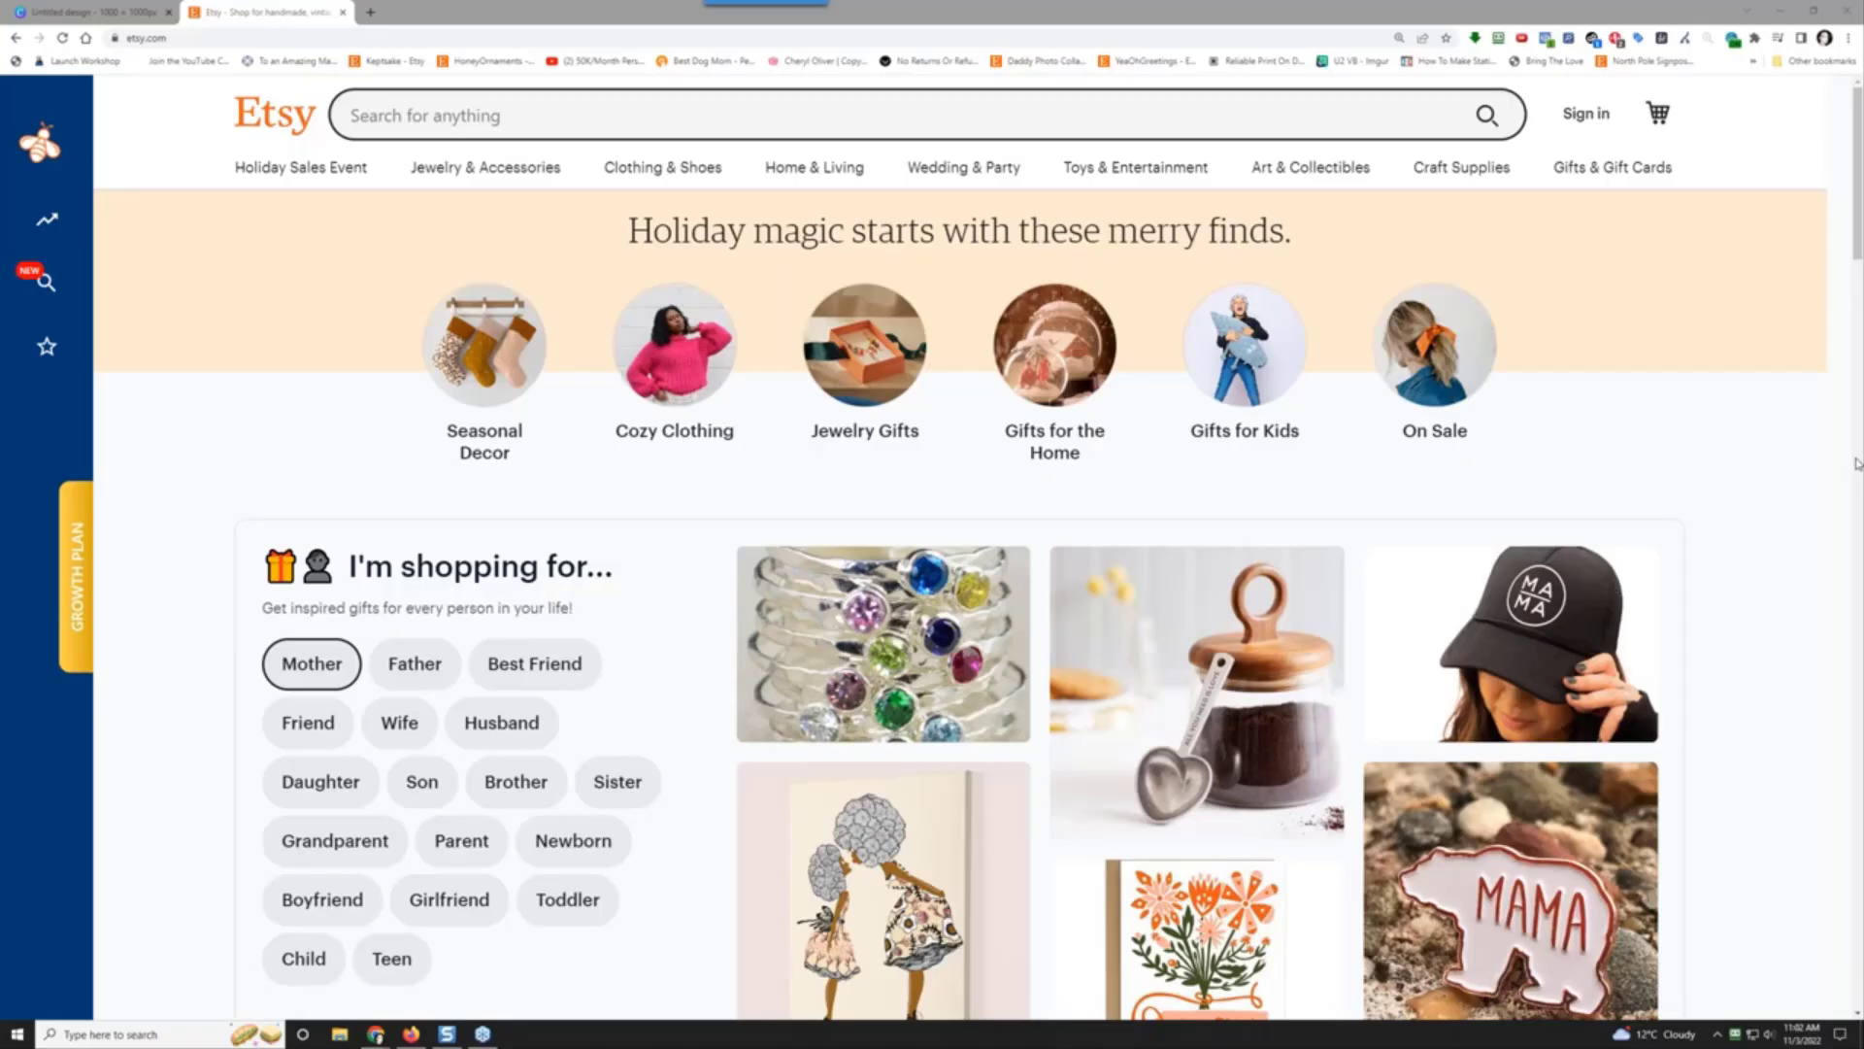
# Step: Load google.com/trends in a new browser tab and focus the Trends search box
pyautogui.click(370, 13)
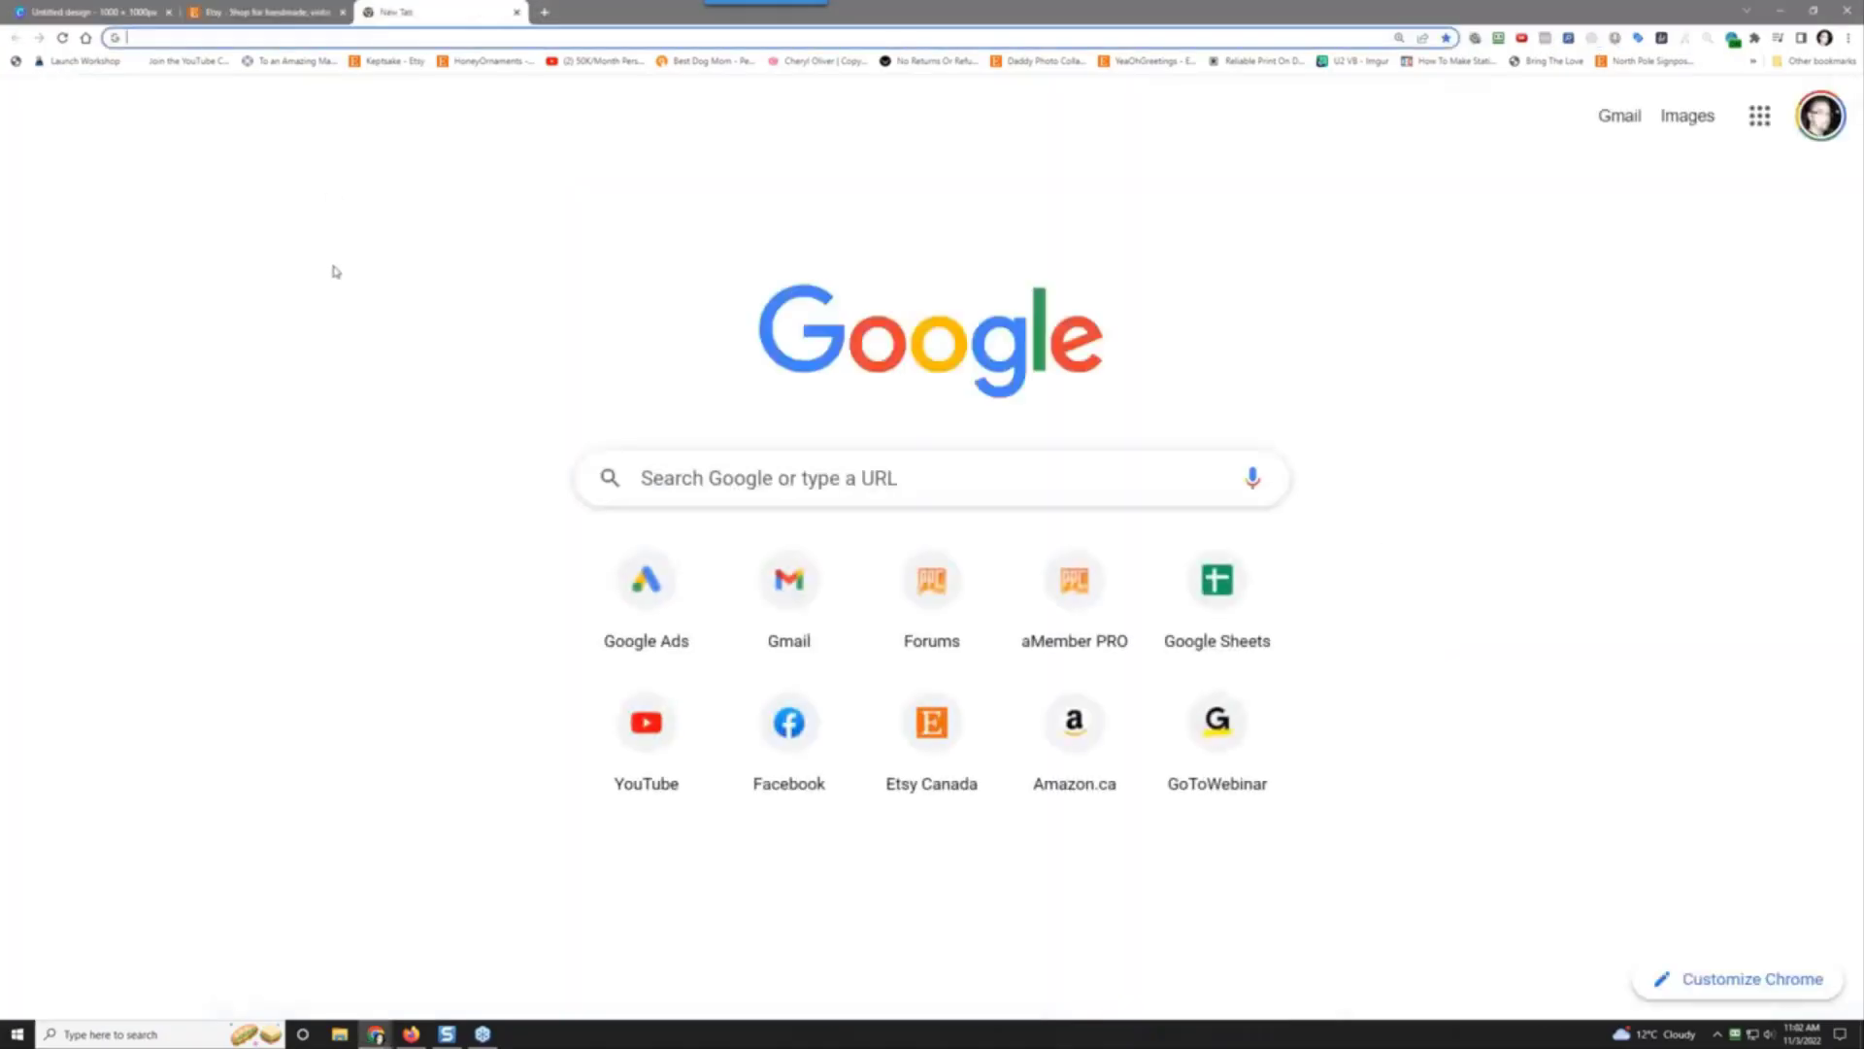
pyautogui.write('google.com')
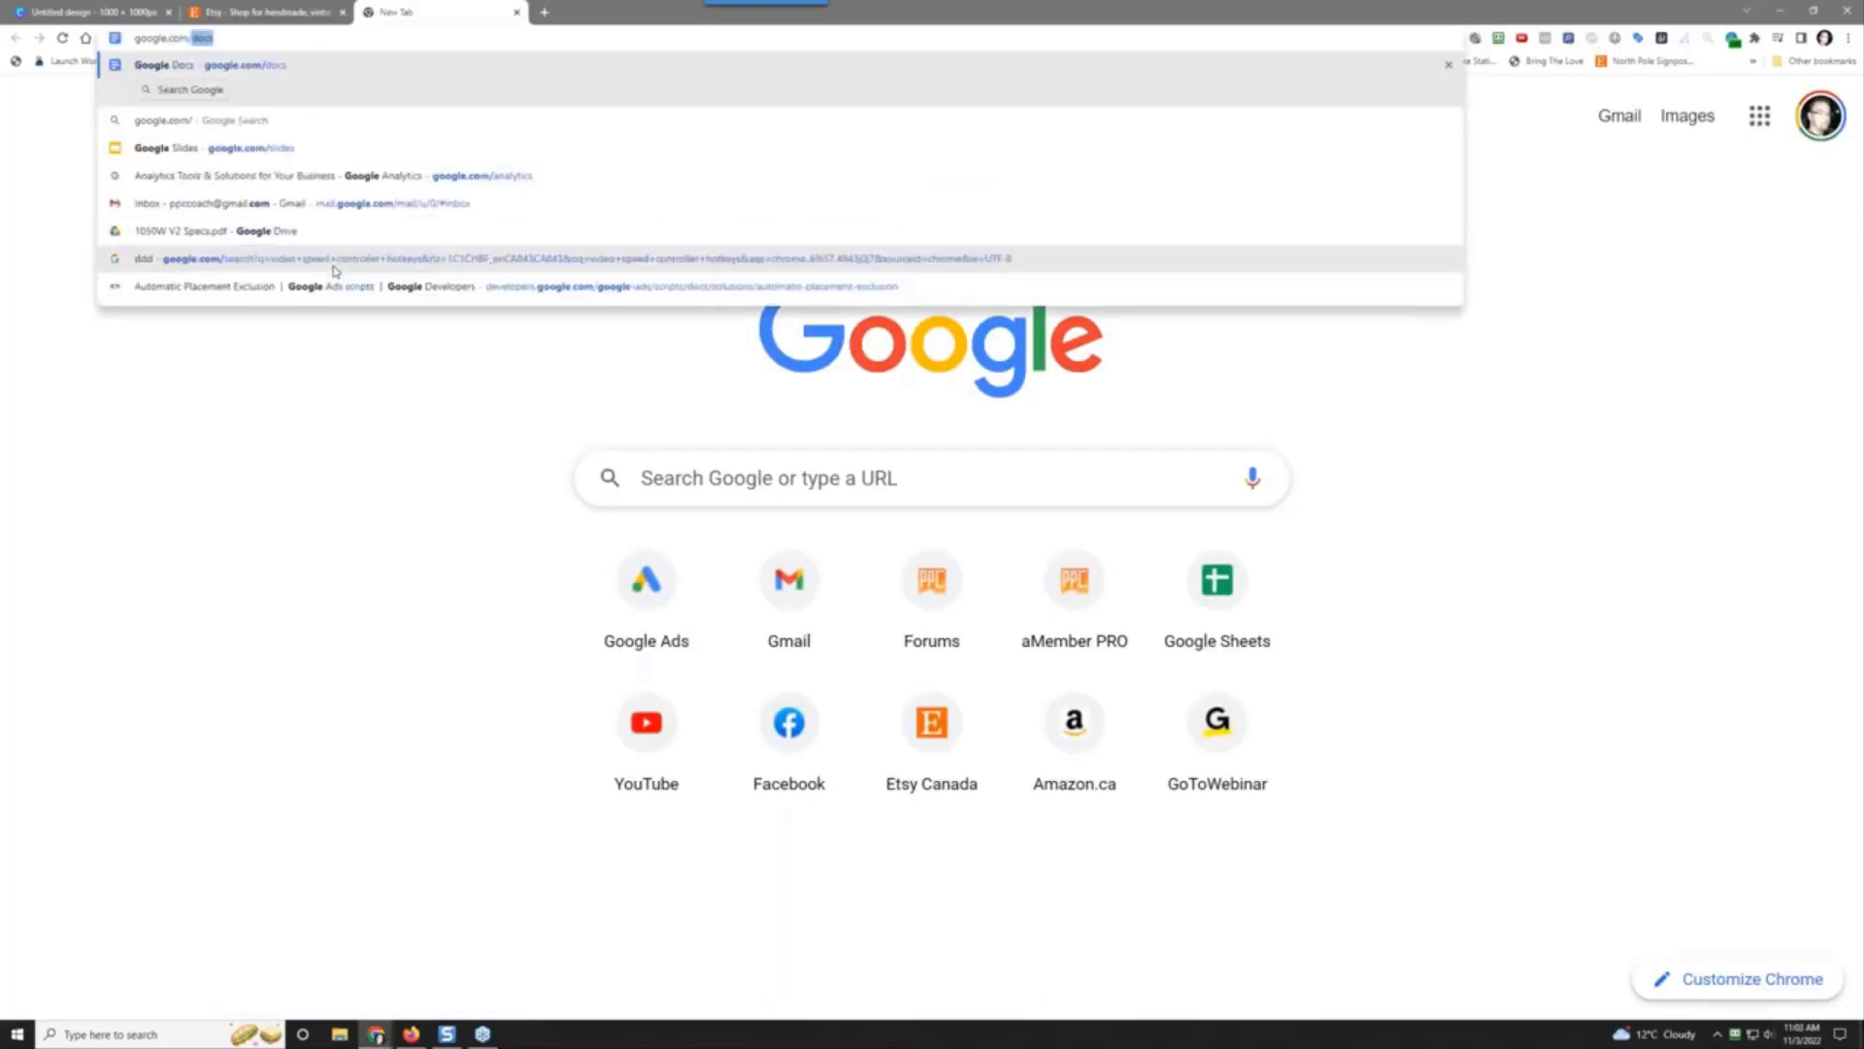
pyautogui.write('/trends')
pyautogui.press('Return')
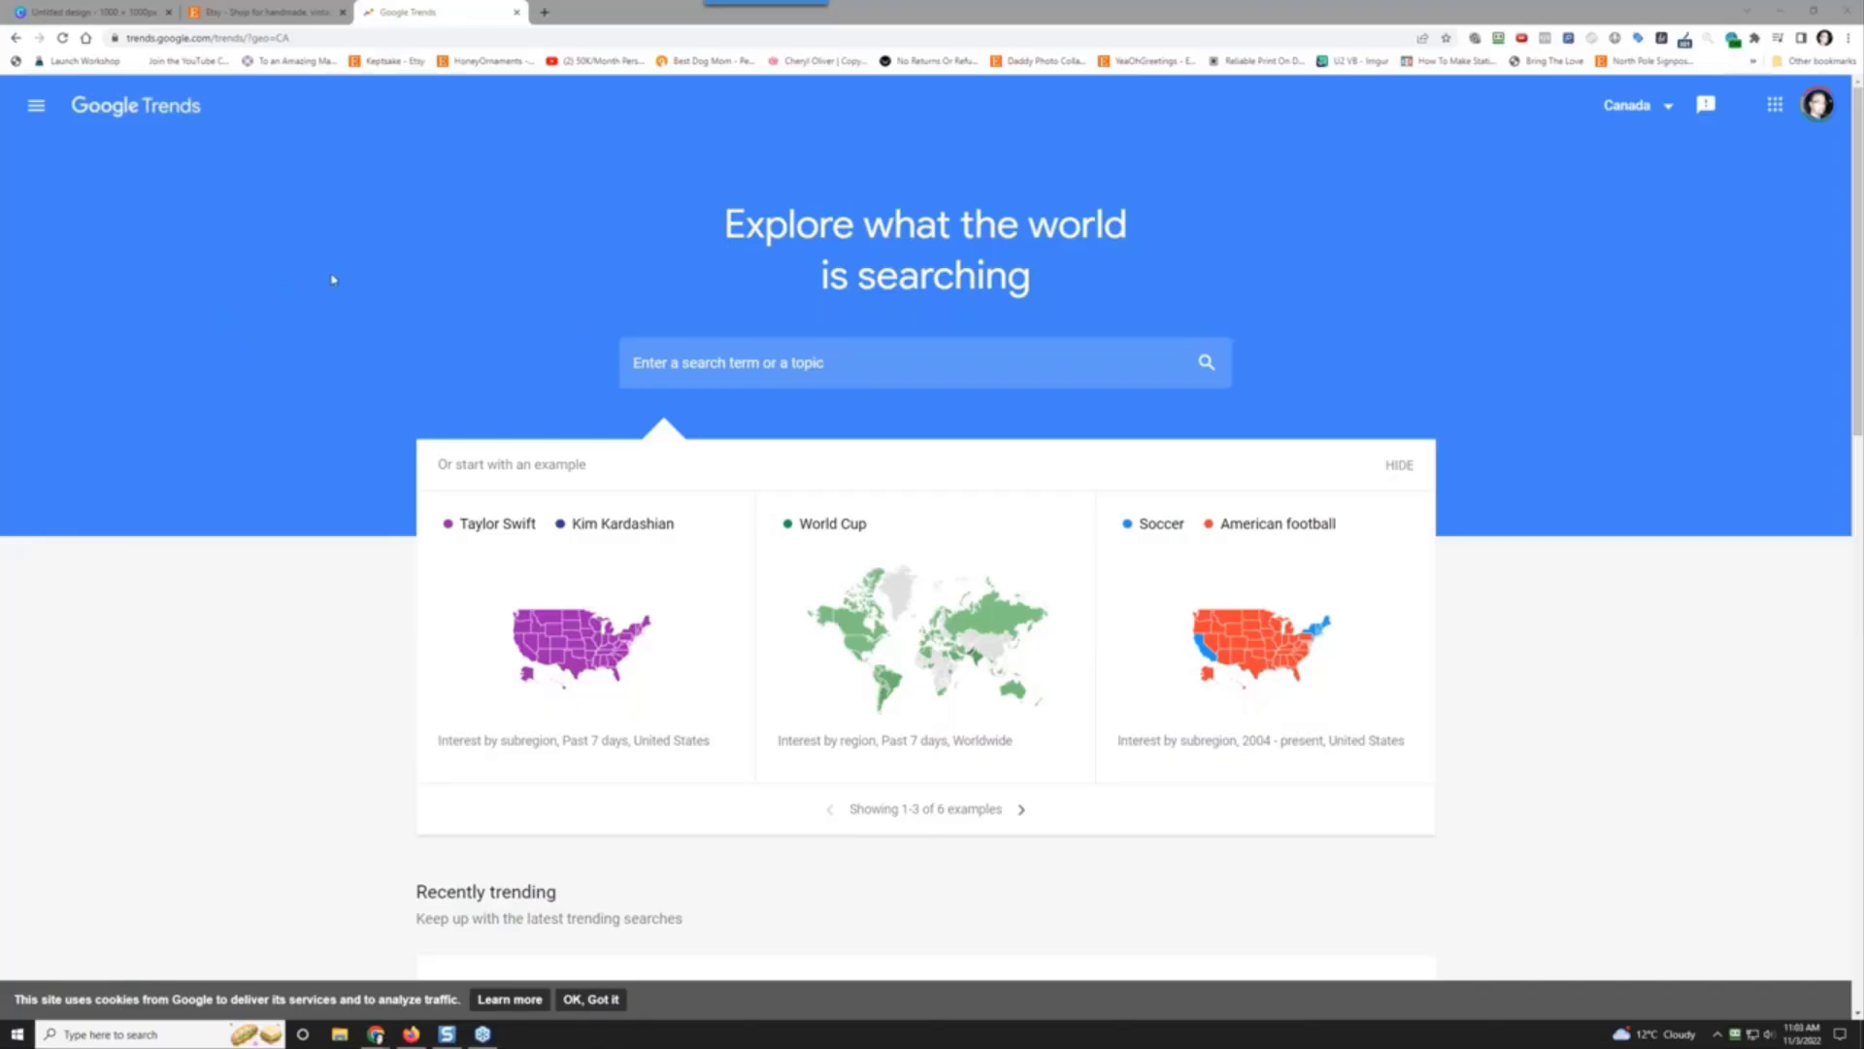
pyautogui.click(816, 355)
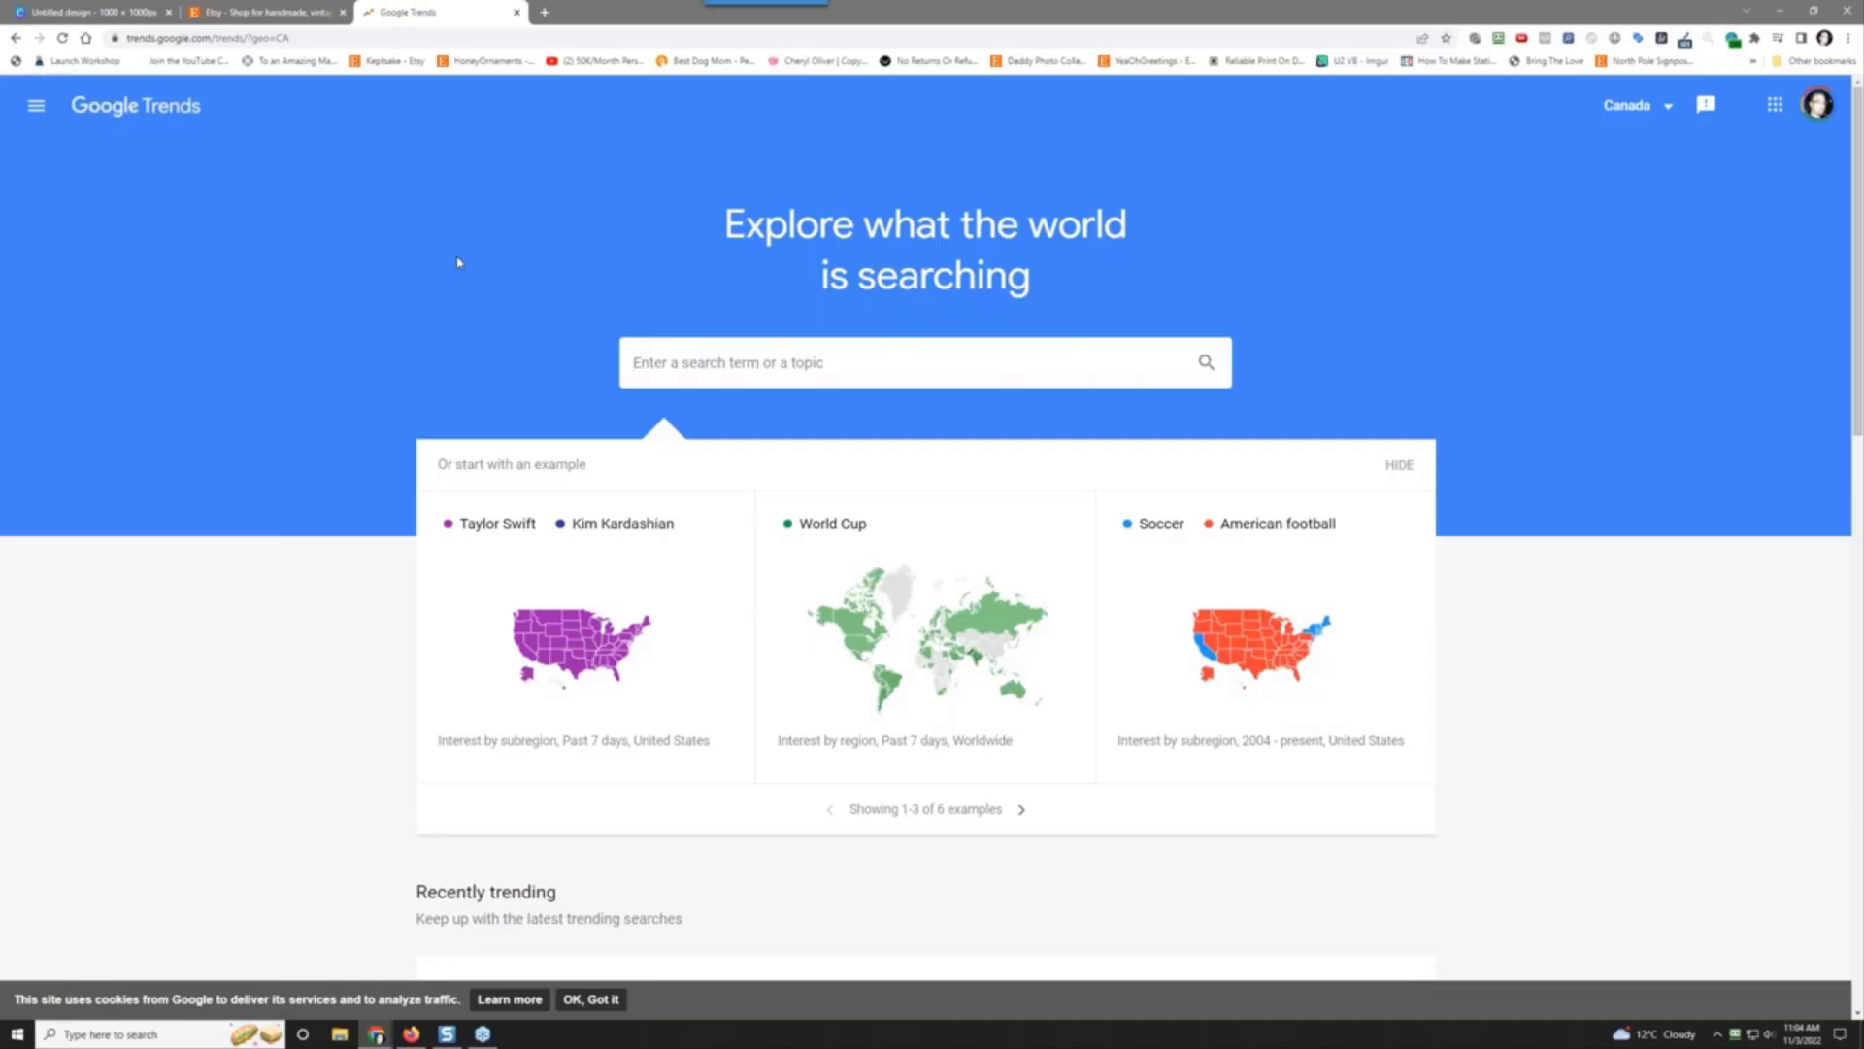
# Step: Search 'personalized ornament', set the range to Past 5 years, and browse the country list
pyautogui.write('personalized ornament')
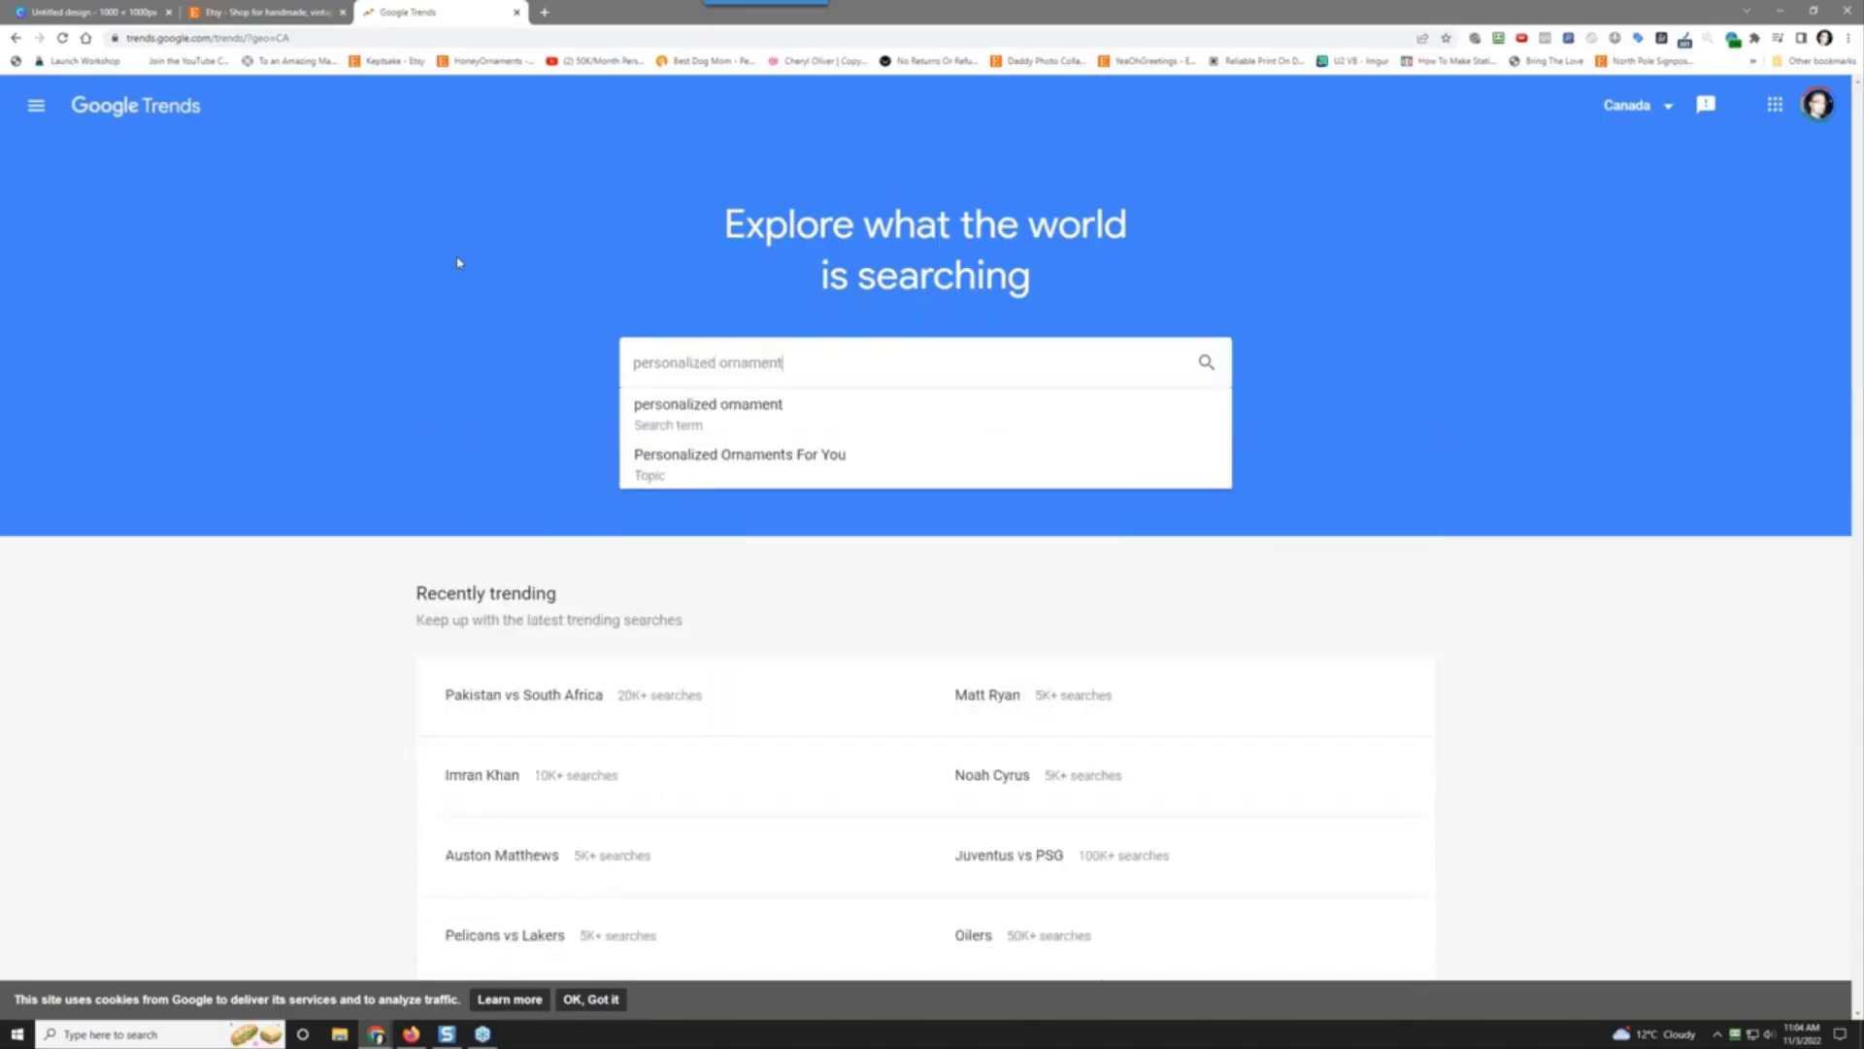
pyautogui.press('Return')
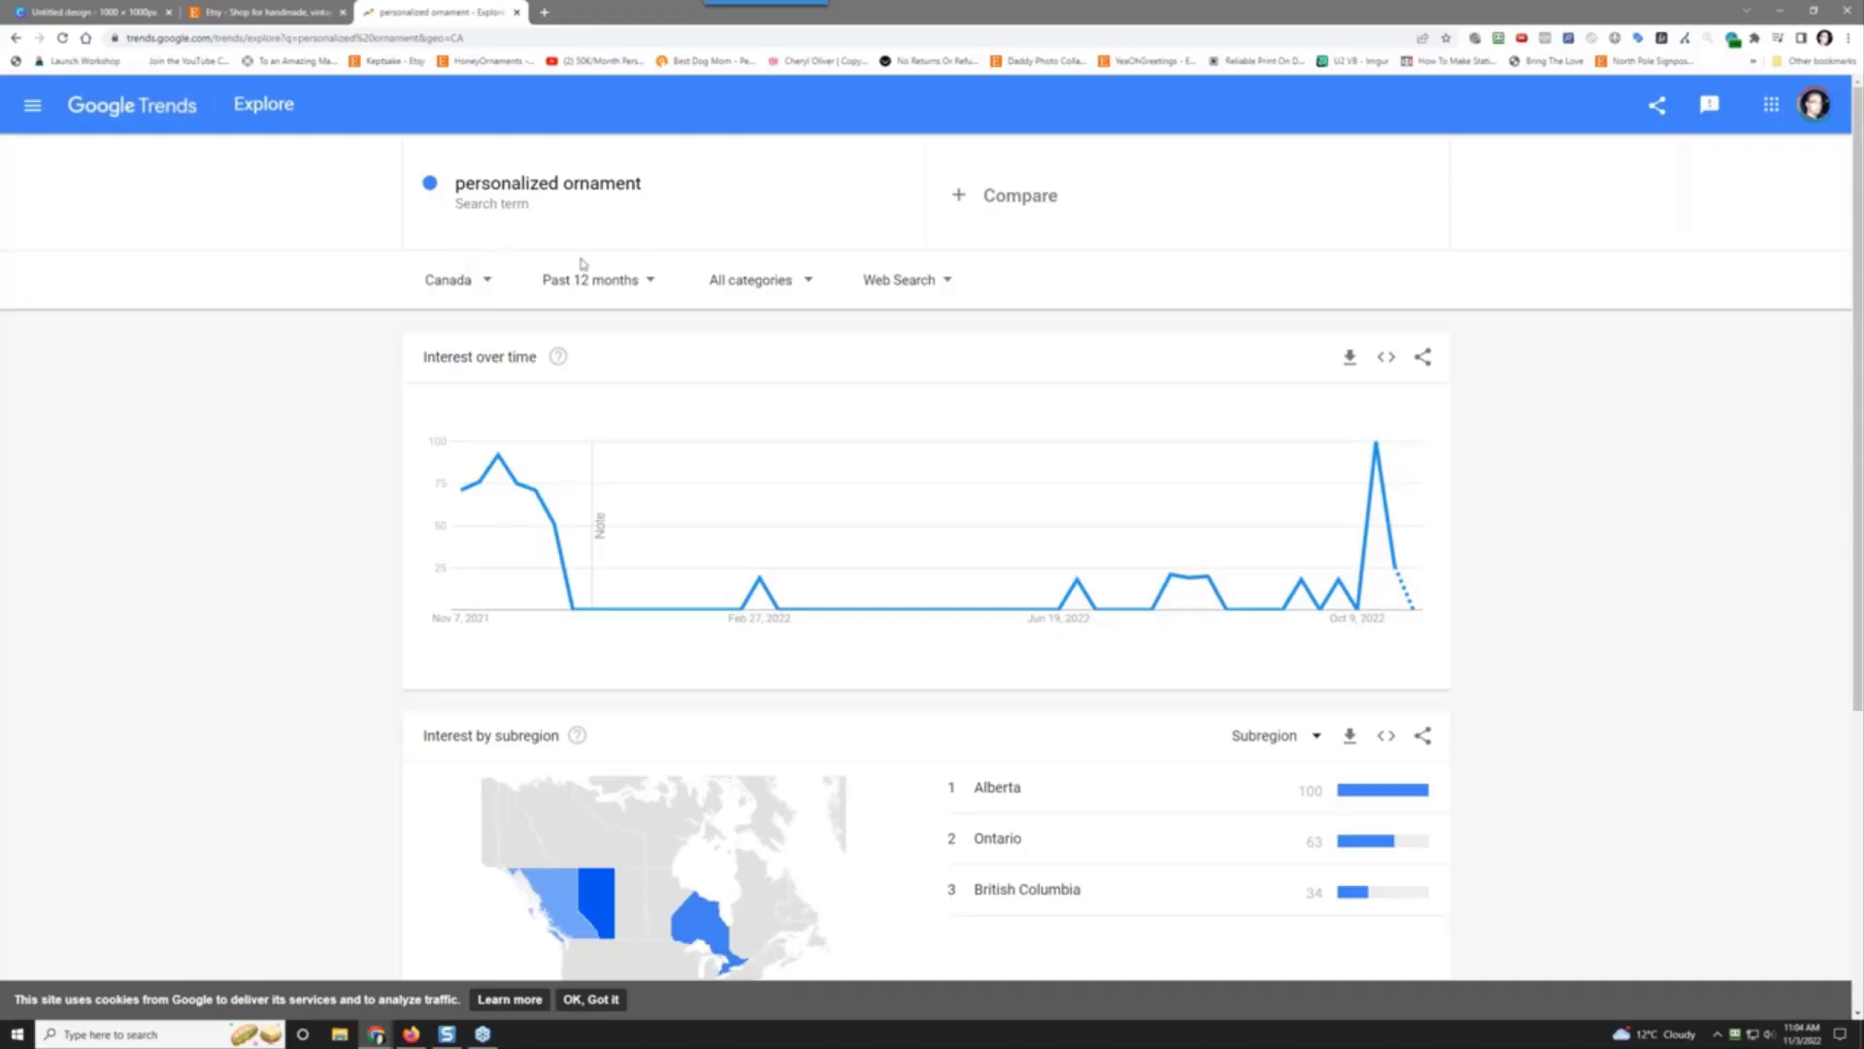
pyautogui.click(636, 280)
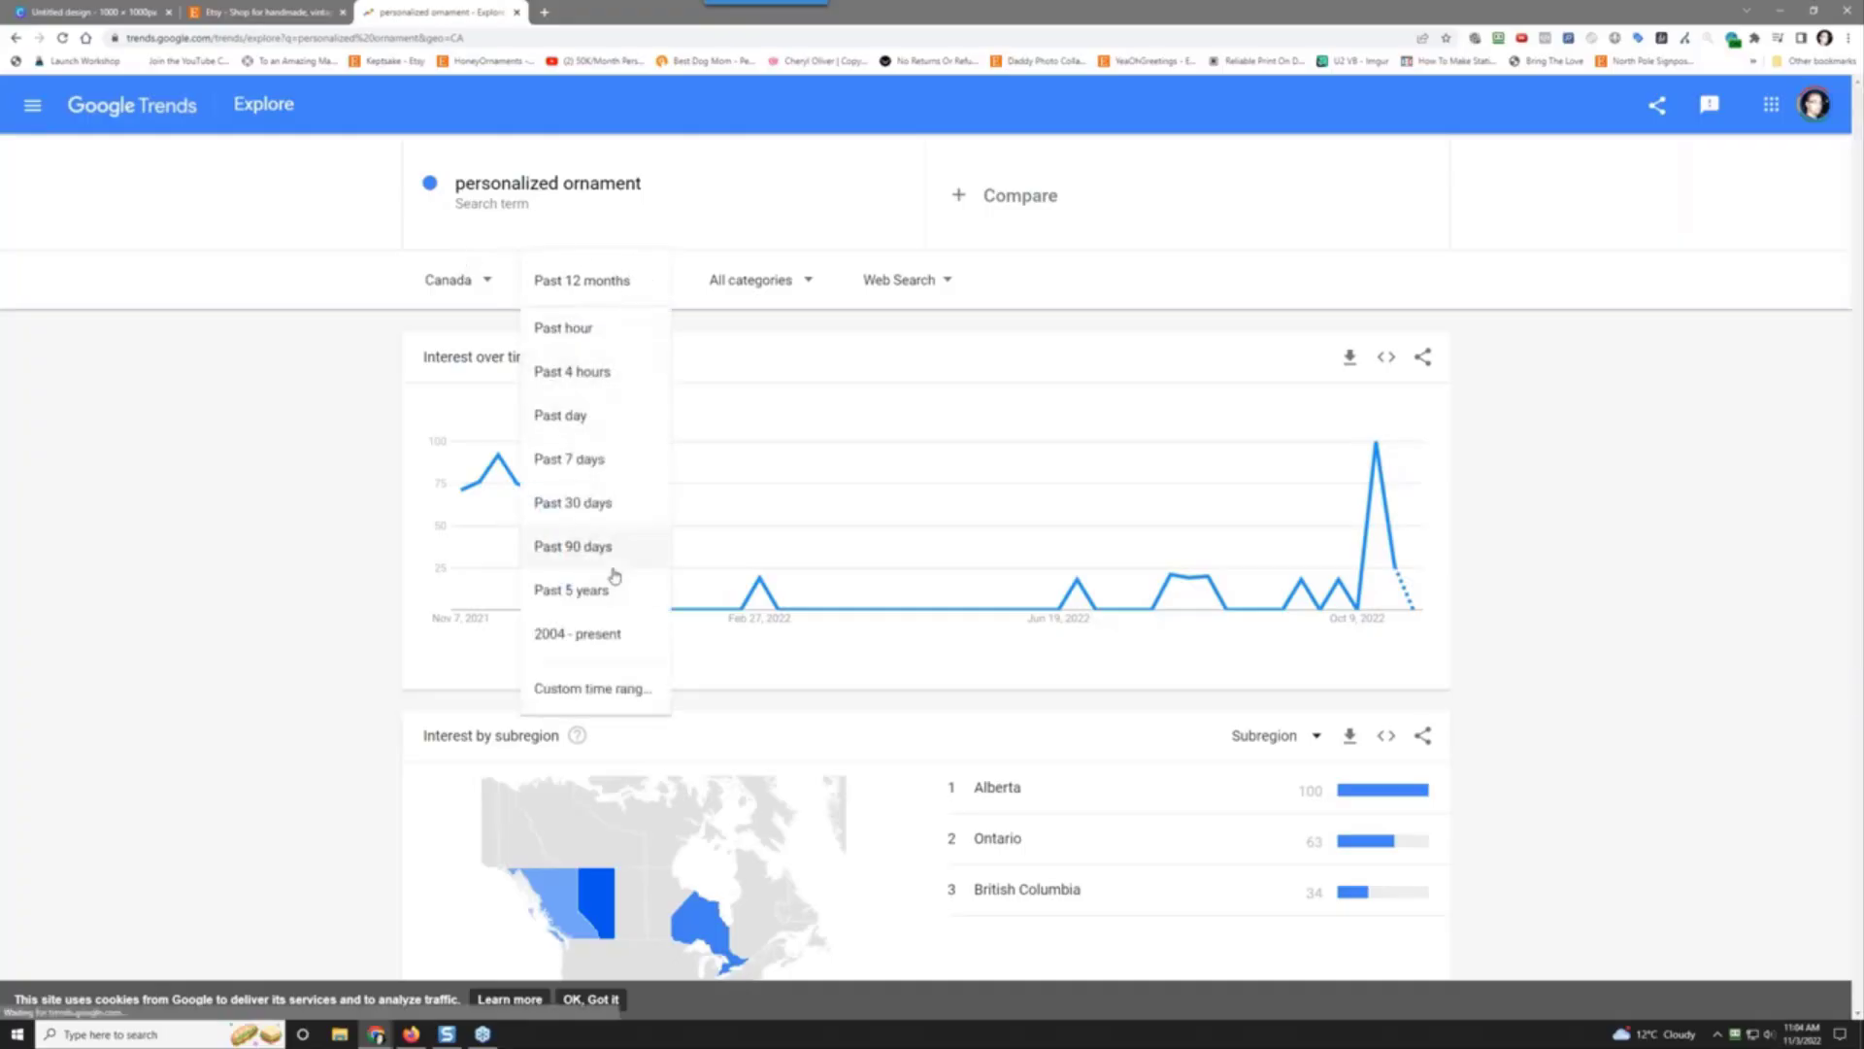
pyautogui.click(612, 588)
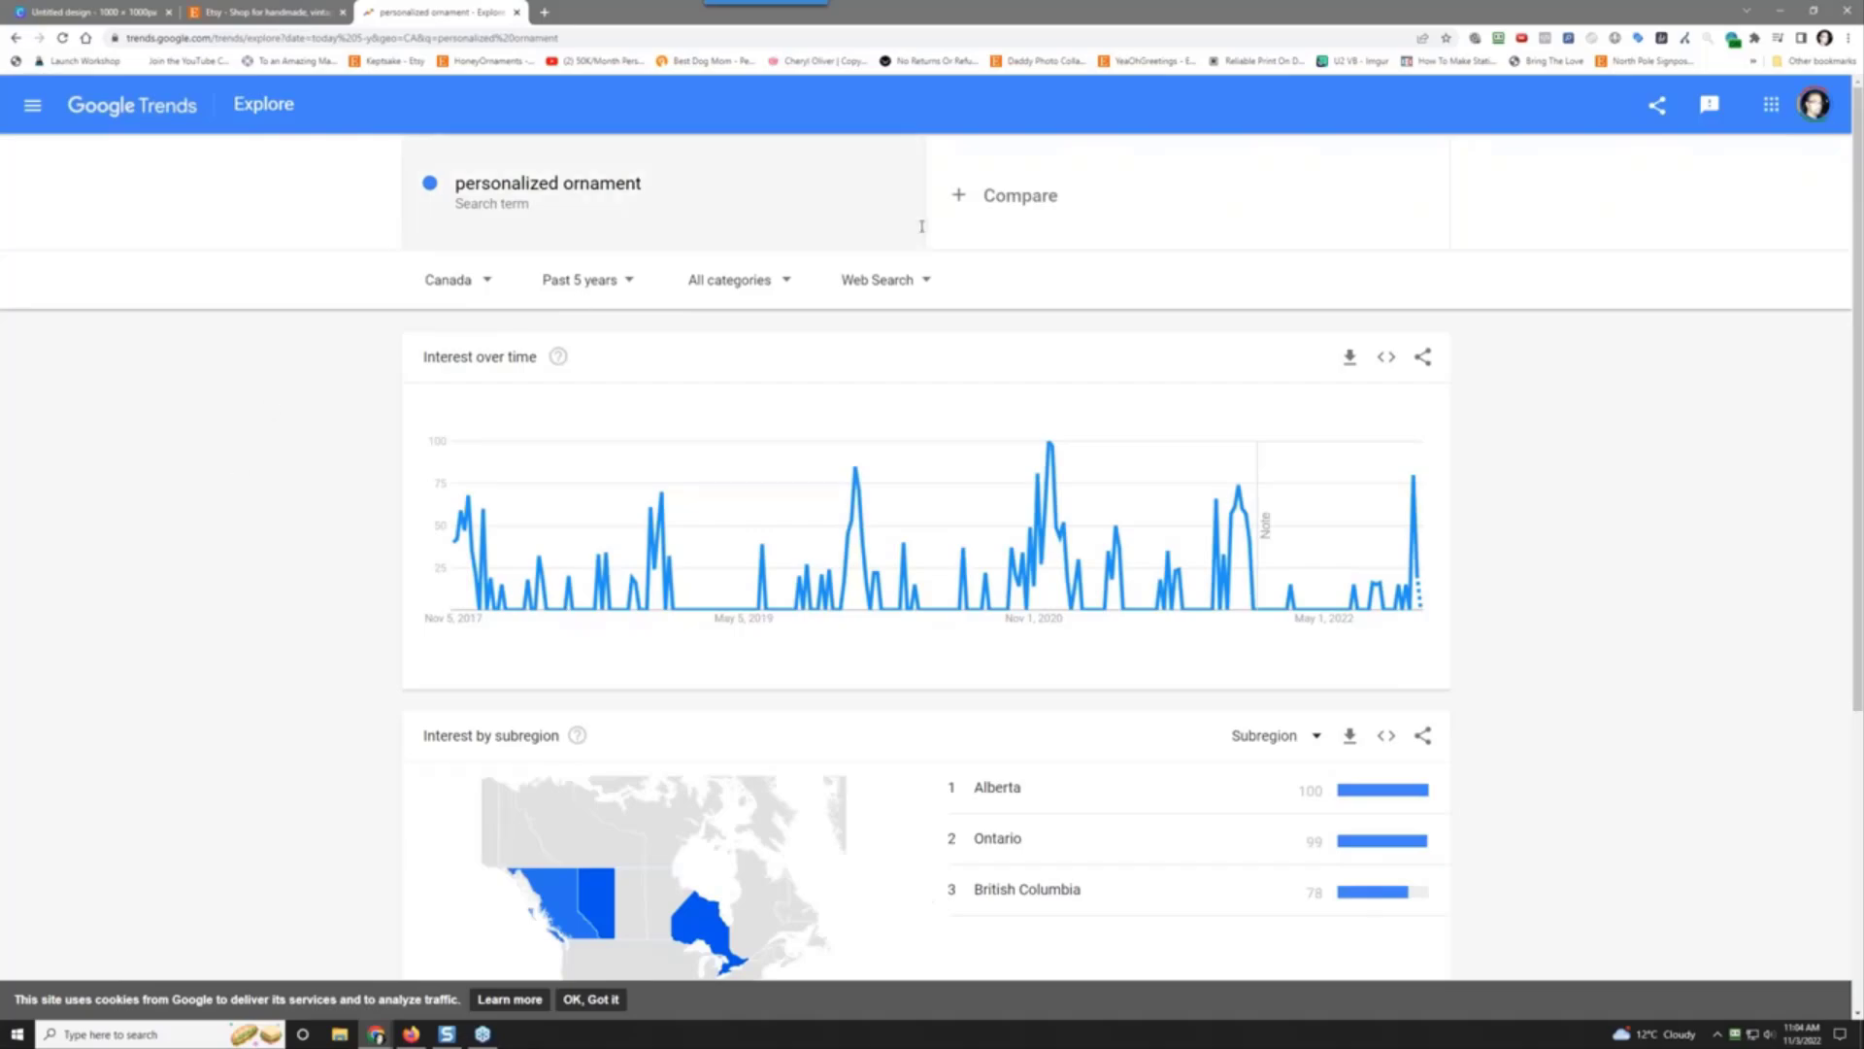
pyautogui.click(440, 288)
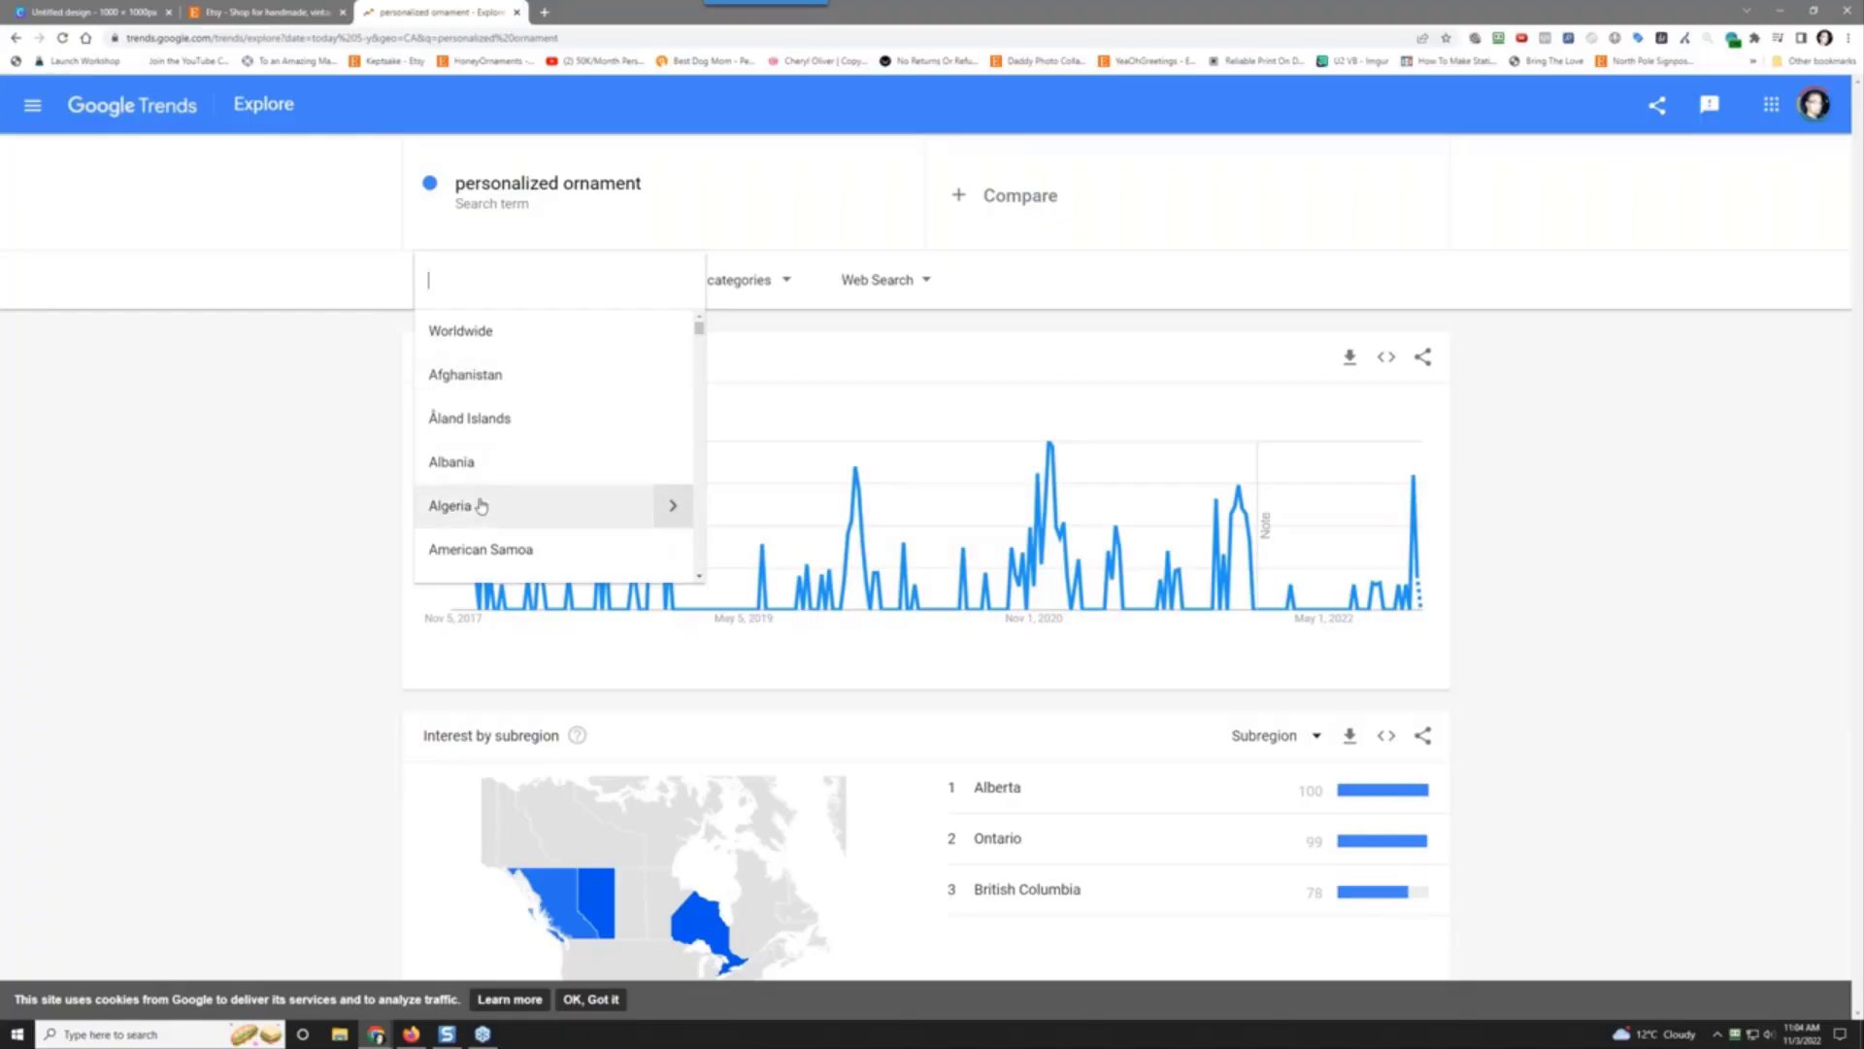
pyautogui.scroll(-6, 480, 505)
pyautogui.scroll(-20, 480, 505)
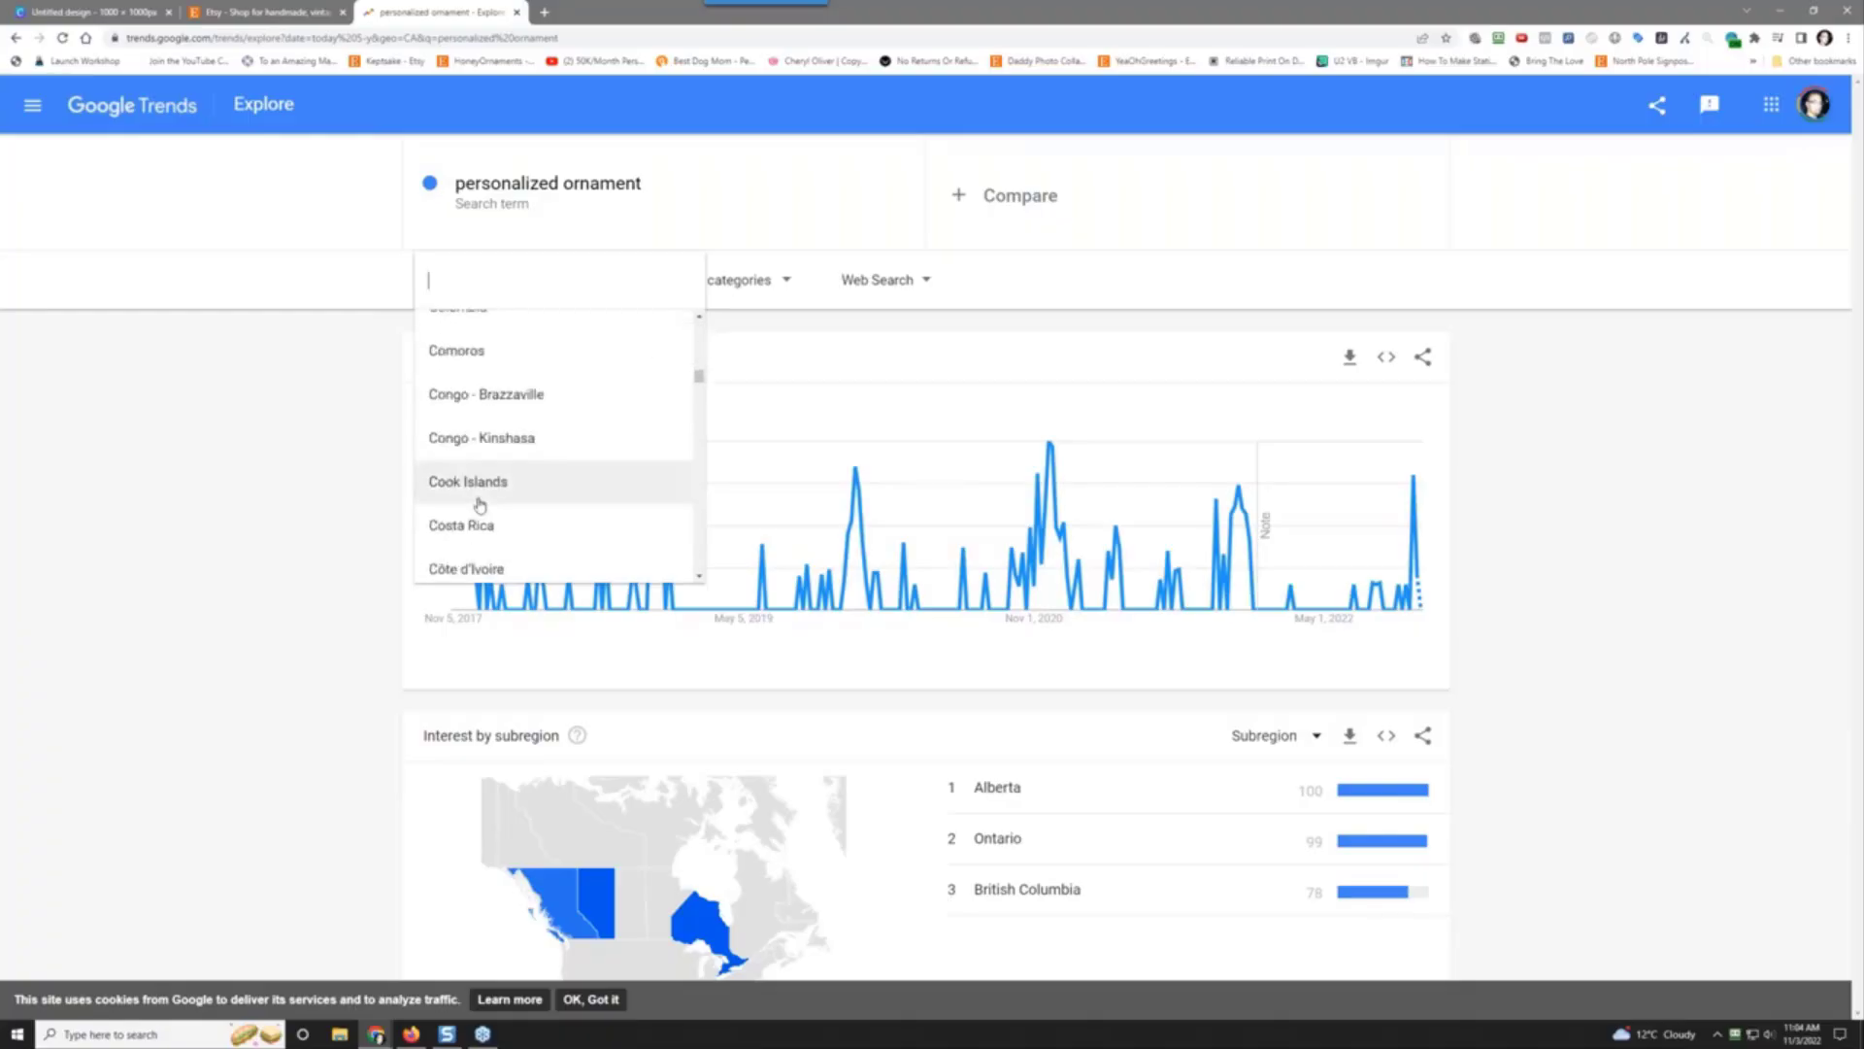
pyautogui.scroll(-20, 480, 505)
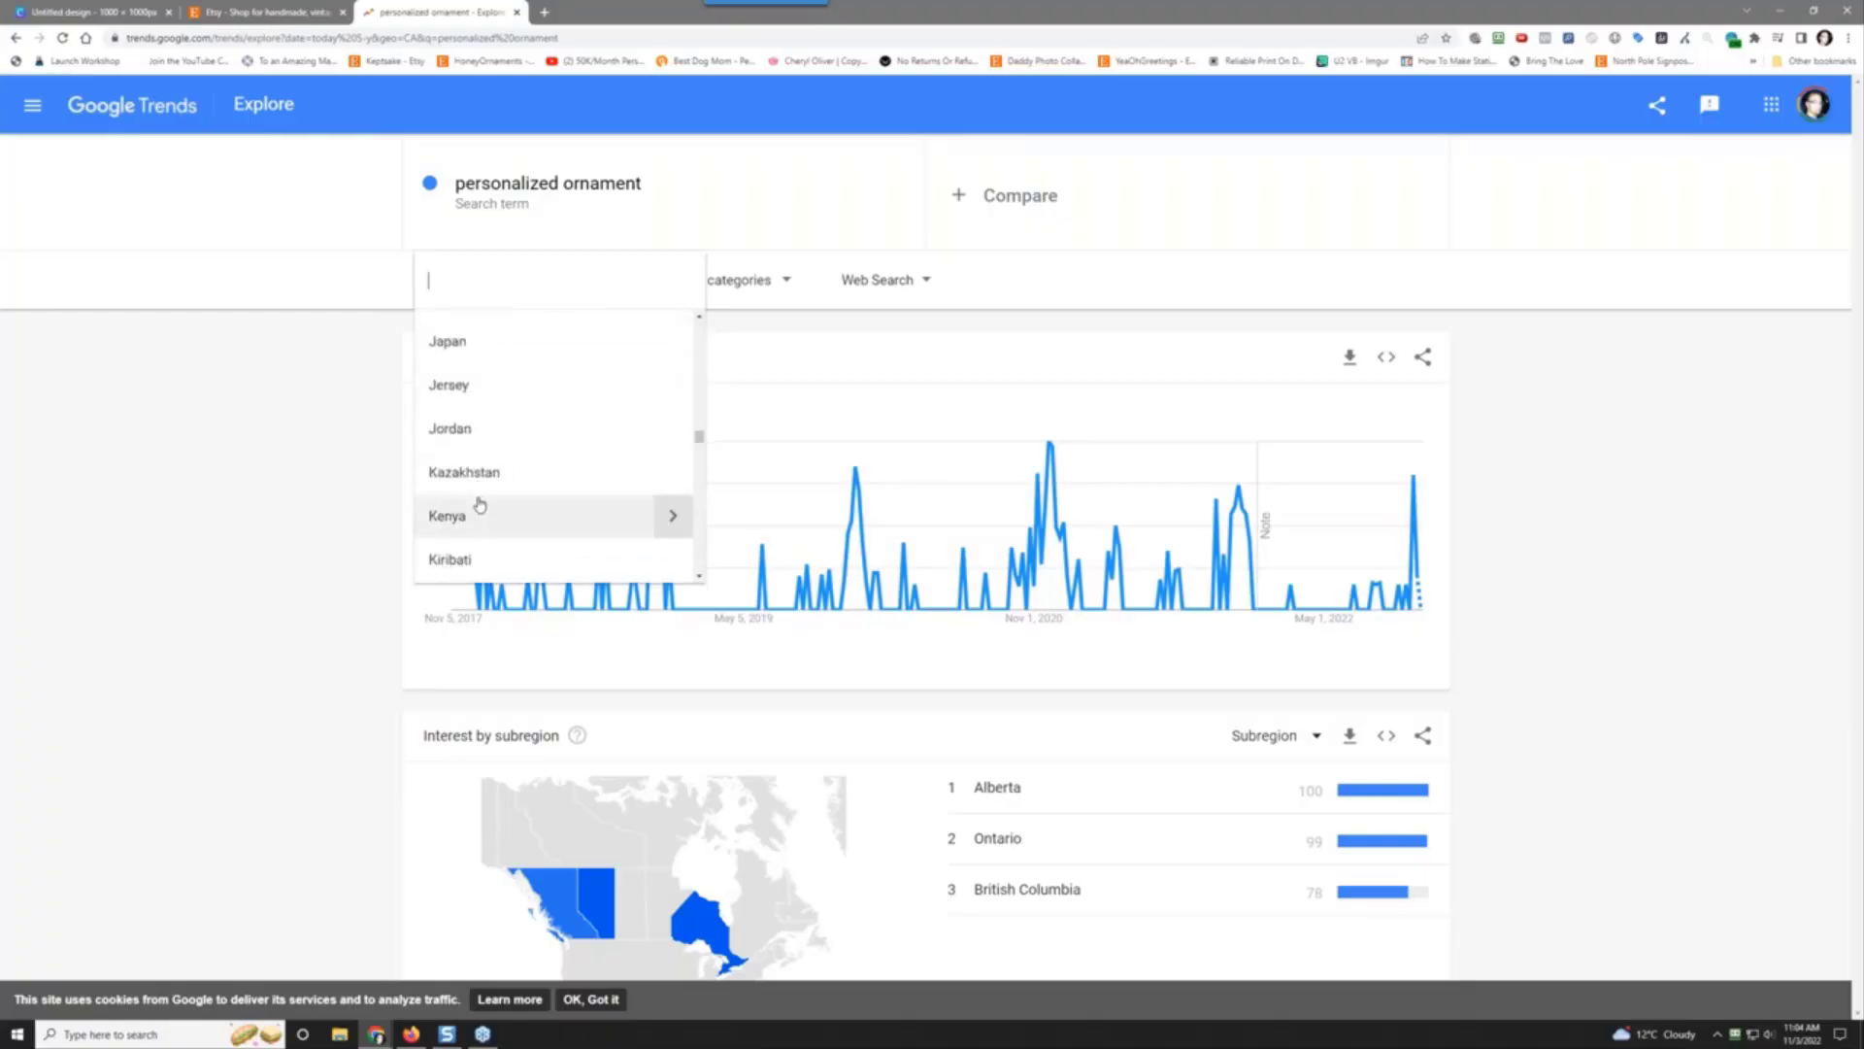
pyautogui.scroll(-20, 480, 504)
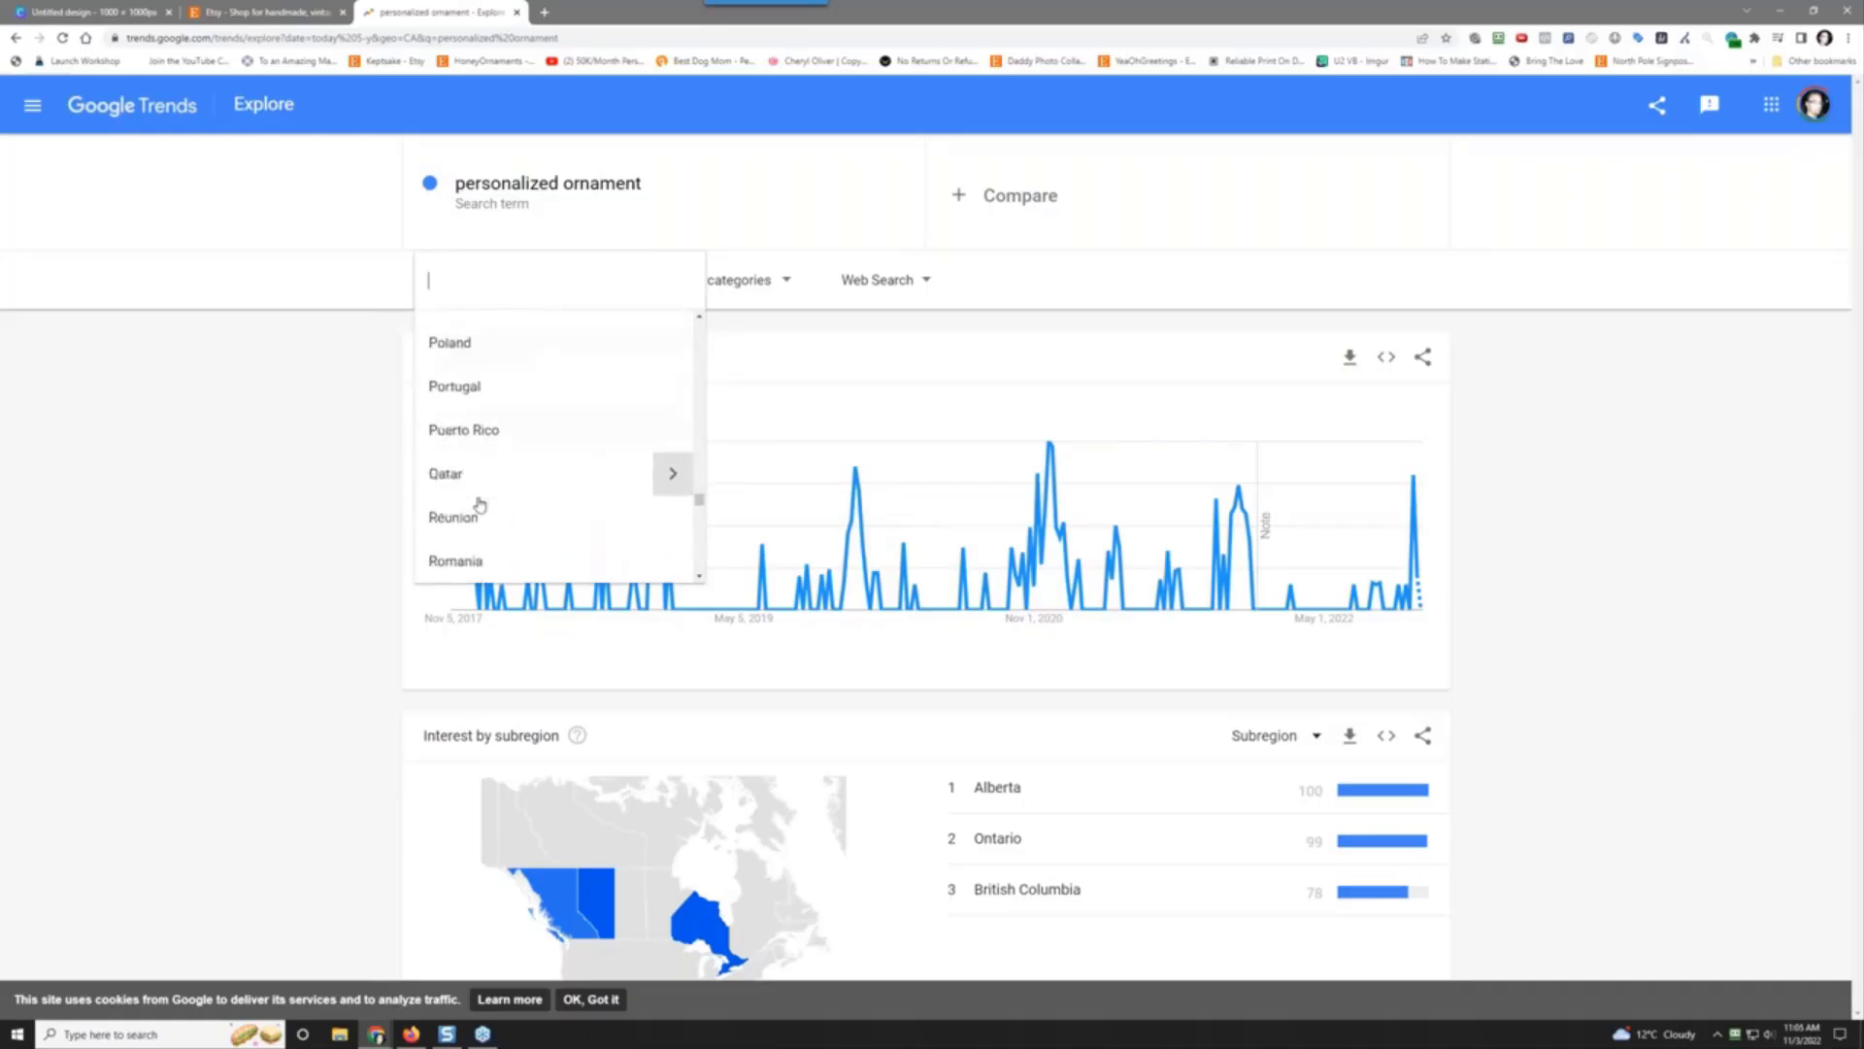
pyautogui.scroll(-20, 479, 505)
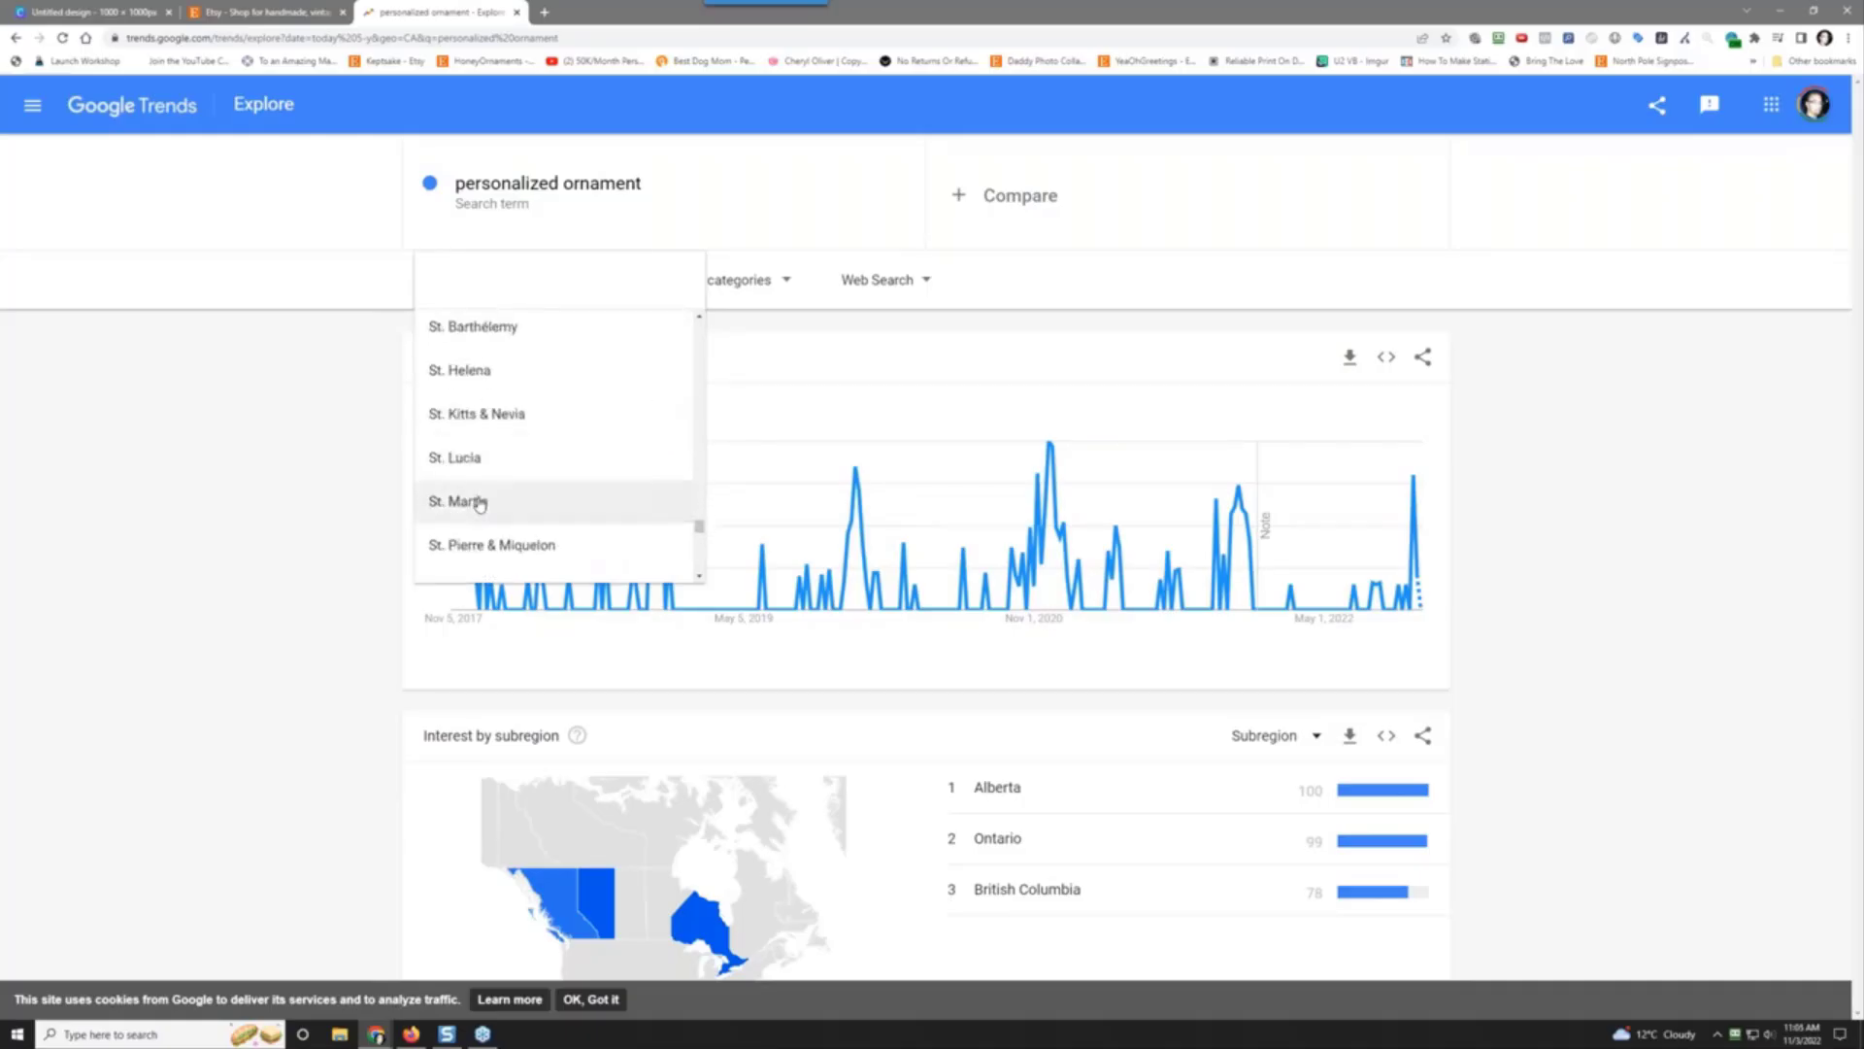
pyautogui.scroll(-5, 480, 505)
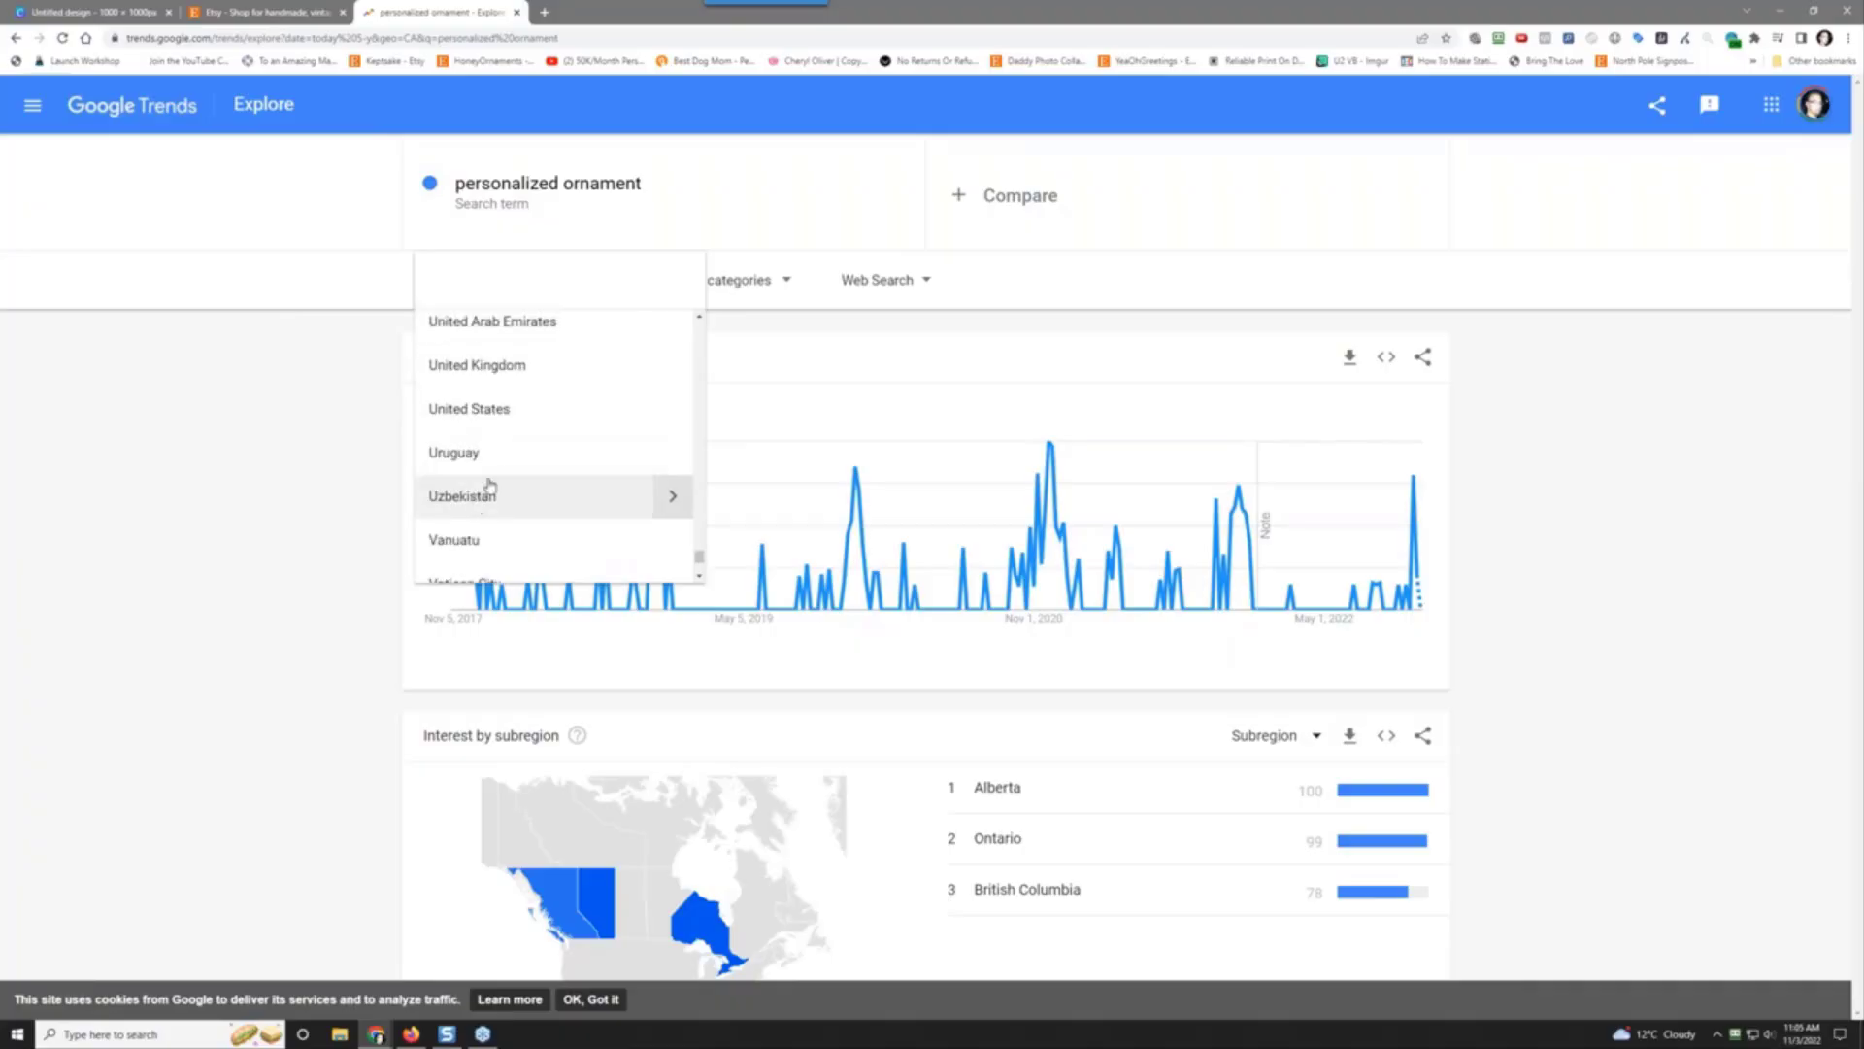
# Step: Choose United States as the region for the personalized ornament results
pyautogui.click(533, 420)
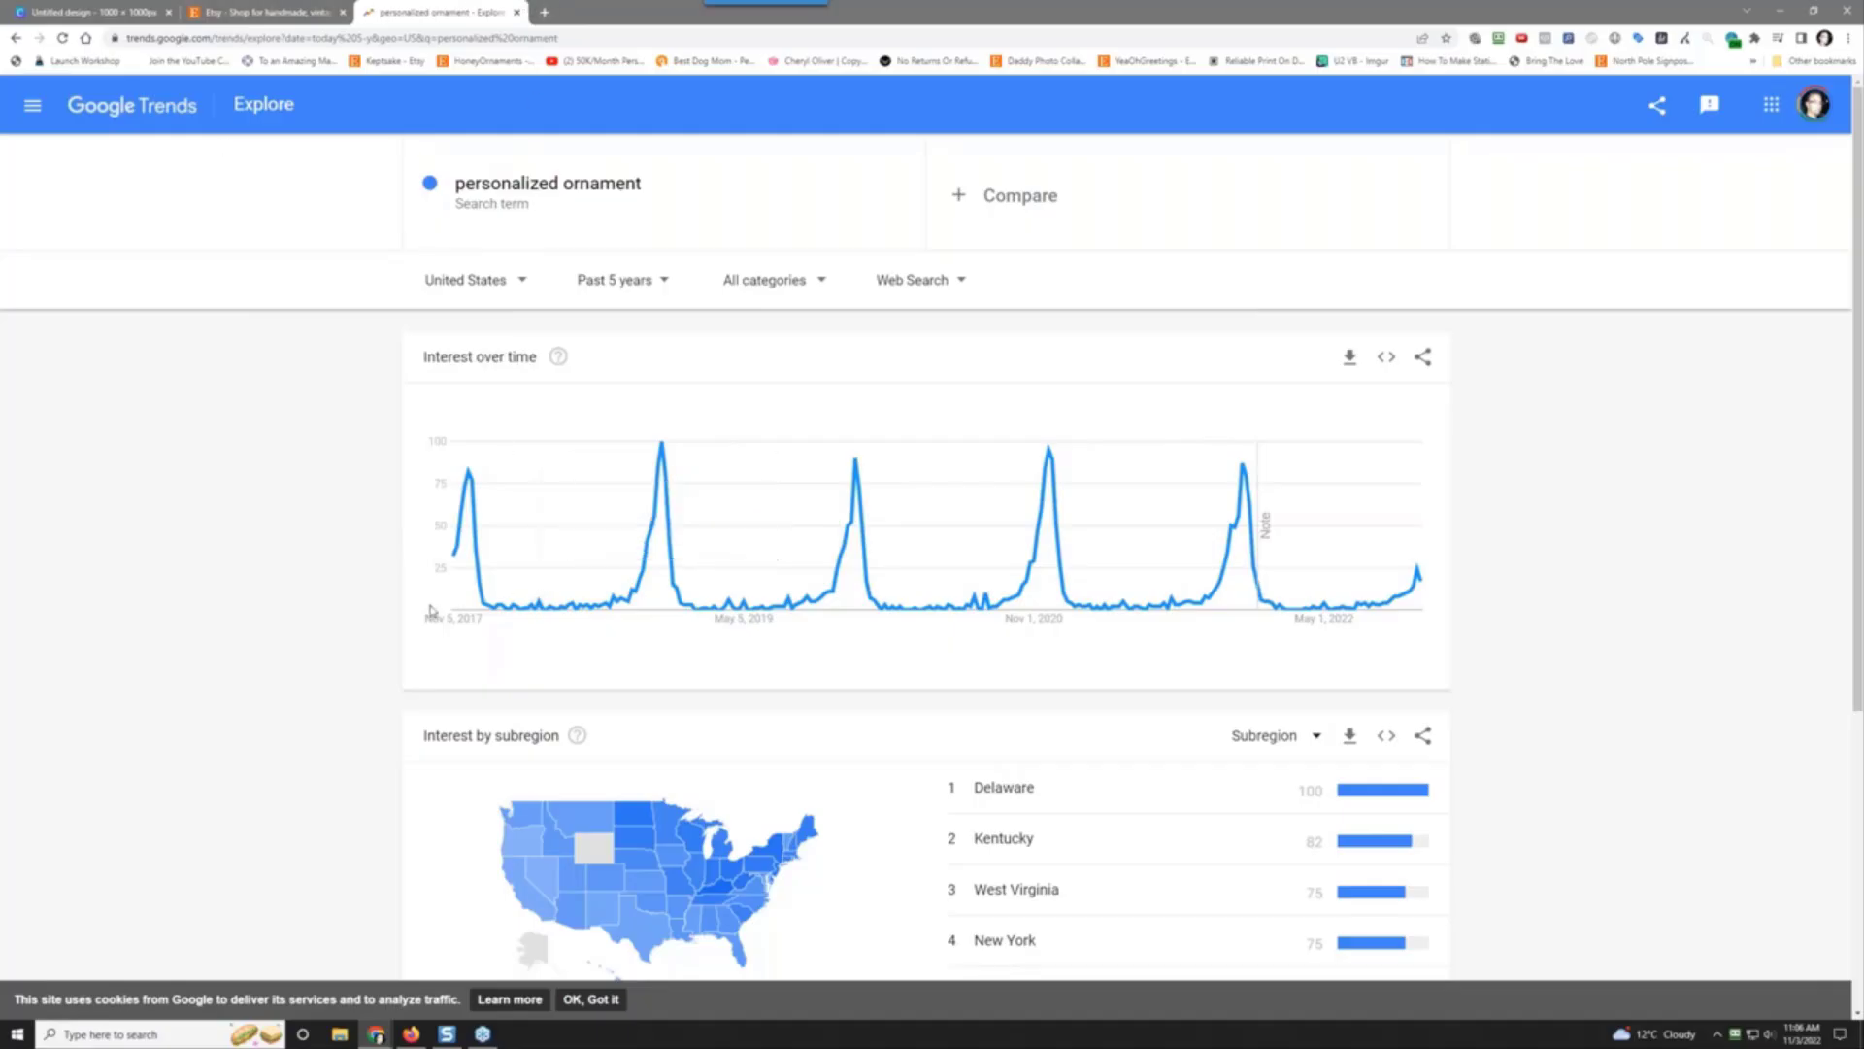
# Step: On the Etsy tab, search for 'ornaments personalized' using the autocomplete suggestion
pyautogui.click(214, 10)
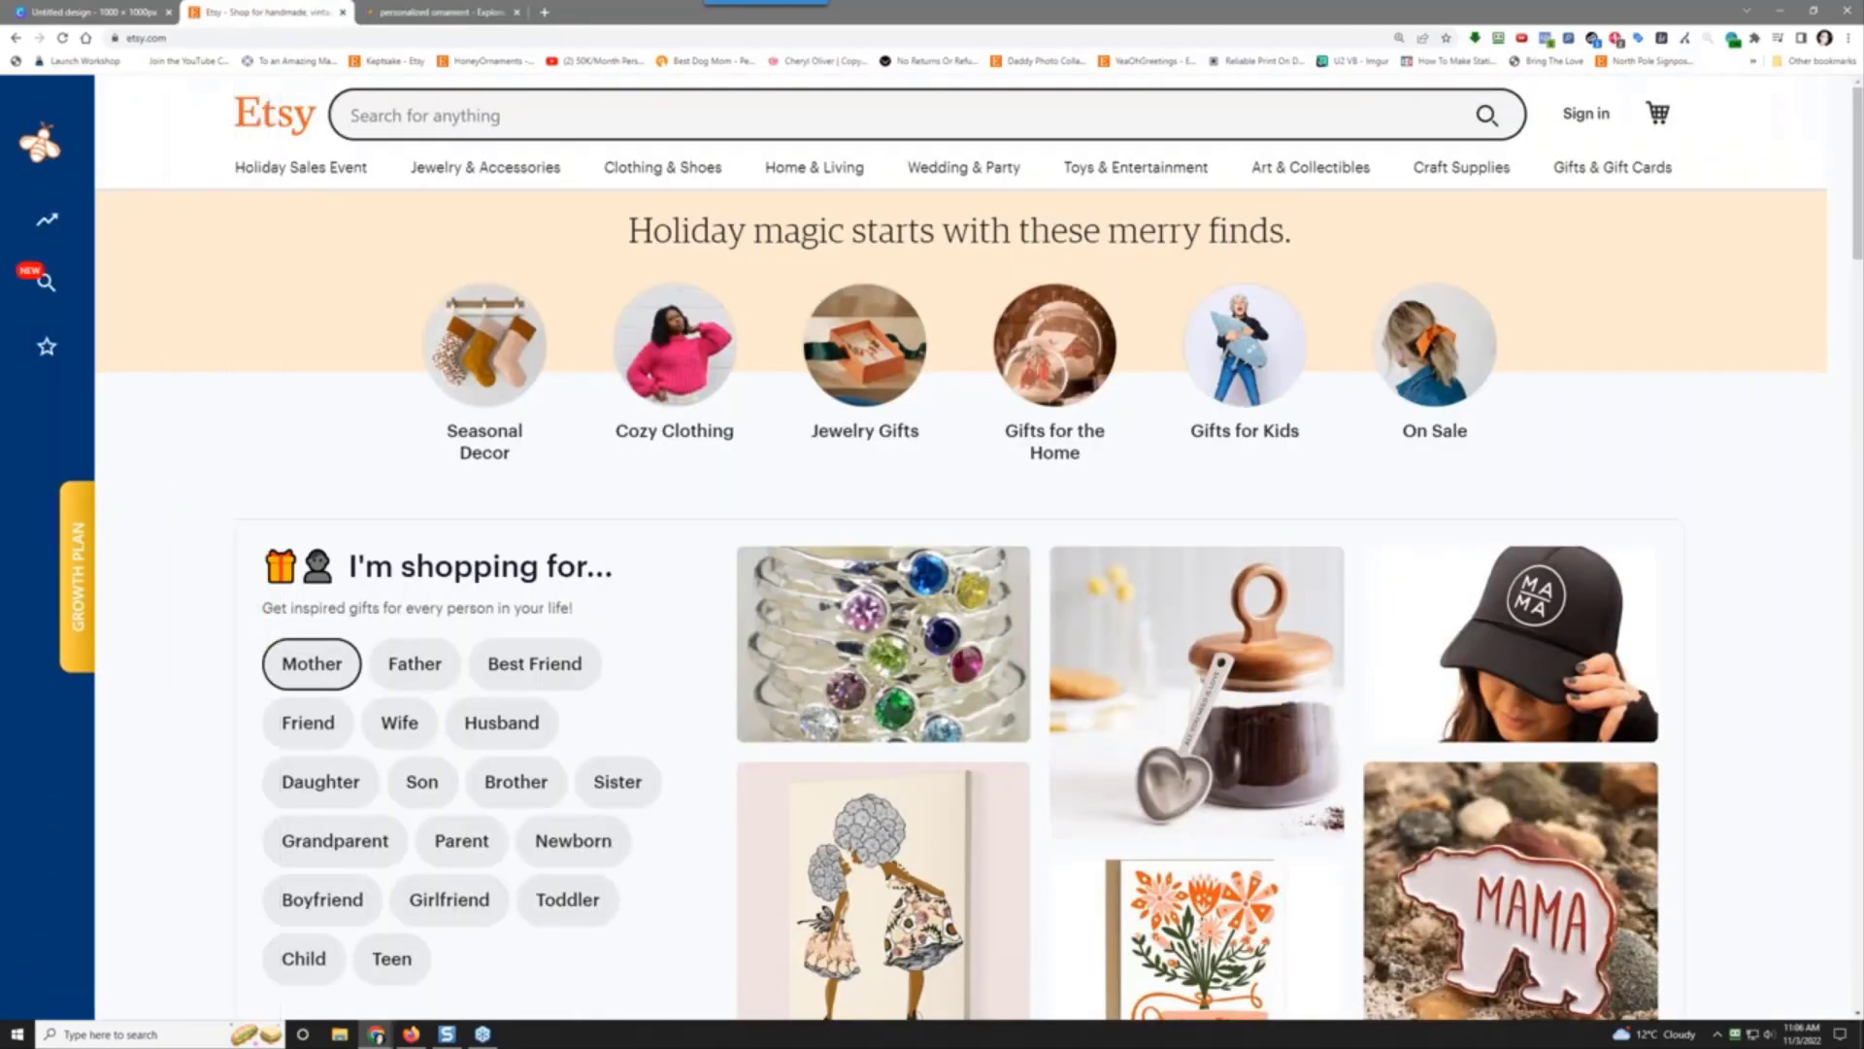
pyautogui.click(443, 118)
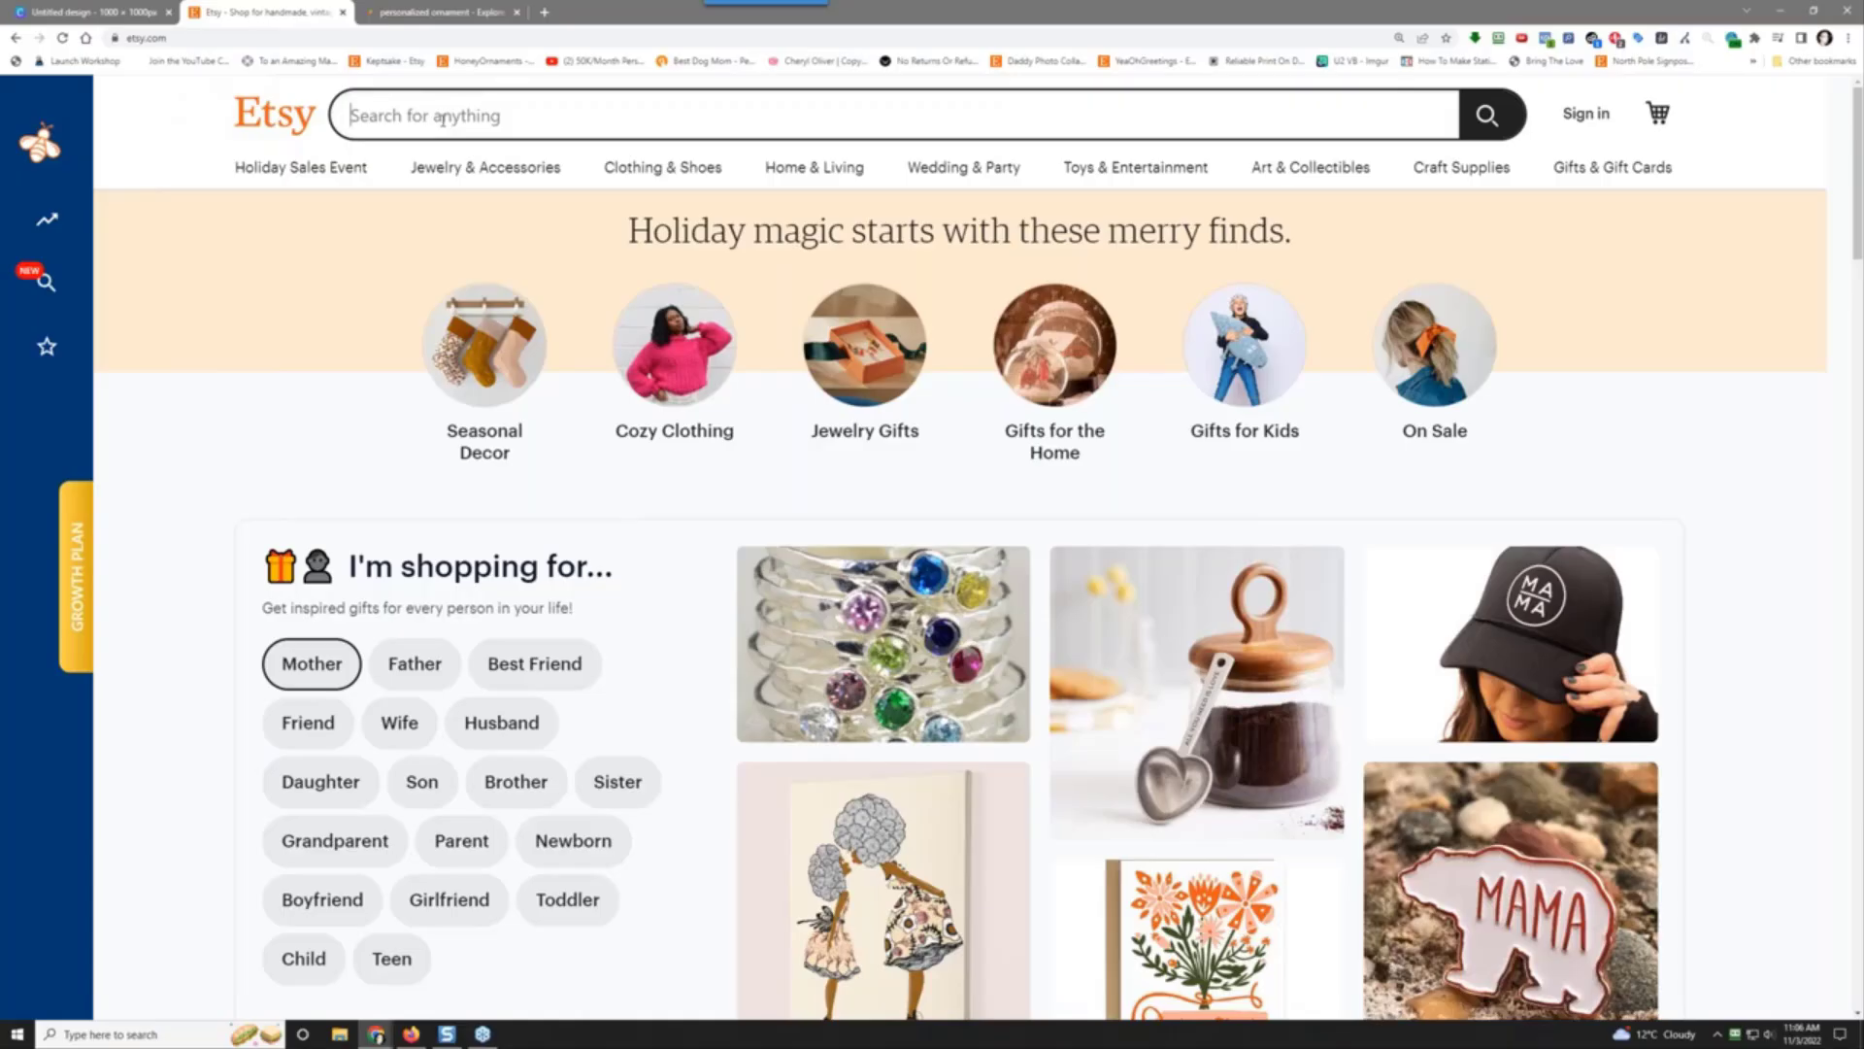
pyautogui.write('oran')
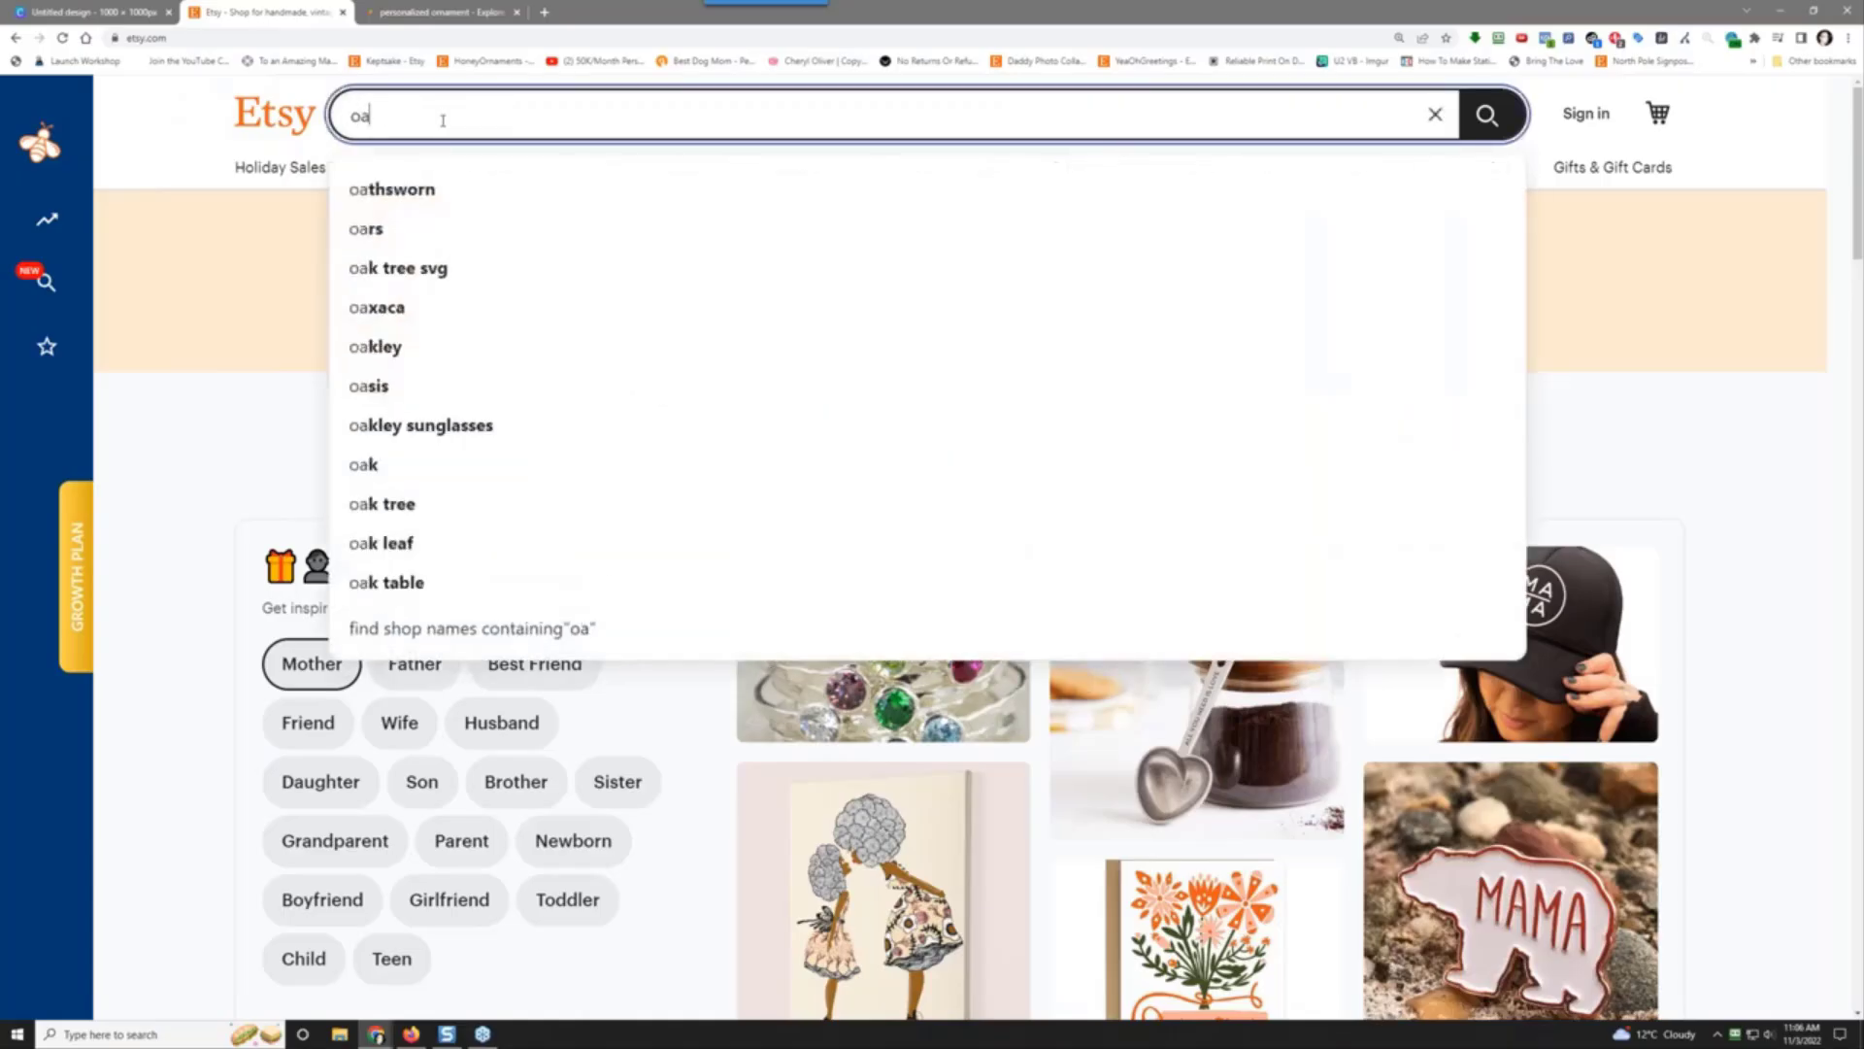
pyautogui.press('BackSpace')
pyautogui.press('BackSpace')
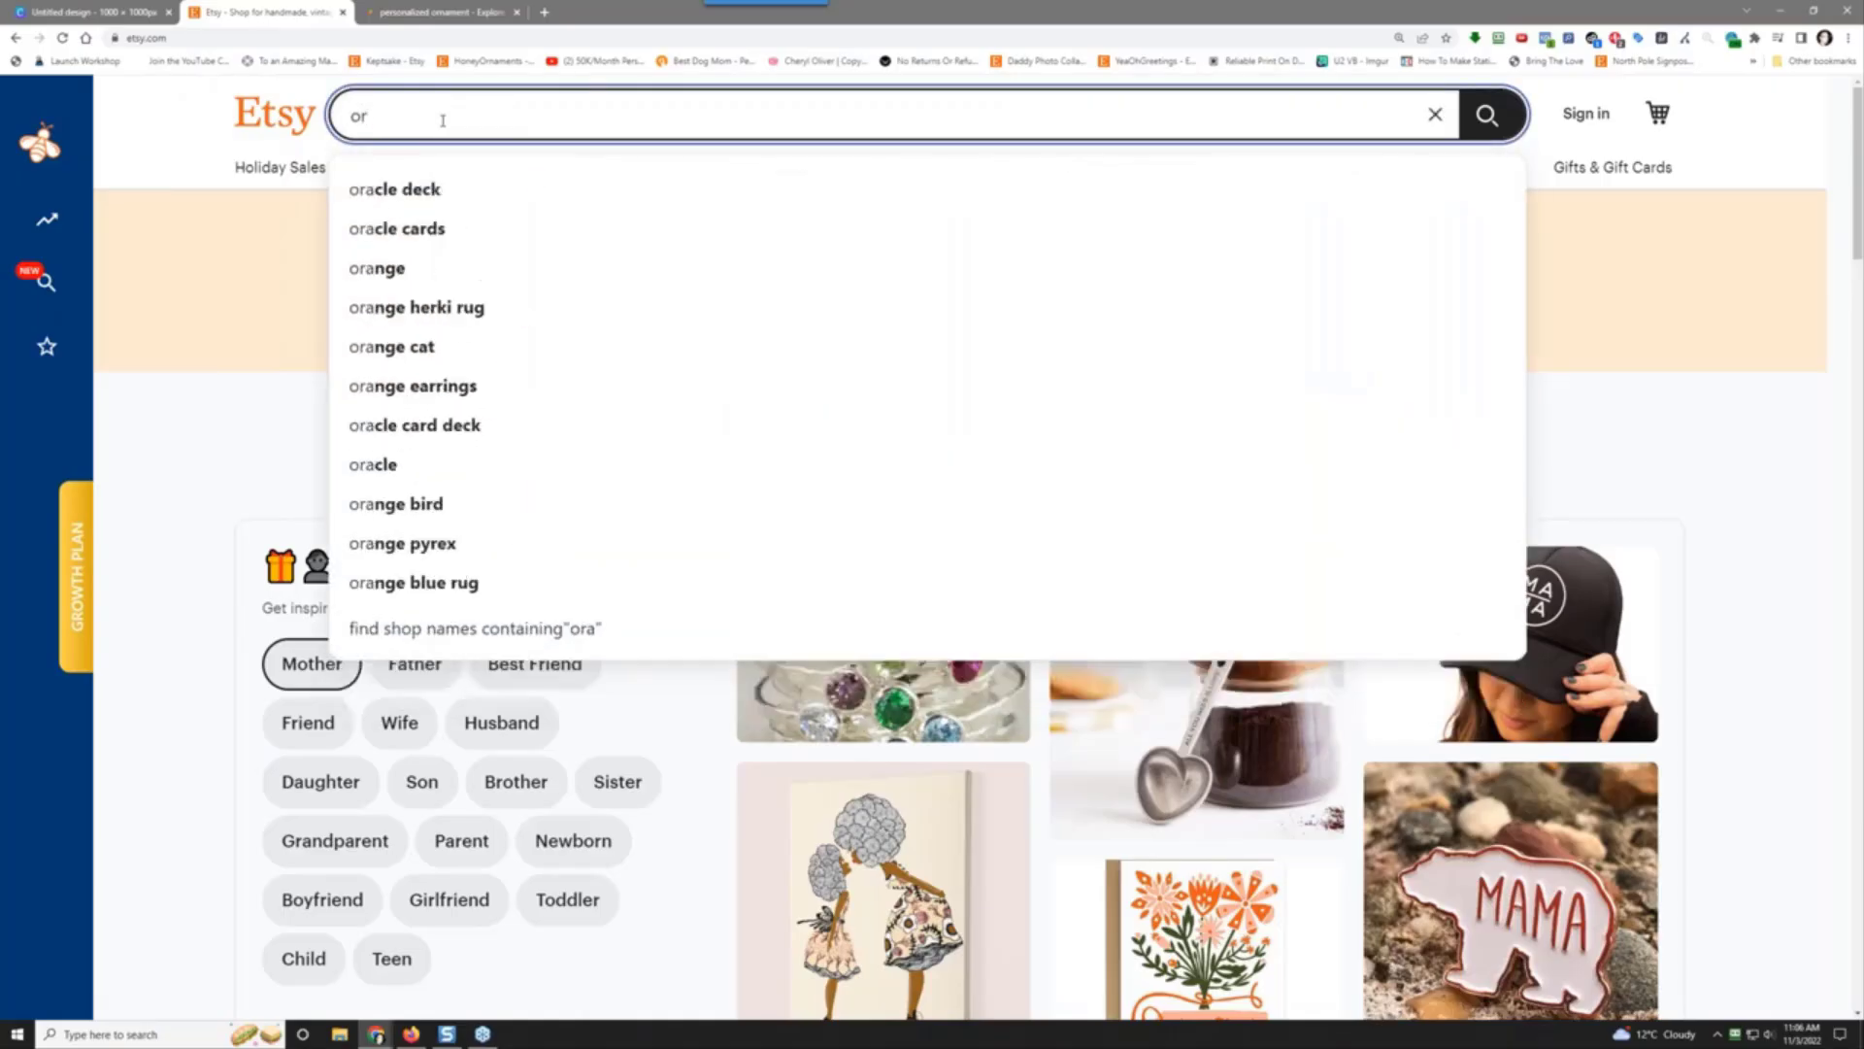
pyautogui.write('naments pers')
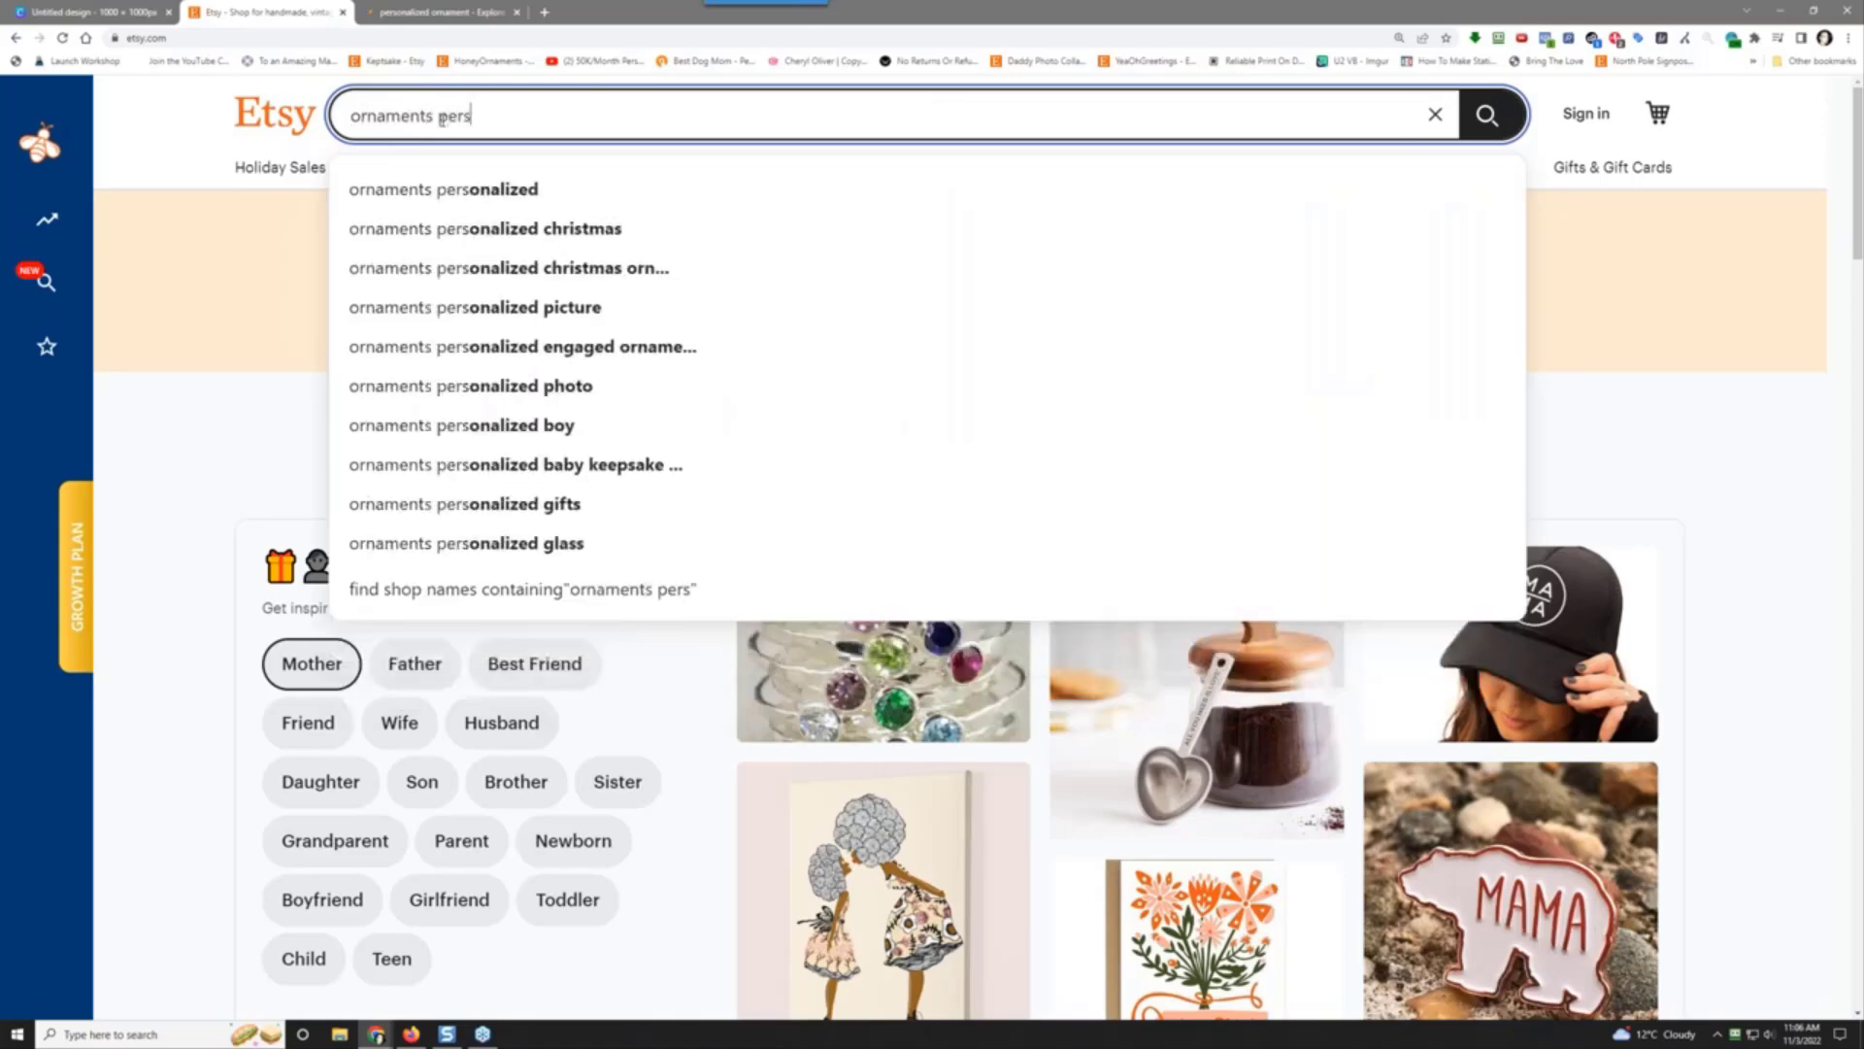
pyautogui.press('Down')
pyautogui.press('Return')
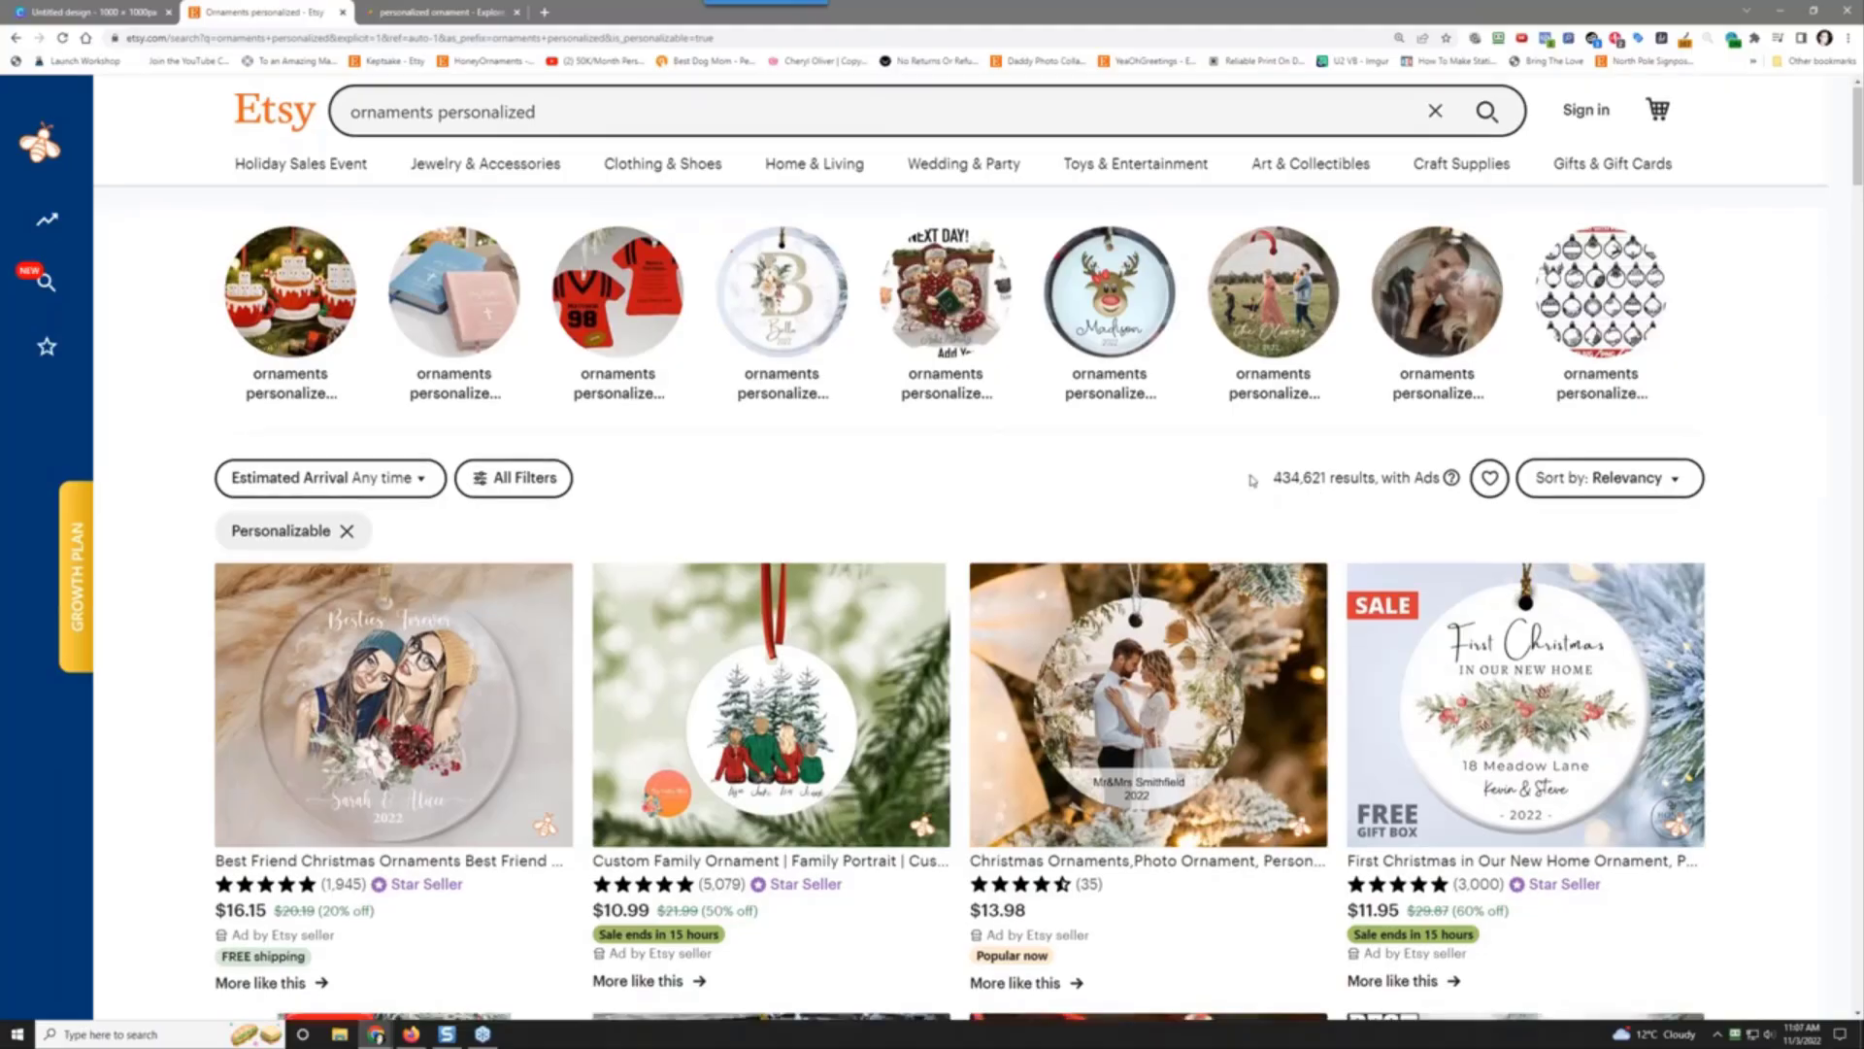
pyautogui.scroll(-3, 1252, 475)
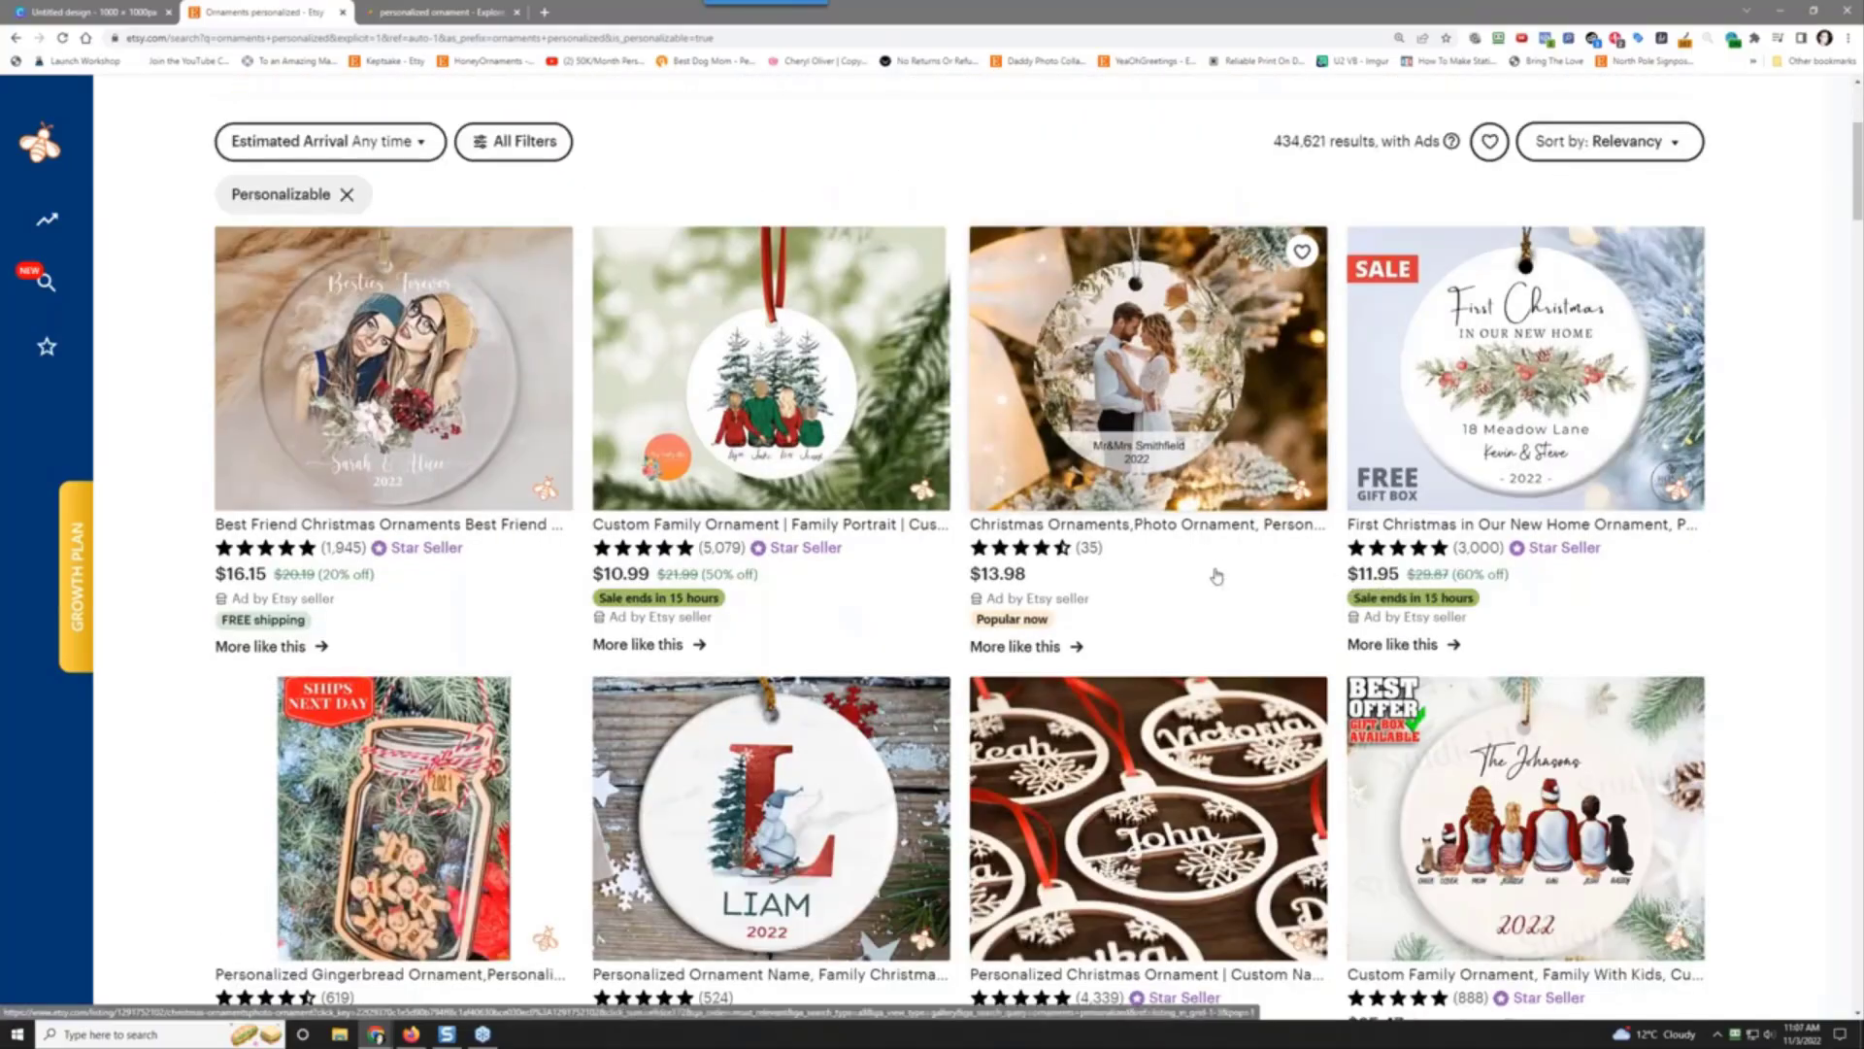
pyautogui.scroll(3, 1221, 569)
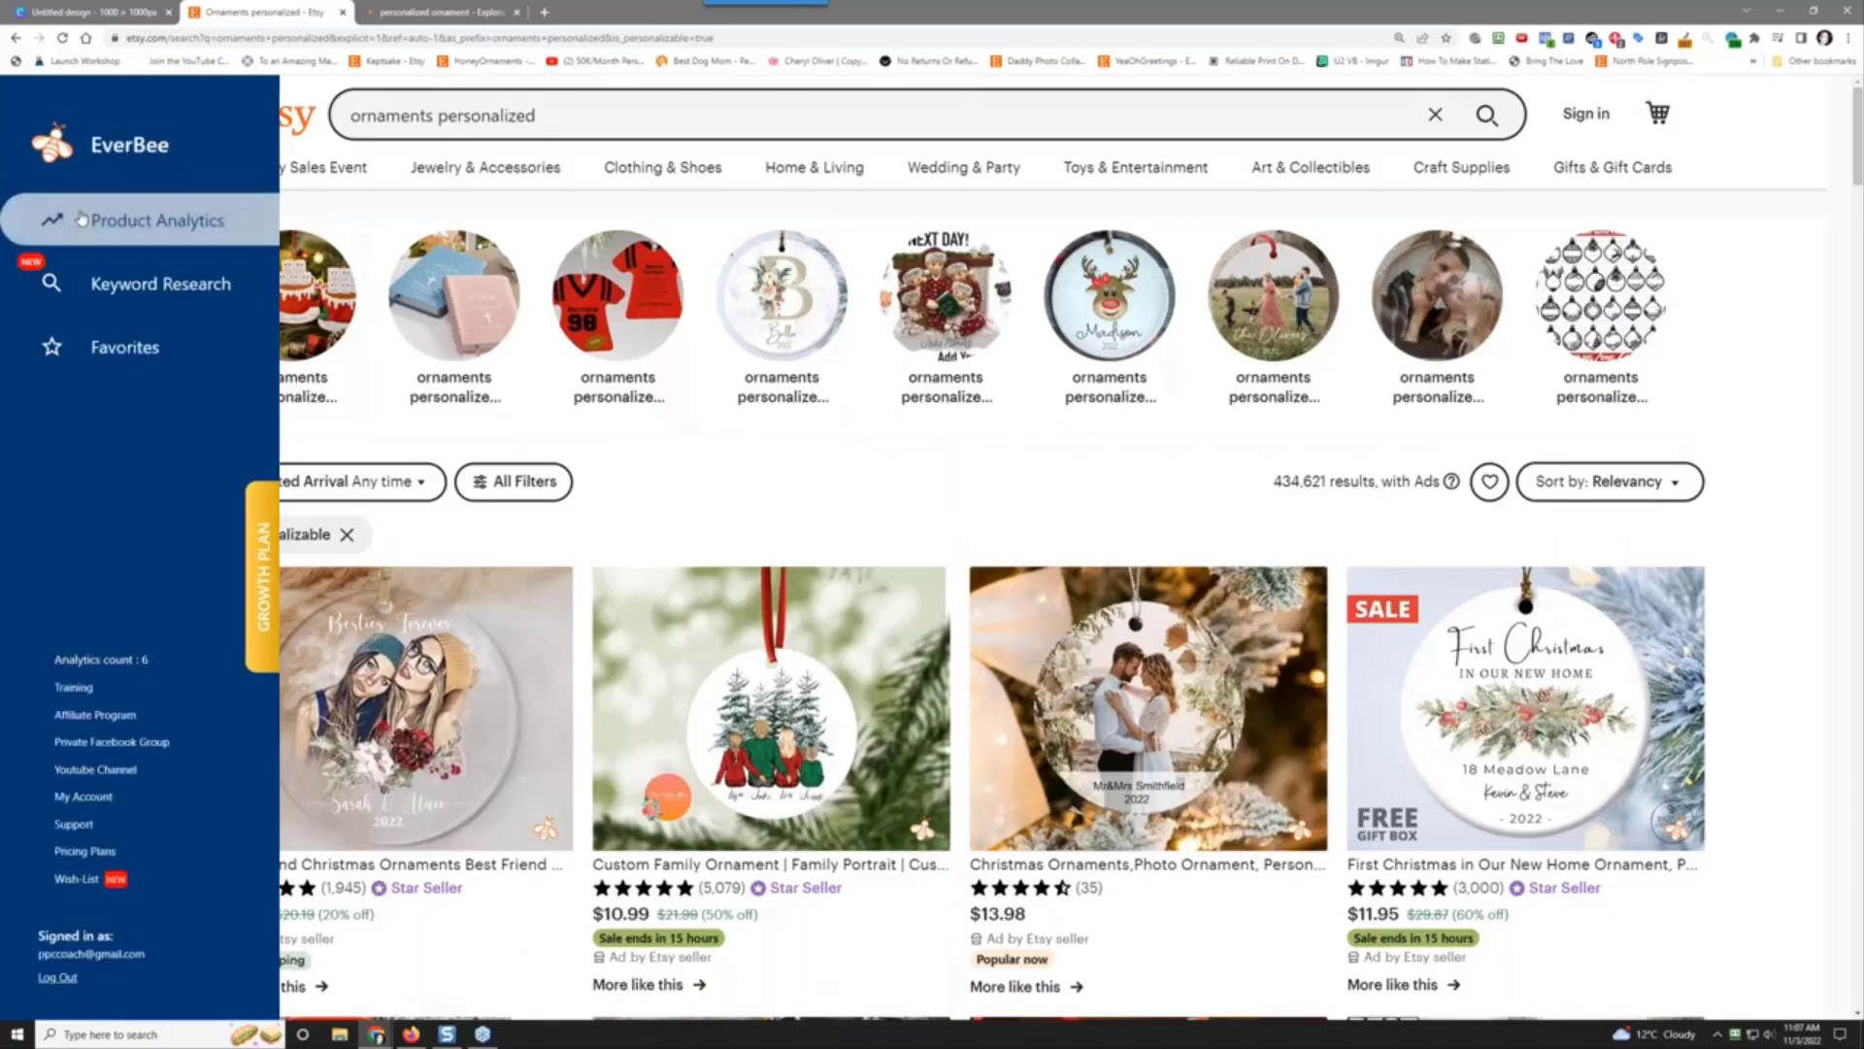
# Step: Sort EverBee Product Analytics by Est. total sales and open the top First Christmas Married Ornament listing
pyautogui.click(93, 222)
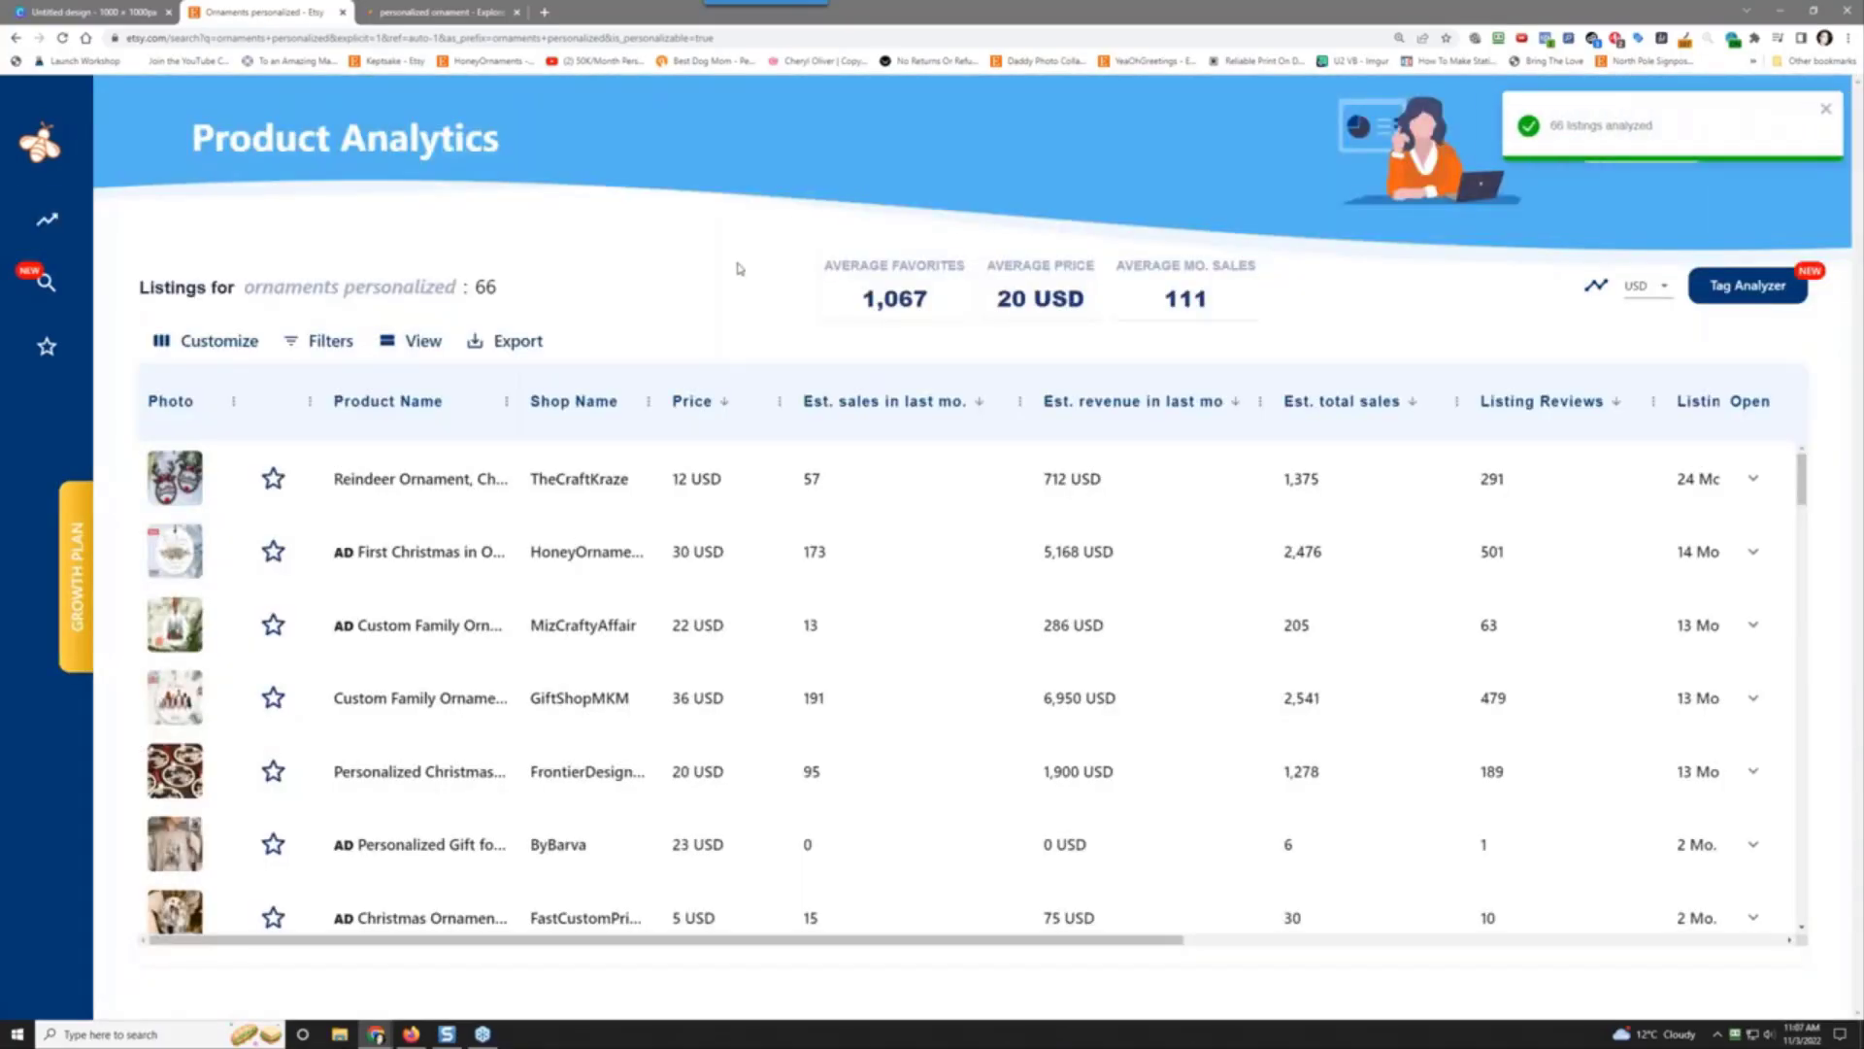
pyautogui.click(1423, 399)
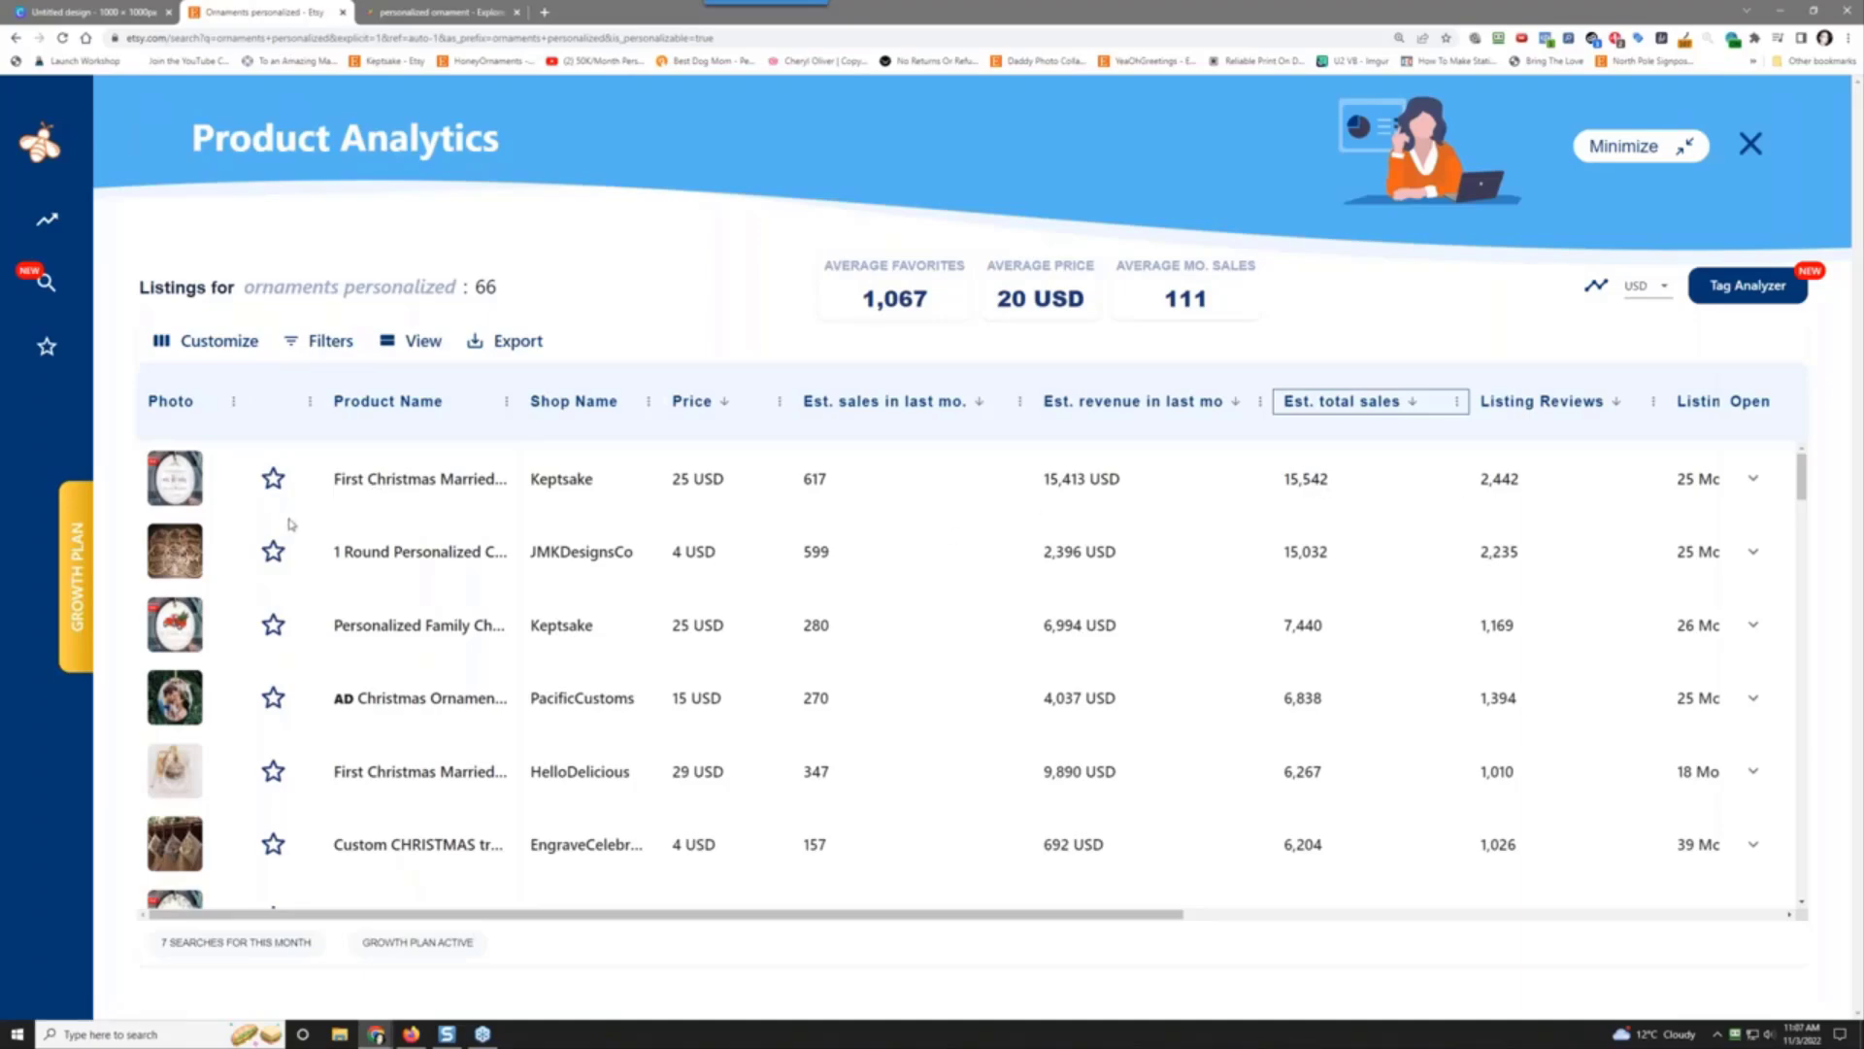
pyautogui.click(401, 482)
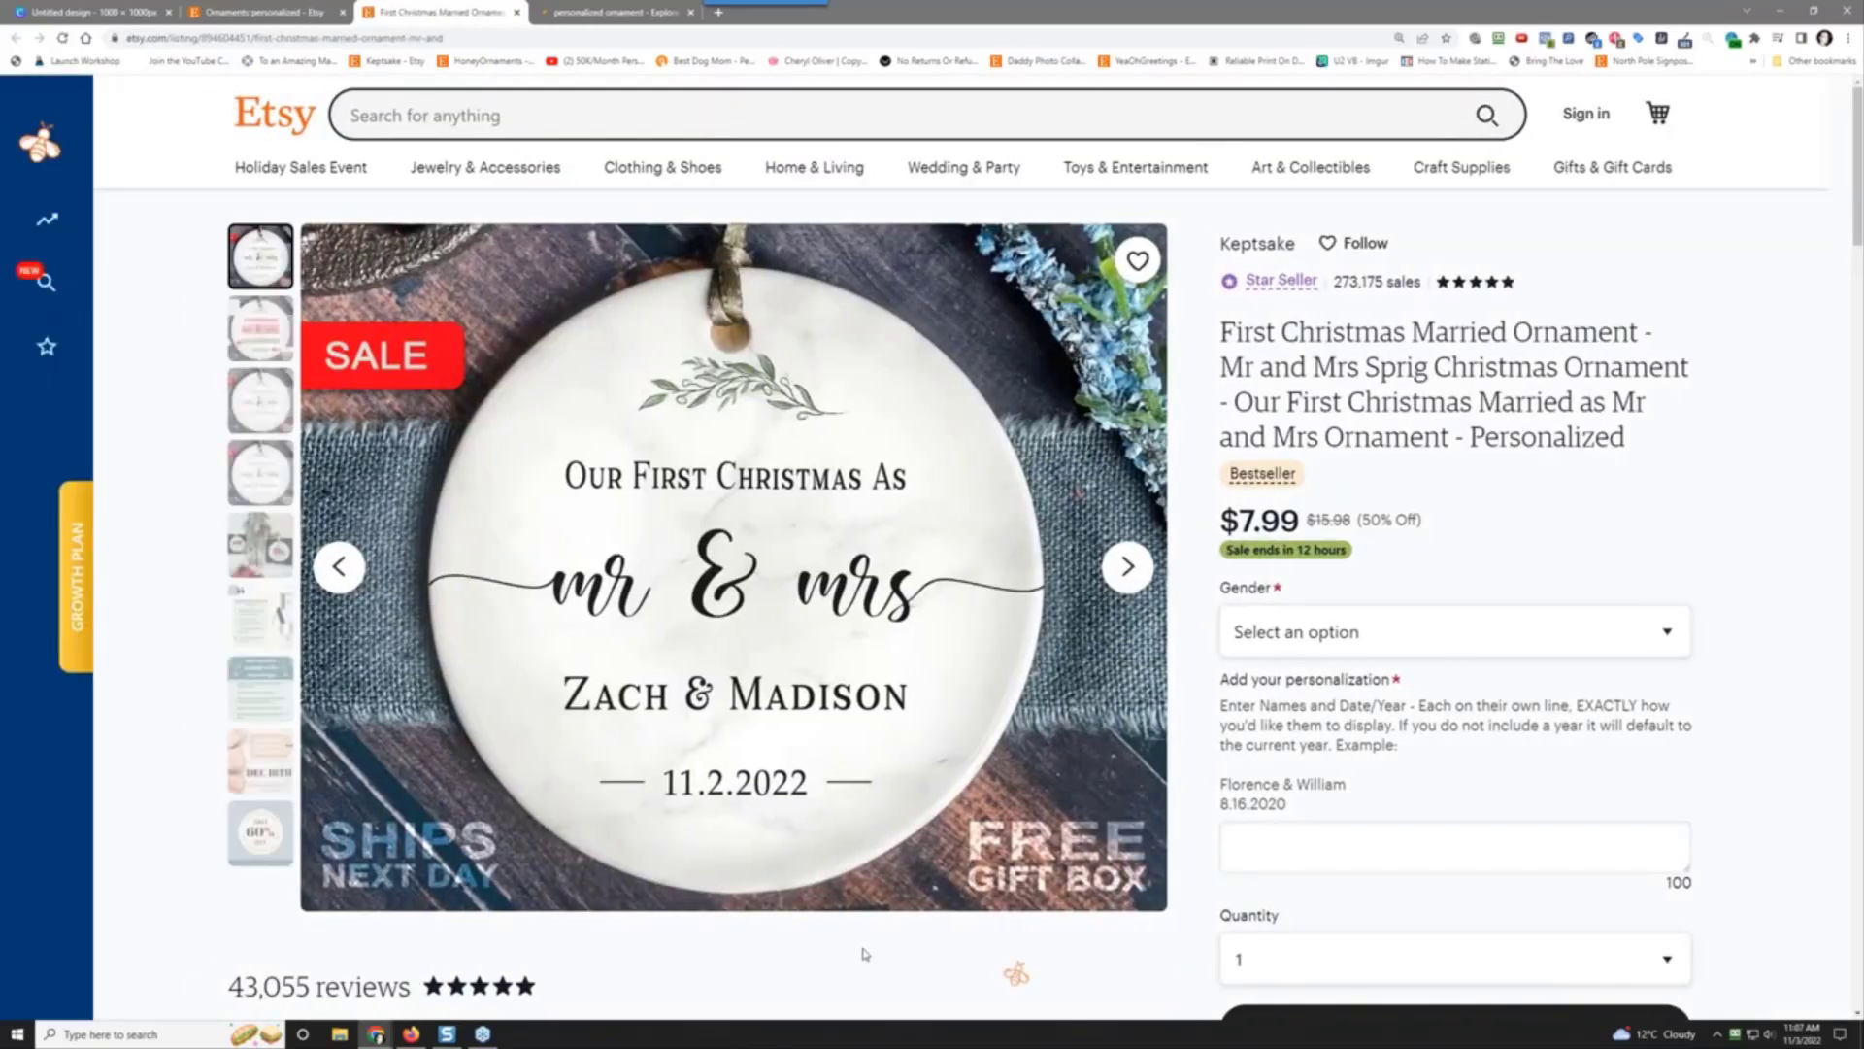
# Step: Scroll through the ornament listing's reviews, shipping policies and seller details
pyautogui.scroll(-4, 879, 845)
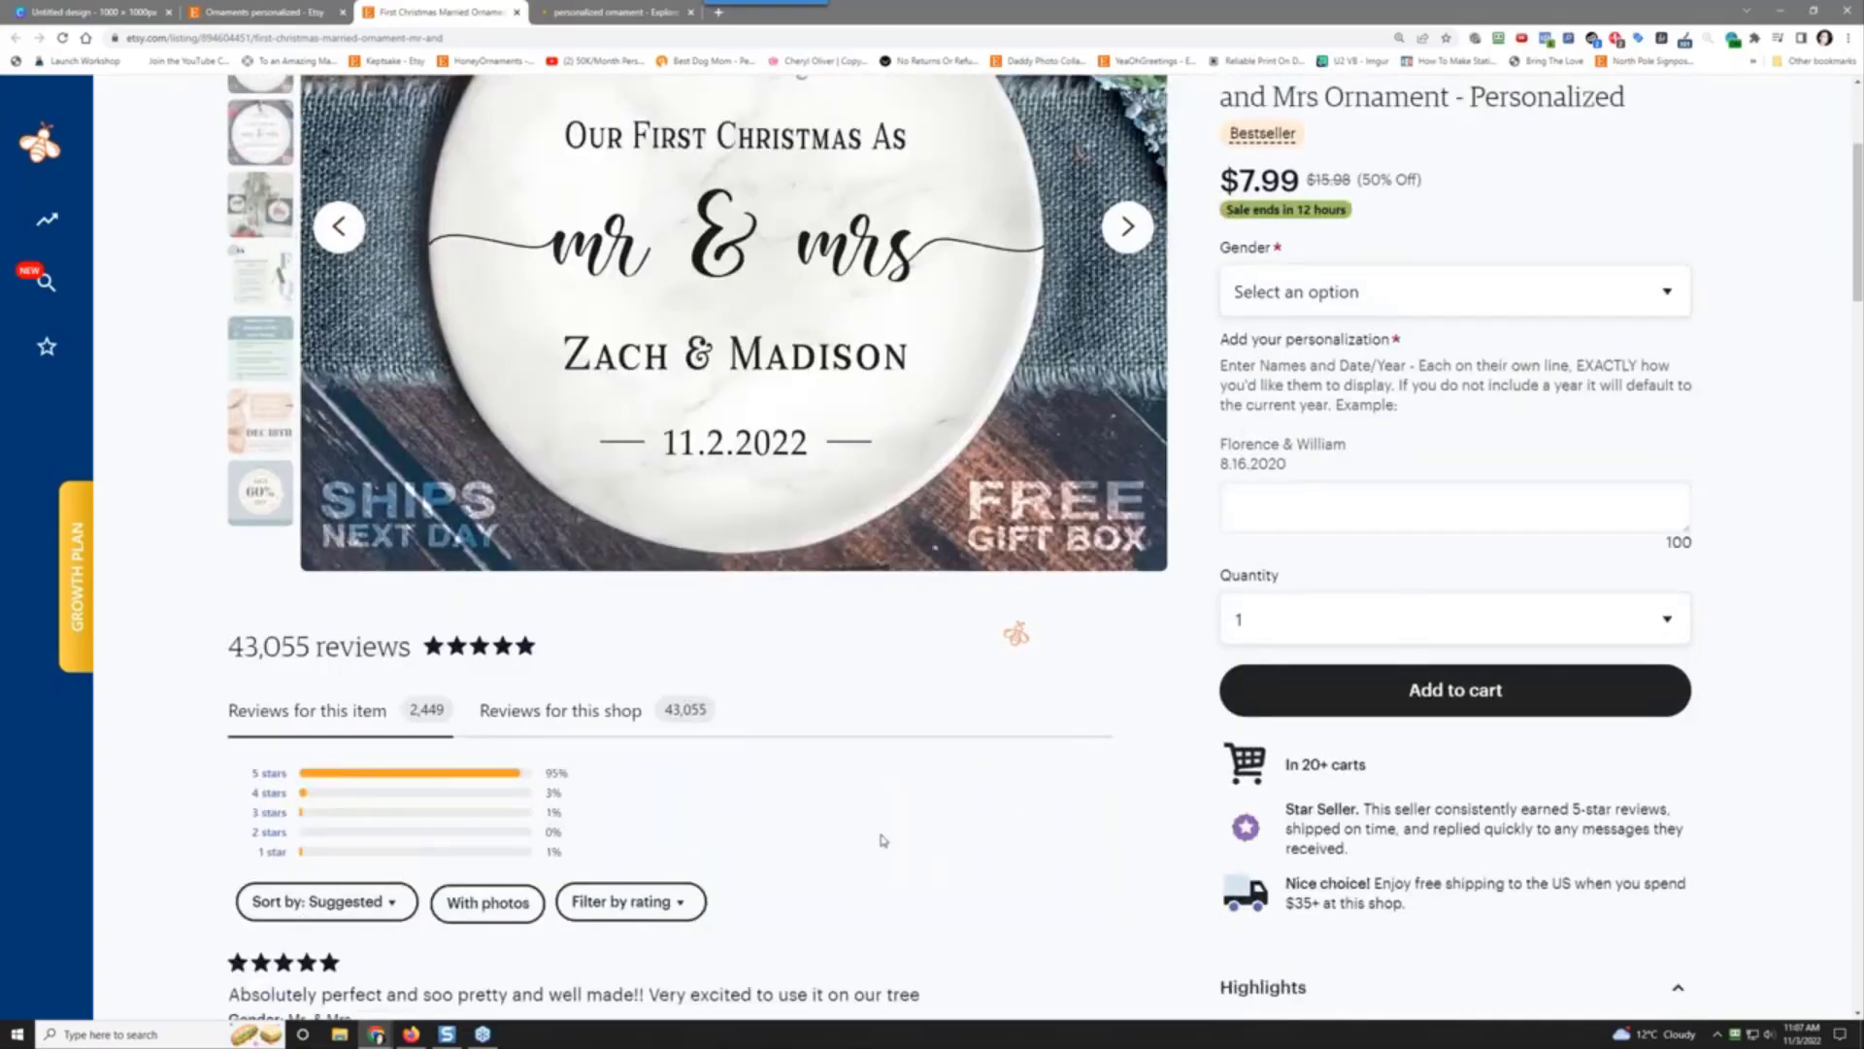
pyautogui.scroll(4, 881, 839)
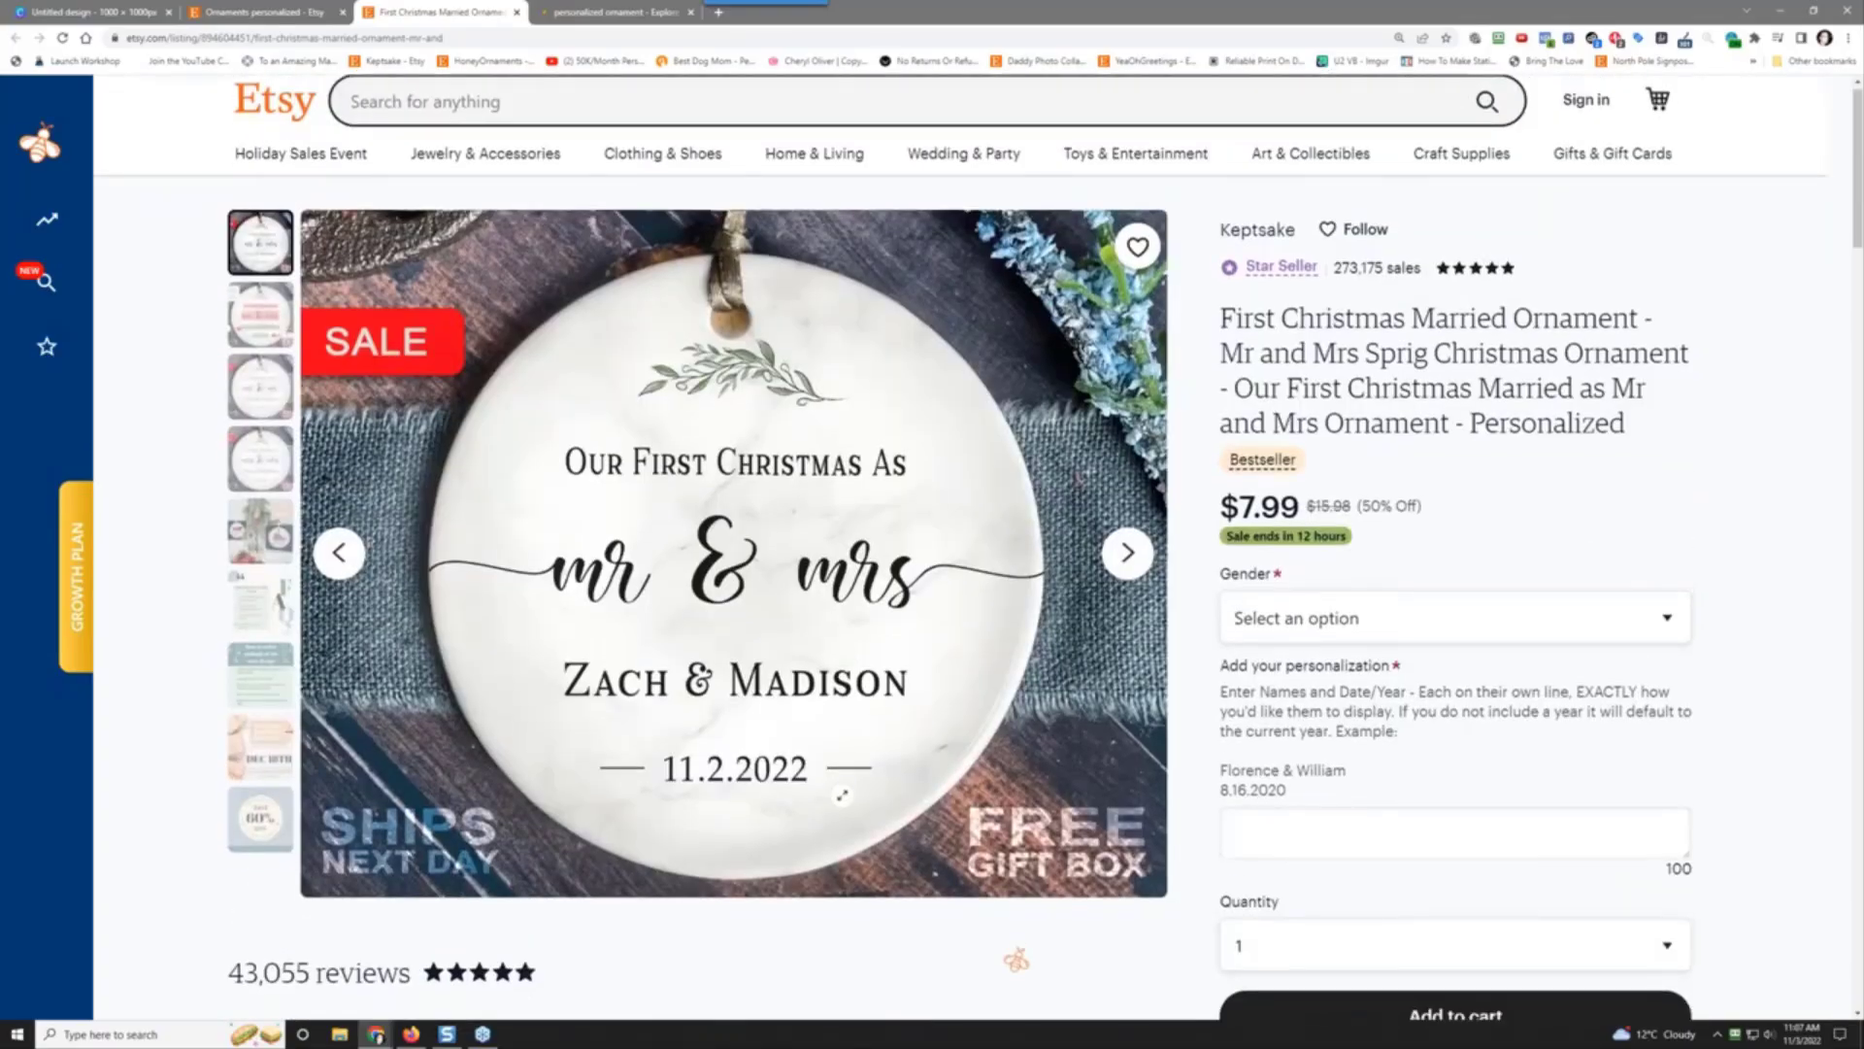
pyautogui.scroll(-4, 842, 795)
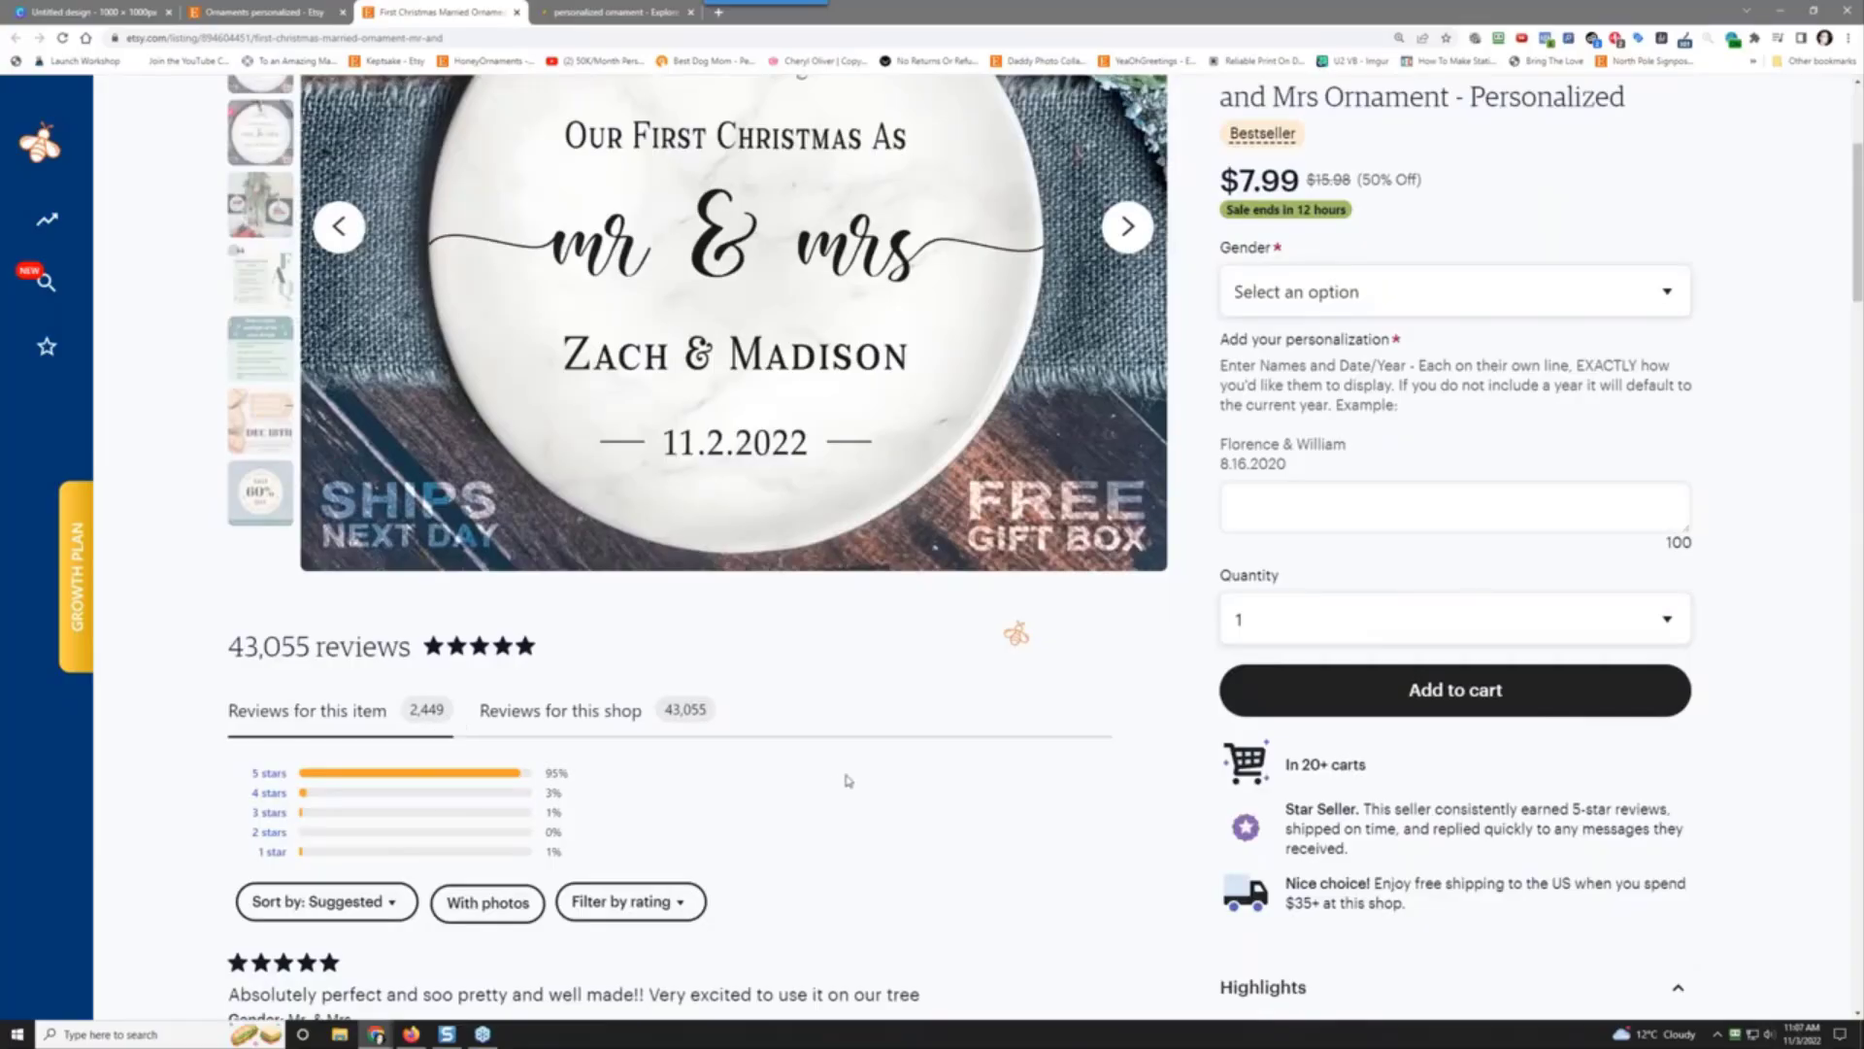
pyautogui.scroll(4, 1536, 456)
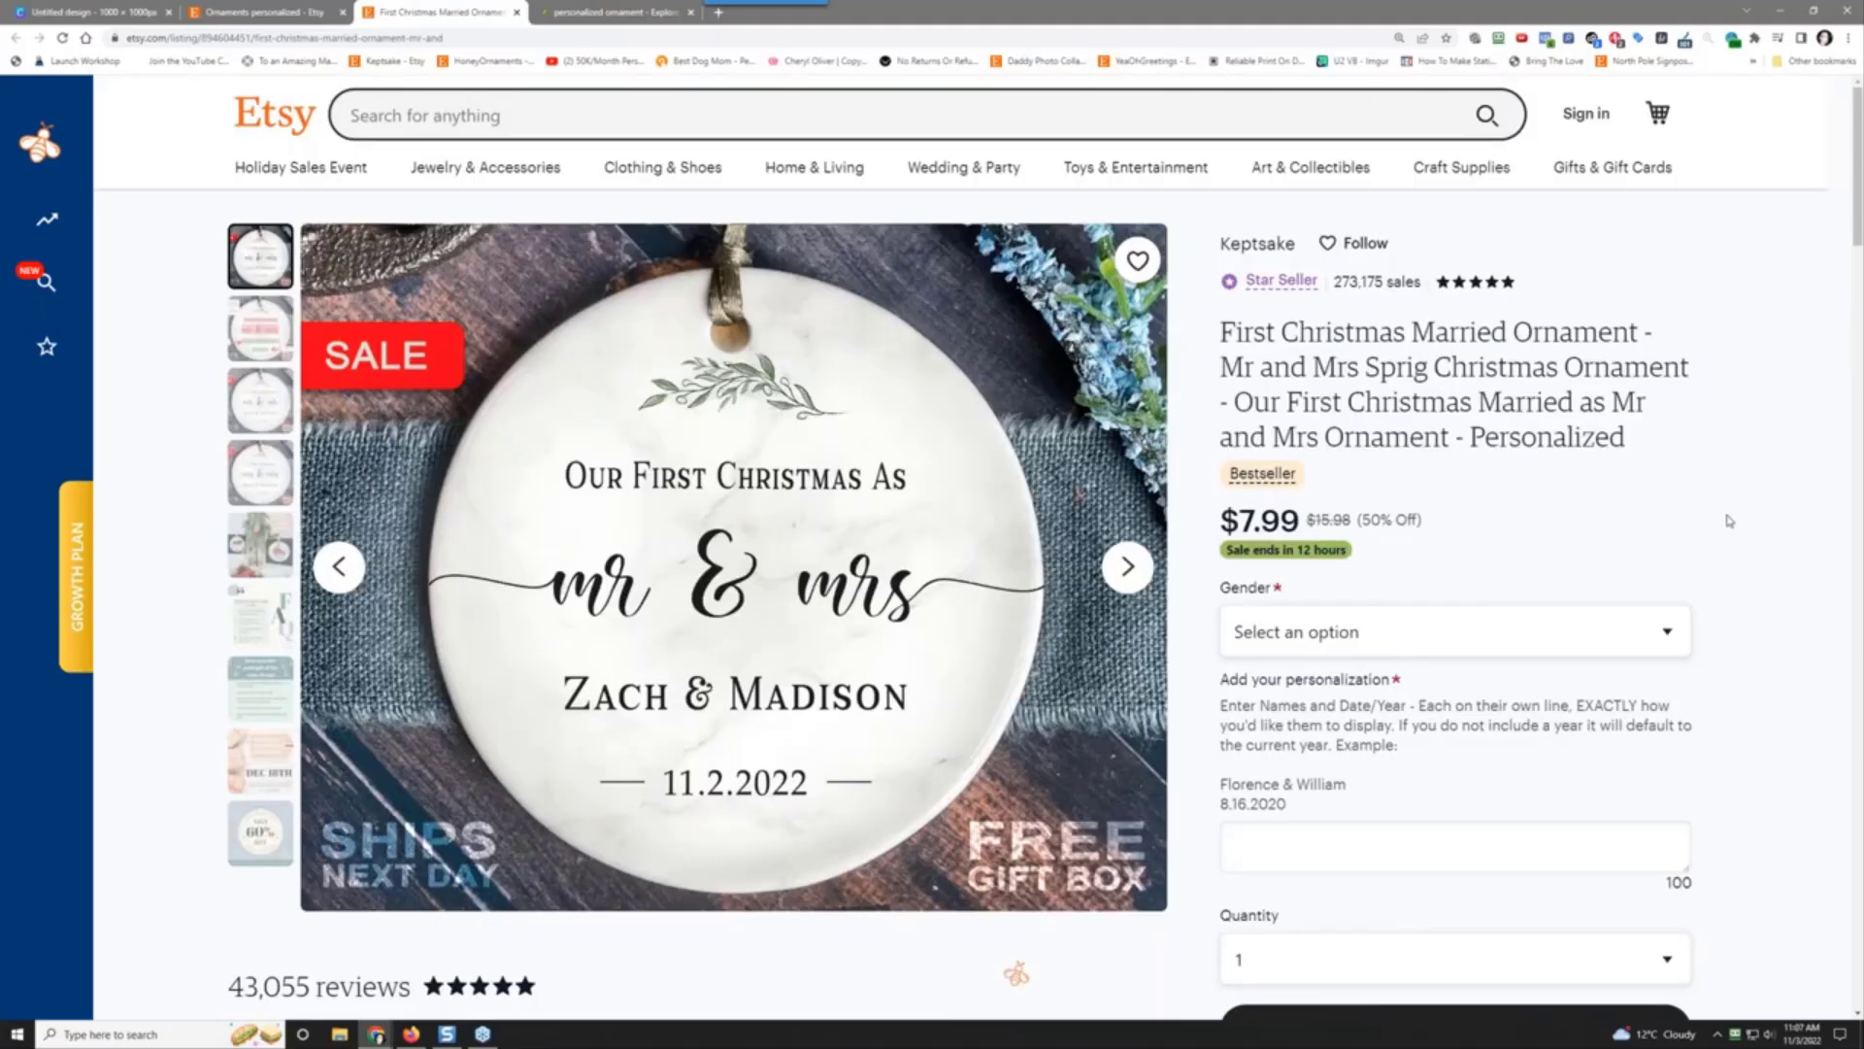
pyautogui.scroll(-1, 1730, 522)
pyautogui.scroll(-15, 1731, 521)
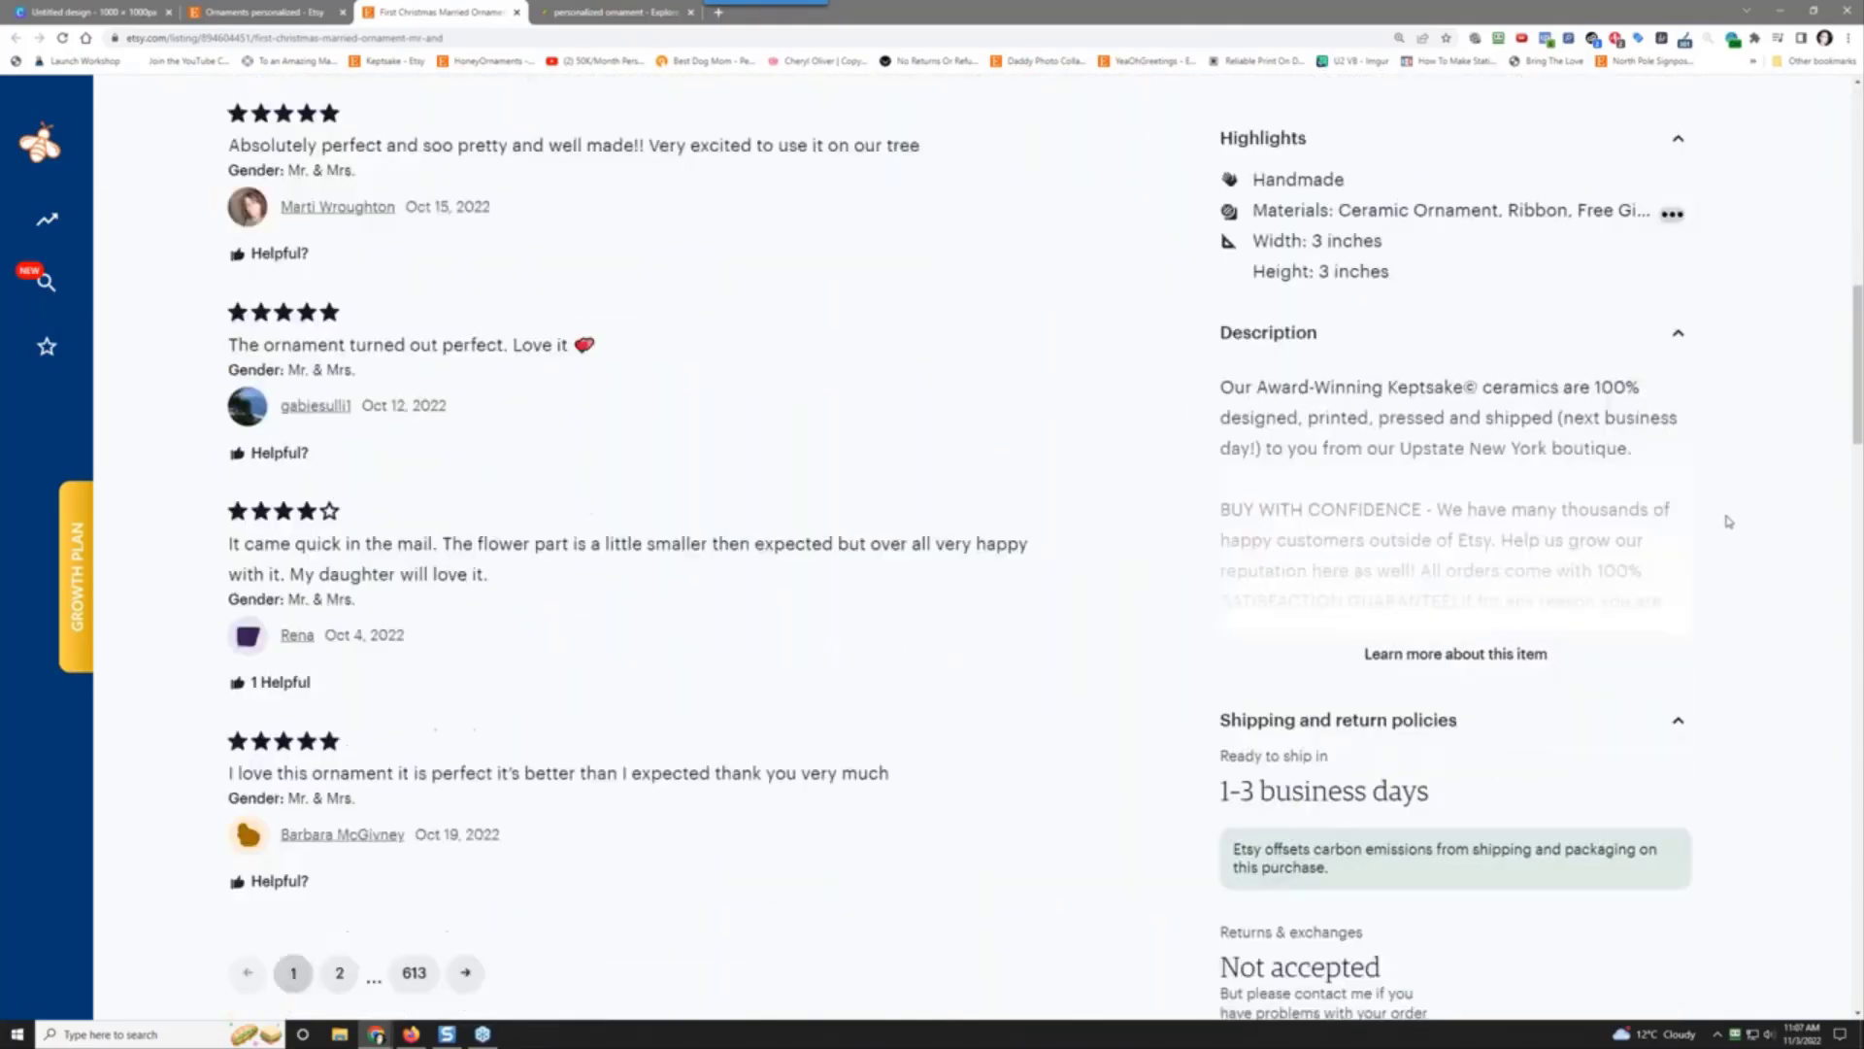
pyautogui.scroll(4, 1730, 521)
pyautogui.scroll(5, 1730, 521)
pyautogui.scroll(-9, 1729, 520)
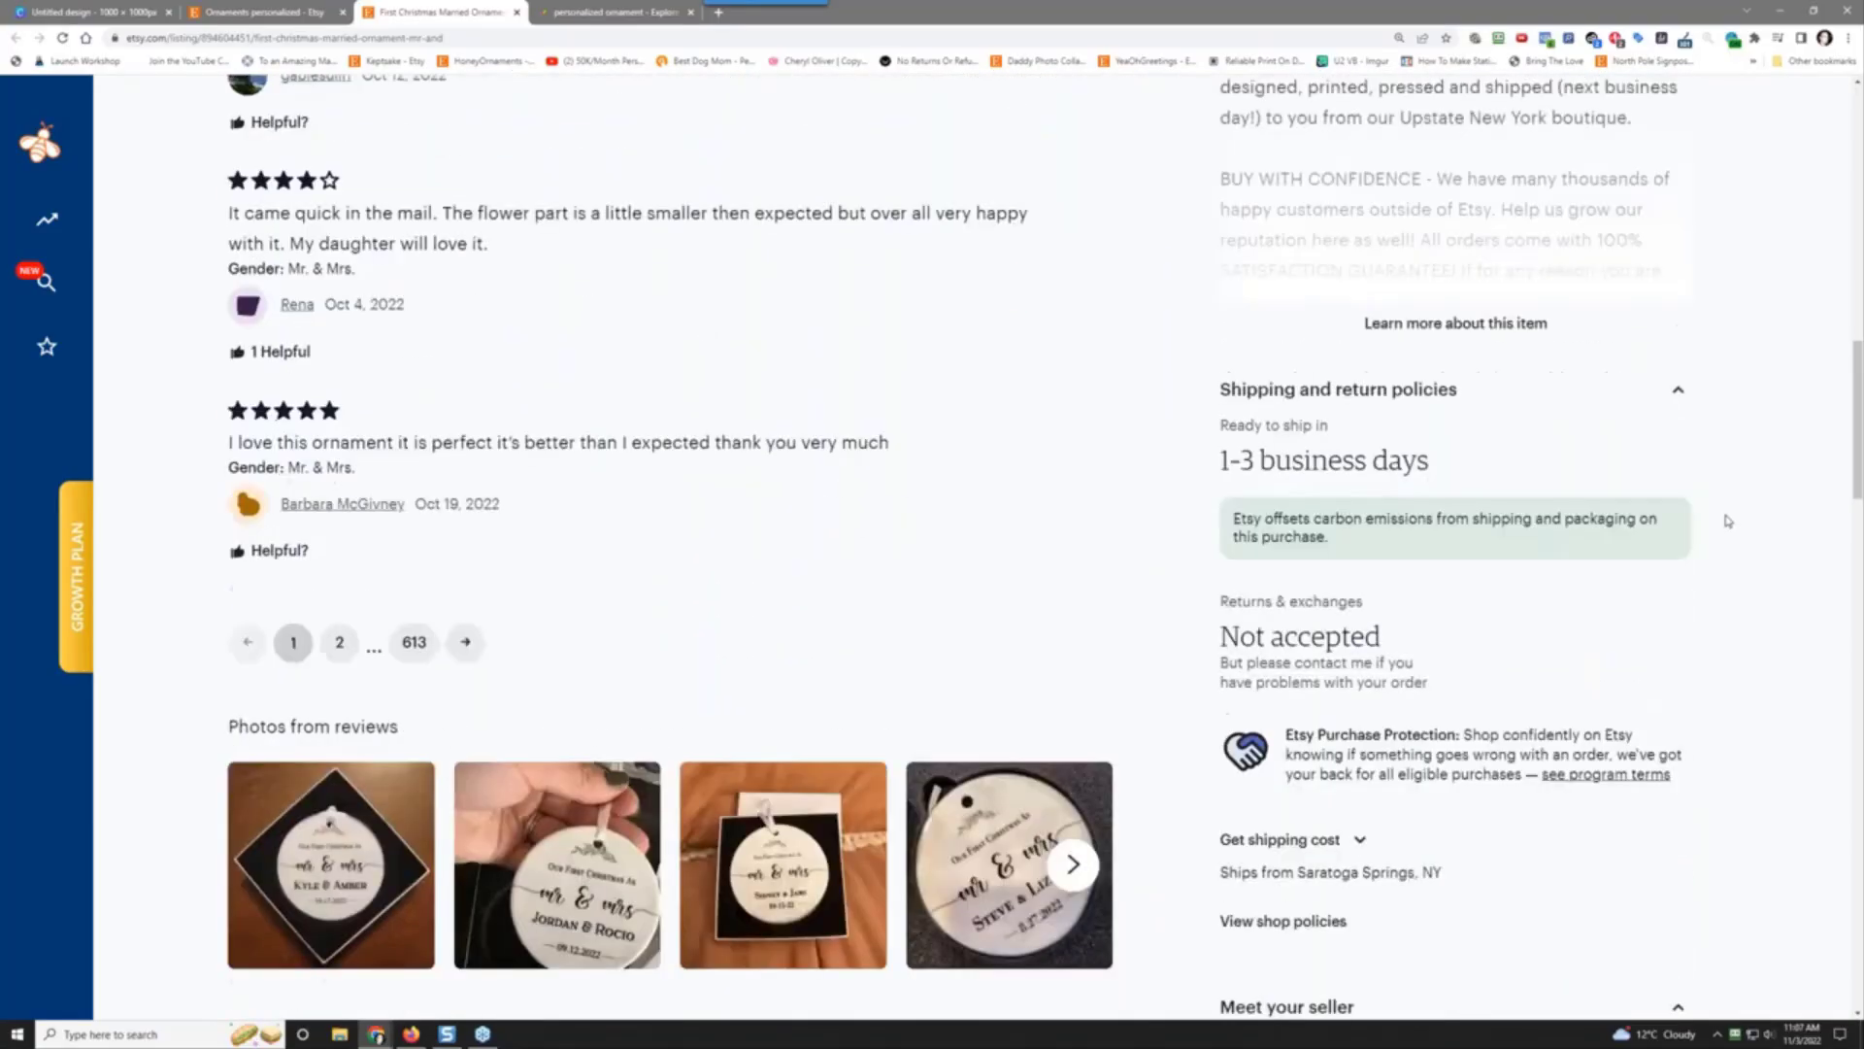
pyautogui.scroll(-4, 1727, 520)
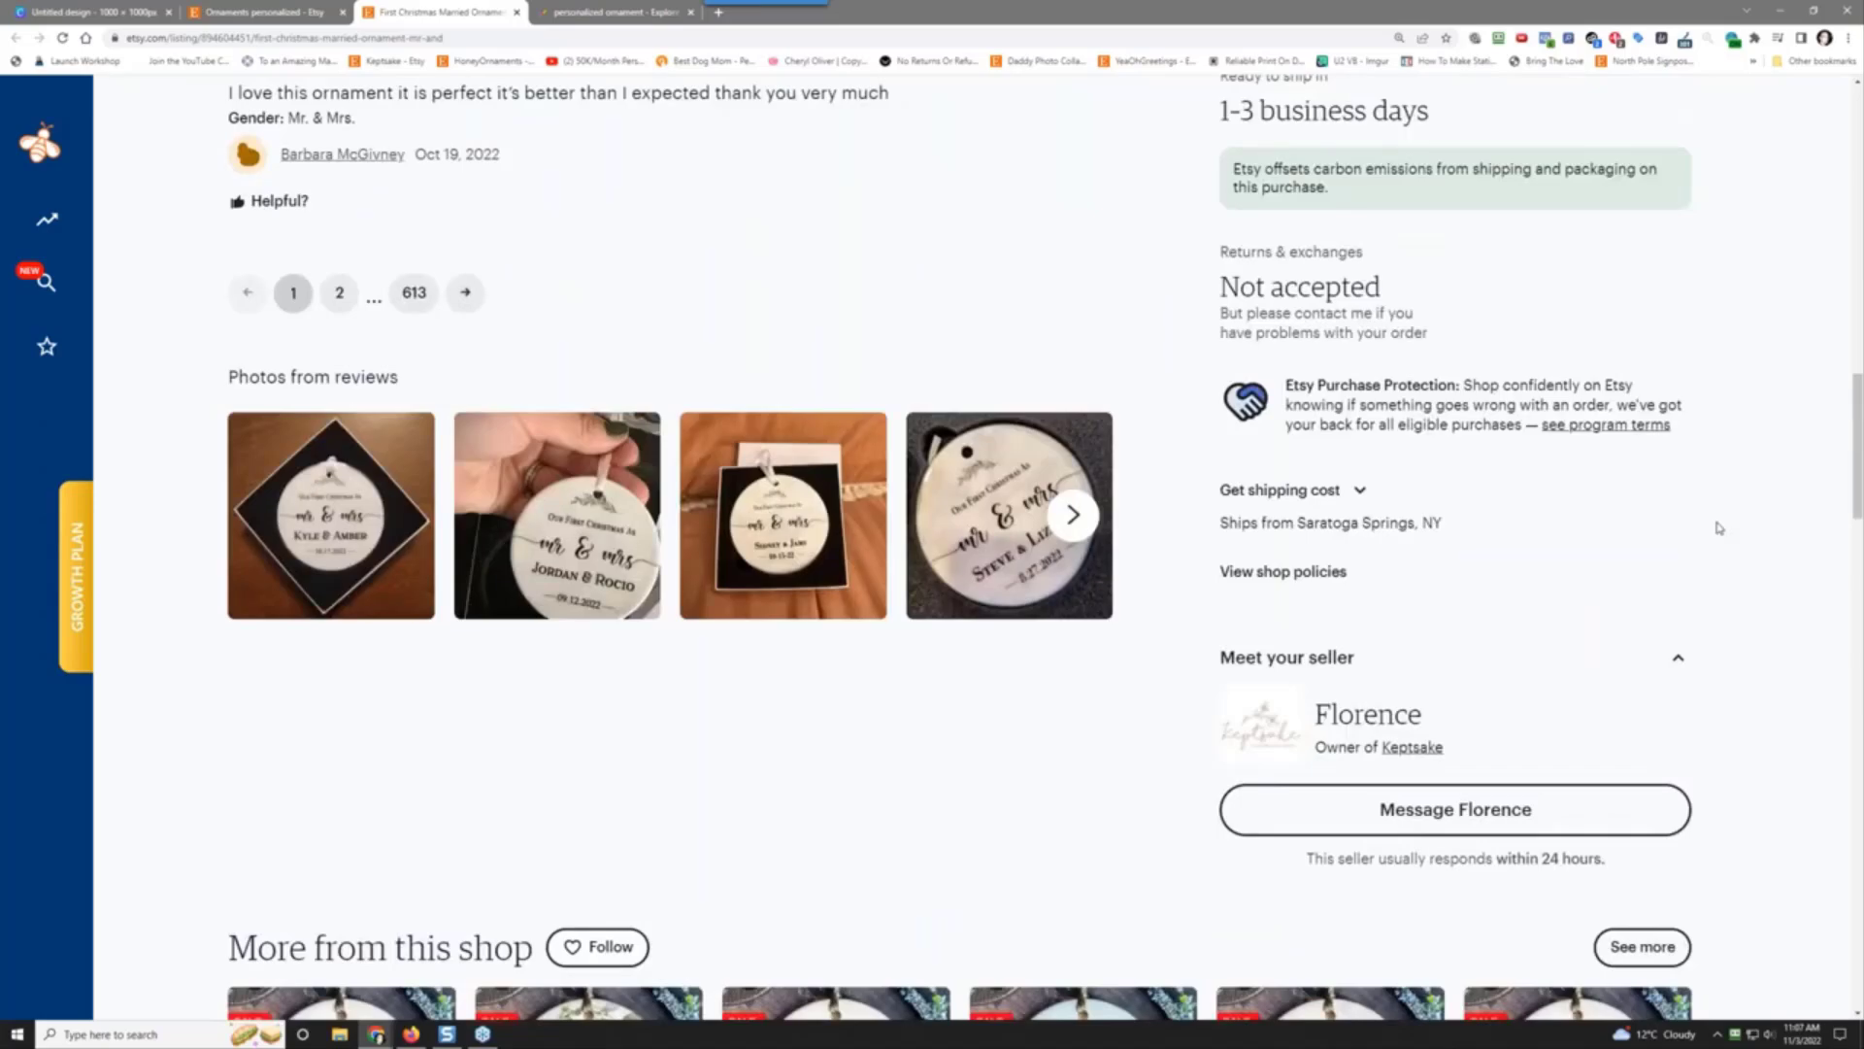
pyautogui.scroll(2, 1719, 527)
pyautogui.scroll(2, 1718, 527)
pyautogui.scroll(-4, 1719, 527)
pyautogui.scroll(3, 1648, 525)
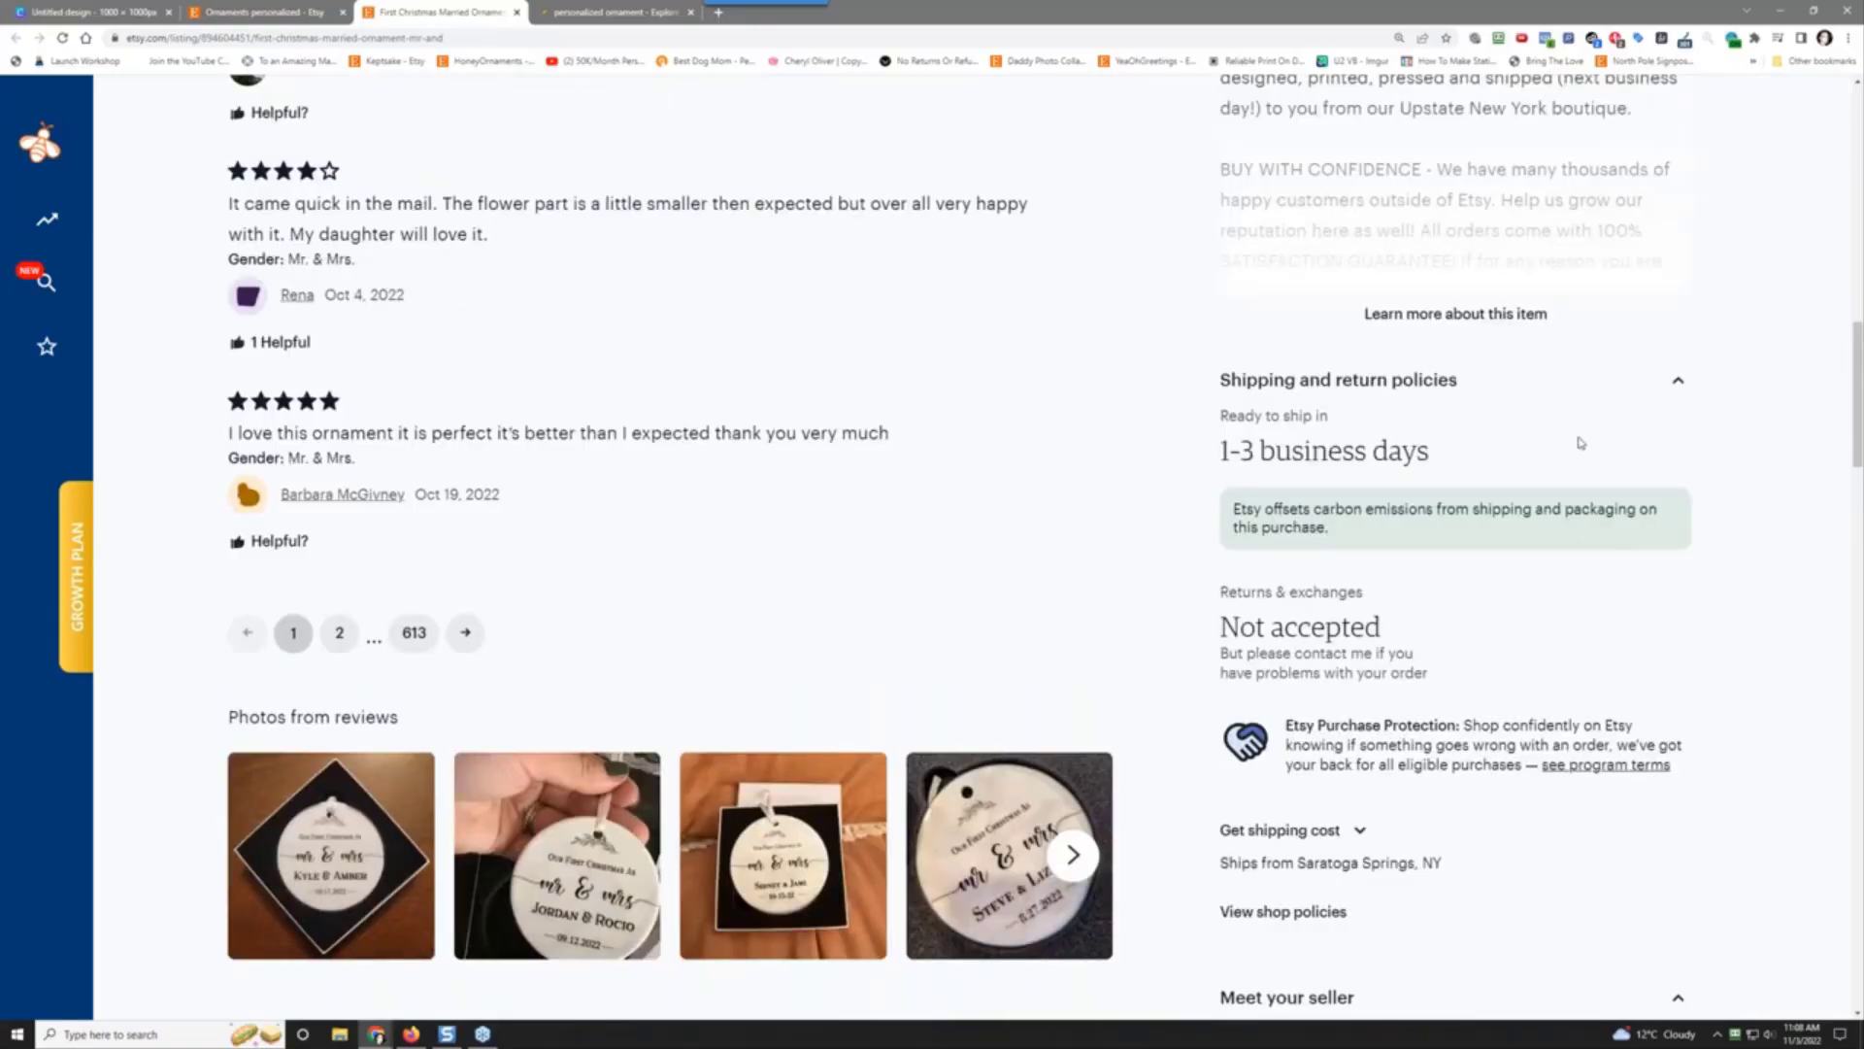
pyautogui.scroll(-3, 1564, 466)
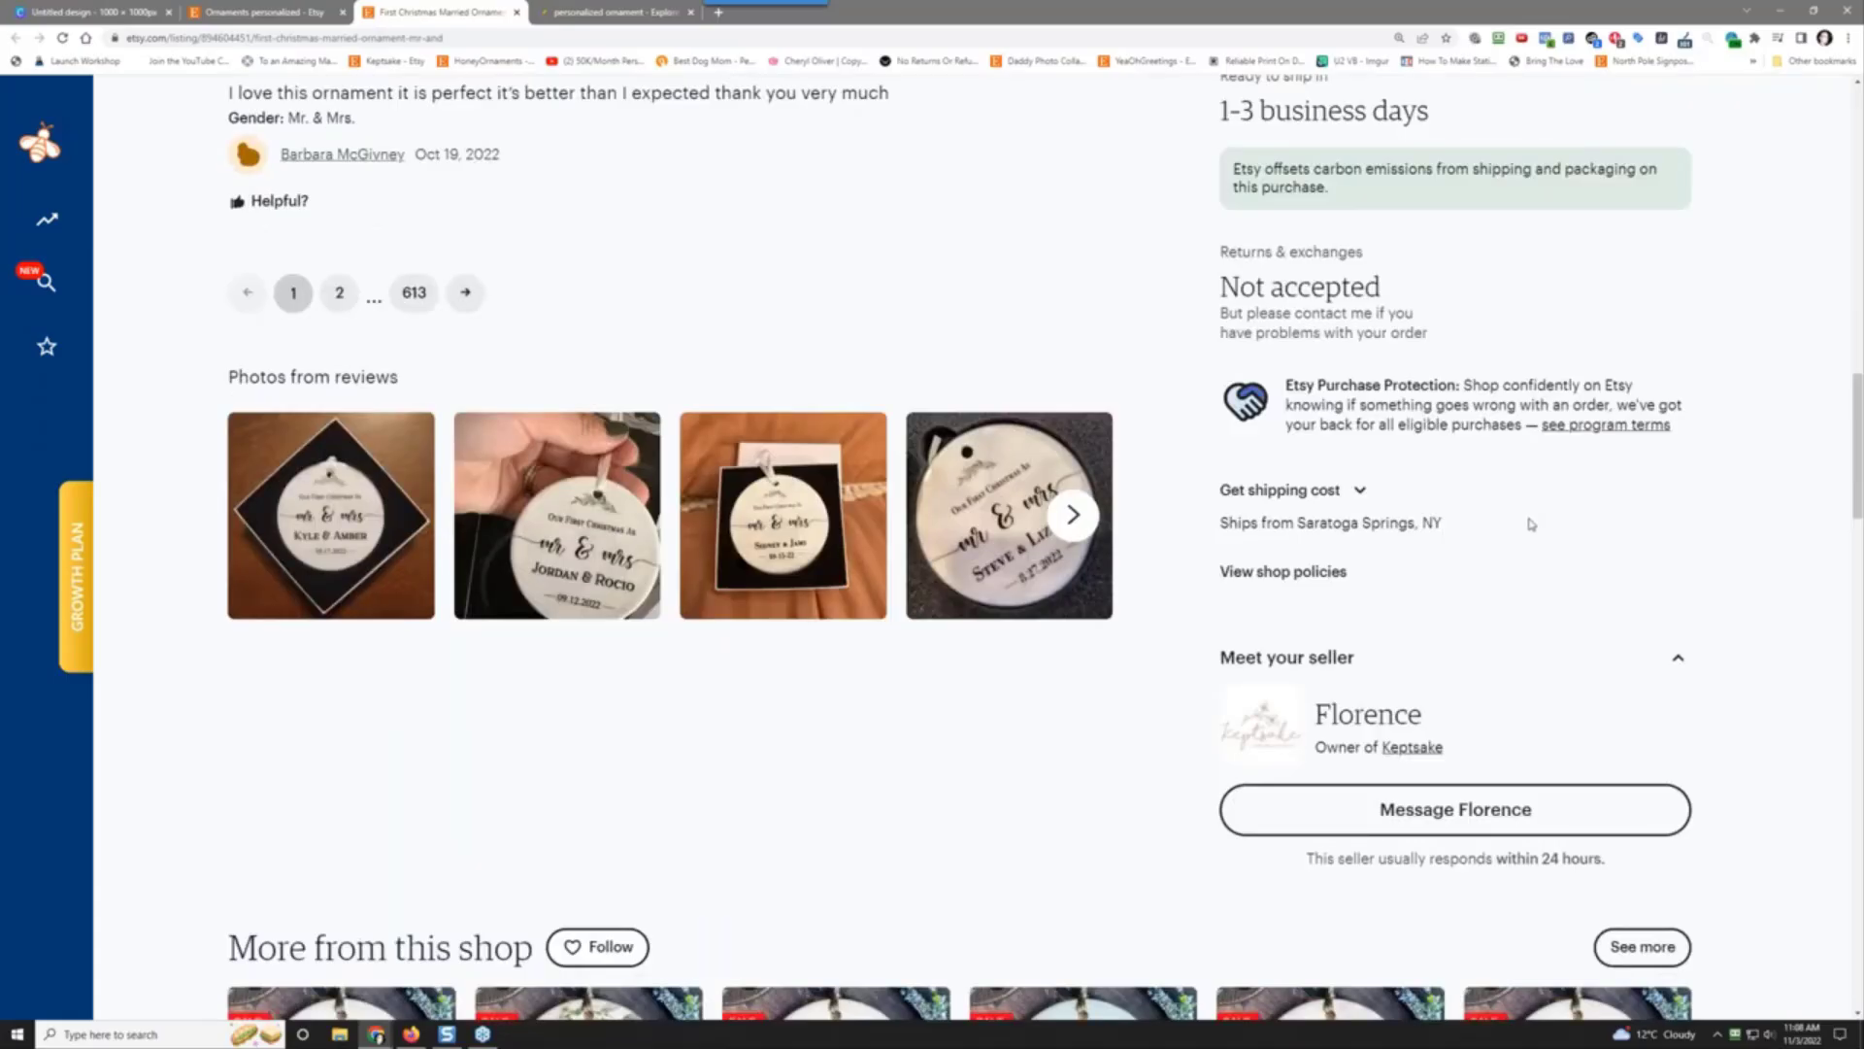
# Step: Get the shipping cost to zip 90210 ($3.99, arriving Nov 7-12), then return to the listing top
pyautogui.click(1330, 495)
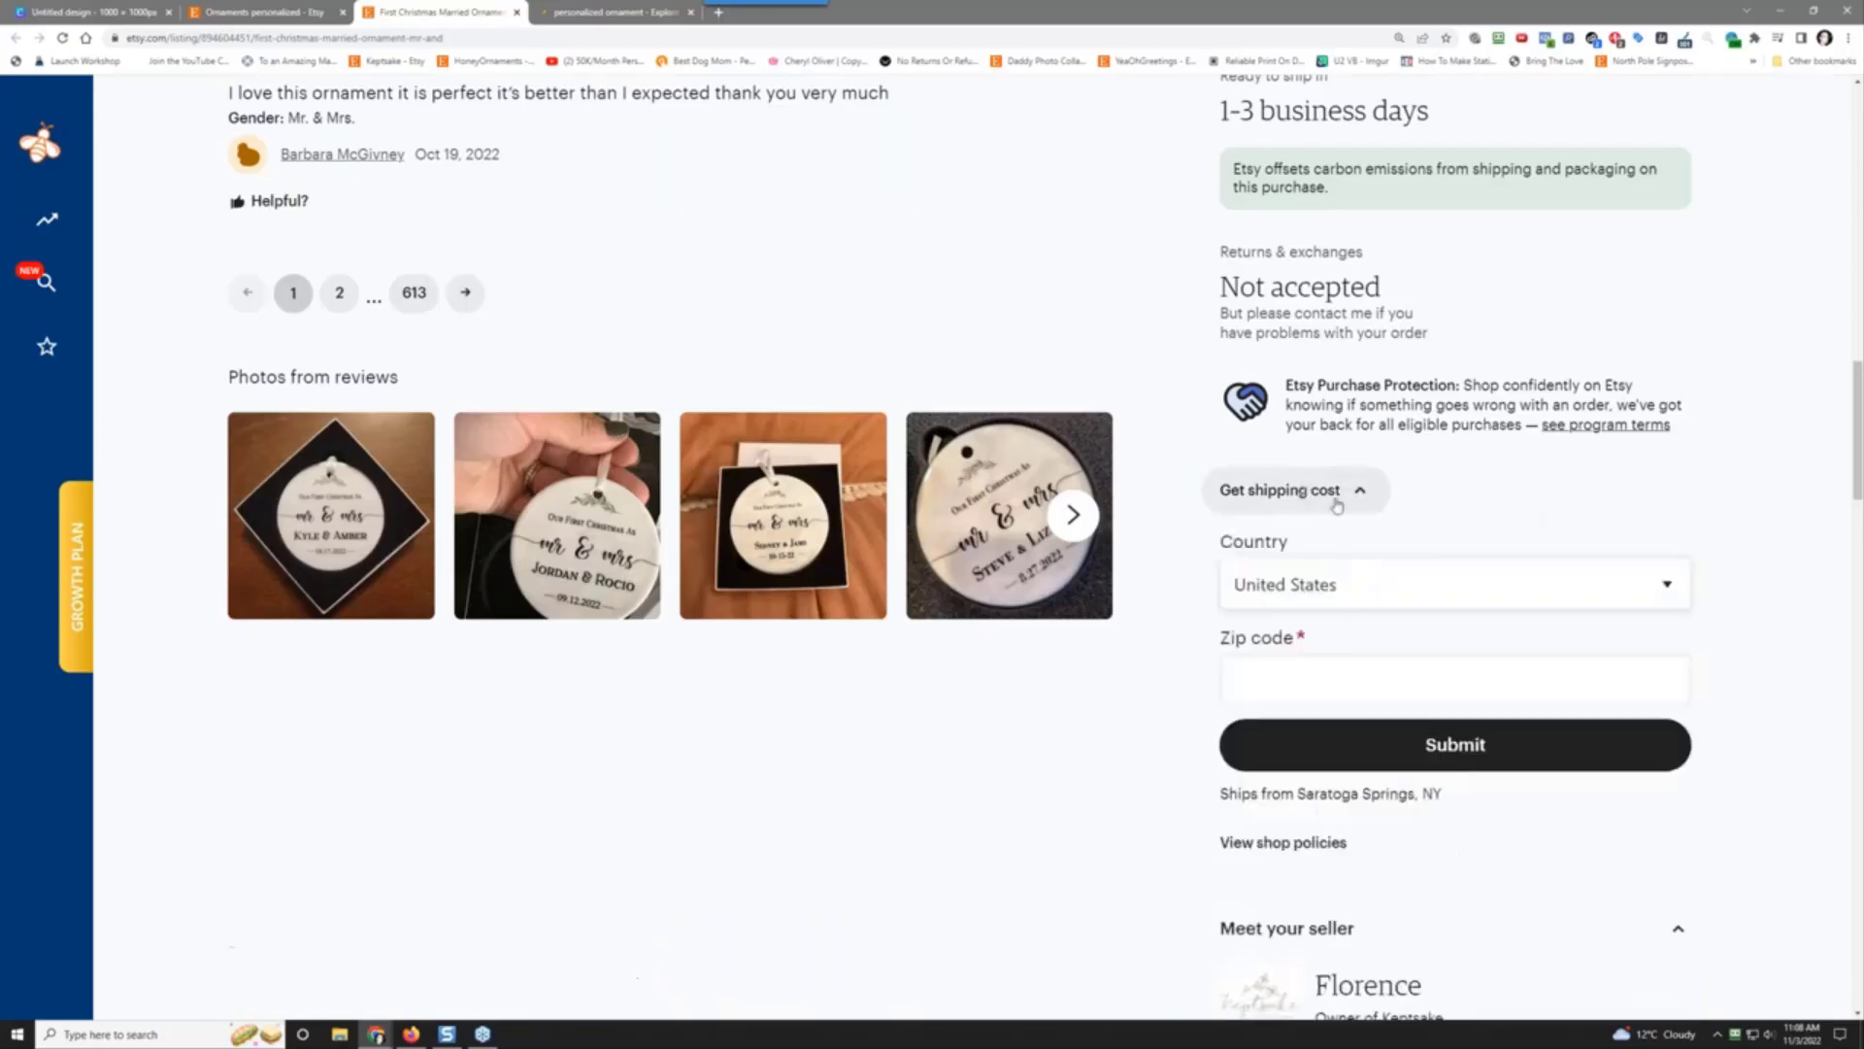
pyautogui.click(1396, 682)
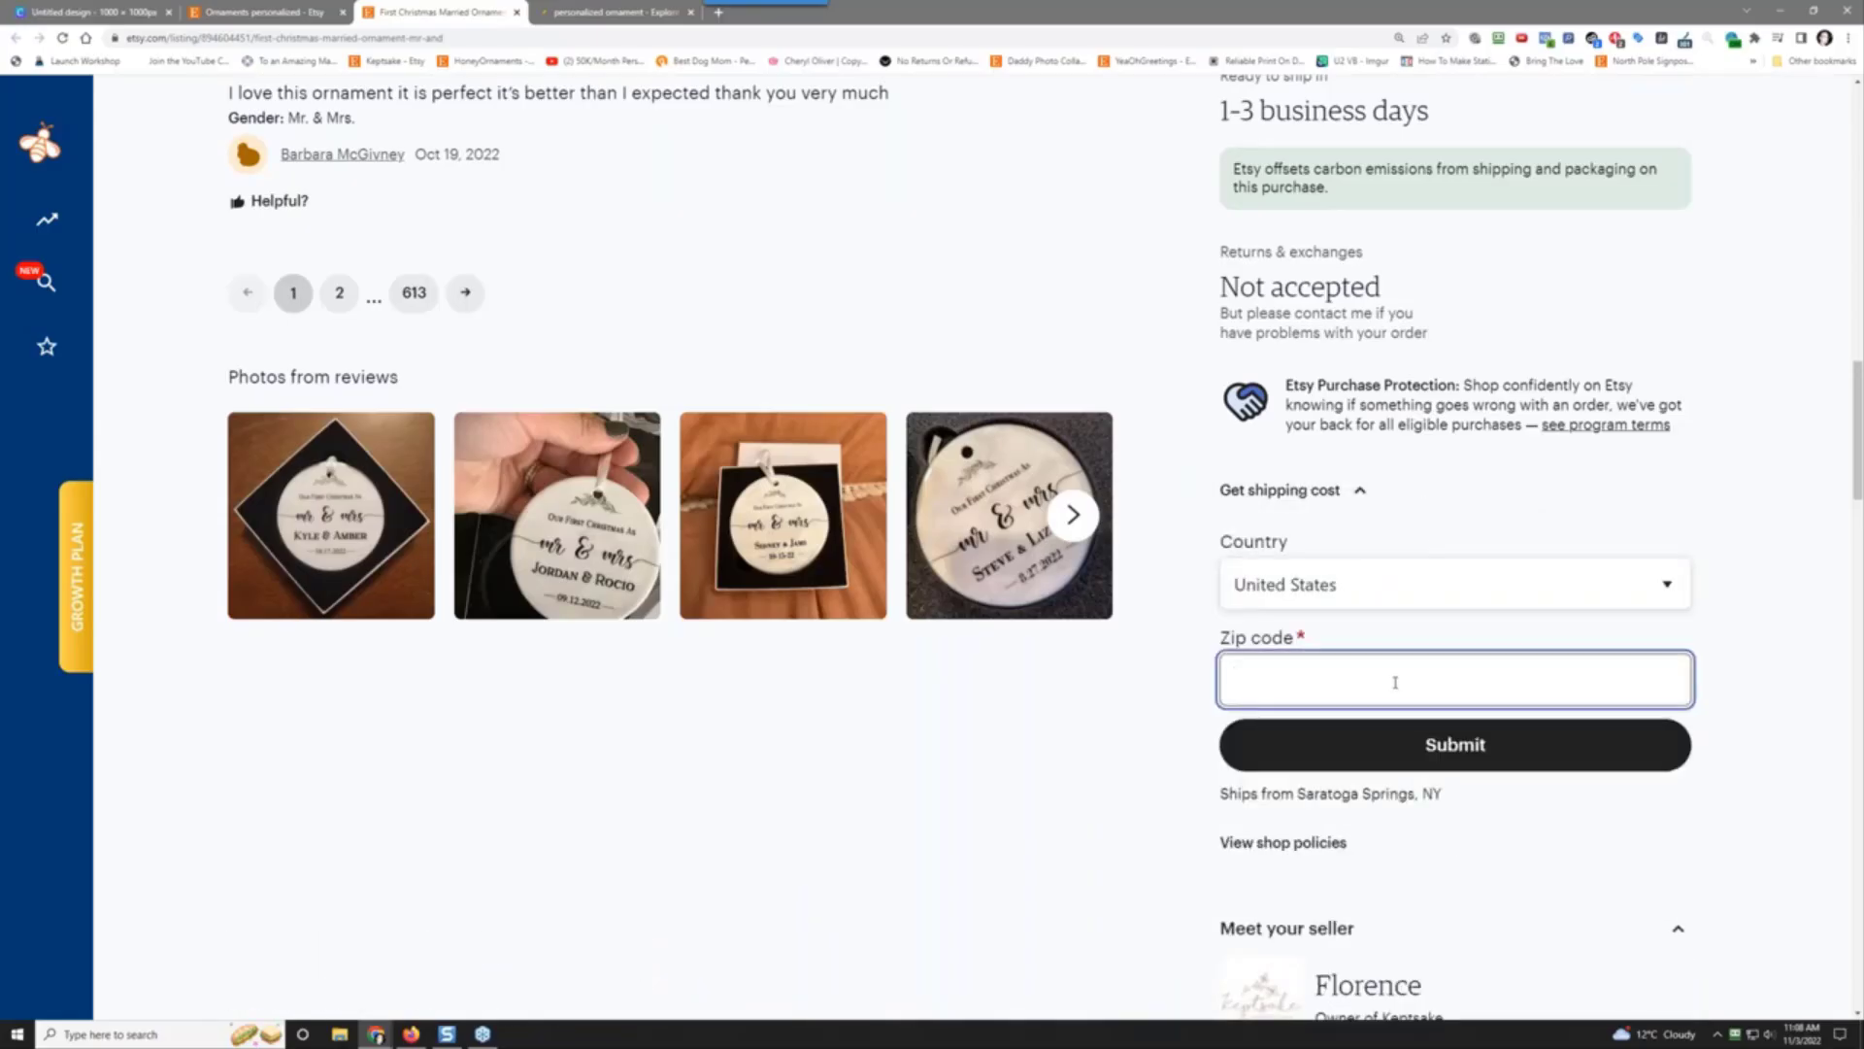
pyautogui.write('90210')
pyautogui.click(1394, 740)
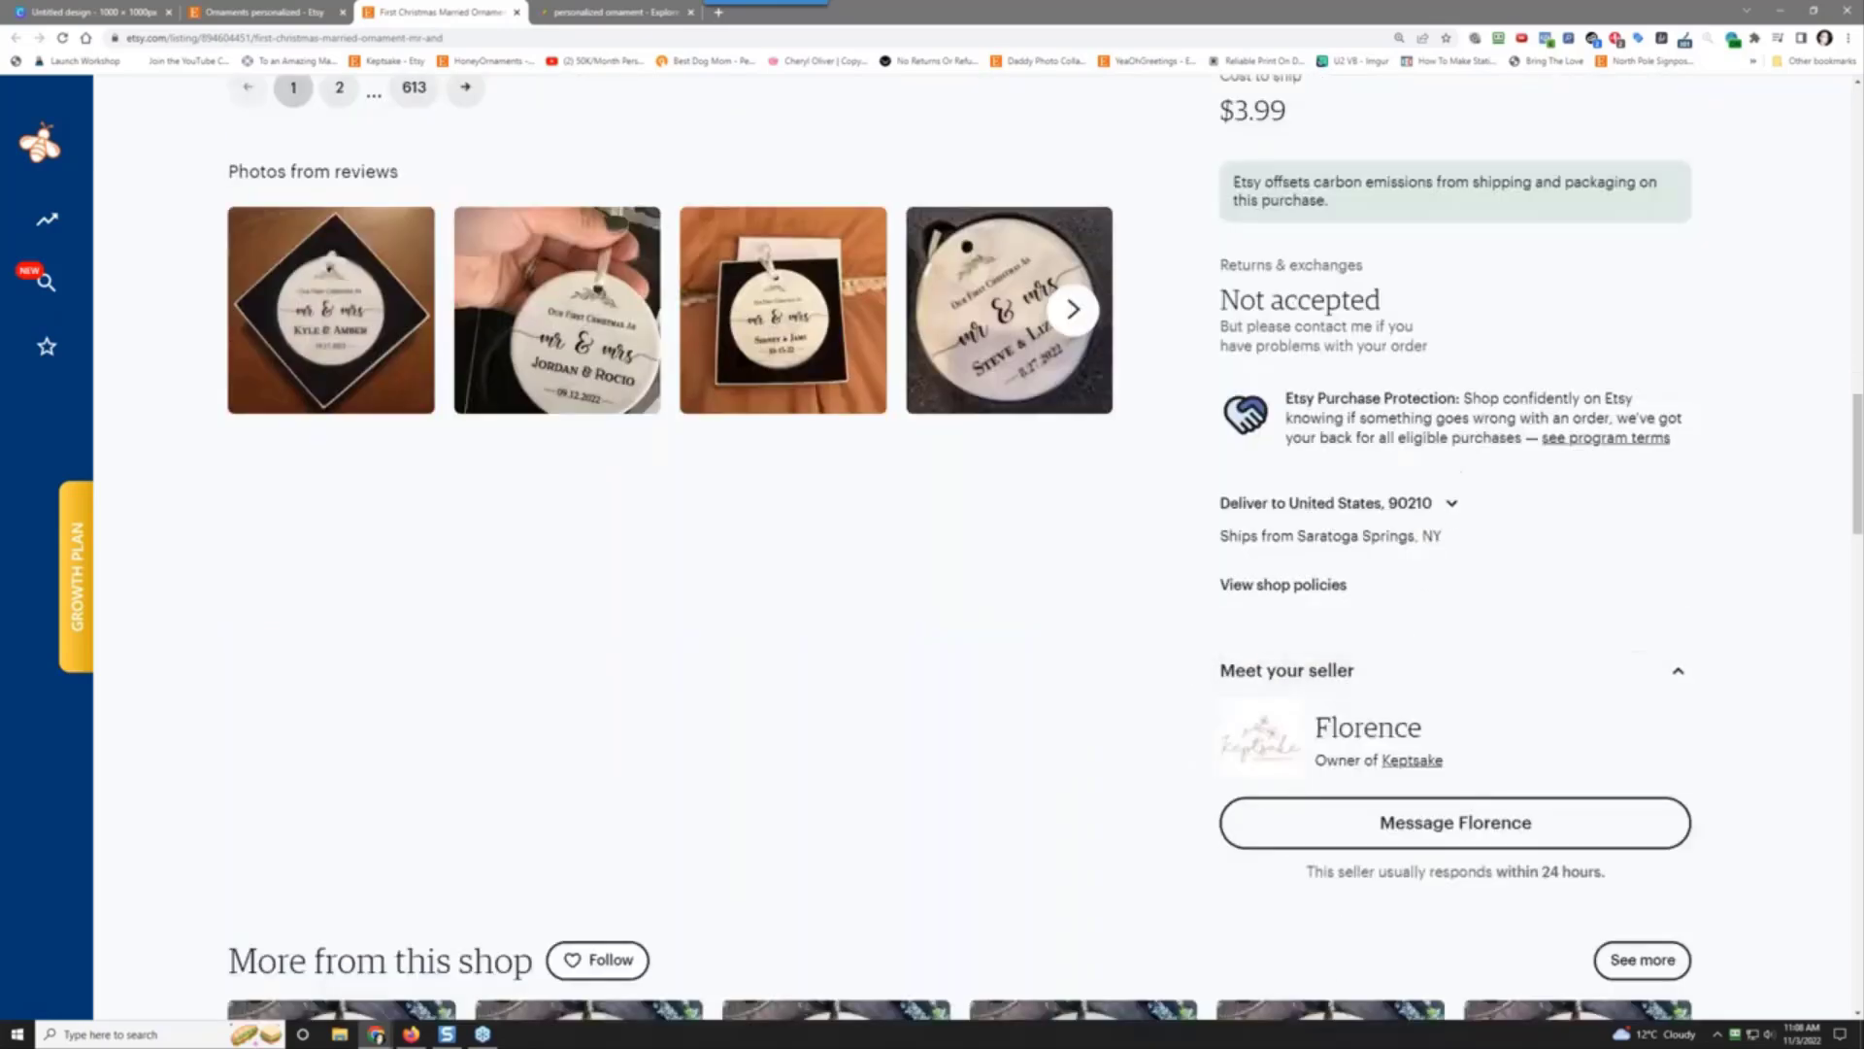
pyautogui.scroll(2, 1457, 321)
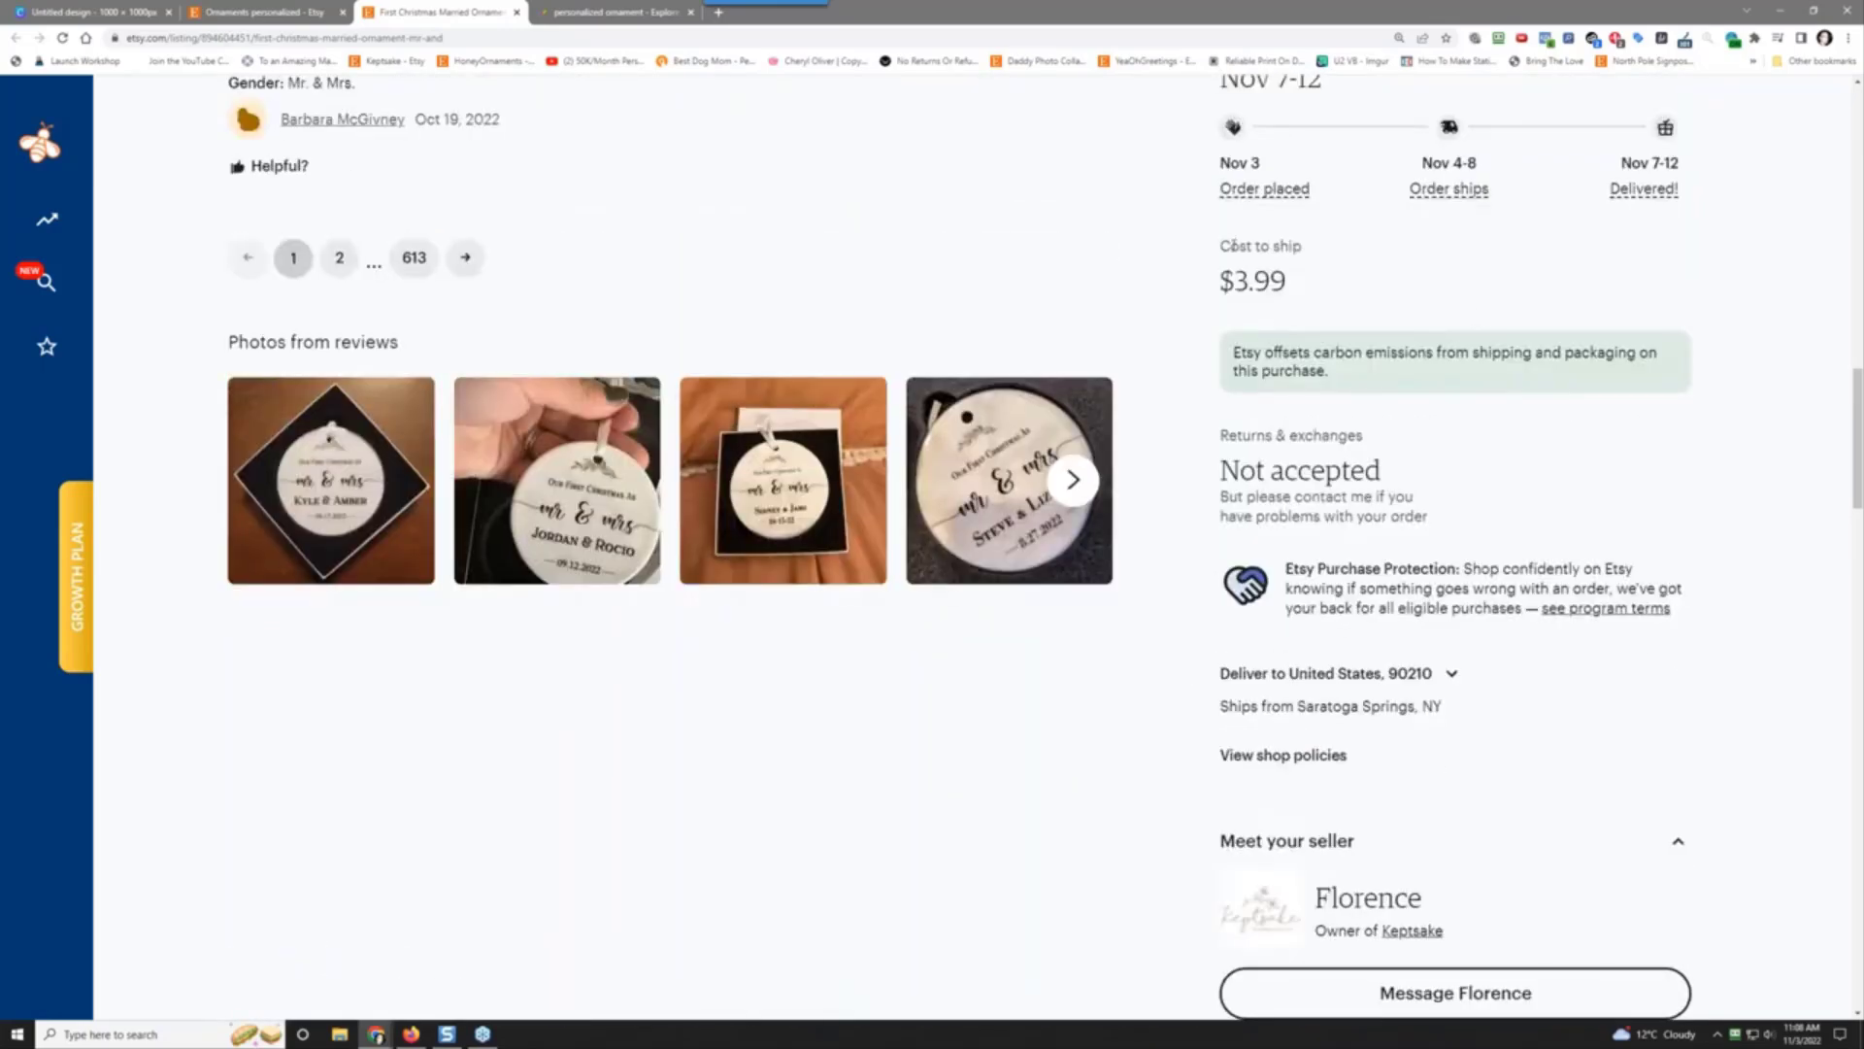
pyautogui.scroll(12, 1747, 280)
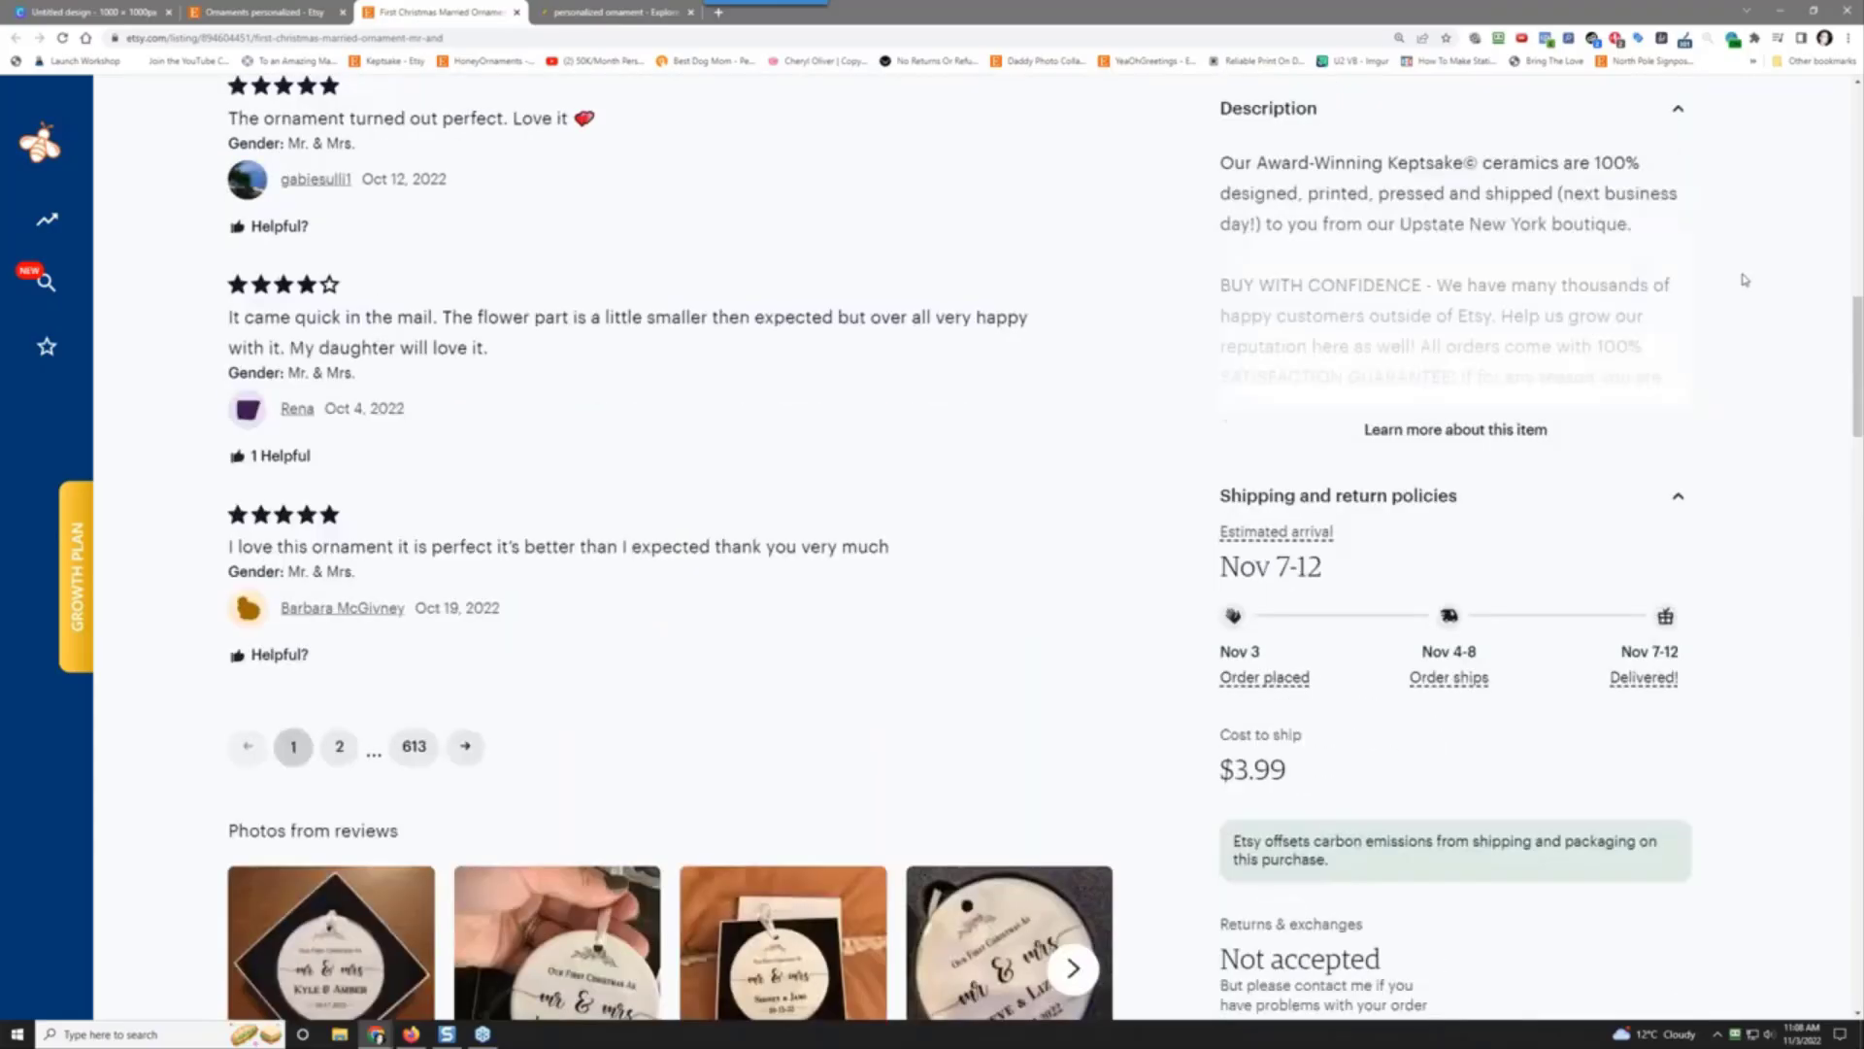
pyautogui.scroll(5, 1677, 259)
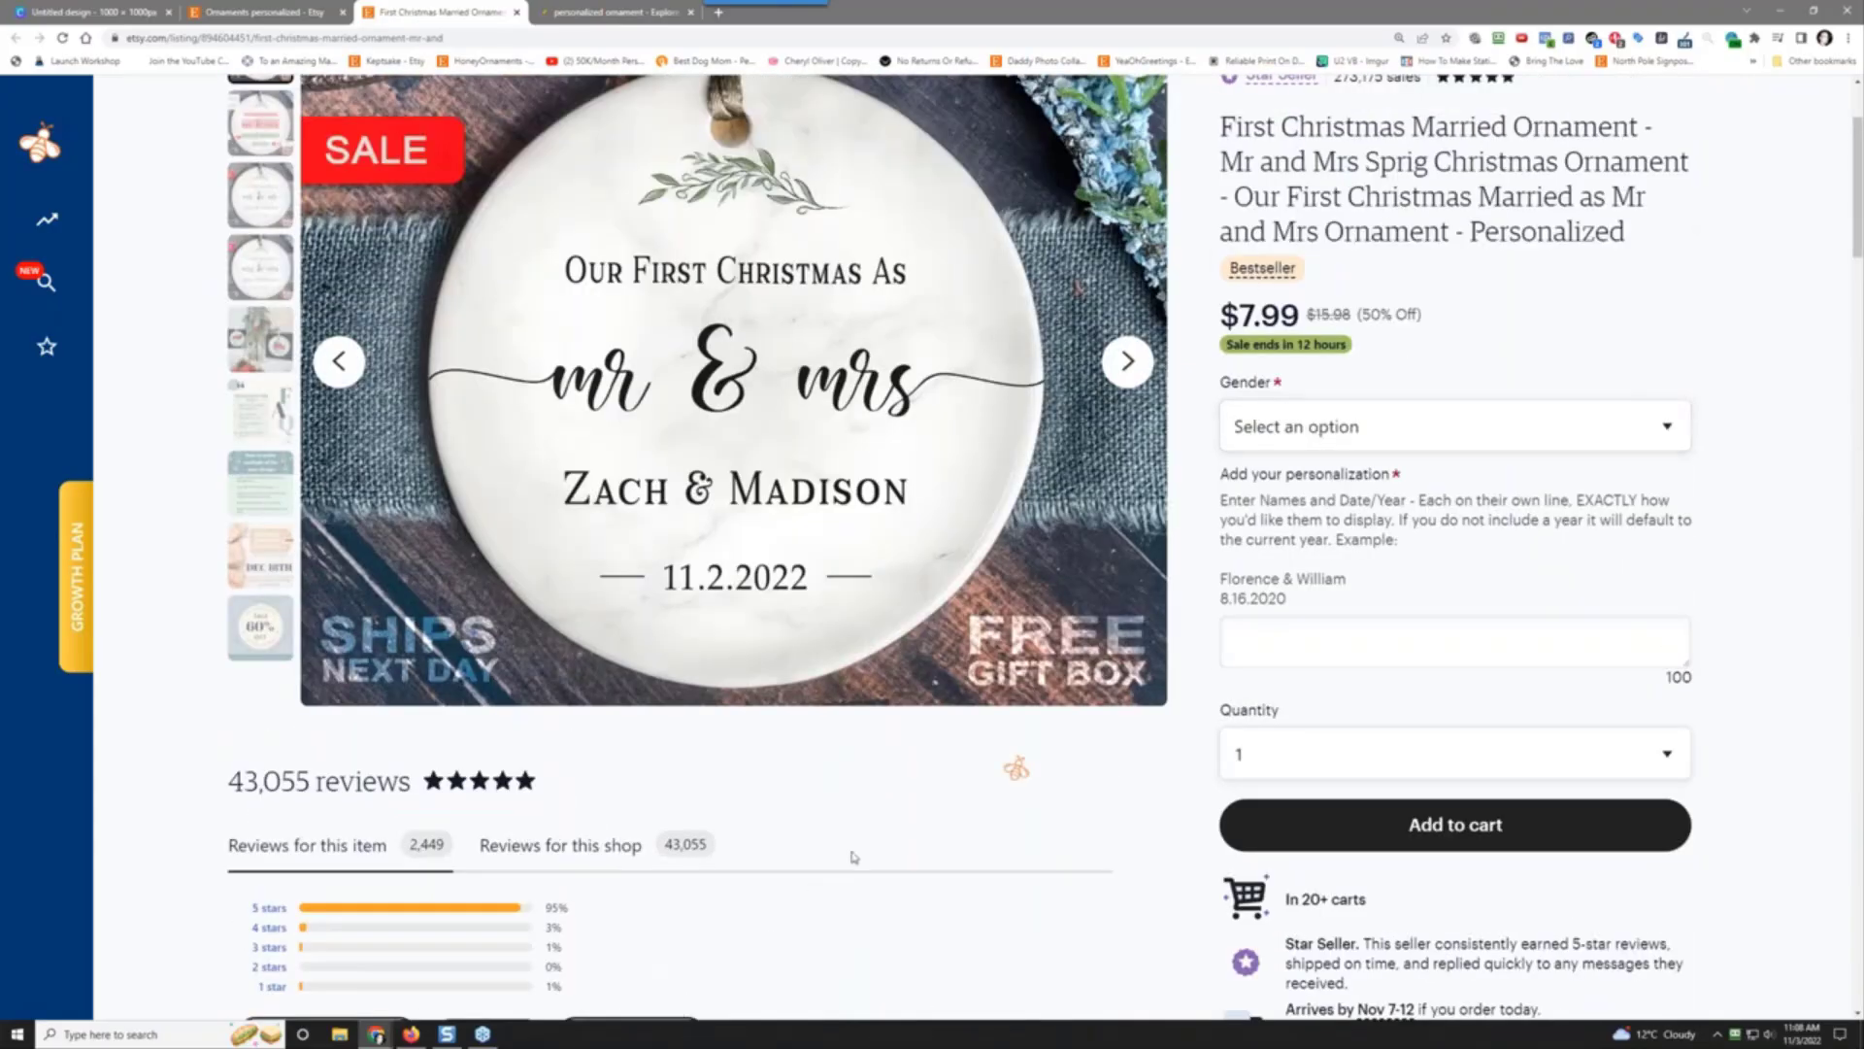
pyautogui.scroll(2, 1669, 345)
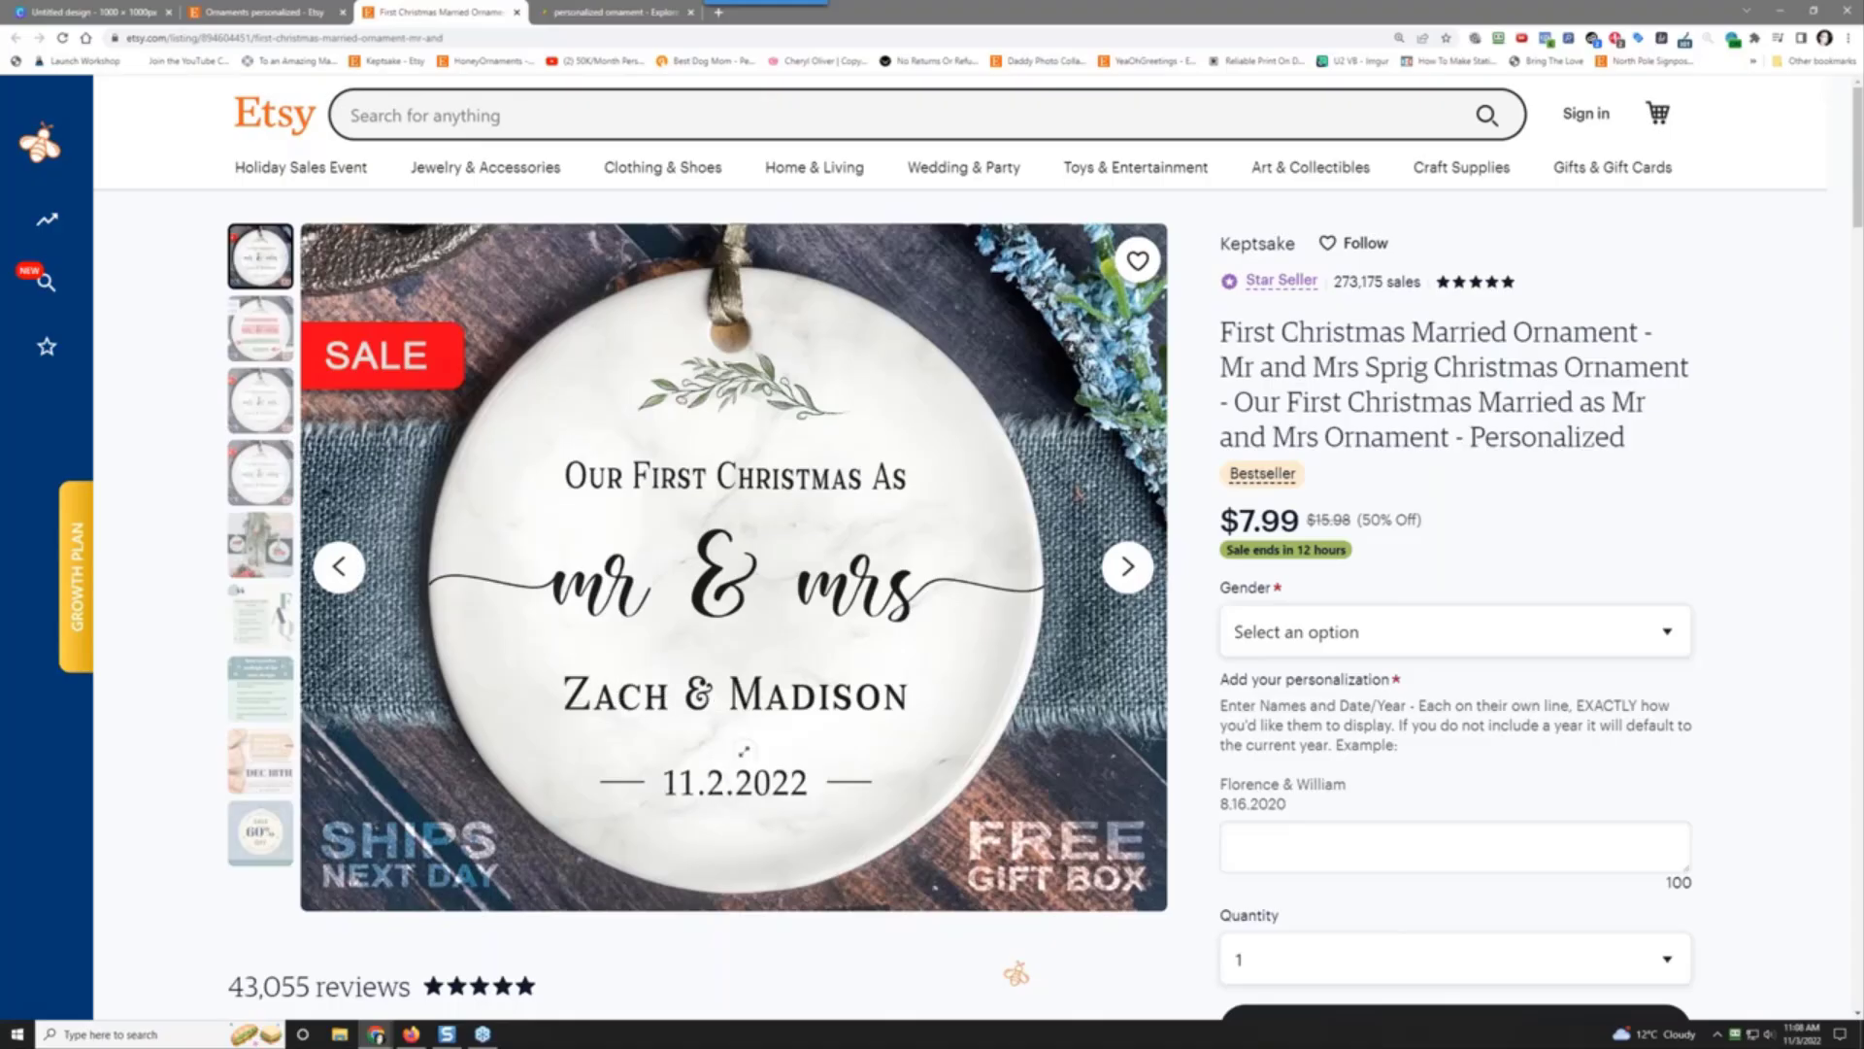
pyautogui.scroll(-5, 1273, 659)
pyautogui.scroll(1, 1274, 638)
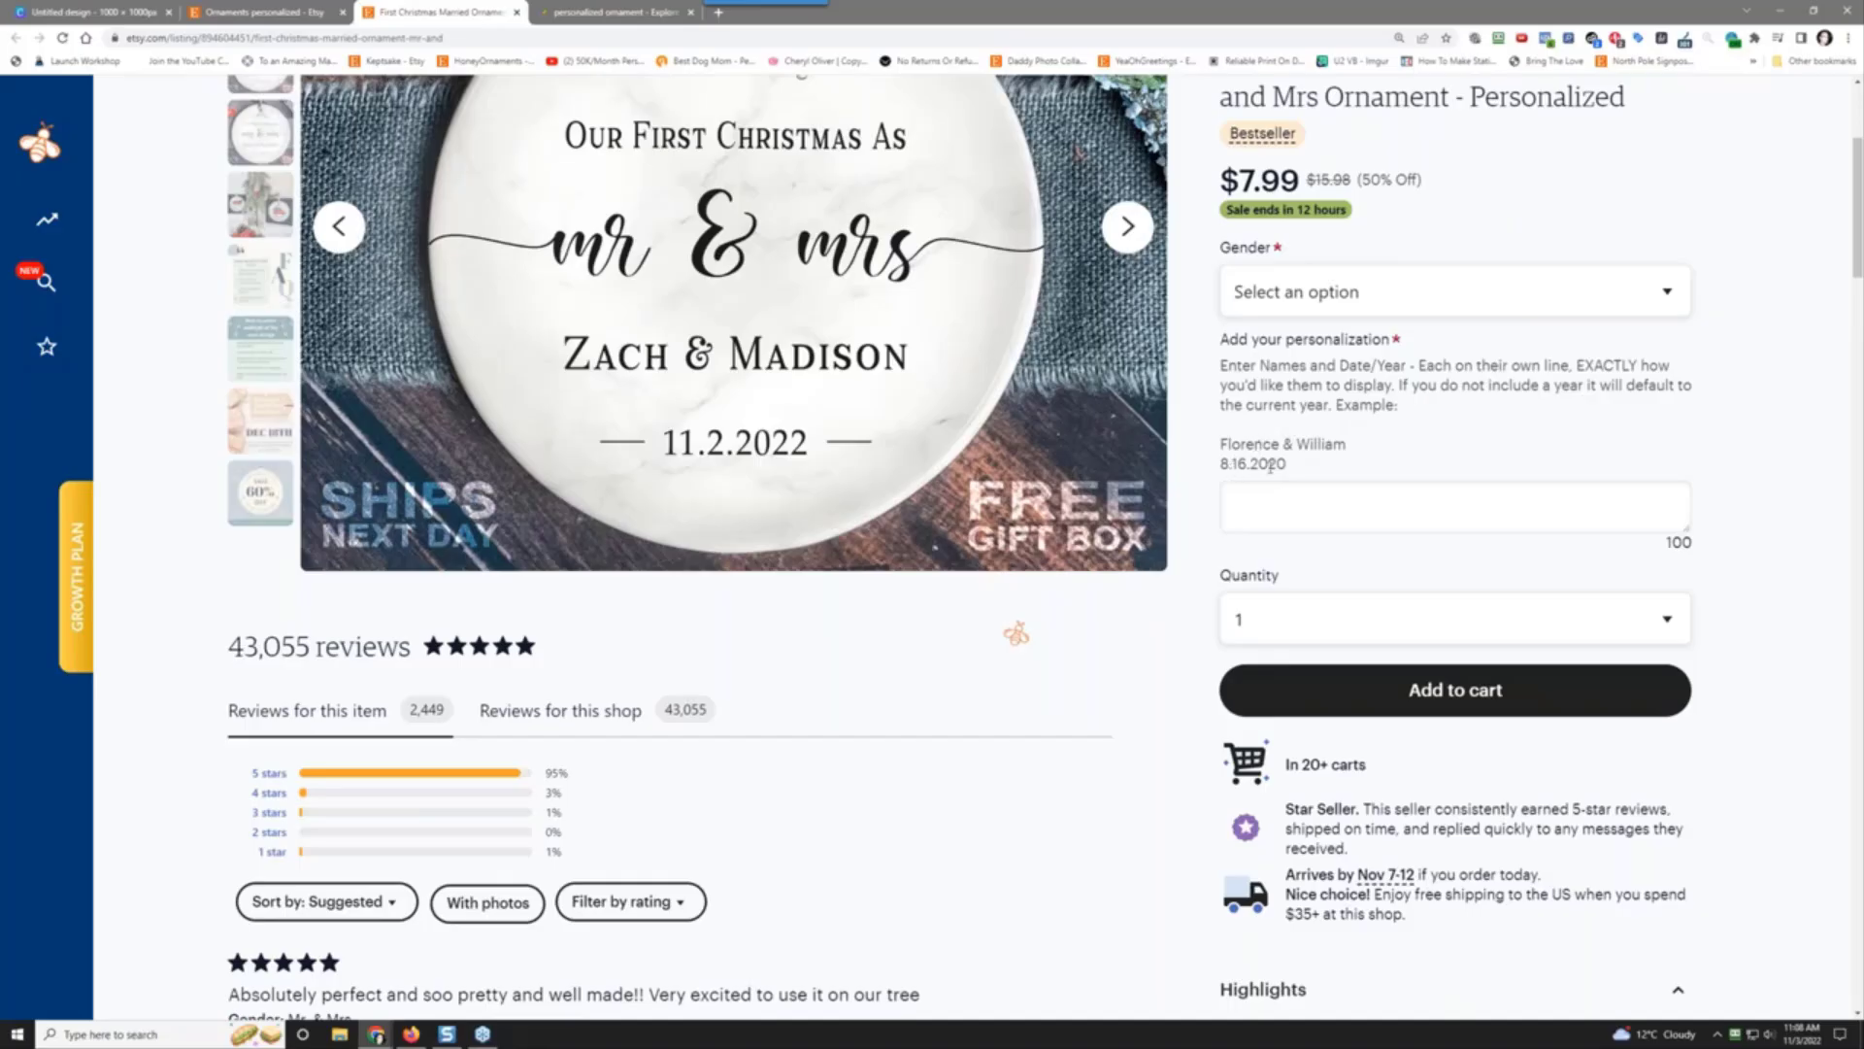
pyautogui.click(1268, 504)
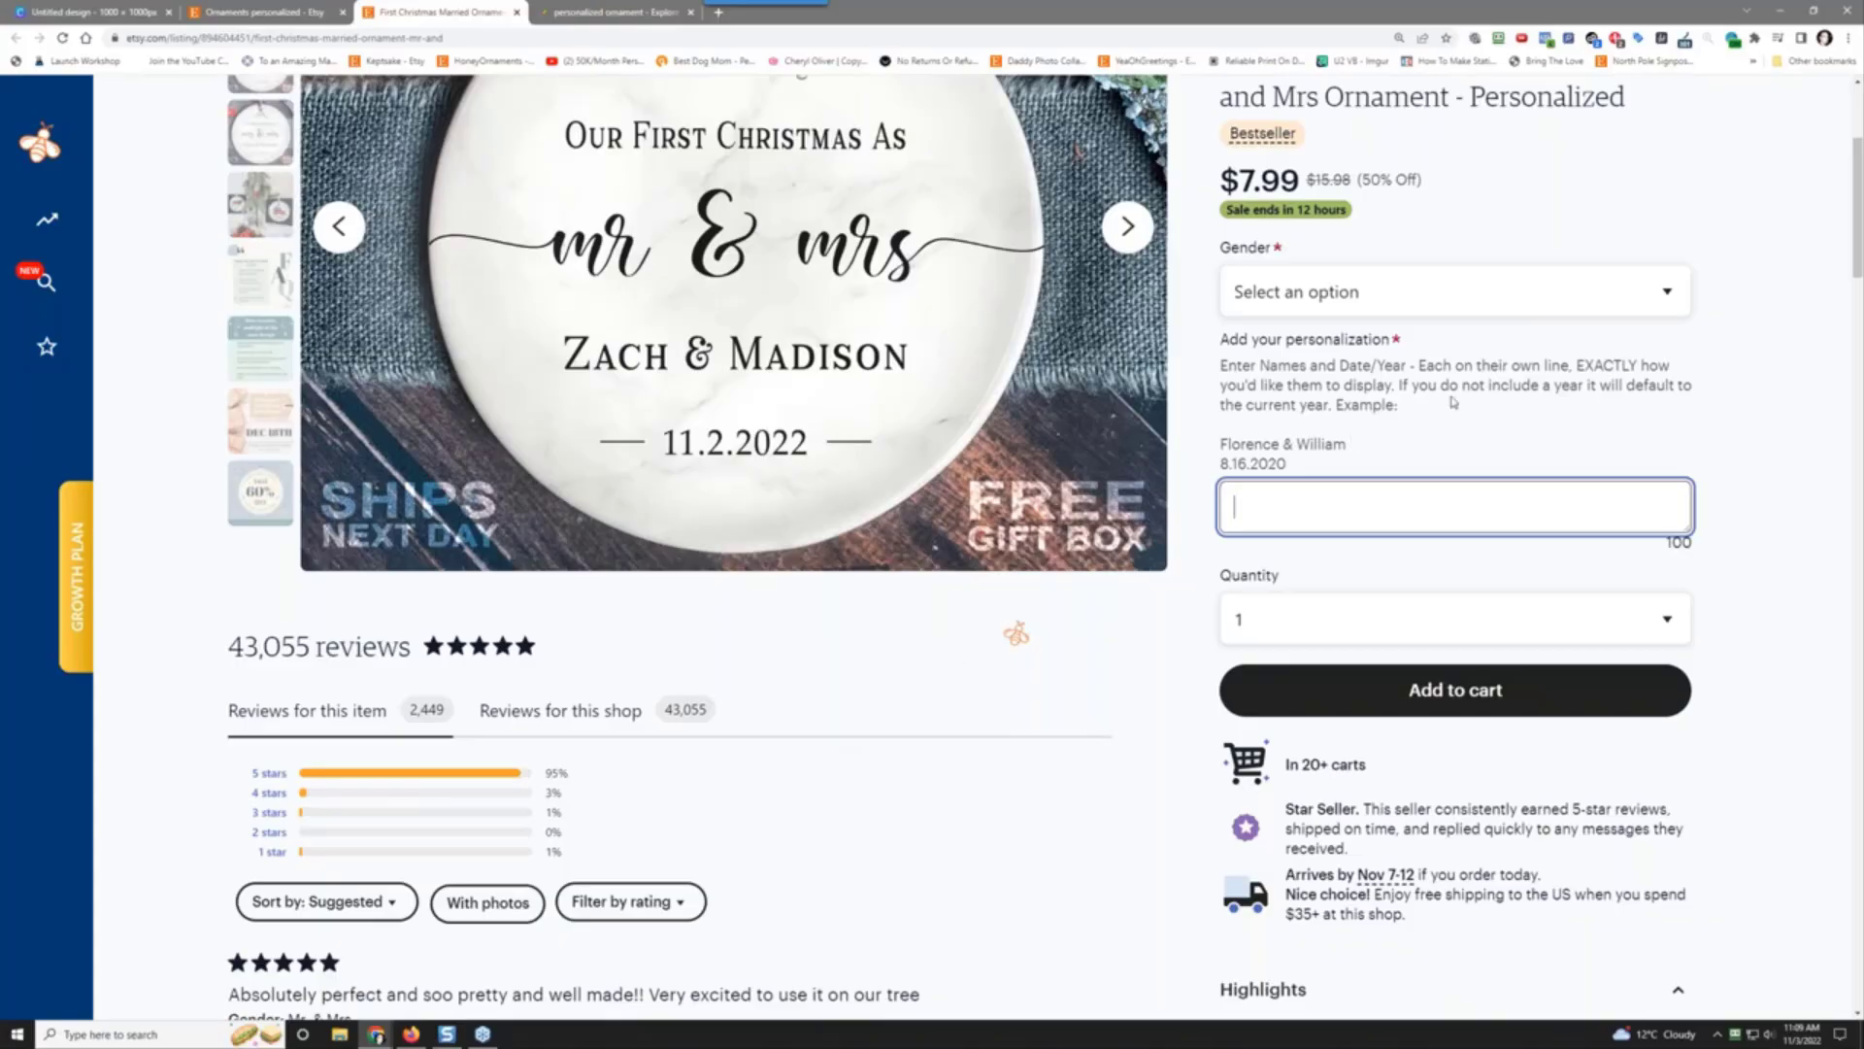
# Step: Check the ornament's Gender dropdown options without selecting one
pyautogui.scroll(3, 1453, 402)
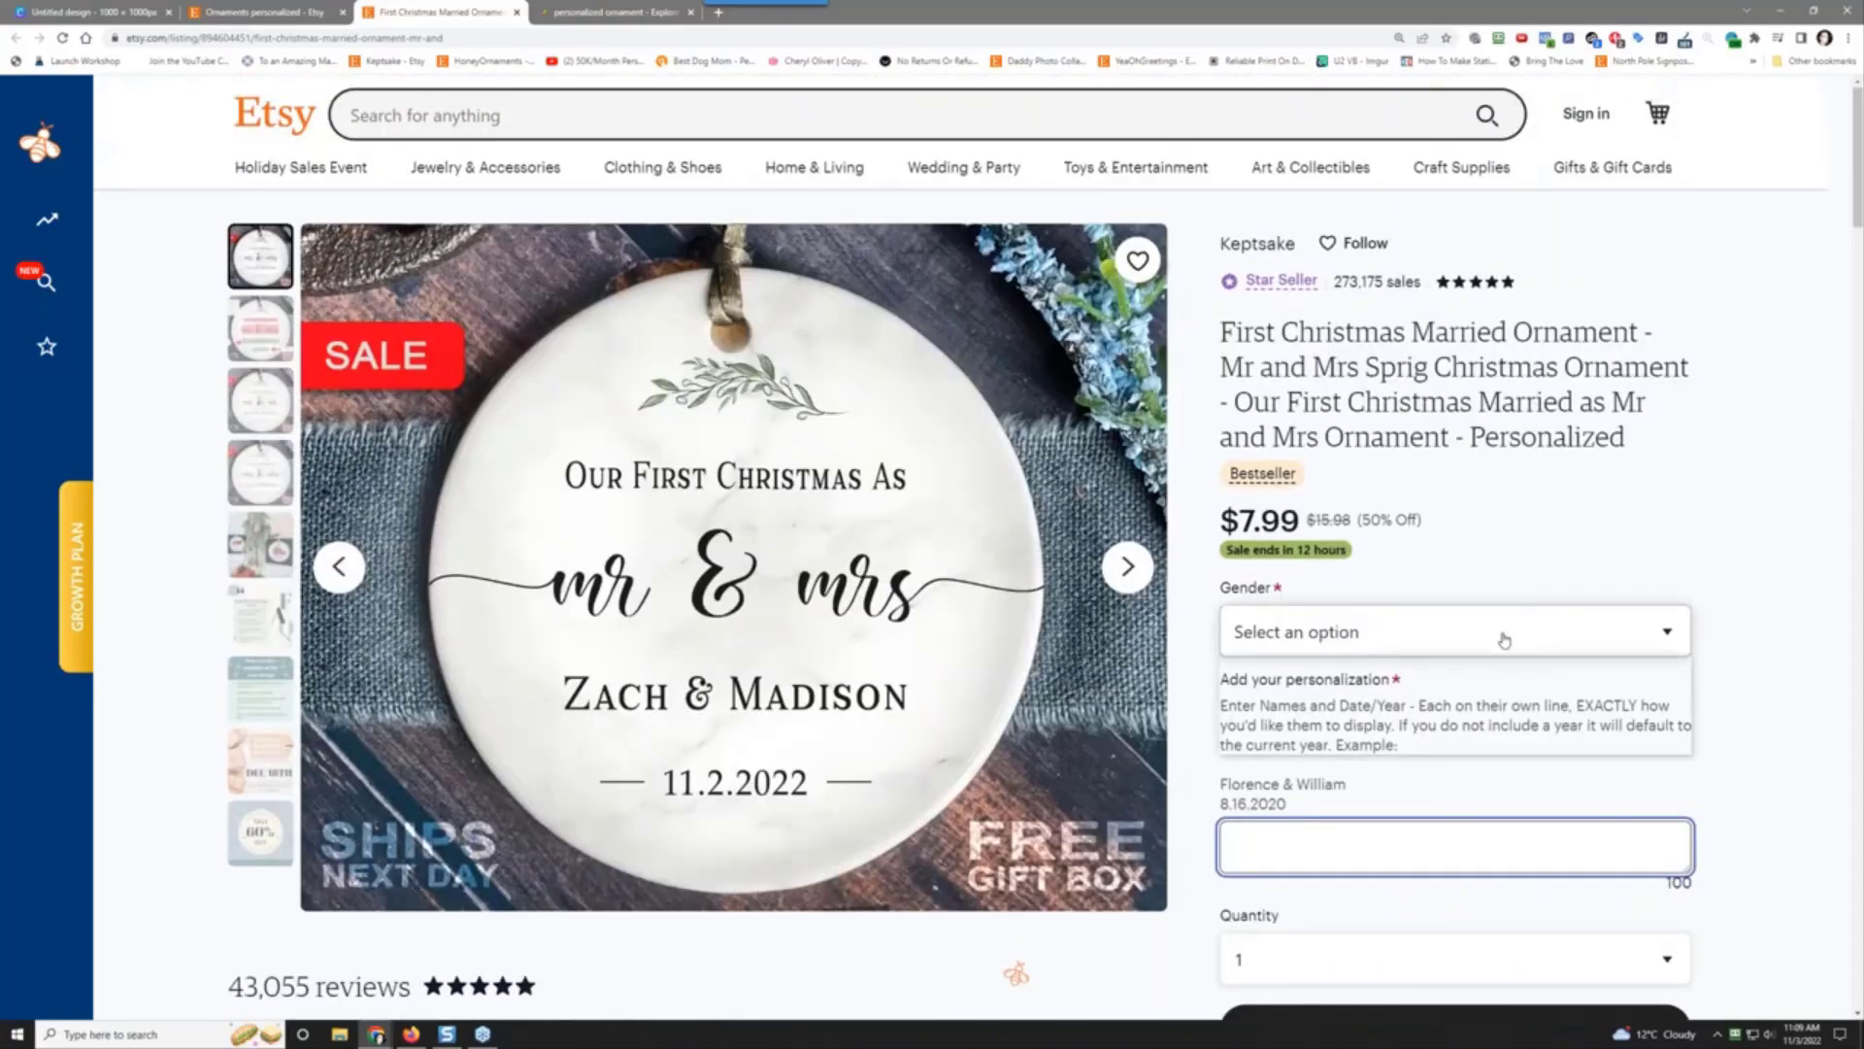
pyautogui.click(1501, 641)
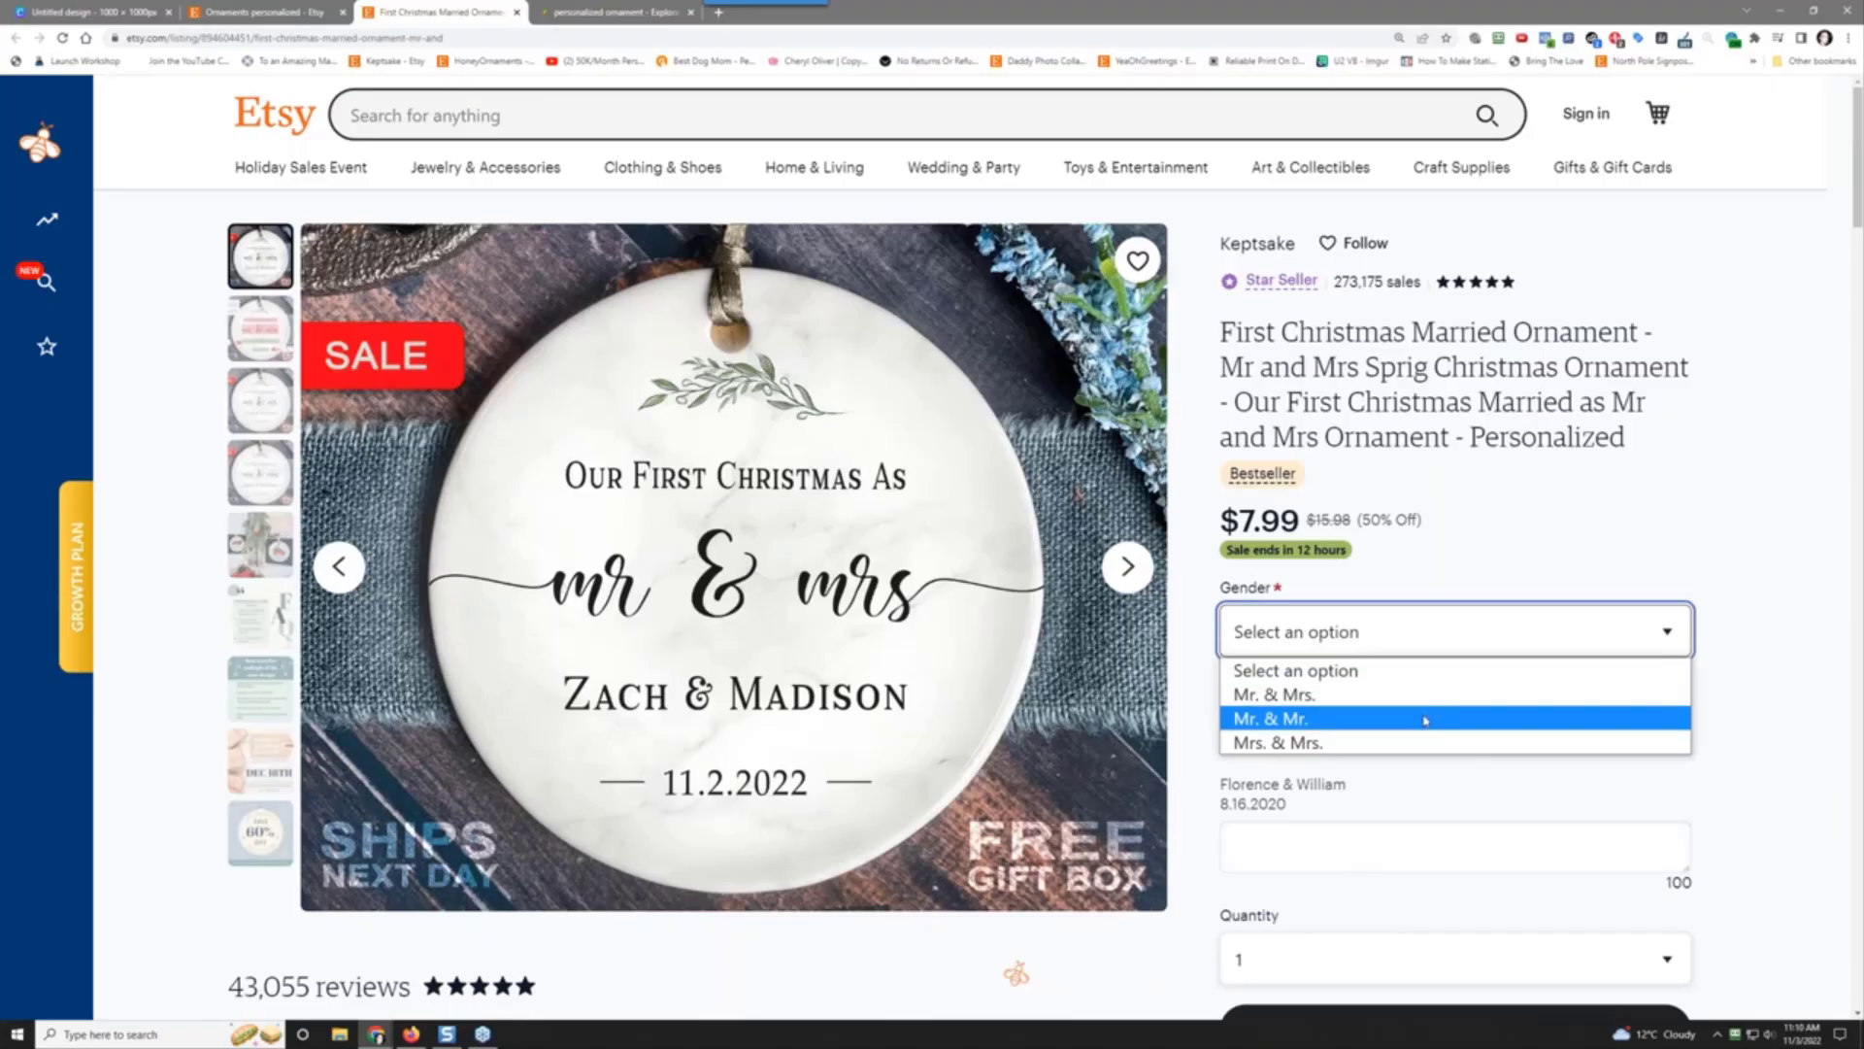
pyautogui.click(1511, 532)
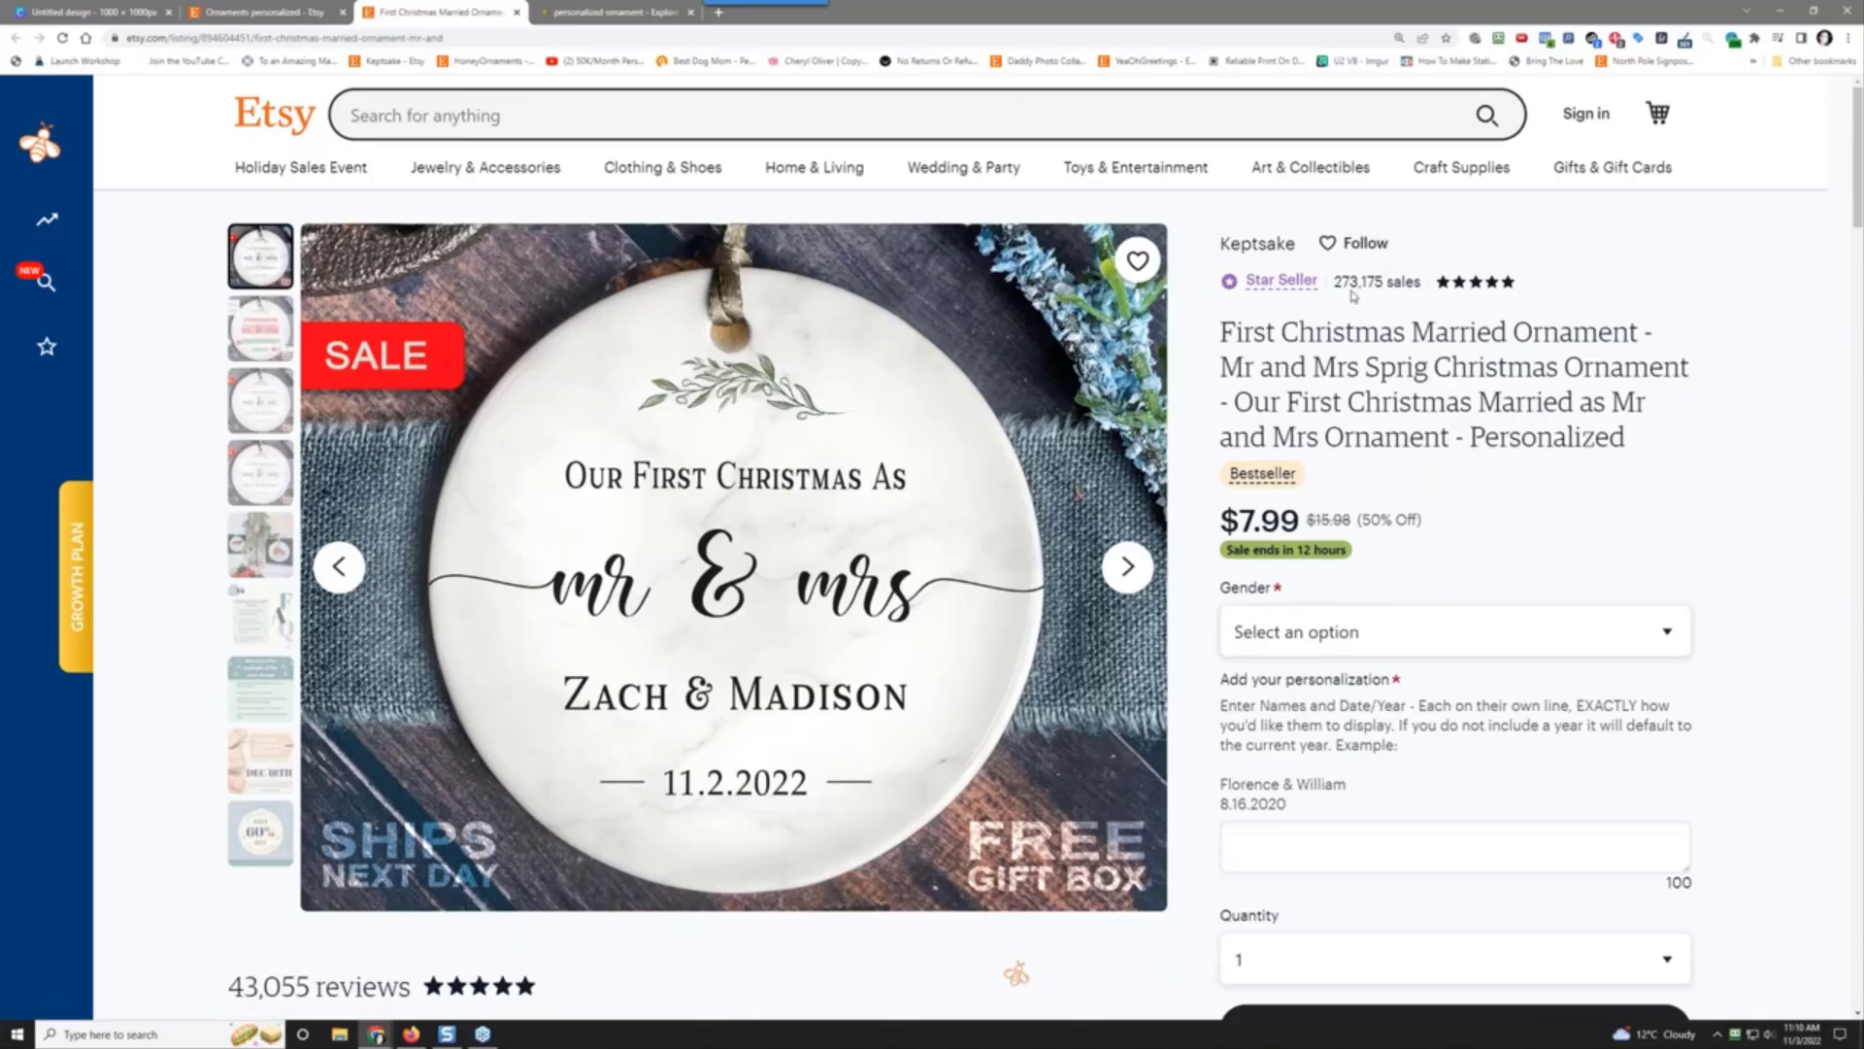
# Step: Open the Keptsake shop page in a new tab and switch to it
pyautogui.rightClick(1264, 256)
pyautogui.click(1302, 260)
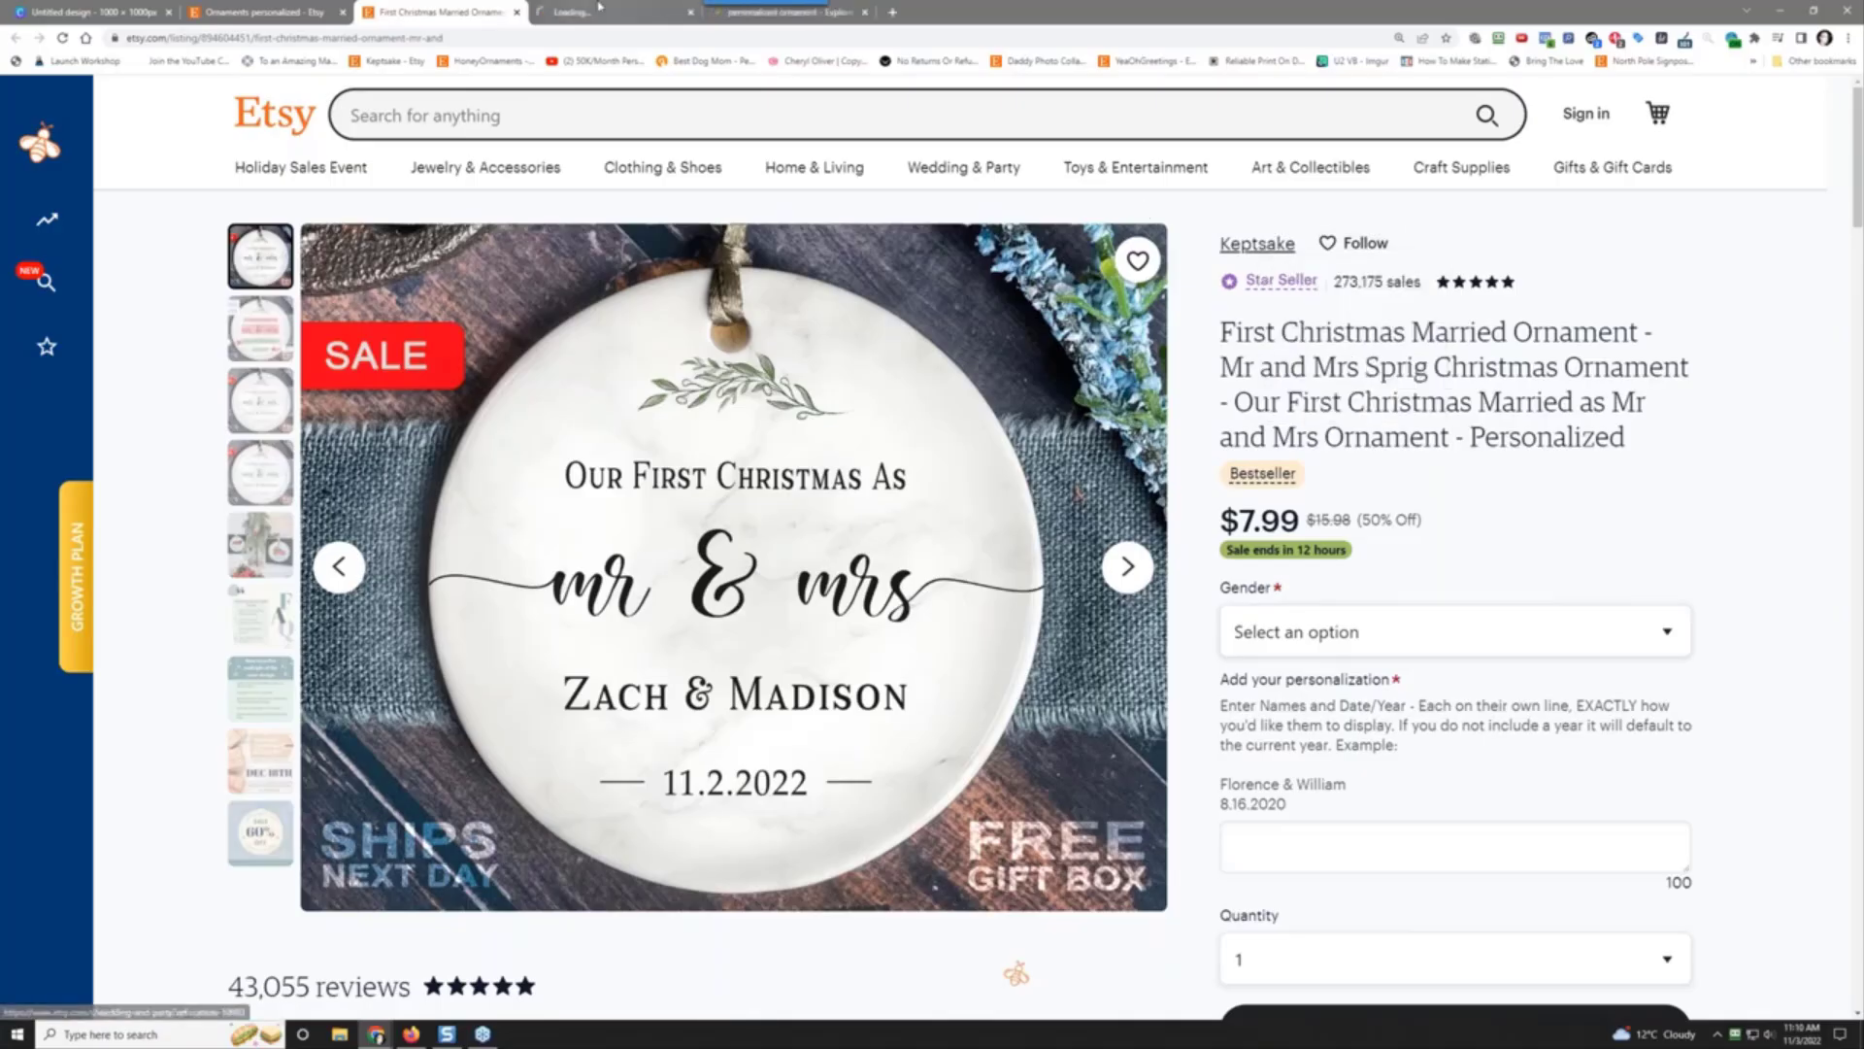
pyautogui.click(611, 12)
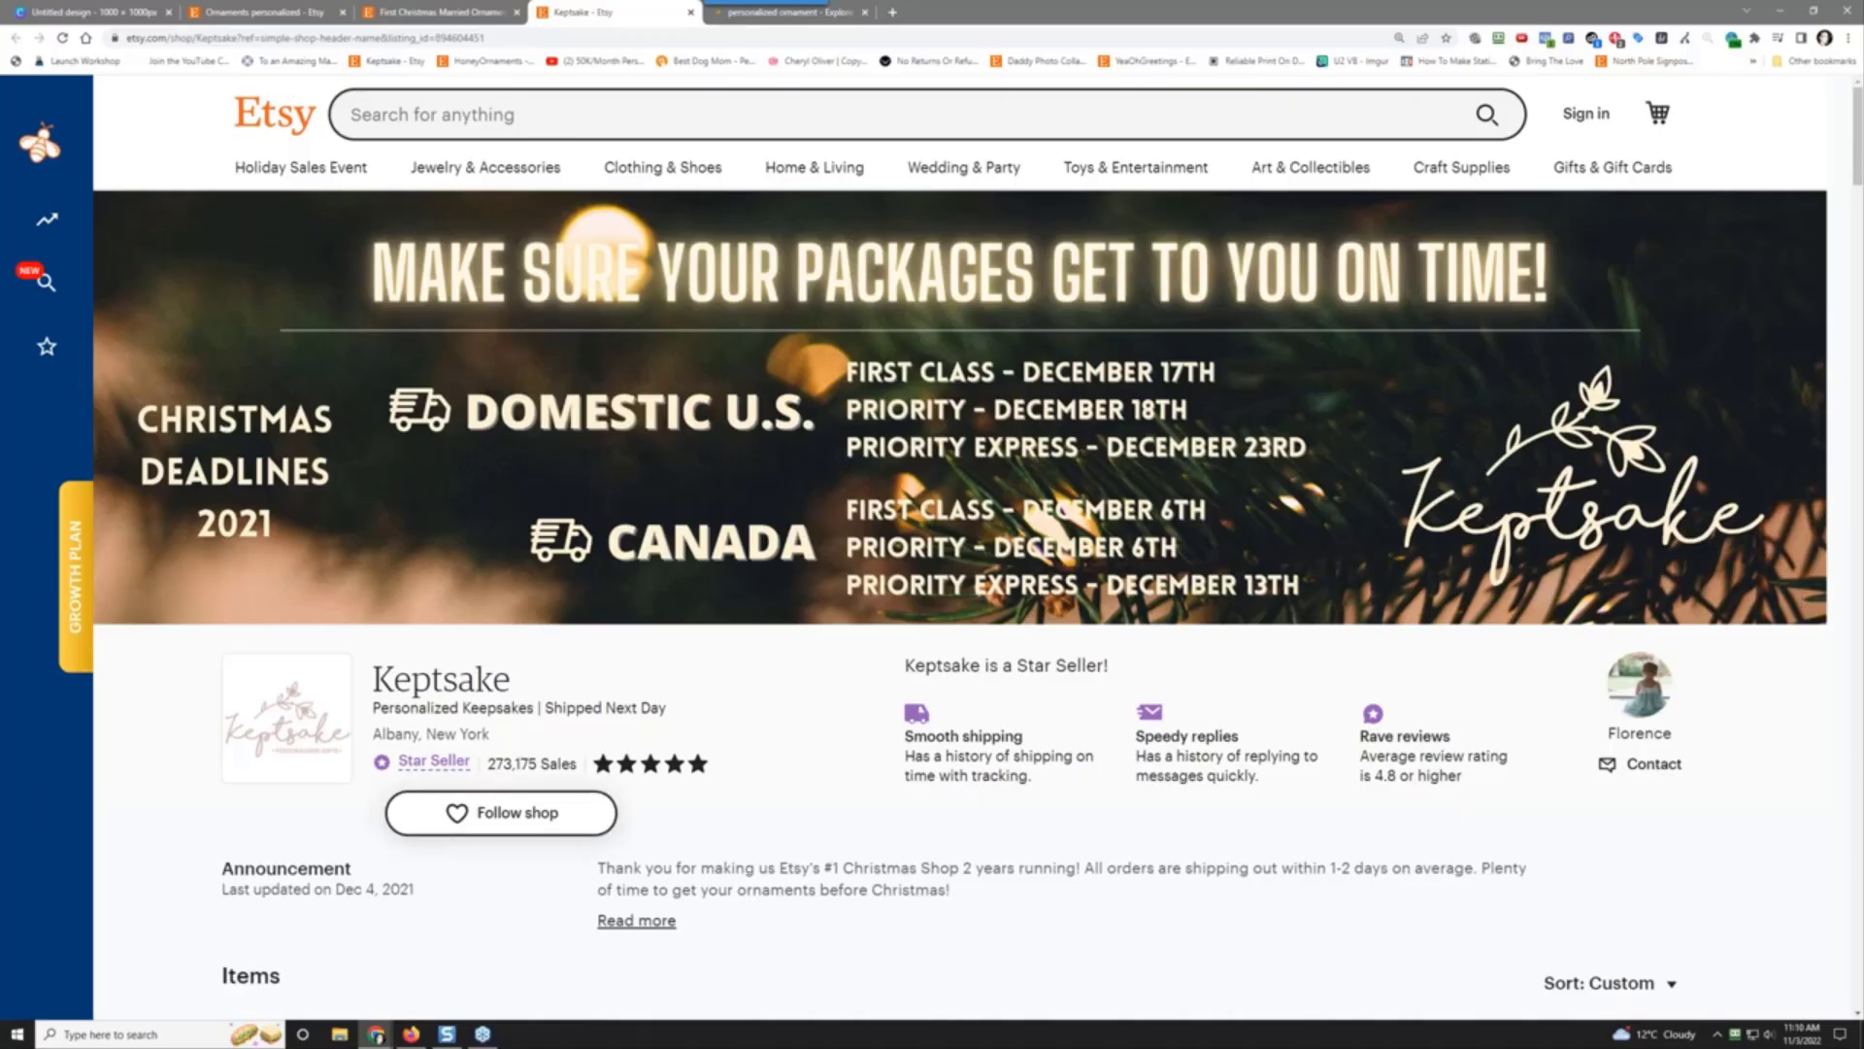
# Step: In Calculator, compute 7.99 × 273175 = 2,182,668.25 and 20% of it, 436,533.65
pyautogui.click(156, 1034)
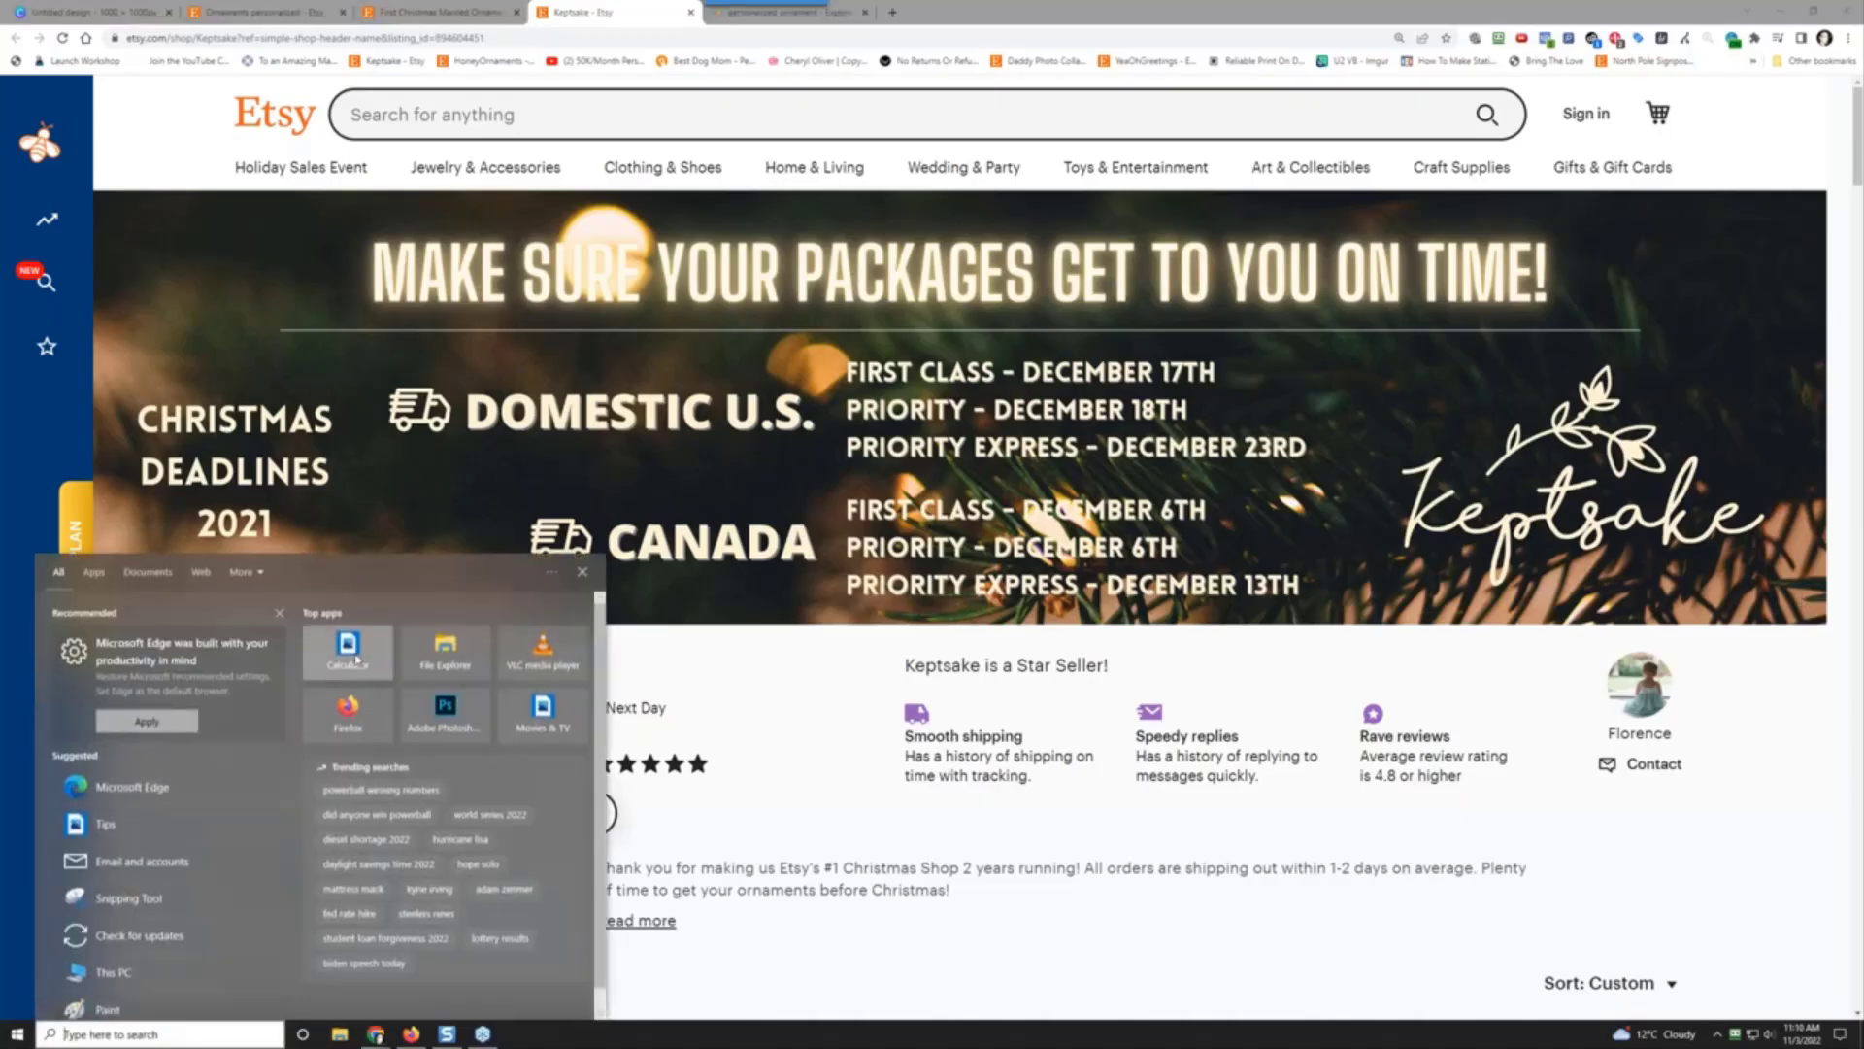
pyautogui.click(351, 656)
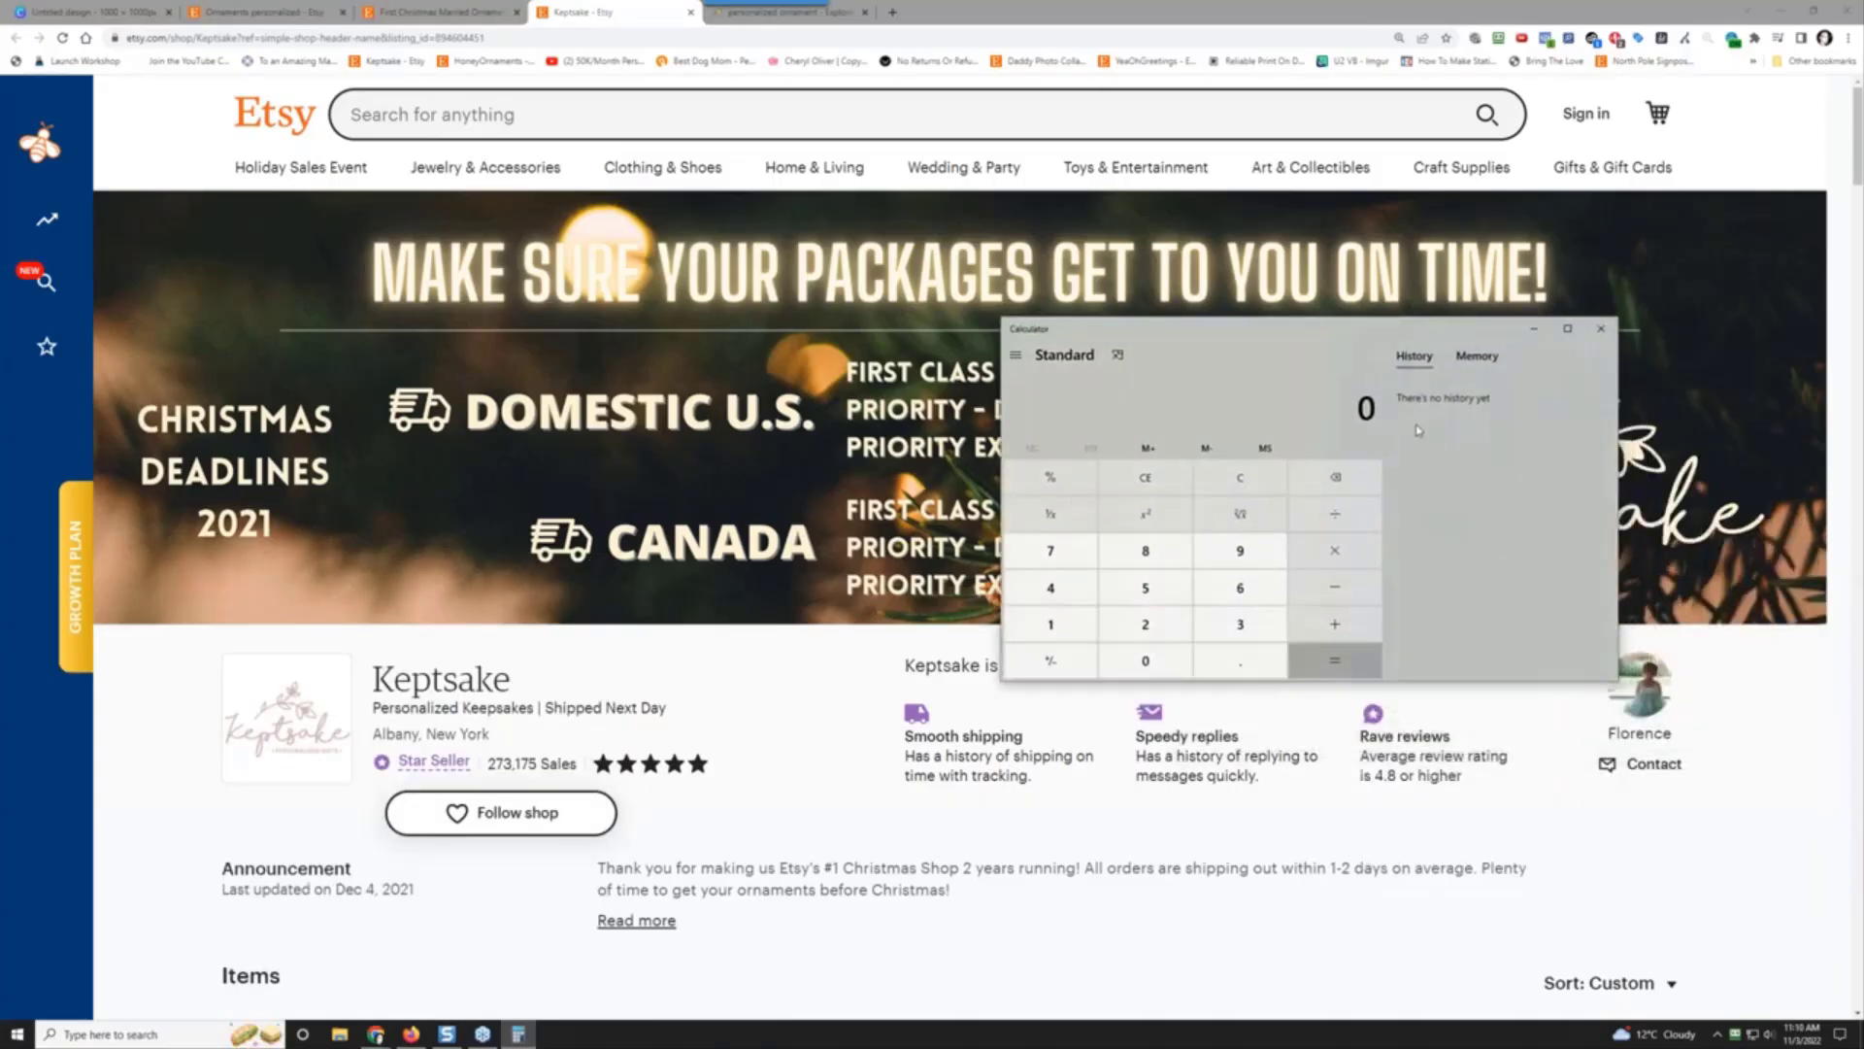
pyautogui.write('7')
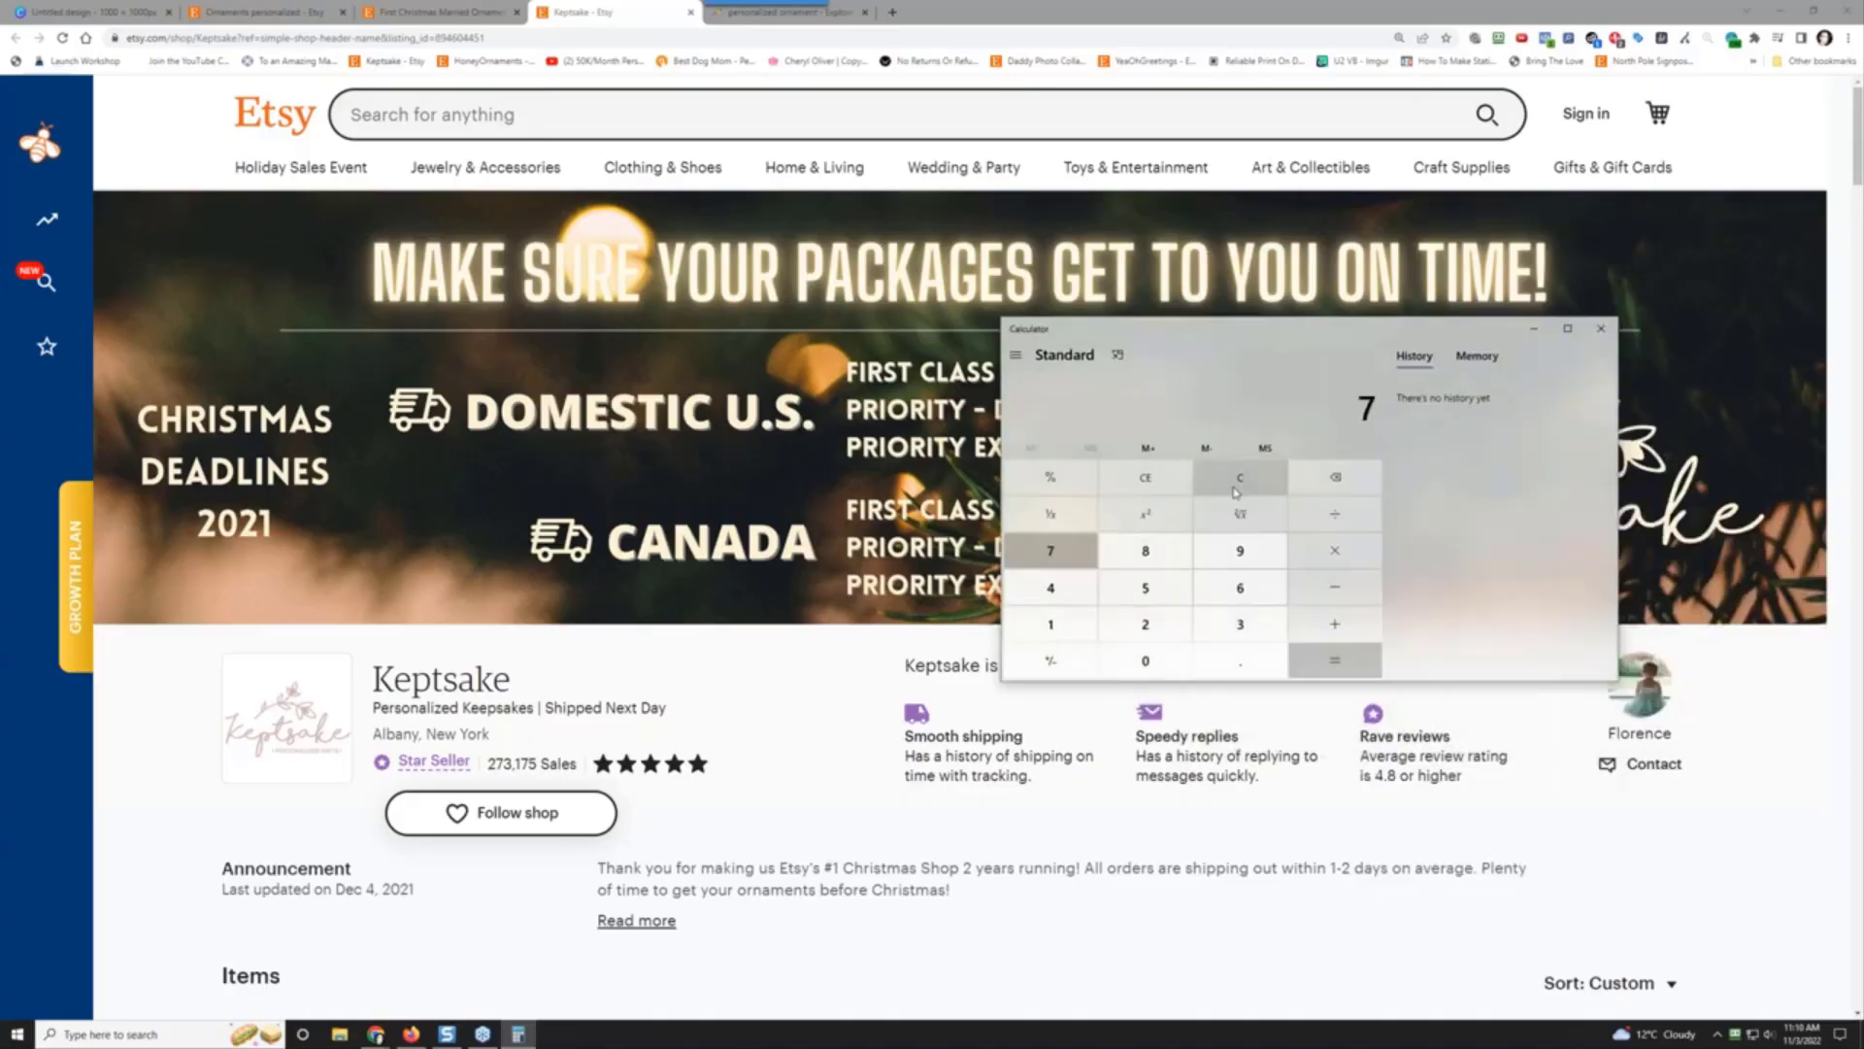
pyautogui.write('.99')
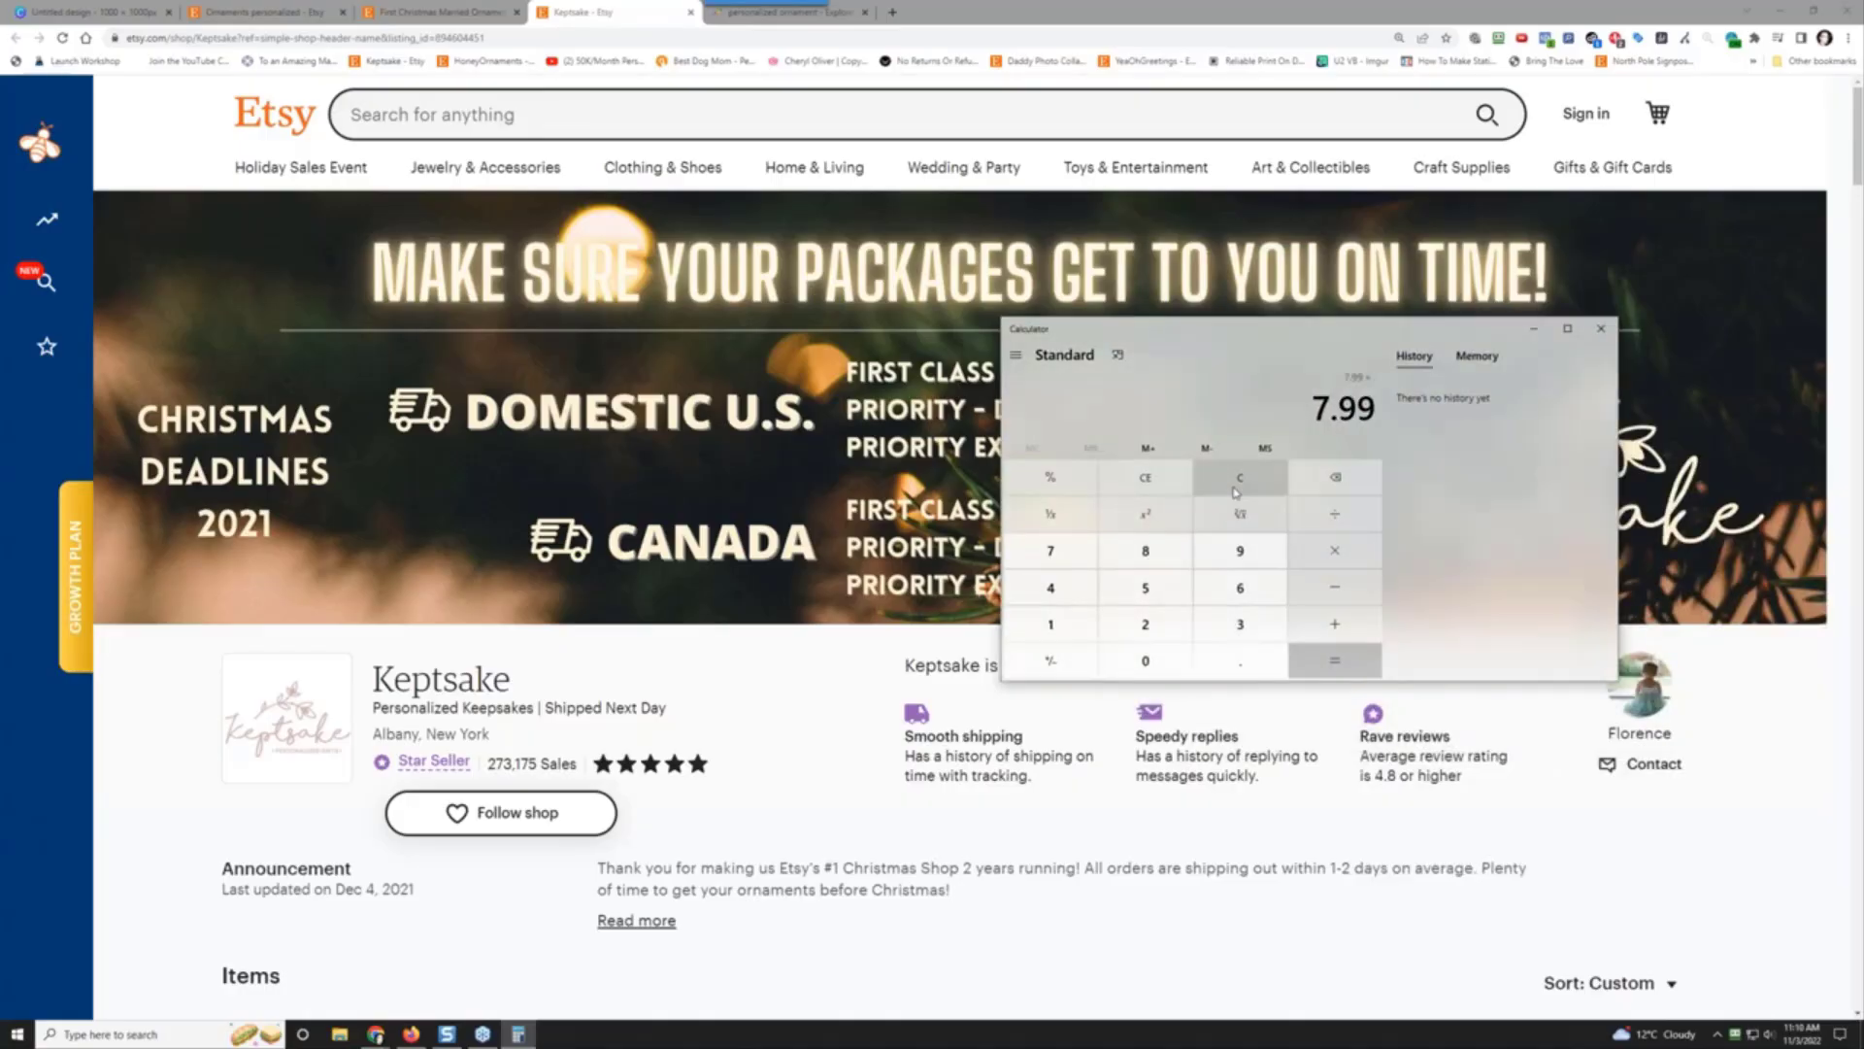
pyautogui.write('*')
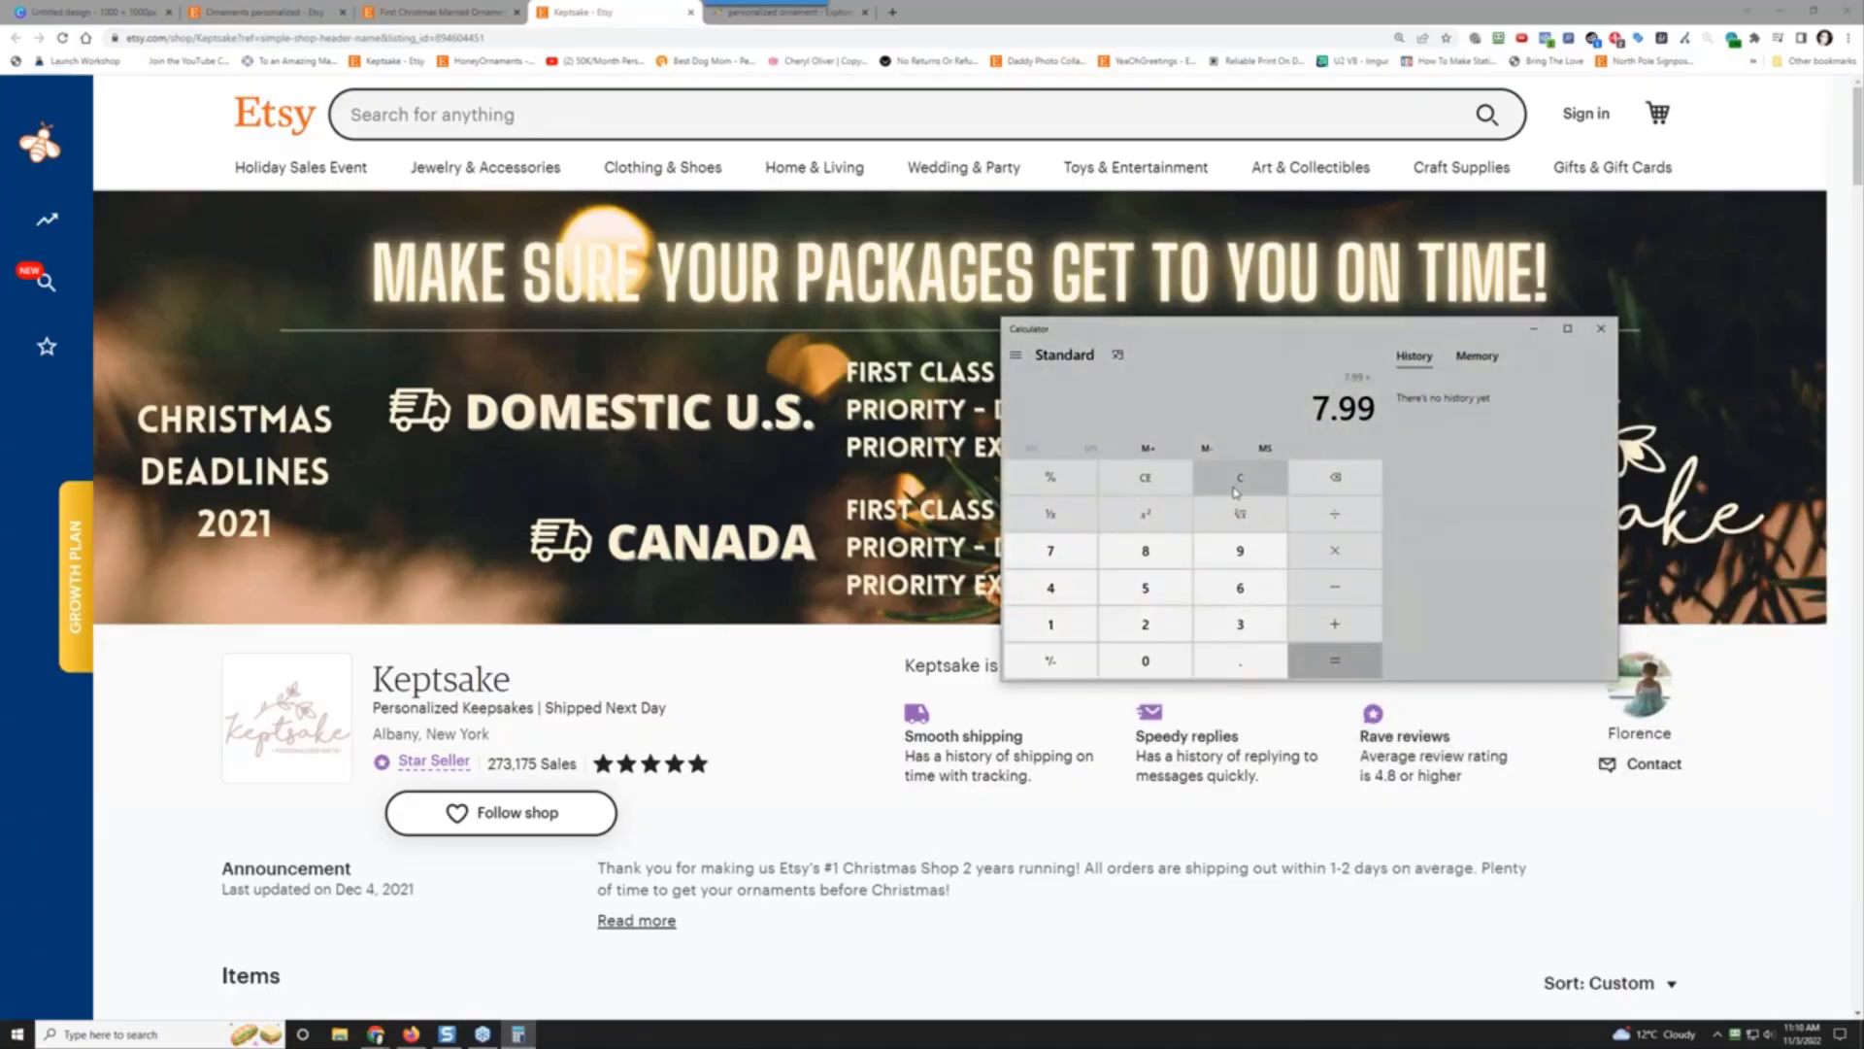
pyautogui.write('2731')
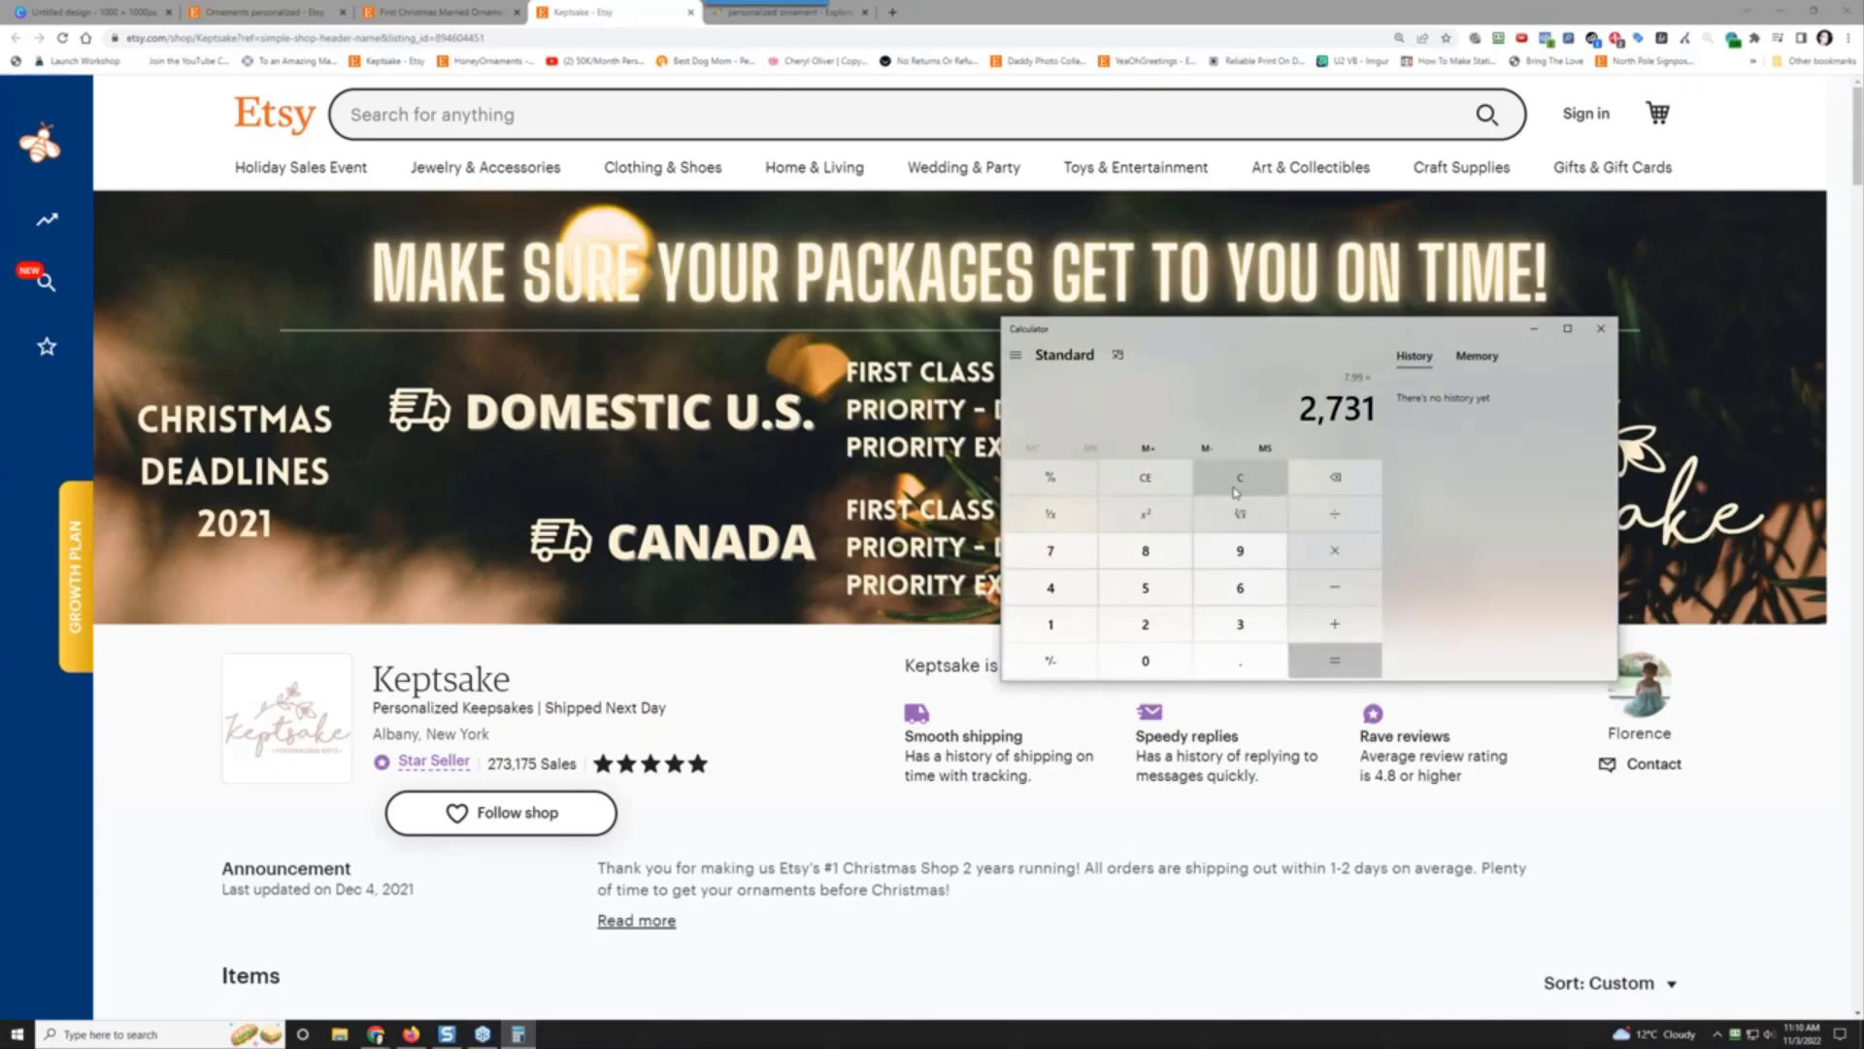
pyautogui.write('75')
pyautogui.press('Return')
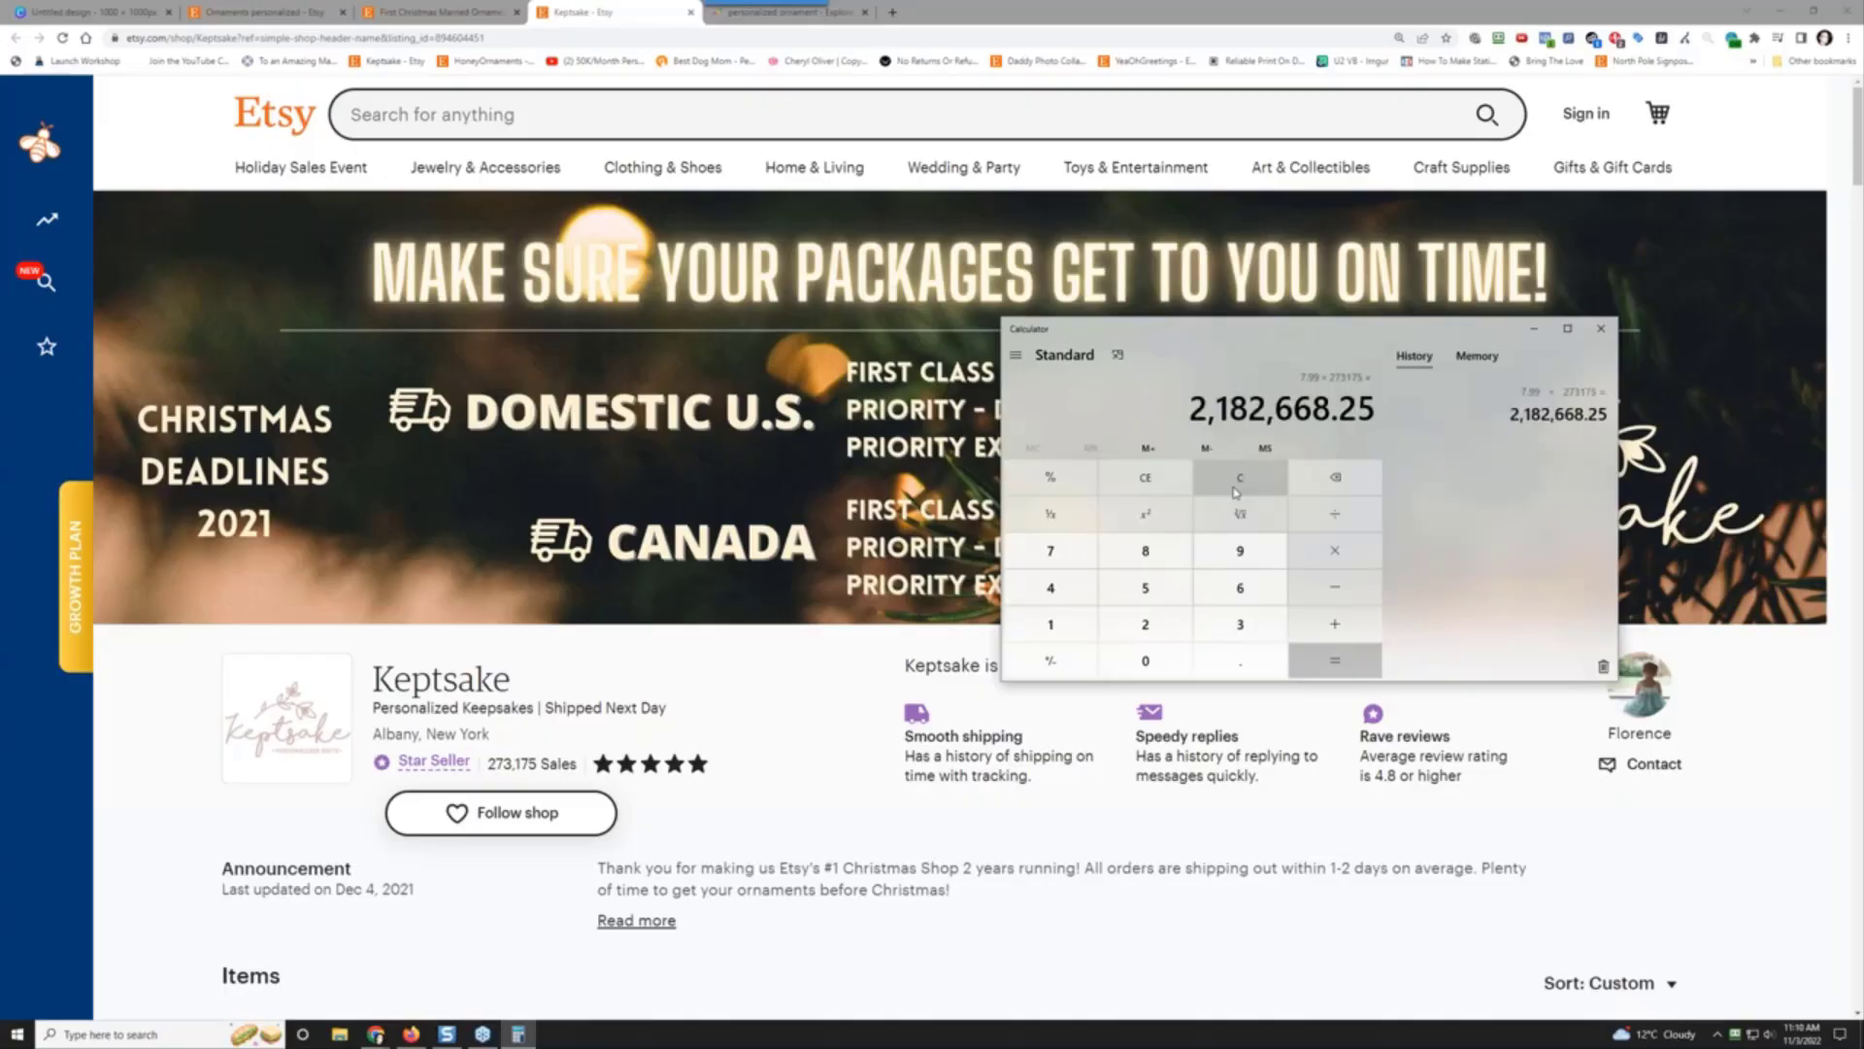
pyautogui.write('*.2')
pyautogui.press('Return')
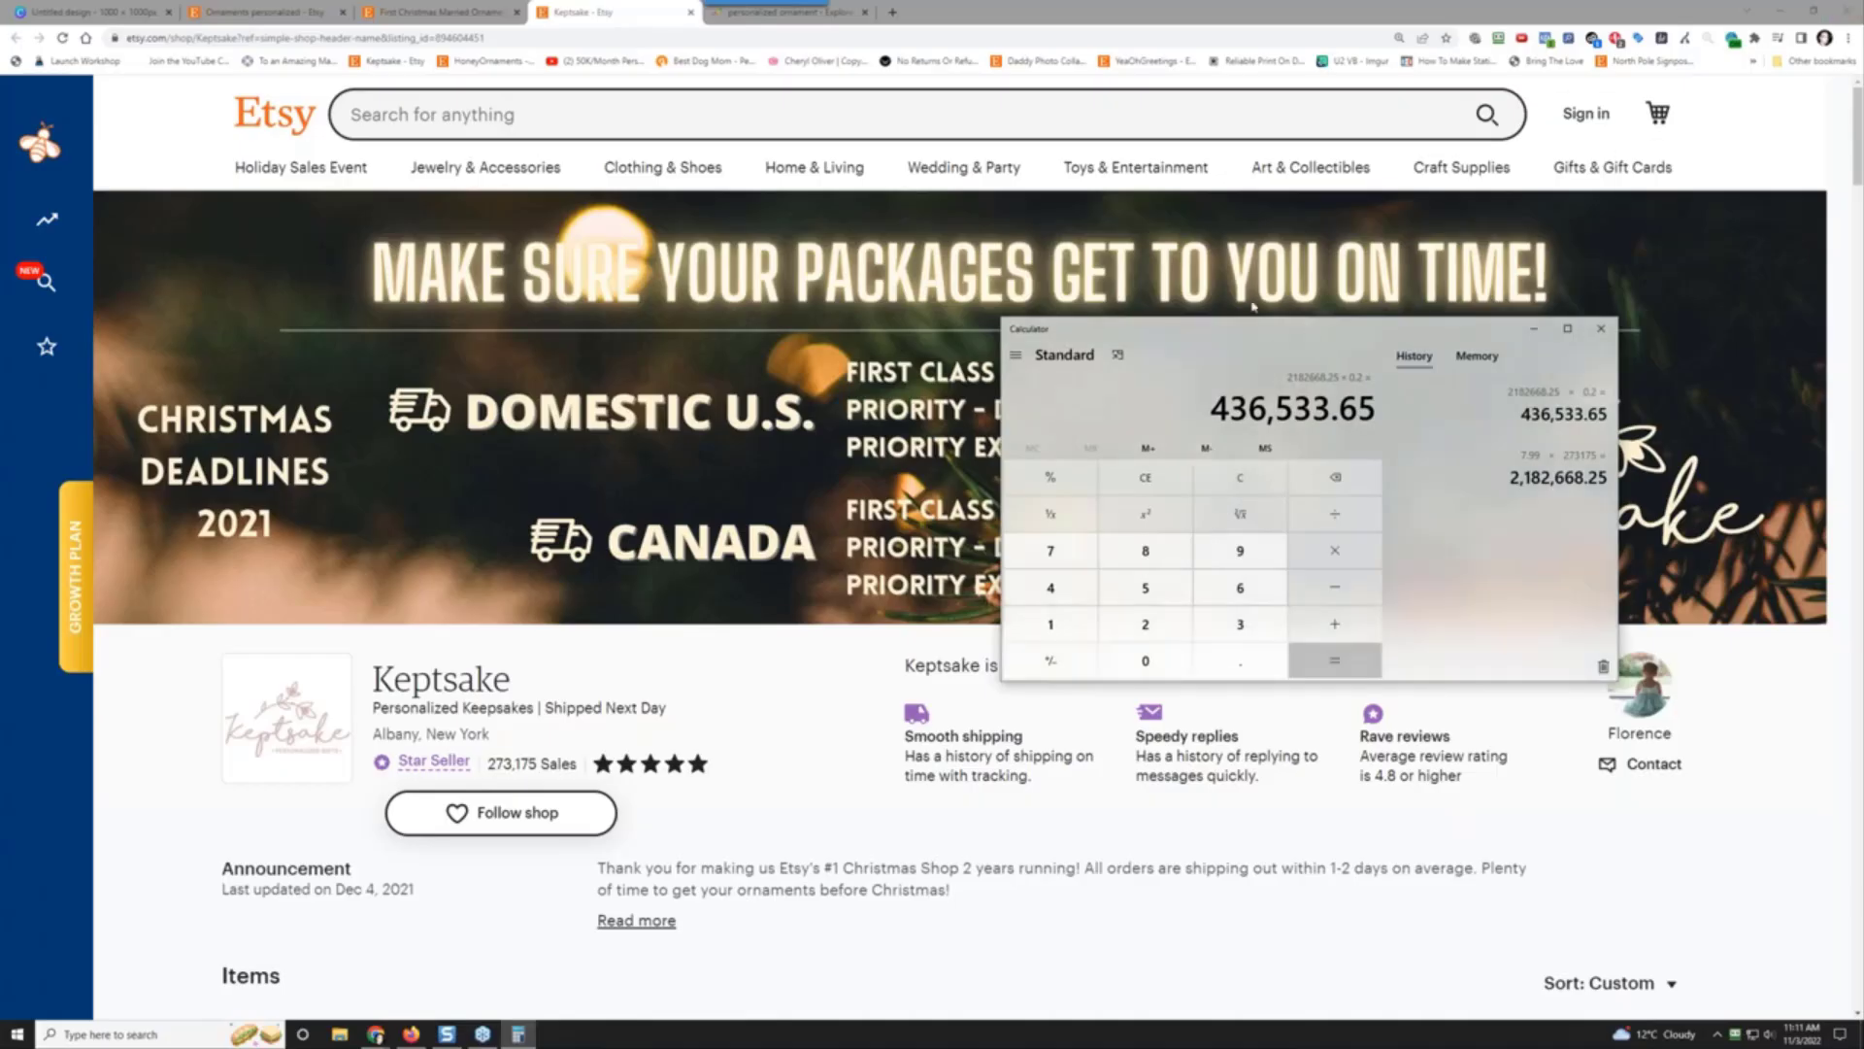
pyautogui.moveTo(1252, 329); pyautogui.dragTo(1863, 400)
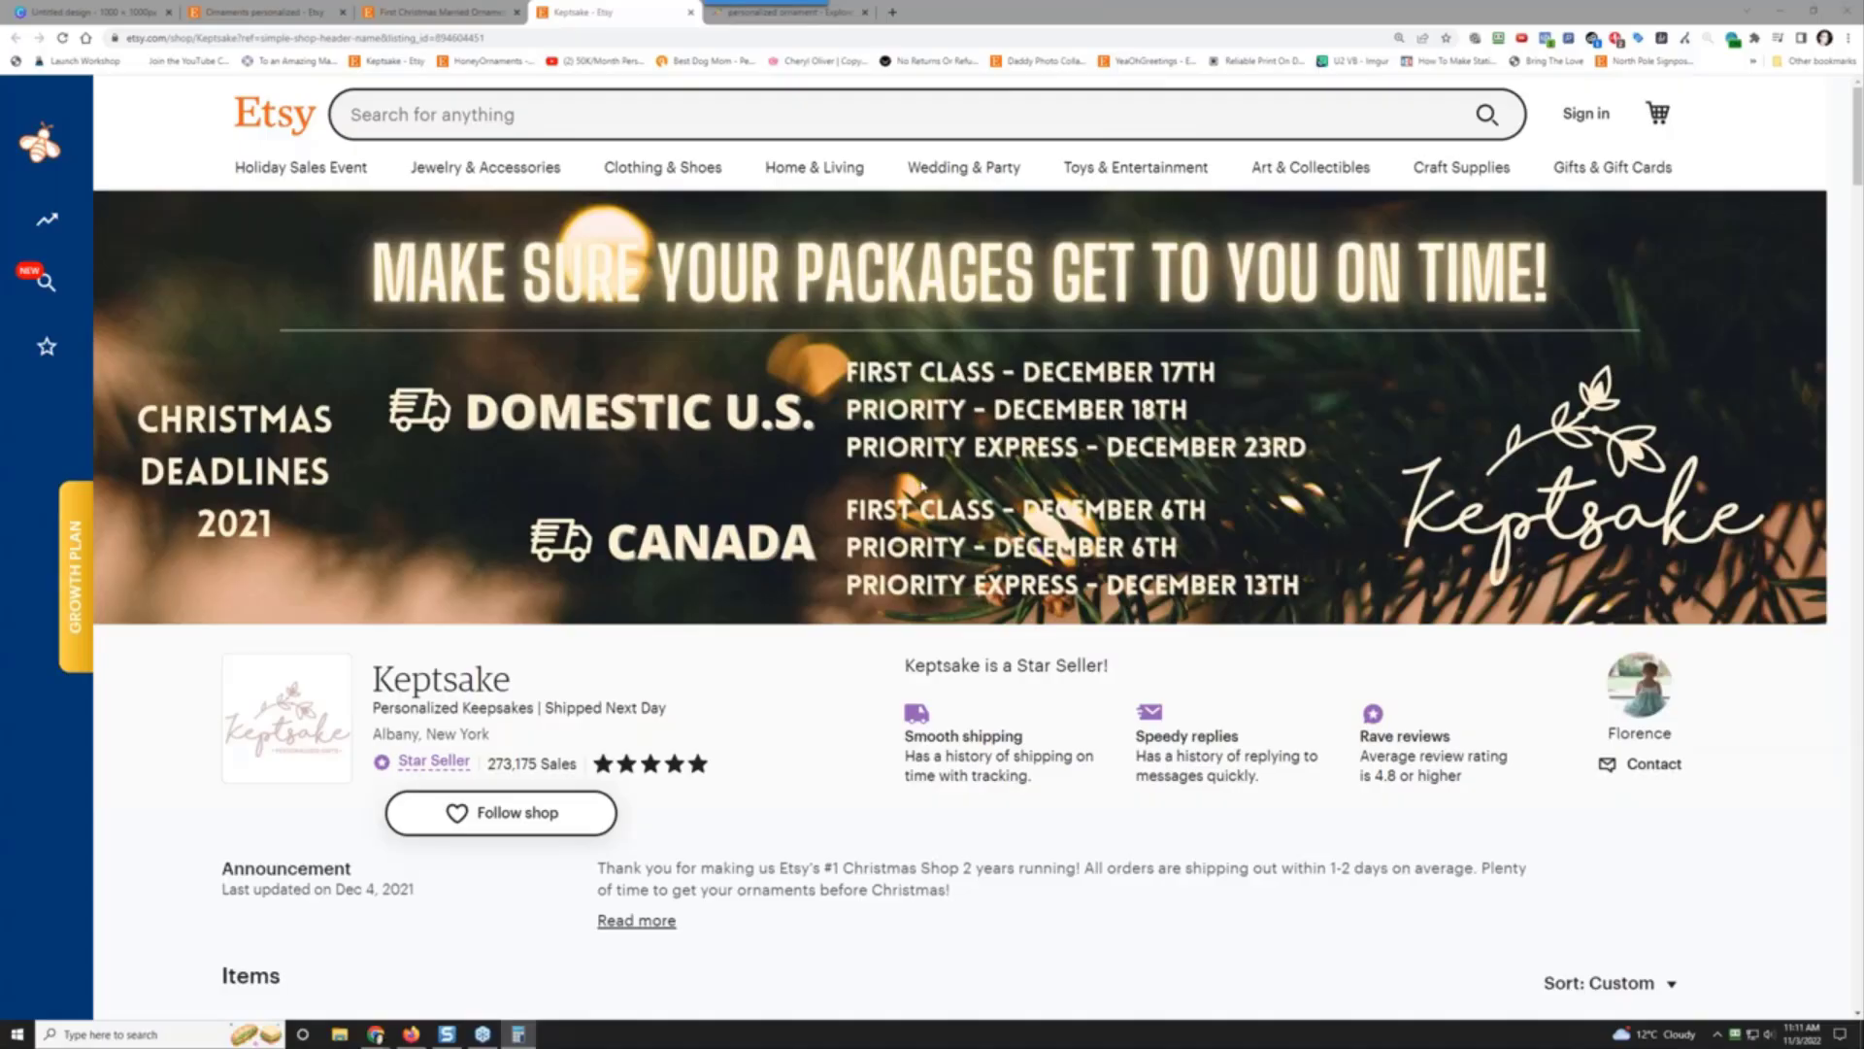
# Step: Scroll through the Keptsake shop's $7.99 ornament listings and customer reviews
pyautogui.scroll(-9, 923, 486)
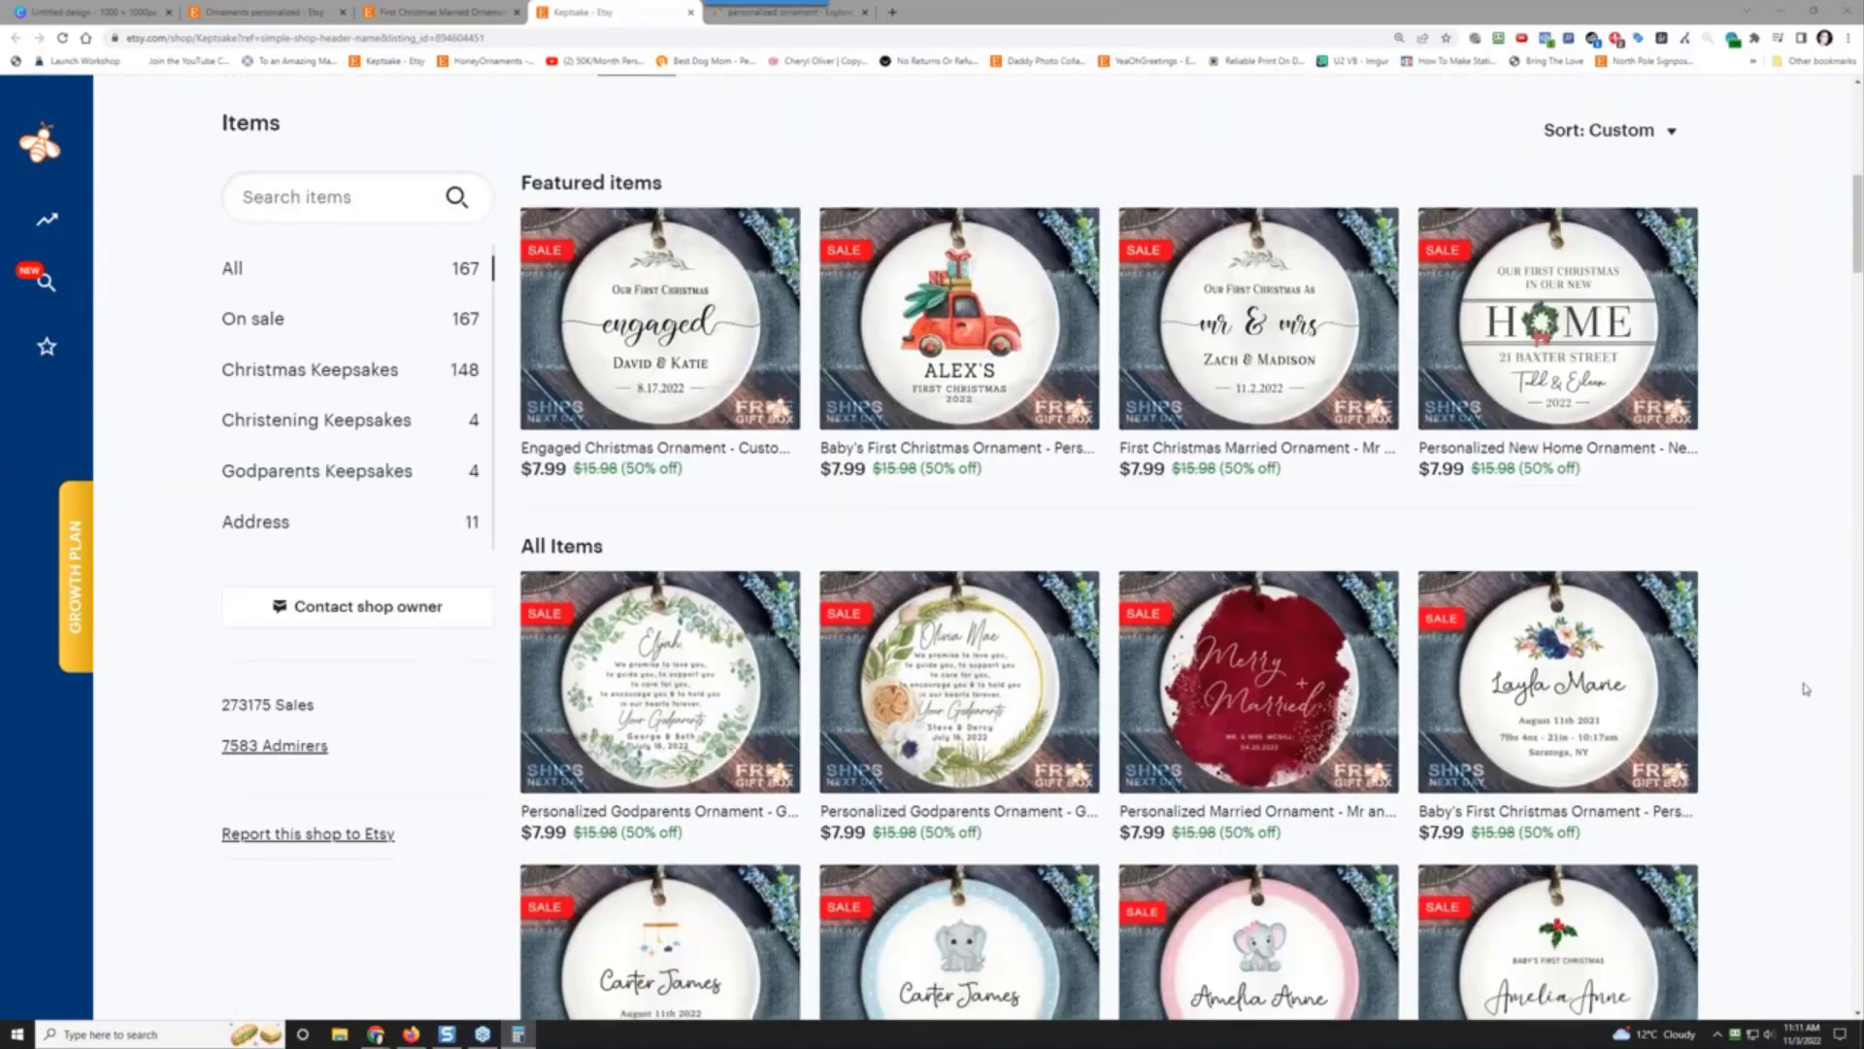
pyautogui.scroll(-8, 1805, 689)
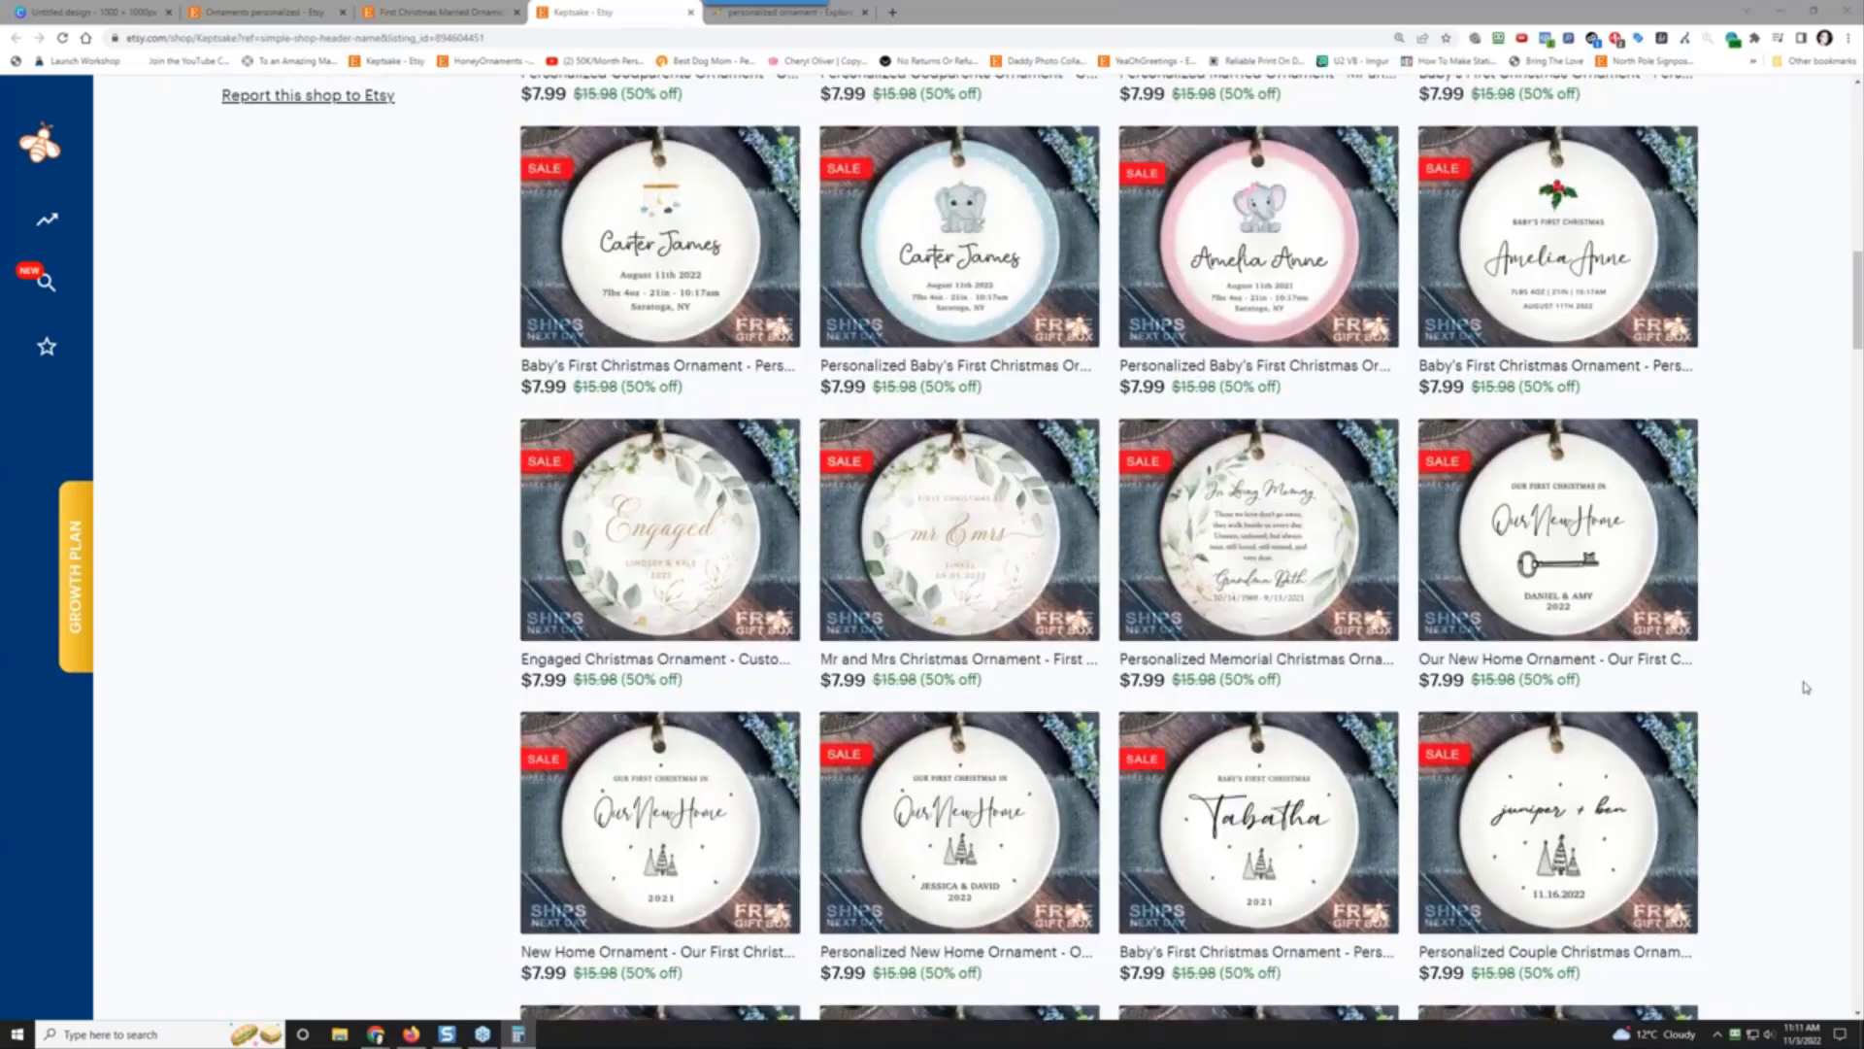
pyautogui.scroll(-8, 1805, 688)
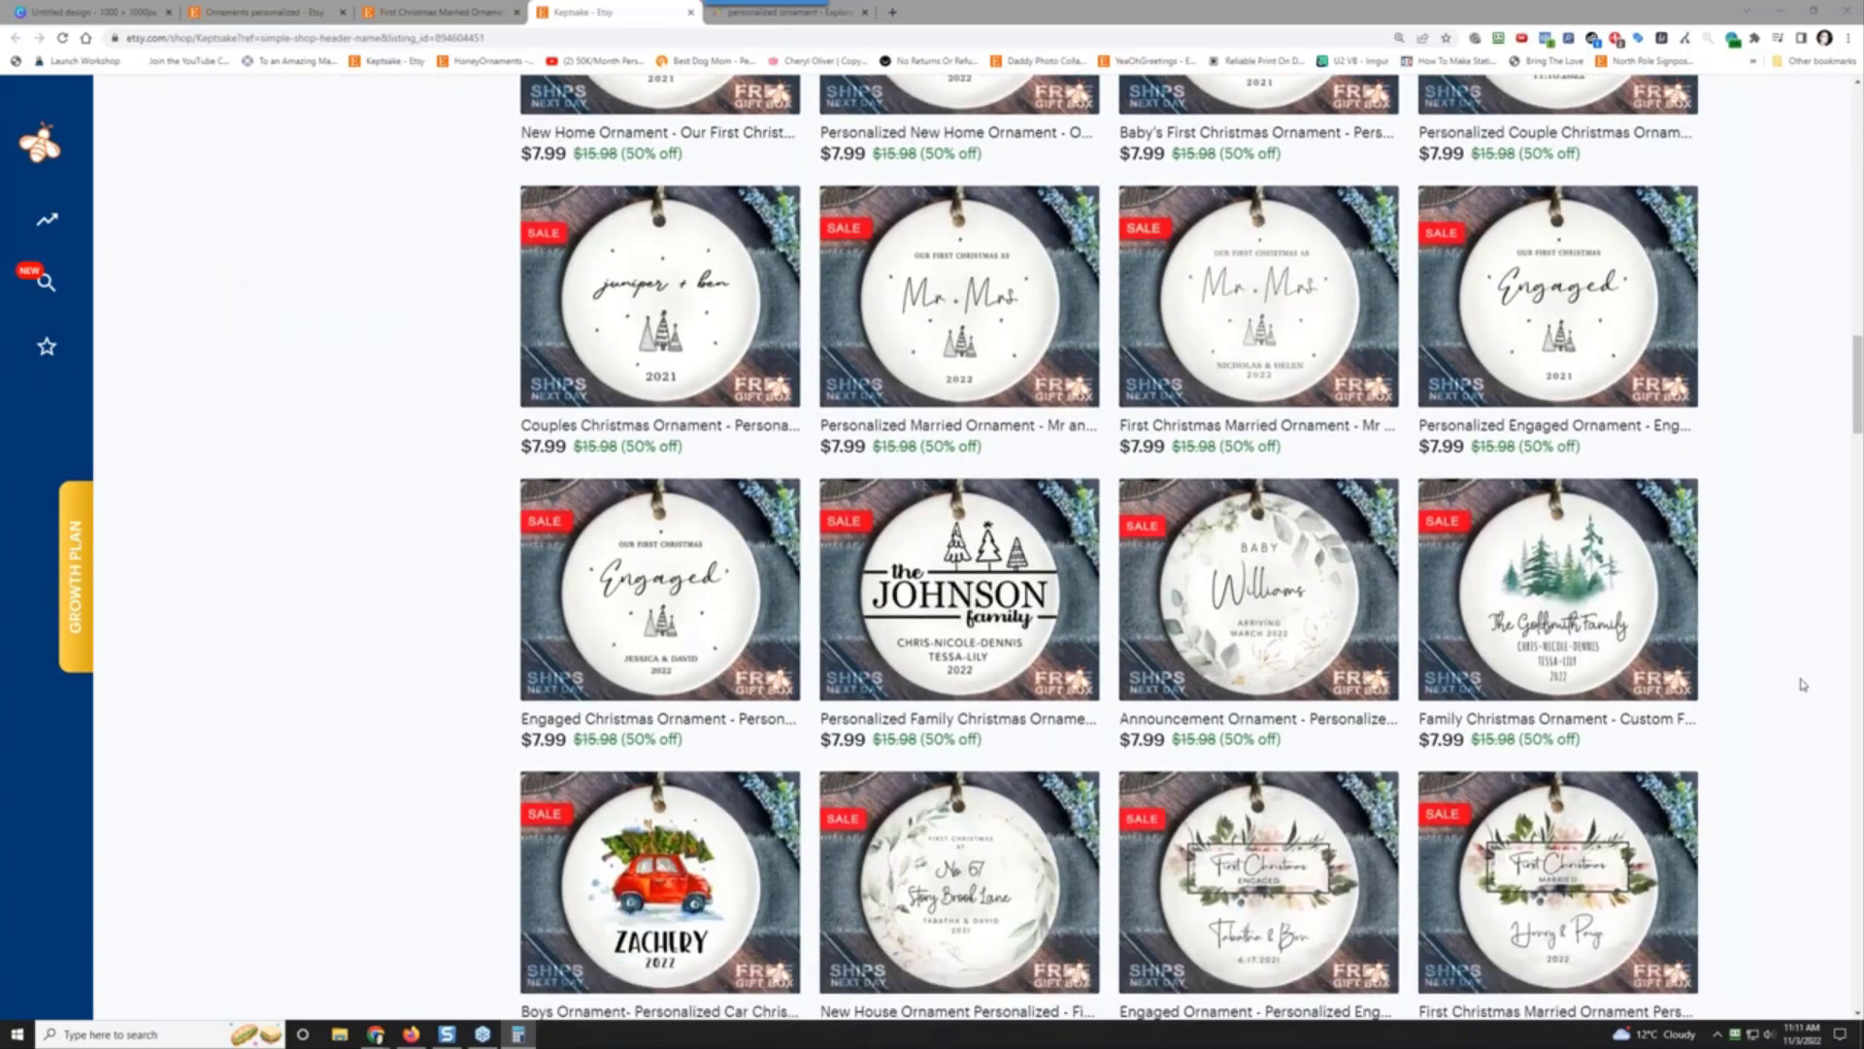
pyautogui.scroll(-7, 1803, 685)
pyautogui.scroll(-4, 1803, 685)
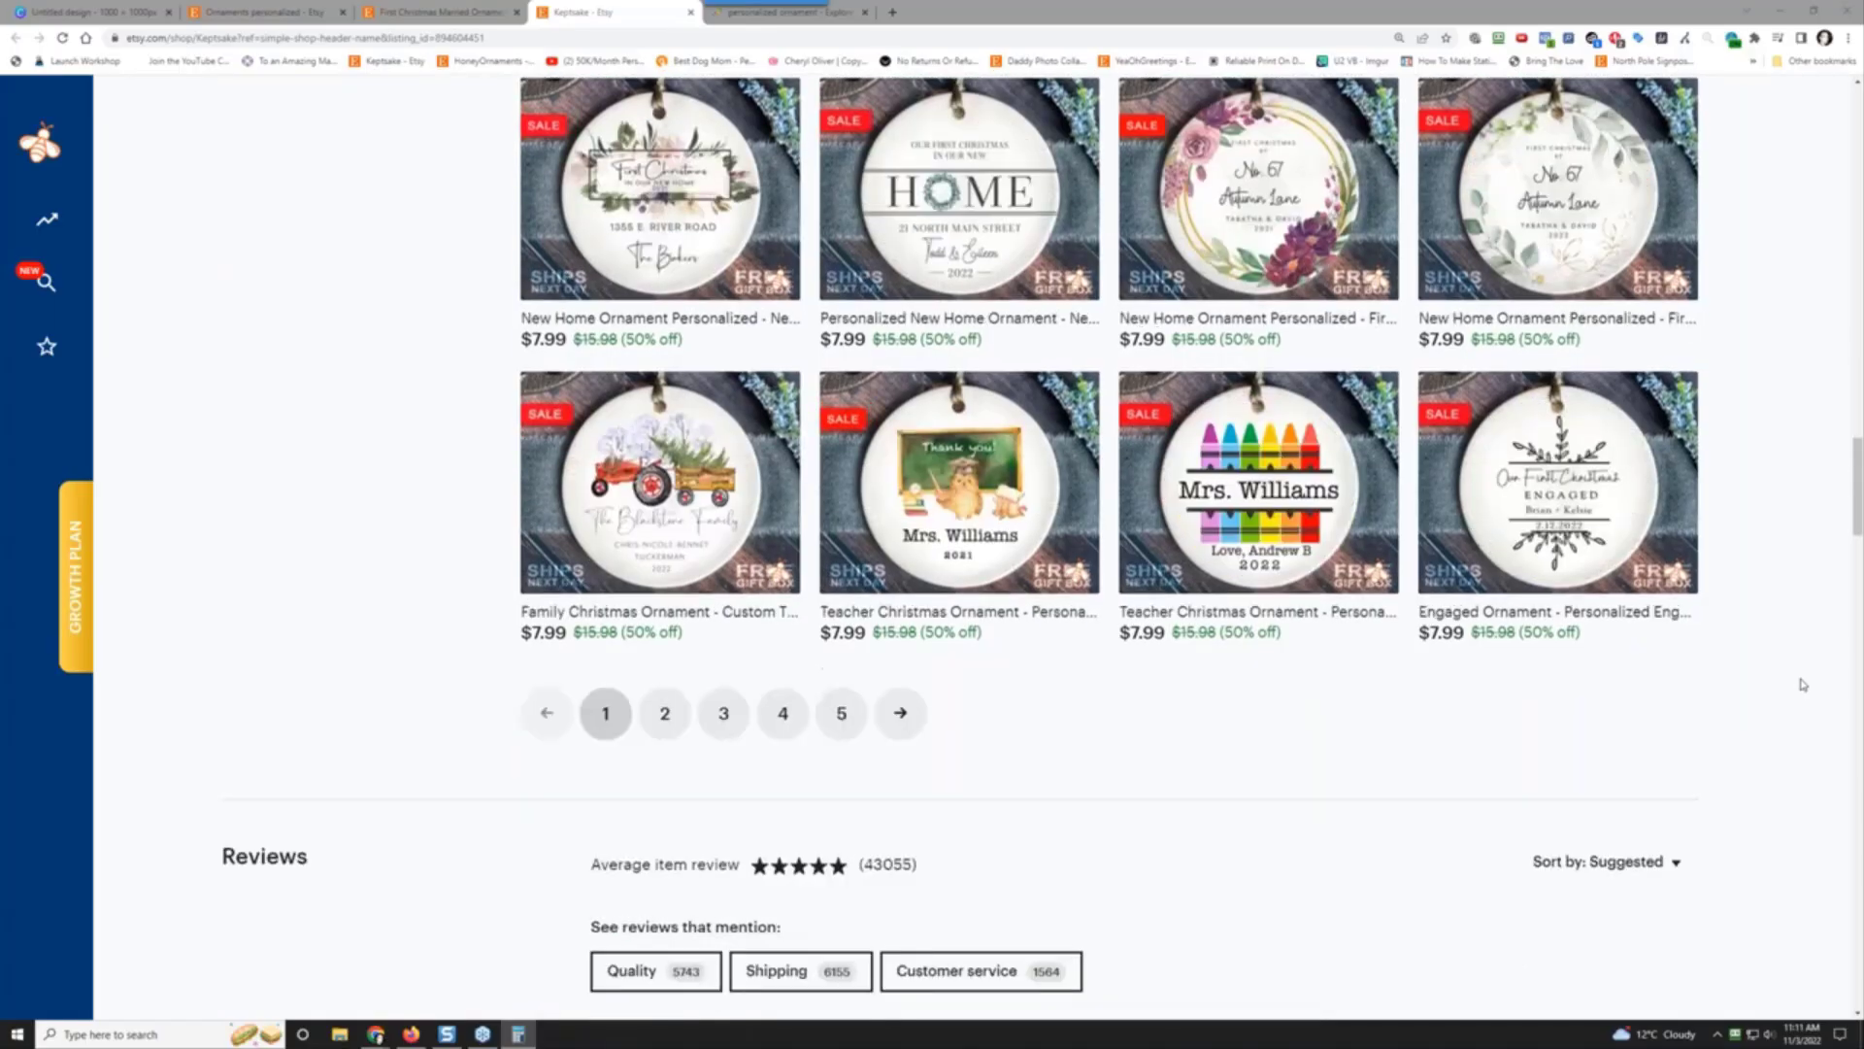
pyautogui.scroll(20, 1801, 684)
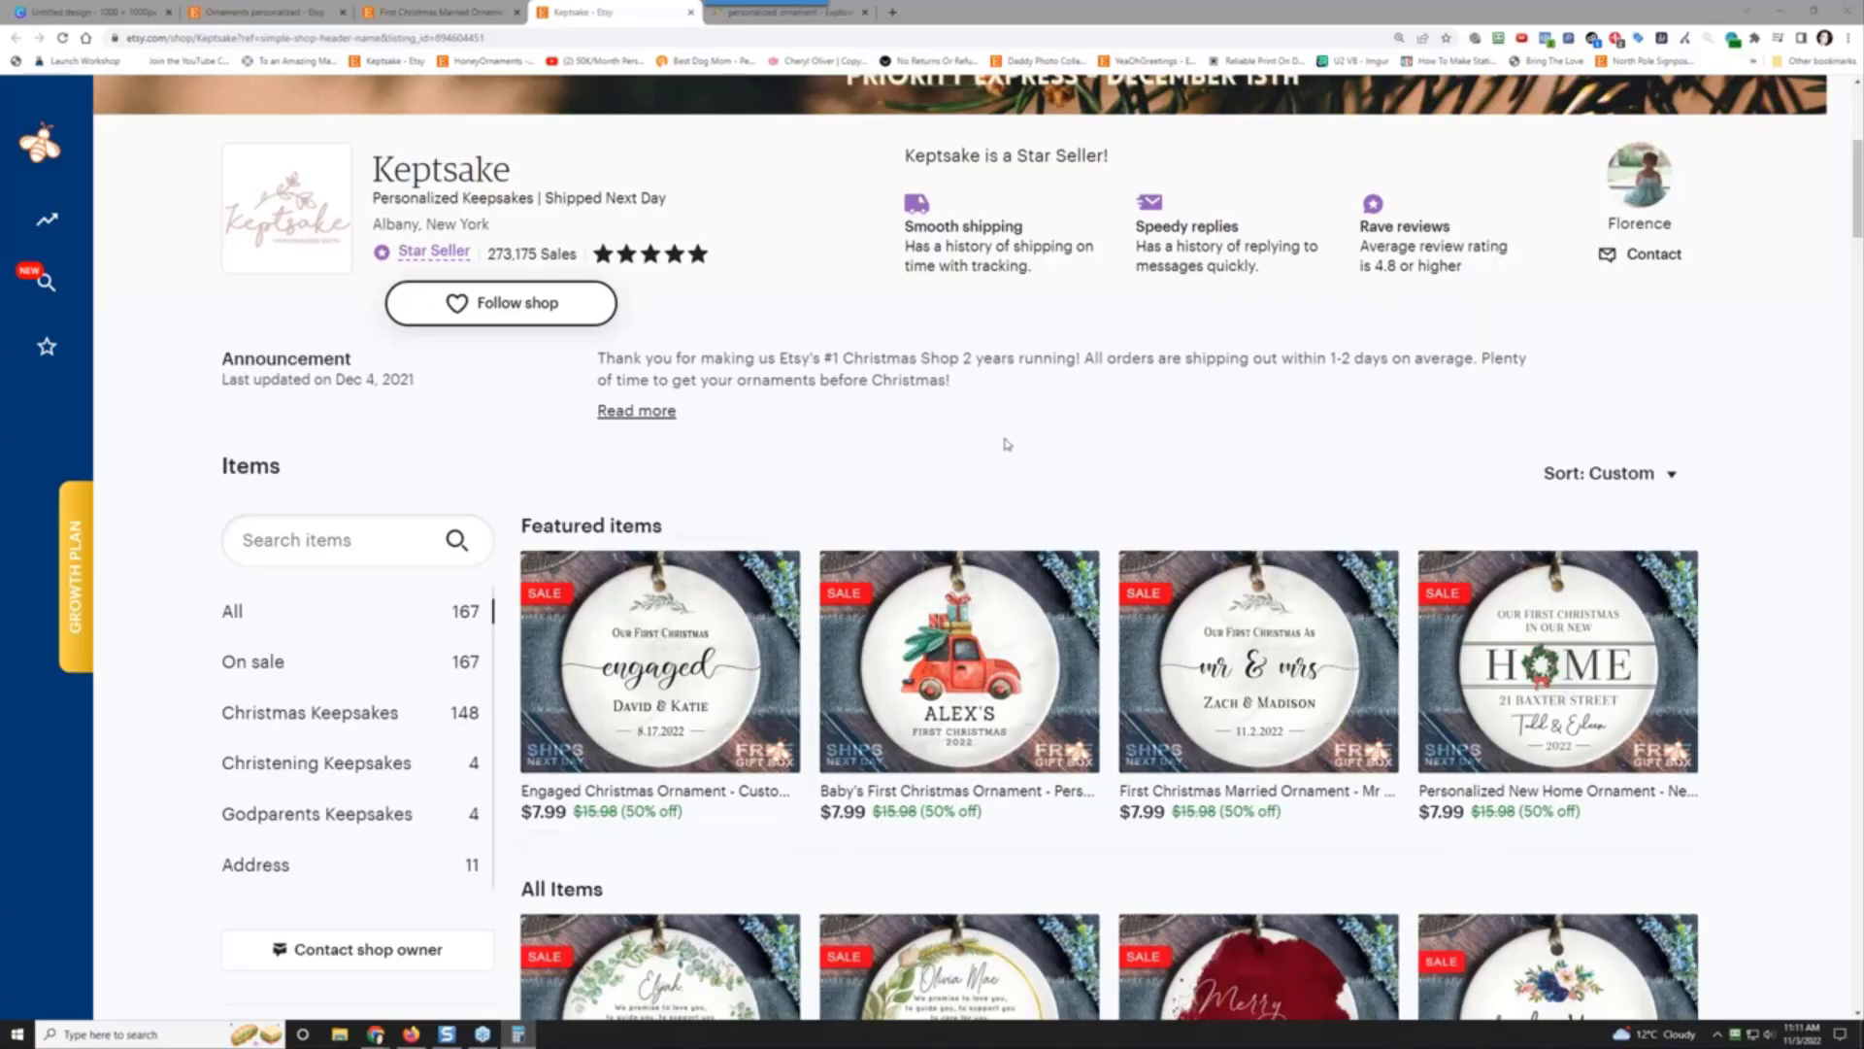
pyautogui.scroll(-20, 463, 596)
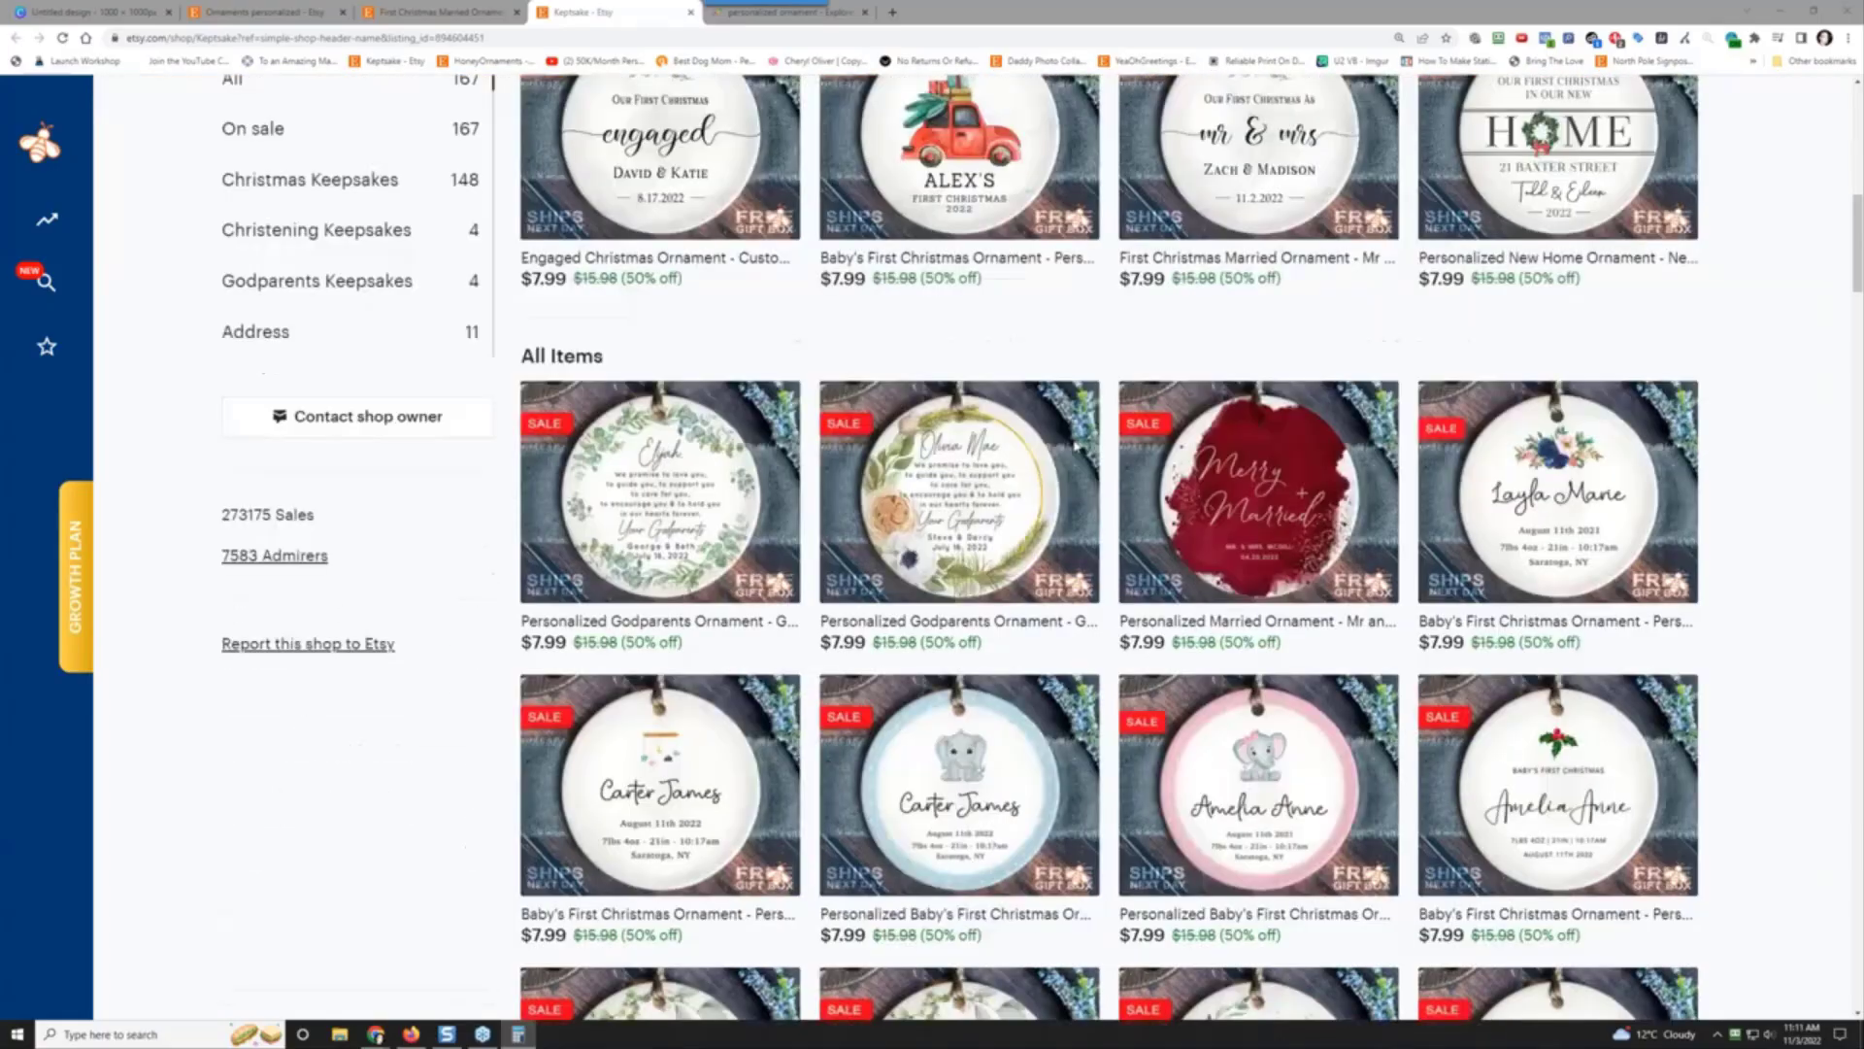
pyautogui.scroll(-9, 463, 596)
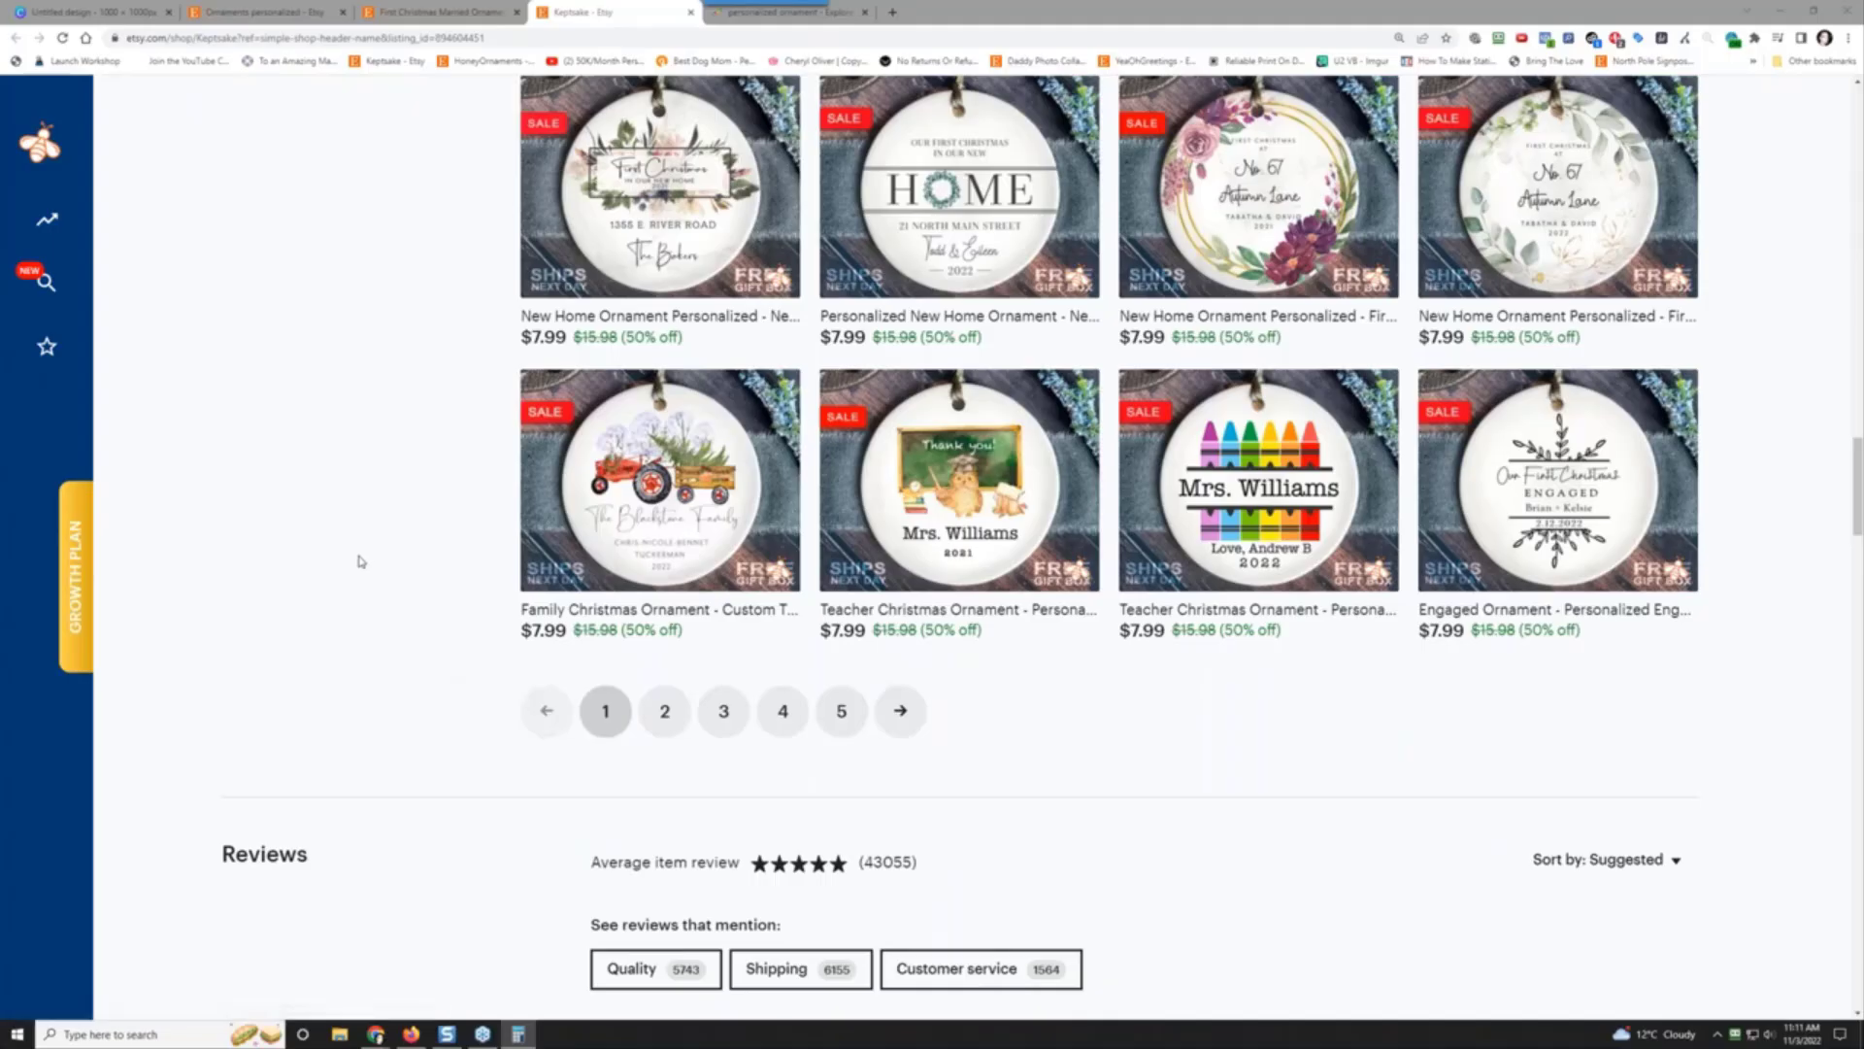
pyautogui.scroll(-8, 357, 572)
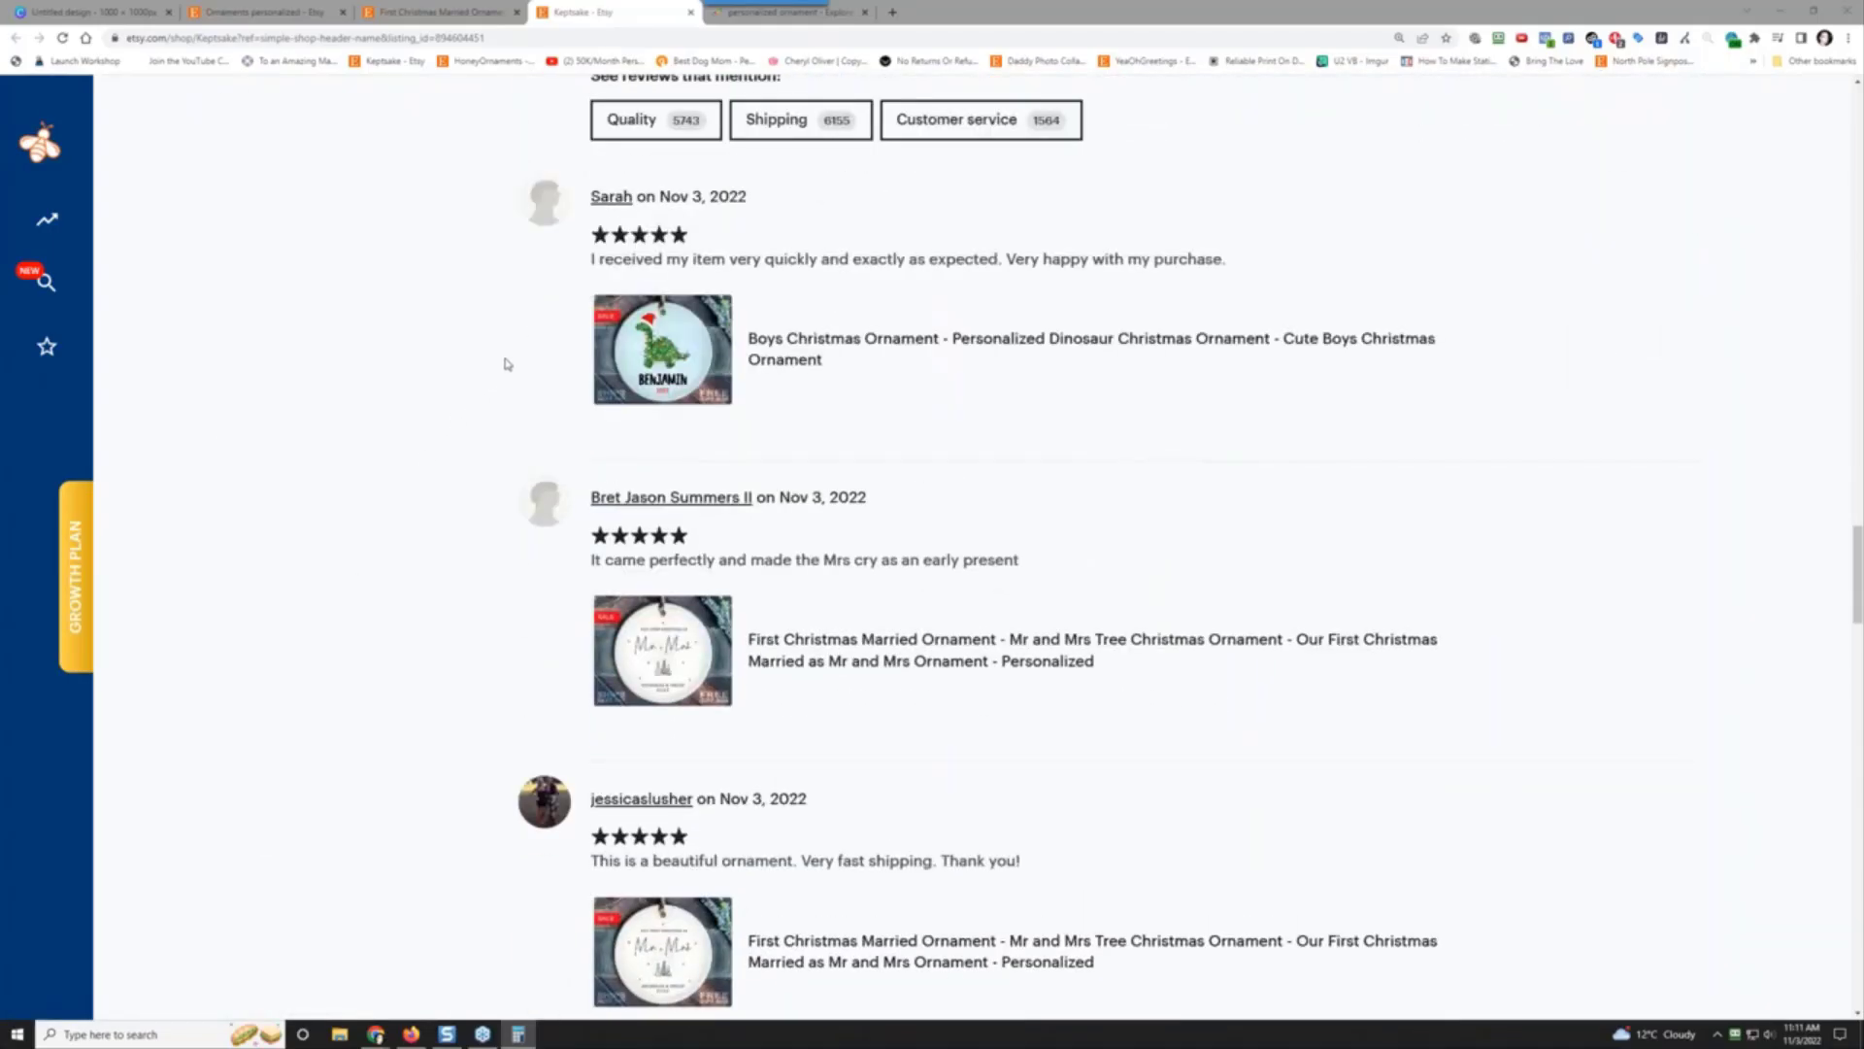
pyautogui.scroll(15, 389, 529)
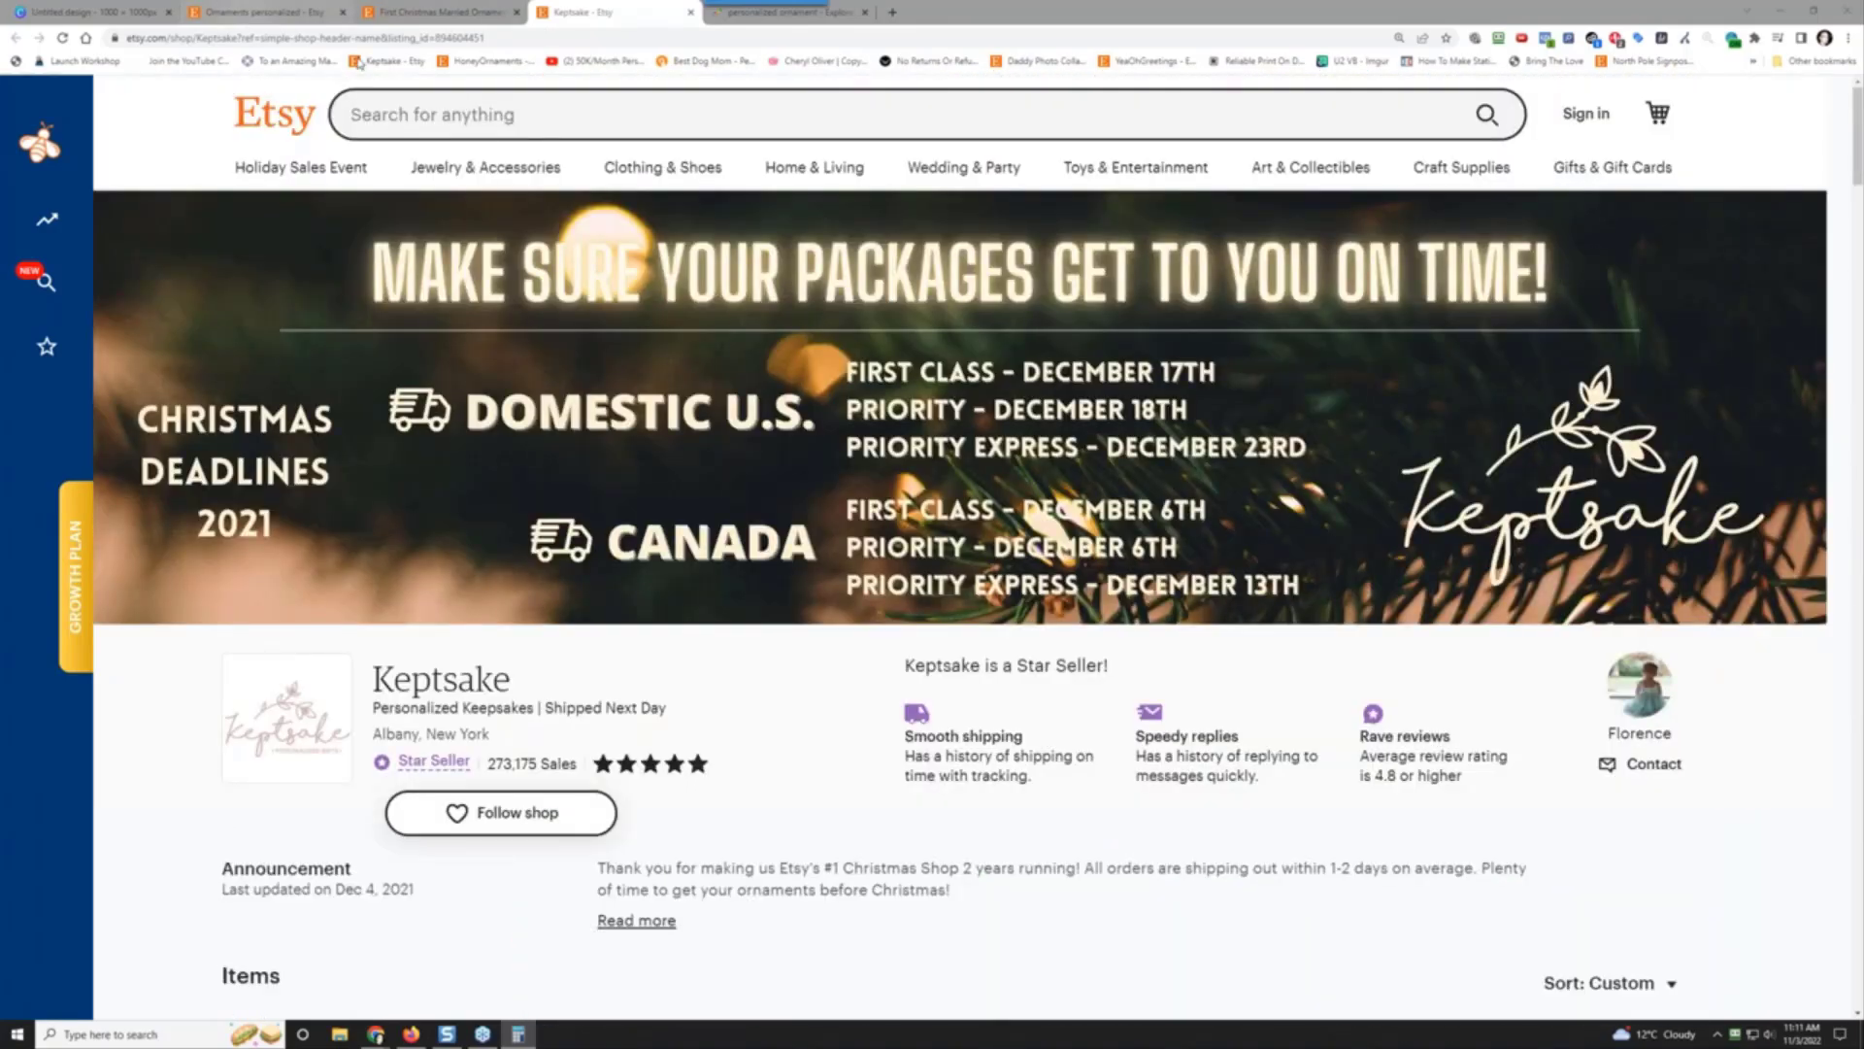
pyautogui.scroll(-5, 706, 540)
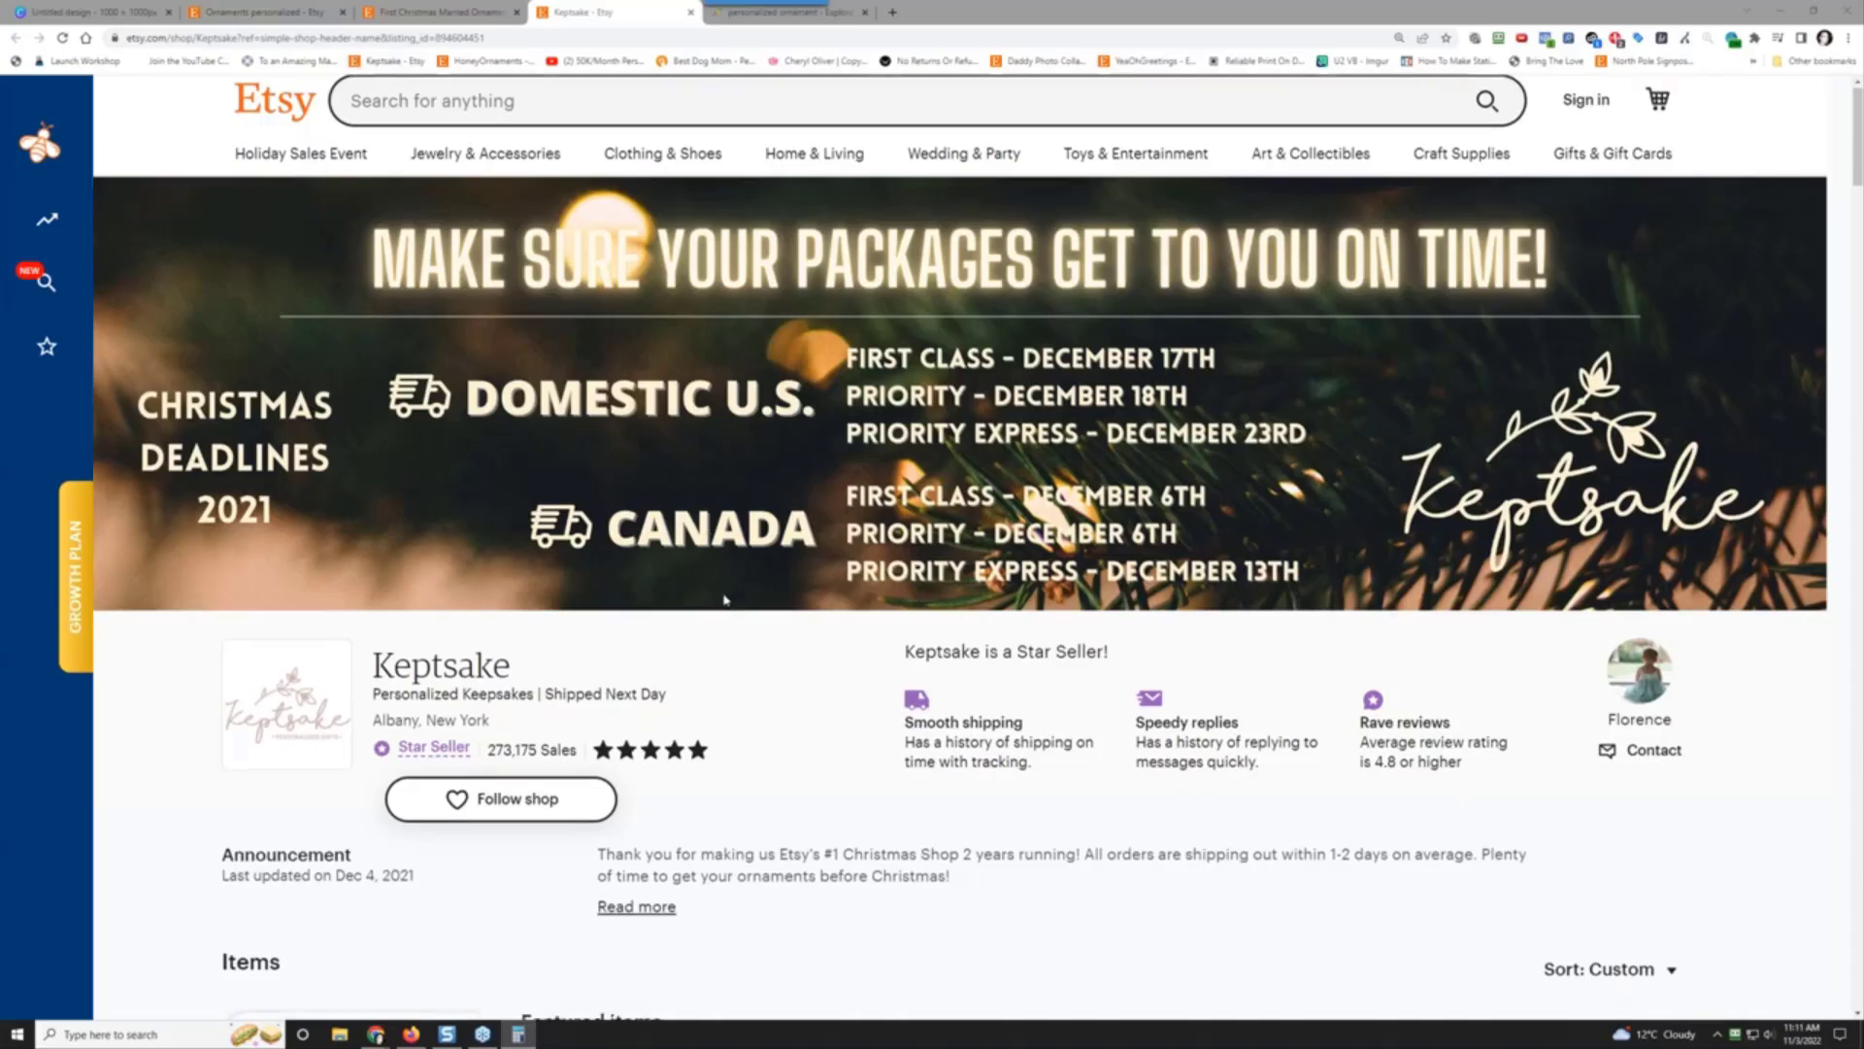
pyautogui.scroll(5, 720, 463)
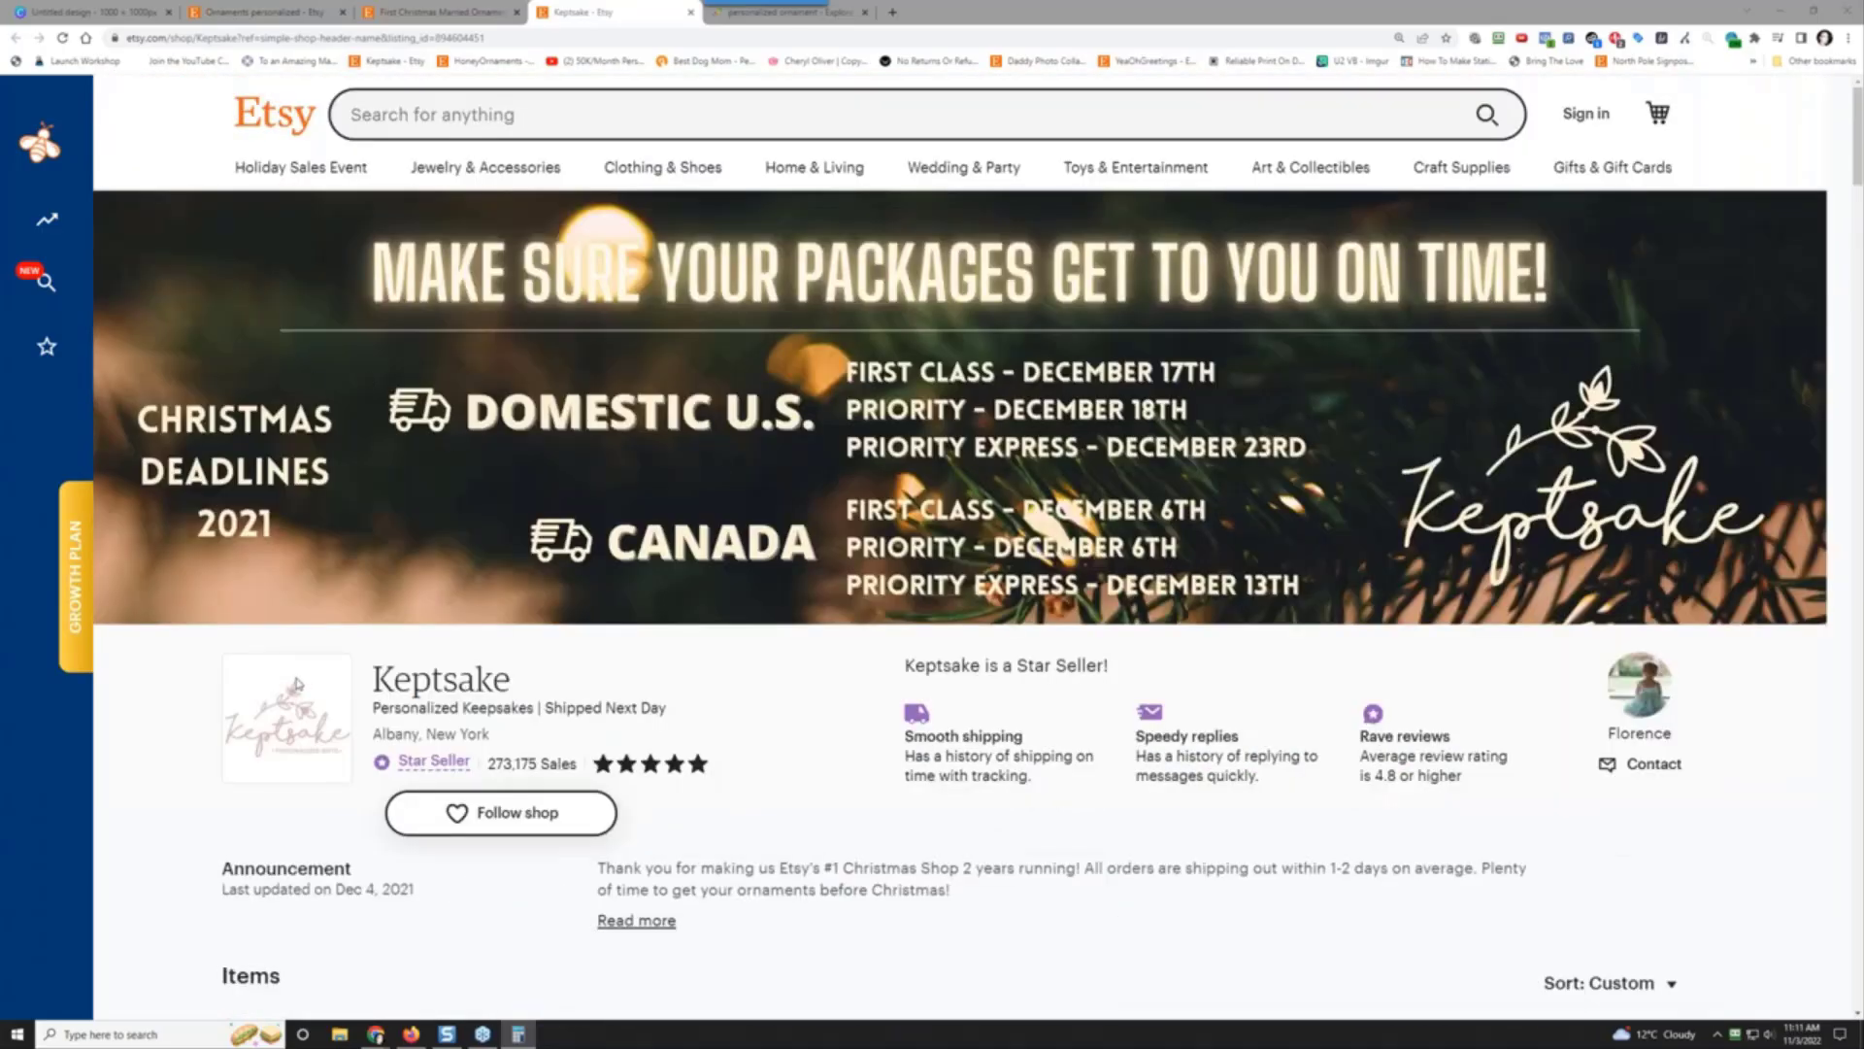
pyautogui.scroll(-5, 303, 680)
# Step: Run EverBee Product Analytics, switch to the ornaments personalized results, and open JMKDesignsCo's wood ornament listing
pyautogui.click(302, 714)
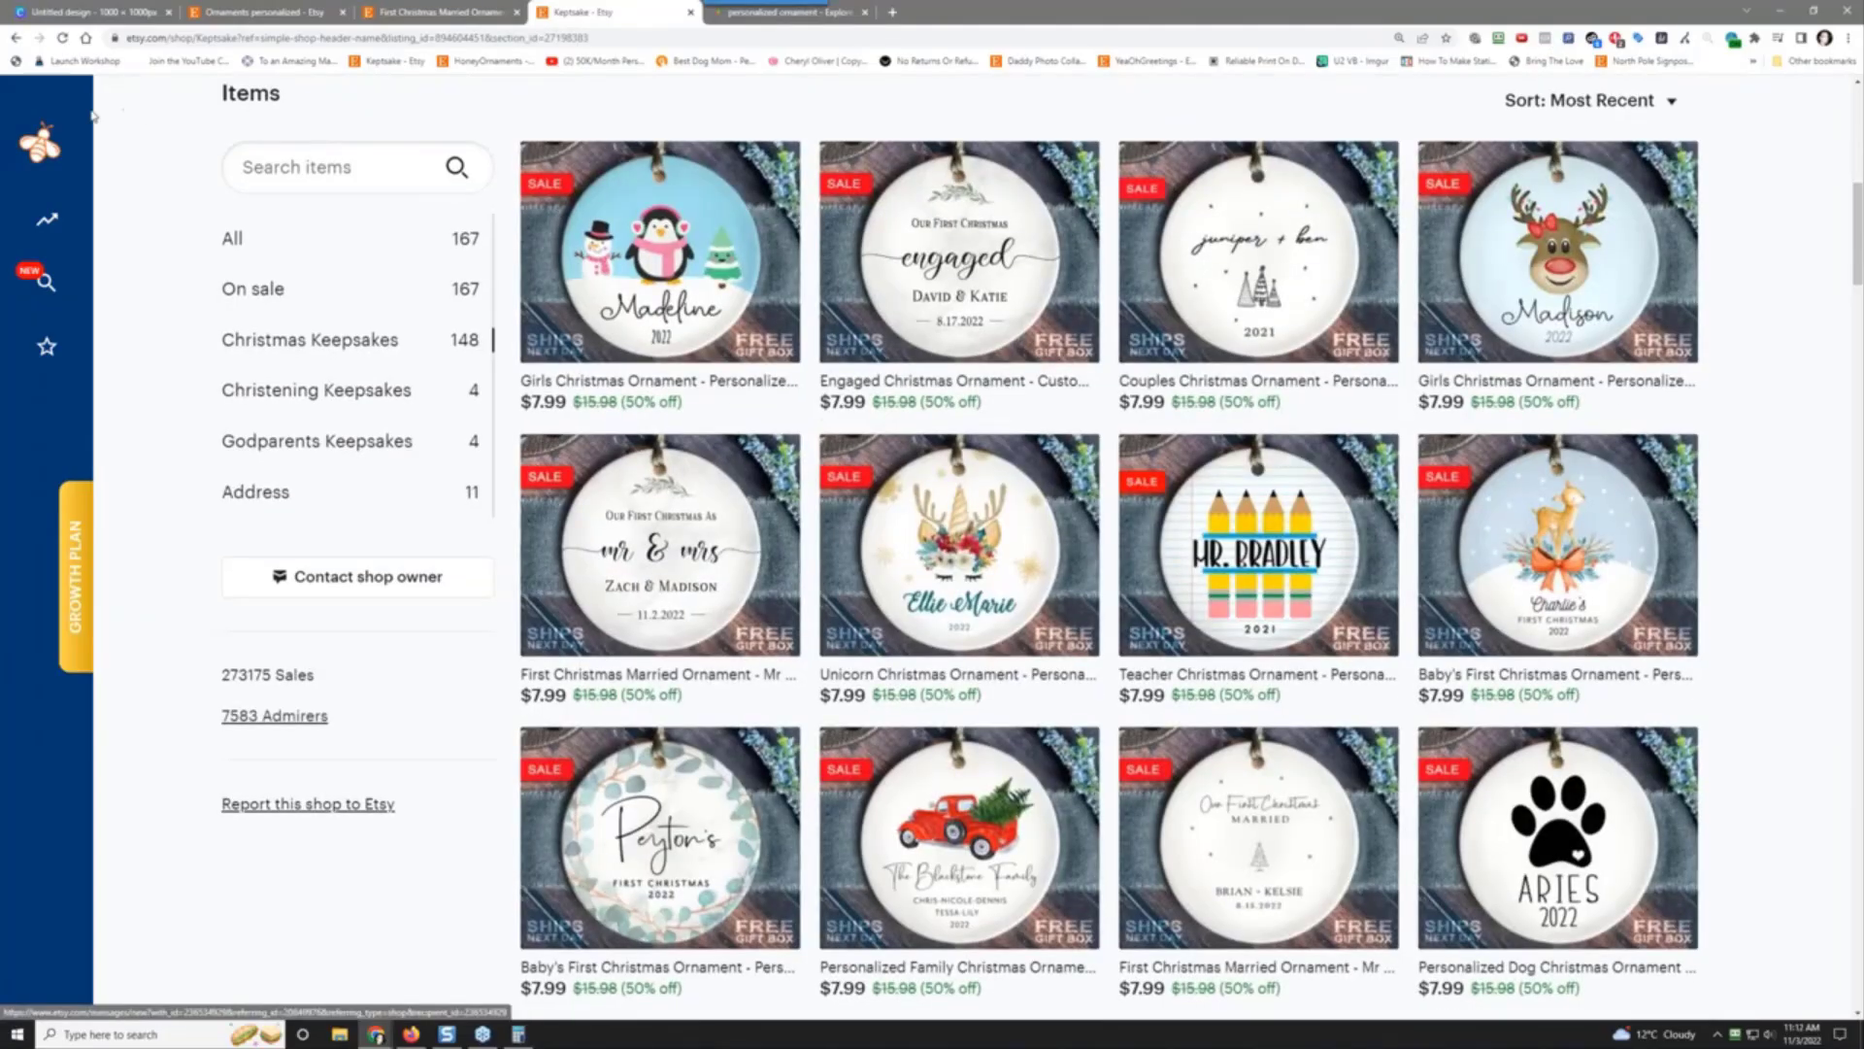
pyautogui.moveTo(136, 216)
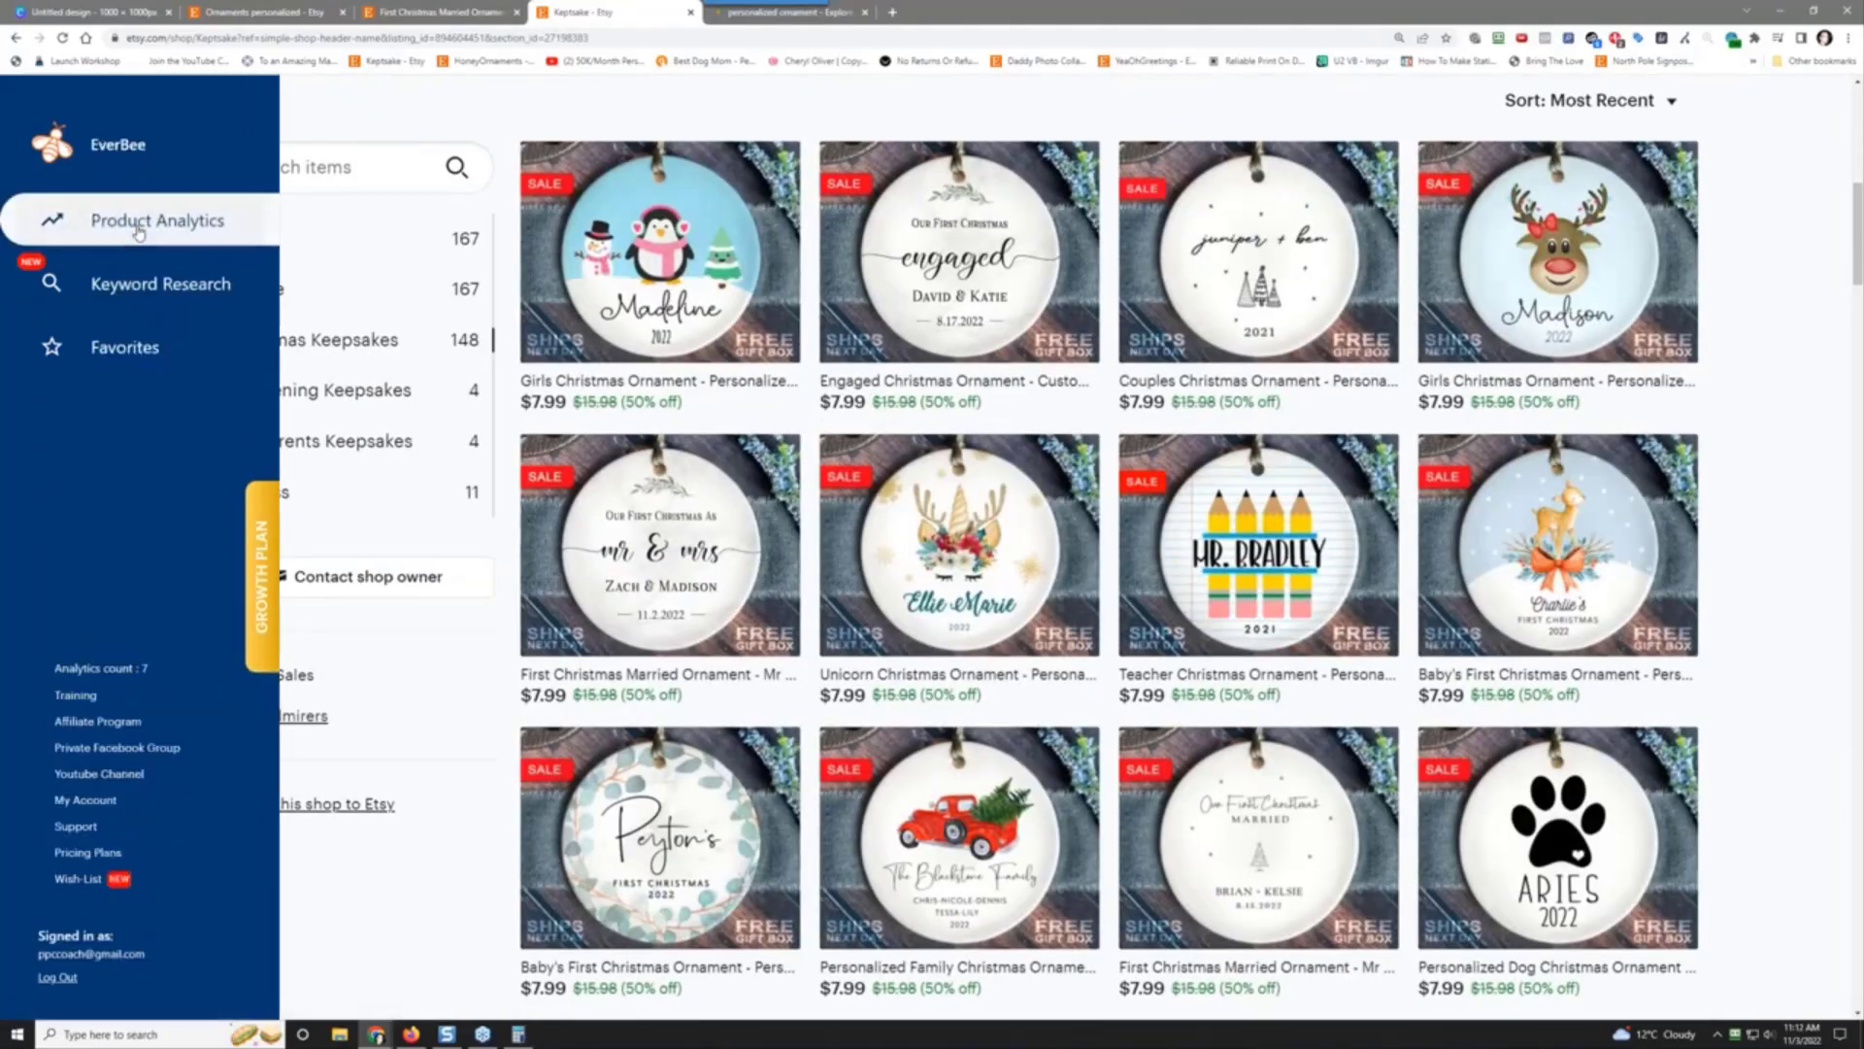
pyautogui.click(138, 223)
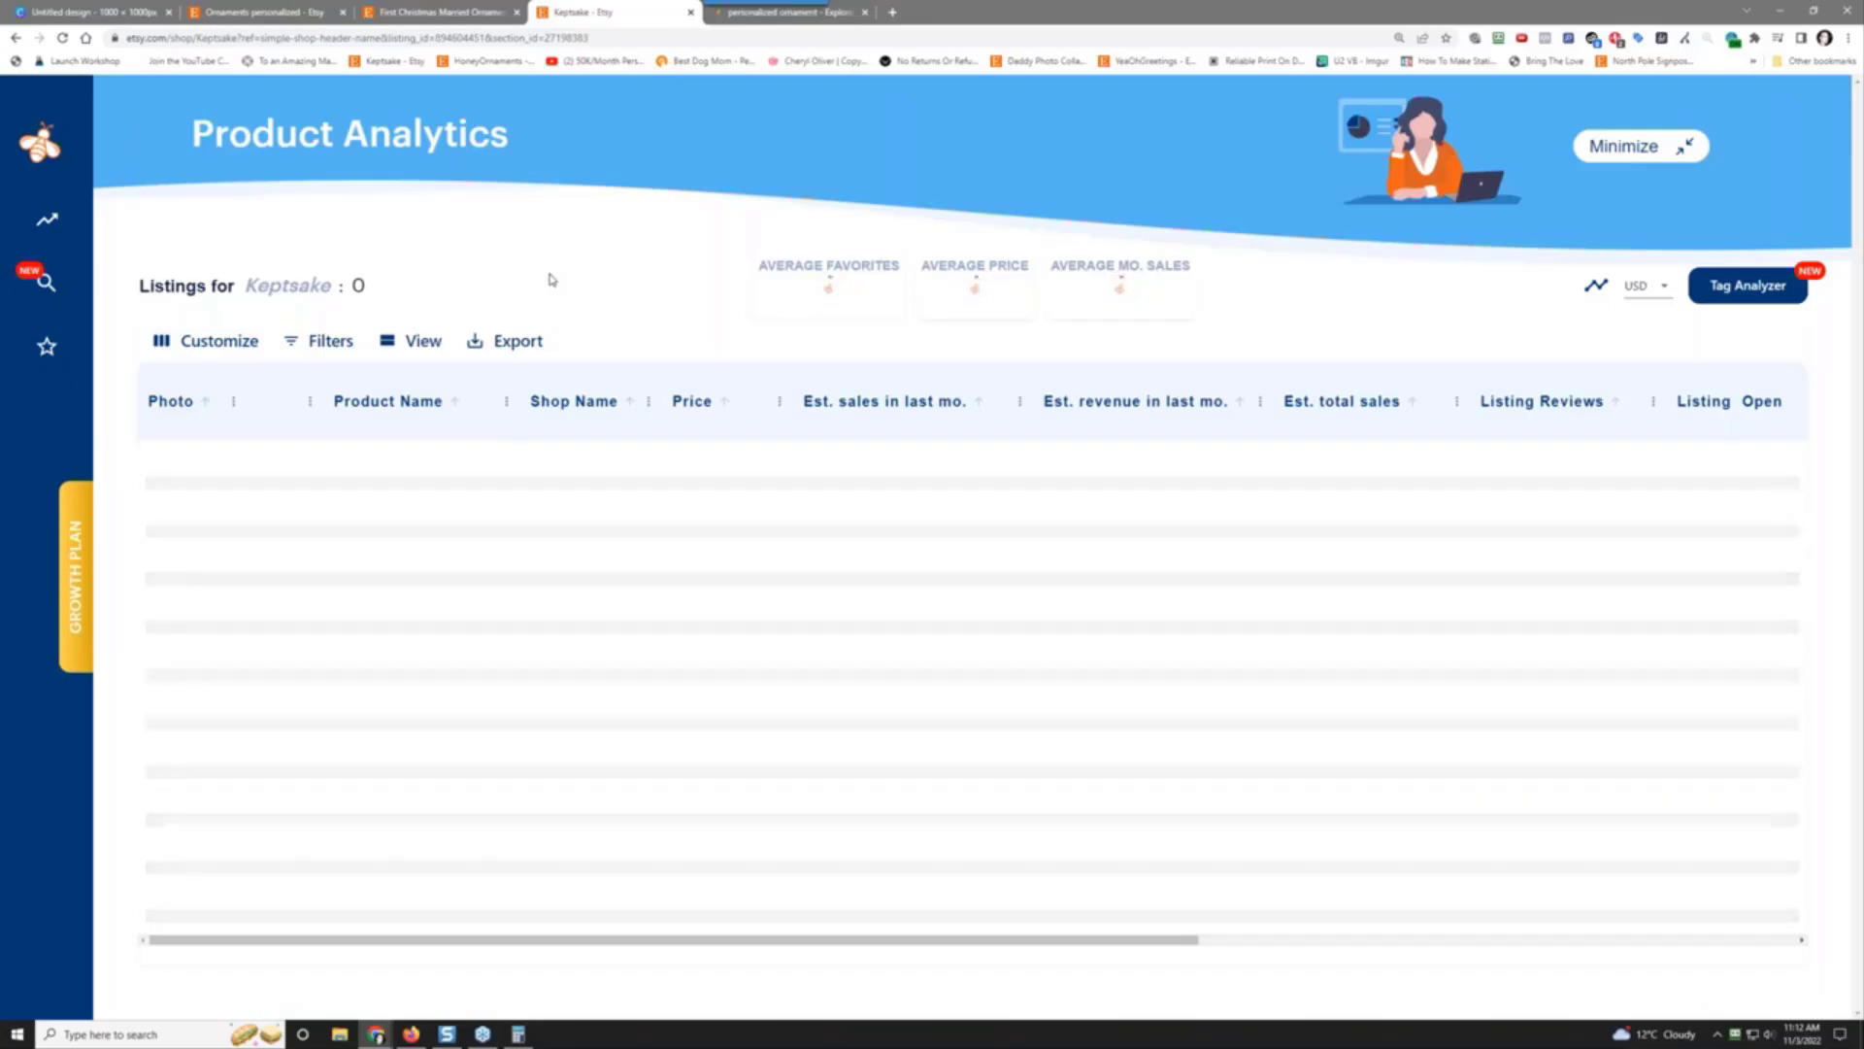
pyautogui.click(330, 12)
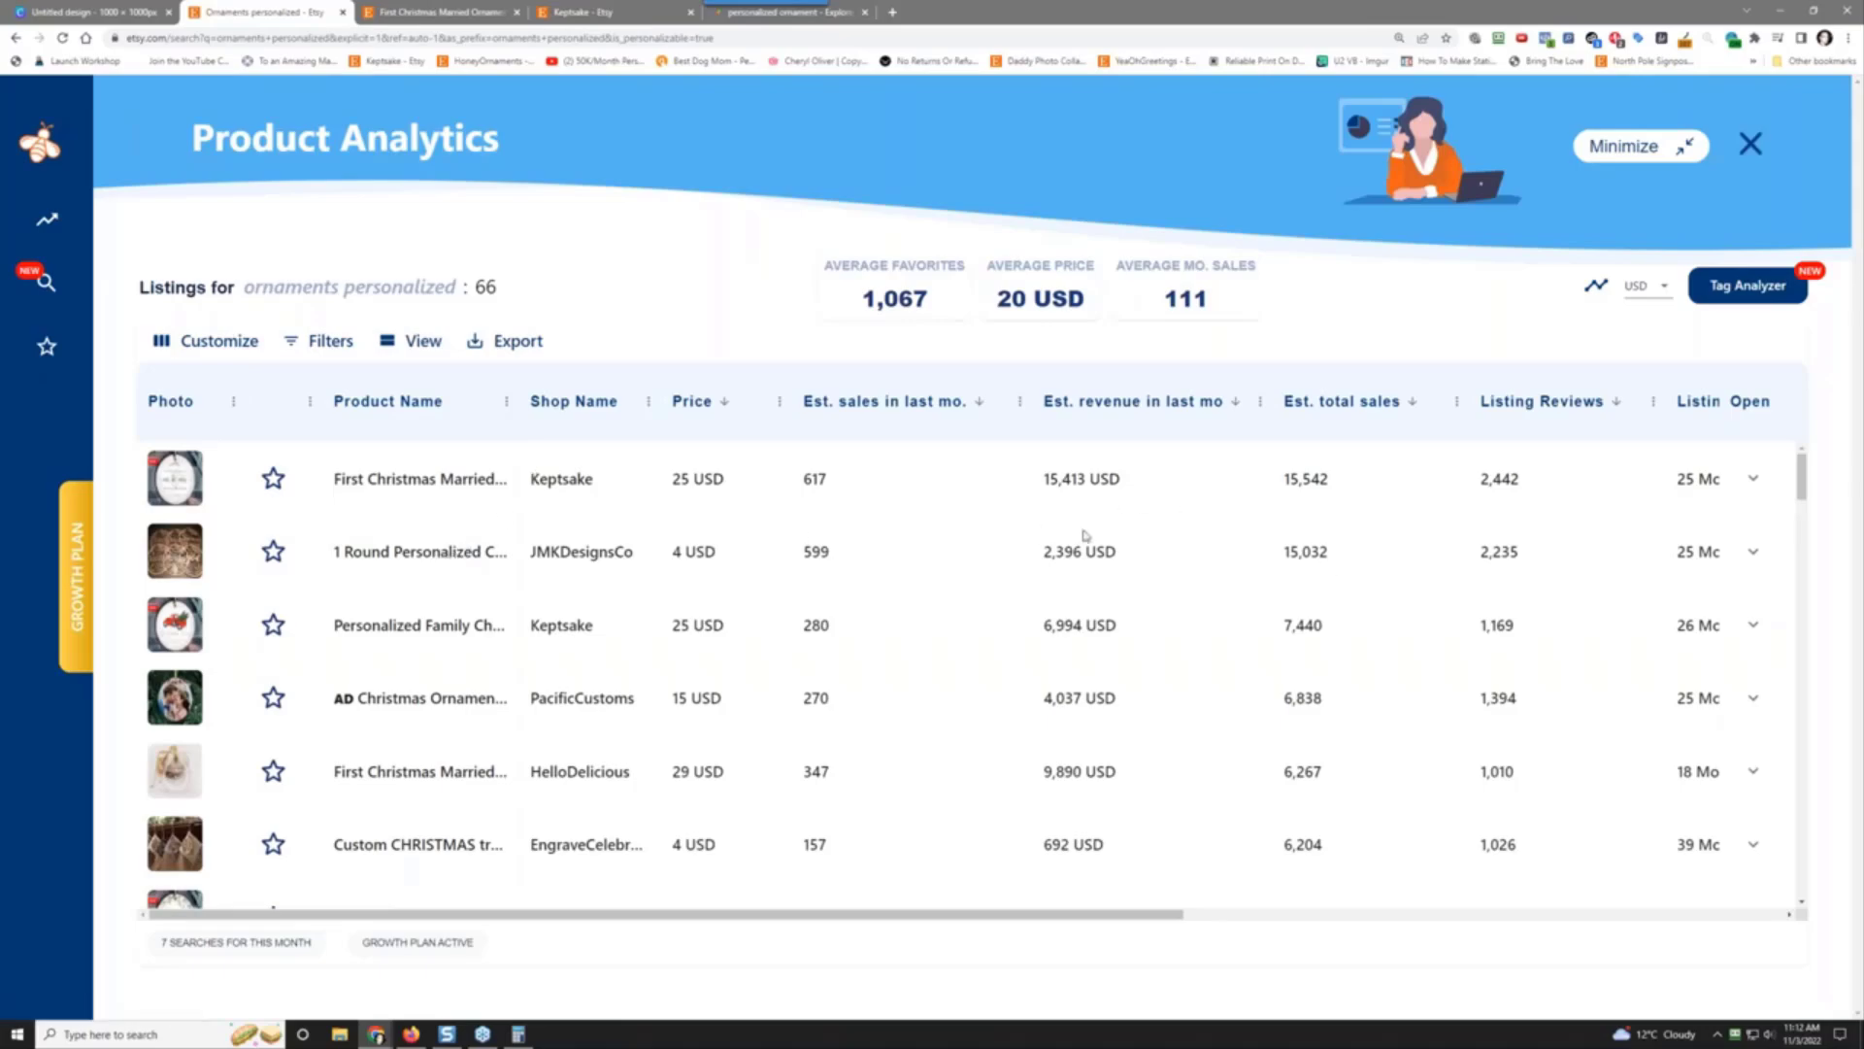
pyautogui.click(407, 554)
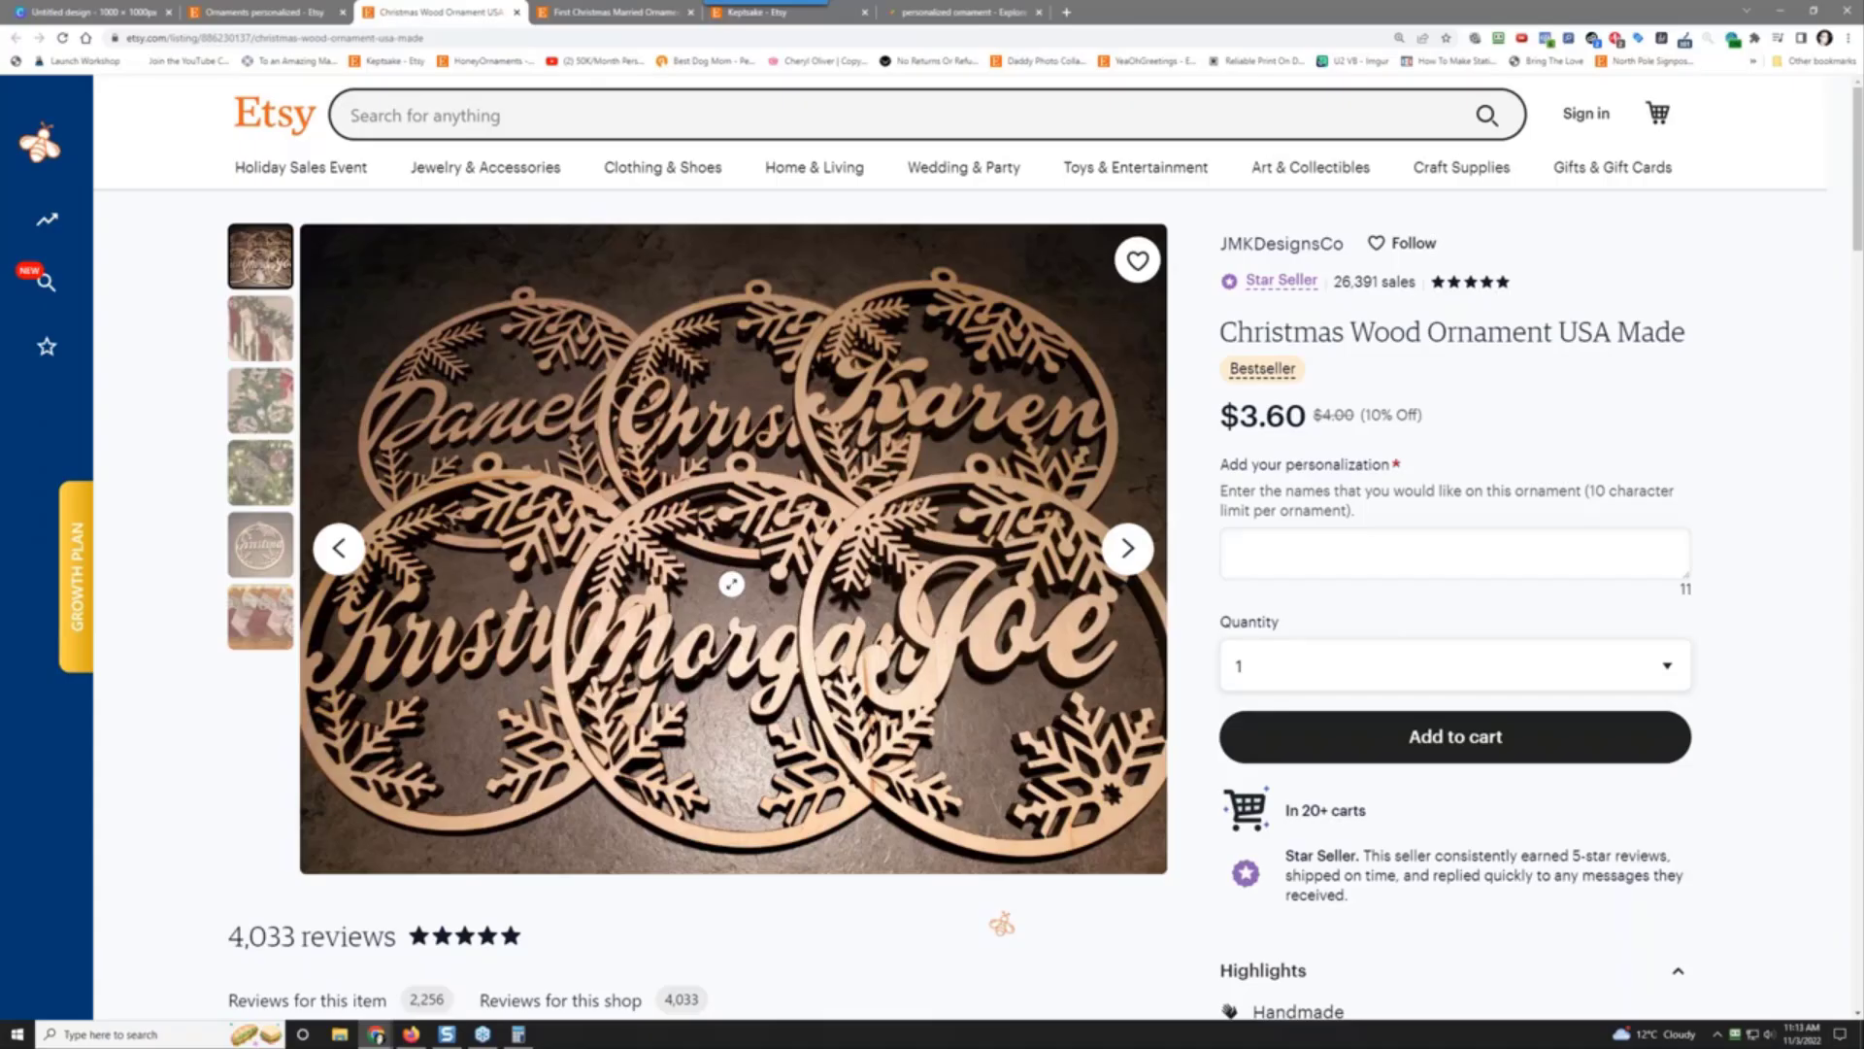
# Step: Scroll the JMKDesignsCo ornament listing and try its personalization field
pyautogui.scroll(-14, 1764, 375)
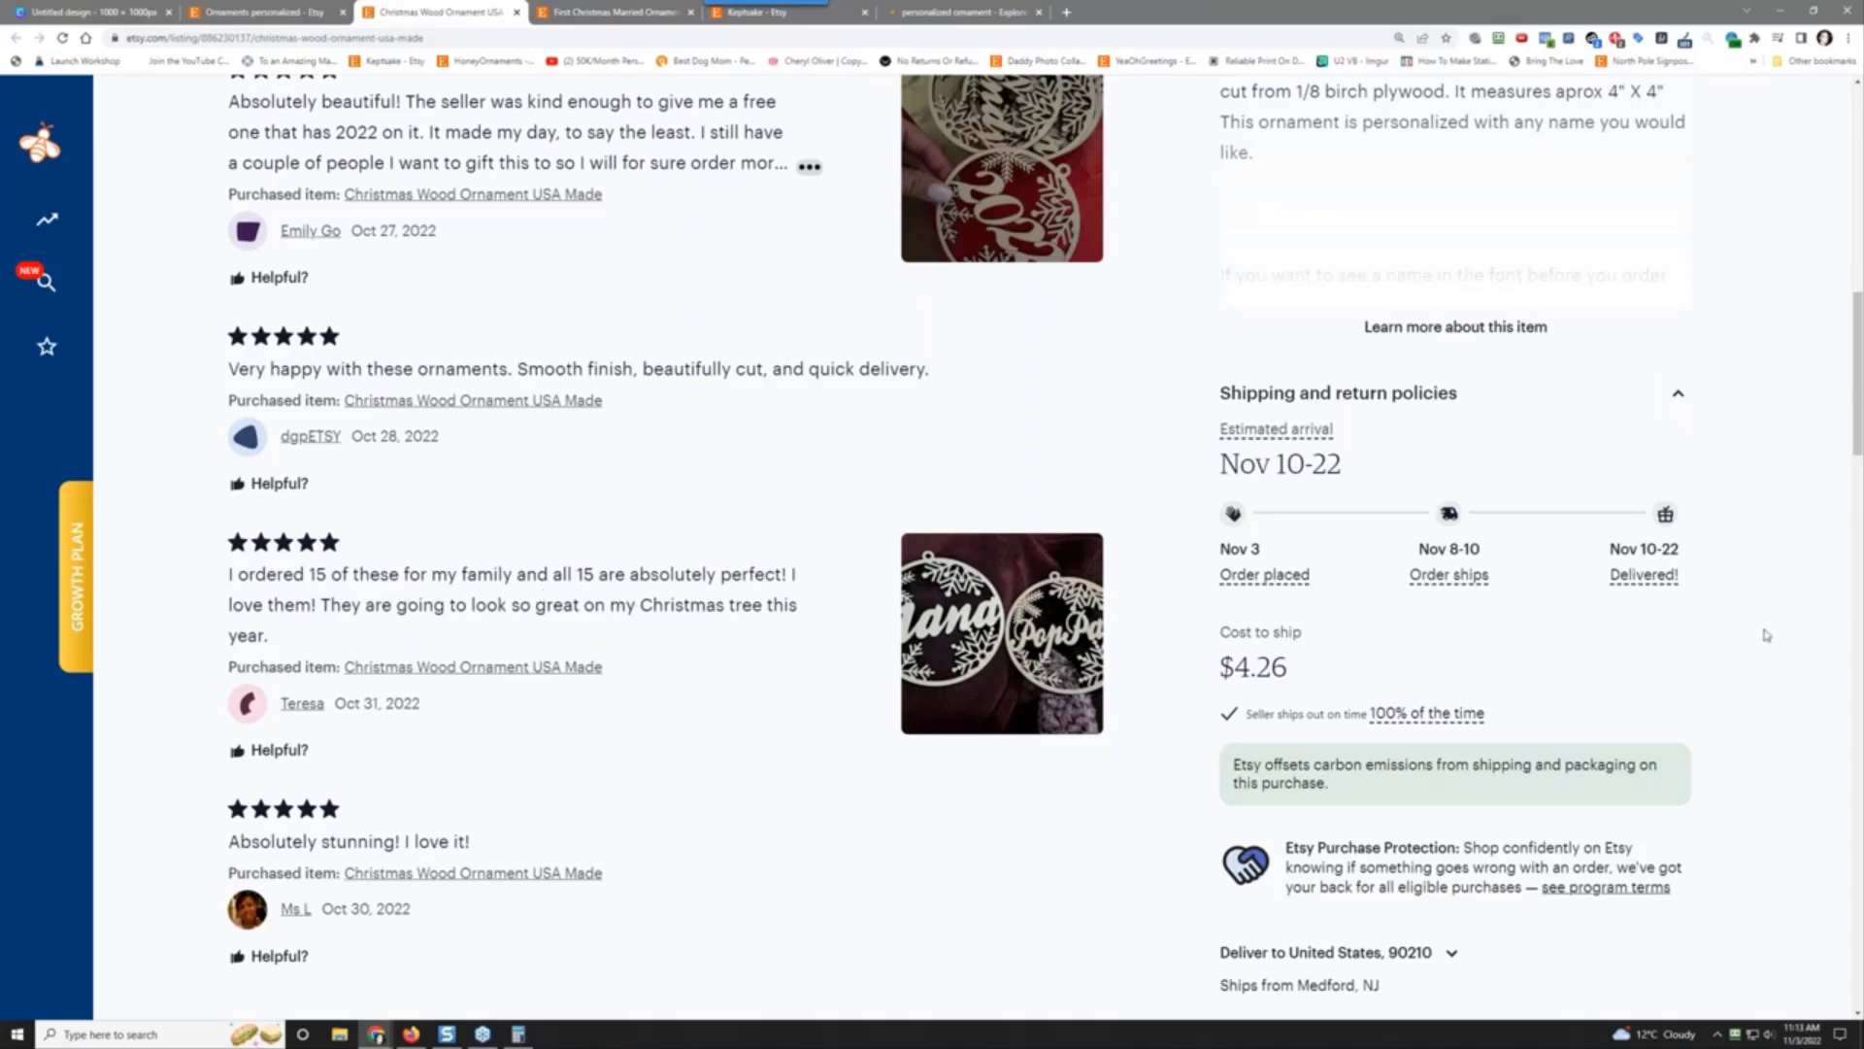
pyautogui.scroll(10, 1766, 635)
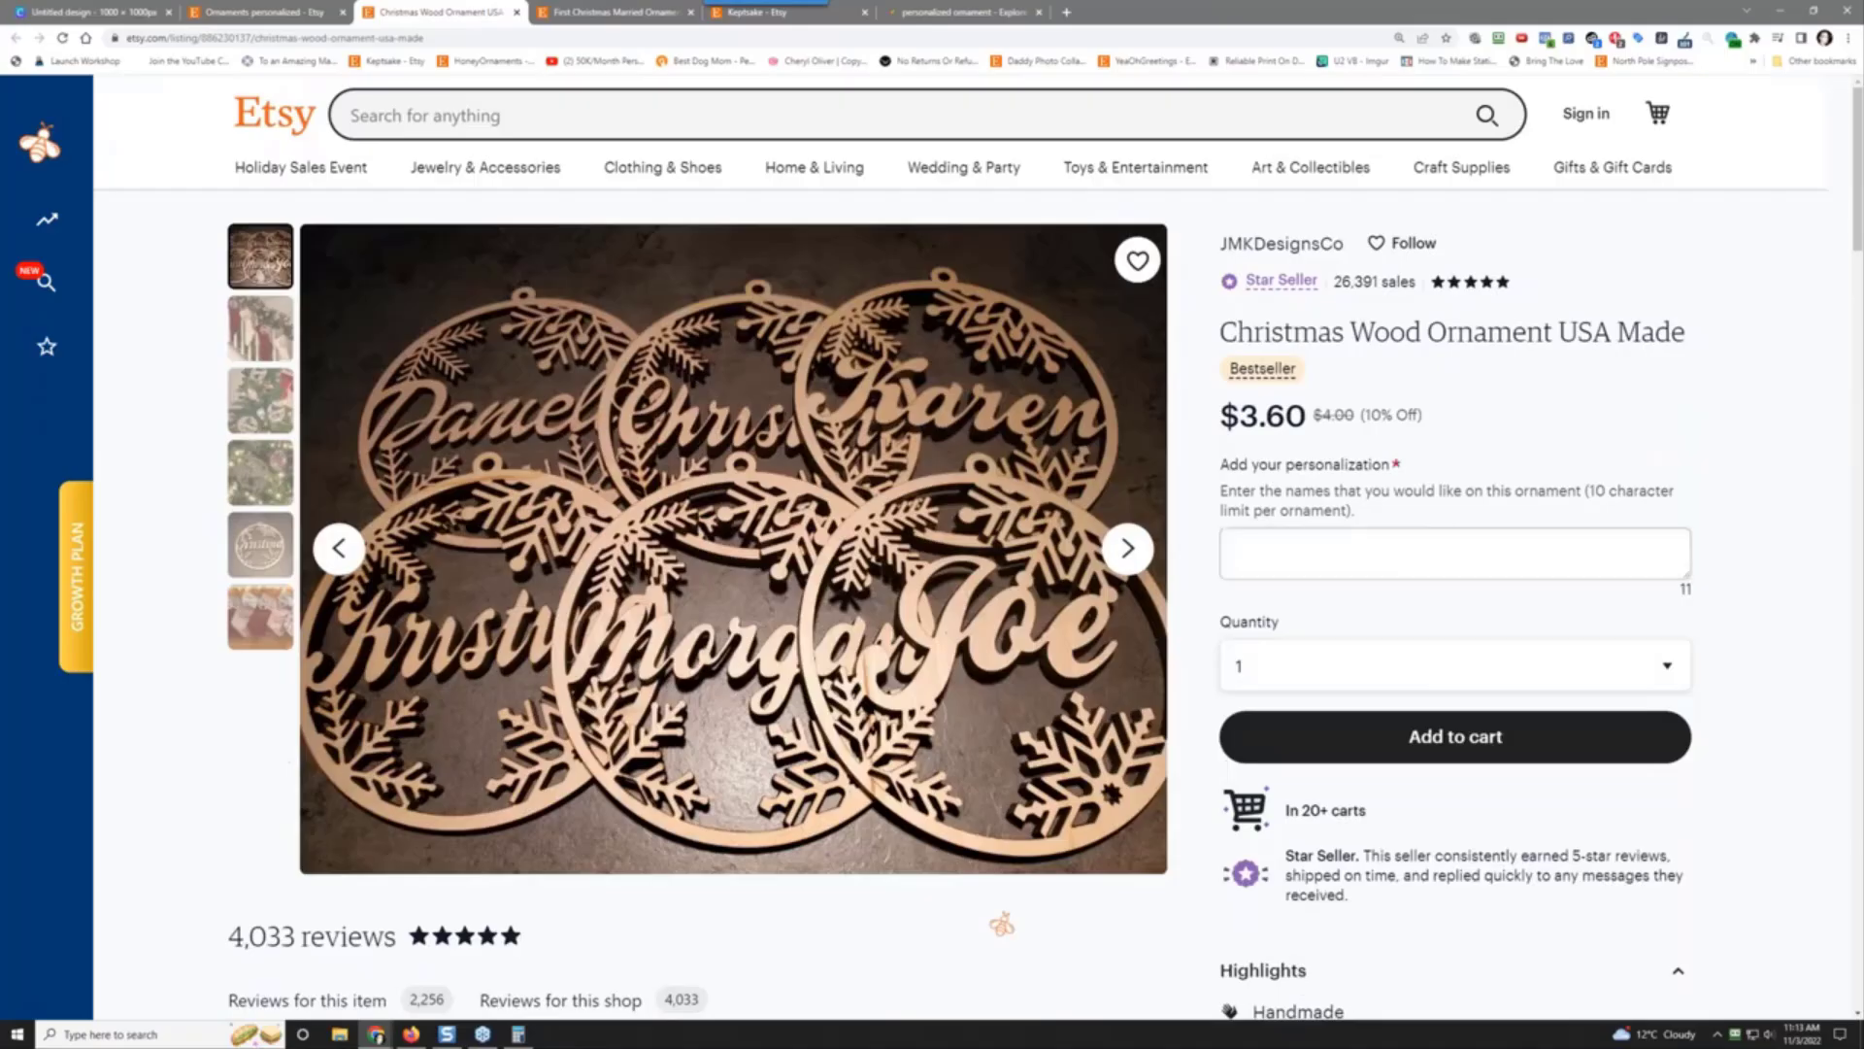
pyautogui.click(1299, 540)
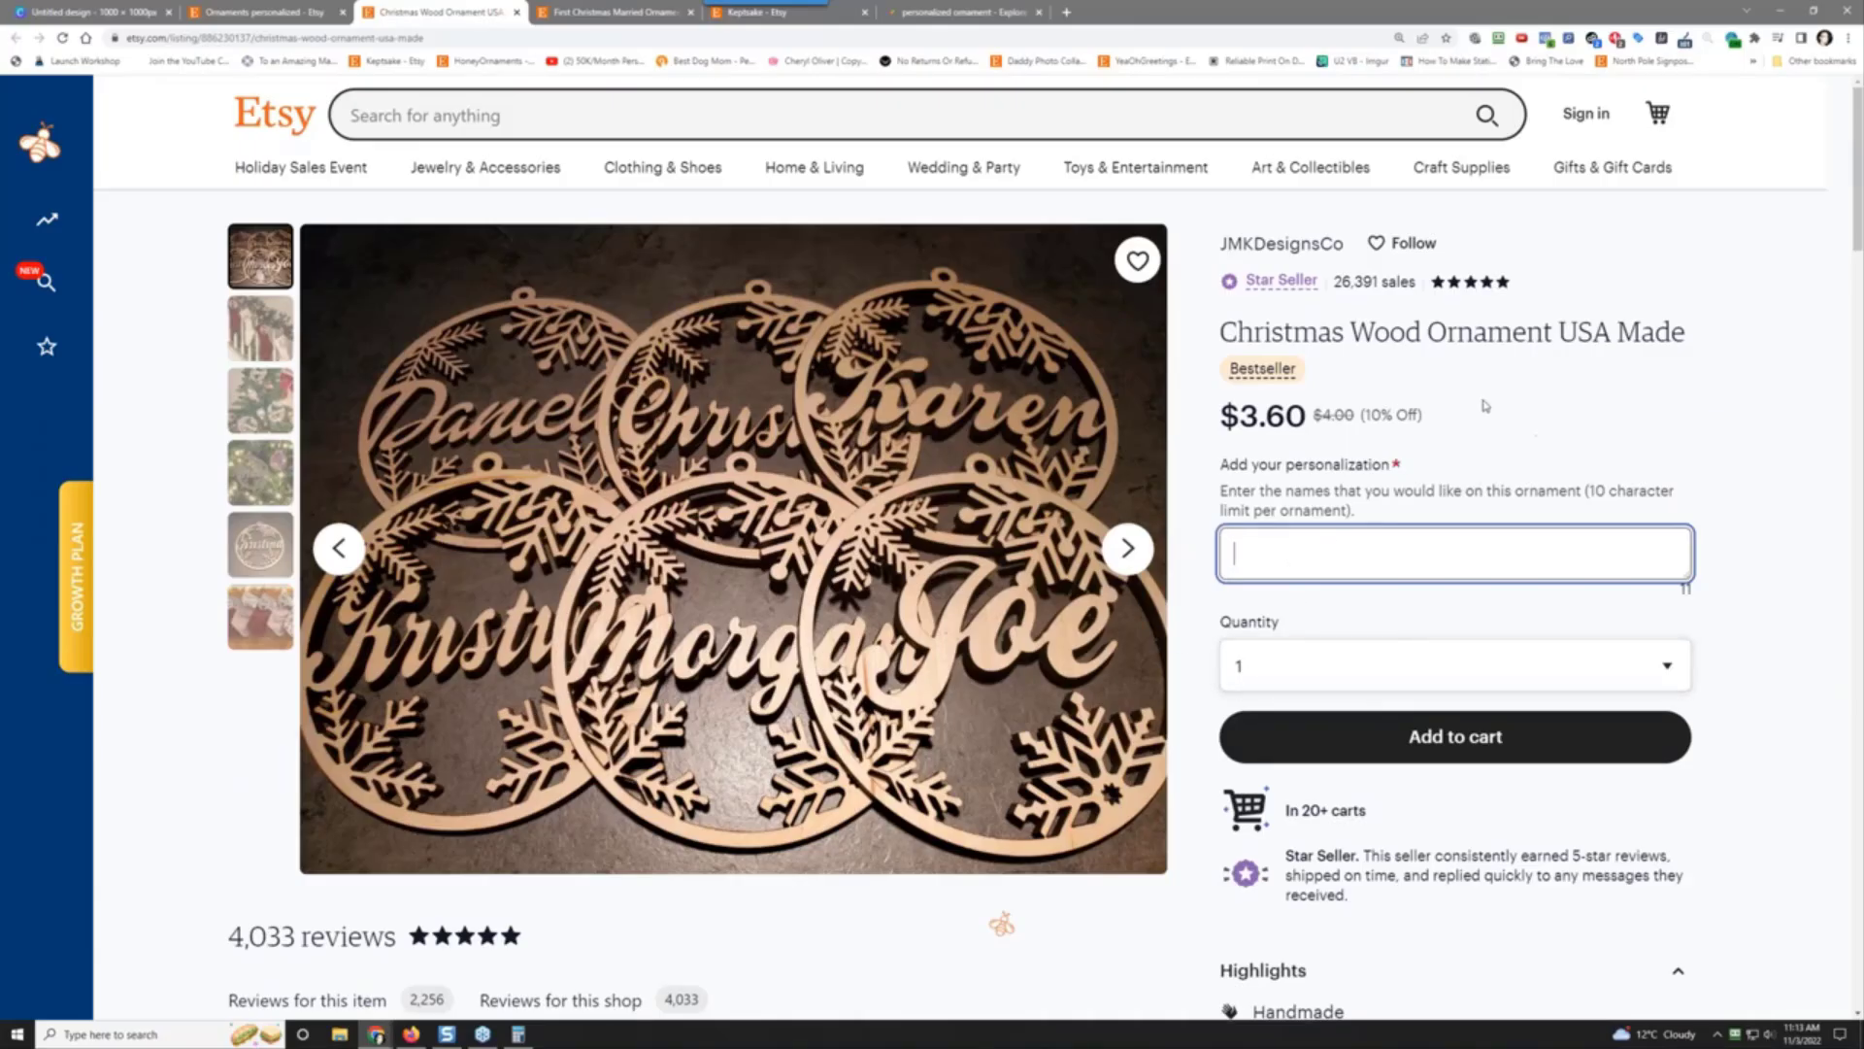
# Step: Open the JMKDesignsCo shop (23 items) in a new tab, browse it, then return to Keptsake
pyautogui.rightClick(1285, 249)
pyautogui.click(1348, 254)
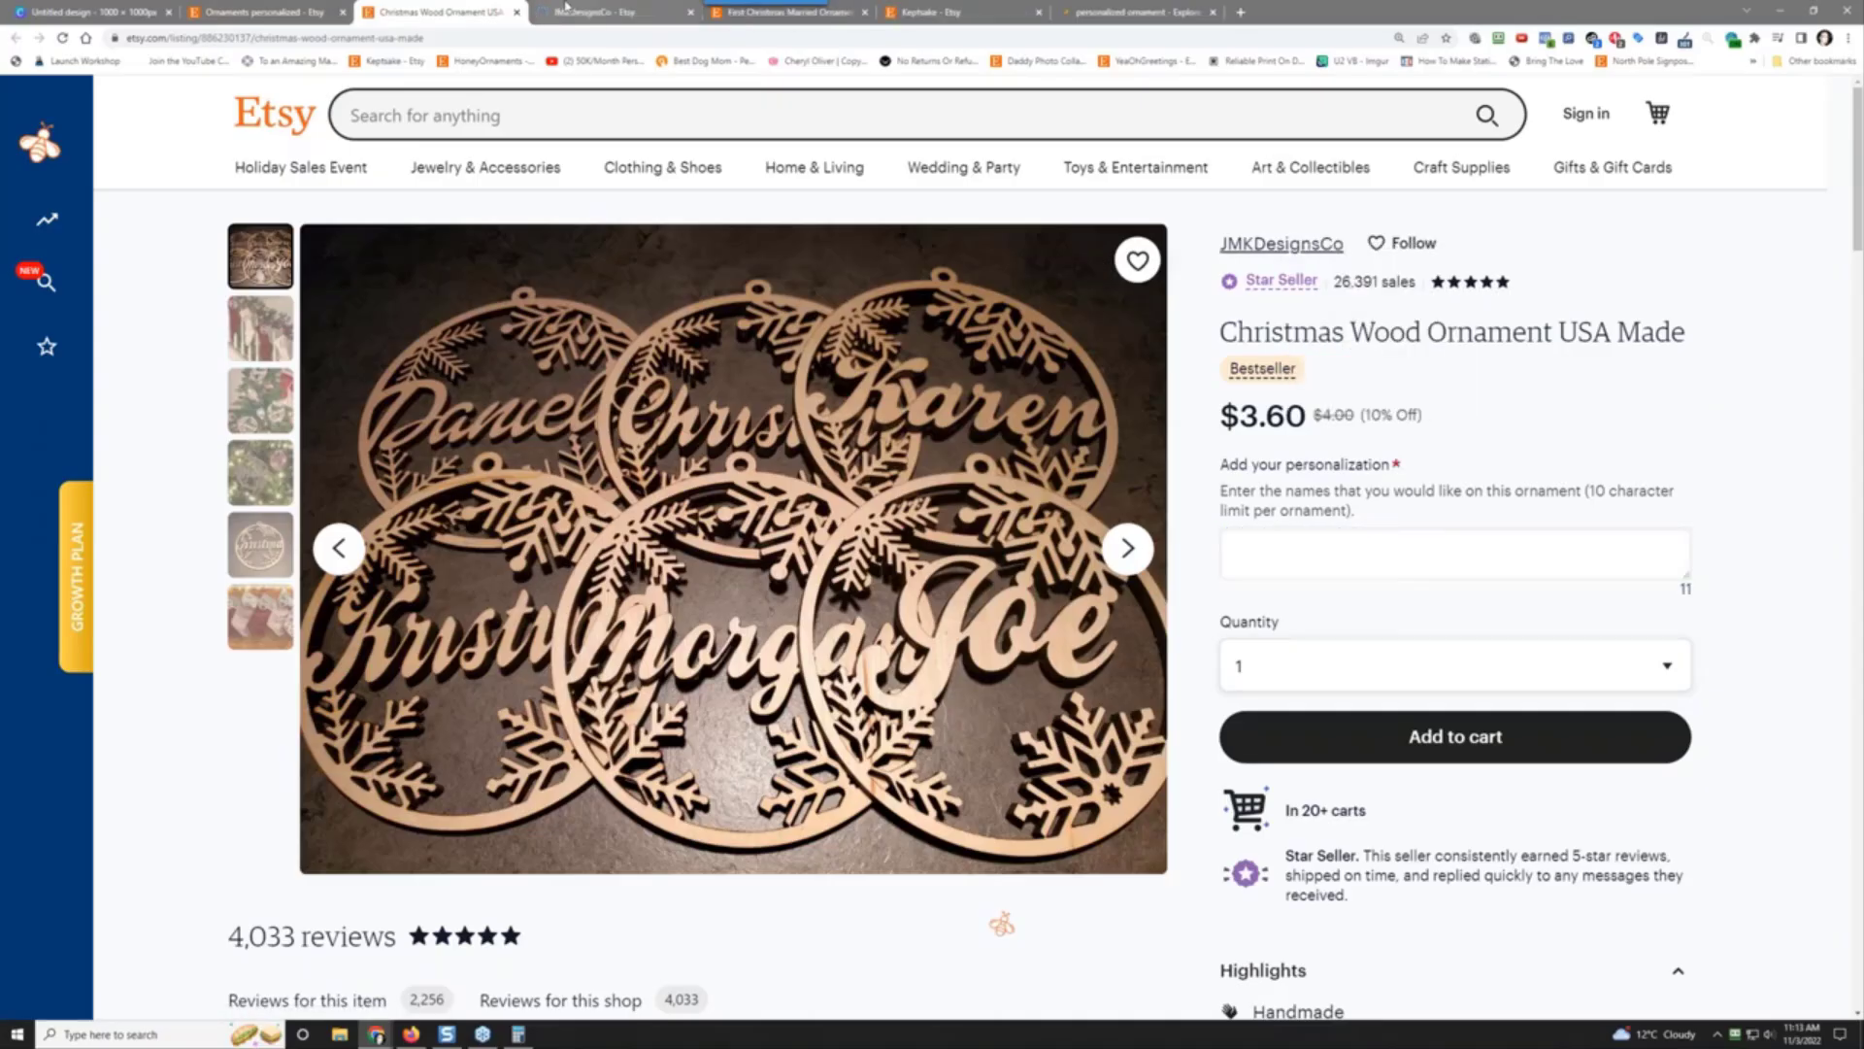
pyautogui.click(593, 11)
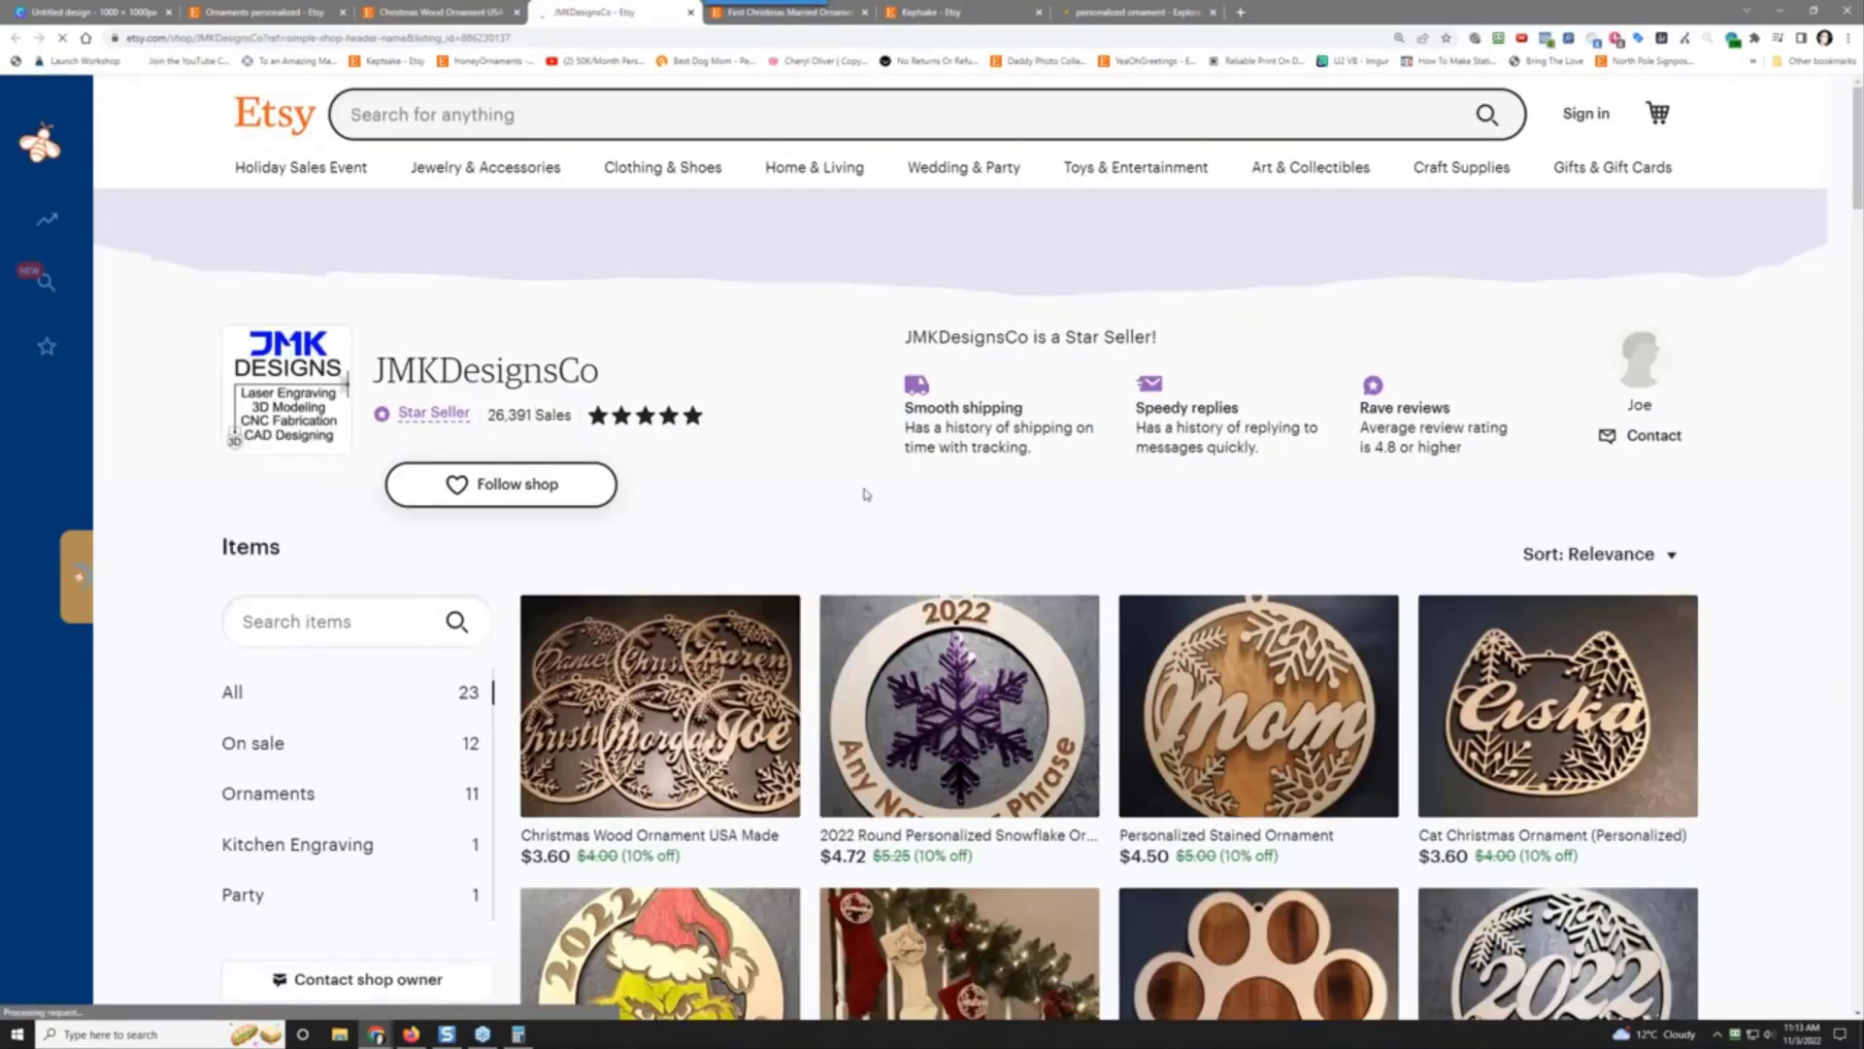
pyautogui.scroll(-4, 1785, 689)
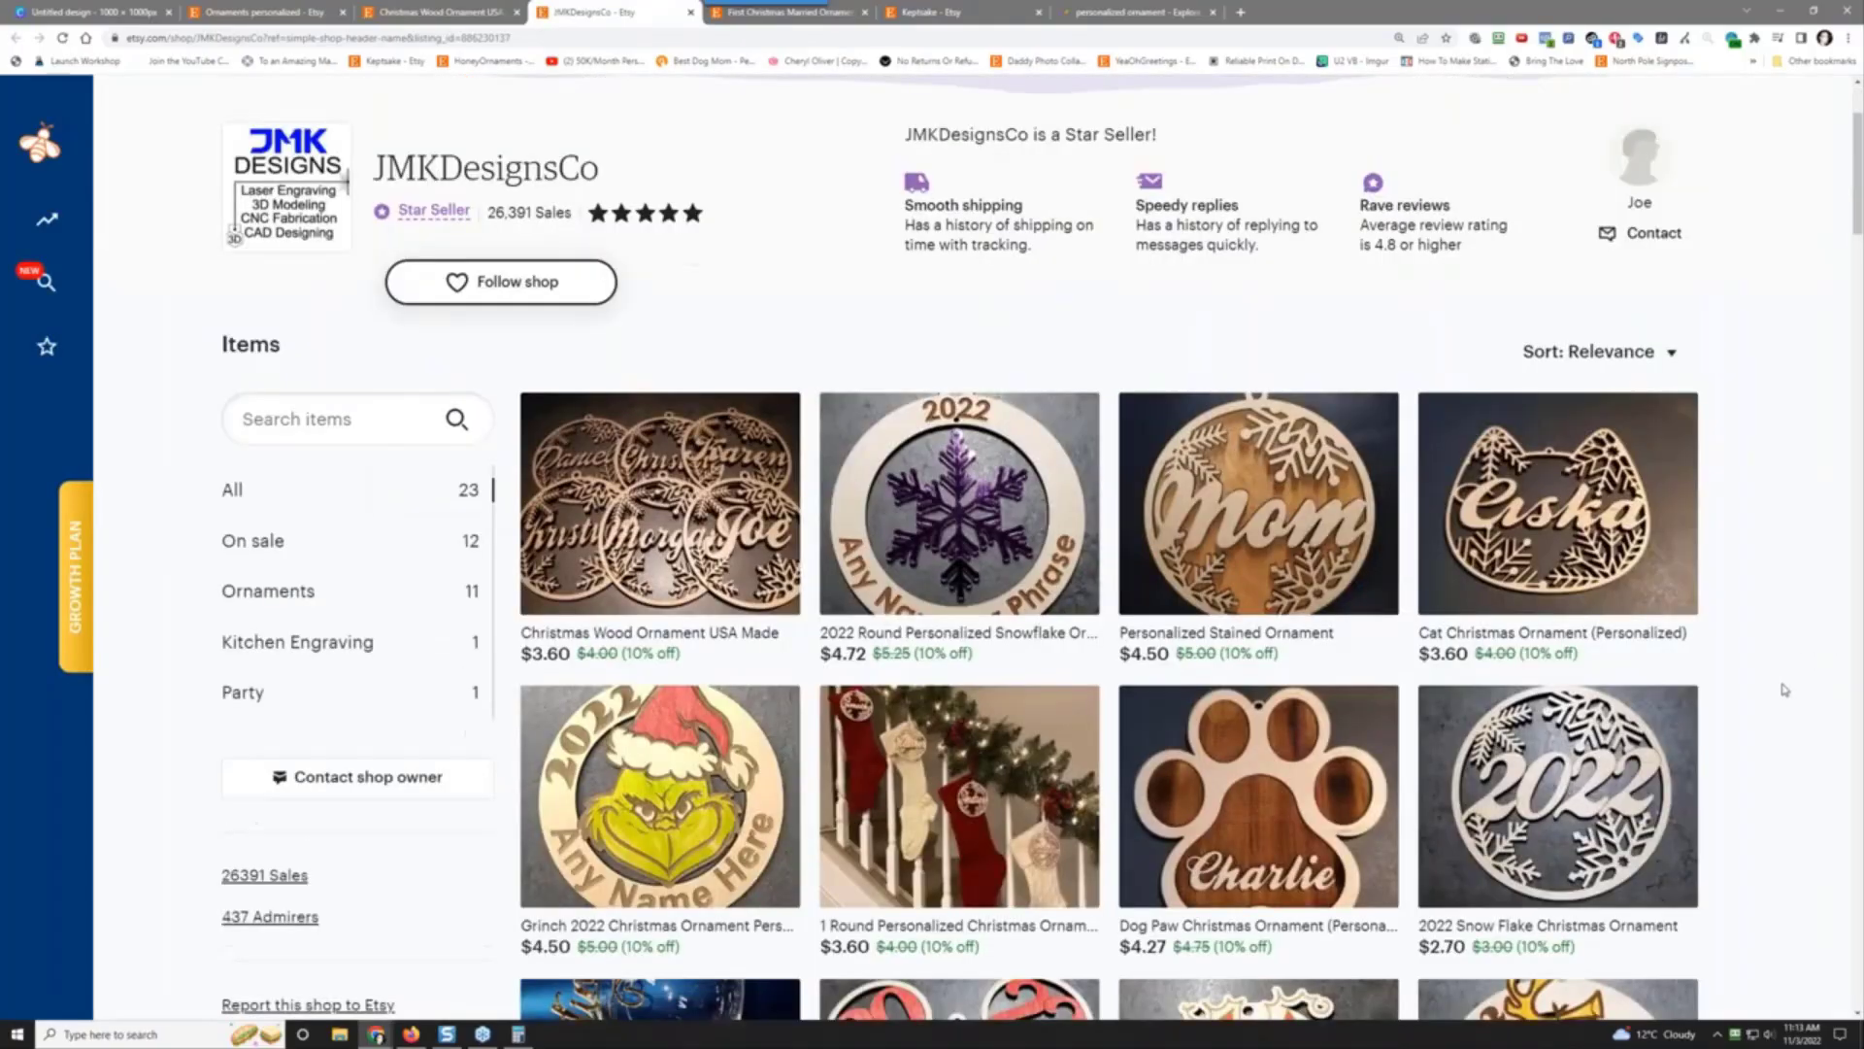
pyautogui.scroll(-3, 1790, 683)
pyautogui.scroll(-10, 1790, 683)
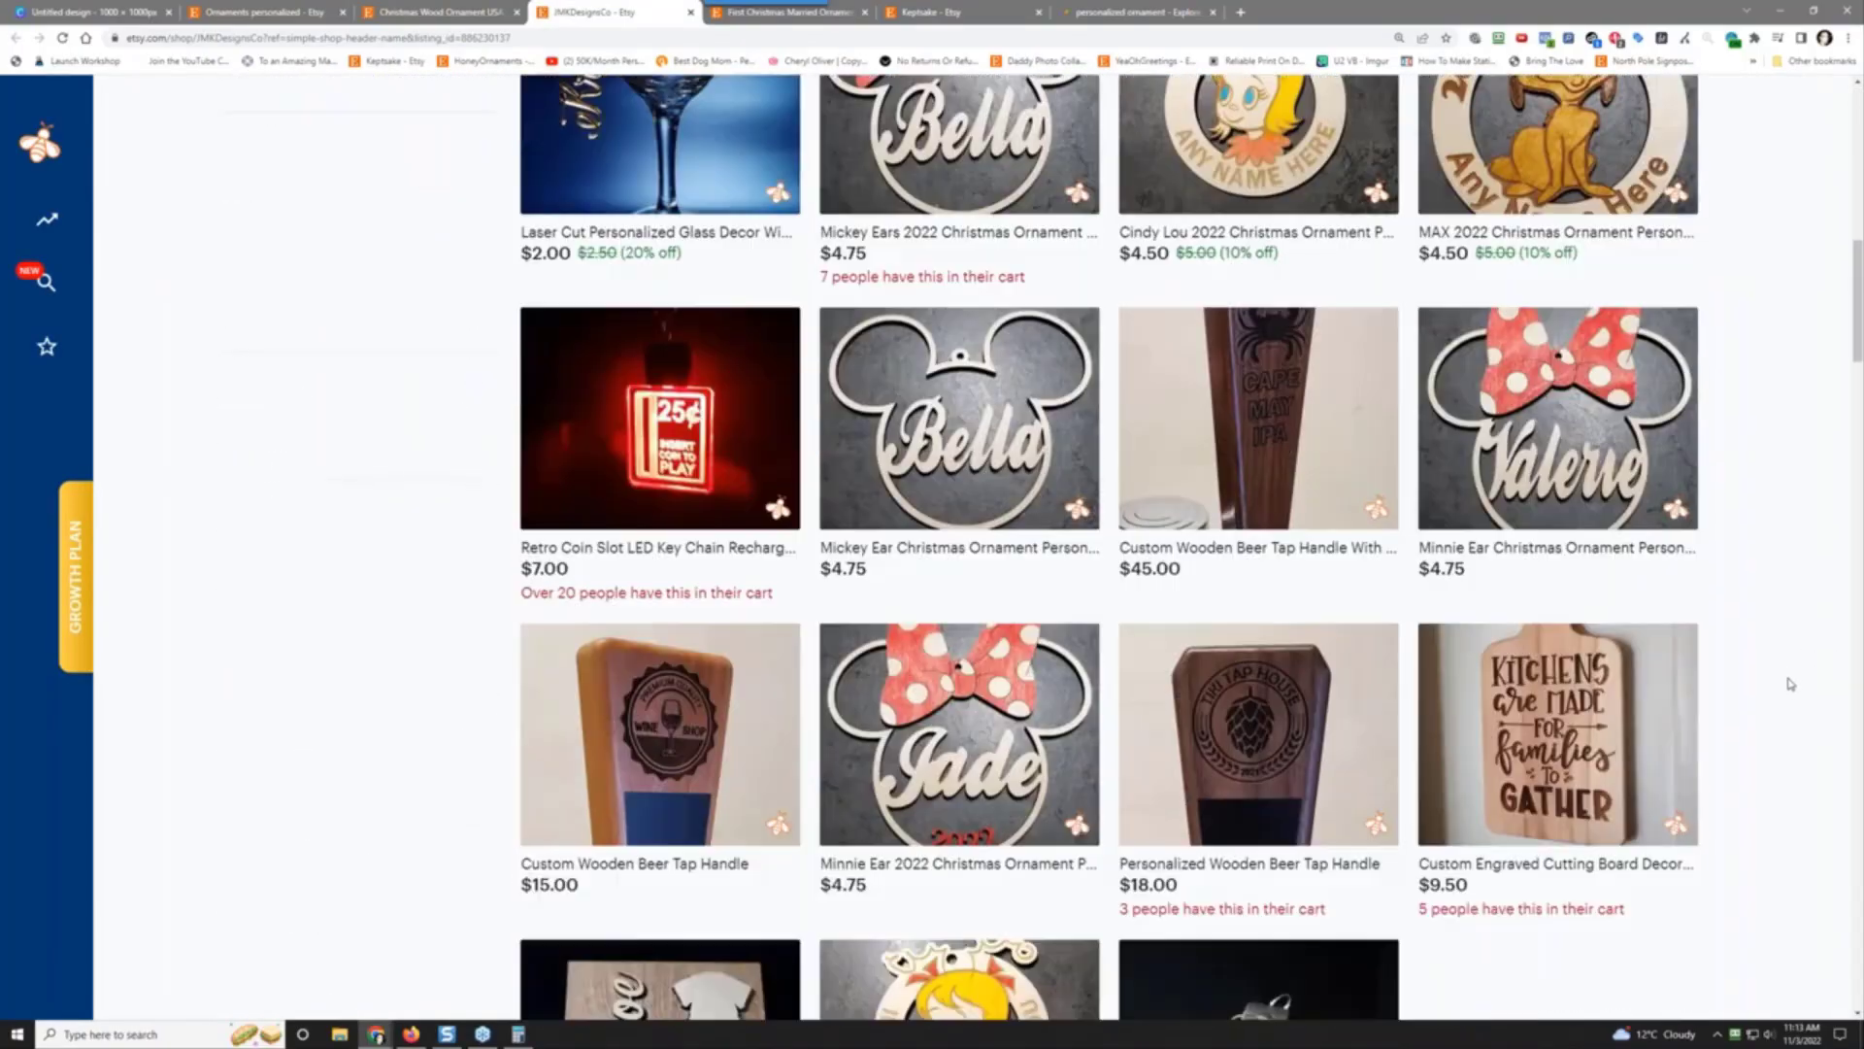
pyautogui.scroll(18, 1790, 683)
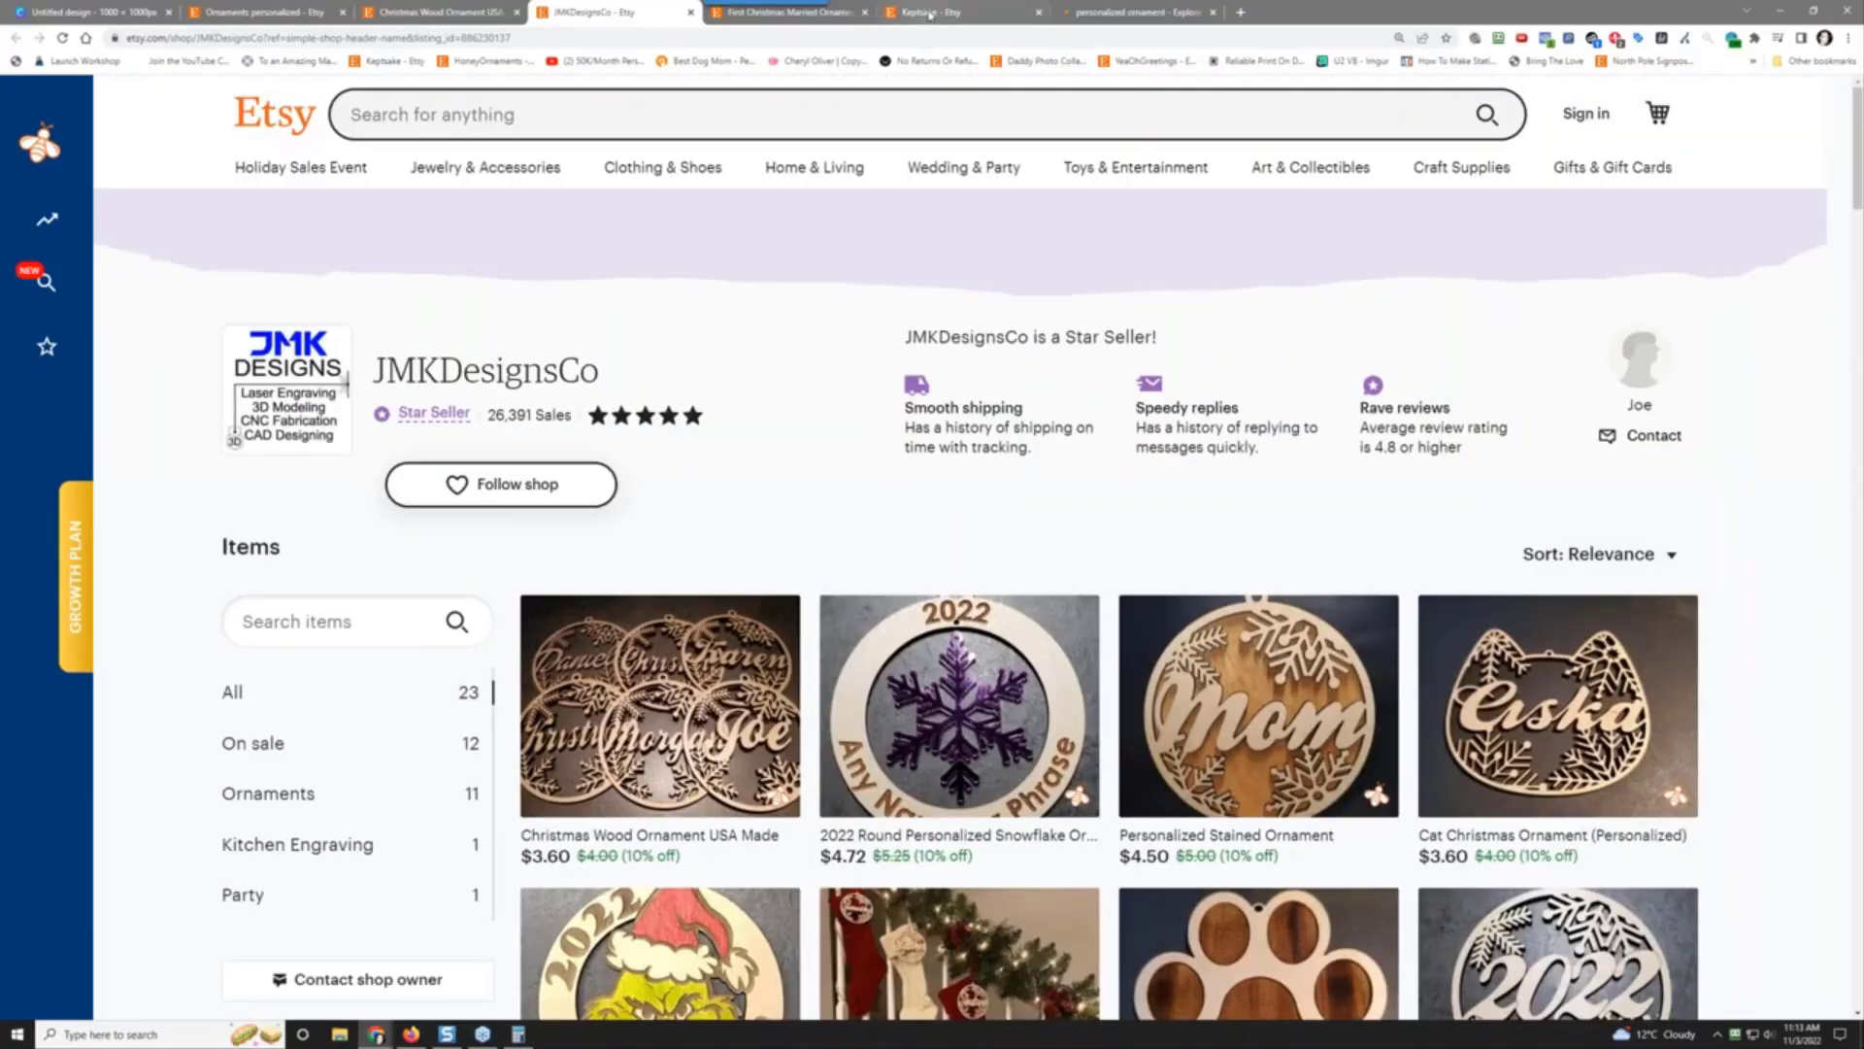
pyautogui.click(930, 14)
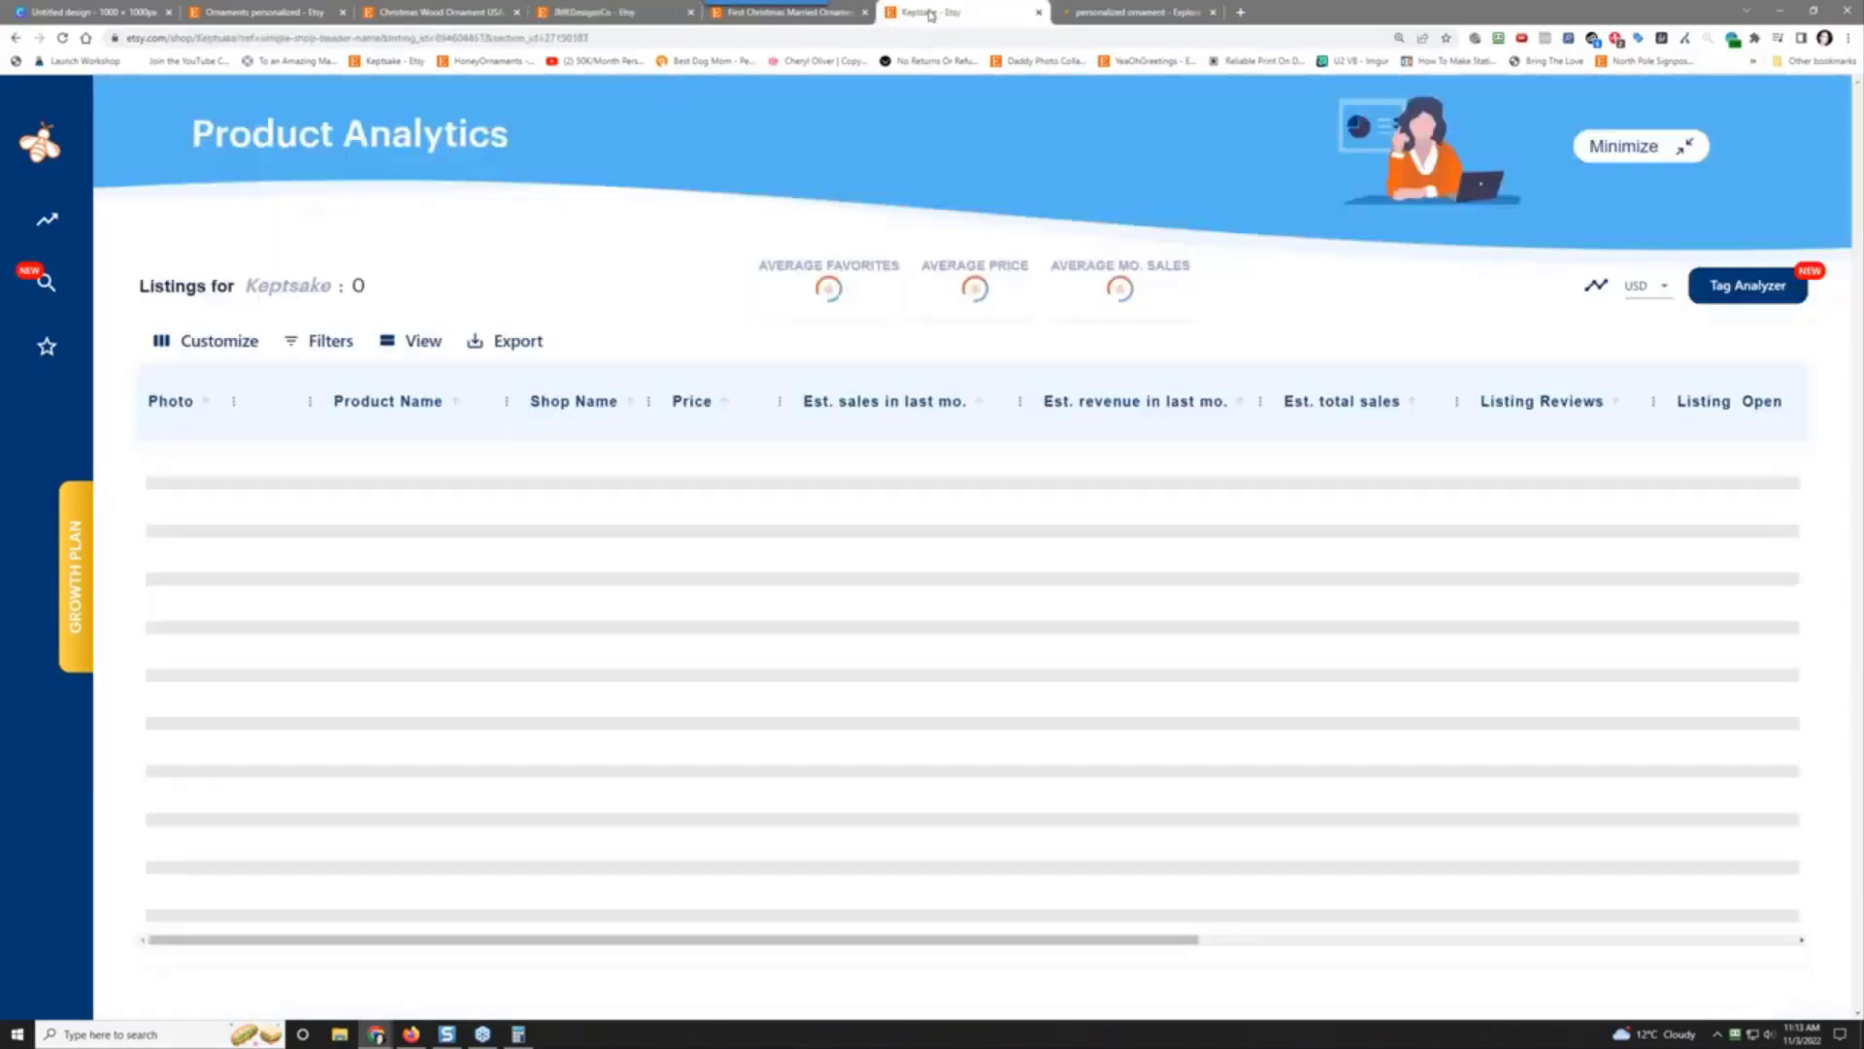
# Step: Reload Keptsake, sort its EverBee analytics by estimated total sales, and open the Personalized New Home Ornament
pyautogui.rightClick(932, 133)
pyautogui.click(970, 173)
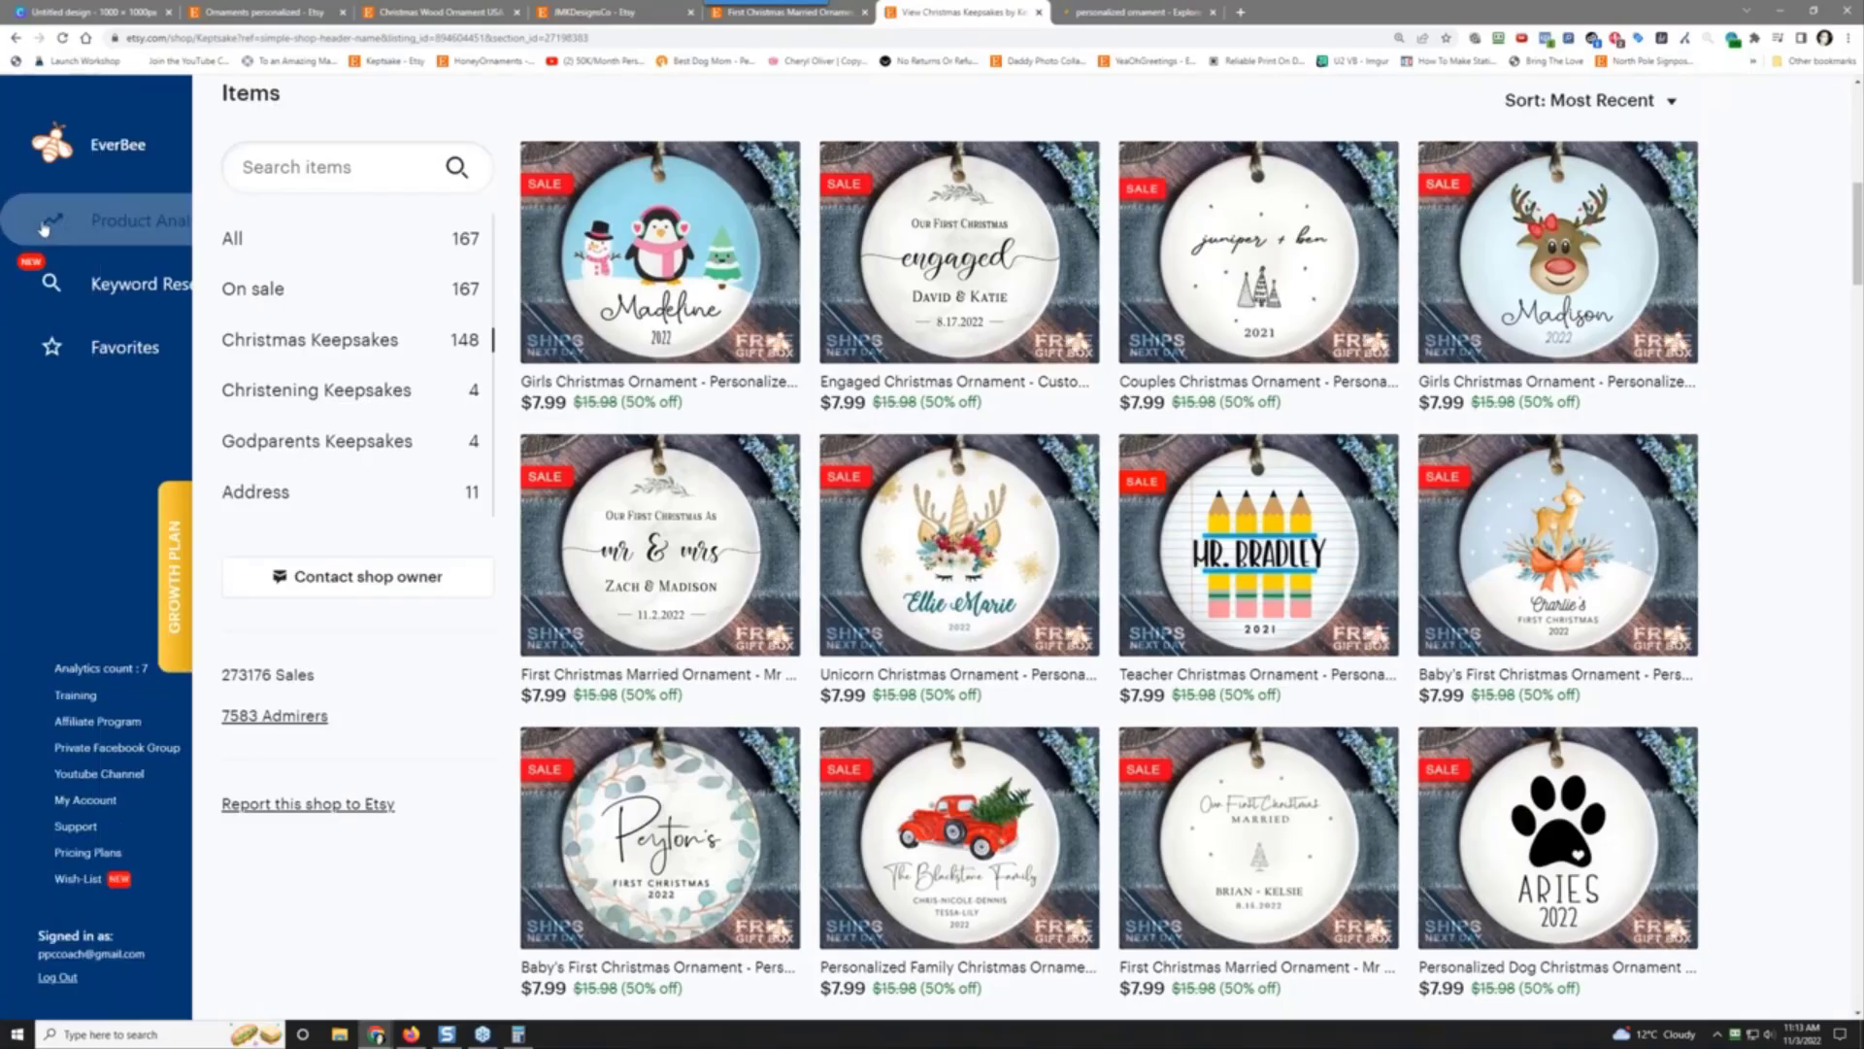
pyautogui.click(105, 225)
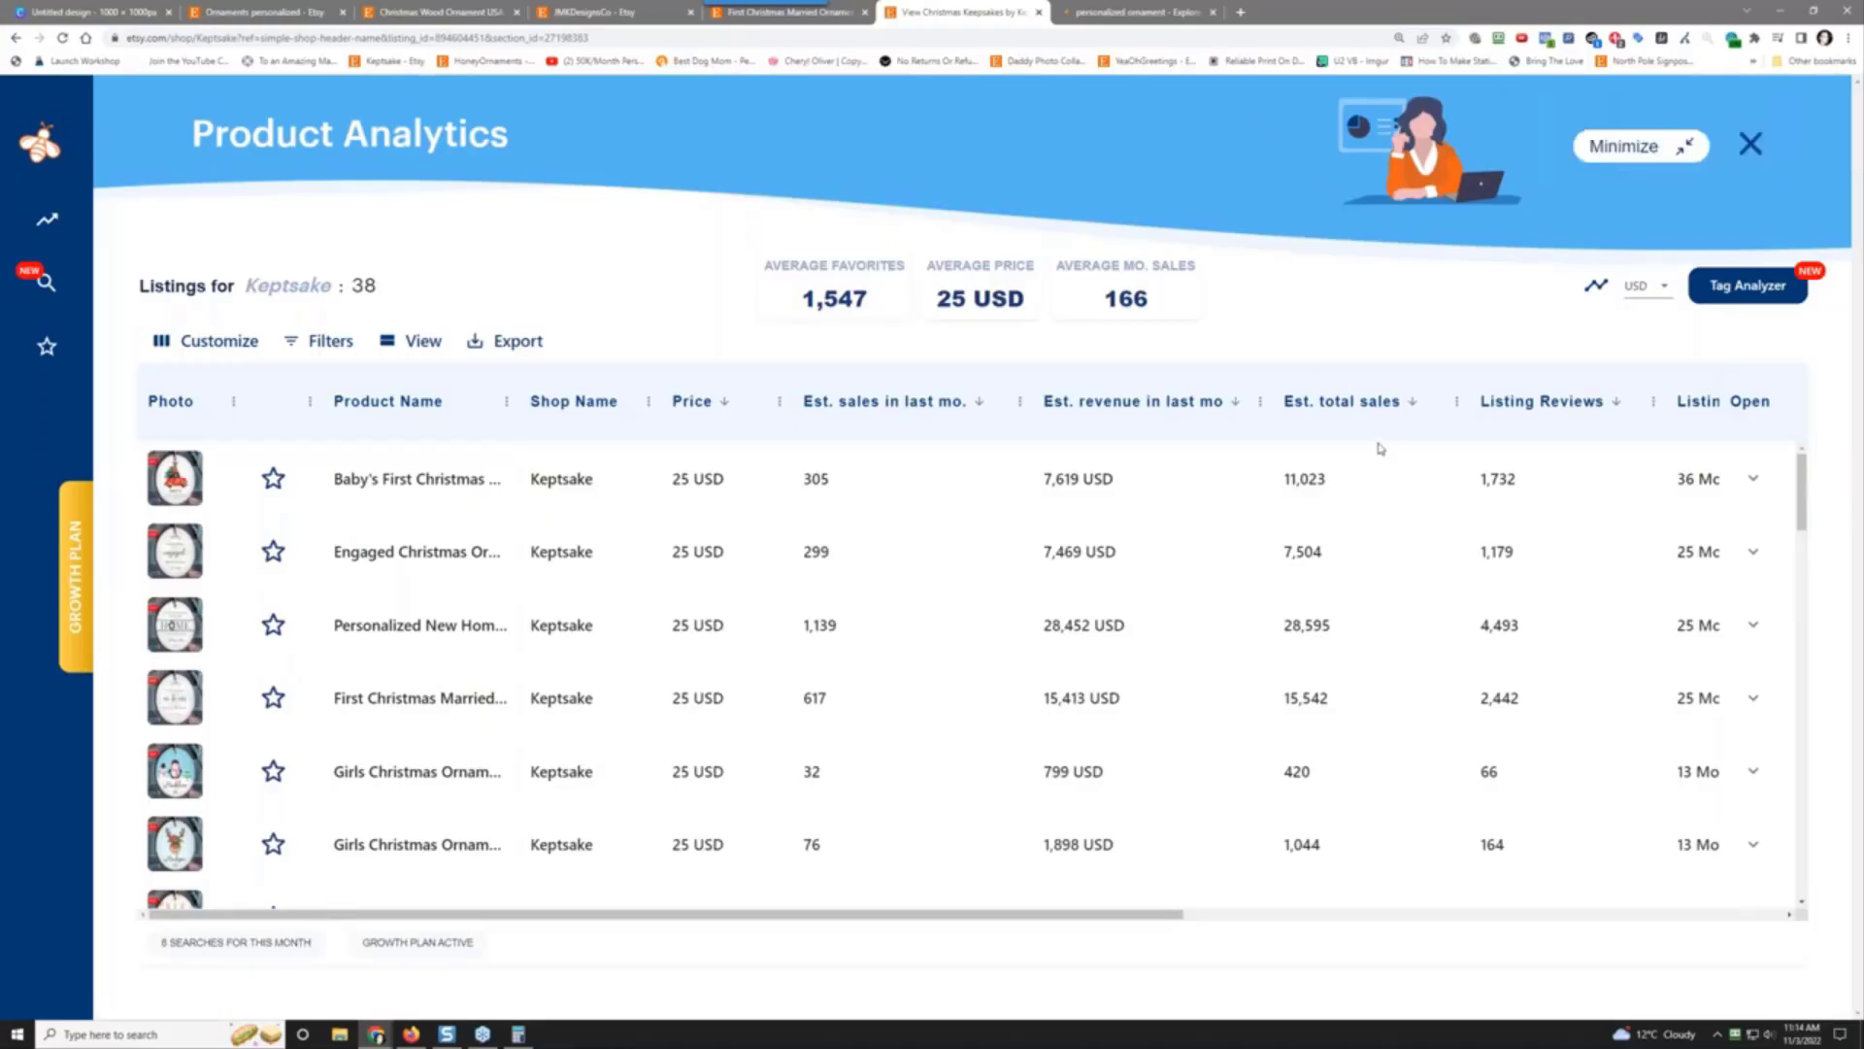
pyautogui.click(1369, 404)
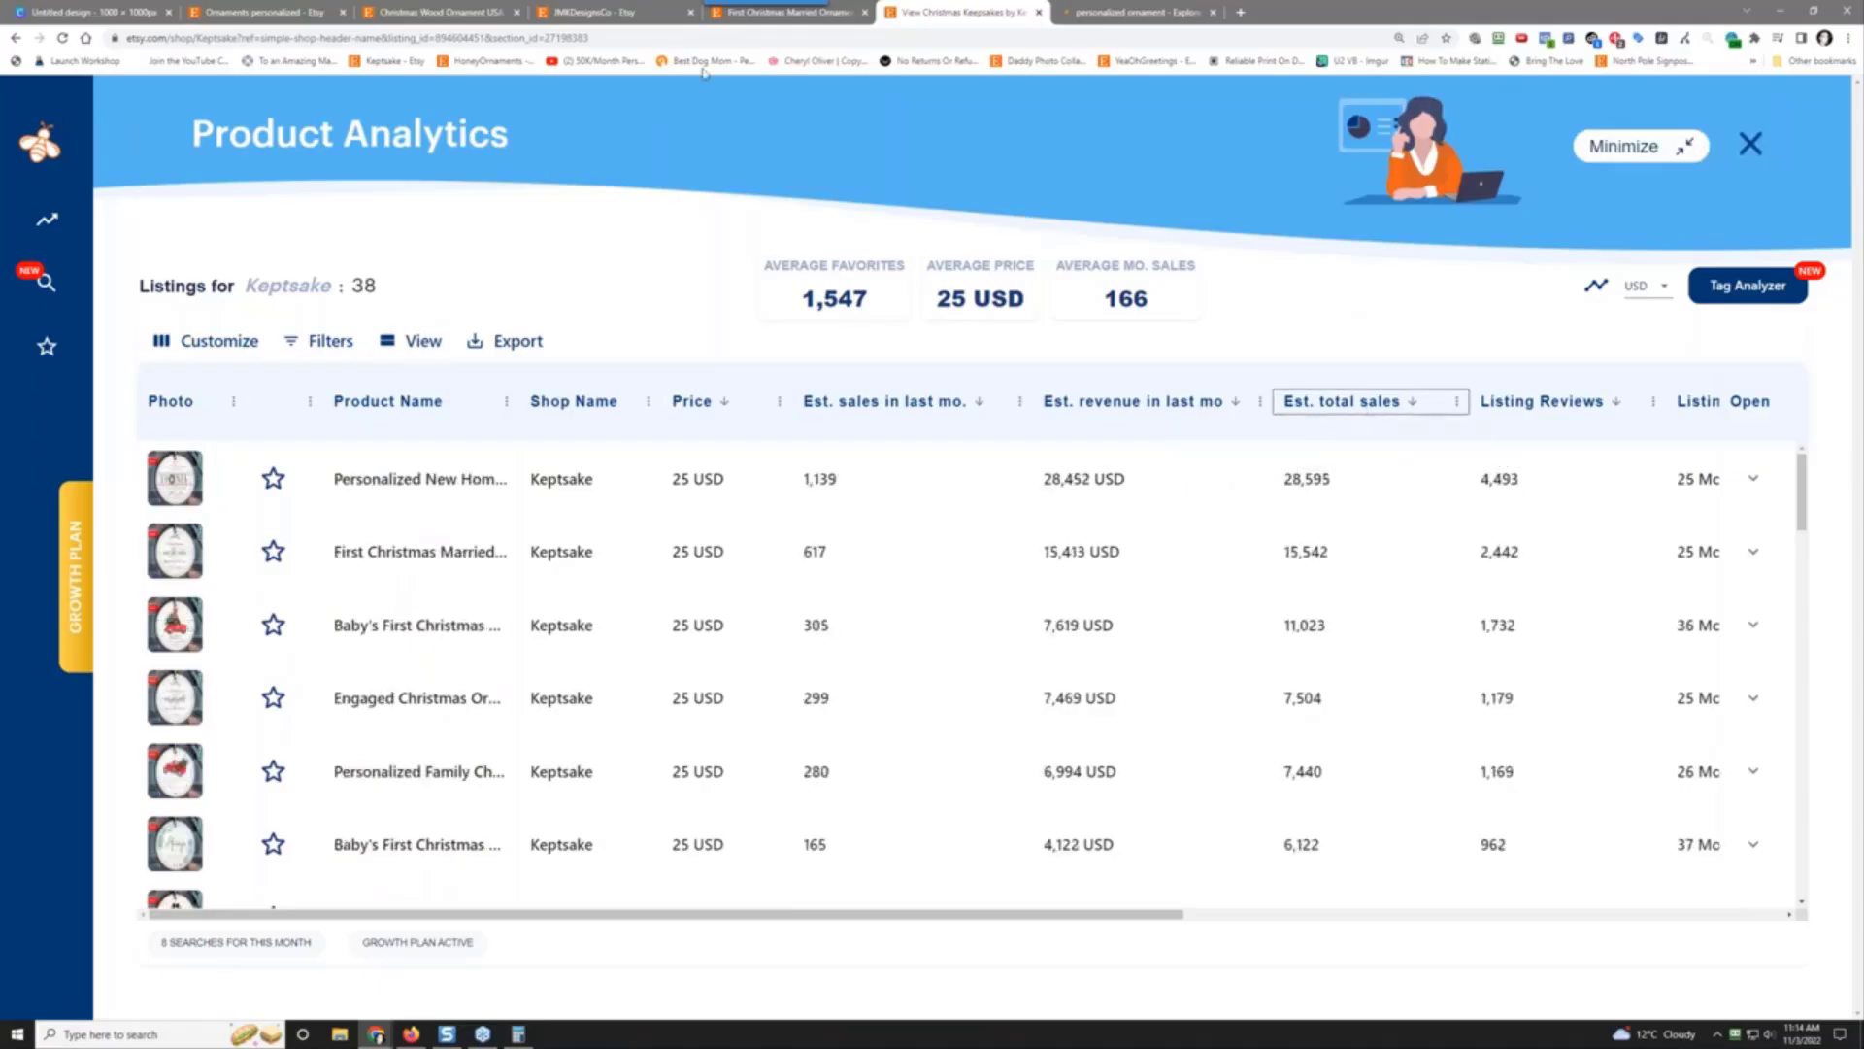
pyautogui.click(460, 483)
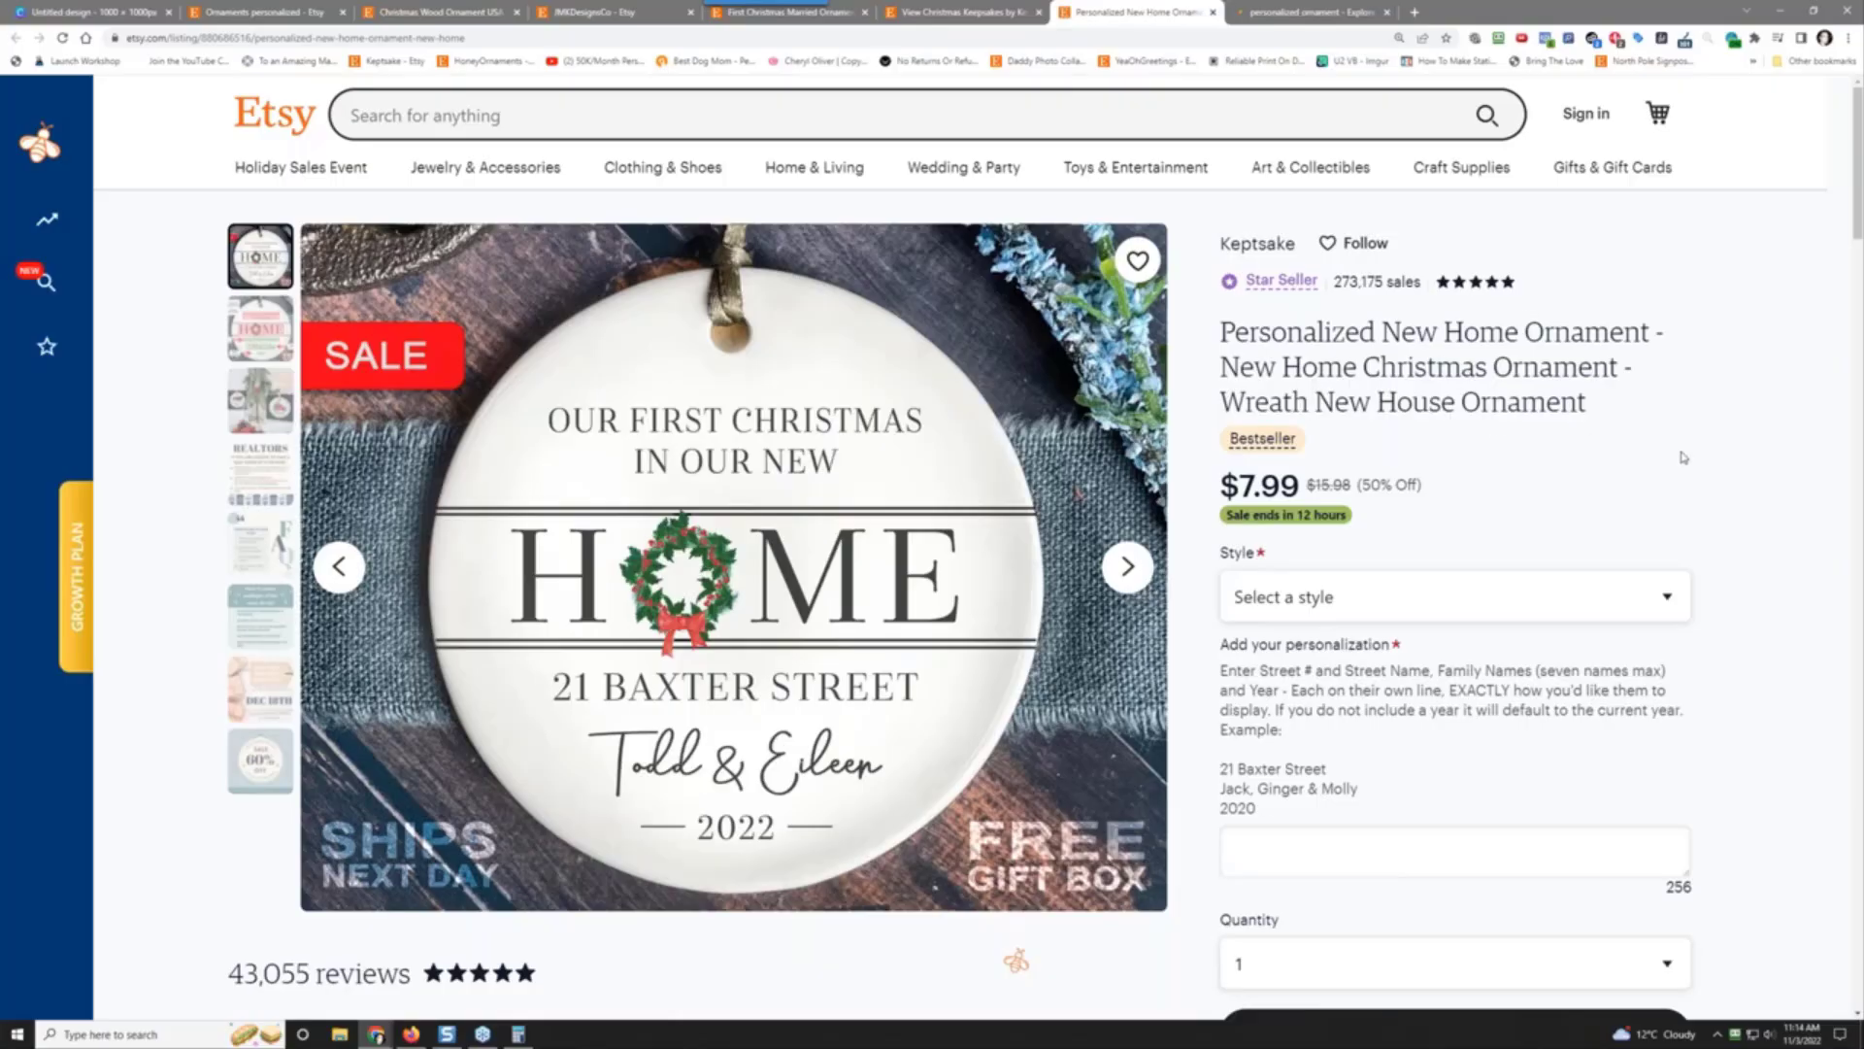
# Step: Read through the Personalized New Home Ornament listing's reviews
pyautogui.scroll(-6, 1794, 504)
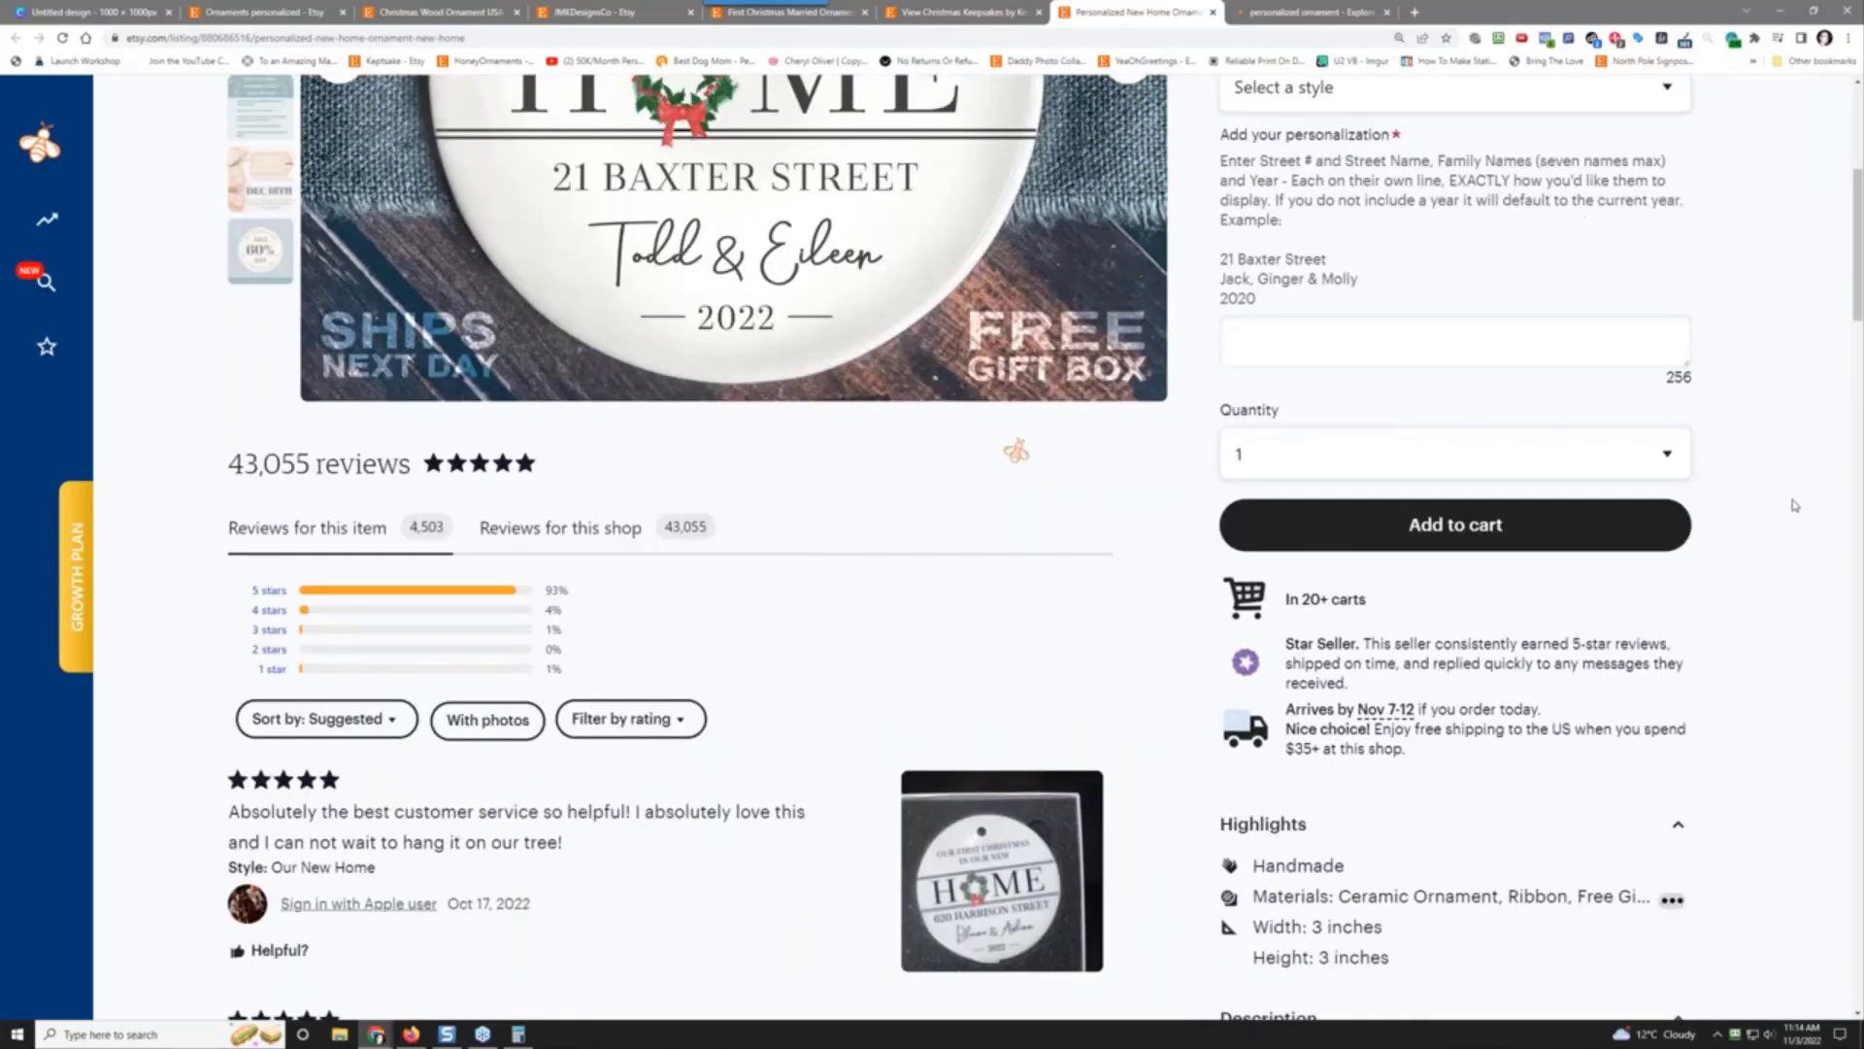
pyautogui.scroll(4, 1242, 598)
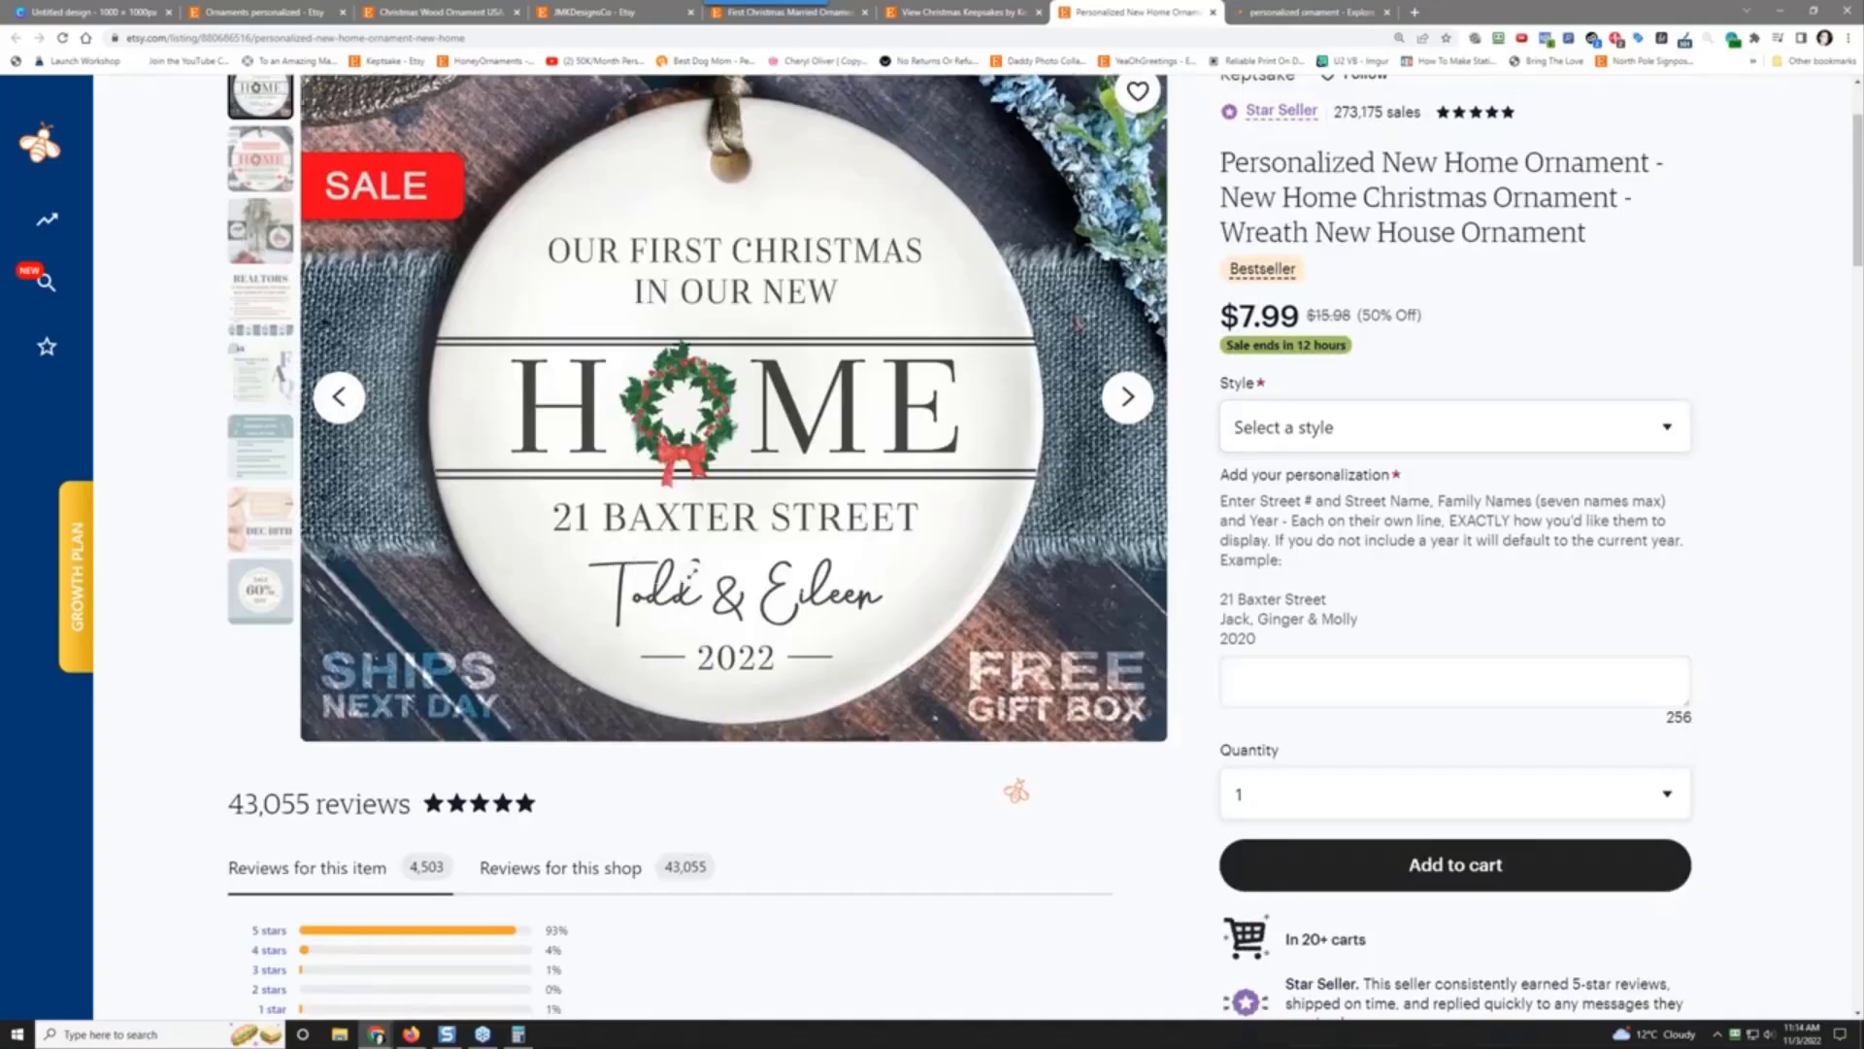
pyautogui.scroll(-1, 714, 579)
pyautogui.scroll(-3, 714, 582)
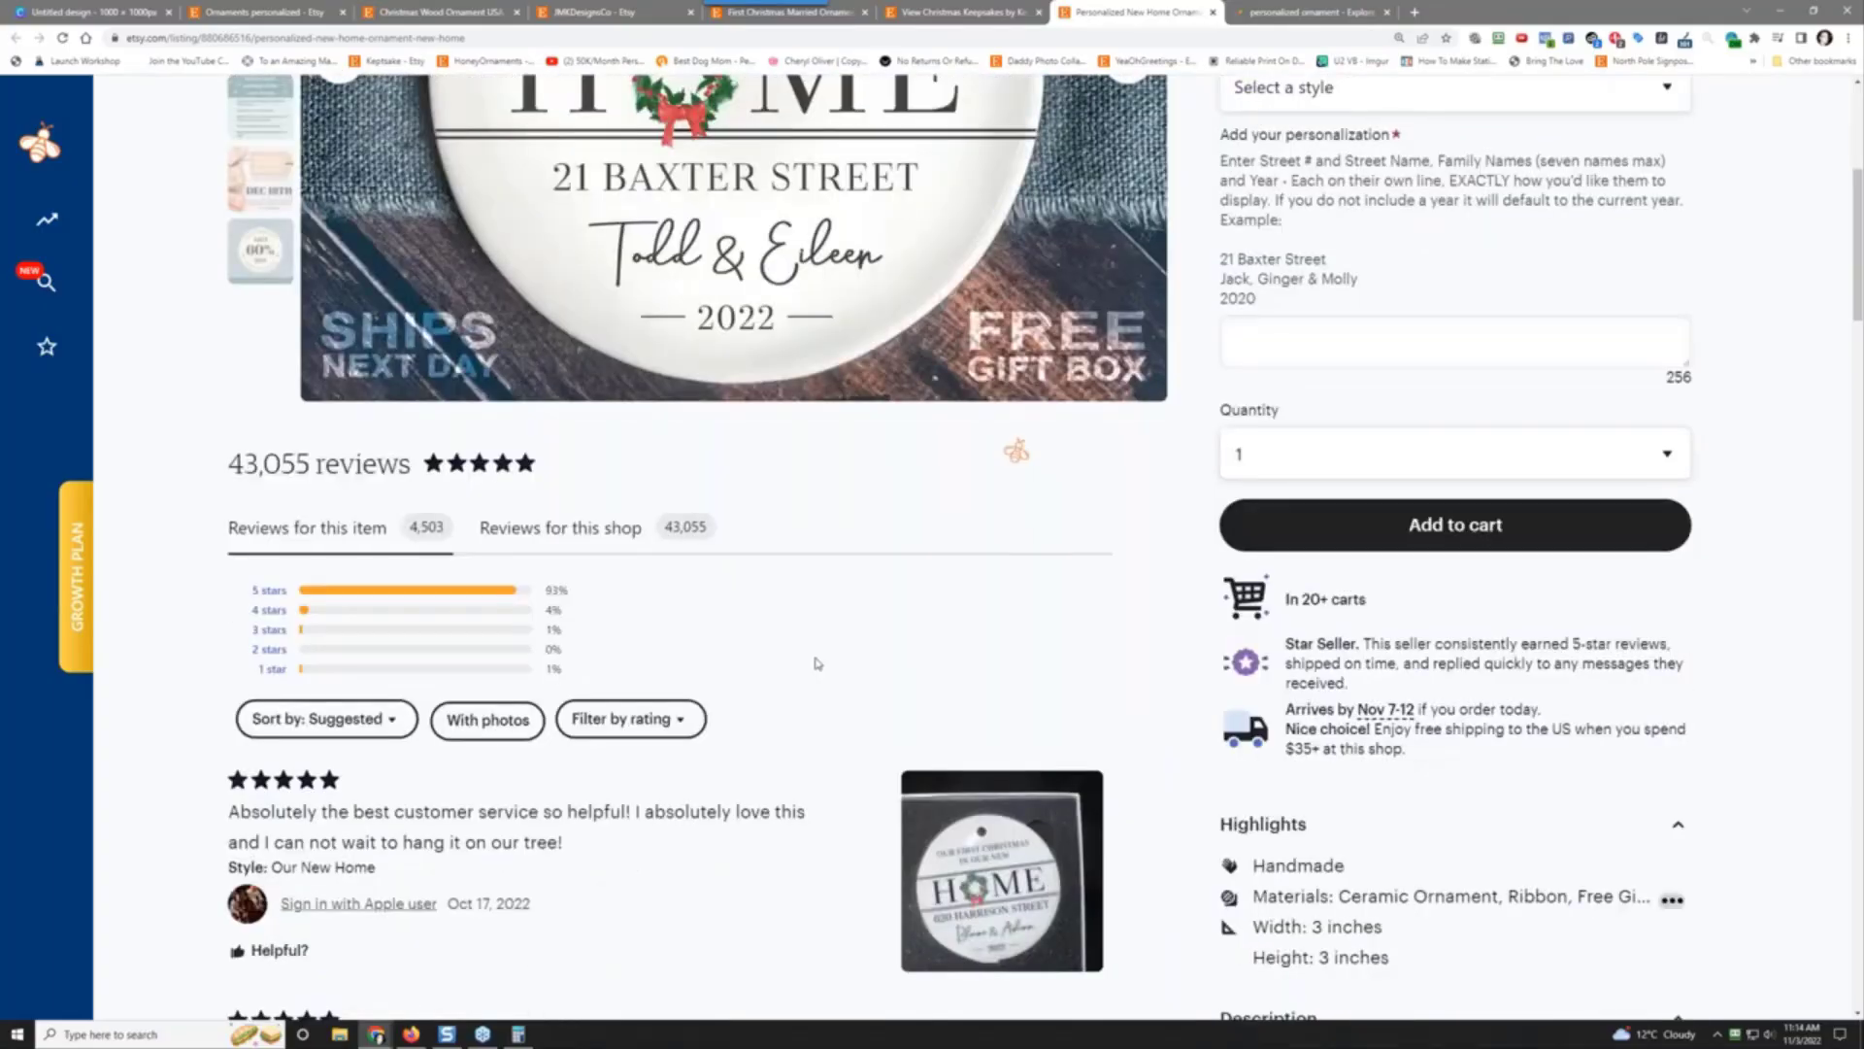
pyautogui.scroll(-3, 818, 663)
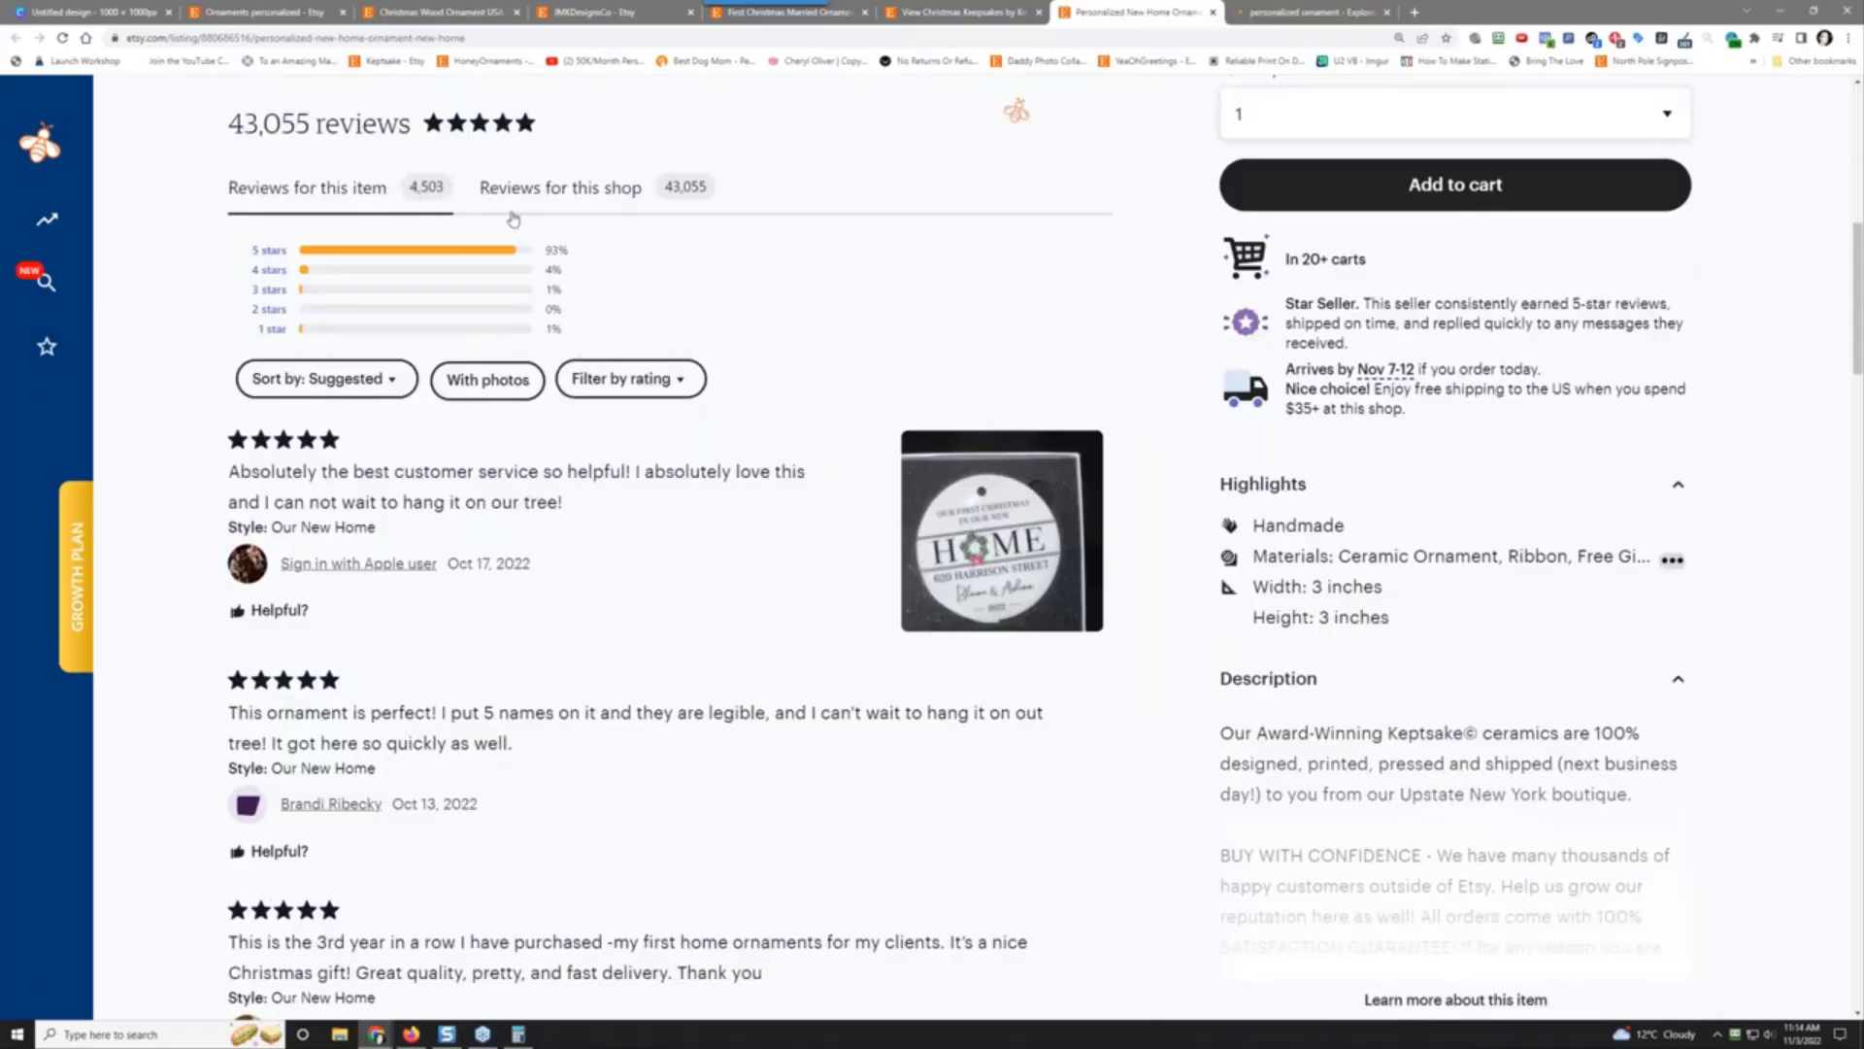
pyautogui.scroll(9, 1359, 677)
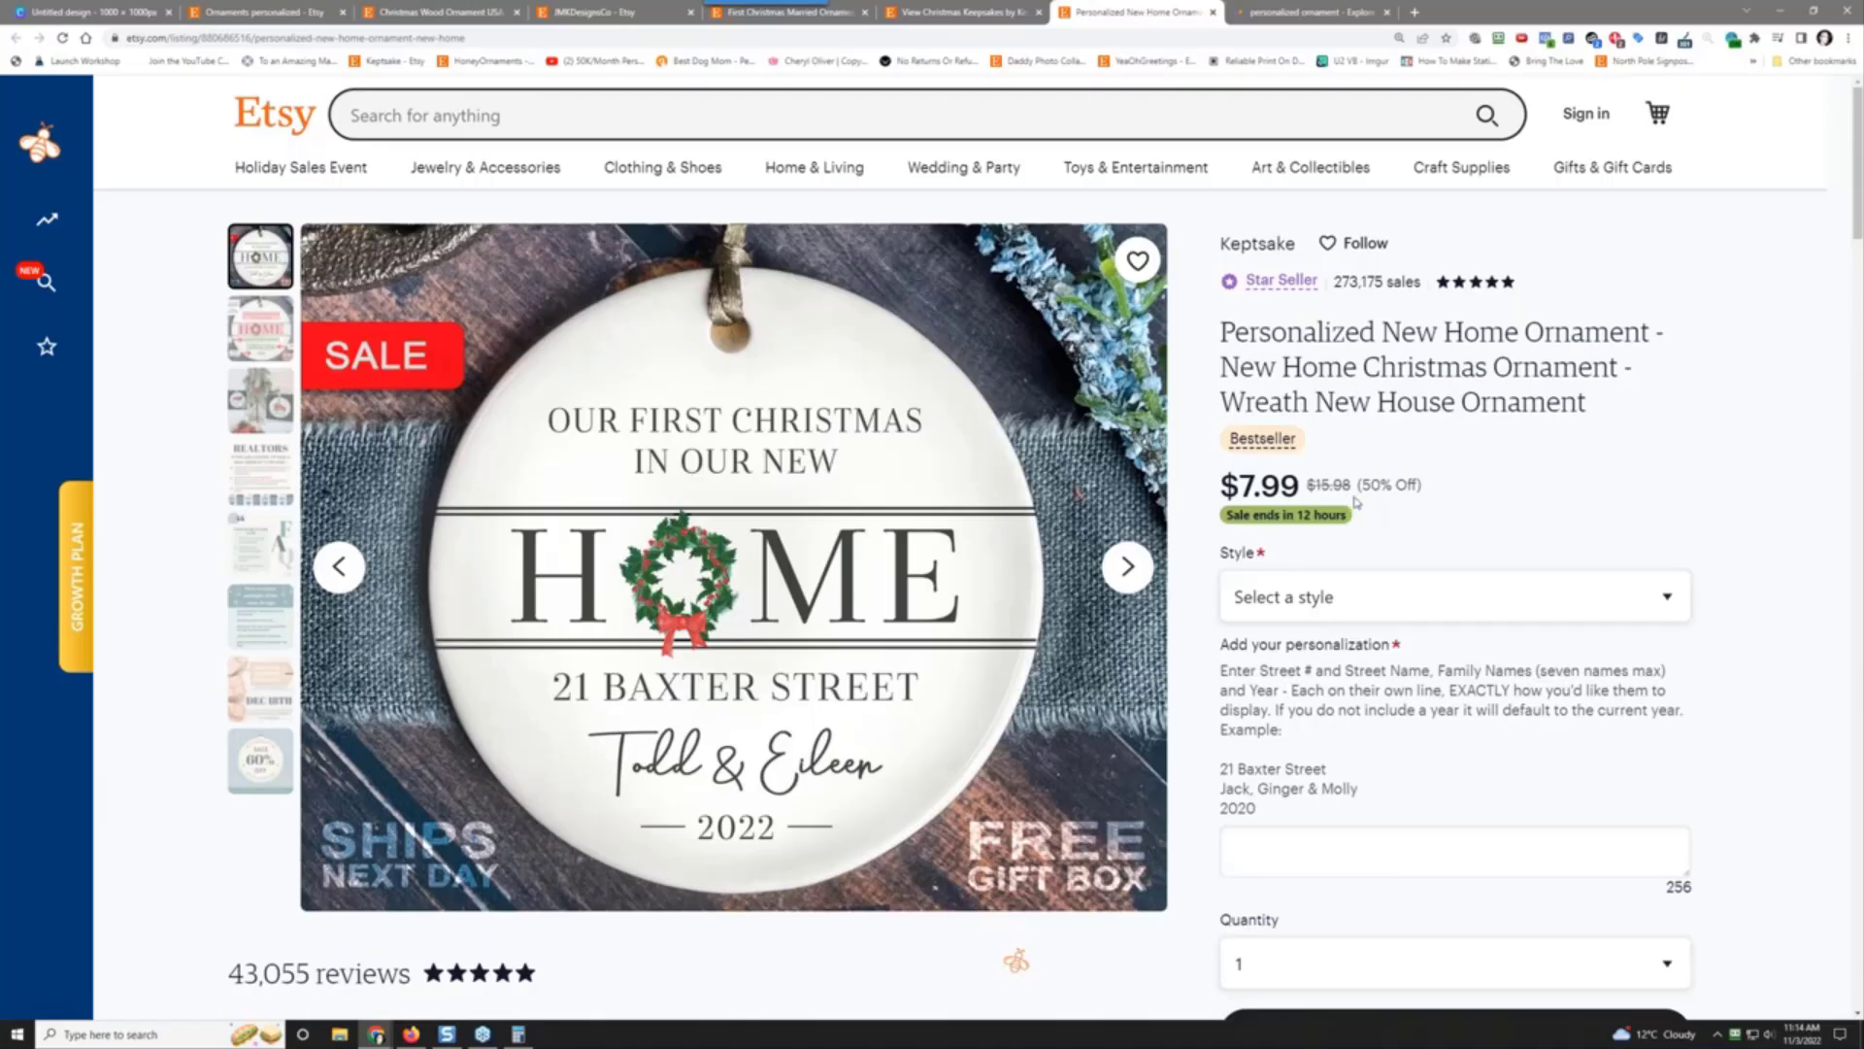
# Step: View the listing photos: personalization guide, gift box, REALTORS order, FAQ, multiples, shipping deadline, 60% off sale
pyautogui.click(276, 349)
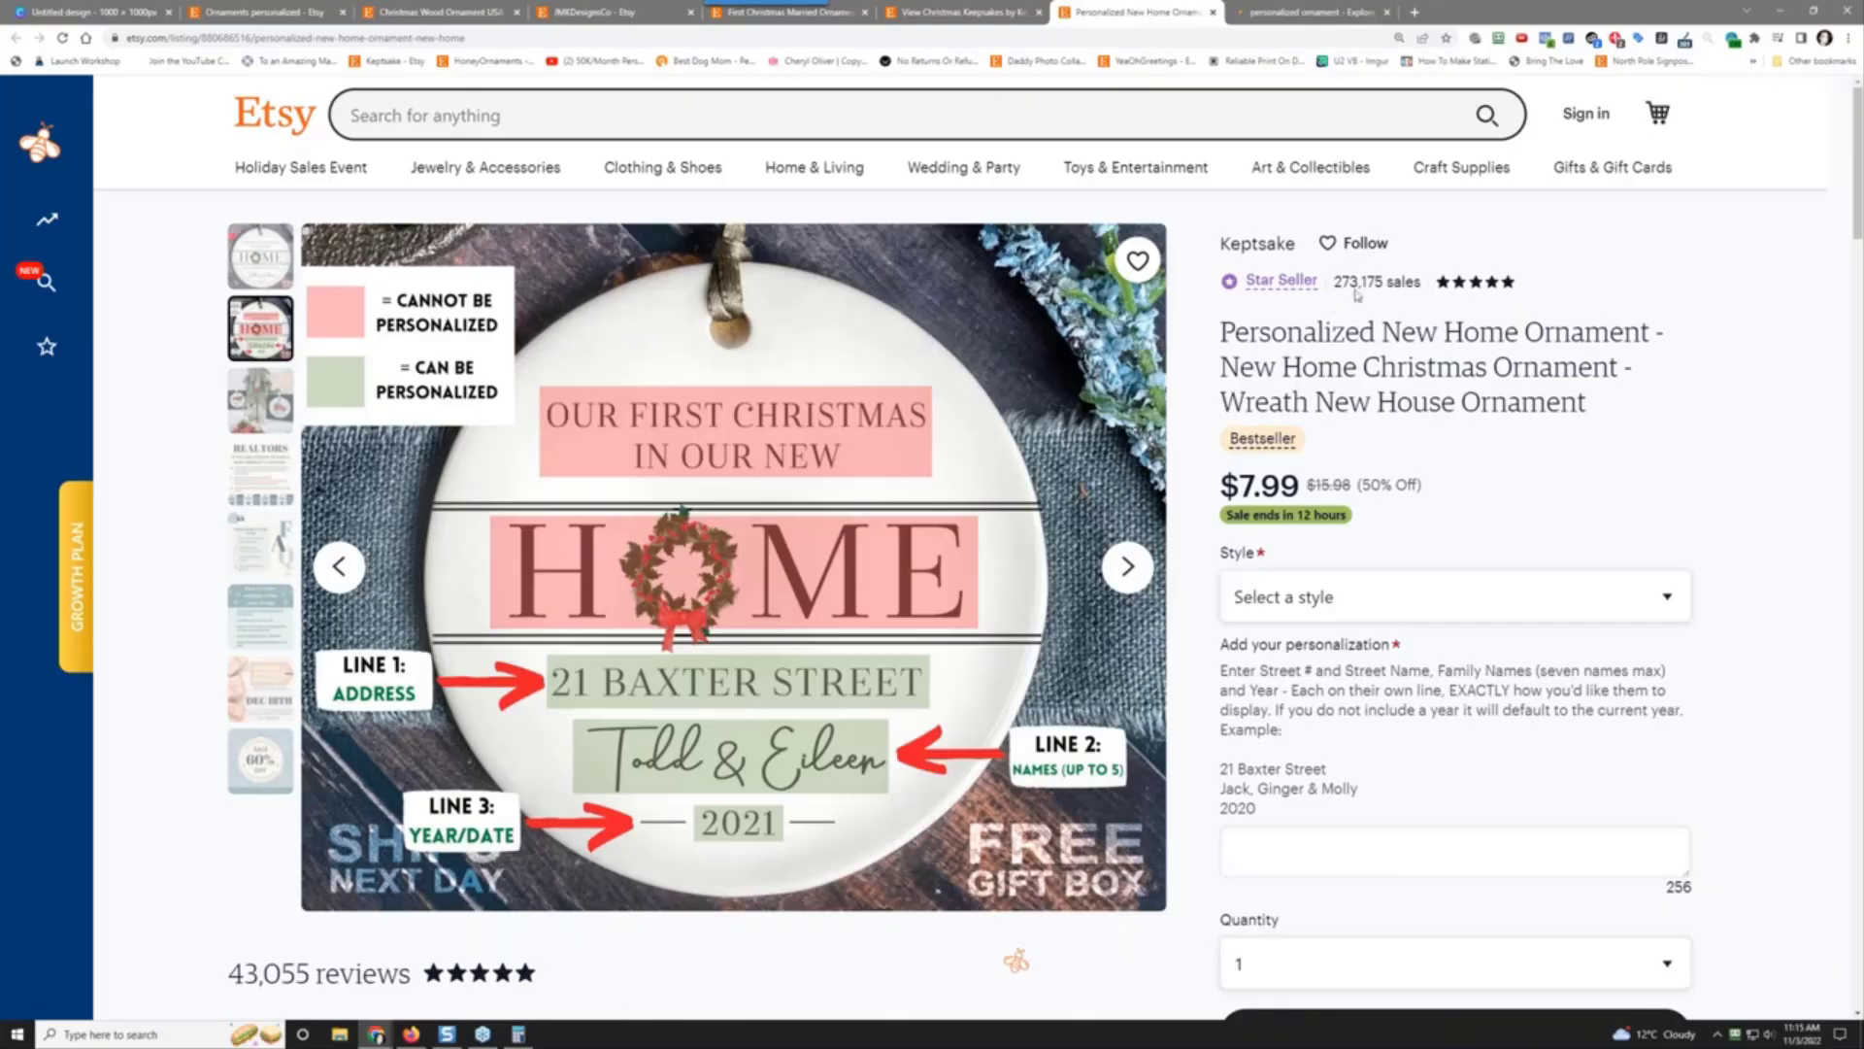
pyautogui.click(248, 398)
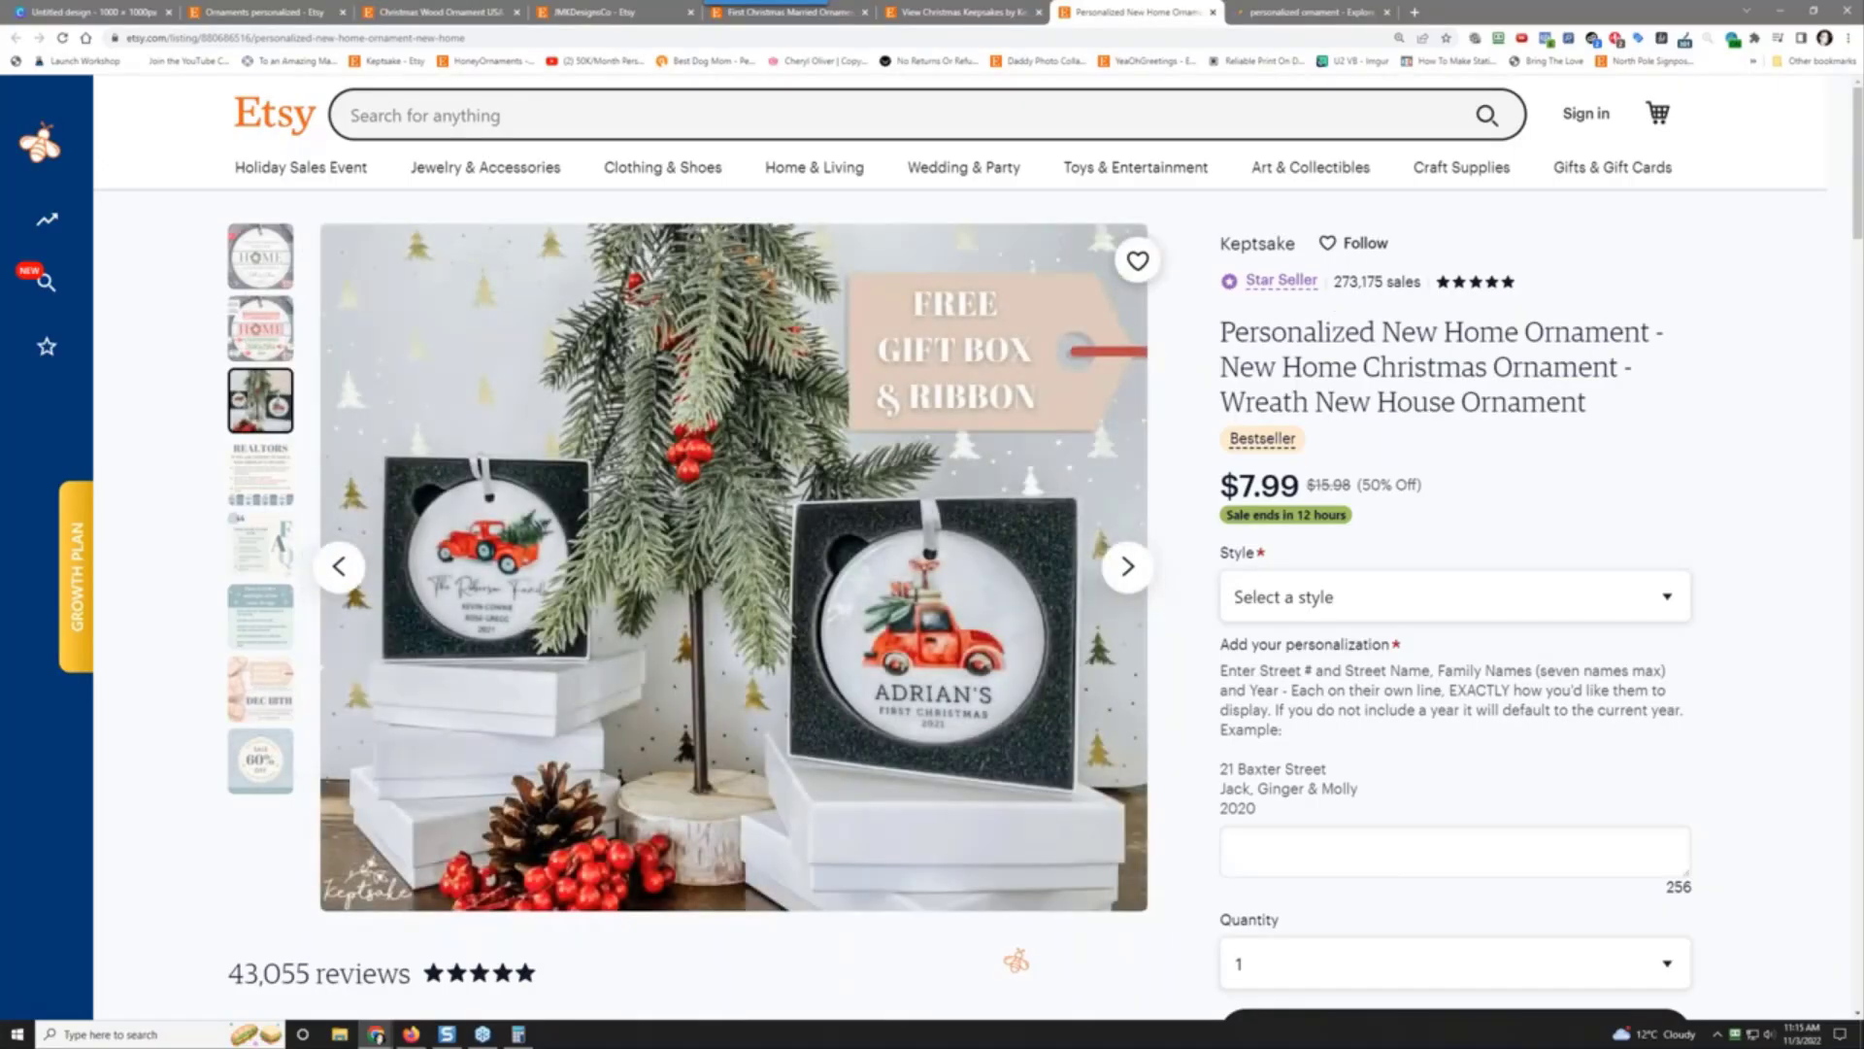
pyautogui.click(244, 490)
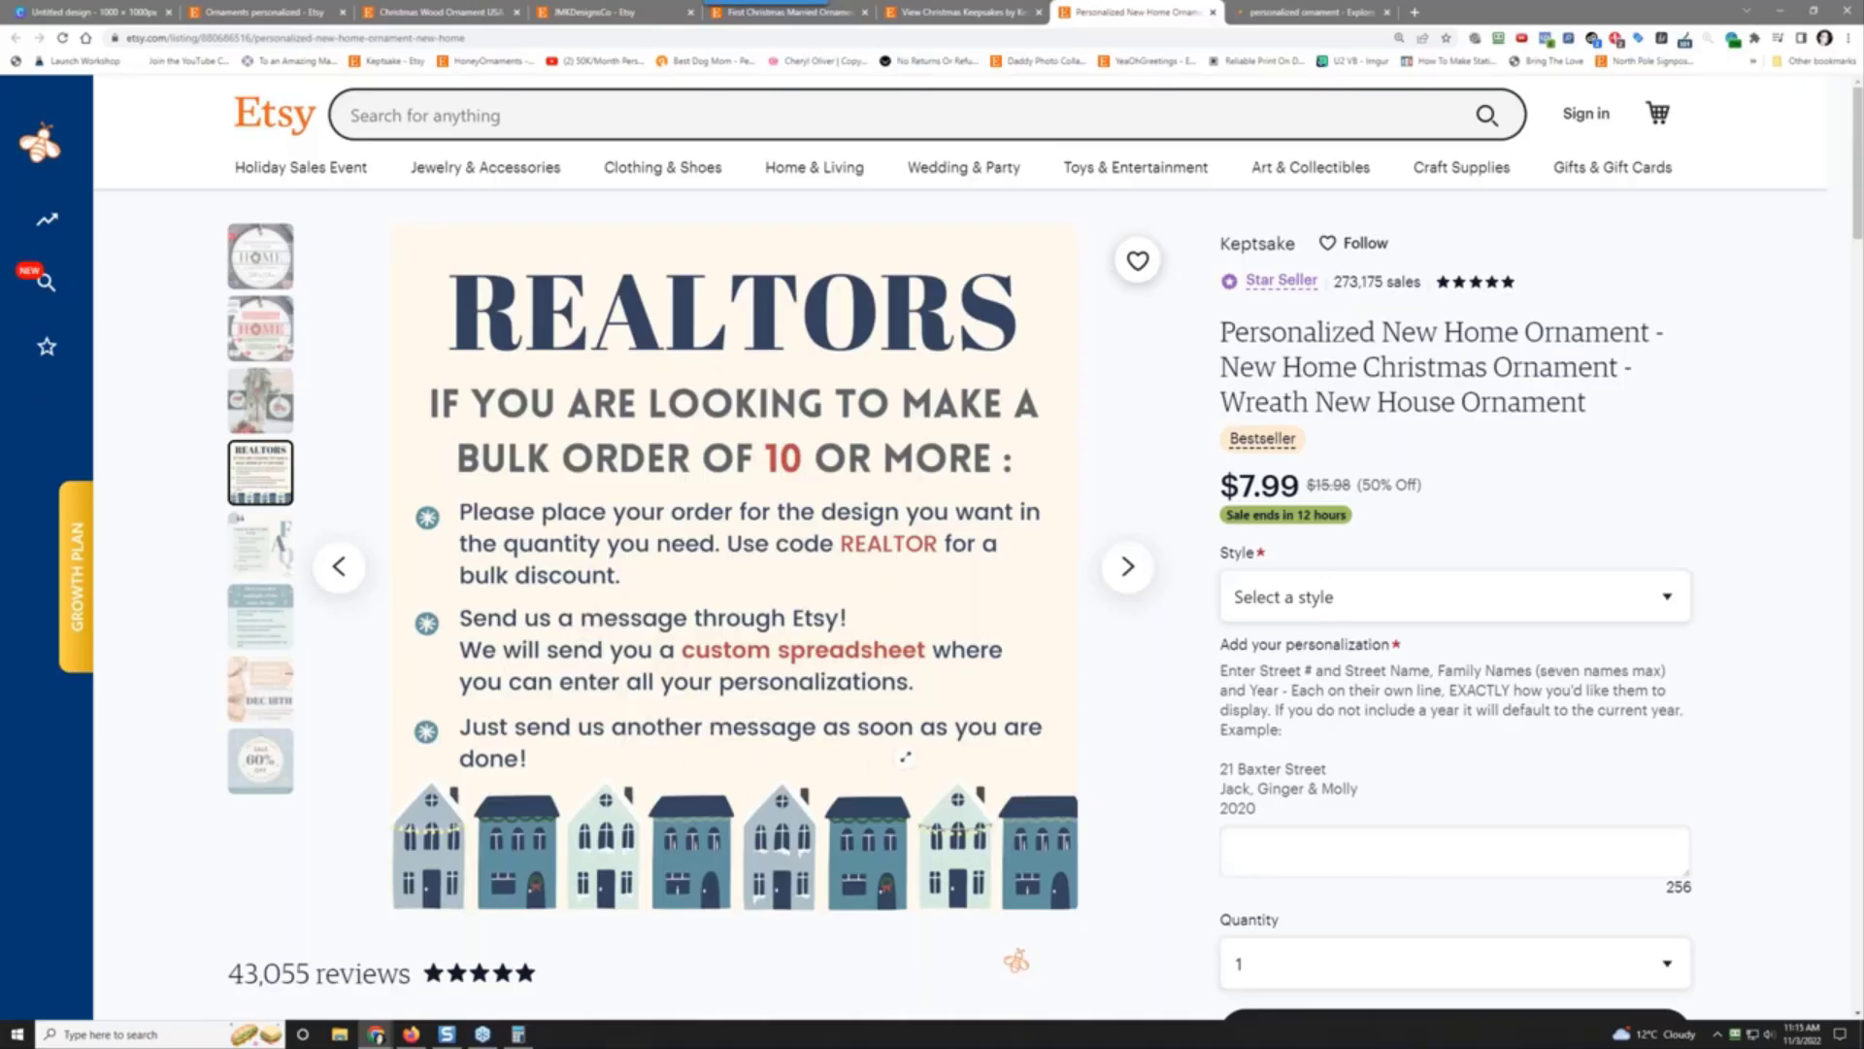
pyautogui.click(251, 569)
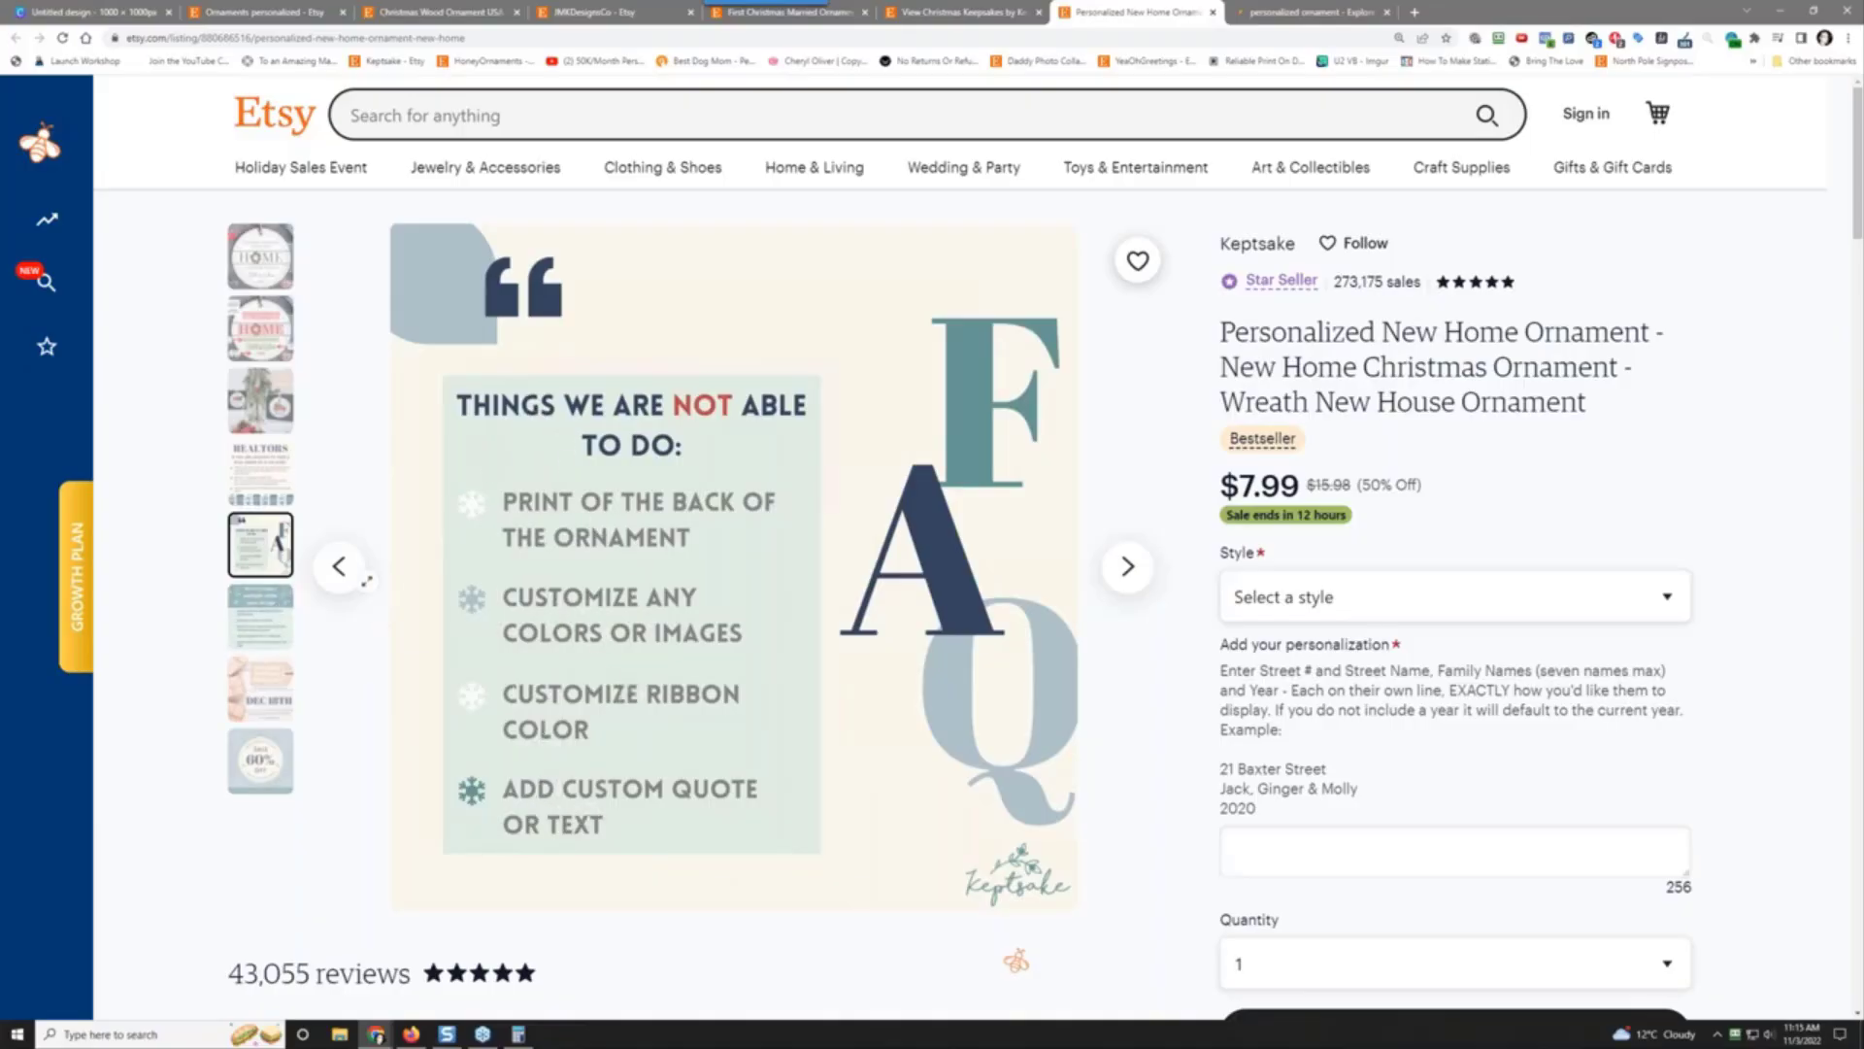
pyautogui.click(246, 625)
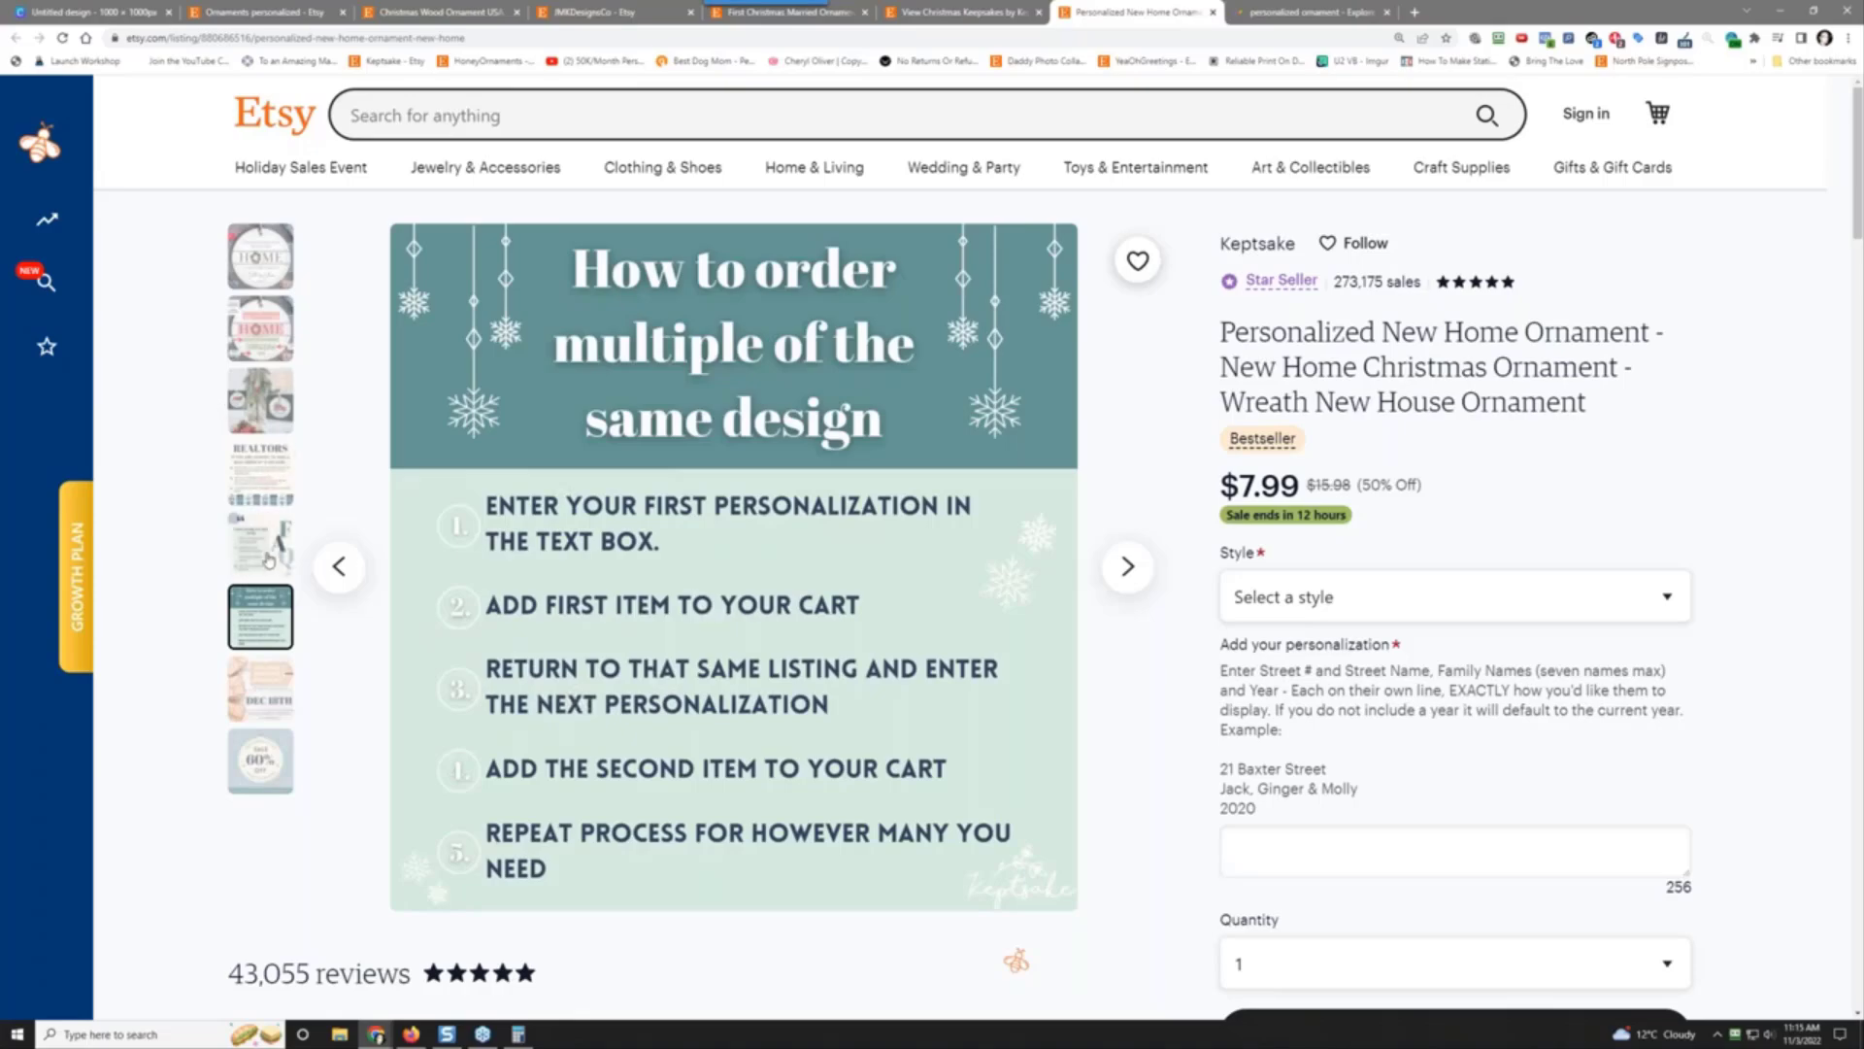
pyautogui.click(259, 692)
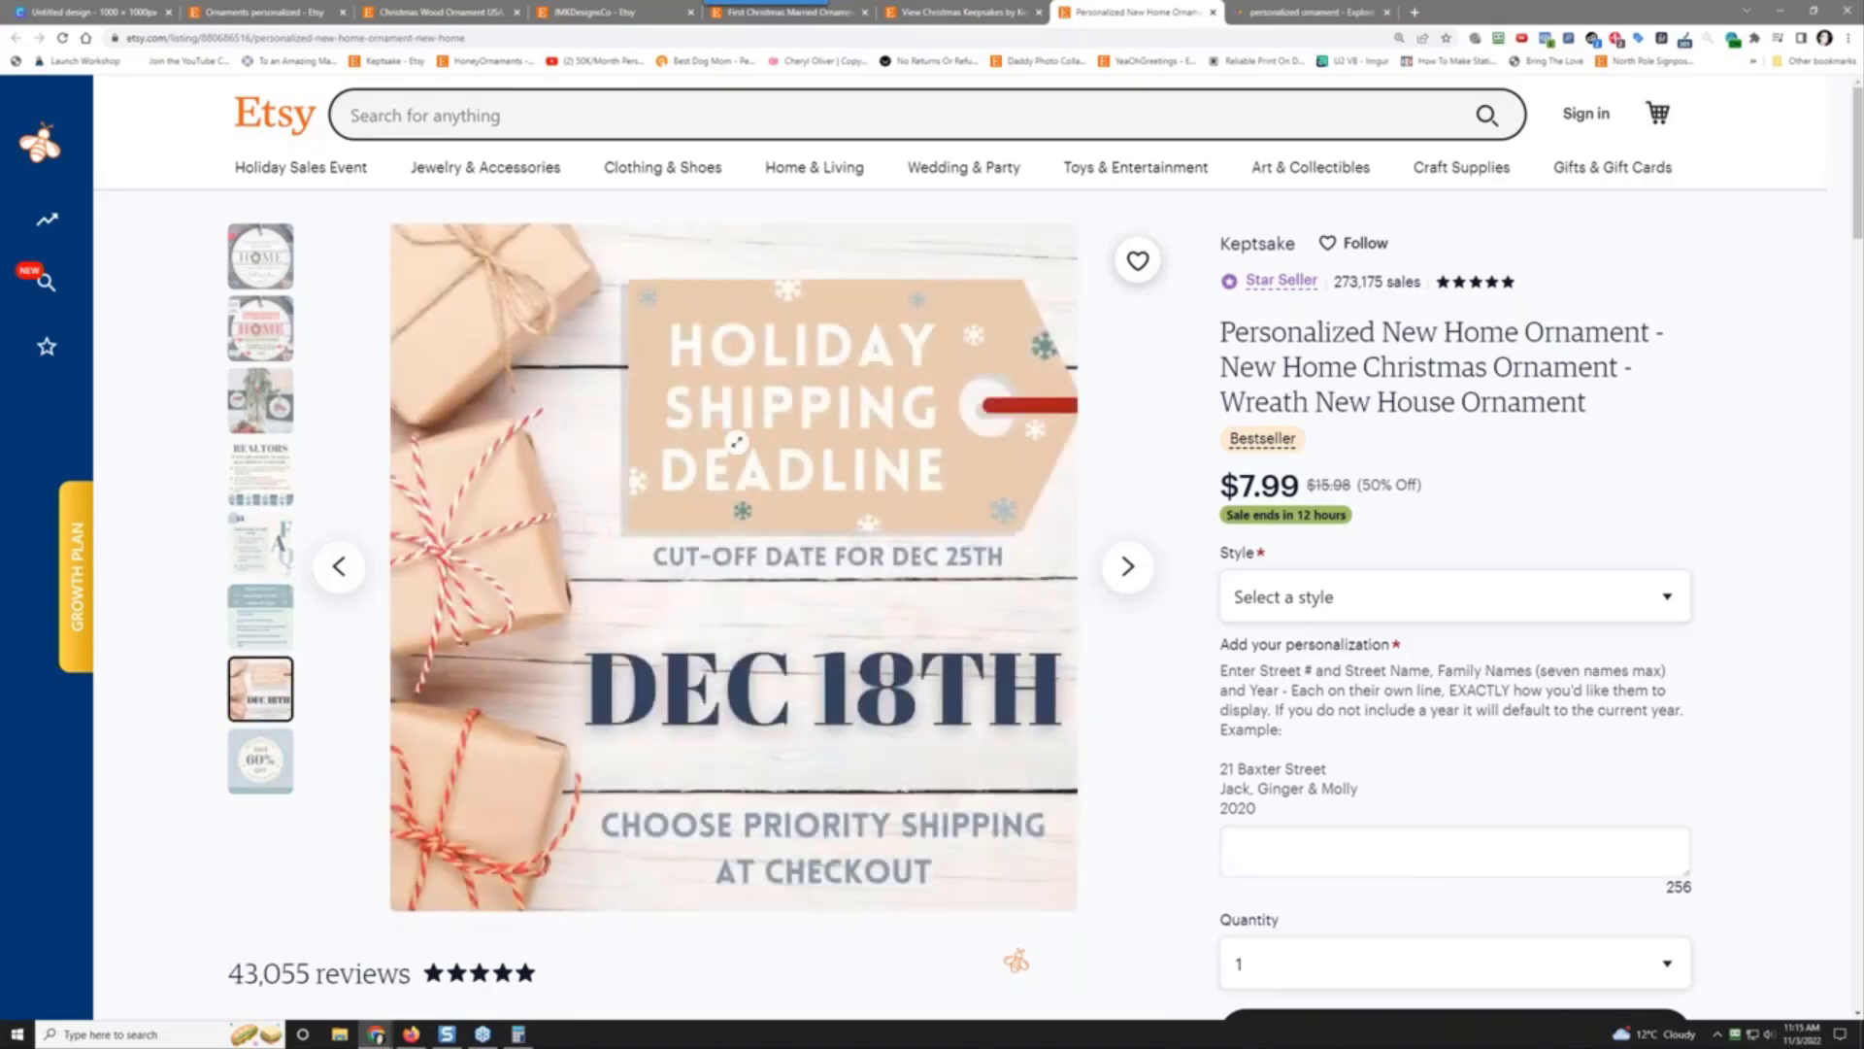
pyautogui.click(260, 763)
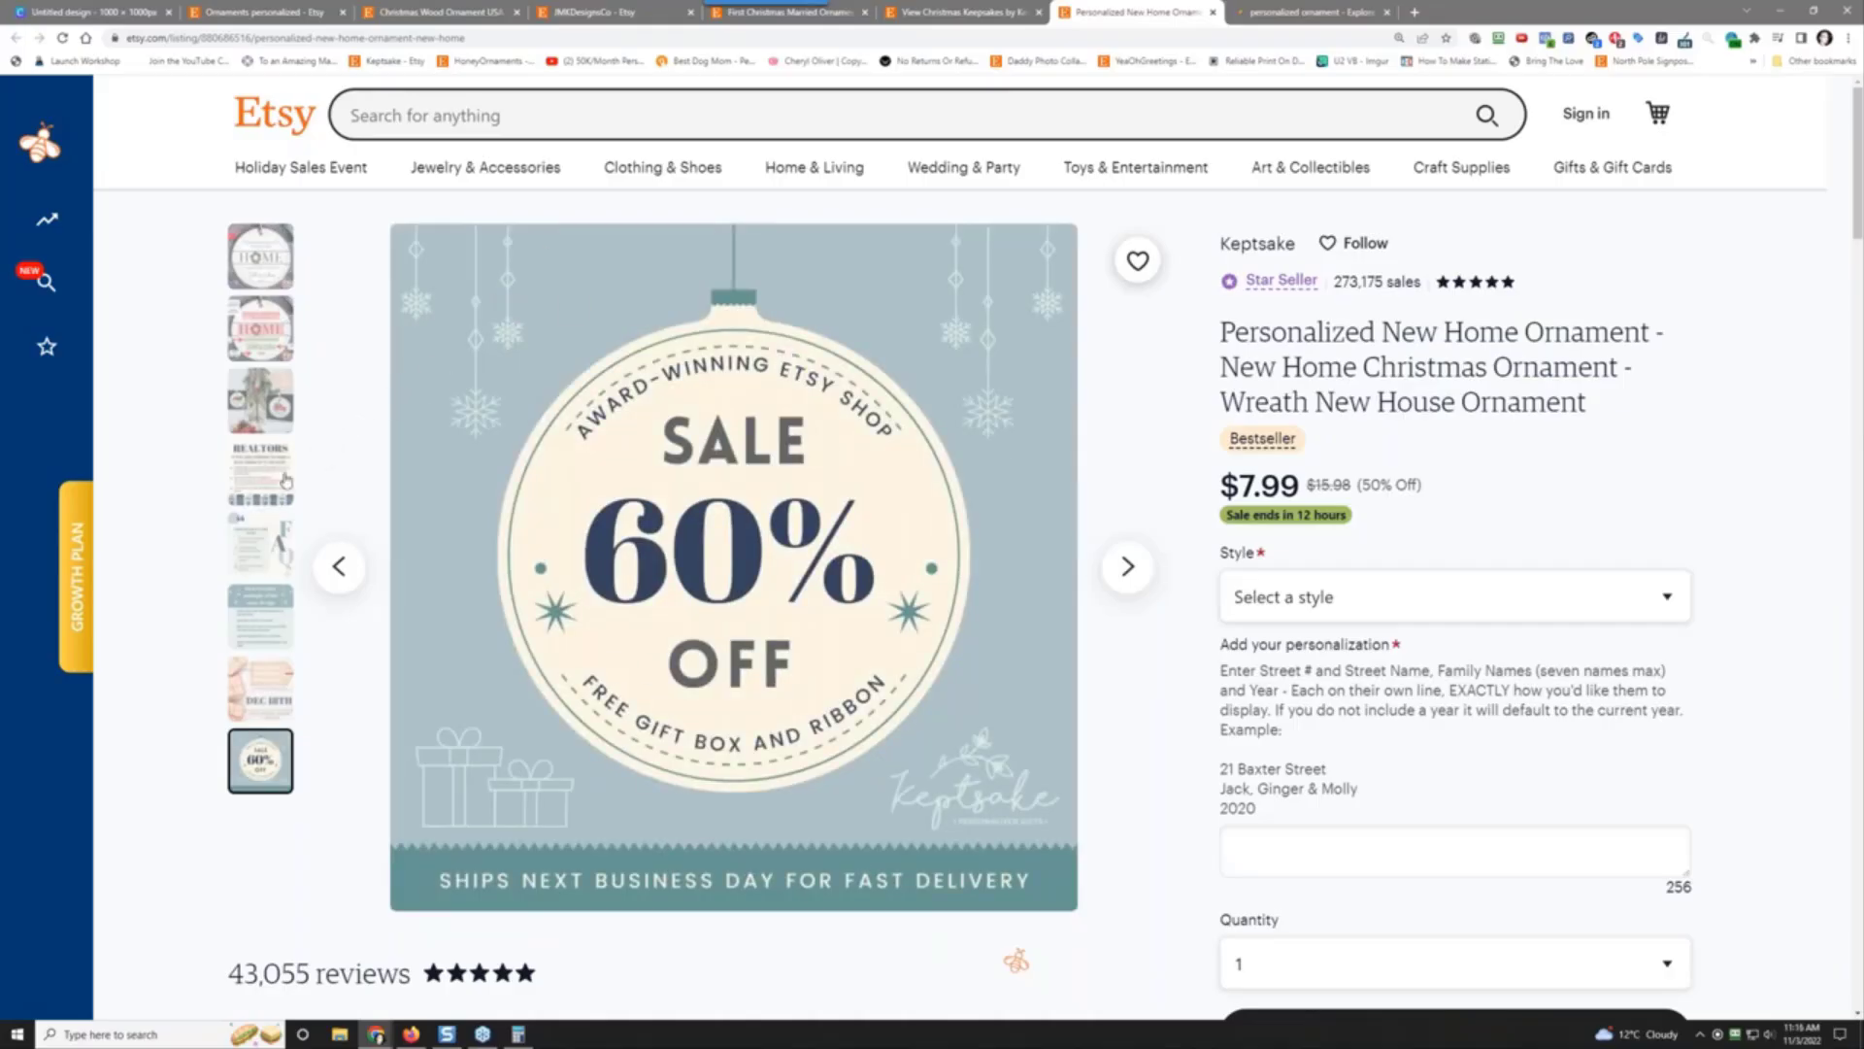
# Step: Revisit the personalization guide, REALTORS, FAQ and multiples photos, then return to Keptsake's analytics table
pyautogui.click(270, 340)
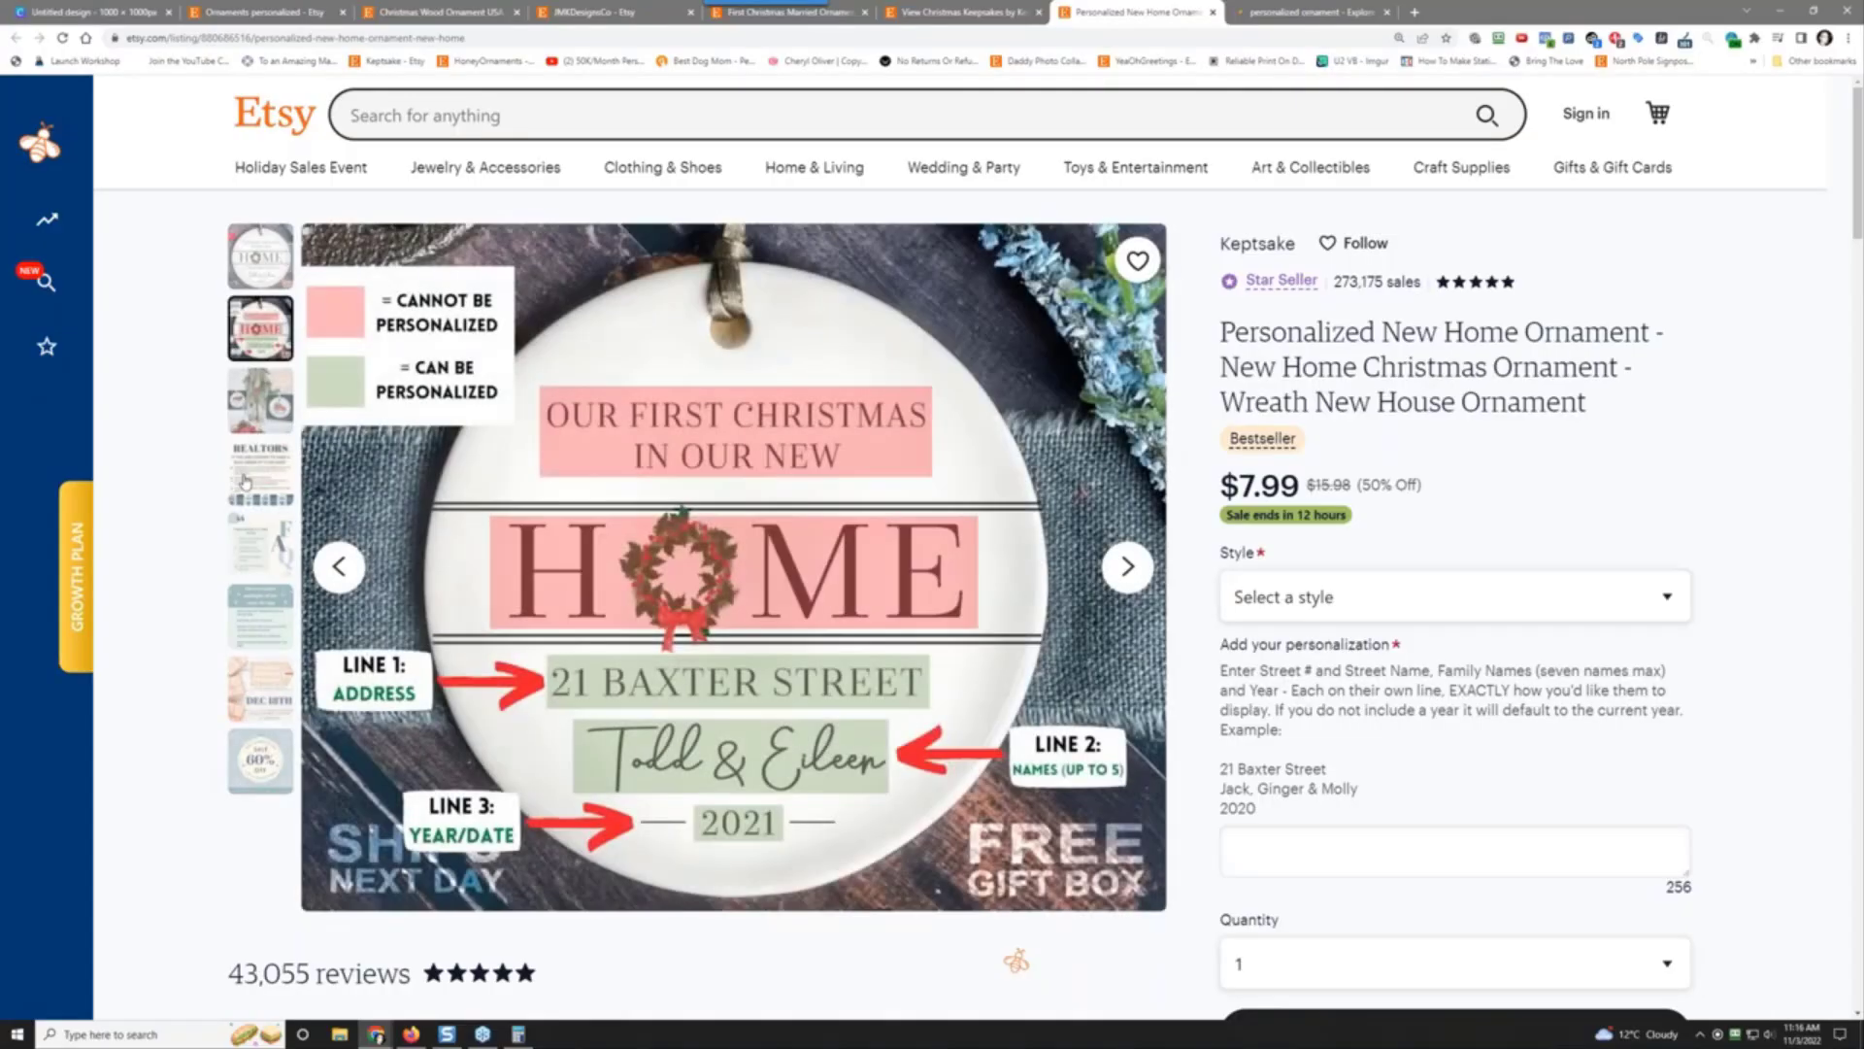
pyautogui.click(258, 473)
pyautogui.click(256, 569)
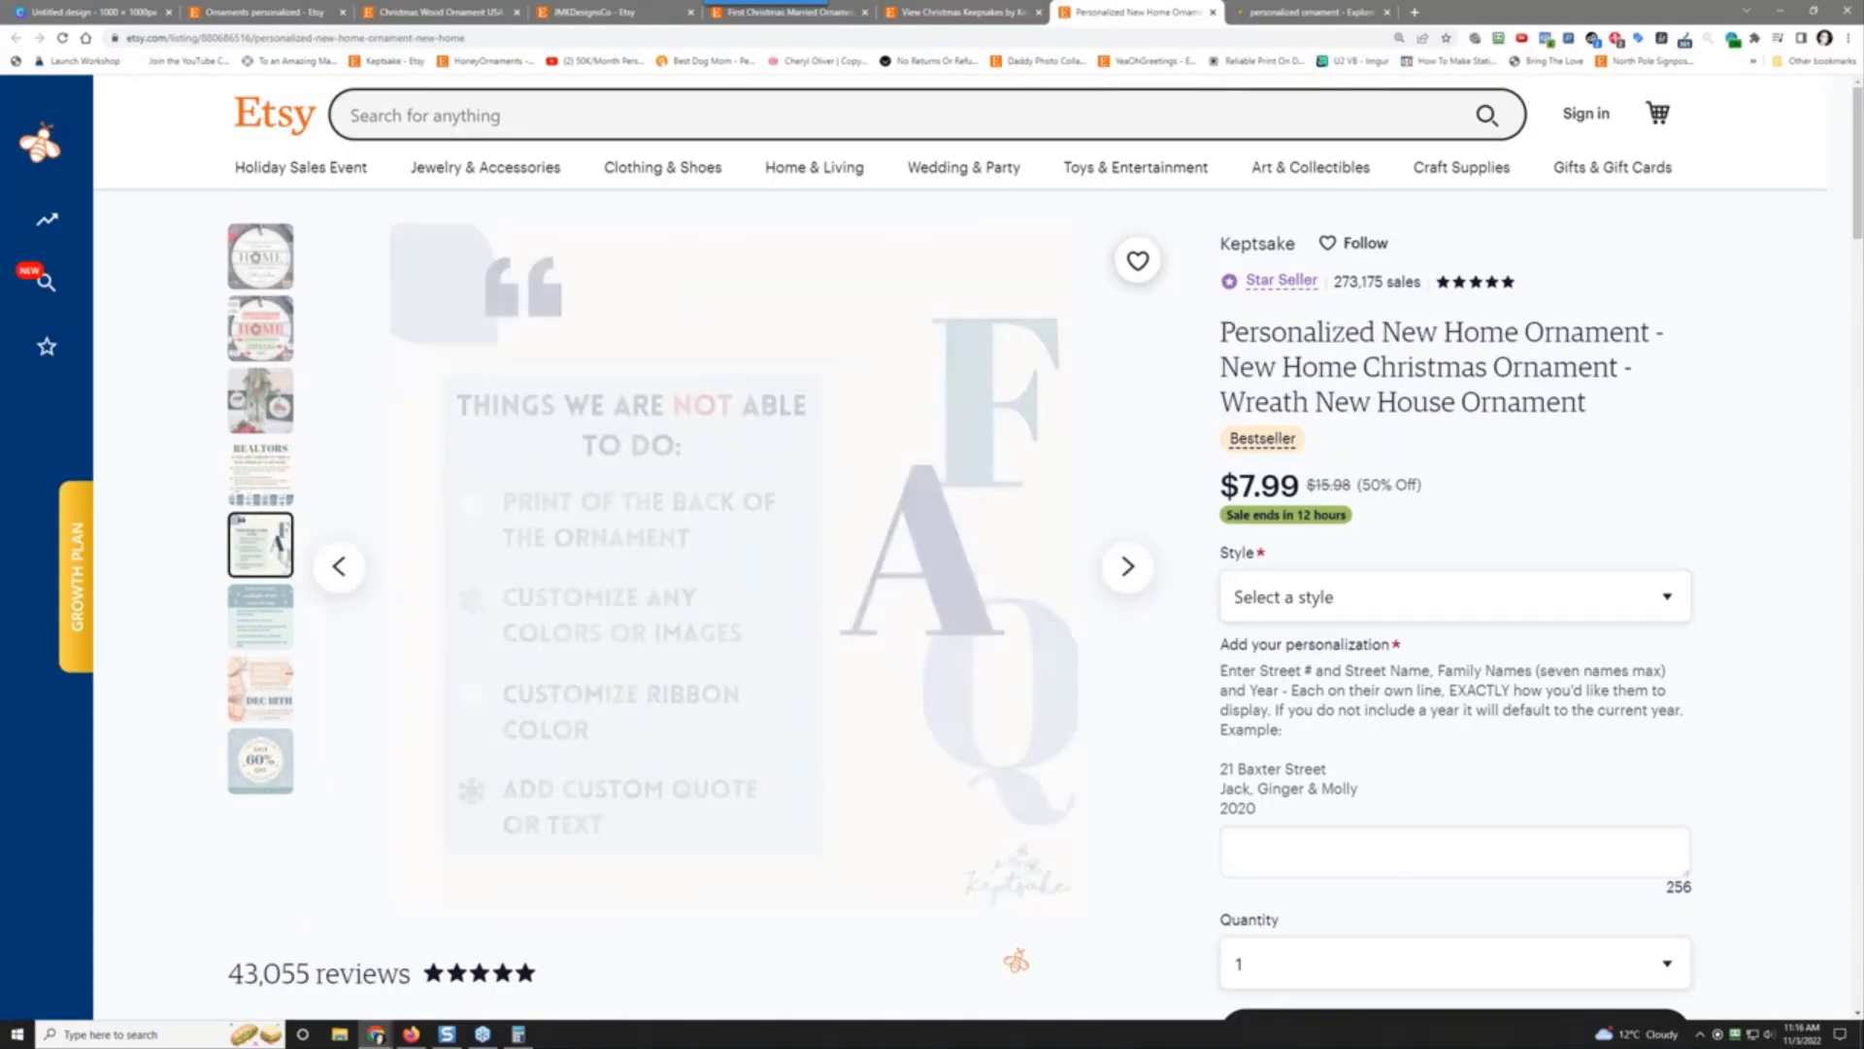
pyautogui.click(270, 627)
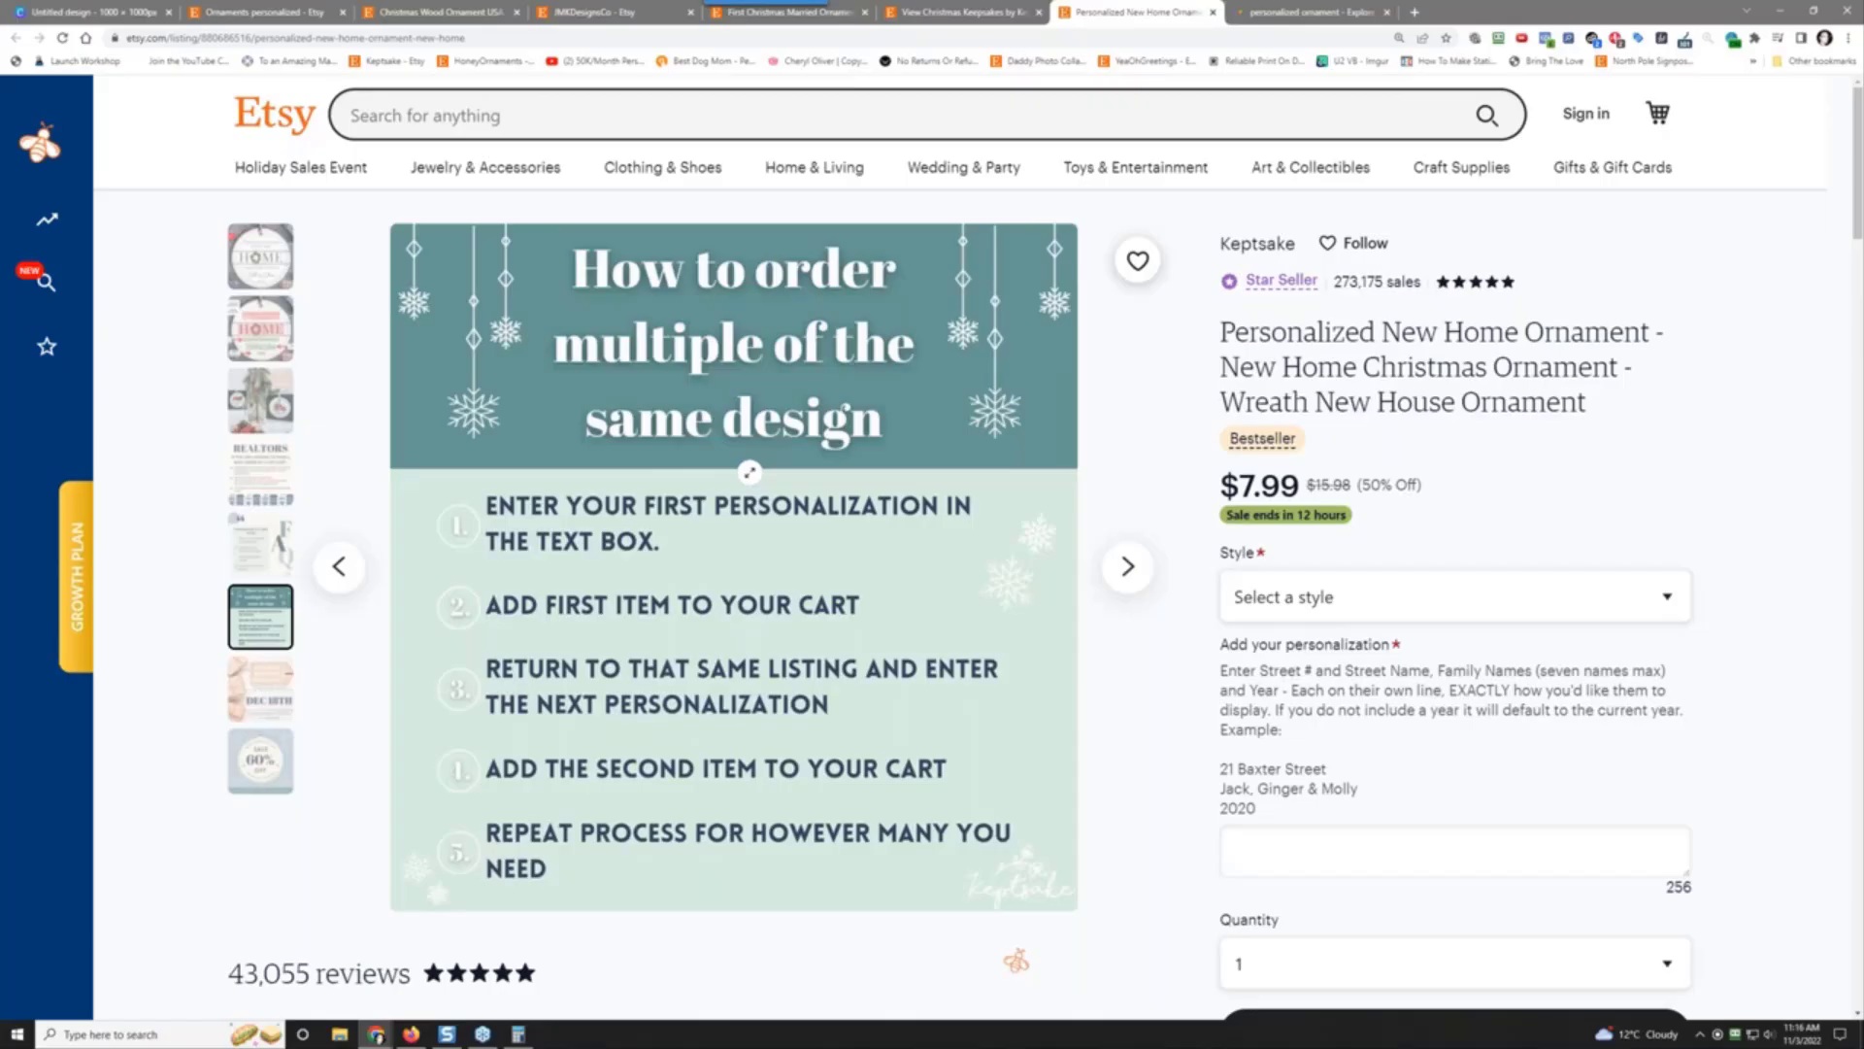
pyautogui.click(988, 6)
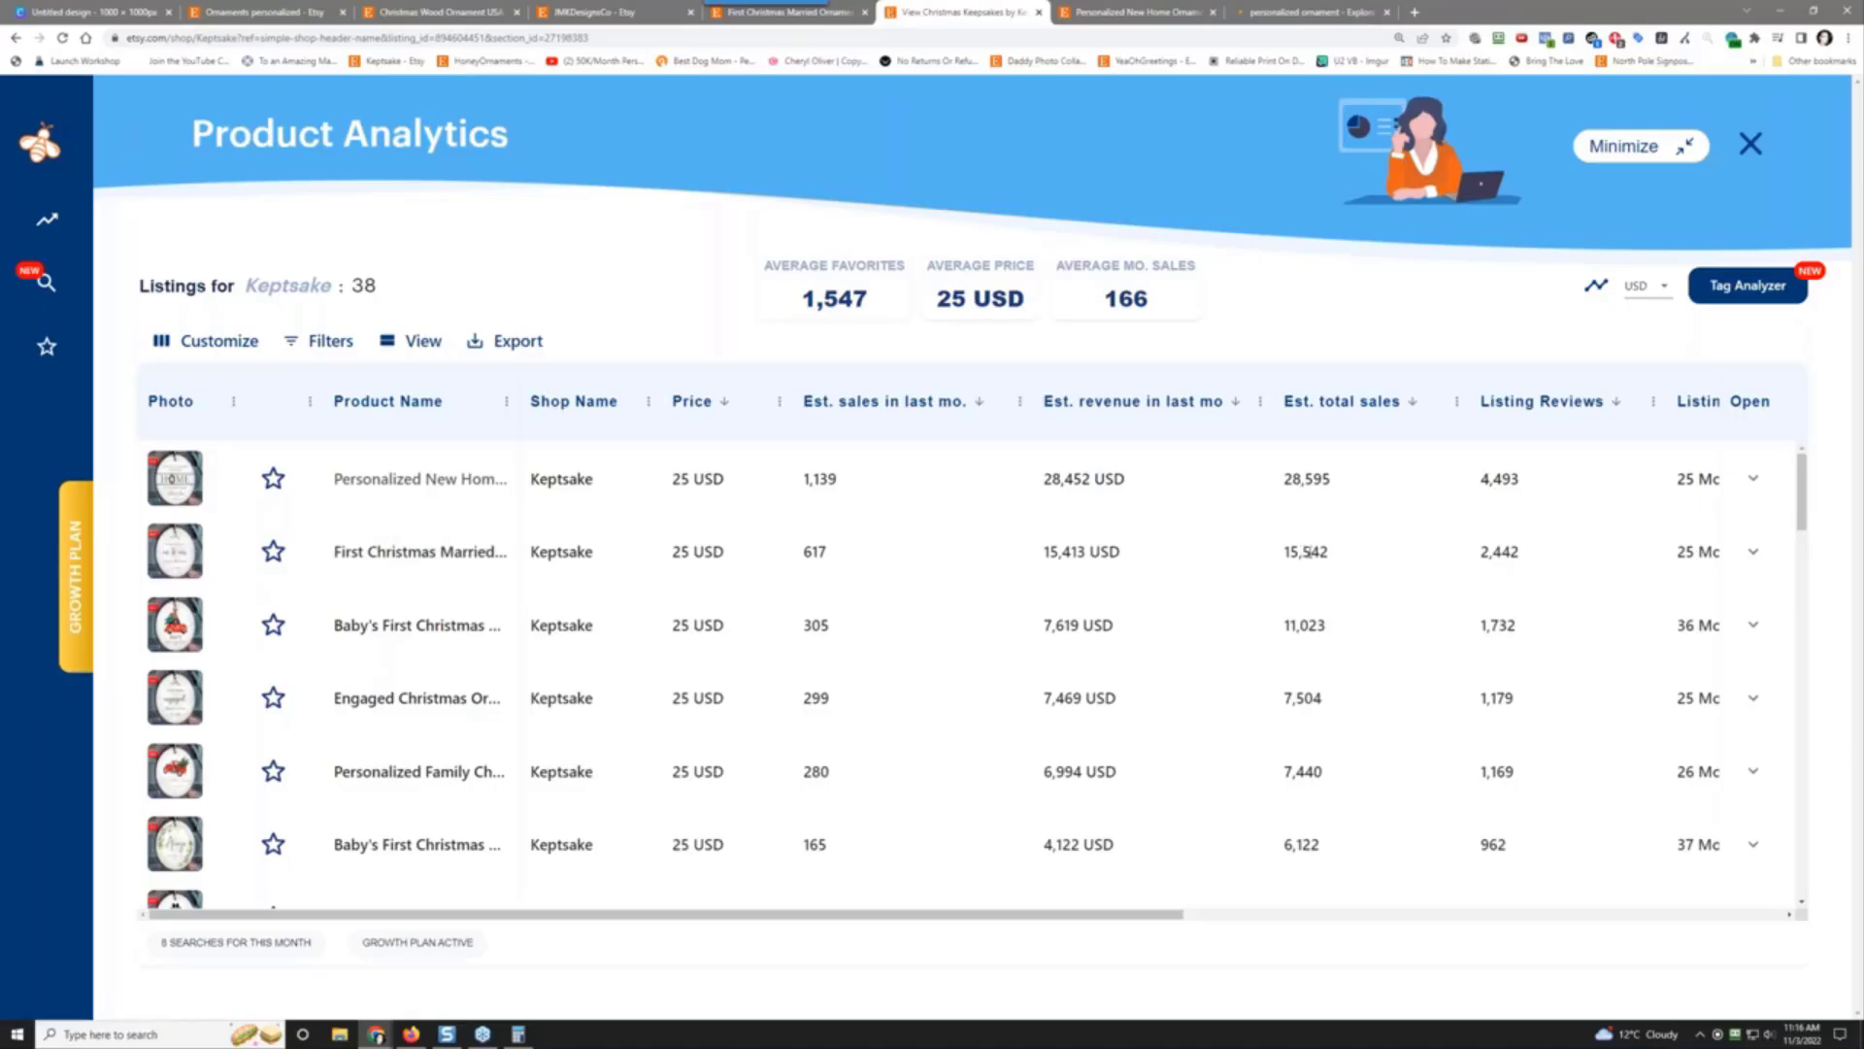
# Step: Open Keptsake's First Christmas Married and Baby's First Christmas listings from the analytics table
pyautogui.click(408, 555)
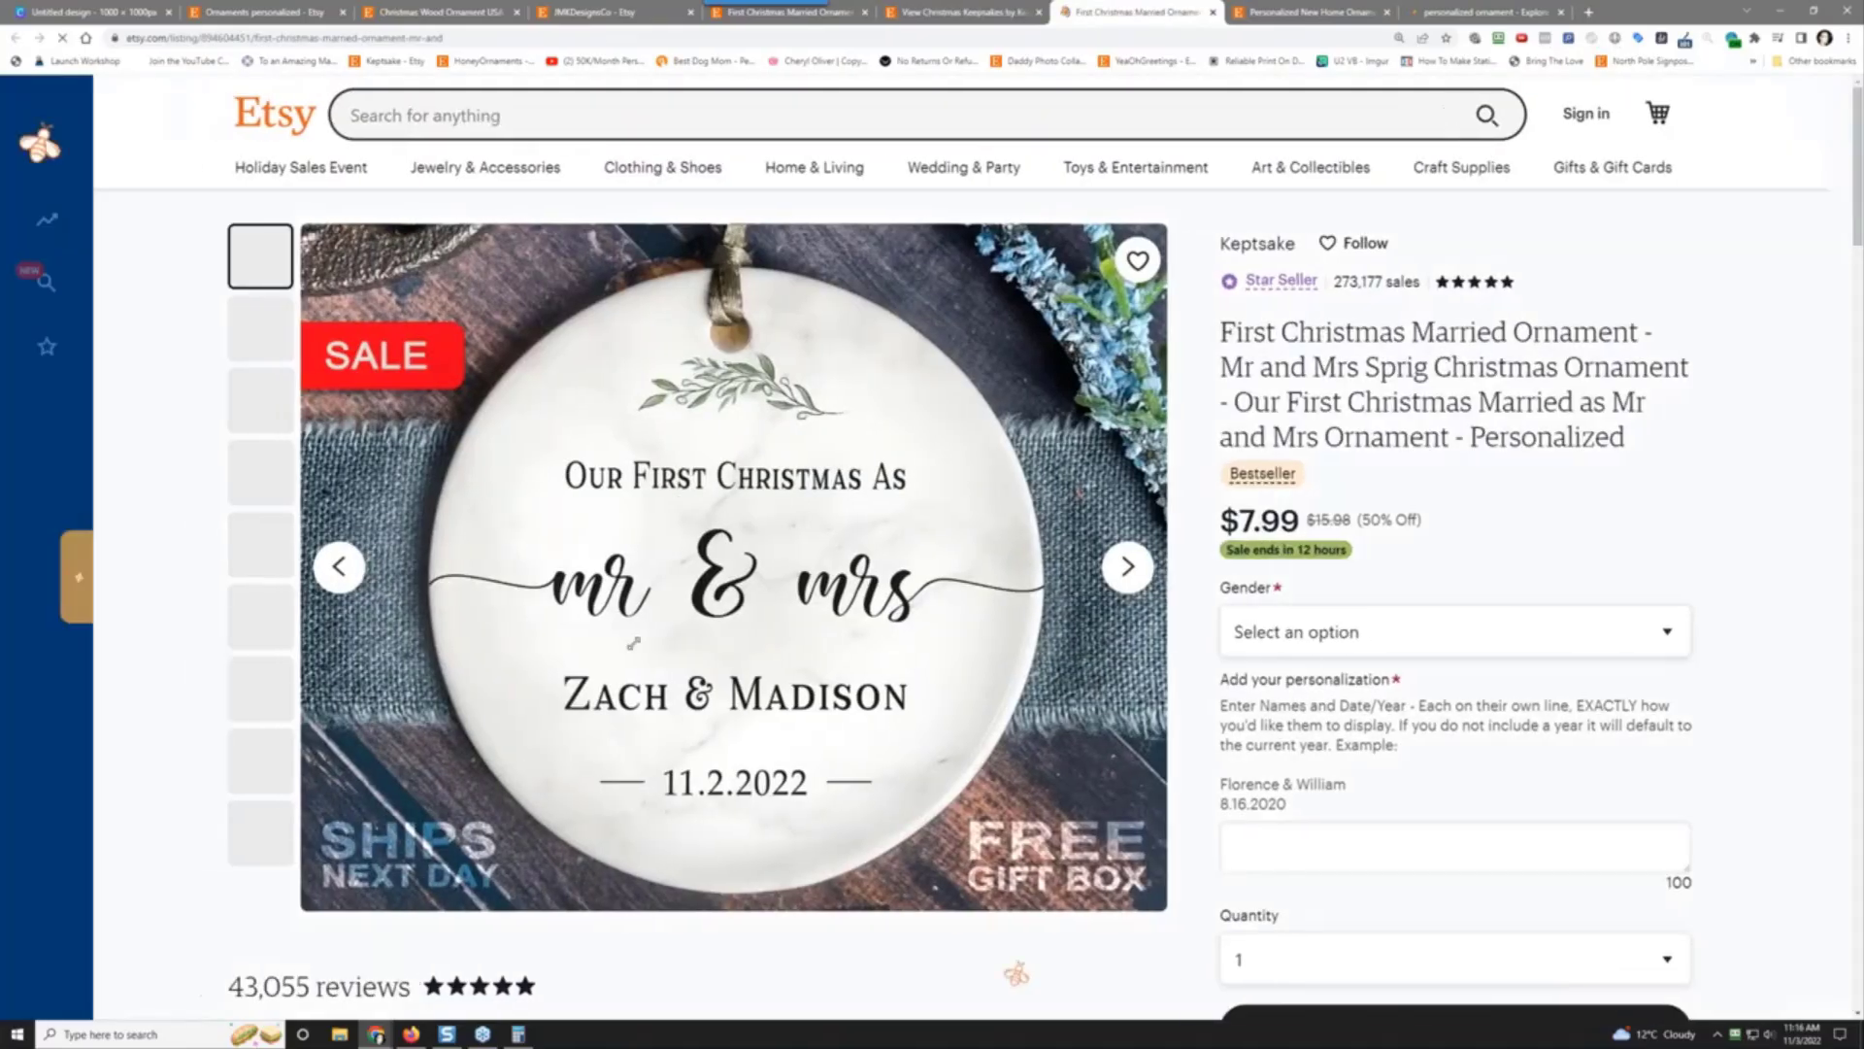
pyautogui.click(971, 14)
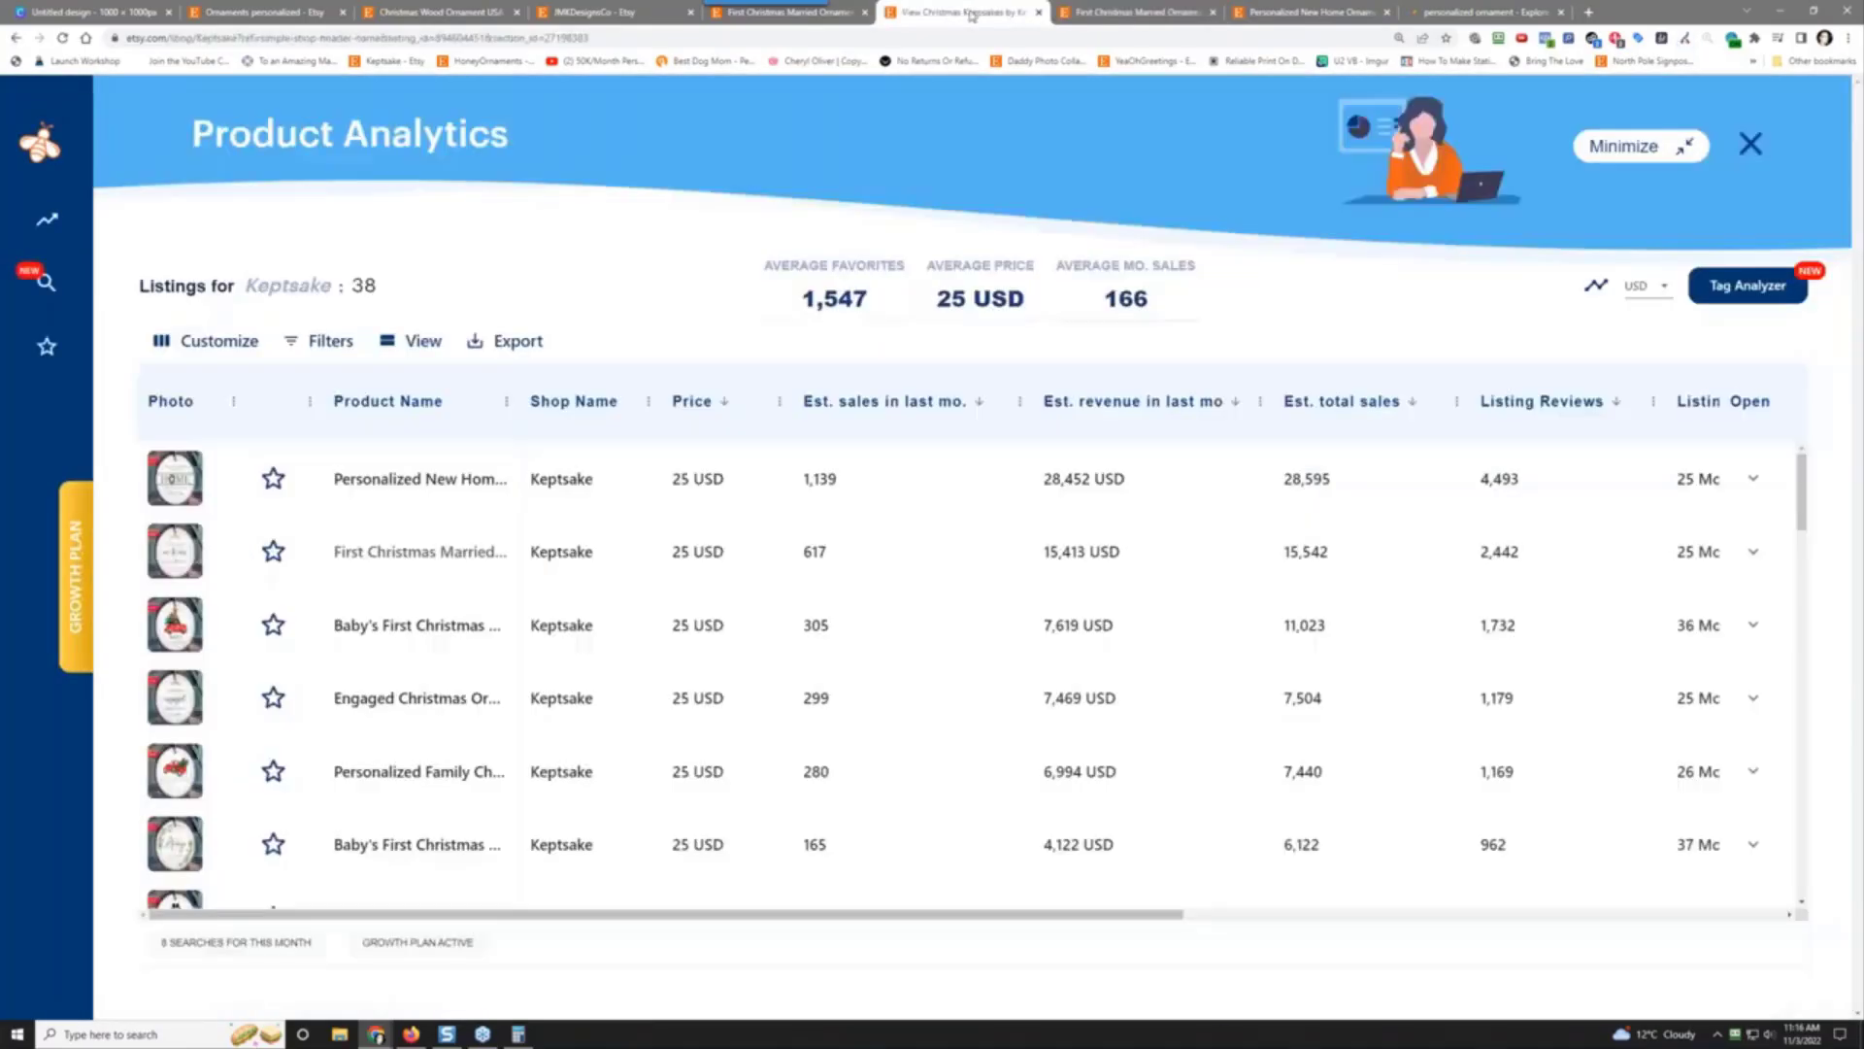
pyautogui.click(408, 629)
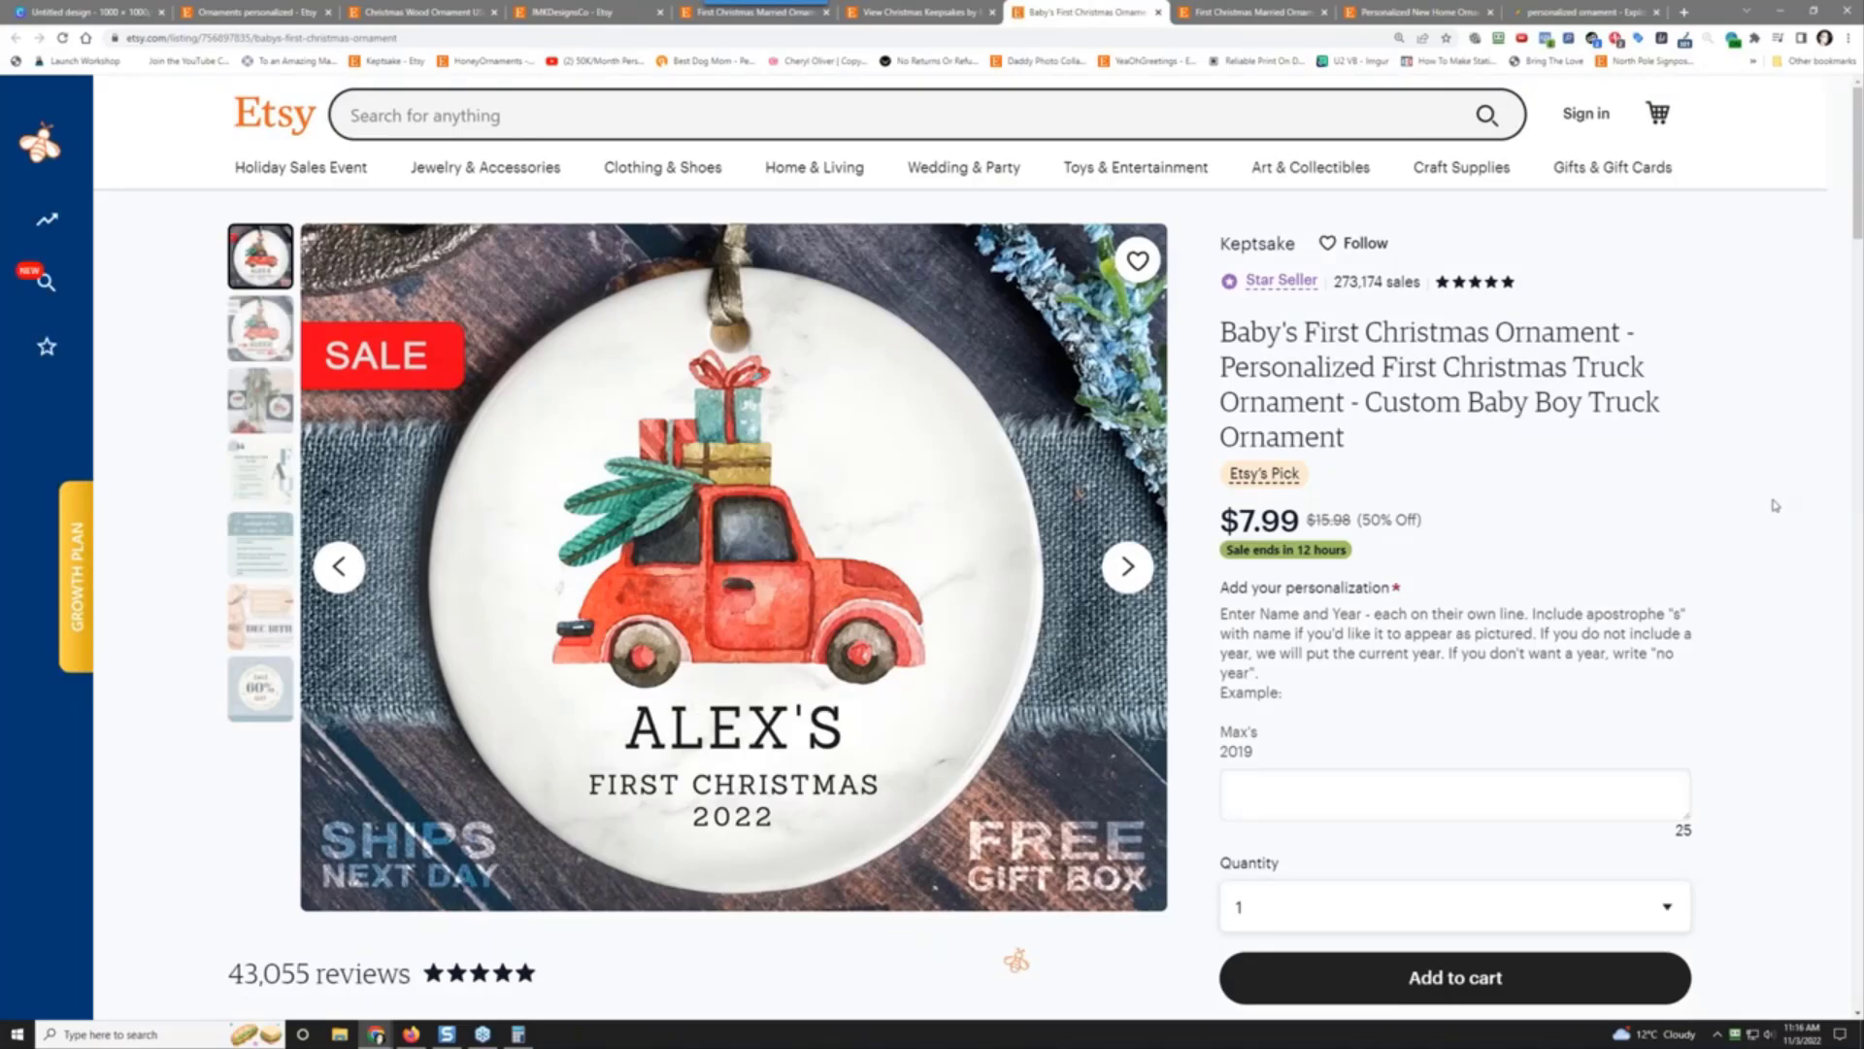
pyautogui.scroll(-2, 1775, 505)
pyautogui.scroll(2, 1775, 505)
pyautogui.click(912, 11)
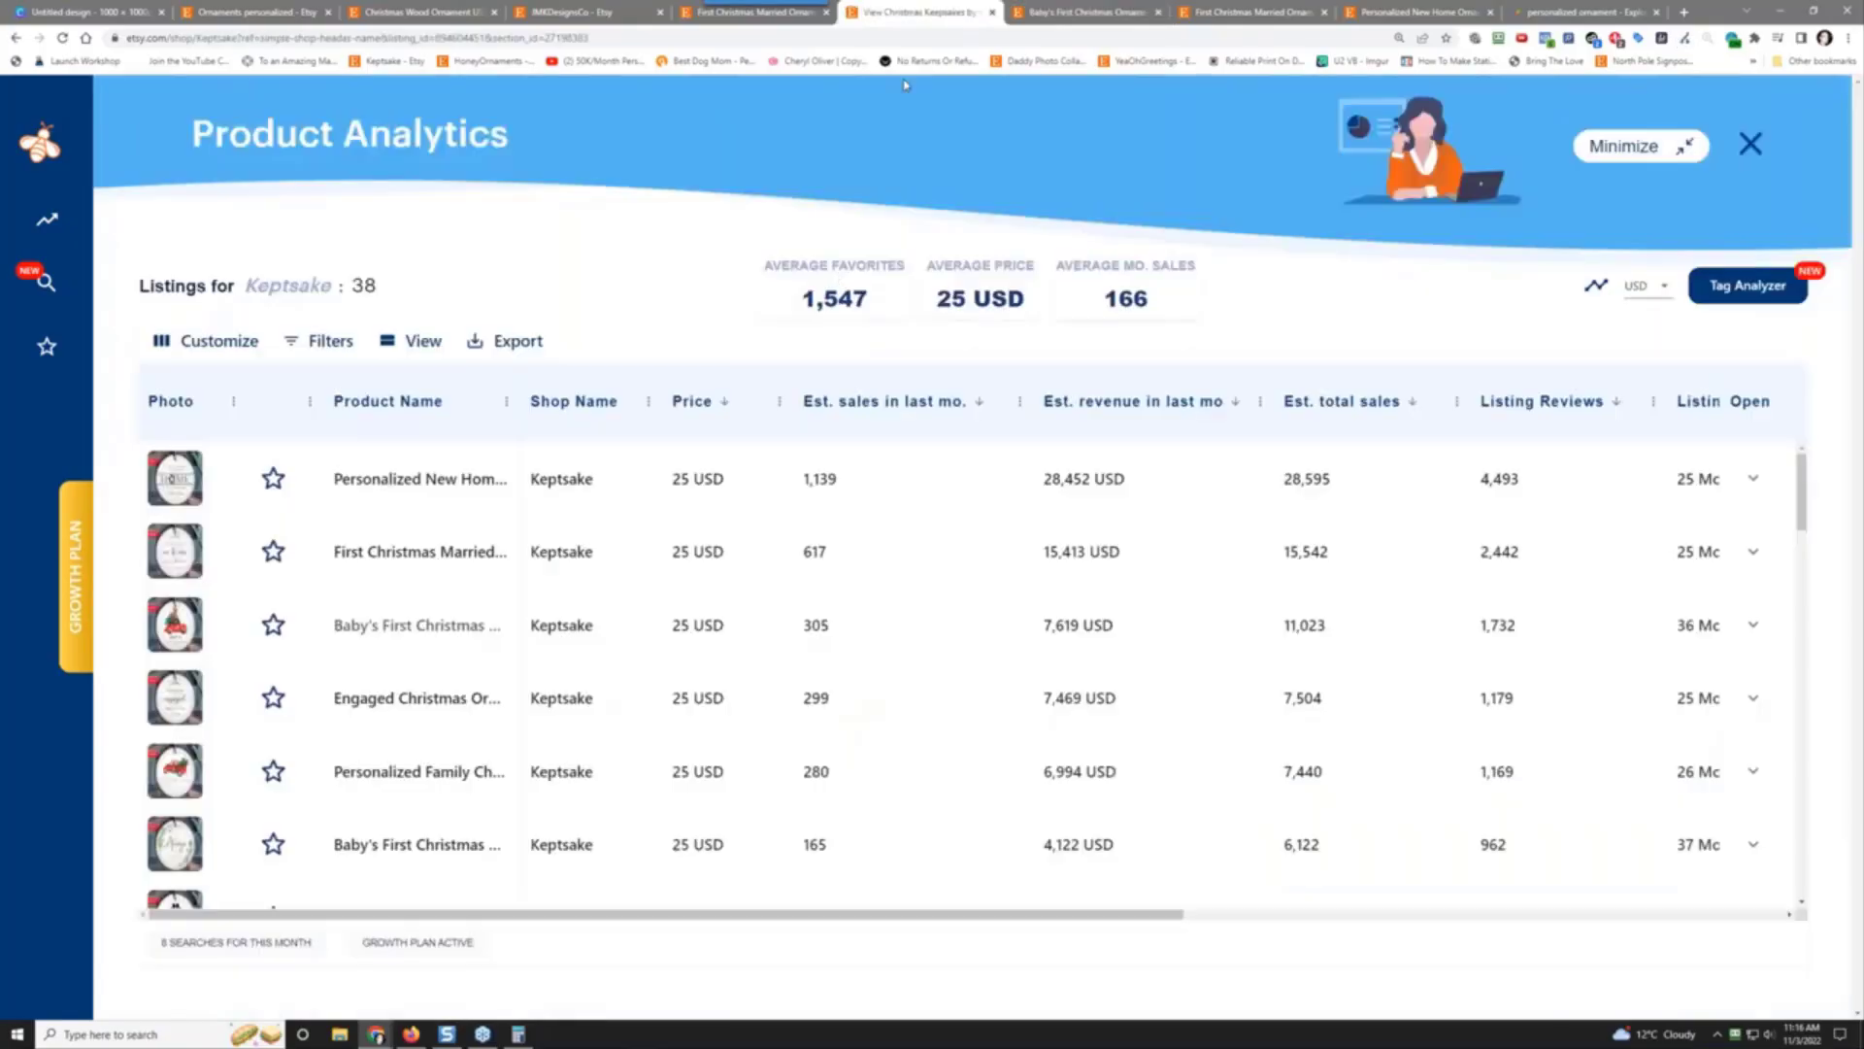
# Step: Check the Baby's First Christmas tags, then open the Engaged Christmas Ornament listing
pyautogui.click(1754, 625)
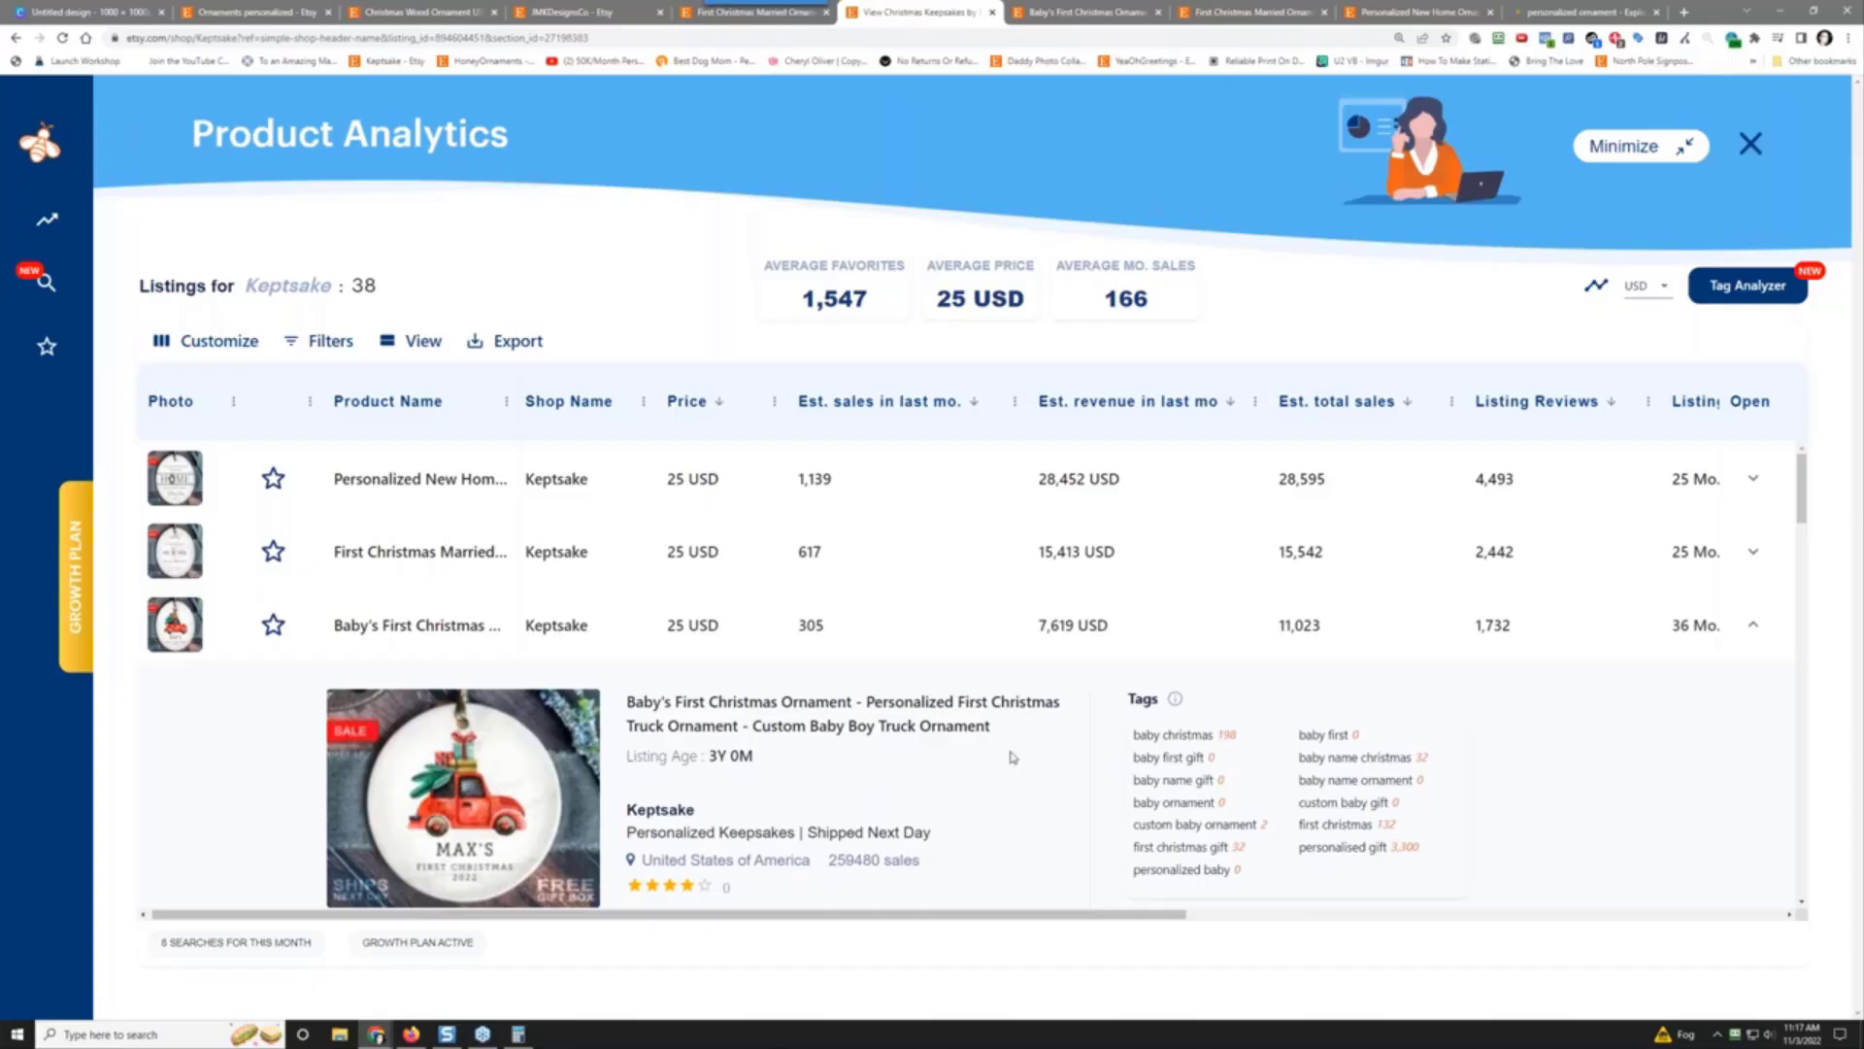
pyautogui.scroll(-1, 1013, 758)
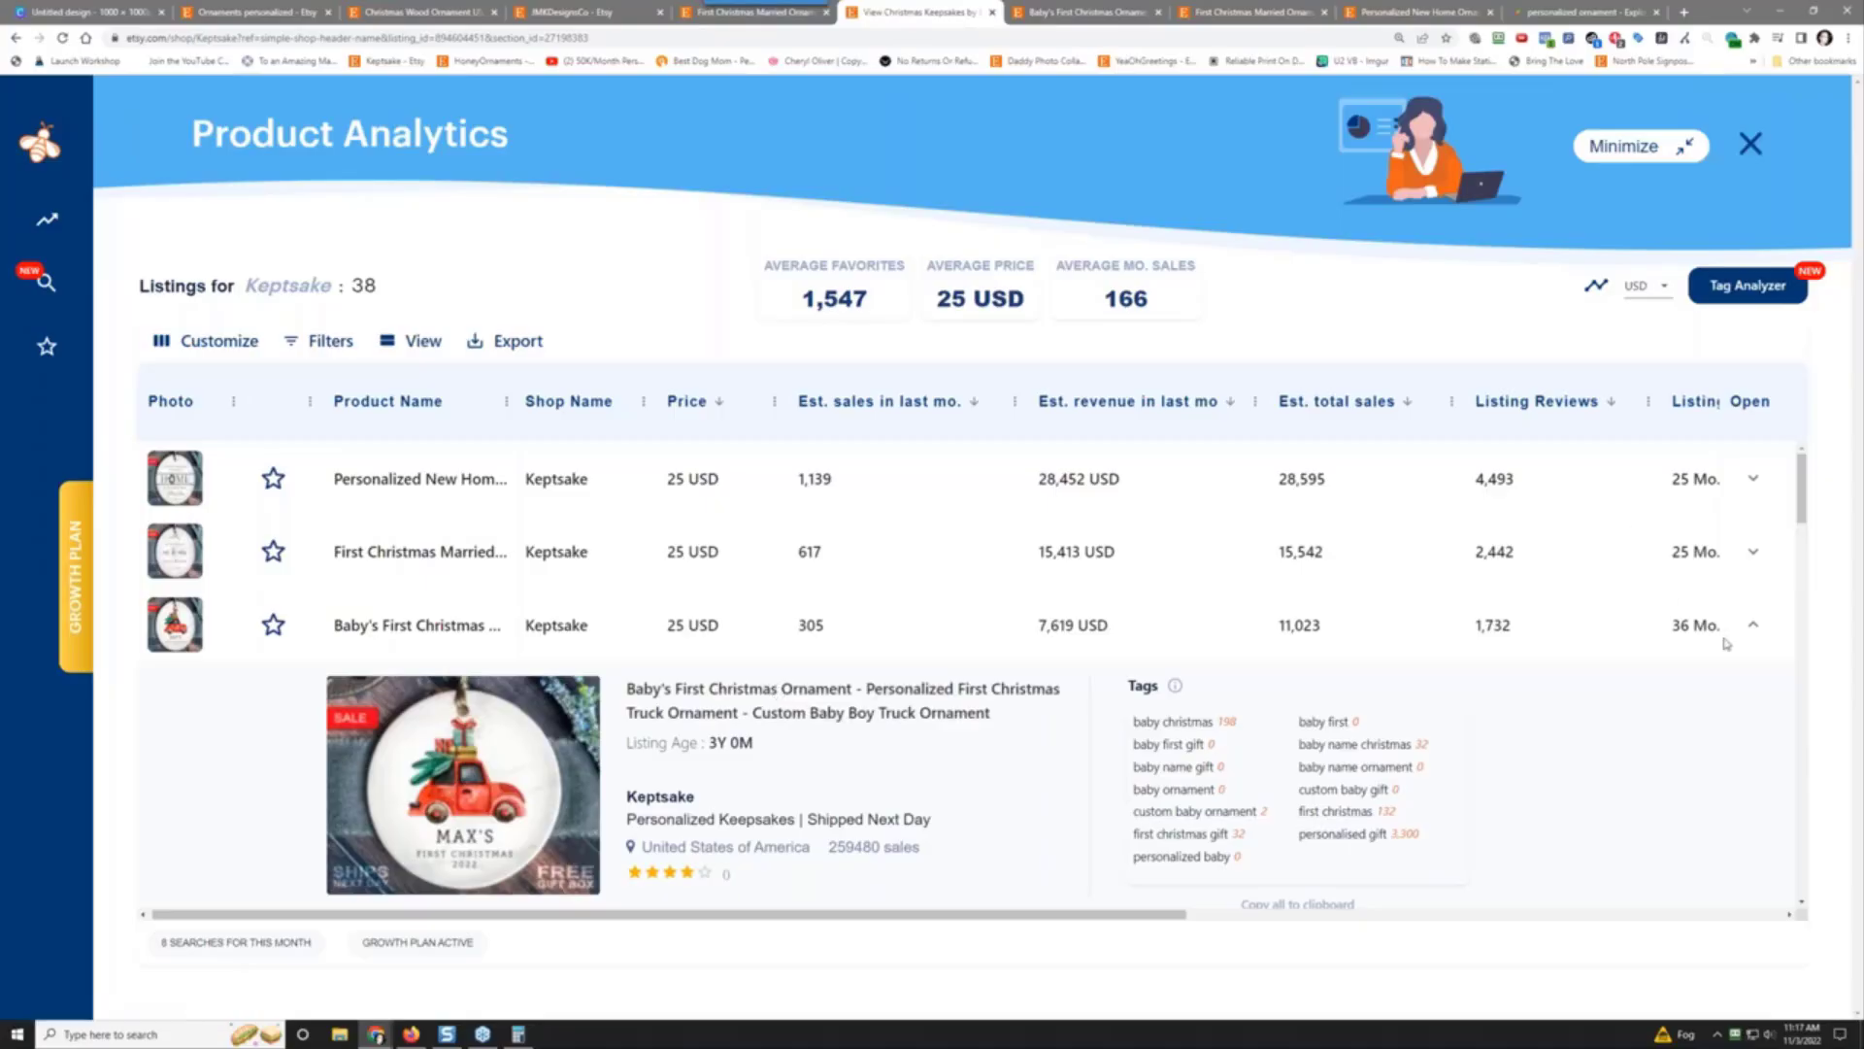
pyautogui.click(1753, 627)
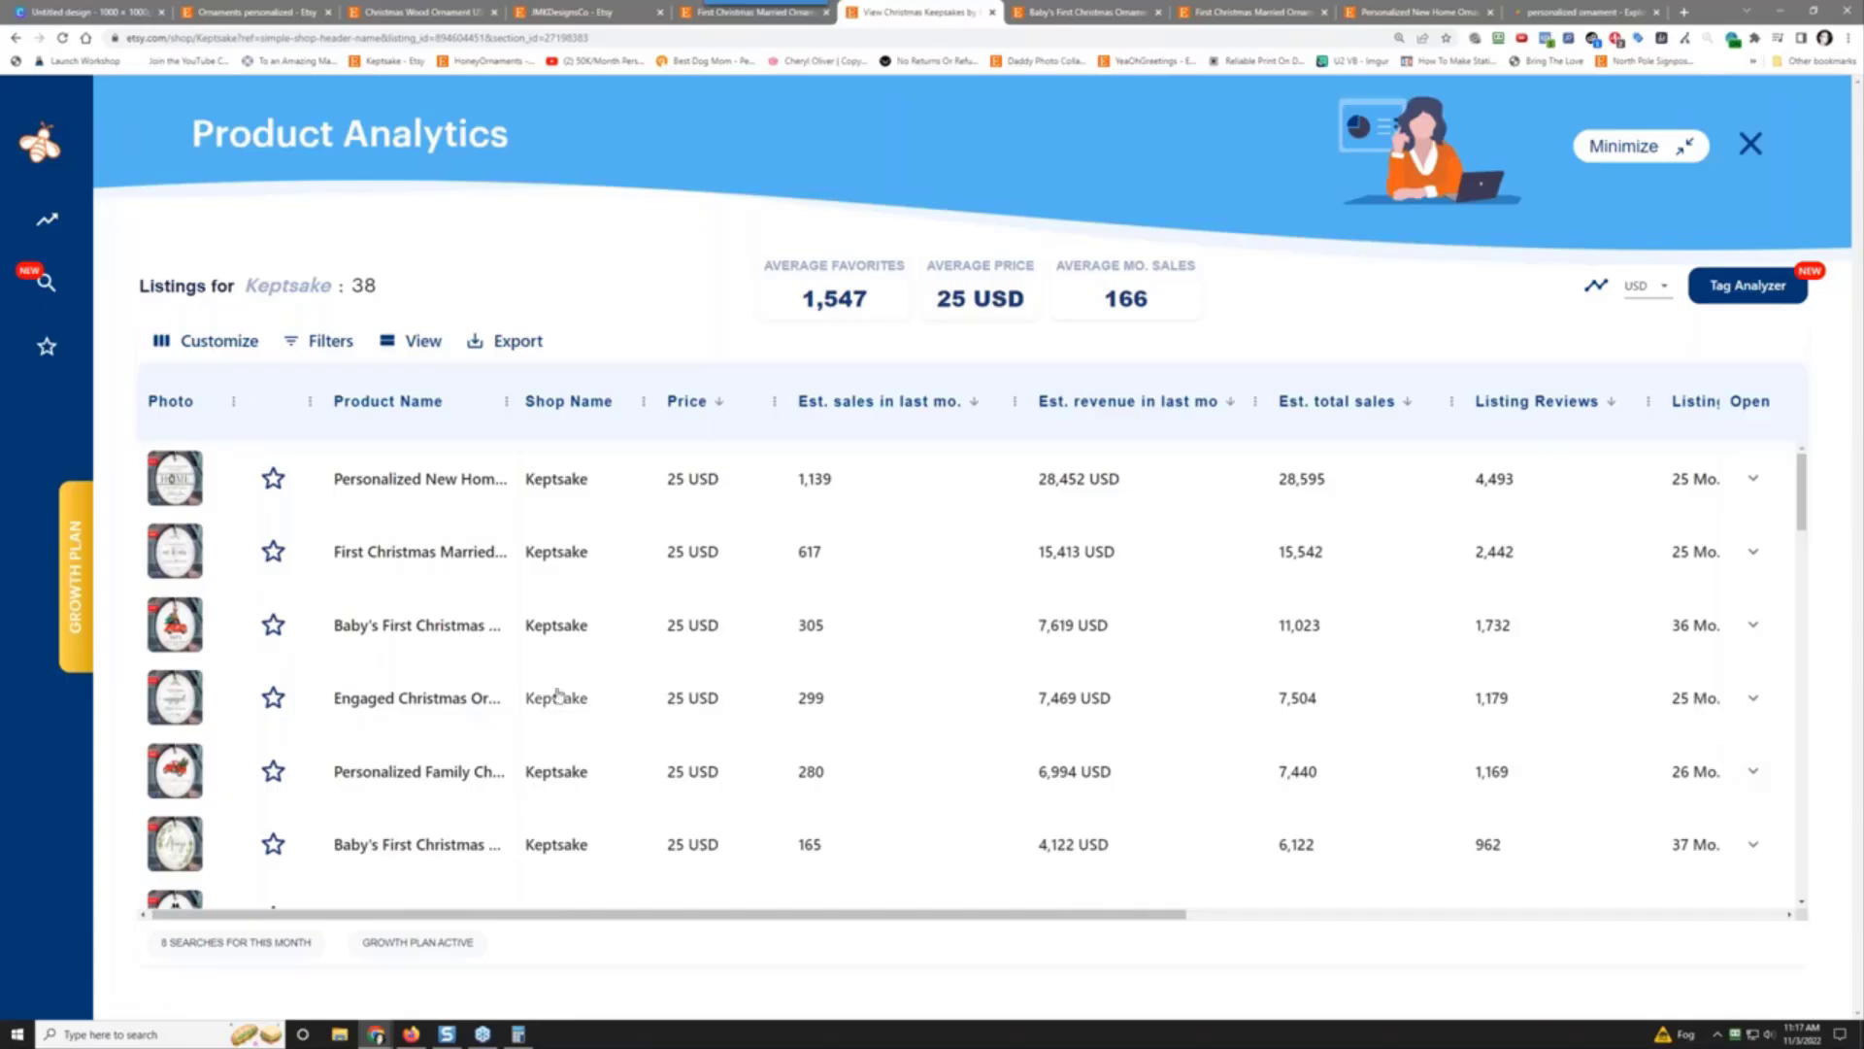
pyautogui.click(398, 700)
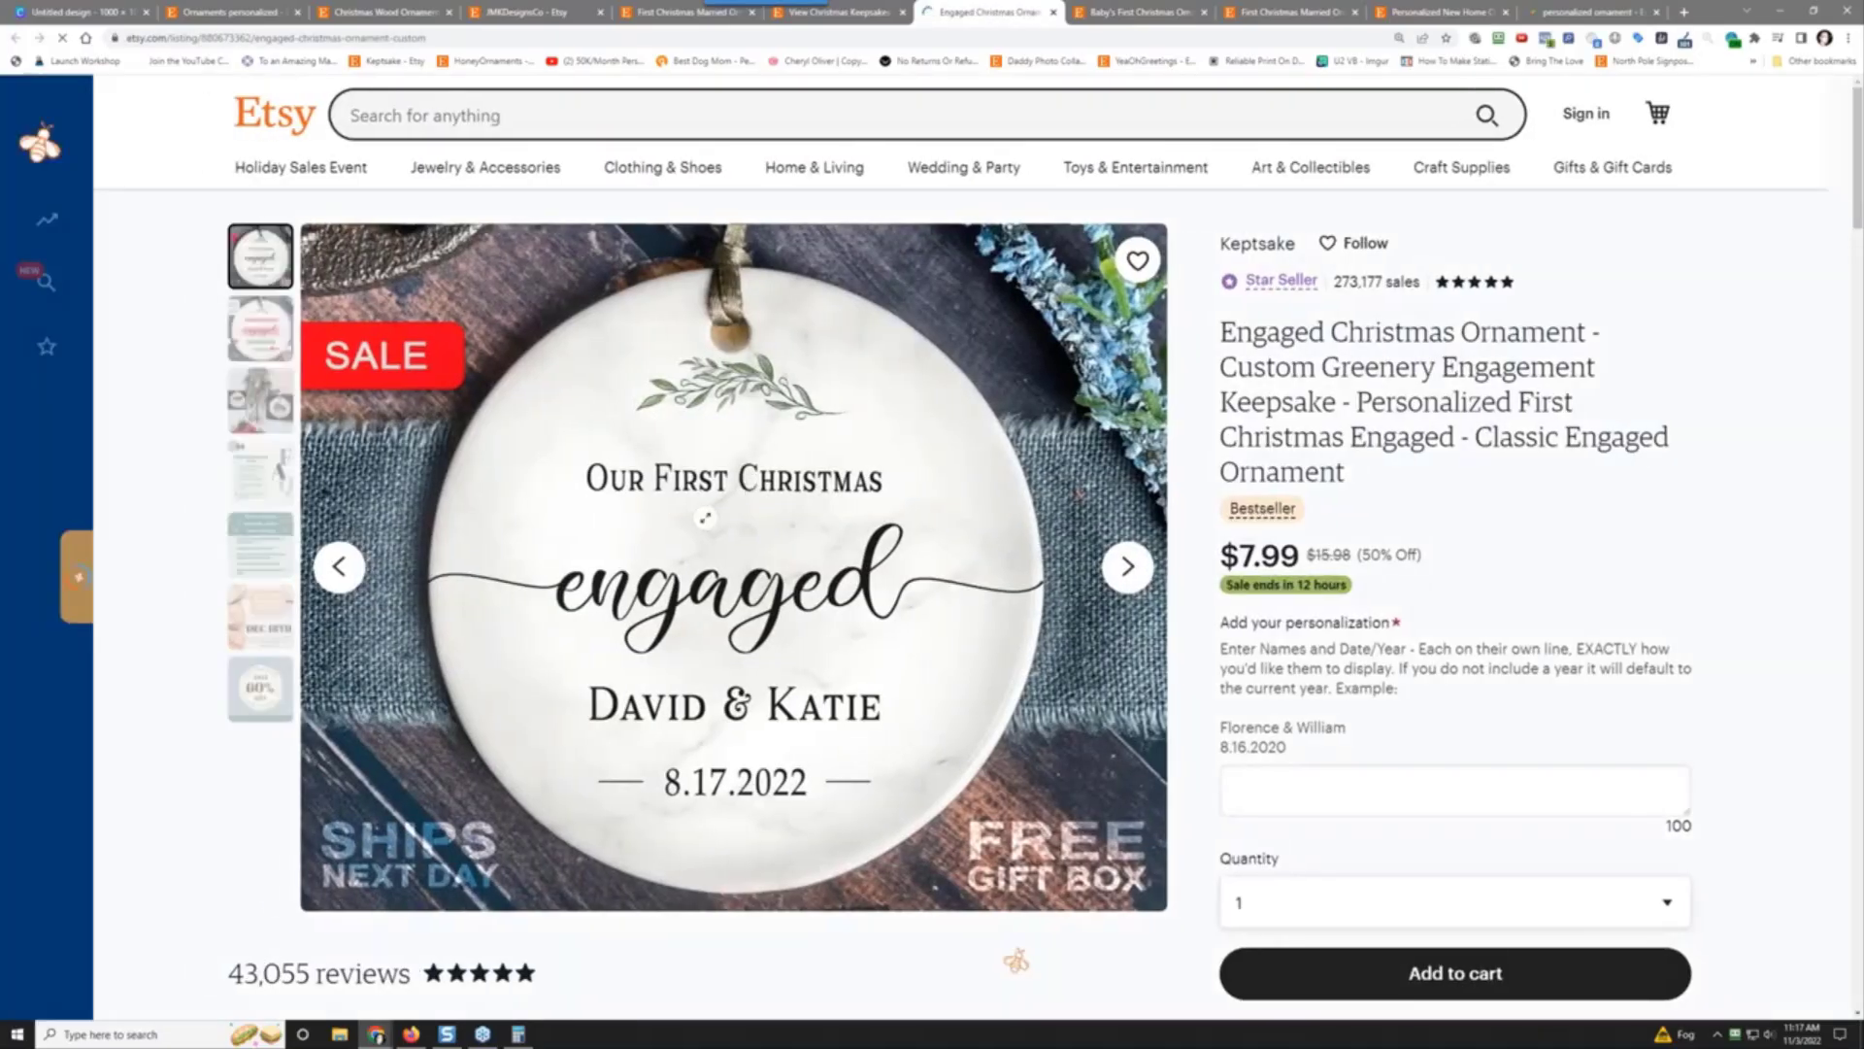
# Step: Open Keptsake's Personalized Dog Christmas Ornament listing ($7.99, 50% off) from the analytics table
pyautogui.scroll(-3, 704, 518)
pyautogui.scroll(3, 705, 517)
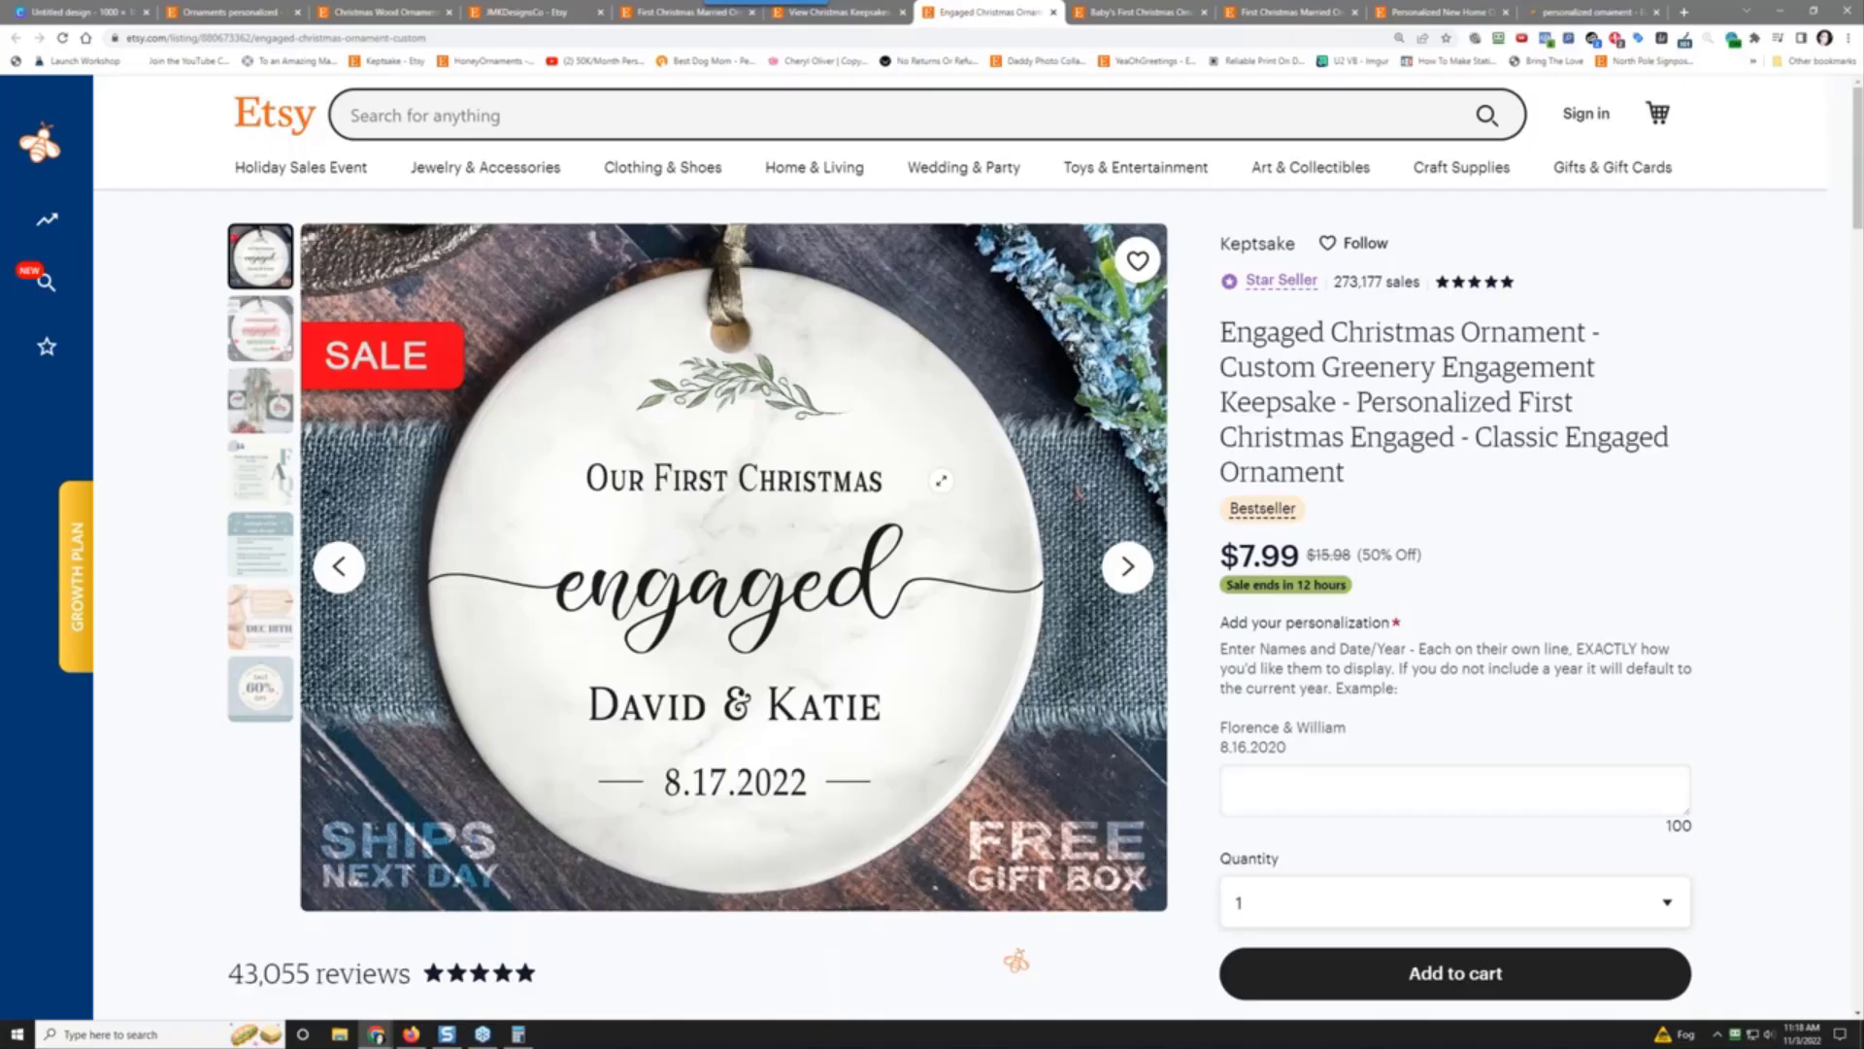
pyautogui.click(854, 10)
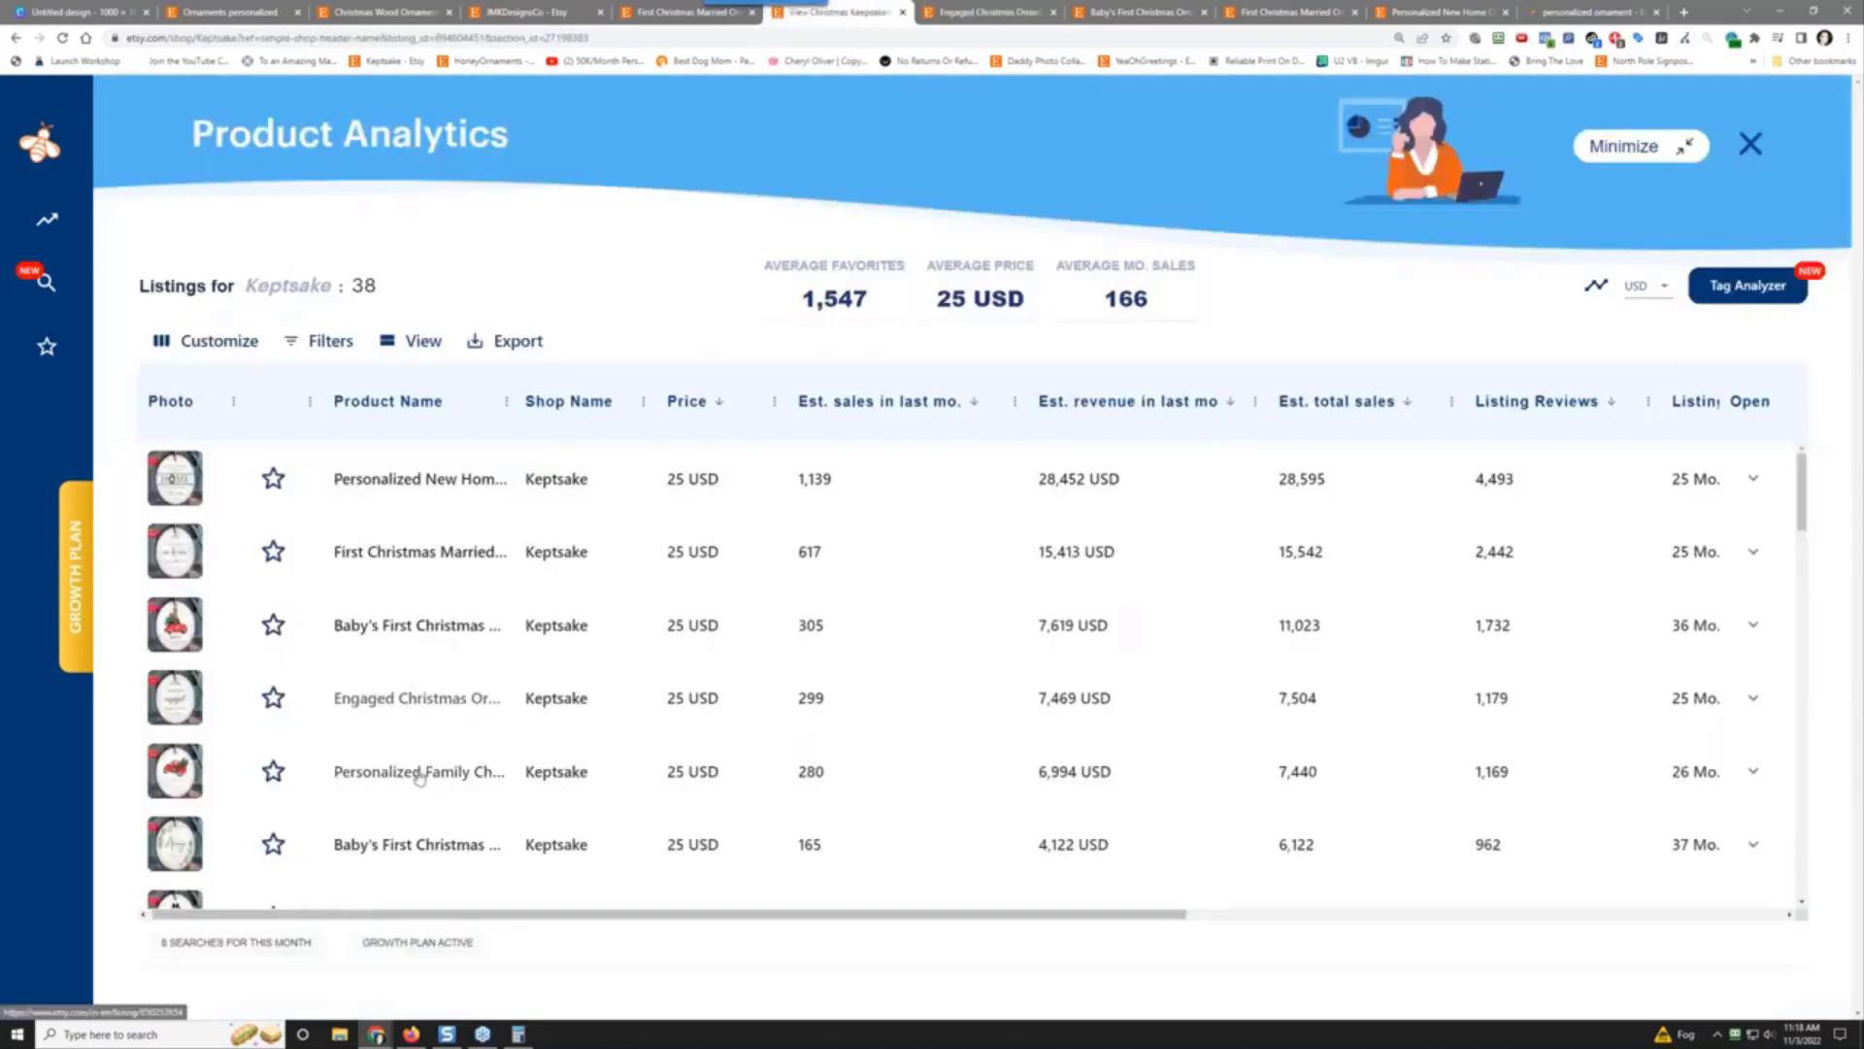
pyautogui.scroll(-2, 393, 835)
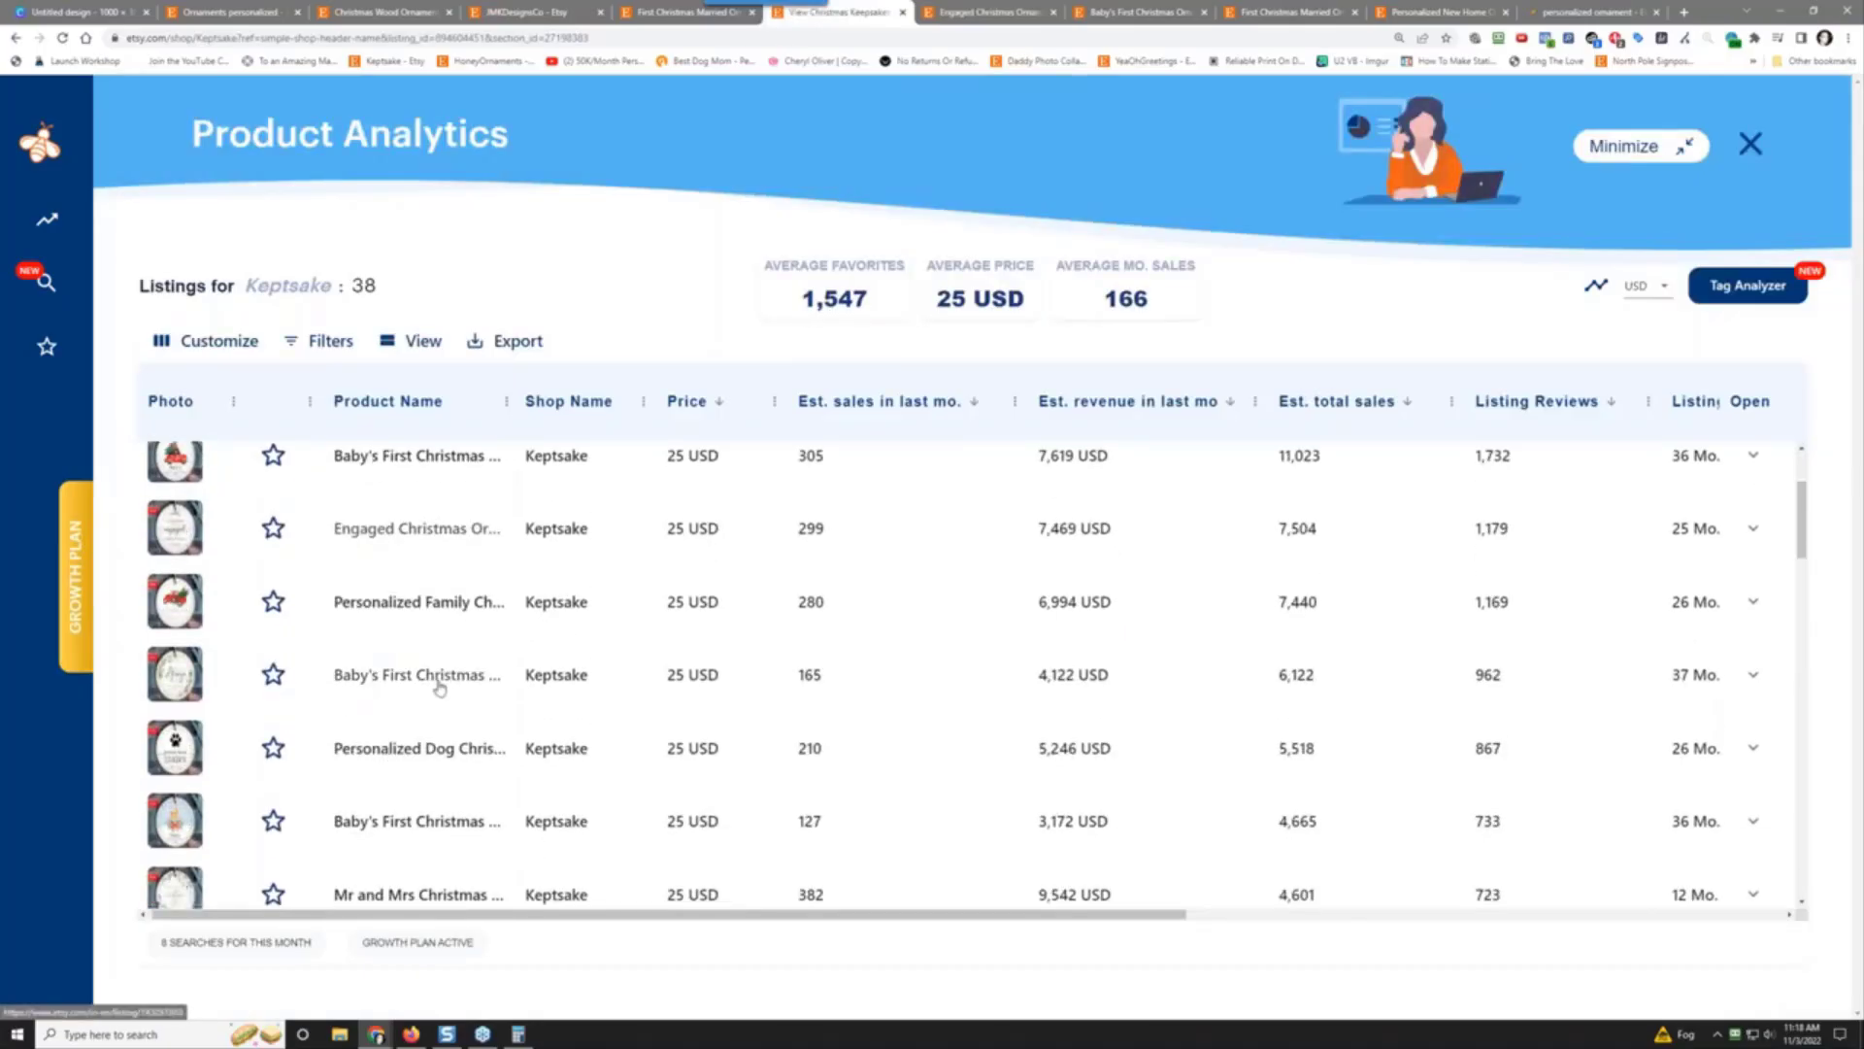
pyautogui.click(374, 749)
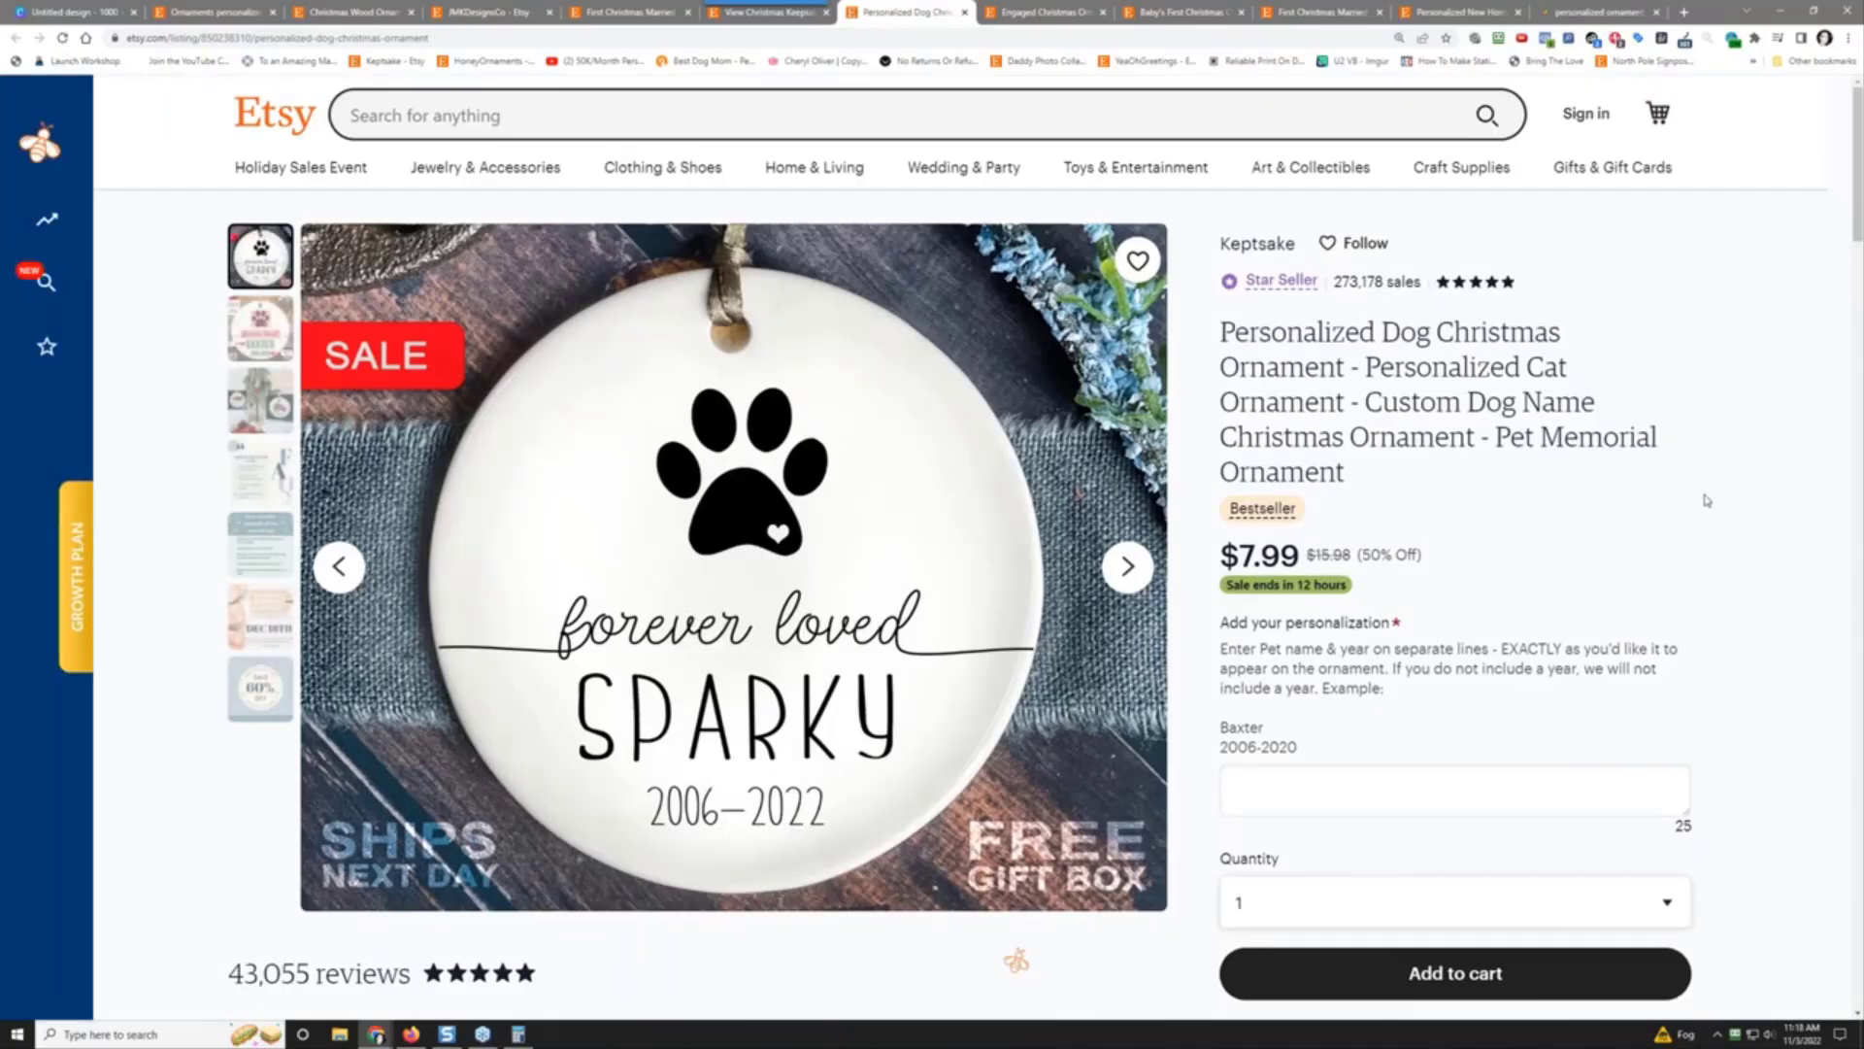
pyautogui.scroll(-3, 1706, 500)
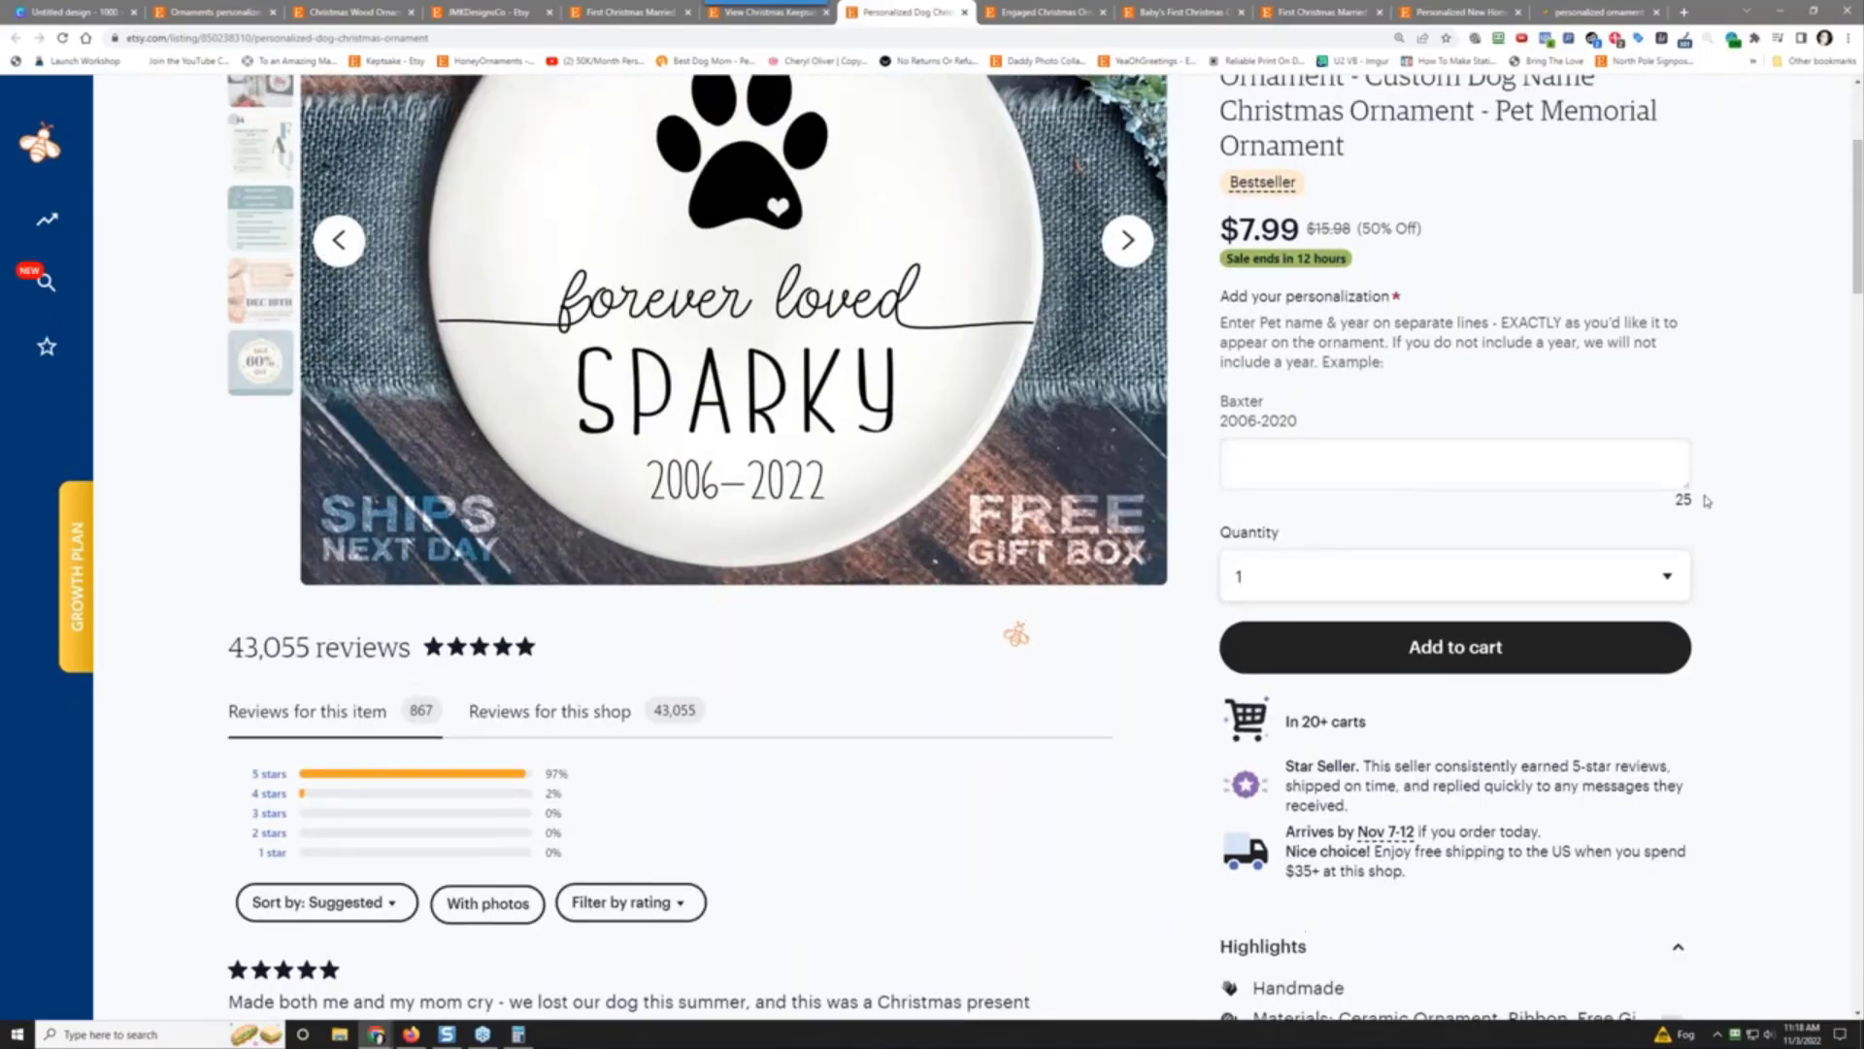
pyautogui.scroll(3, 1706, 500)
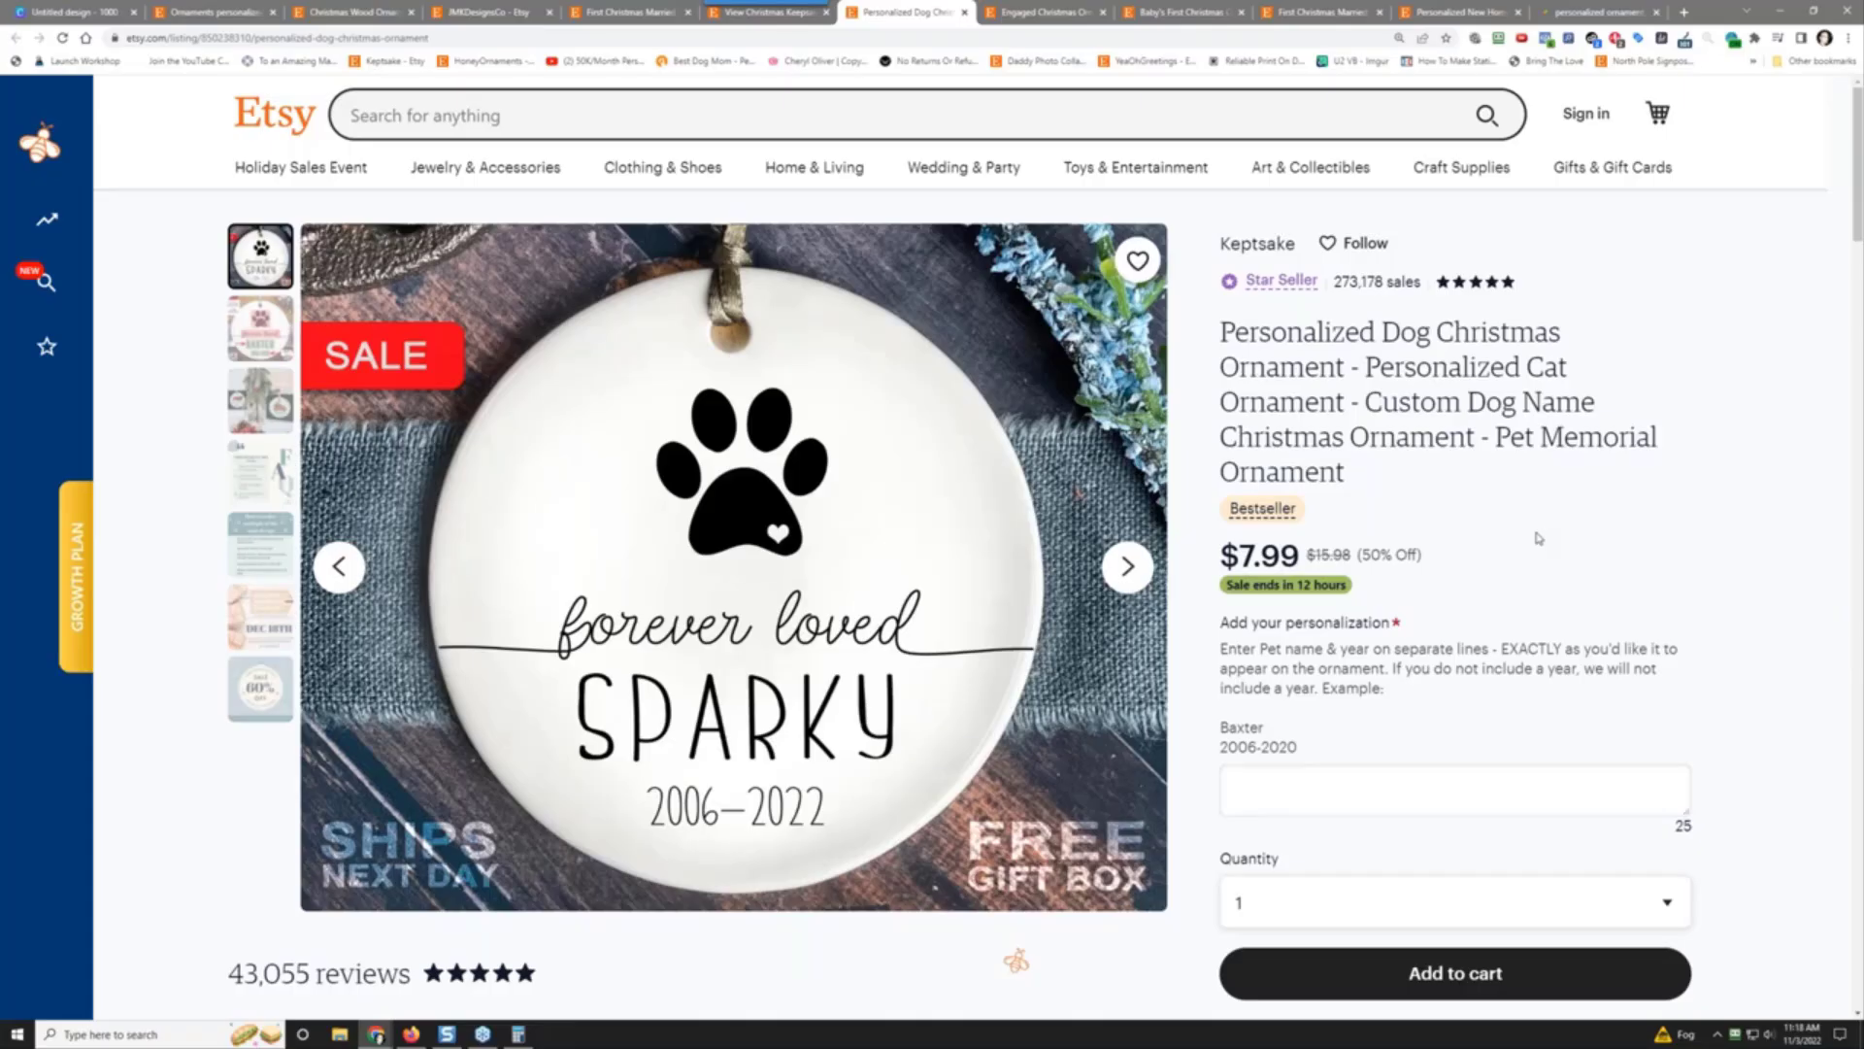
# Step: Return to the ornaments personalized search and open PacificCustoms' photo ornament listing ($13.45+, 18,334 reviews)
pyautogui.click(354, 12)
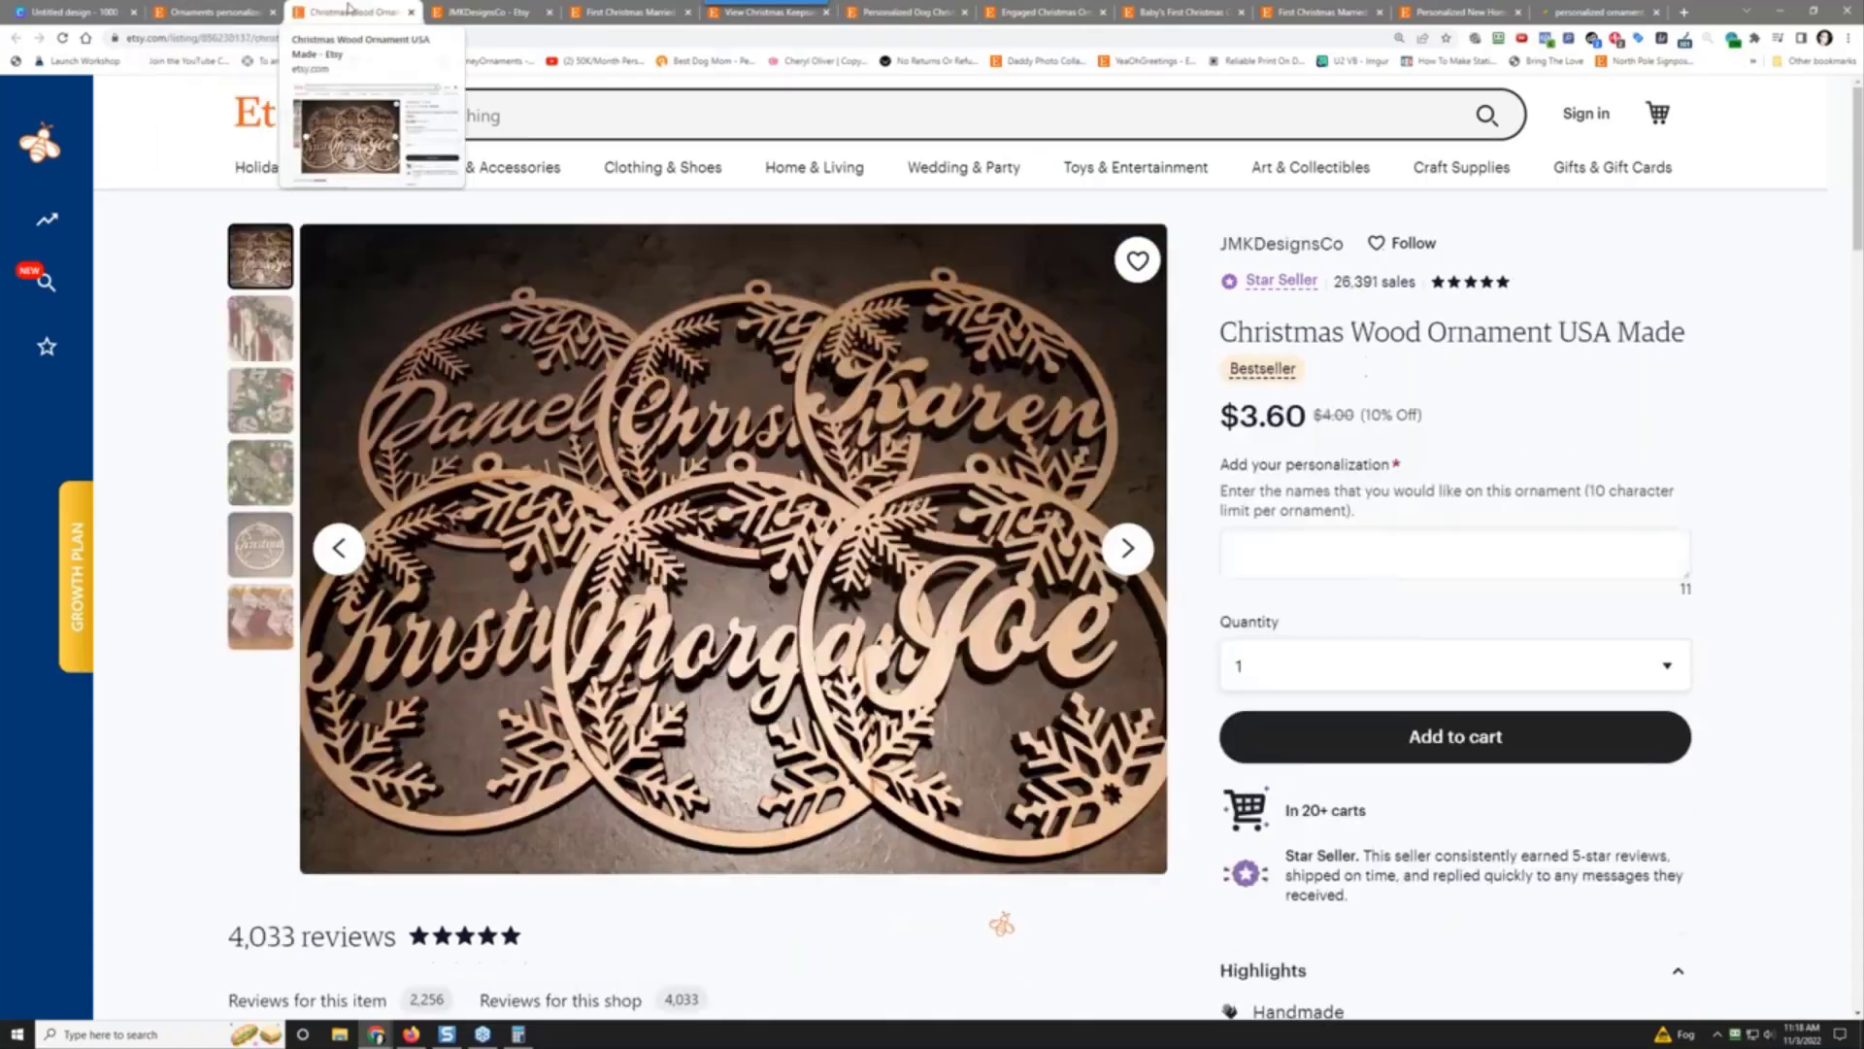
pyautogui.click(477, 11)
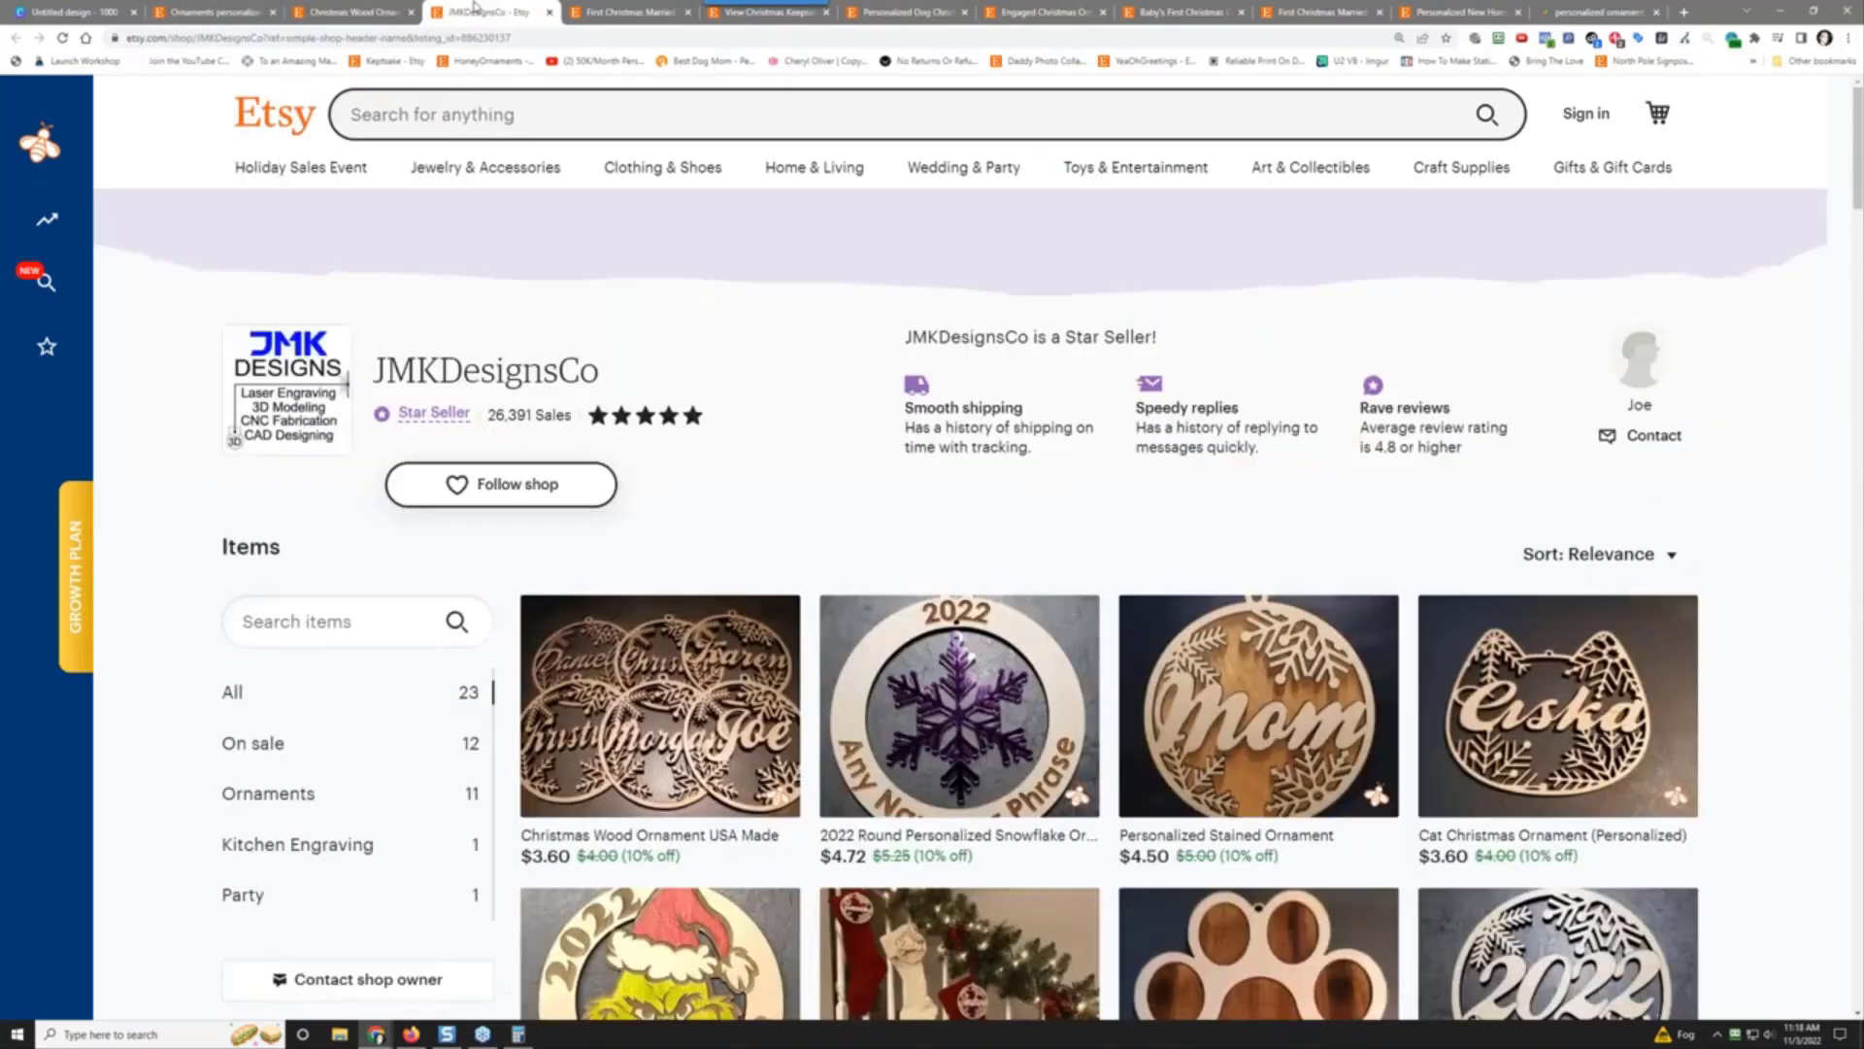
pyautogui.click(221, 12)
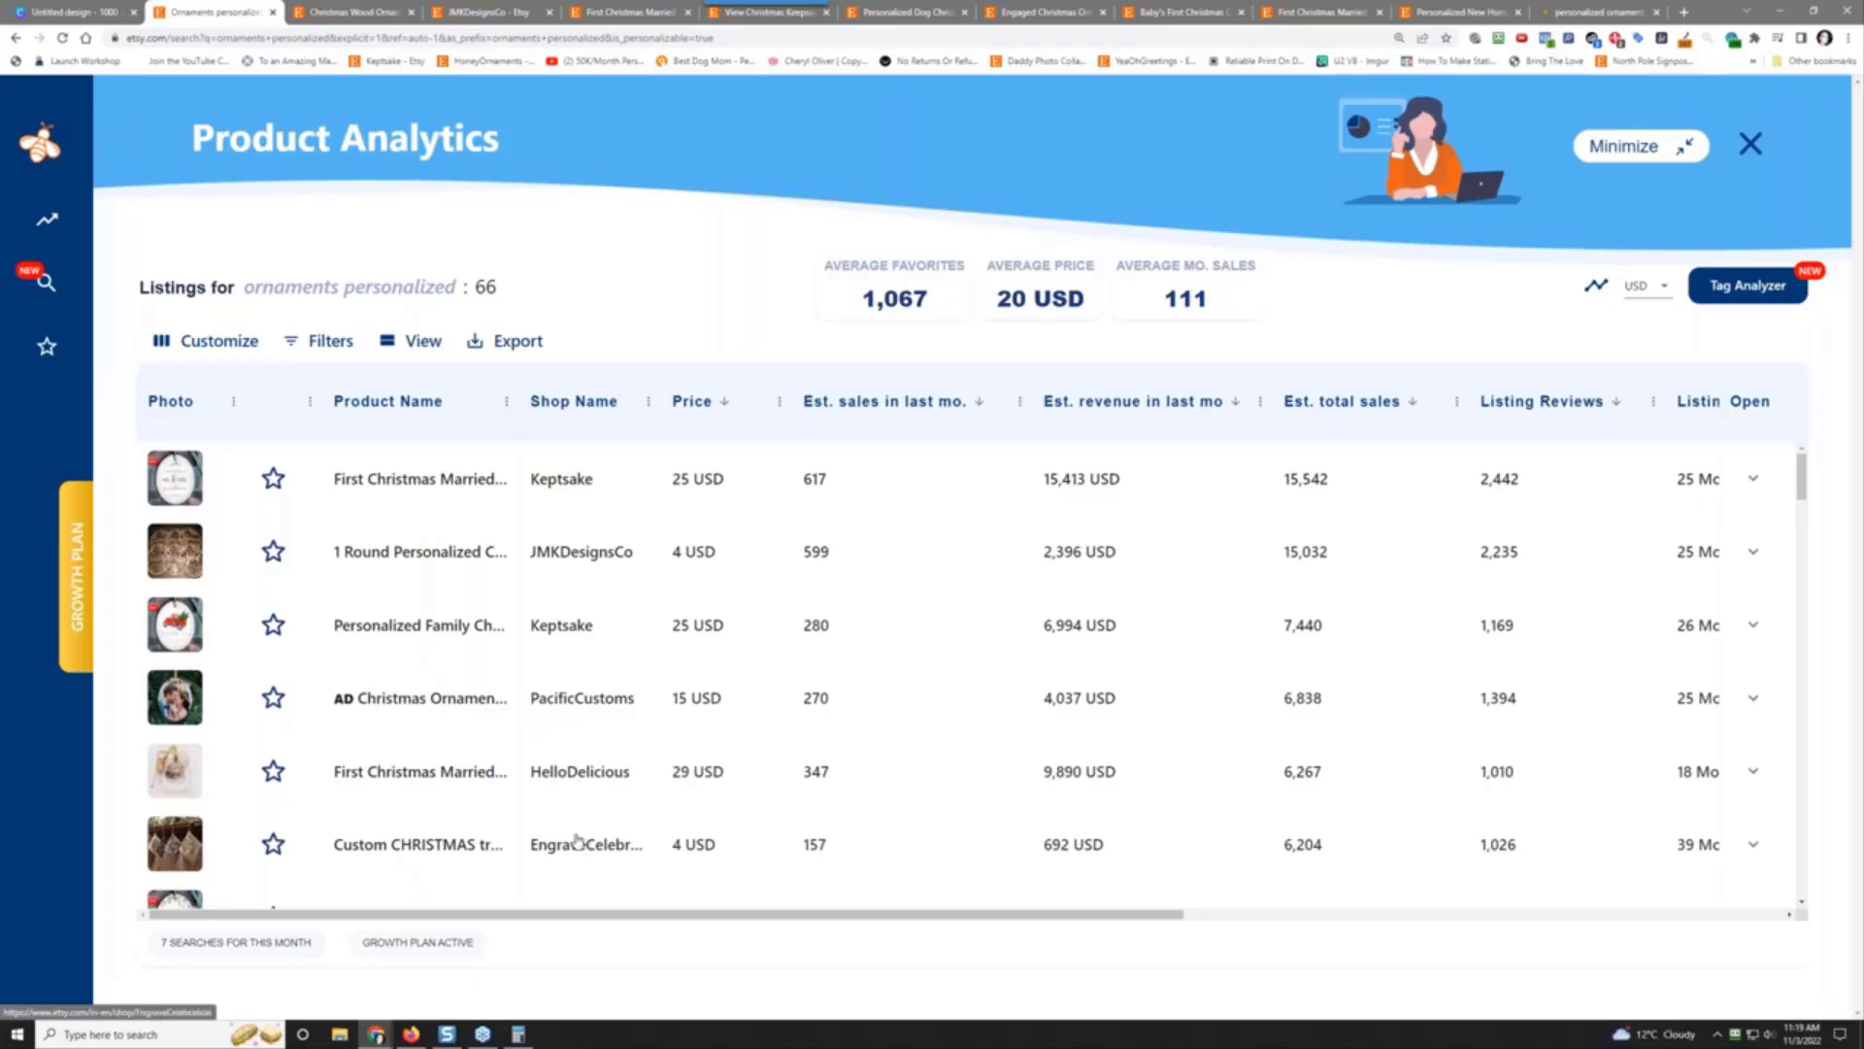
pyautogui.scroll(-3, 515, 805)
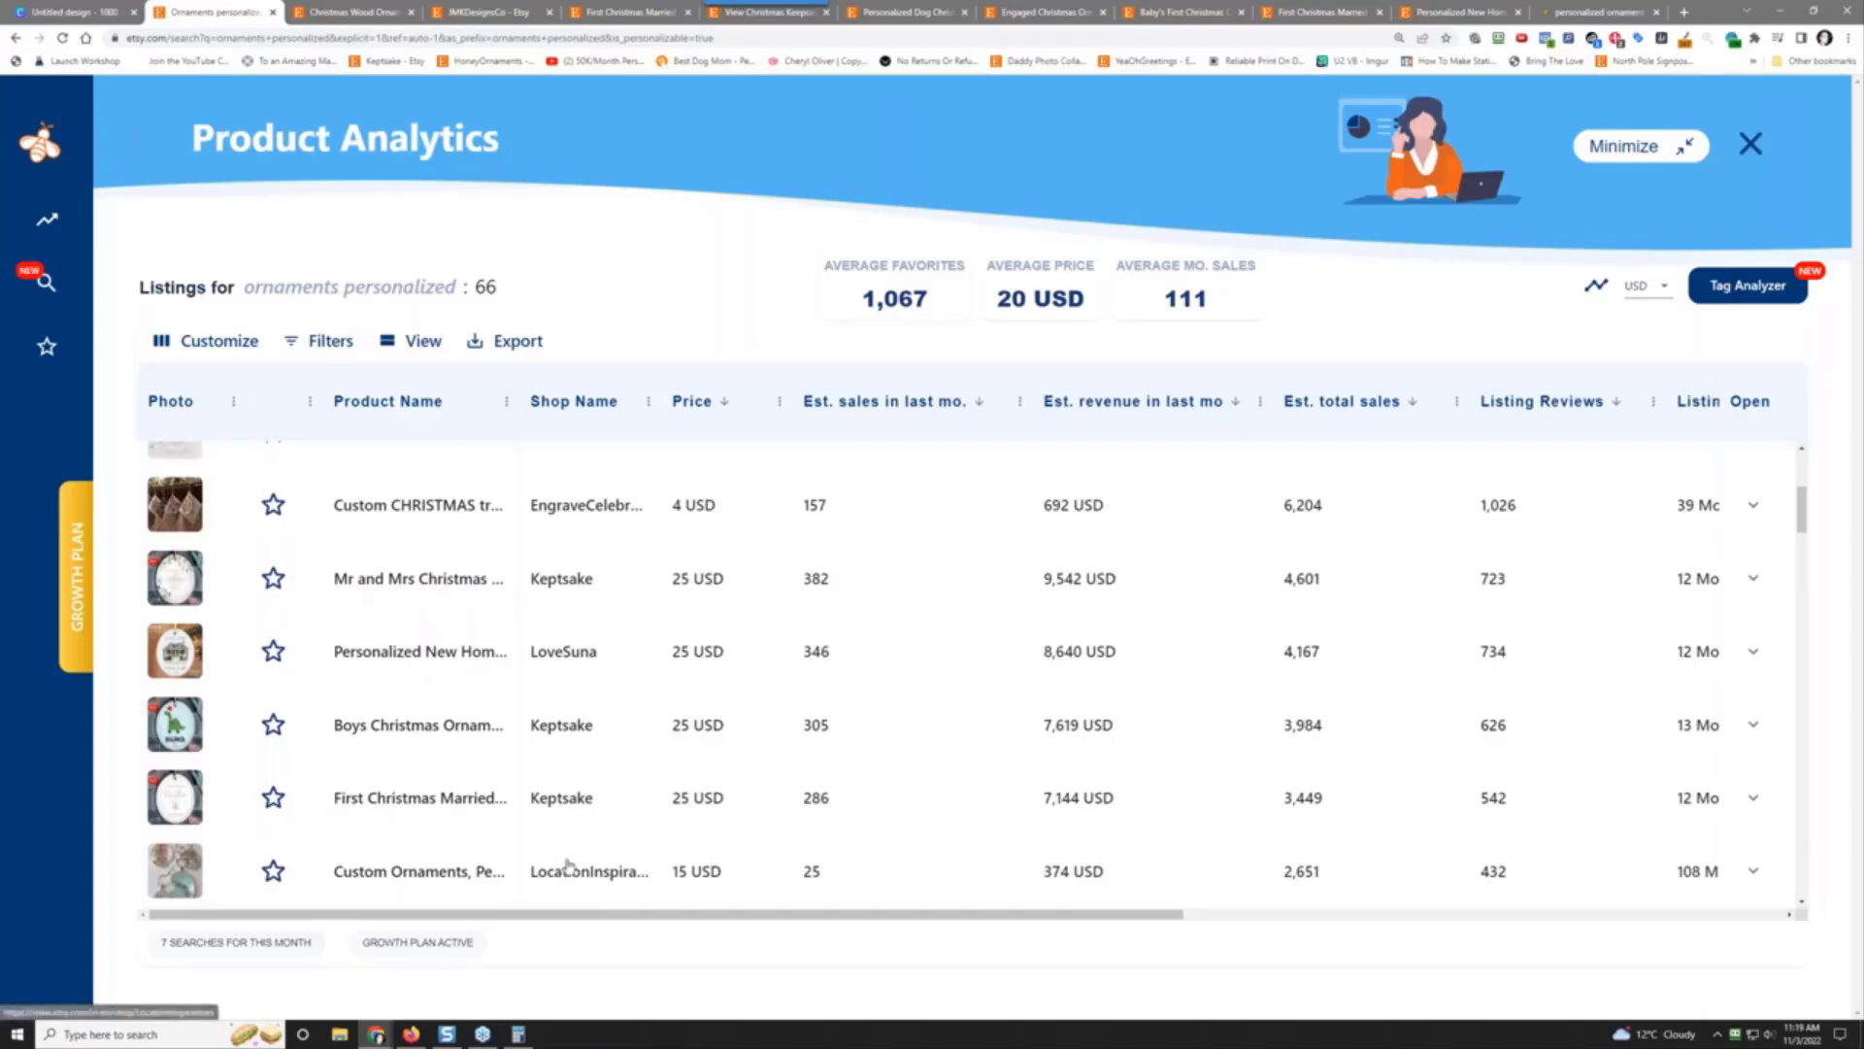
pyautogui.scroll(1, 1001, 701)
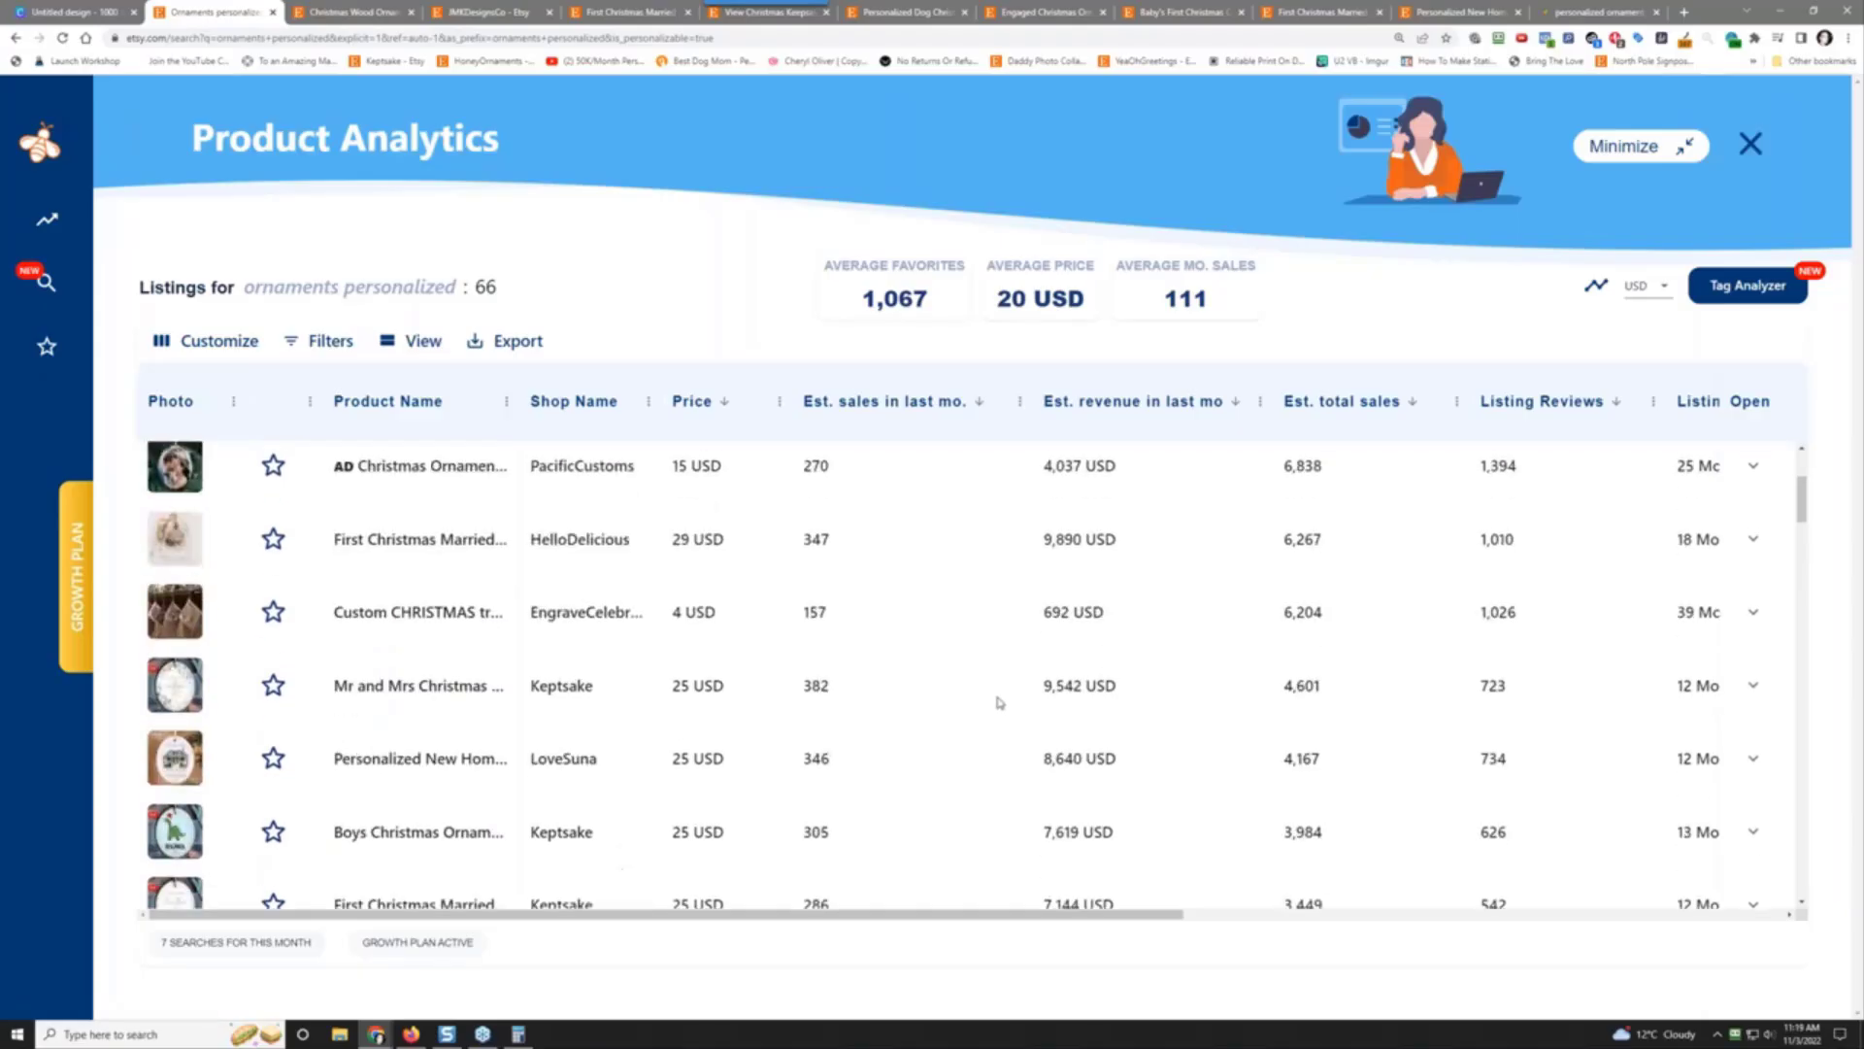
pyautogui.scroll(2, 996, 699)
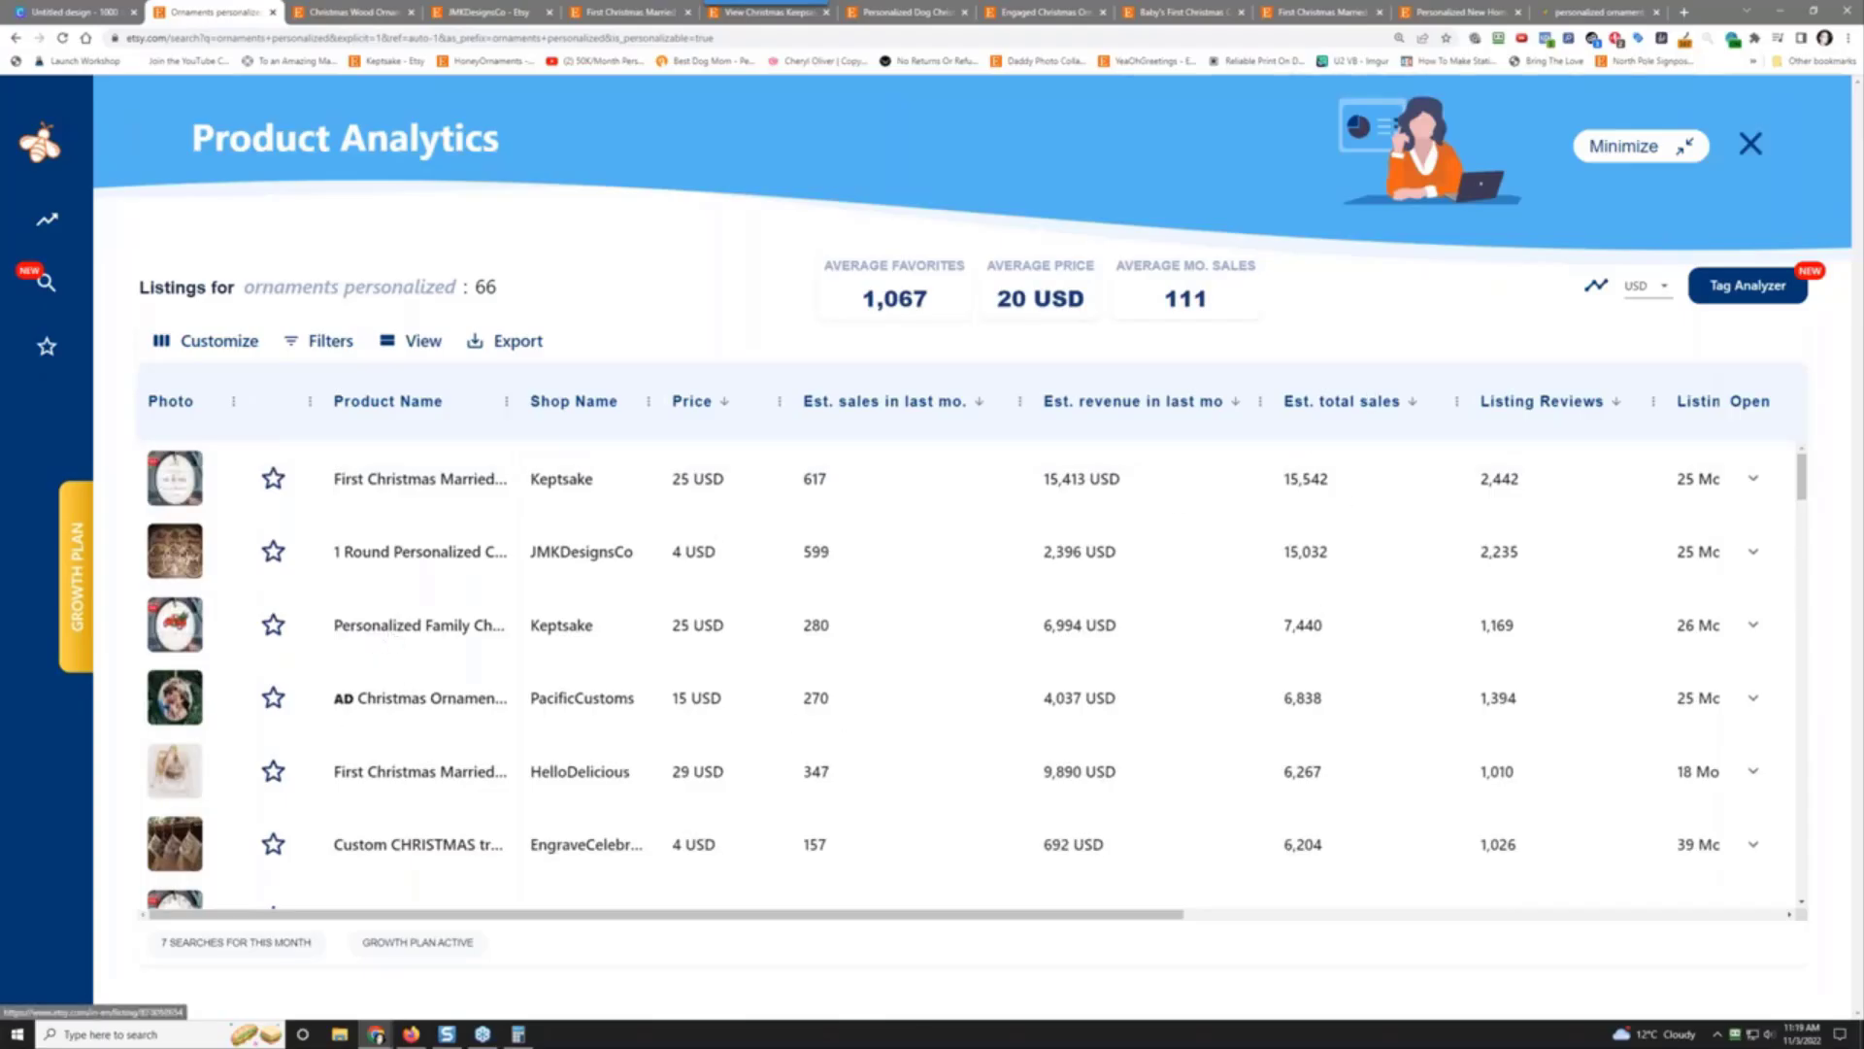
pyautogui.click(409, 699)
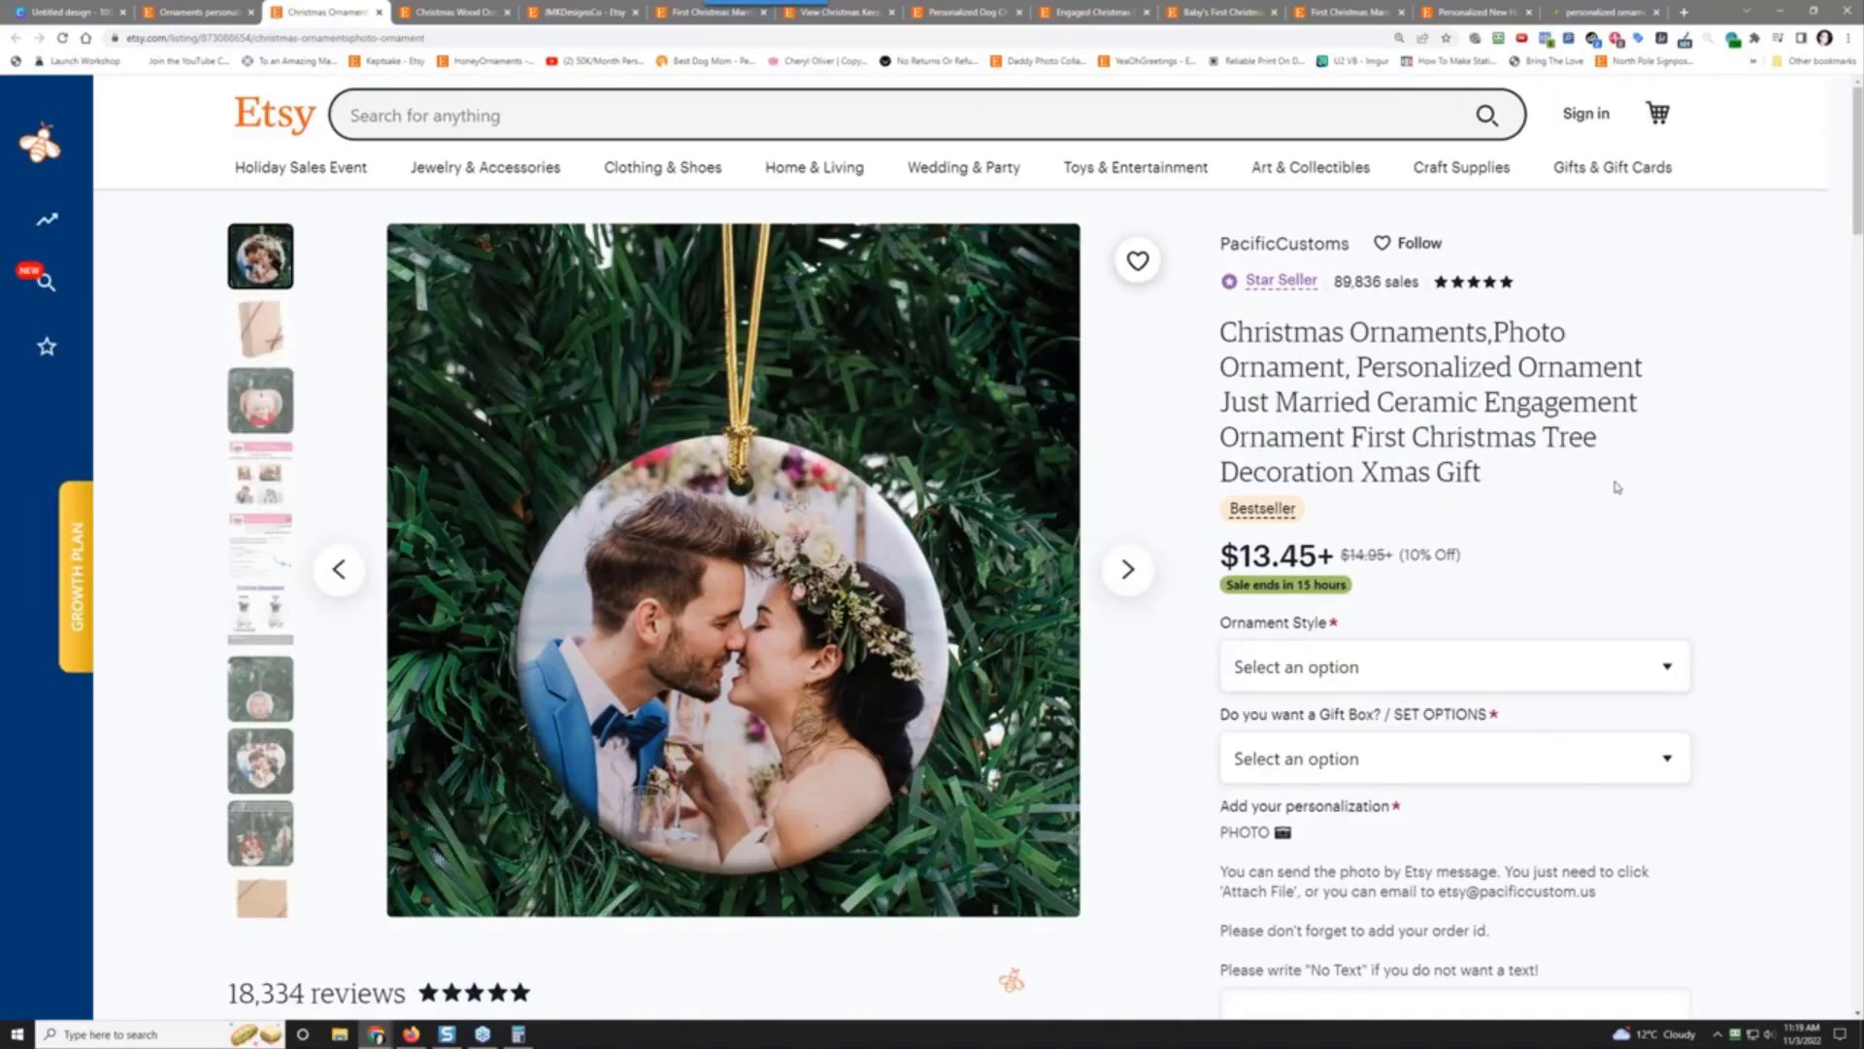
# Step: Skim the PacificCustoms listing, then return to the ornaments personalized analytics table (66 listings)
pyautogui.scroll(-3, 1741, 567)
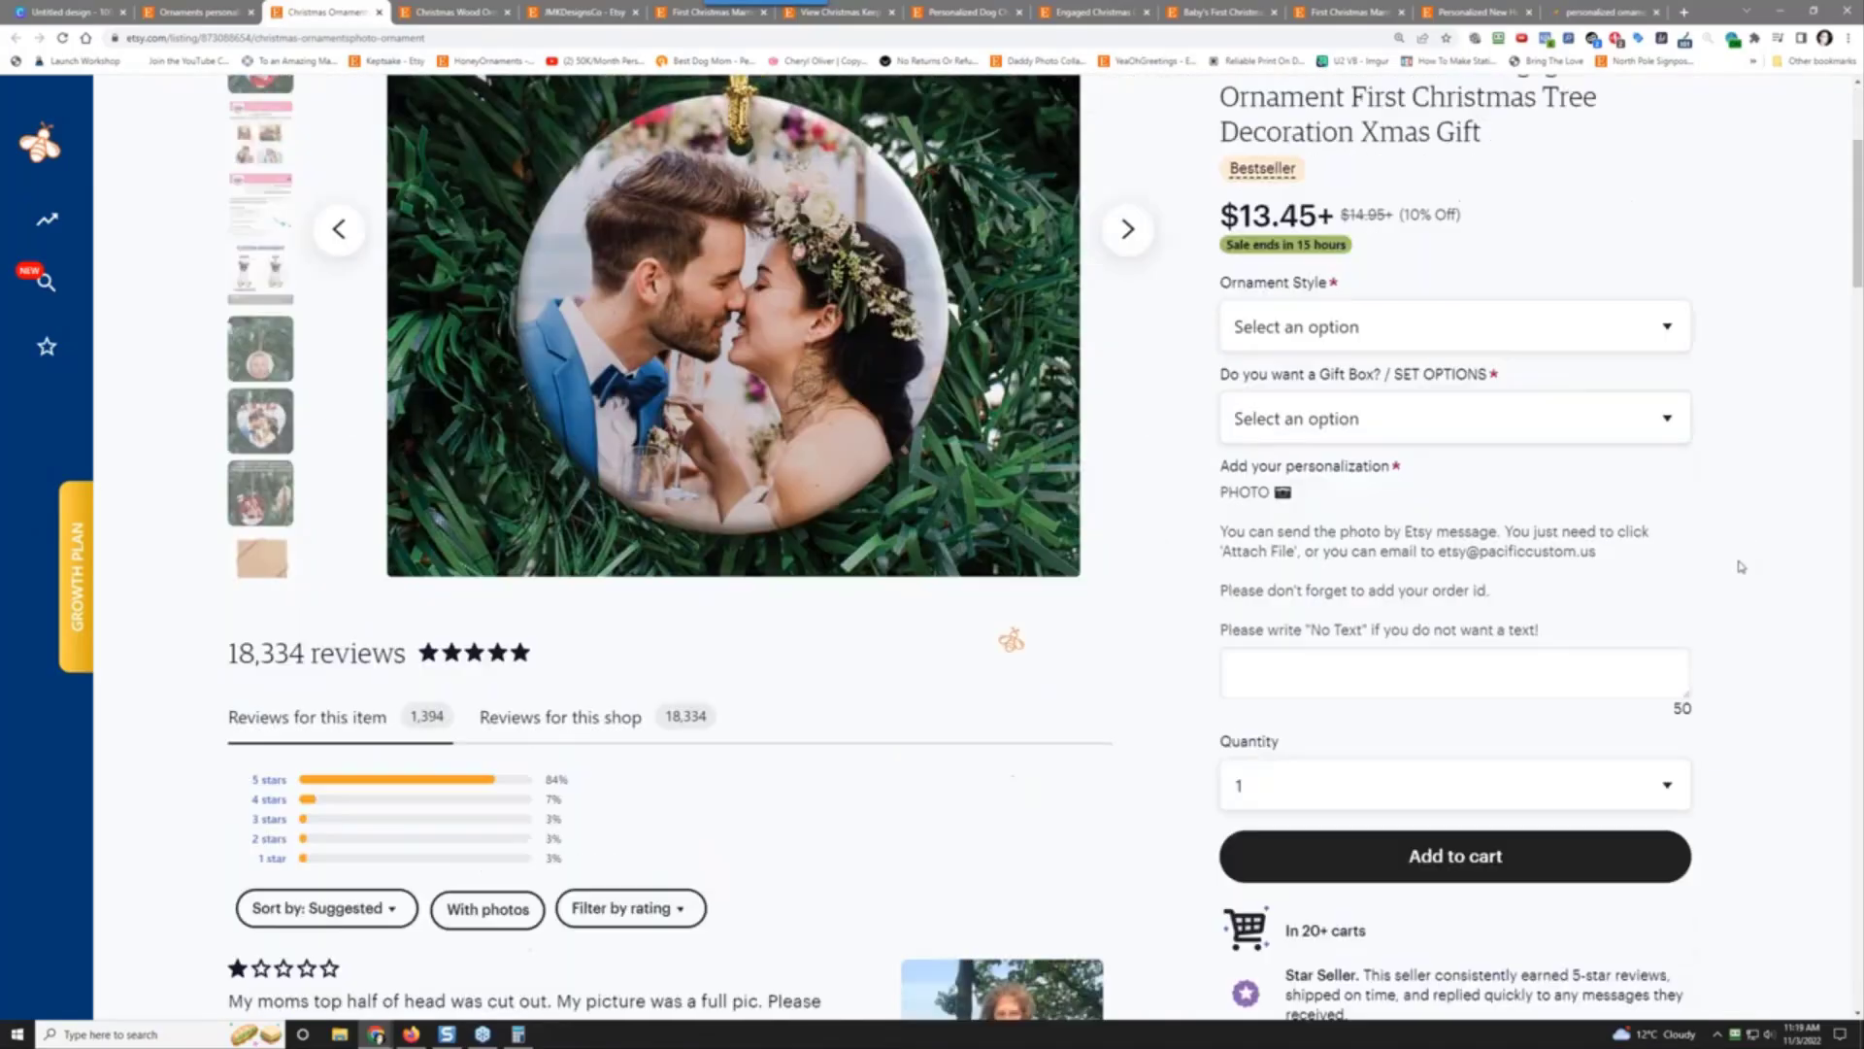
pyautogui.scroll(3, 1741, 567)
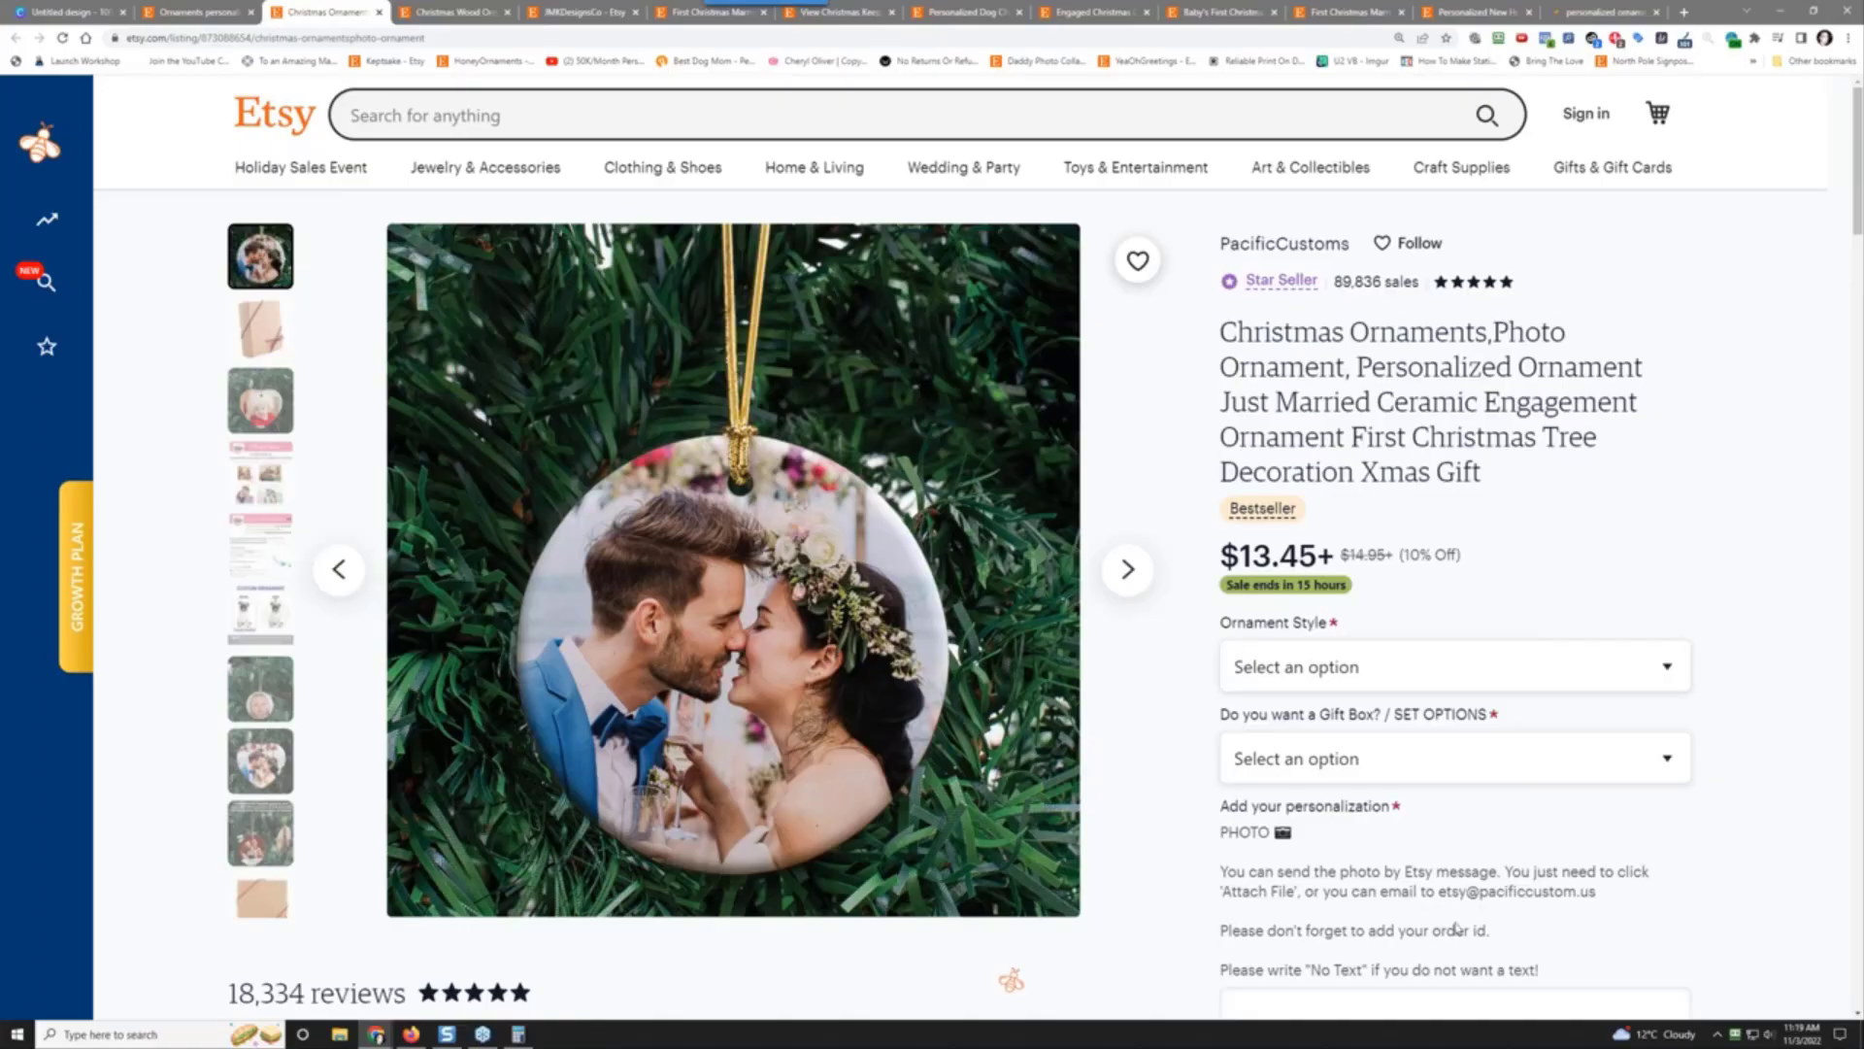
pyautogui.scroll(-3, 1350, 917)
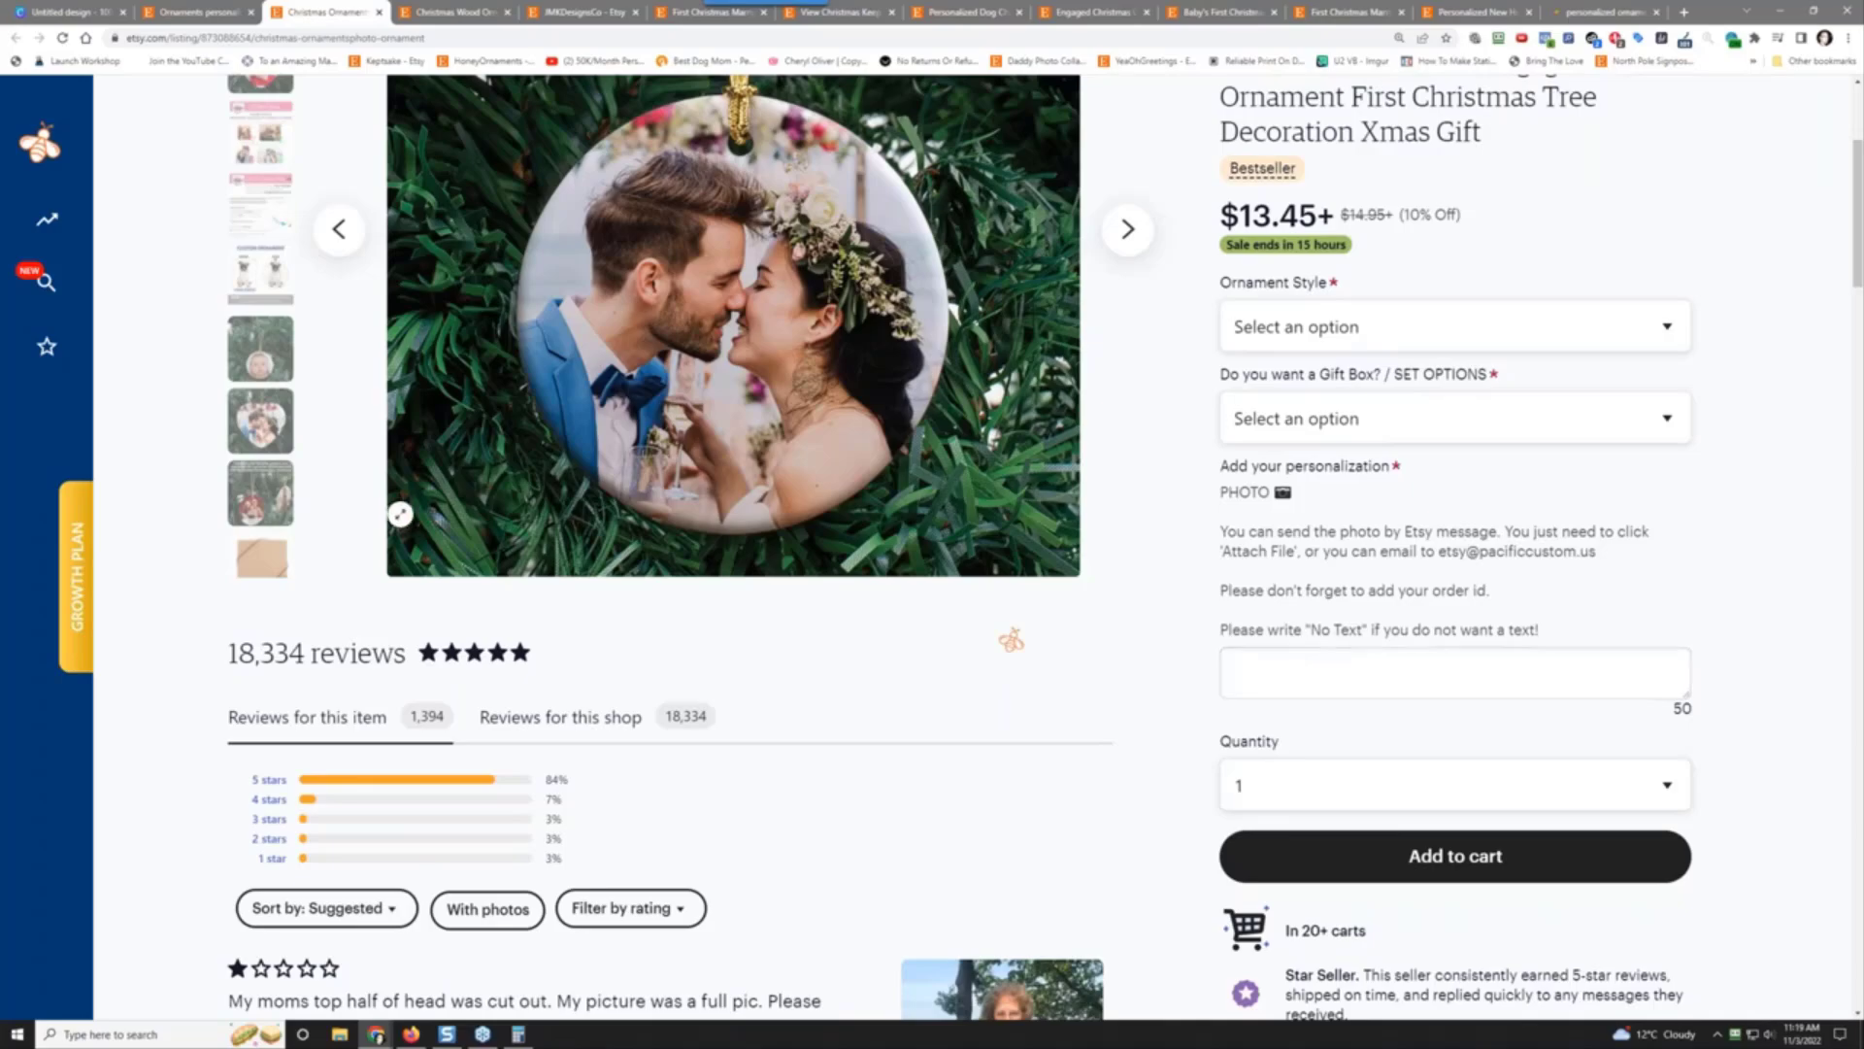
pyautogui.scroll(3, 1329, 668)
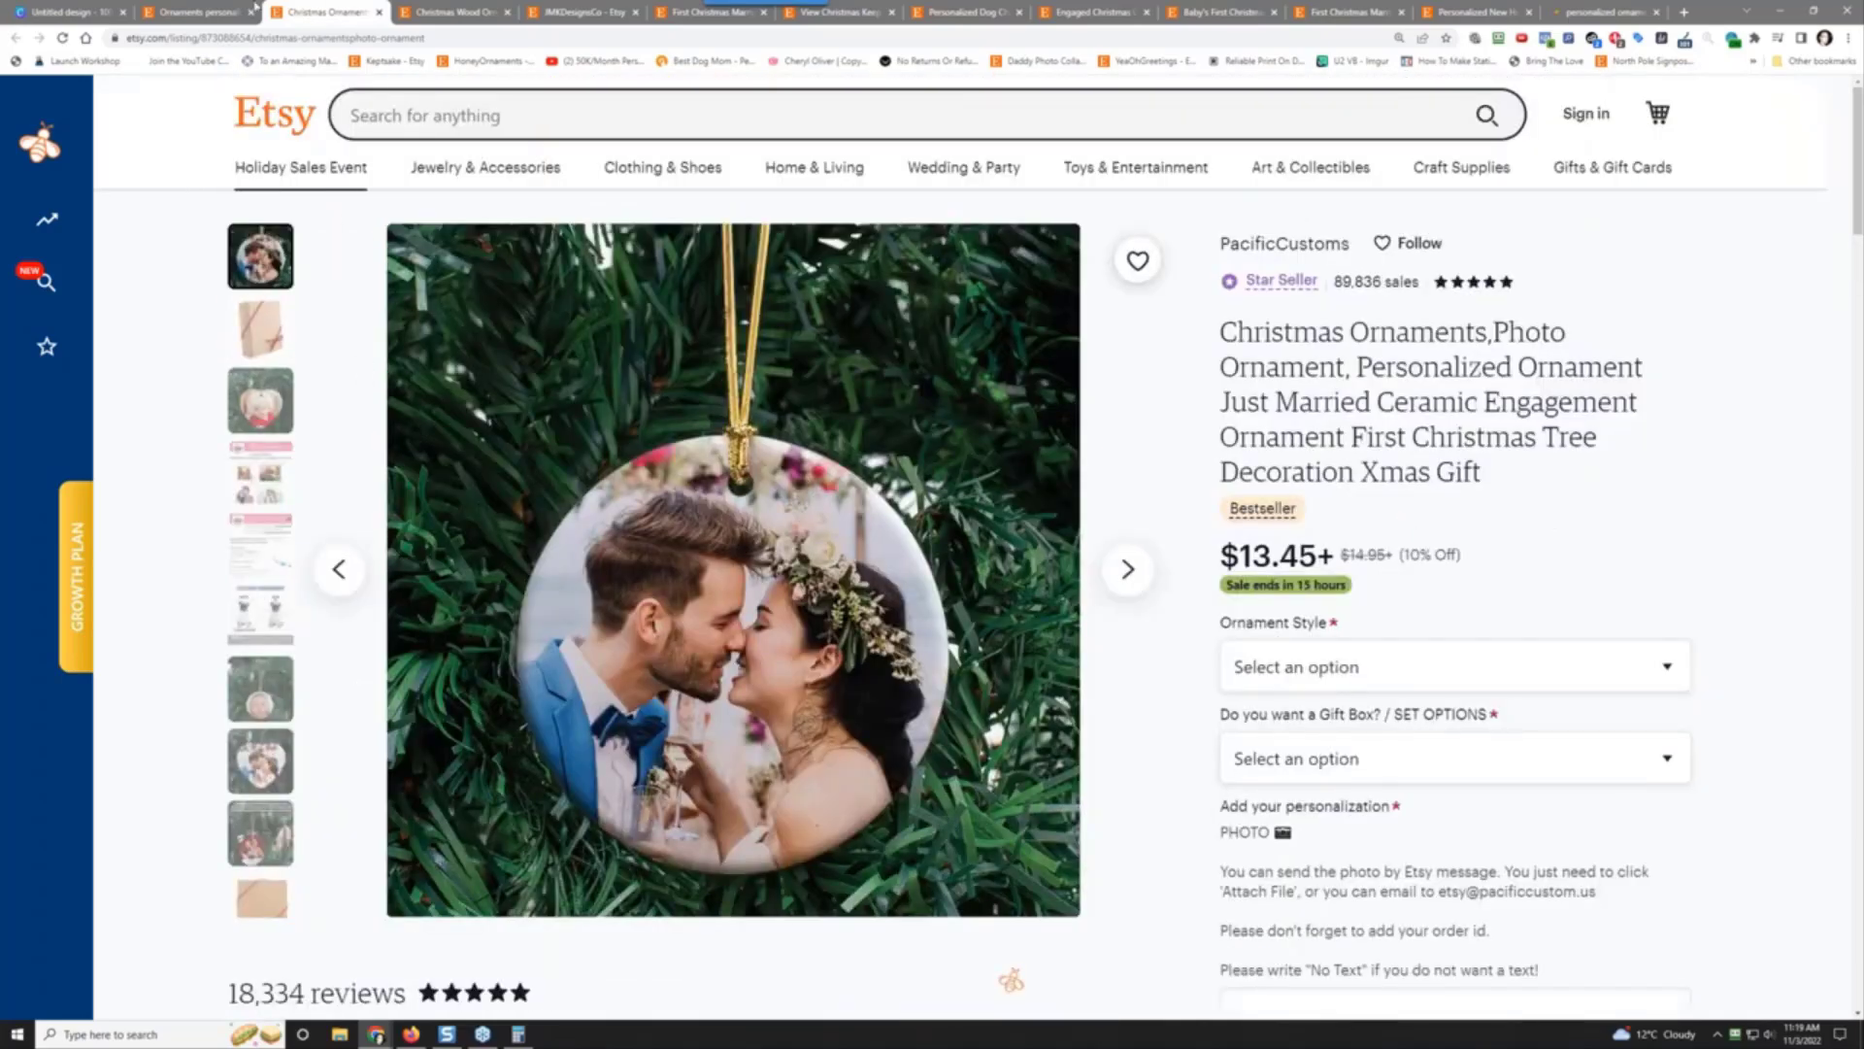
pyautogui.click(193, 14)
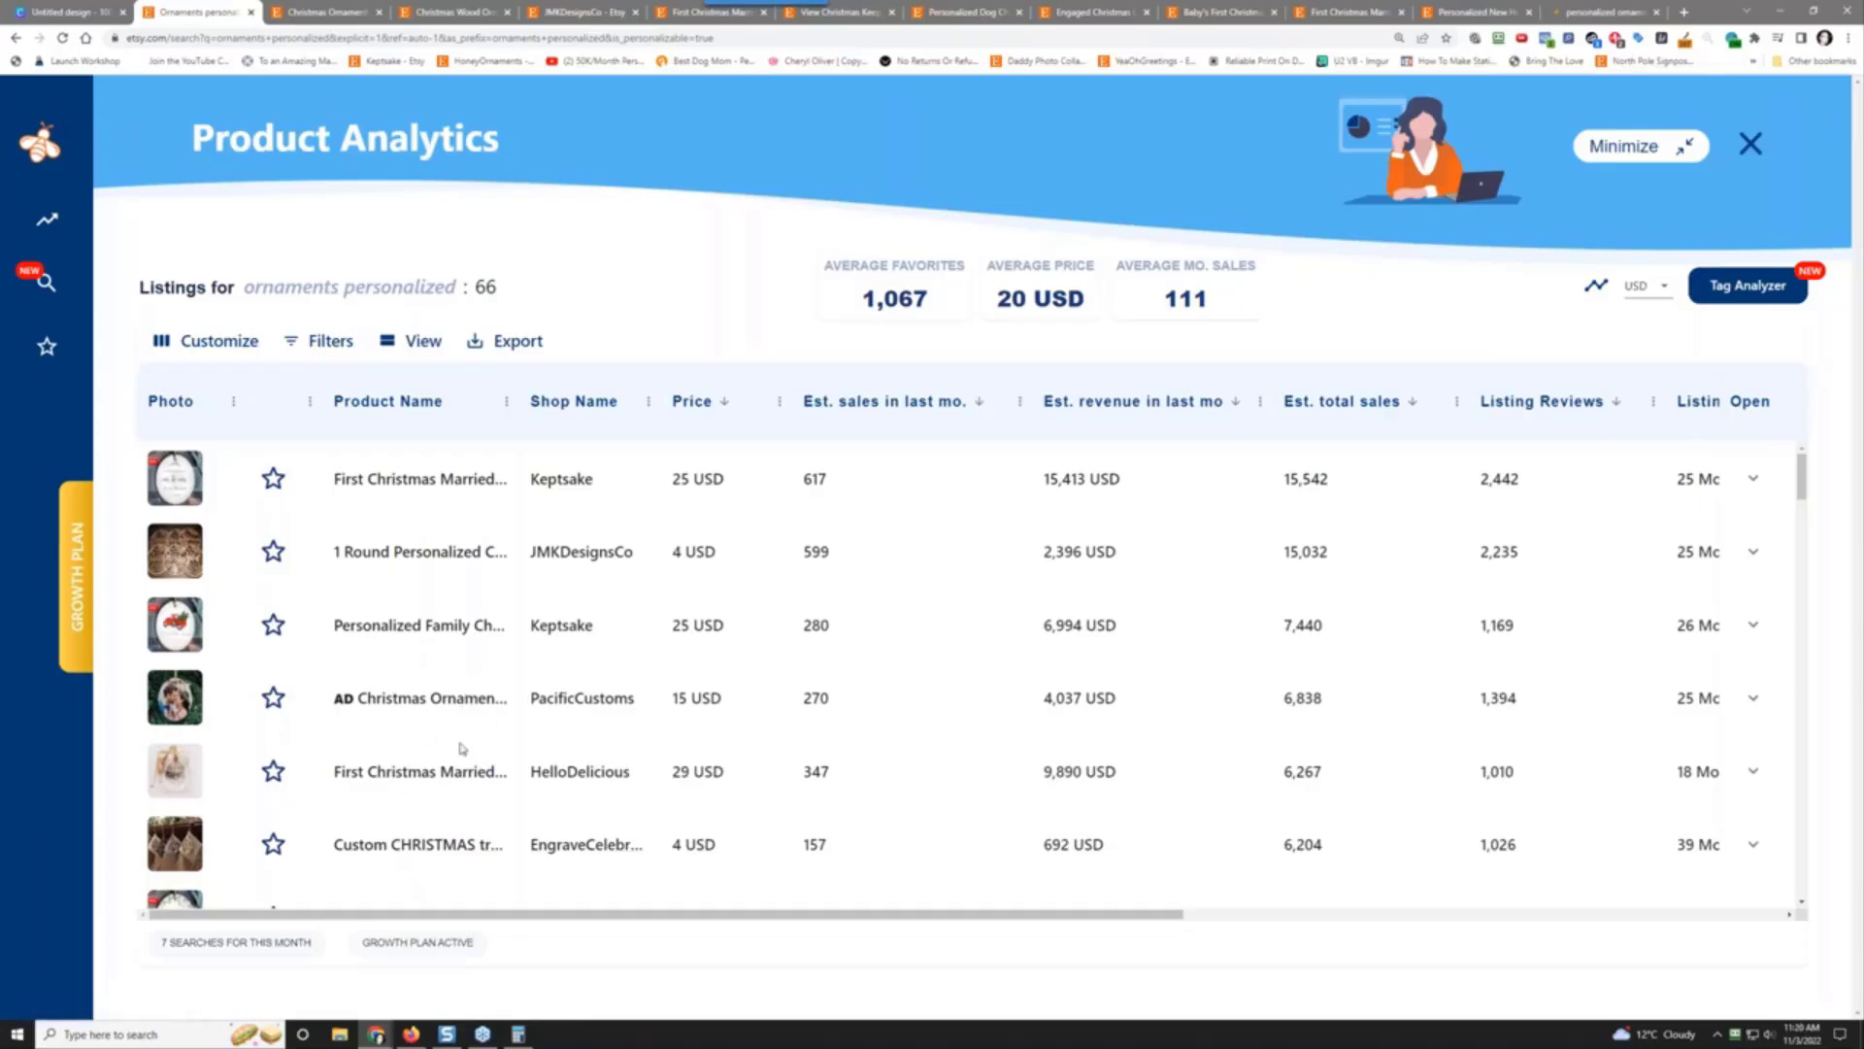
# Step: Open HelloDelicious' First Christmas Married ornament listing ($24.00+, 12,015 reviews) and skim it
pyautogui.click(413, 772)
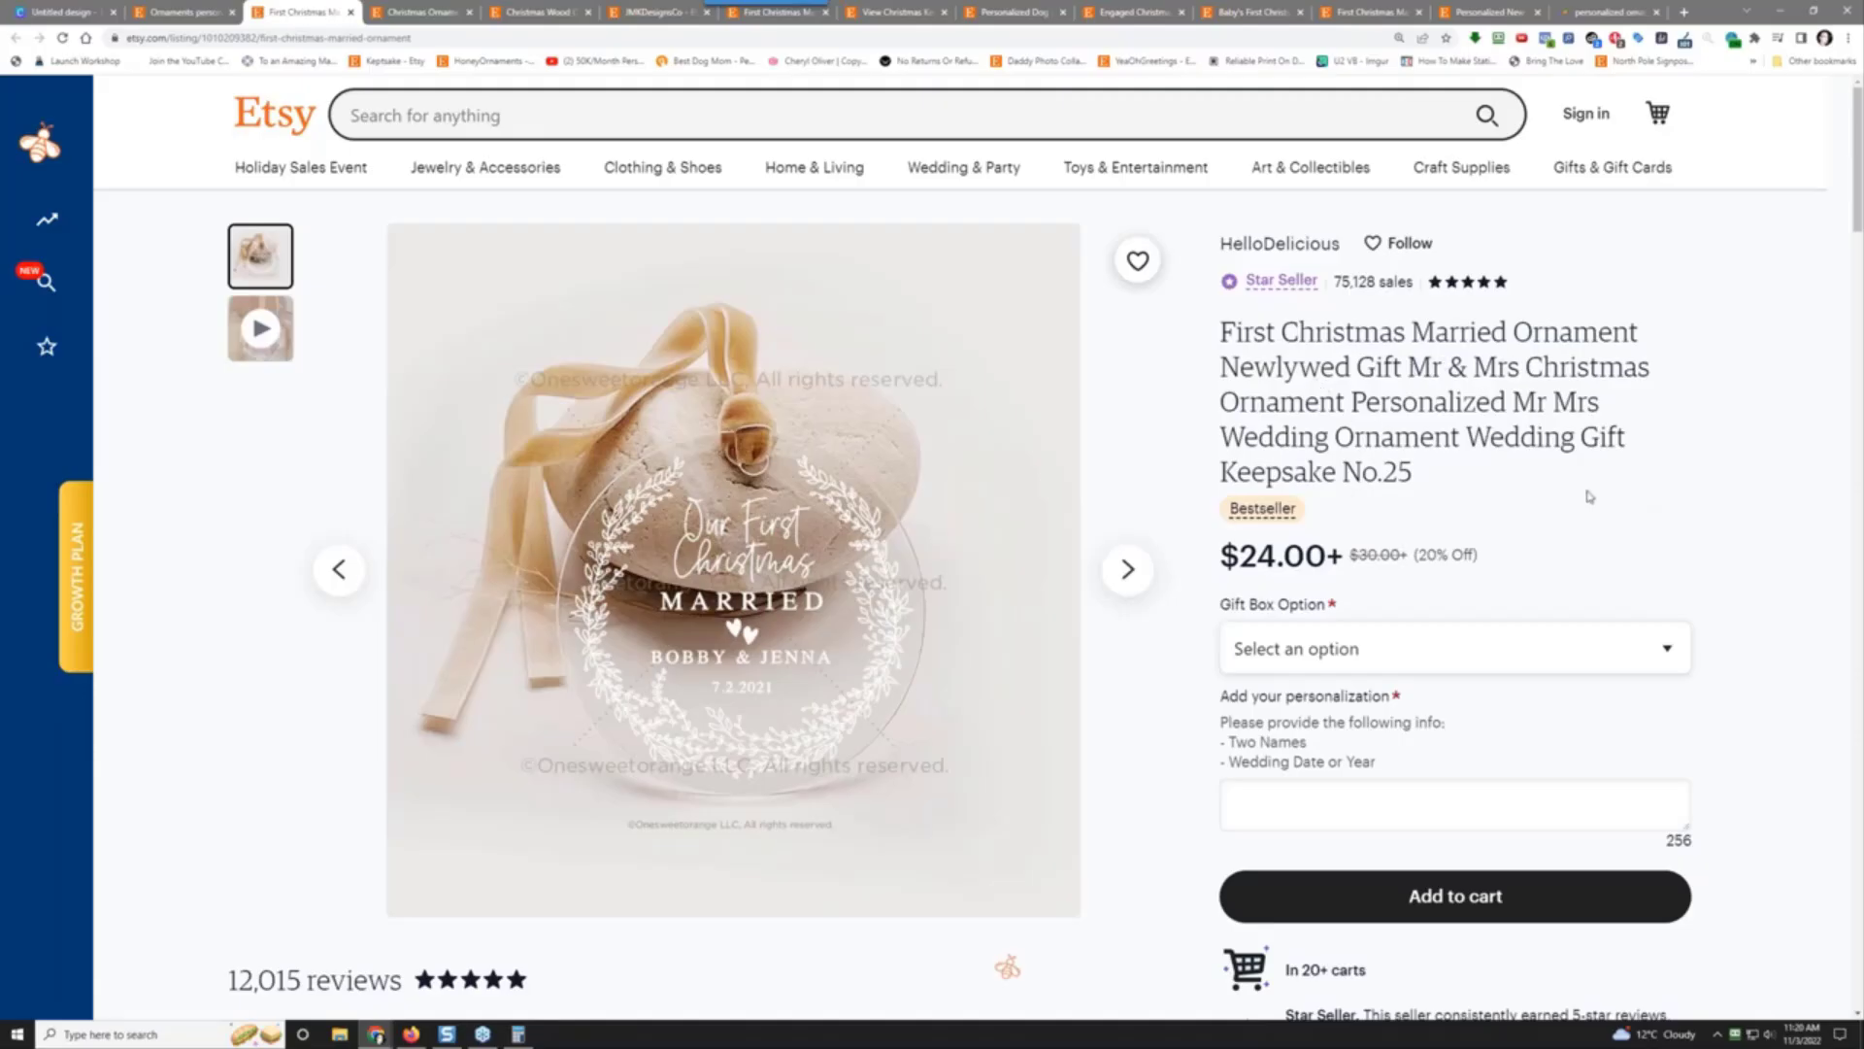
pyautogui.scroll(-2, 1673, 528)
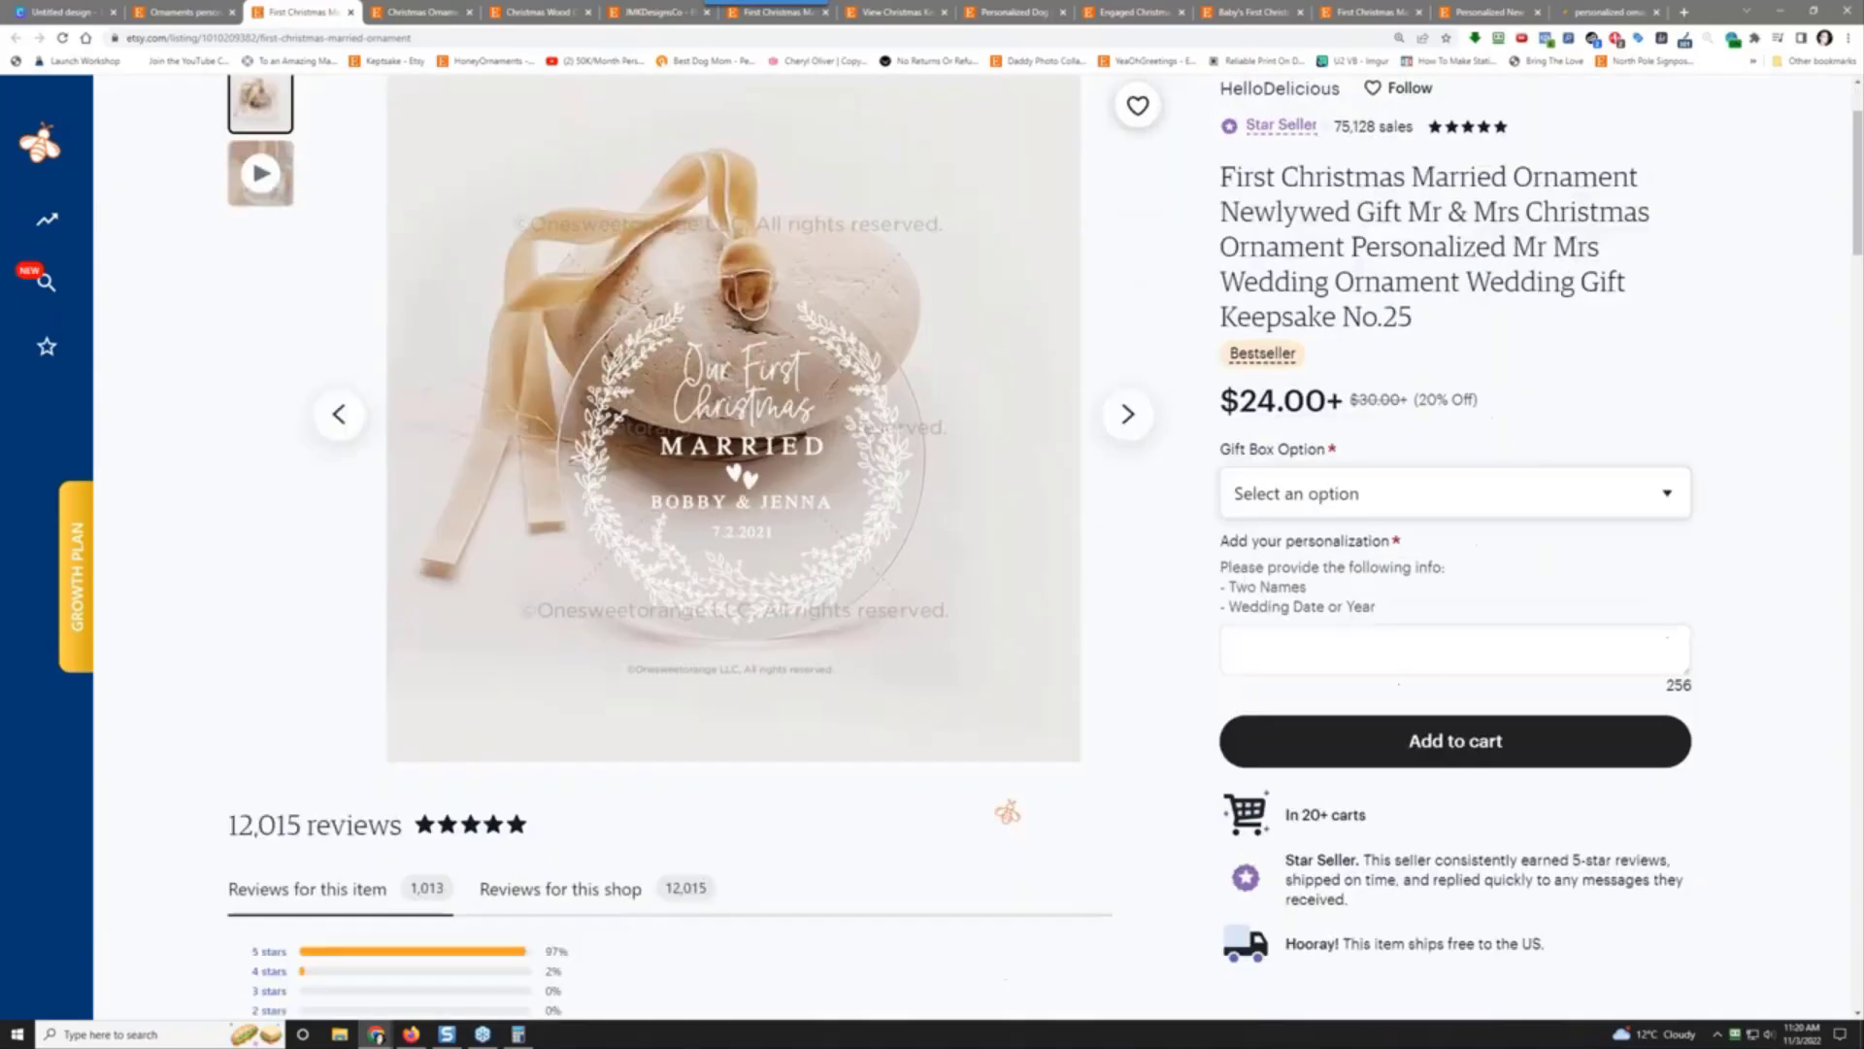
pyautogui.scroll(-10, 1661, 533)
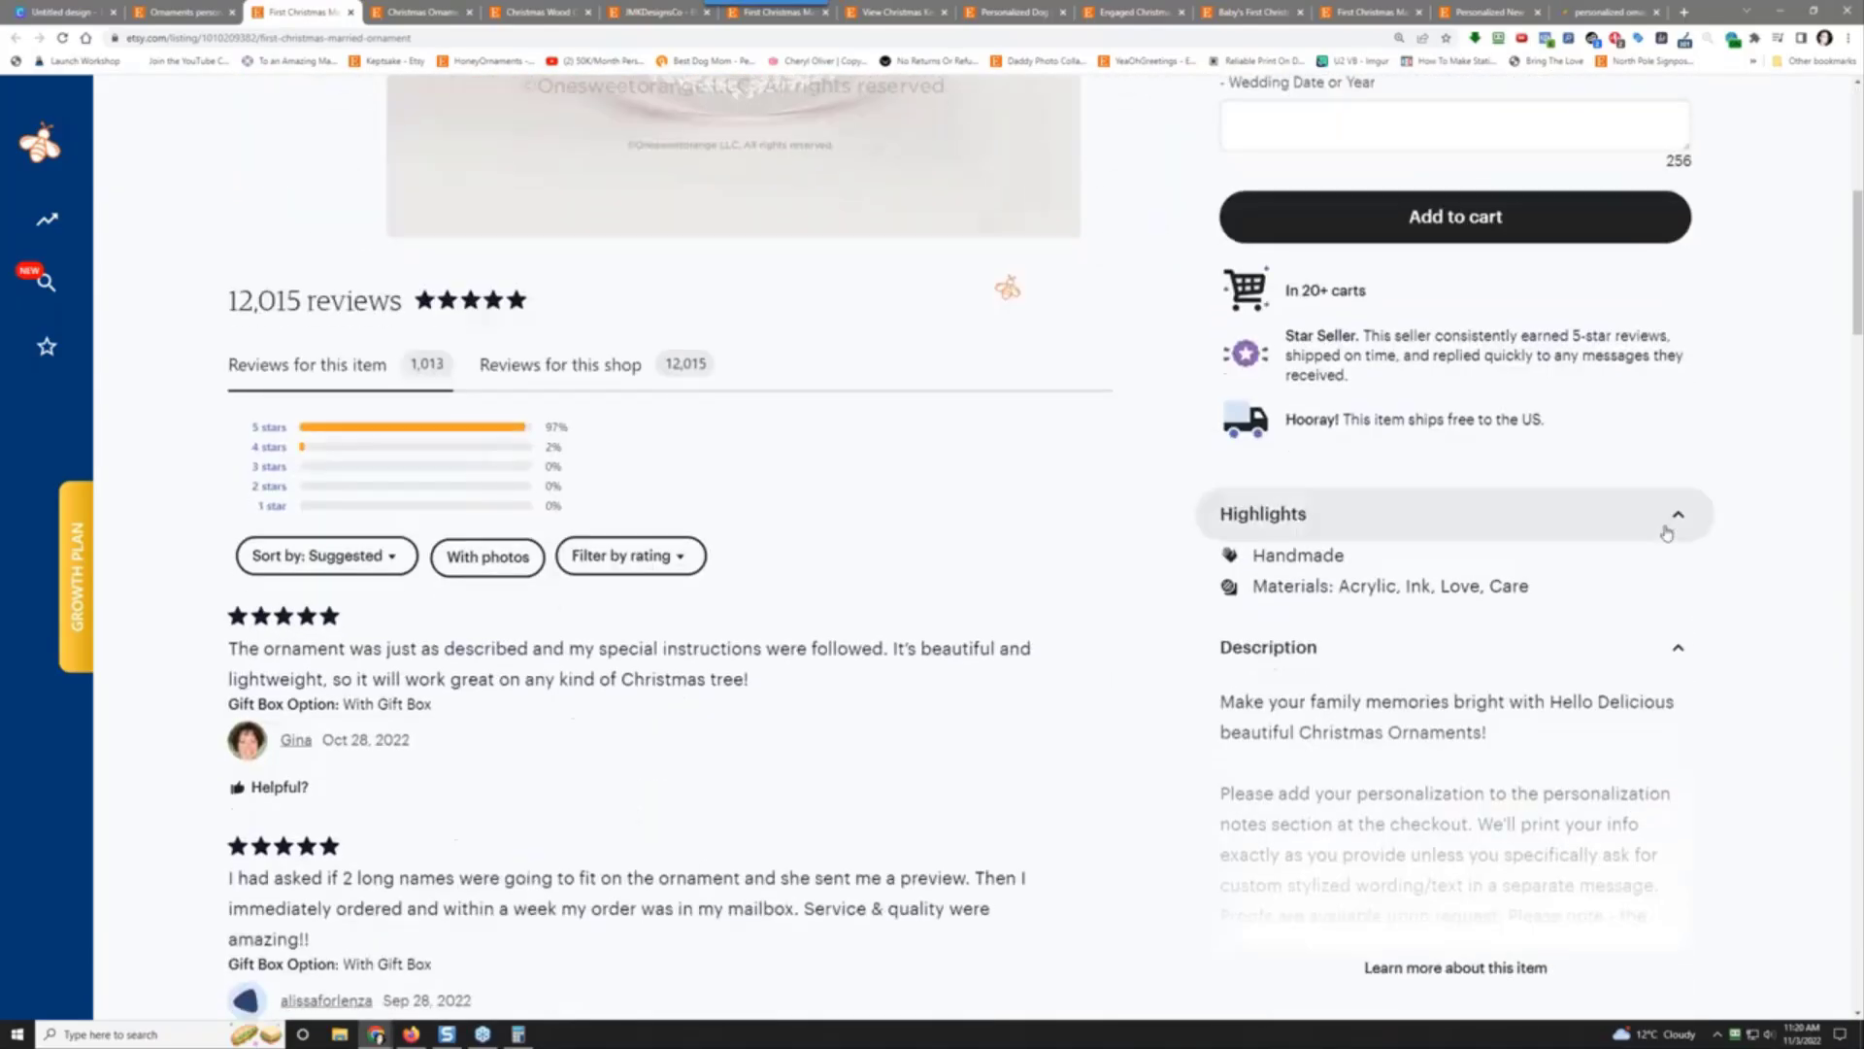
pyautogui.scroll(-3, 1660, 533)
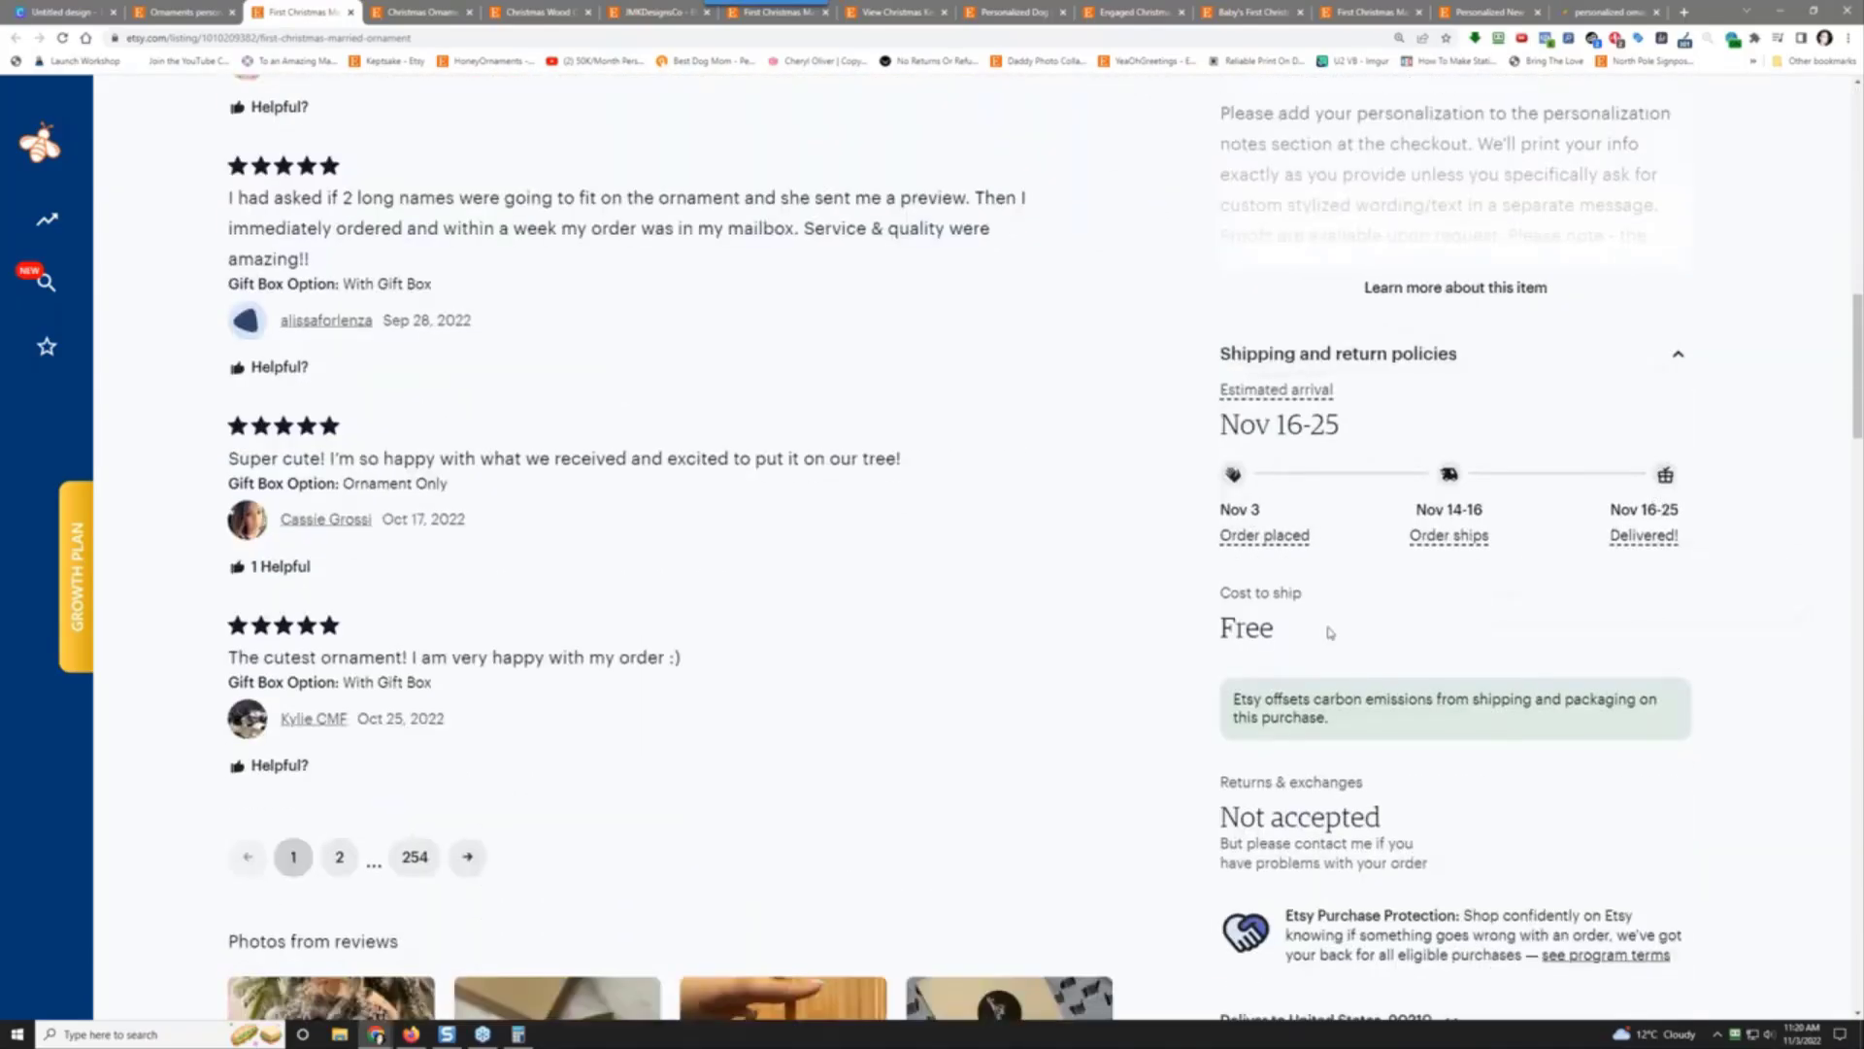
pyautogui.press('Home')
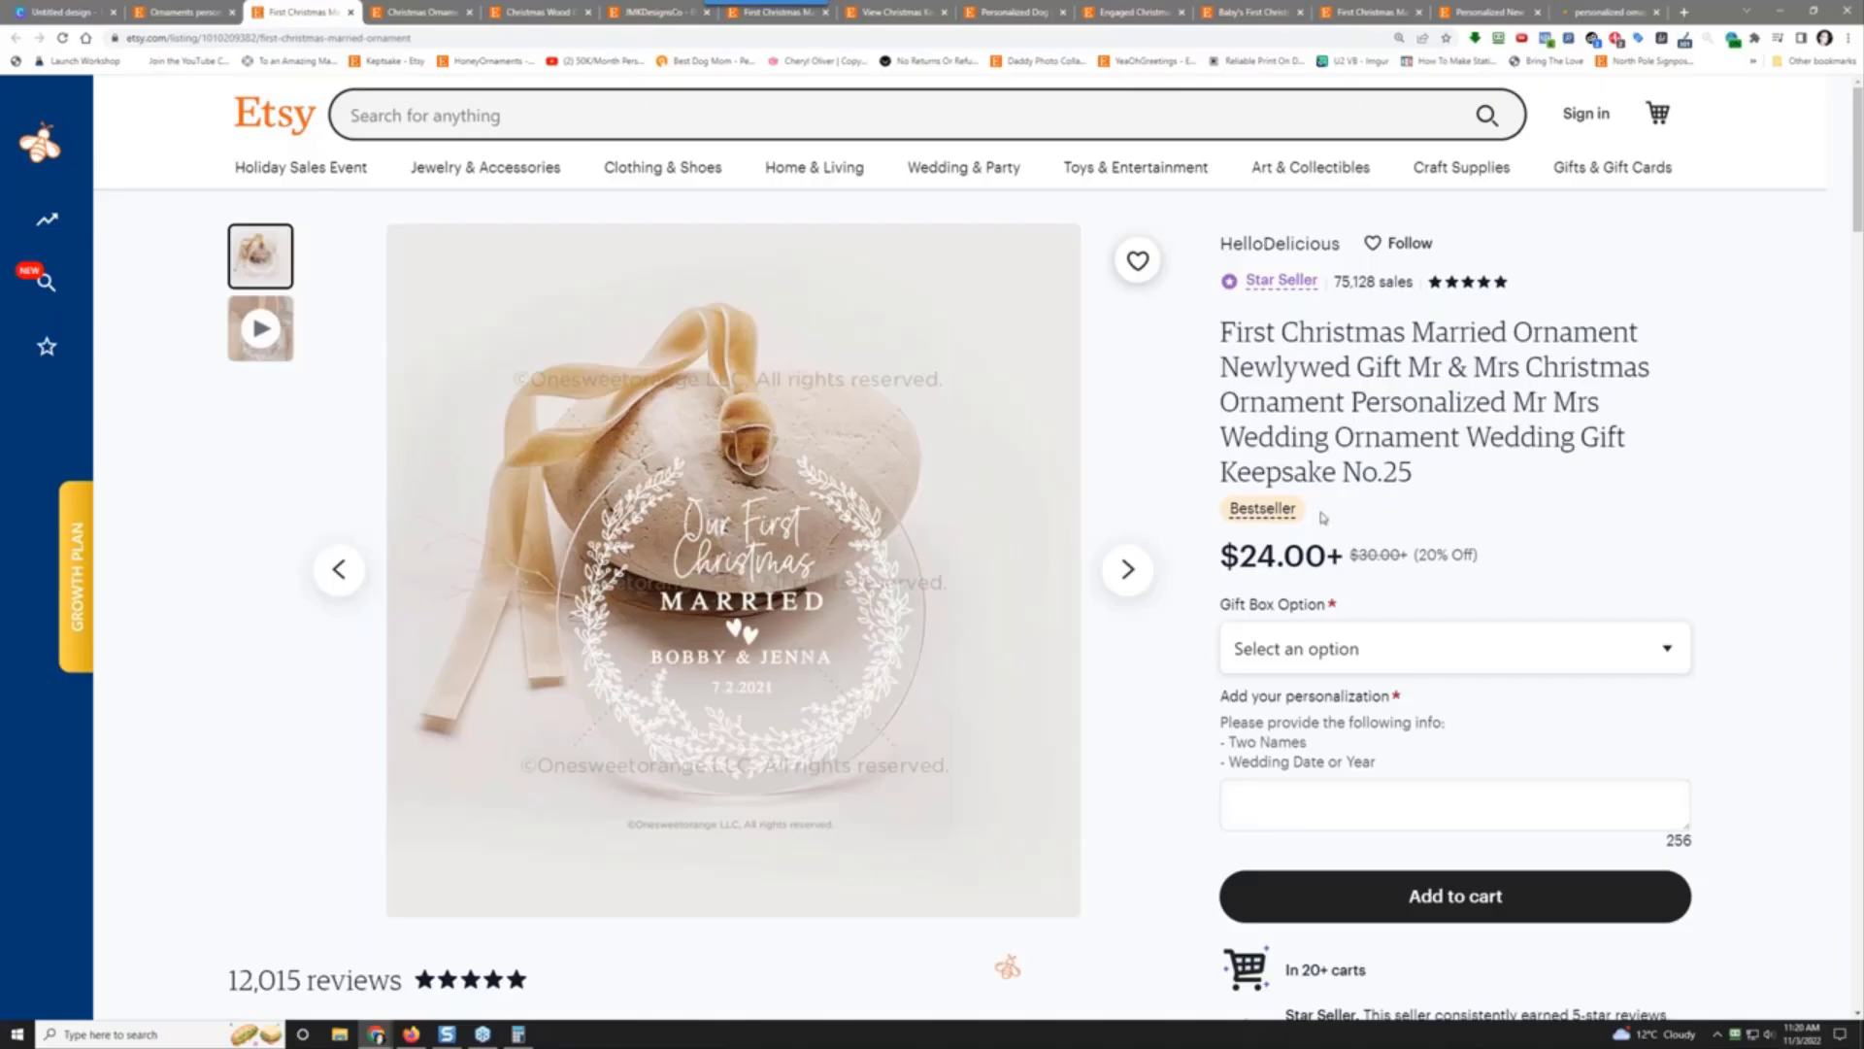
# Step: Expand and read the listing's full item description
pyautogui.scroll(-3, 1323, 517)
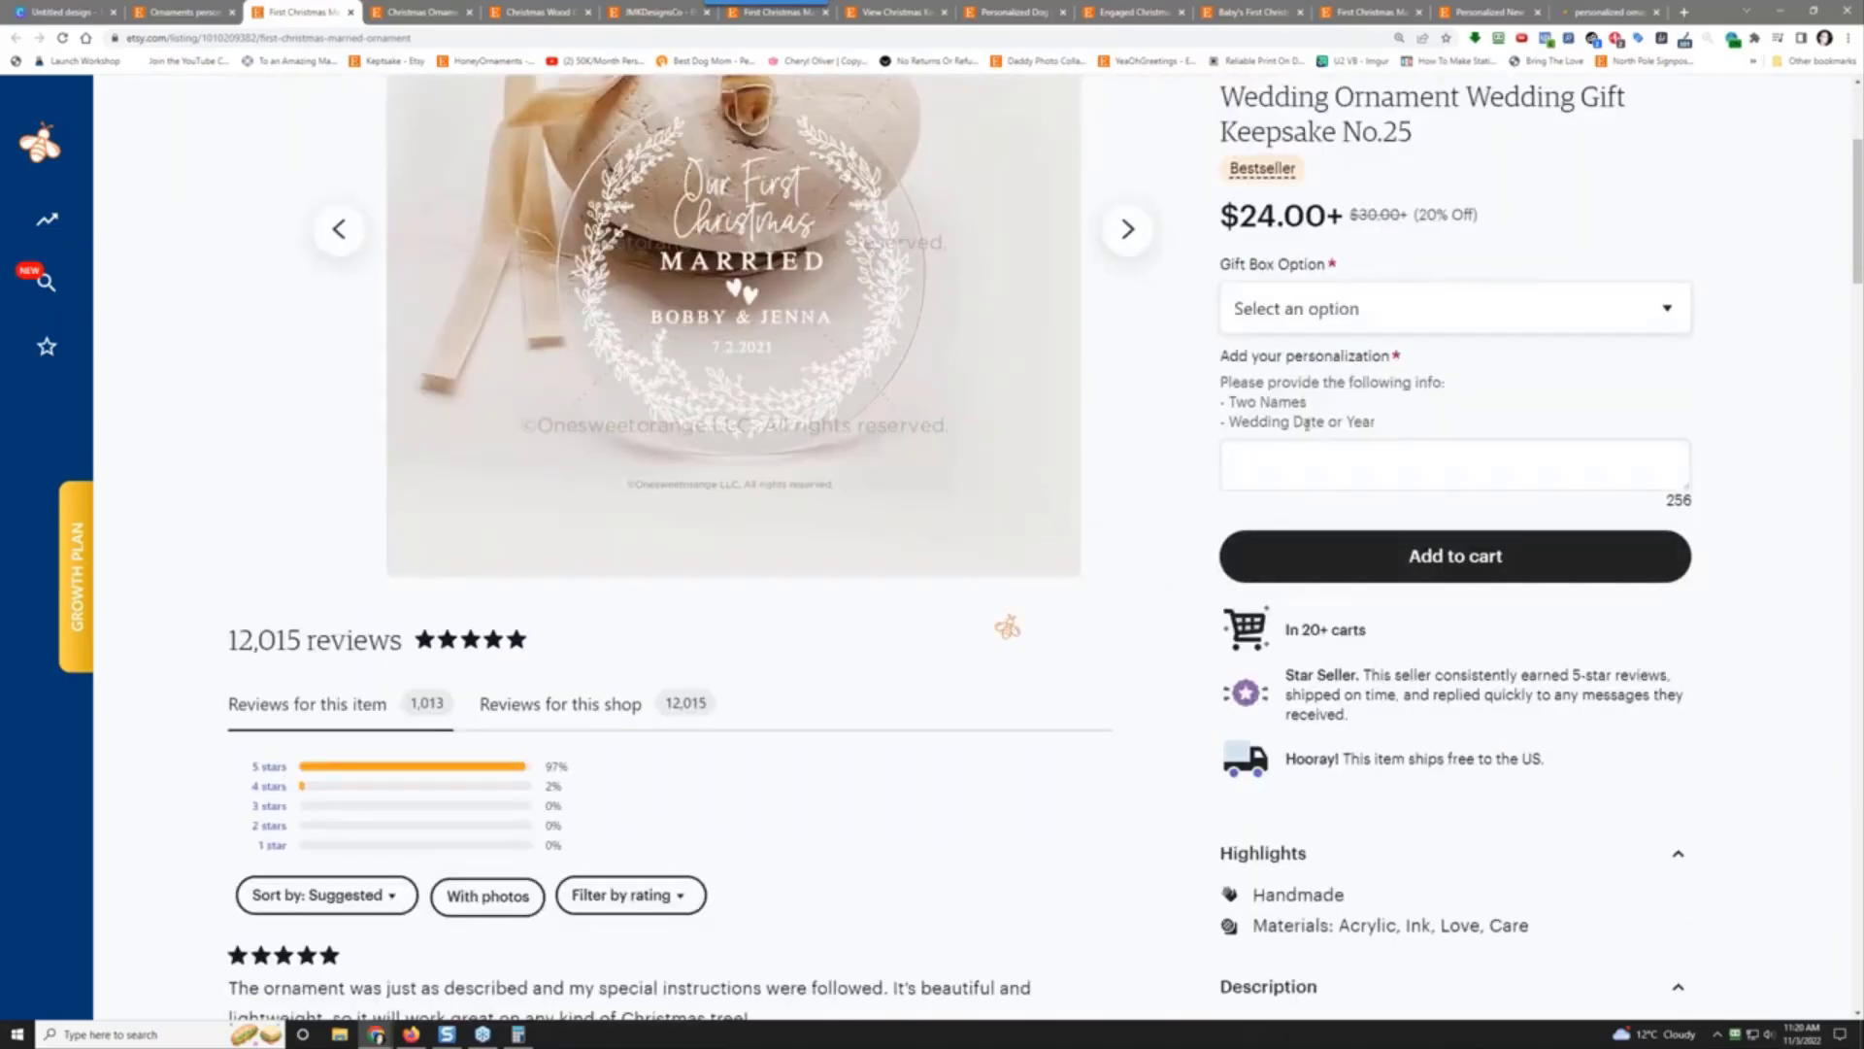
pyautogui.scroll(-3, 1306, 432)
pyautogui.scroll(-2, 1310, 497)
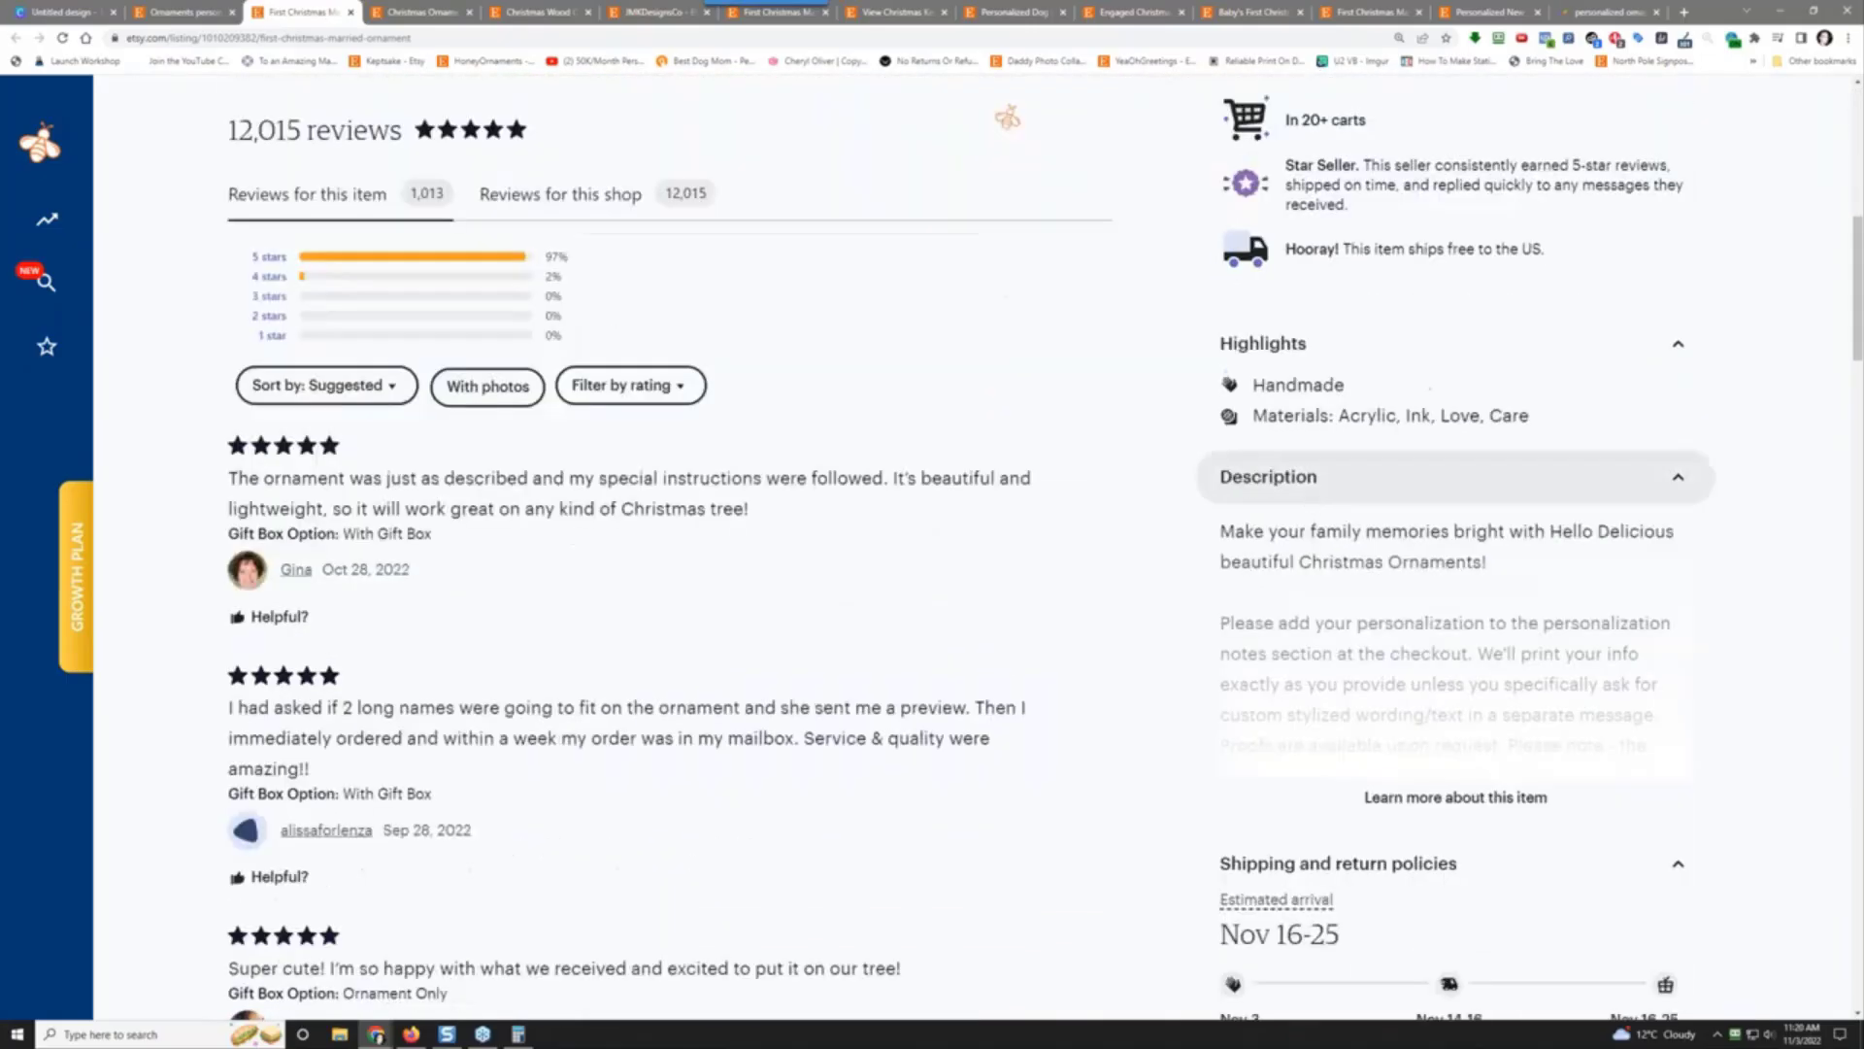
pyautogui.click(1417, 798)
pyautogui.scroll(-3, 1413, 582)
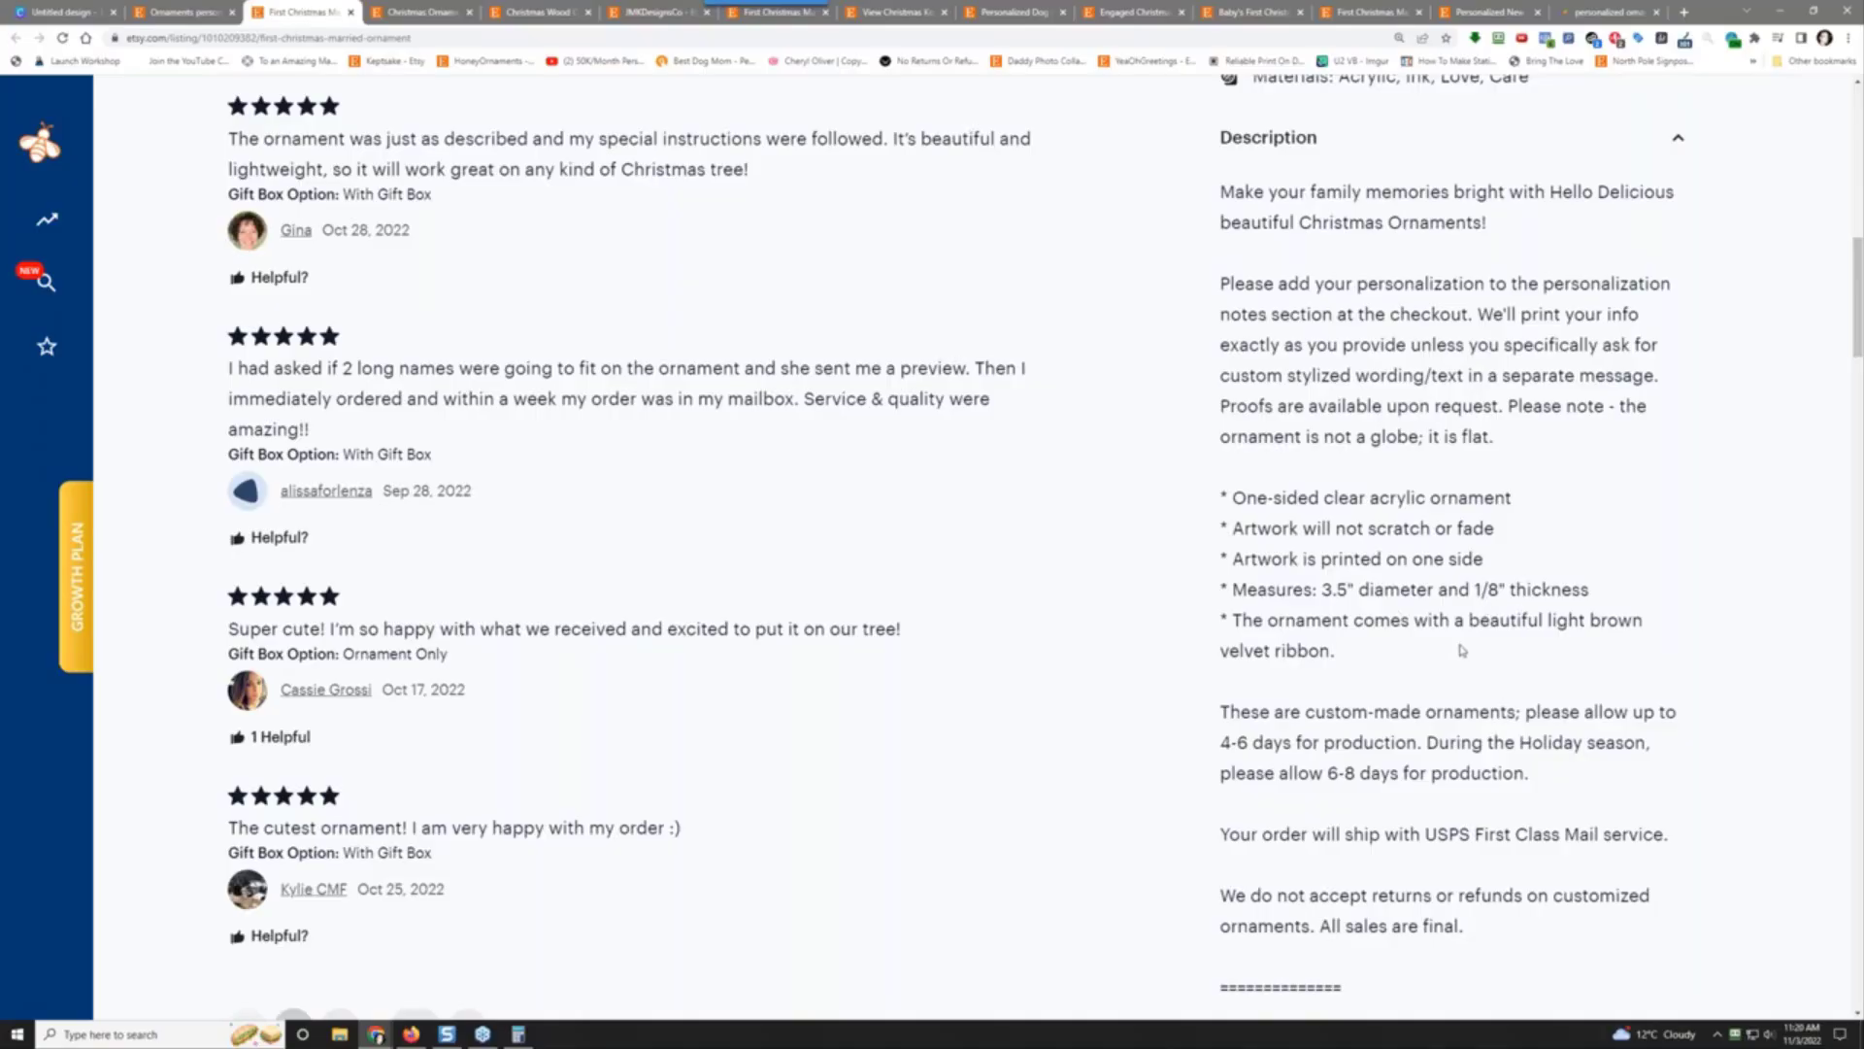
pyautogui.scroll(-3, 1462, 649)
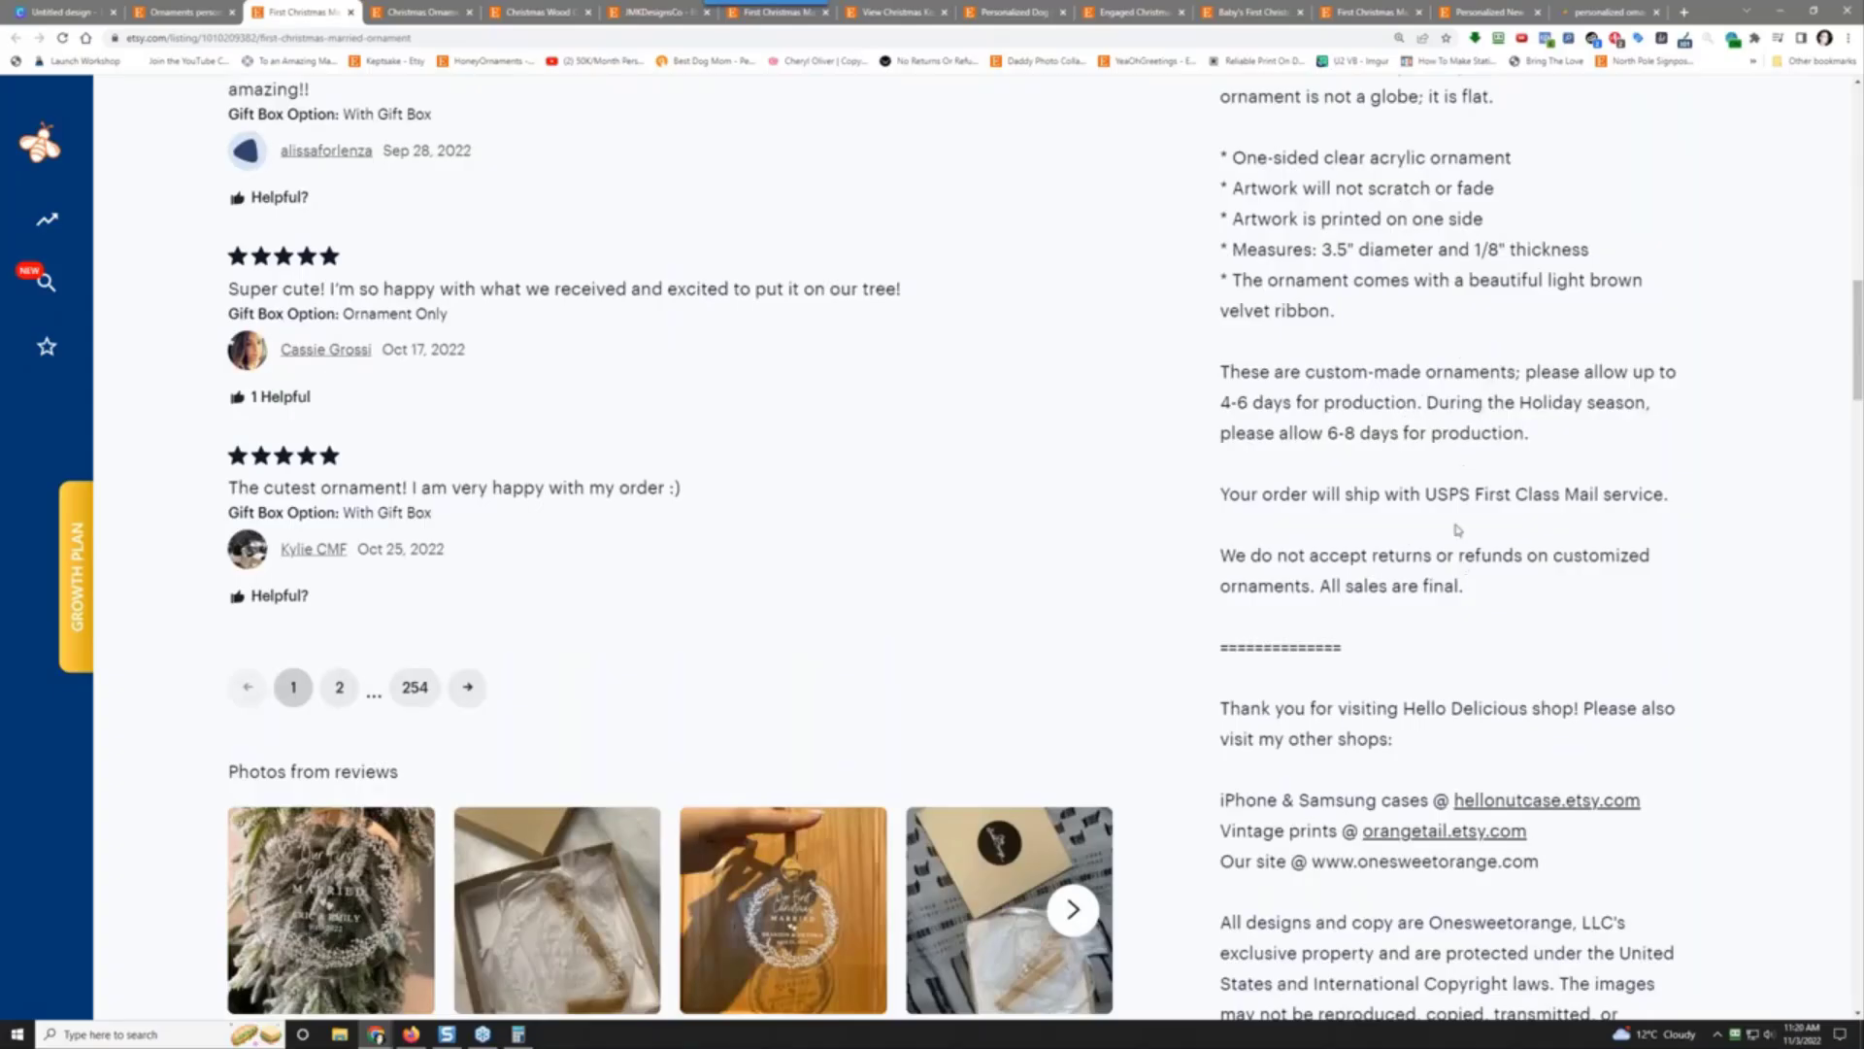
pyautogui.scroll(-2, 1438, 632)
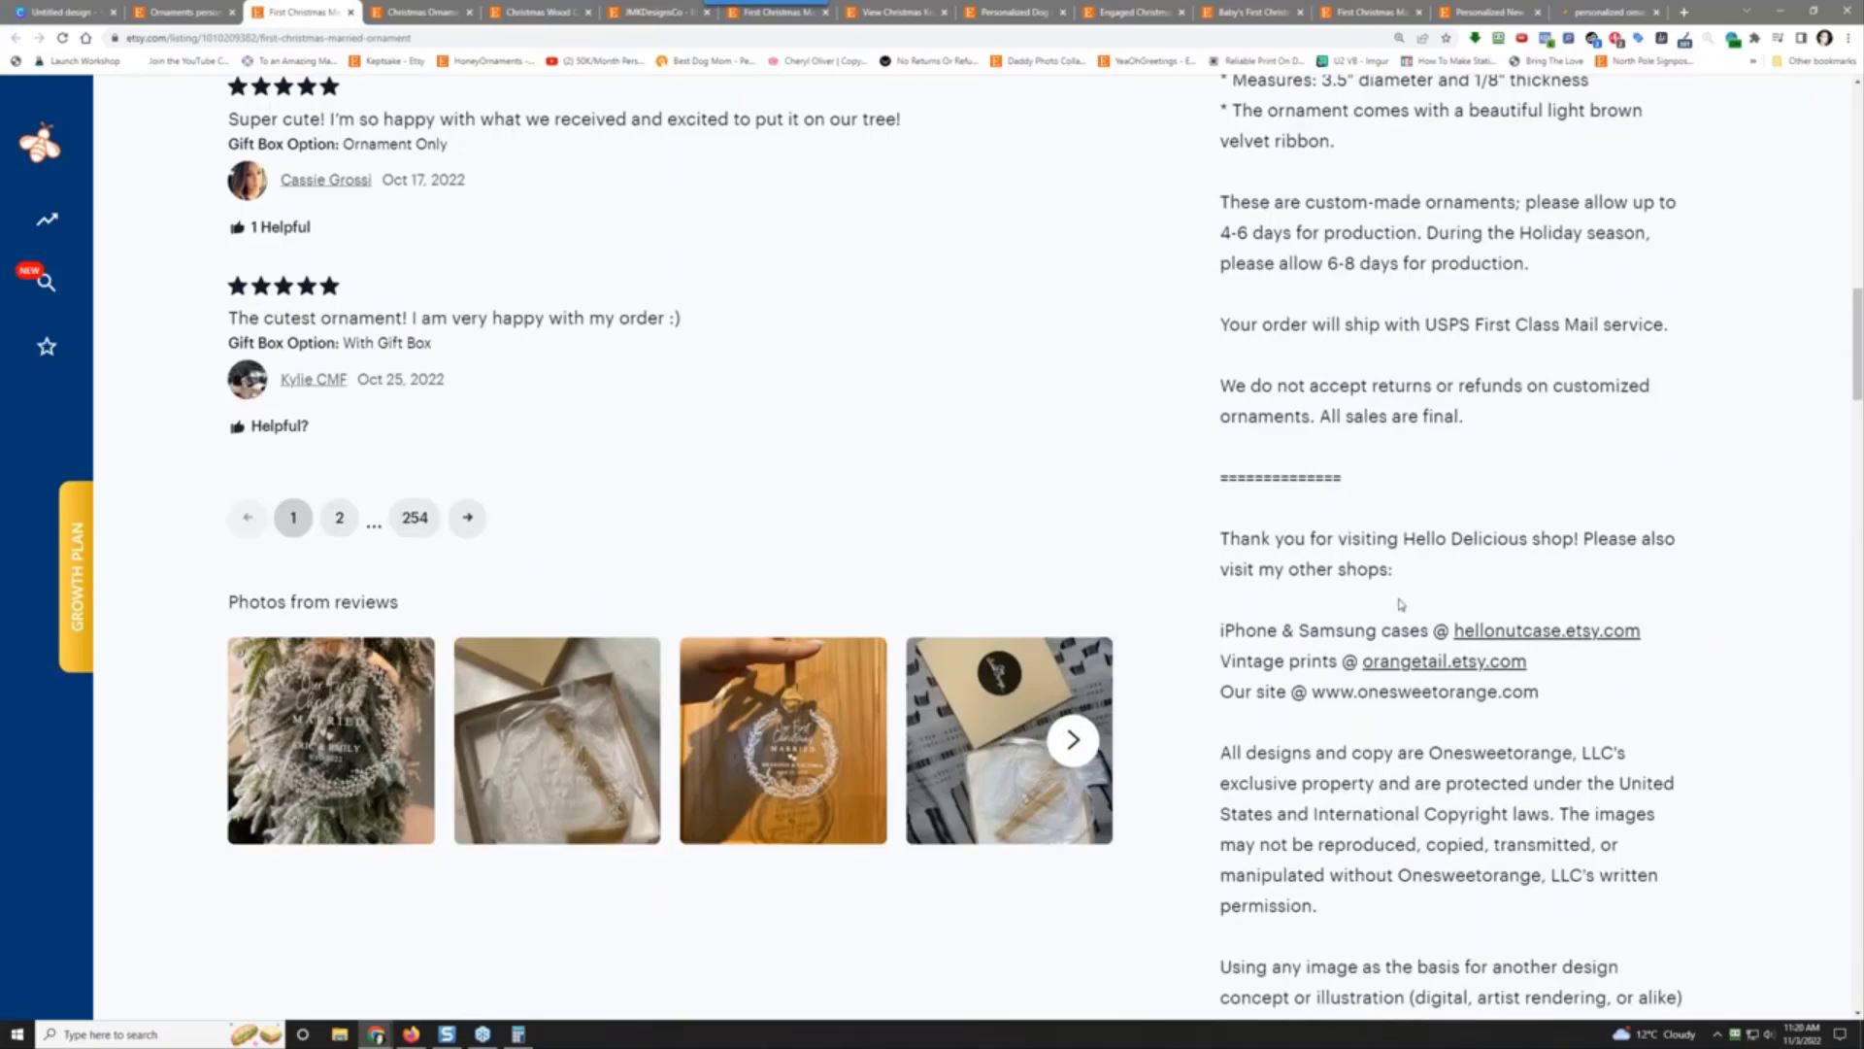
pyautogui.scroll(-4, 1376, 740)
pyautogui.scroll(20, 1383, 680)
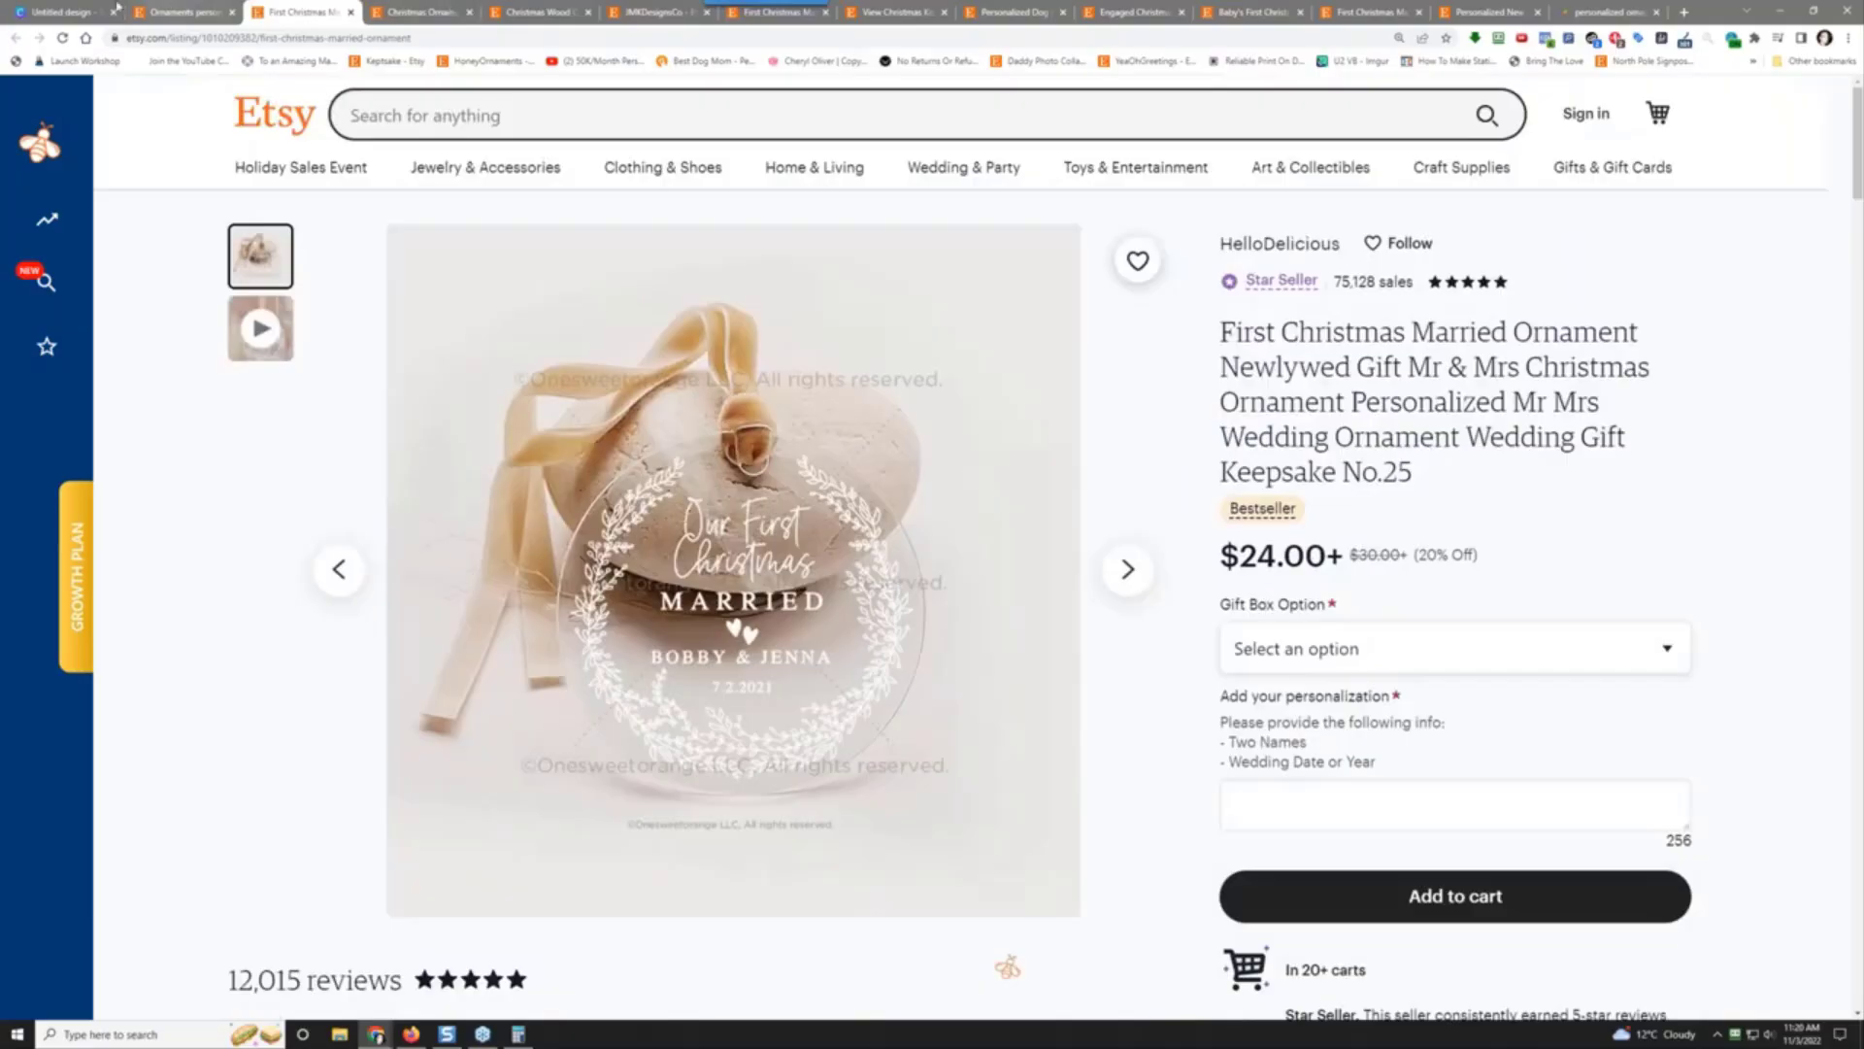
# Step: Create a new blank Google Sheets spreadsheet
pyautogui.click(1685, 12)
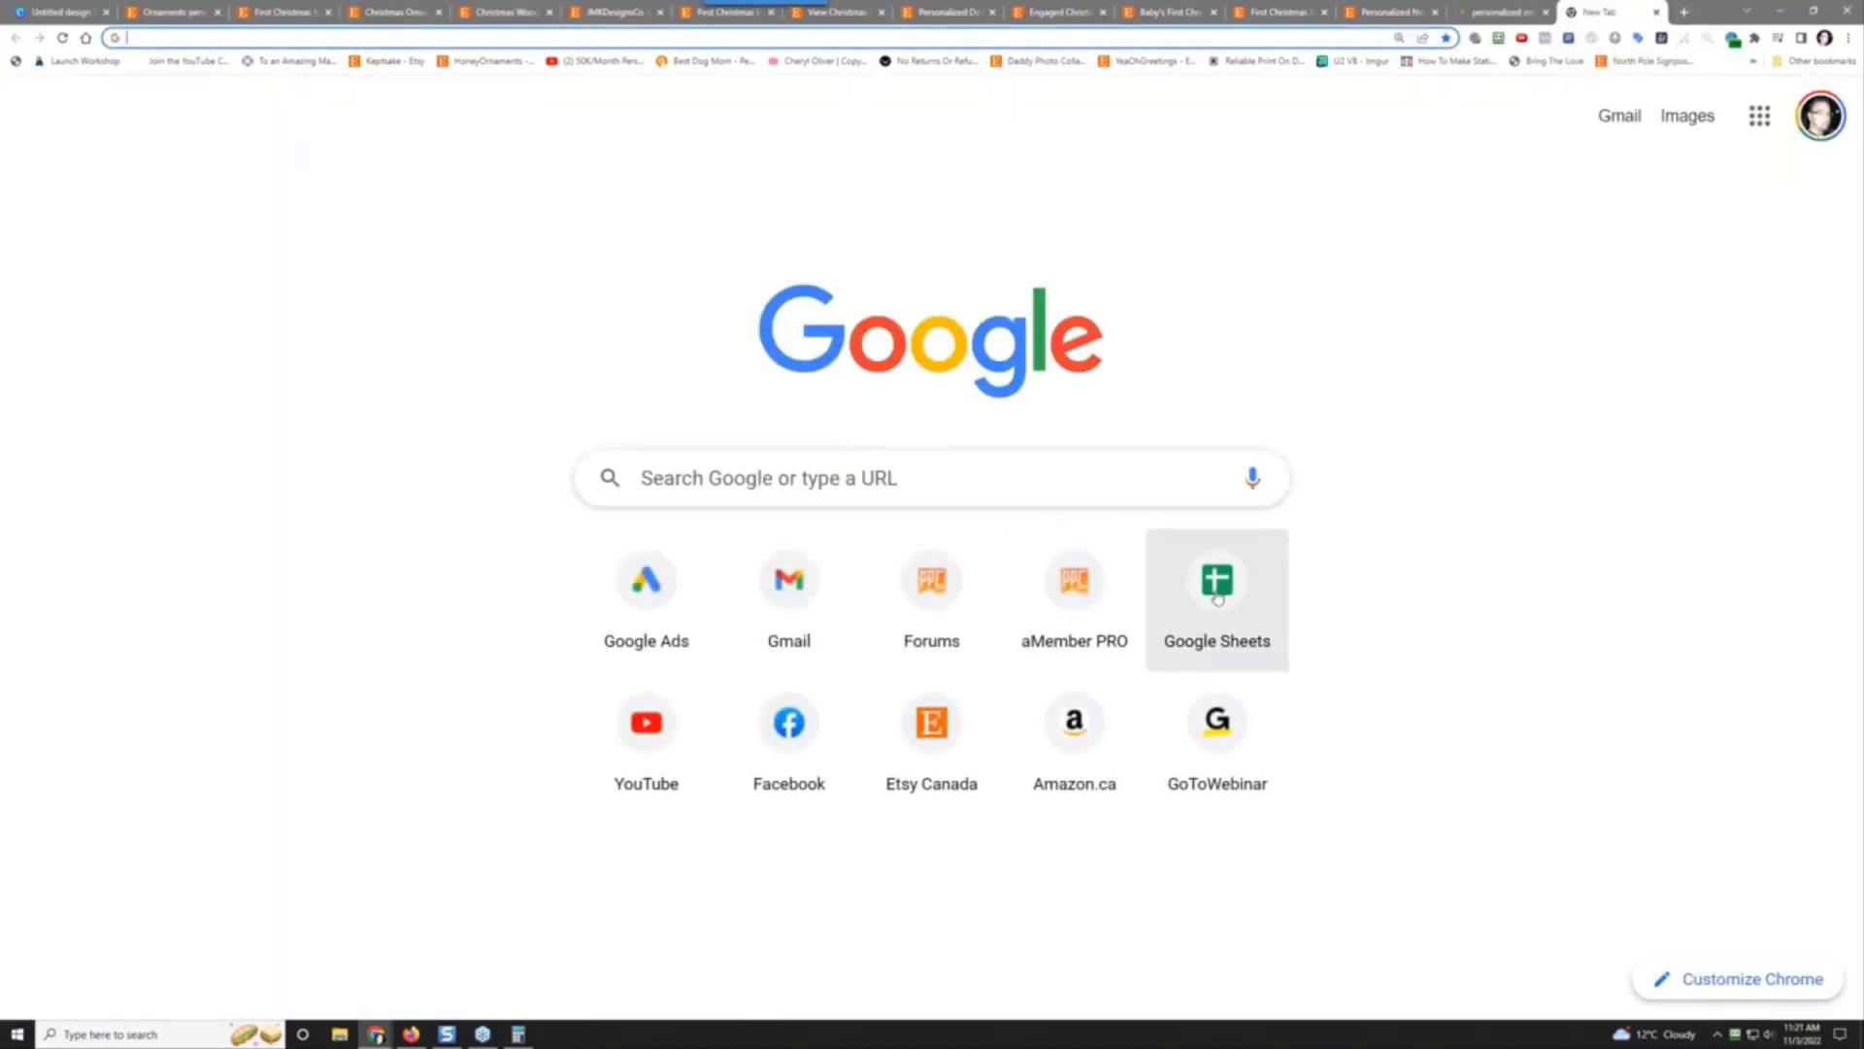
pyautogui.click(1217, 597)
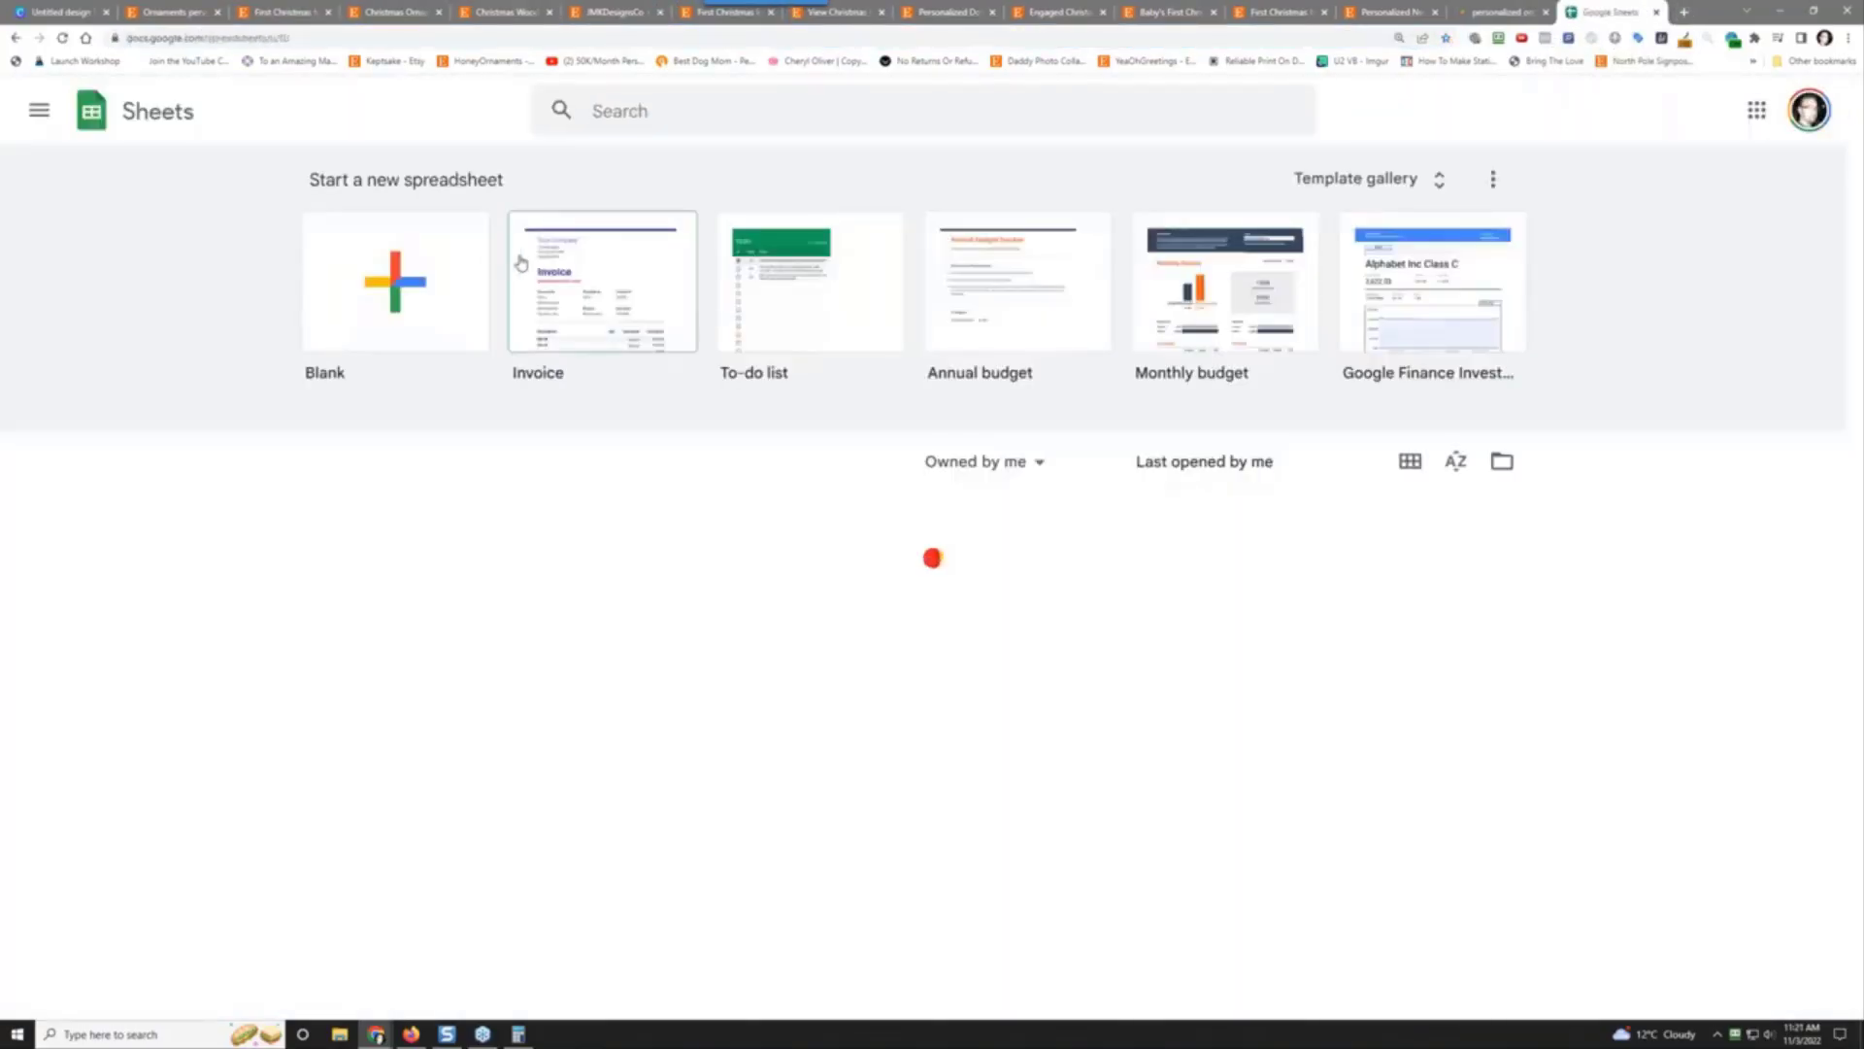
pyautogui.click(416, 274)
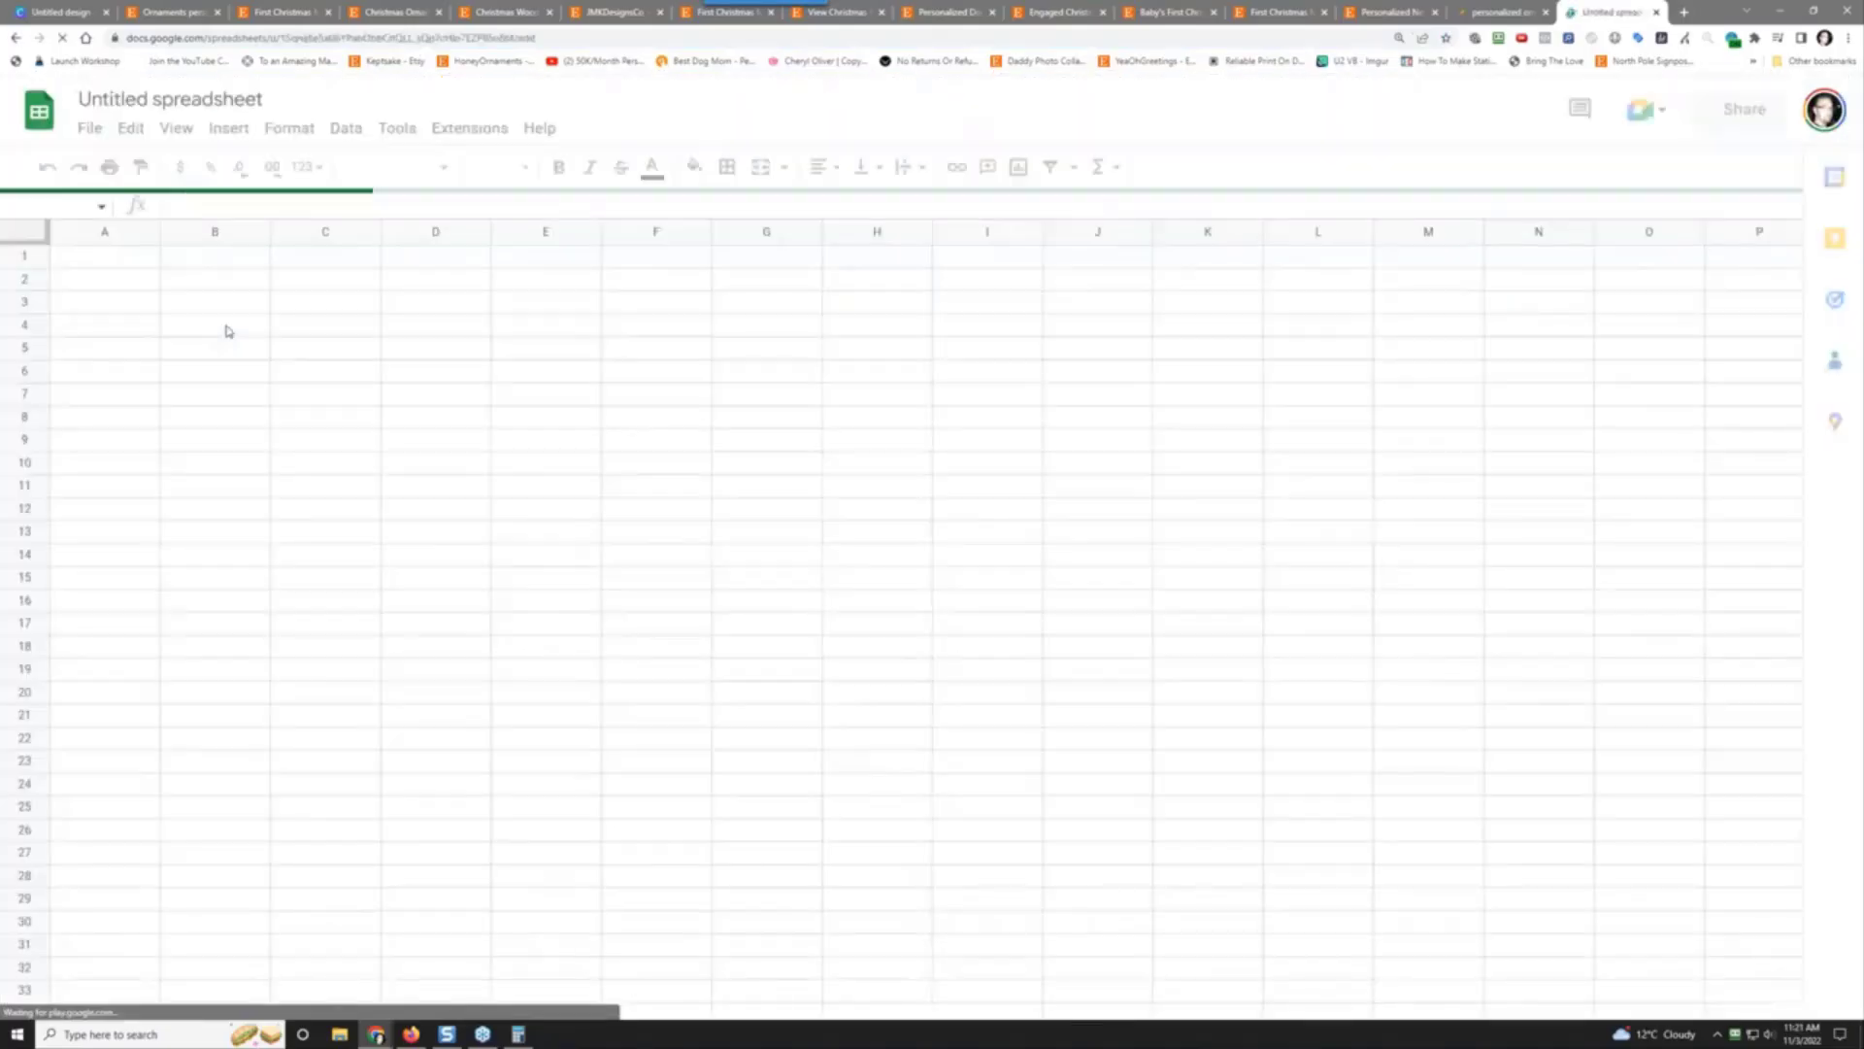
# Step: Title the spreadsheet 'Challenge #39 - Research'
pyautogui.click(116, 99)
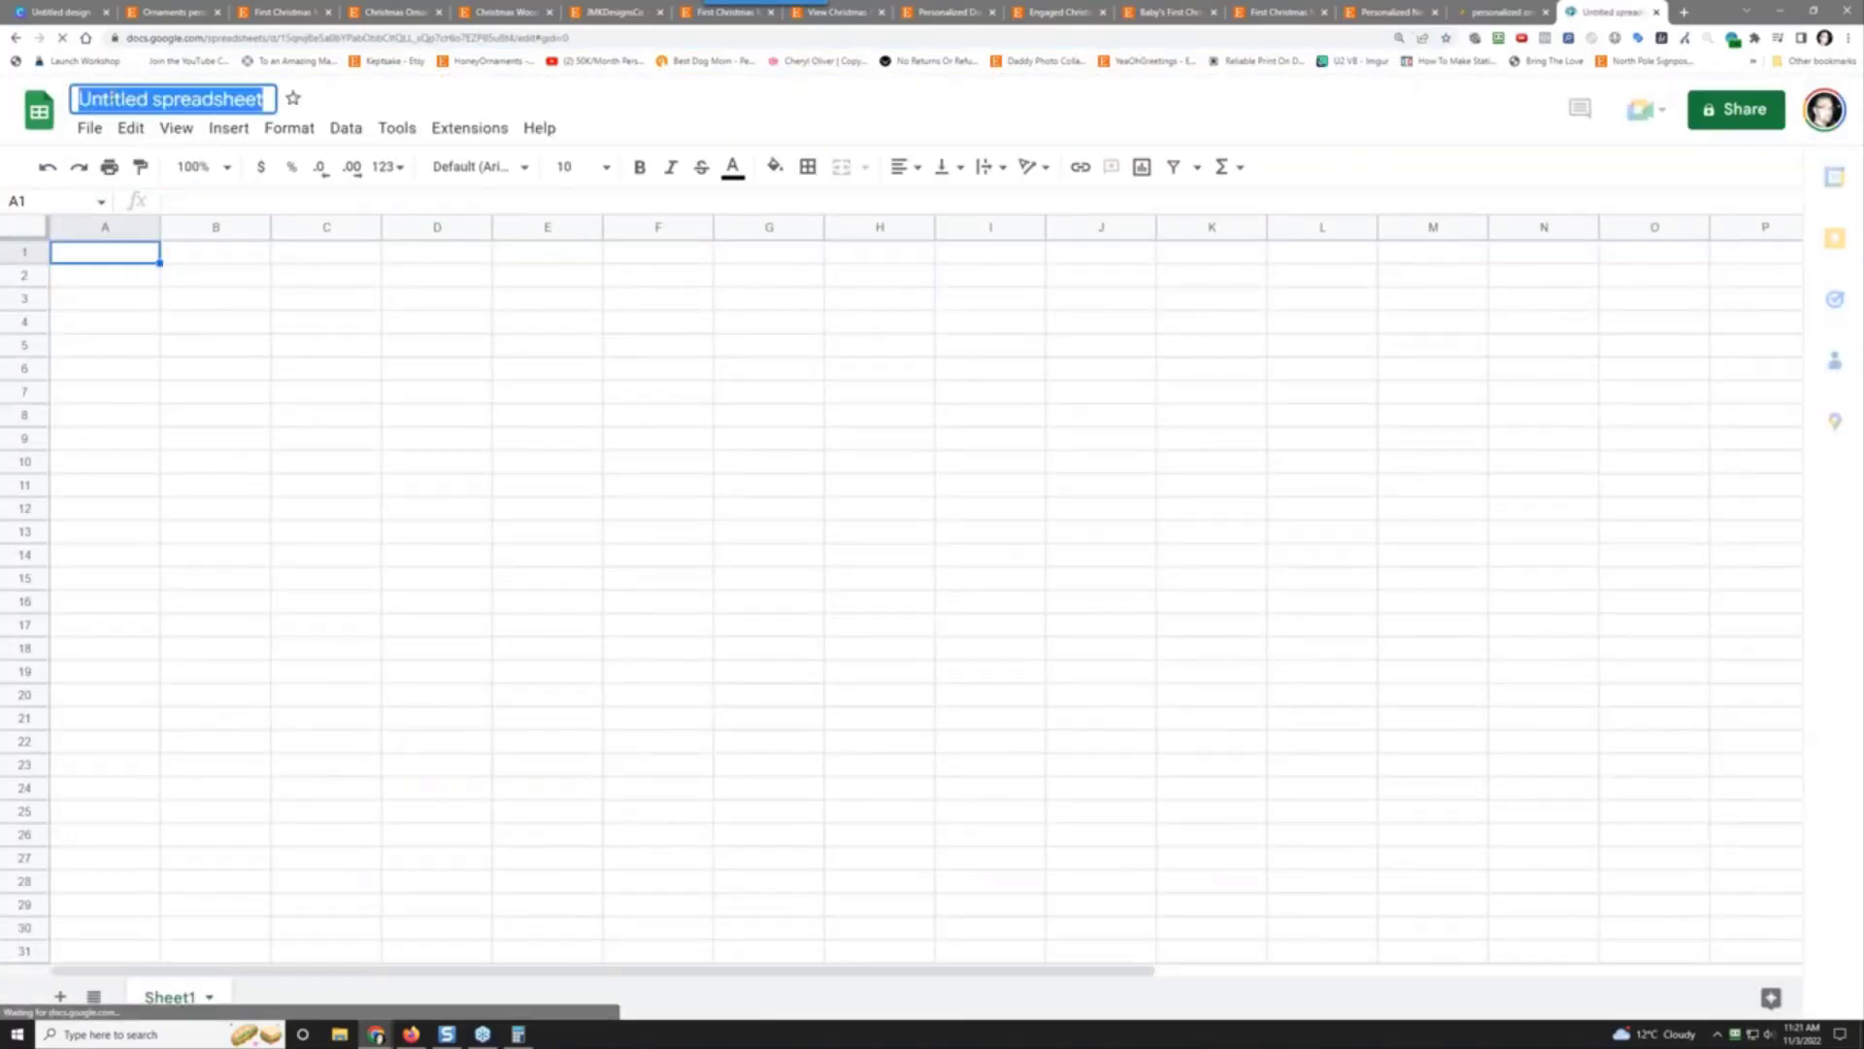
pyautogui.write('#3')
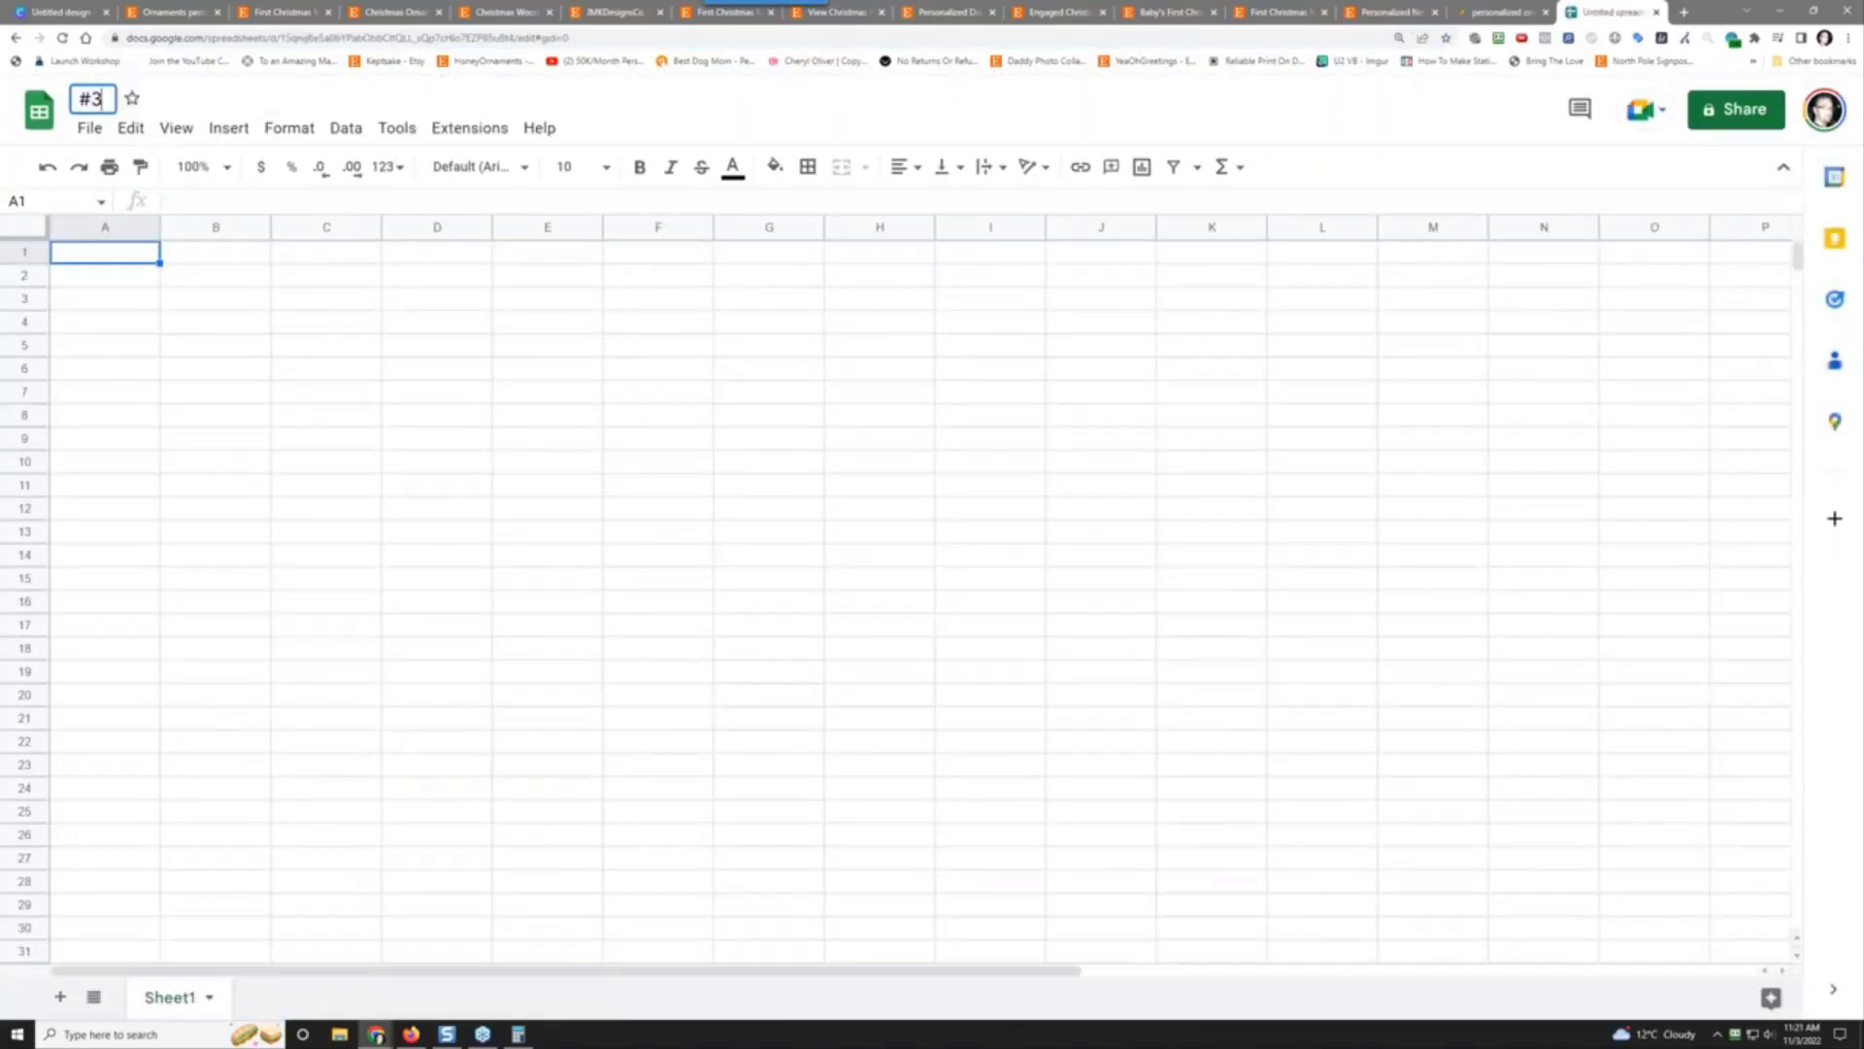
pyautogui.write('ch')
pyautogui.press('BackSpace')
pyautogui.press('BackSpace')
pyautogui.press('BackSpace')
pyautogui.press('BackSpace')
pyautogui.write('Challenge #39')
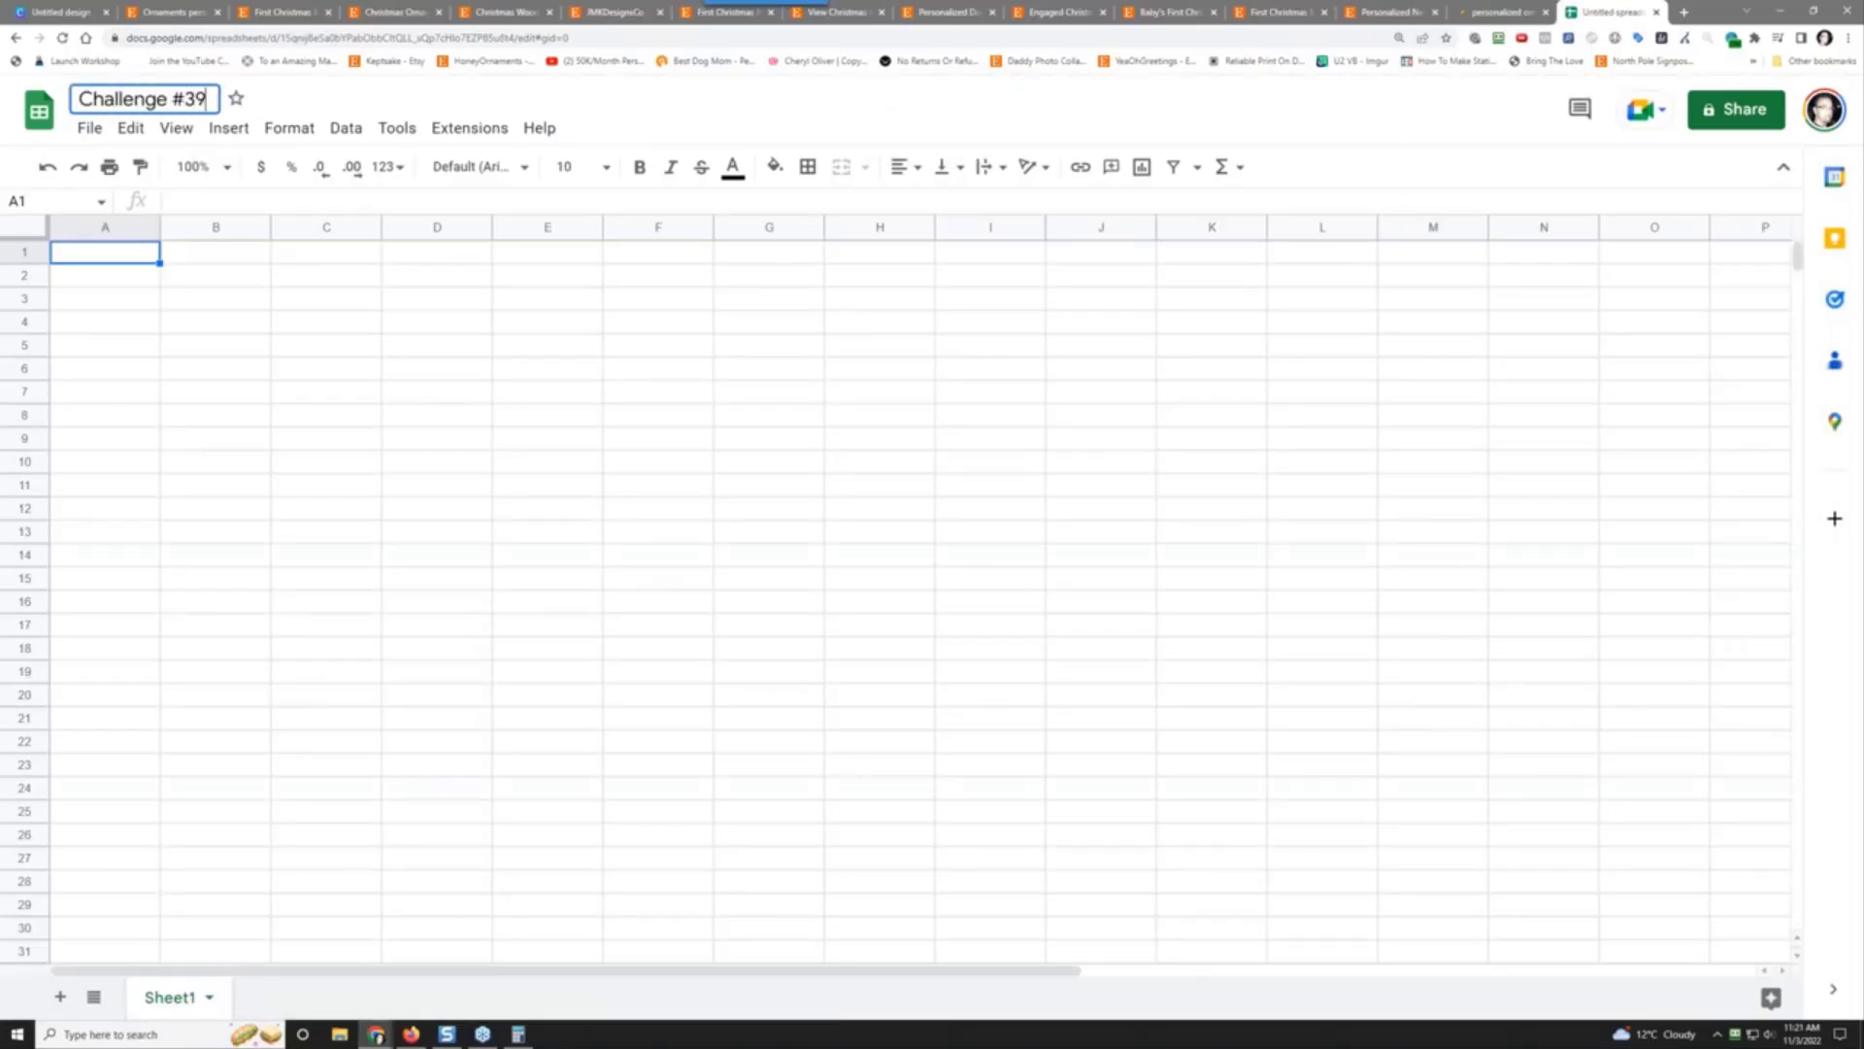
pyautogui.write(' -')
pyautogui.press('BackSpace')
pyautogui.press('BackSpace')
pyautogui.write('- Research')
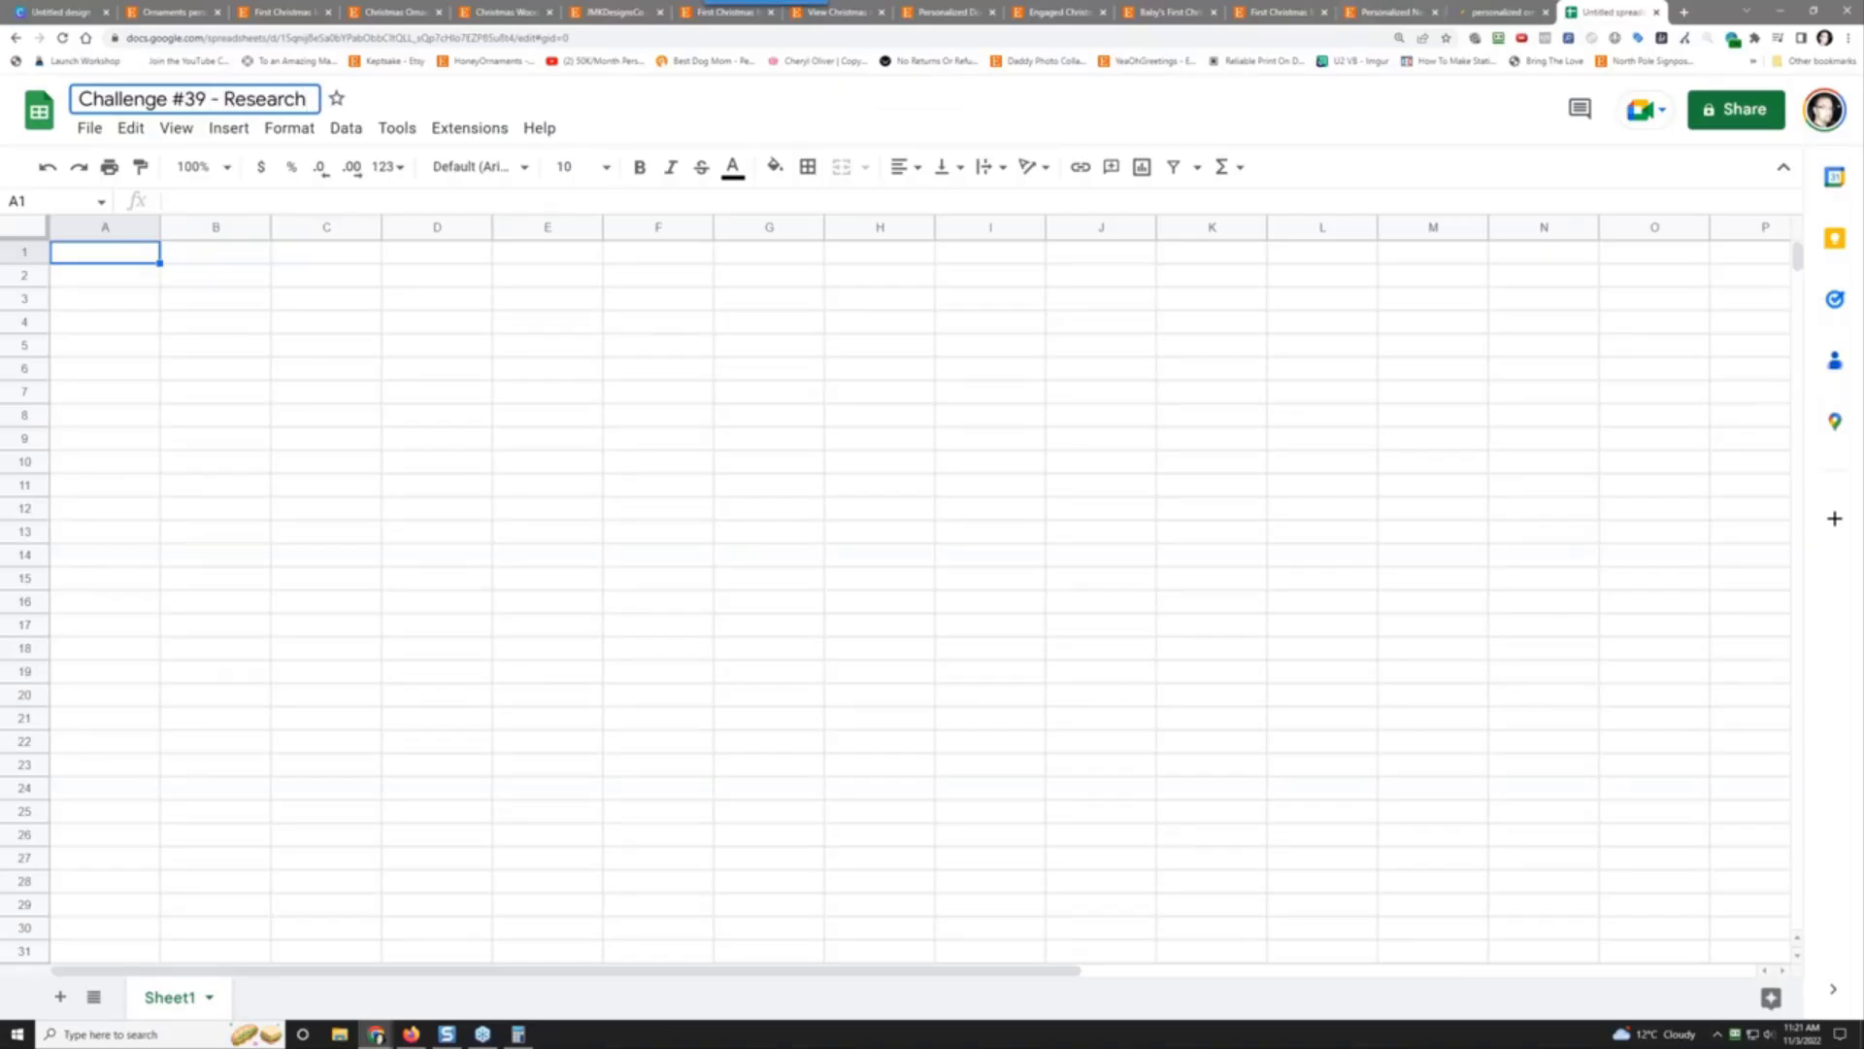
pyautogui.click(94, 265)
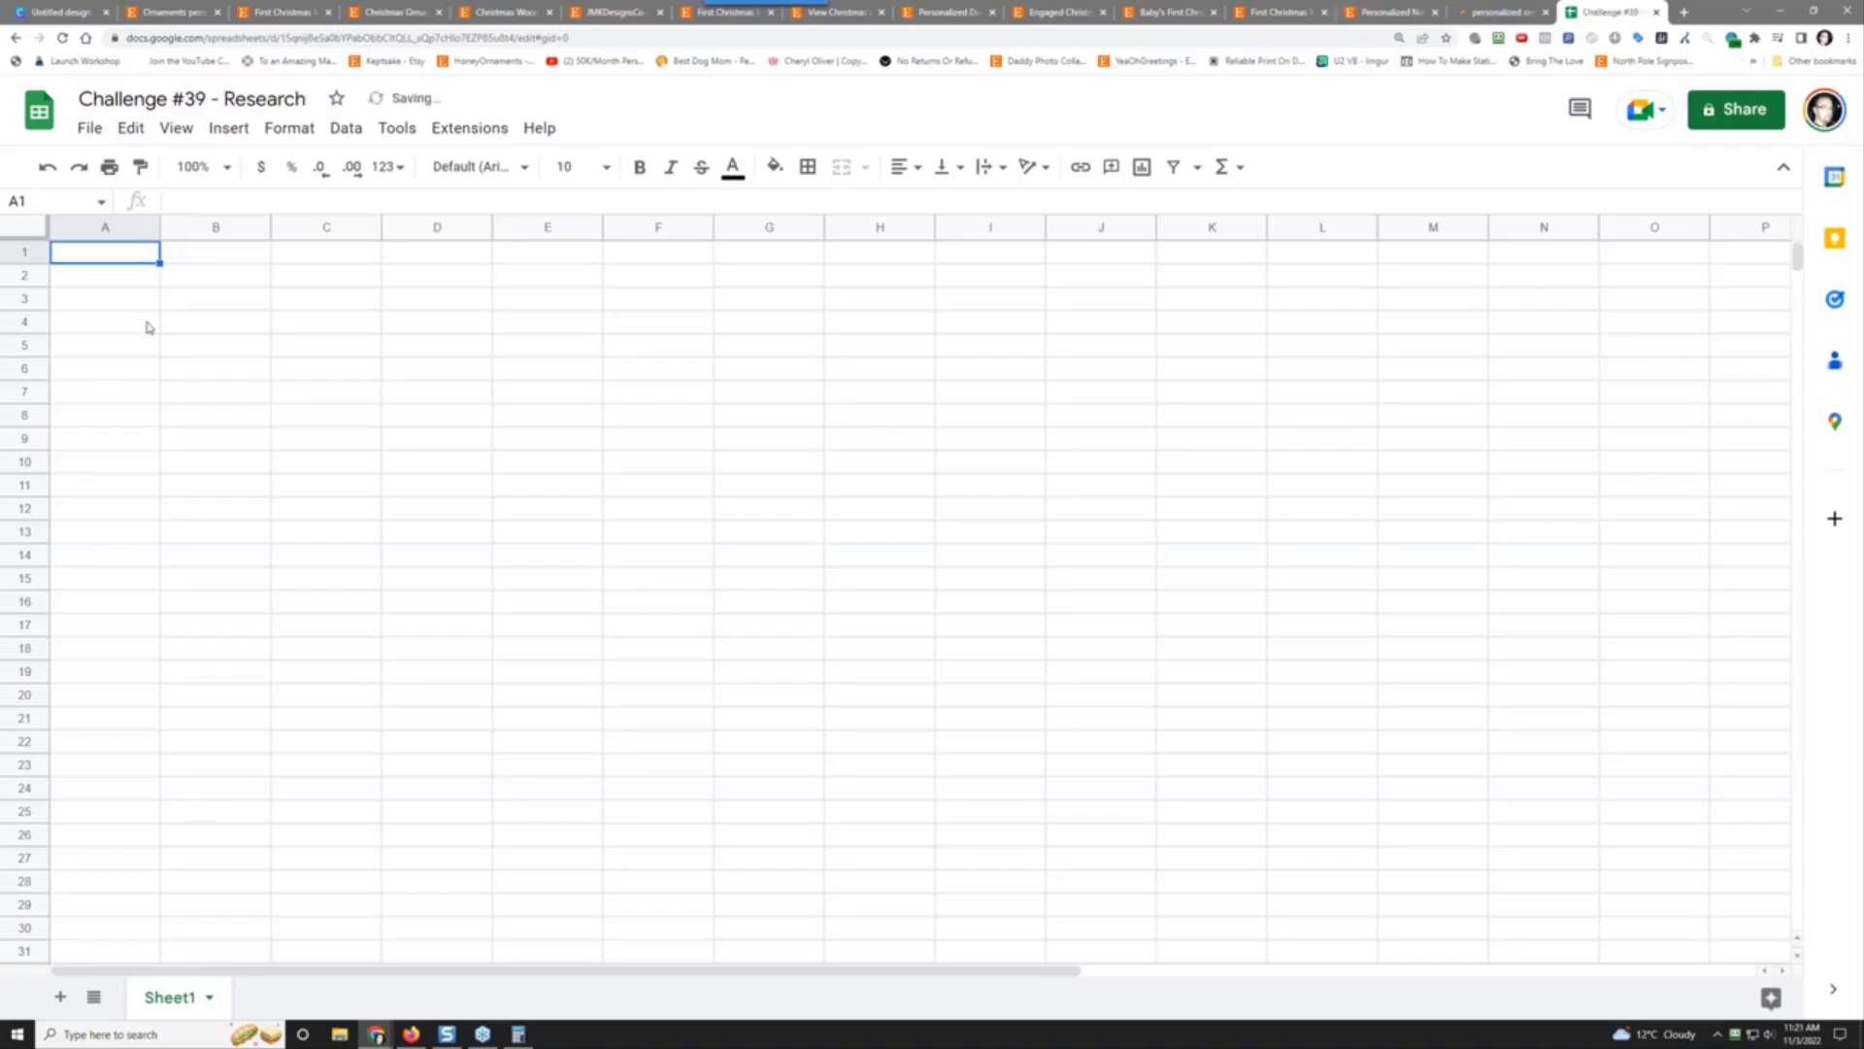
# Step: Enter the headers Image, Status, URL, Reviews, Price, Sales, Notes across cells A1 to G1
pyautogui.write('Image')
pyautogui.press('Tab')
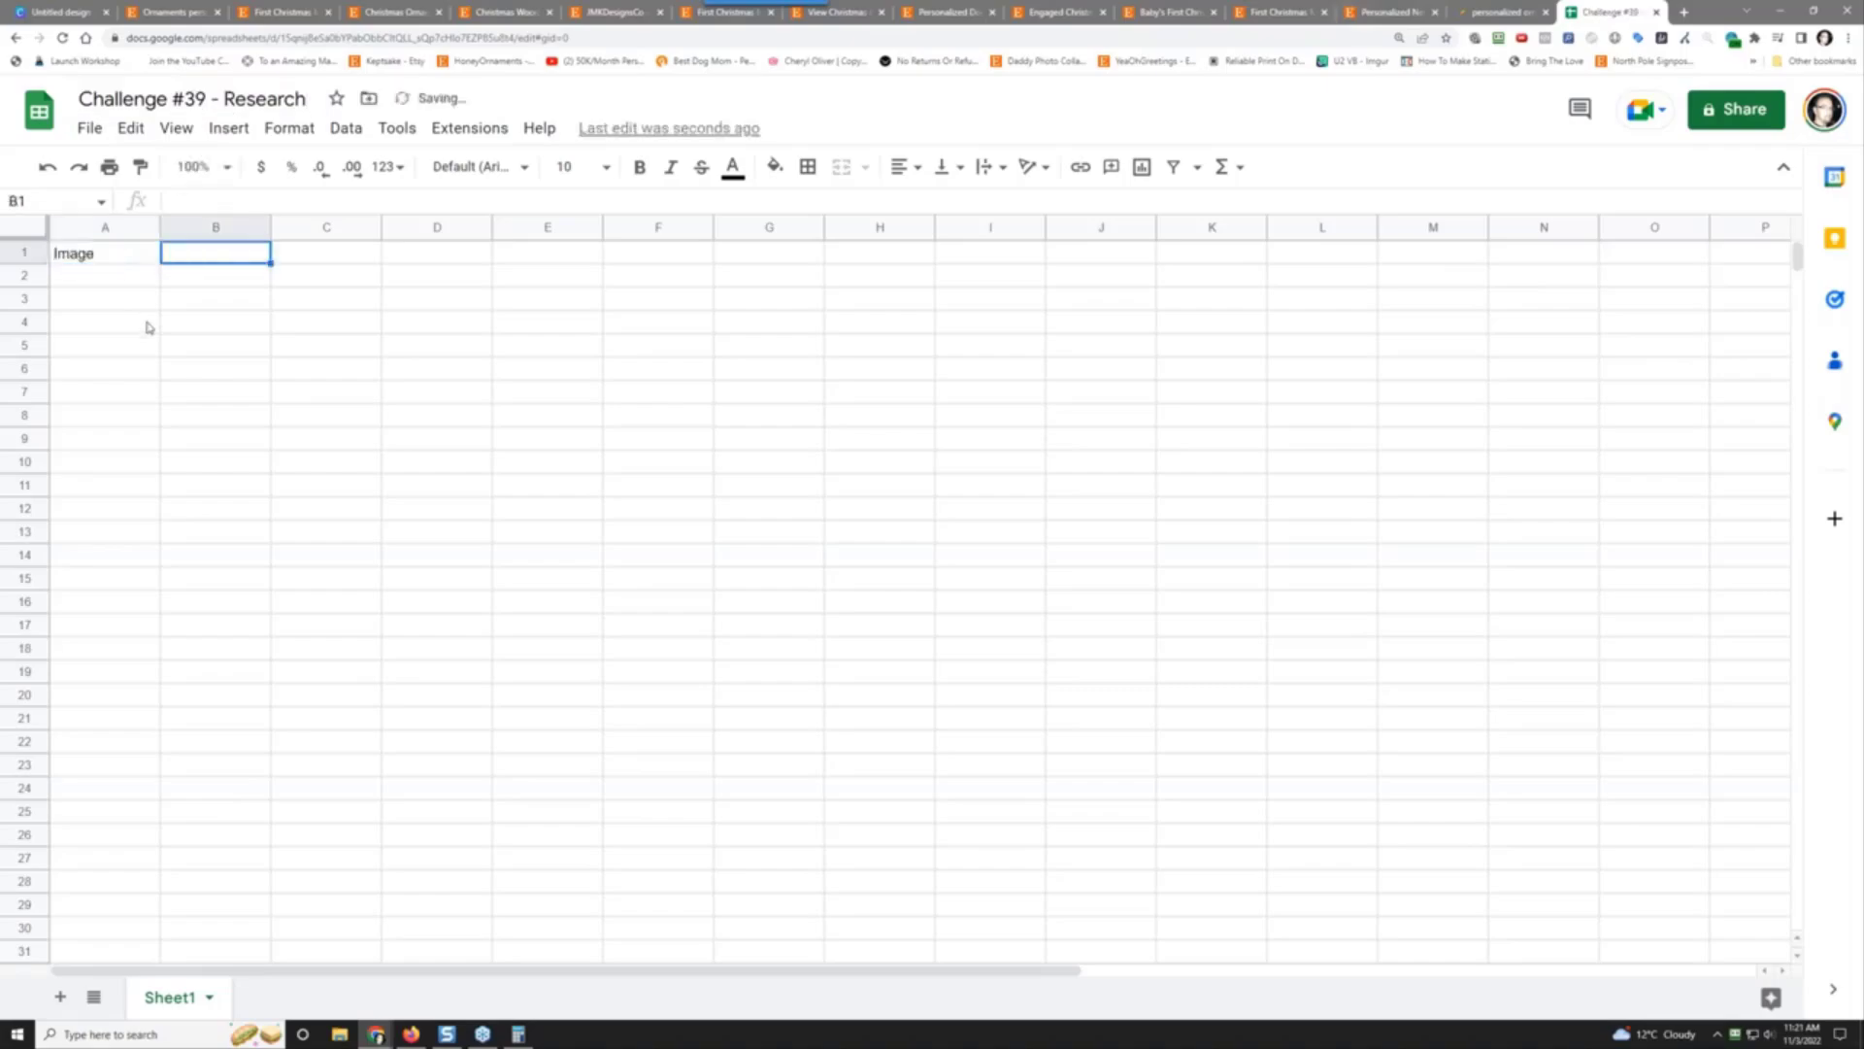
pyautogui.write('Status')
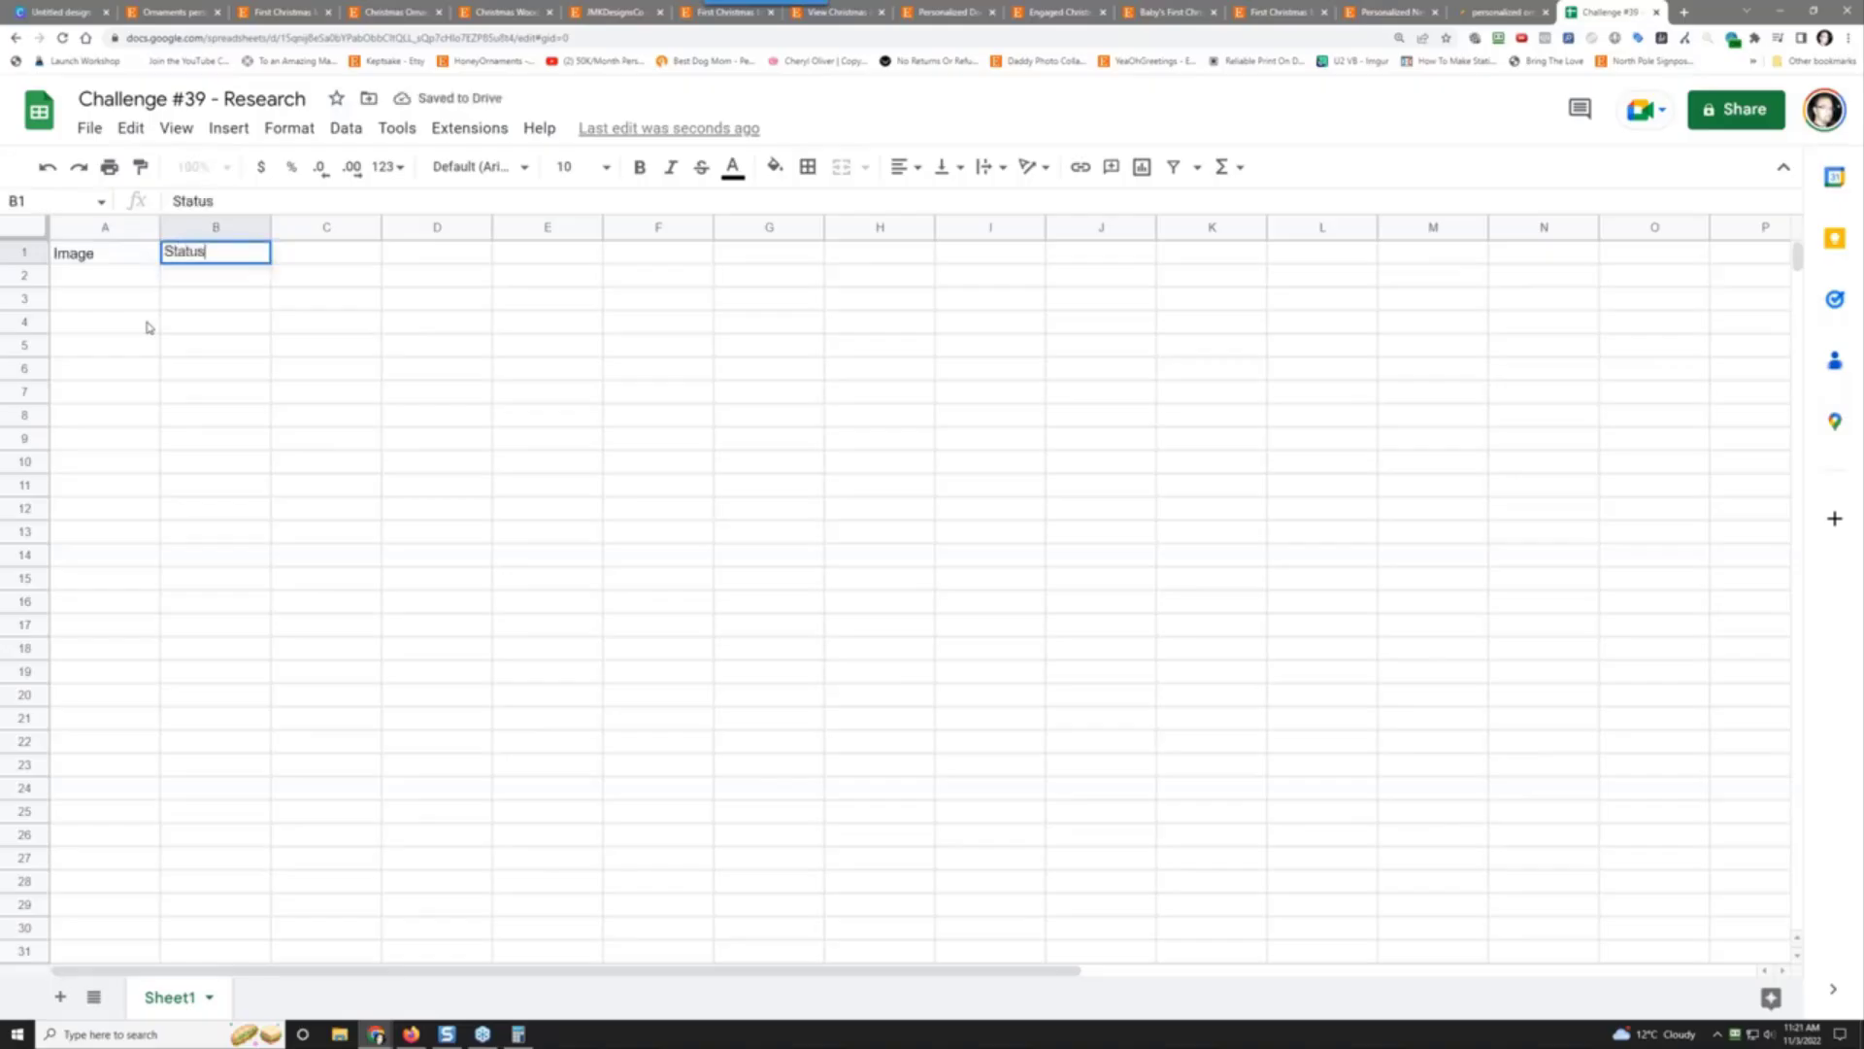
pyautogui.press('Tab')
pyautogui.write('URL')
pyautogui.press('Tab')
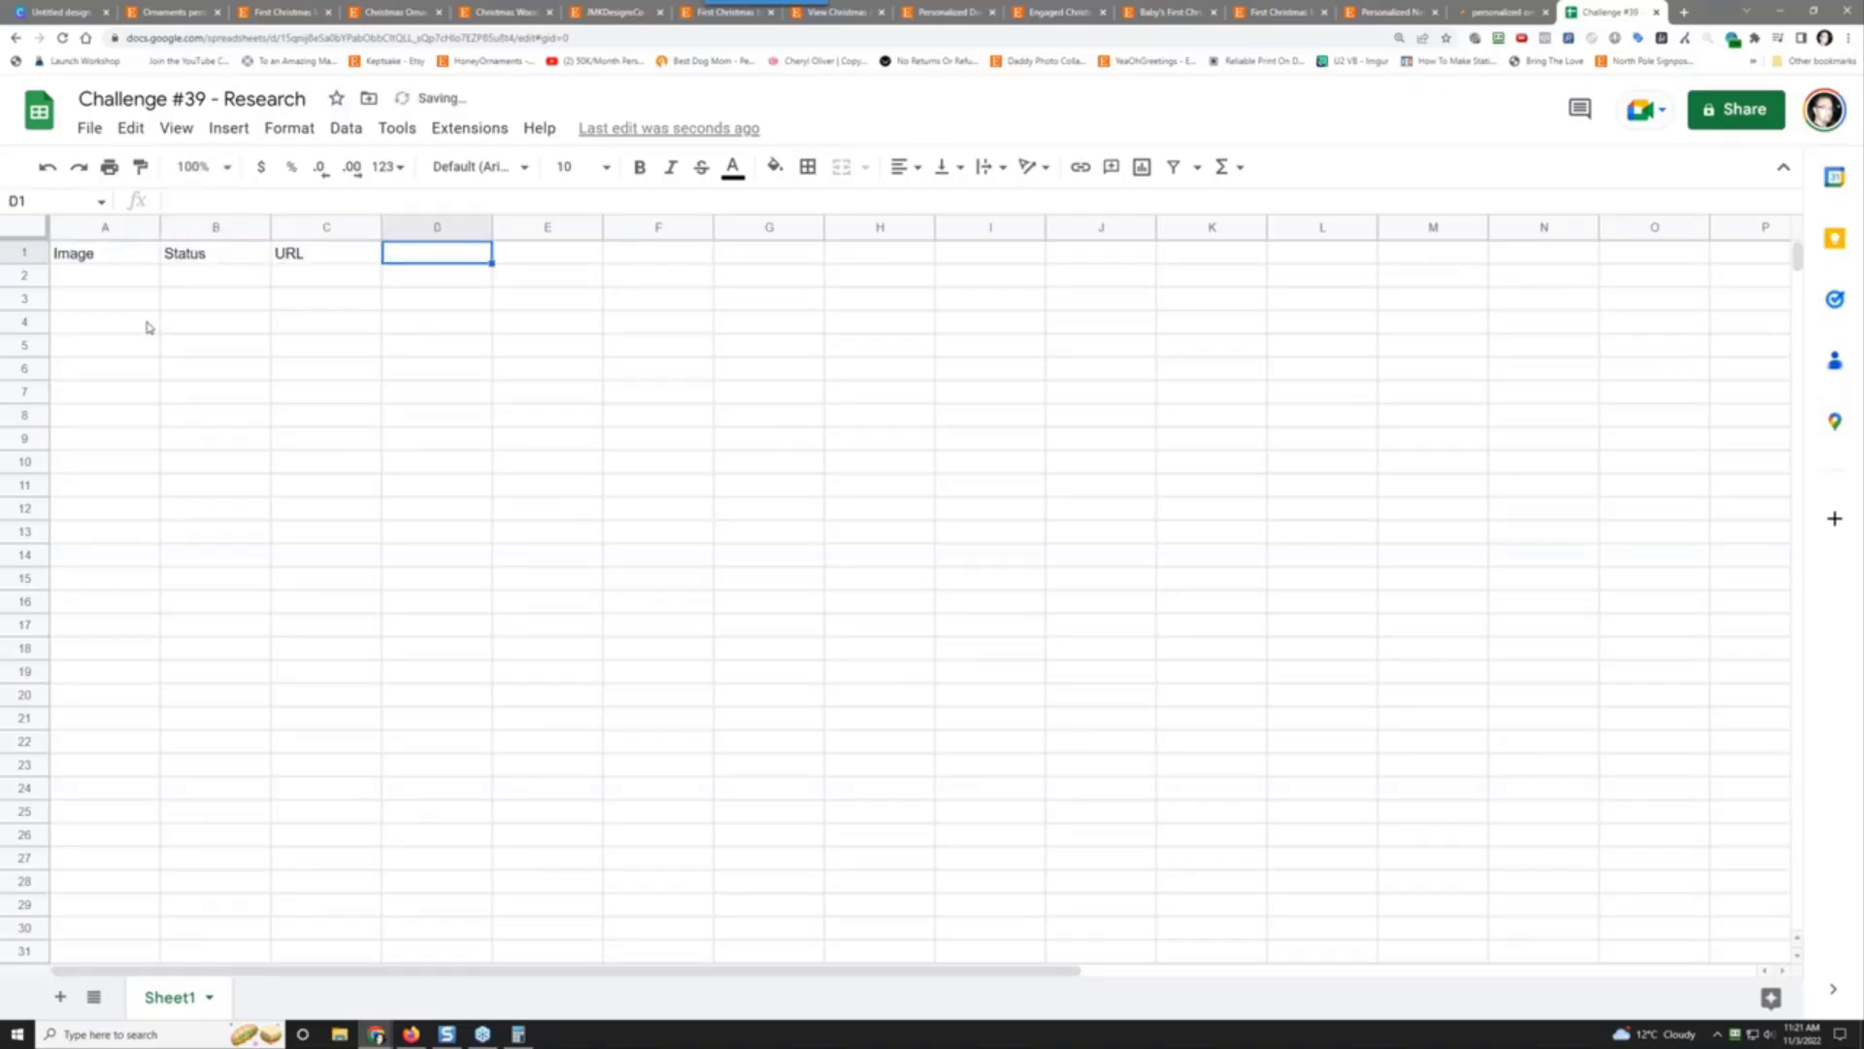
pyautogui.write('Rev')
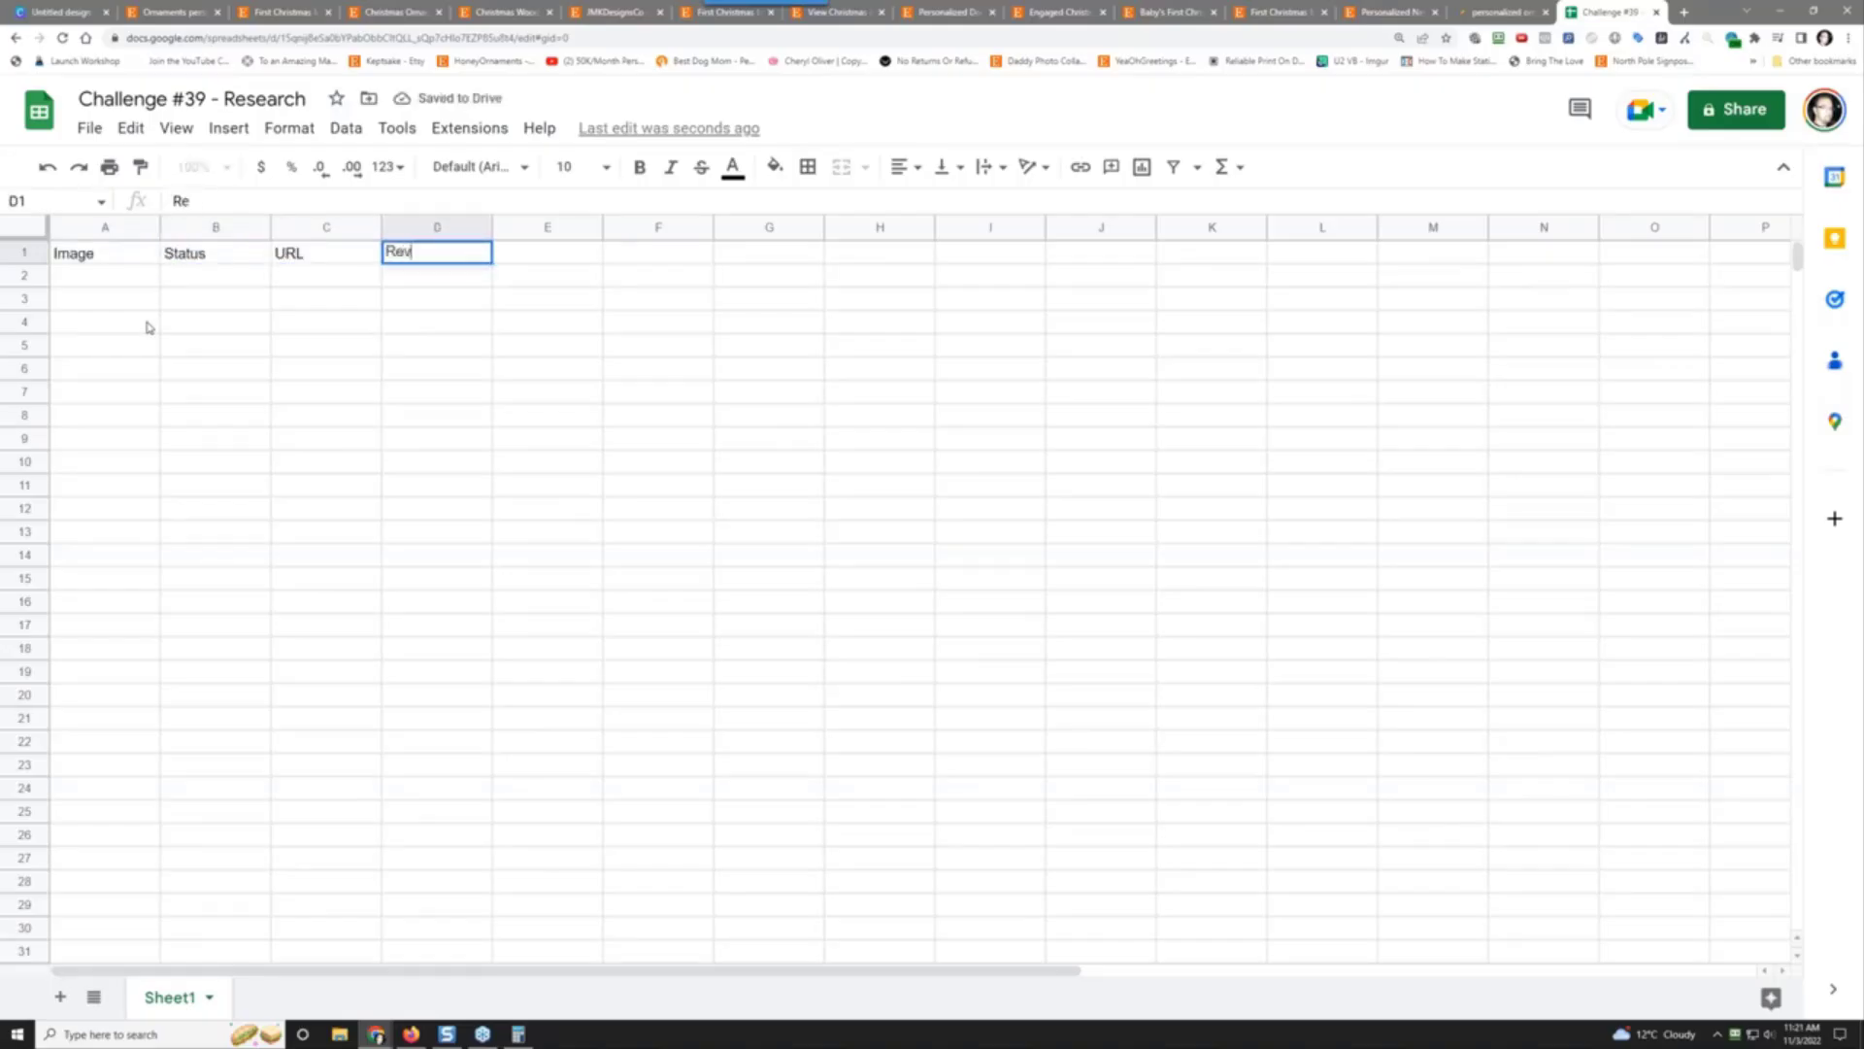
pyautogui.write('iews')
pyautogui.press('Tab')
pyautogui.write('Sa')
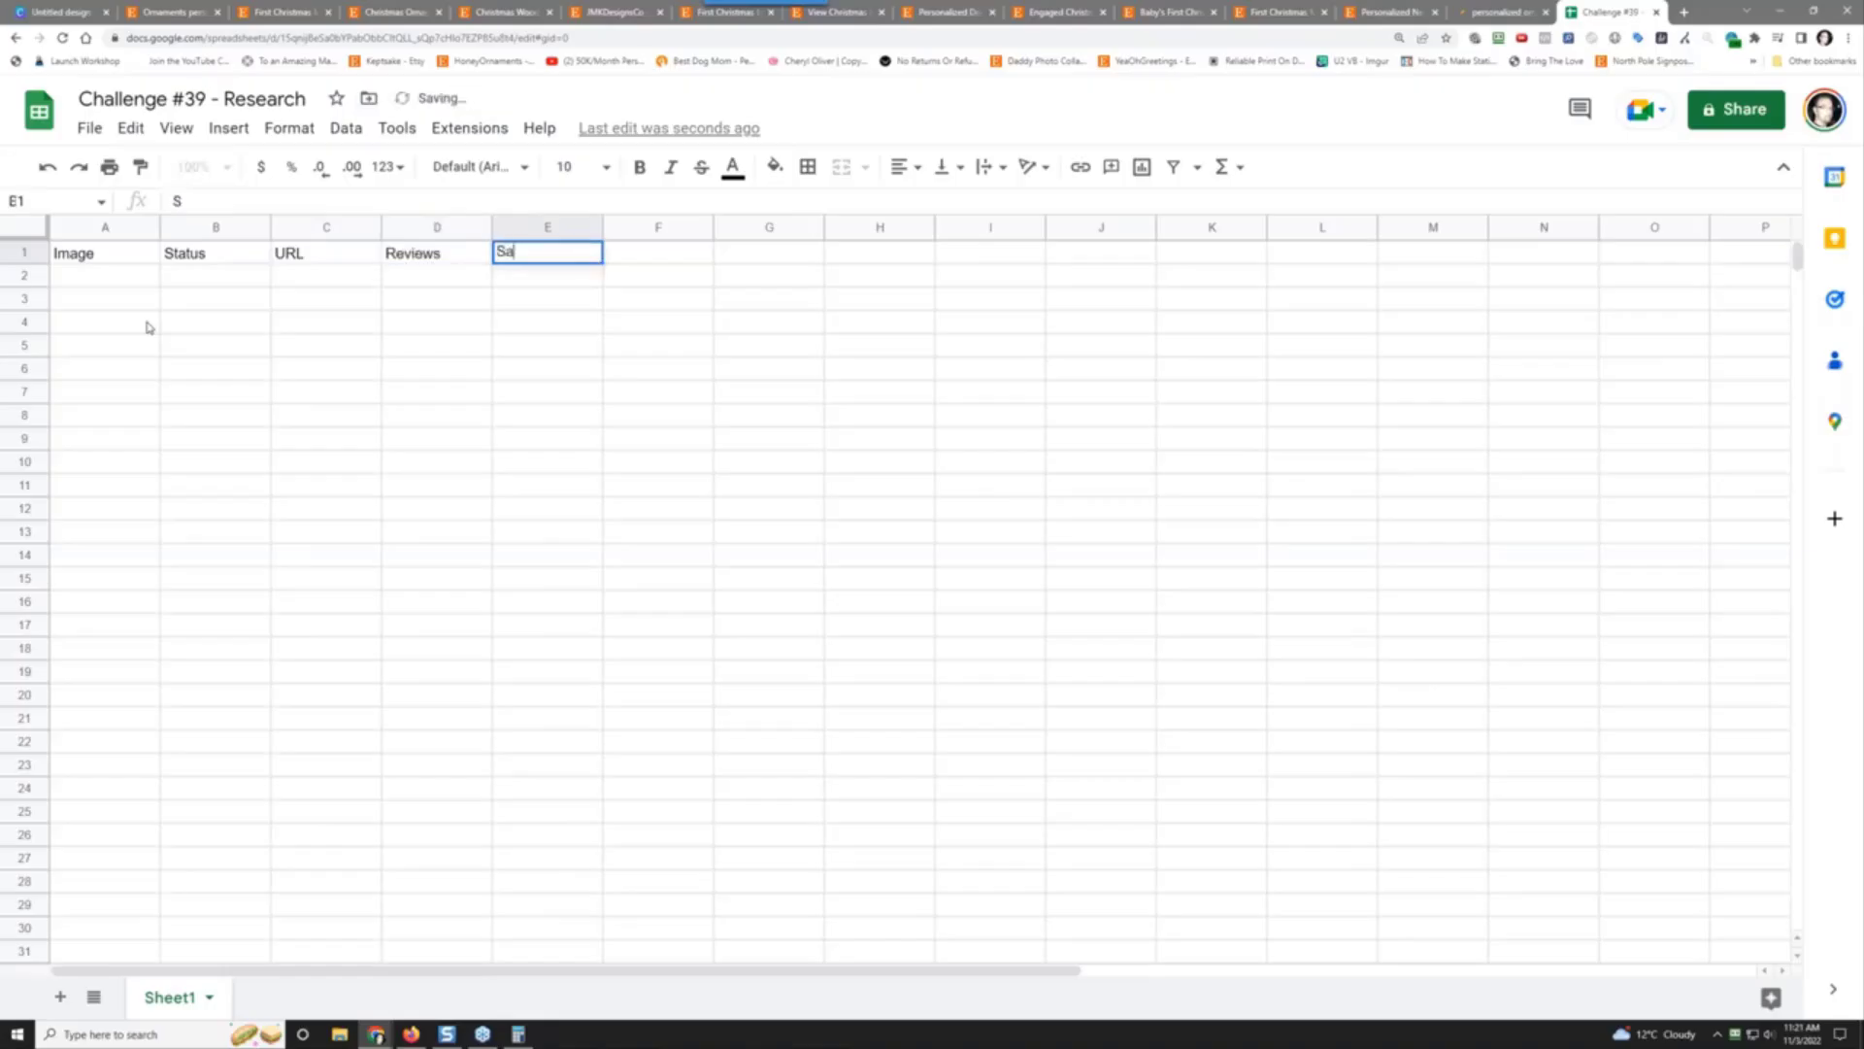
pyautogui.press('Escape')
pyautogui.write('Sales')
pyautogui.press('Tab')
pyautogui.write('Pric')
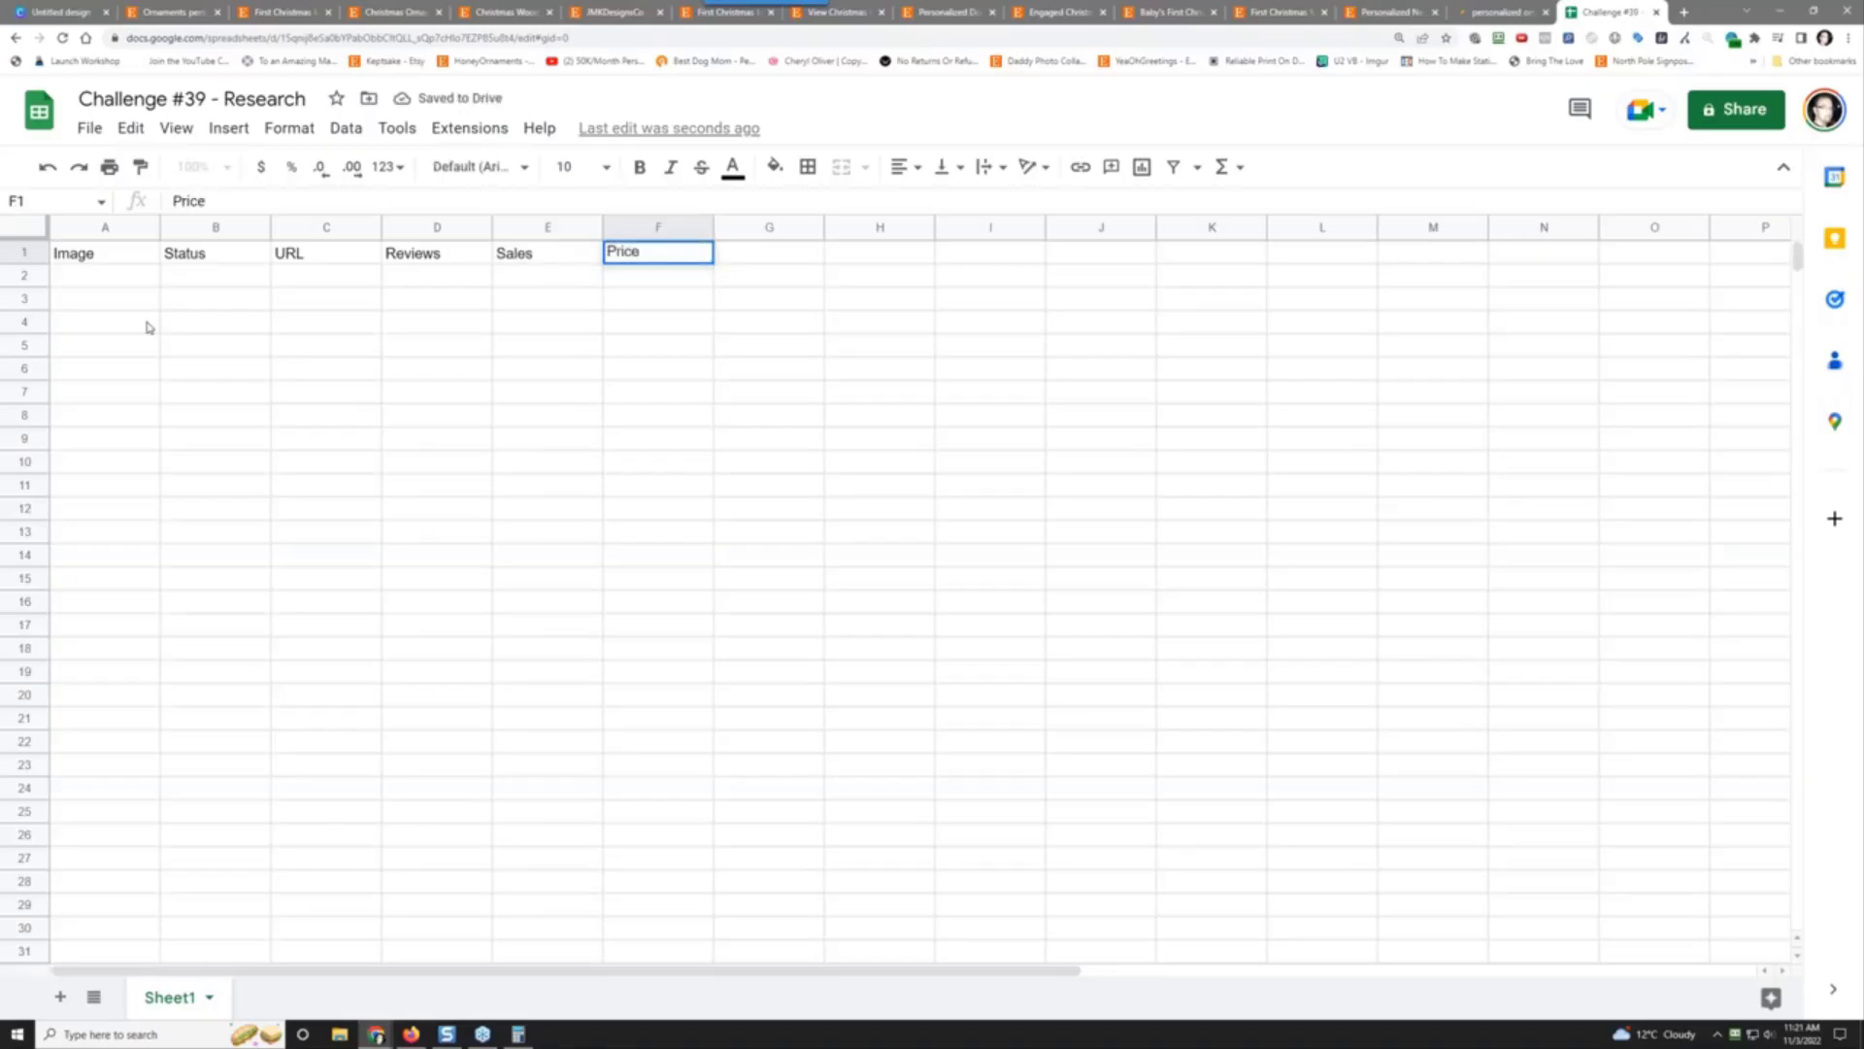
pyautogui.hotkey('shift', 'Tab')
pyautogui.write('Price')
pyautogui.press('Tab')
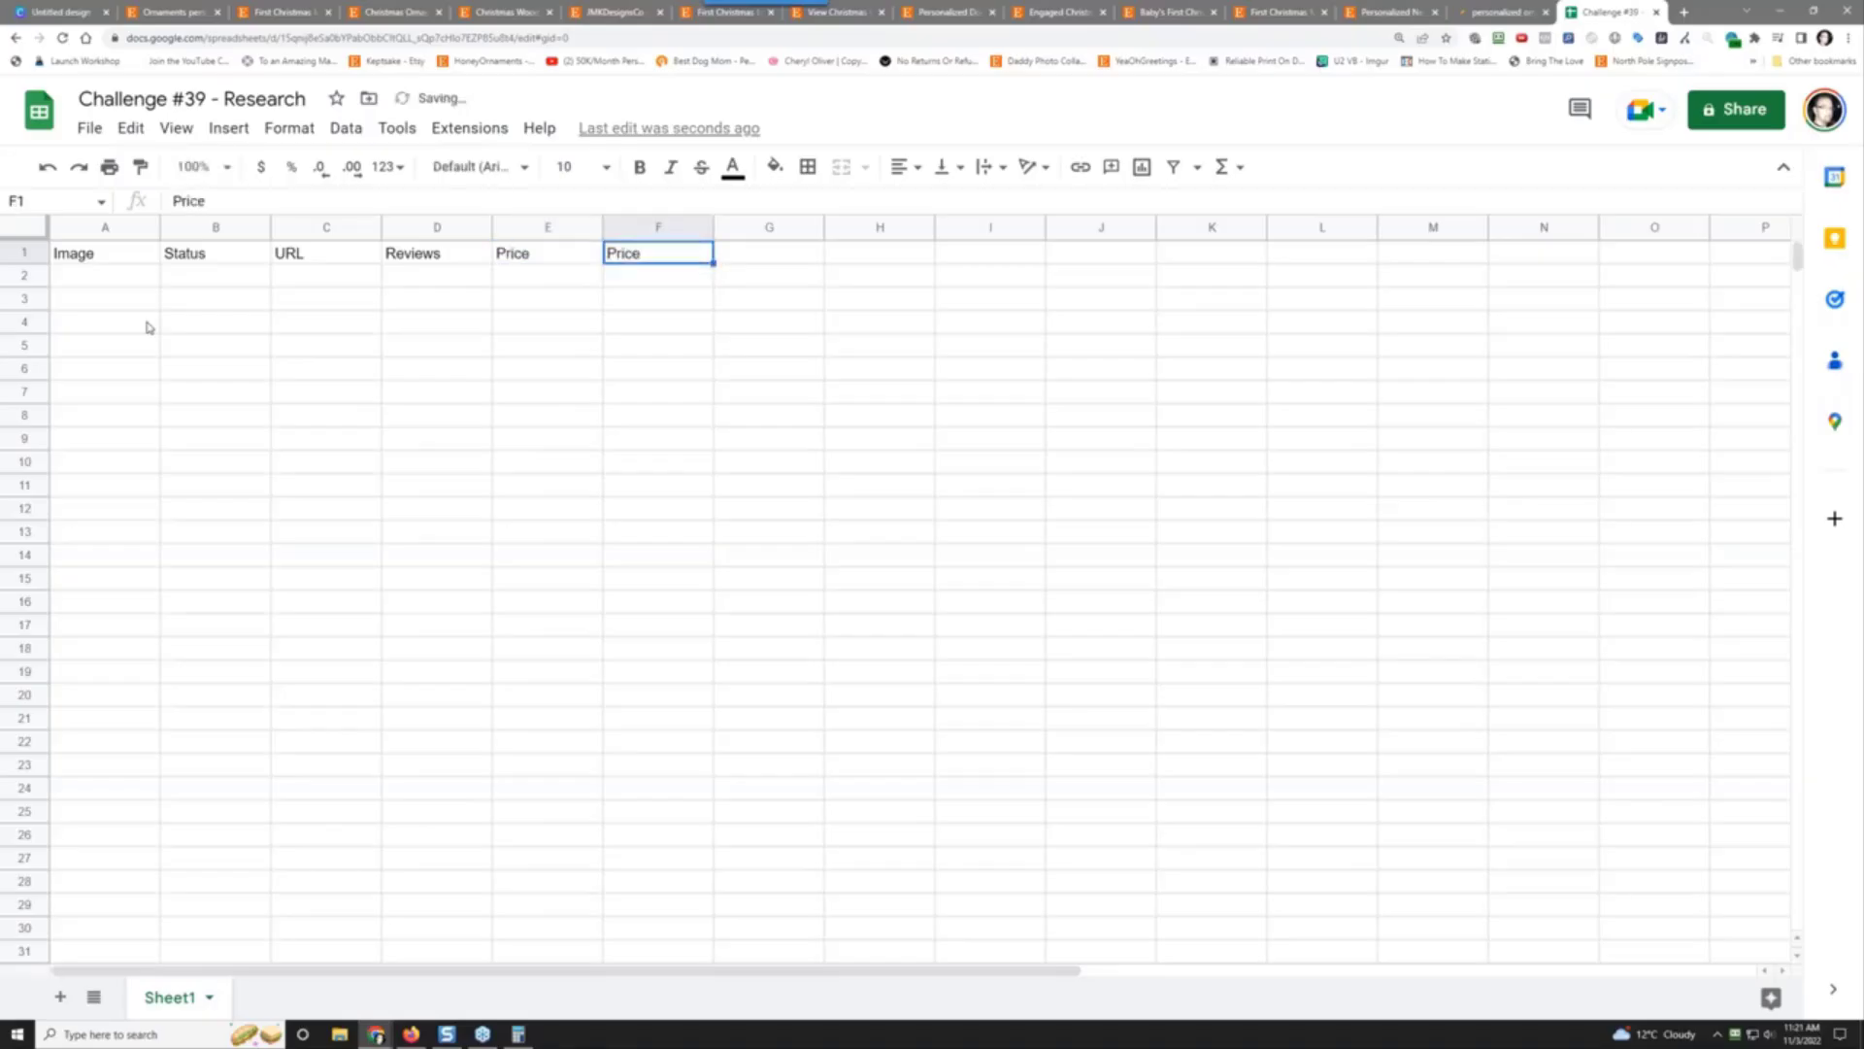
pyautogui.write('Sales')
pyautogui.press('Tab')
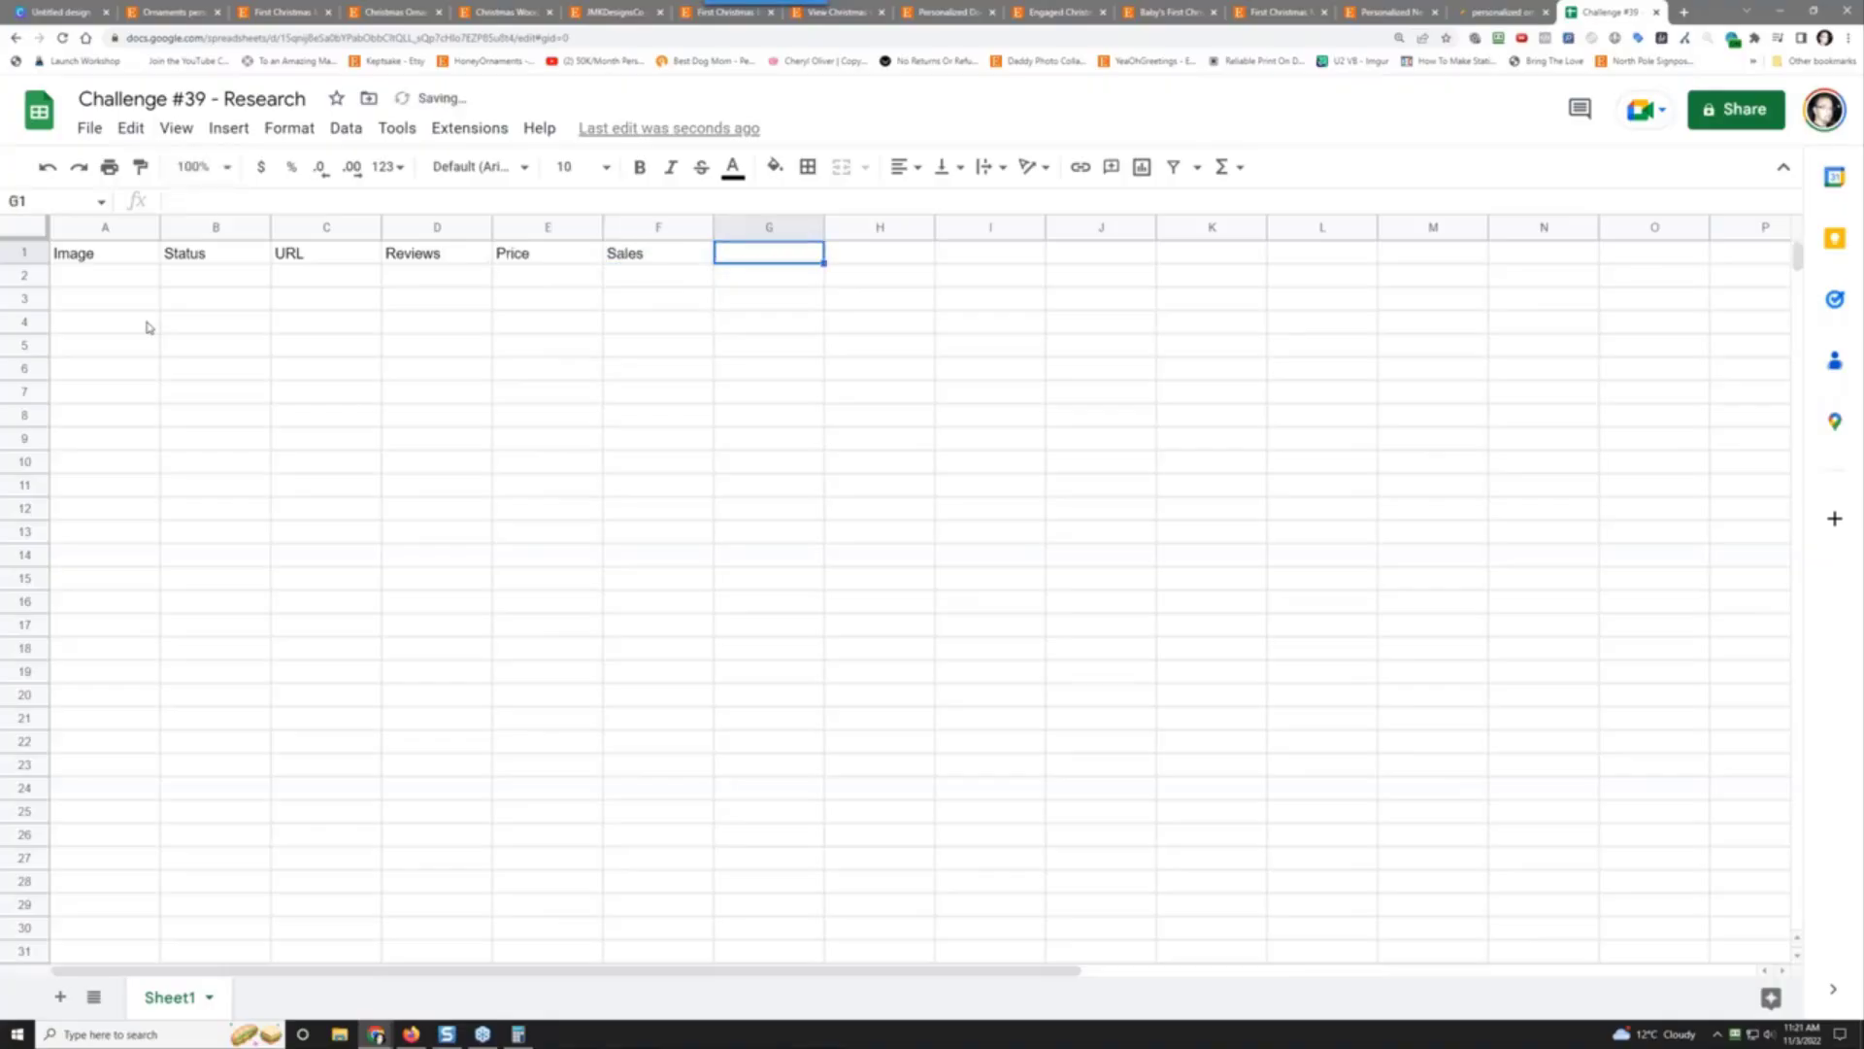
pyautogui.write('Notes')
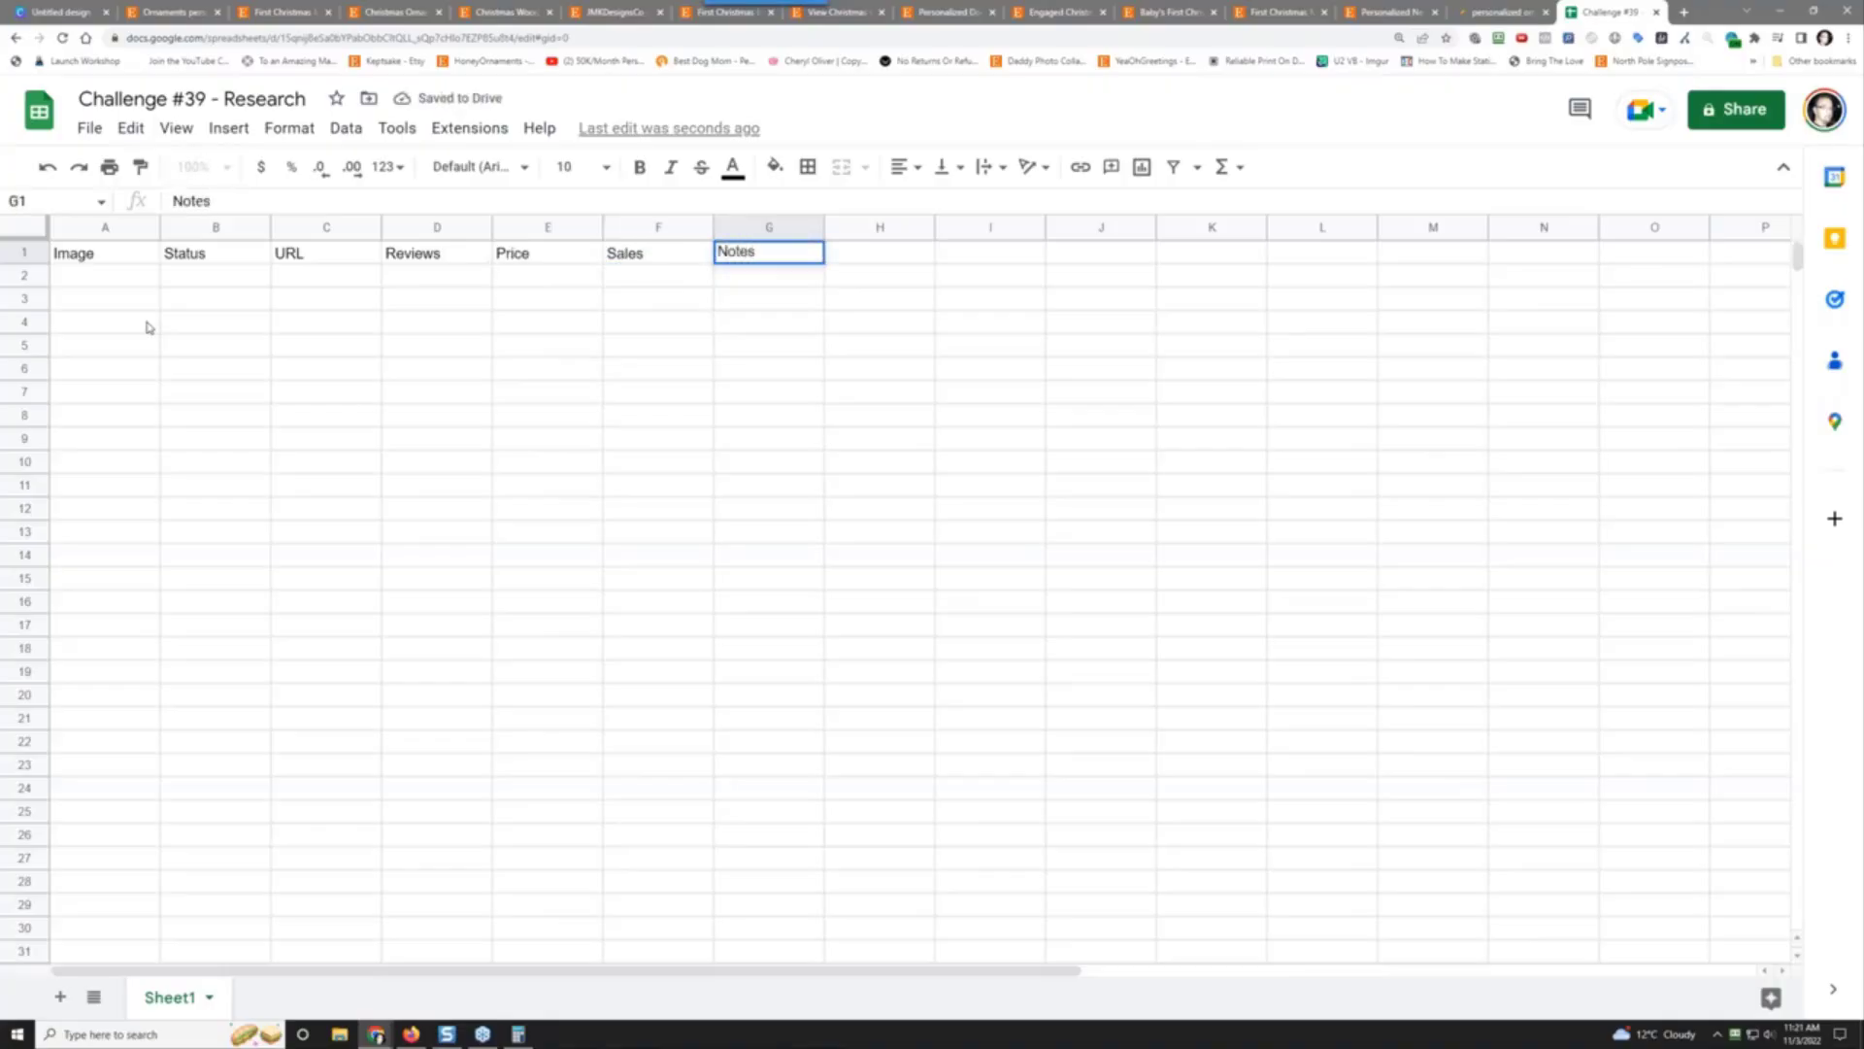
pyautogui.press('Return')
pyautogui.press('Left')
pyautogui.press('Left')
pyautogui.press('Left')
pyautogui.press('Left')
pyautogui.press('Left')
pyautogui.press('Left')
pyautogui.press('Up')
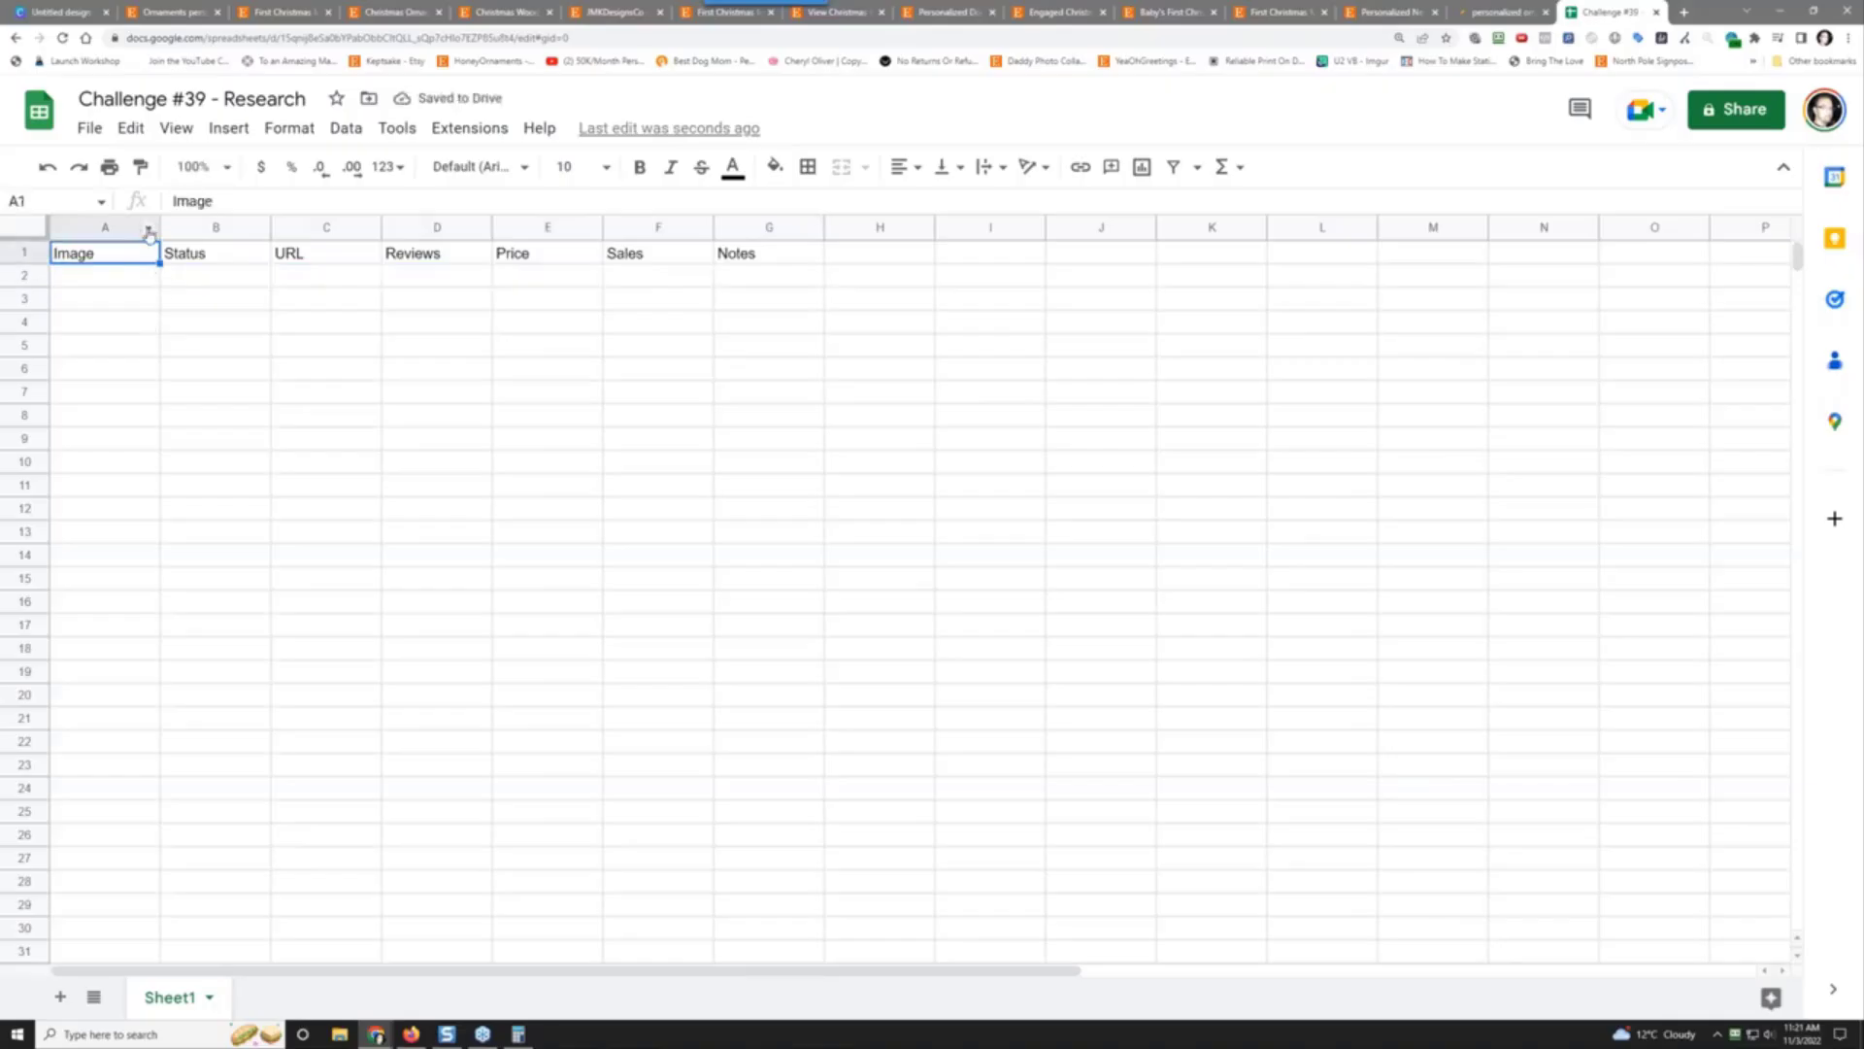
# Step: Make the A1:G1 header row bold white text on a black fill
pyautogui.moveTo(143, 255); pyautogui.dragTo(748, 254)
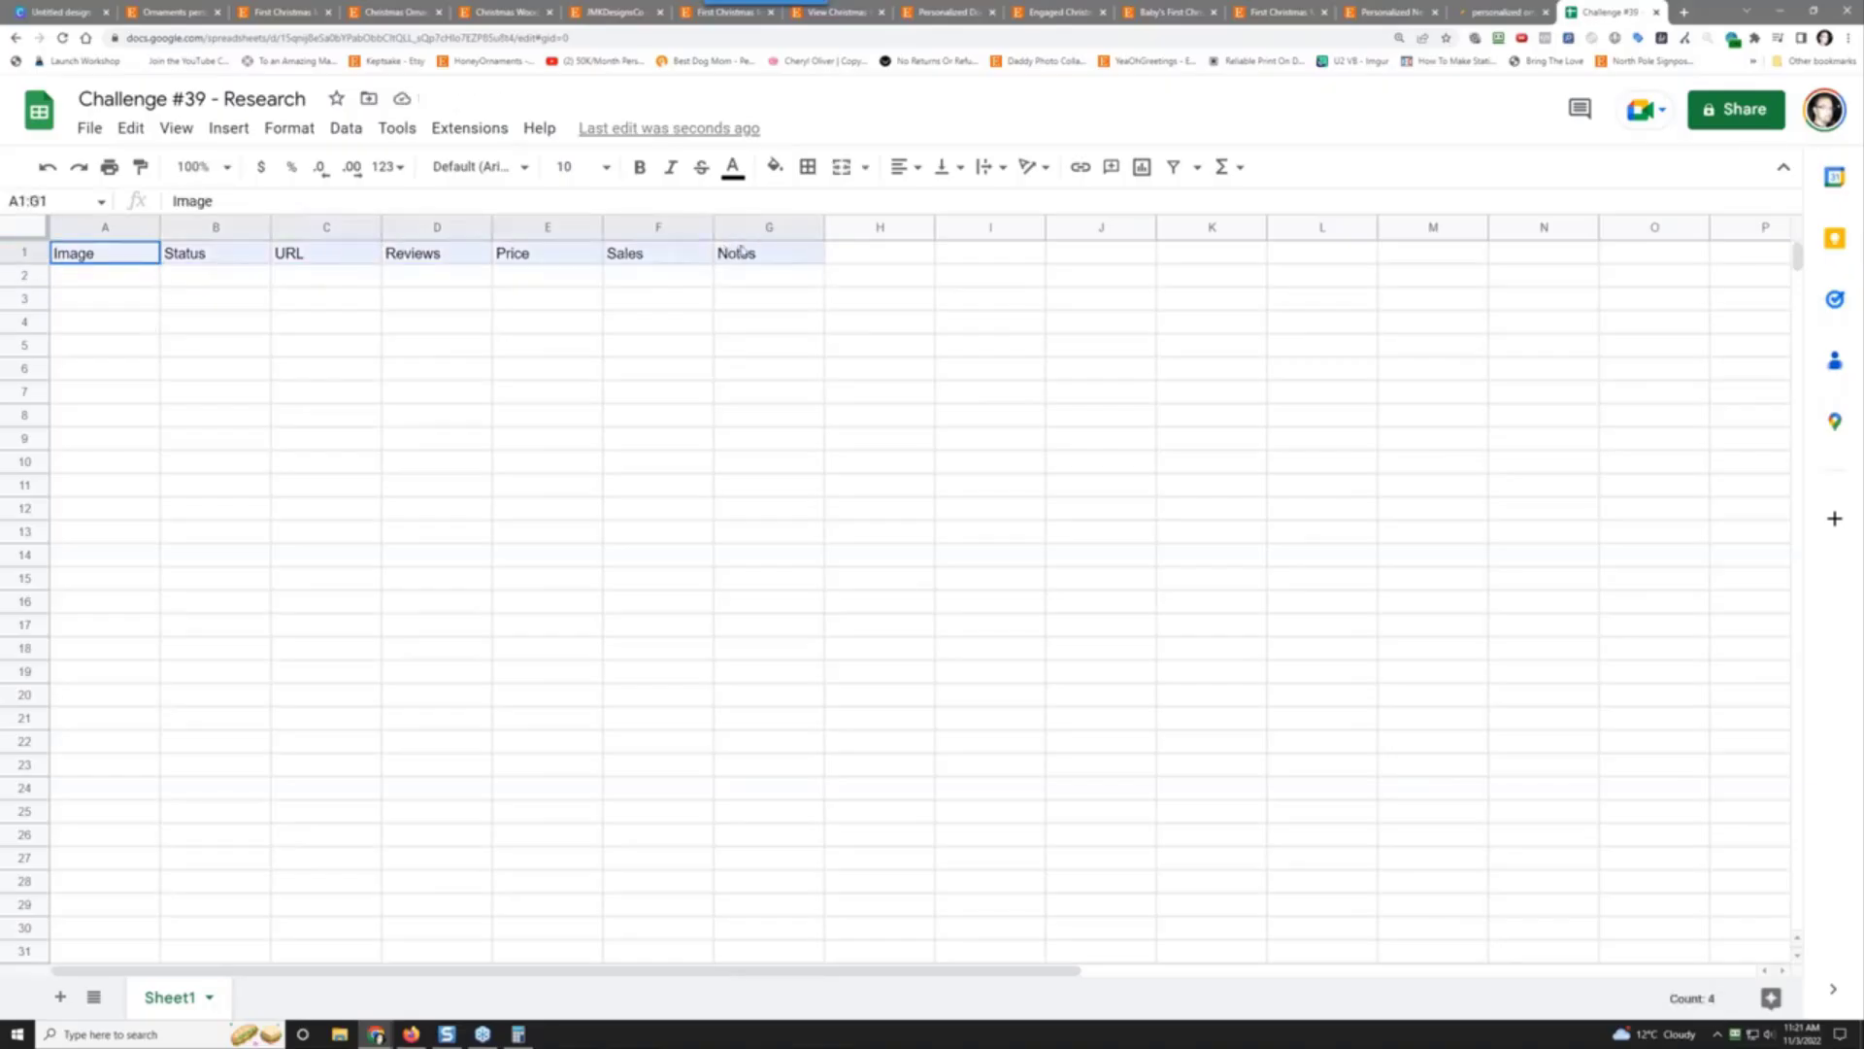
pyautogui.click(639, 167)
pyautogui.click(733, 169)
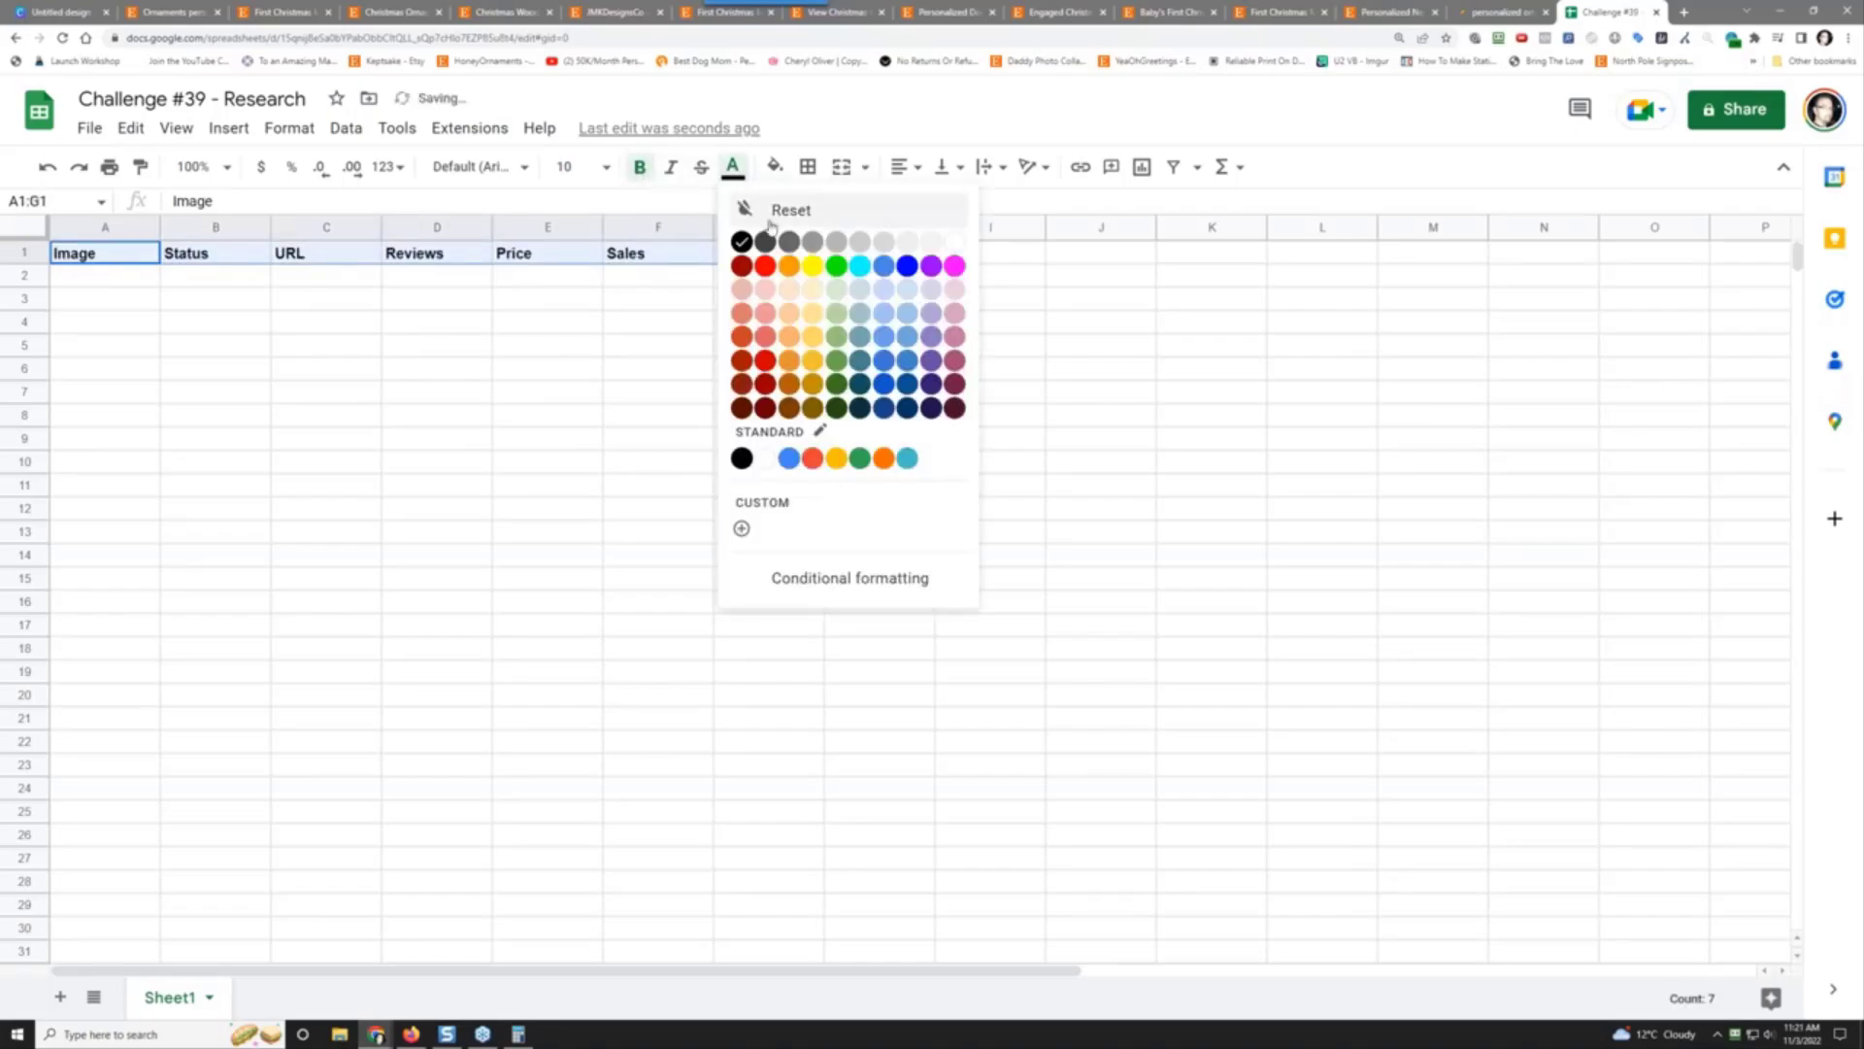
pyautogui.click(956, 244)
pyautogui.click(775, 167)
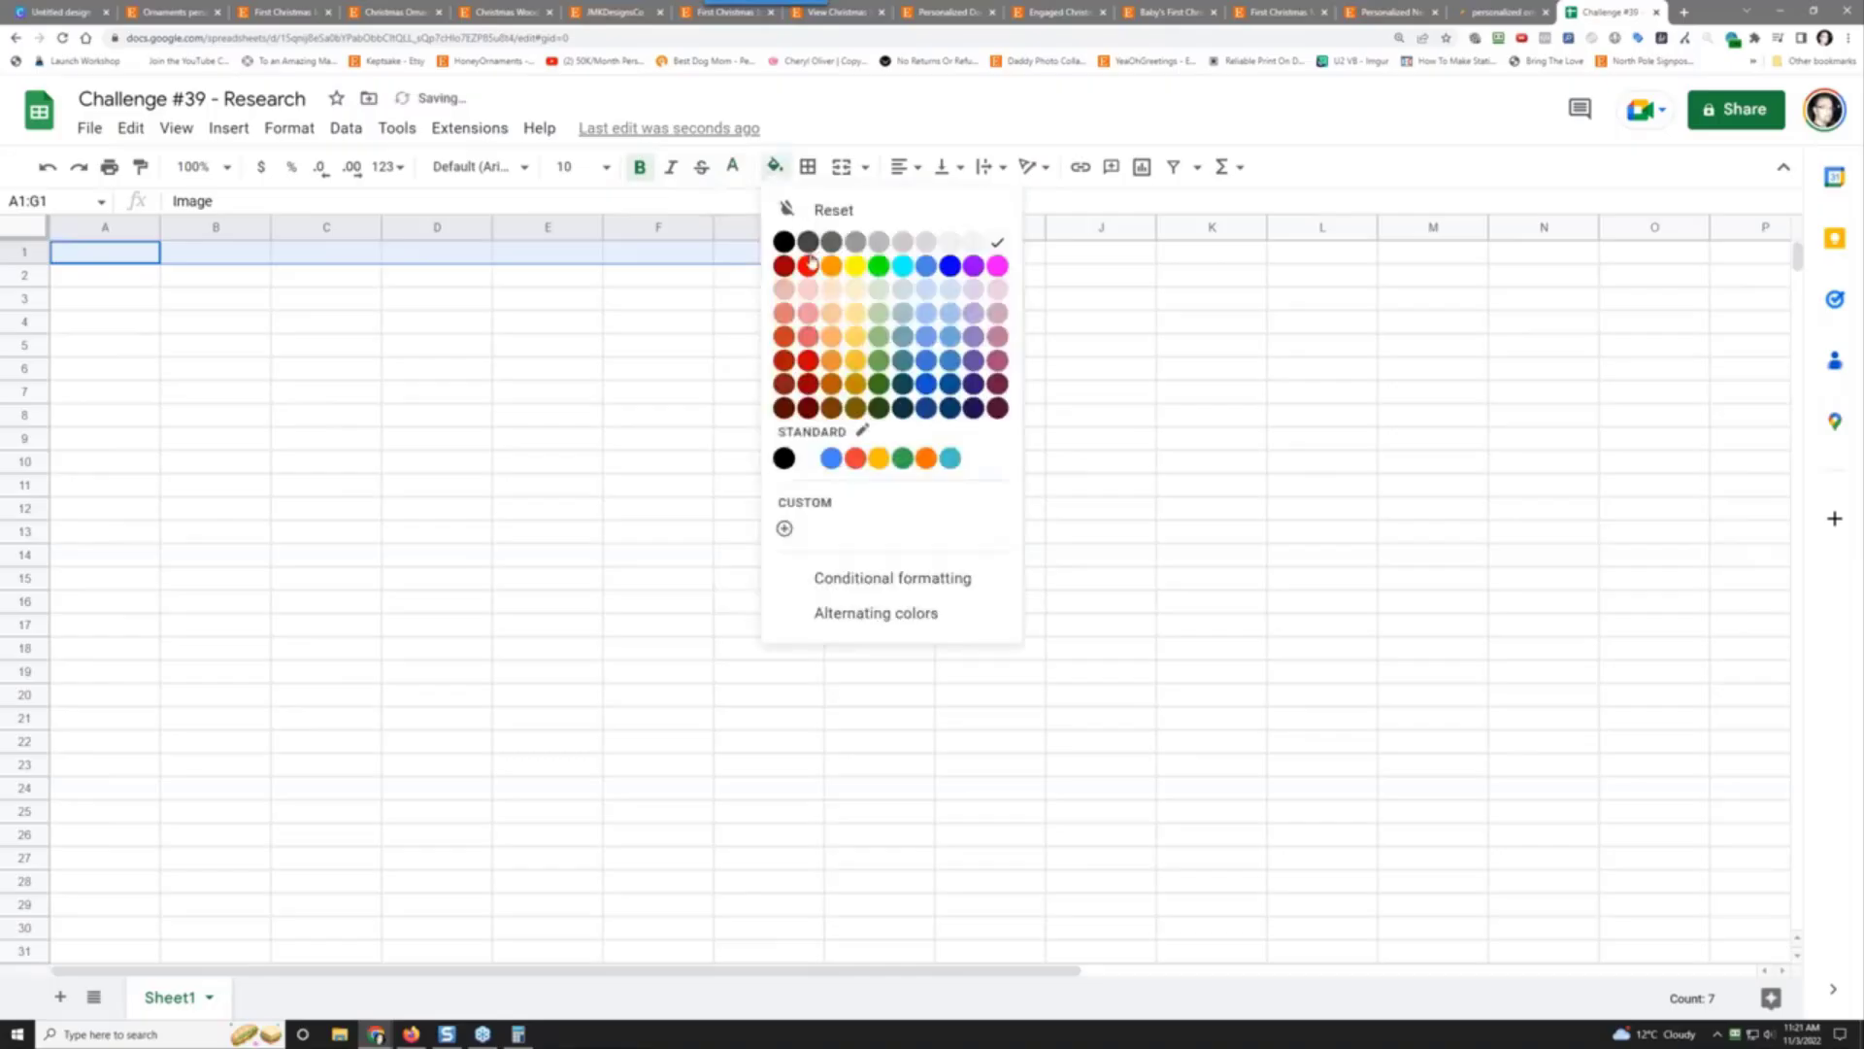
pyautogui.click(785, 243)
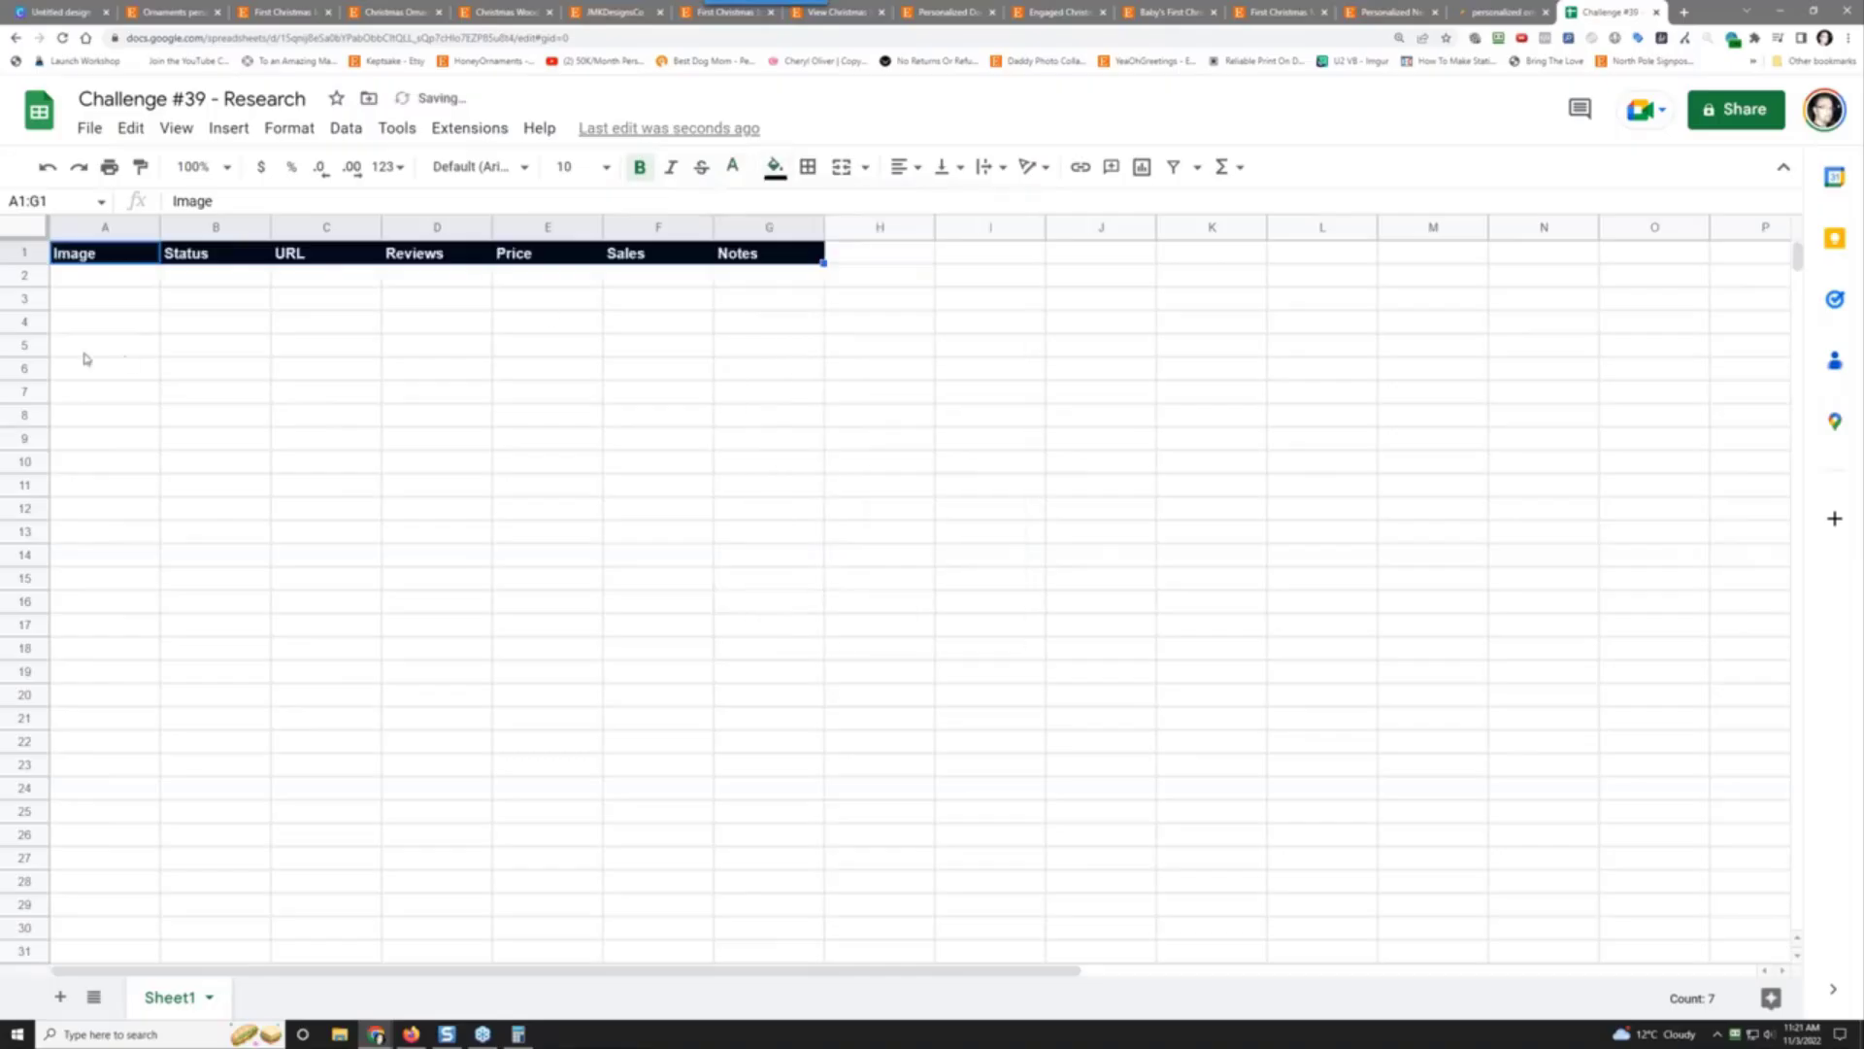
# Step: Freeze row 1 so the headers stay at the top of the sheet
pyautogui.click(16, 252)
pyautogui.click(176, 129)
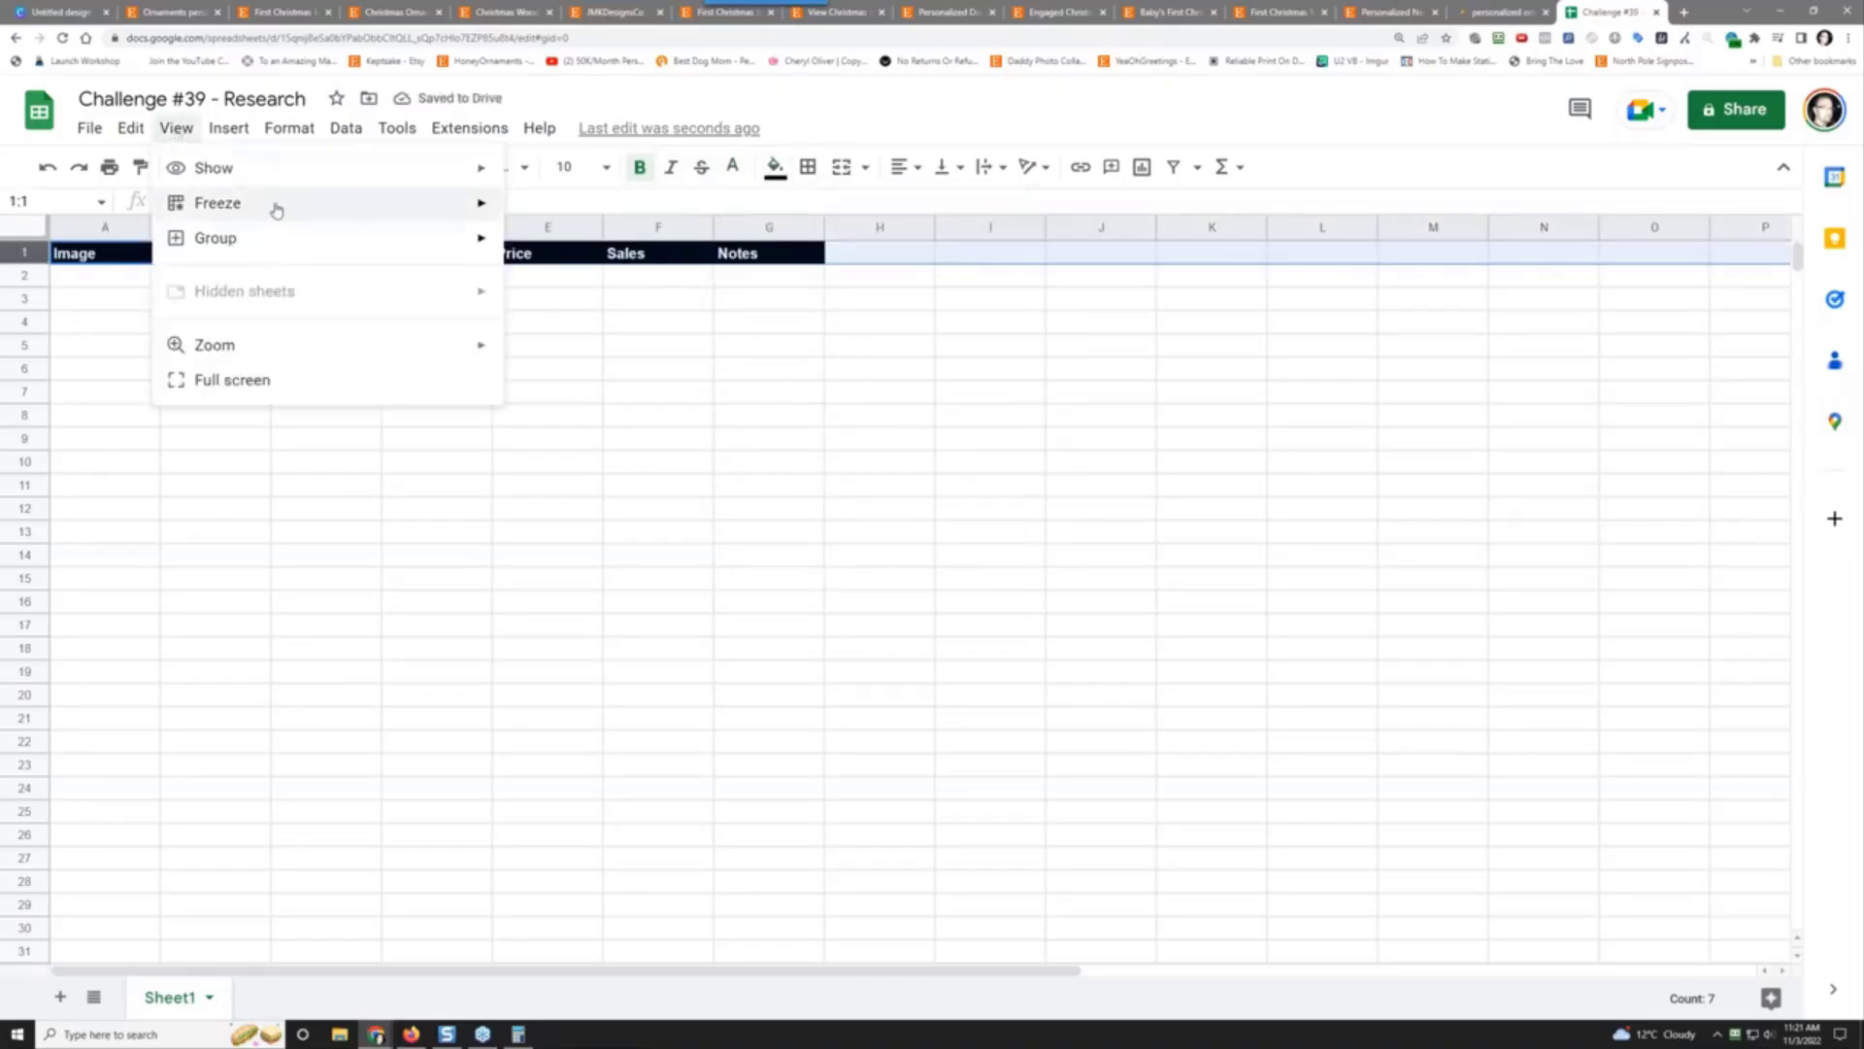
pyautogui.moveTo(281, 211)
pyautogui.click(547, 242)
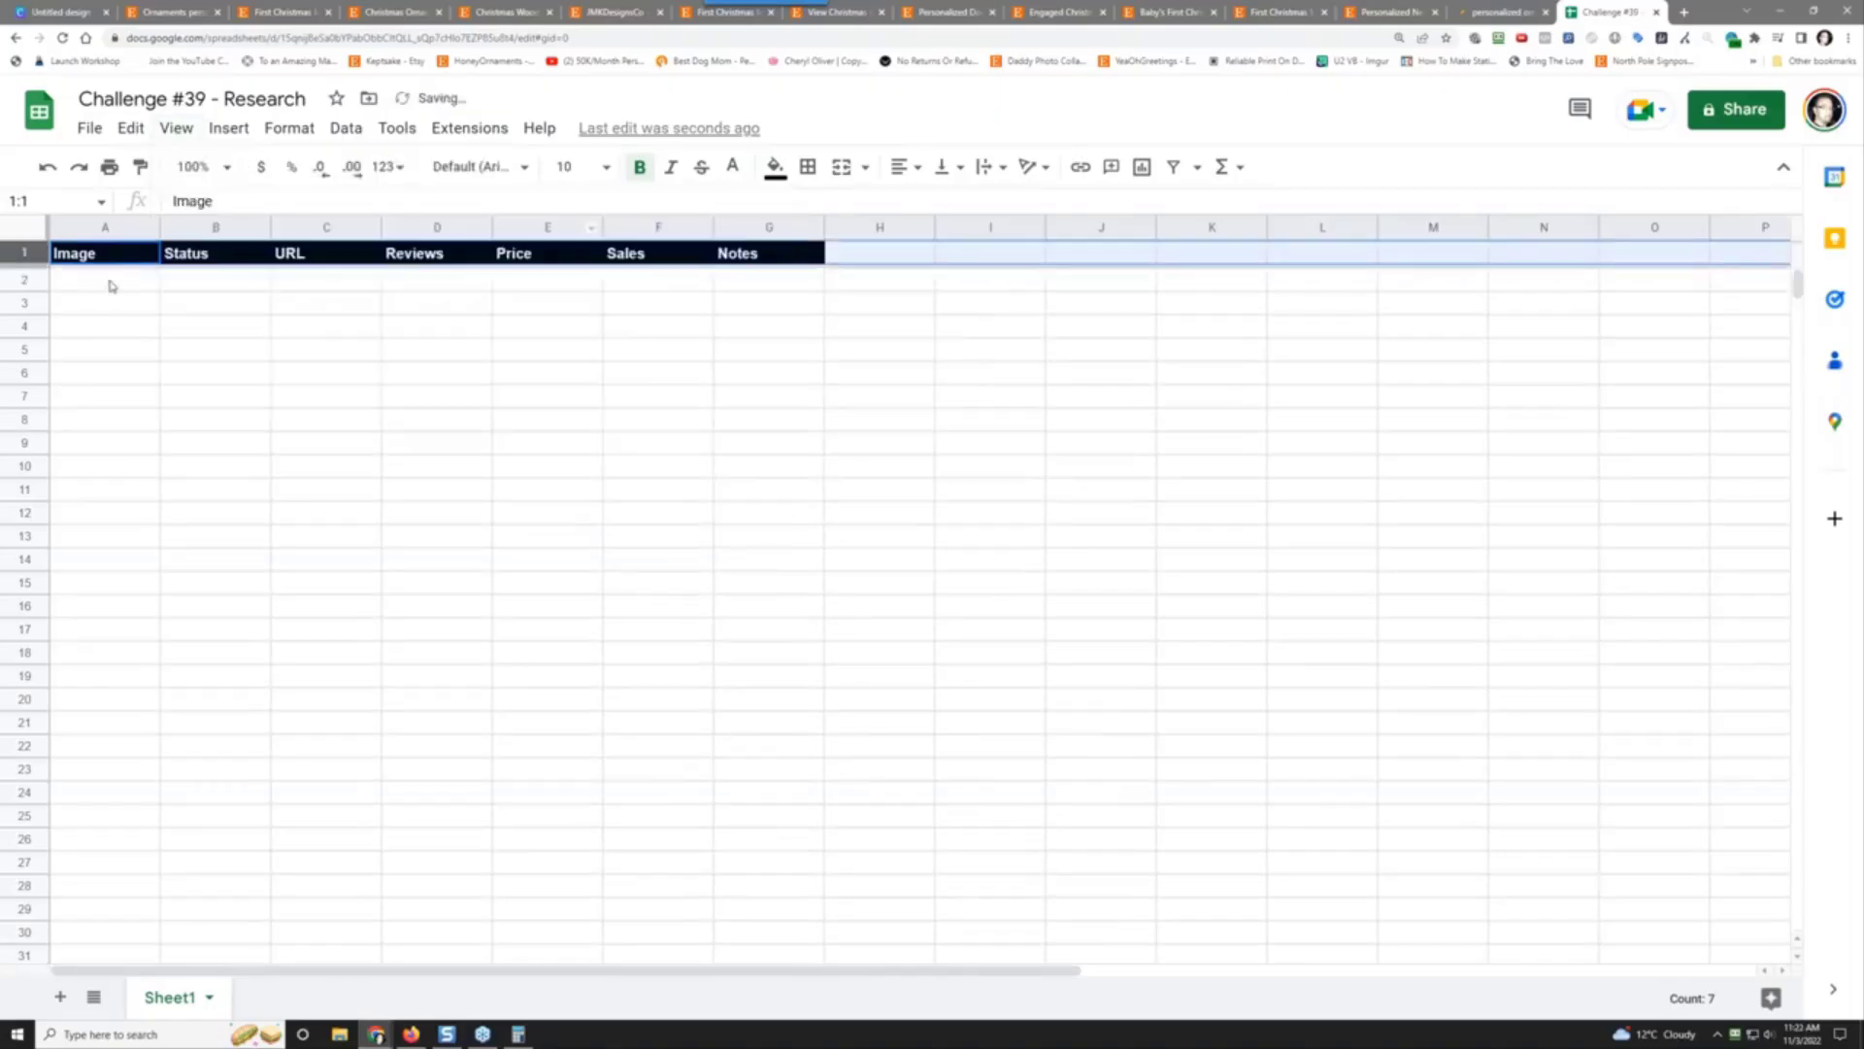
pyautogui.click(109, 284)
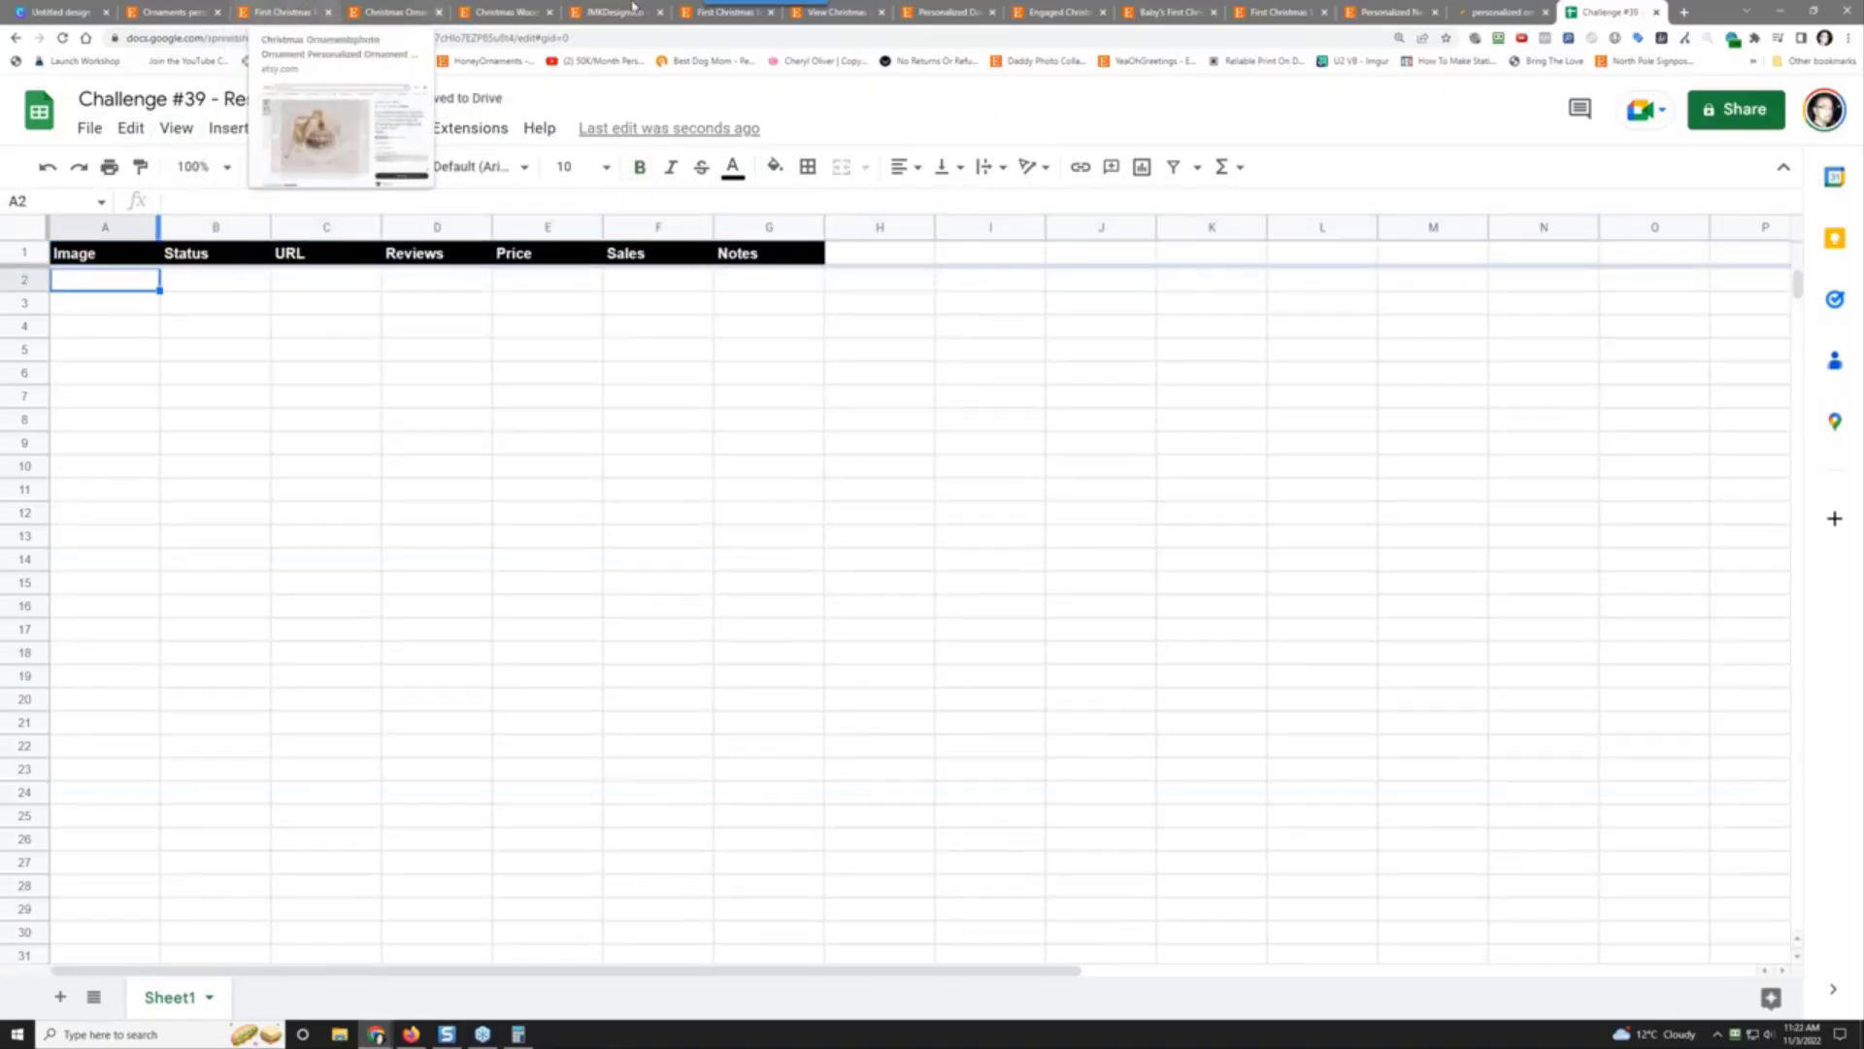
# Step: Copy the First Christmas Married Ornament listing's URL and frame its main photo for a Snagit capture
pyautogui.click(1387, 12)
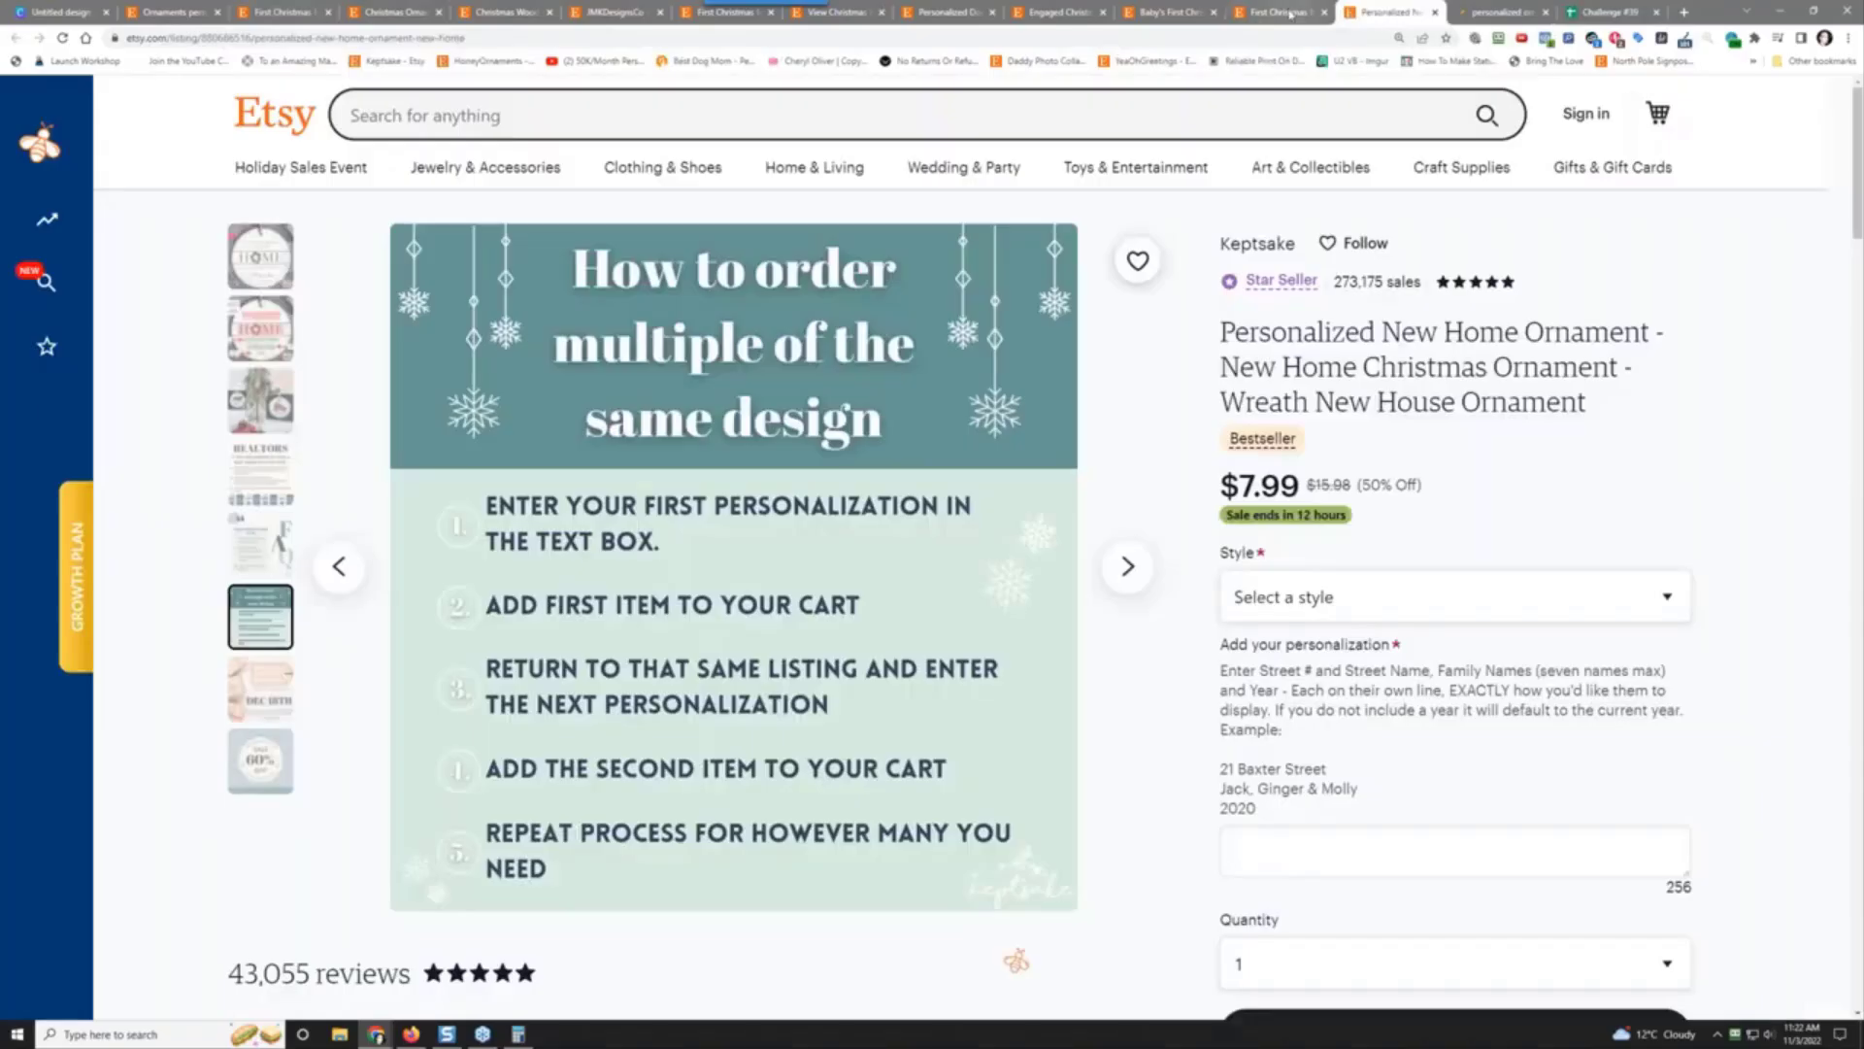
pyautogui.click(1291, 13)
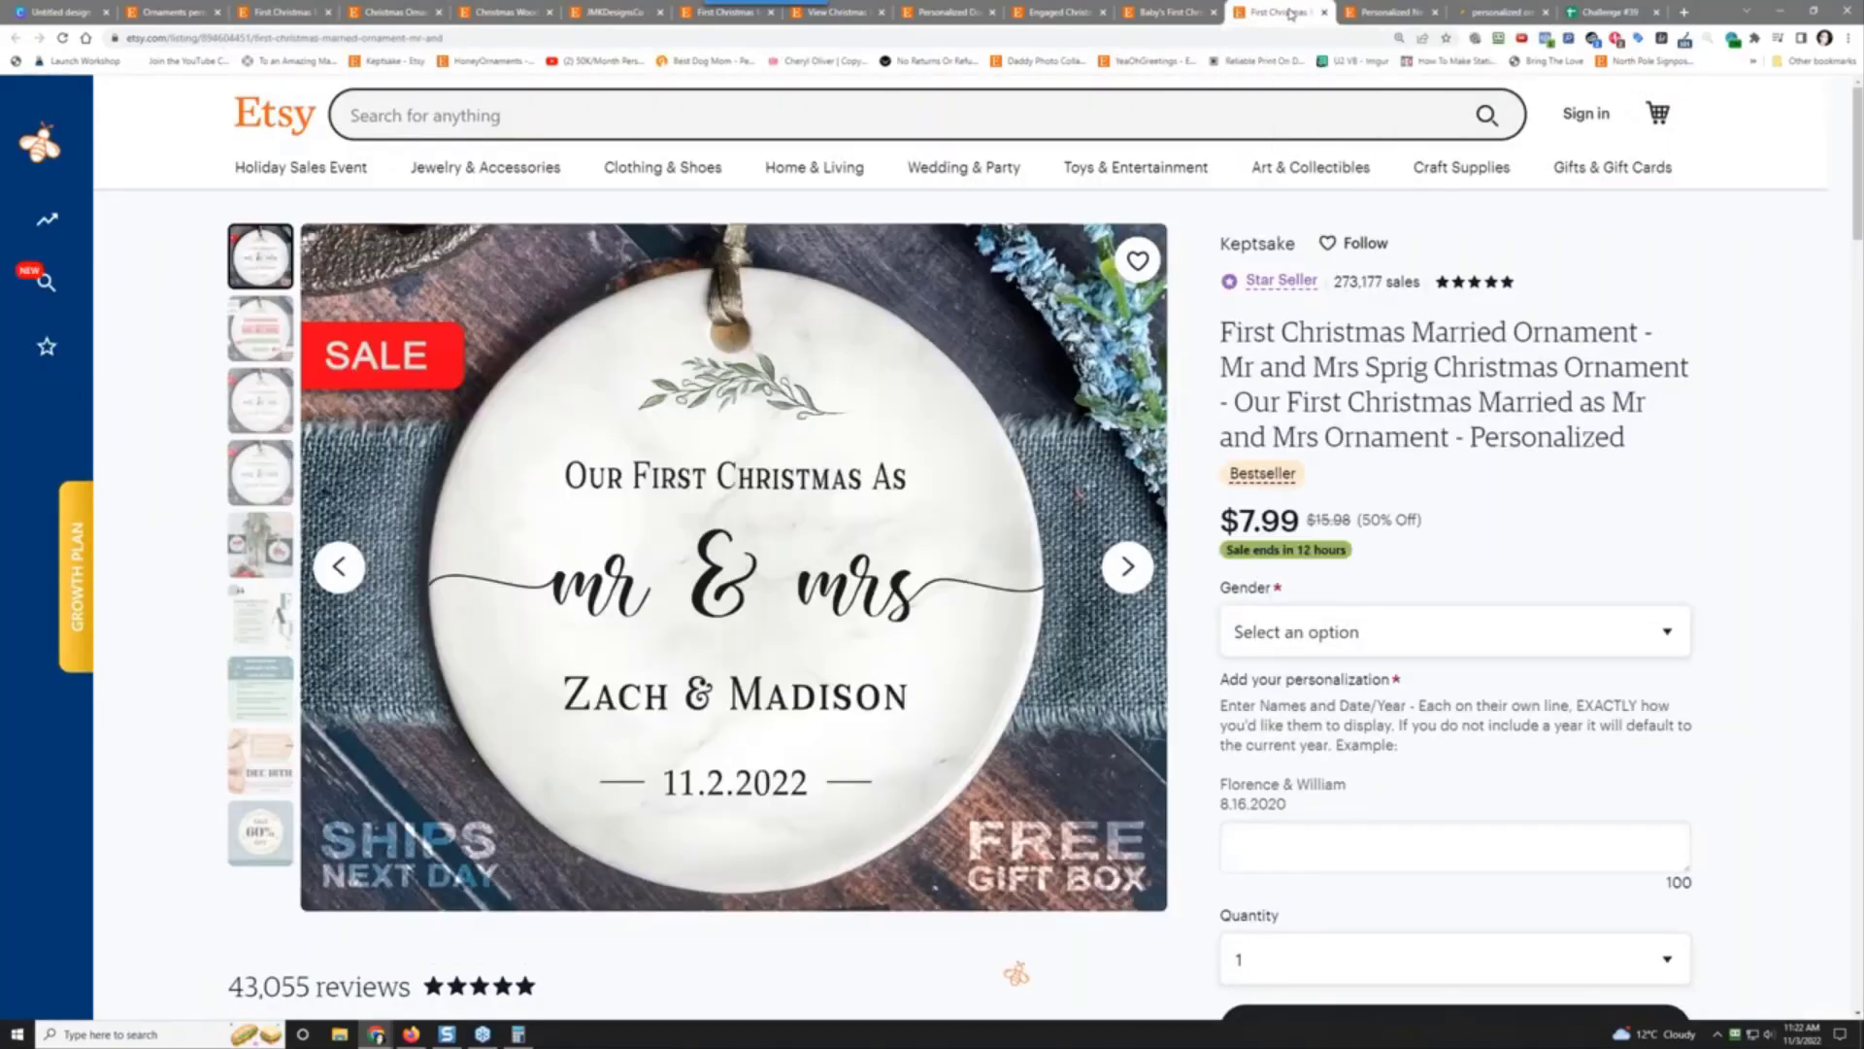
pyautogui.click(405, 38)
pyautogui.rightClick(406, 38)
pyautogui.click(475, 117)
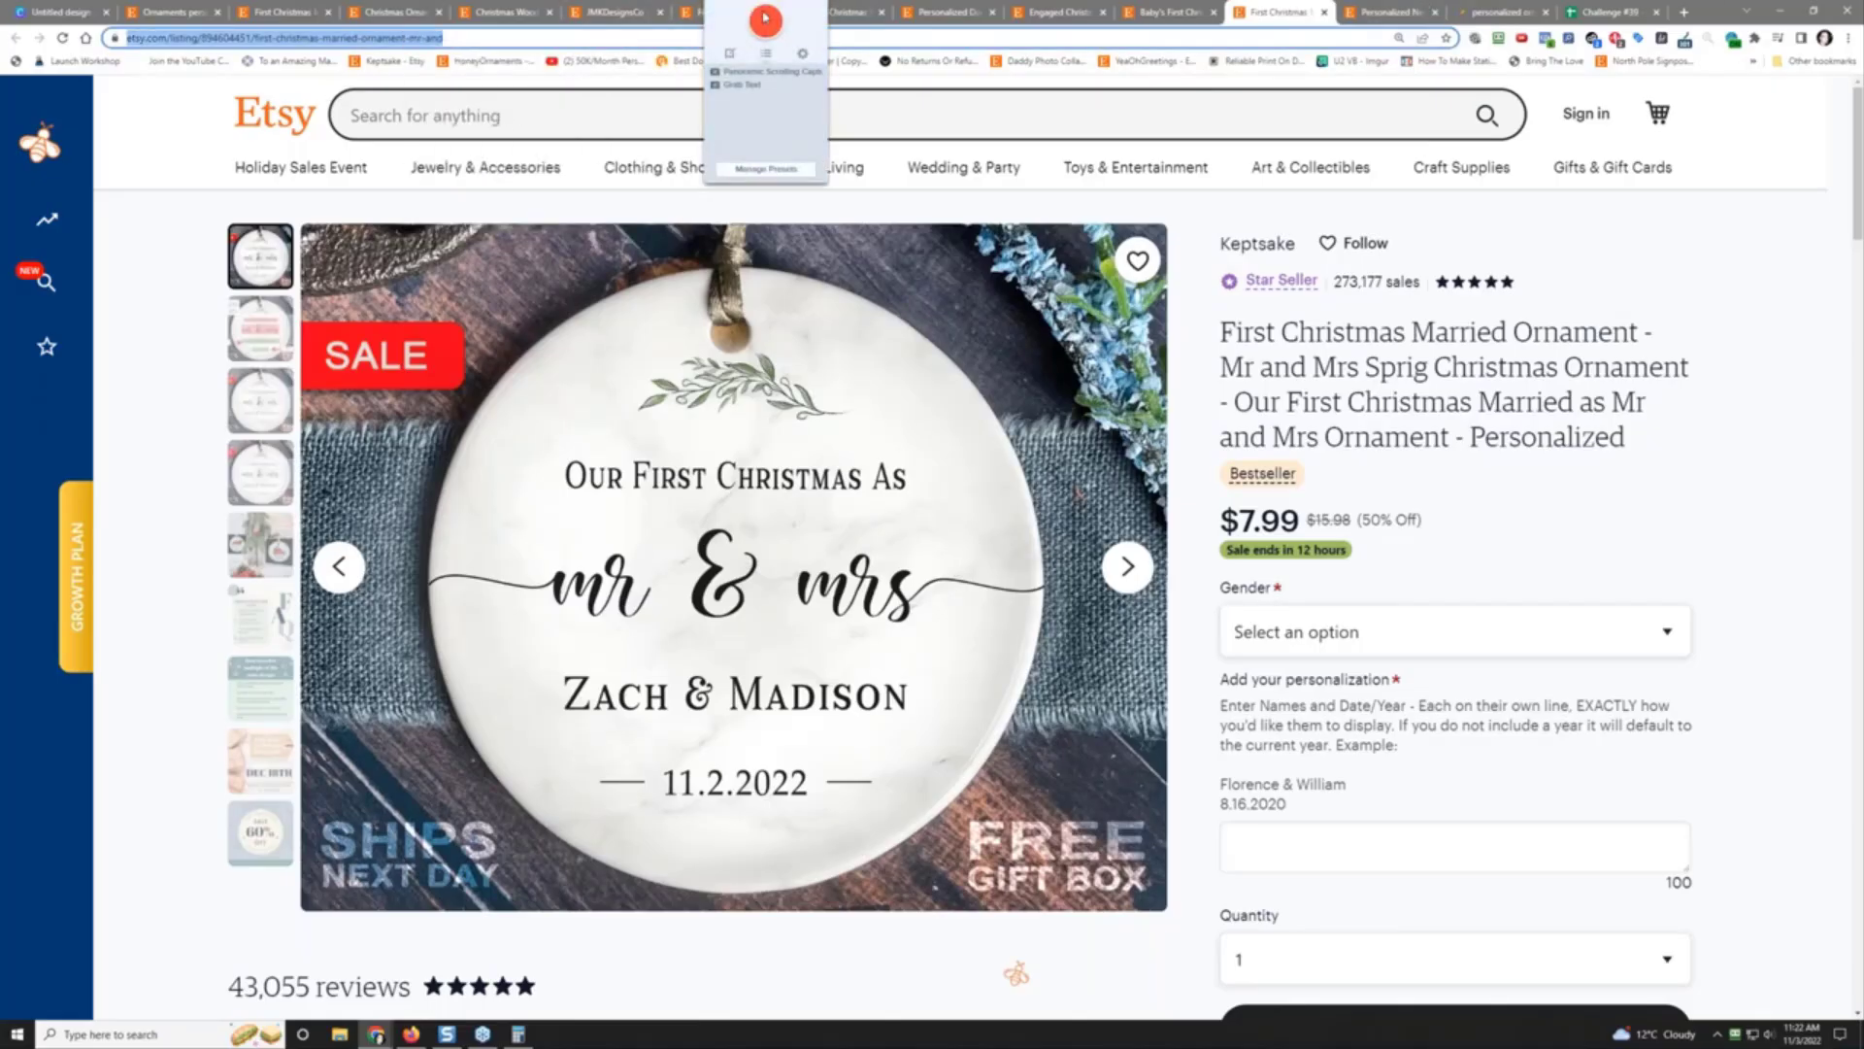
pyautogui.click(766, 22)
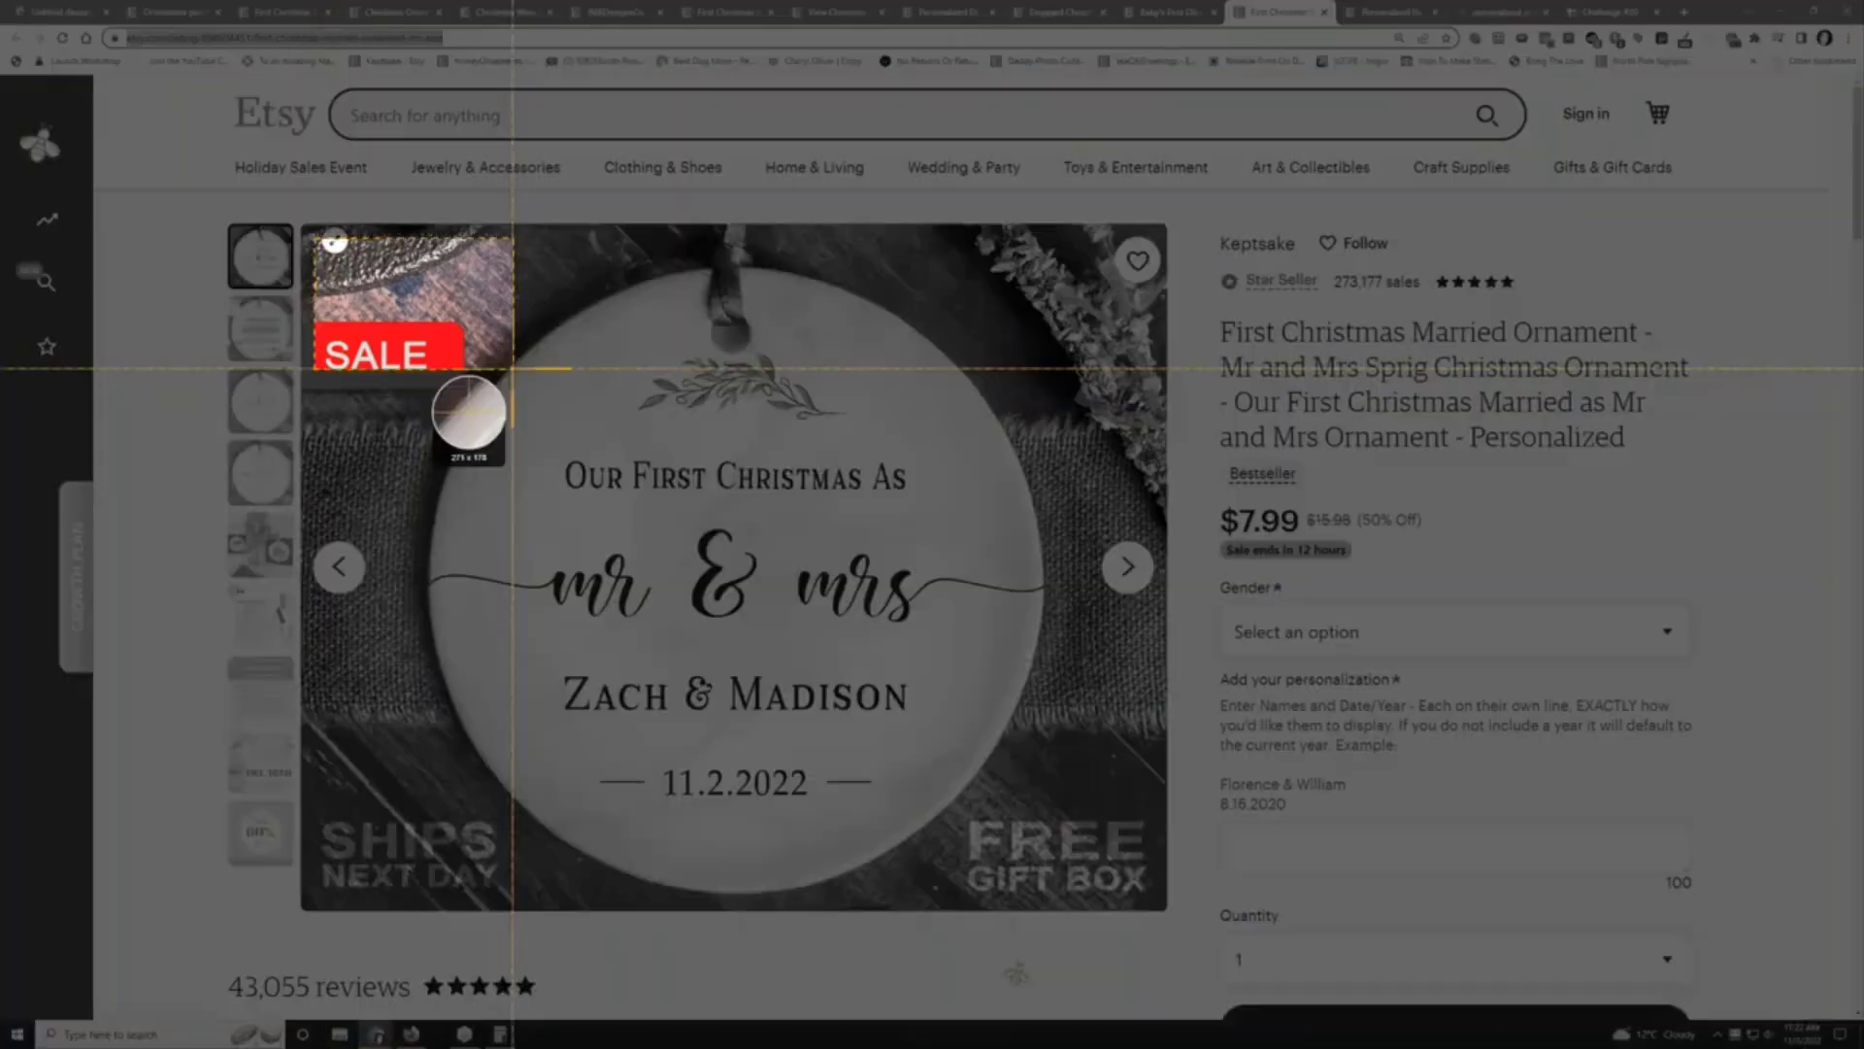
pyautogui.moveTo(313, 238); pyautogui.dragTo(1151, 897)
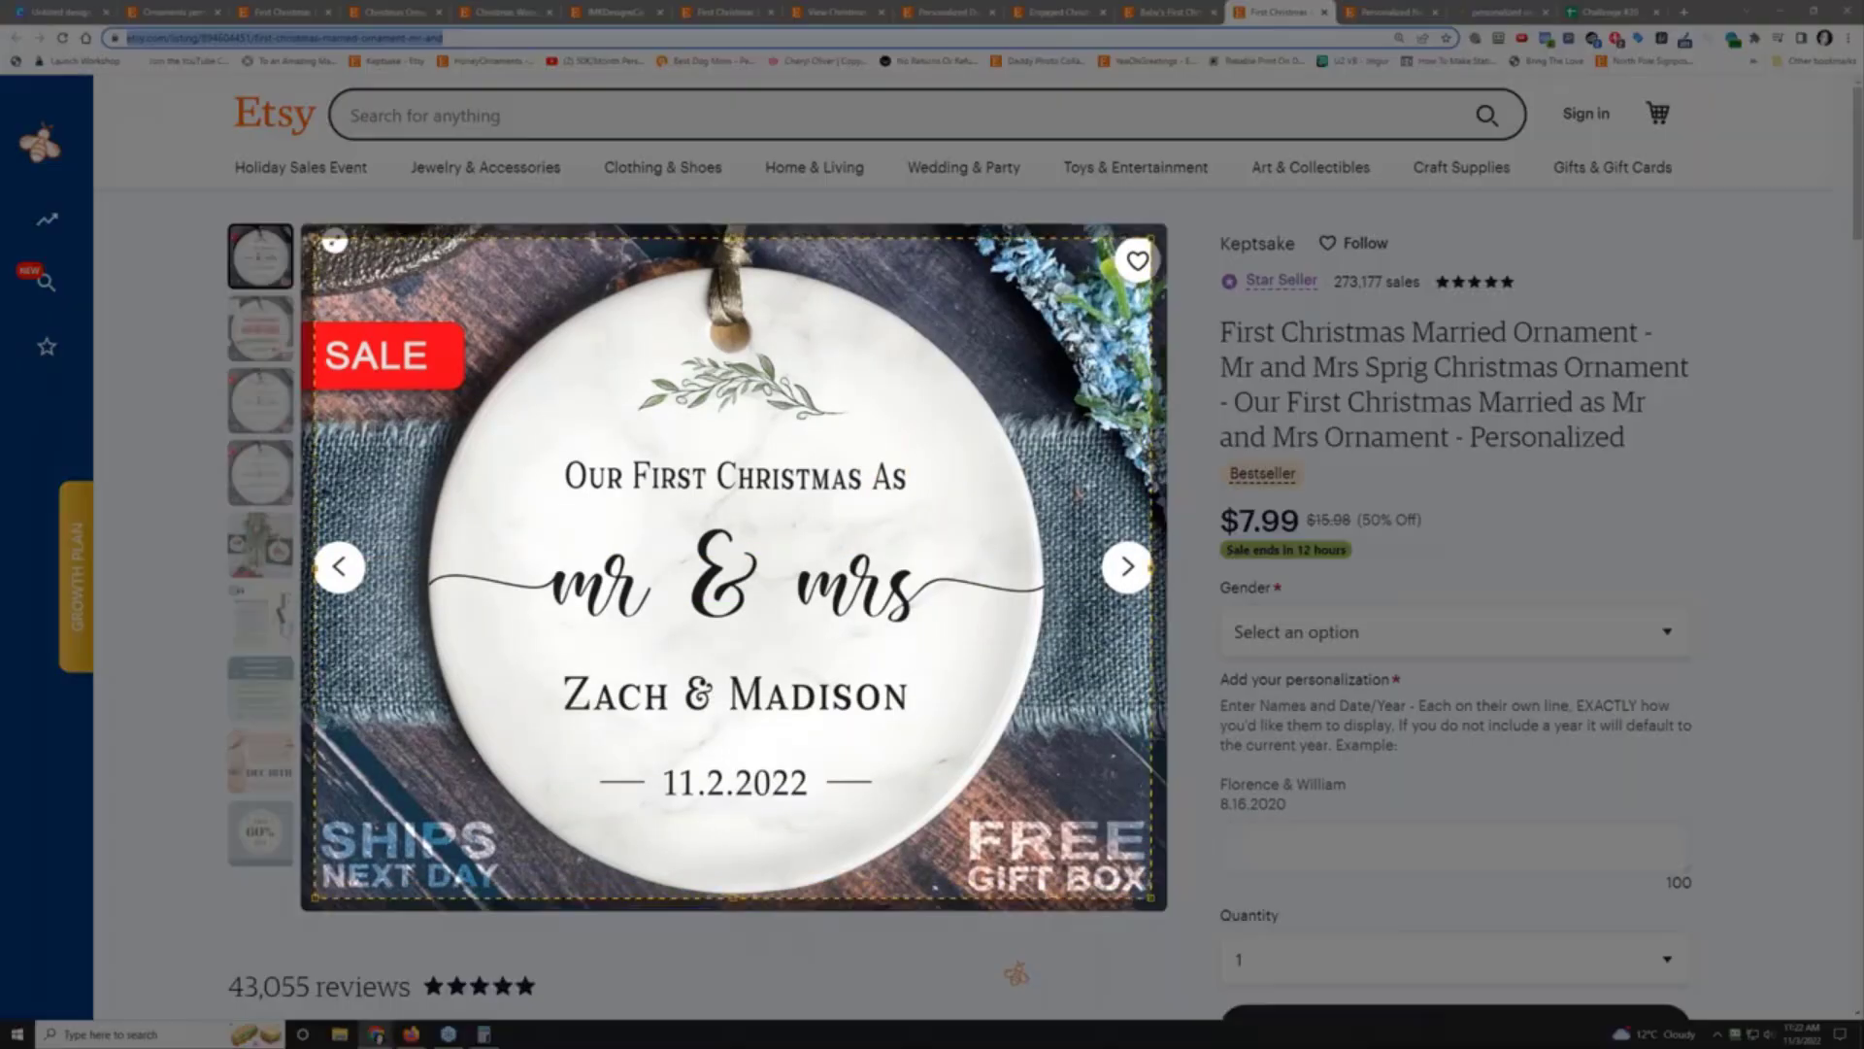
# Step: Capture the ornament photo and create a '039 - etsy personalized ornaments' folder under challenges to save it
pyautogui.click(541, 934)
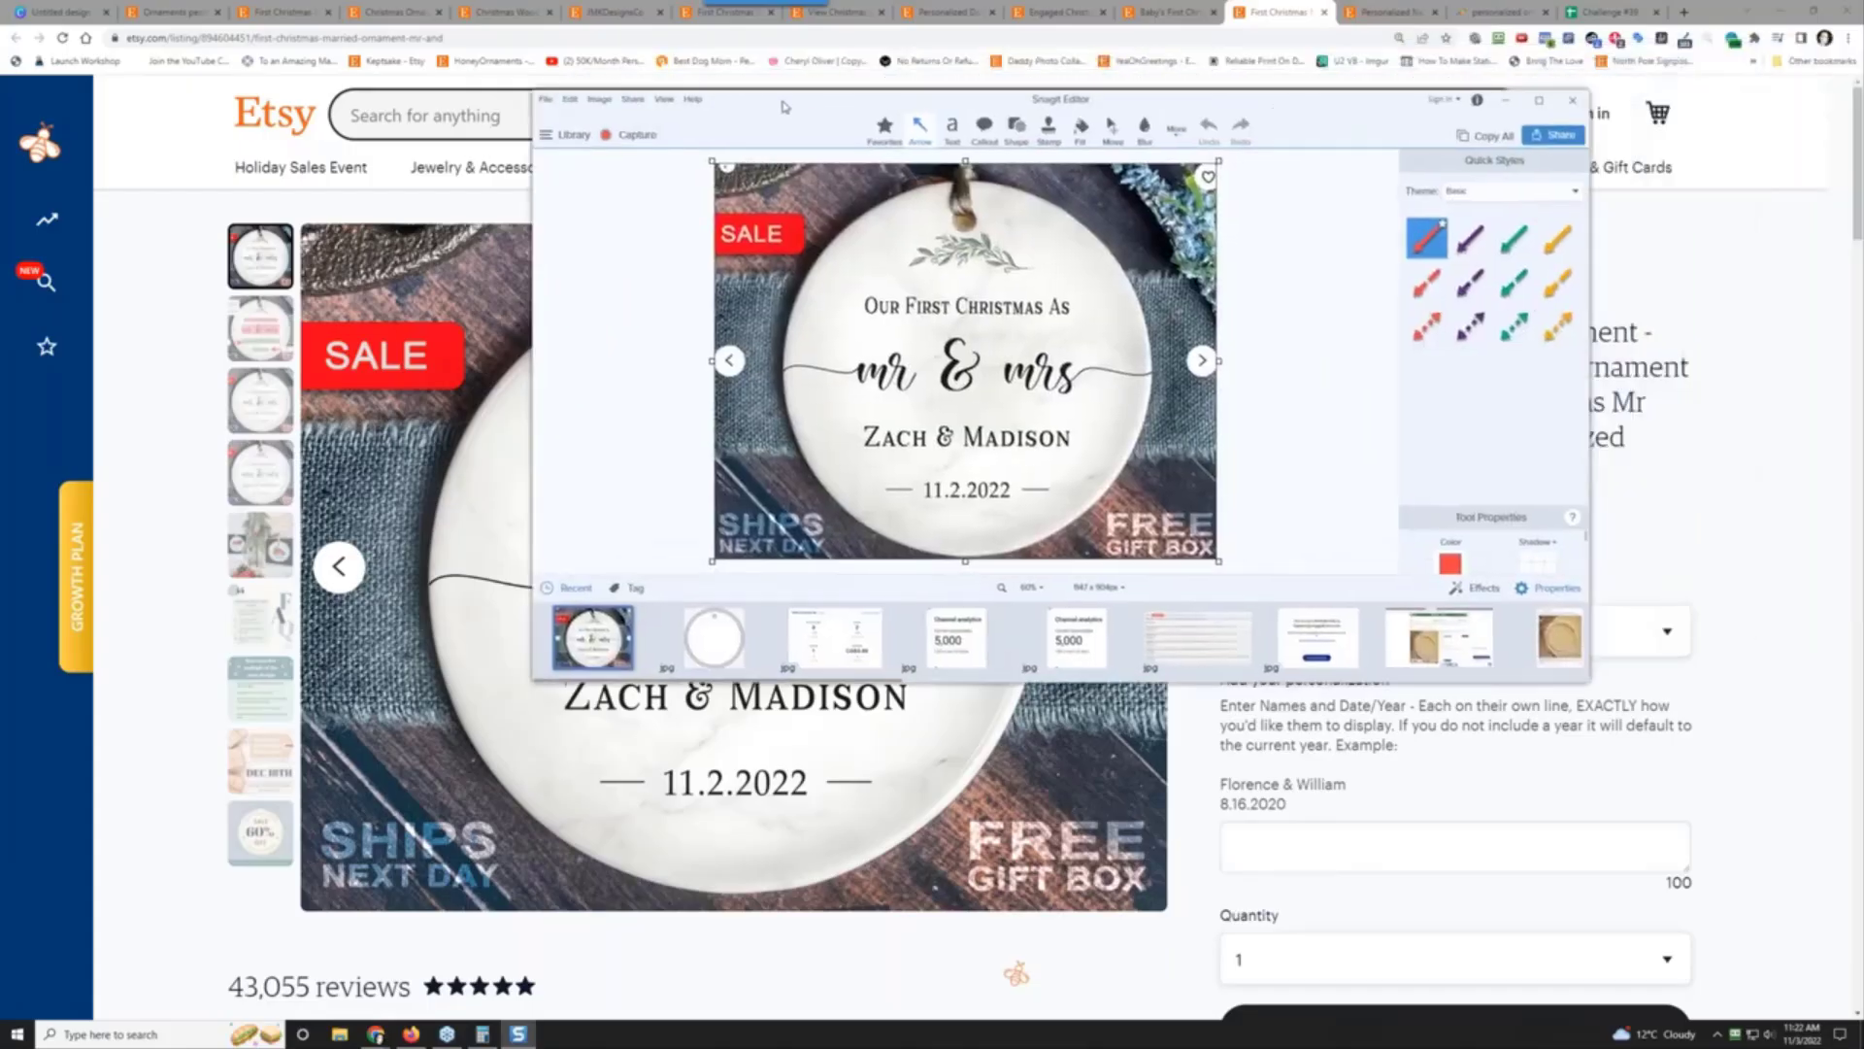
pyautogui.click(544, 99)
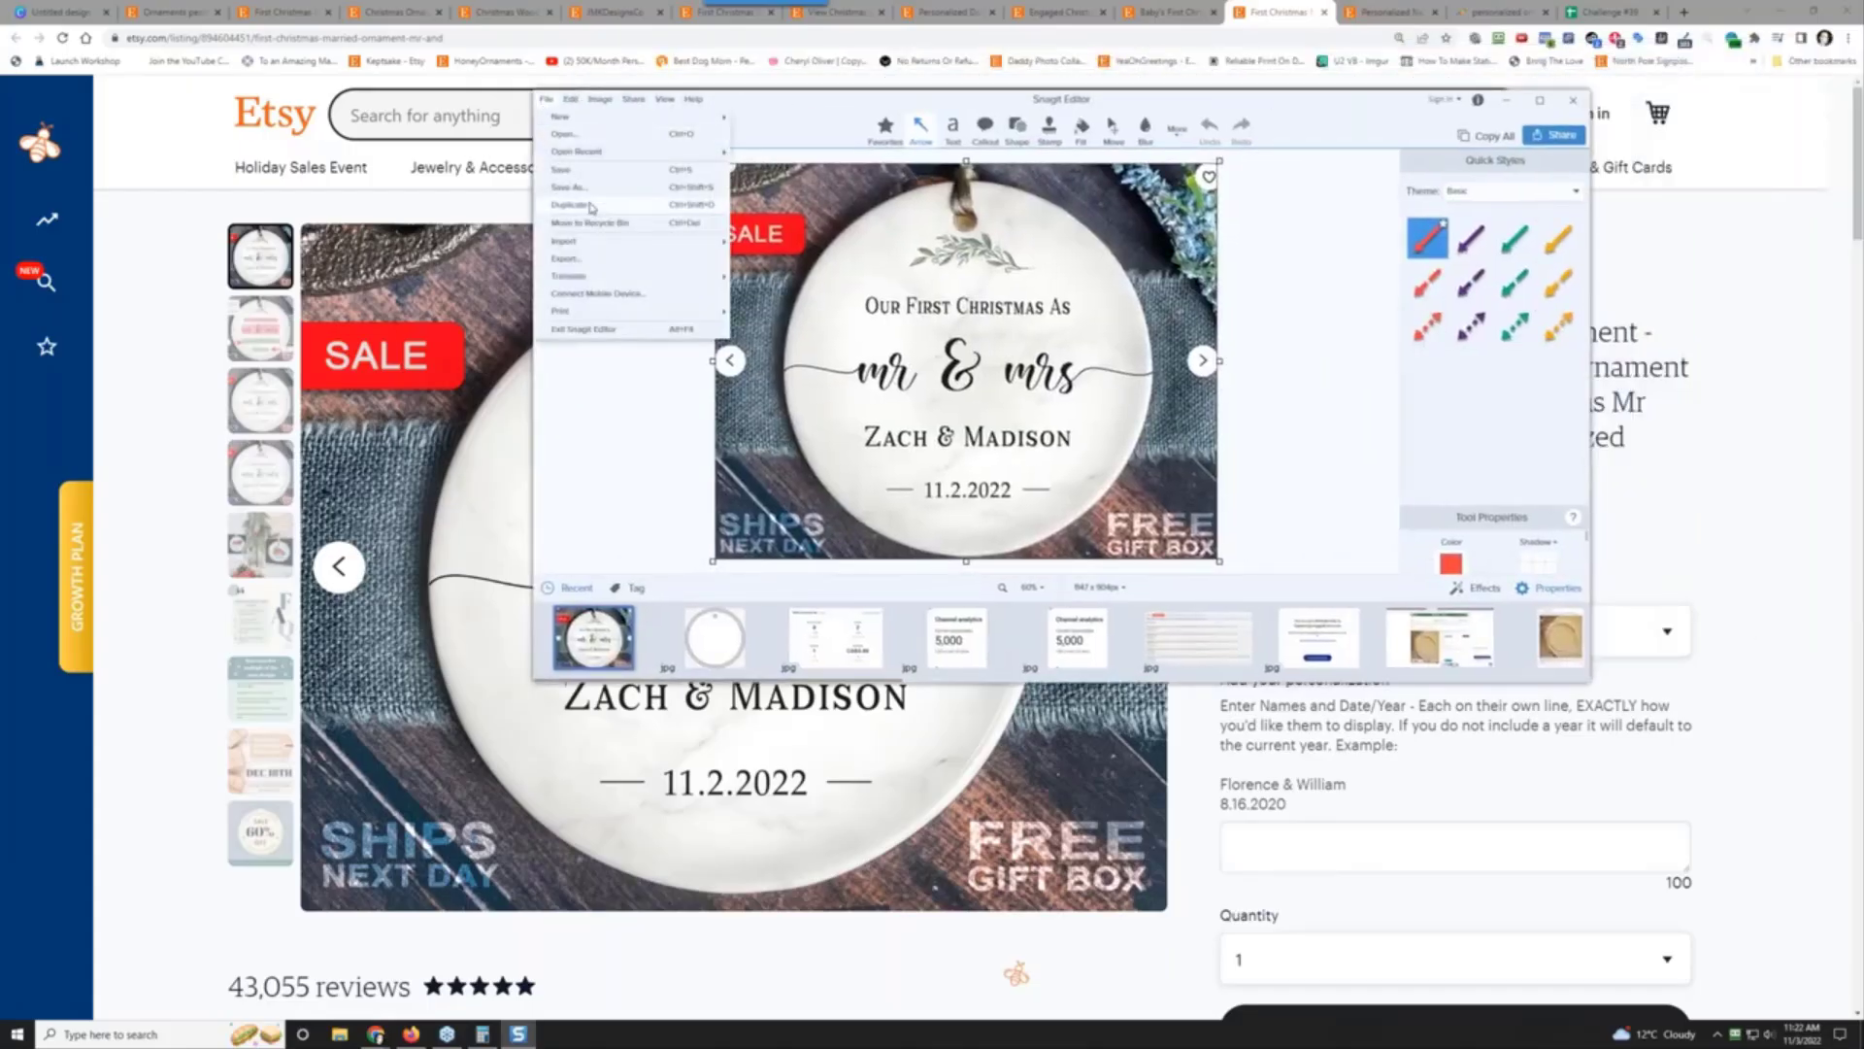
pyautogui.click(595, 189)
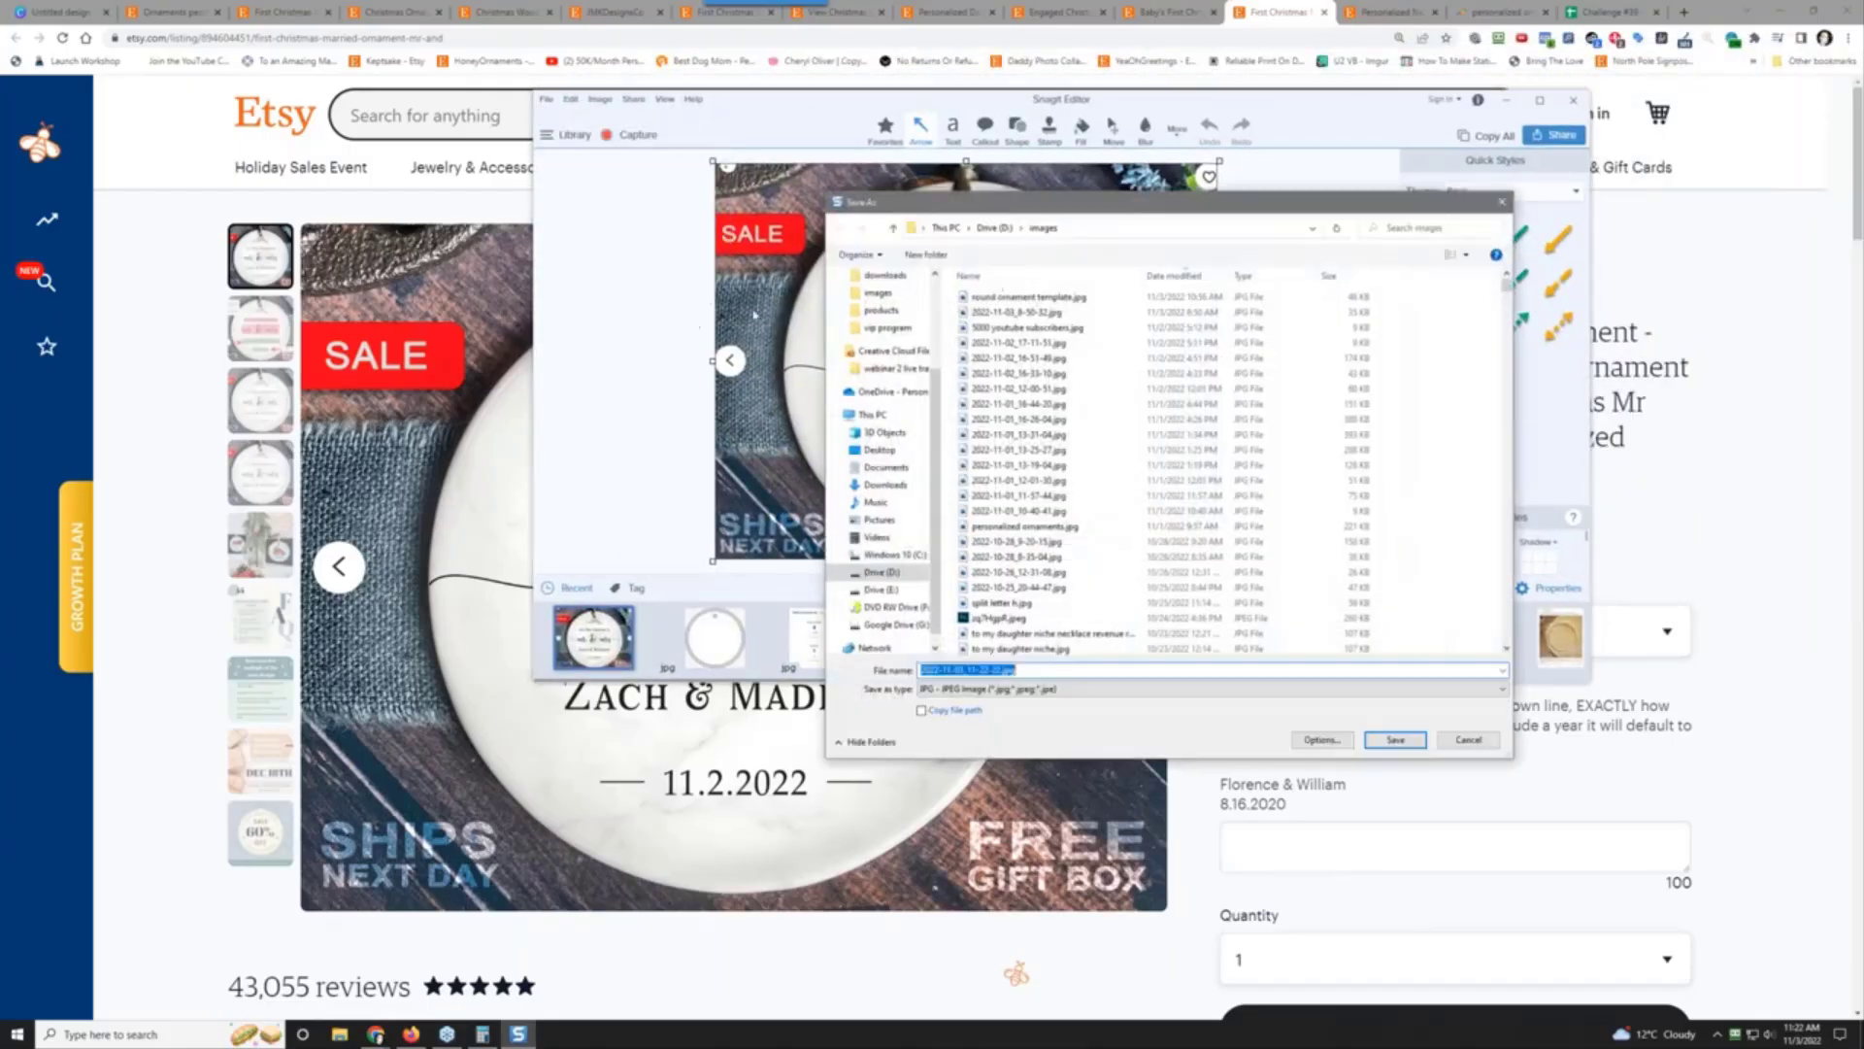
pyautogui.click(989, 229)
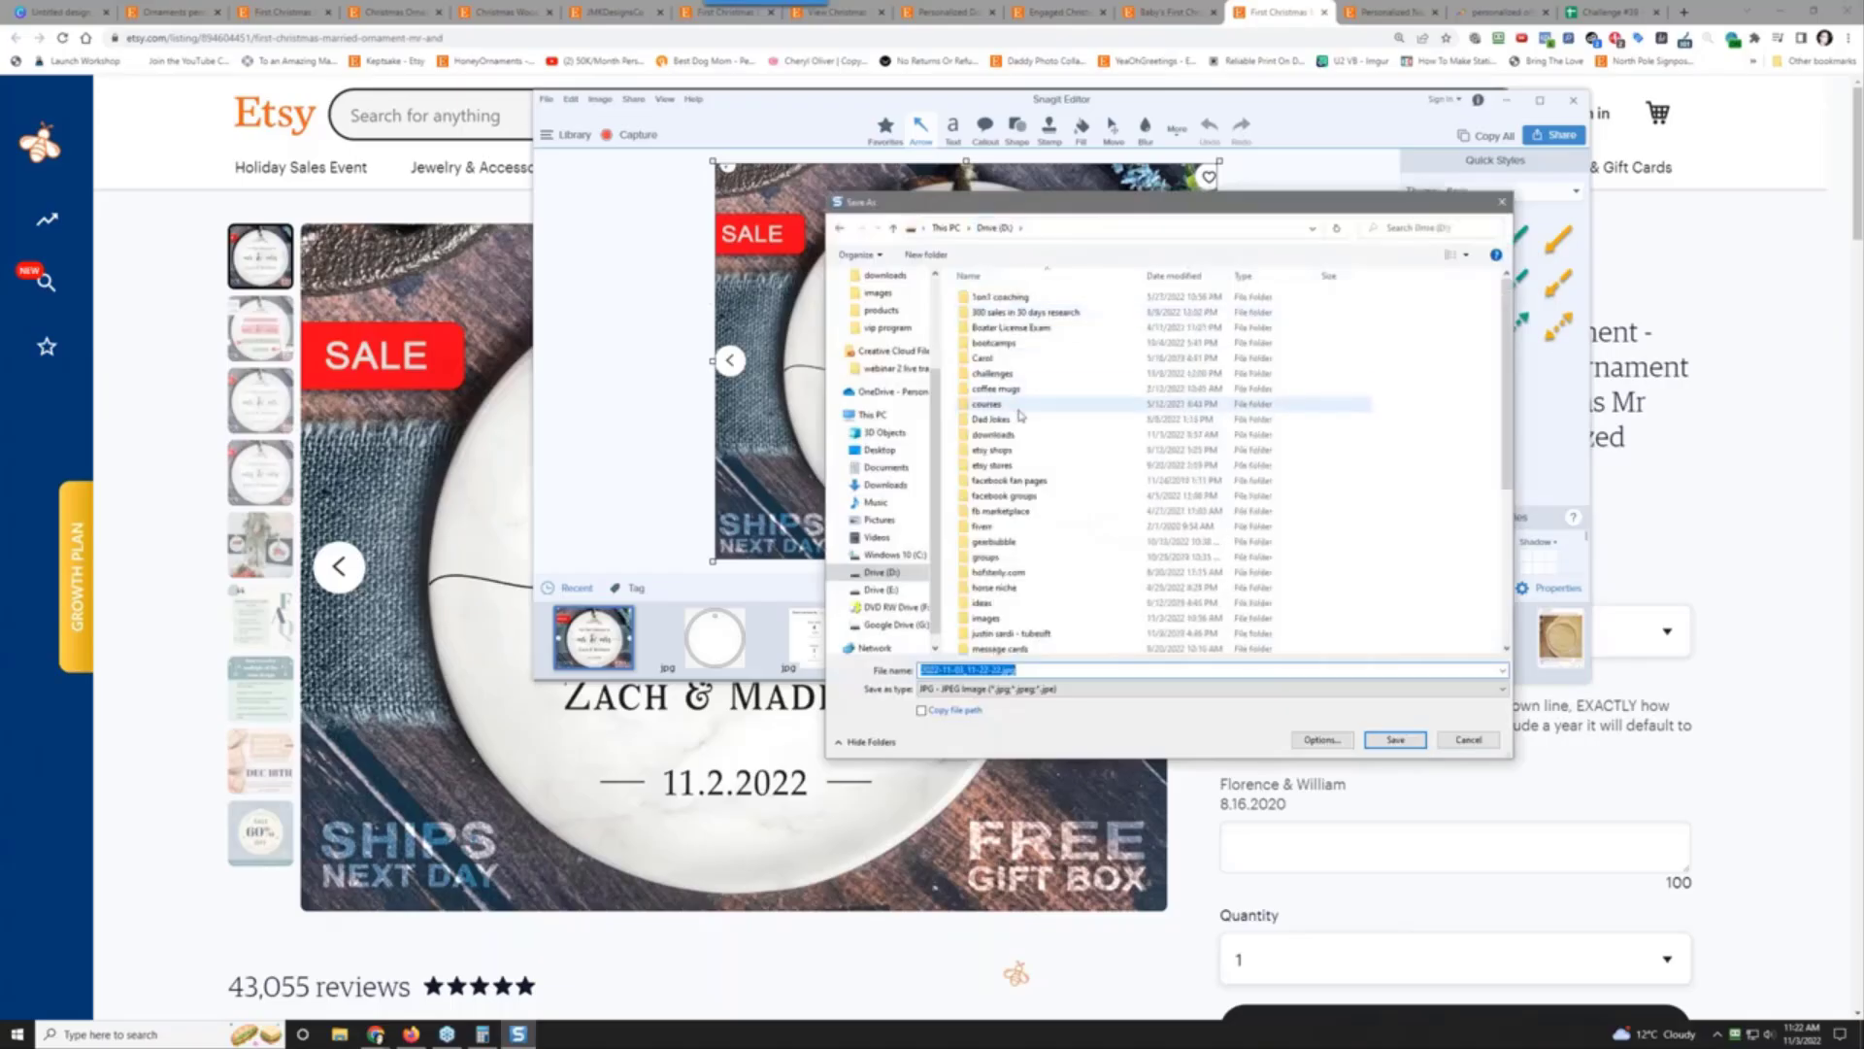
pyautogui.doubleClick(1000, 374)
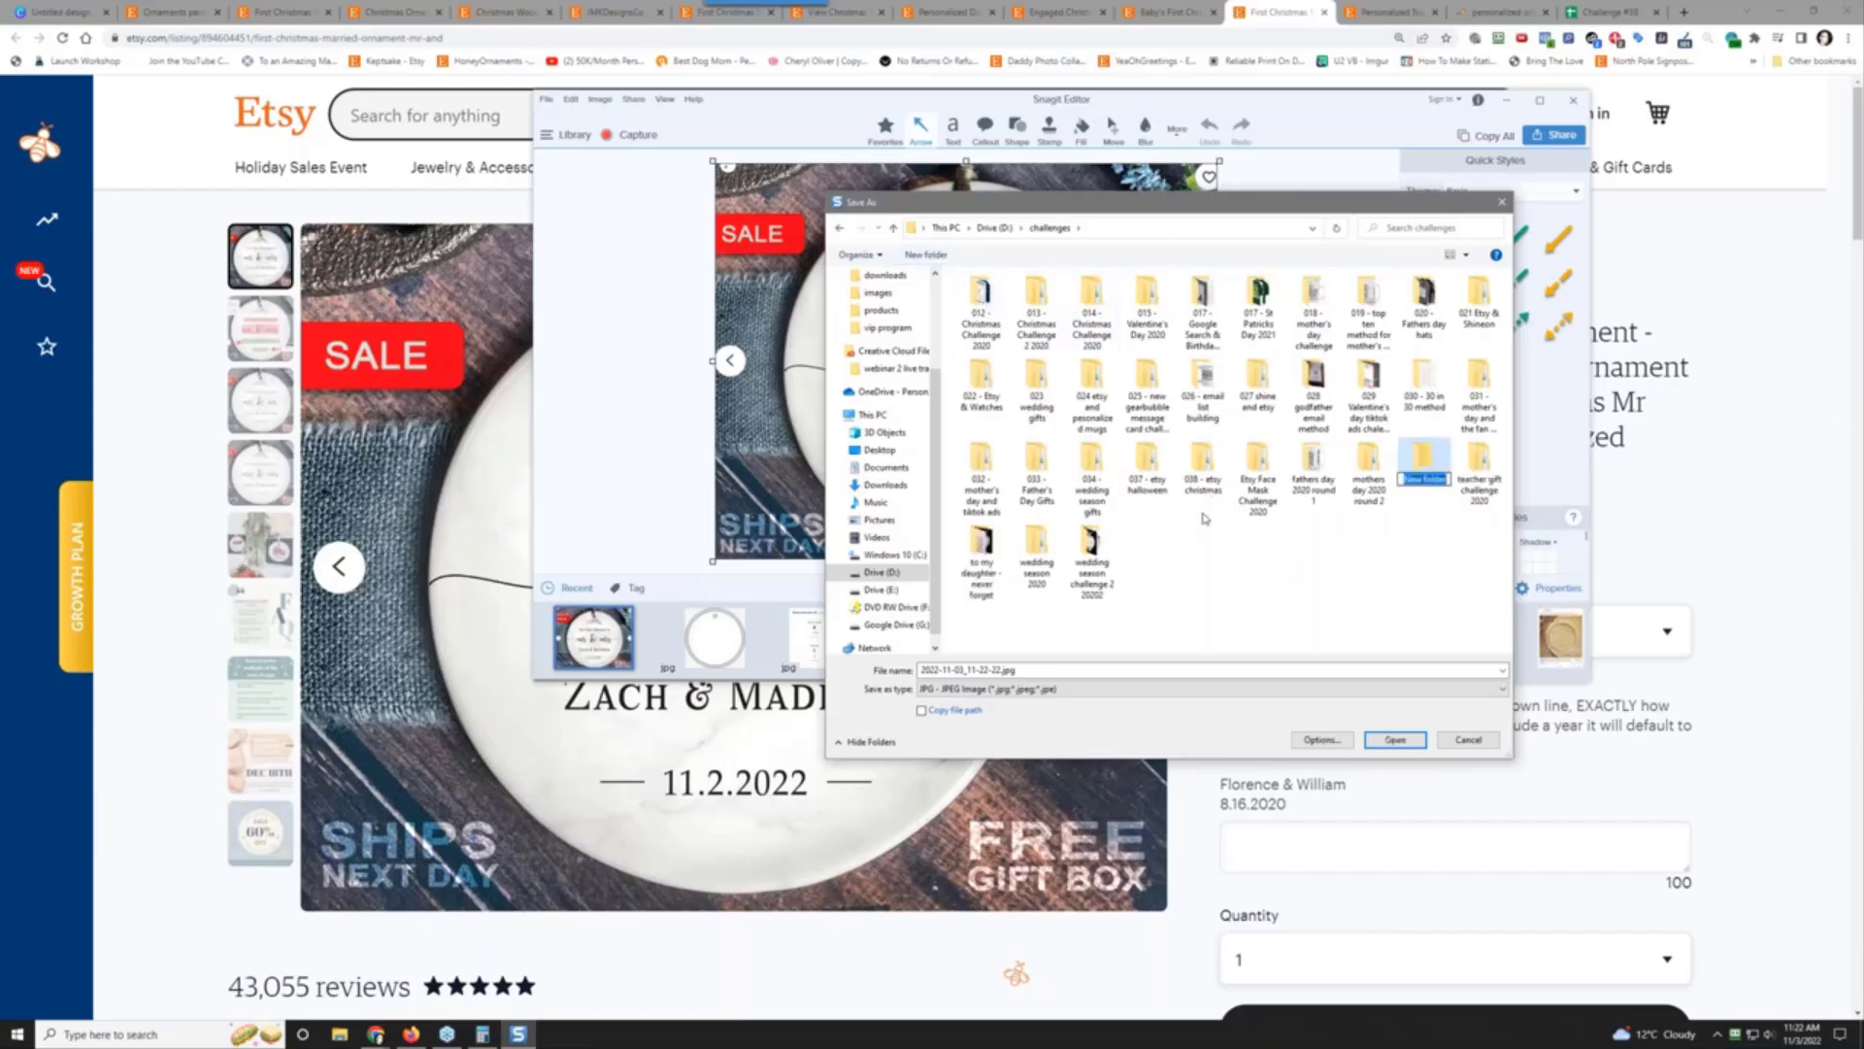
pyautogui.write('039 - etsy personalized ornaments')
pyautogui.press('Return')
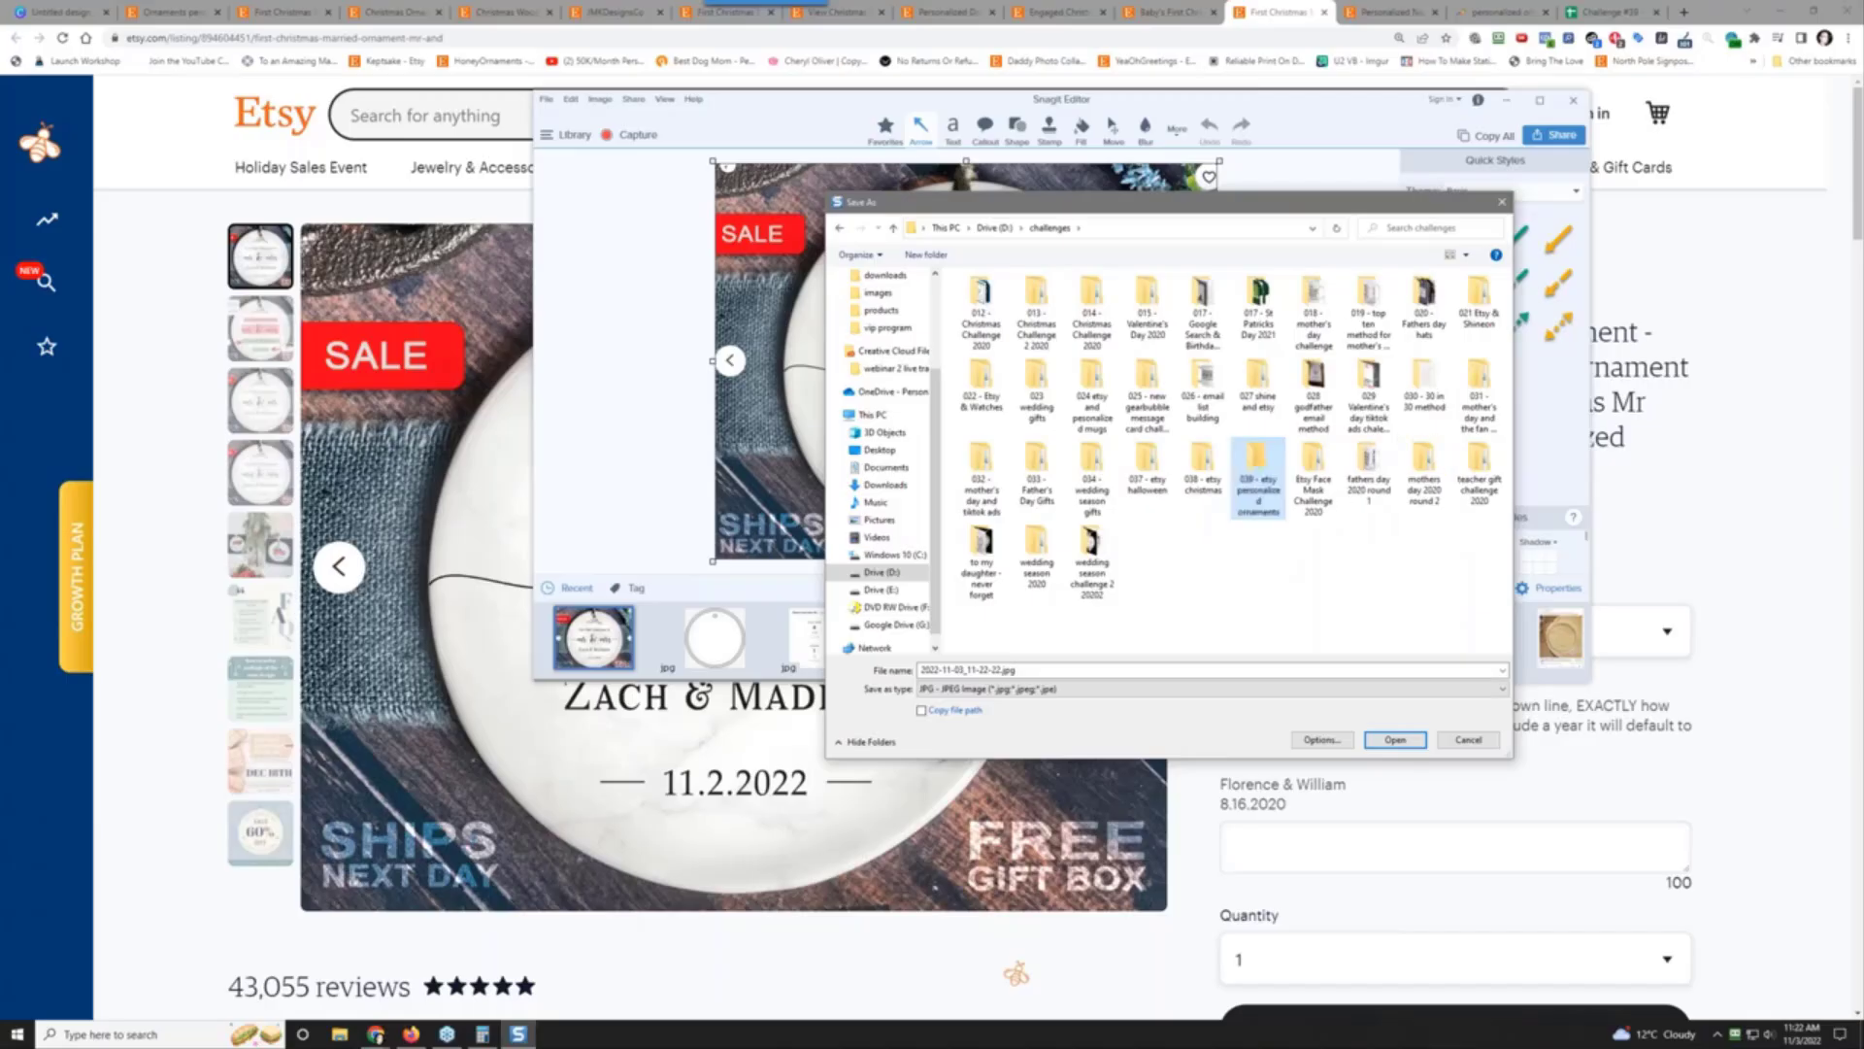
pyautogui.press('Return')
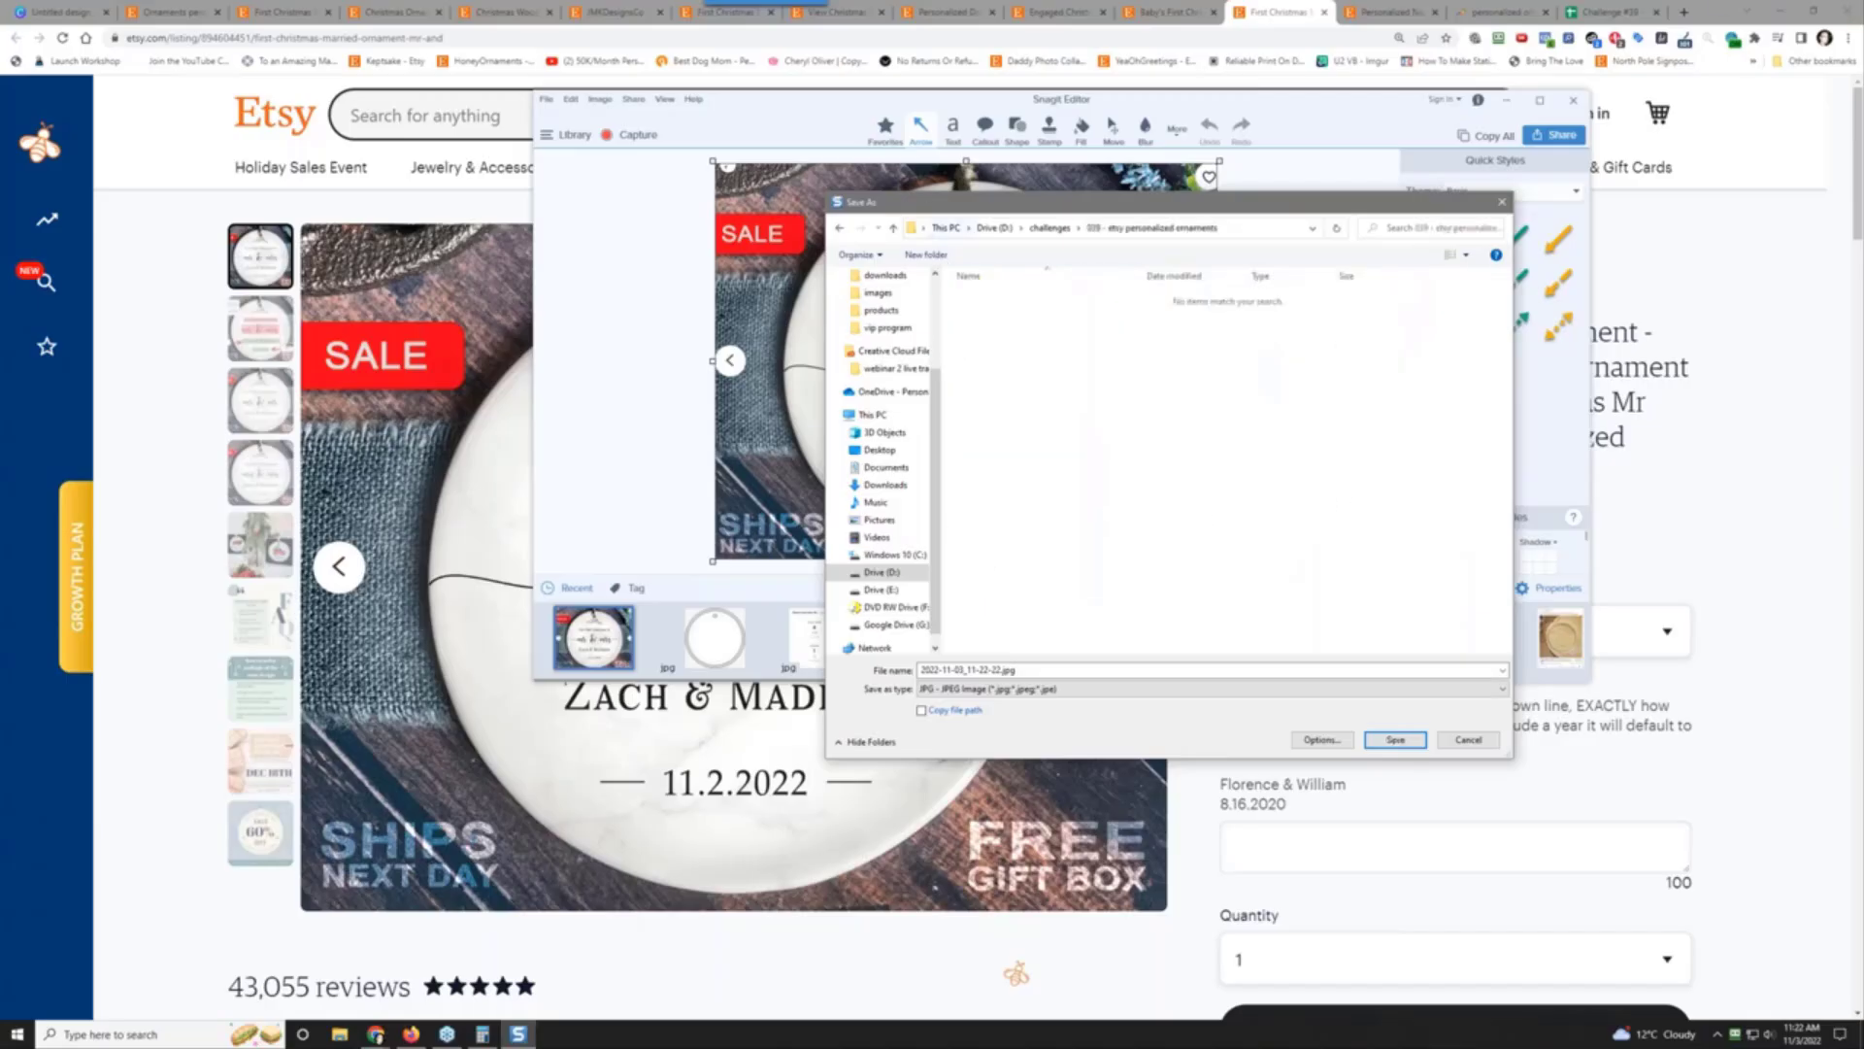
# Step: Save the capture as a jpg in a new 'research' subfolder and move the listing tab beside the spreadsheet
pyautogui.click(926, 254)
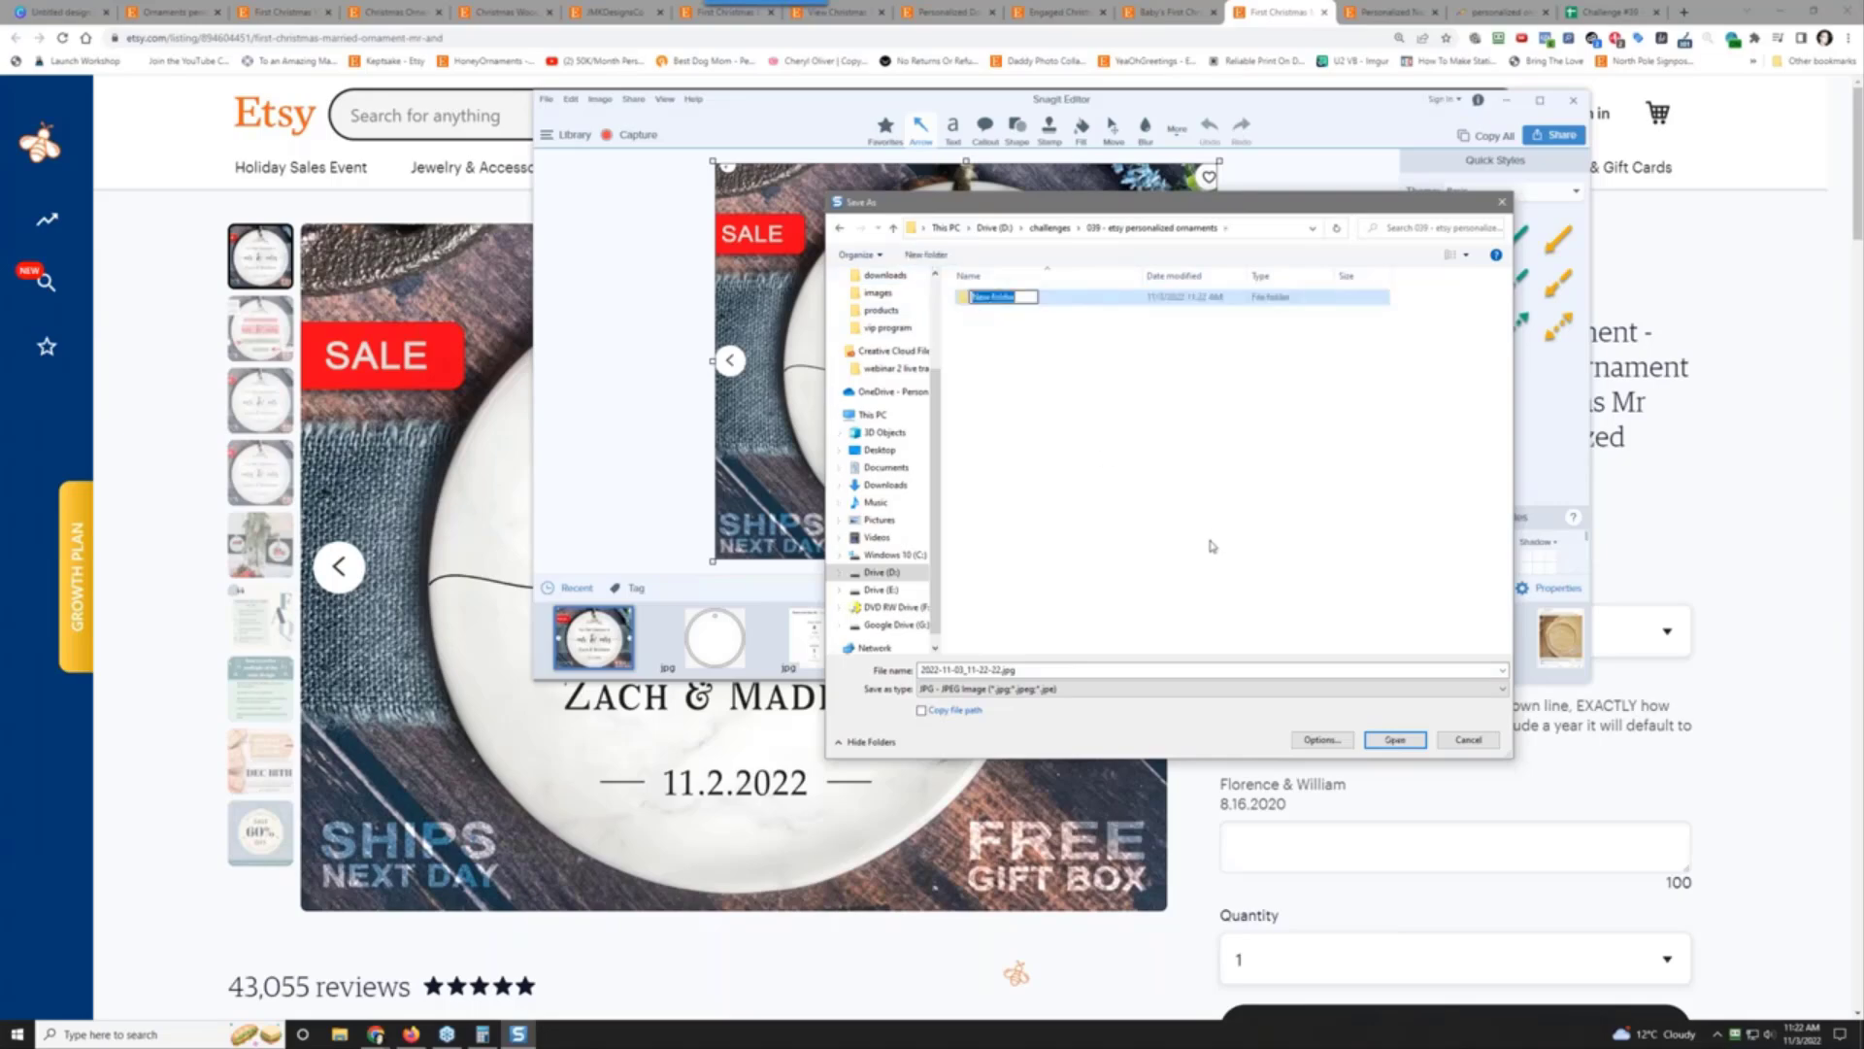
pyautogui.write('research')
pyautogui.press('Return')
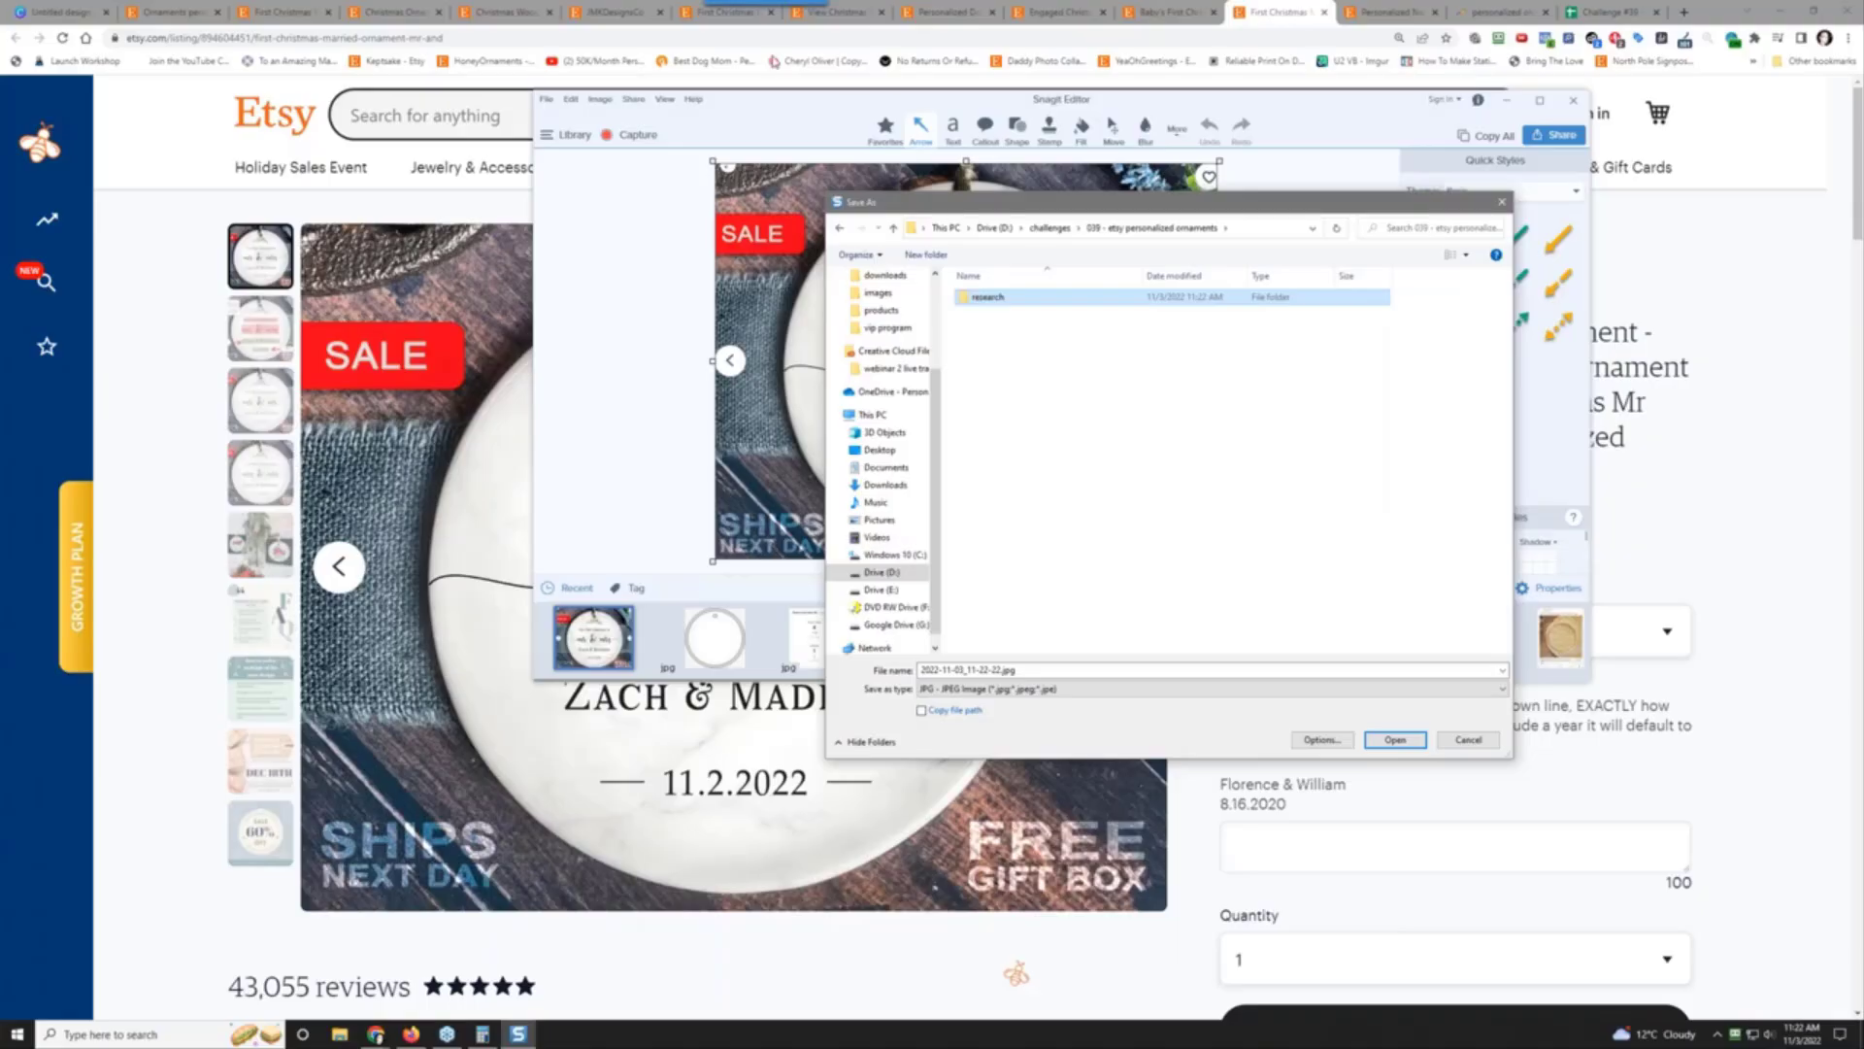
pyautogui.doubleClick(1000, 303)
pyautogui.click(1396, 739)
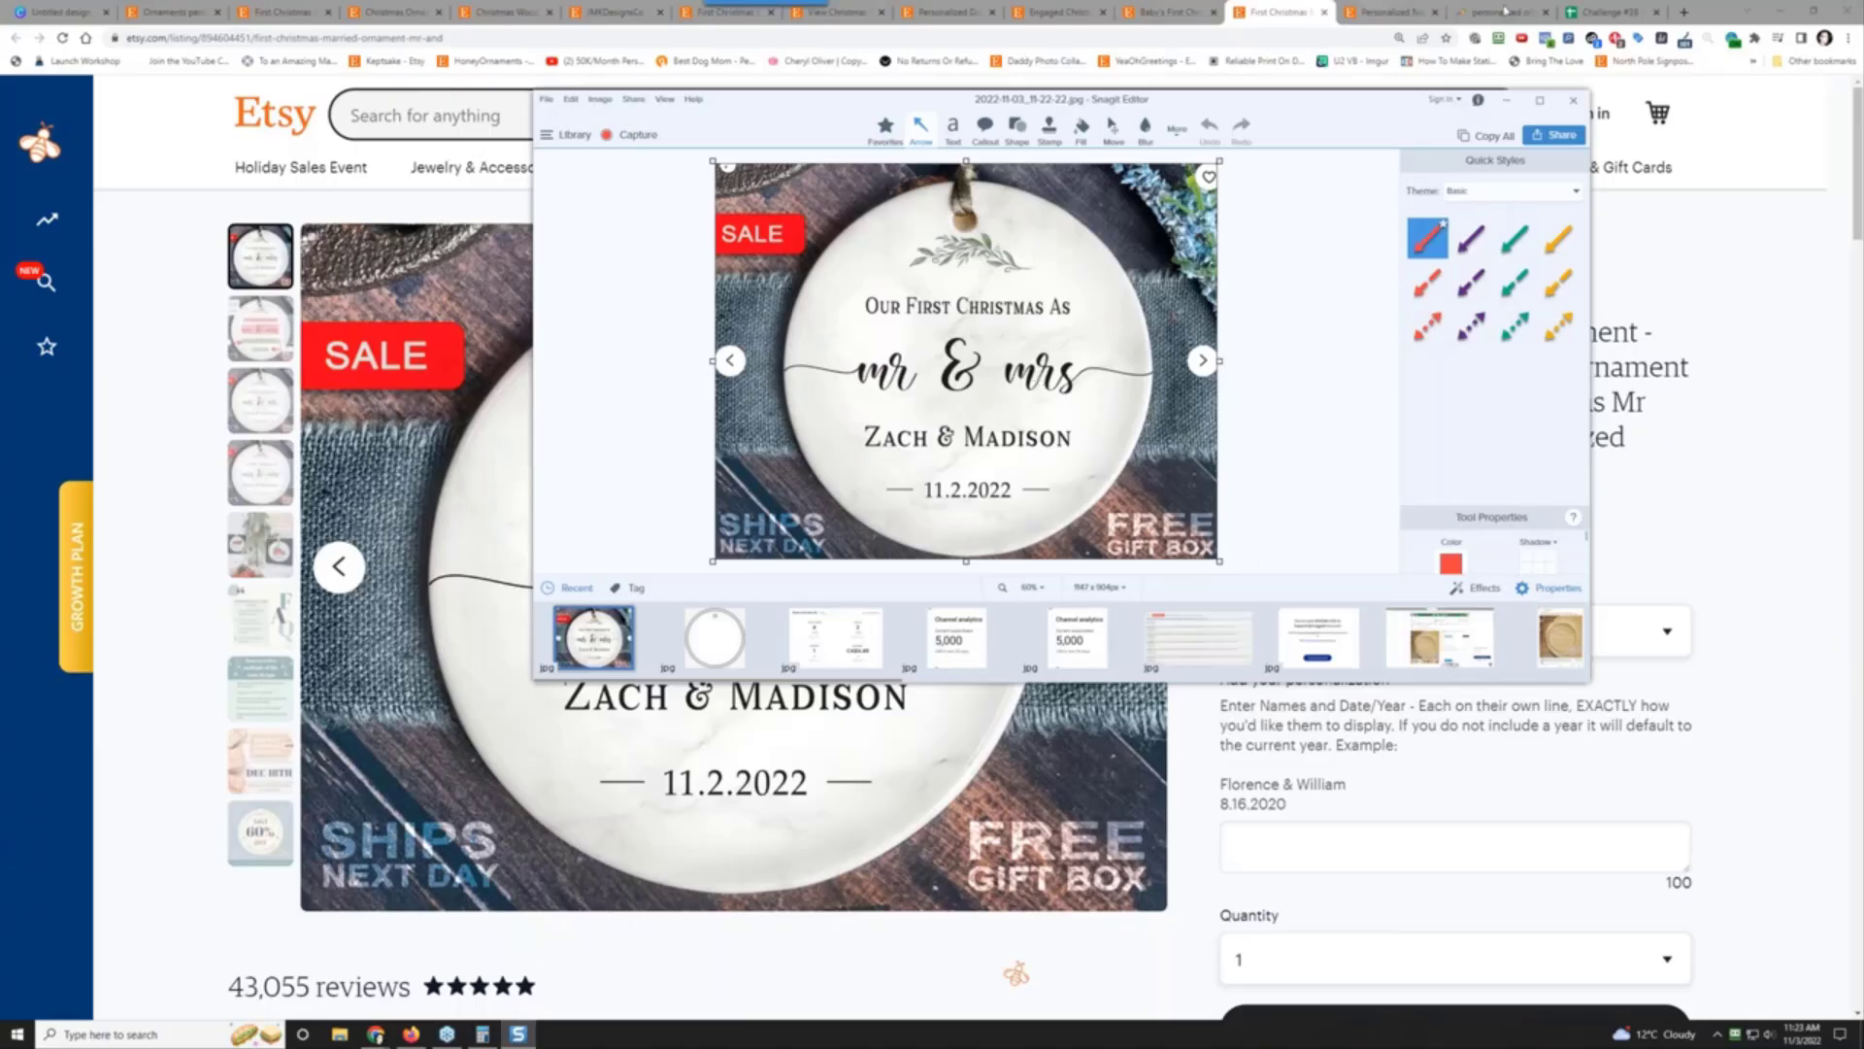
pyautogui.moveTo(1259, 14); pyautogui.dragTo(1490, 11)
pyautogui.hotkey('ctrl', 'c')
# Step: Insert the ornament jpg from D:\challenges\039 - etsy personalized ornaments\research as an in-cell image in A2
pyautogui.click(1600, 11)
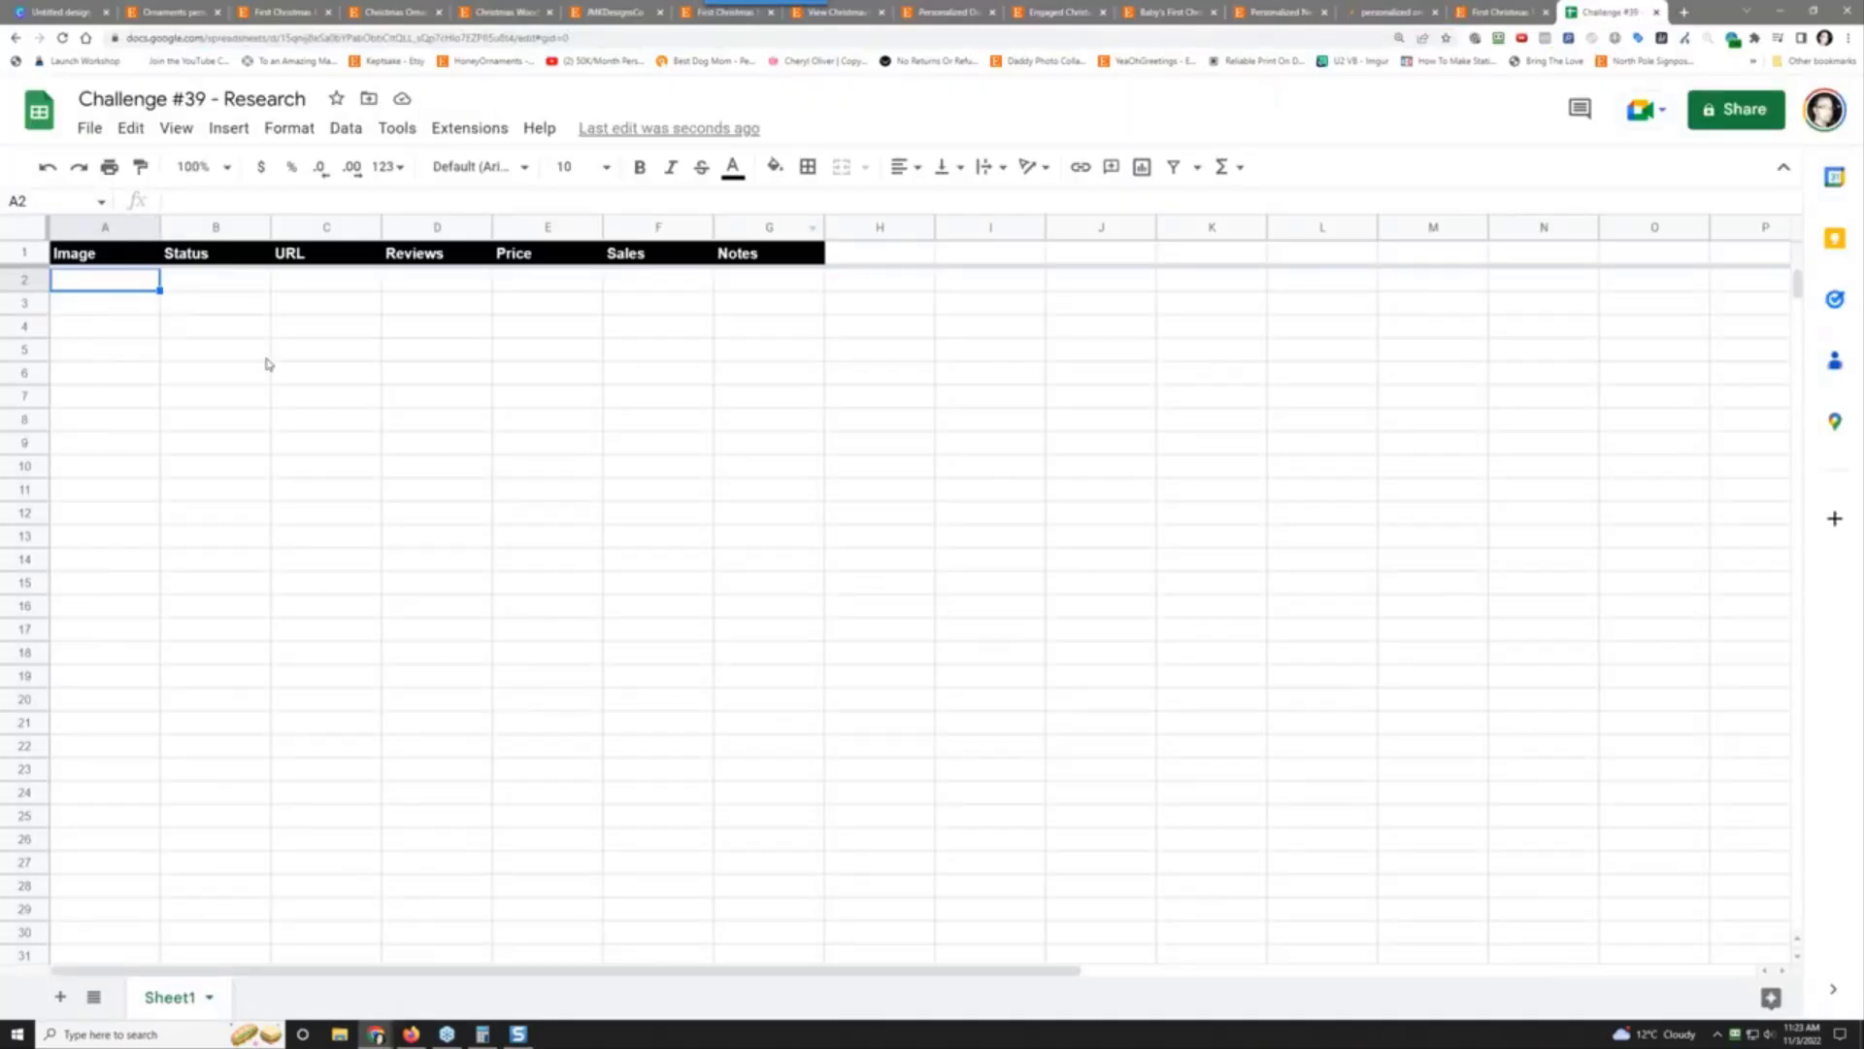
pyautogui.click(231, 128)
pyautogui.moveTo(379, 393)
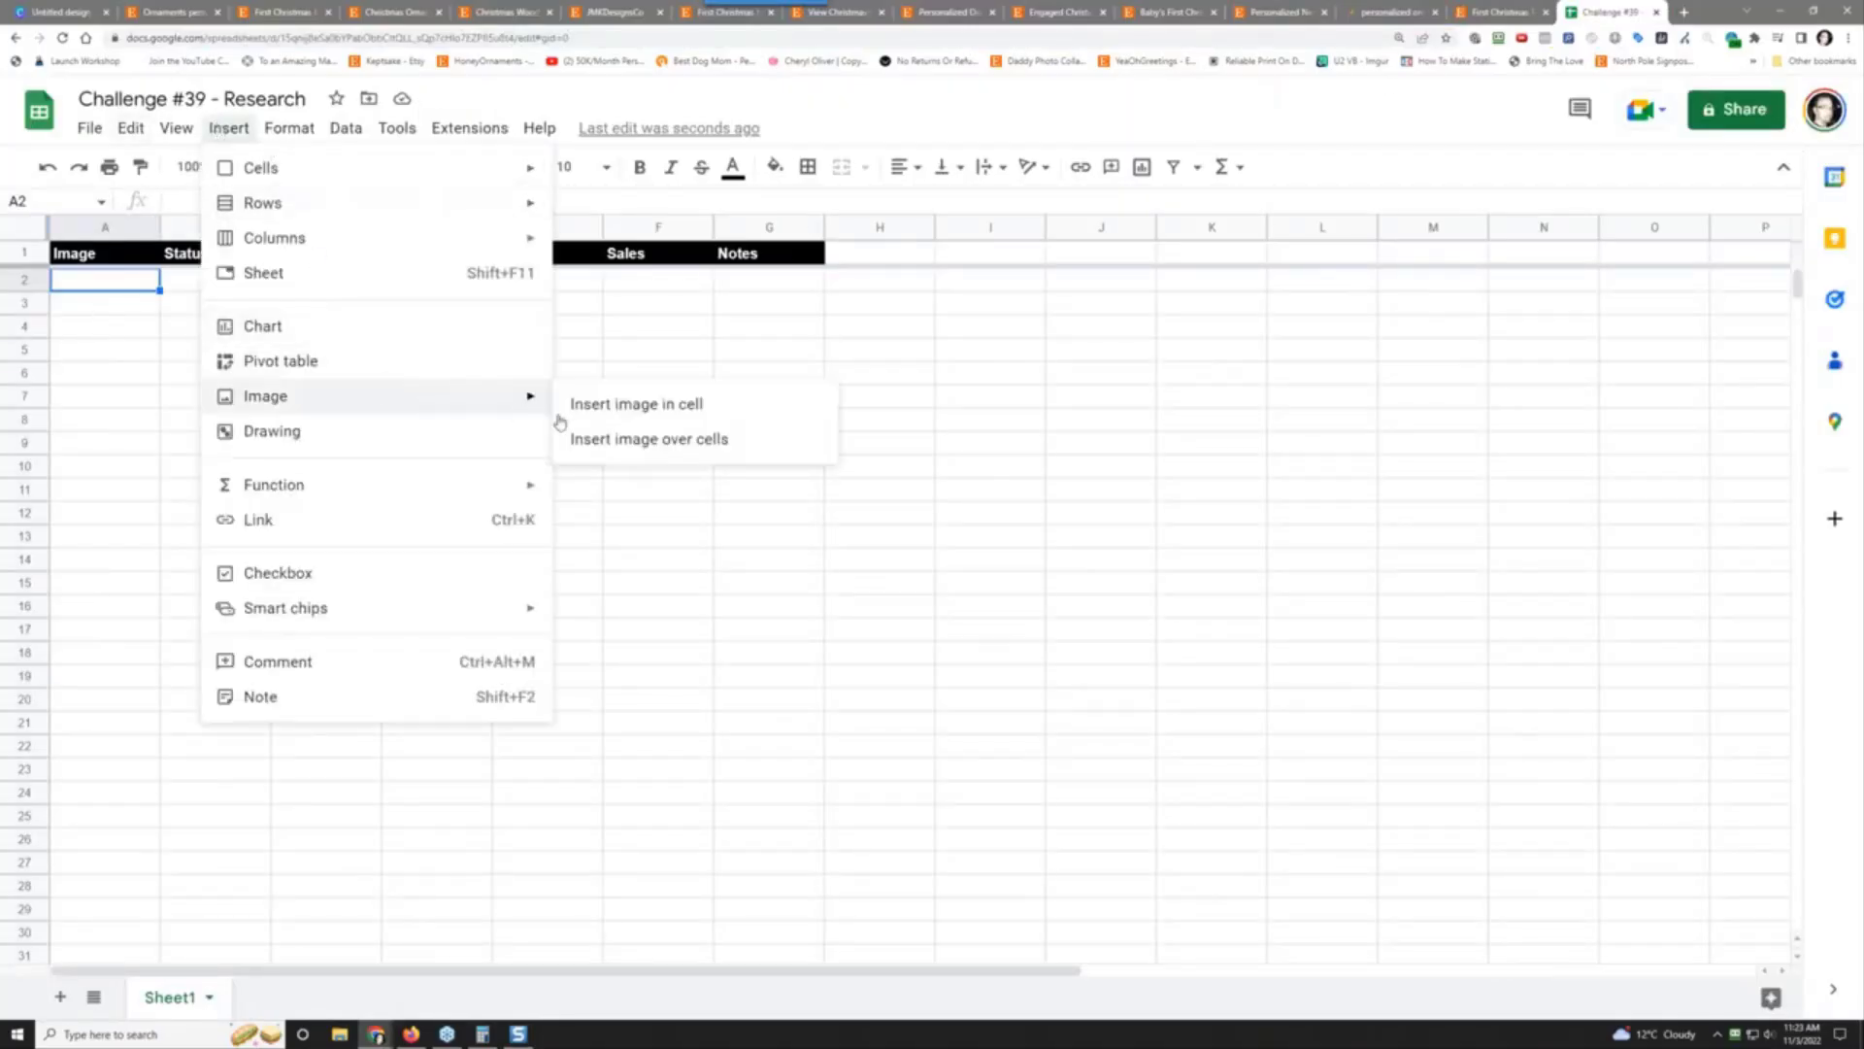
pyautogui.click(615, 406)
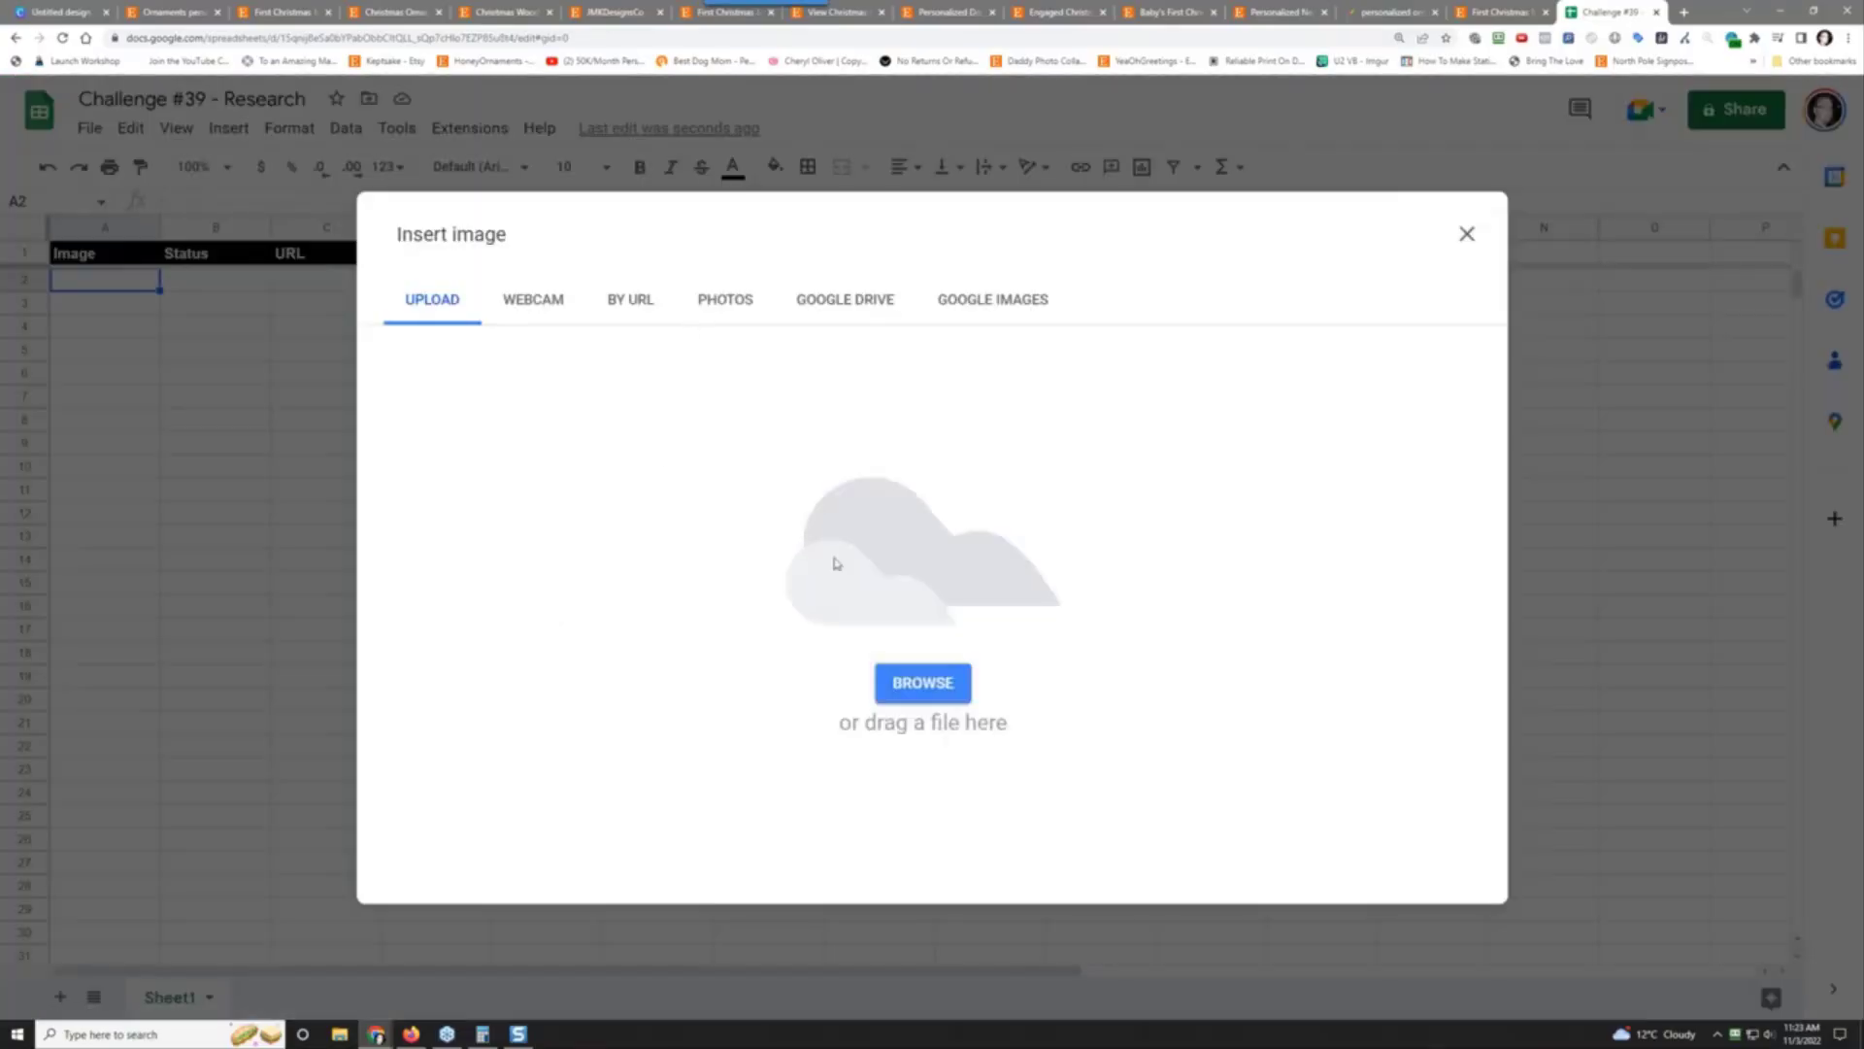
pyautogui.click(922, 684)
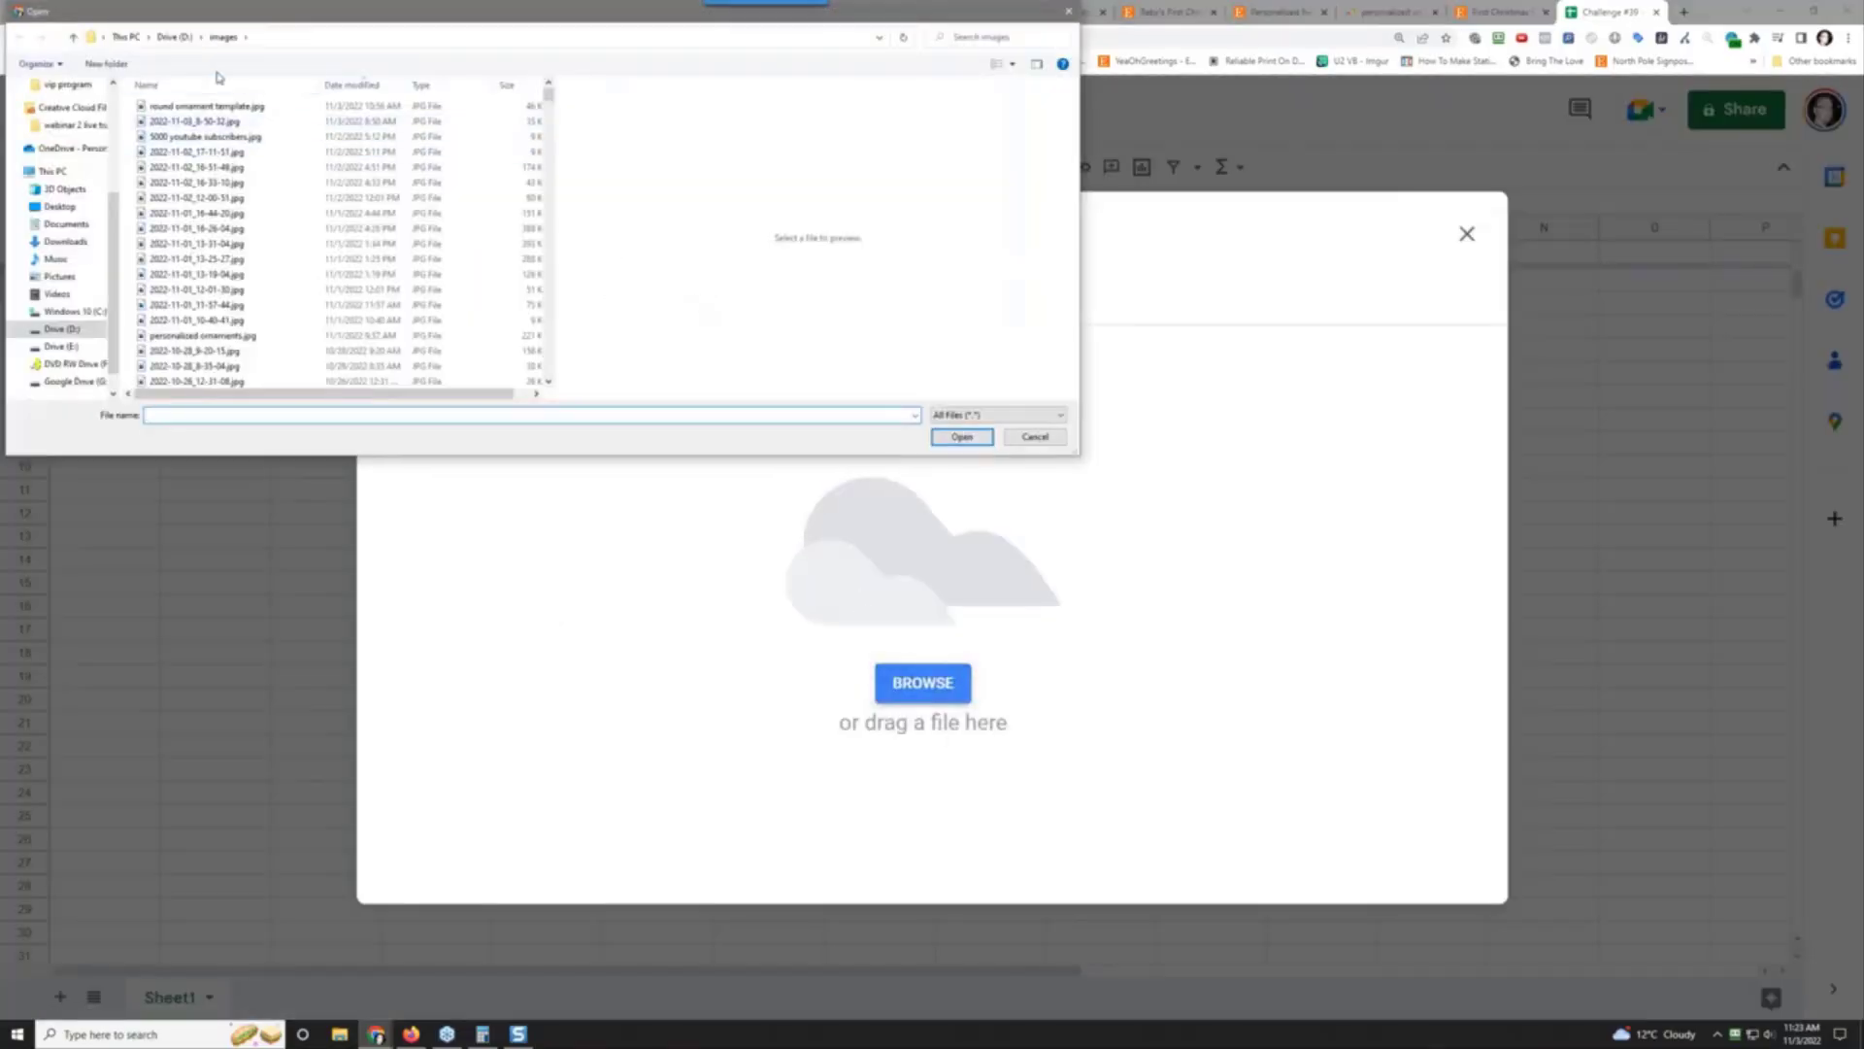
pyautogui.click(175, 36)
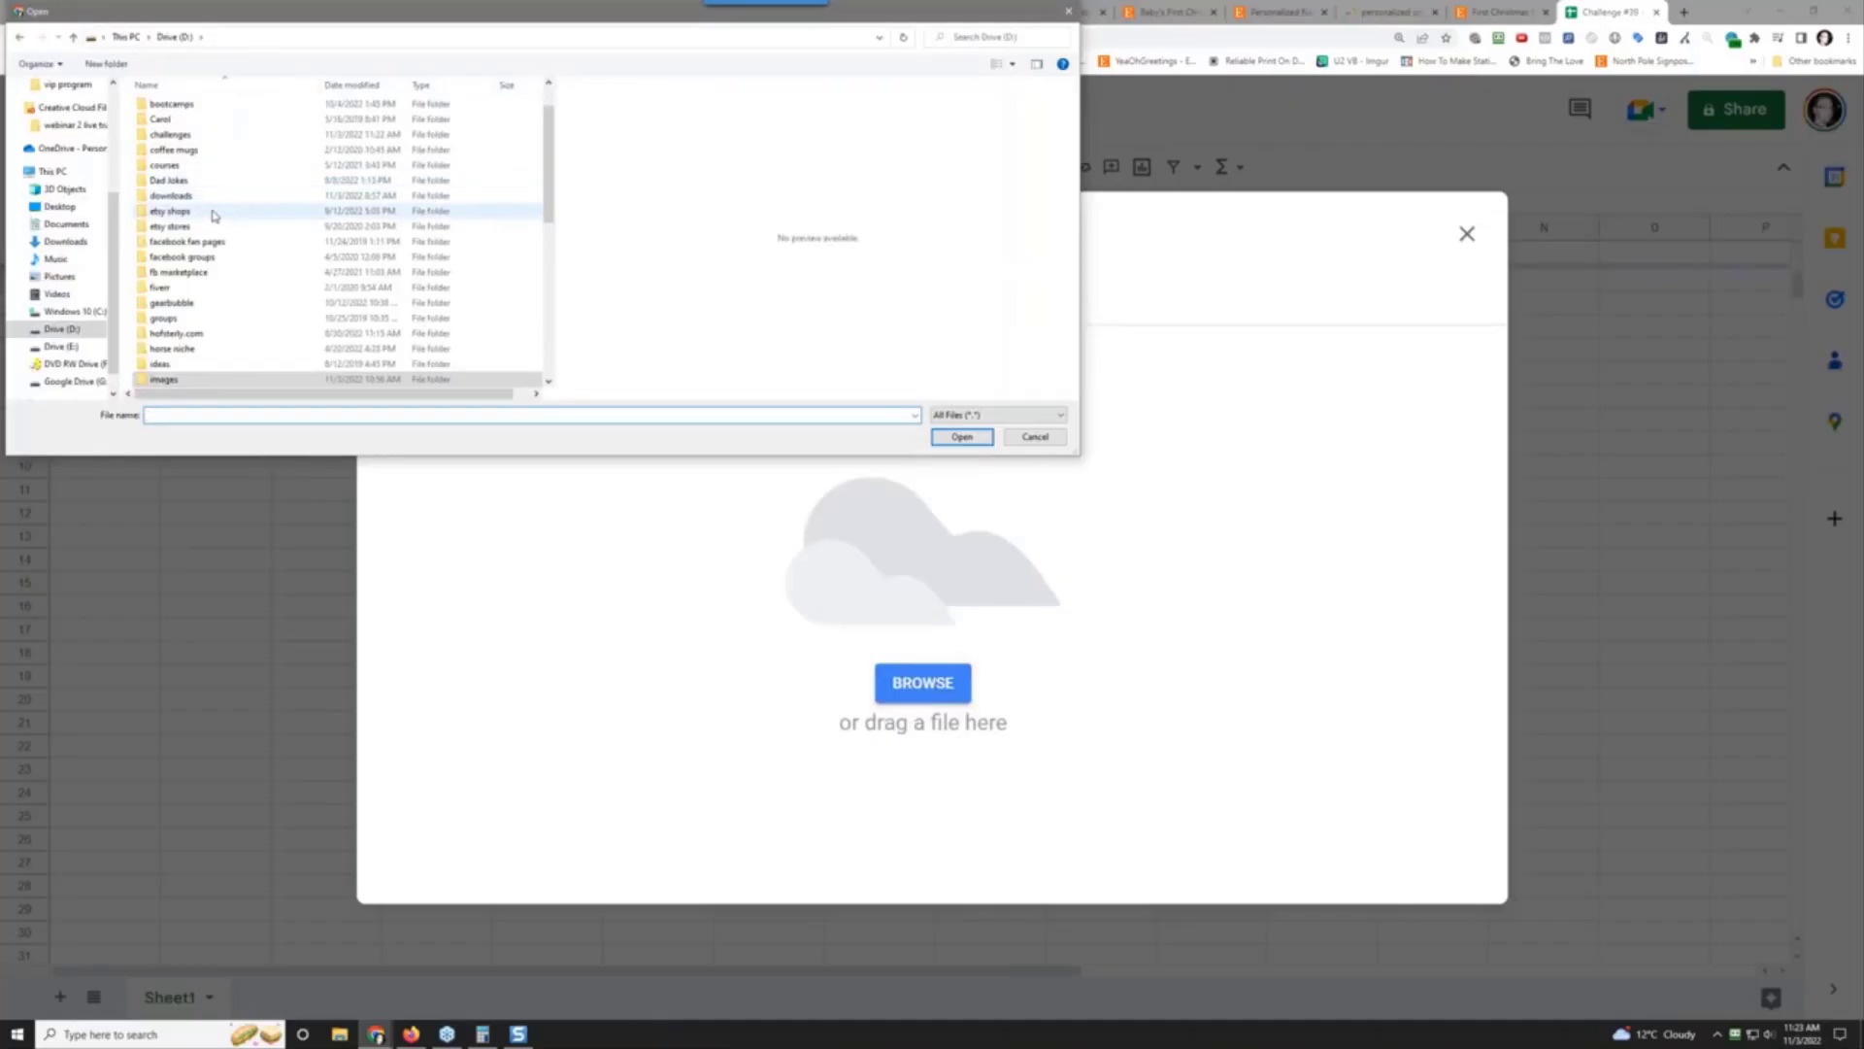
pyautogui.doubleClick(216, 135)
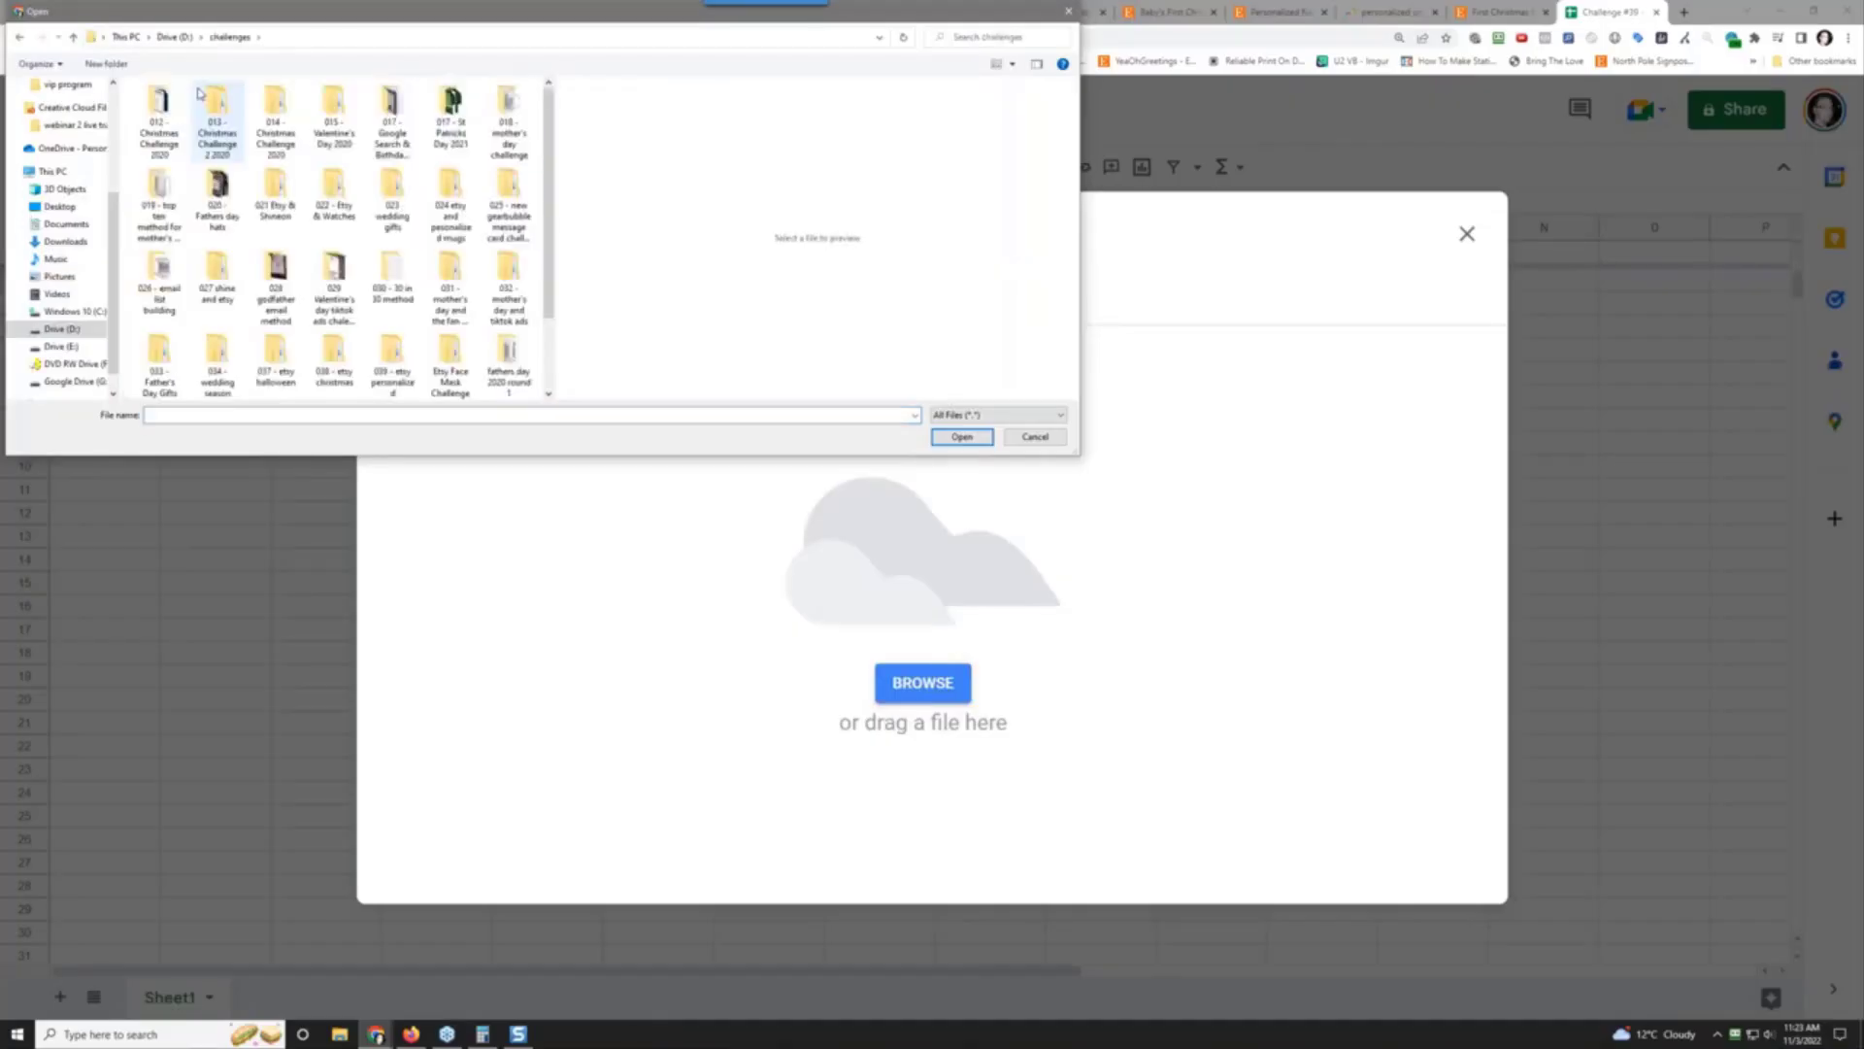
pyautogui.click(406, 355)
pyautogui.doubleClick(406, 356)
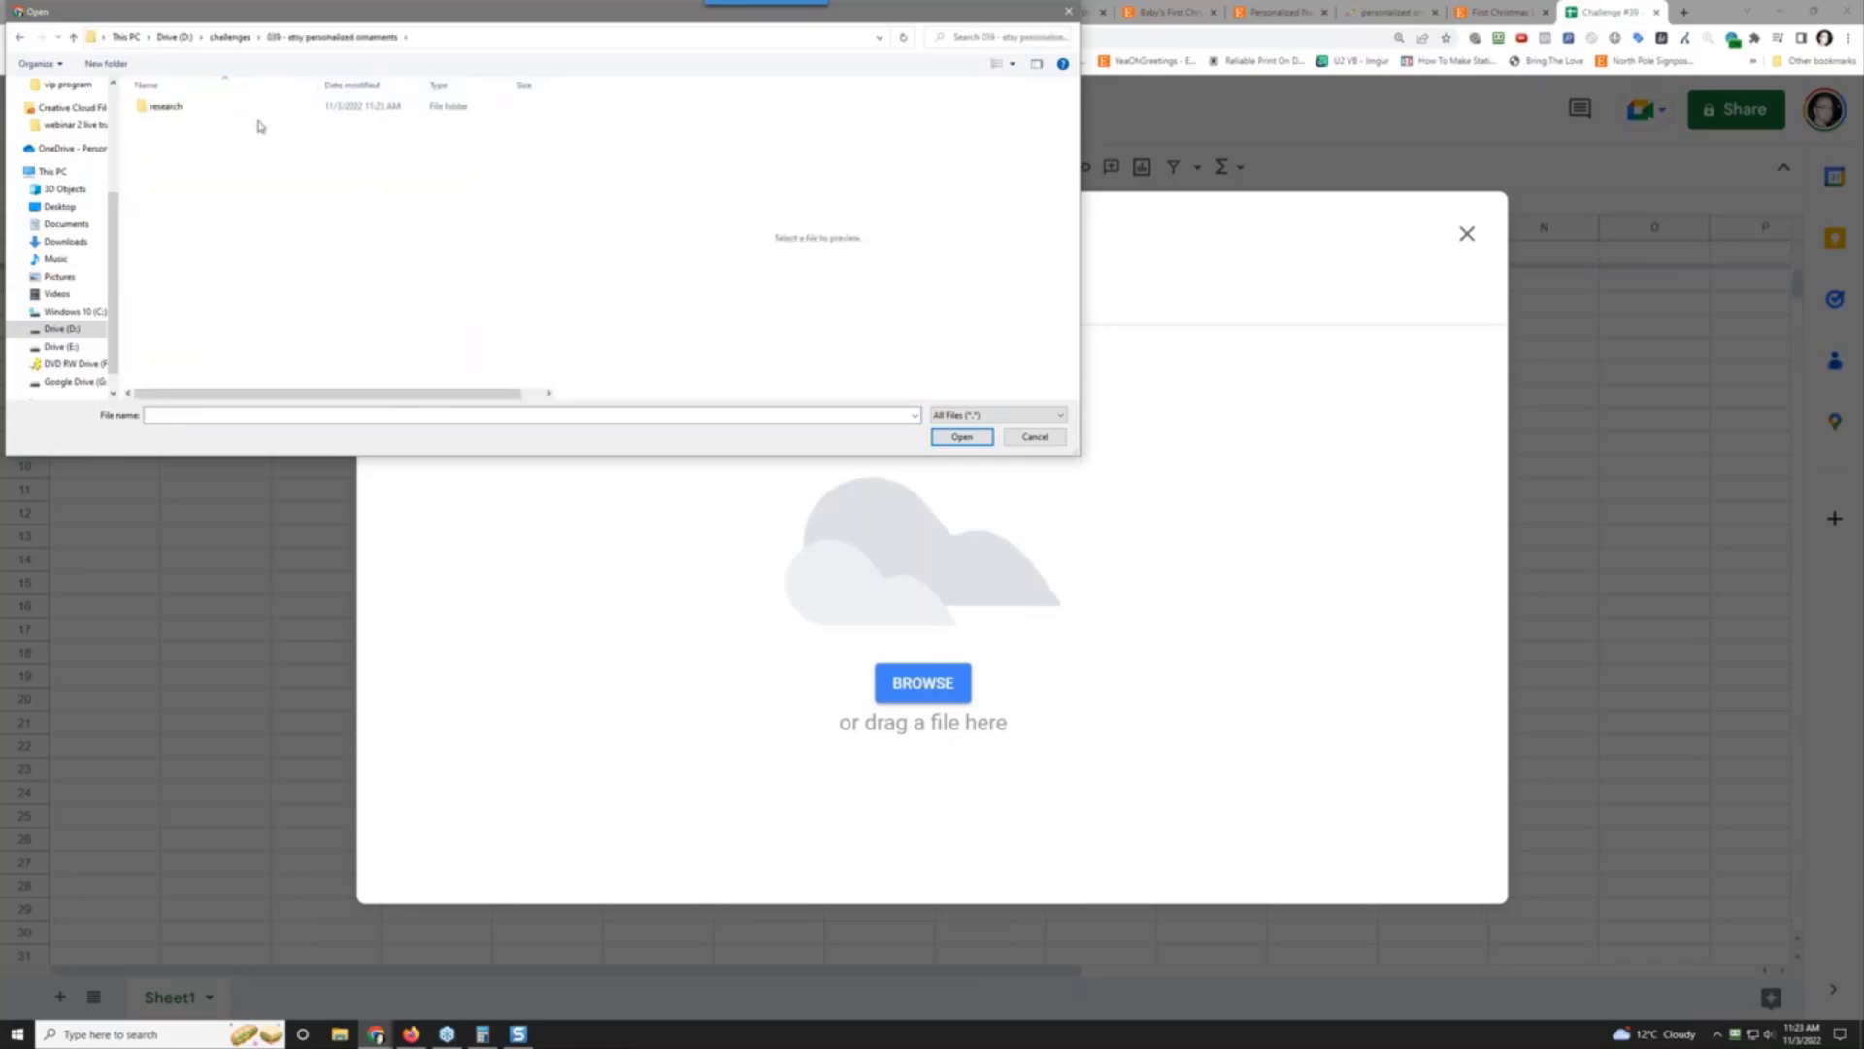
pyautogui.doubleClick(184, 105)
pyautogui.doubleClick(180, 109)
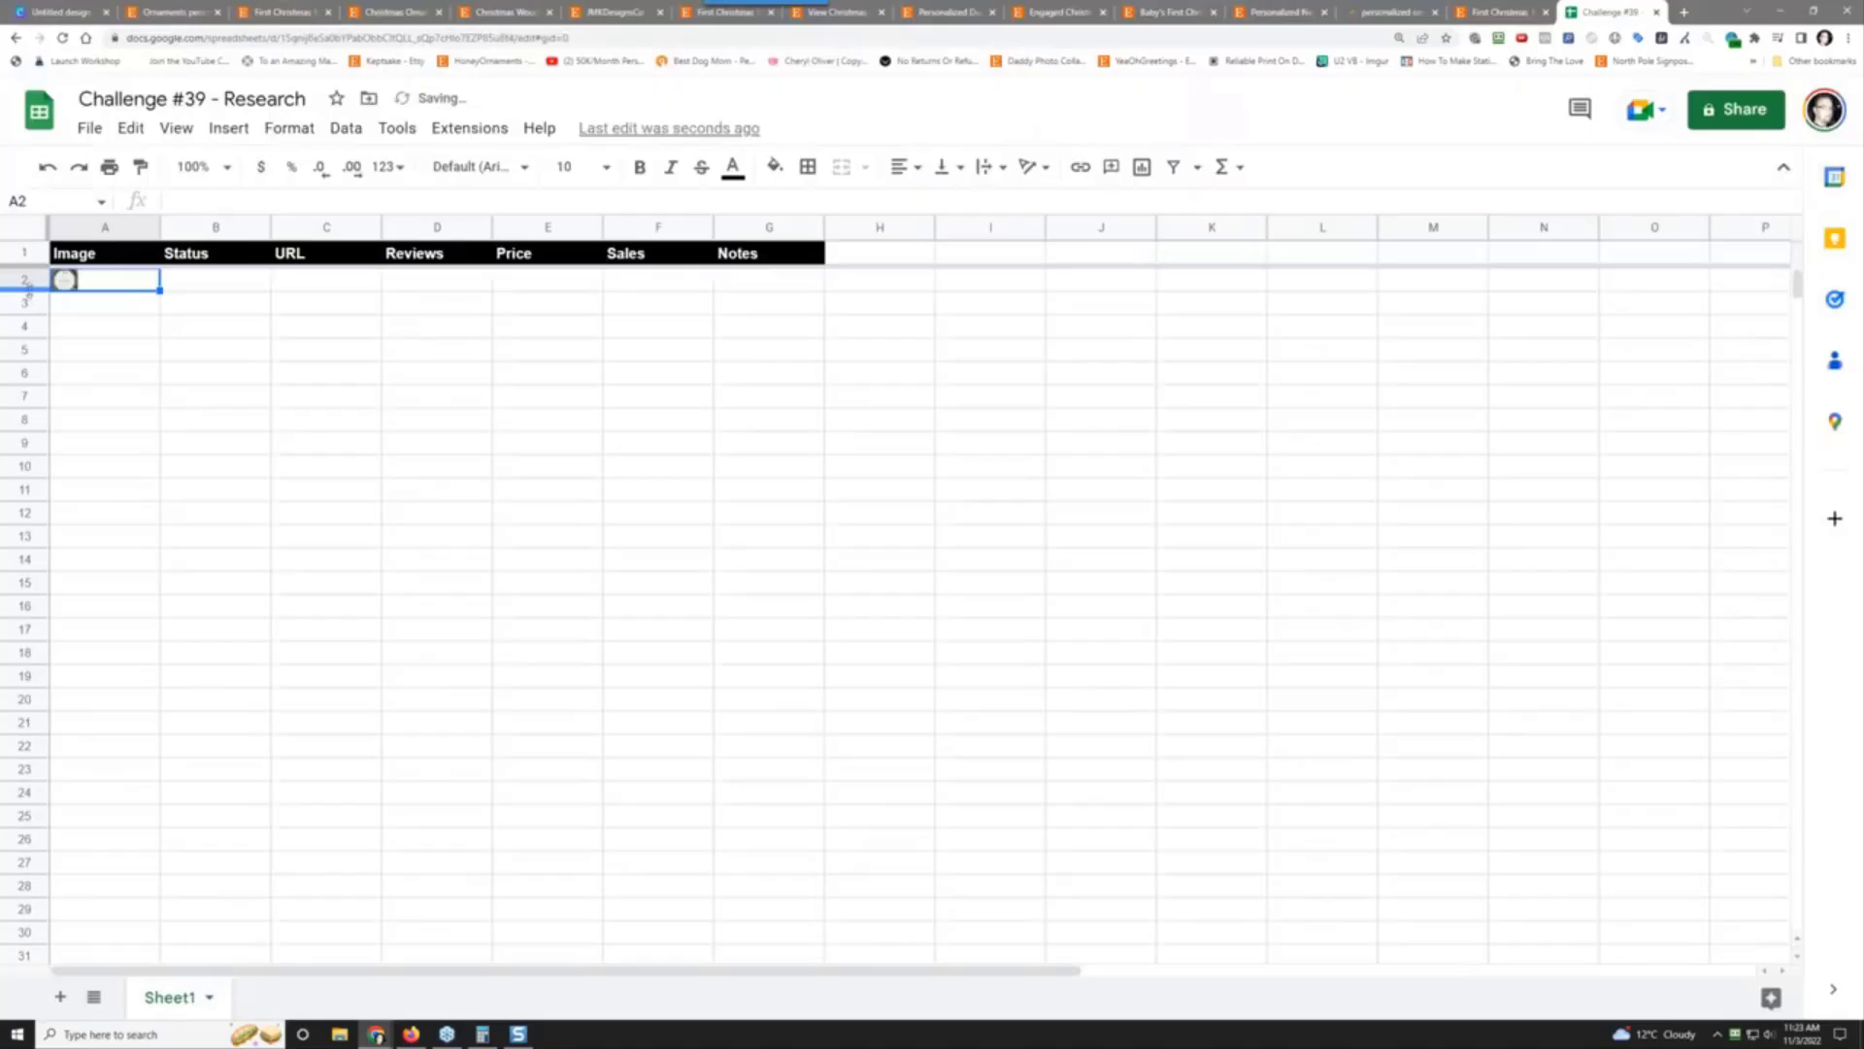
# Step: Make row 2 taller and column A wider so the ornament photo fills A2
pyautogui.moveTo(32, 292); pyautogui.dragTo(36, 512)
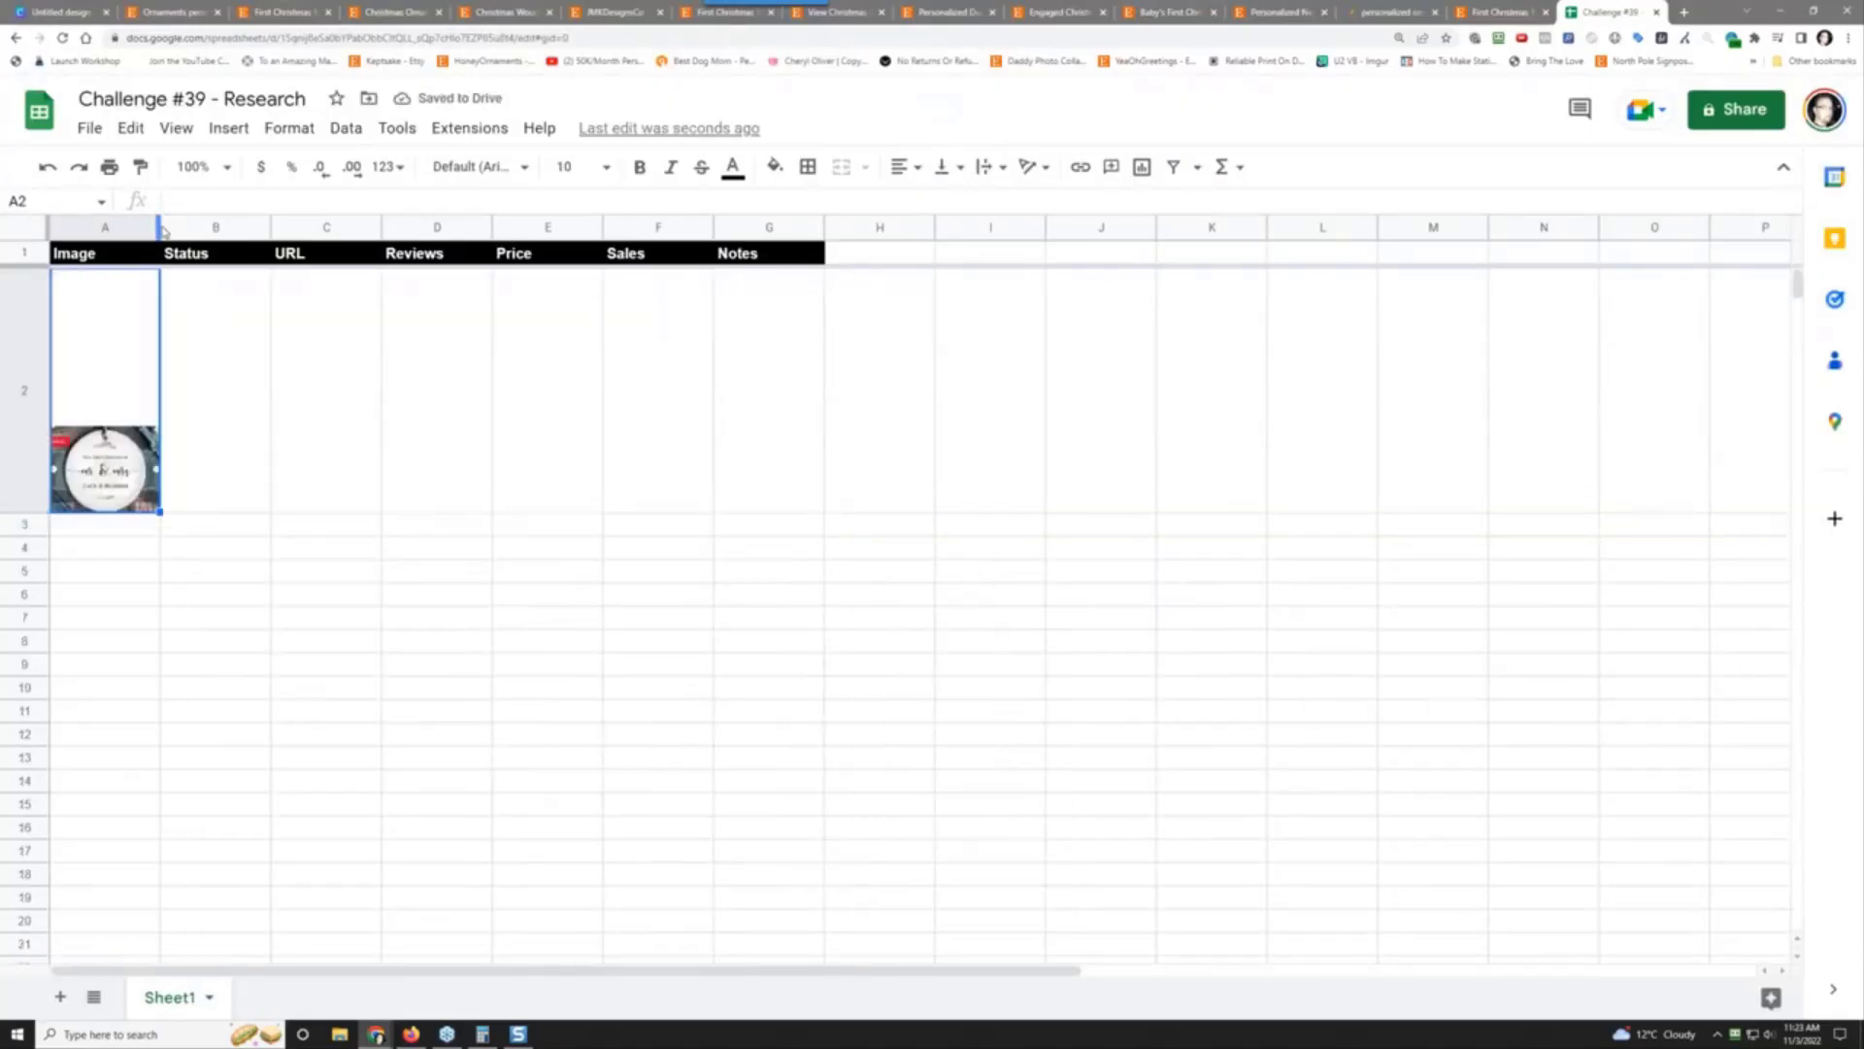
pyautogui.moveTo(159, 229); pyautogui.dragTo(337, 229)
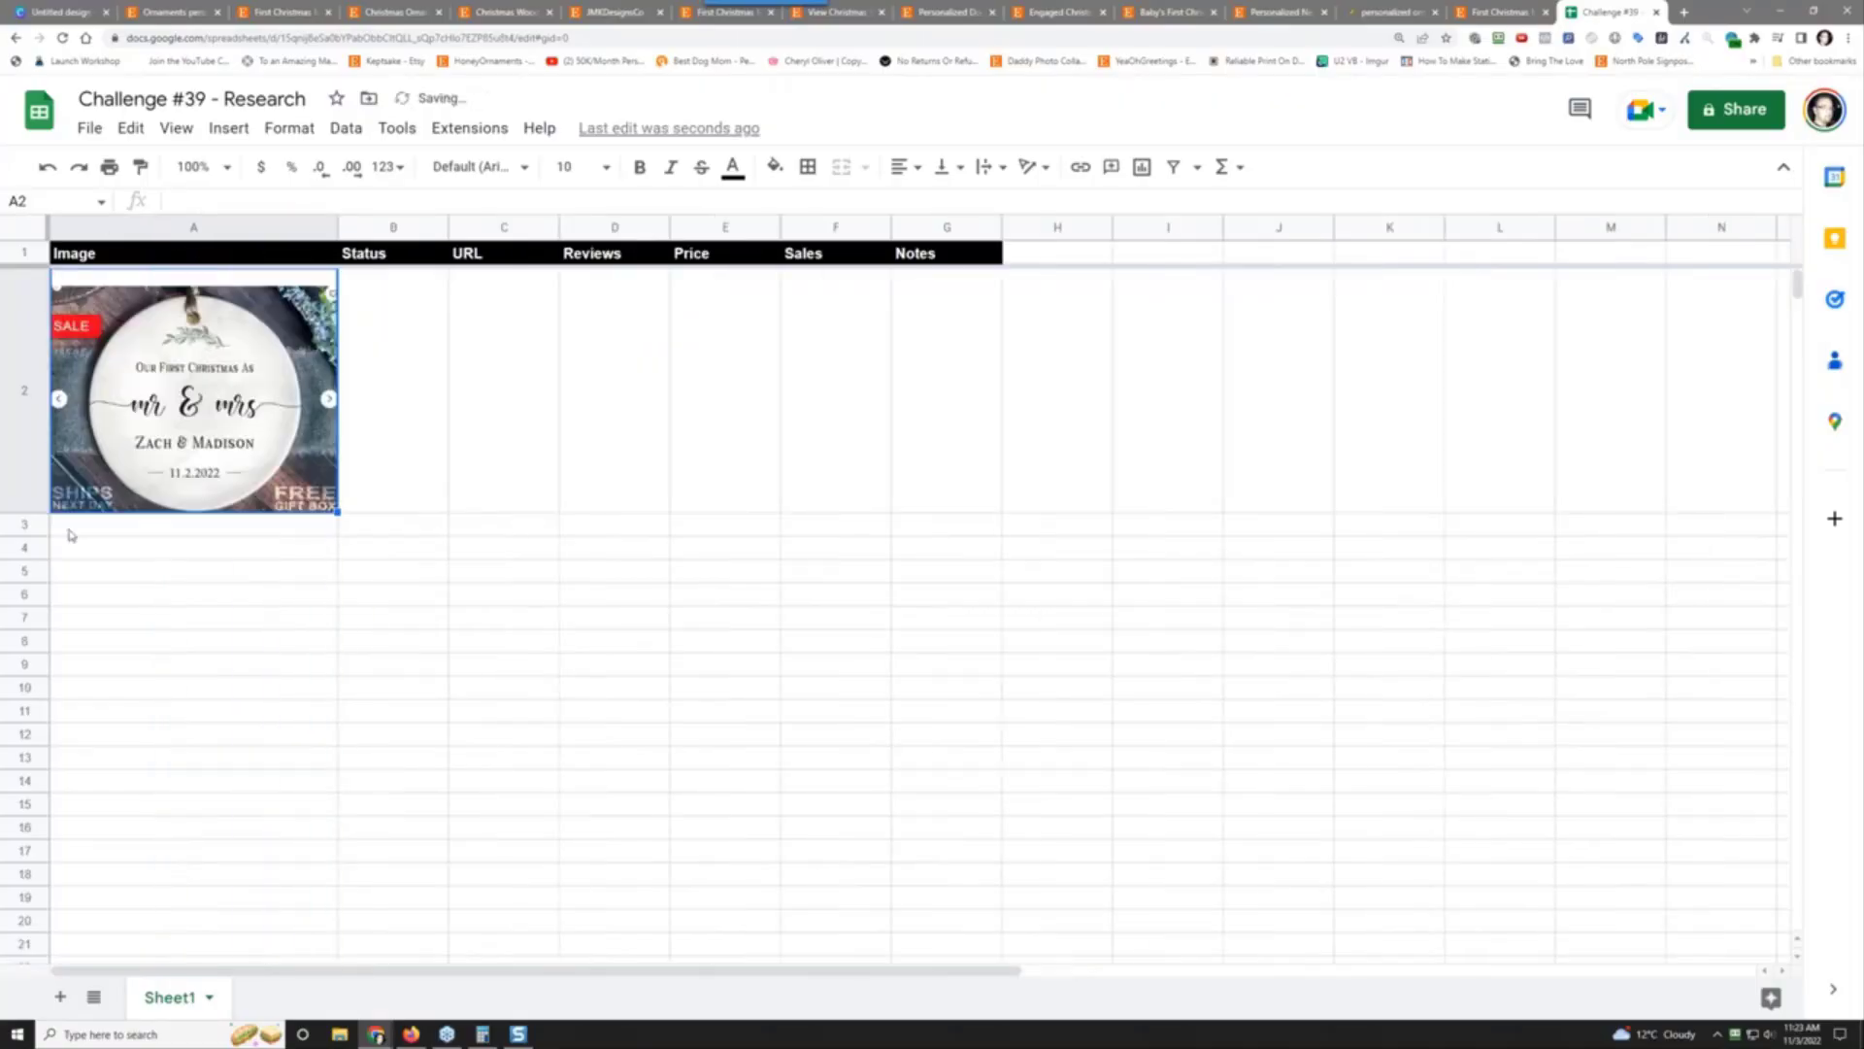
pyautogui.moveTo(43, 513); pyautogui.dragTo(42, 544)
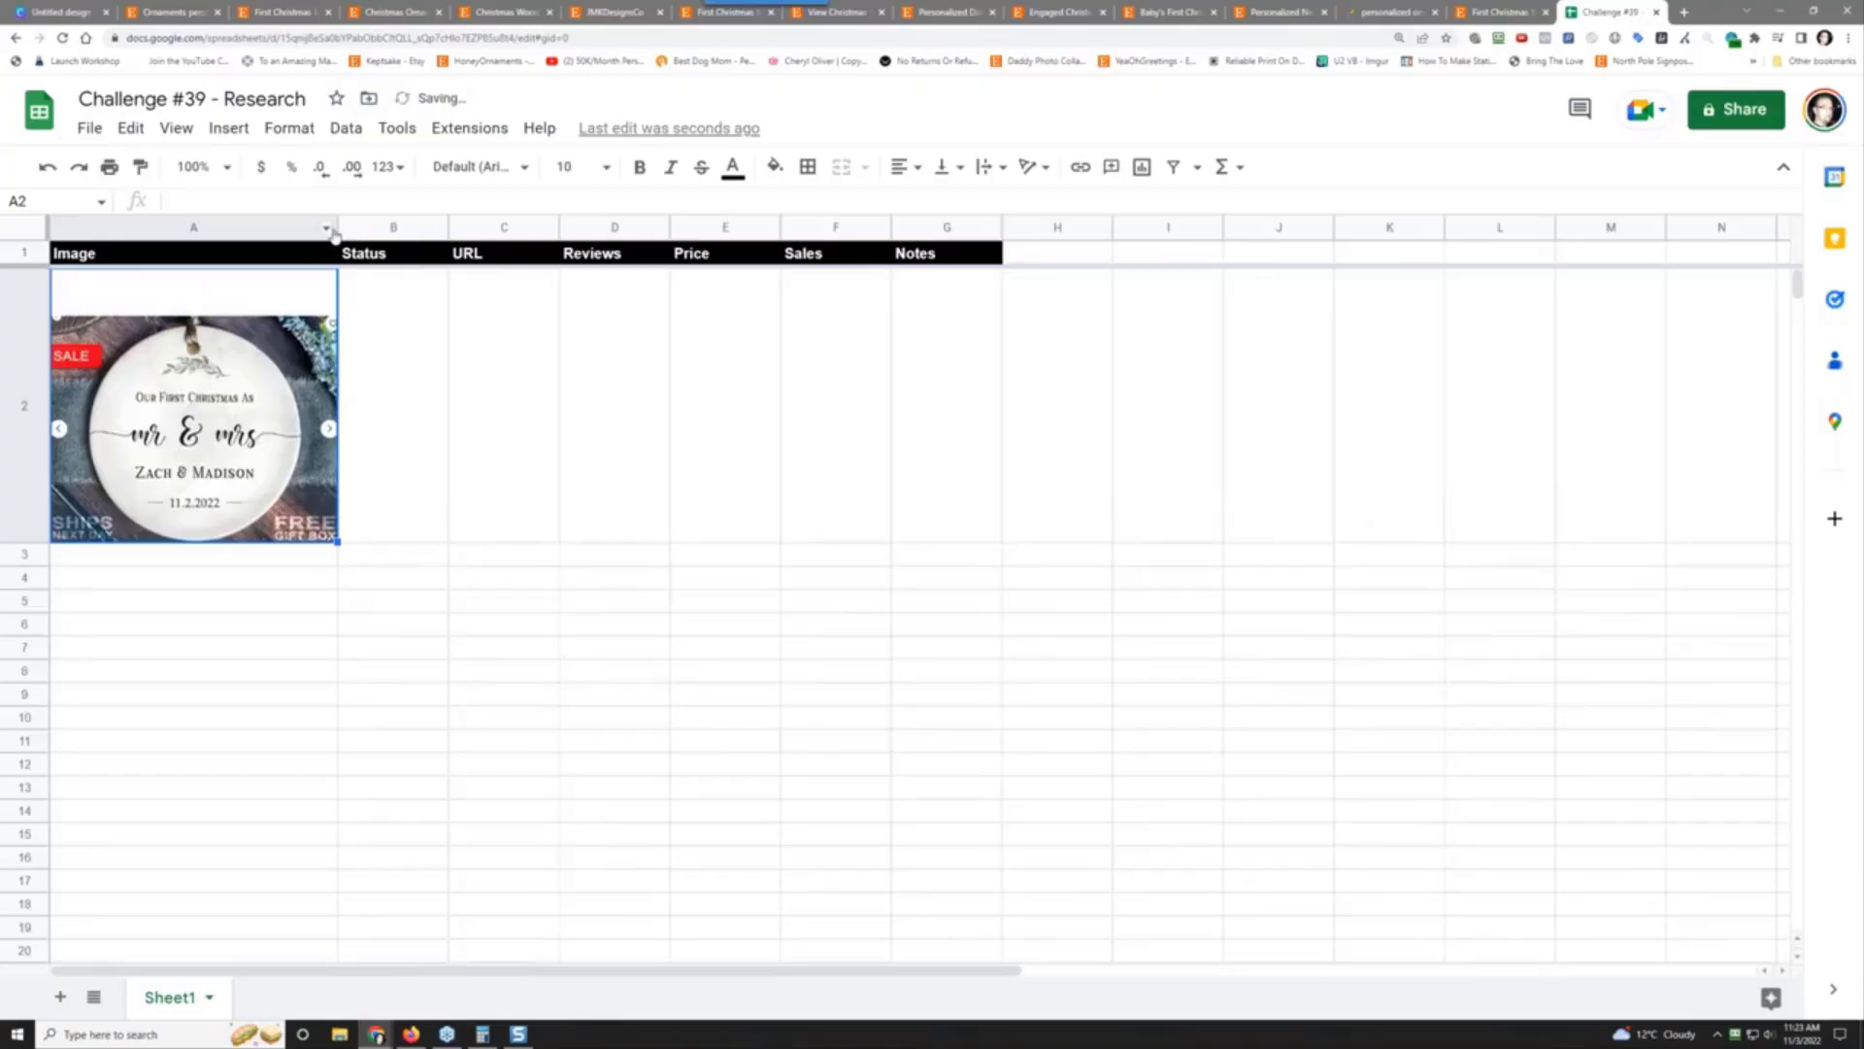
pyautogui.moveTo(335, 229); pyautogui.dragTo(396, 230)
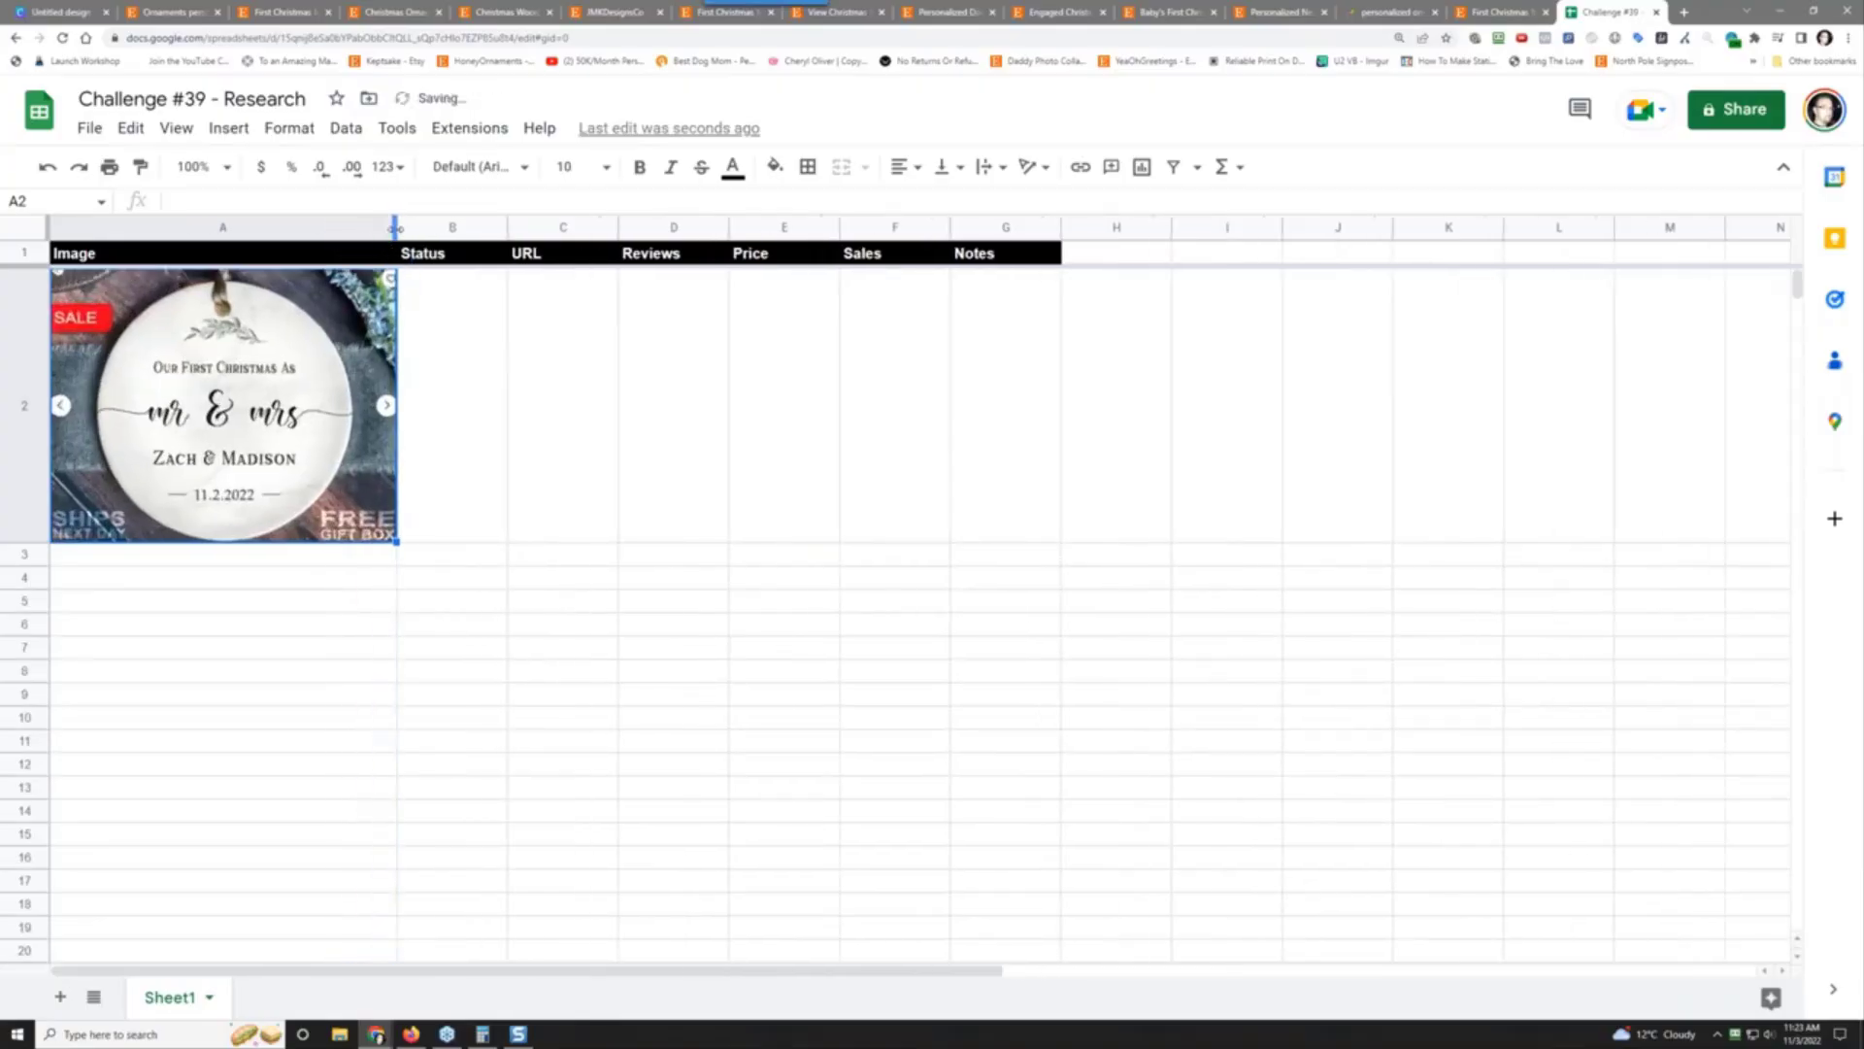
# Step: Enter 'pending' in B2, paste the listing URL into C2, and check the Etsy listing's reviews
pyautogui.click(476, 413)
pyautogui.write('pending')
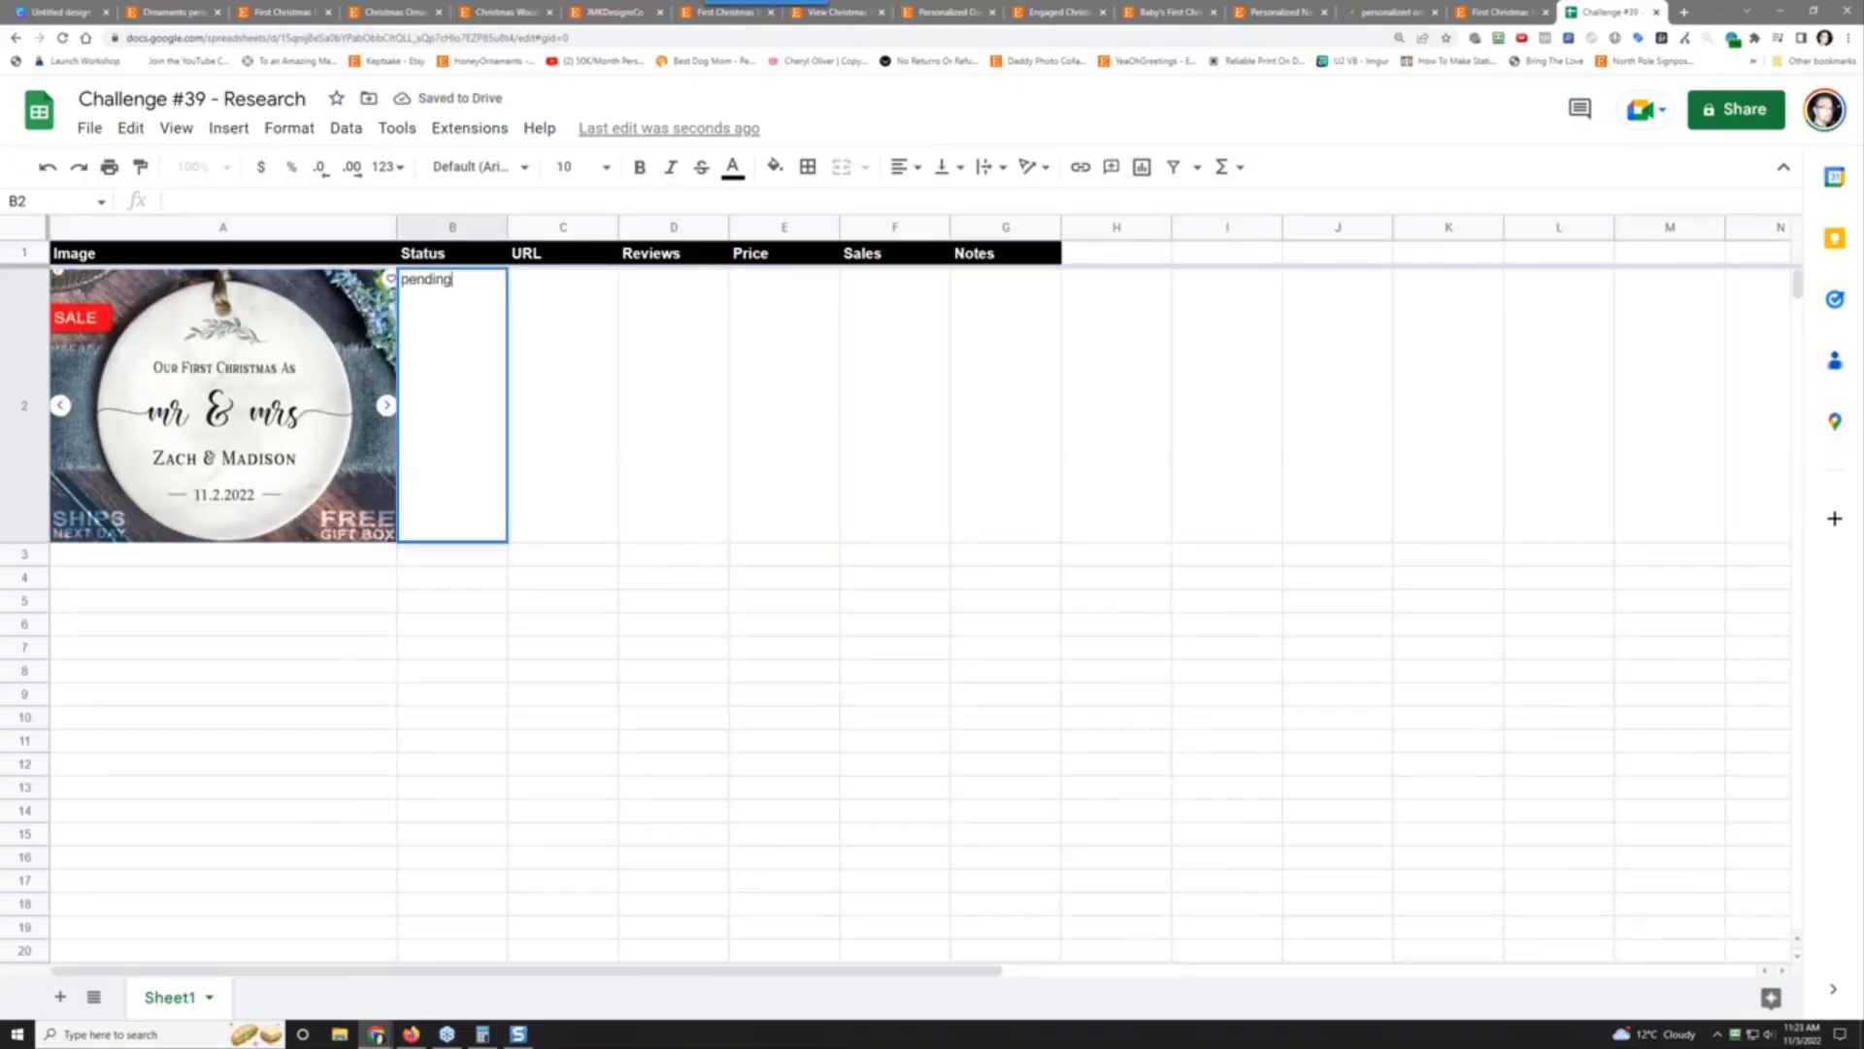
pyautogui.press('Tab')
pyautogui.hotkey('ctrl', 'v')
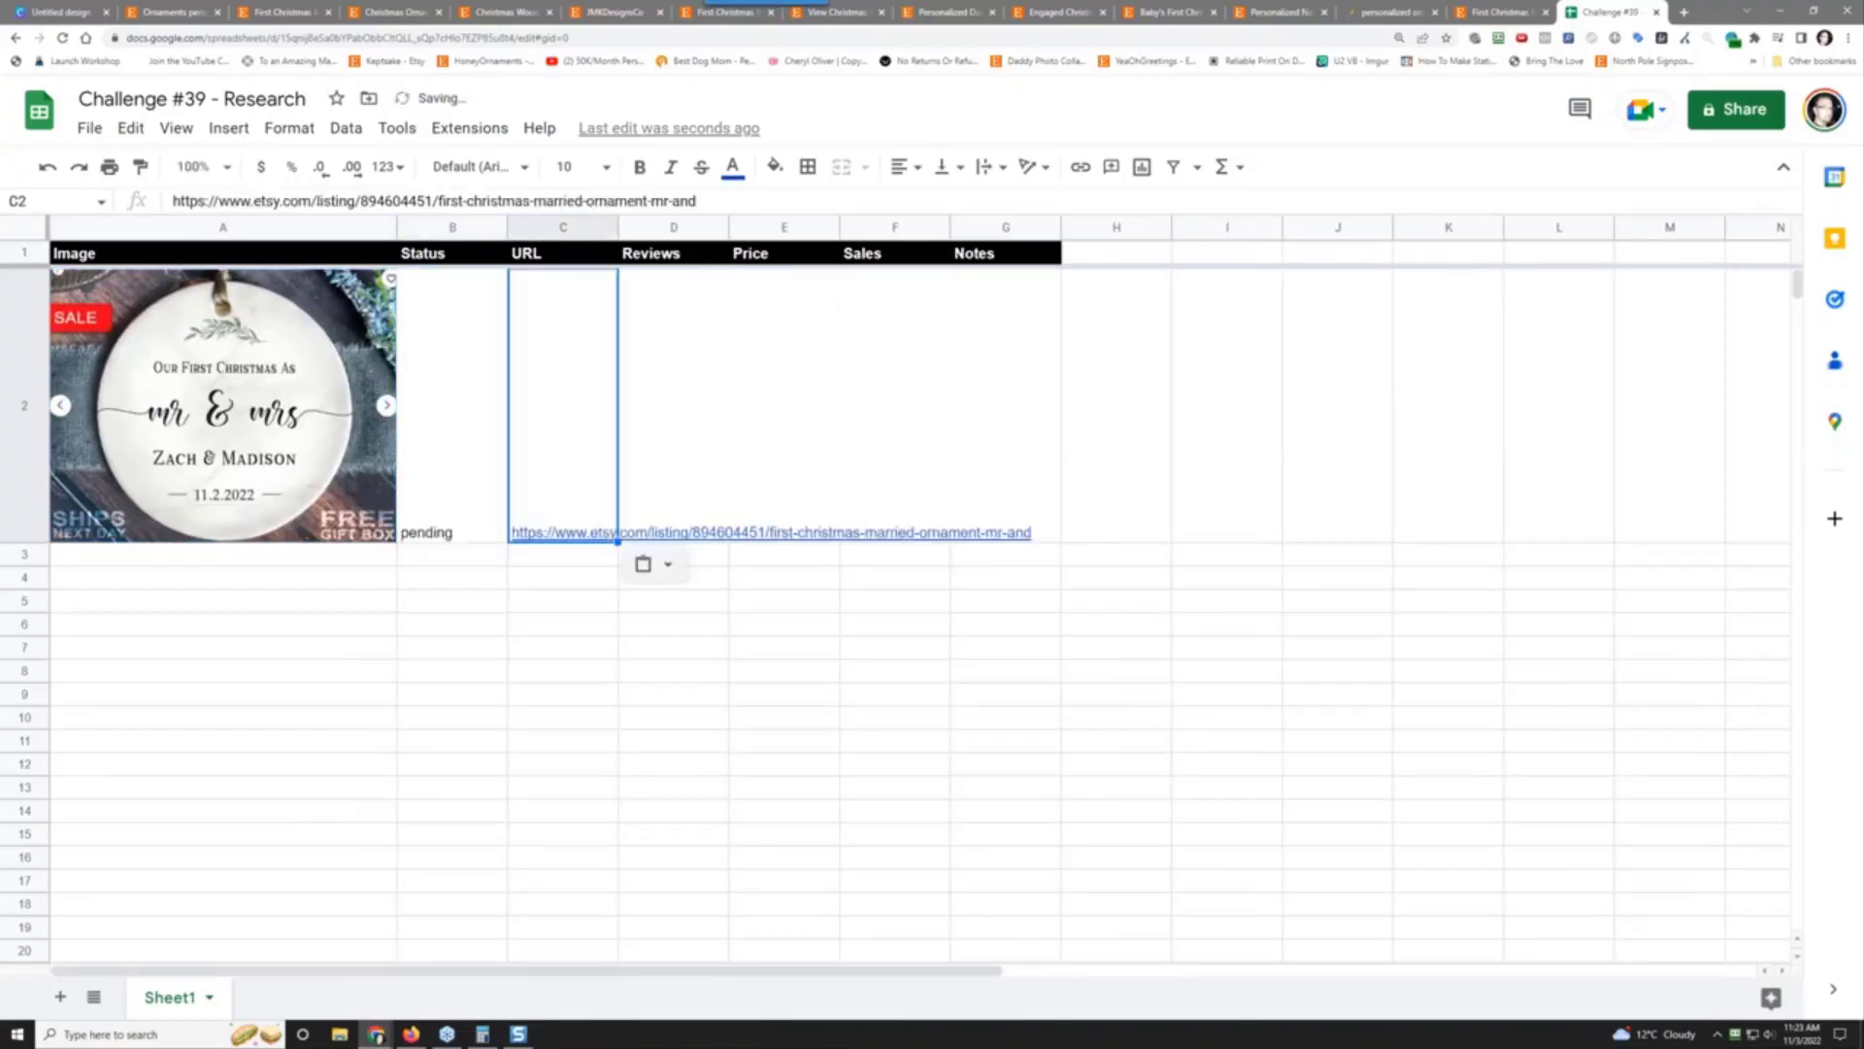
pyautogui.press('Tab')
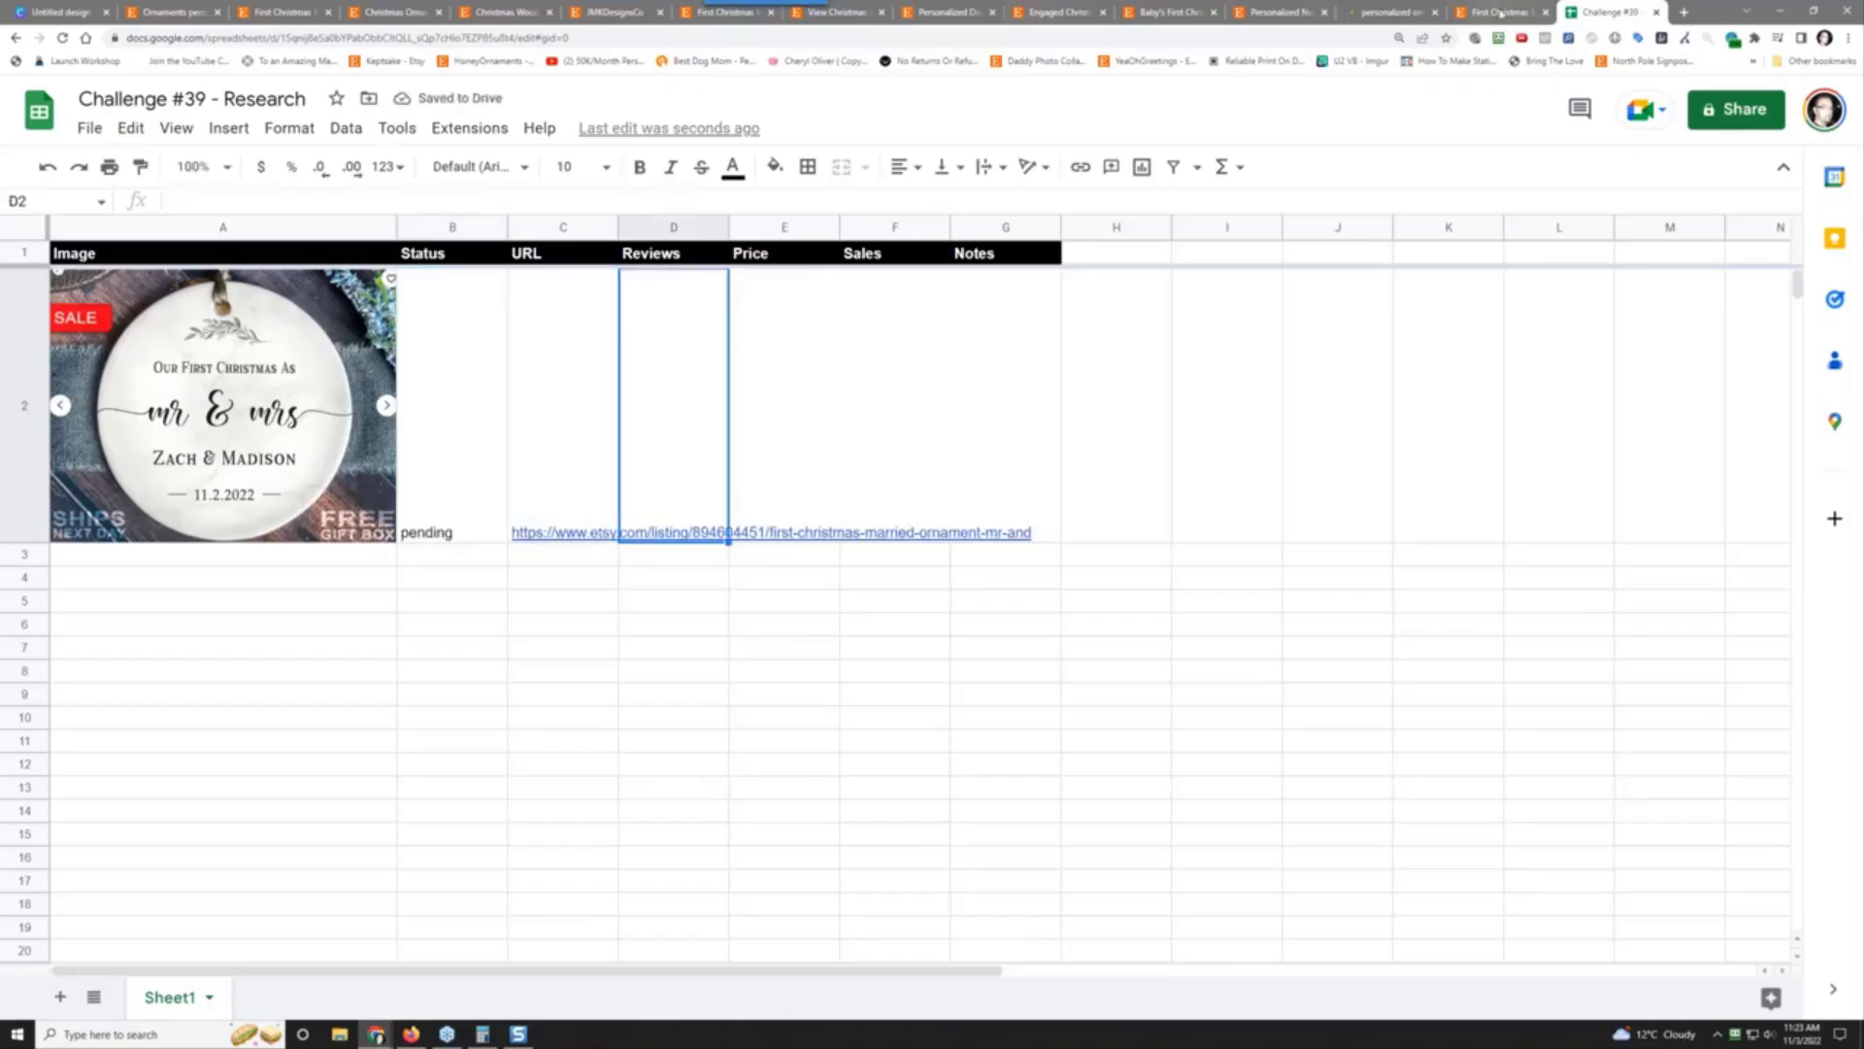
pyautogui.click(1505, 10)
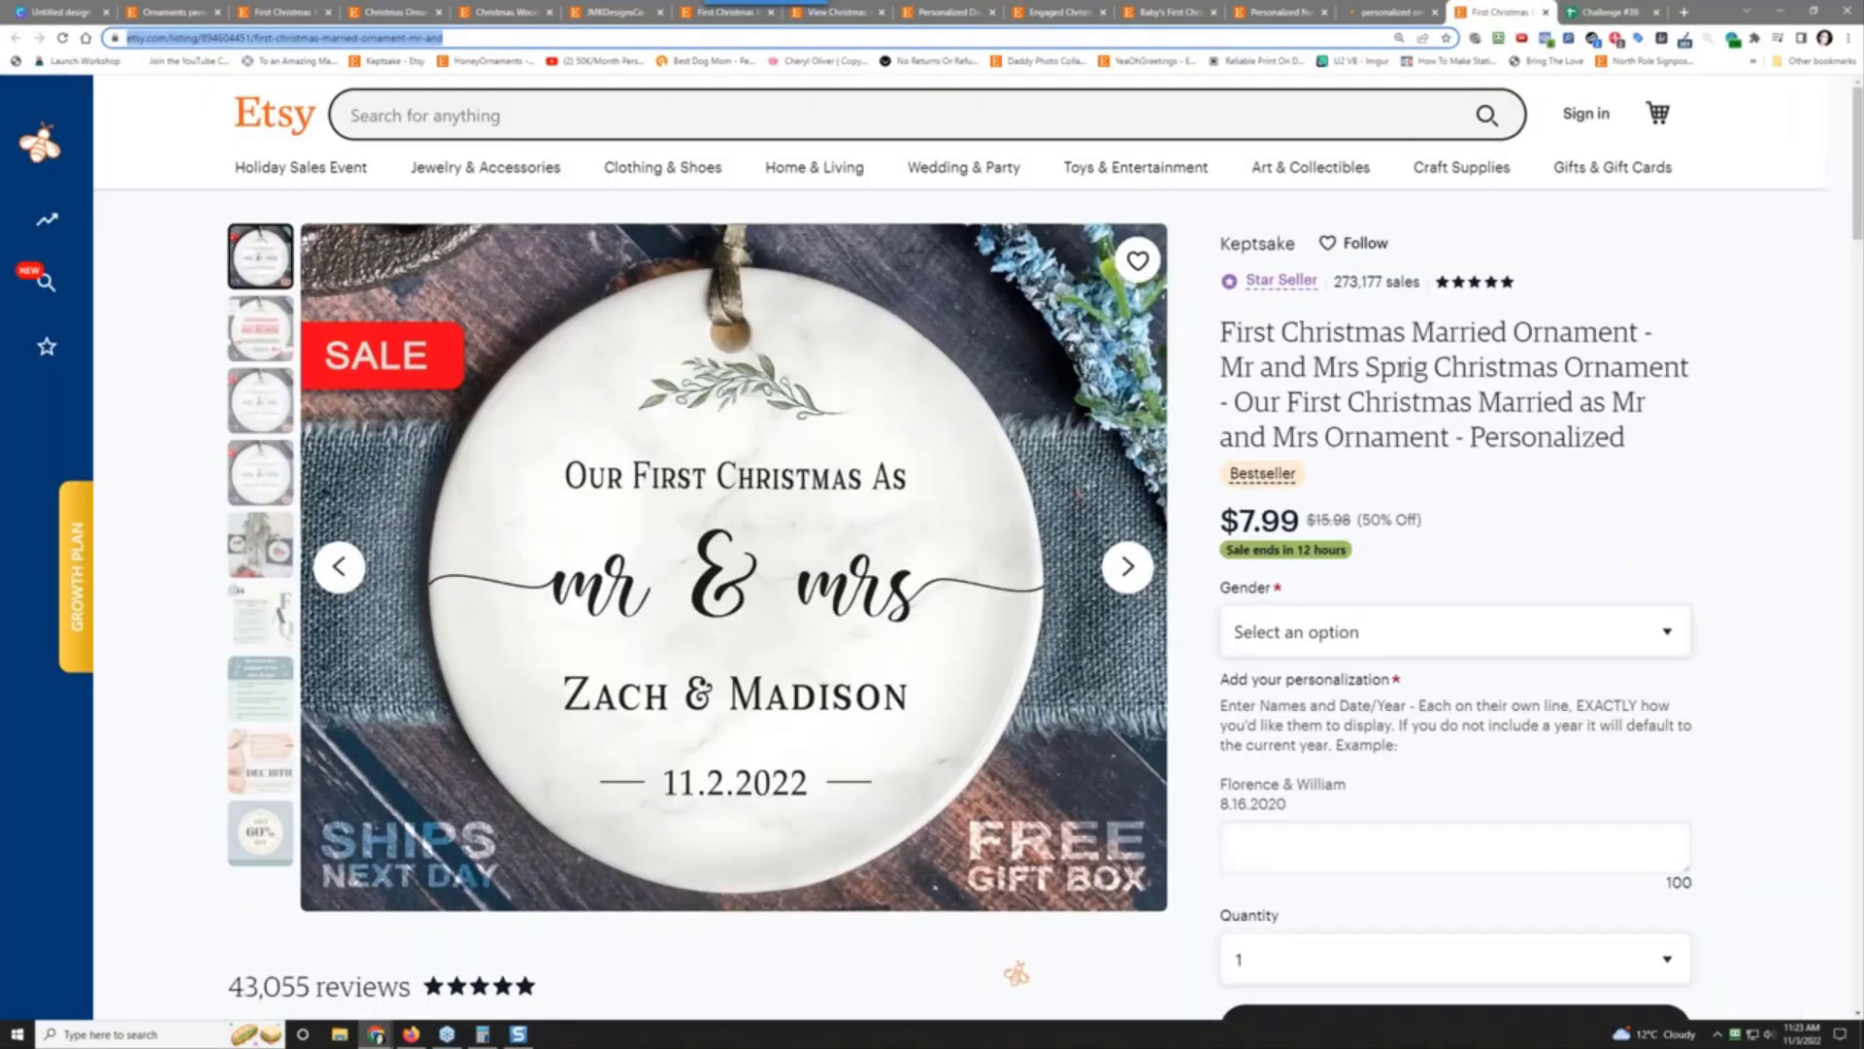
pyautogui.scroll(-2, 446, 902)
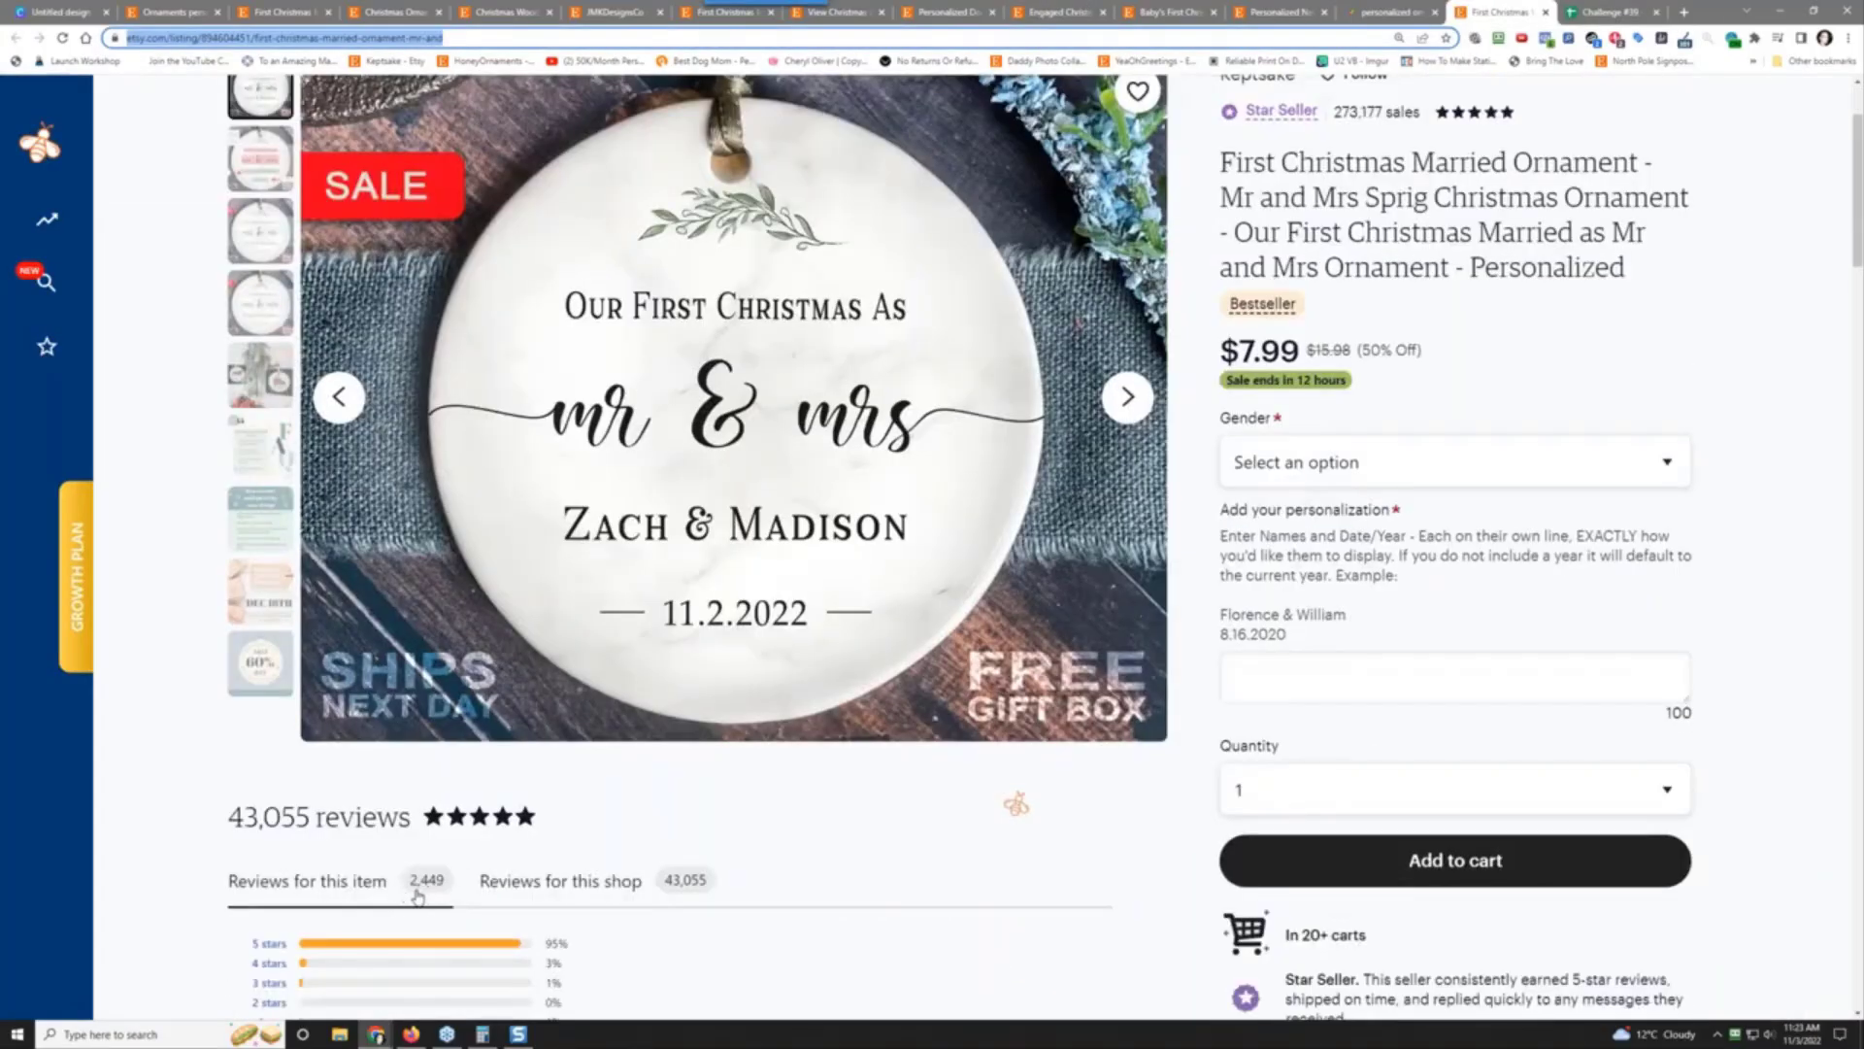
pyautogui.click(1607, 12)
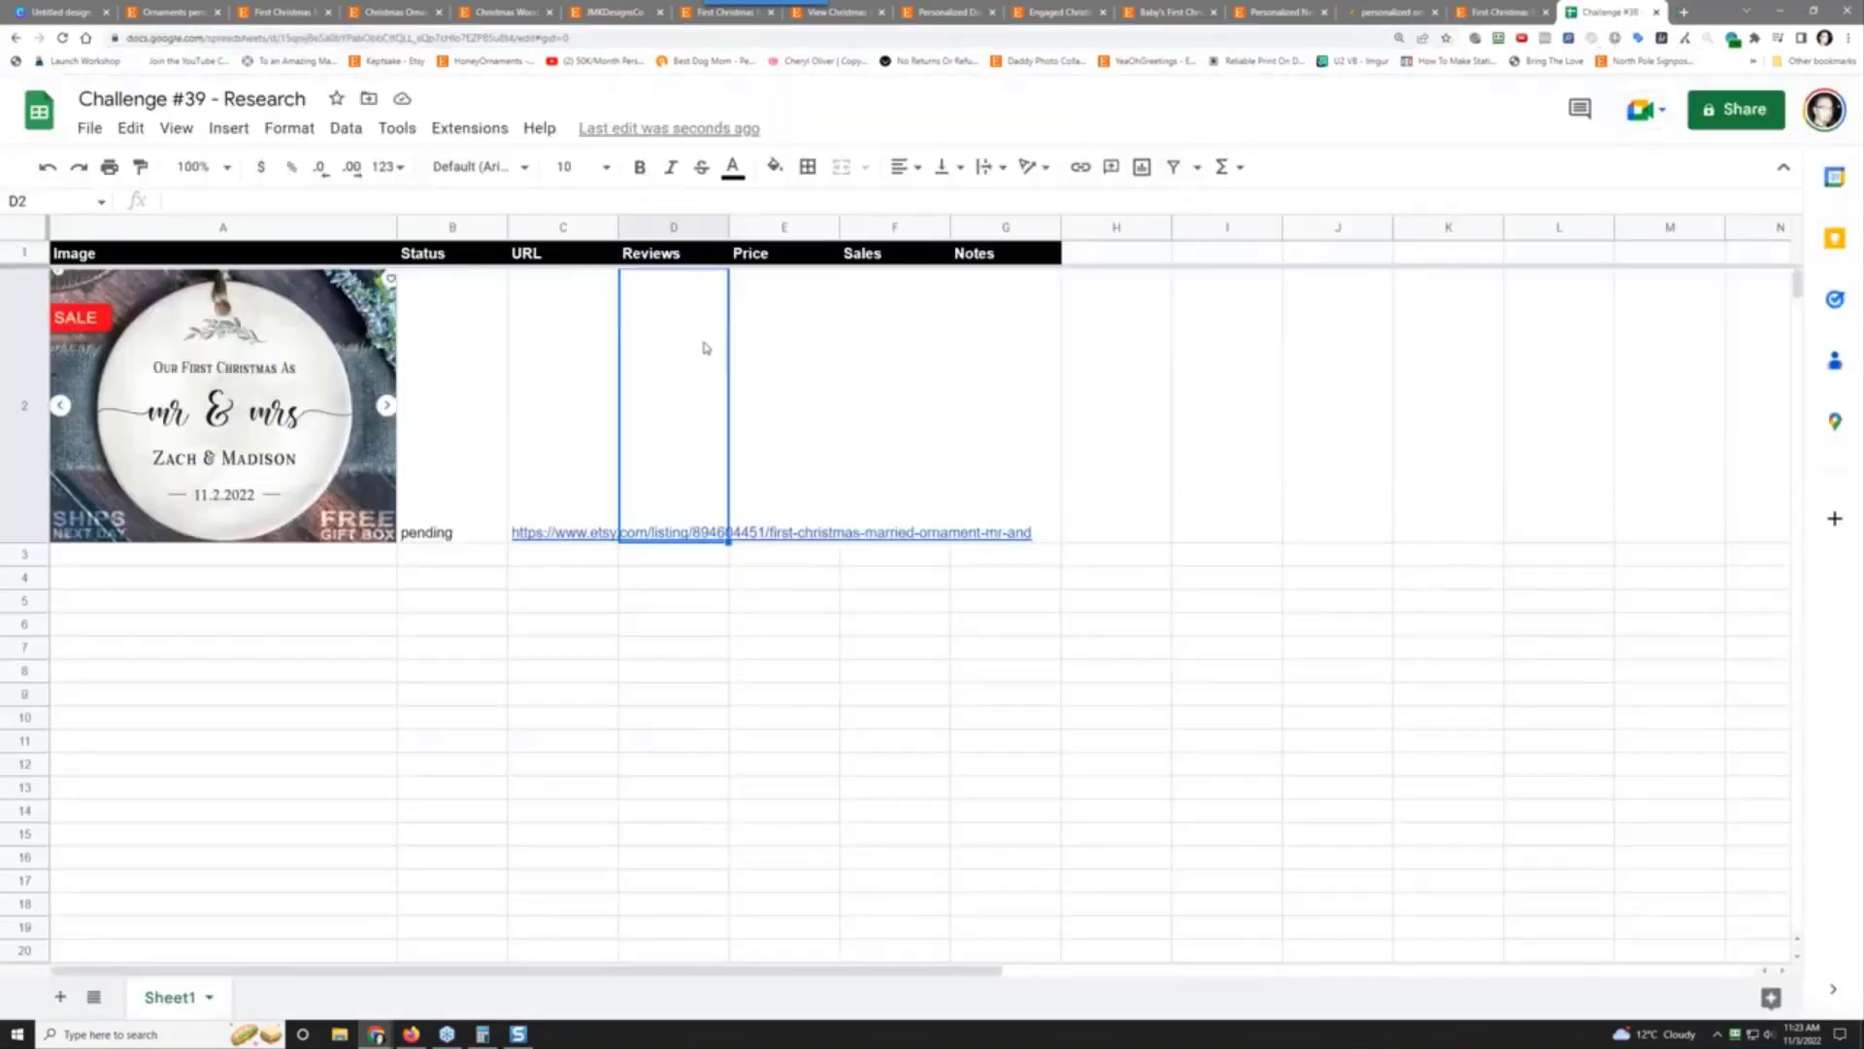
# Step: Enter 2449 reviews in D2 and the price 7.99 in E2
pyautogui.write('2449')
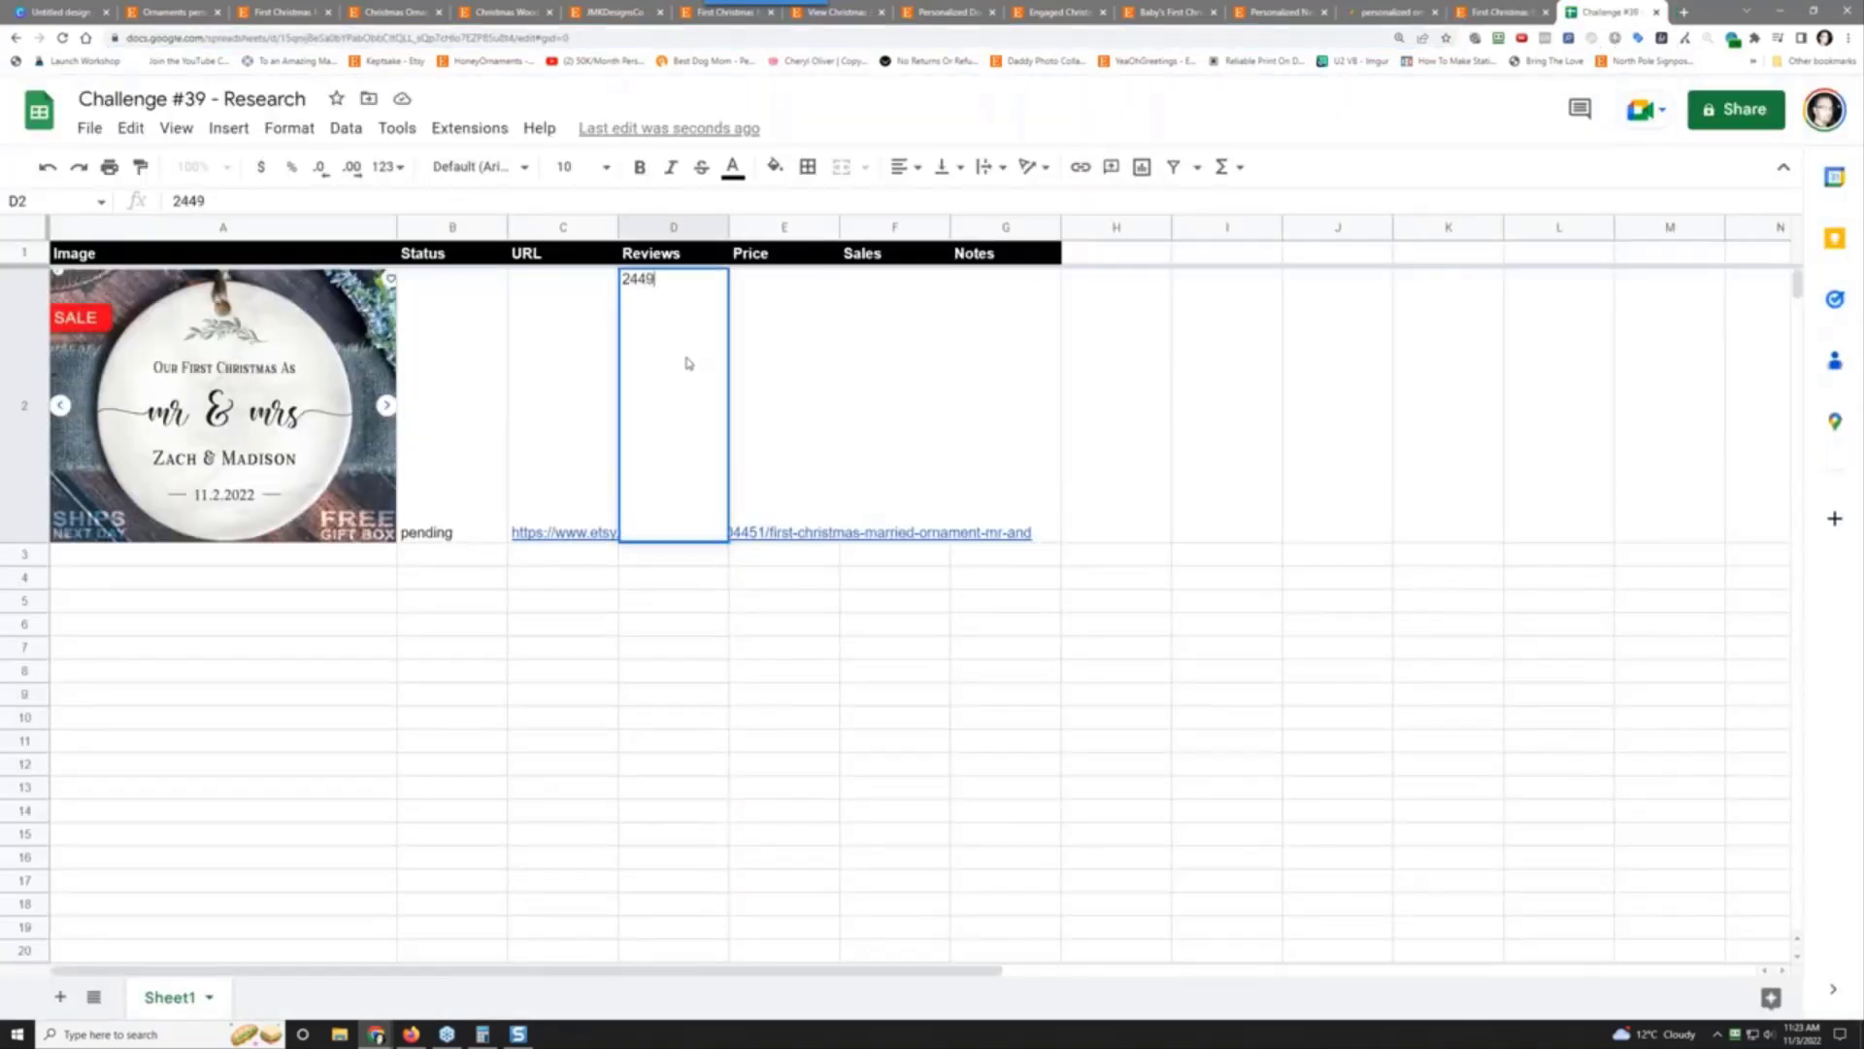
pyautogui.press('Tab')
pyautogui.write('7.99')
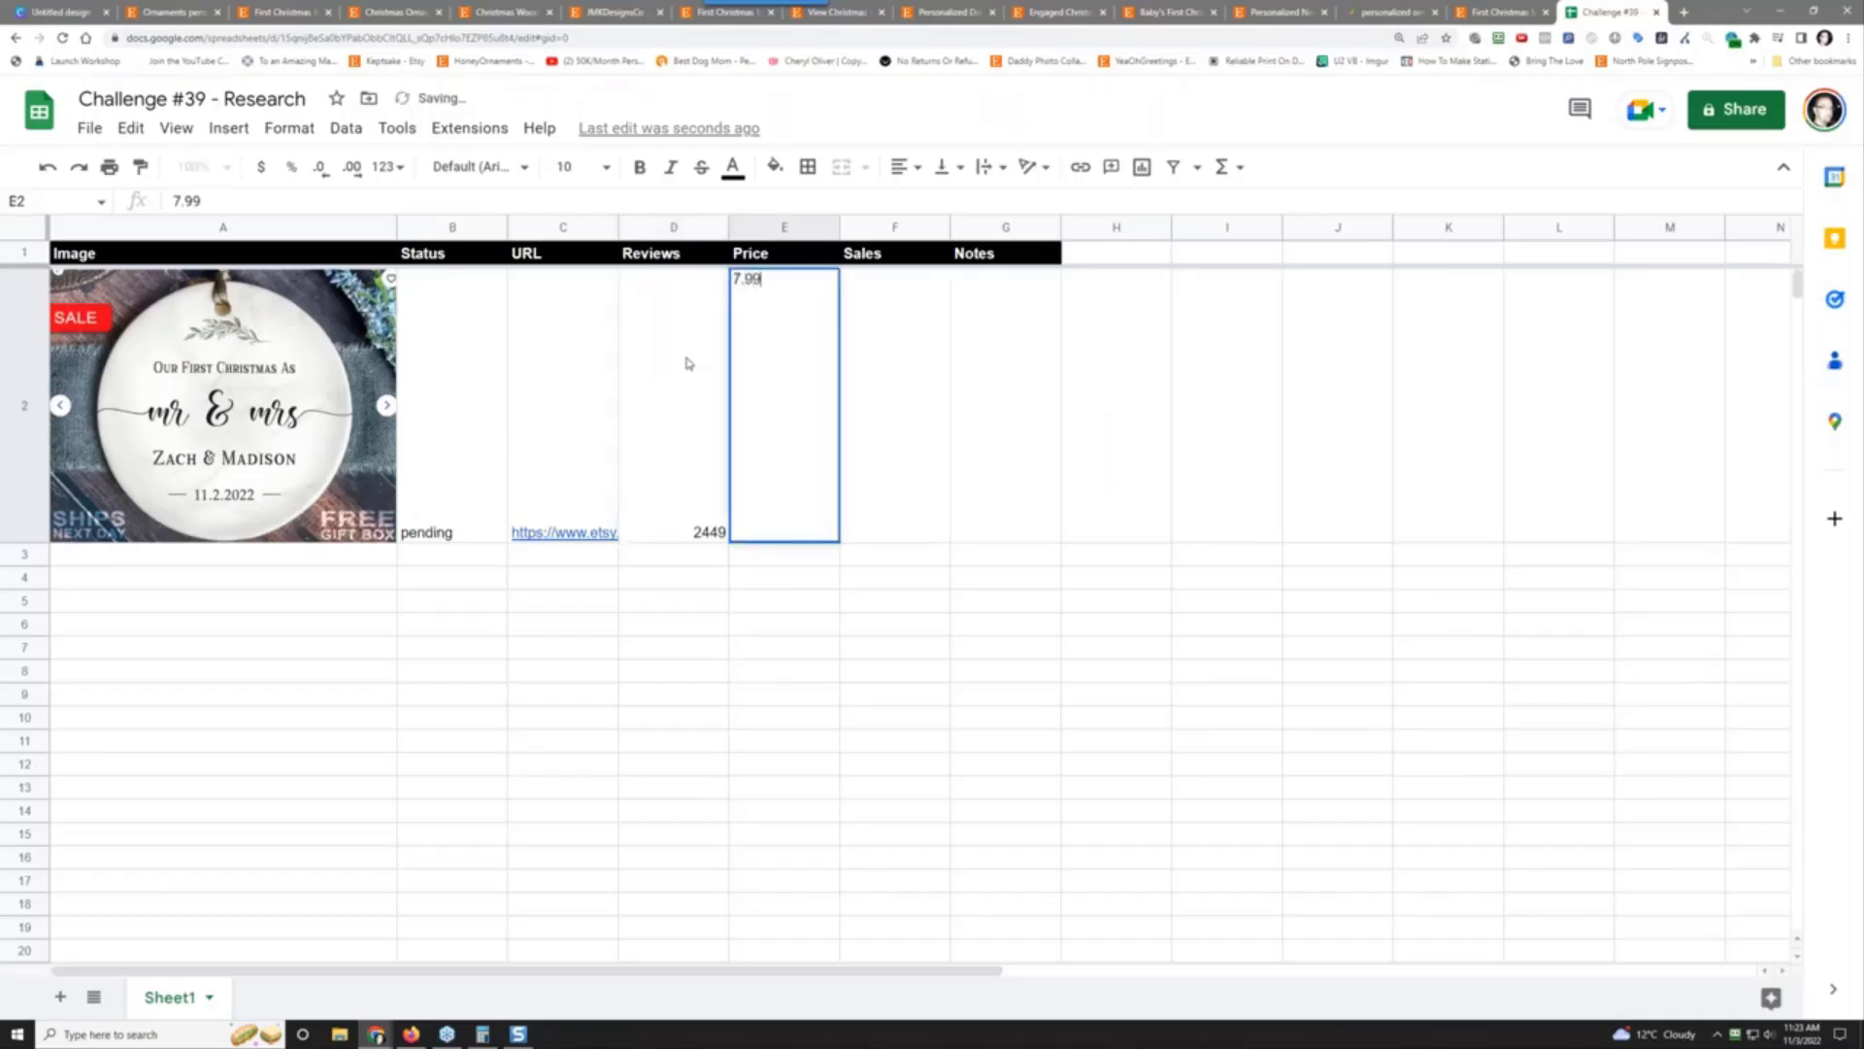
pyautogui.press('Tab')
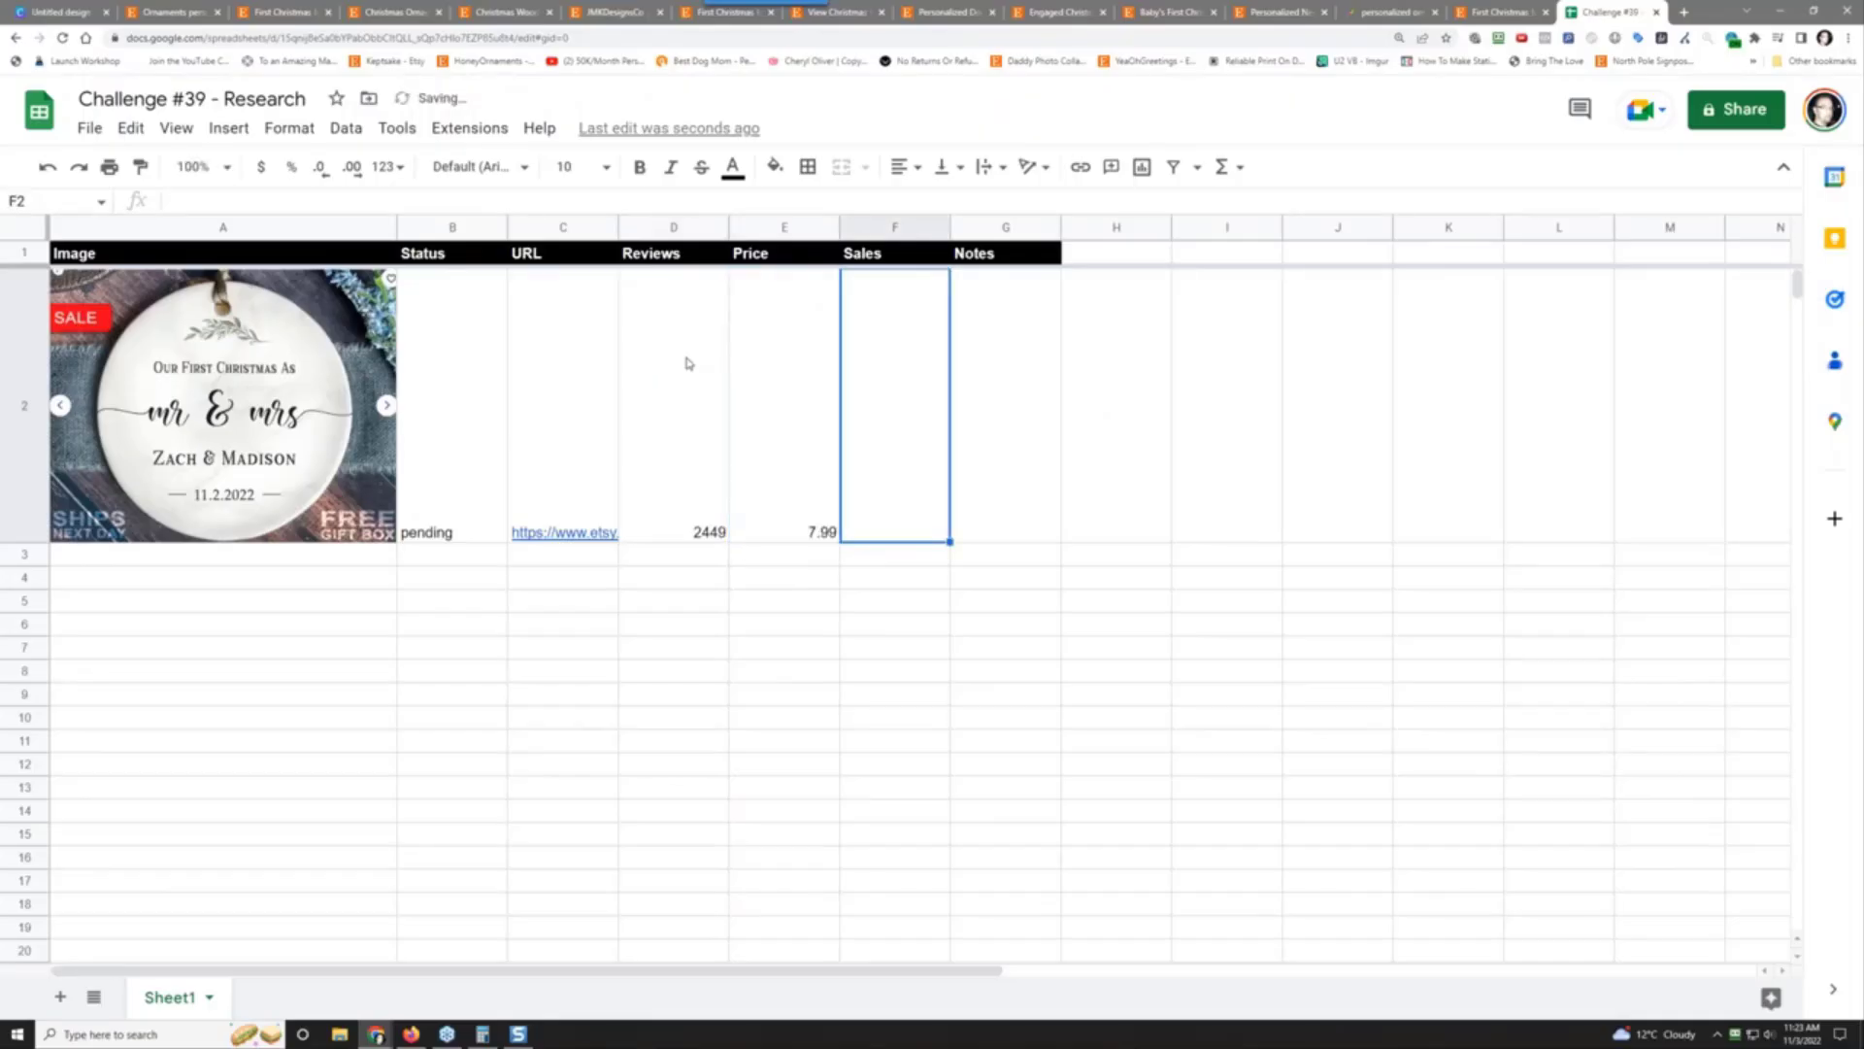
# Step: Enter the sales estimate formula =(D2/.15)*E2 in F2
pyautogui.write('+')
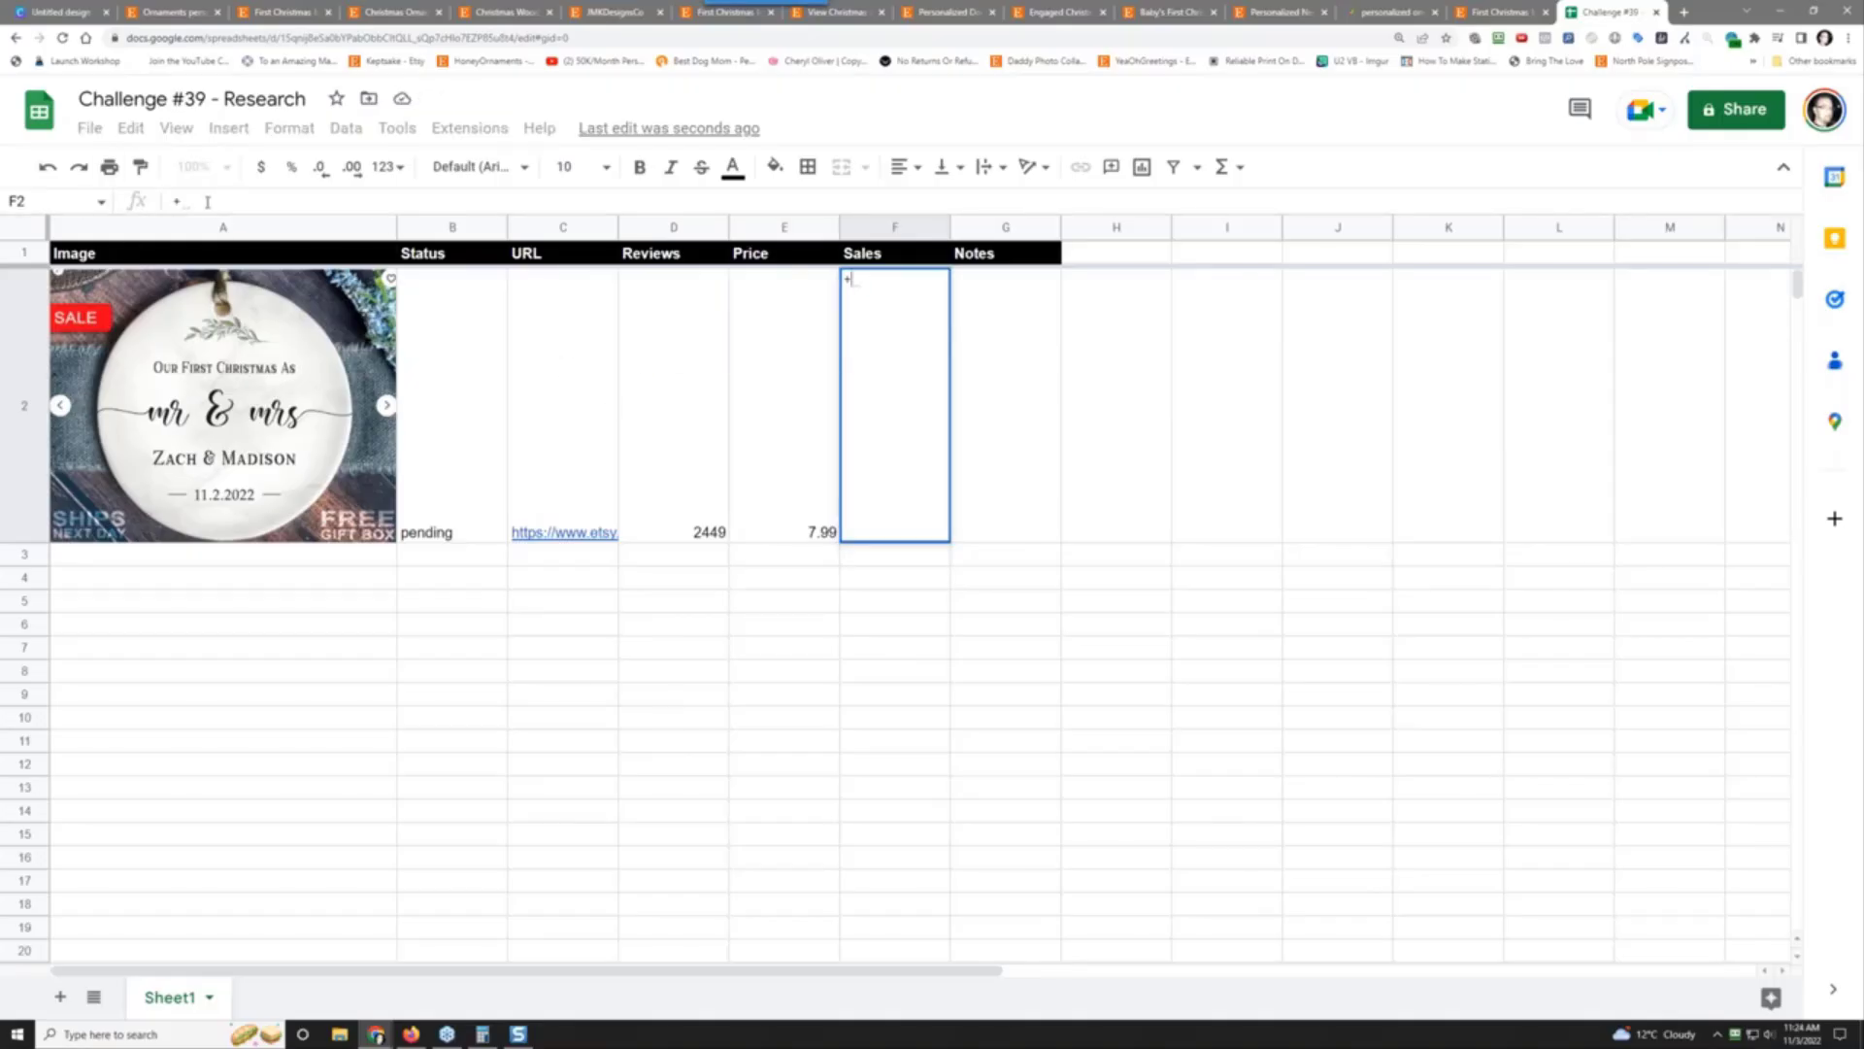
pyautogui.click(207, 202)
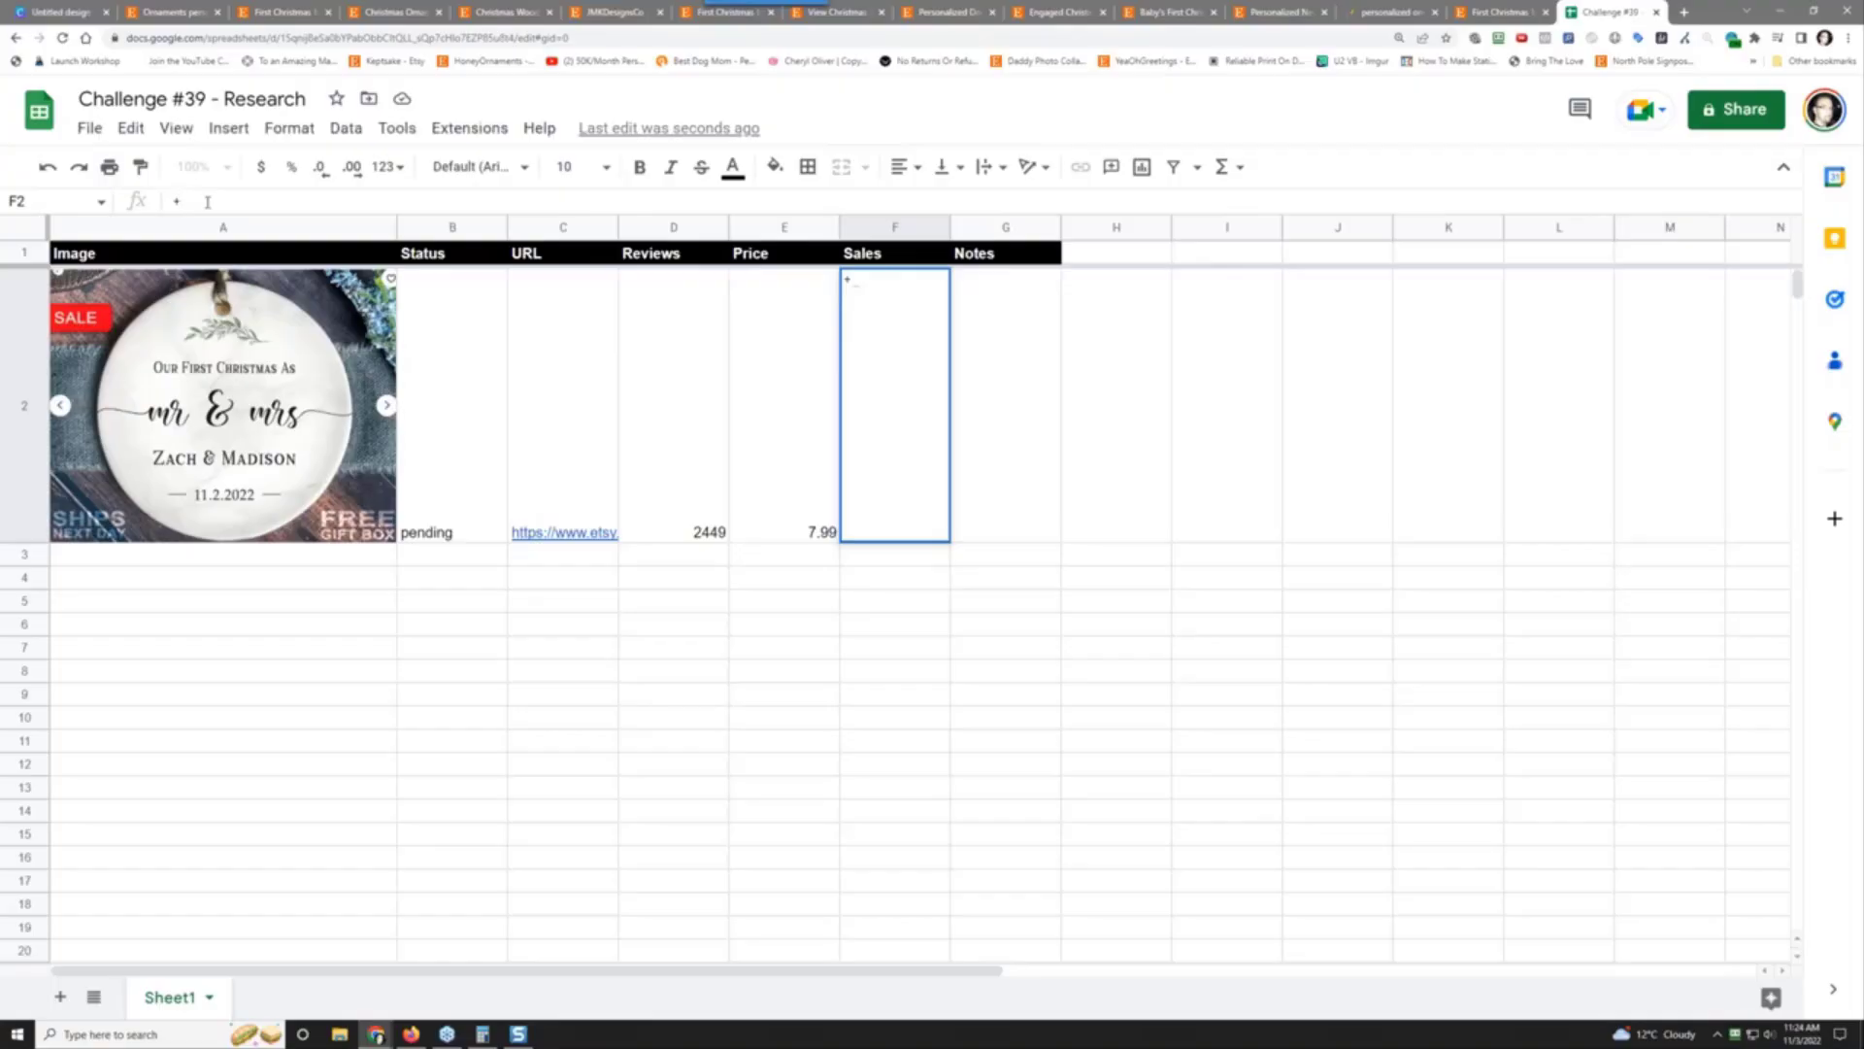
pyautogui.write('(')
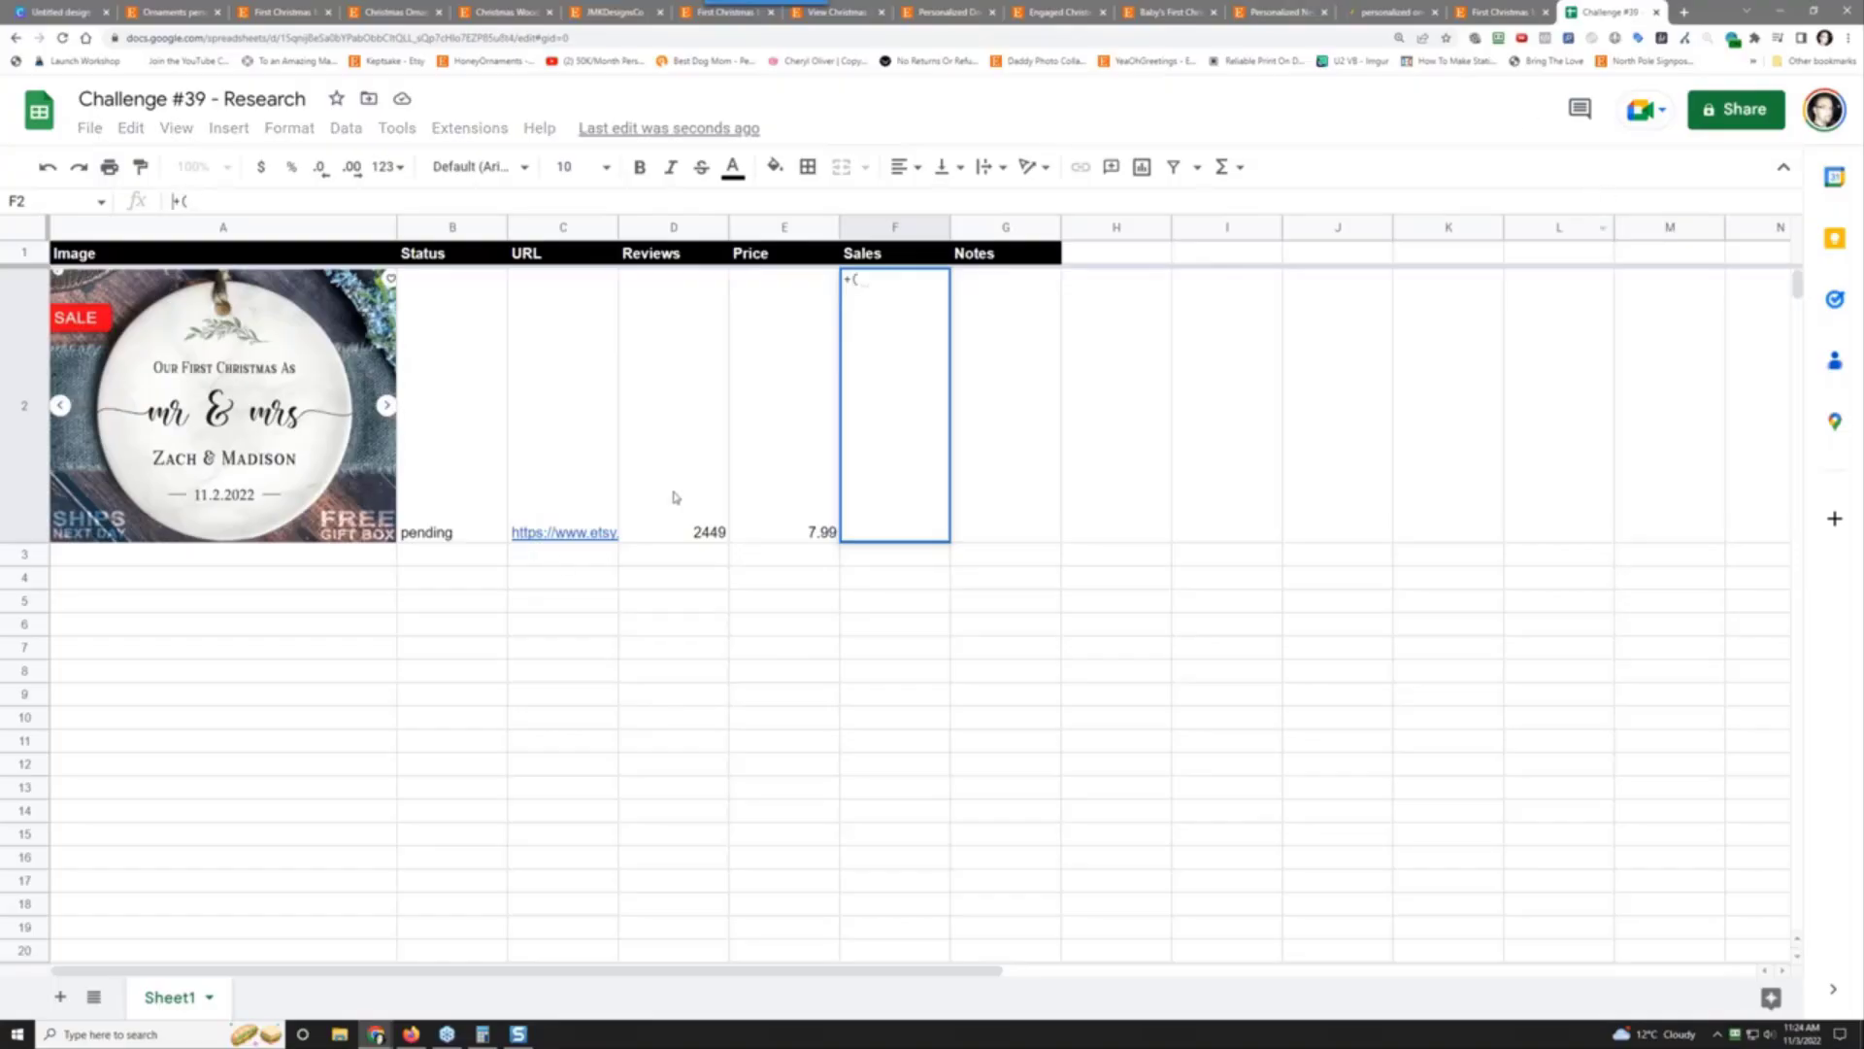
pyautogui.click(223, 200)
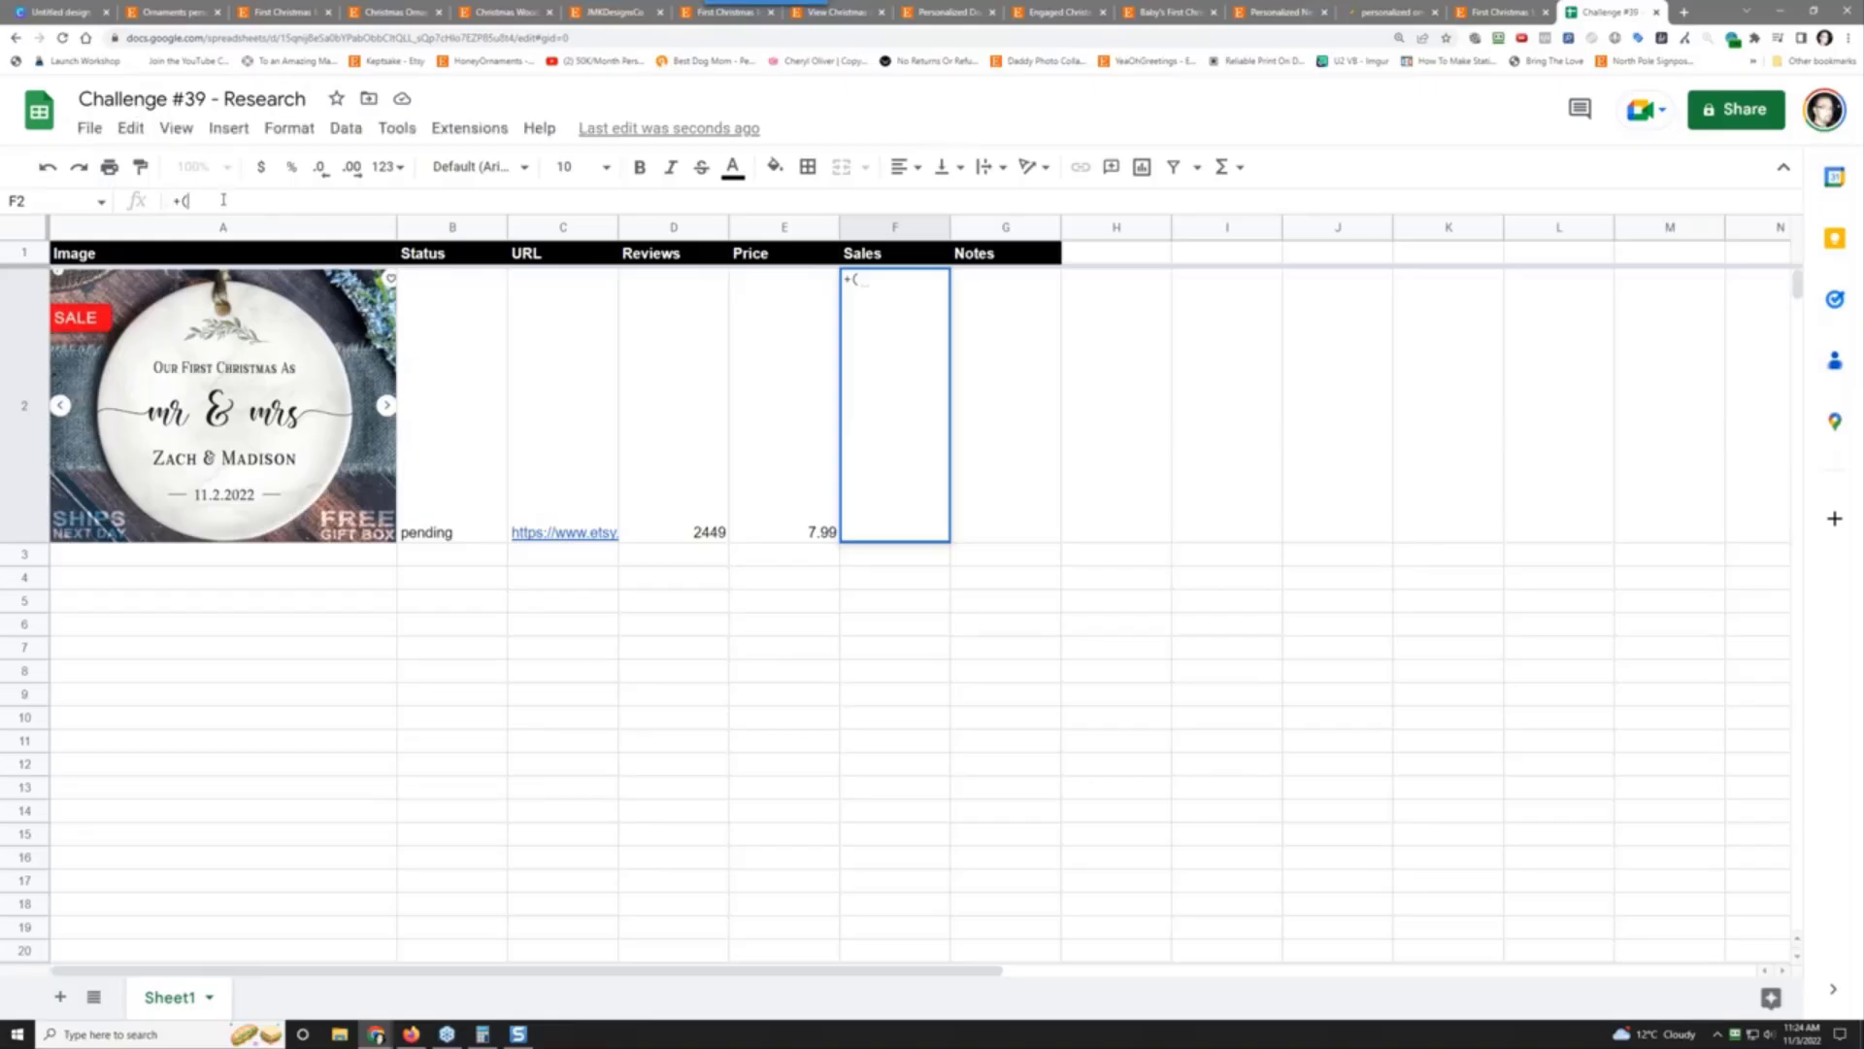
pyautogui.press('BackSpace')
pyautogui.press('BackSpace')
pyautogui.click(703, 491)
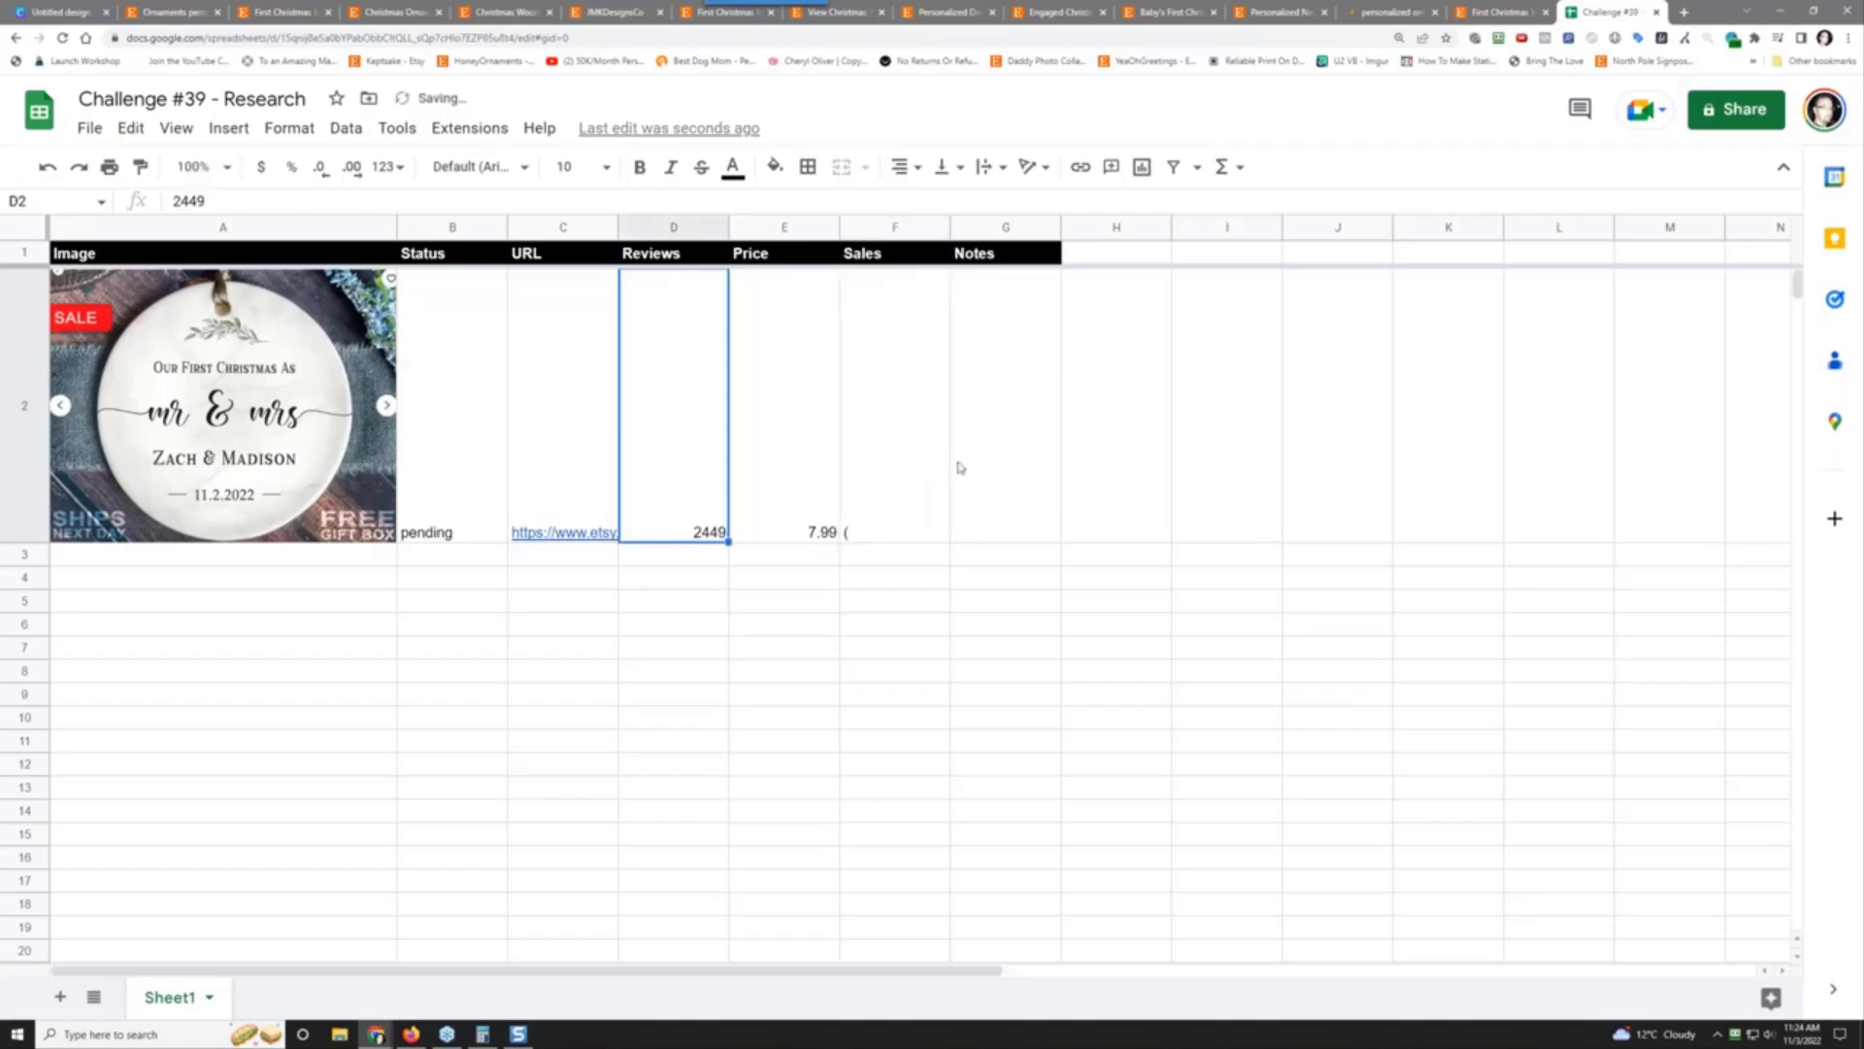
pyautogui.click(894, 490)
pyautogui.write('=')
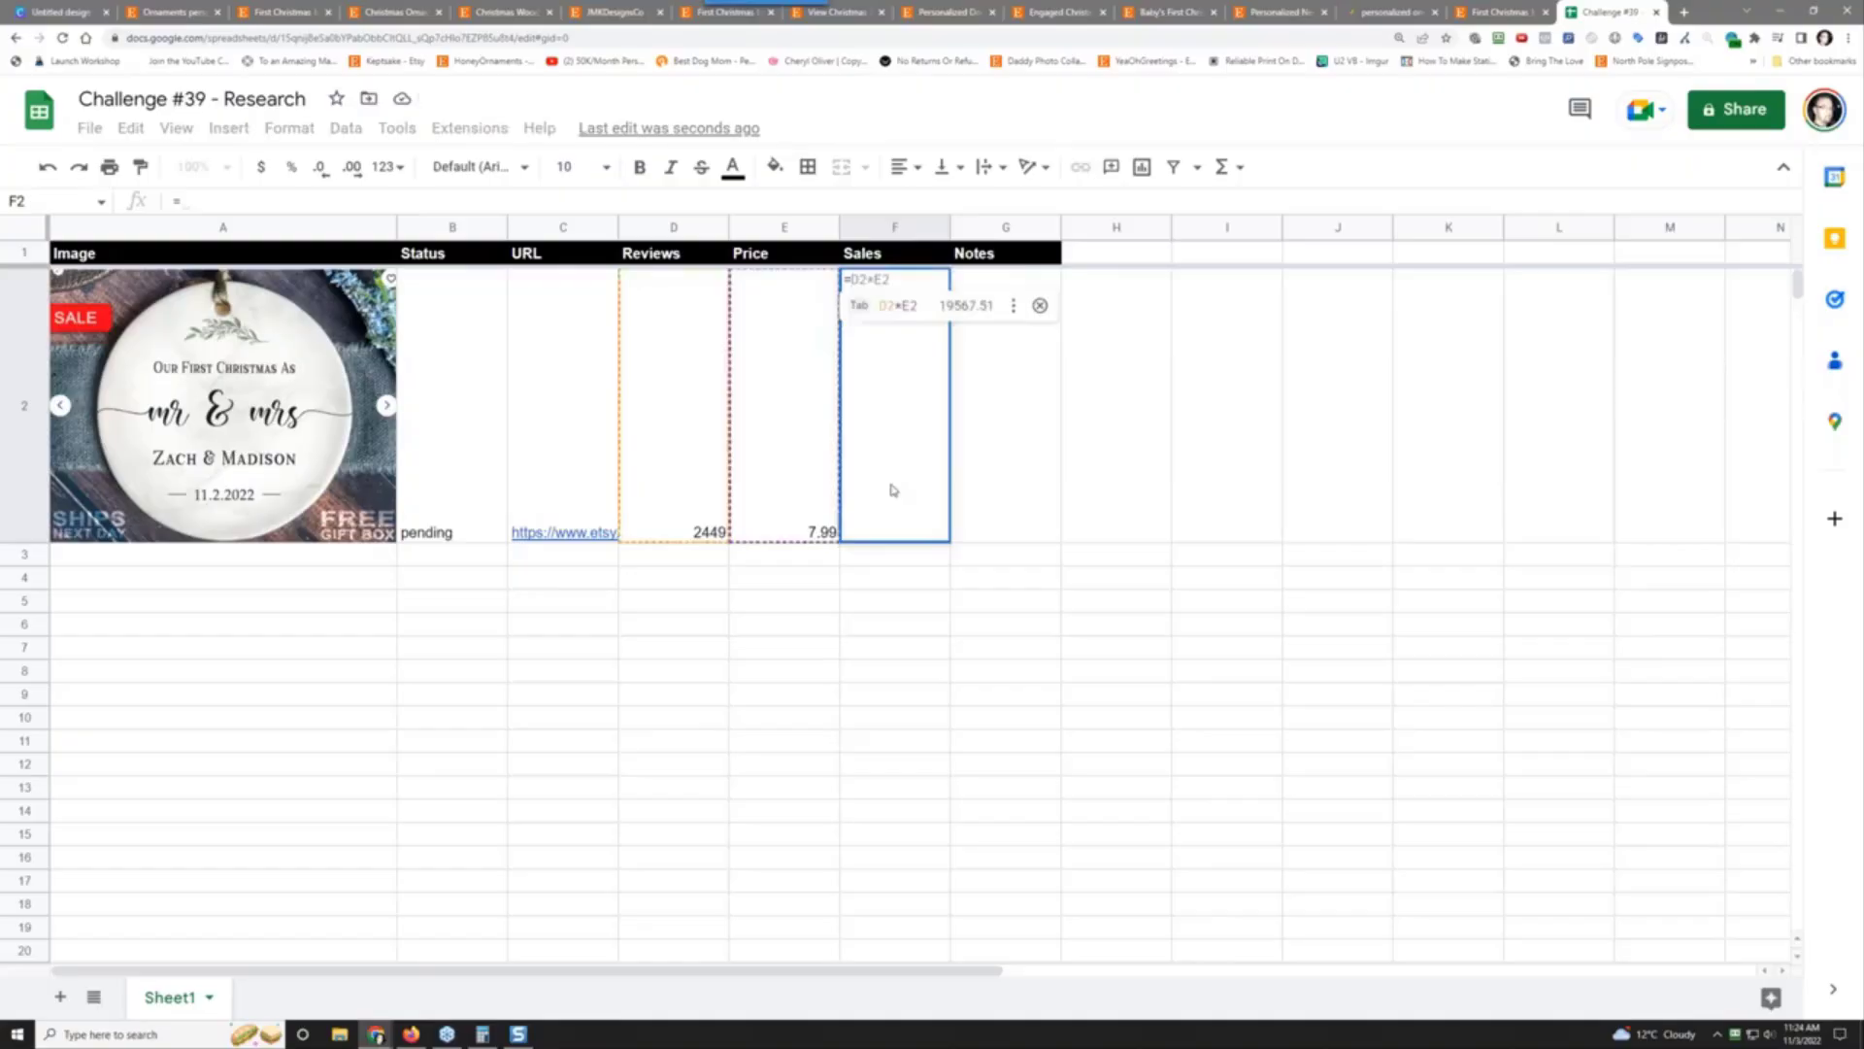
pyautogui.click(196, 201)
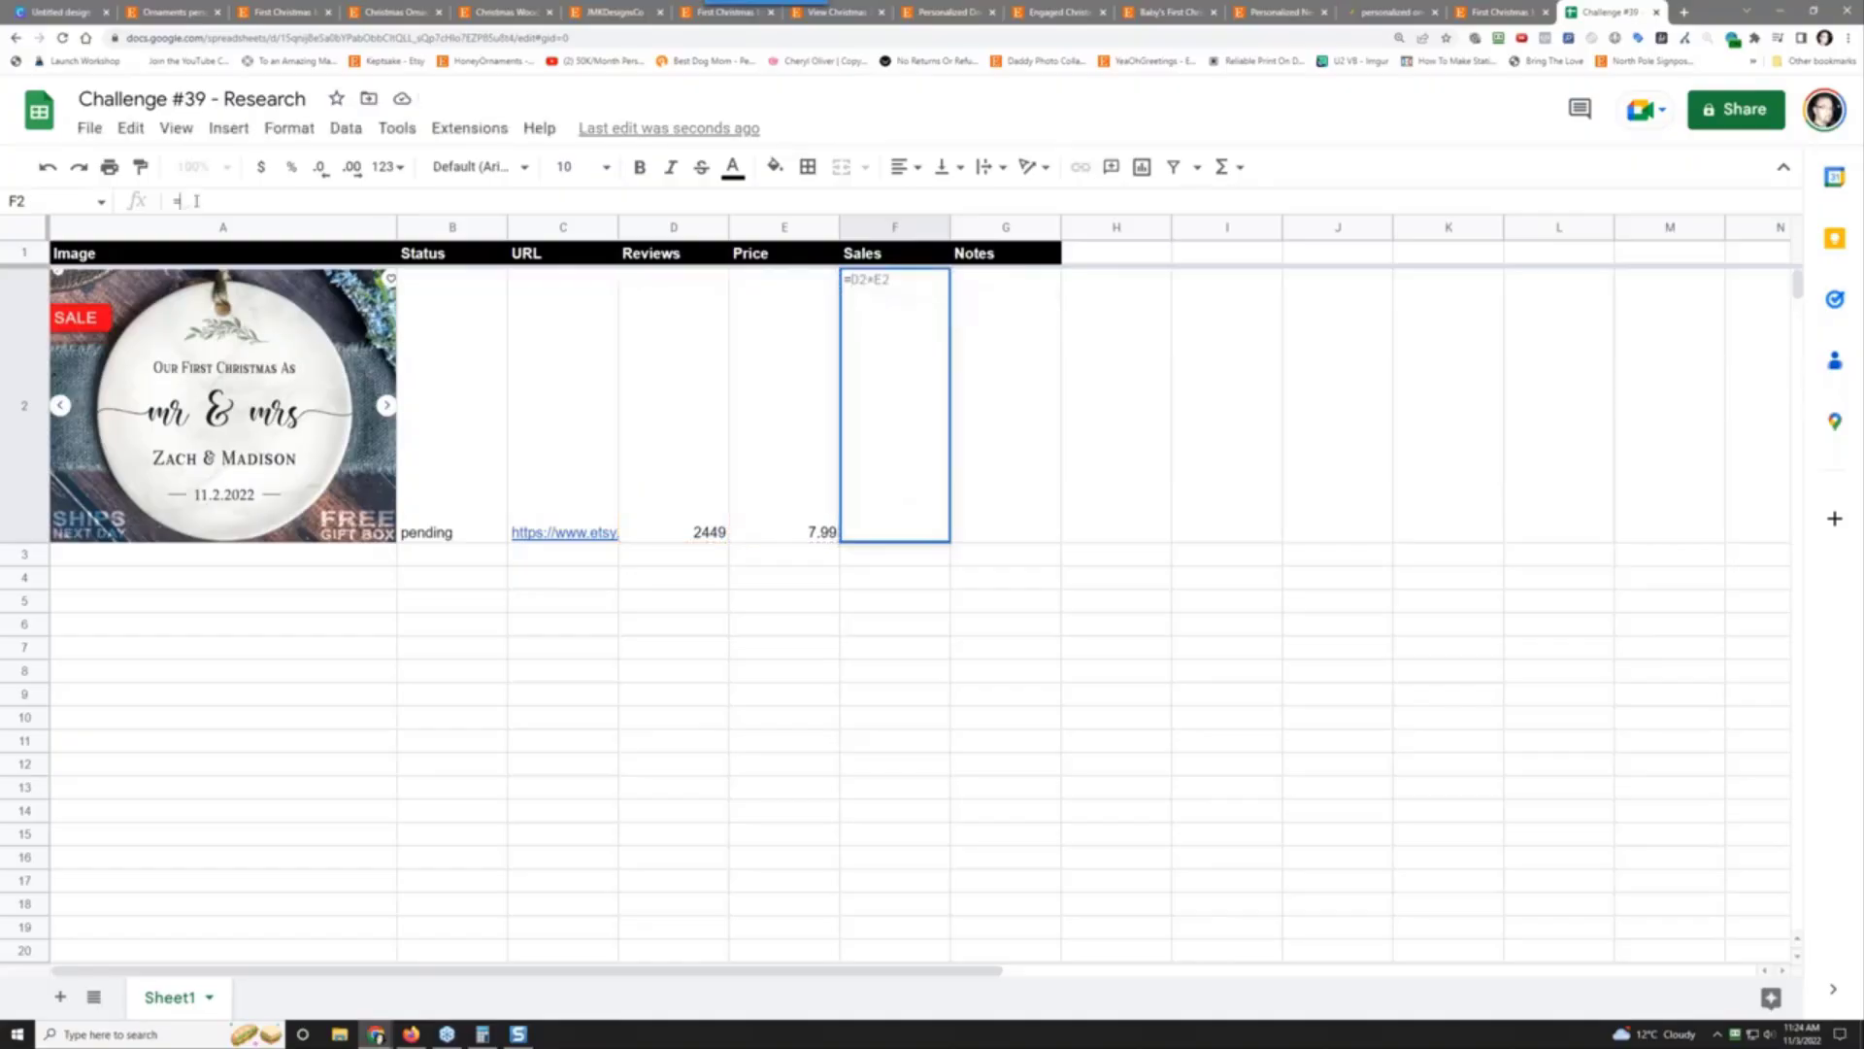
pyautogui.write('(')
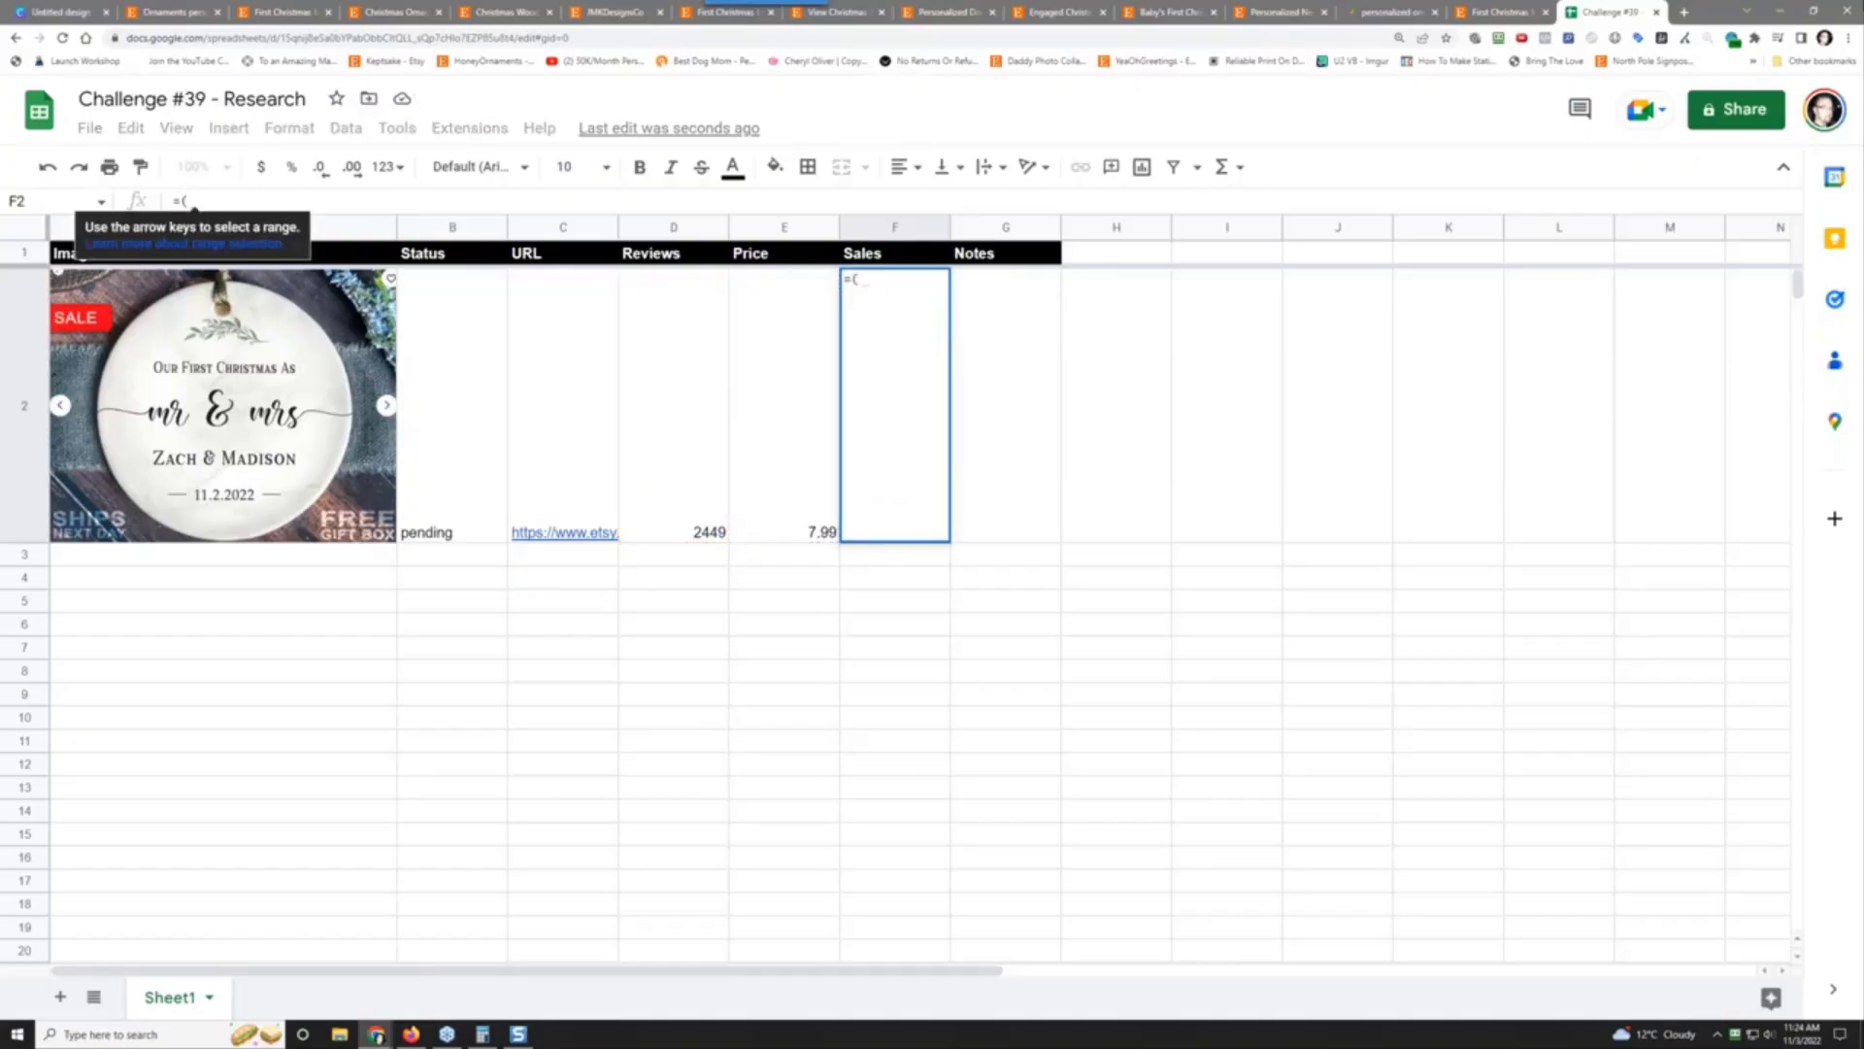
pyautogui.click(703, 483)
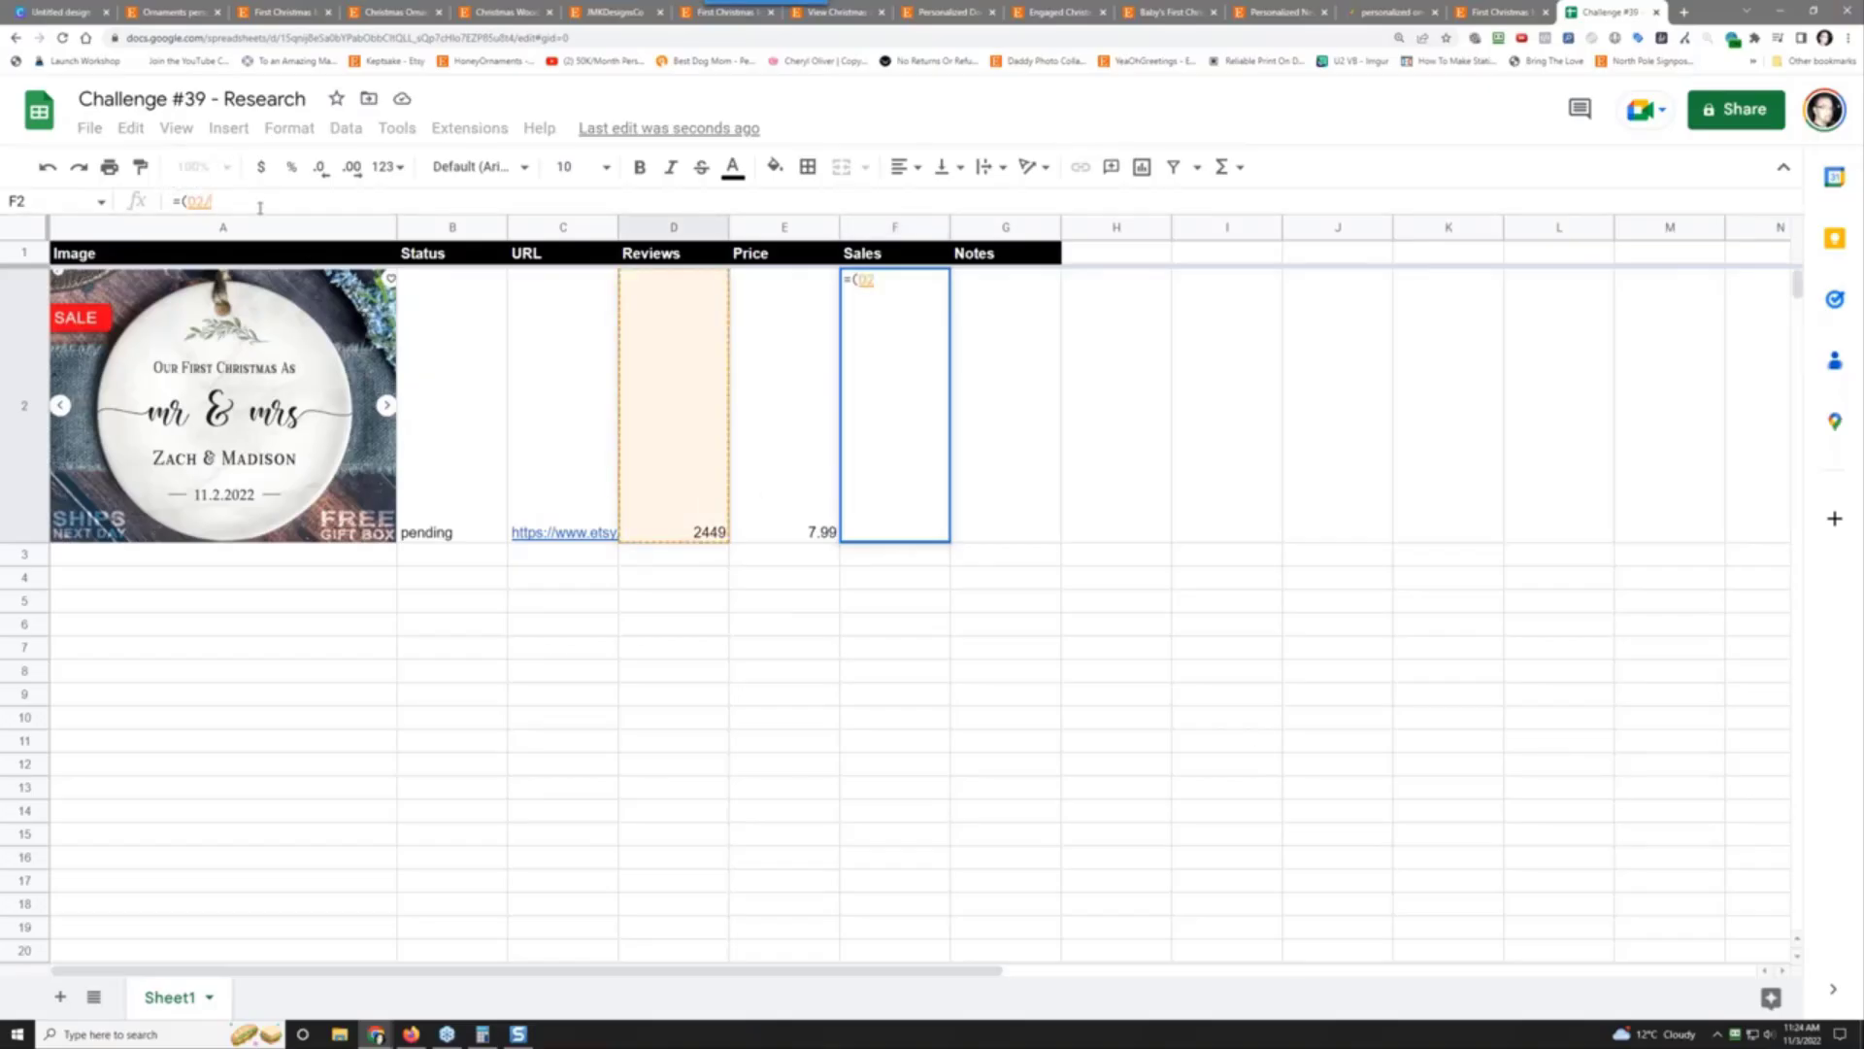
pyautogui.write('/.15')
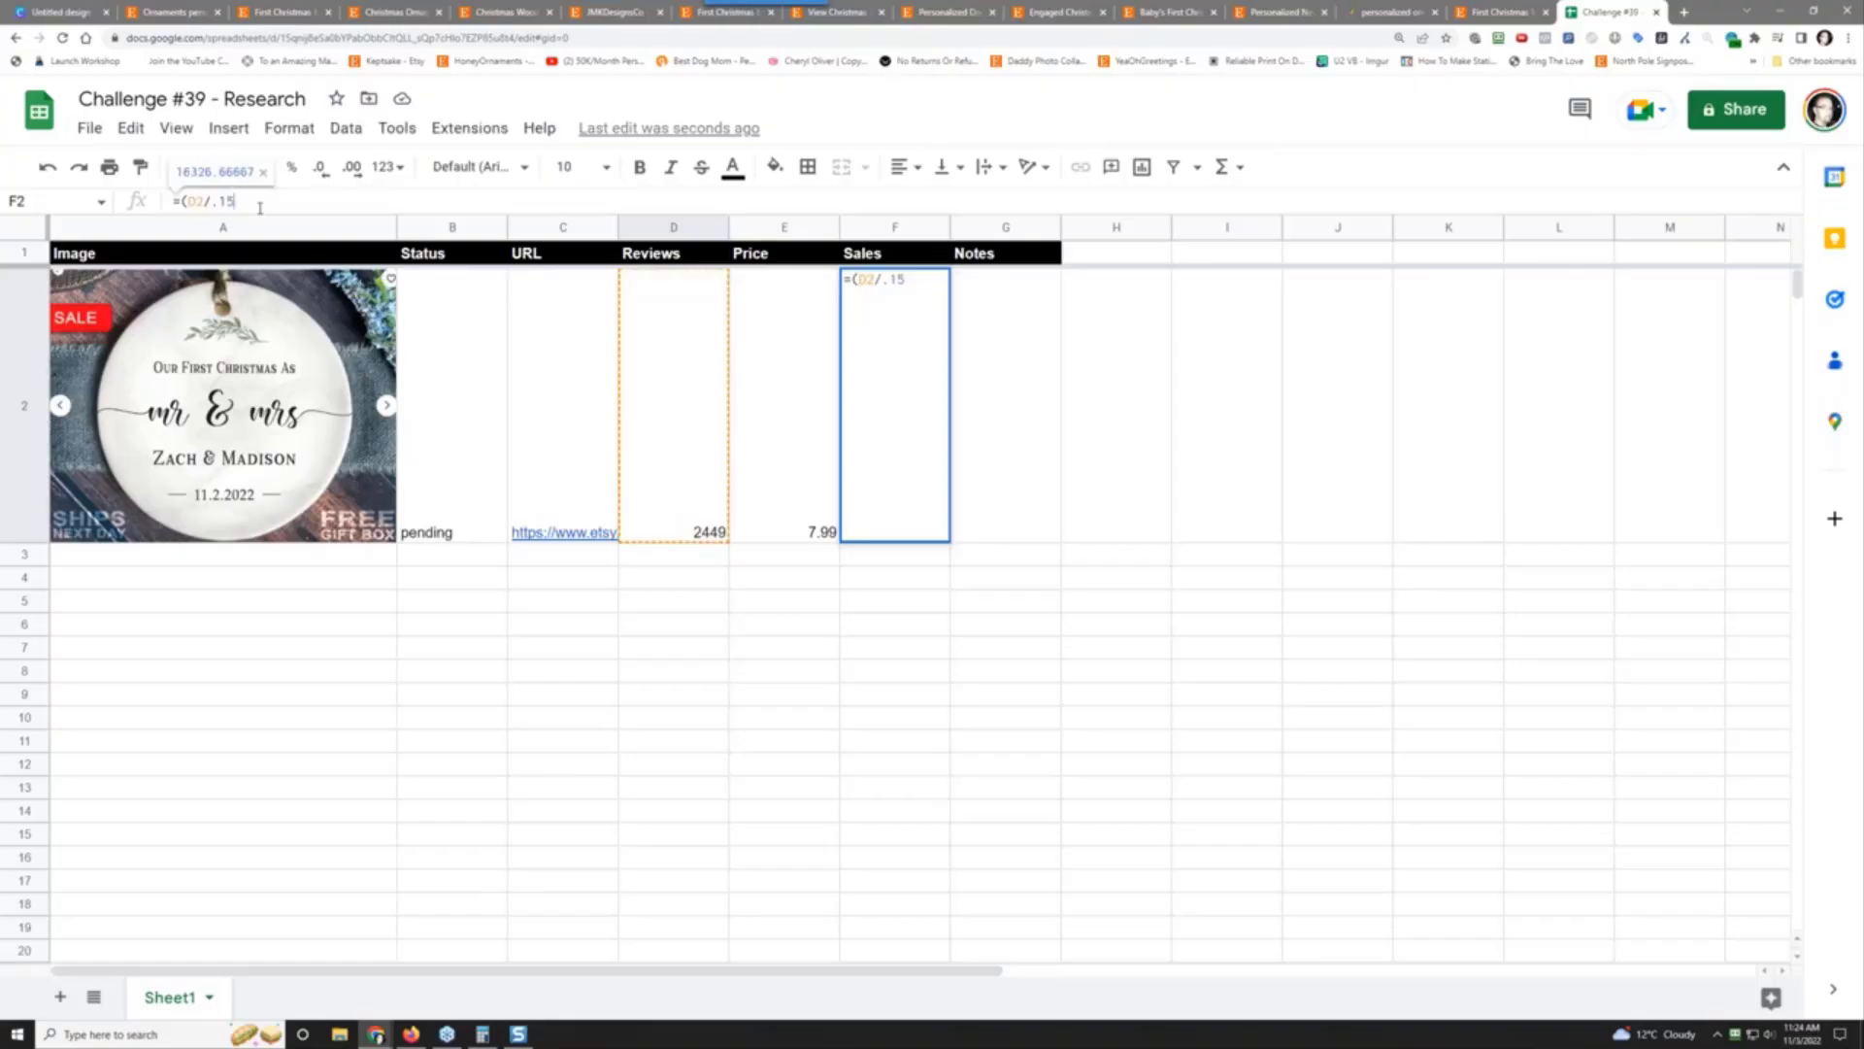
pyautogui.write(')*')
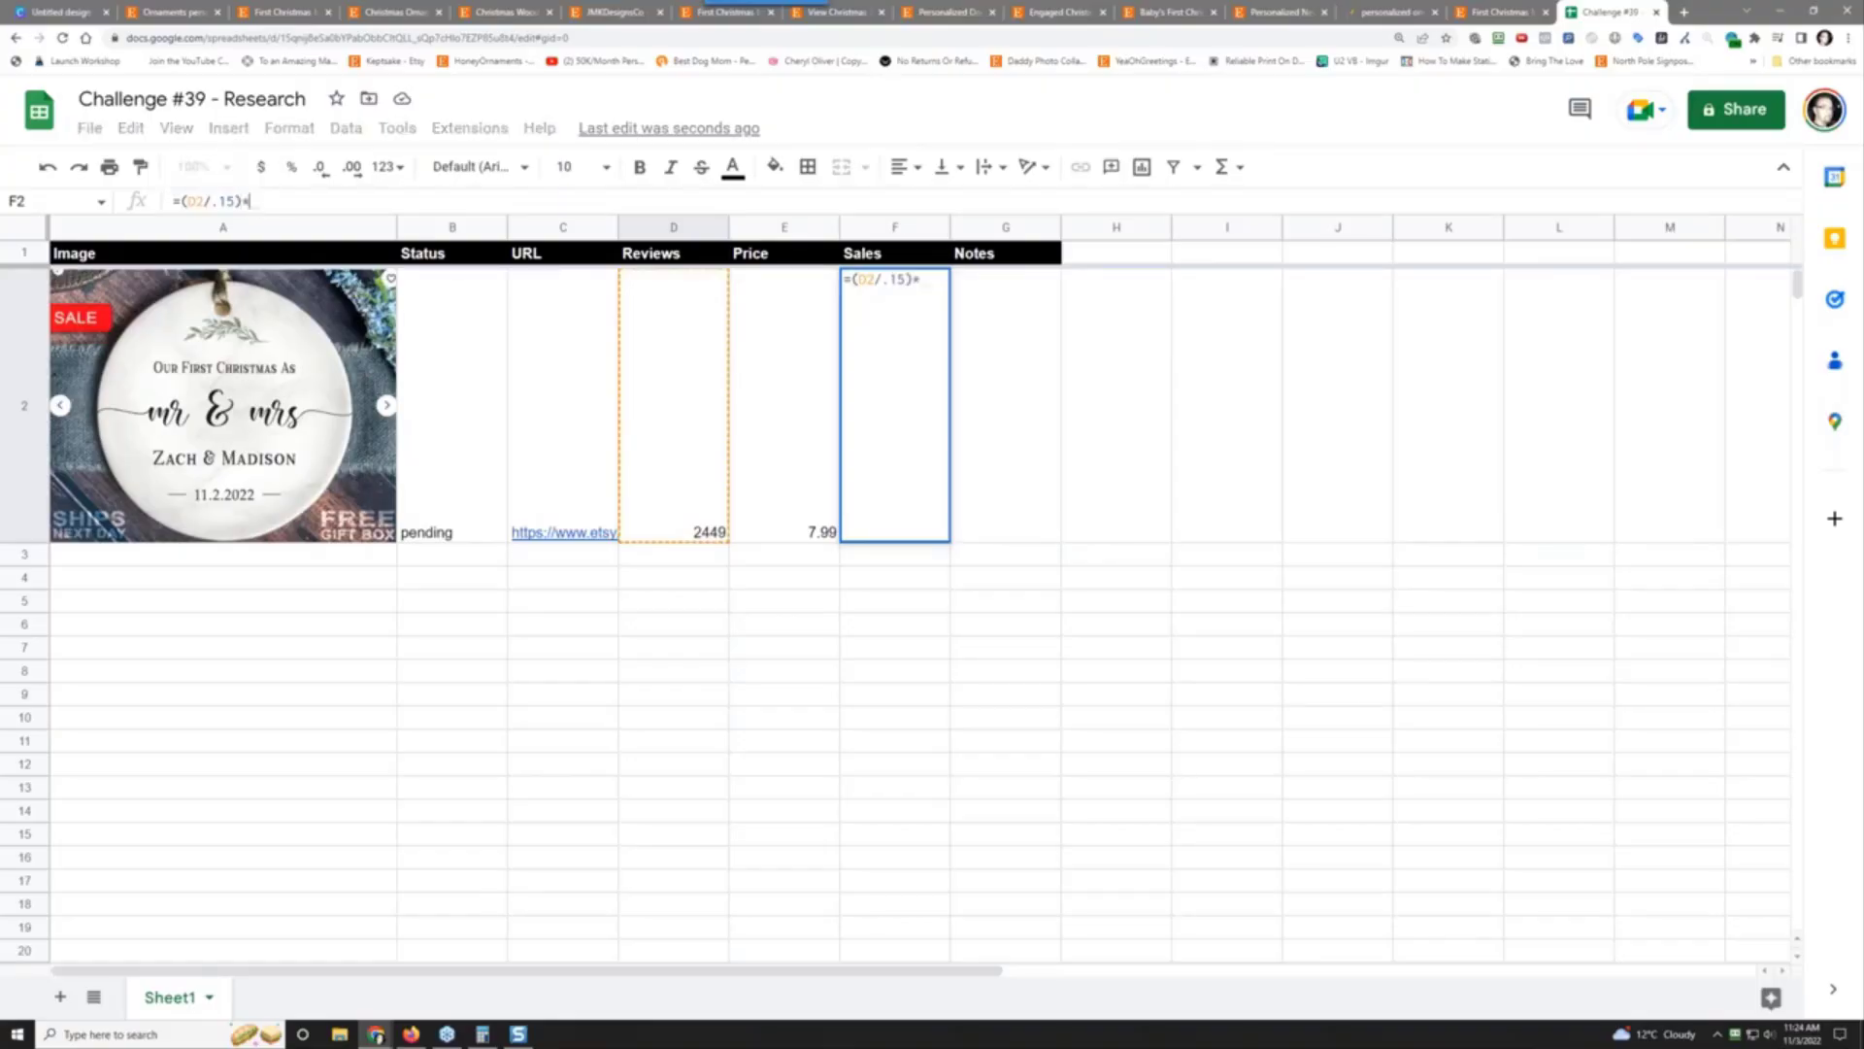
pyautogui.click(761, 497)
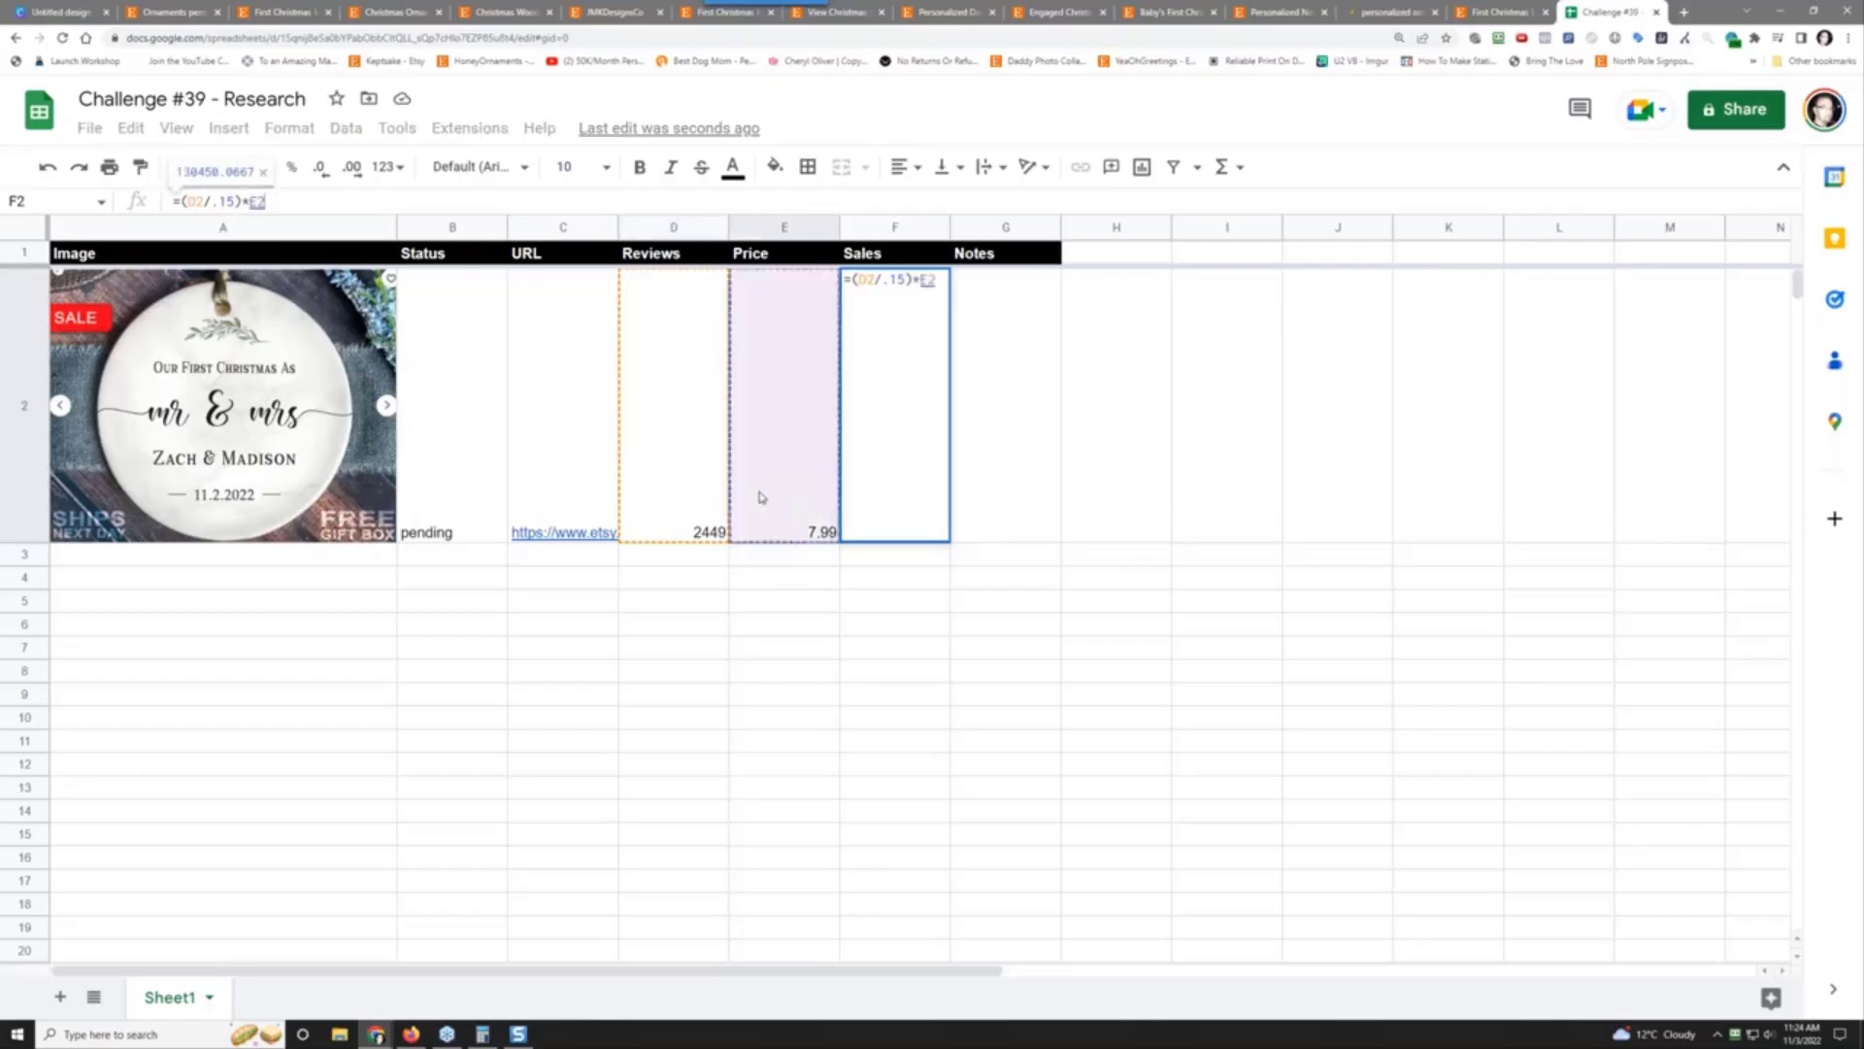
pyautogui.press('Return')
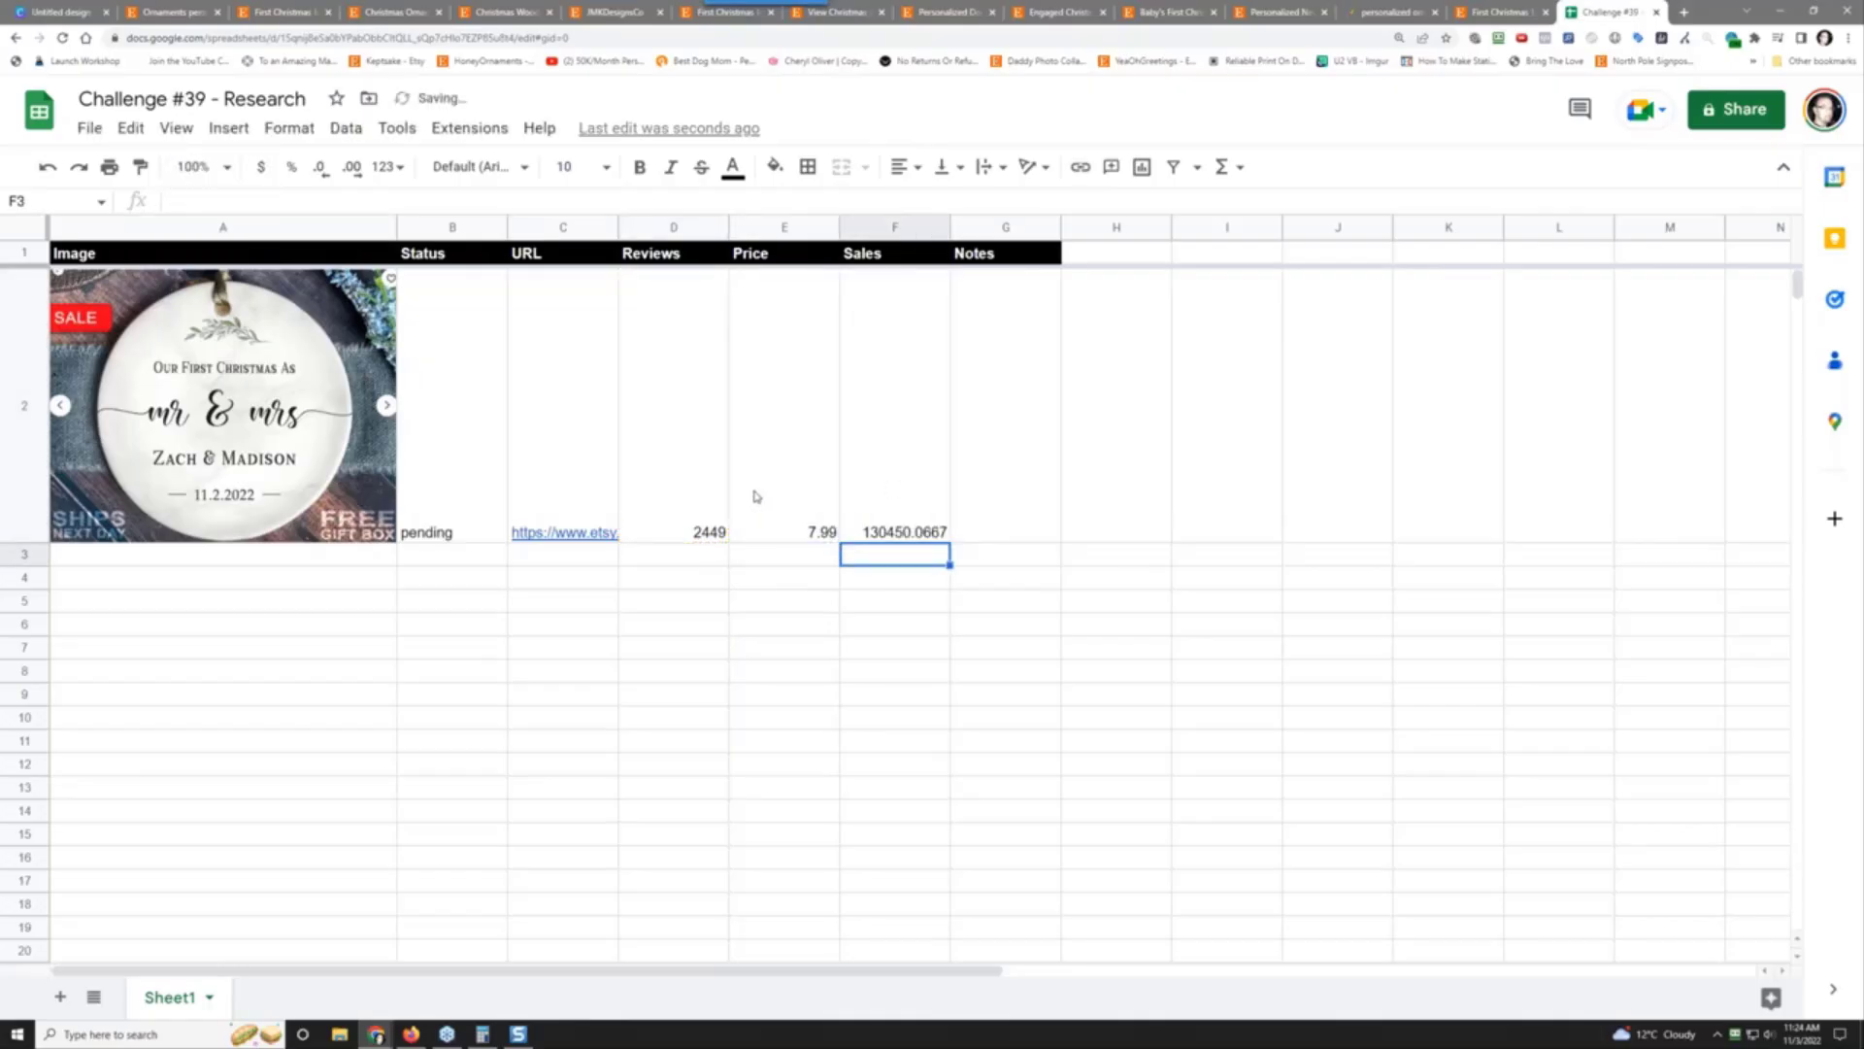
pyautogui.click(908, 473)
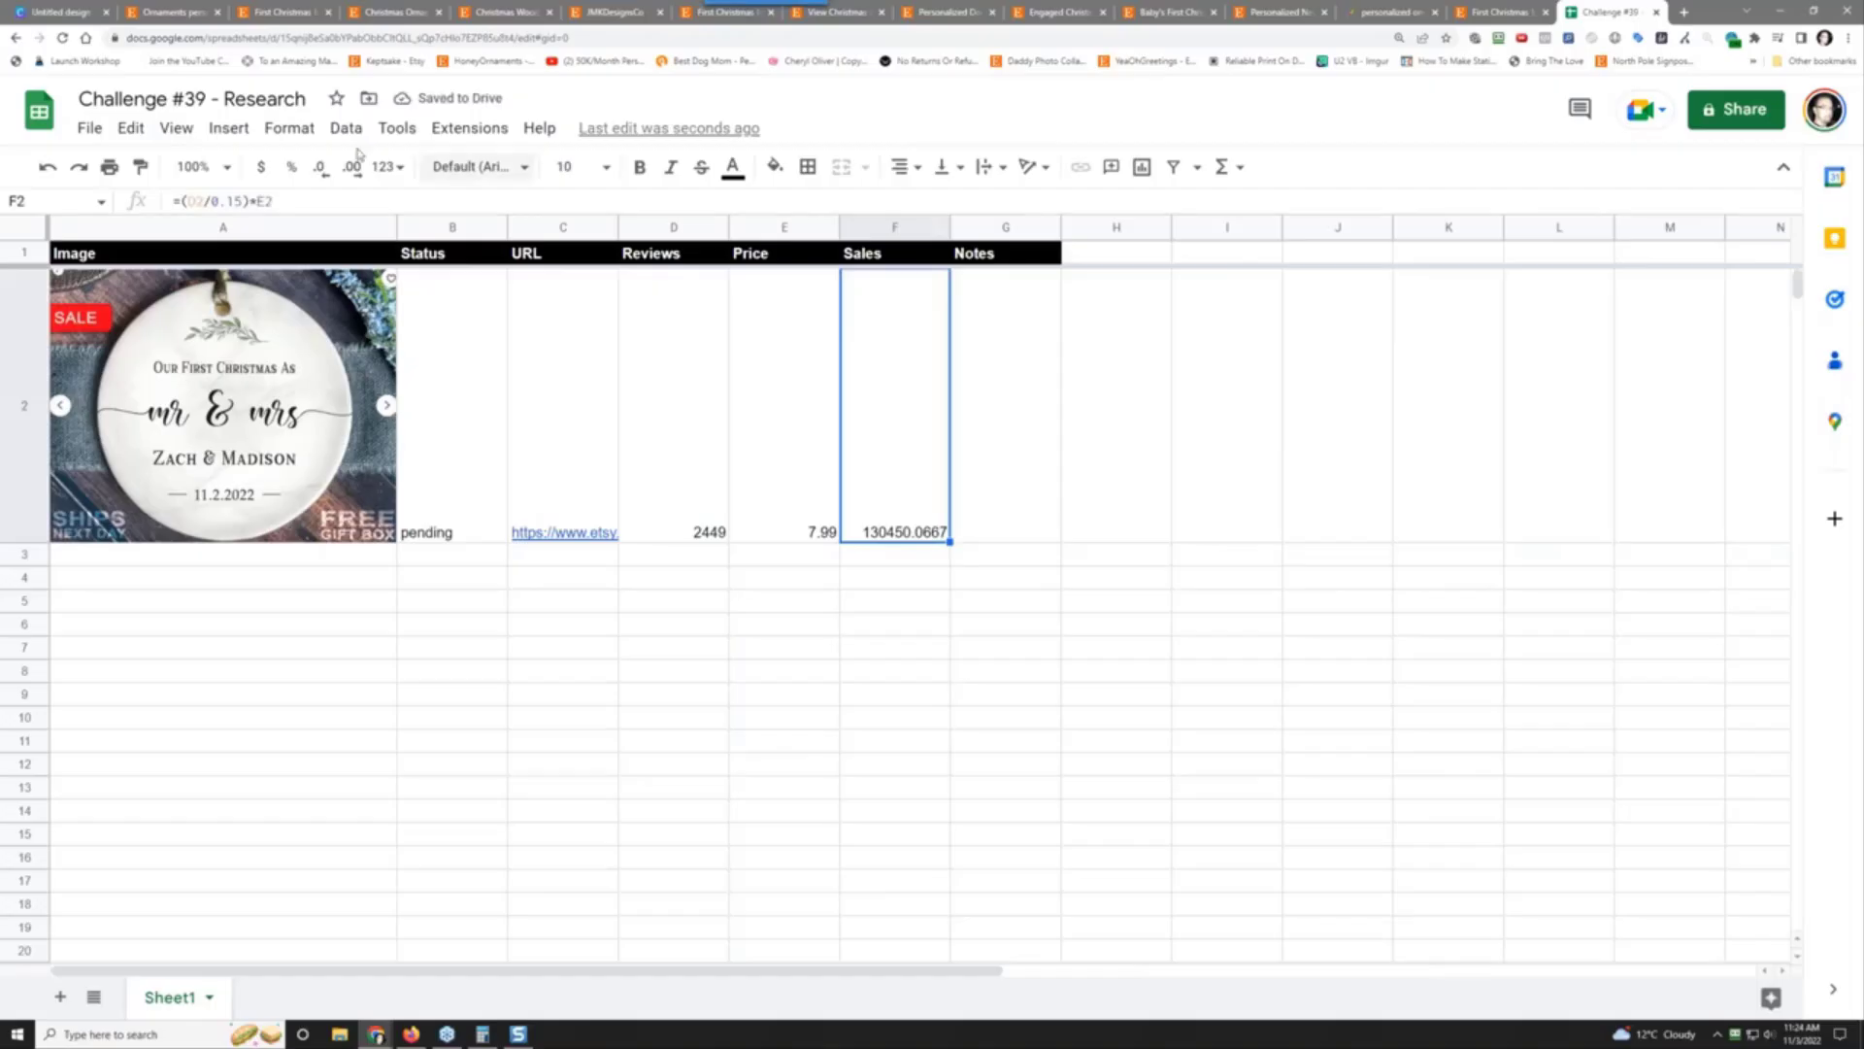
# Step: Format the F2 sales estimate and the E2 price as currency
pyautogui.click(267, 168)
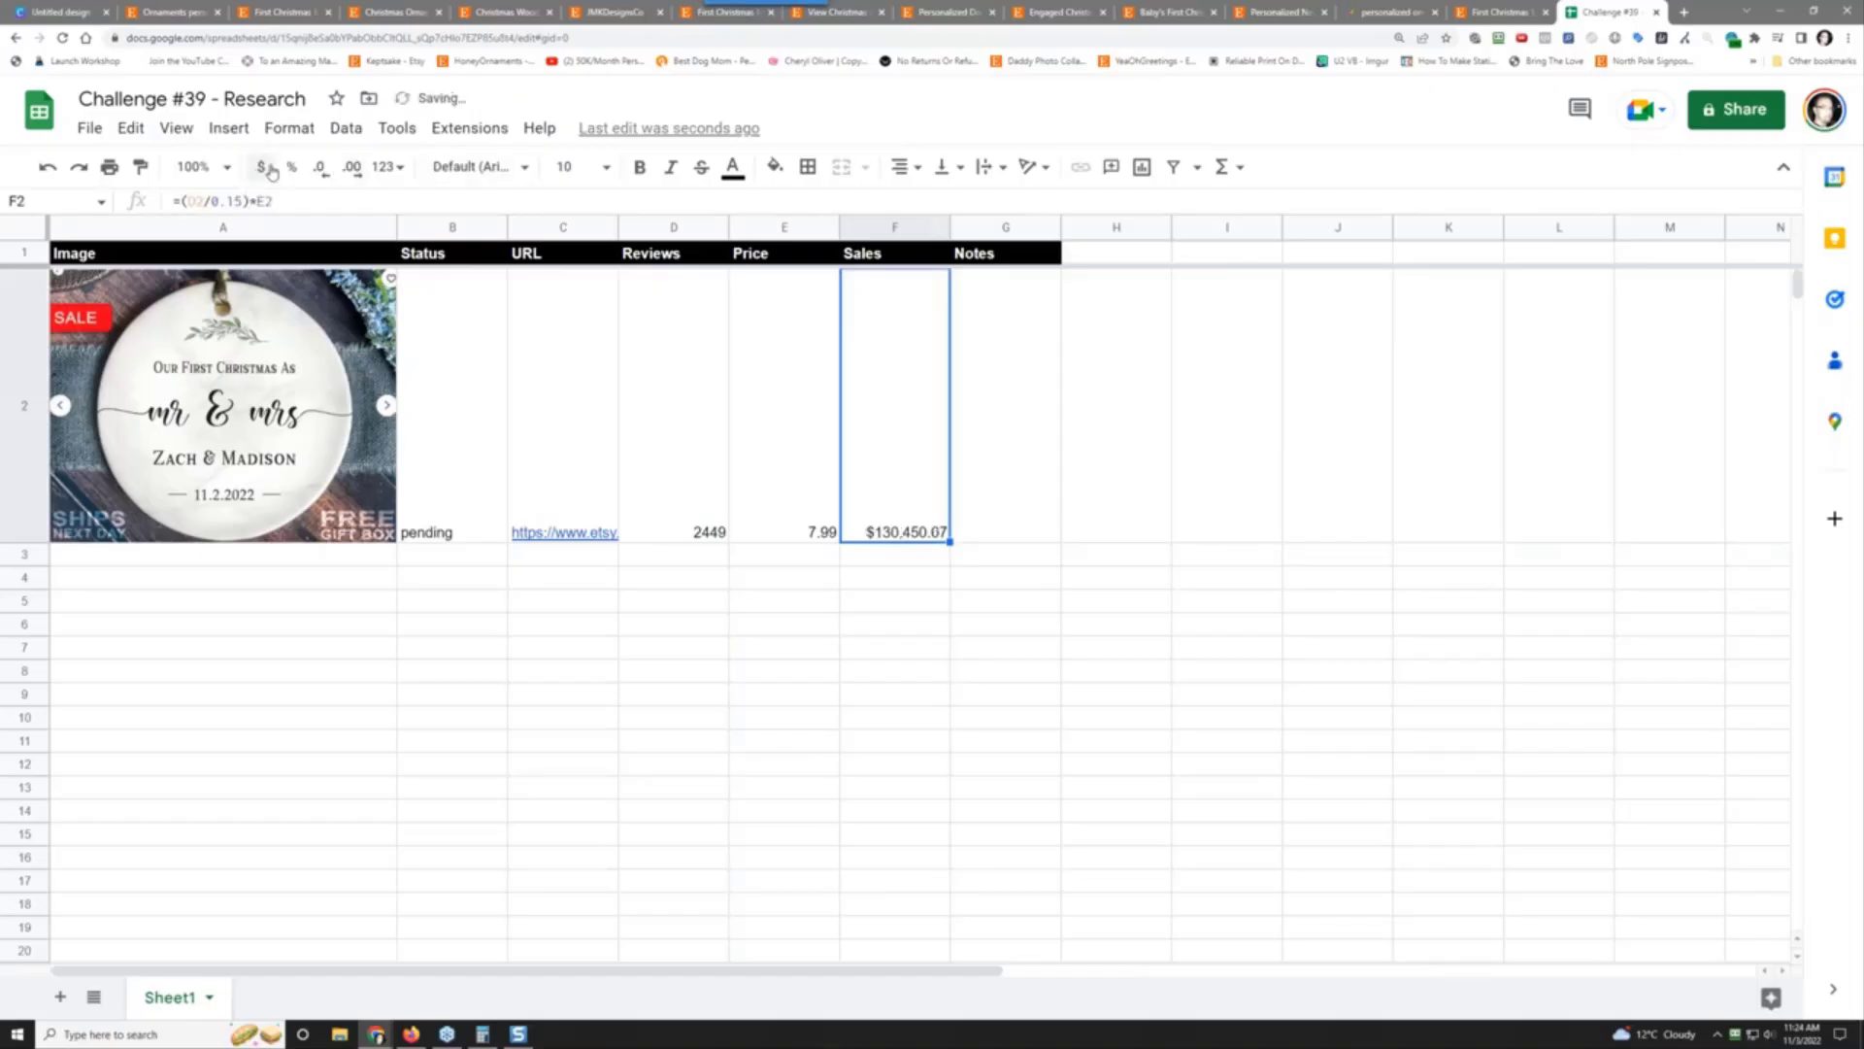
pyautogui.click(774, 506)
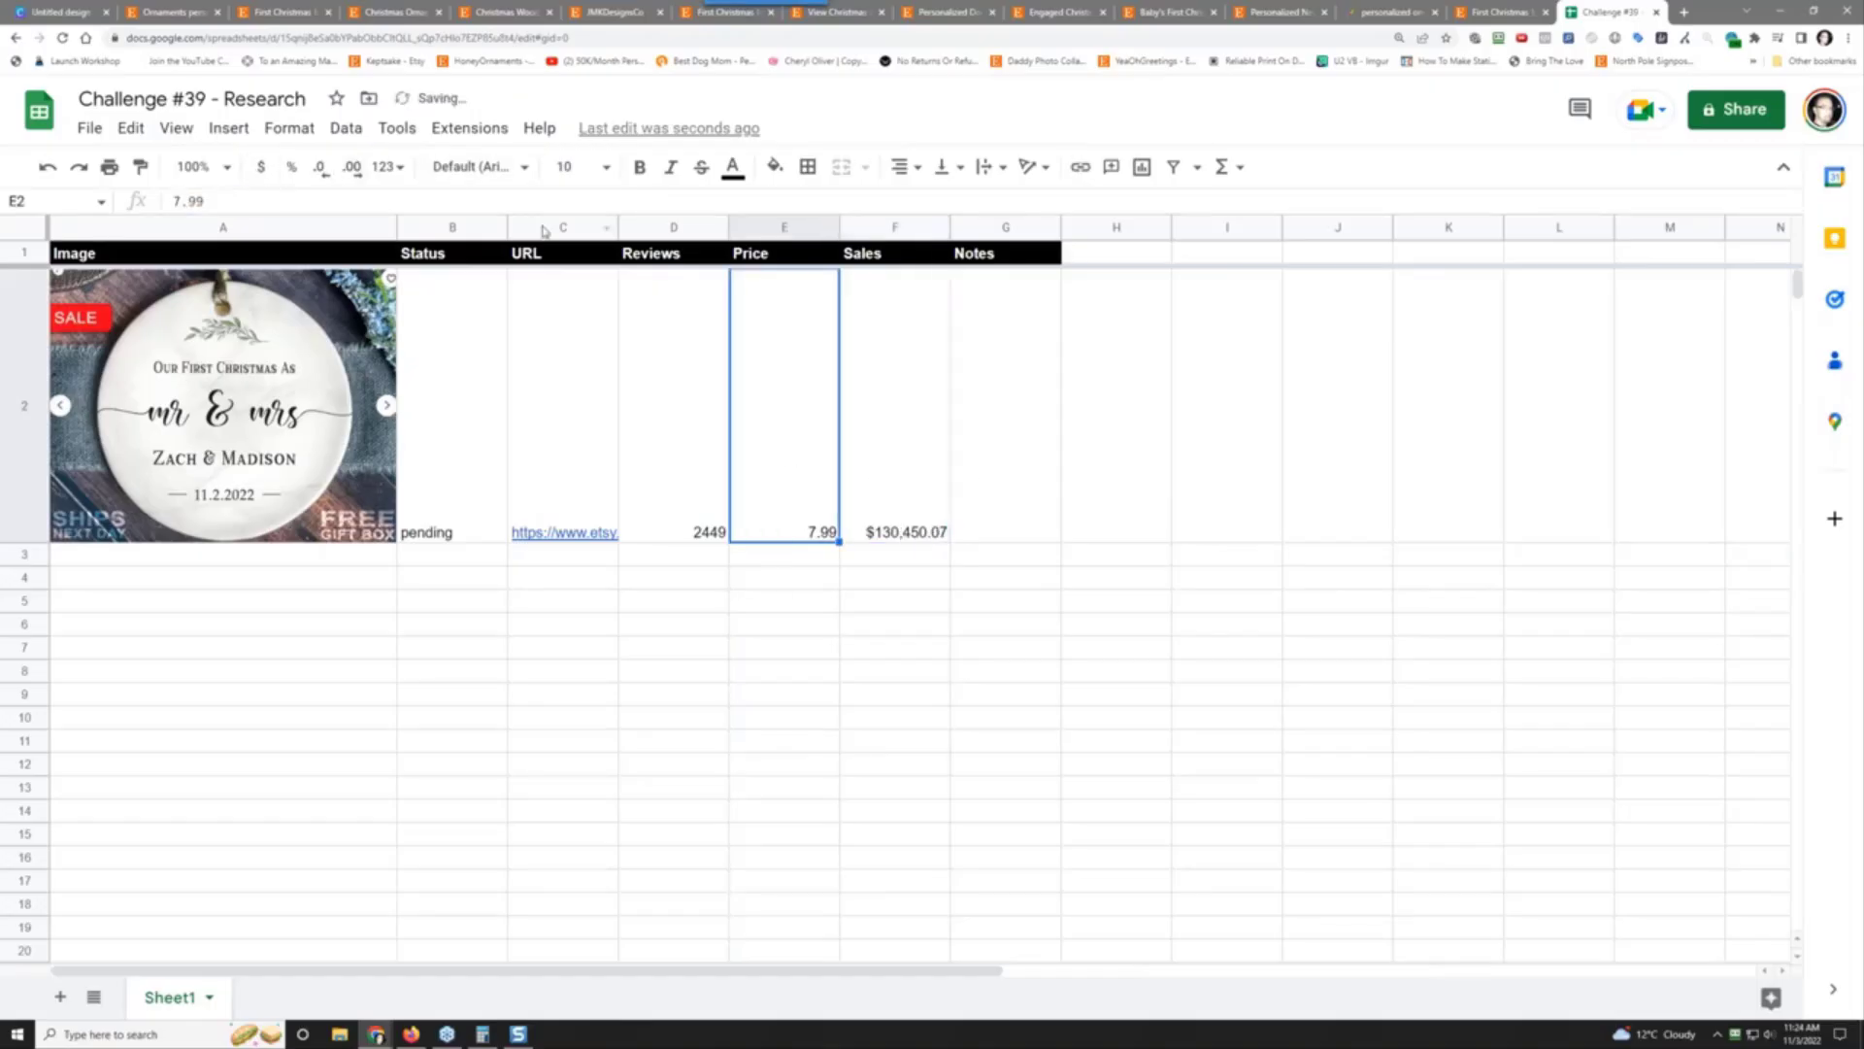
pyautogui.click(260, 167)
# Step: Format the D2 review count as a number with no decimal places (2,449)
pyautogui.click(694, 476)
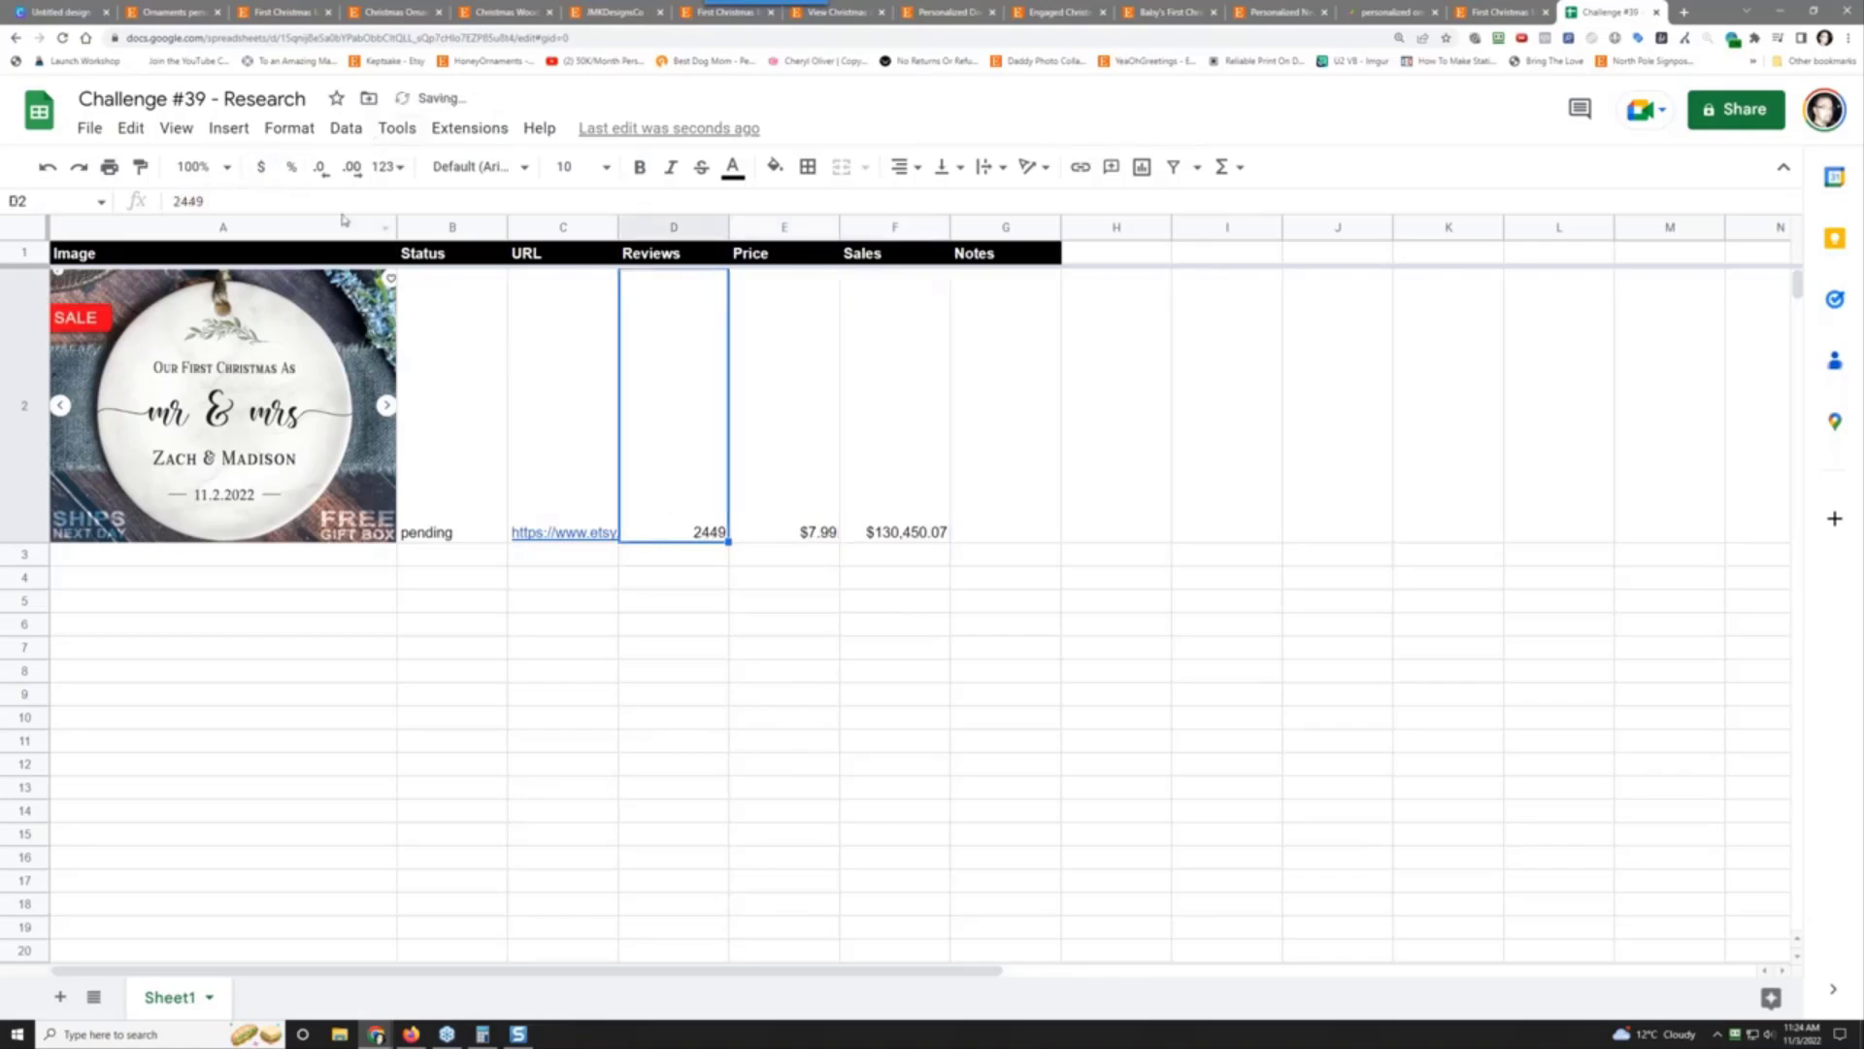
pyautogui.click(301, 129)
pyautogui.moveTo(387, 224)
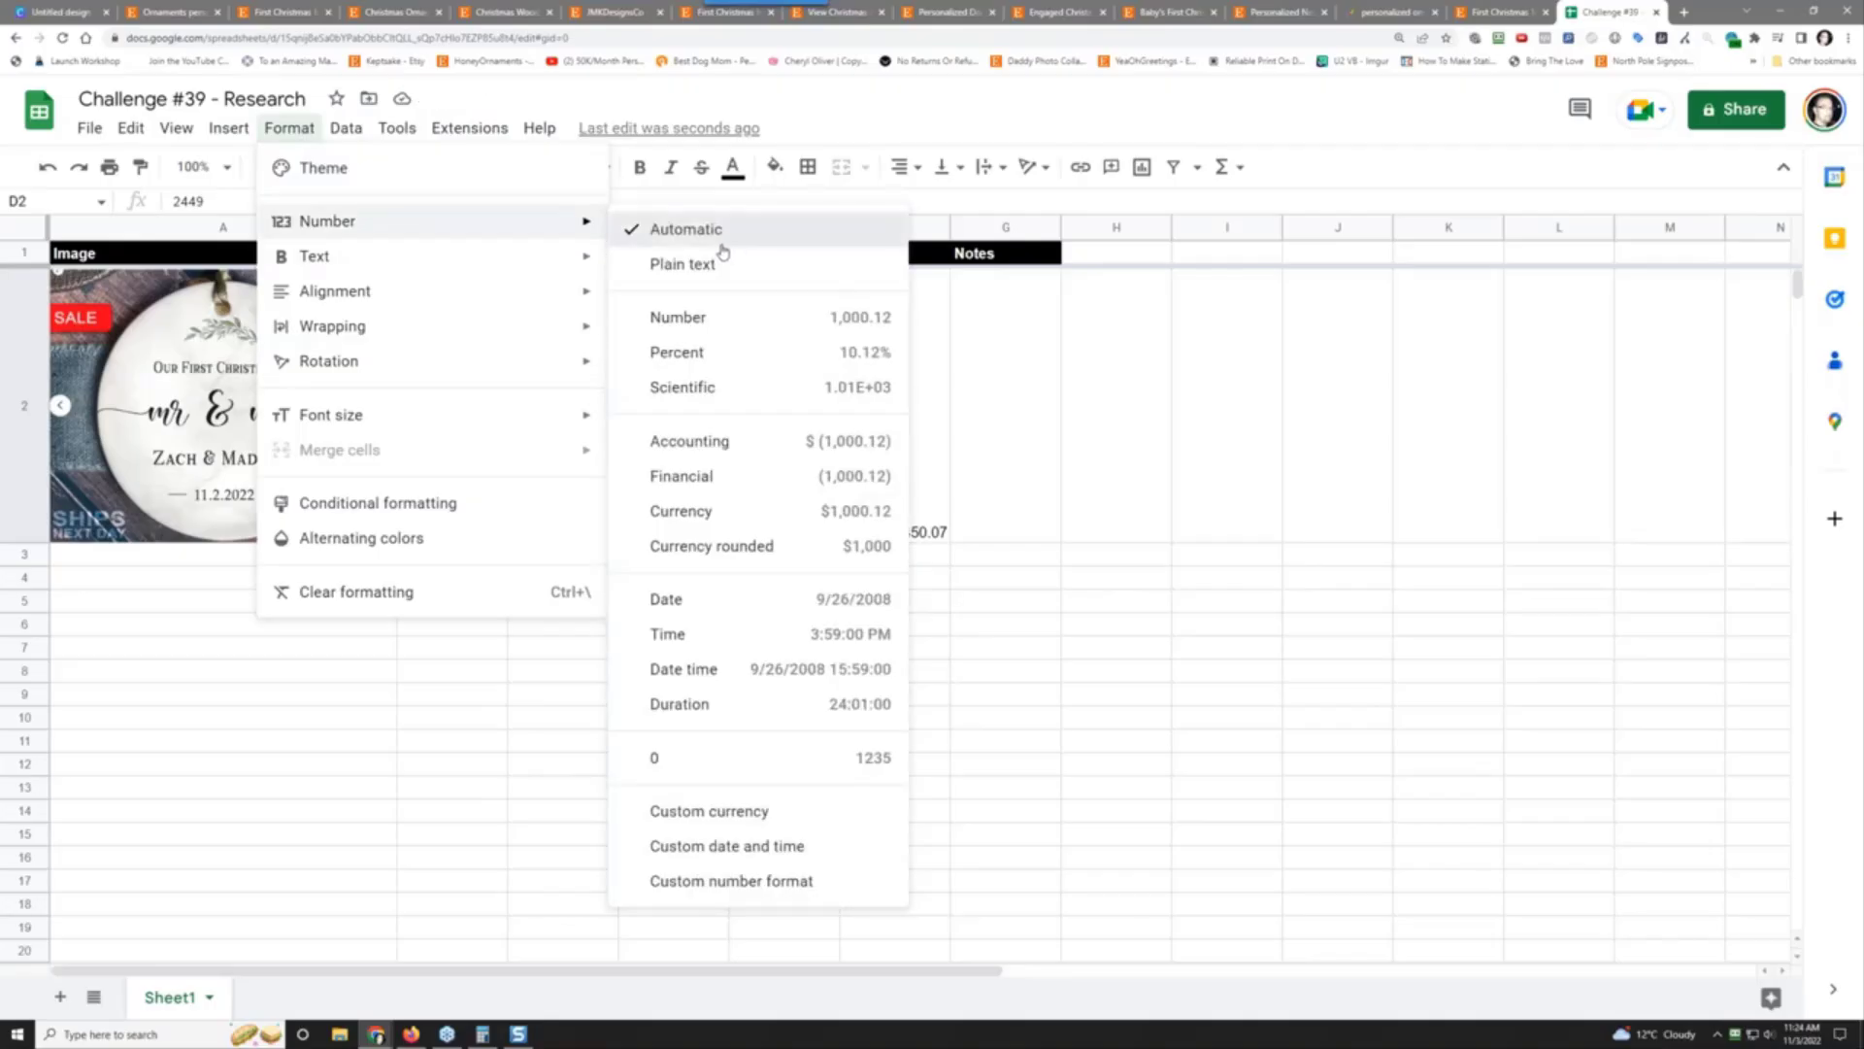
pyautogui.click(722, 243)
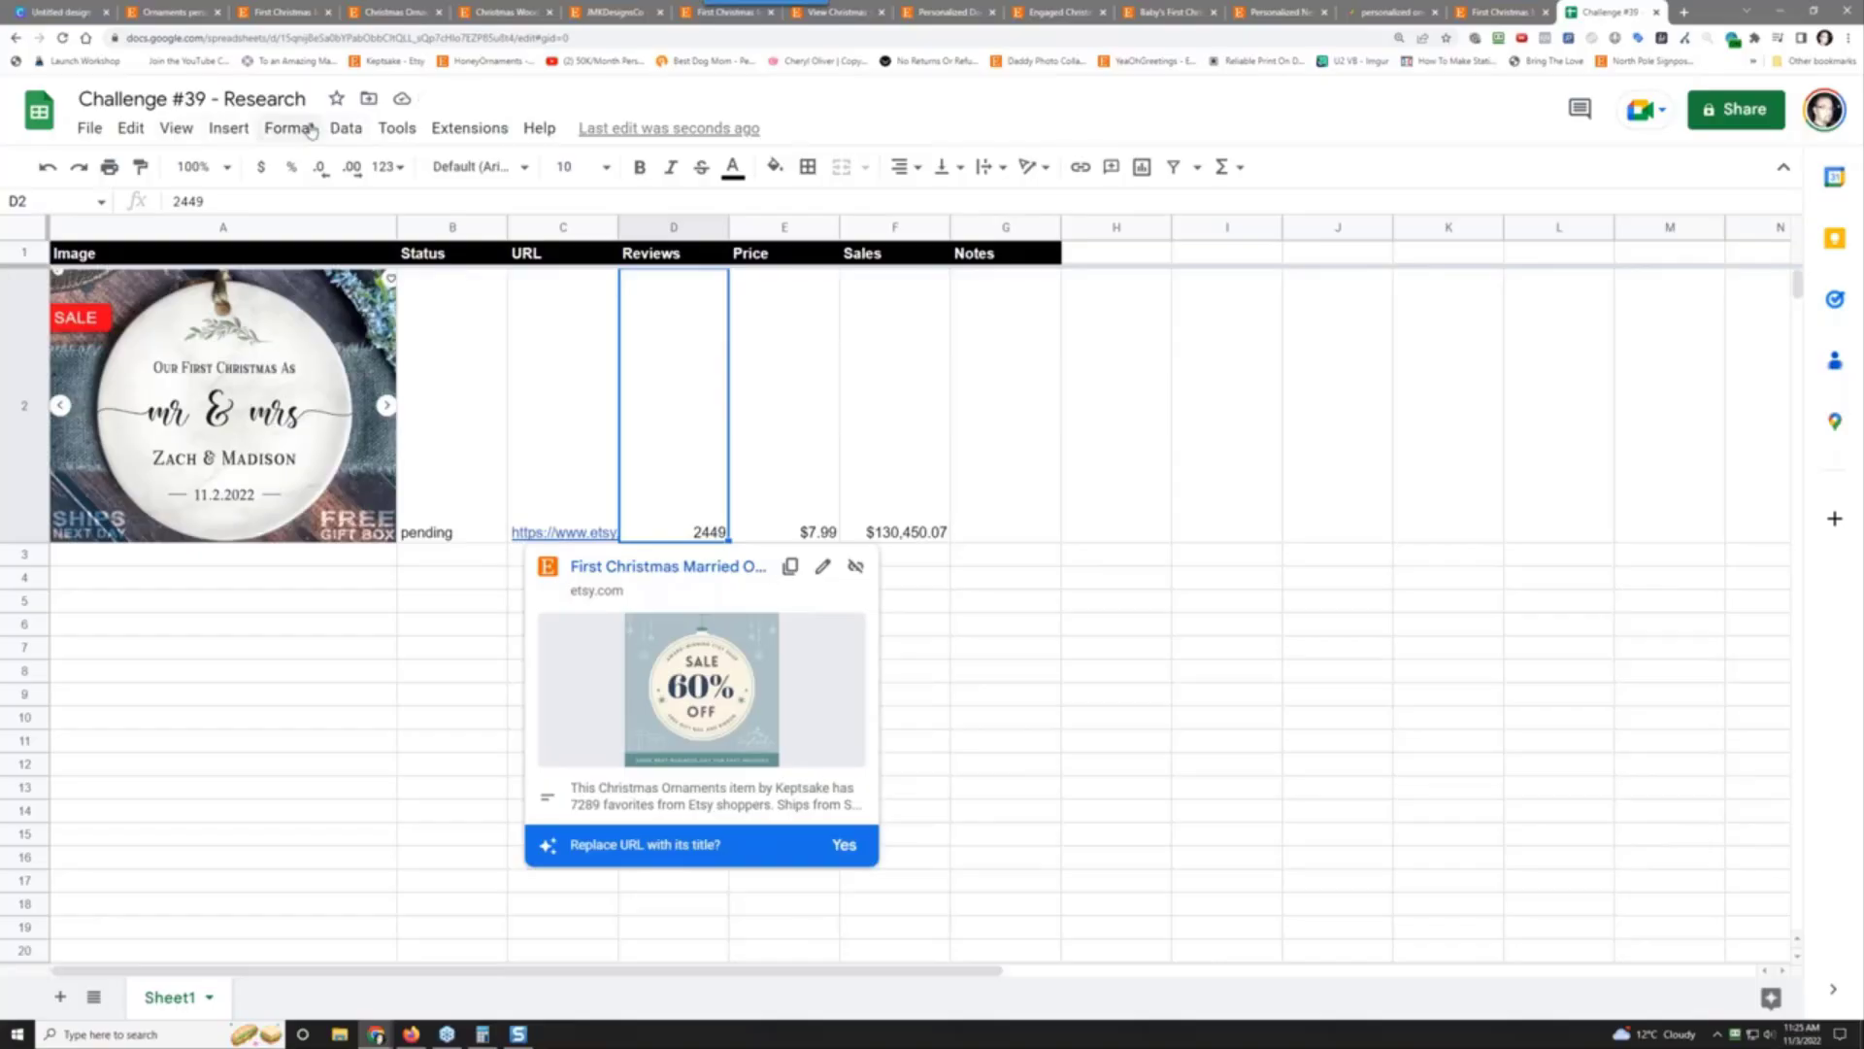
pyautogui.click(386, 167)
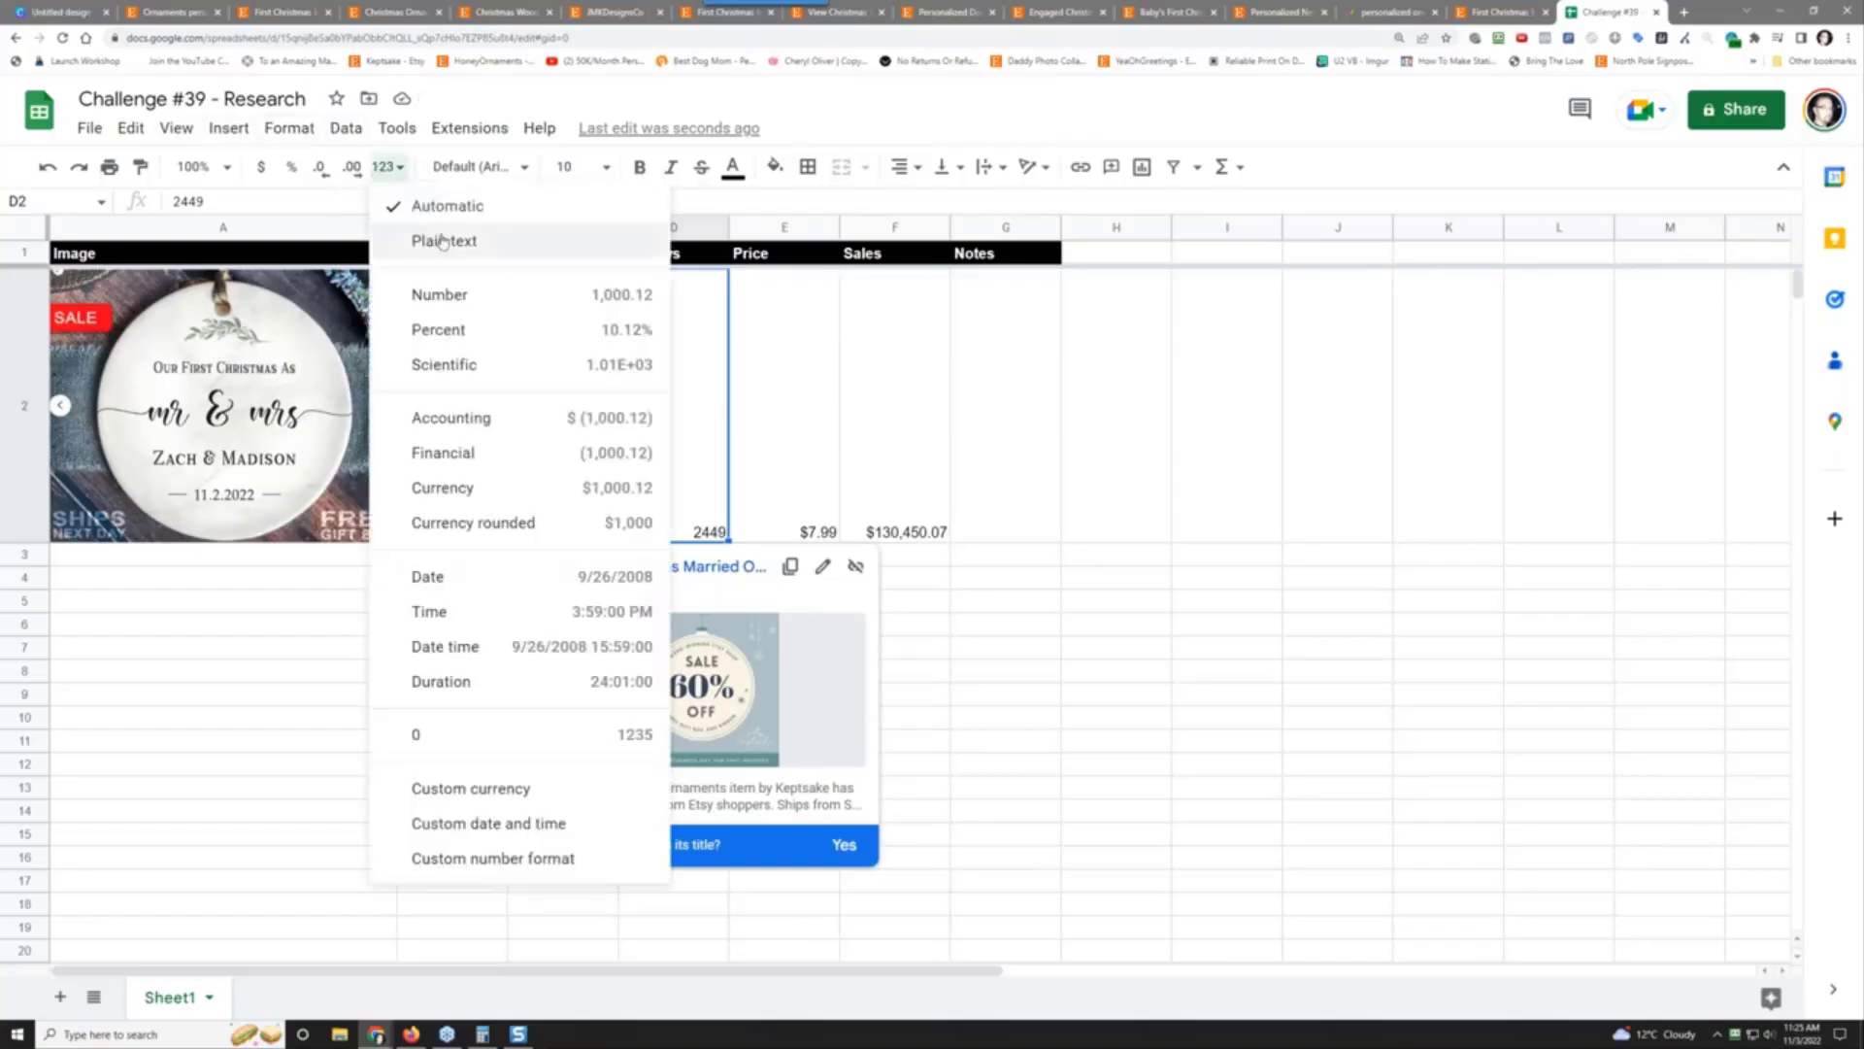
pyautogui.click(457, 294)
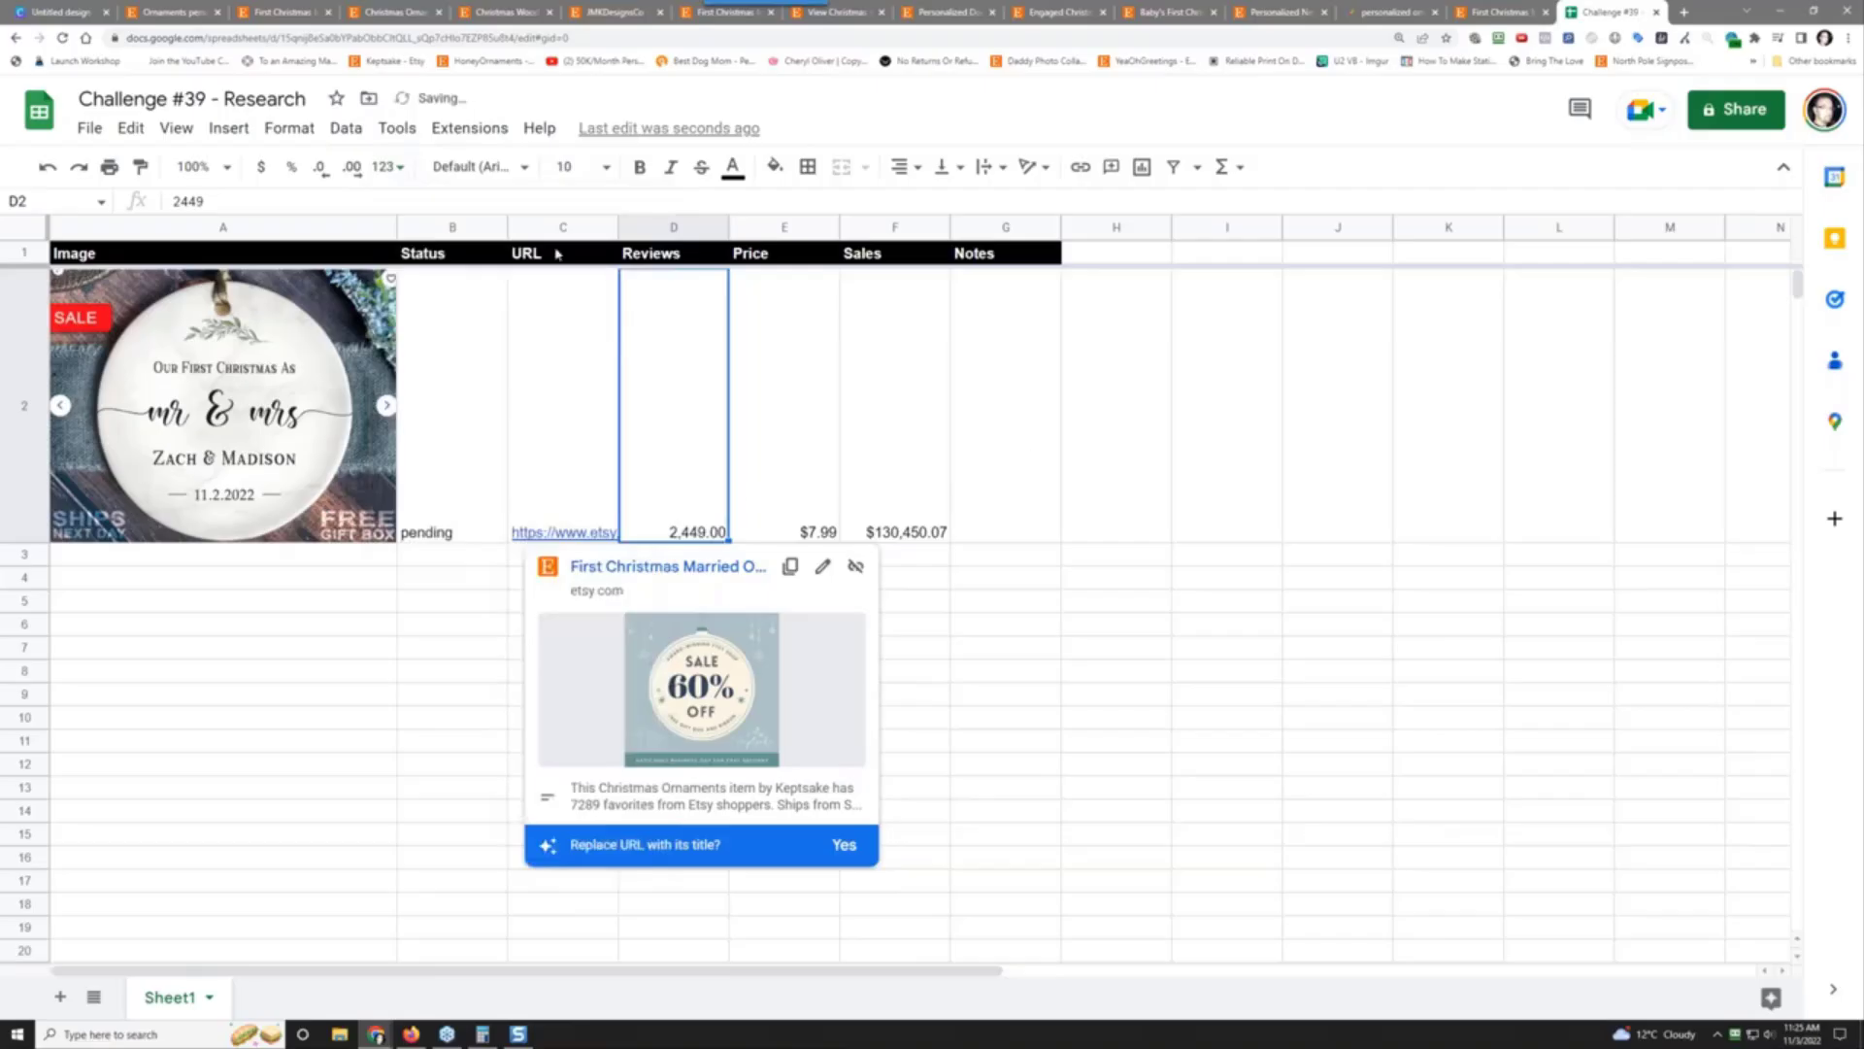
pyautogui.click(320, 168)
pyautogui.click(321, 173)
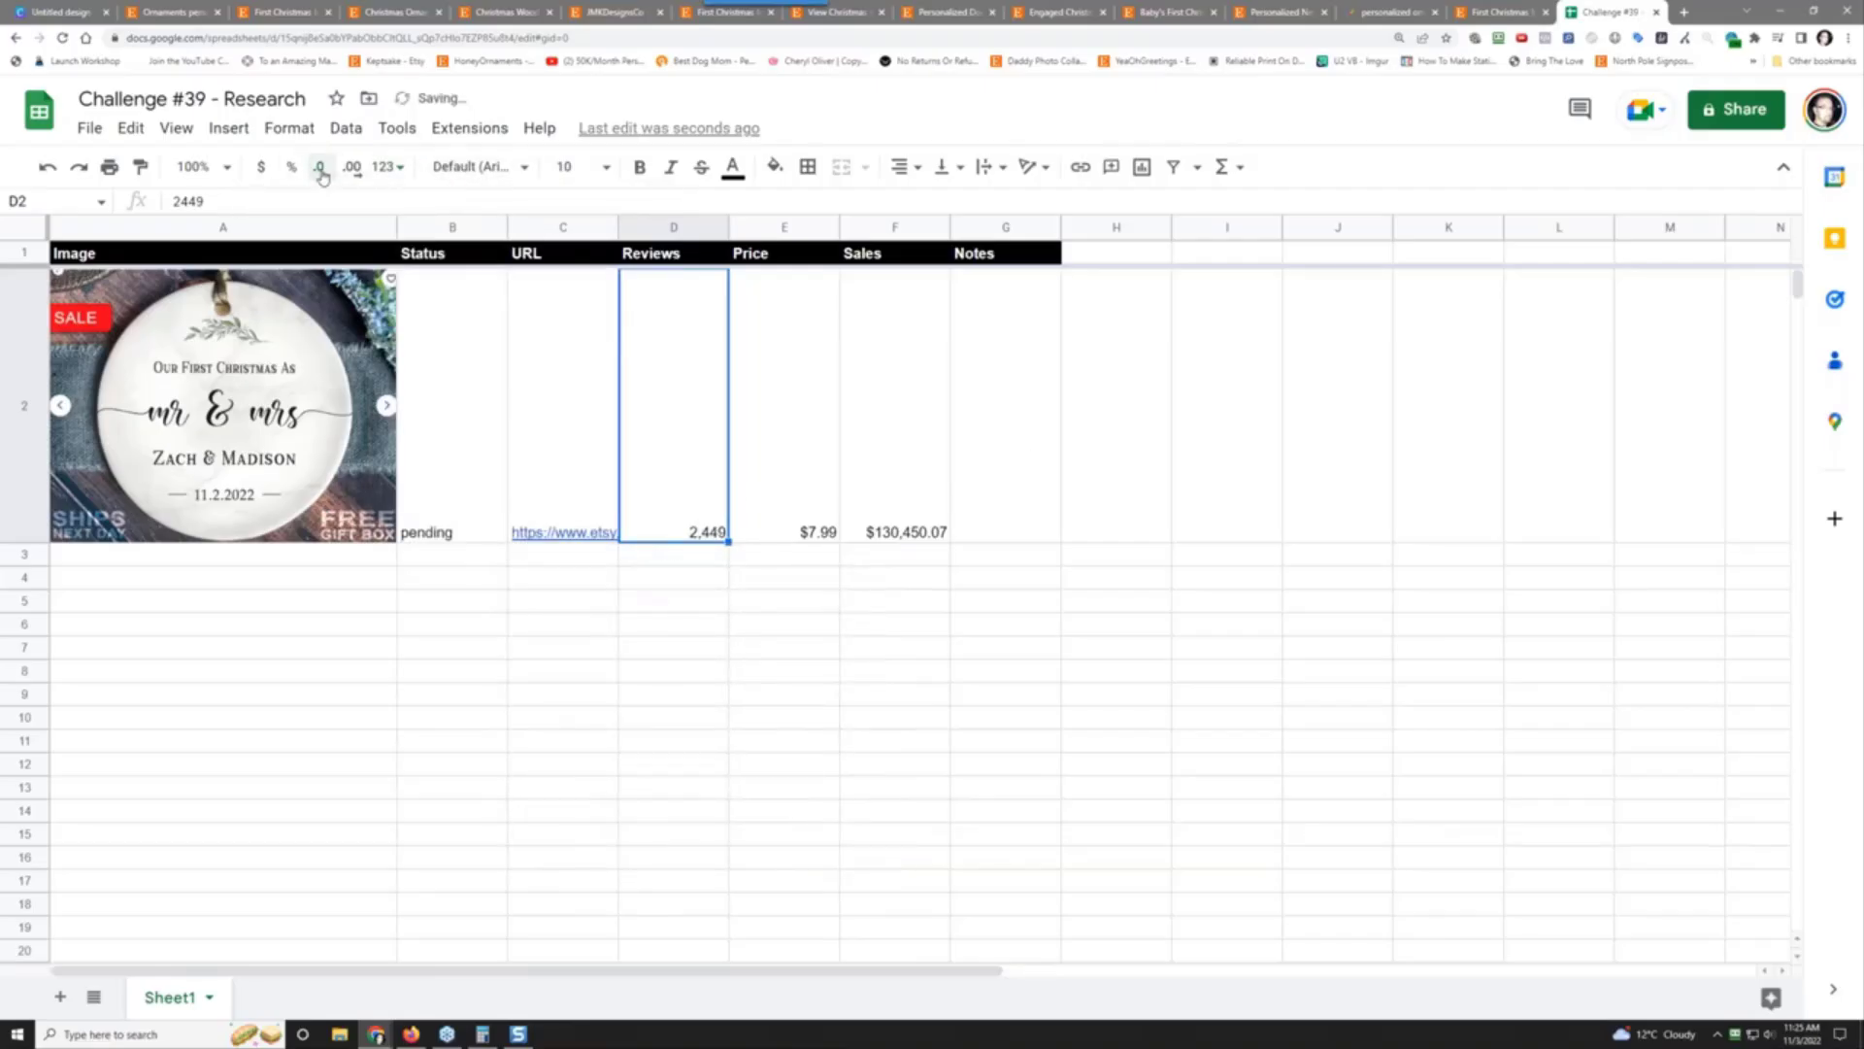
pyautogui.click(993, 490)
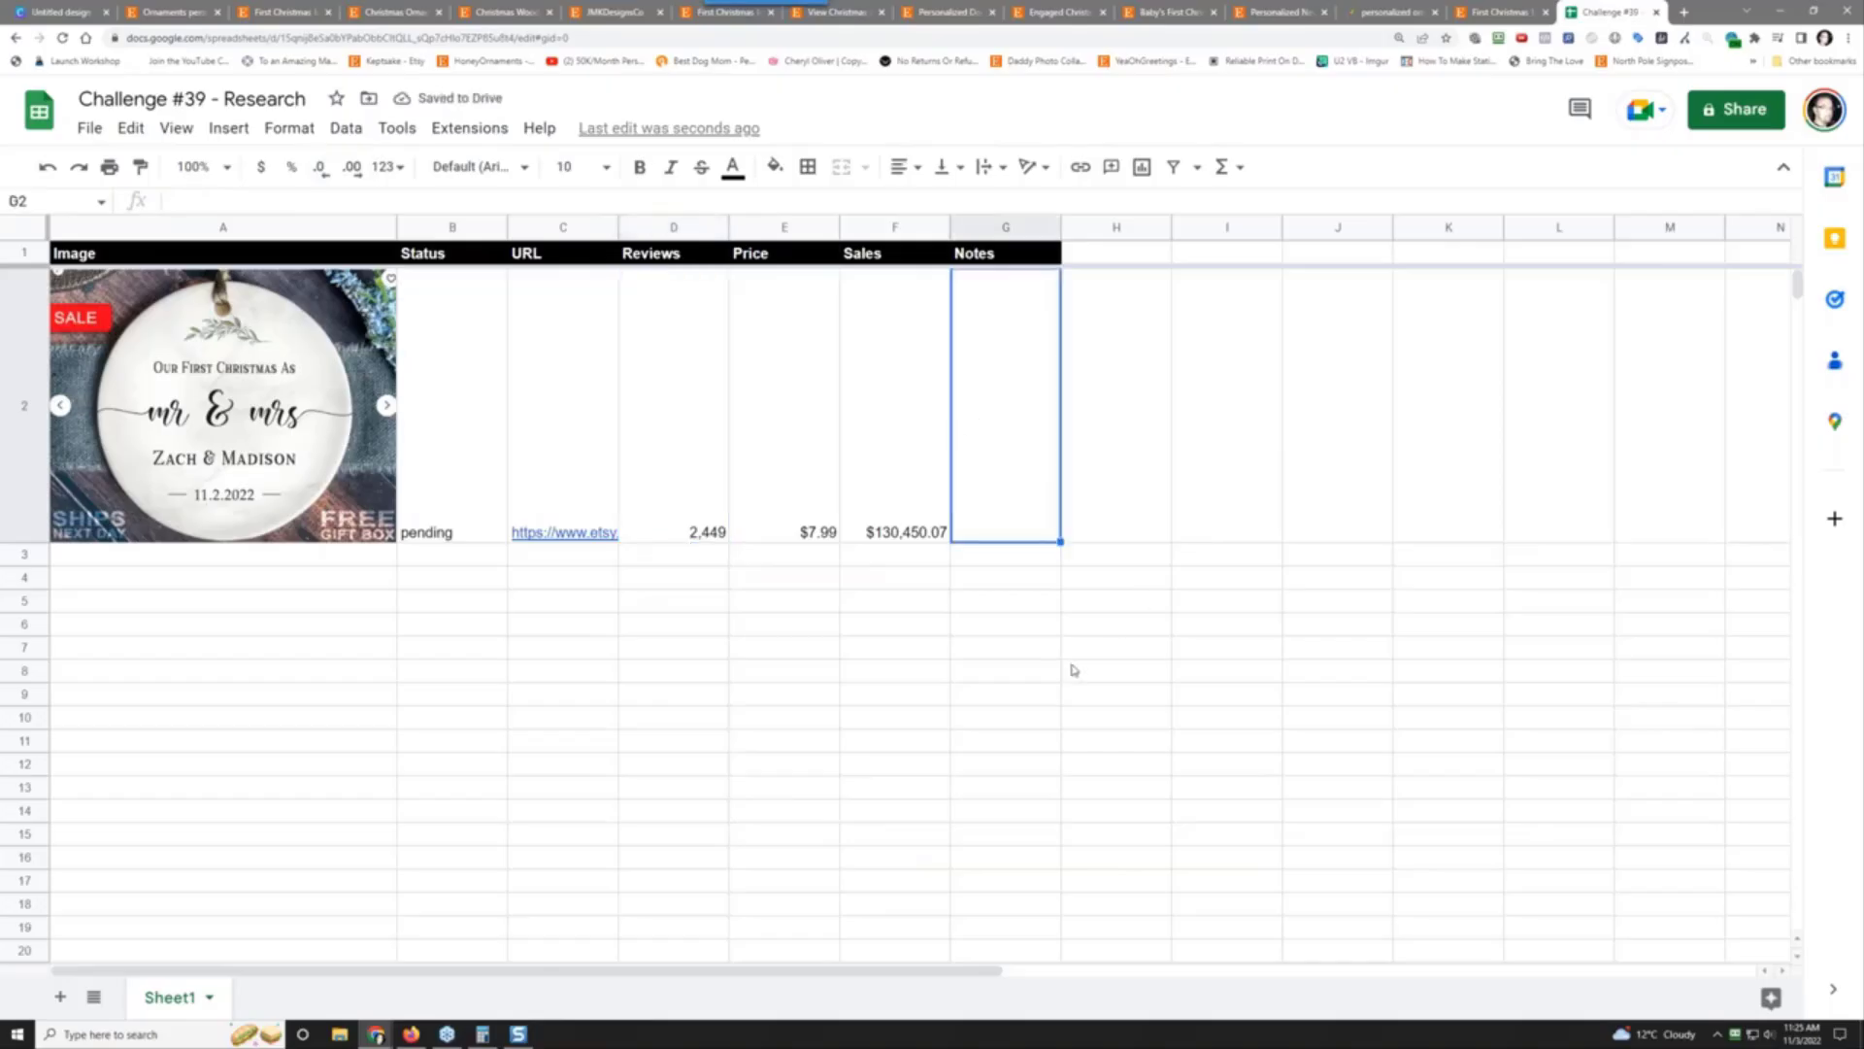
# Step: Add the note '- super simple and popular design' in G2 and copy cells B2:G2
pyautogui.write('- sup')
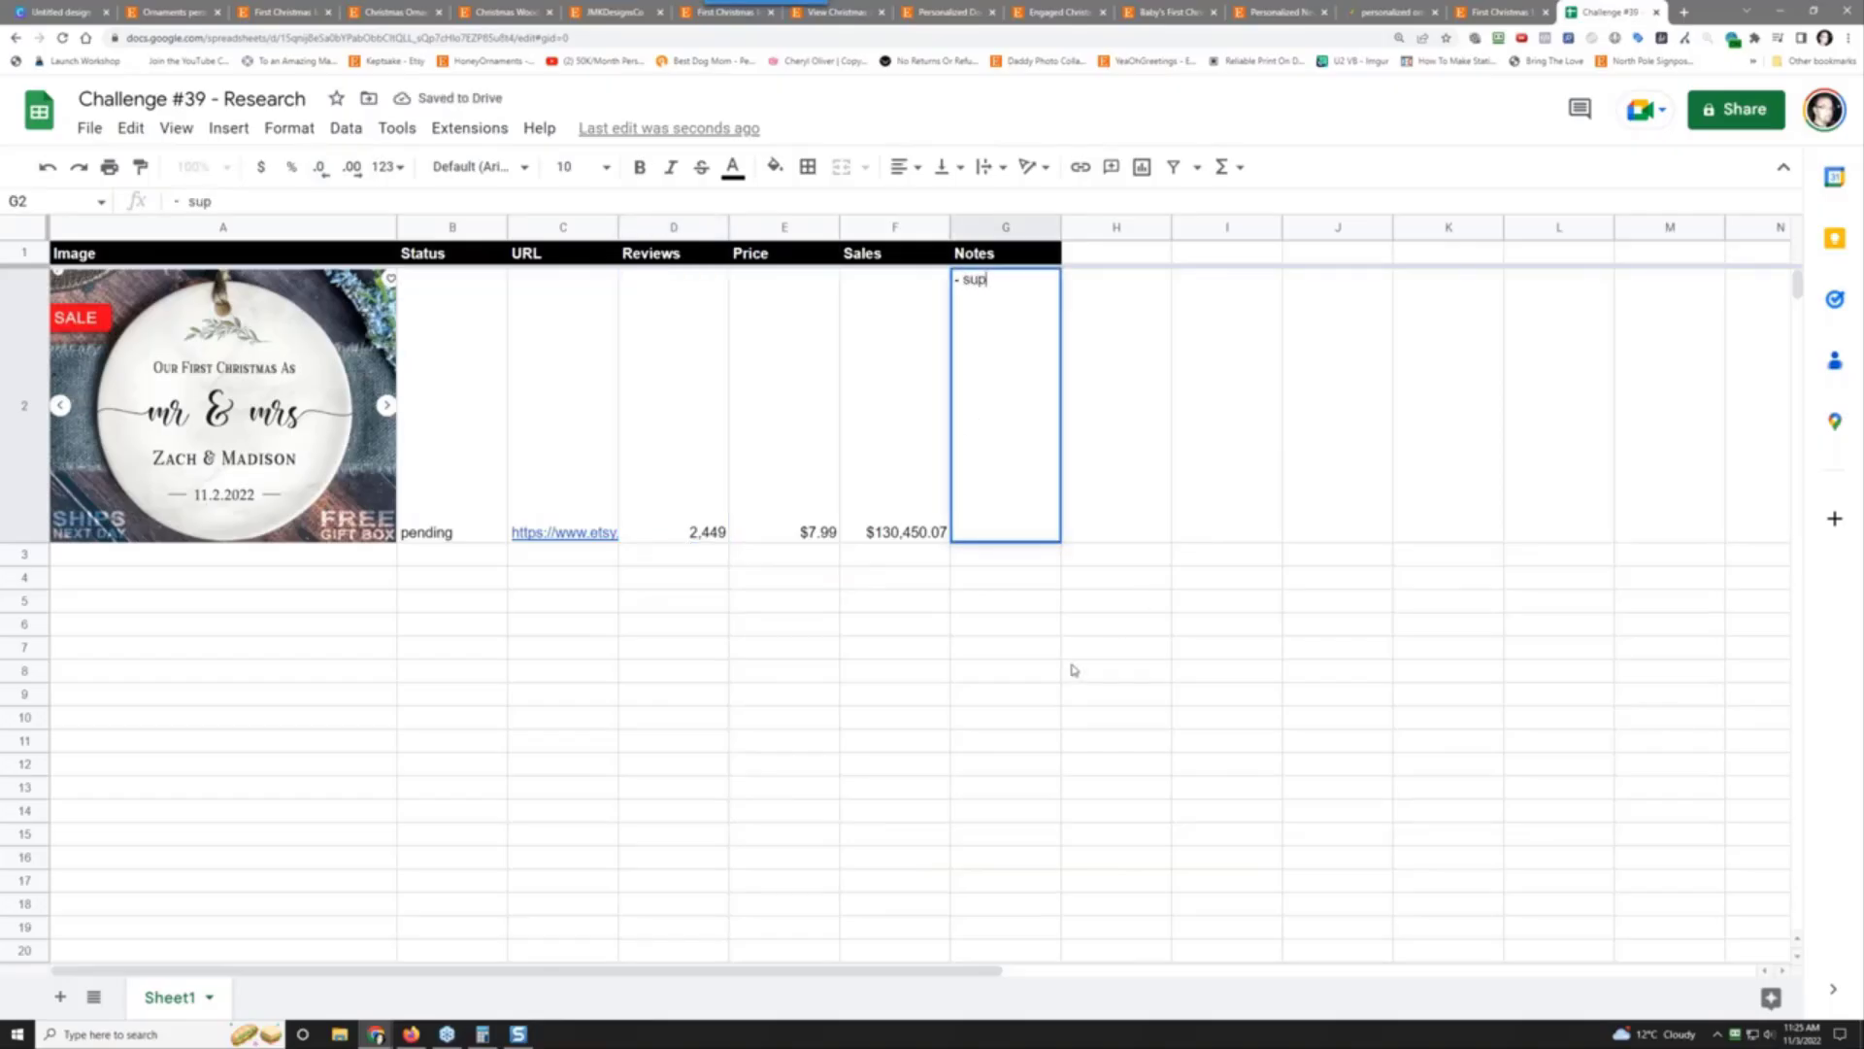
pyautogui.write('er simple and po')
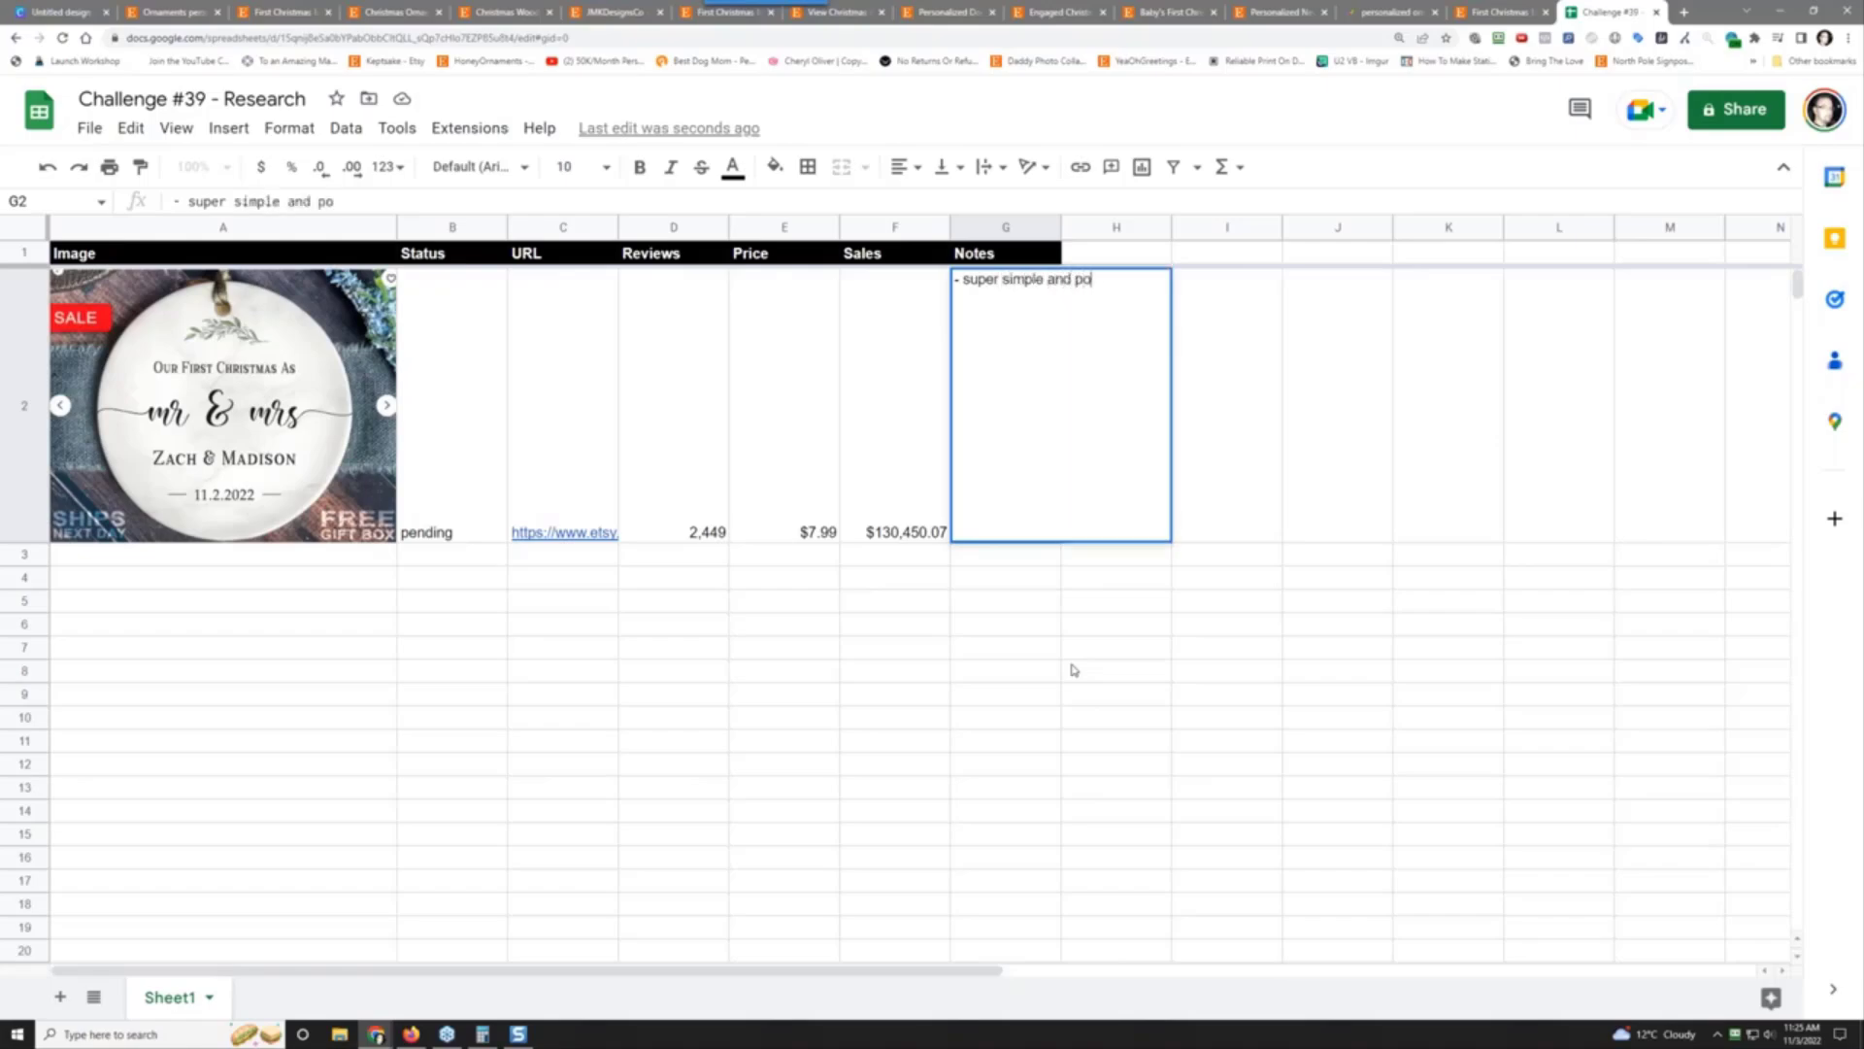
pyautogui.write('pular design')
pyautogui.press('Return')
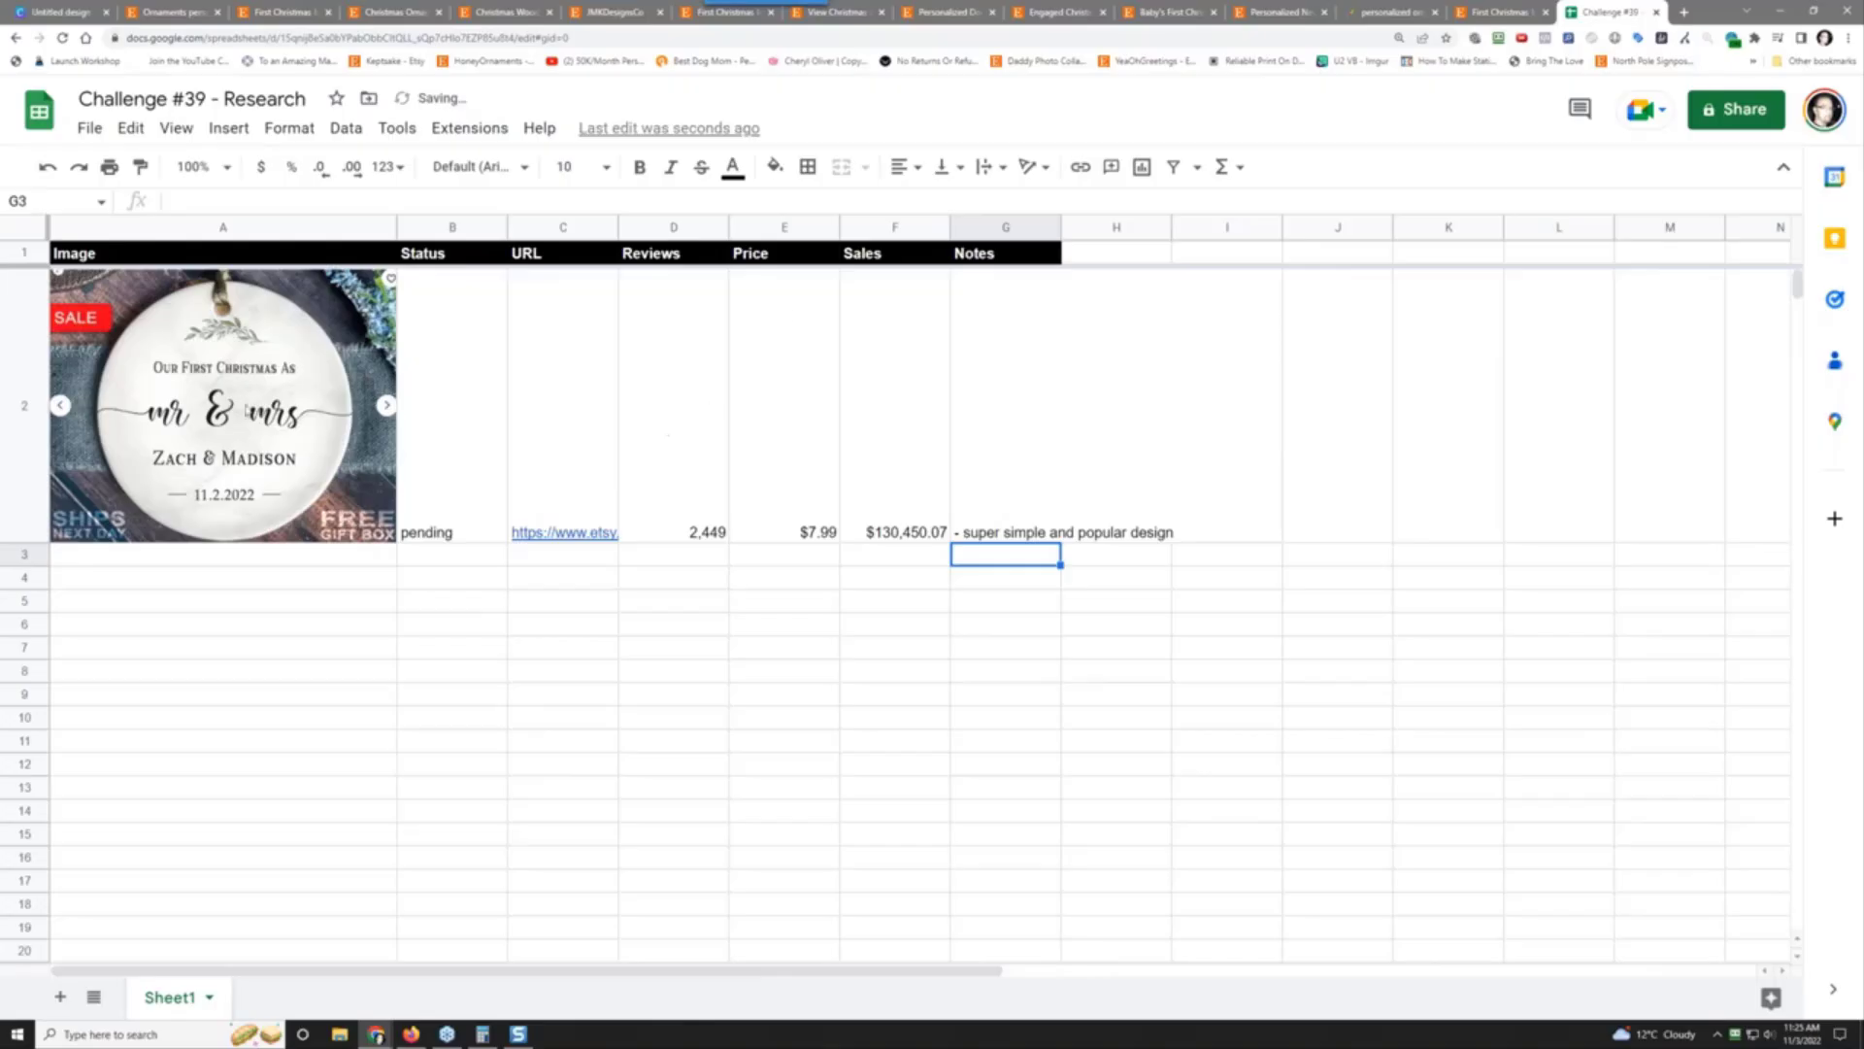
pyautogui.moveTo(461, 448); pyautogui.dragTo(989, 487)
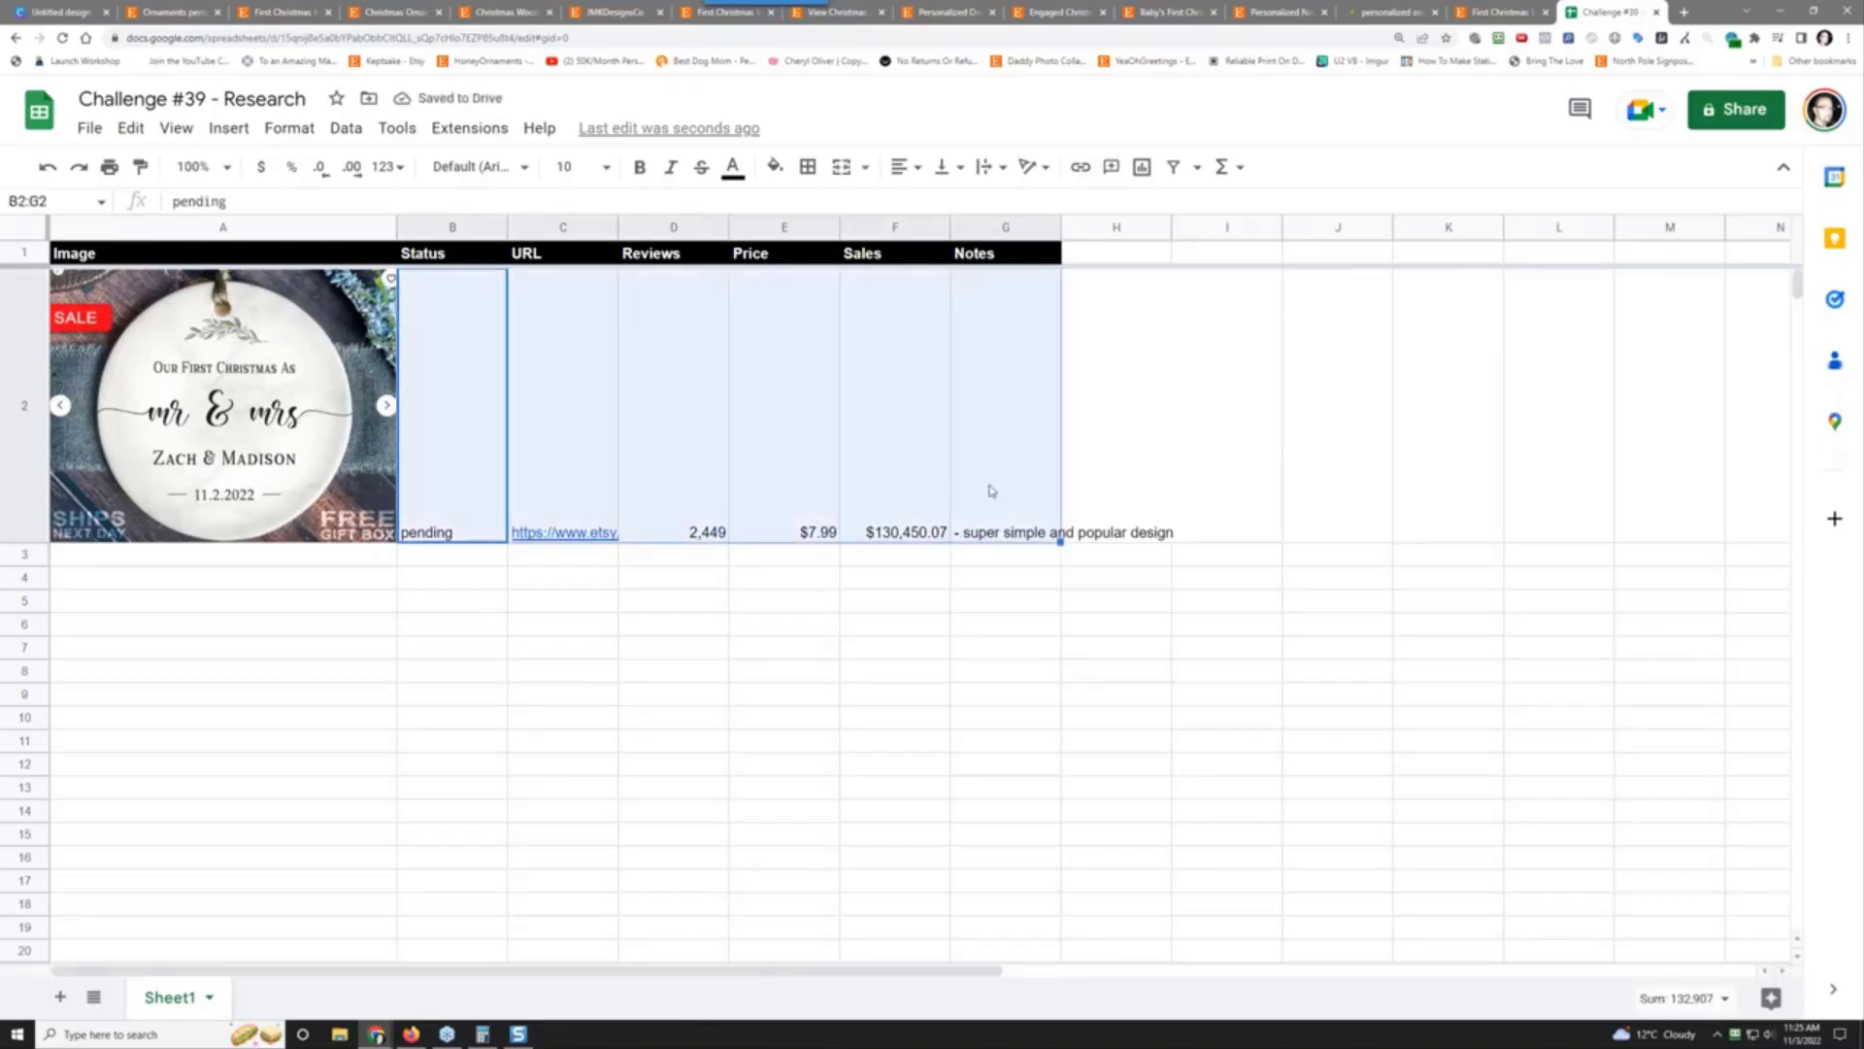
pyautogui.rightClick(992, 413)
pyautogui.click(1048, 466)
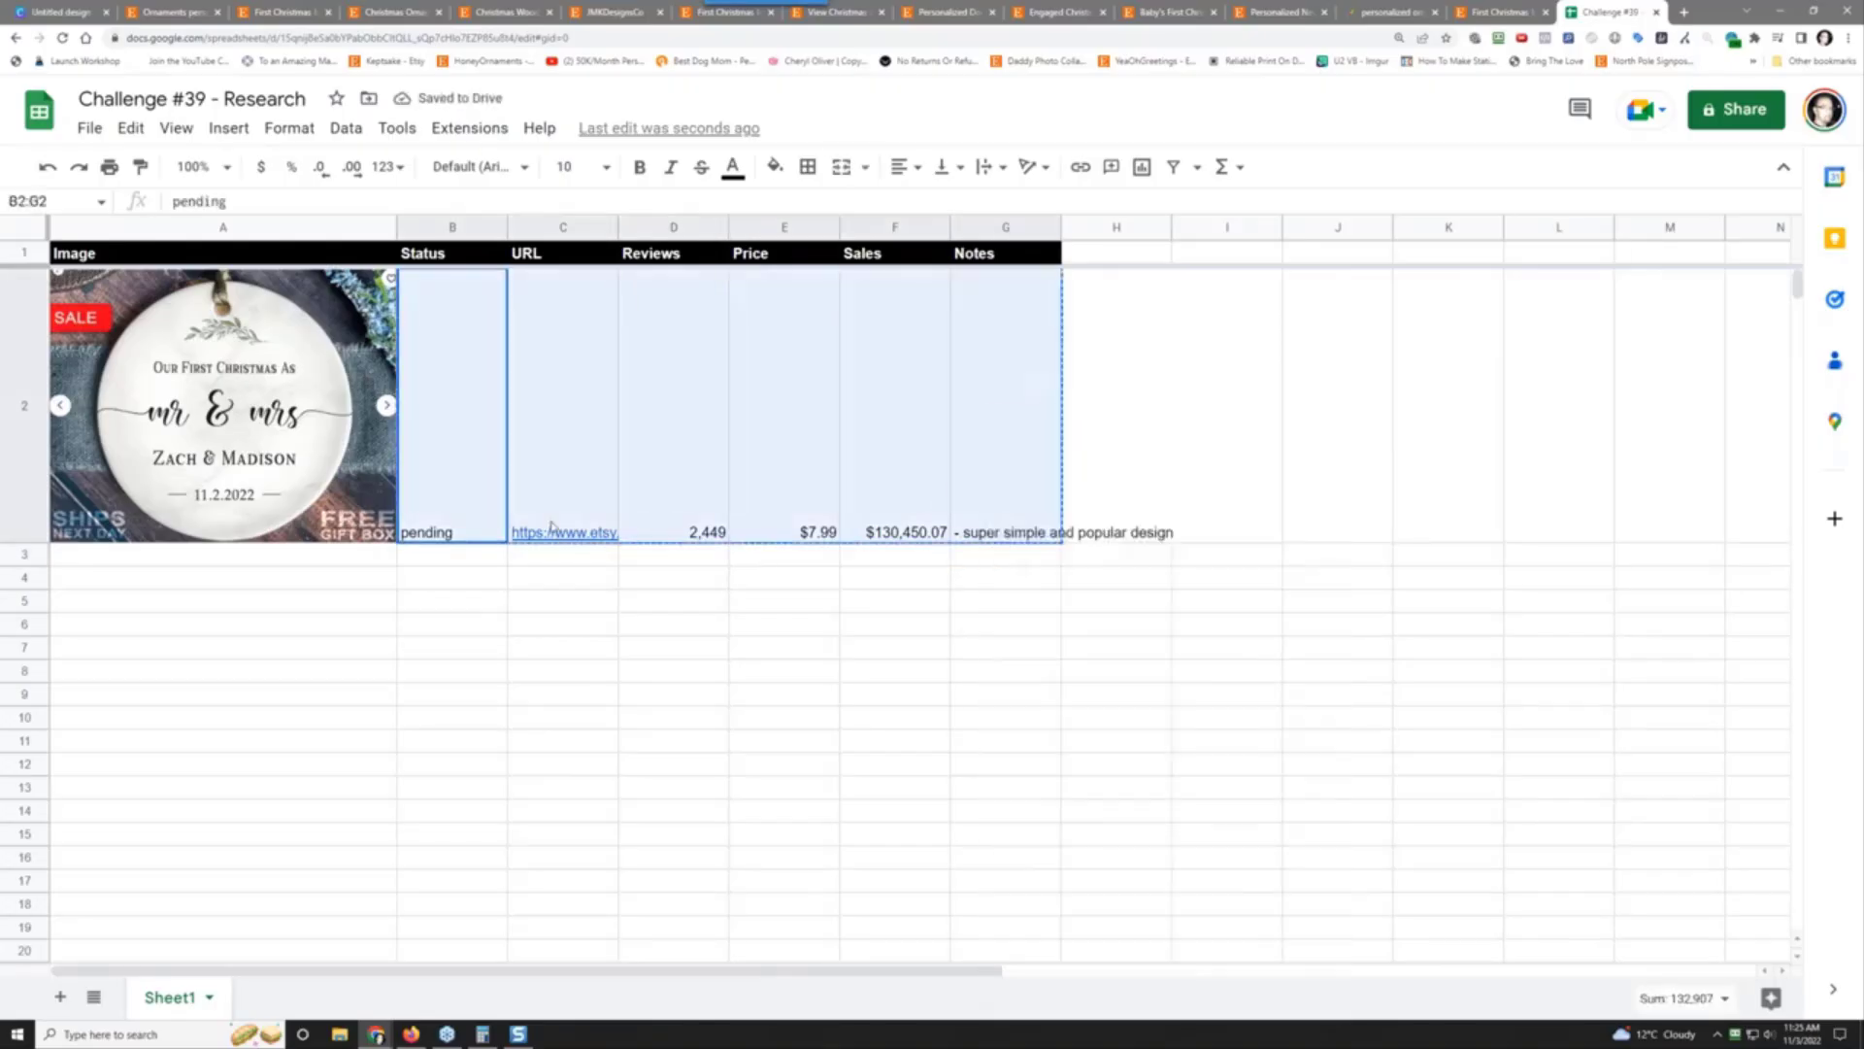
# Step: Paste the copied listing details into rows 3 through 7
pyautogui.rightClick(466, 556)
pyautogui.moveTo(418, 558); pyautogui.dragTo(446, 654)
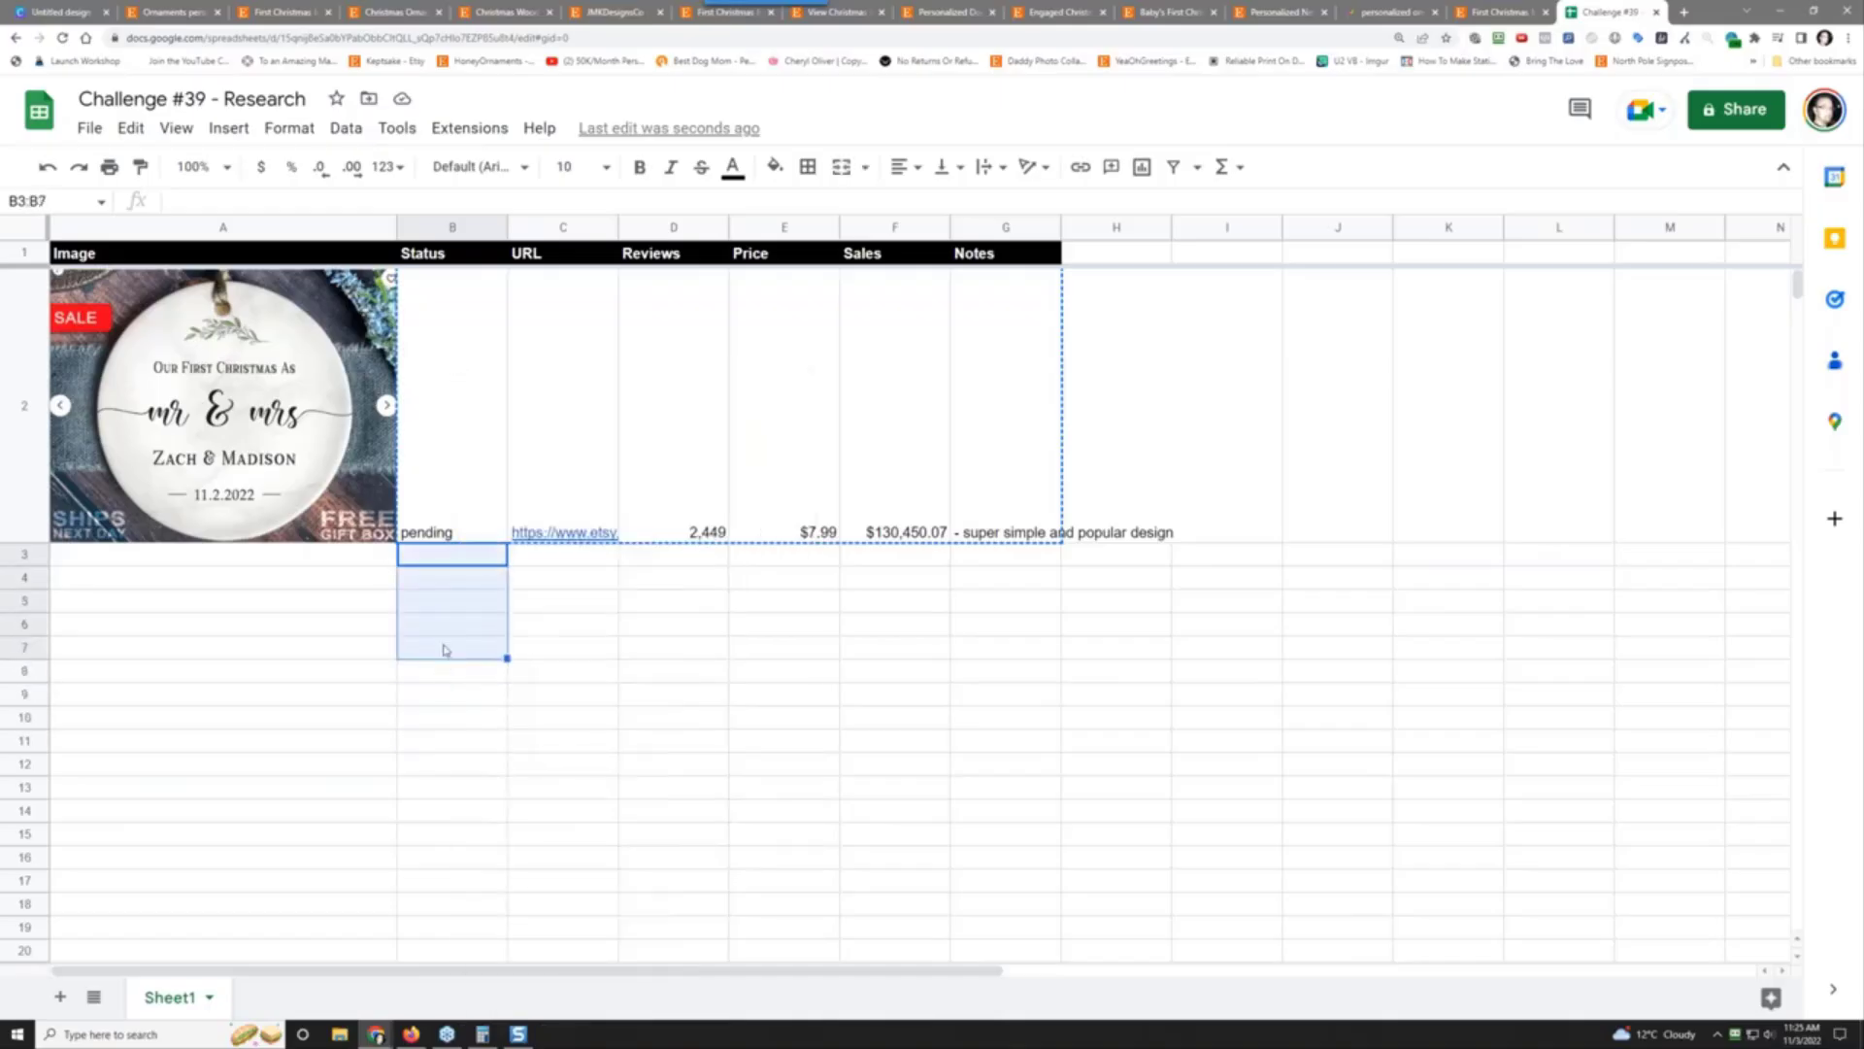
pyautogui.rightClick(446, 654)
pyautogui.click(503, 501)
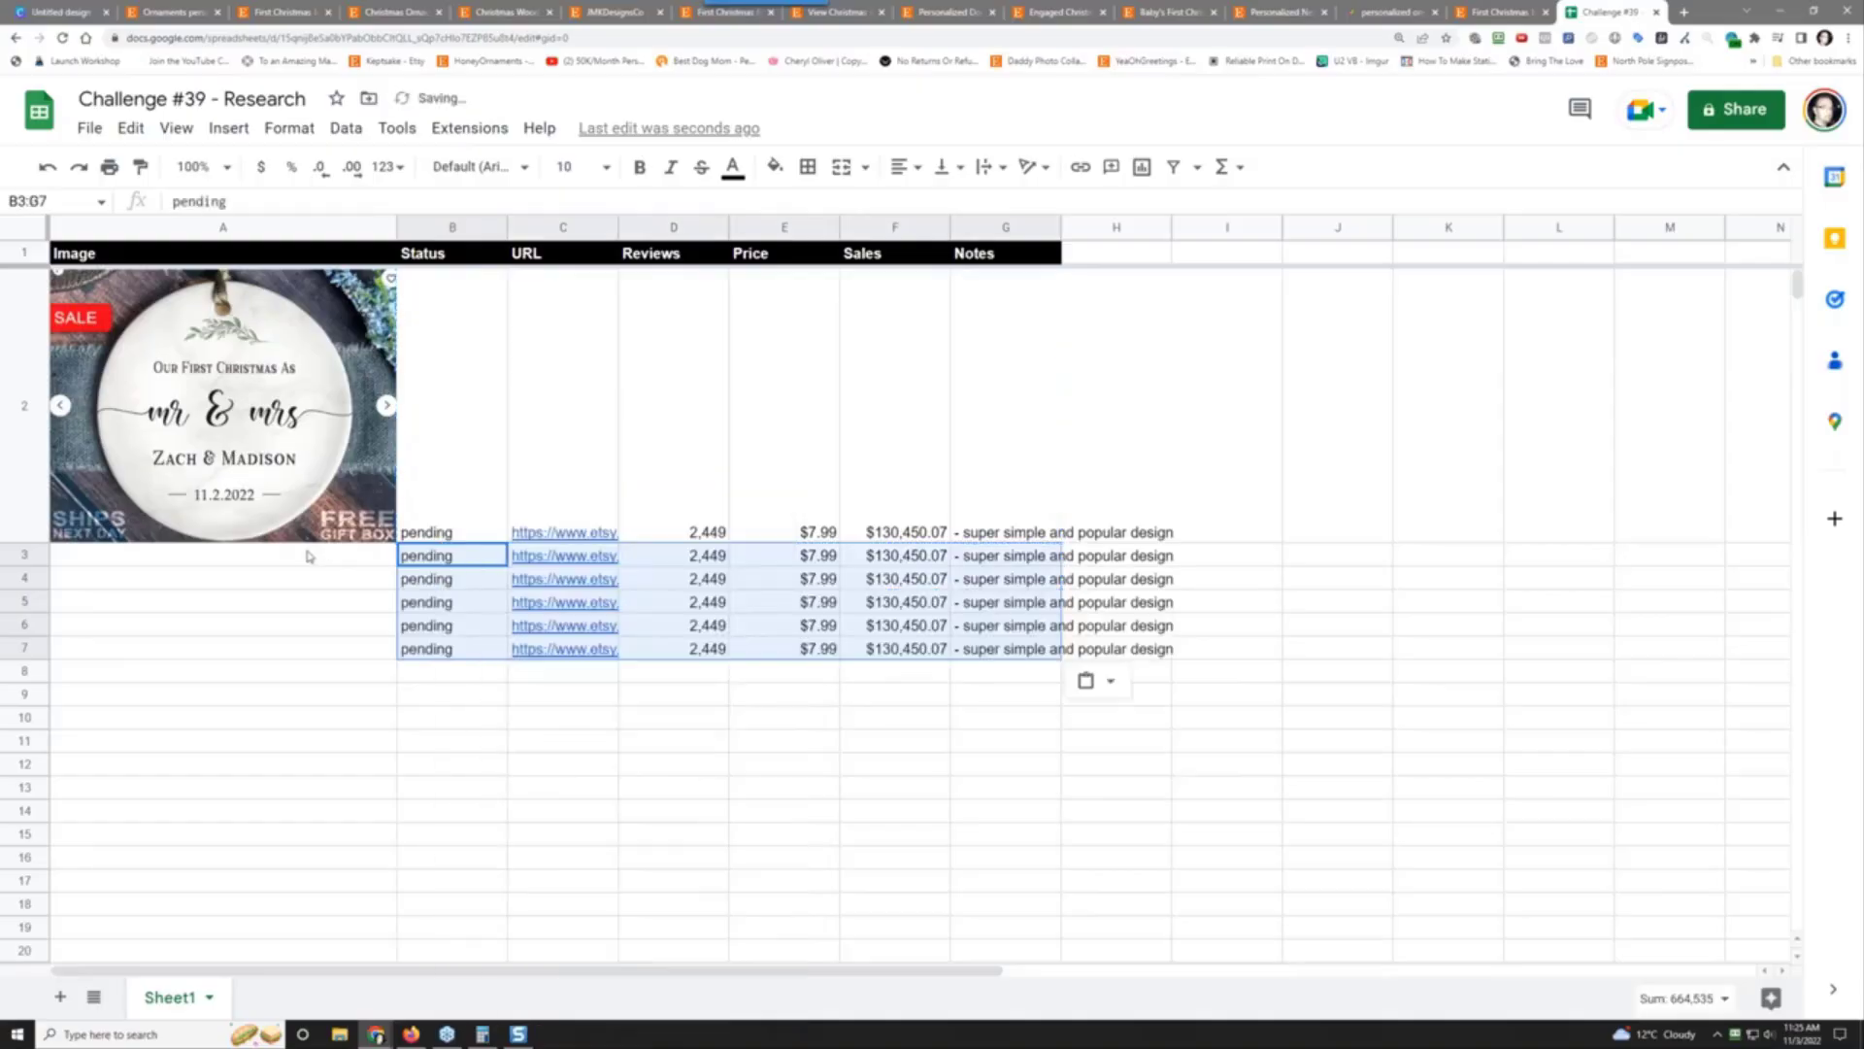
pyautogui.click(304, 557)
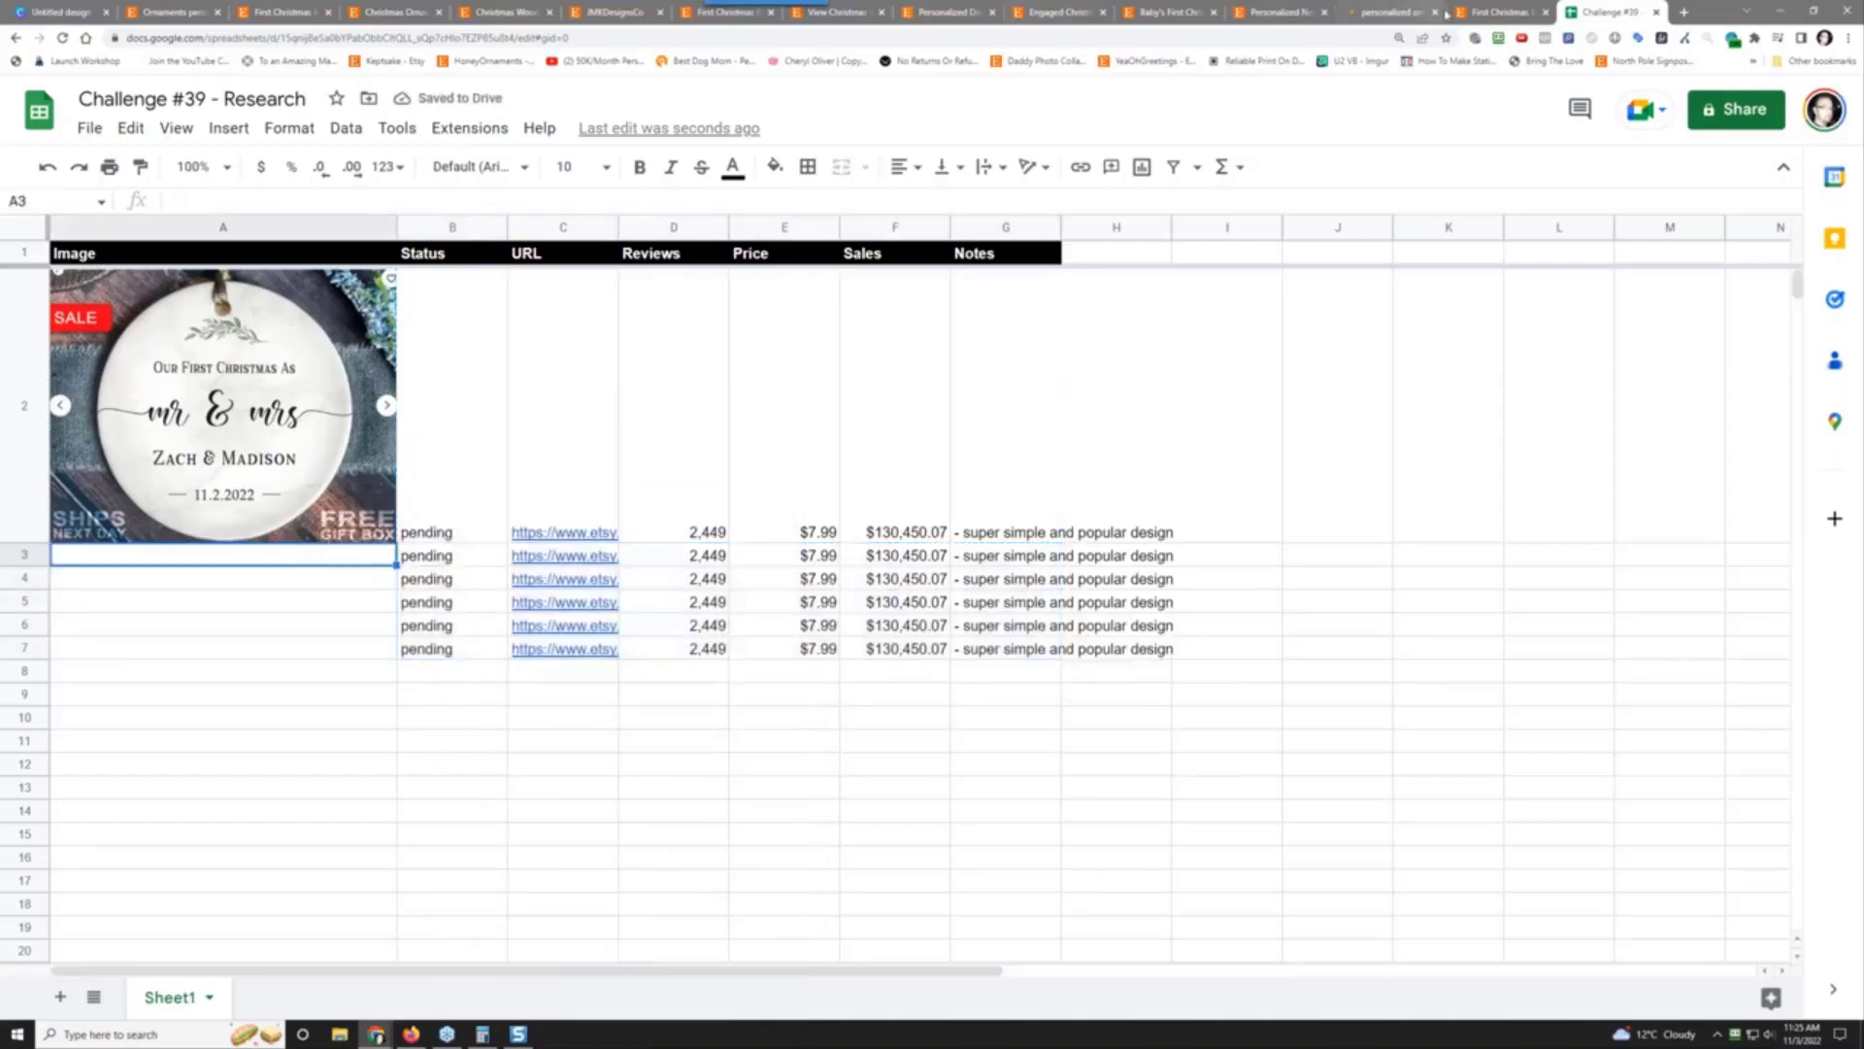
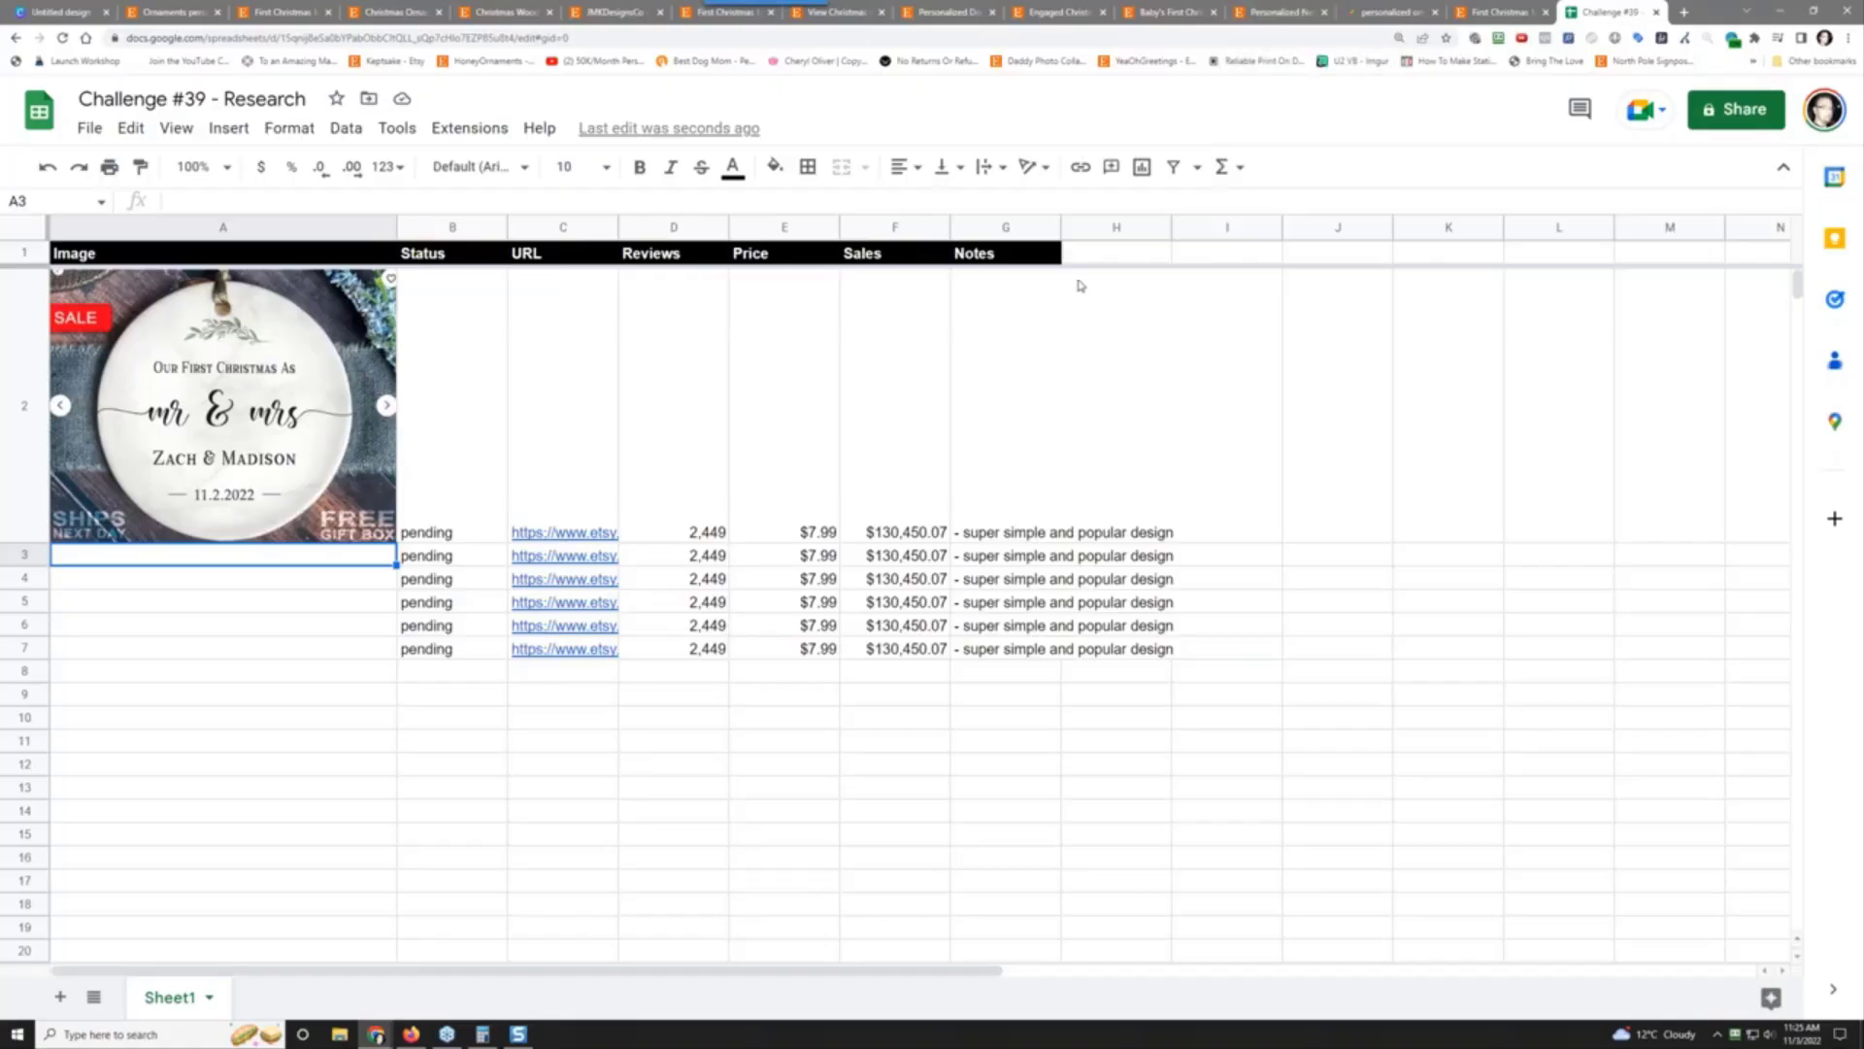
# Step: Add the new headers Title in H1 and Tags in I1
pyautogui.click(1106, 265)
pyautogui.click(1105, 254)
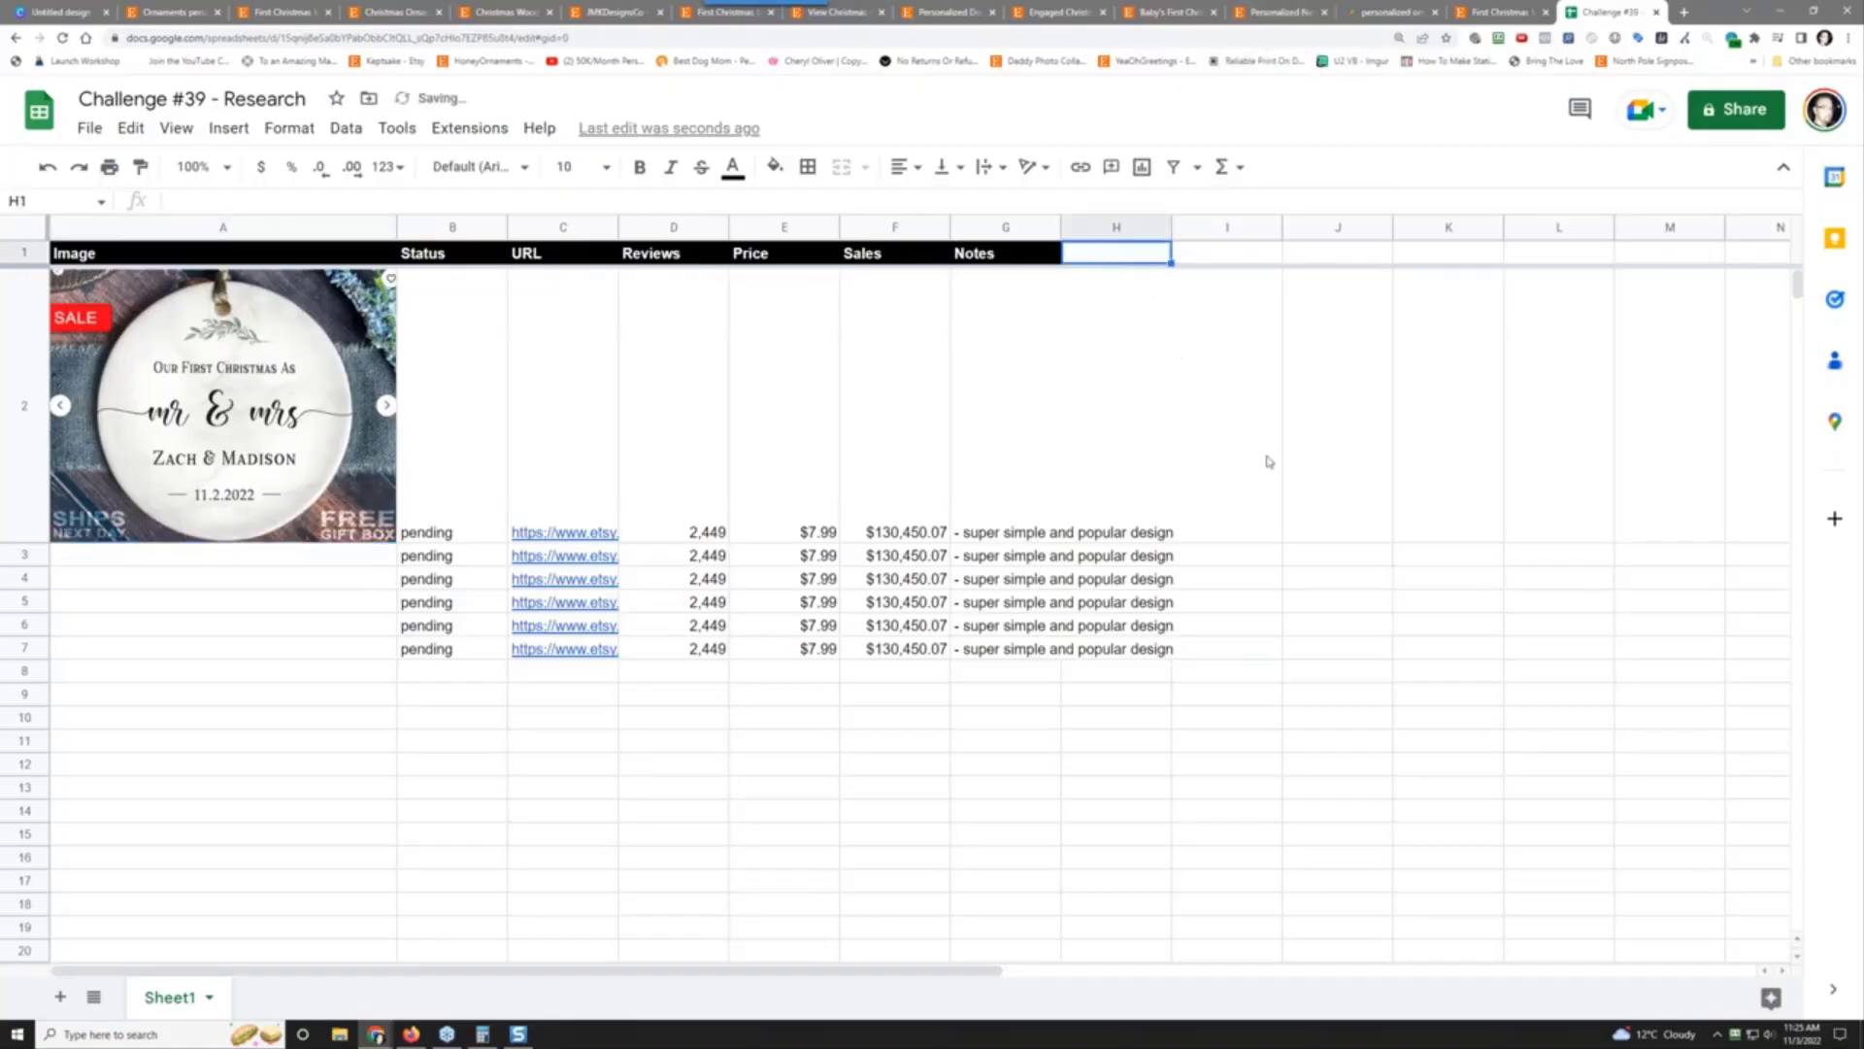
pyautogui.write('Titles')
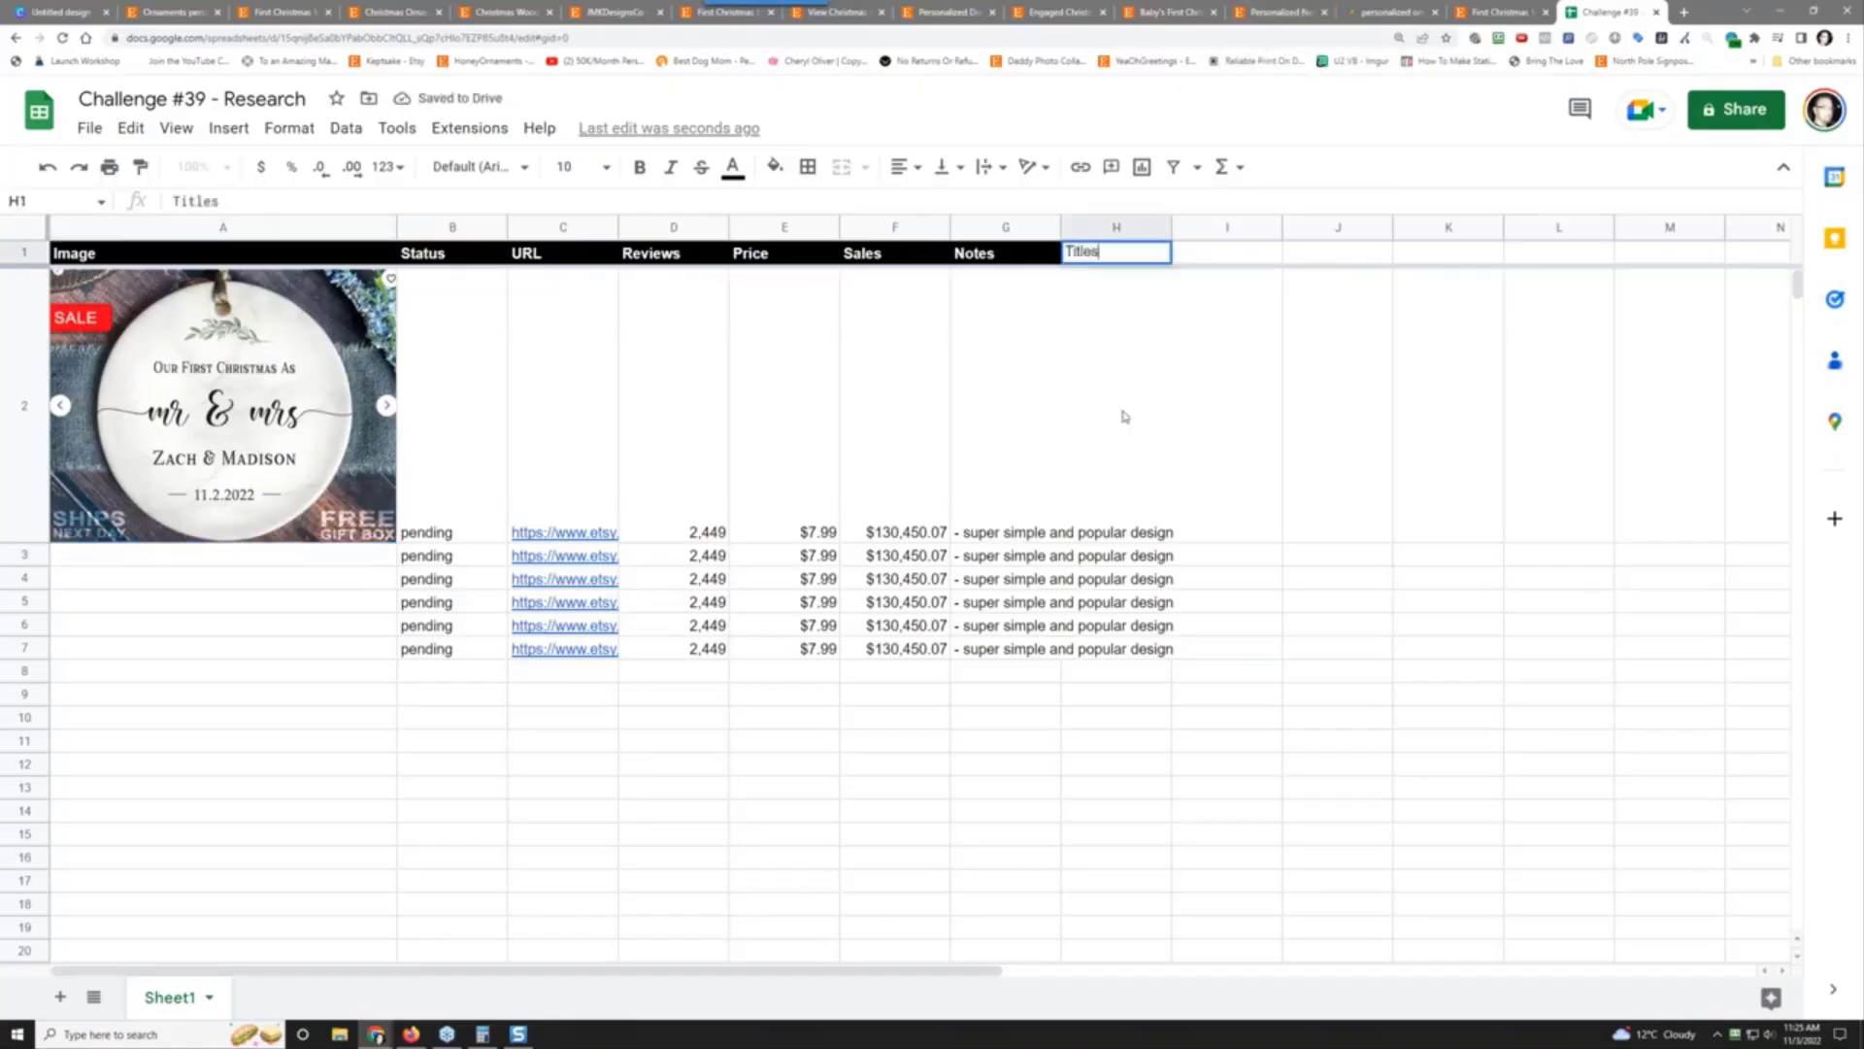
pyautogui.press('Tab')
pyautogui.write('Tag')
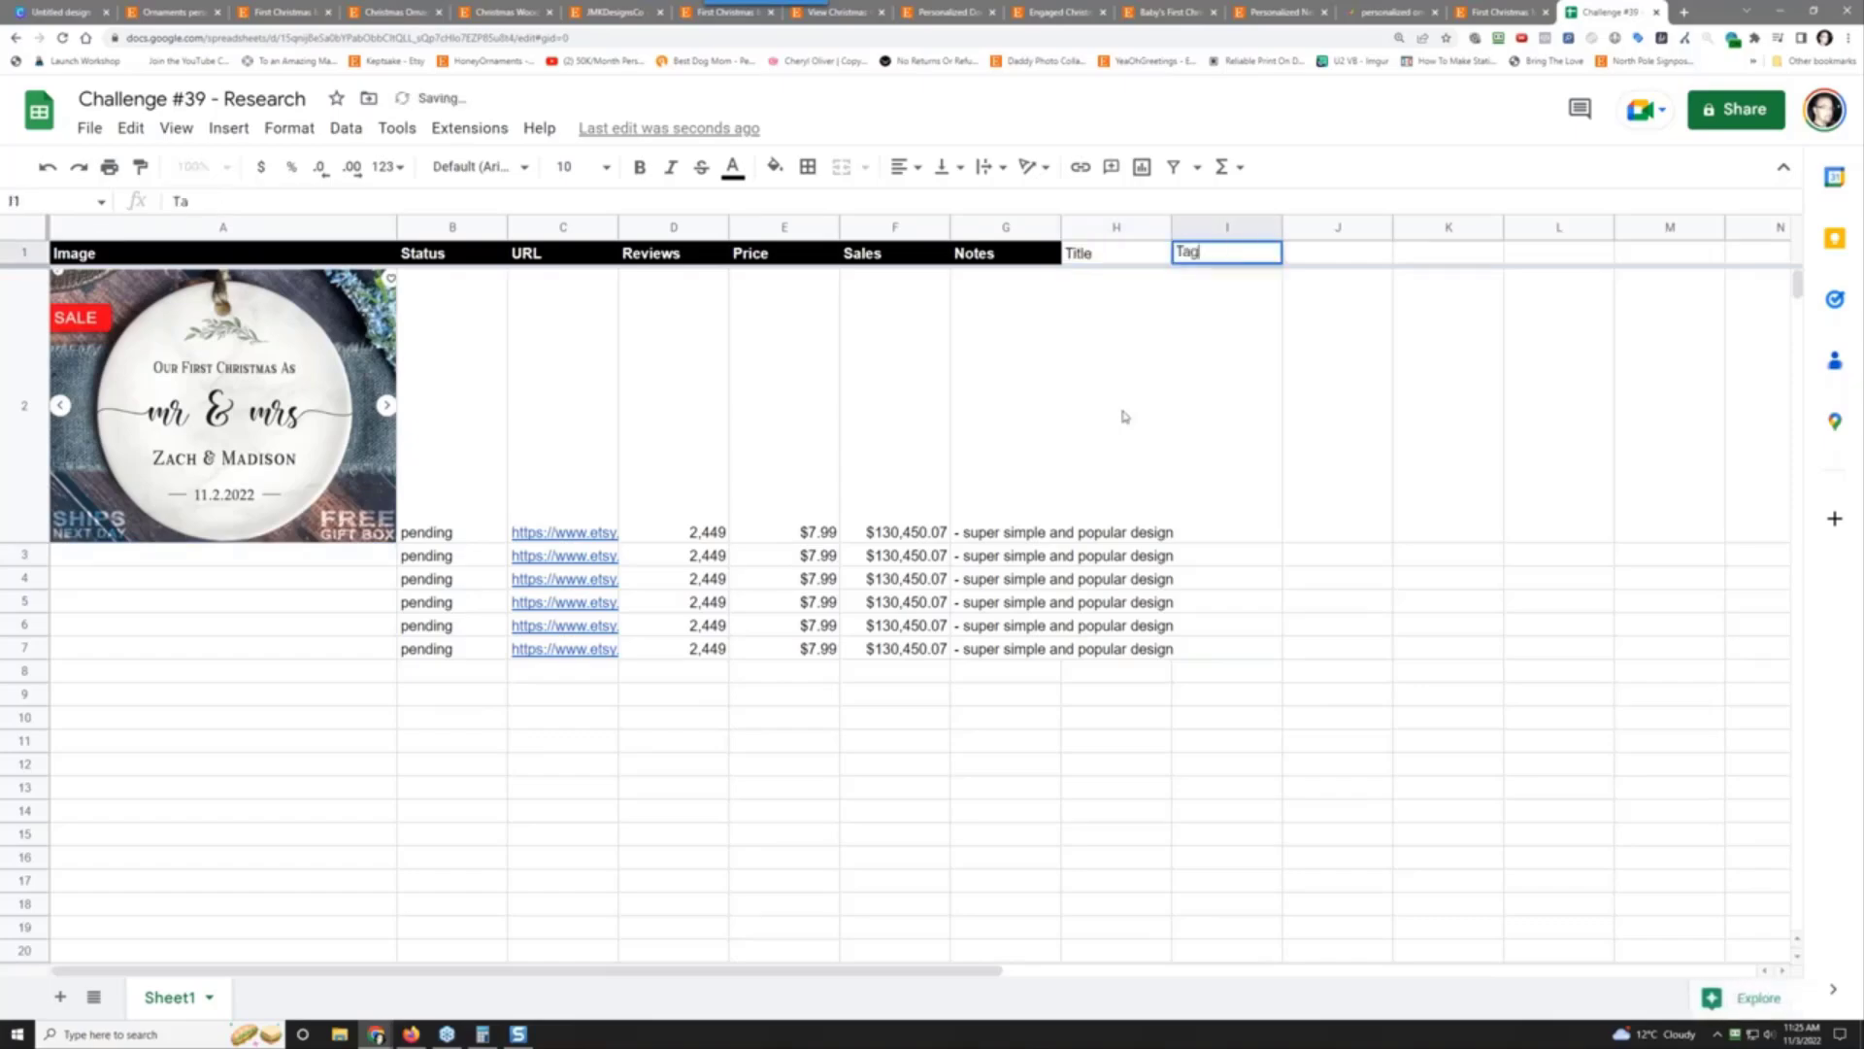
pyautogui.press('Return')
pyautogui.click(1122, 416)
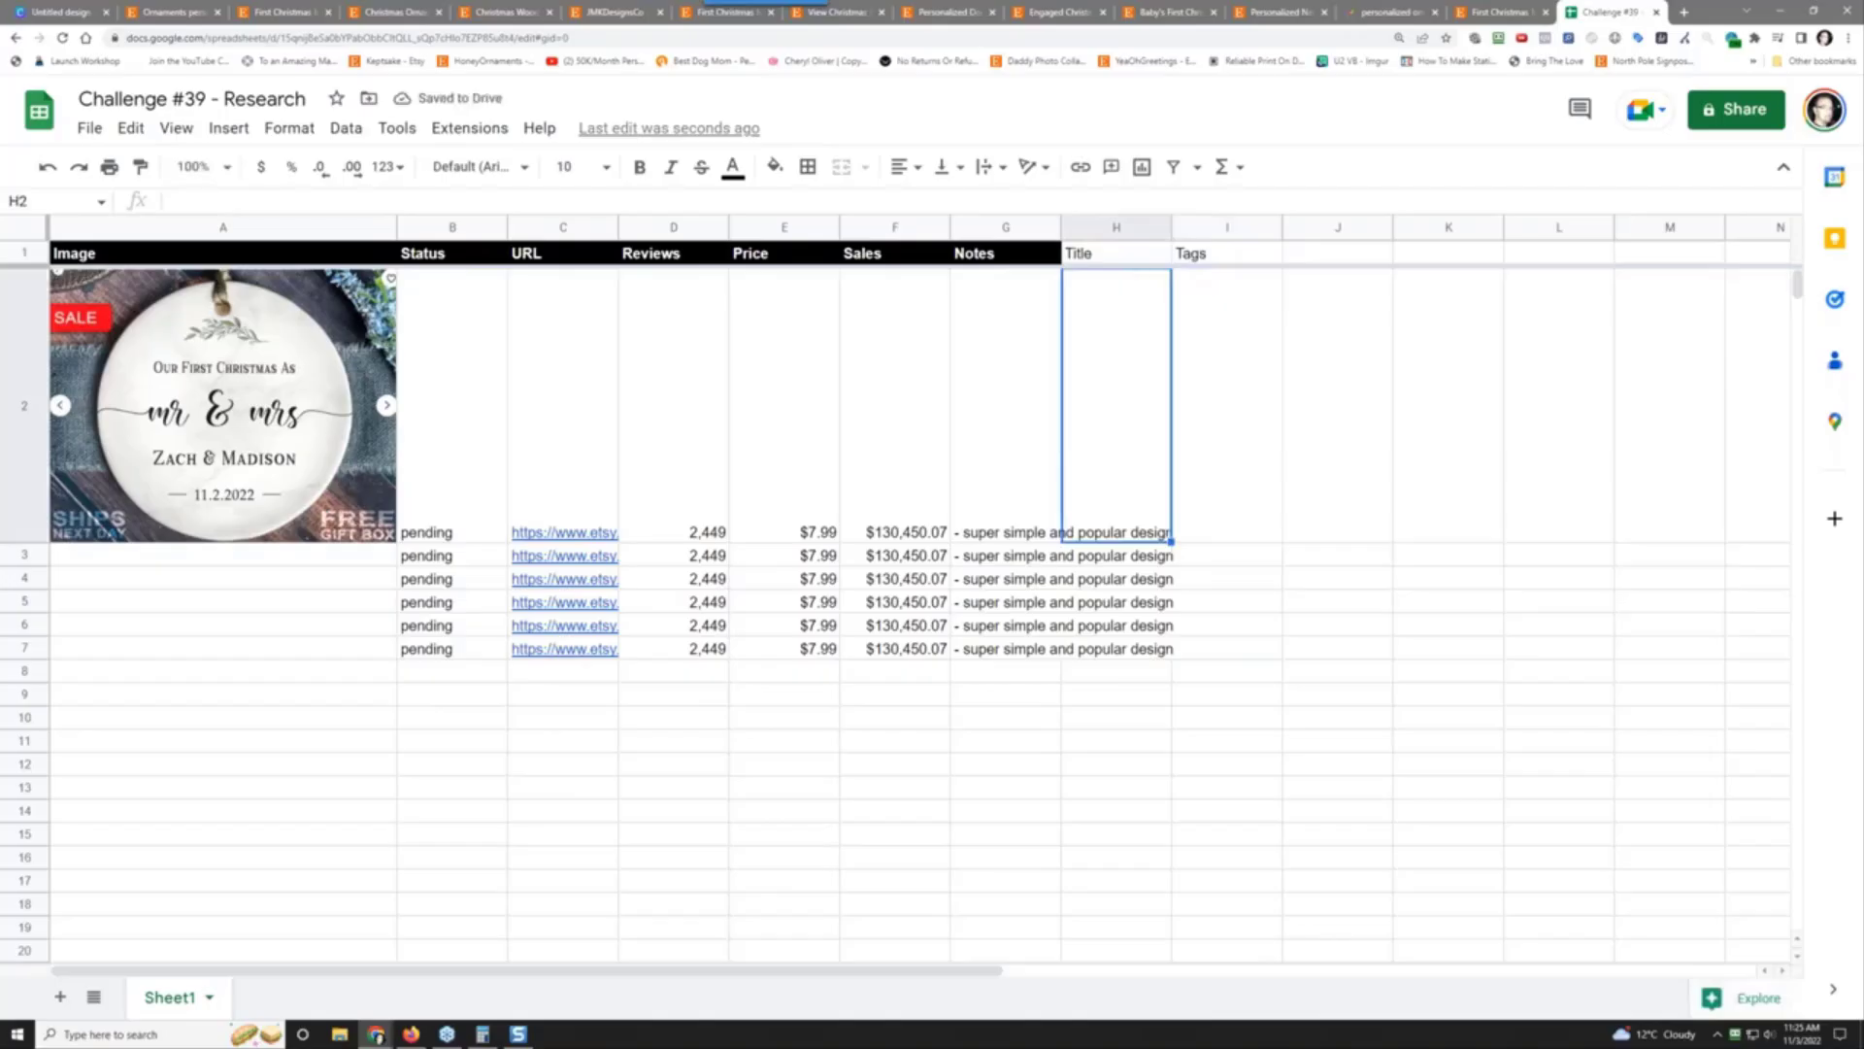
# Step: Style the H1:I1 headers with white text on a black fill
pyautogui.moveTo(1139, 259); pyautogui.dragTo(1227, 258)
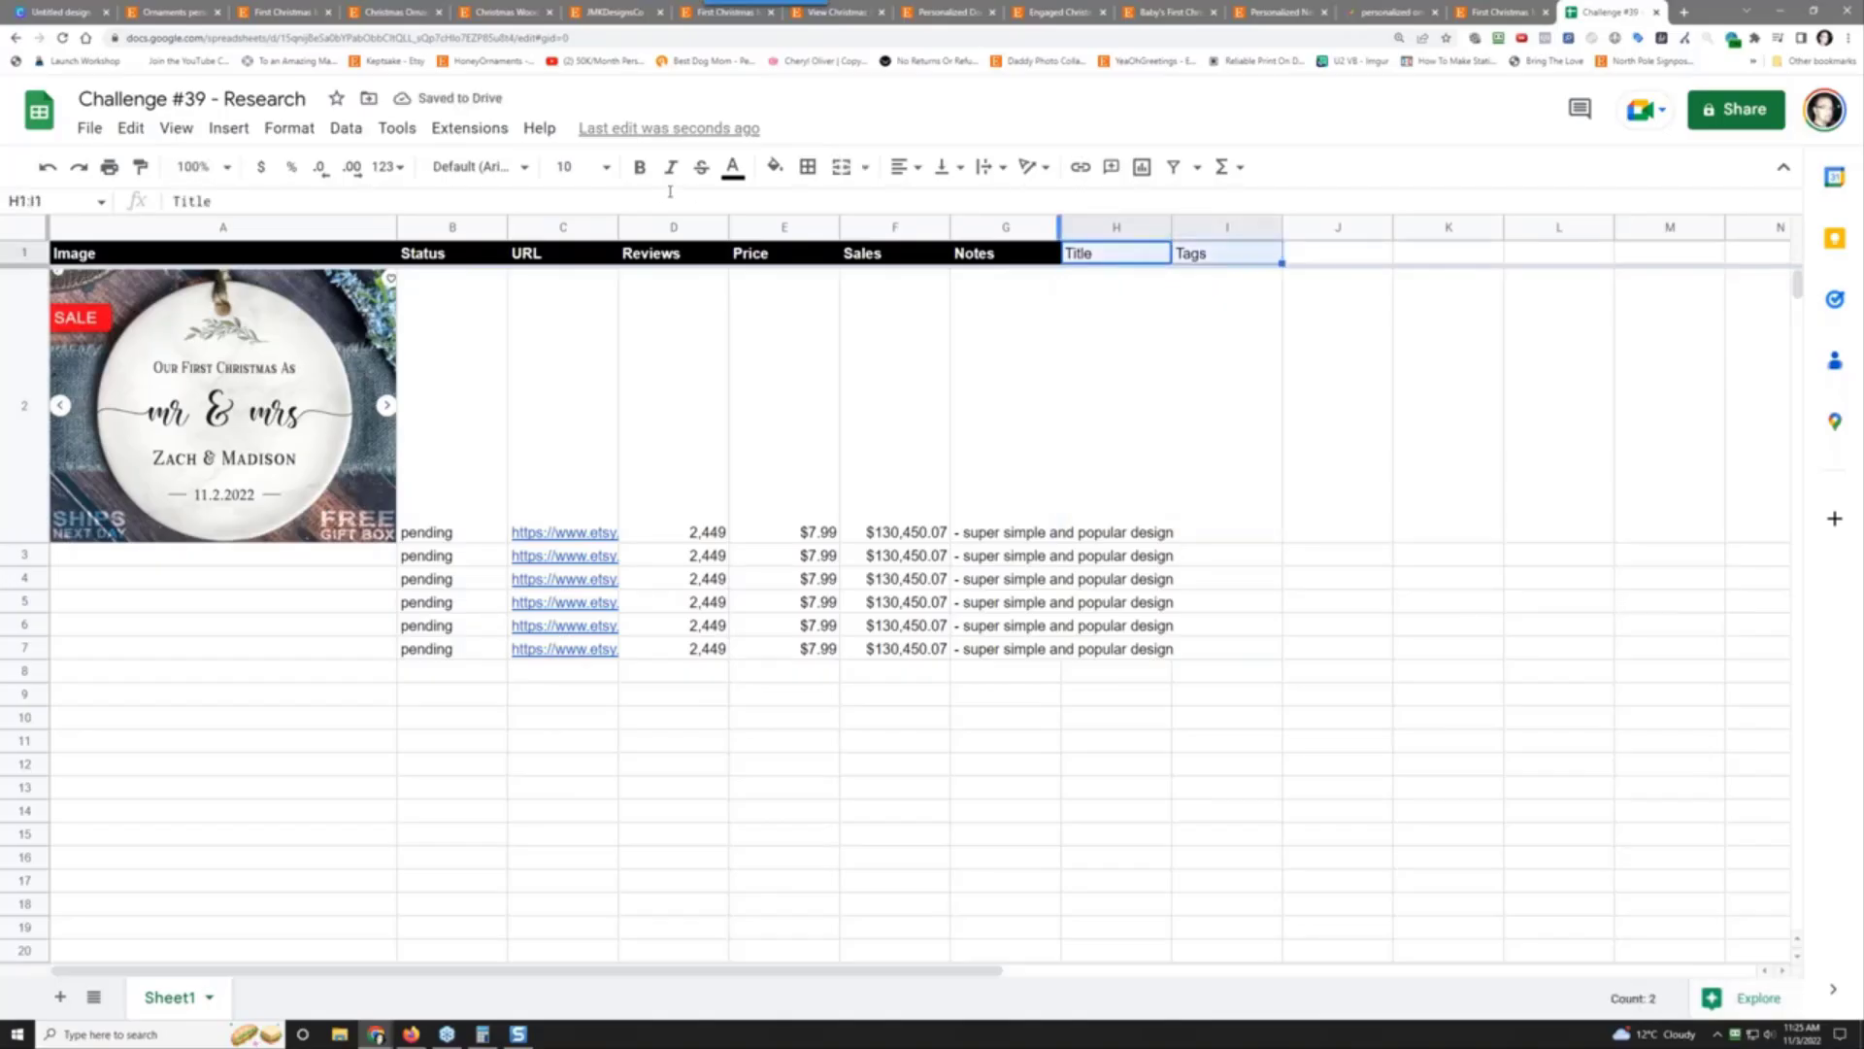
pyautogui.click(734, 167)
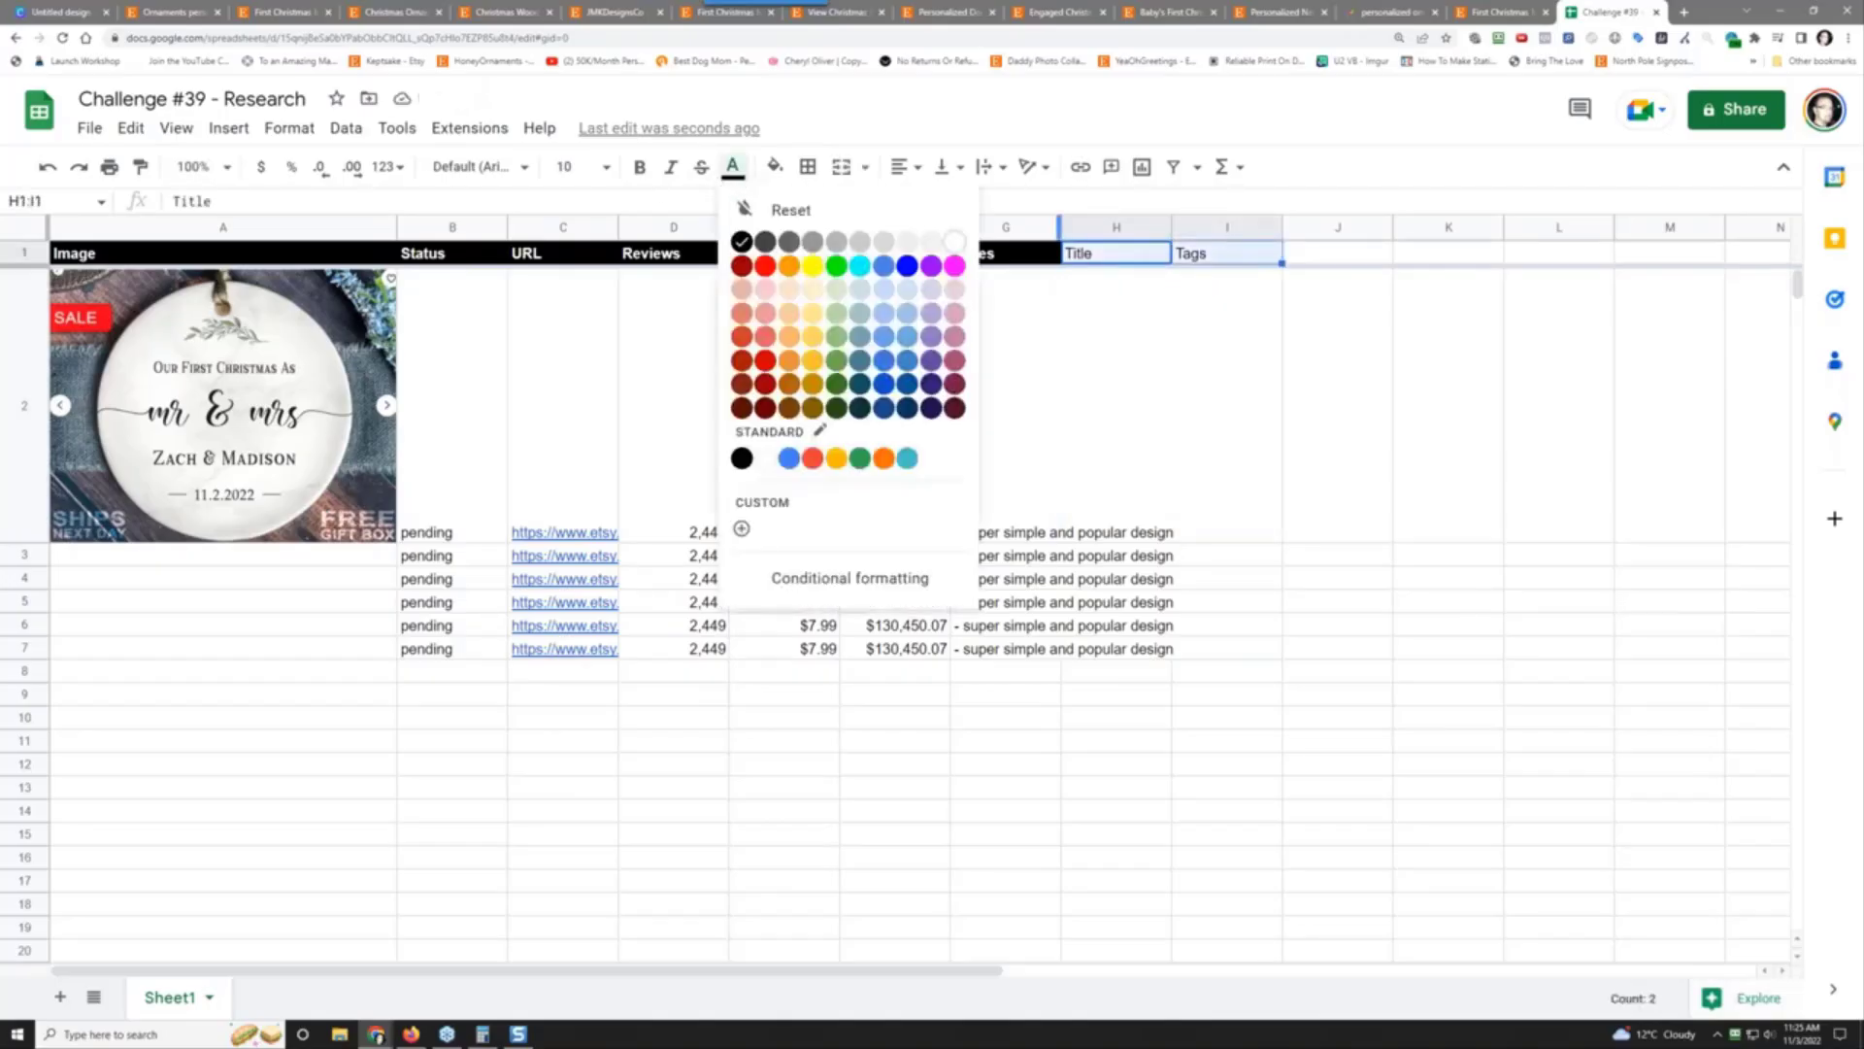
pyautogui.click(954, 241)
pyautogui.click(777, 168)
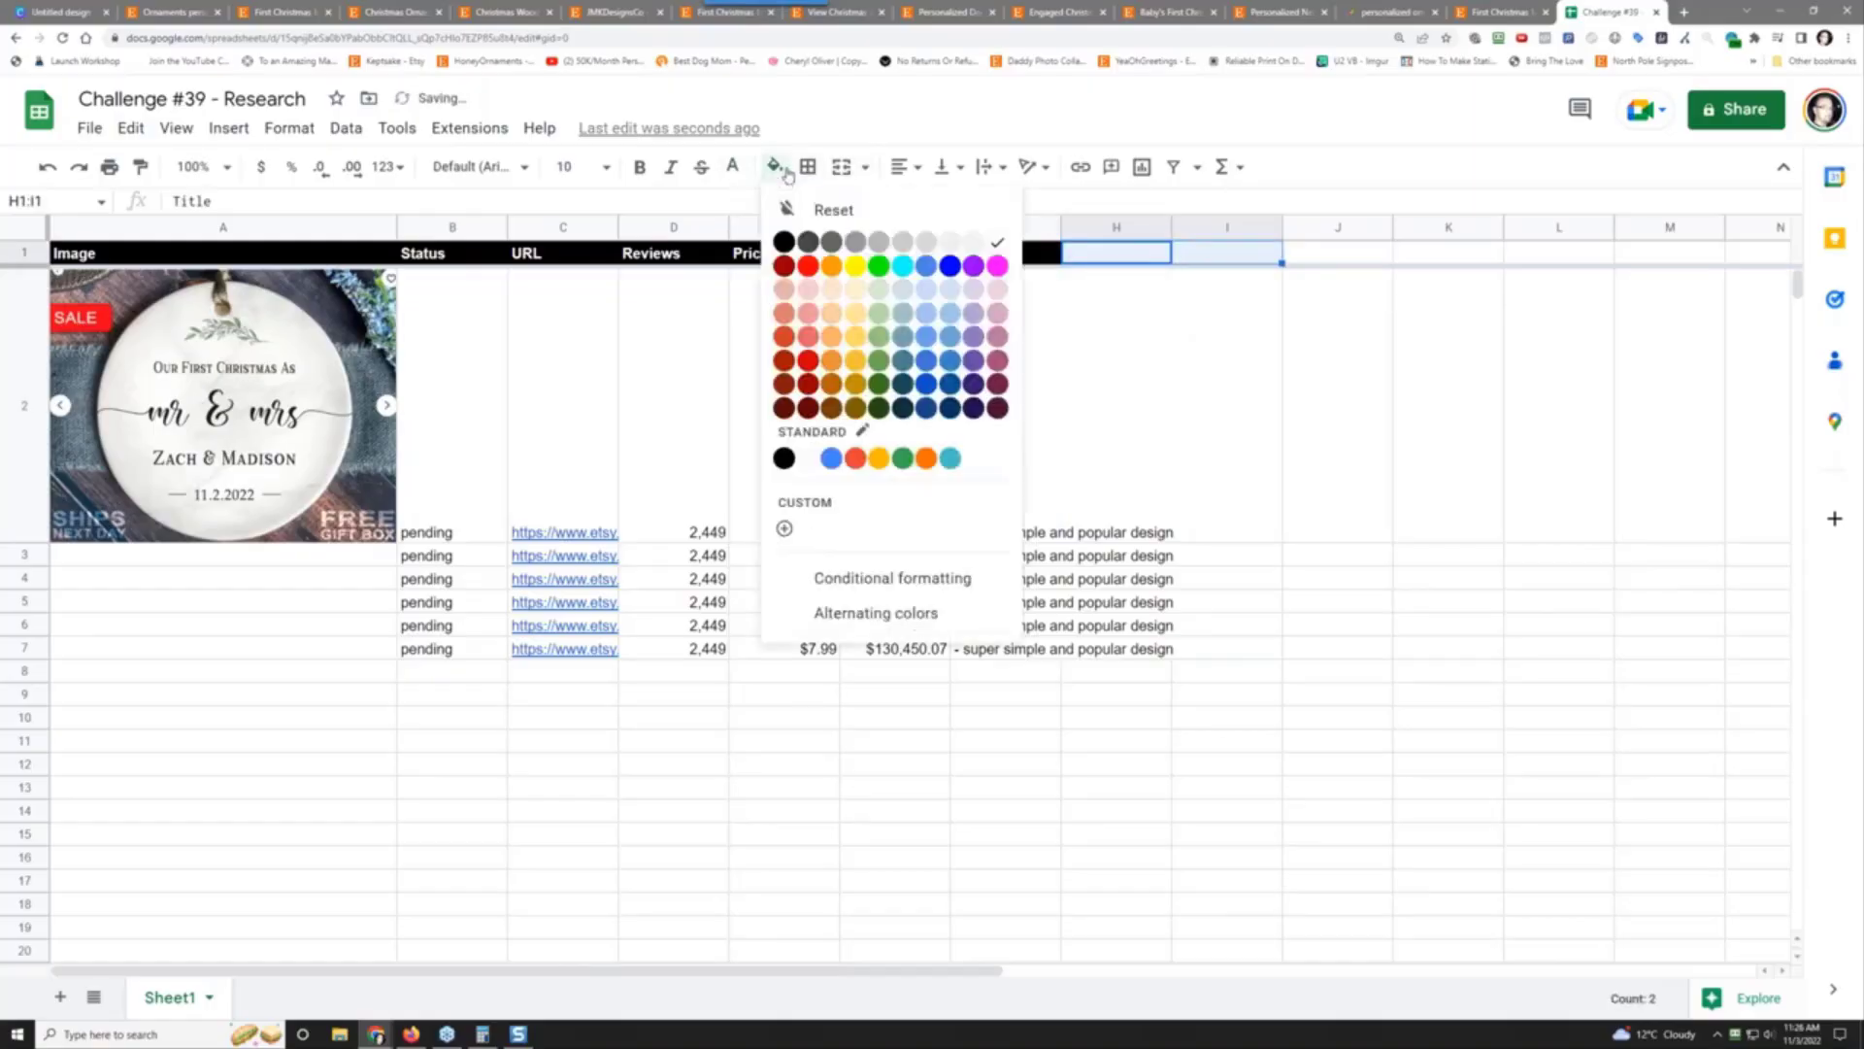
pyautogui.click(784, 241)
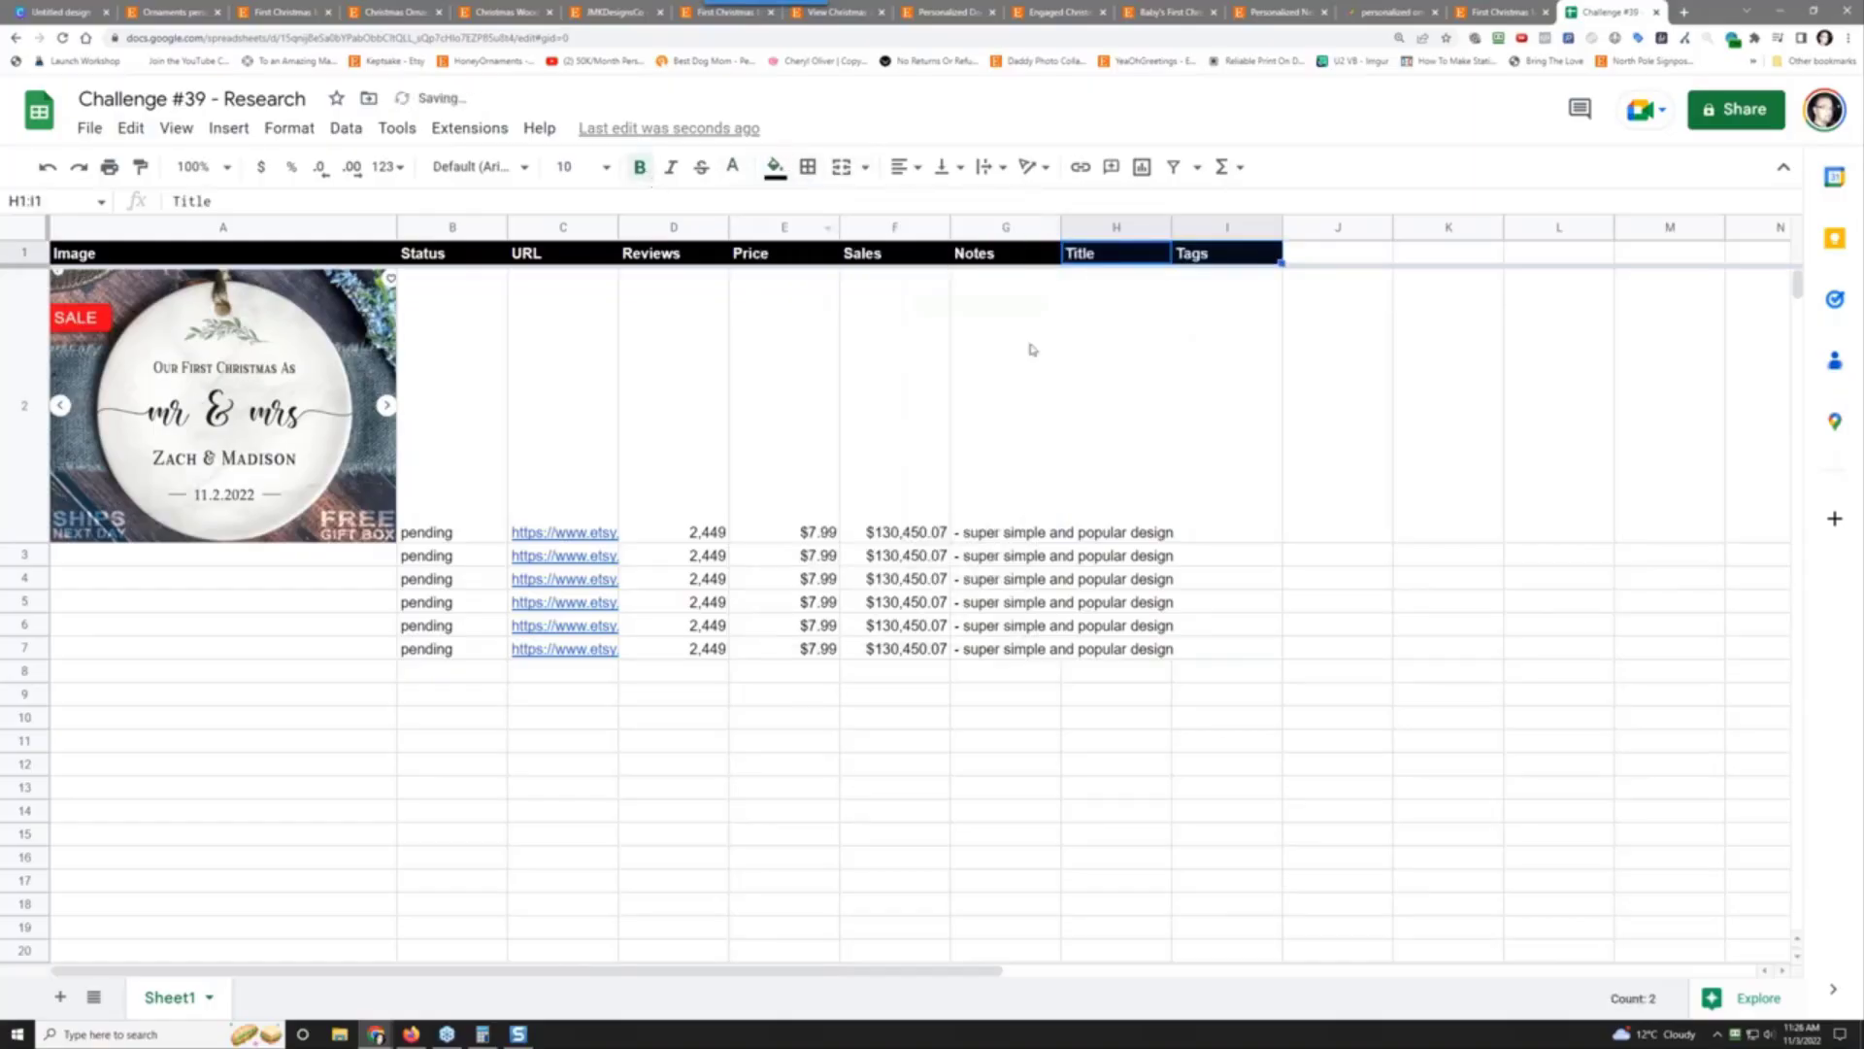
pyautogui.click(1125, 405)
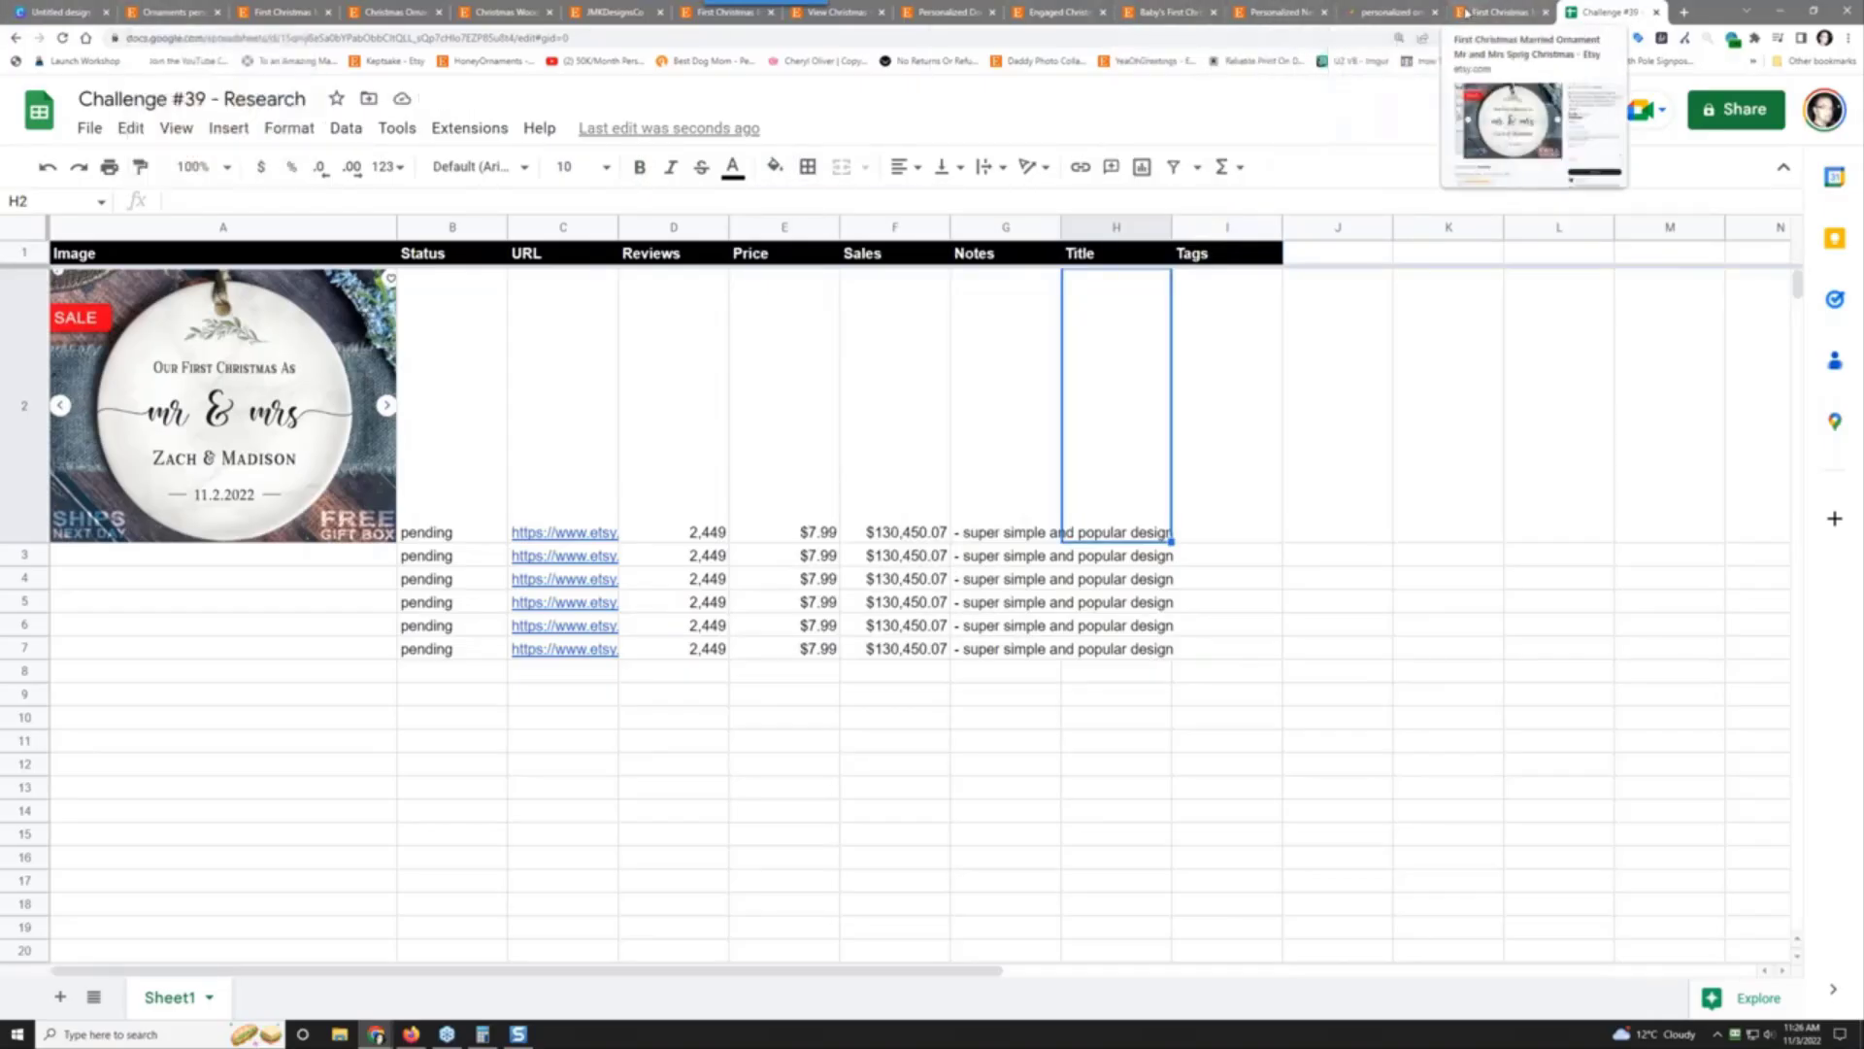
# Step: Copy the First Christmas listing's title from EverBee analytics and paste it as values into H2
pyautogui.click(1473, 11)
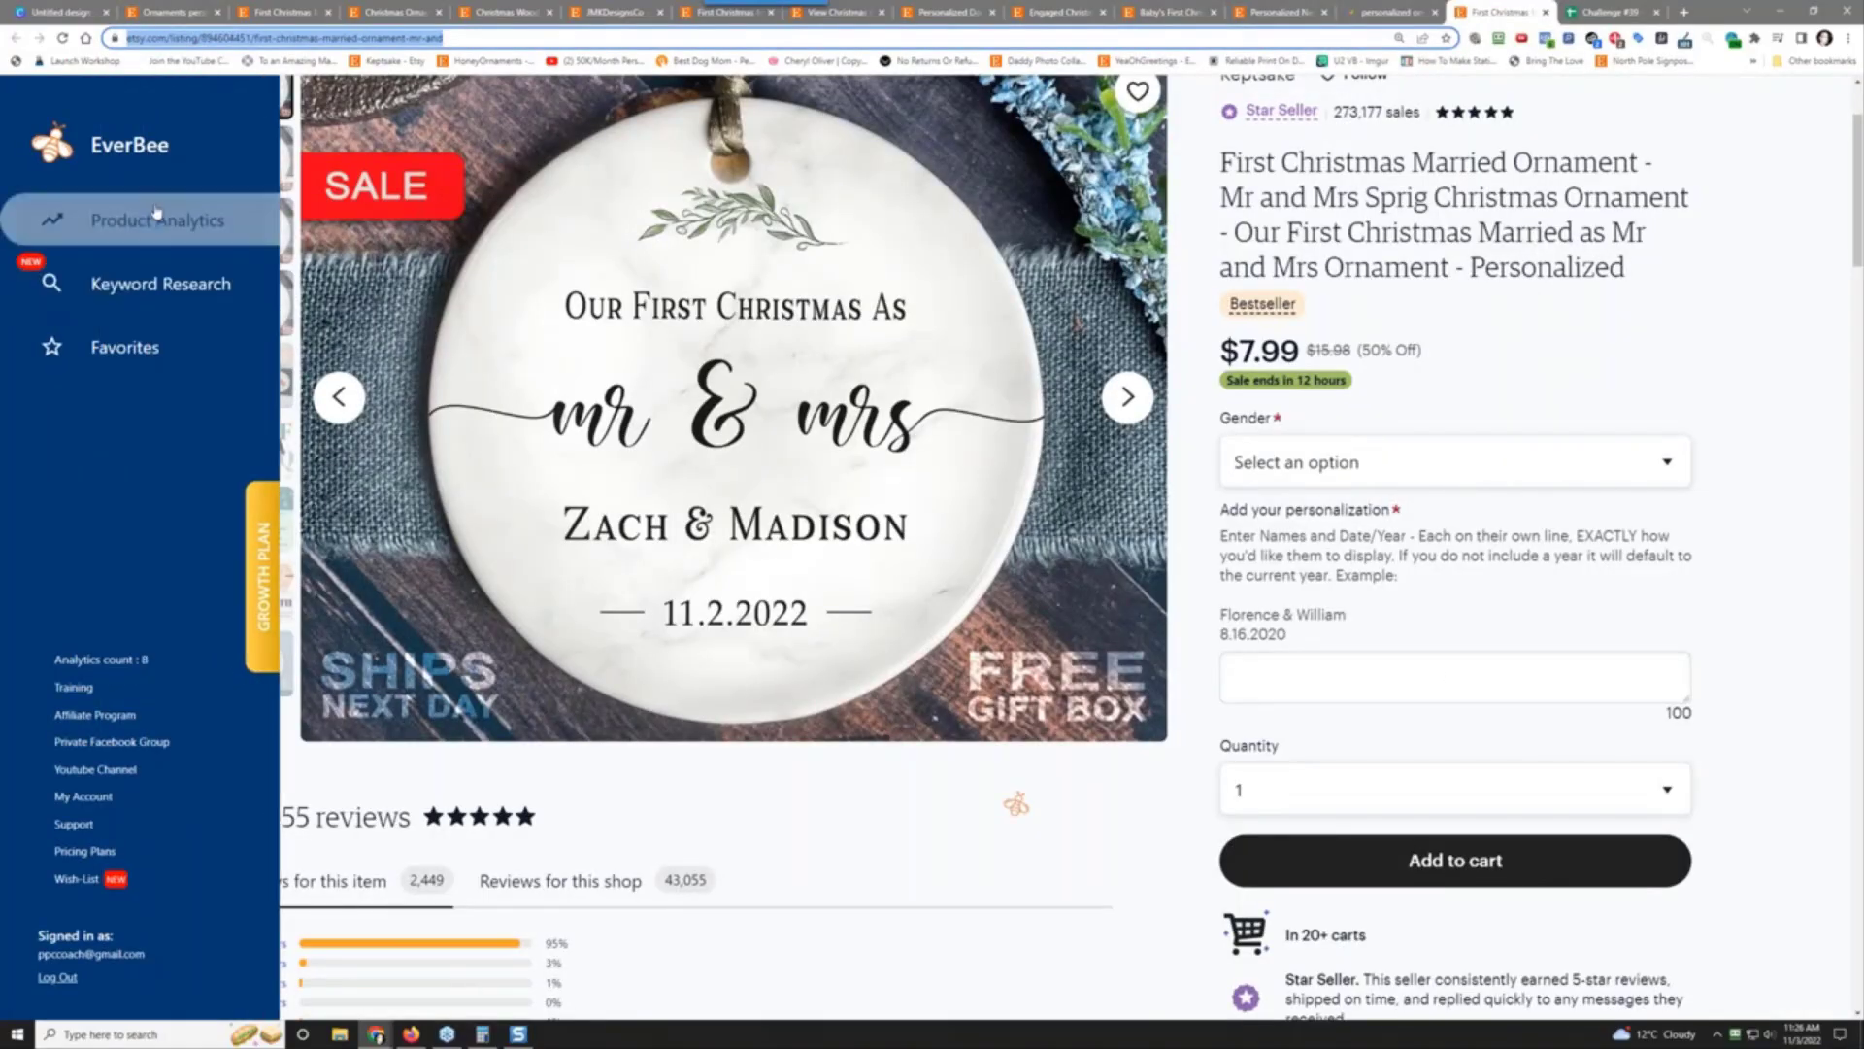
pyautogui.click(155, 219)
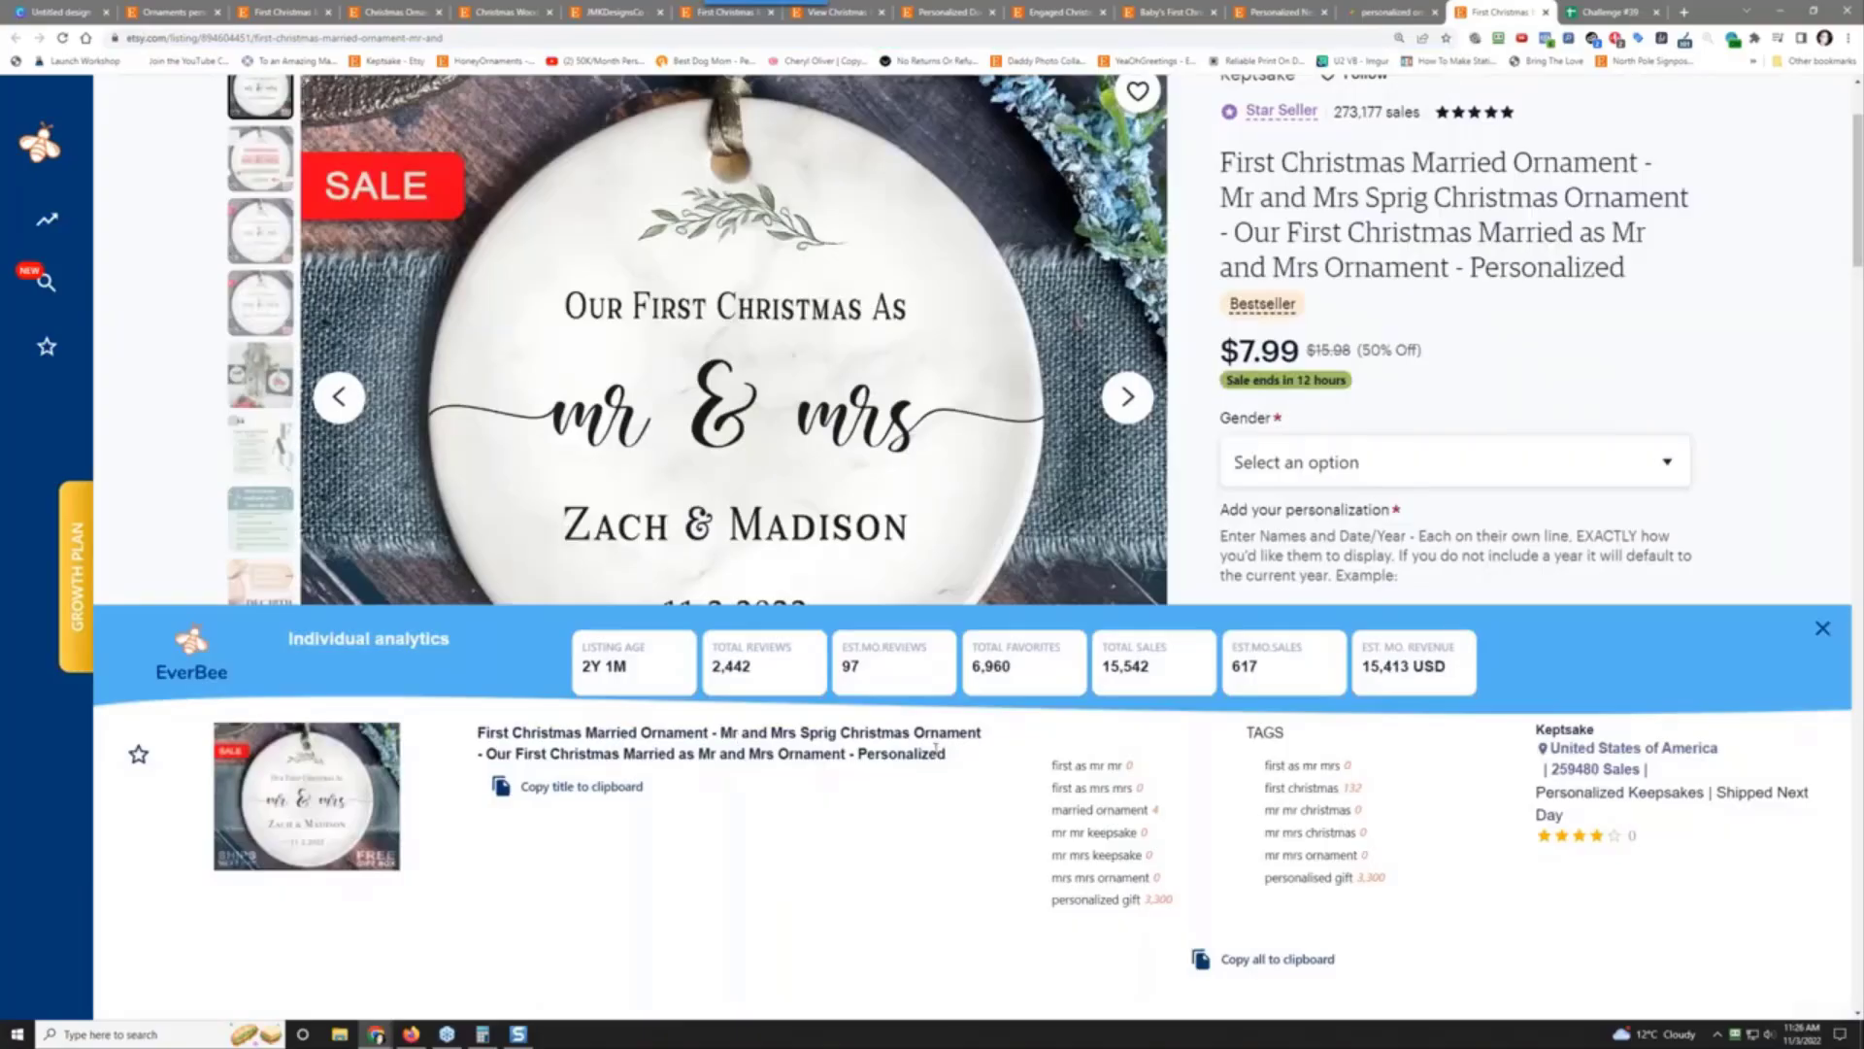
pyautogui.moveTo(944, 756); pyautogui.dragTo(495, 734)
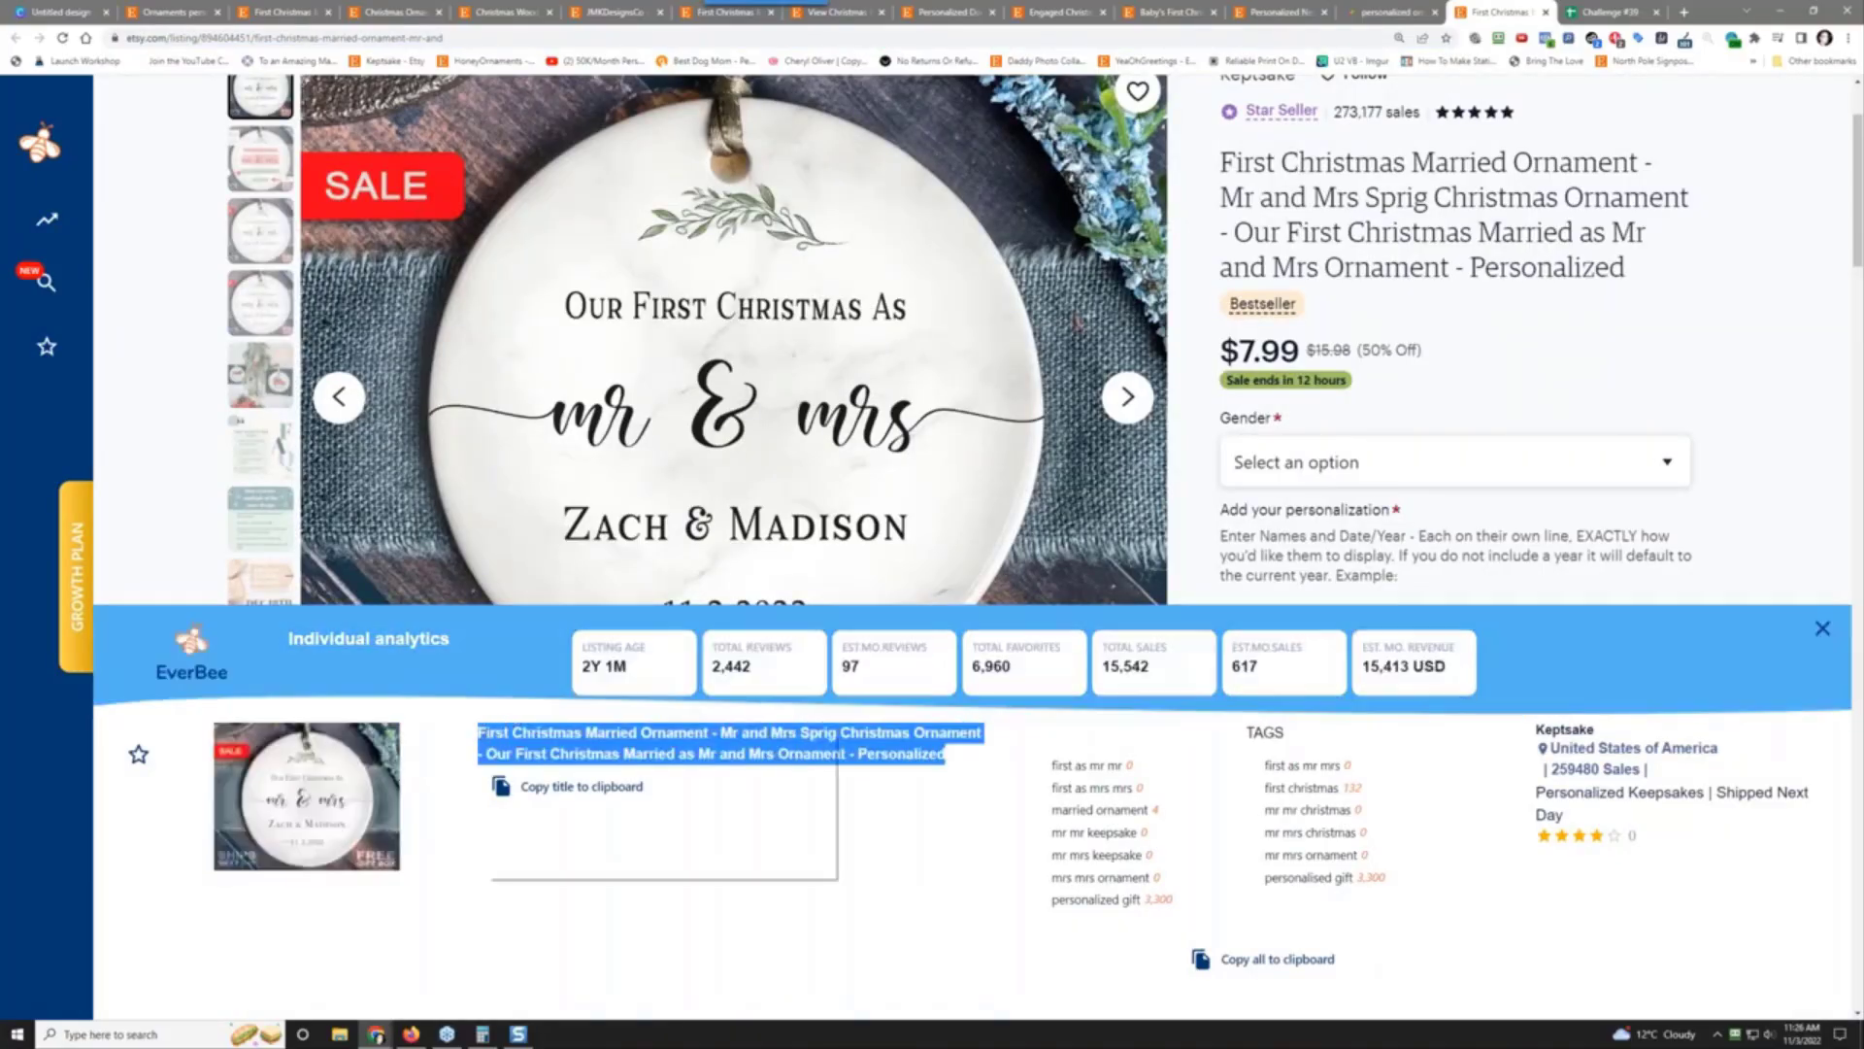
pyautogui.rightClick(486, 734)
pyautogui.click(546, 749)
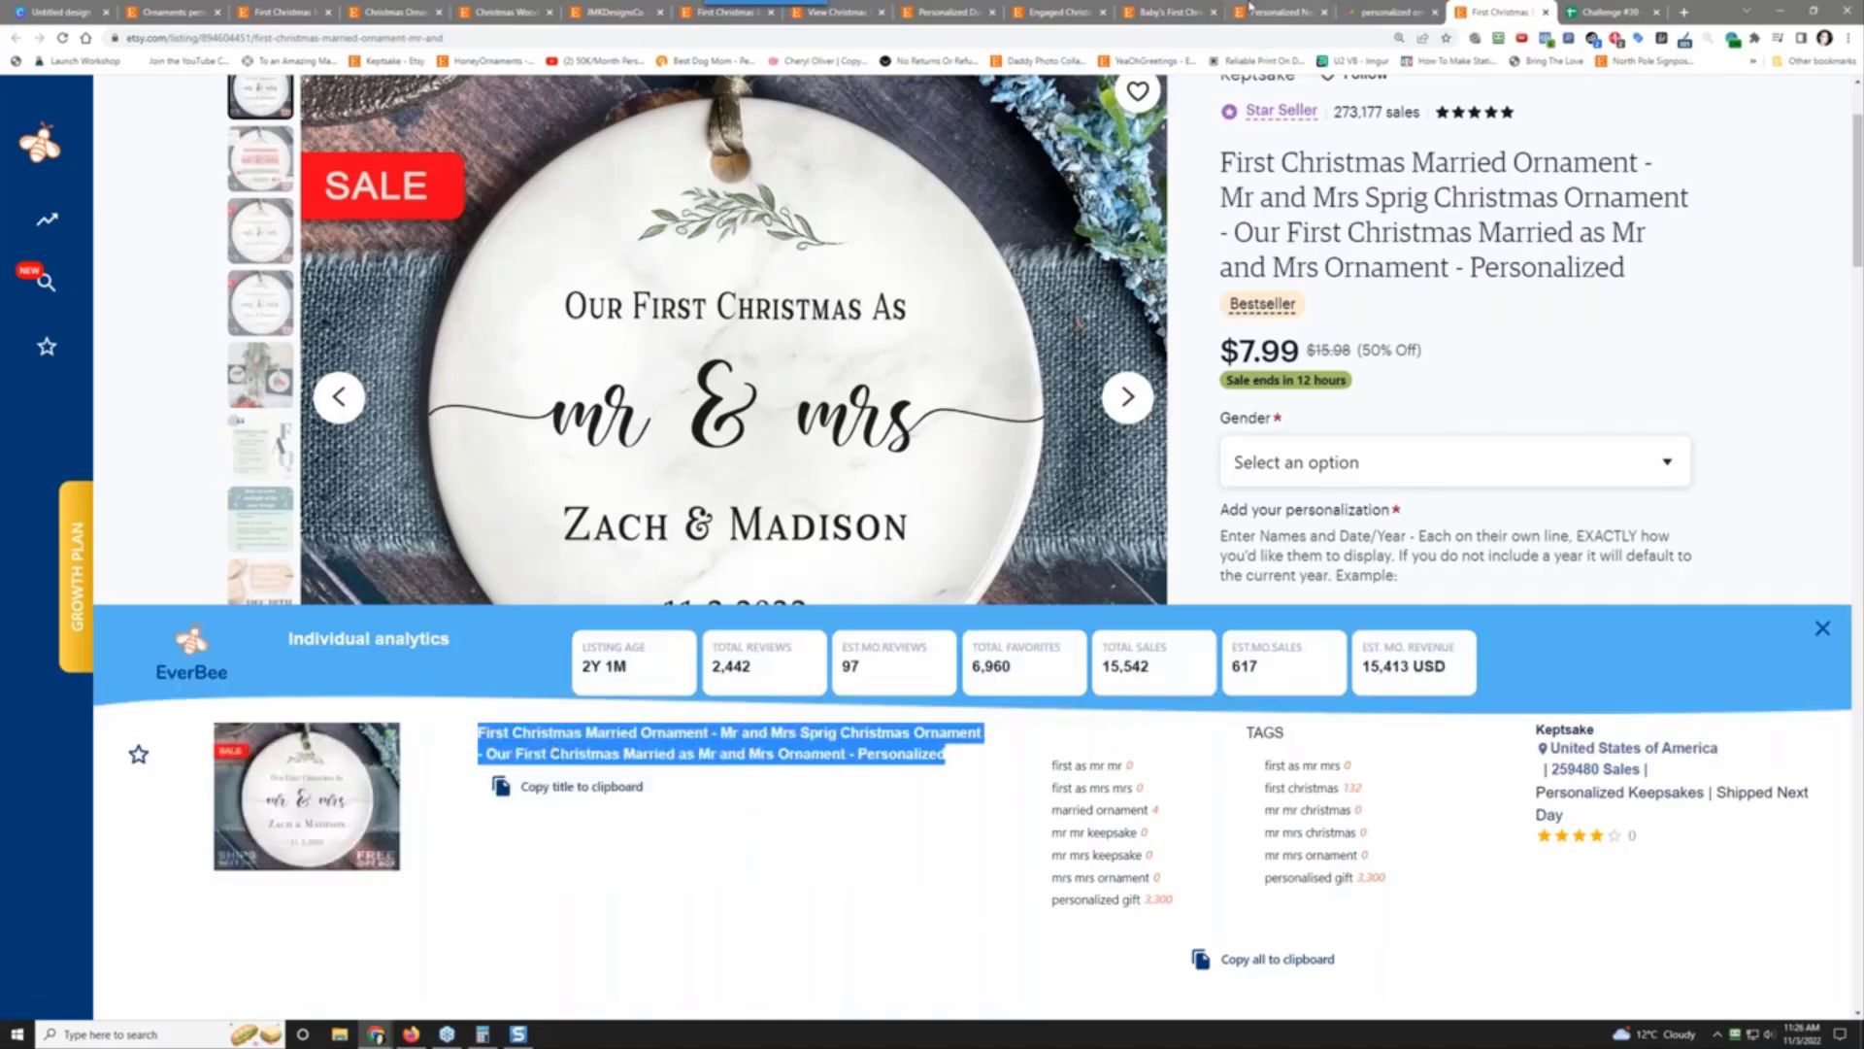
pyautogui.click(1604, 12)
pyautogui.rightClick(1085, 383)
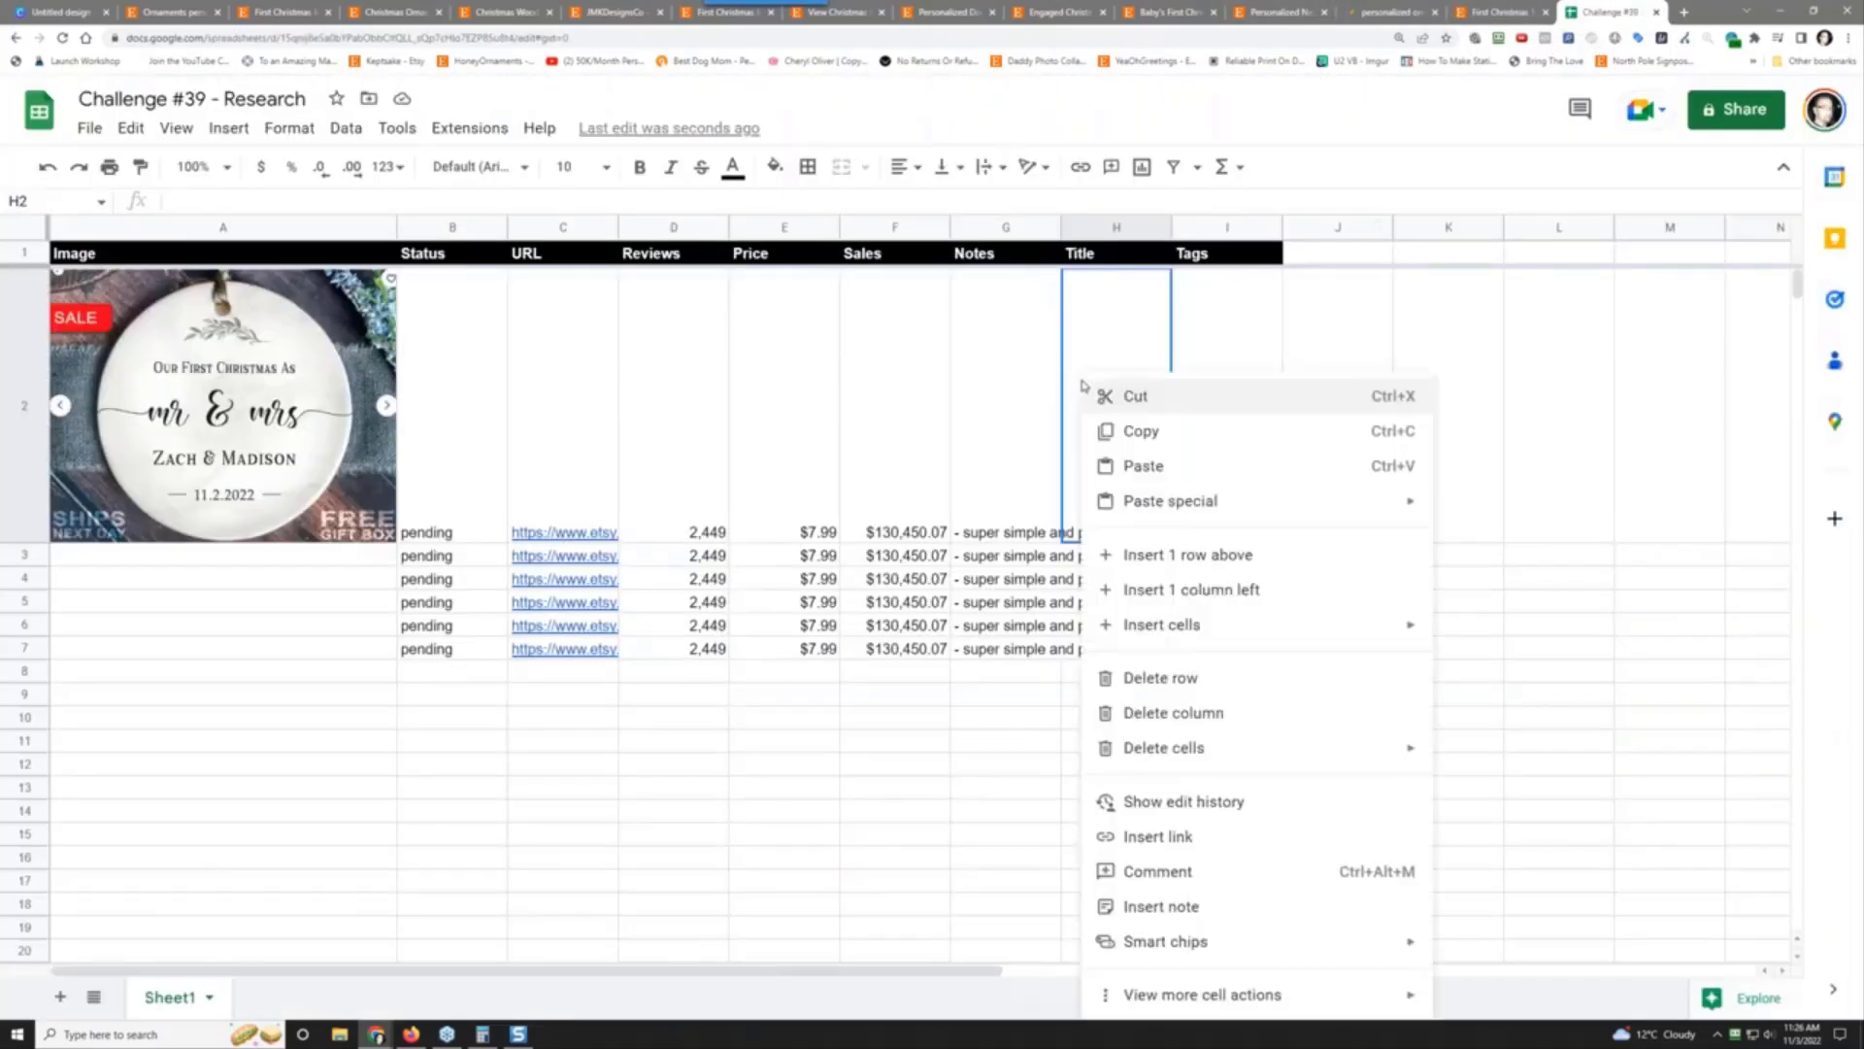
pyautogui.moveTo(1314, 501)
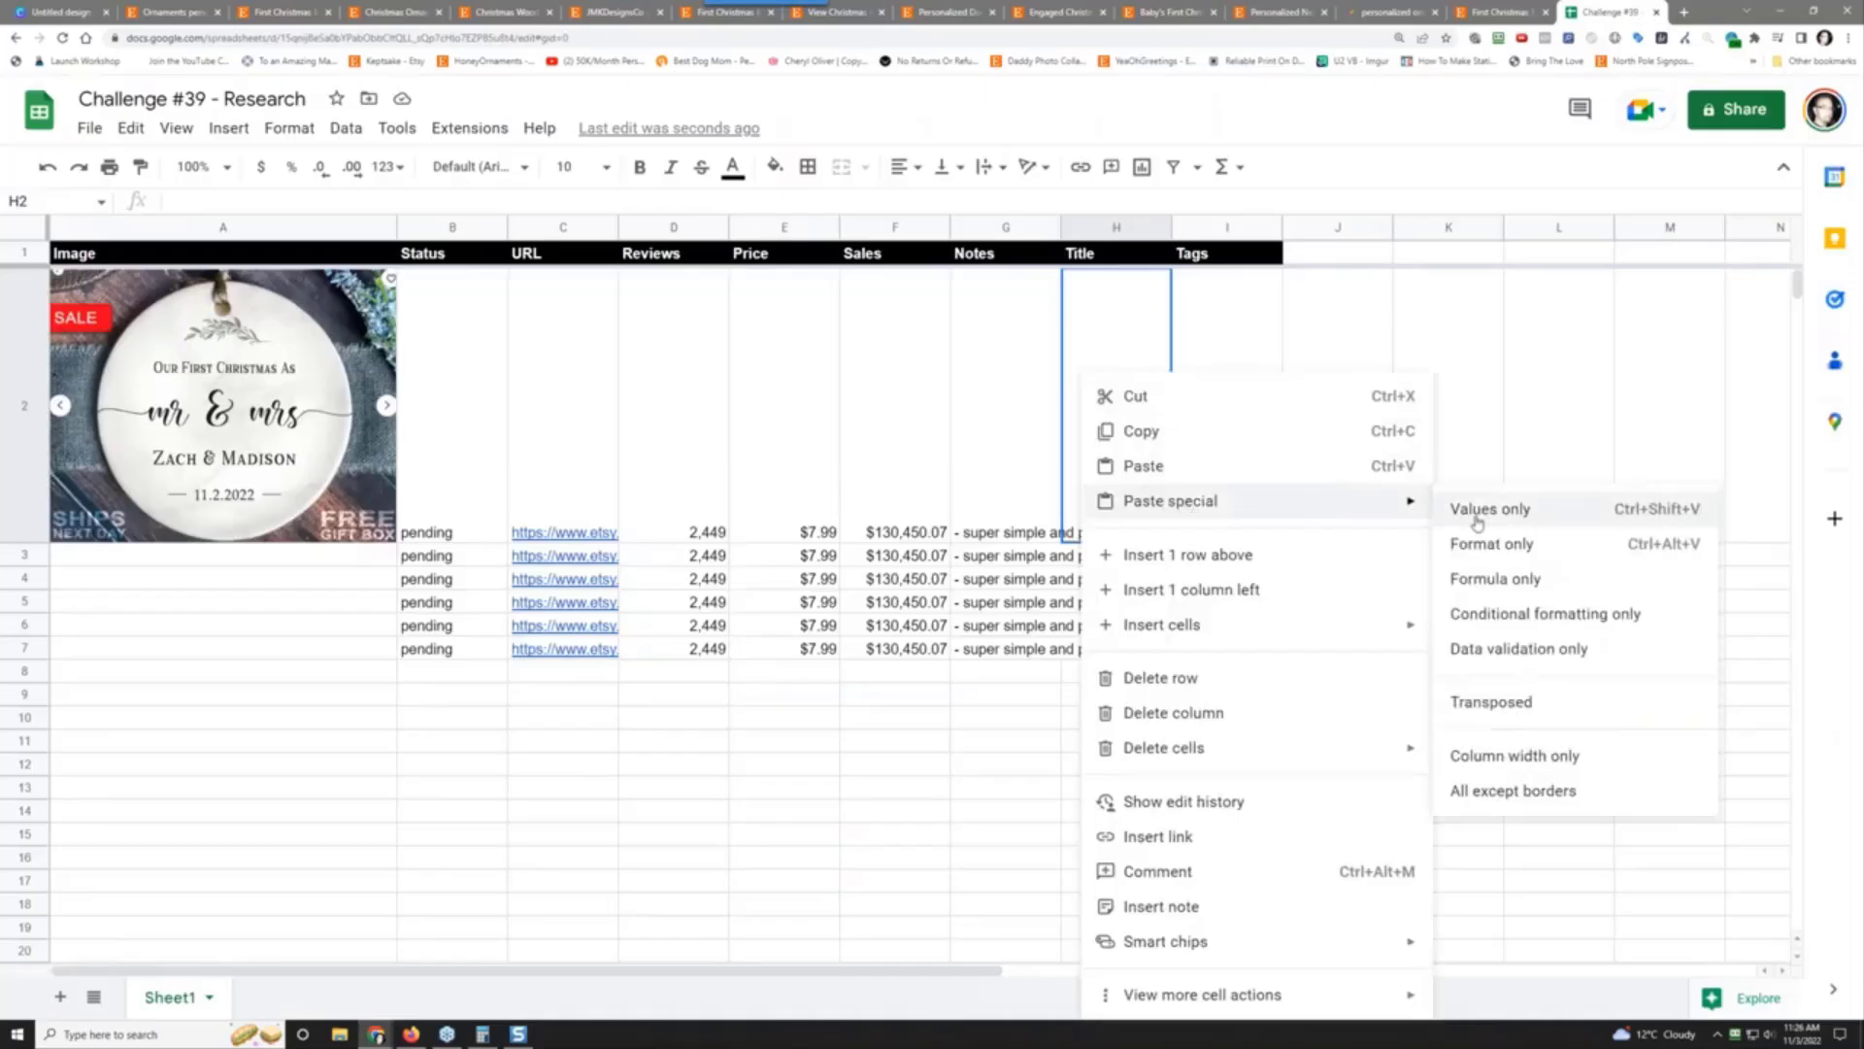
pyautogui.click(1488, 508)
# Step: Copy all of the listing's tags from EverBee and paste them as values into I2
pyautogui.click(1221, 377)
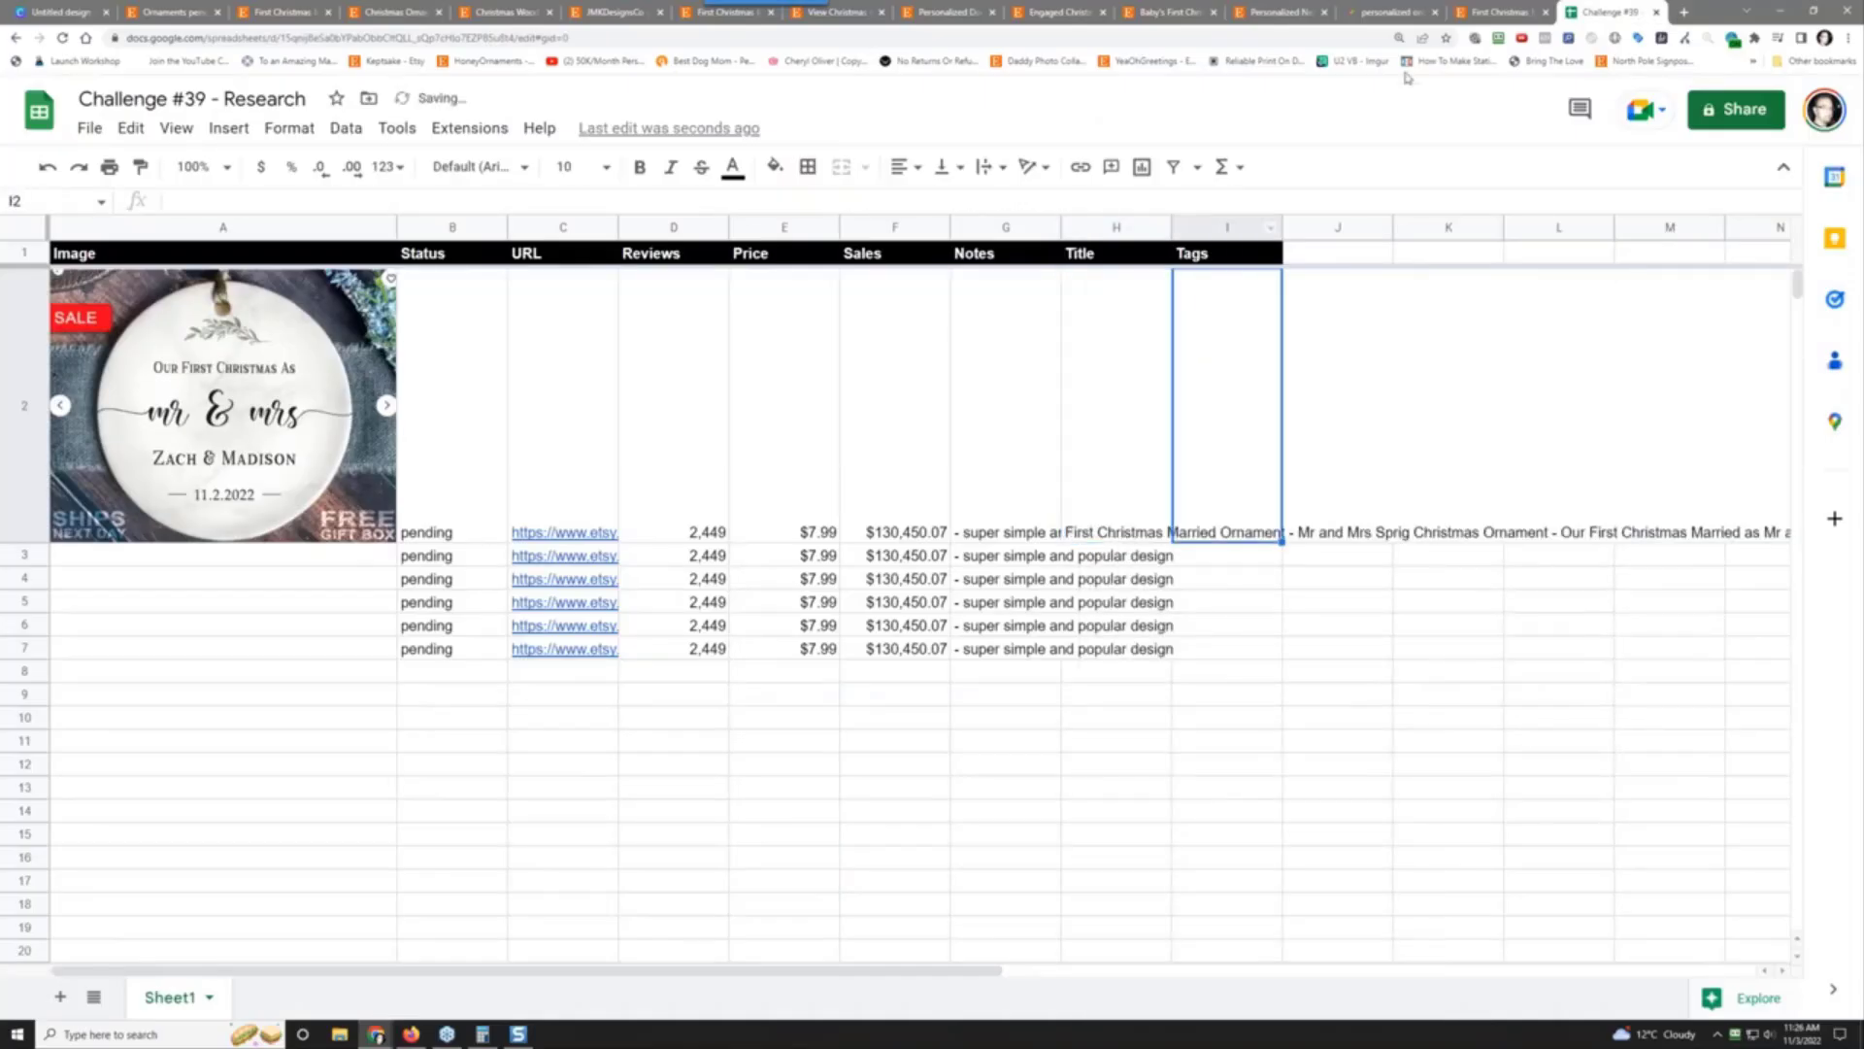
pyautogui.click(1500, 12)
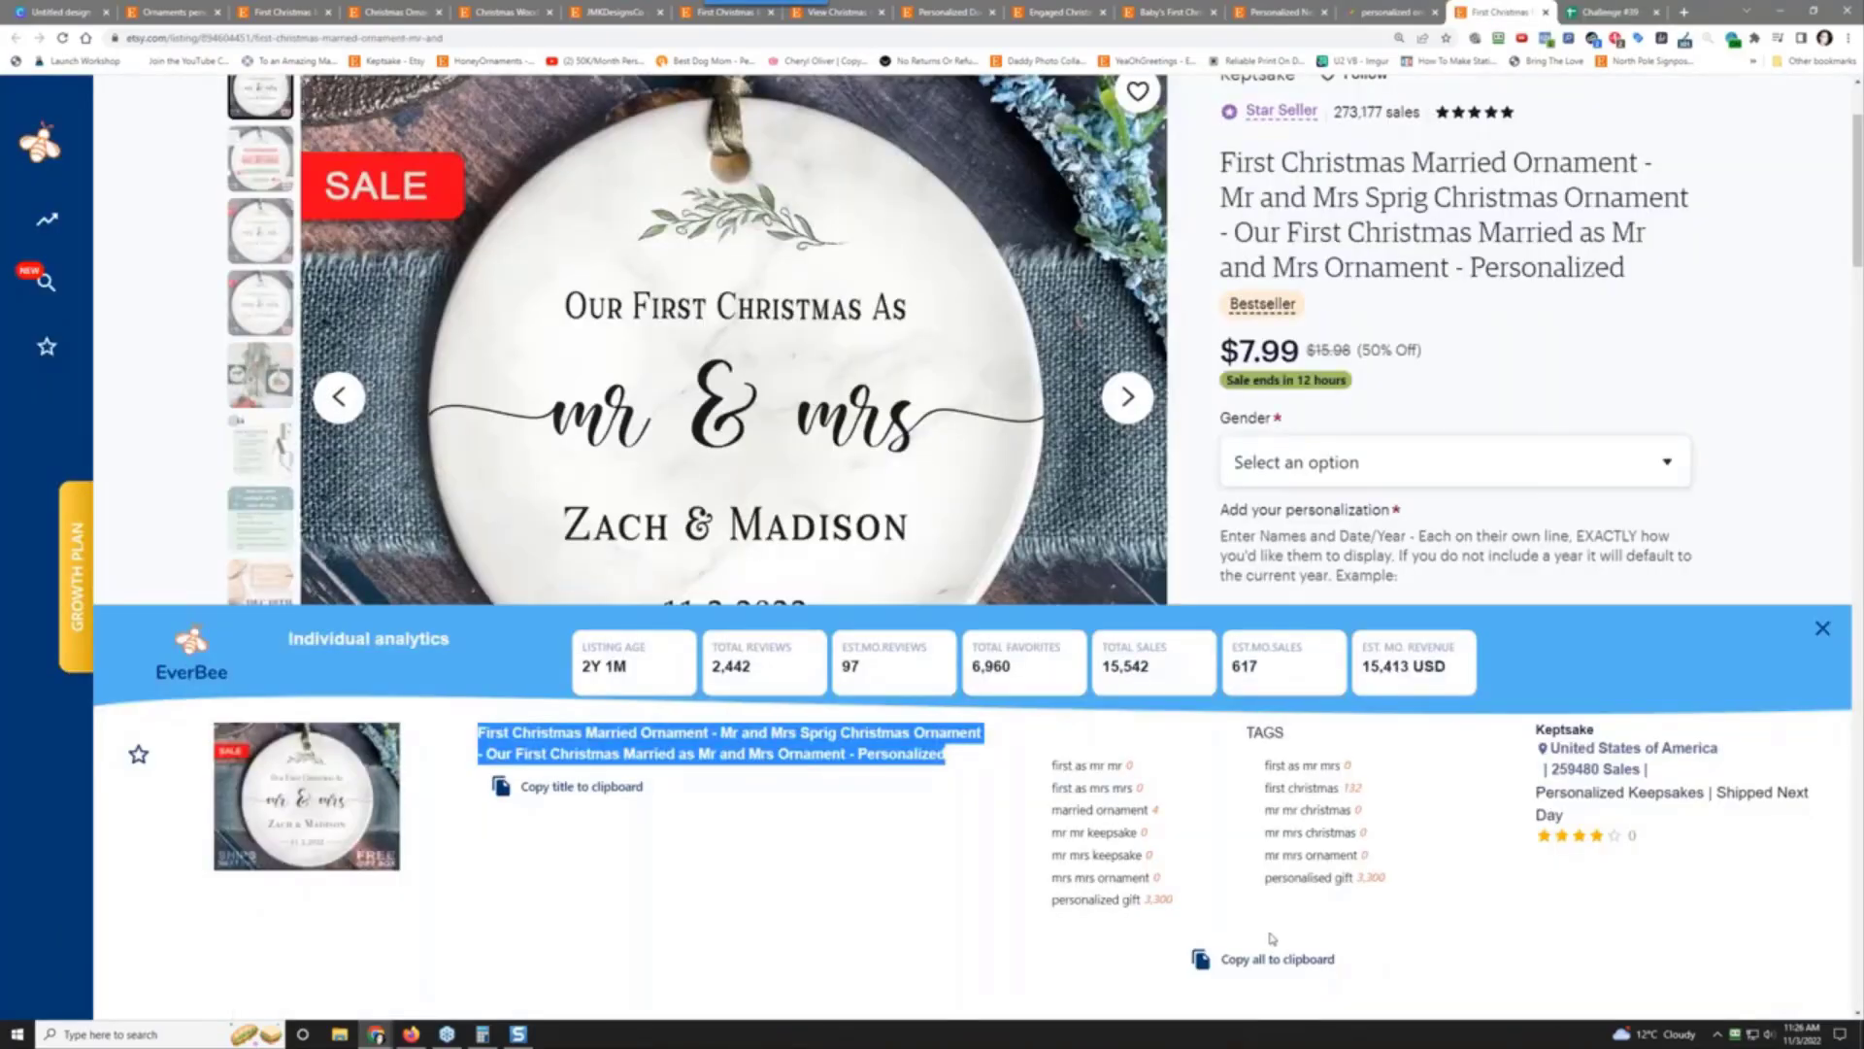
pyautogui.click(1274, 961)
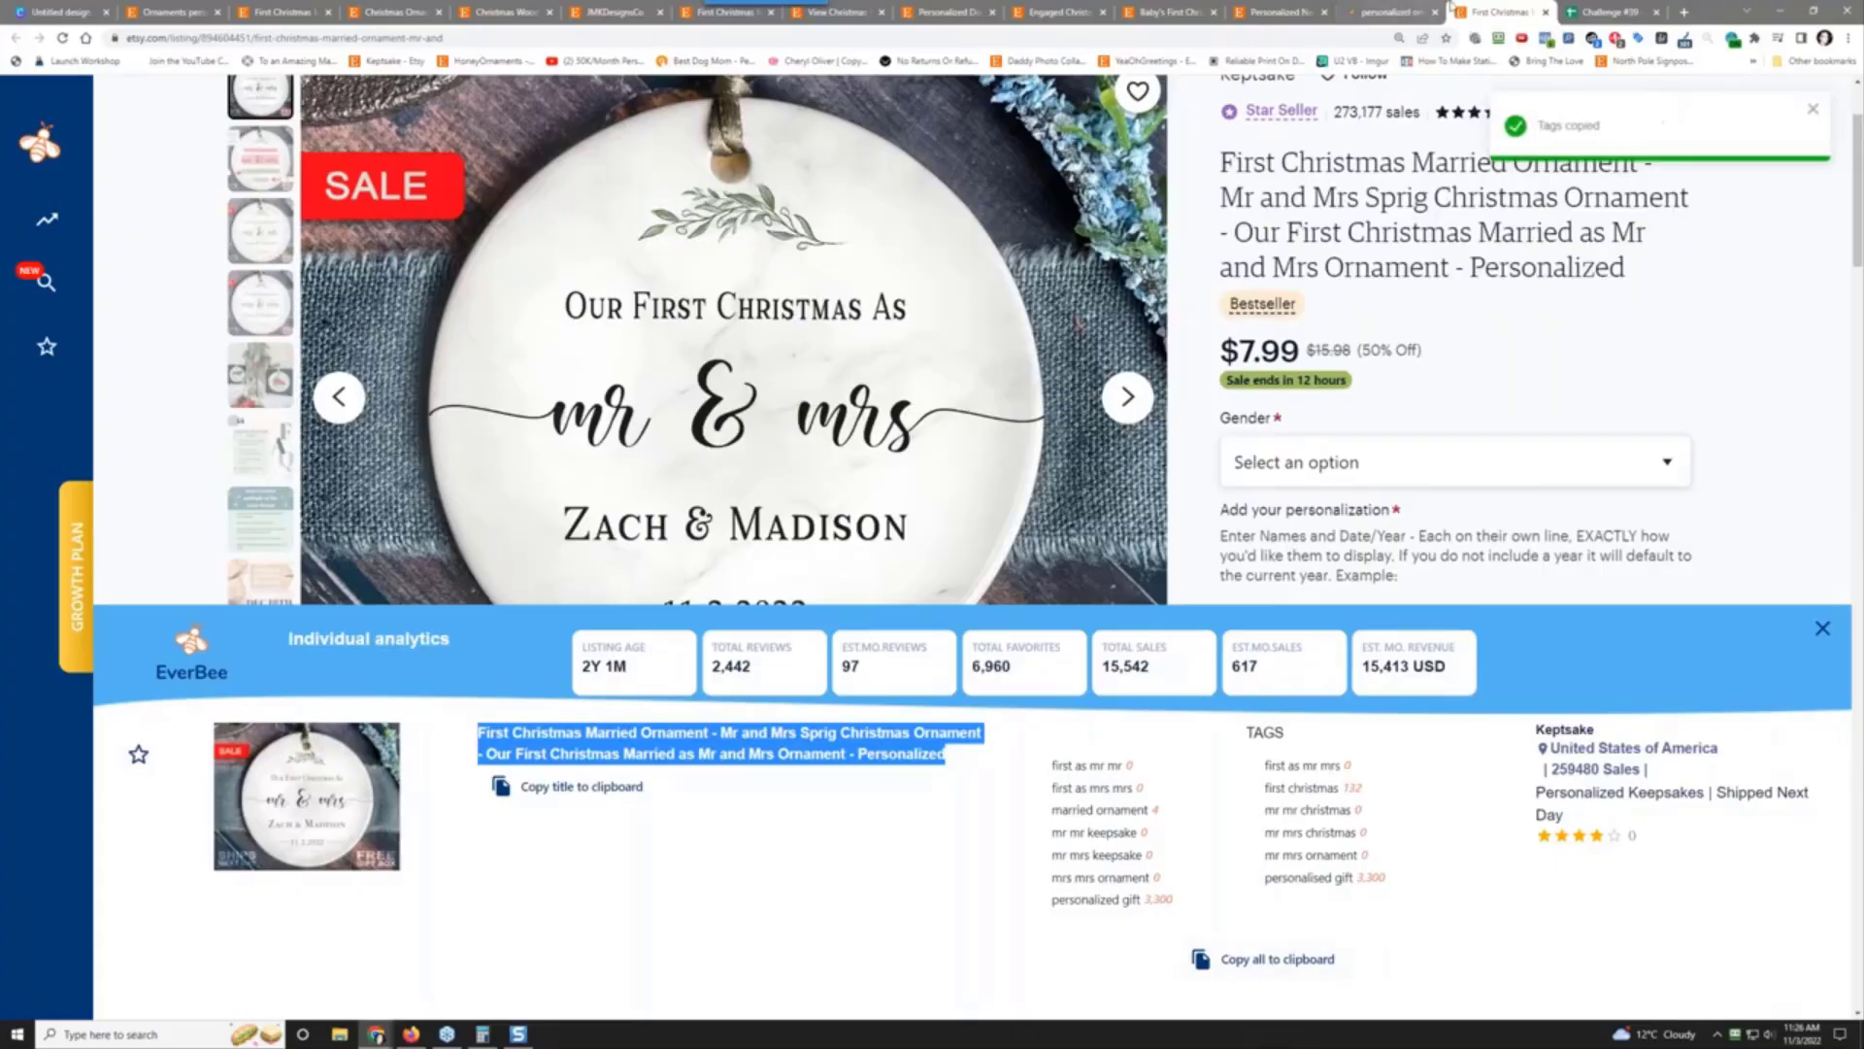
pyautogui.click(1607, 12)
pyautogui.rightClick(1209, 429)
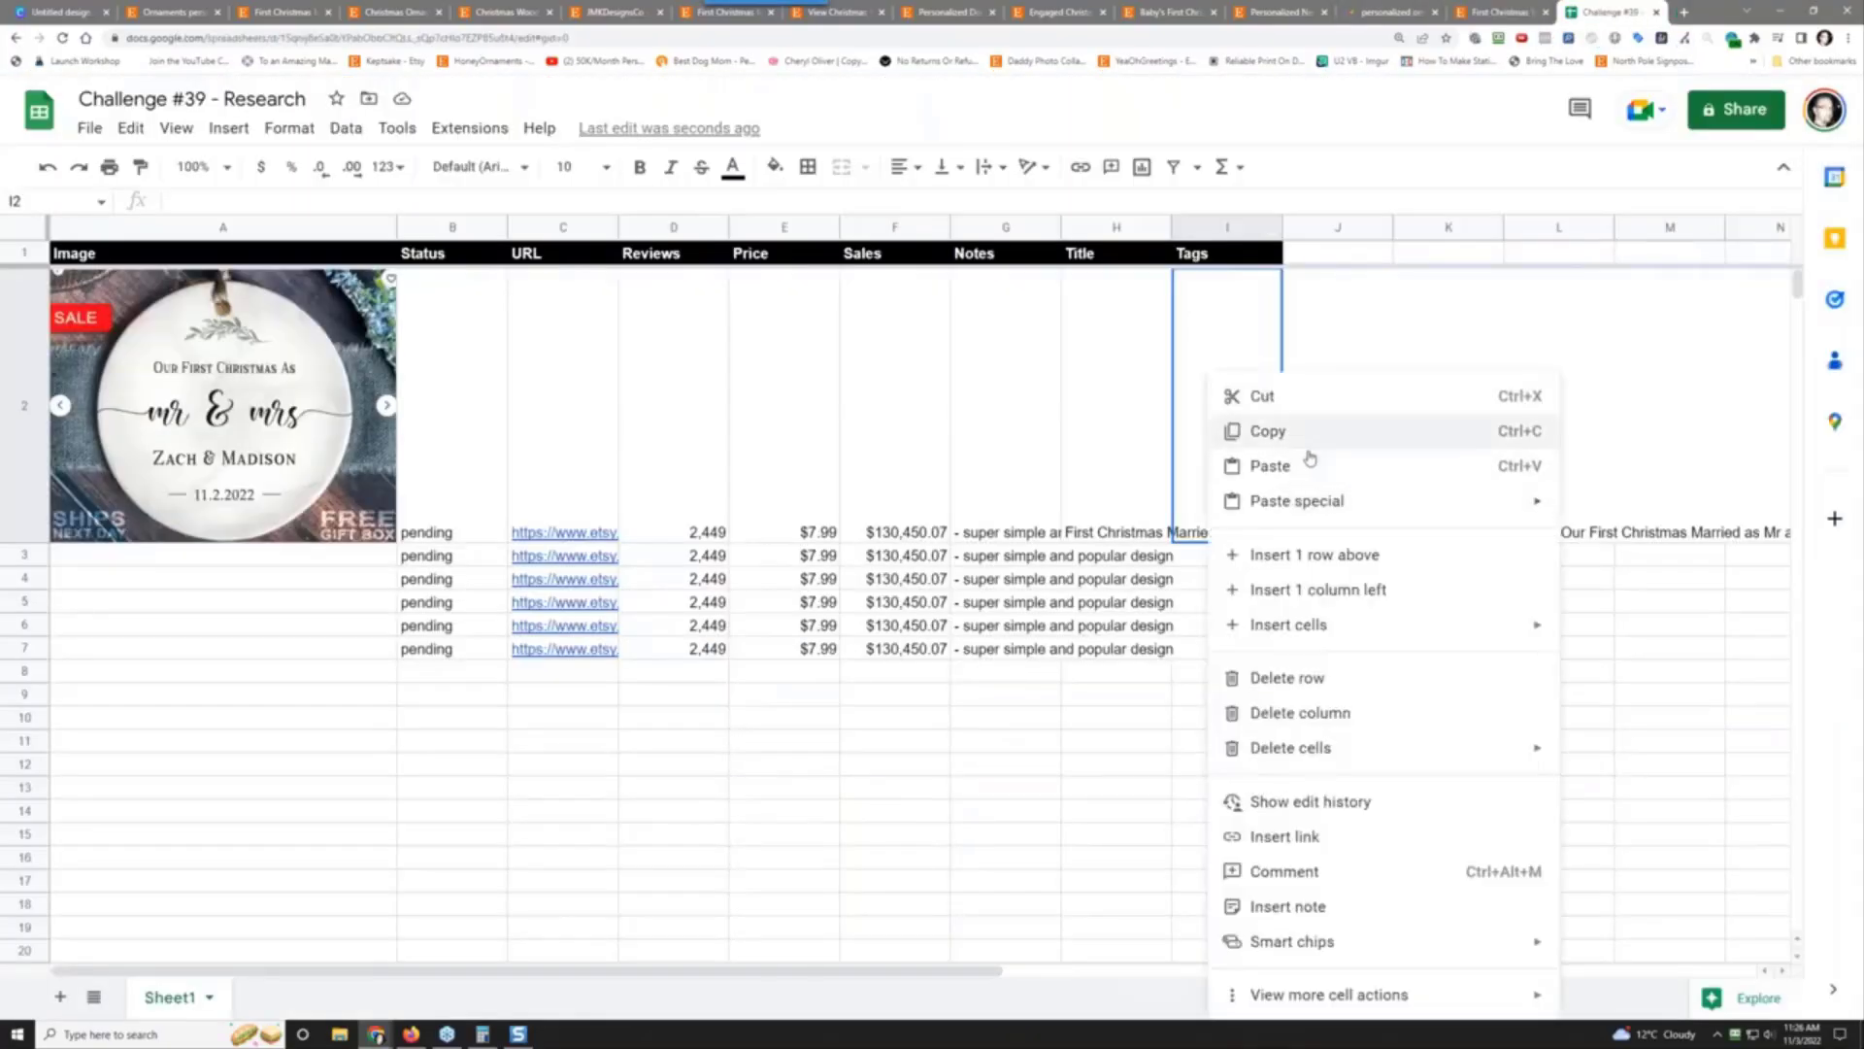
pyautogui.moveTo(1311, 500)
pyautogui.click(1588, 506)
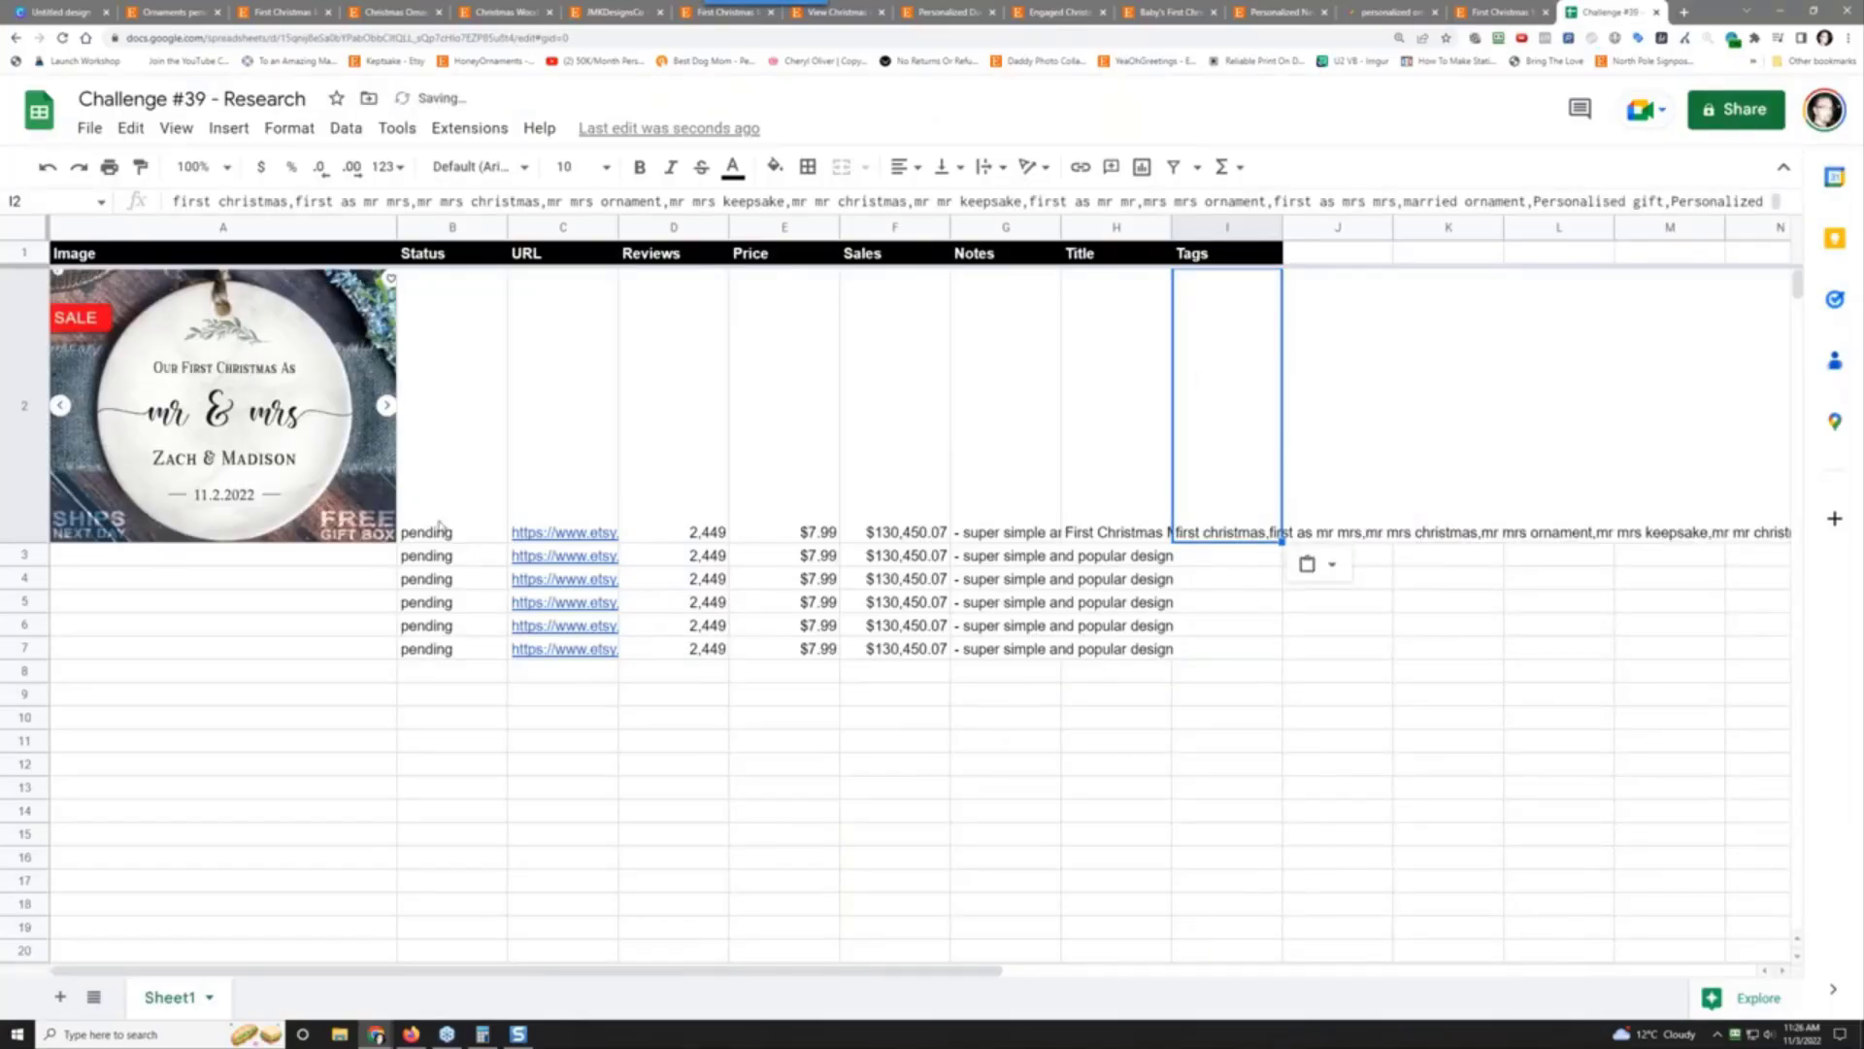
# Step: Close the First Christmas Married listing tab, leaving the Google Trends page showing
pyautogui.click(331, 558)
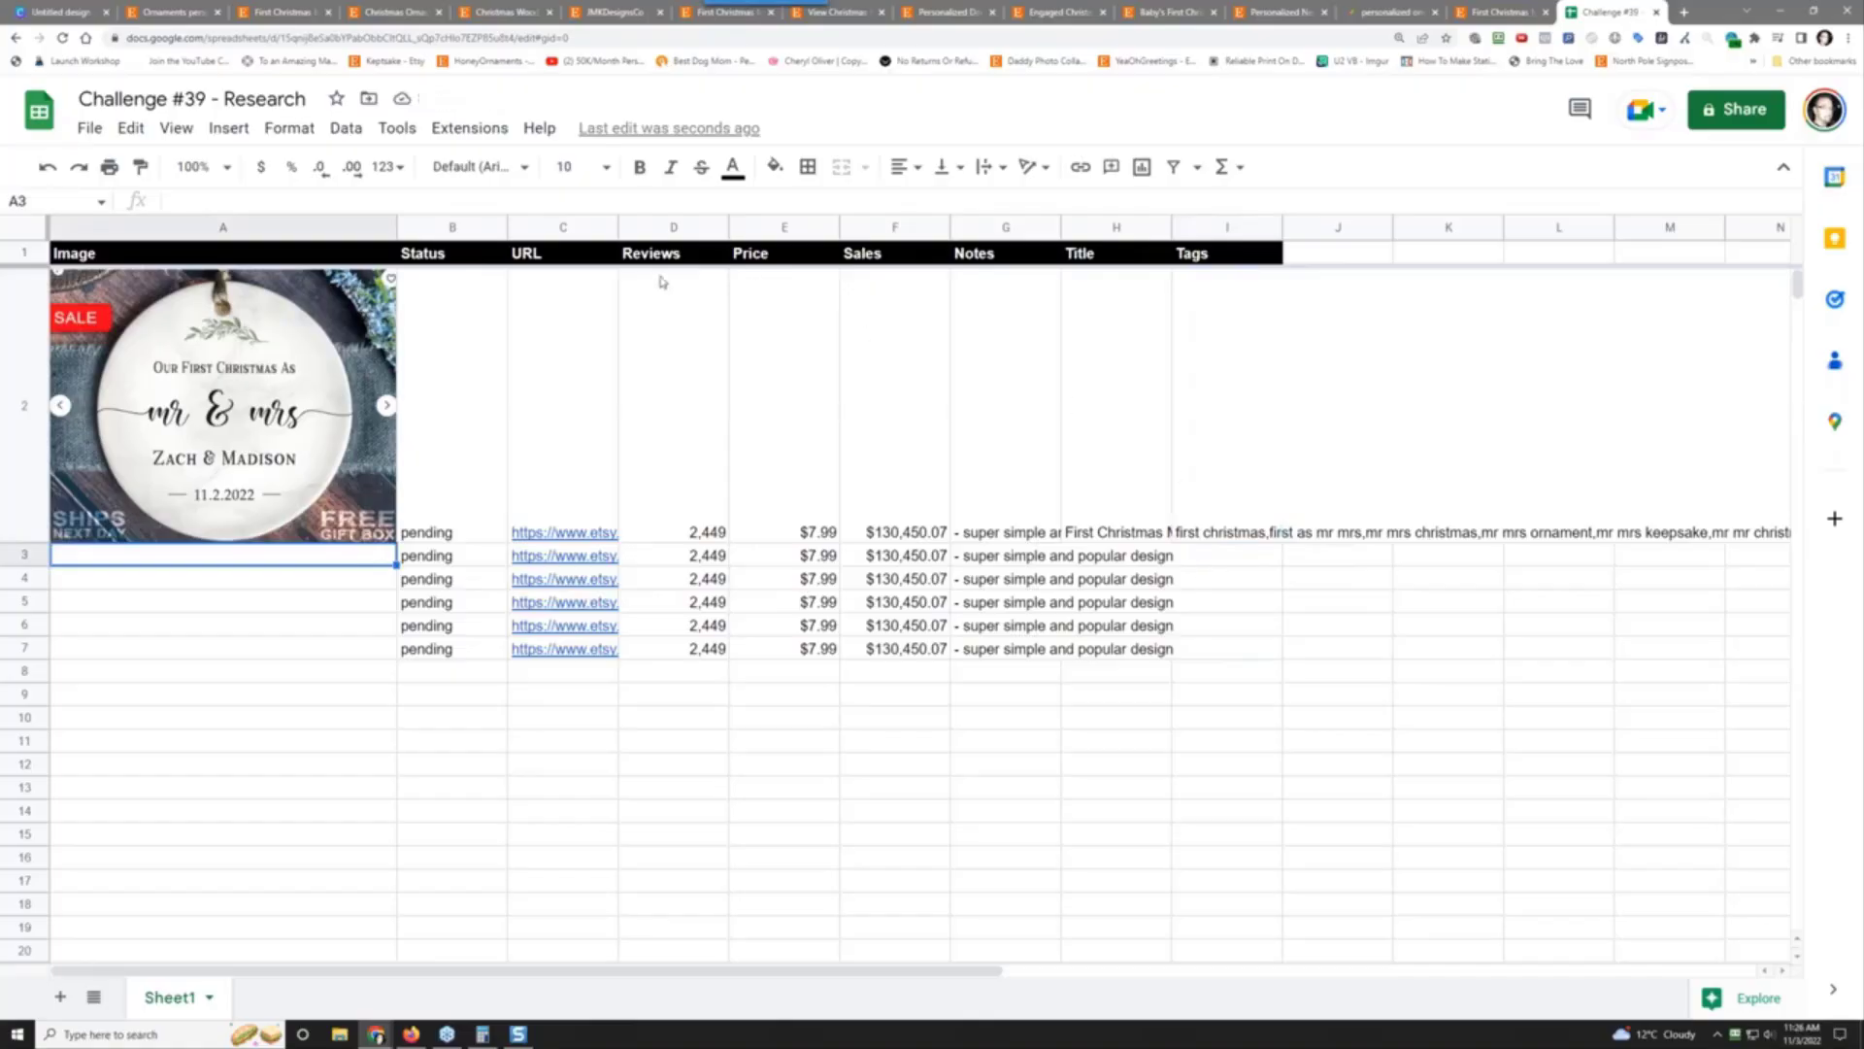
pyautogui.click(1526, 12)
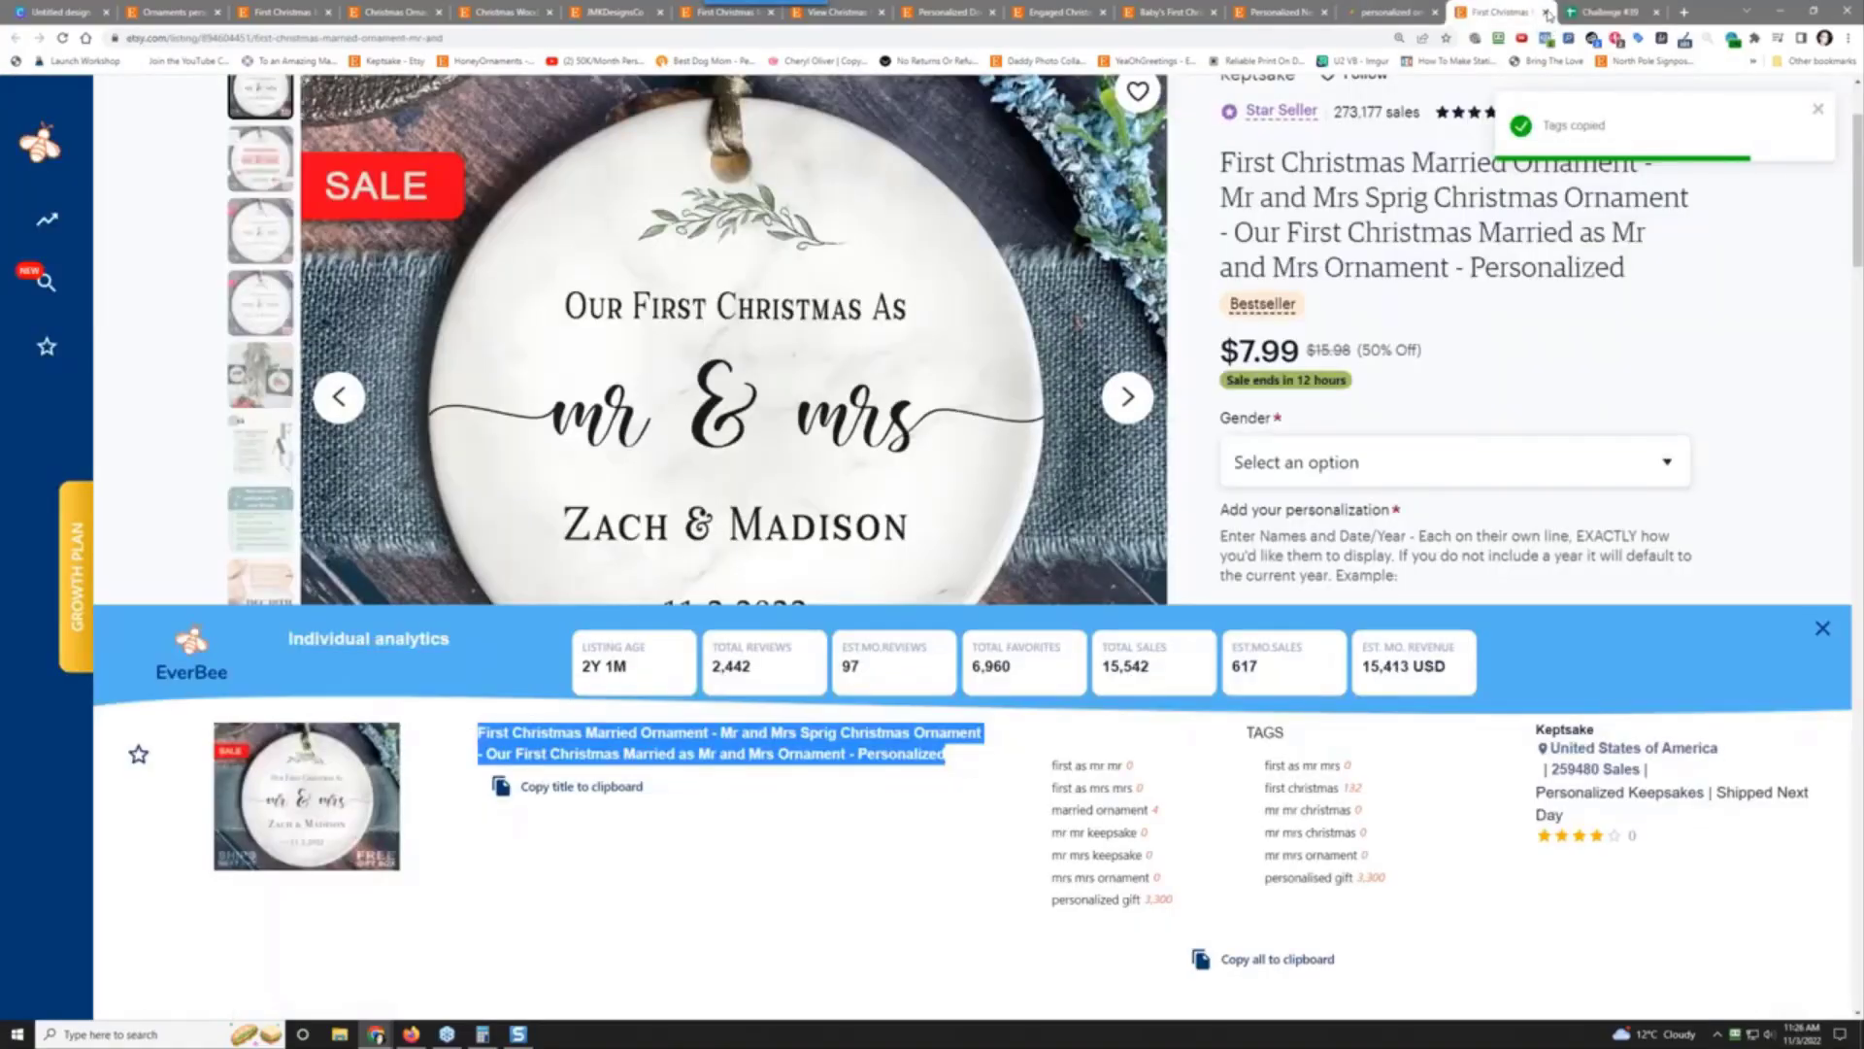
pyautogui.hotkey('ctrl', 'w')
pyautogui.click(1388, 11)
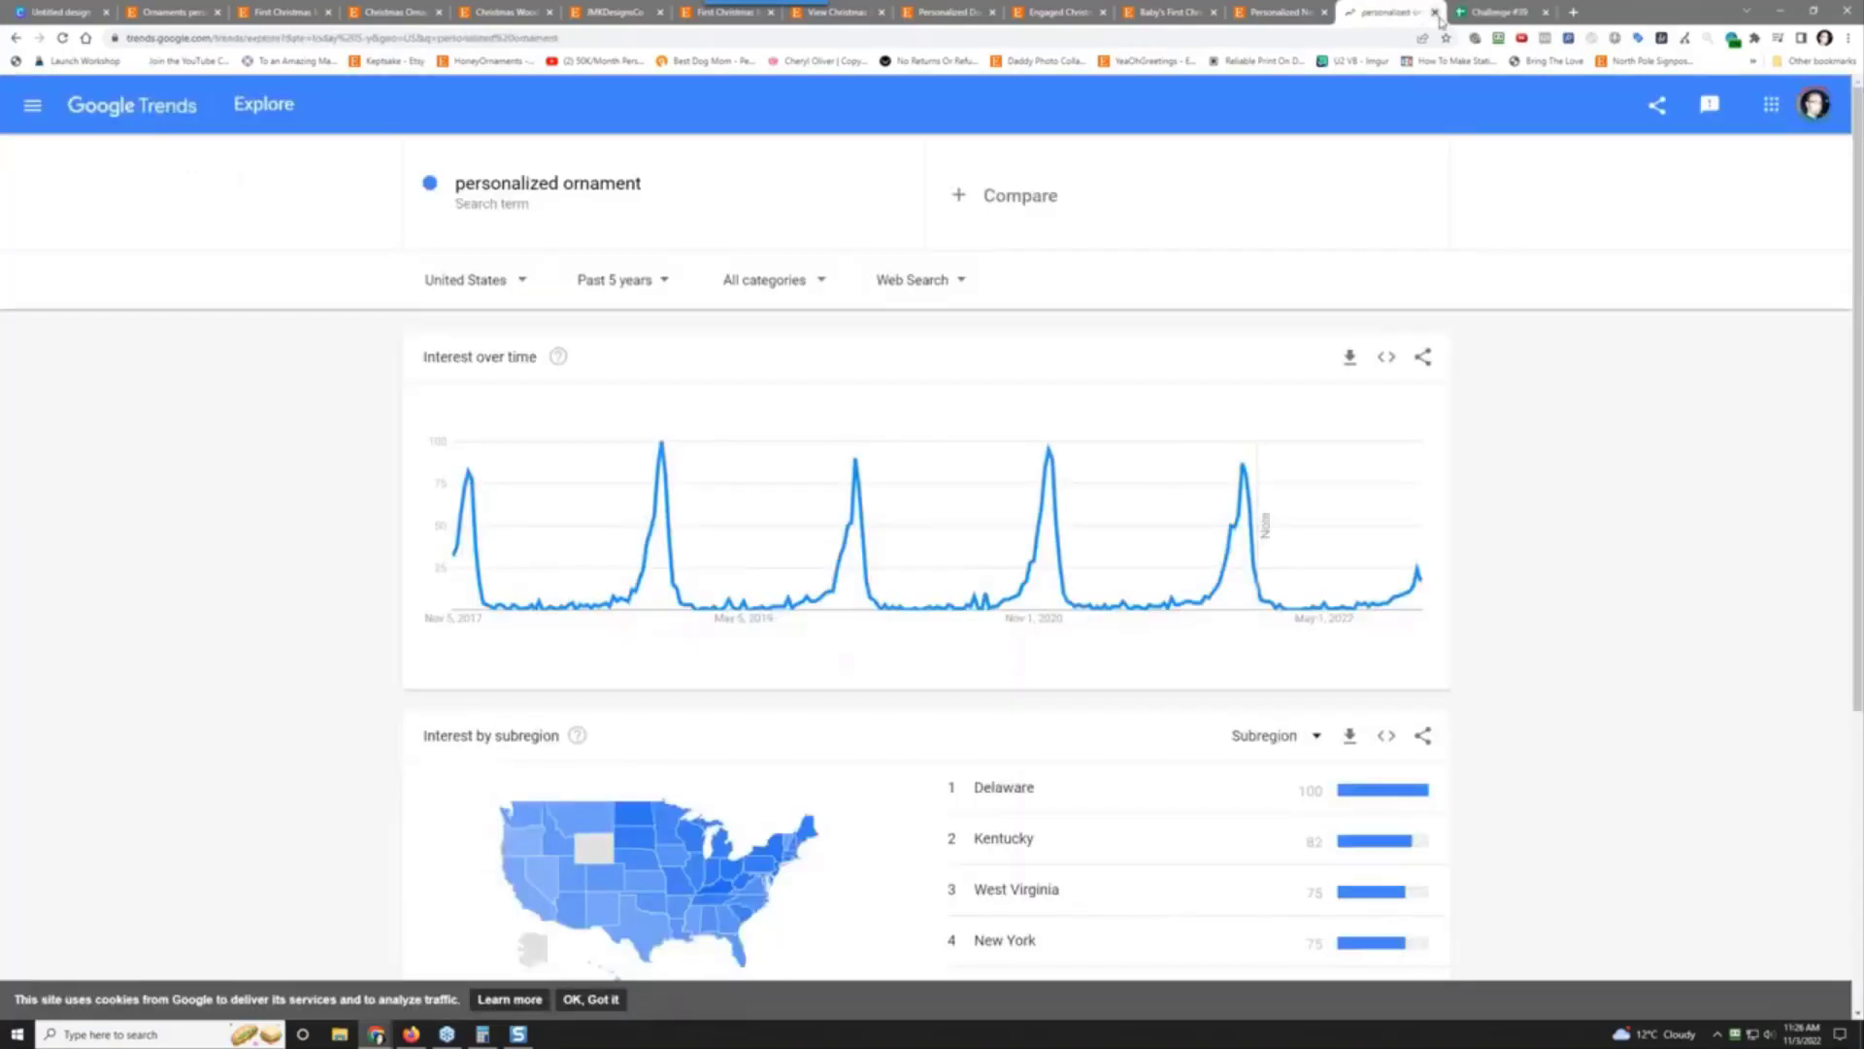
# Step: Close Google Trends and save a Snagit capture of the New Home ornament photo as 2022-11-03_11-26-58.jpg
pyautogui.hotkey('ctrl', 'w')
pyautogui.click(1313, 15)
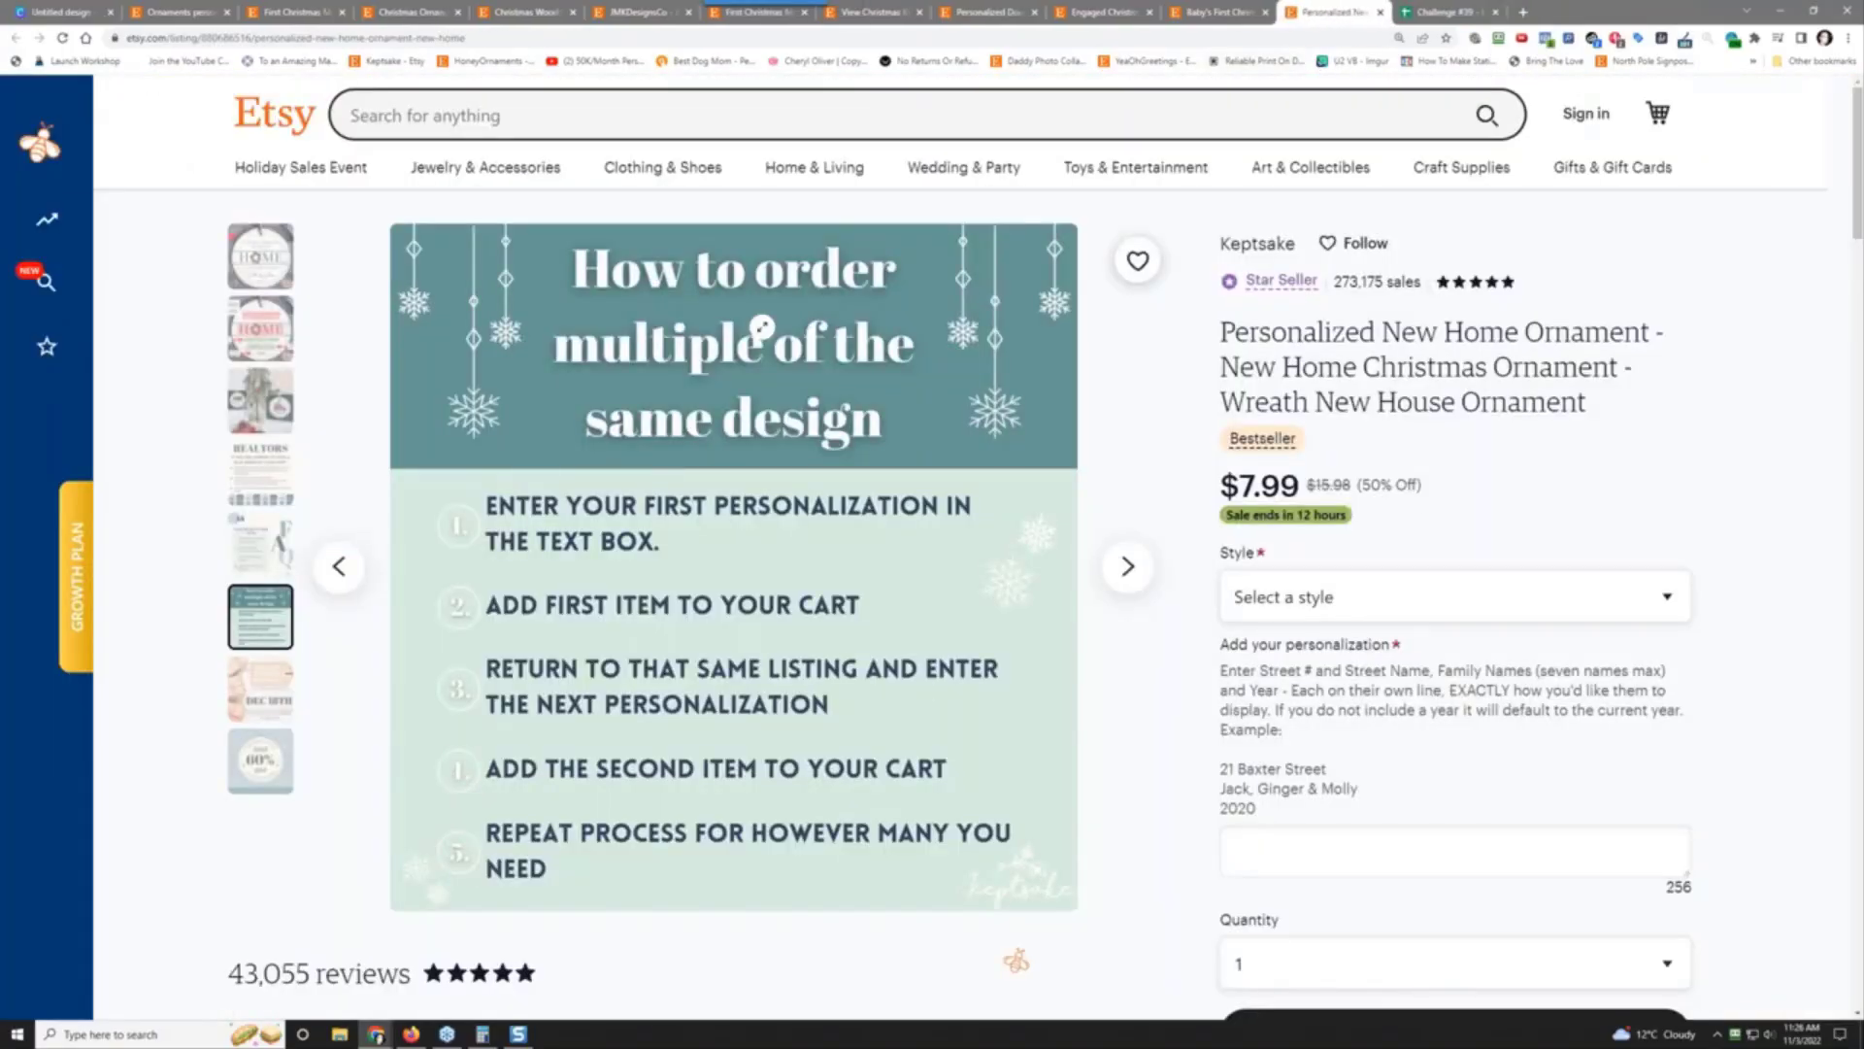
pyautogui.click(265, 260)
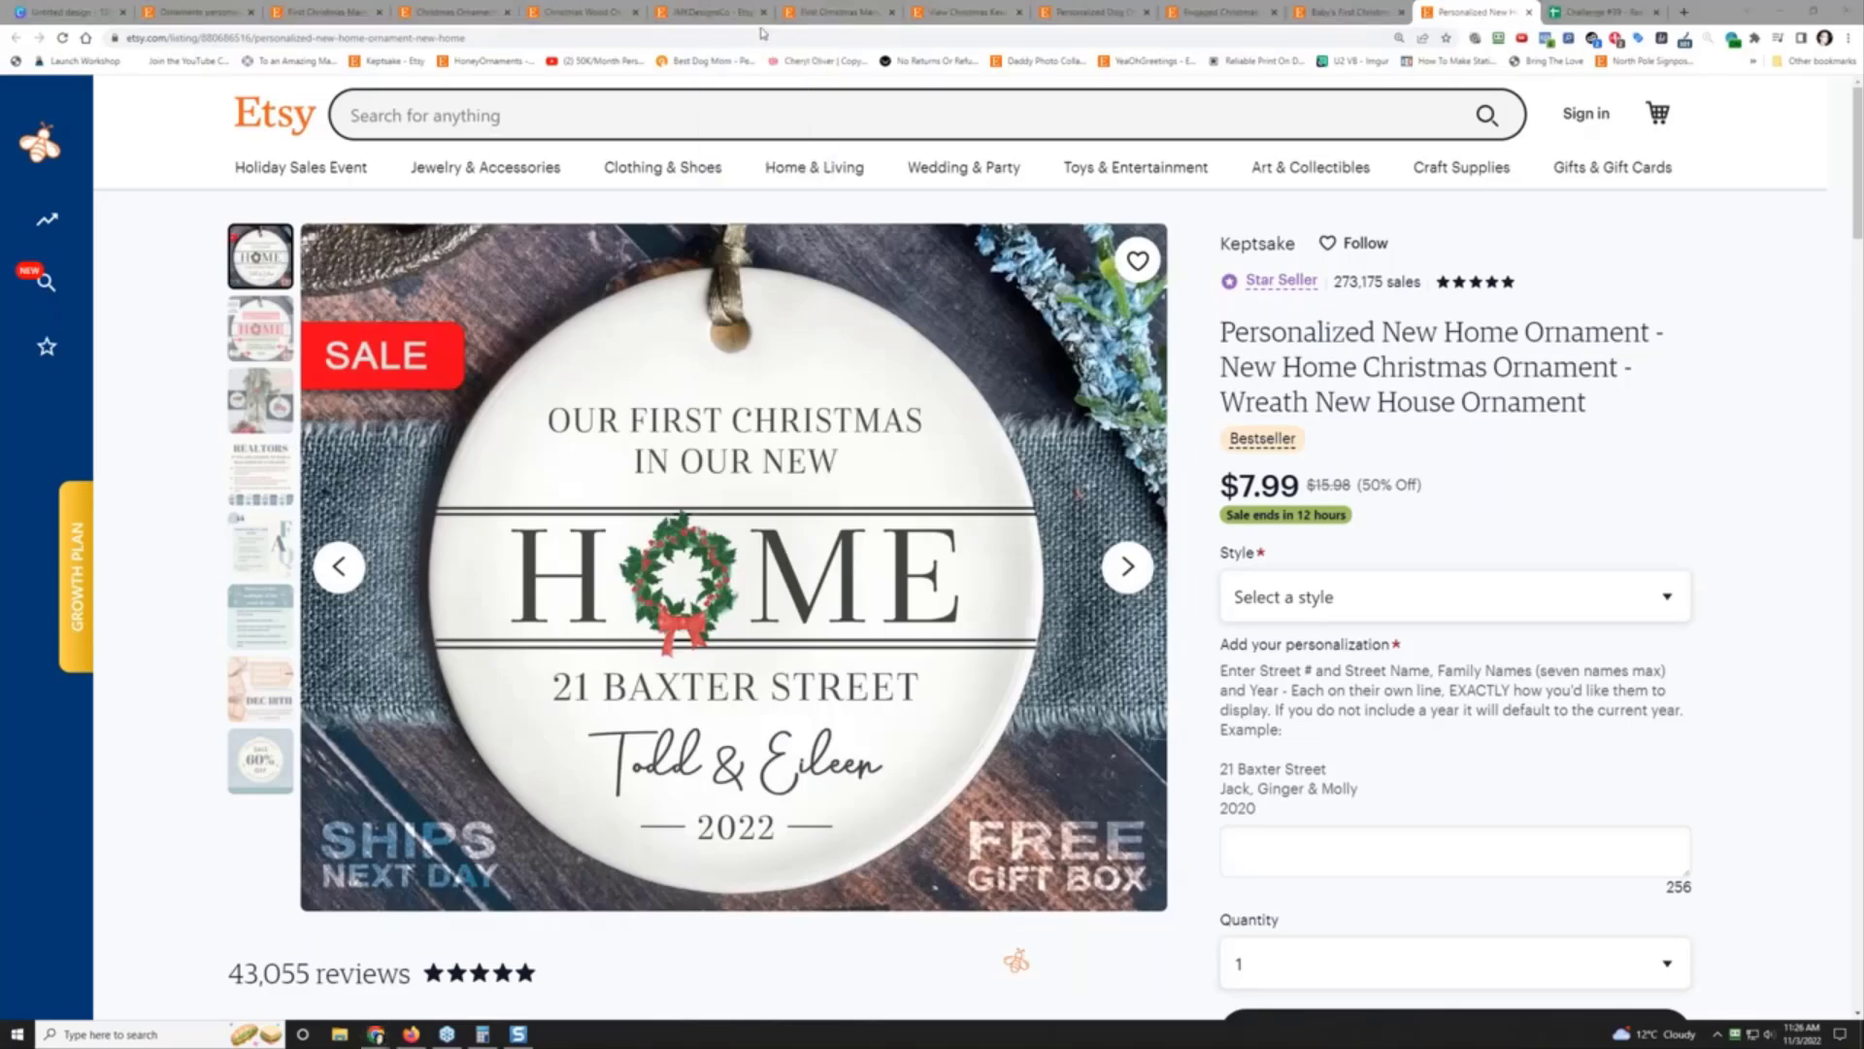
pyautogui.press('Print')
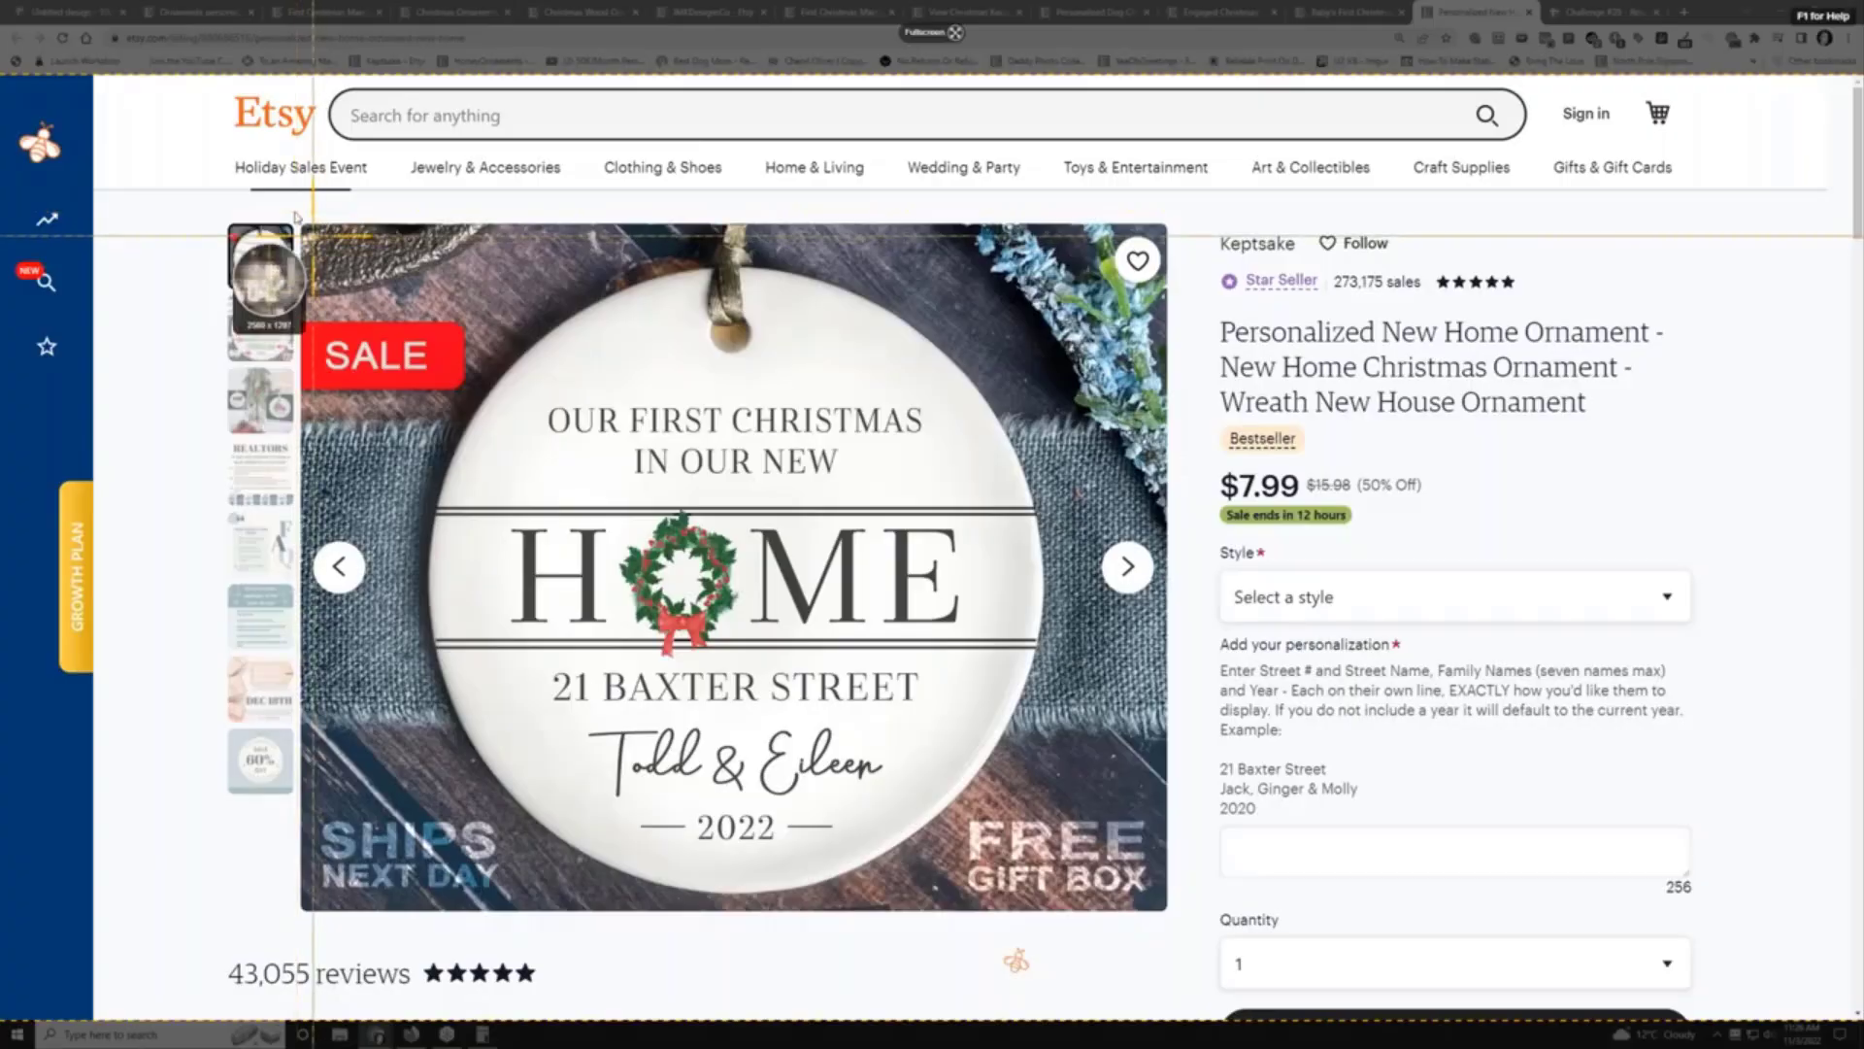
pyautogui.moveTo(312, 235); pyautogui.dragTo(1158, 901)
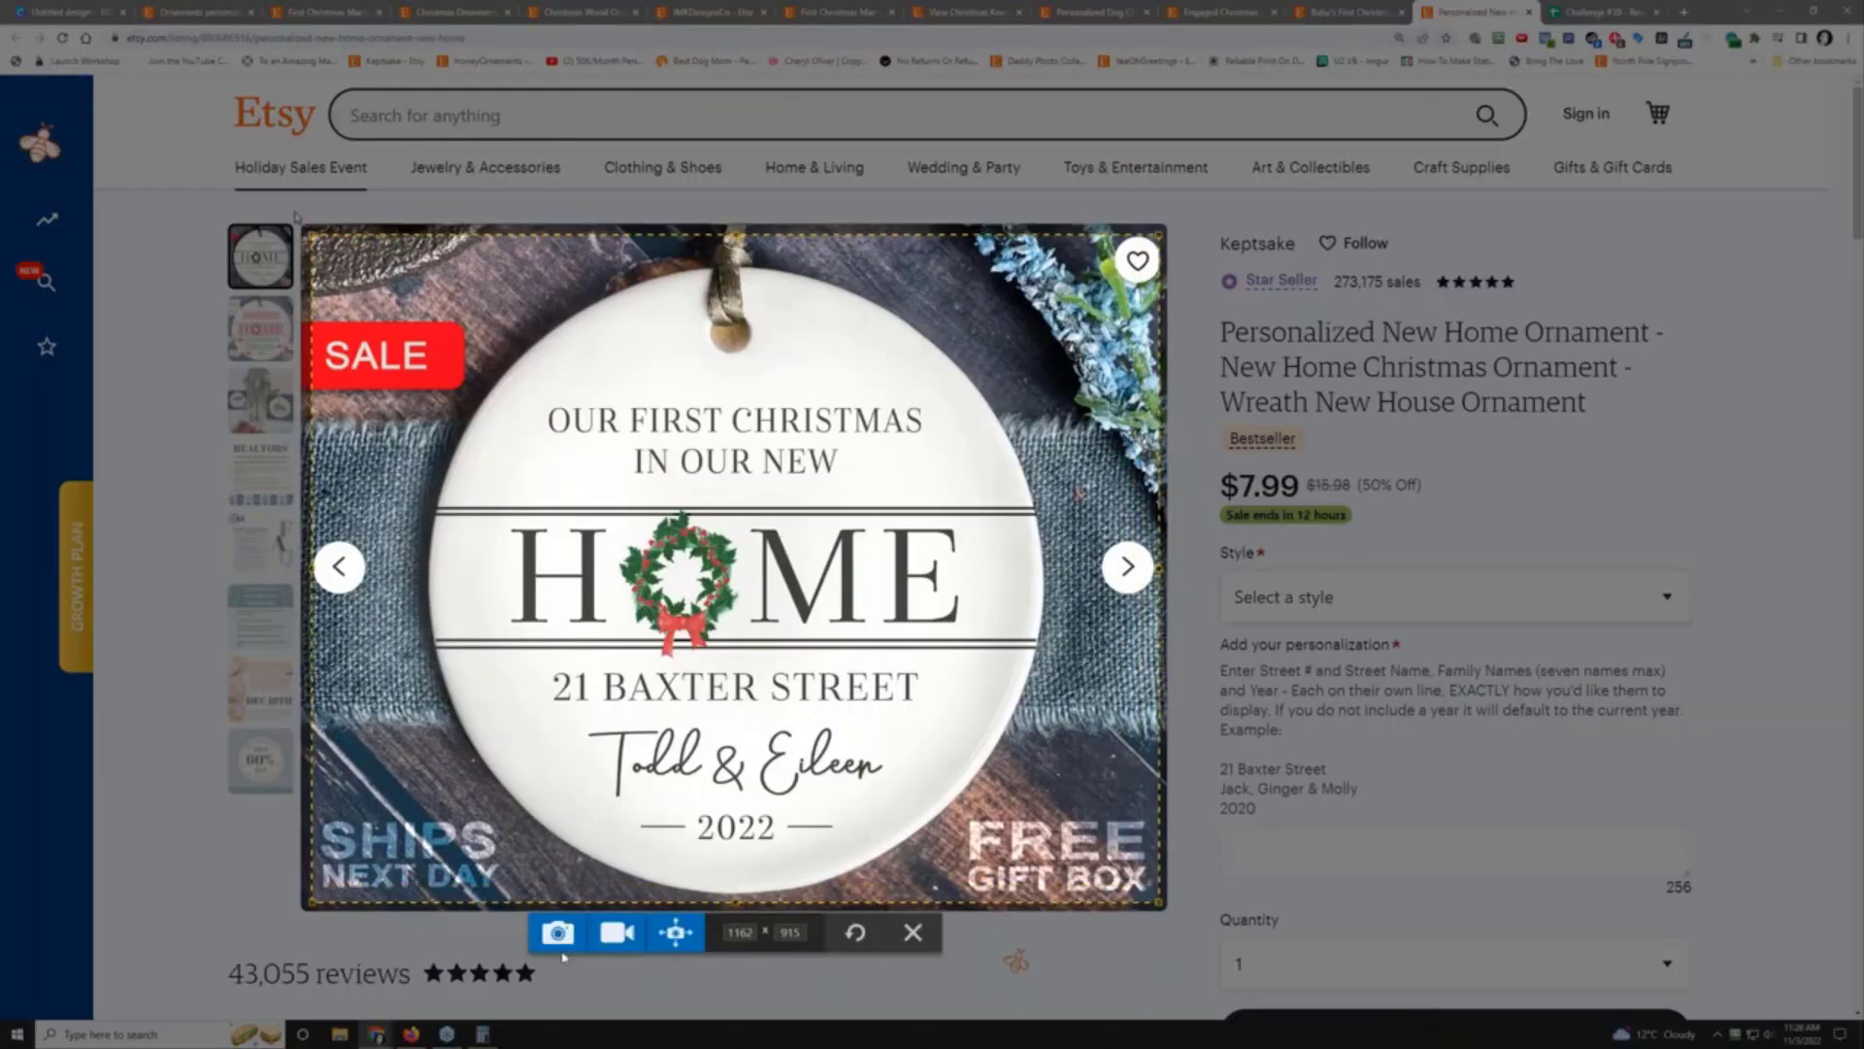
pyautogui.click(557, 933)
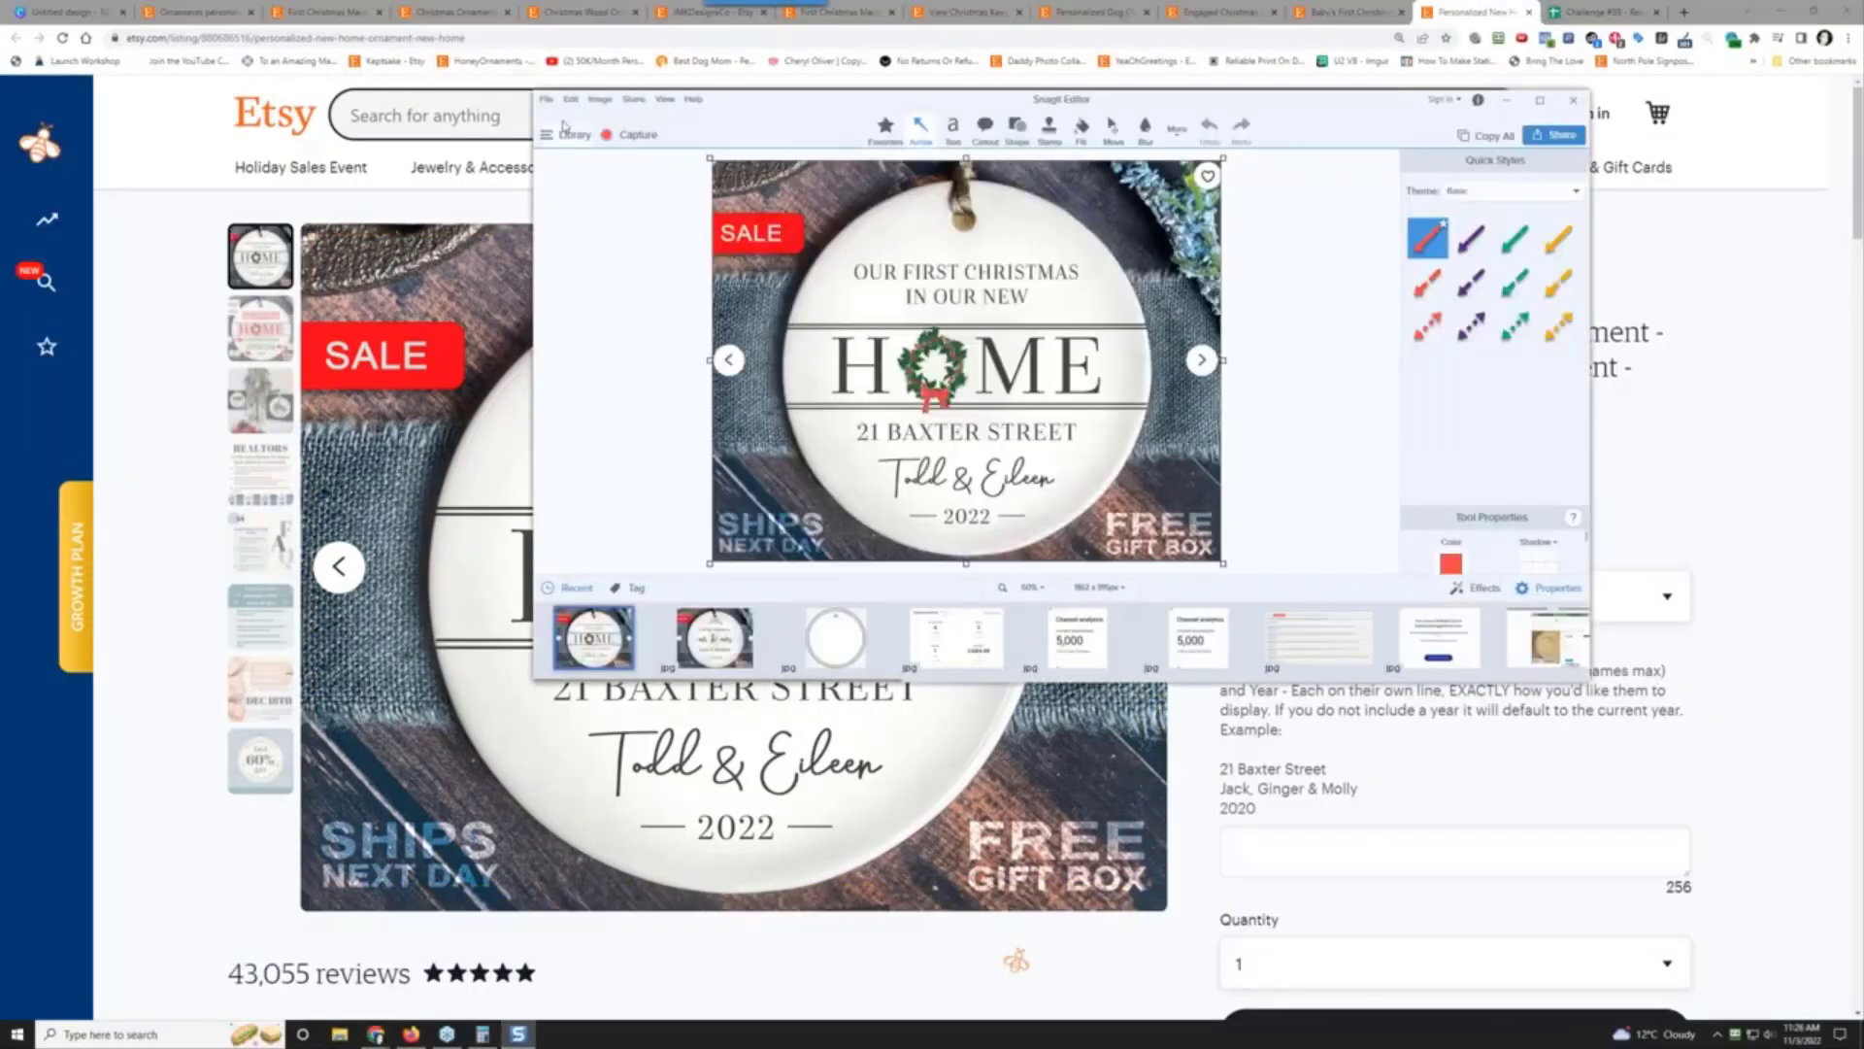
pyautogui.click(547, 99)
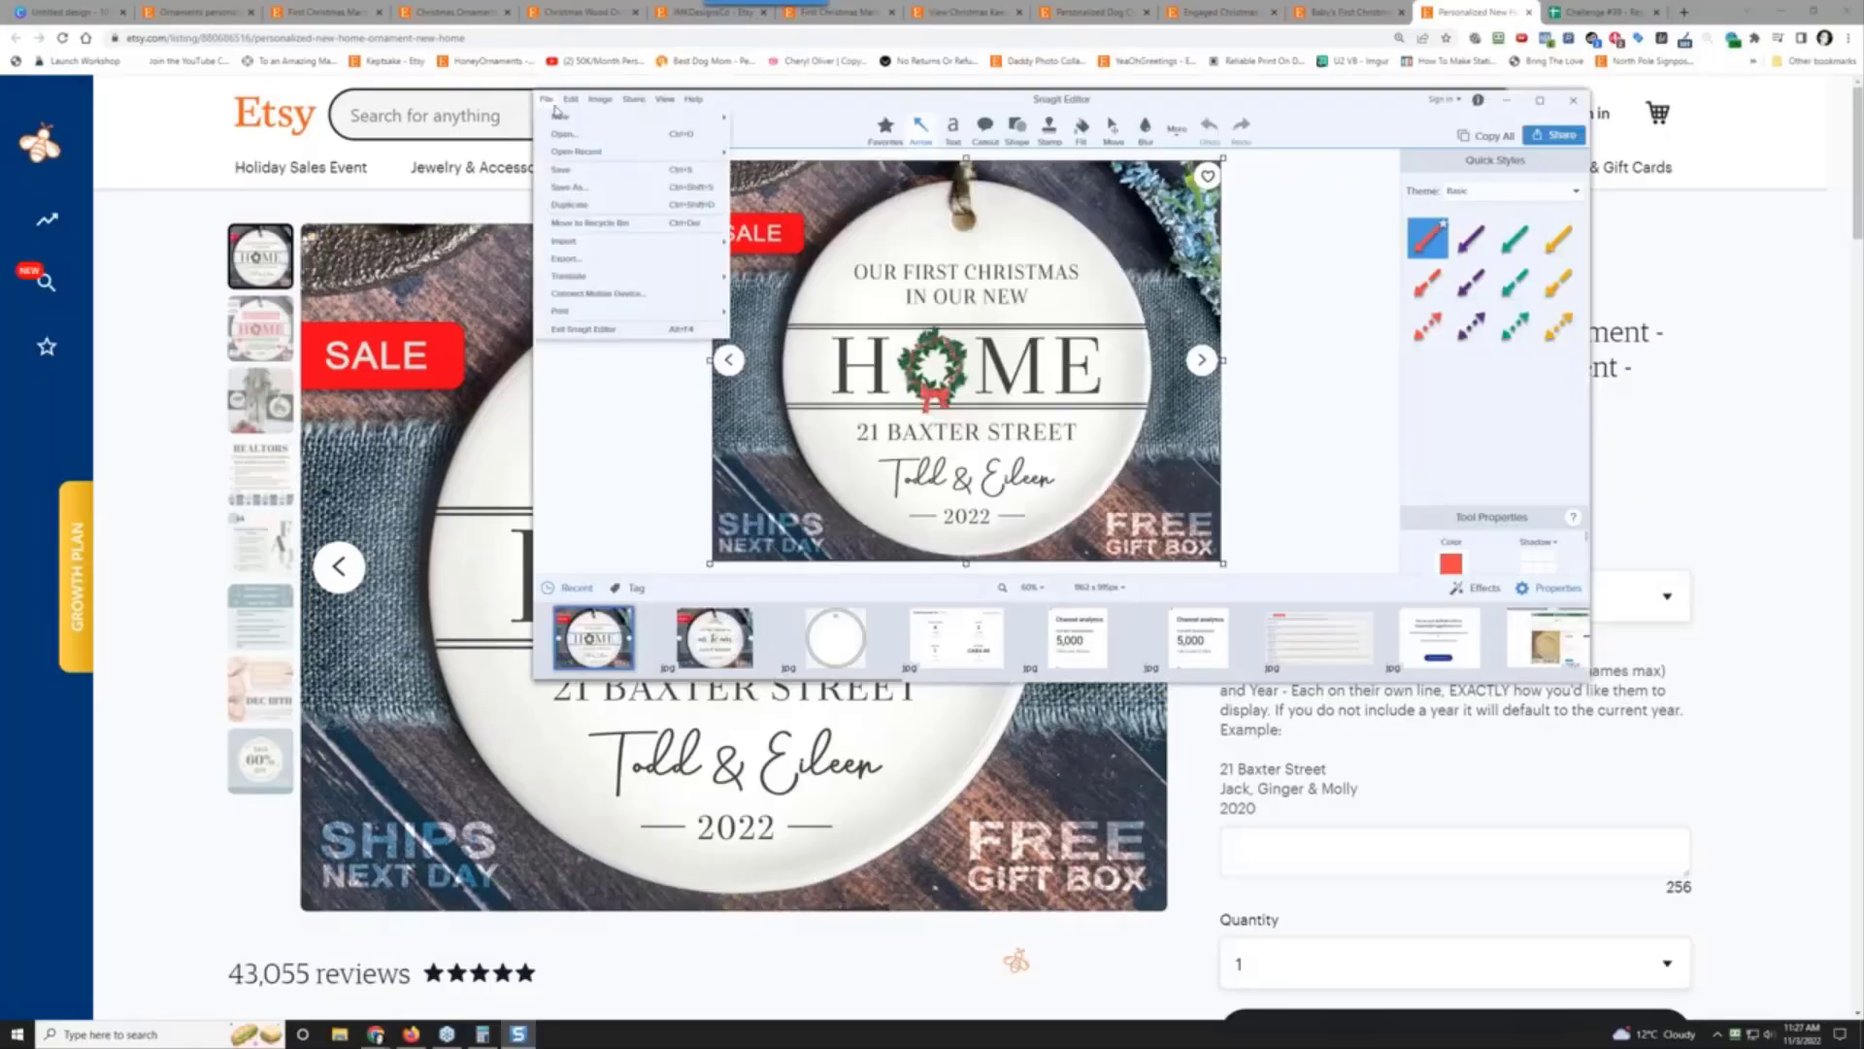
pyautogui.click(603, 188)
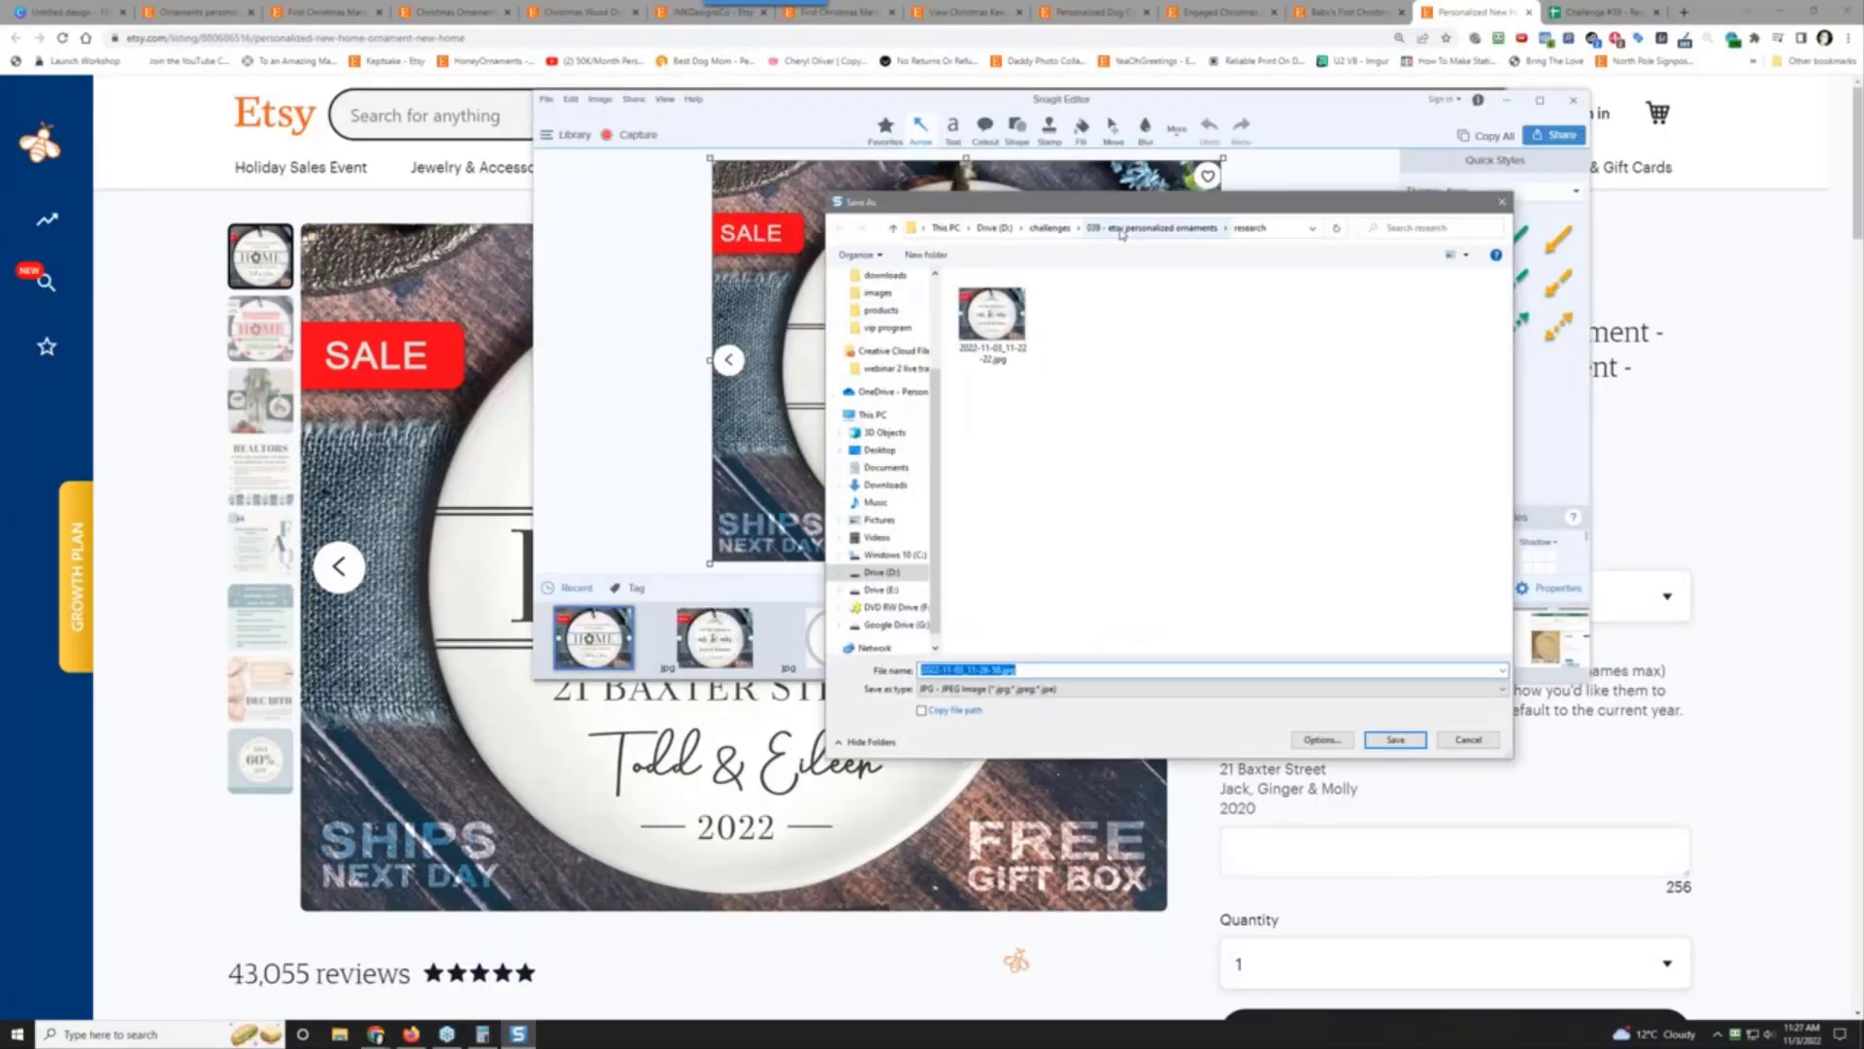
pyautogui.click(1379, 742)
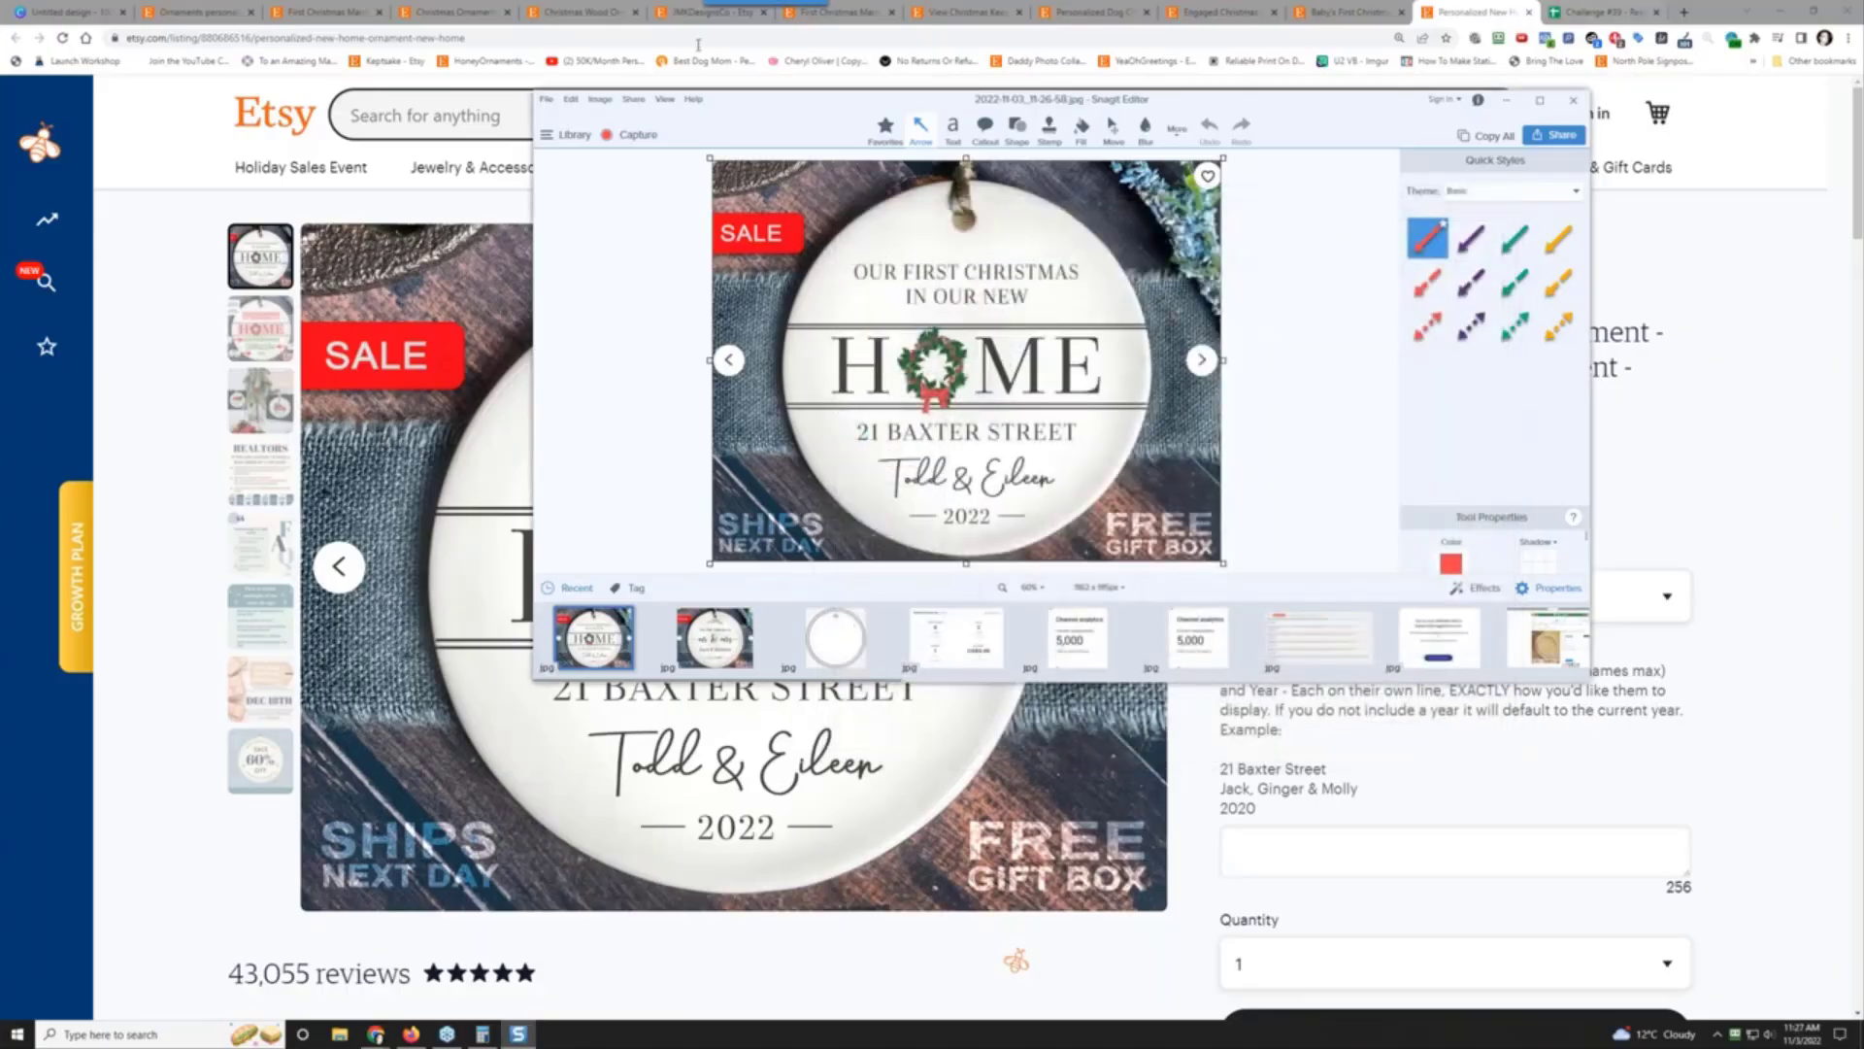
# Step: Copy the New Home ornament listing's web address
pyautogui.rightClick(386, 41)
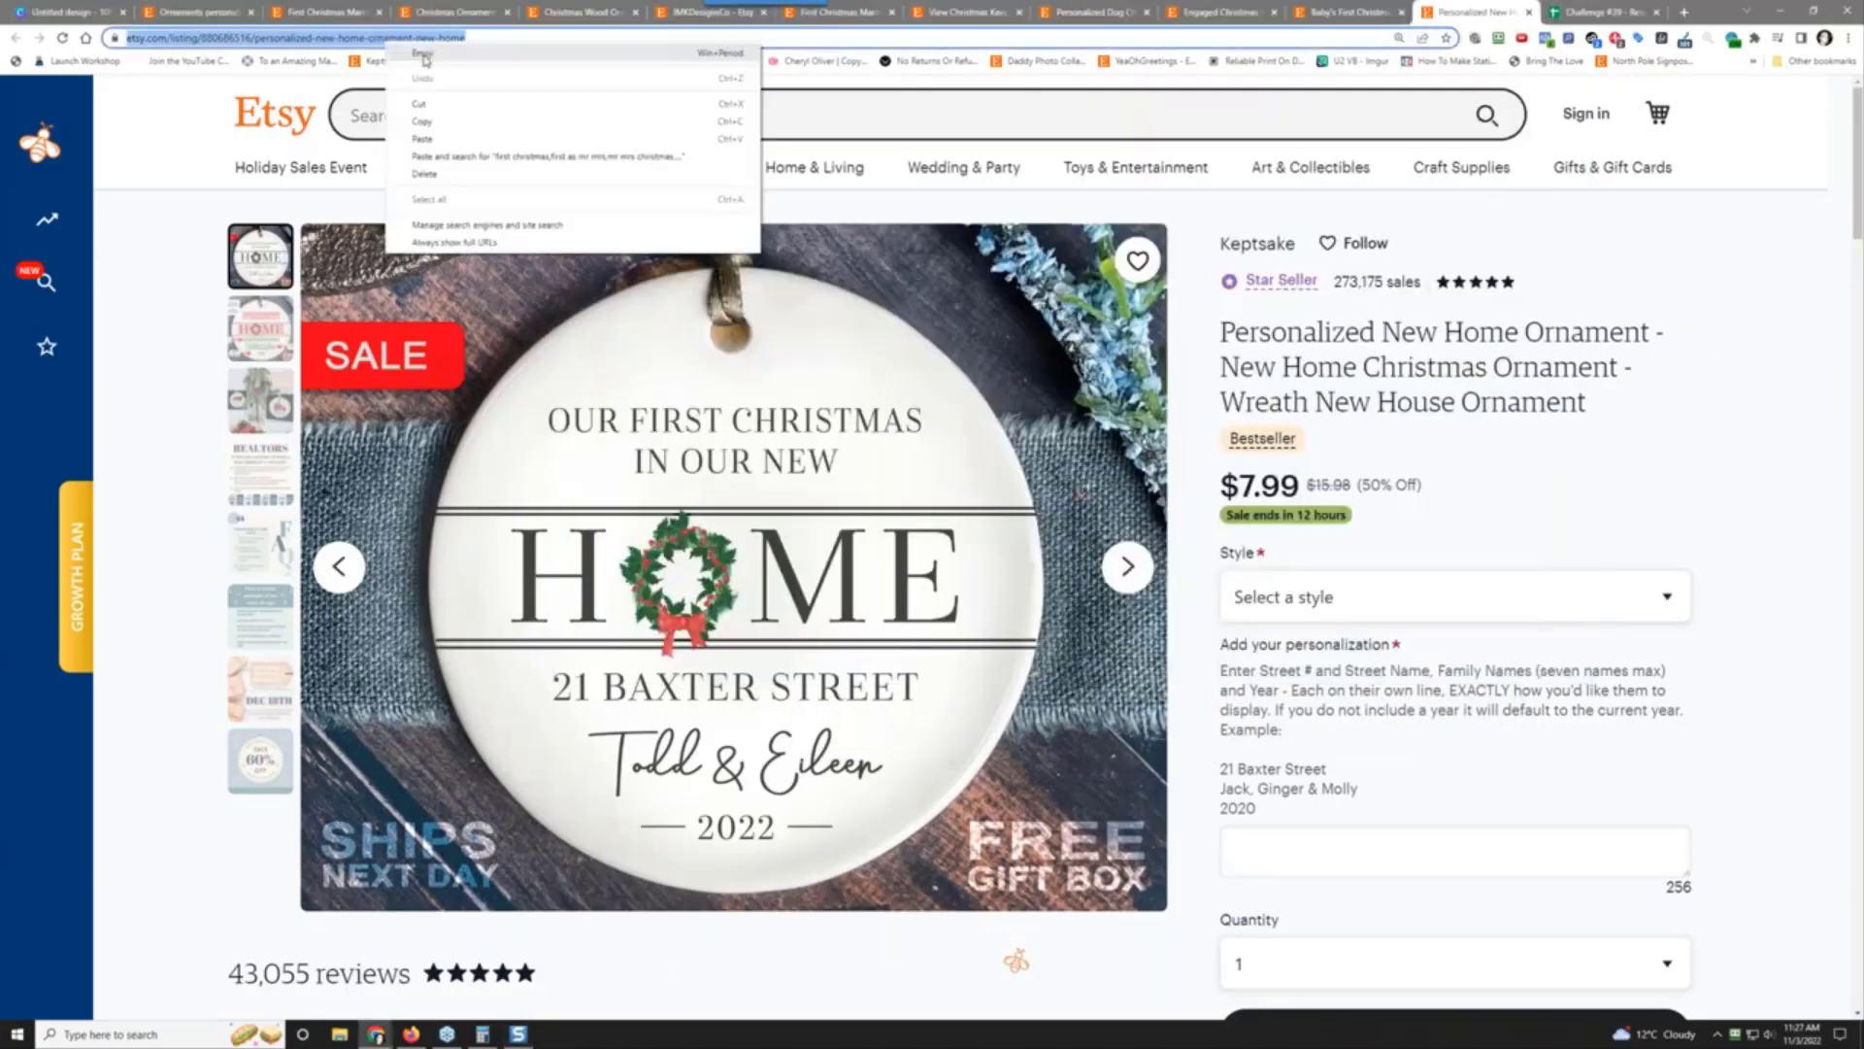
pyautogui.click(465, 124)
pyautogui.scroll(-2, 592, 629)
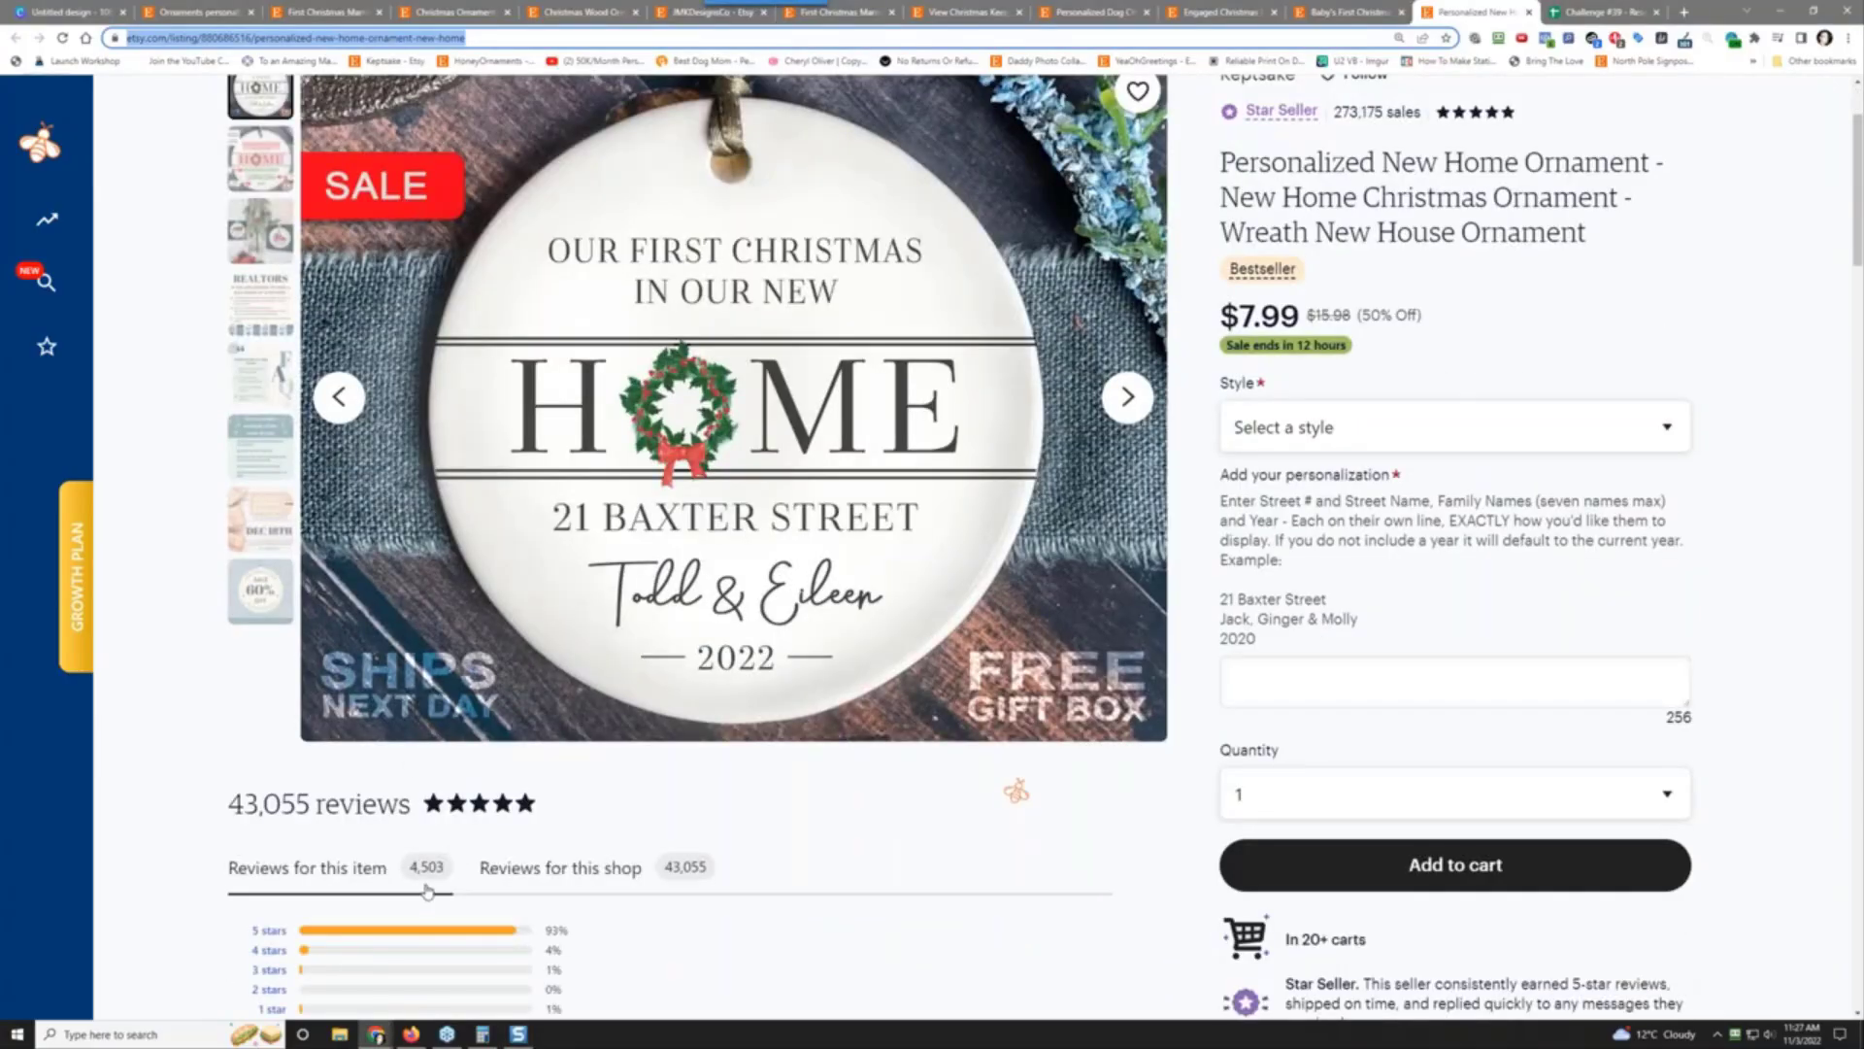
# Step: Enter 4,503 reviews in D3 and paste the New Home listing URL into C3
pyautogui.click(1568, 11)
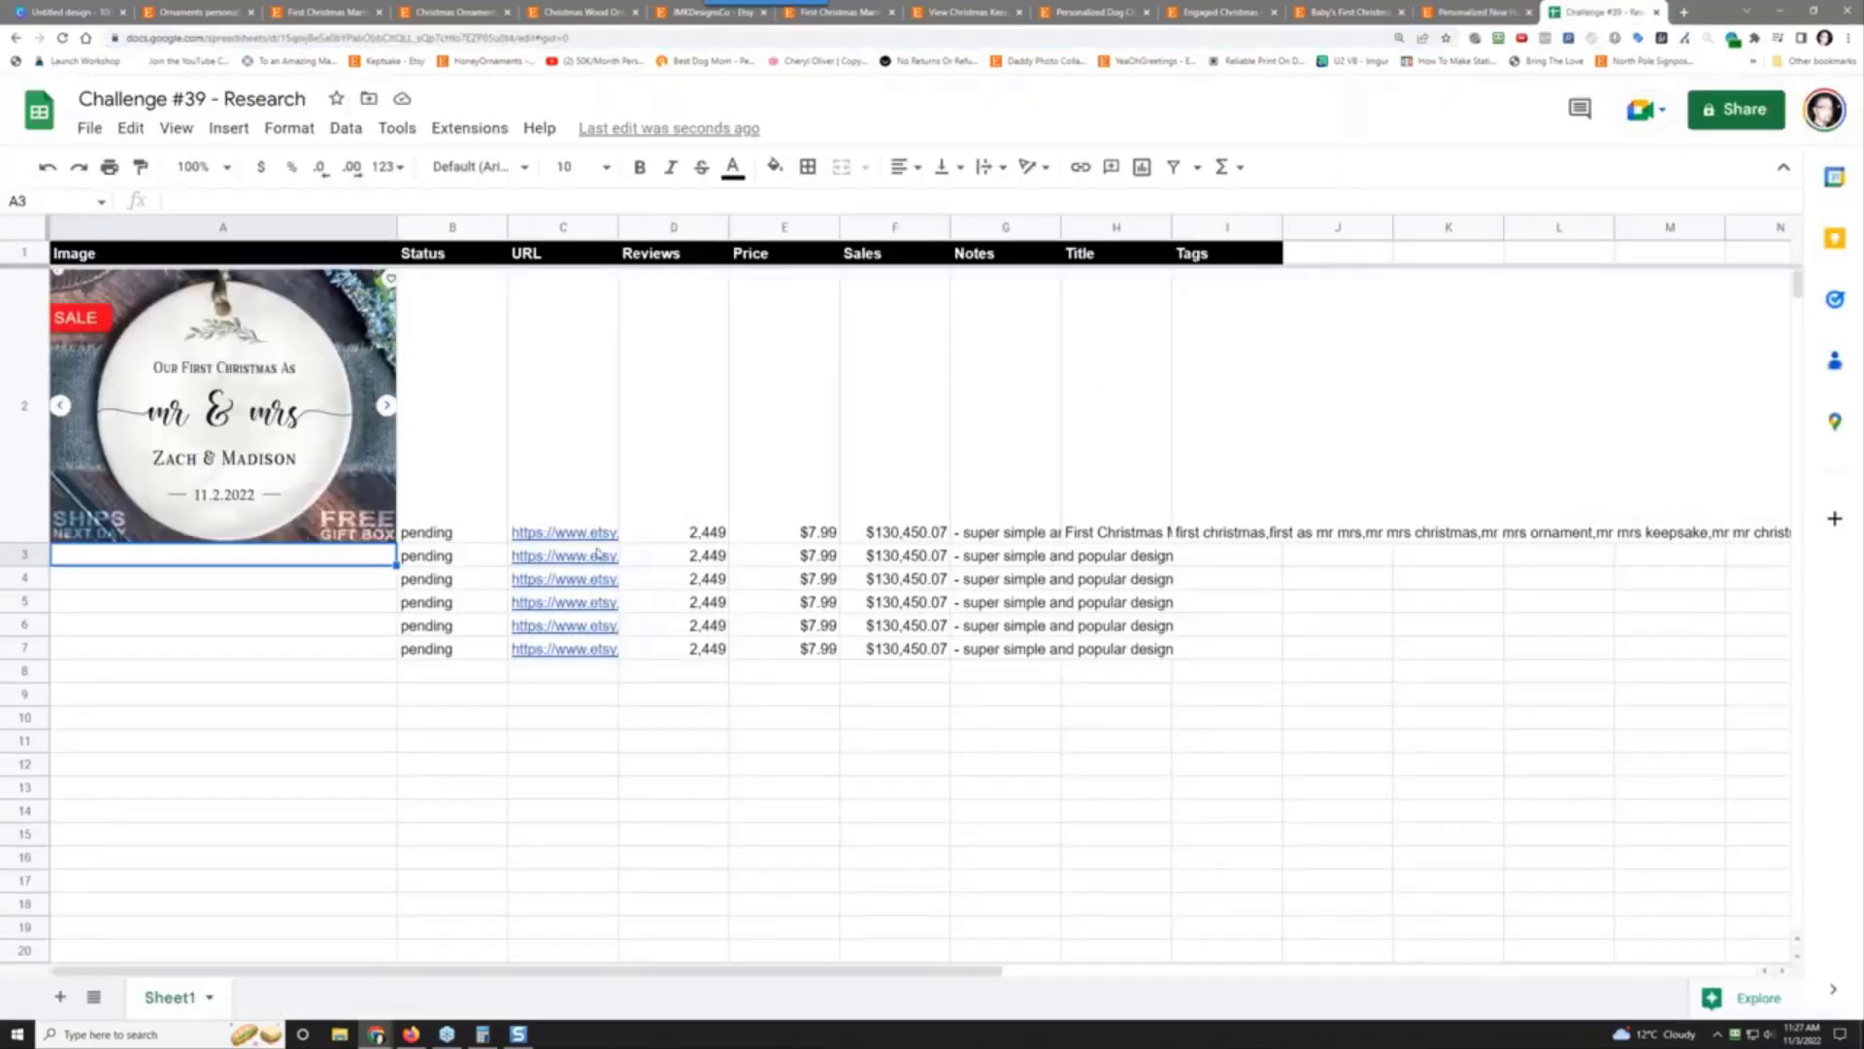
pyautogui.click(721, 557)
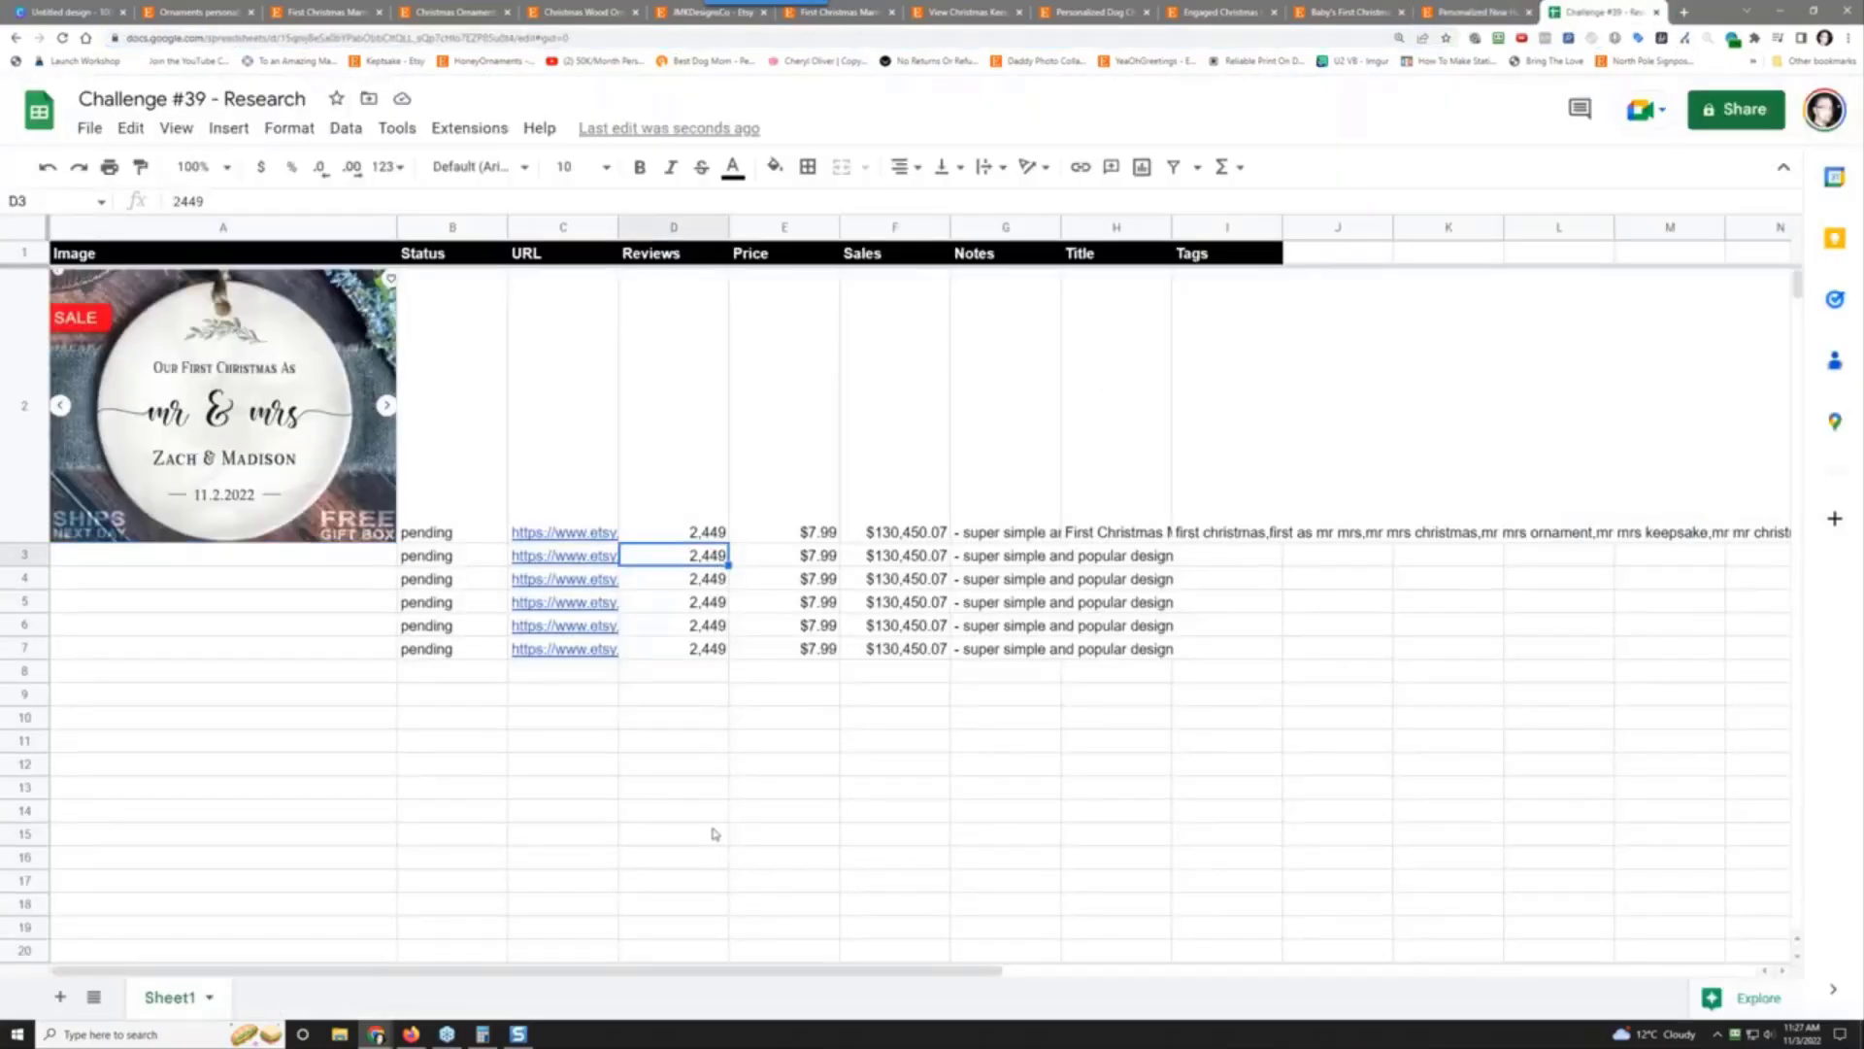
pyautogui.write('4503')
pyautogui.press('Tab')
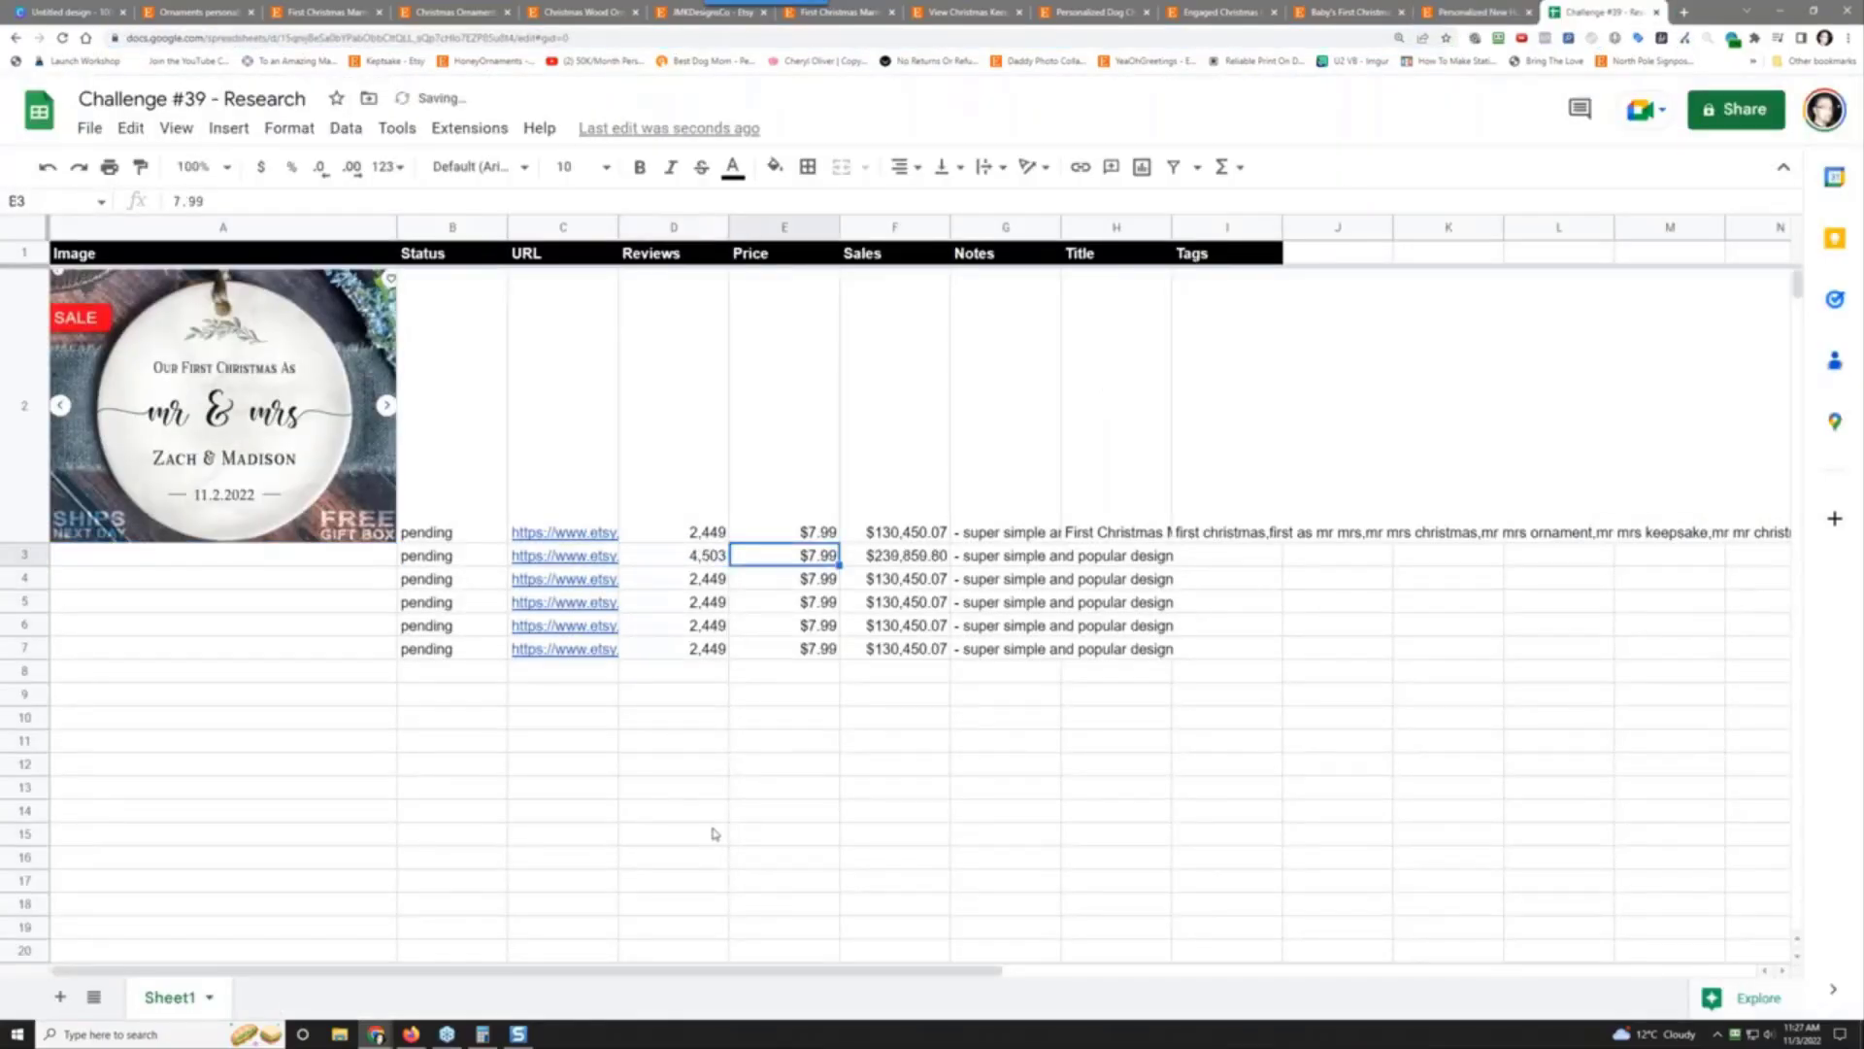
pyautogui.press('Left')
pyautogui.press('Left')
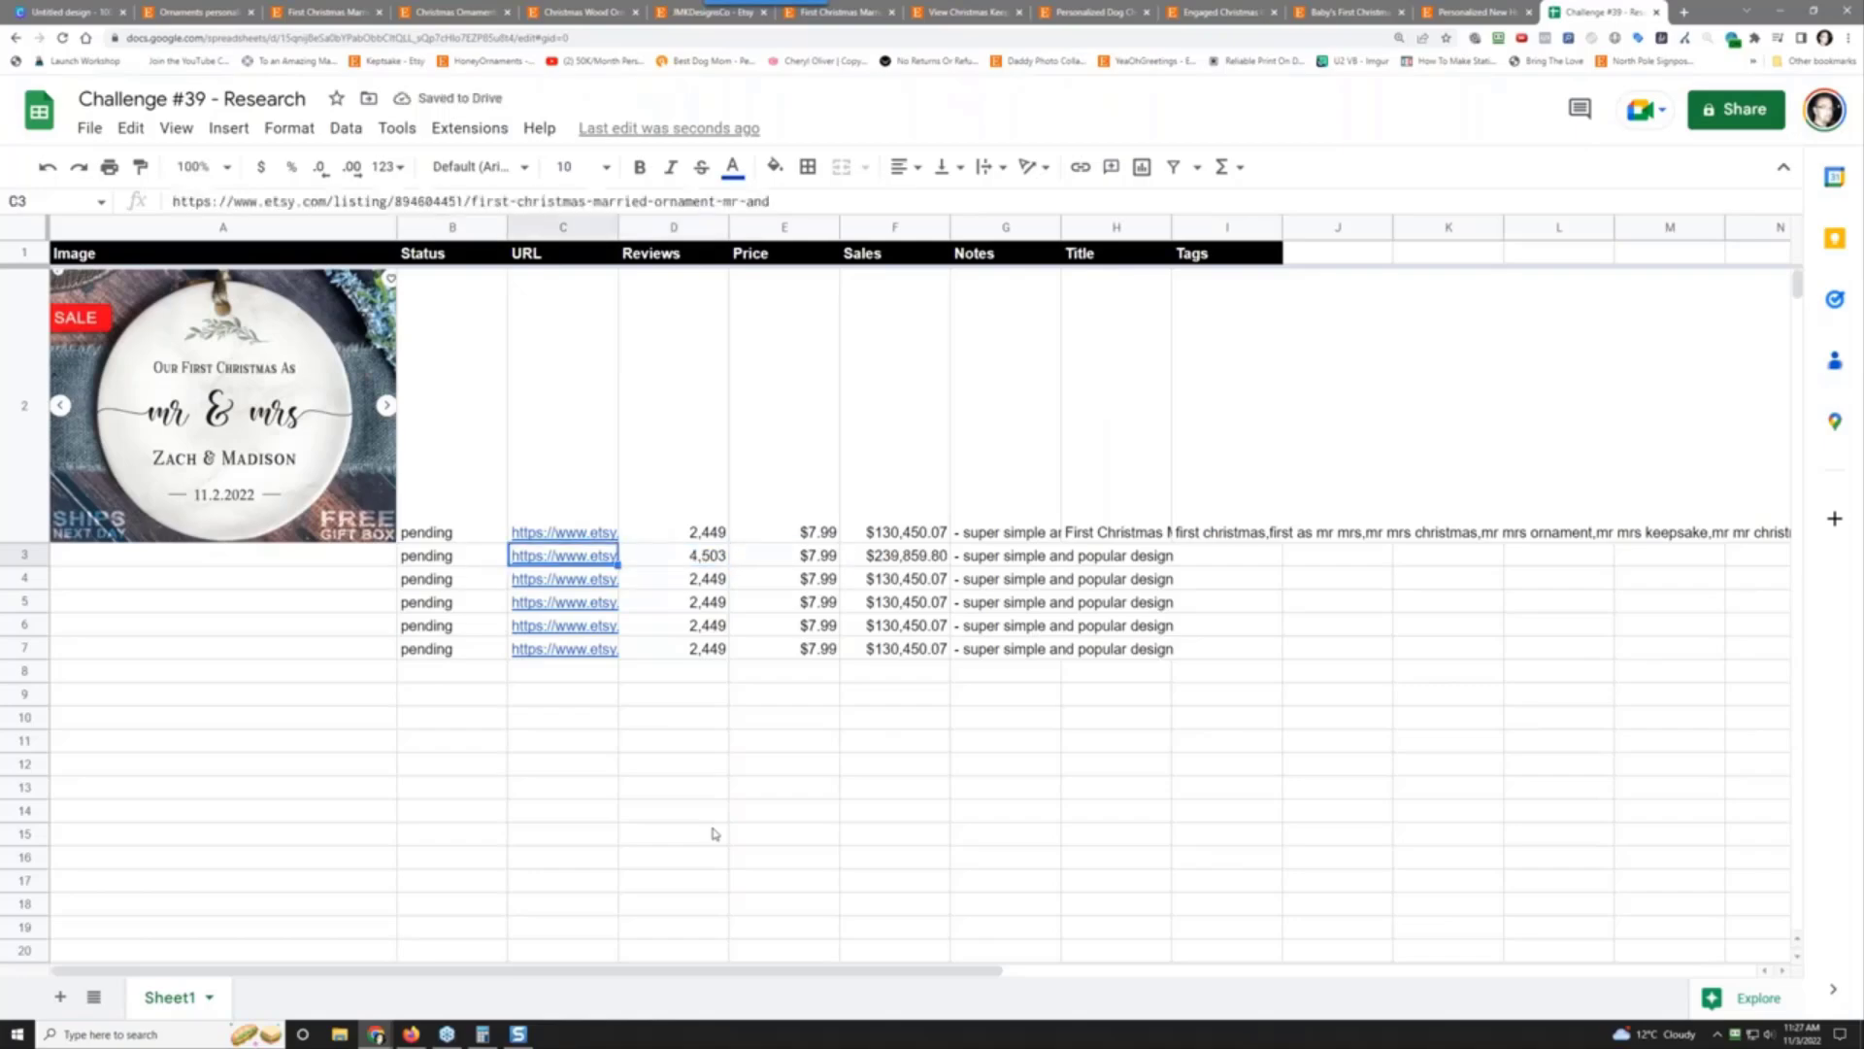
pyautogui.hotkey('ctrl', 'v')
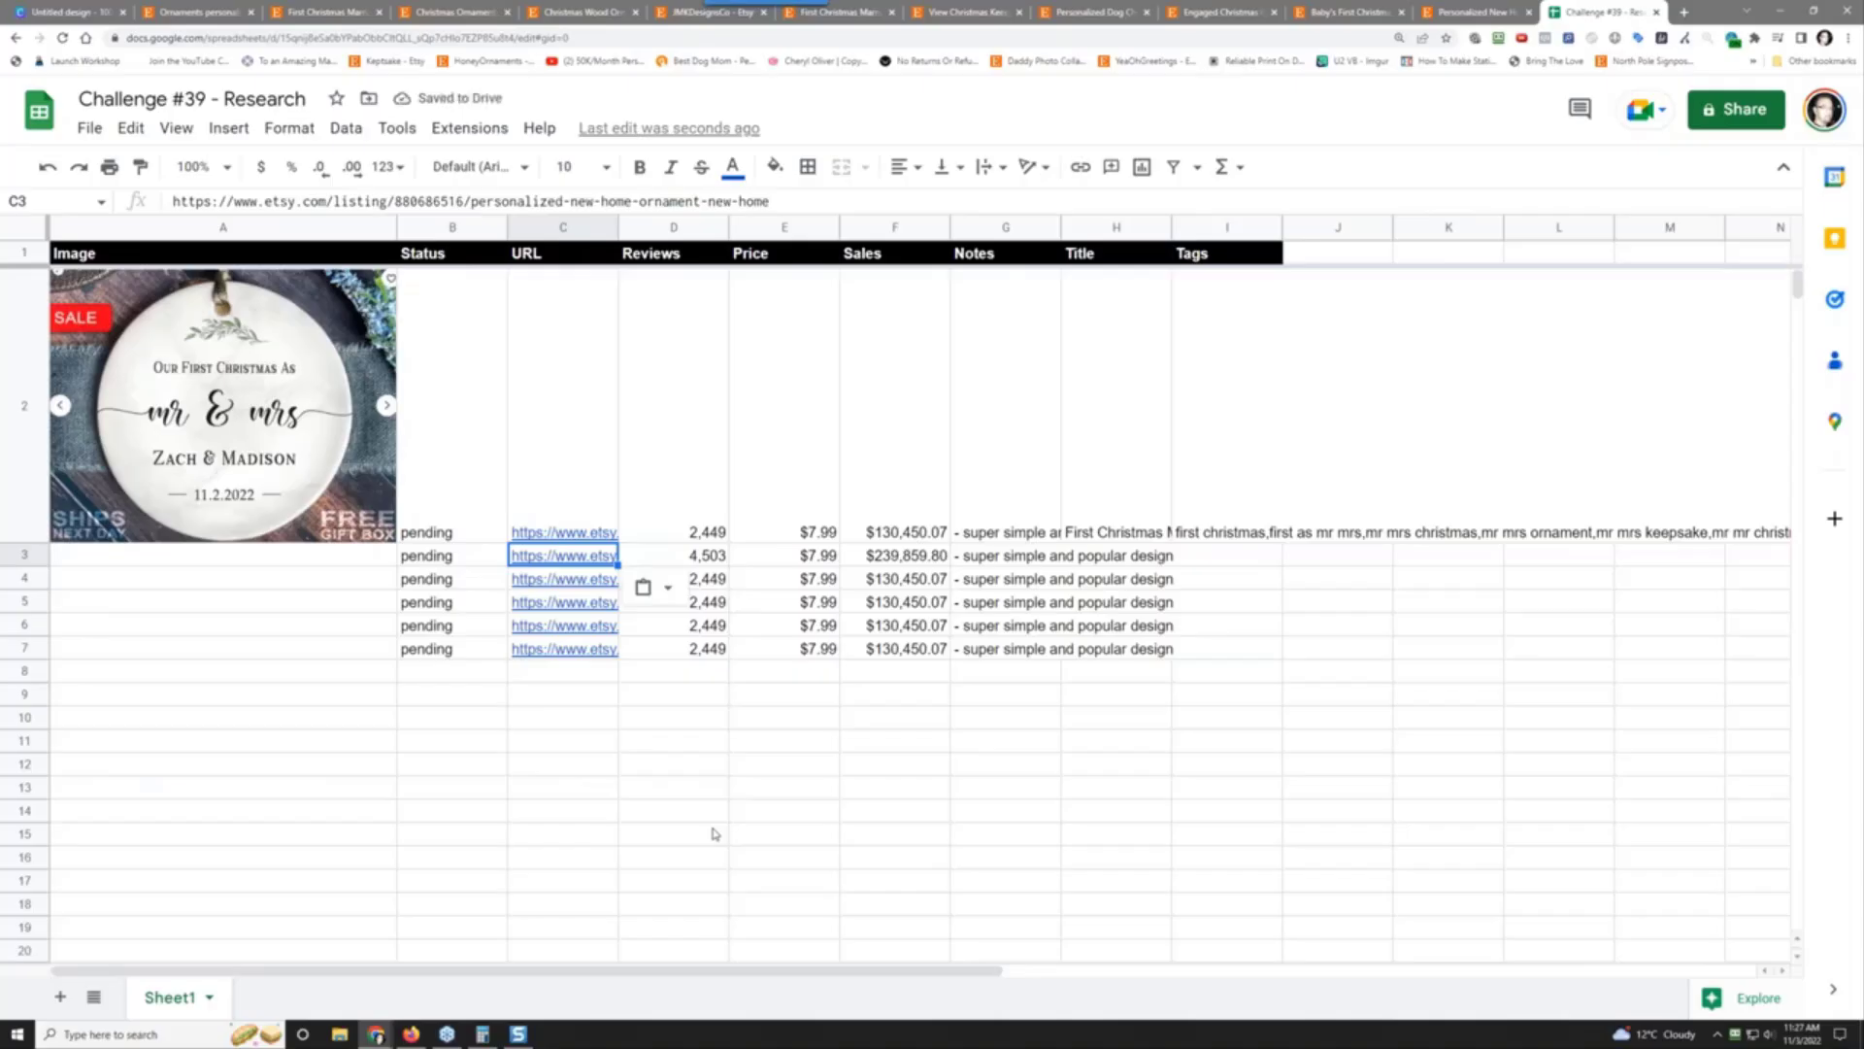
pyautogui.press('Left')
pyautogui.press('Left')
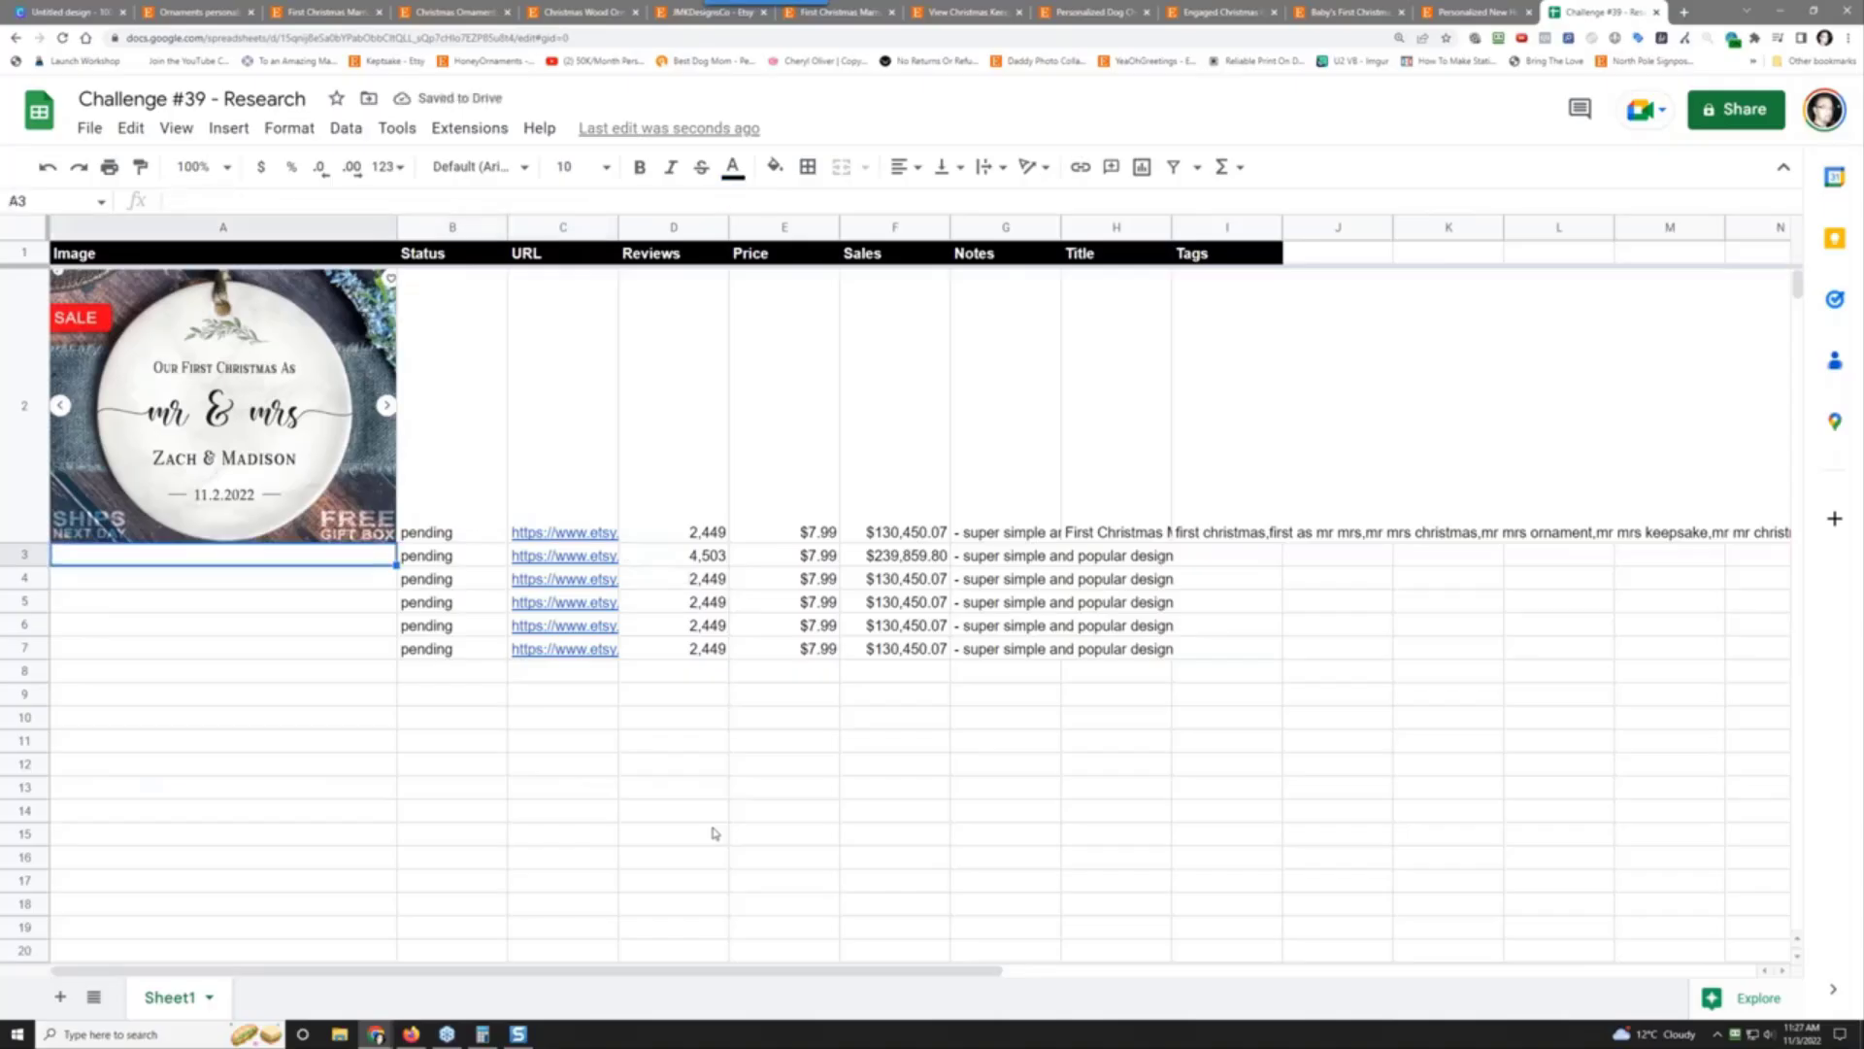
# Step: Insert the saved ornament image into cell A3 and make row 3 taller to fit it
pyautogui.click(228, 127)
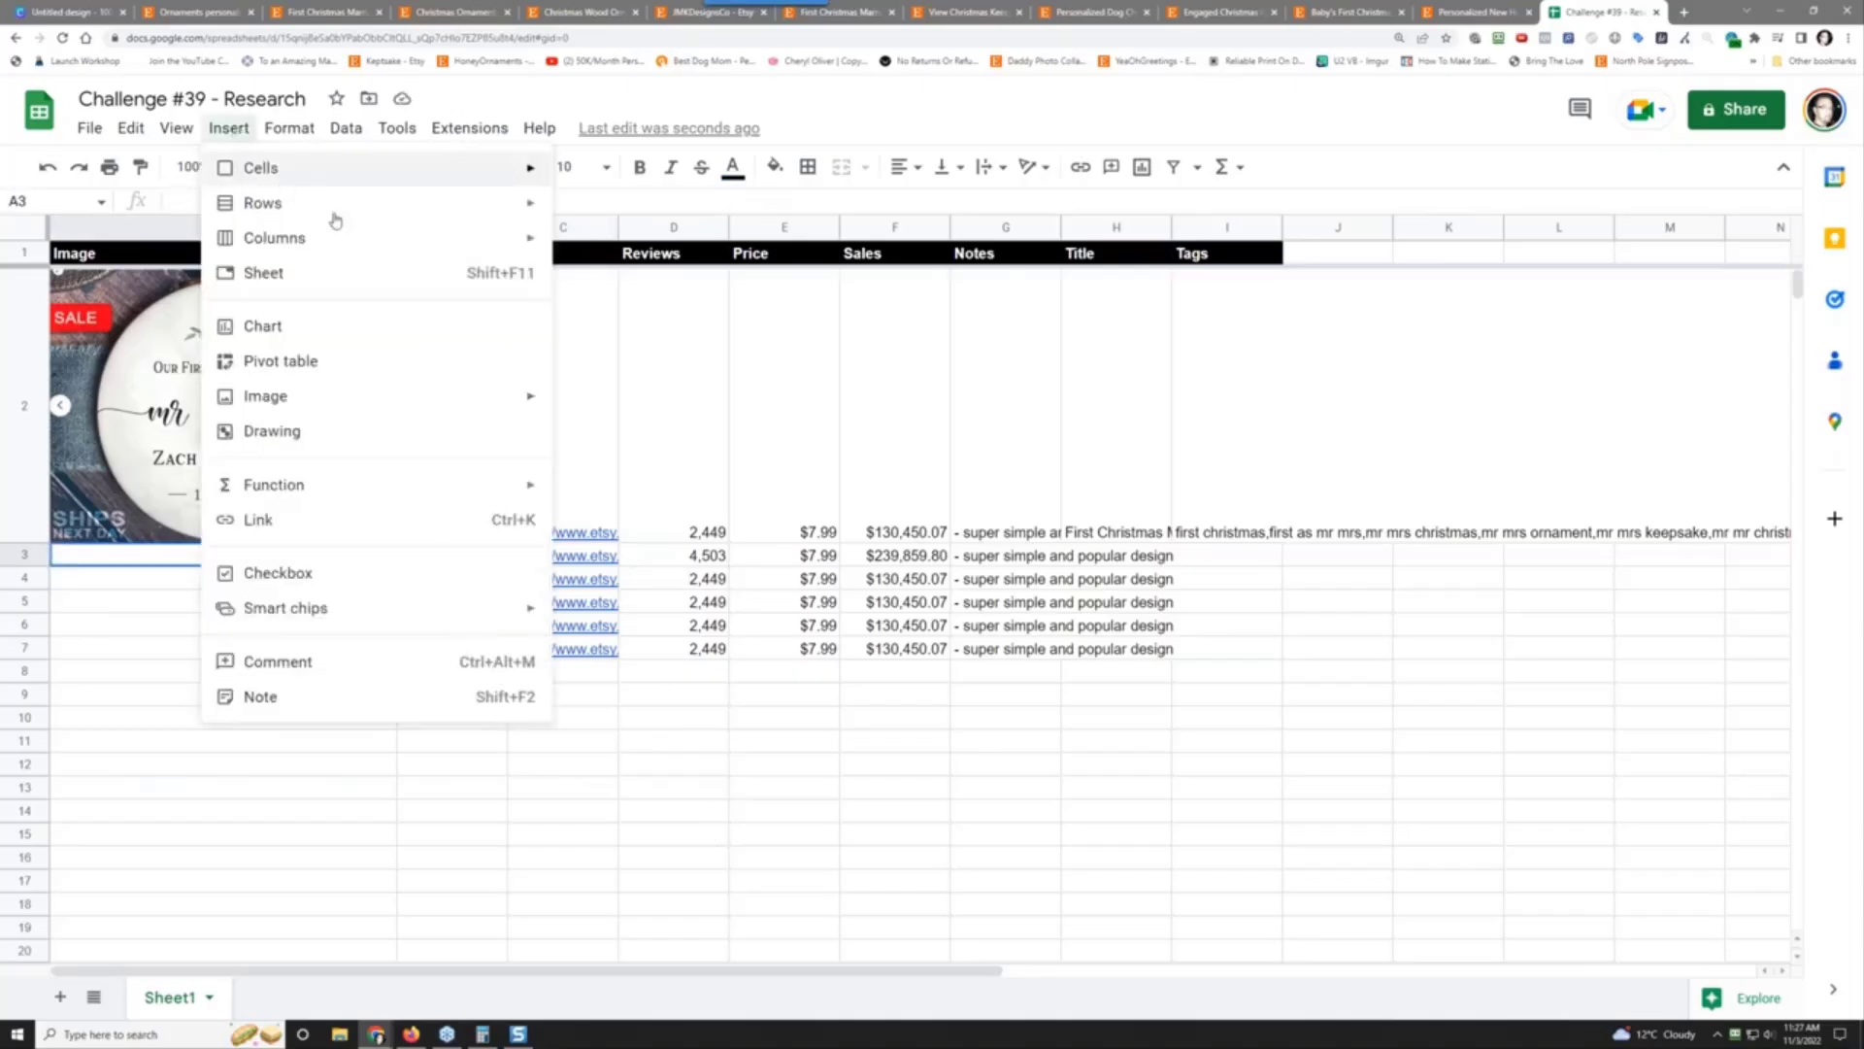
pyautogui.moveTo(456, 396)
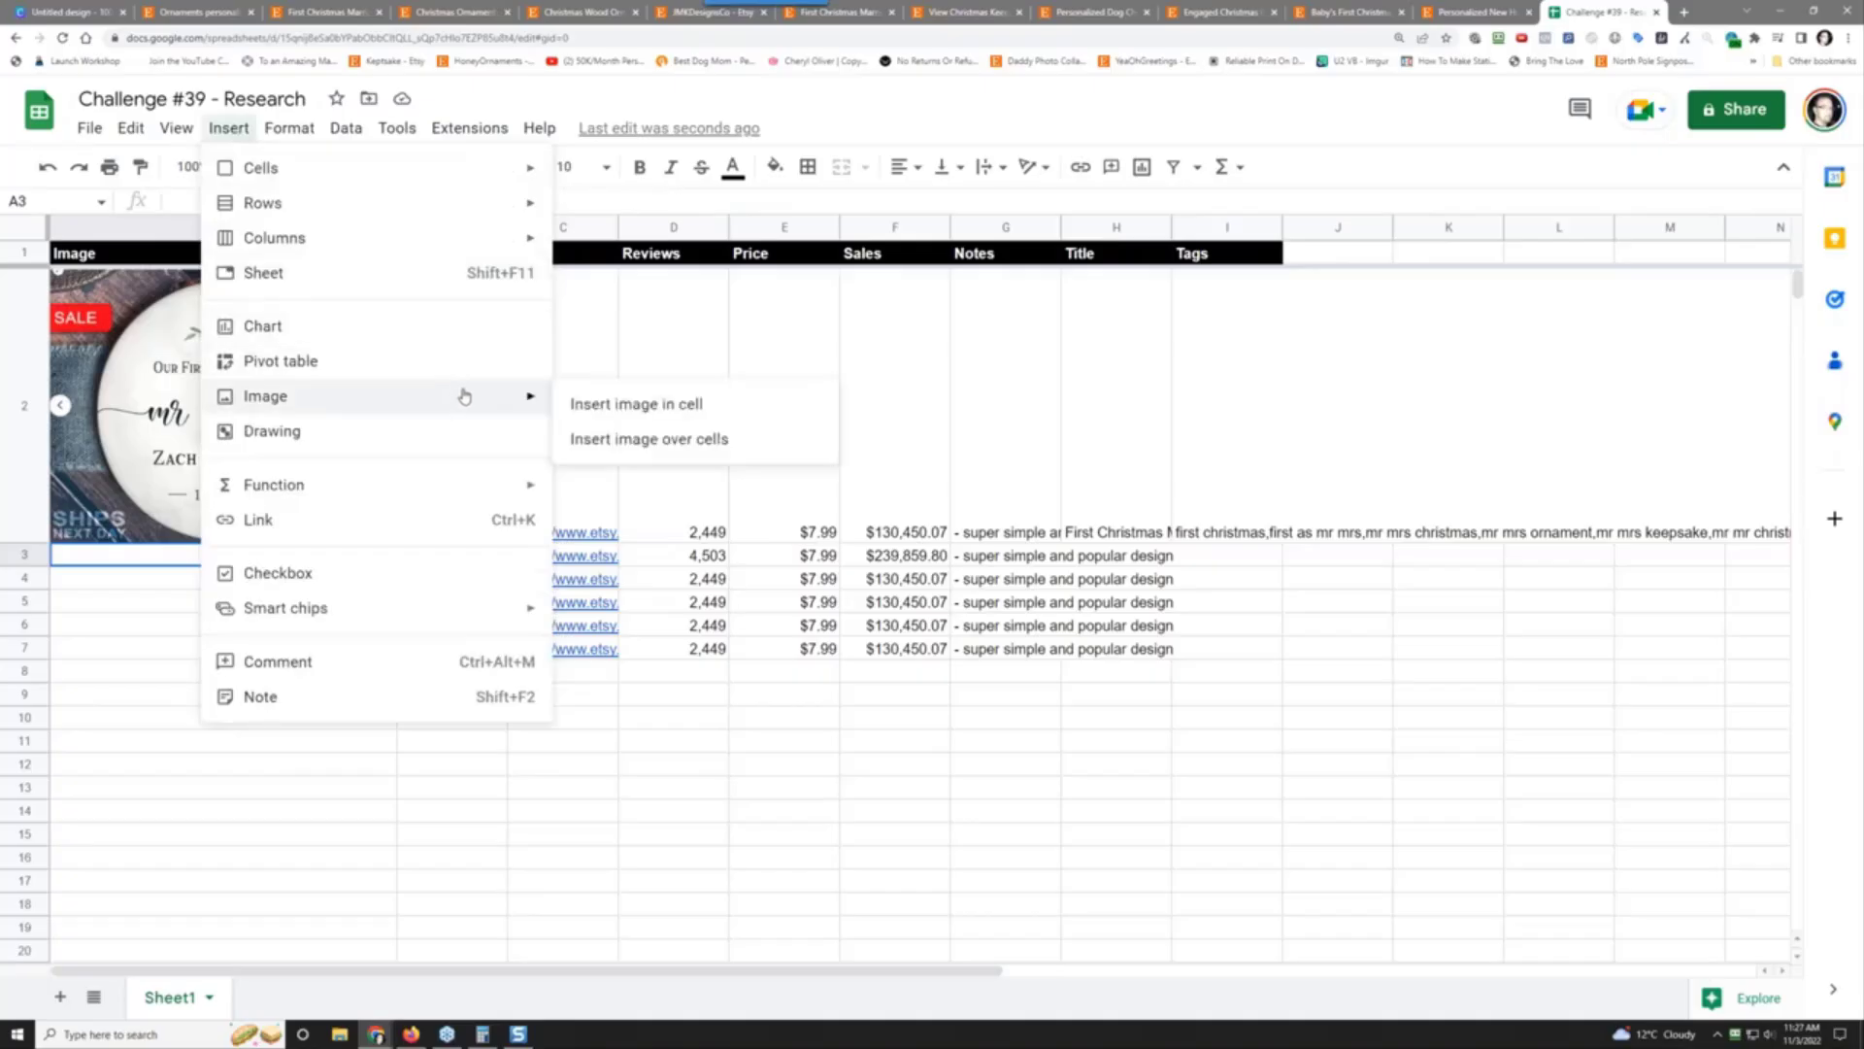
pyautogui.click(582, 404)
pyautogui.click(922, 681)
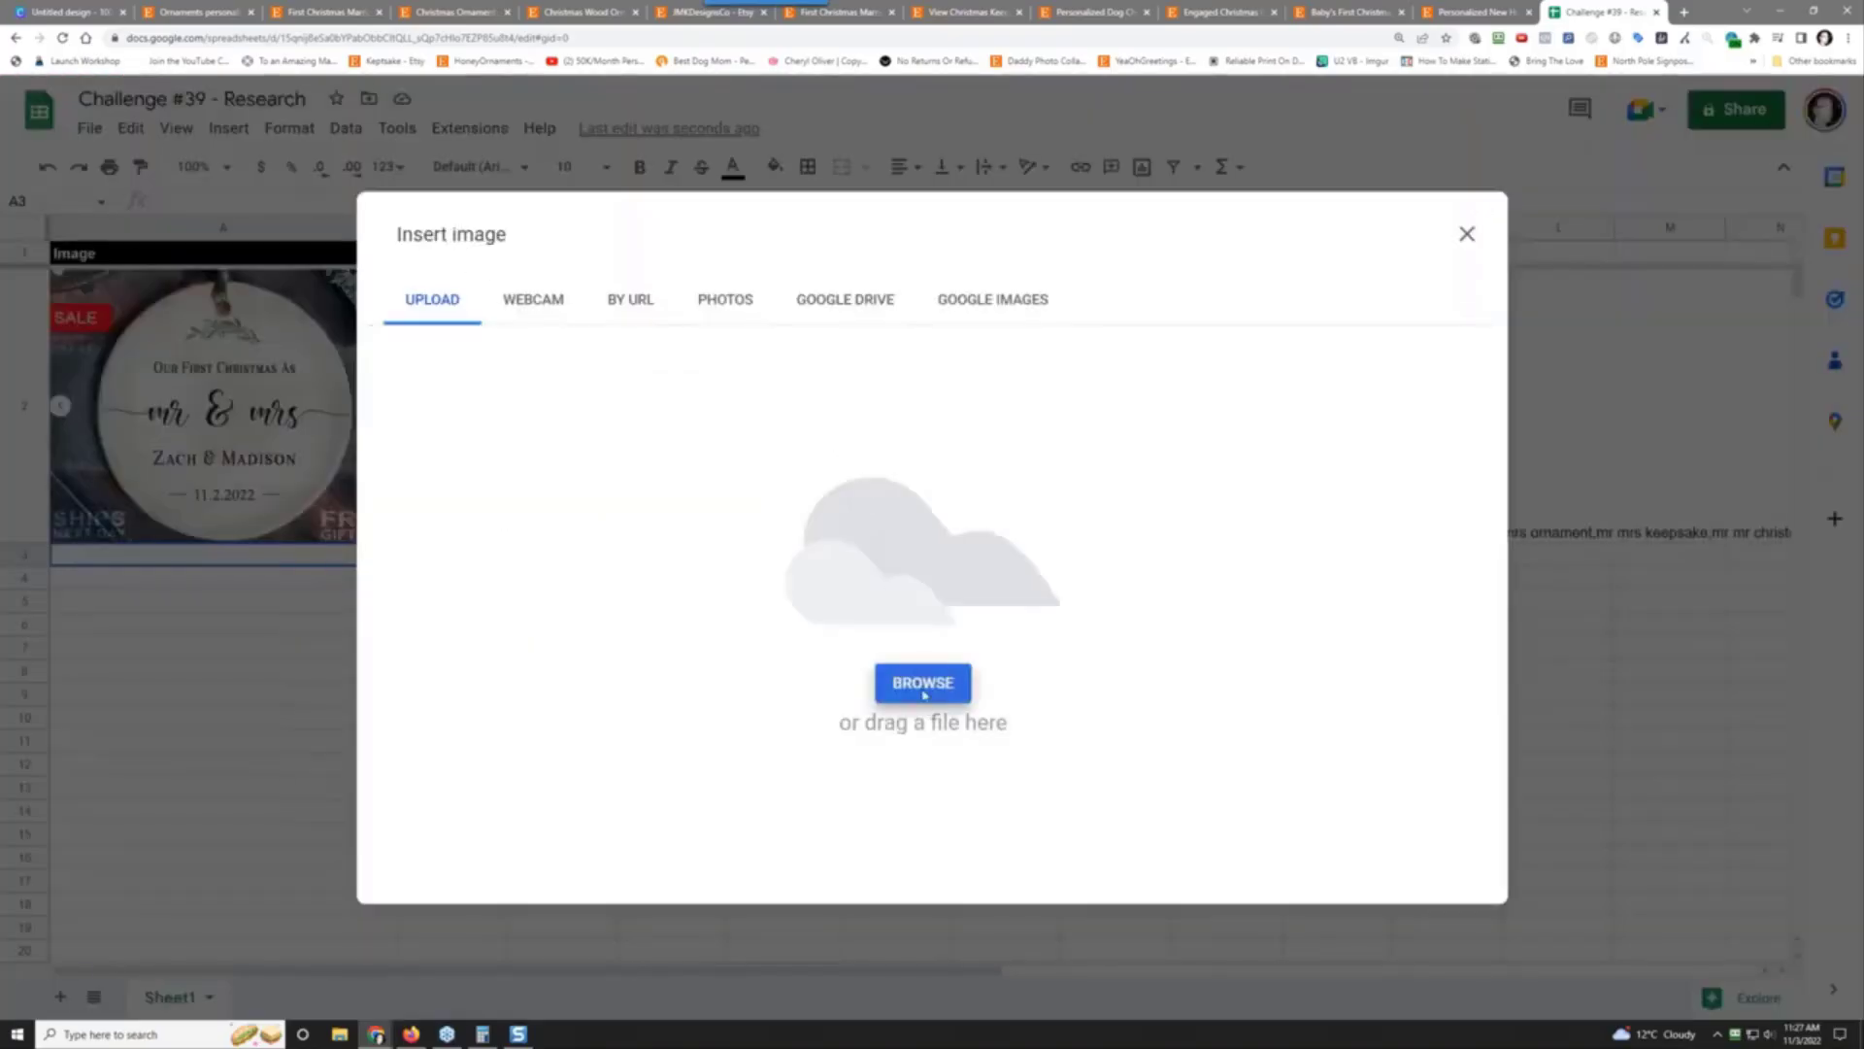
pyautogui.doubleClick(254, 123)
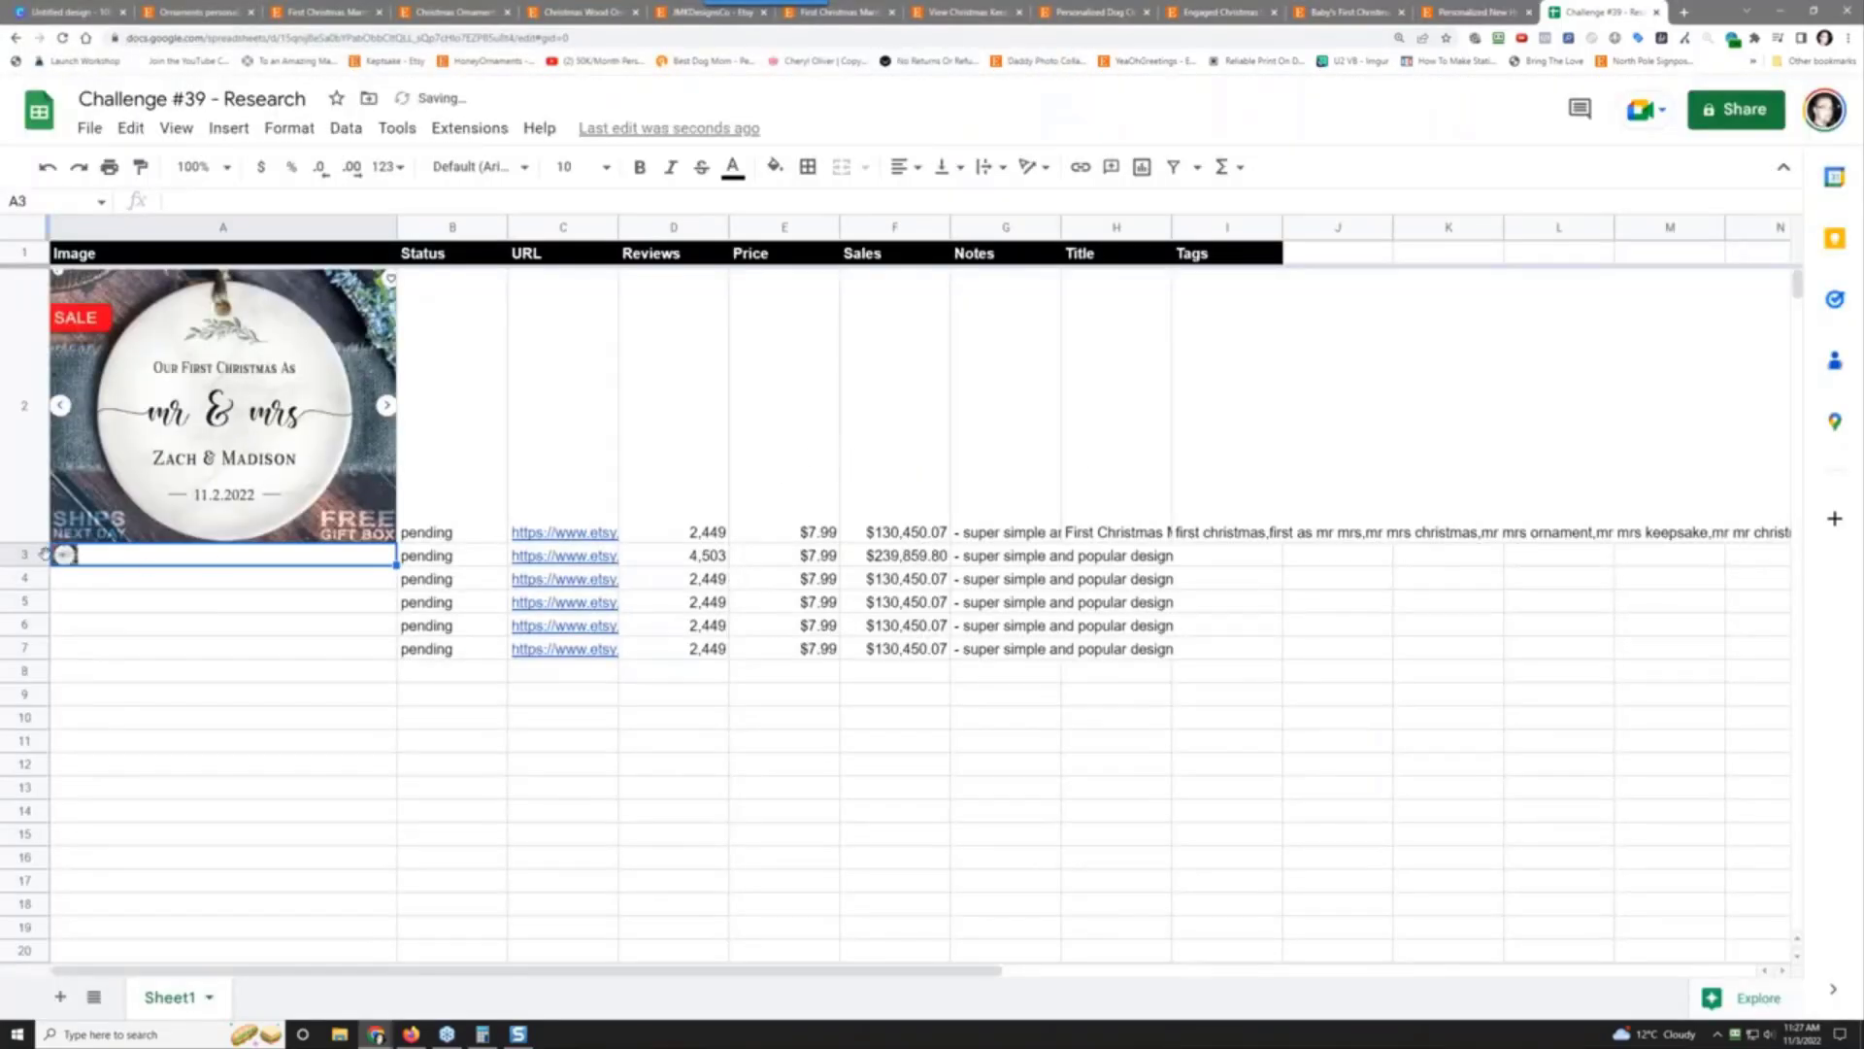
pyautogui.moveTo(29, 567); pyautogui.dragTo(9, 808)
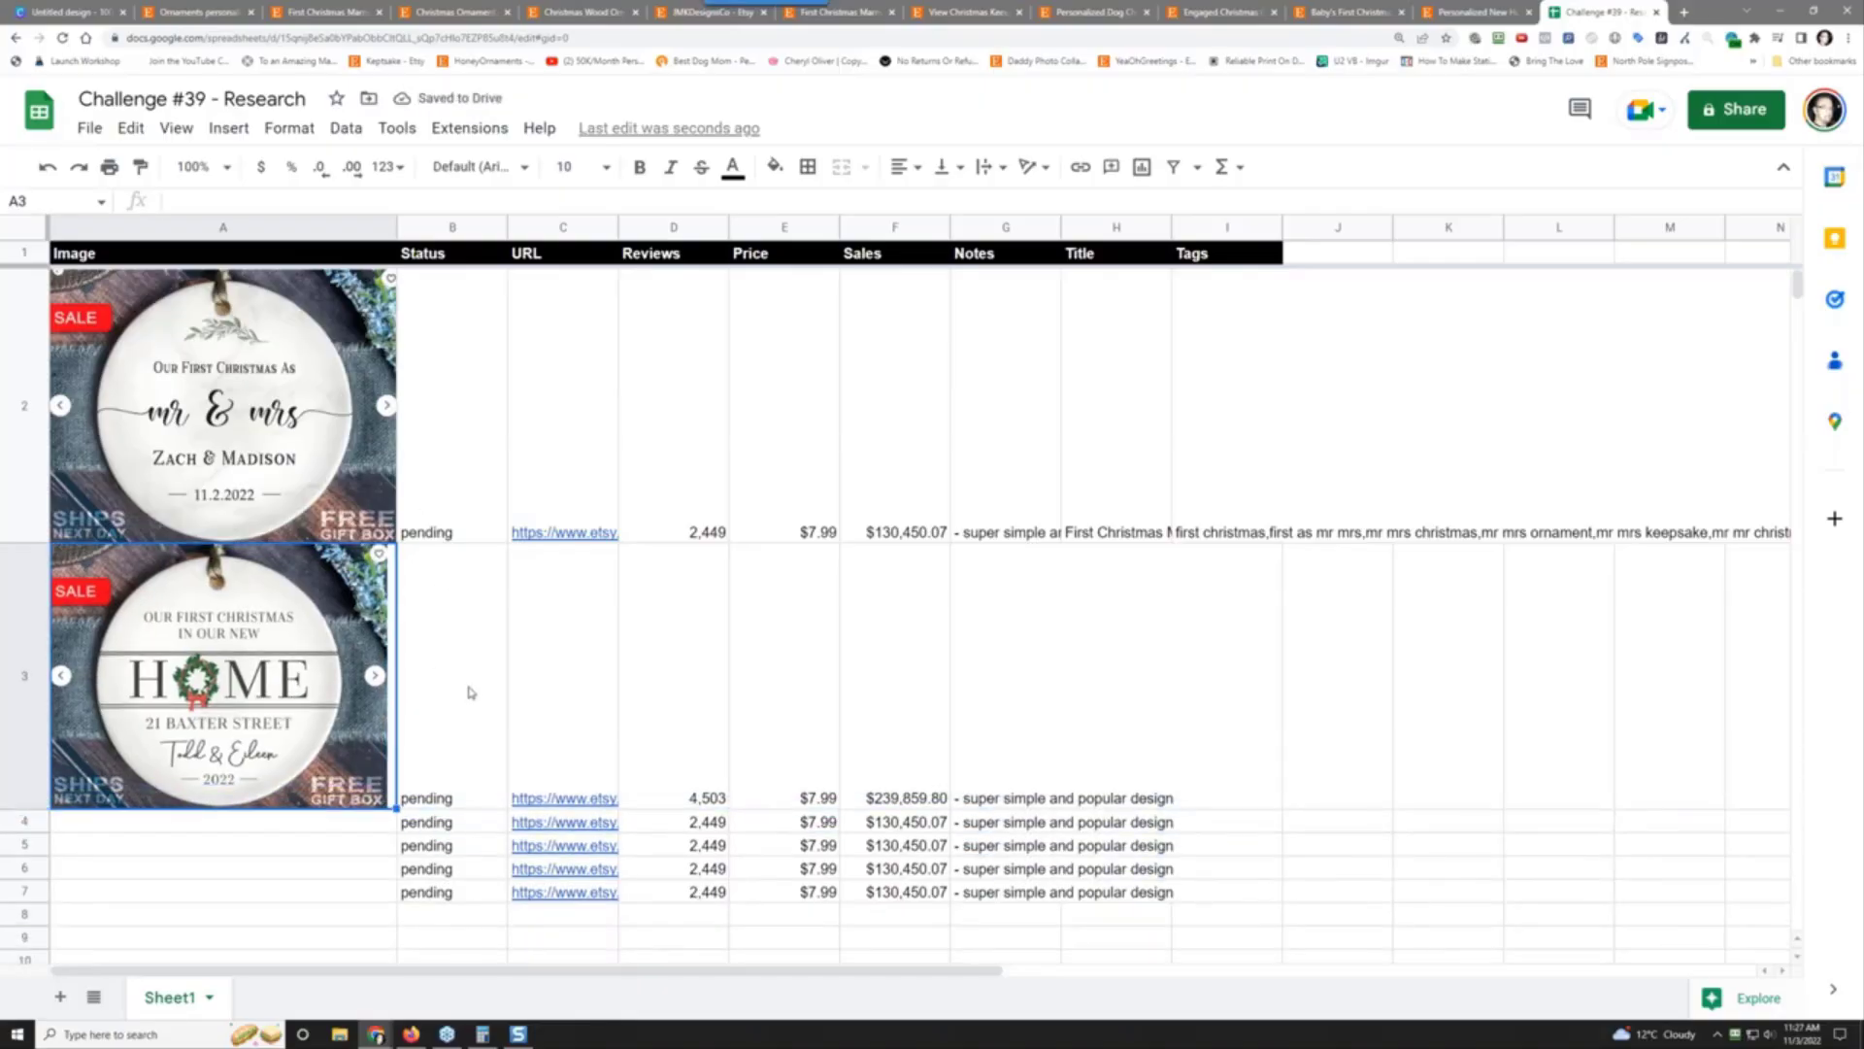
pyautogui.click(469, 692)
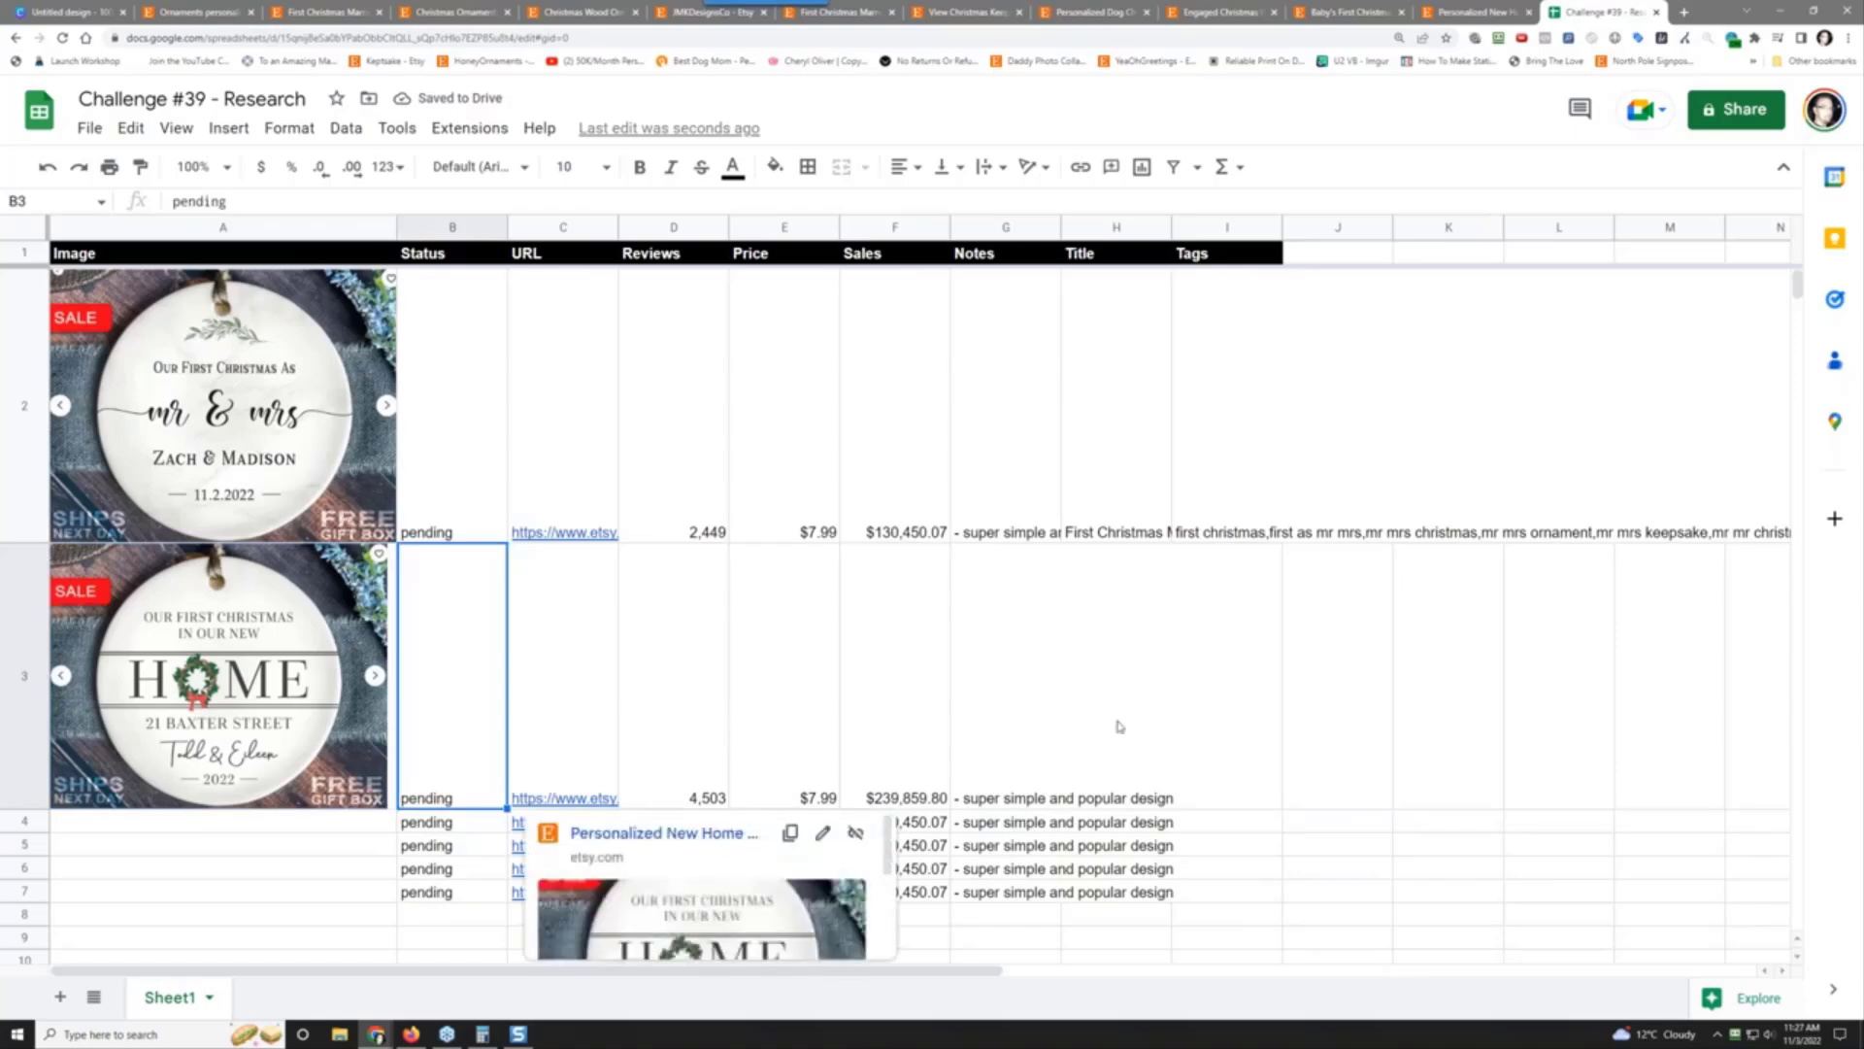
pyautogui.click(1462, 12)
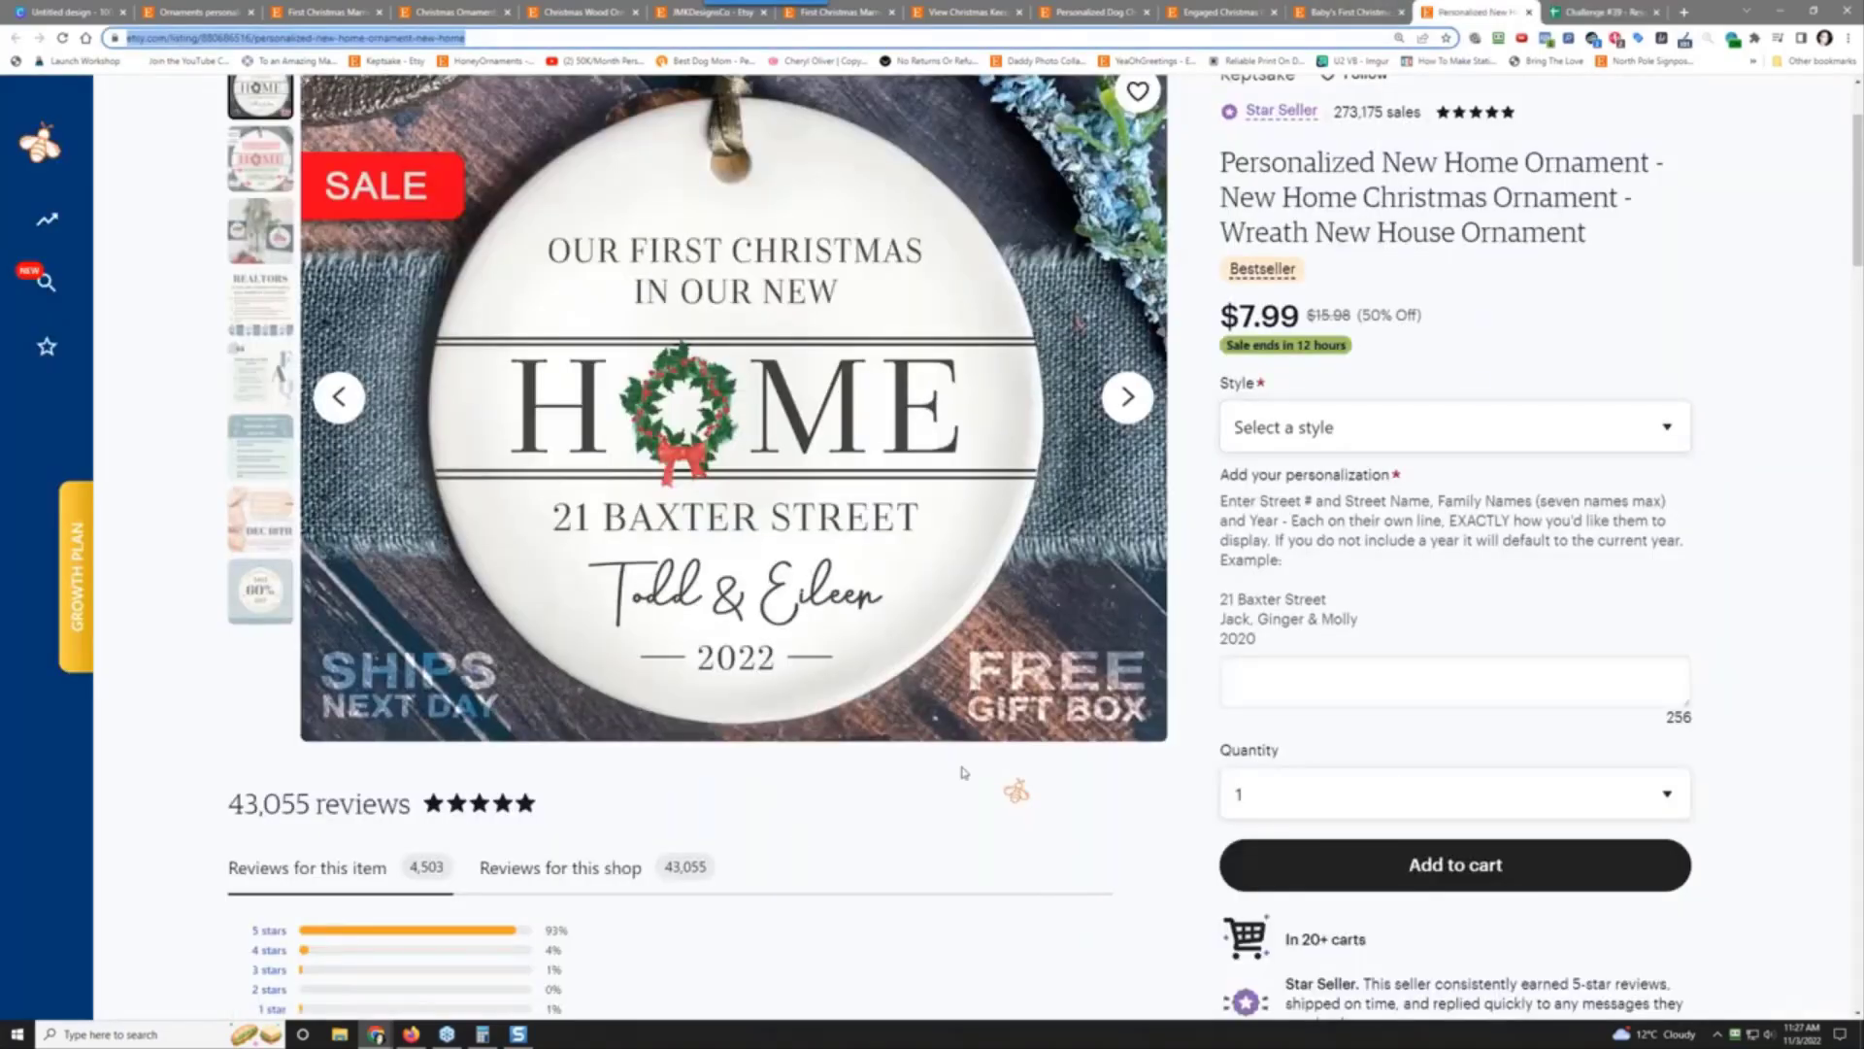
# Step: Go through the open tabs to reach Keptsake's shop in EverBee Product Analytics
pyautogui.moveTo(68, 221)
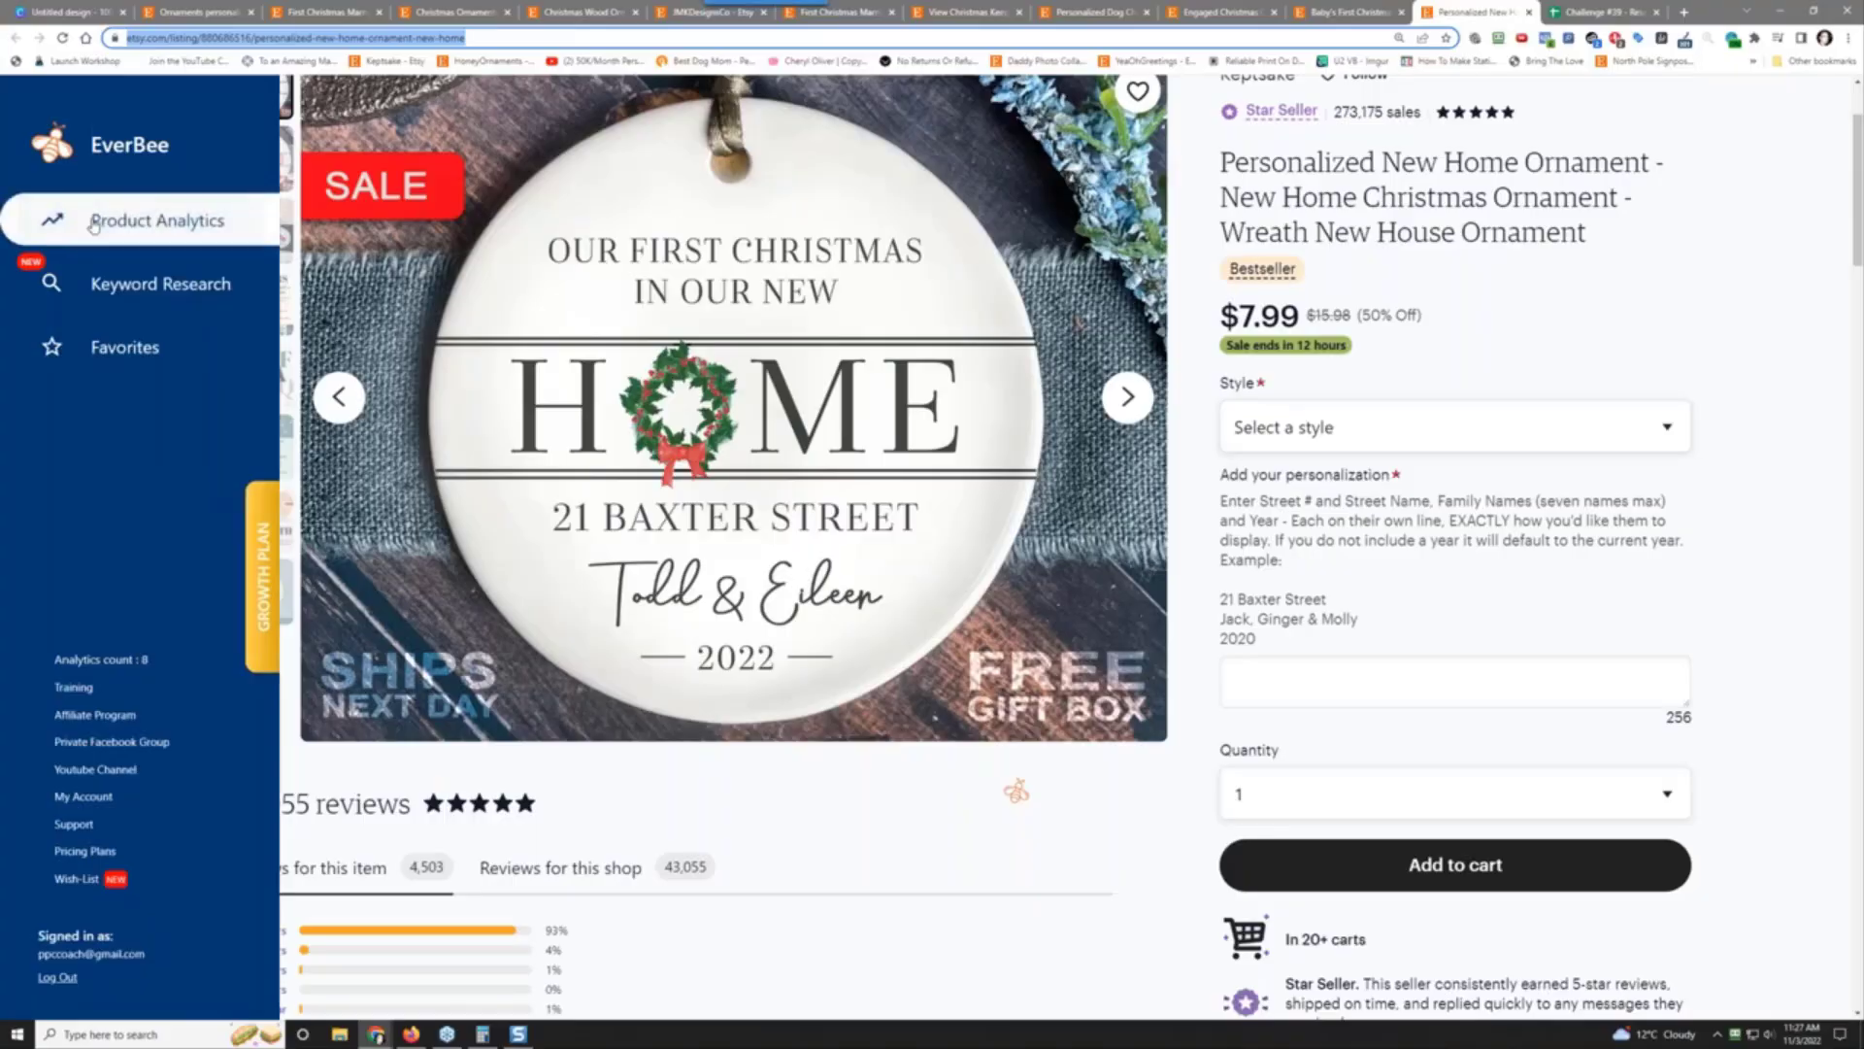
pyautogui.click(199, 11)
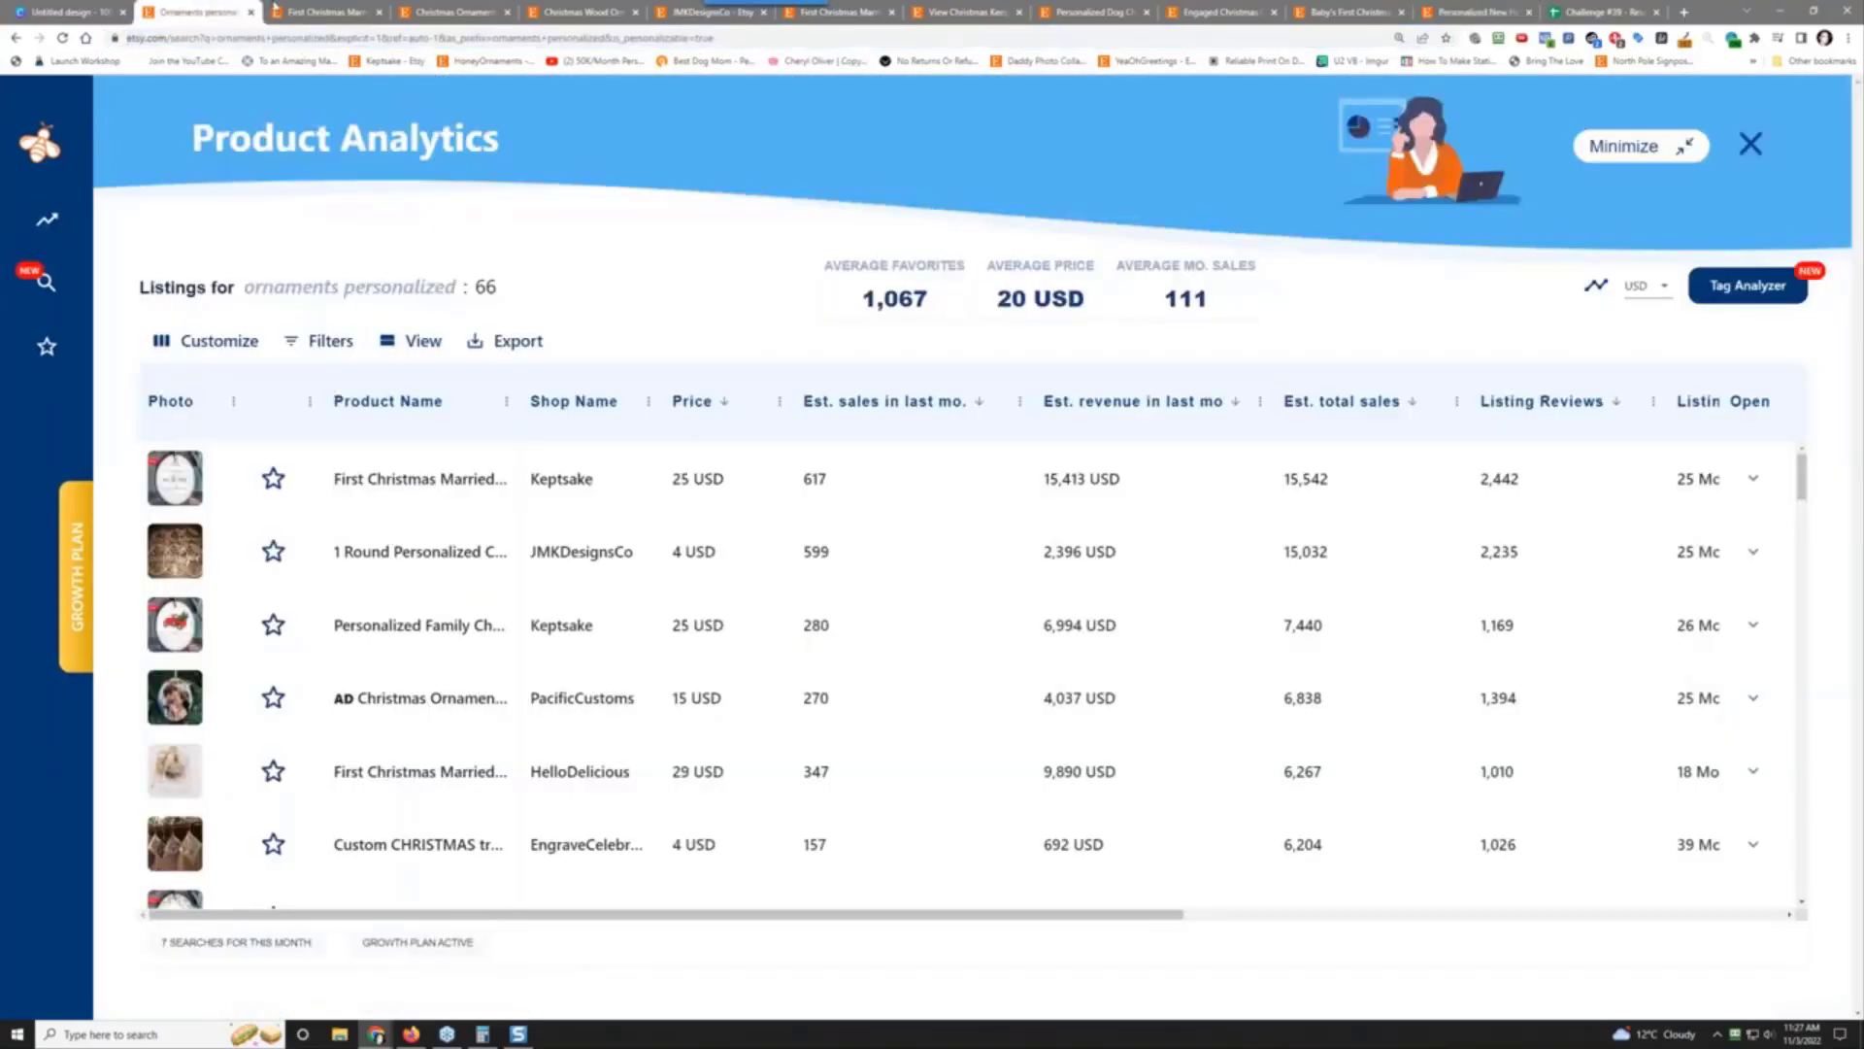
pyautogui.click(276, 10)
pyautogui.click(485, 9)
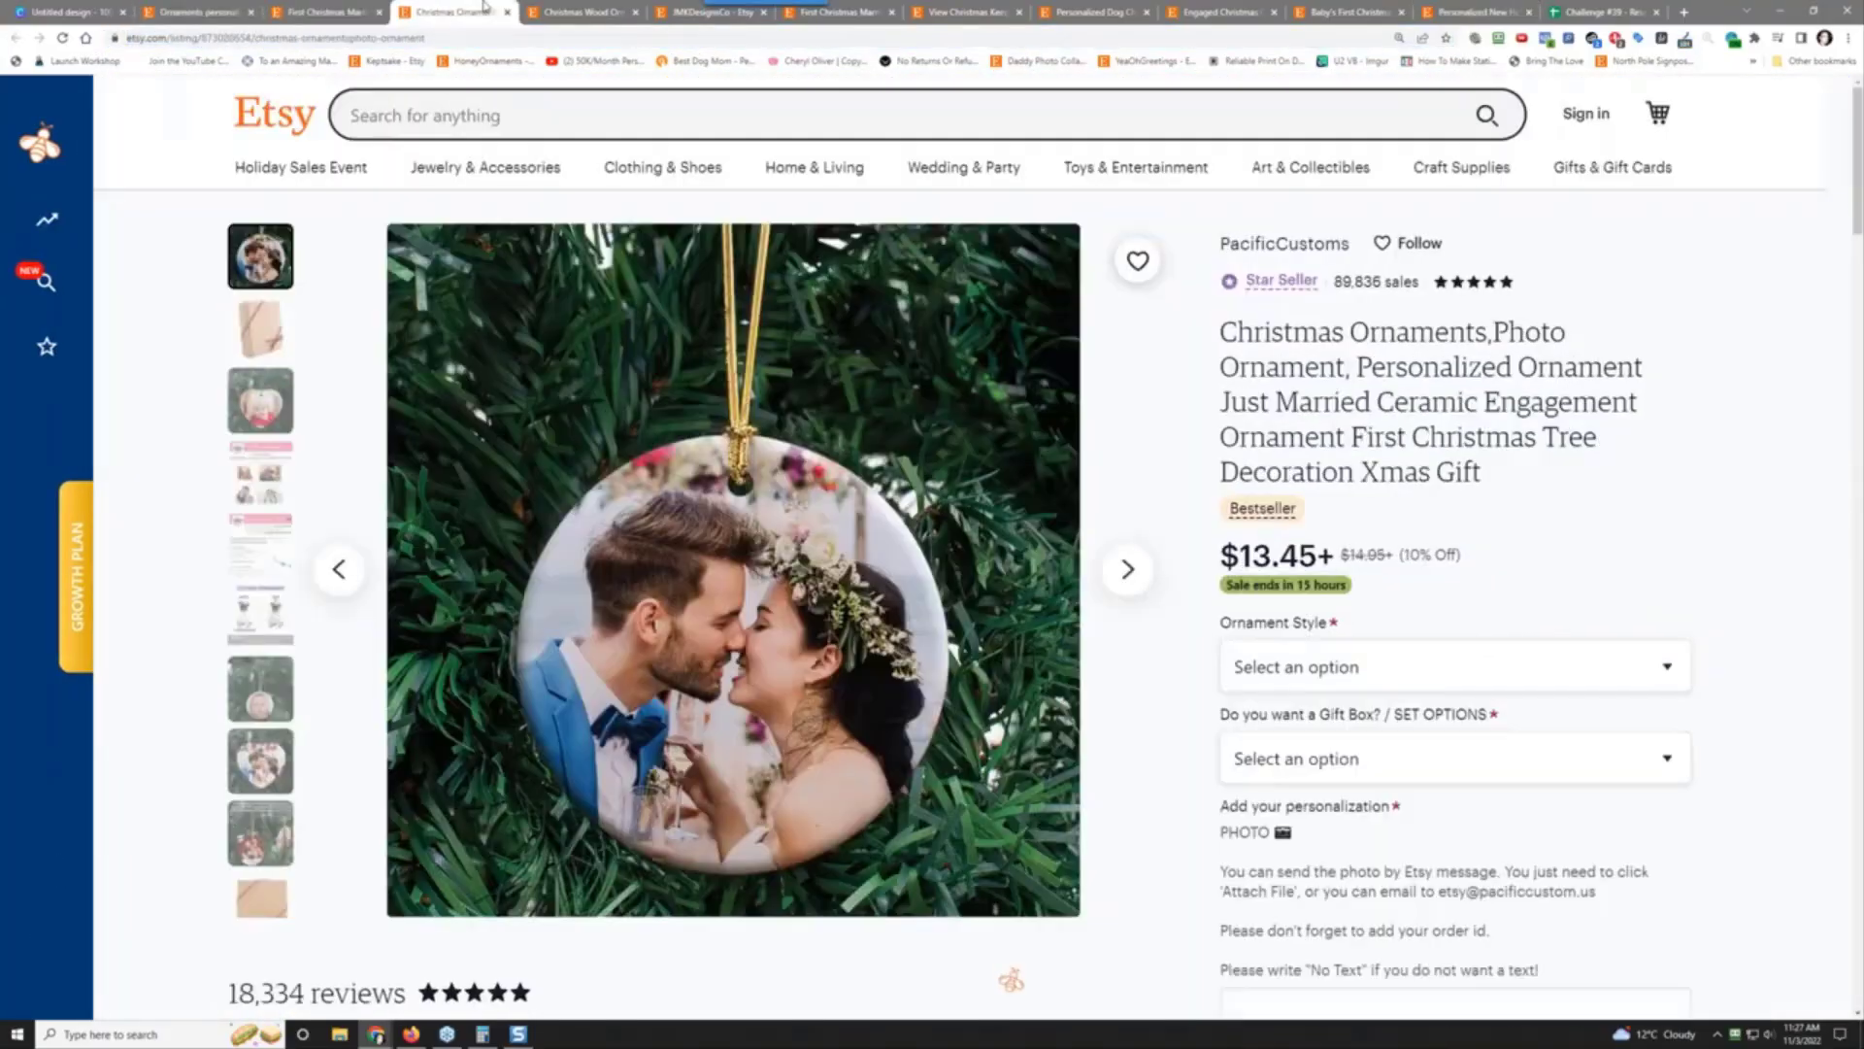
pyautogui.click(587, 9)
pyautogui.click(714, 10)
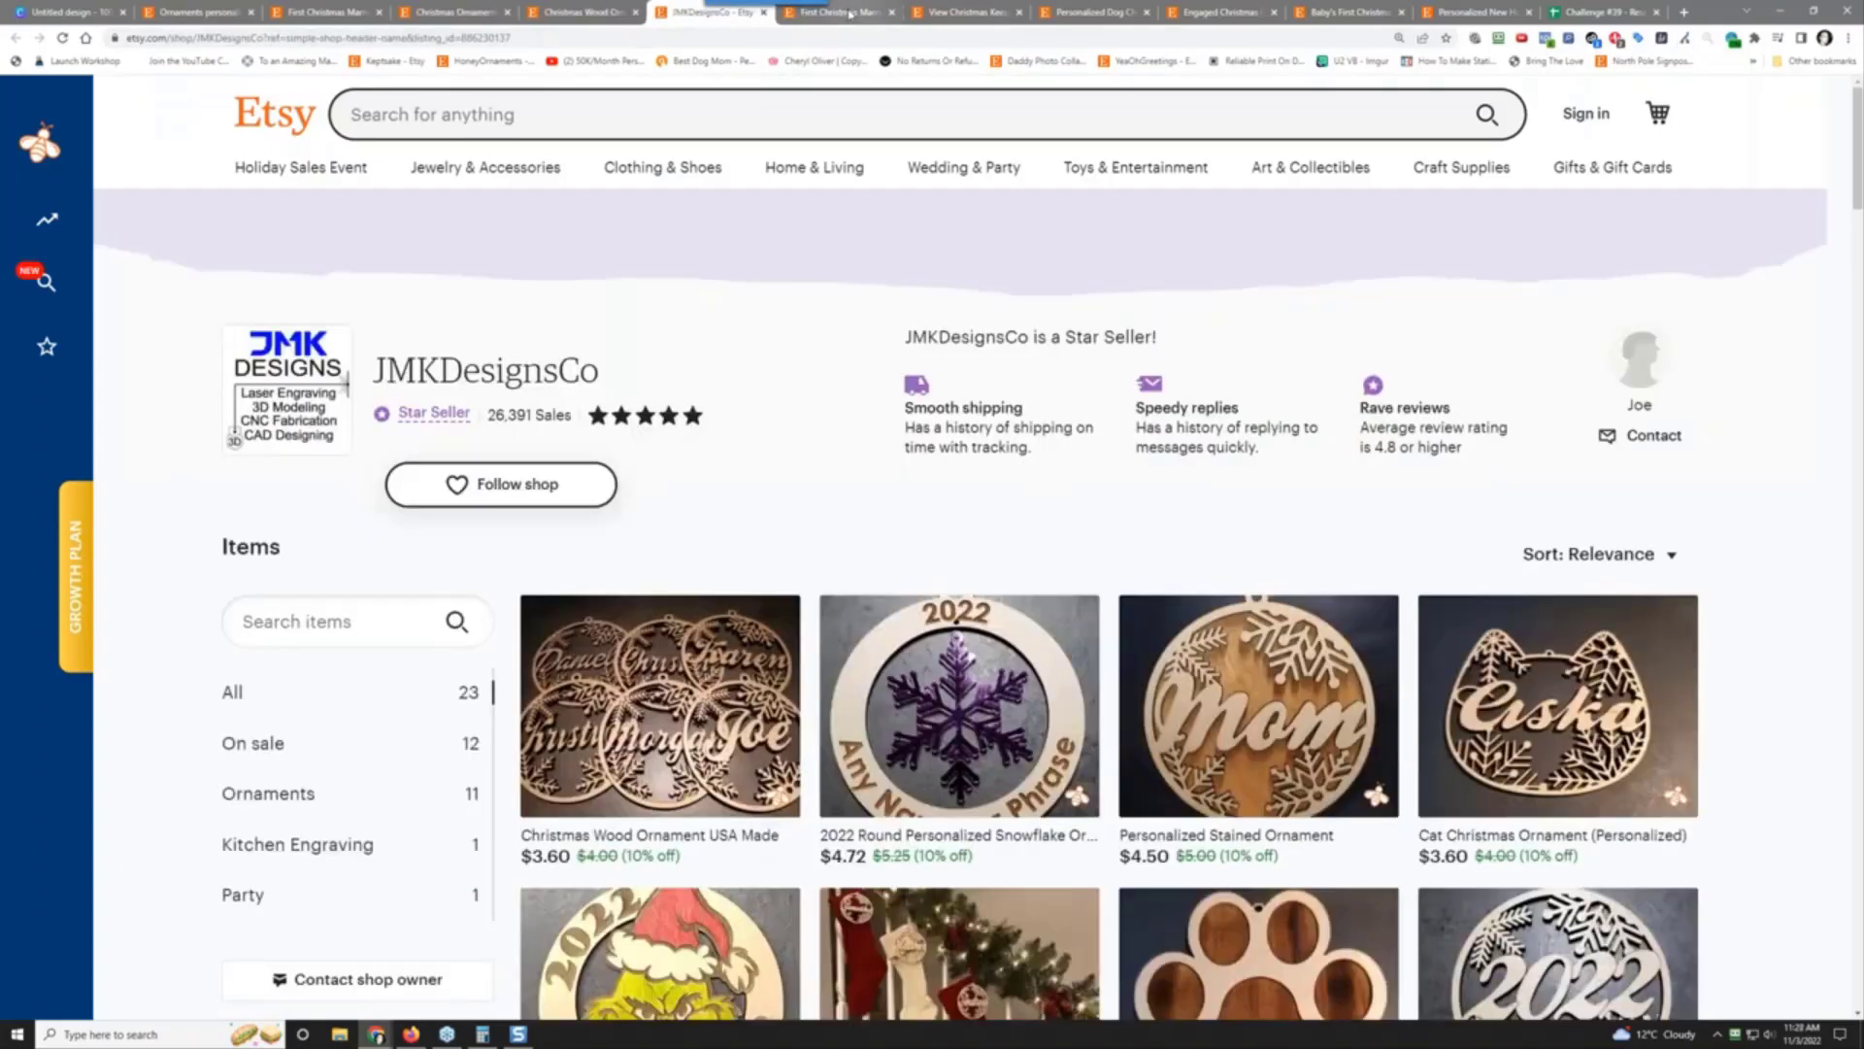
pyautogui.click(850, 12)
pyautogui.click(952, 10)
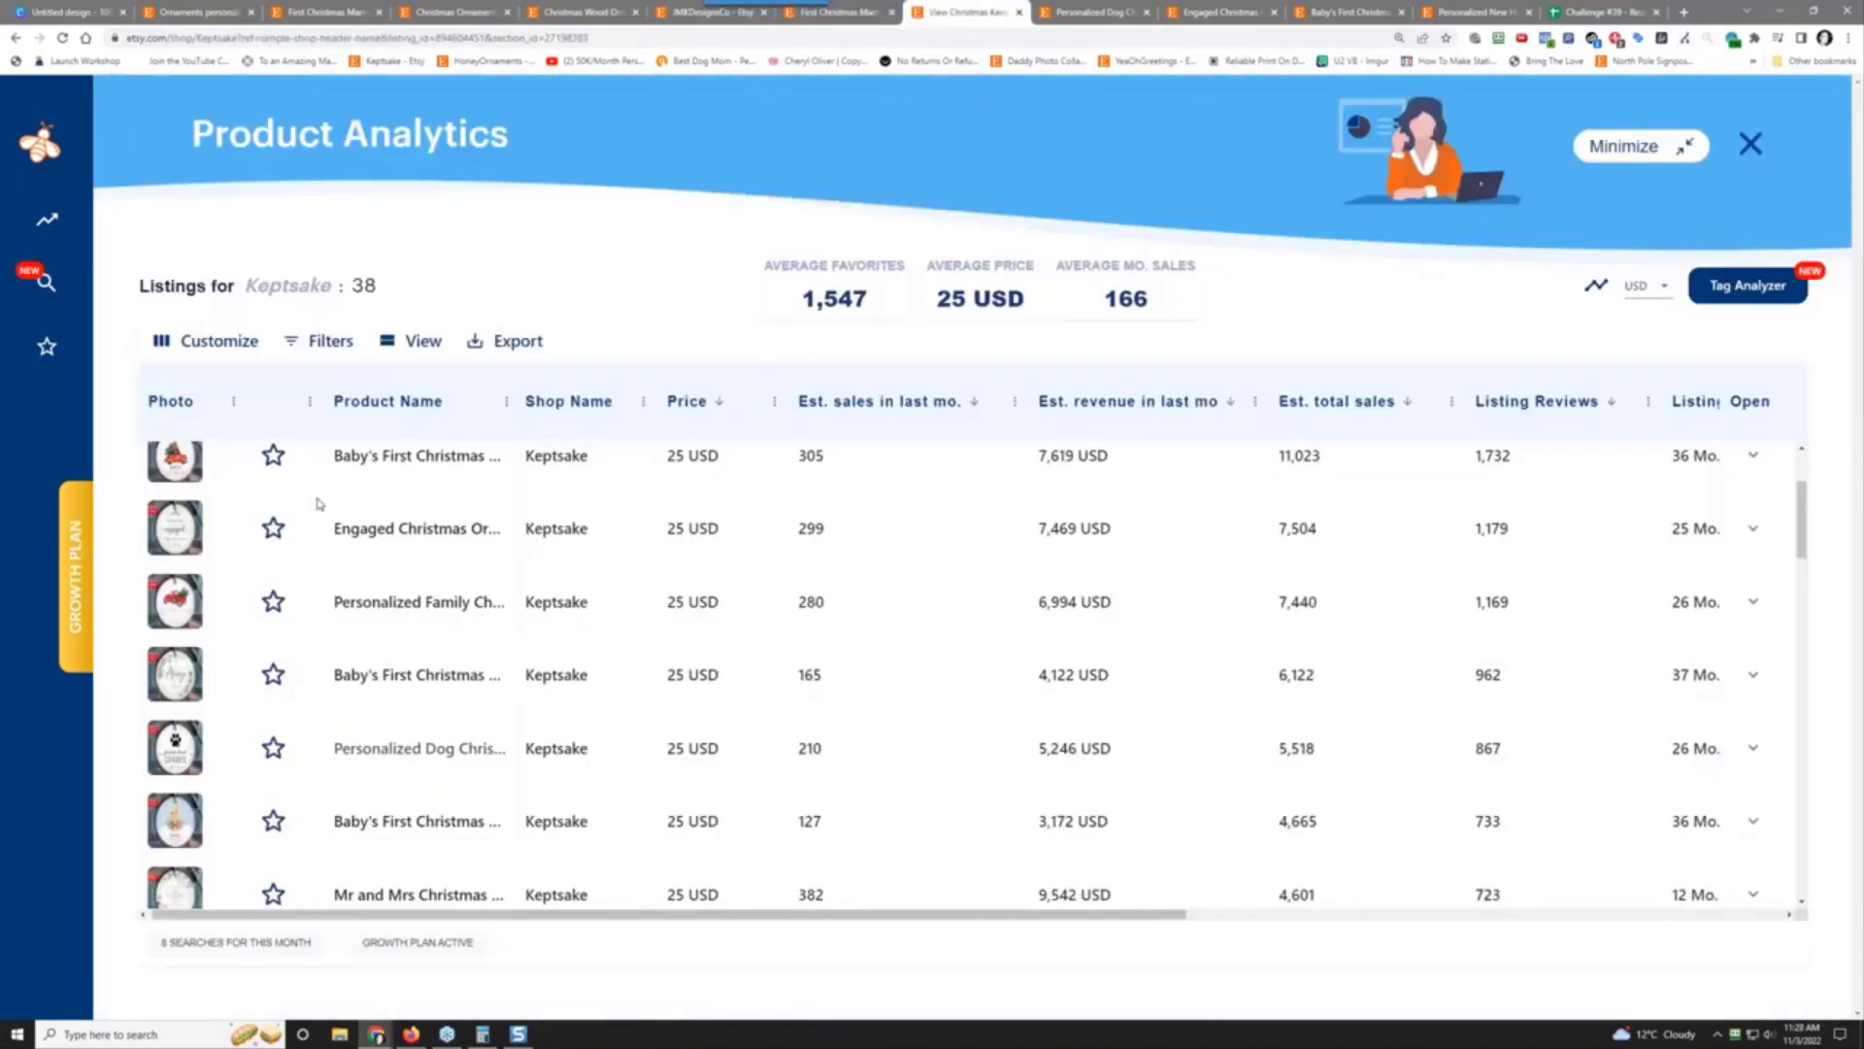
pyautogui.scroll(3, 394, 505)
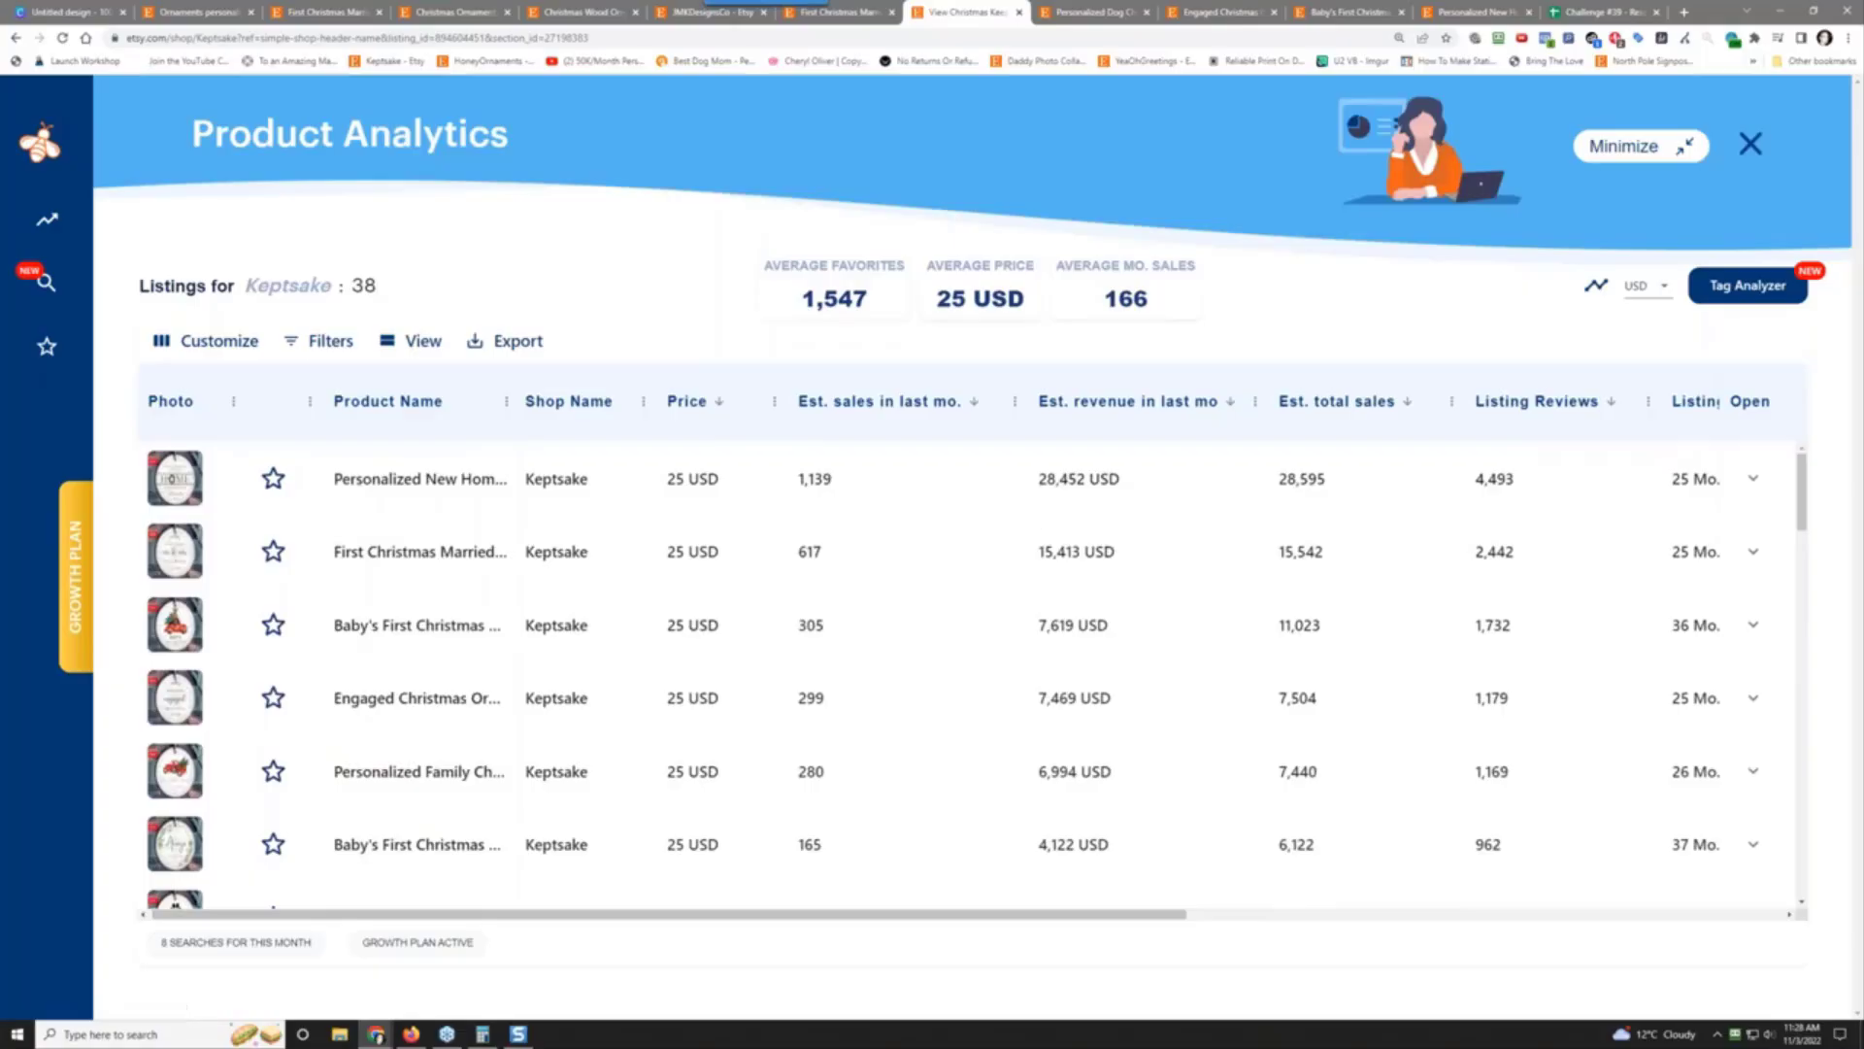
# Step: Expand the Personalized New Home listing's details and copy its full title
pyautogui.click(1753, 479)
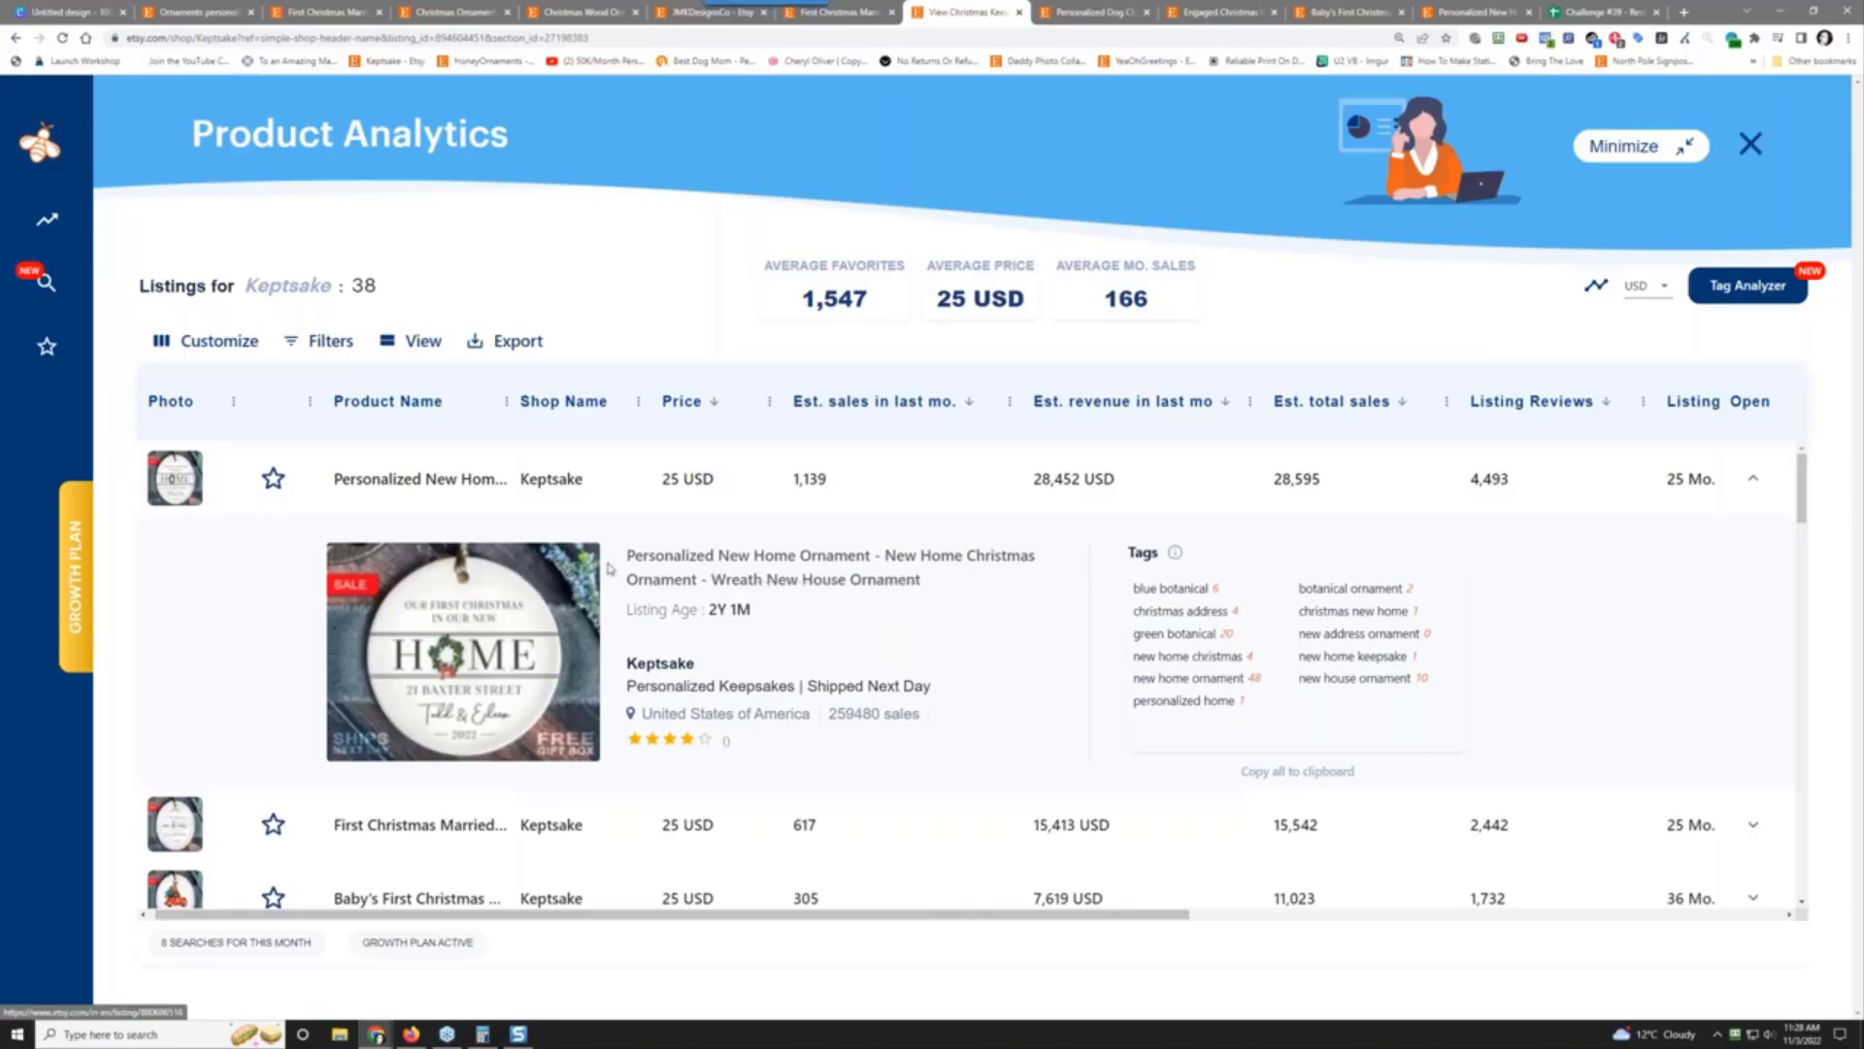
pyautogui.moveTo(624, 553); pyautogui.dragTo(918, 580)
pyautogui.rightClick(866, 550)
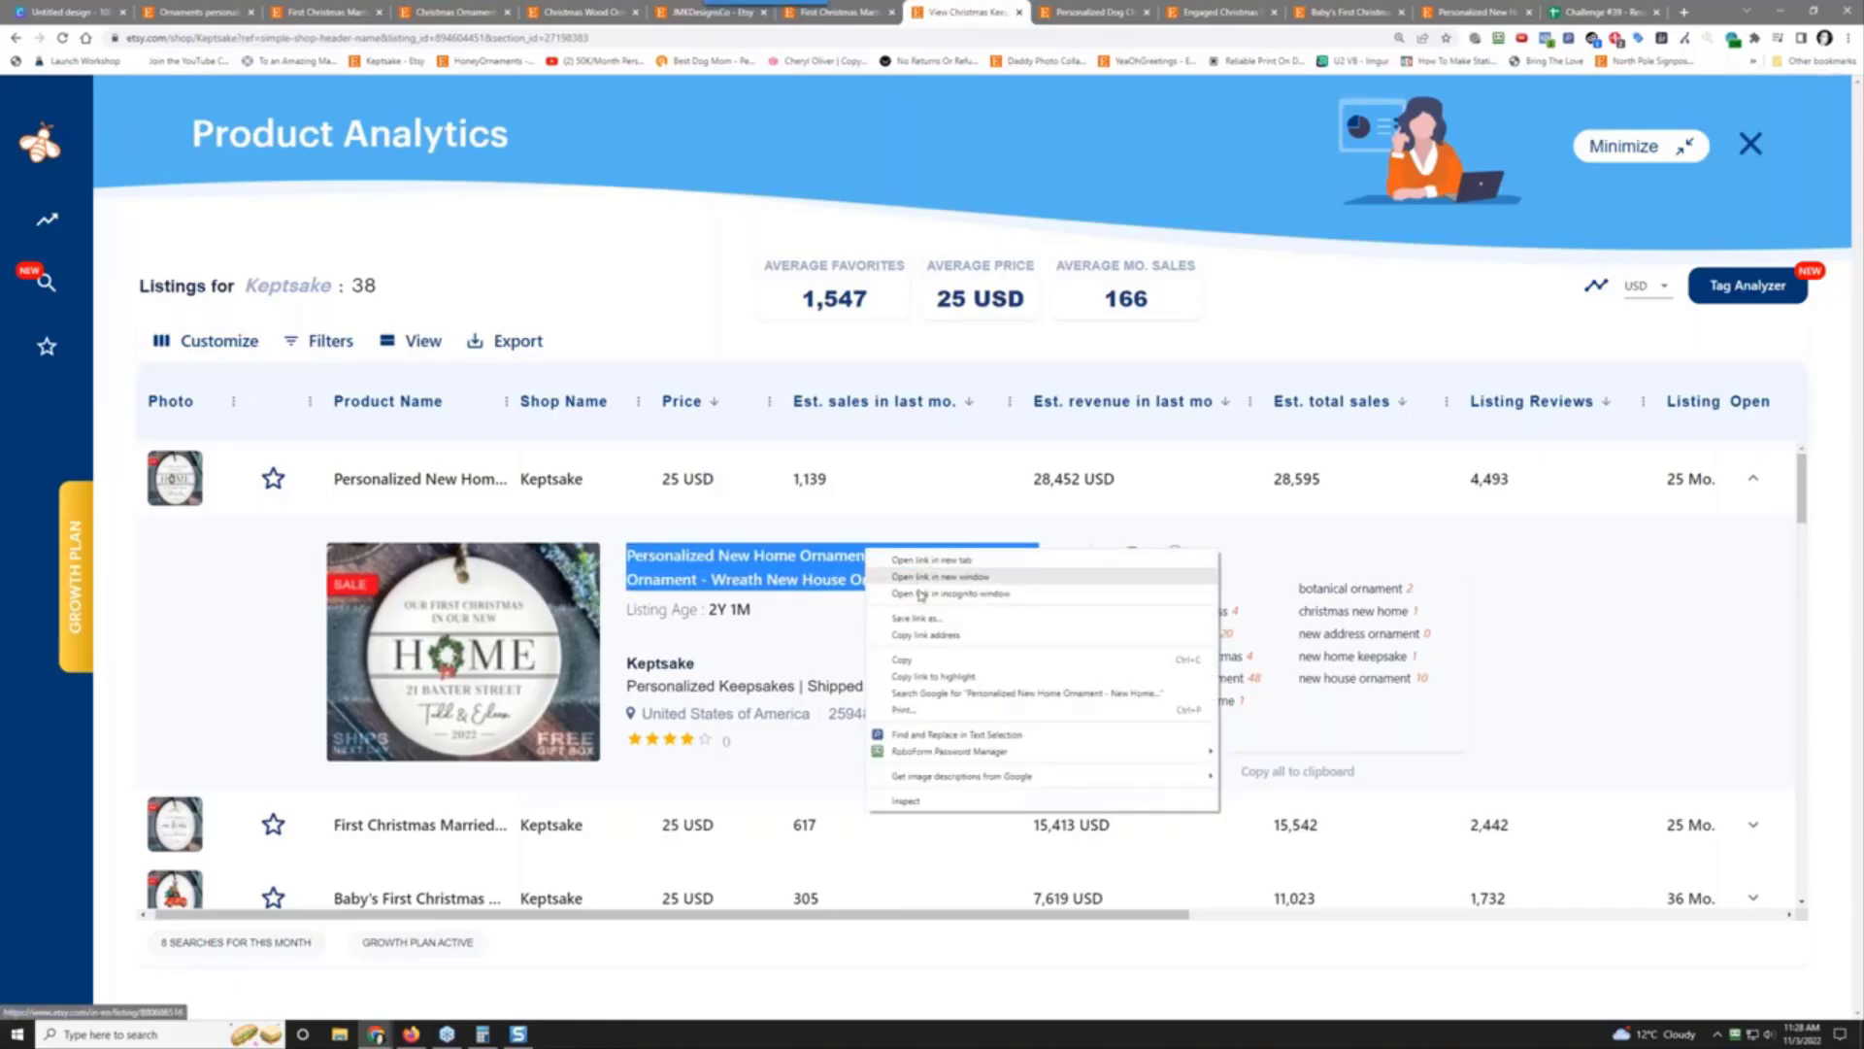
pyautogui.click(934, 661)
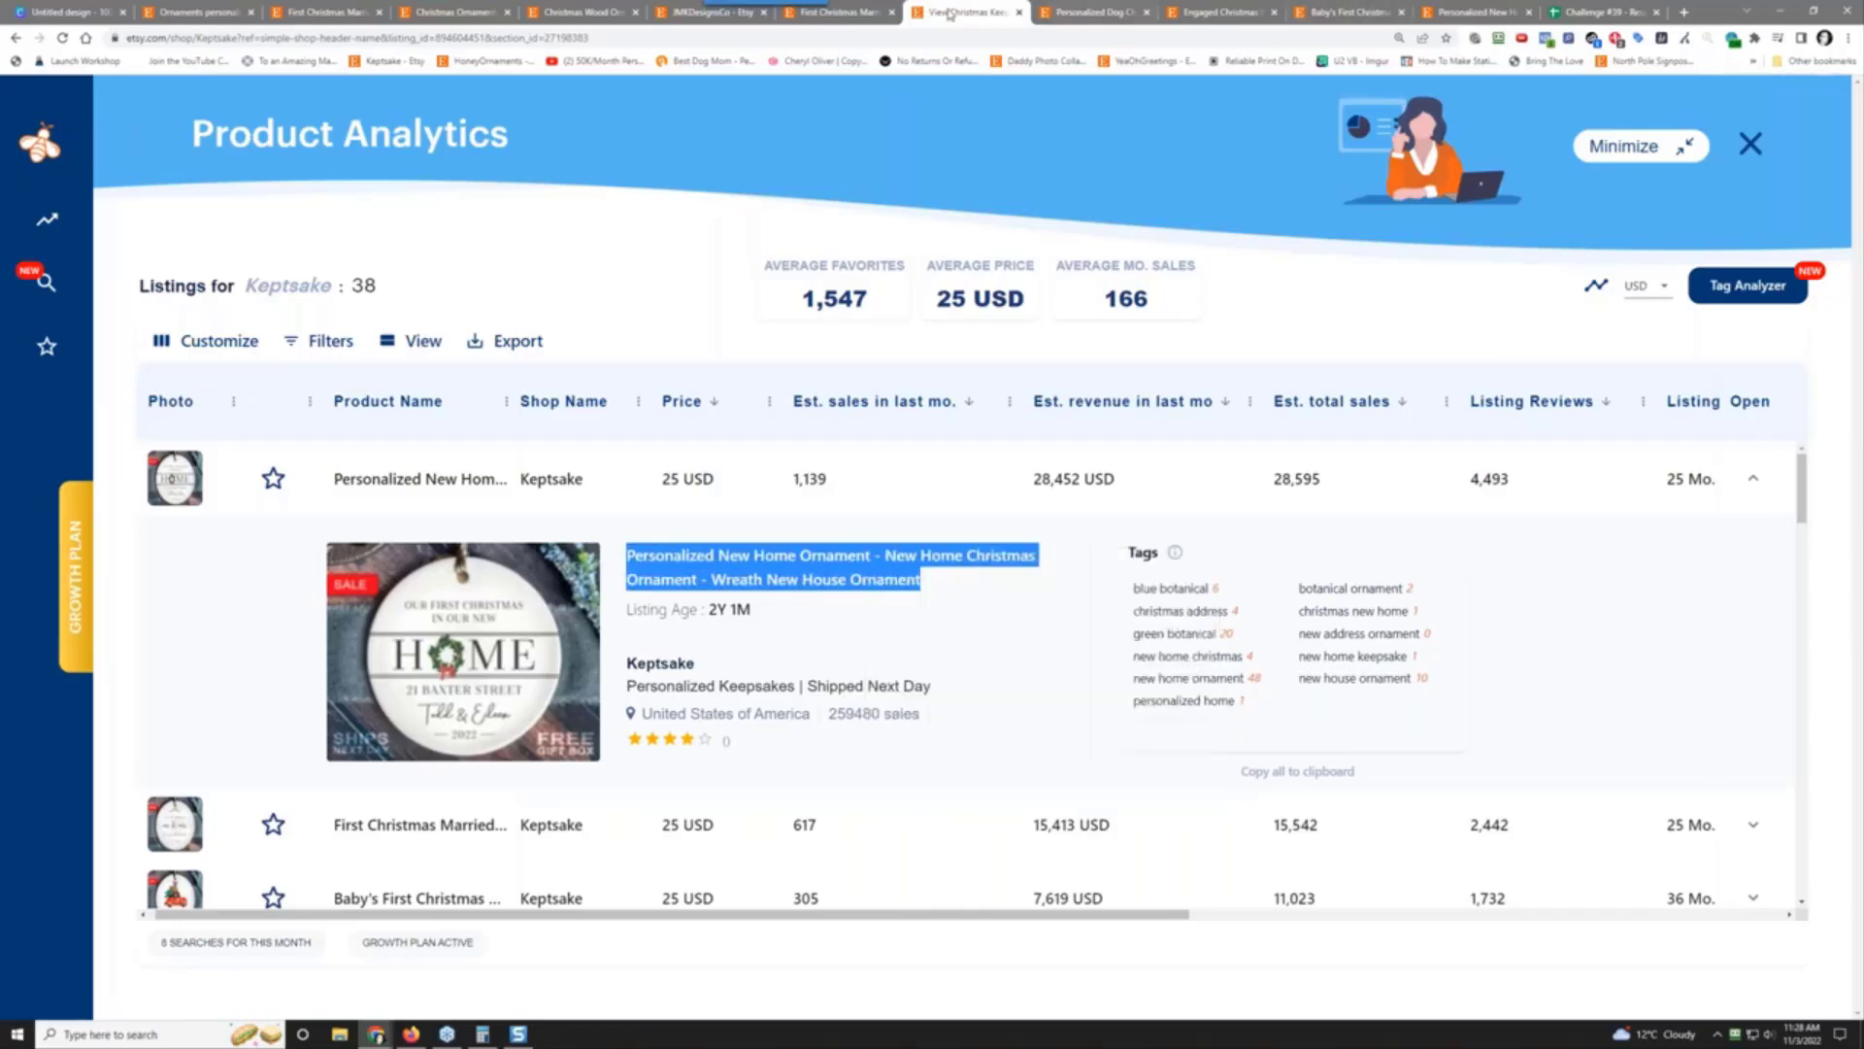
pyautogui.moveTo(951, 12); pyautogui.dragTo(1450, 8)
pyautogui.click(1603, 12)
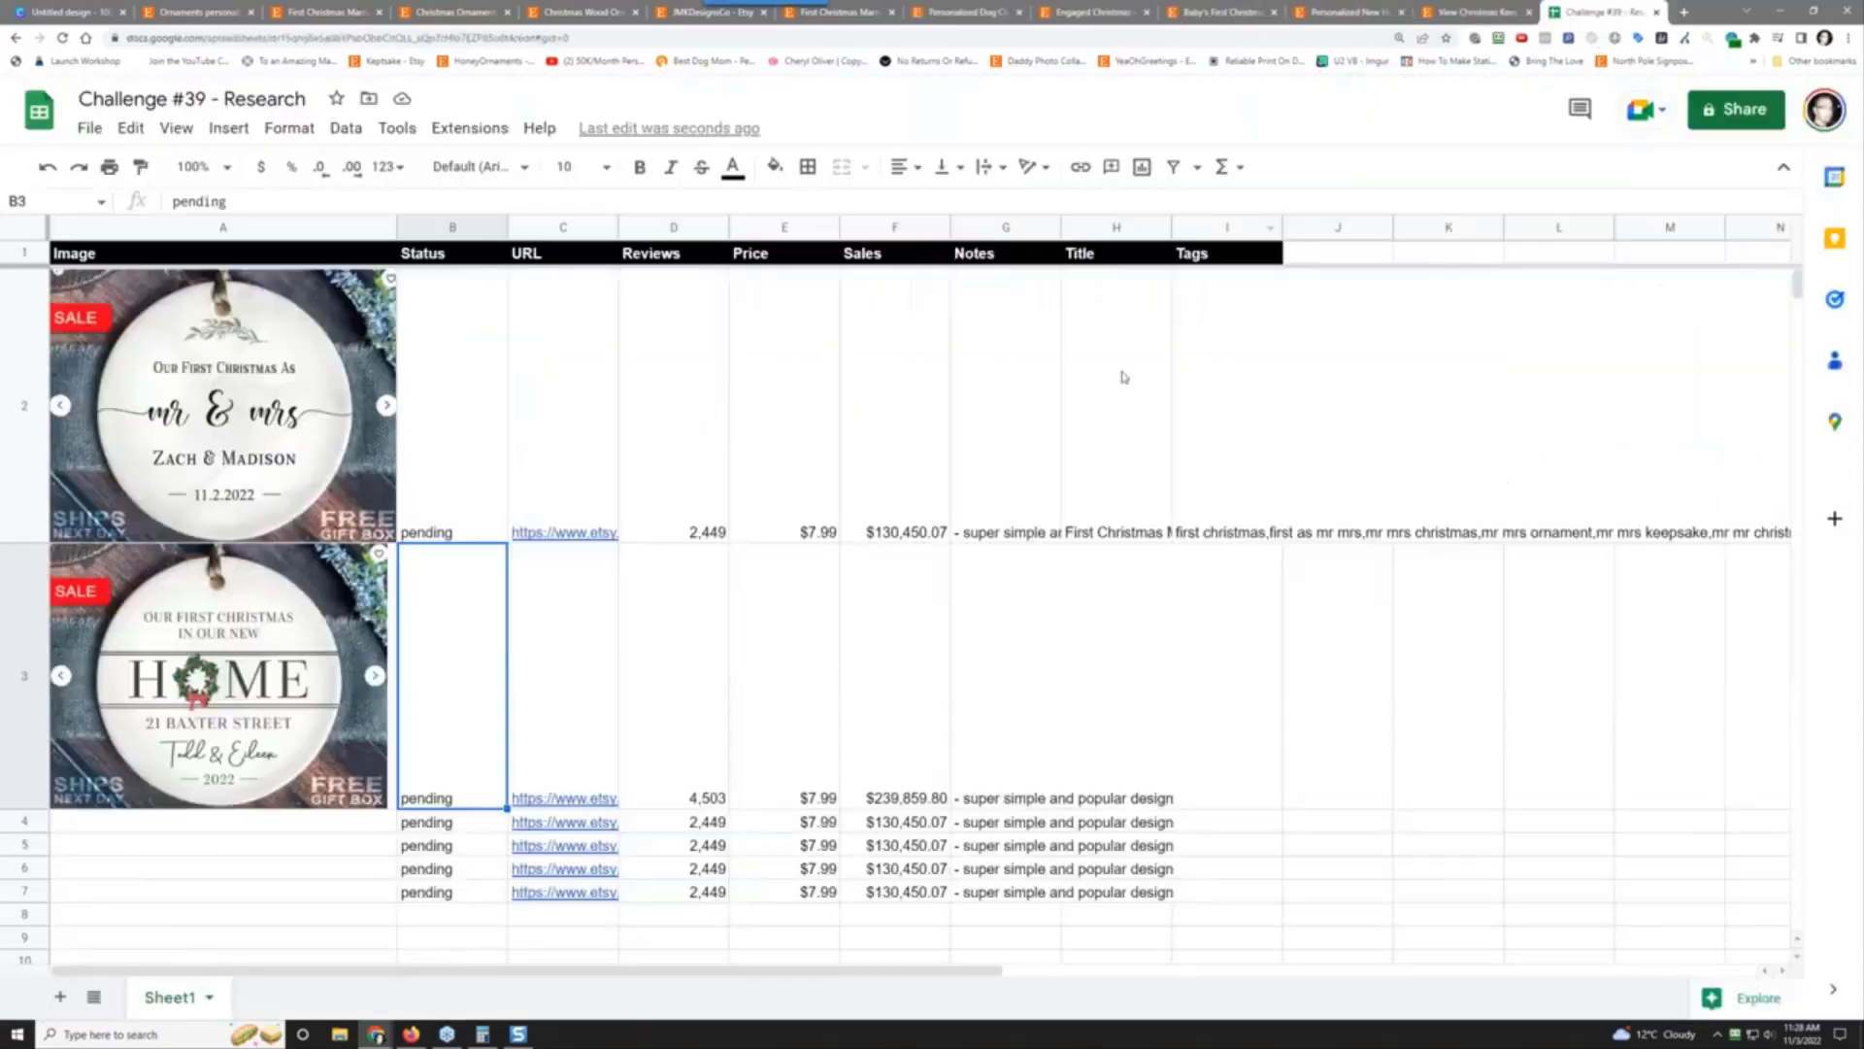
# Step: Paste the New Home ornament's title as plain values into H3
pyautogui.click(1094, 693)
pyautogui.rightClick(1093, 694)
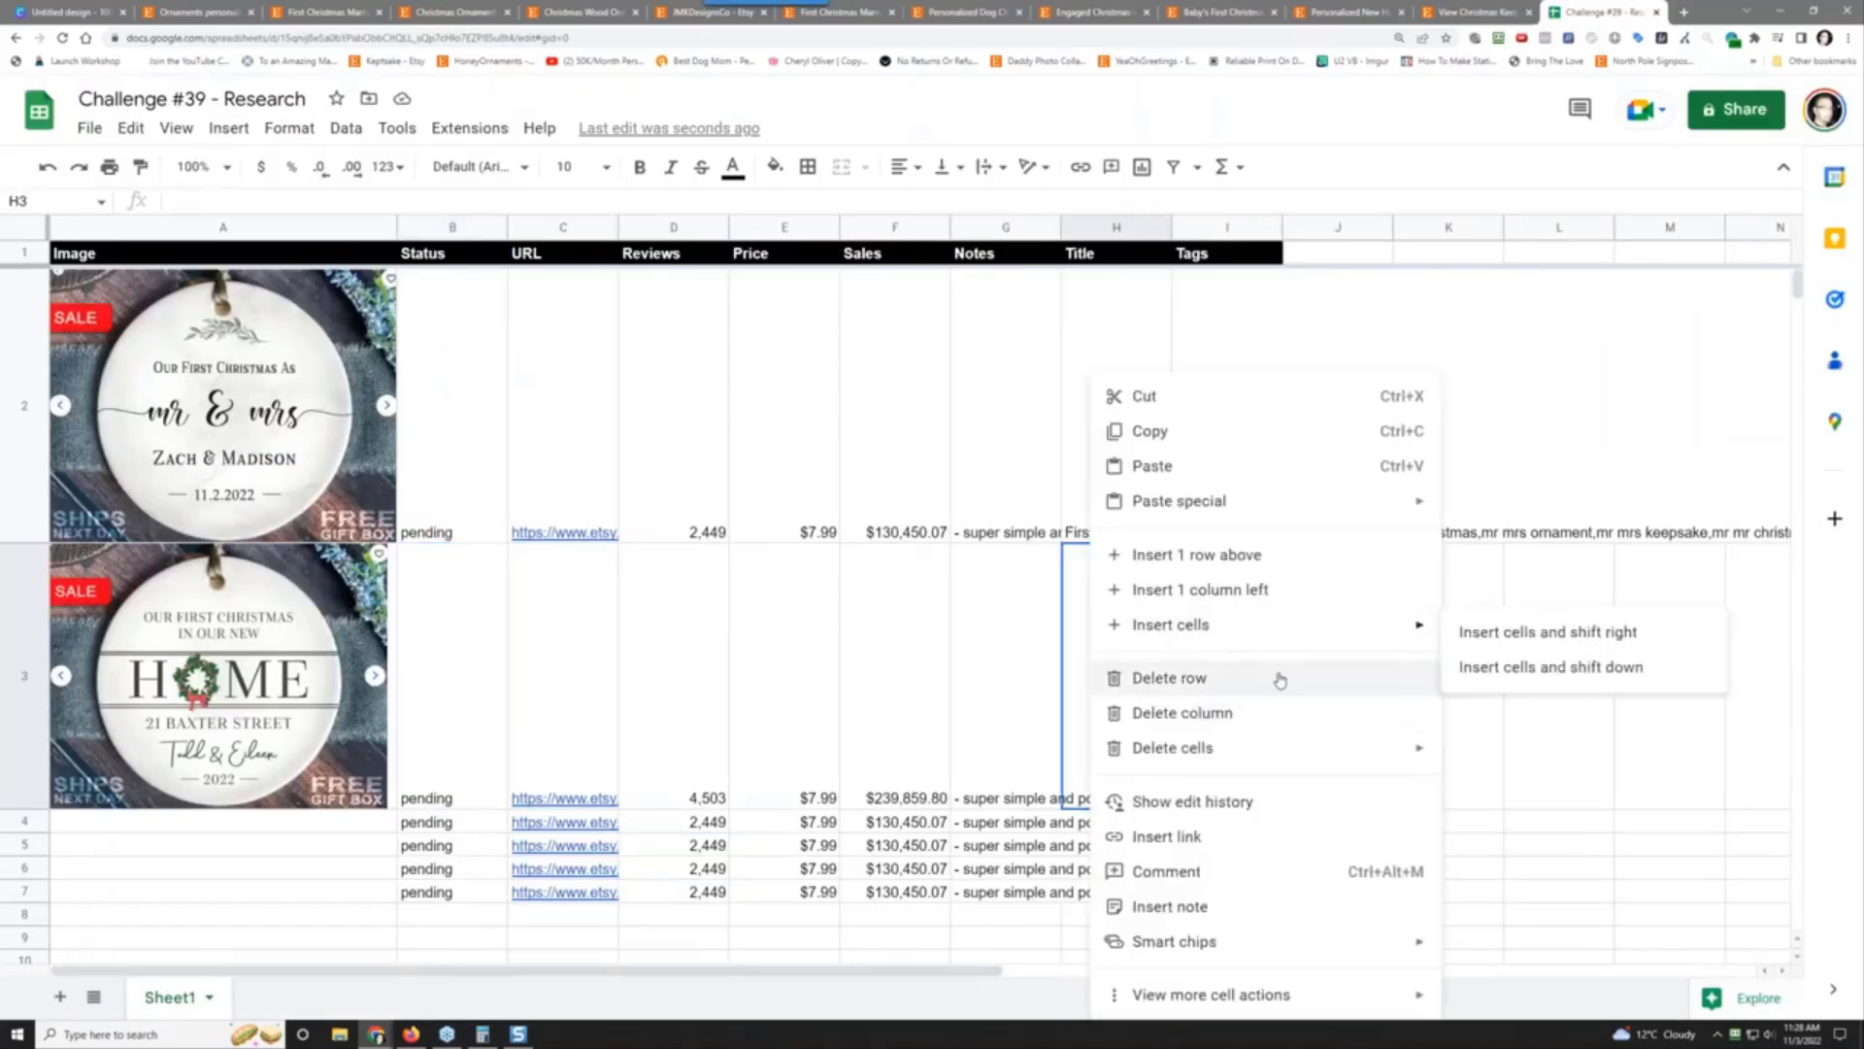
pyautogui.moveTo(1289, 499)
pyautogui.click(1468, 509)
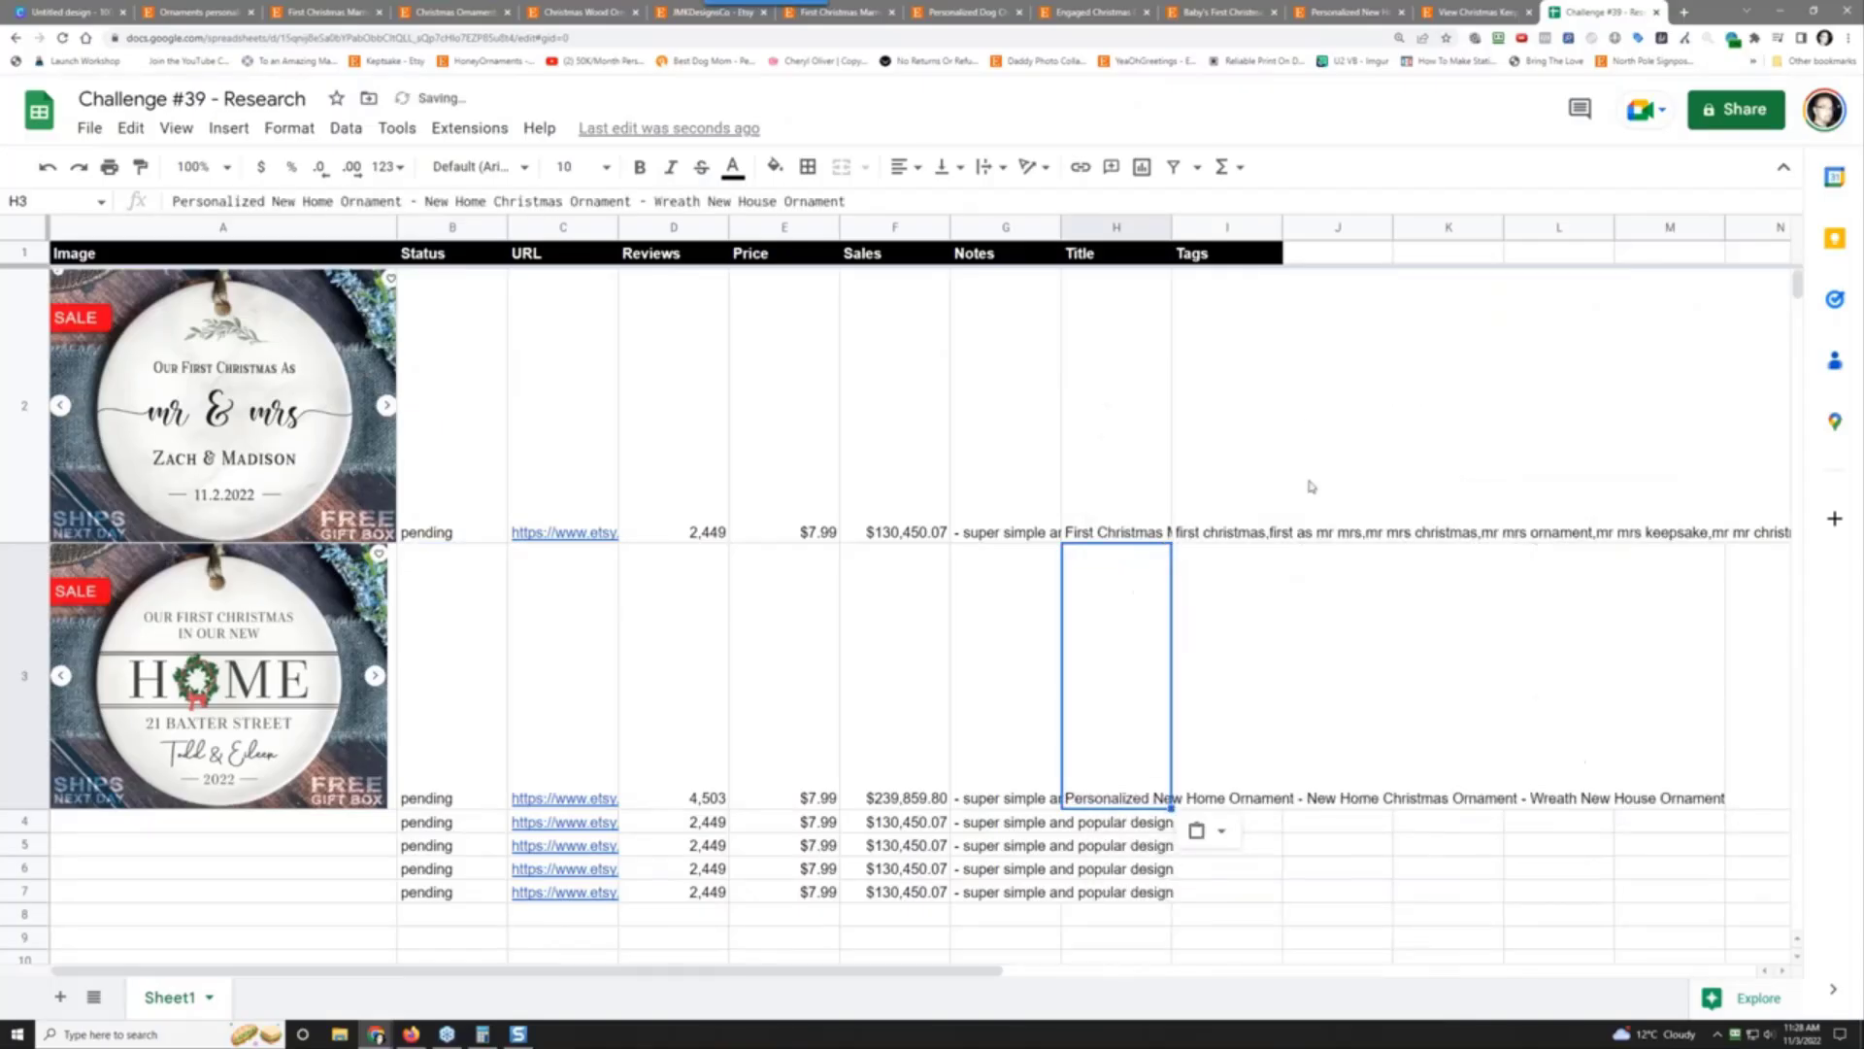
# Step: Copy all of the listing's tags from EverBee and paste them as values into I3
pyautogui.click(1471, 12)
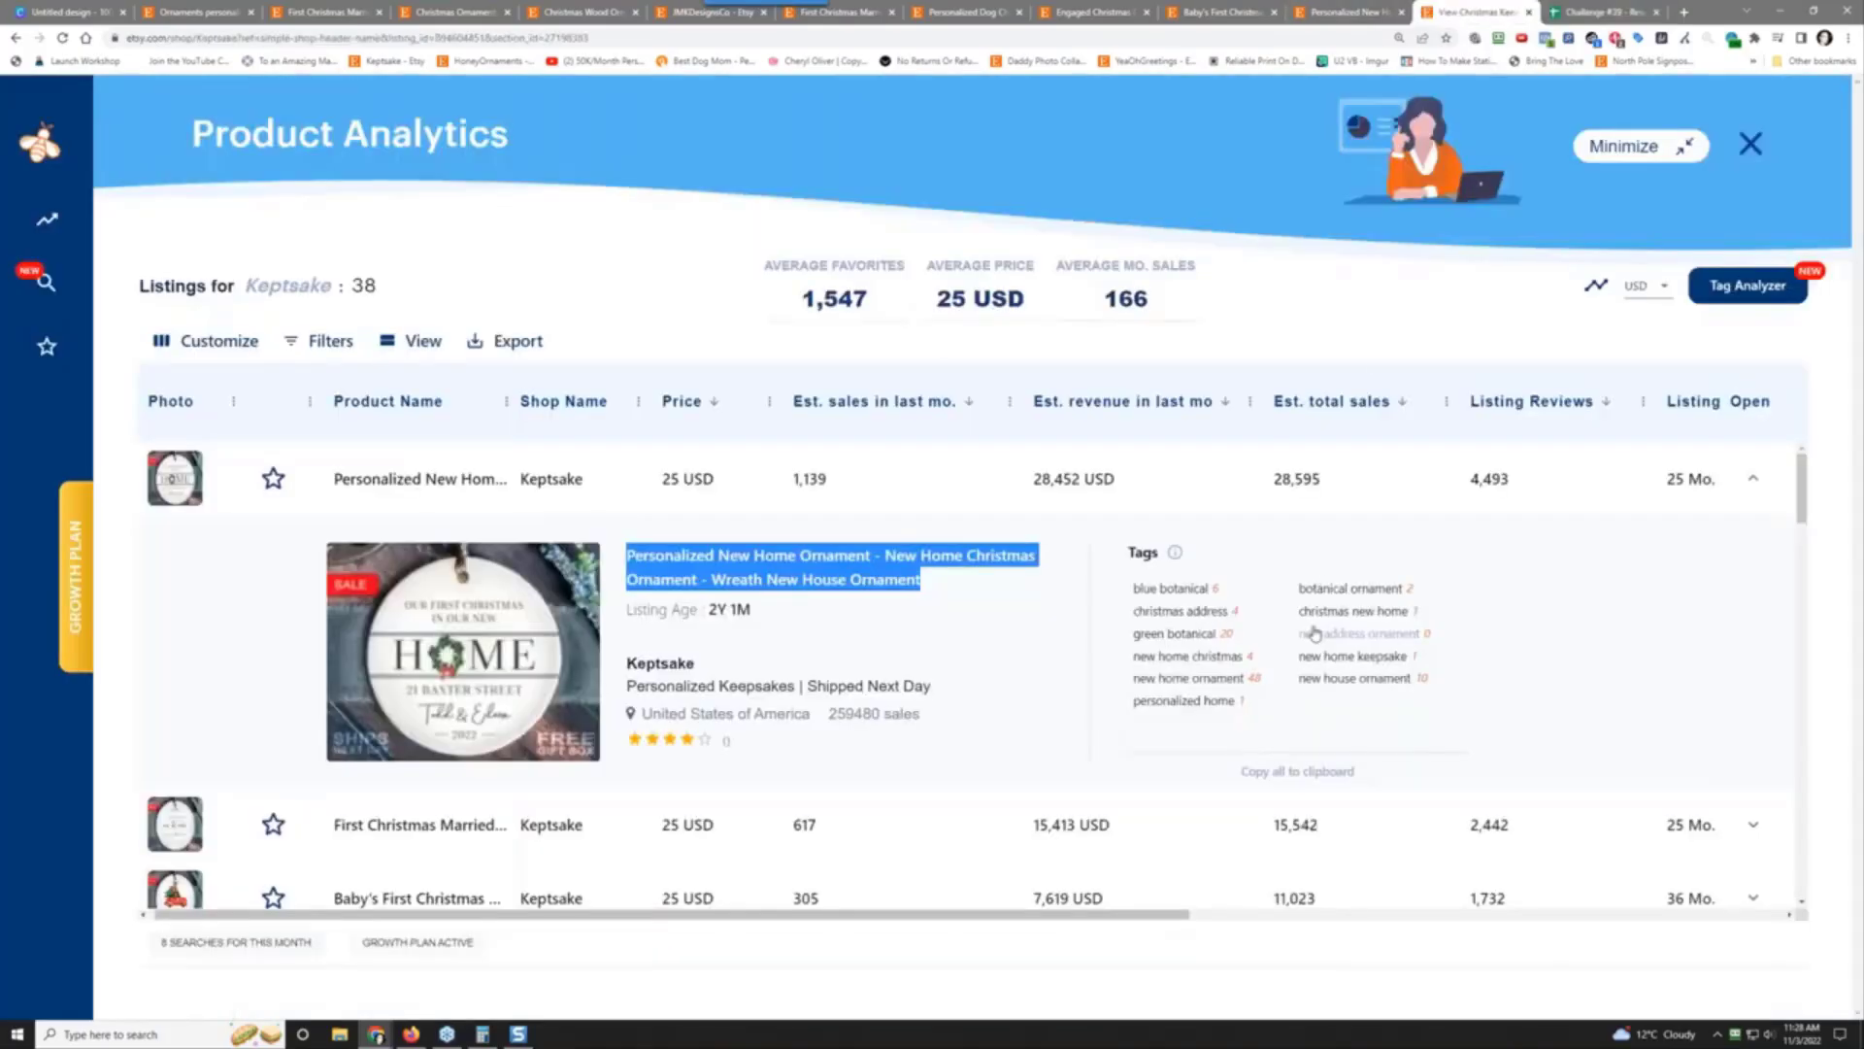
pyautogui.click(1302, 777)
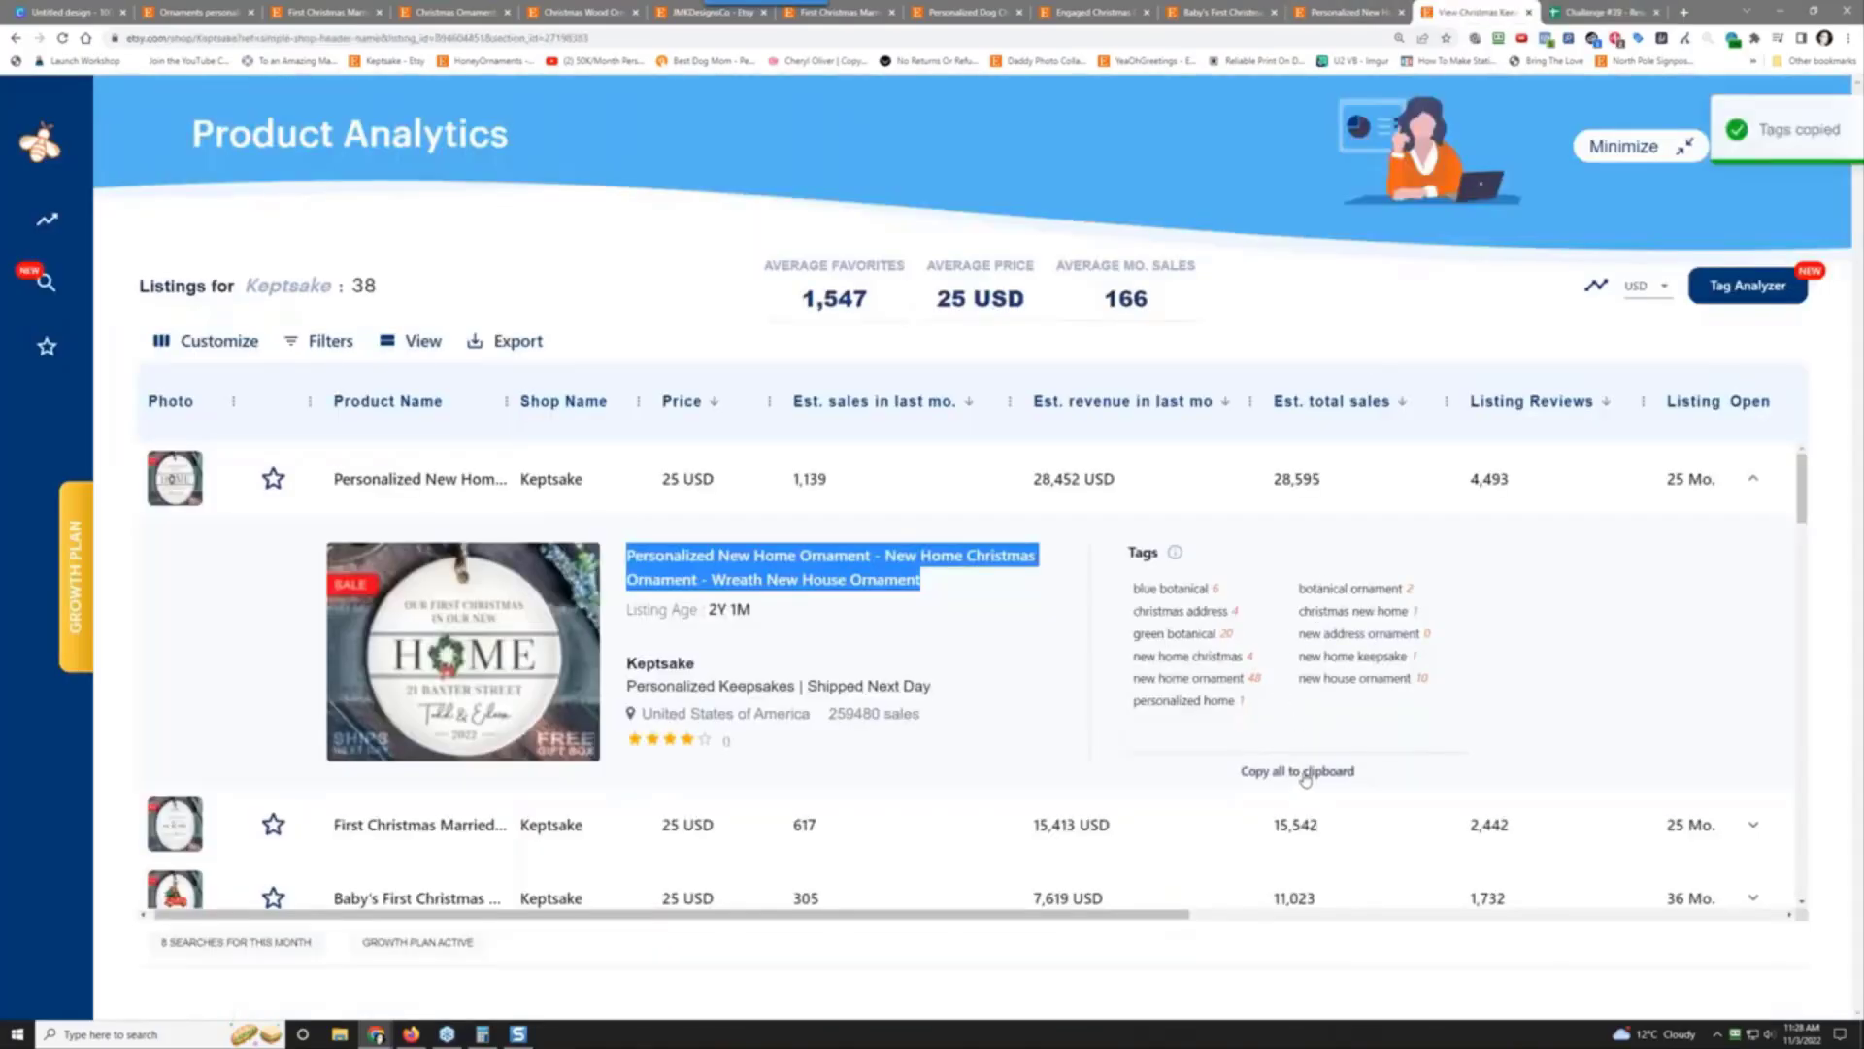
pyautogui.hotkey('ctrl', 'Tab')
pyautogui.click(1230, 623)
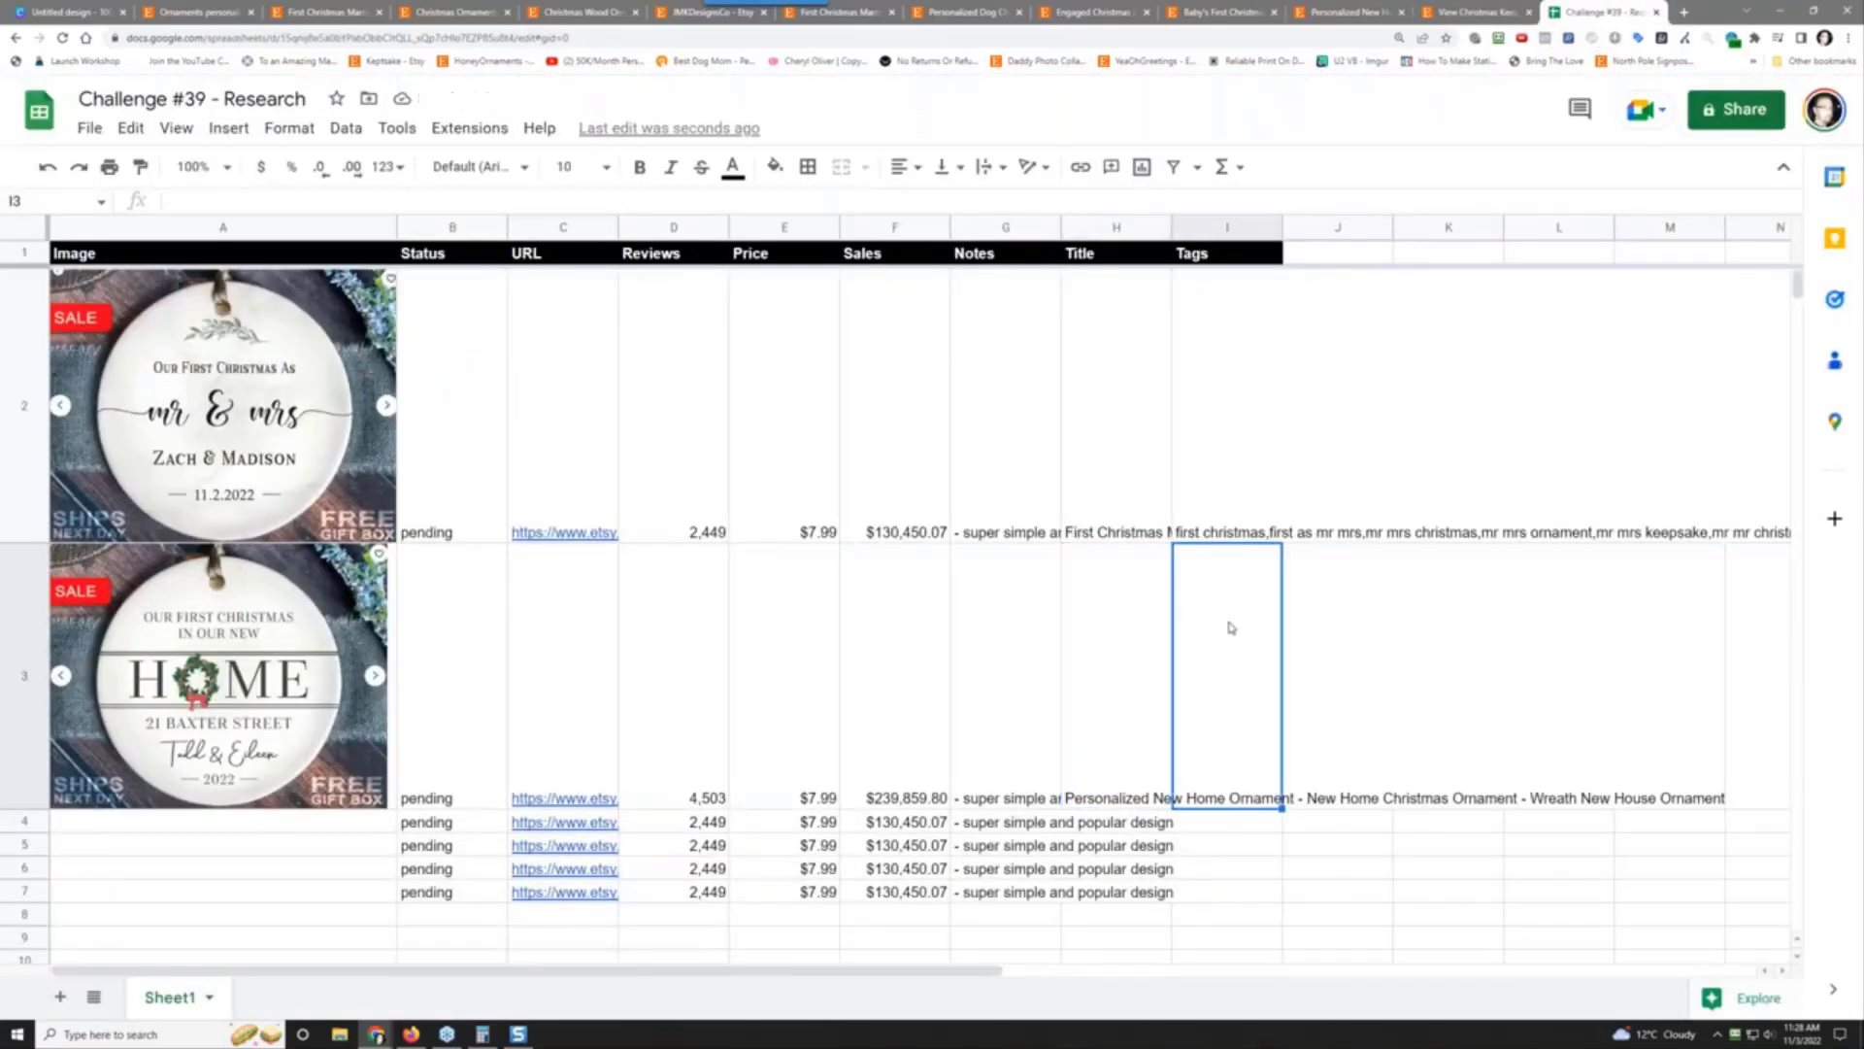
pyautogui.rightClick(1230, 623)
pyautogui.moveTo(1558, 503)
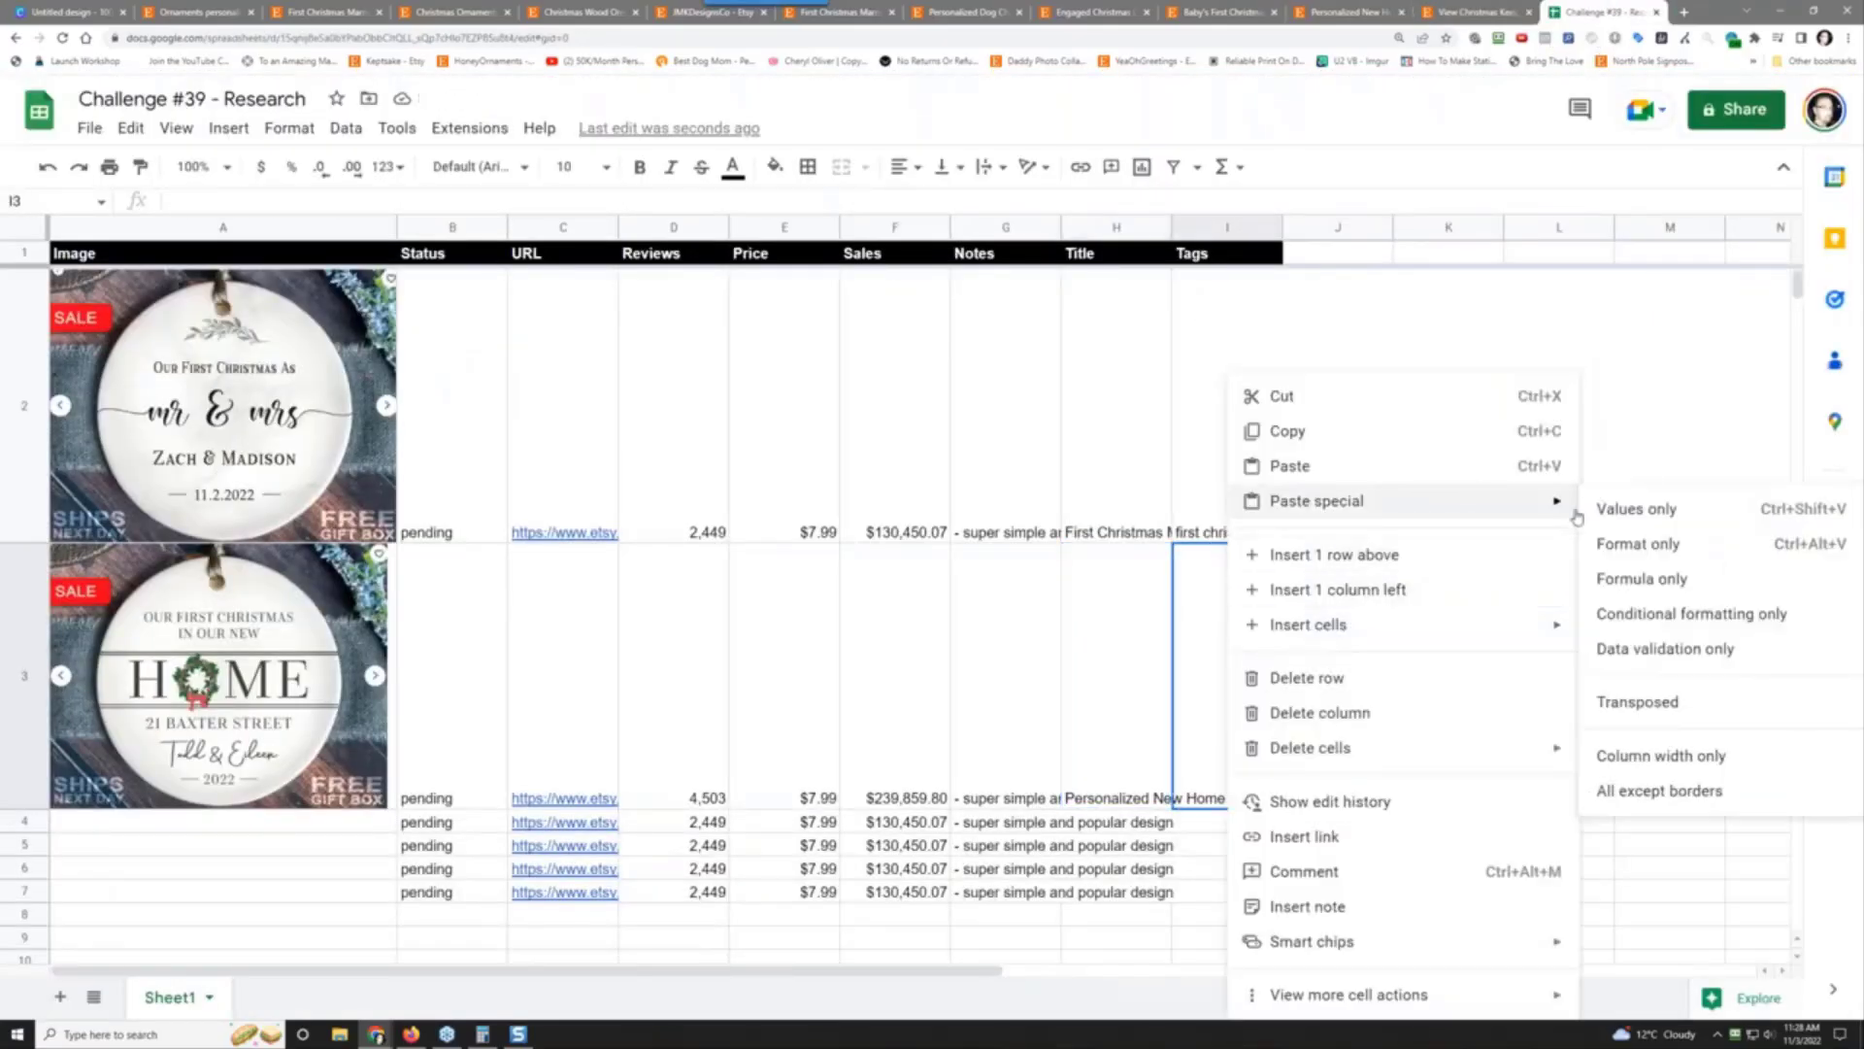
pyautogui.click(1636, 509)
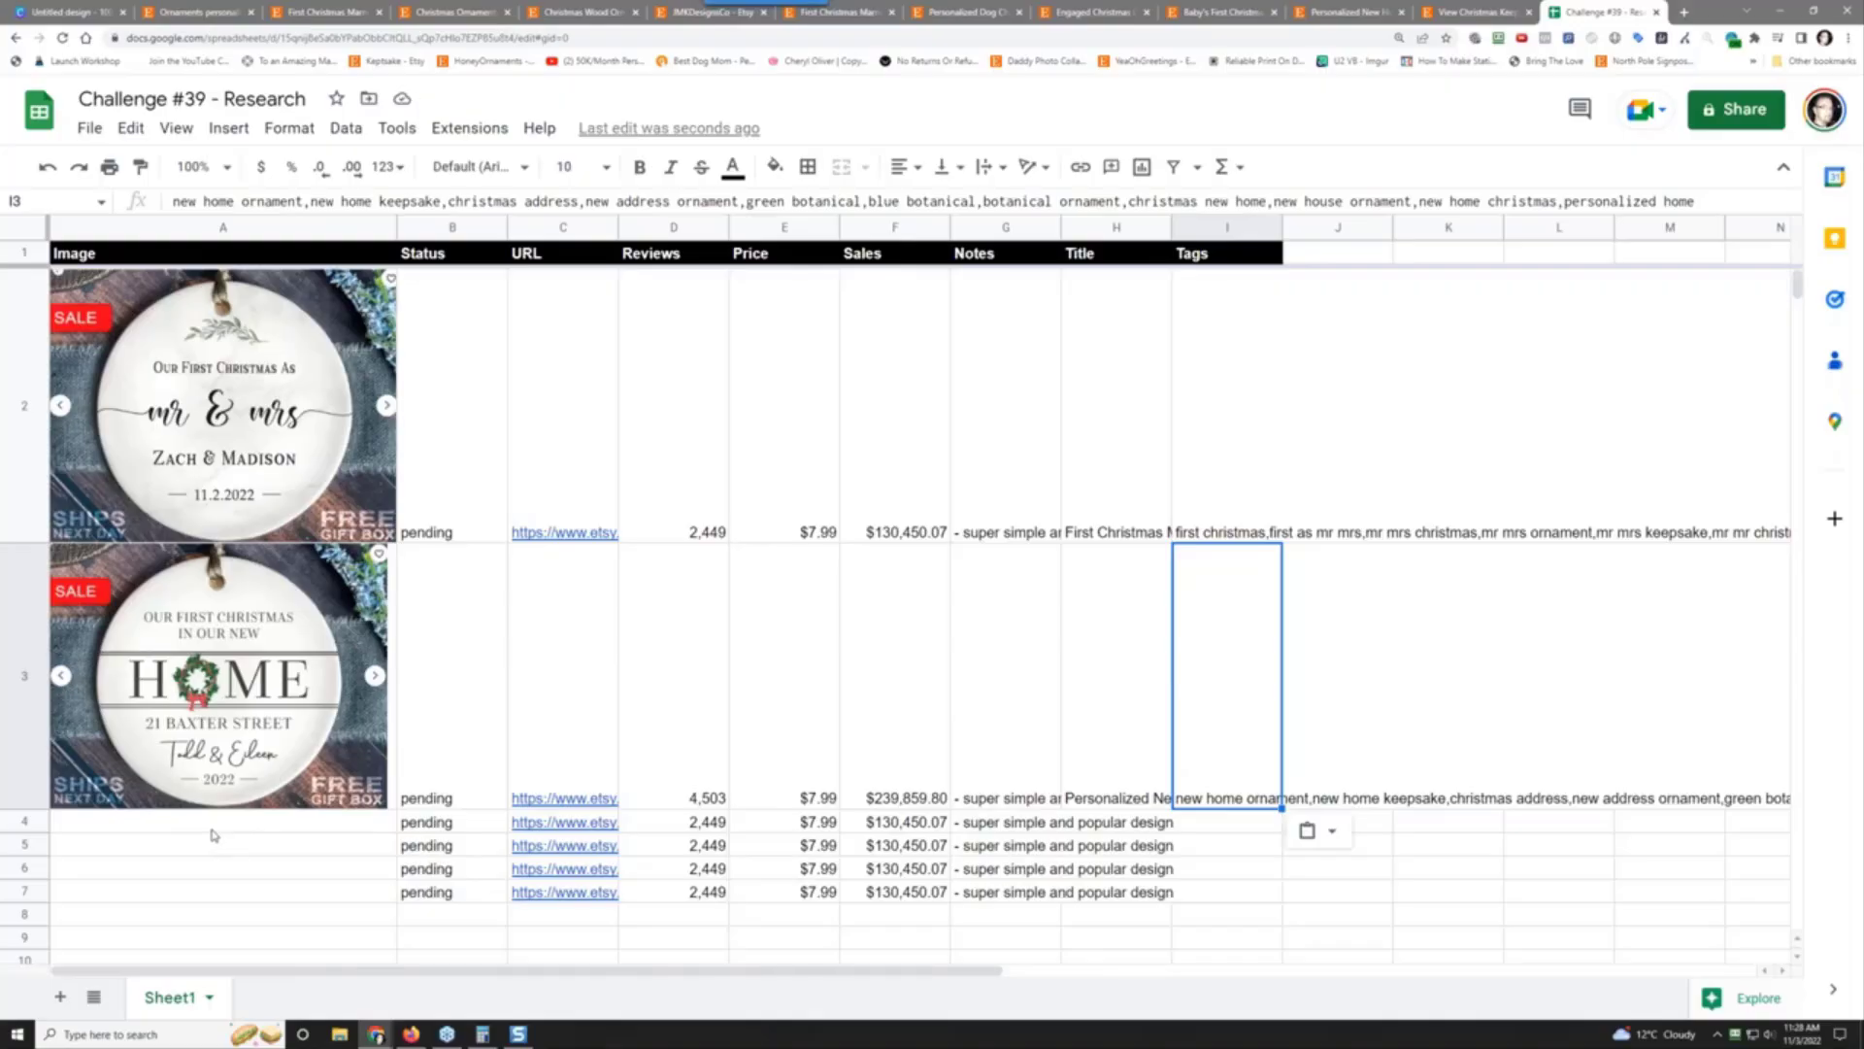
pyautogui.click(198, 8)
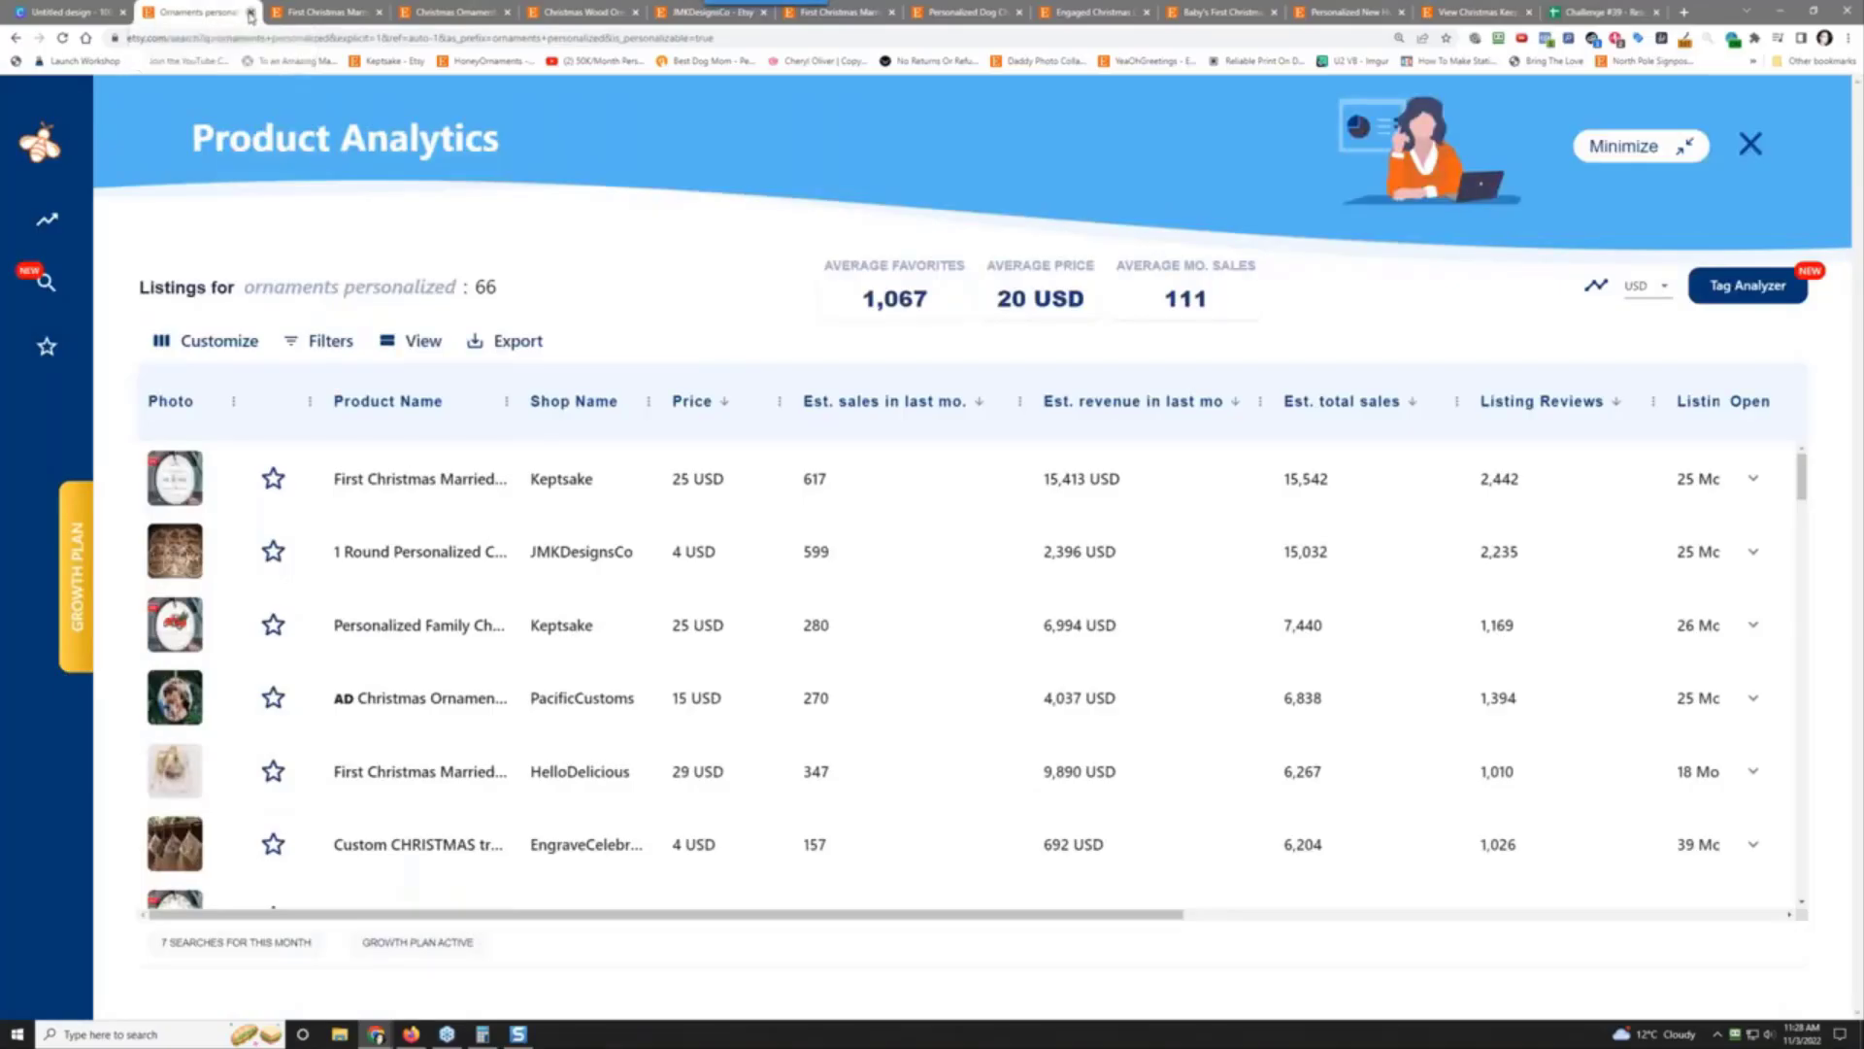
# Step: Close the ornaments search, PacificCustoms, JMKDesignsCo and First Christmas Married tabs
pyautogui.click(251, 14)
pyautogui.click(359, 12)
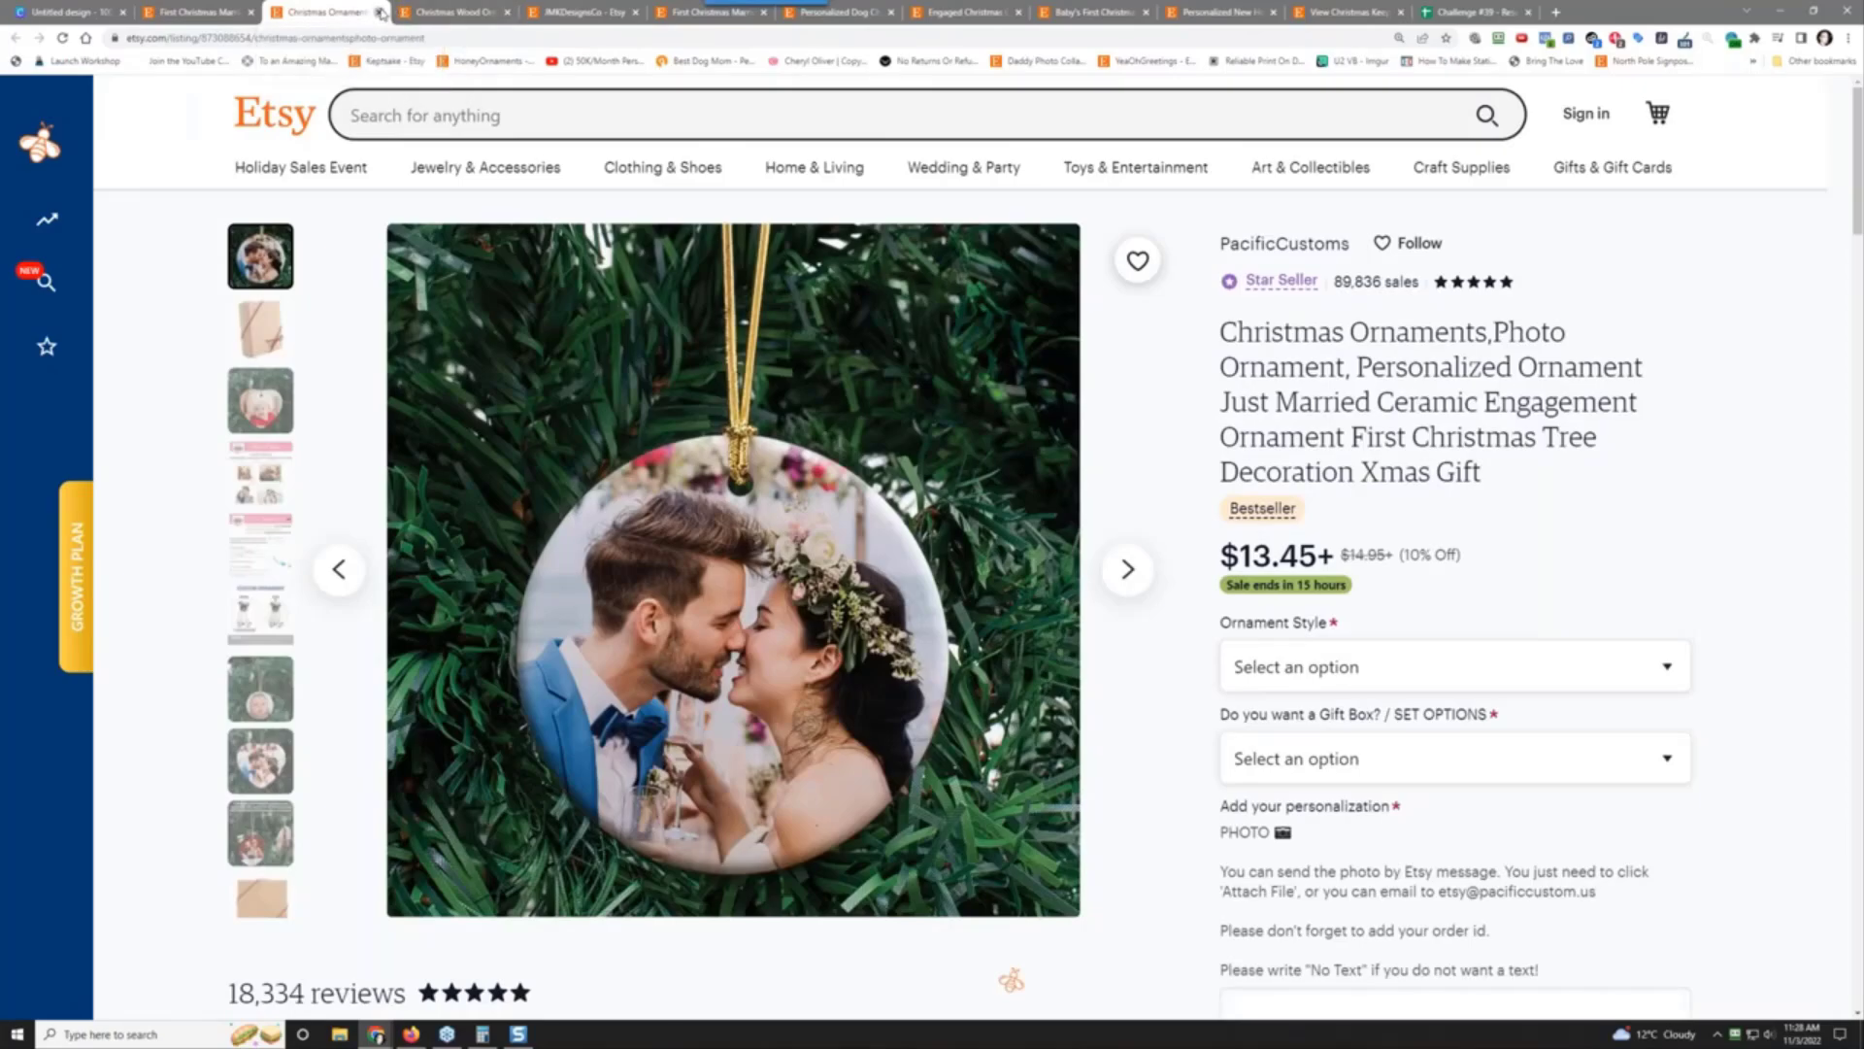
pyautogui.click(380, 13)
pyautogui.click(452, 11)
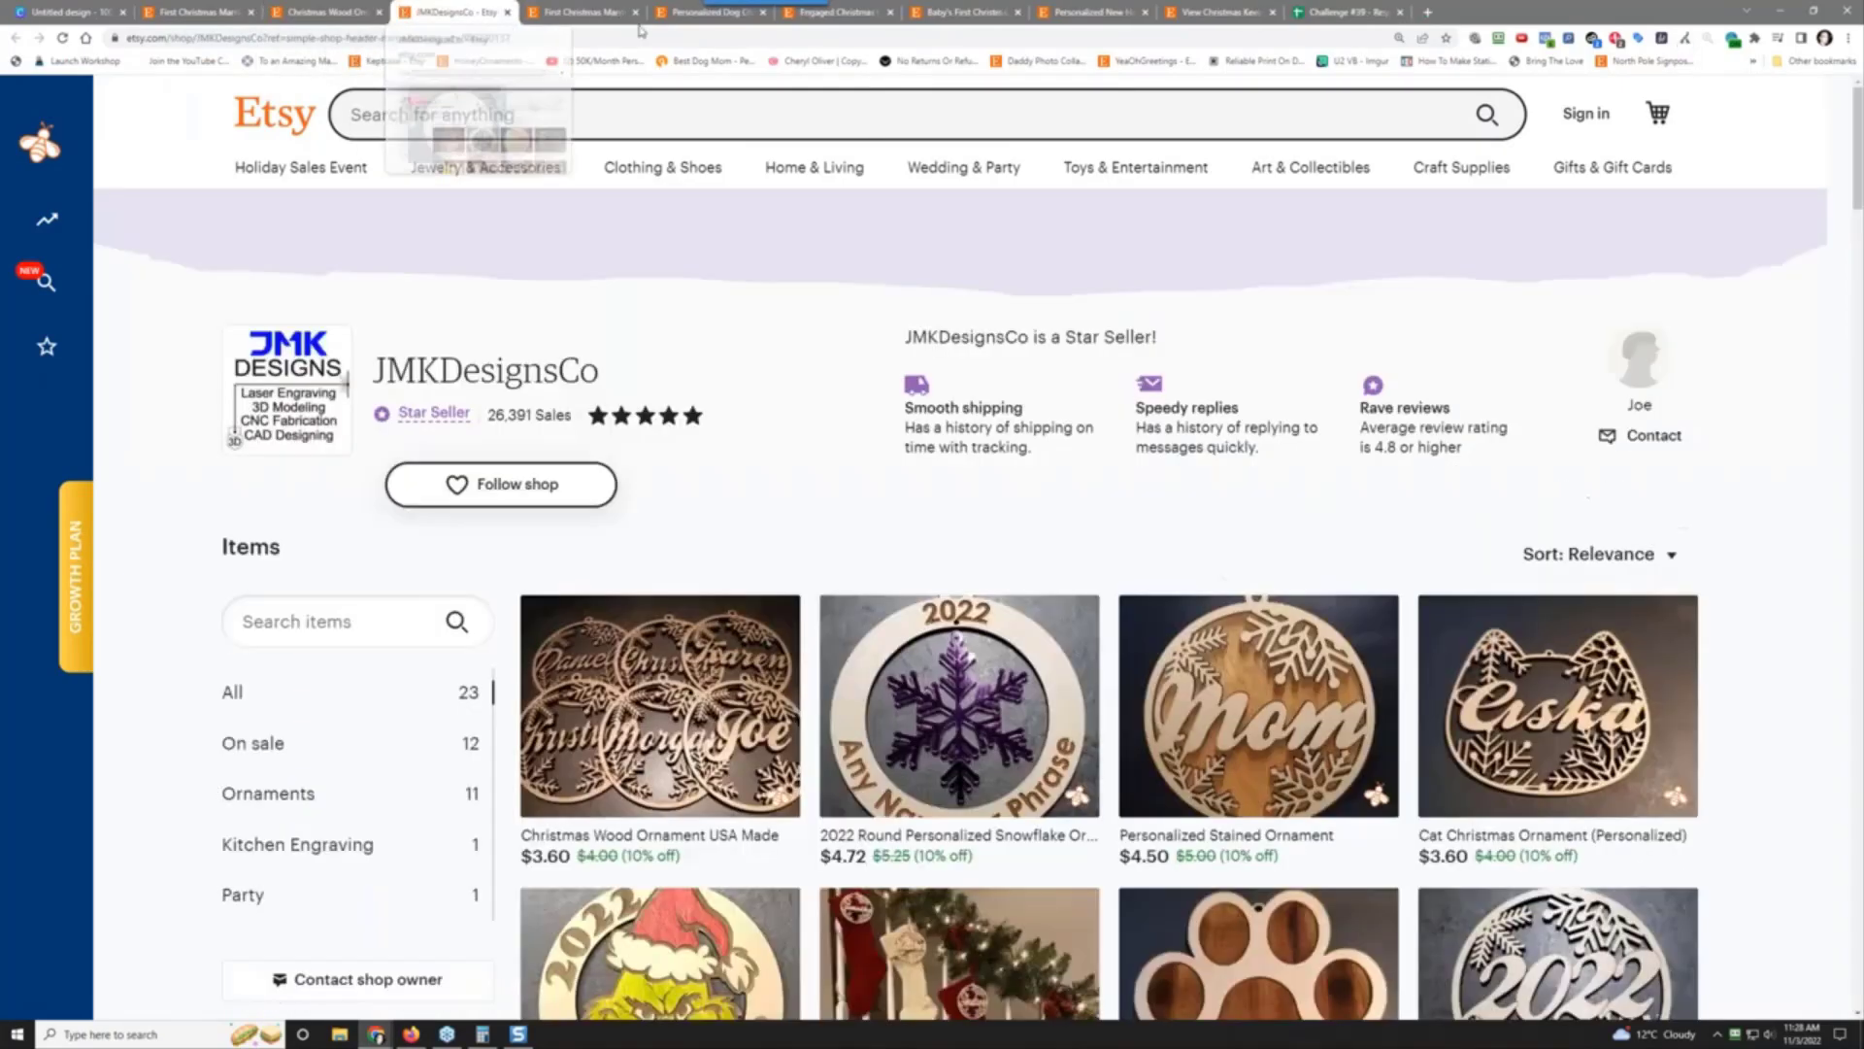
pyautogui.click(508, 12)
pyautogui.click(508, 12)
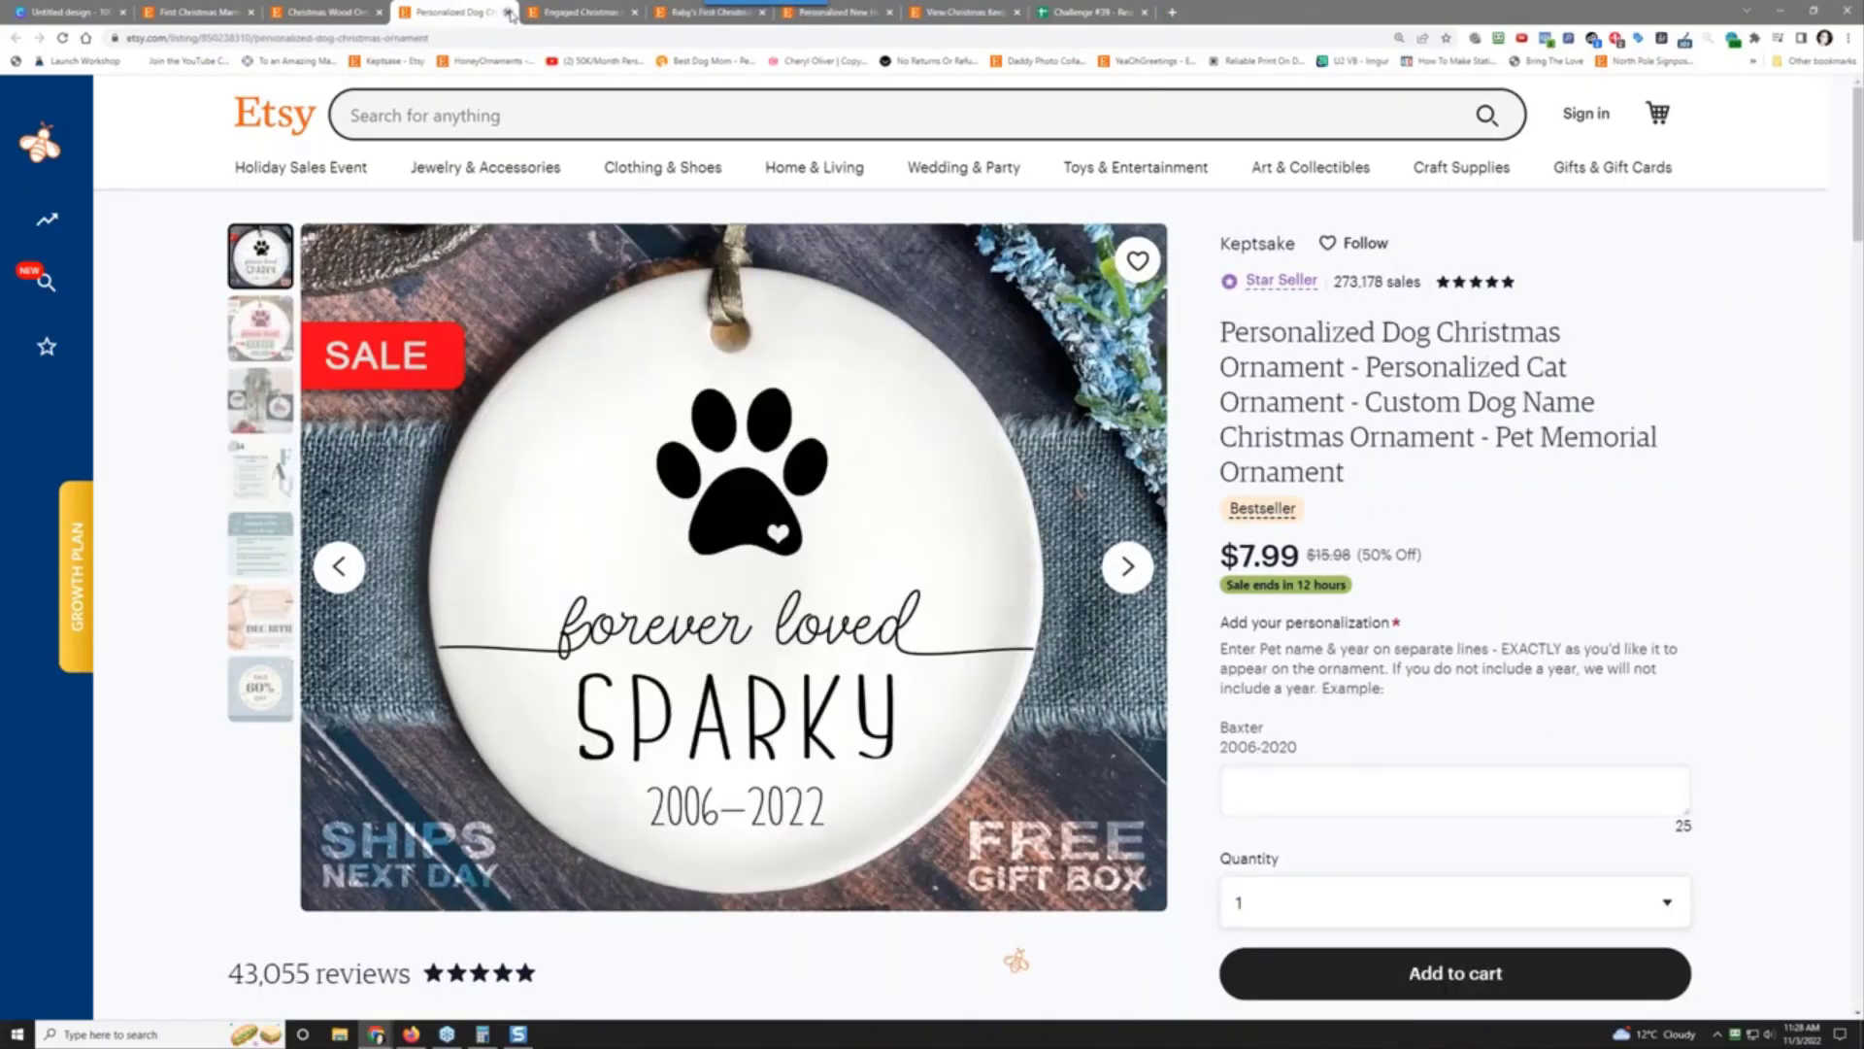
pyautogui.moveTo(473, 10); pyautogui.dragTo(947, 10)
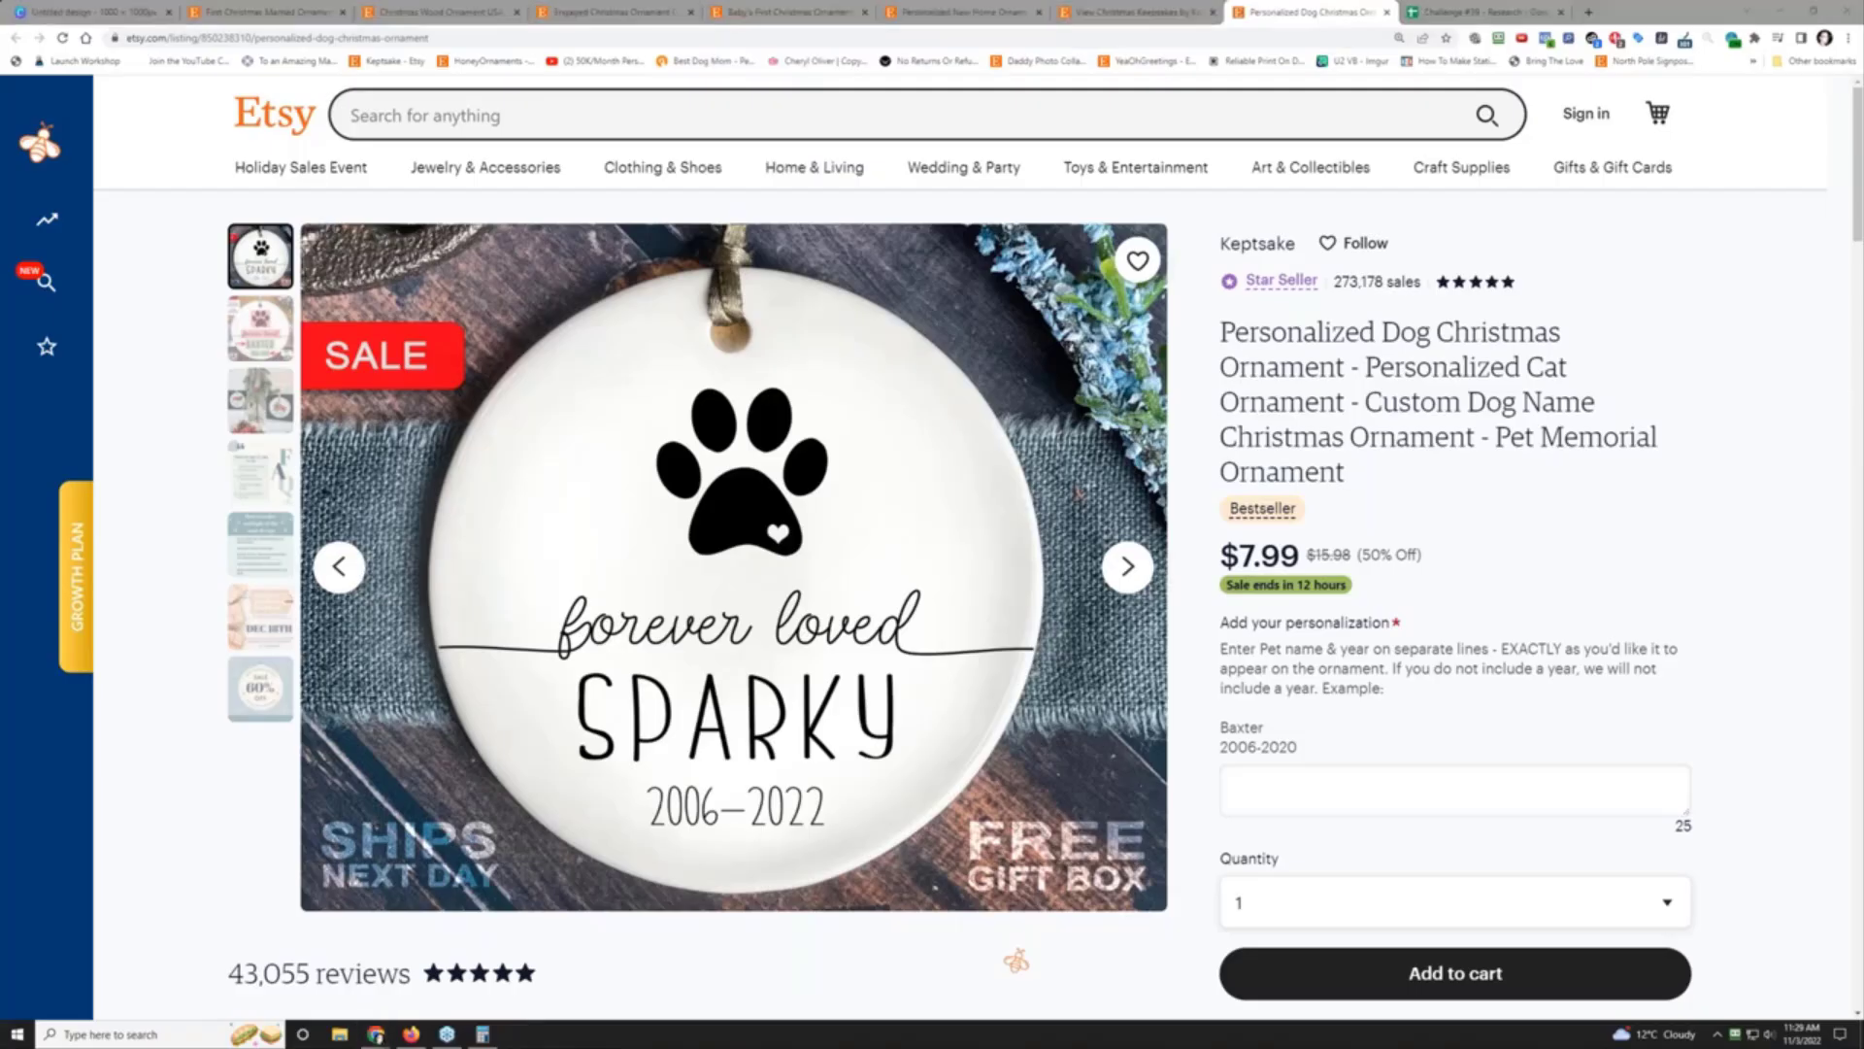
# Step: Save a Snagit capture of the SPARKY dog ornament photo as a JPG in research
pyautogui.press('Print')
pyautogui.moveTo(316, 235); pyautogui.dragTo(1162, 907)
pyautogui.click(560, 937)
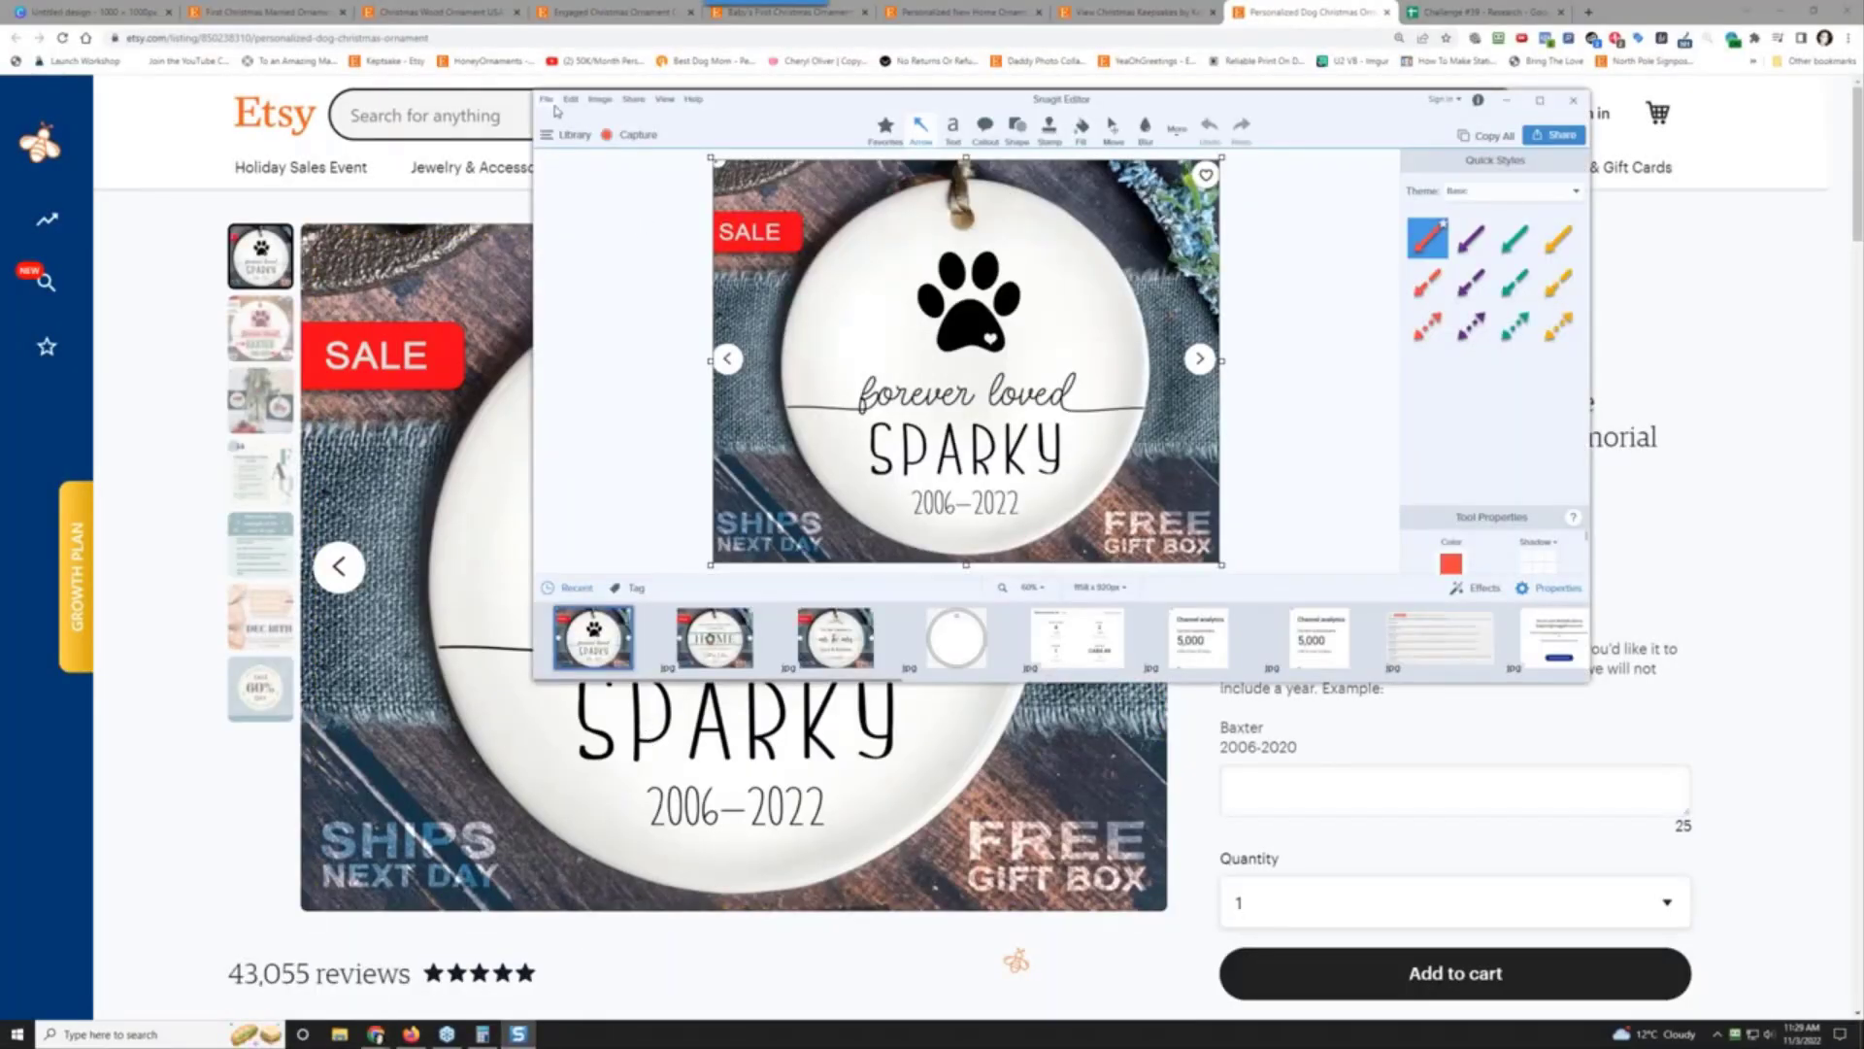
pyautogui.click(549, 101)
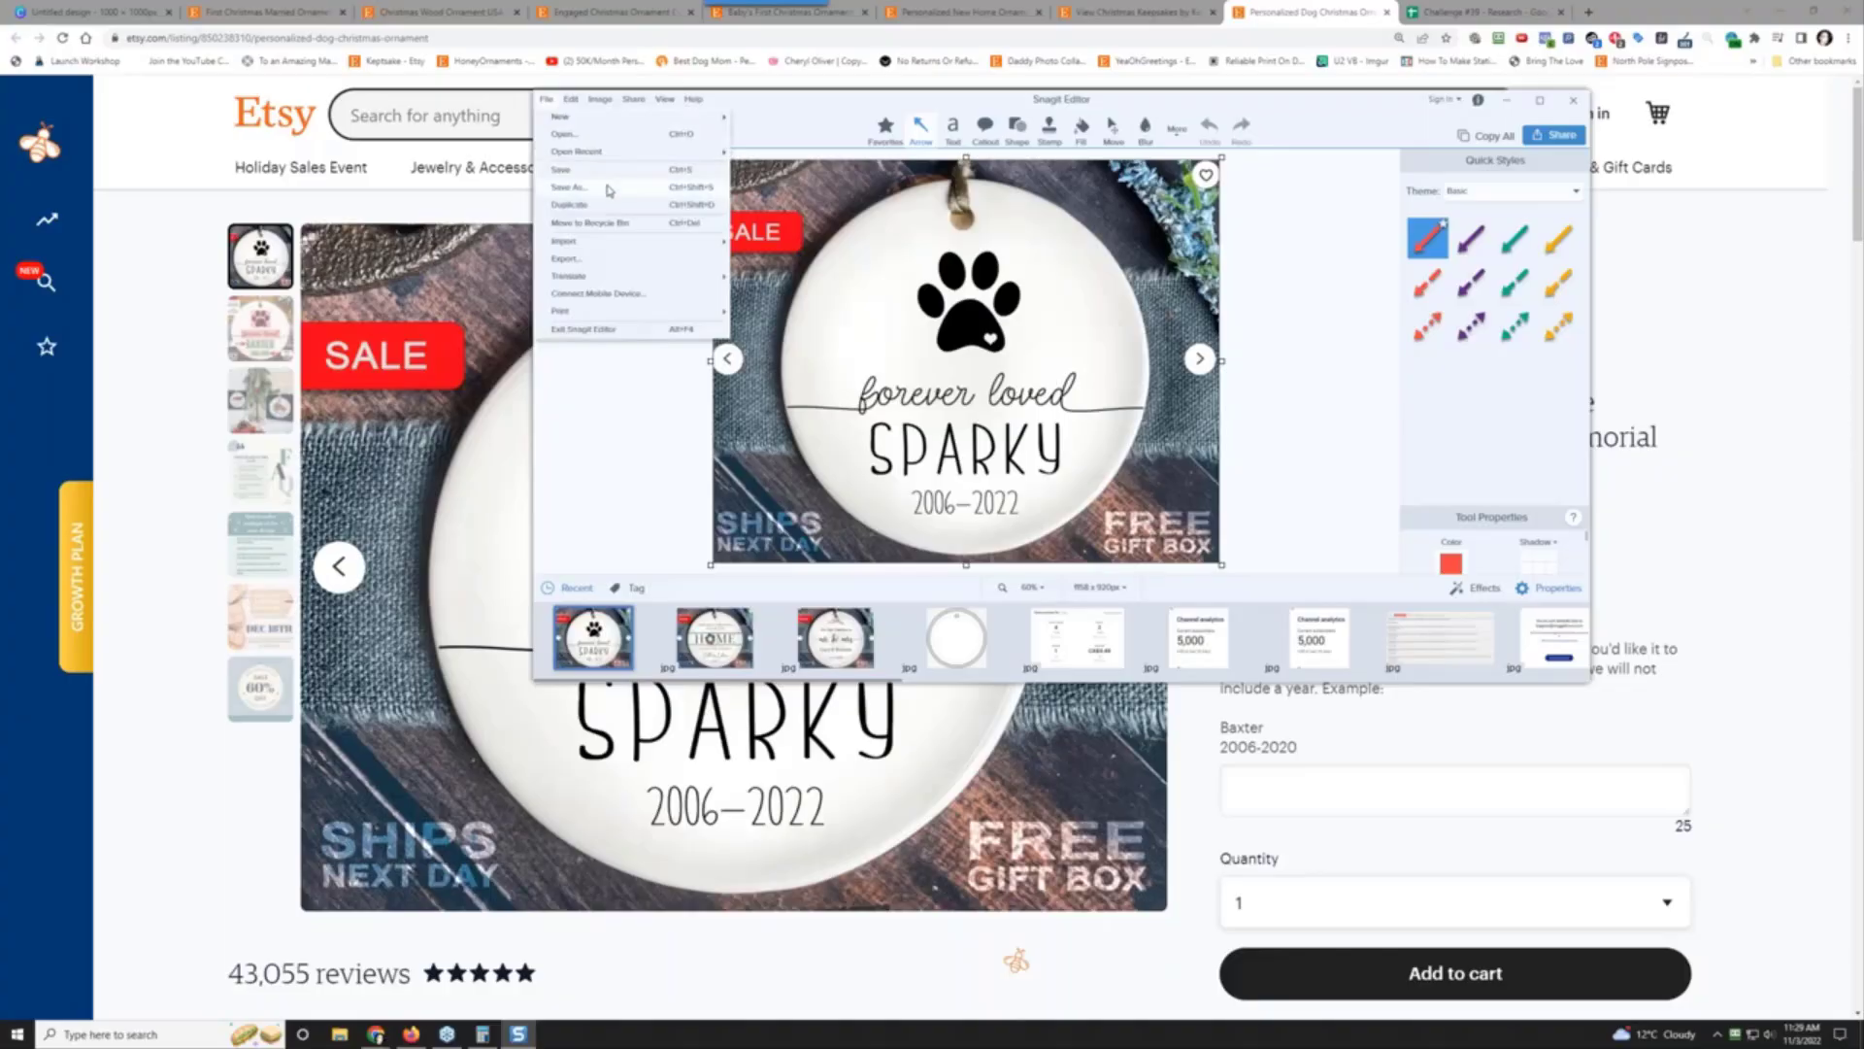
pyautogui.click(609, 188)
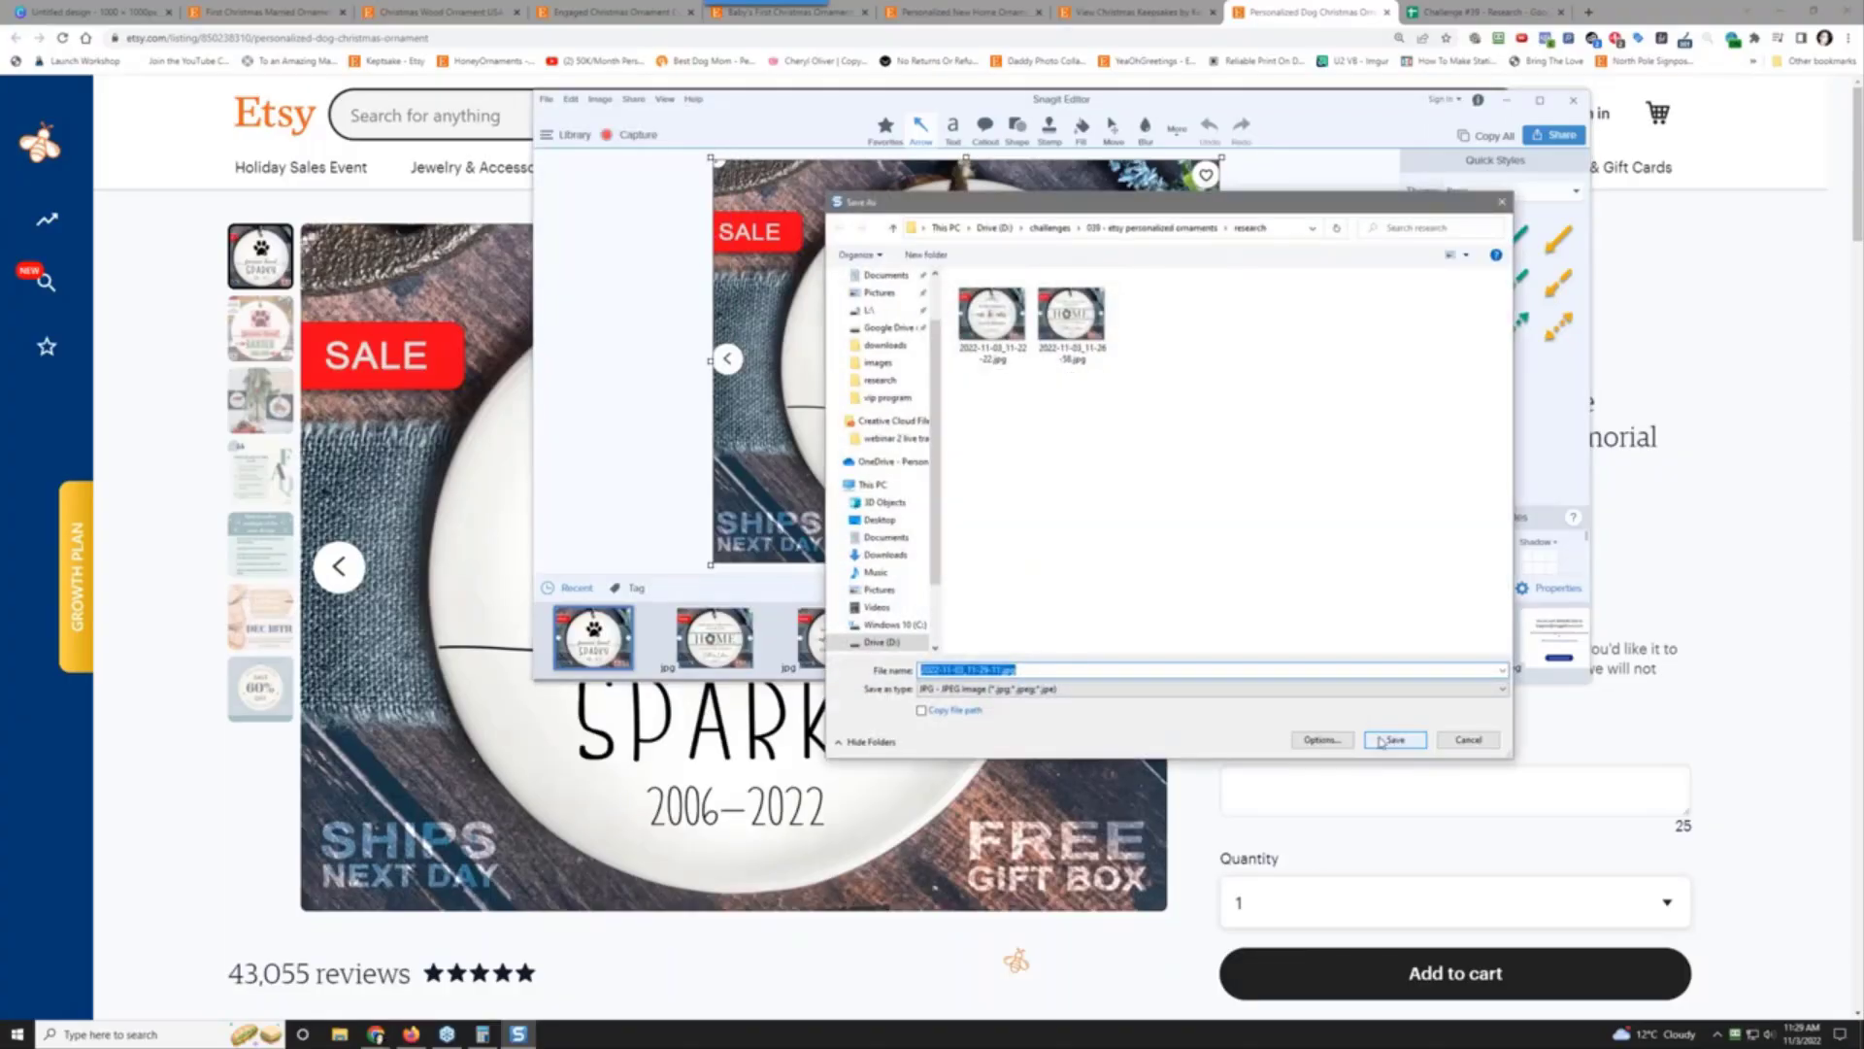
pyautogui.click(1391, 738)
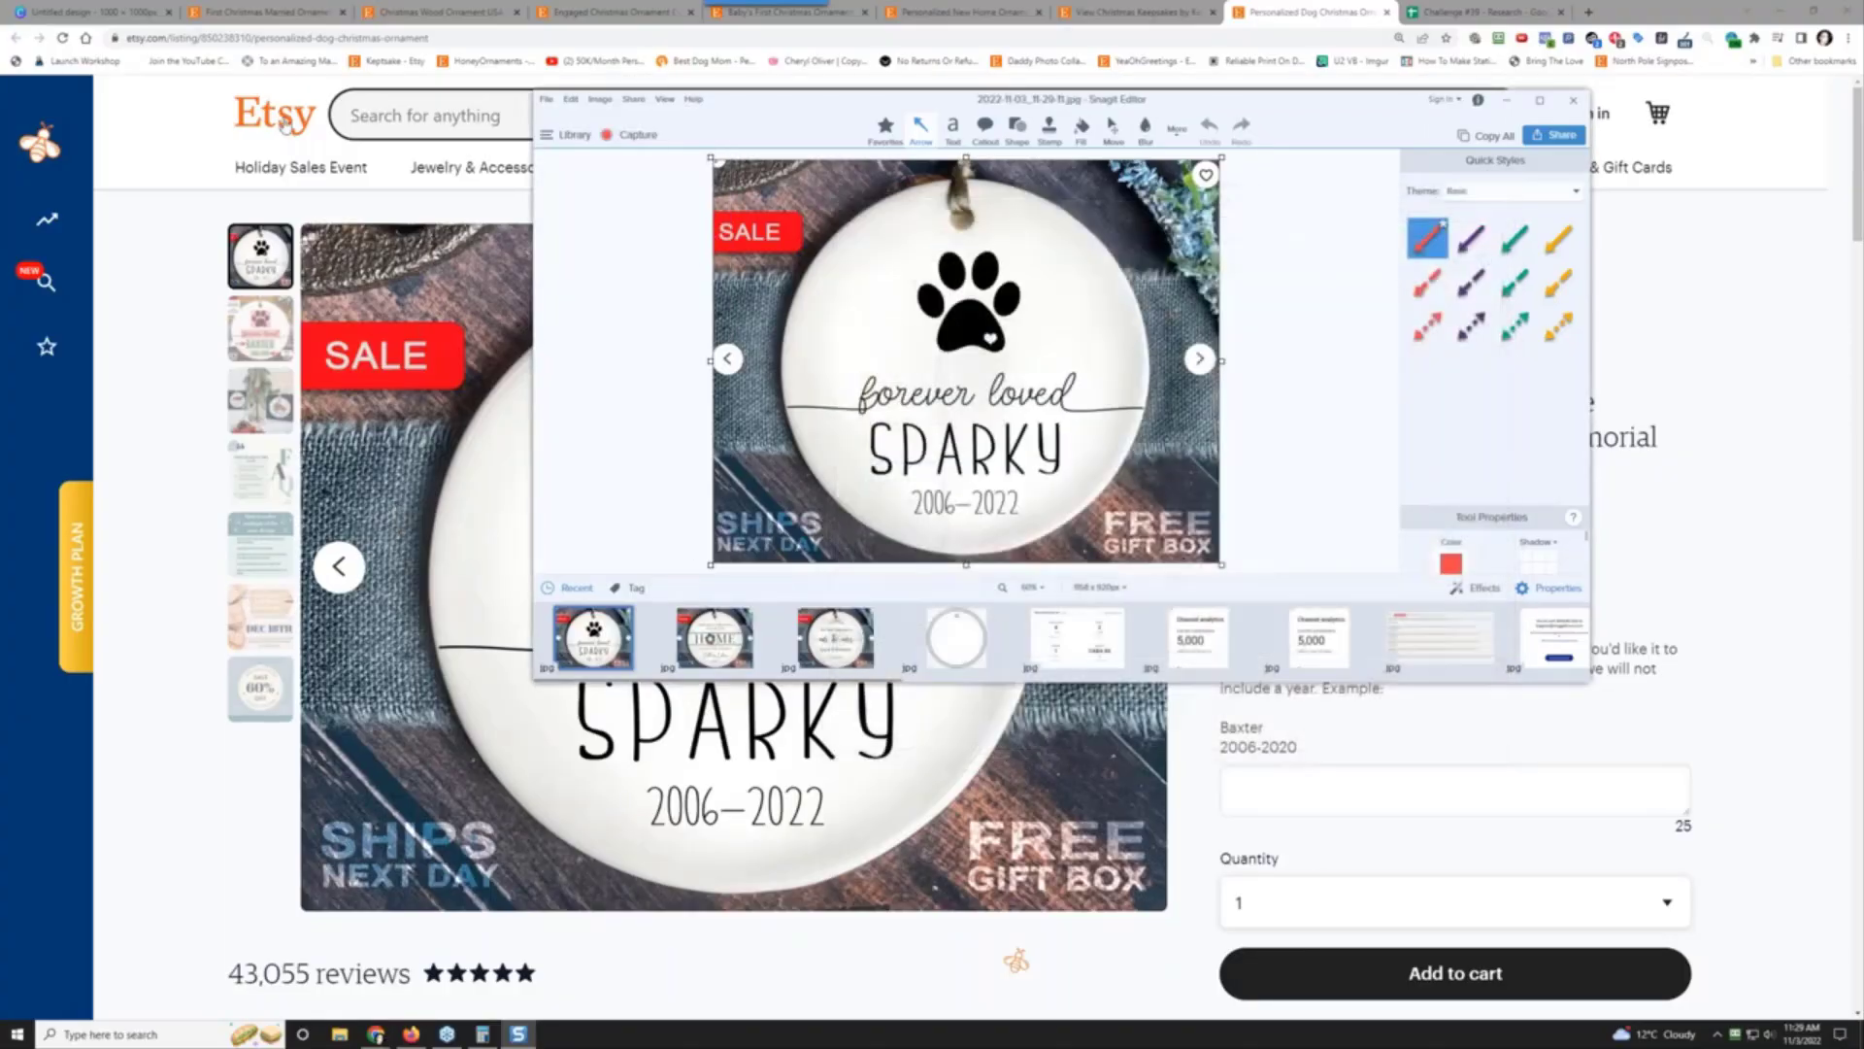
# Step: Copy the dog ornament listing's web address
pyautogui.click(379, 38)
pyautogui.rightClick(376, 38)
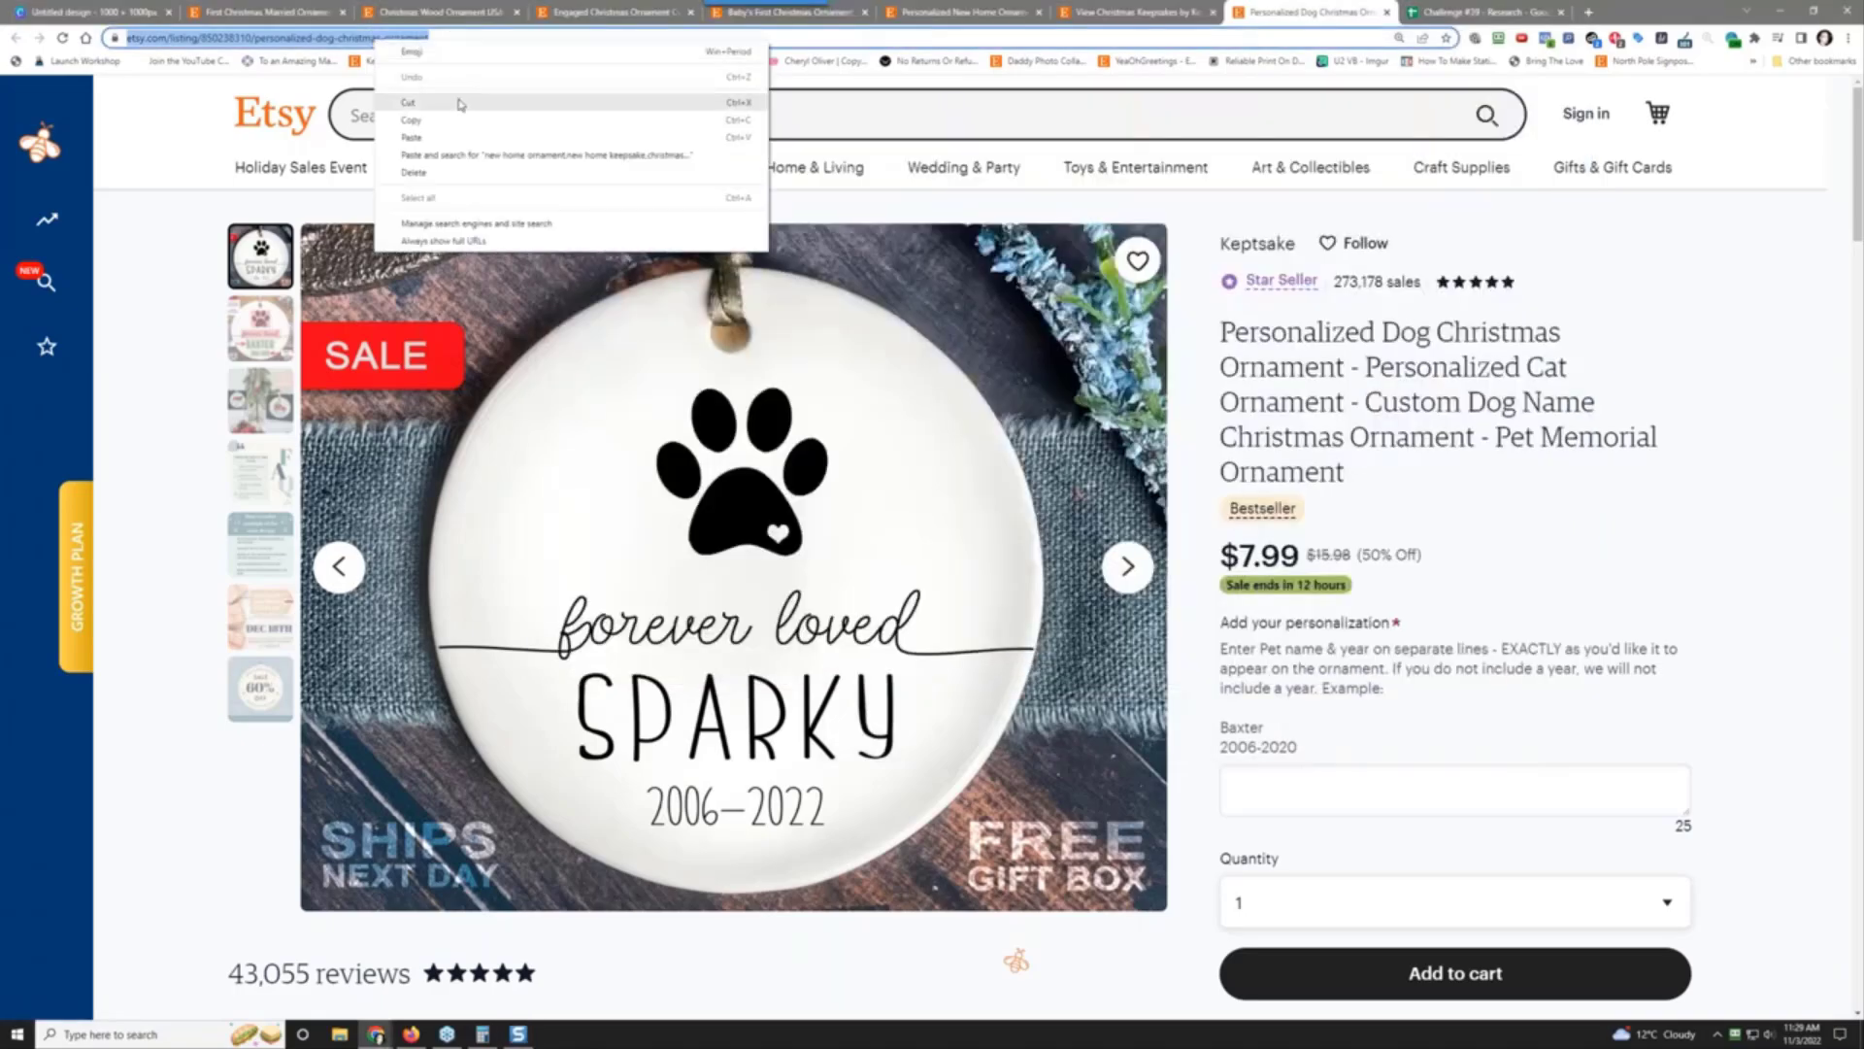
pyautogui.click(461, 121)
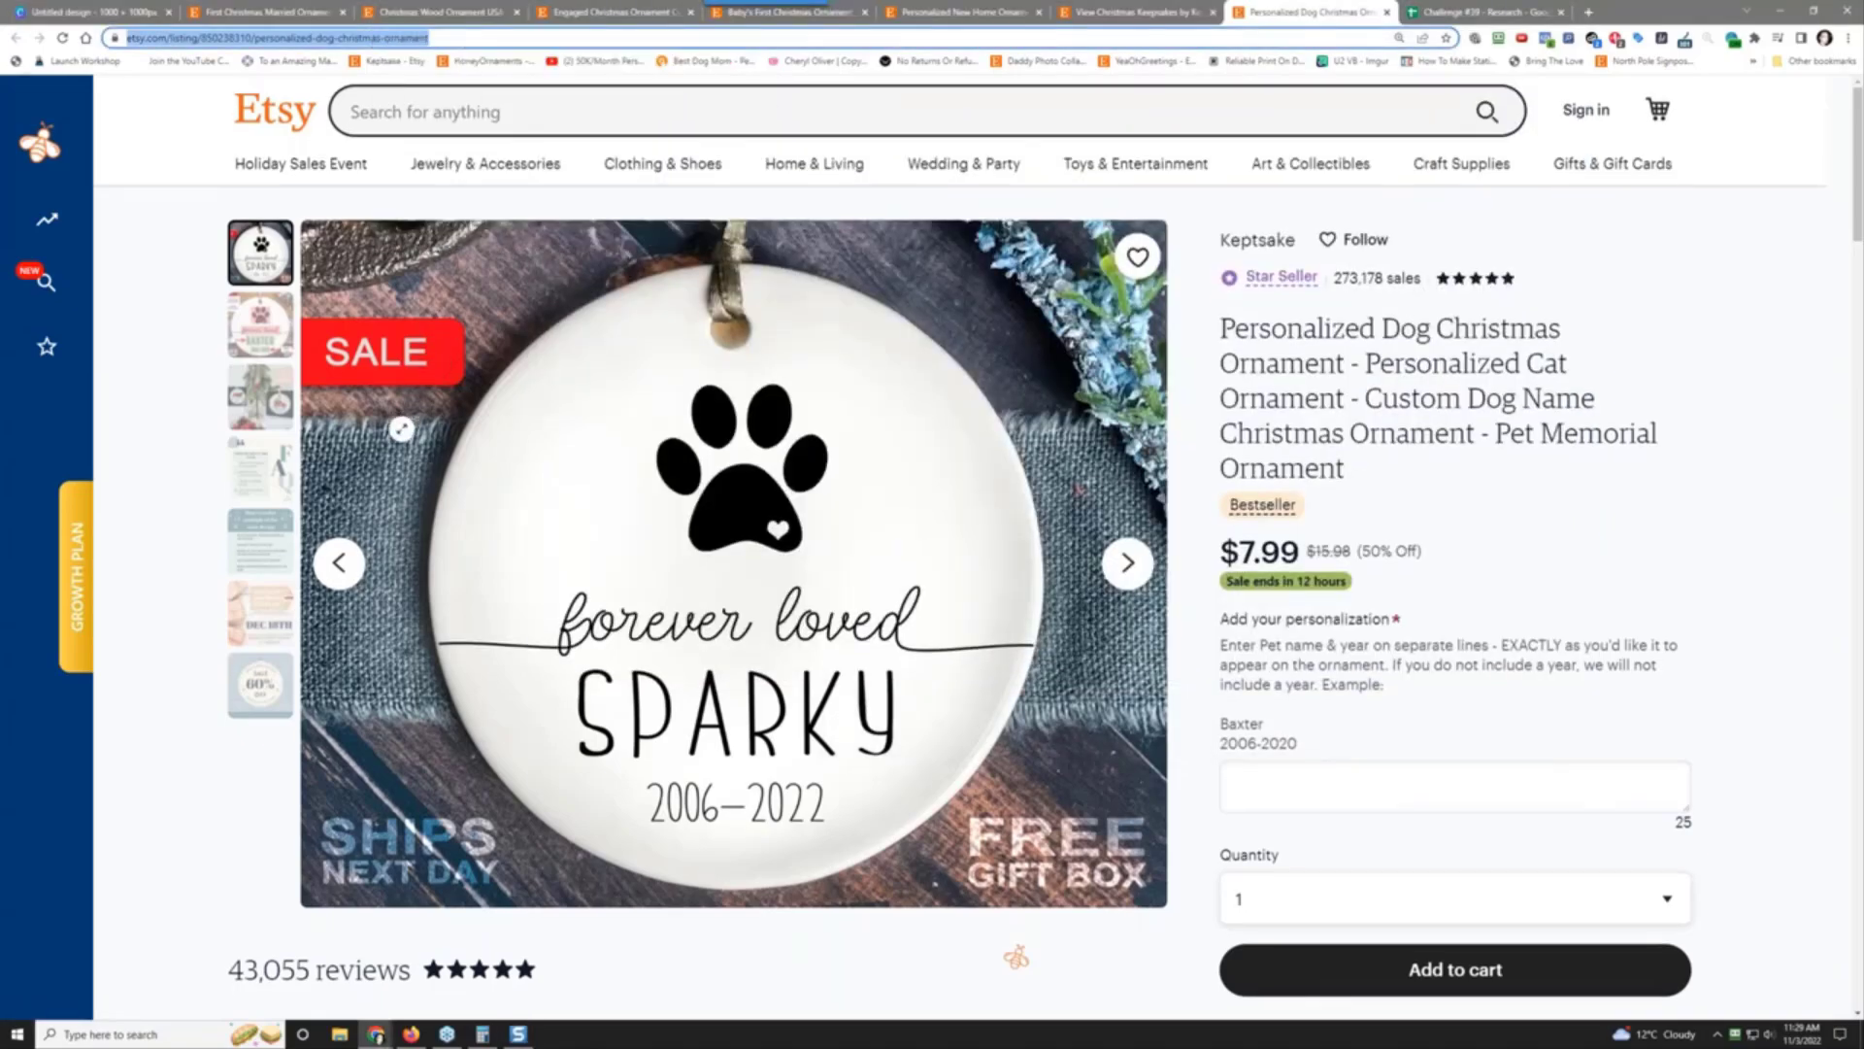
pyautogui.scroll(-3, 417, 486)
pyautogui.scroll(3, 1312, 473)
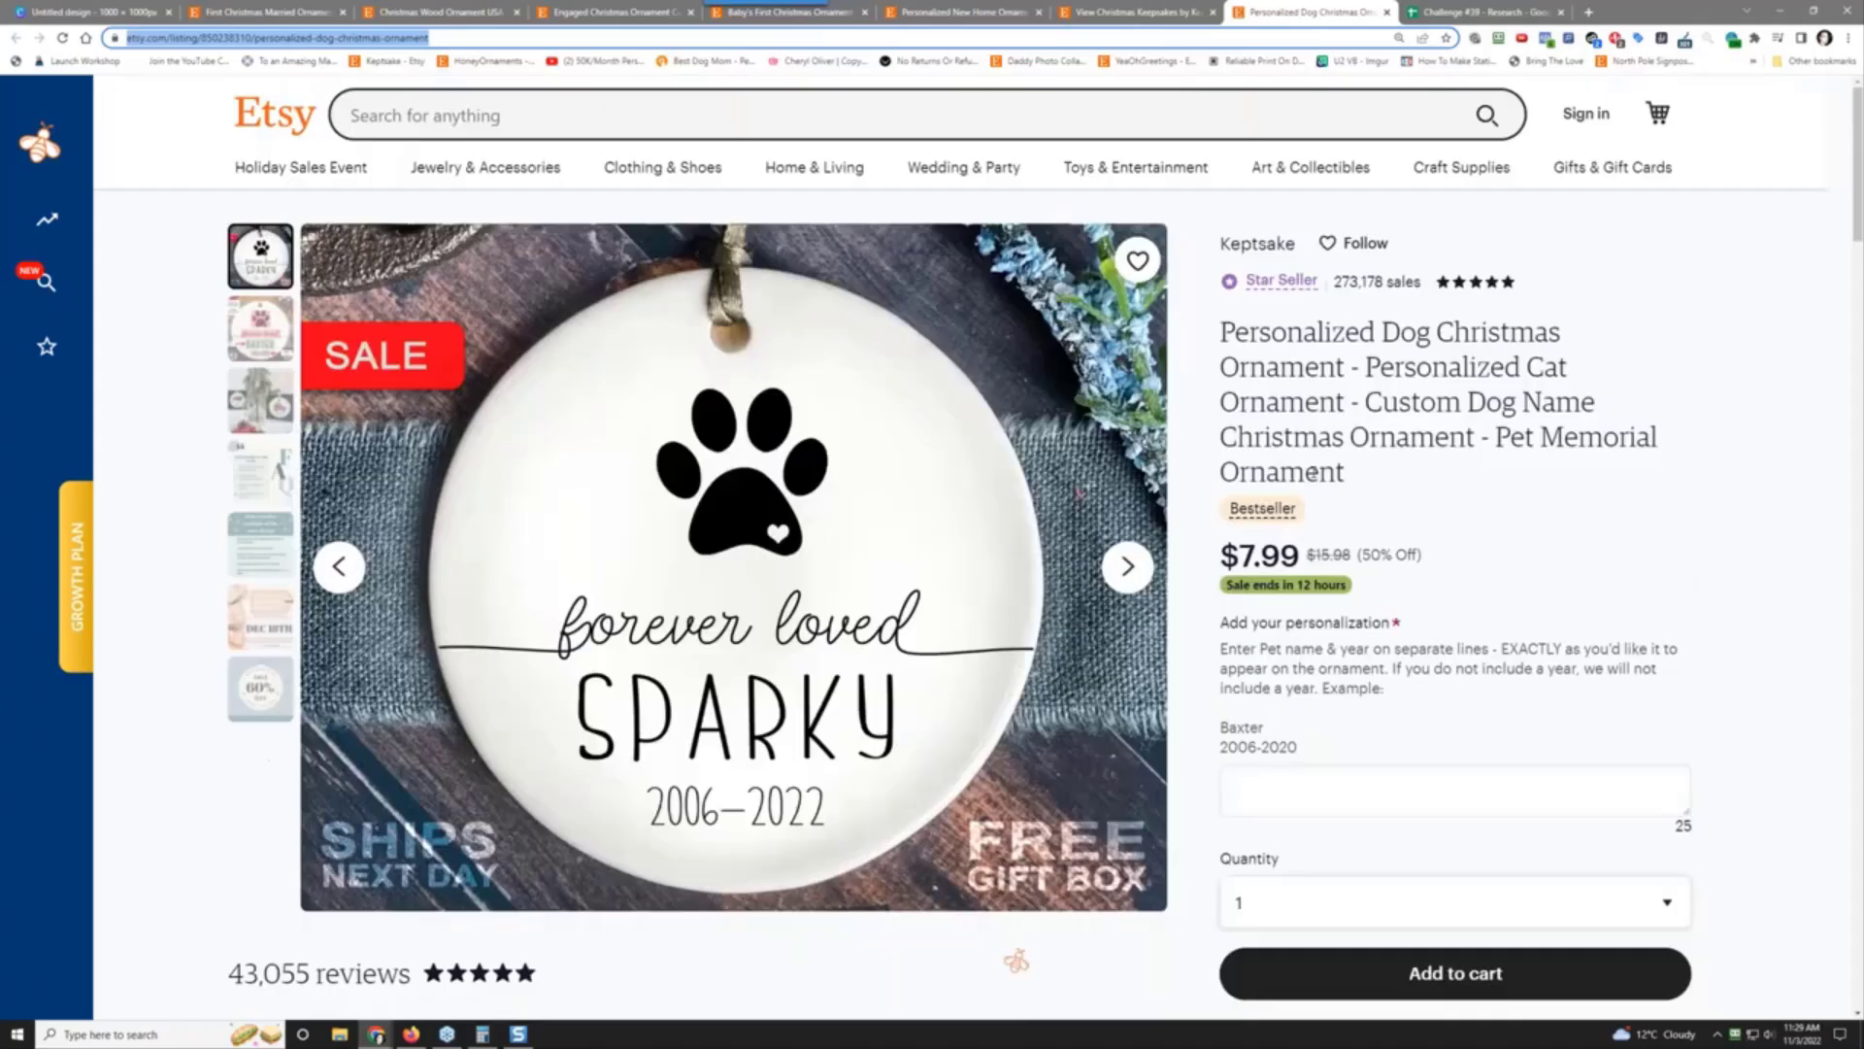
pyautogui.click(1427, 12)
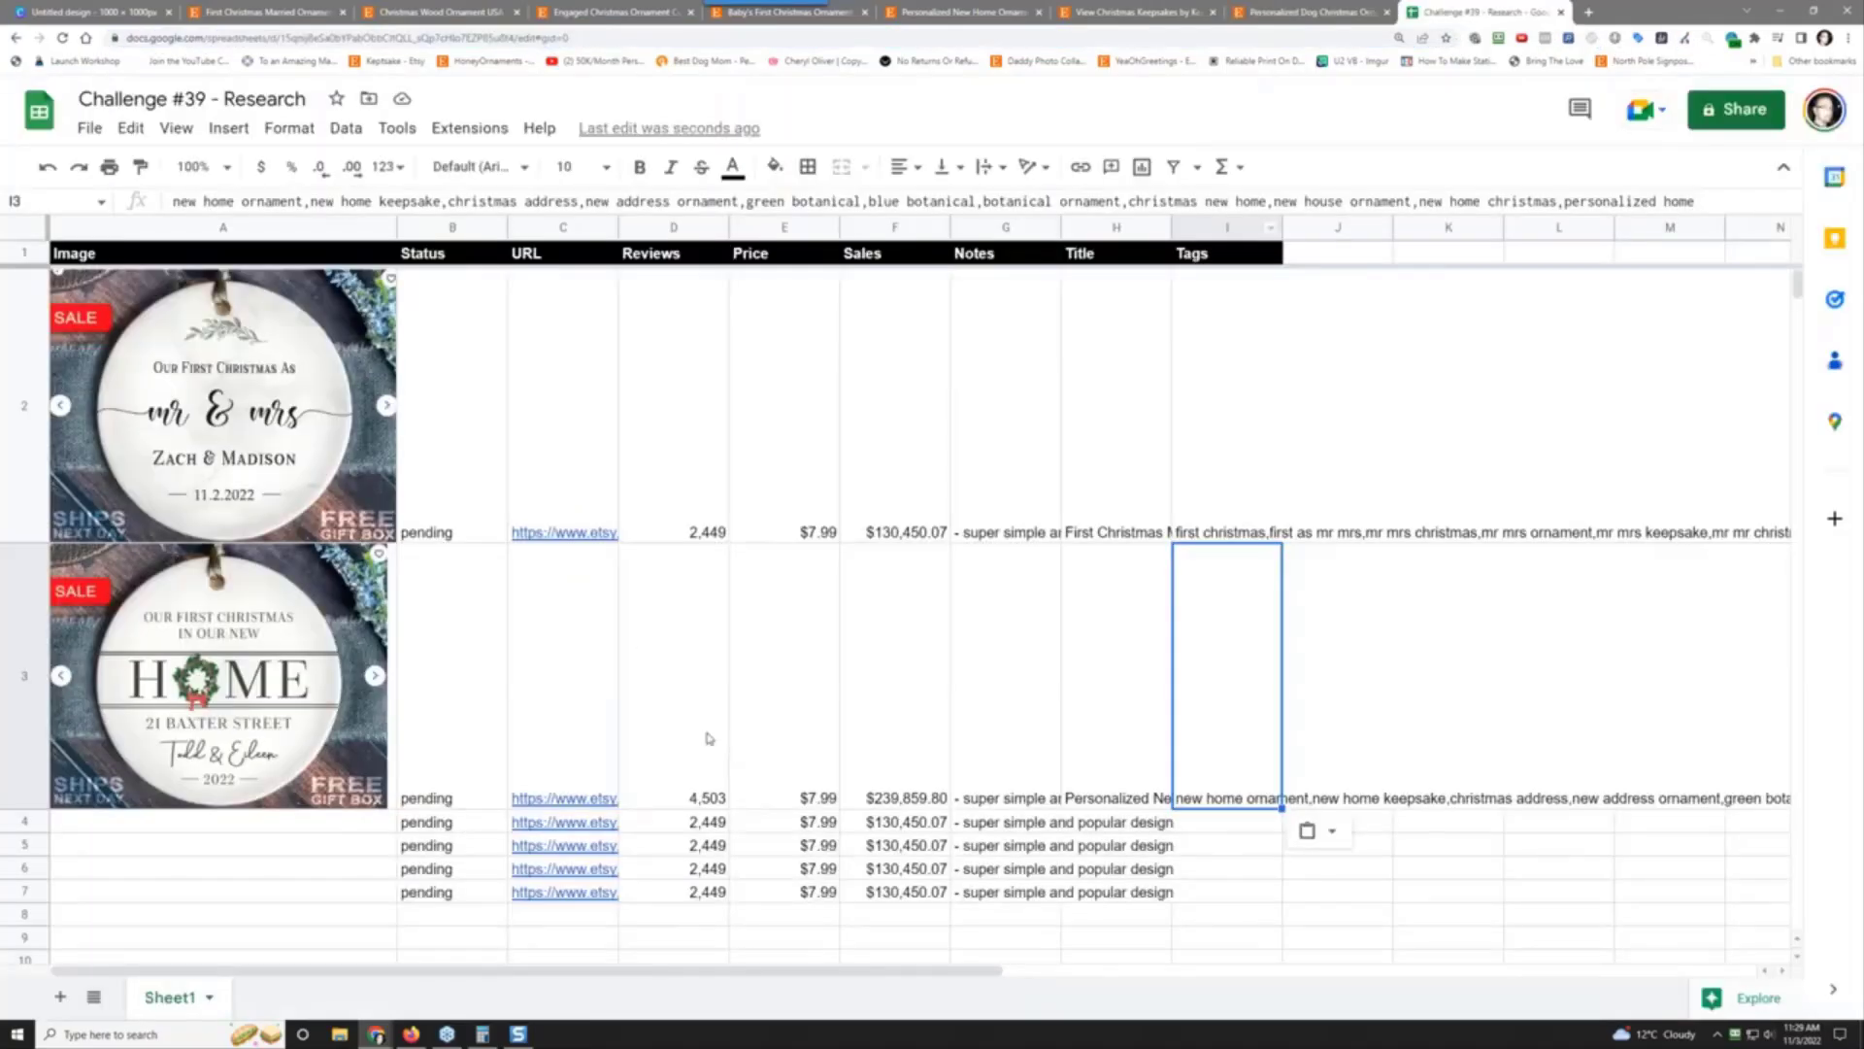
# Step: Enter 867 reviews in D4 and paste the dog ornament listing URL into C4
pyautogui.click(693, 826)
pyautogui.write('867')
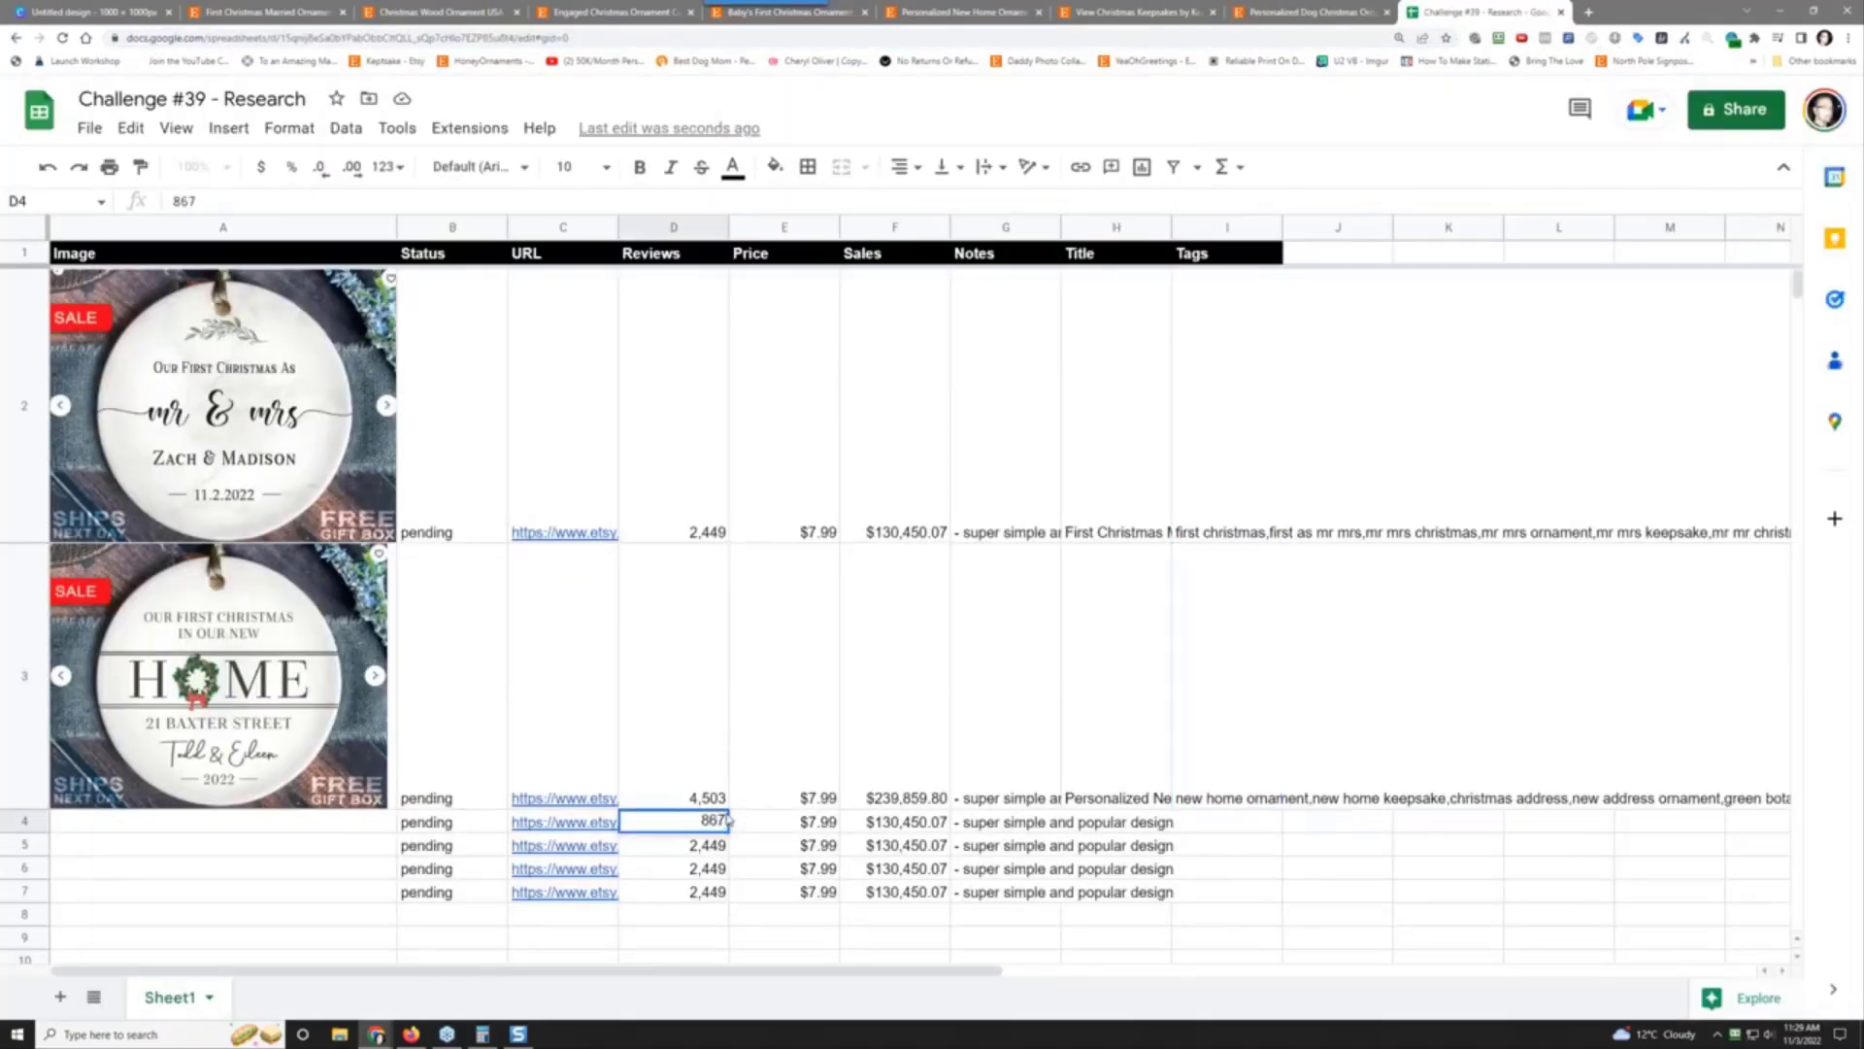
pyautogui.press('Tab')
pyautogui.press('Left')
pyautogui.press('Left')
pyautogui.press('Left')
pyautogui.press('Right')
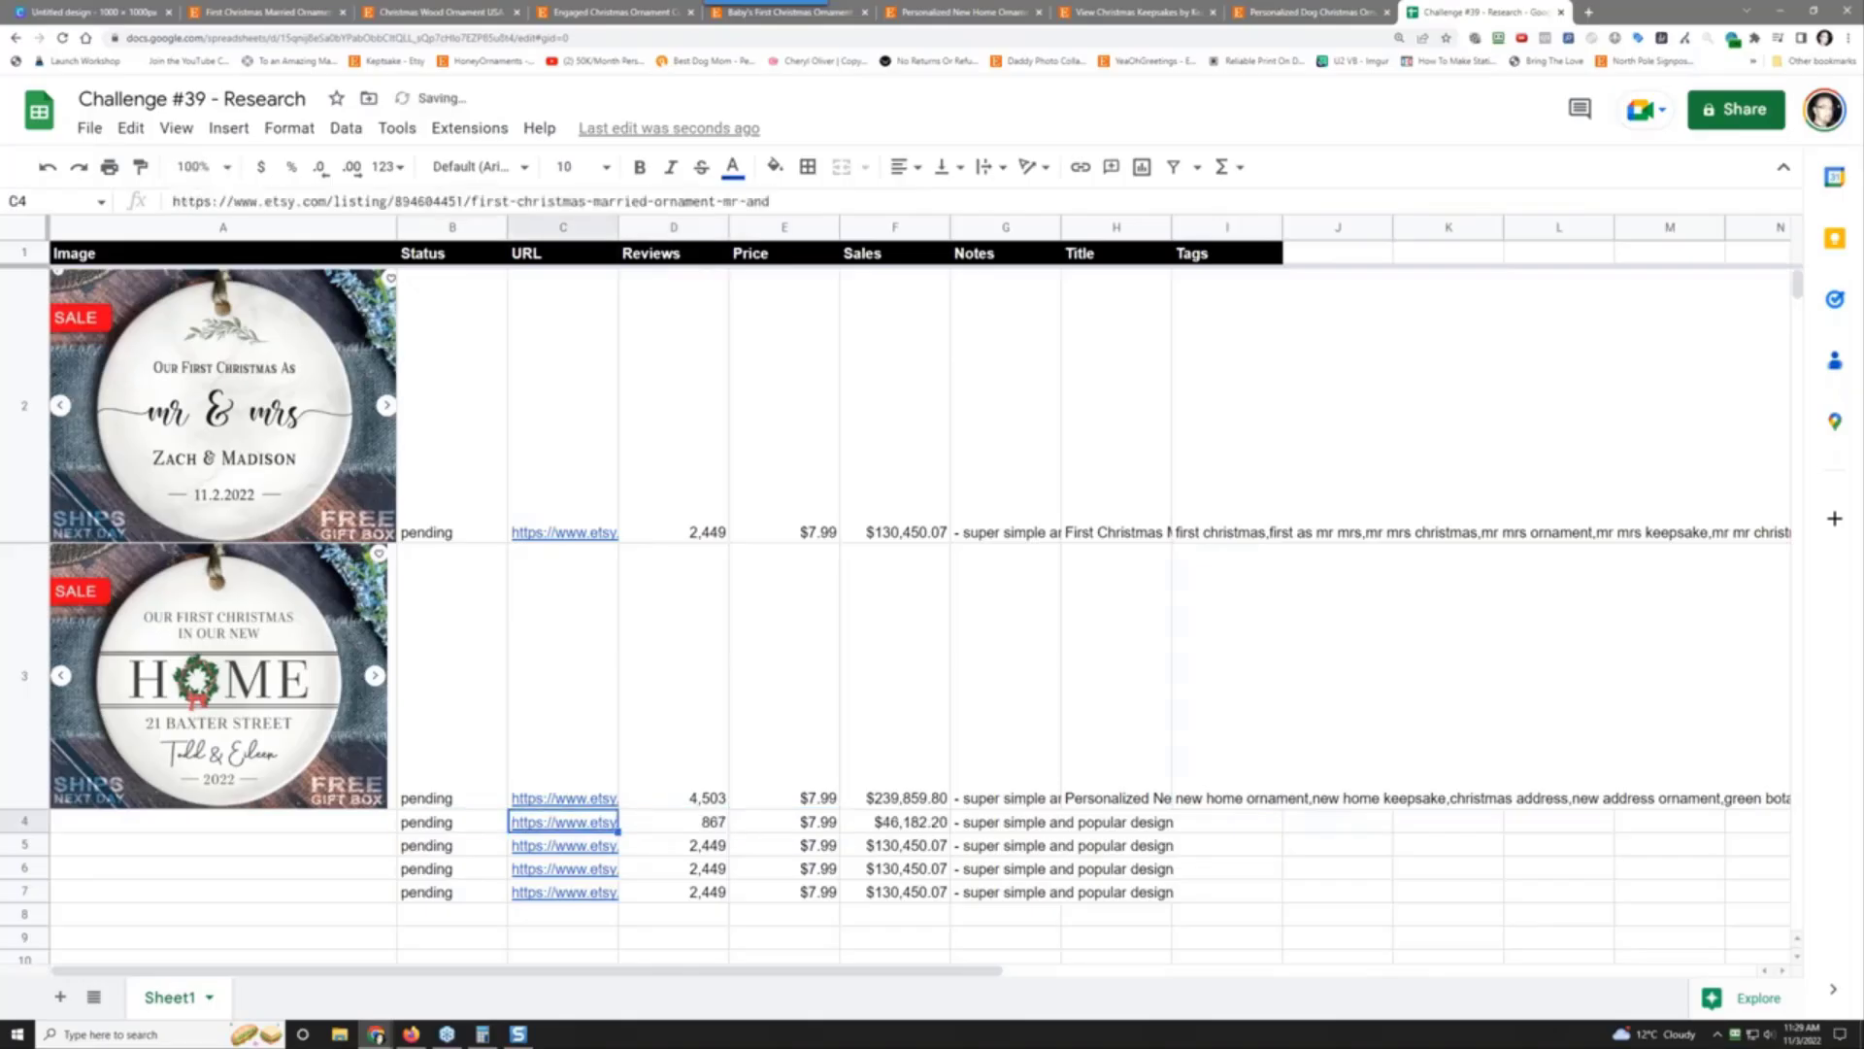
pyautogui.hotkey('ctrl', 'v')
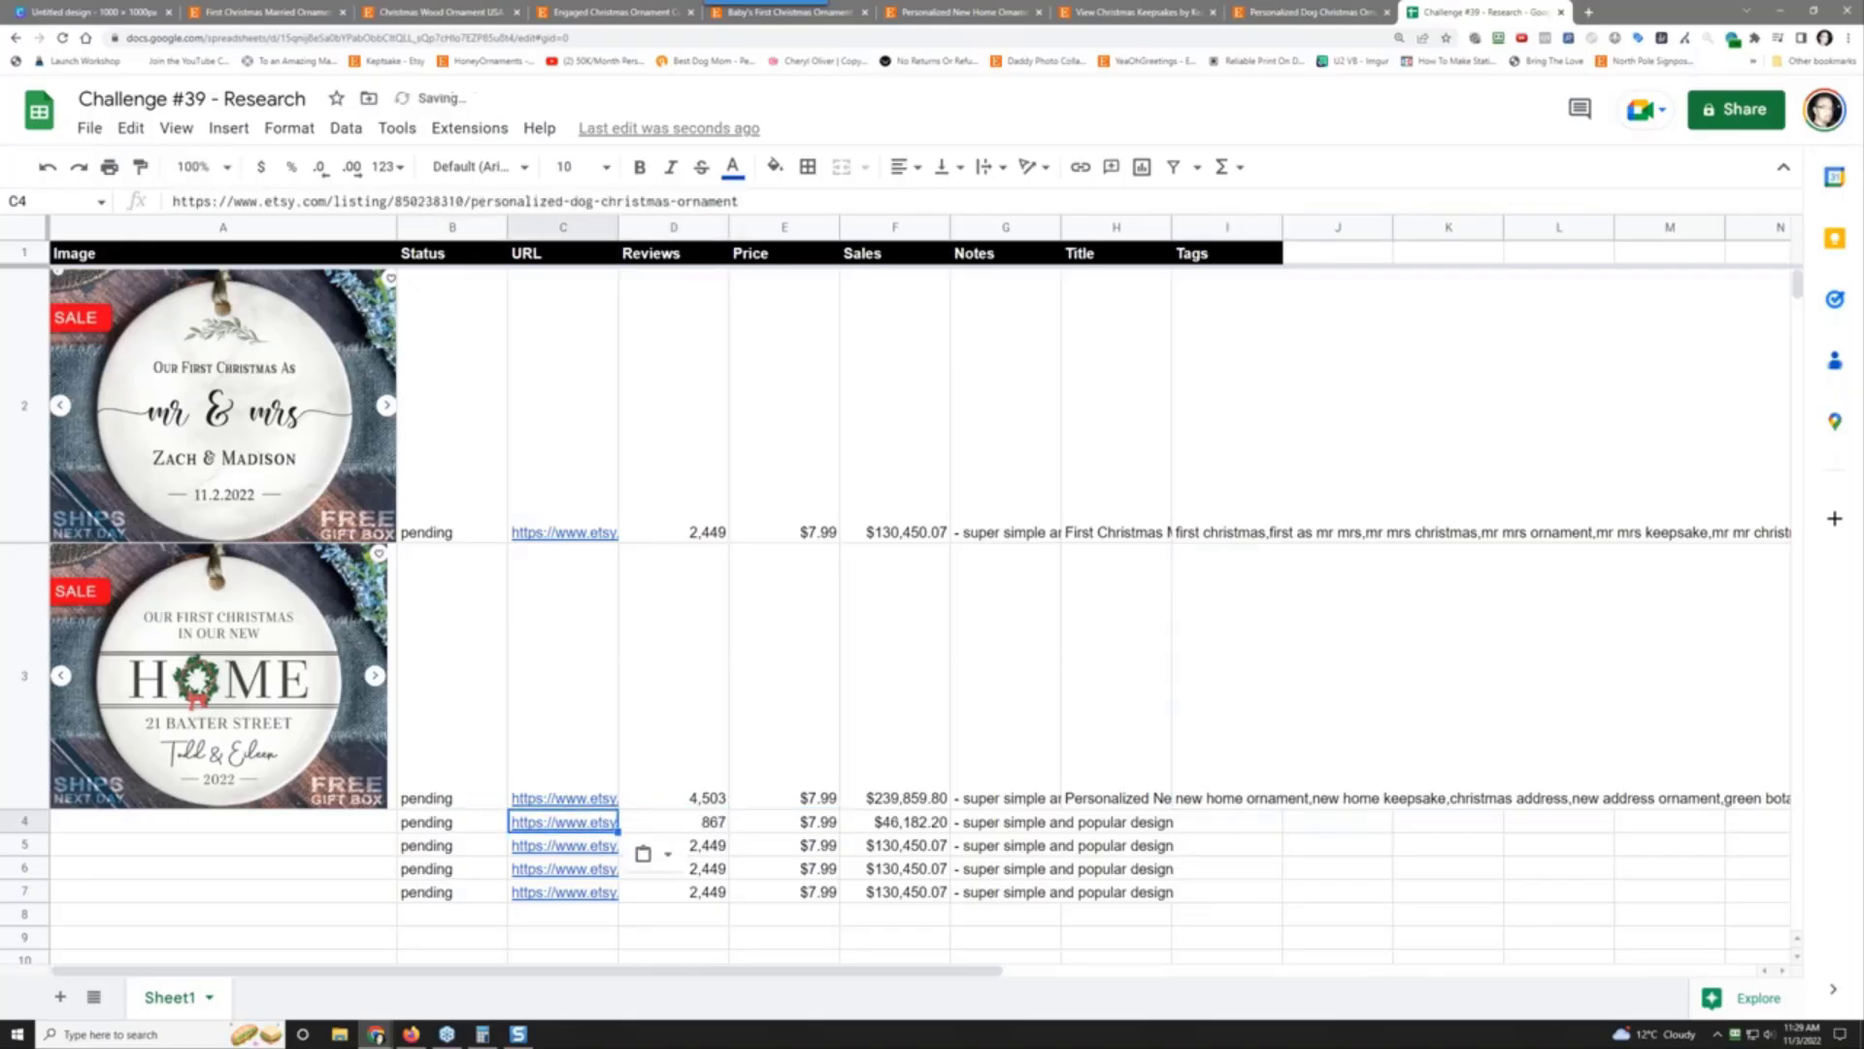
# Step: Insert the saved dog ornament screenshot into cell A4 and make row 4 tall enough to show it
pyautogui.click(333, 825)
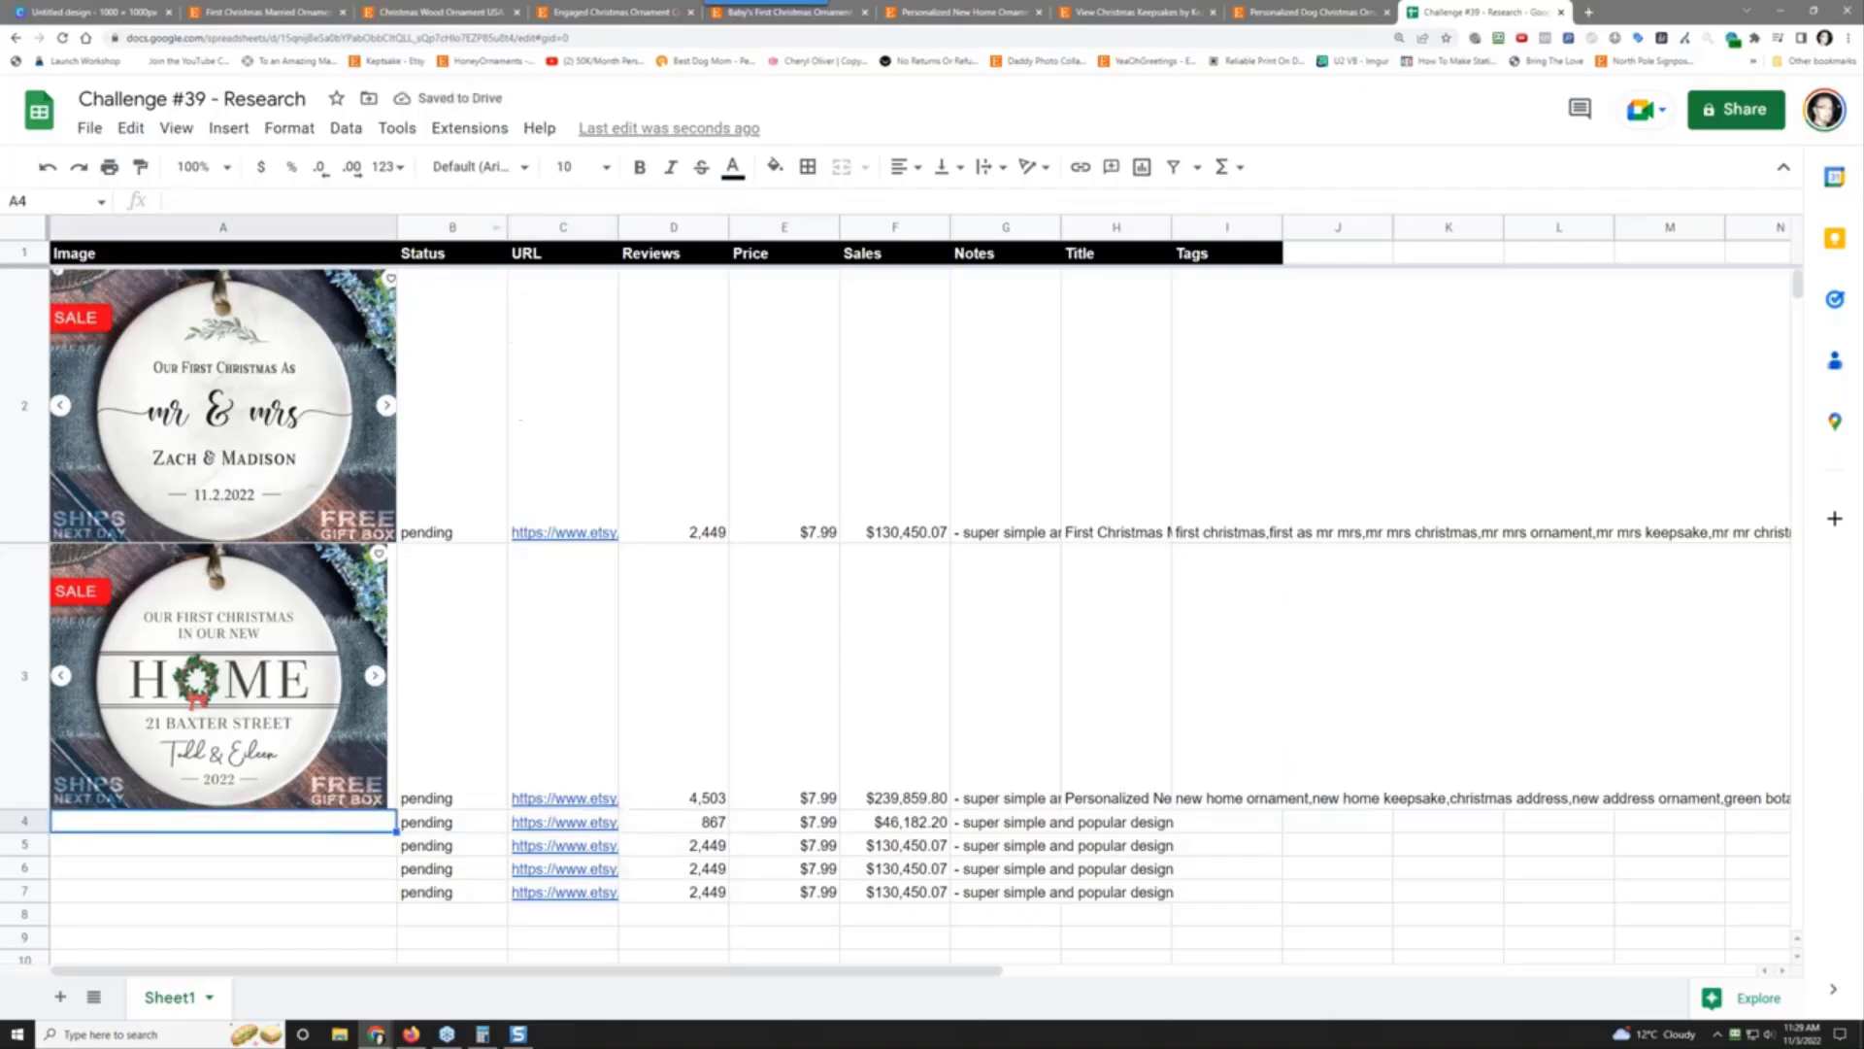
pyautogui.click(233, 128)
pyautogui.moveTo(505, 403)
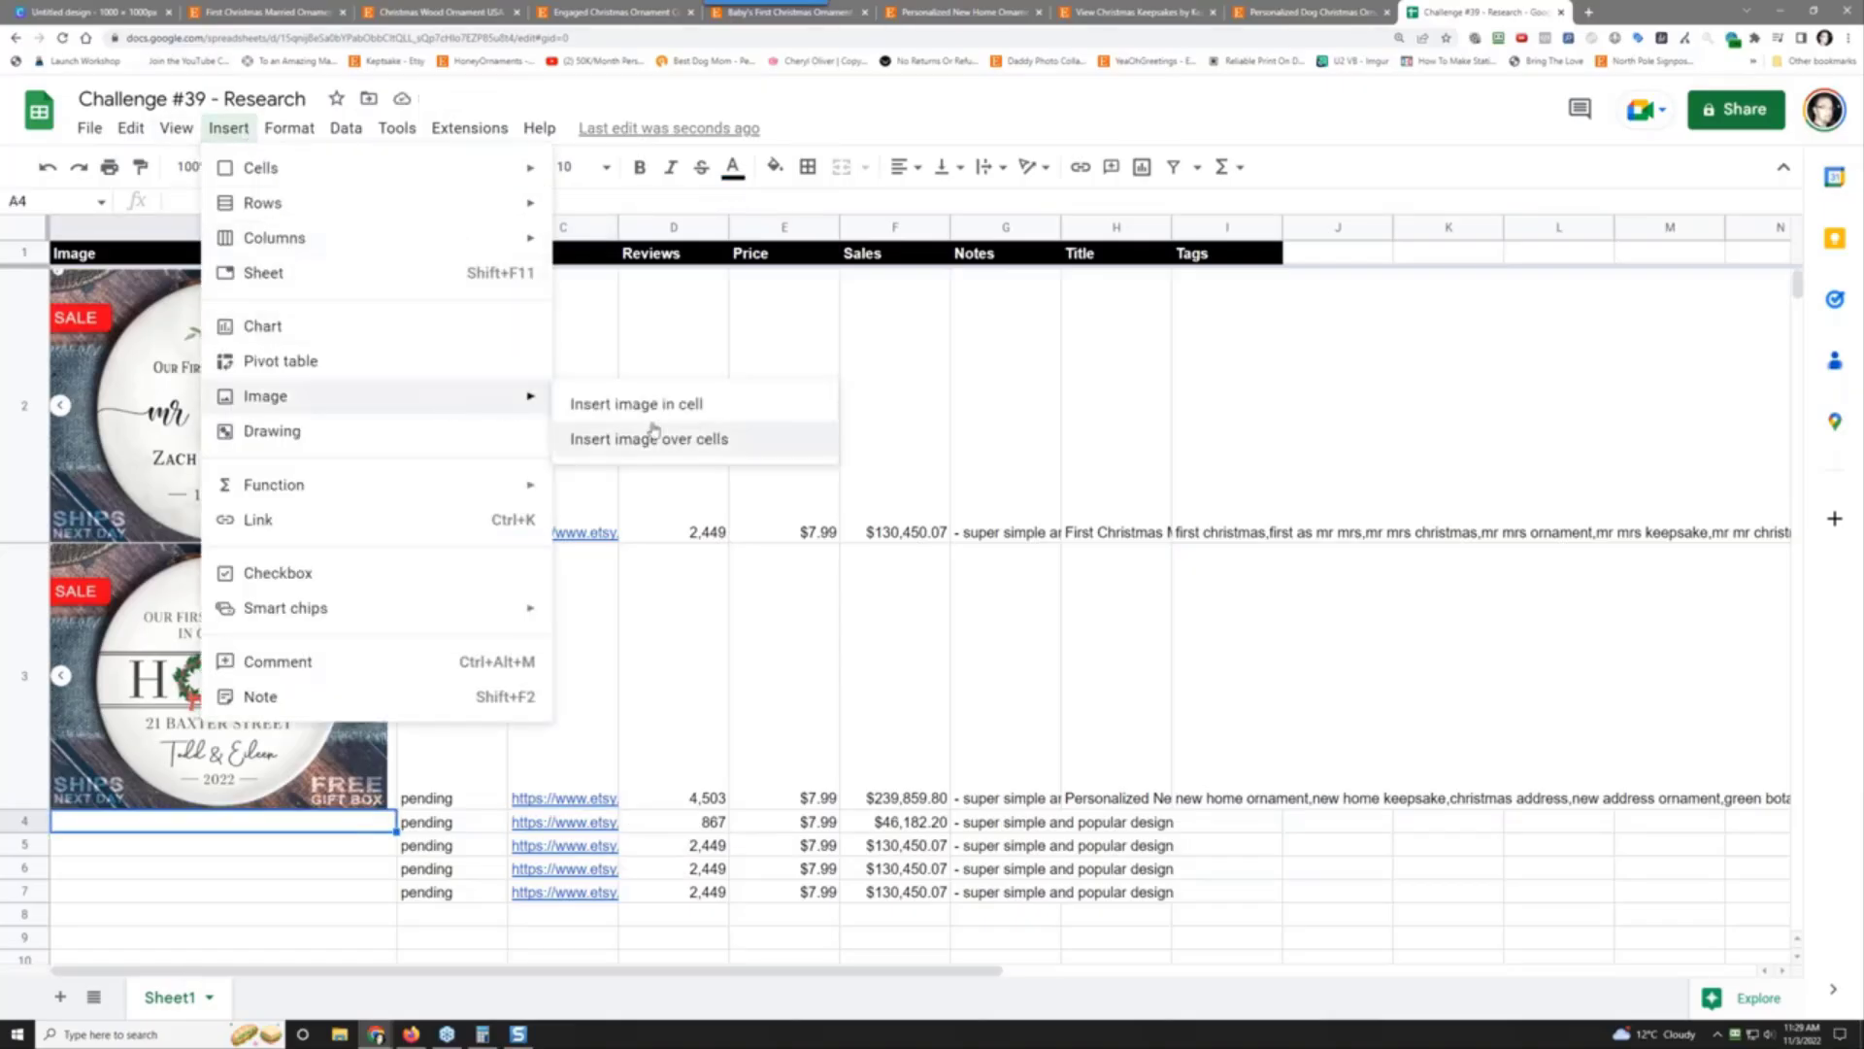
pyautogui.click(621, 402)
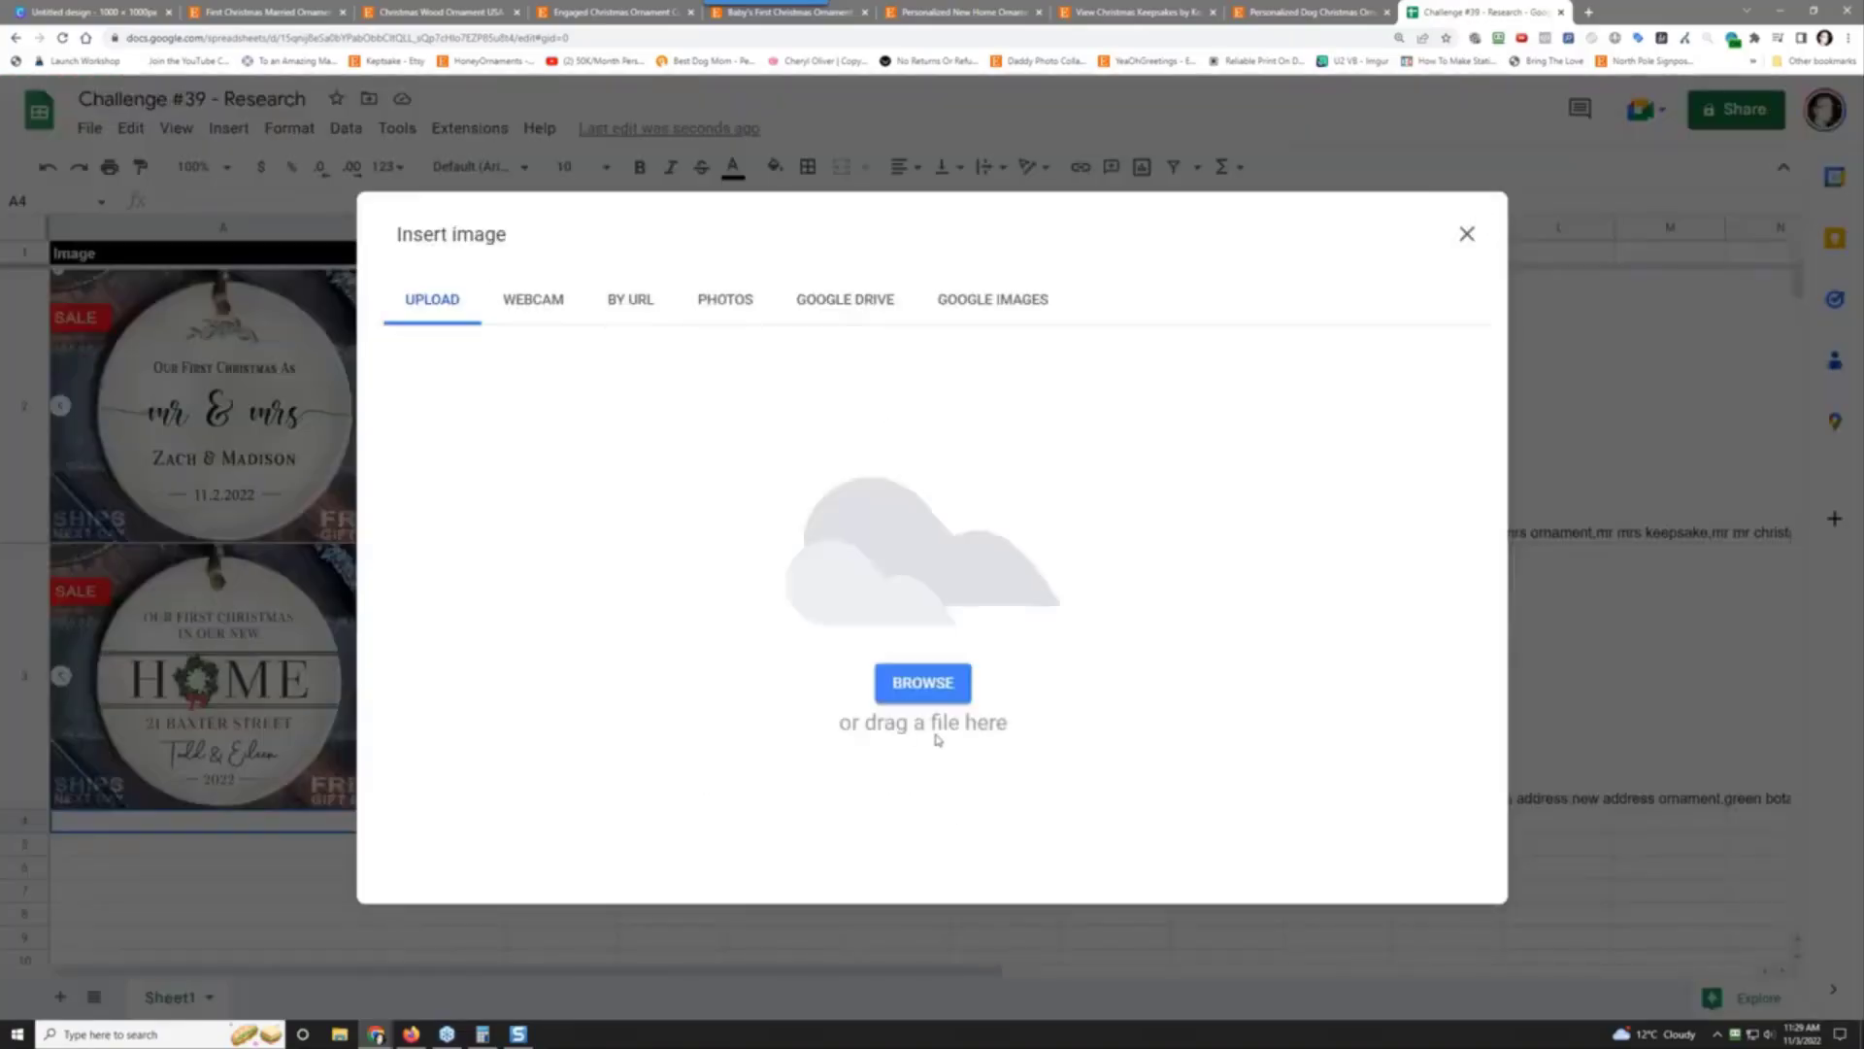
pyautogui.click(931, 681)
pyautogui.click(337, 126)
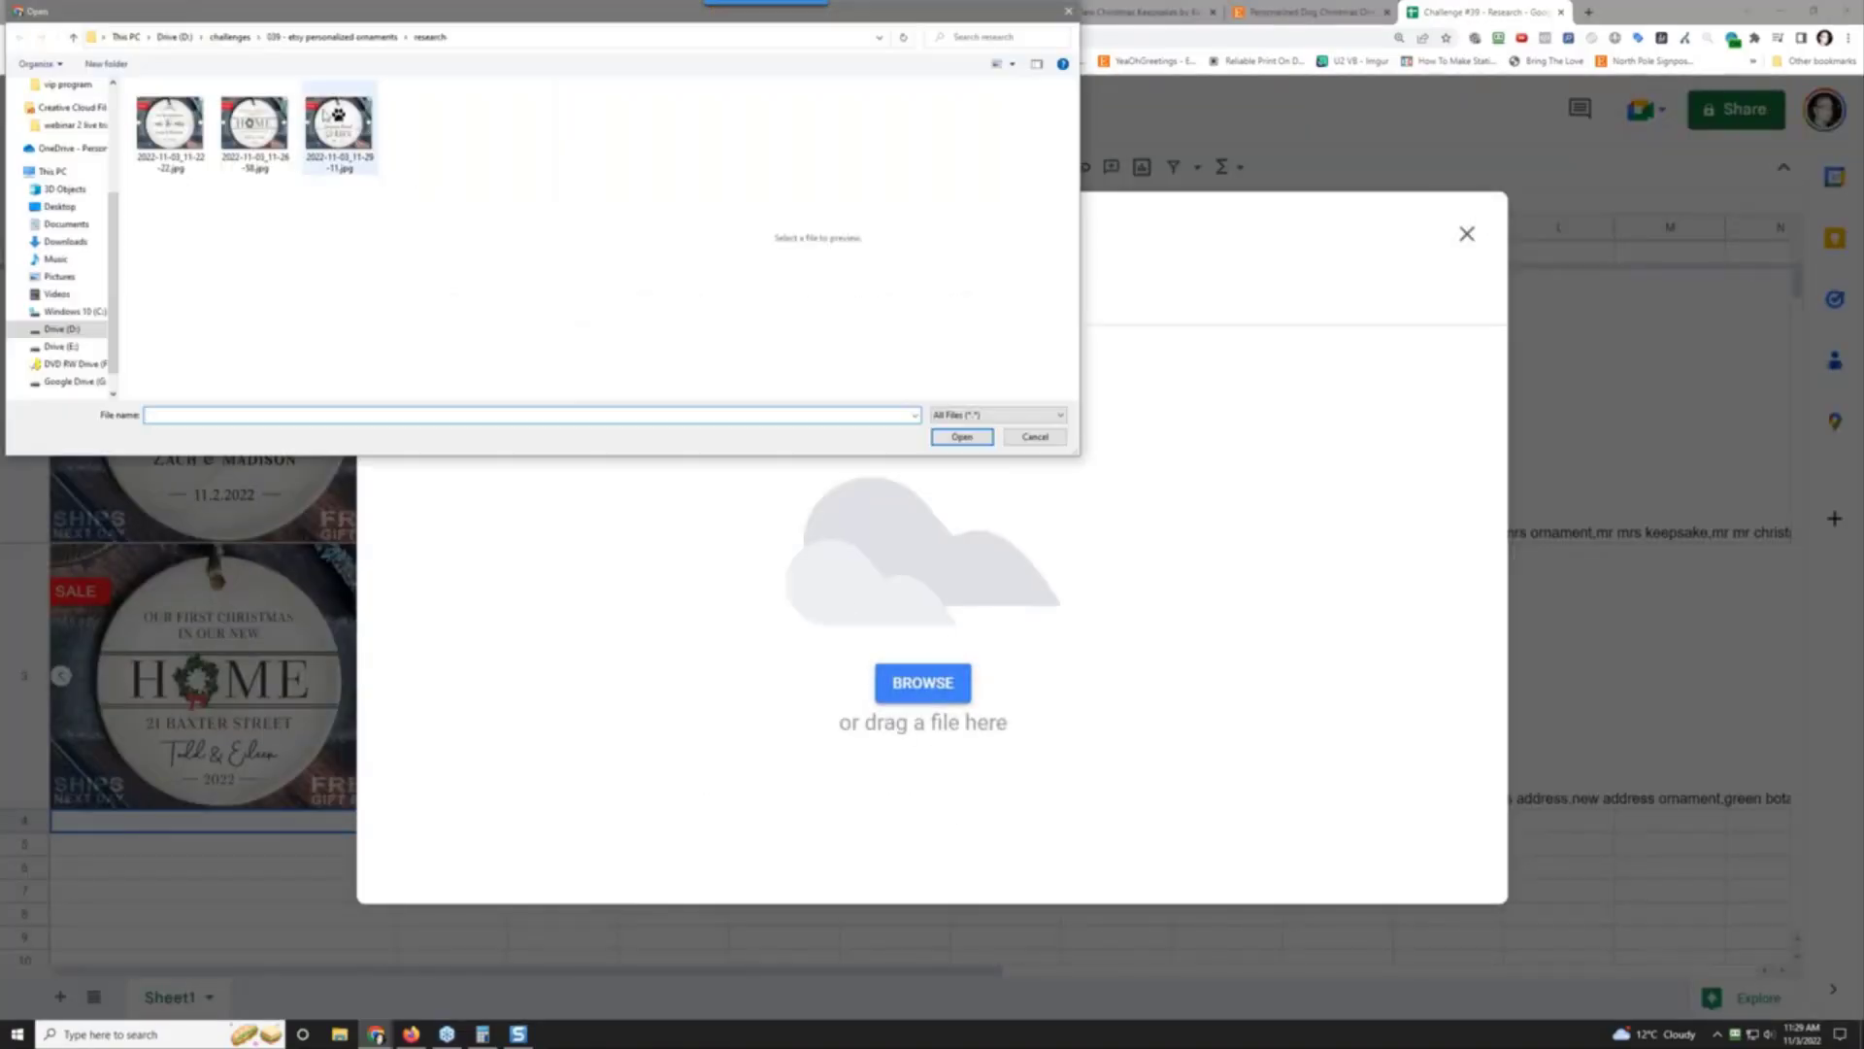
pyautogui.click(960, 437)
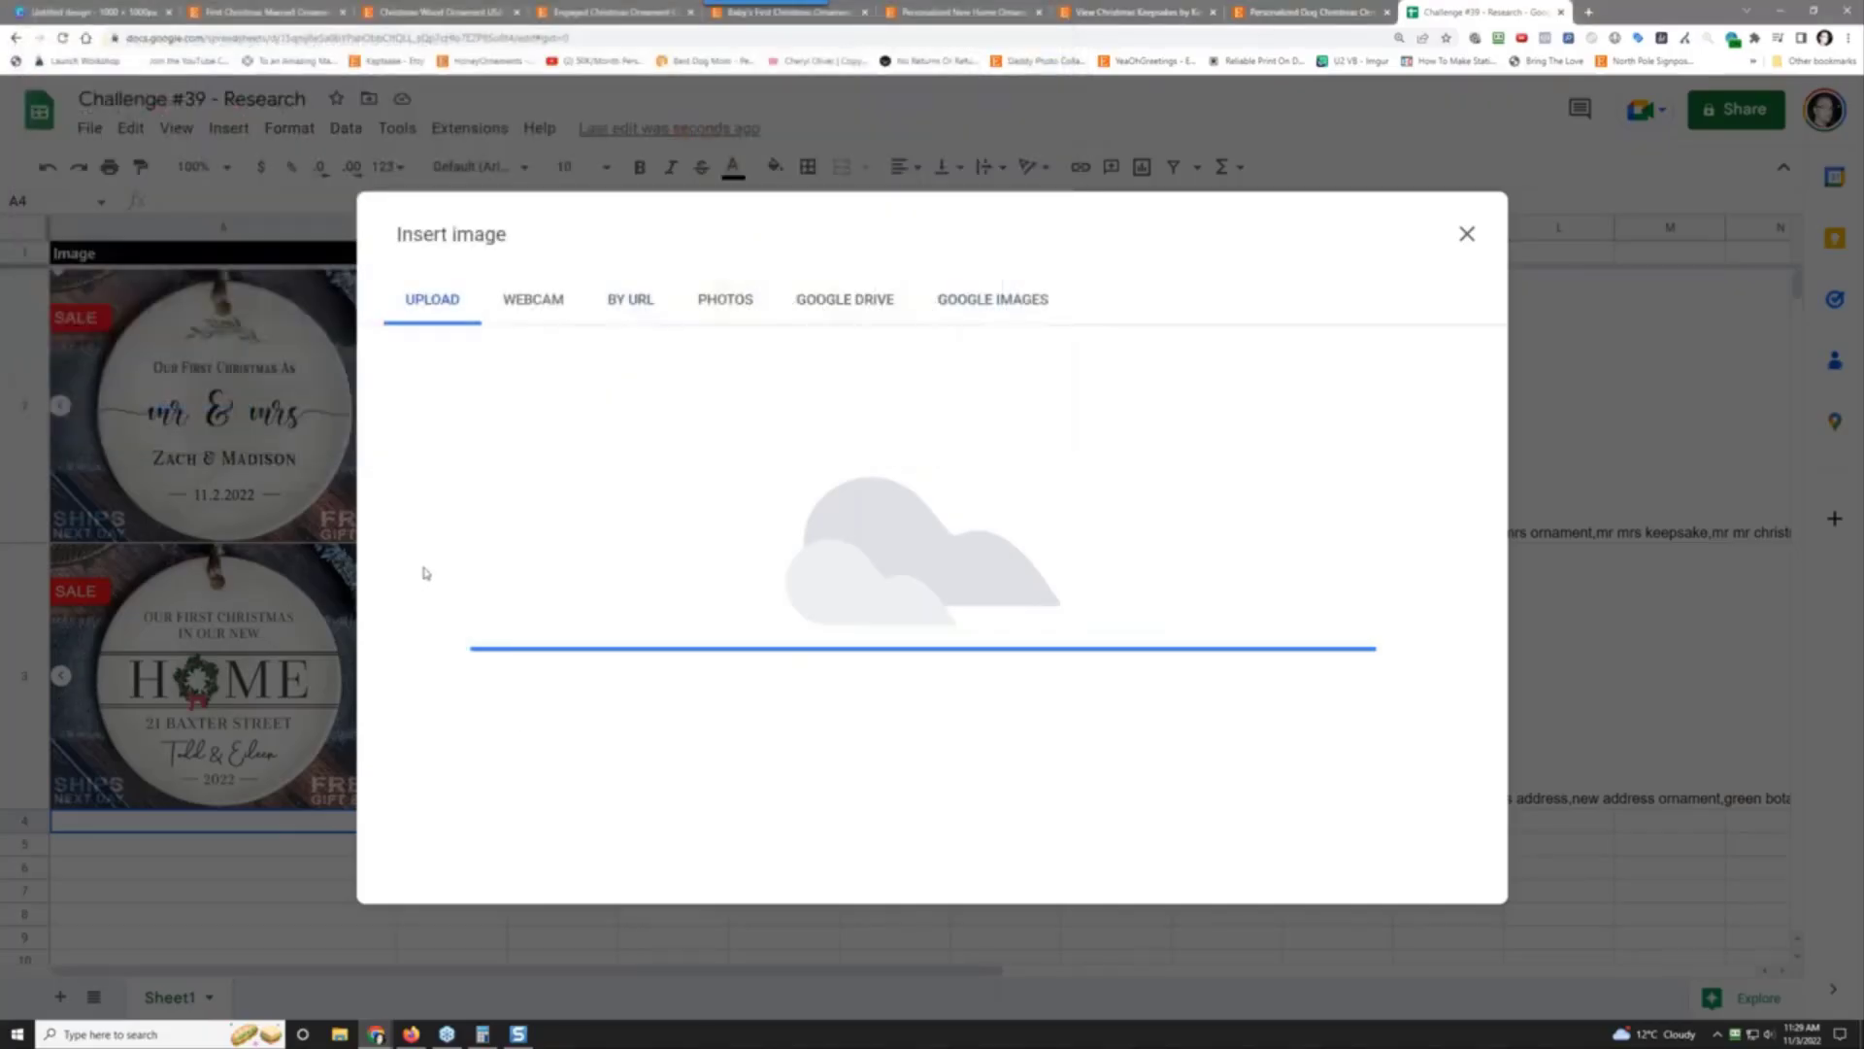
pyautogui.scroll(-5, 431, 579)
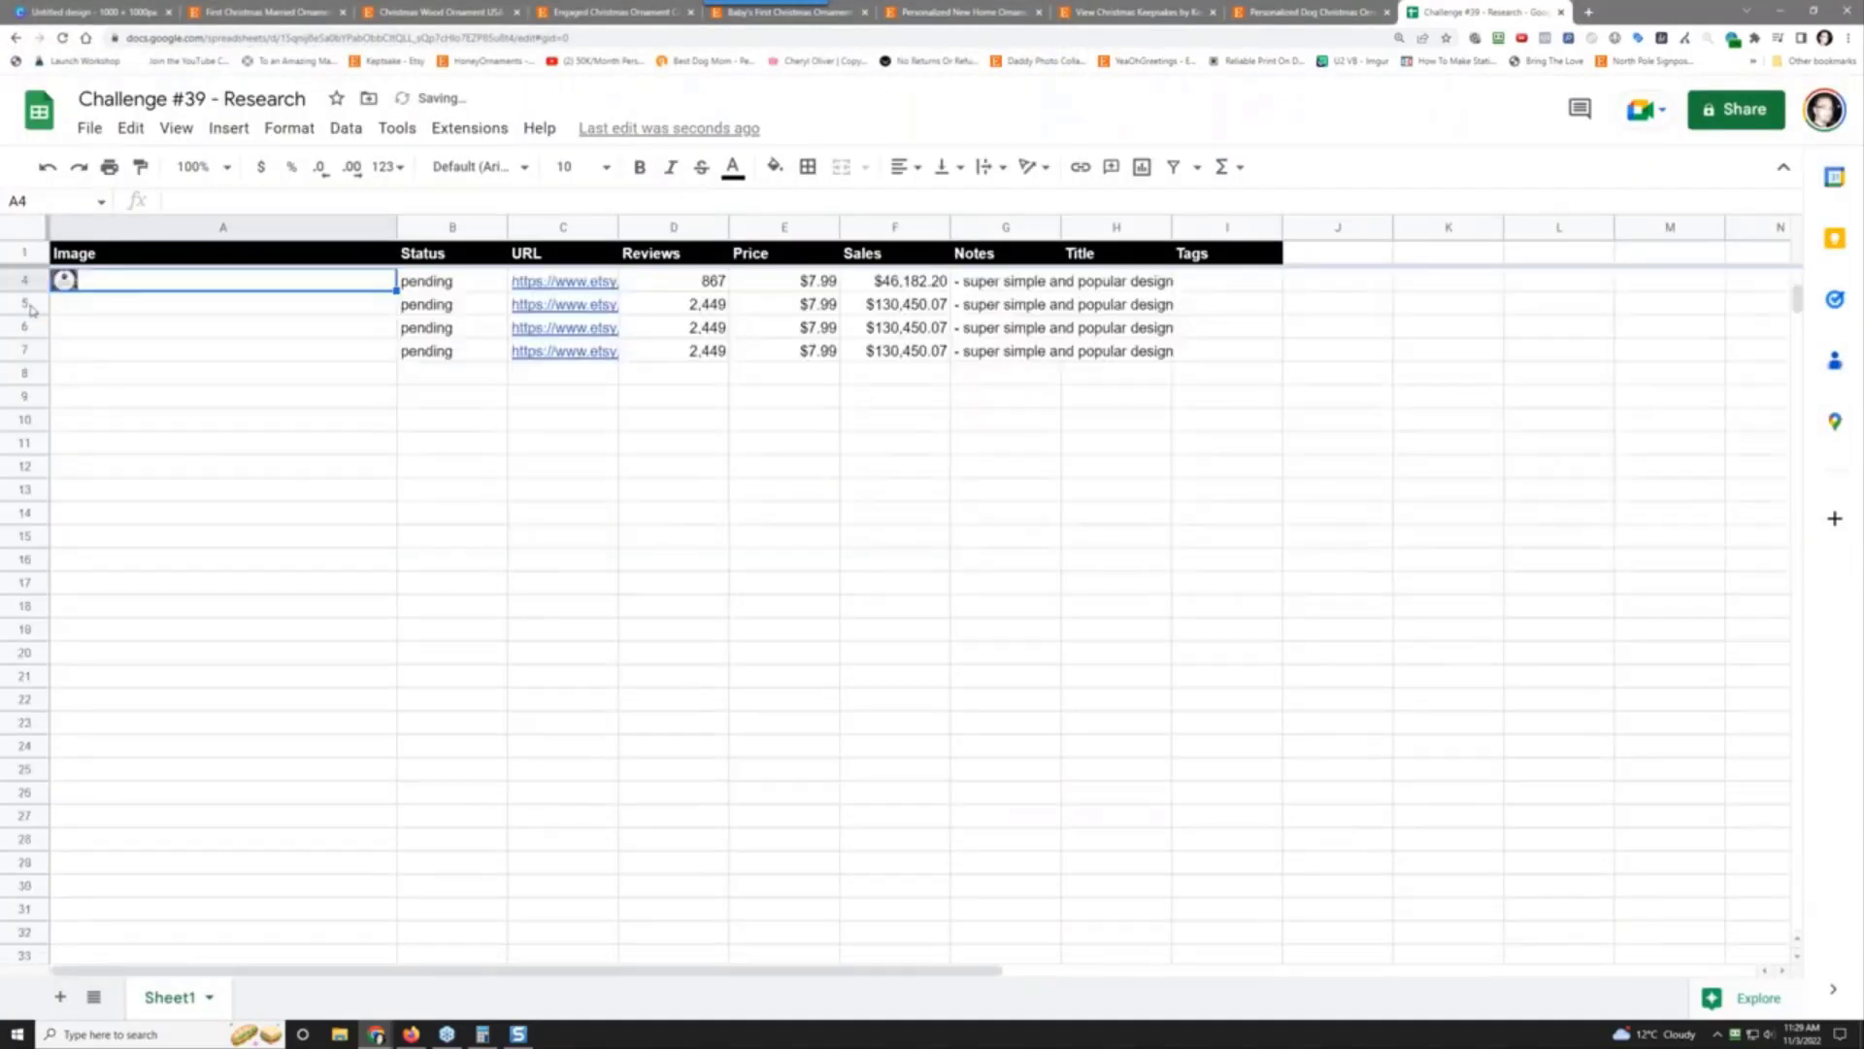
pyautogui.click(24, 281)
pyautogui.moveTo(24, 280); pyautogui.dragTo(25, 556)
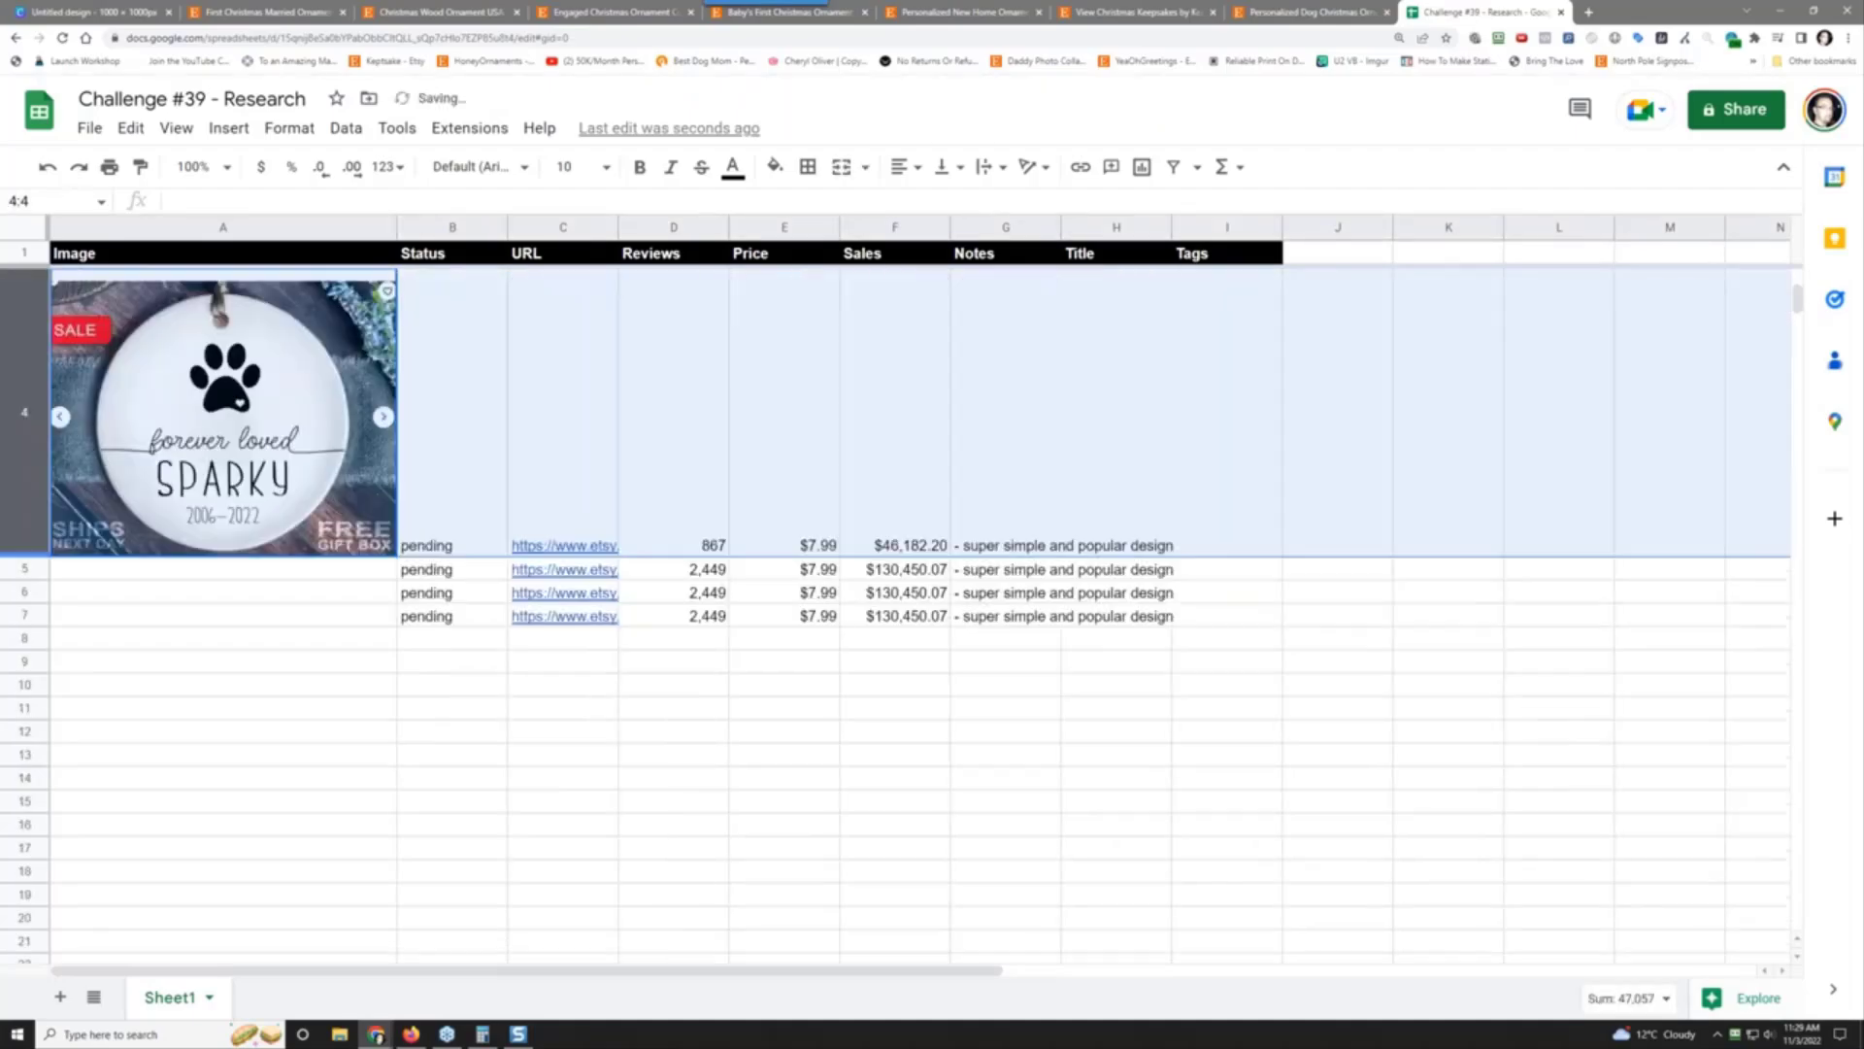
pyautogui.click(668, 470)
pyautogui.scroll(5, 666, 464)
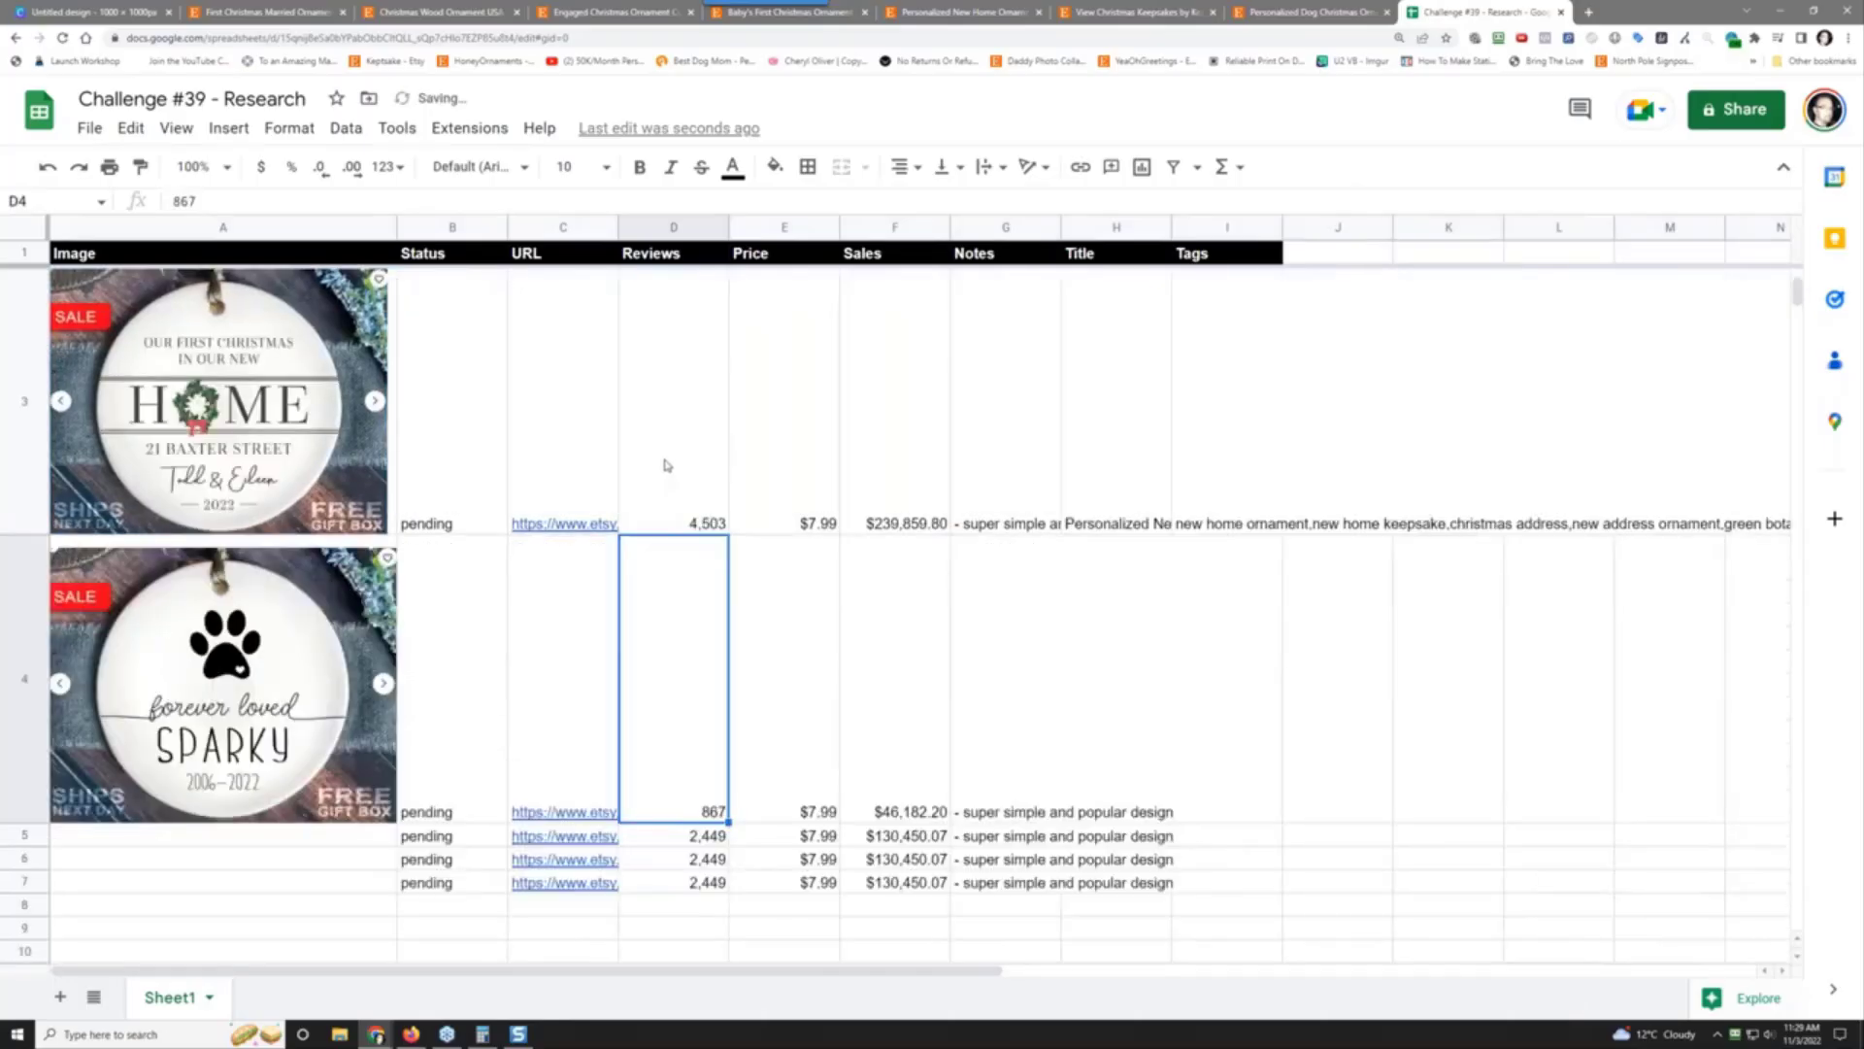
pyautogui.scroll(-3, 666, 461)
pyautogui.click(286, 11)
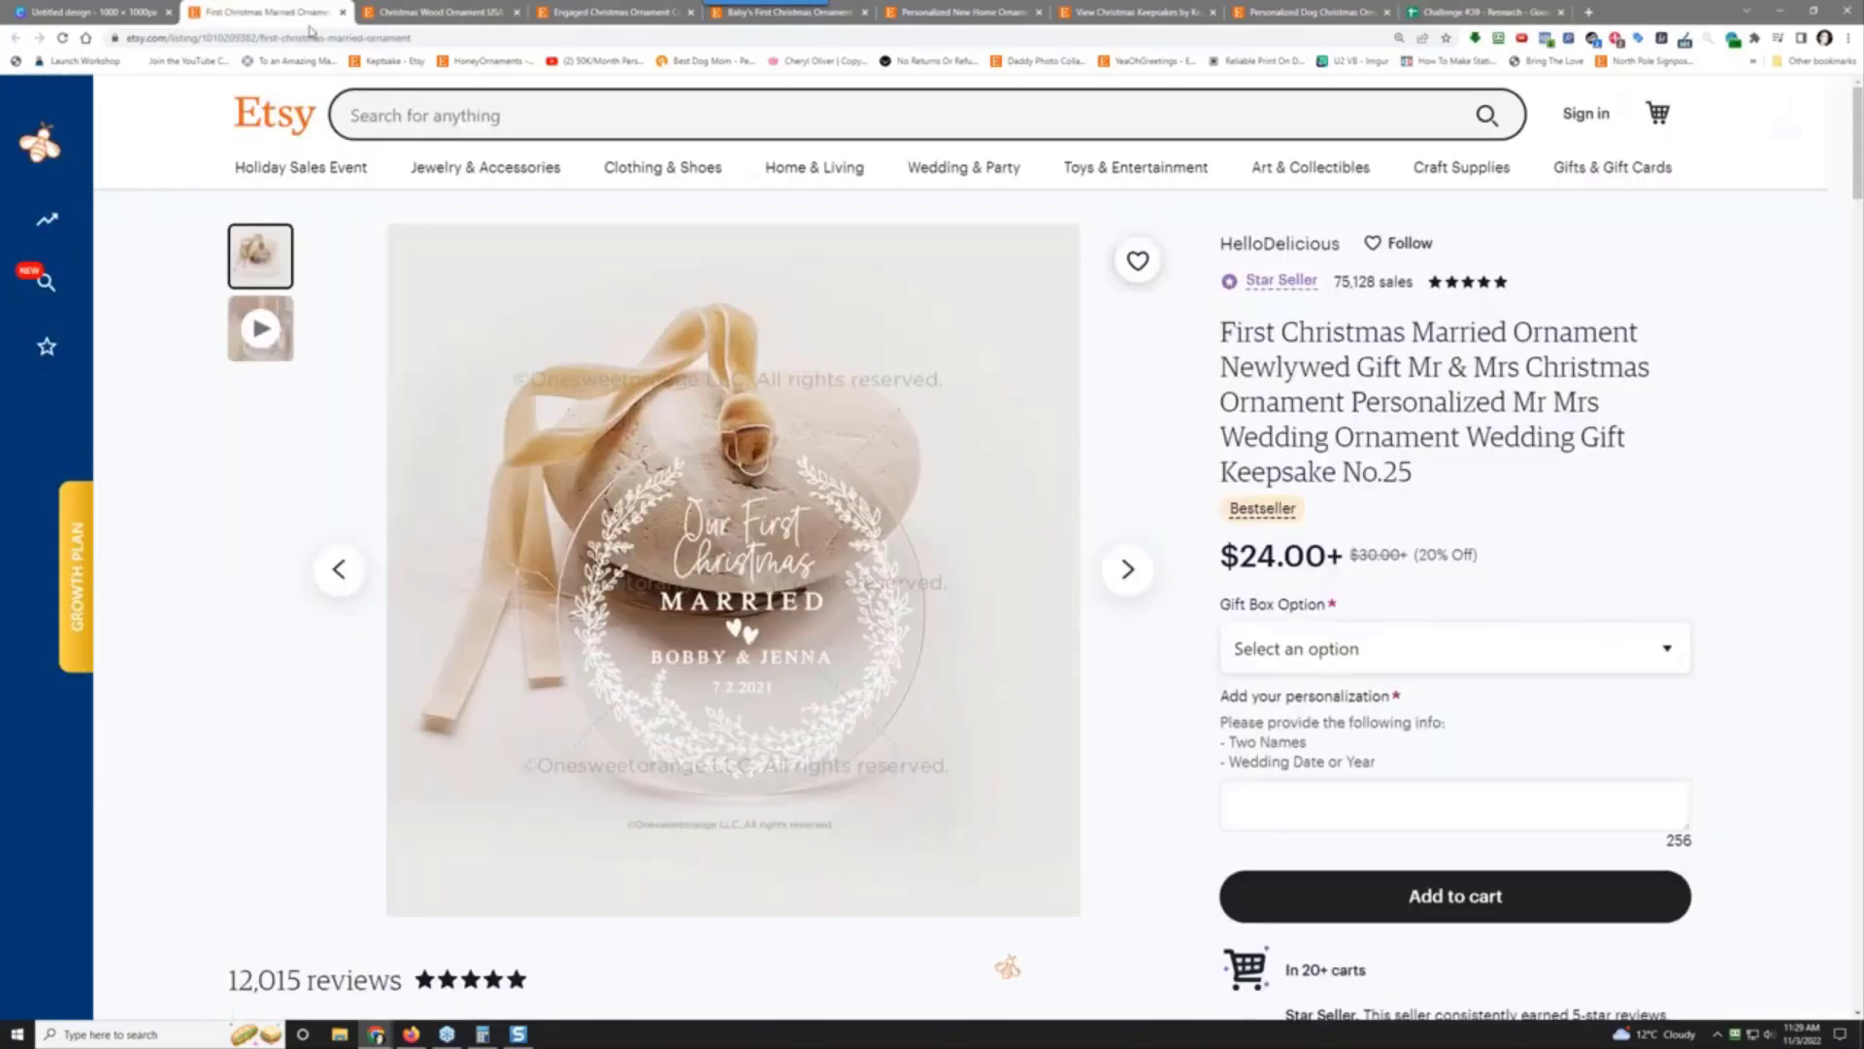
# Step: Capture the wooden name ornaments photo from the USA Made listing and save it as a JPG
pyautogui.click(407, 12)
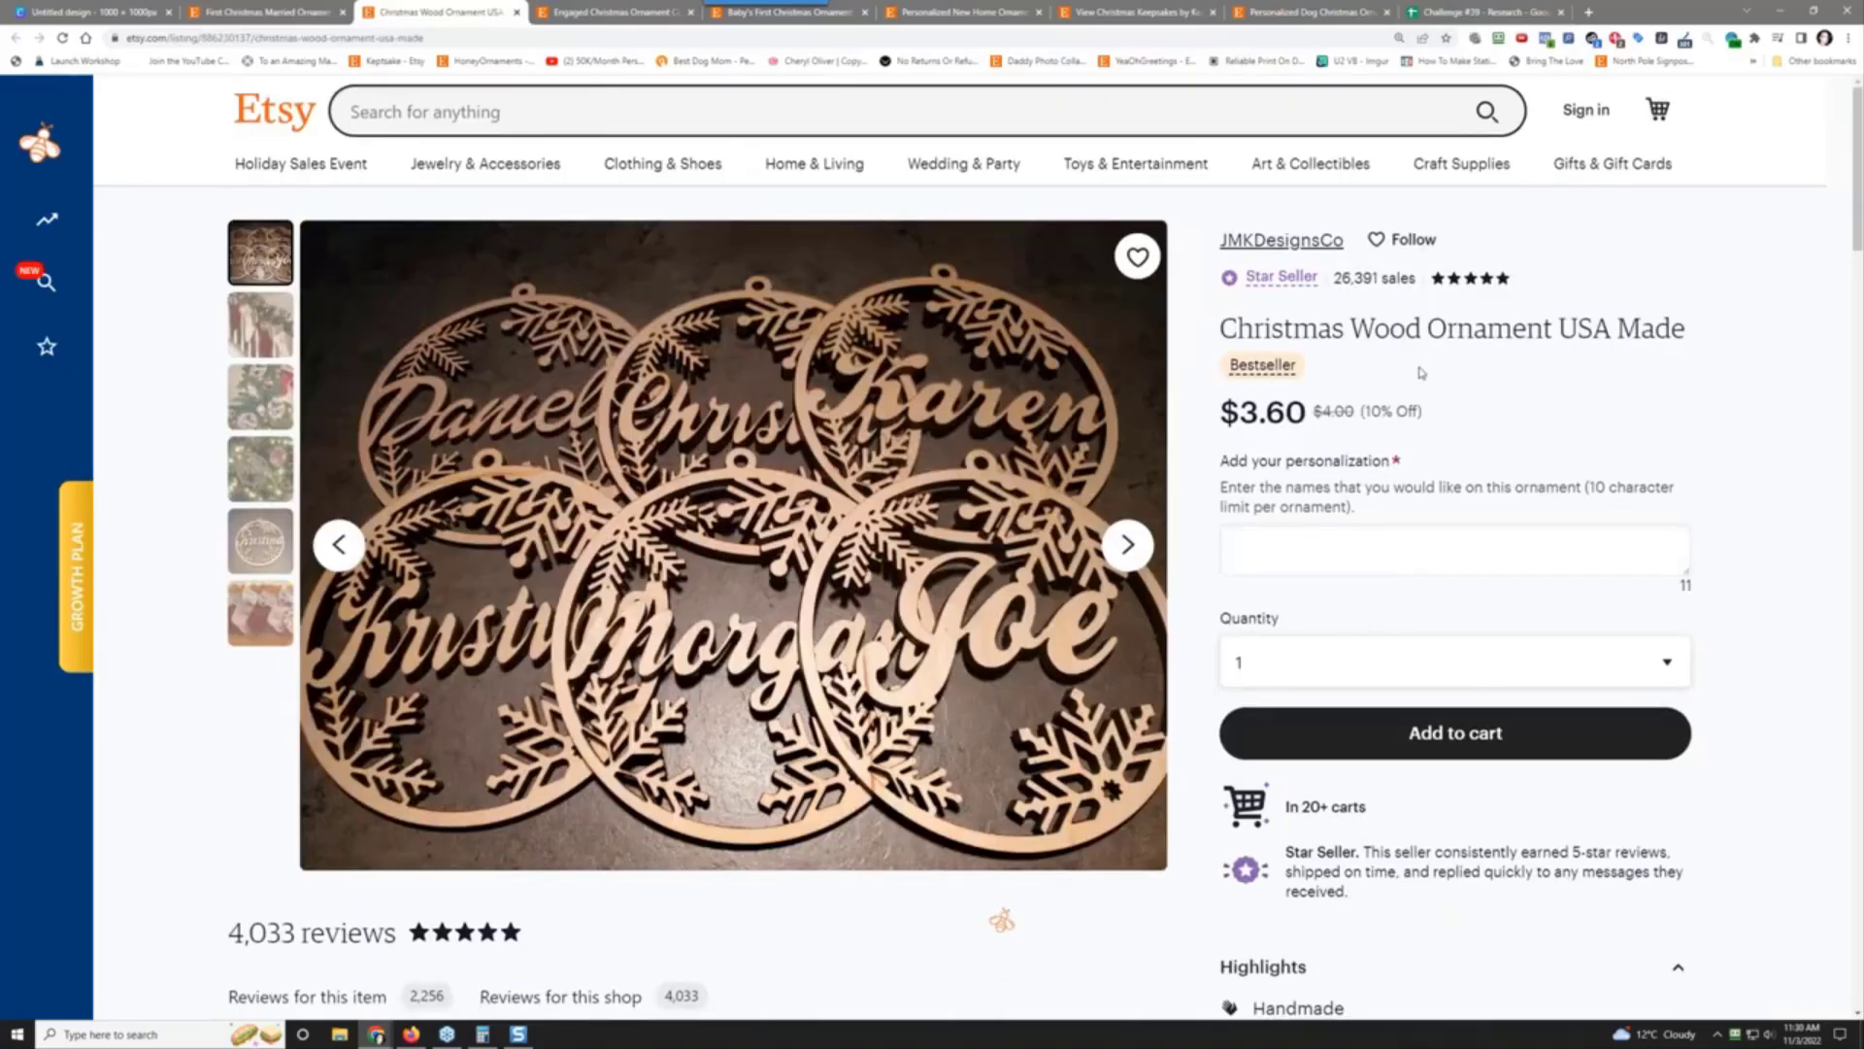
pyautogui.scroll(-2, 1415, 369)
pyautogui.scroll(2, 1415, 369)
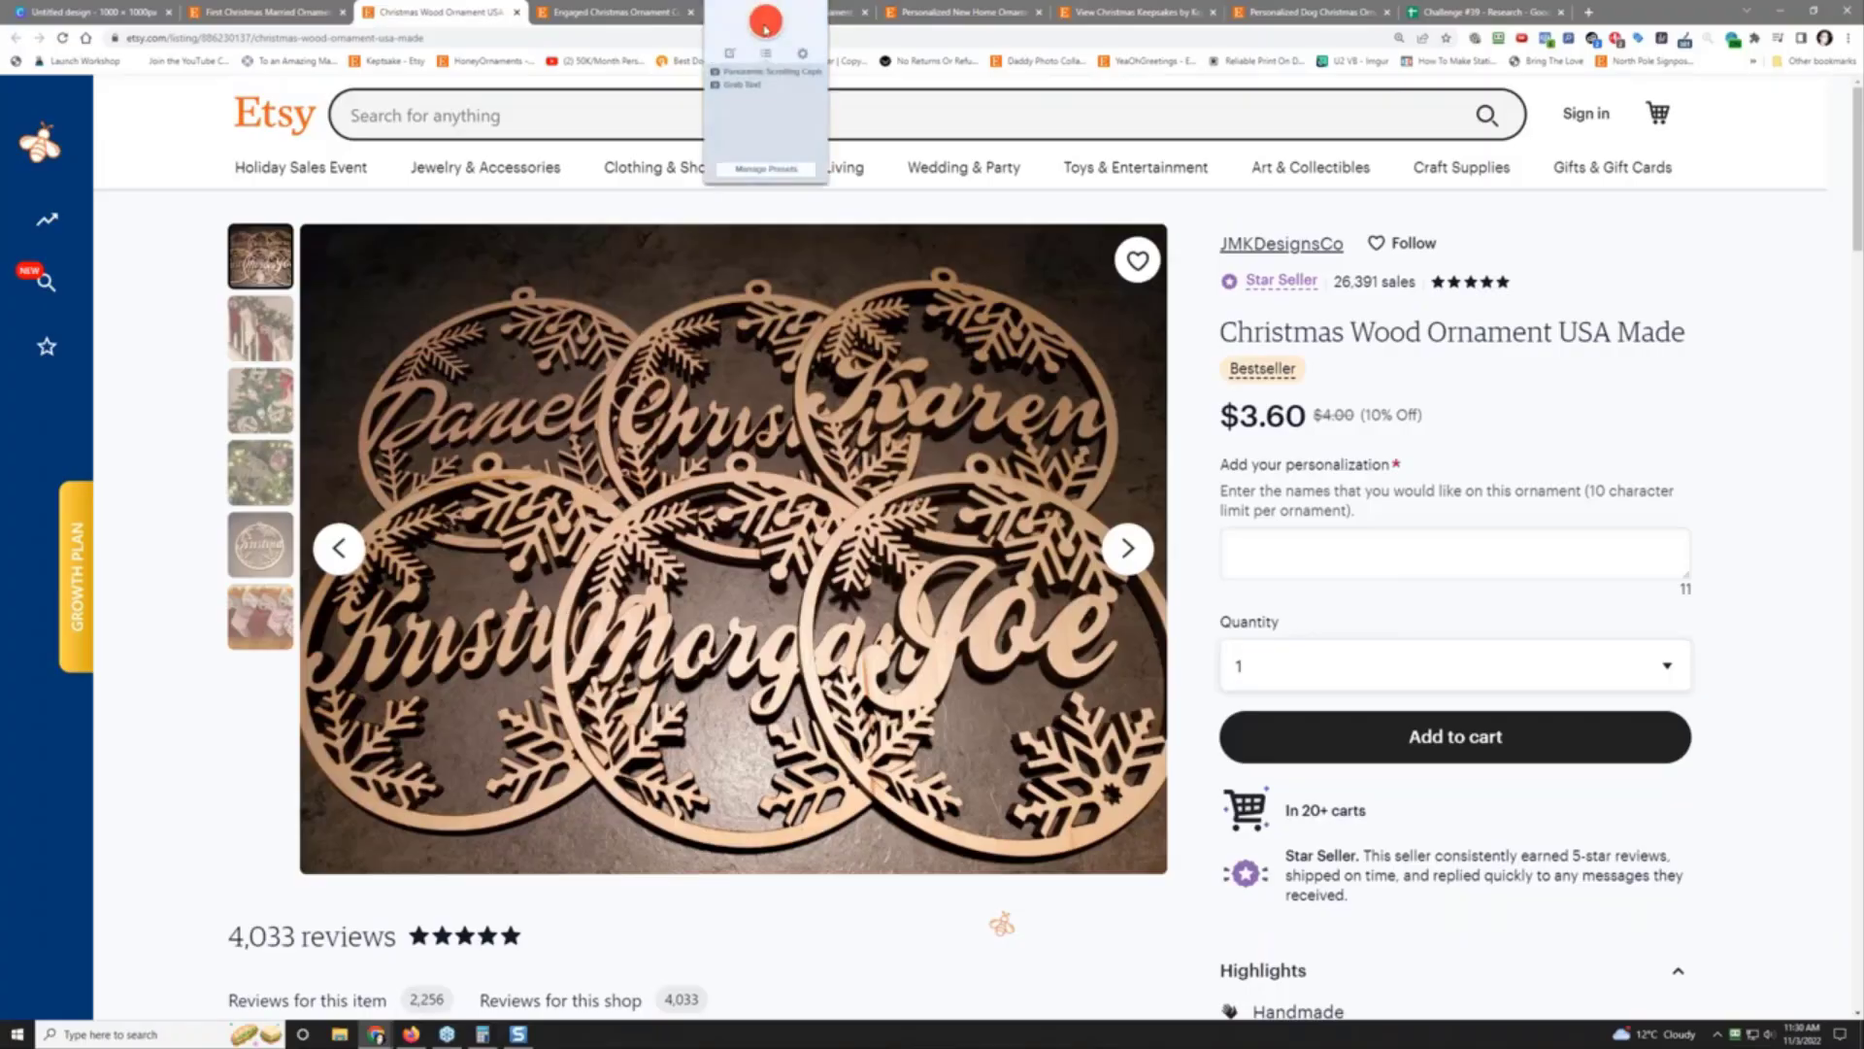
pyautogui.press('Print')
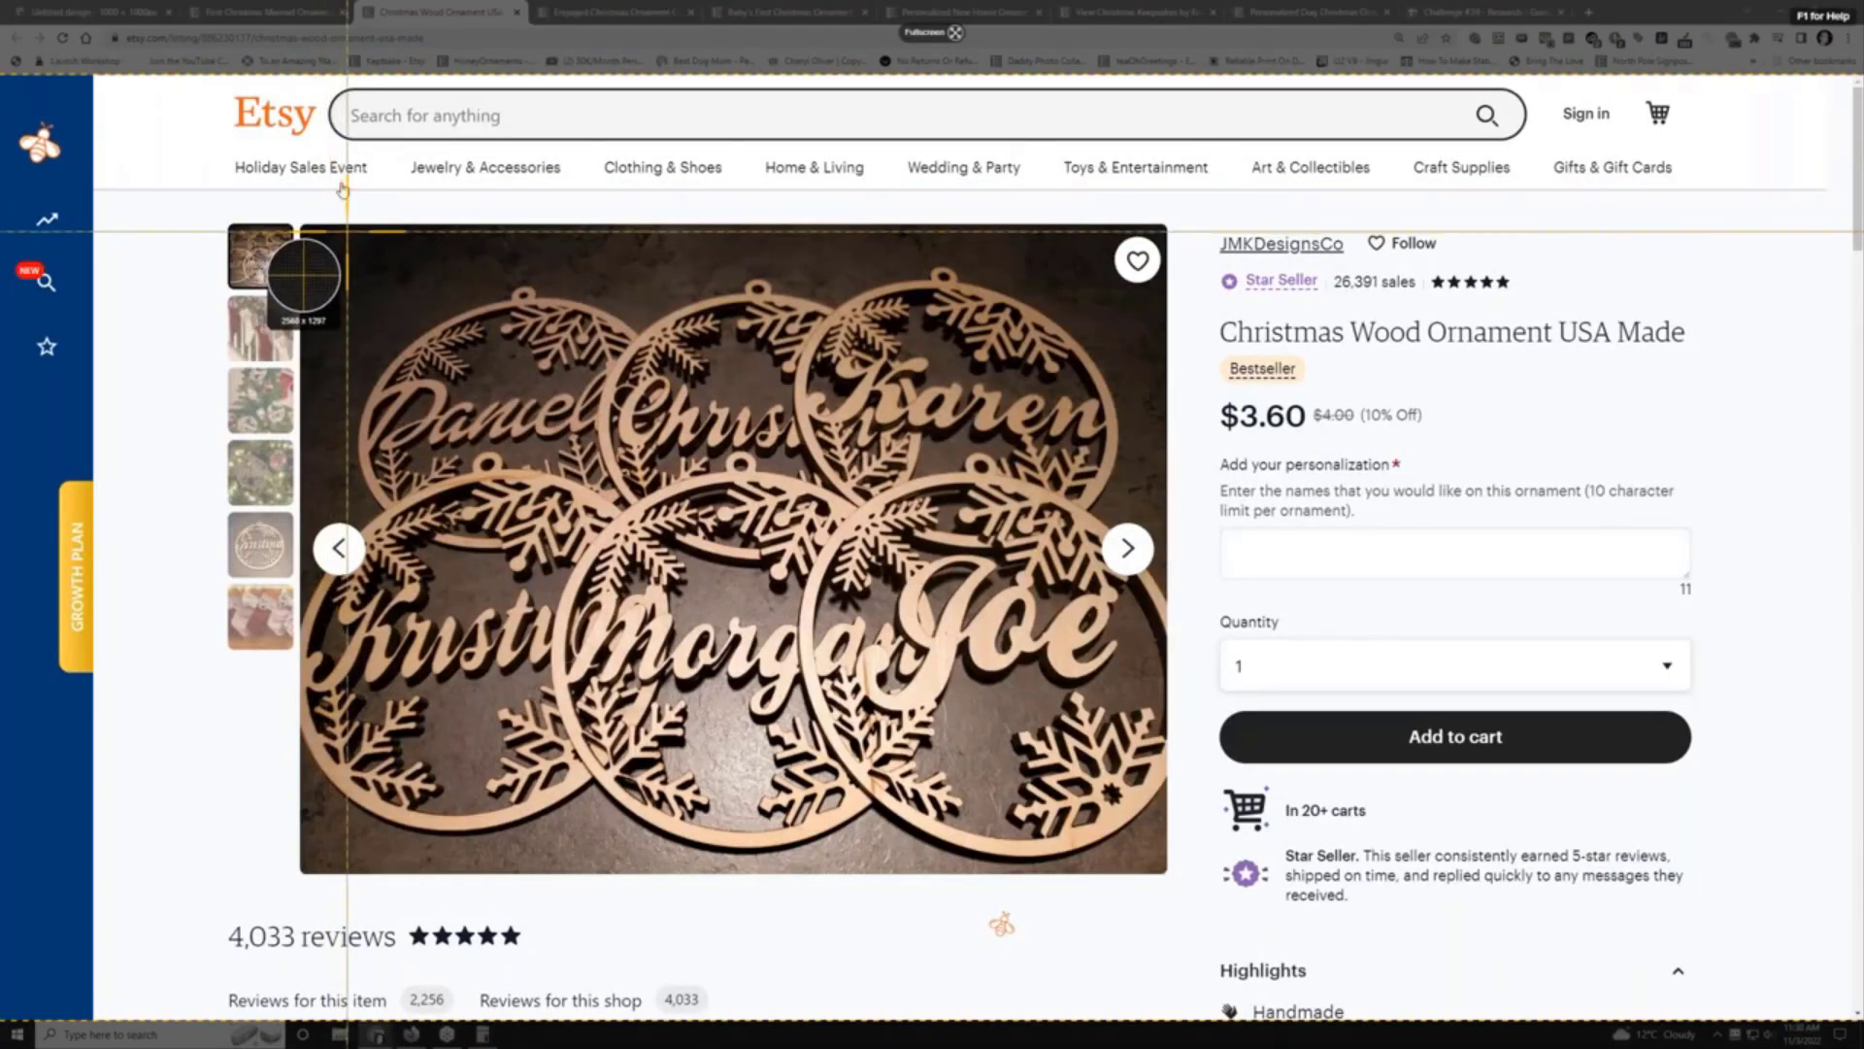
pyautogui.moveTo(346, 231); pyautogui.dragTo(1168, 872)
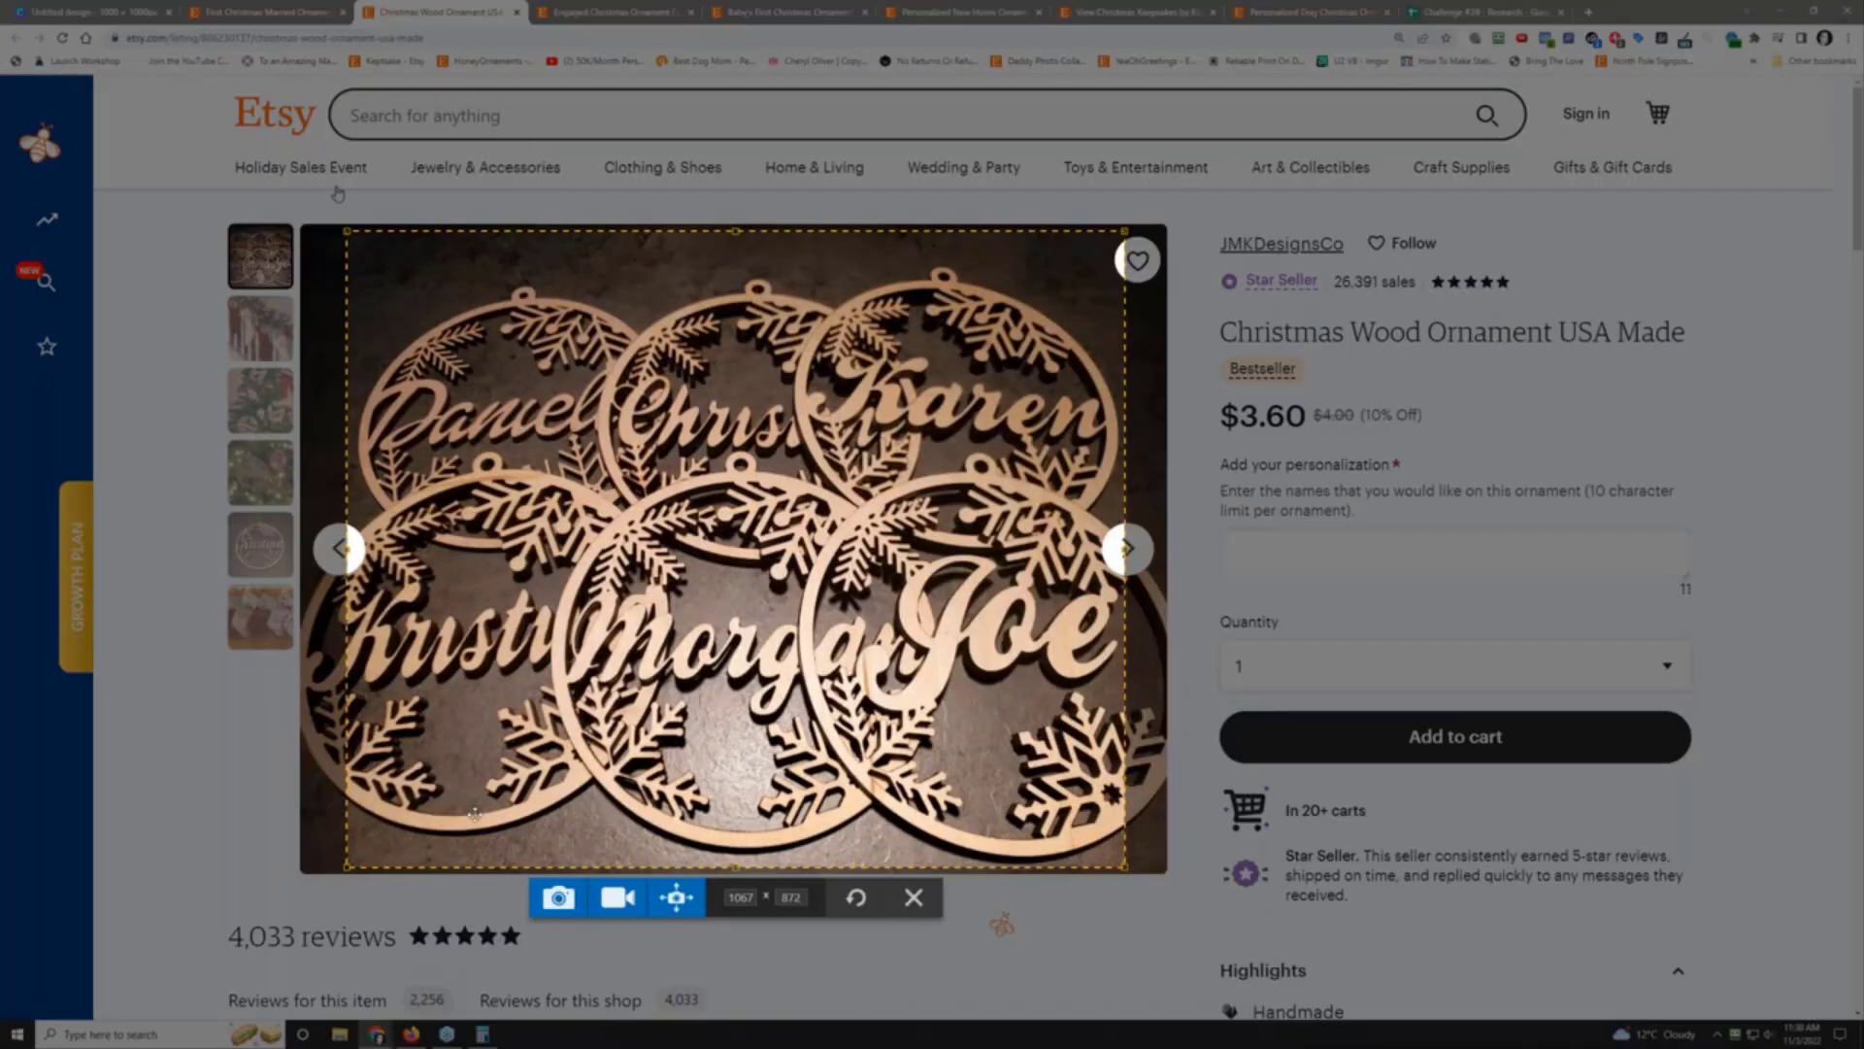
pyautogui.click(557, 895)
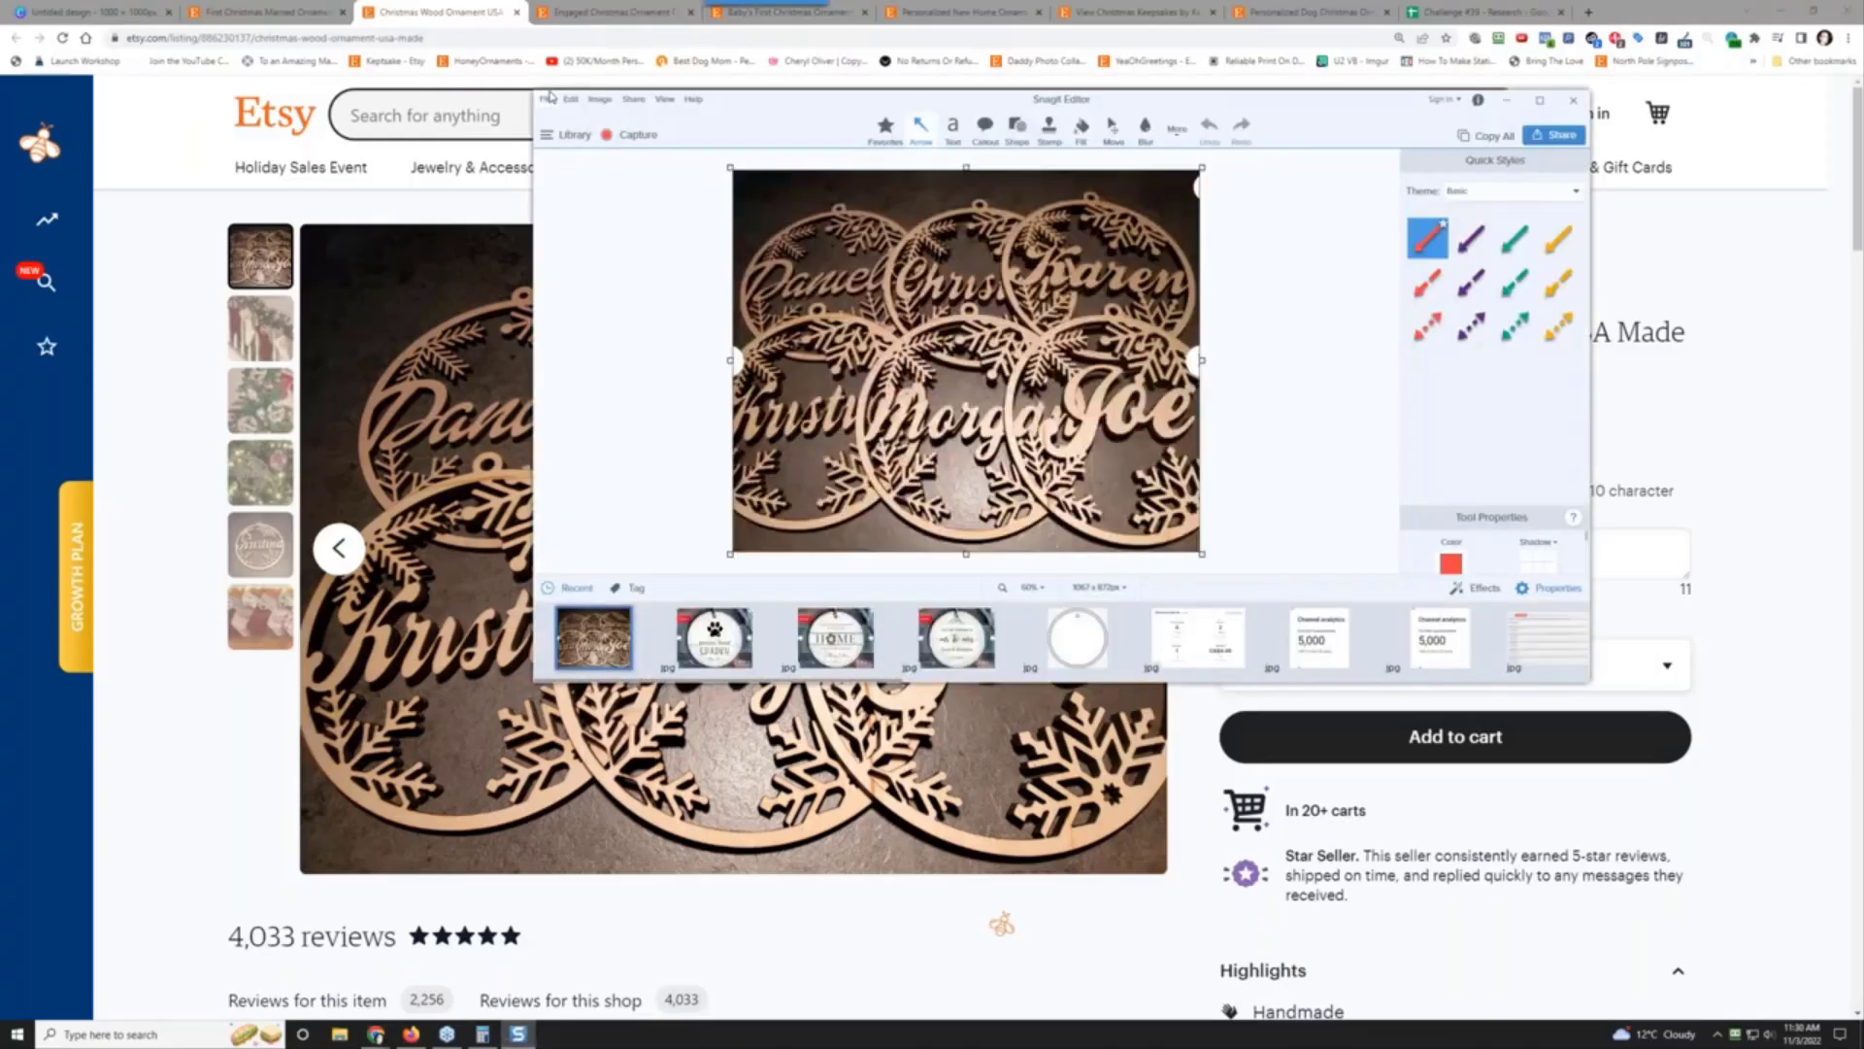
pyautogui.click(546, 101)
pyautogui.click(604, 197)
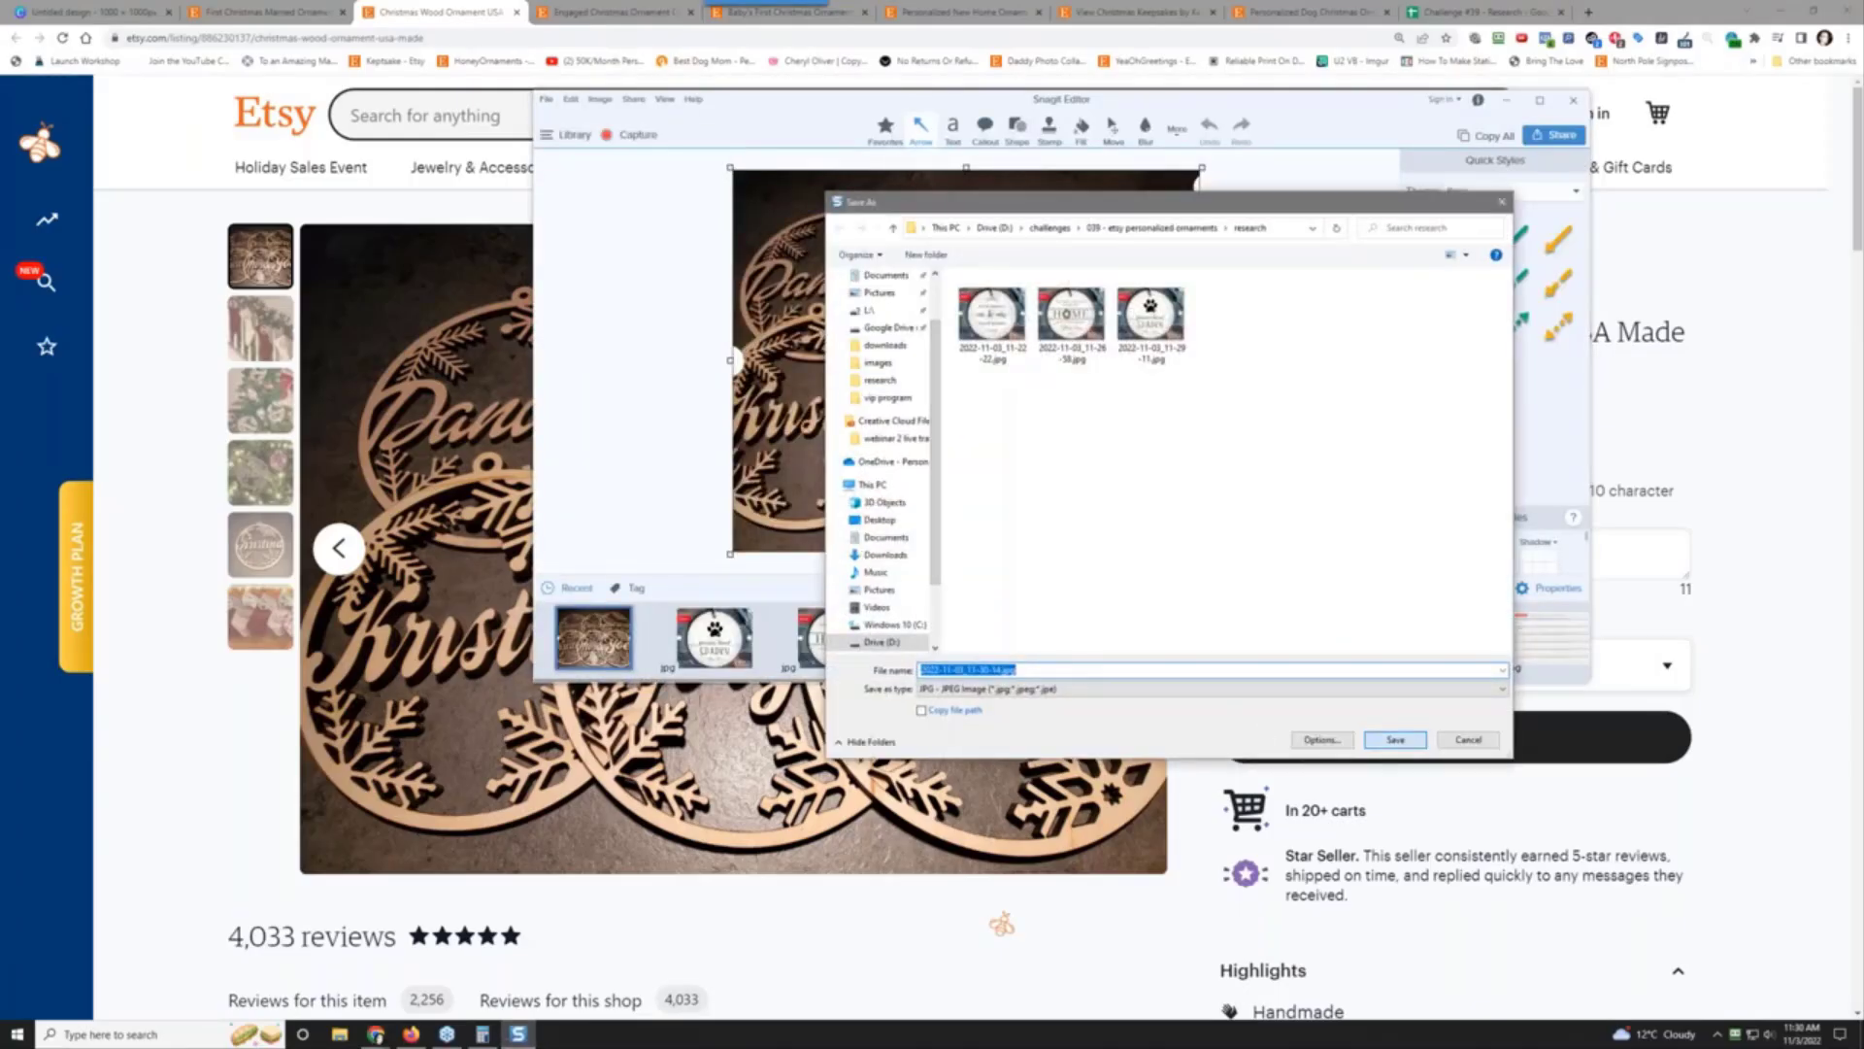
pyautogui.click(1390, 740)
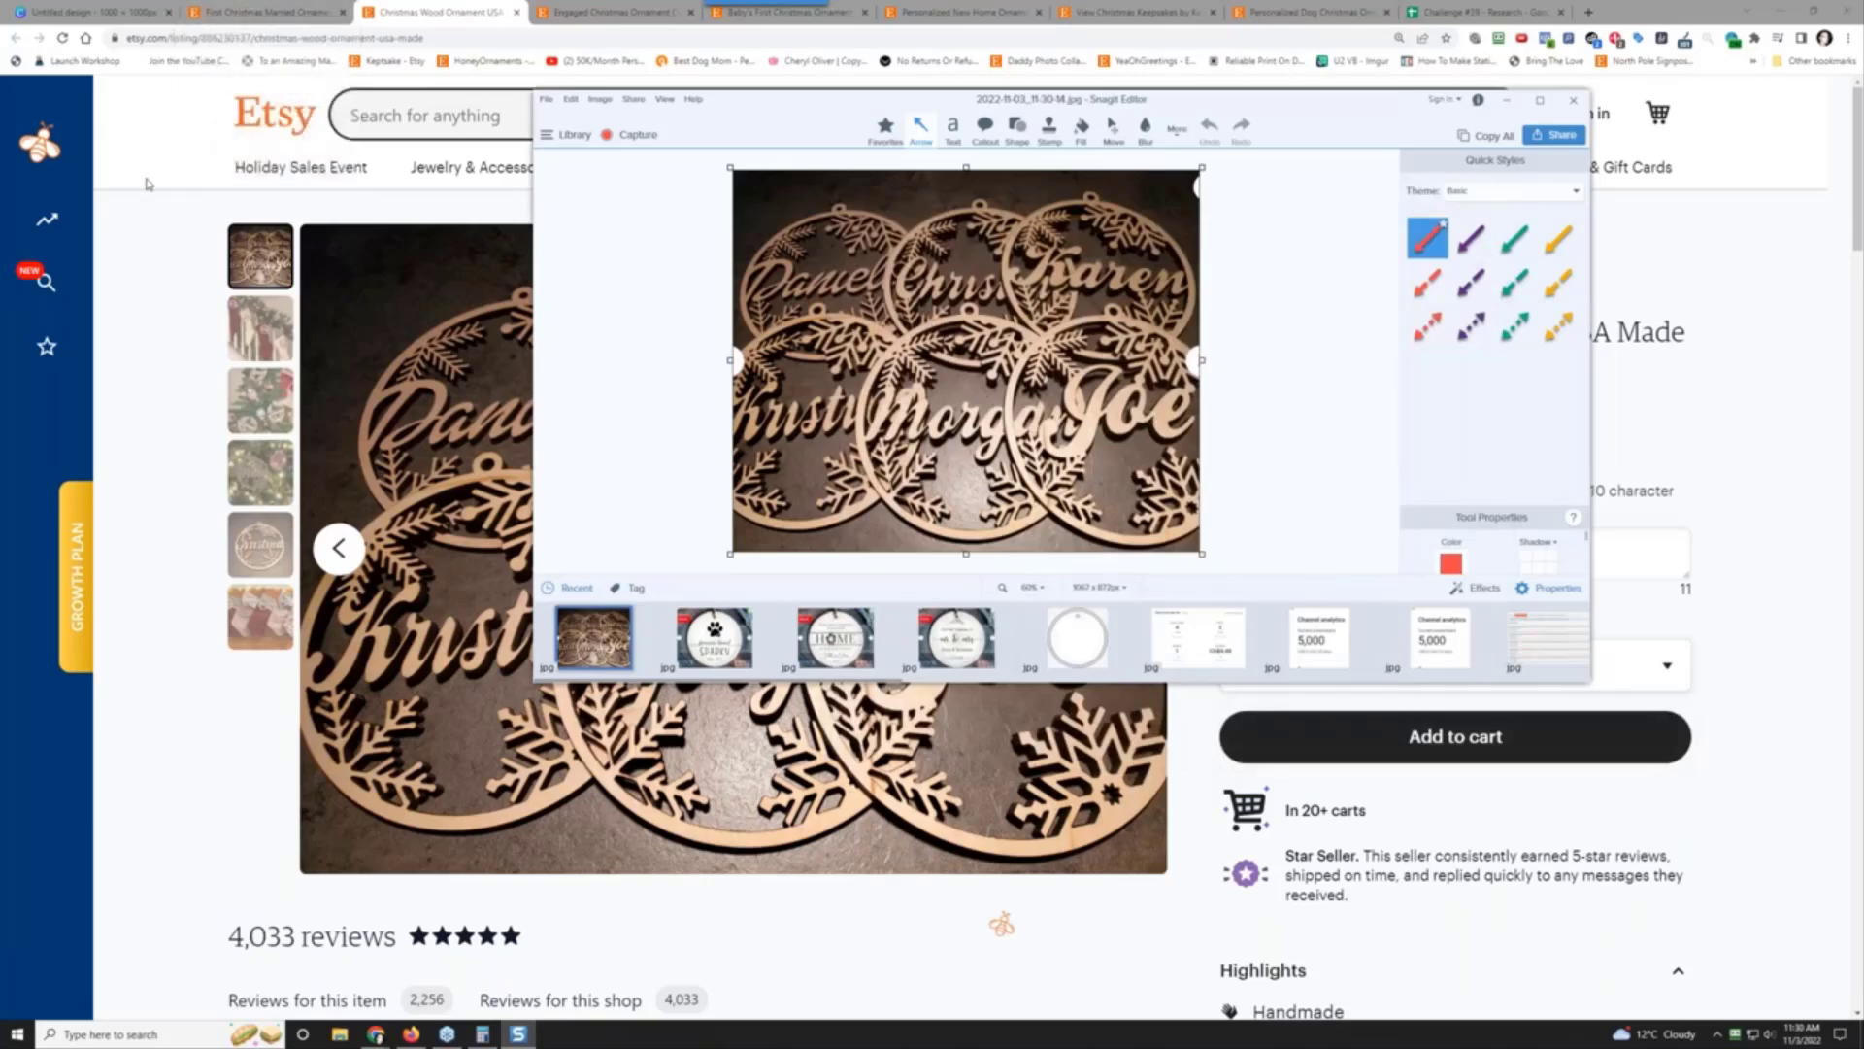
# Step: Copy the wooden ornament listing's web address from the address bar
pyautogui.click(193, 39)
pyautogui.rightClick(198, 38)
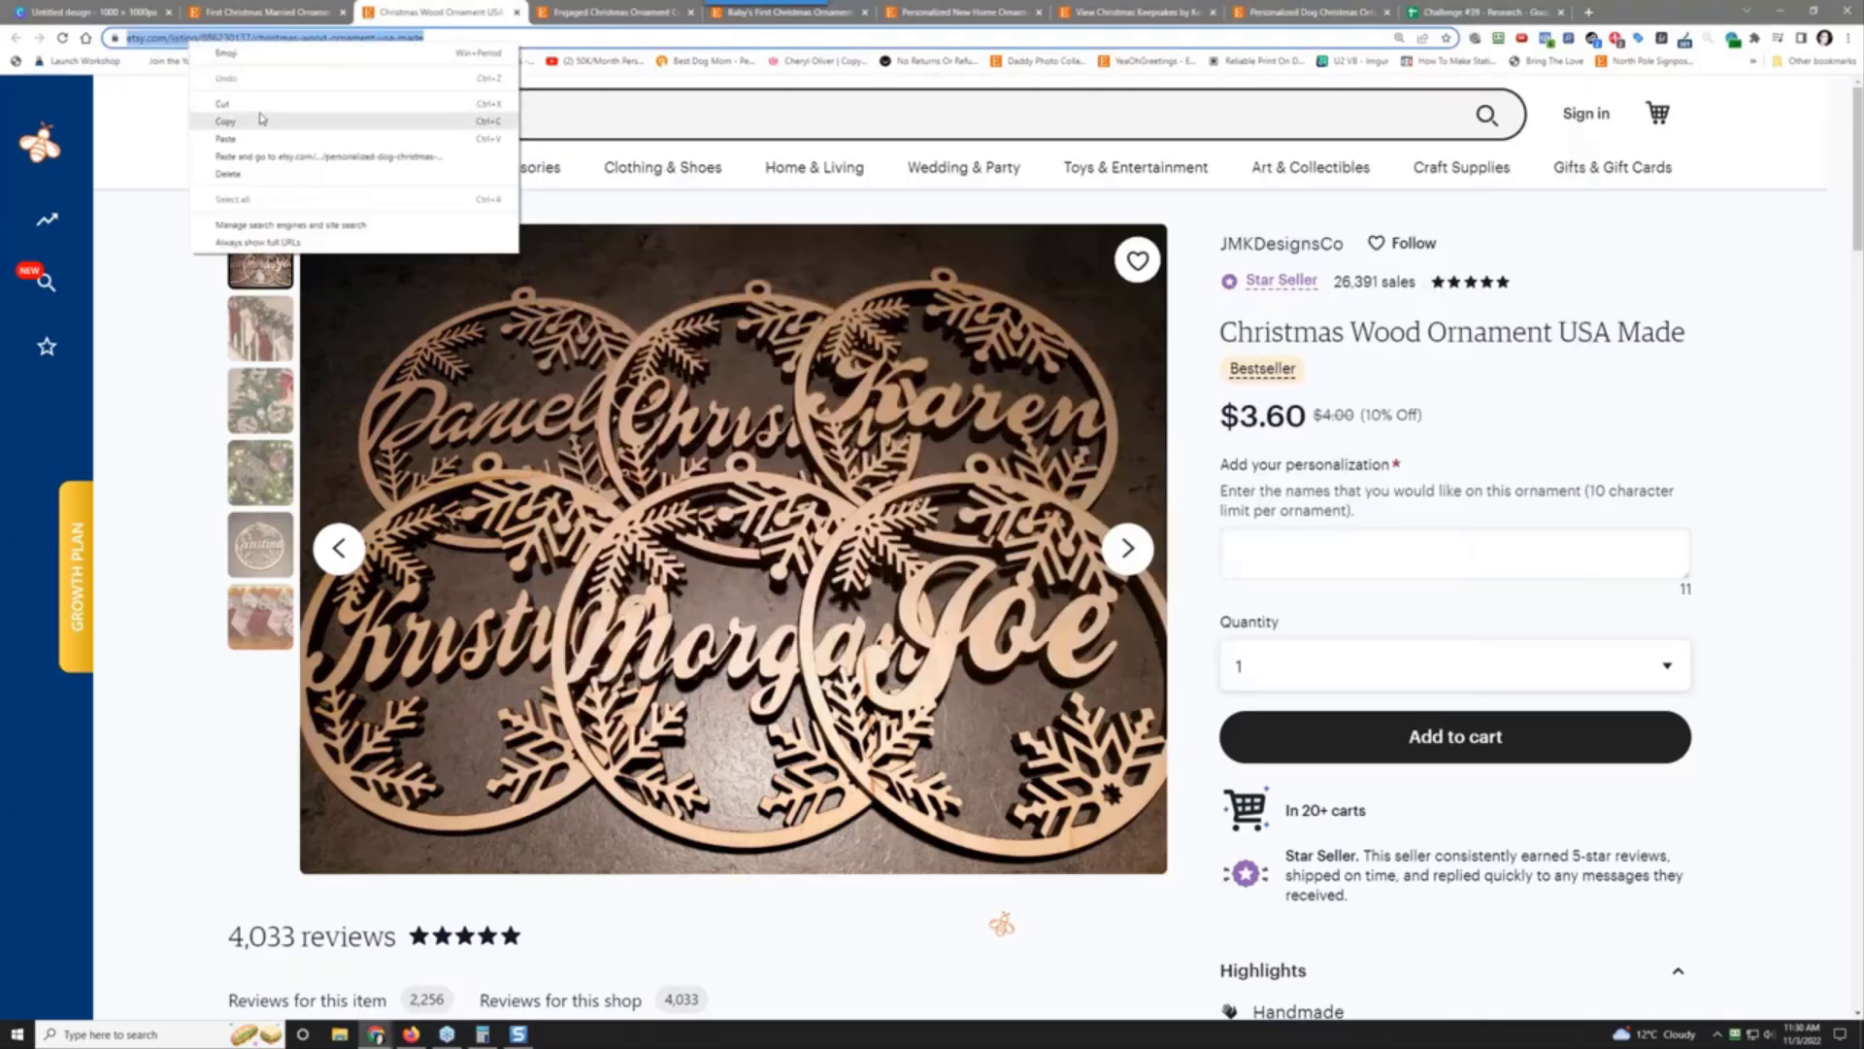
pyautogui.click(263, 120)
pyautogui.moveTo(457, 12); pyautogui.dragTo(1311, 10)
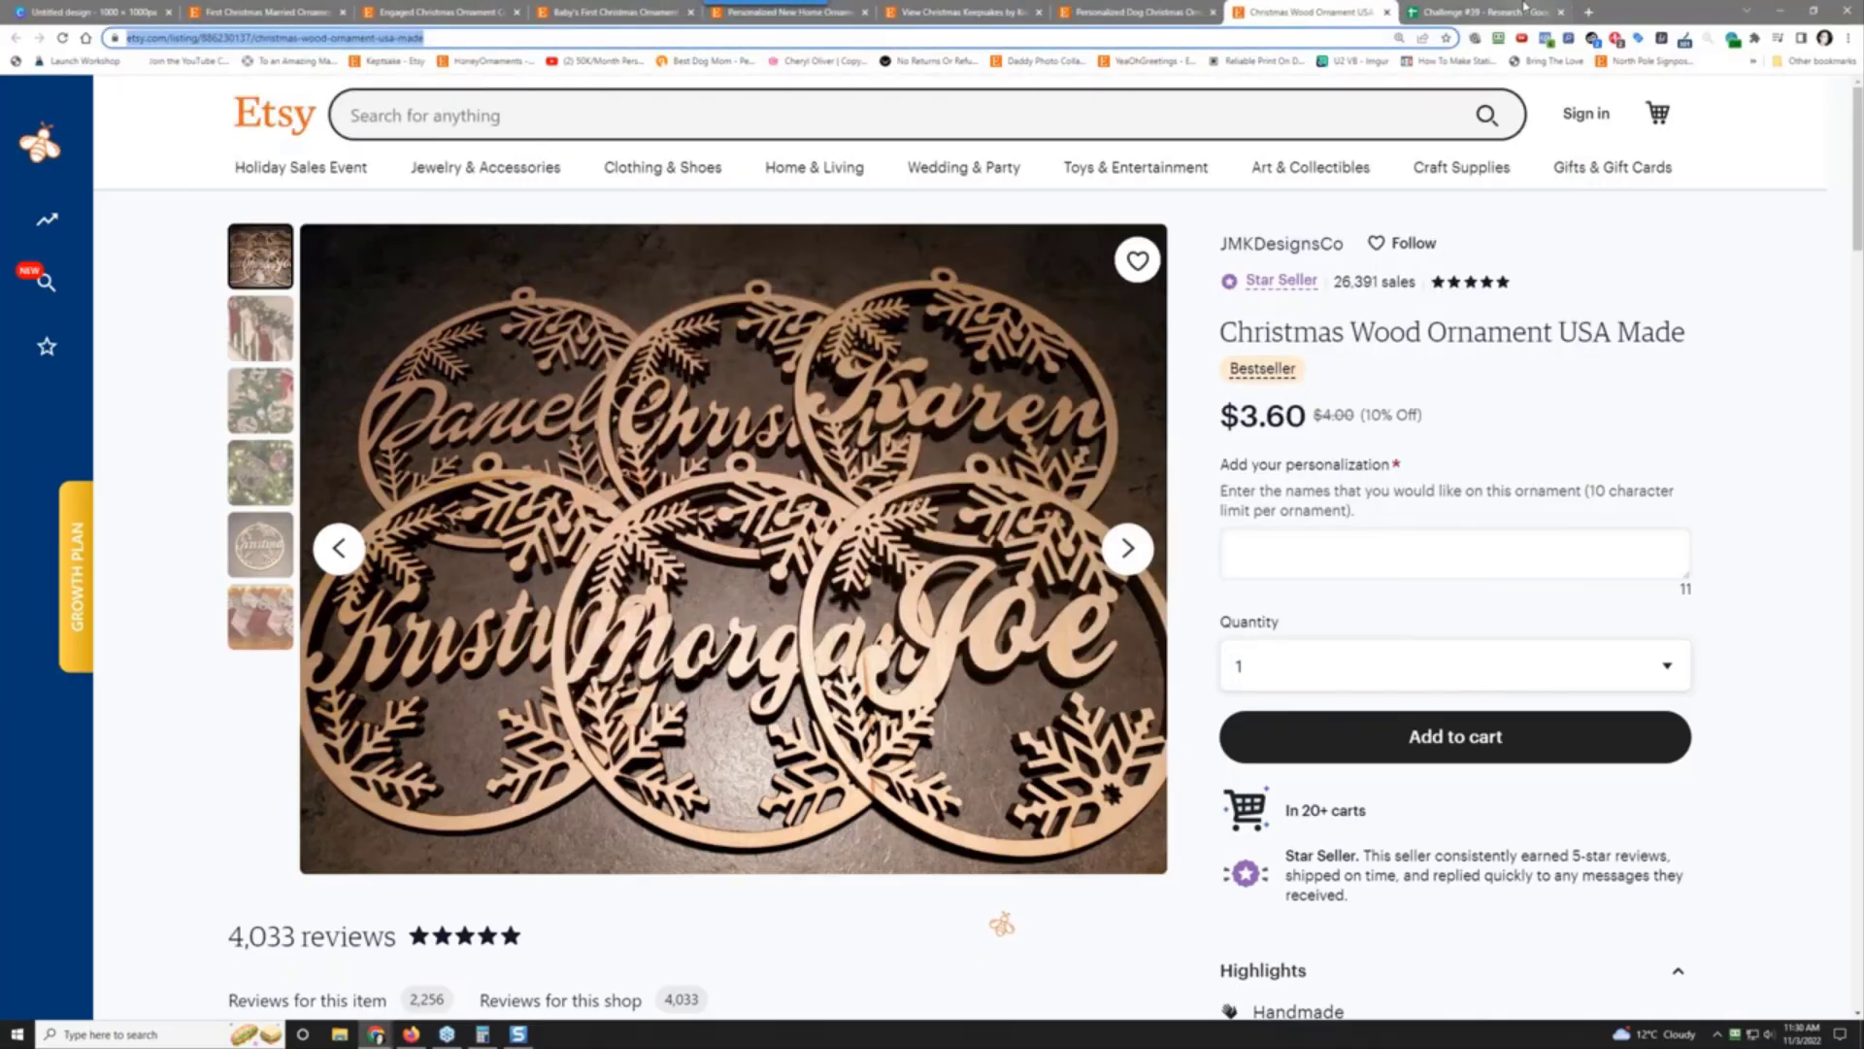
pyautogui.click(1482, 12)
# Step: Enter 2,256 reviews and a $3.60 price in row 5, so sales read $54,144.00
pyautogui.click(669, 837)
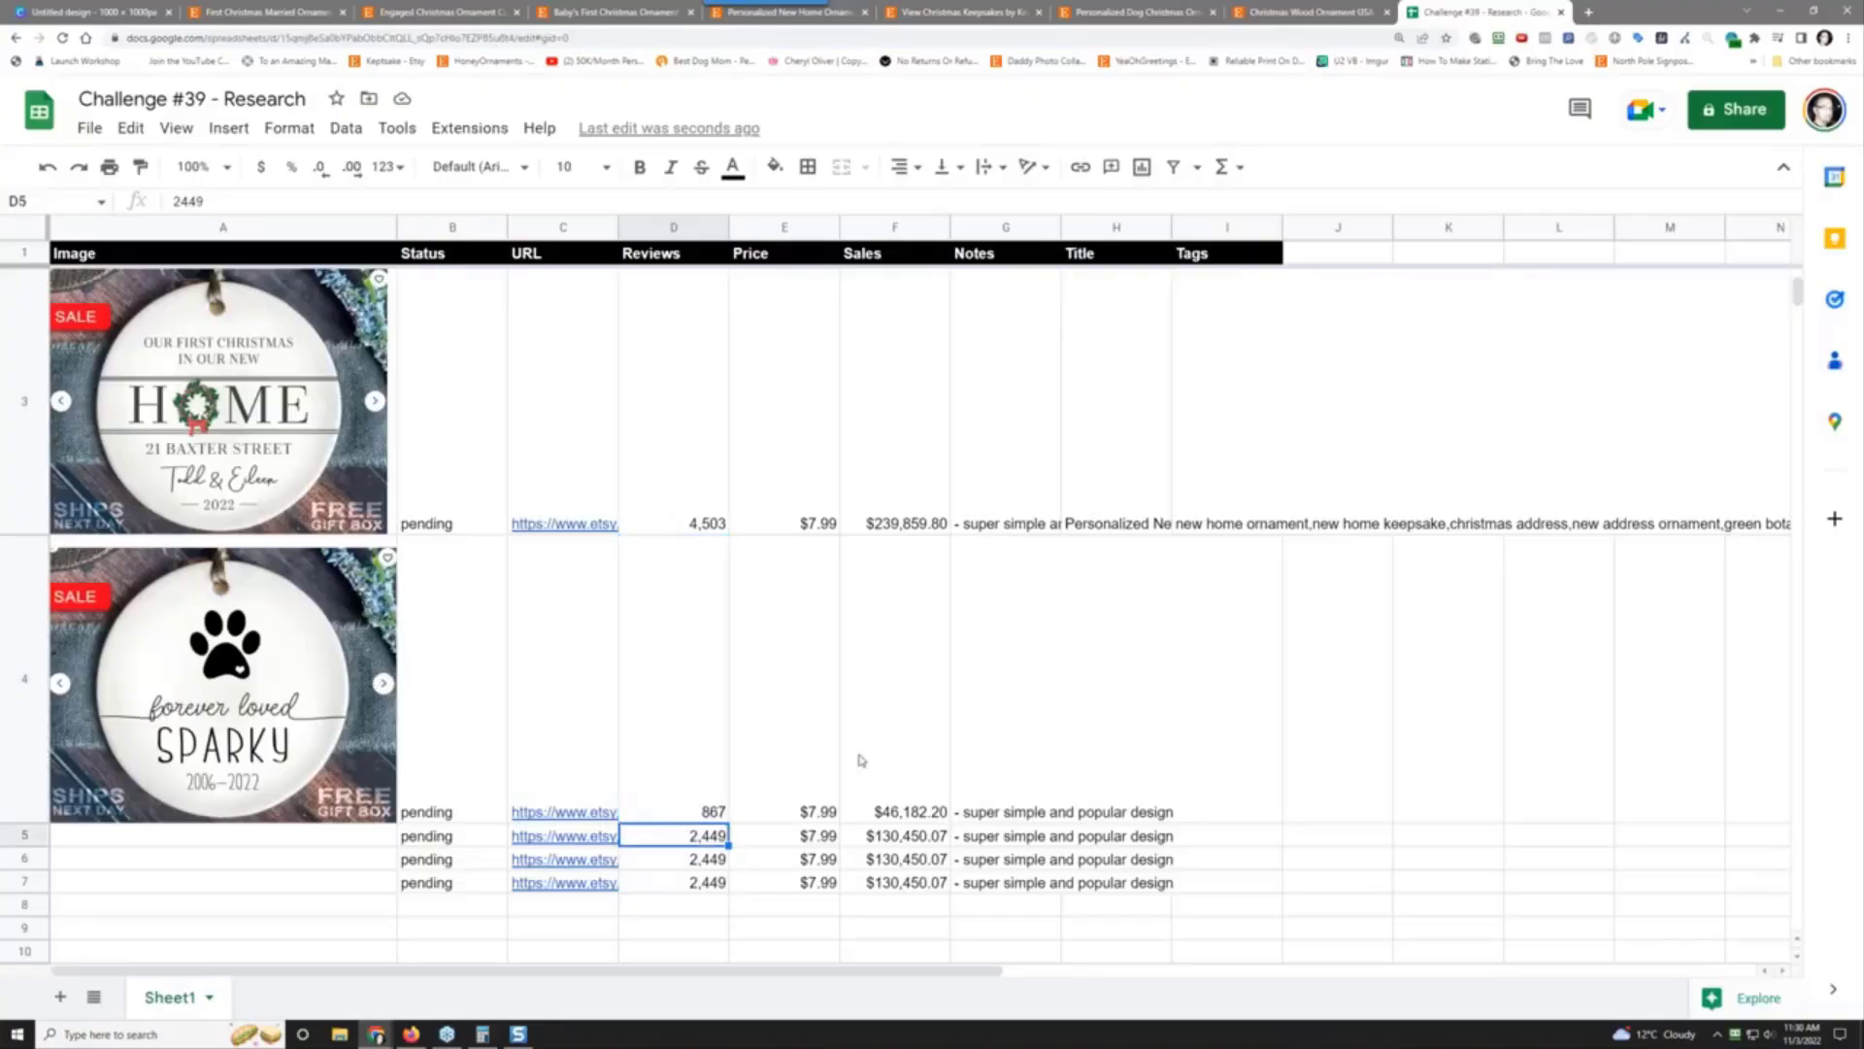
pyautogui.click(1340, 13)
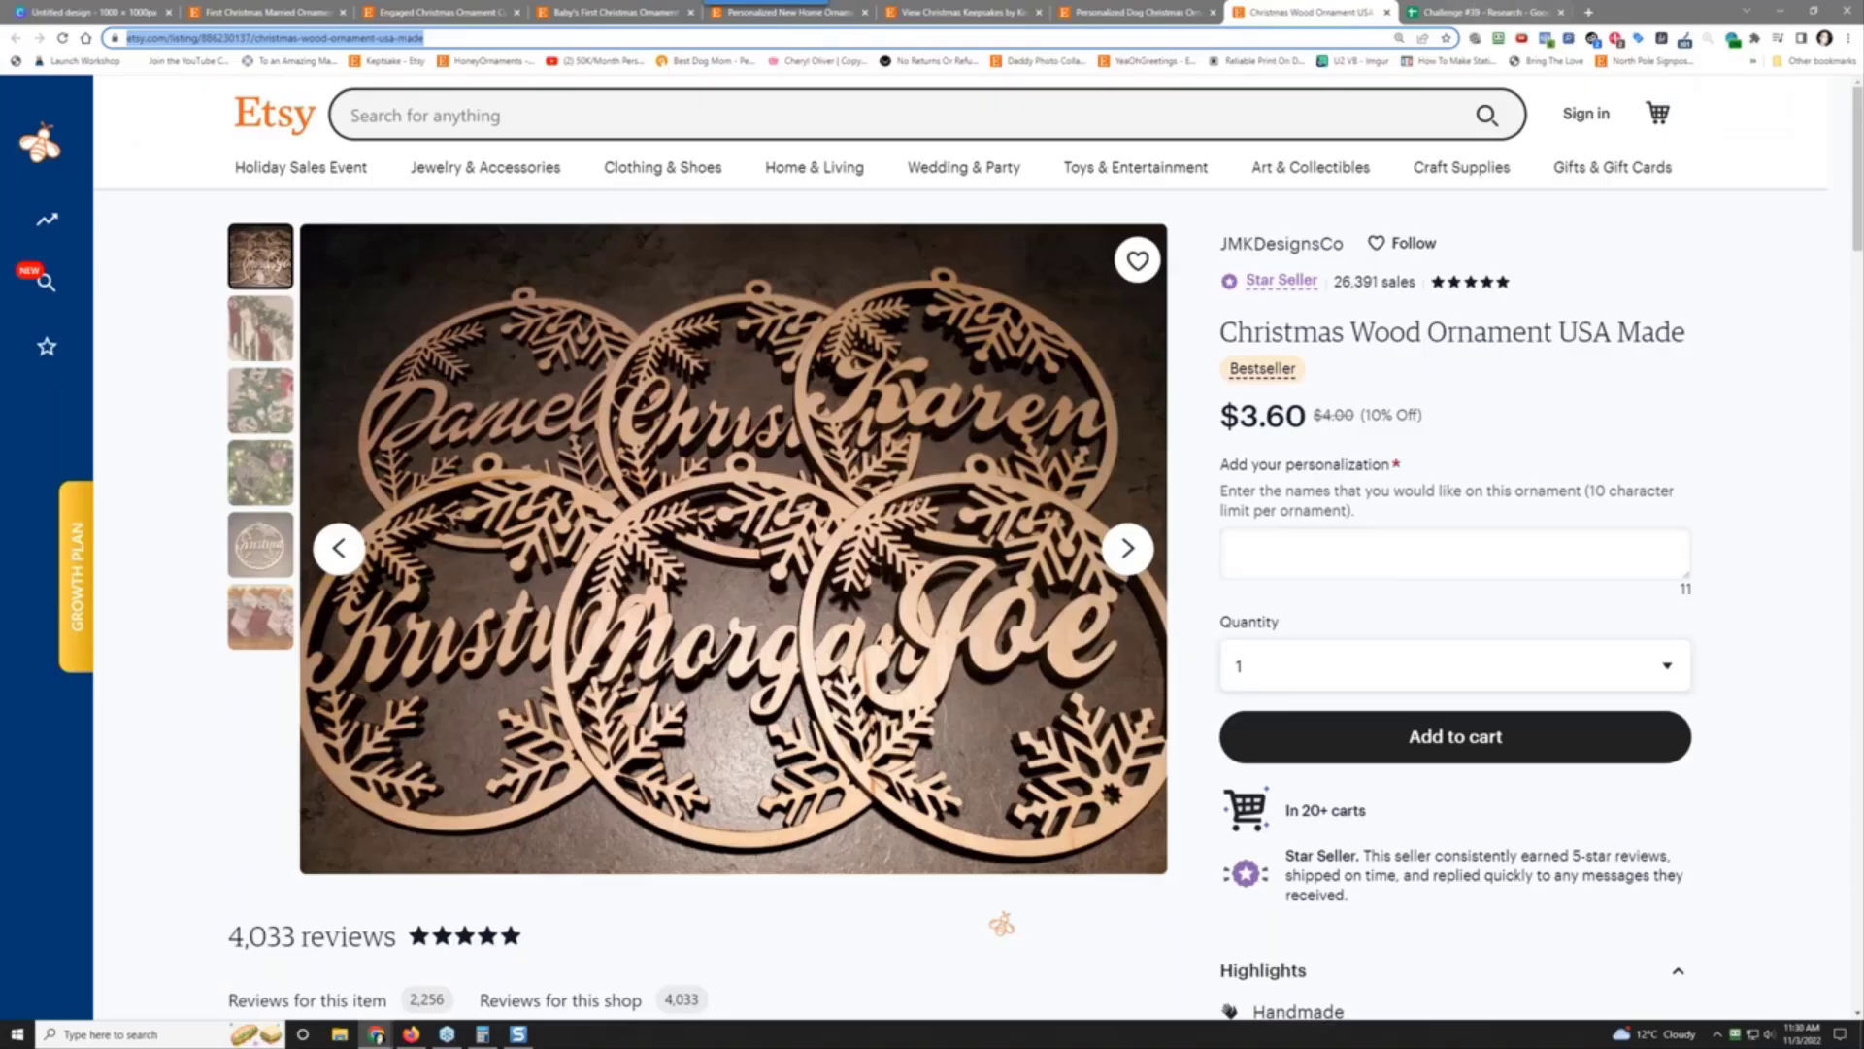
pyautogui.scroll(-7, 1406, 347)
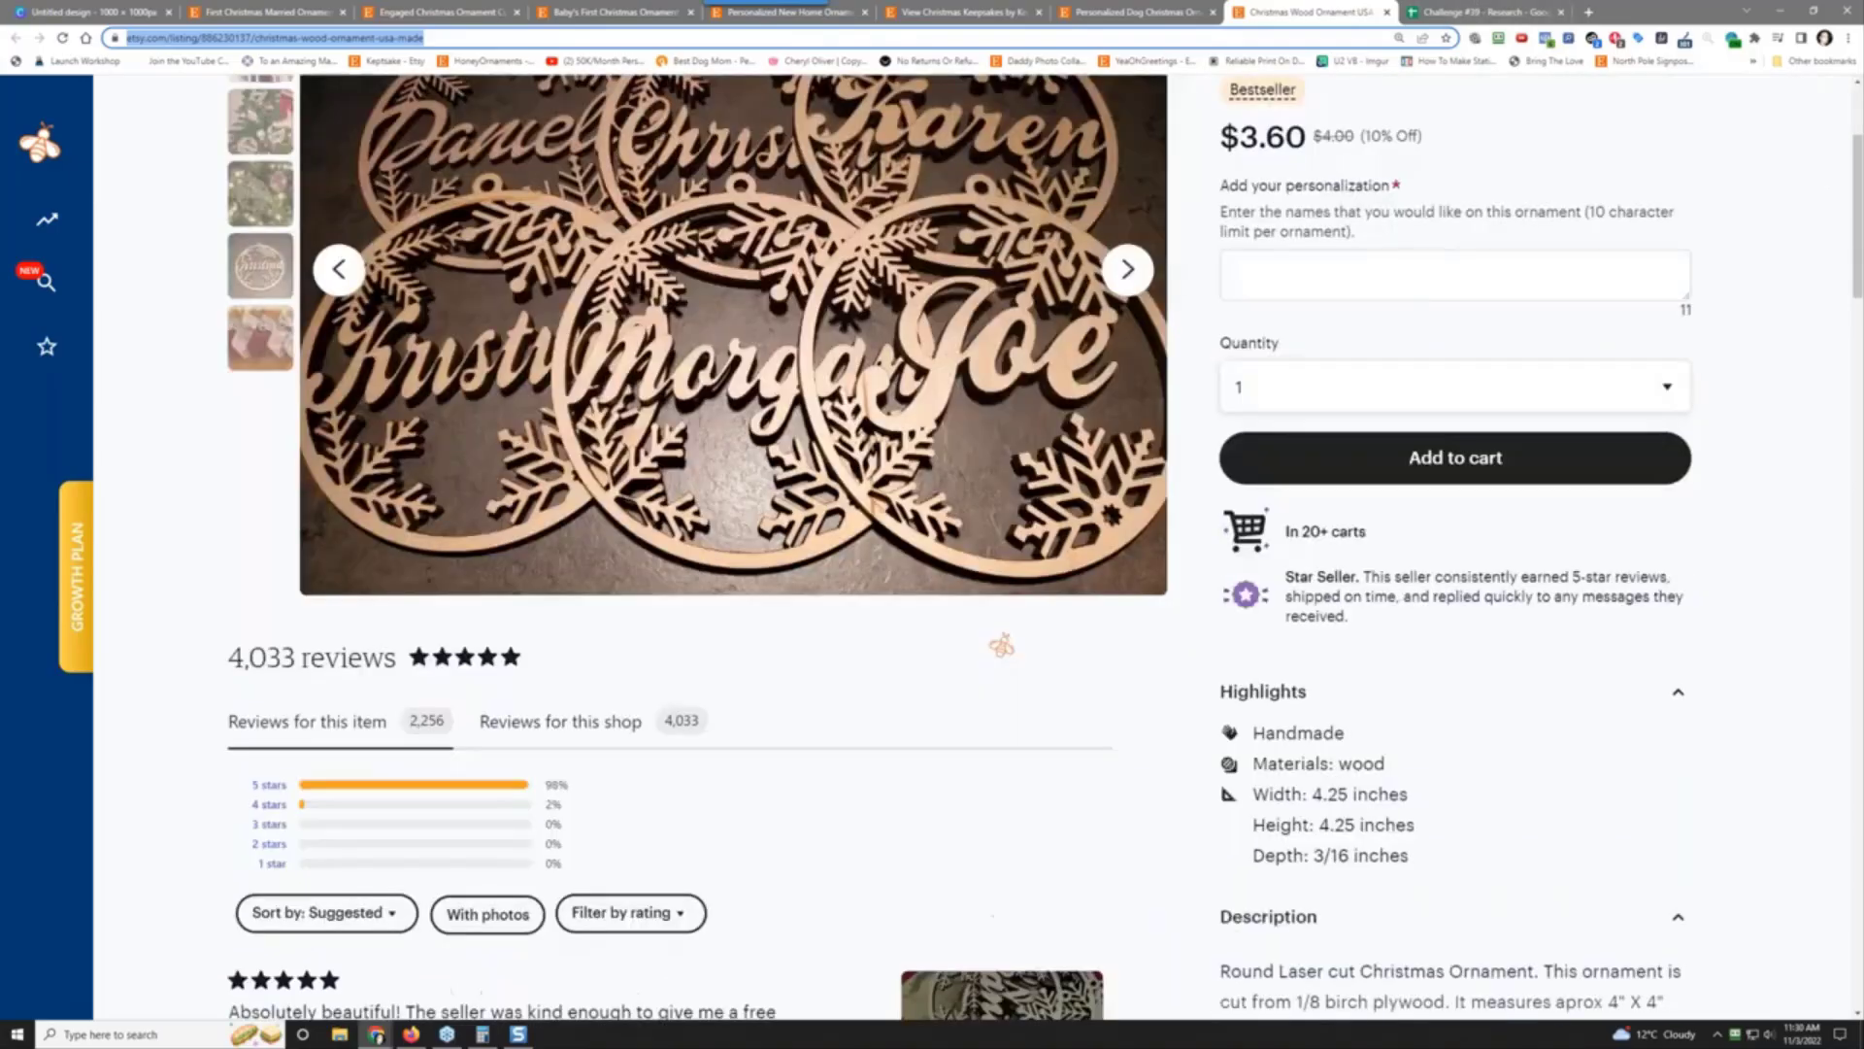
pyautogui.scroll(7, 1407, 347)
pyautogui.hotkey('ctrl', 'Tab')
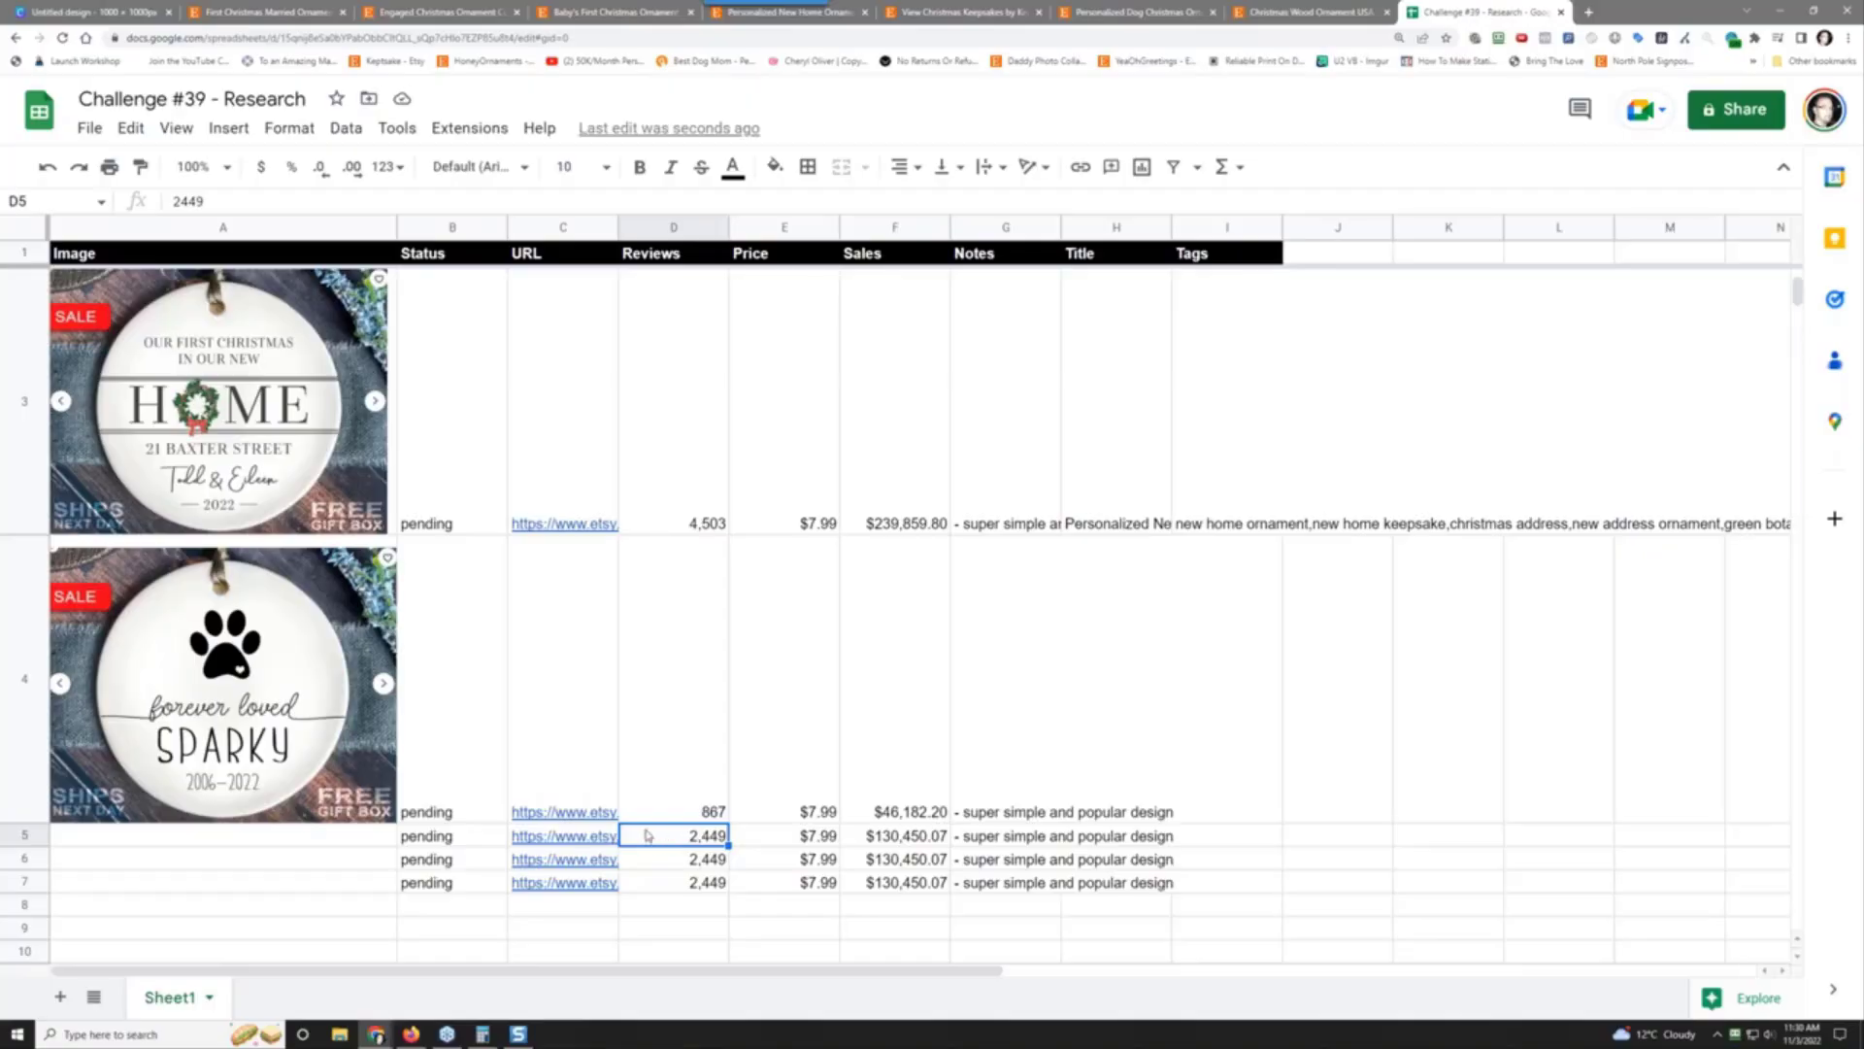
pyautogui.write('2256')
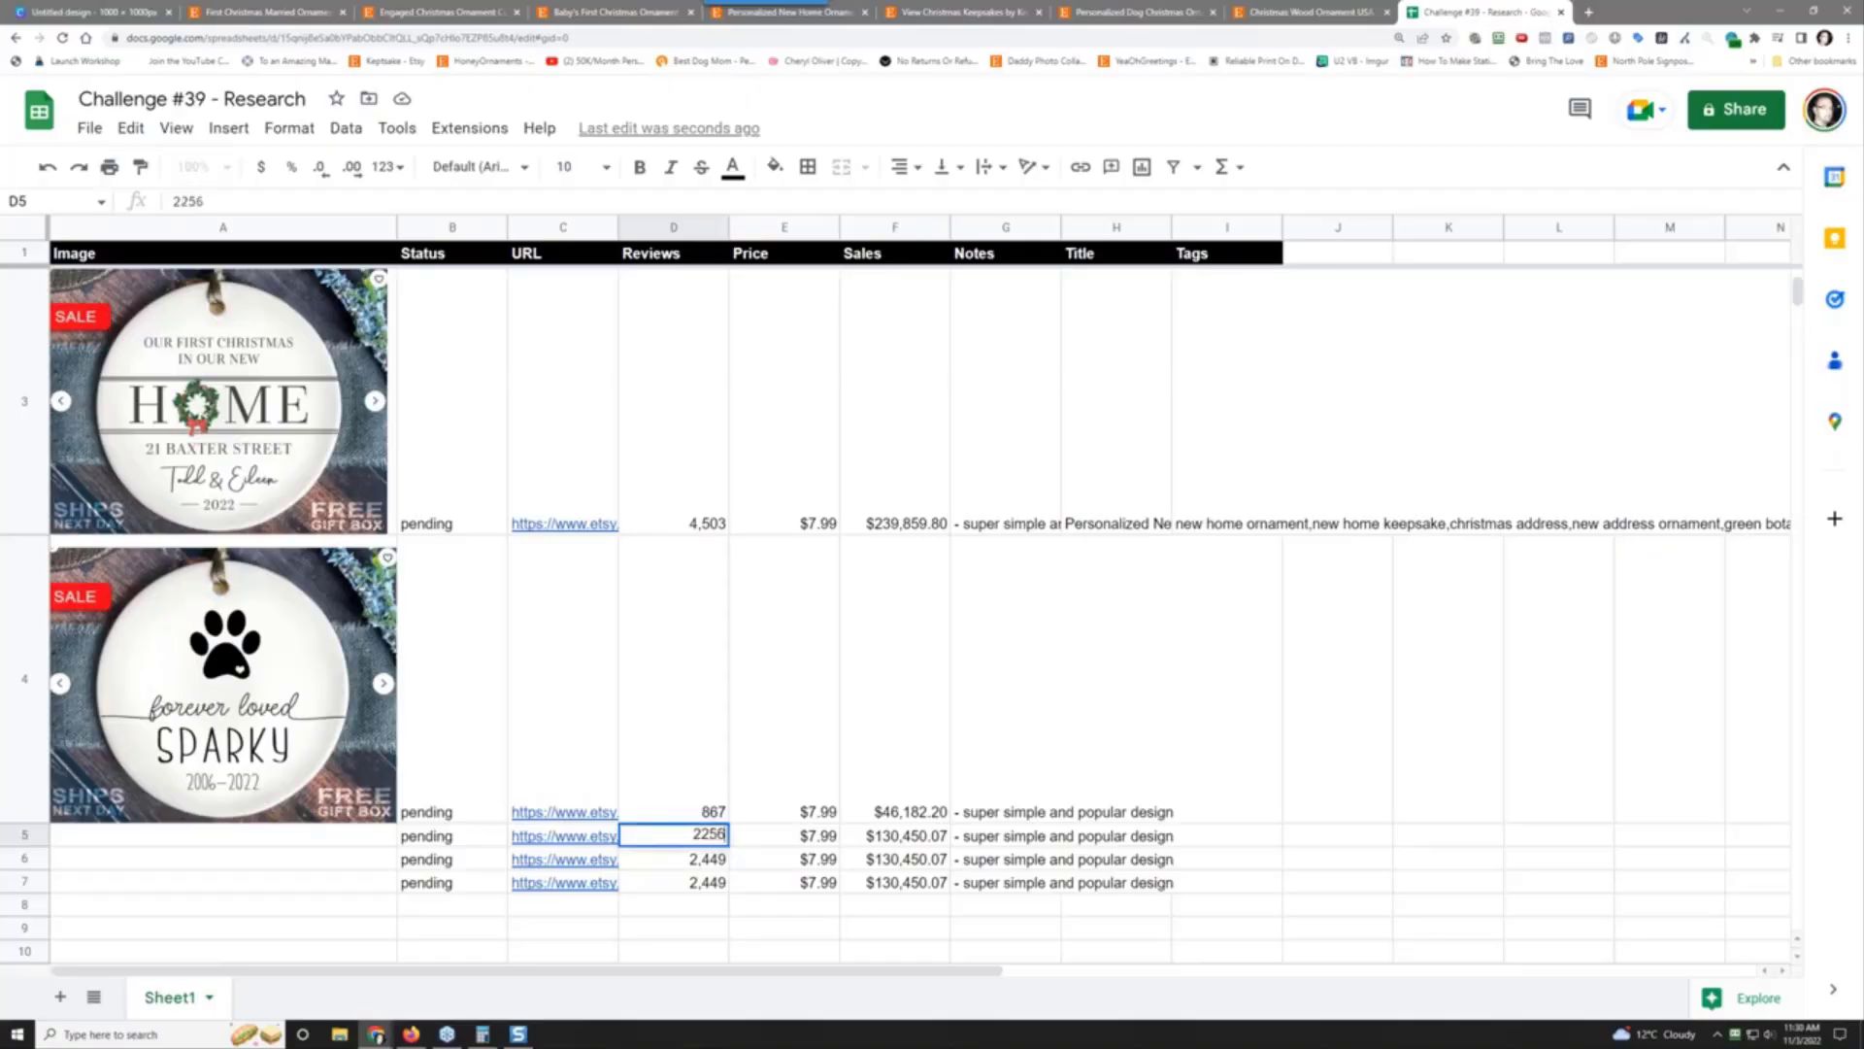
pyautogui.press('Tab')
pyautogui.write('3.6')
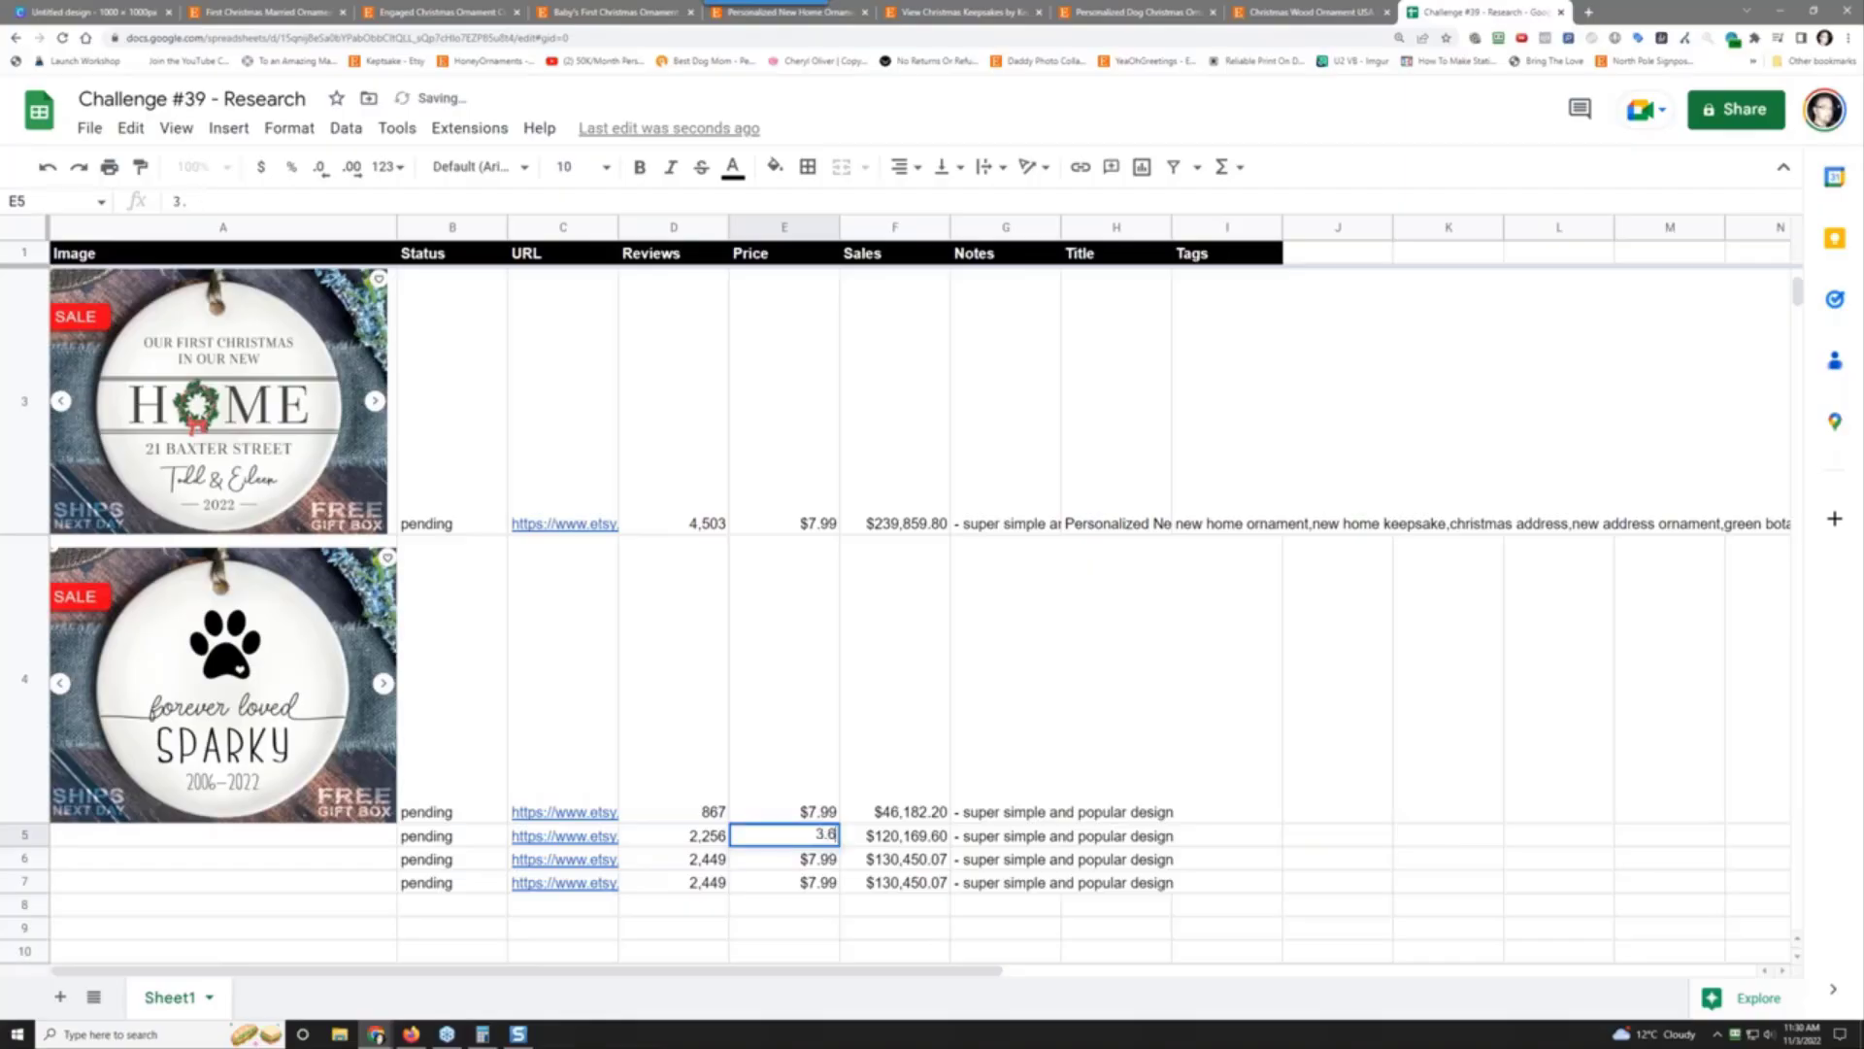
pyautogui.press('Tab')
pyautogui.press('Left')
pyautogui.press('Left')
pyautogui.press('Left')
pyautogui.press('Left')
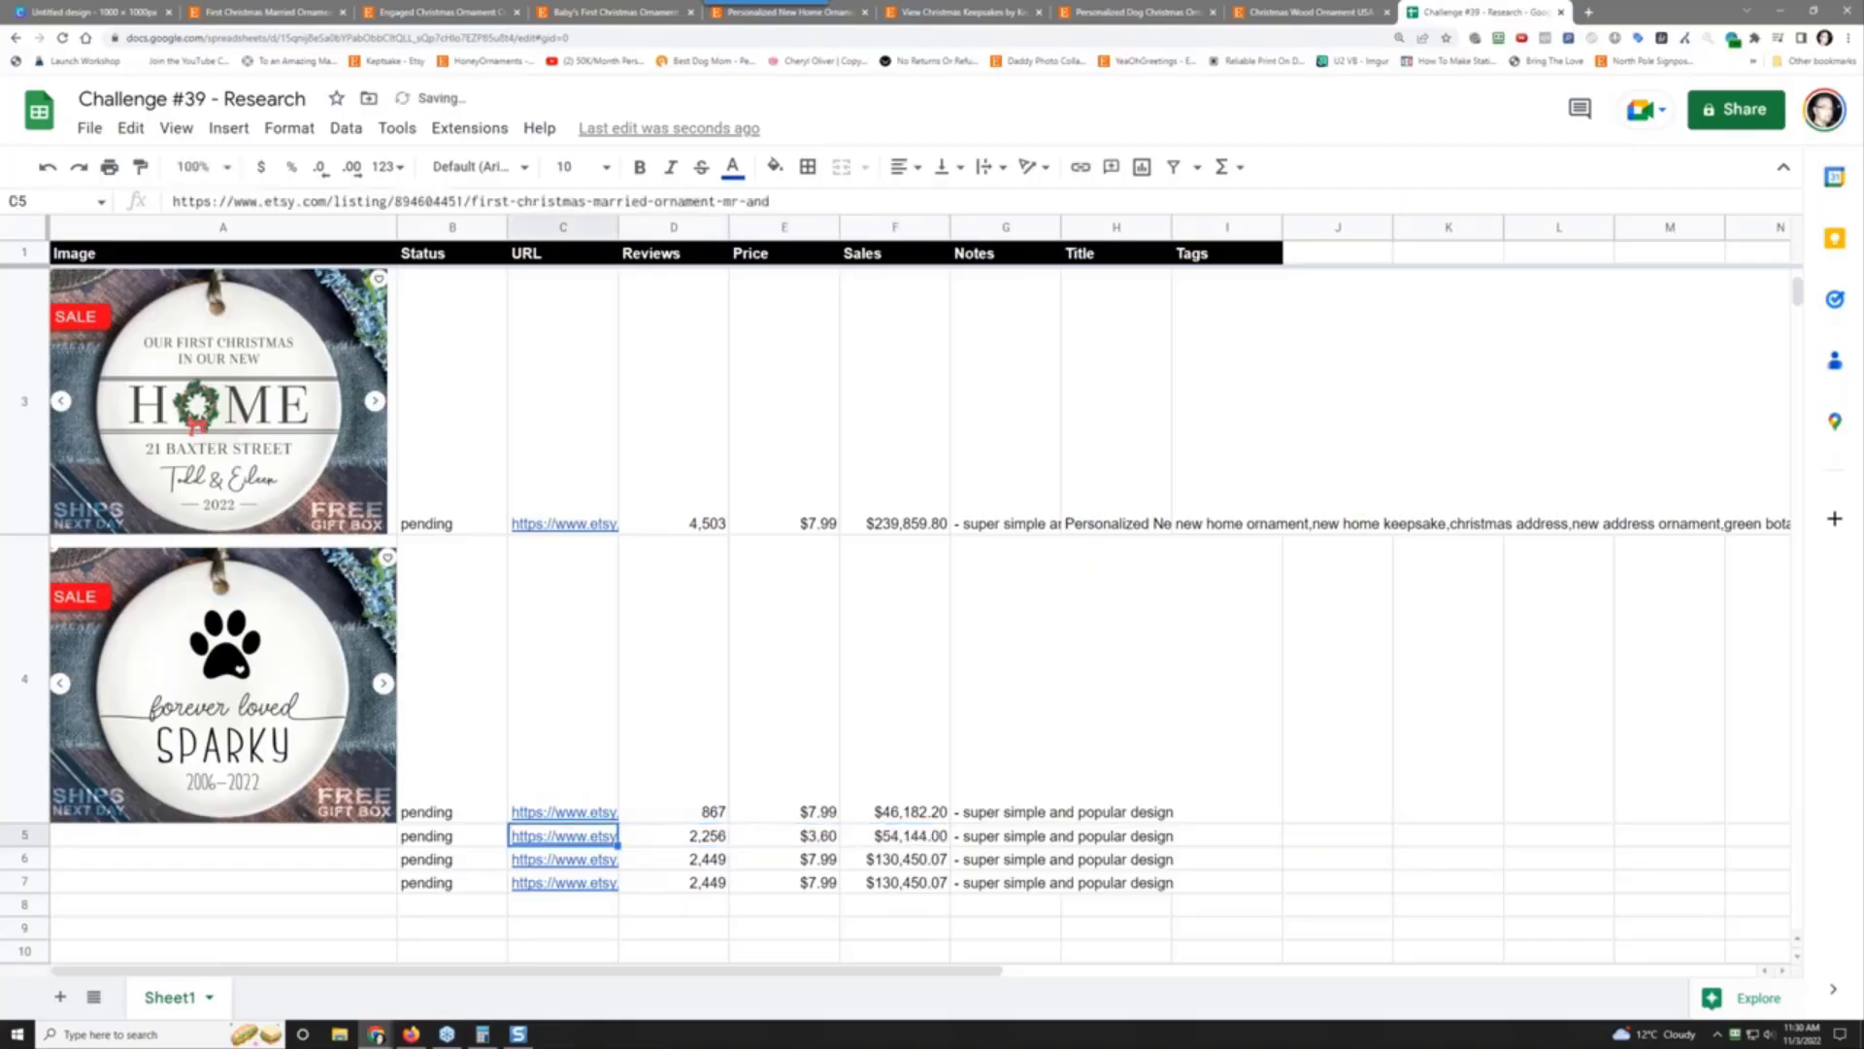
pyautogui.press('Right')
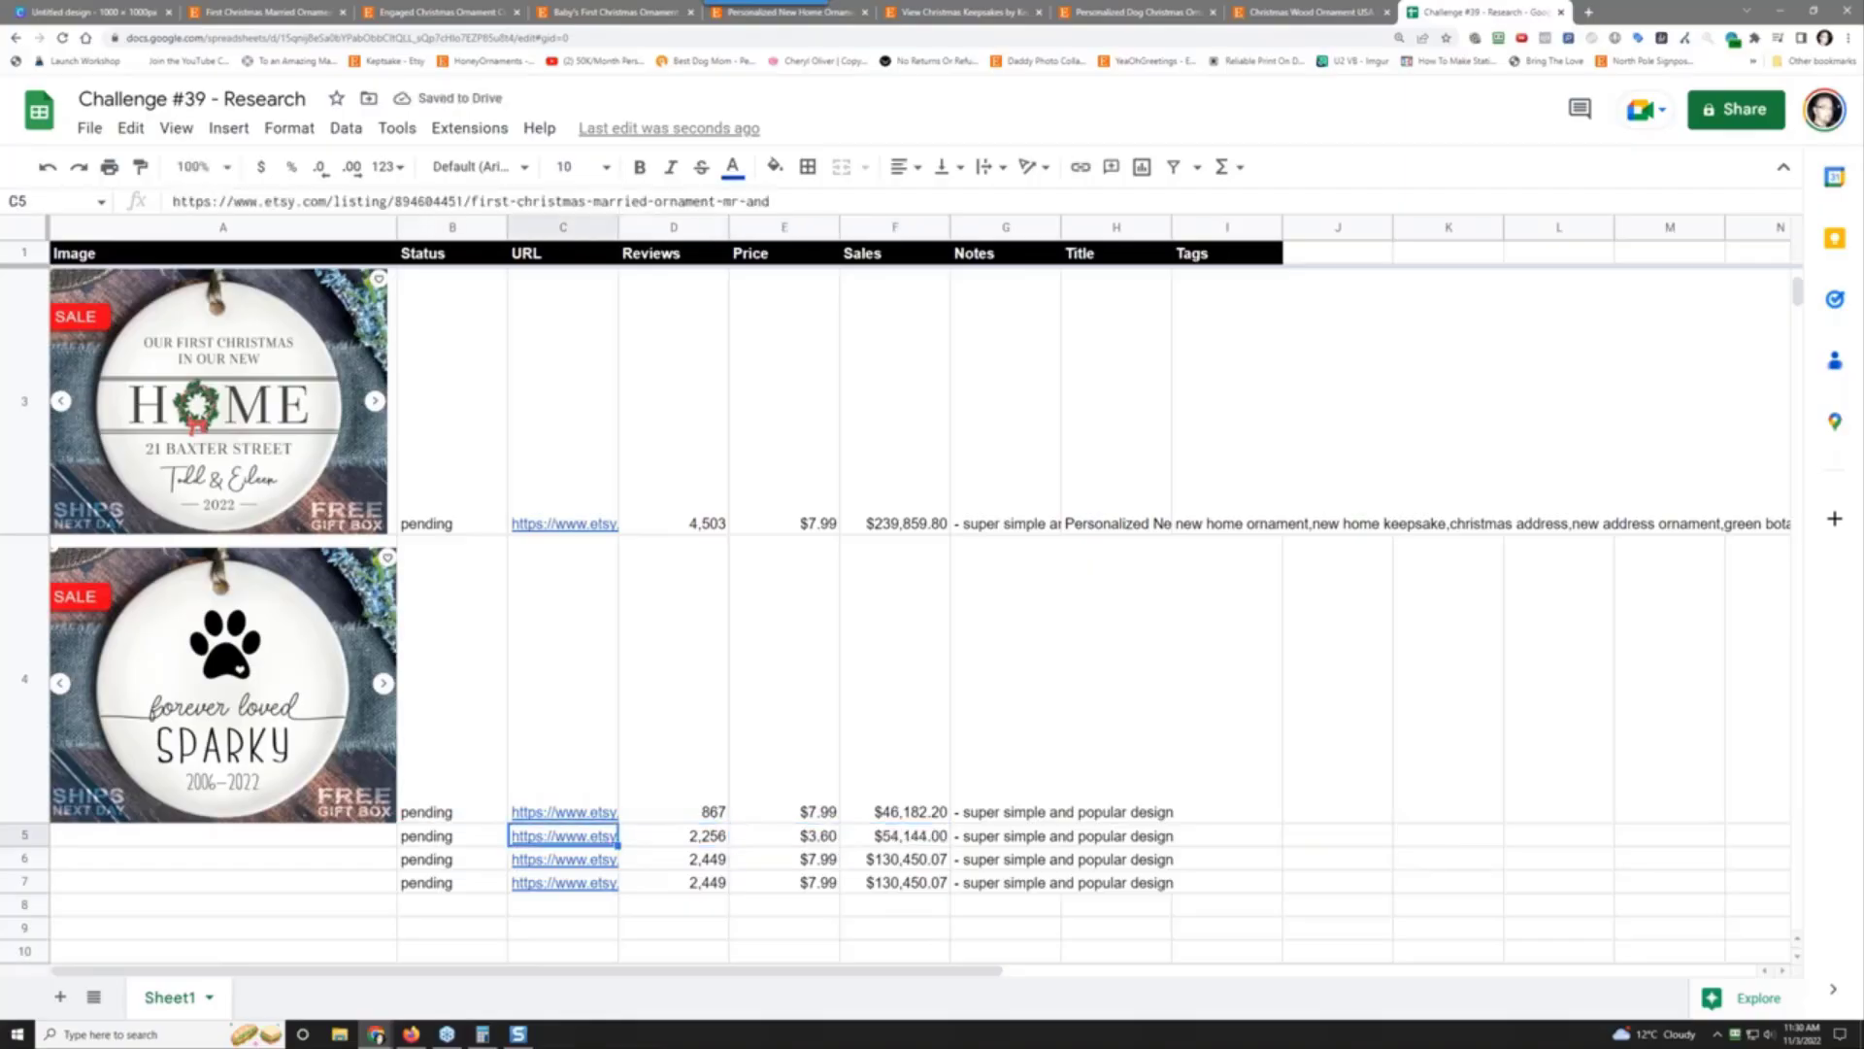
# Step: Paste the wooden ornament listing link into cell C5
pyautogui.rightClick(520, 837)
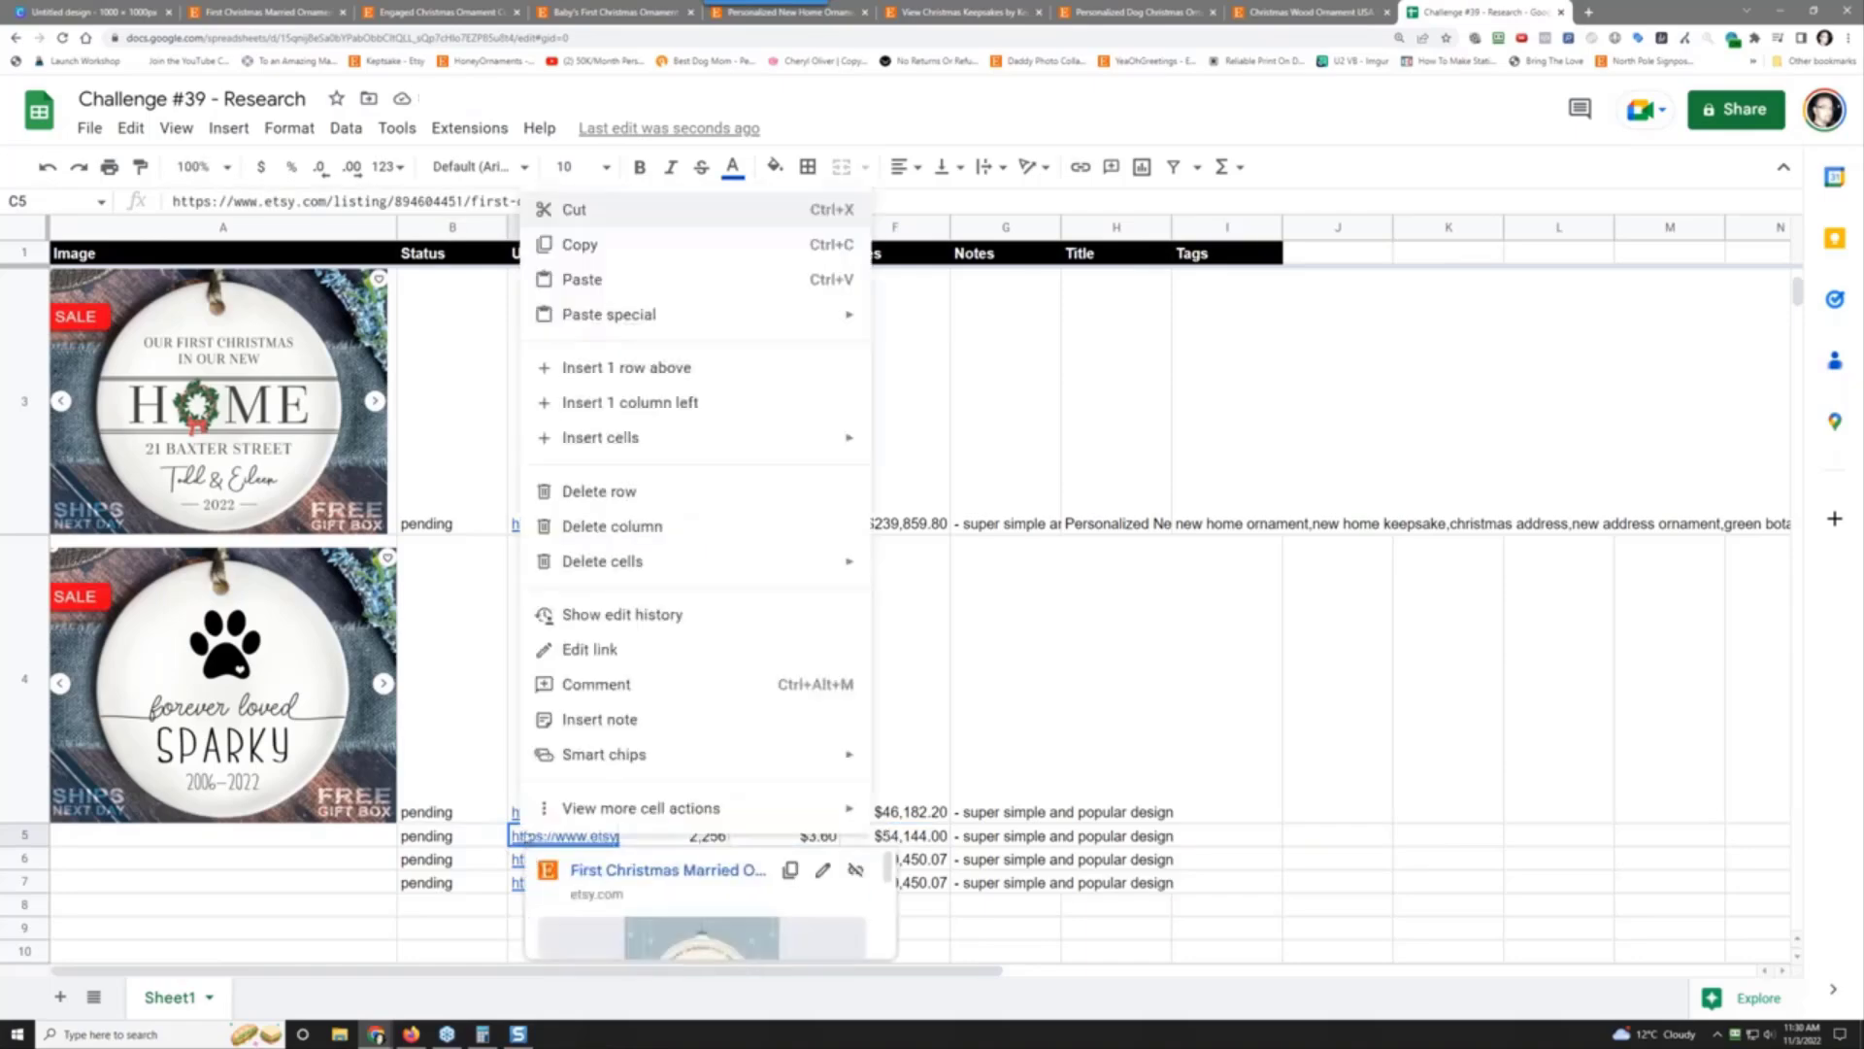
pyautogui.click(670, 279)
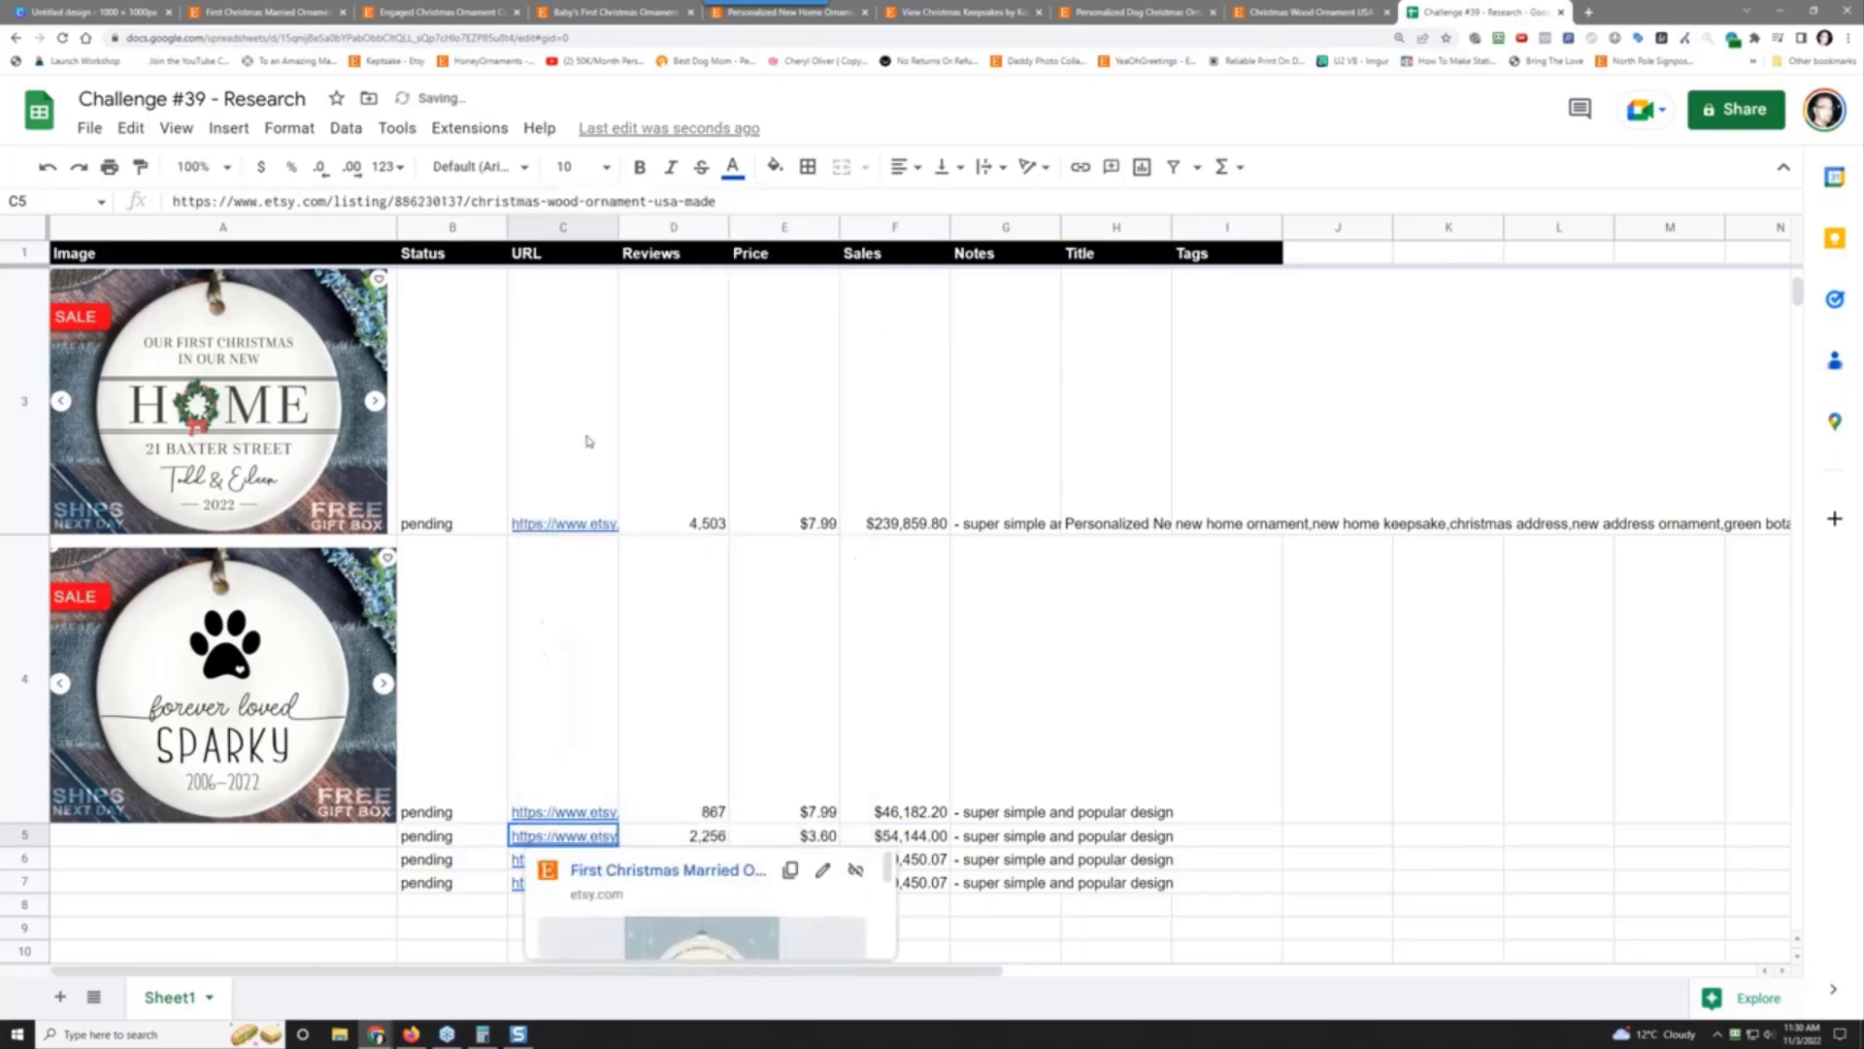
pyautogui.click(242, 906)
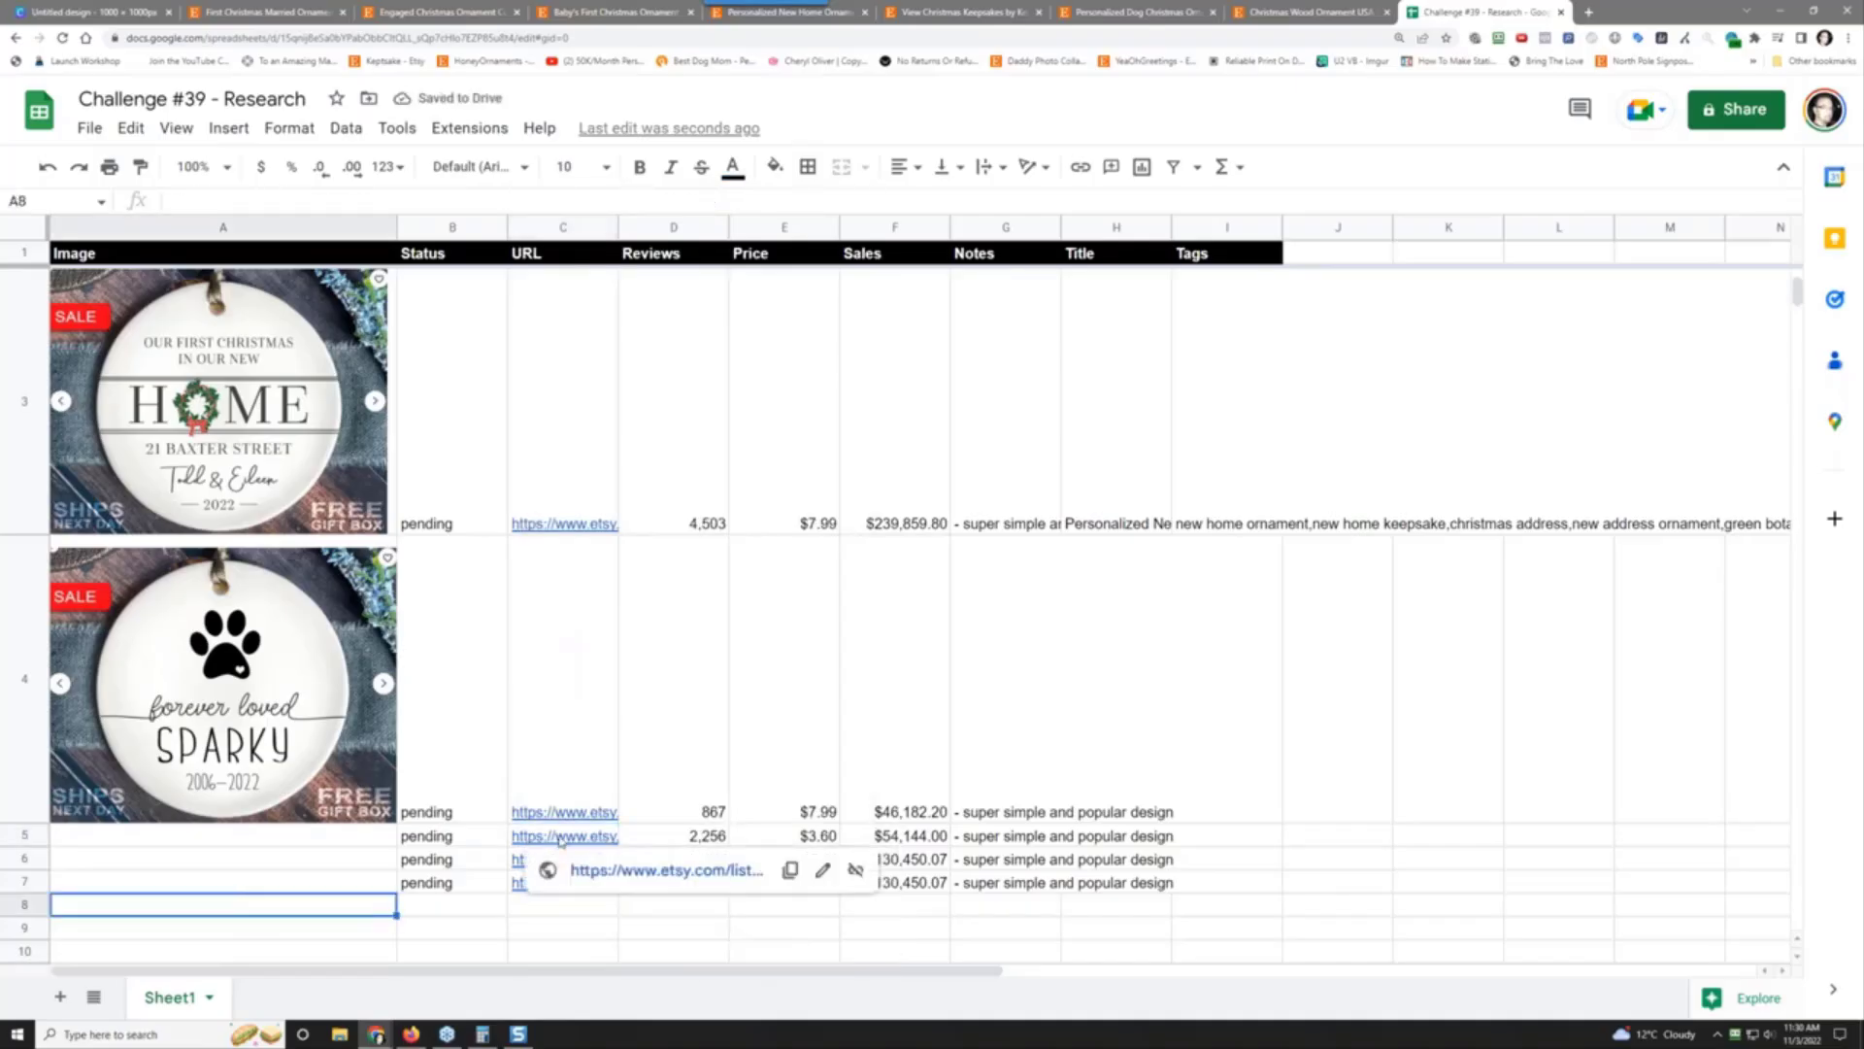
# Step: Insert the wooden ornament screenshot into cell A5 and make row 5 taller to show it
pyautogui.click(273, 835)
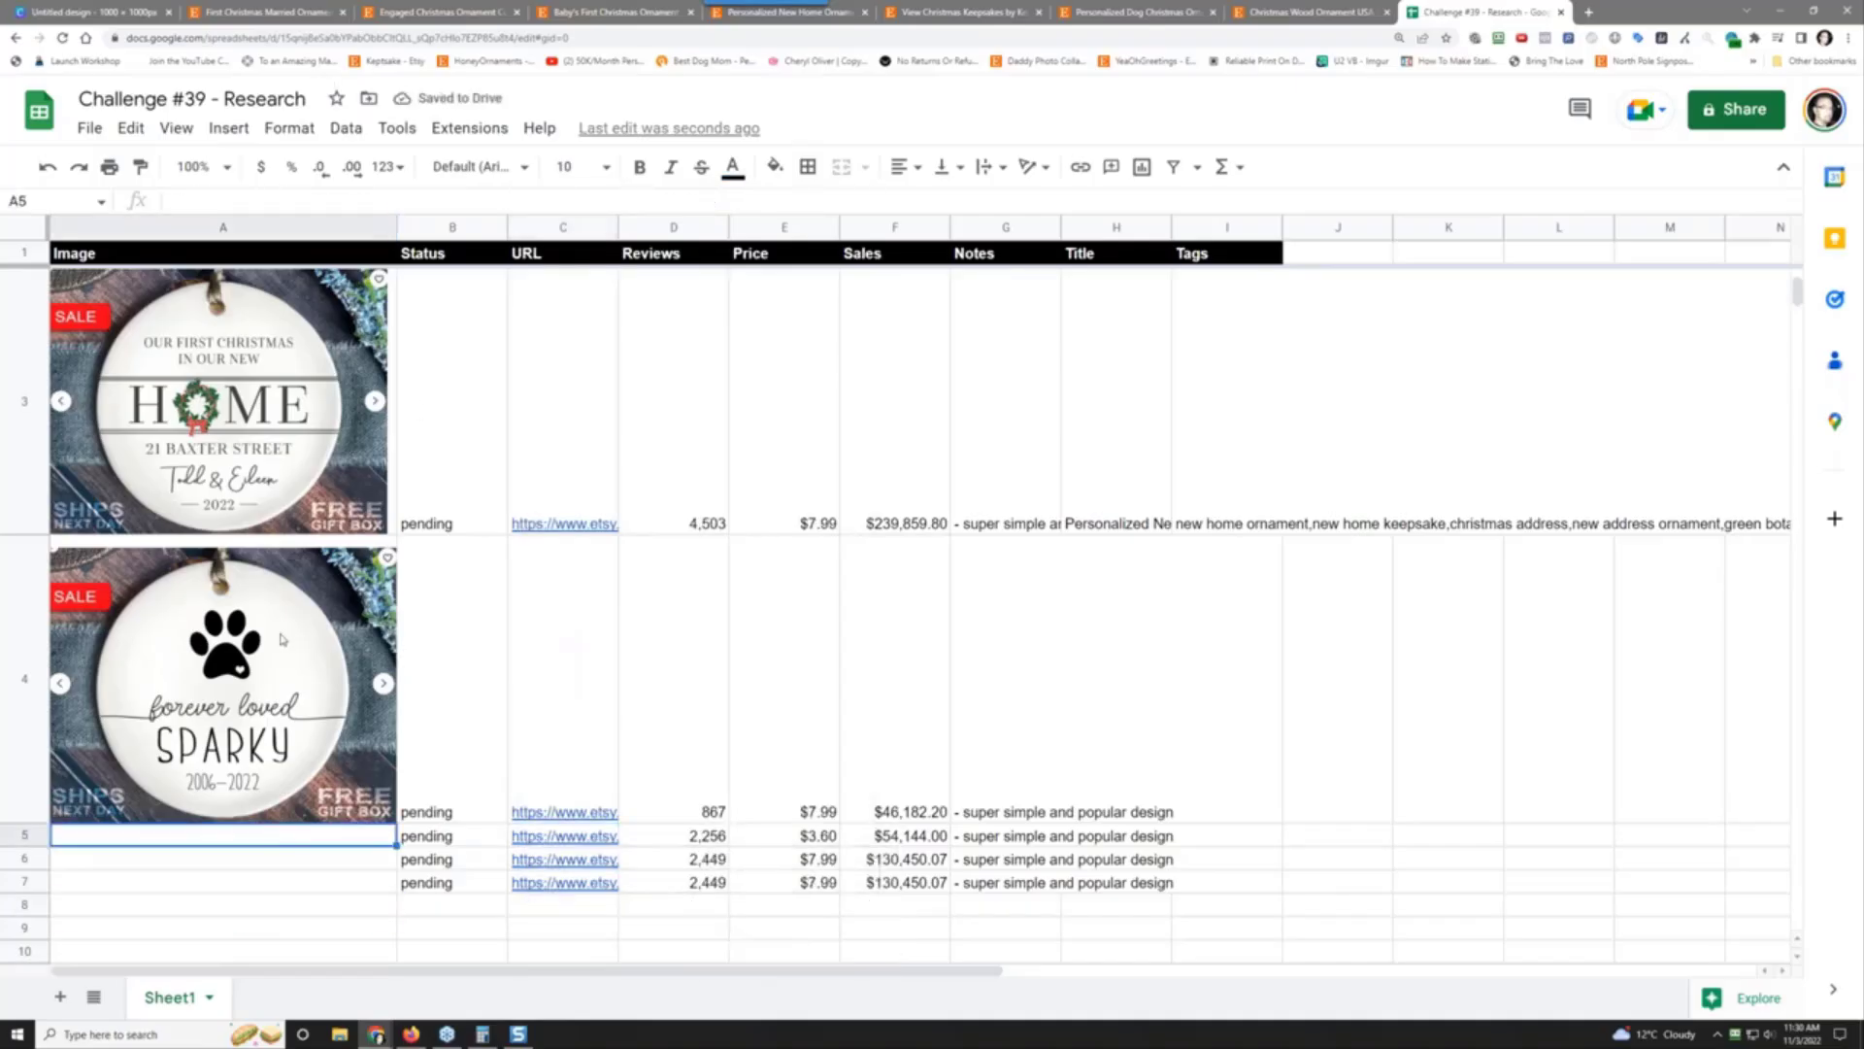
pyautogui.scroll(-1, 286, 636)
pyautogui.click(229, 128)
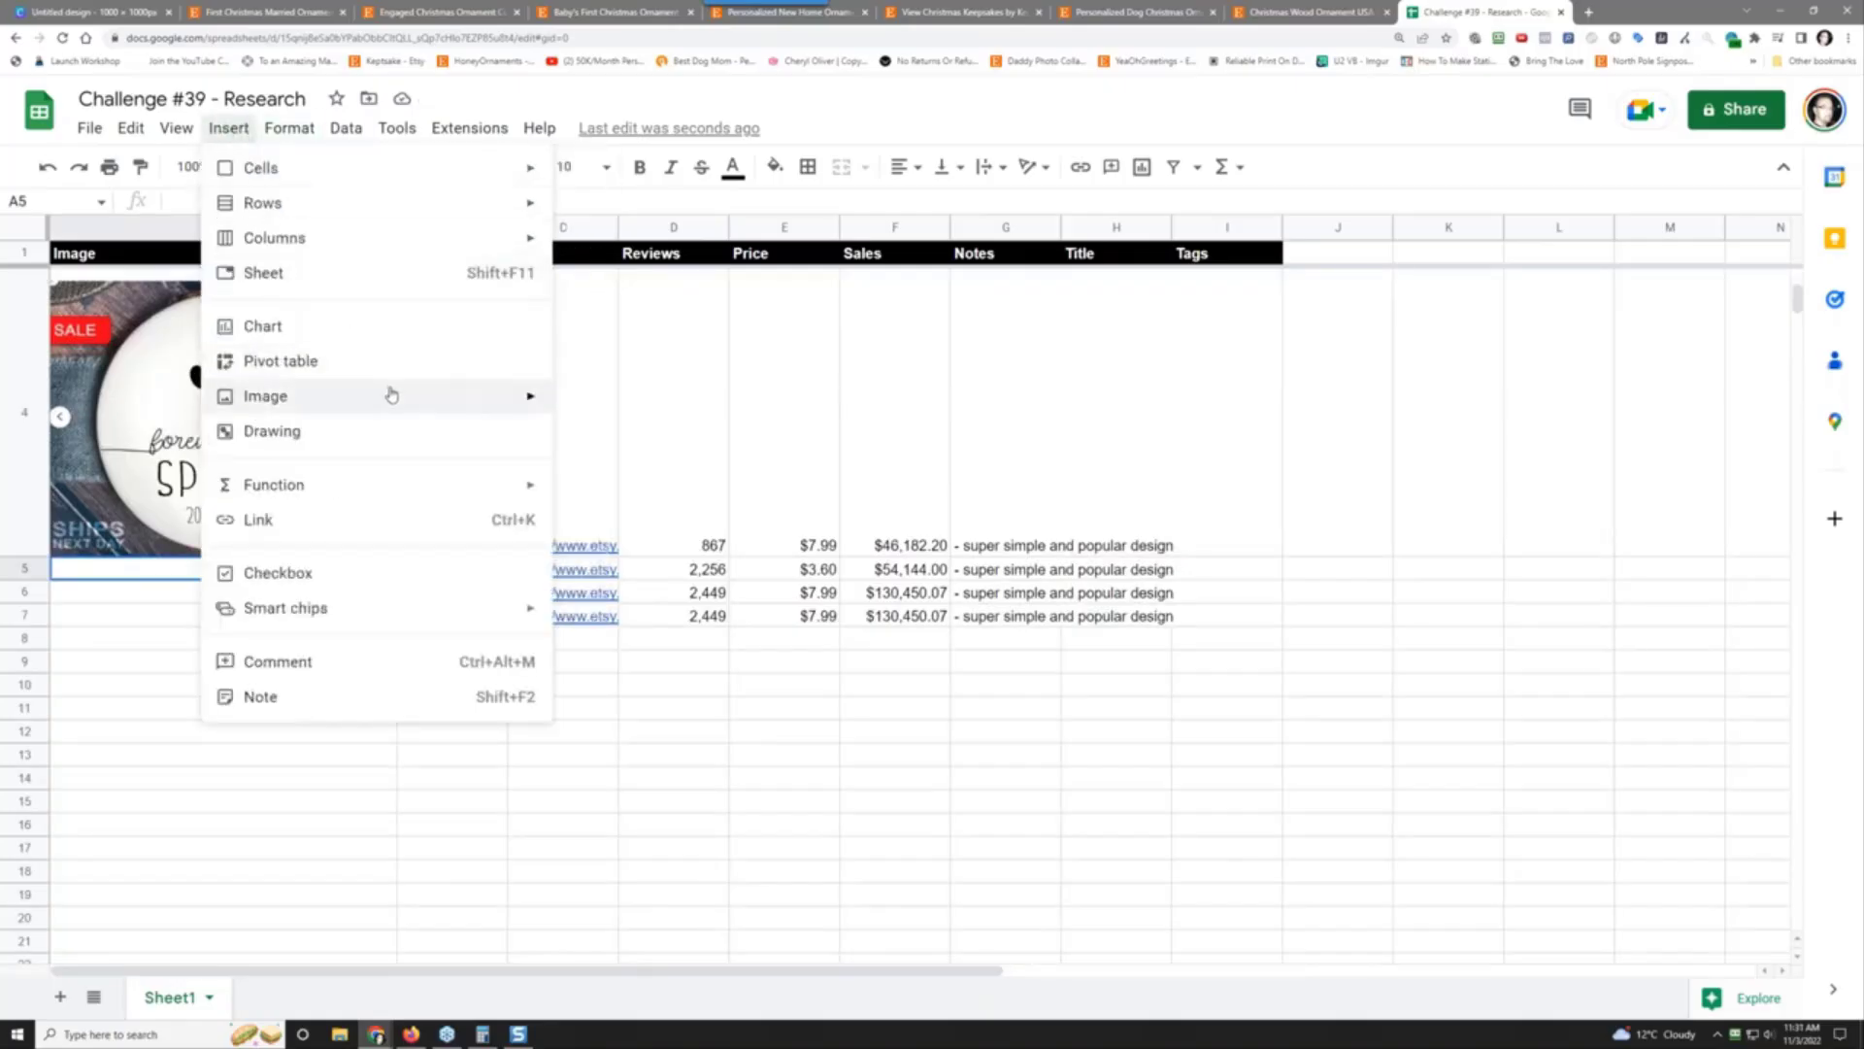
pyautogui.moveTo(418, 396)
pyautogui.click(632, 401)
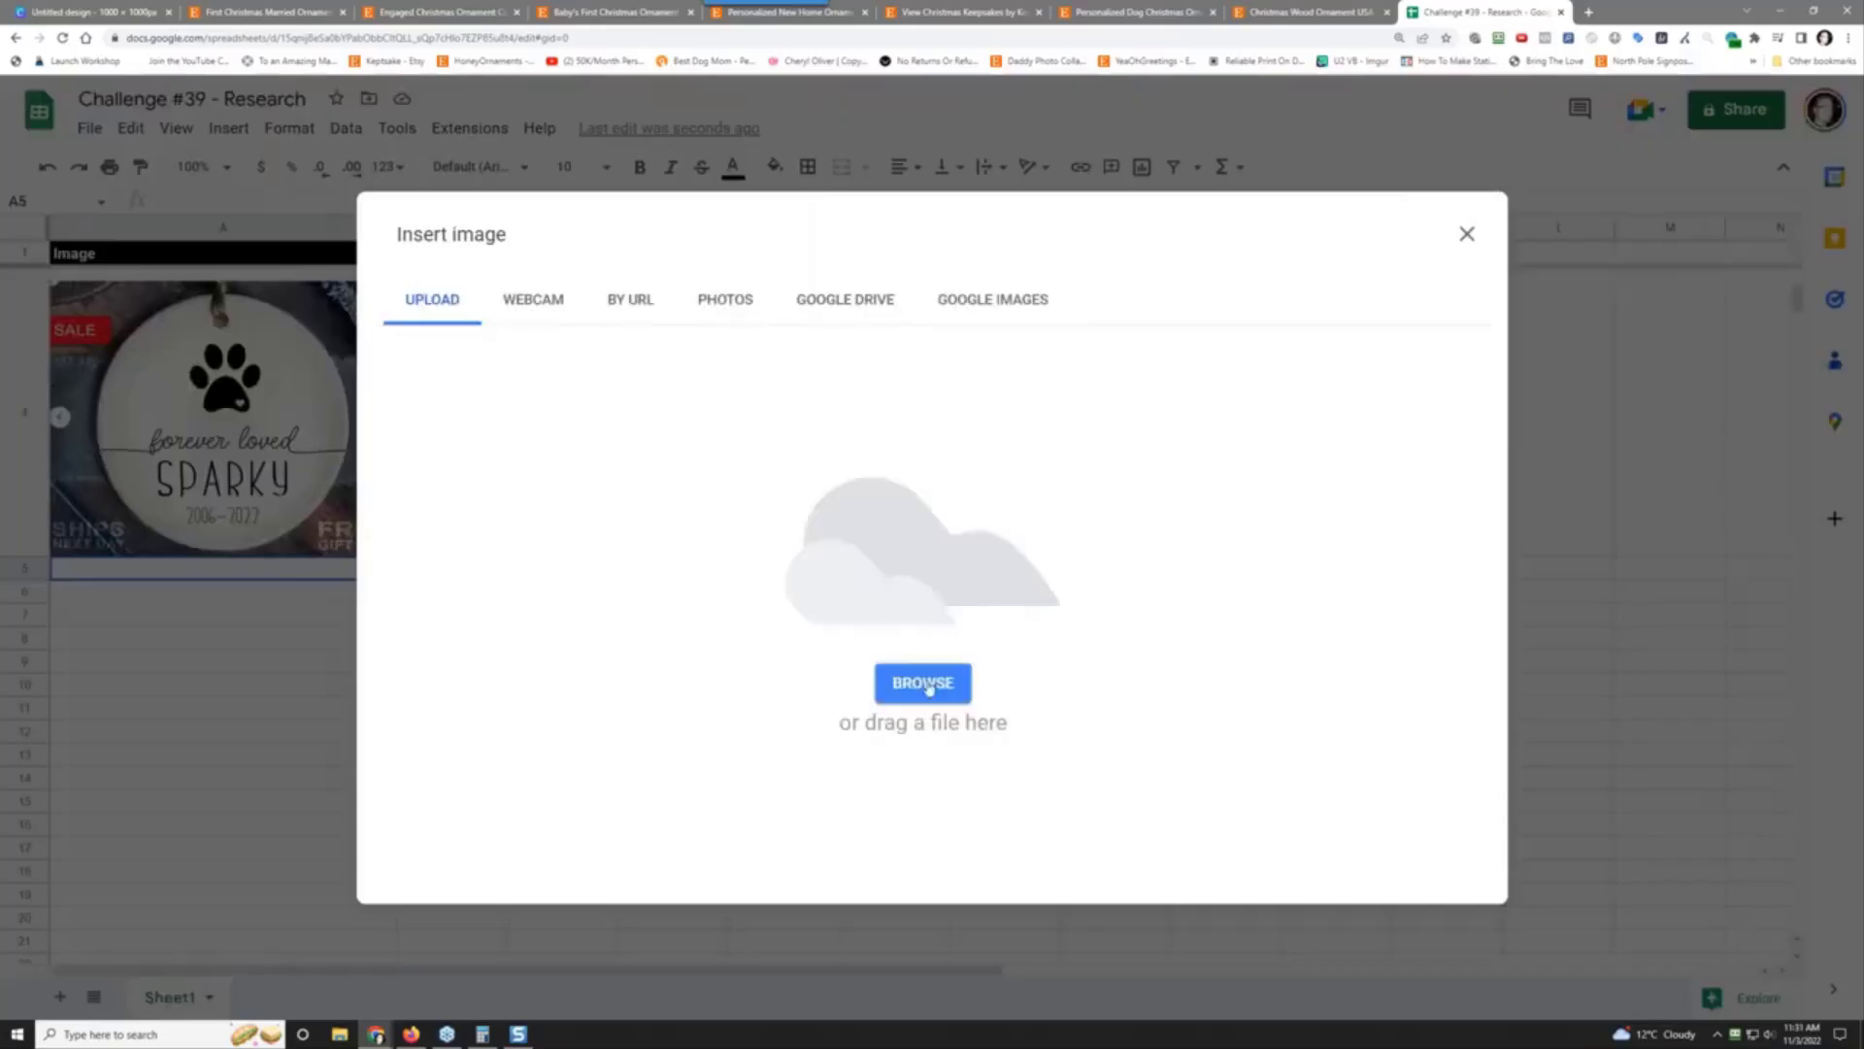
pyautogui.click(921, 683)
pyautogui.click(423, 125)
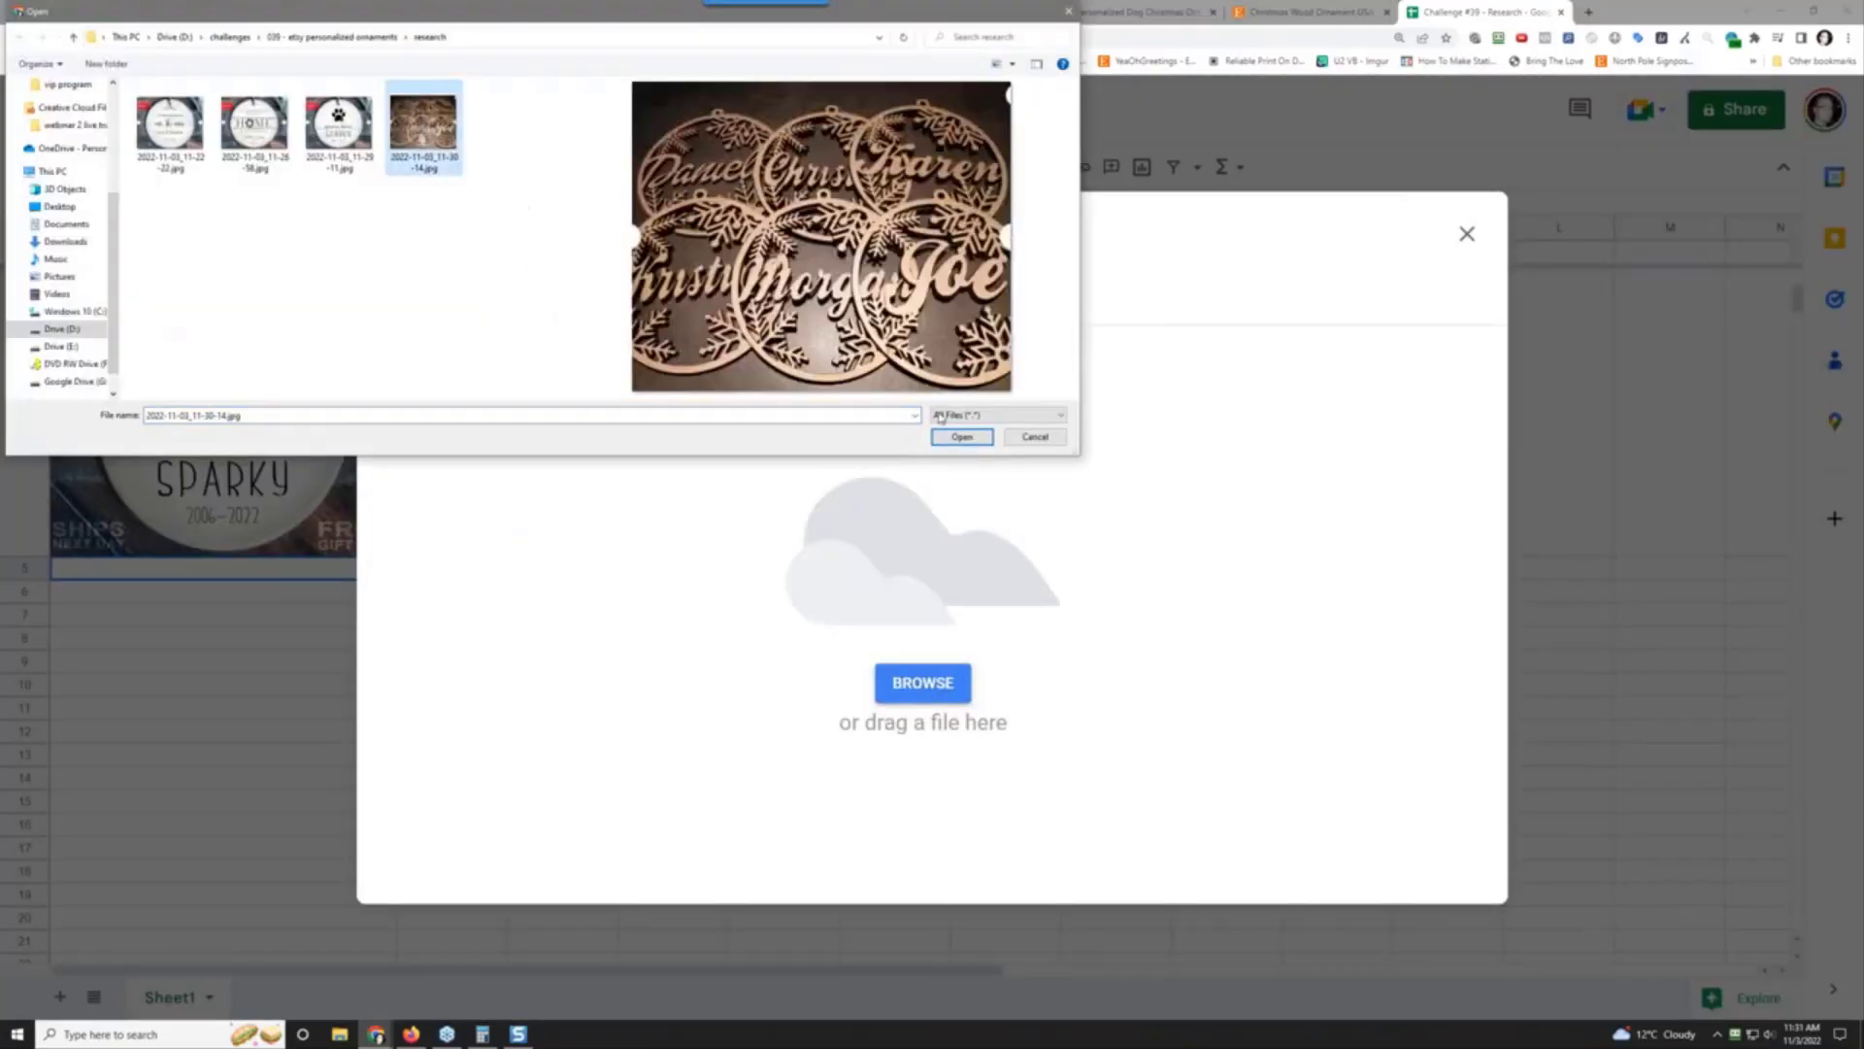
pyautogui.click(961, 437)
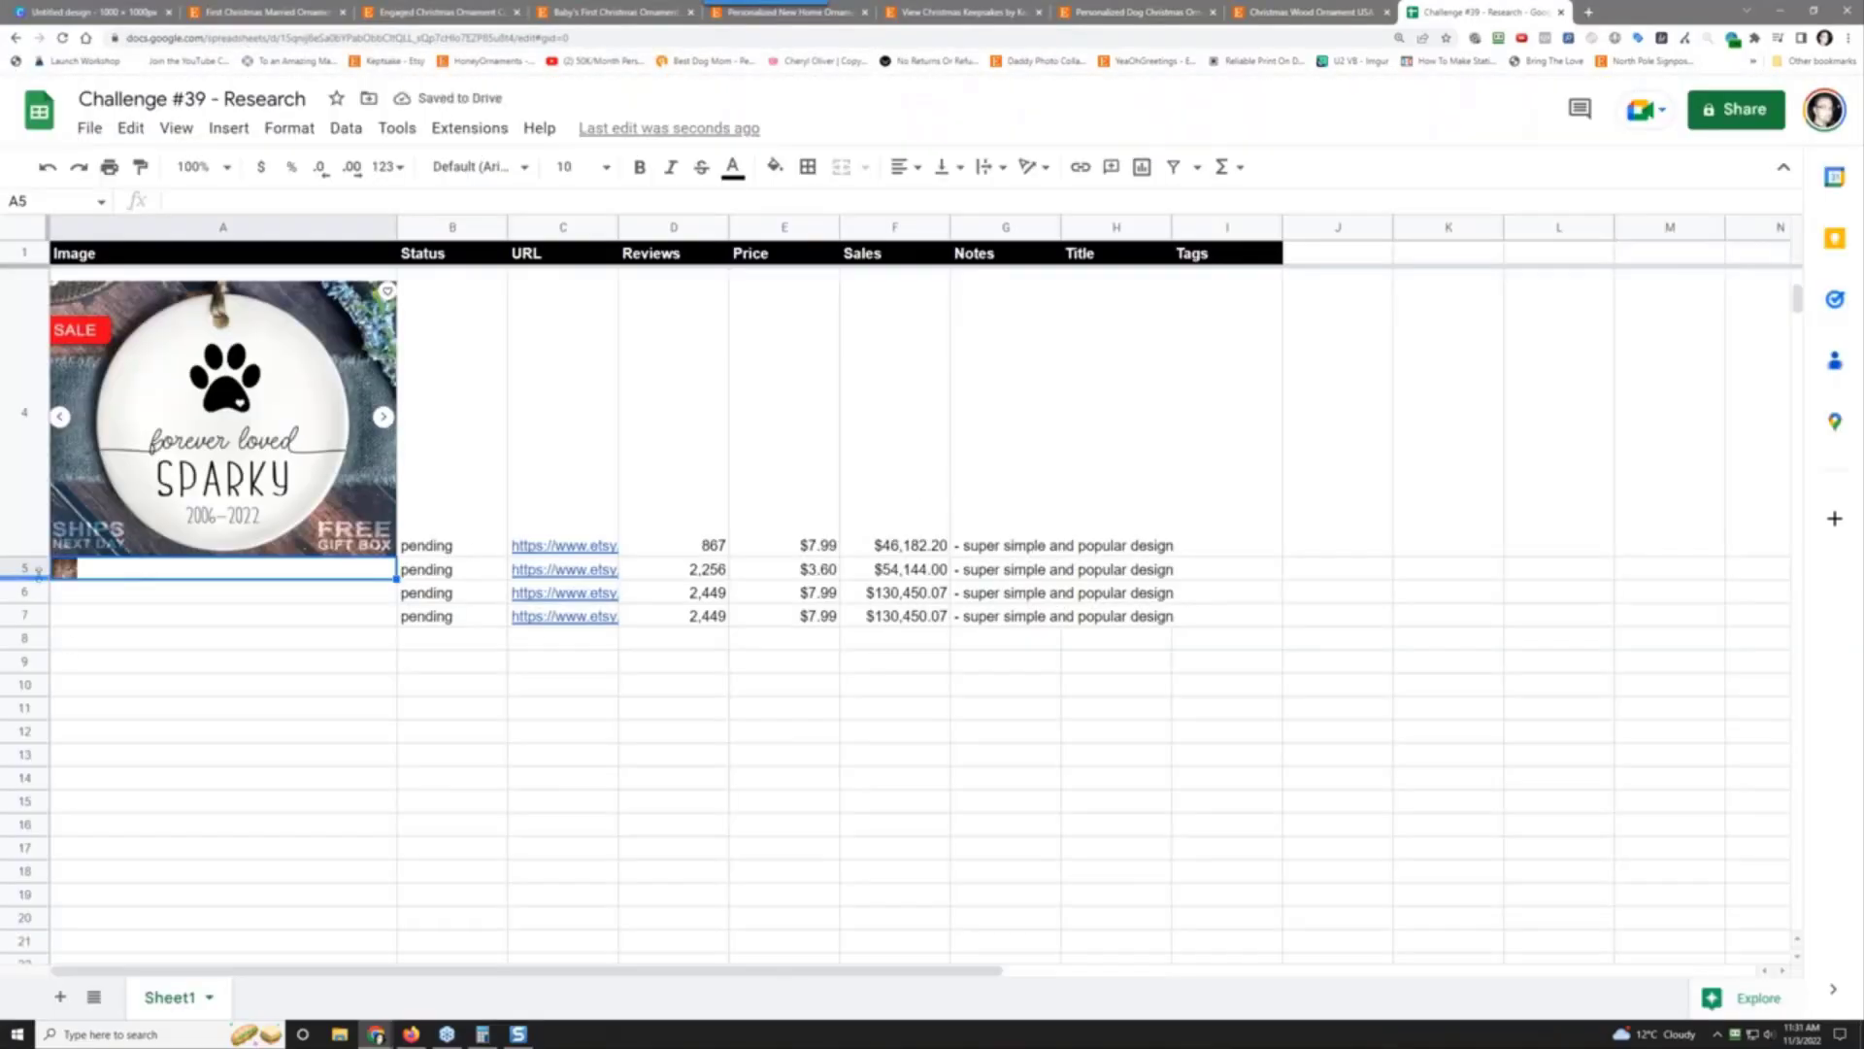
pyautogui.moveTo(38, 577); pyautogui.dragTo(37, 831)
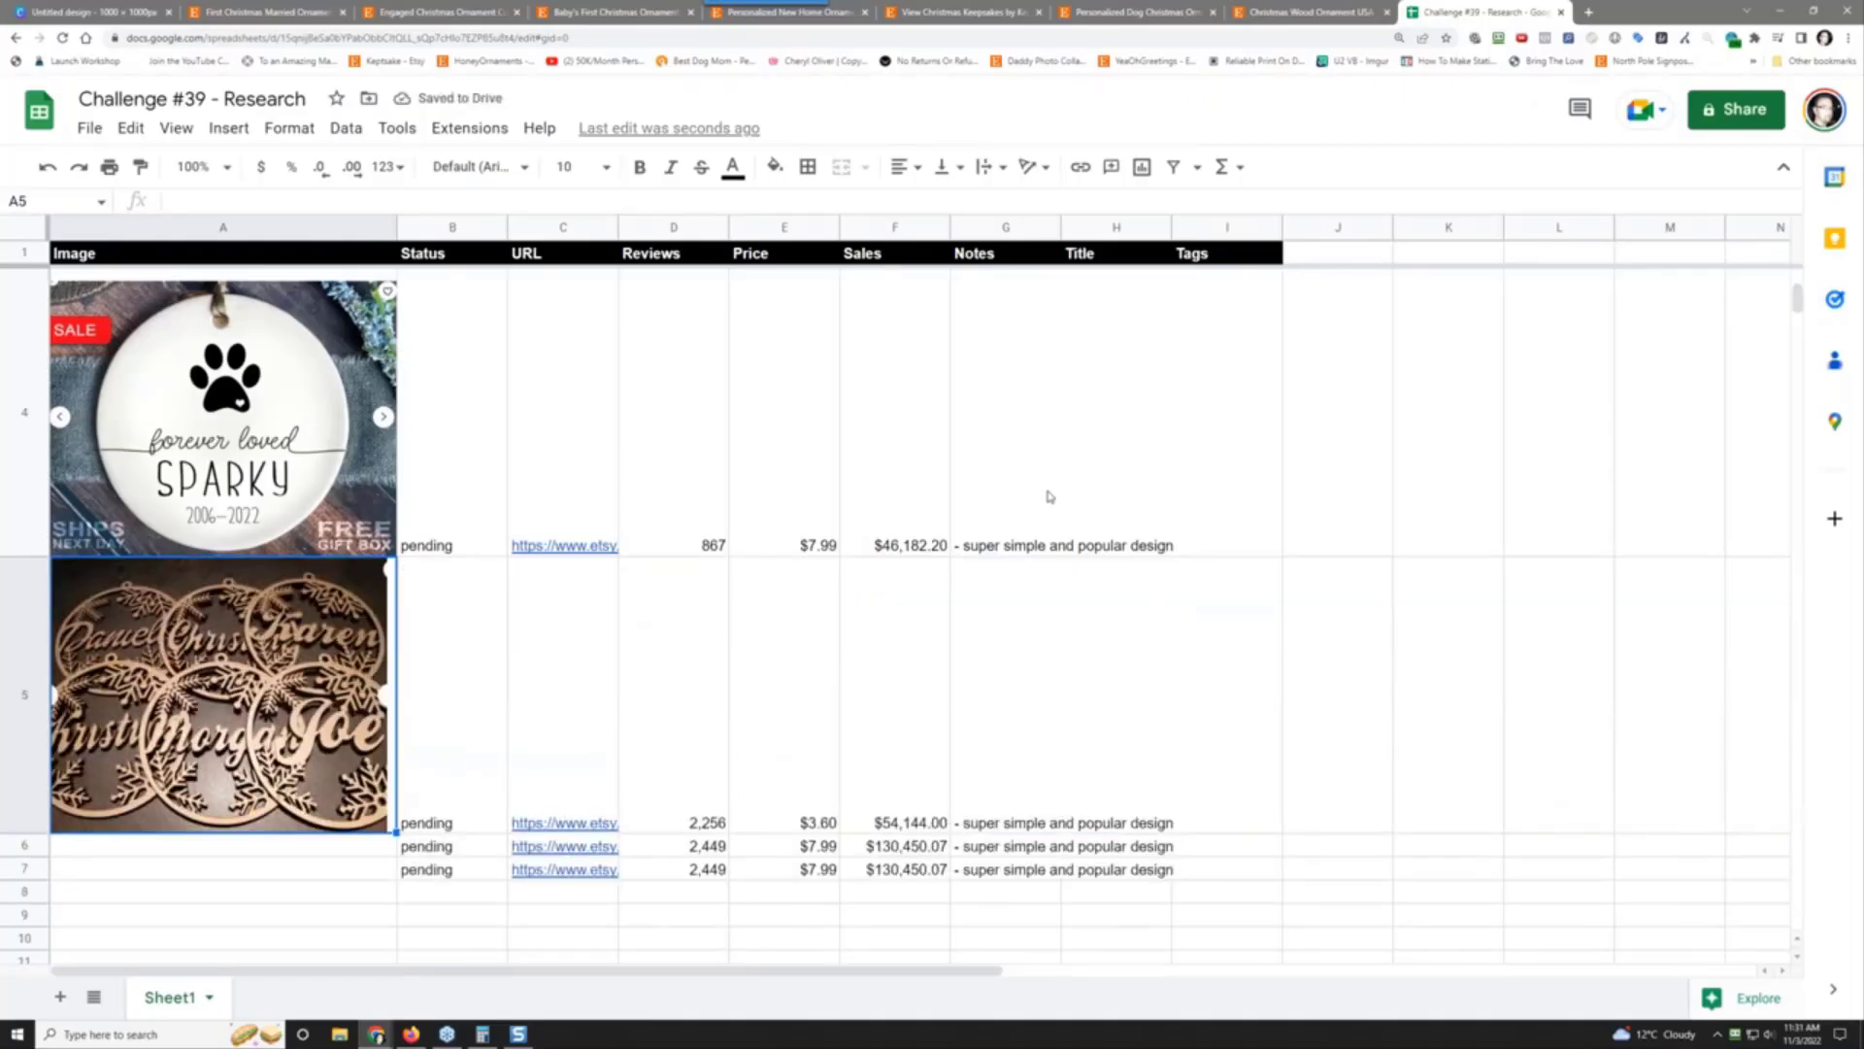
# Step: Open EverBee product analytics and expand the Personalized Dog Christmas Ornament listing details
pyautogui.click(290, 10)
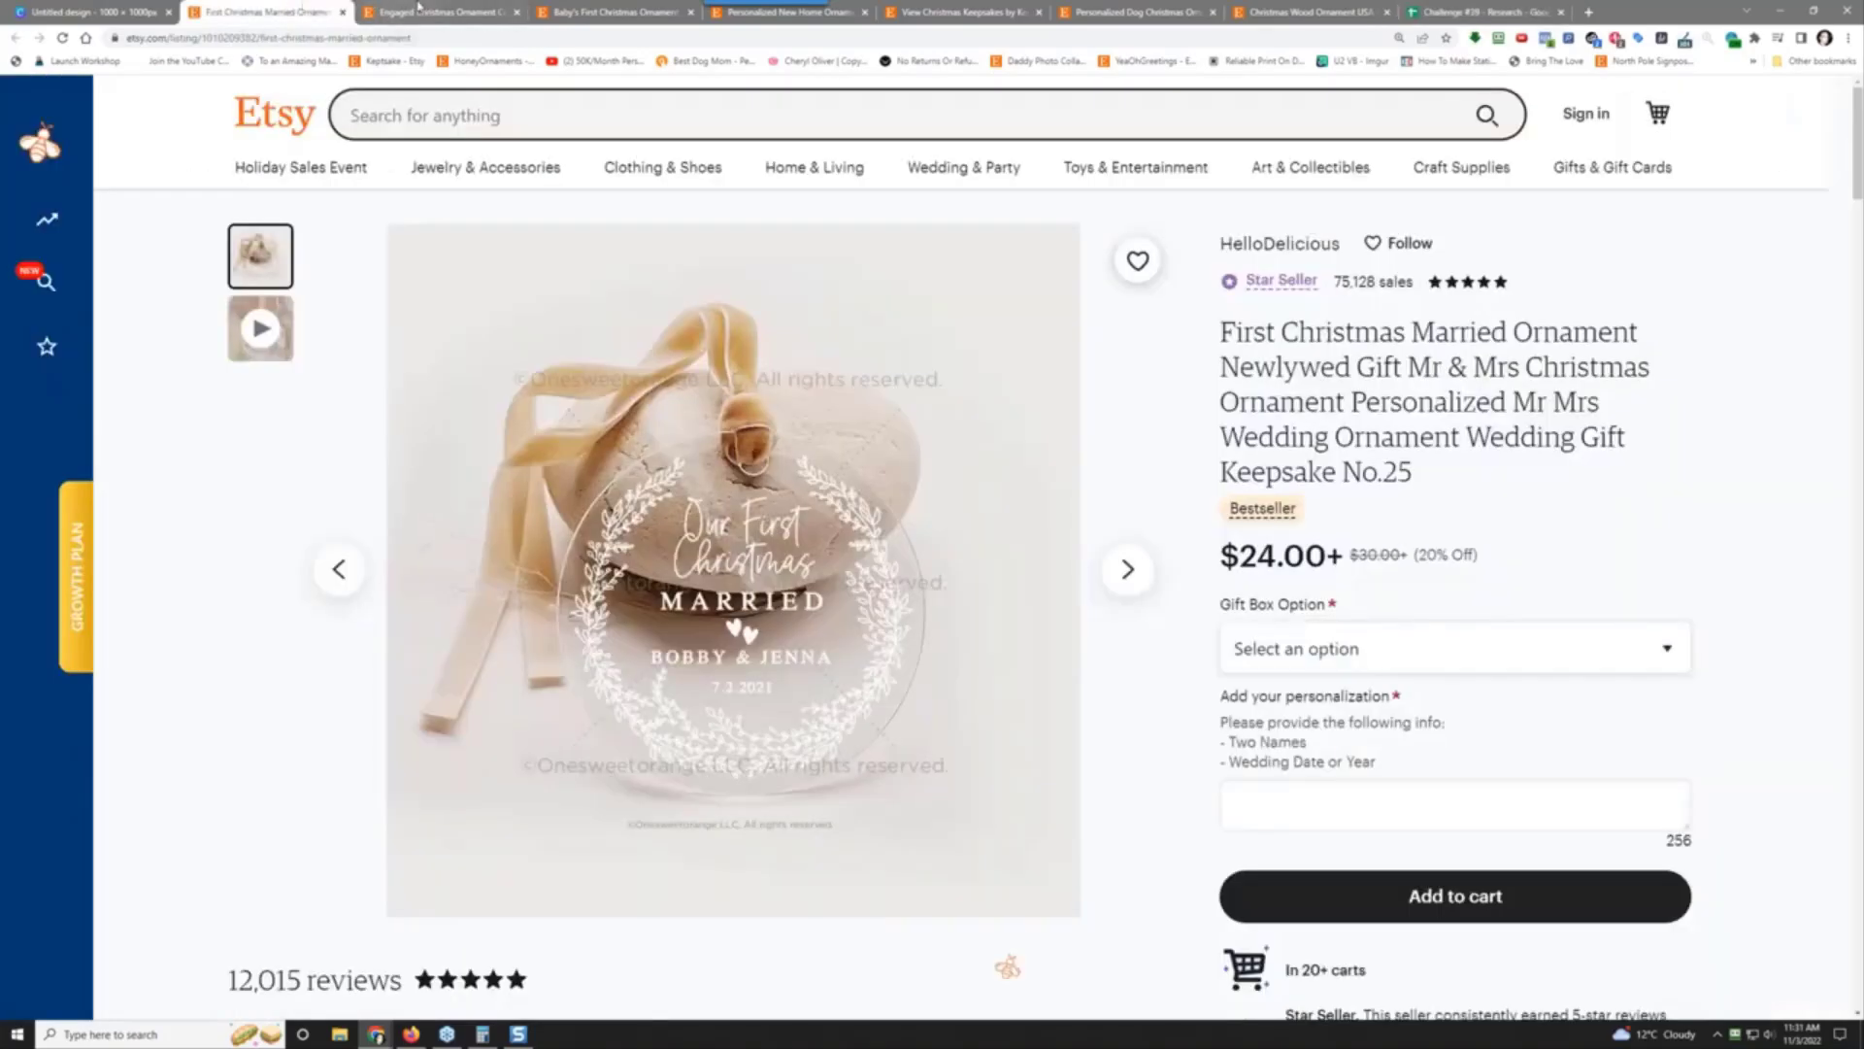
pyautogui.click(418, 9)
pyautogui.click(579, 10)
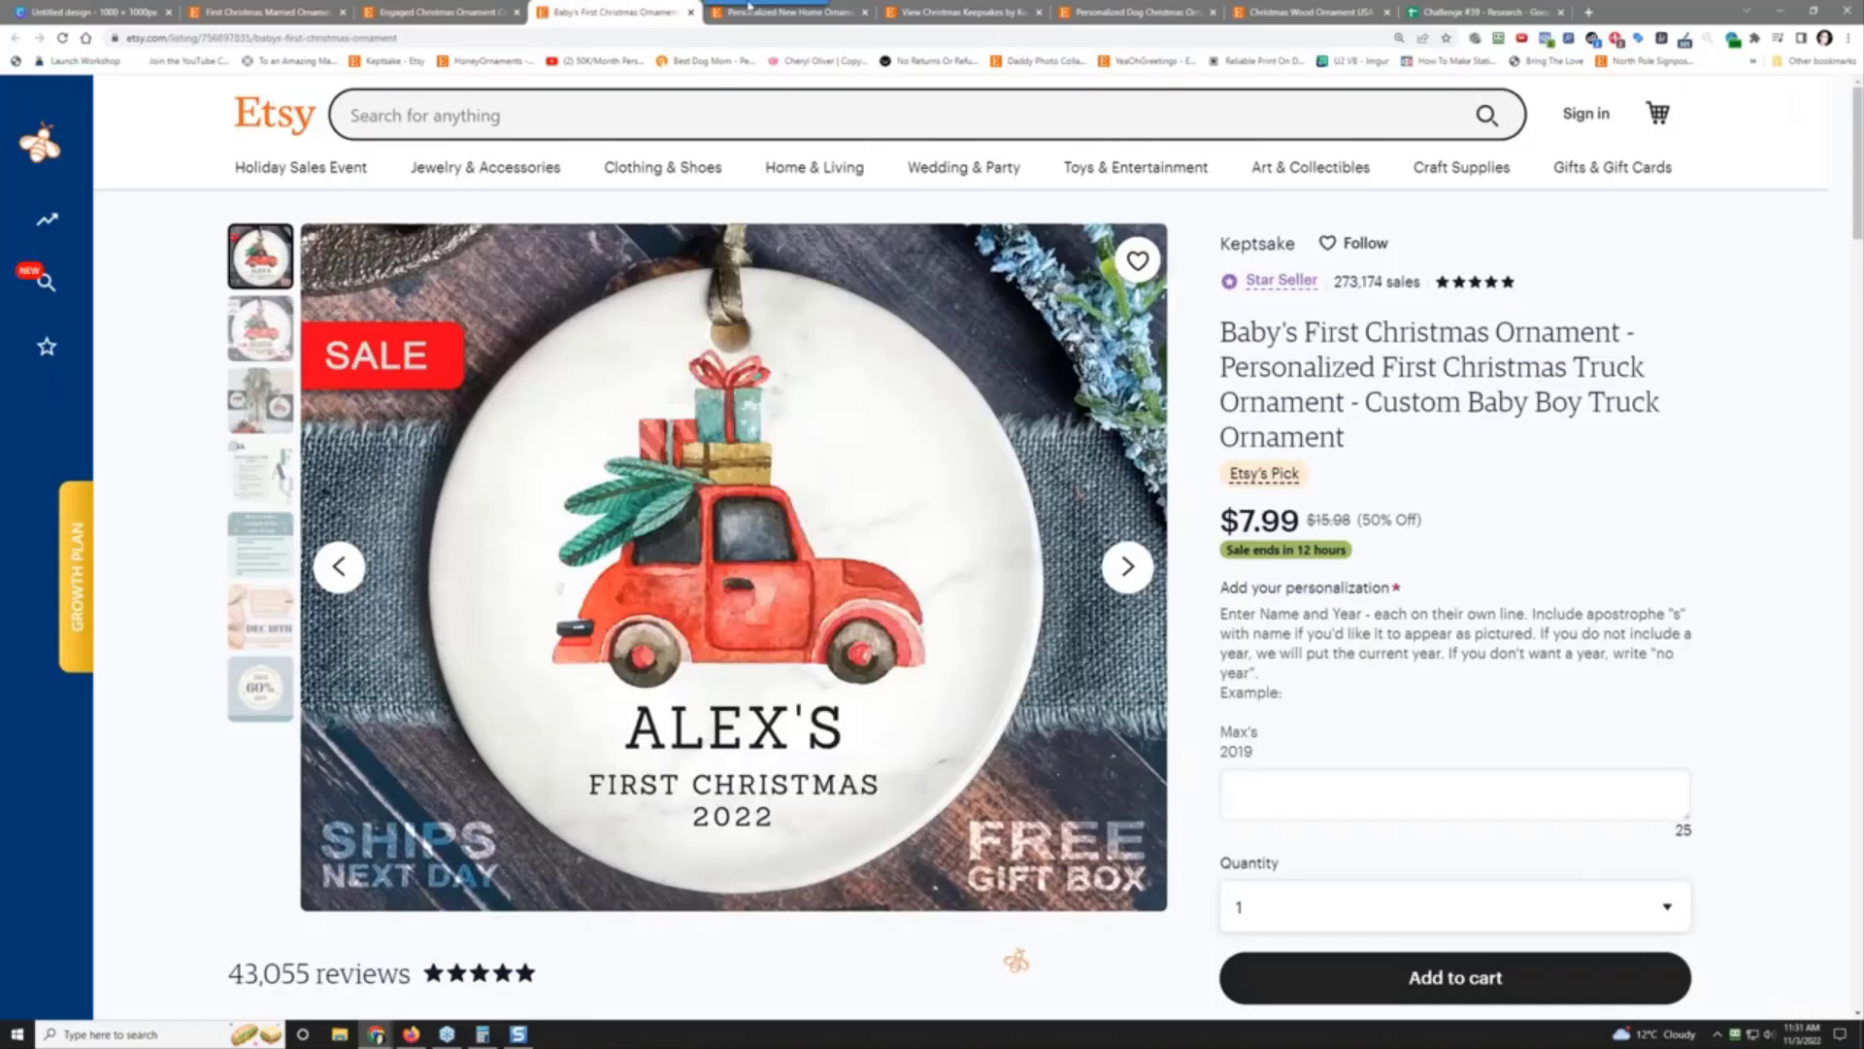
pyautogui.click(990, 12)
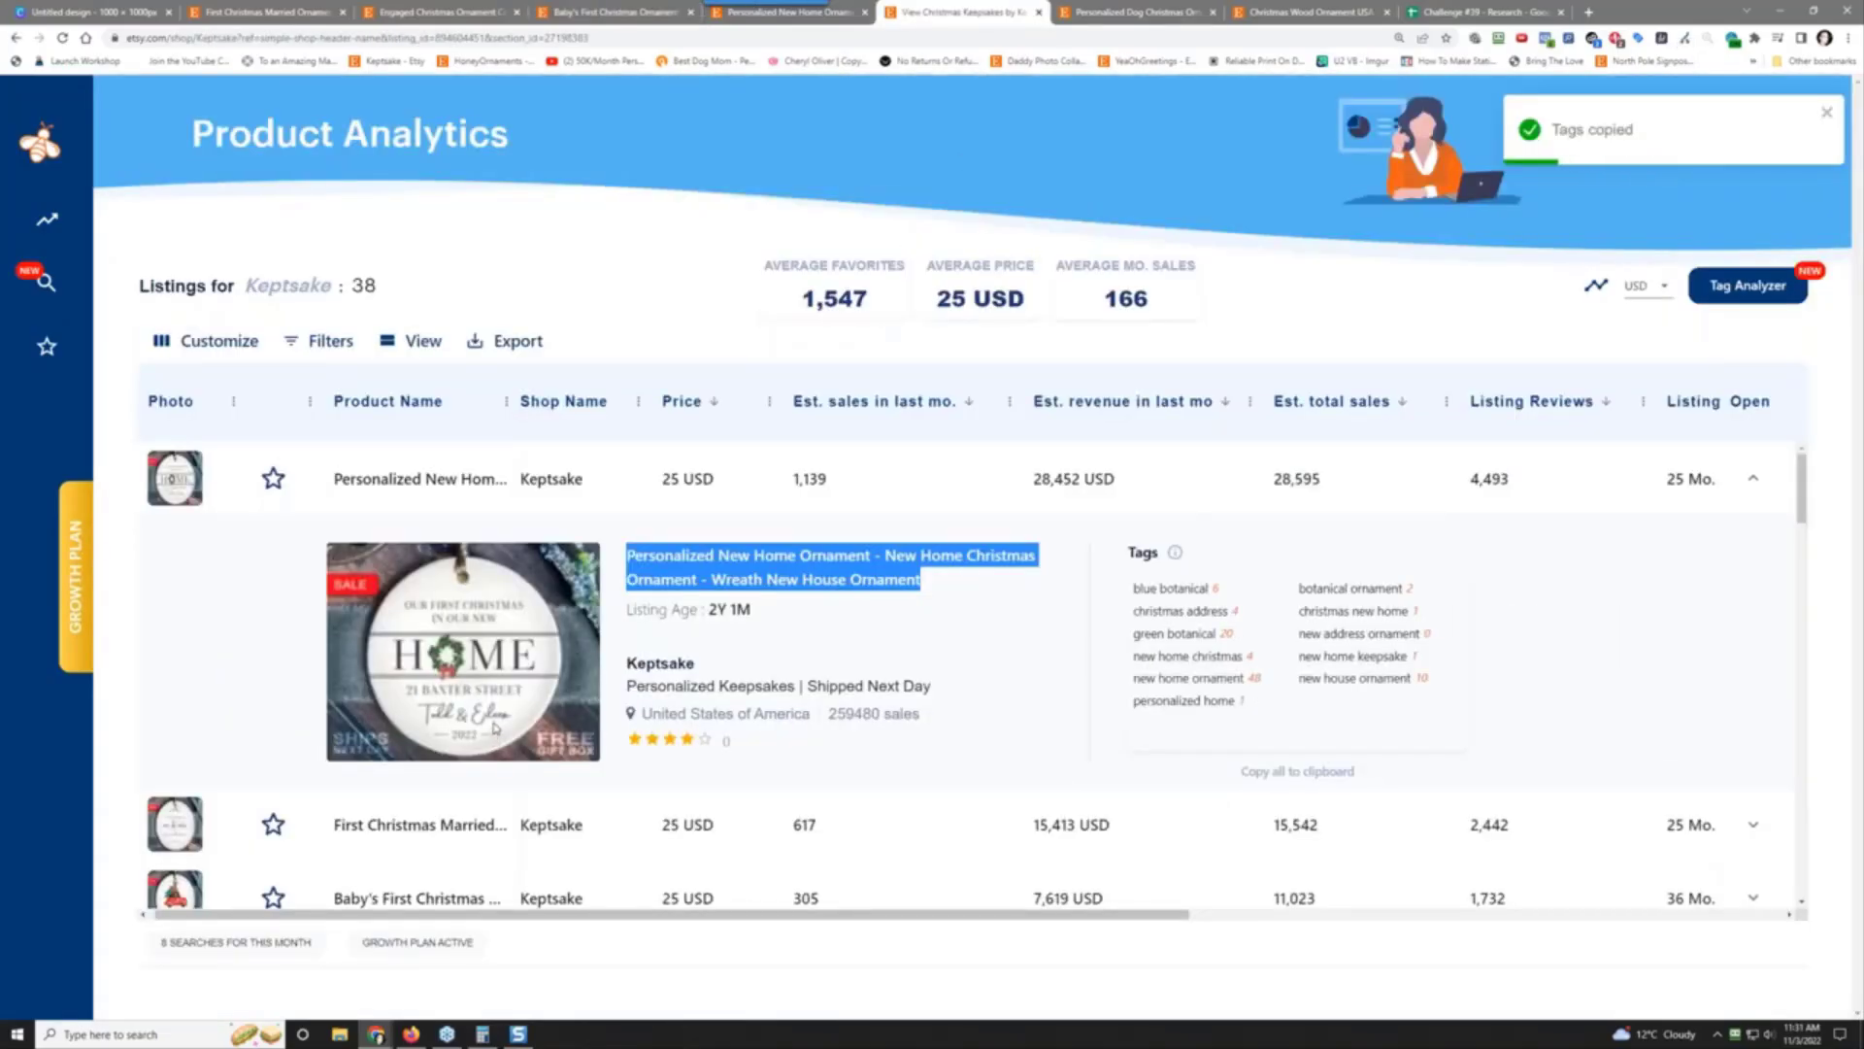
pyautogui.scroll(-1, 495, 726)
pyautogui.scroll(-4, 542, 796)
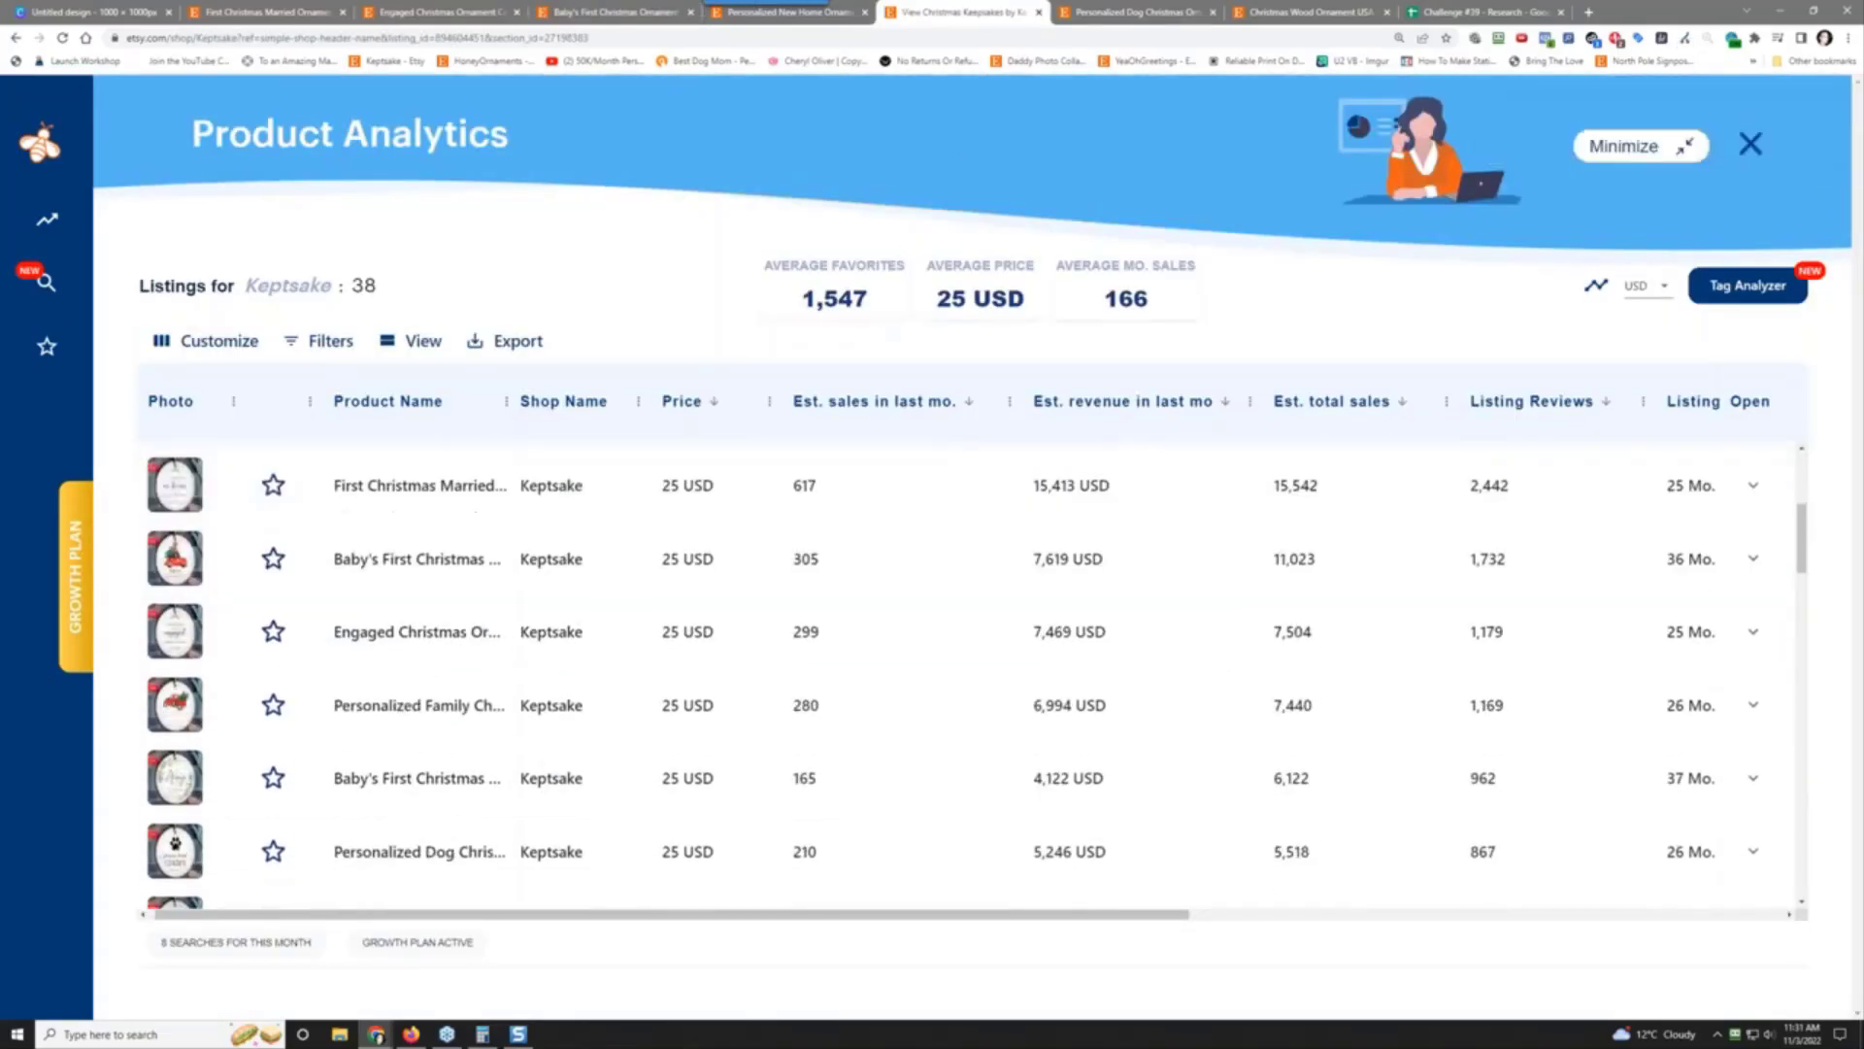
pyautogui.scroll(-2, 408, 843)
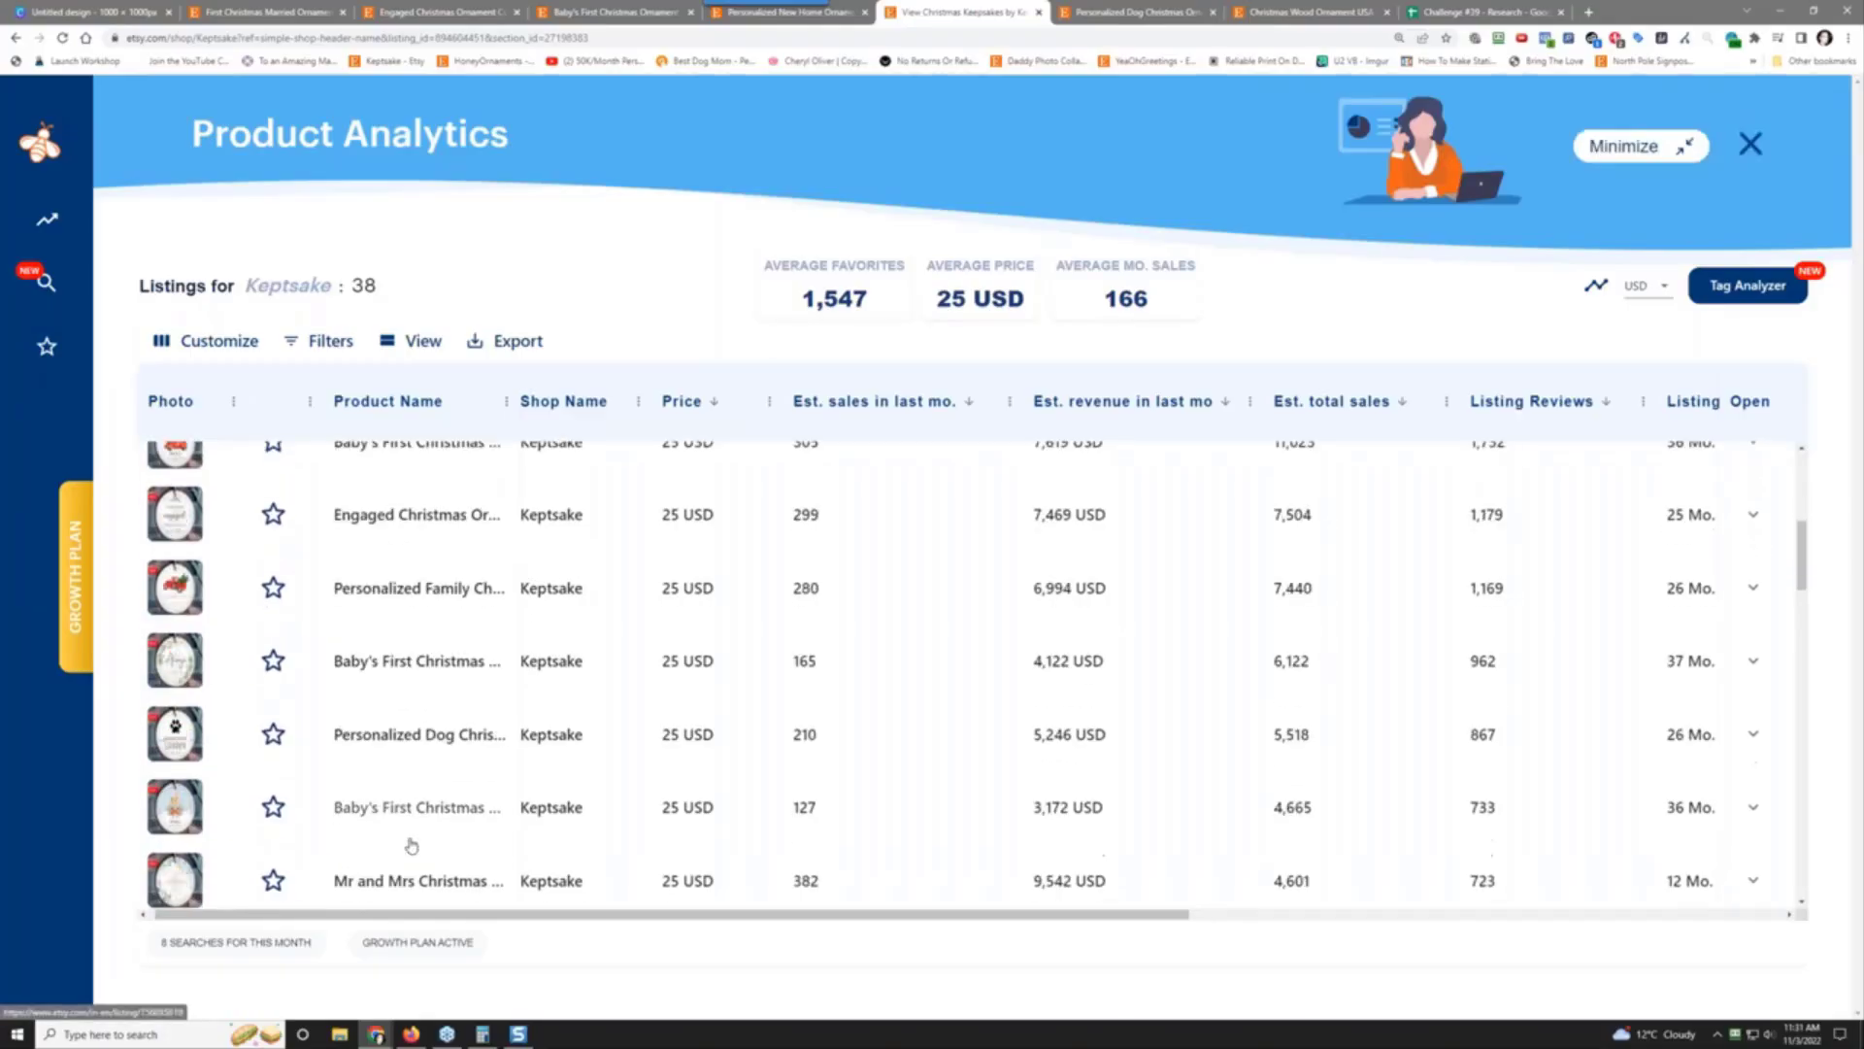
pyautogui.click(1754, 682)
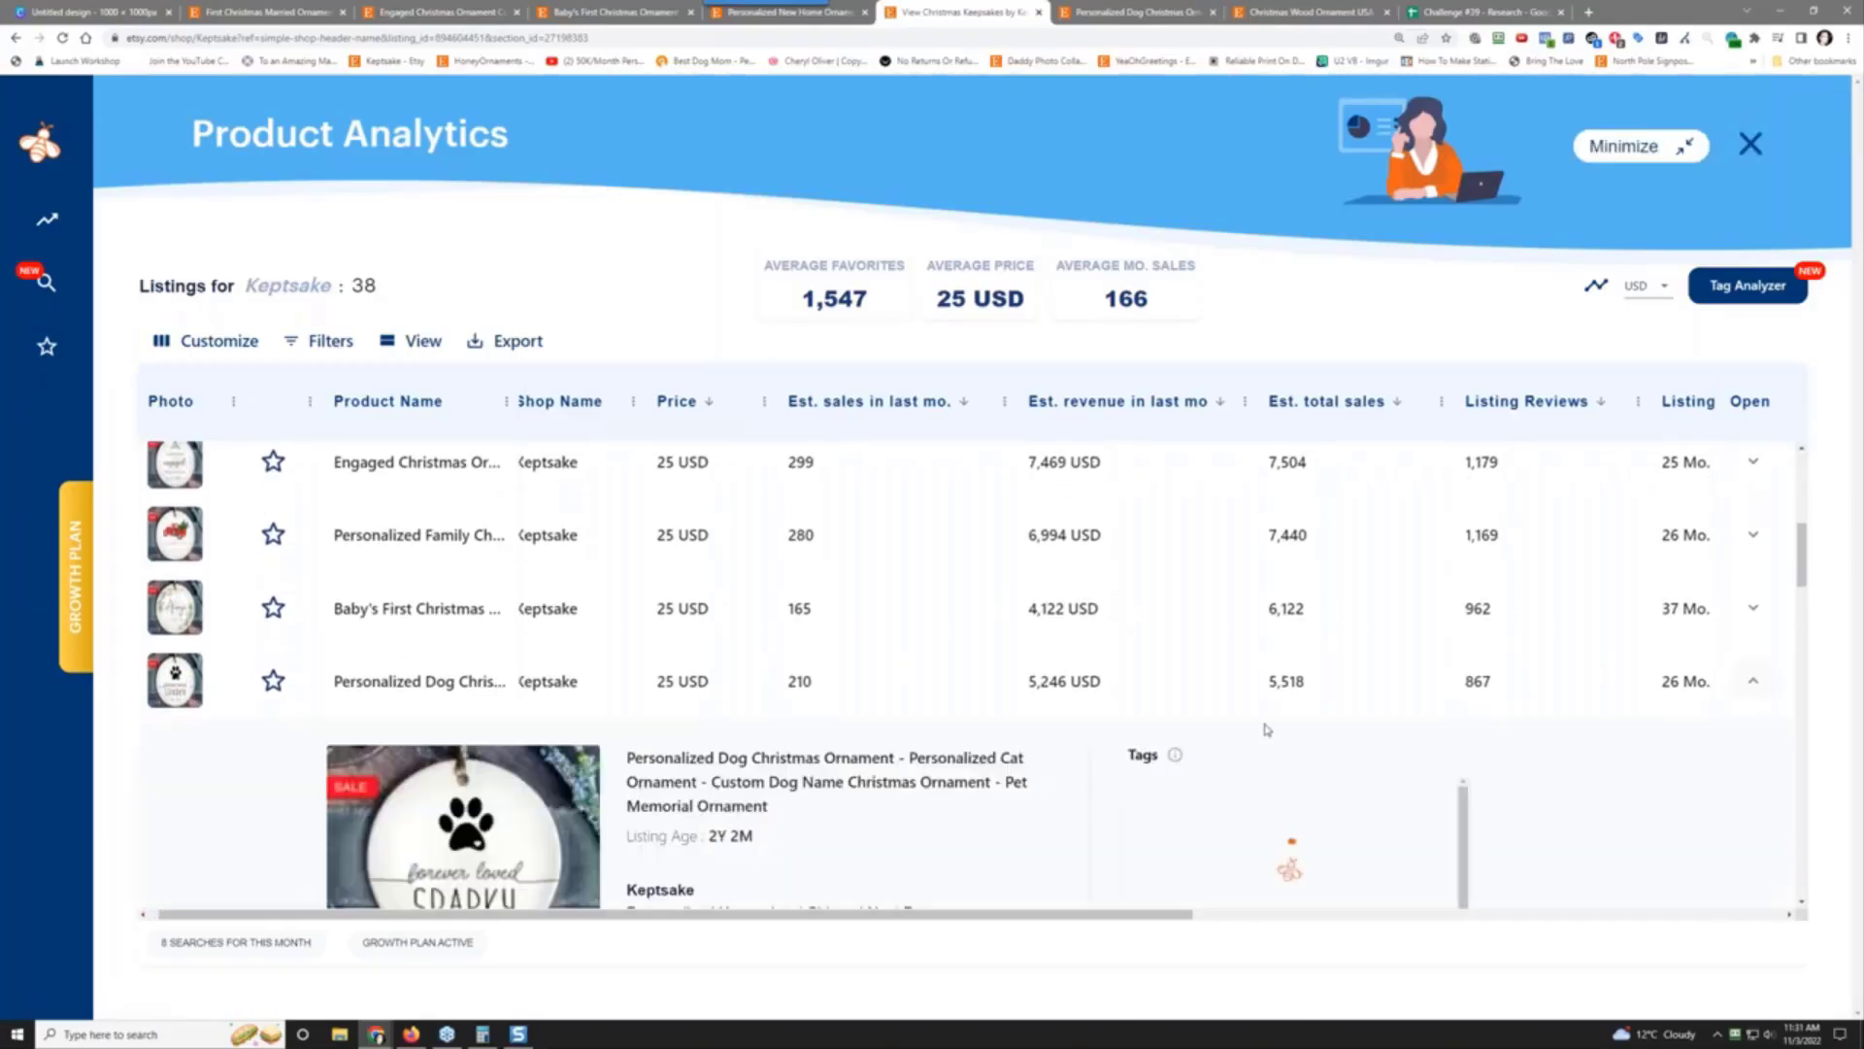
# Step: Paste the dog ornament's full listing title into Title cell H4 as plain values
pyautogui.moveTo(618, 764); pyautogui.dragTo(765, 808)
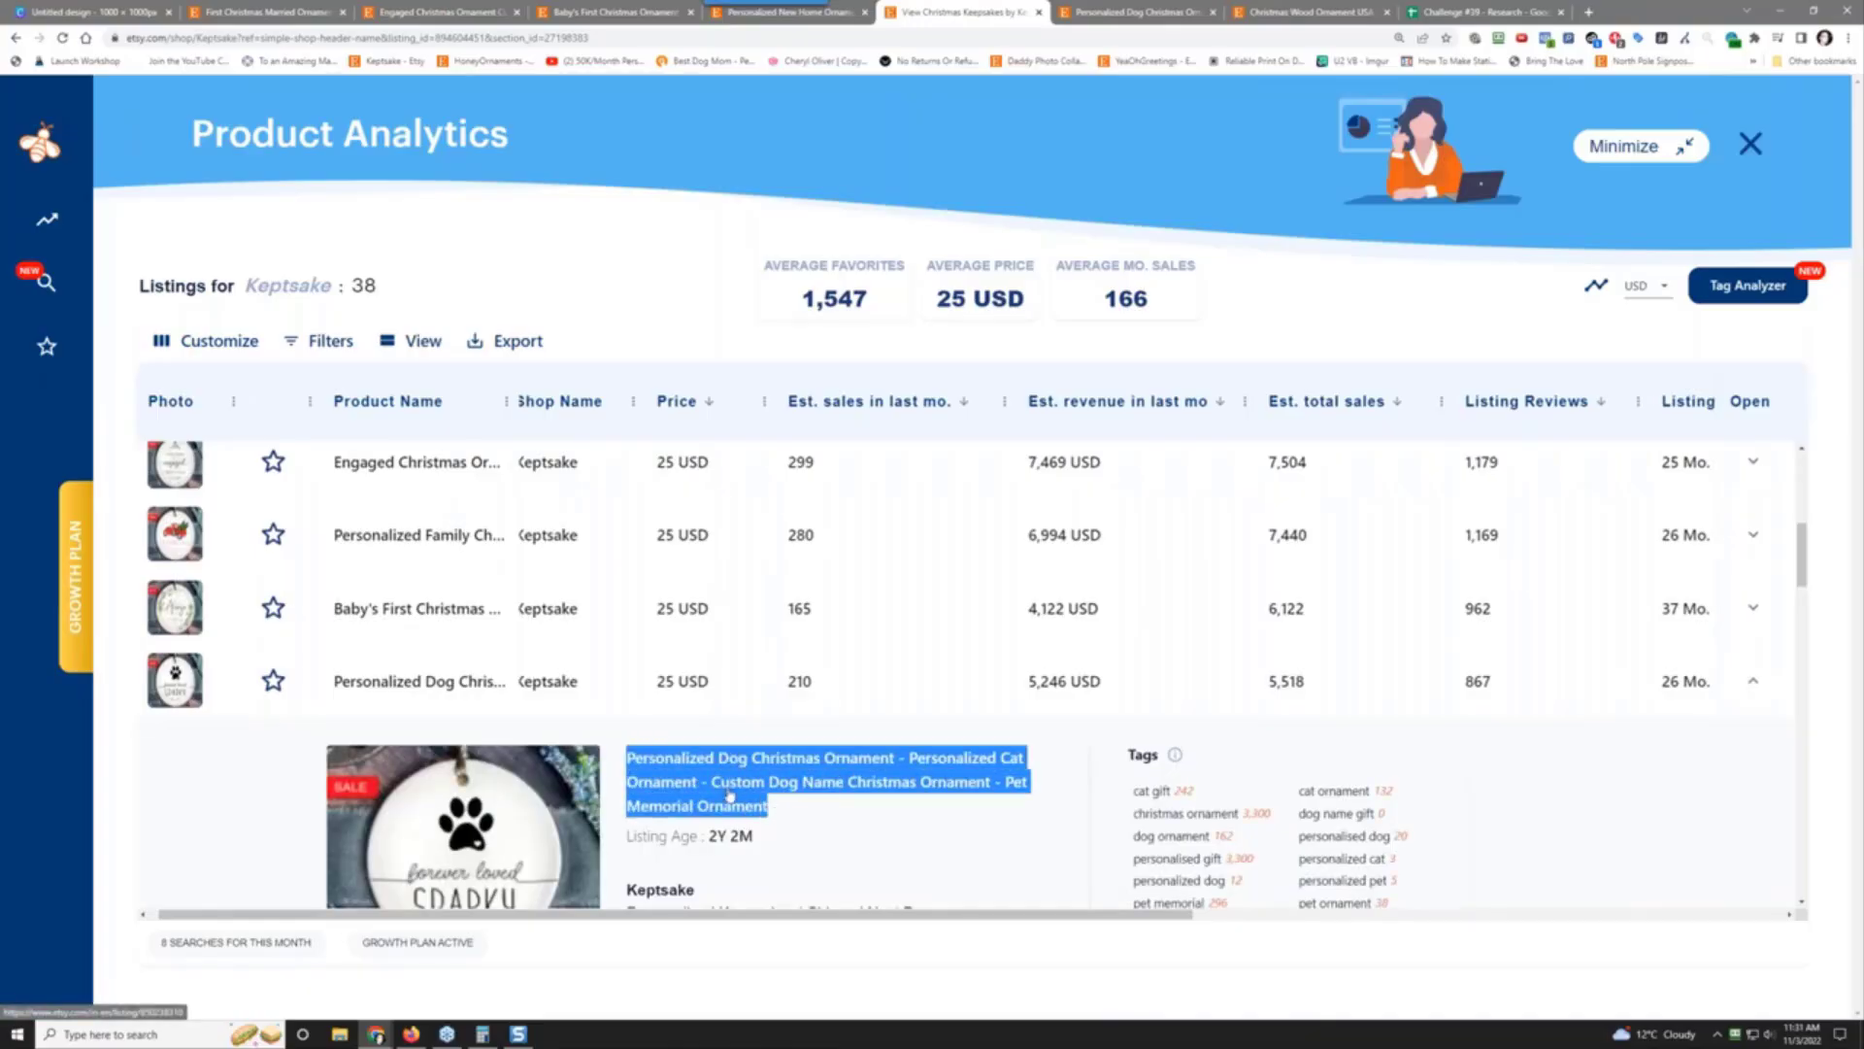
pyautogui.rightClick(730, 797)
pyautogui.click(828, 631)
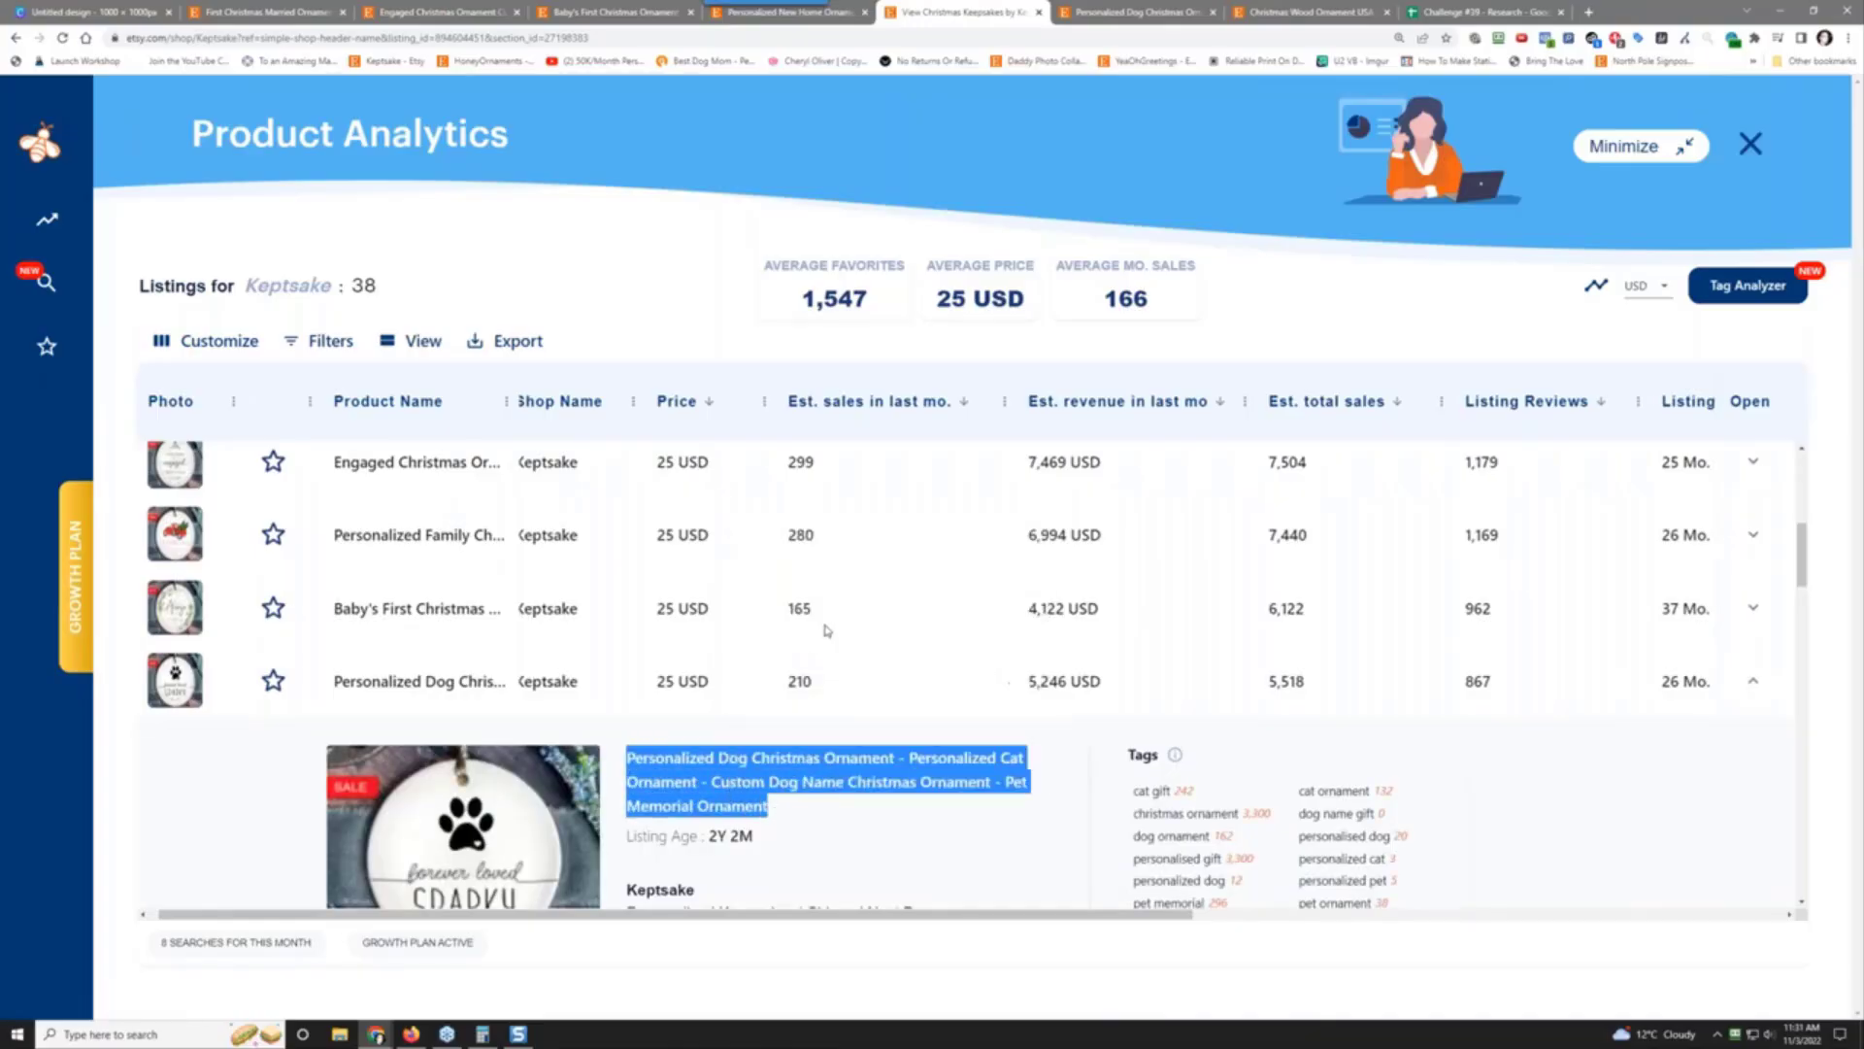
pyautogui.moveTo(1014, 12); pyautogui.dragTo(1452, 6)
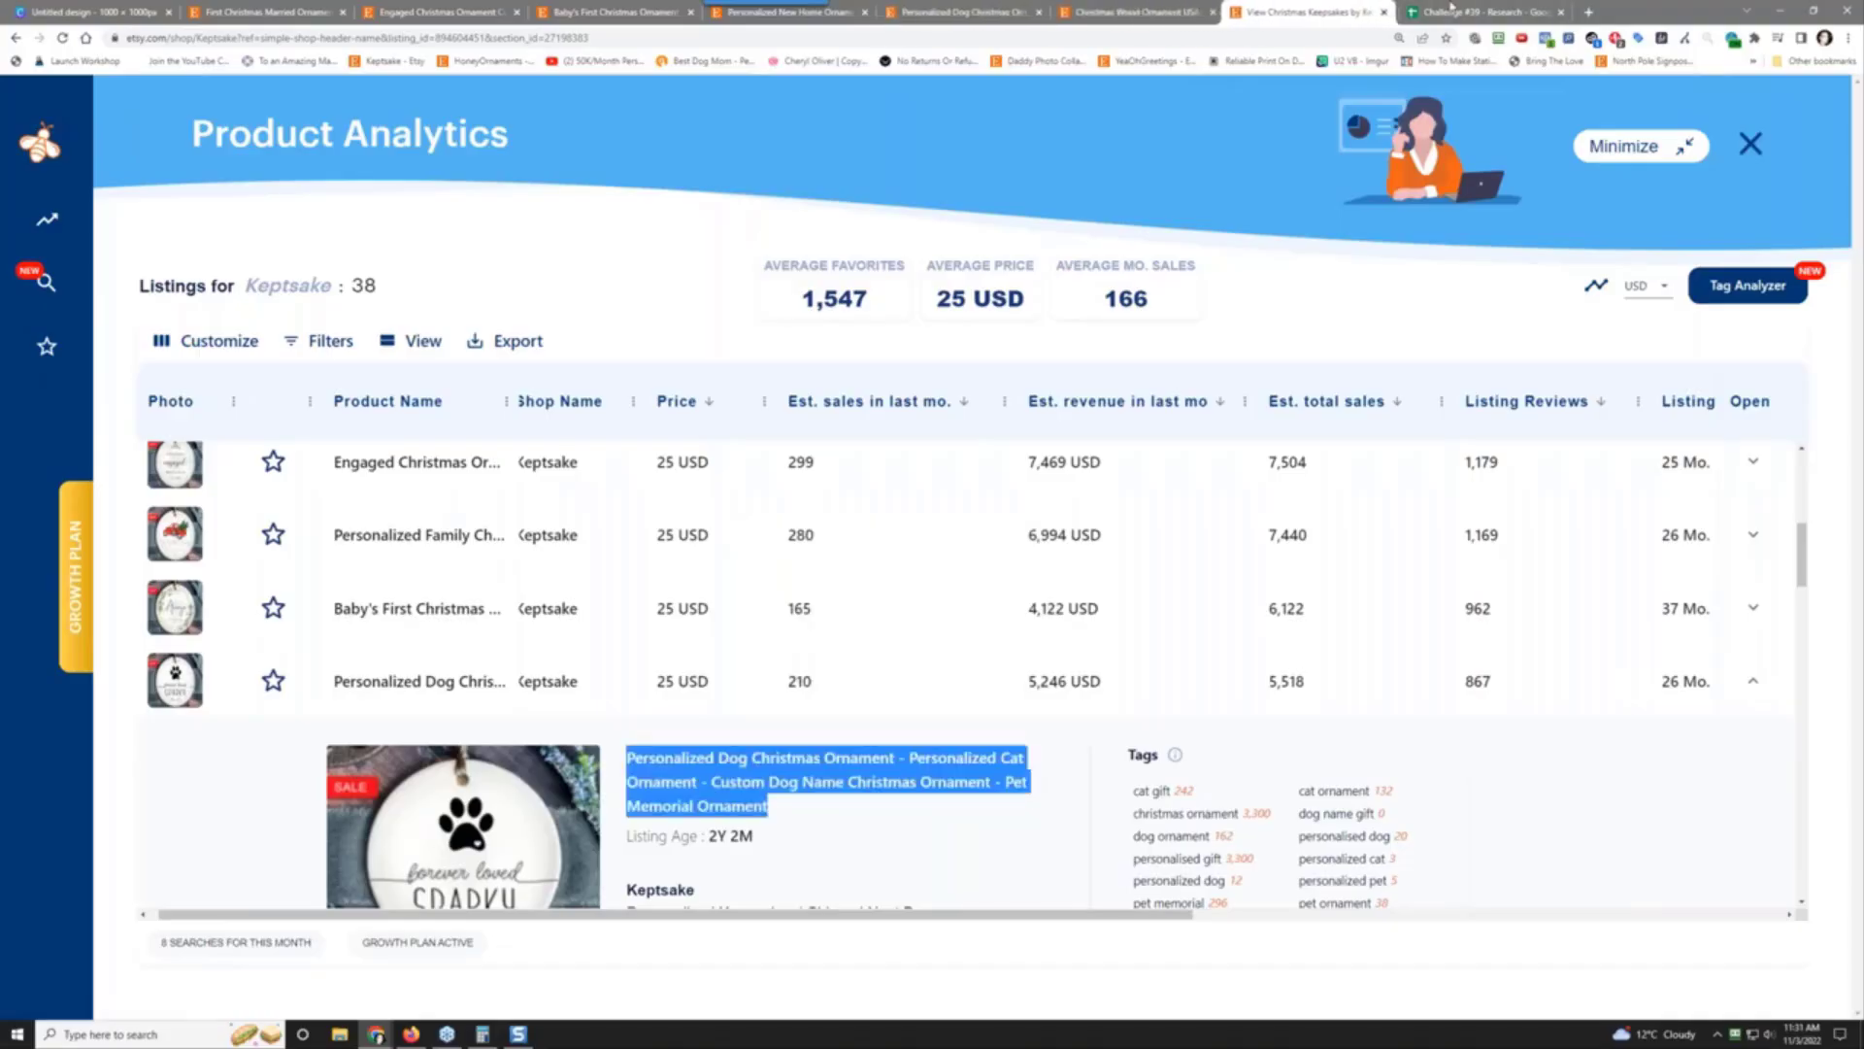
pyautogui.click(1452, 10)
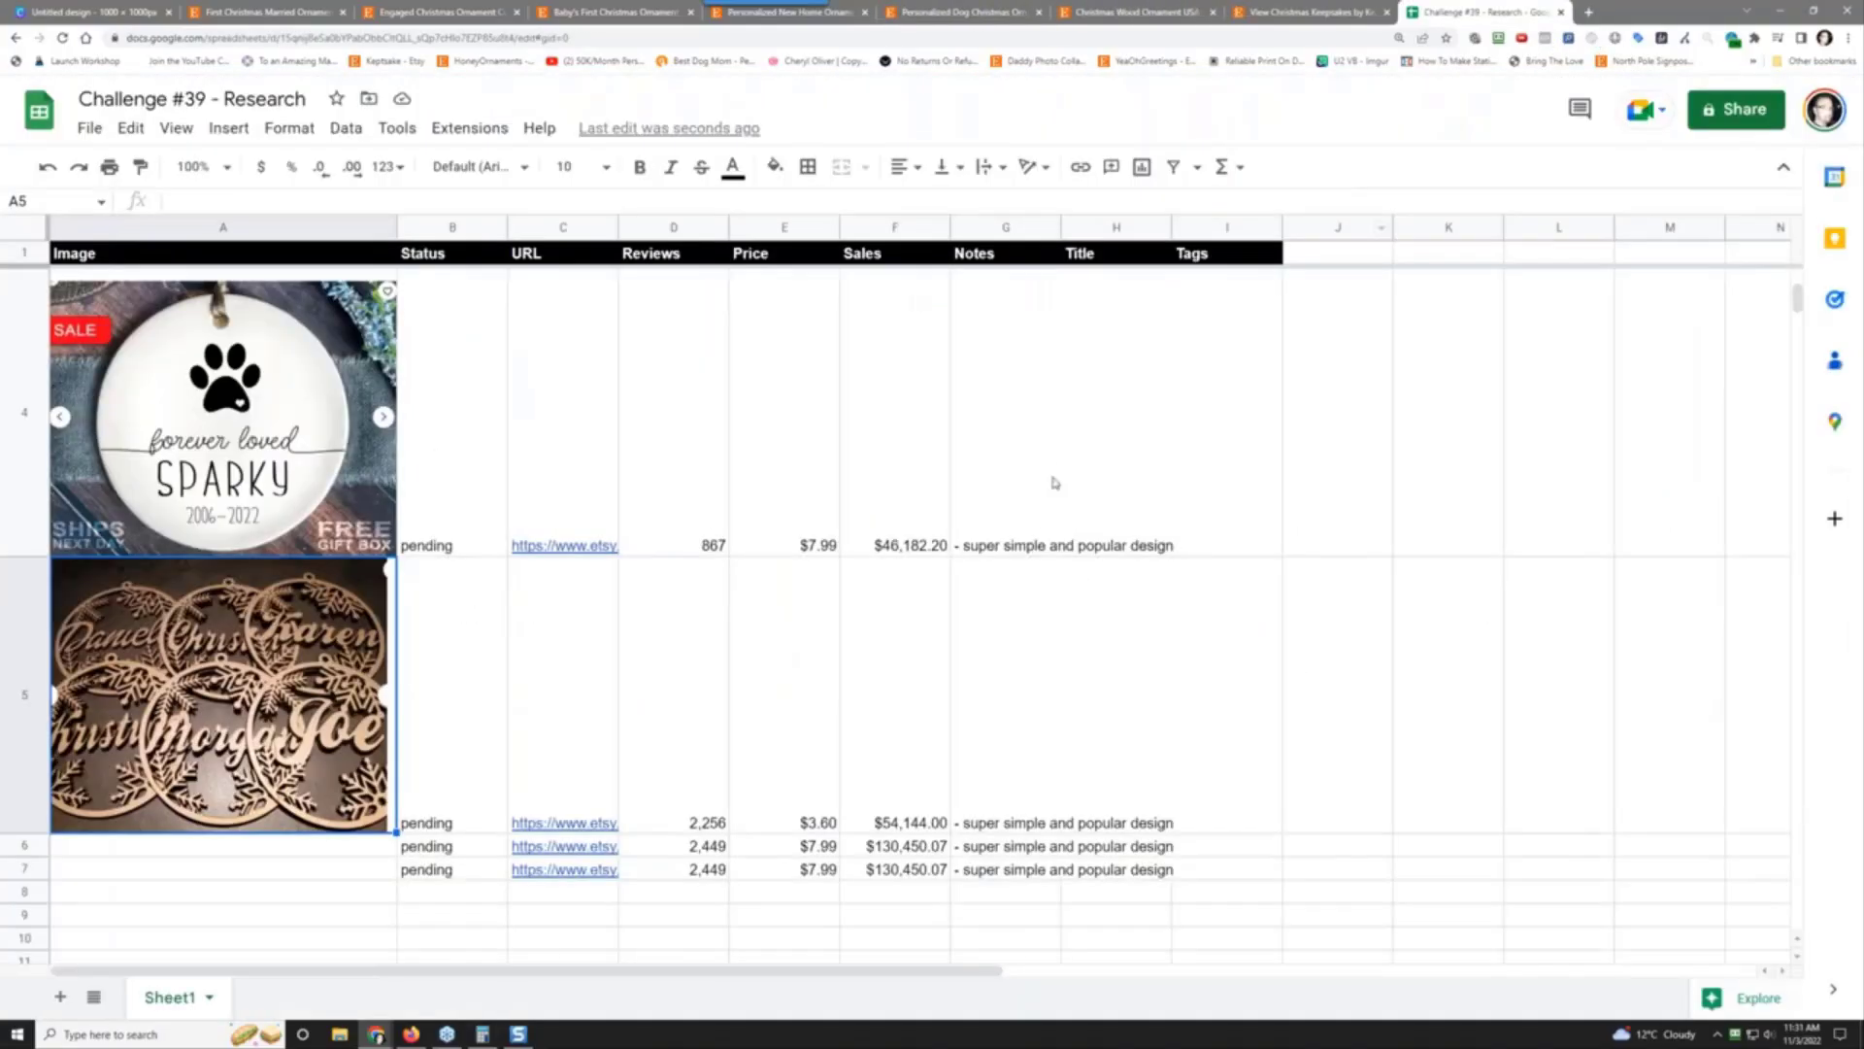
pyautogui.click(1081, 391)
pyautogui.rightClick(1088, 398)
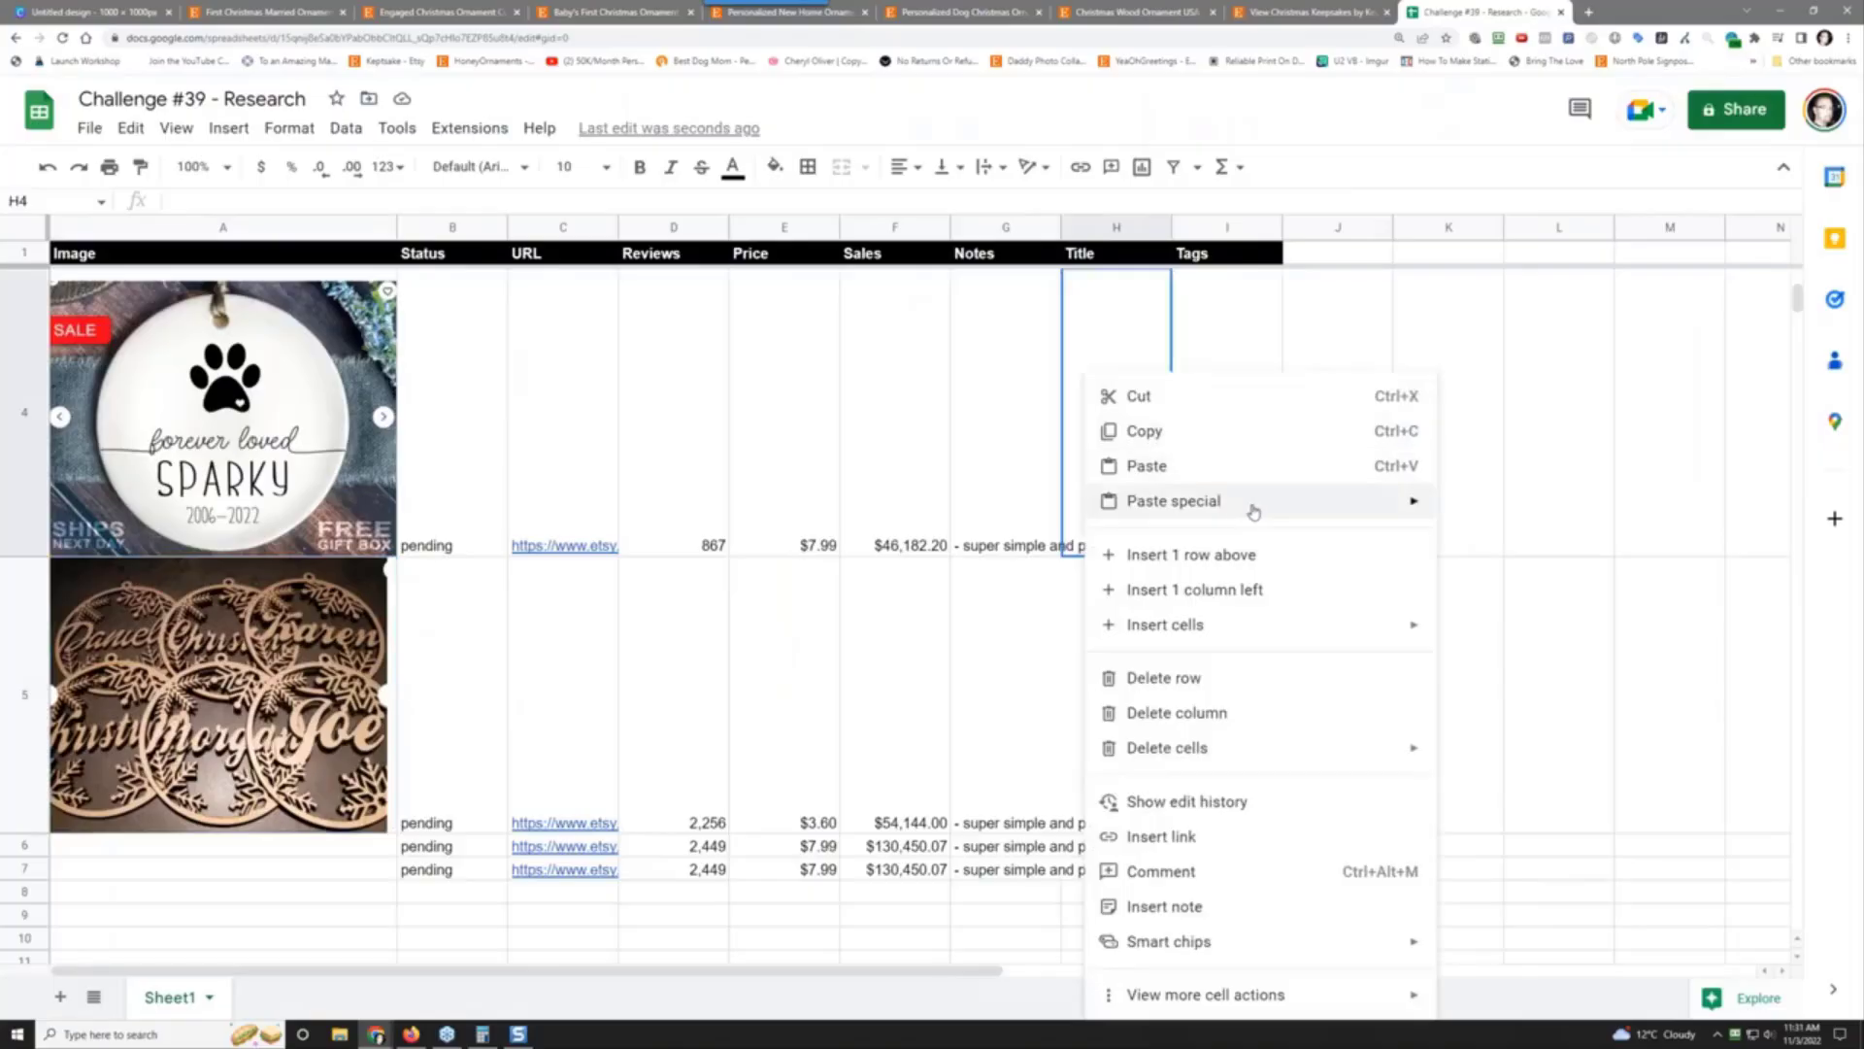
pyautogui.moveTo(1360, 501)
pyautogui.click(1492, 509)
# Step: Paste the dog ornament's full tag list into Tags cell I4 as plain values
pyautogui.click(1325, 12)
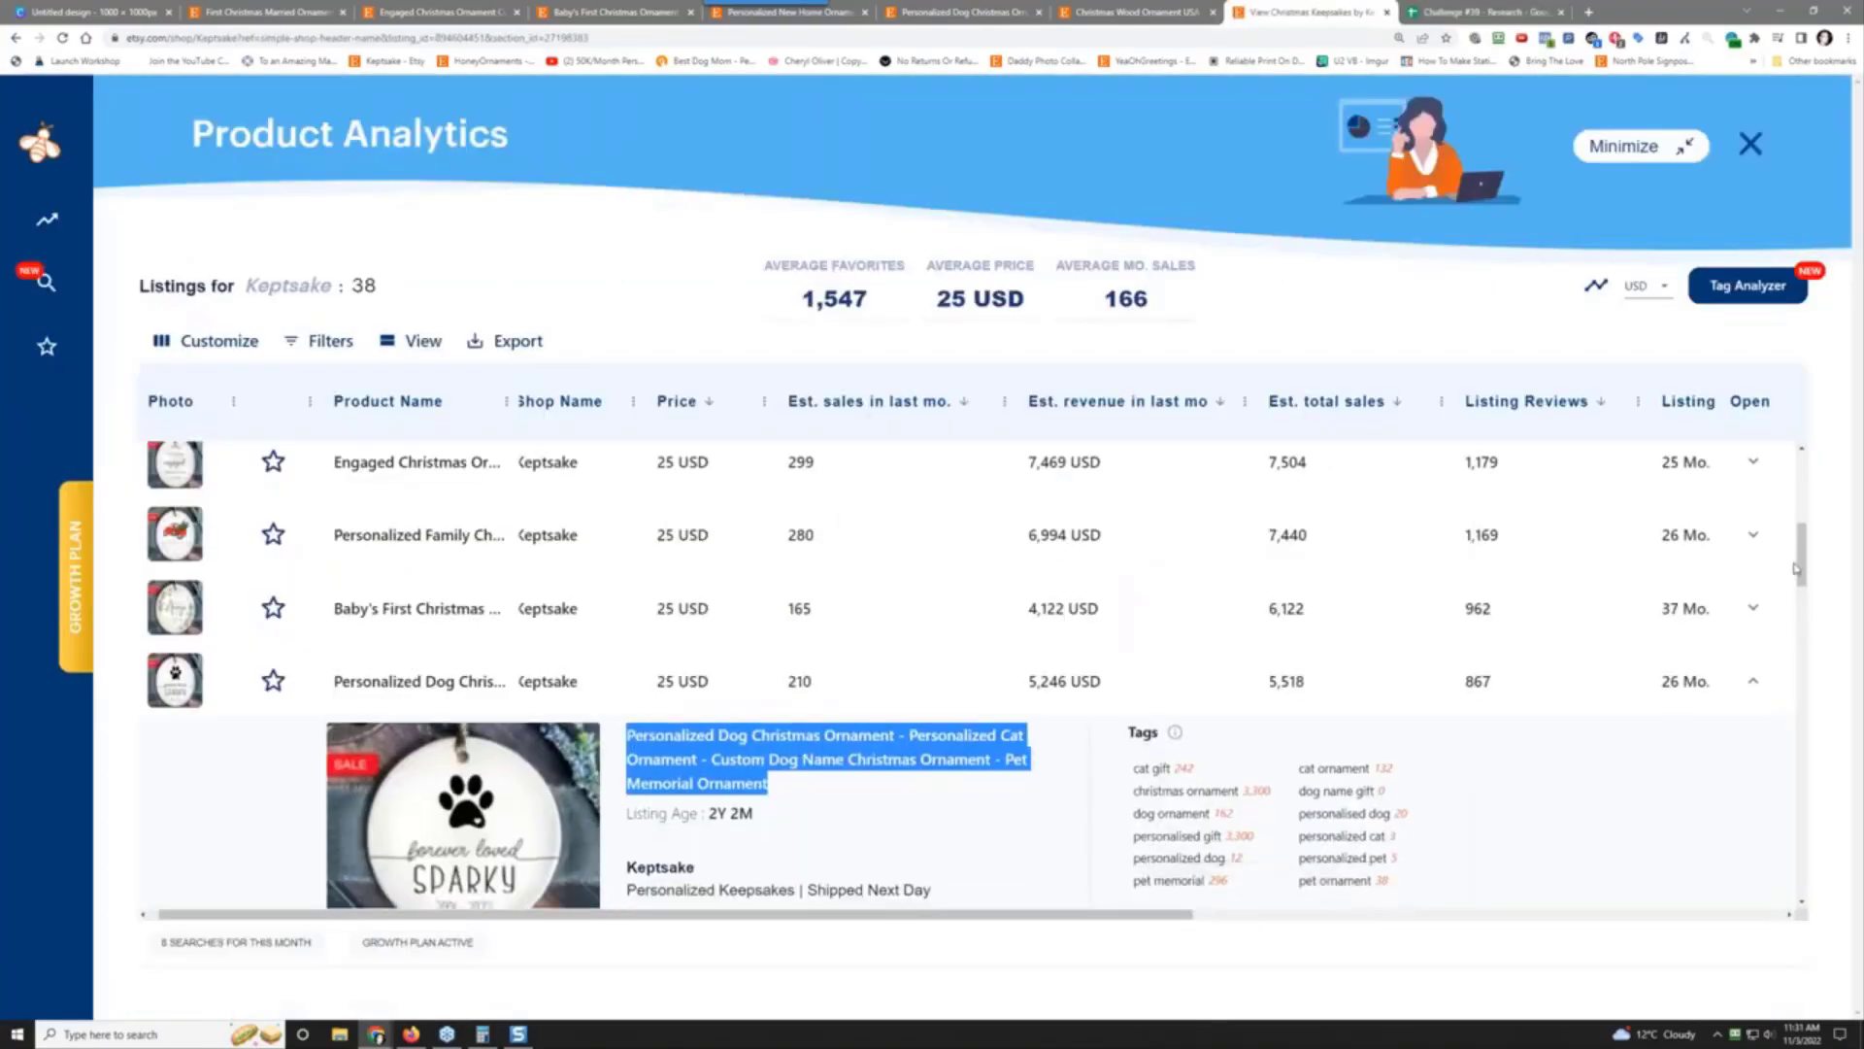
pyautogui.scroll(-1, 1799, 587)
pyautogui.scroll(-1, 1799, 587)
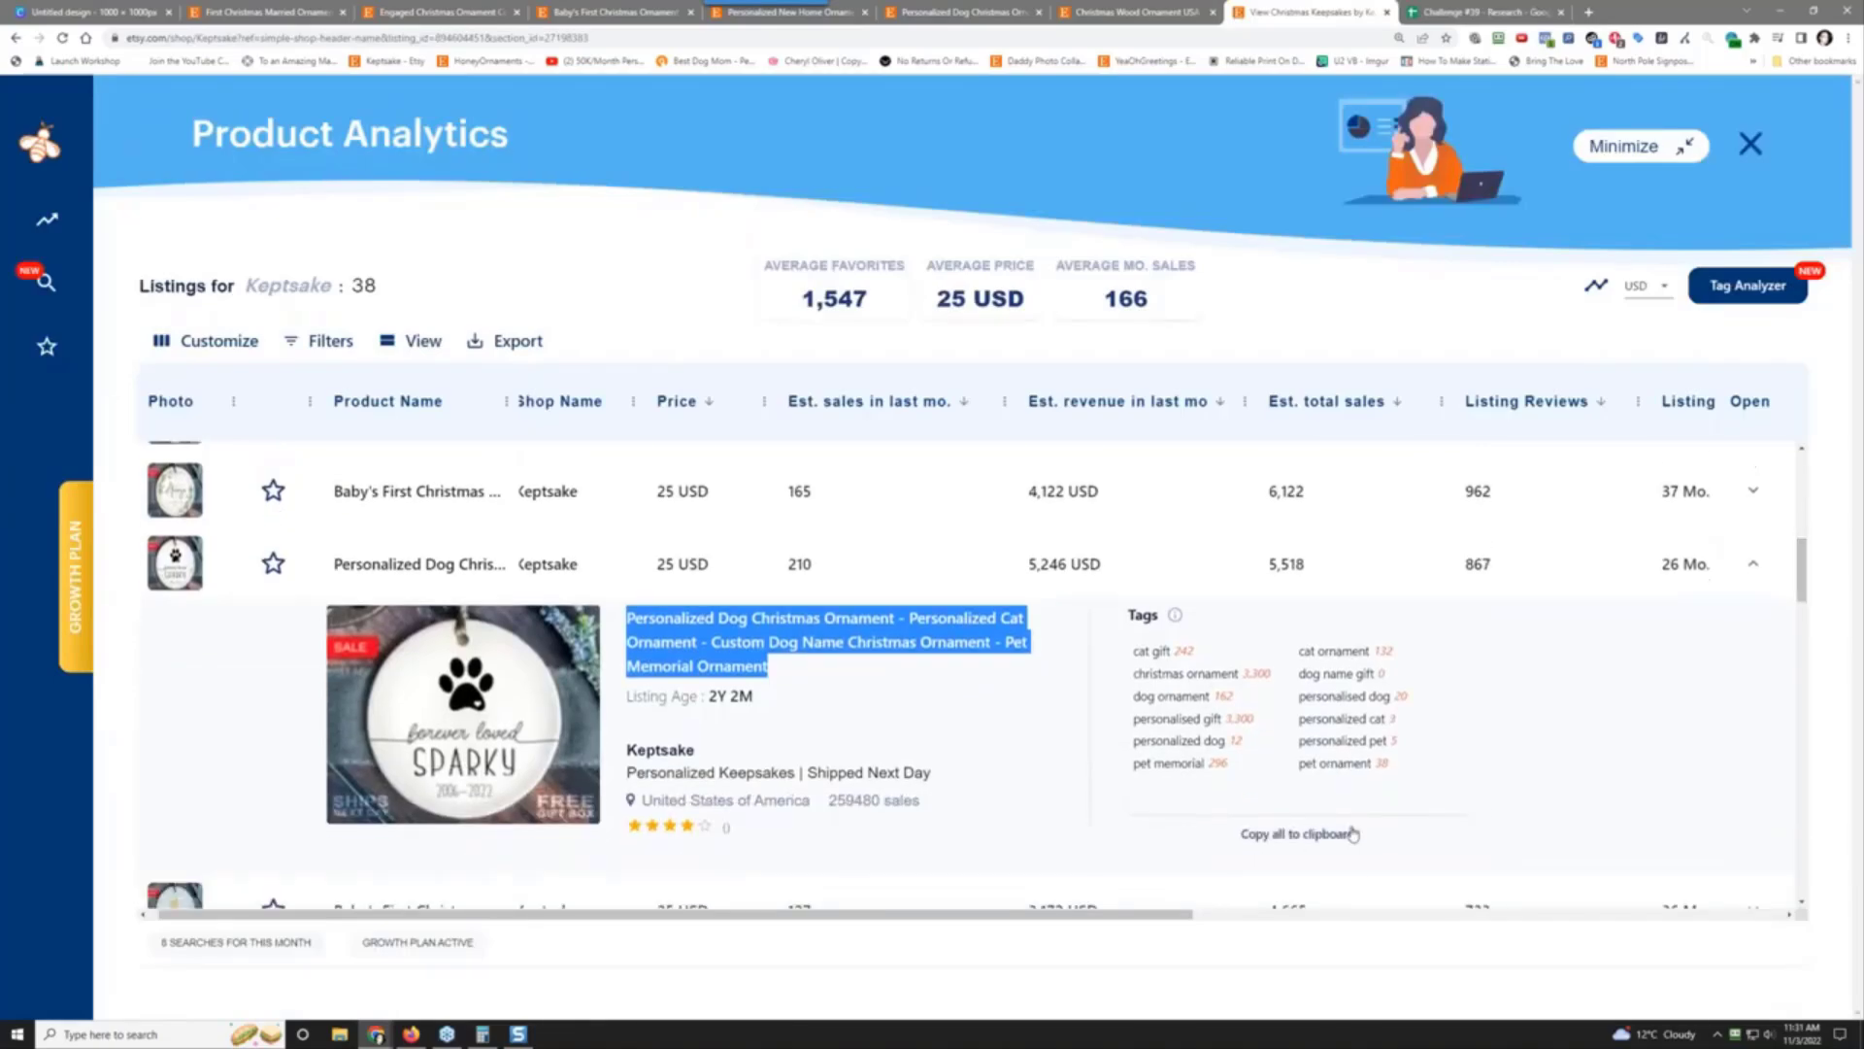
pyautogui.click(1350, 833)
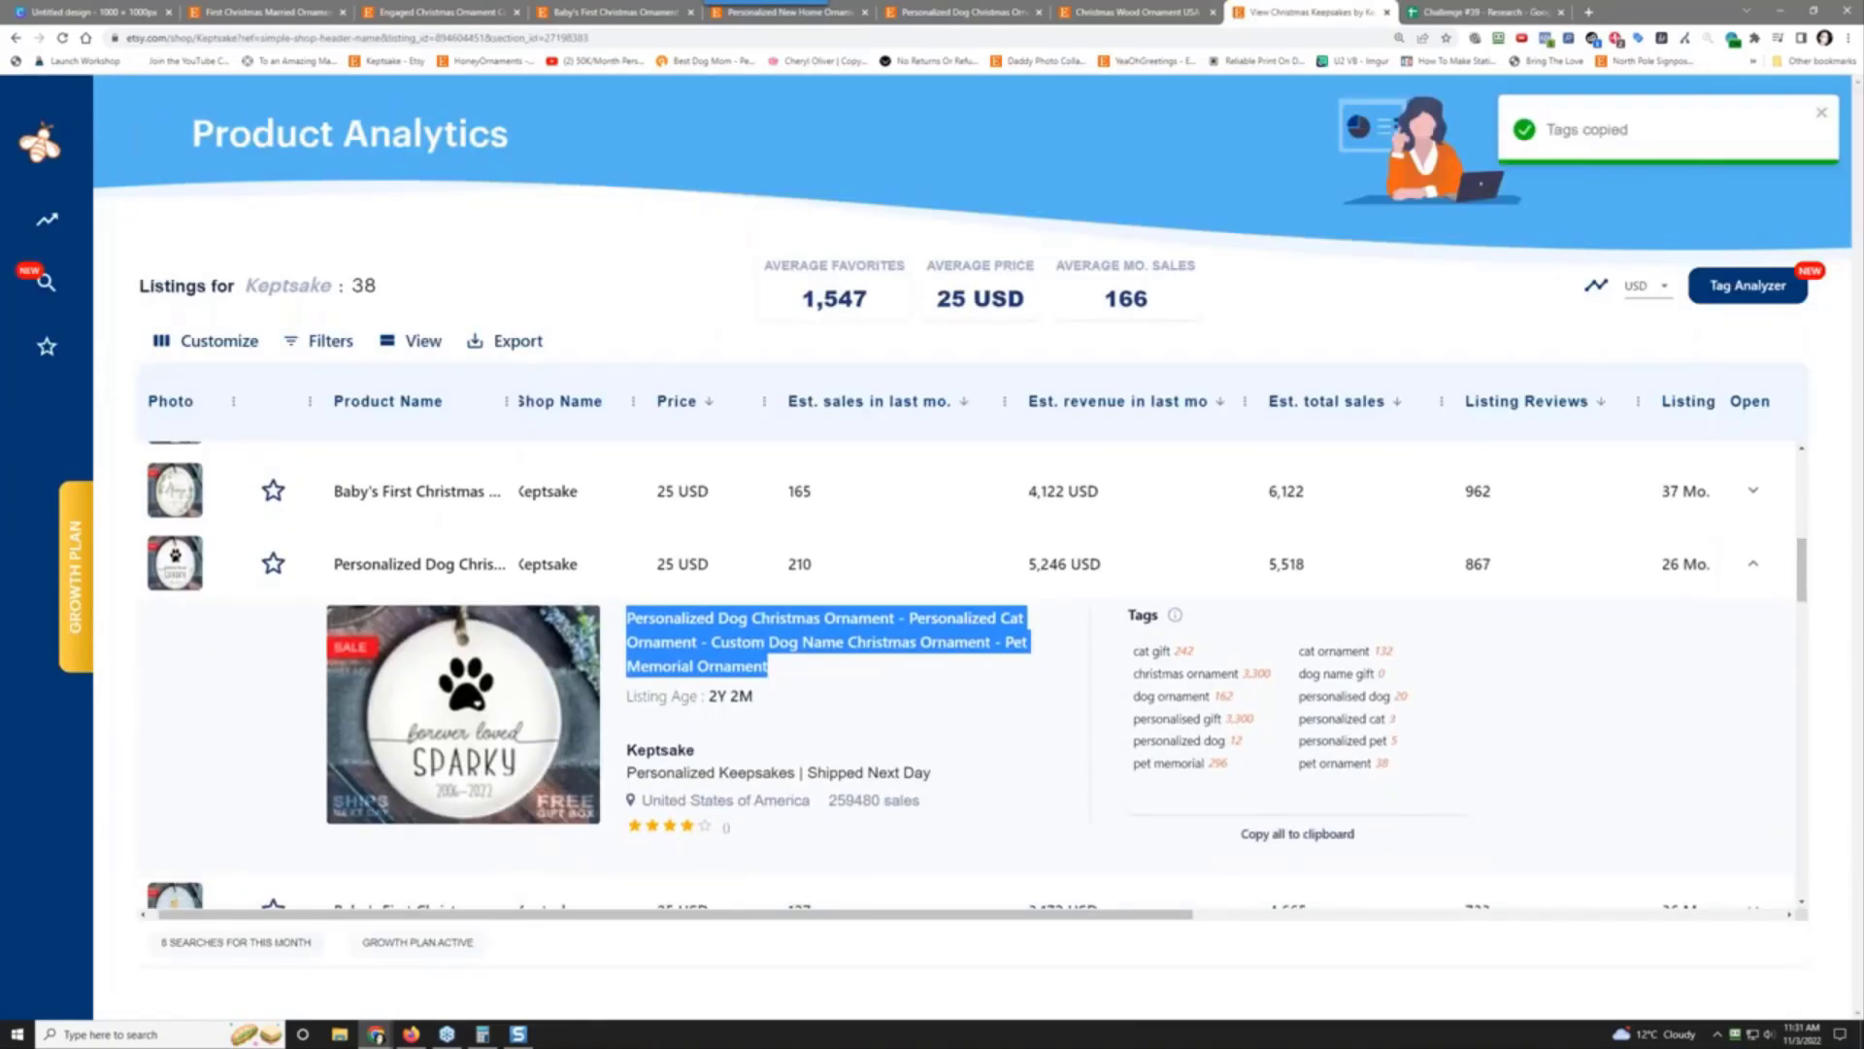
pyautogui.click(1456, 9)
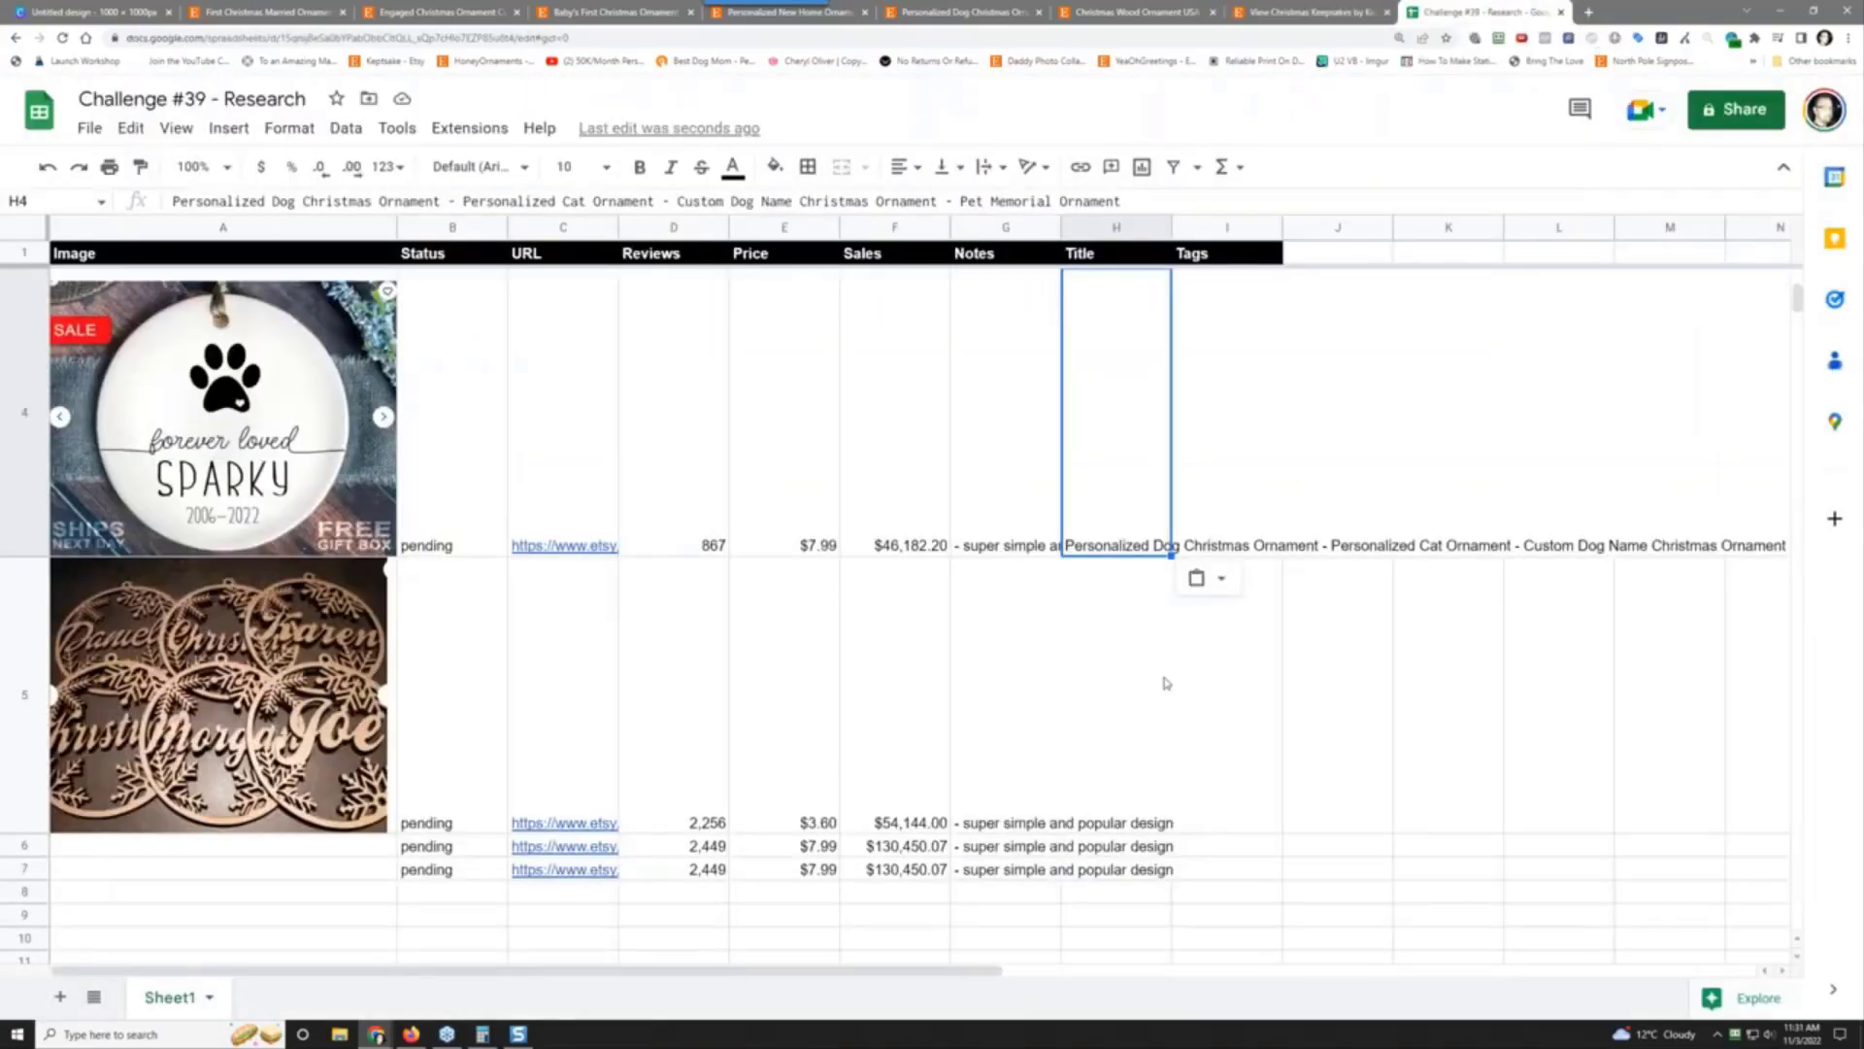
pyautogui.rightClick(1227, 455)
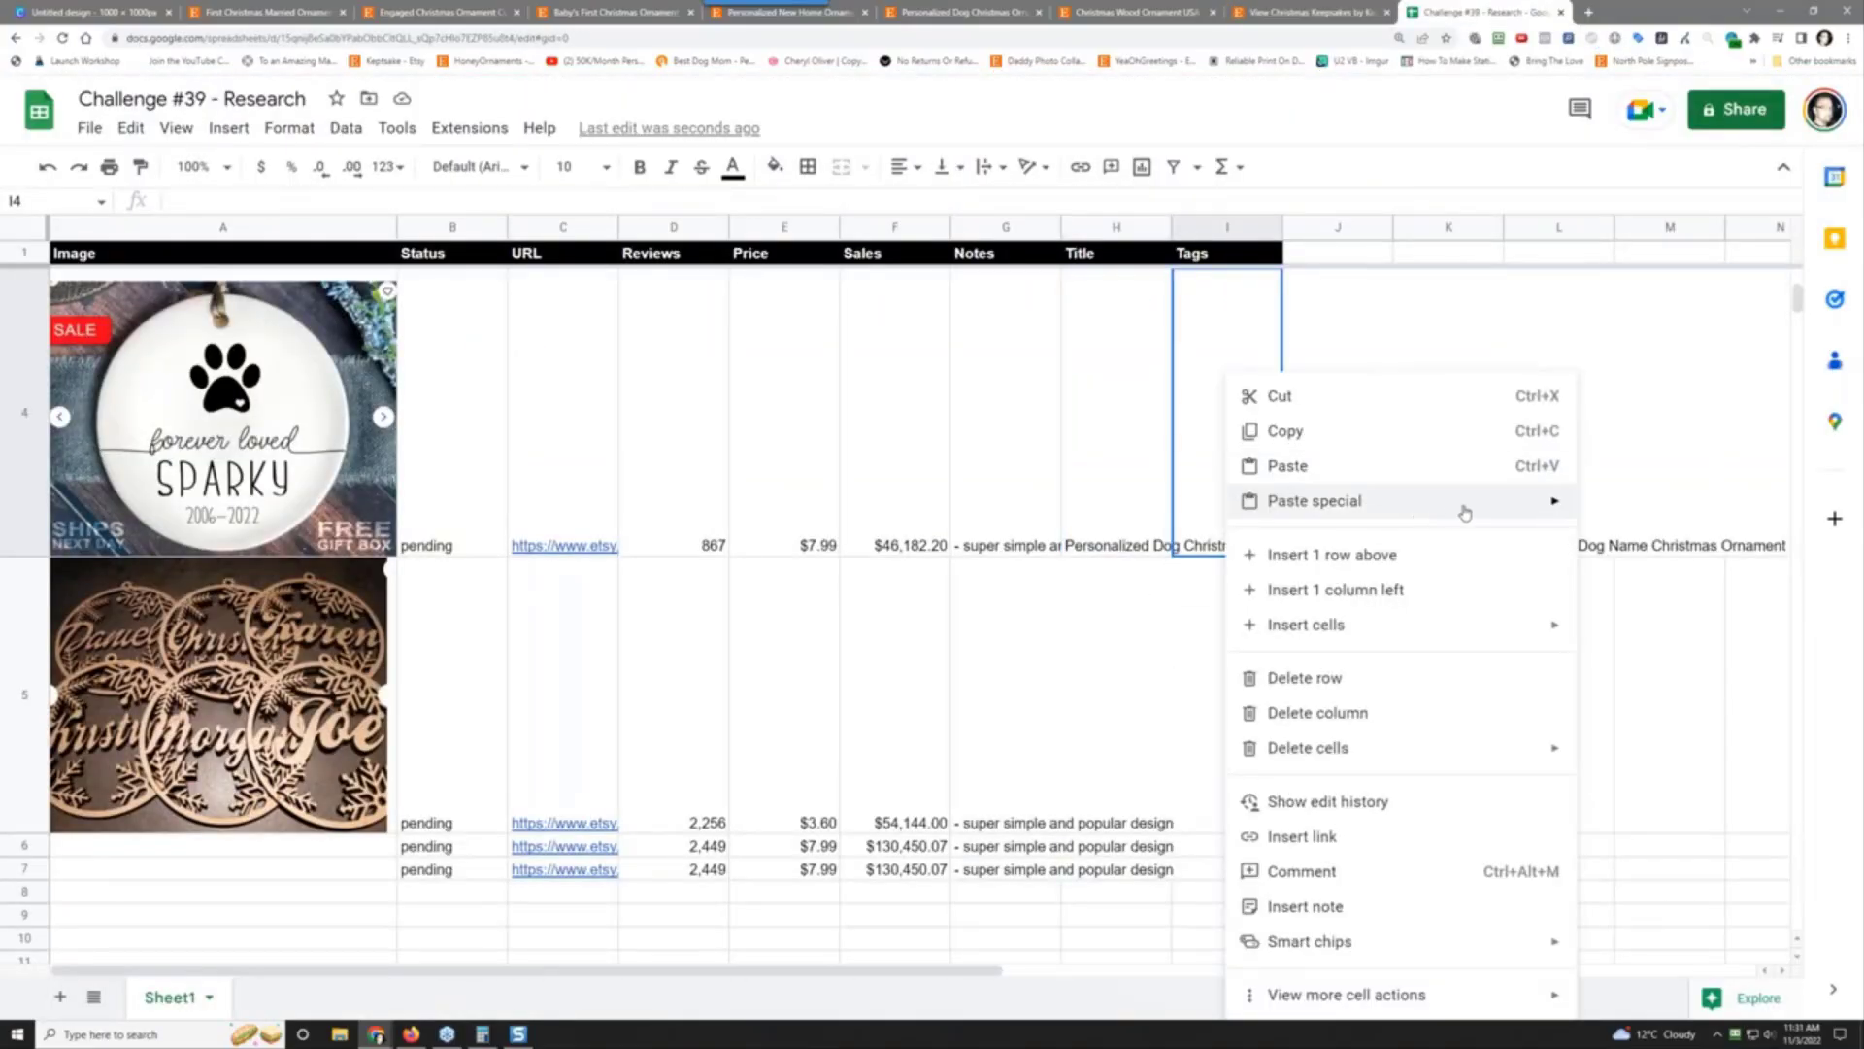
pyautogui.moveTo(1464, 503)
pyautogui.click(1607, 514)
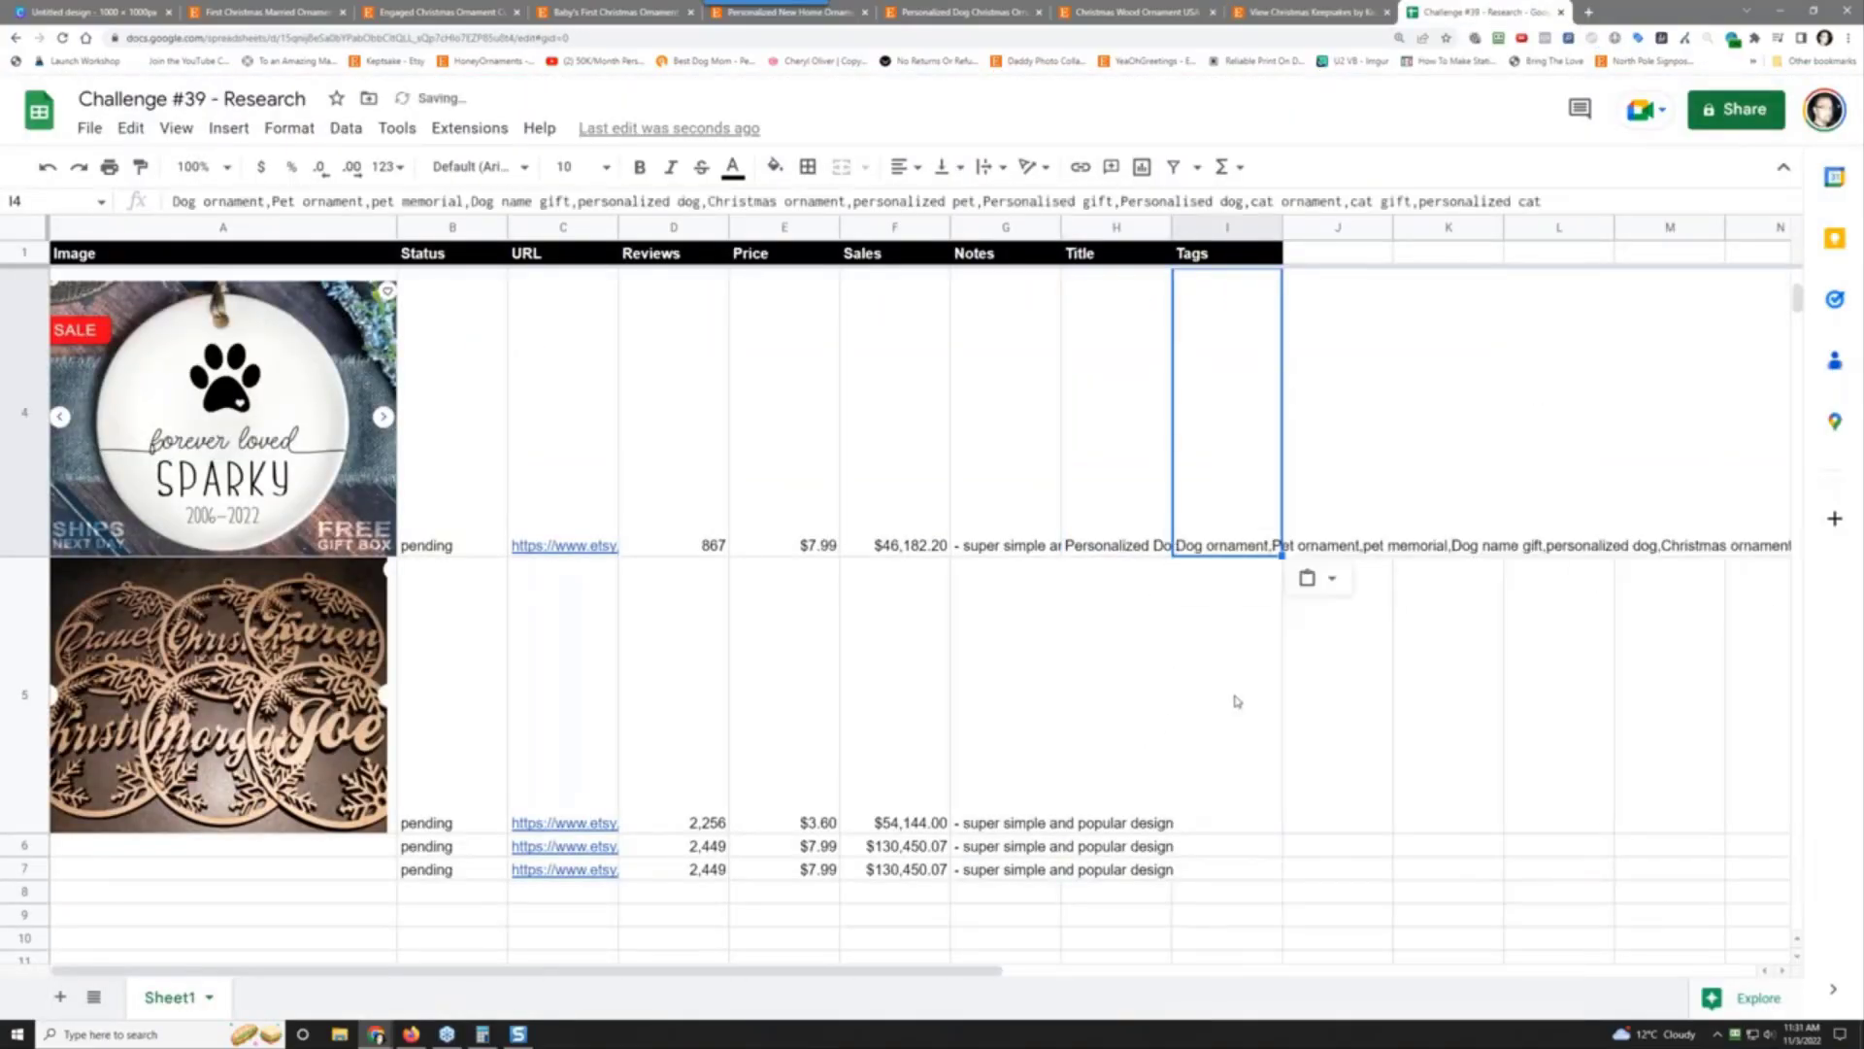
pyautogui.click(1236, 701)
pyautogui.scroll(2, 1292, 446)
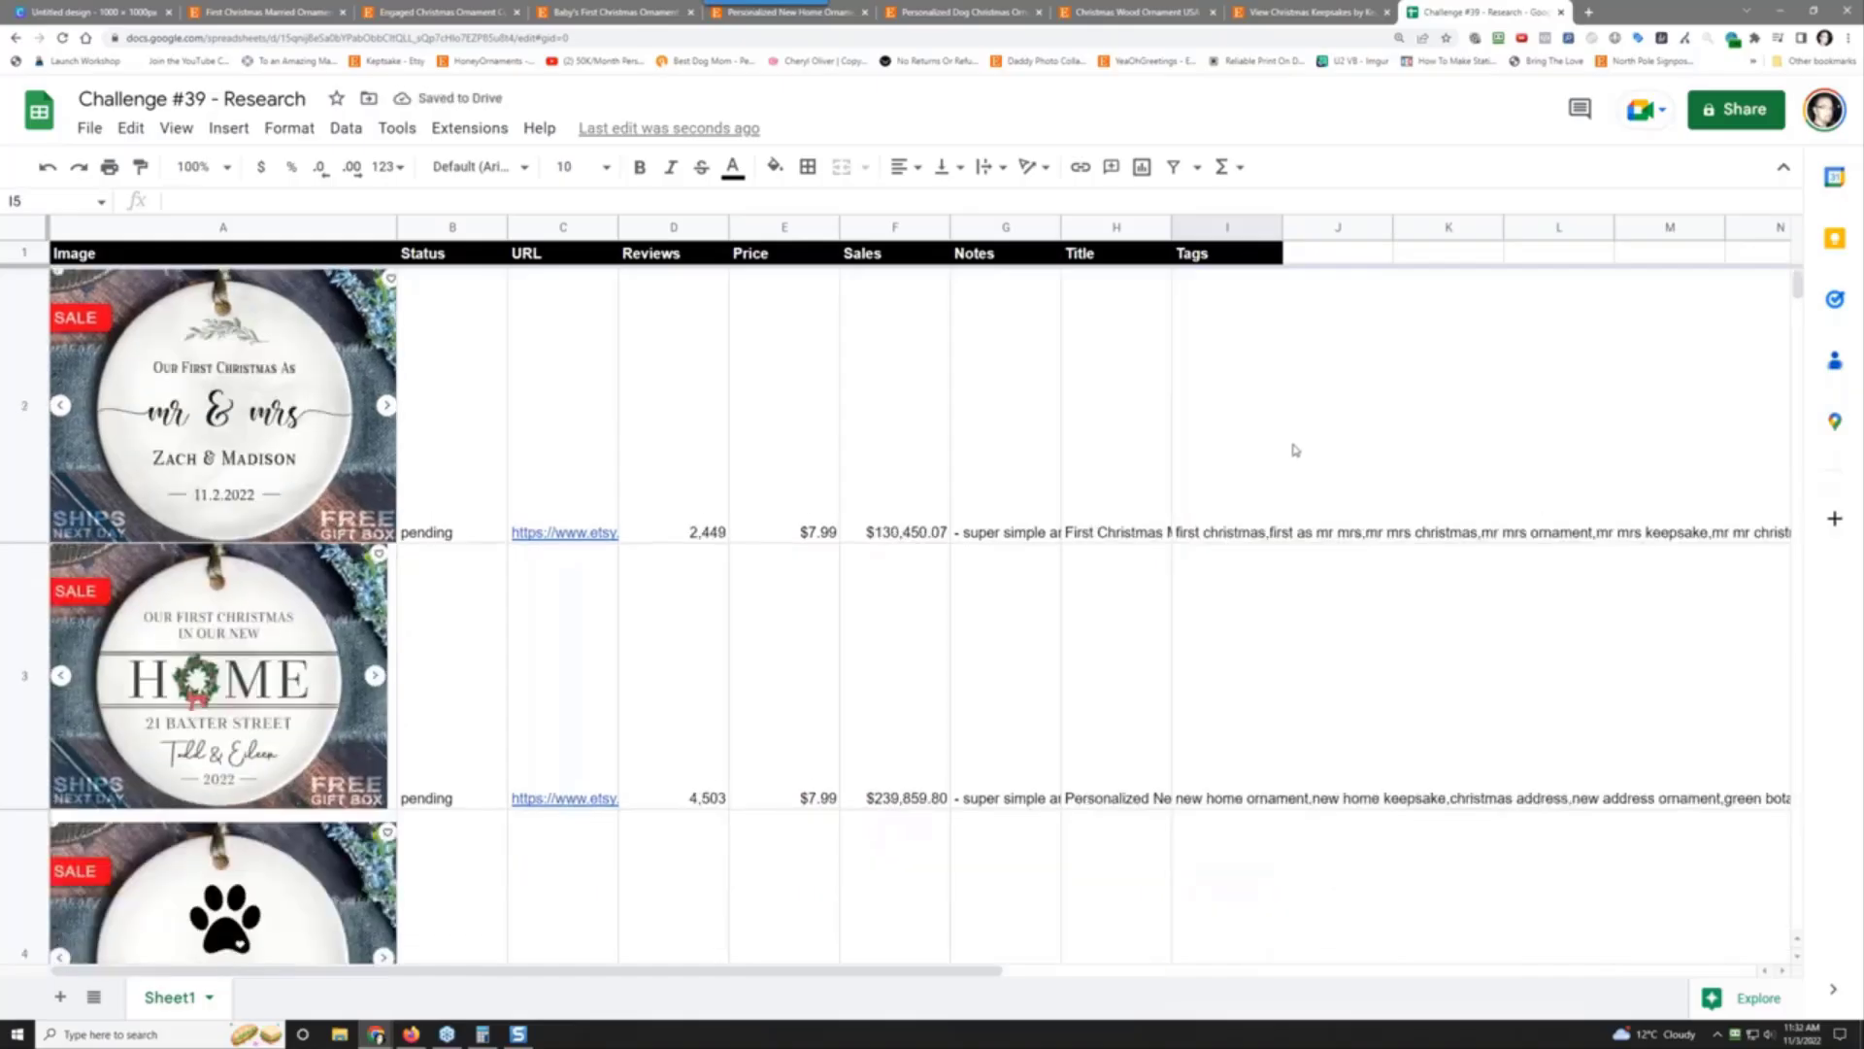
pyautogui.scroll(-3, 1294, 449)
pyautogui.scroll(1, 1294, 451)
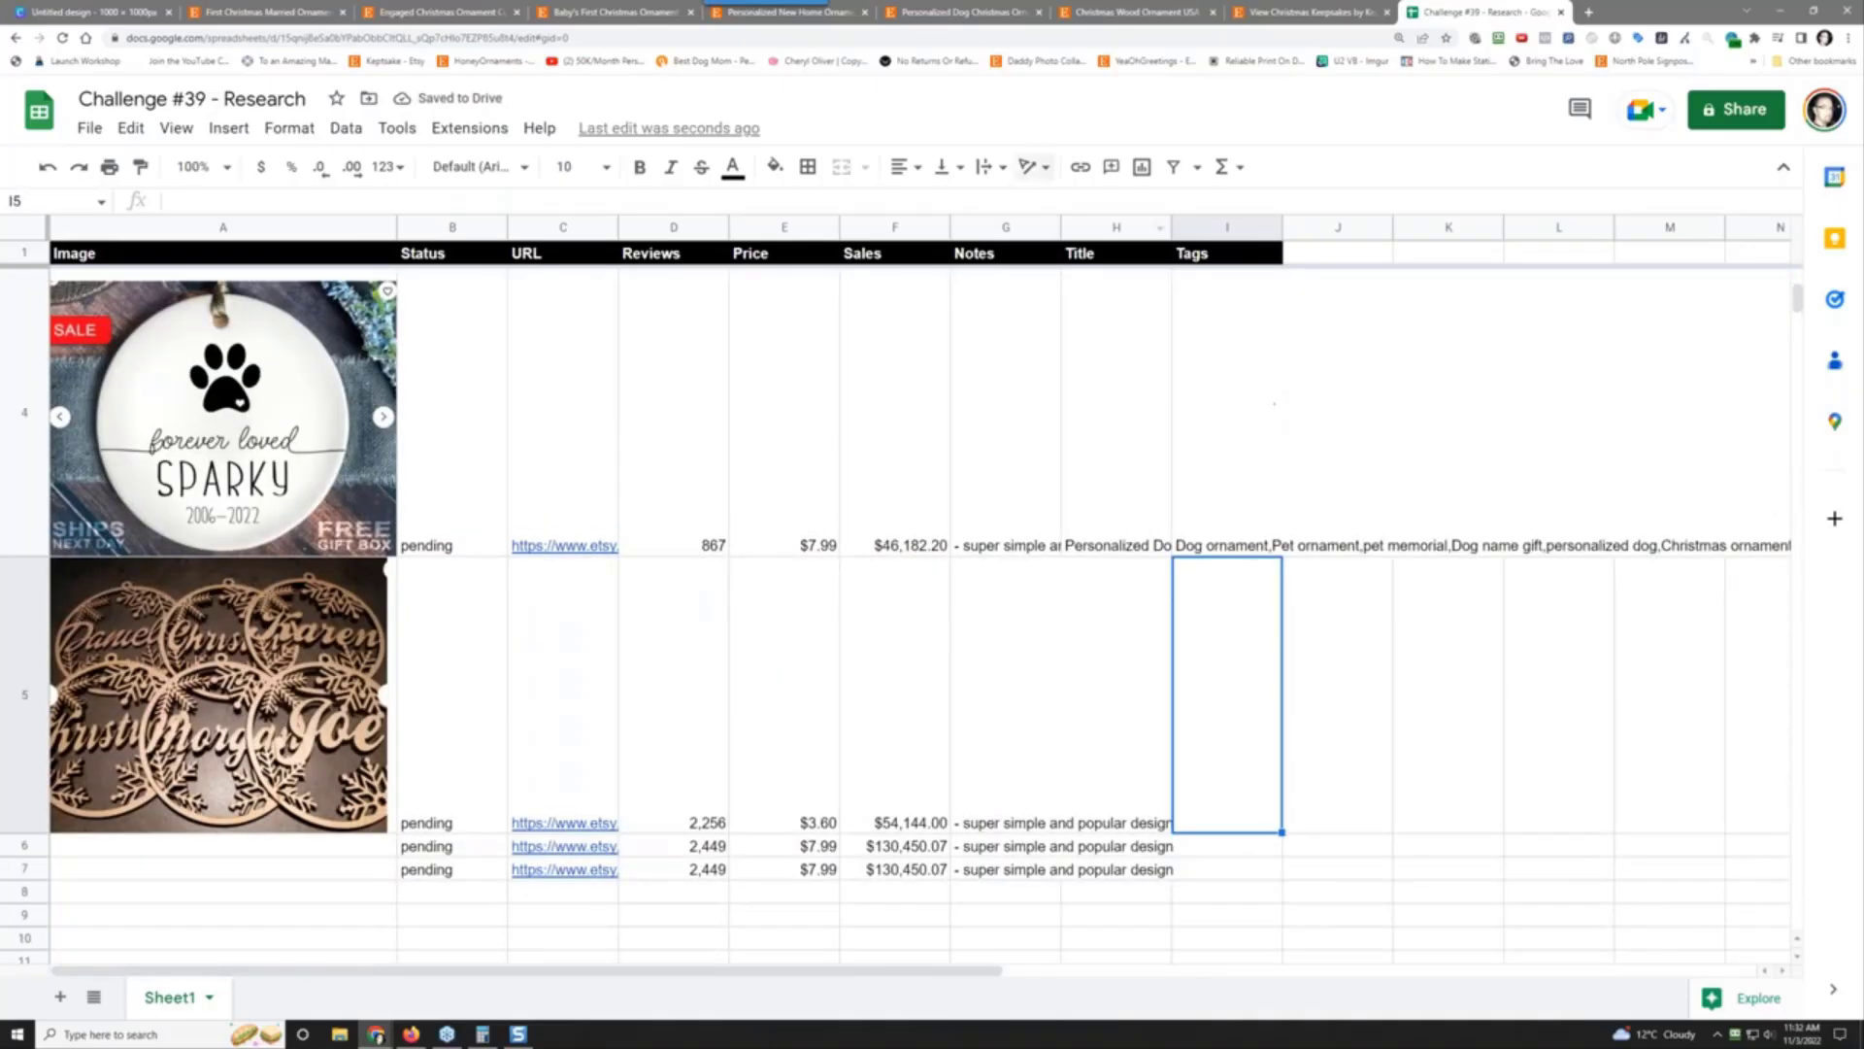
# Step: Paste the wood ornament's EverBee title '1 Round Personalized Christmas Ornament' into I5 as values
pyautogui.click(260, 9)
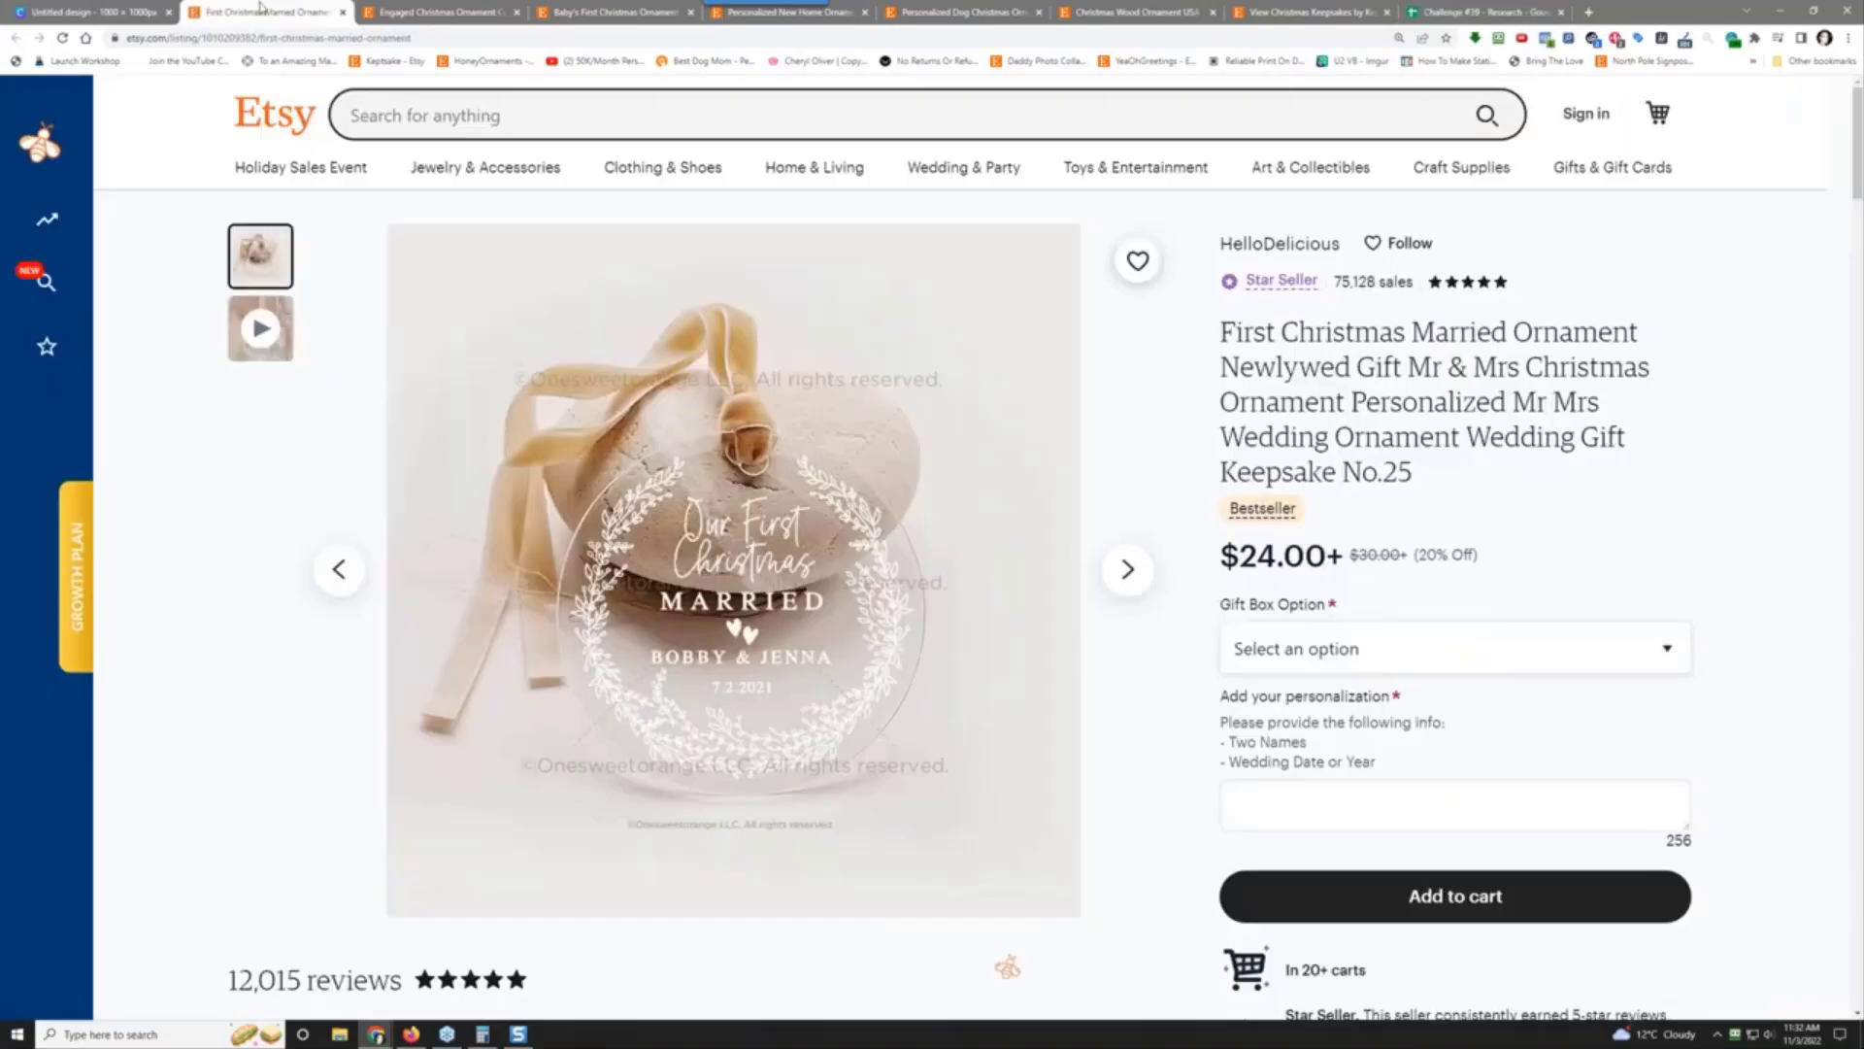
pyautogui.click(413, 12)
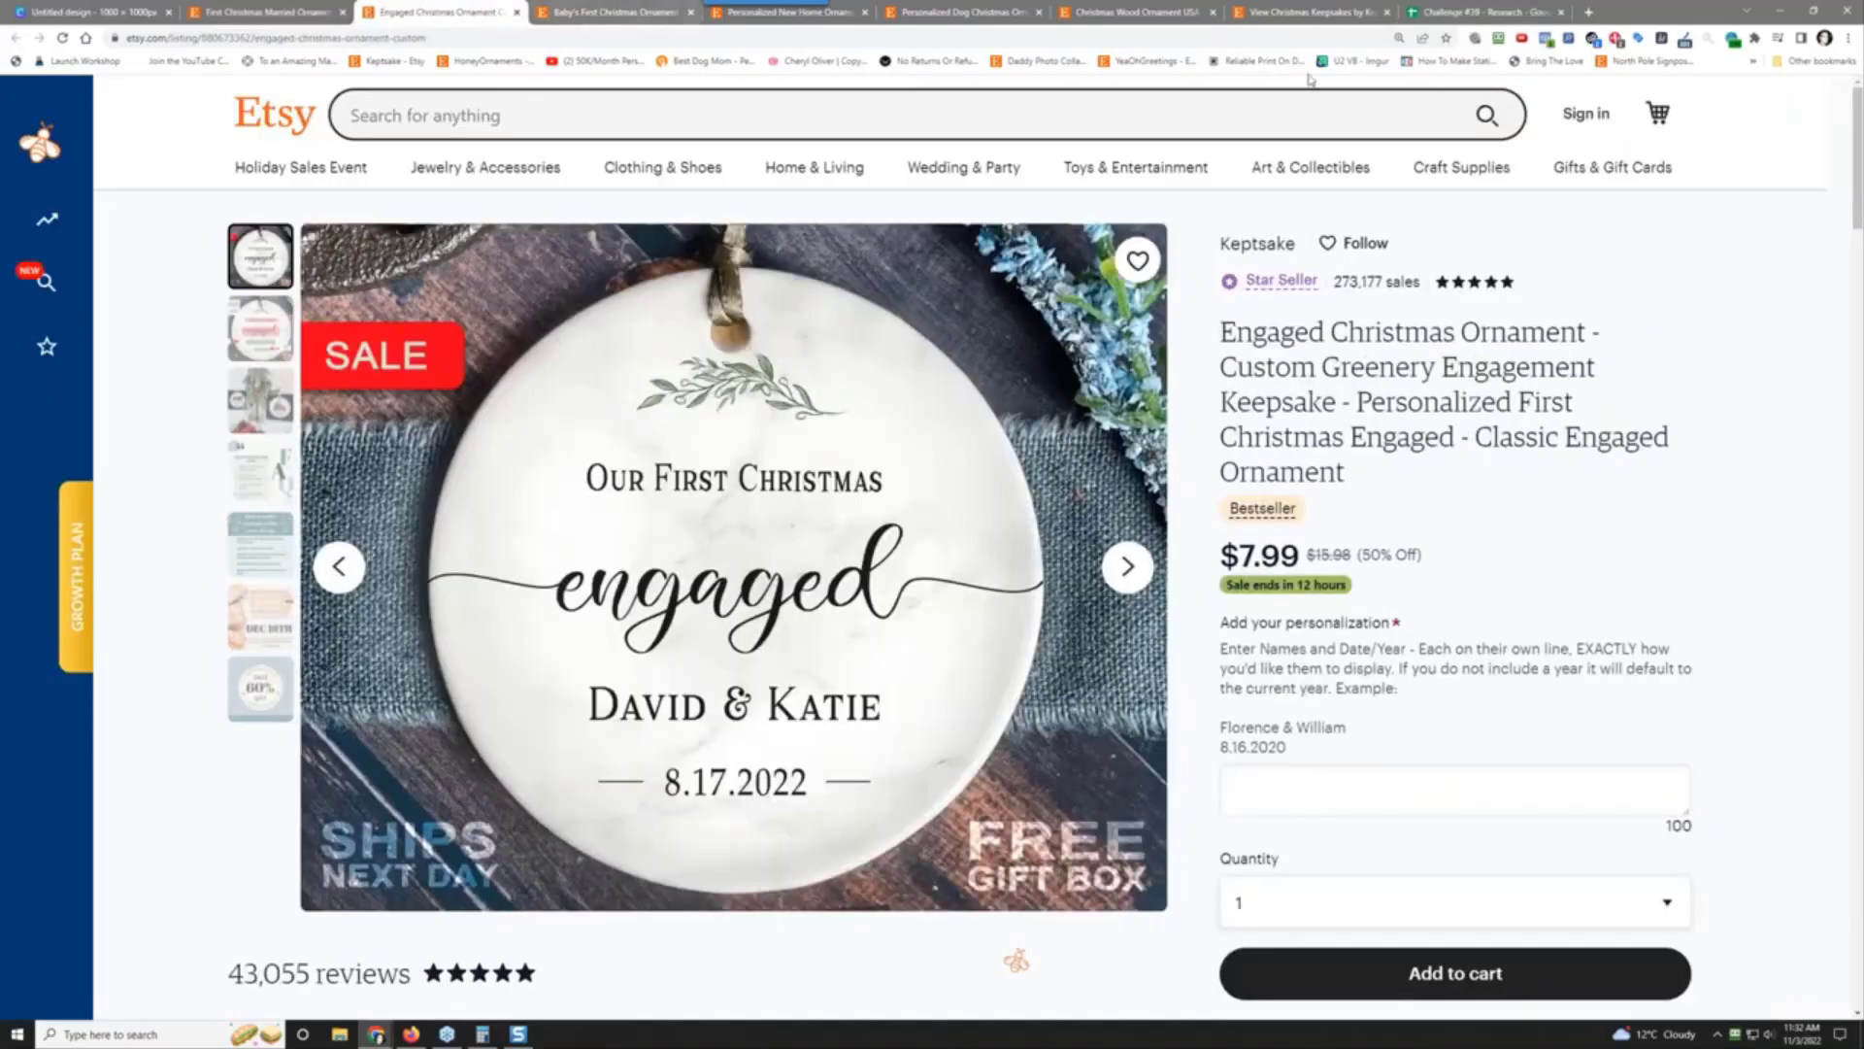
pyautogui.click(1132, 12)
pyautogui.moveTo(8, 184)
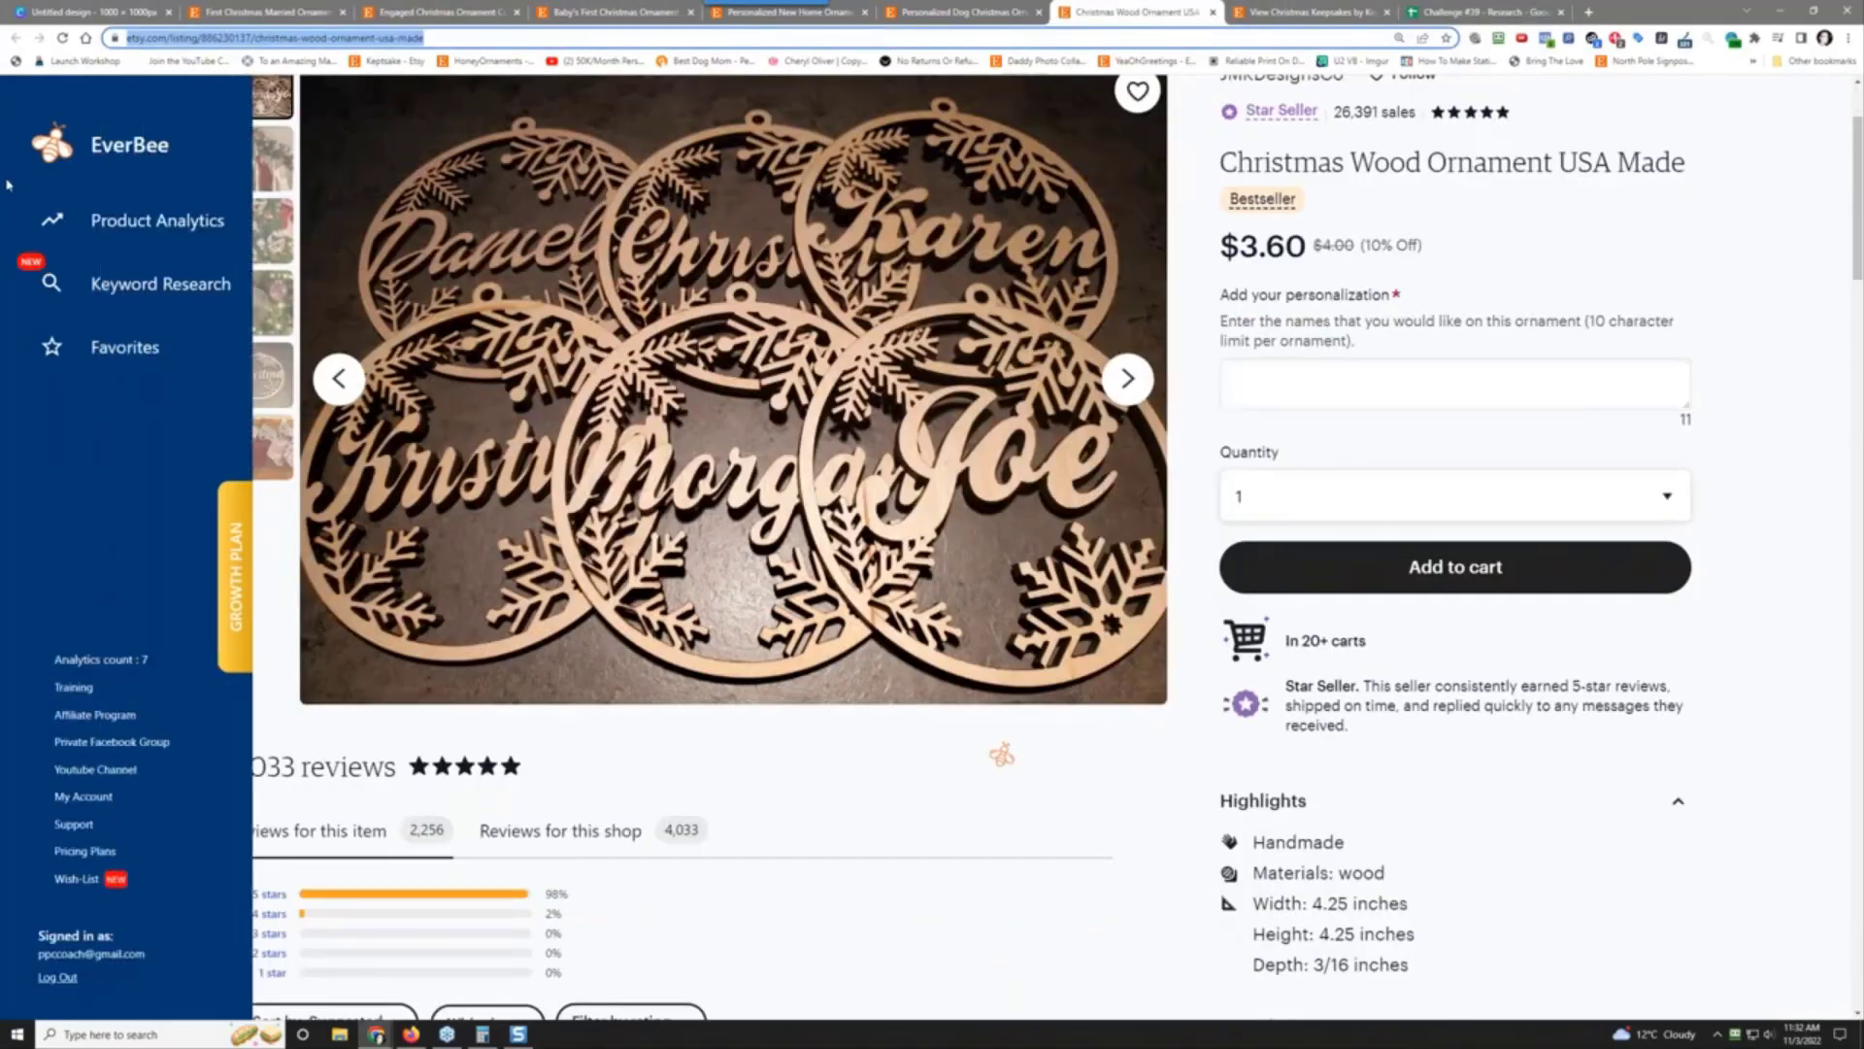
pyautogui.click(108, 220)
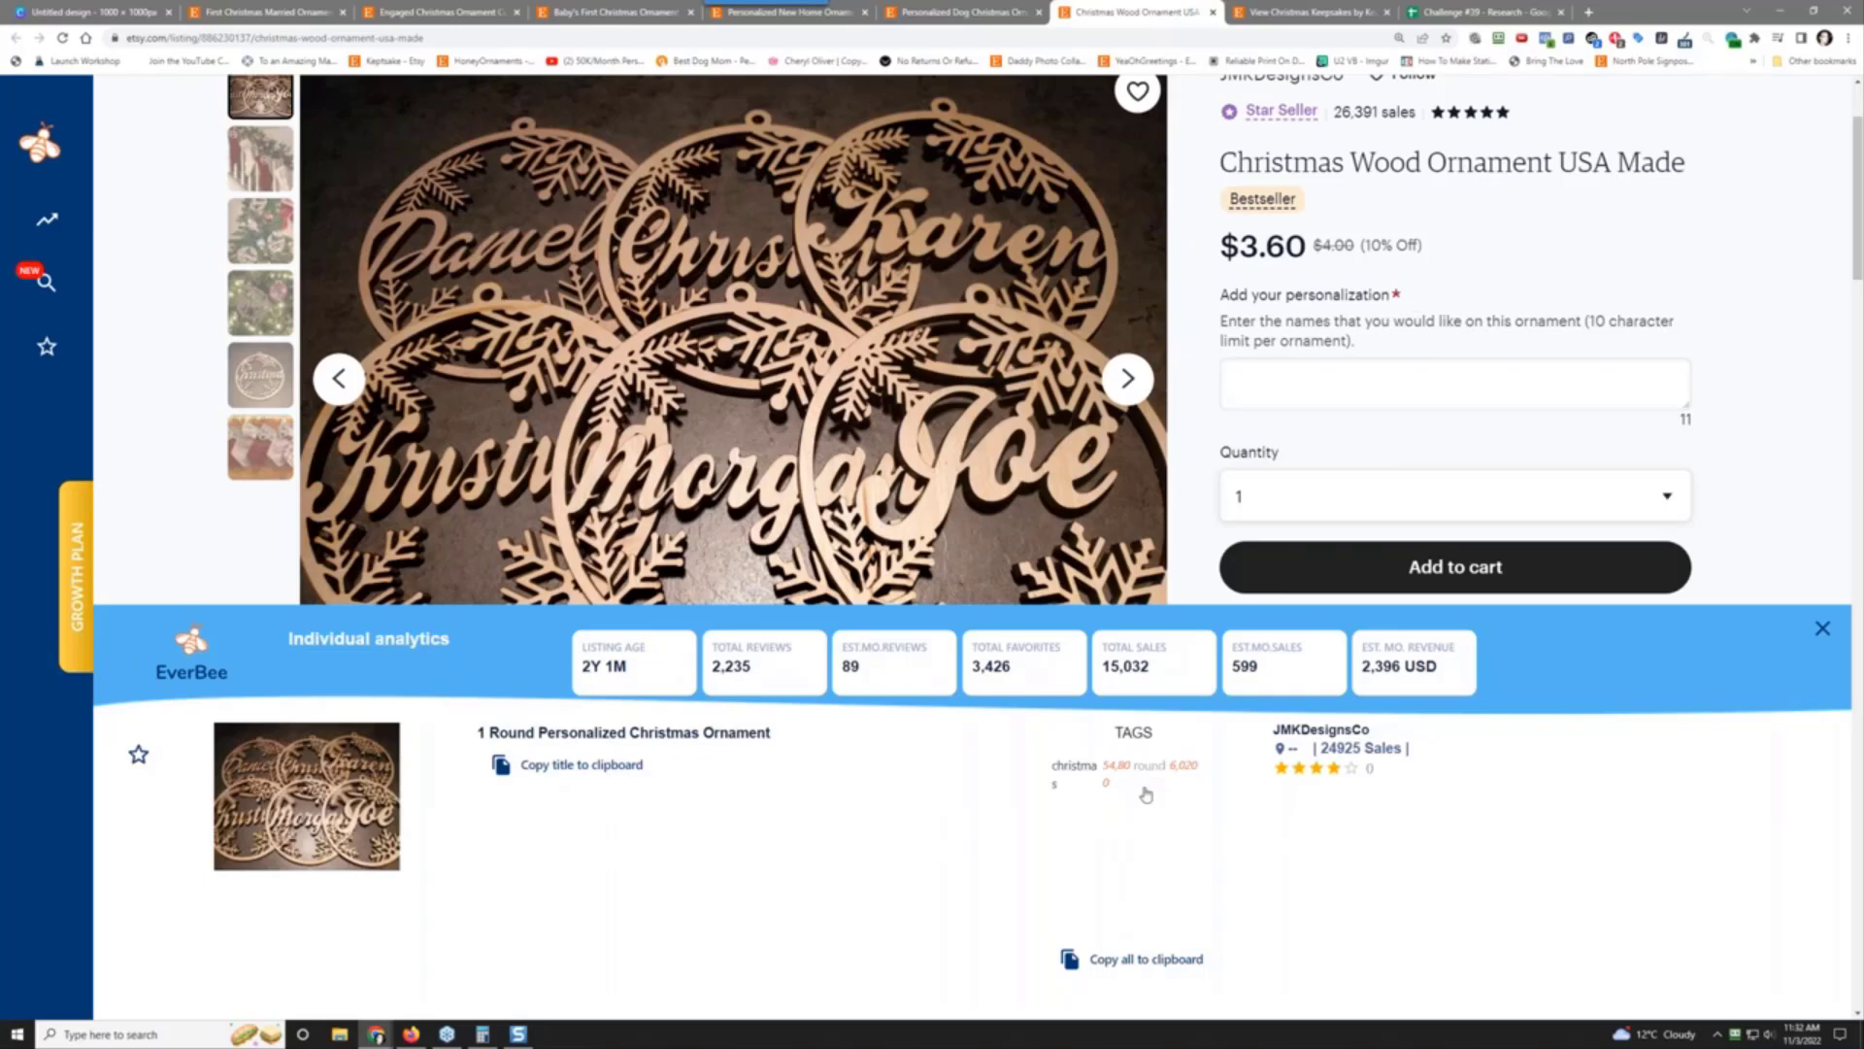
pyautogui.click(616, 766)
pyautogui.click(1476, 11)
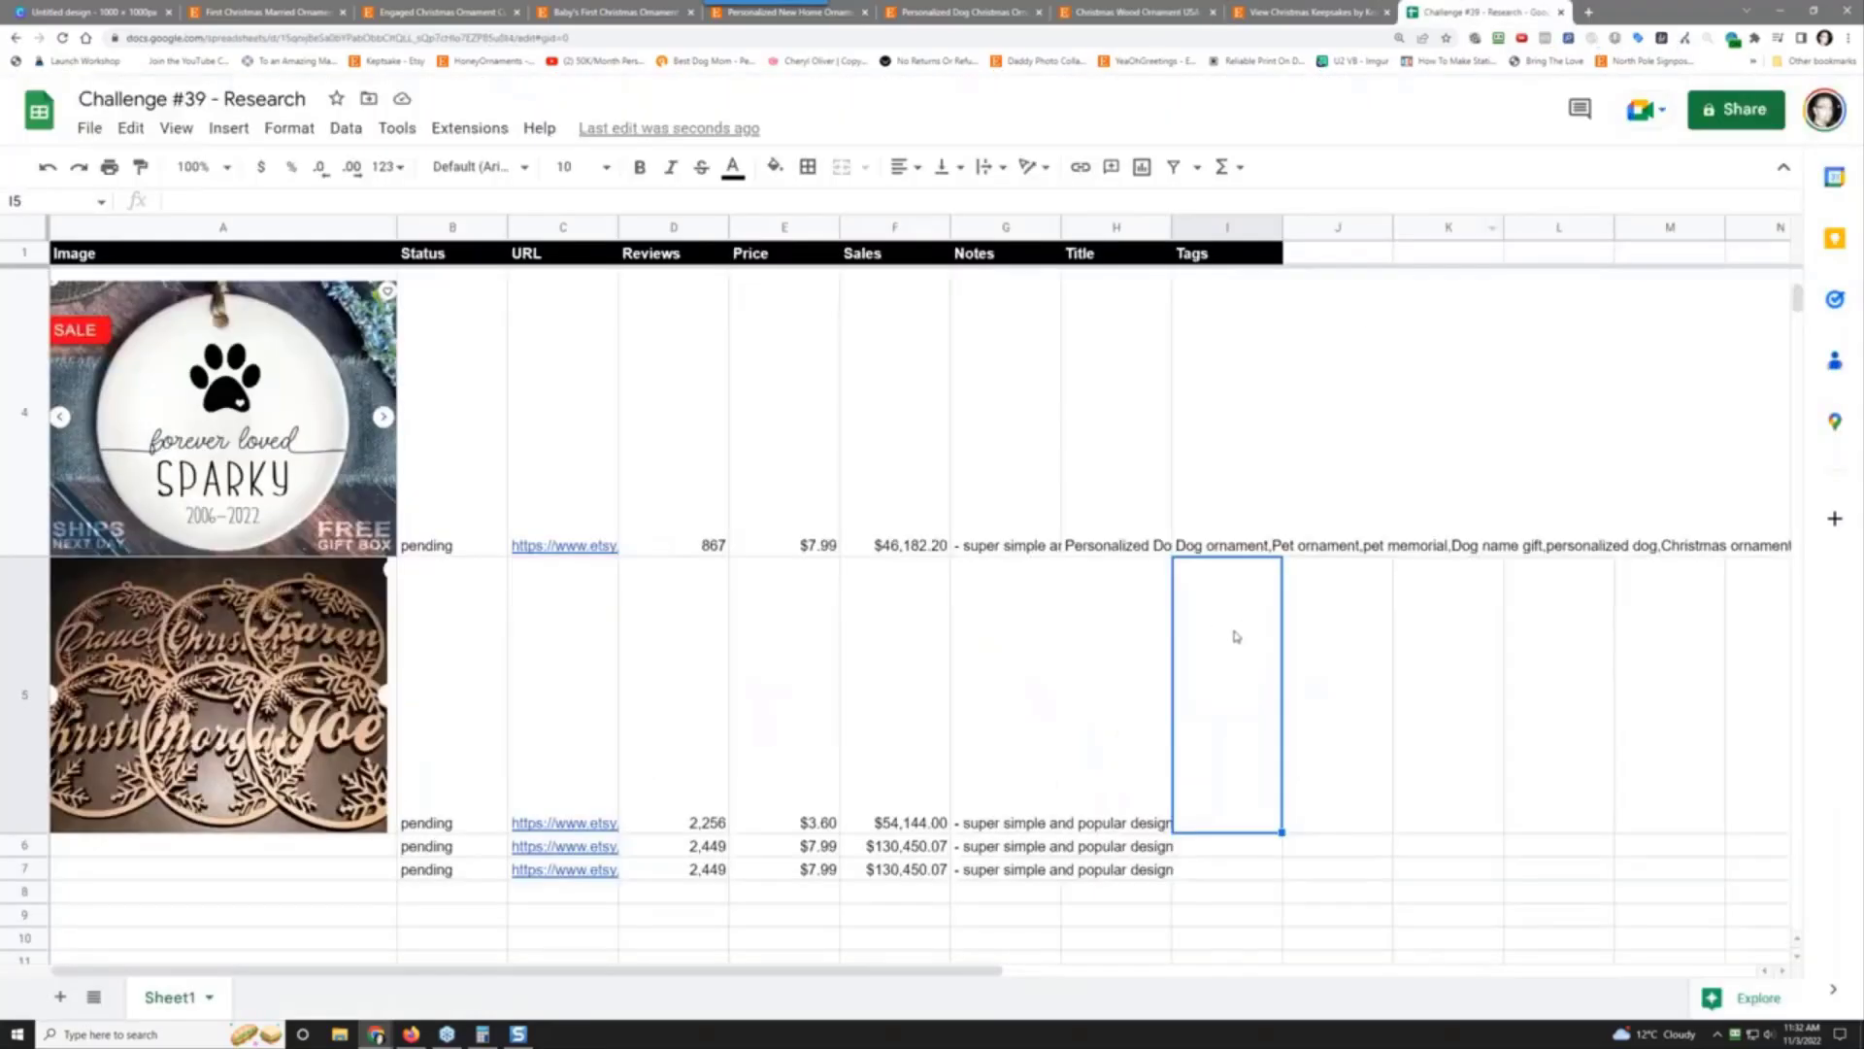
pyautogui.rightClick(1208, 668)
pyautogui.moveTo(1447, 505)
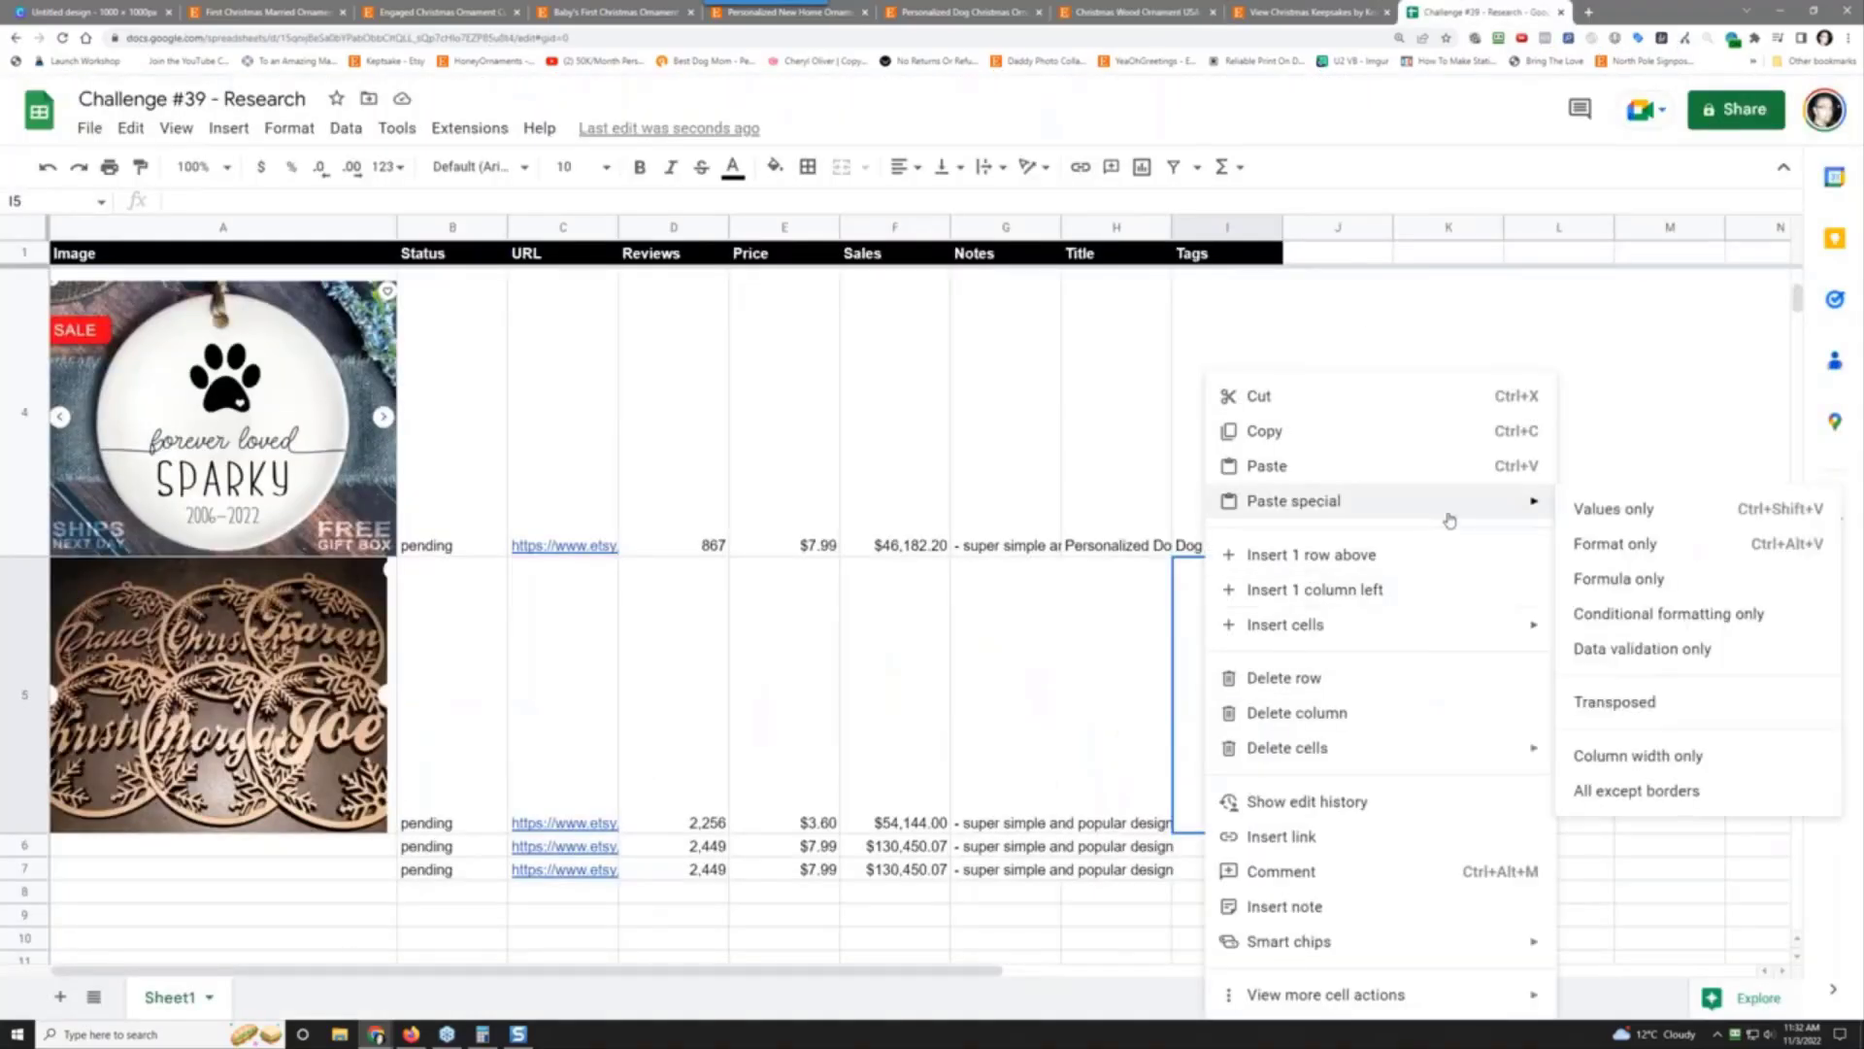
pyautogui.click(1636, 508)
# Step: Copy all of the wood ornament listing's tags from EverBee
pyautogui.click(1329, 708)
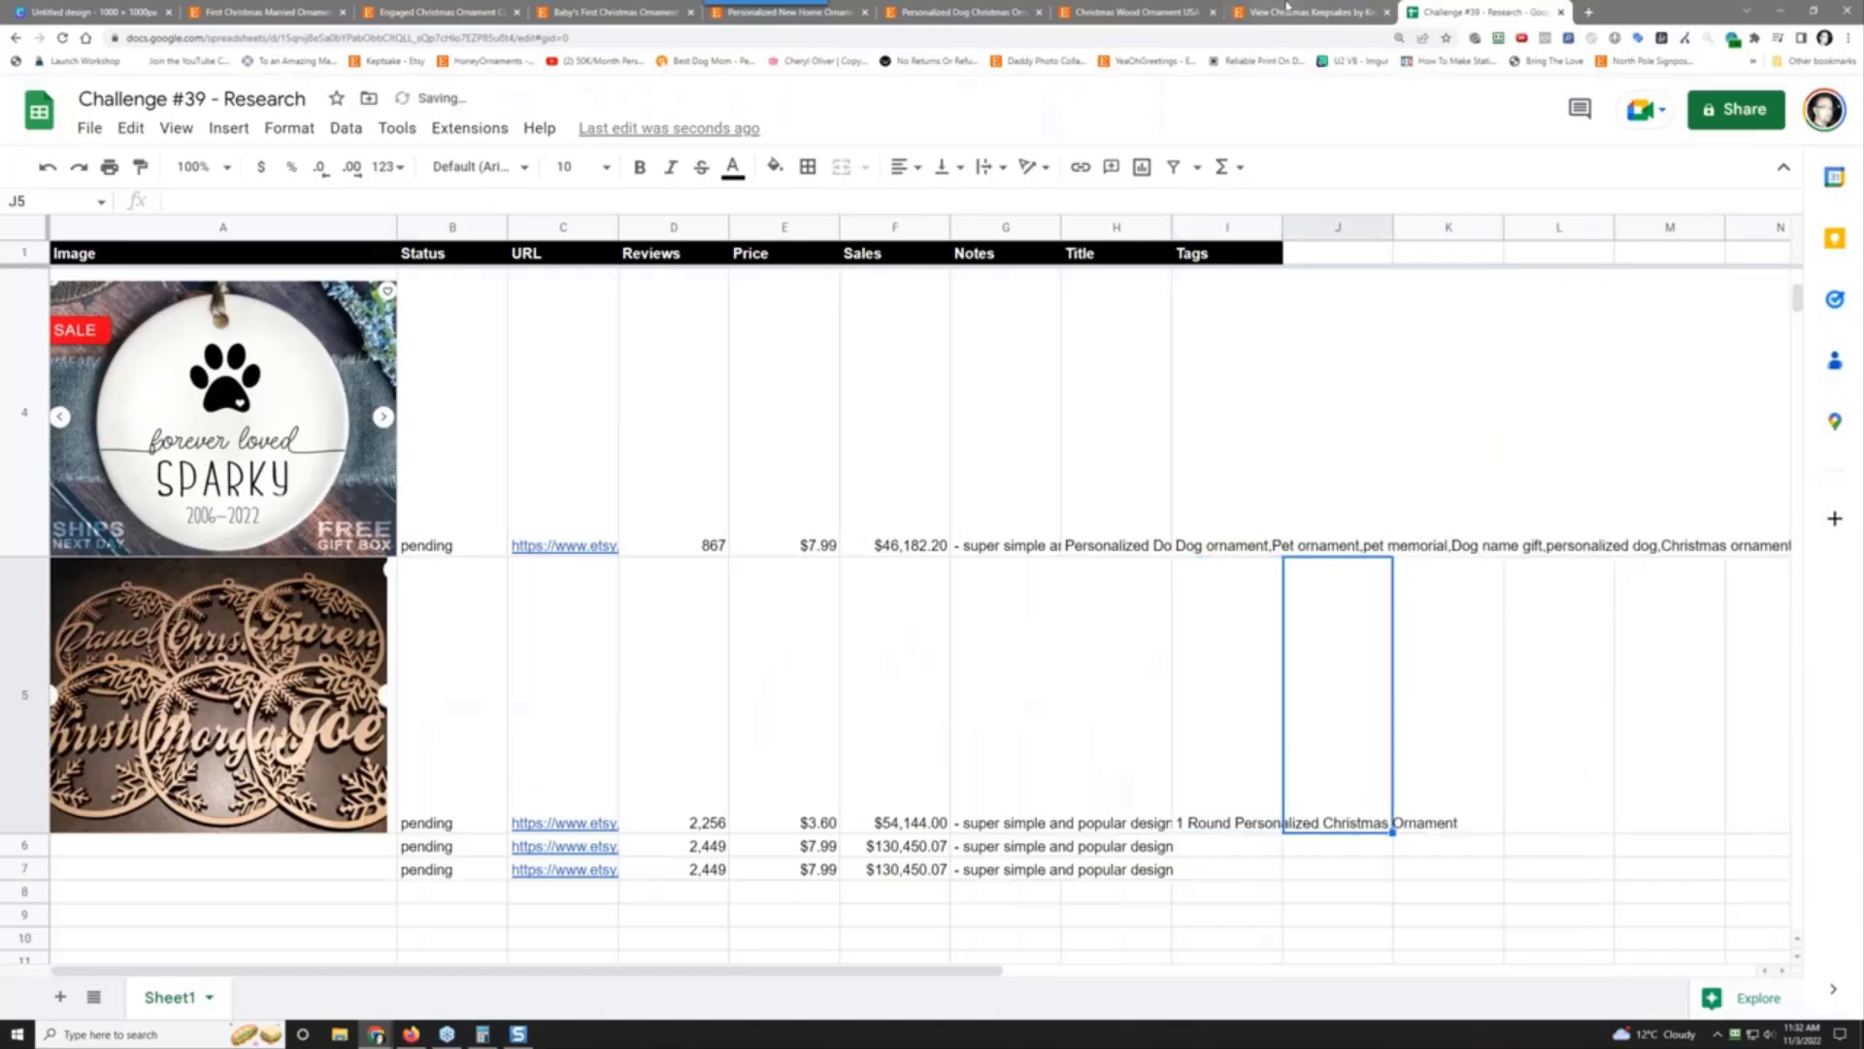
pyautogui.click(1163, 10)
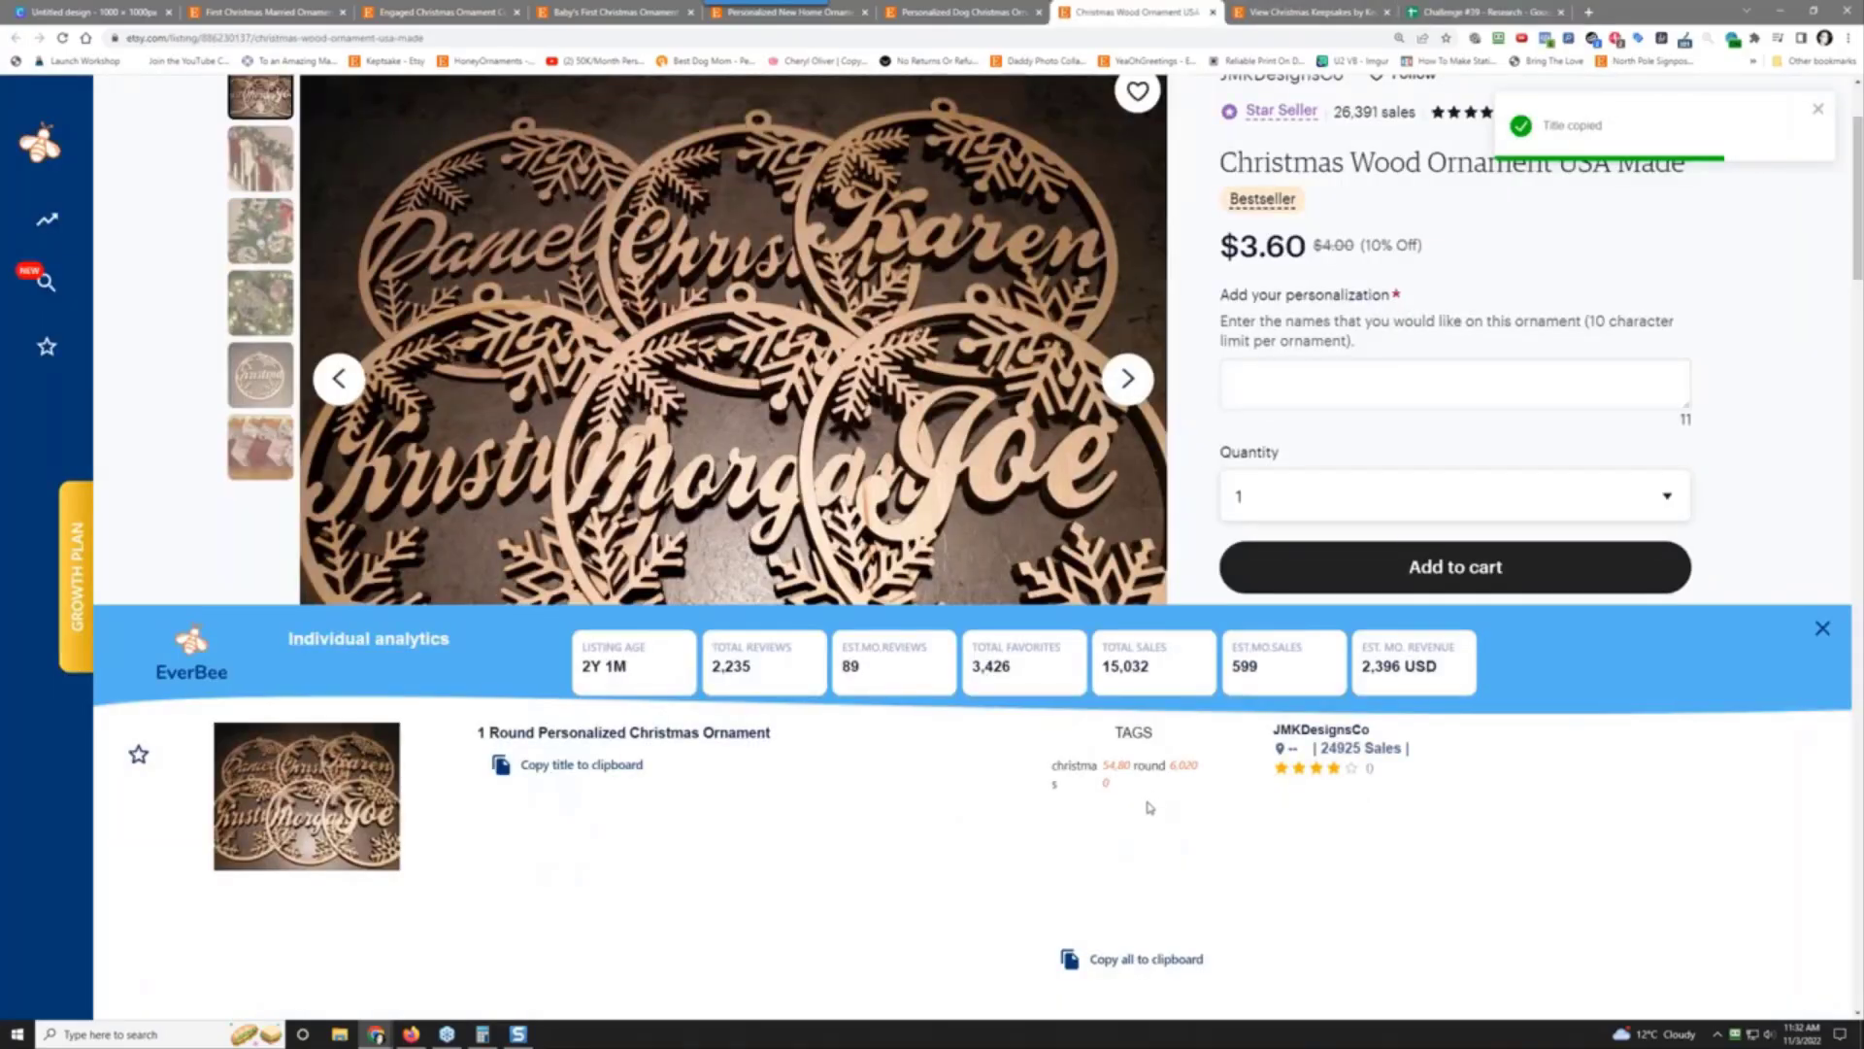
pyautogui.click(1133, 960)
pyautogui.click(1480, 11)
pyautogui.rightClick(1343, 697)
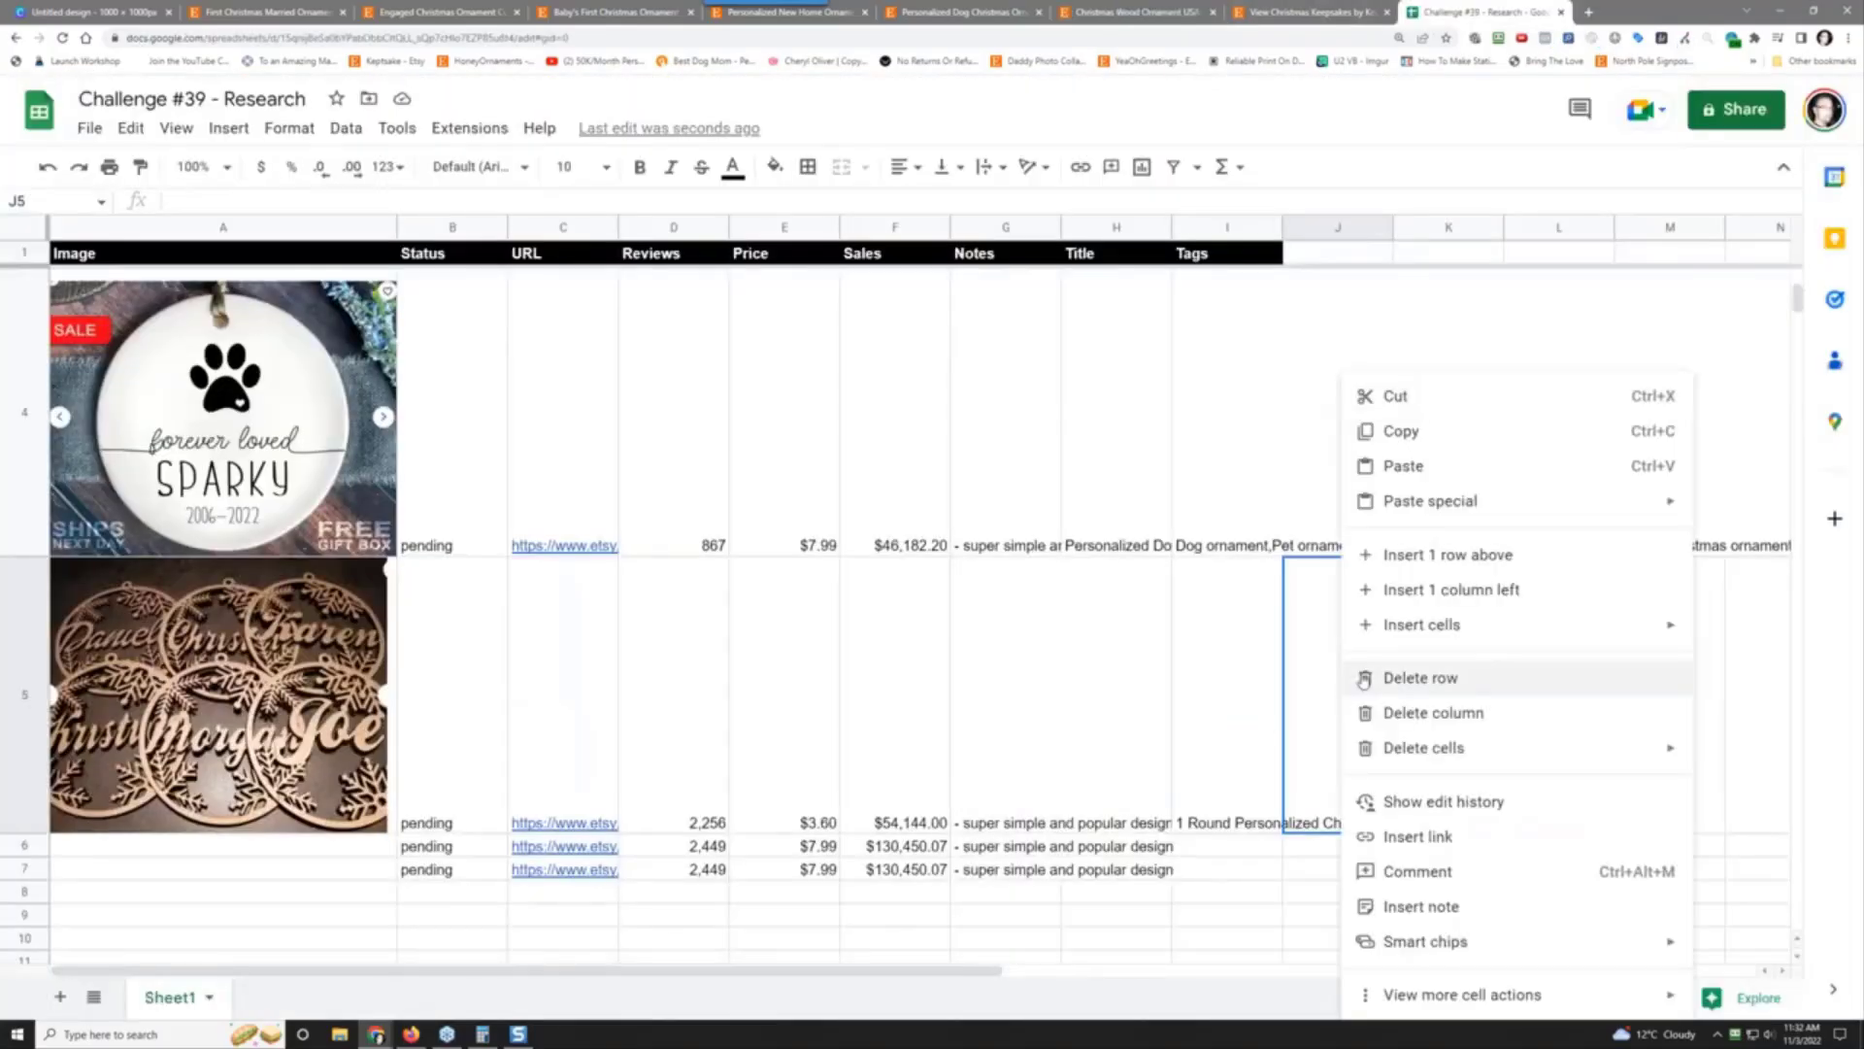
pyautogui.click(1211, 766)
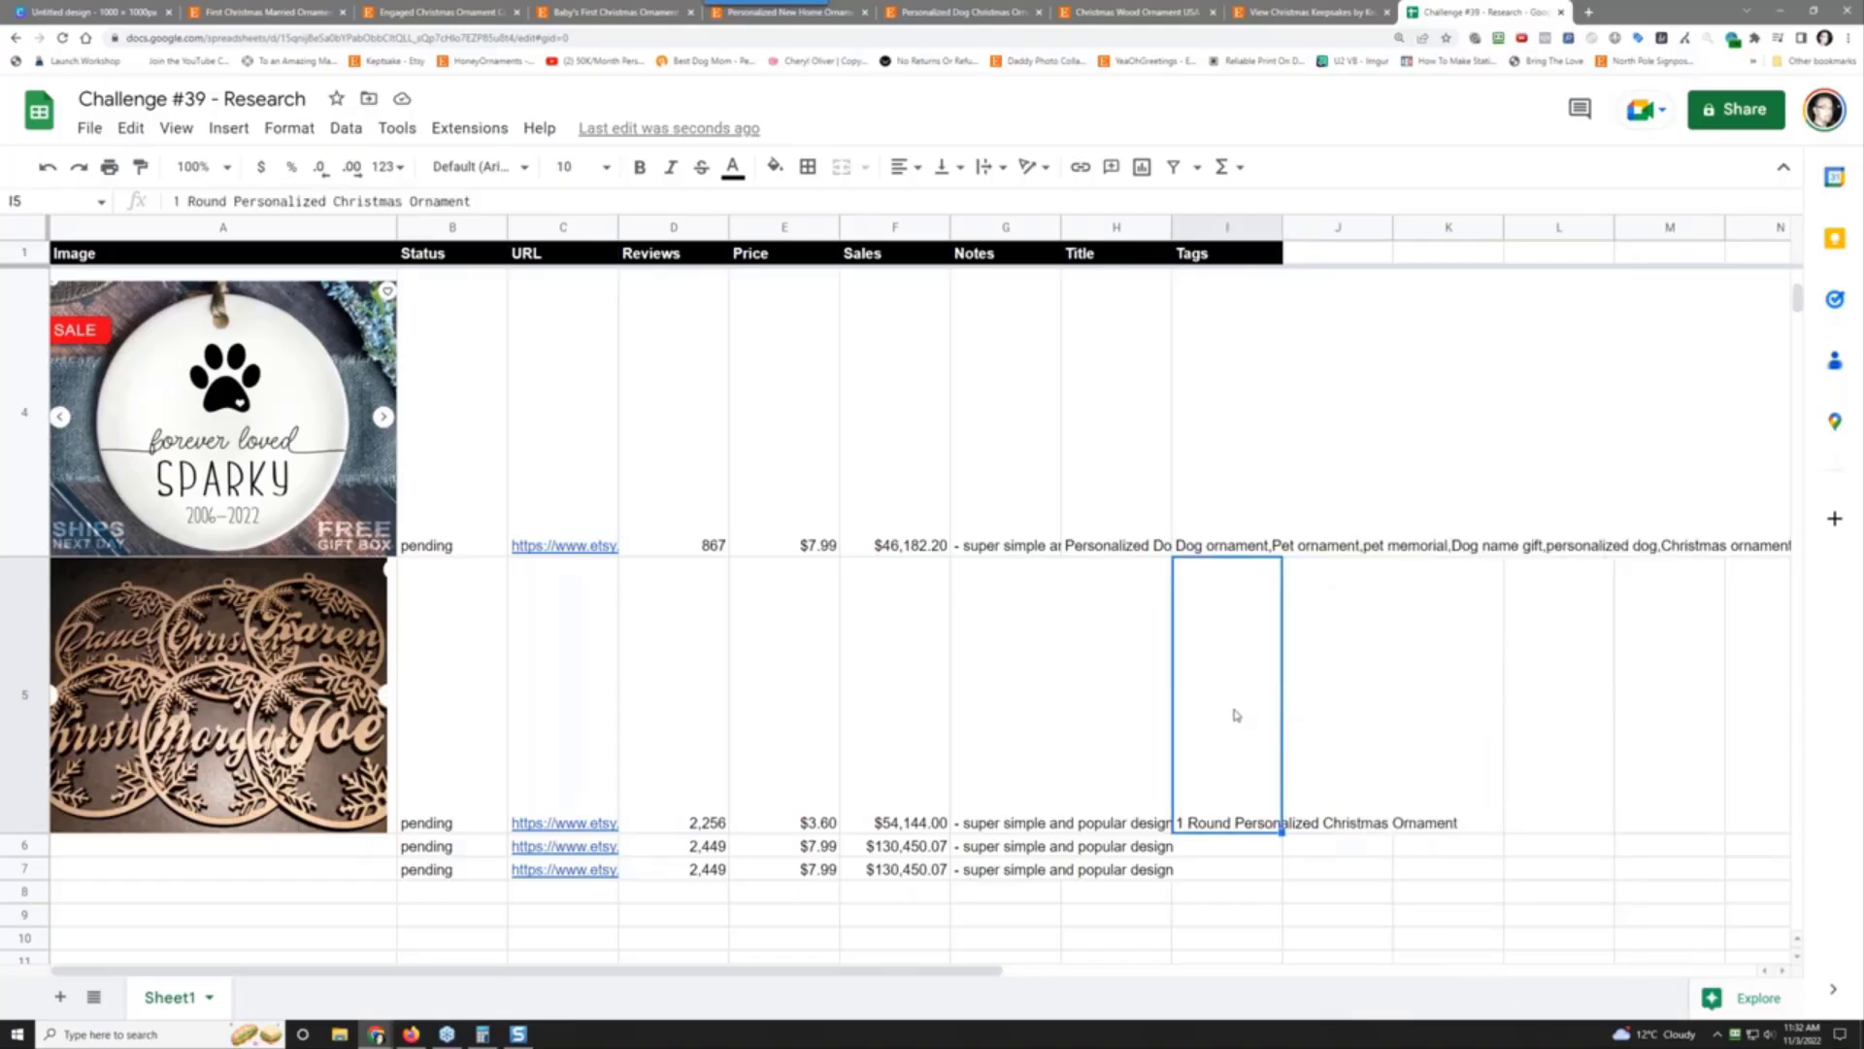
# Step: Paste the wood ornament's tags into I5 as plain values, replacing the title
pyautogui.click(1143, 714)
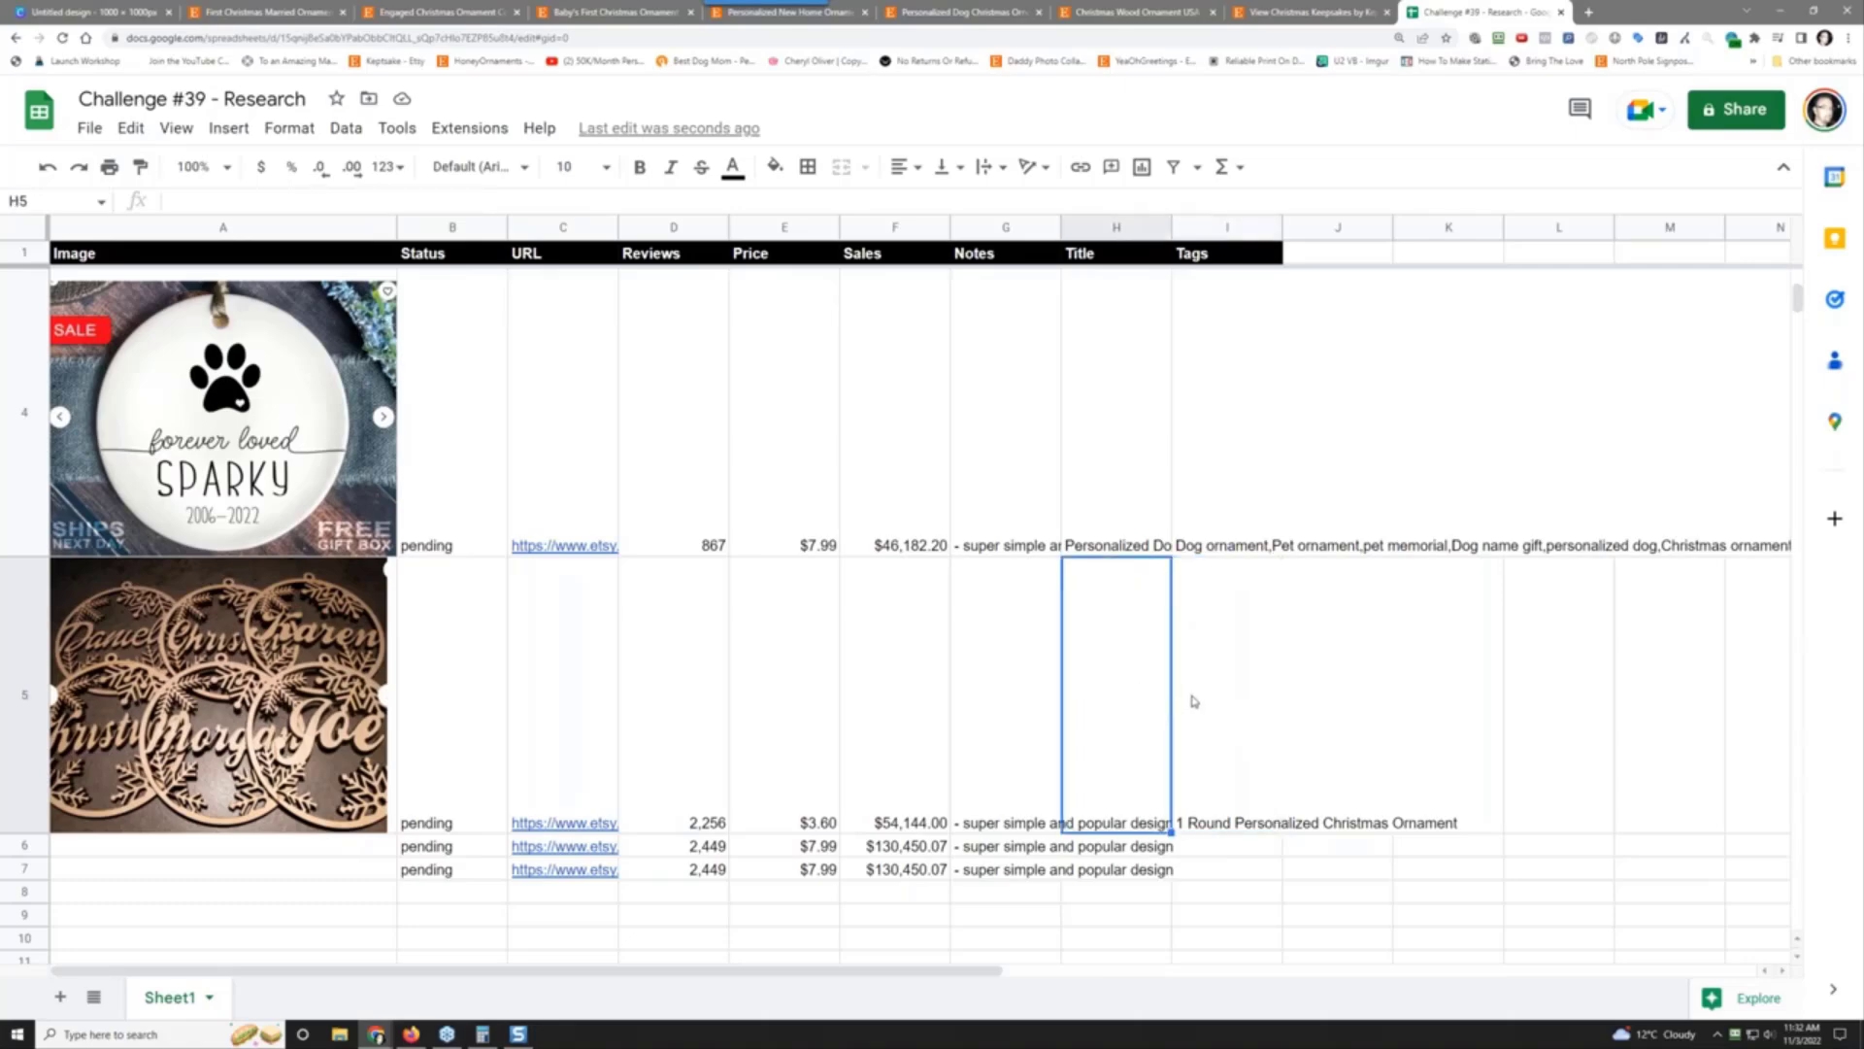
pyautogui.click(1194, 700)
pyautogui.rightClick(1194, 699)
pyautogui.moveTo(1456, 502)
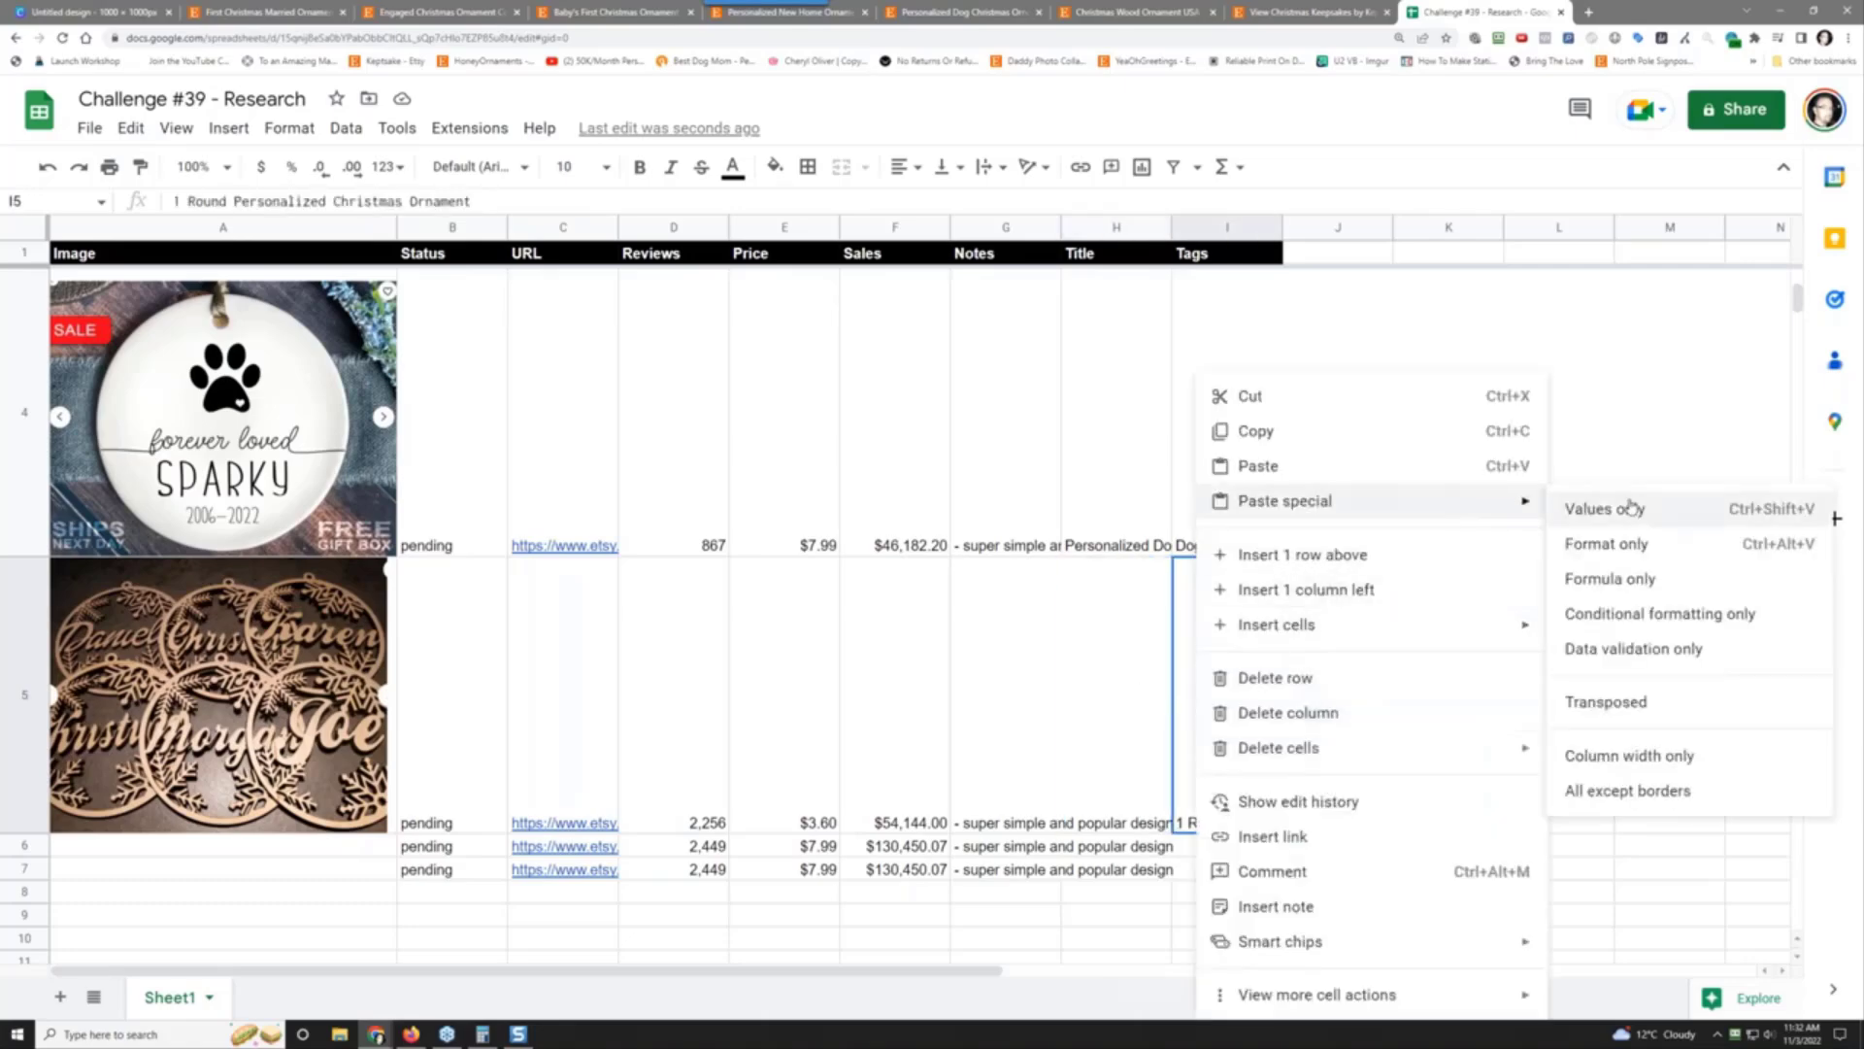
pyautogui.click(1631, 507)
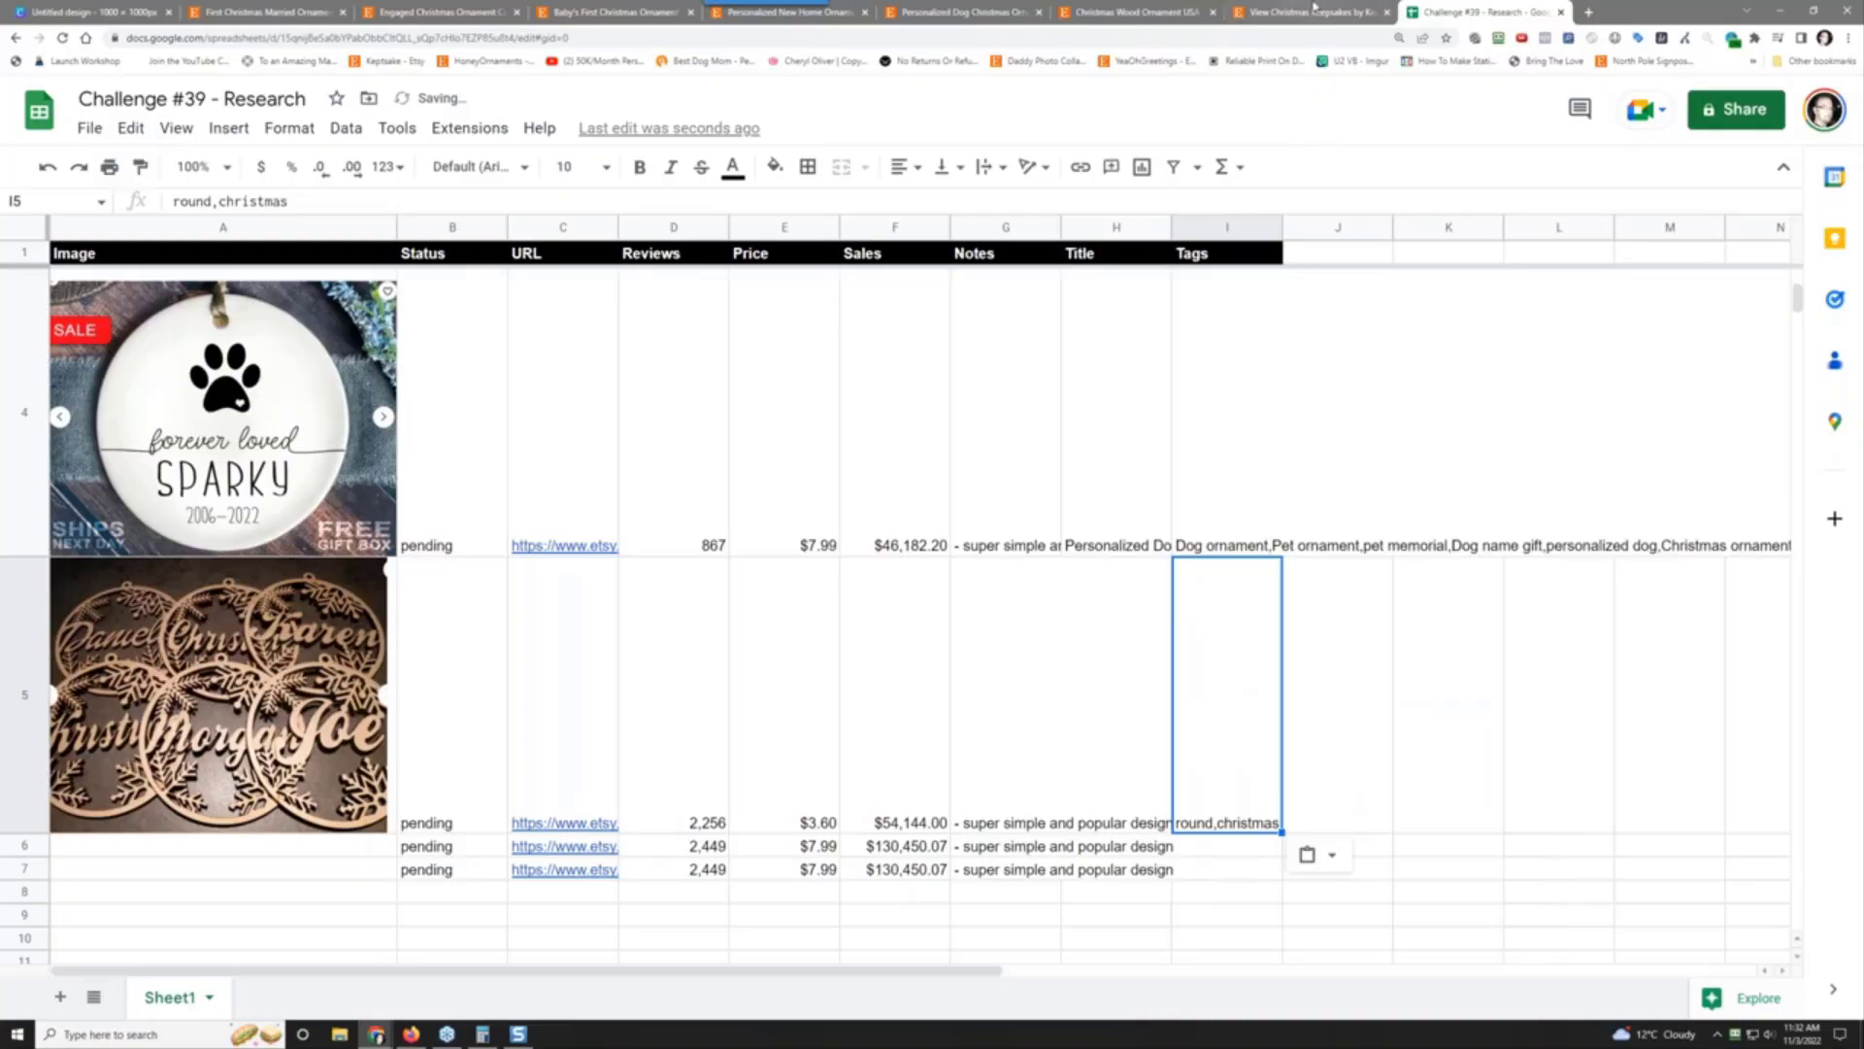
# Step: Paste 'round,christmas' into Title cell H5 and widen the Title column
pyautogui.click(1306, 10)
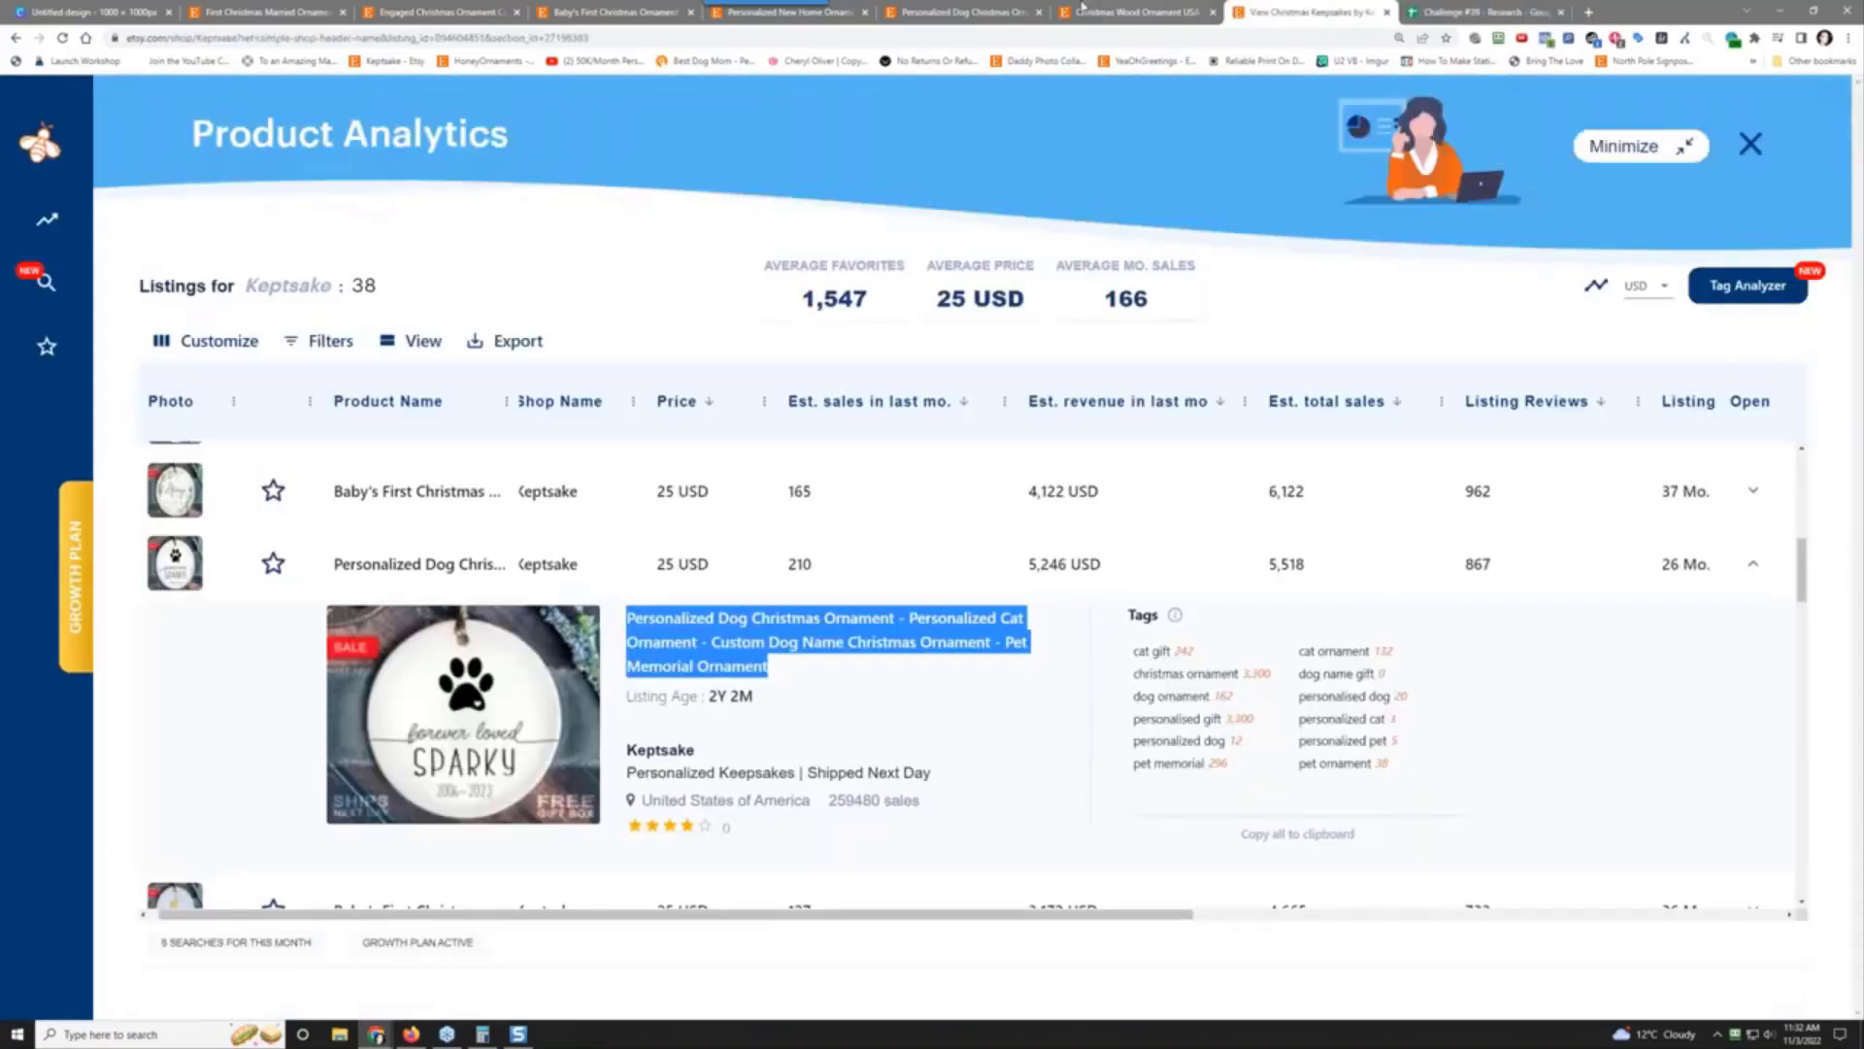
pyautogui.click(1123, 10)
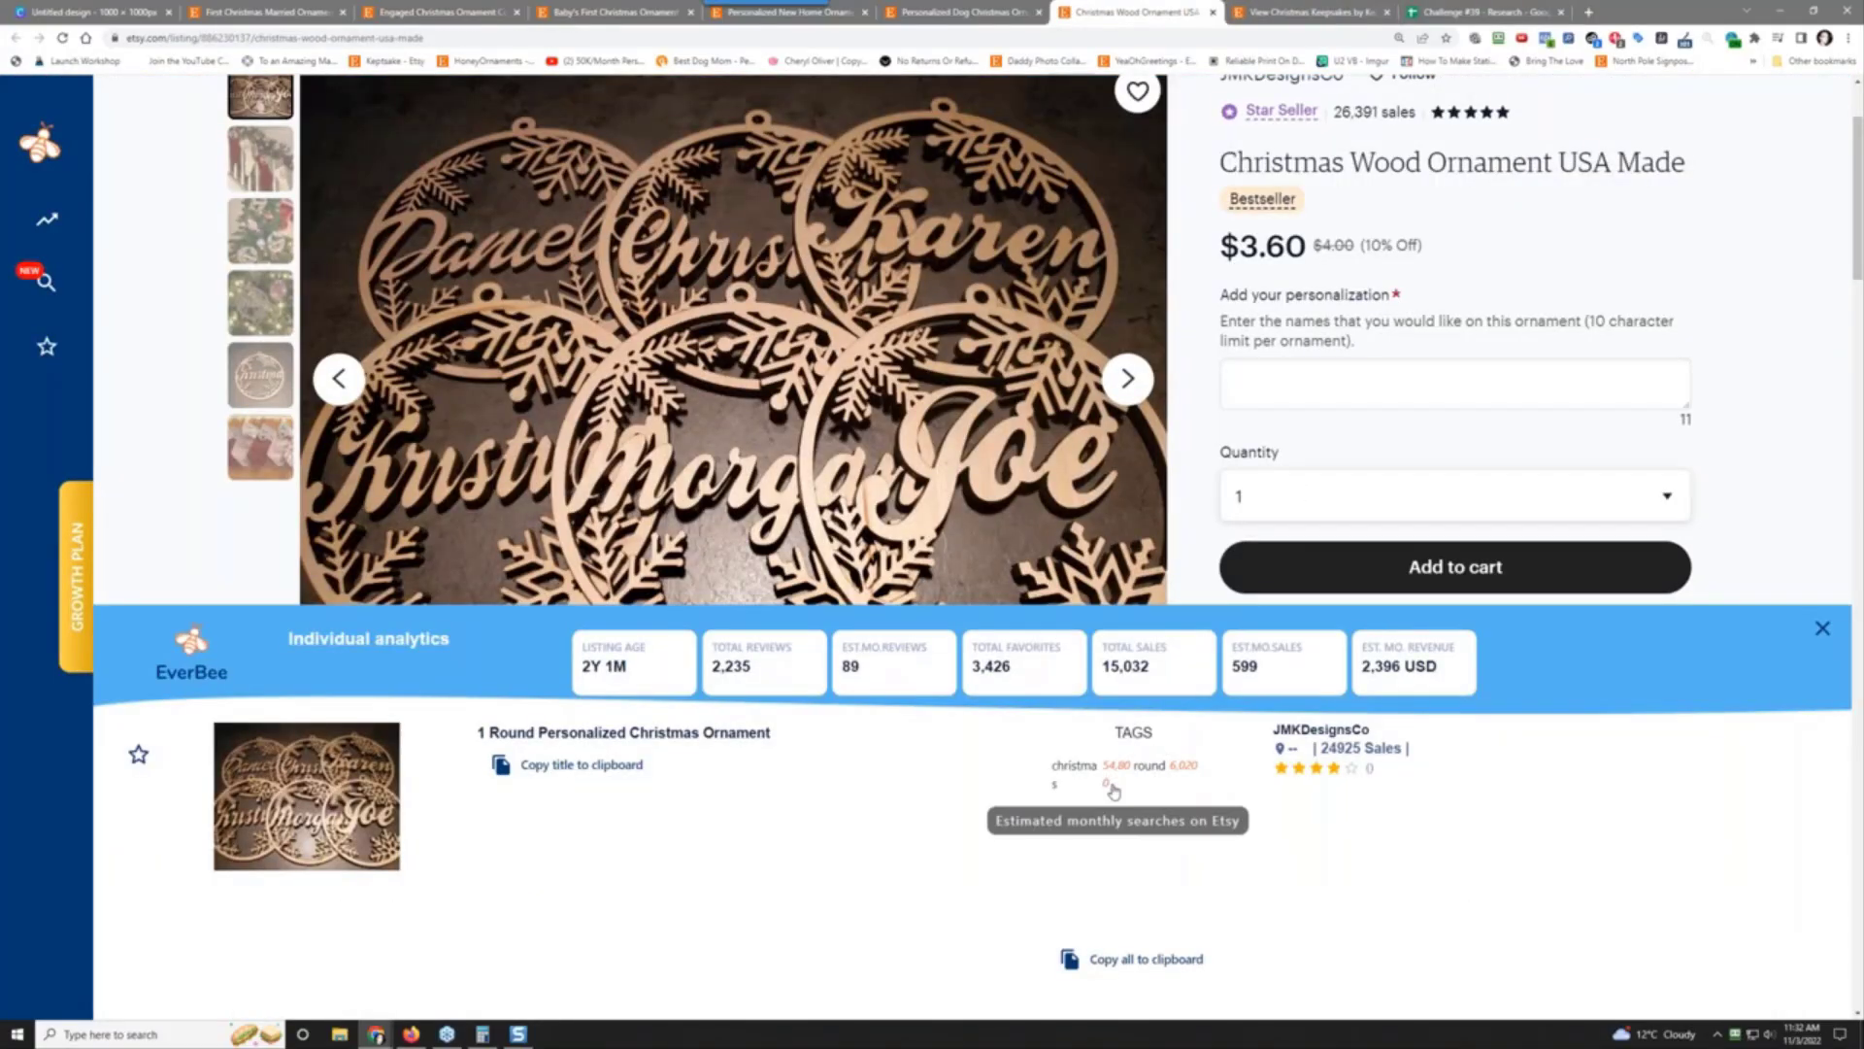
pyautogui.click(1490, 9)
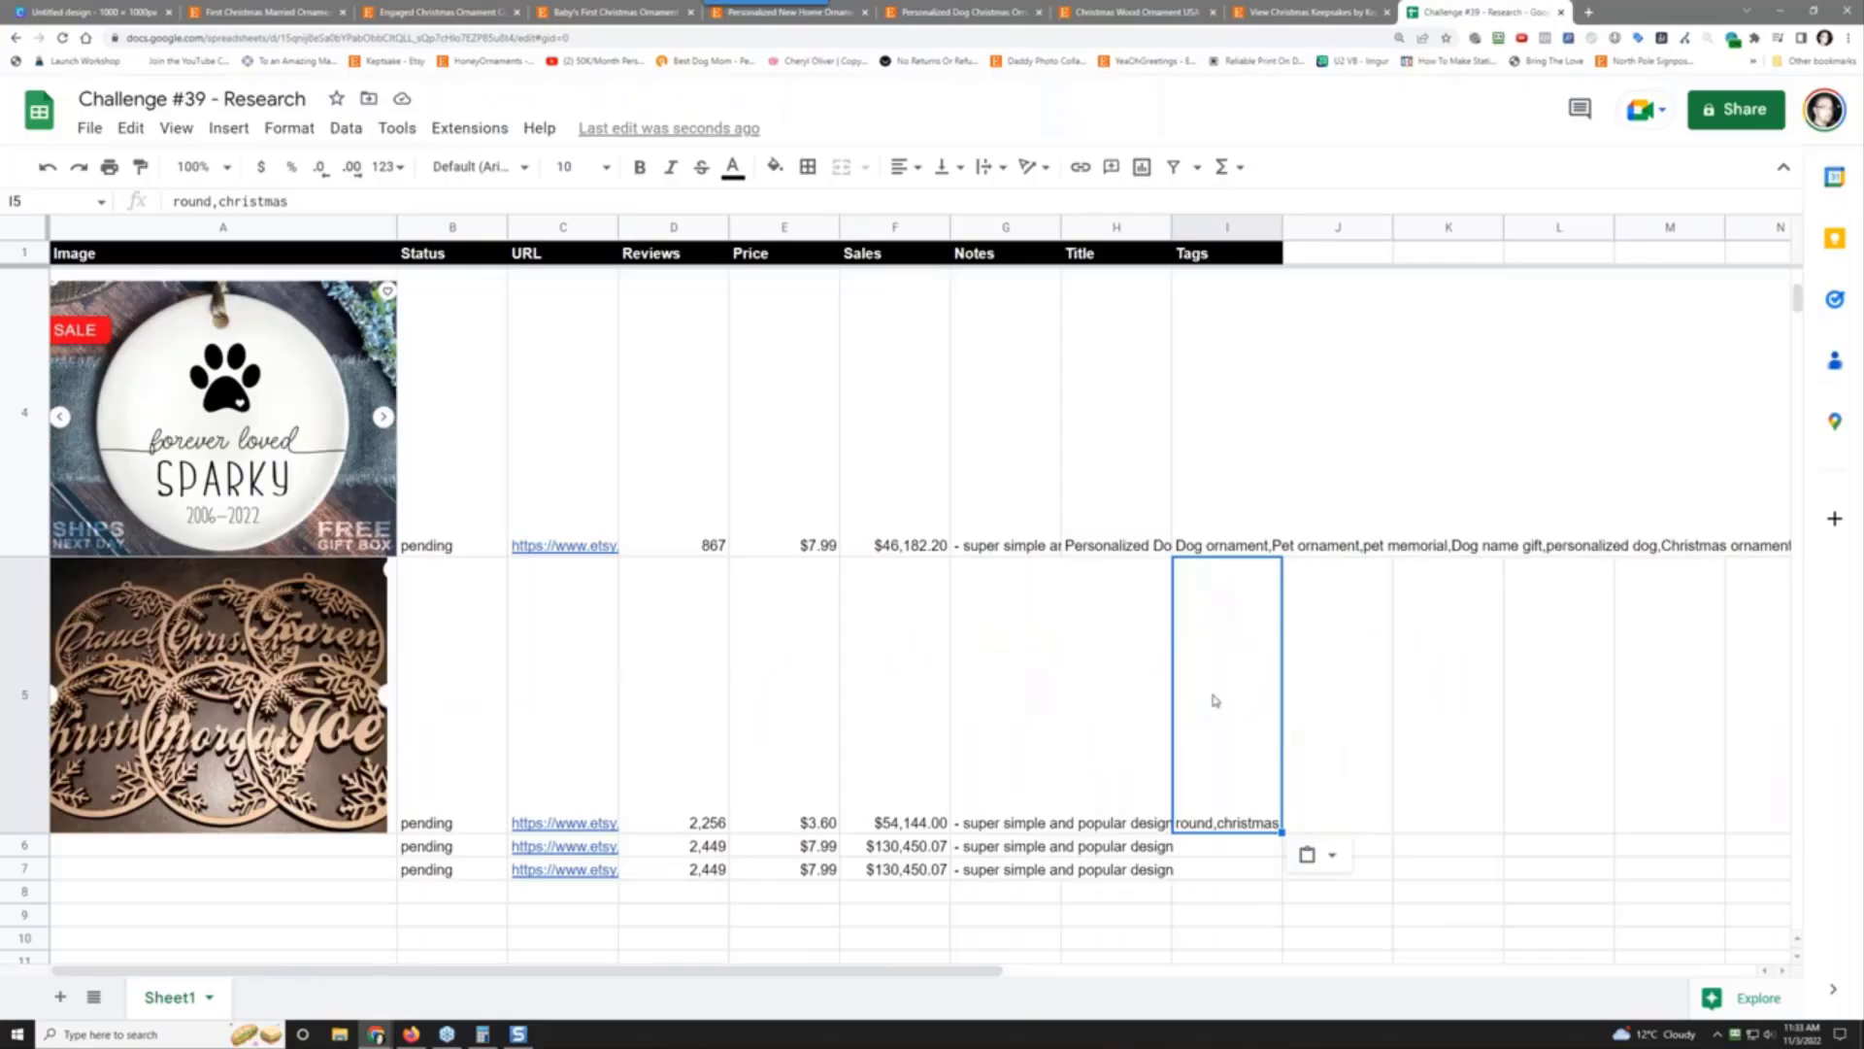
pyautogui.rightClick(1104, 710)
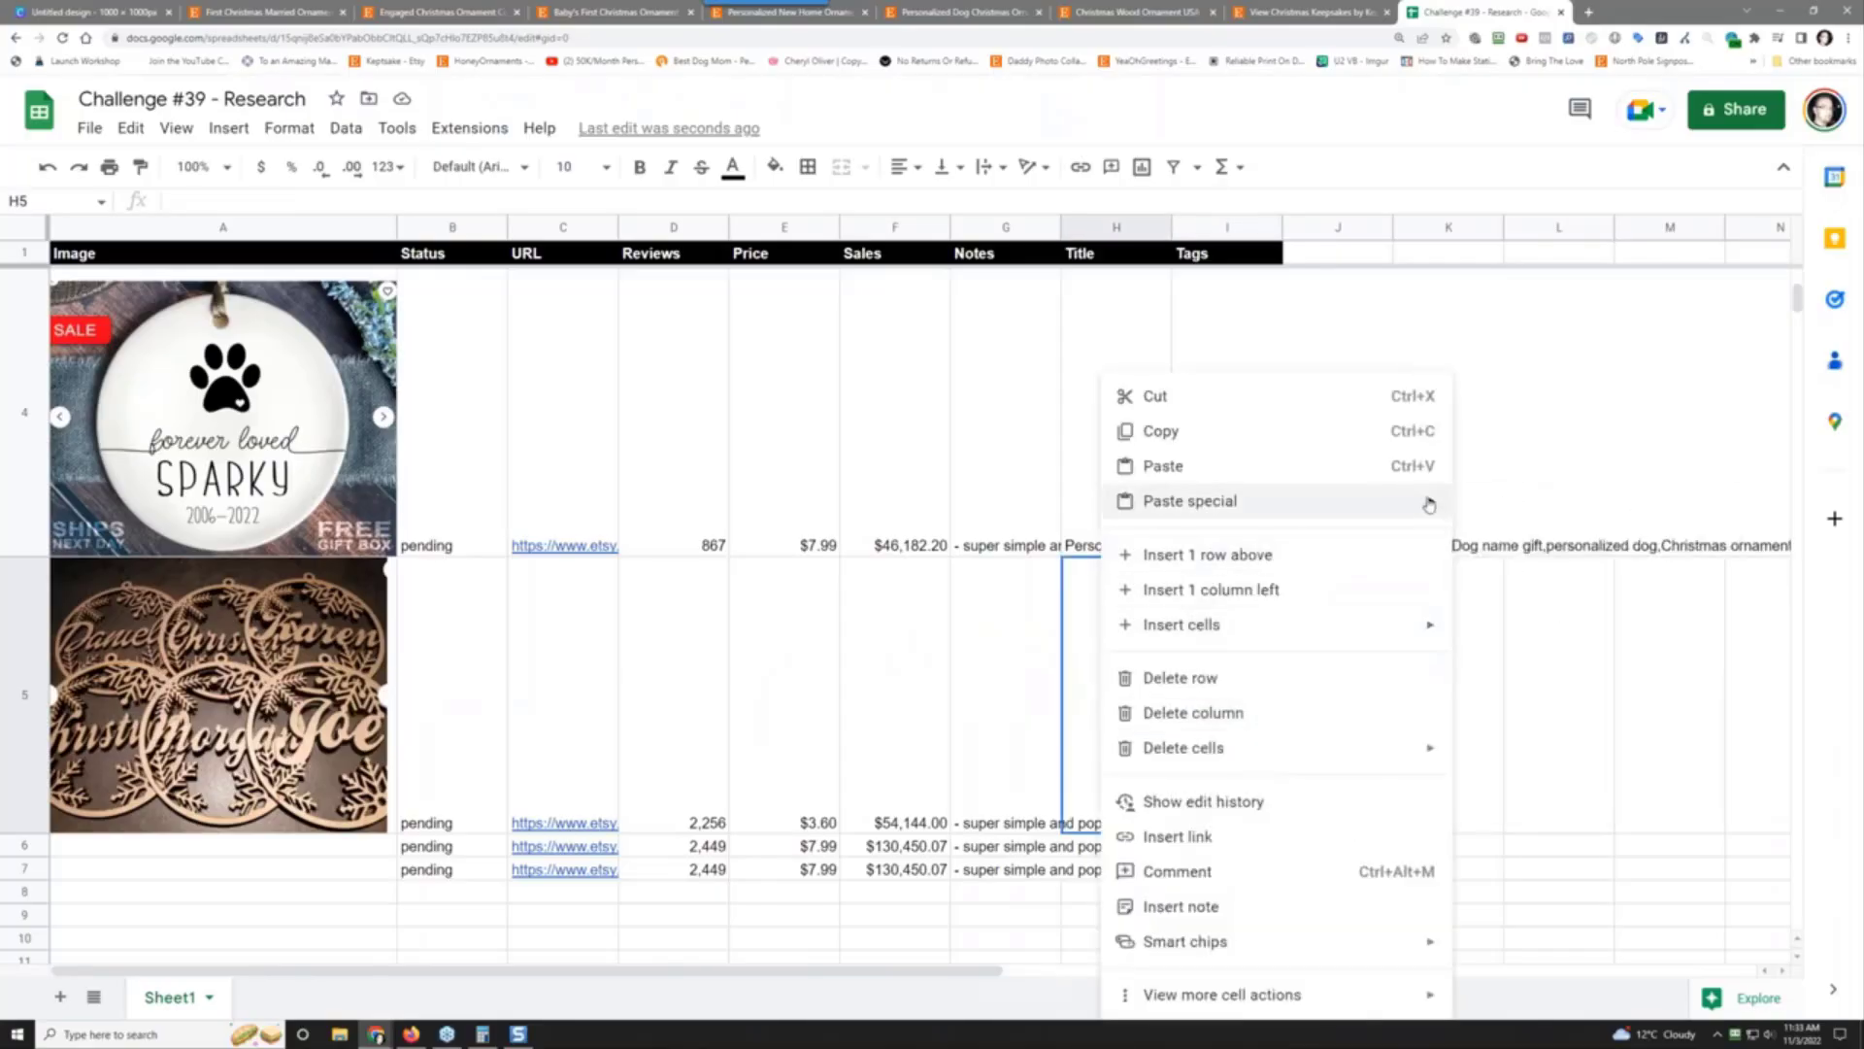
pyautogui.moveTo(1447, 501)
pyautogui.click(1515, 504)
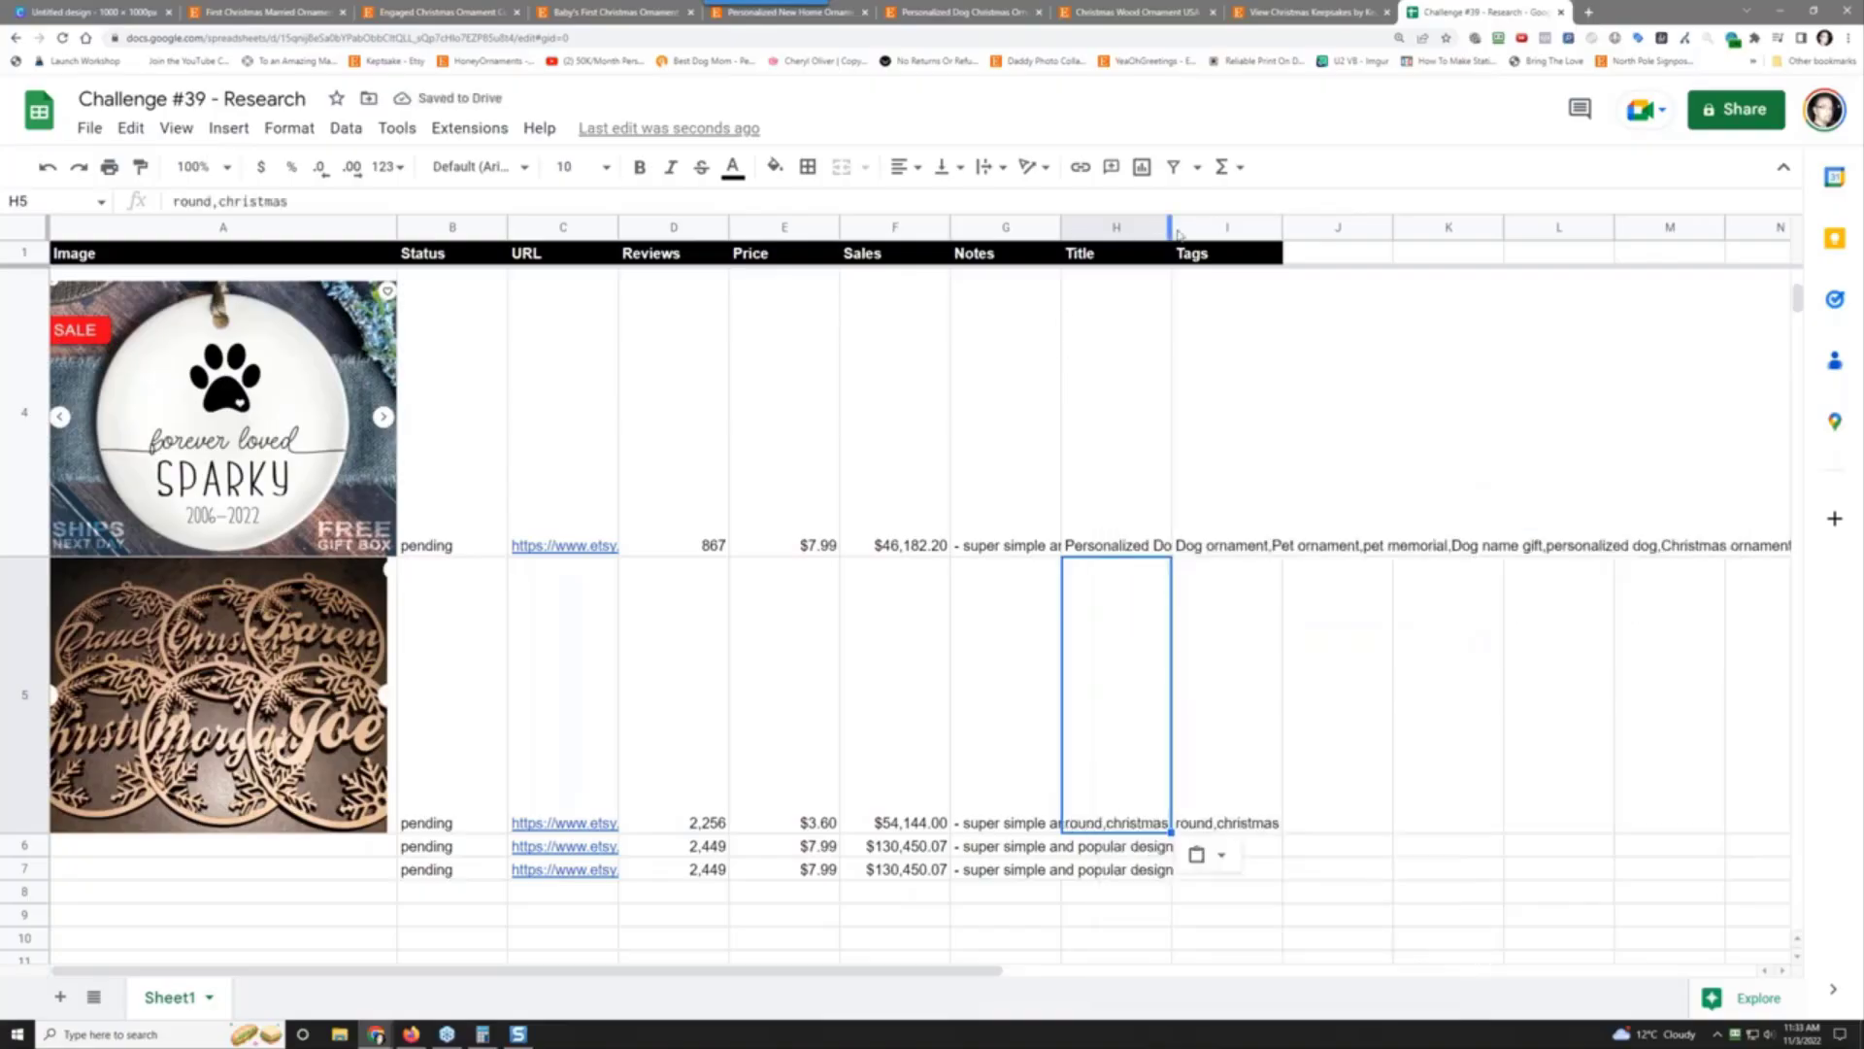
pyautogui.moveTo(1171, 231); pyautogui.dragTo(1408, 260)
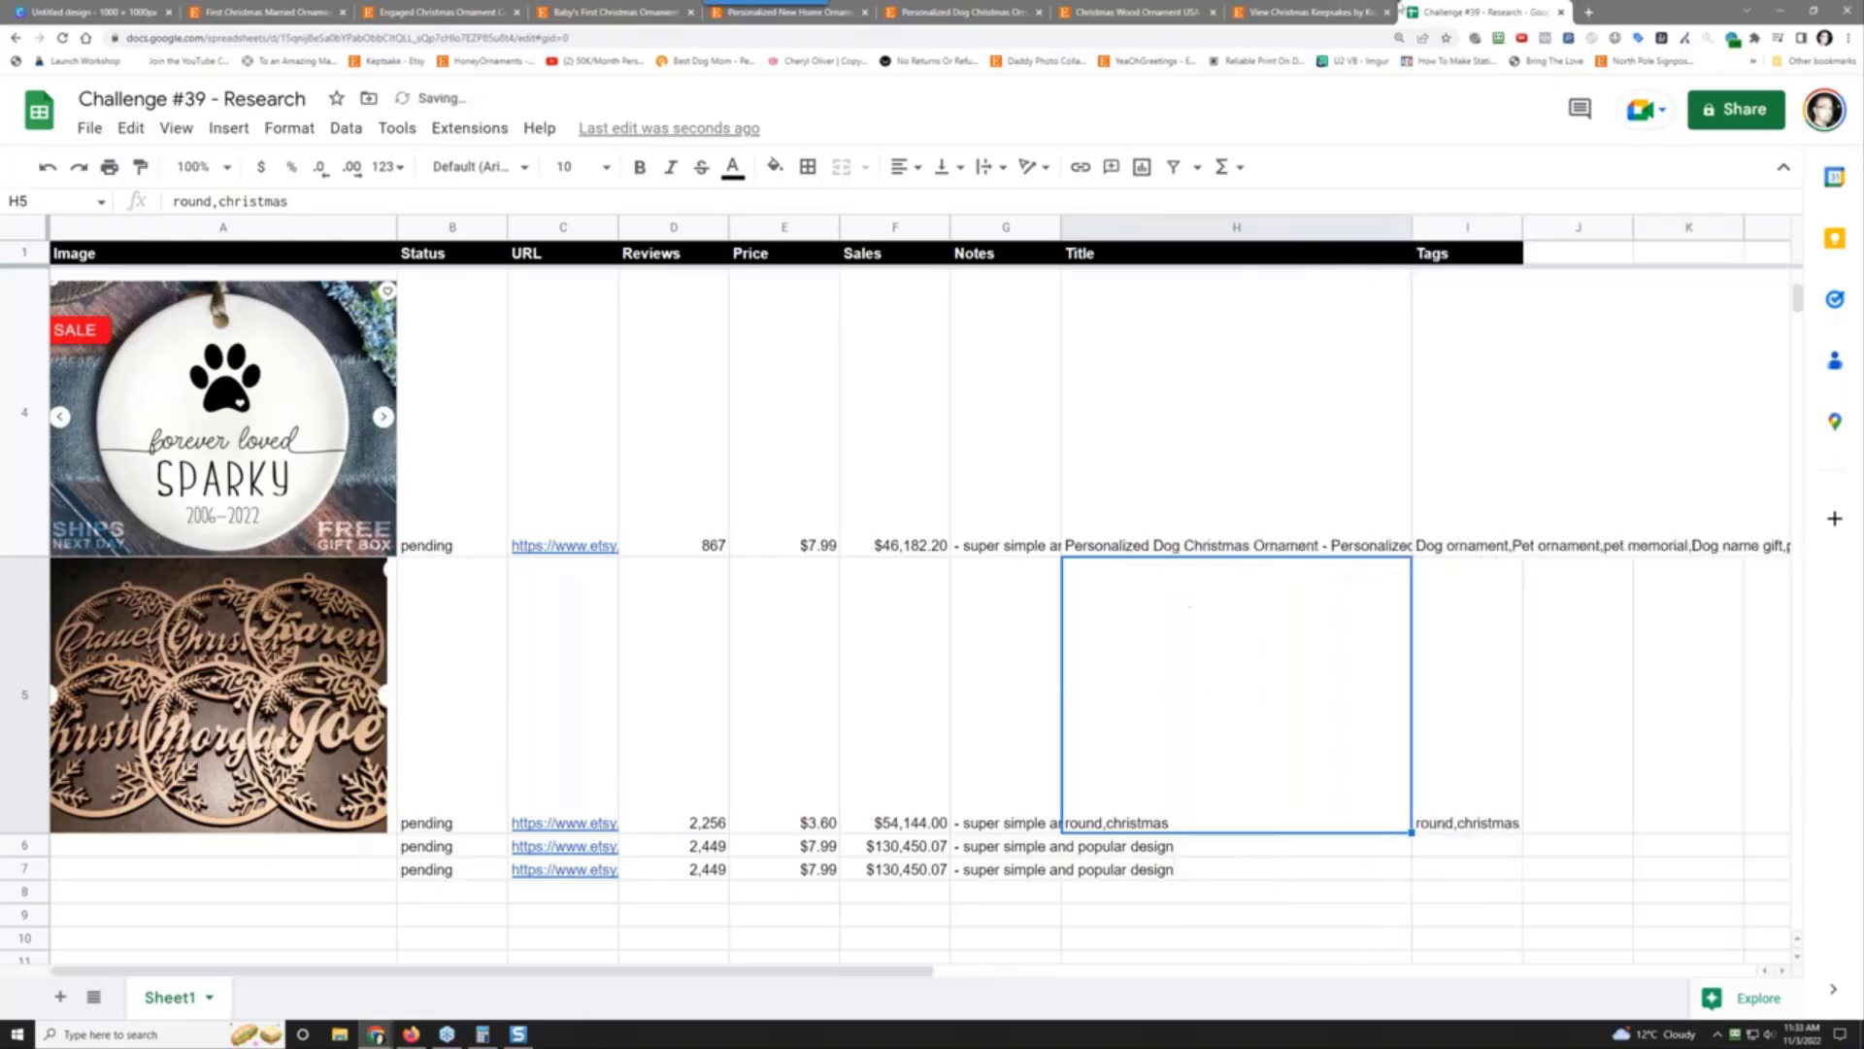
# Step: Paste the listing title 'Christmas Wood Ornament USA Made' into Title cell H5 as plain values
pyautogui.click(1311, 12)
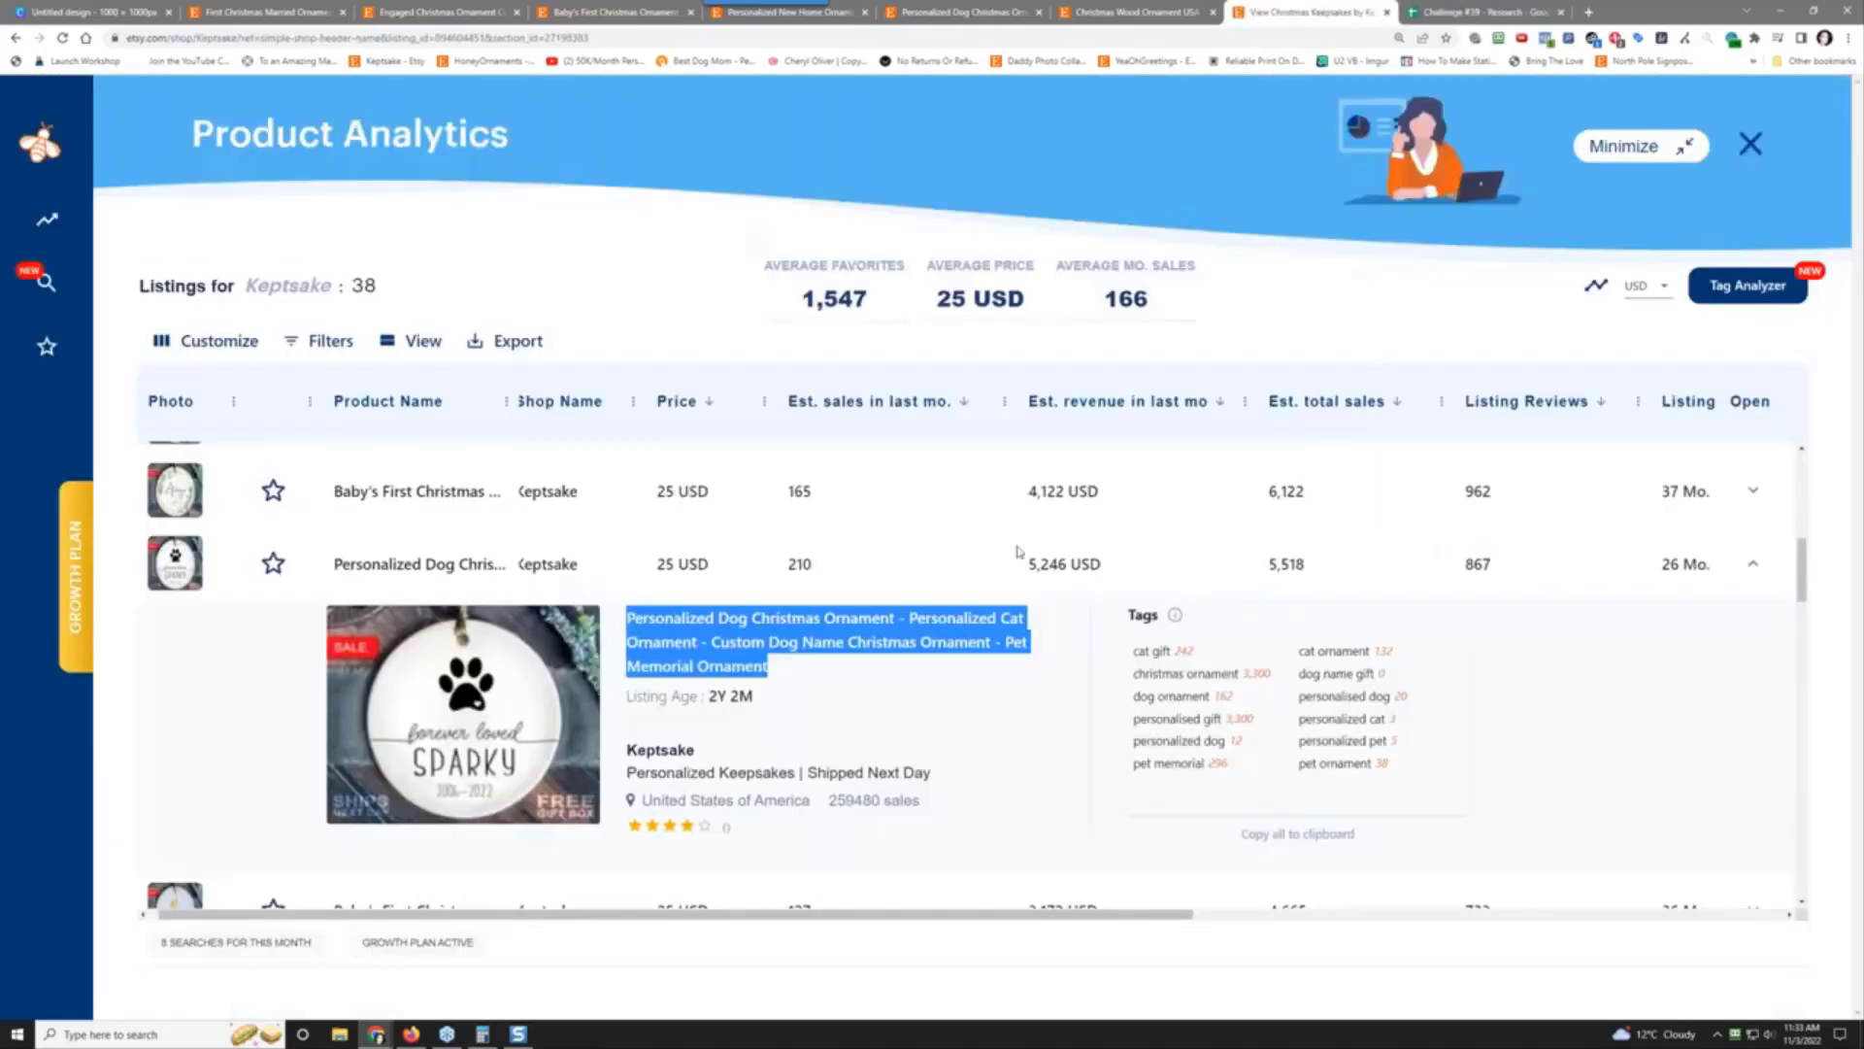
pyautogui.click(1061, 11)
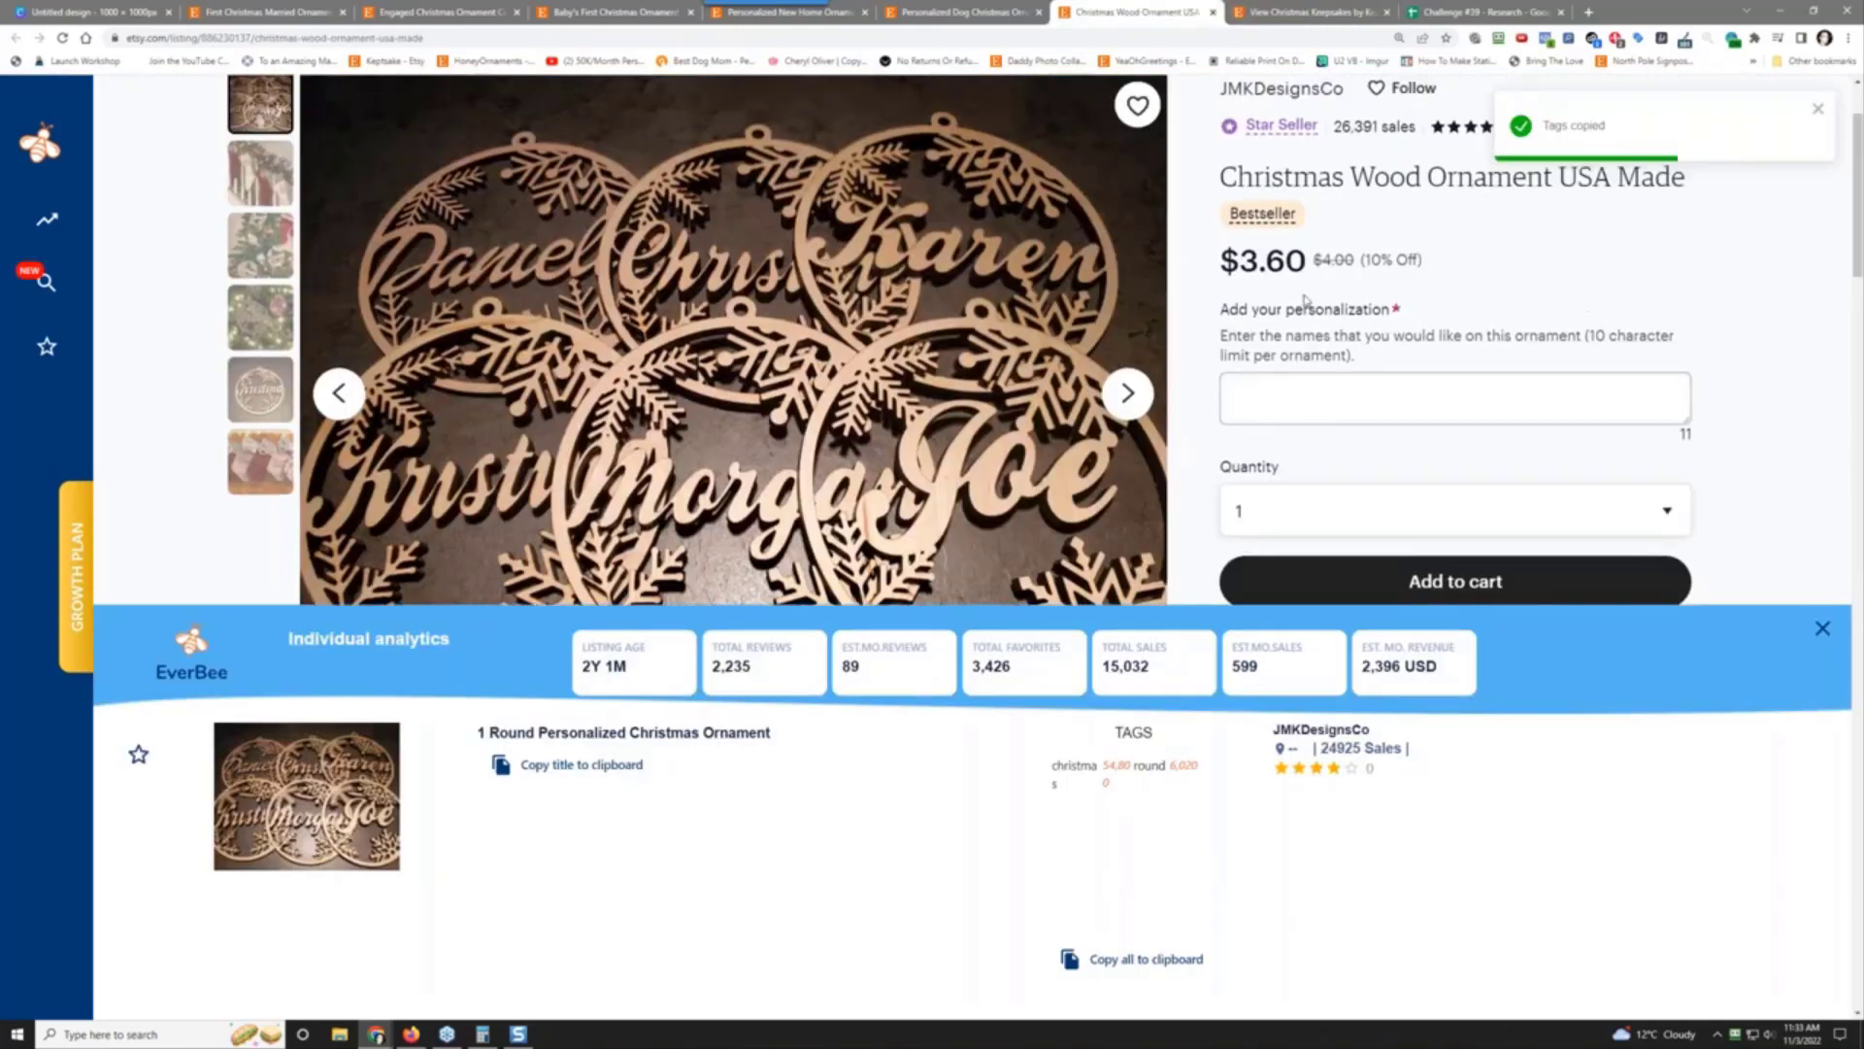
pyautogui.scroll(2, 1306, 299)
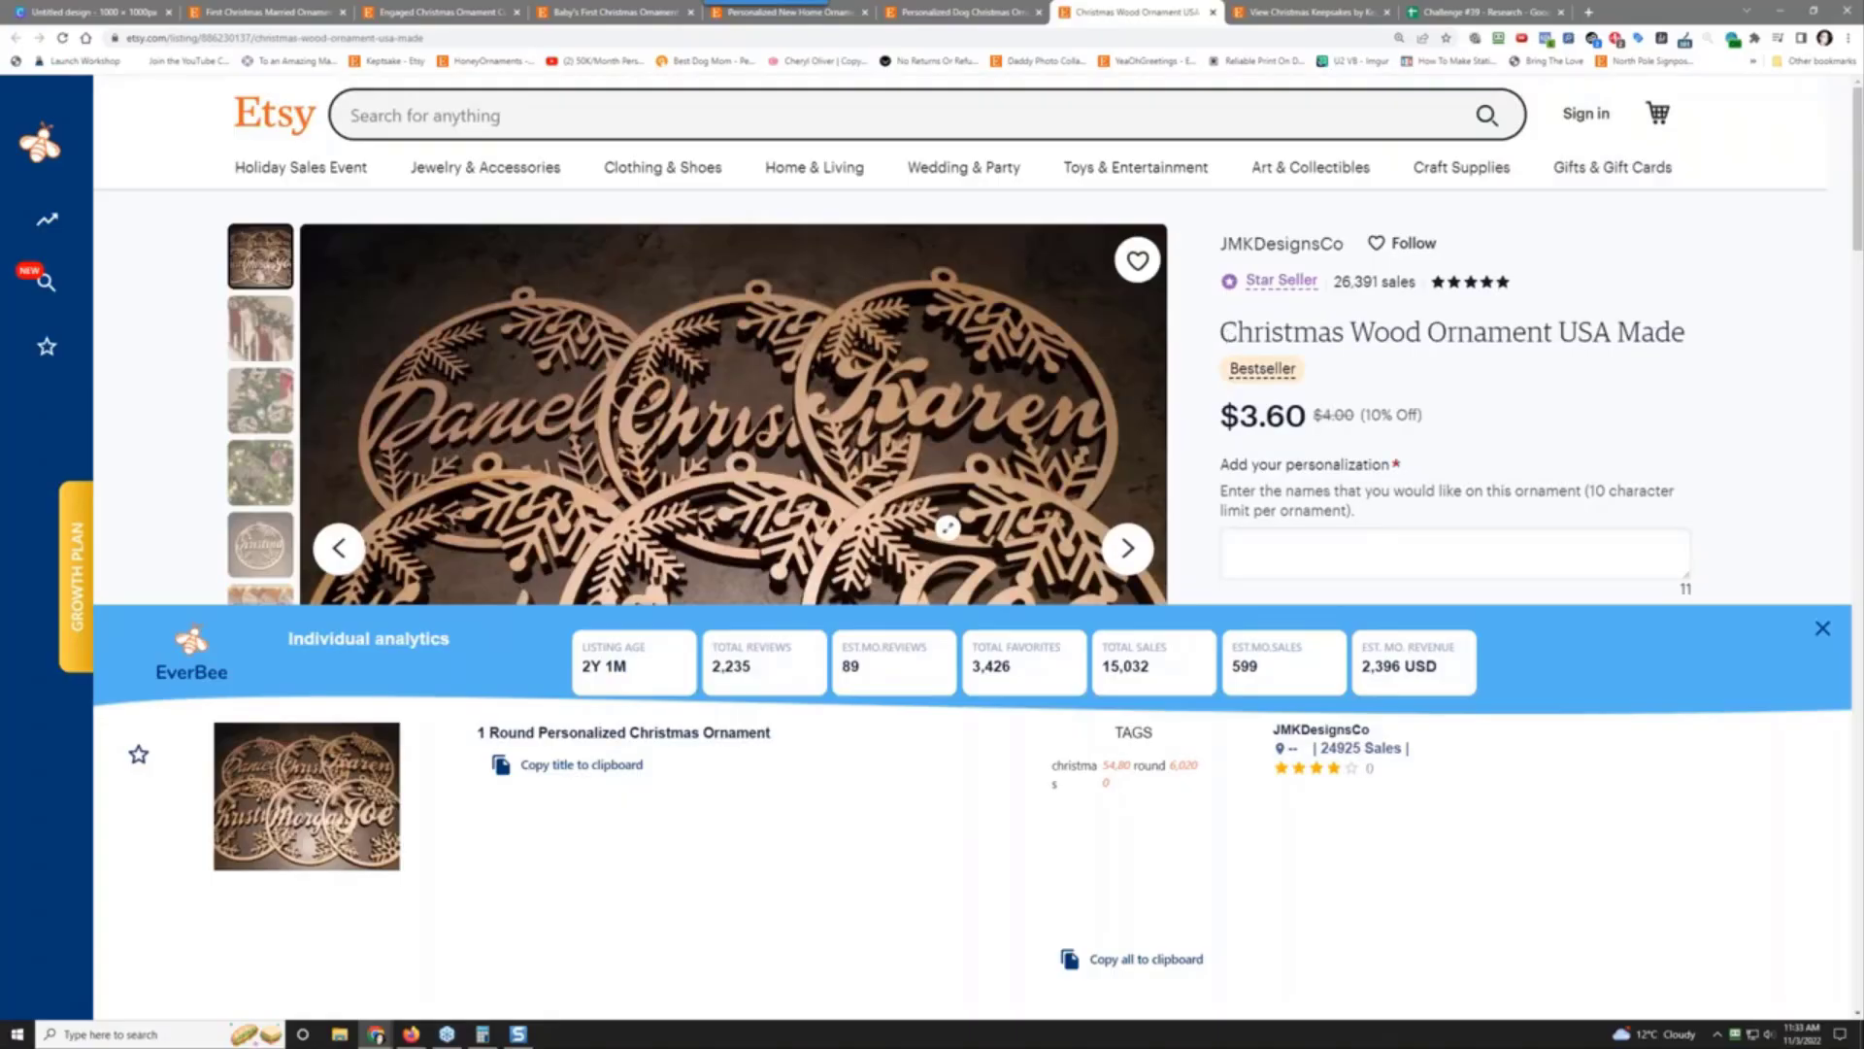
pyautogui.click(609, 767)
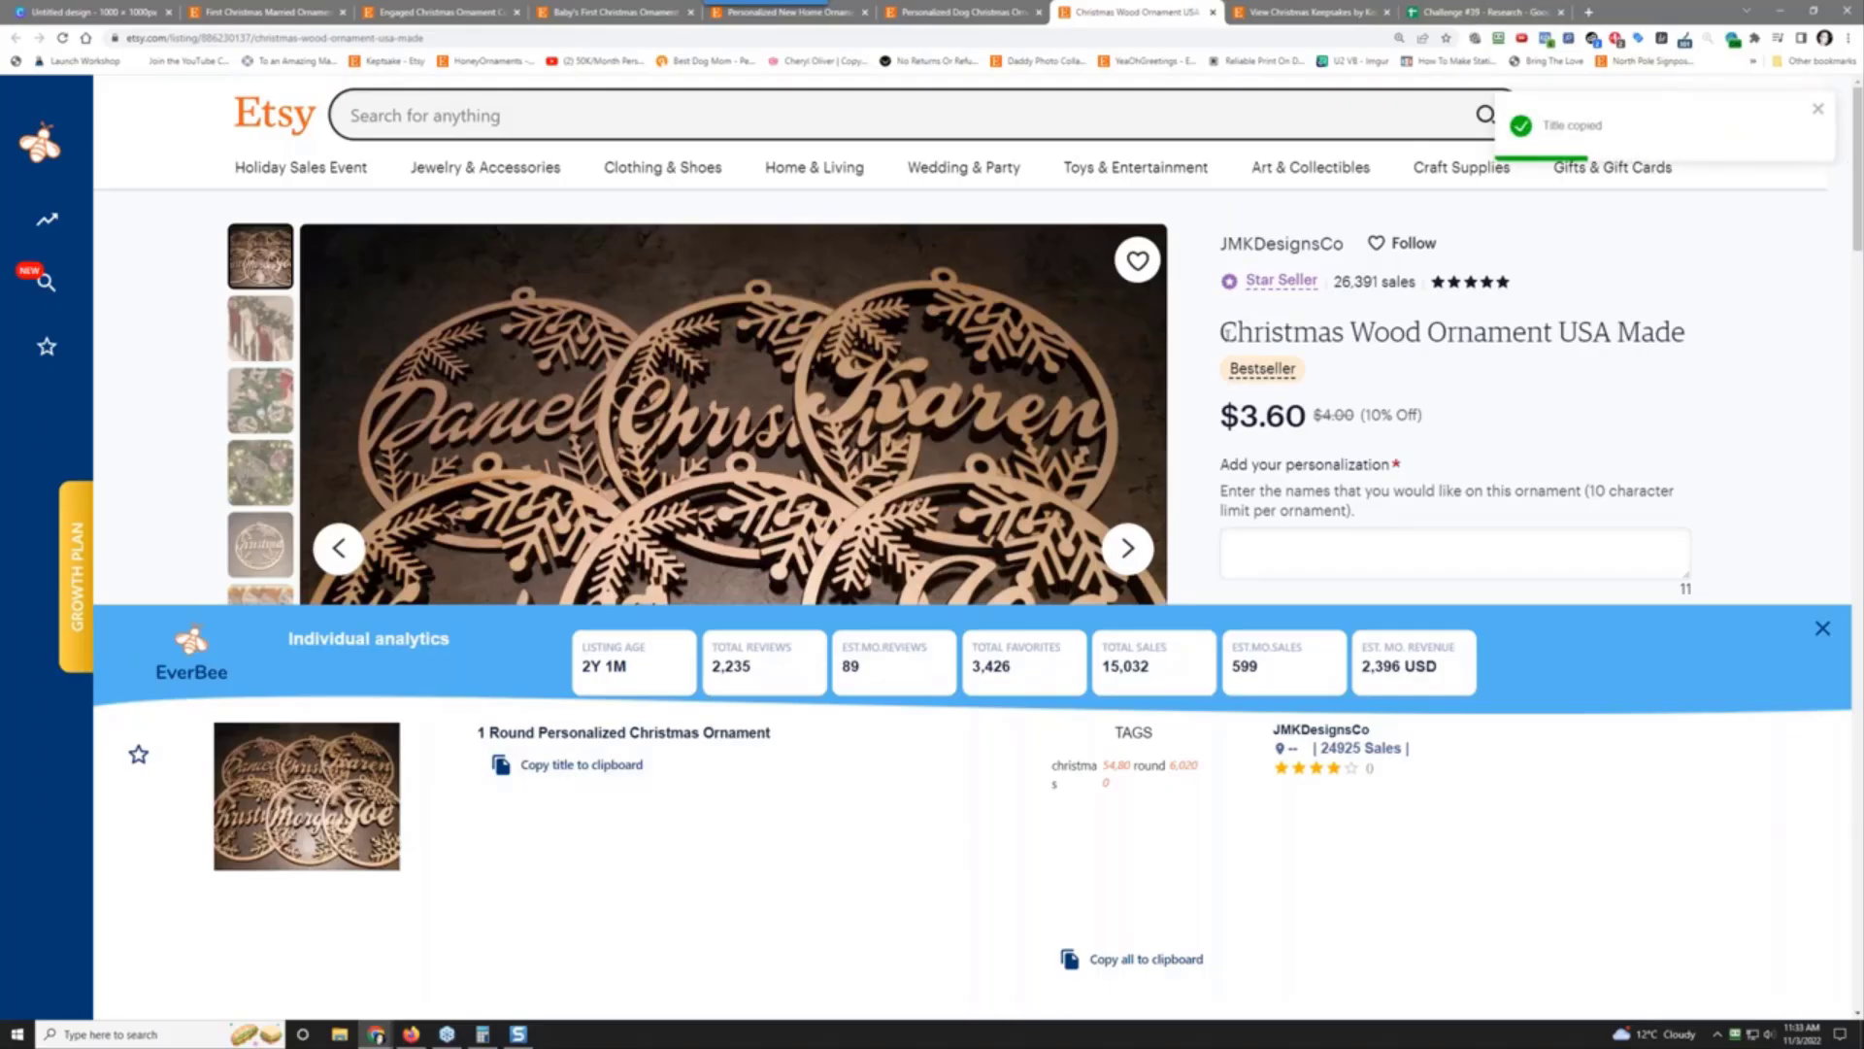
pyautogui.moveTo(1226, 332); pyautogui.dragTo(1656, 362)
pyautogui.rightClick(1663, 349)
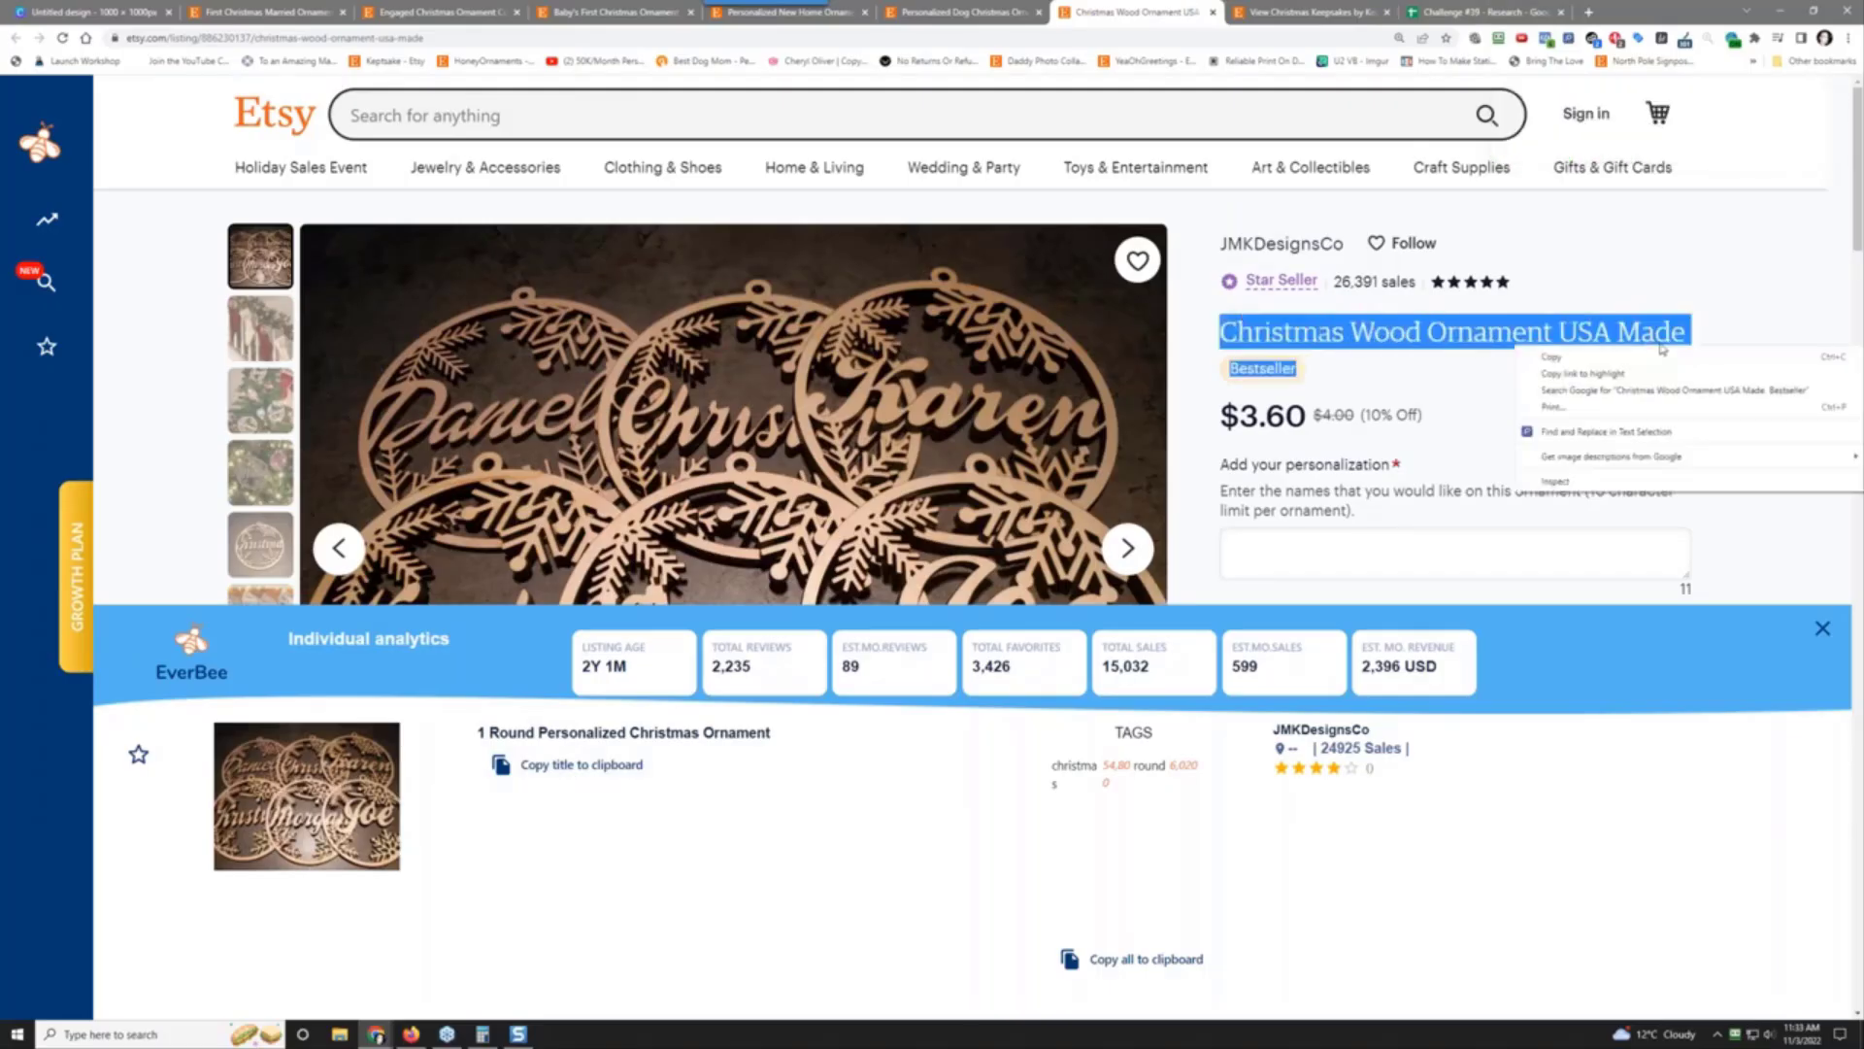
pyautogui.click(1663, 355)
pyautogui.click(1486, 12)
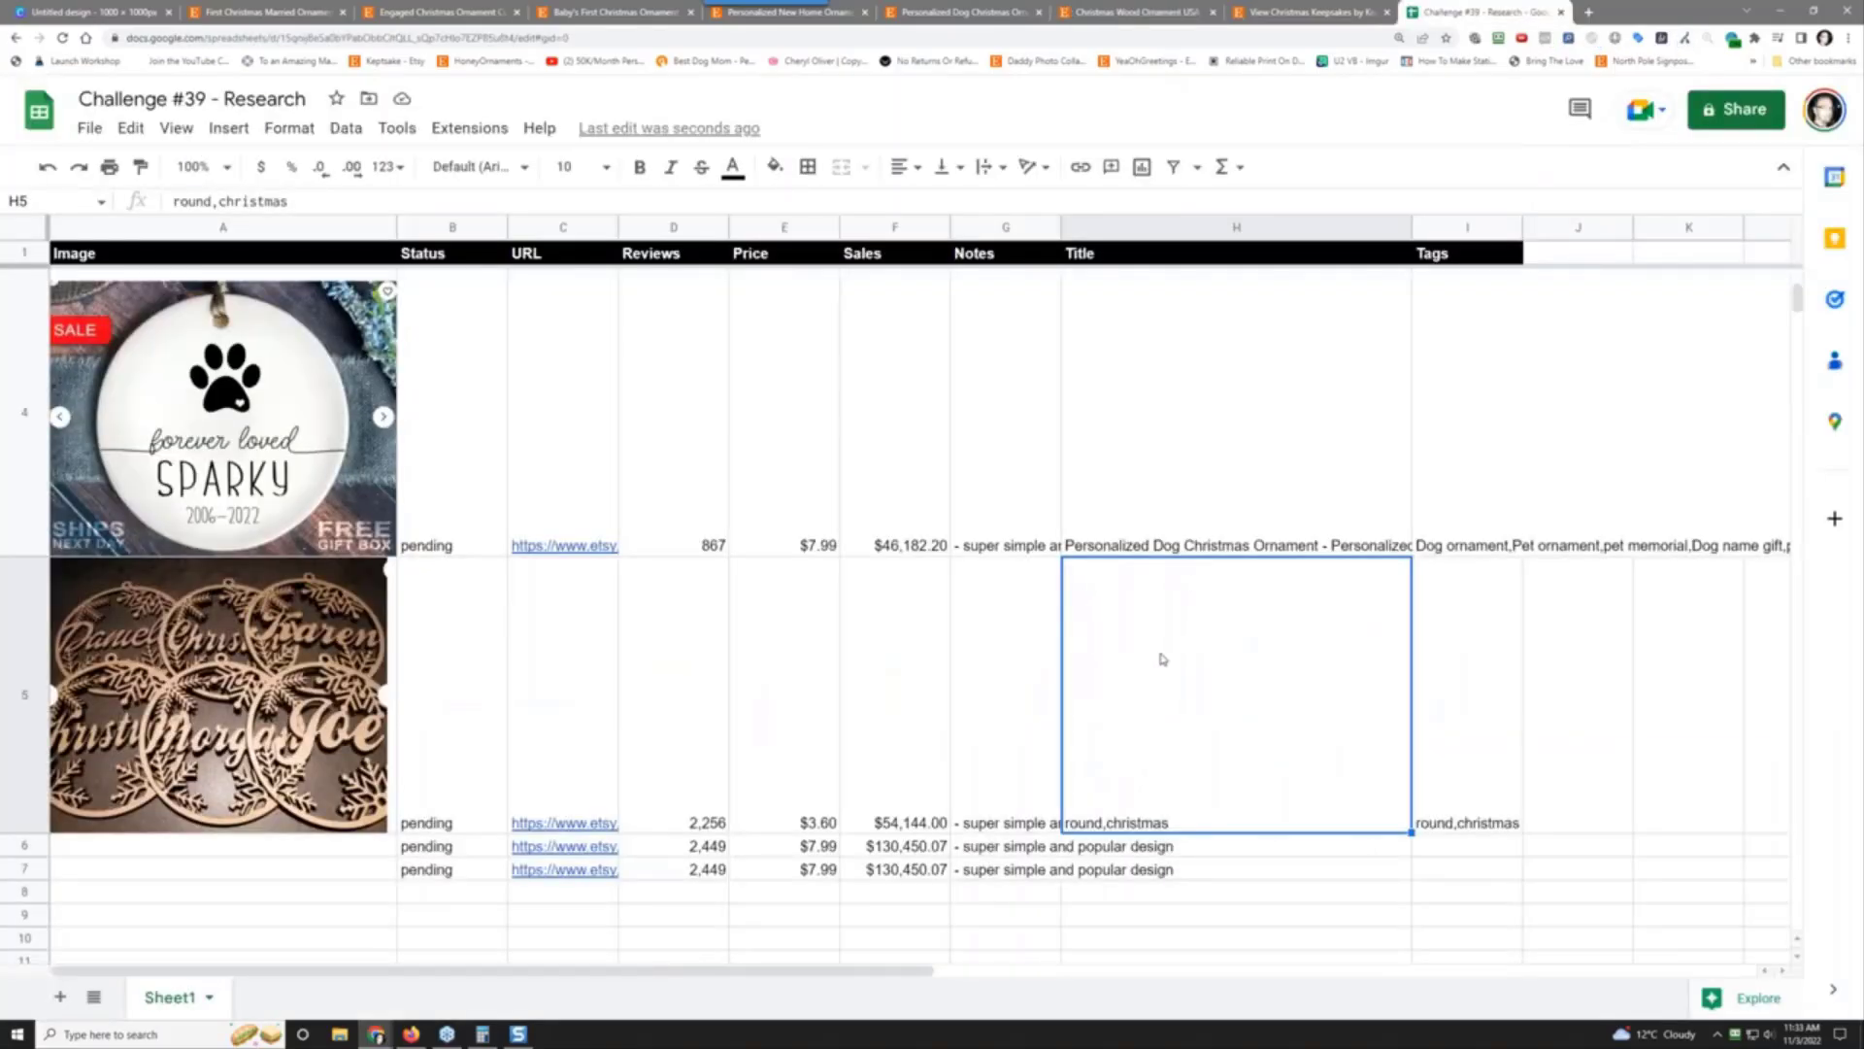
pyautogui.rightClick(1144, 701)
pyautogui.moveTo(1405, 513)
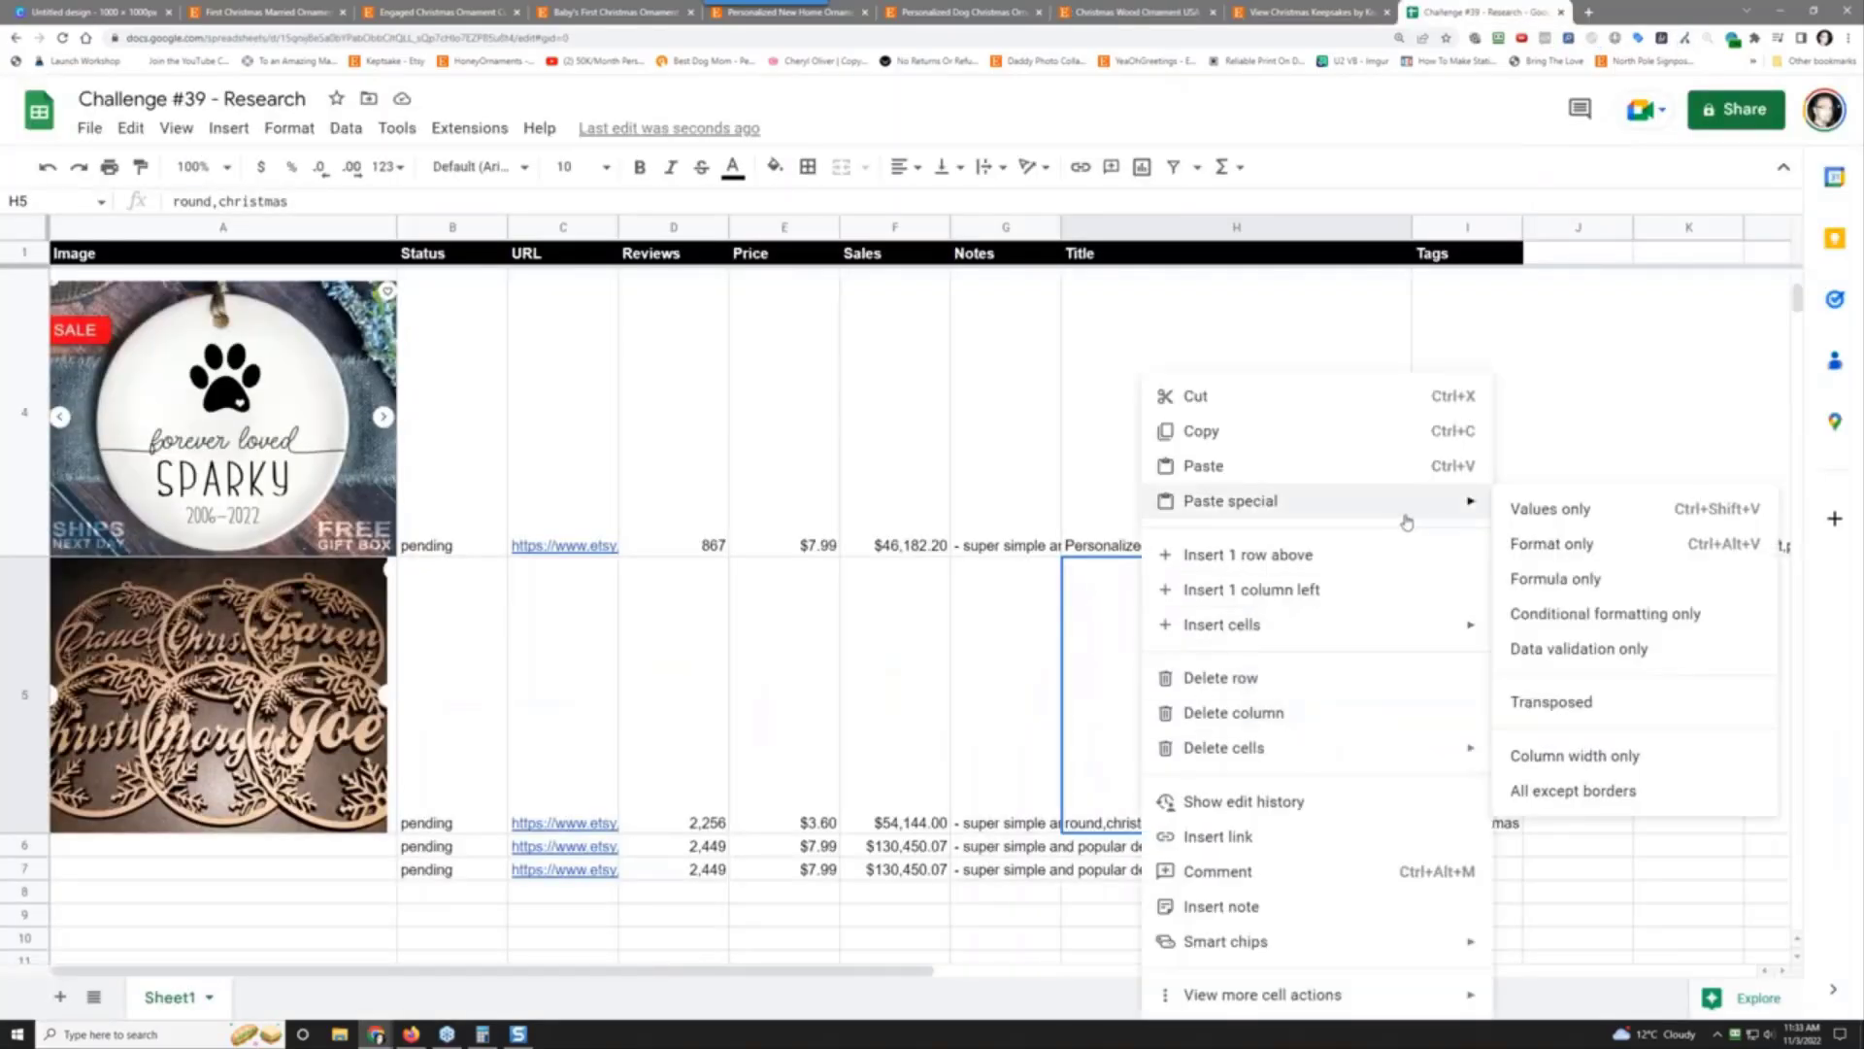
pyautogui.click(1523, 507)
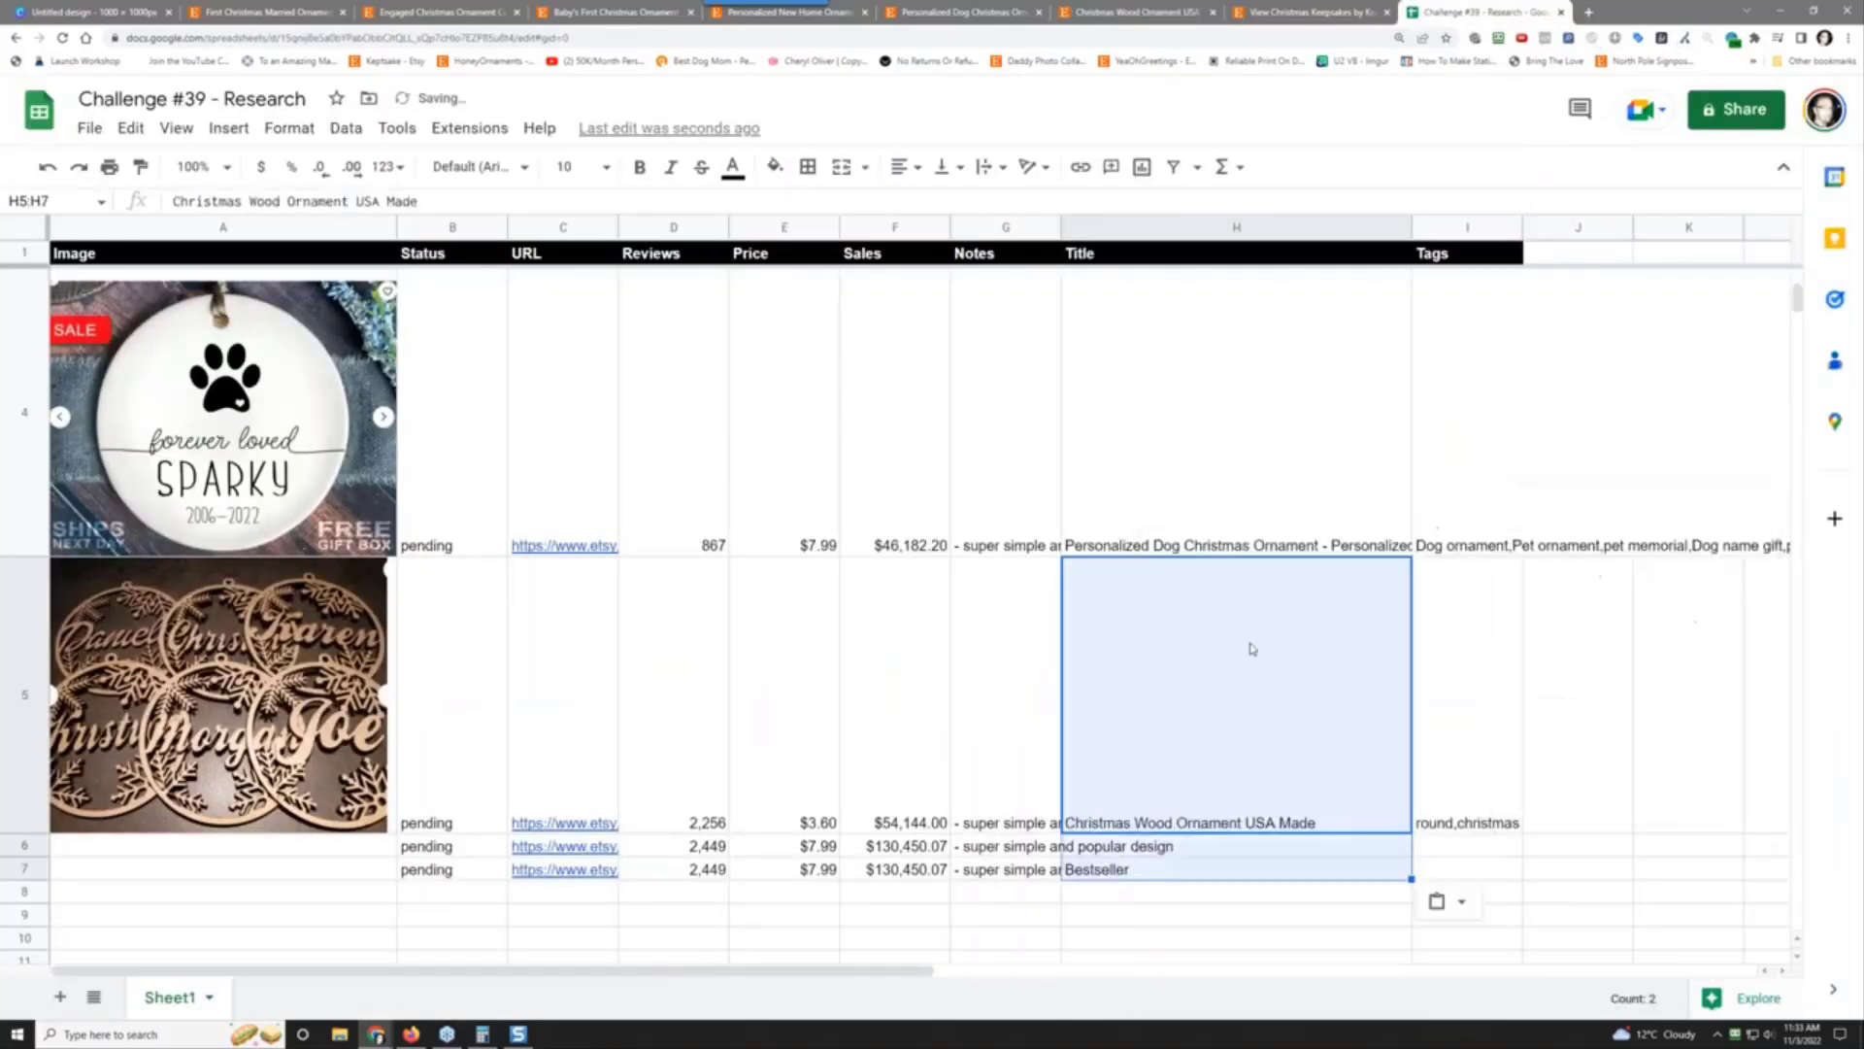
pyautogui.click(1216, 853)
# Step: Close the Christmas Wood Ornament, Personalized Dog, and Personalized New Home listing tabs
pyautogui.click(1278, 9)
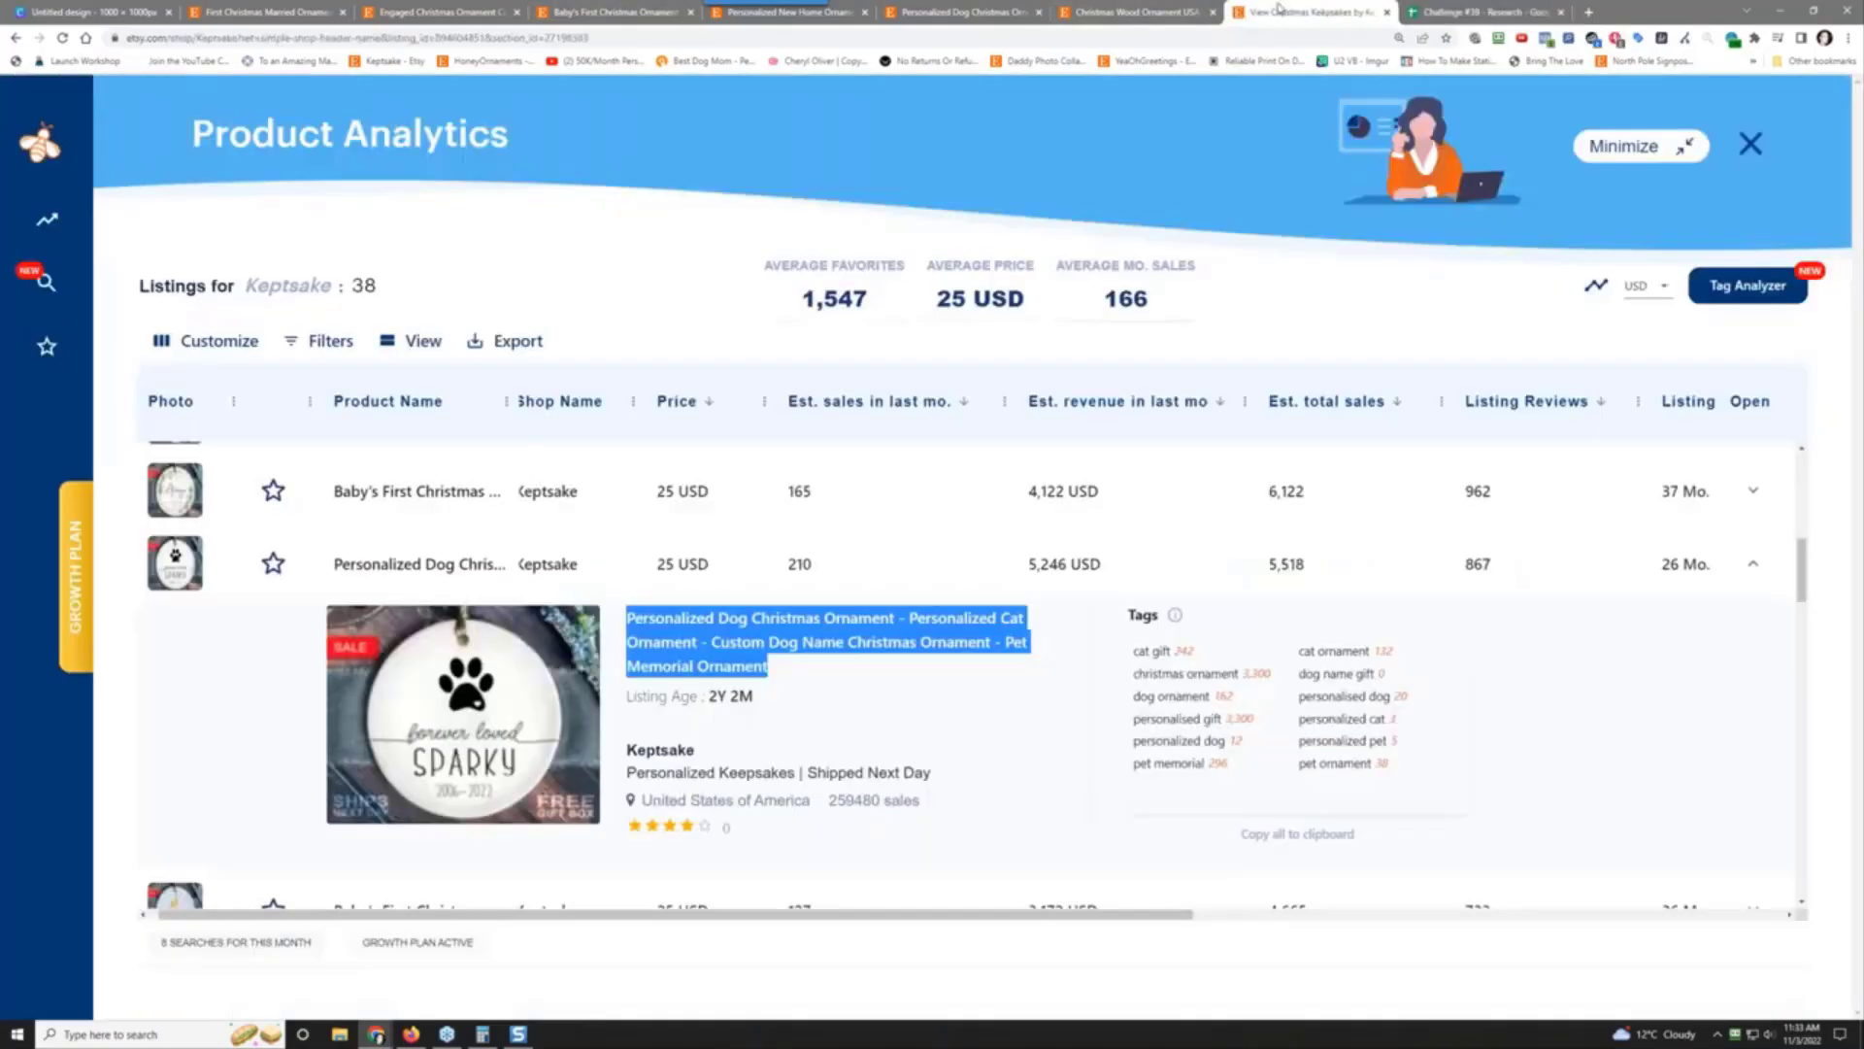
pyautogui.click(1157, 12)
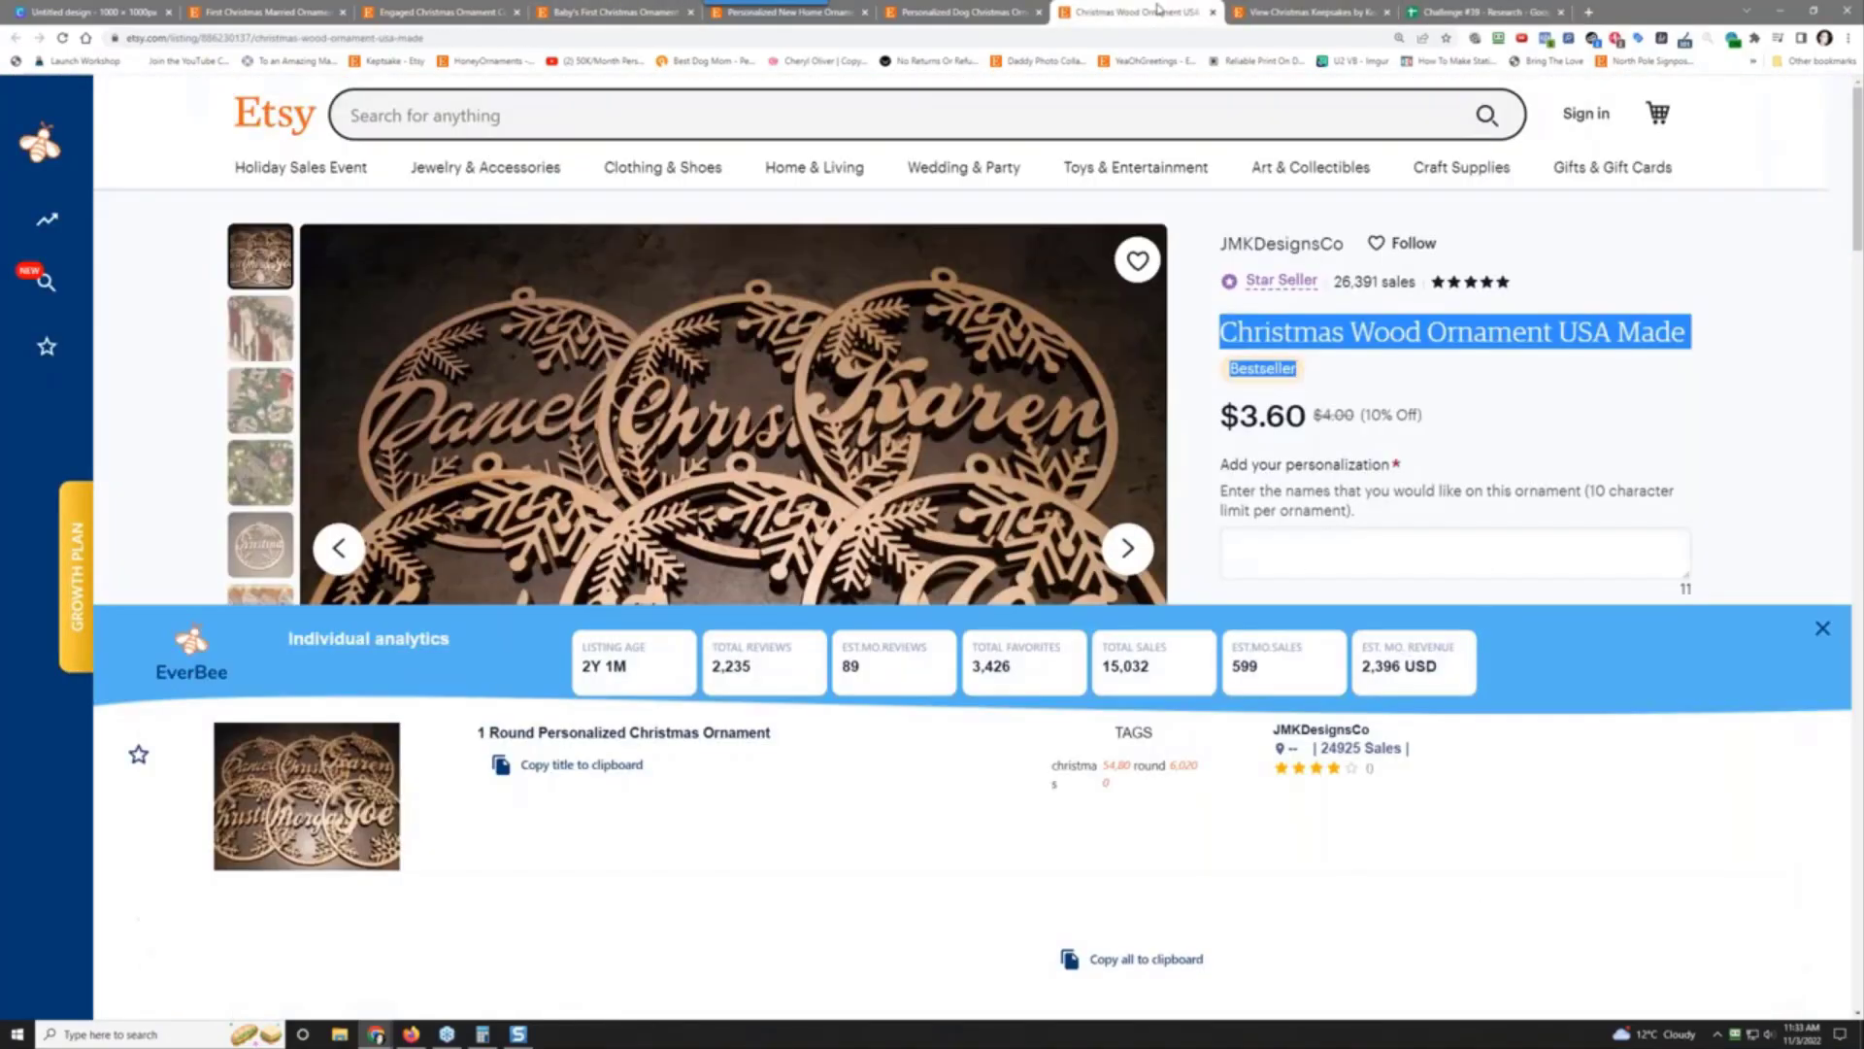
pyautogui.click(1214, 12)
pyautogui.click(974, 12)
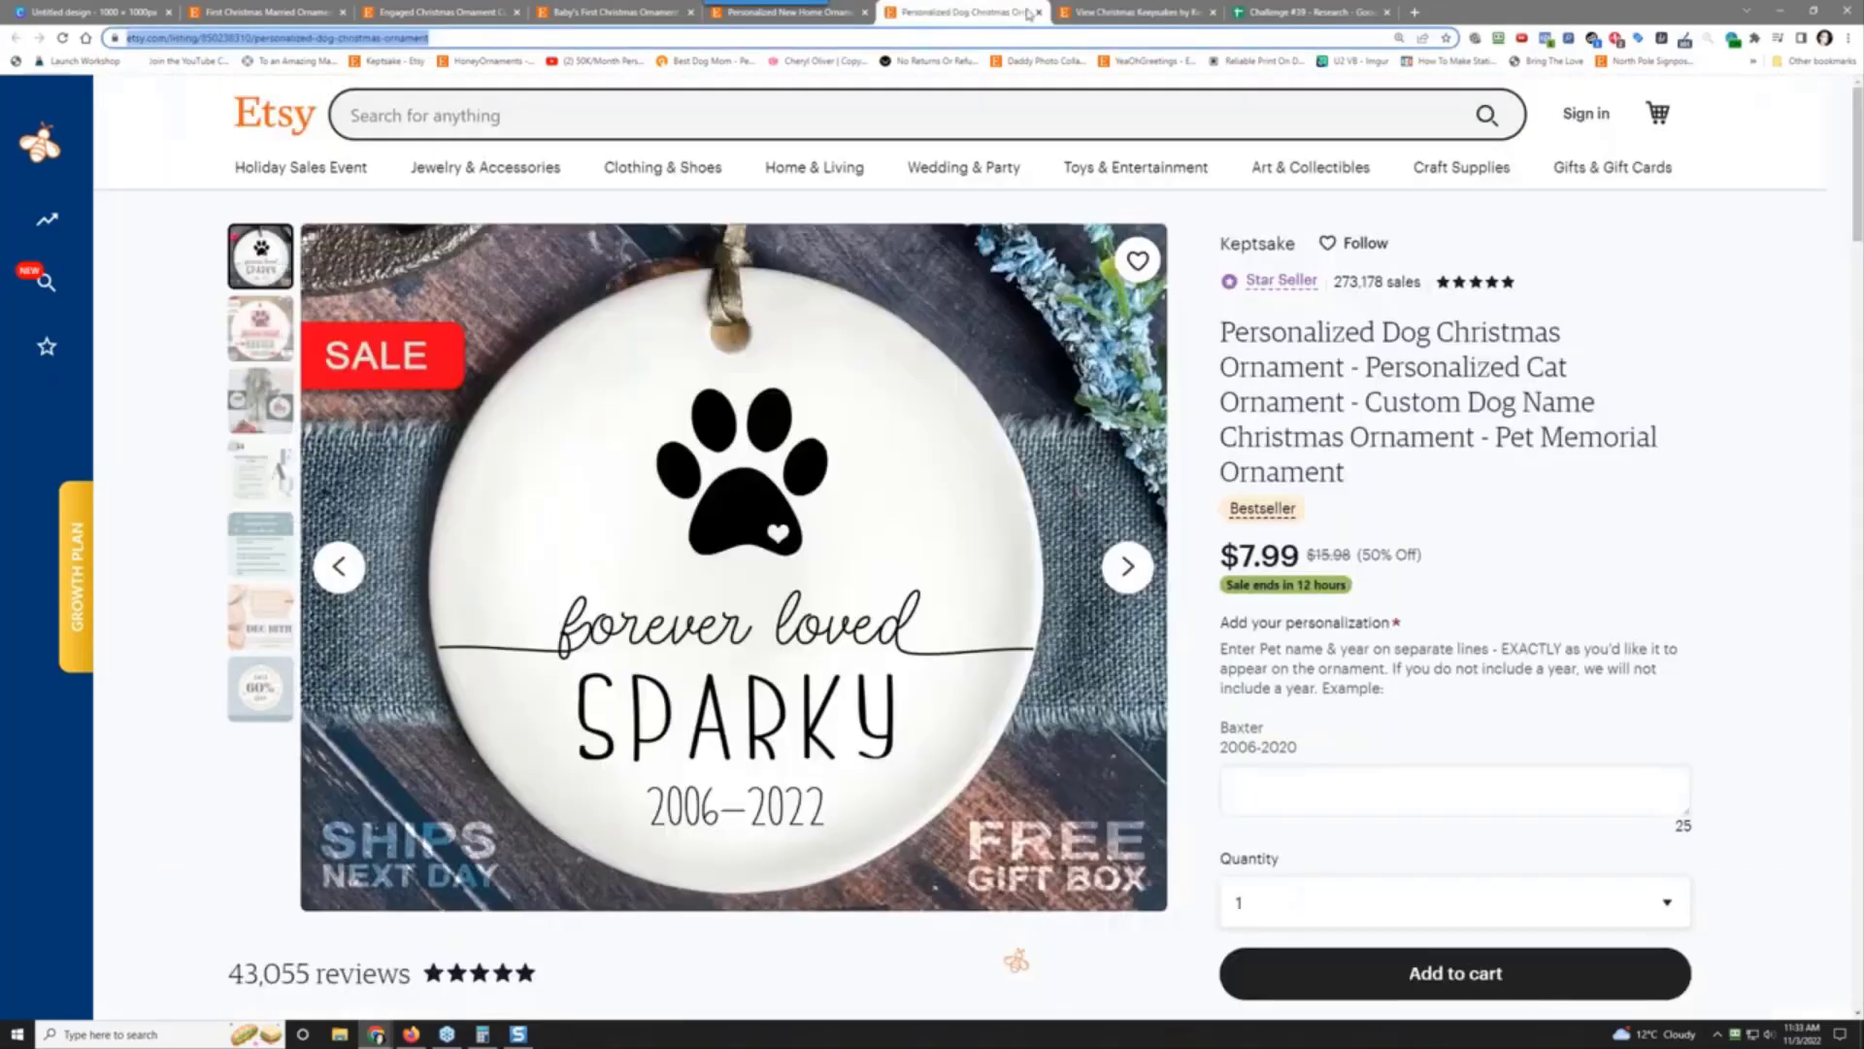
pyautogui.click(1038, 13)
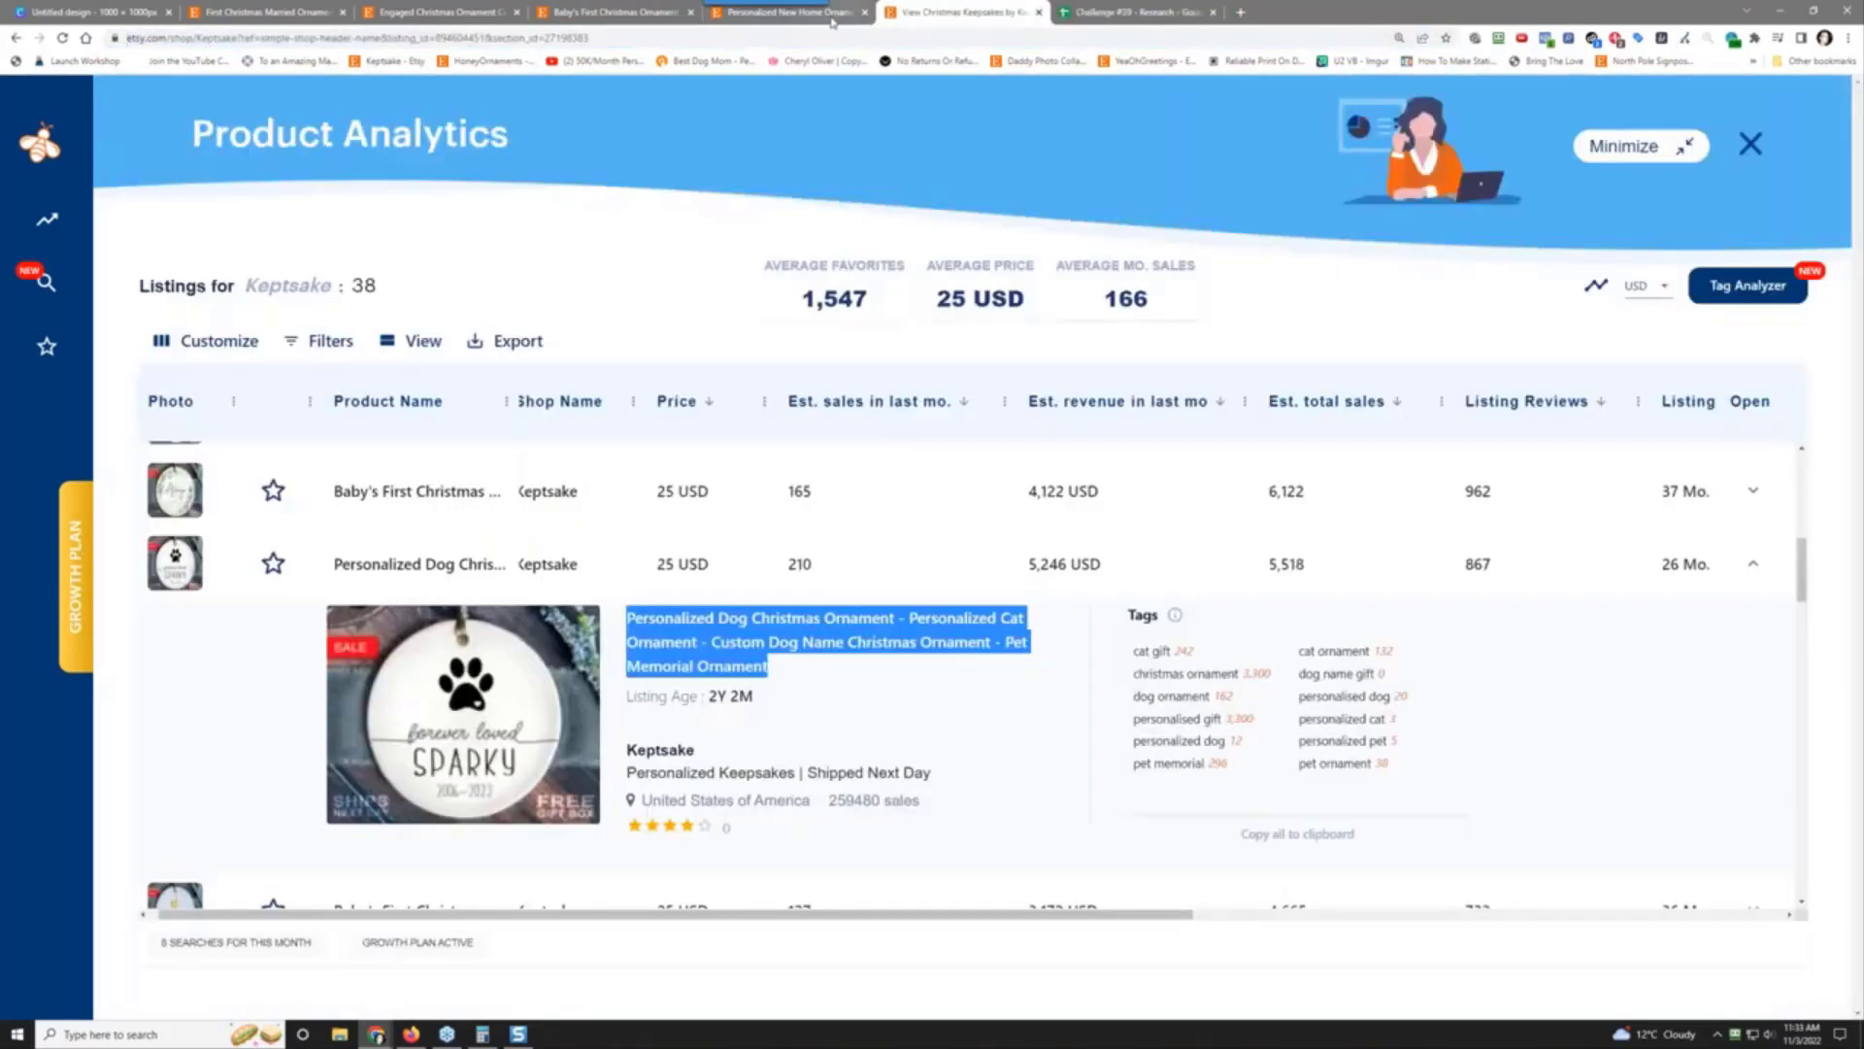
pyautogui.click(832, 13)
pyautogui.click(864, 11)
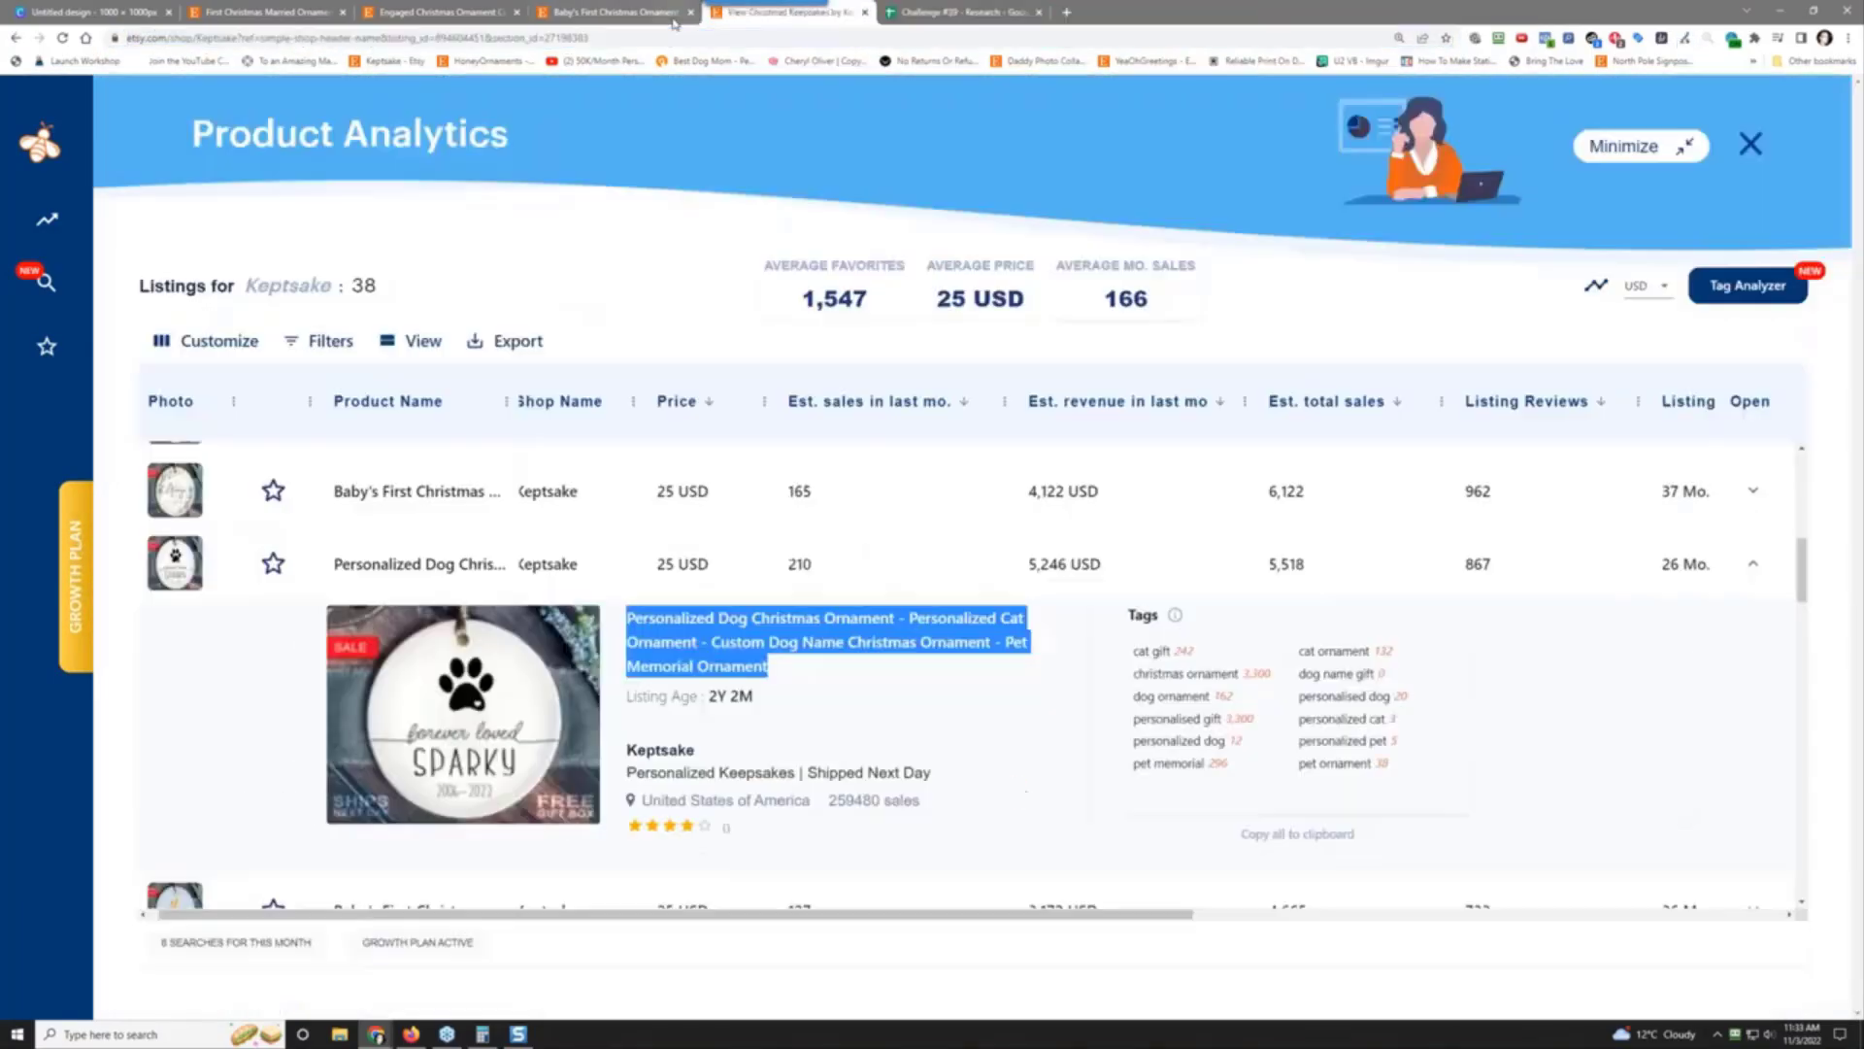
# Step: Close the Engaged and First Christmas Married listing tabs, leaving Baby's First Christmas open
pyautogui.click(614, 12)
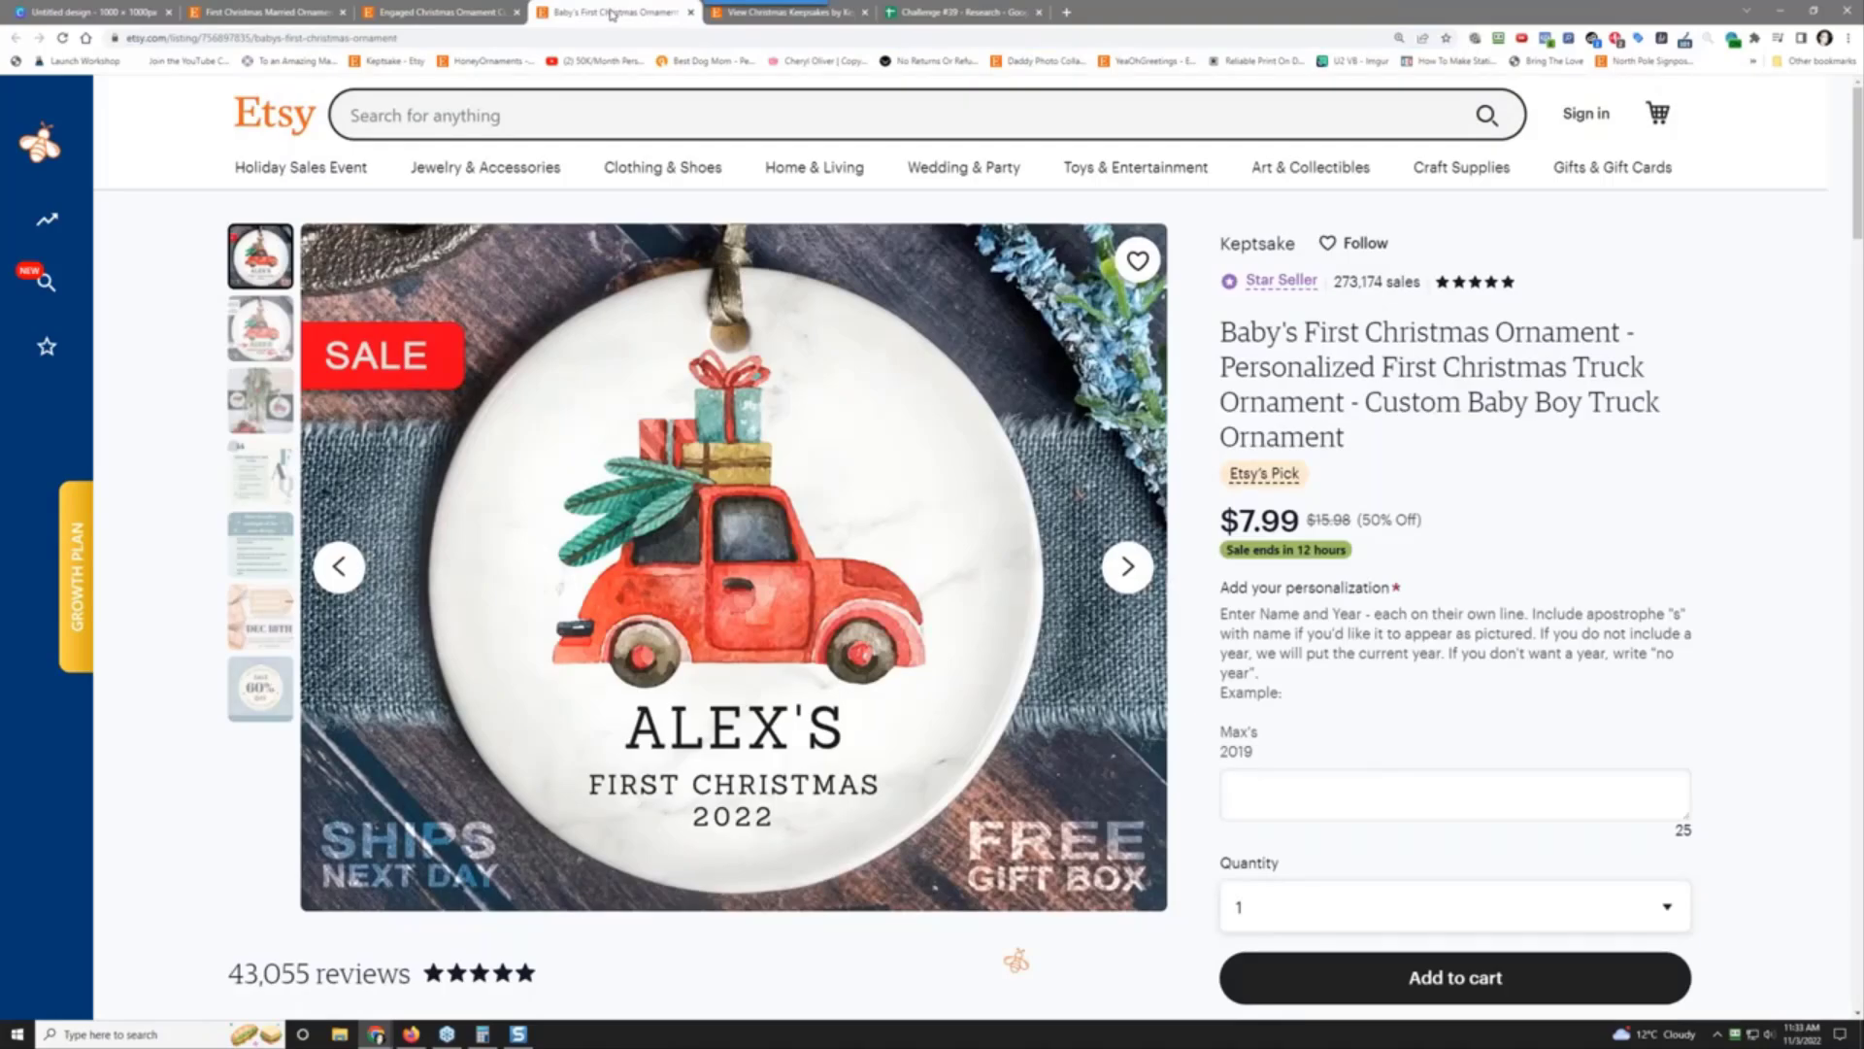
pyautogui.scroll(-2, 540, 374)
pyautogui.scroll(2, 540, 374)
pyautogui.click(475, 14)
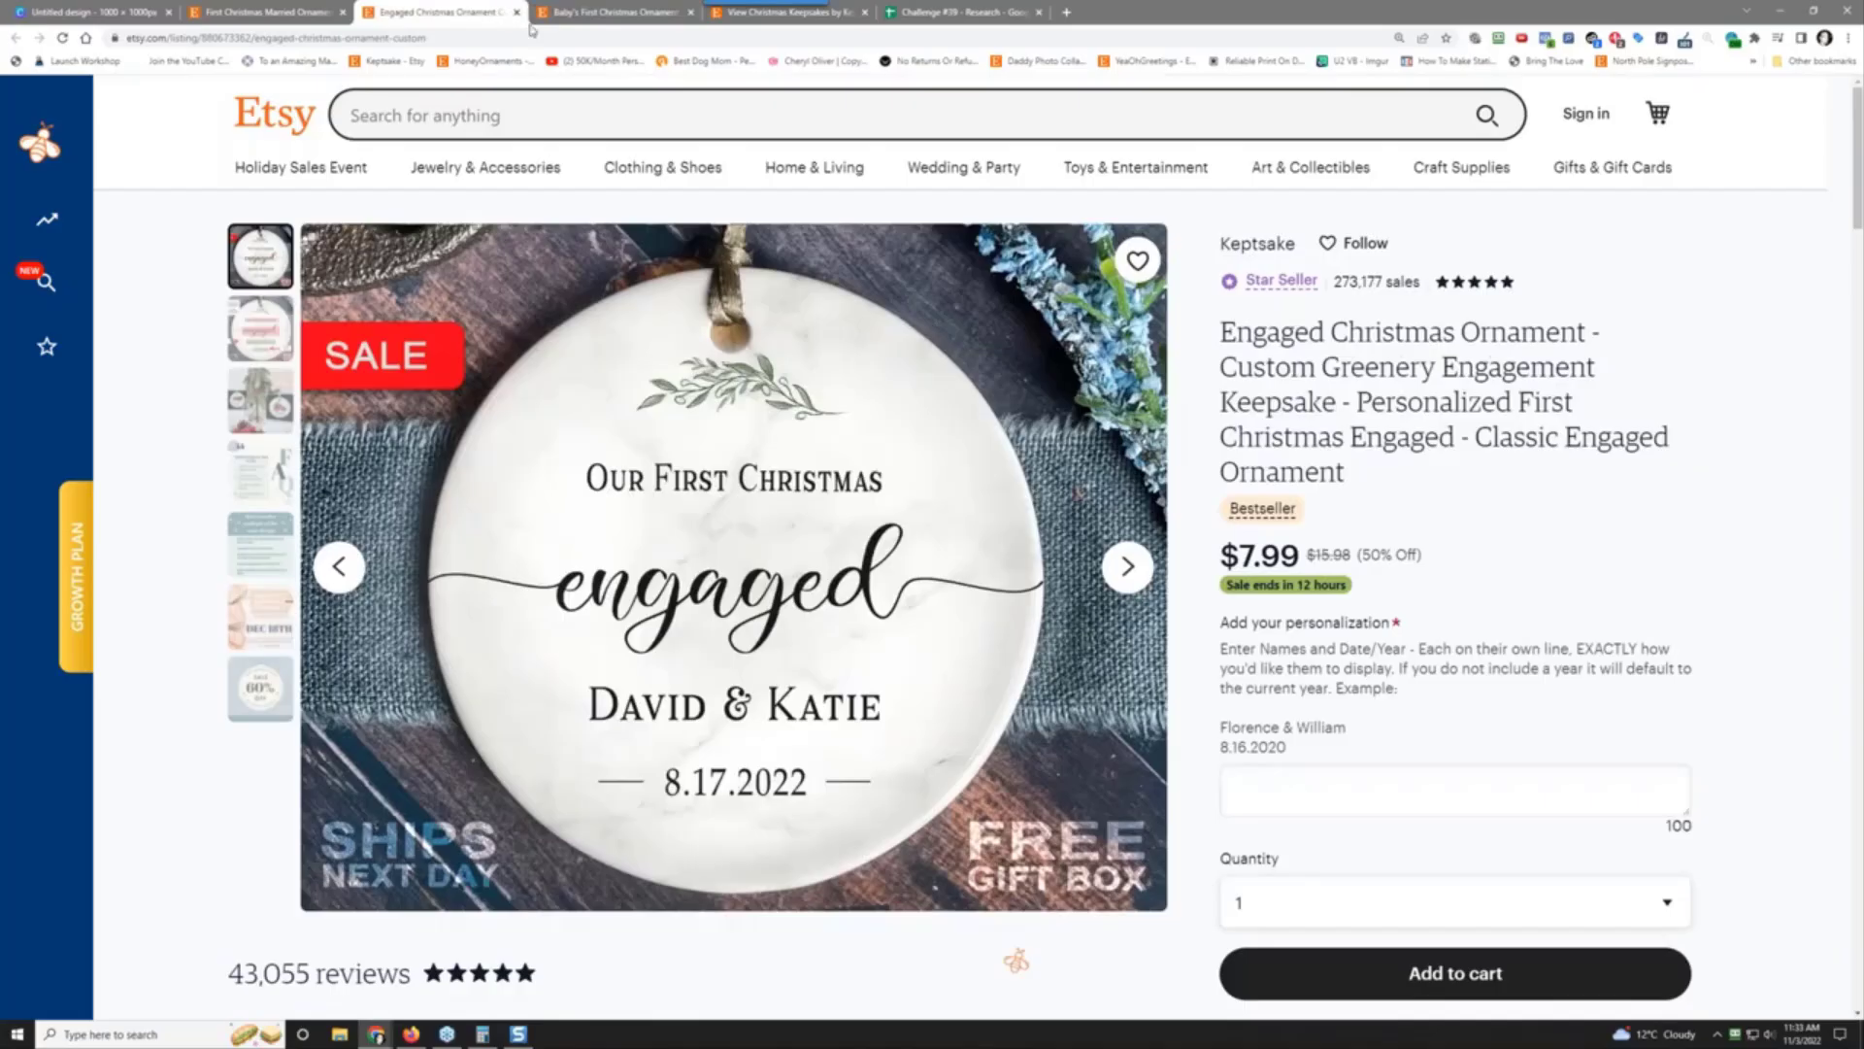
pyautogui.click(517, 12)
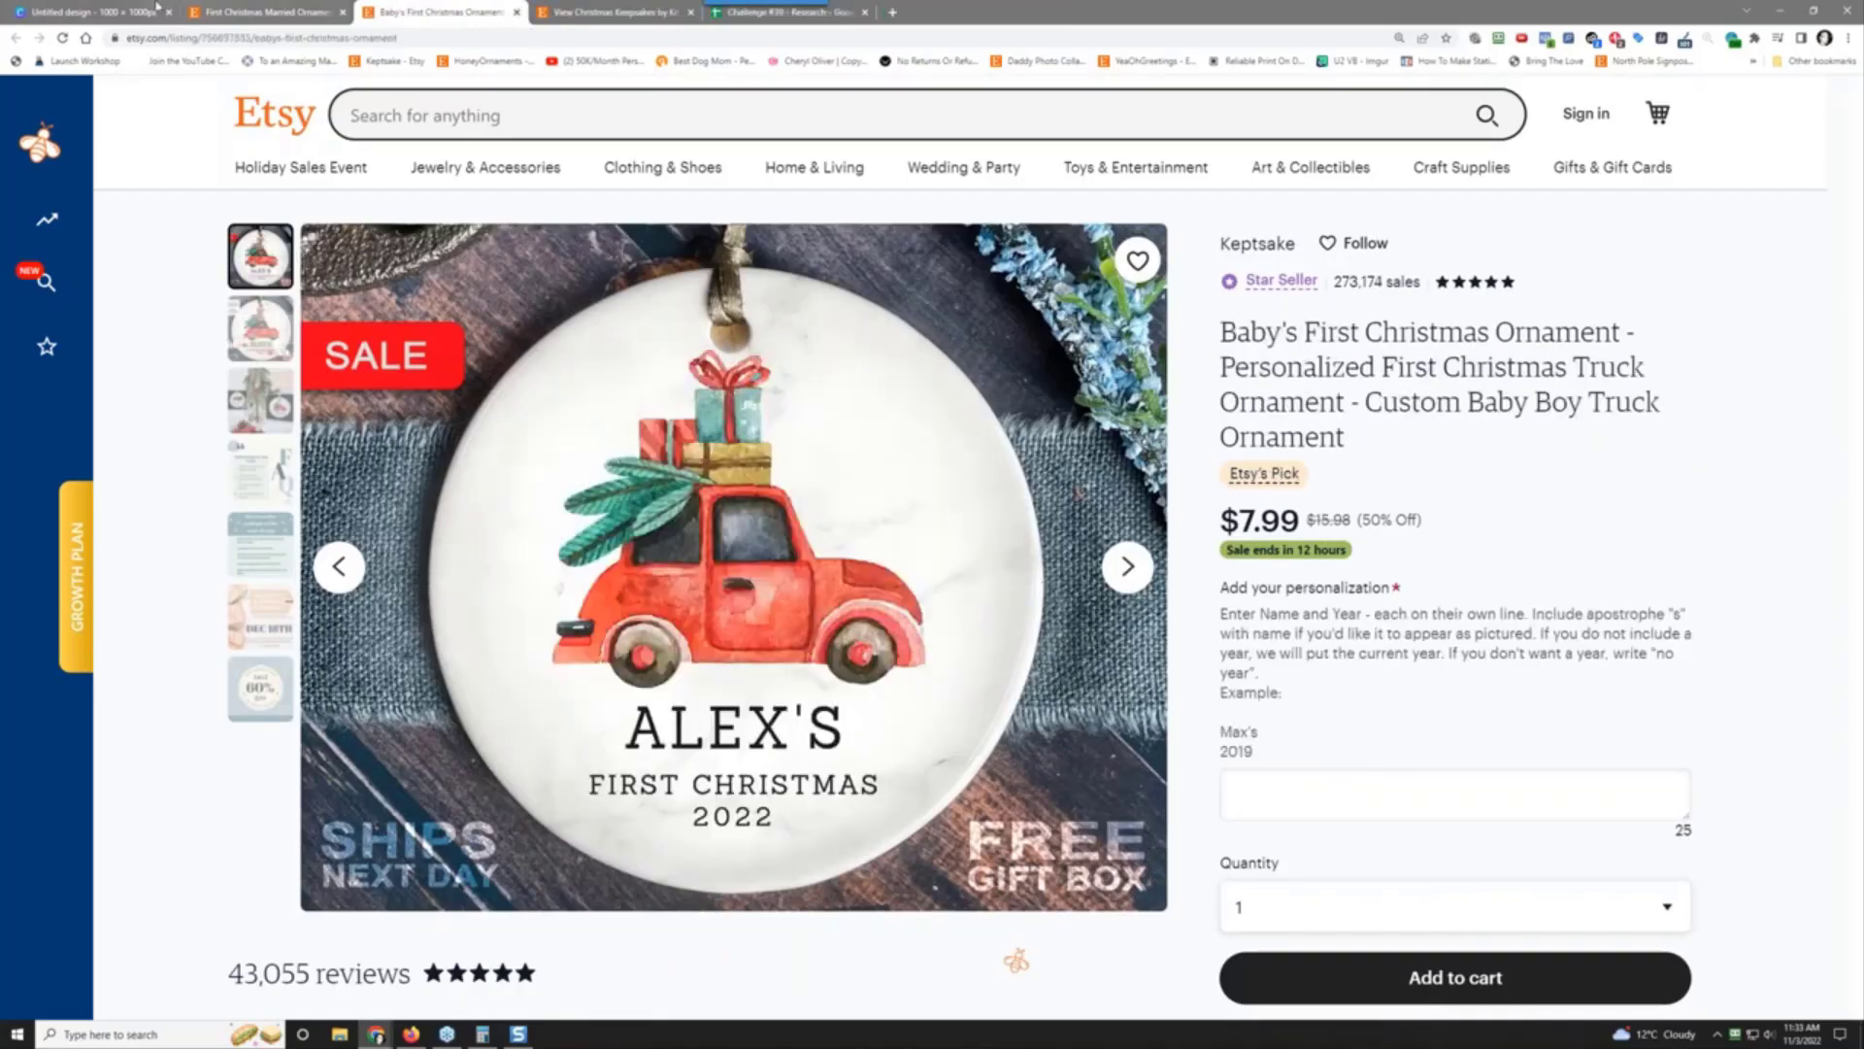
pyautogui.click(233, 11)
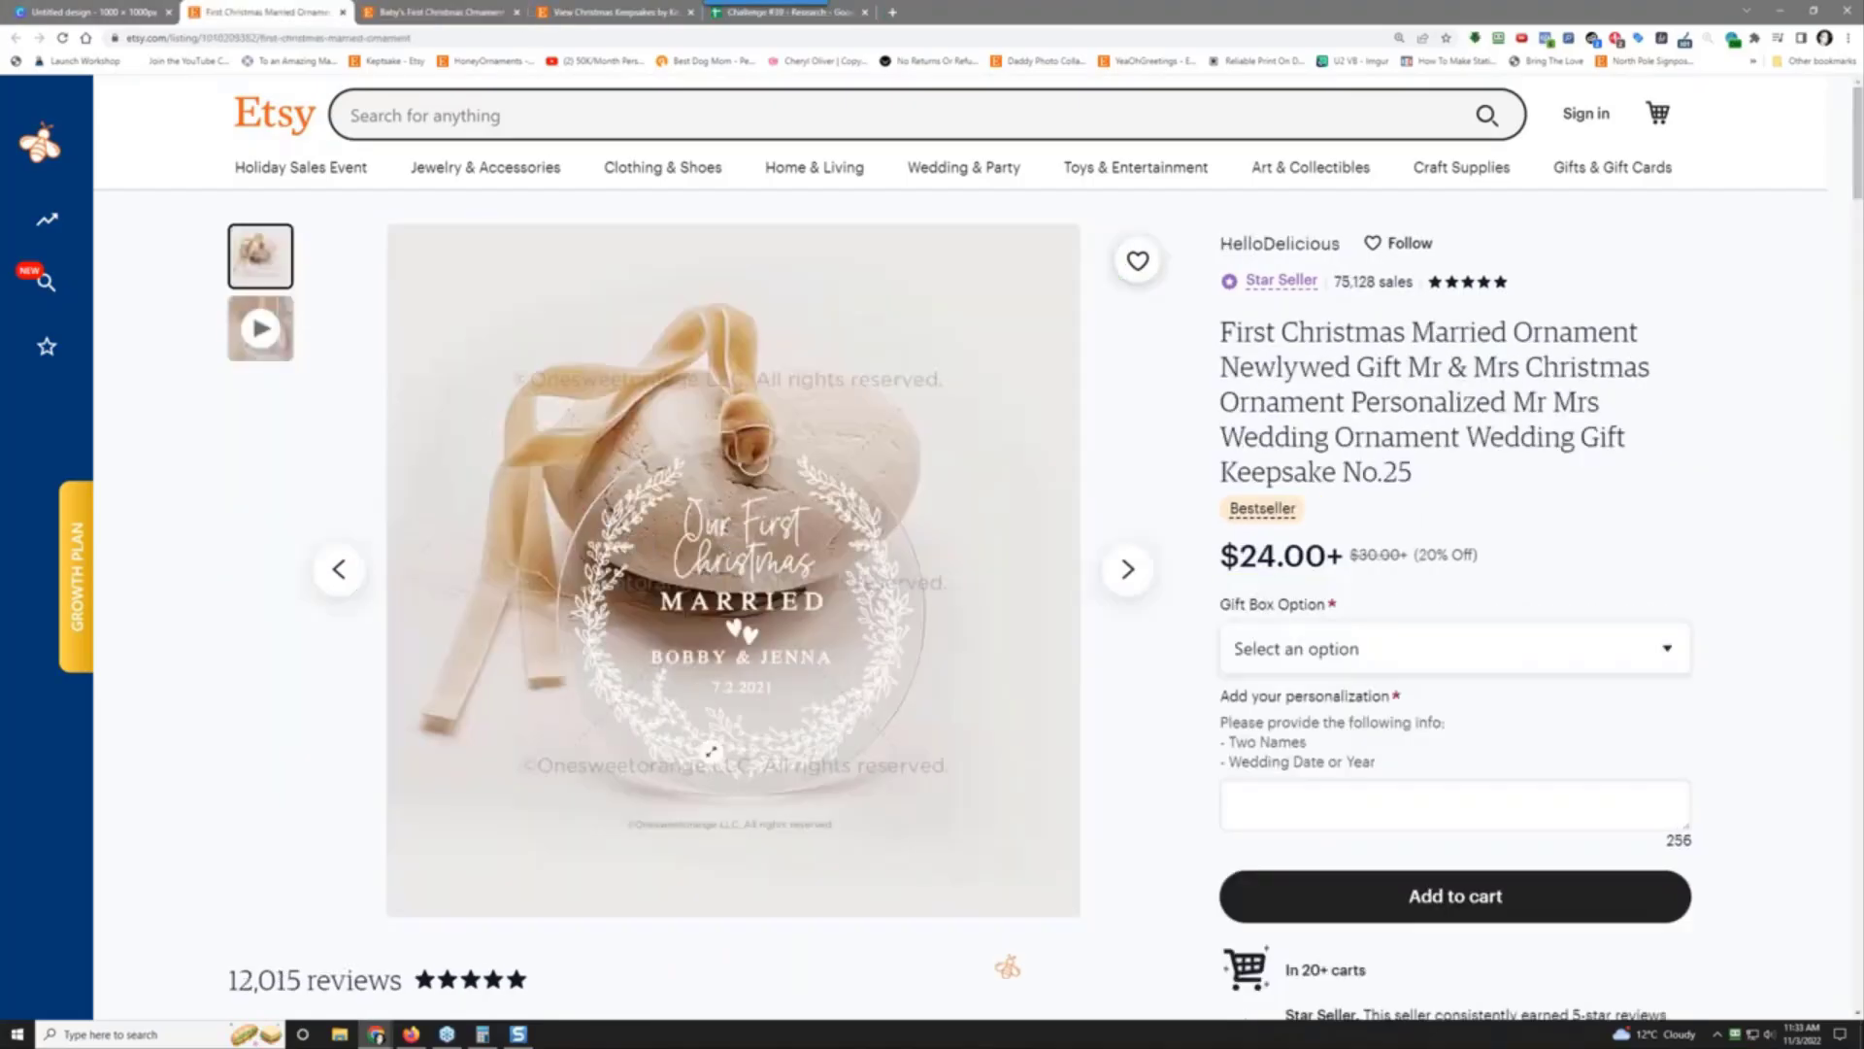
pyautogui.scroll(-2, 697, 618)
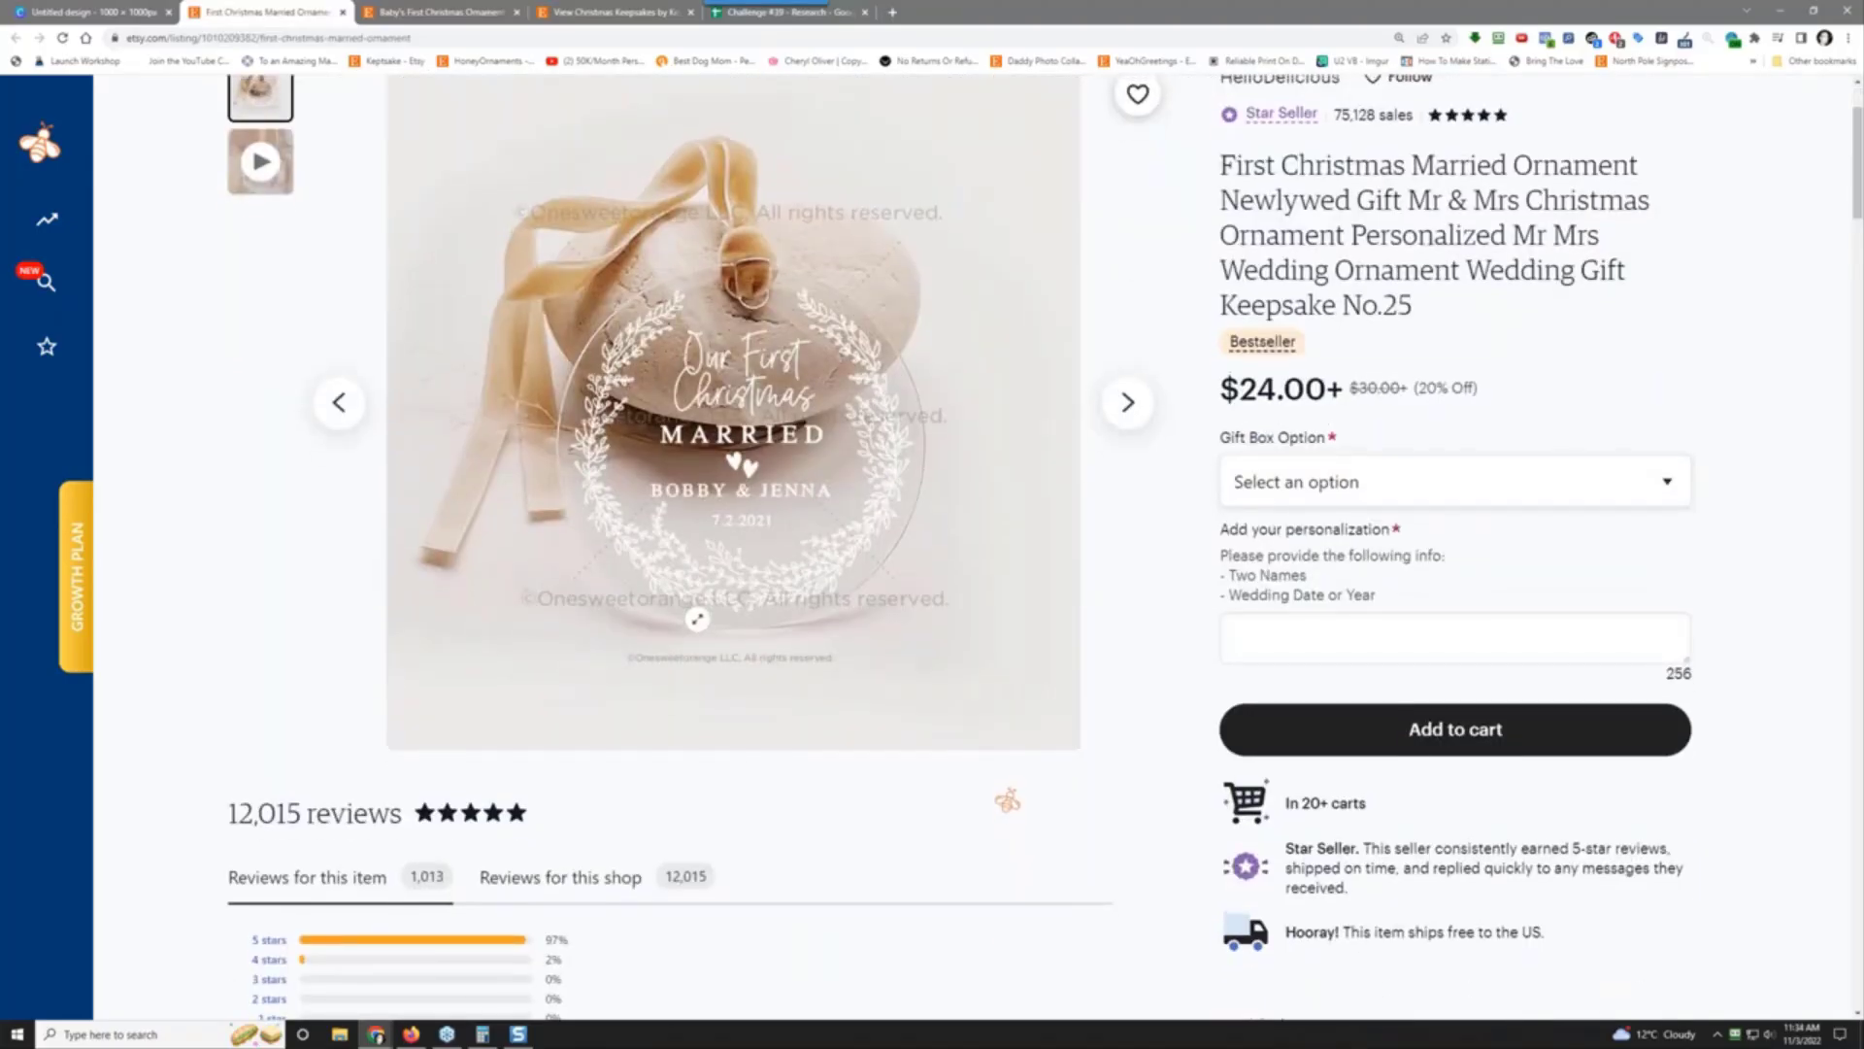
pyautogui.scroll(2, 697, 618)
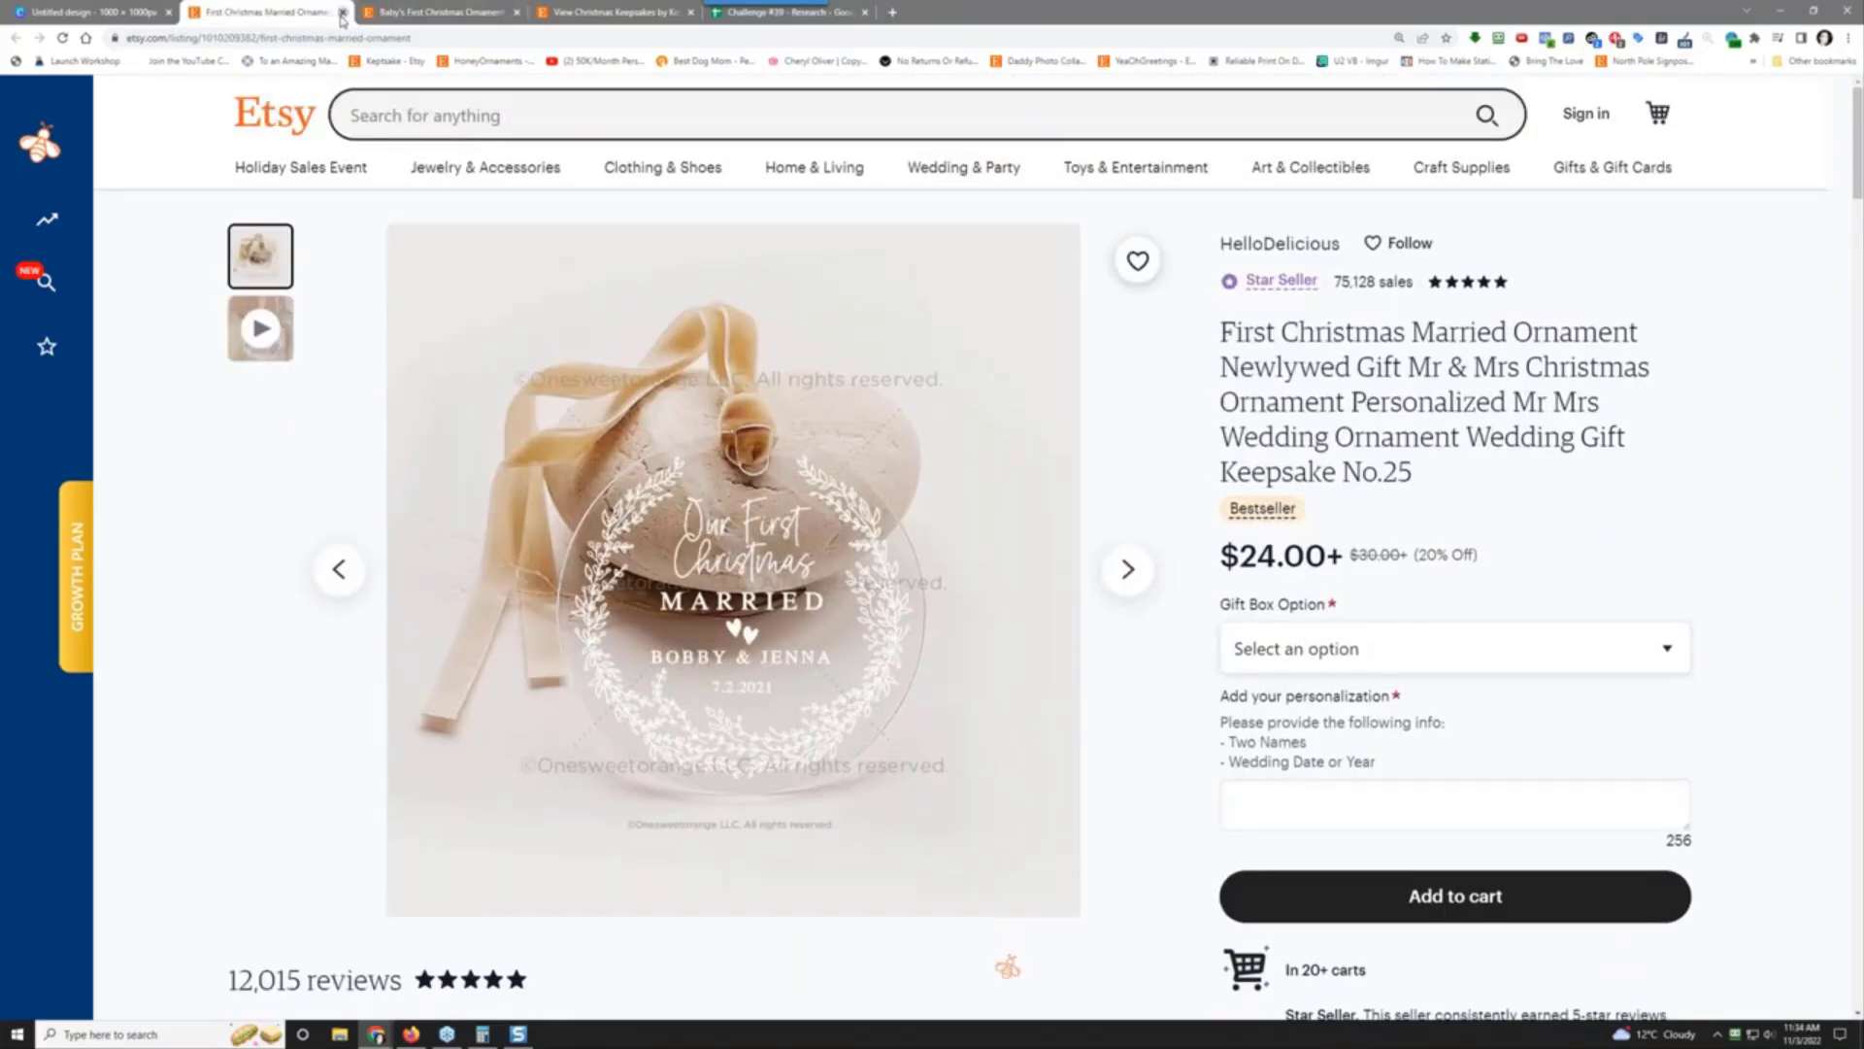
pyautogui.click(342, 13)
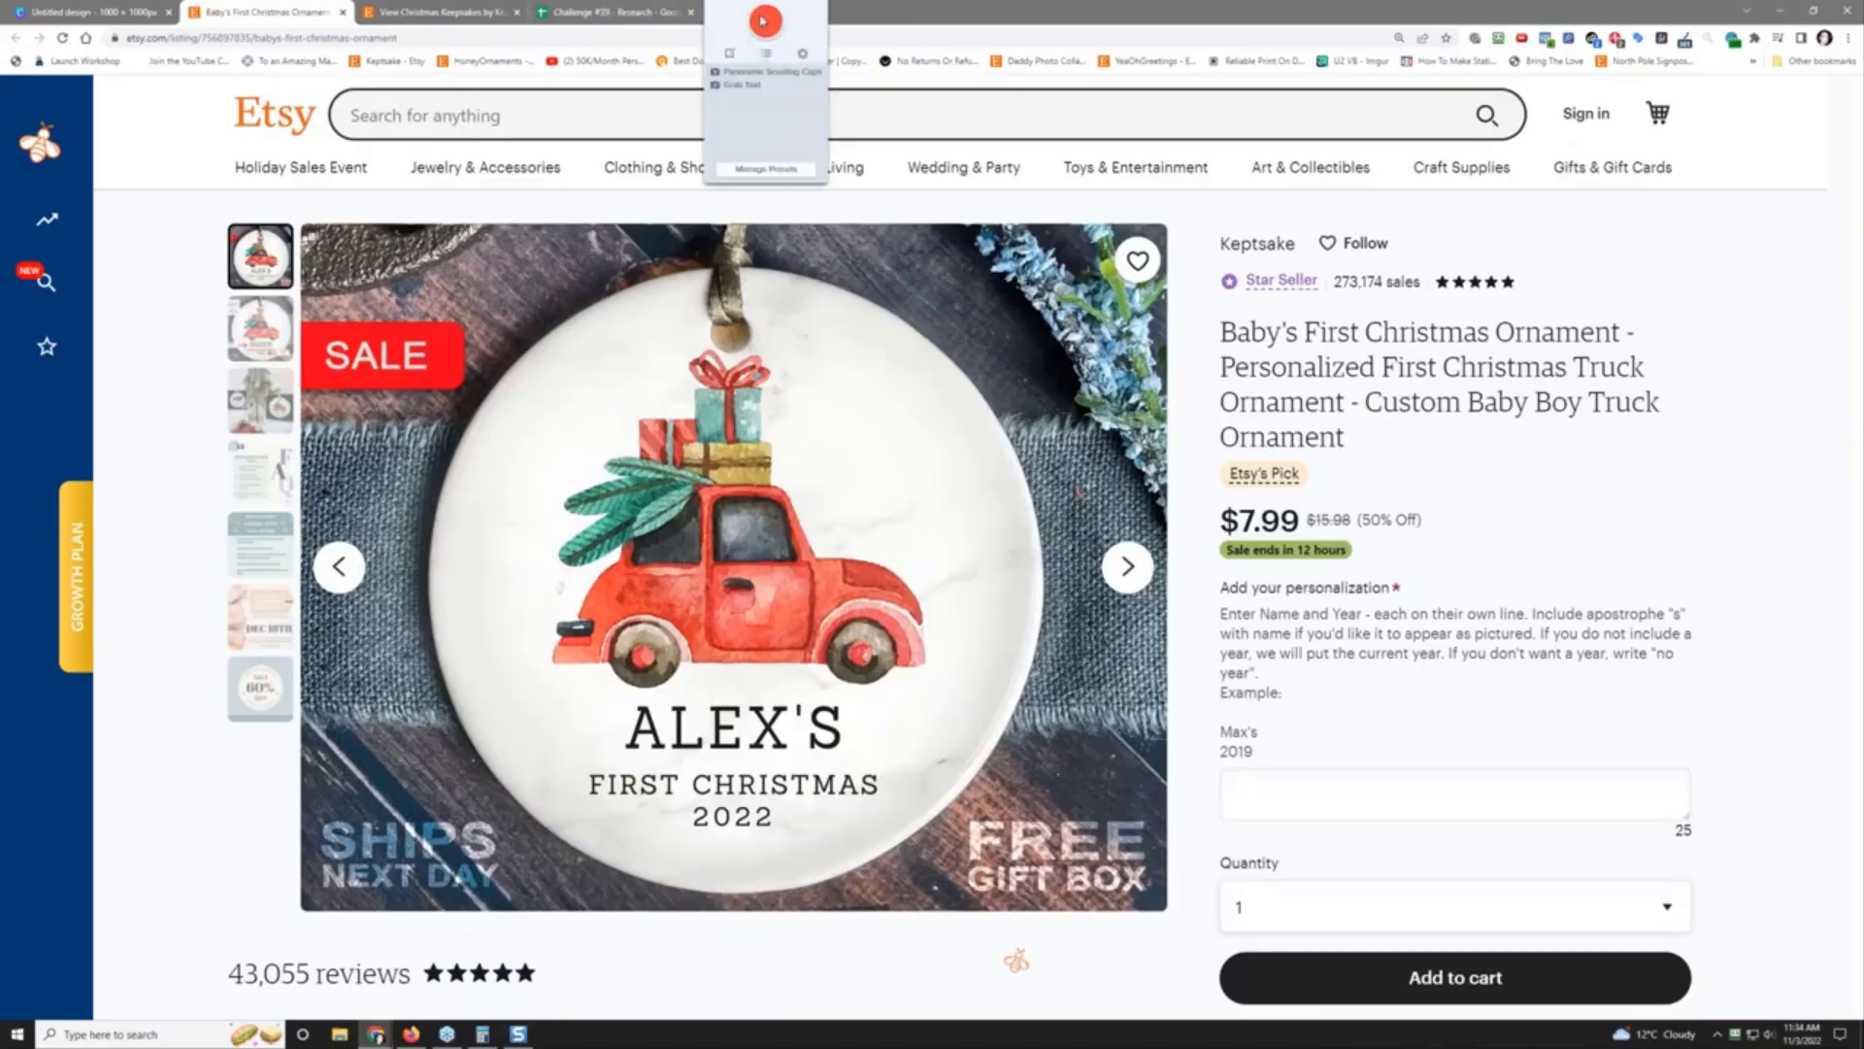
# Step: Capture a screen region around the Baby's First Christmas ornament product photo
pyautogui.click(762, 21)
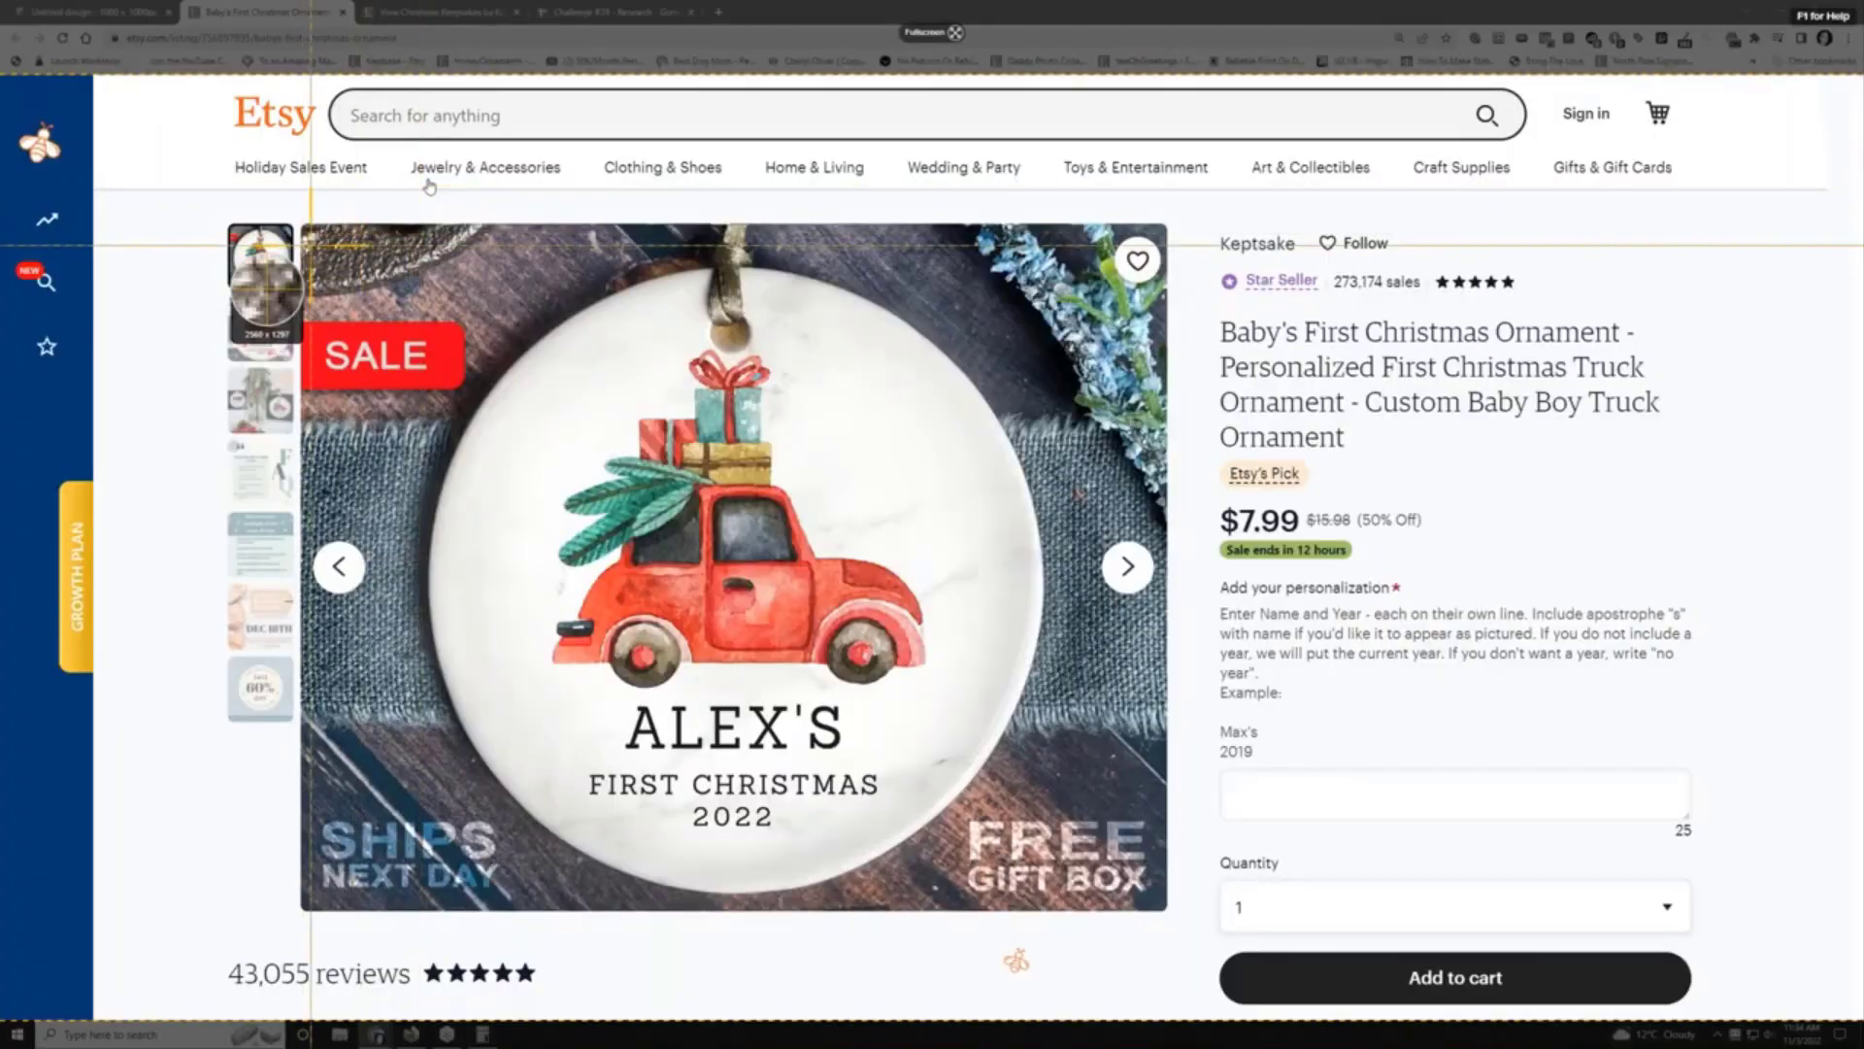
pyautogui.moveTo(311, 243); pyautogui.dragTo(1156, 900)
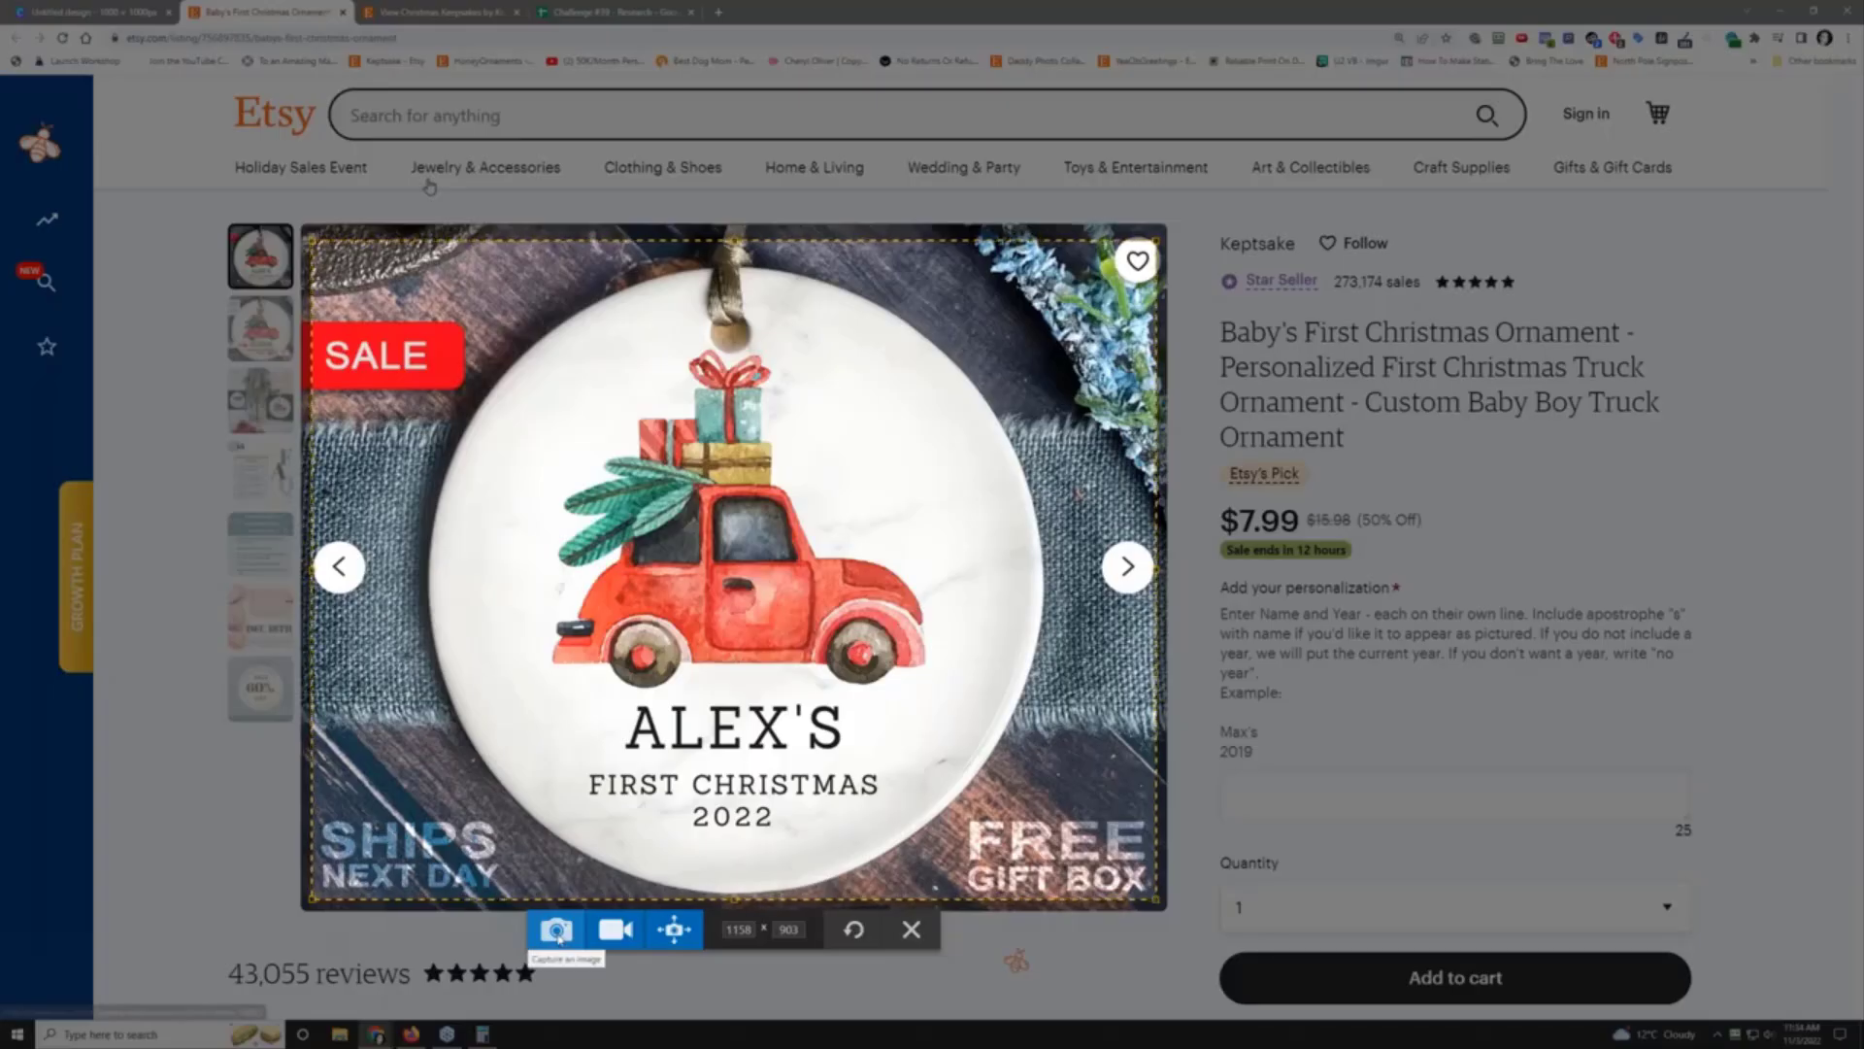
pyautogui.click(558, 931)
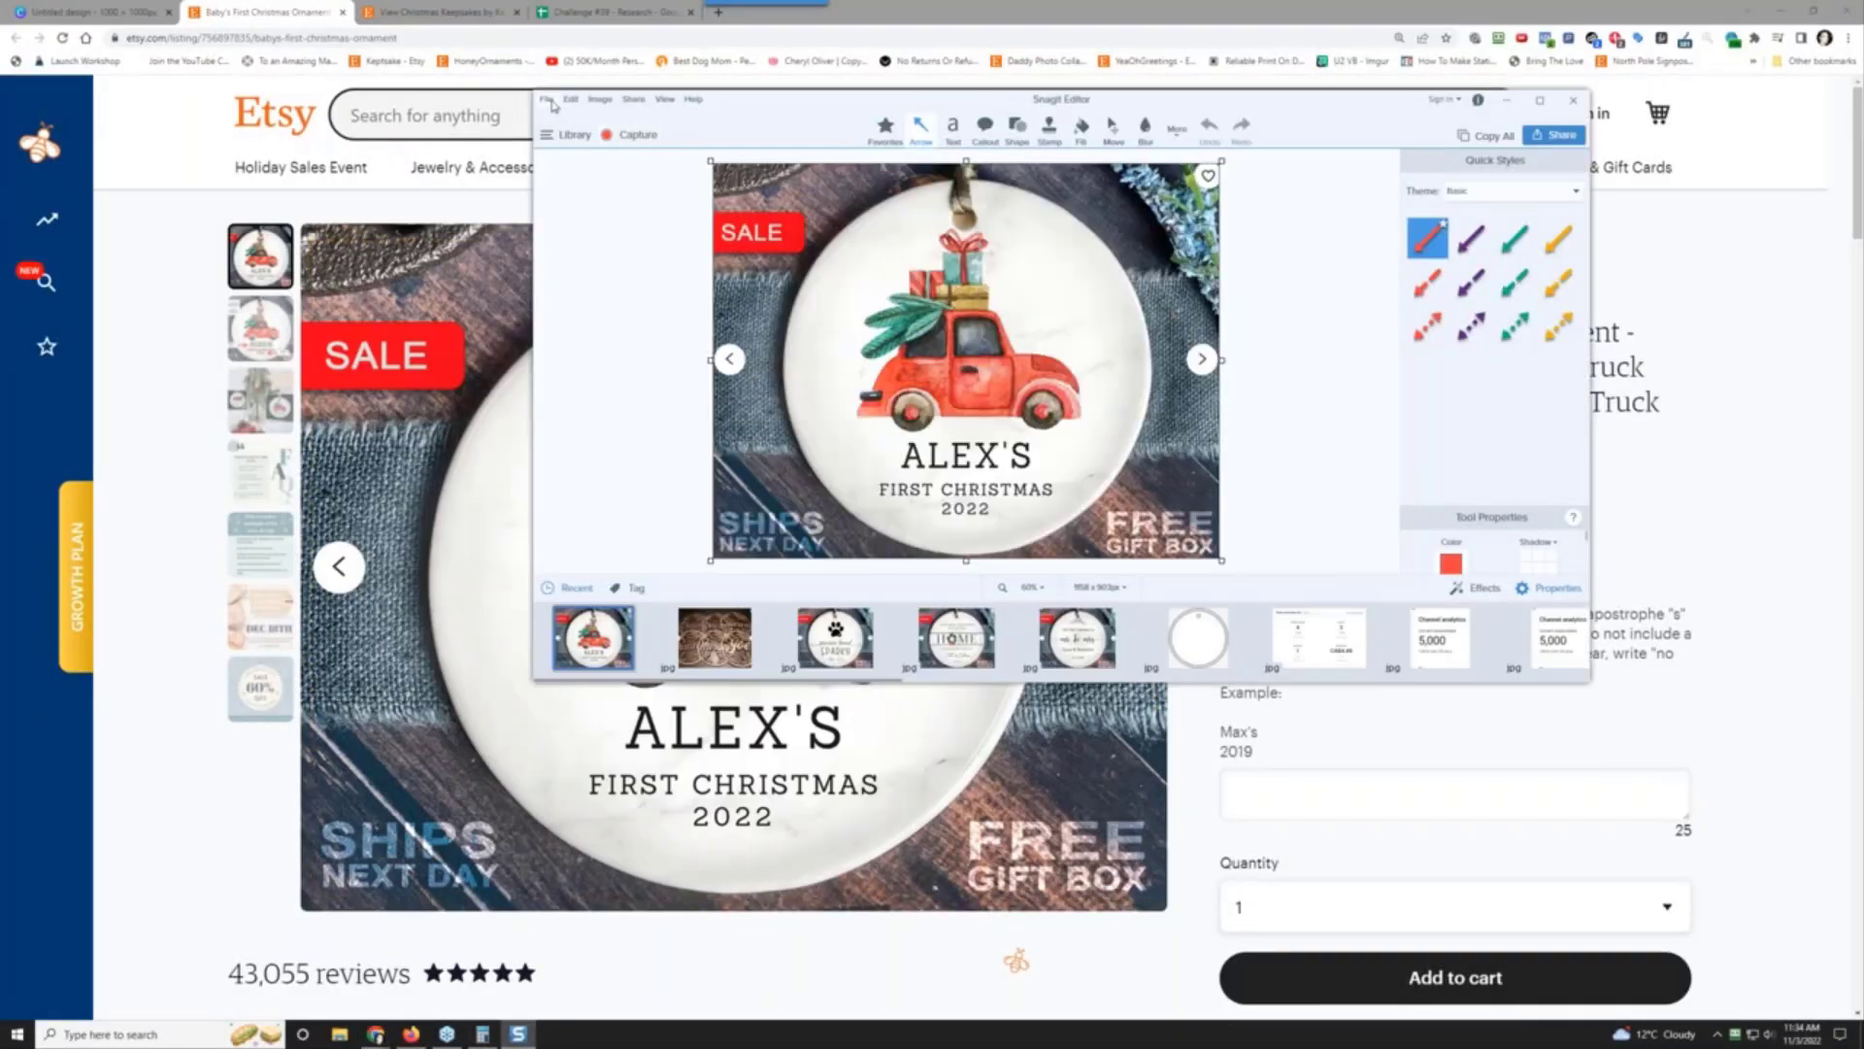
# Step: Save the capture as a JPG in the research folder
pyautogui.click(546, 99)
pyautogui.click(592, 187)
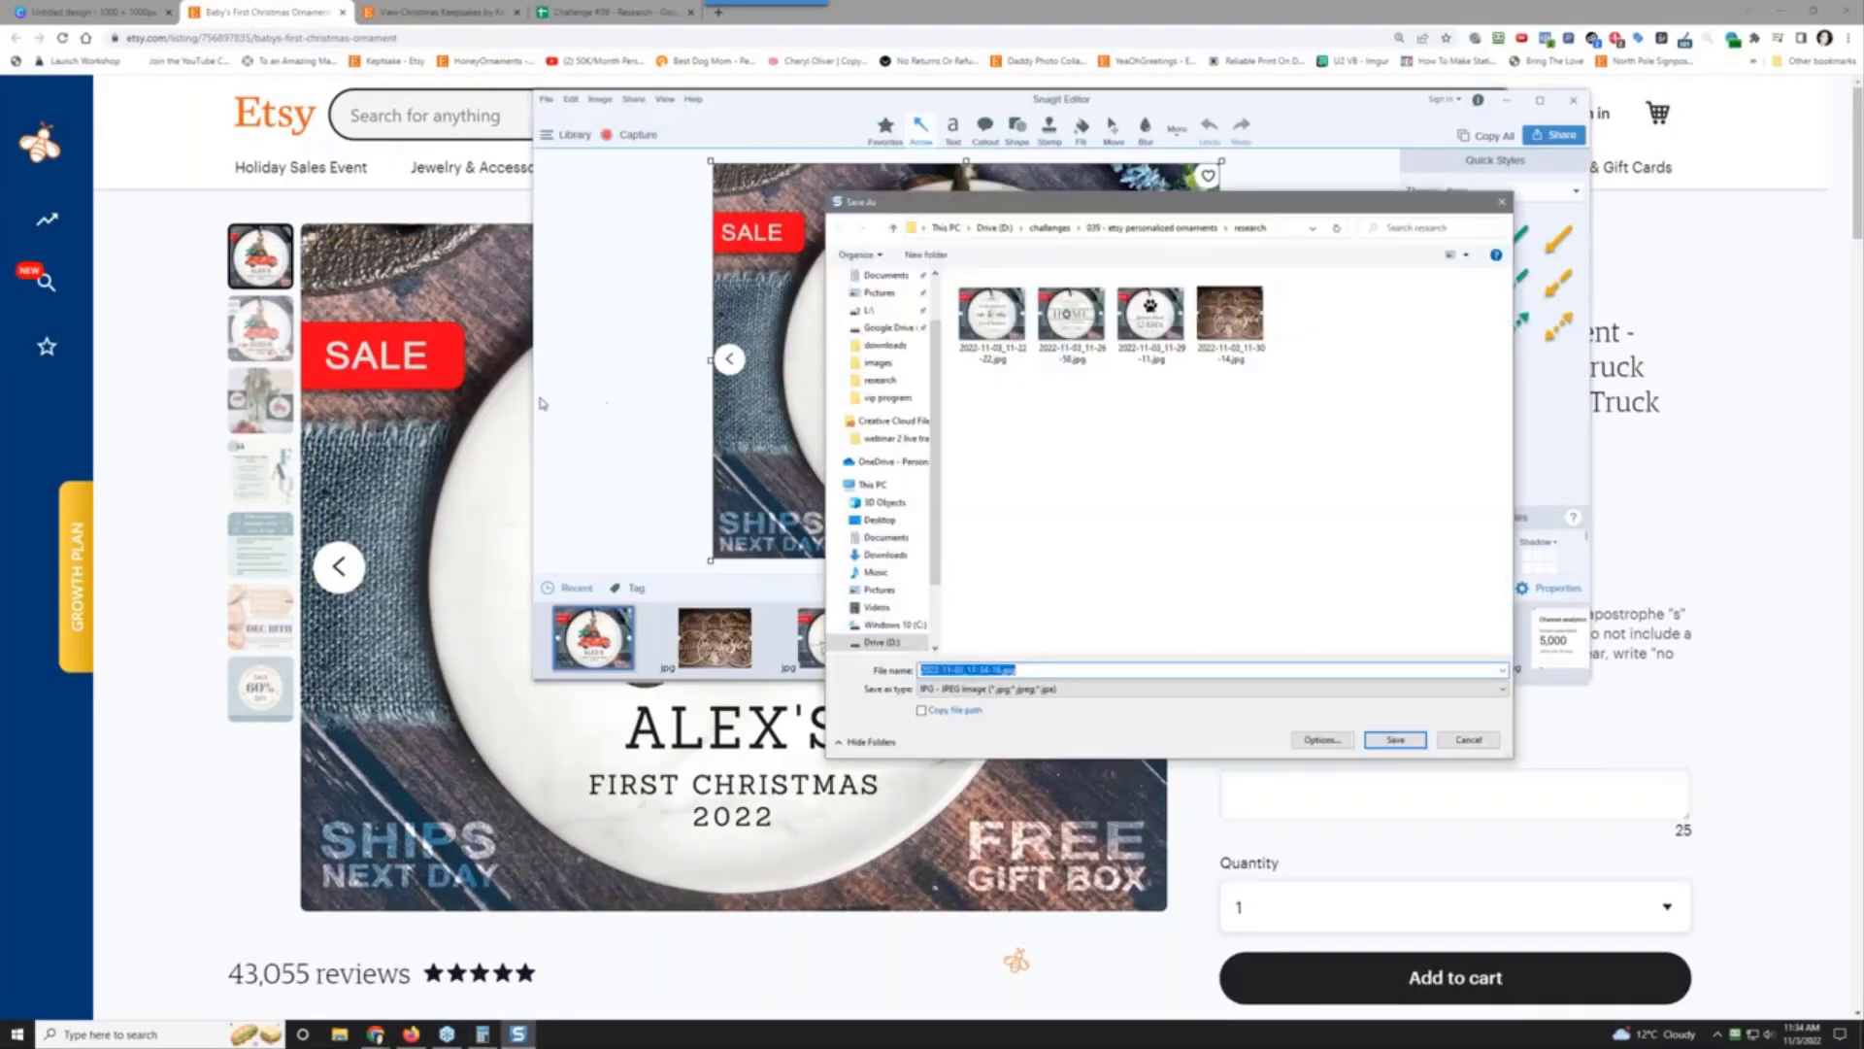
pyautogui.click(1396, 740)
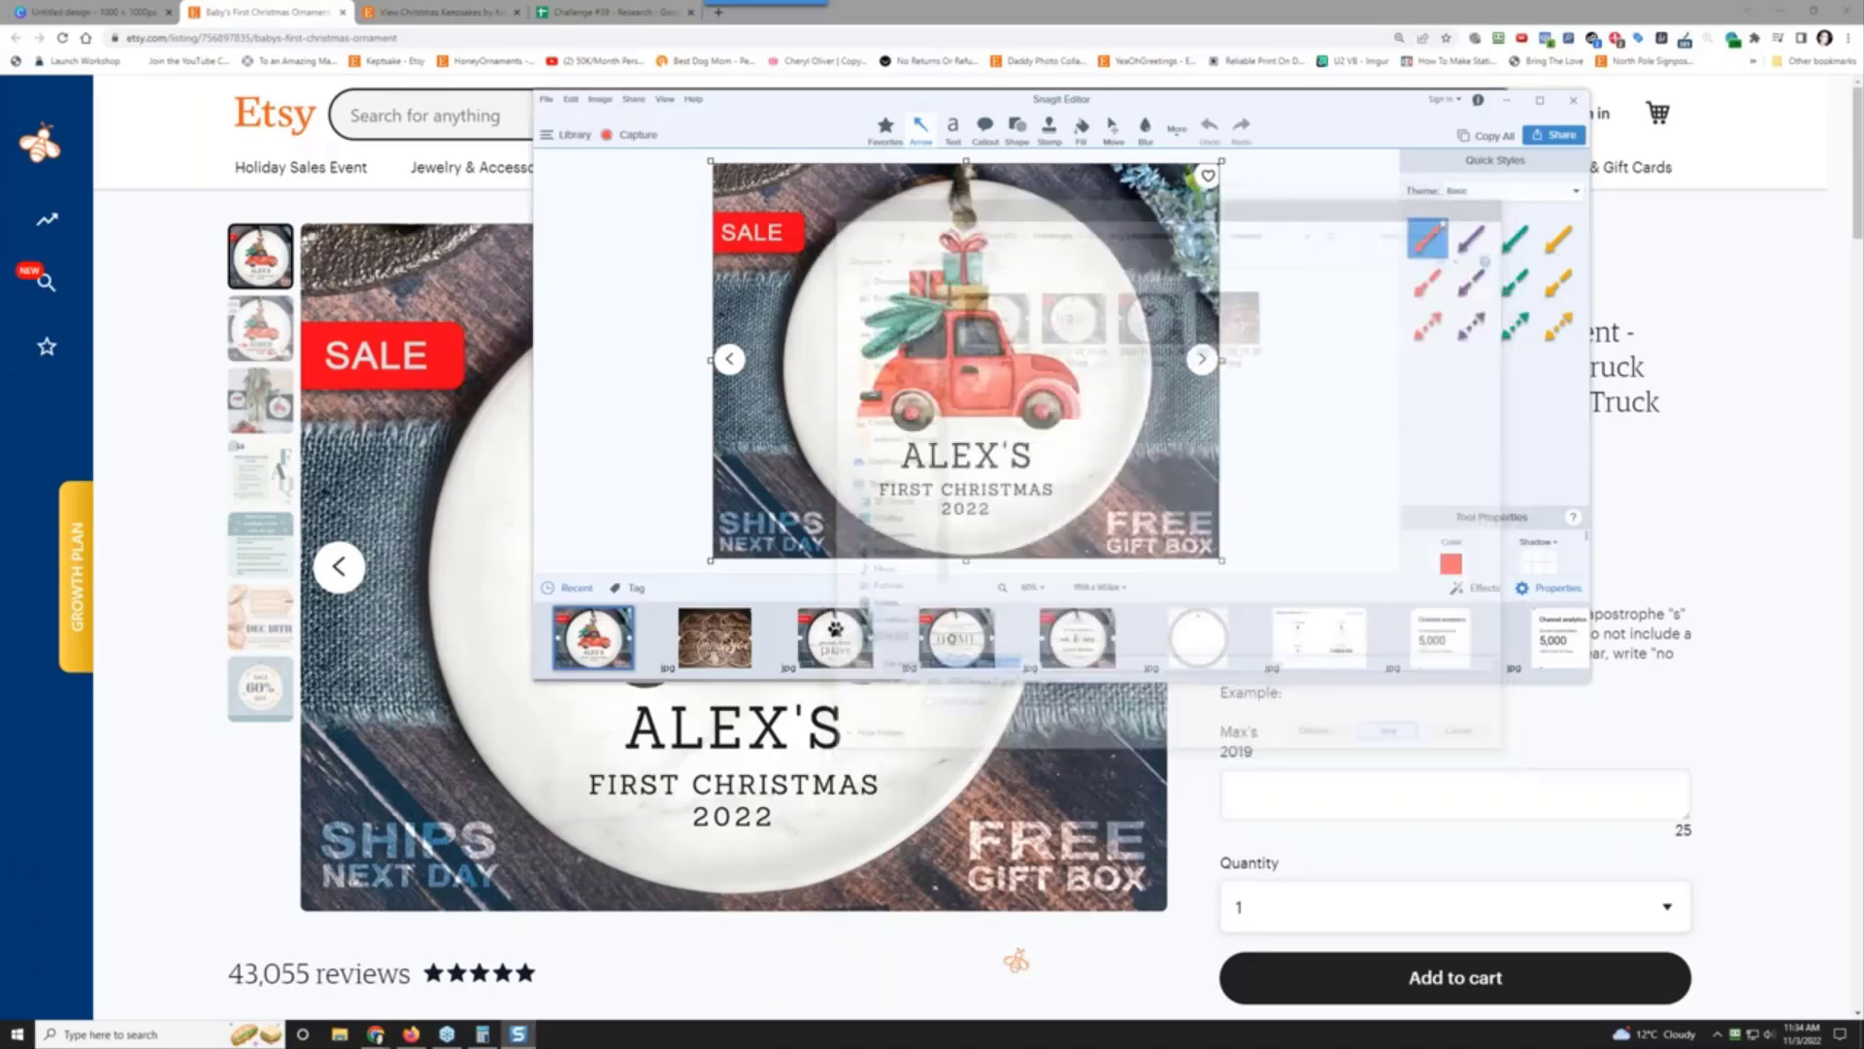
pyautogui.click(152, 573)
pyautogui.scroll(-2, 152, 573)
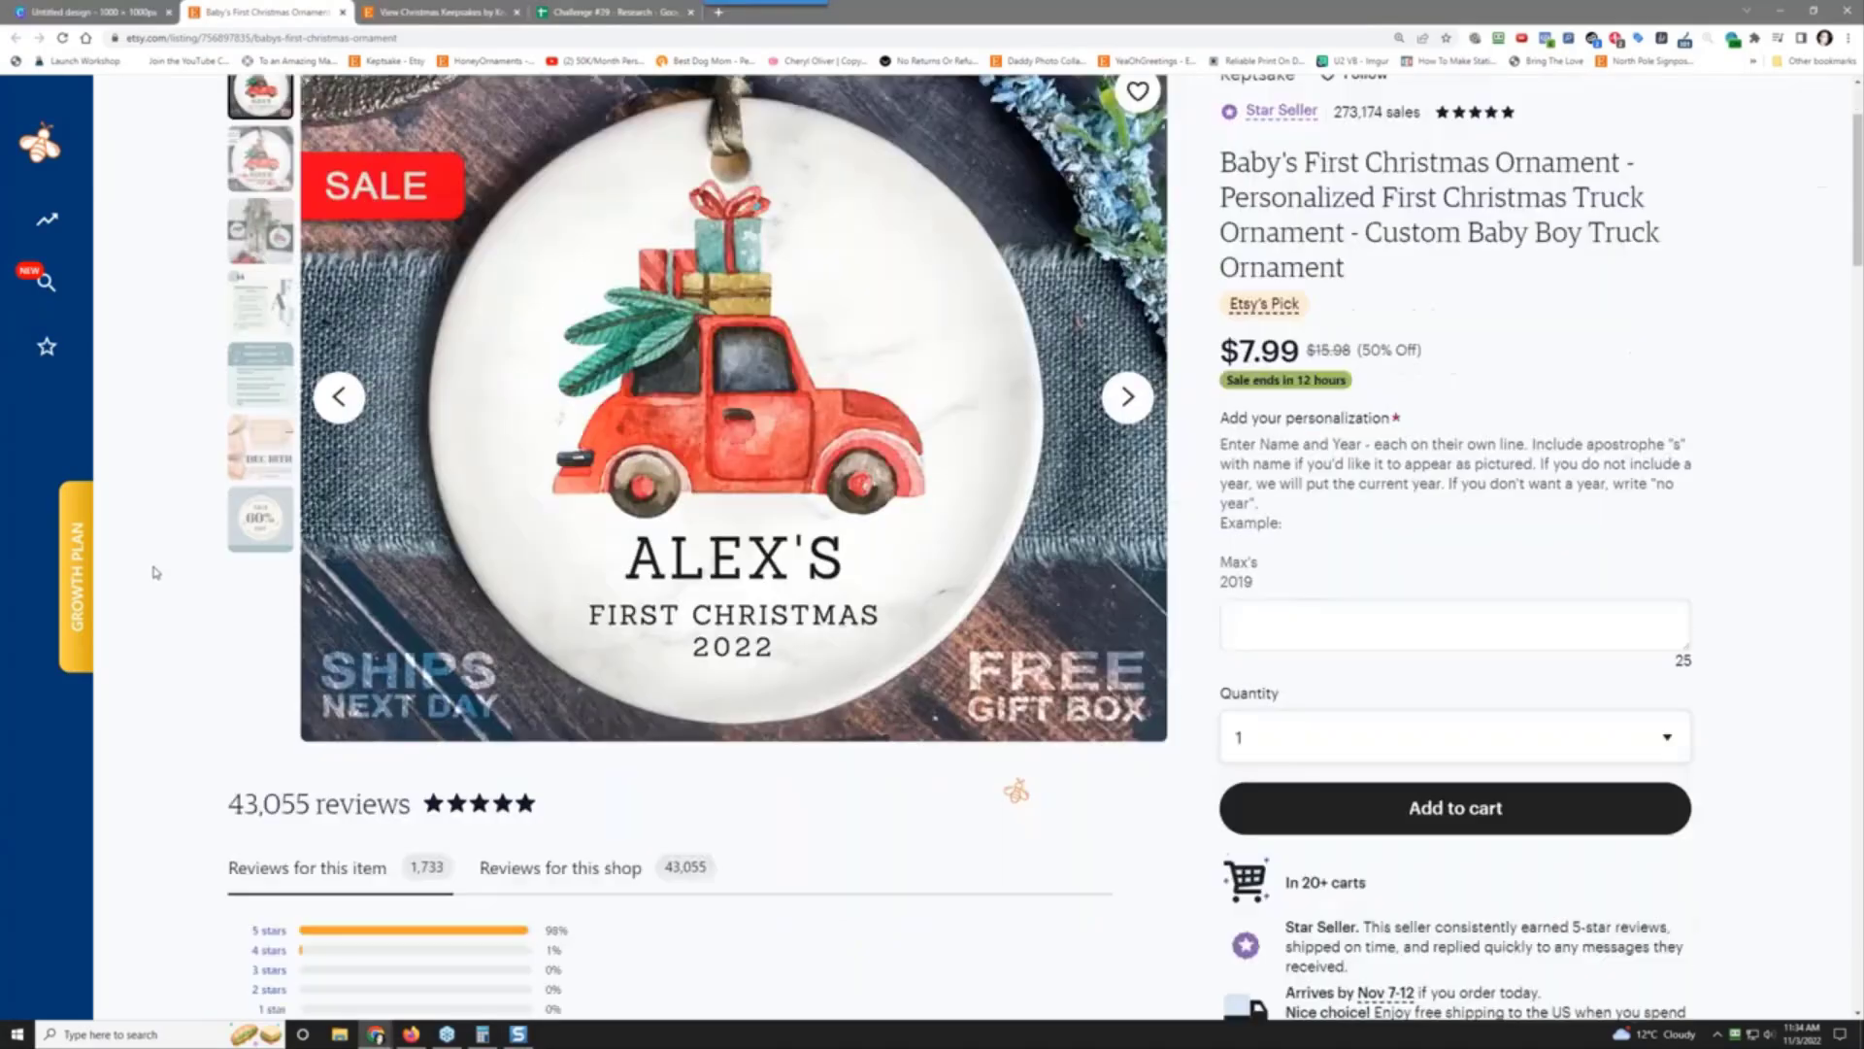
pyautogui.scroll(2, 694, 583)
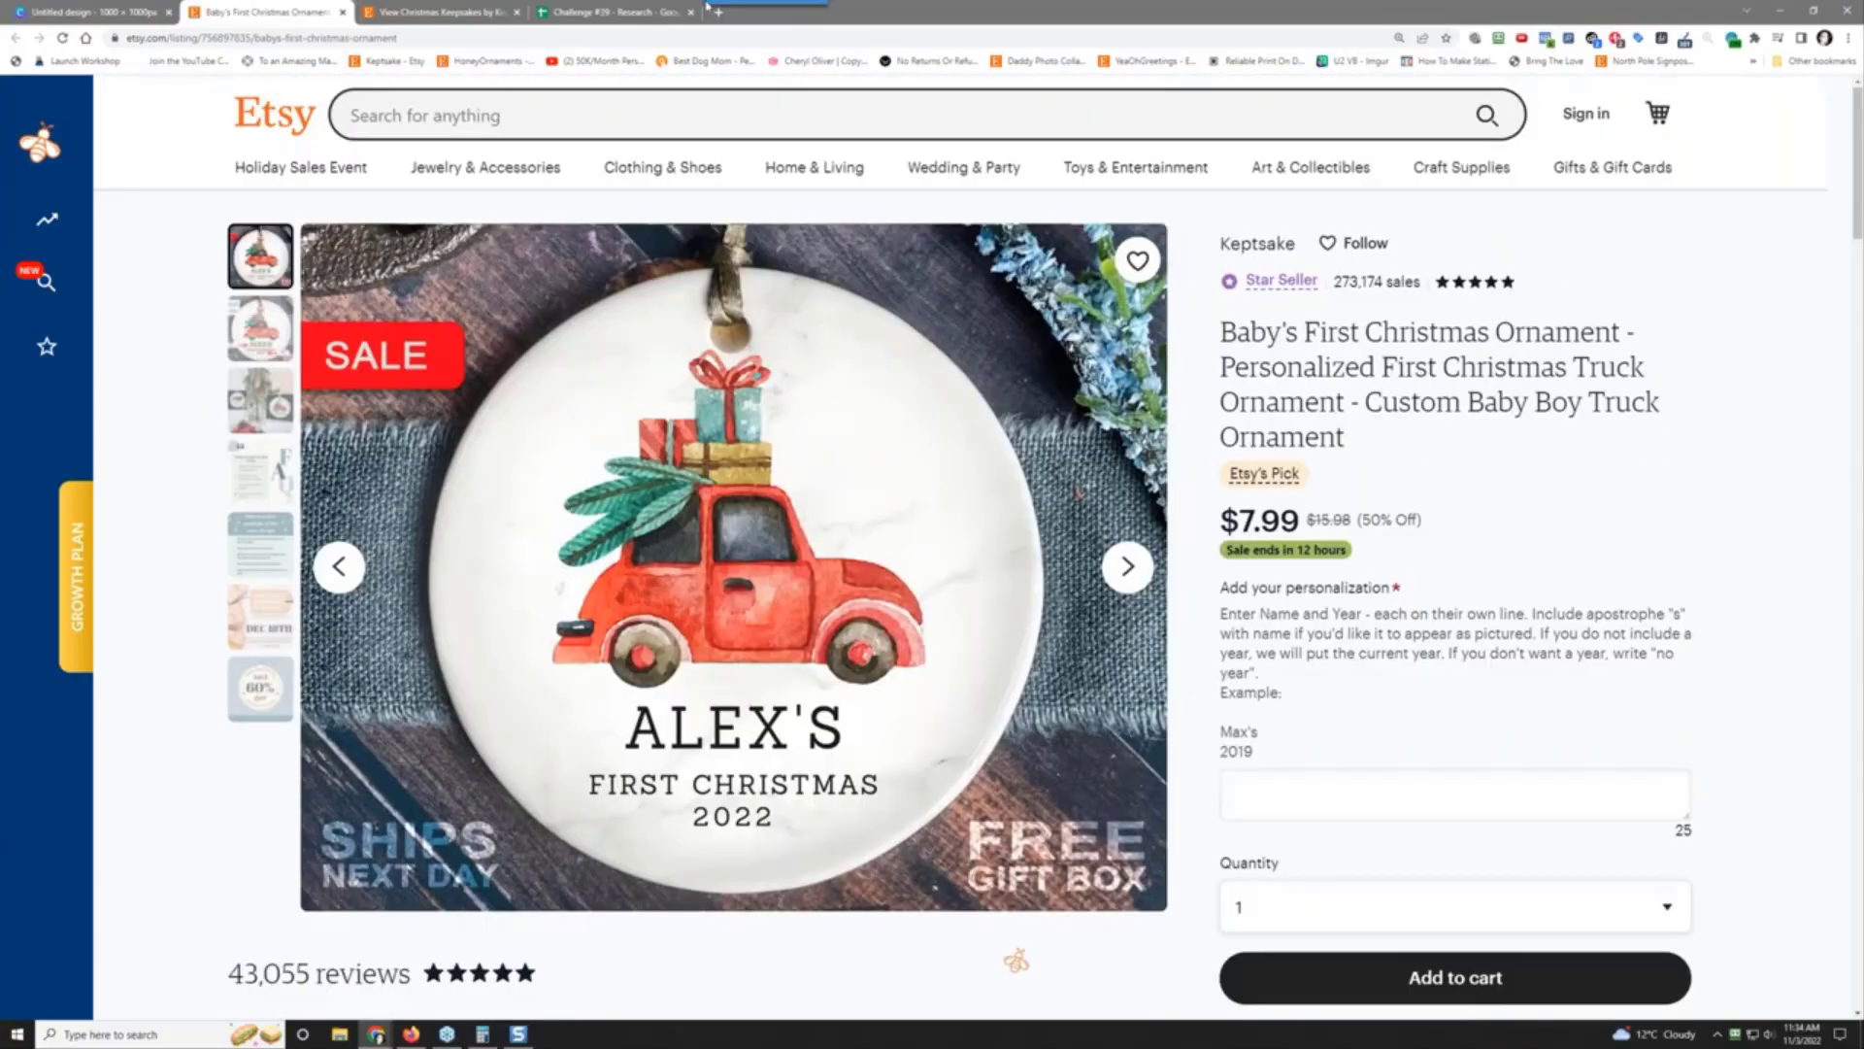
# Step: Enter 1,733 as the review count for row 6 in the Challenge #39 research sheet
pyautogui.click(680, 12)
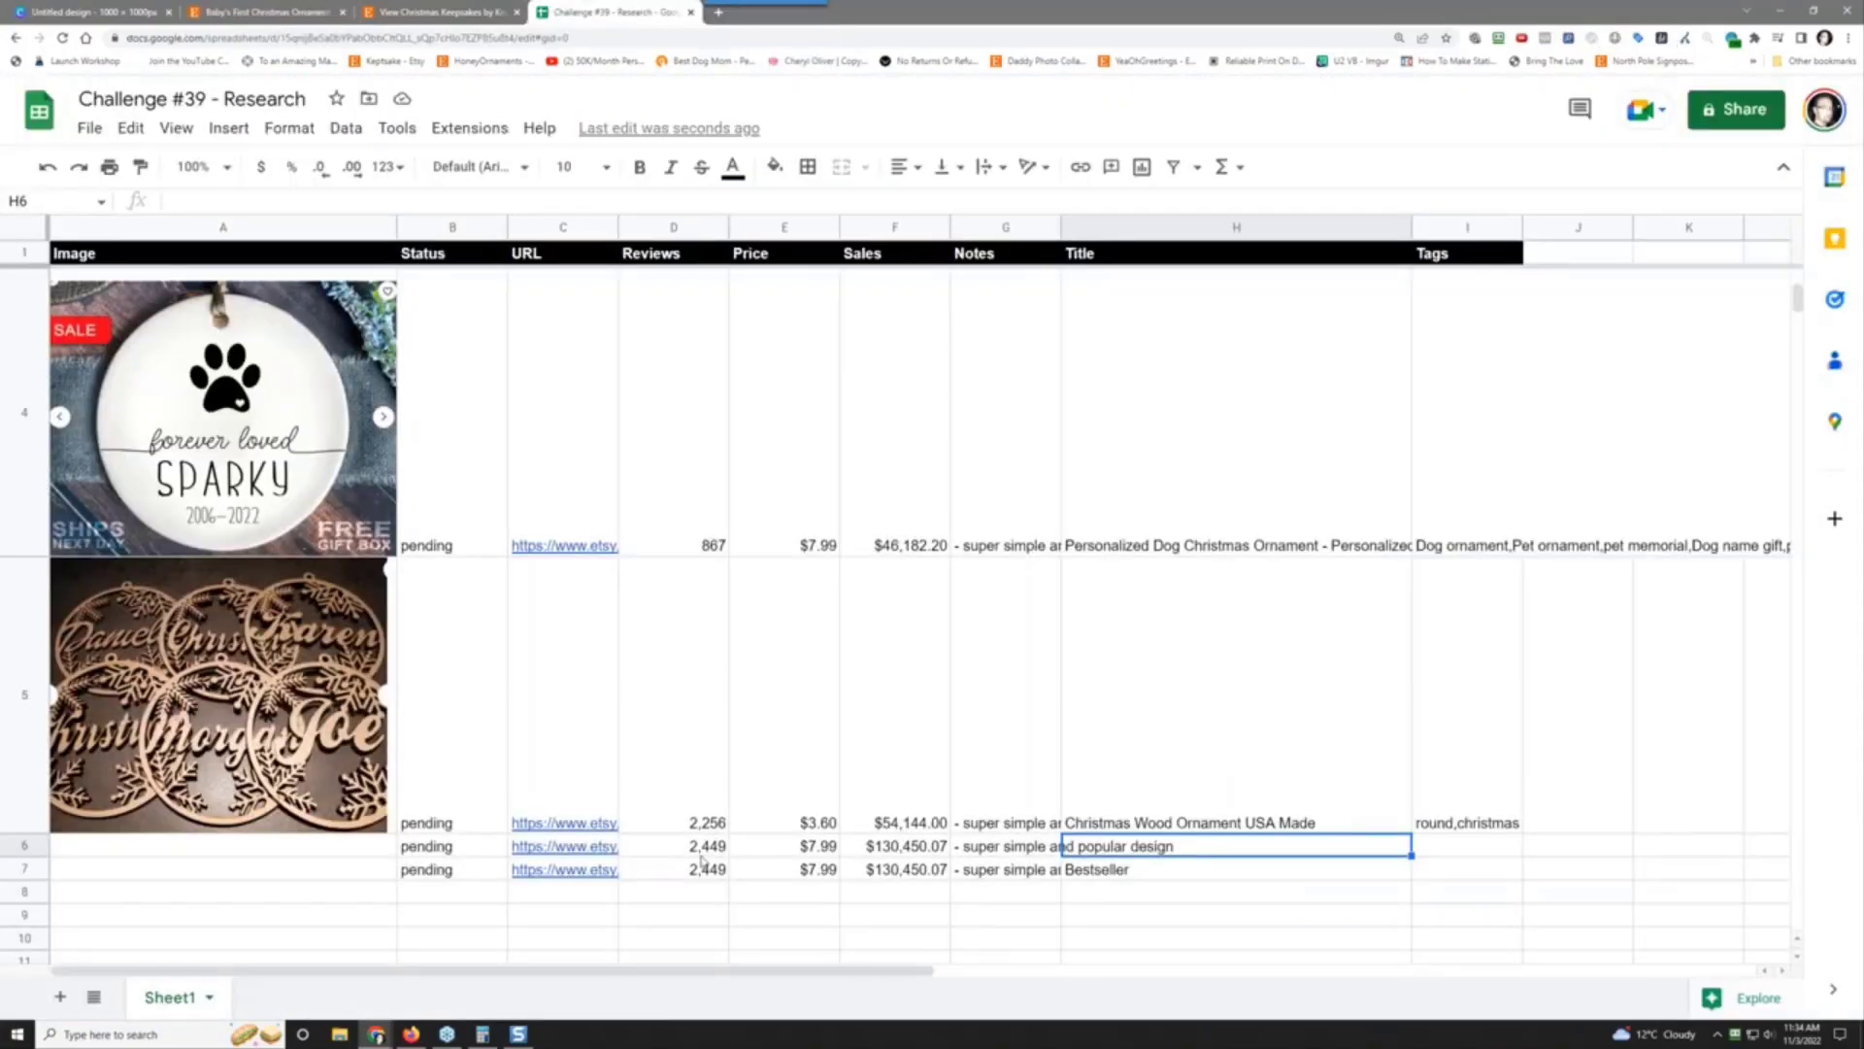
pyautogui.click(703, 850)
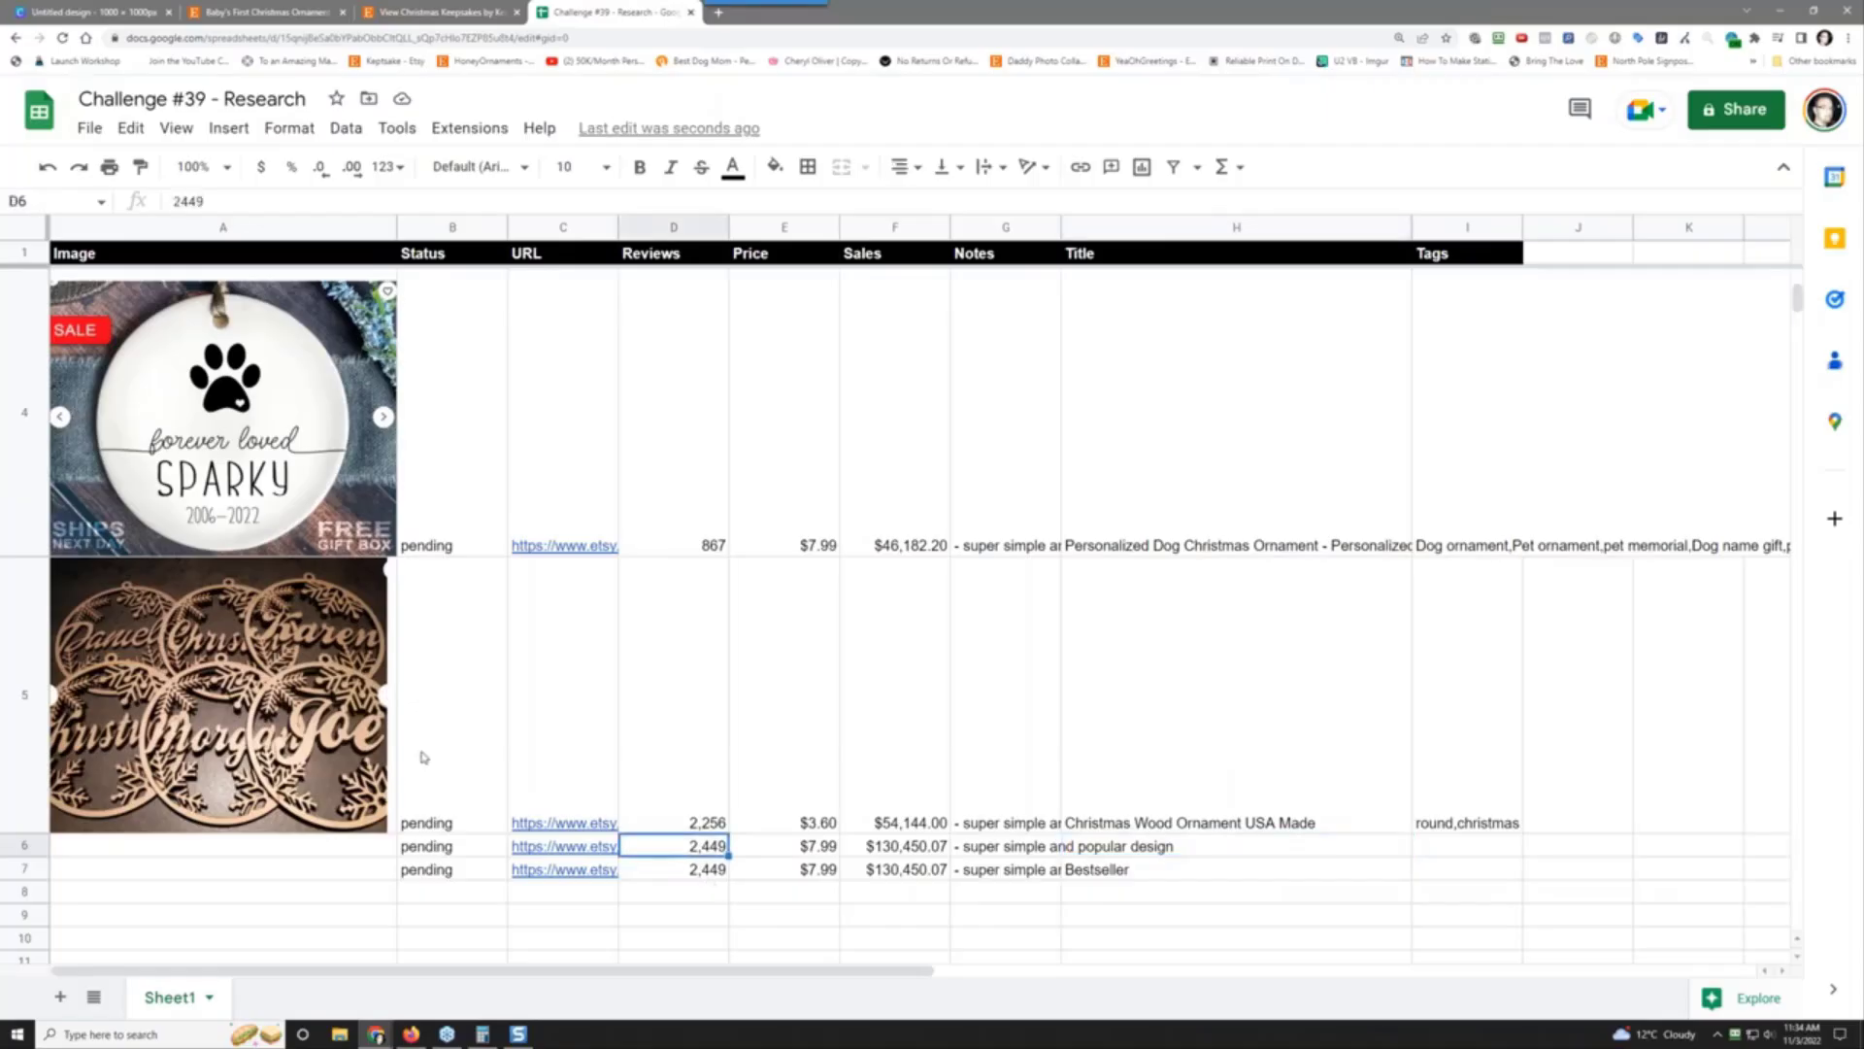
pyautogui.write('1733')
pyautogui.press('Return')
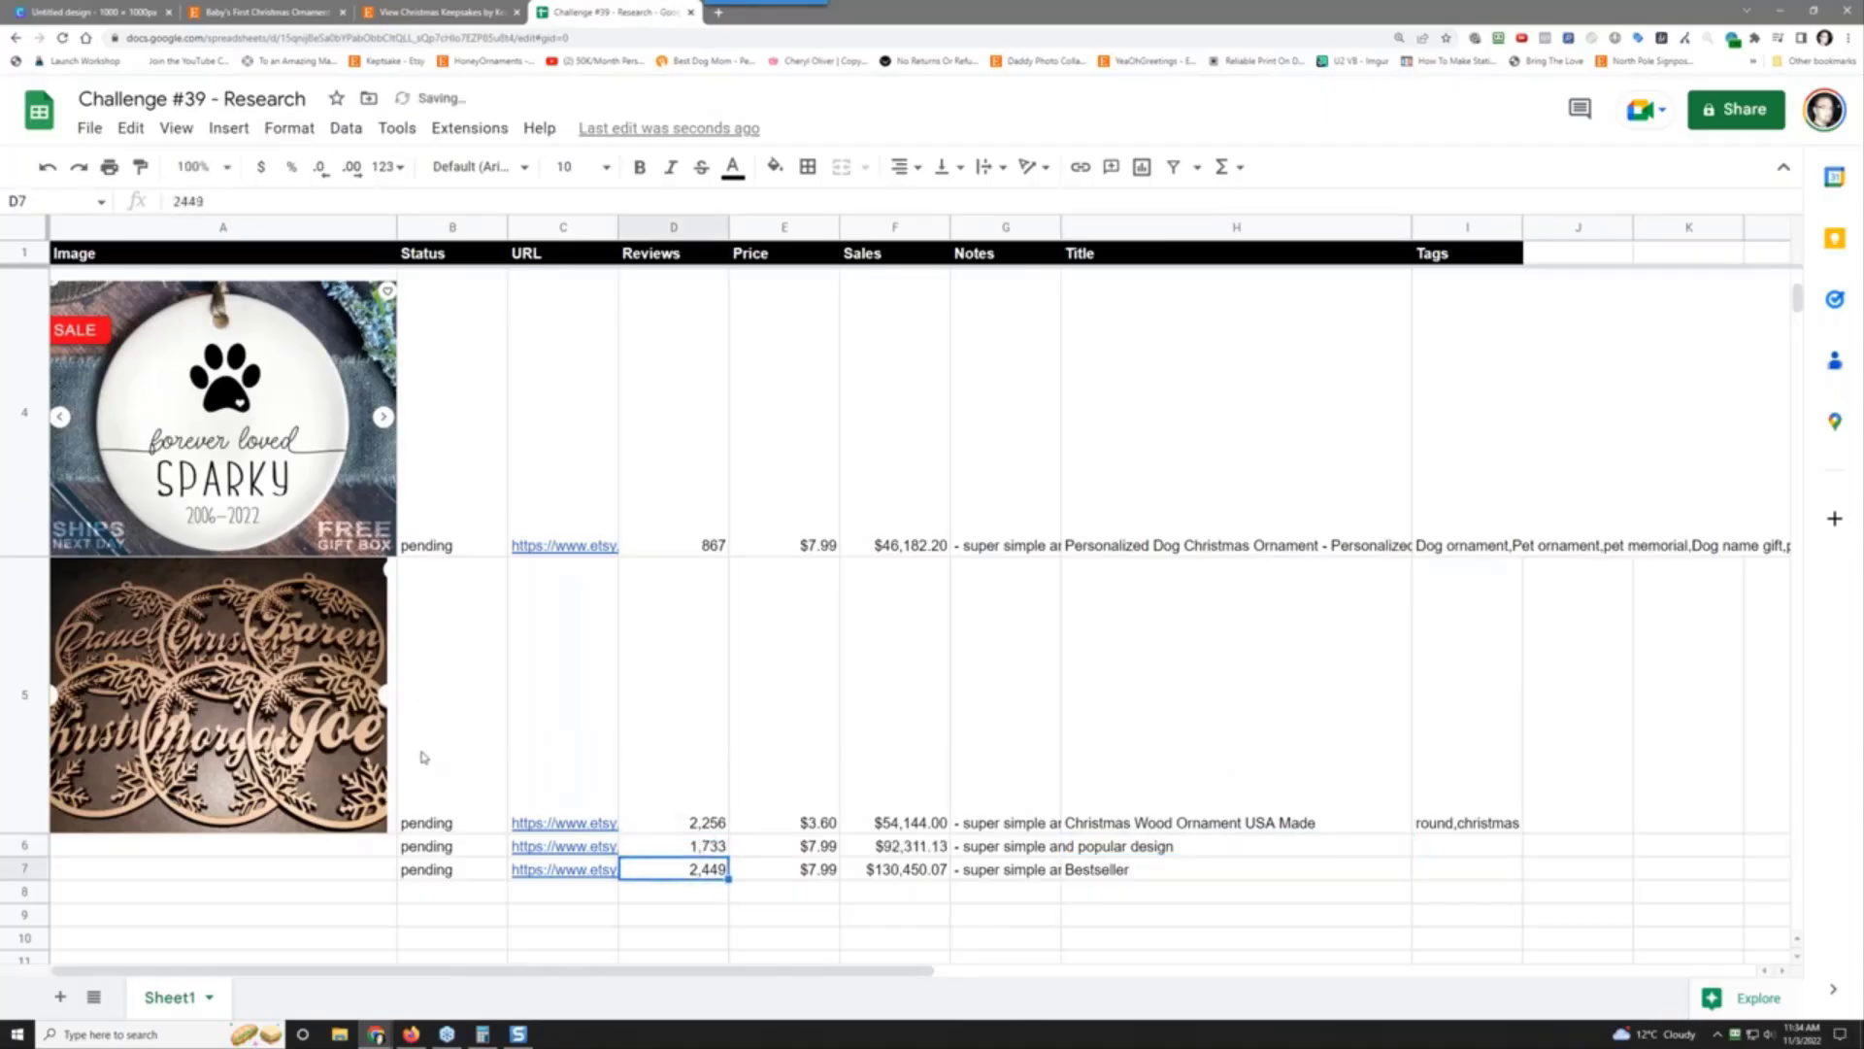
pyautogui.press('Up')
pyautogui.press('Left')
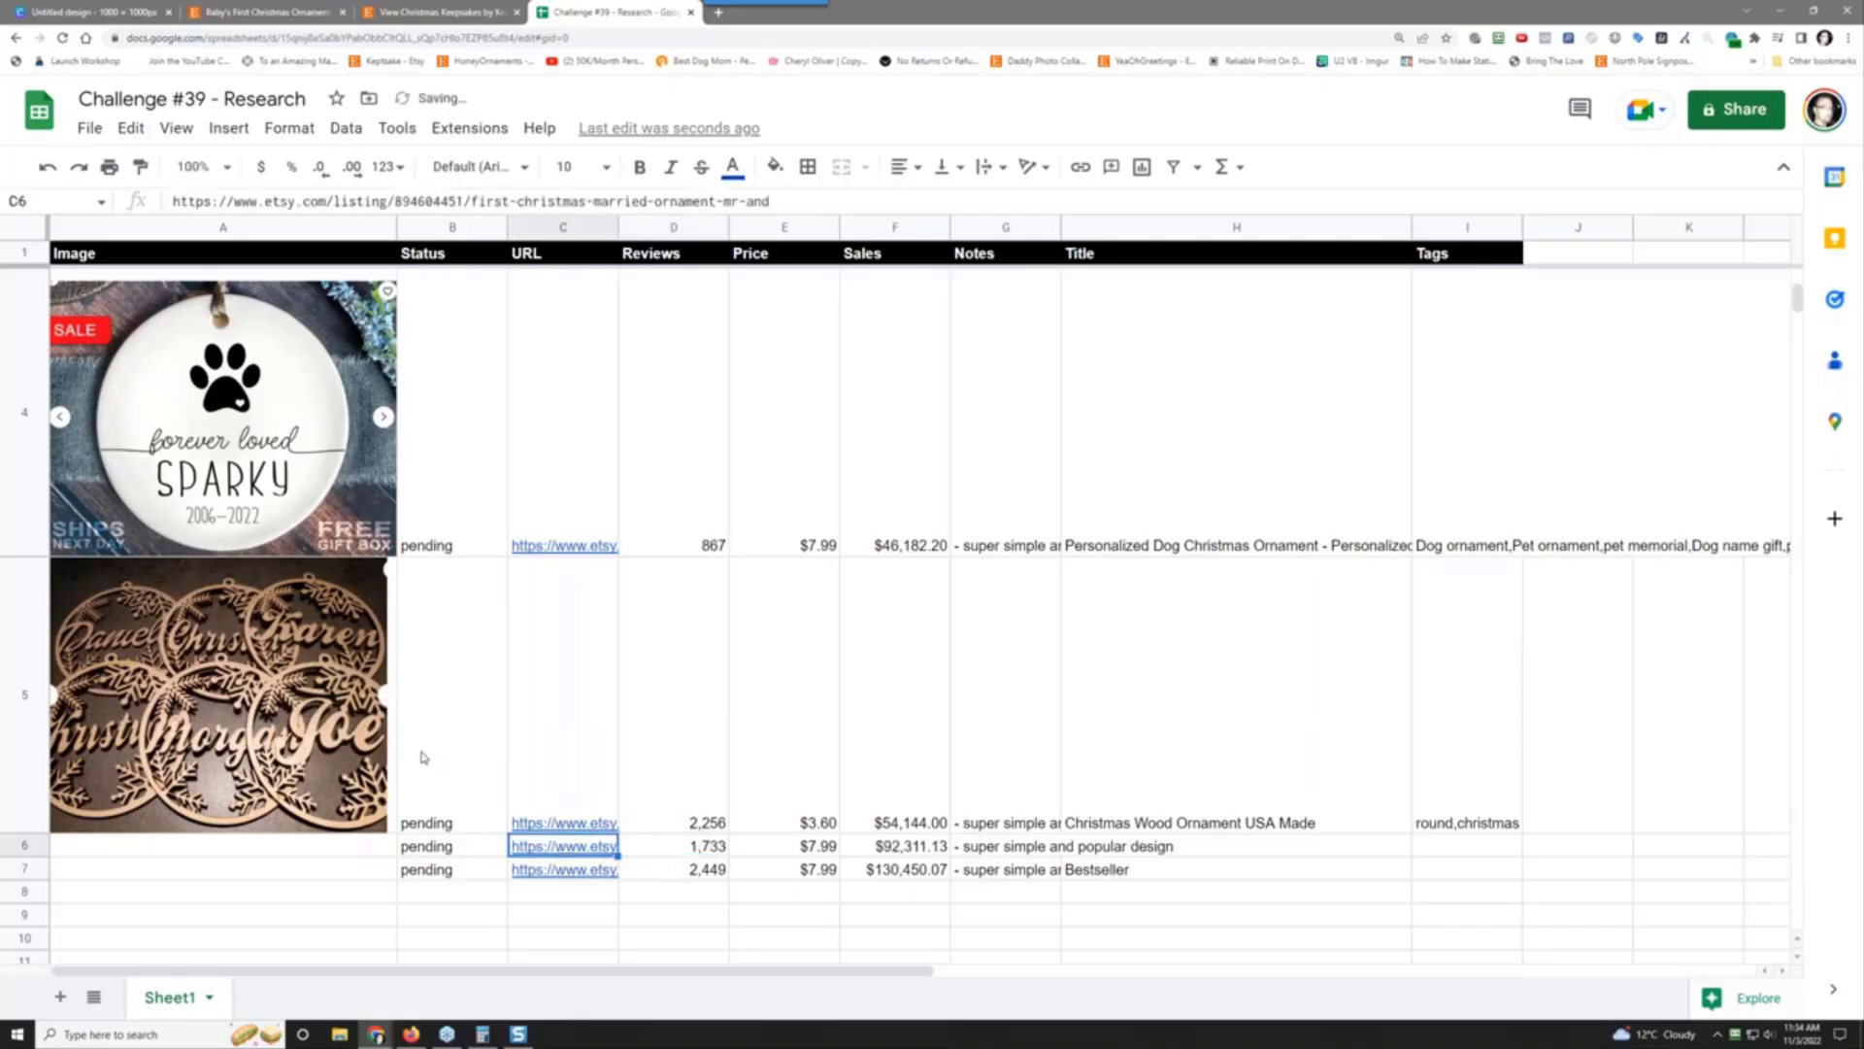
pyautogui.scroll(1, 423, 757)
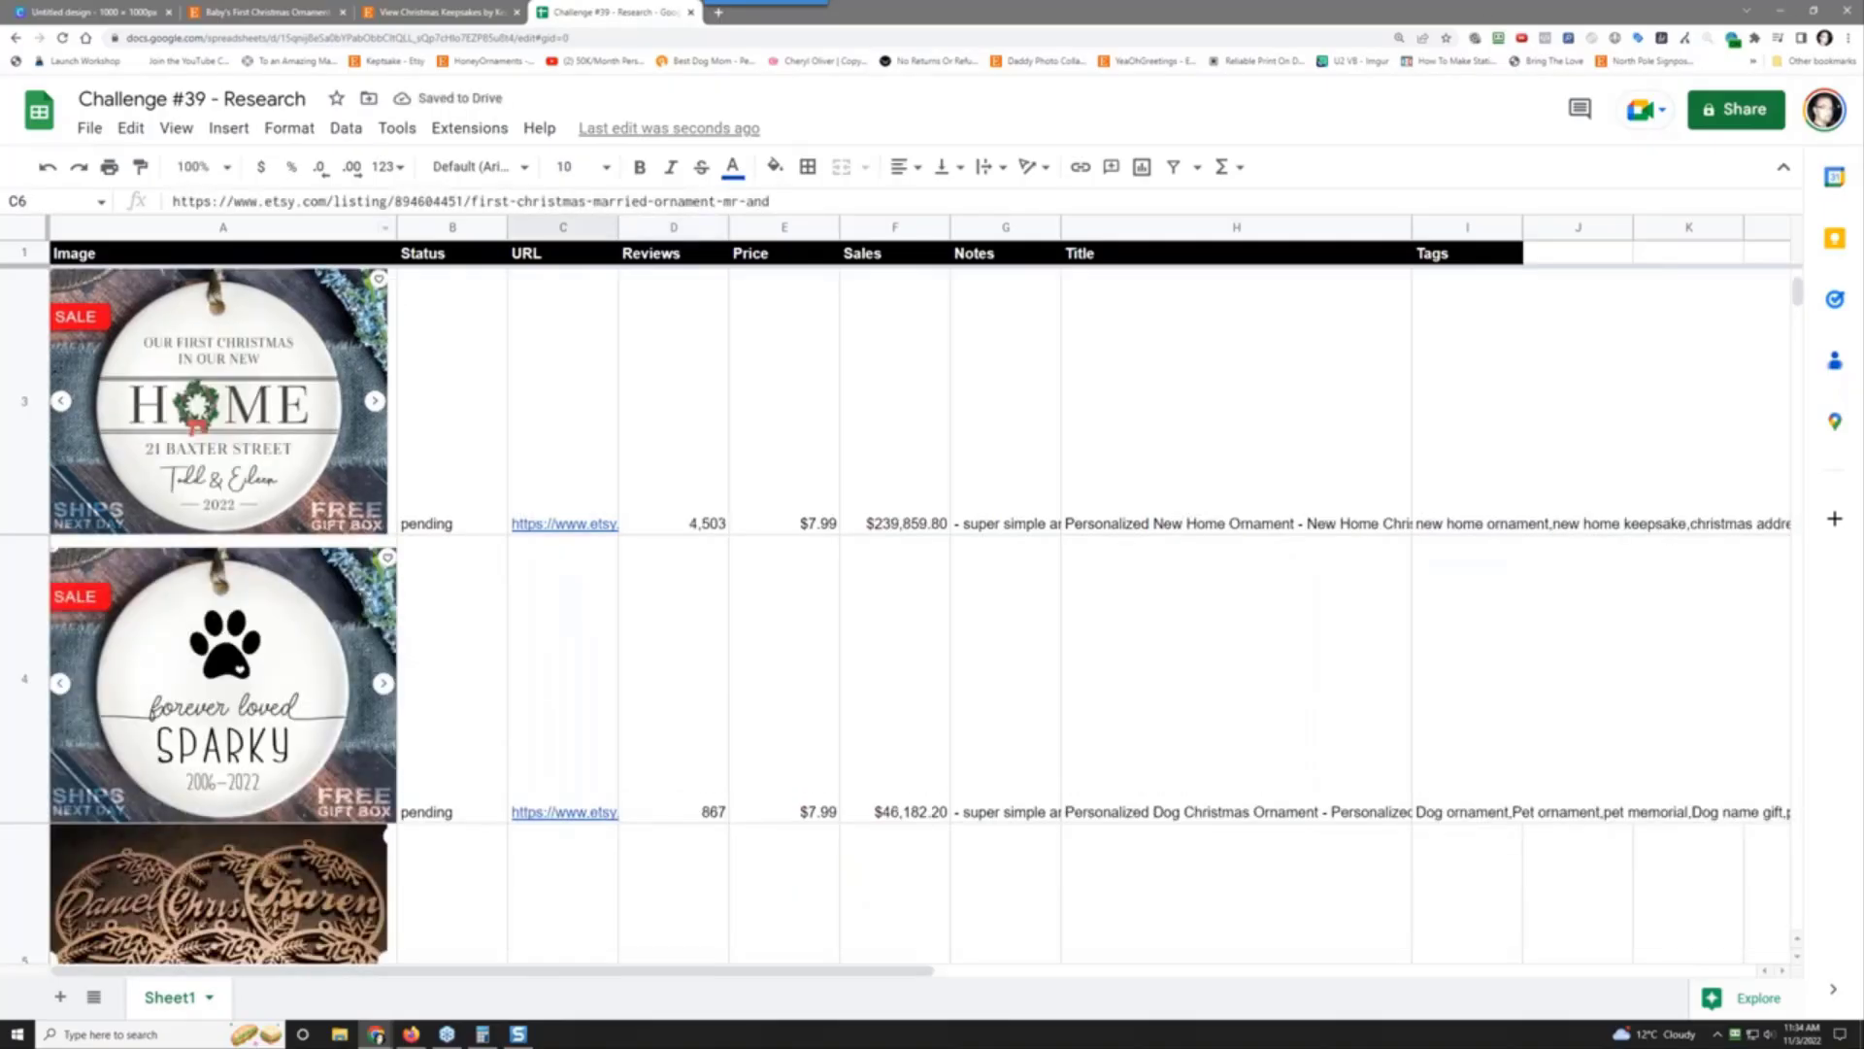
# Step: Copy the Baby's First Christmas listing's web address and paste it into cell C6
pyautogui.click(242, 9)
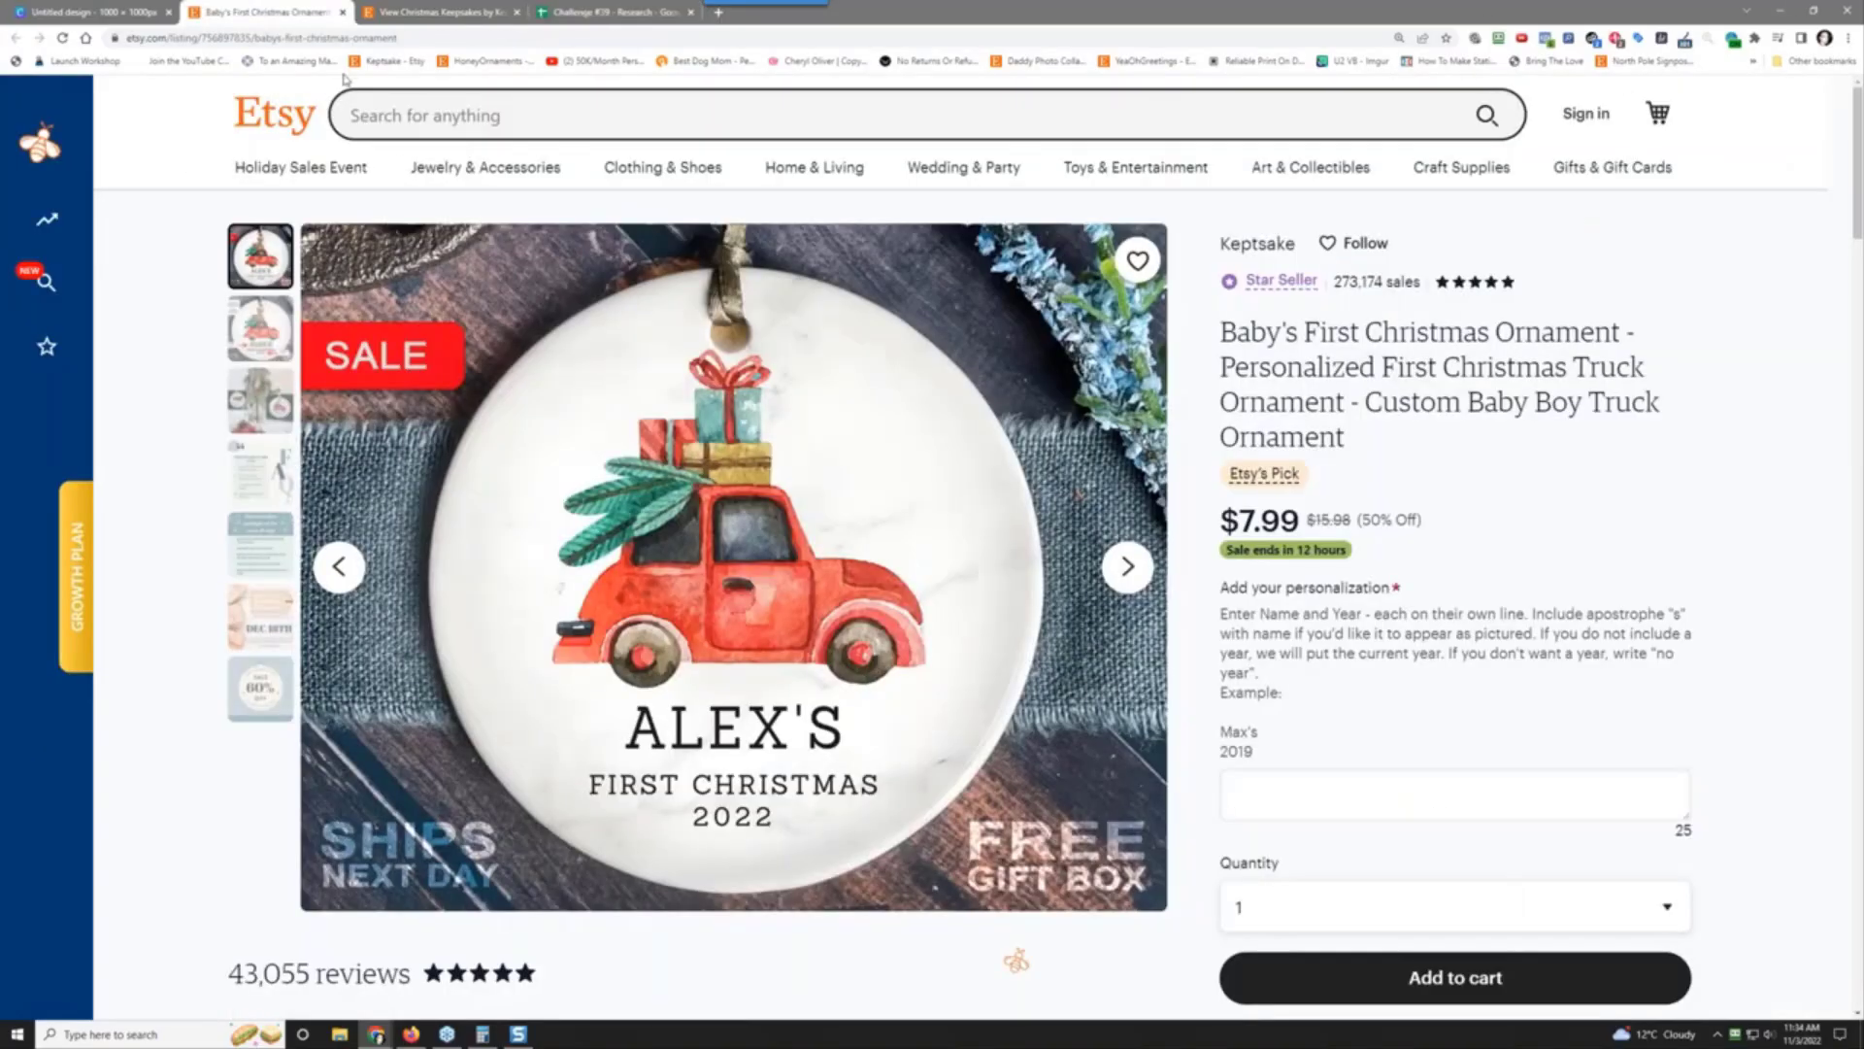
pyautogui.click(356, 38)
pyautogui.rightClick(359, 39)
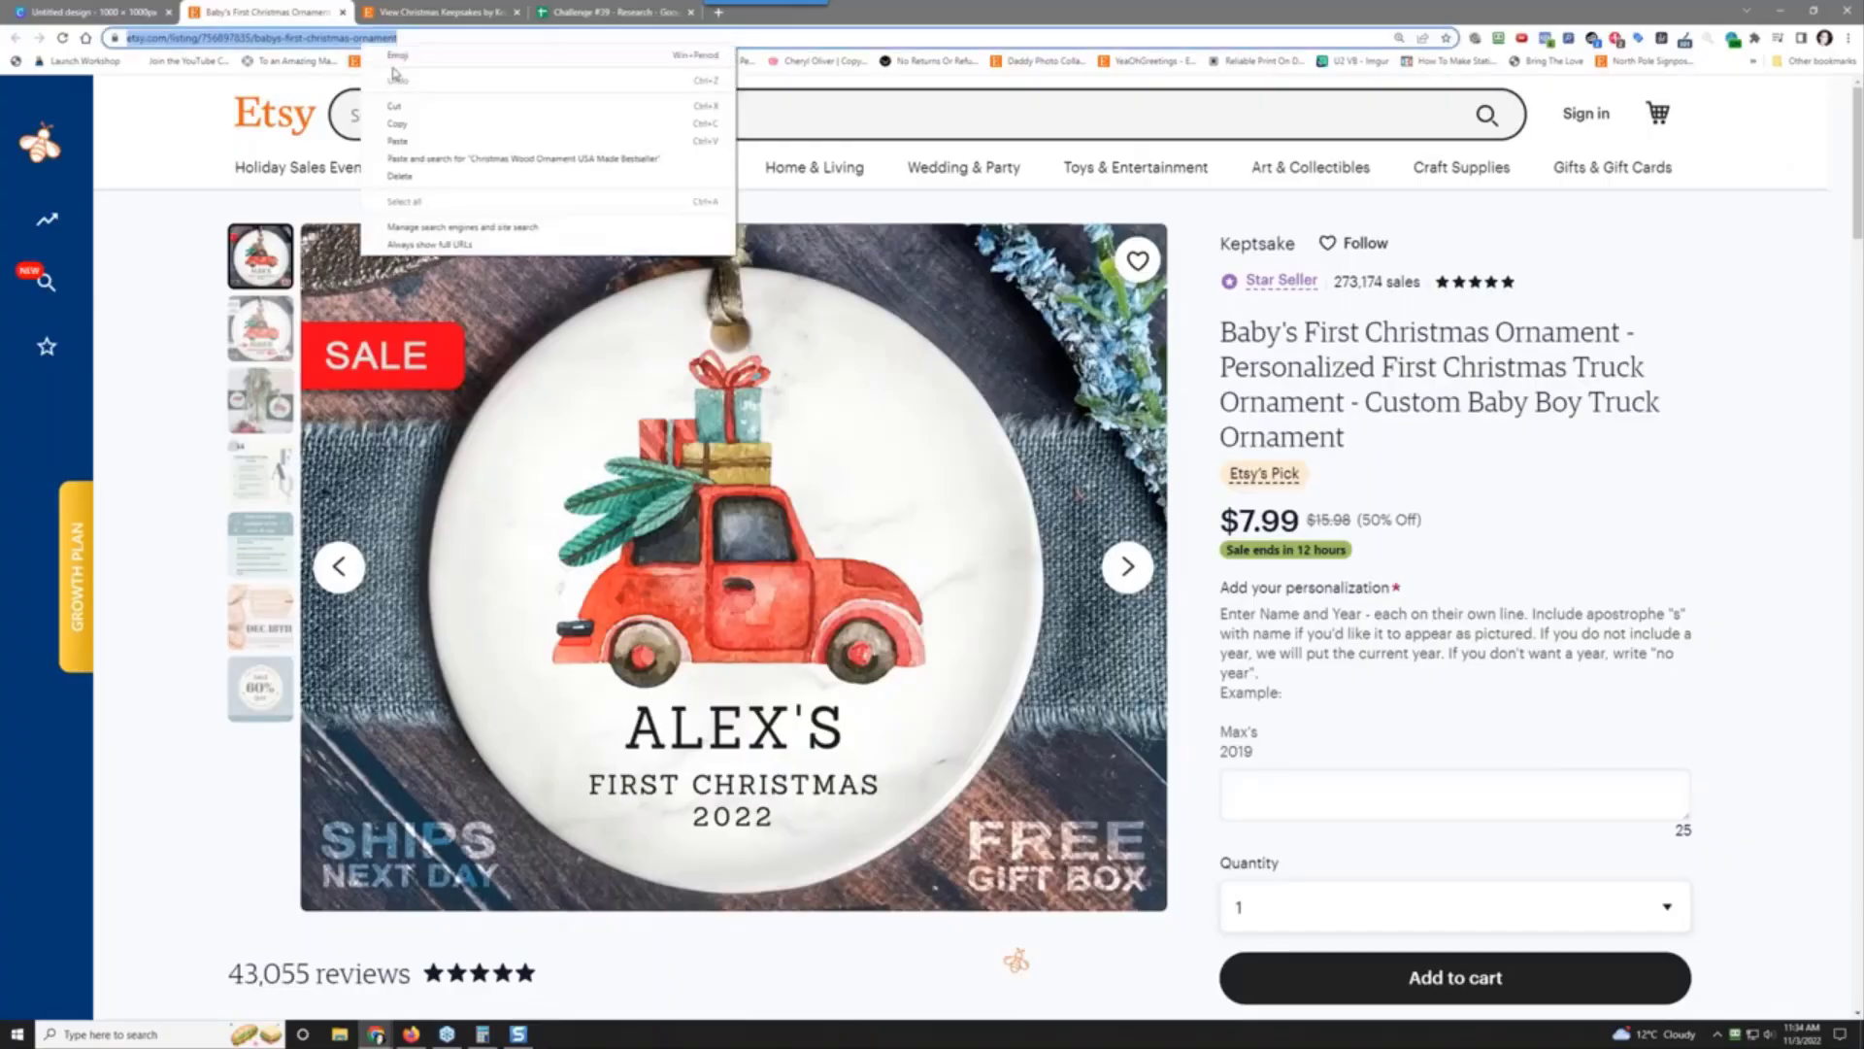
pyautogui.click(419, 123)
pyautogui.click(604, 12)
pyautogui.scroll(-5, 593, 687)
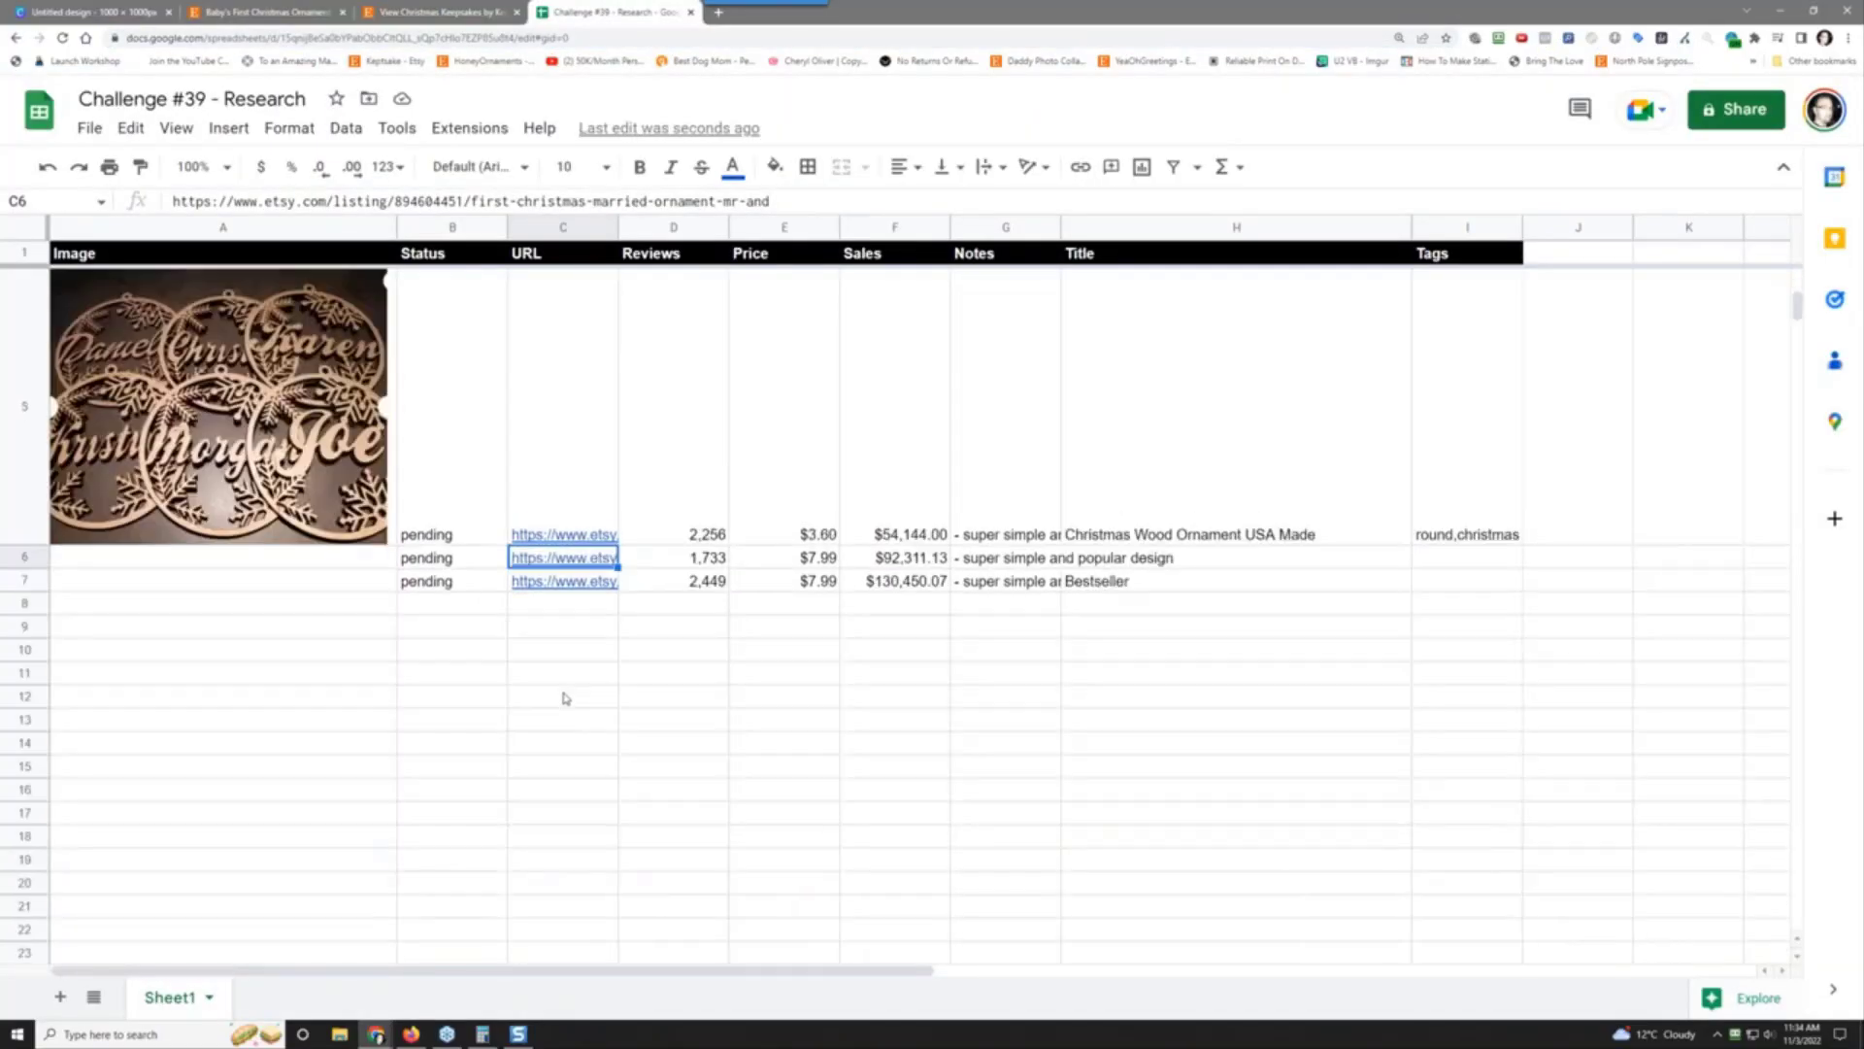
pyautogui.rightClick(563, 559)
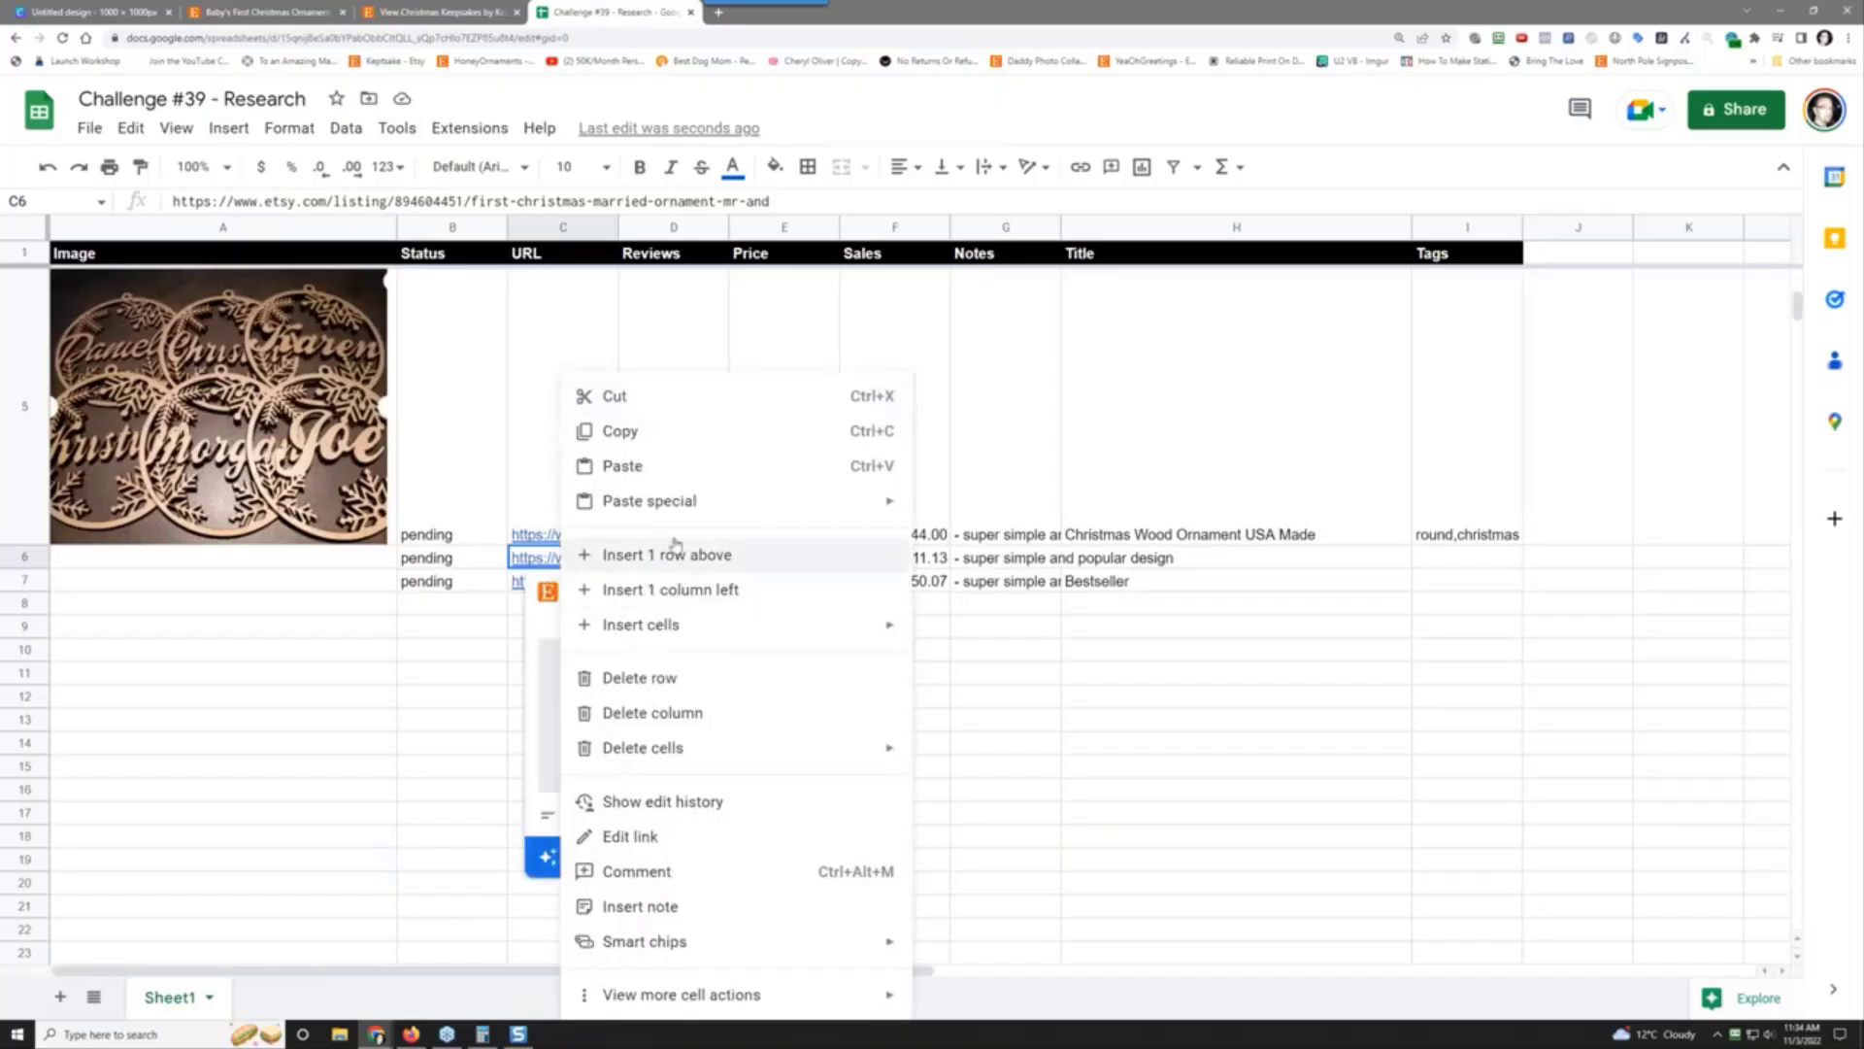
pyautogui.click(690, 466)
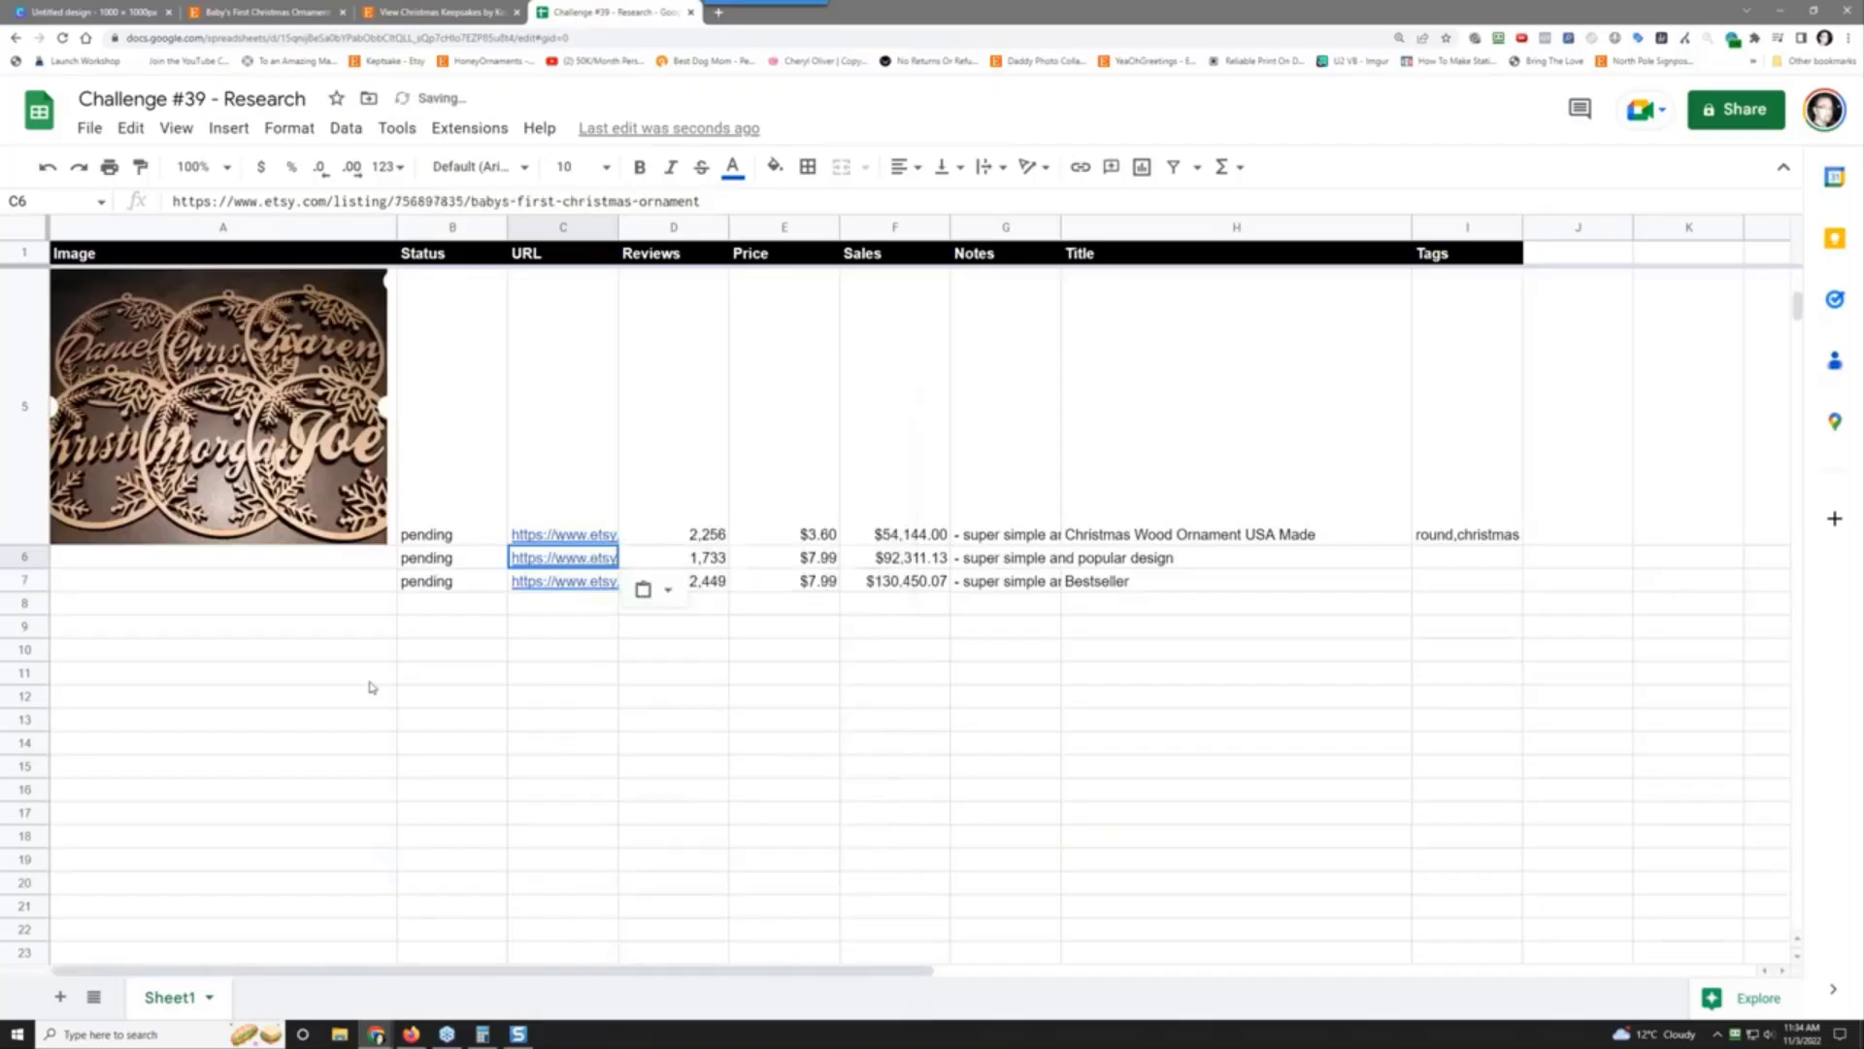
# Step: Insert the image 2022-11-03_11-34-16.jpg inside cell A6
pyautogui.click(306, 564)
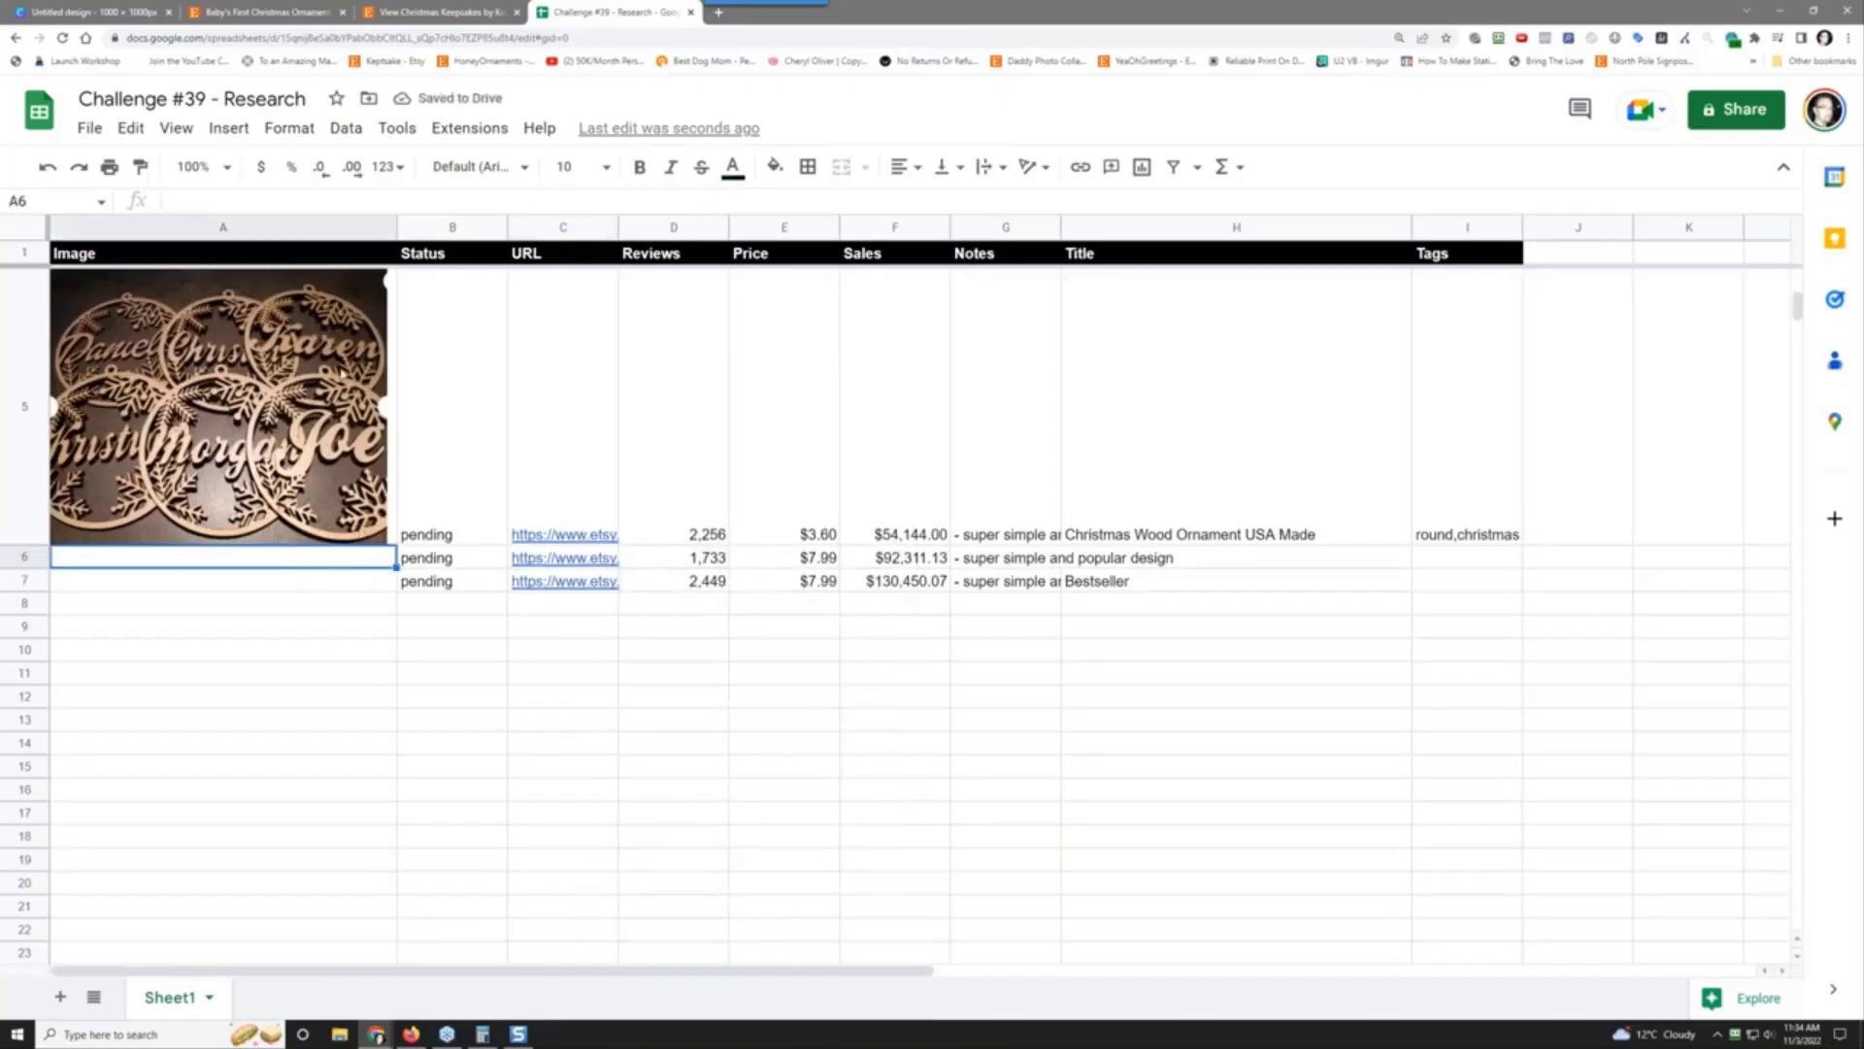
pyautogui.click(230, 128)
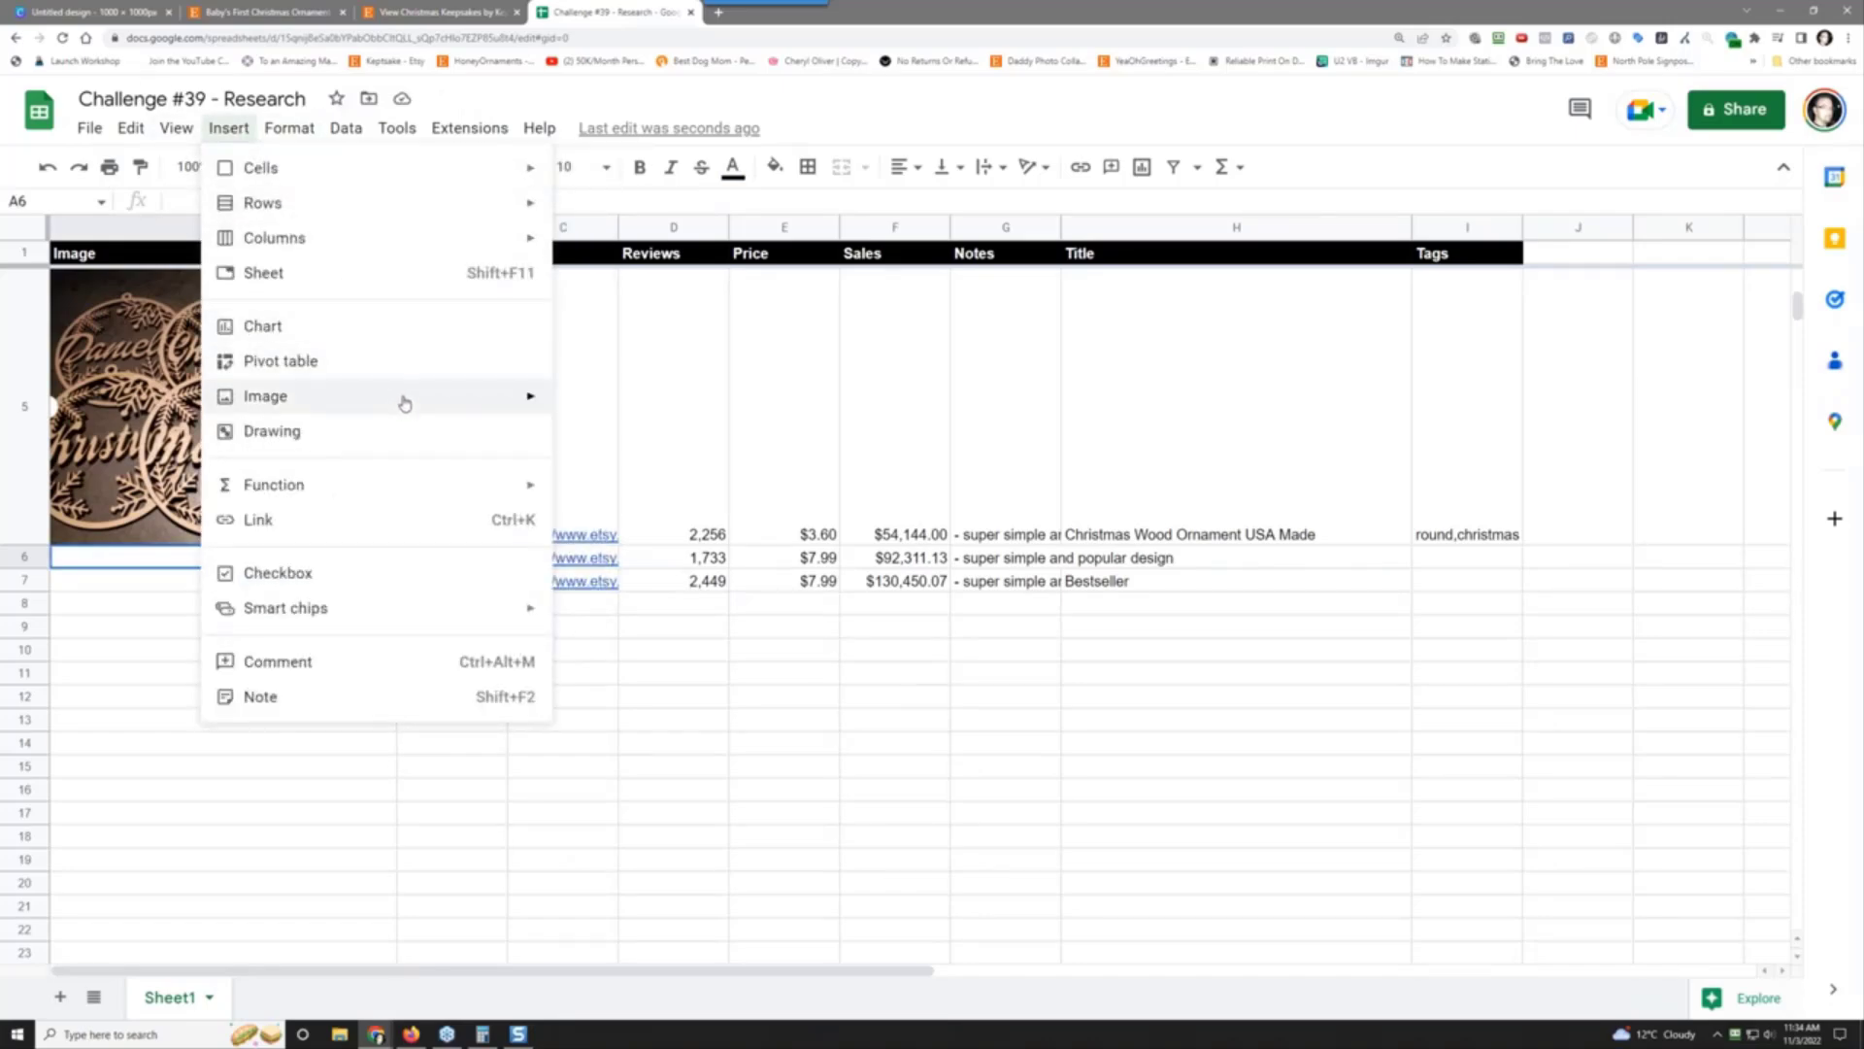
pyautogui.moveTo(404, 396)
pyautogui.click(588, 405)
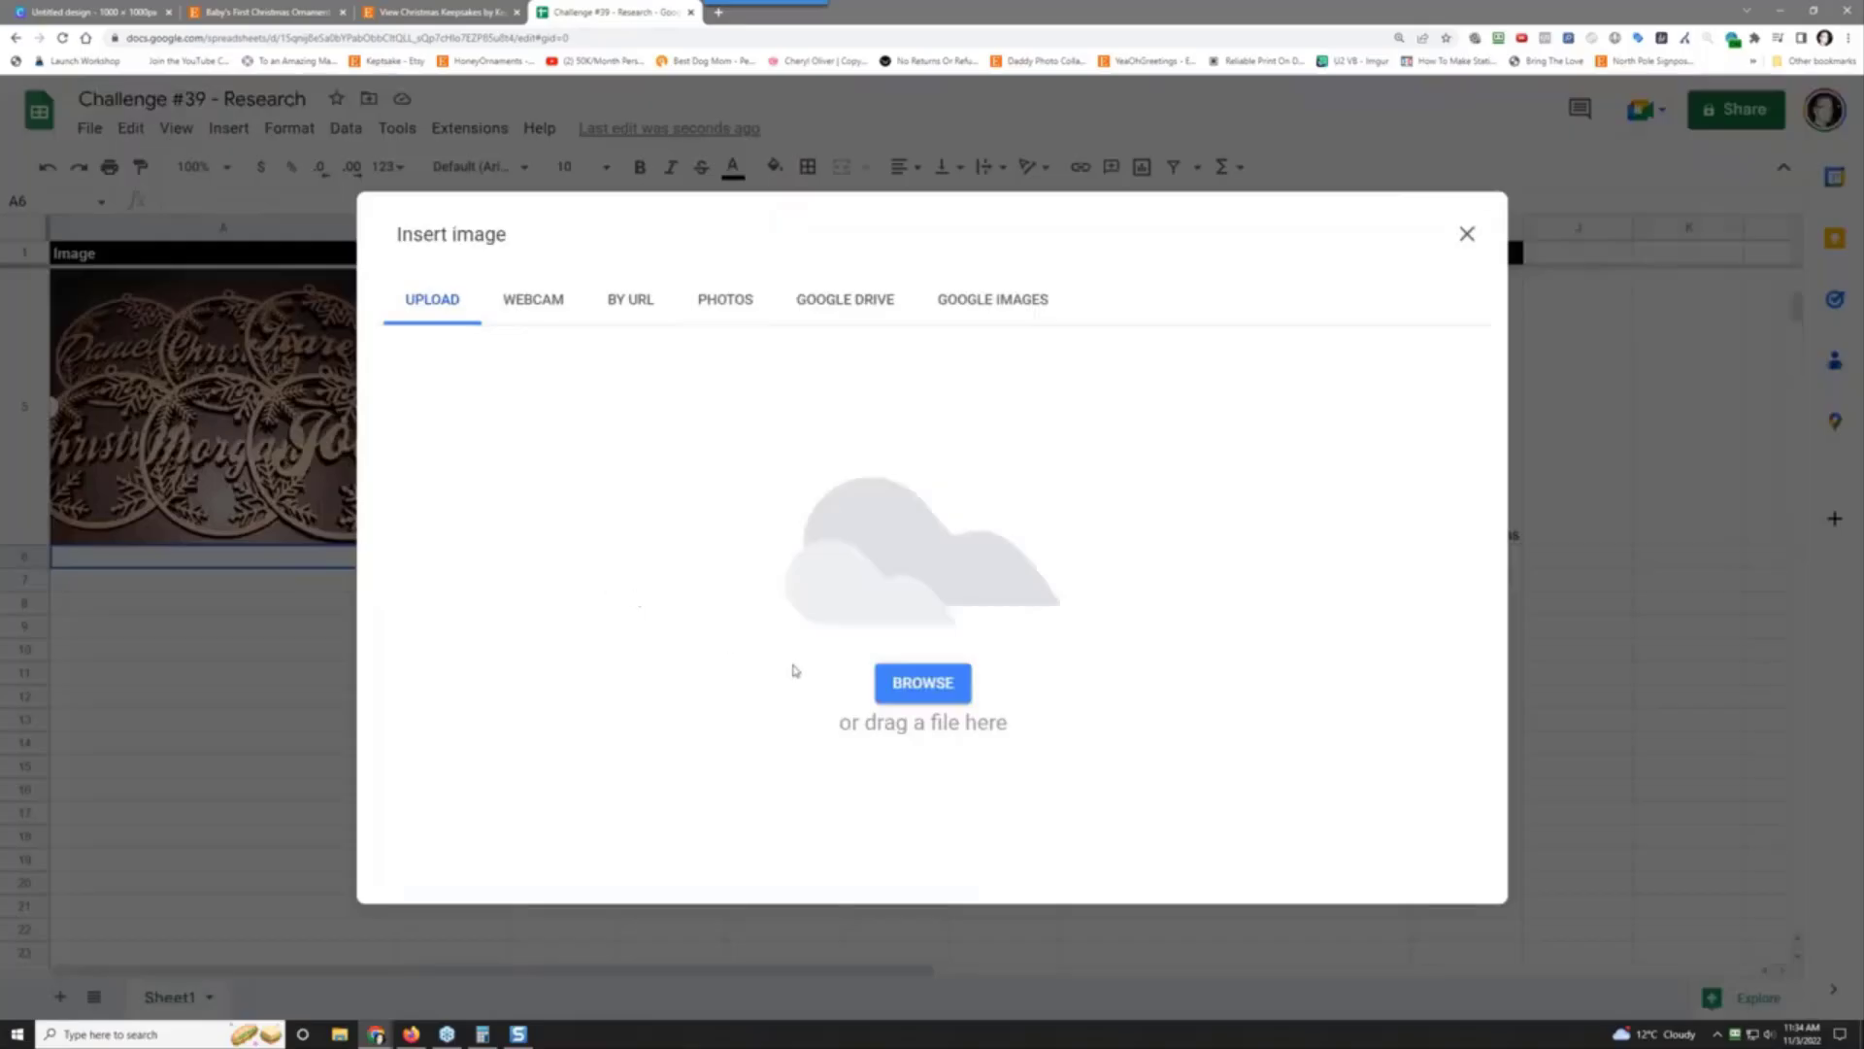
pyautogui.click(937, 688)
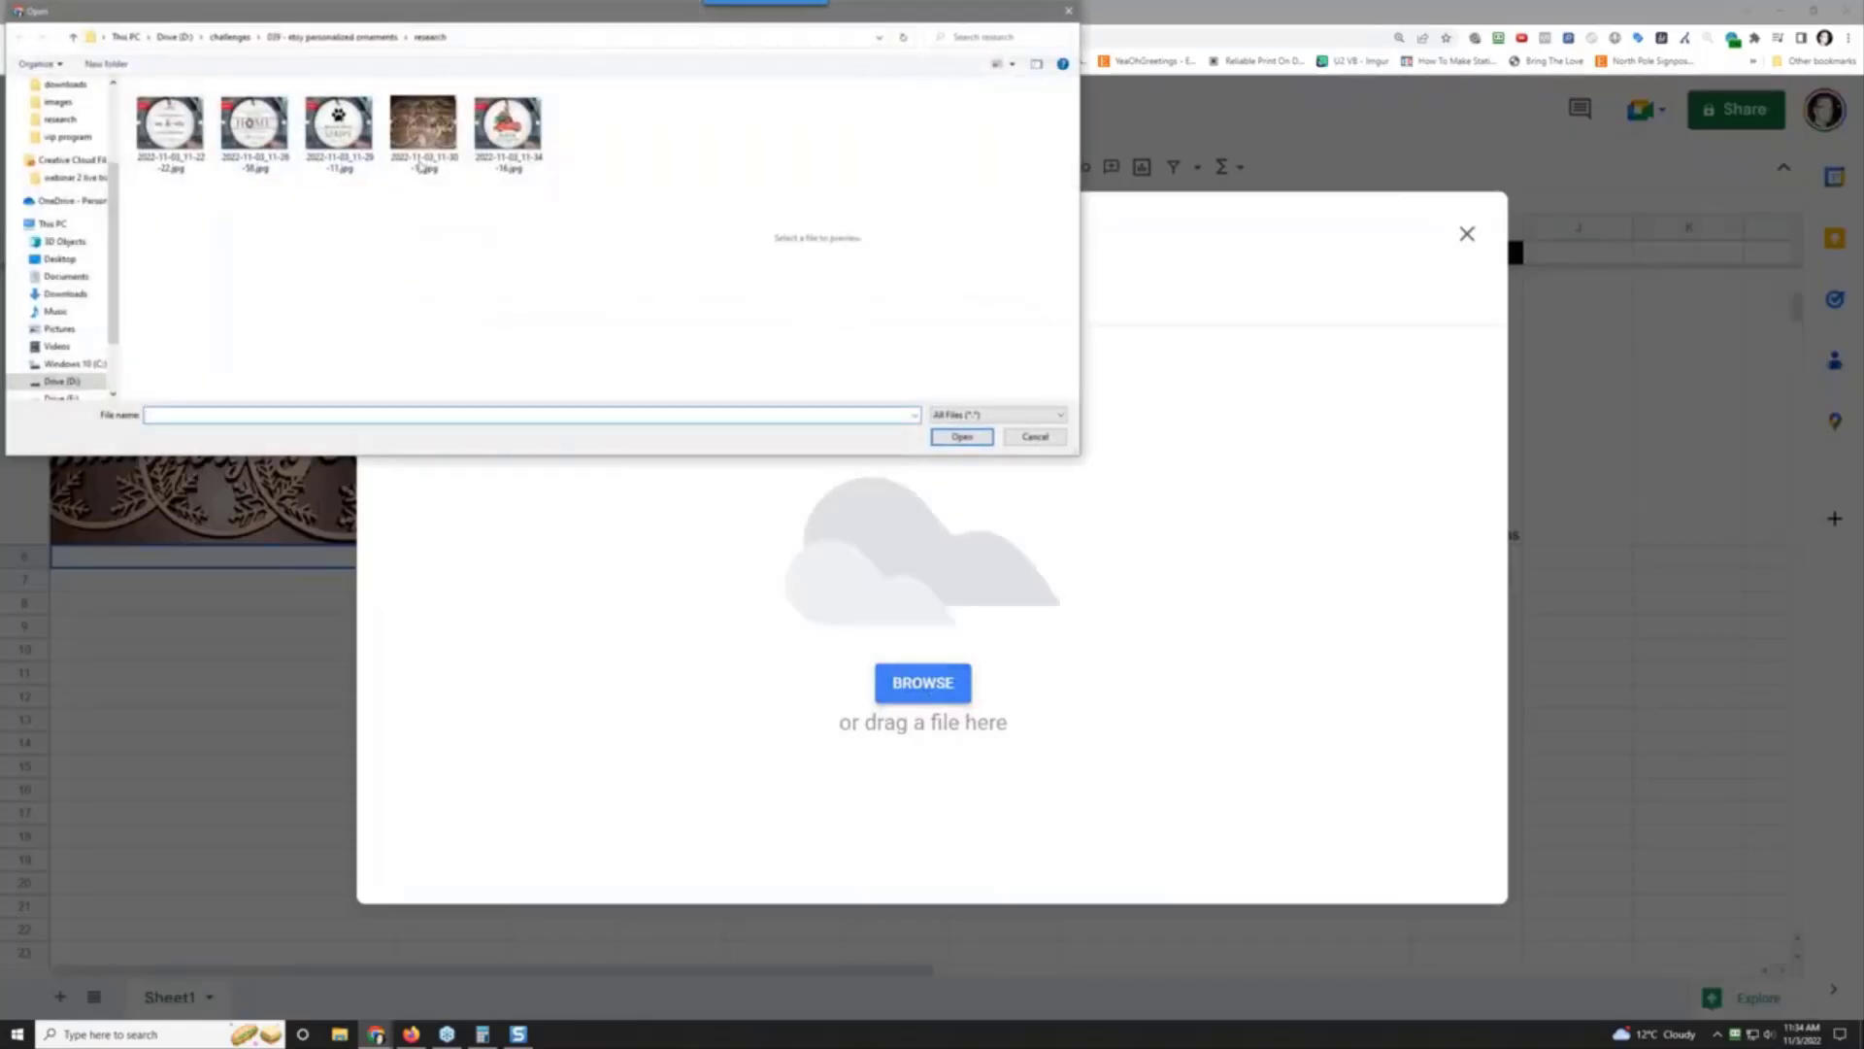
pyautogui.click(496, 155)
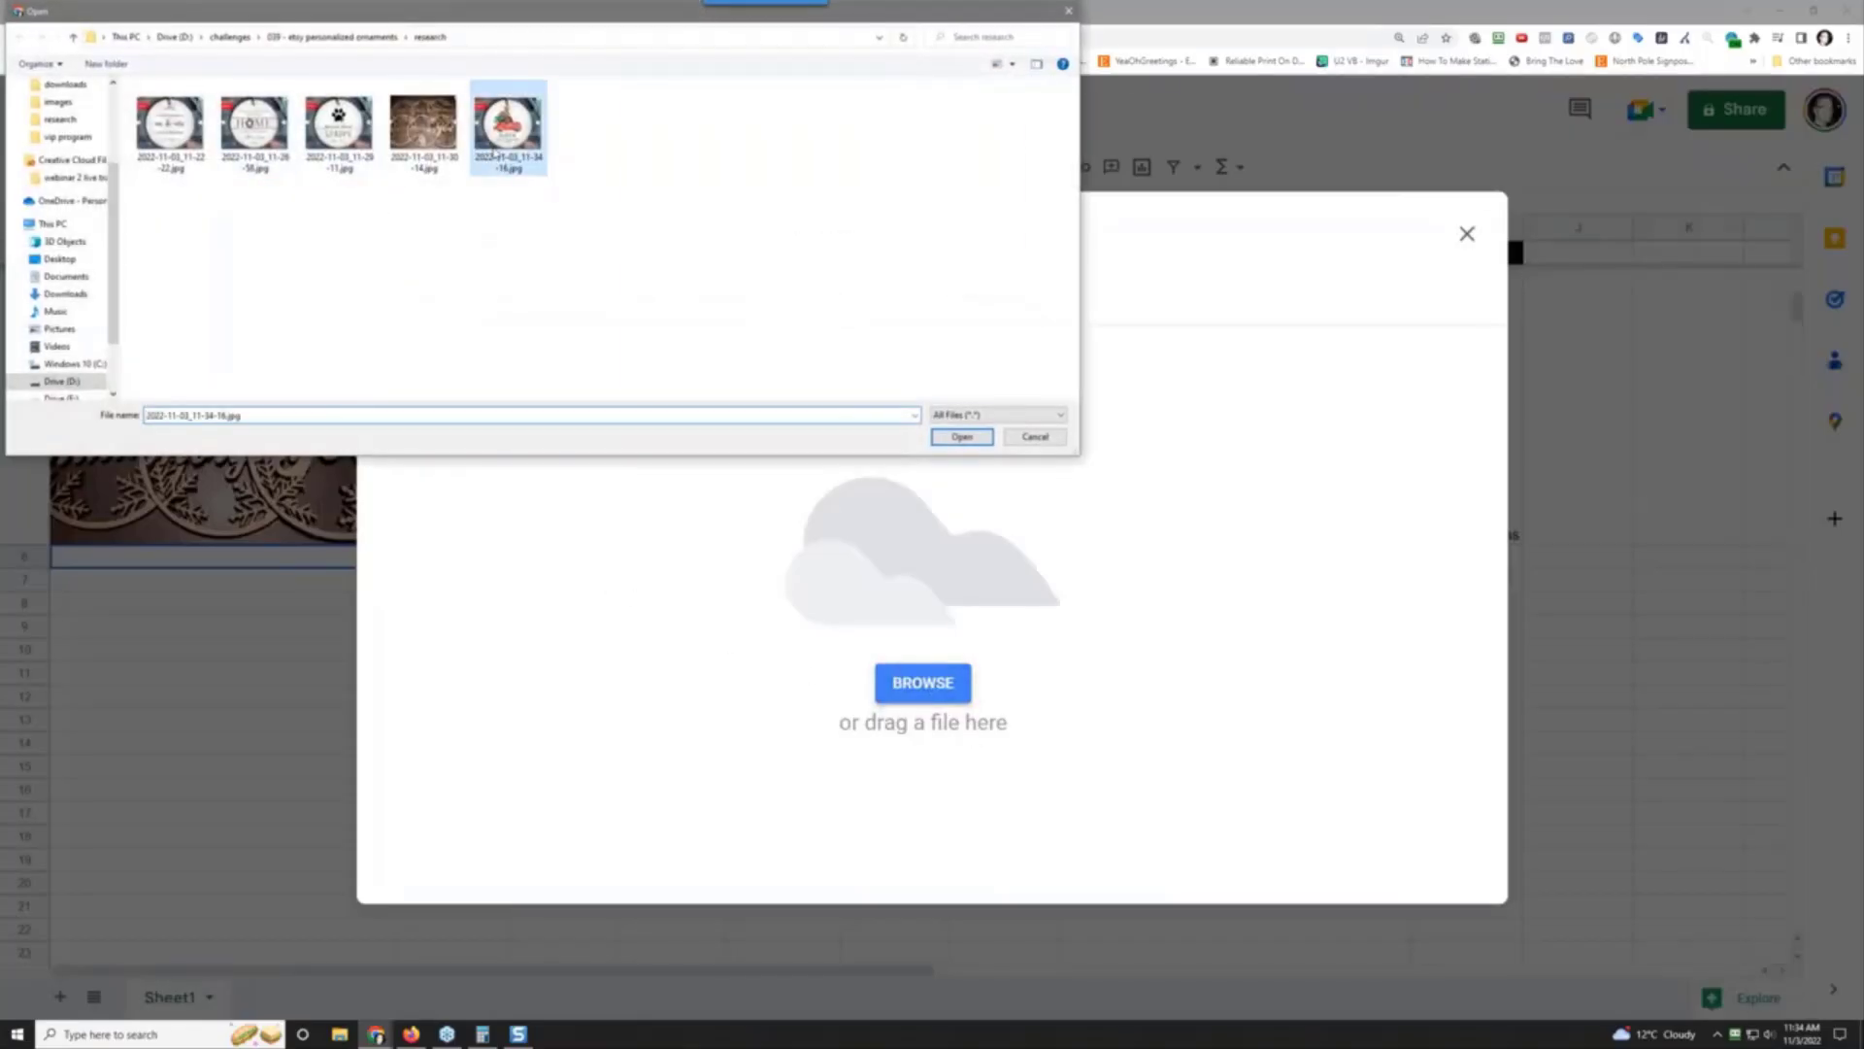
pyautogui.click(961, 436)
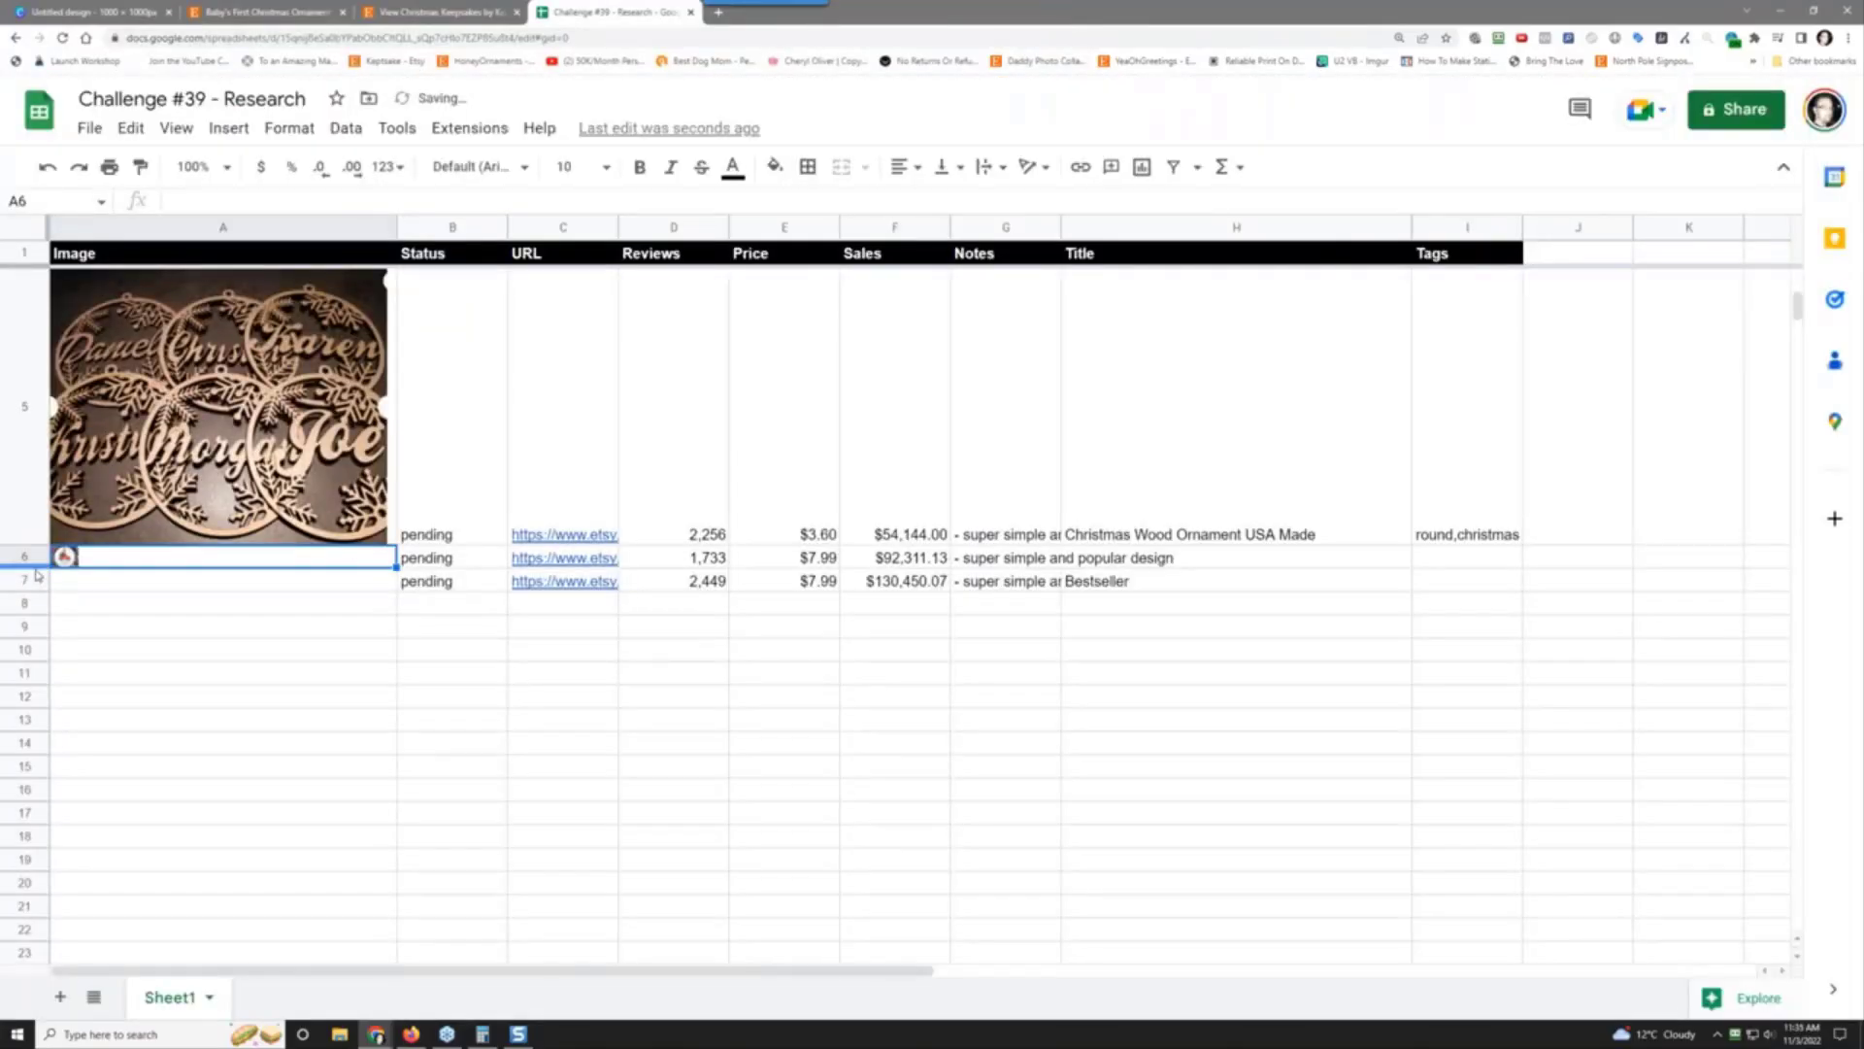
# Step: Make row 6 taller so the red-truck ornament photo is fully visible
pyautogui.moveTo(34, 565); pyautogui.dragTo(34, 818)
pyautogui.scroll(8, 473, 673)
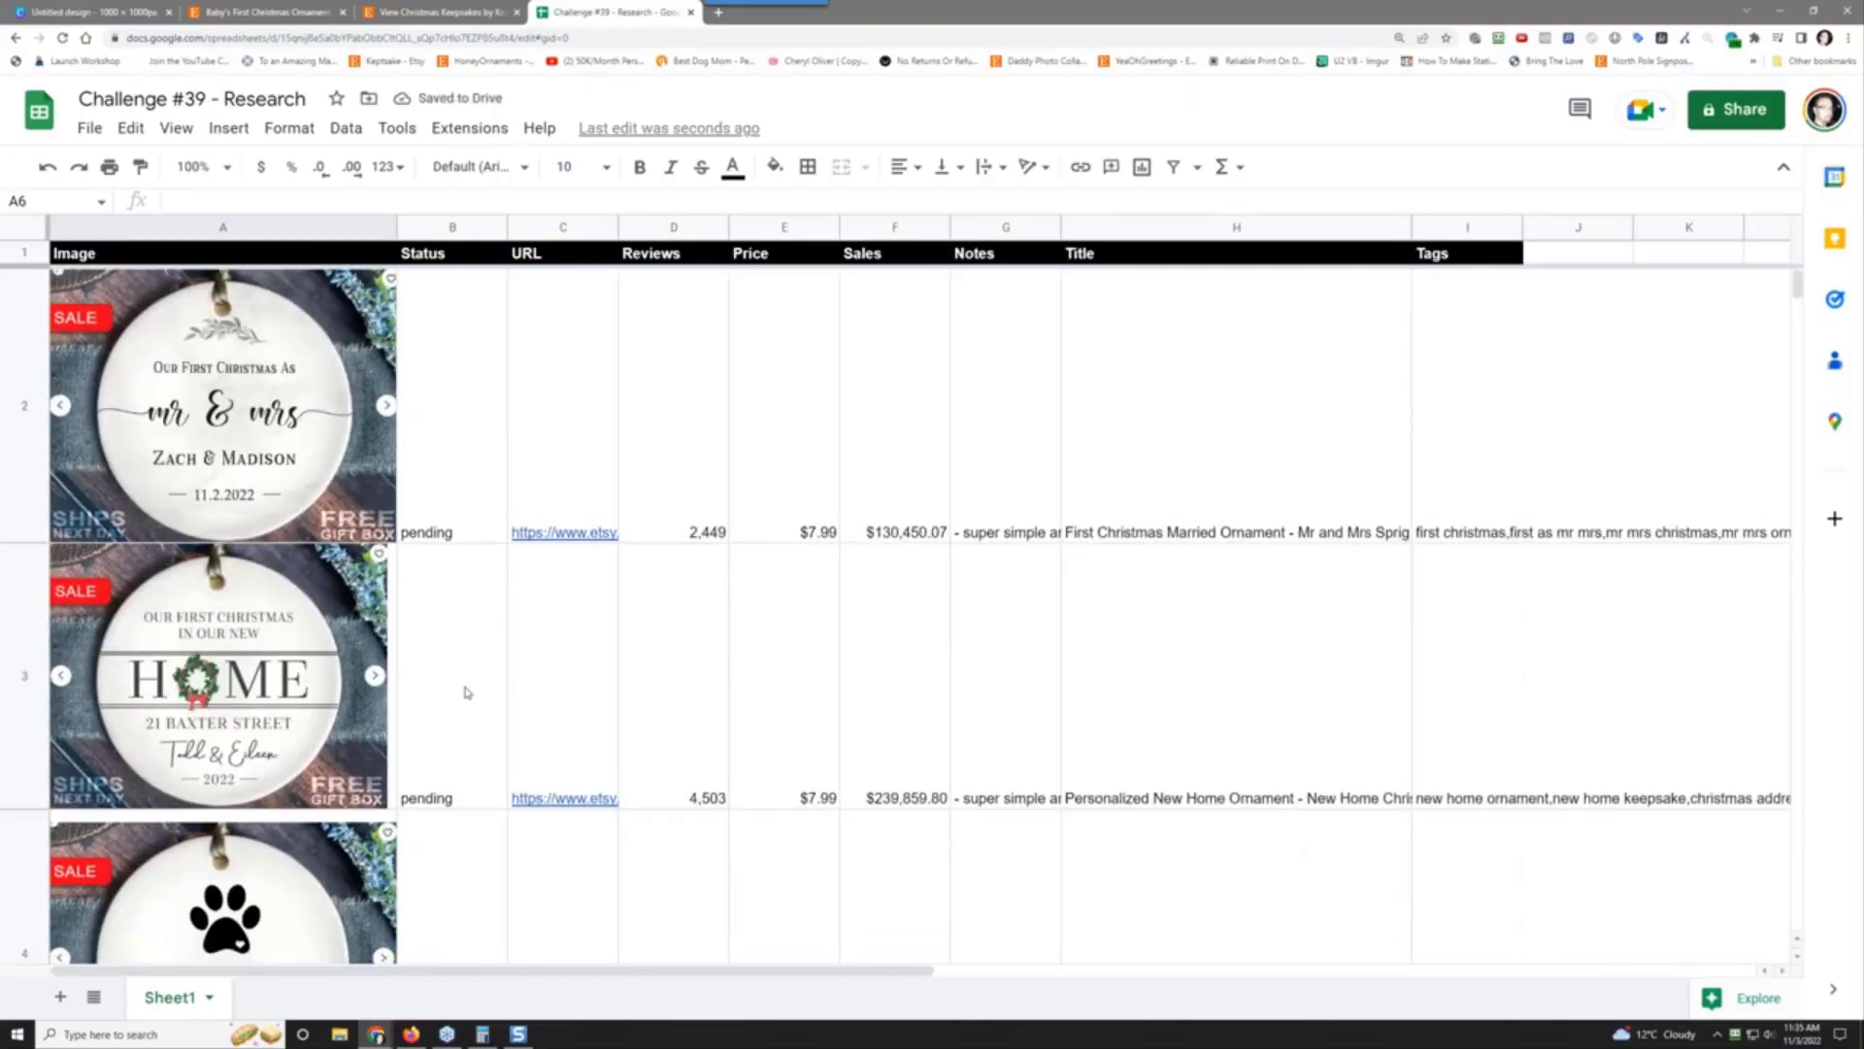
pyautogui.scroll(-3, 468, 688)
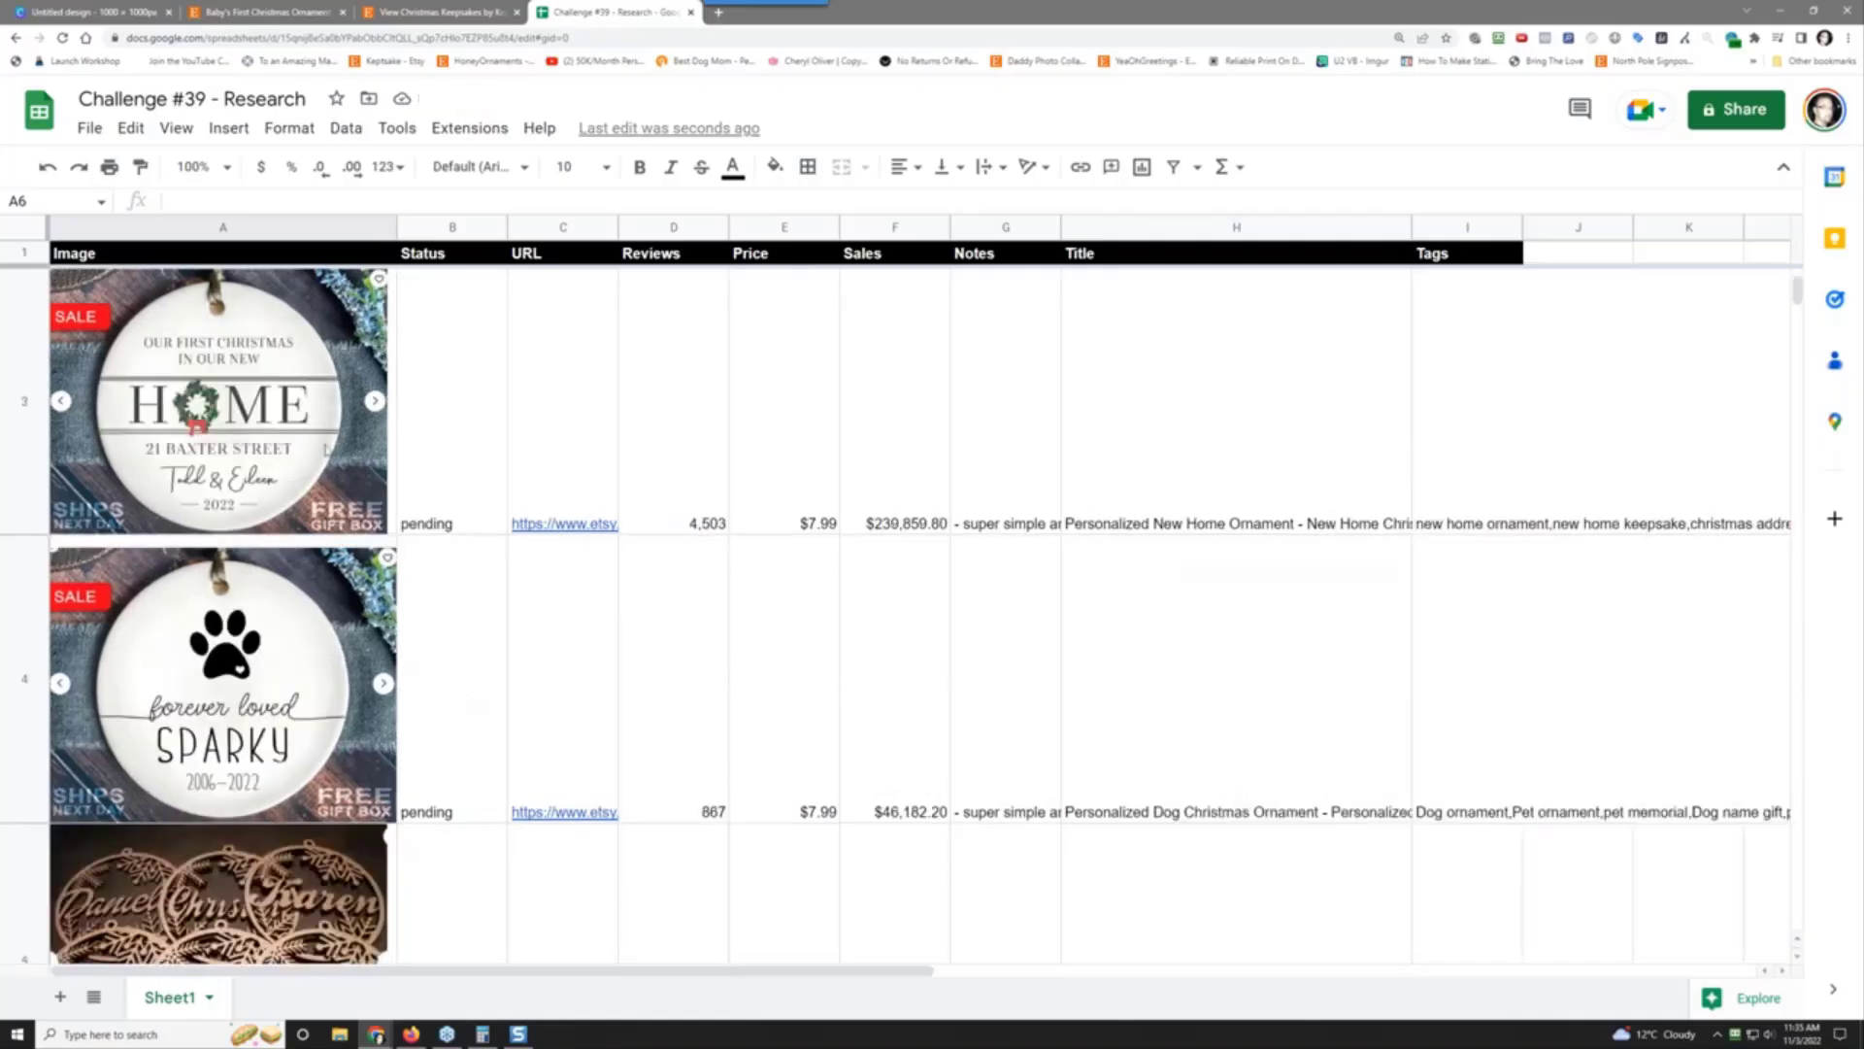
pyautogui.scroll(-3, 287, 690)
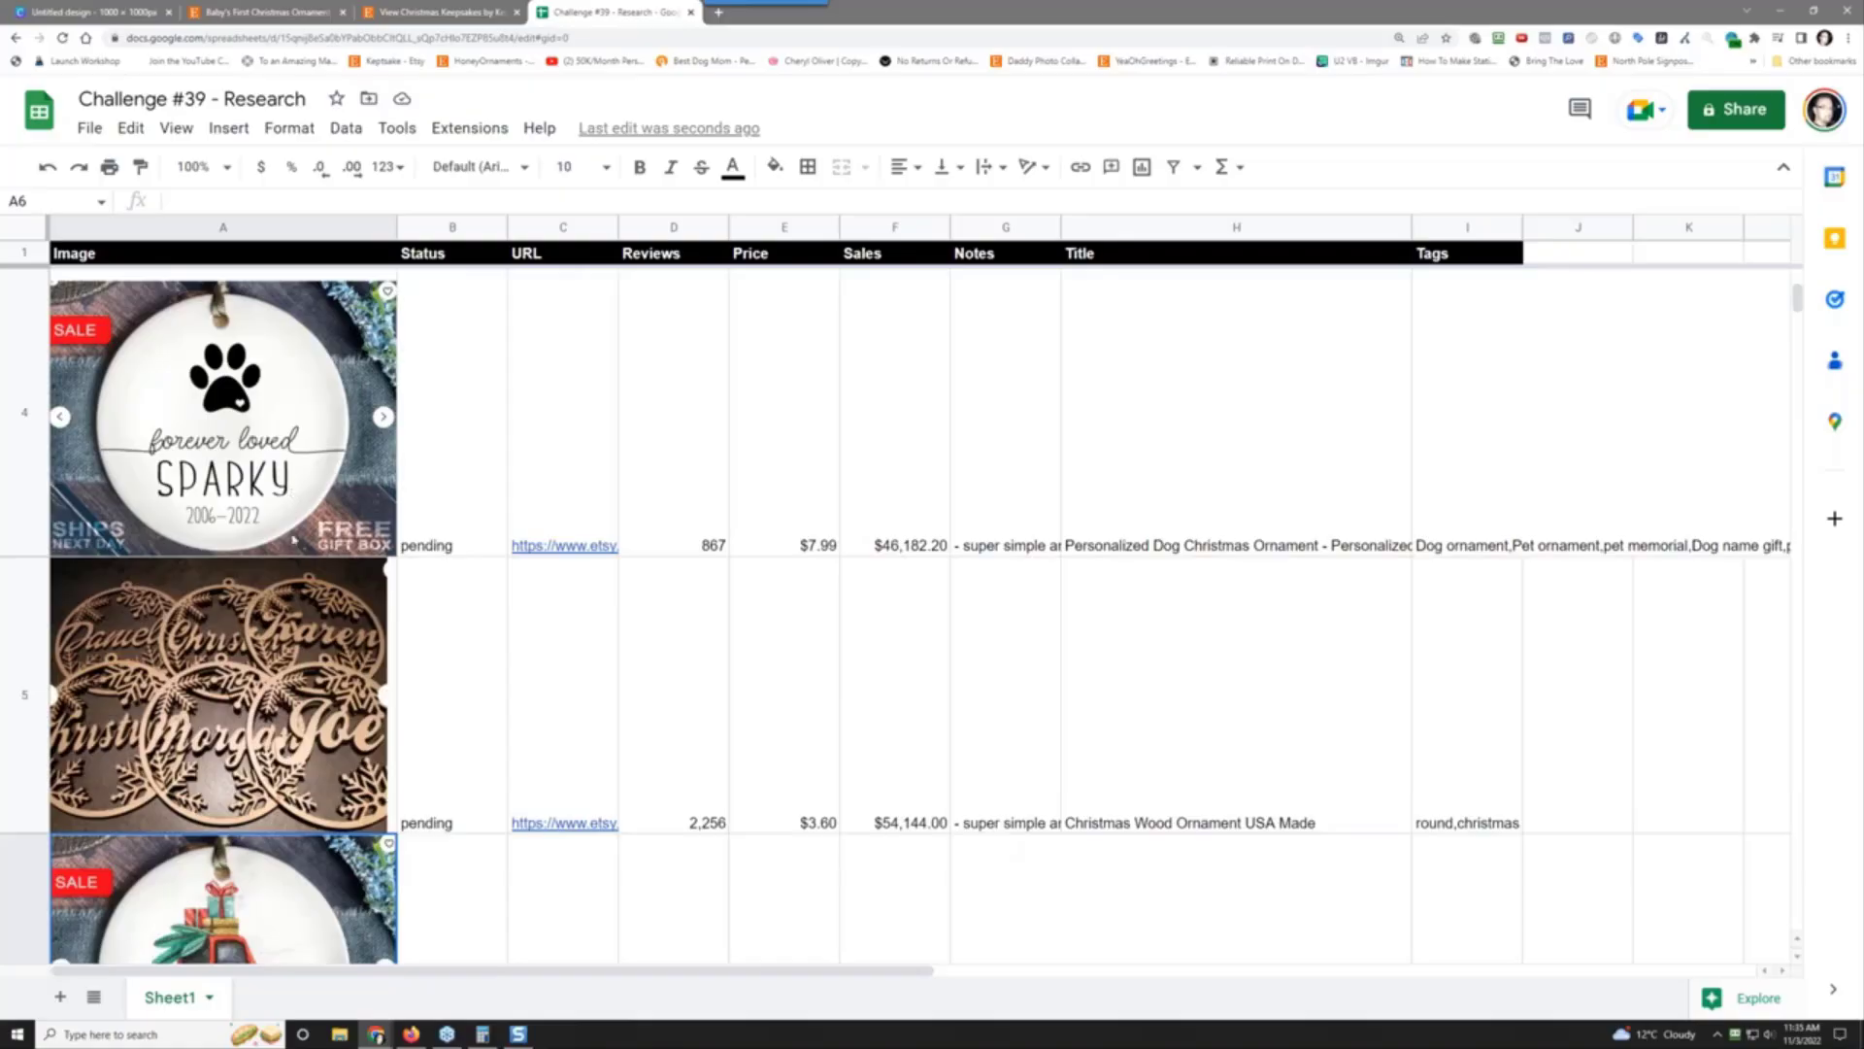
pyautogui.scroll(-3, 212, 707)
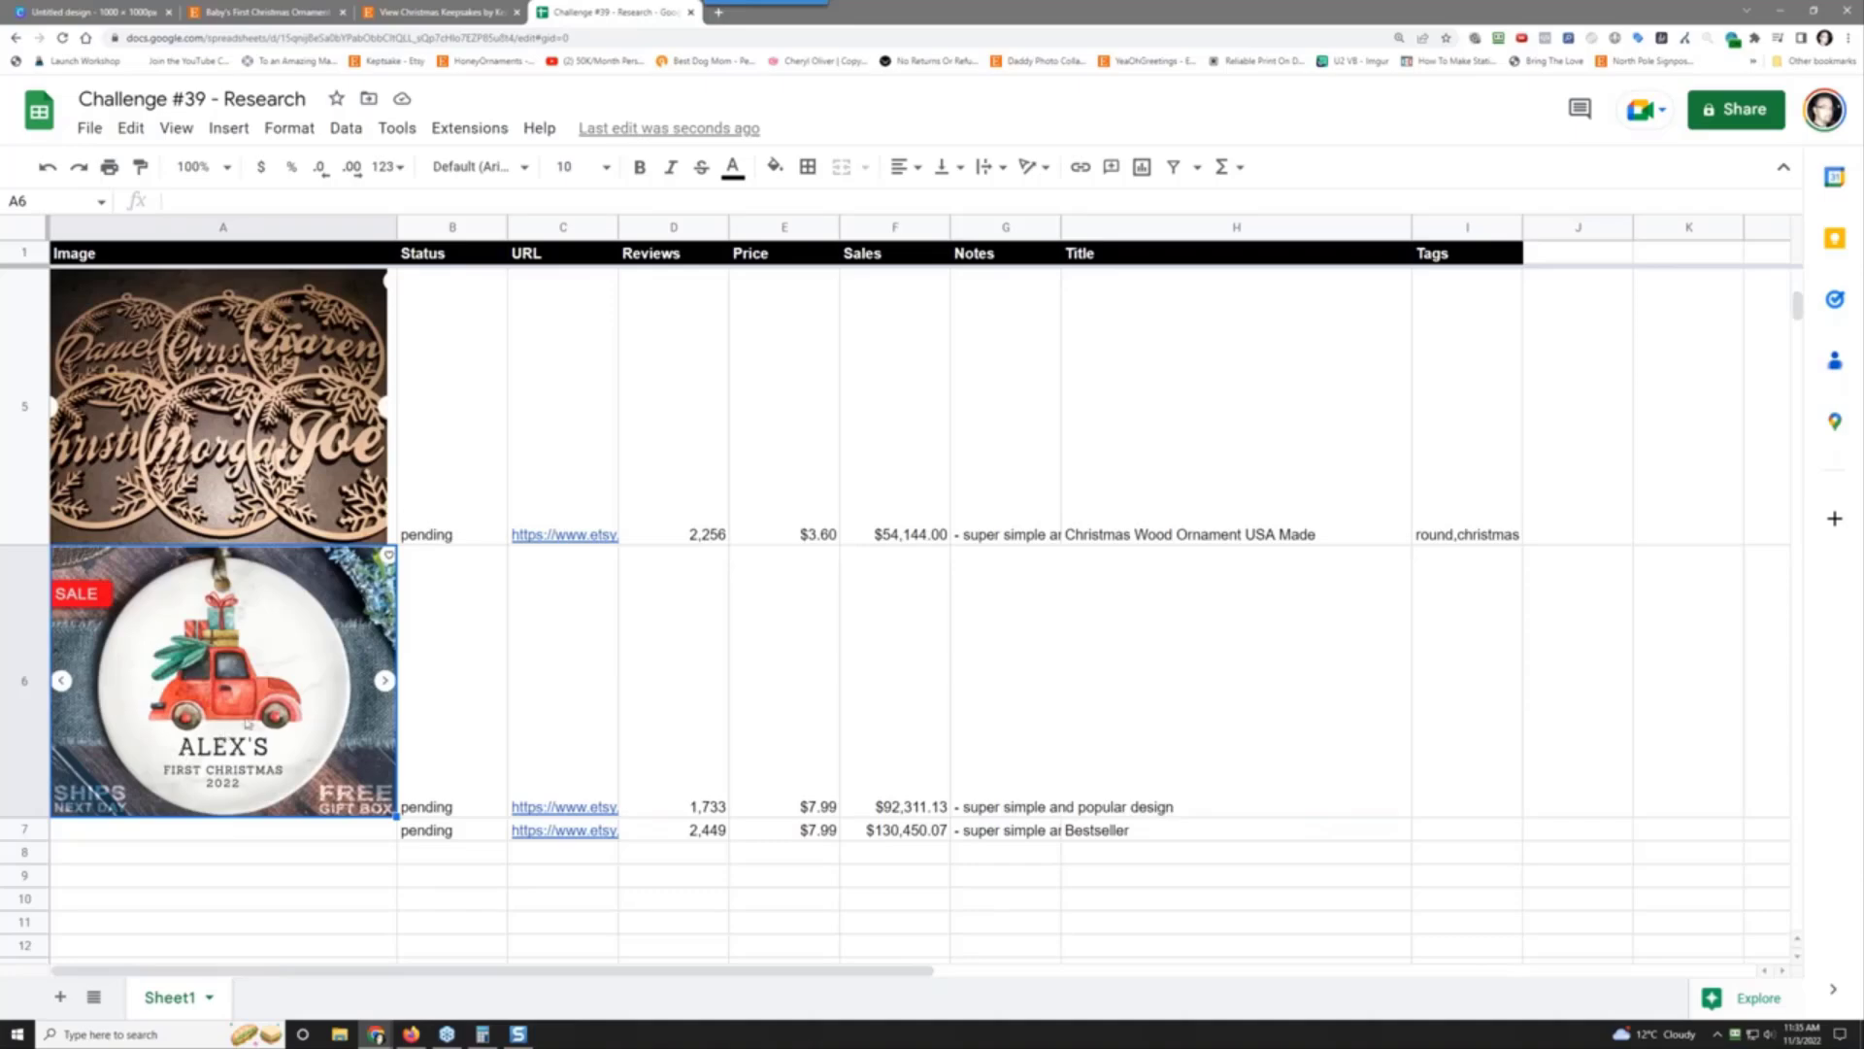
pyautogui.moveTo(592, 730)
# Step: Expand the Baby's First Christmas truck ornament row in EverBee and copy its full listing title
pyautogui.click(461, 12)
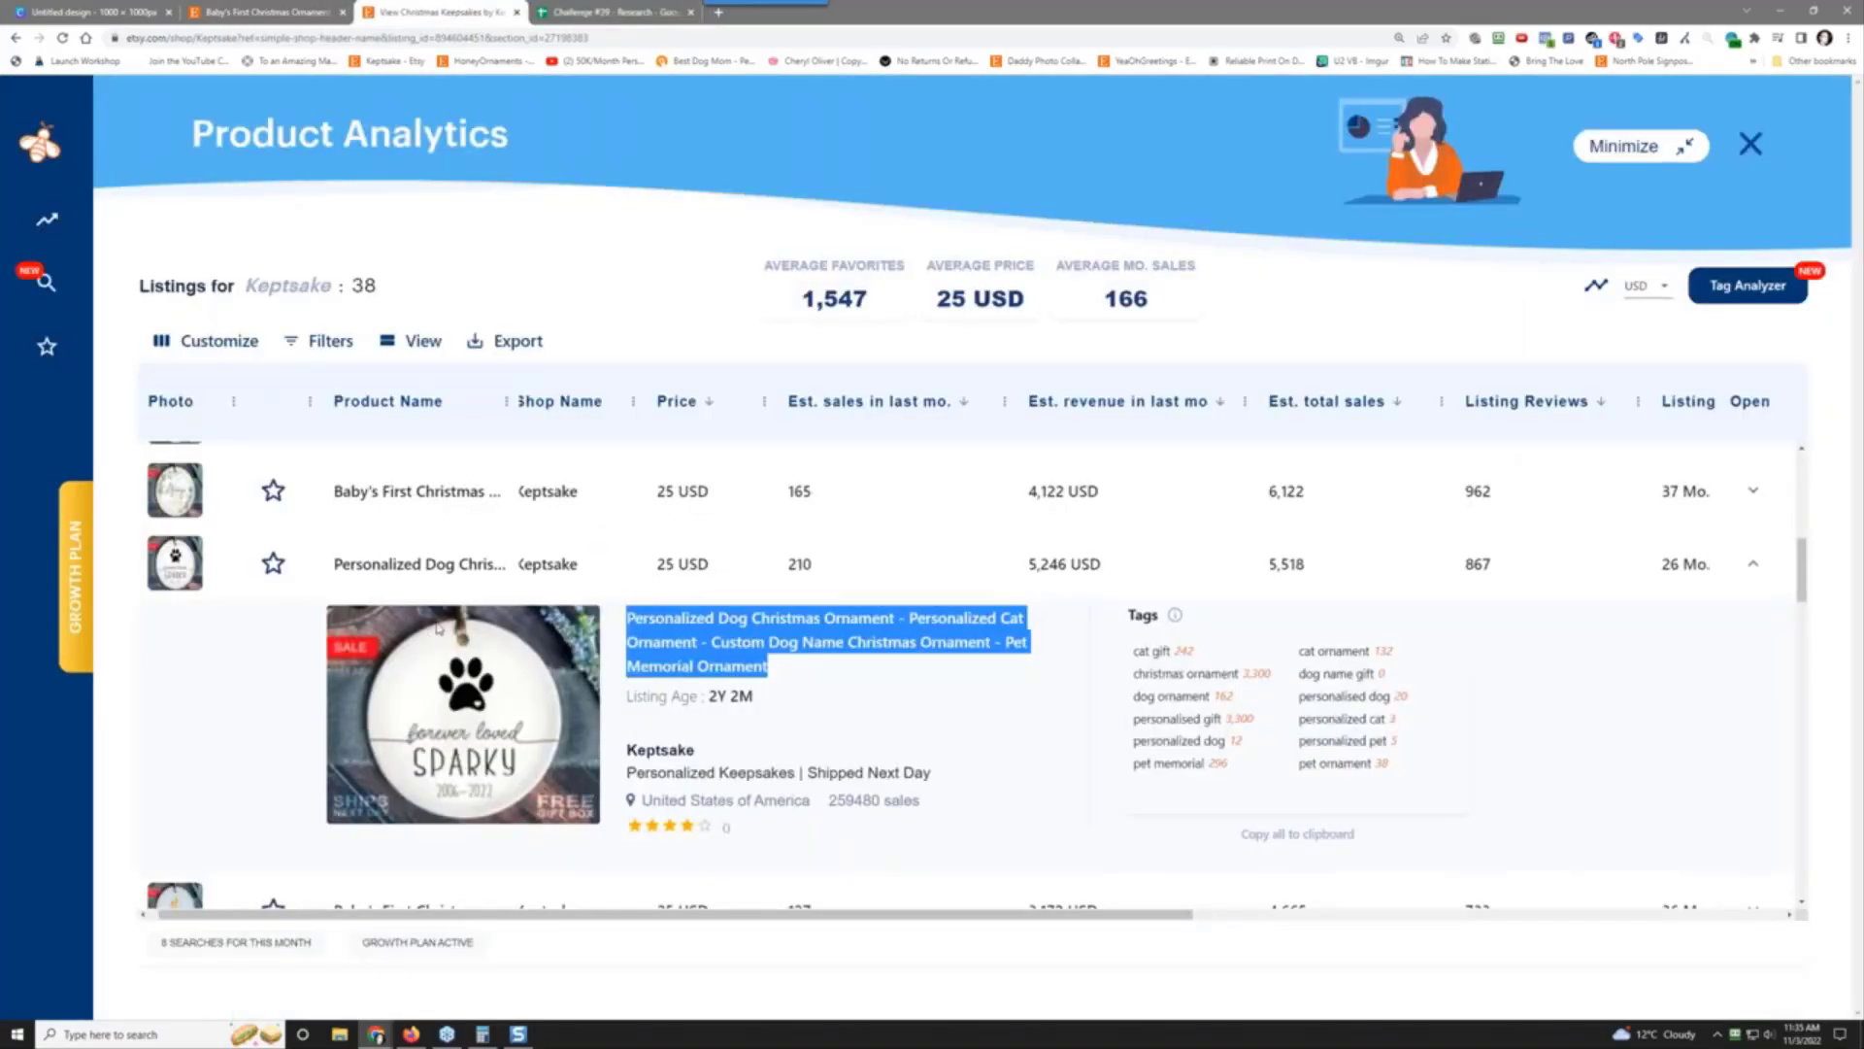
pyautogui.scroll(-3, 440, 628)
pyautogui.scroll(-2, 438, 627)
pyautogui.scroll(7, 438, 626)
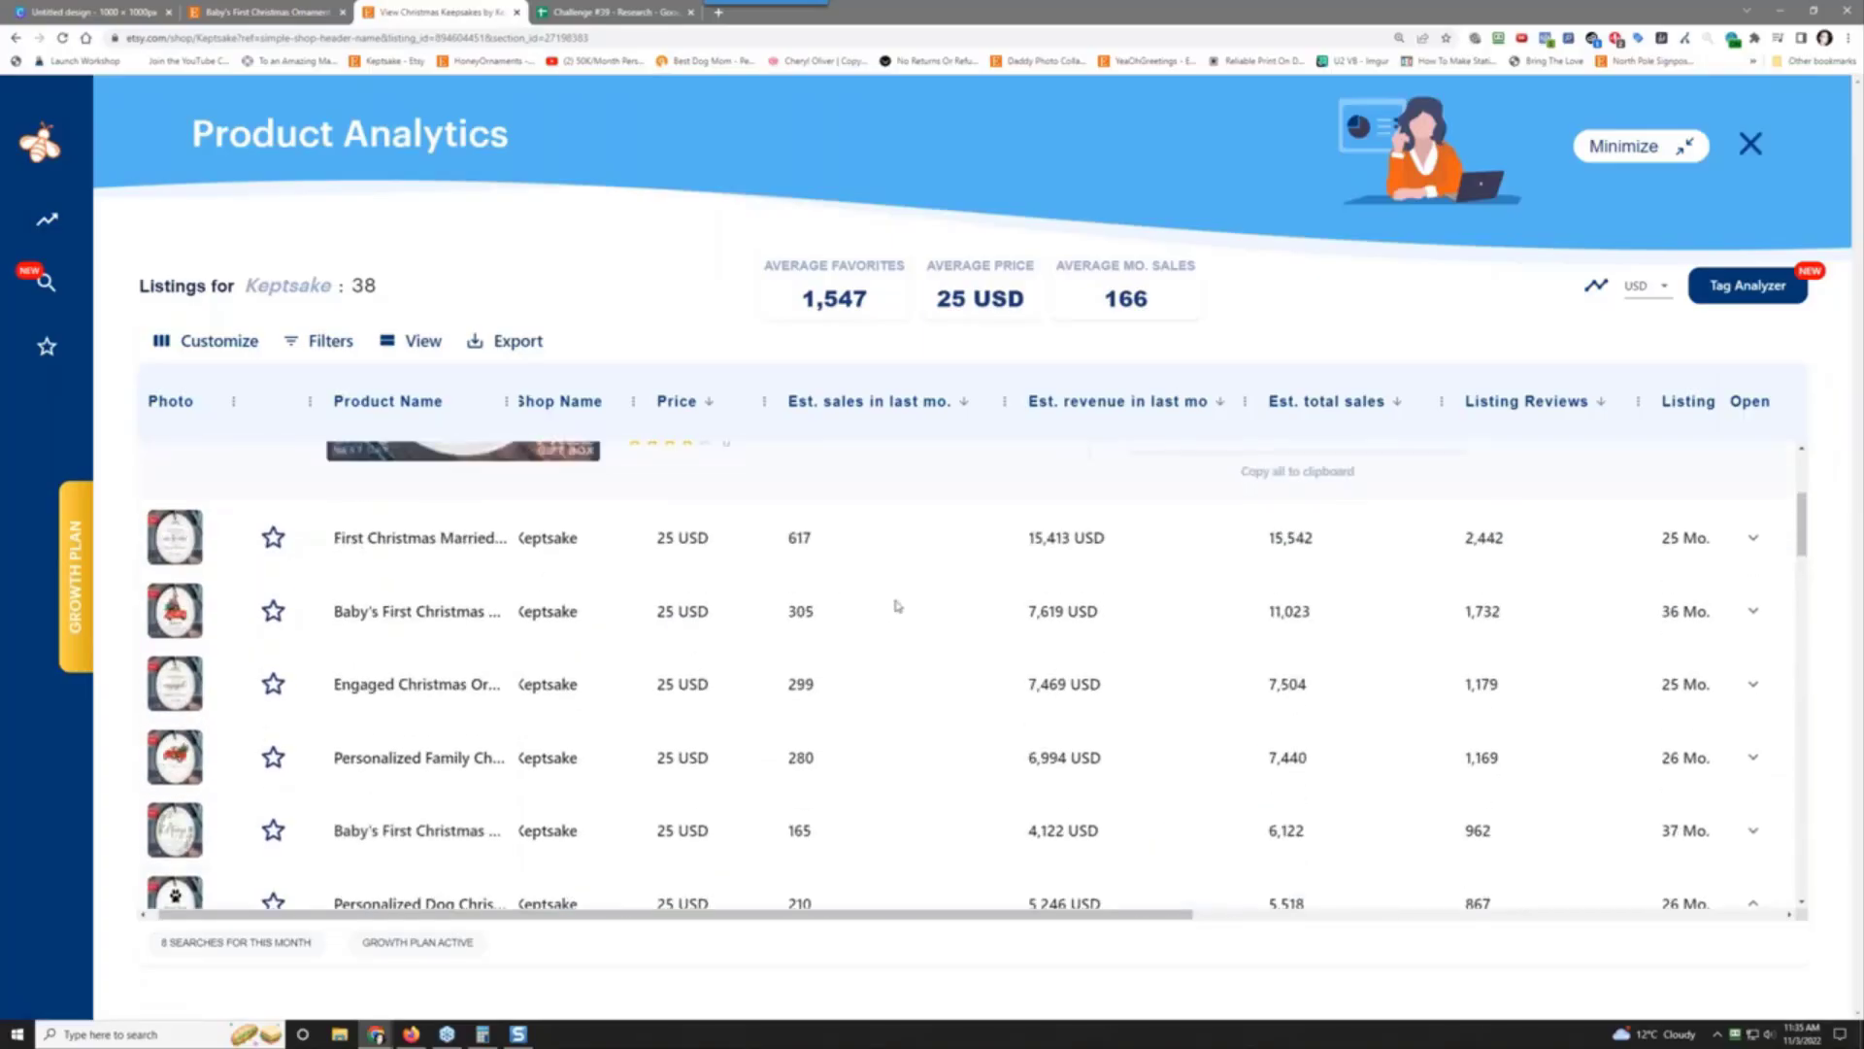
pyautogui.click(1752, 611)
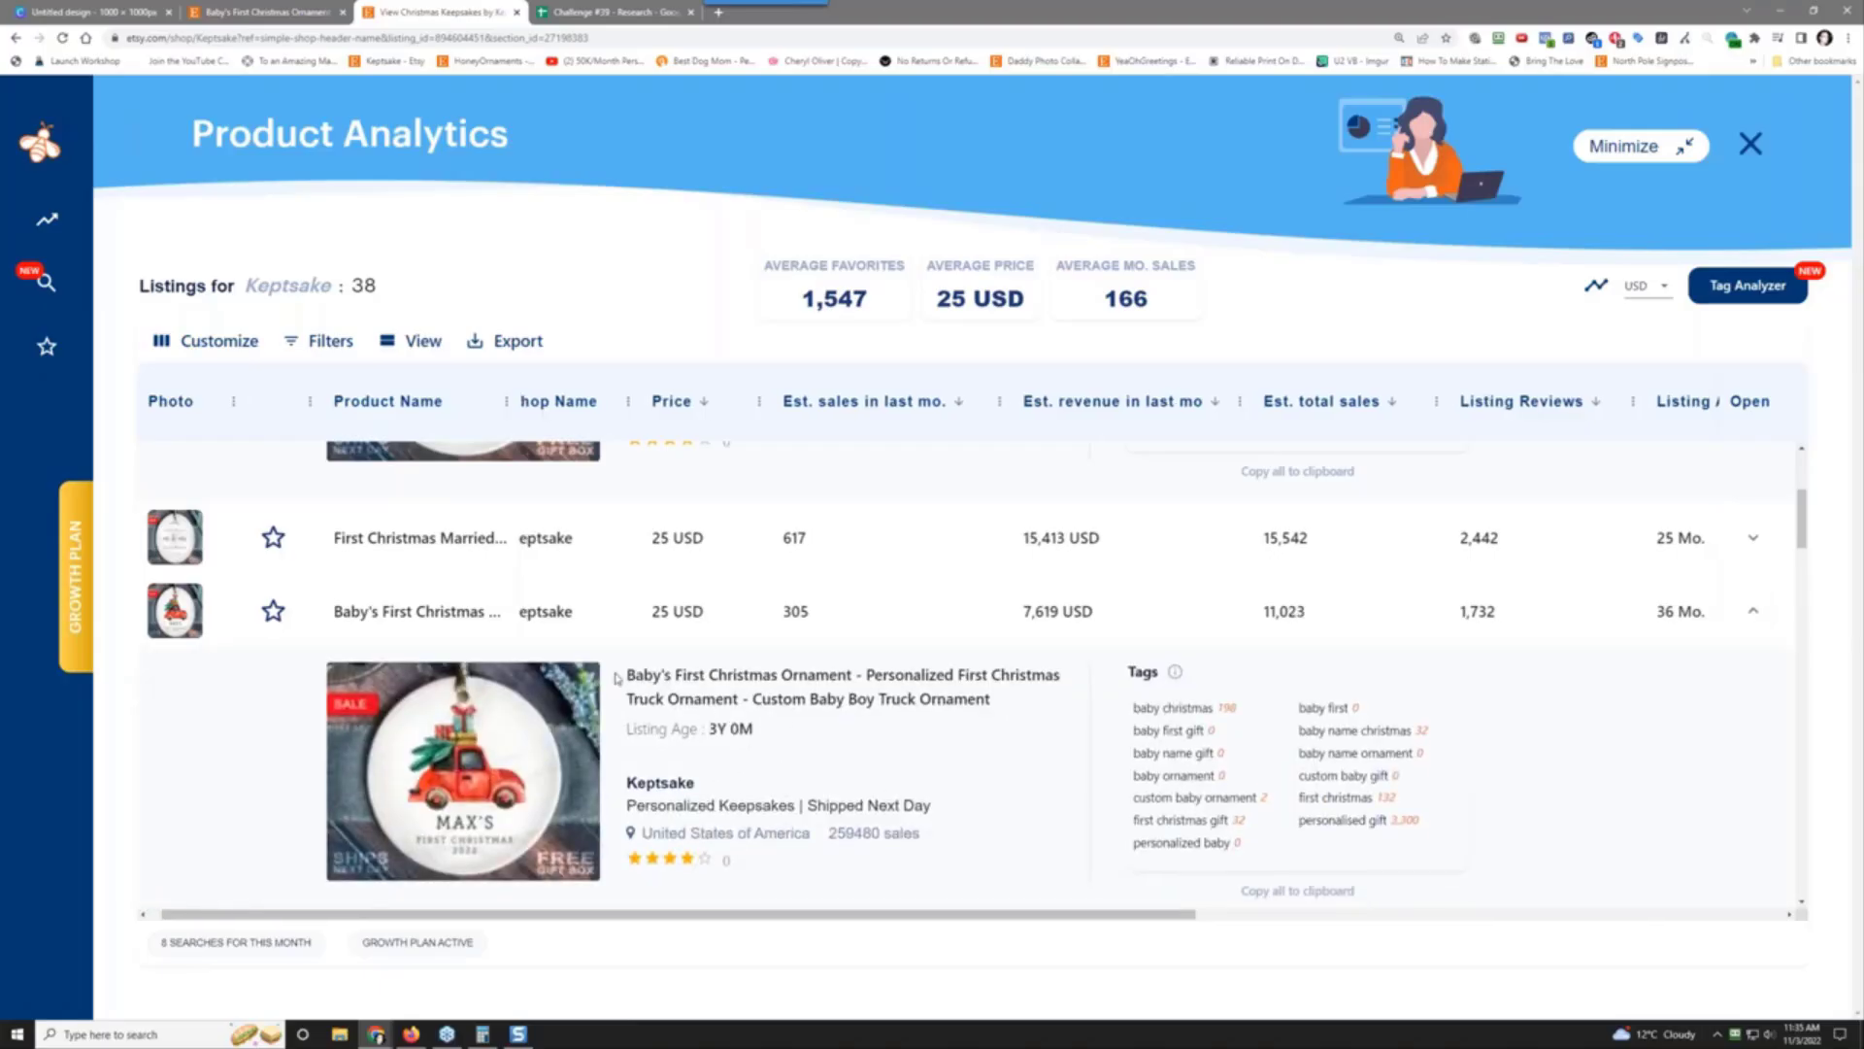
pyautogui.moveTo(626, 680); pyautogui.dragTo(992, 699)
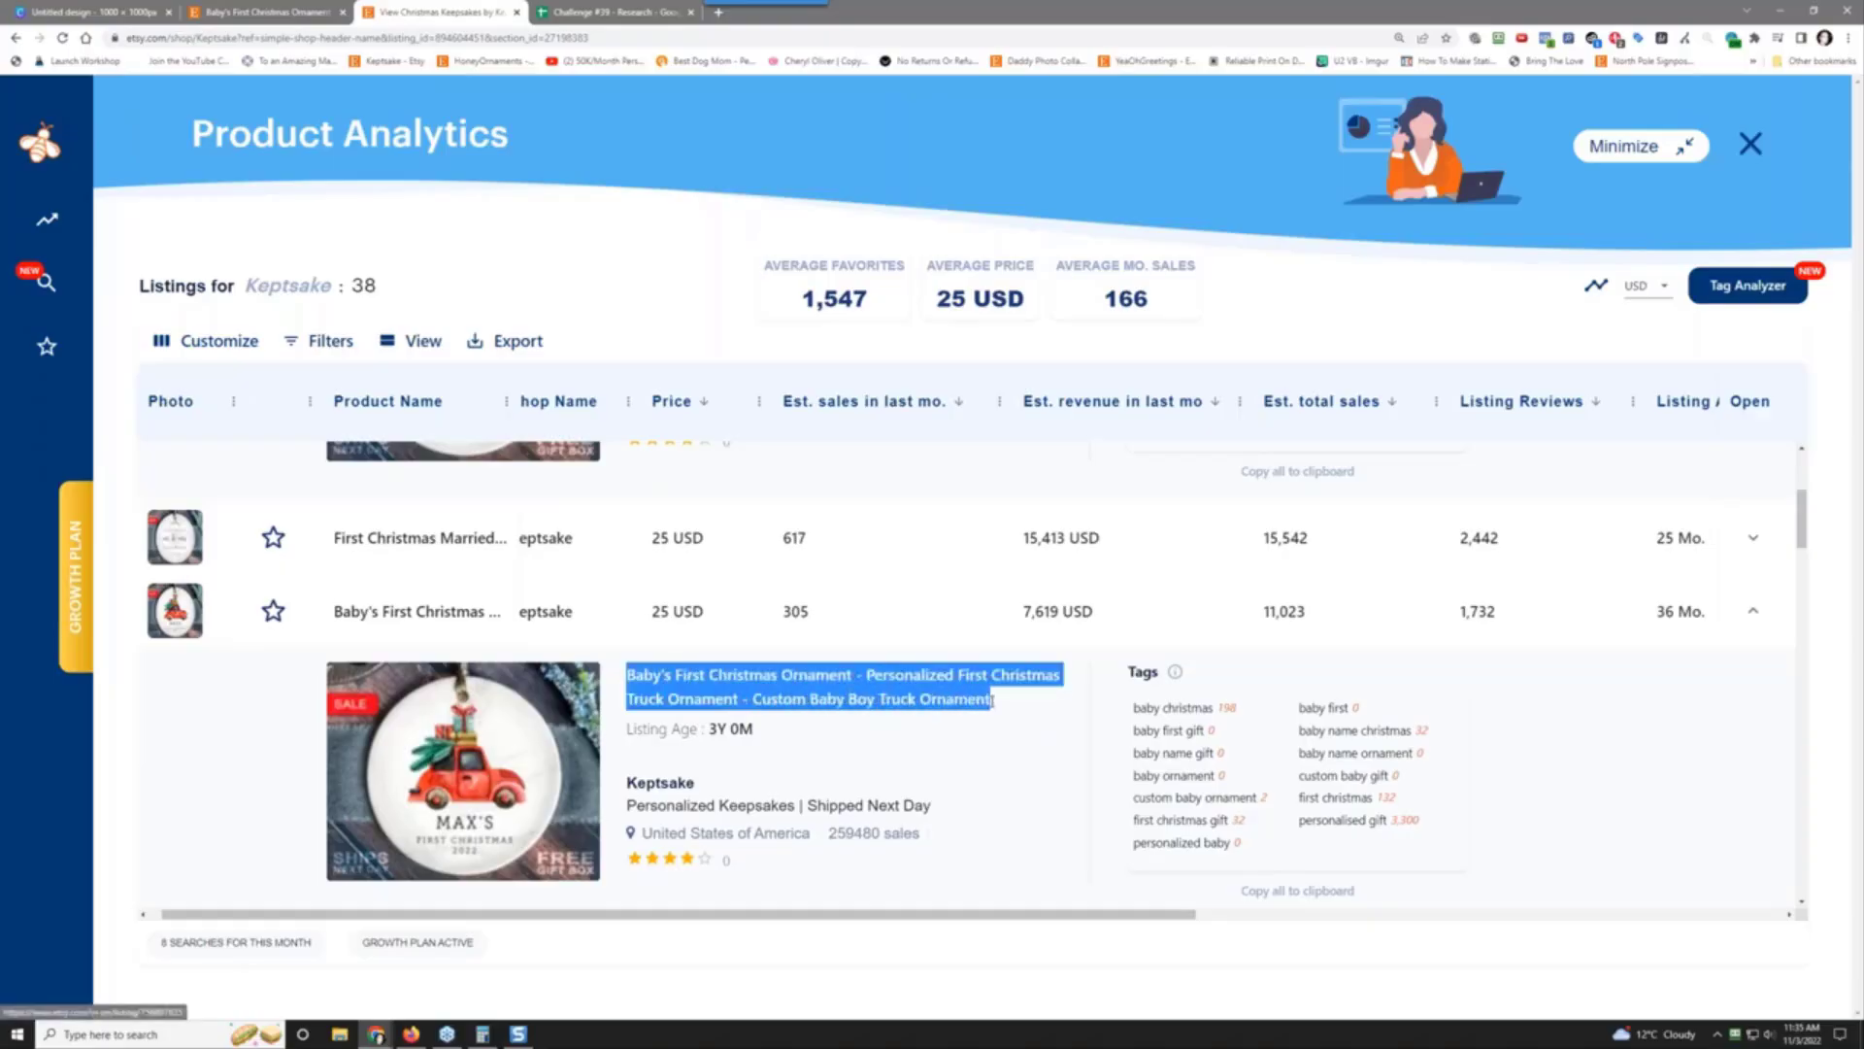
pyautogui.rightClick(982, 701)
pyautogui.click(1028, 756)
pyautogui.click(590, 9)
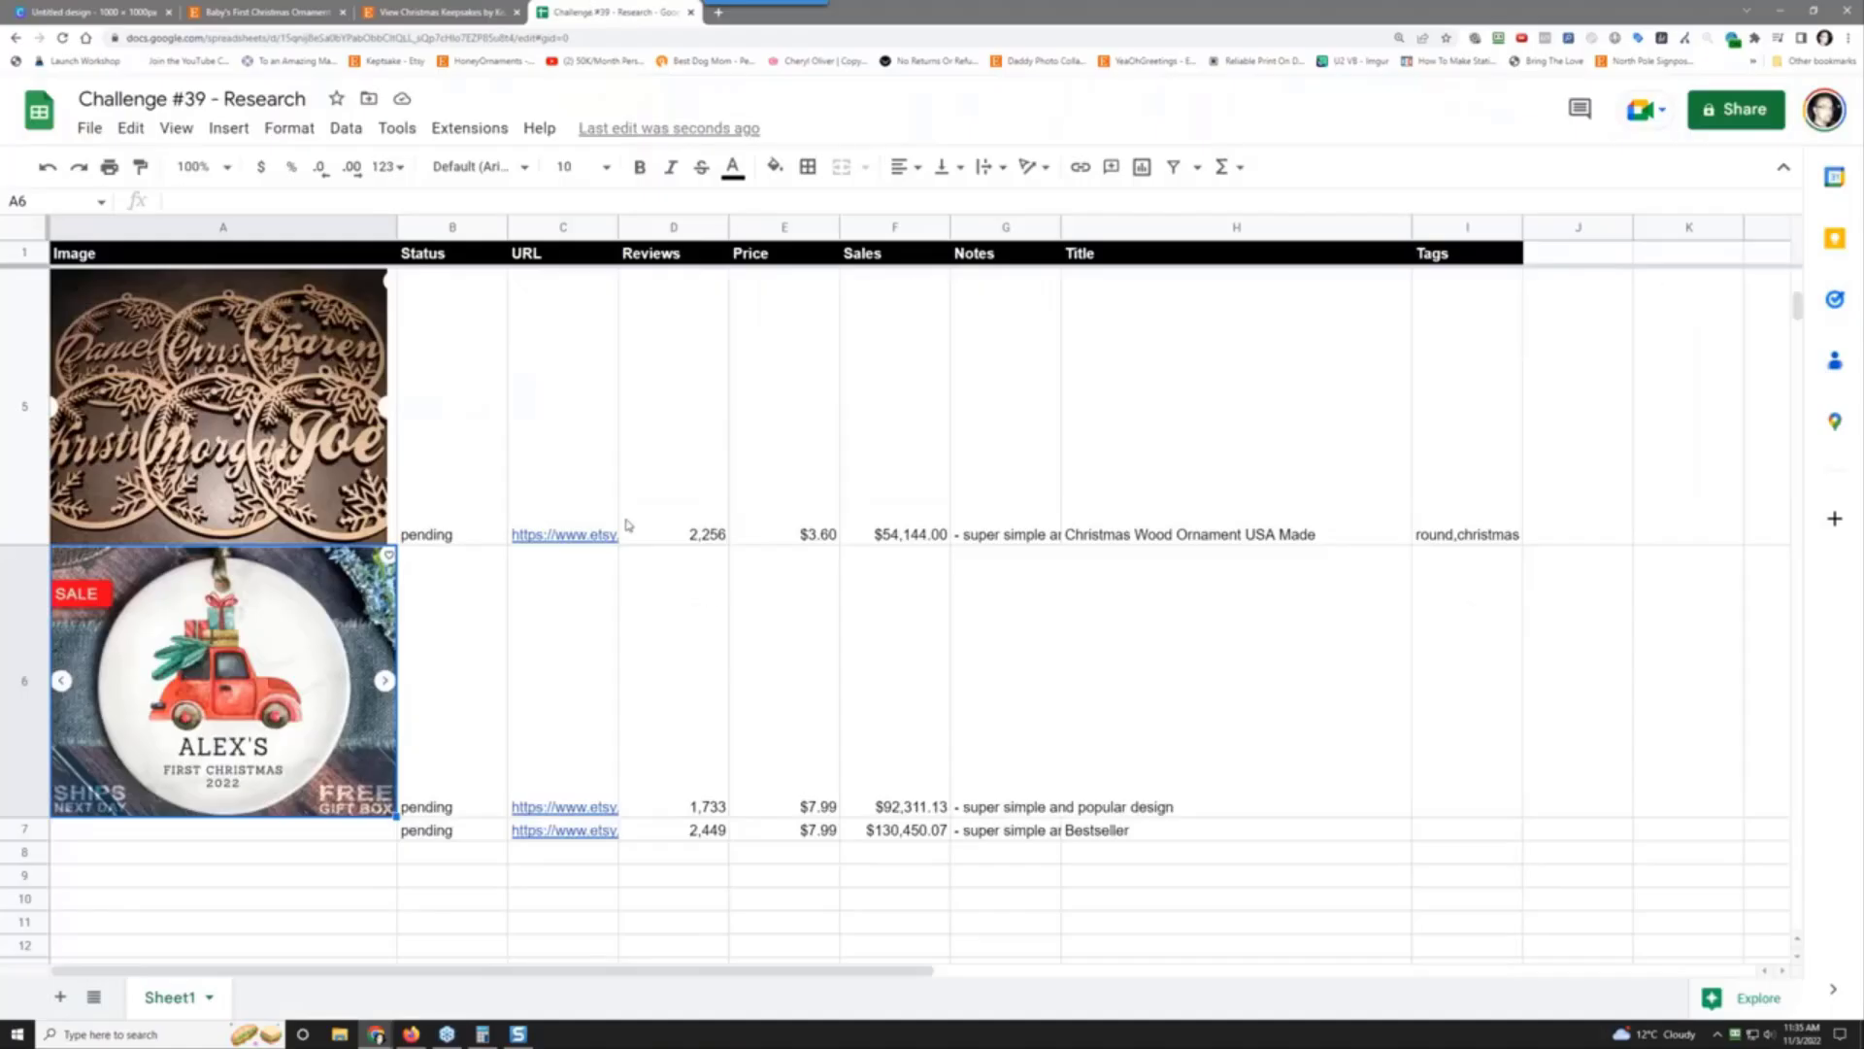
# Step: Paste the copied listing title into H6 as values only
pyautogui.click(1105, 723)
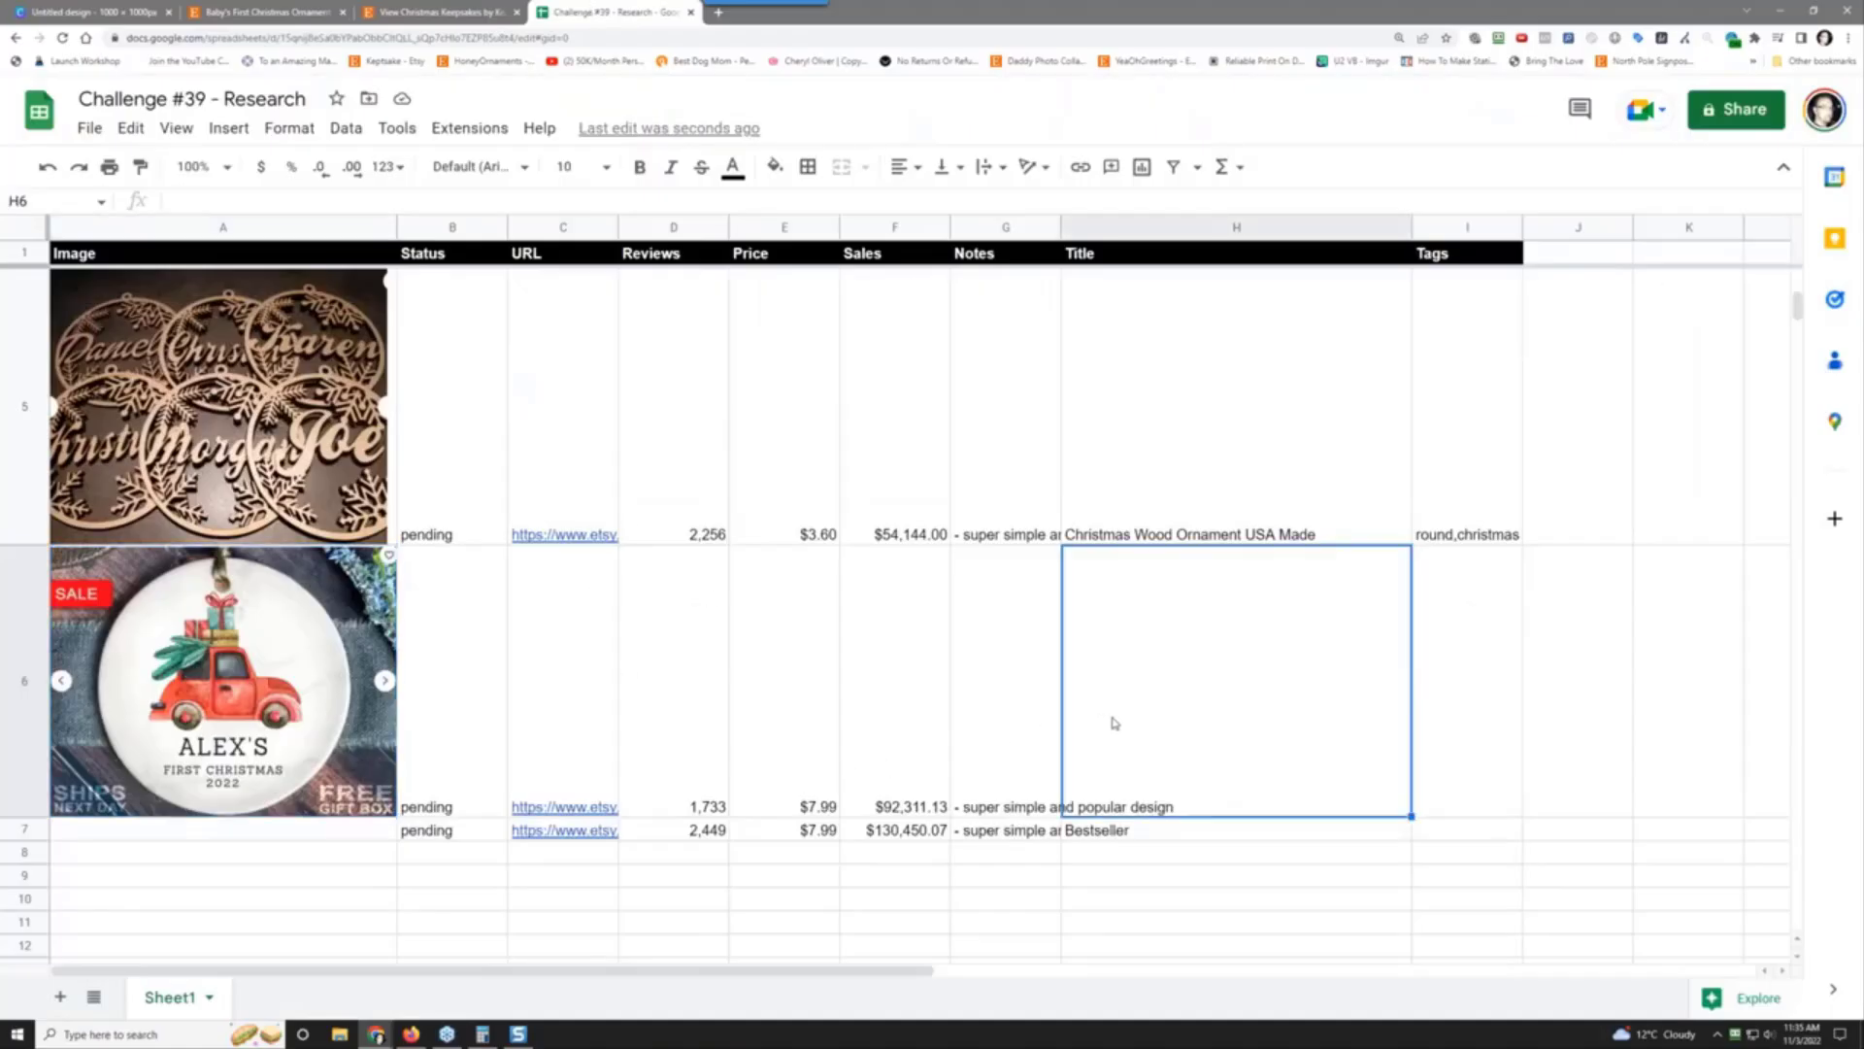
pyautogui.rightClick(1112, 725)
pyautogui.moveTo(1387, 508)
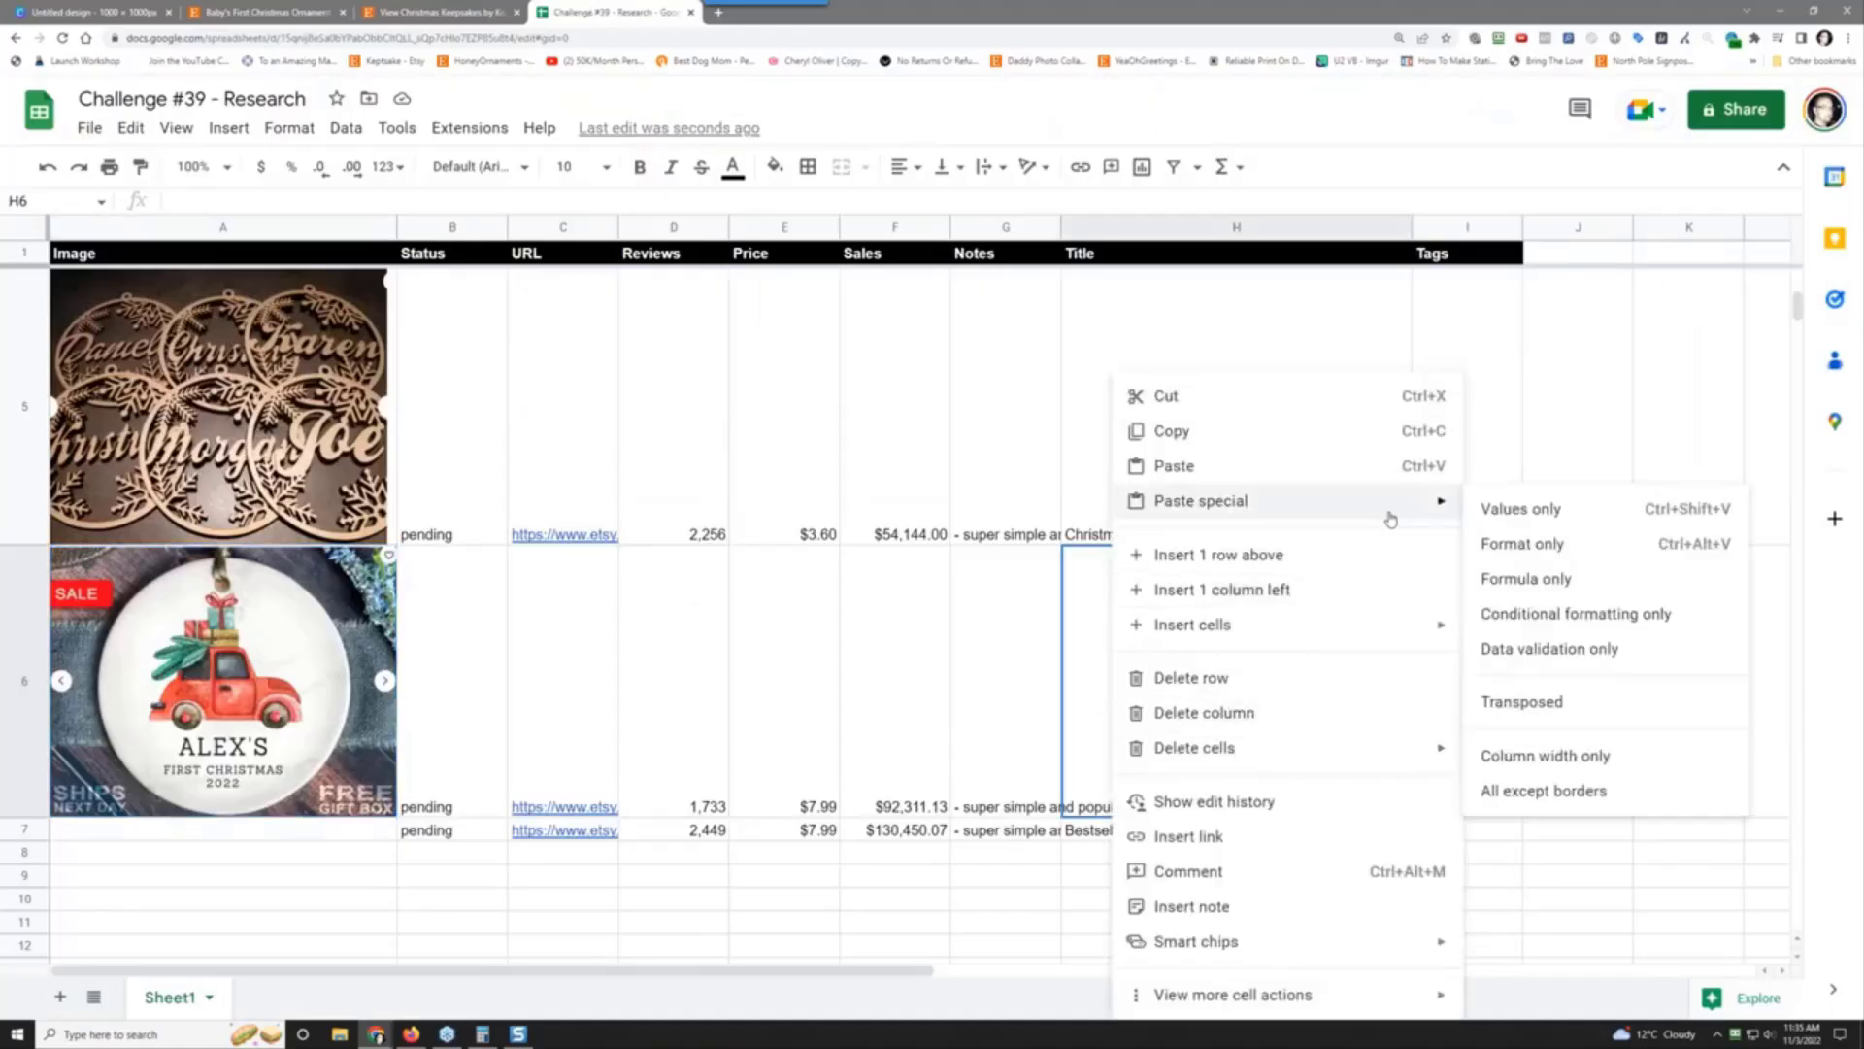
pyautogui.click(1545, 507)
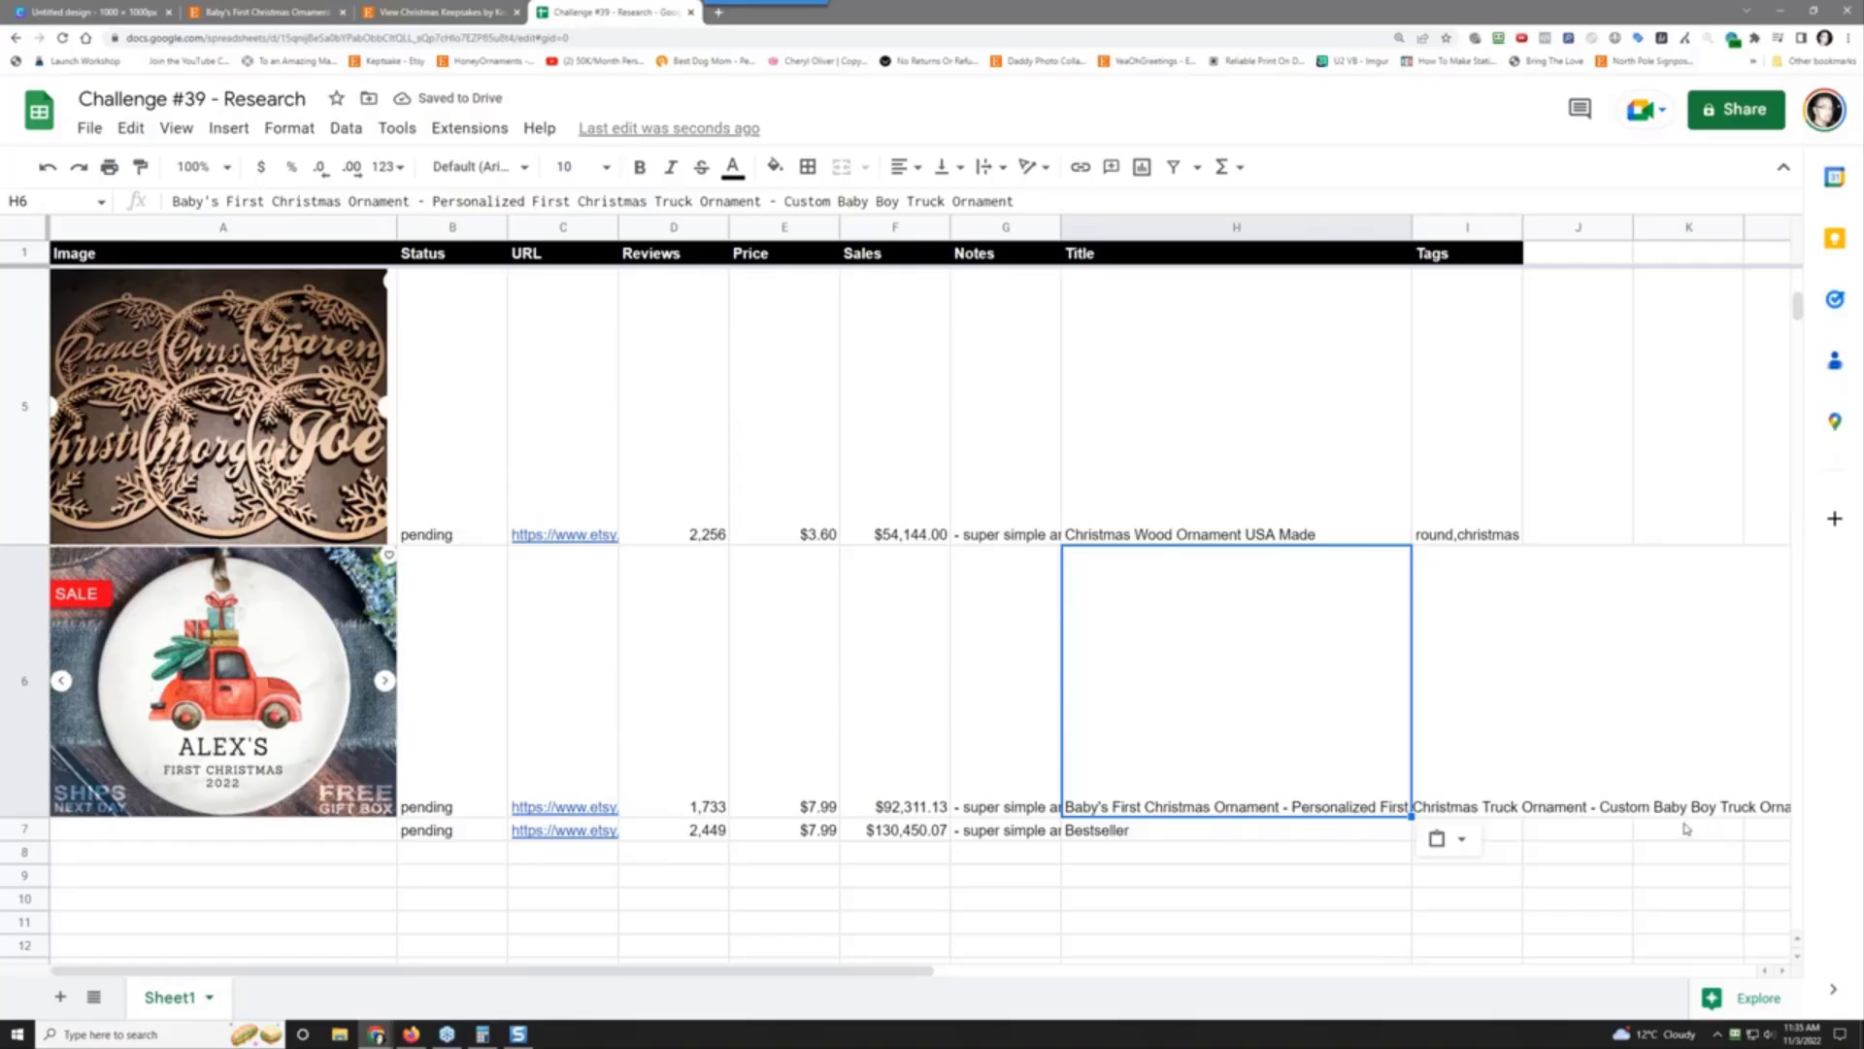
# Step: Copy all of the listing's tags from EverBee and paste them into I6 as values only
pyautogui.click(1481, 683)
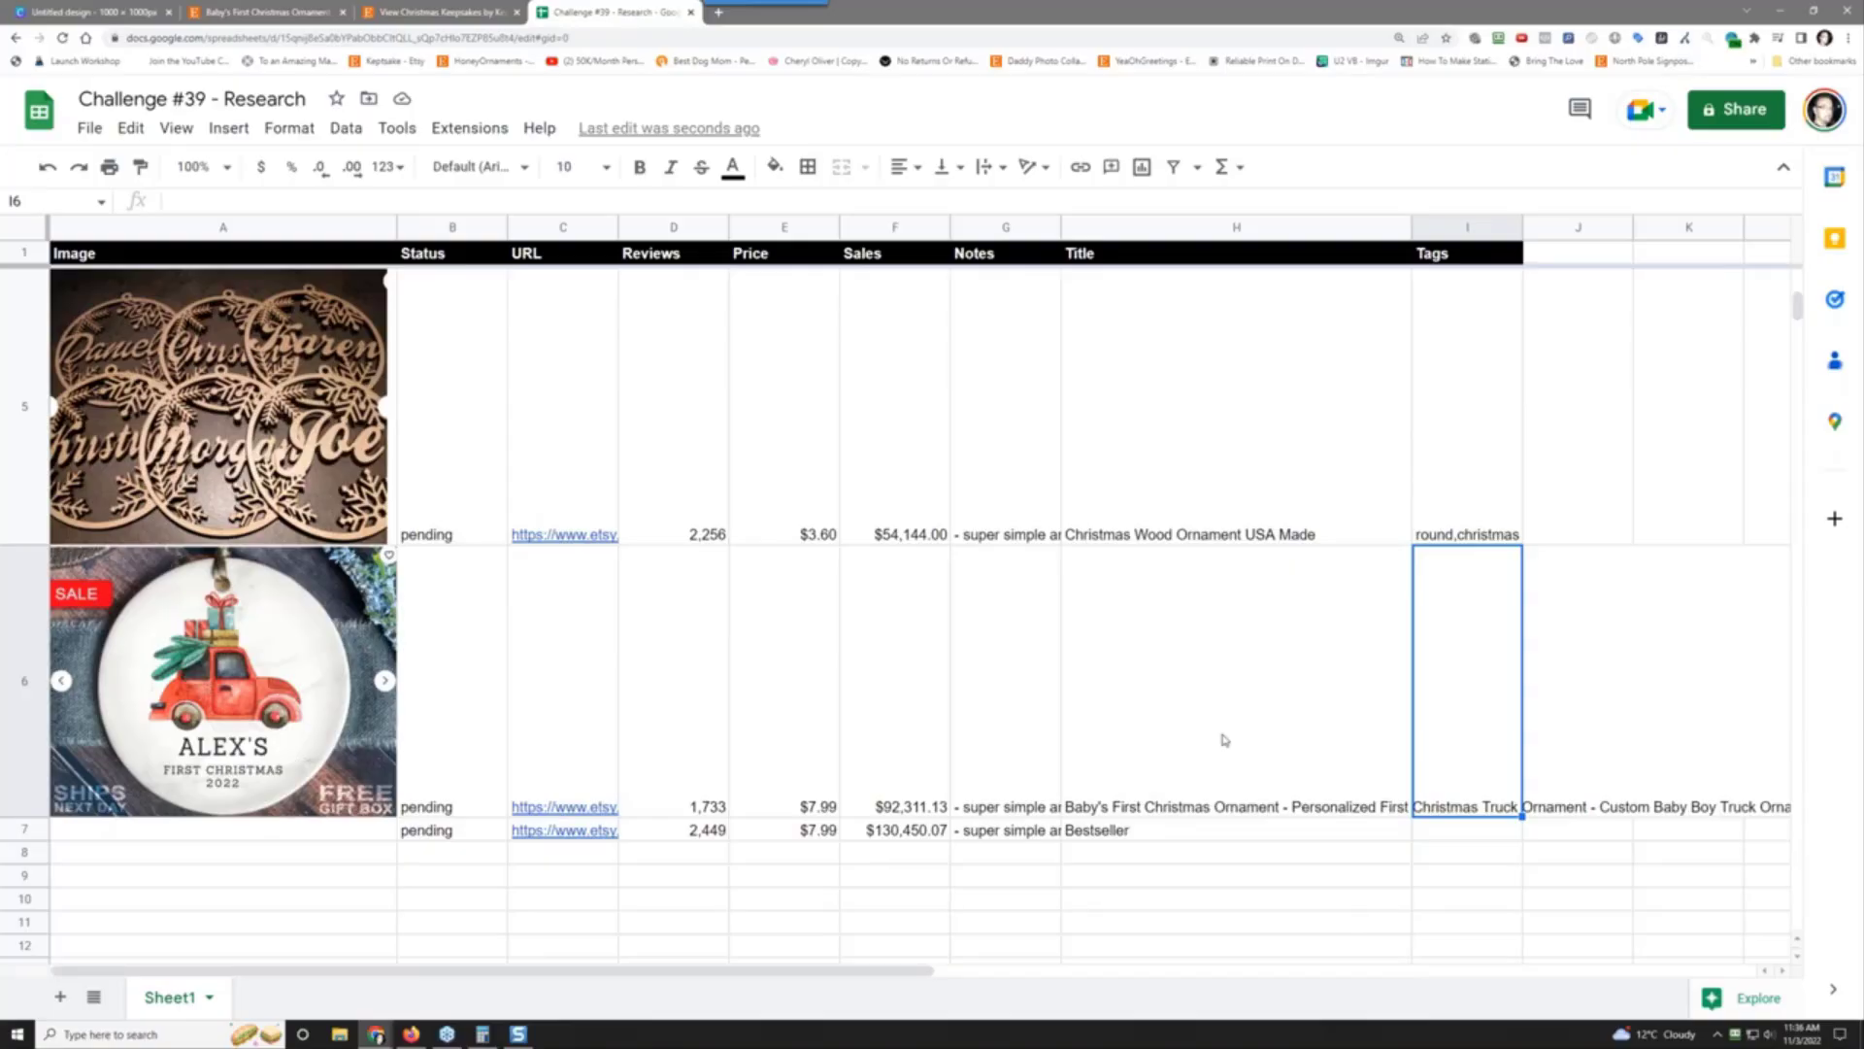
pyautogui.click(472, 9)
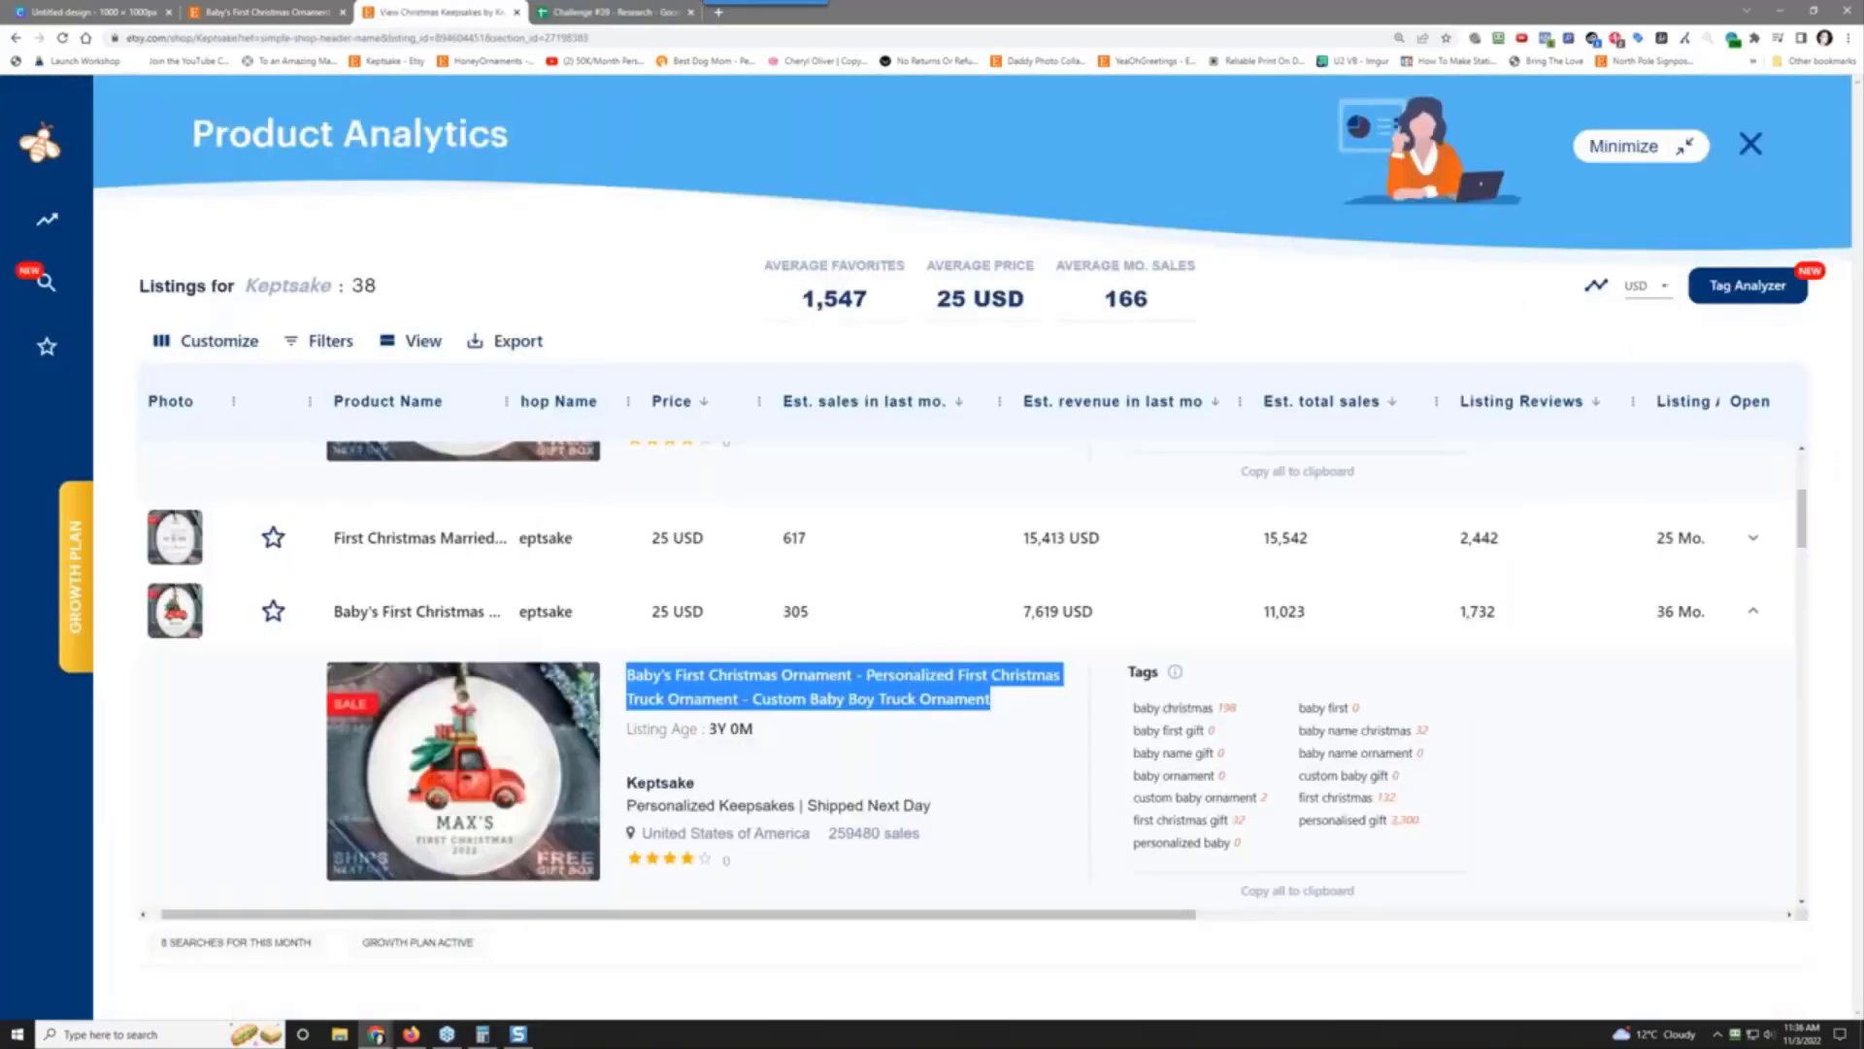
pyautogui.click(1289, 891)
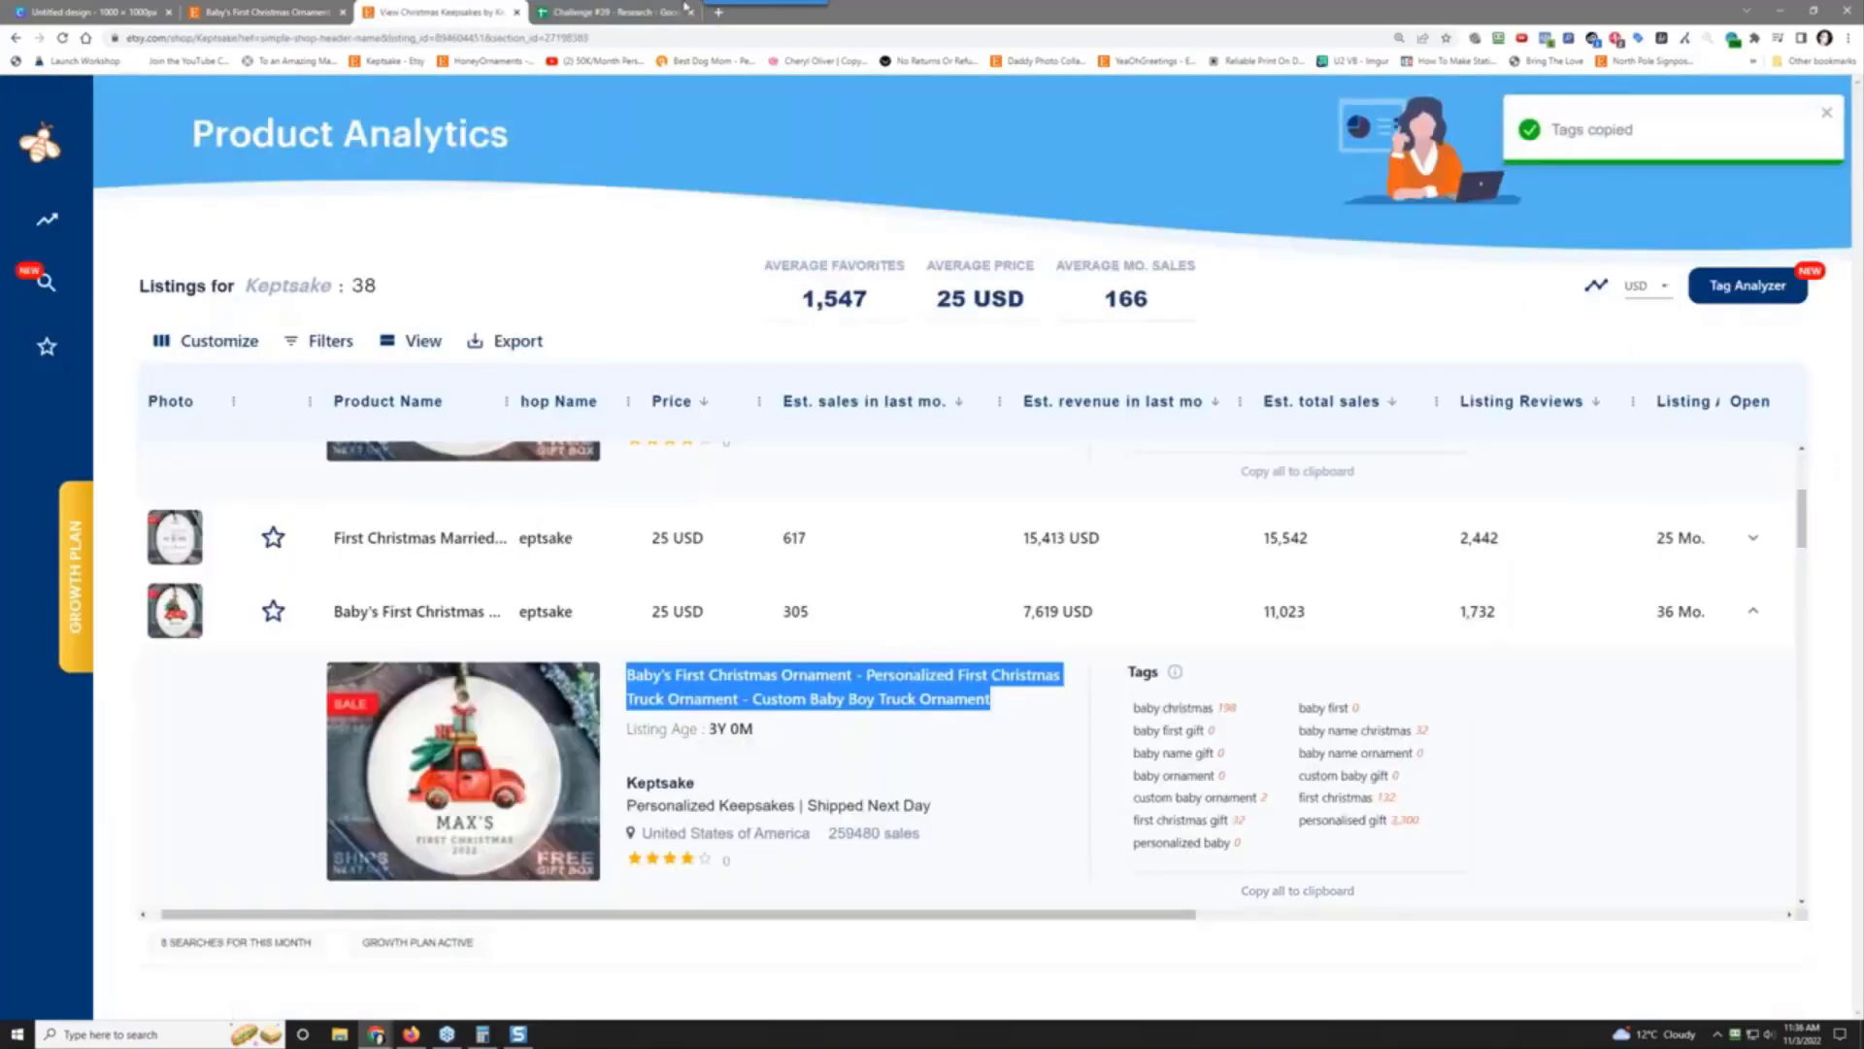
pyautogui.click(613, 11)
pyautogui.rightClick(1457, 670)
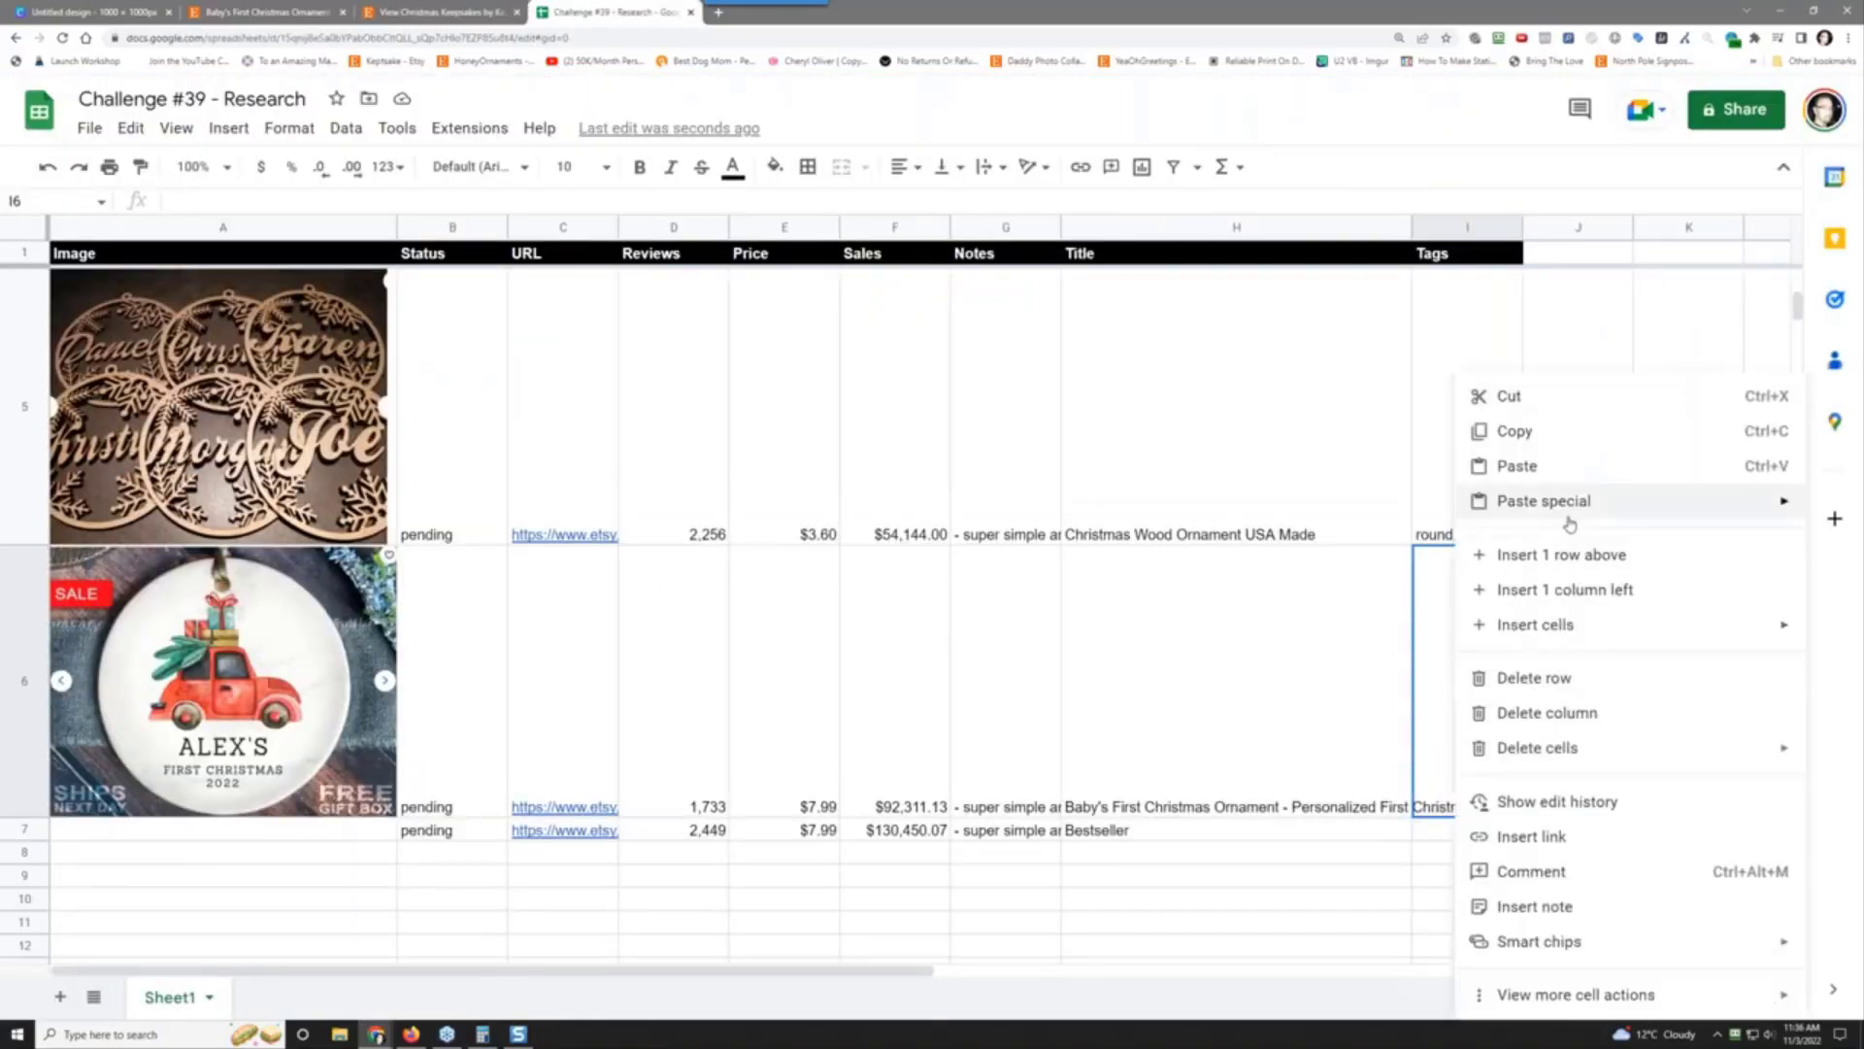
pyautogui.moveTo(1544, 501)
pyautogui.click(1391, 506)
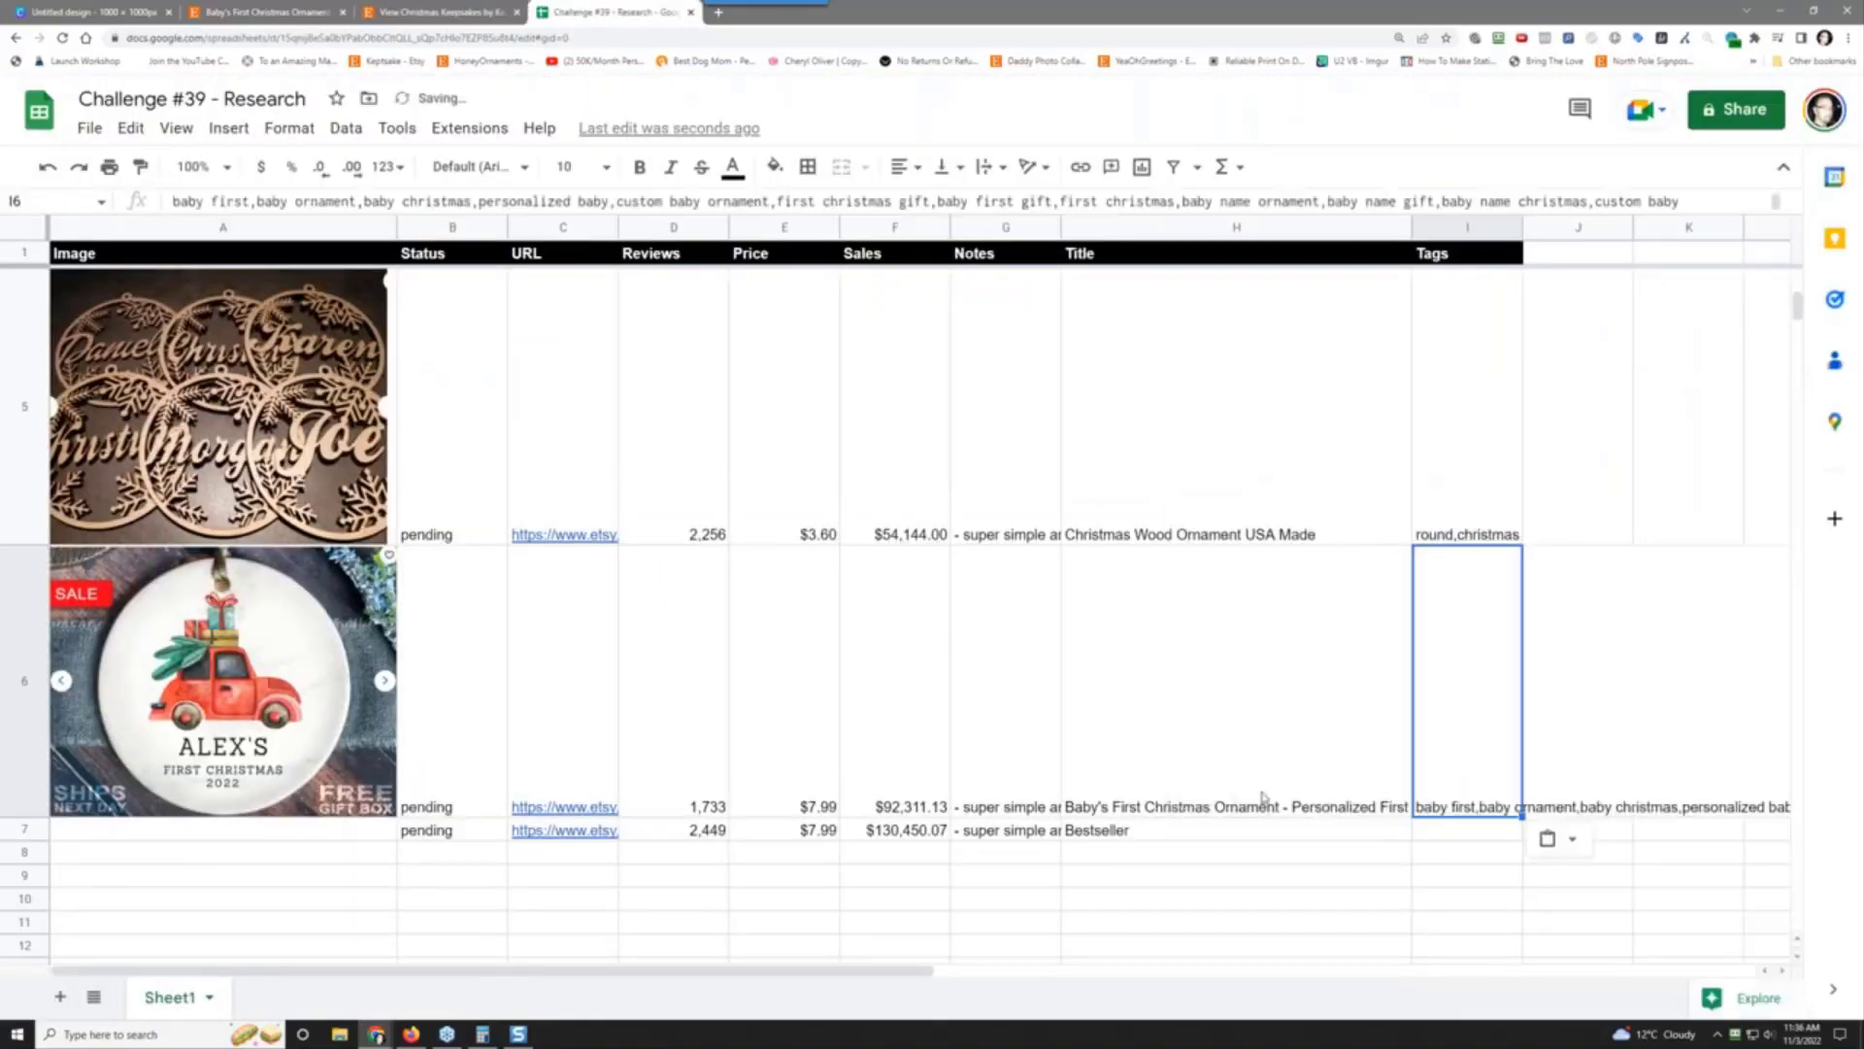
pyautogui.click(401, 12)
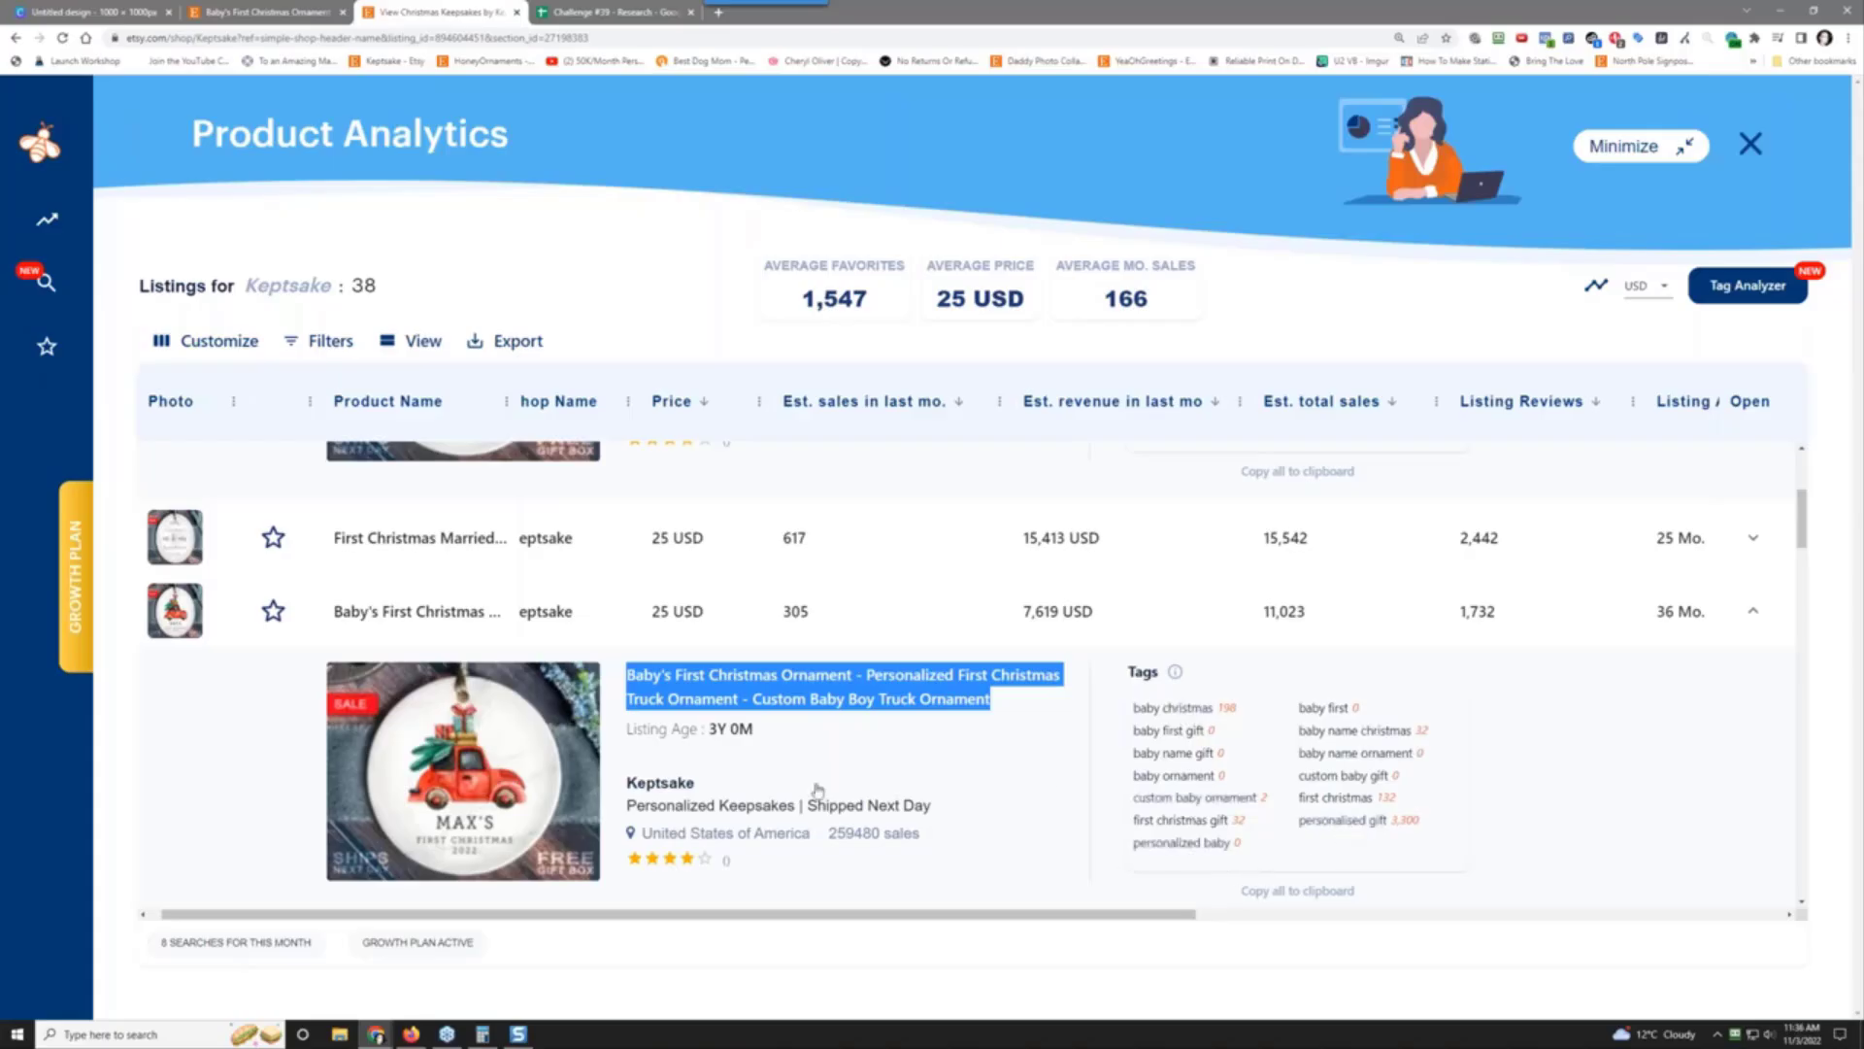
# Step: Search 'baby ornament' in Keyword Research and sort the 92 results by volume, highest first
pyautogui.moveTo(96, 253)
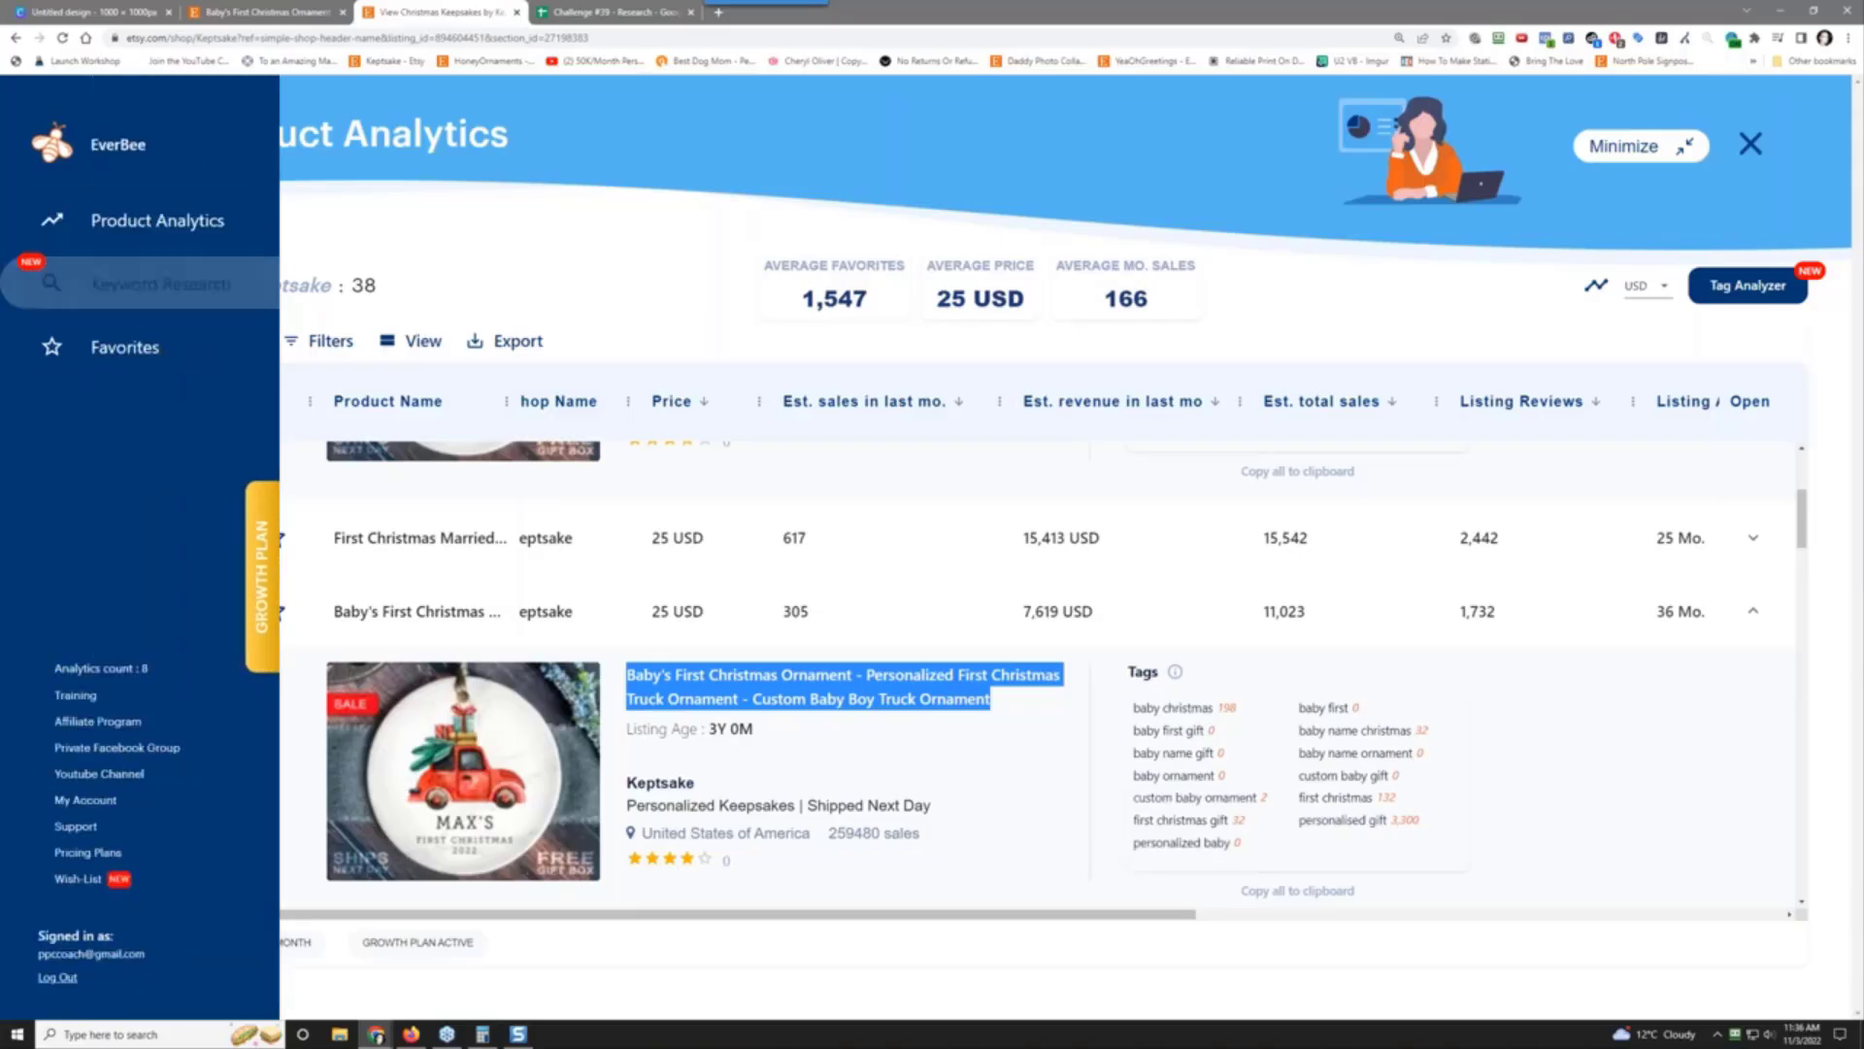
pyautogui.click(161, 283)
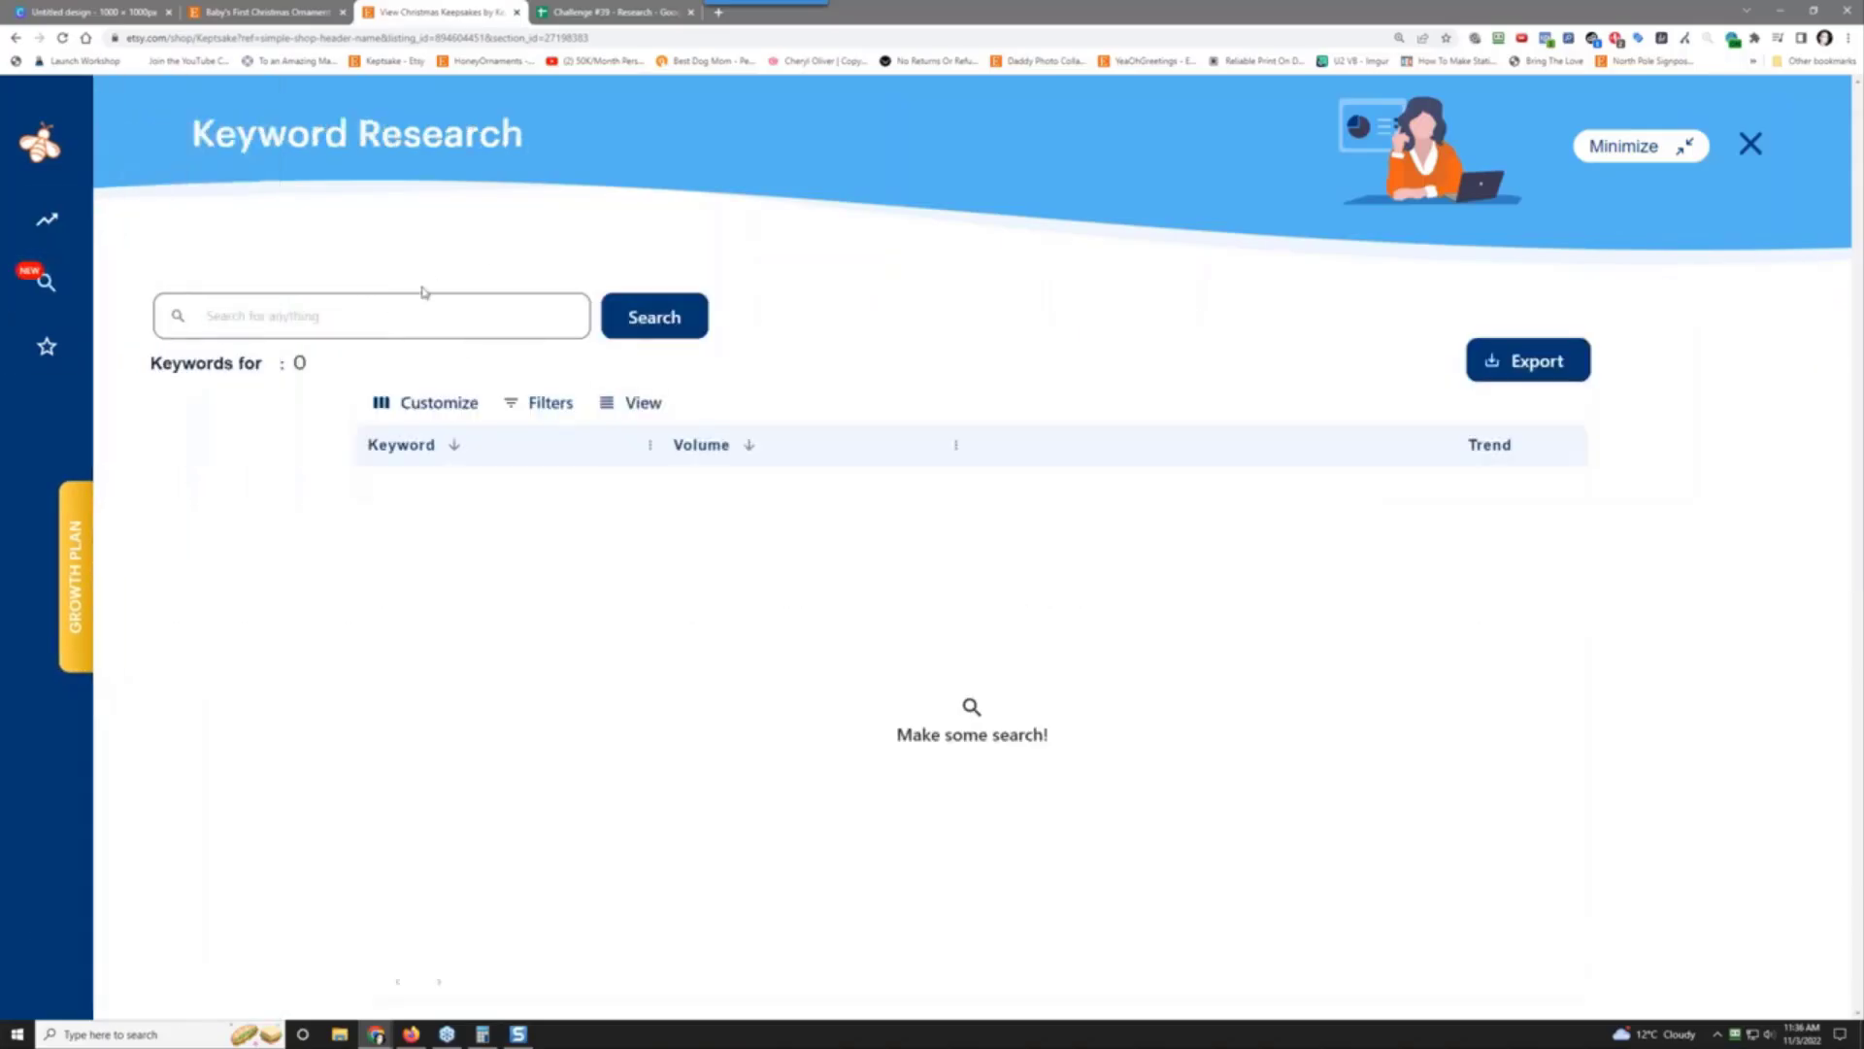
pyautogui.write('baby ornam')
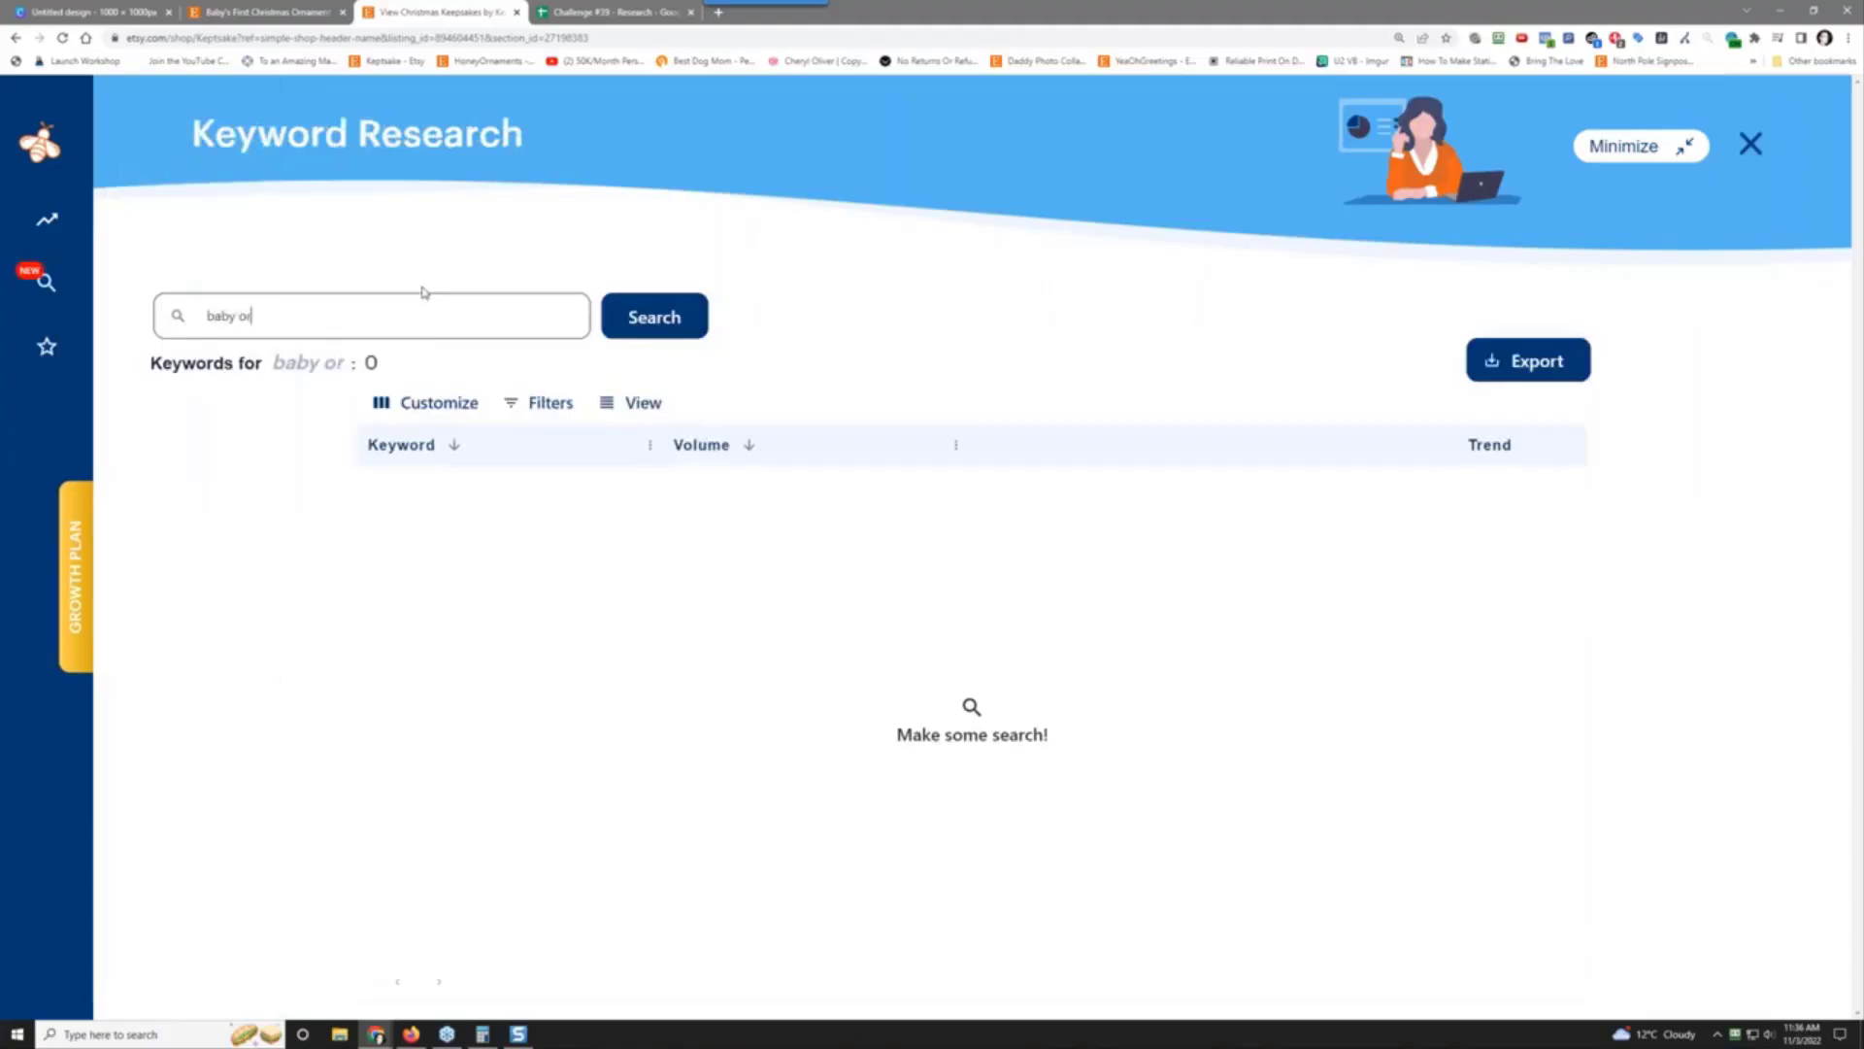
pyautogui.write('ent')
pyautogui.click(636, 321)
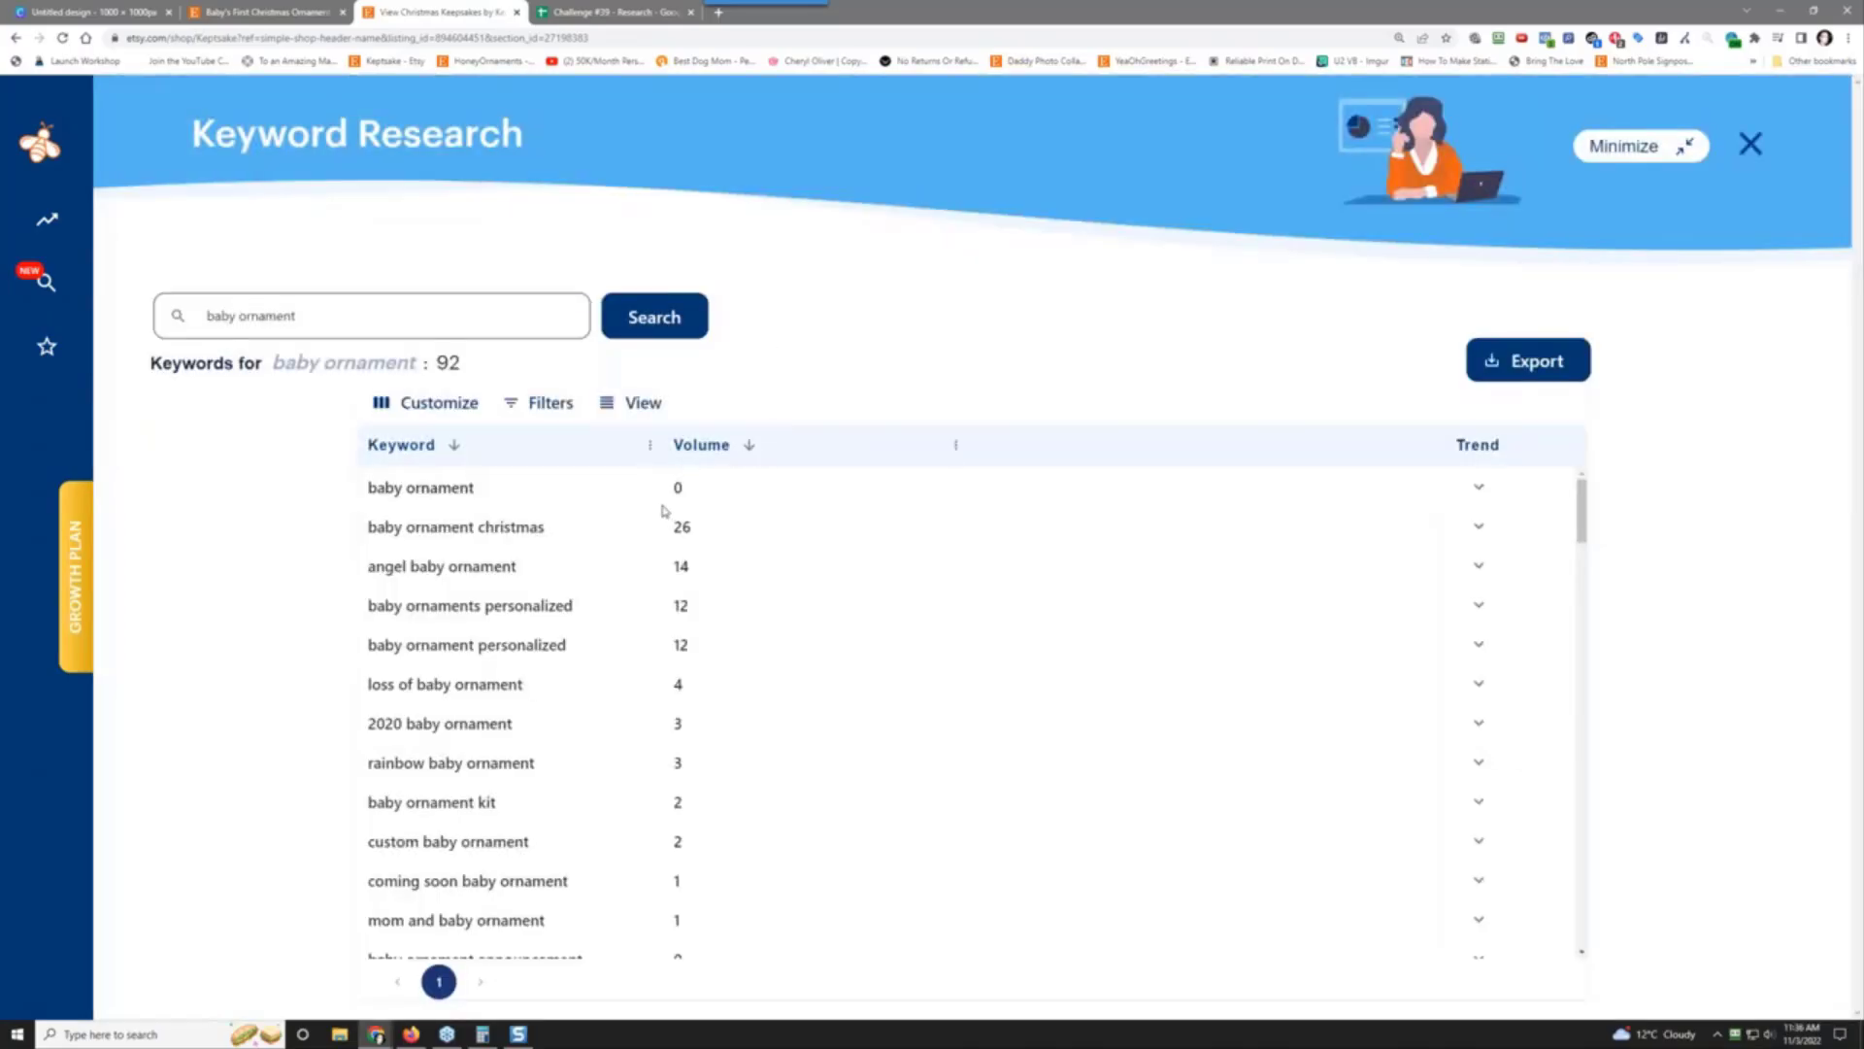
pyautogui.click(749, 449)
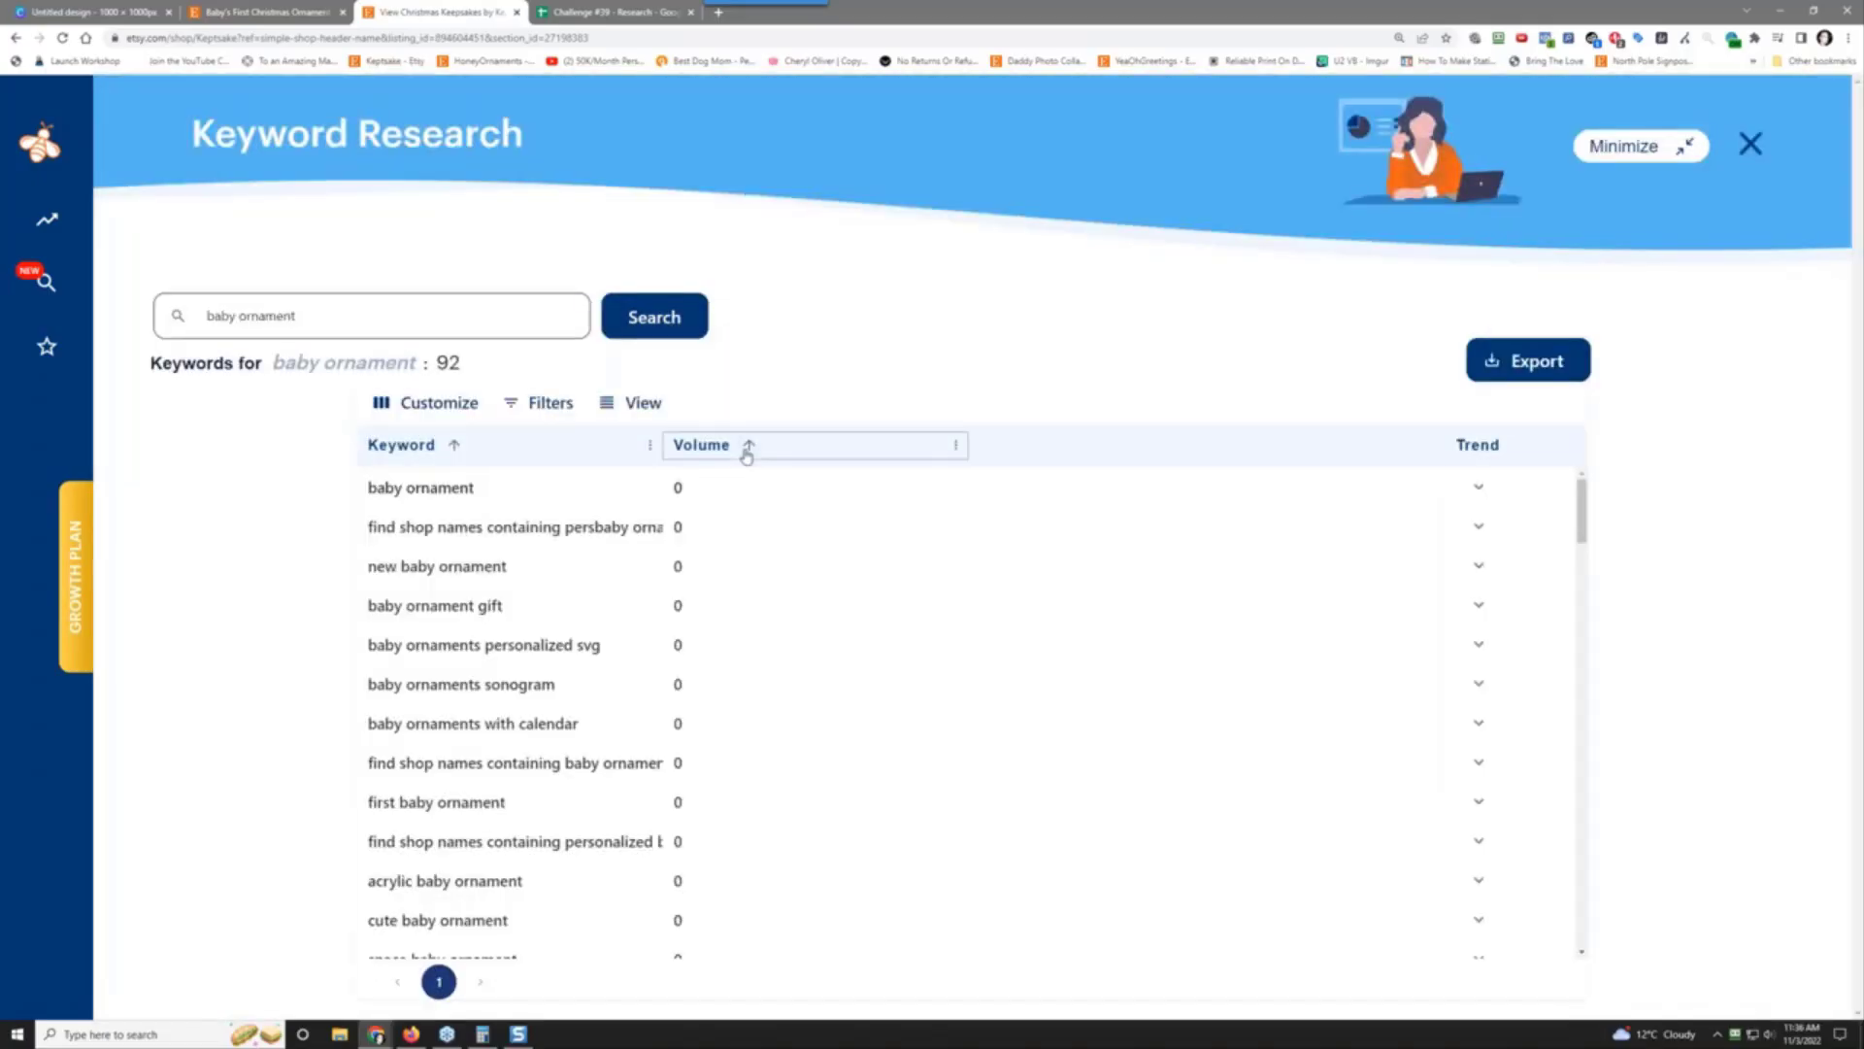
pyautogui.click(748, 449)
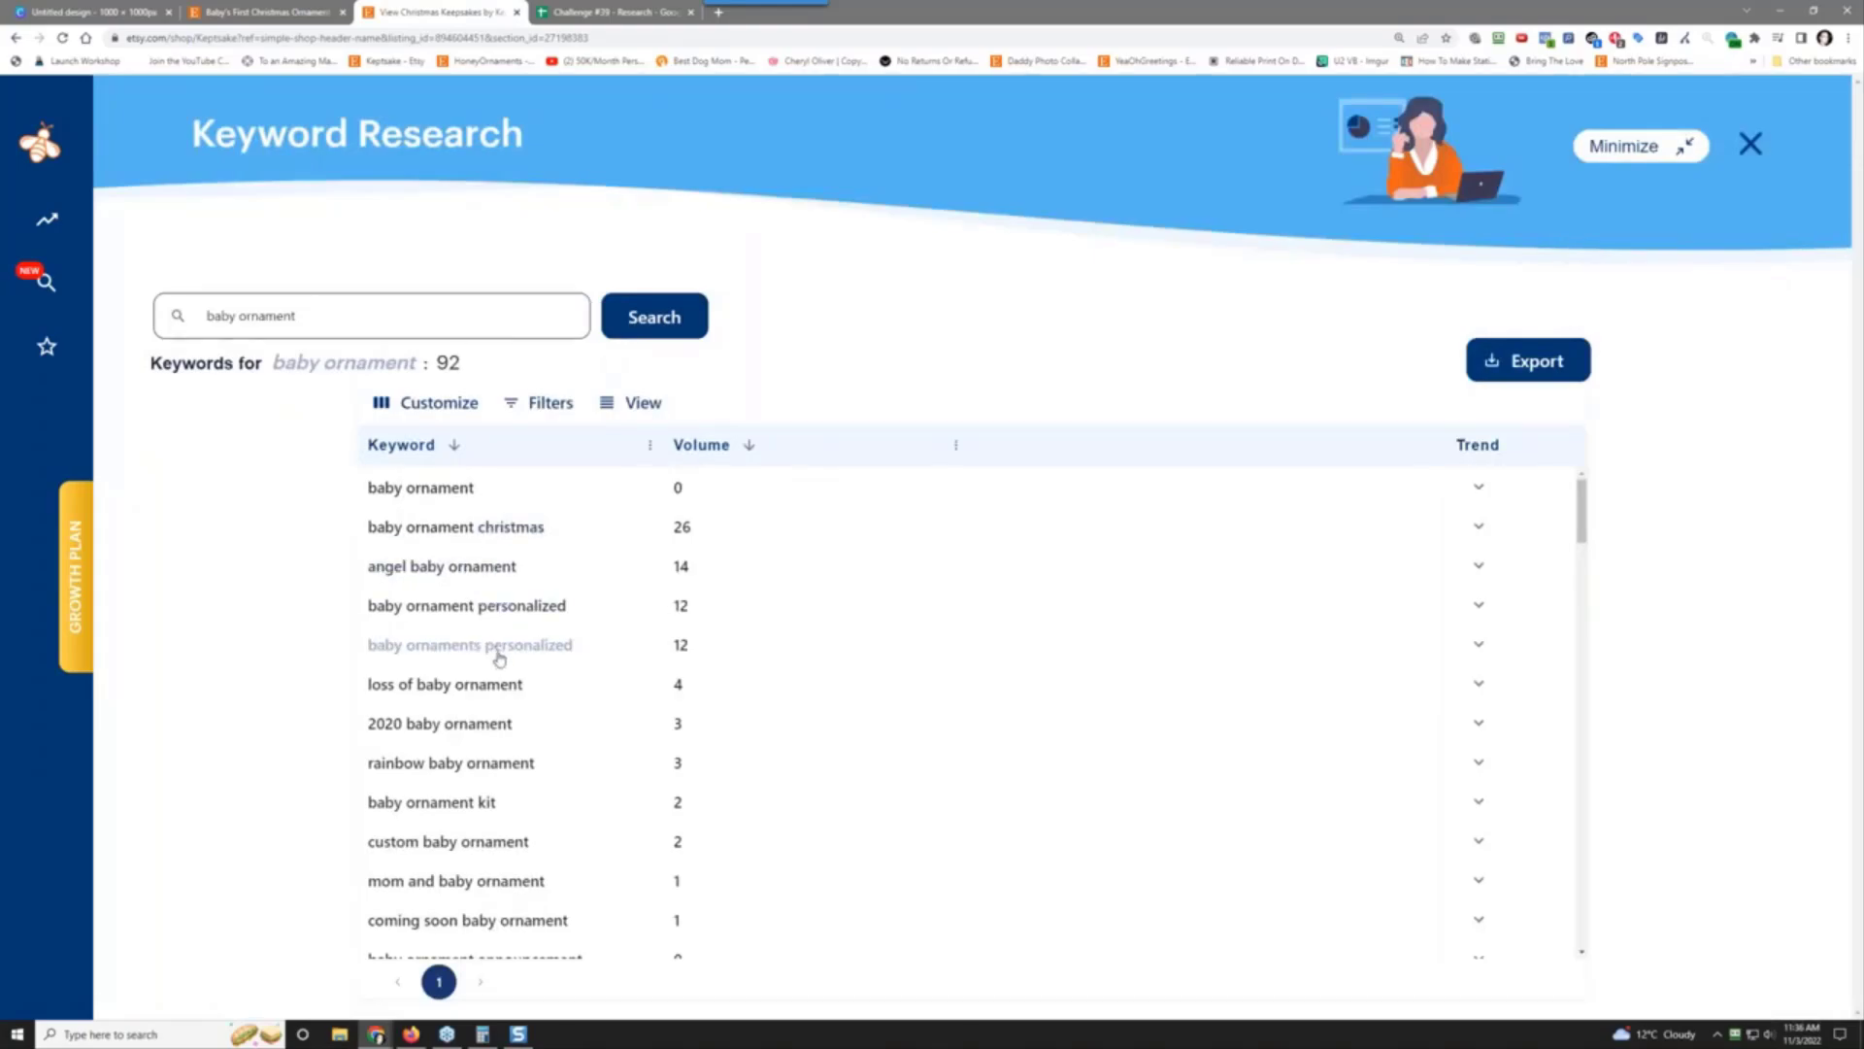
pyautogui.scroll(-5, 603, 777)
pyautogui.scroll(5, 603, 770)
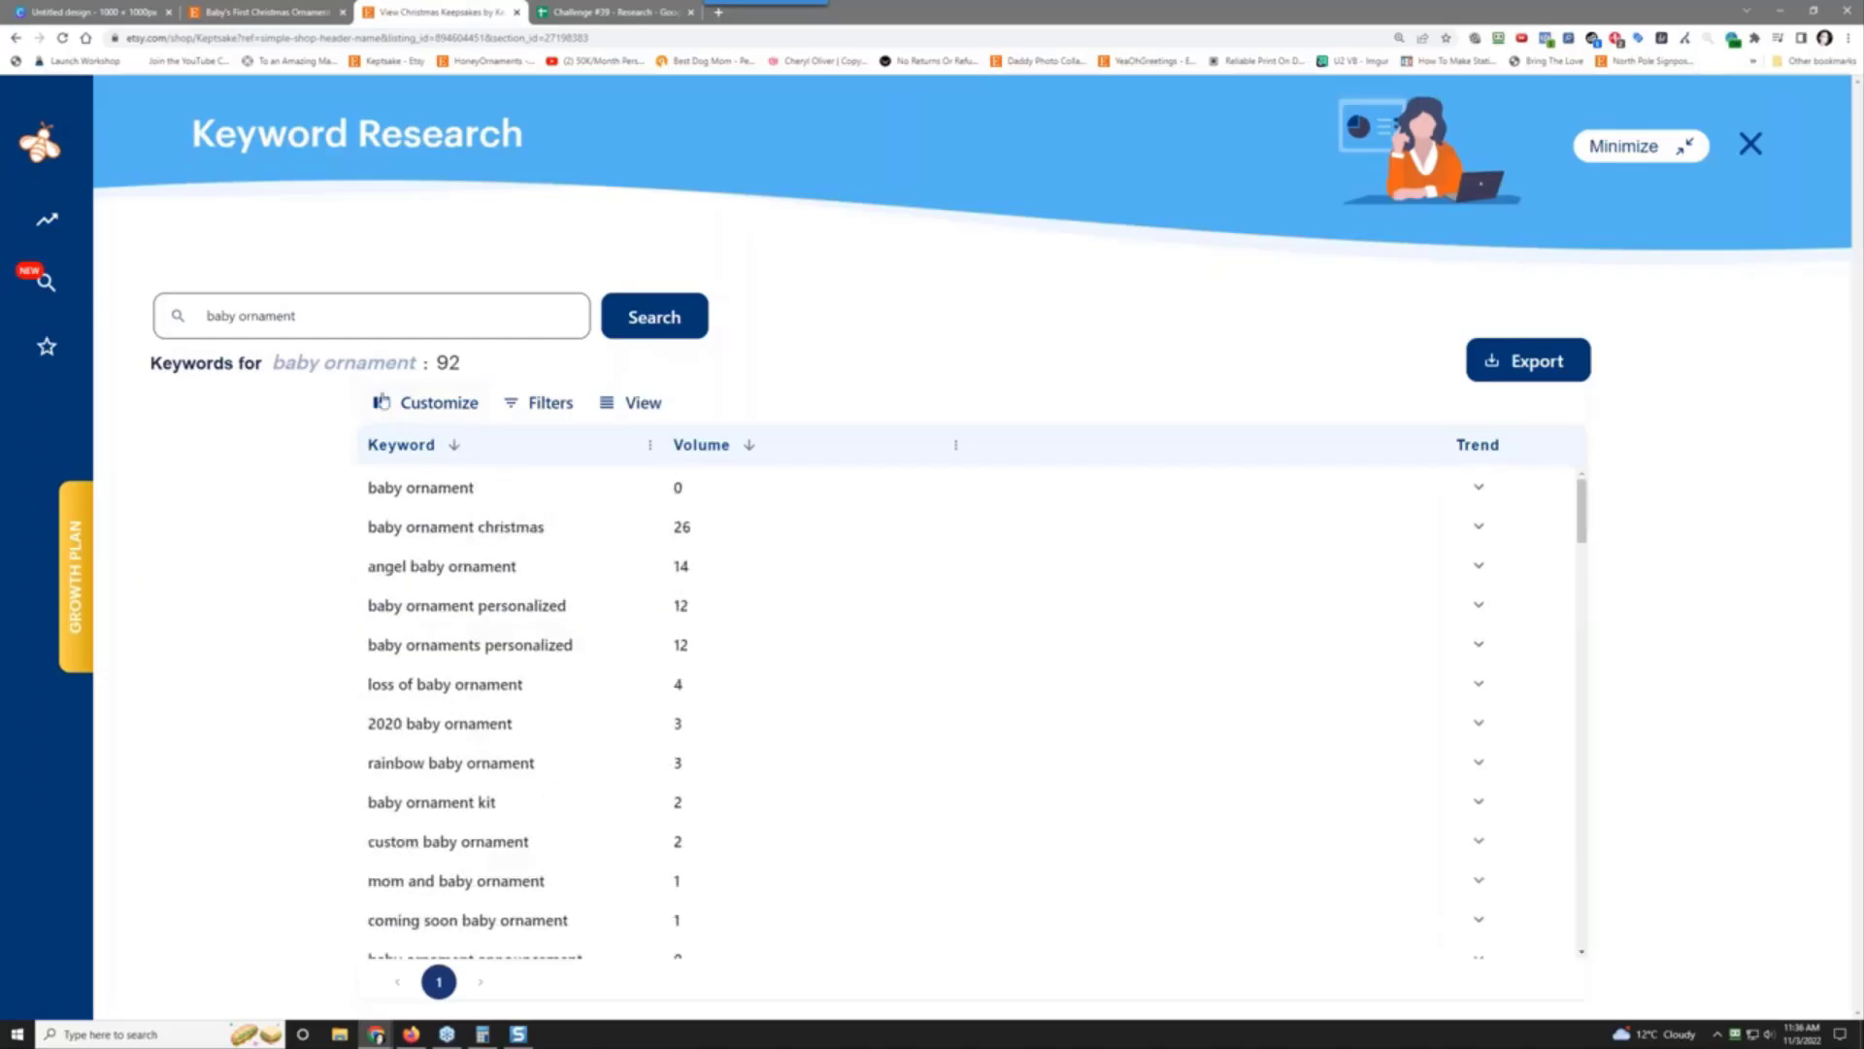
pyautogui.tripleClick(318, 325)
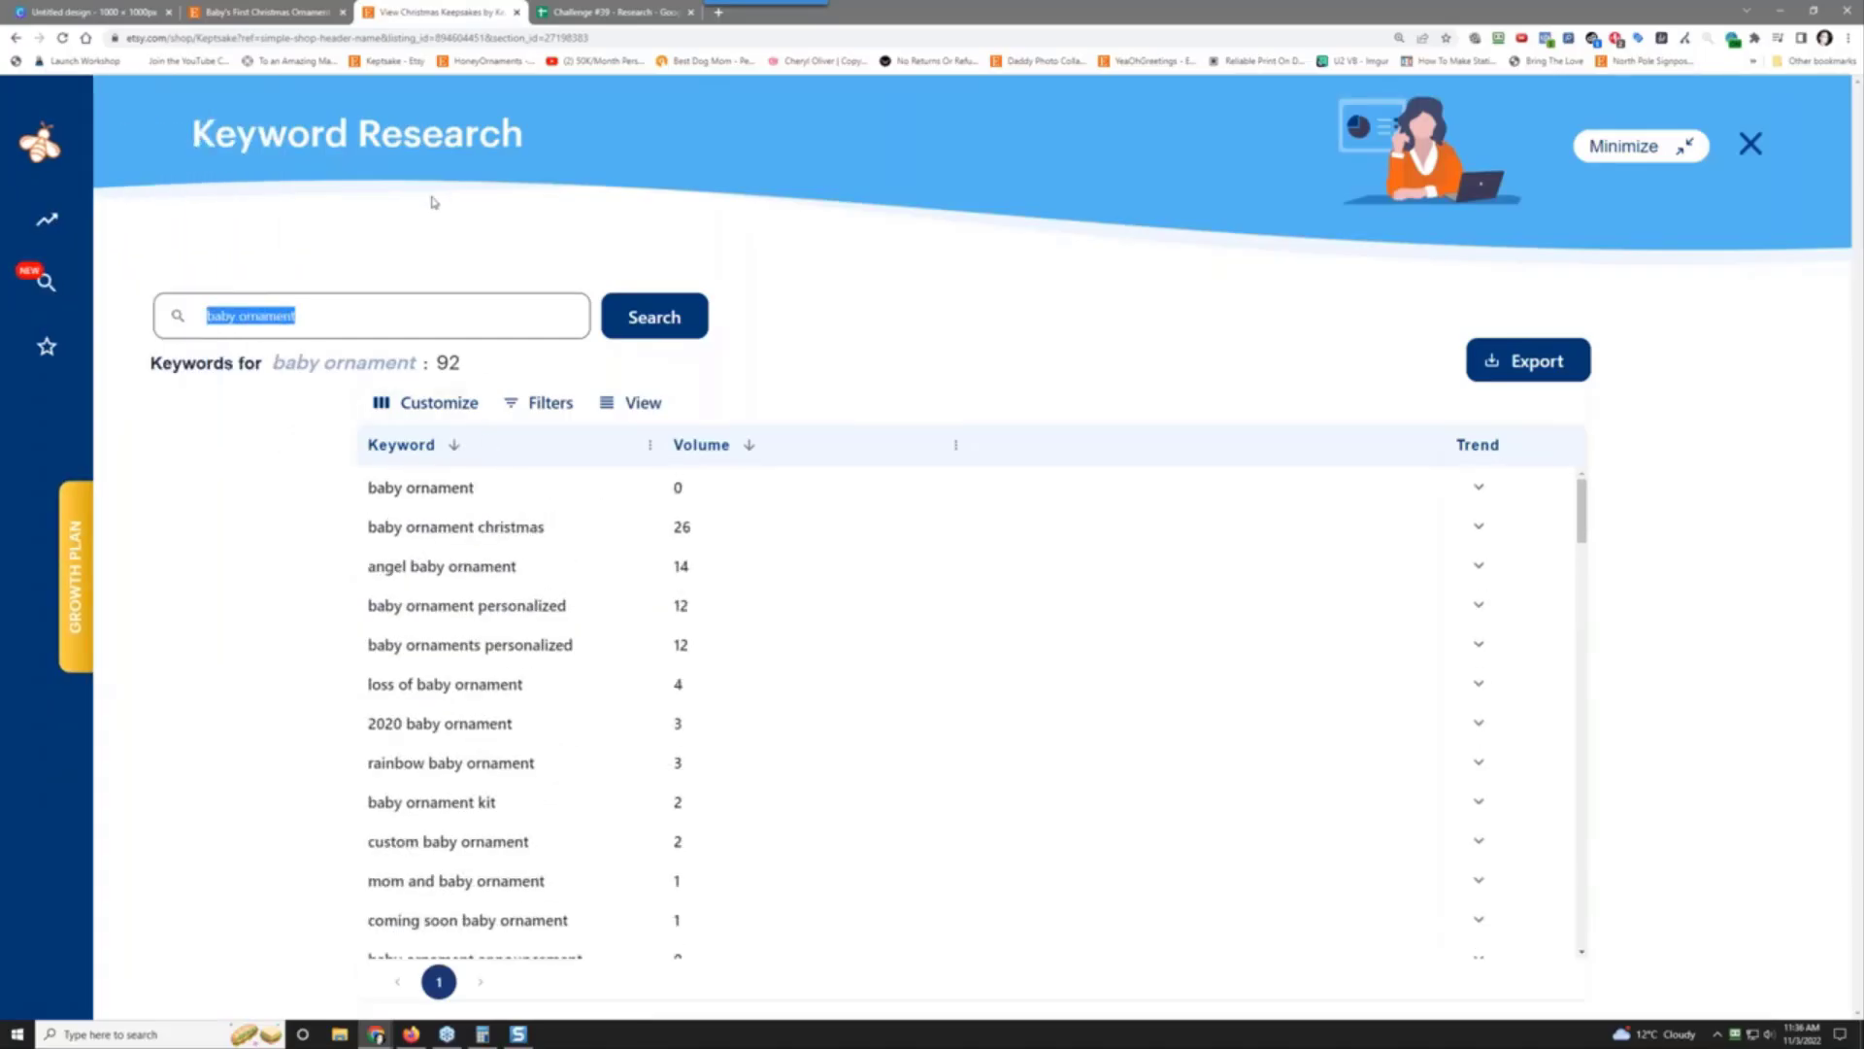
# Step: Search 'personalized ornament', browse its 255 keywords, and expand that keyword's trend chart
pyautogui.write('personaliz')
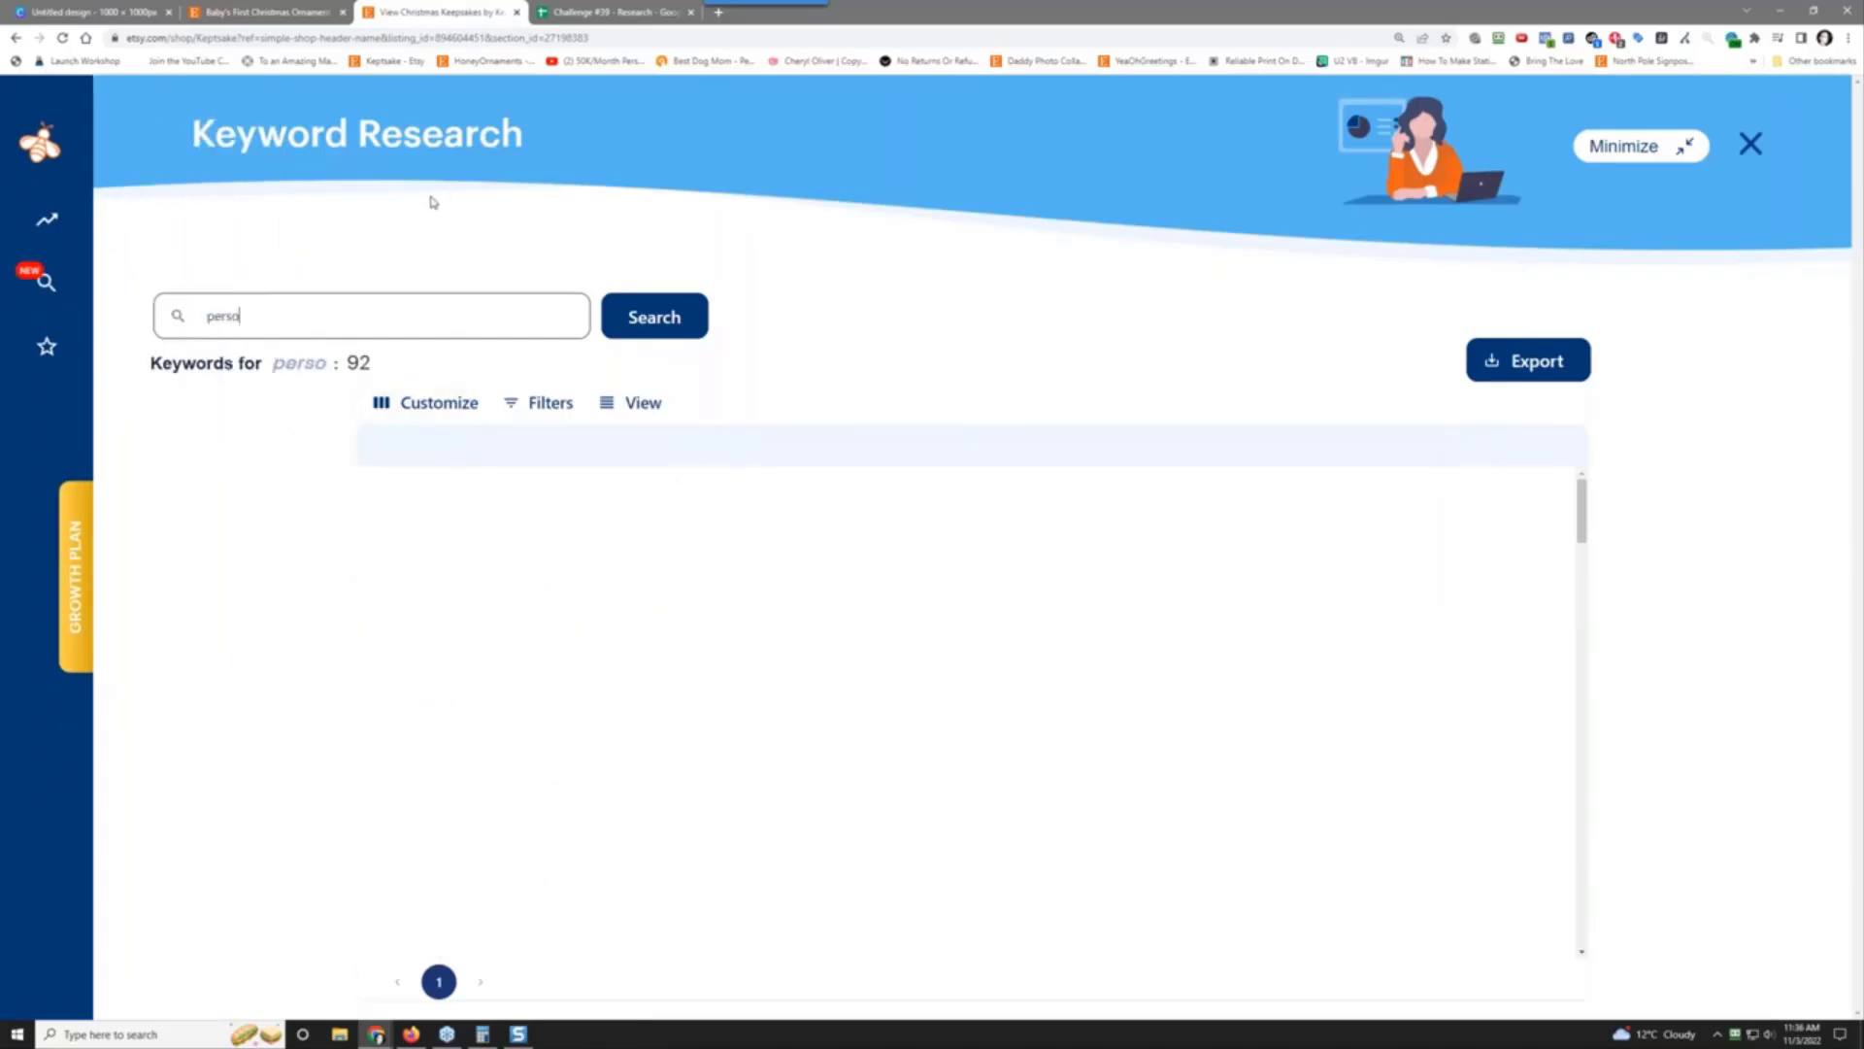
pyautogui.write('ed ornament')
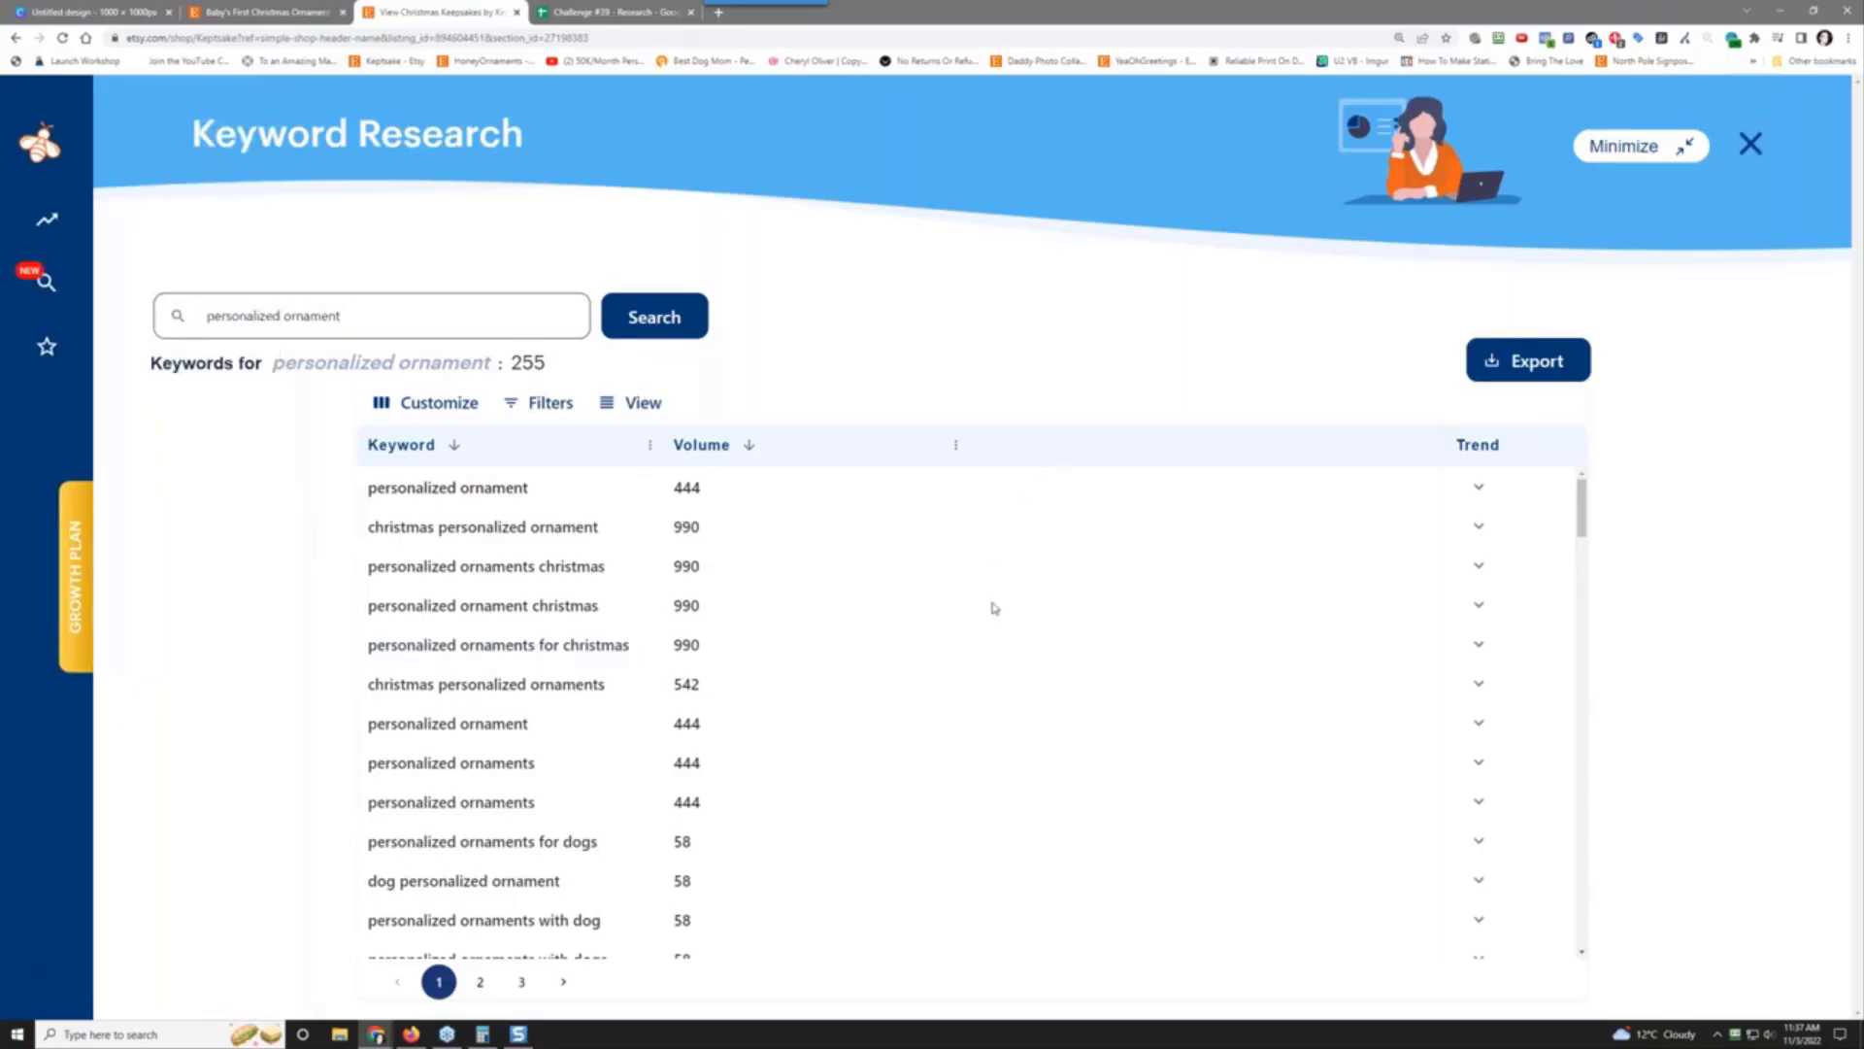
pyautogui.scroll(-6, 942, 716)
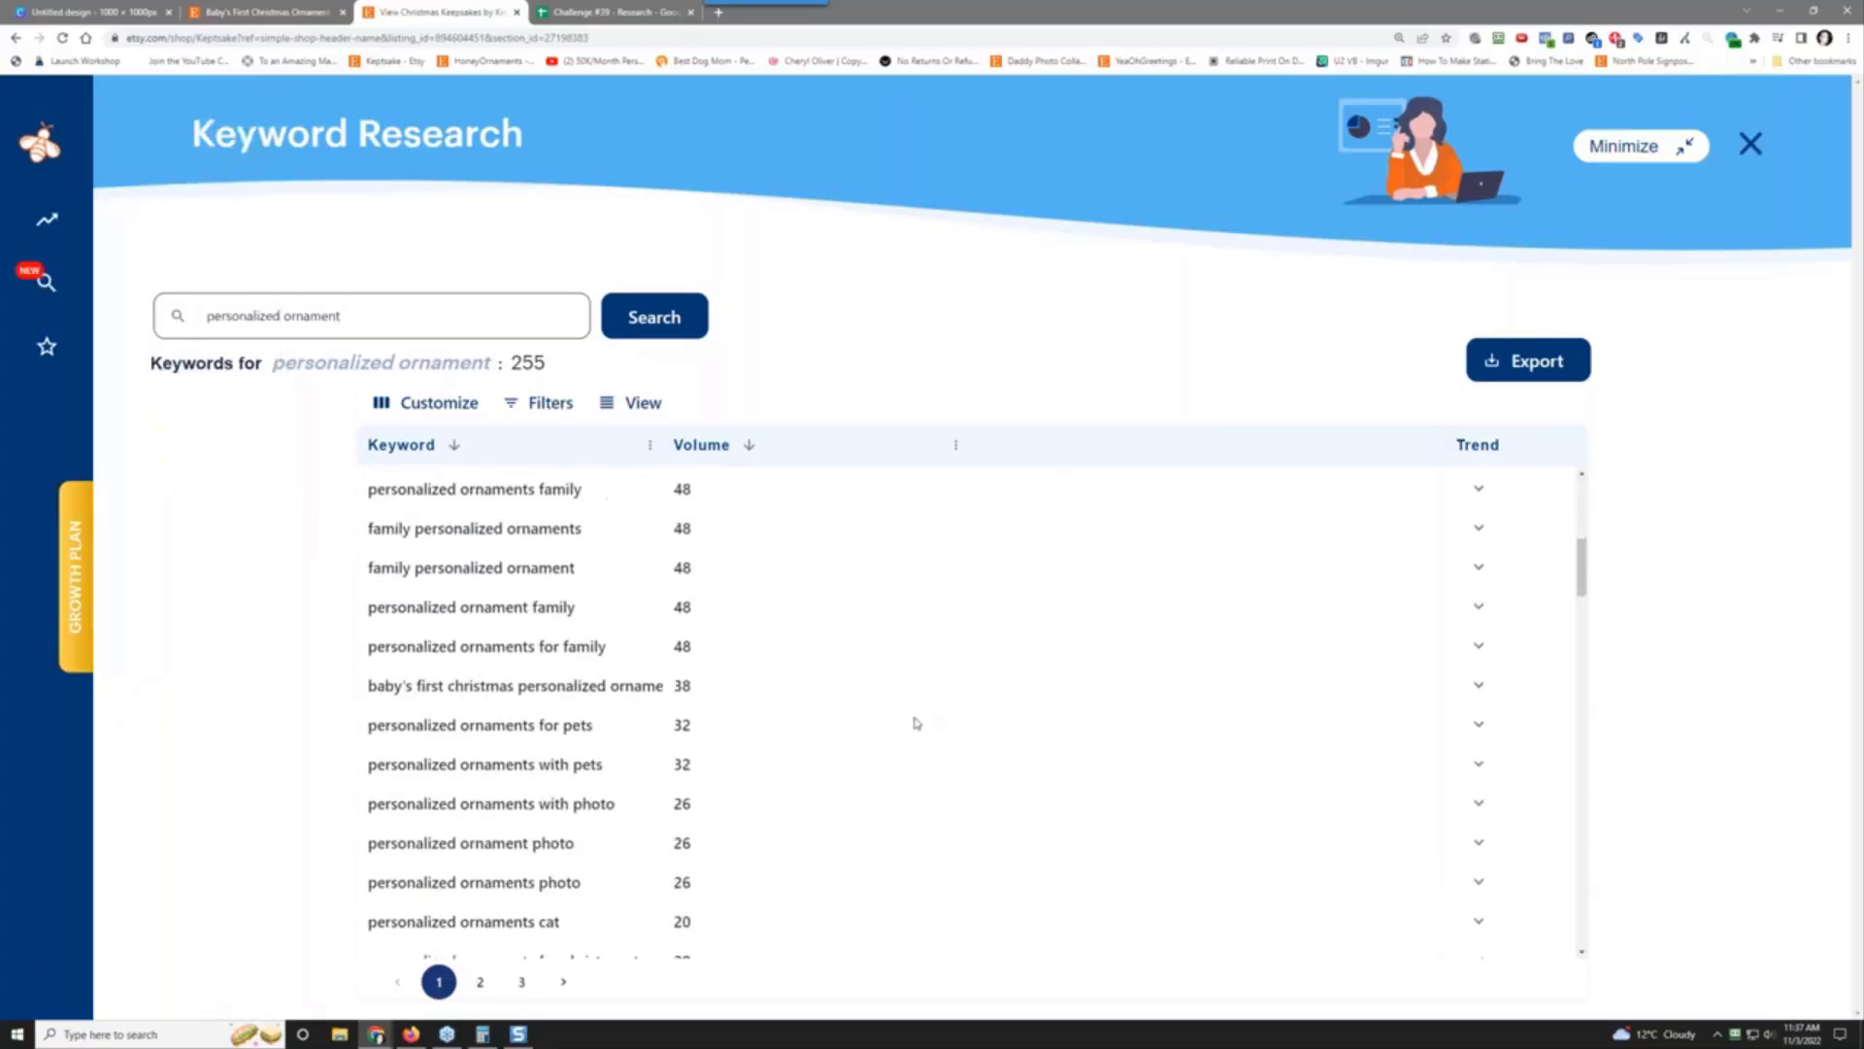
pyautogui.scroll(-1, 911, 726)
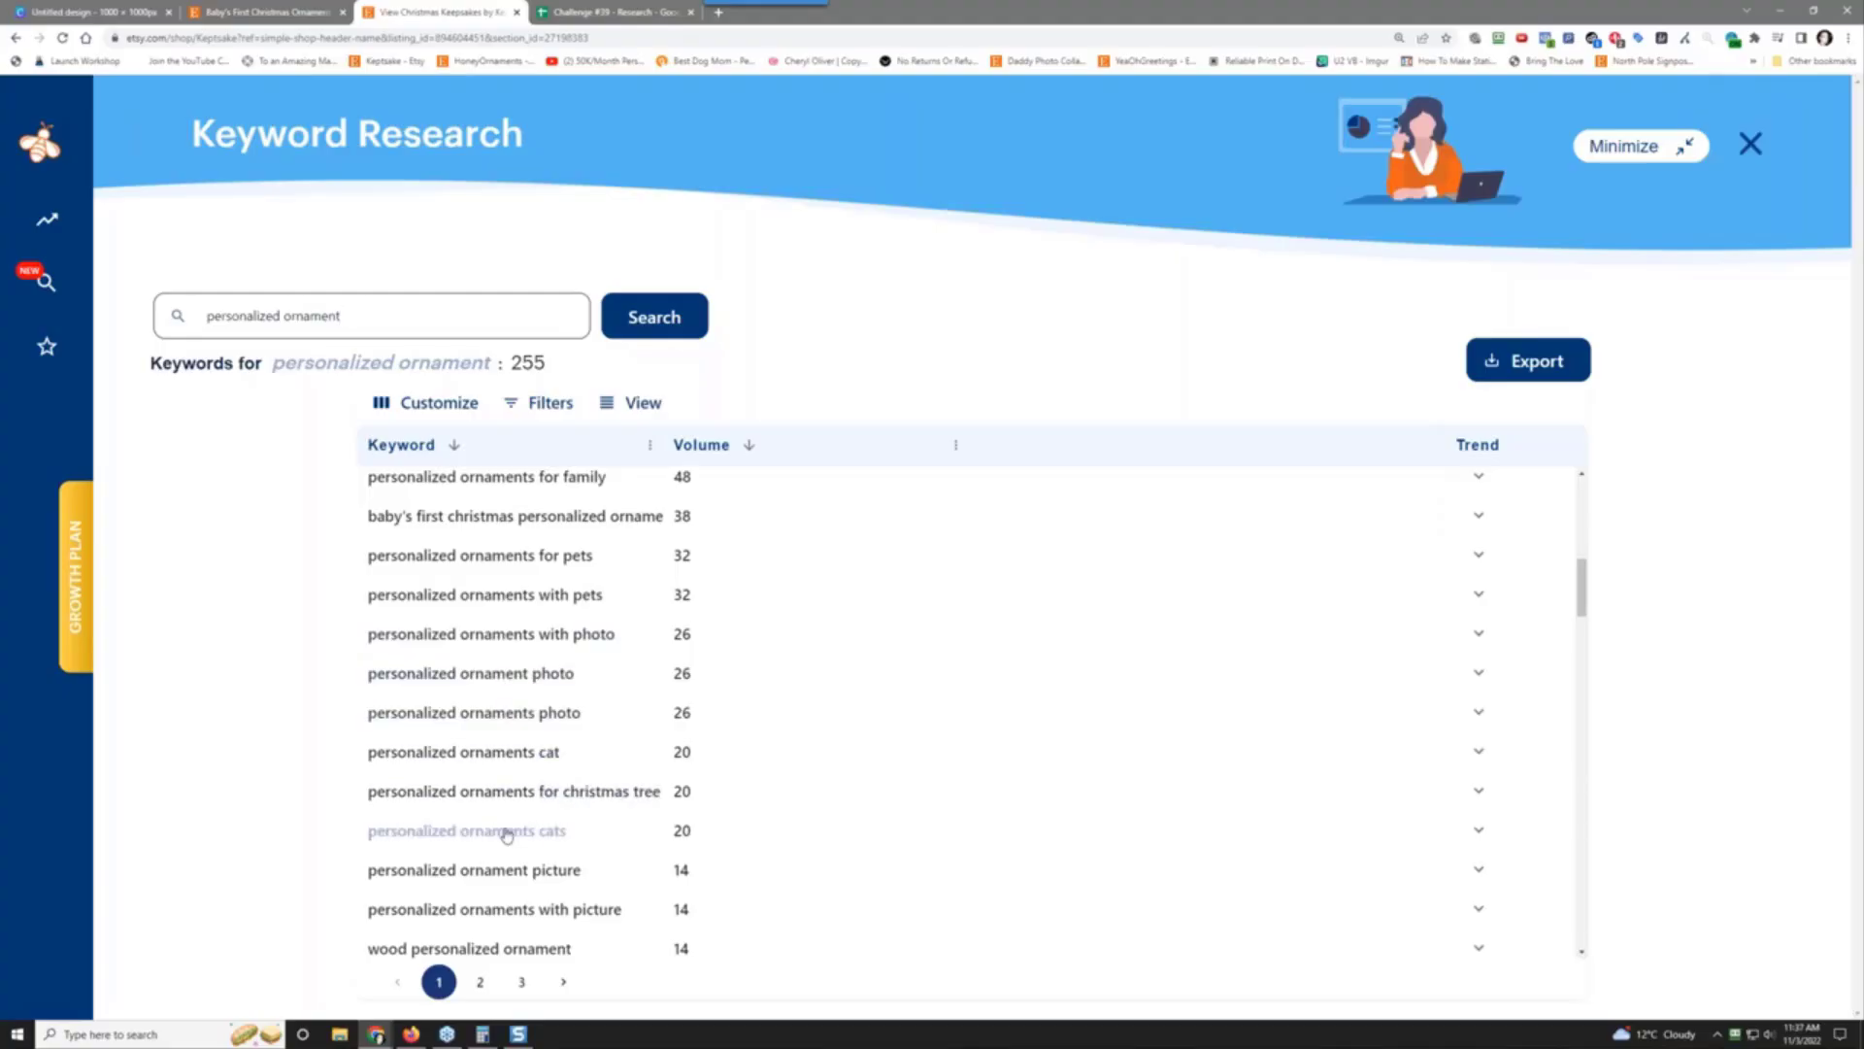
pyautogui.scroll(-3, 500, 832)
pyautogui.scroll(-5, 533, 784)
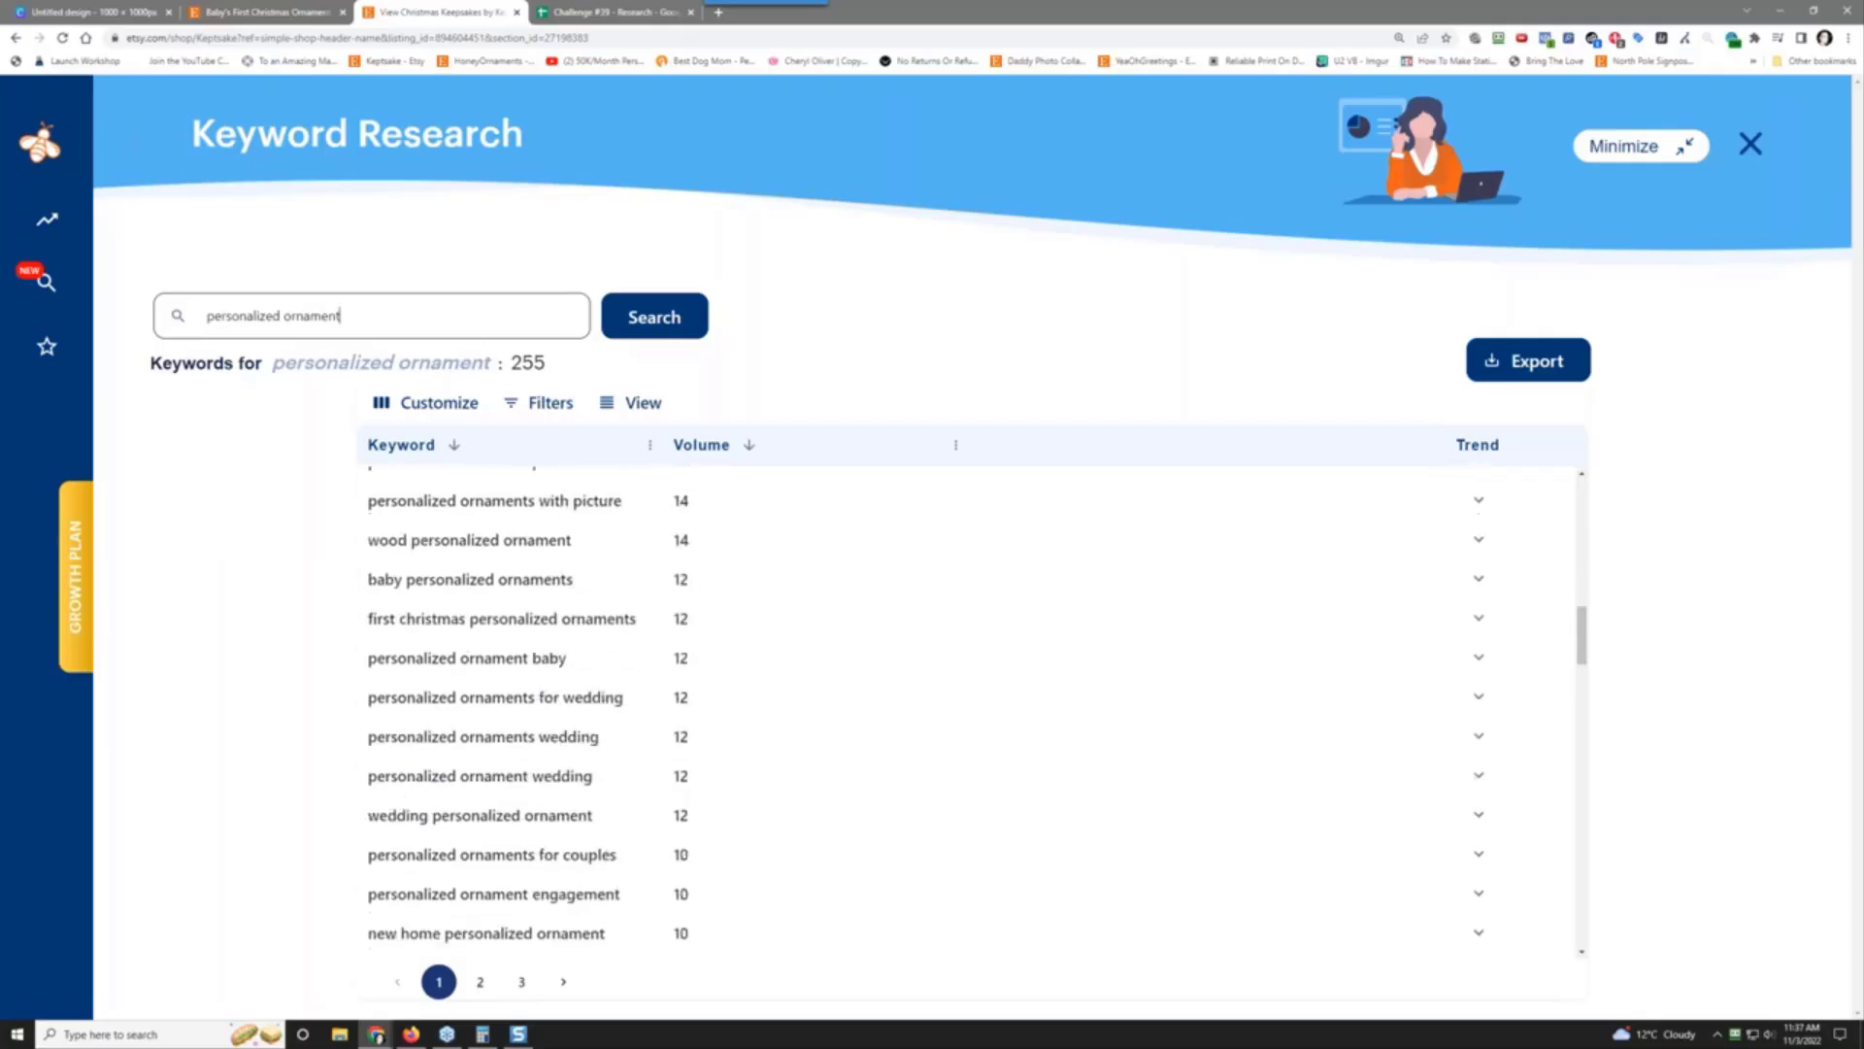
pyautogui.scroll(3, 500, 699)
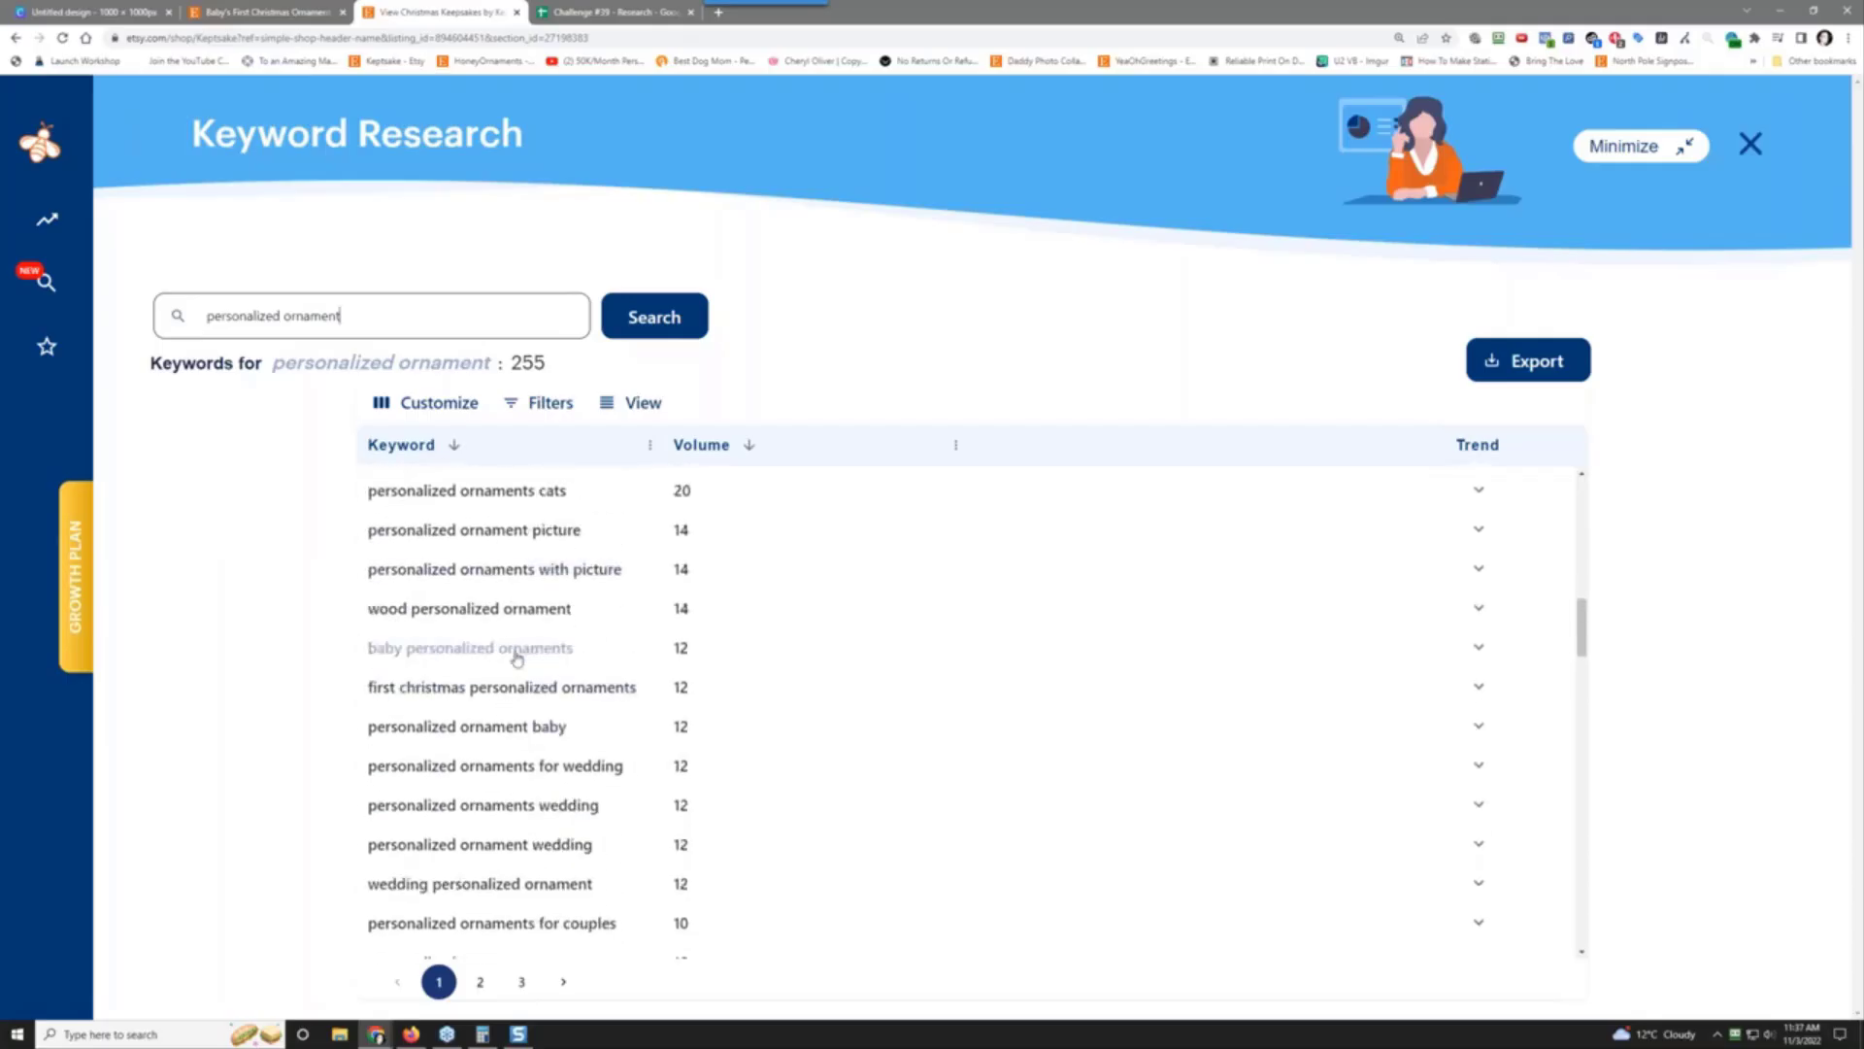
pyautogui.scroll(-10, 533, 766)
pyautogui.scroll(15, 486, 825)
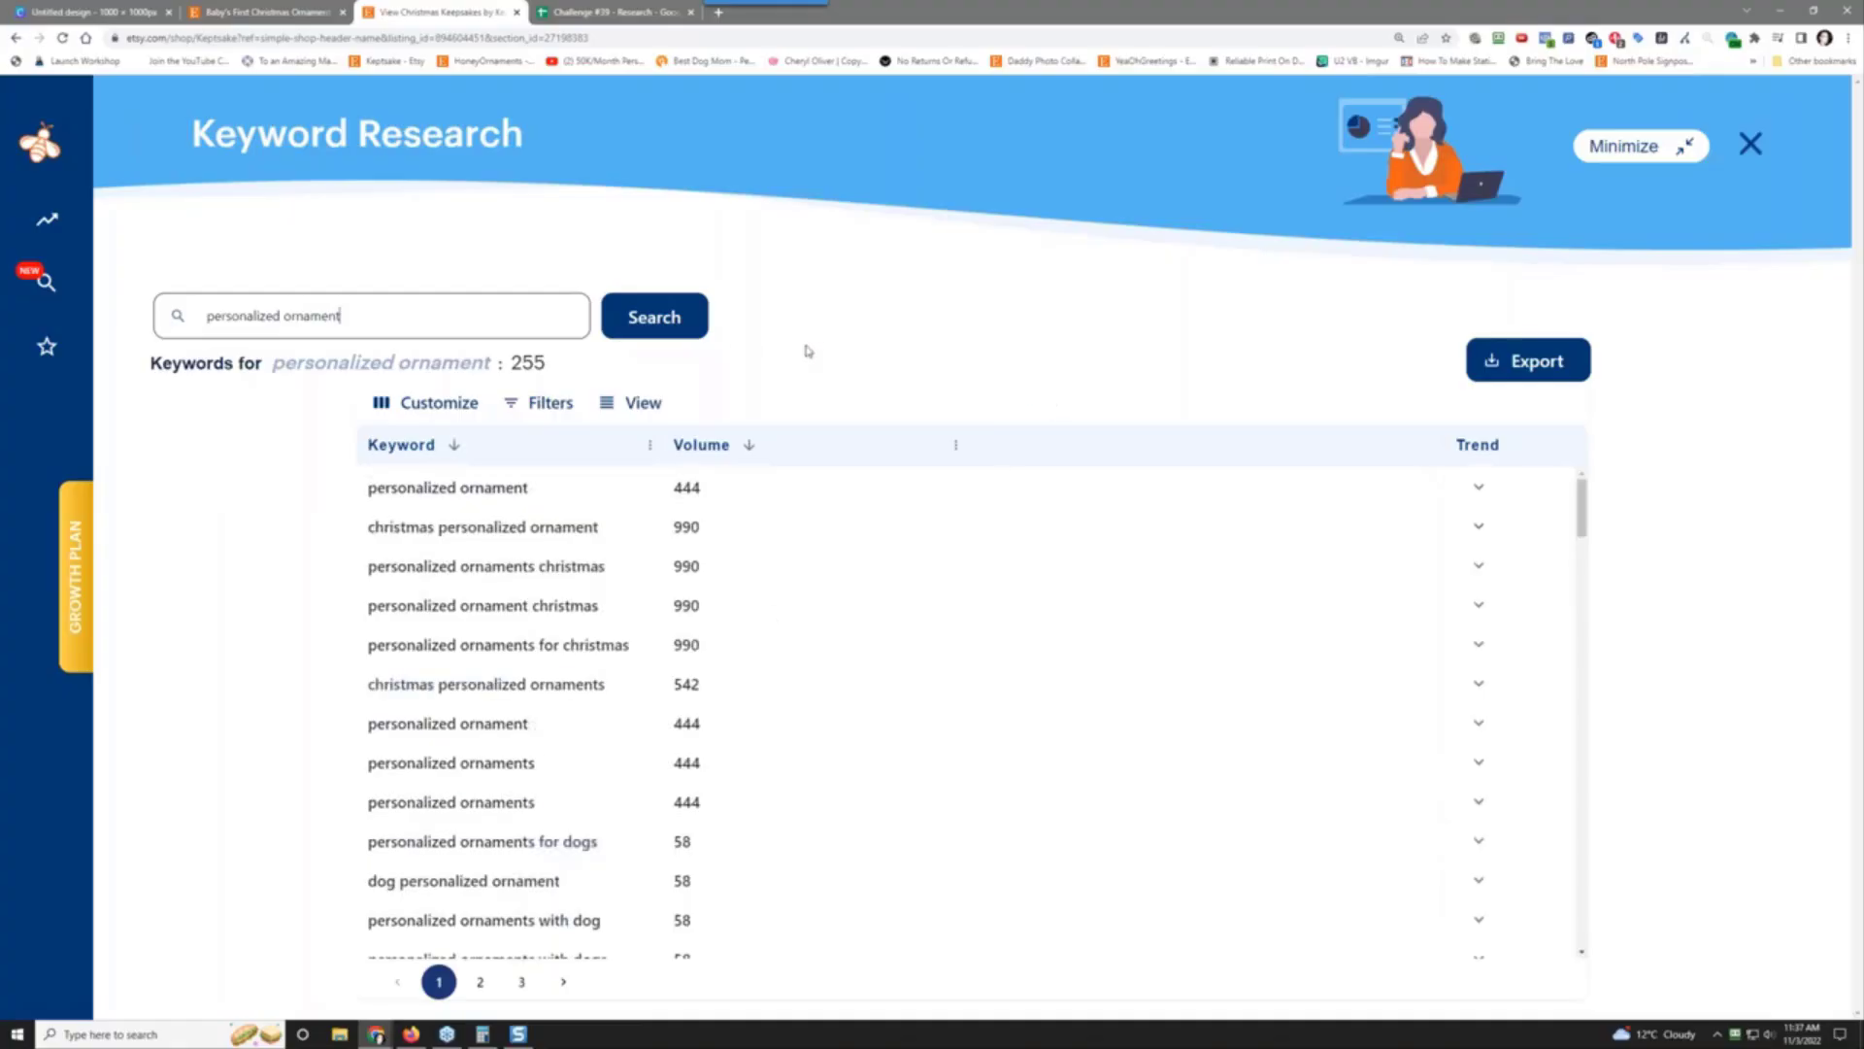
pyautogui.click(1478, 486)
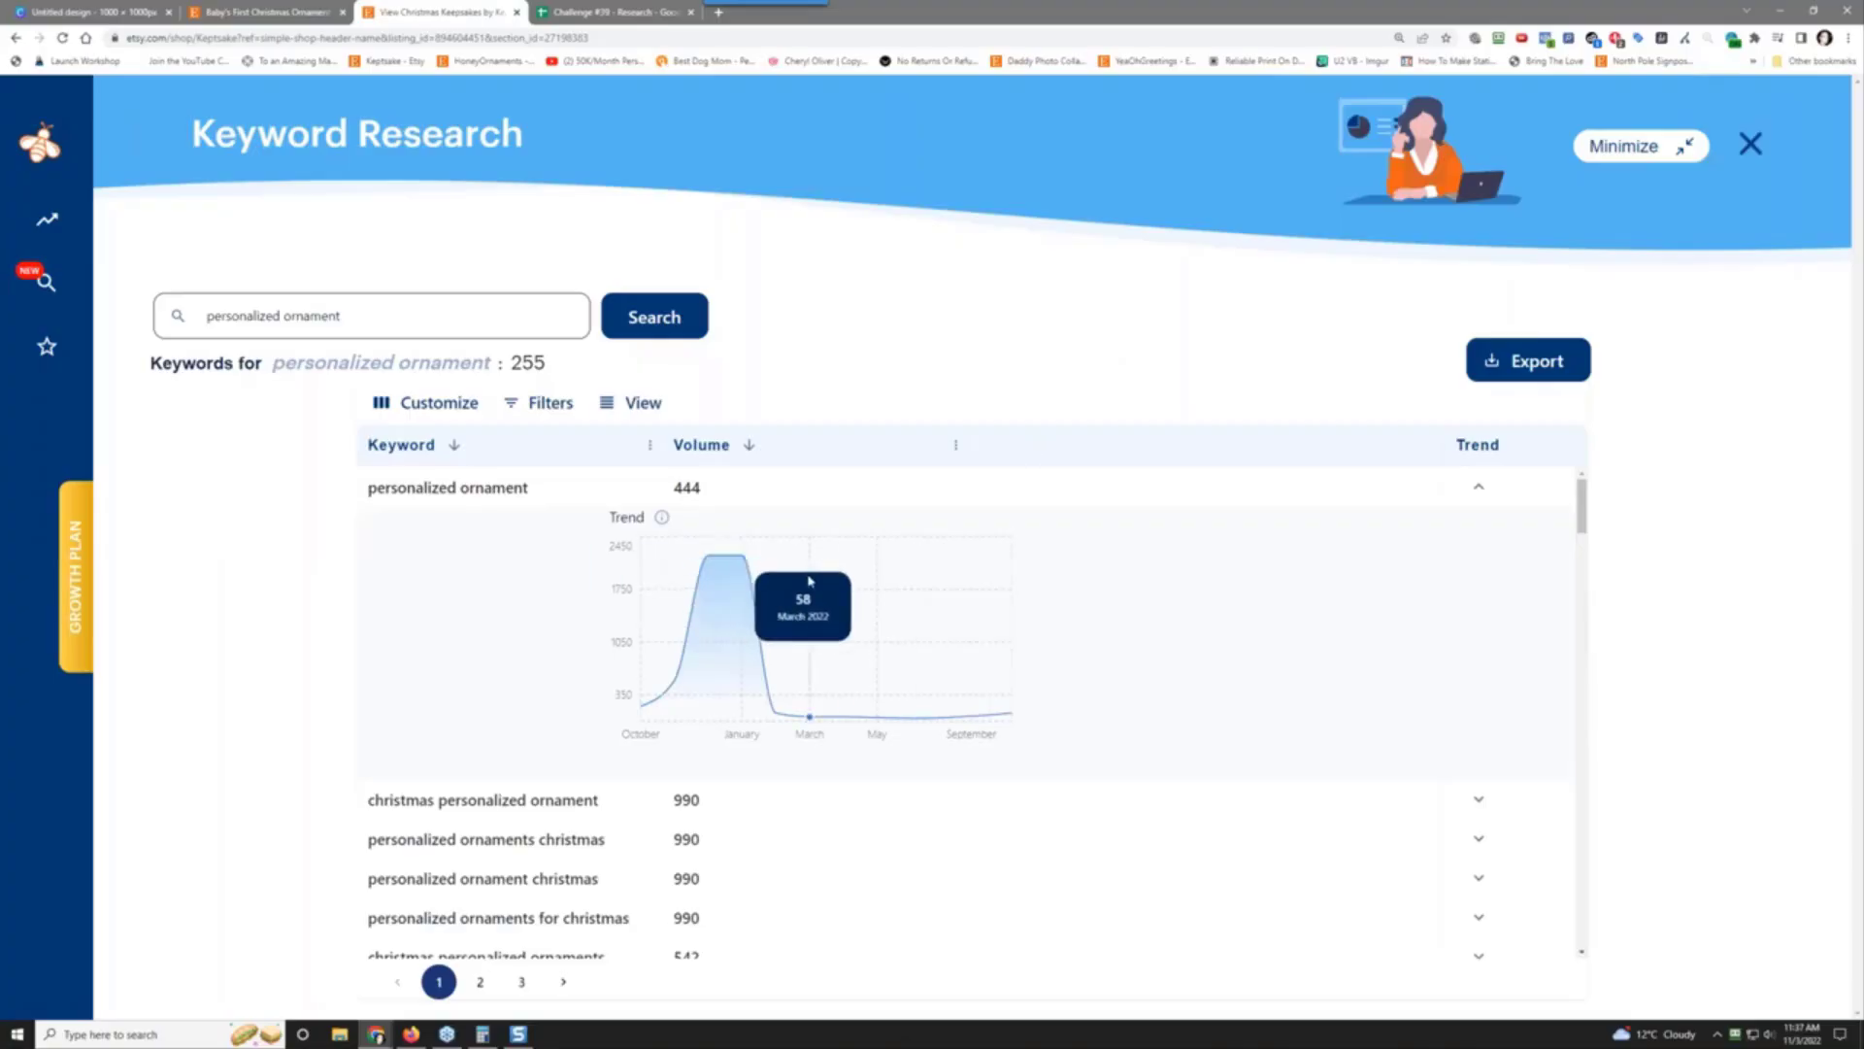
pyautogui.moveTo(709, 600)
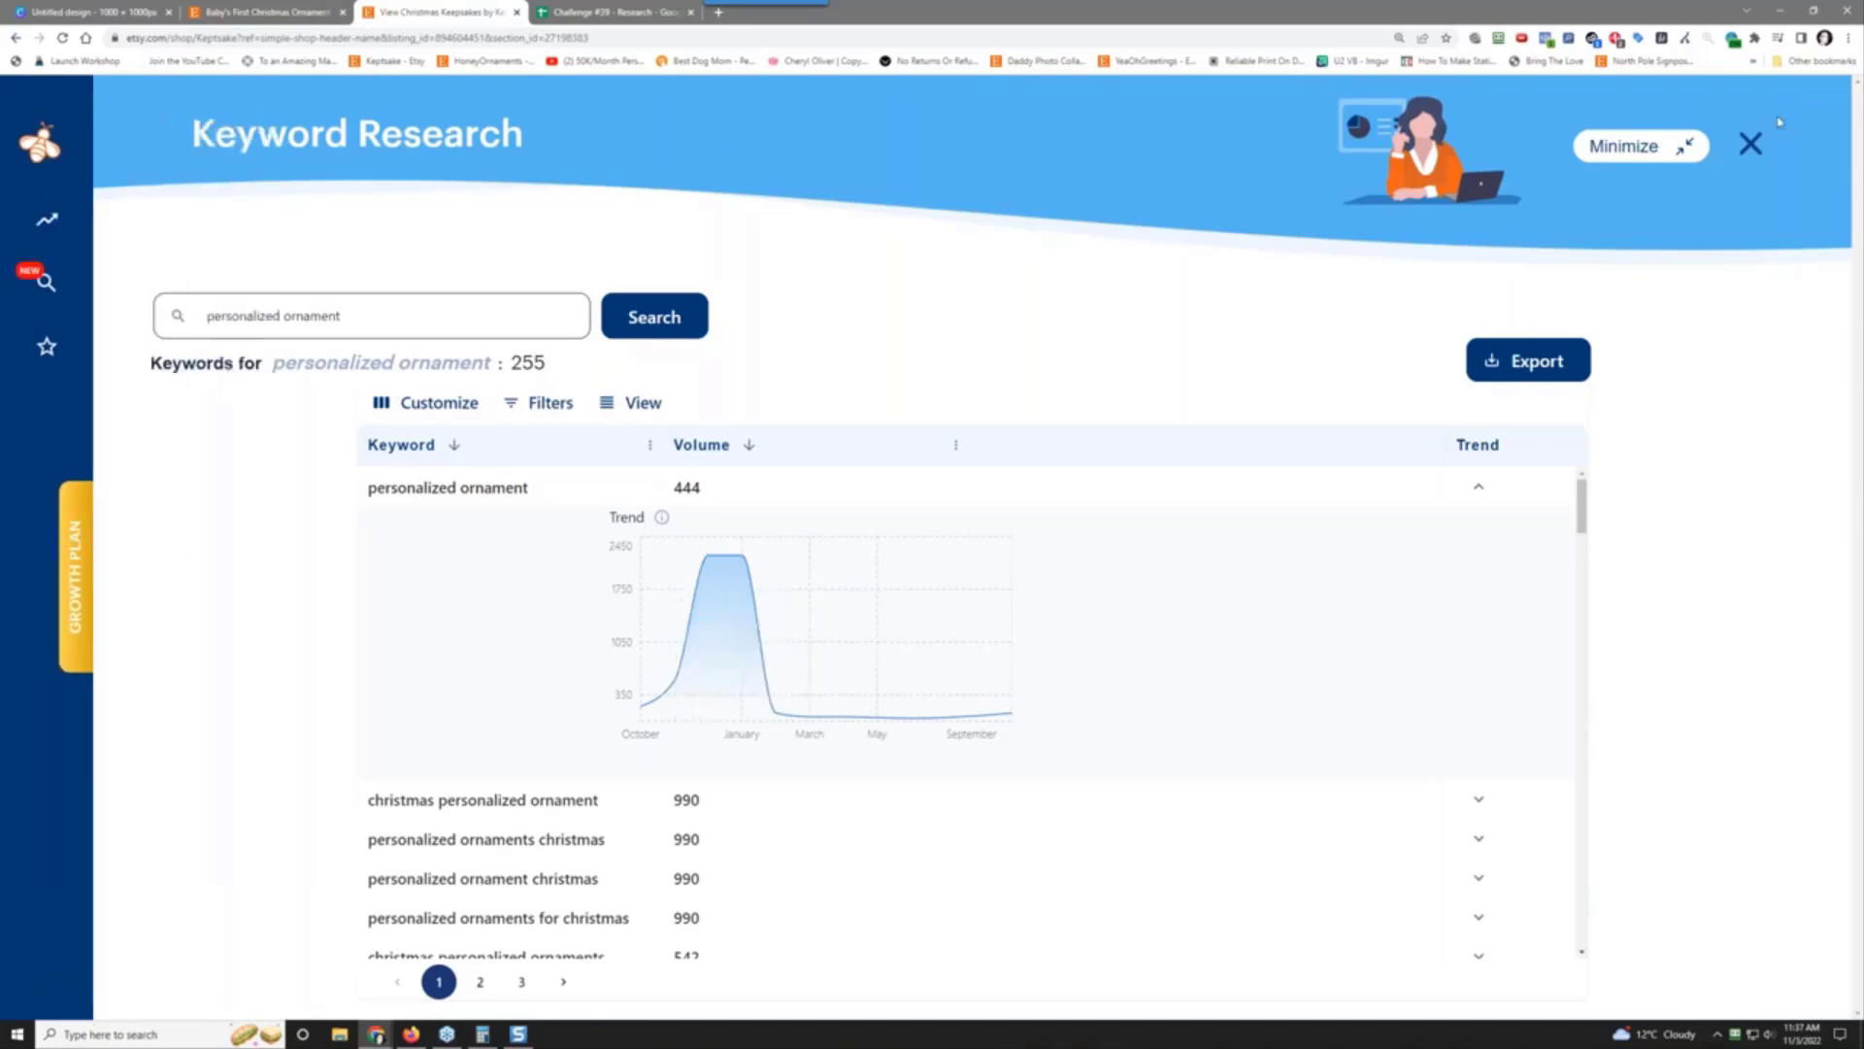
# Step: Minimize and restore the Keyword Research panel, then show Keptsake's Product Analytics listings
pyautogui.click(1649, 148)
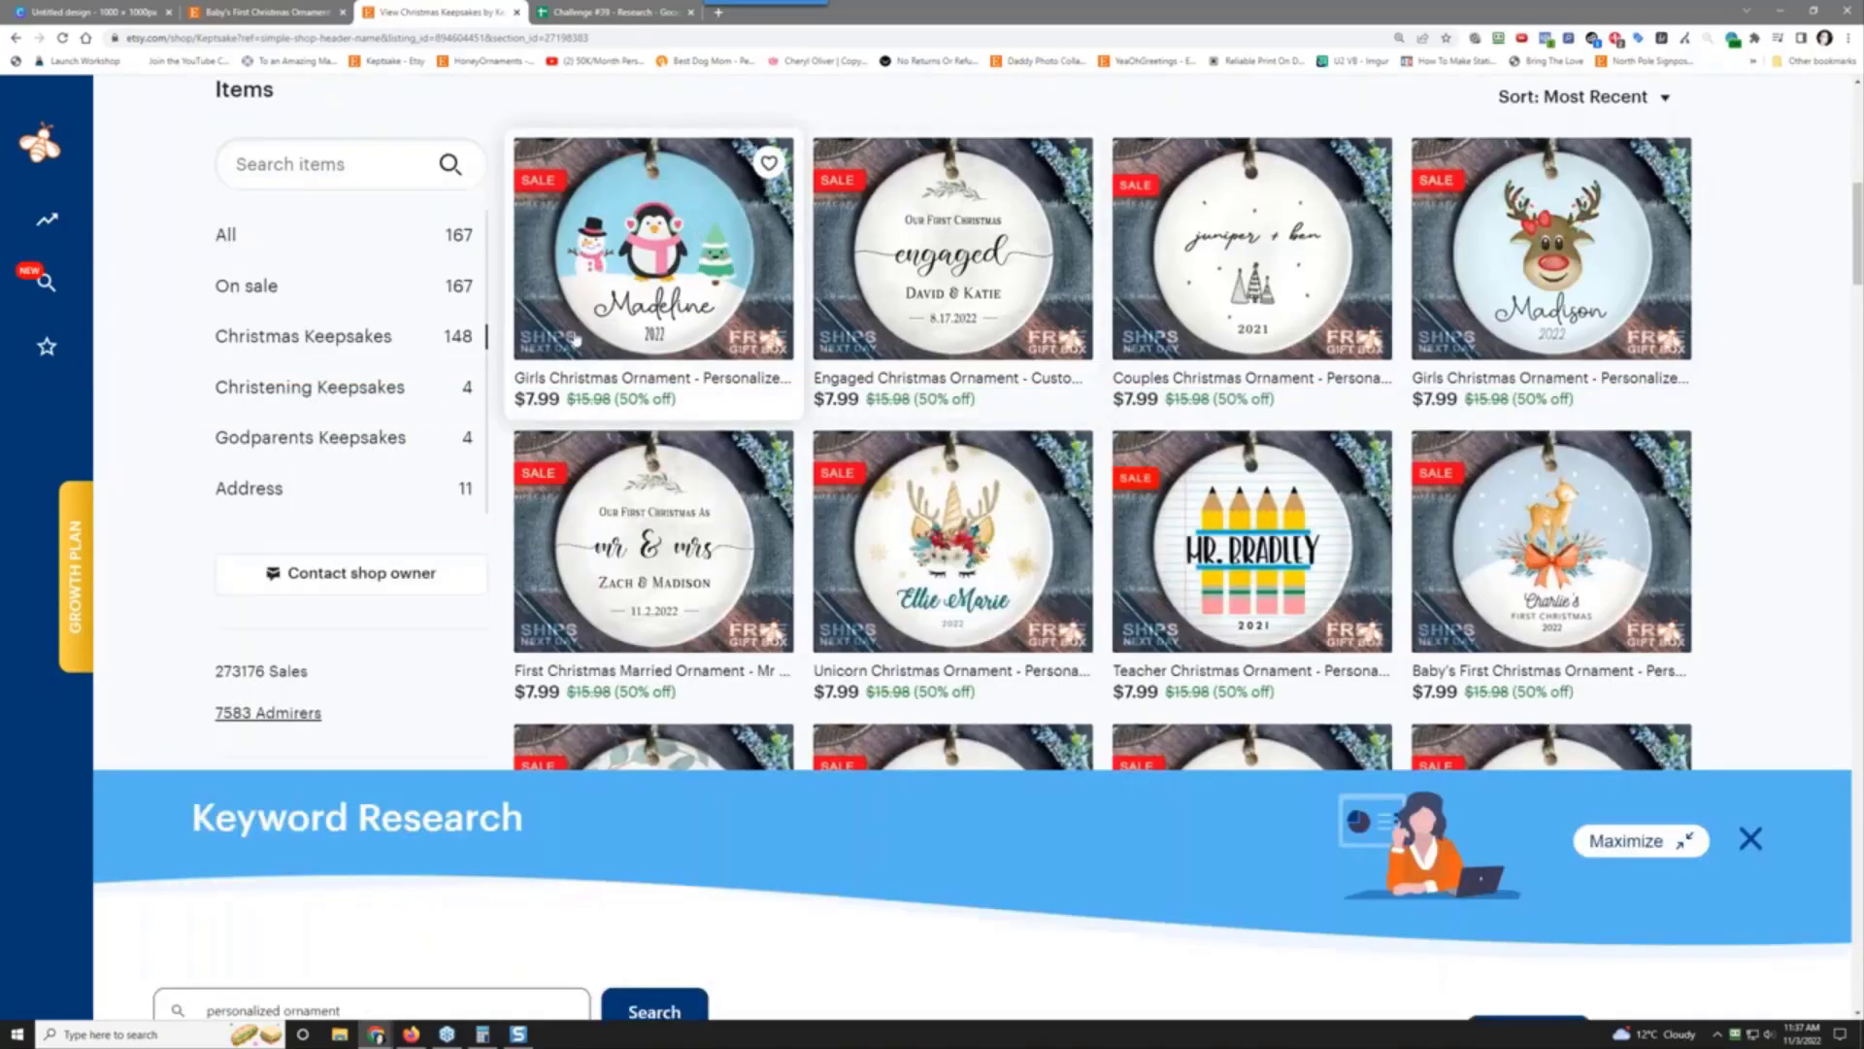
pyautogui.scroll(7, 418, 484)
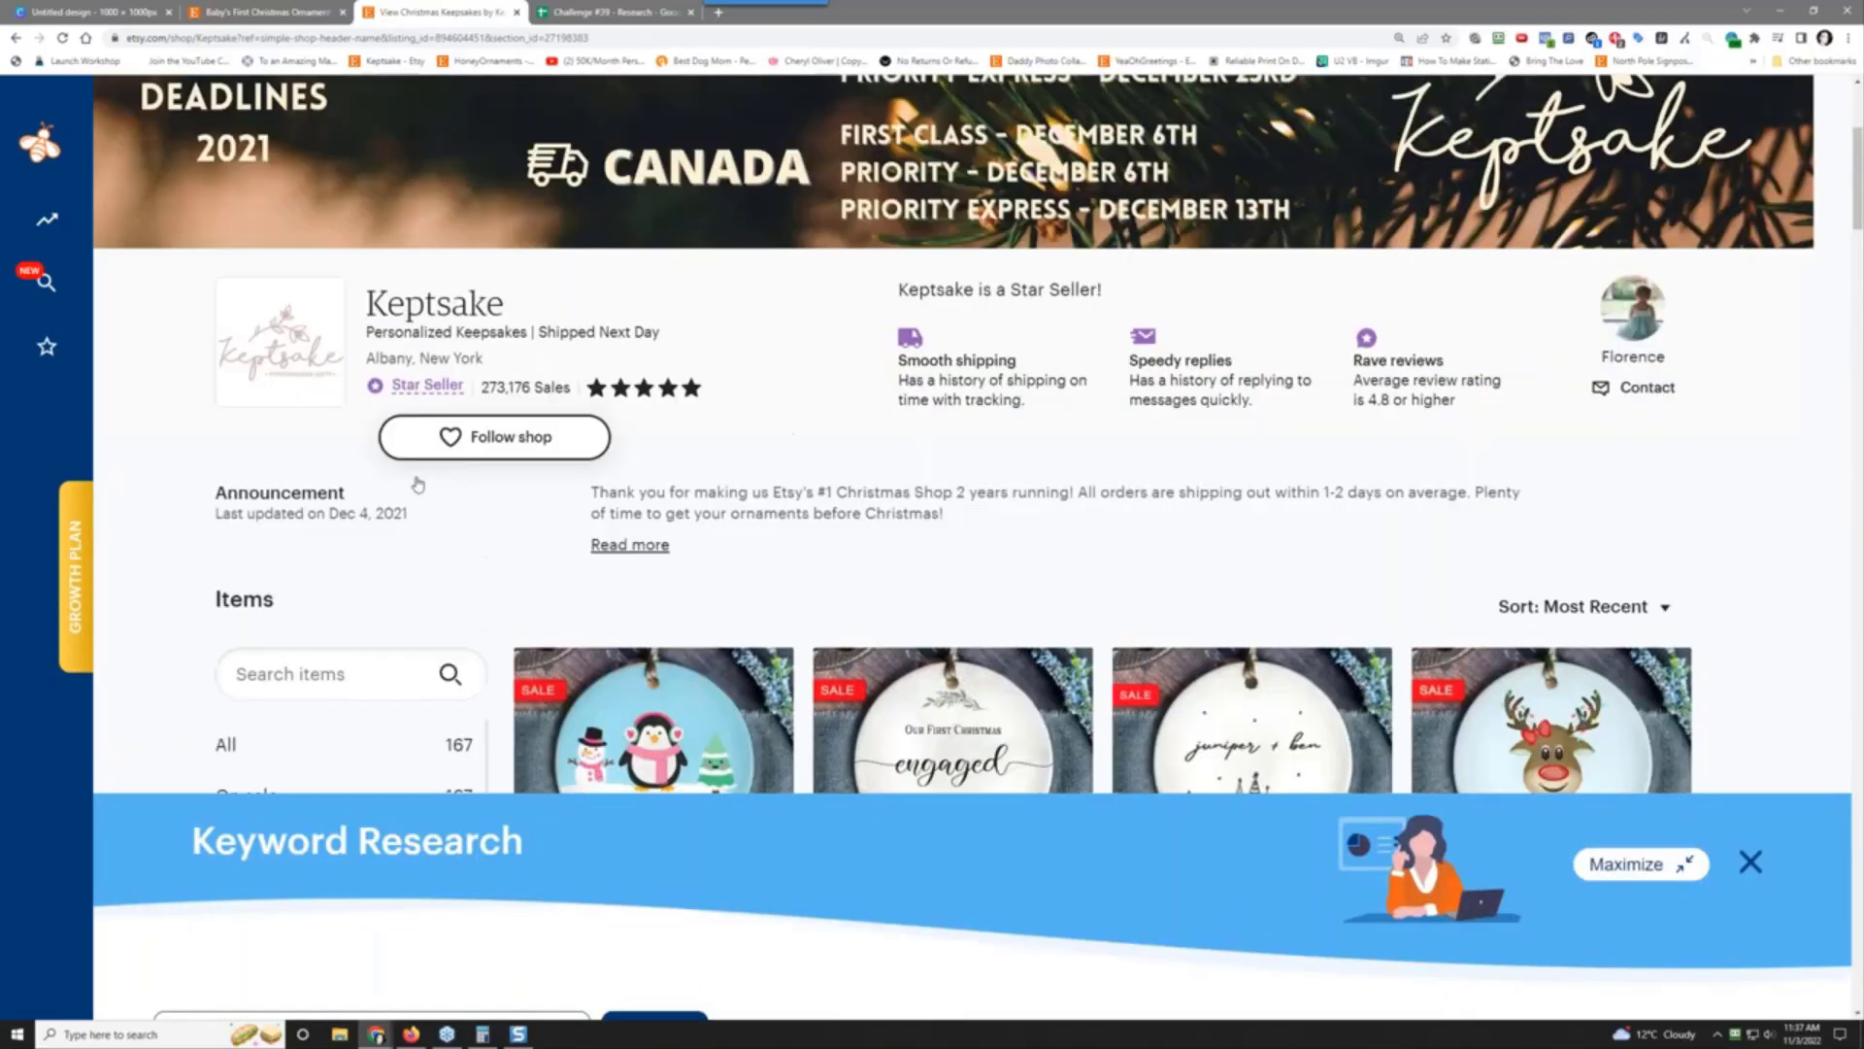
pyautogui.scroll(5, 418, 446)
pyautogui.scroll(-12, 418, 437)
pyautogui.scroll(10, 952, 437)
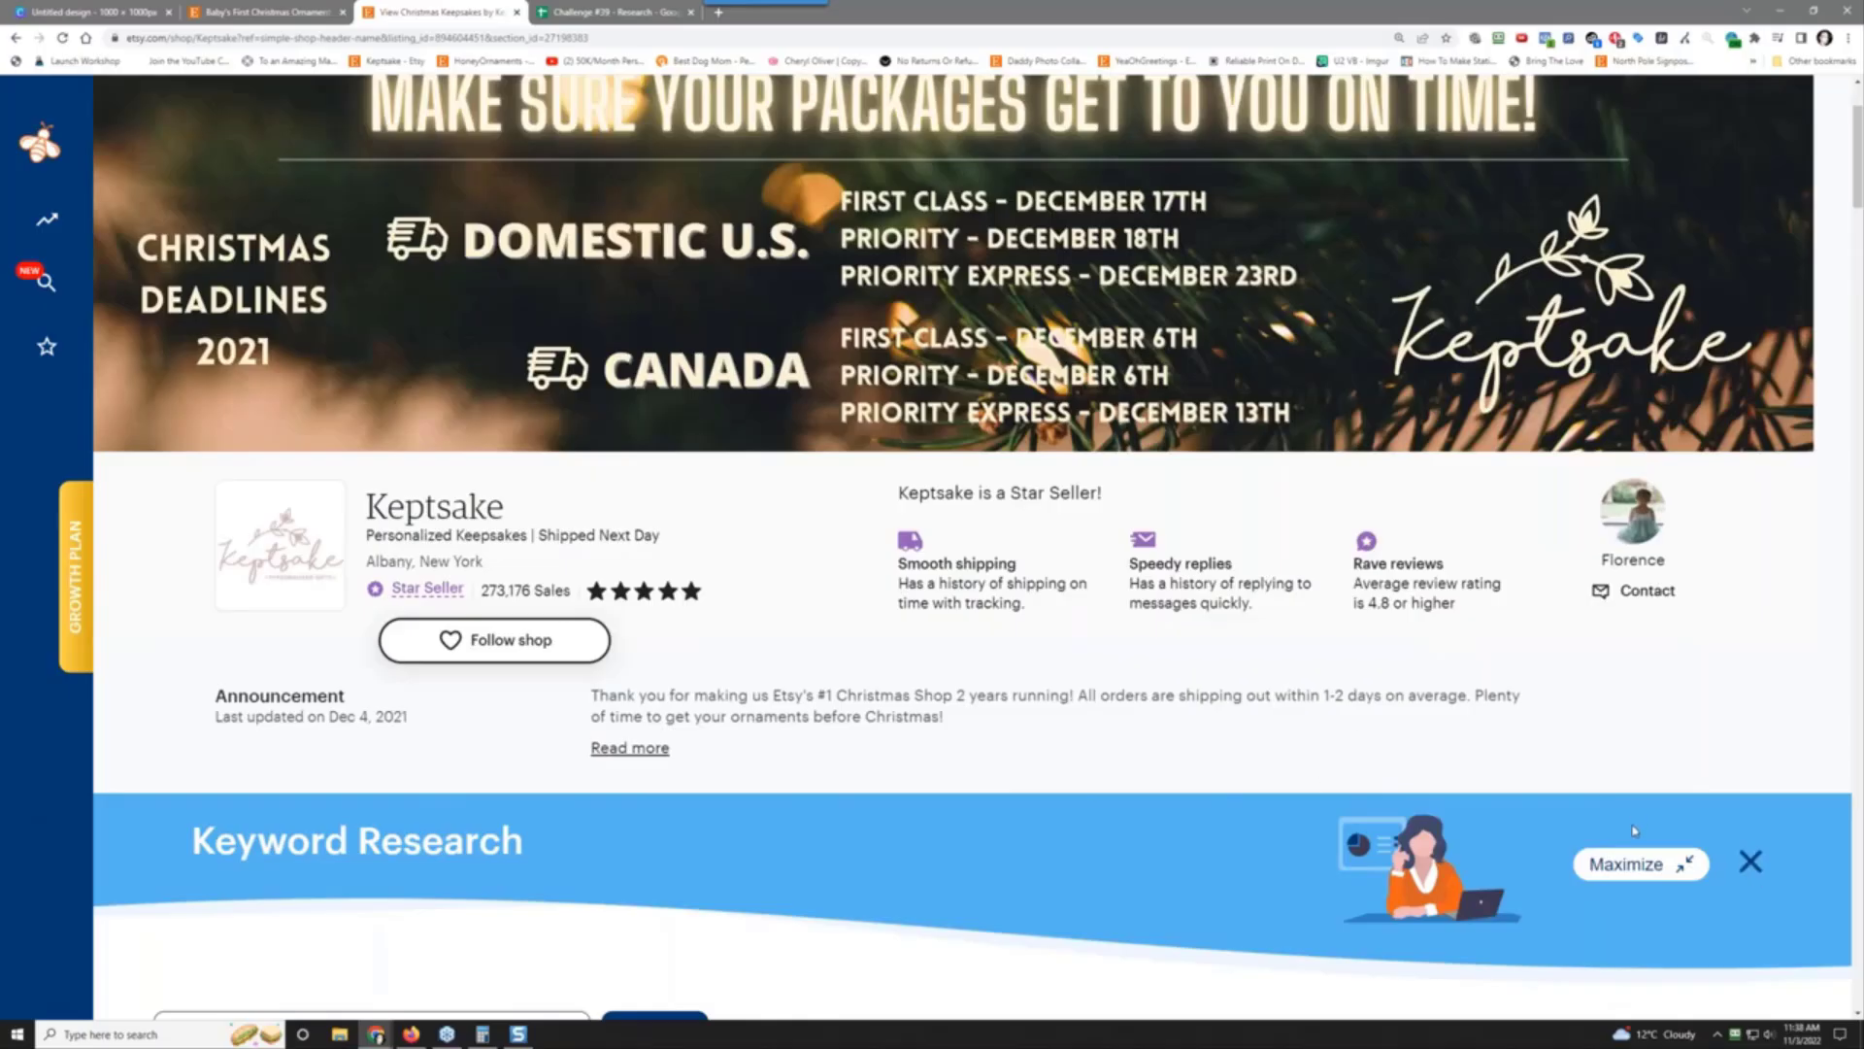
pyautogui.click(1627, 863)
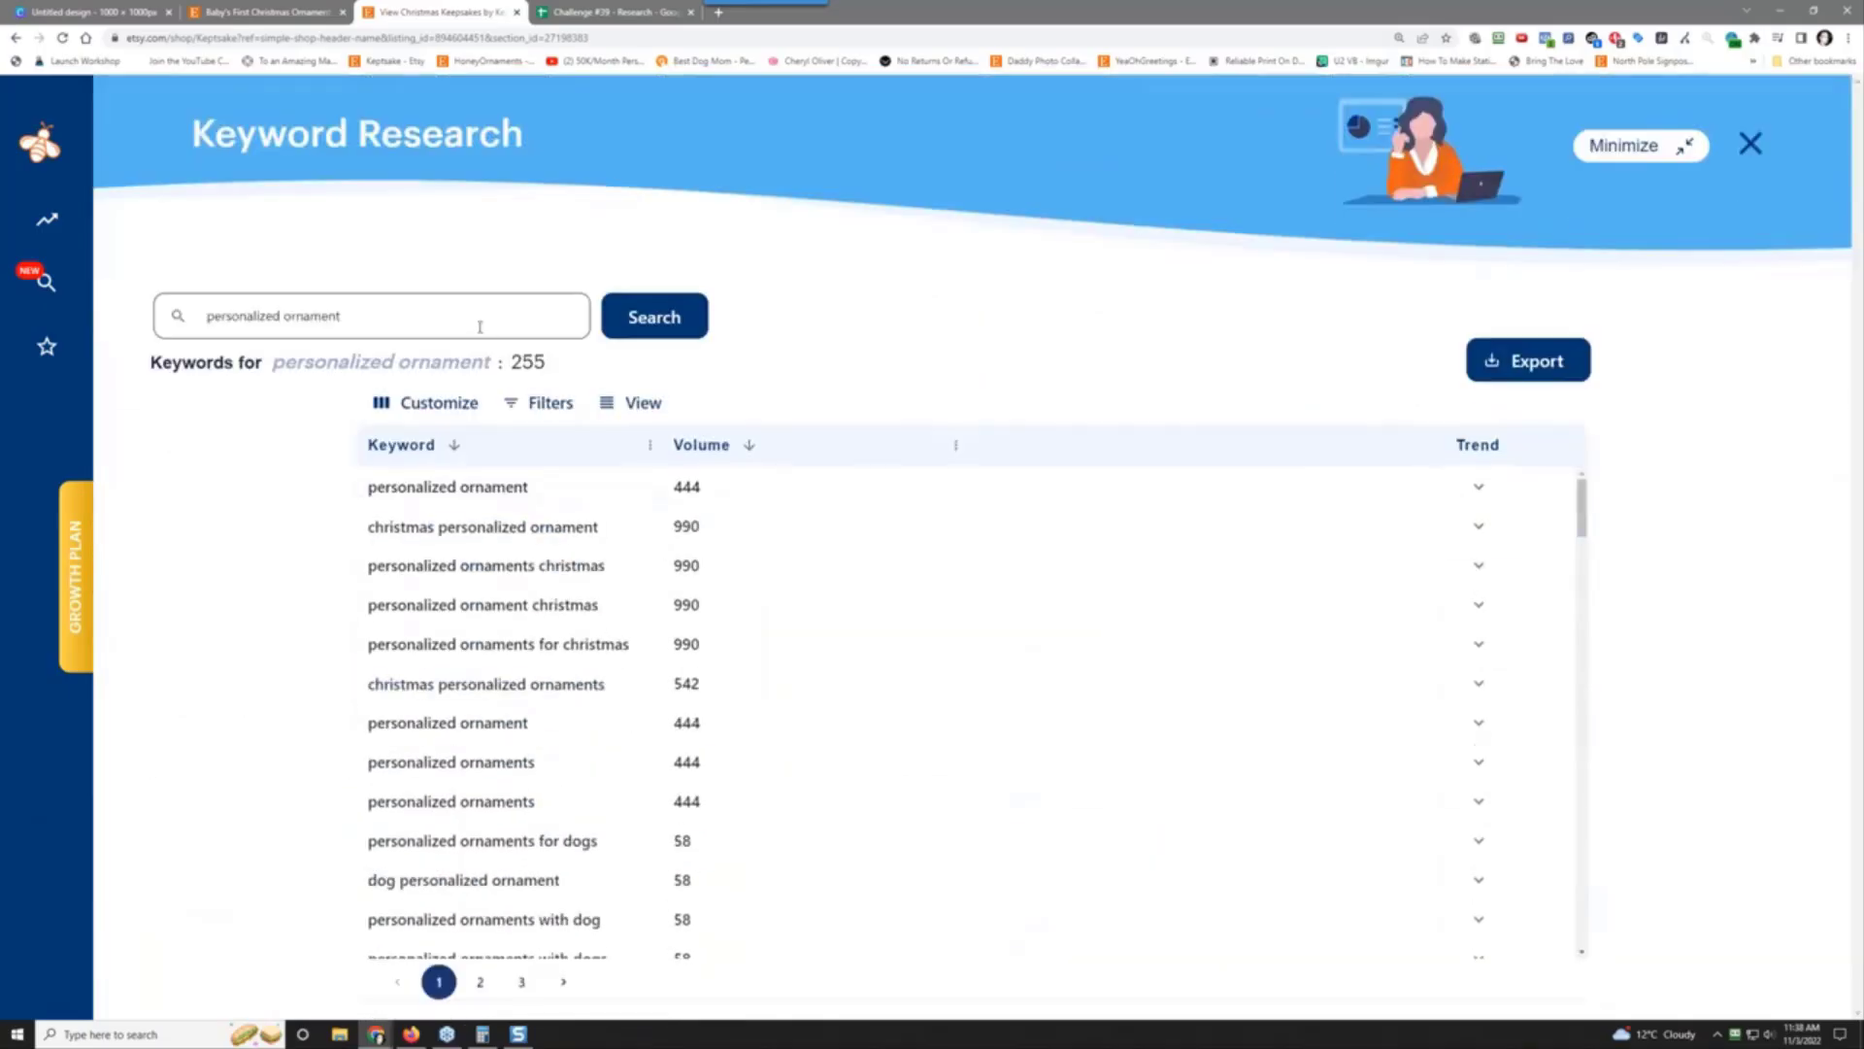
pyautogui.moveTo(70, 199)
pyautogui.click(121, 216)
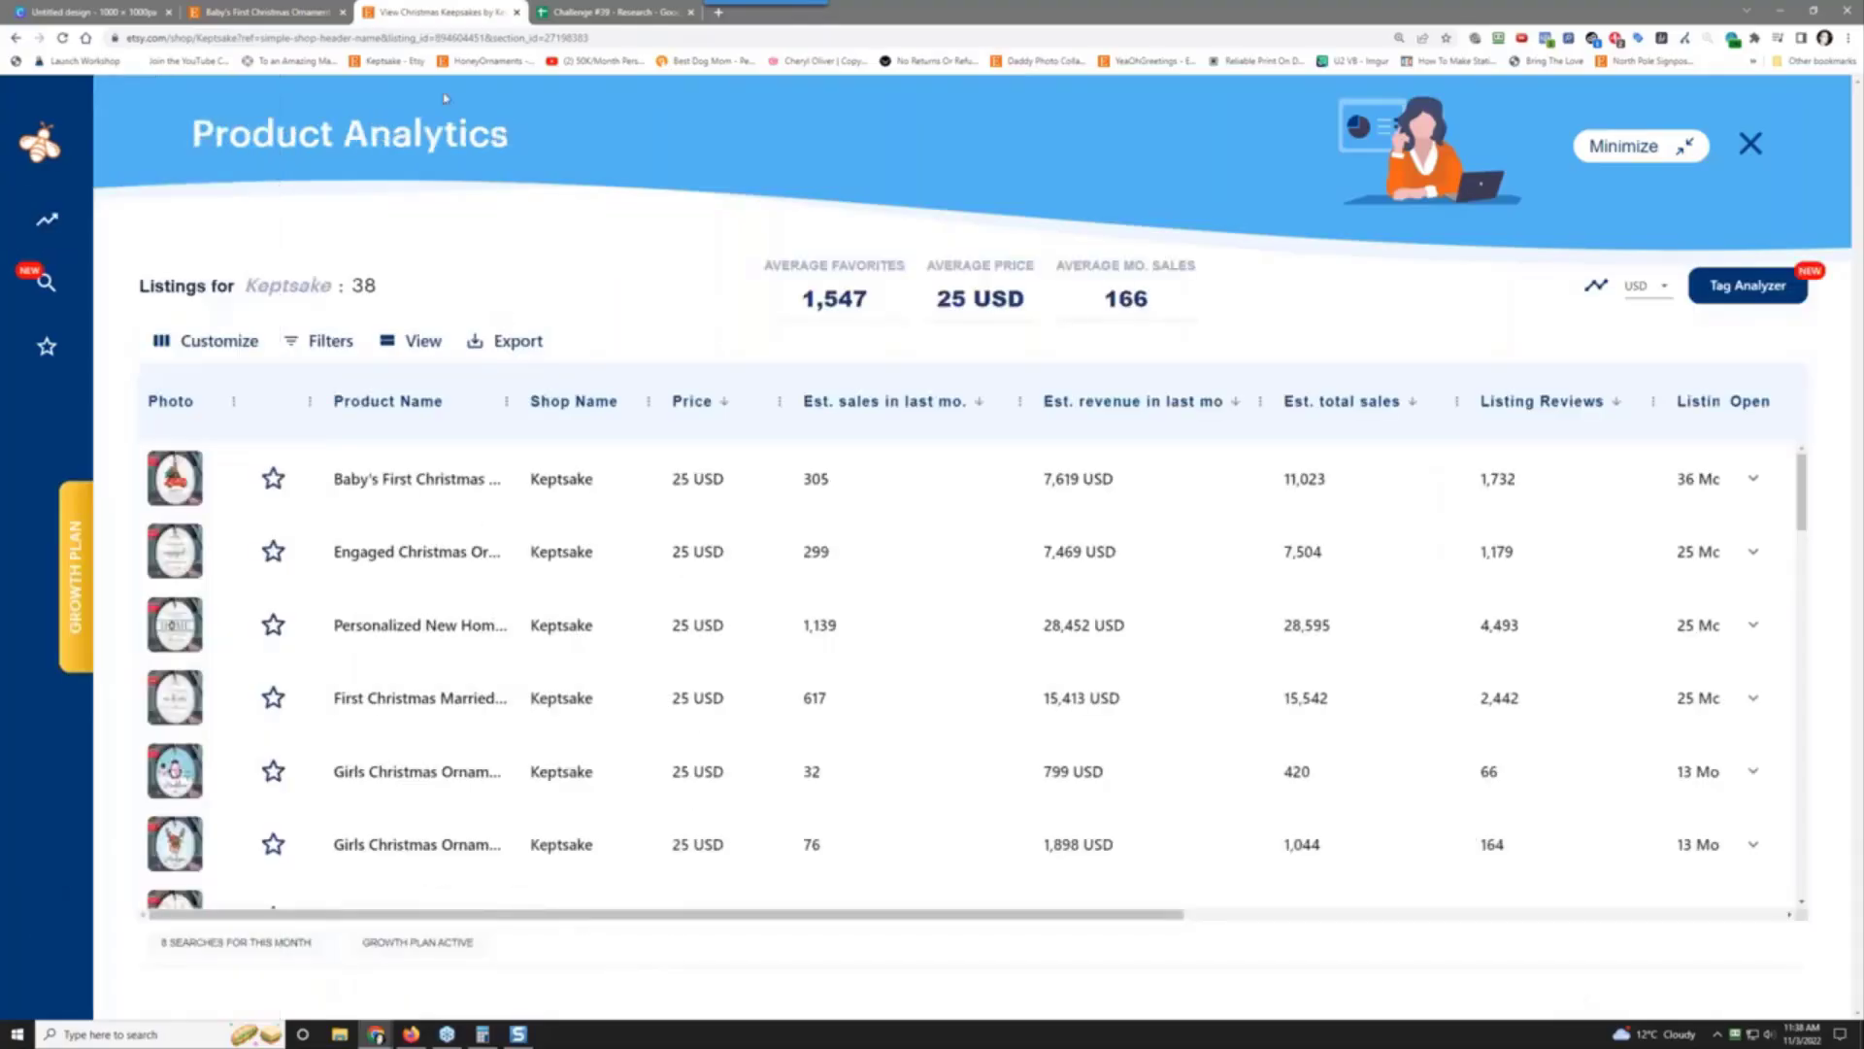
# Step: Search Etsy for 'personalized ornament'
pyautogui.click(280, 9)
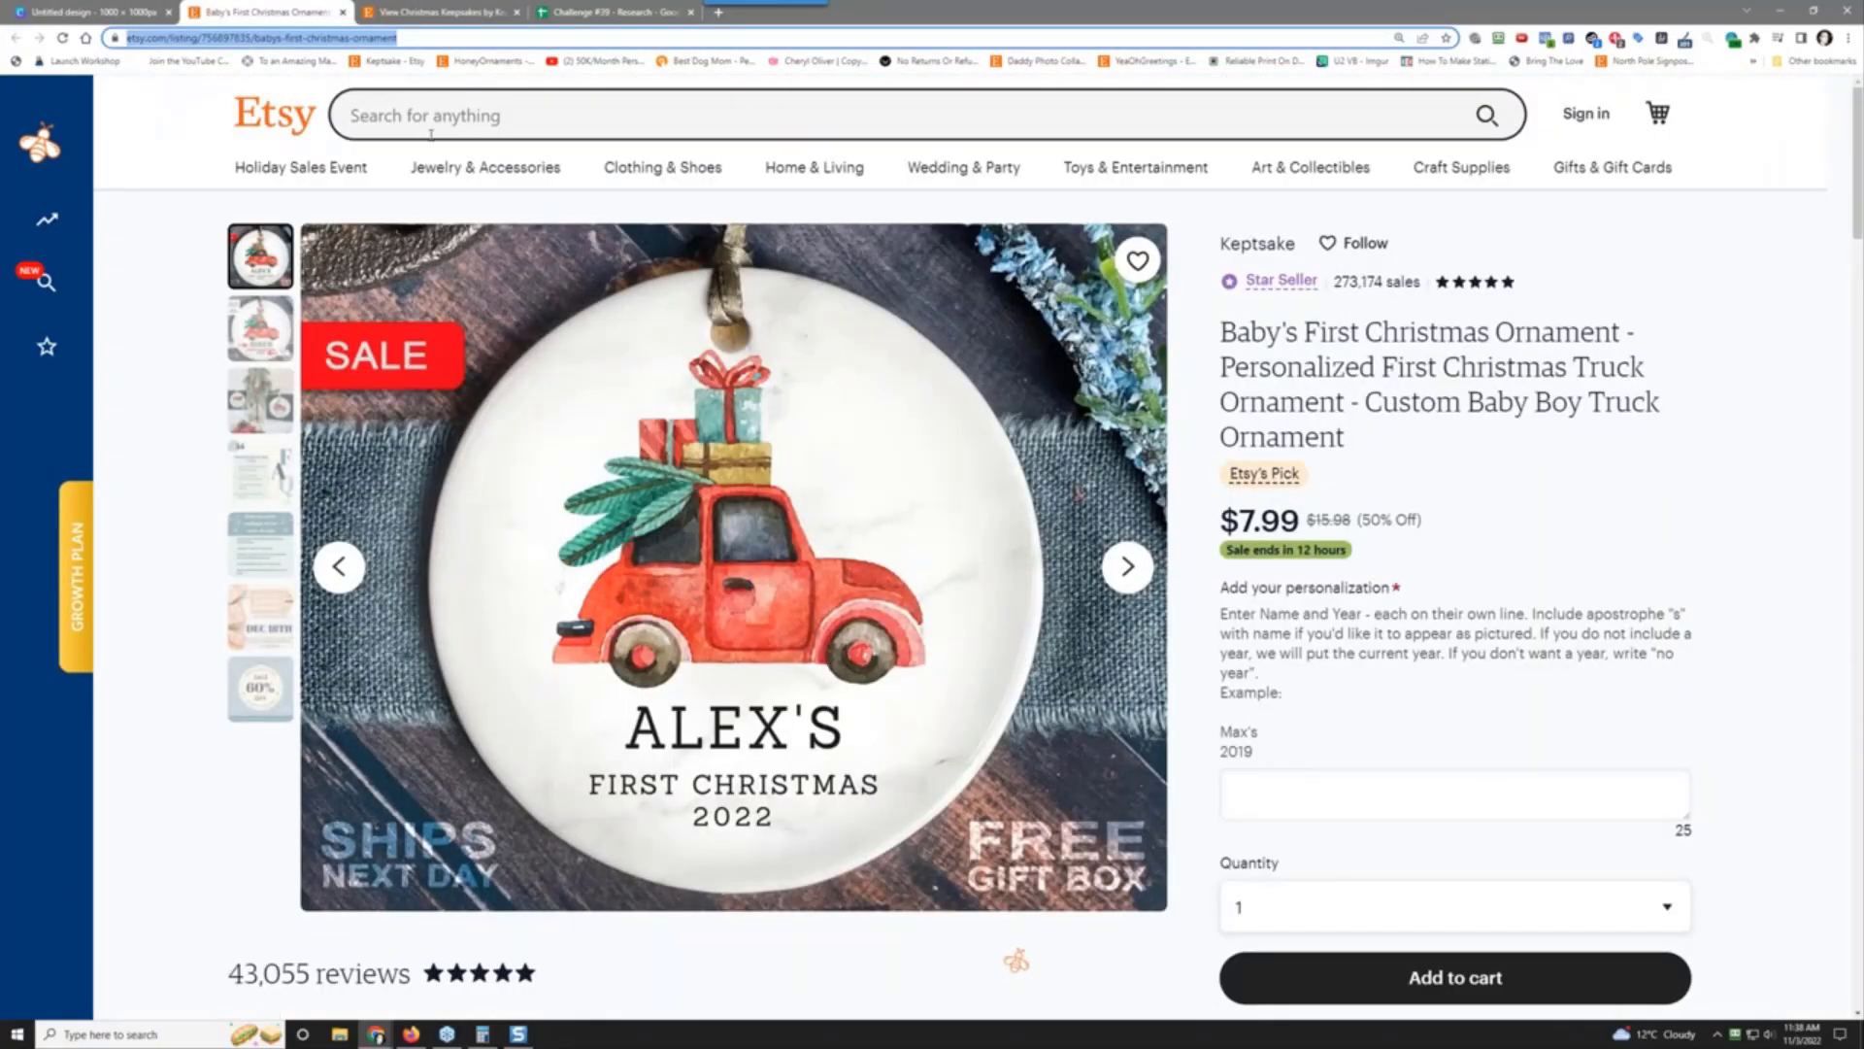
pyautogui.click(442, 116)
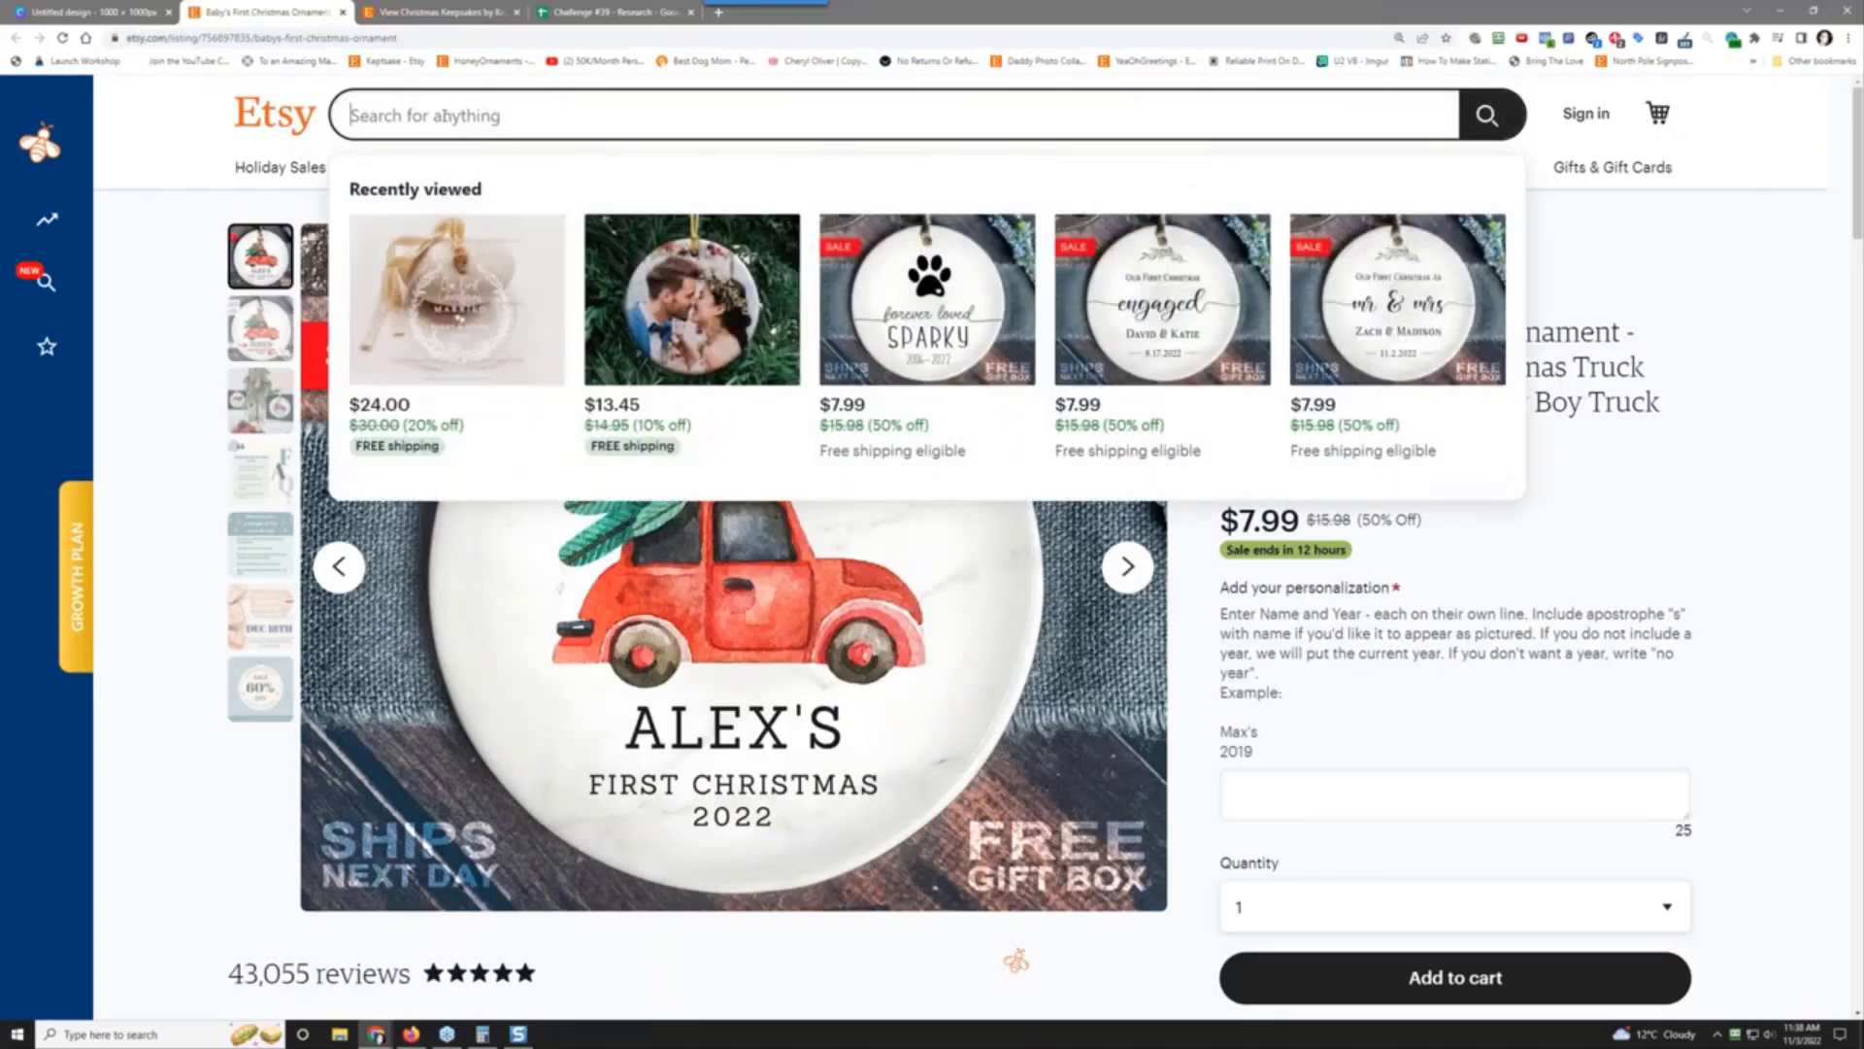
pyautogui.write('personalized')
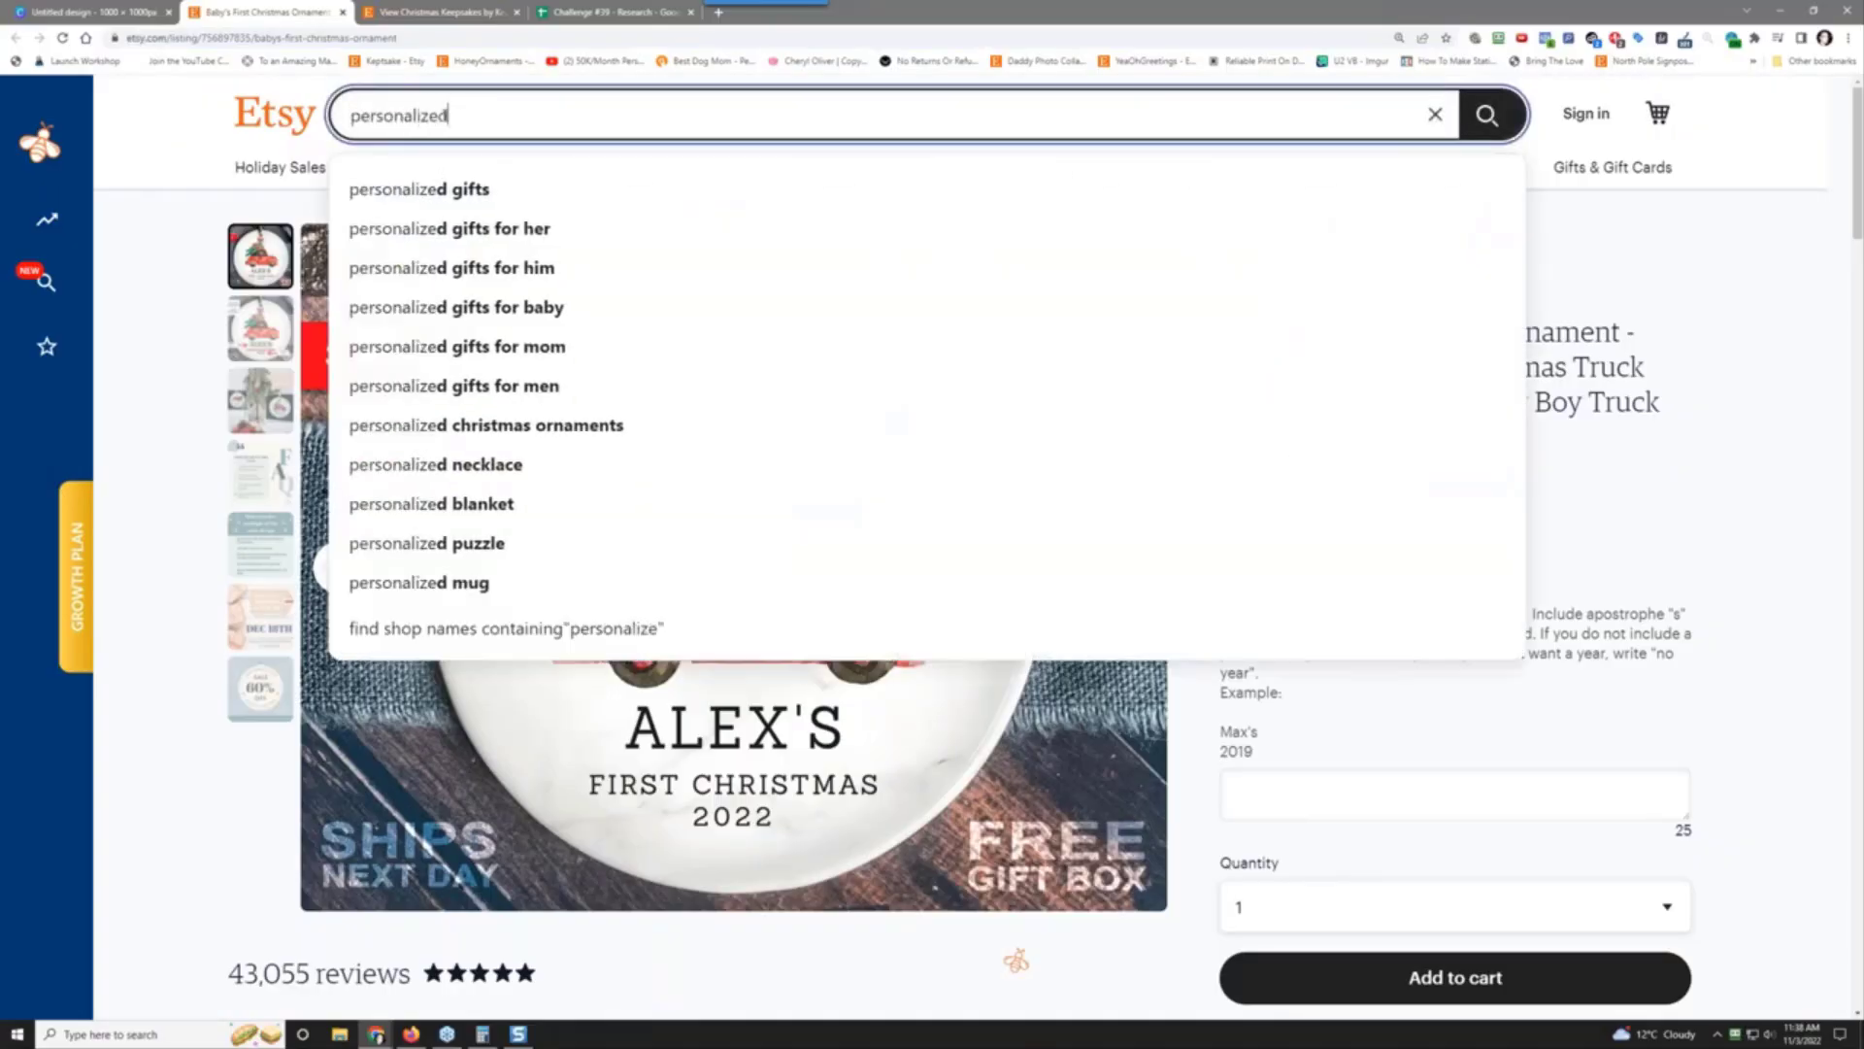
pyautogui.write(' ornament')
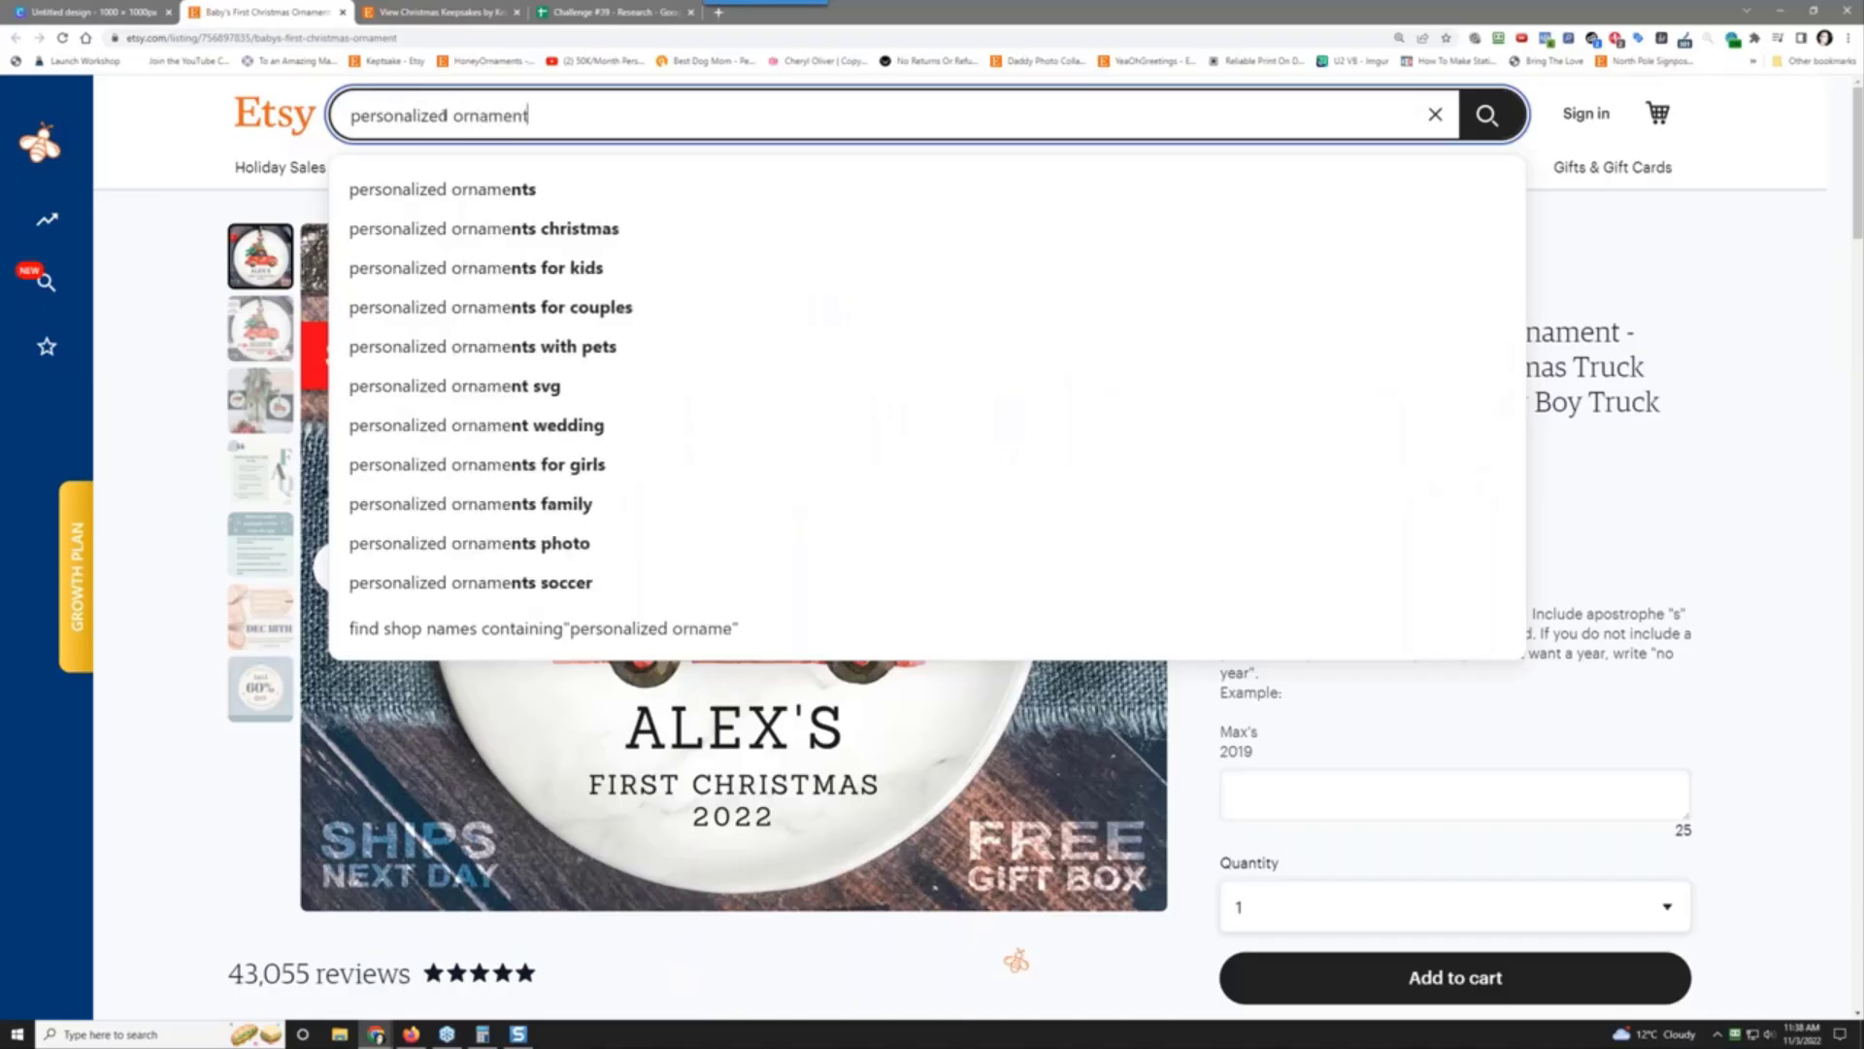
pyautogui.press('Return')
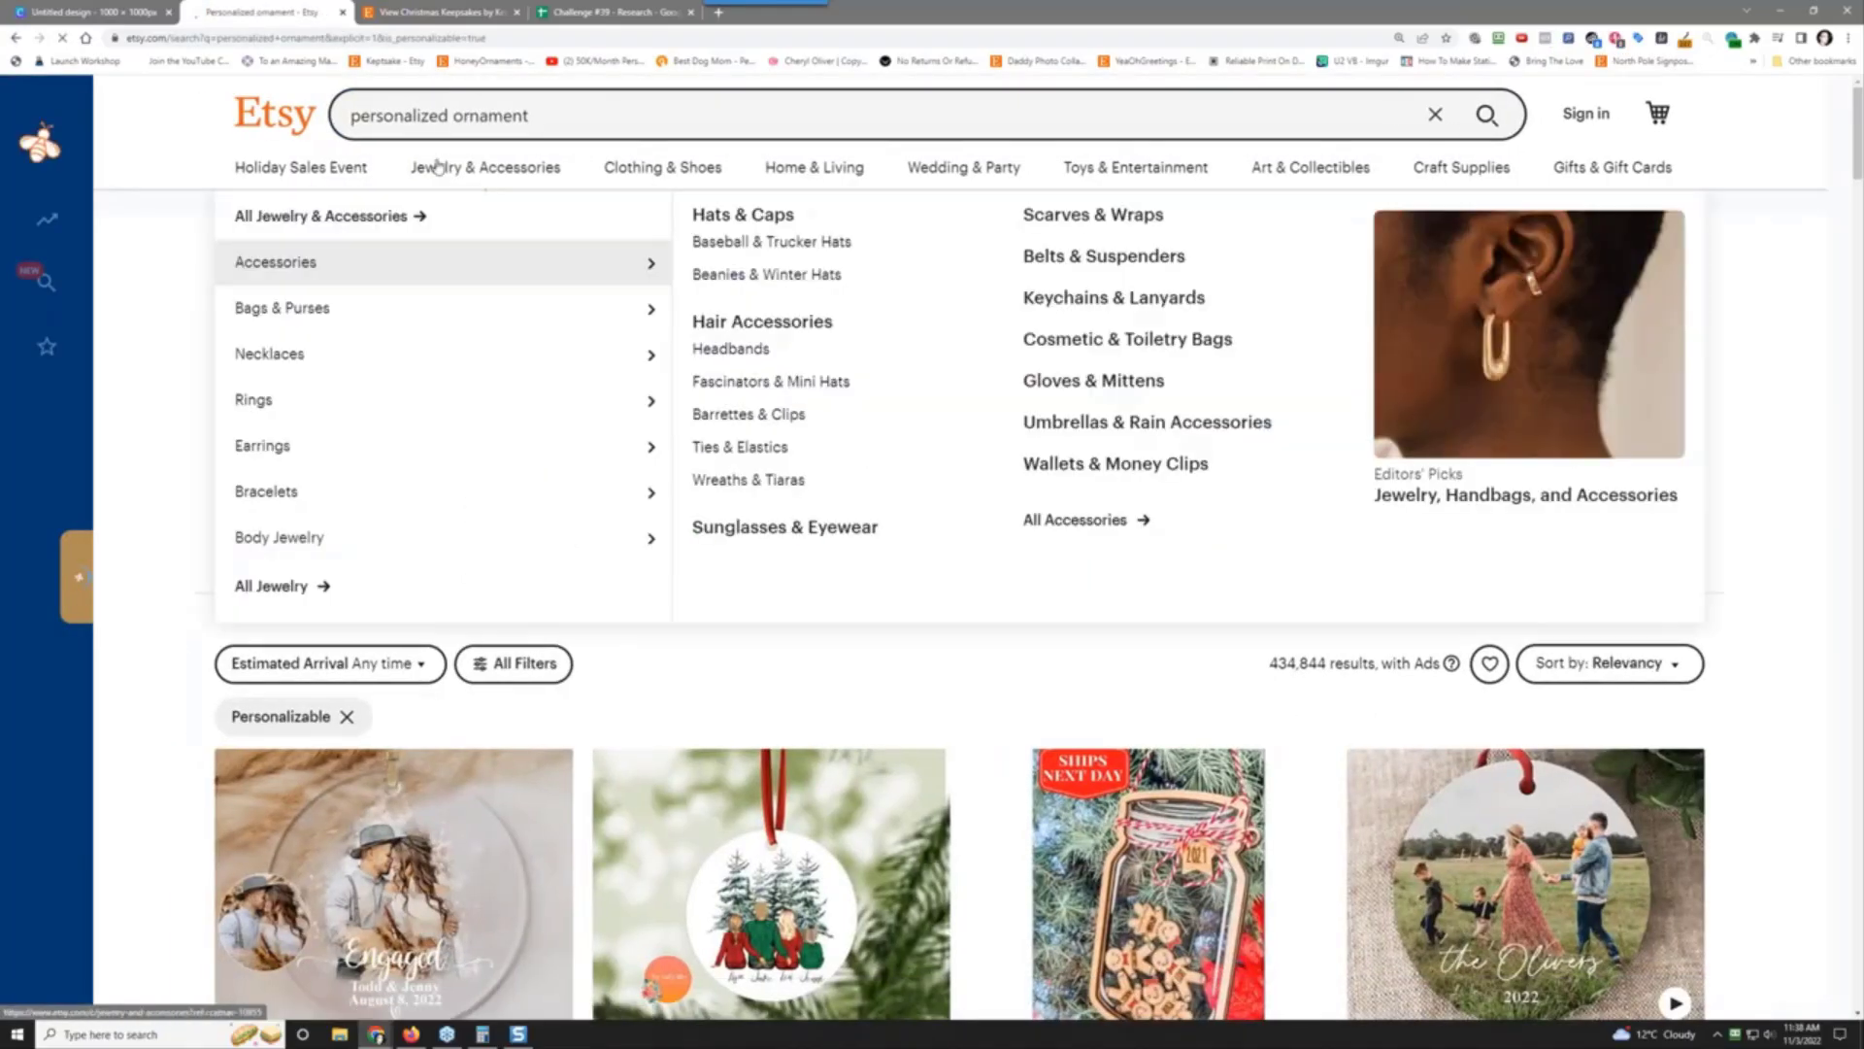
# Step: Open YippeeDaisy's $11.50 Custom Family Portrait Ornament bestseller in a new tab and browse it
pyautogui.scroll(-3, 1792, 443)
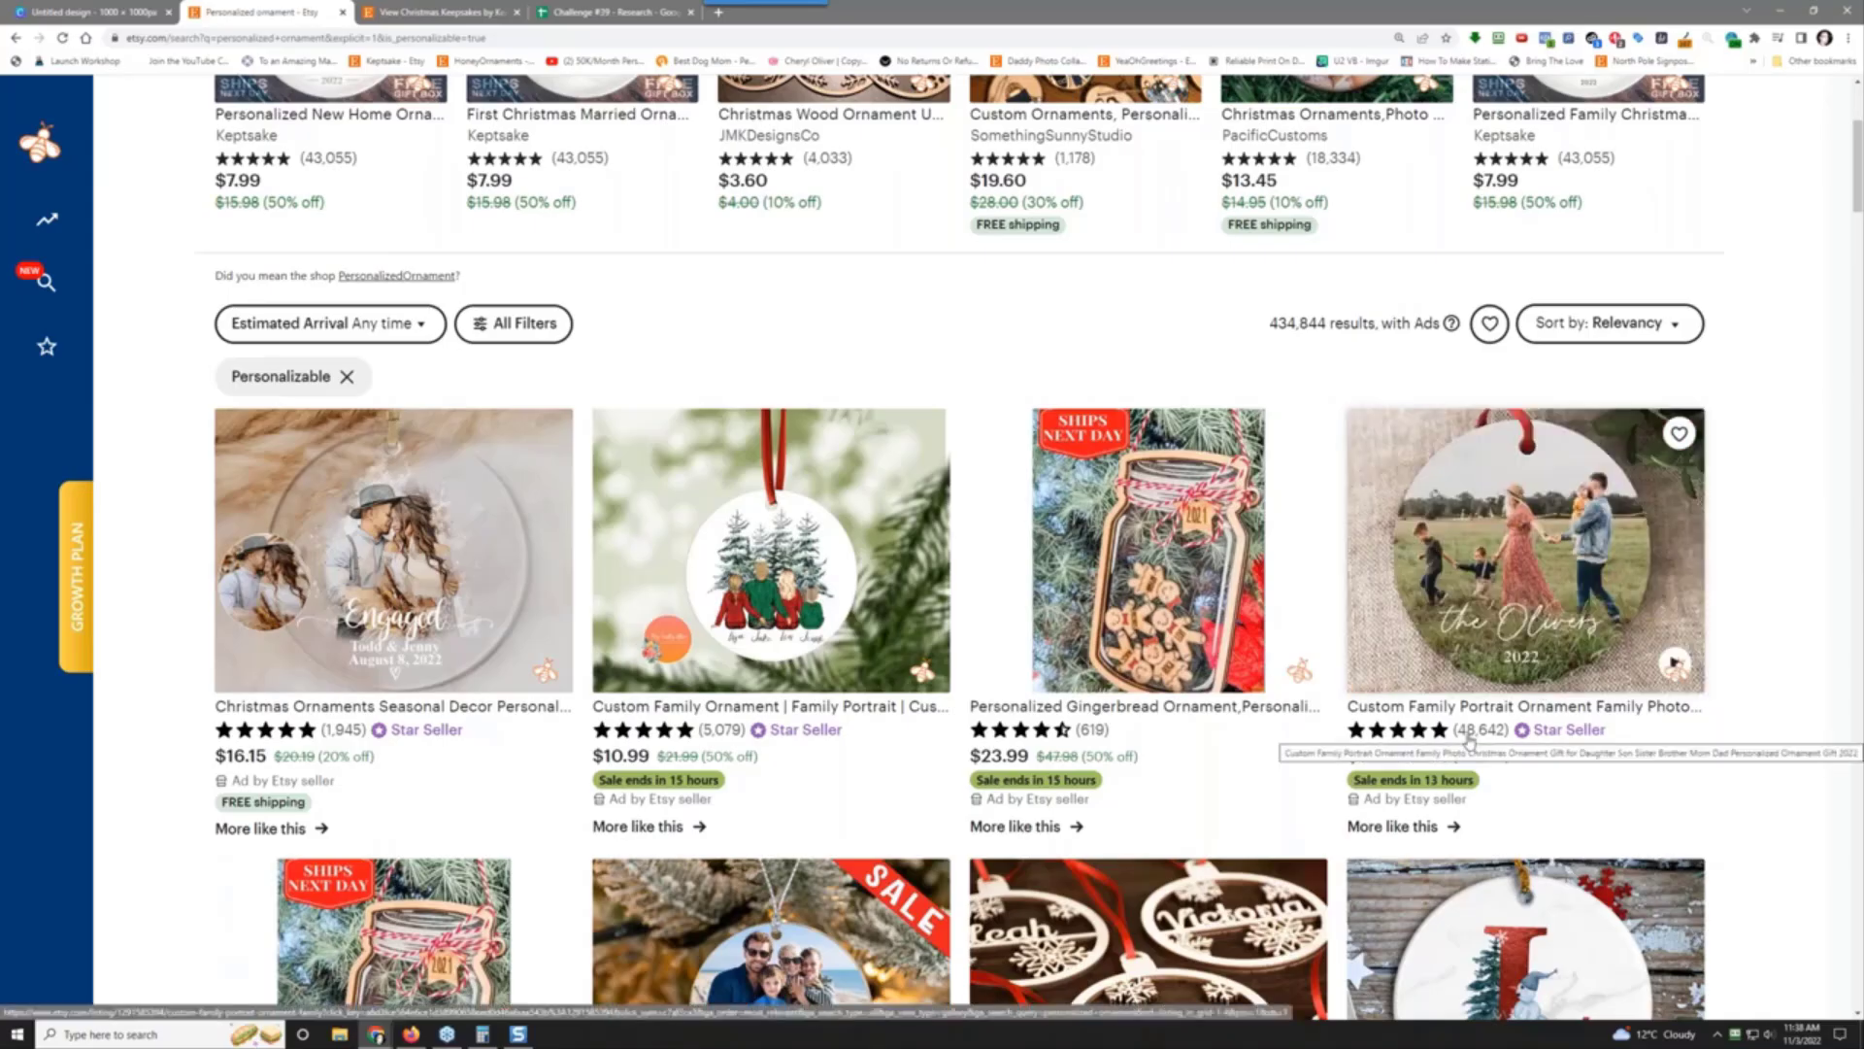
pyautogui.rightClick(1517, 566)
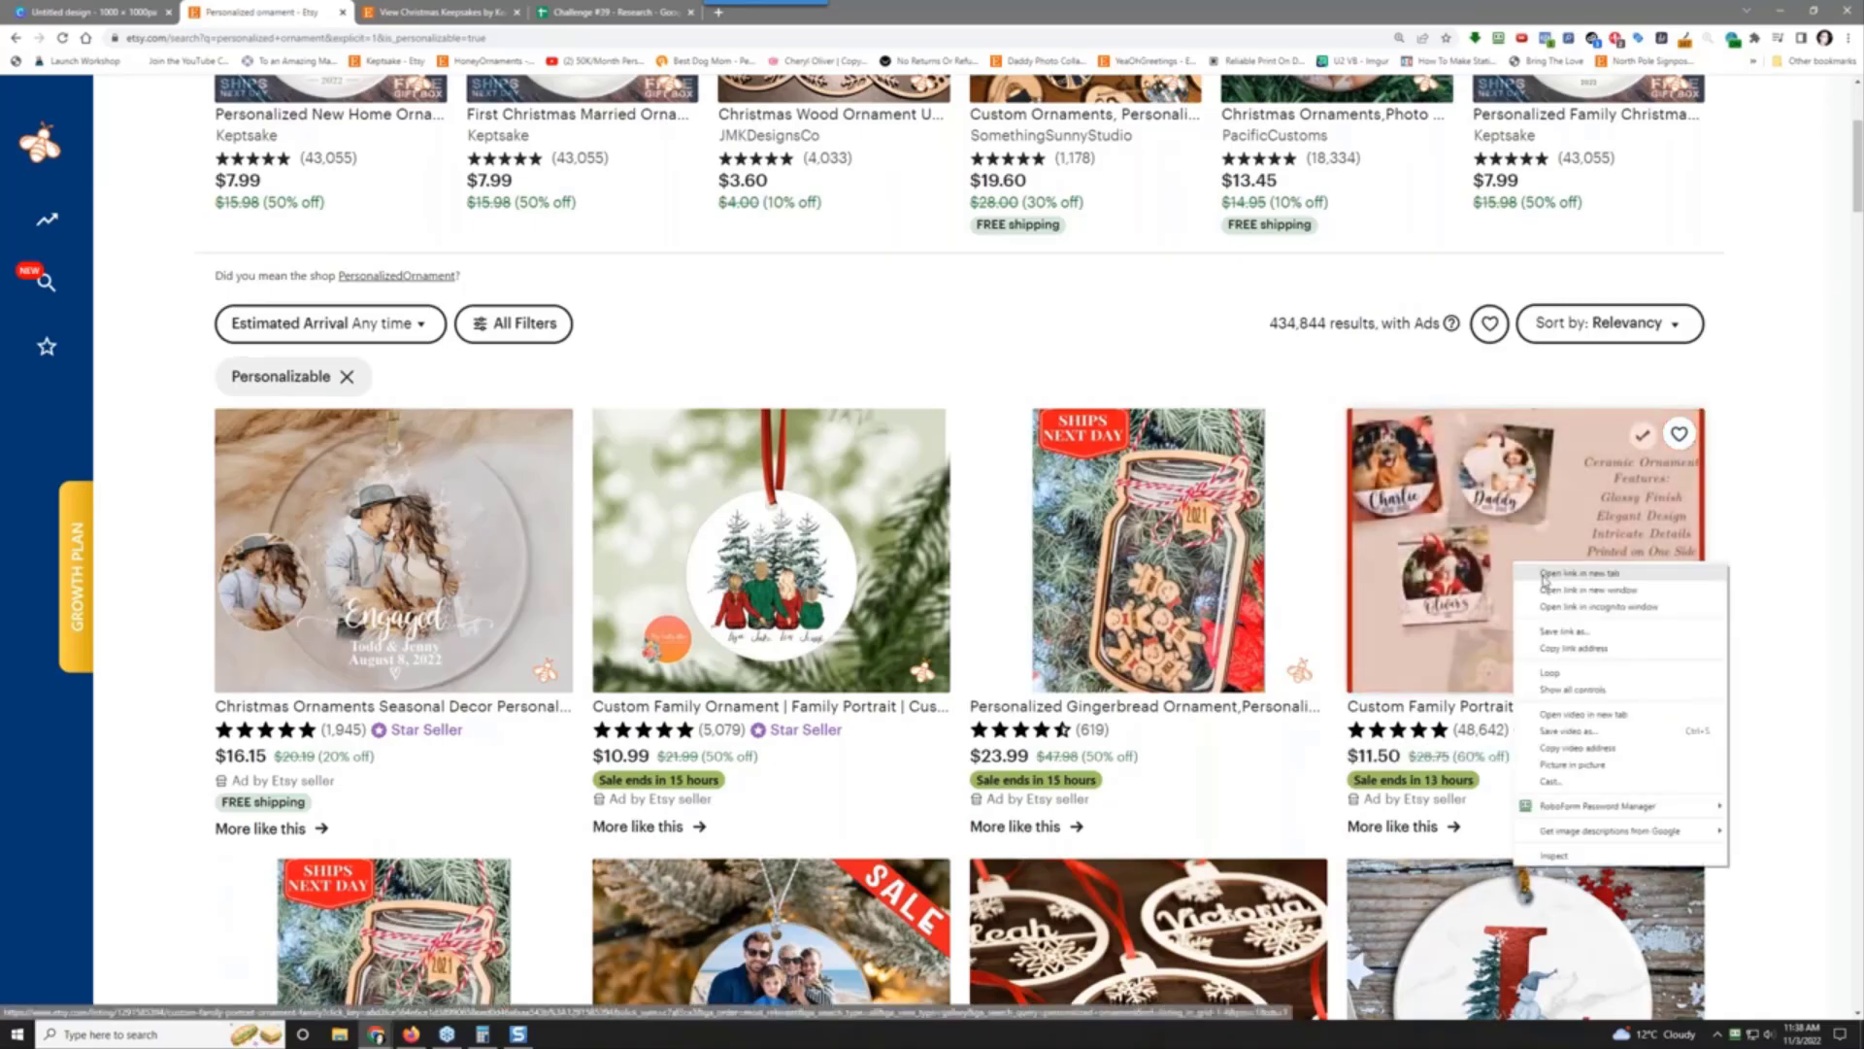
pyautogui.click(1579, 573)
pyautogui.hotkey('ctrl', 'Tab')
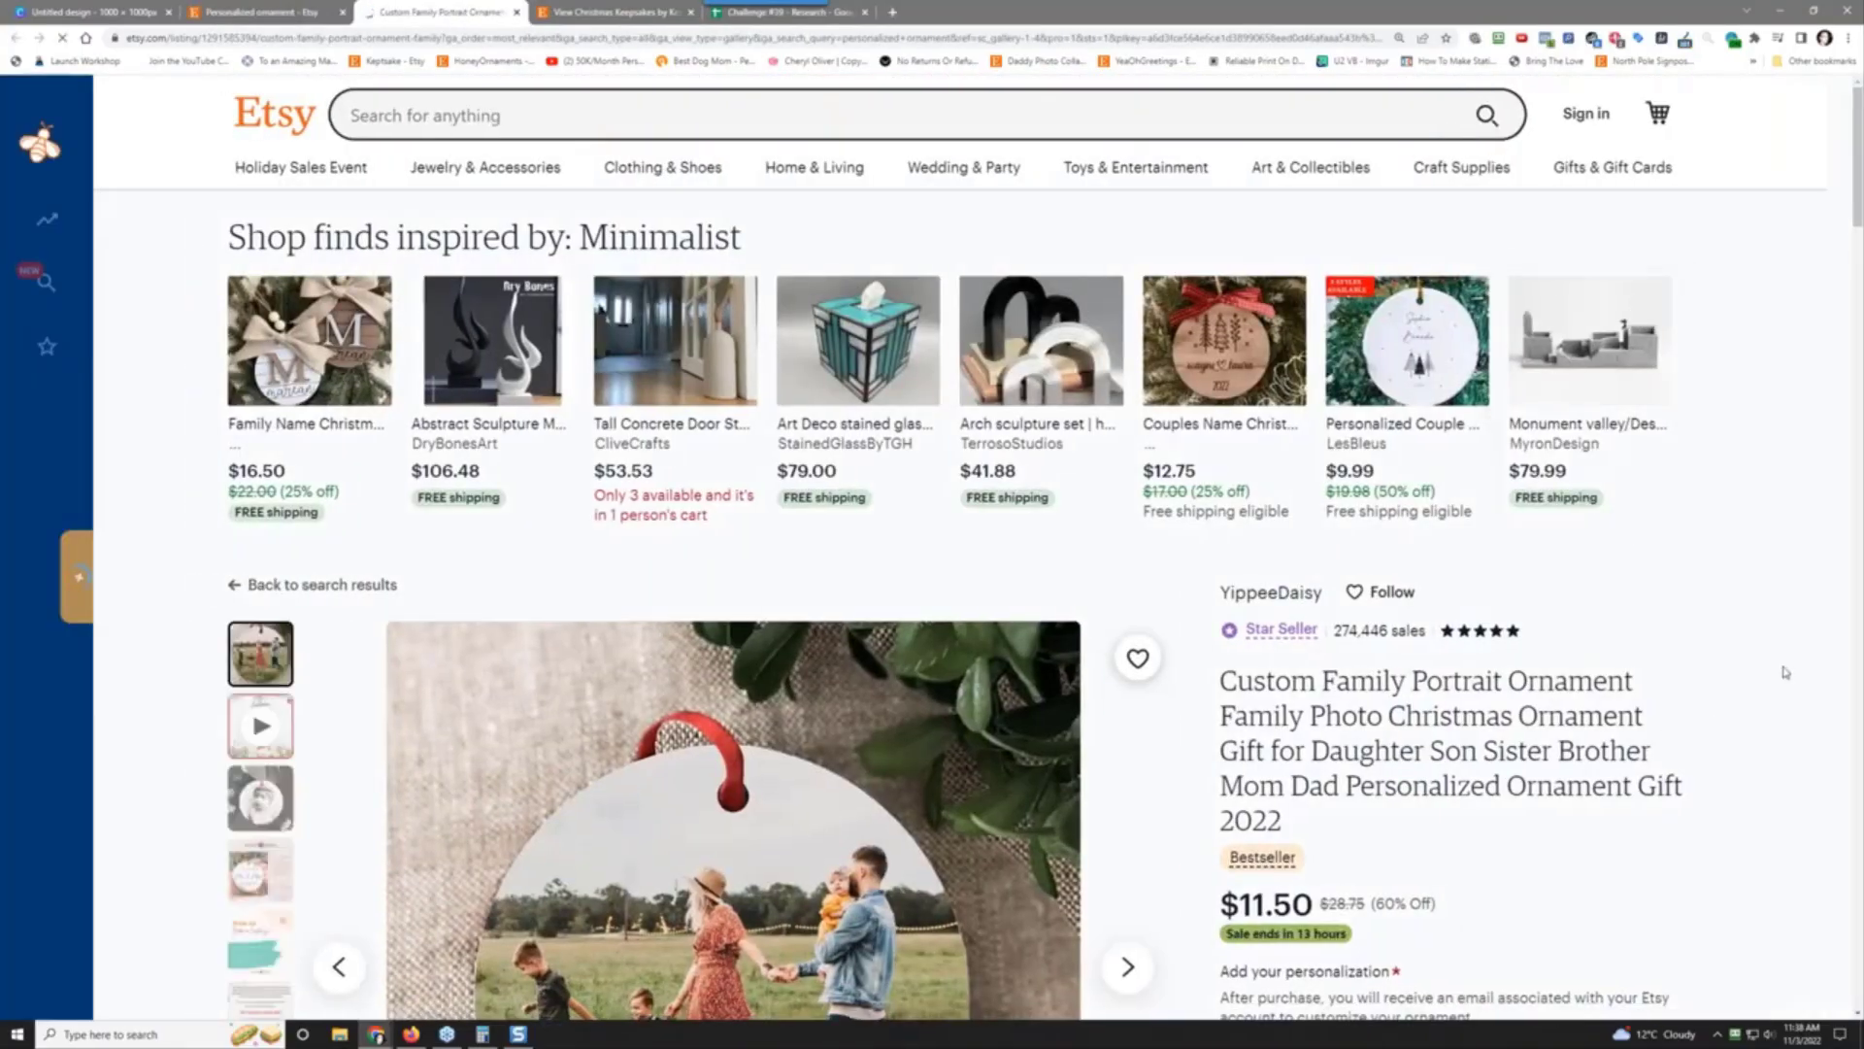
pyautogui.scroll(-3, 1784, 672)
pyautogui.scroll(-1, 1784, 672)
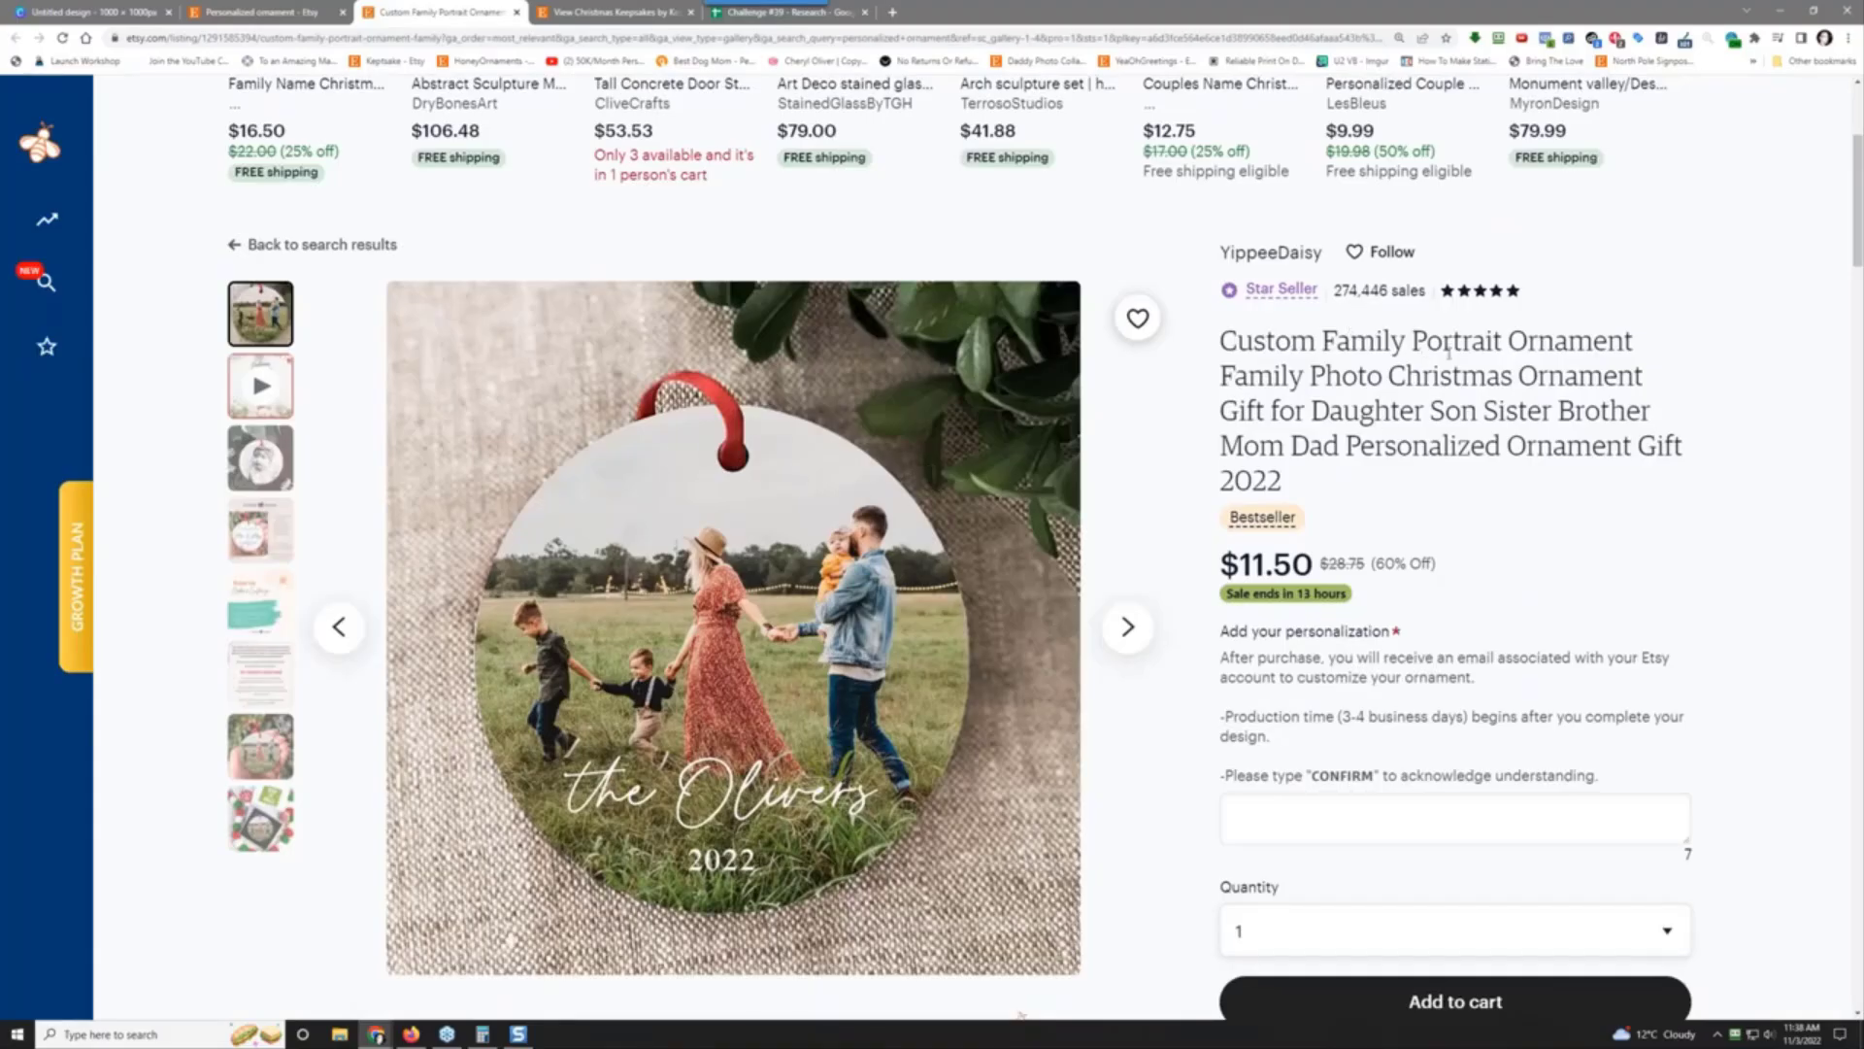
pyautogui.scroll(-3, 1227, 785)
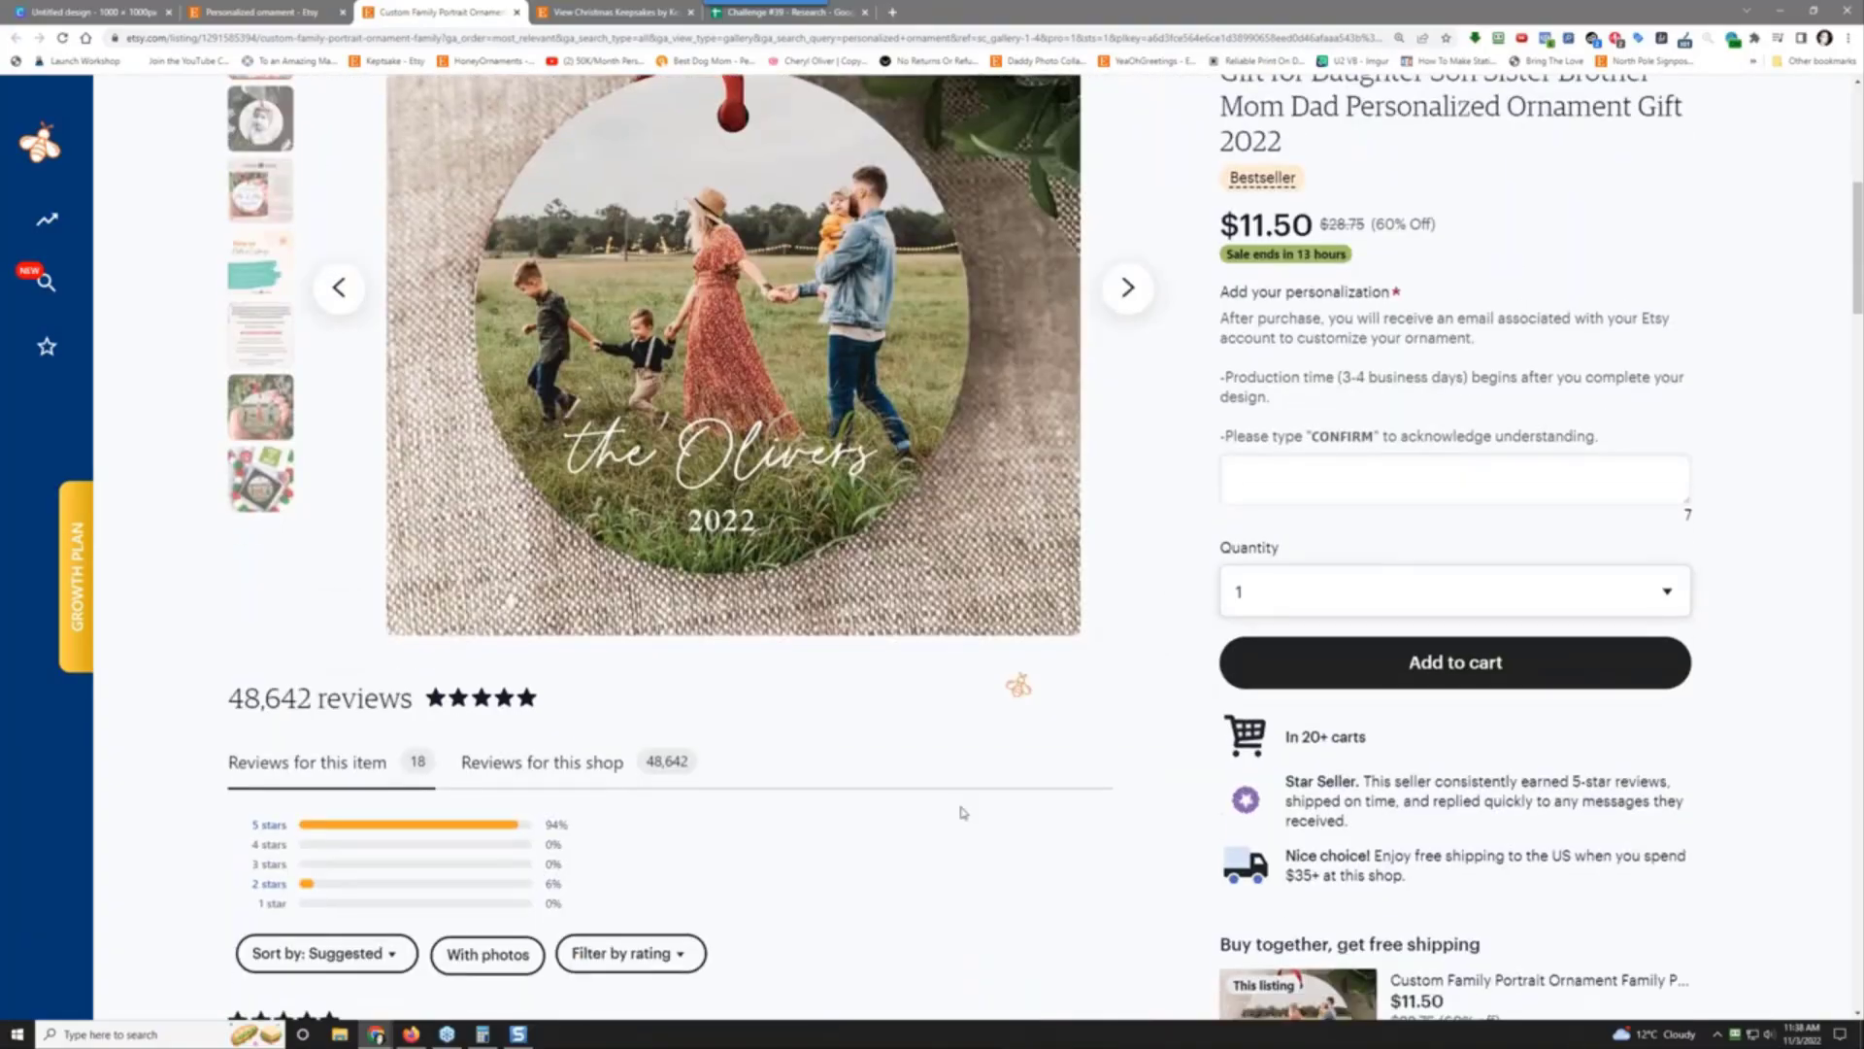
pyautogui.scroll(7, 1229, 785)
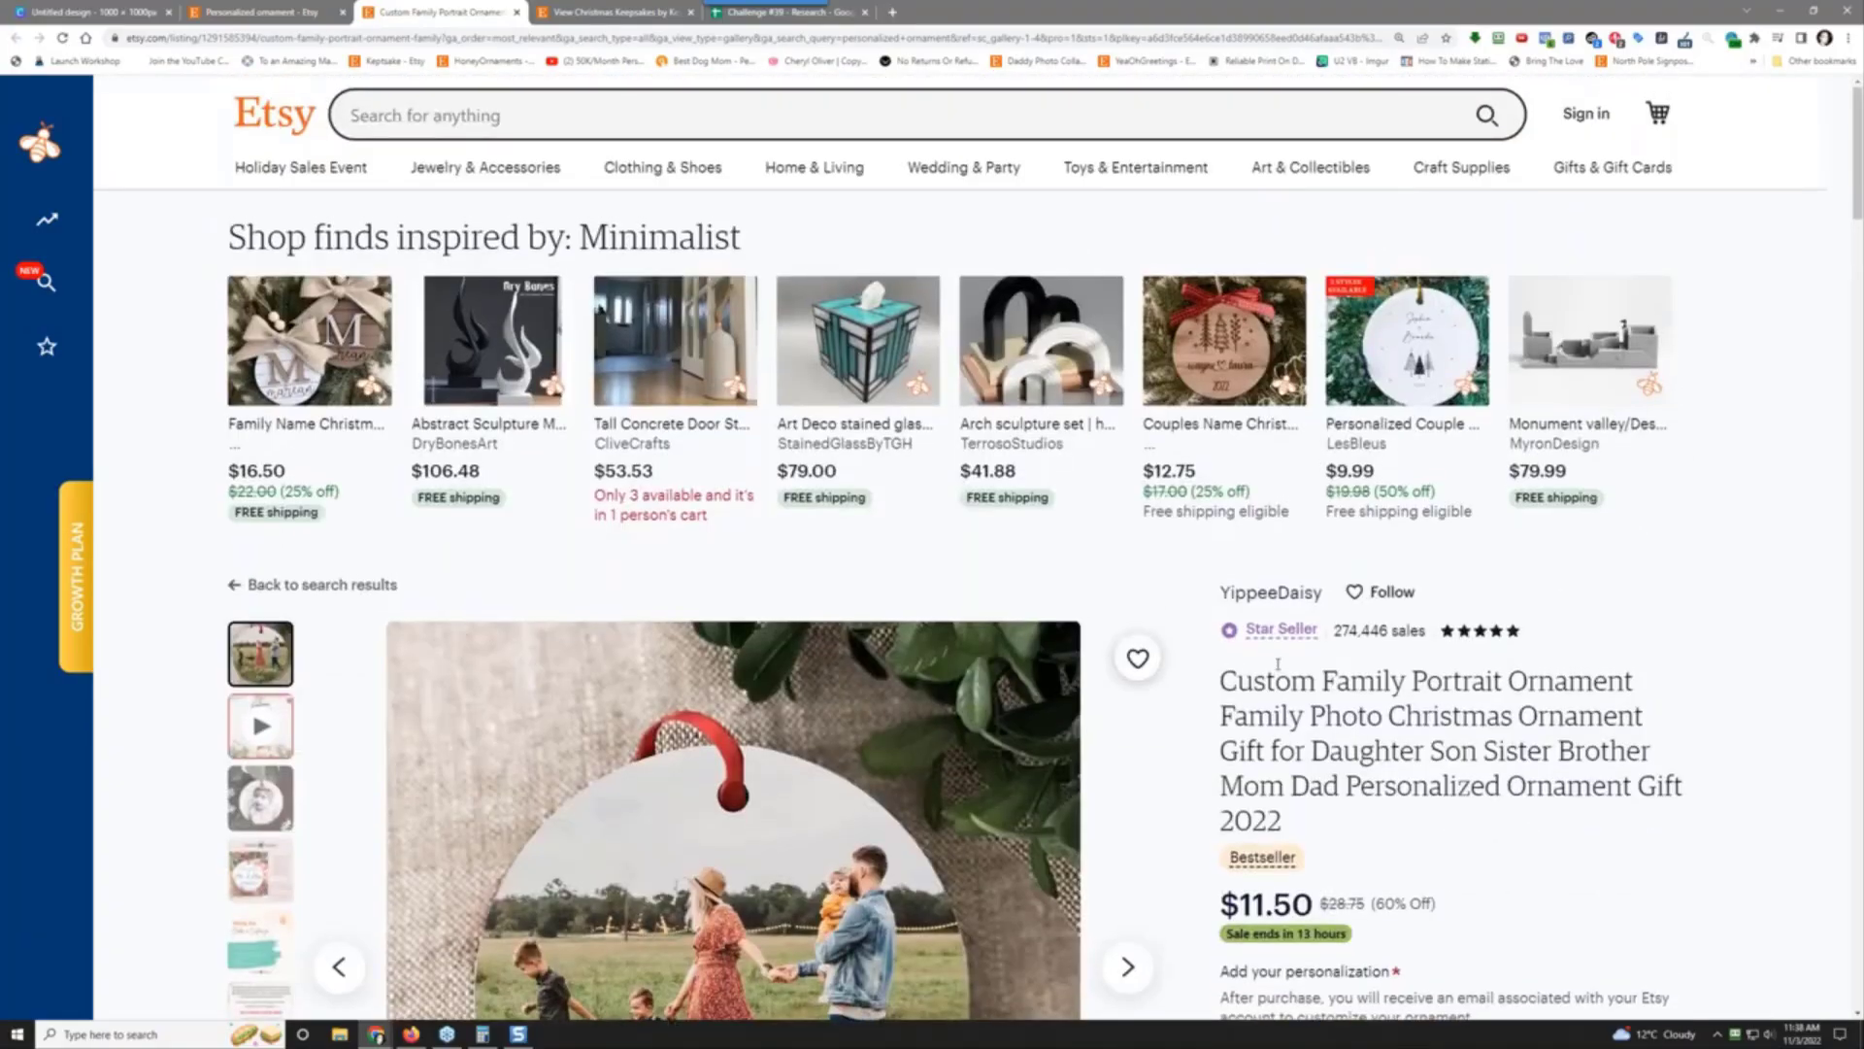
pyautogui.click(1279, 594)
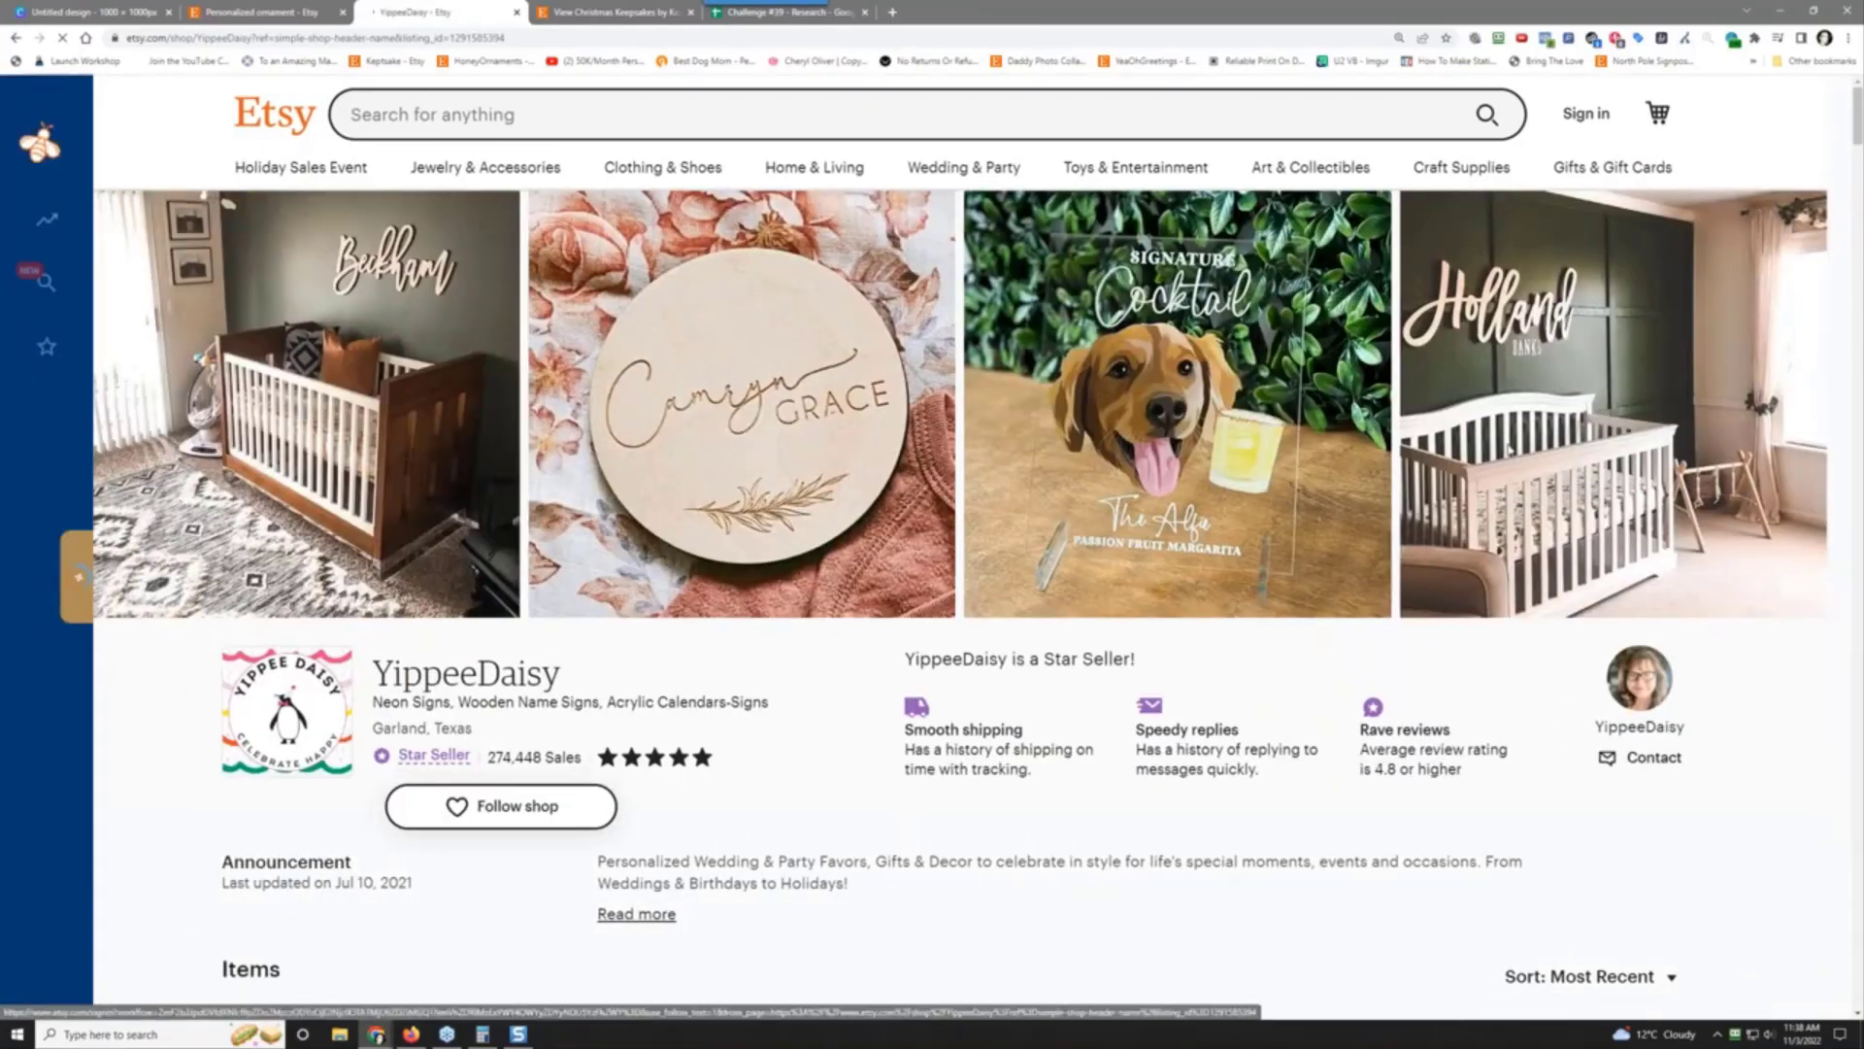
pyautogui.scroll(-5, 749, 407)
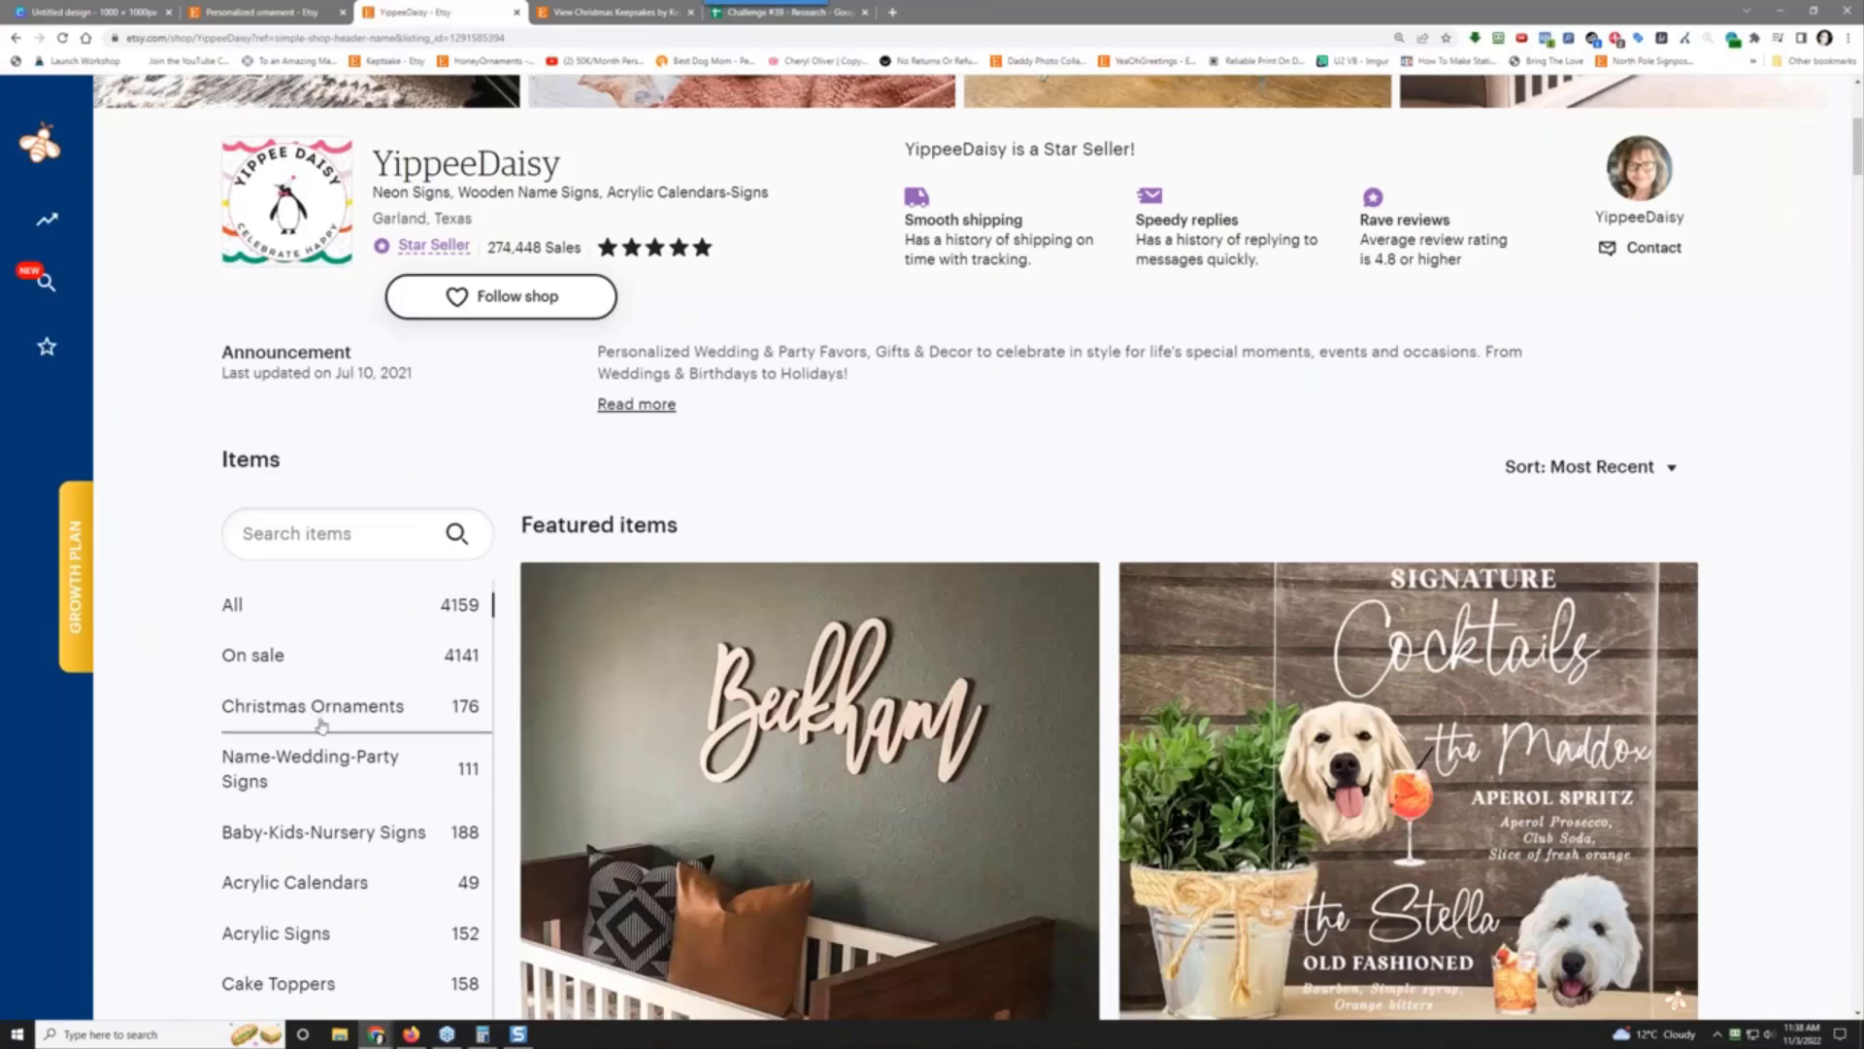
pyautogui.scroll(-2, 322, 721)
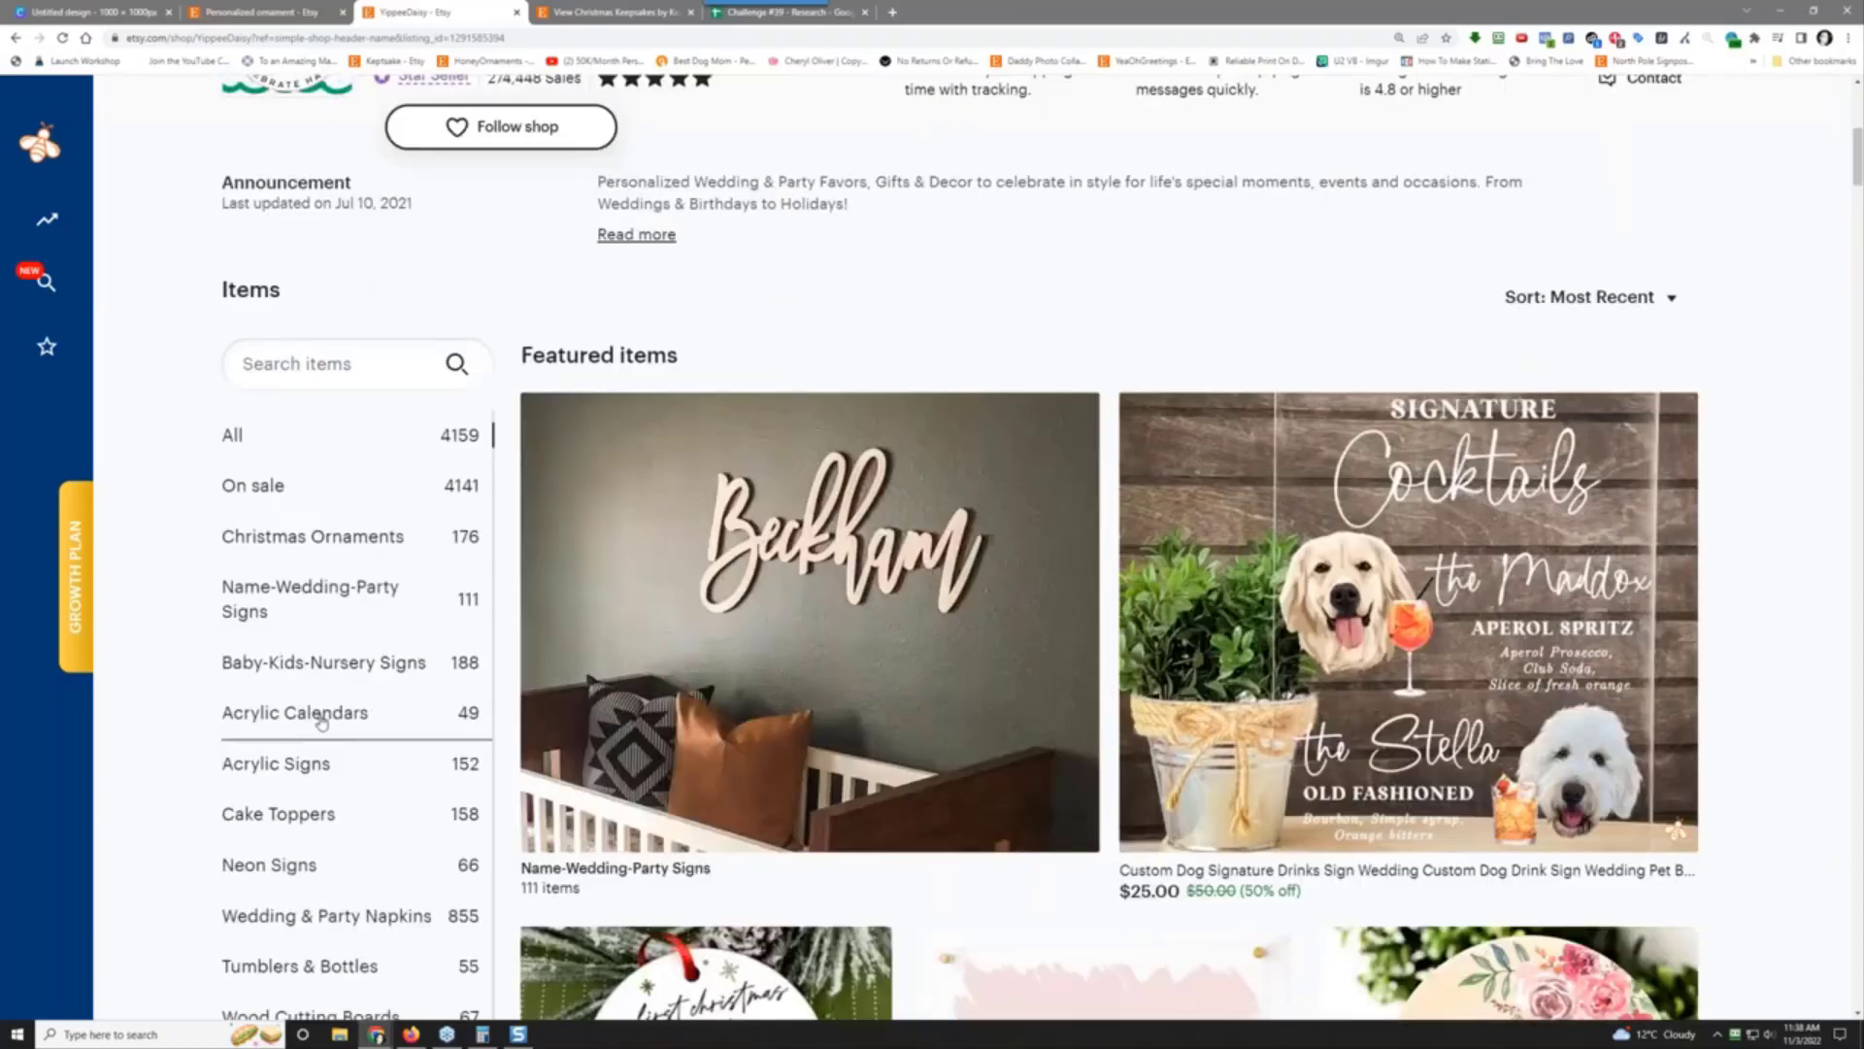
pyautogui.scroll(-4, 322, 720)
pyautogui.scroll(8, 321, 716)
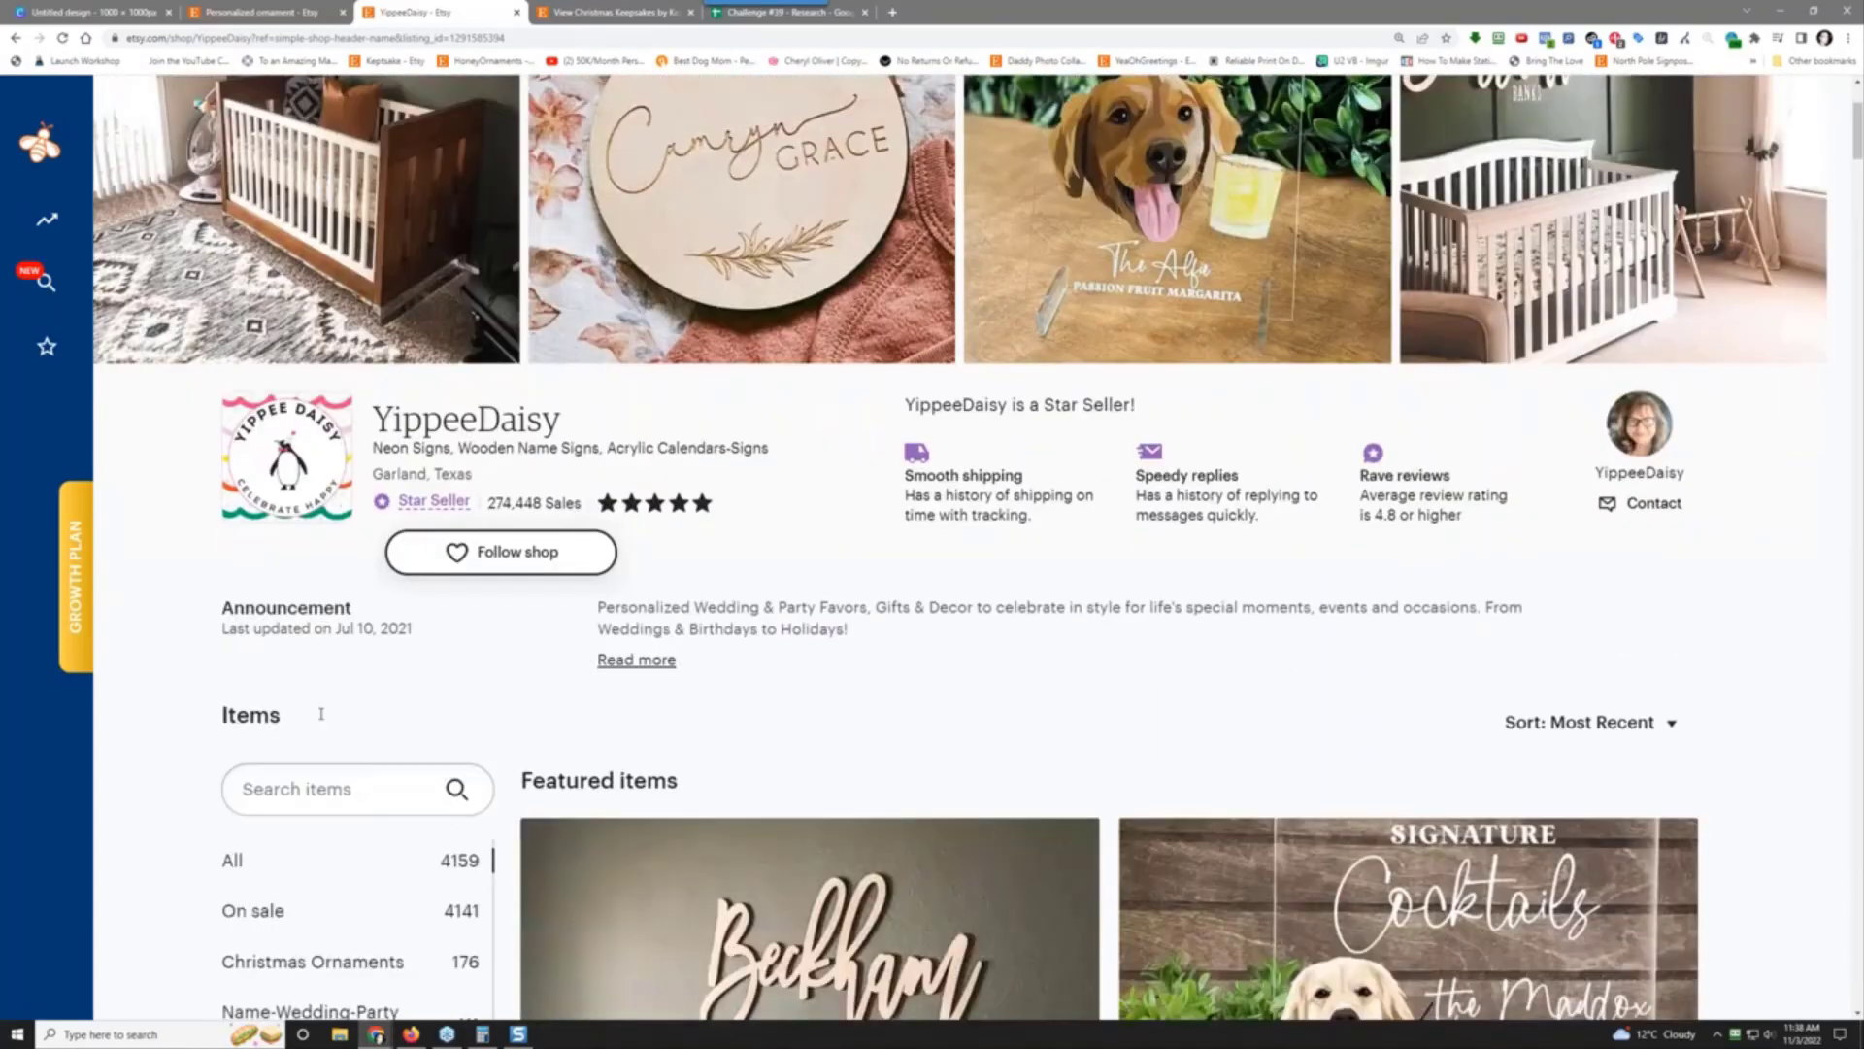
pyautogui.scroll(-3, 321, 715)
pyautogui.click(382, 706)
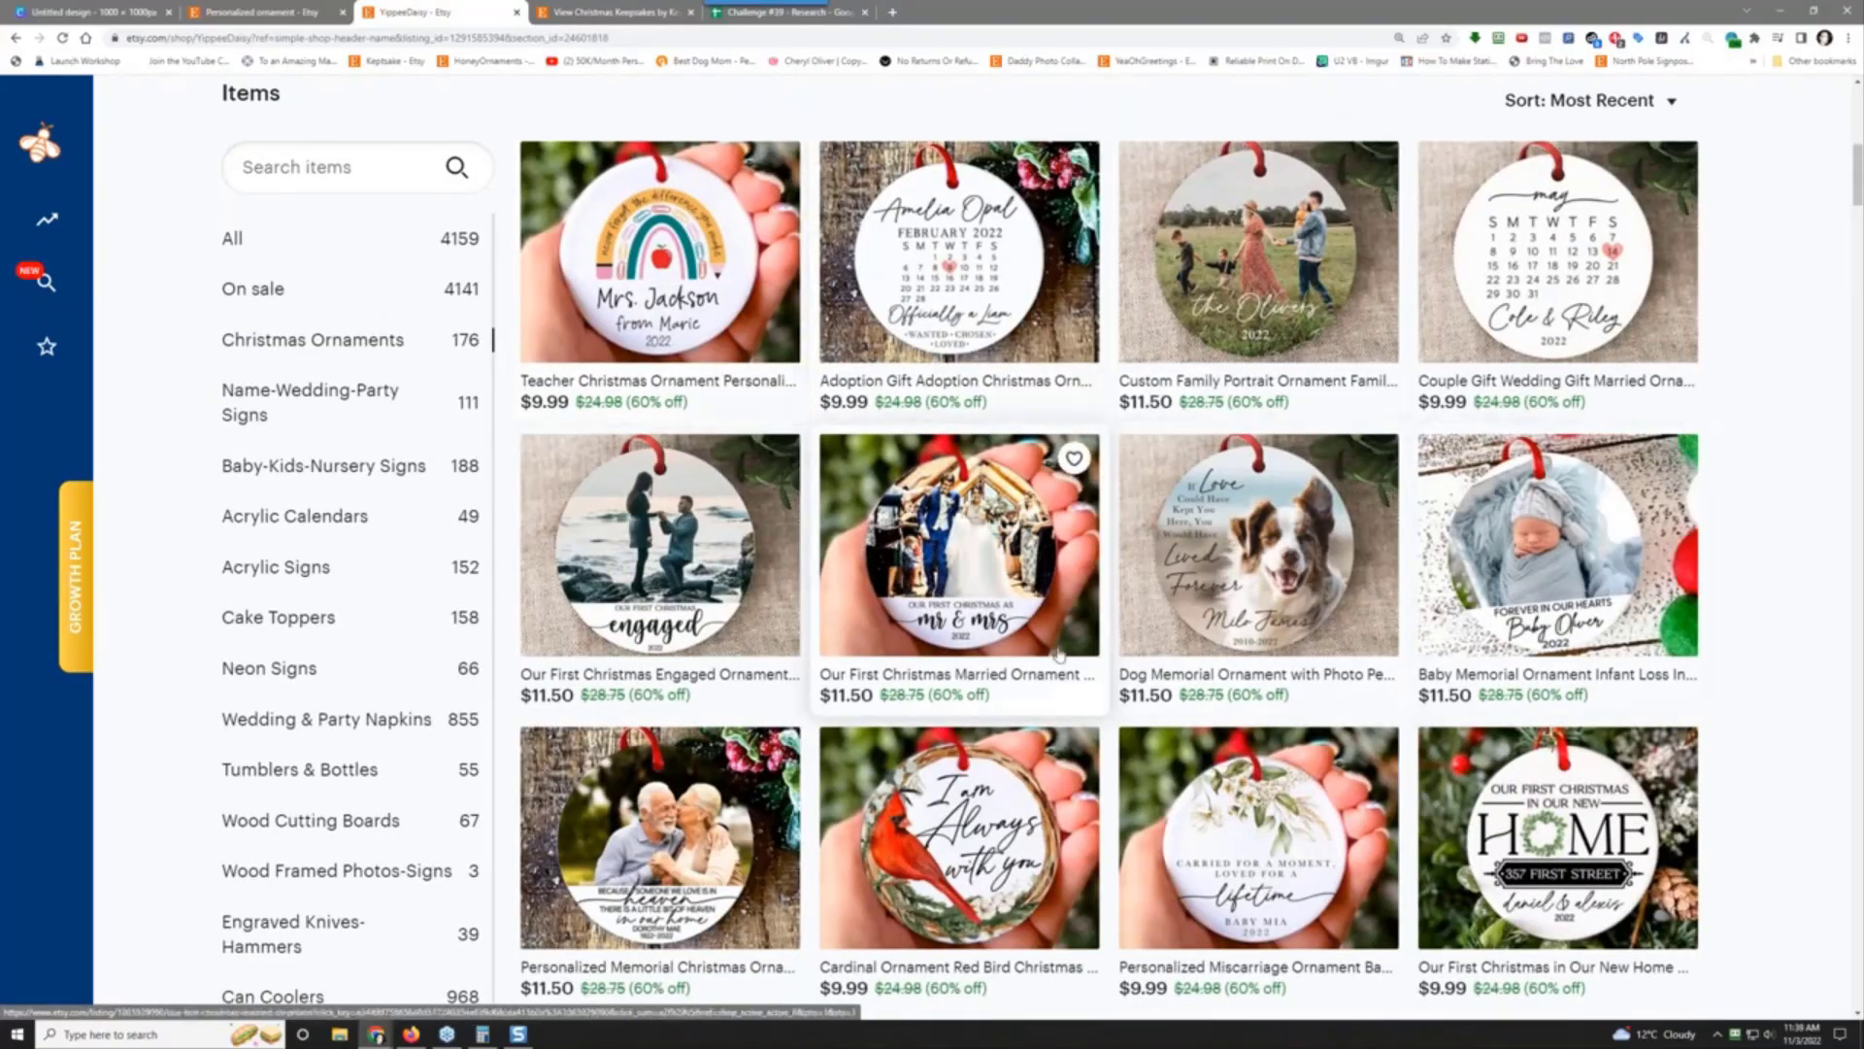
pyautogui.scroll(-3, 1063, 651)
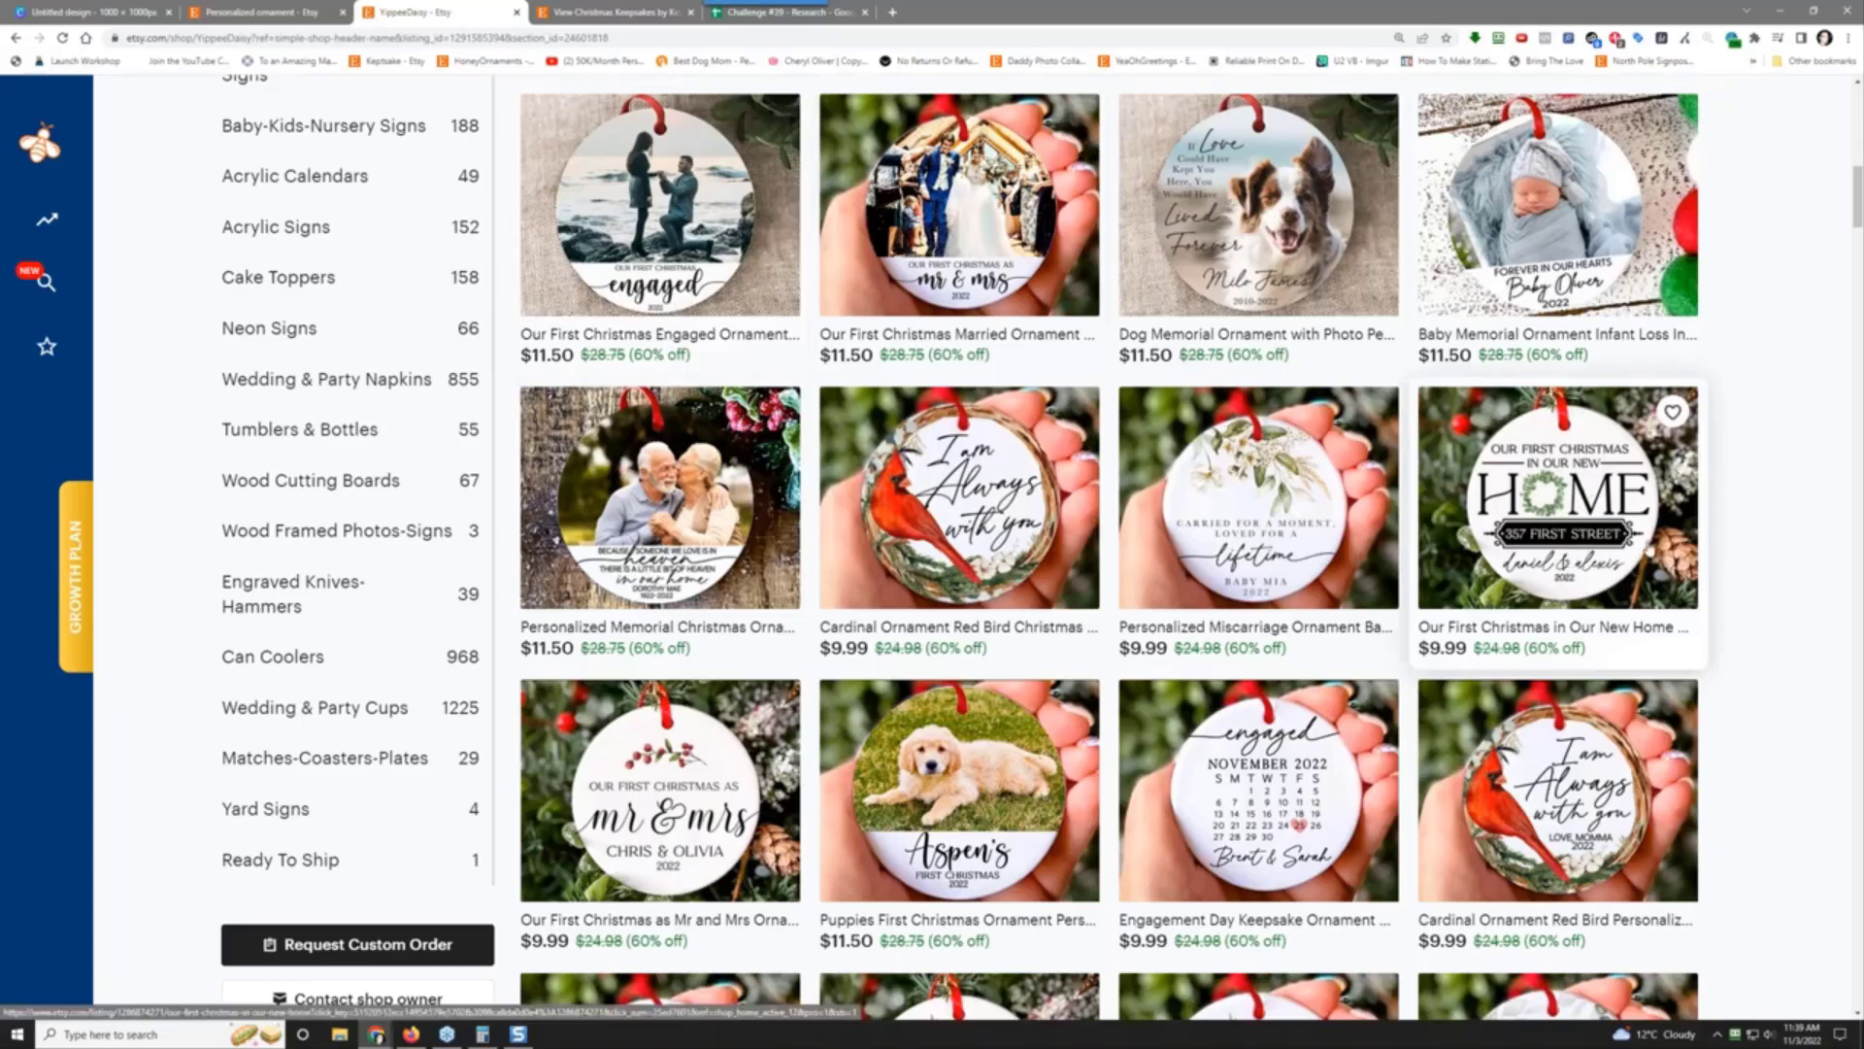
pyautogui.scroll(-1, 1792, 601)
pyautogui.scroll(-5, 1792, 601)
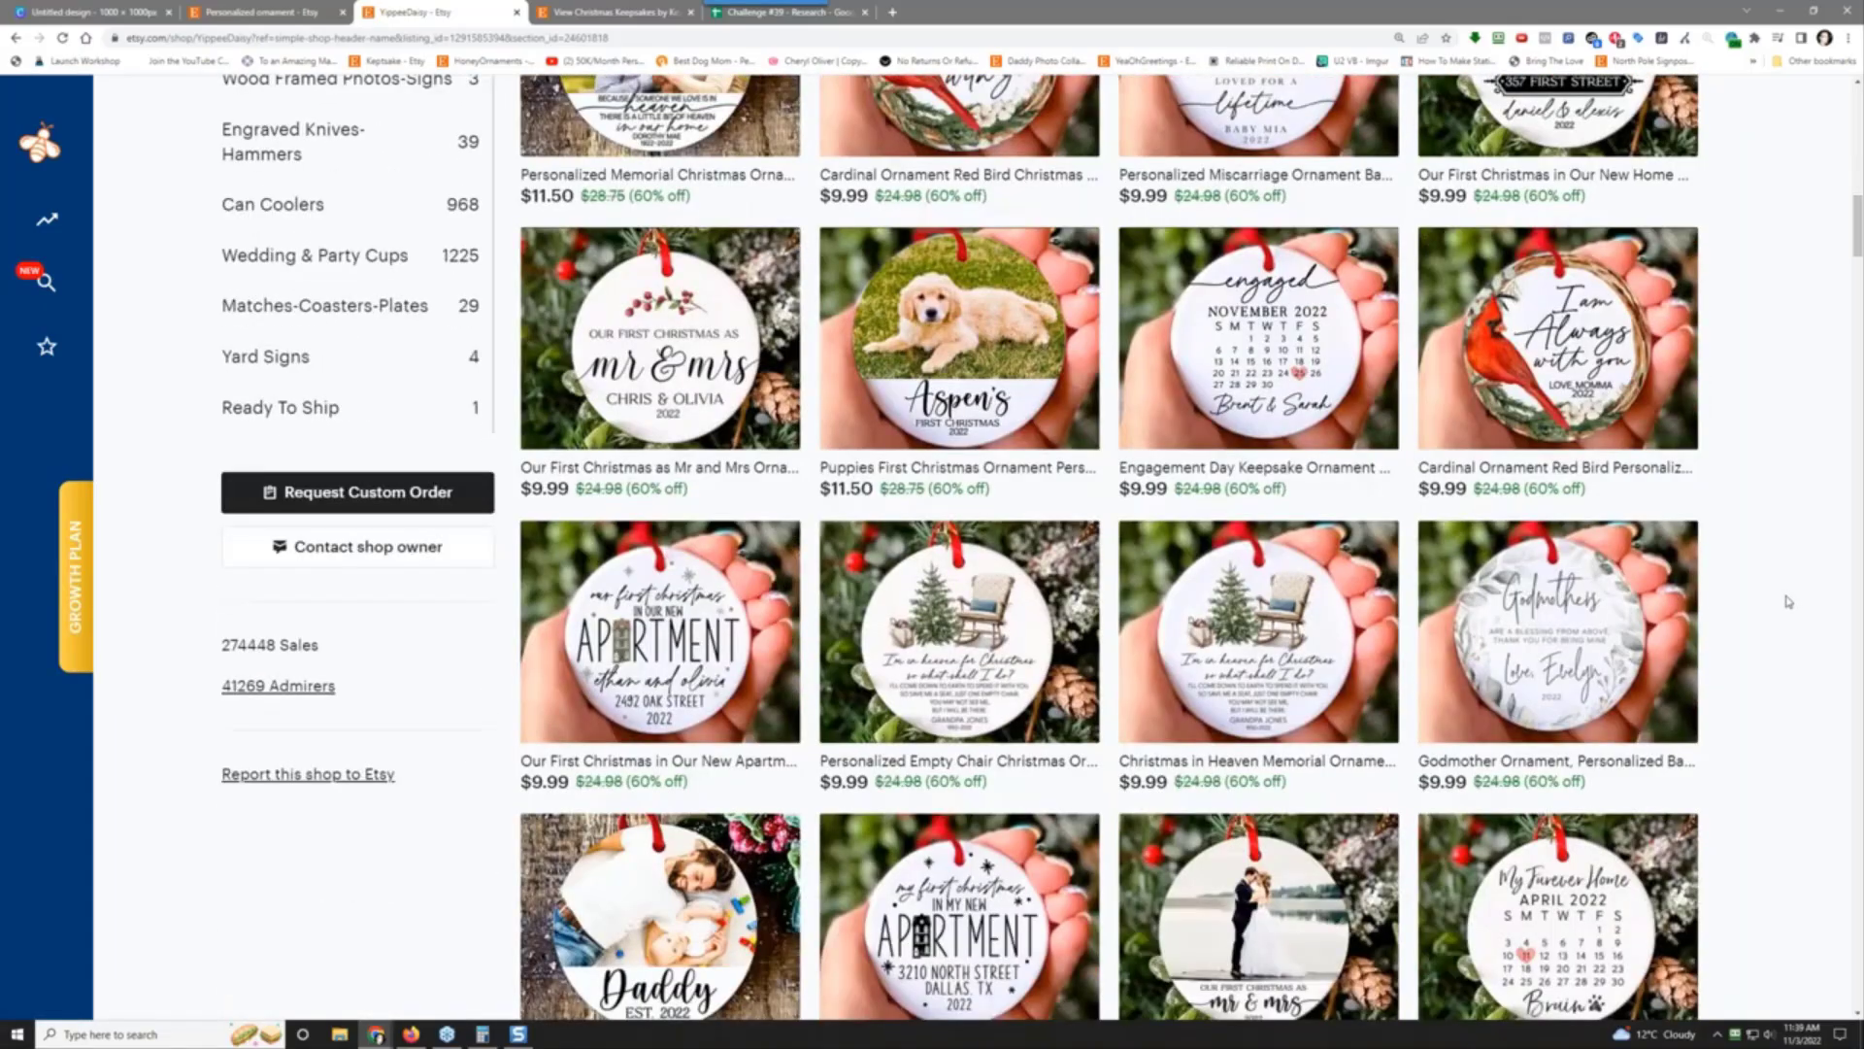
pyautogui.scroll(-3, 1788, 602)
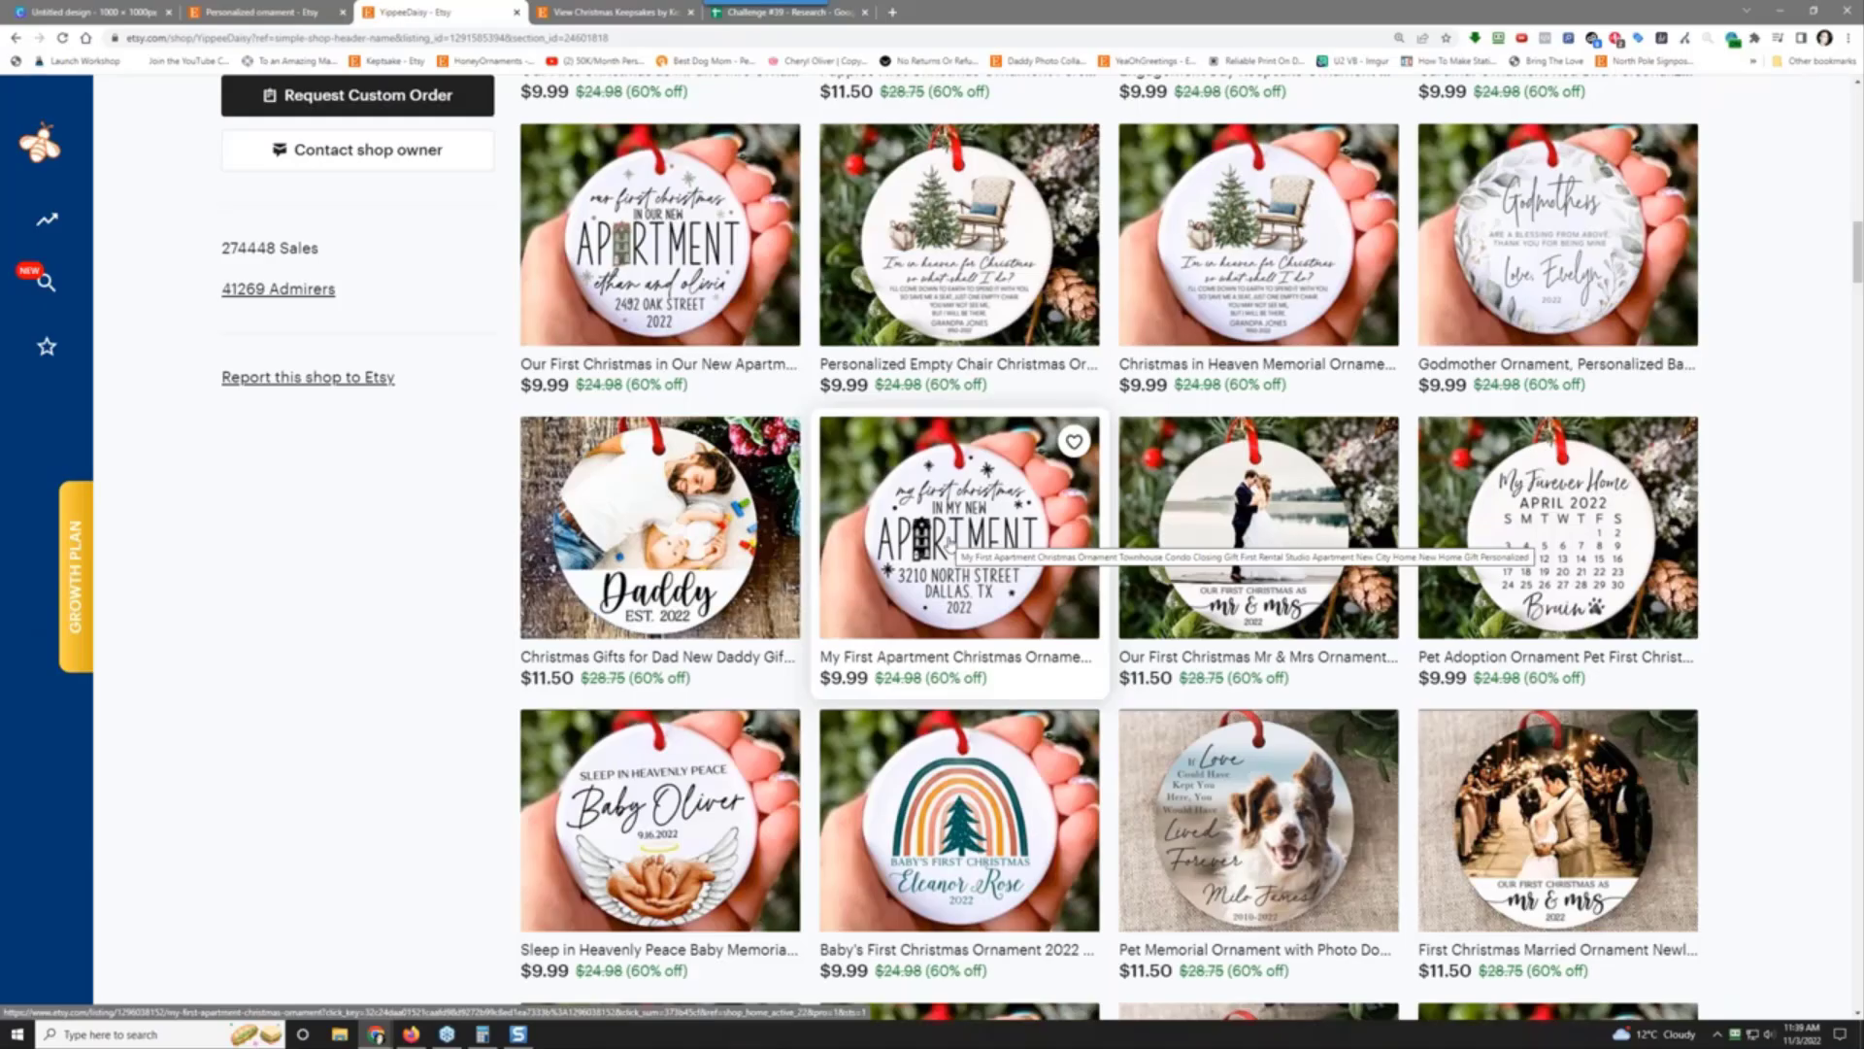
pyautogui.scroll(-3, 801, 670)
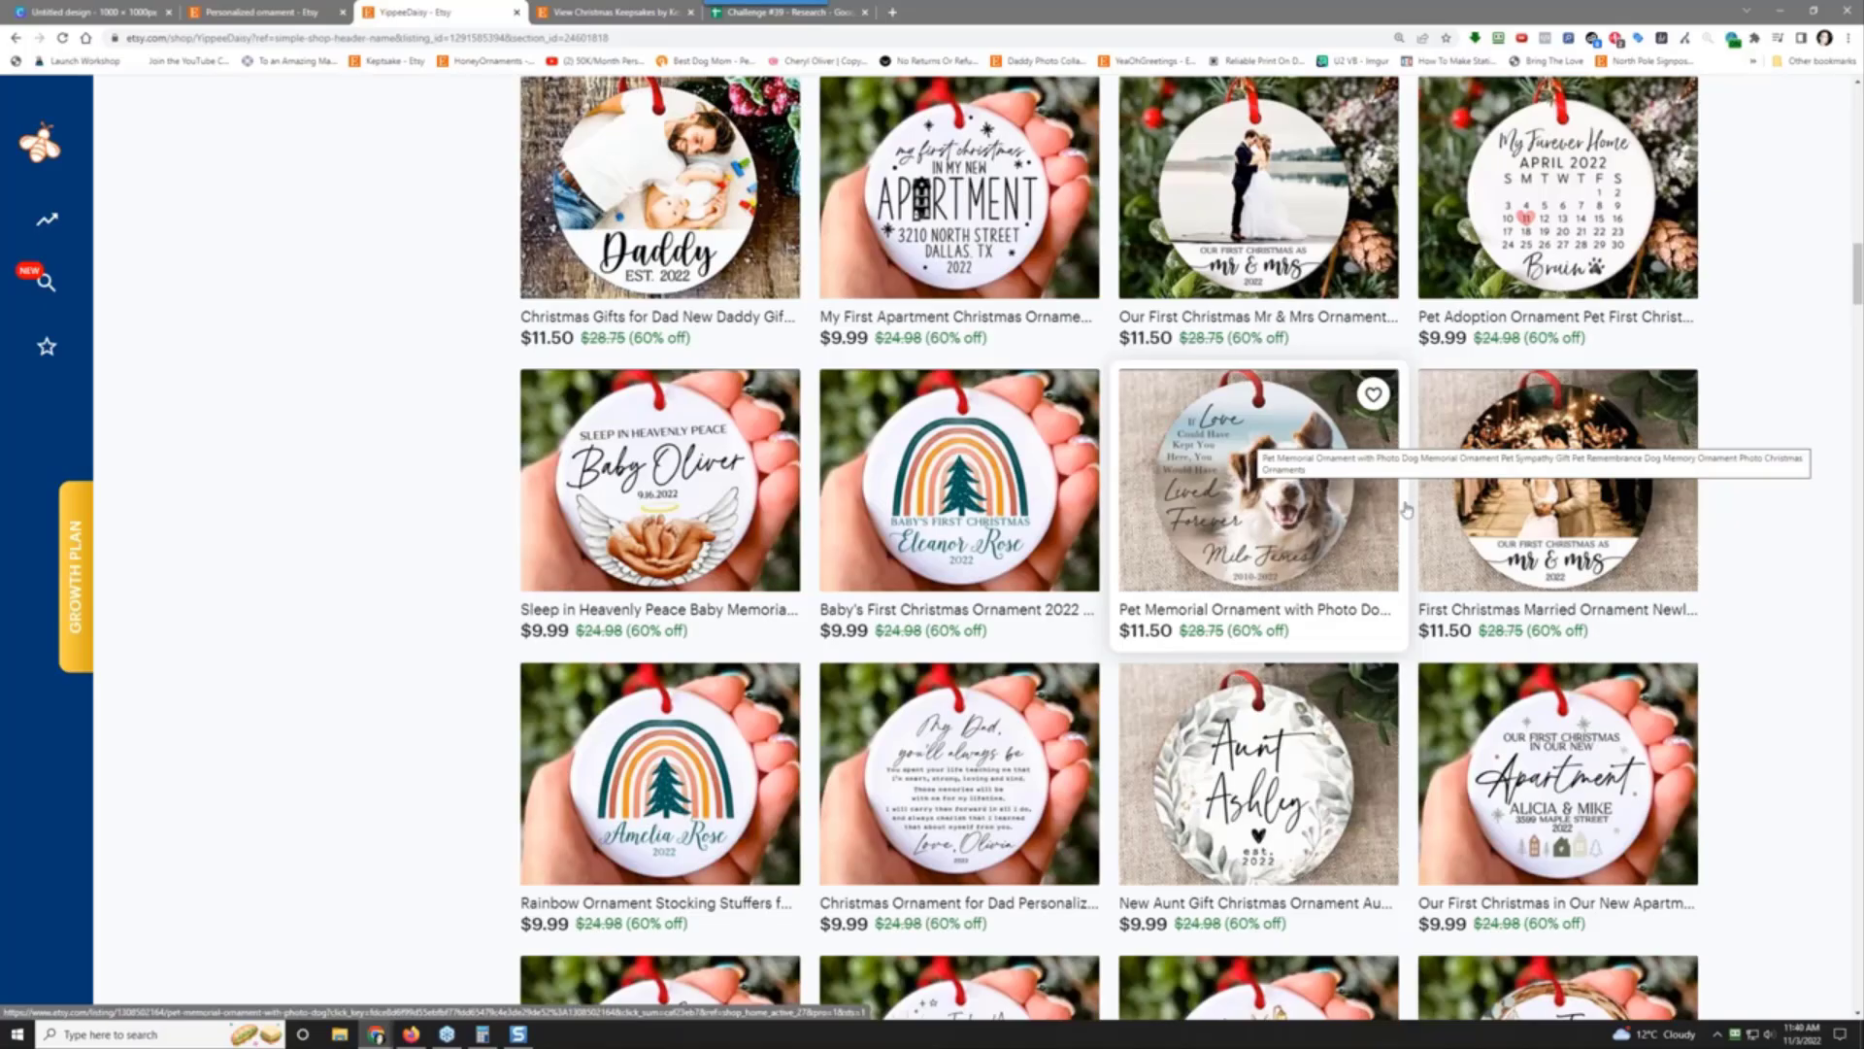
pyautogui.scroll(-3, 1764, 563)
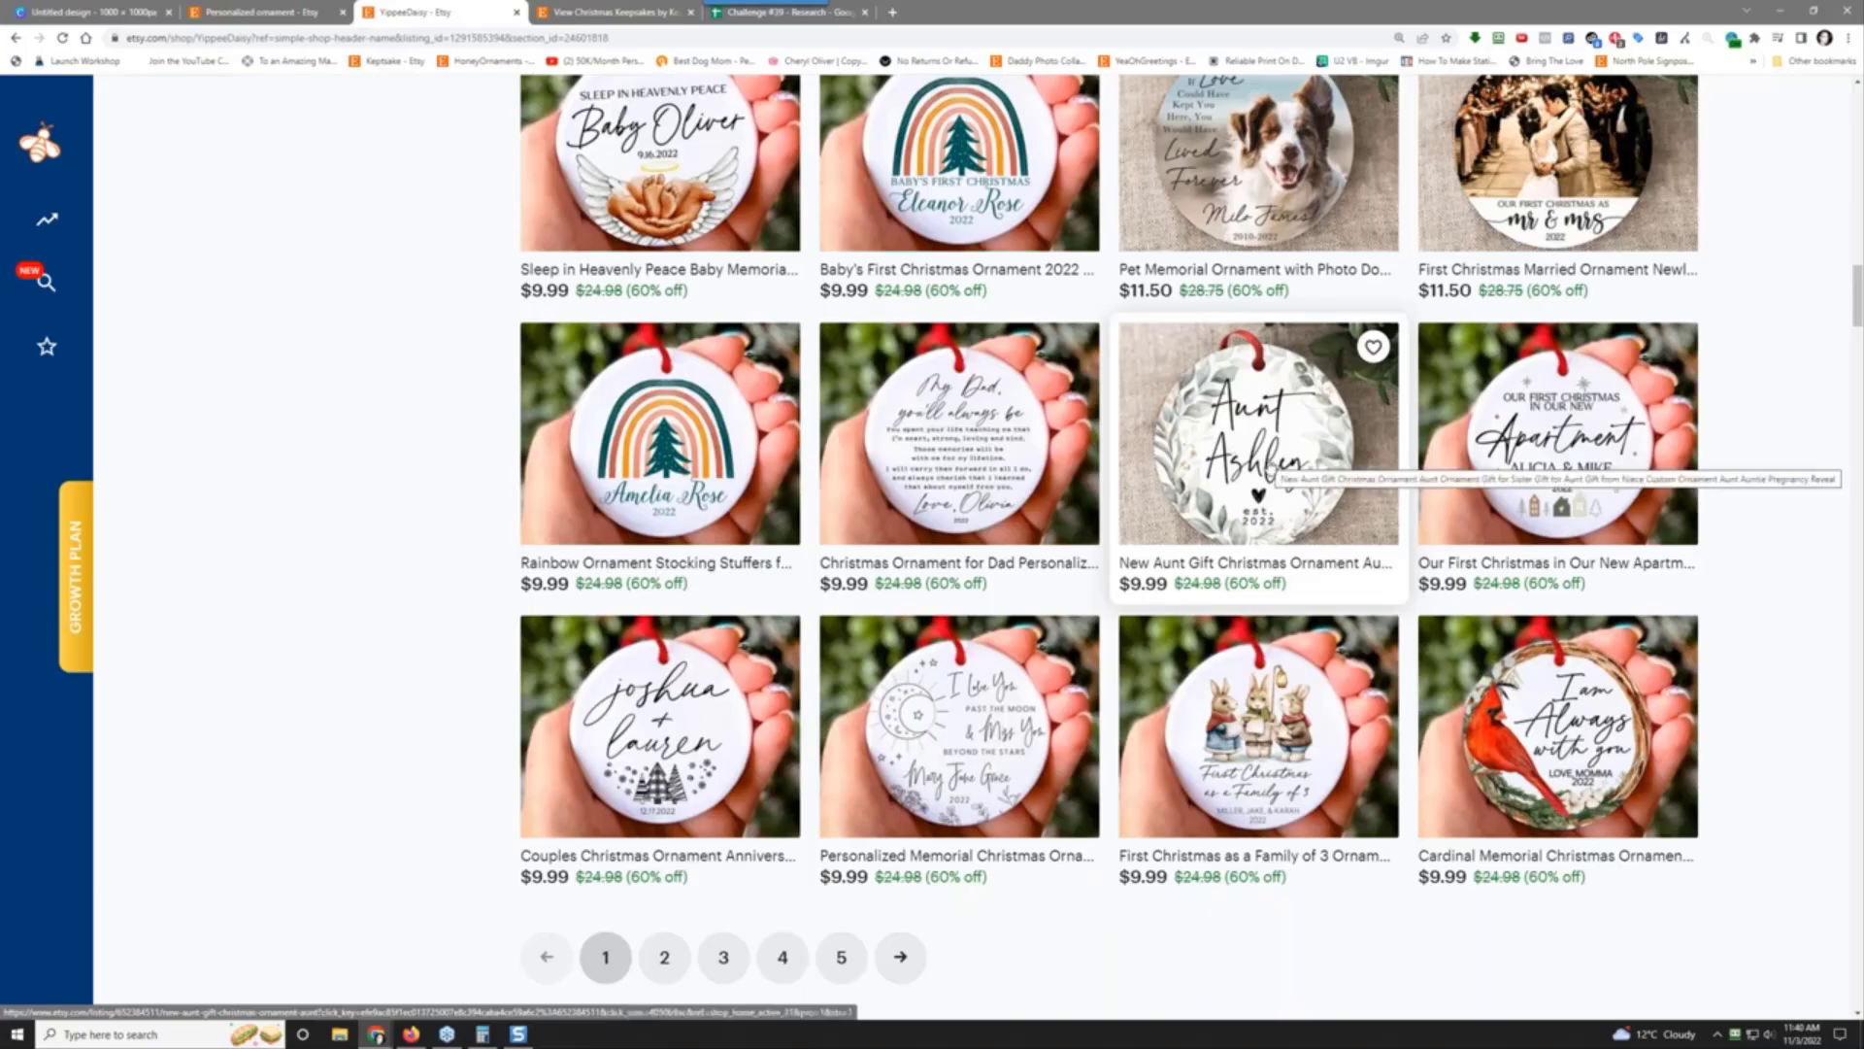
pyautogui.scroll(-2, 1272, 466)
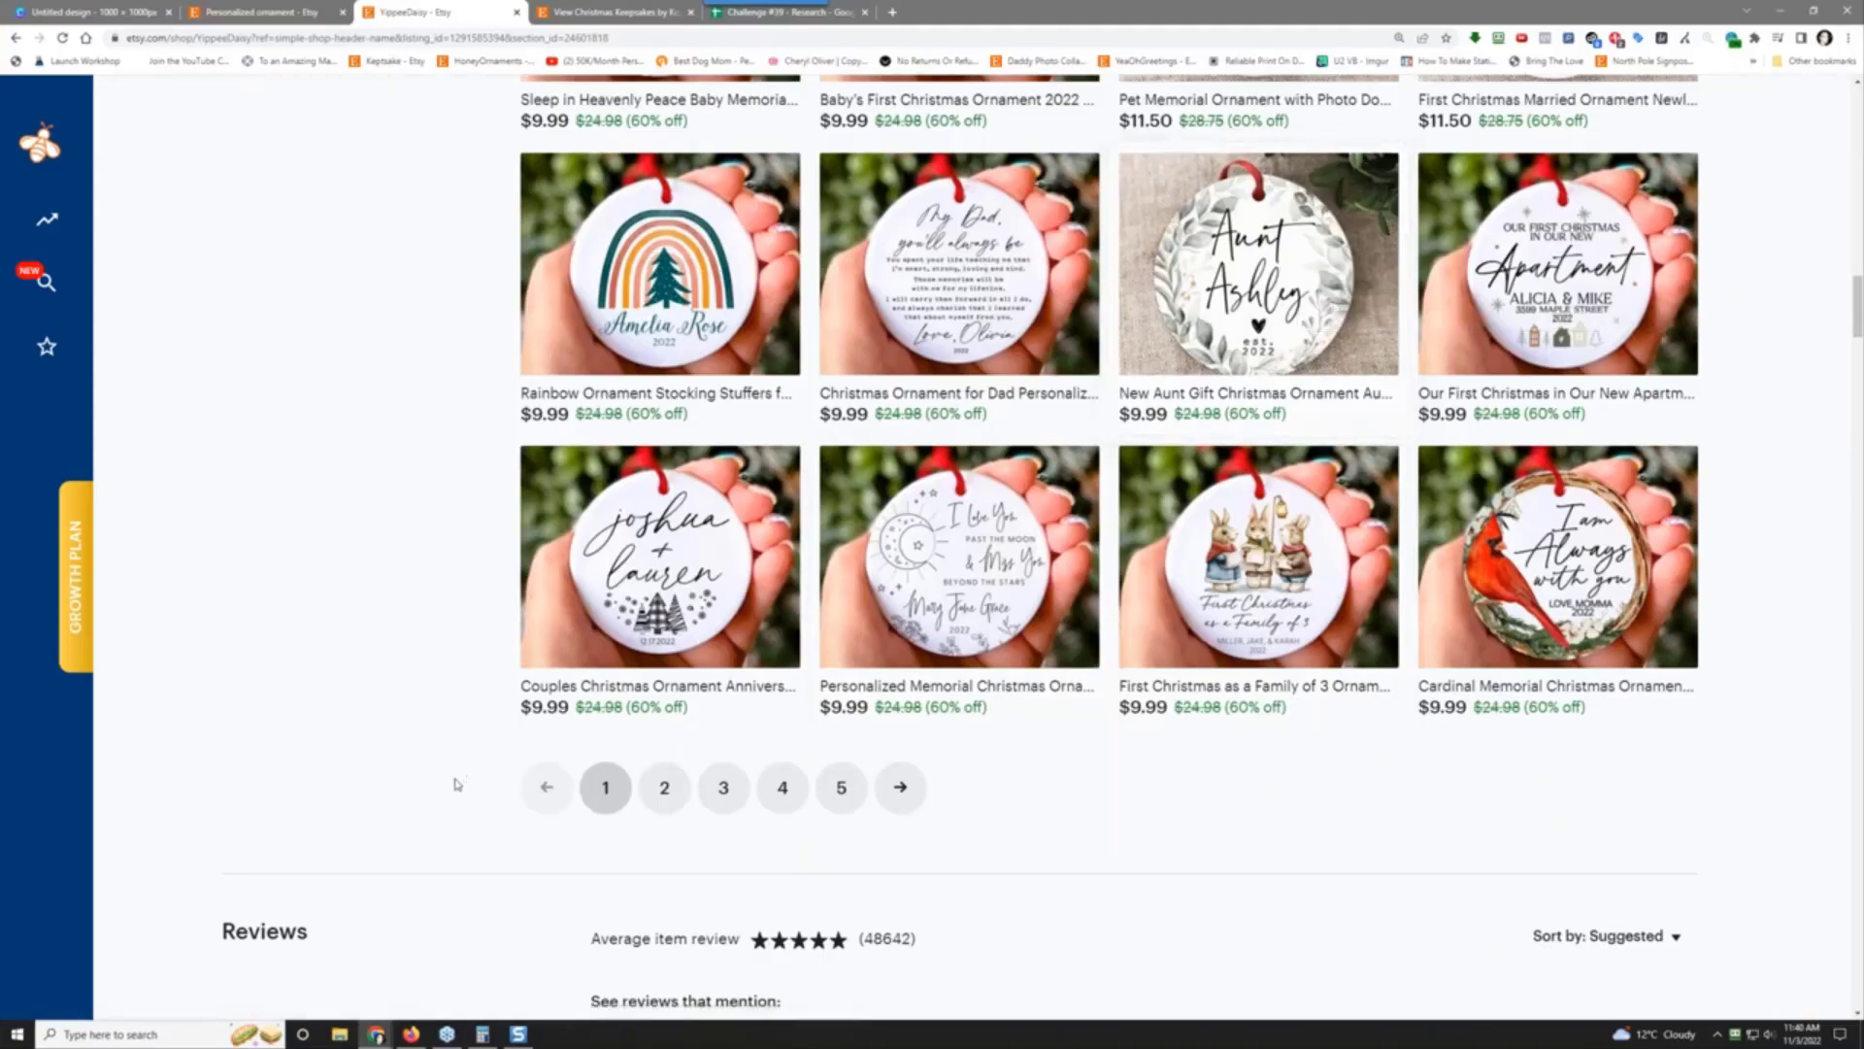
pyautogui.scroll(20, 458, 804)
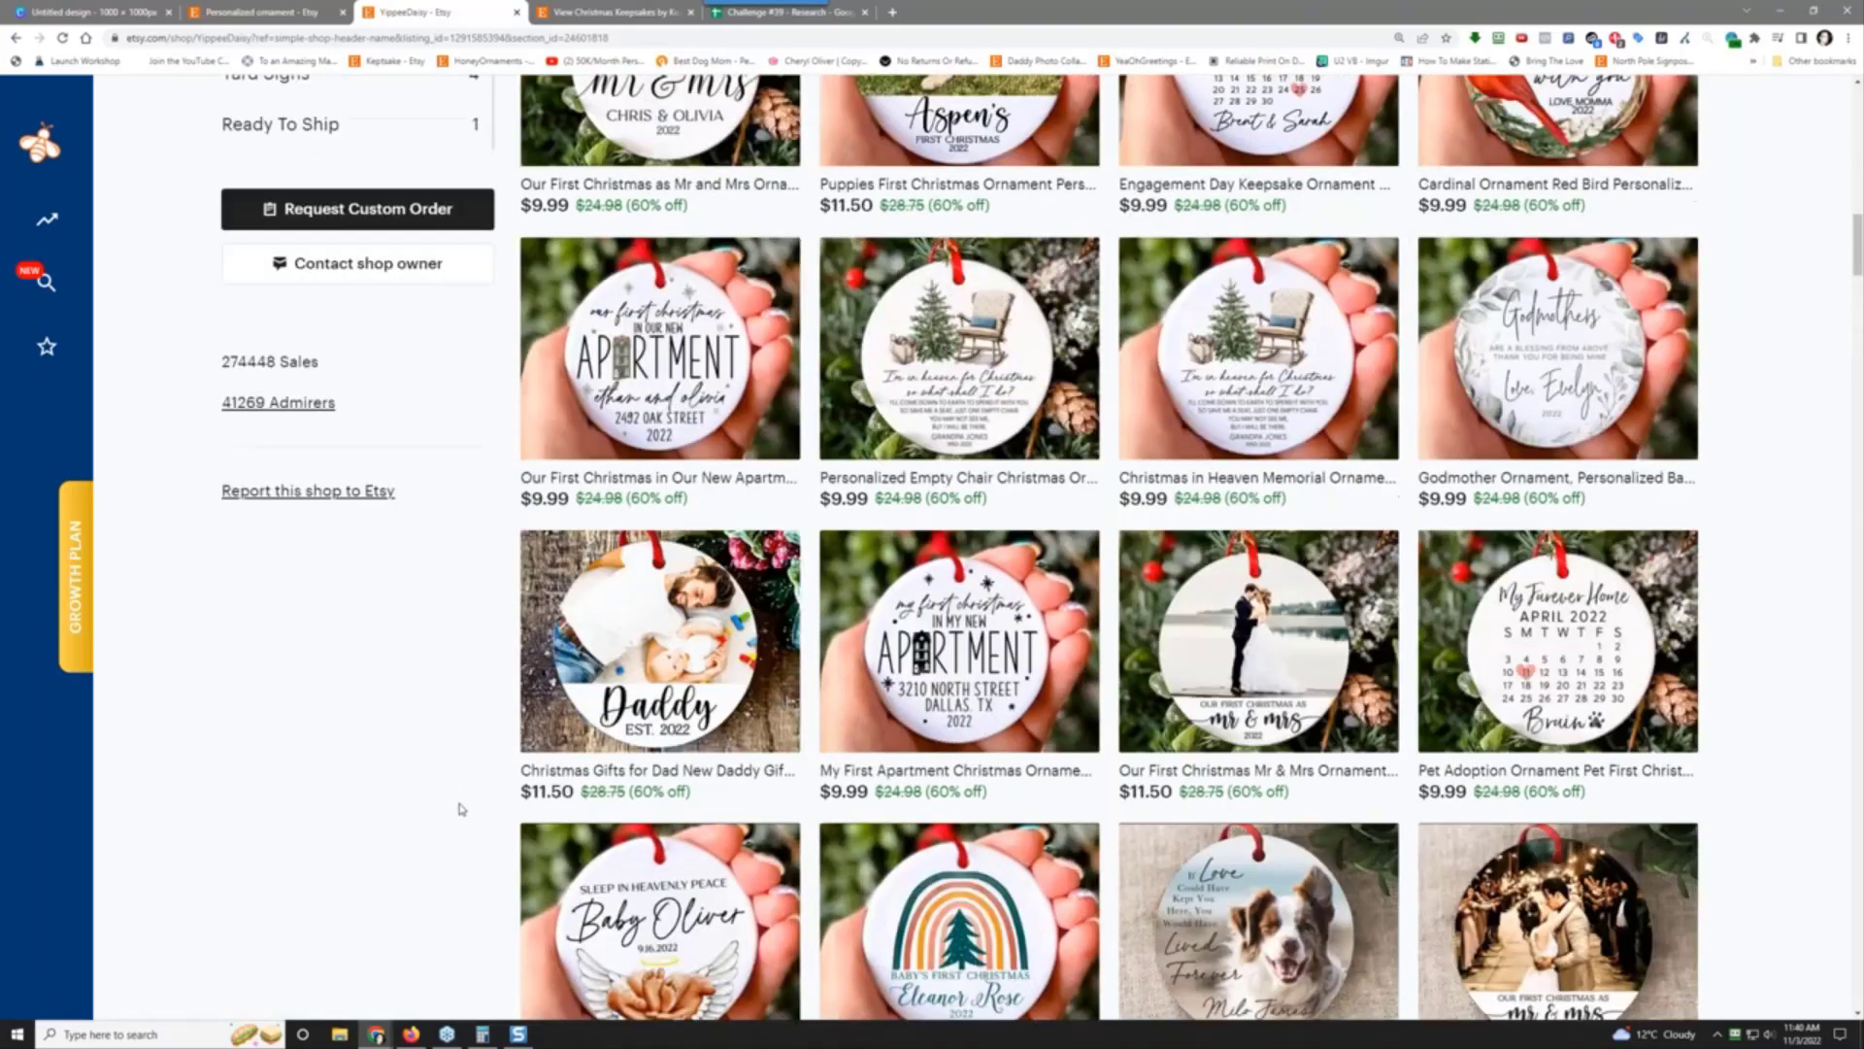
pyautogui.scroll(-5, 1386, 832)
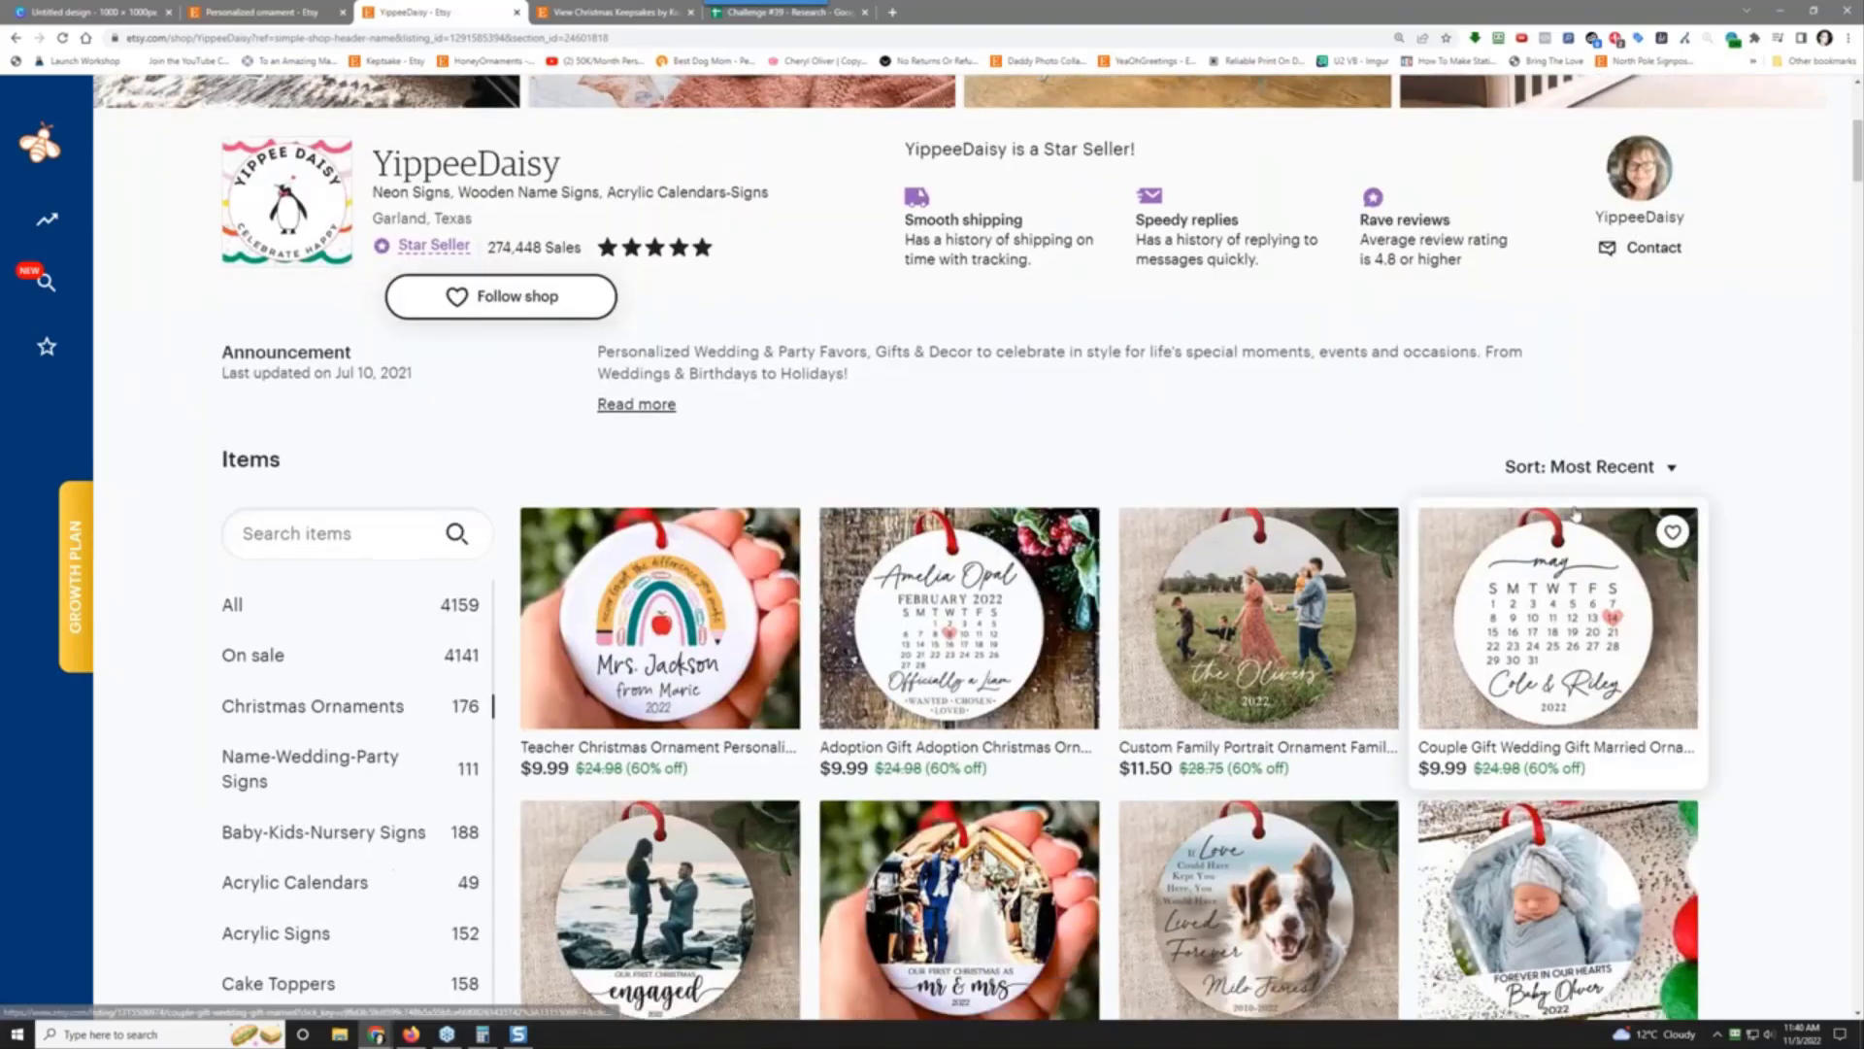
pyautogui.click(1558, 464)
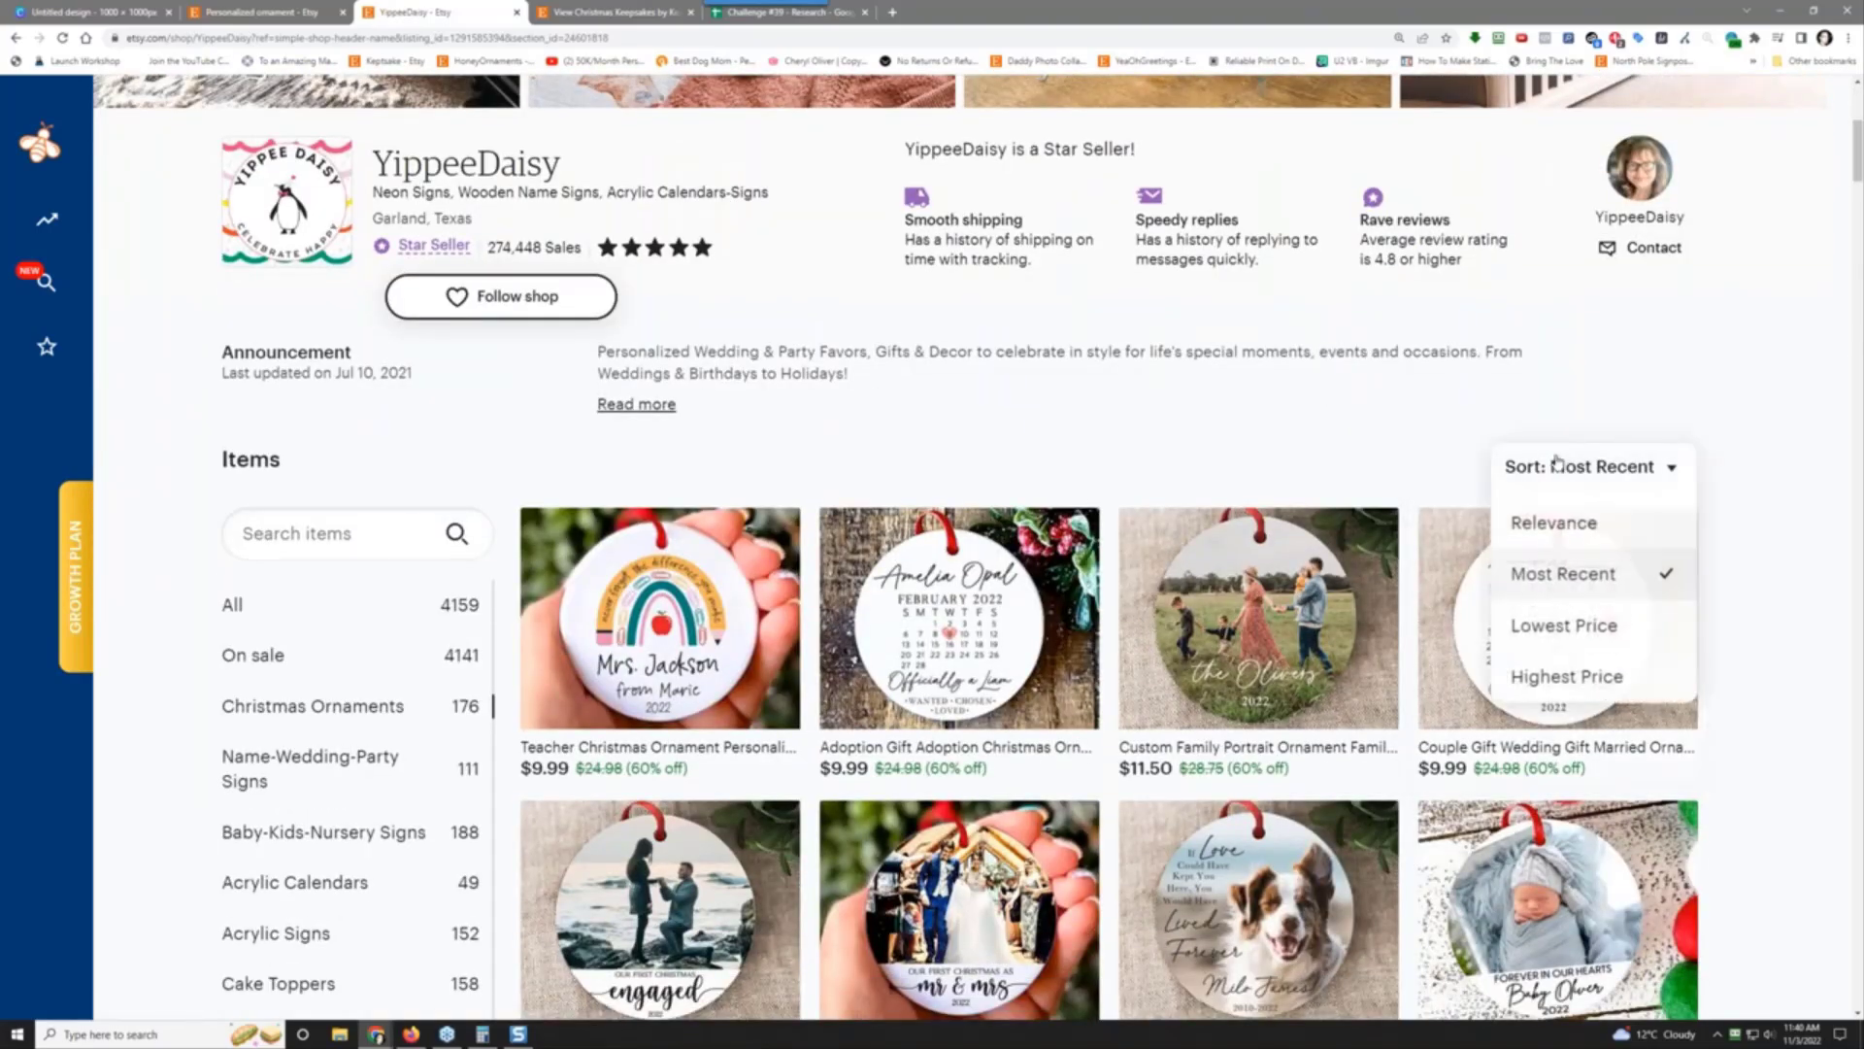
pyautogui.click(1744, 561)
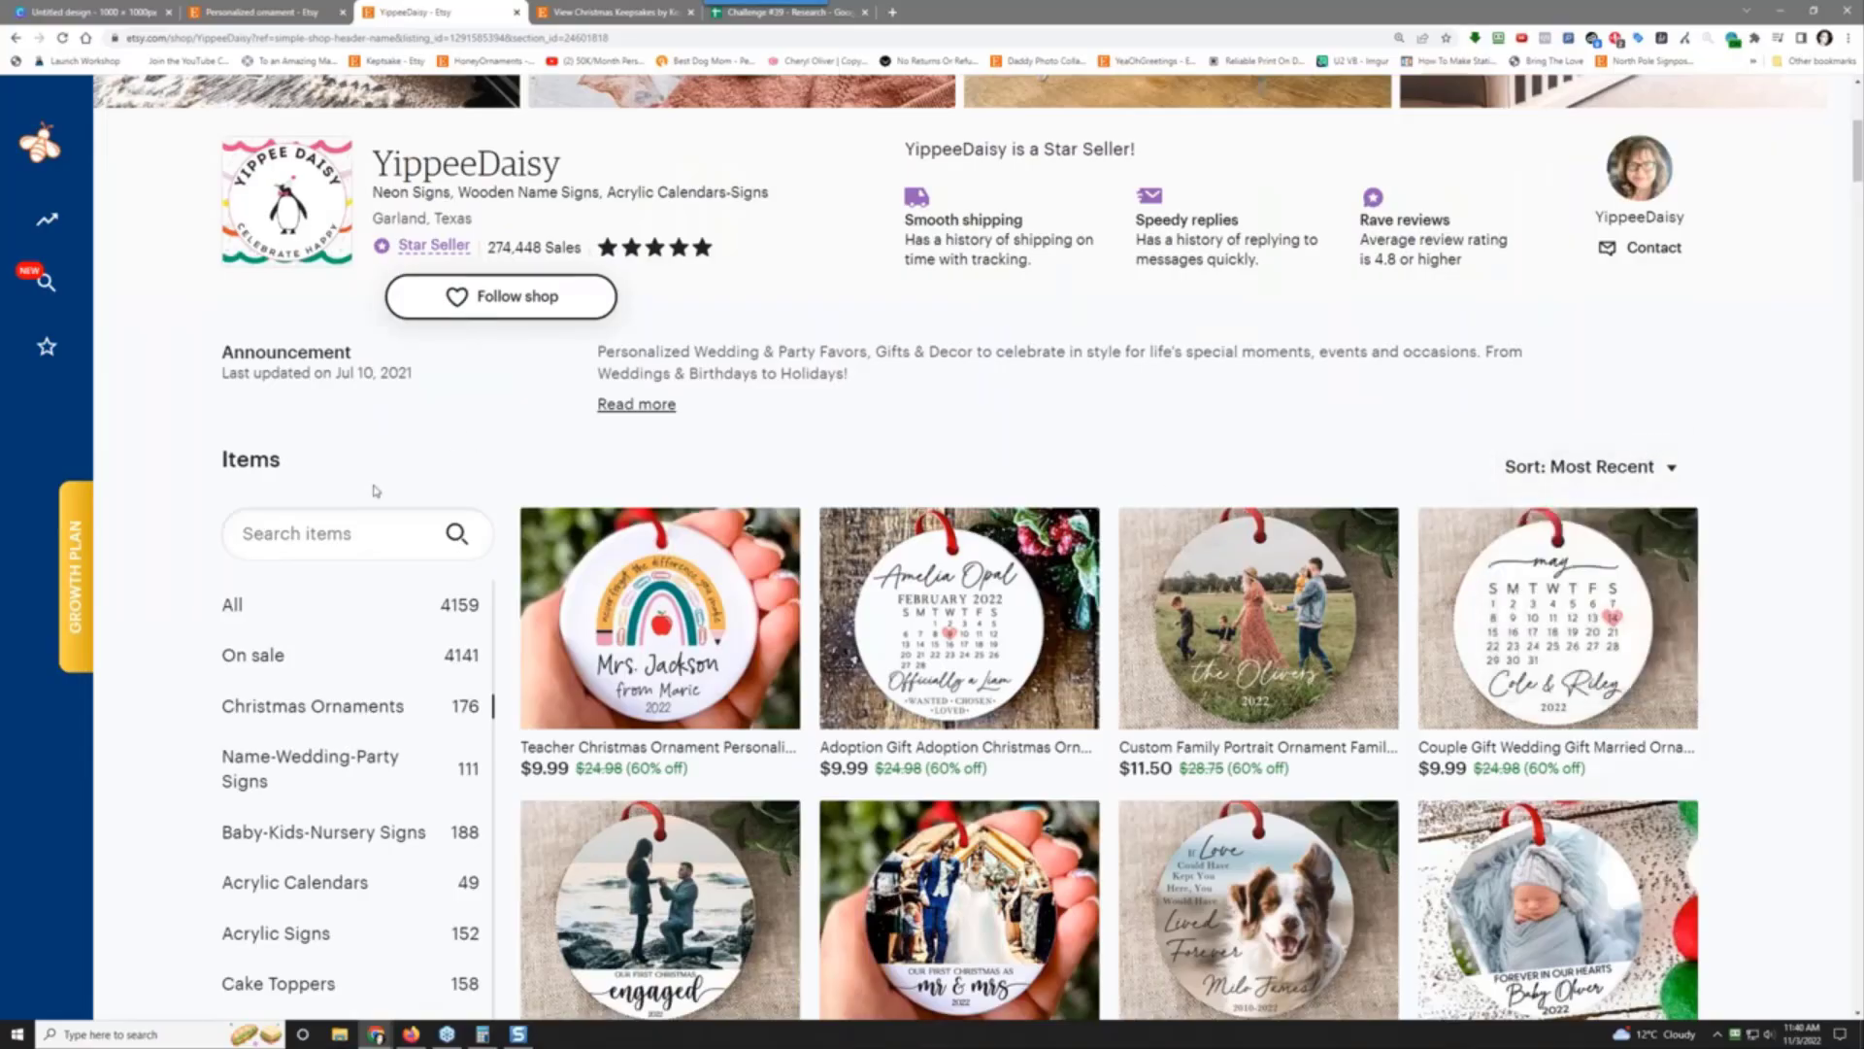
pyautogui.scroll(-20, 170, 767)
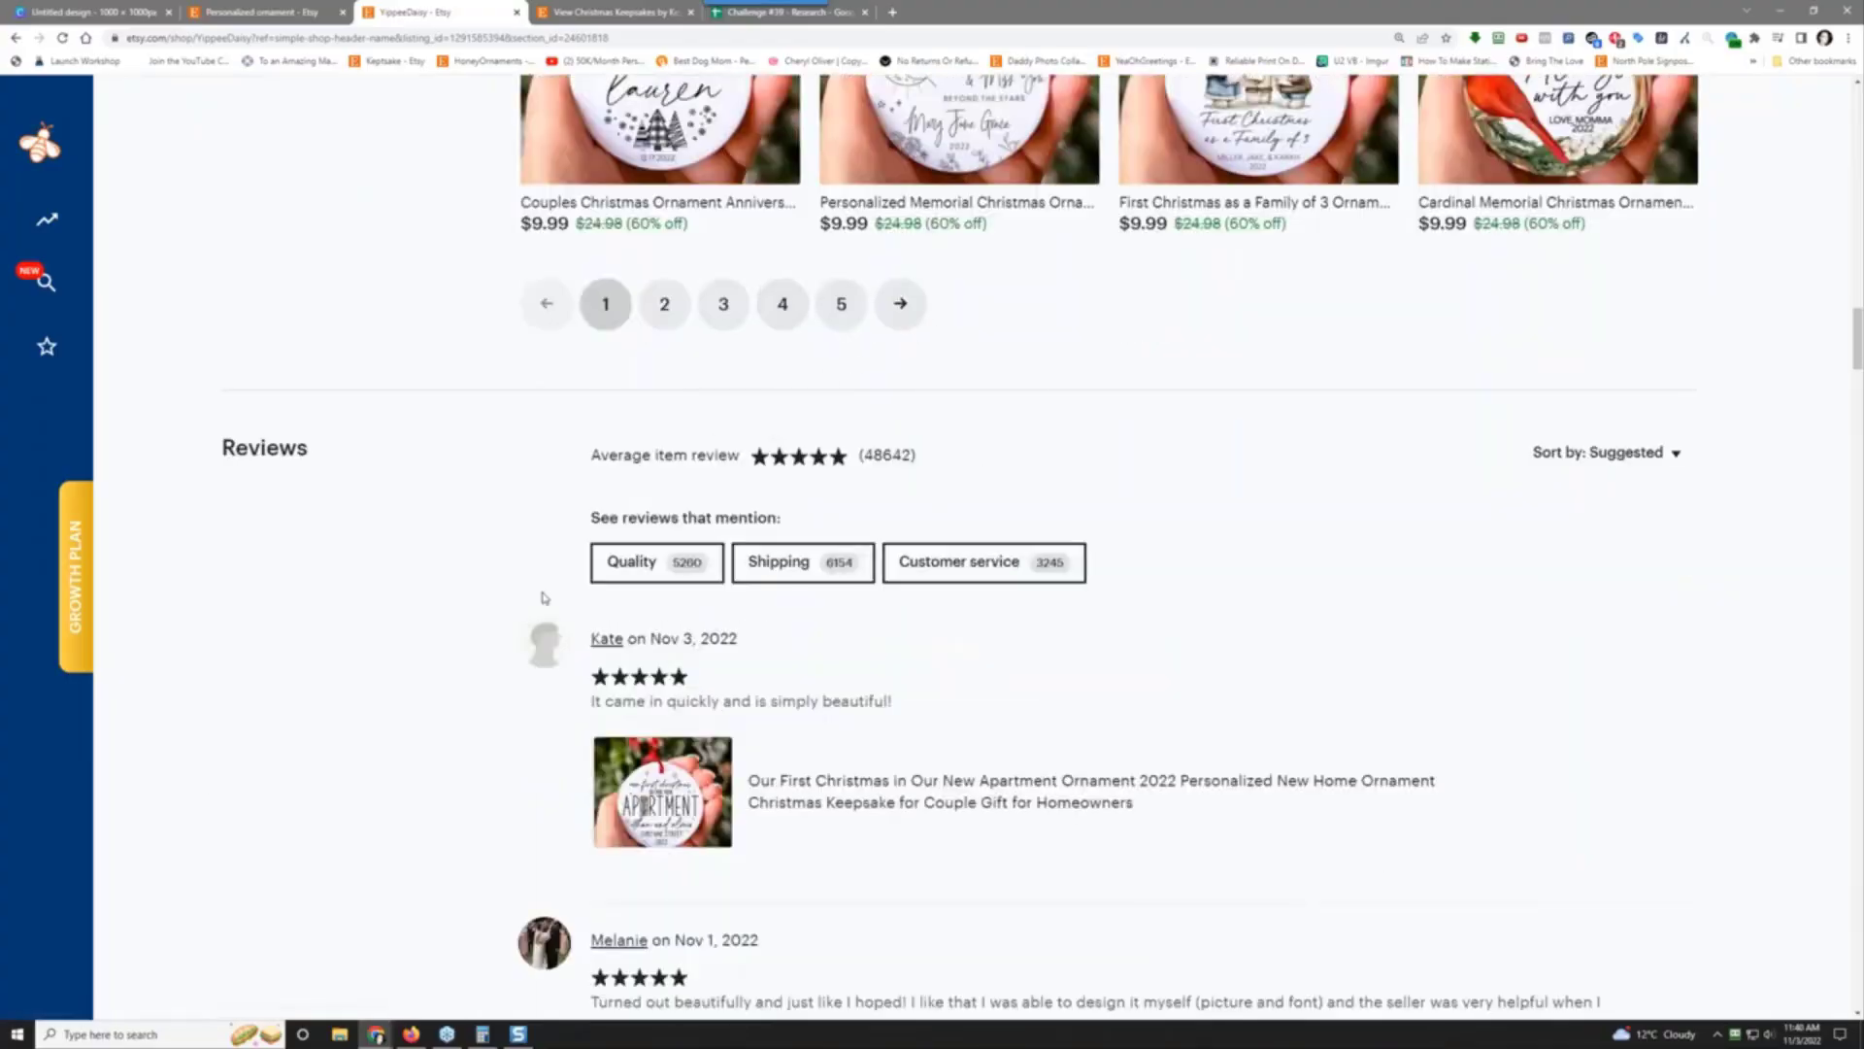
pyautogui.scroll(10, 397, 703)
pyautogui.scroll(15, 397, 703)
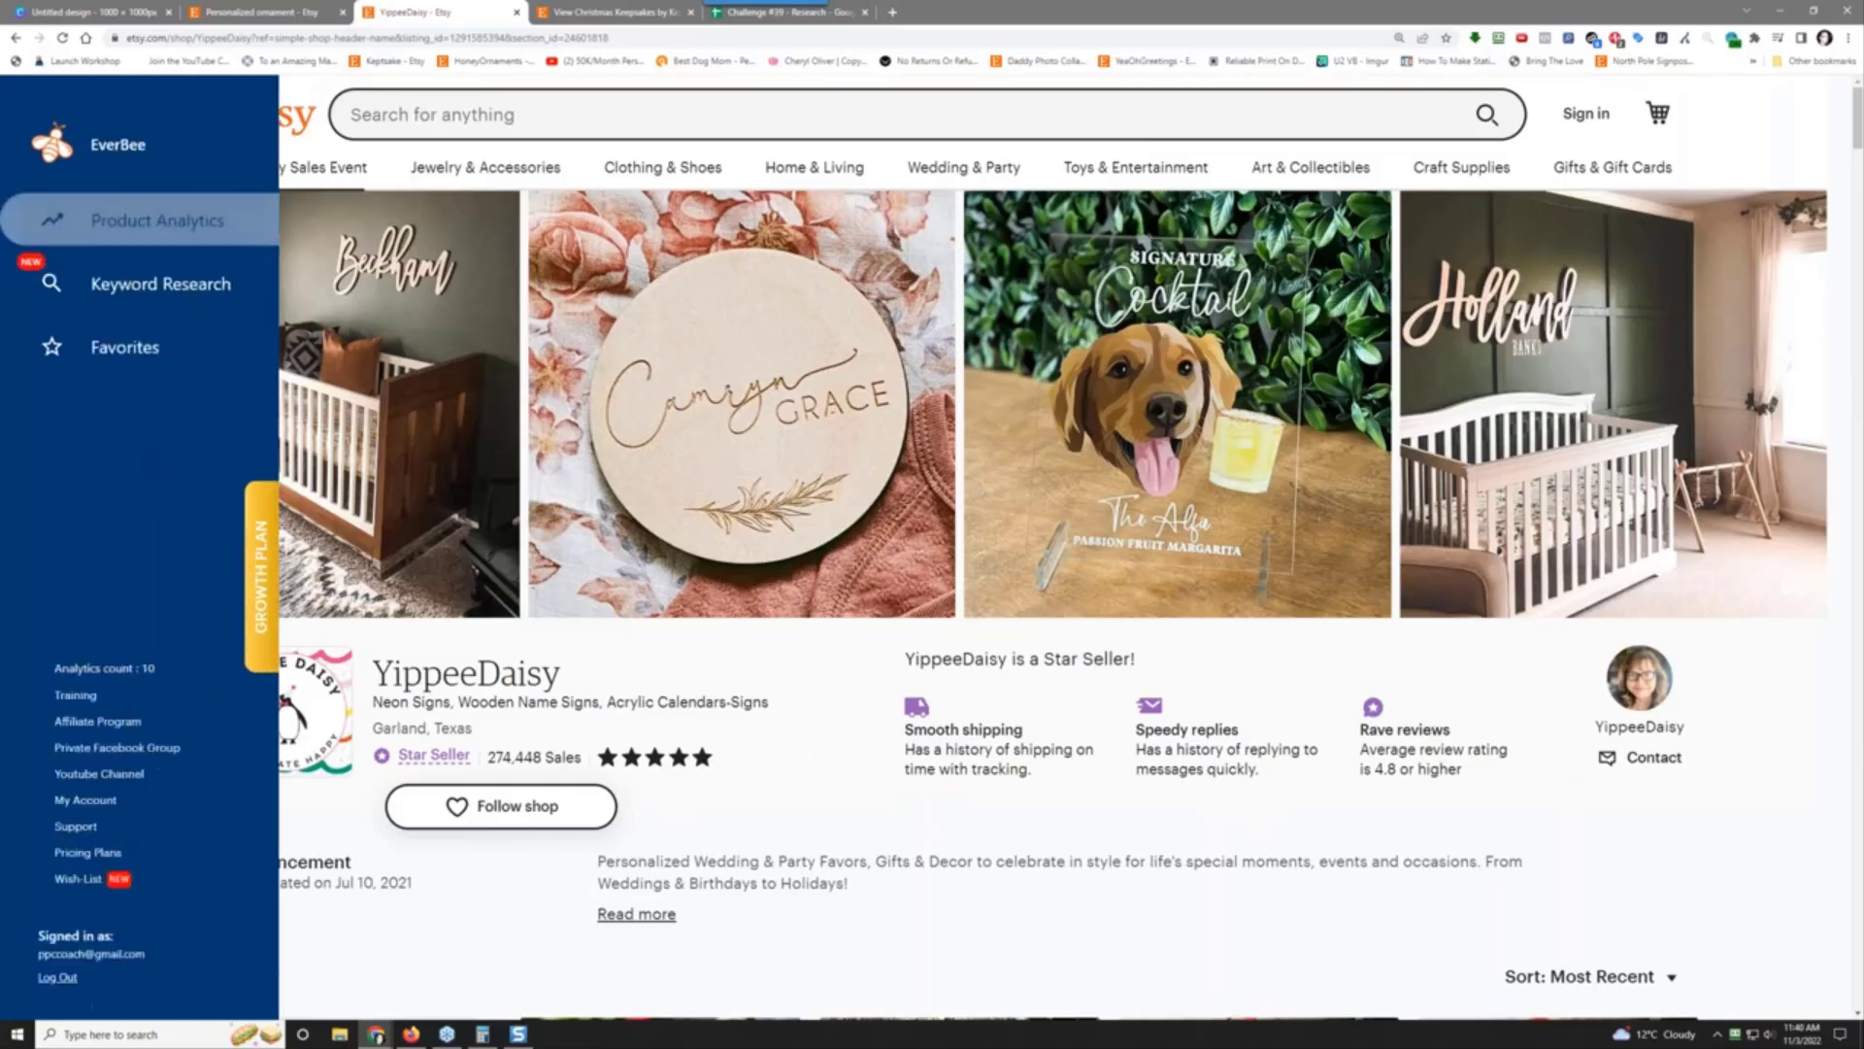
# Step: Reload the stuck page and open EverBee Product Analytics for YippeeDaisy's shop
pyautogui.click(125, 234)
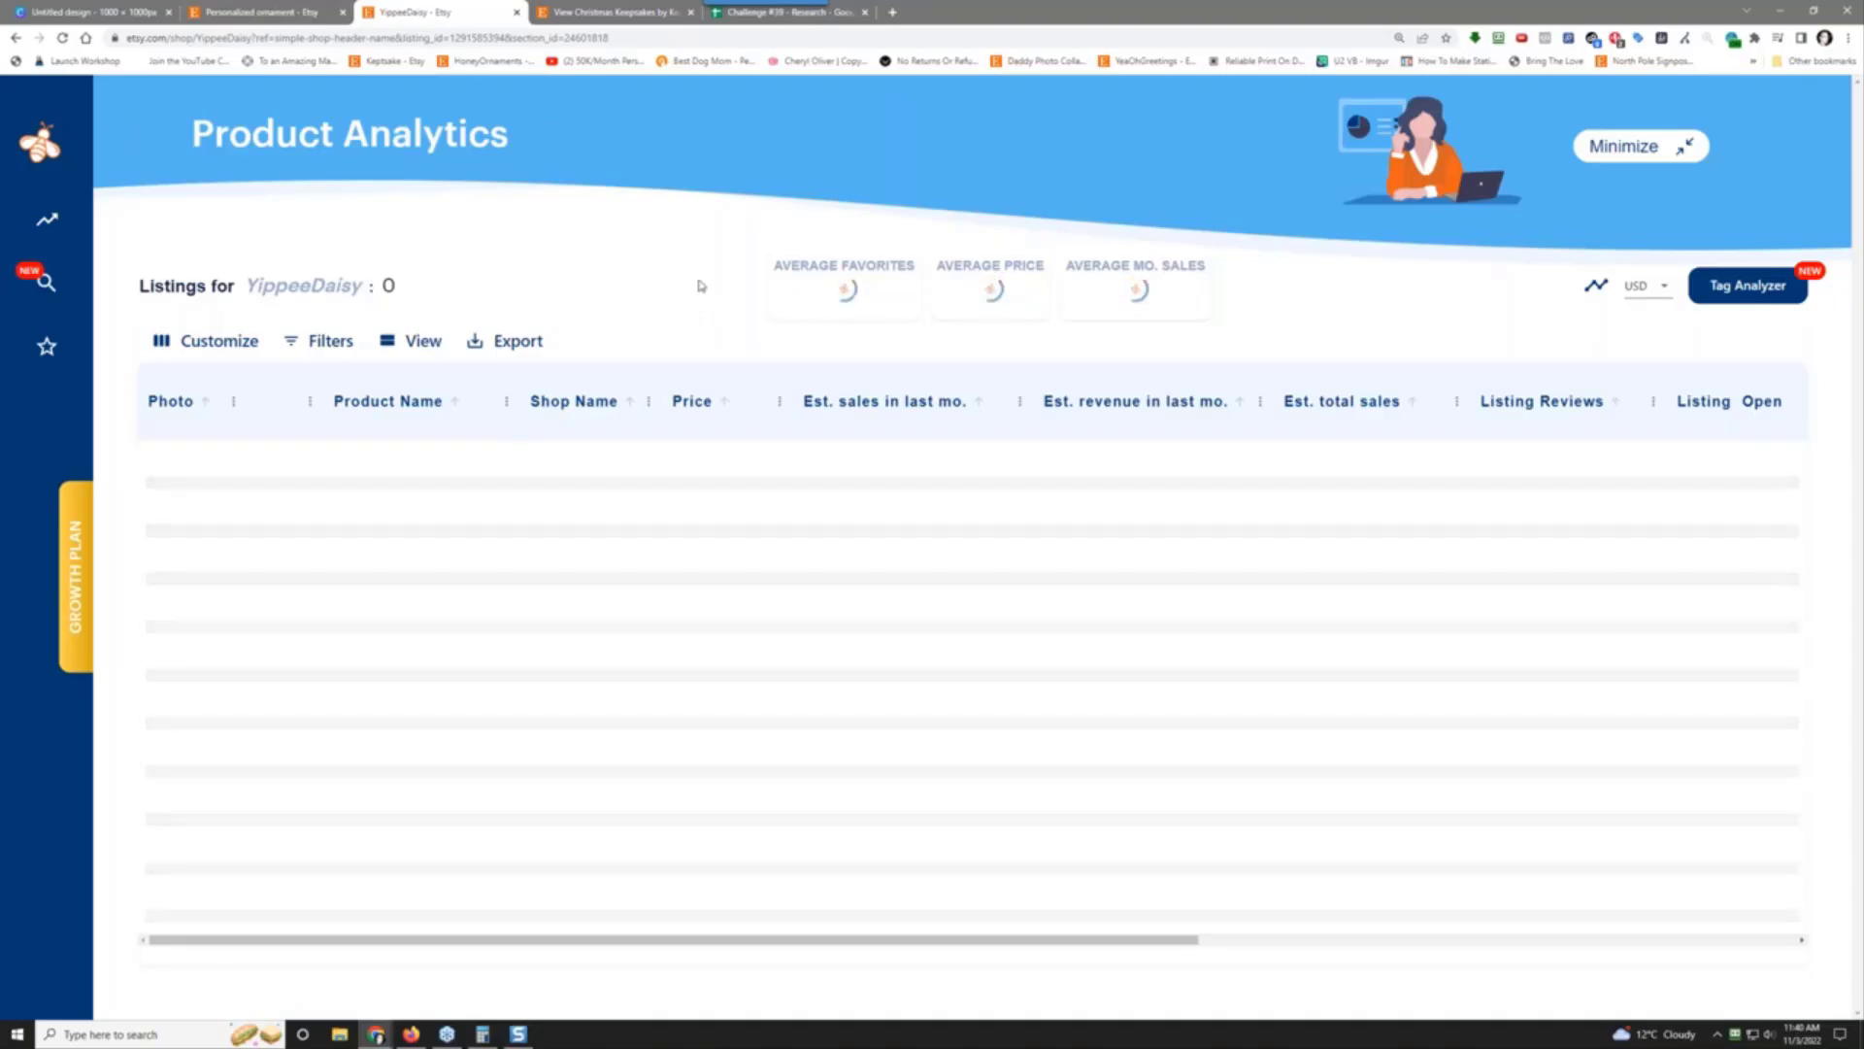
pyautogui.rightClick(991, 181)
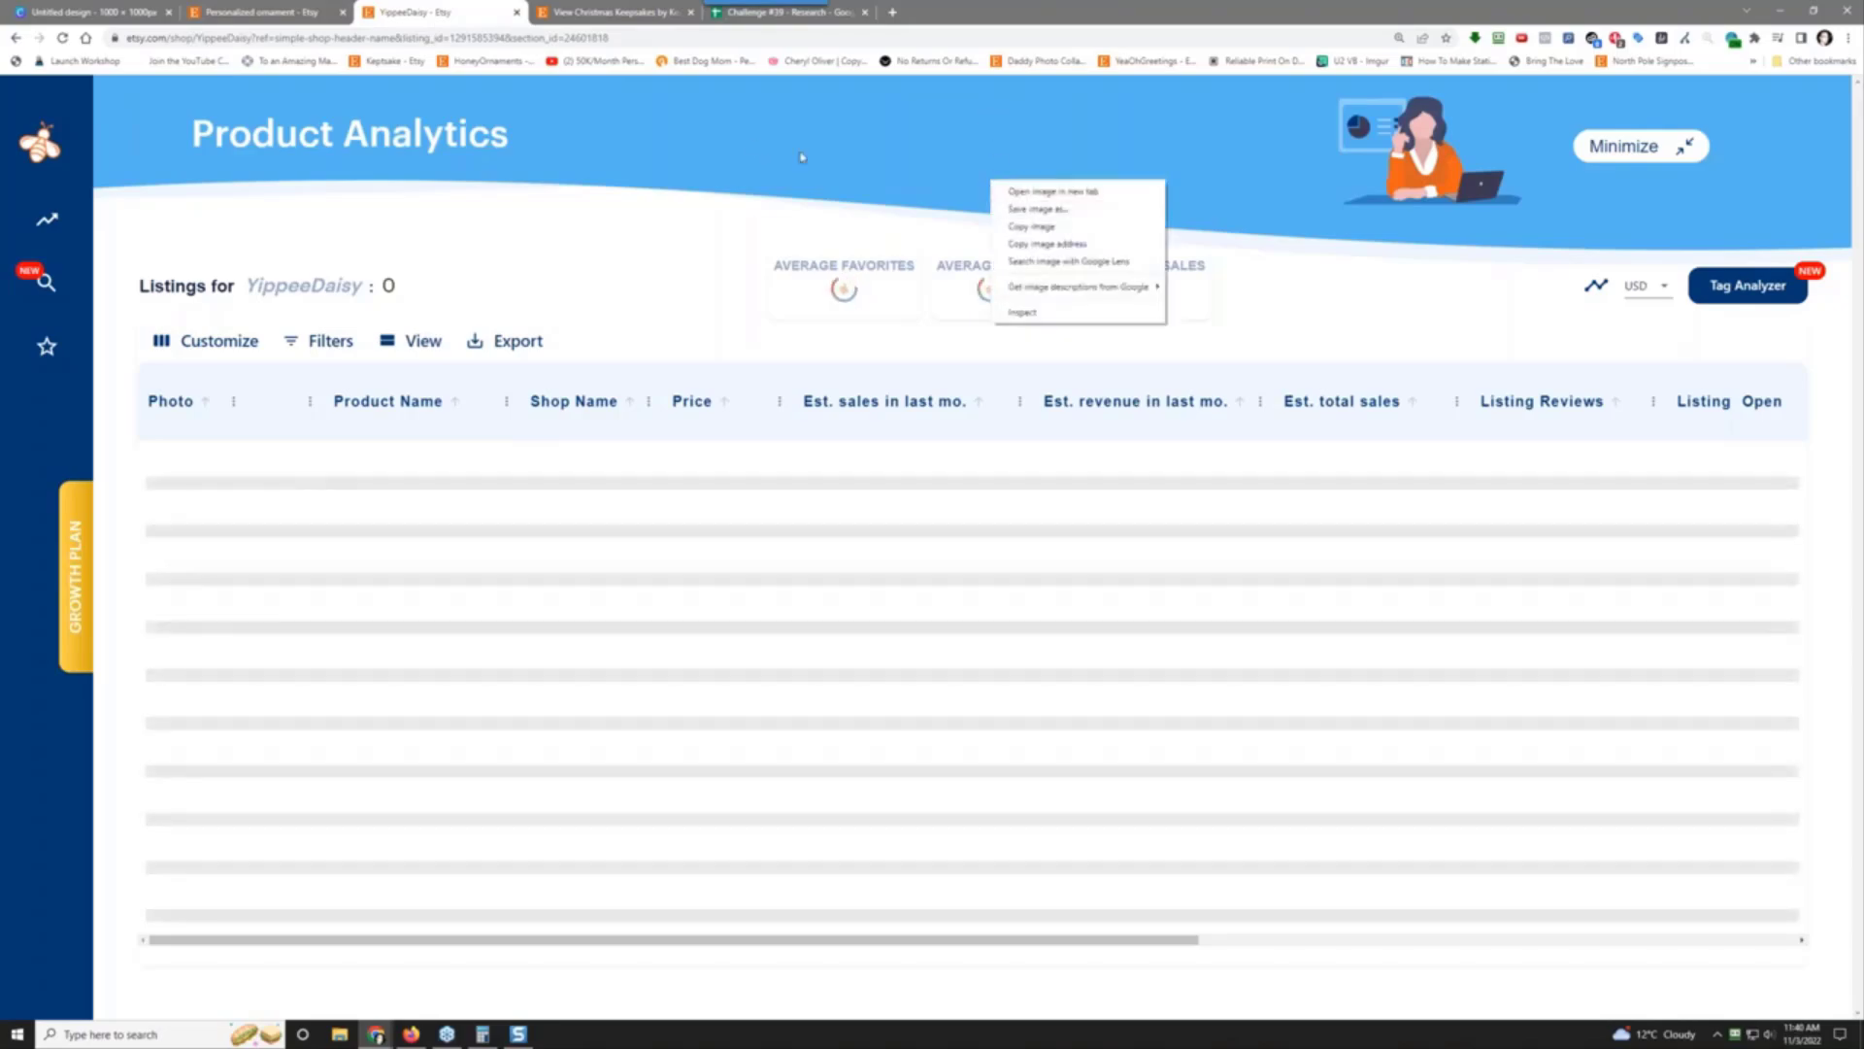
pyautogui.click(722, 154)
pyautogui.rightClick(723, 153)
pyautogui.click(782, 196)
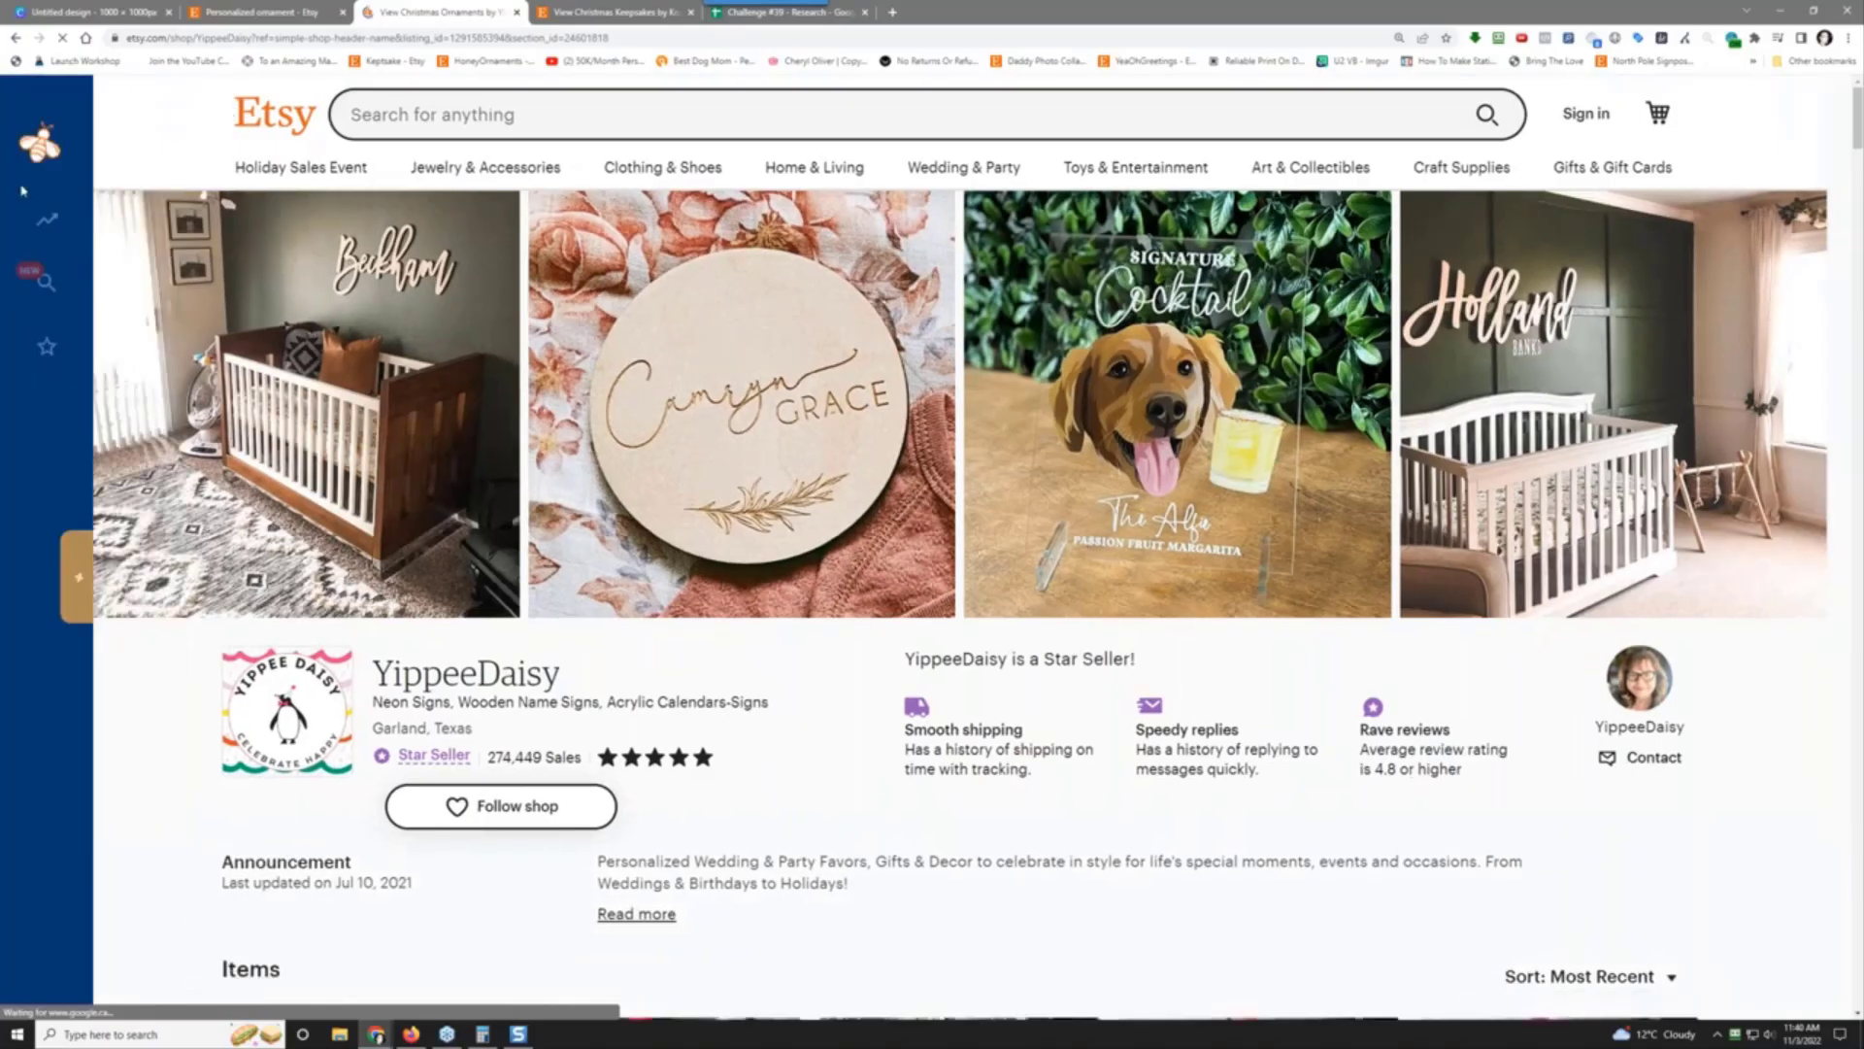
pyautogui.moveTo(102, 231)
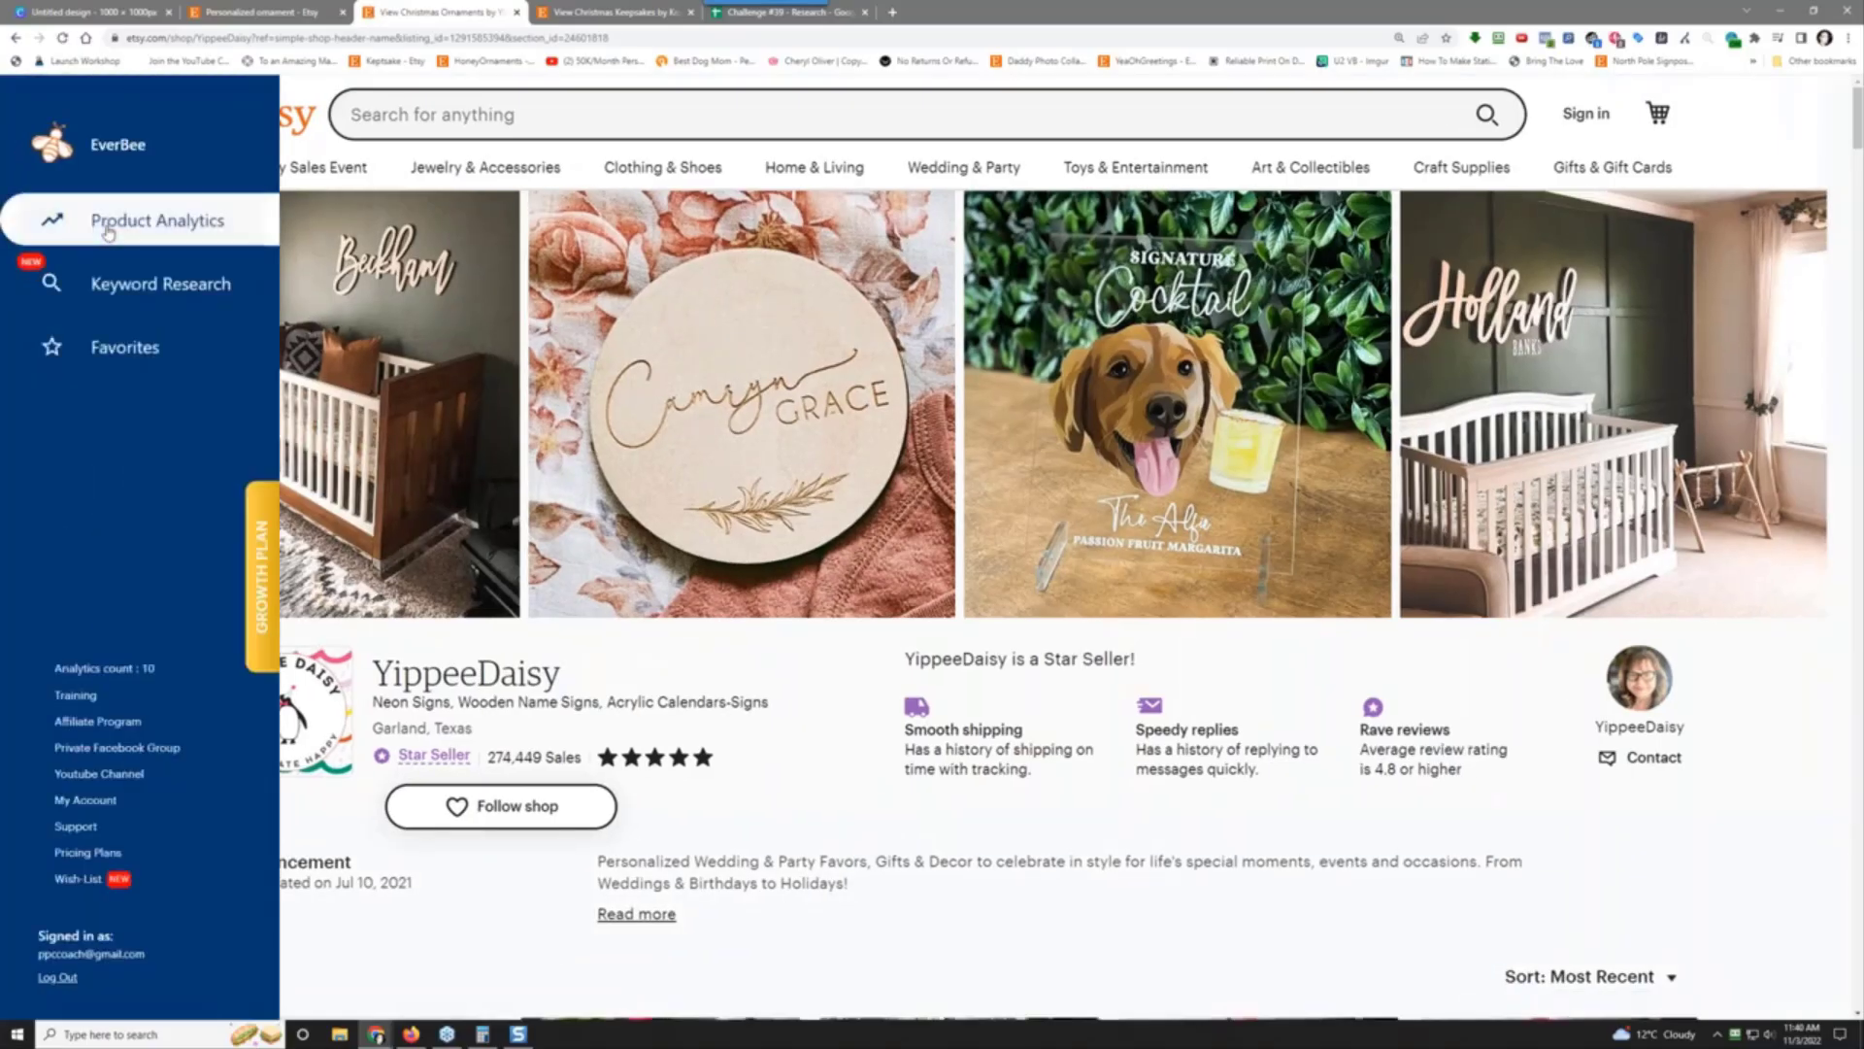
pyautogui.click(107, 229)
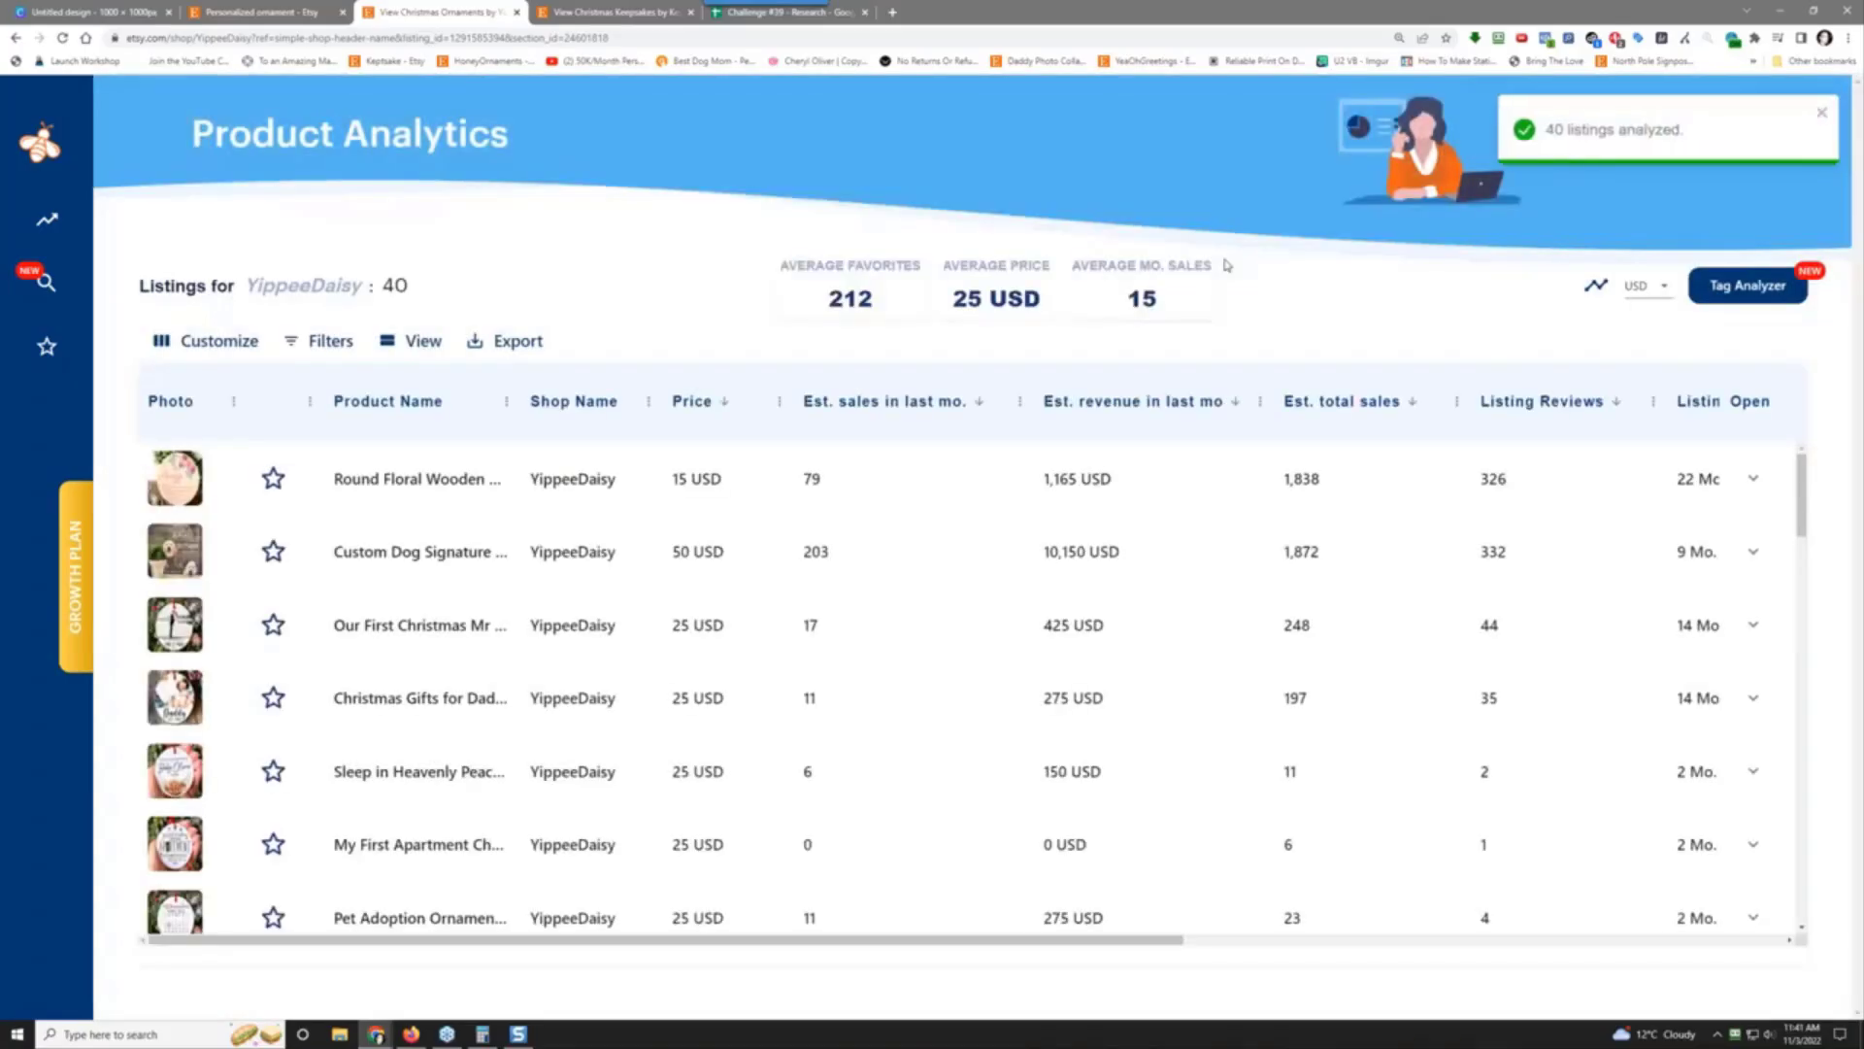
# Step: Sort by estimated total sales, preview the top sign listings, then open the Engaged ornament
pyautogui.click(1343, 400)
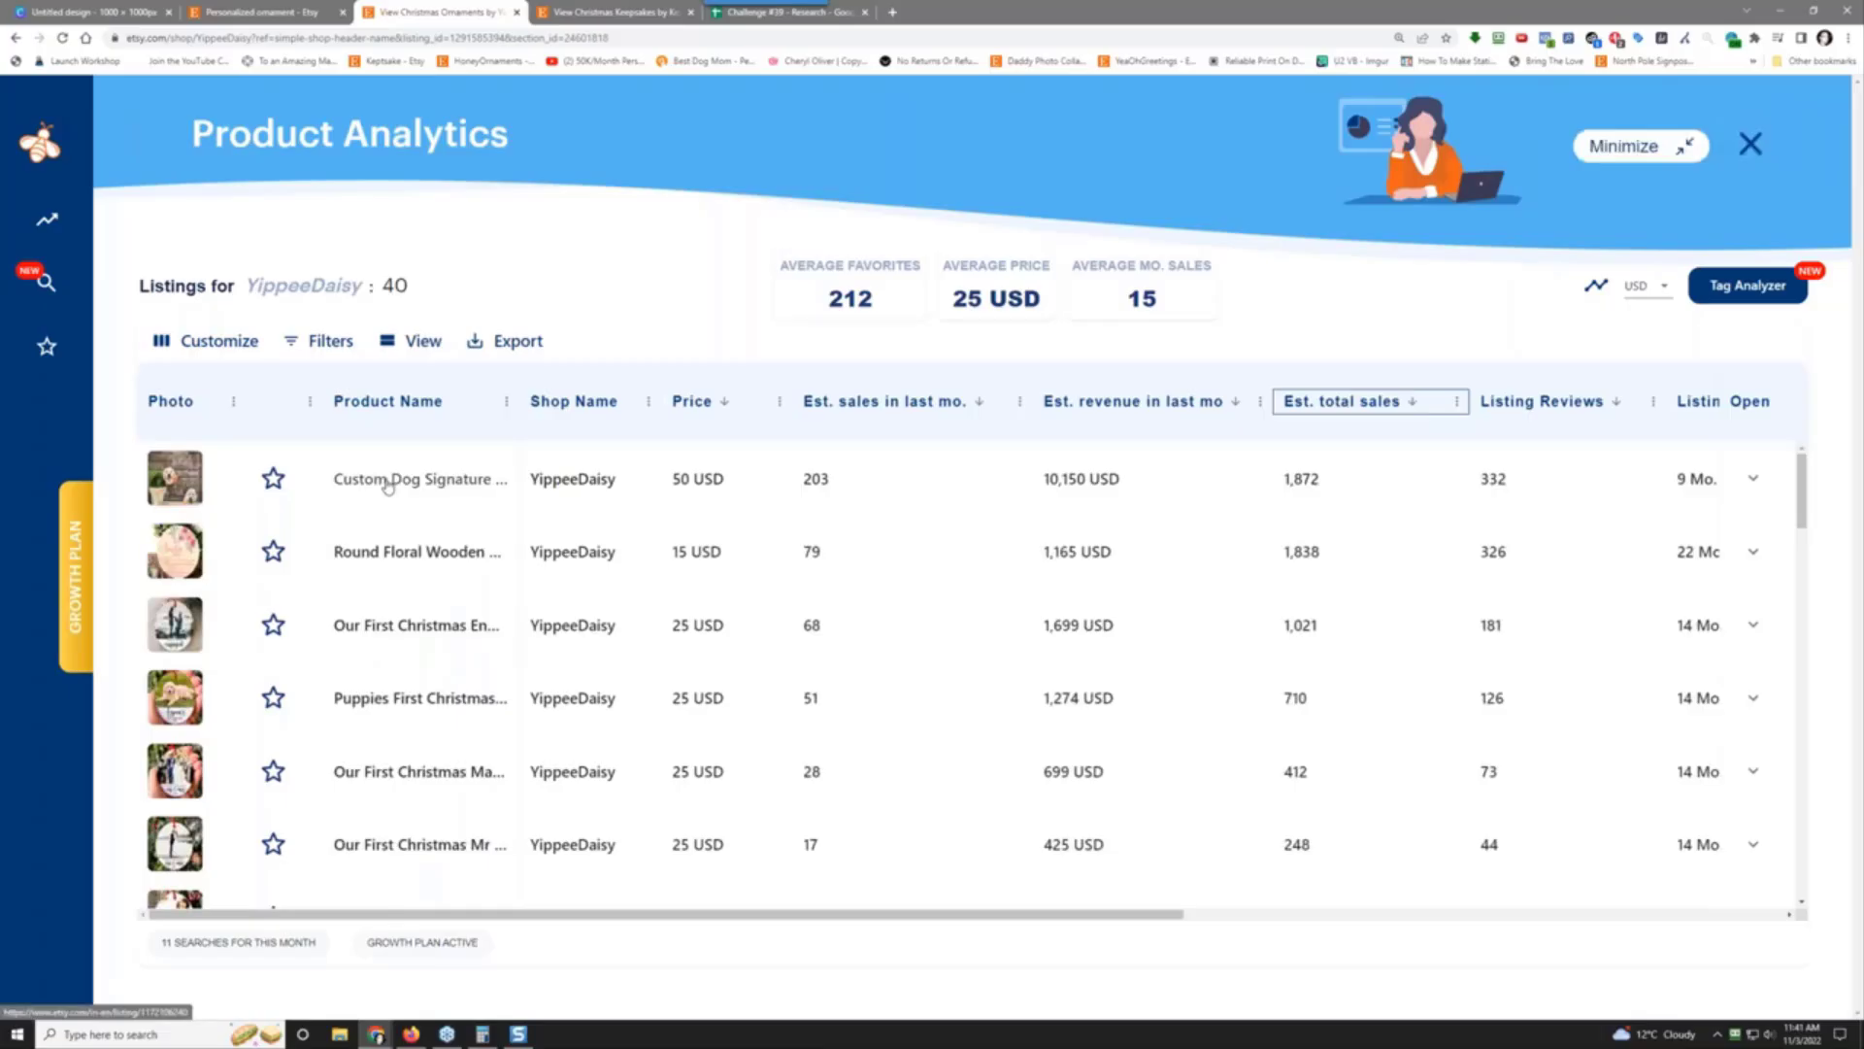
pyautogui.click(387, 482)
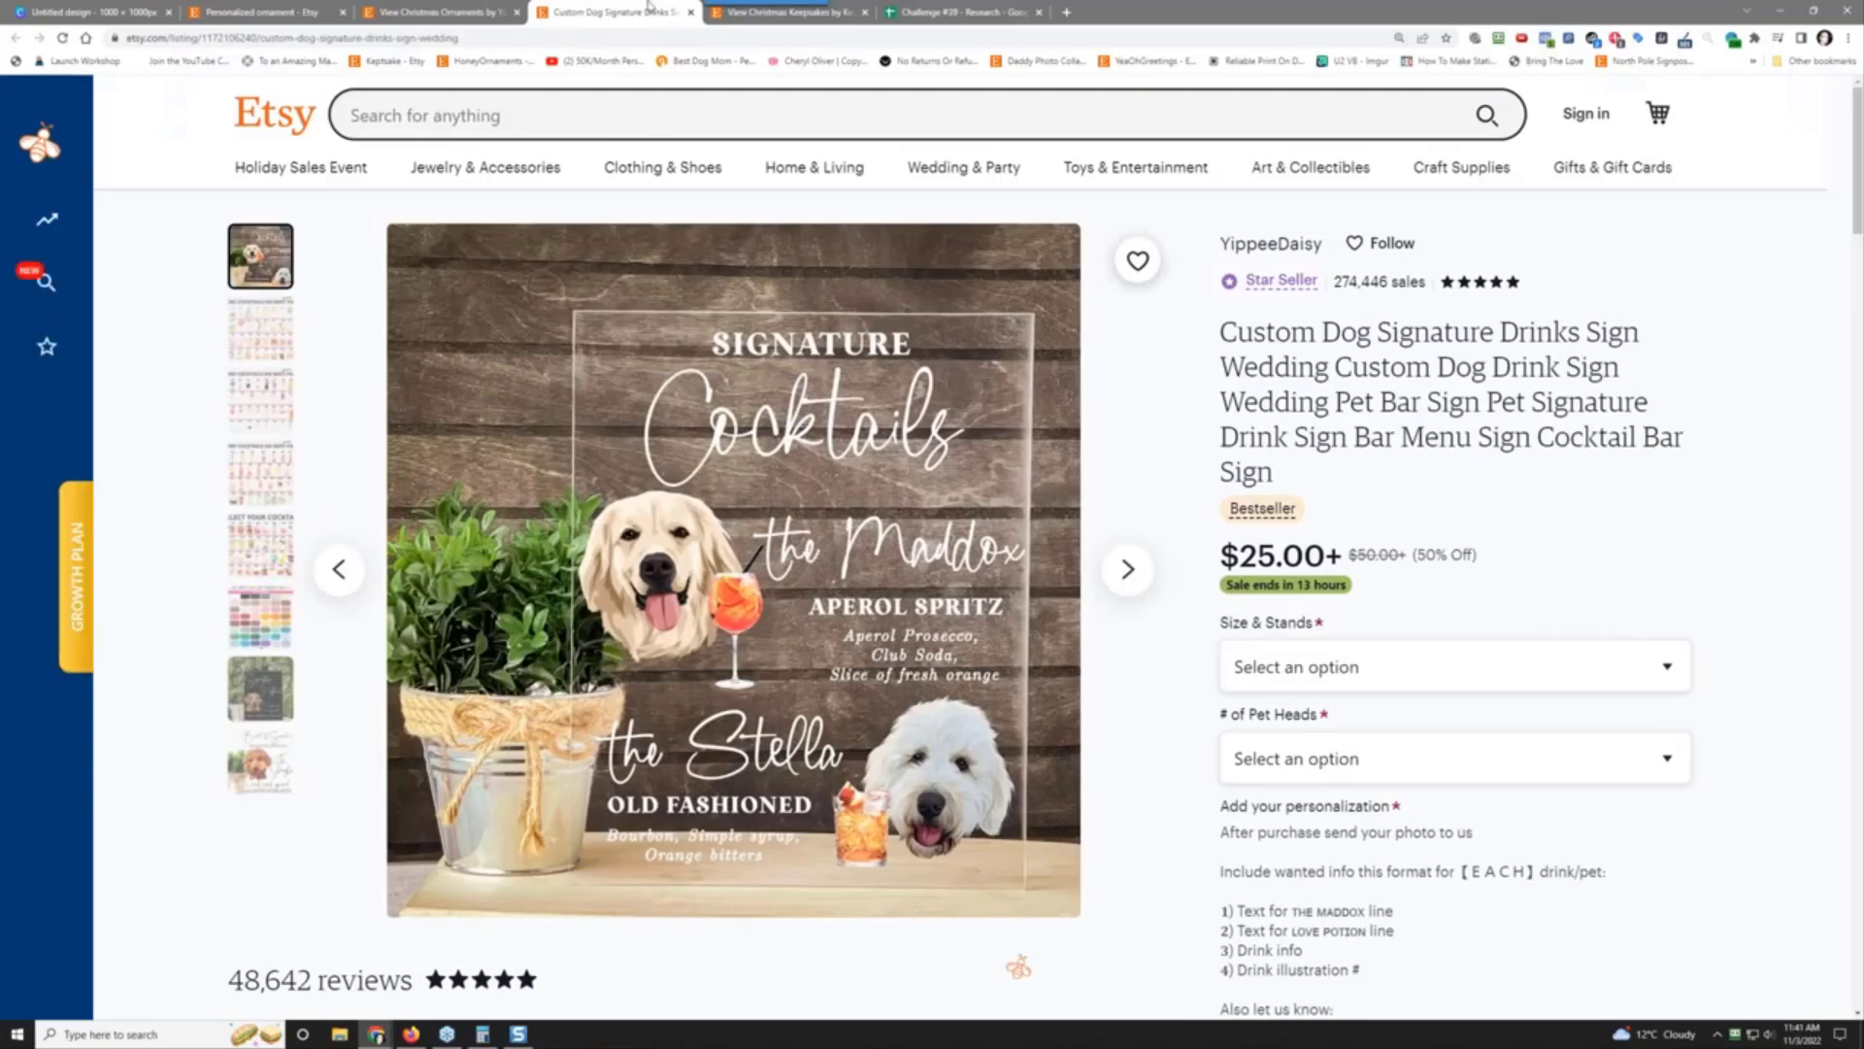
pyautogui.click(690, 11)
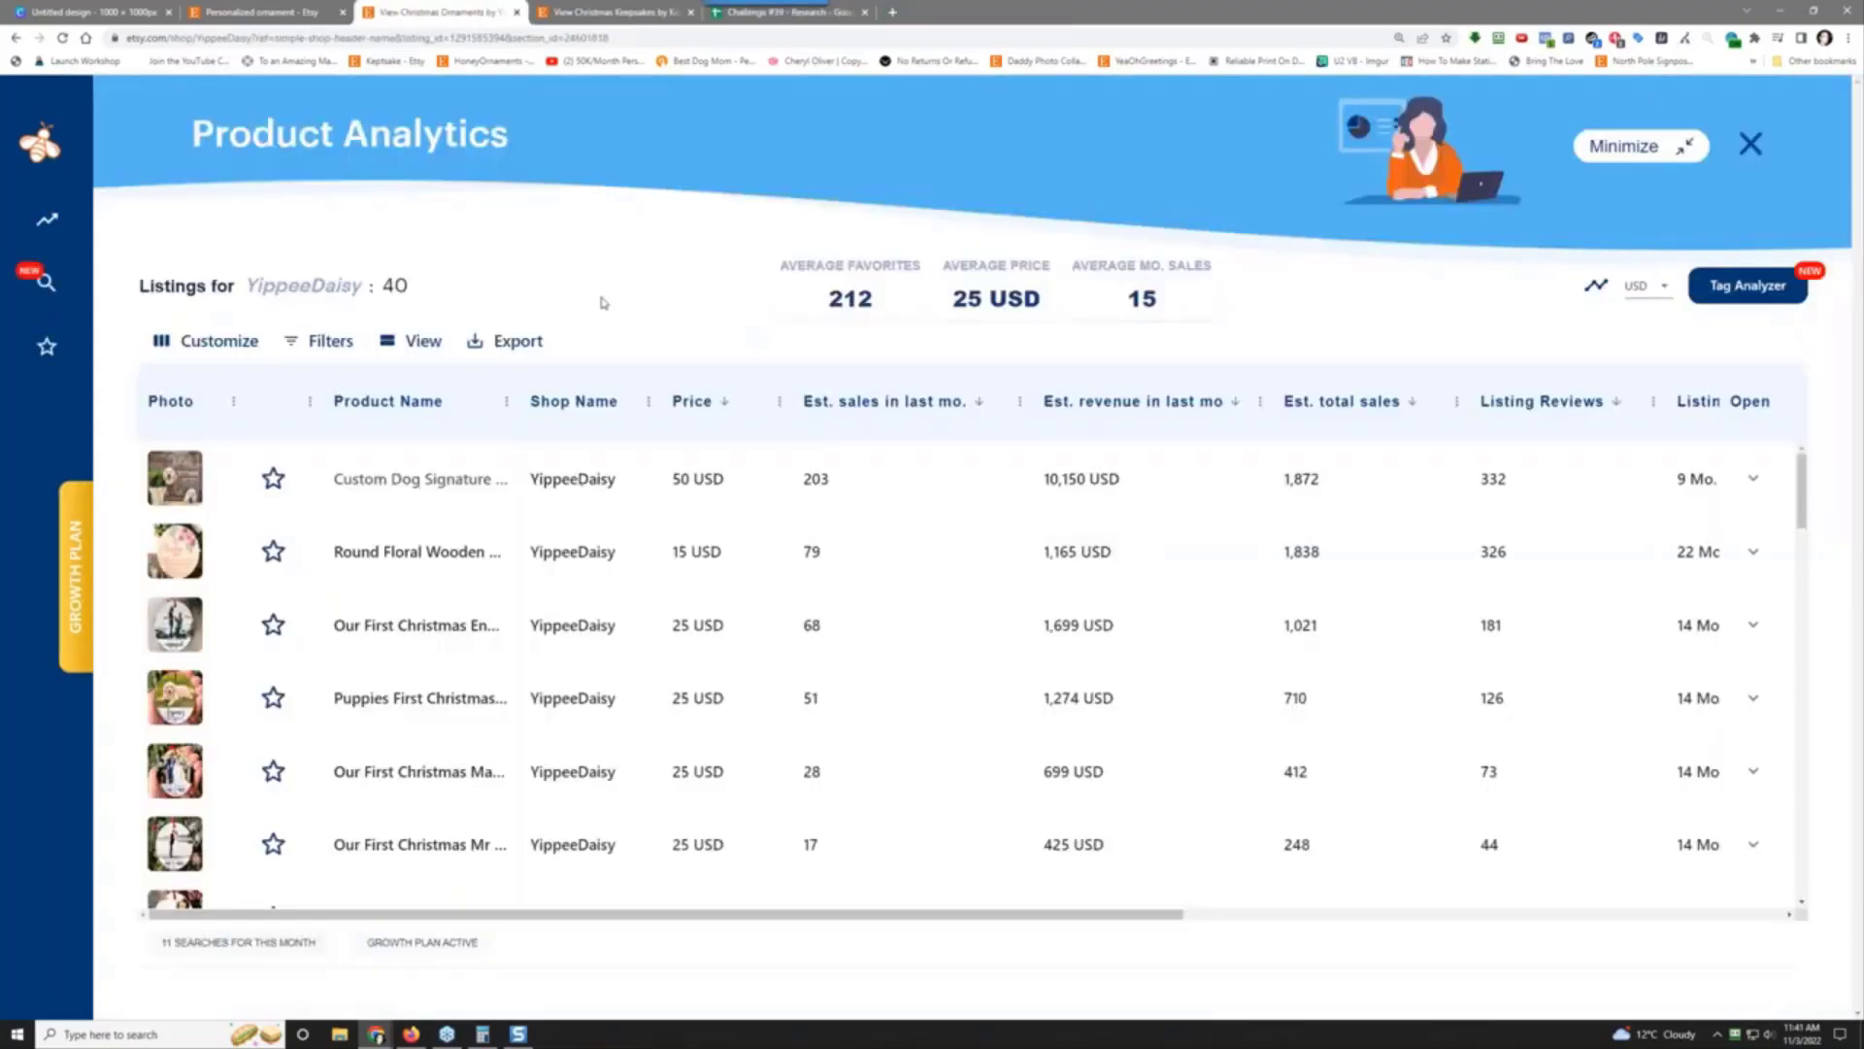
pyautogui.click(397, 557)
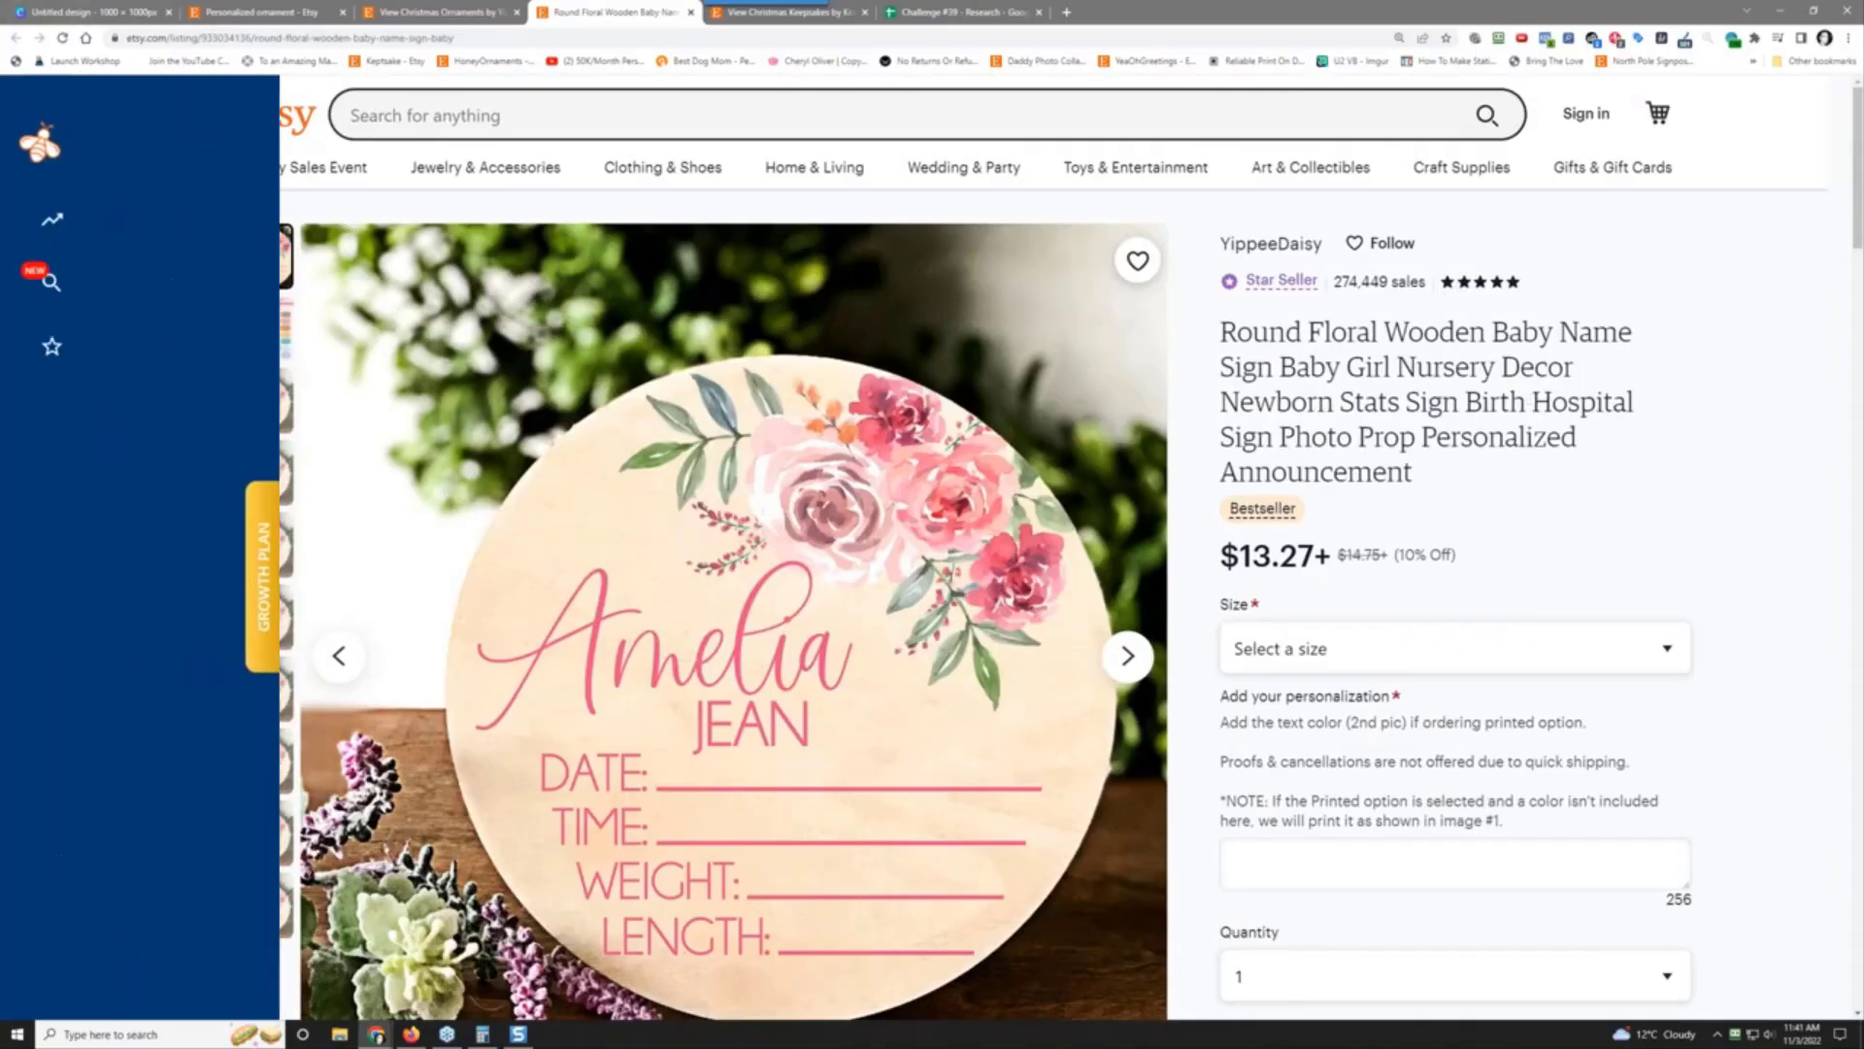
pyautogui.click(691, 12)
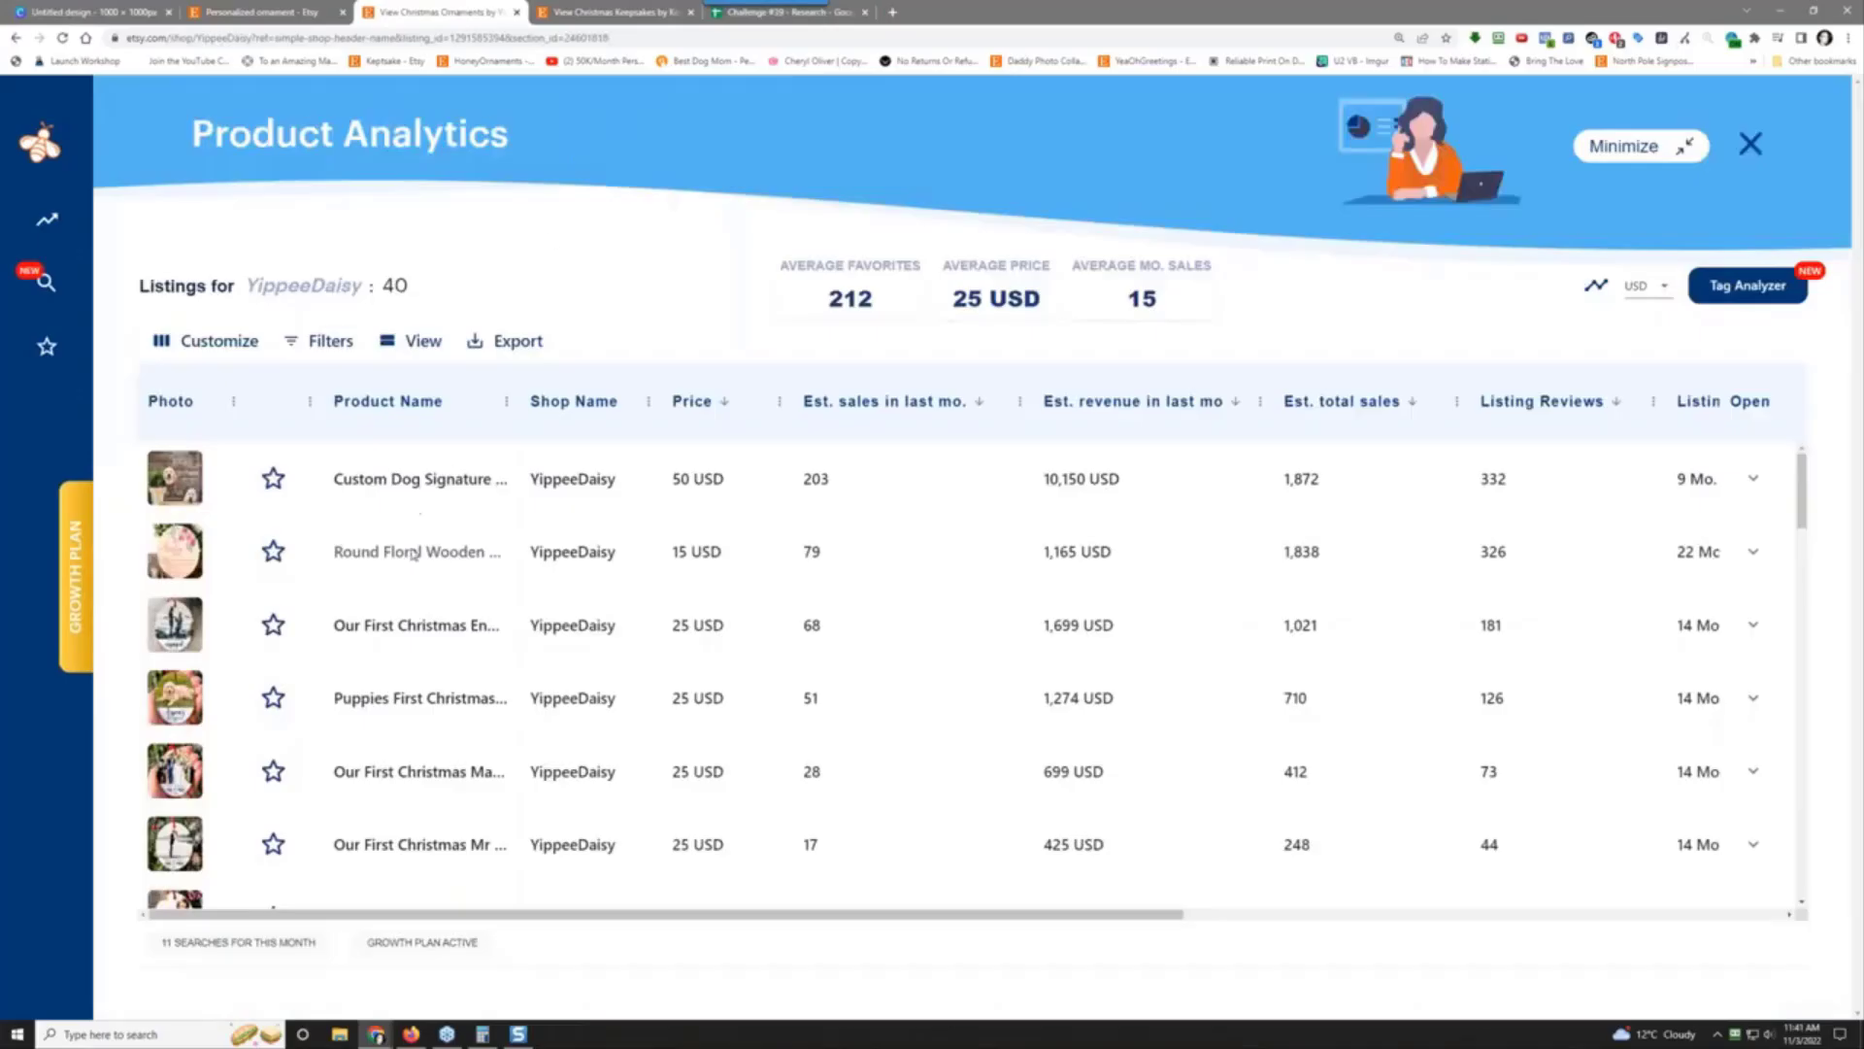
pyautogui.click(415, 626)
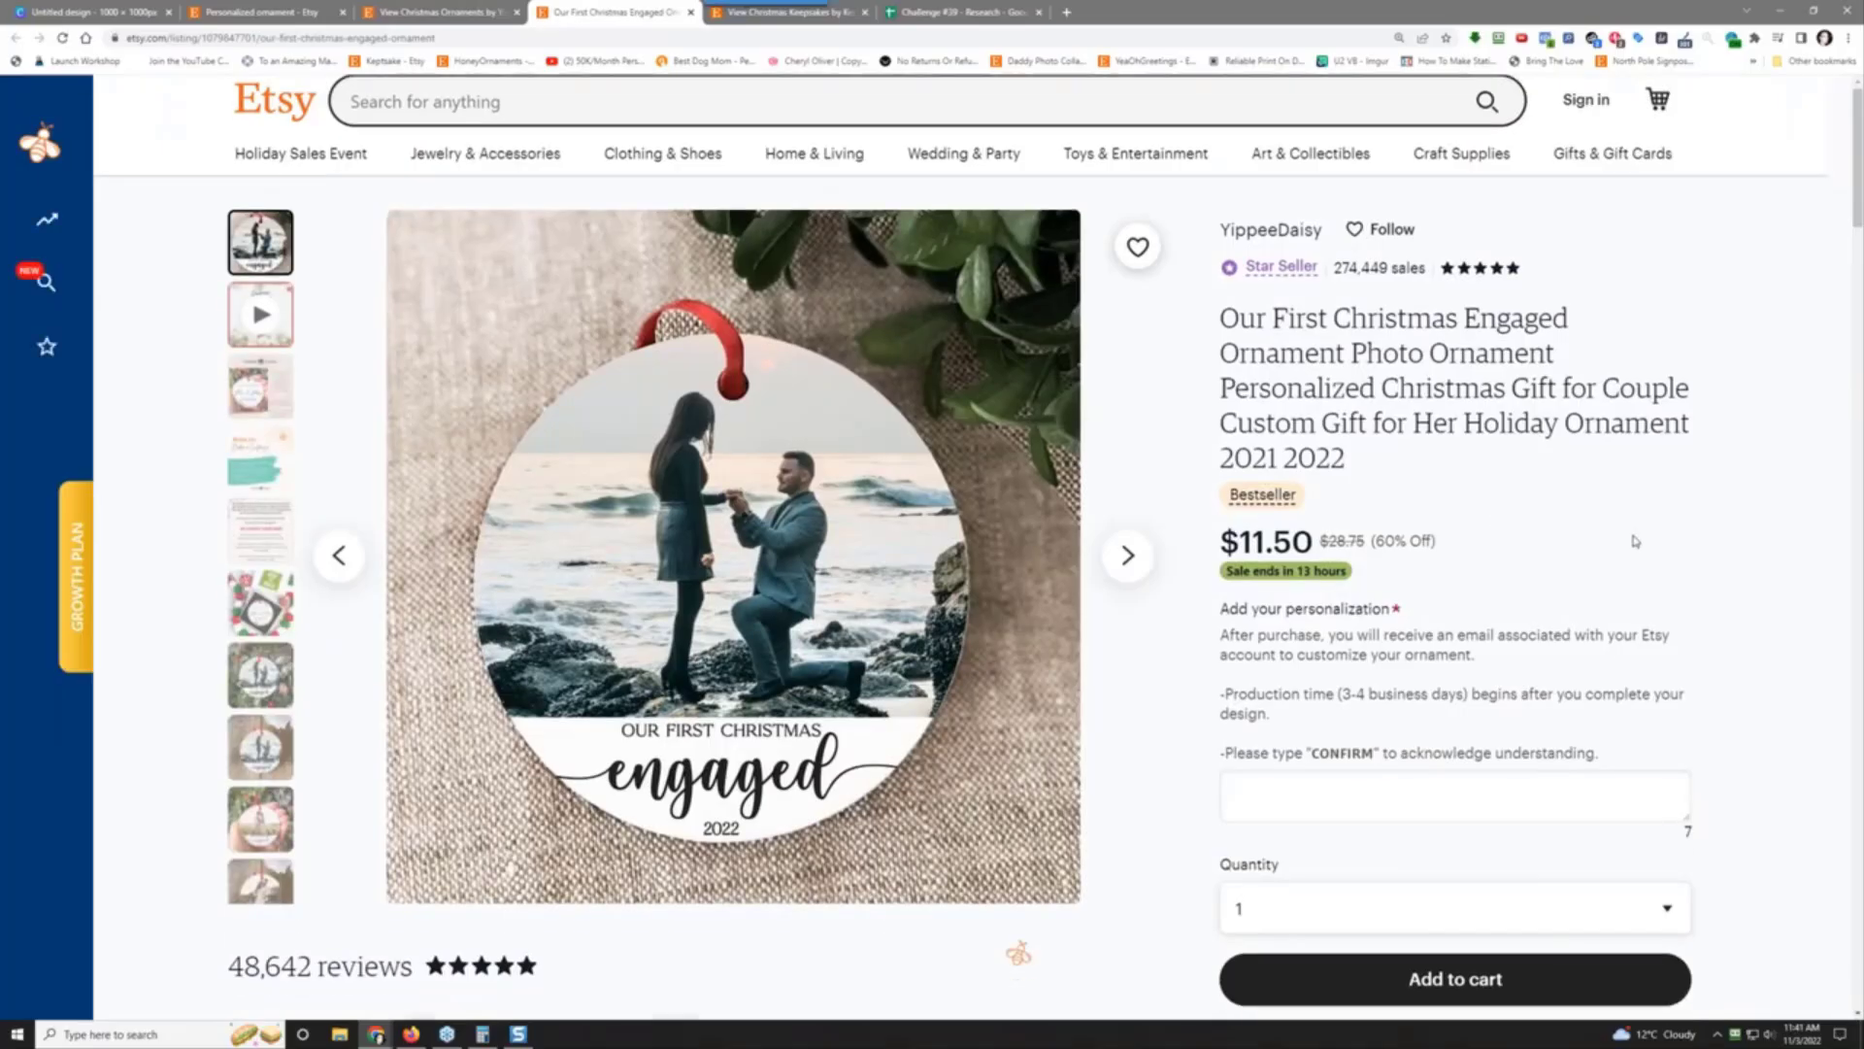
# Step: Read through the Engaged ornament listing's personalization instructions and entry box
pyautogui.scroll(-3, 1635, 541)
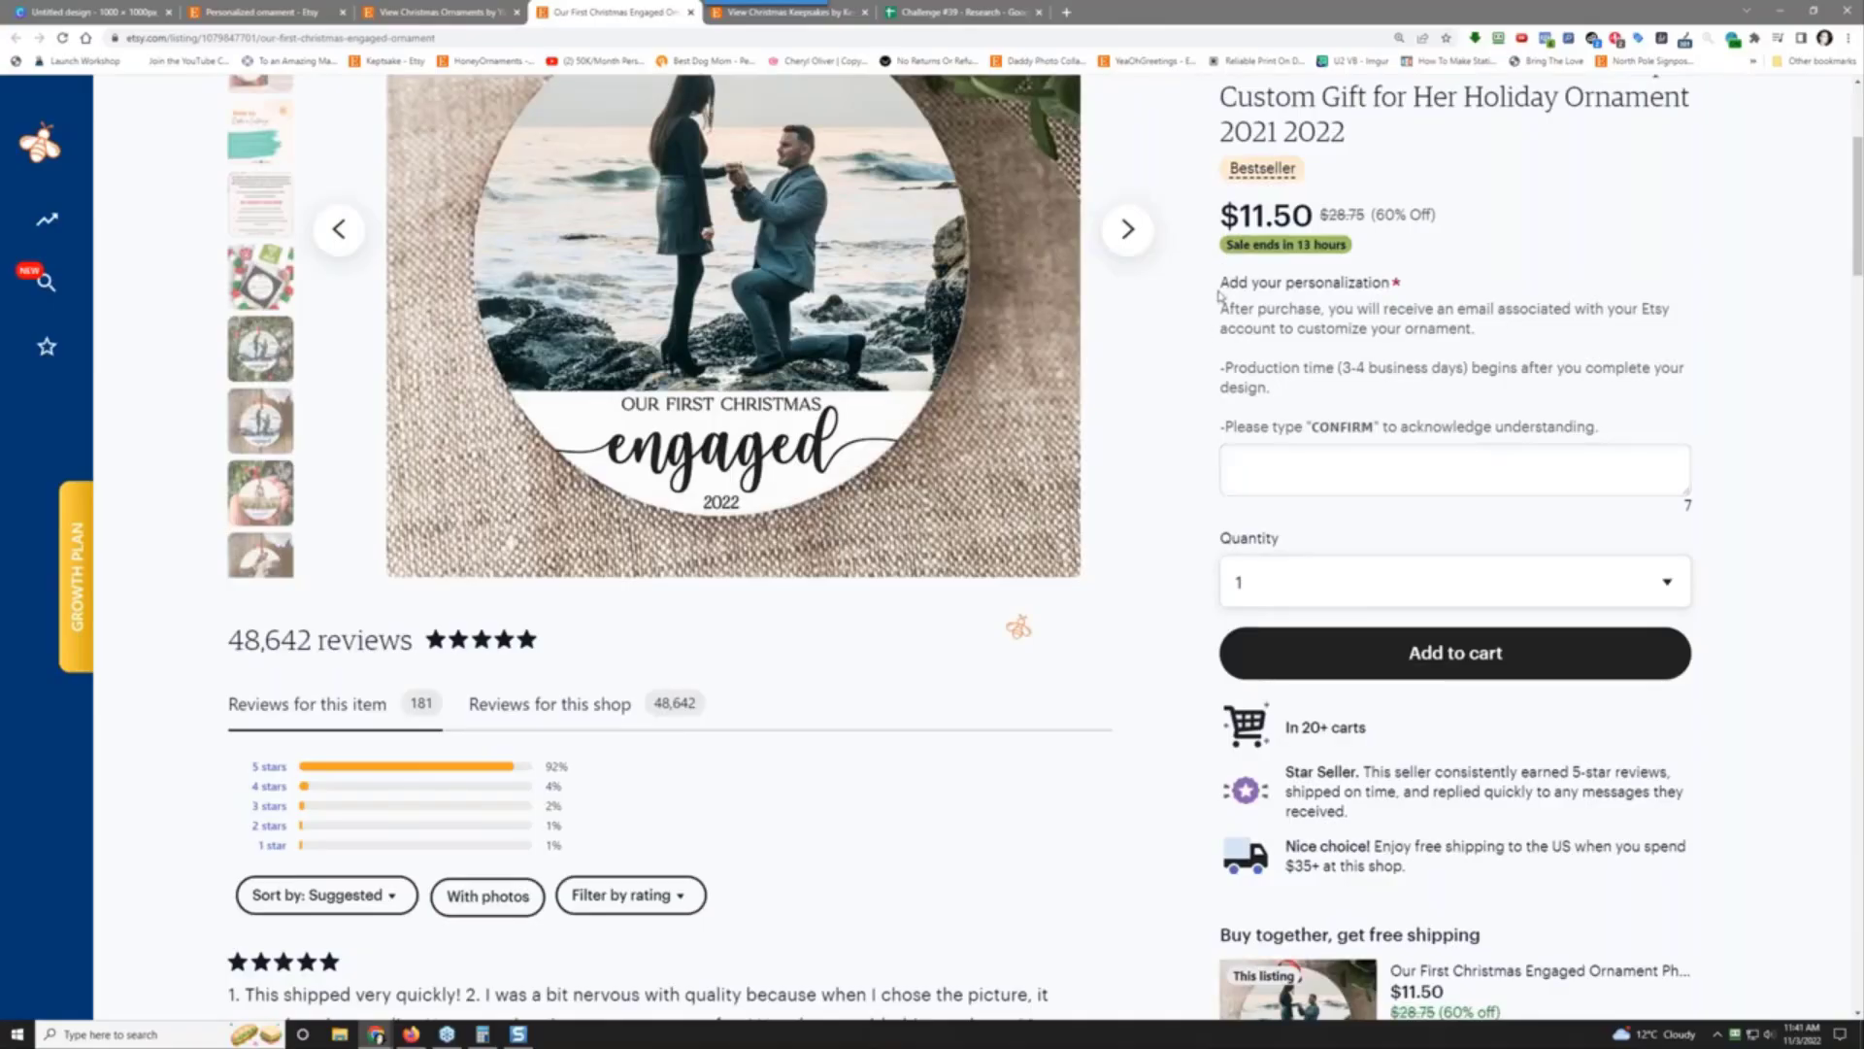
pyautogui.moveTo(1220, 289); pyautogui.dragTo(1315, 327)
pyautogui.click(1359, 361)
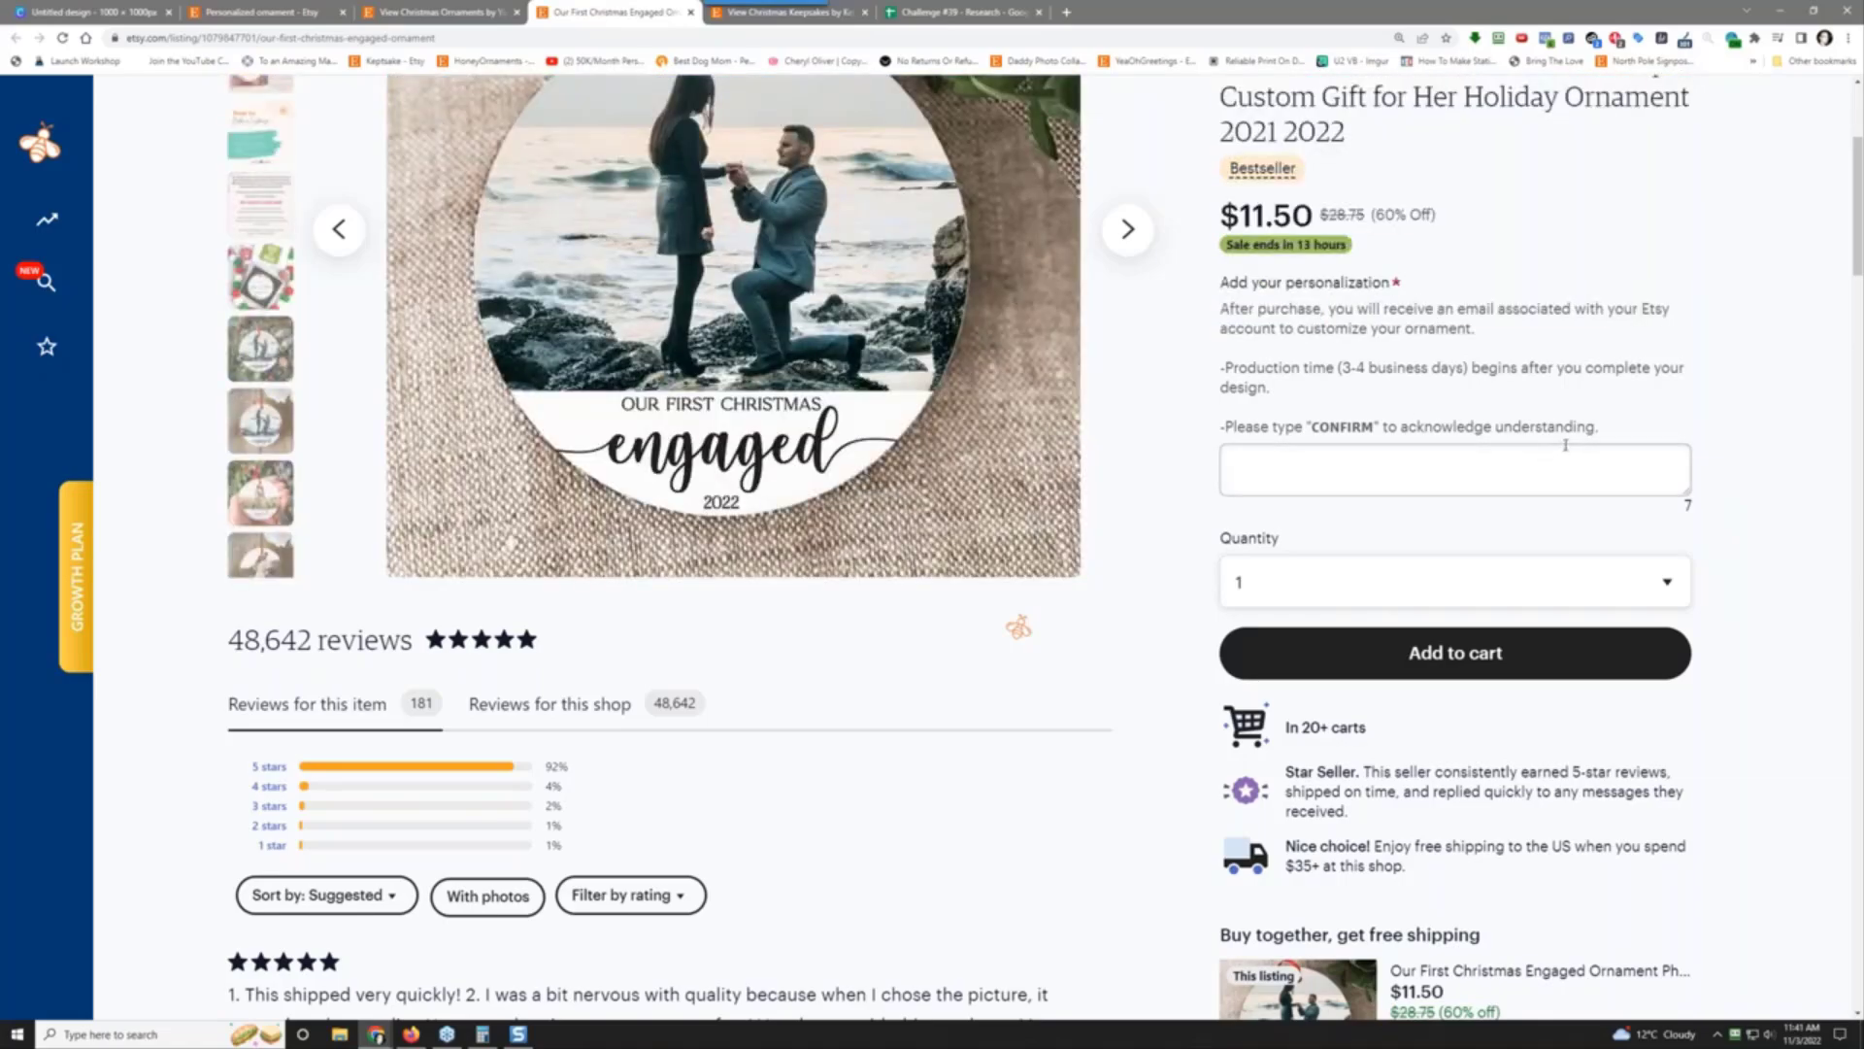
pyautogui.moveTo(1598, 427); pyautogui.dragTo(1226, 282)
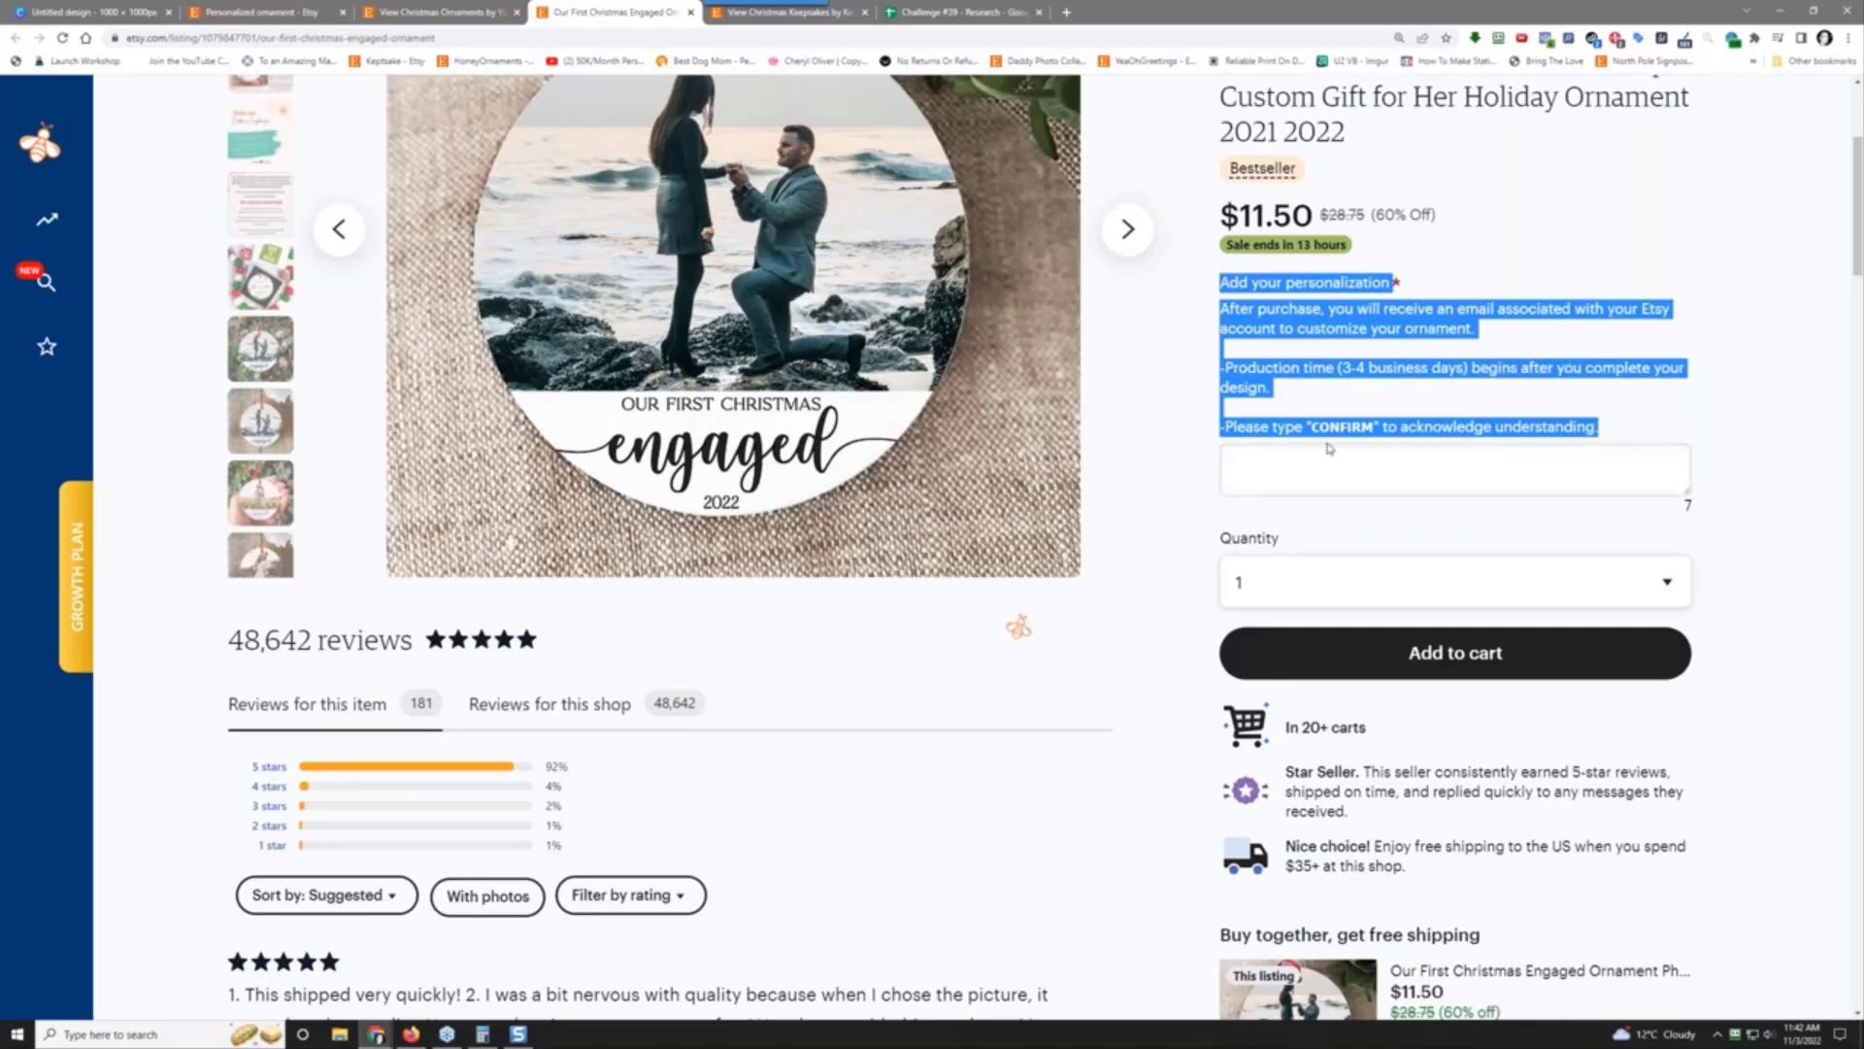
pyautogui.click(1360, 420)
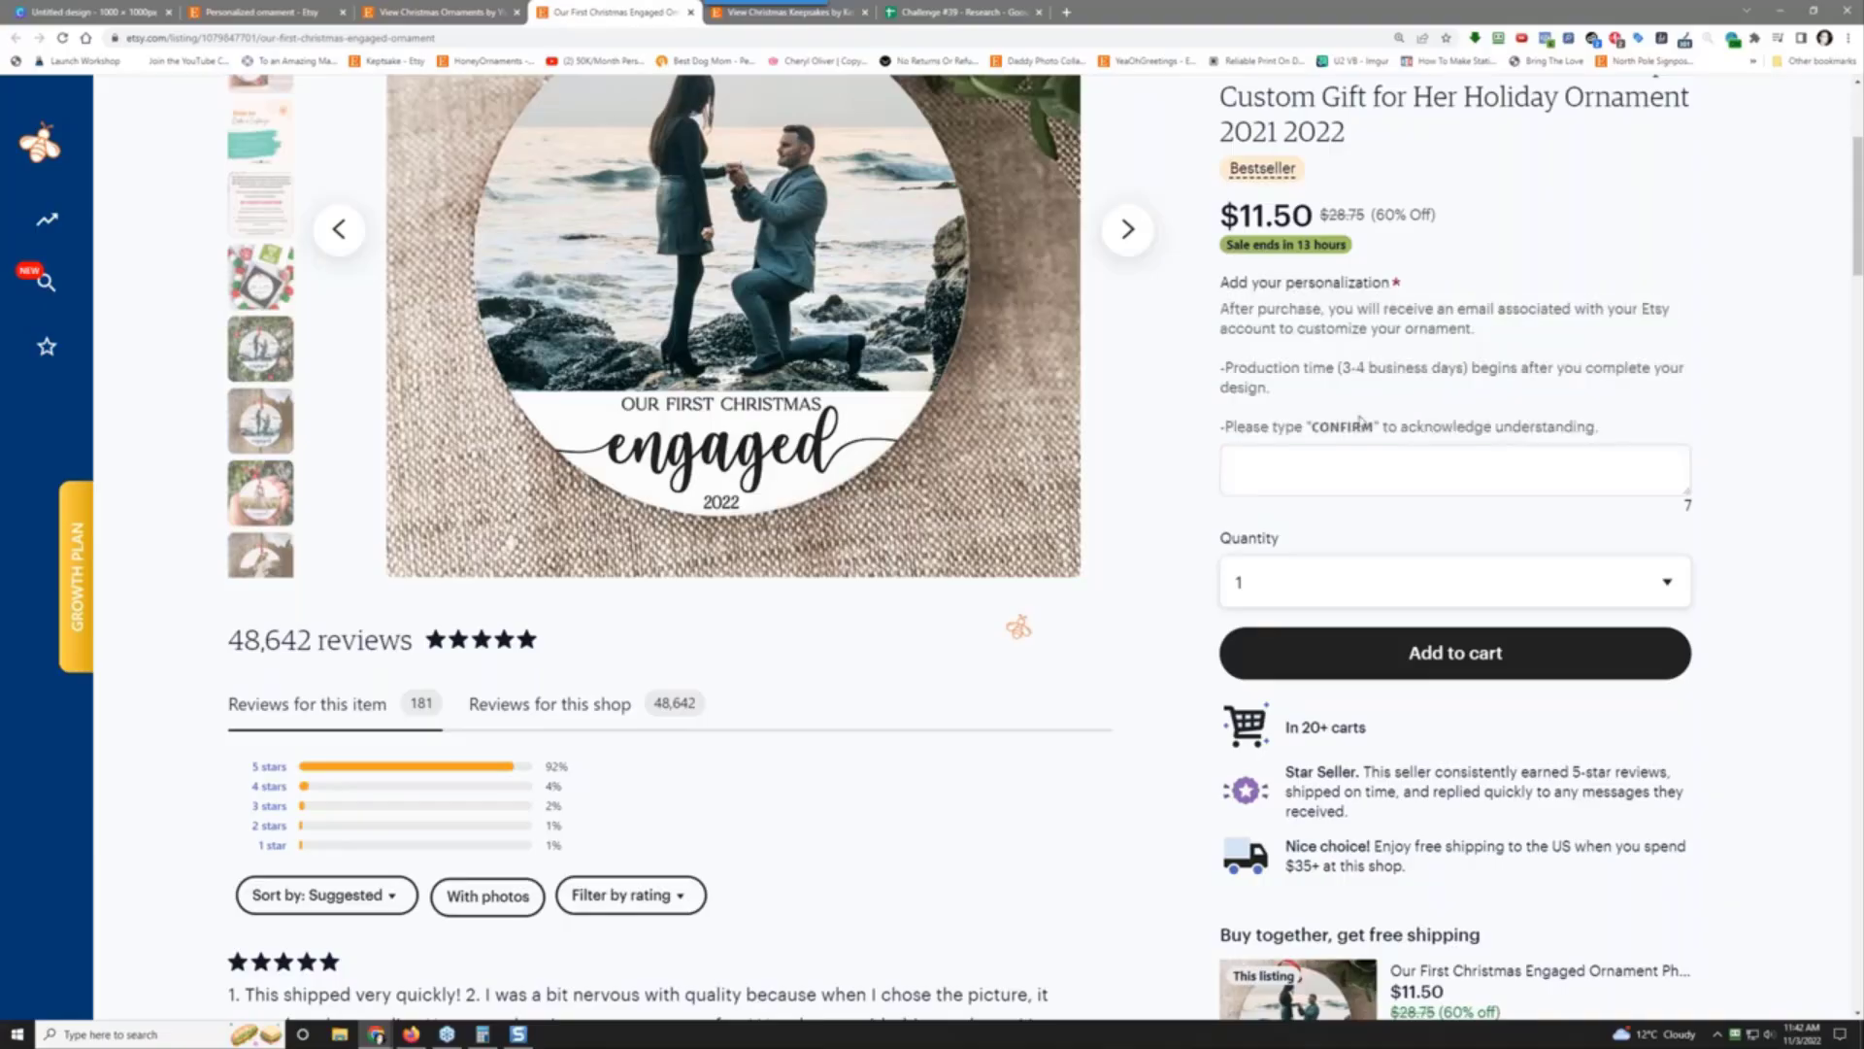
pyautogui.click(1298, 446)
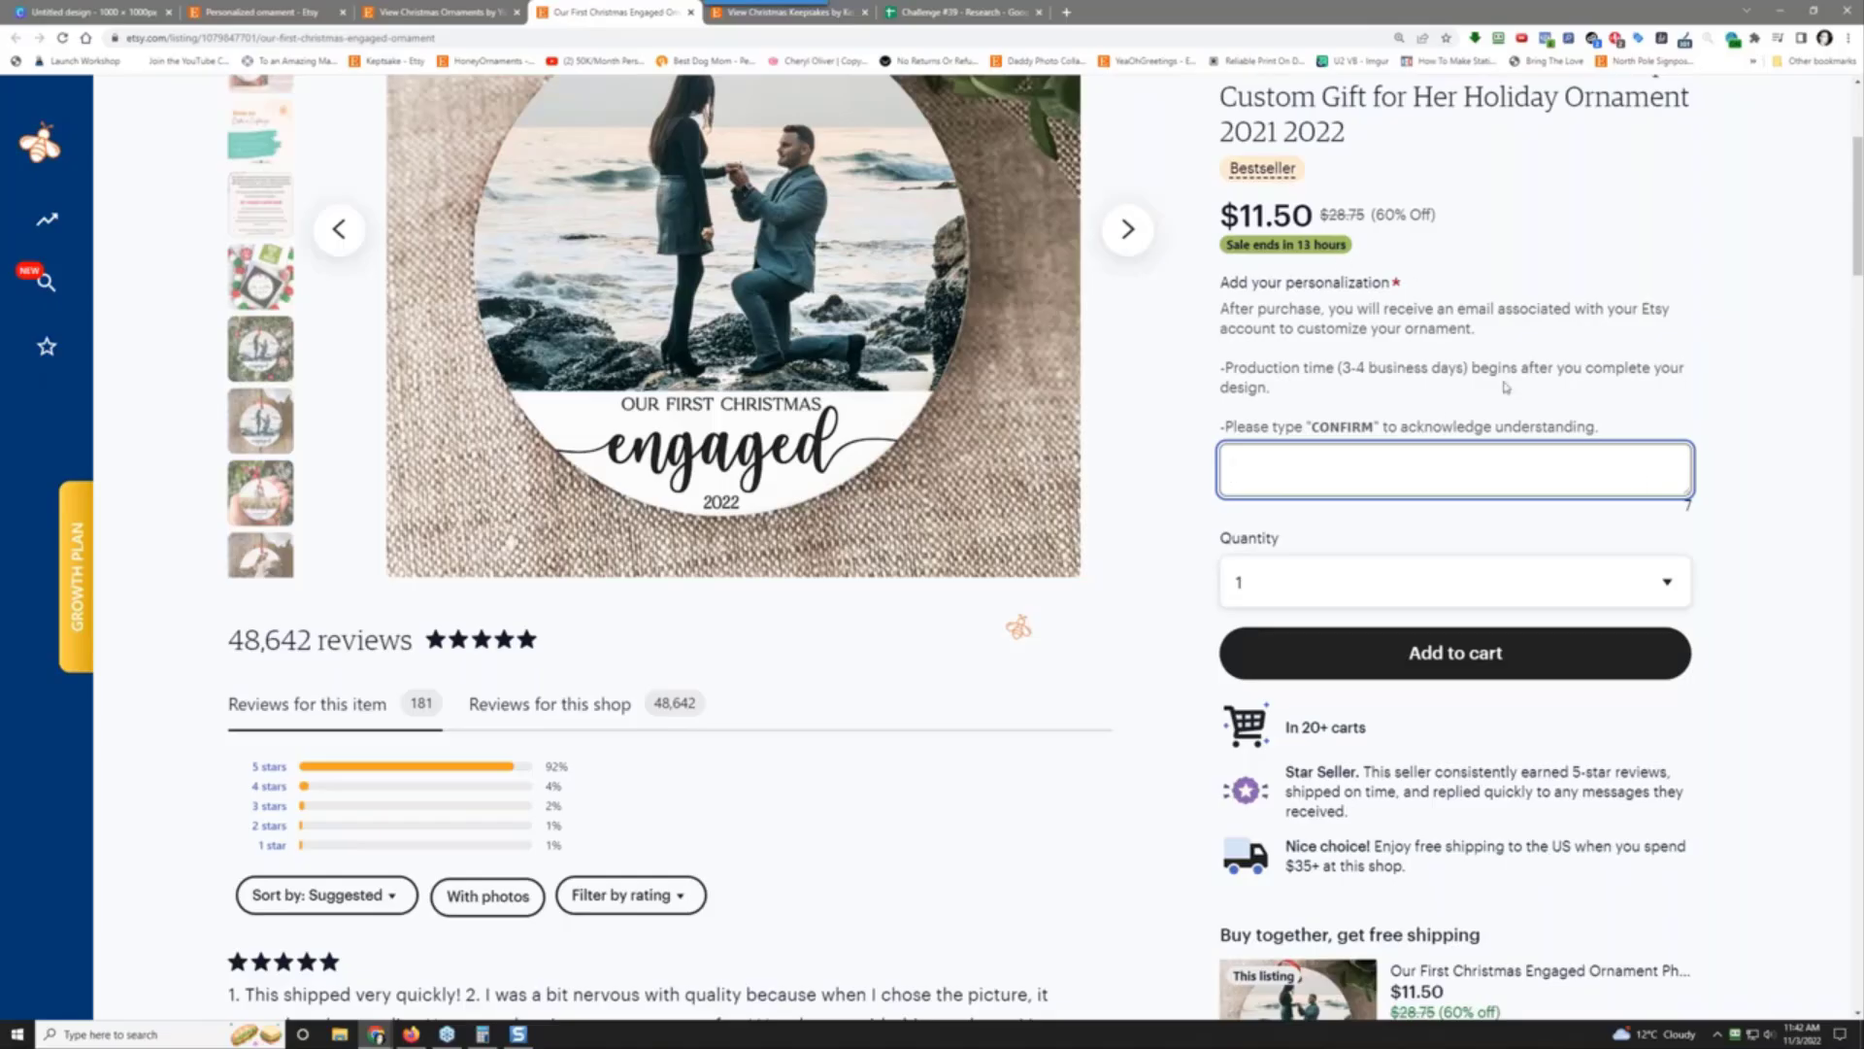
pyautogui.click(1576, 197)
# Step: Check the price details and play the listing's product video
pyautogui.scroll(1, 1675, 262)
pyautogui.scroll(3, 1677, 266)
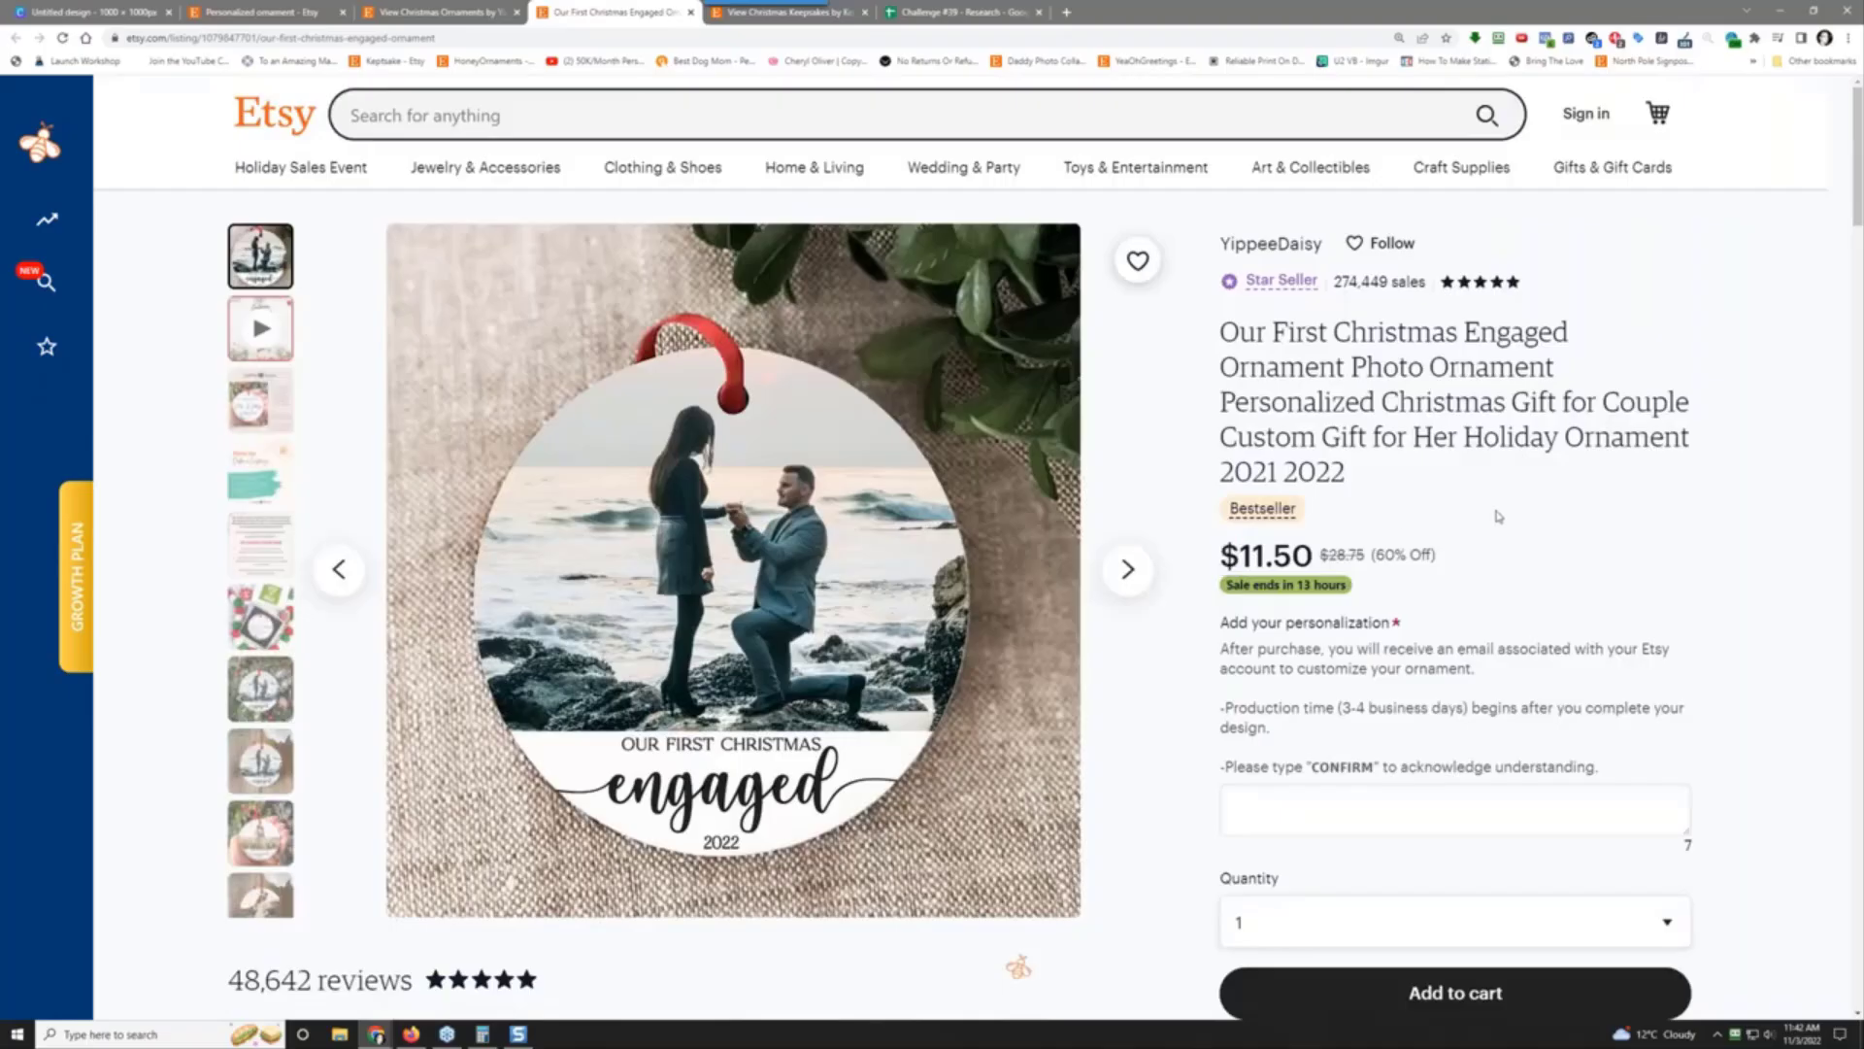
pyautogui.moveTo(1489, 544); pyautogui.dragTo(1461, 604)
pyautogui.click(1450, 597)
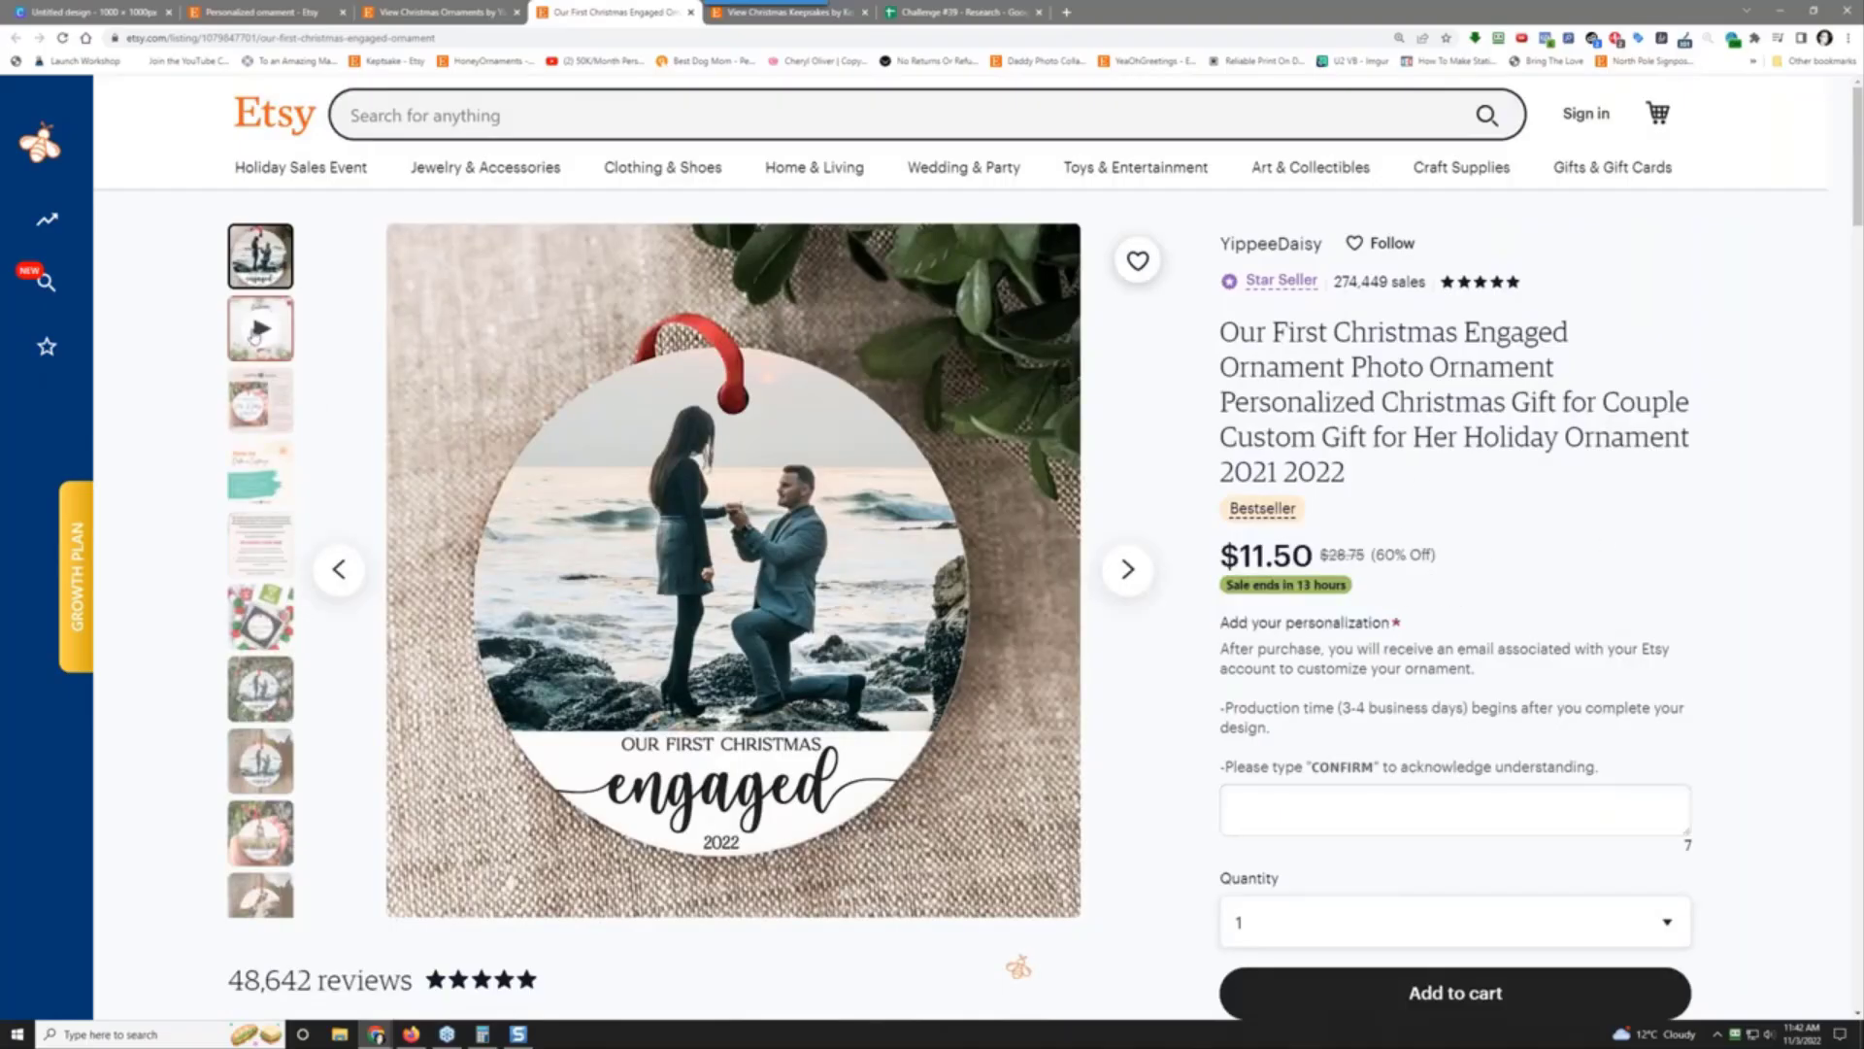
pyautogui.click(257, 335)
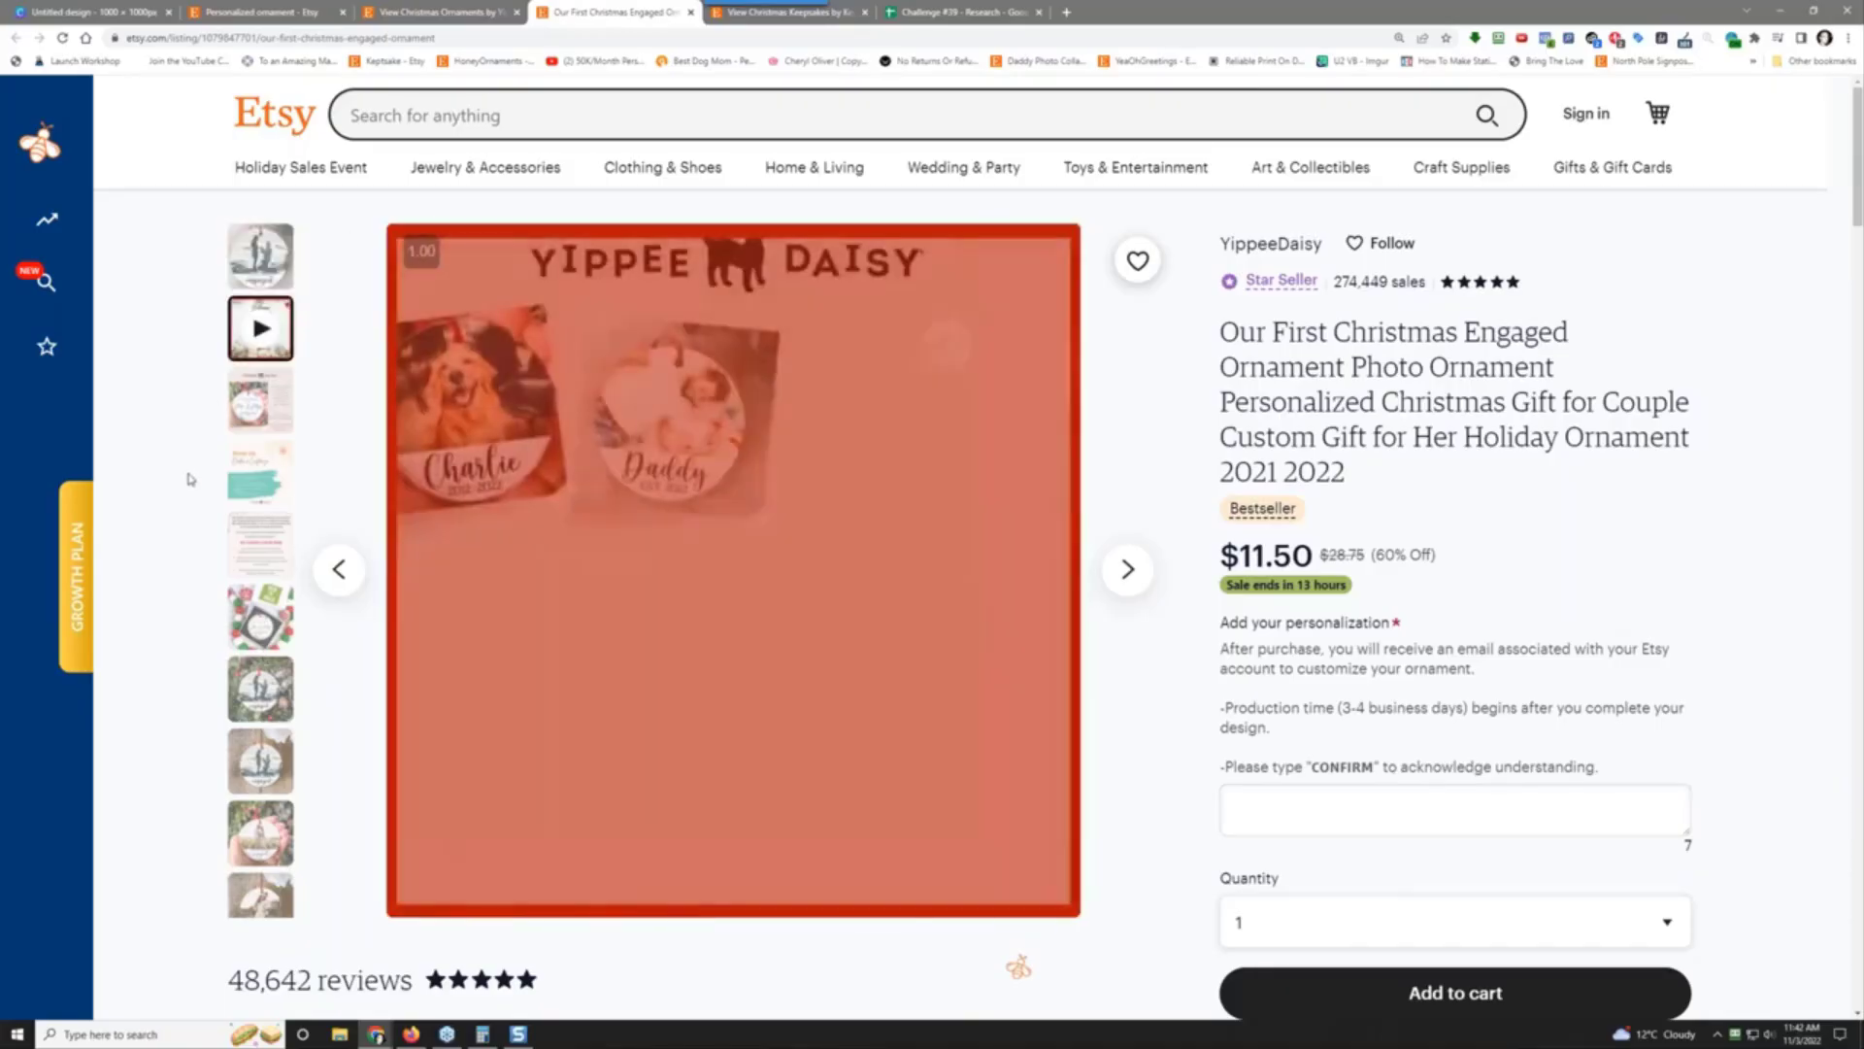
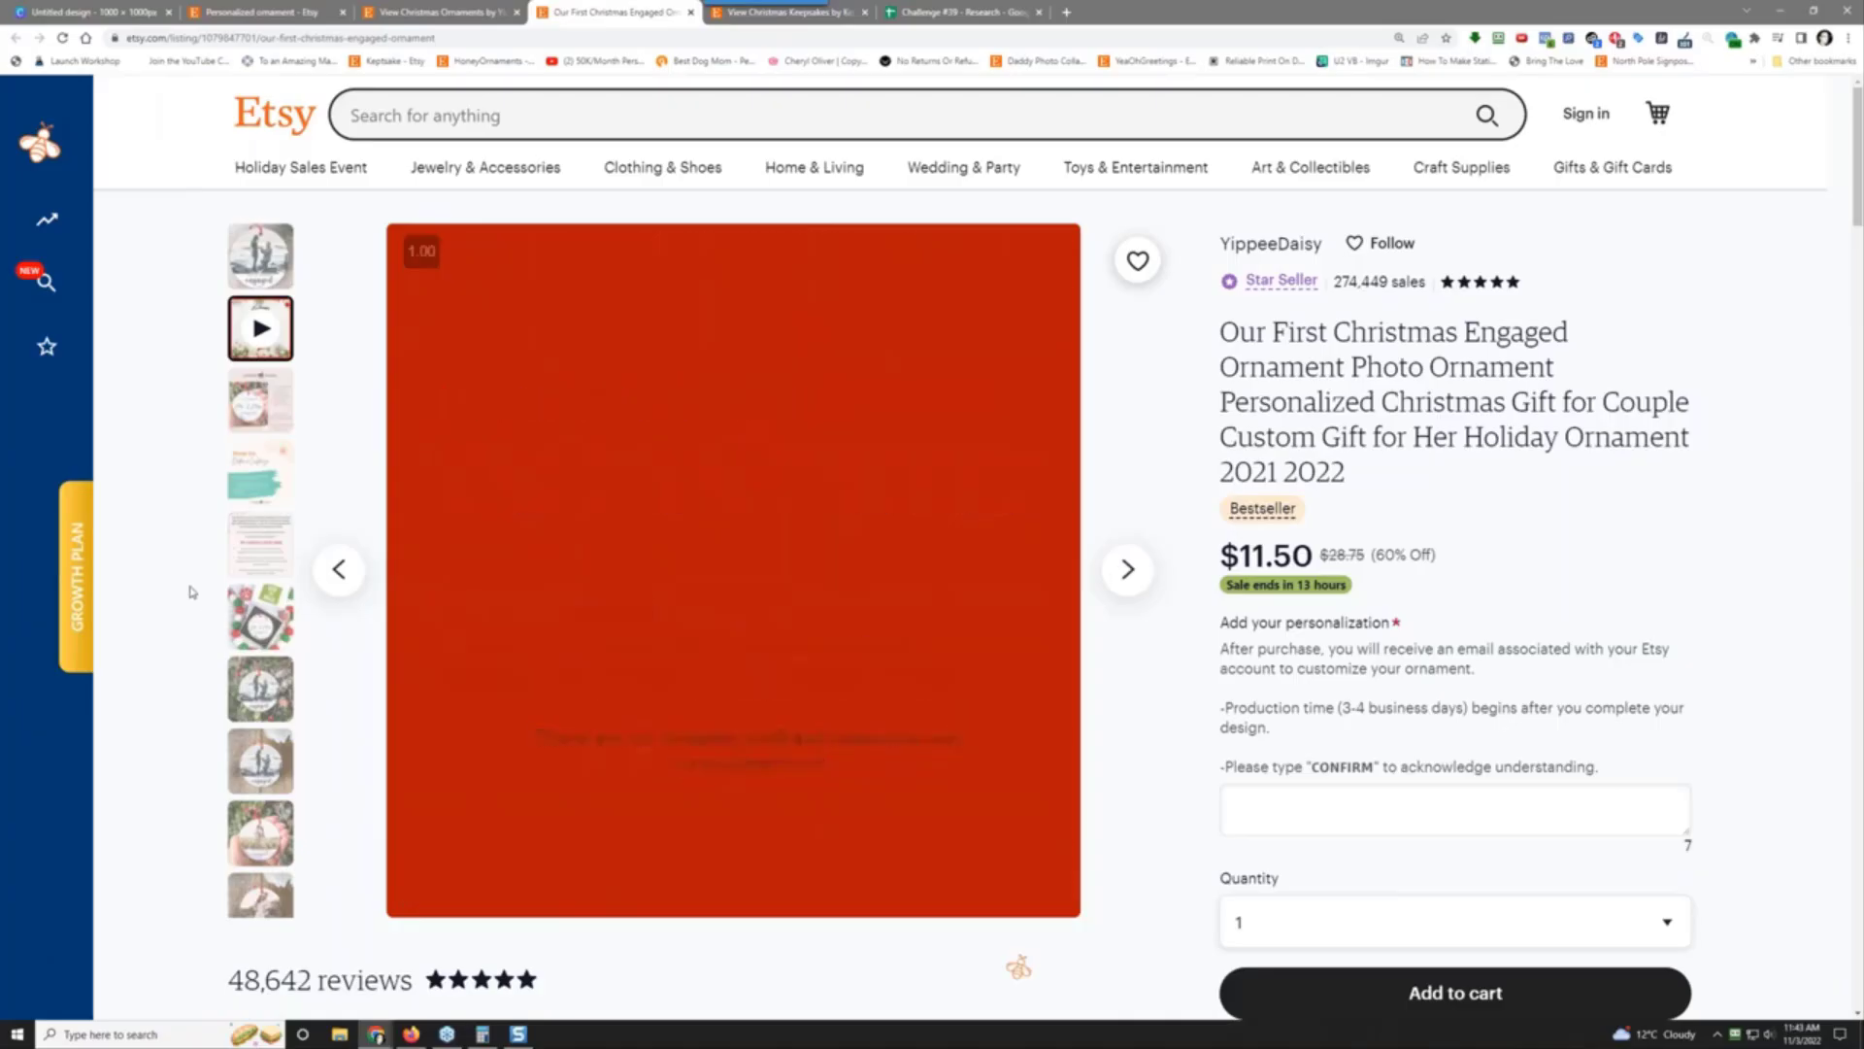
# Step: Scroll through the Engaged ornament listing and switch from the video to its first ornament photo
pyautogui.scroll(-4, 191, 592)
pyautogui.scroll(4, 191, 592)
pyautogui.scroll(-2, 533, 242)
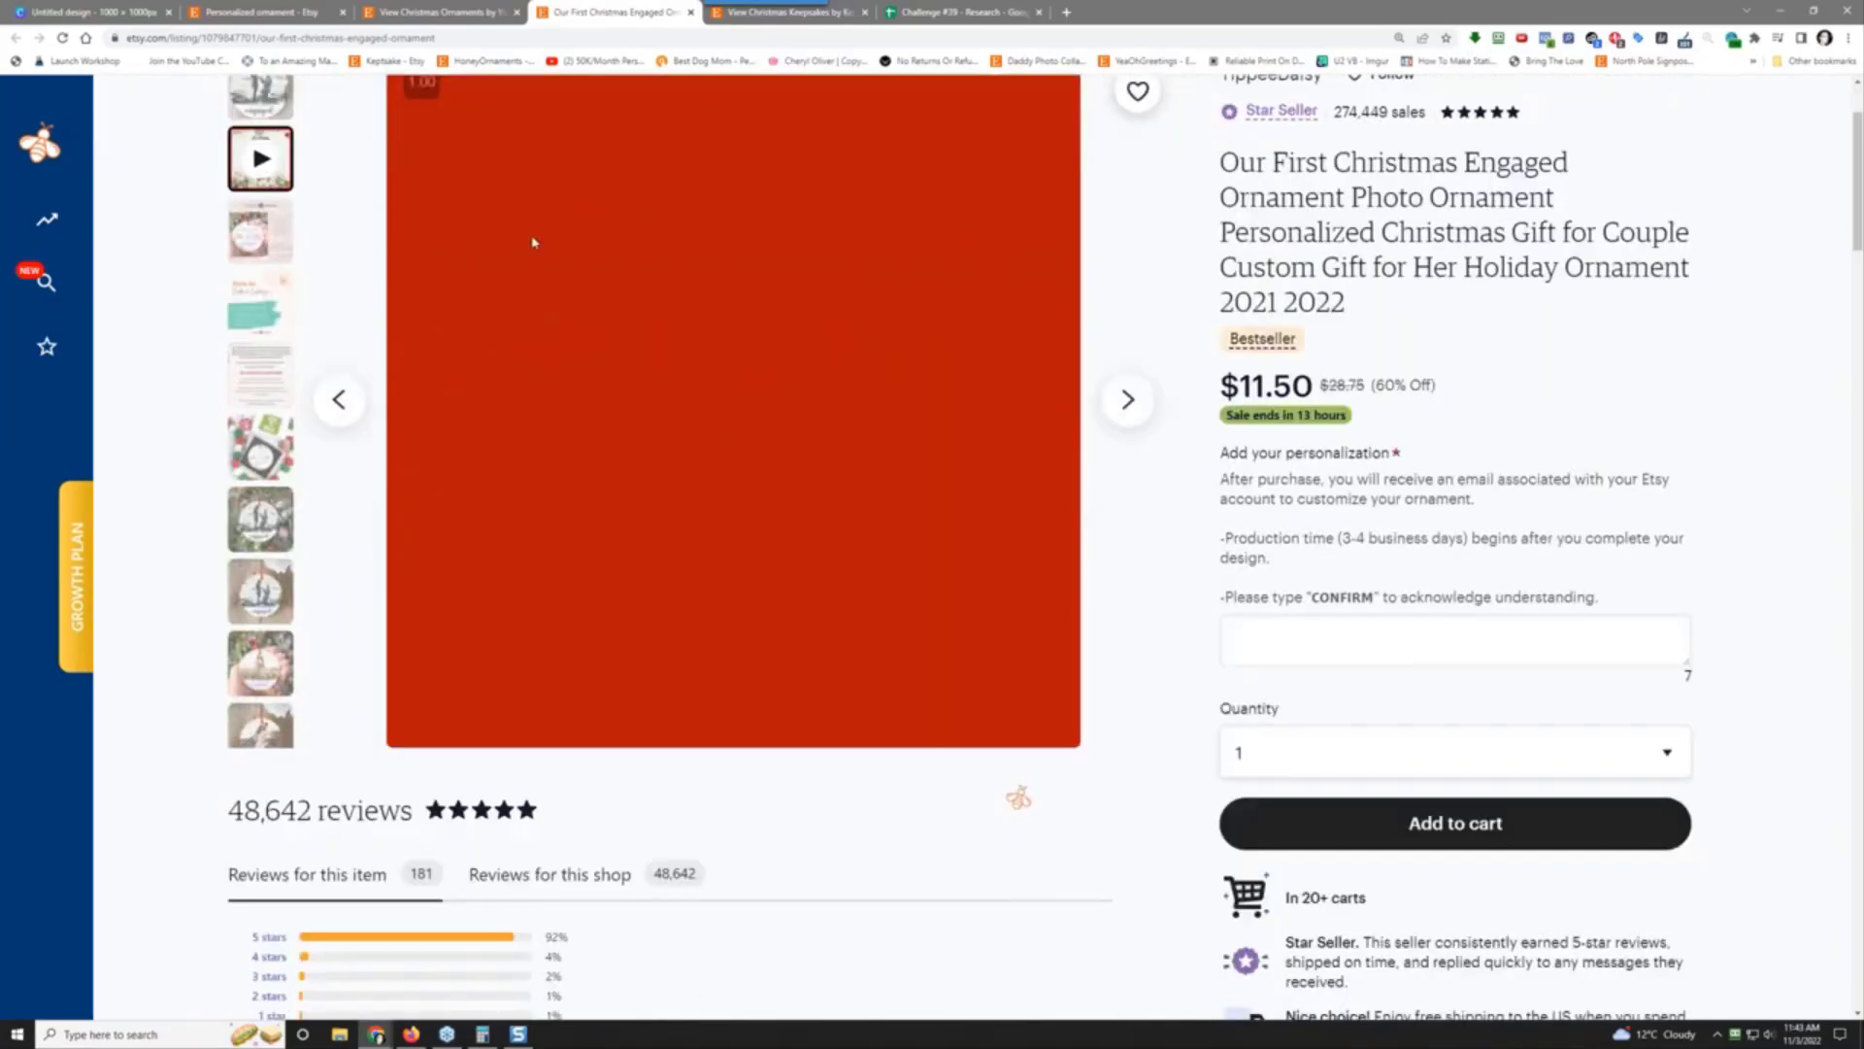
pyautogui.scroll(2, 577, 493)
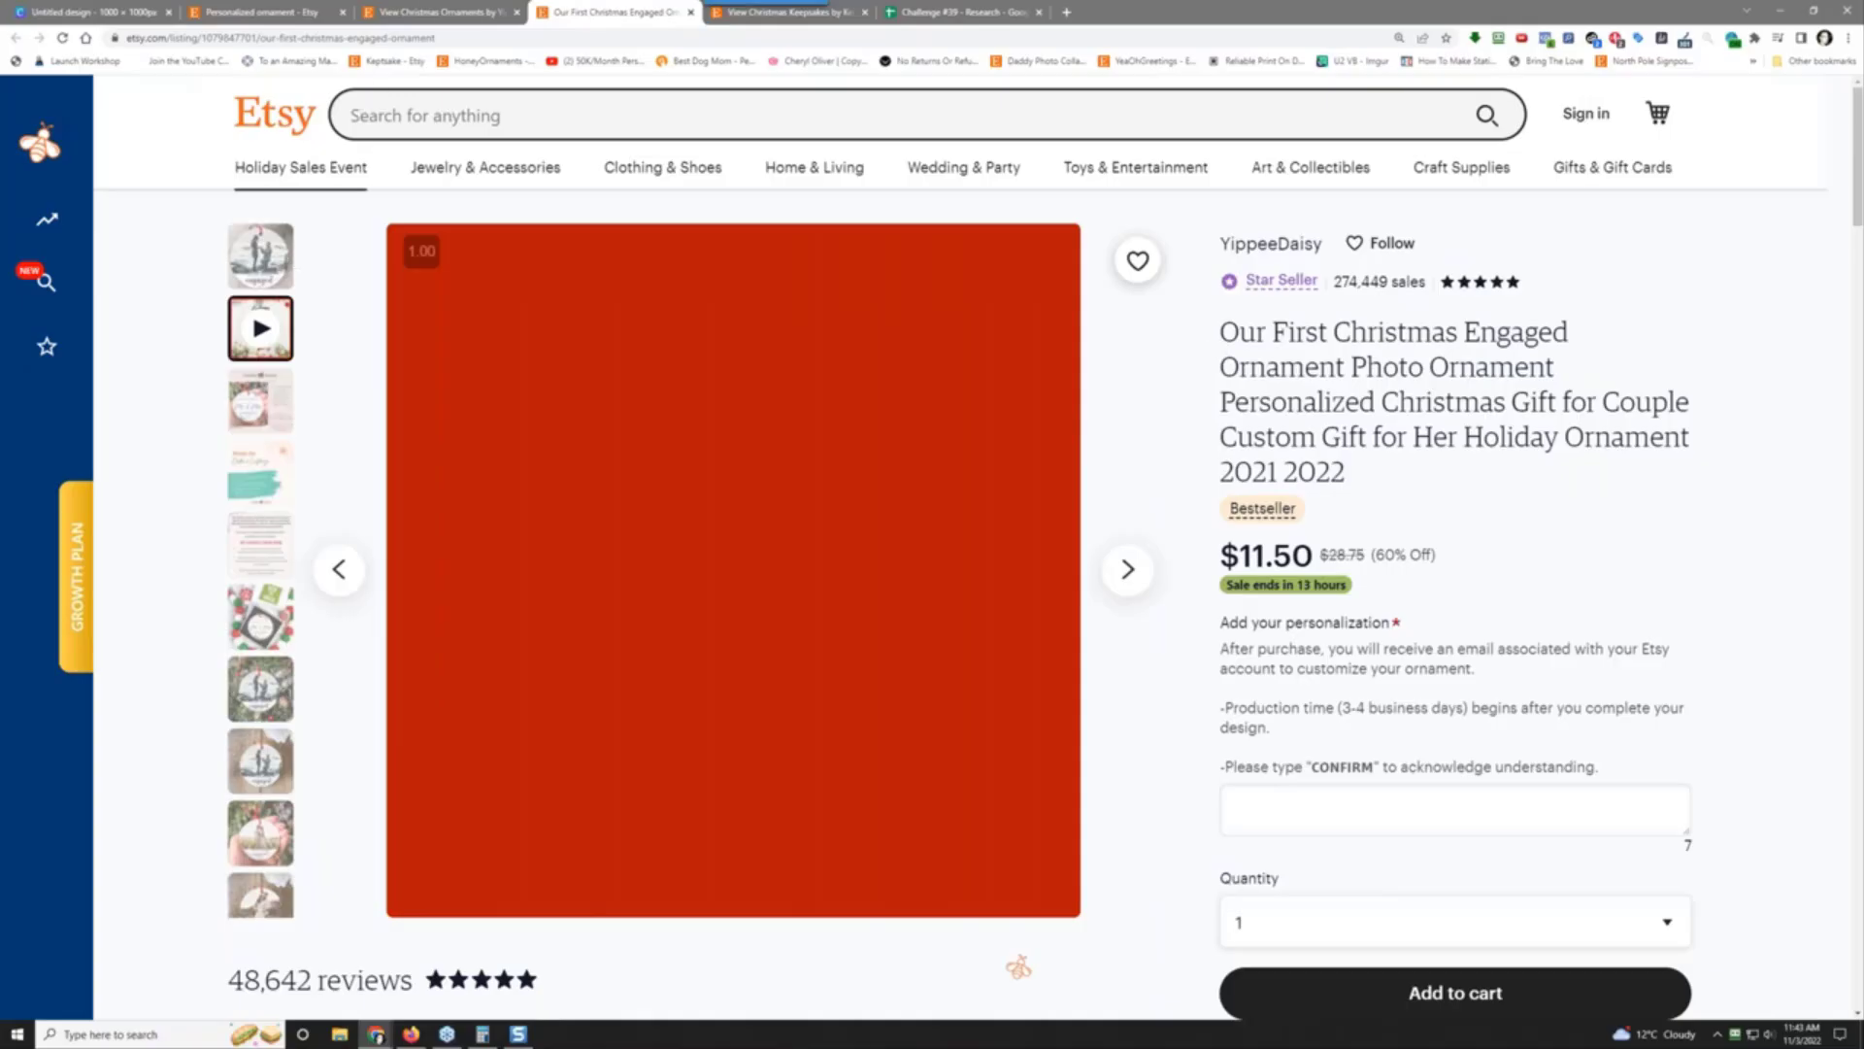
pyautogui.click(267, 261)
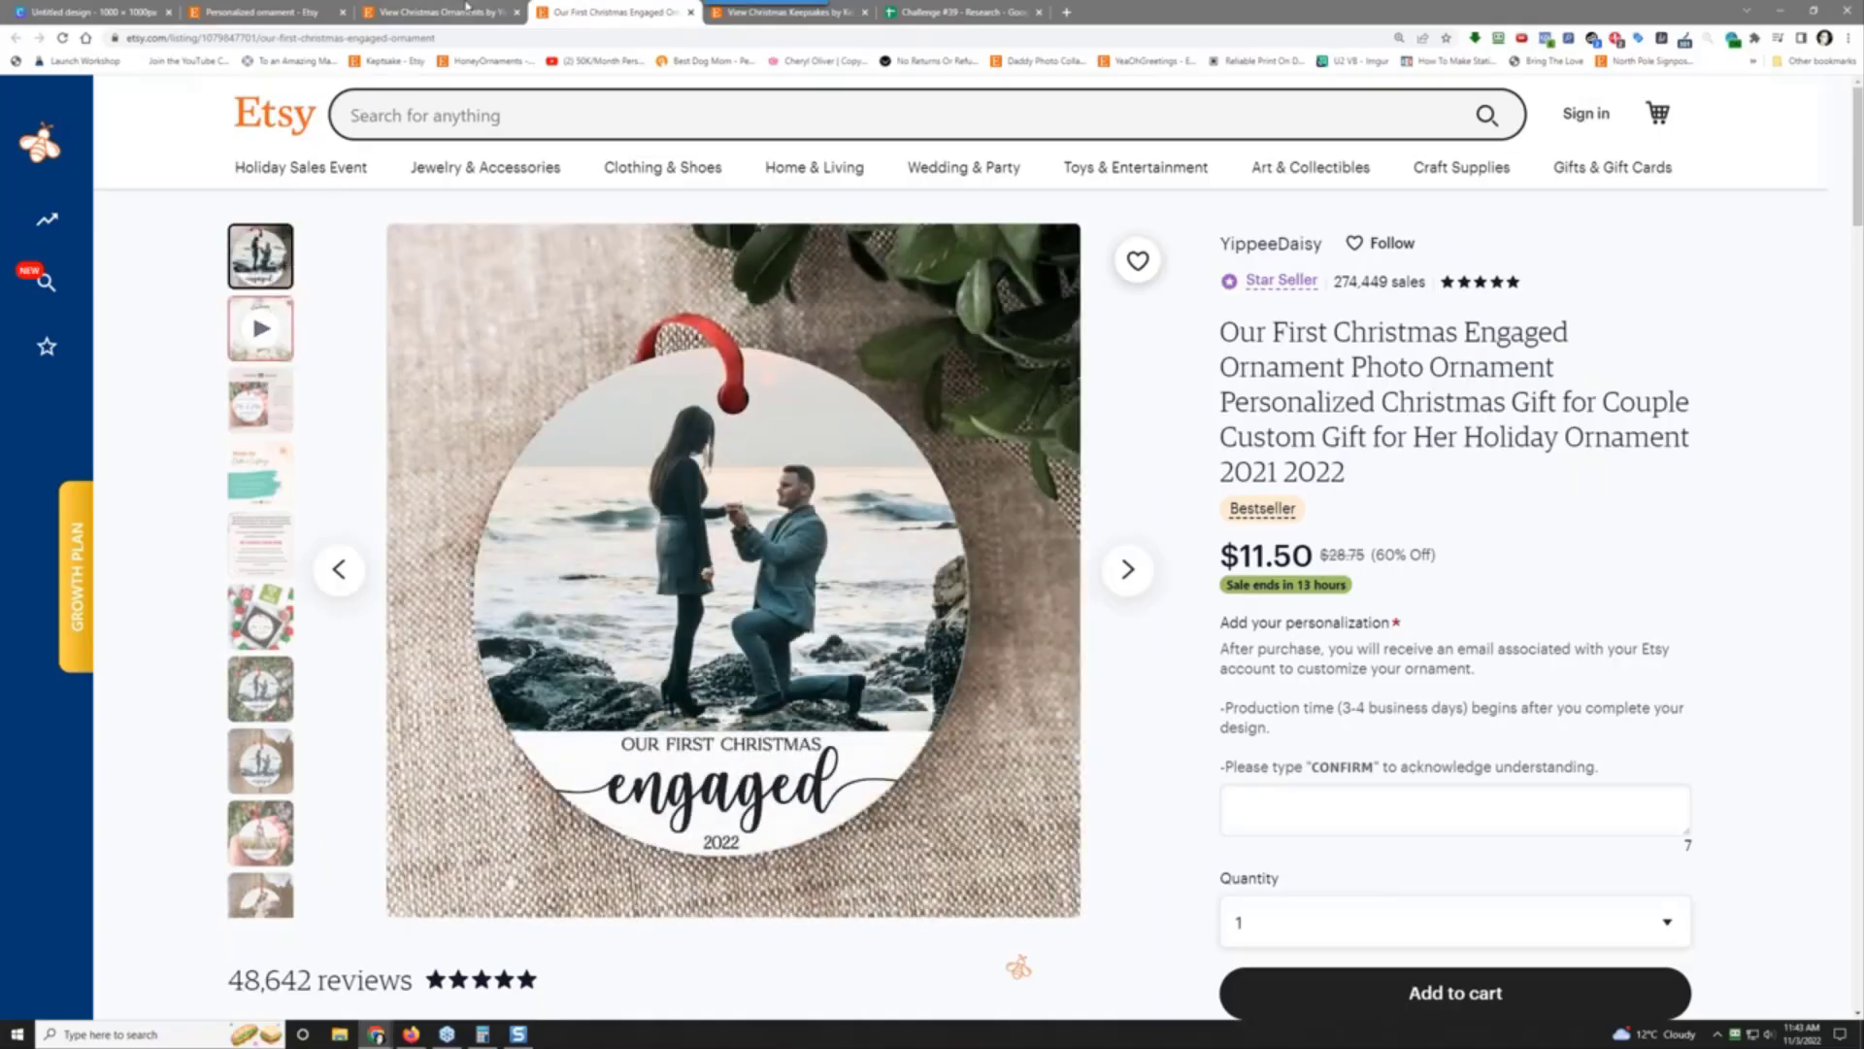
# Step: Review the ornament research rows on the Challenge #39 sheet, then return to the blank round ornament design
pyautogui.click(962, 7)
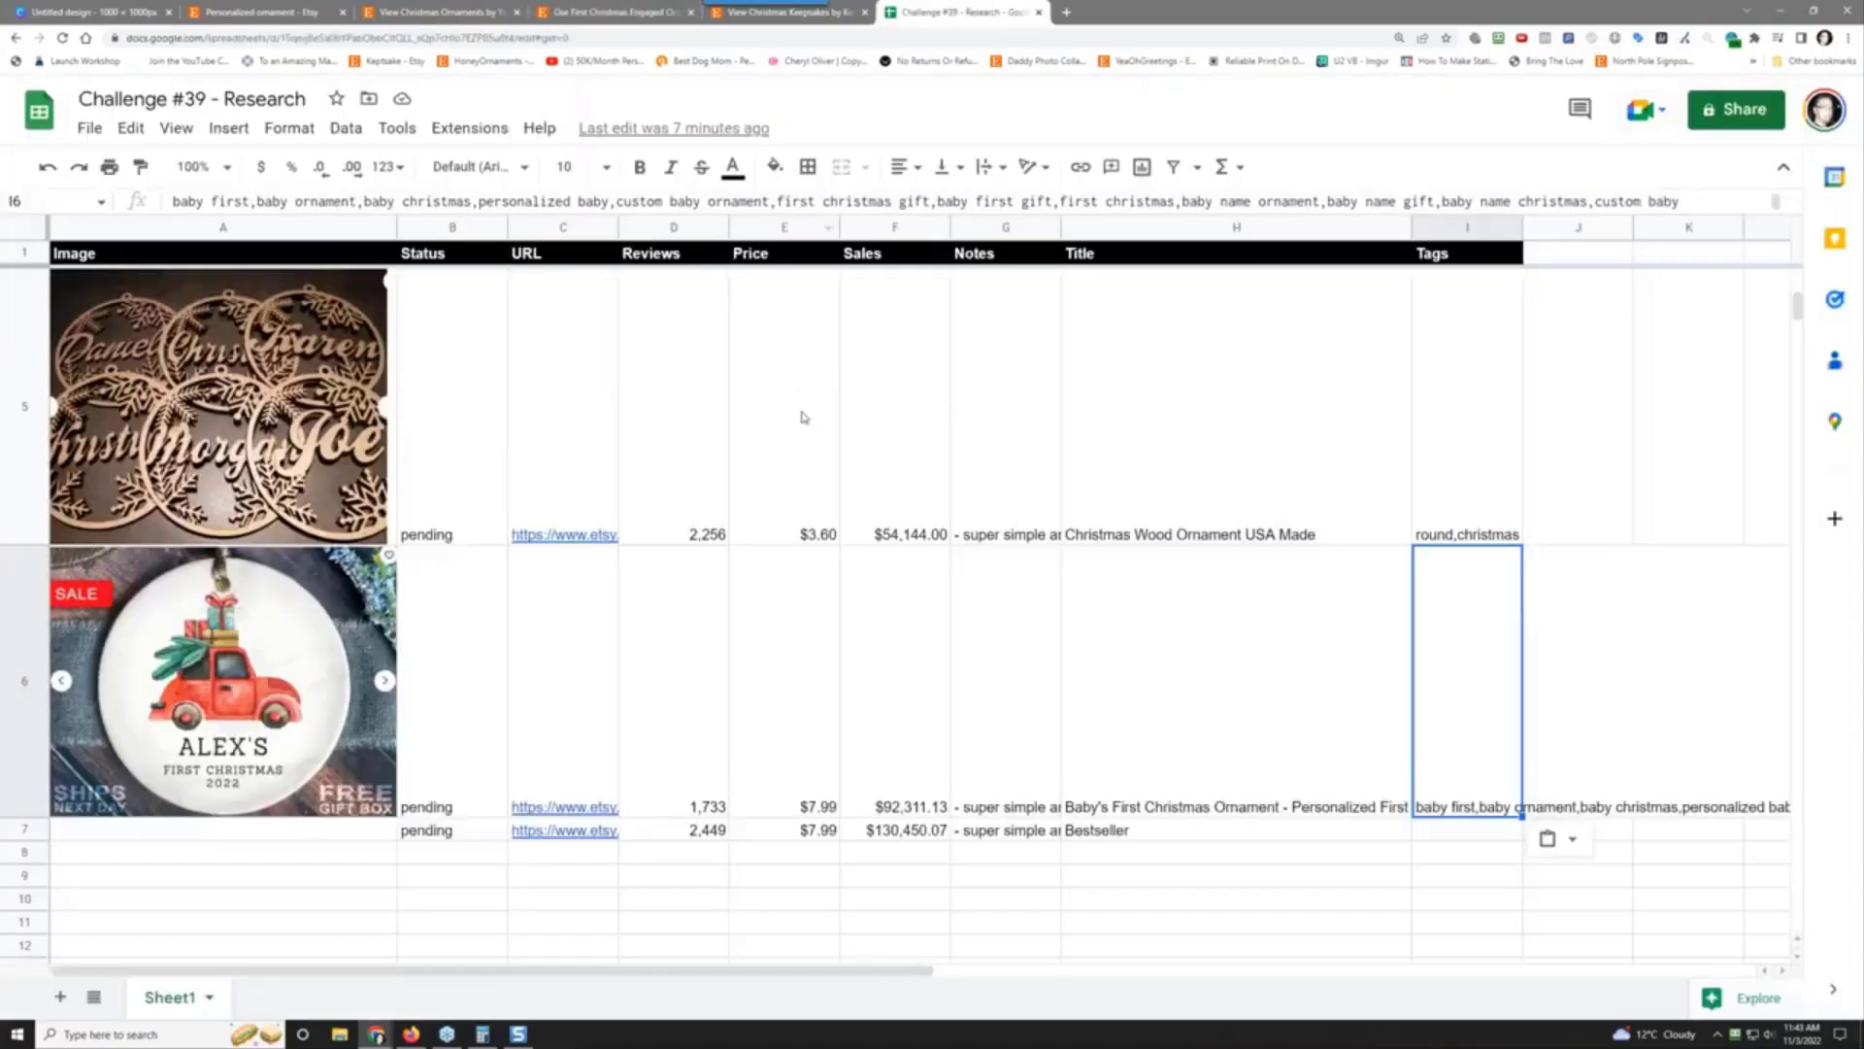
pyautogui.scroll(5, 654, 458)
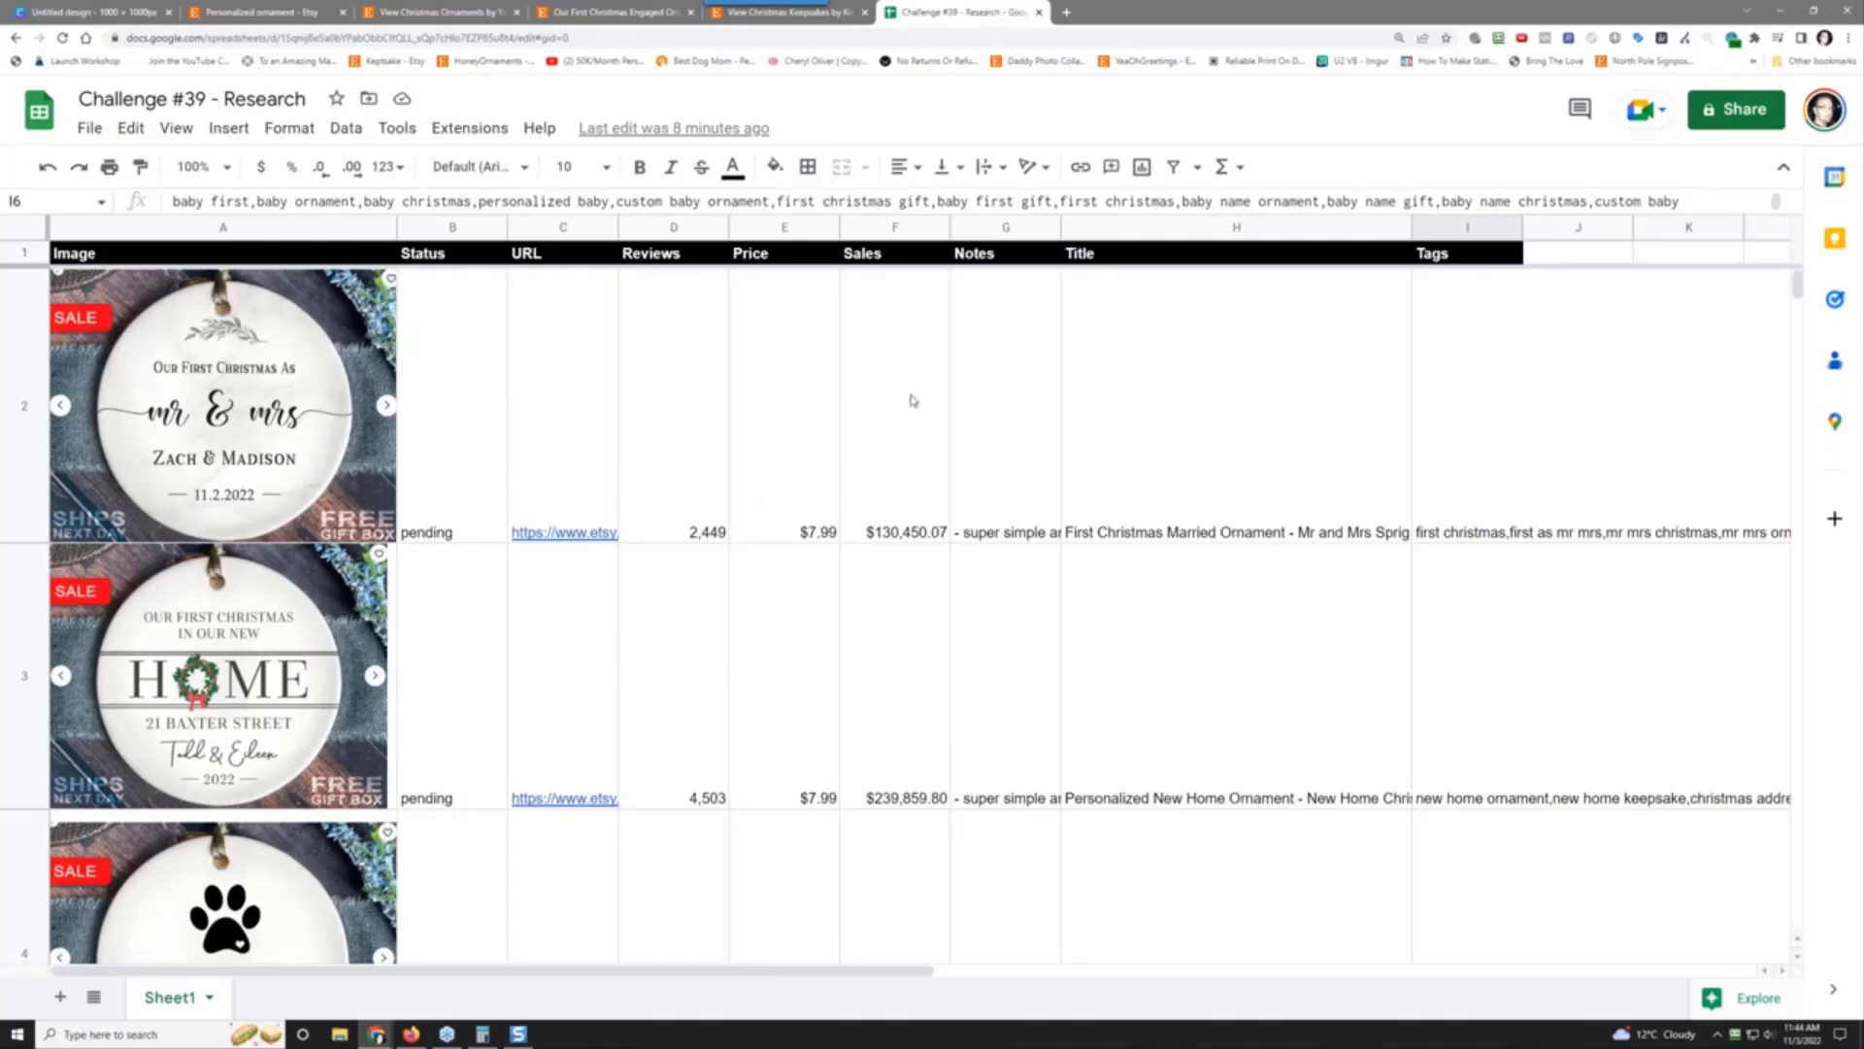
pyautogui.click(78, 12)
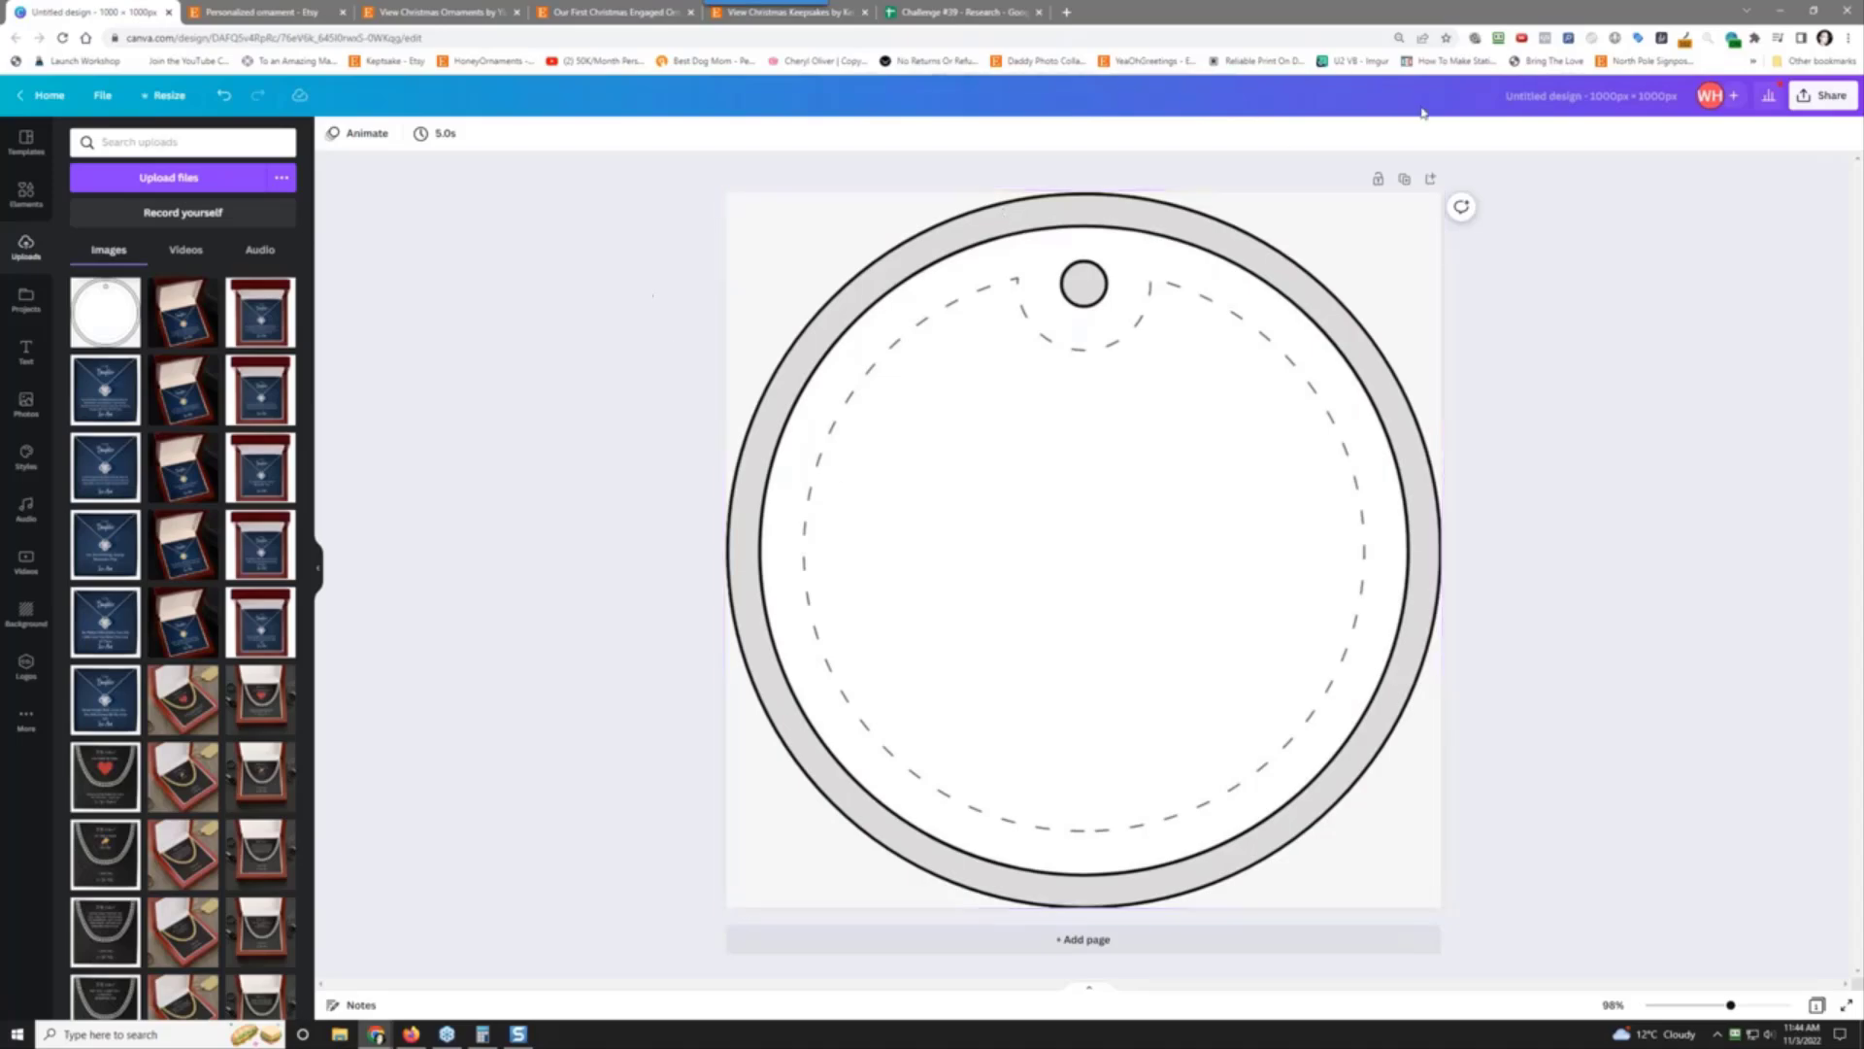
# Step: Rename the blank design to 'Template Round Ornament'
pyautogui.click(1533, 100)
pyautogui.write('Template Round Ornament')
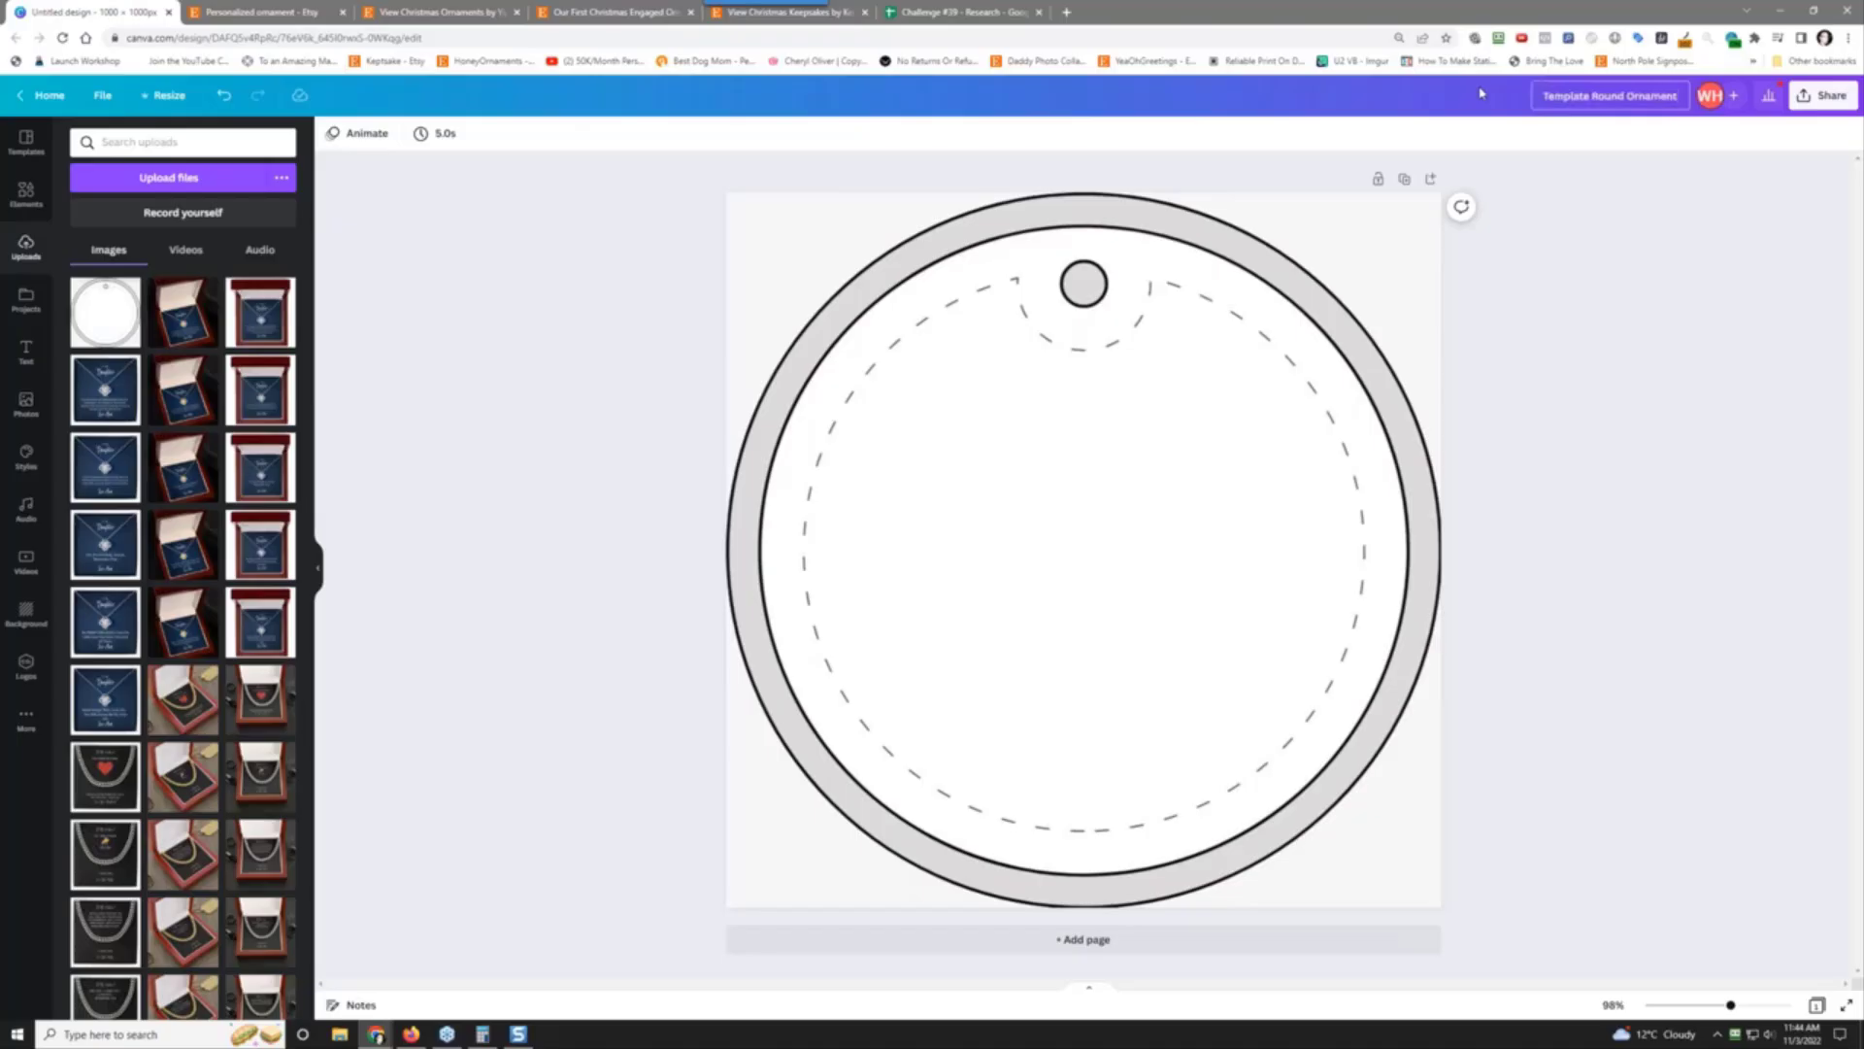
pyautogui.press('Return')
# Step: Download the template as a PNG and make a copy of the design
pyautogui.click(1811, 98)
pyautogui.click(1681, 451)
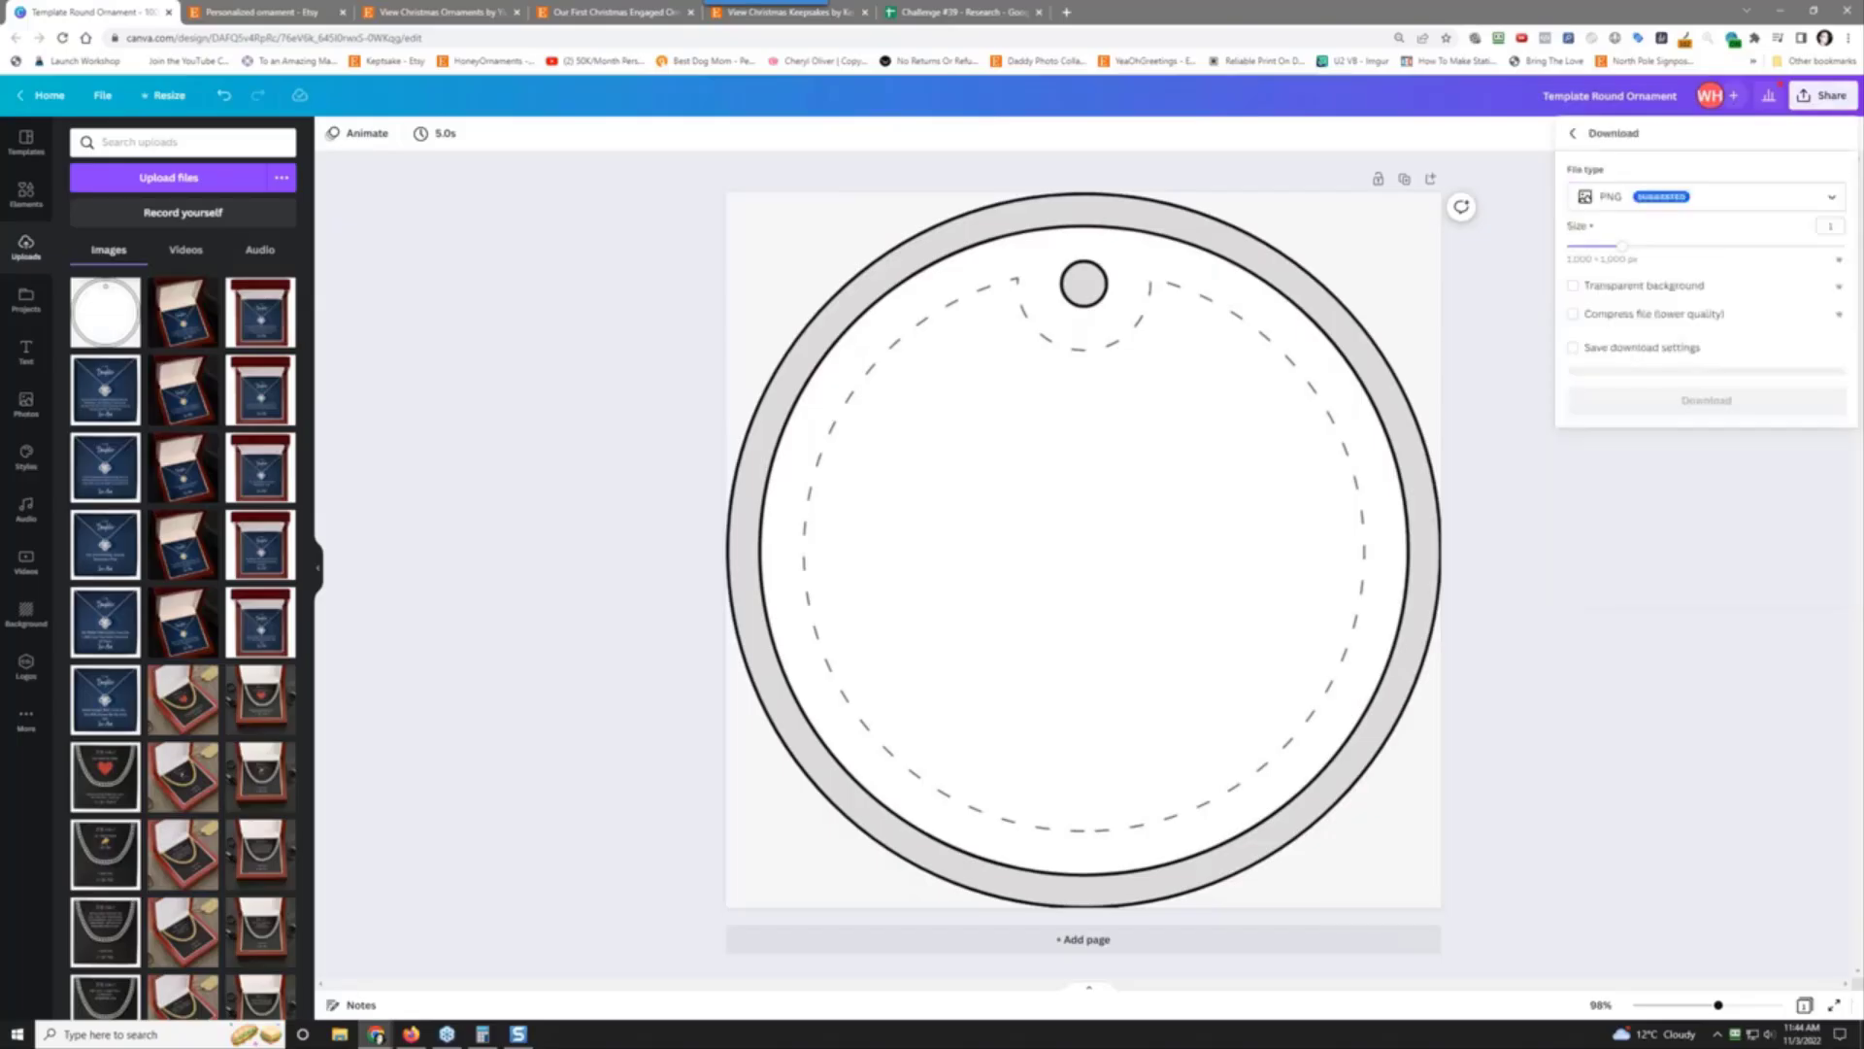
pyautogui.click(1694, 396)
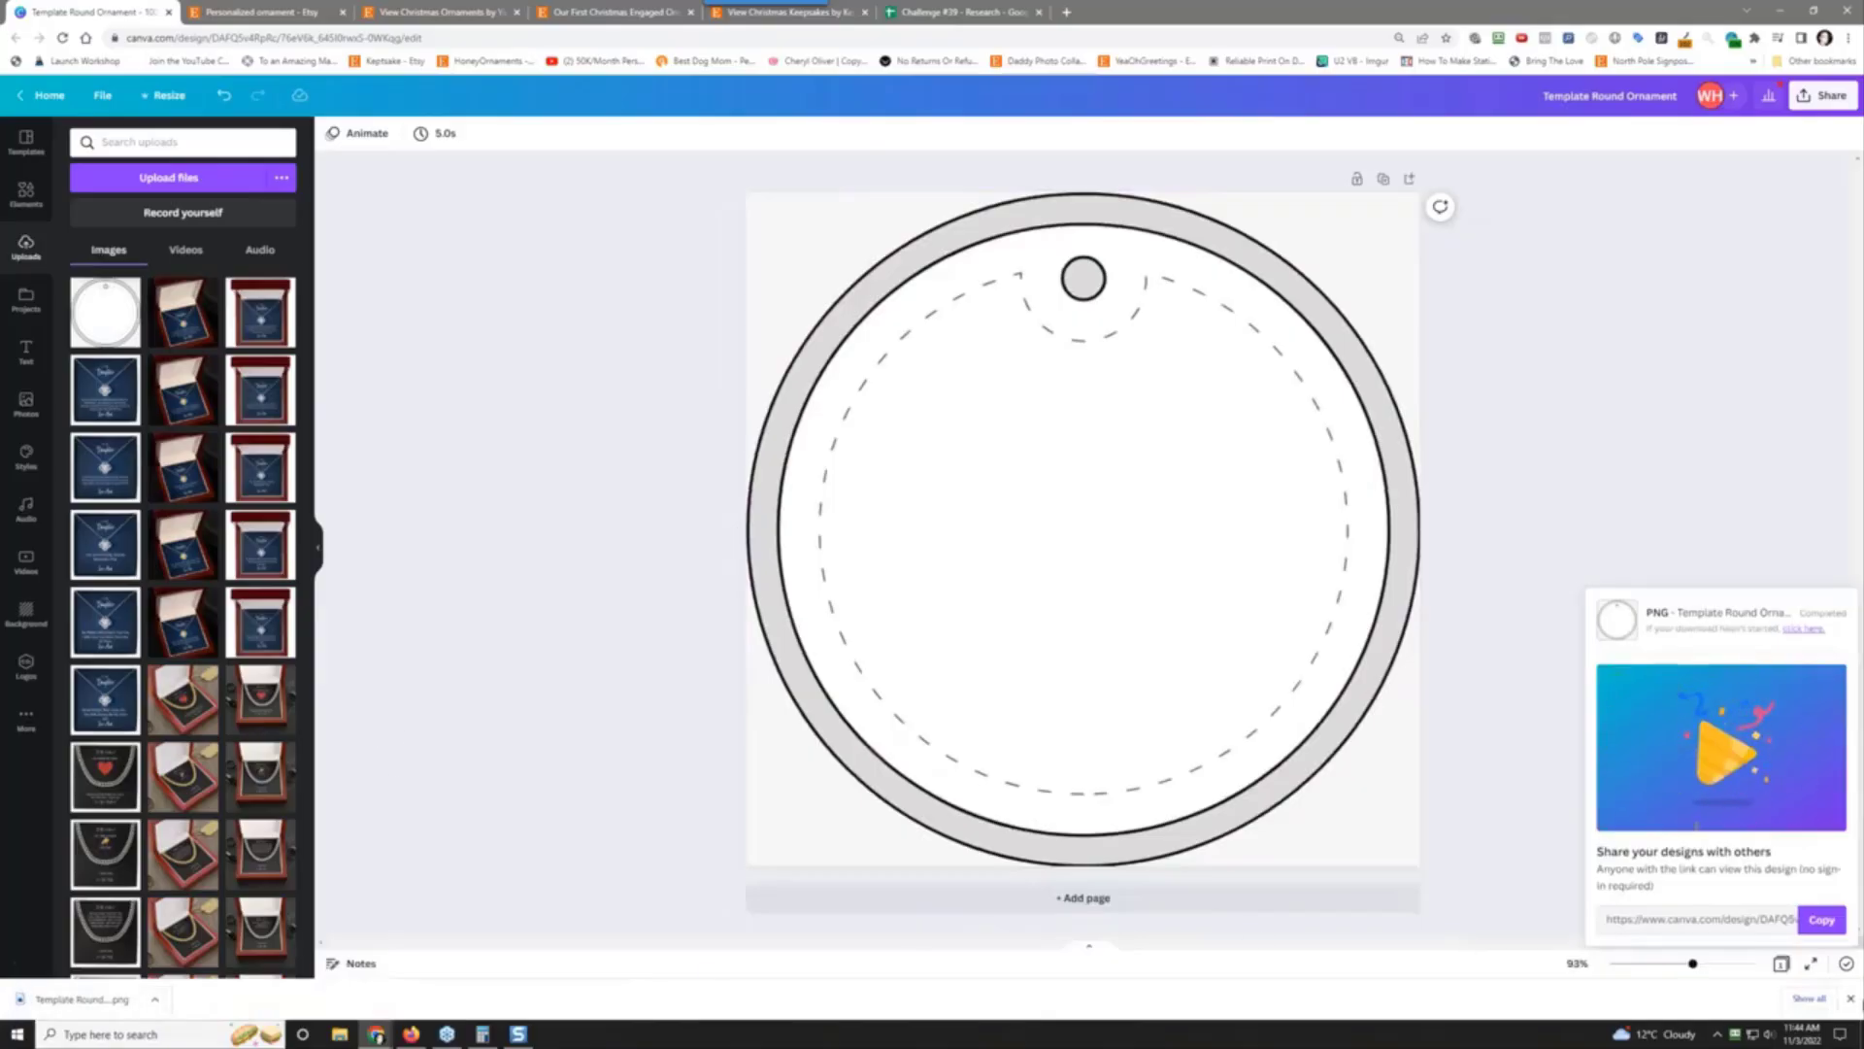
pyautogui.click(1850, 998)
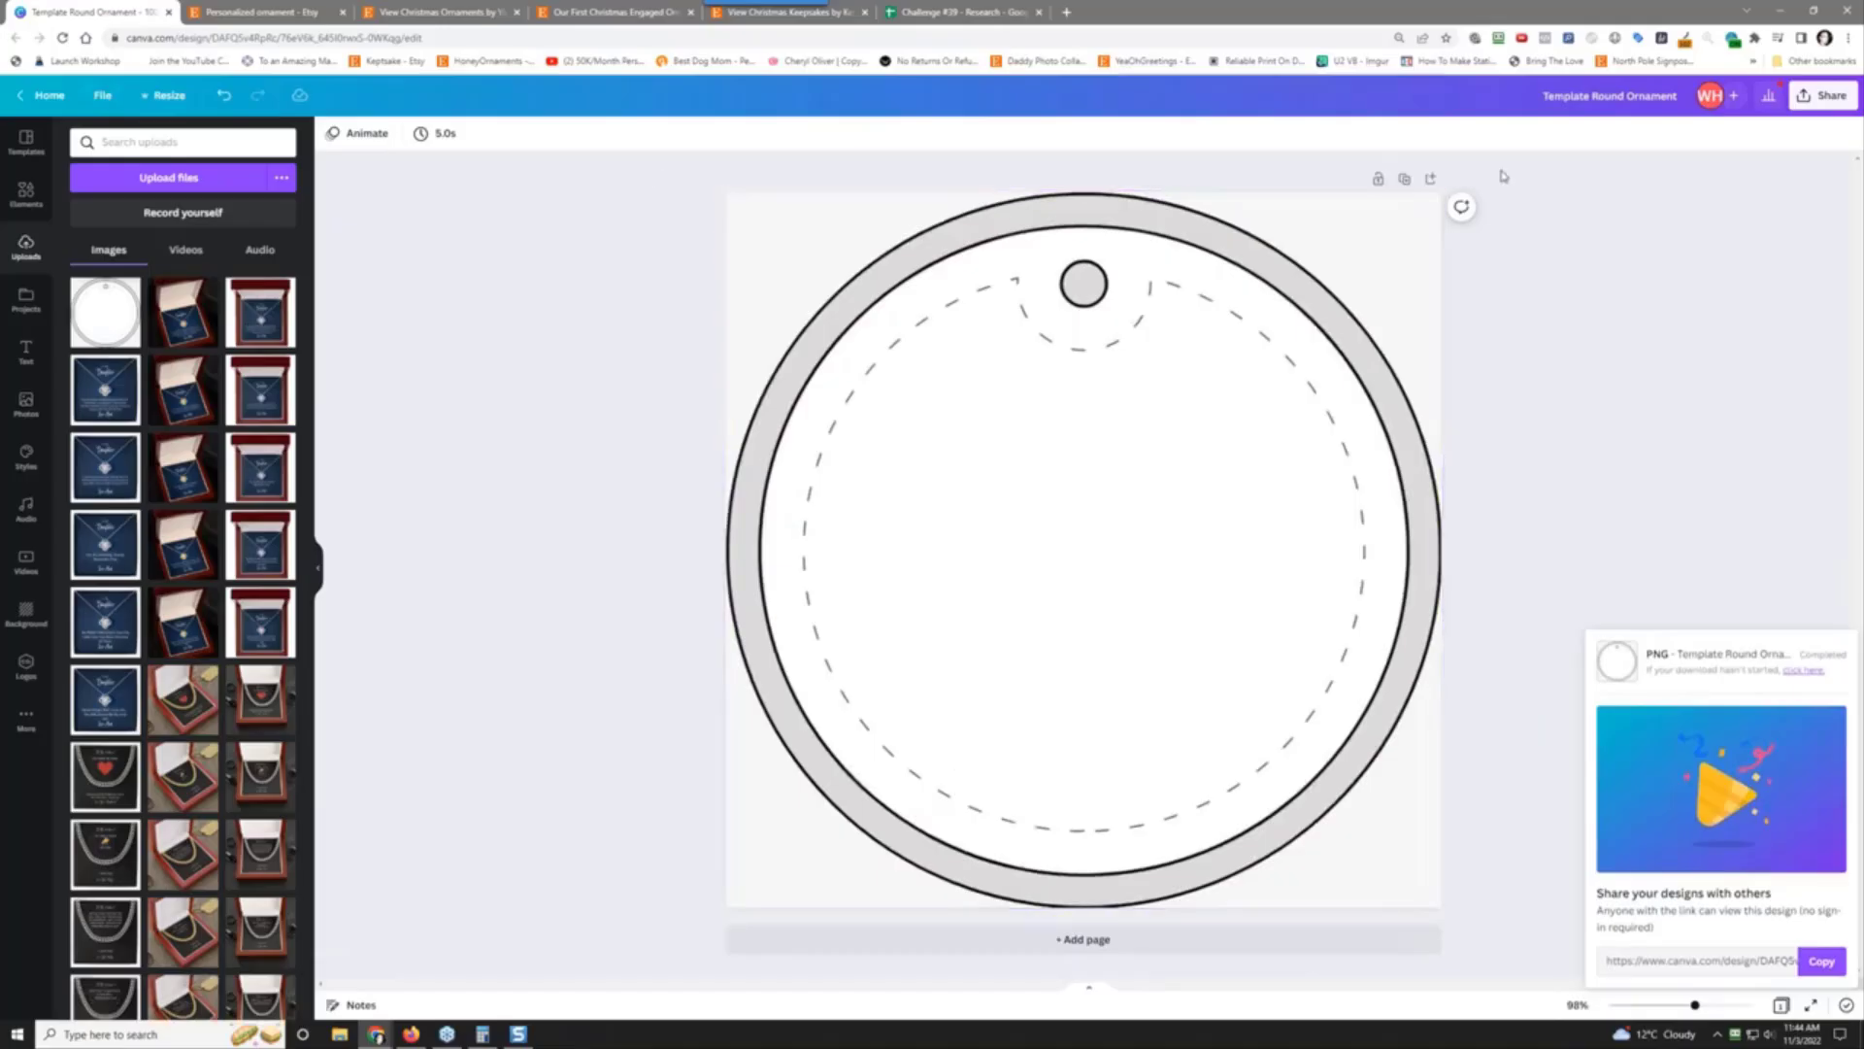
pyautogui.click(101, 94)
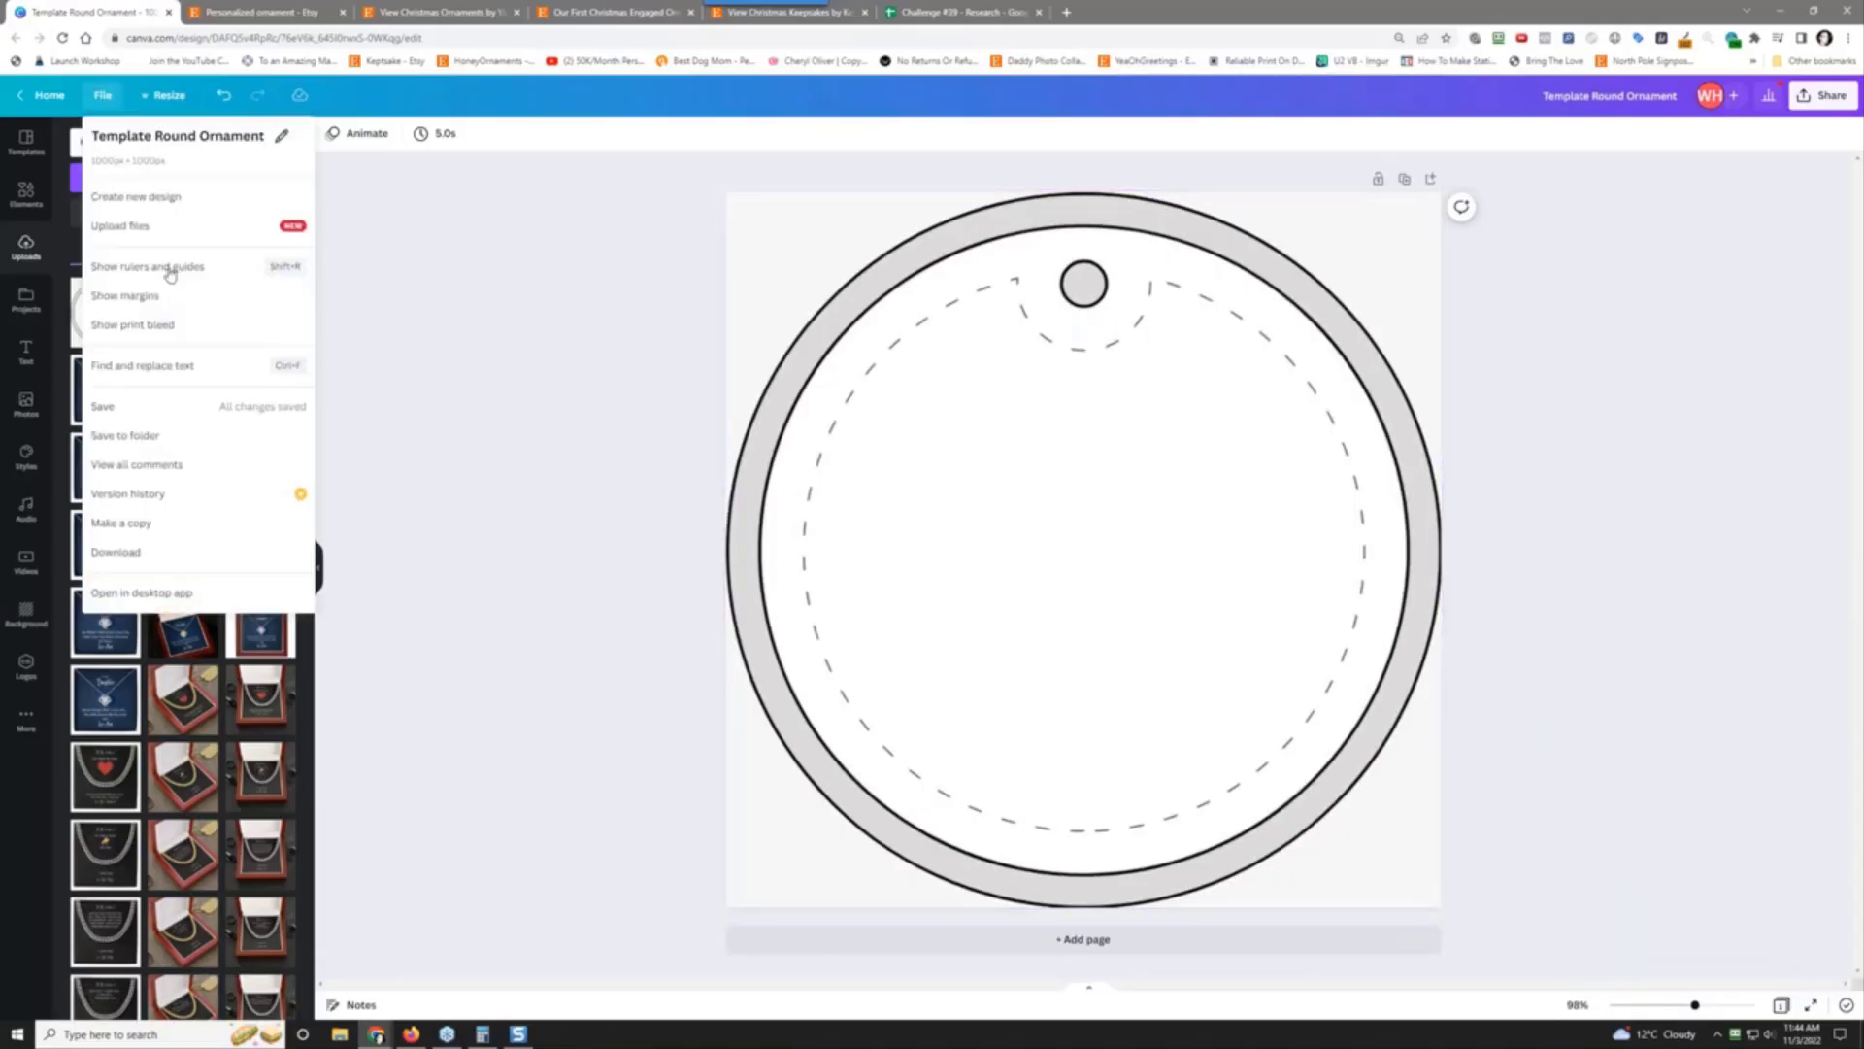
pyautogui.click(158, 536)
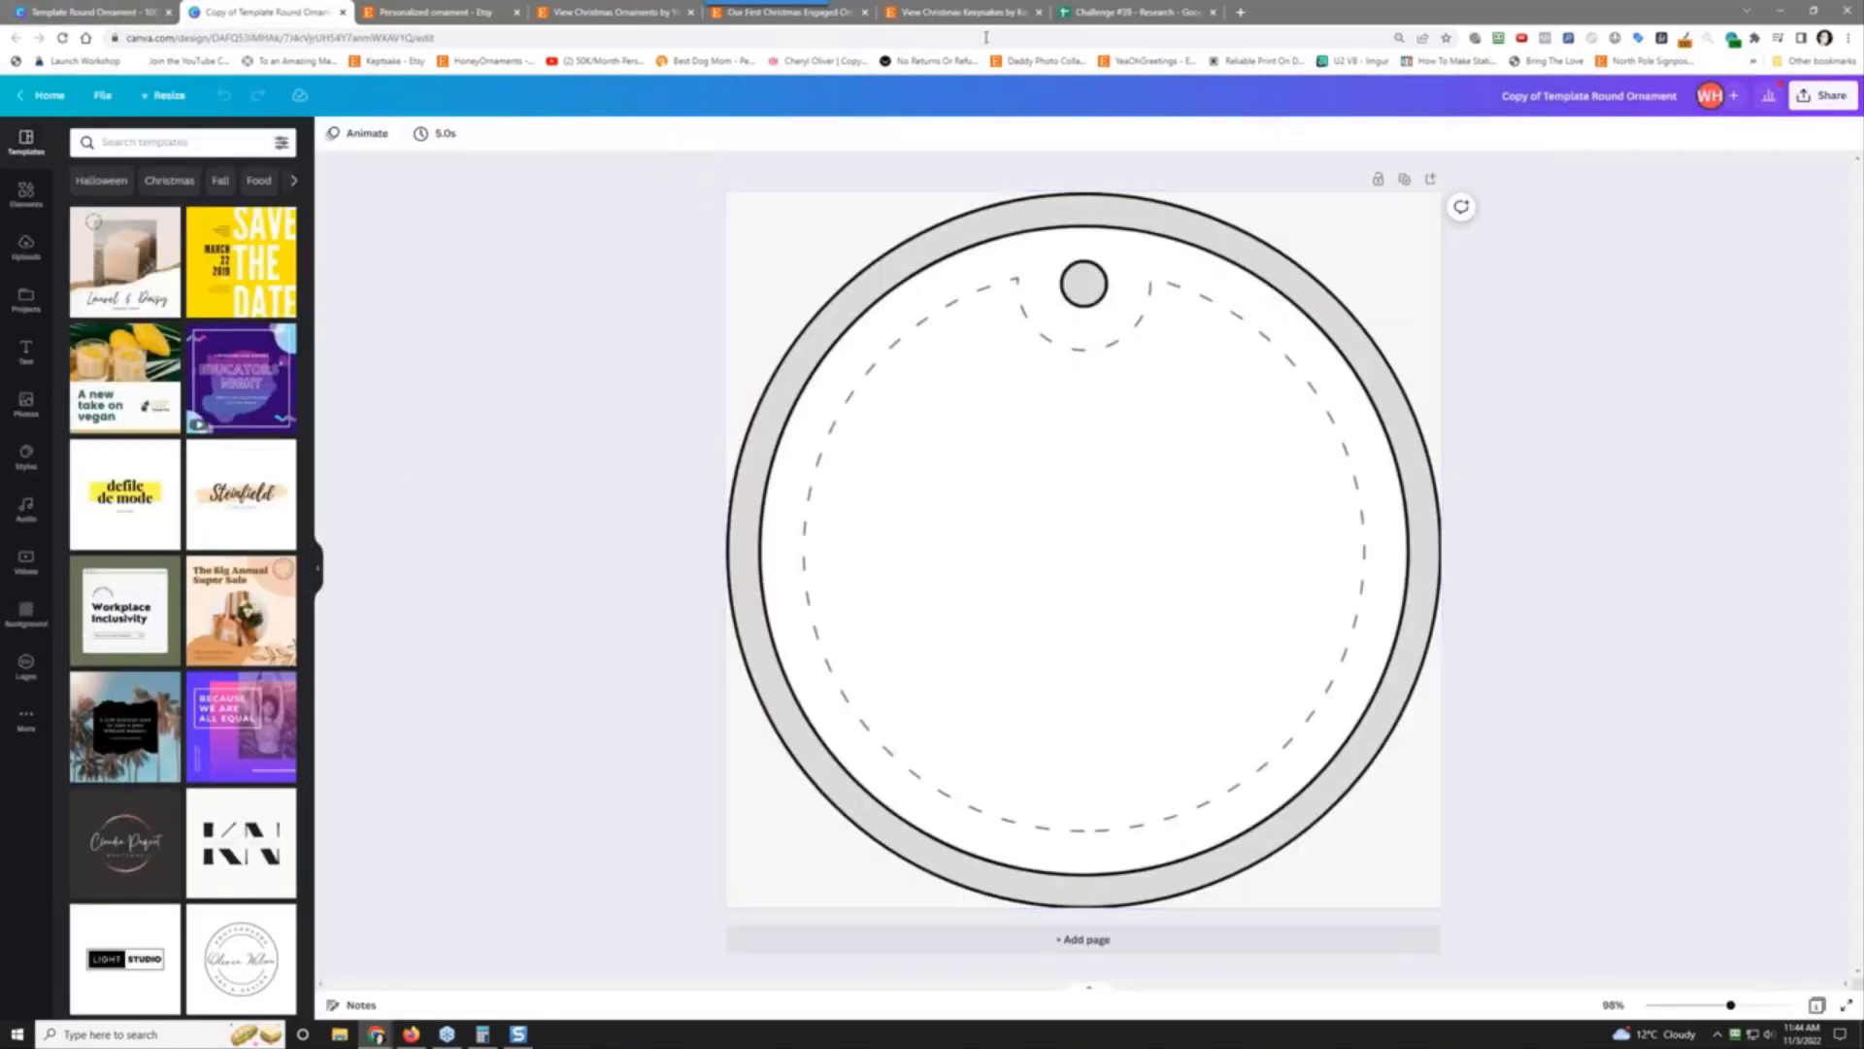
# Step: Close the Challenge #39 spreadsheet tab and rename the copy '001 - First Christmas In New Home'
pyautogui.click(1131, 11)
pyautogui.click(1213, 12)
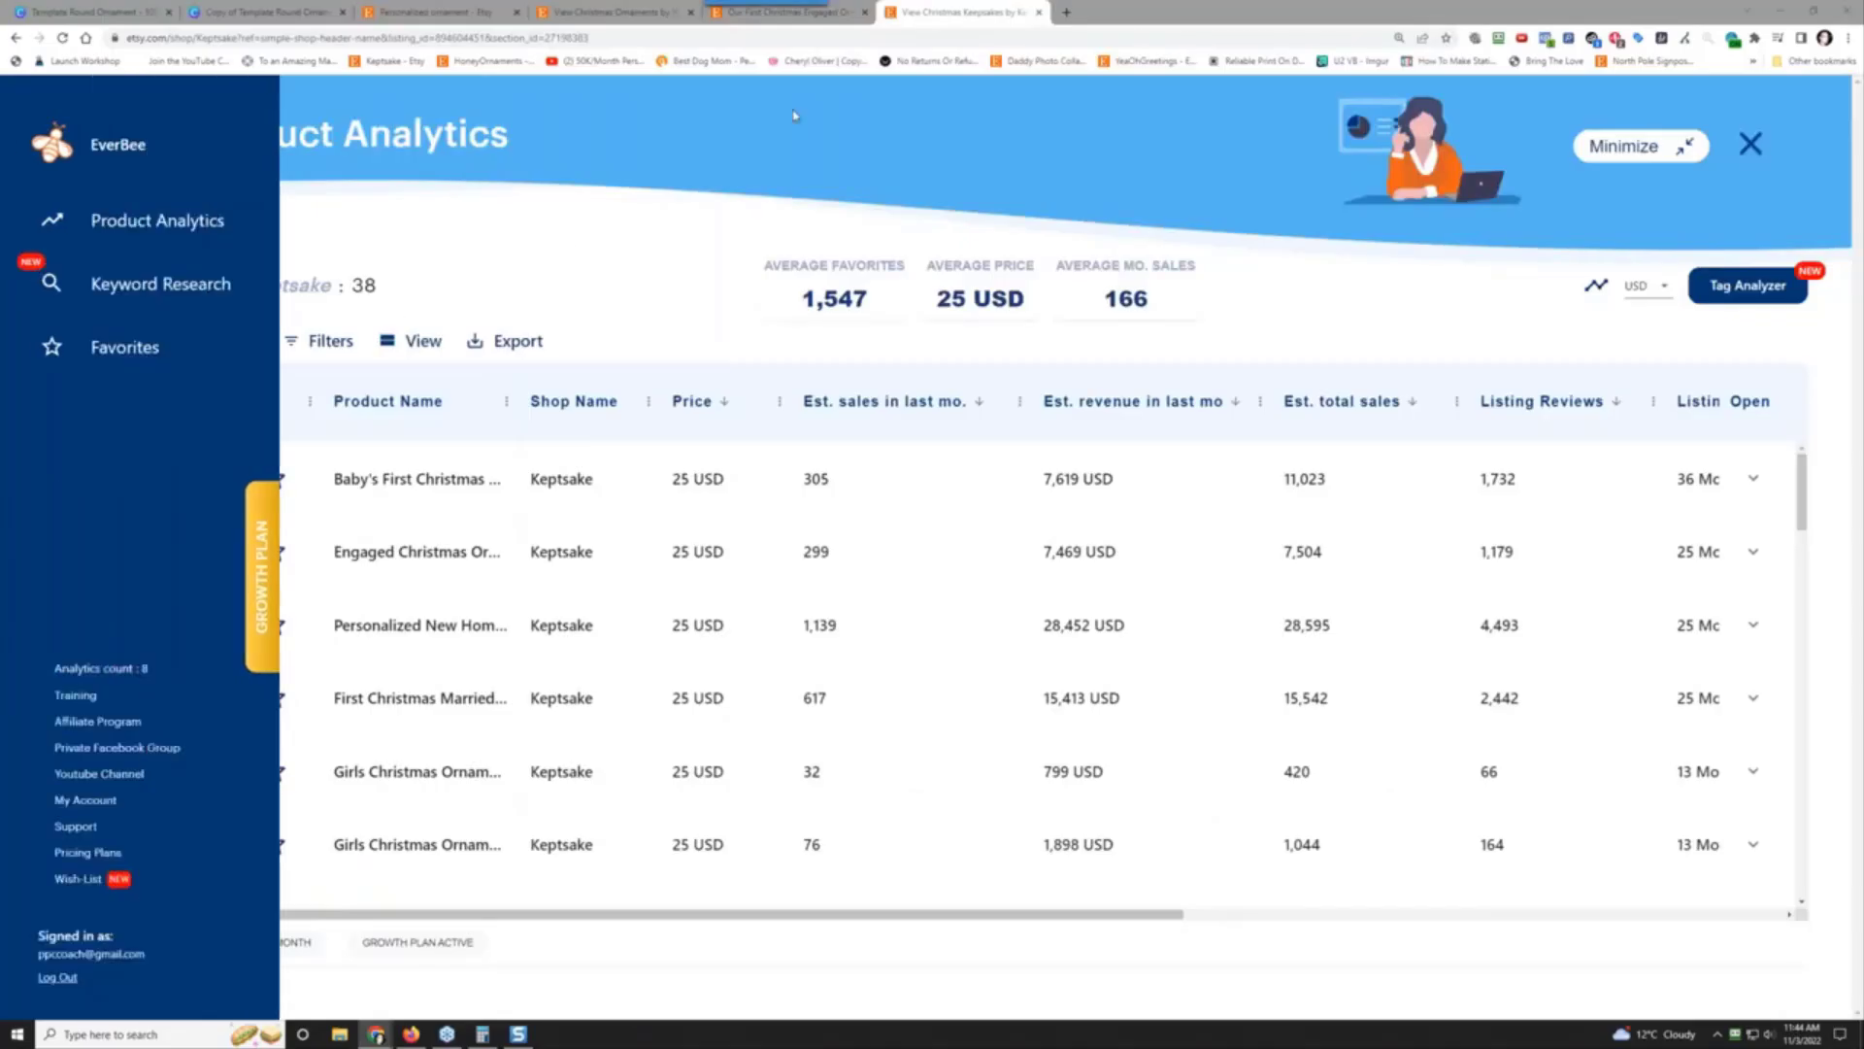
pyautogui.click(236, 10)
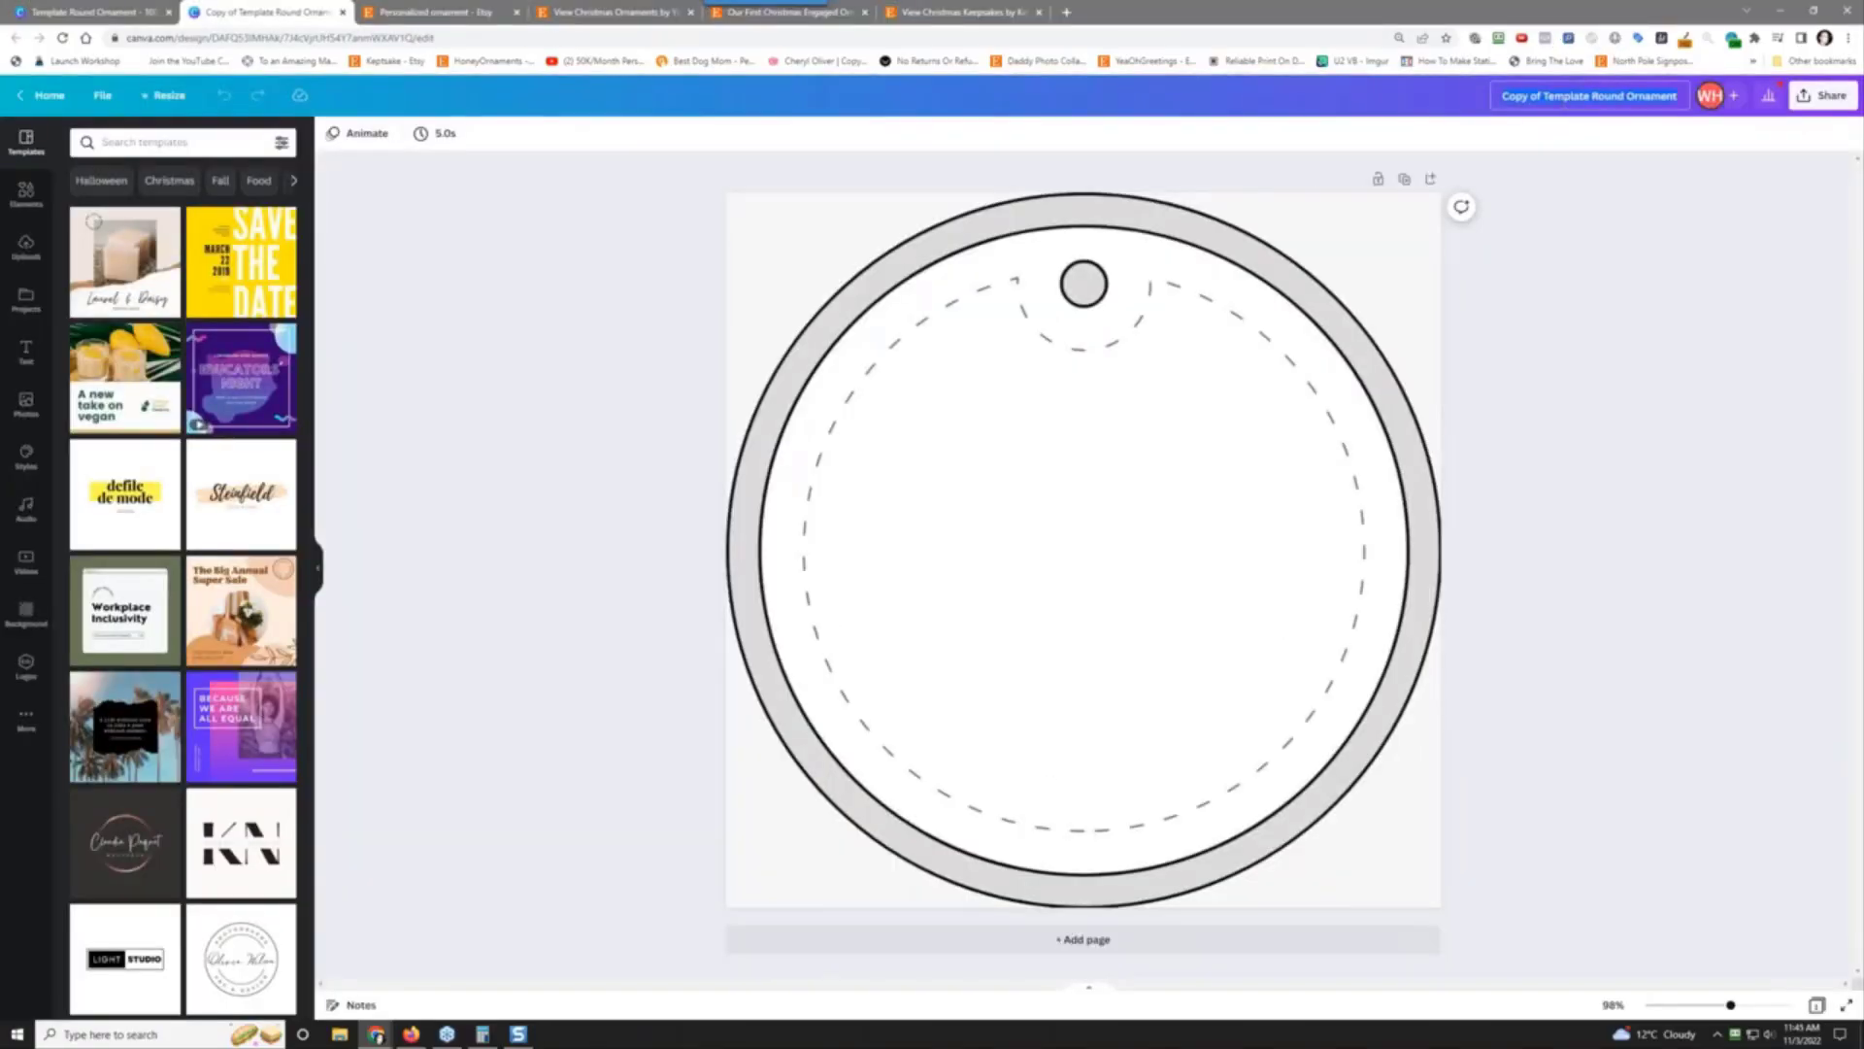
pyautogui.write('001')
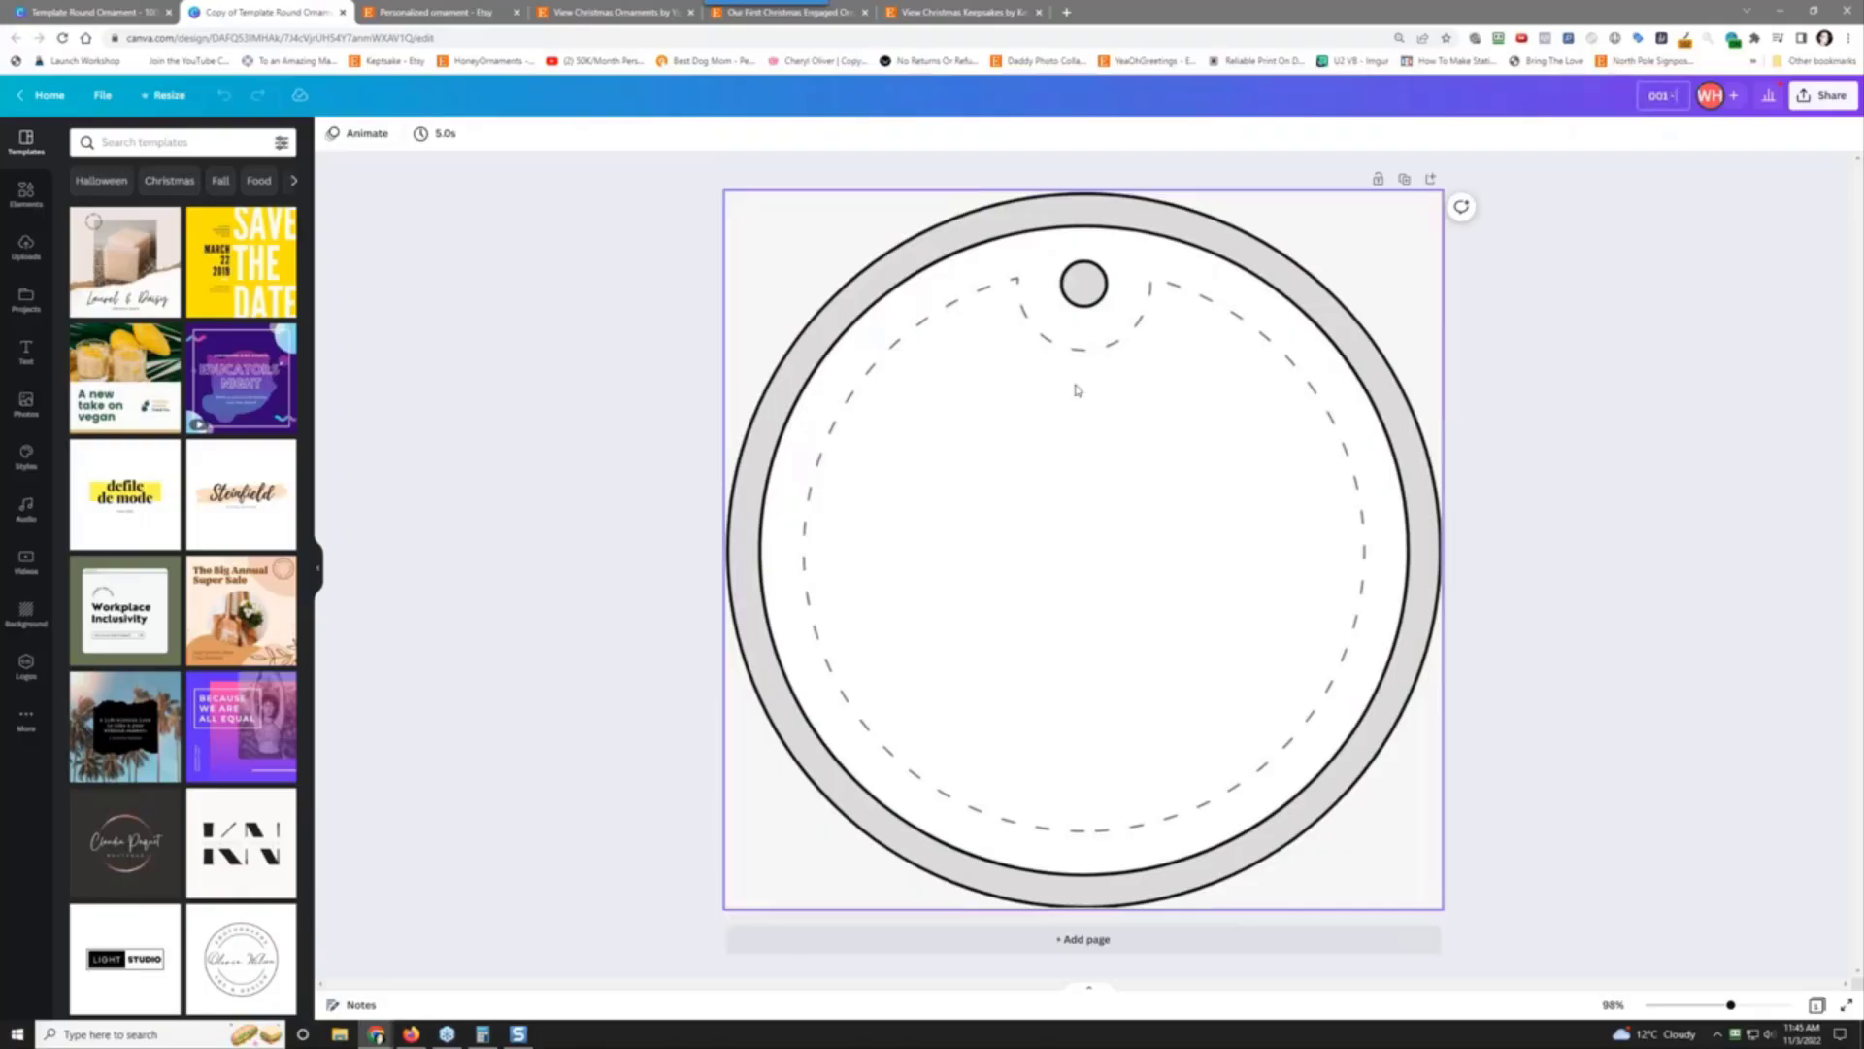
pyautogui.write(' - First Christmas In New Home')
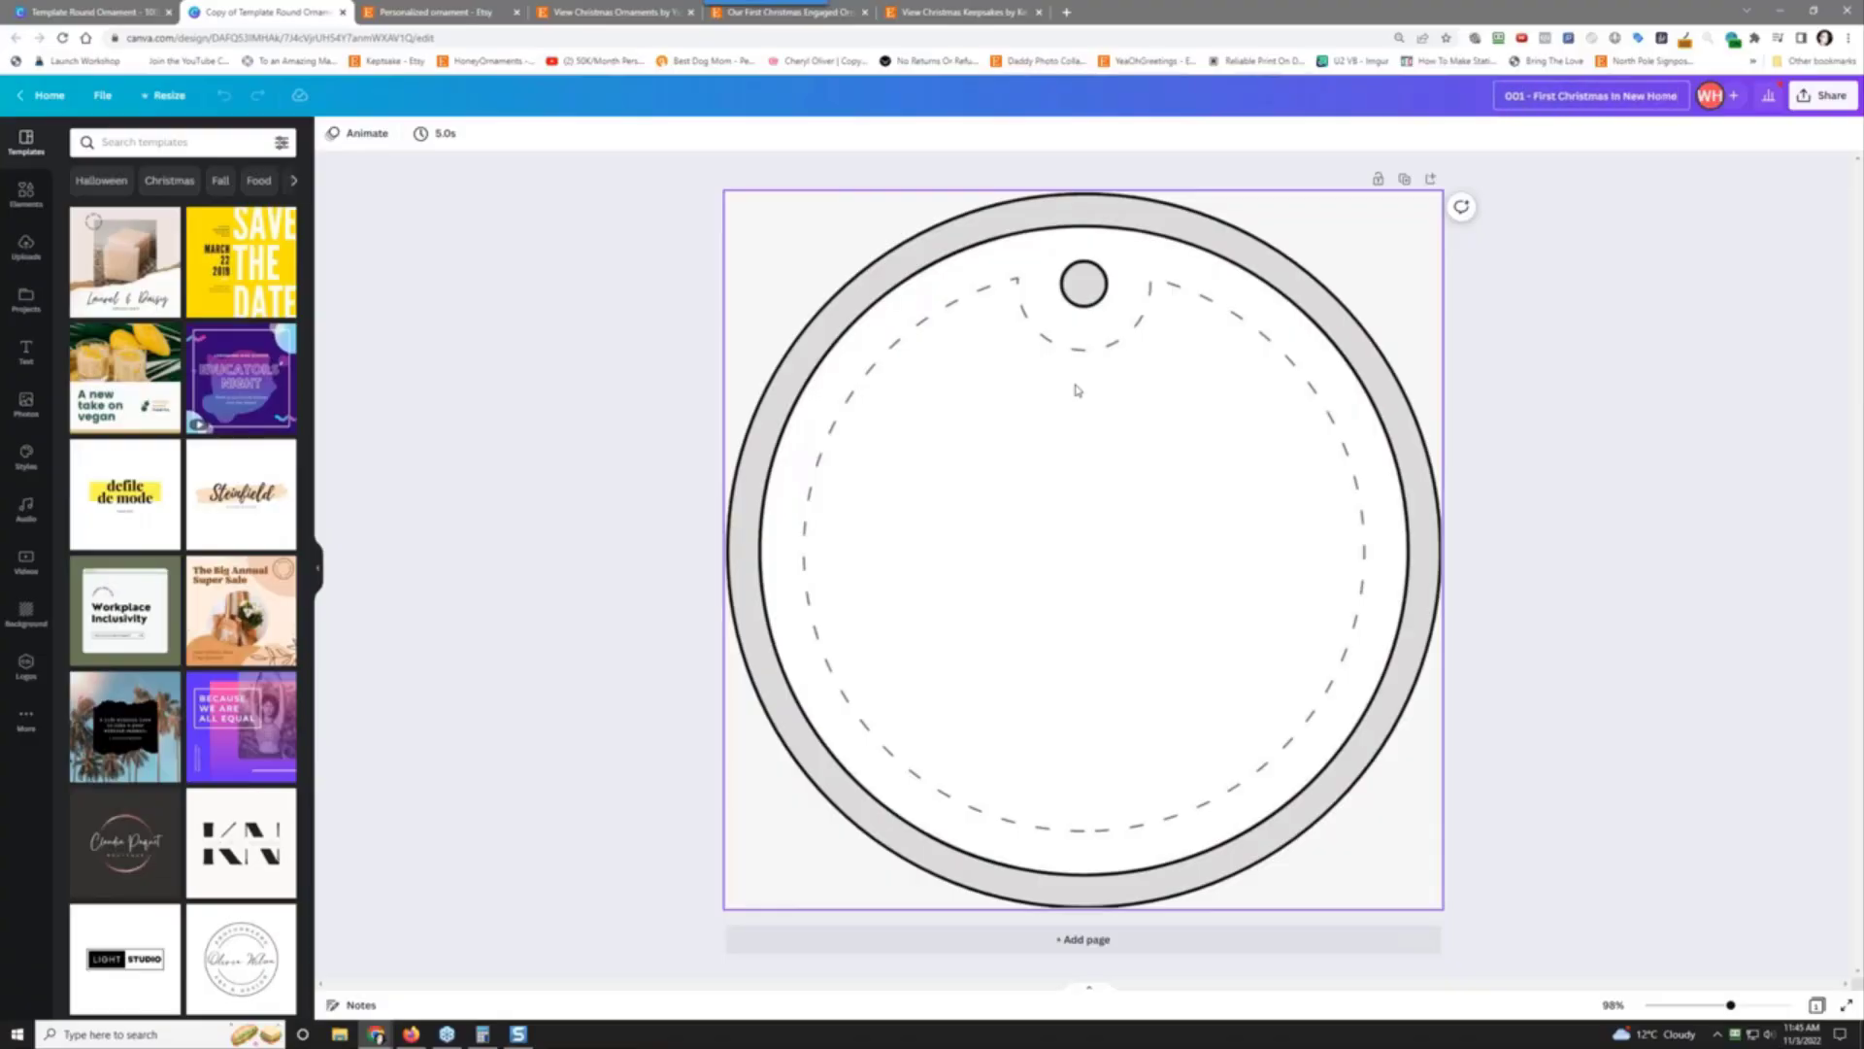
pyautogui.press('Return')
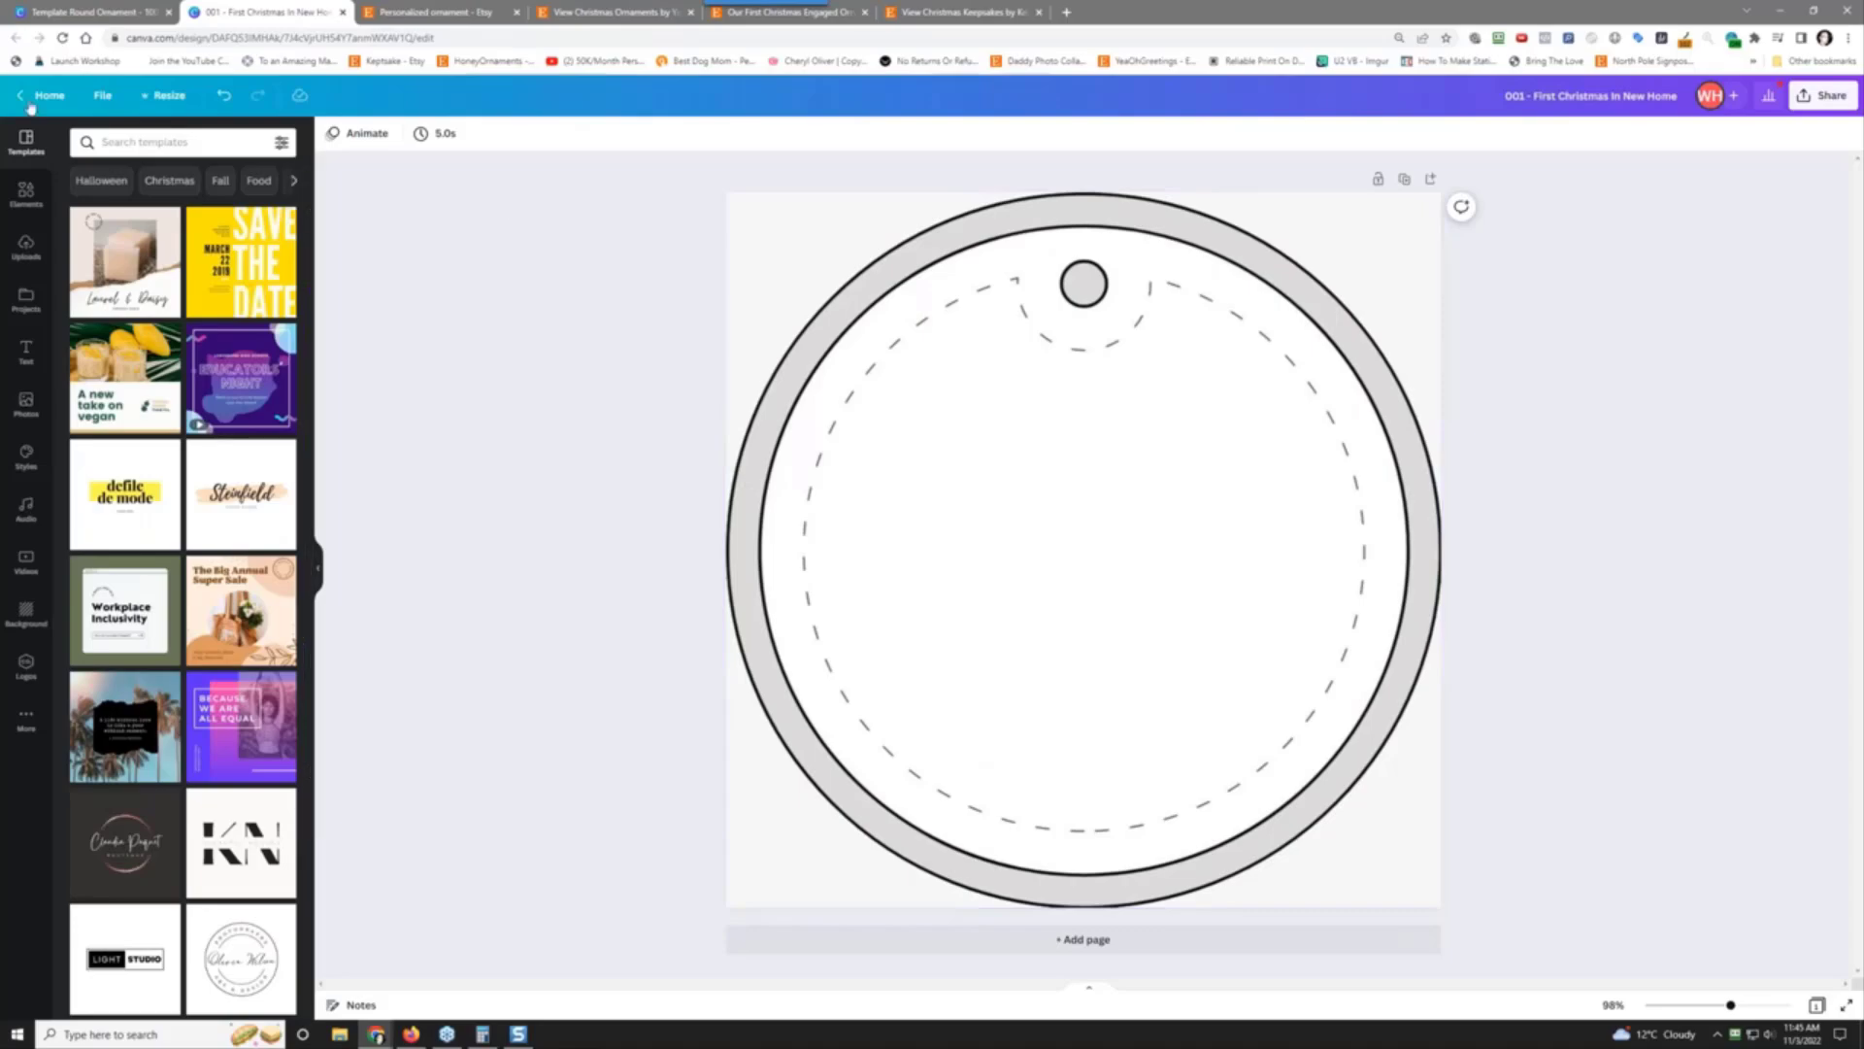
# Step: Search the elements library for 'wreath'
pyautogui.click(26, 192)
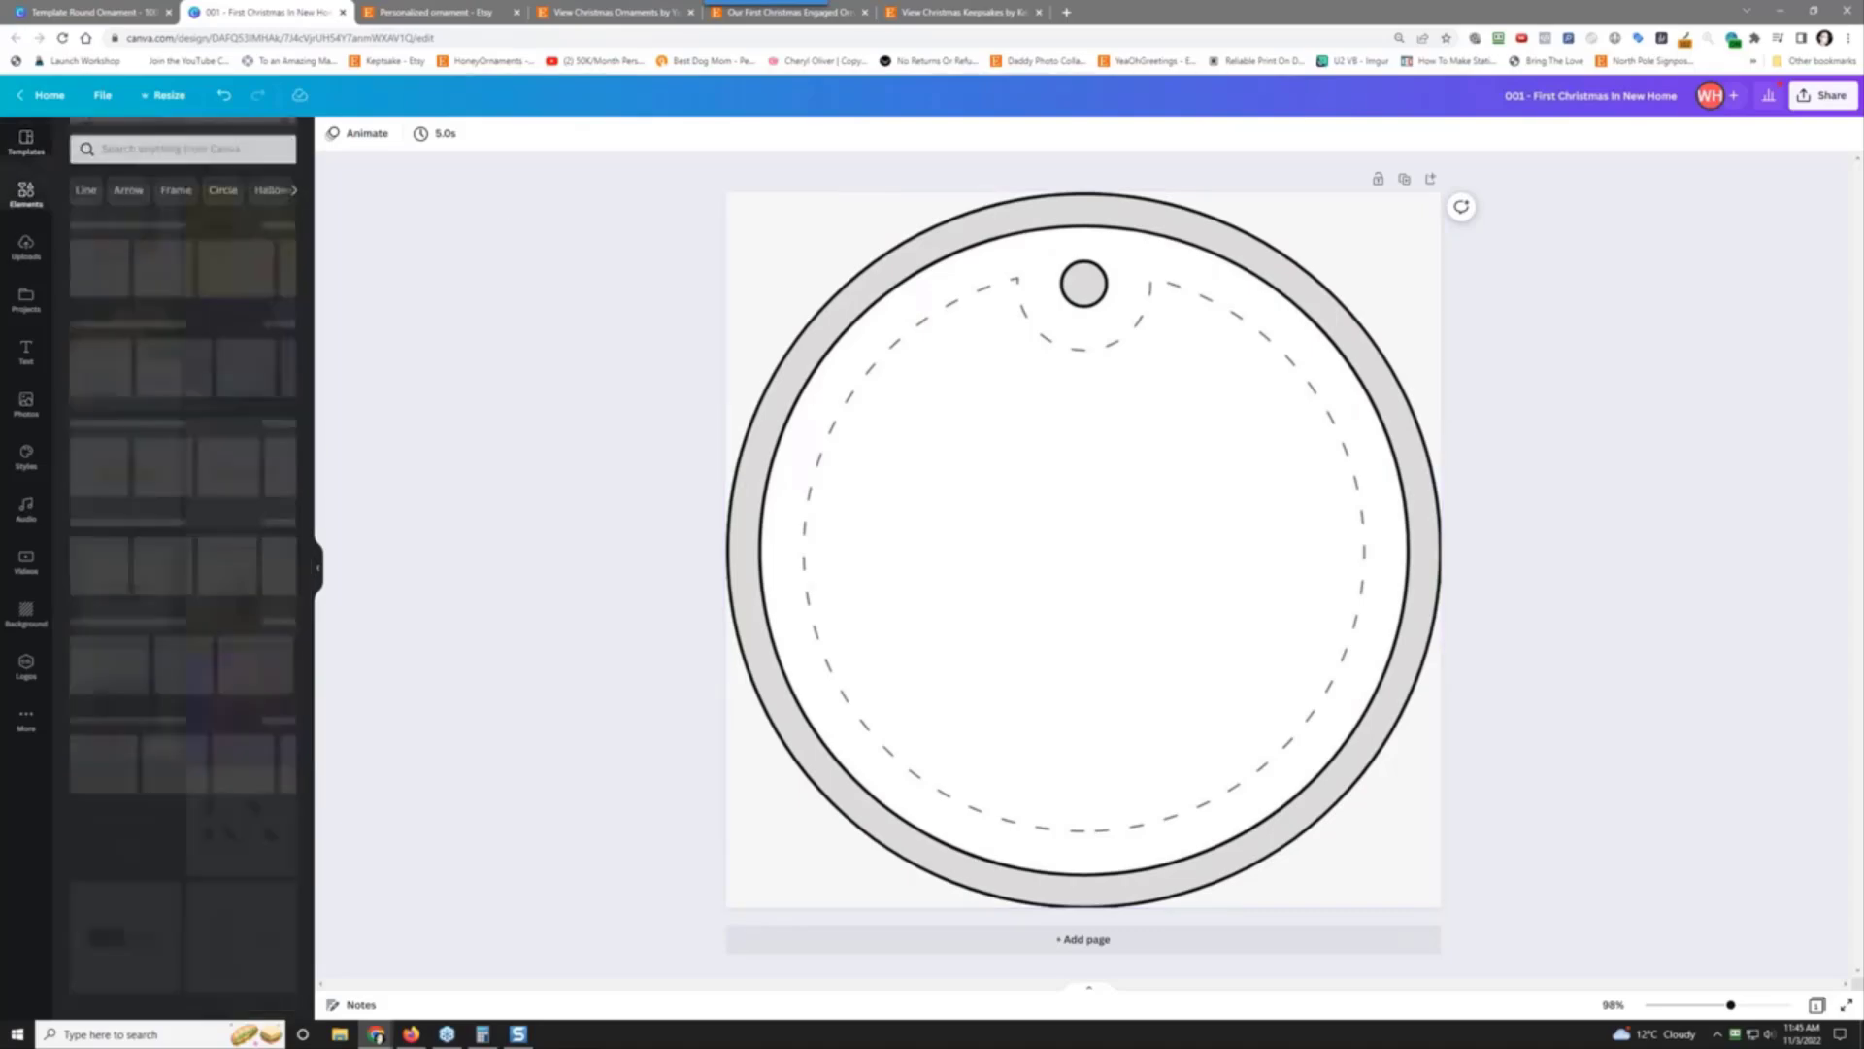
pyautogui.click(133, 152)
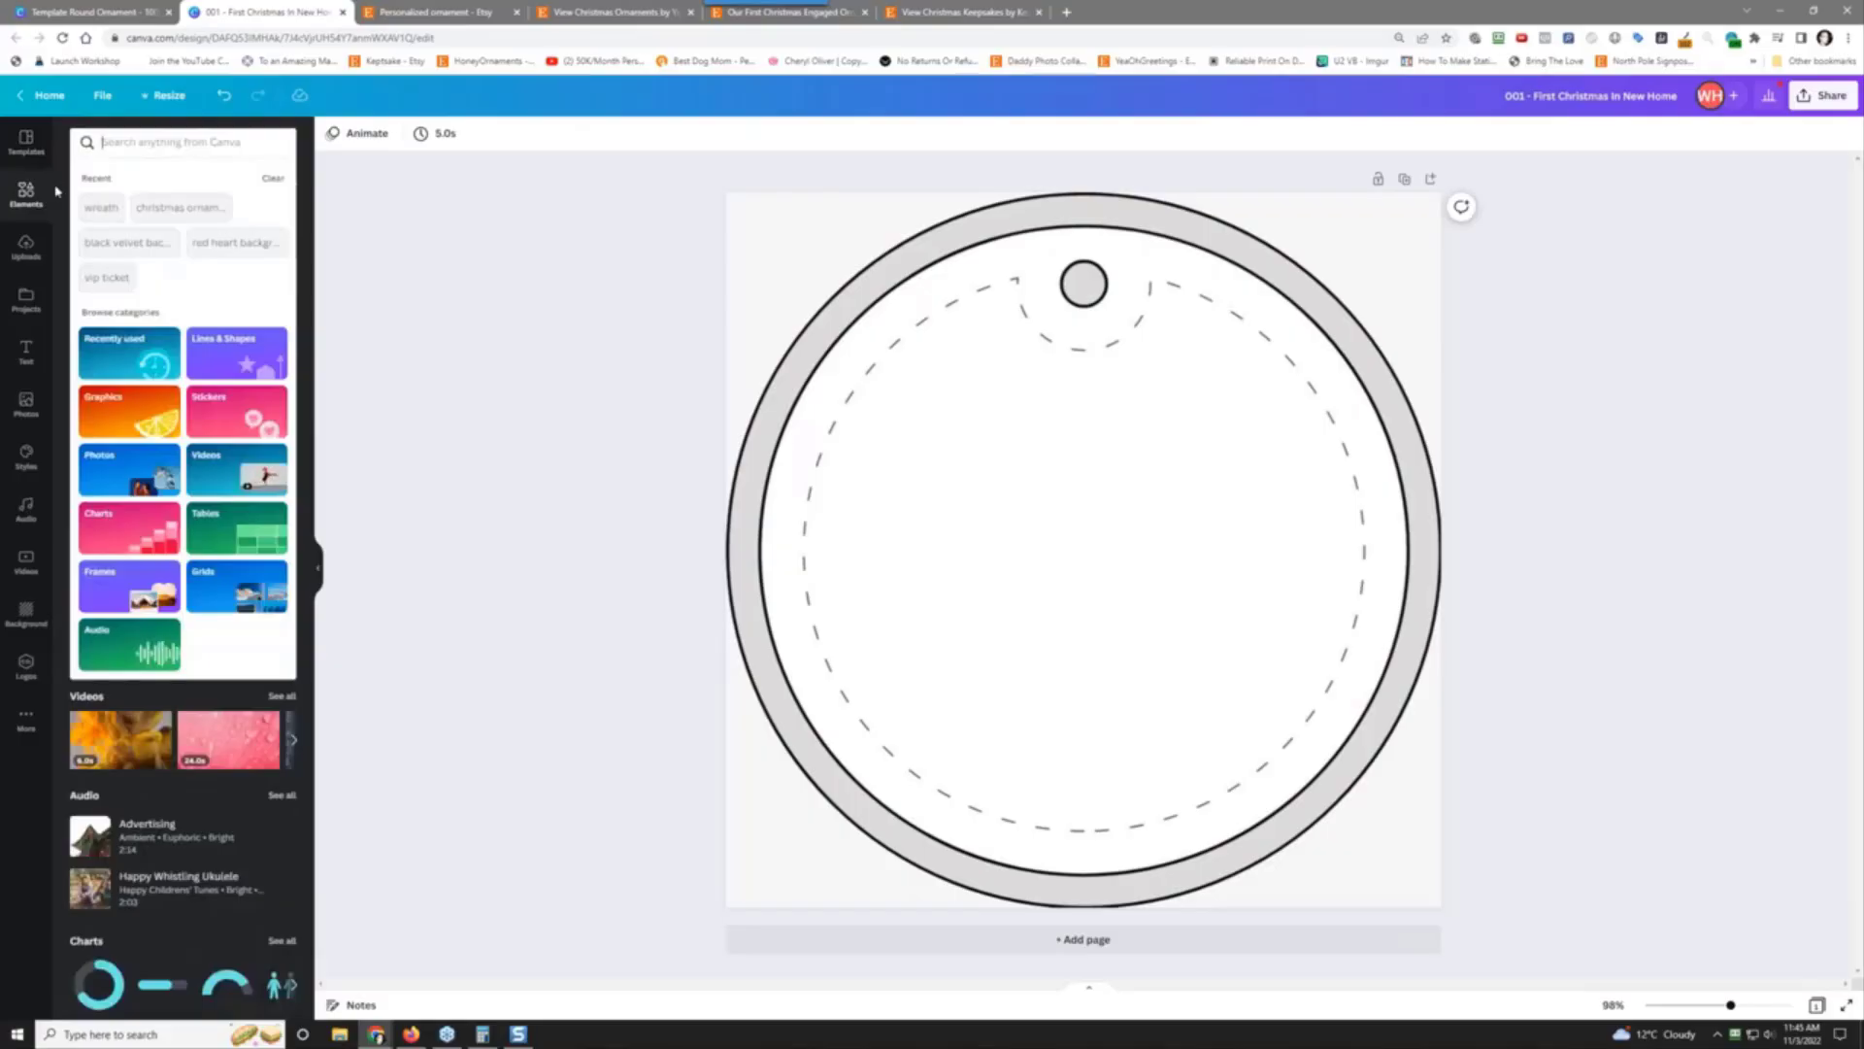
pyautogui.write('wreath')
pyautogui.press('Return')
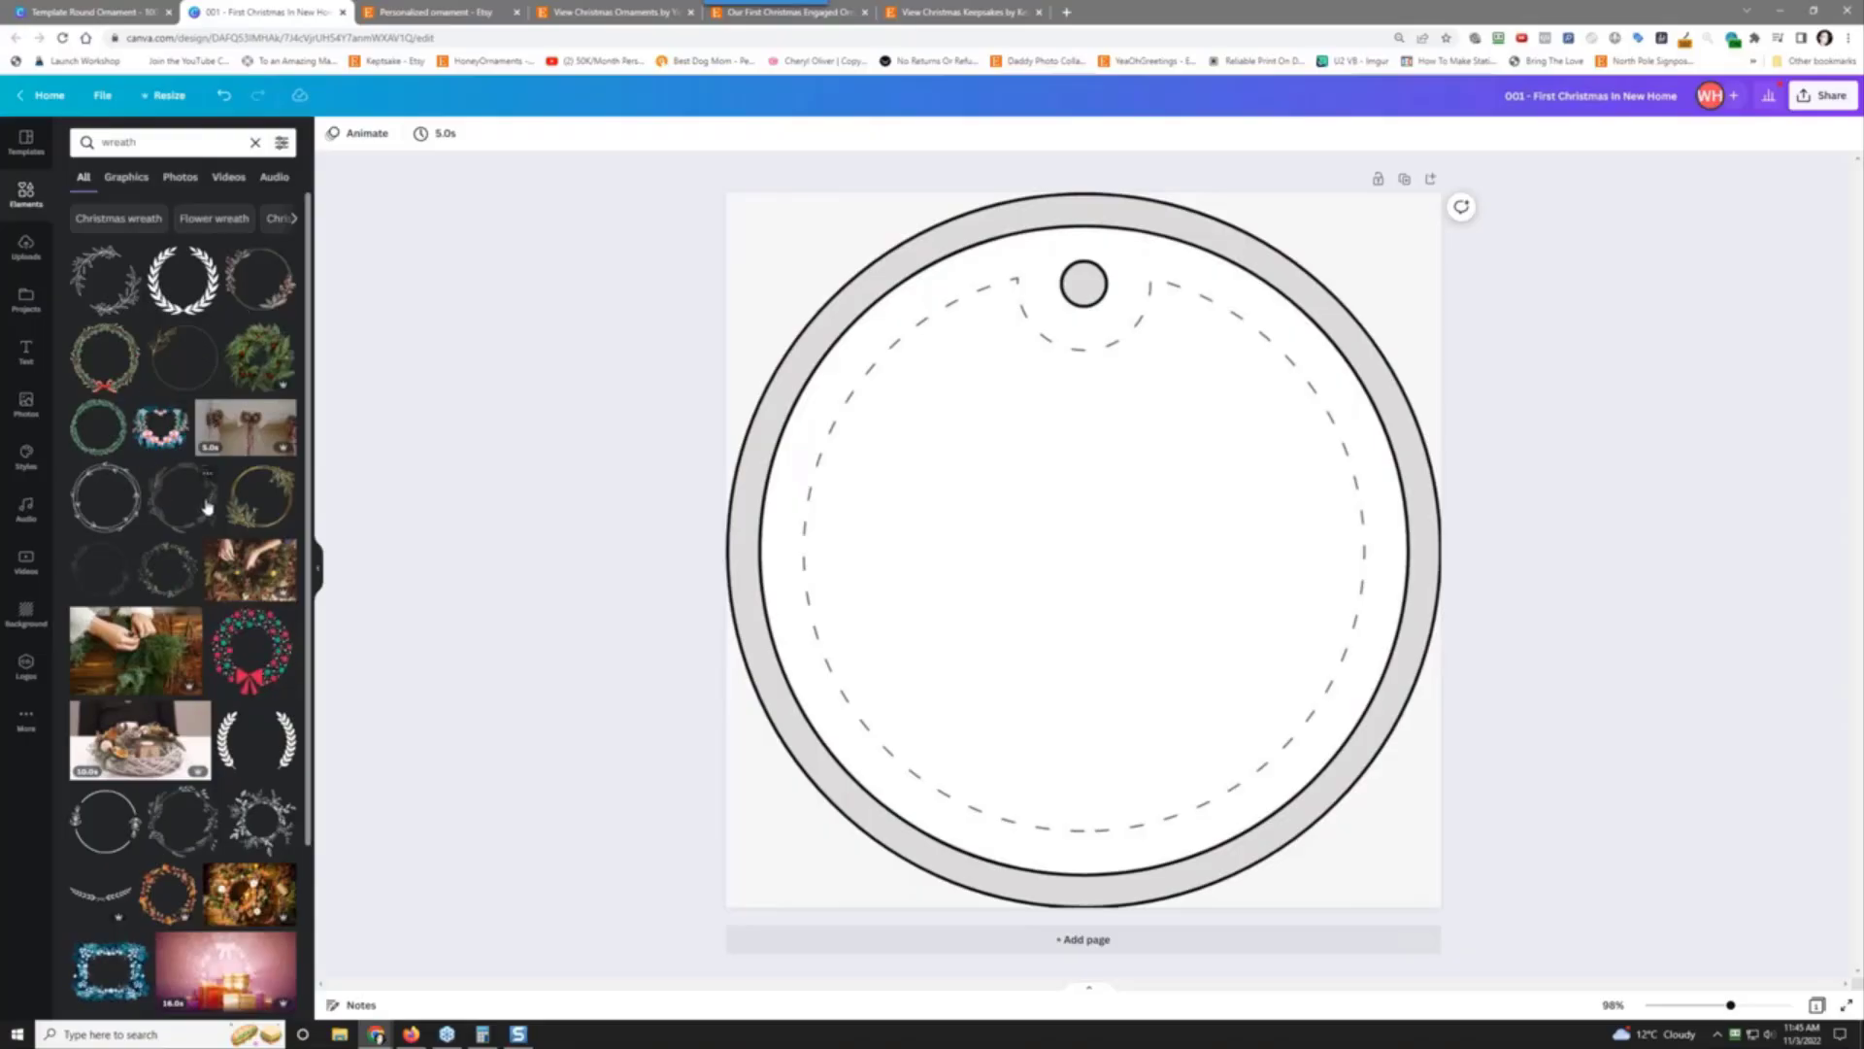
# Step: Try a leafy wreath on the ornament, enlarge and centre it, then delete it
pyautogui.click(180, 582)
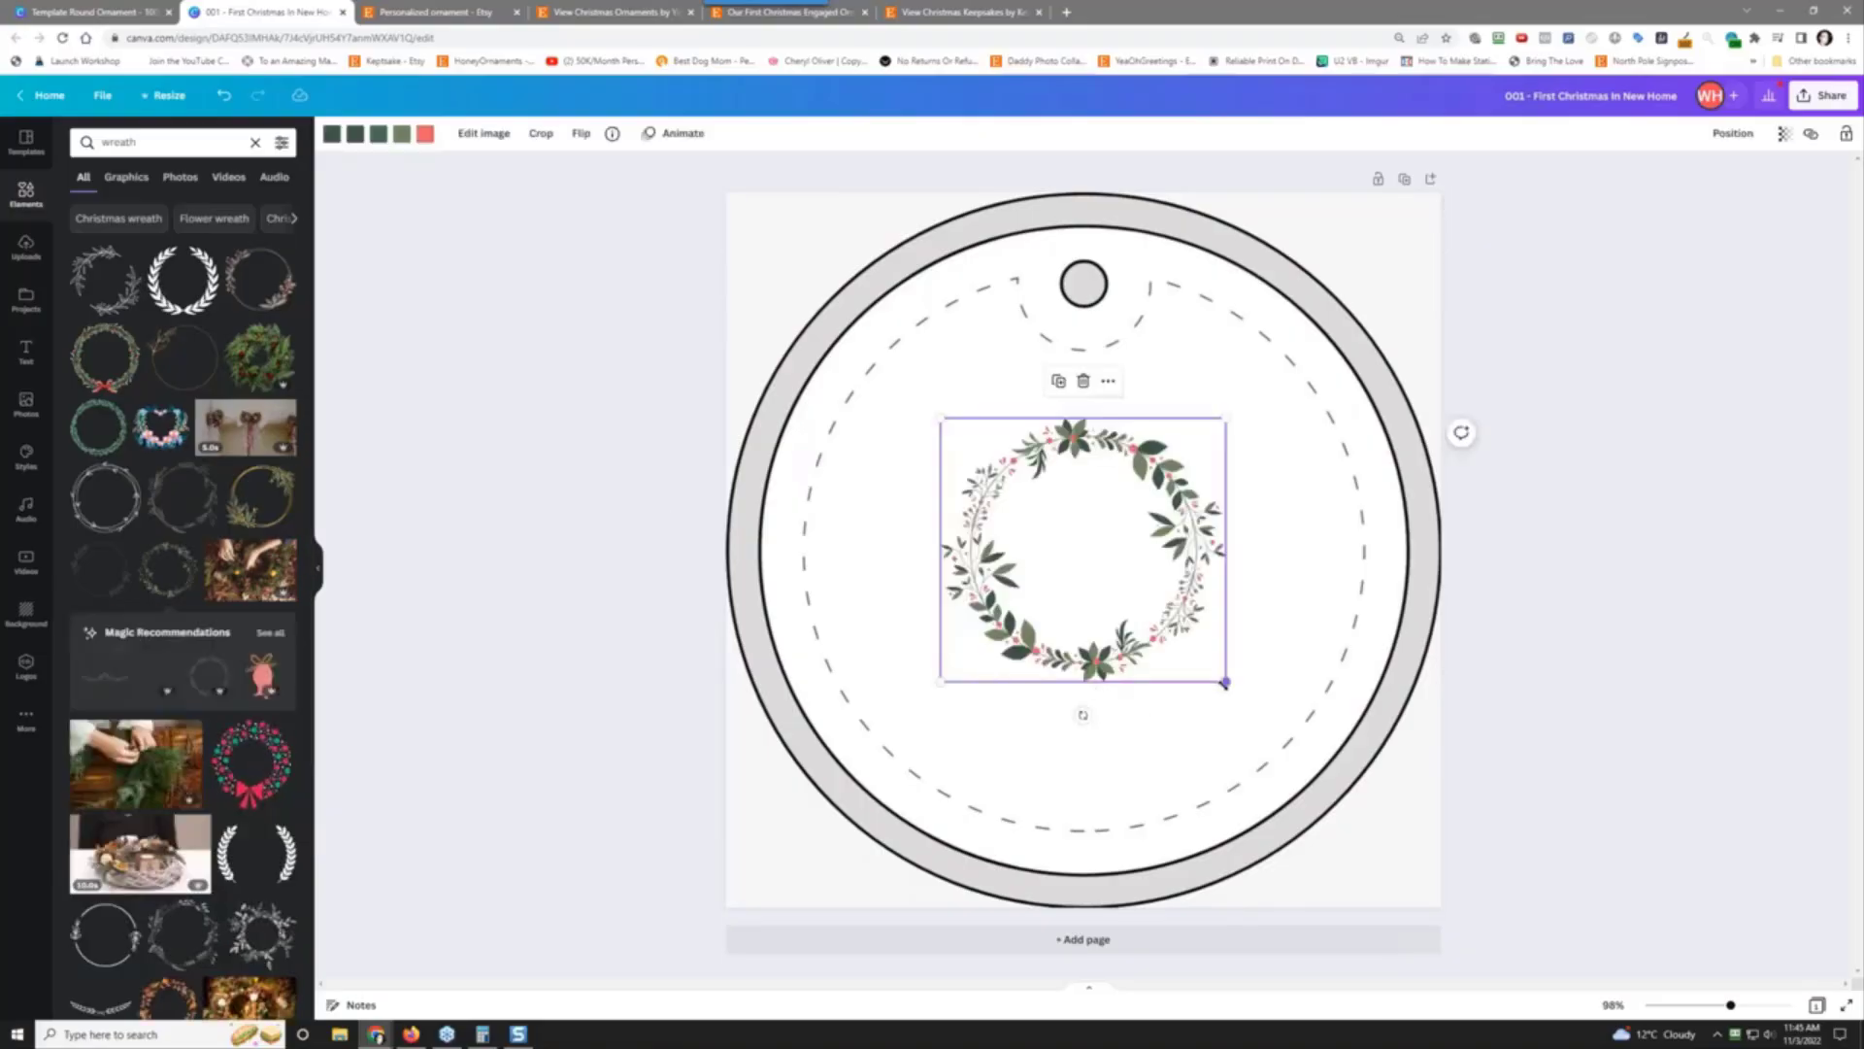
pyautogui.moveTo(1225, 683); pyautogui.dragTo(1340, 785)
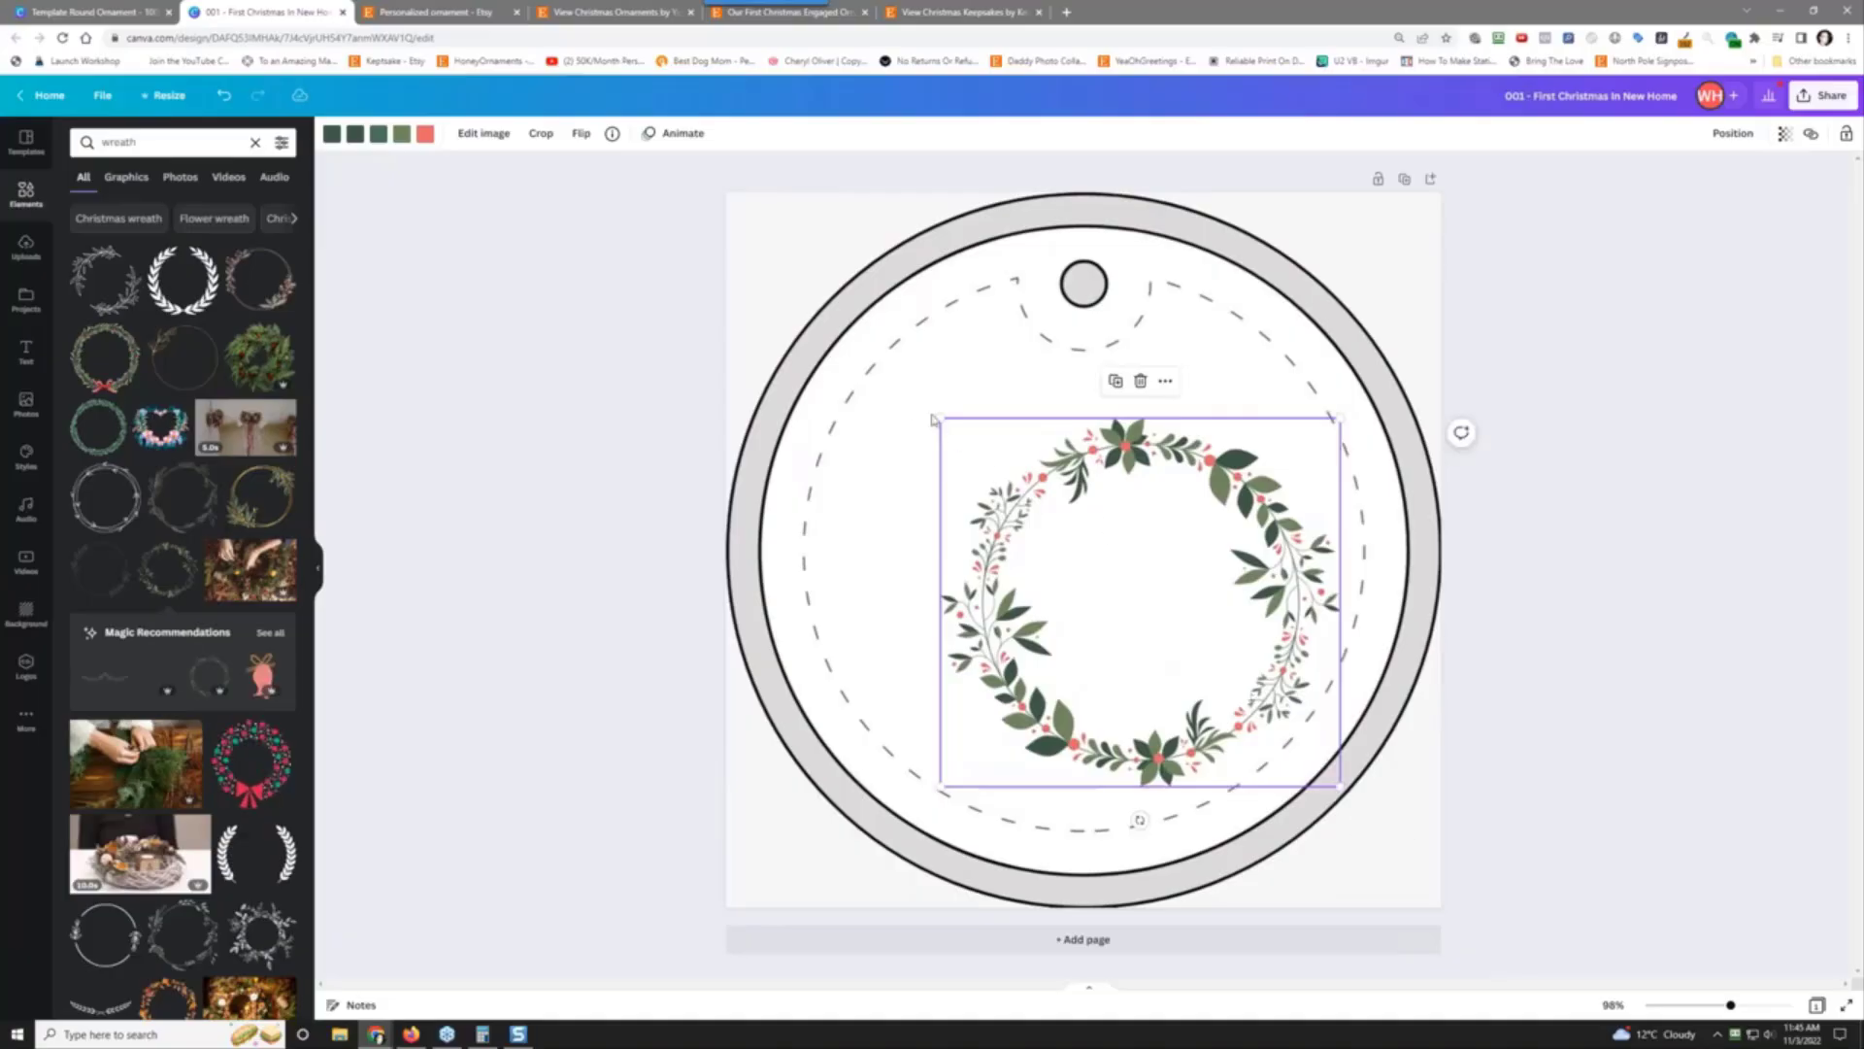
pyautogui.moveTo(940, 416); pyautogui.dragTo(854, 301)
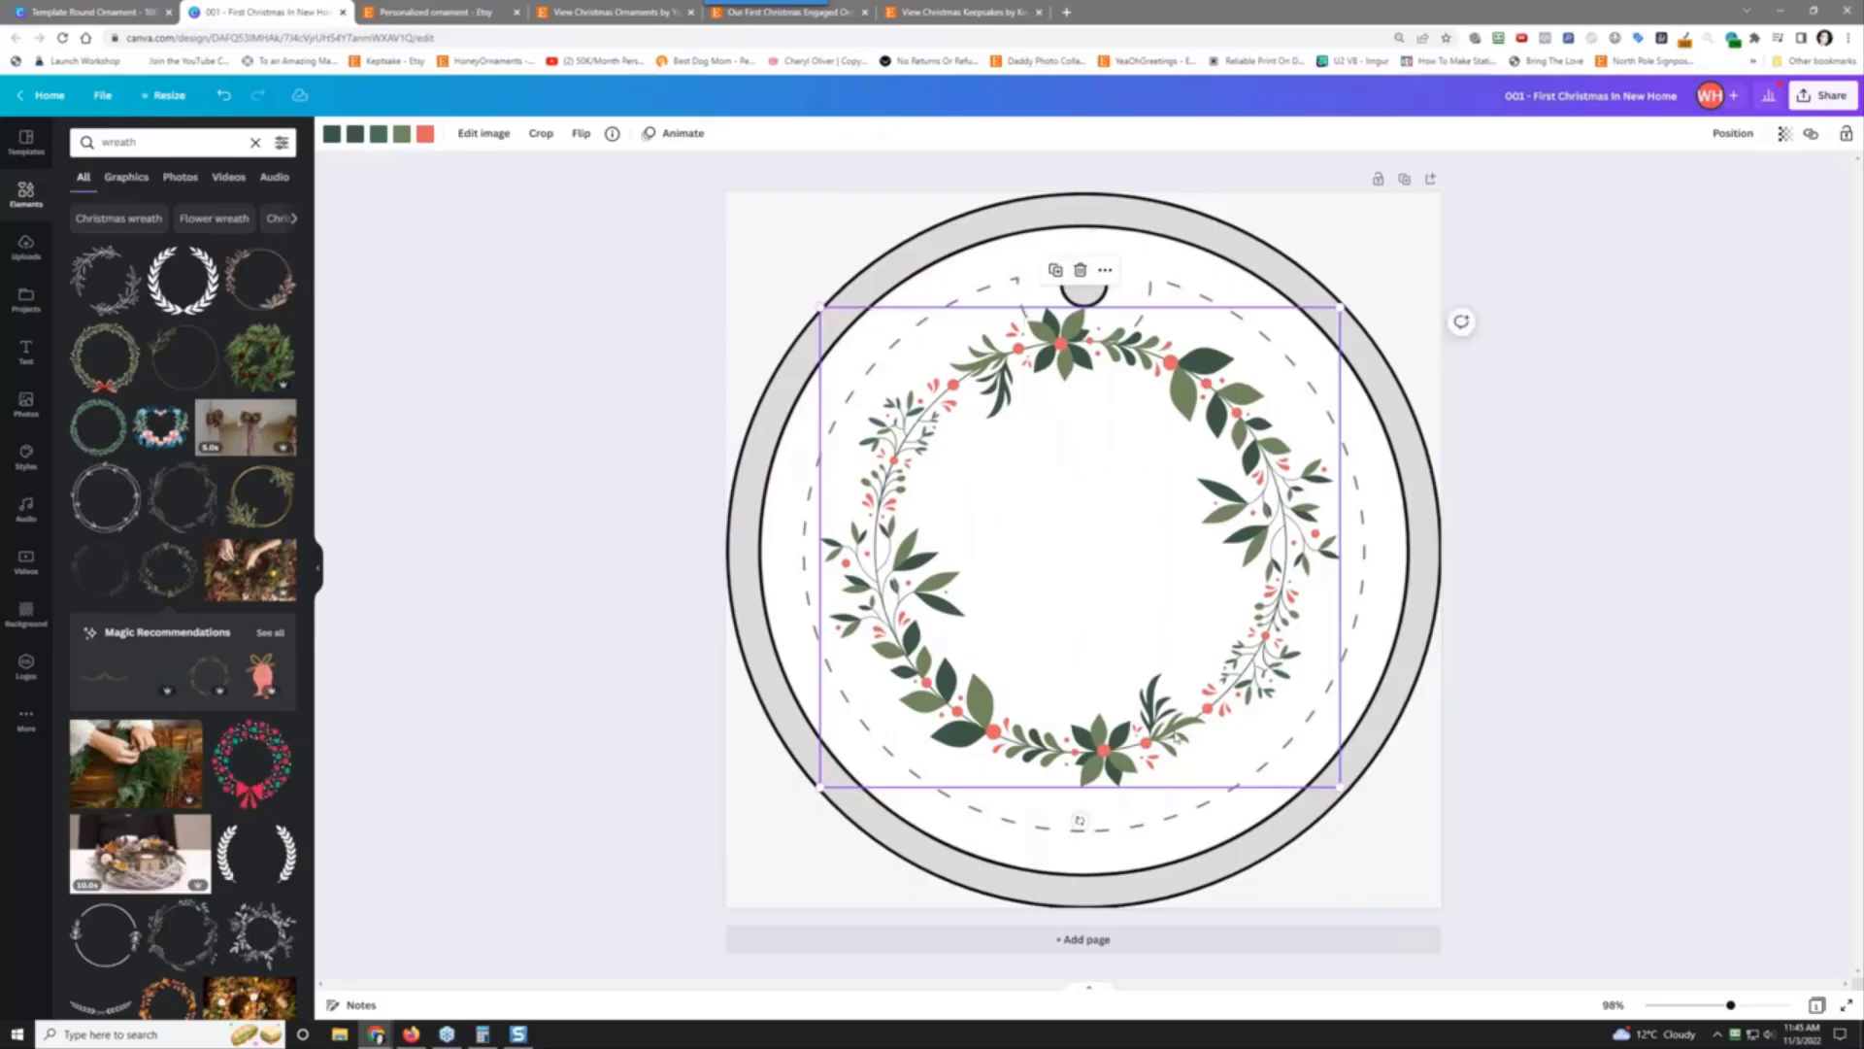
pyautogui.moveTo(1340, 786)
pyautogui.mouseDown()
pyautogui.moveTo(1367, 833)
pyautogui.moveTo(1365, 809)
pyautogui.mouseUp()
pyautogui.moveTo(1119, 596)
pyautogui.mouseDown()
pyautogui.moveTo(1100, 596)
pyautogui.moveTo(1113, 584)
pyautogui.mouseUp()
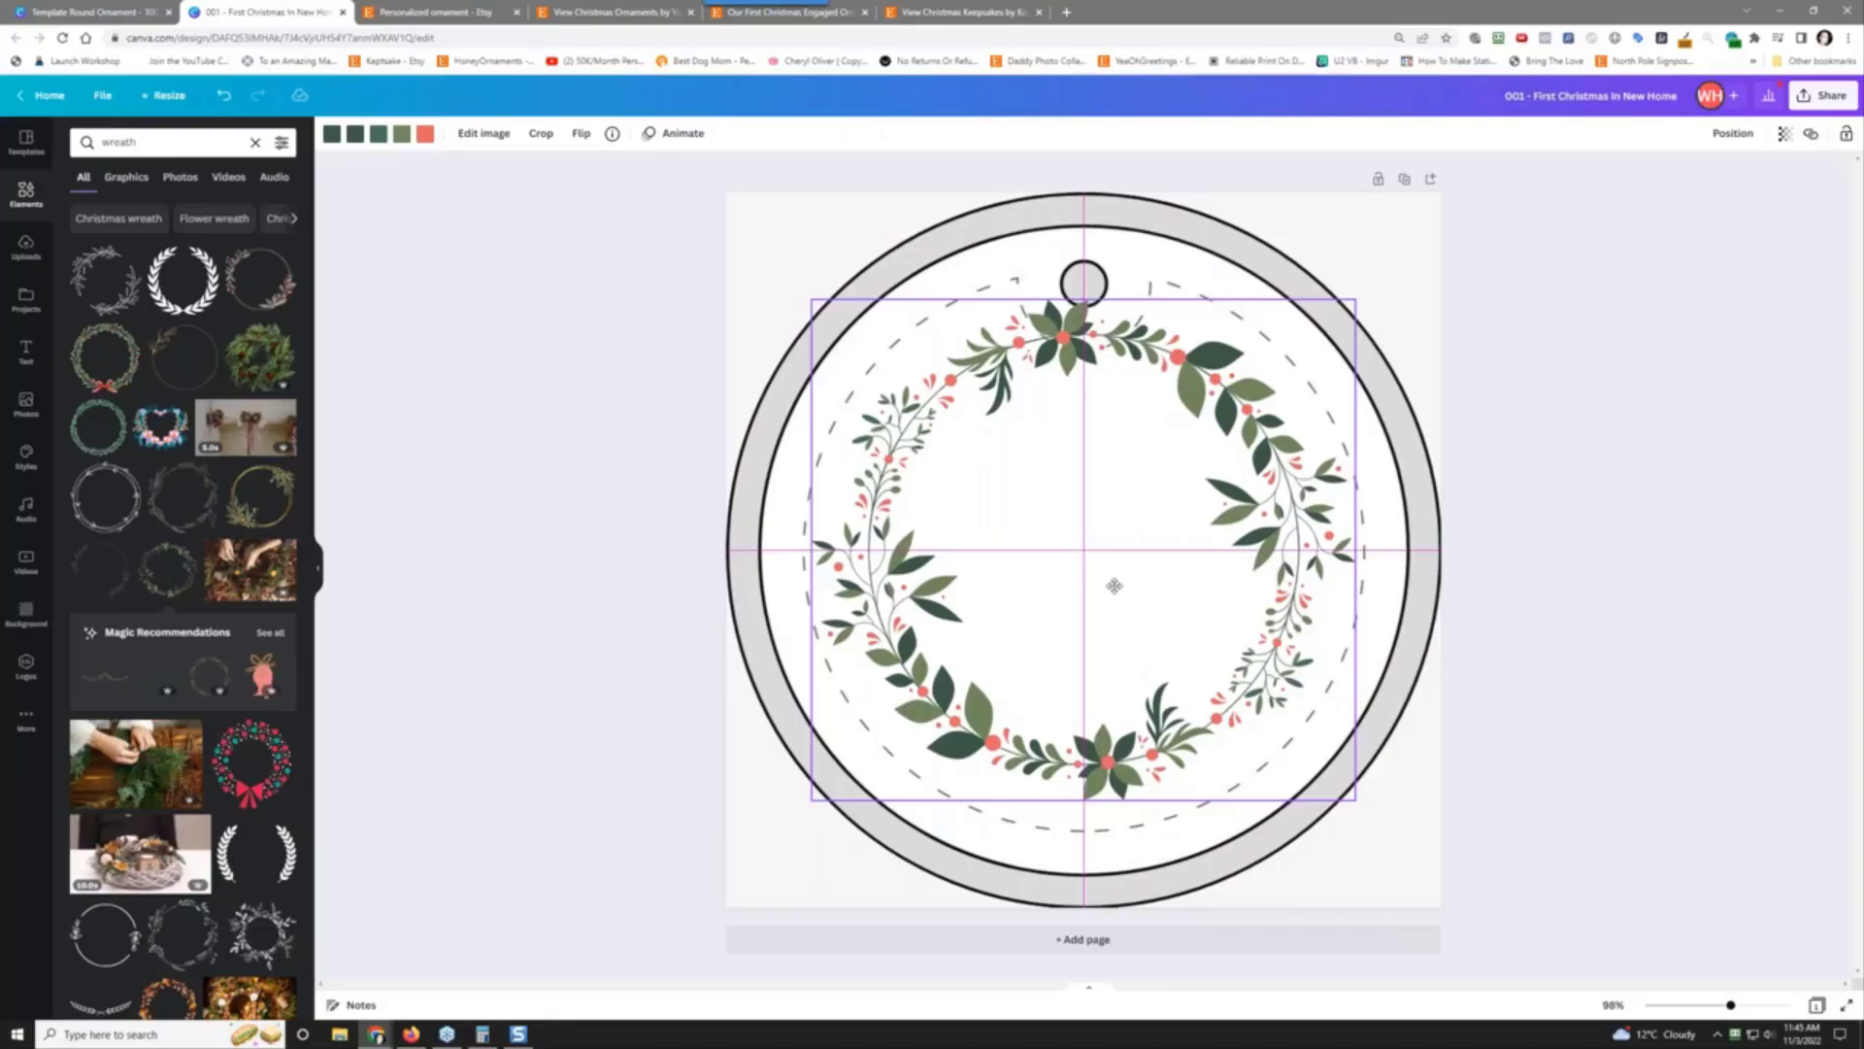
pyautogui.moveTo(1114, 586); pyautogui.dragTo(1114, 588)
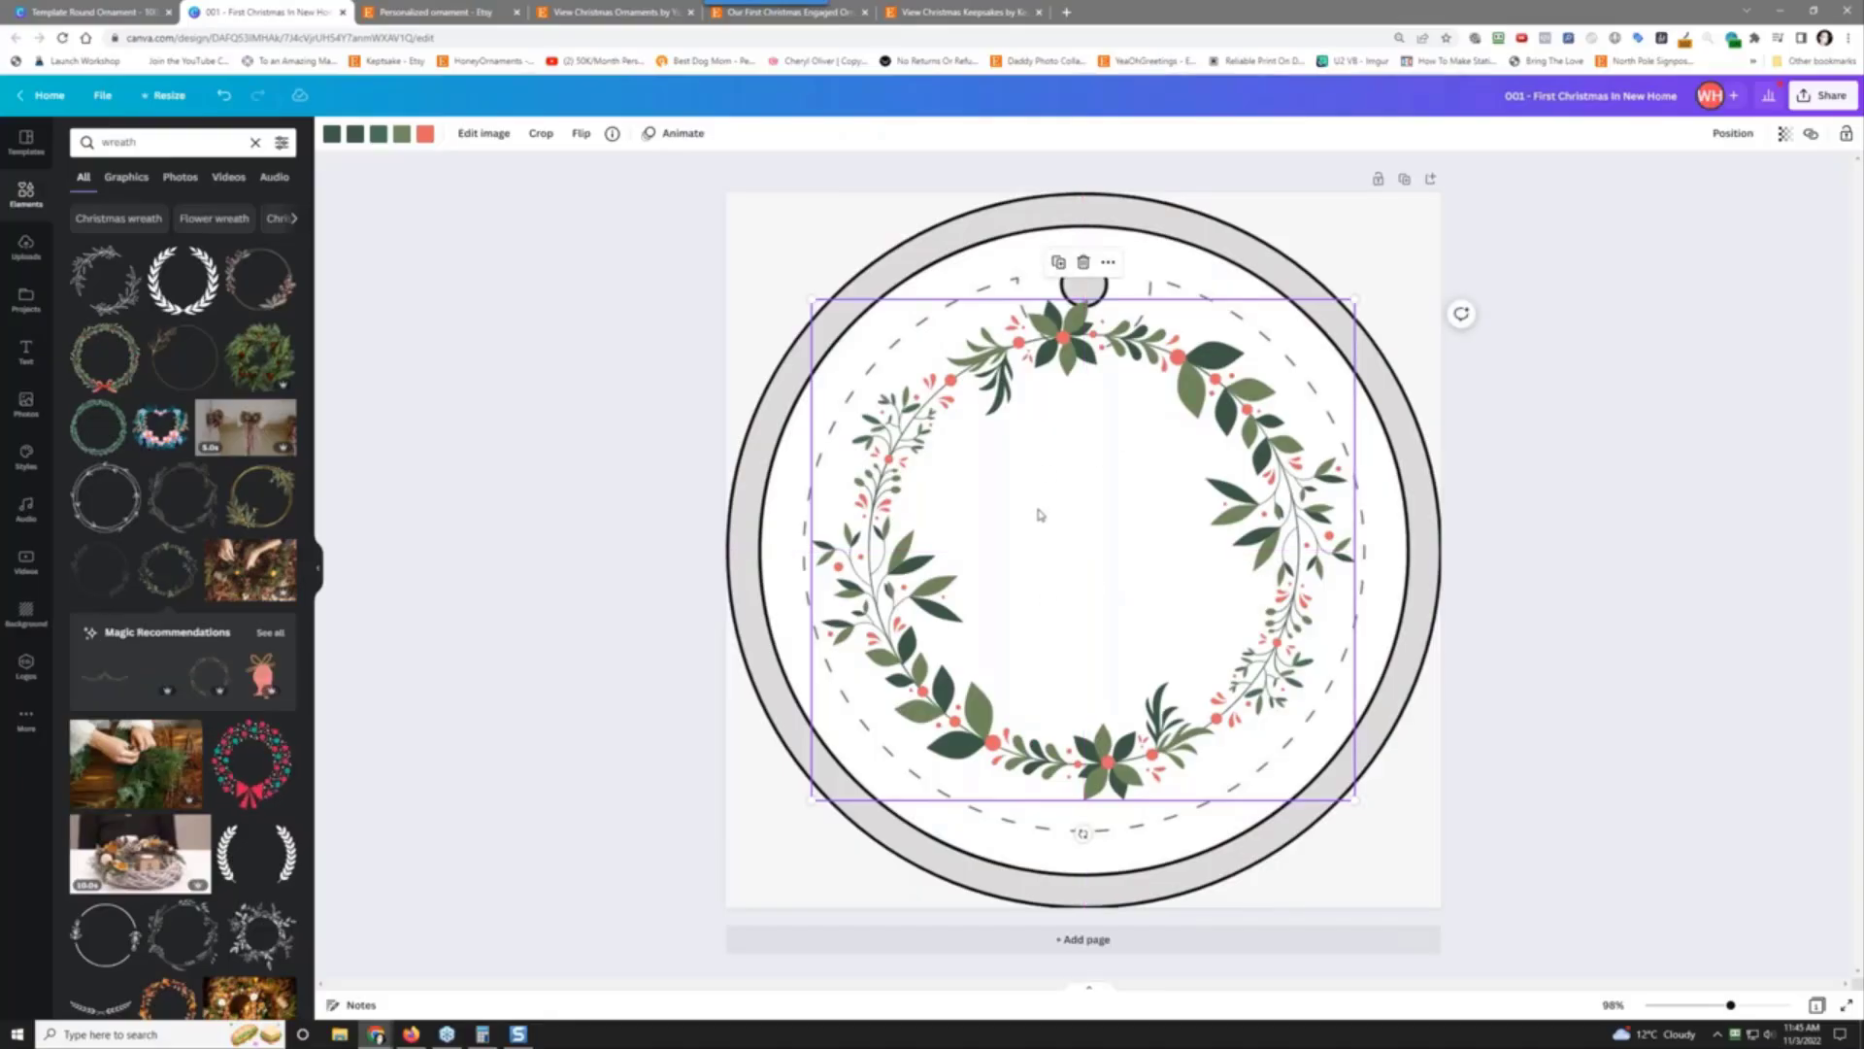
pyautogui.press('Delete')
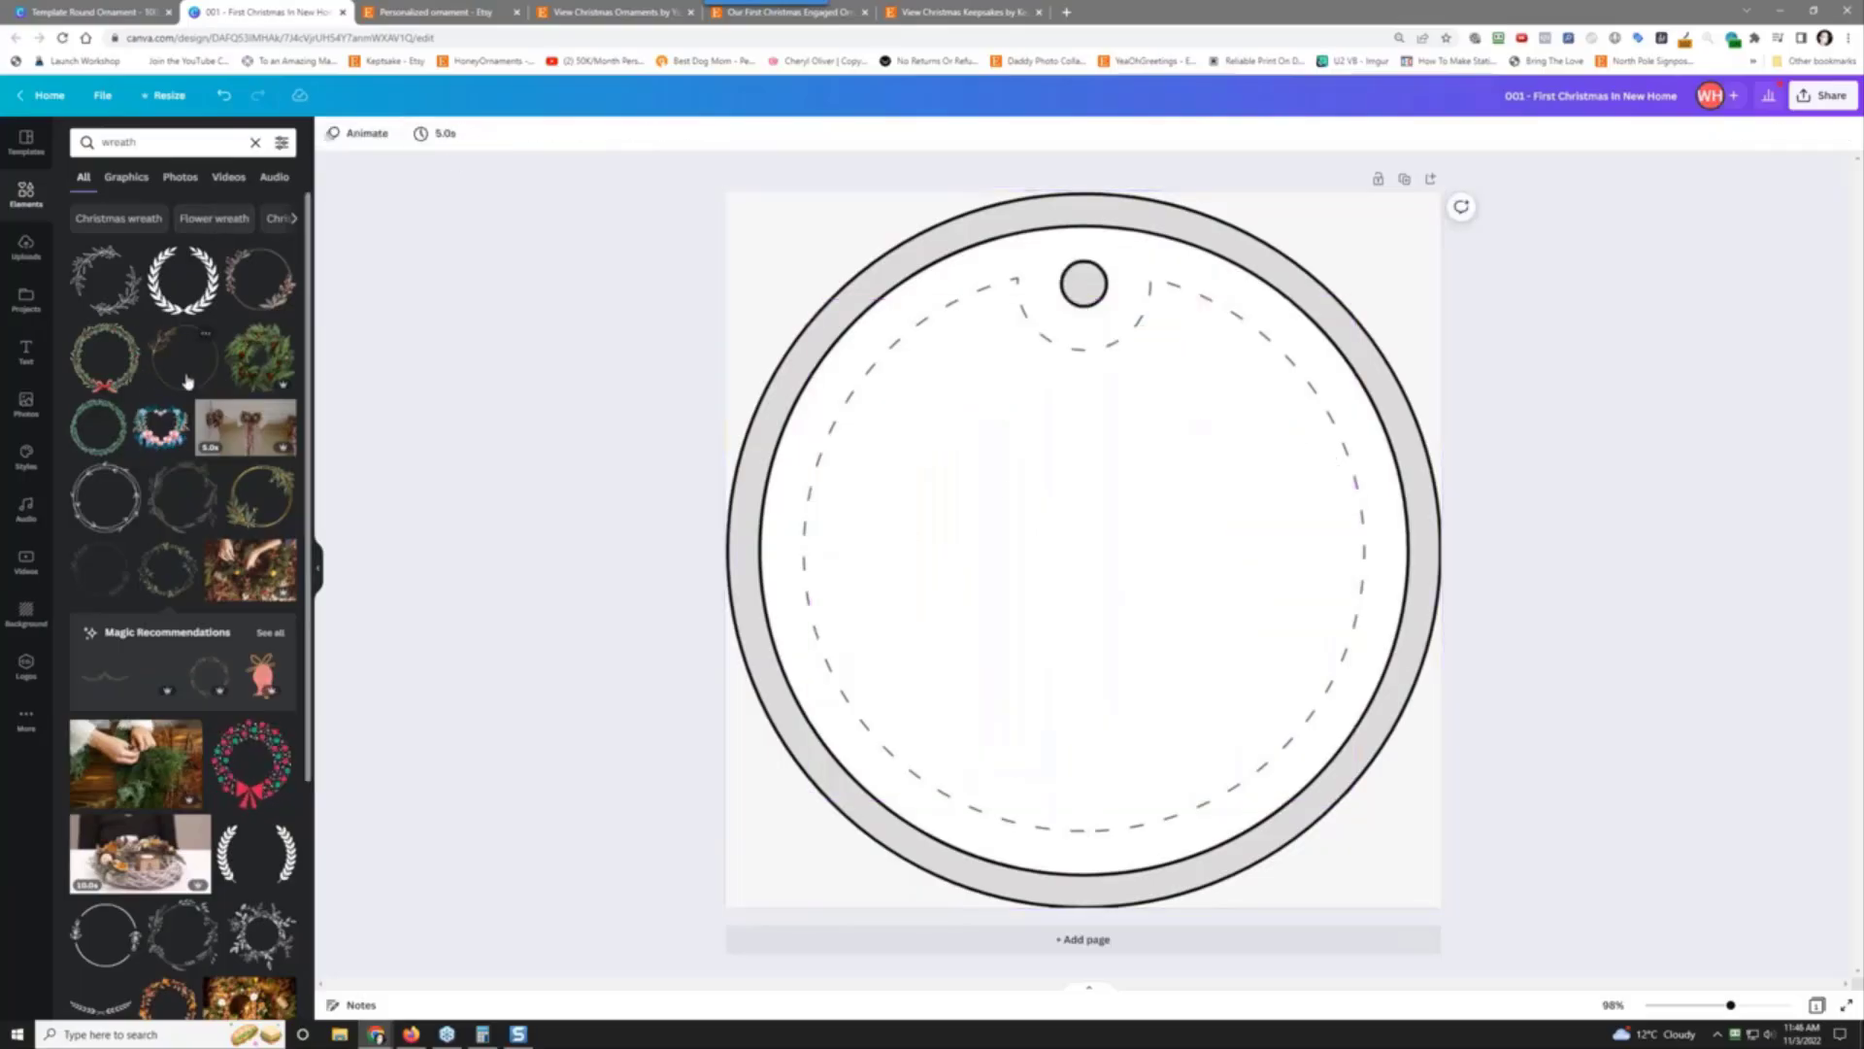
# Step: Reposition the spreadsheet window behind the design and browse more wreath results
pyautogui.hotkey('alt', 'Tab')
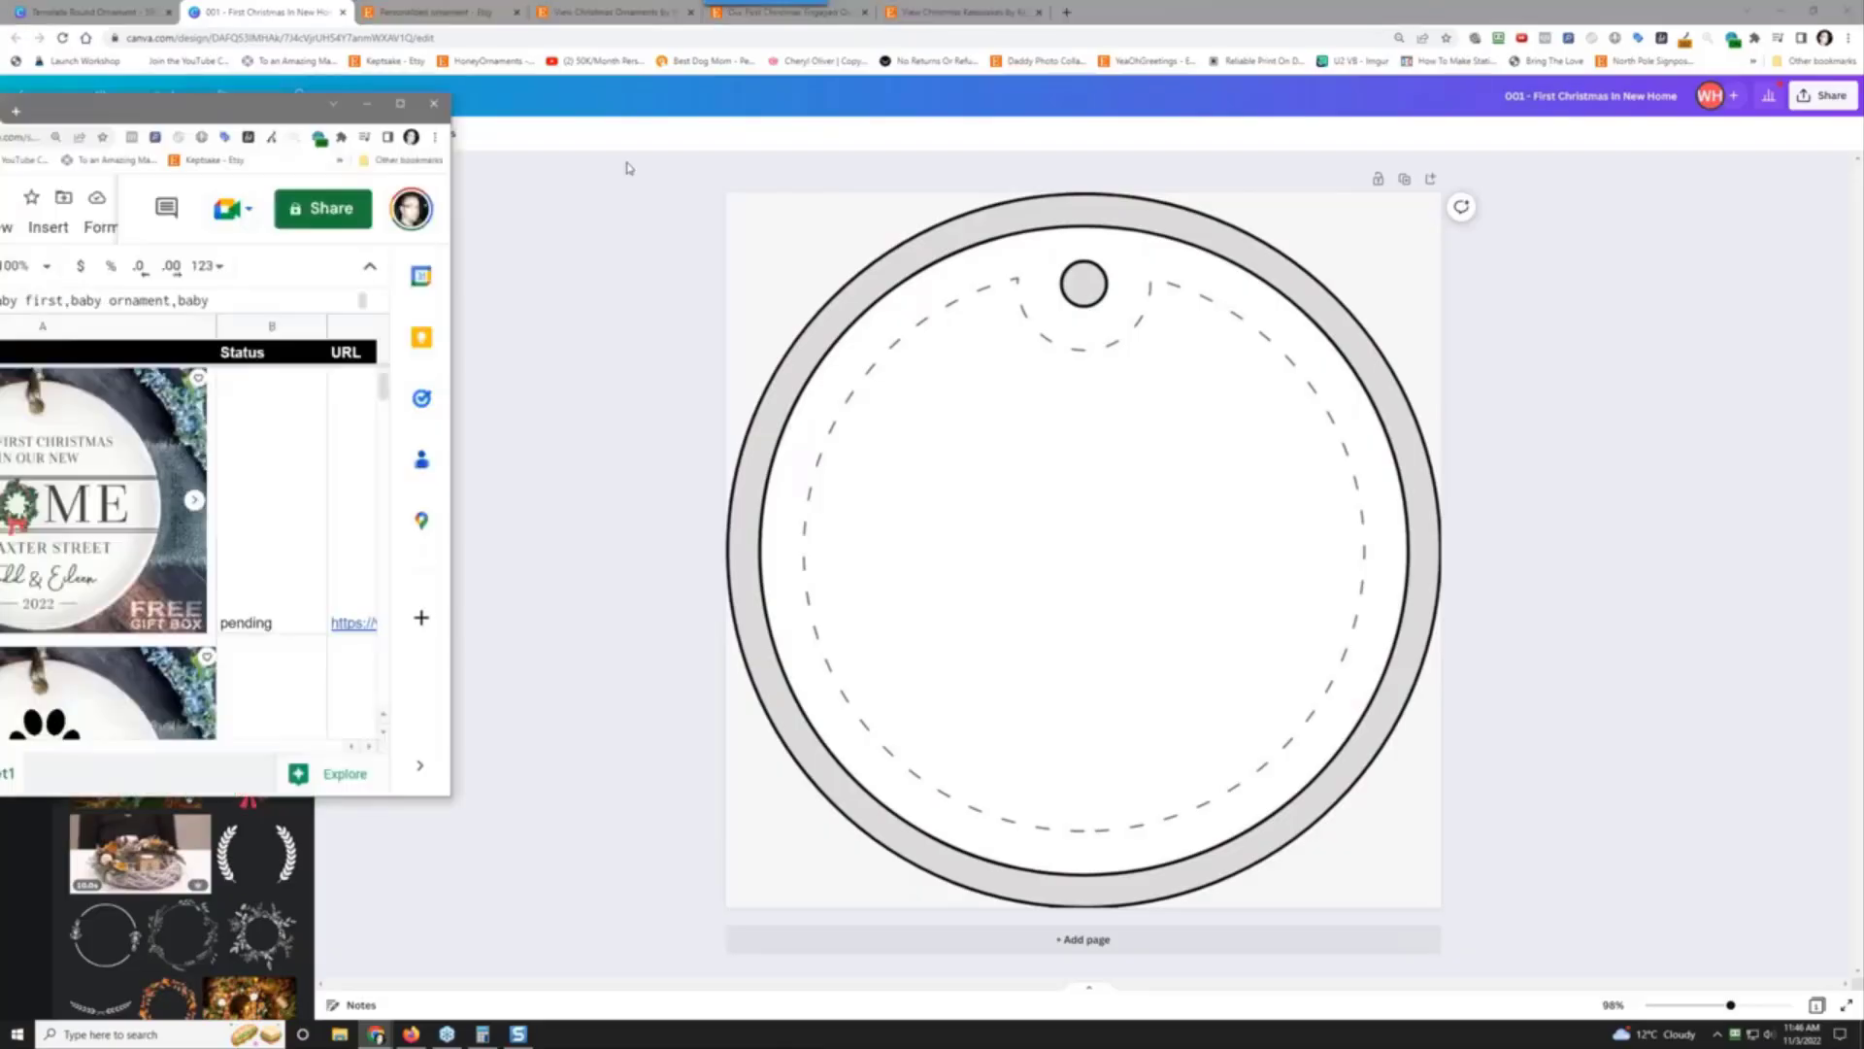
pyautogui.moveTo(171, 102); pyautogui.dragTo(918, 100)
pyautogui.hotkey('alt', 'Tab')
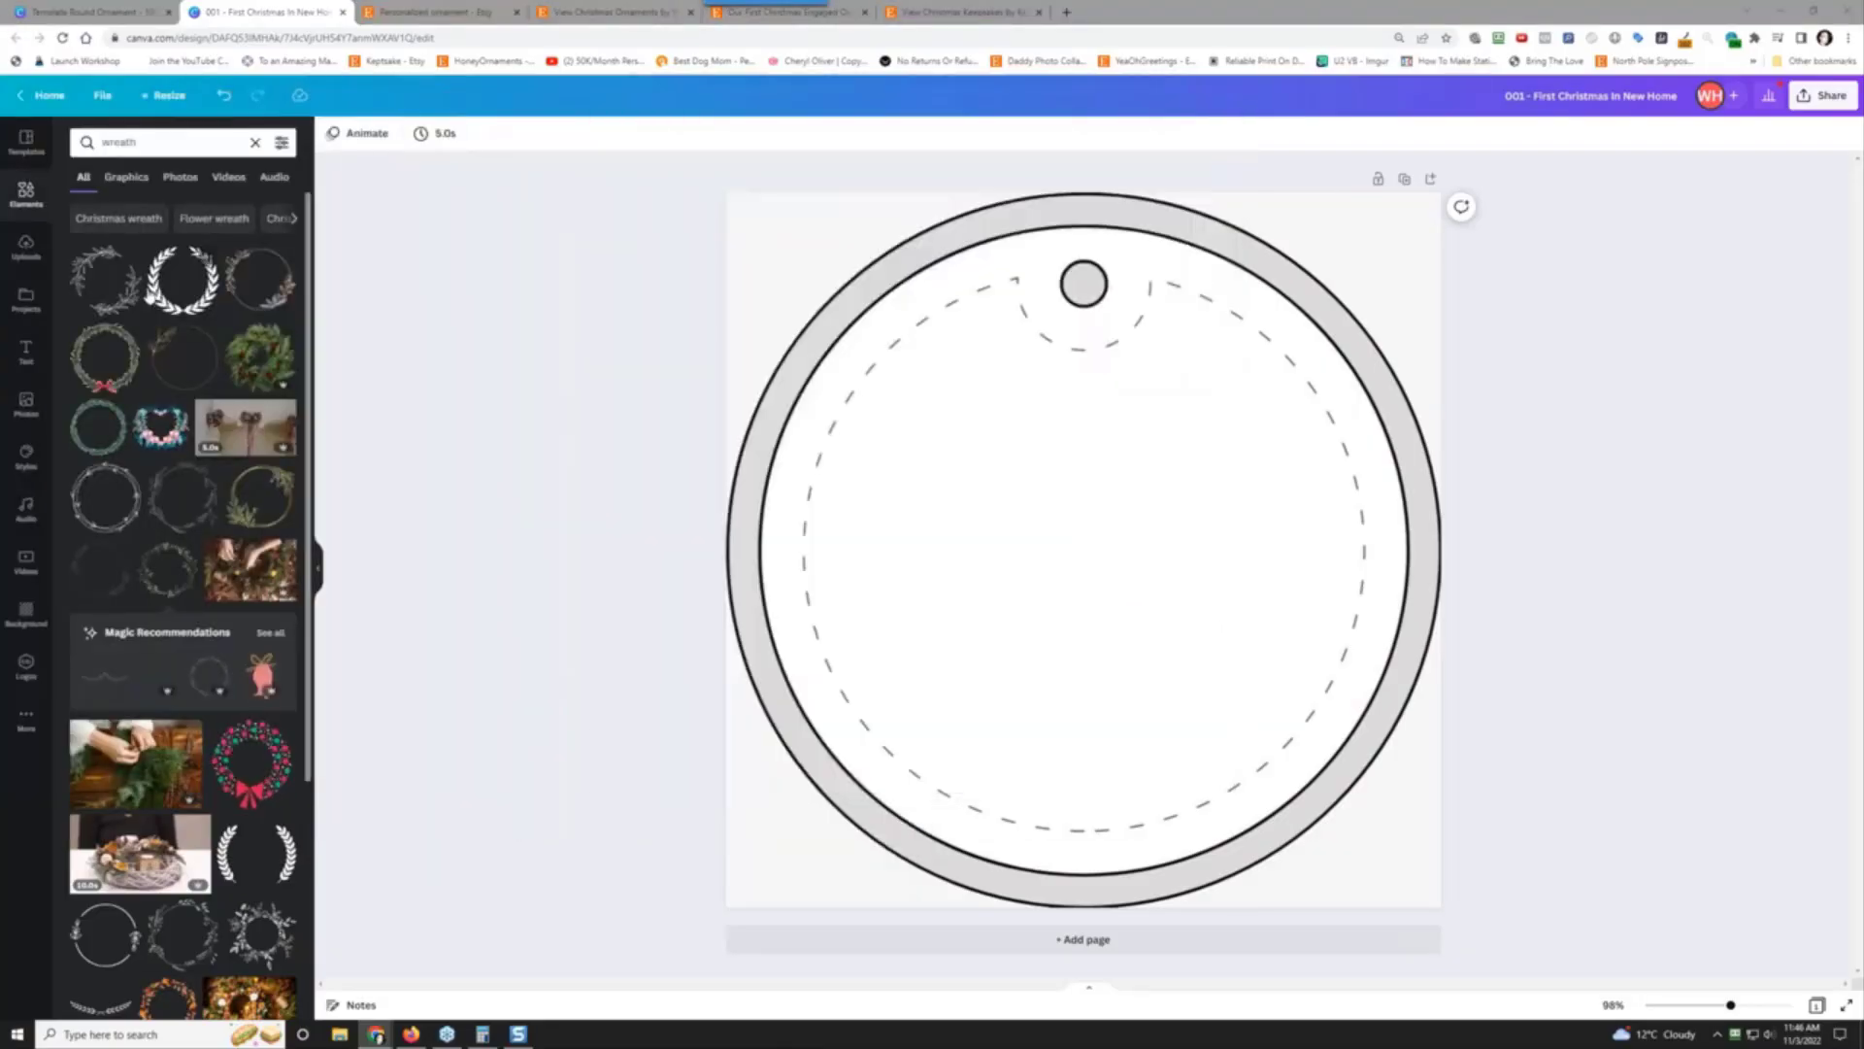
pyautogui.scroll(-3, 161, 624)
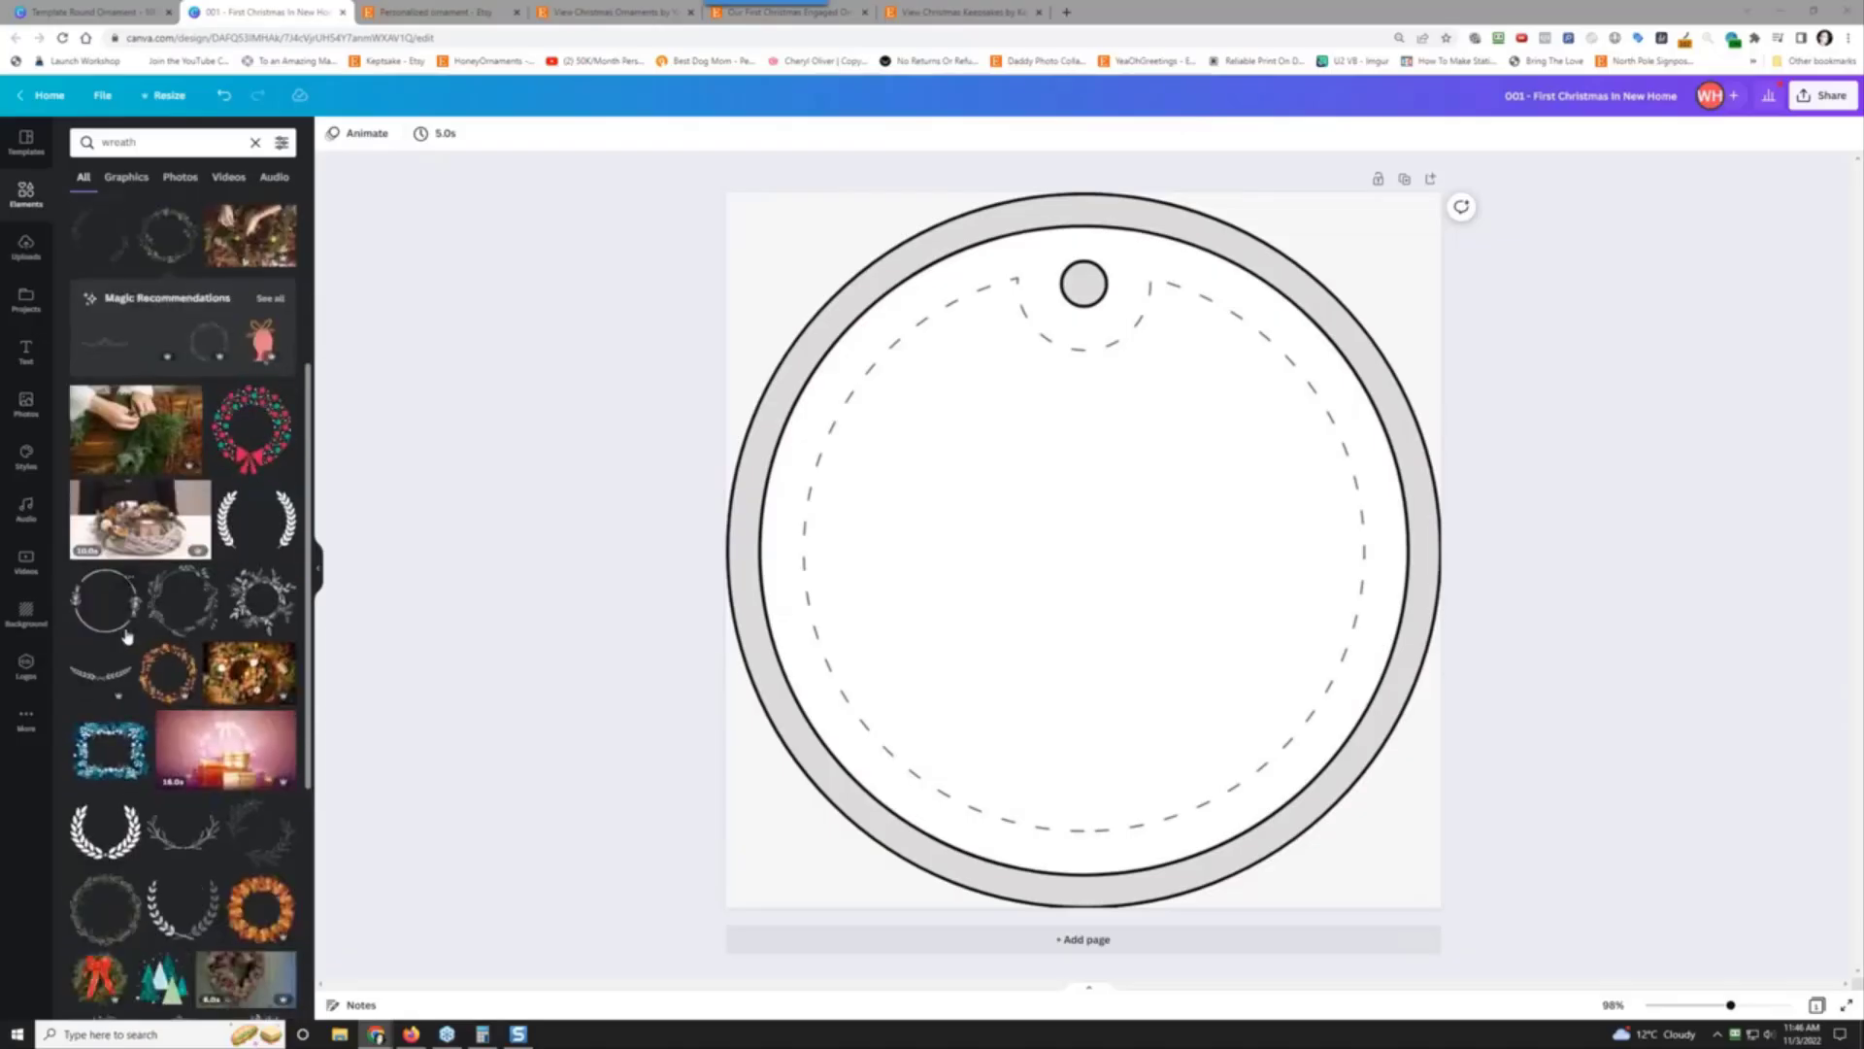
# Step: Add the 'cold, smooth & tasty' text combo and delete its ANGELO BREWING line
pyautogui.click(26, 357)
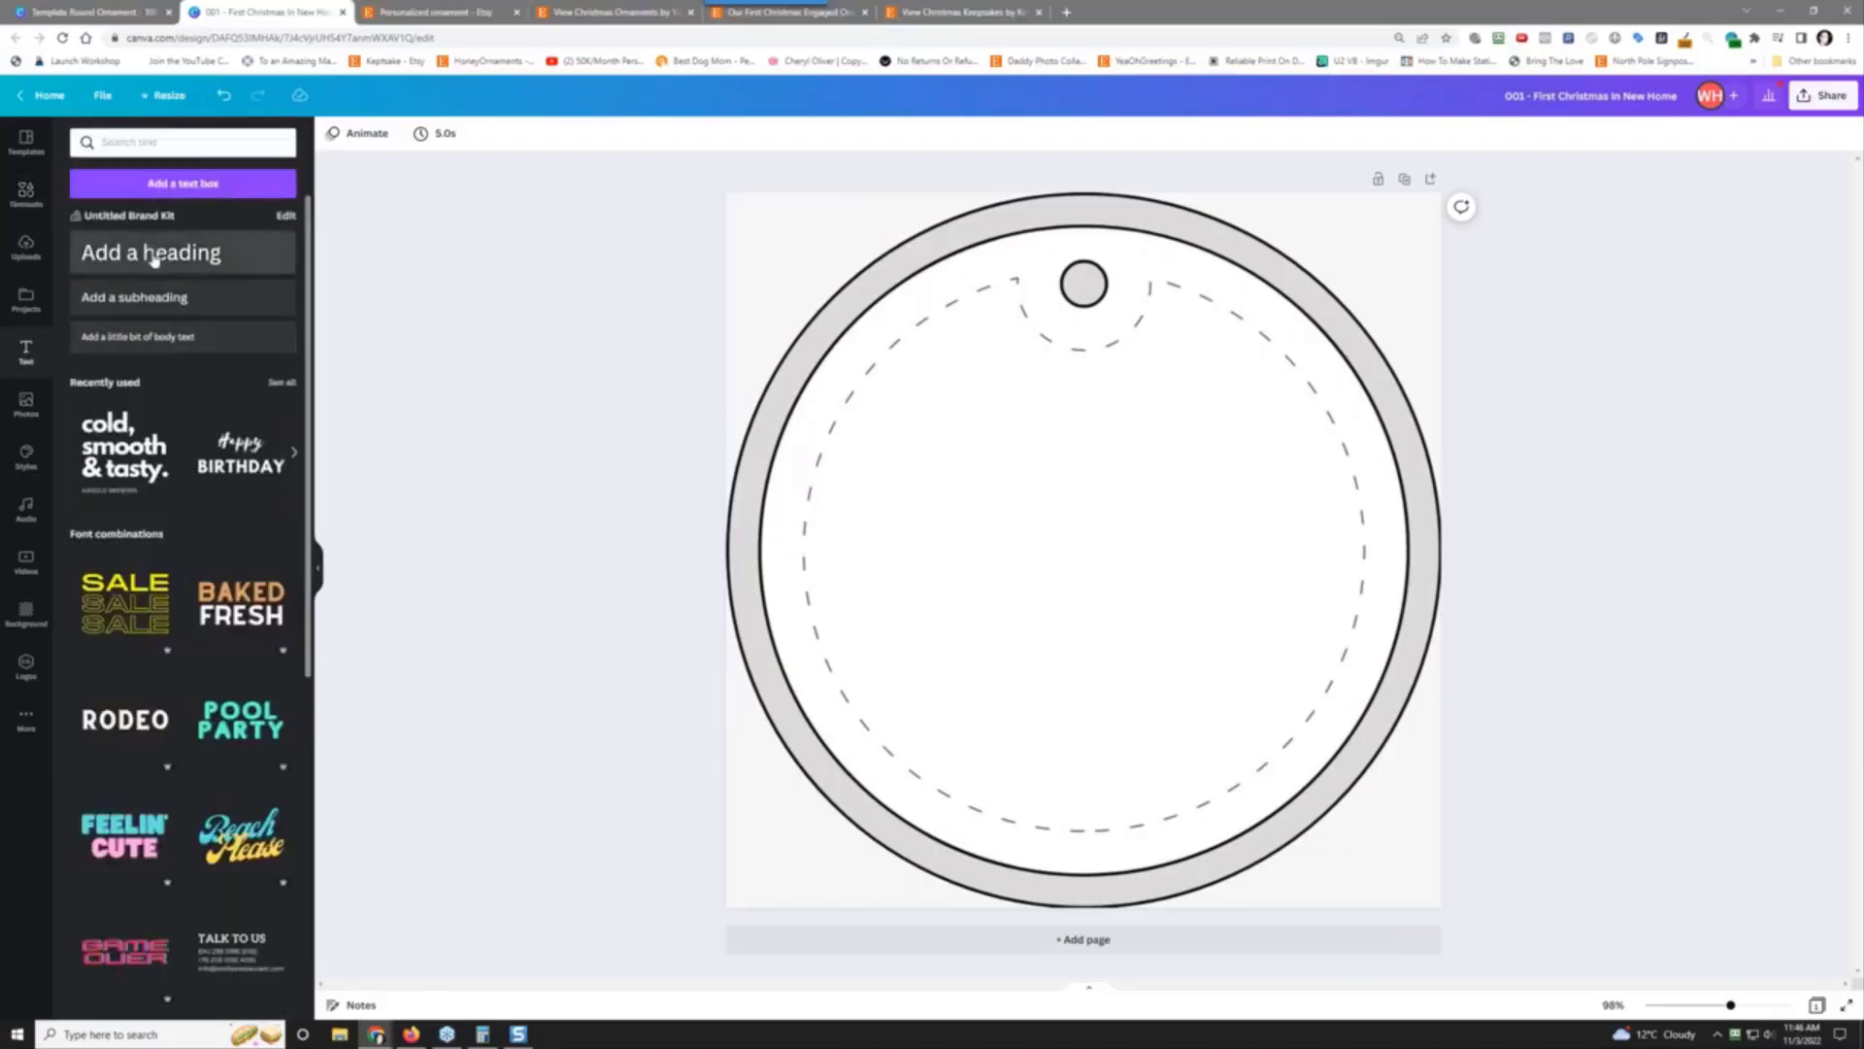
pyautogui.click(118, 464)
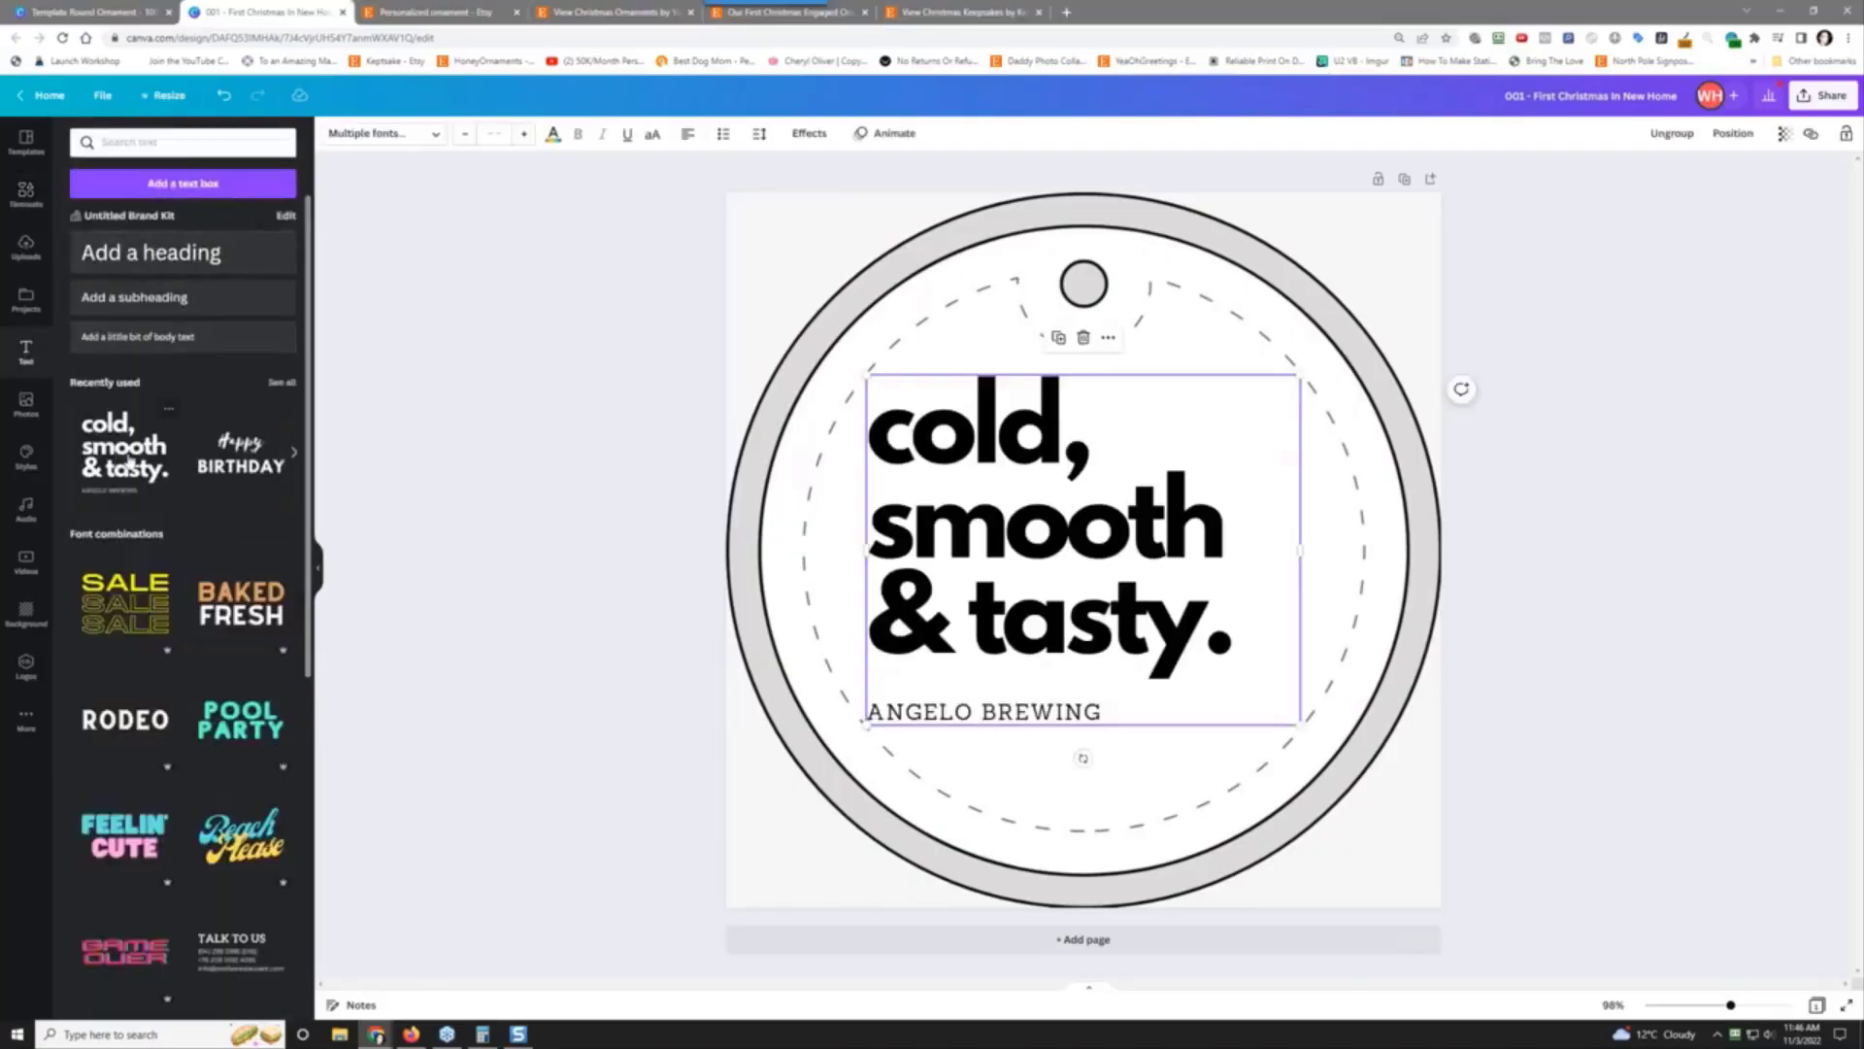
pyautogui.click(997, 717)
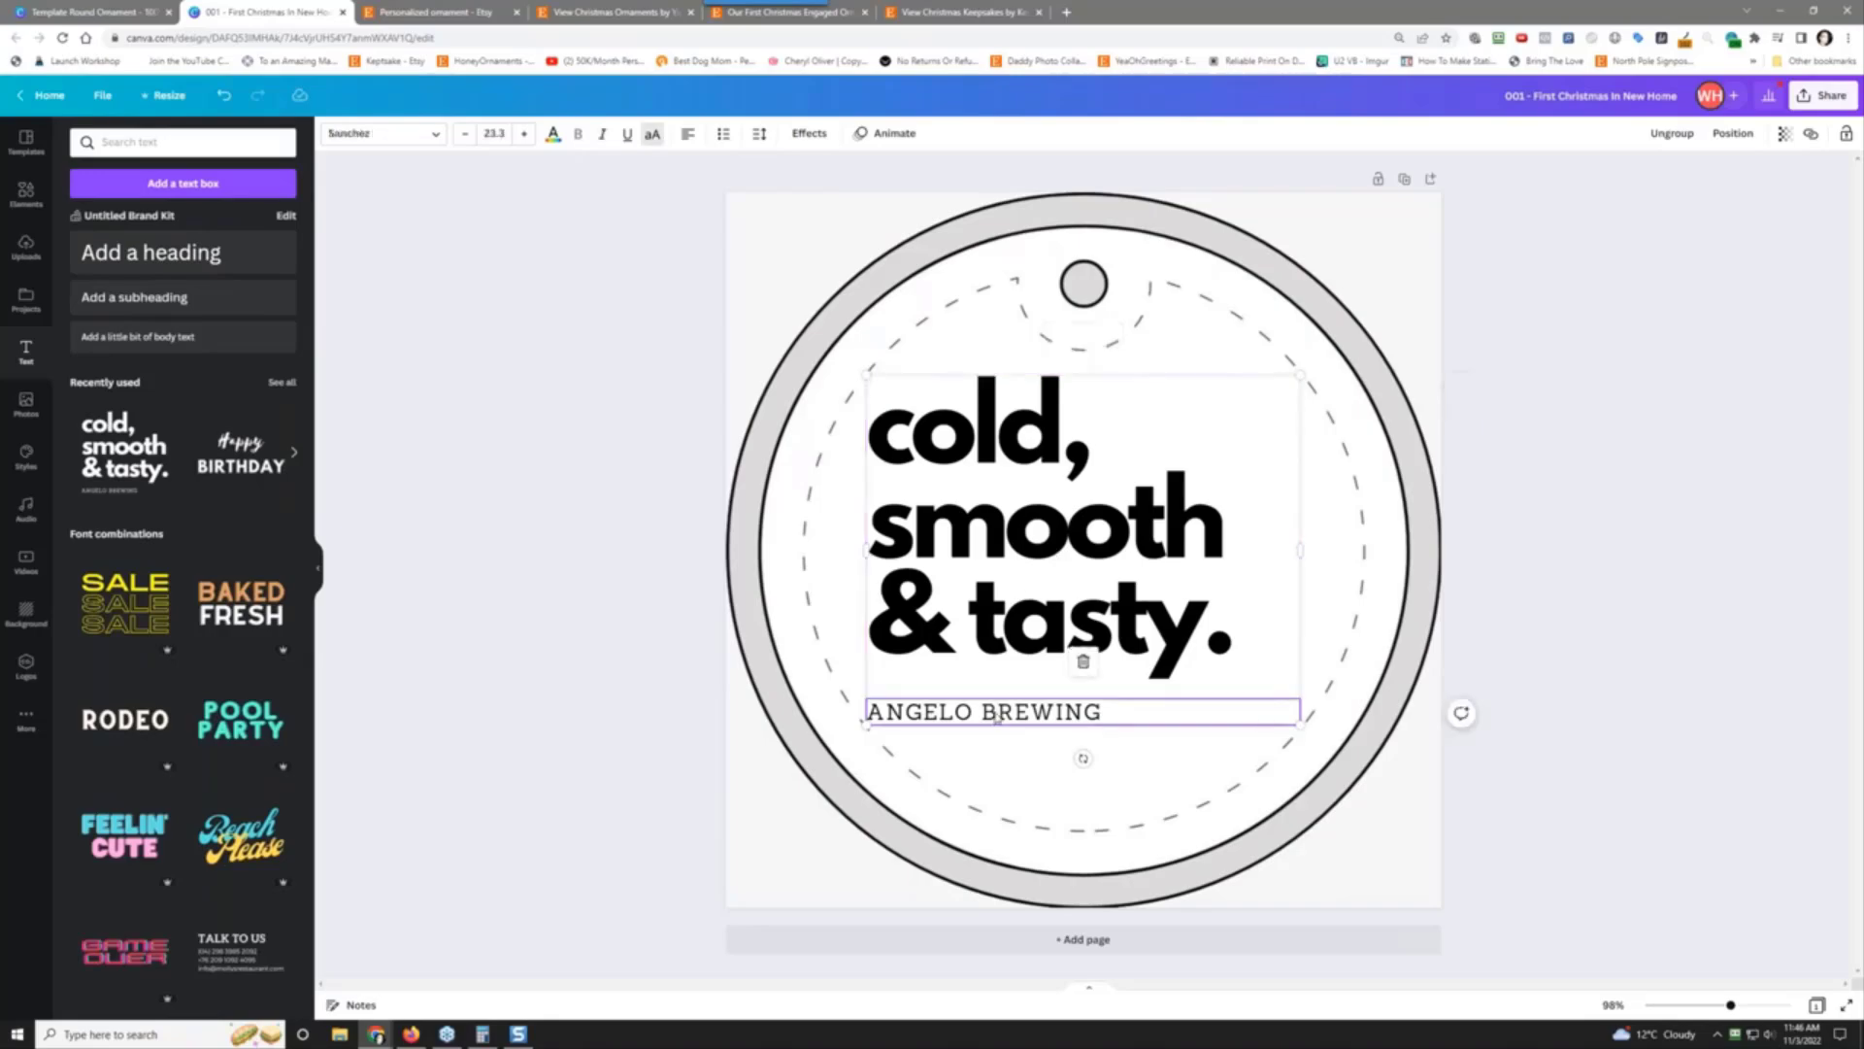
pyautogui.click(1083, 663)
# Step: Replace the sample heading text with 'OUR 1ST CHRISTMAS'
pyautogui.click(1024, 554)
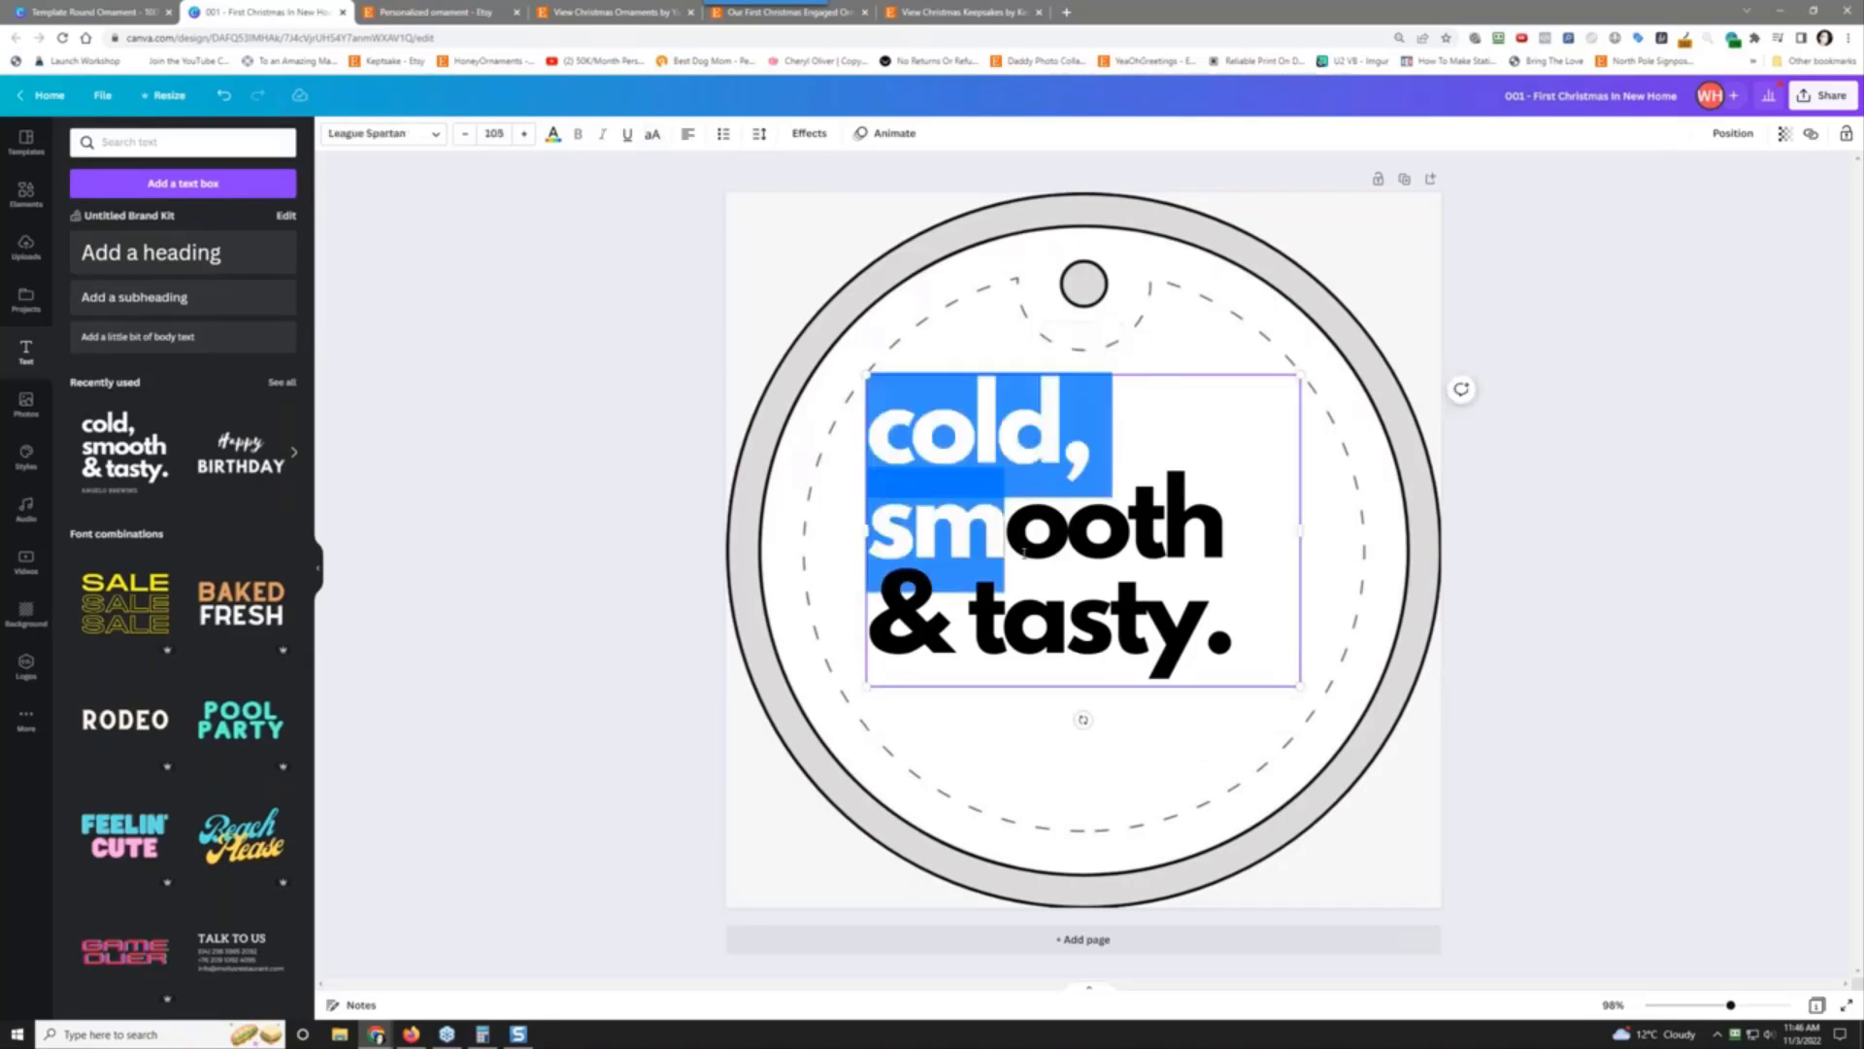
pyautogui.tripleClick(1115, 629)
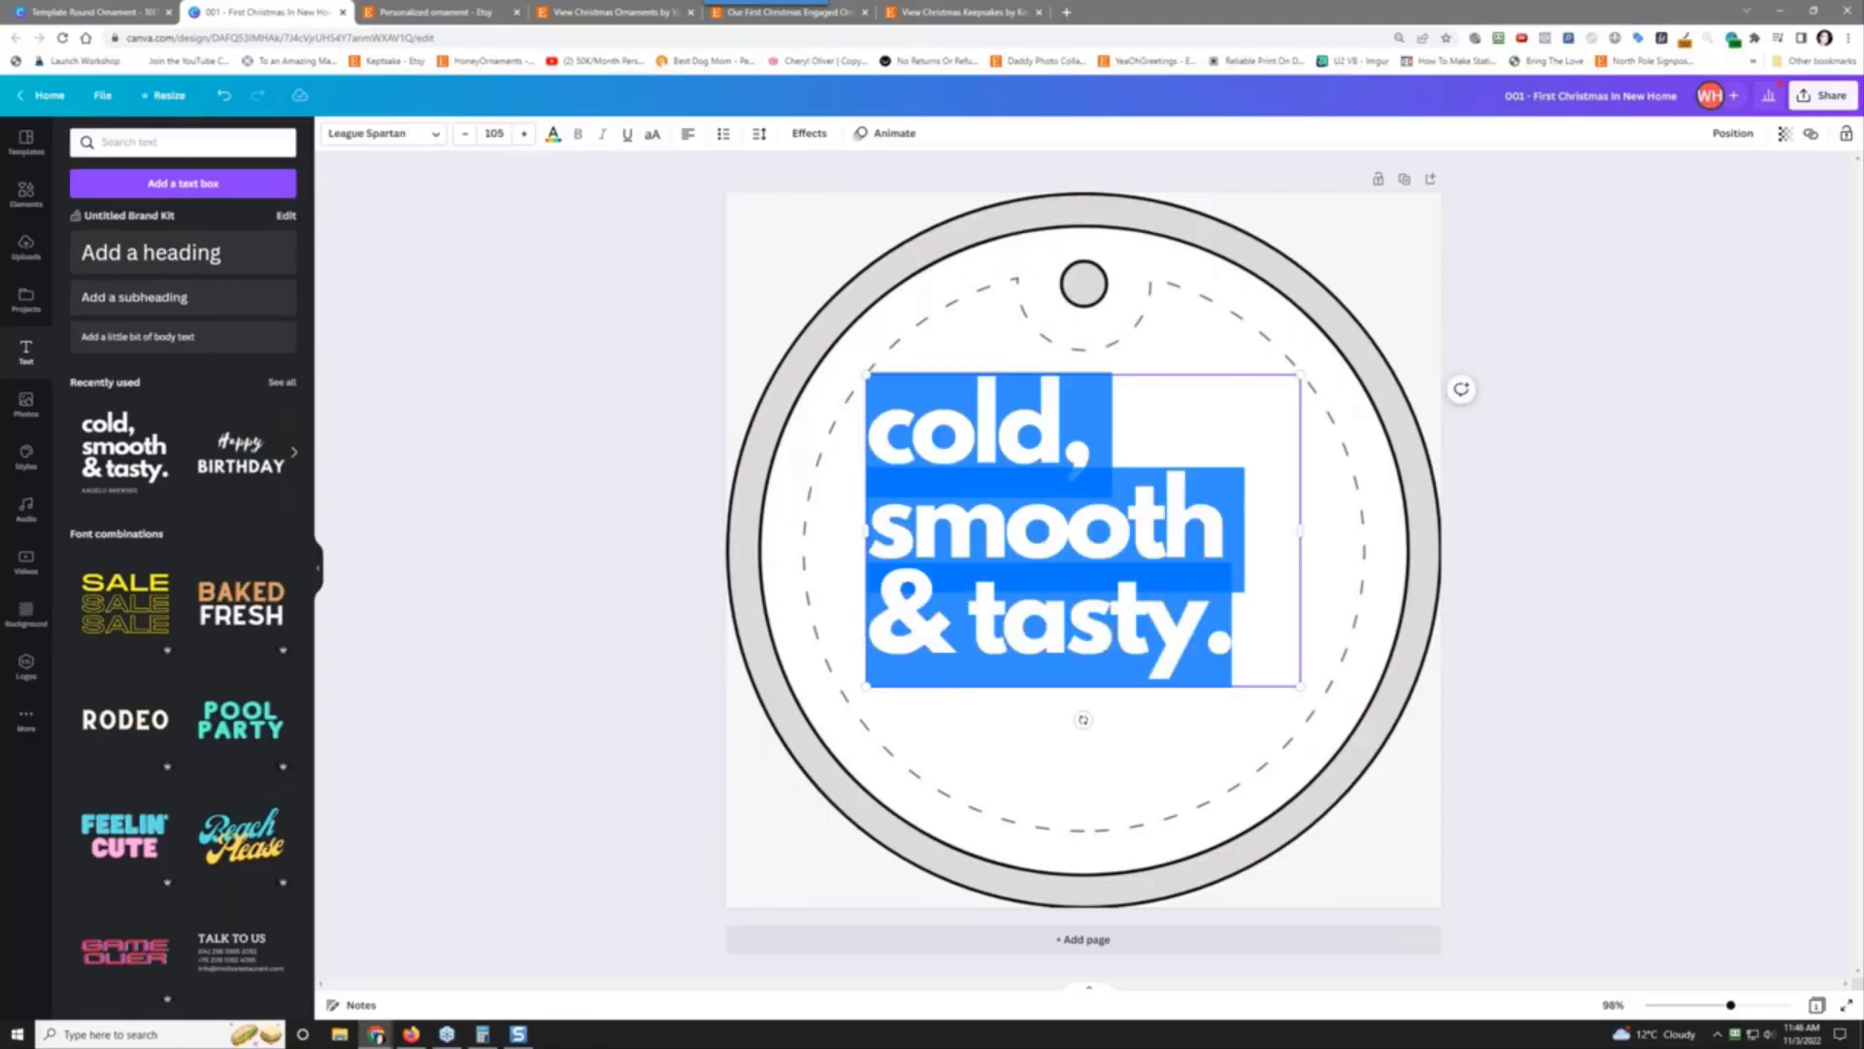
pyautogui.write('Our')
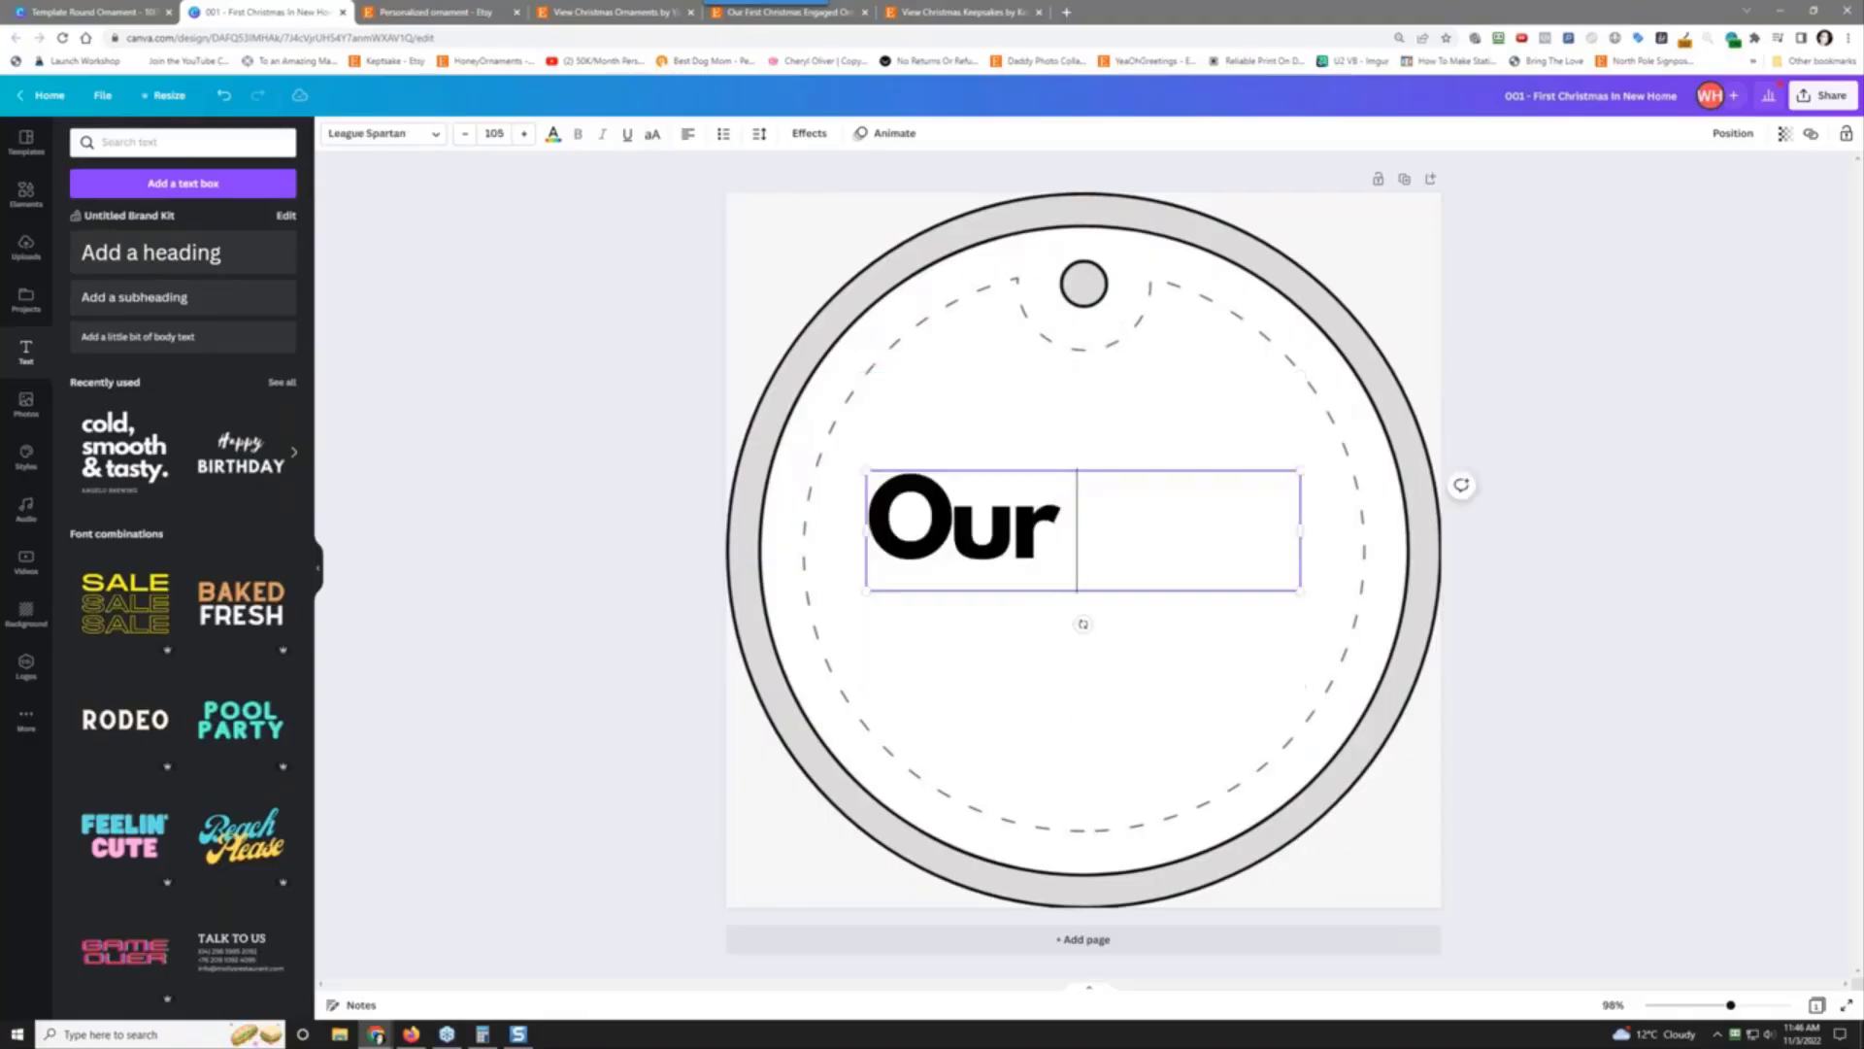
pyautogui.press('BackSpace')
pyautogui.press('BackSpace')
pyautogui.write('UR FIRST')
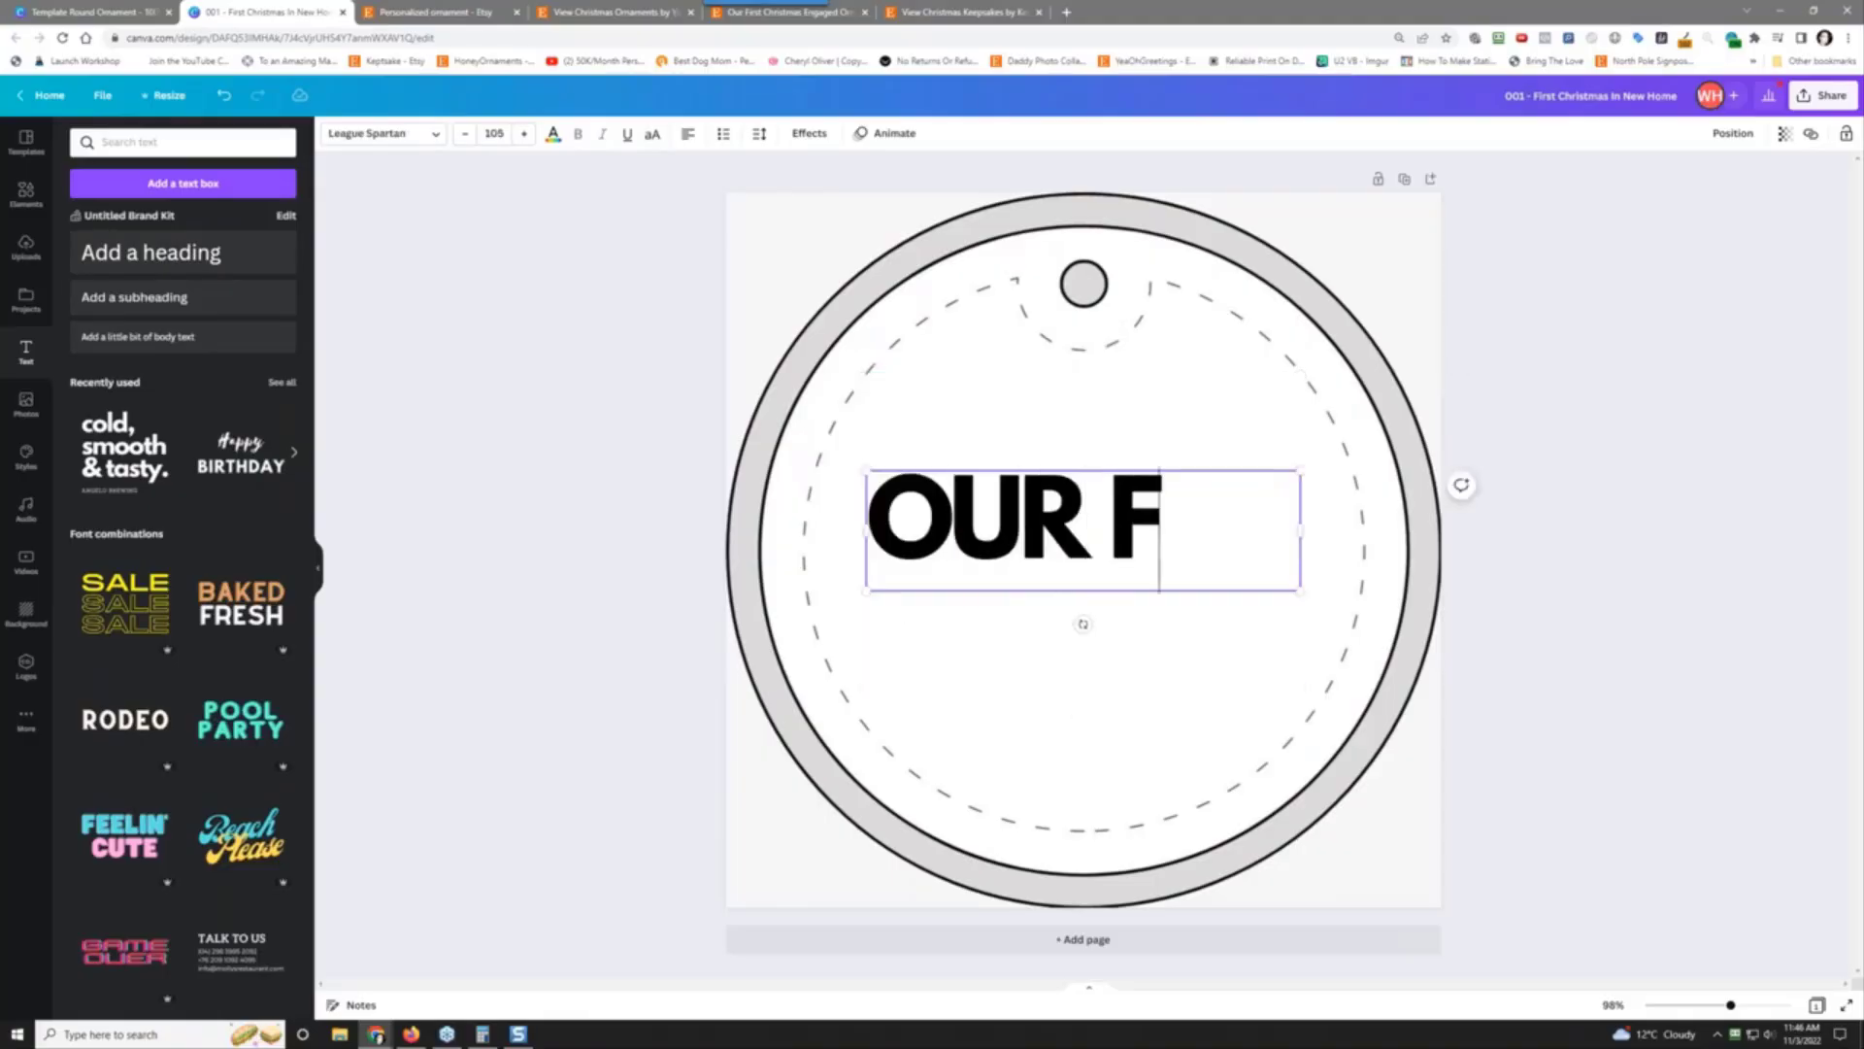
pyautogui.press('BackSpace')
pyautogui.press('BackSpace')
pyautogui.press('BackSpace')
pyautogui.press('BackSpace')
pyautogui.press('BackSpace')
pyautogui.press('BackSpace')
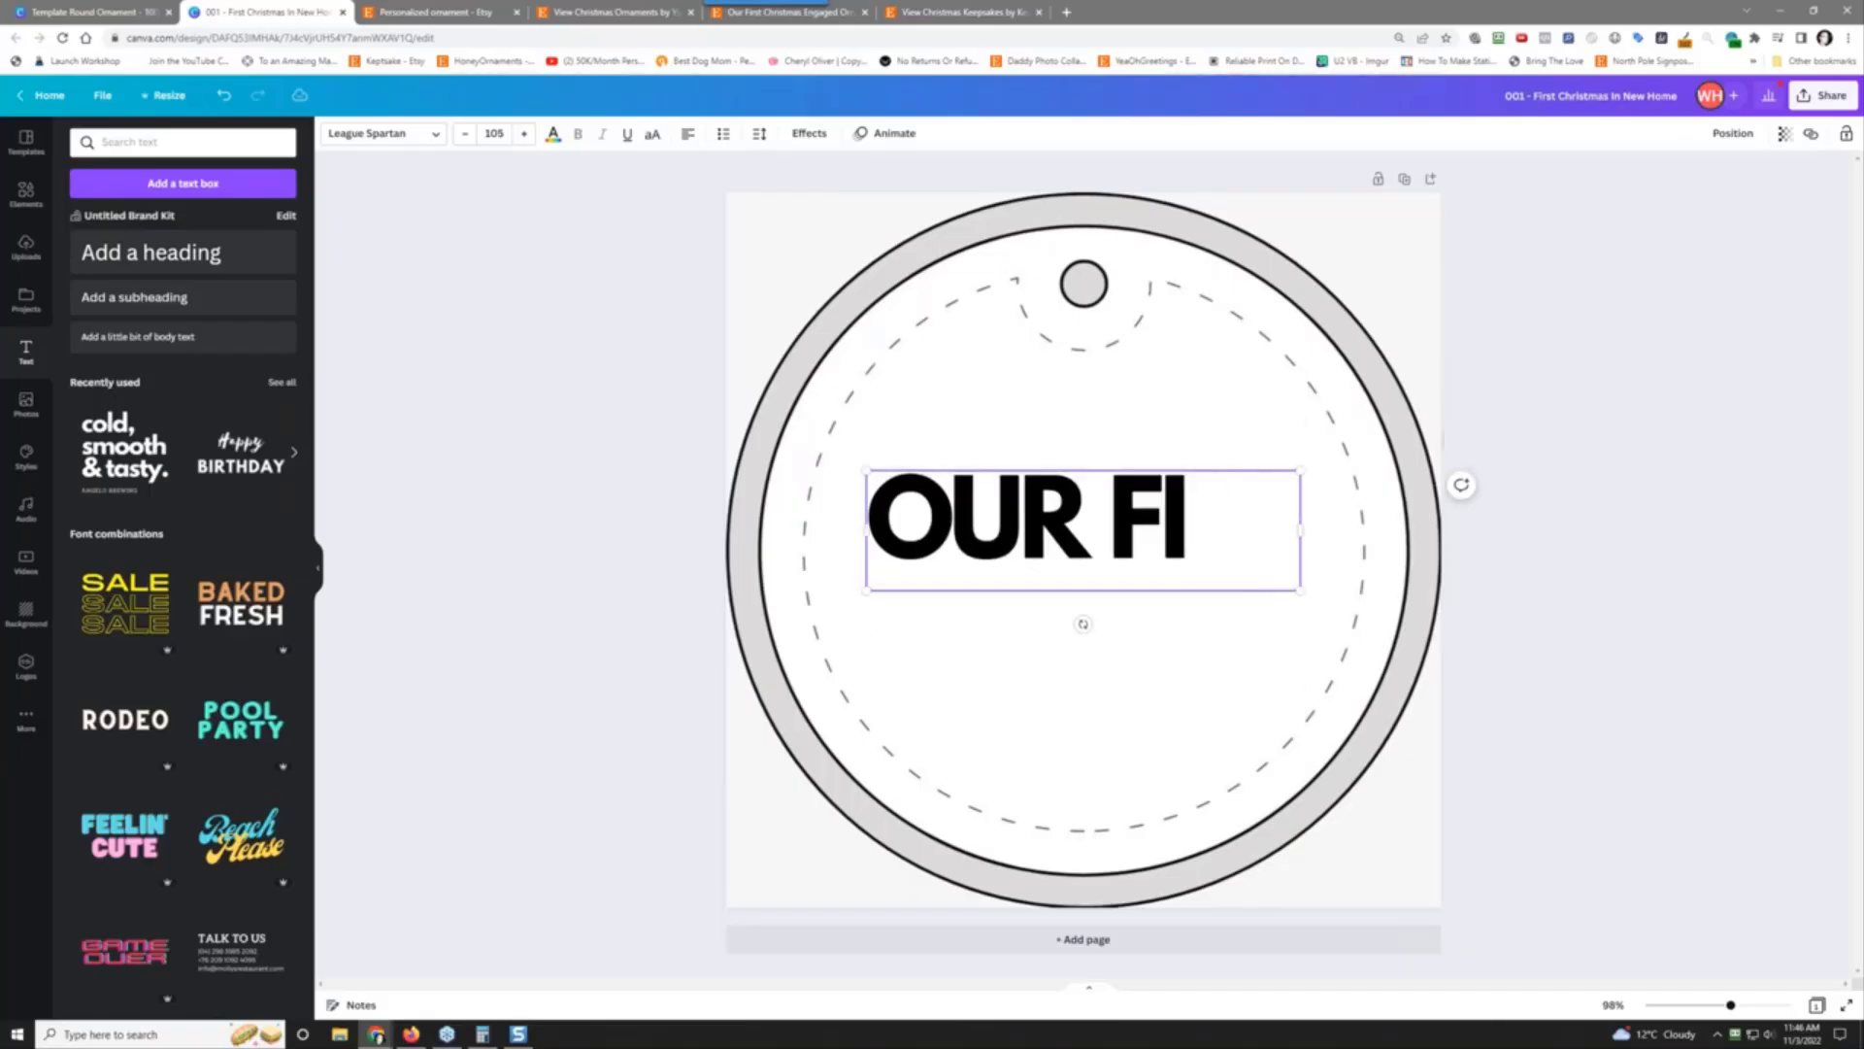
pyautogui.write('1s')
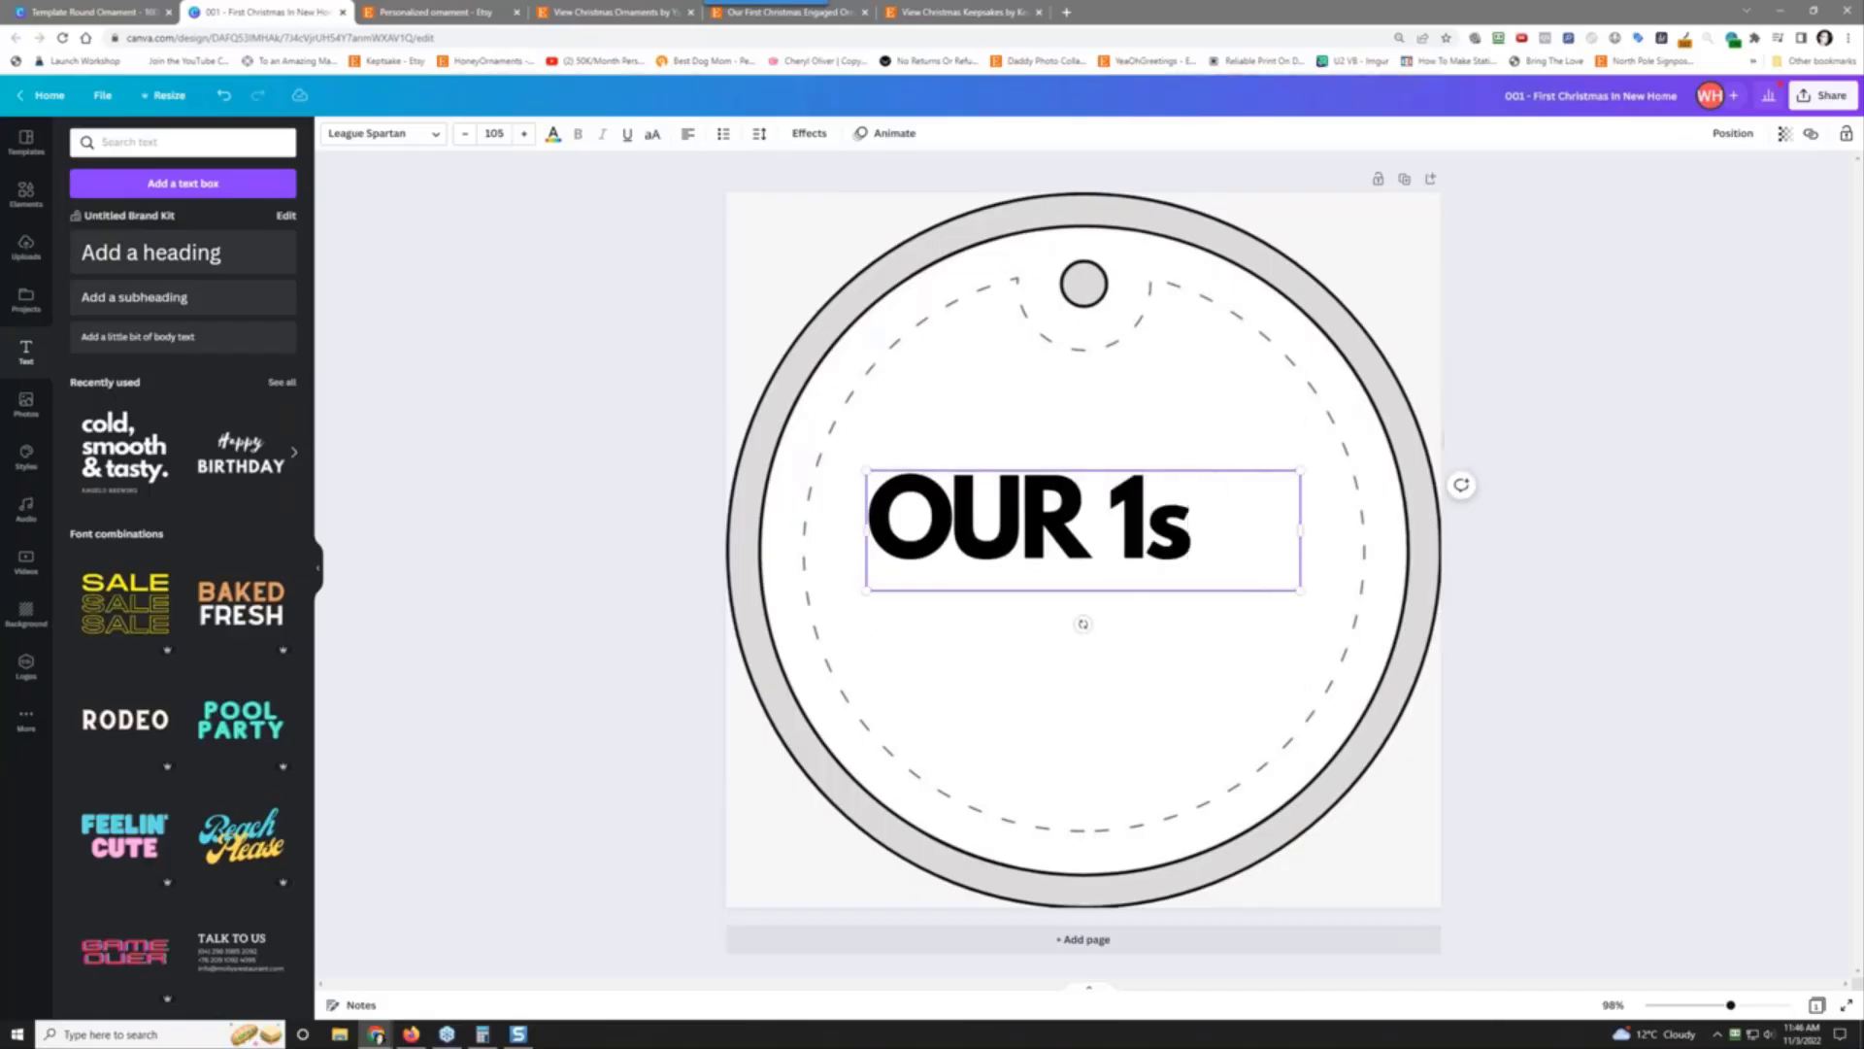
pyautogui.write('t')
pyautogui.press('BackSpace')
pyautogui.press('BackSpace')
pyautogui.write('ST CHR')
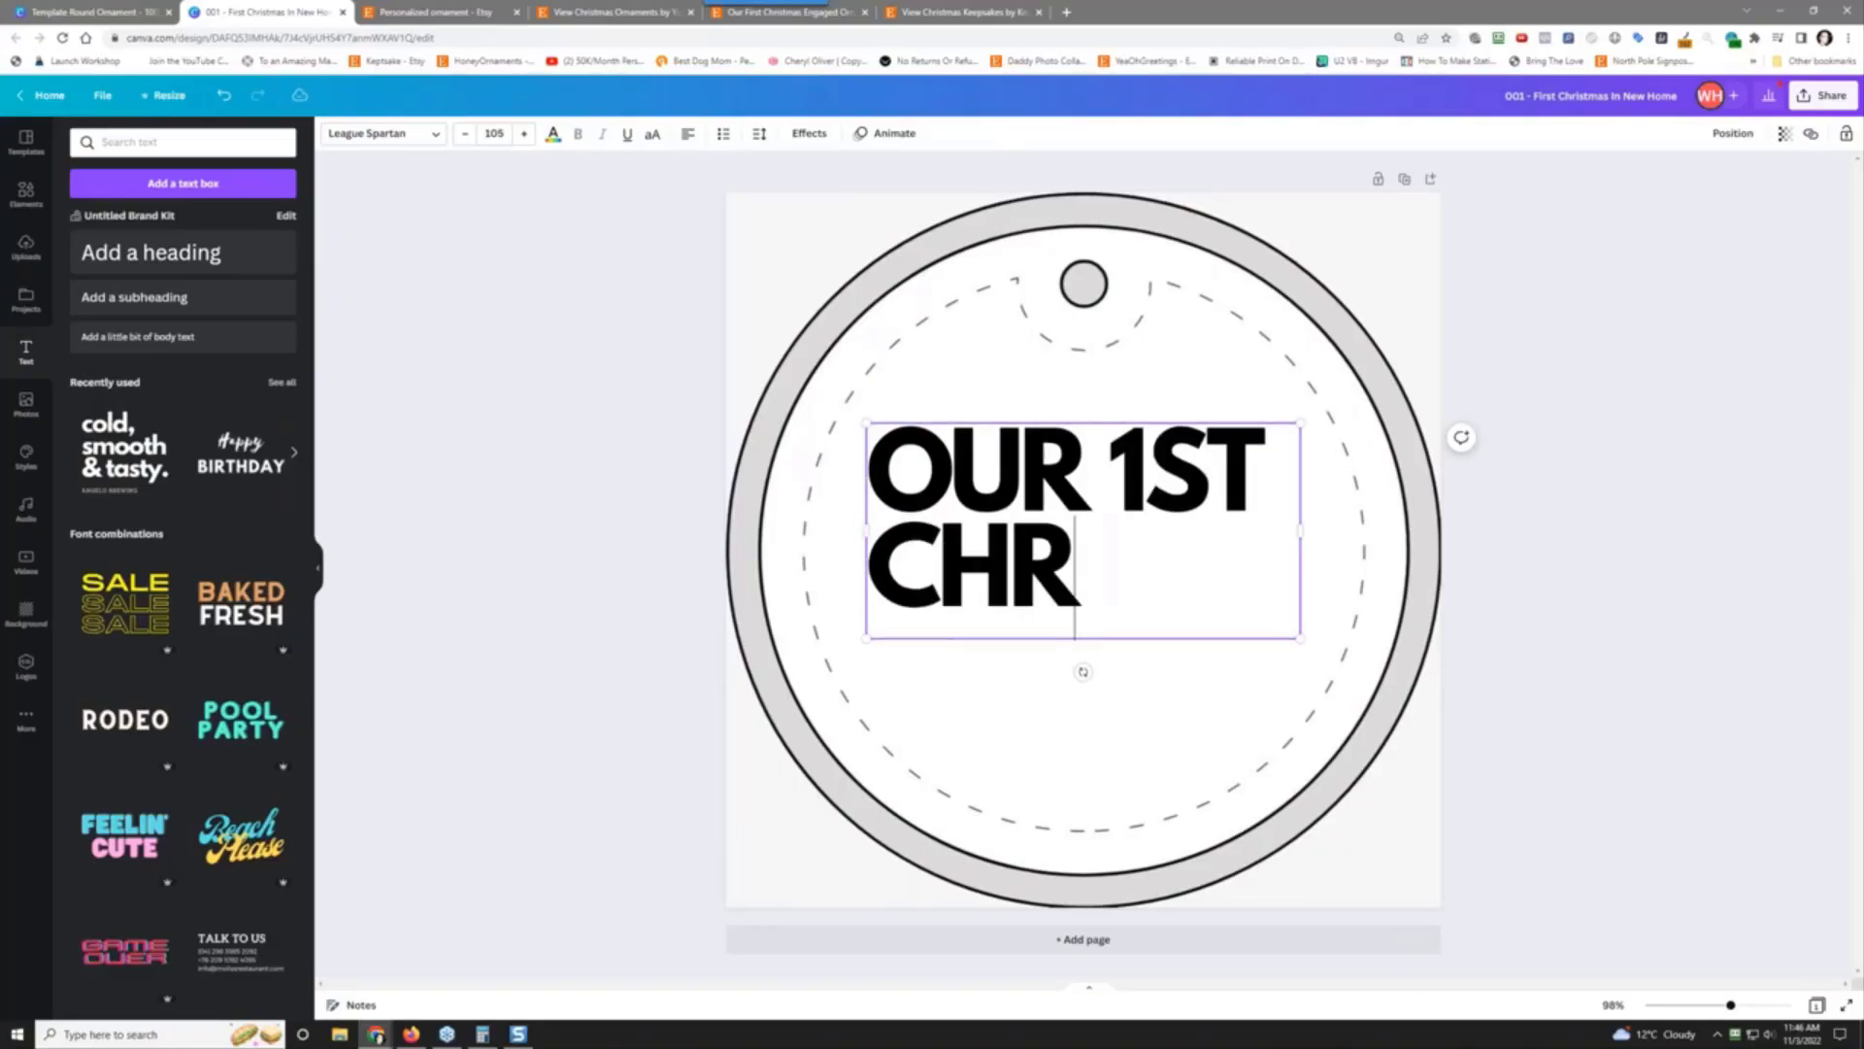
pyautogui.write('ISTMAS')
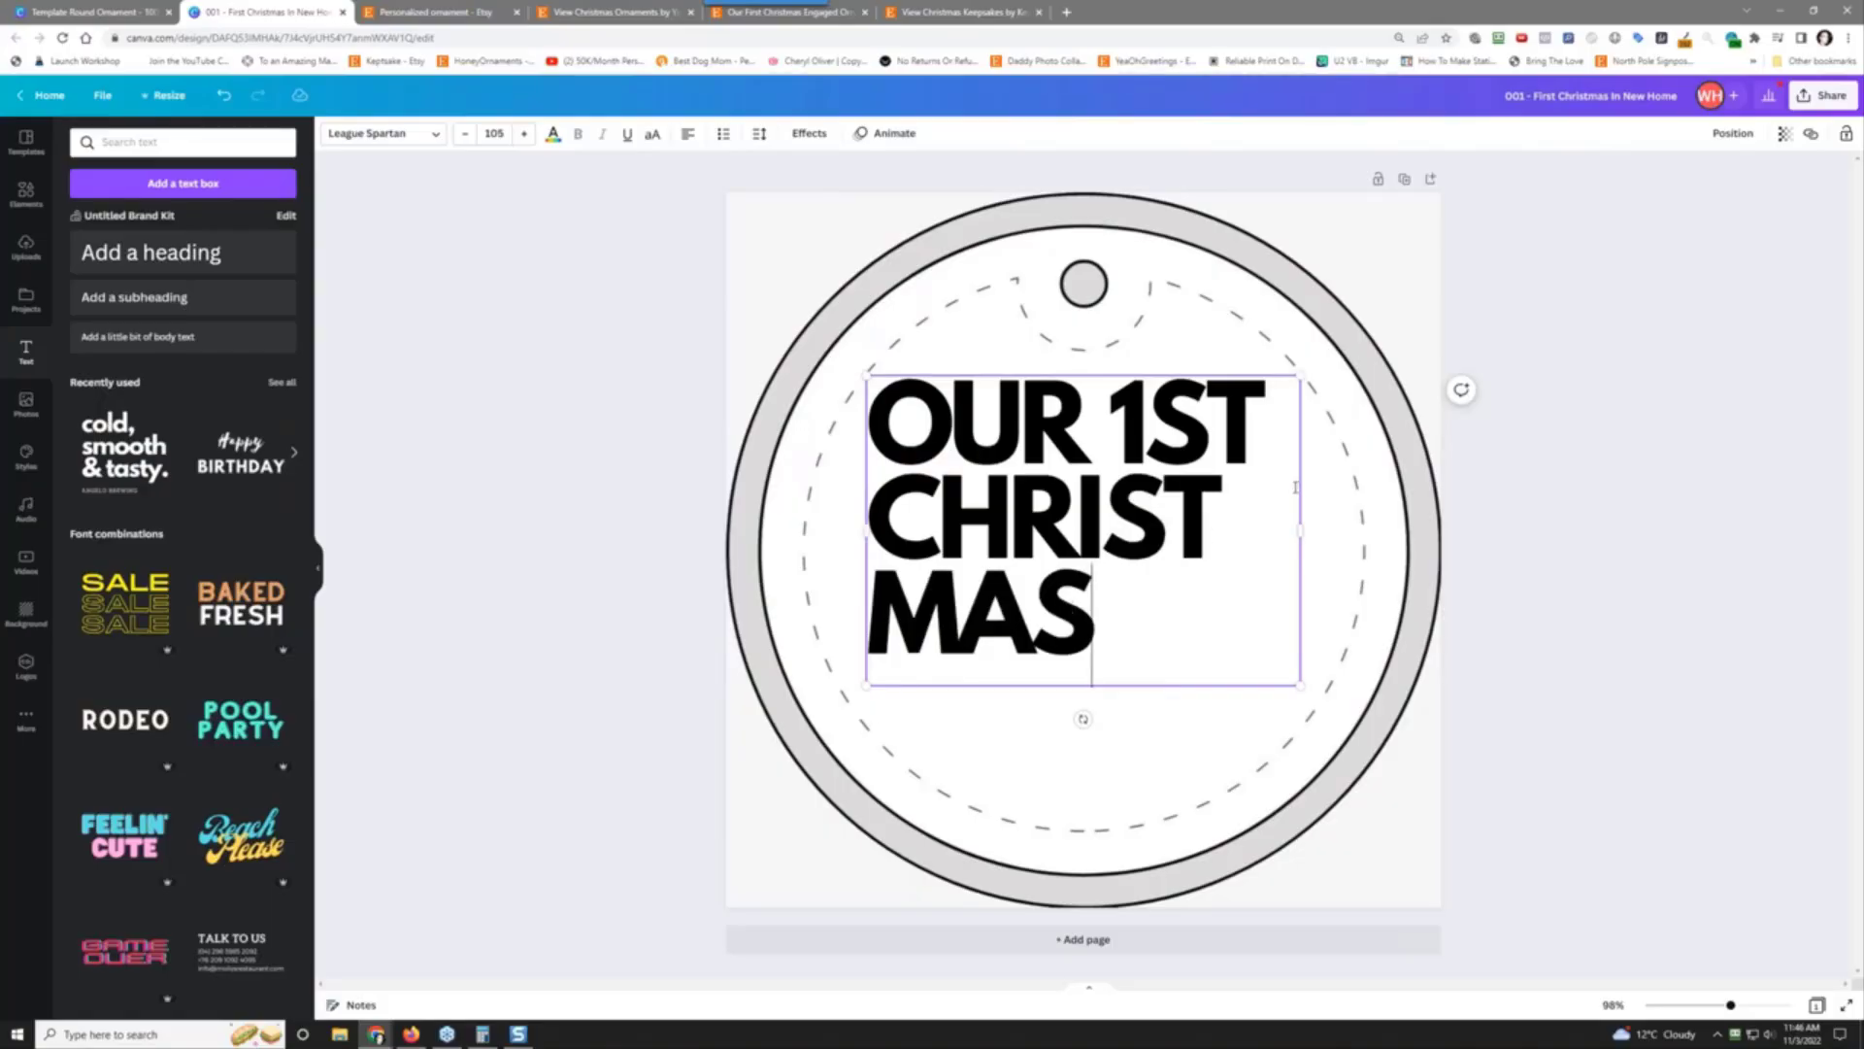
# Step: Set the heading to font size 24 and complete it with 'IN OUR NEW HOME'
pyautogui.click(495, 133)
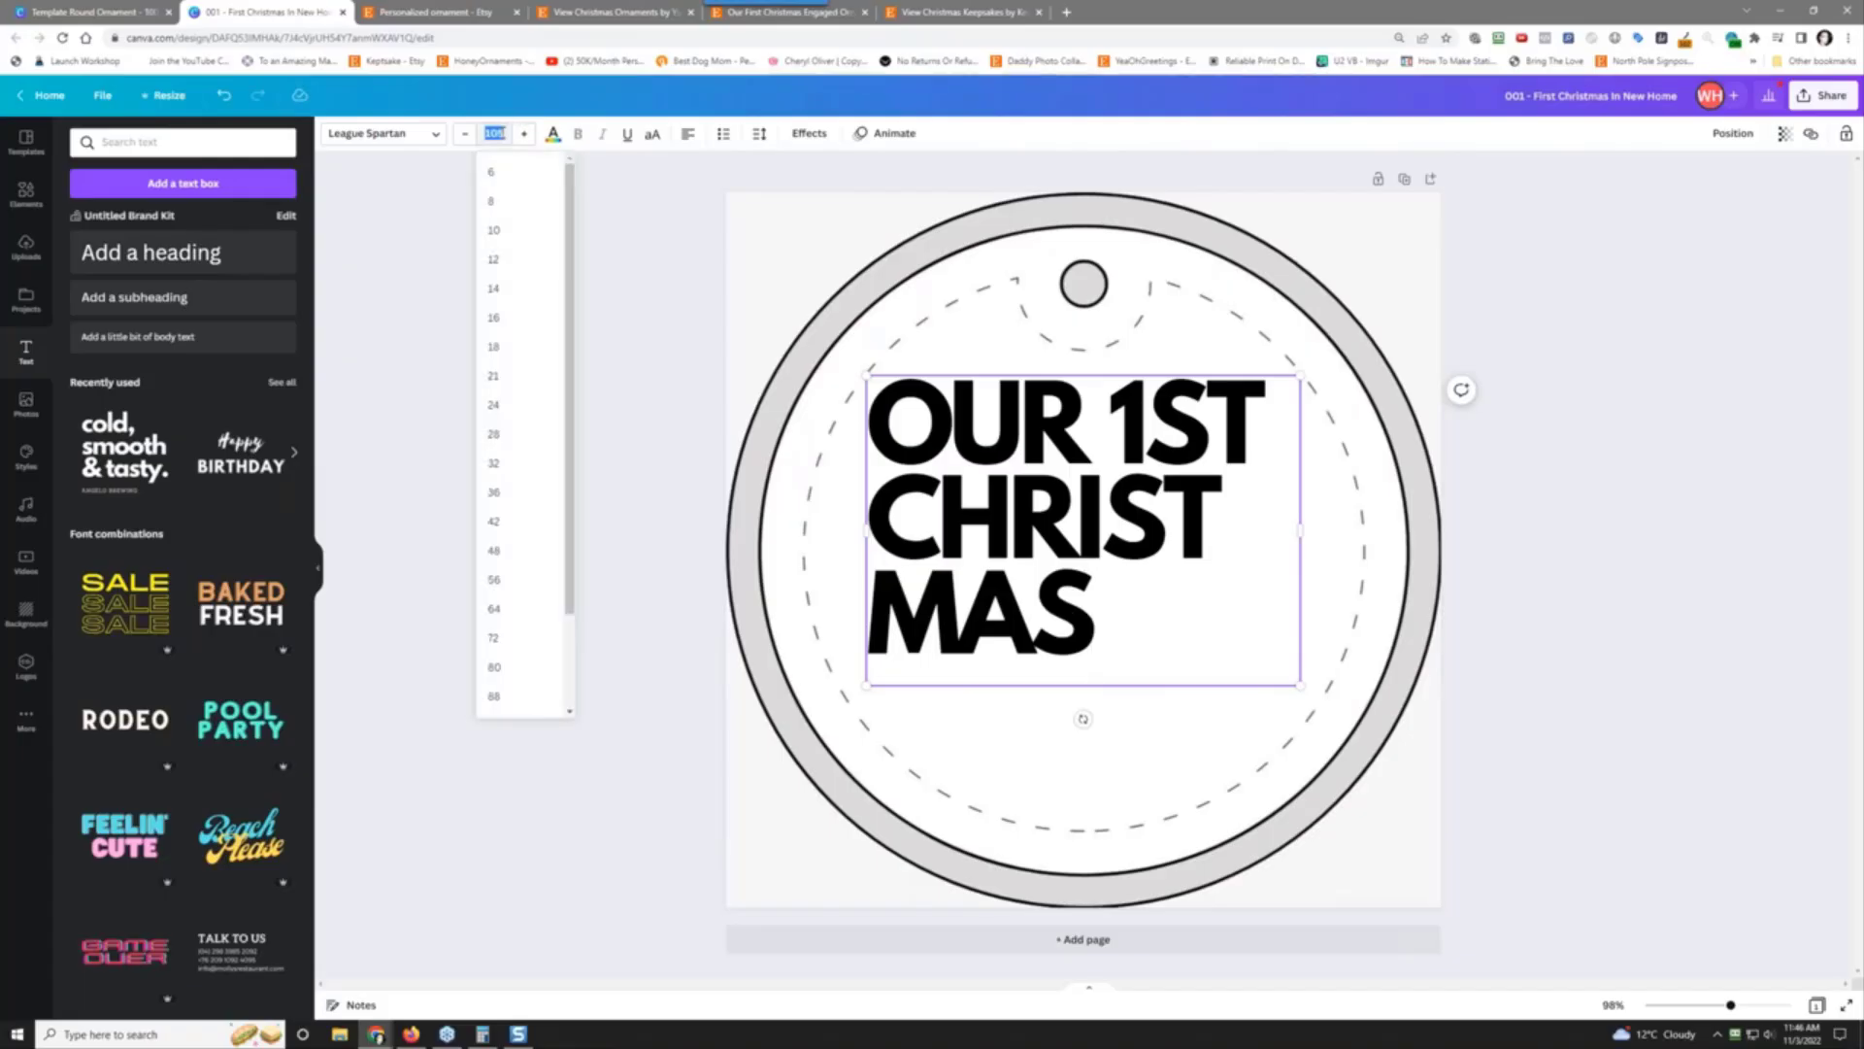
pyautogui.click(519, 344)
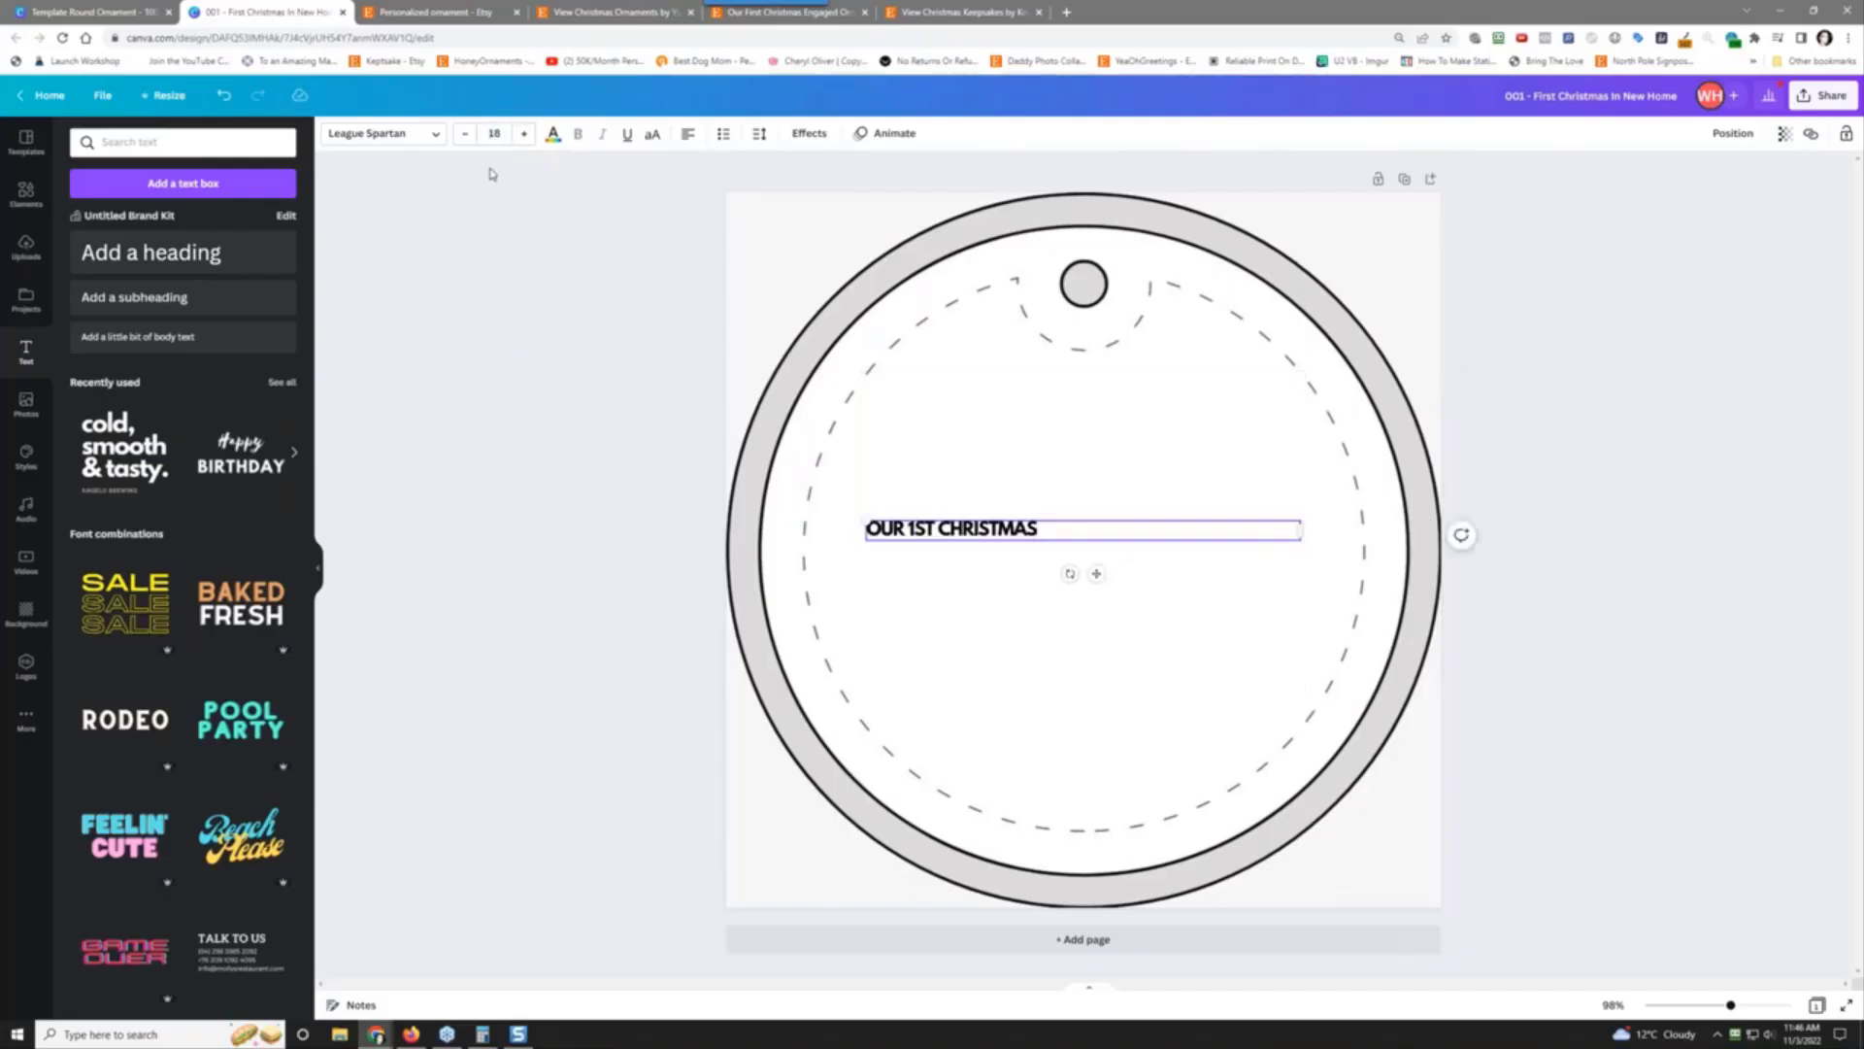
pyautogui.click(495, 133)
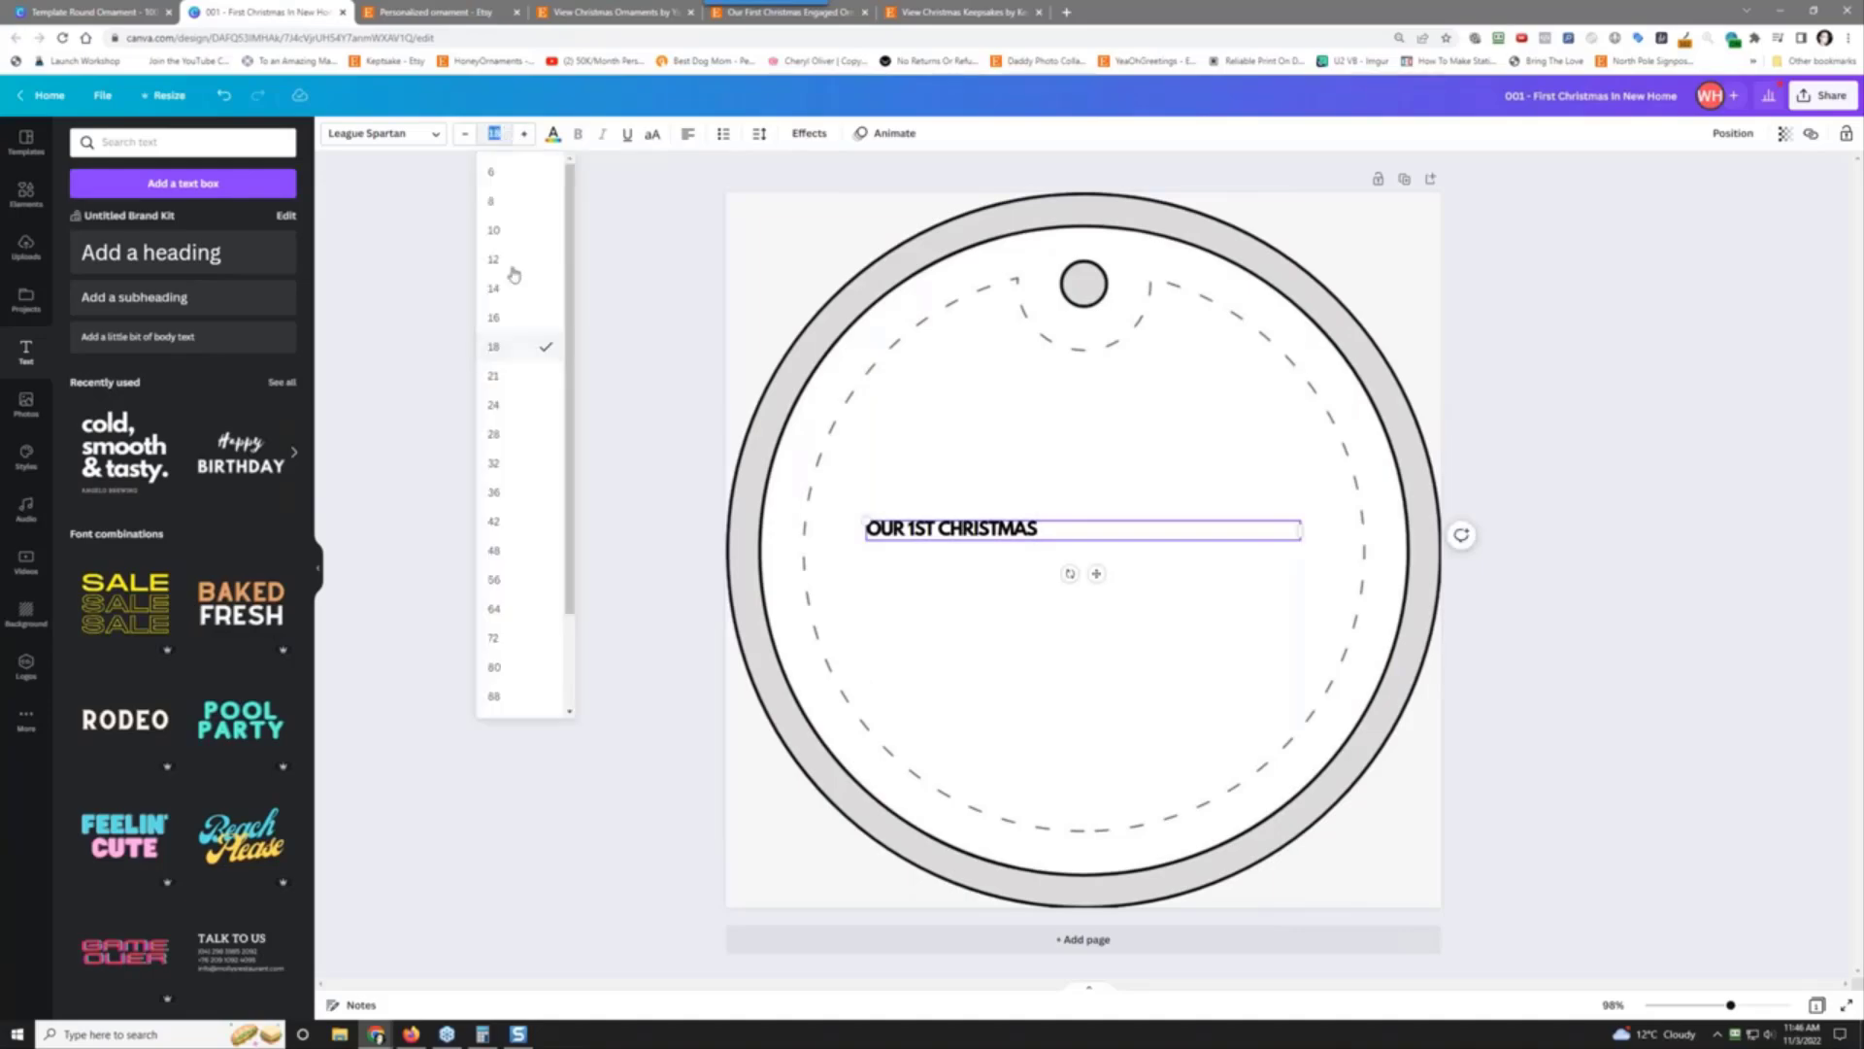
pyautogui.click(524, 406)
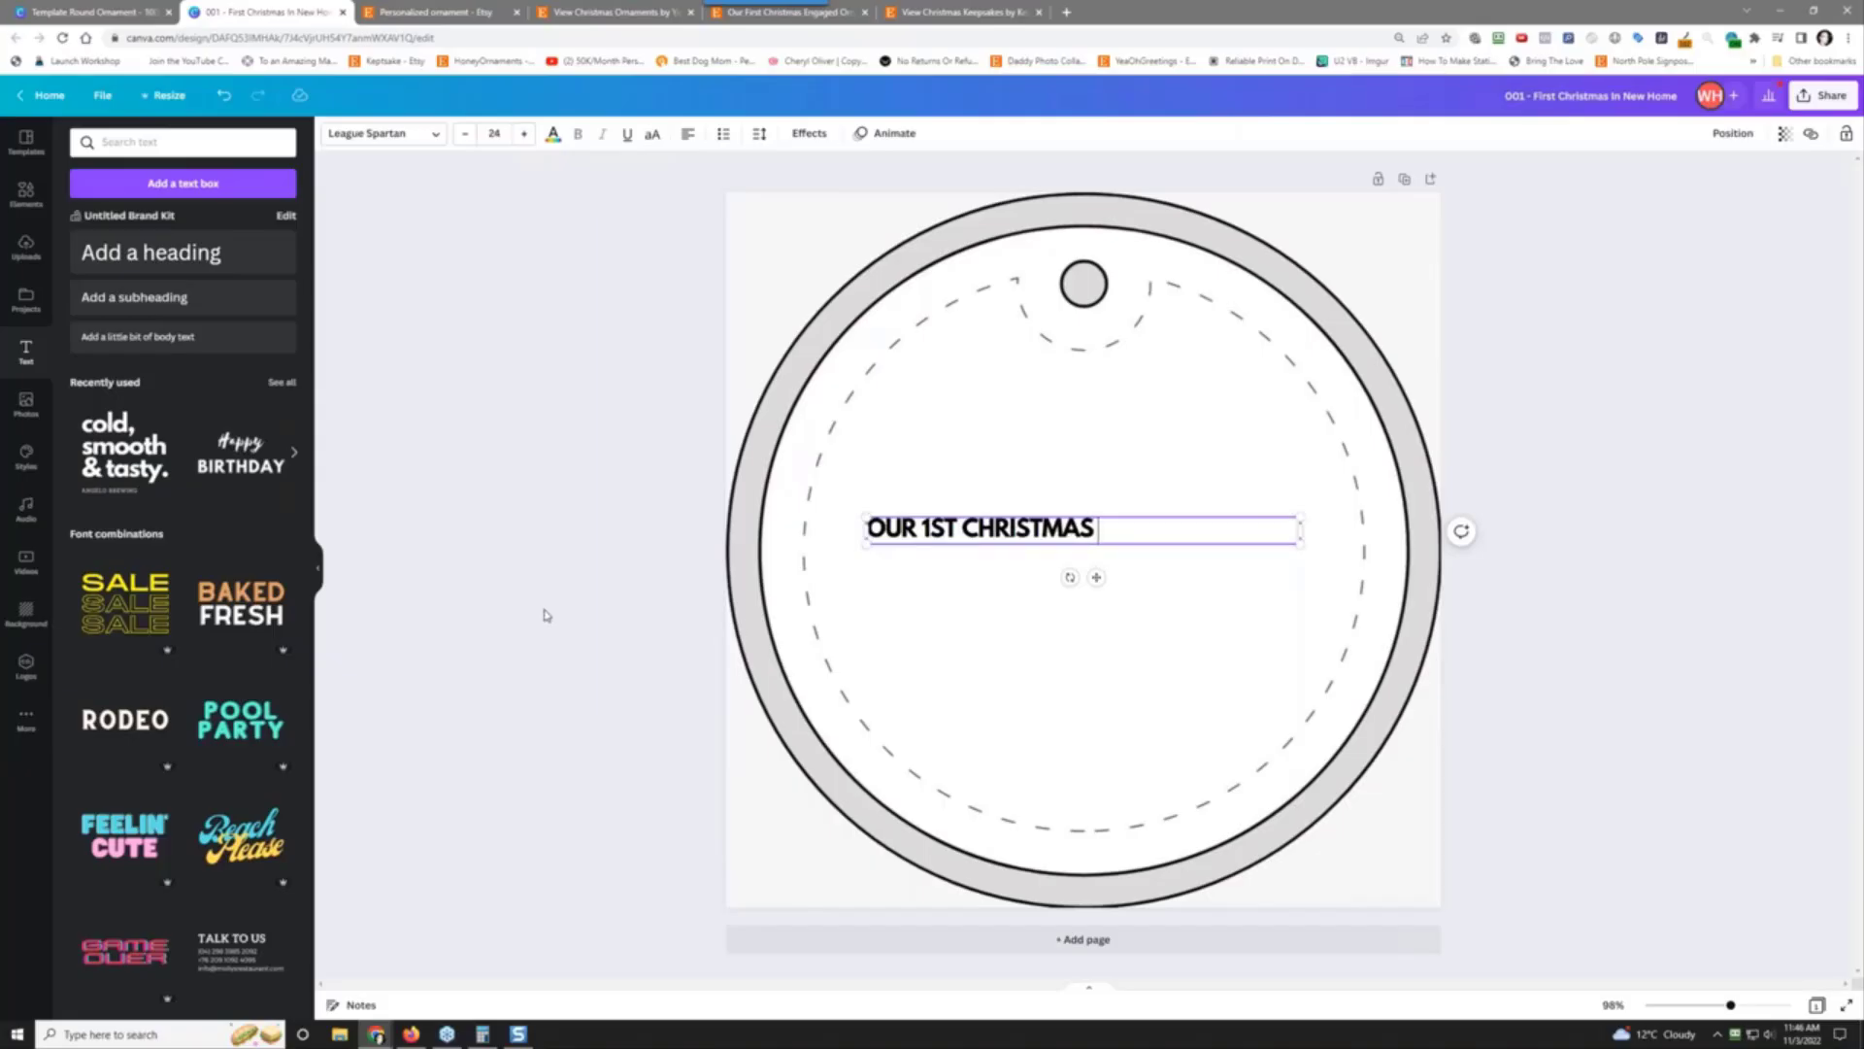
pyautogui.write('IN OUR NEW HOME')
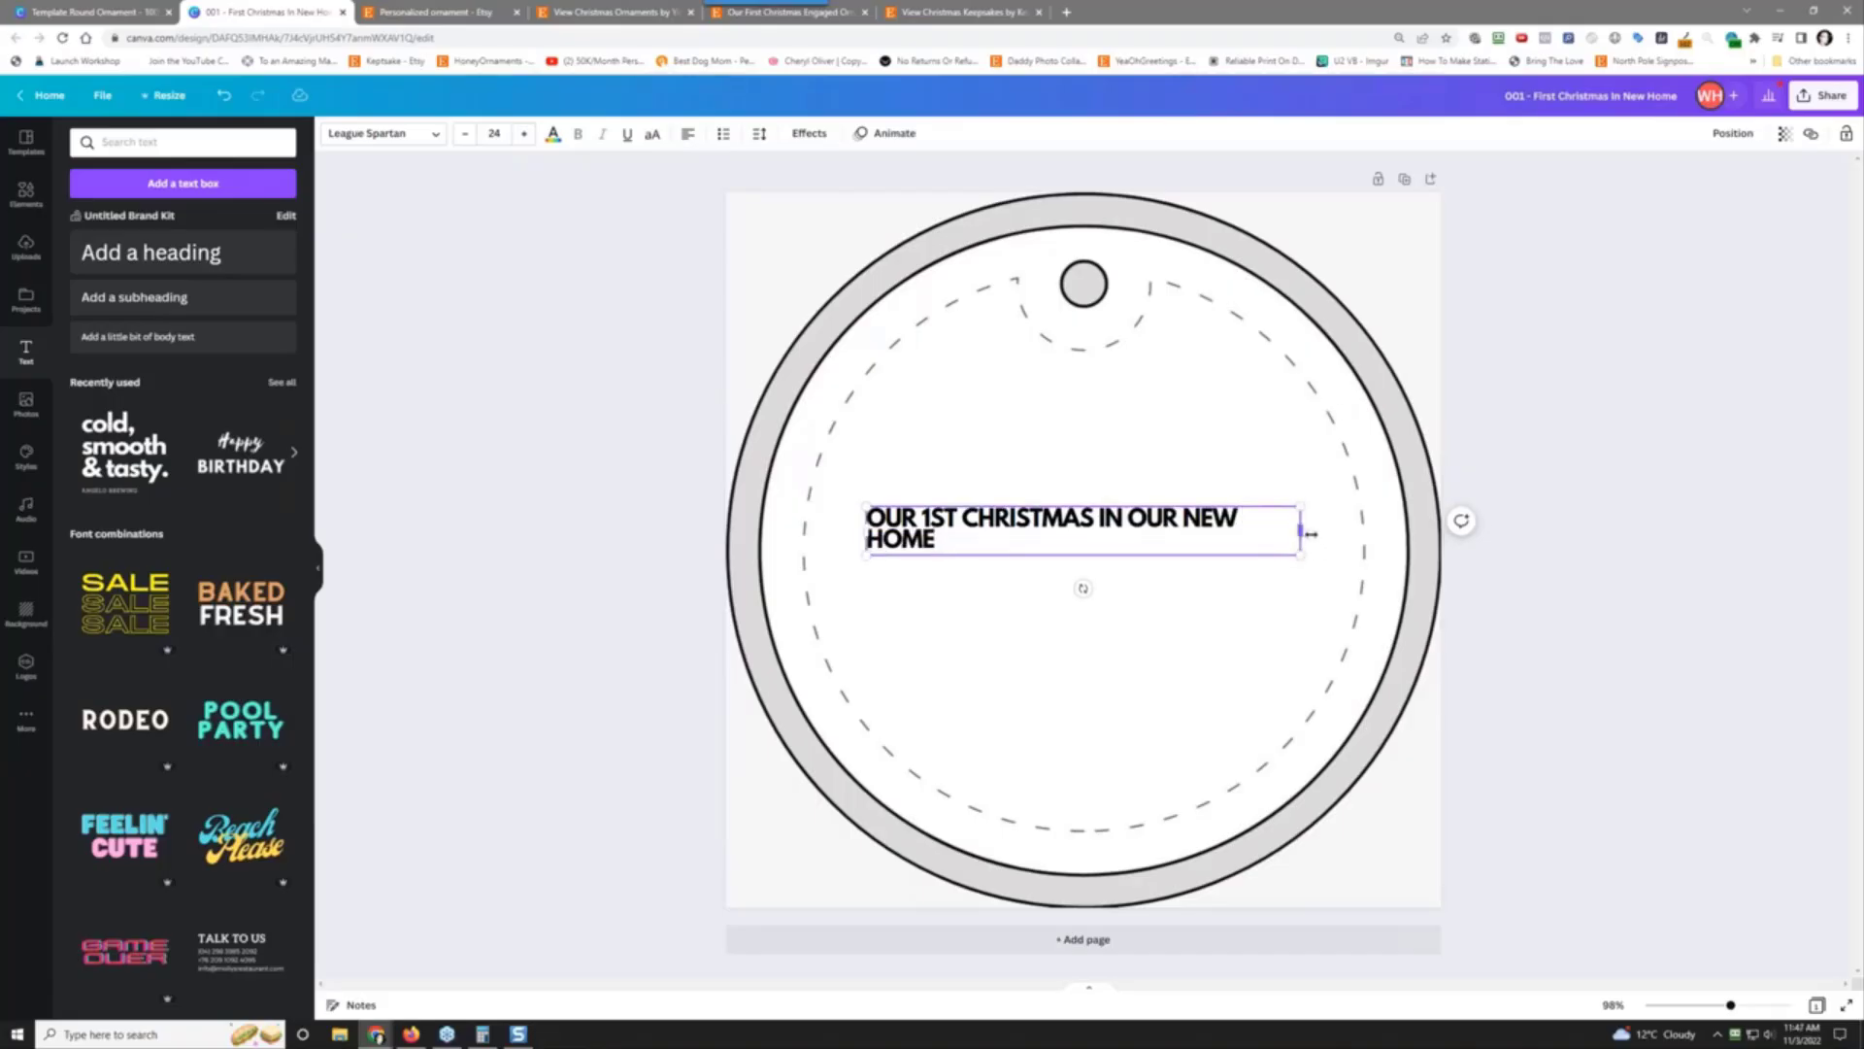
# Step: Widen the heading onto one line and move it up near the ornament's top
pyautogui.moveTo(1310, 533); pyautogui.dragTo(1320, 533)
pyautogui.click(1141, 517)
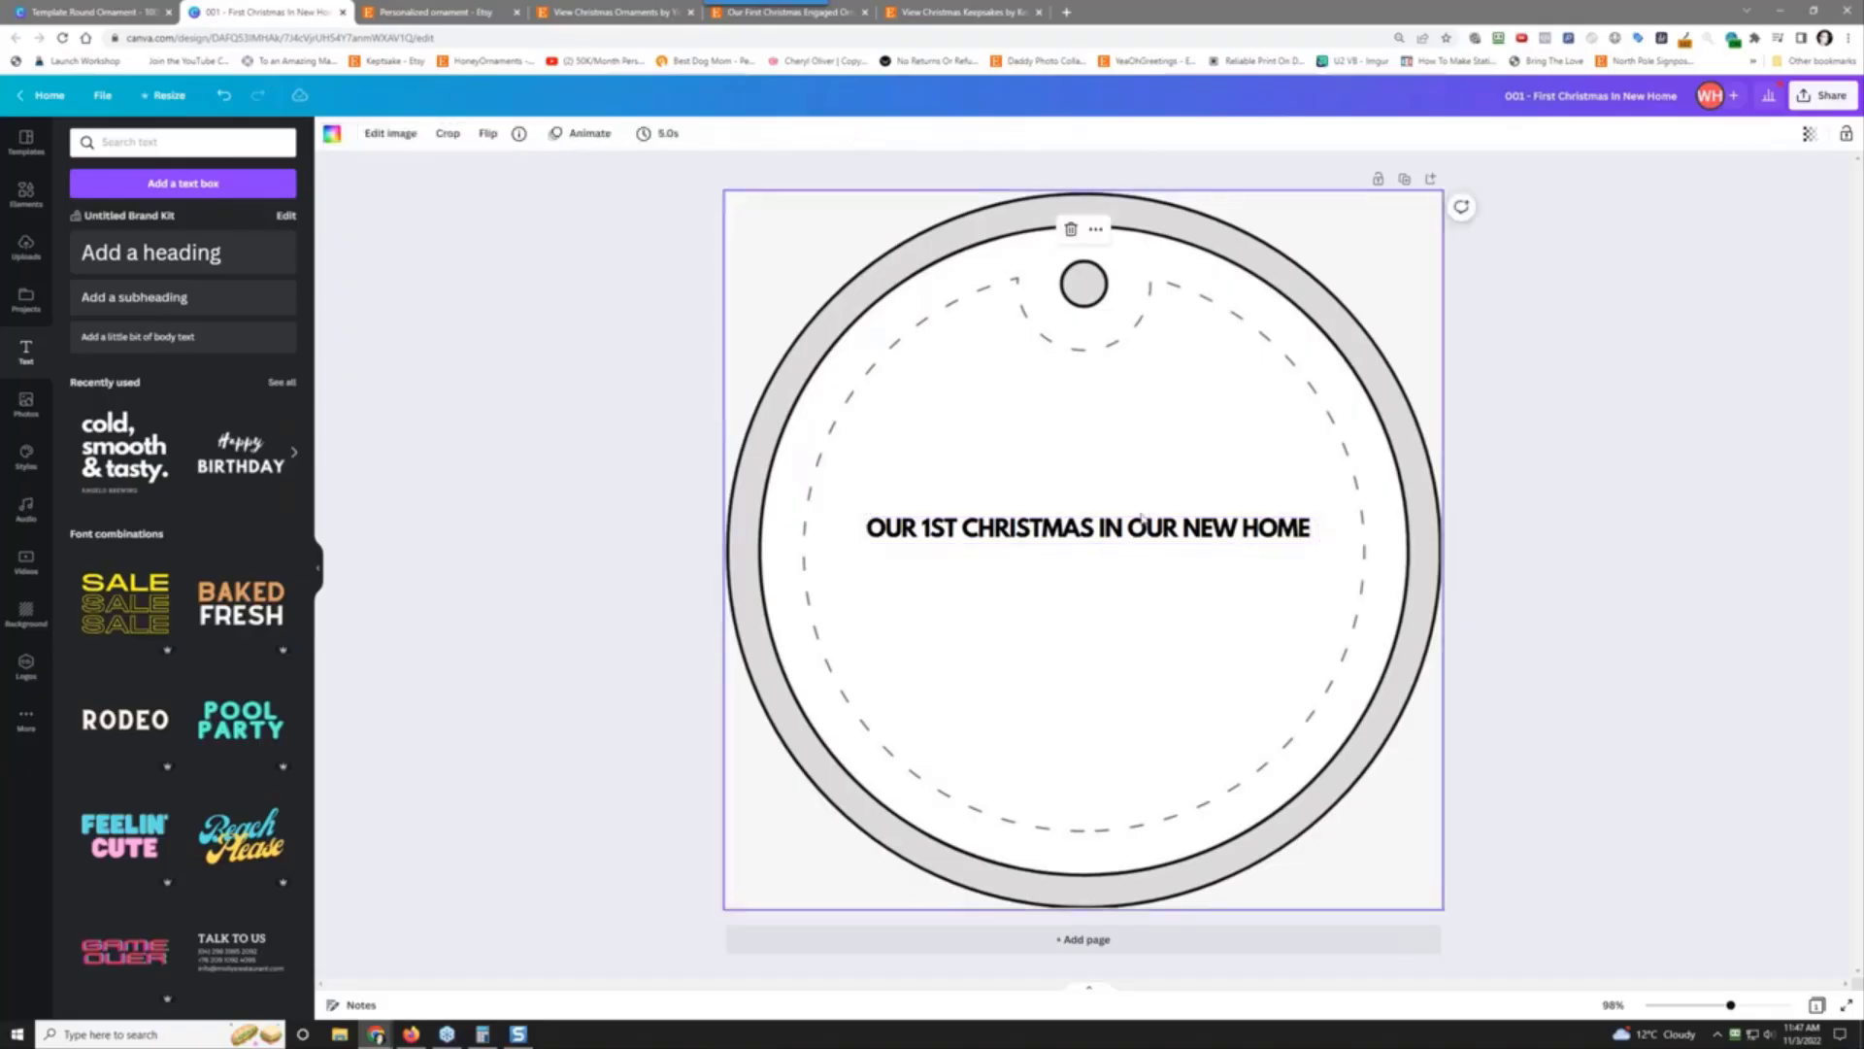
pyautogui.moveTo(1142, 518); pyautogui.dragTo(1113, 404)
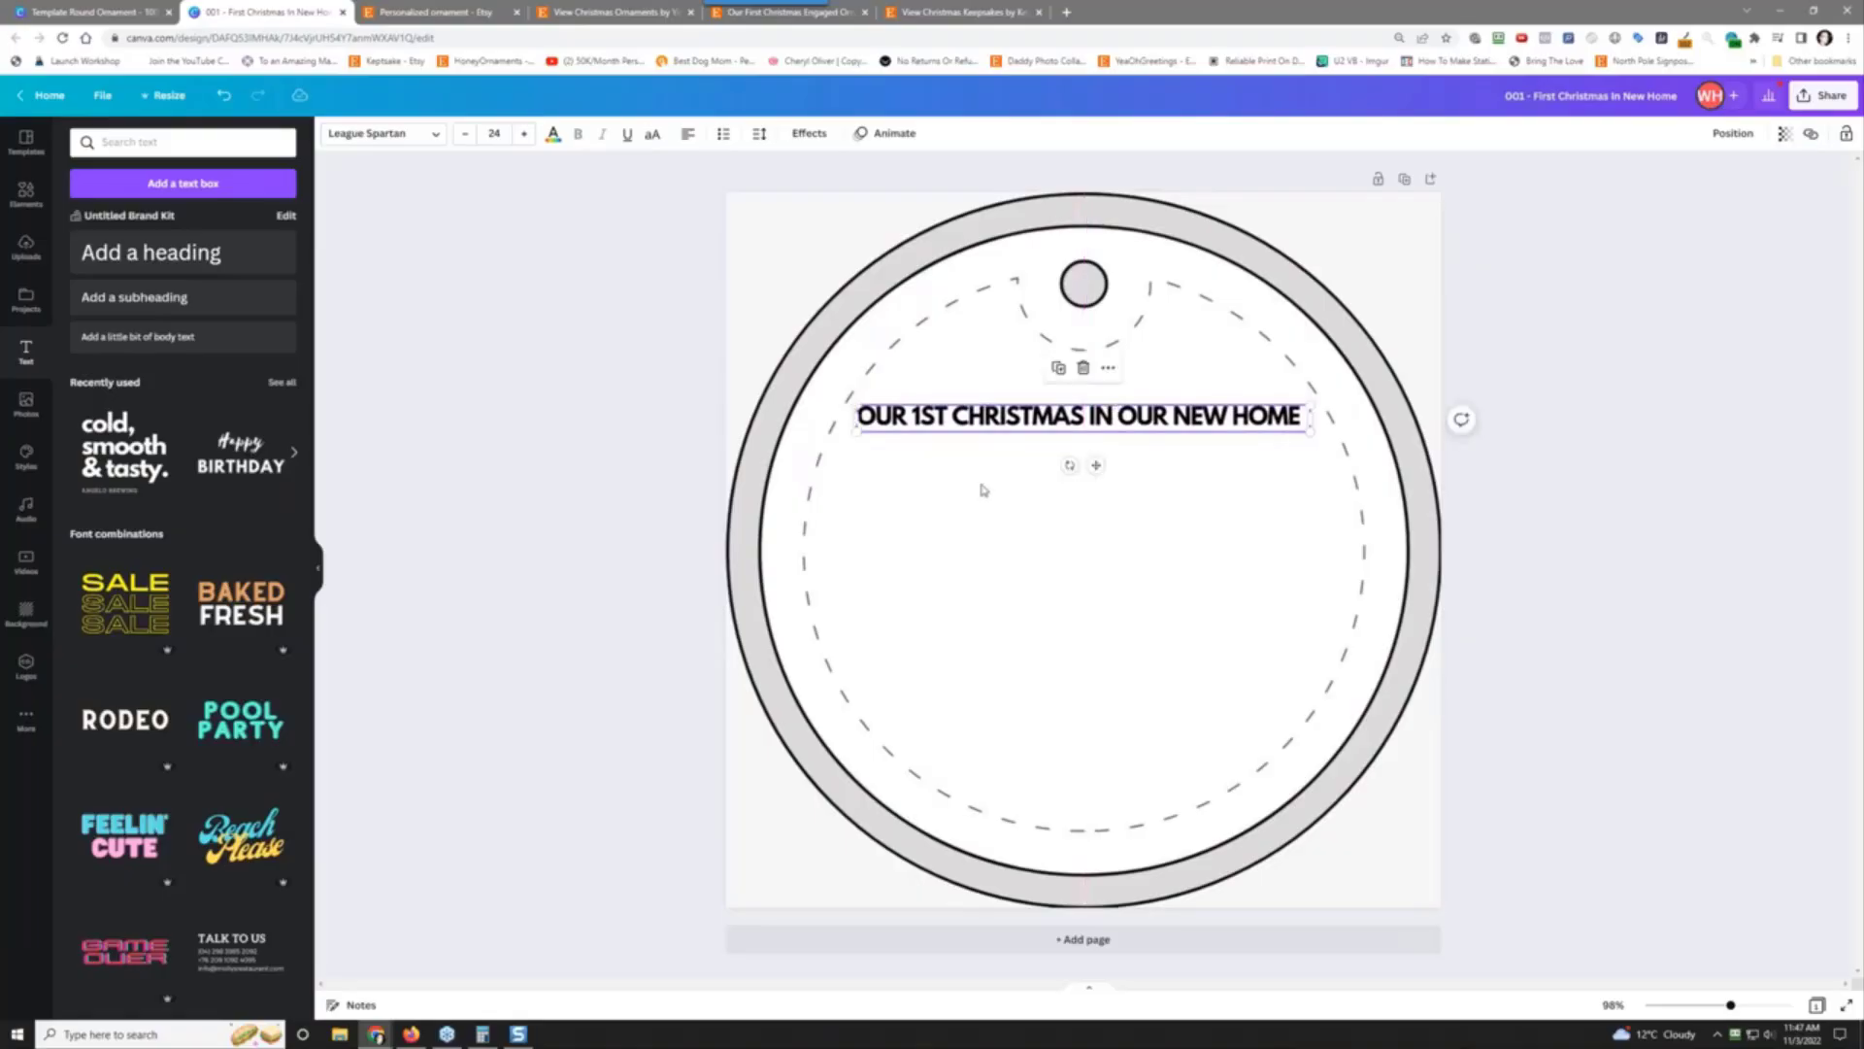
pyautogui.click(571, 428)
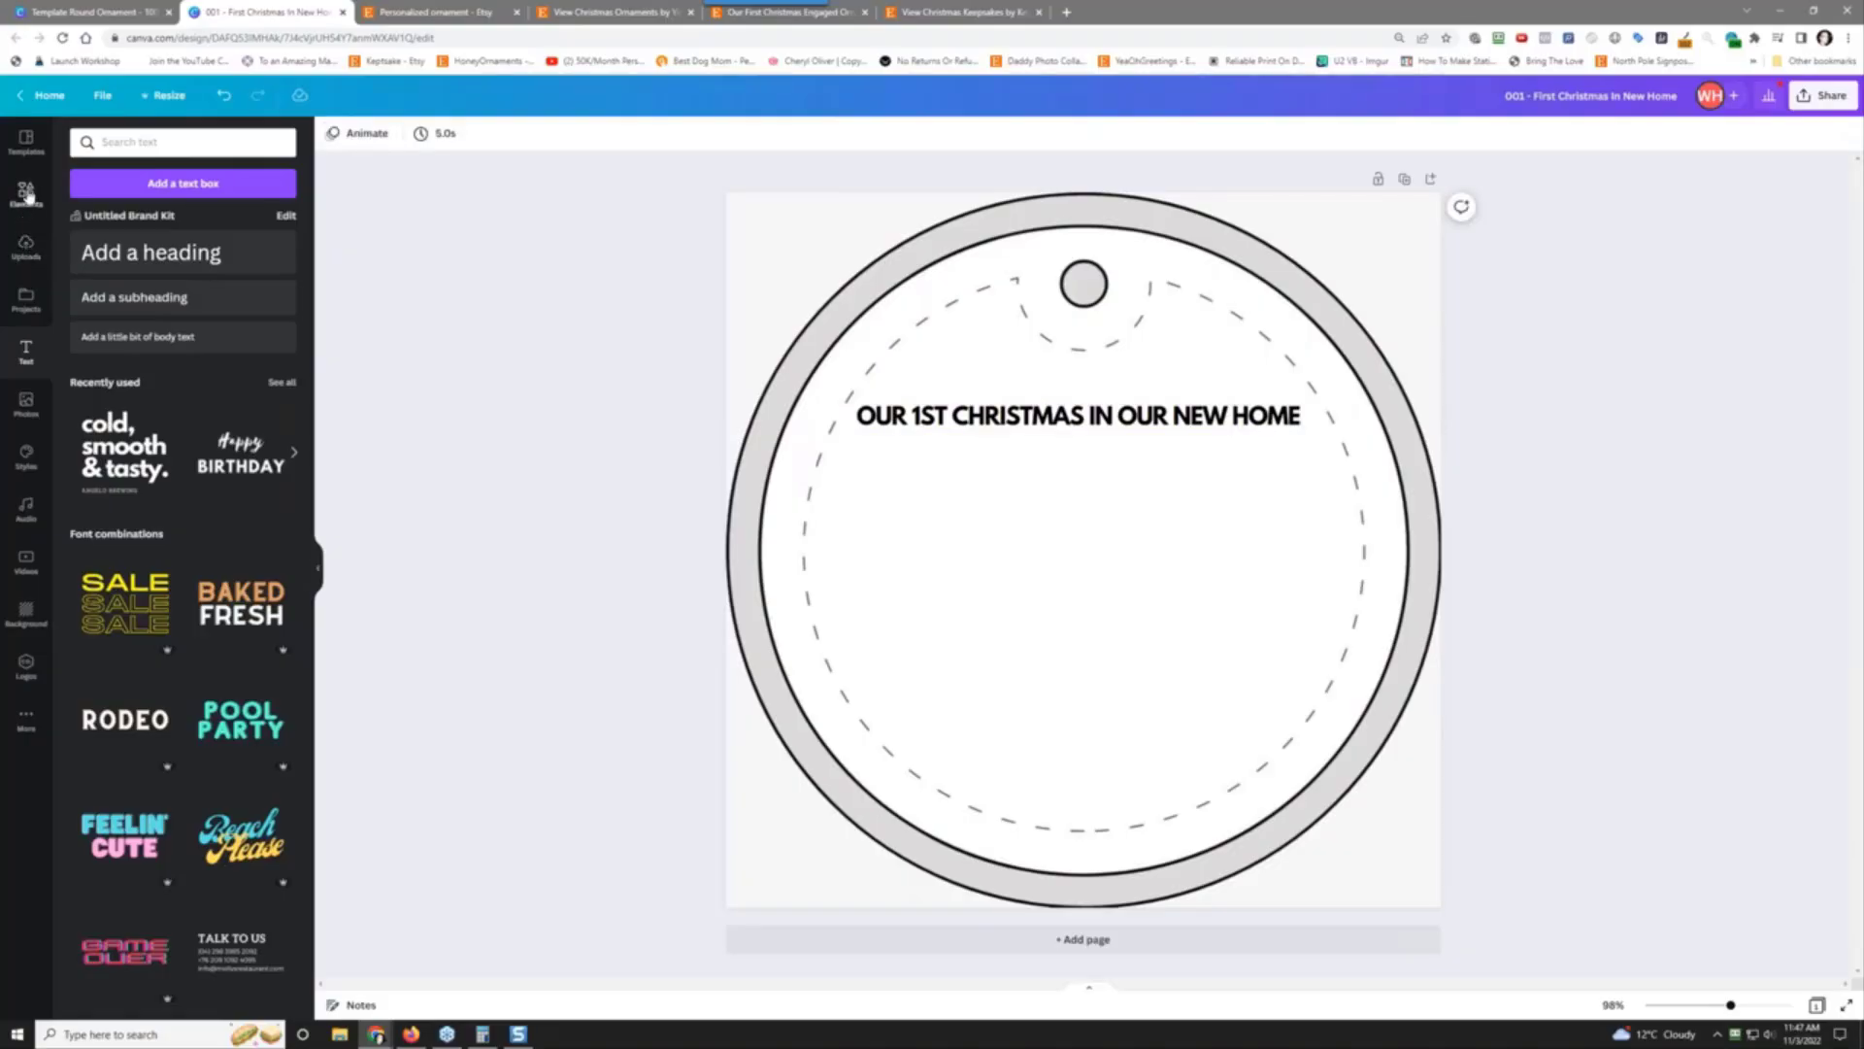
# Step: Search the elements for 'christmas' and filter to photo results
pyautogui.click(27, 191)
pyautogui.click(167, 142)
pyautogui.write('wreath')
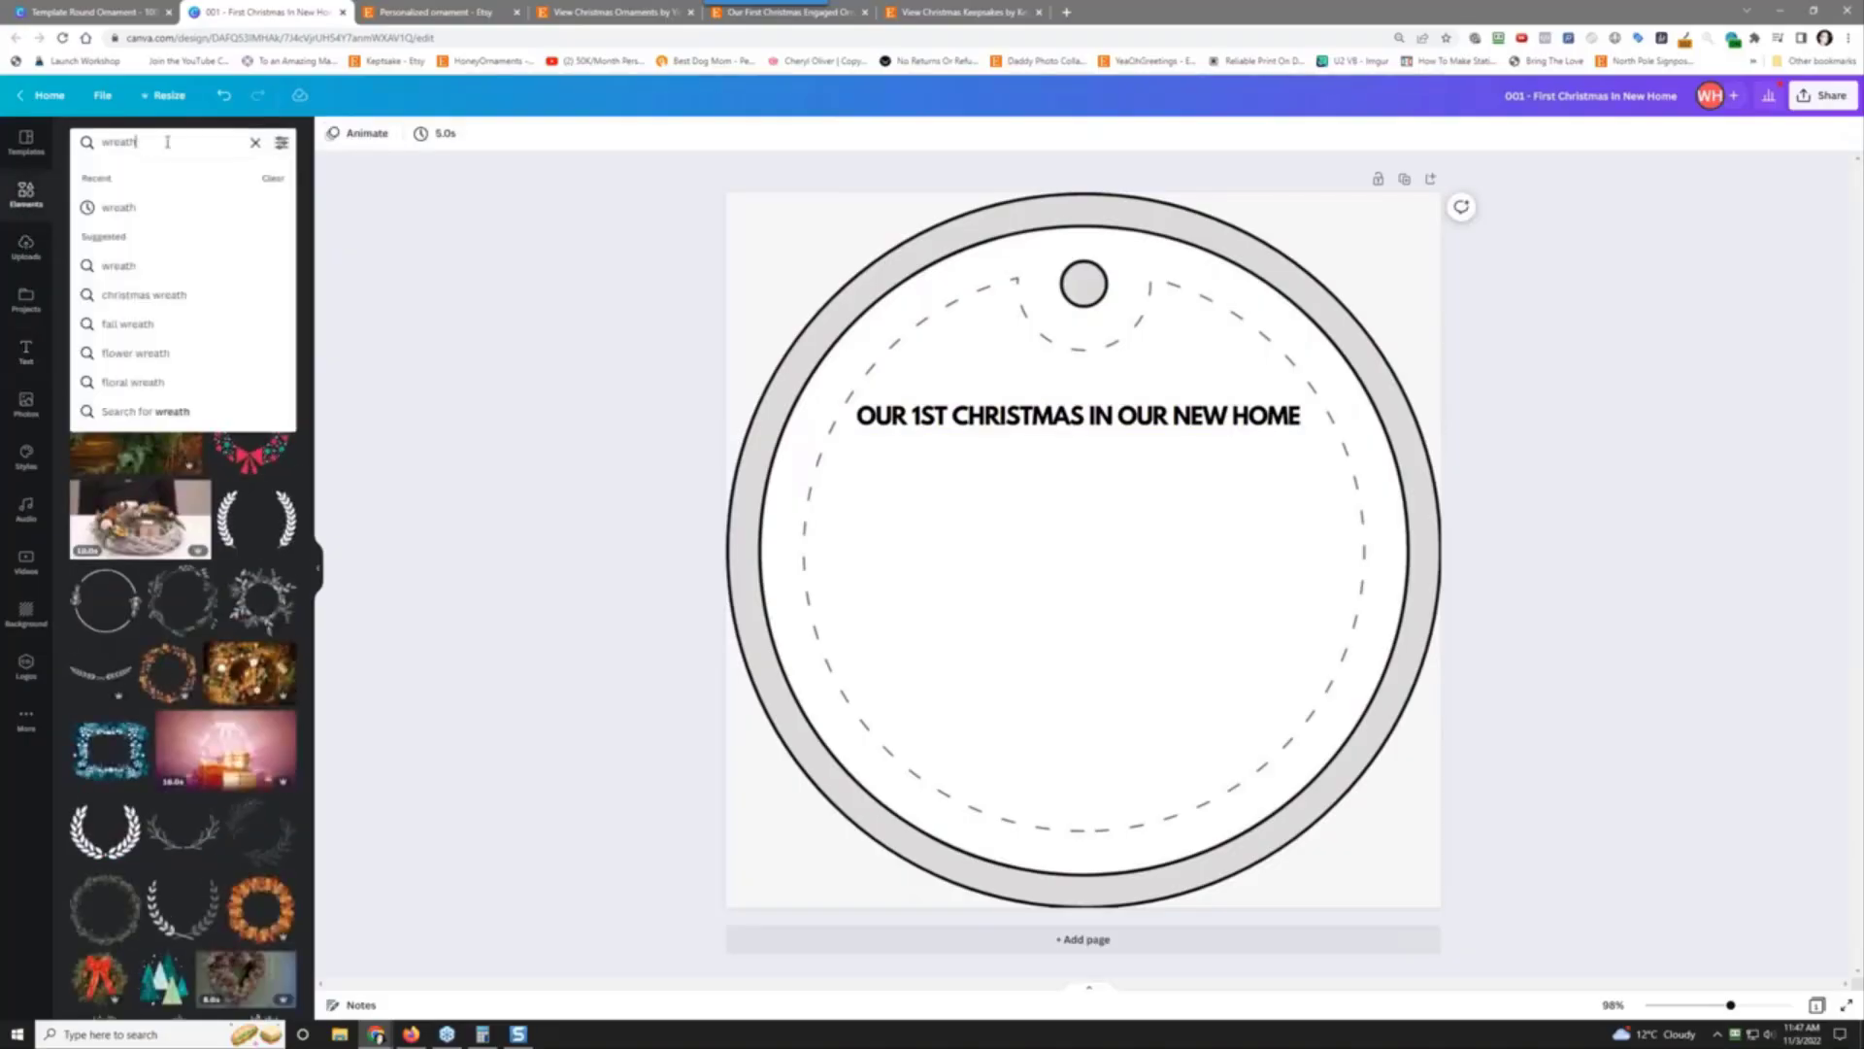
pyautogui.doubleClick(169, 145)
pyautogui.write('christm')
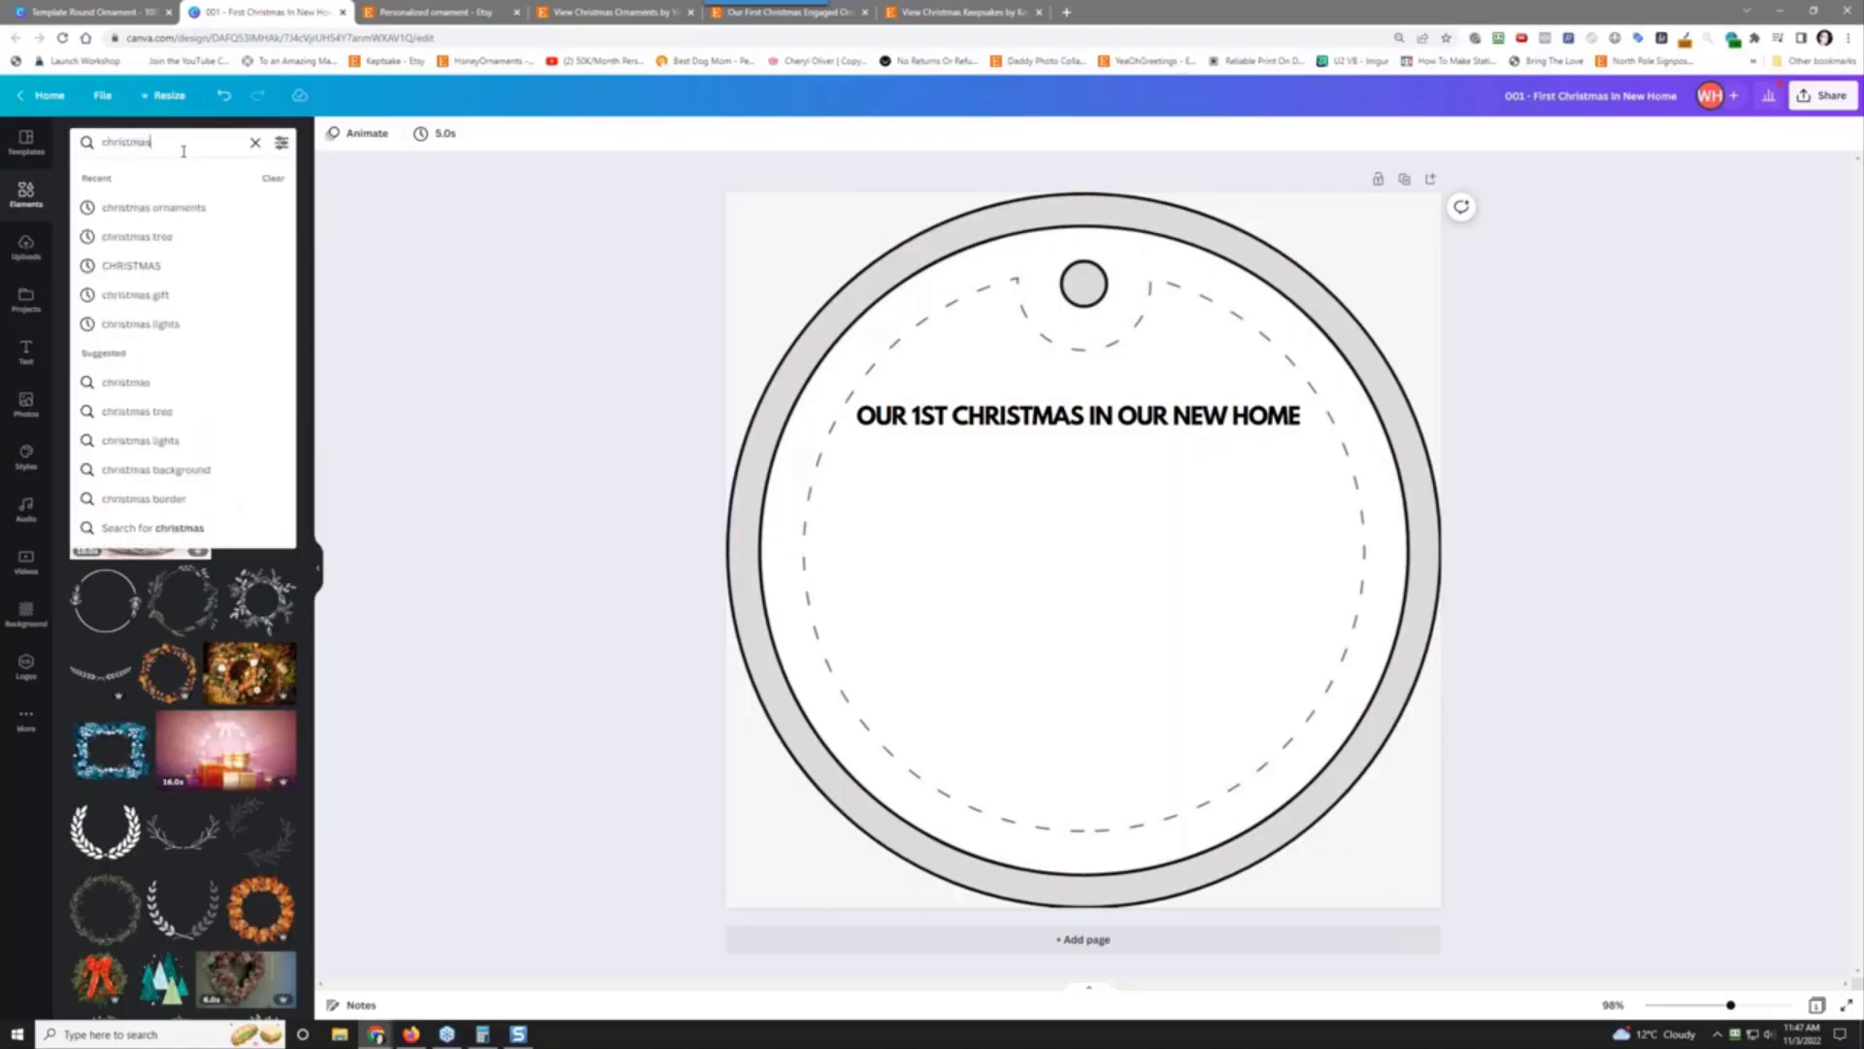
pyautogui.write('as')
pyautogui.press('Return')
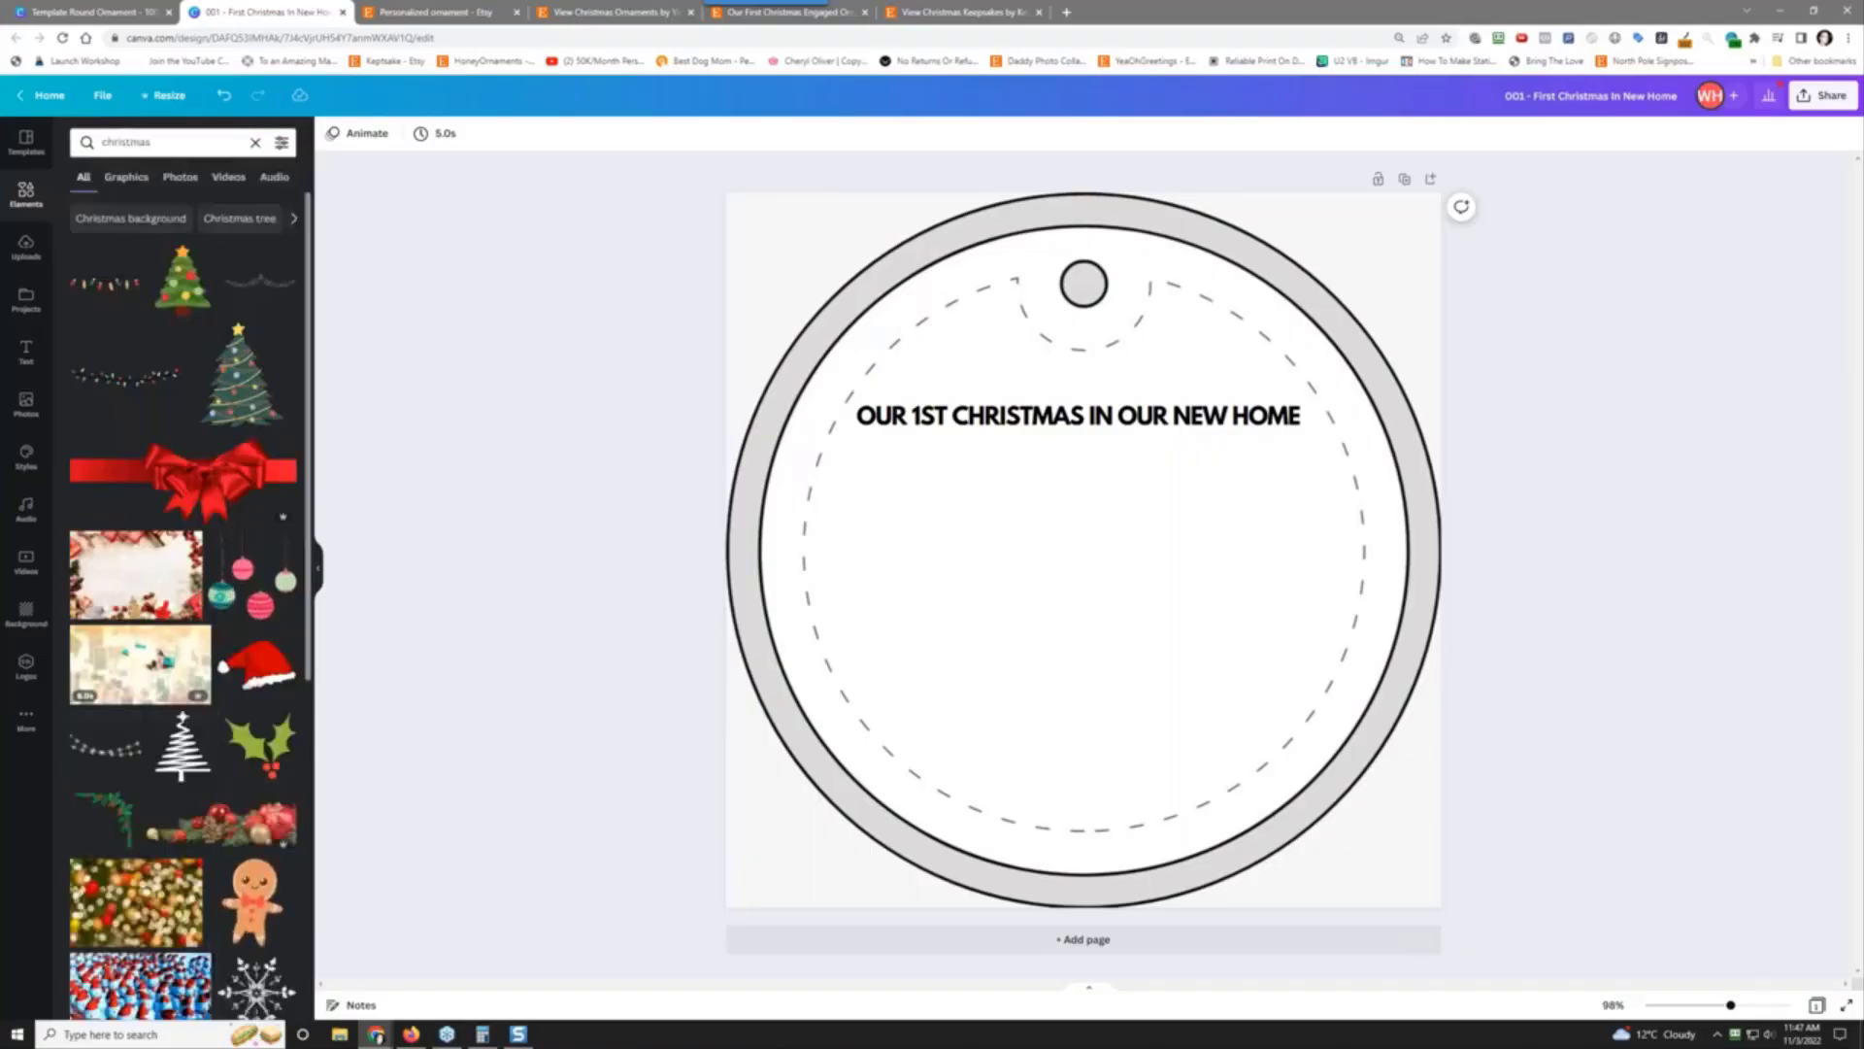
pyautogui.click(191, 184)
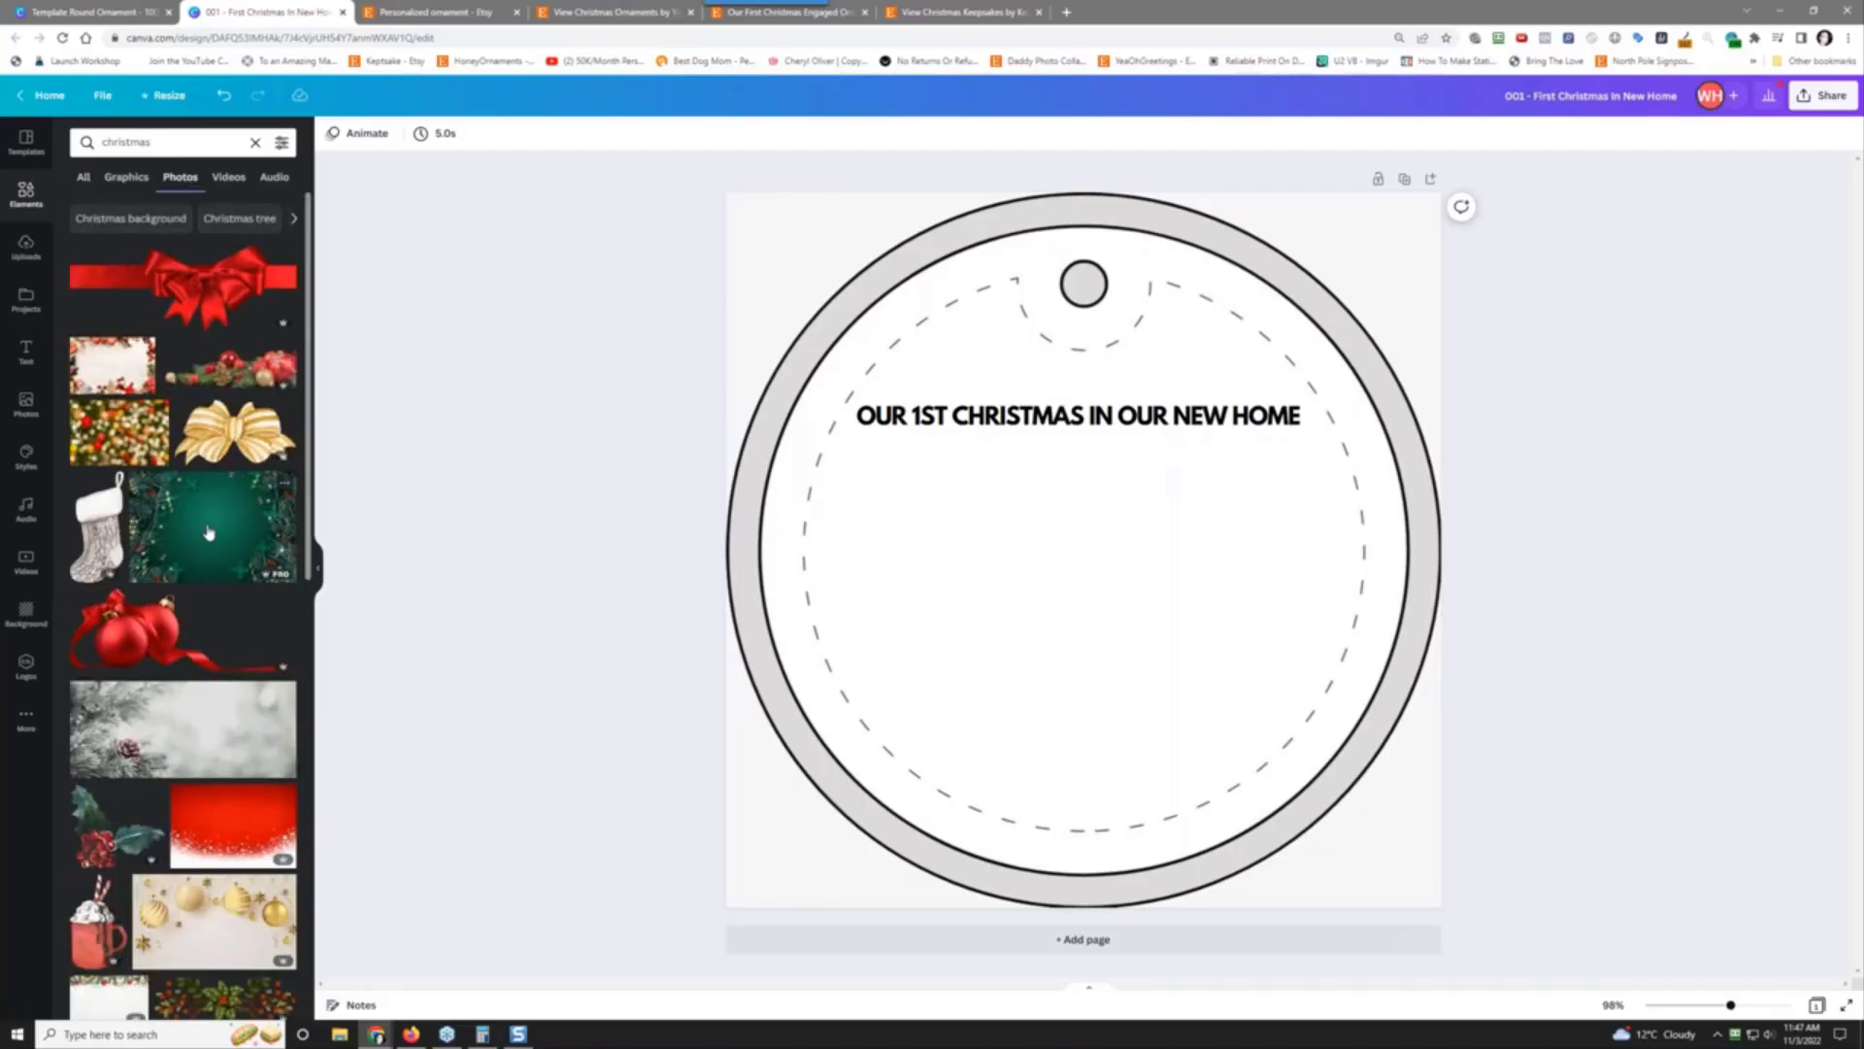
# Step: Try the green Christmas photo on the ornament, enlarge it, then remove it
pyautogui.click(208, 532)
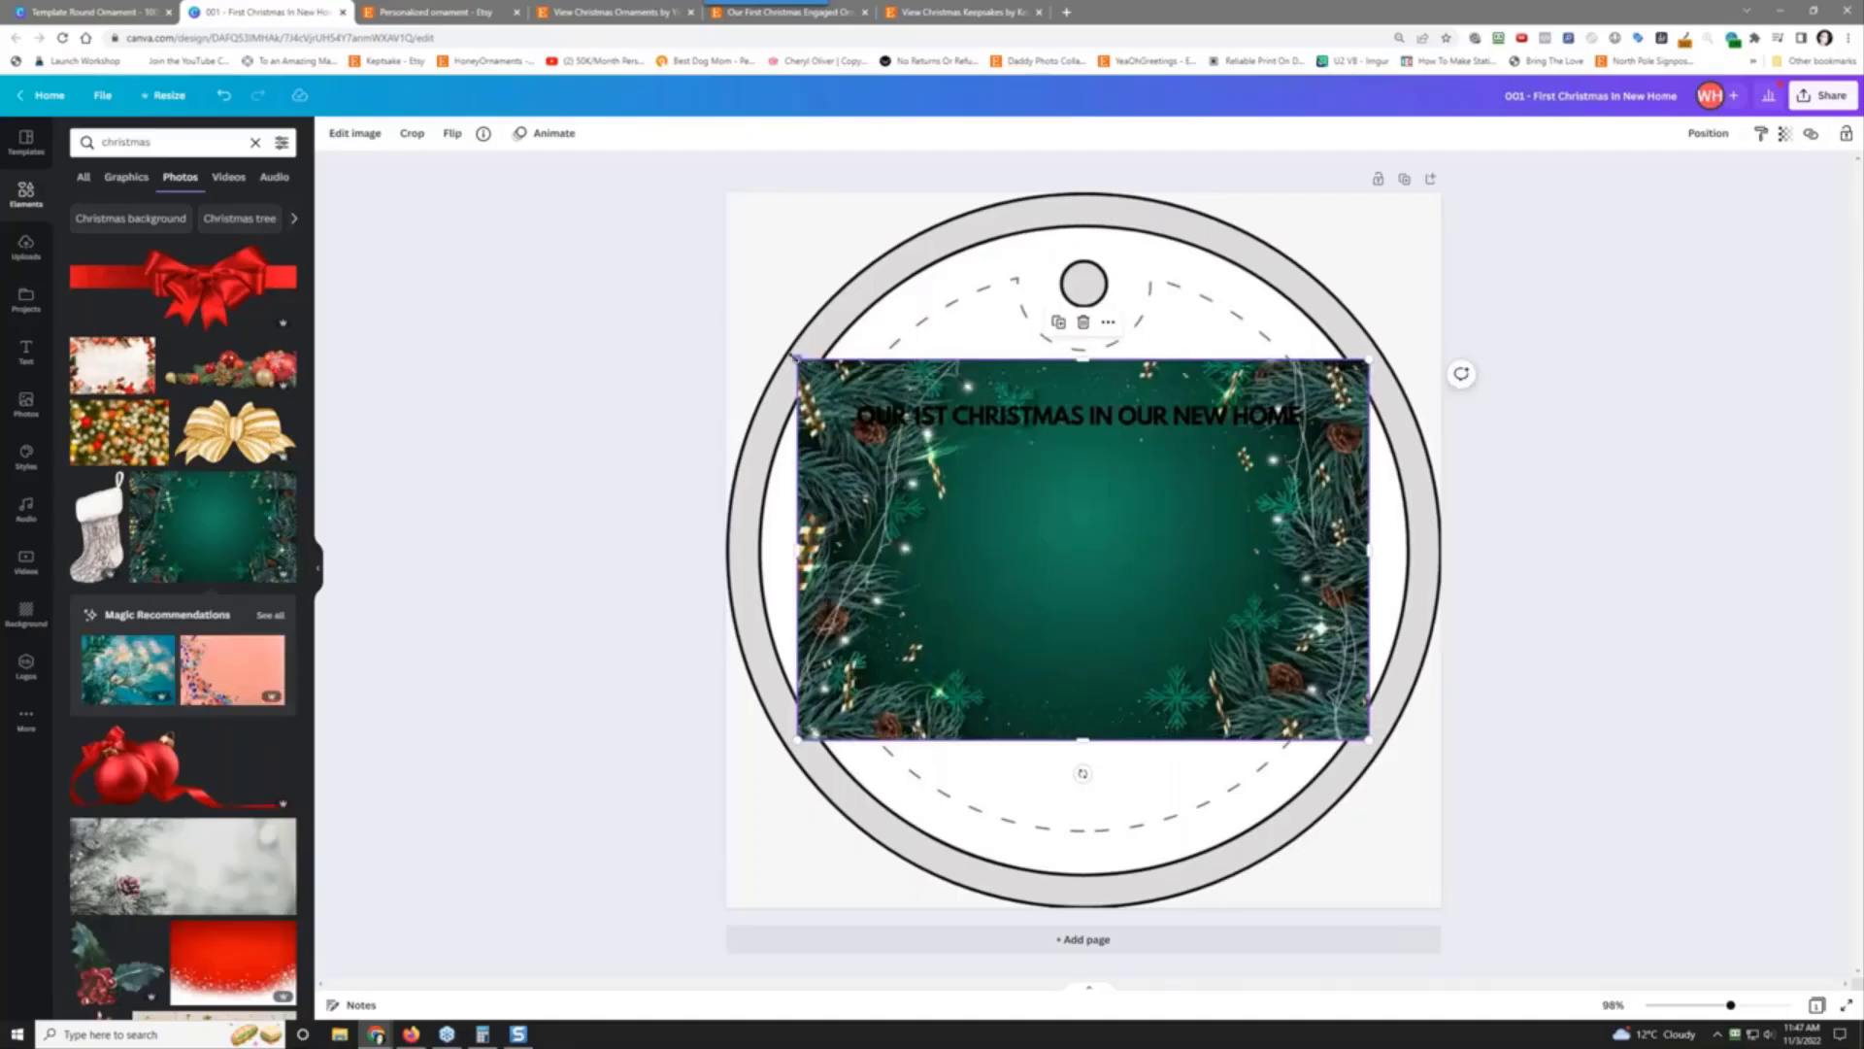
pyautogui.moveTo(796, 357); pyautogui.dragTo(828, 380)
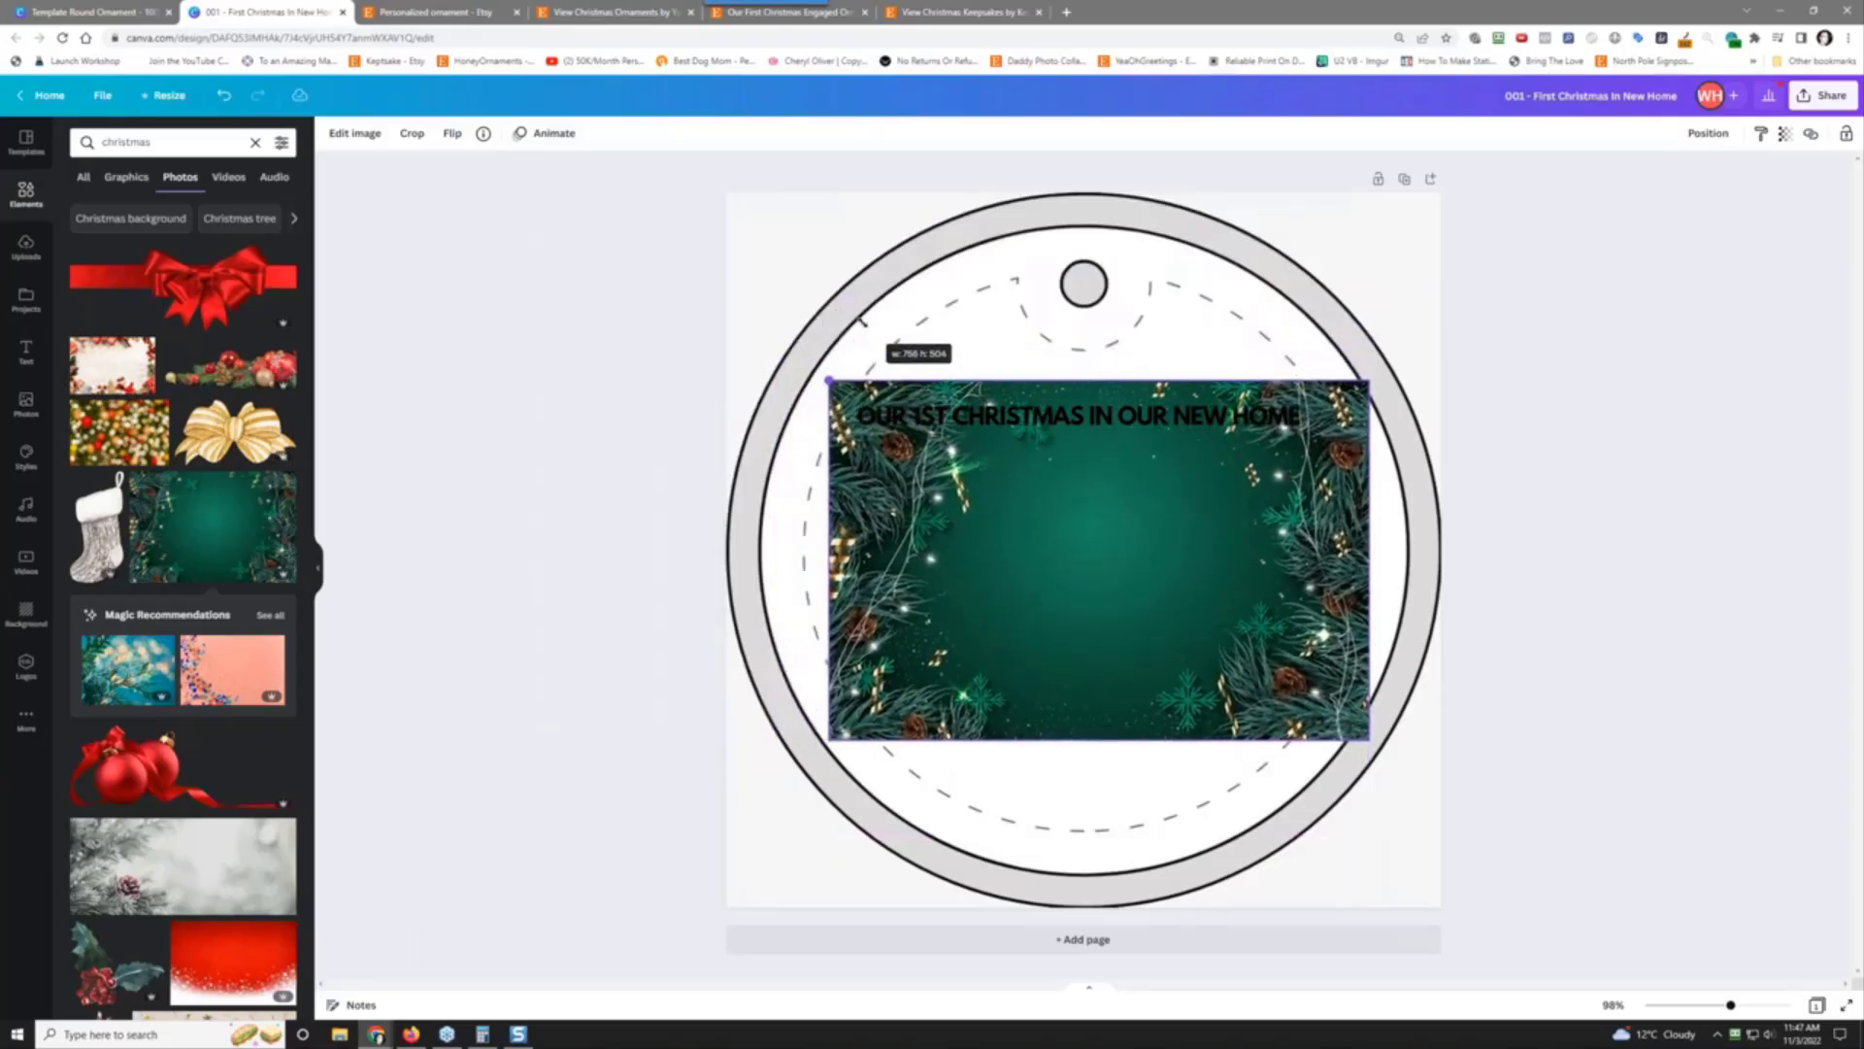
pyautogui.moveTo(828, 381); pyautogui.dragTo(771, 342)
pyautogui.press('Delete')
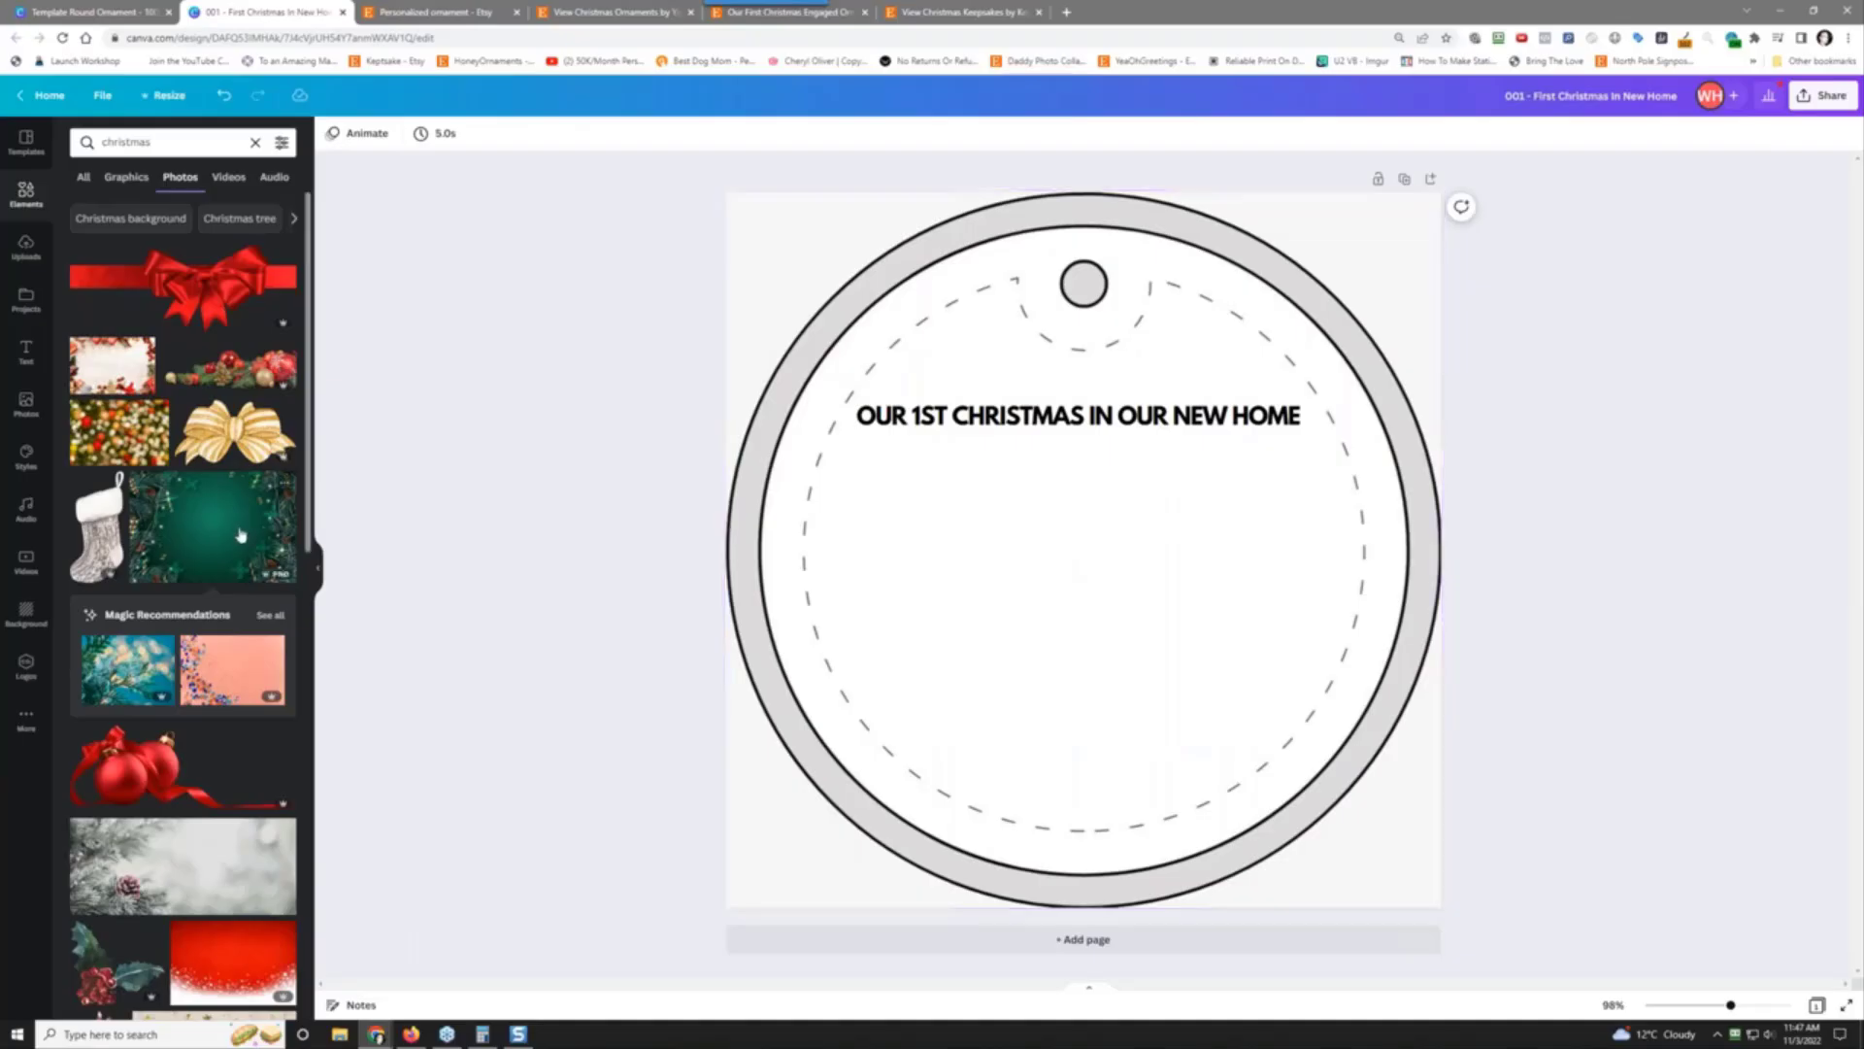
# Step: Browse further through the Christmas photo results and select the search term
pyautogui.scroll(-3, 212, 802)
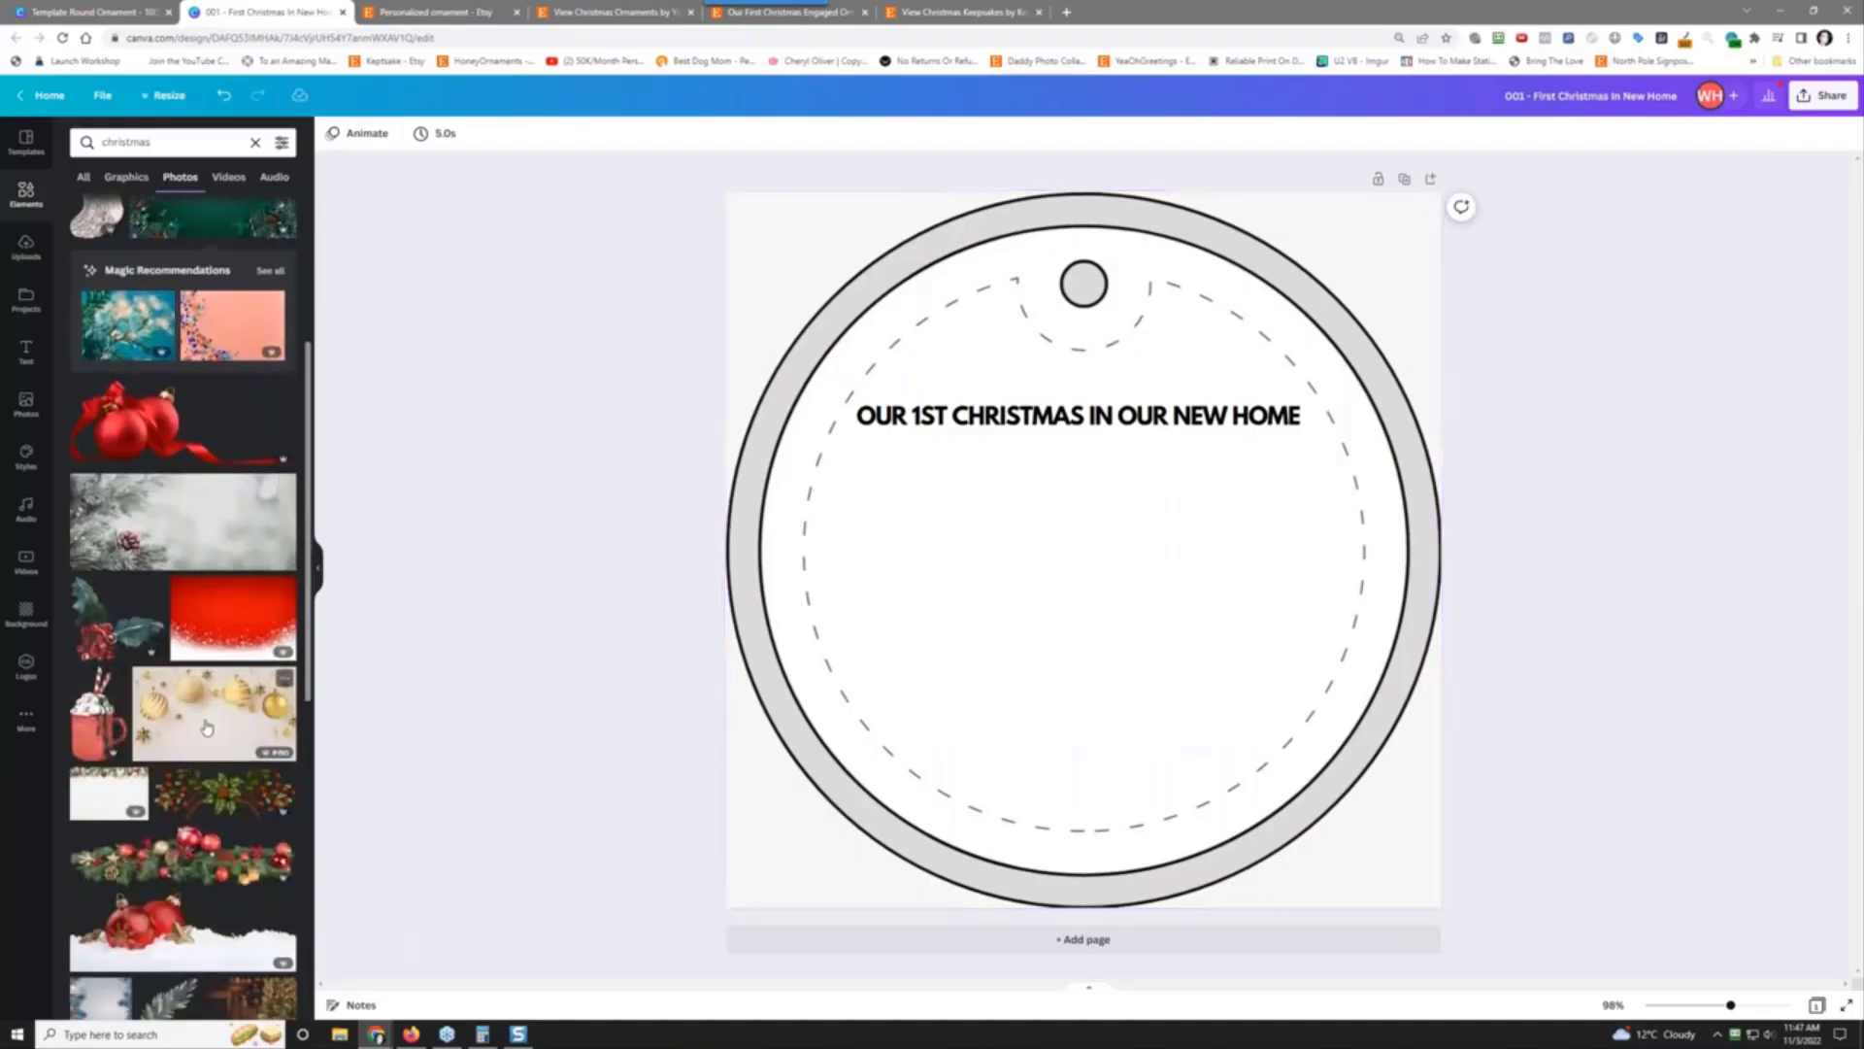
pyautogui.scroll(-3, 212, 802)
pyautogui.scroll(-2, 117, 661)
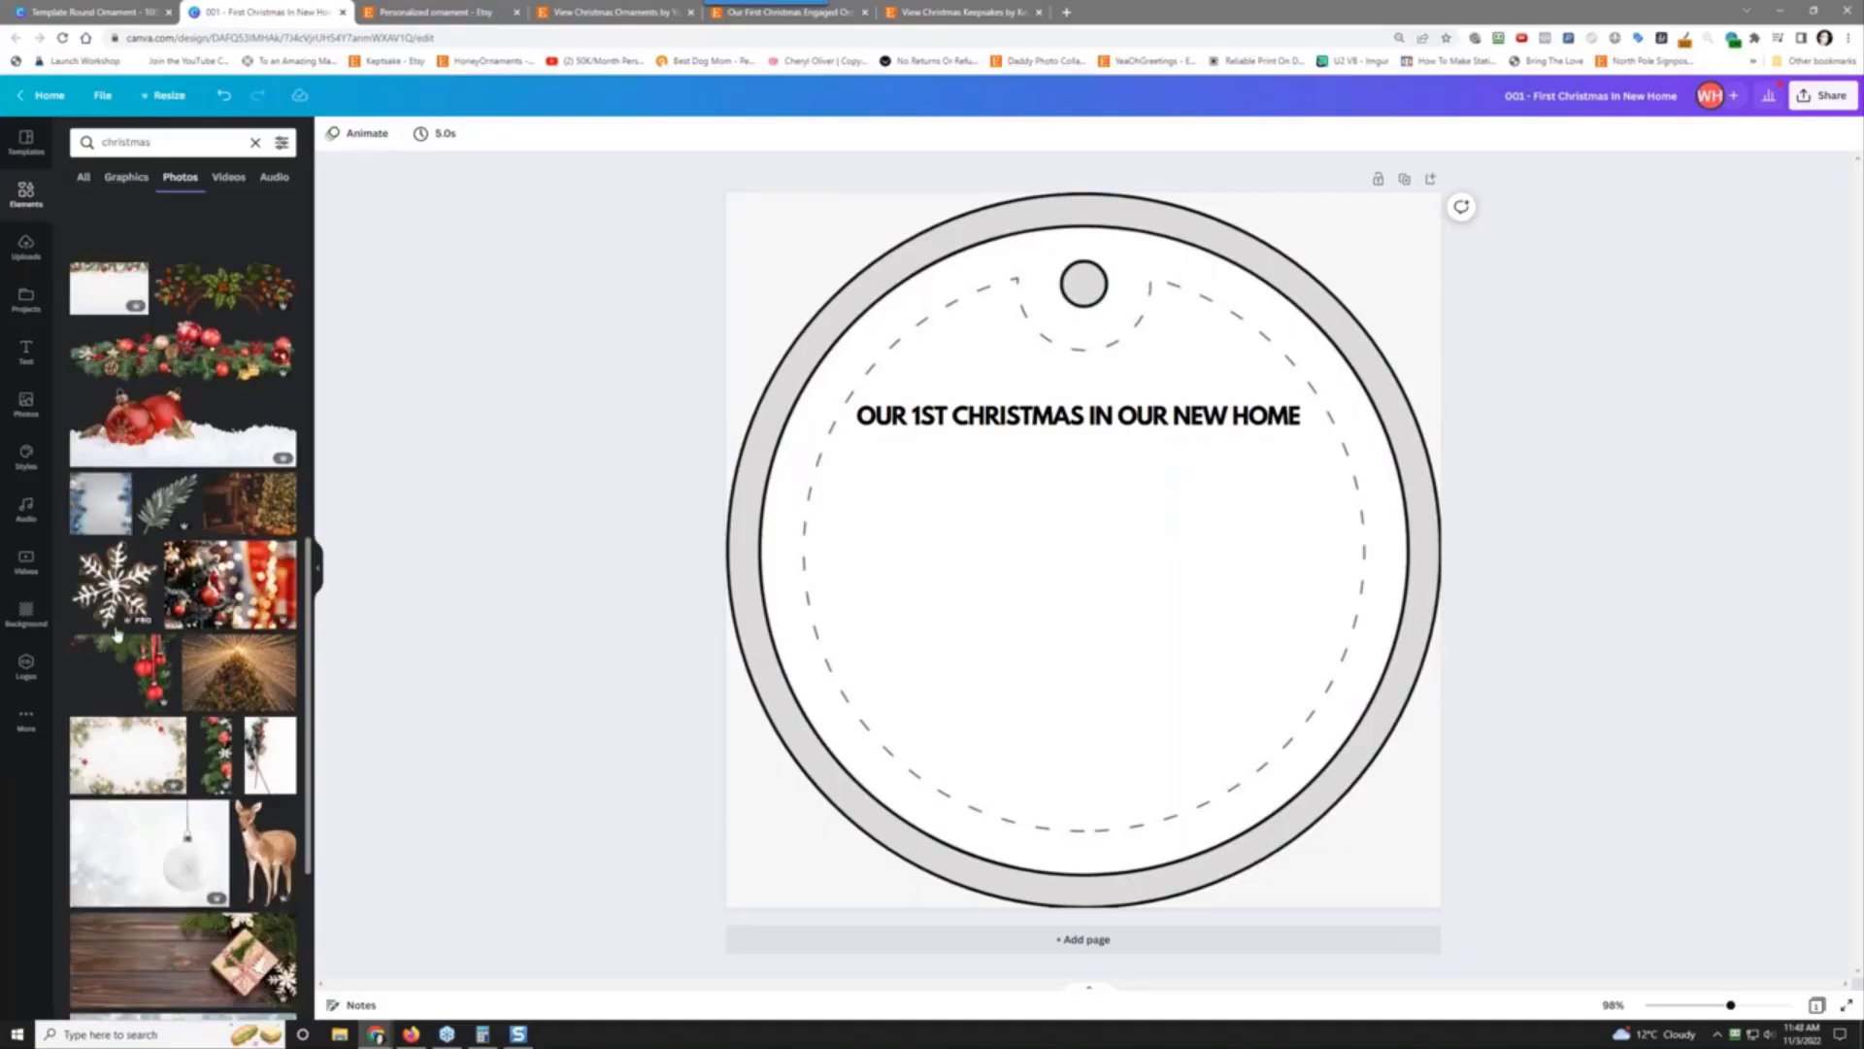
pyautogui.scroll(-3, 123, 618)
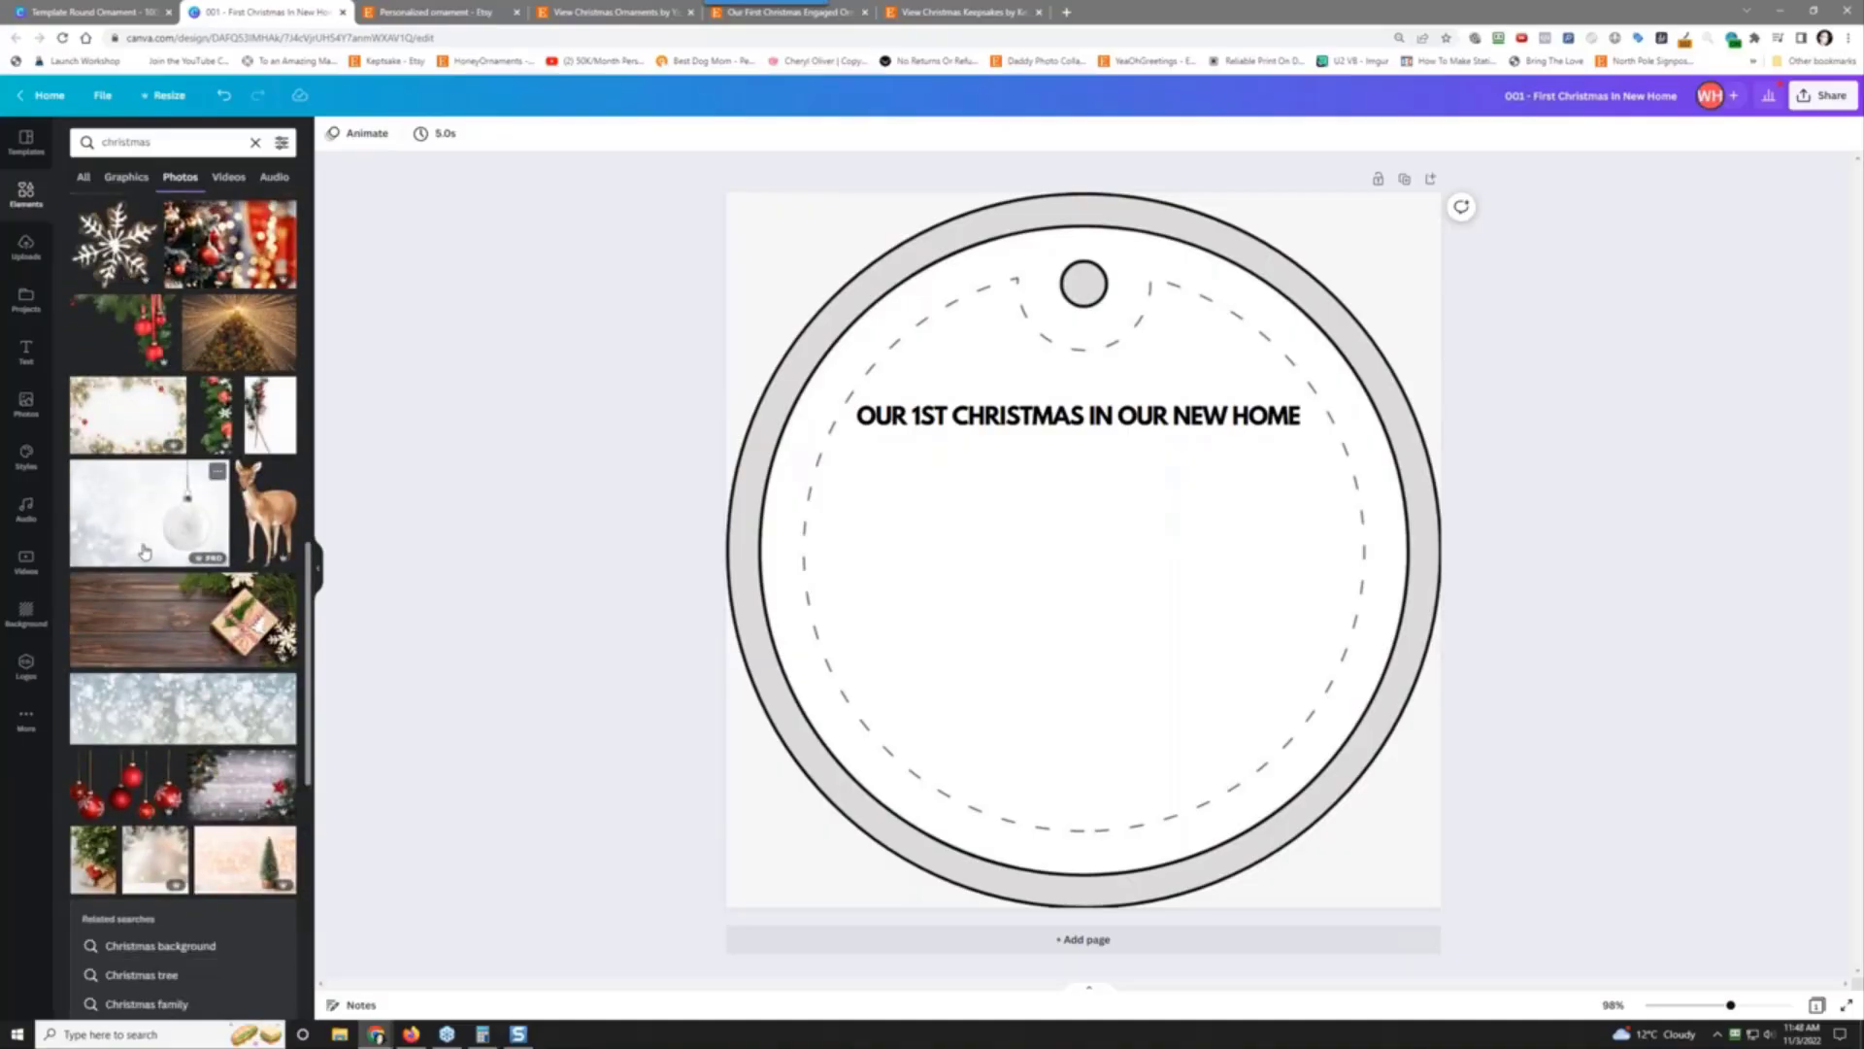
pyautogui.scroll(-2, 155, 534)
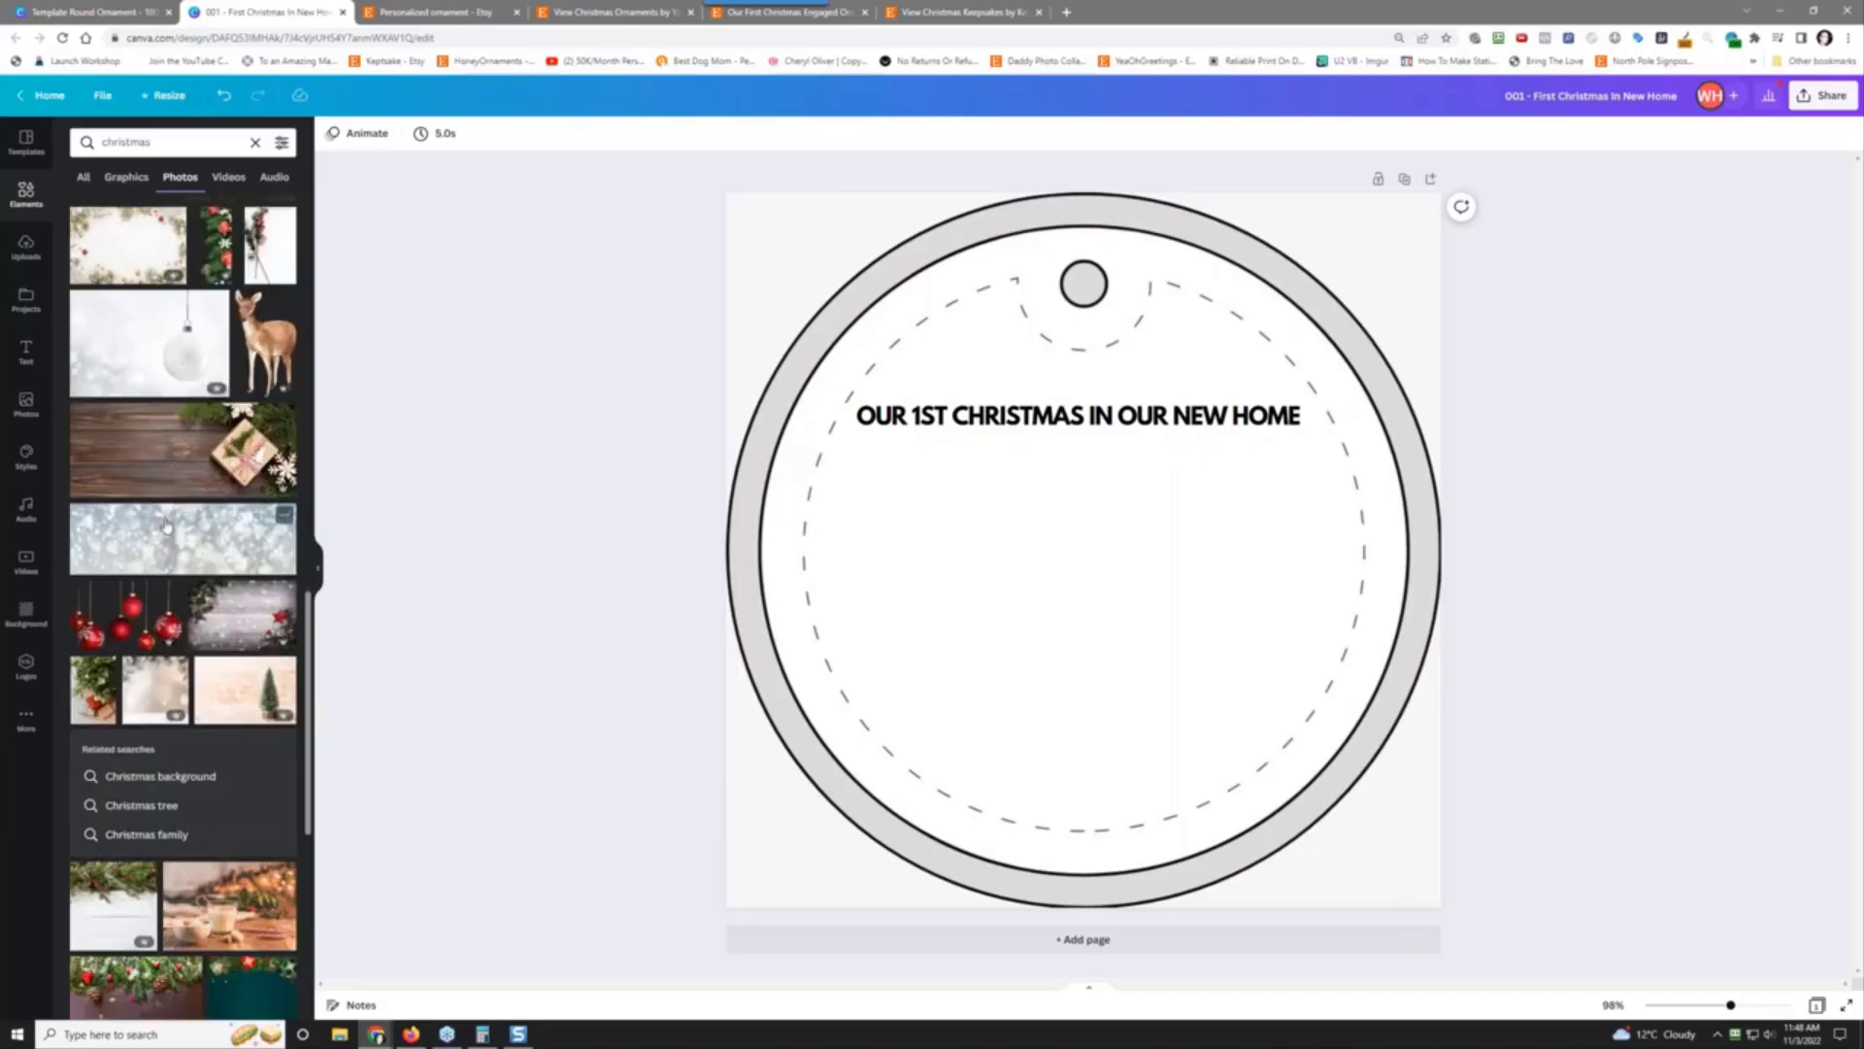
pyautogui.scroll(-4, 163, 529)
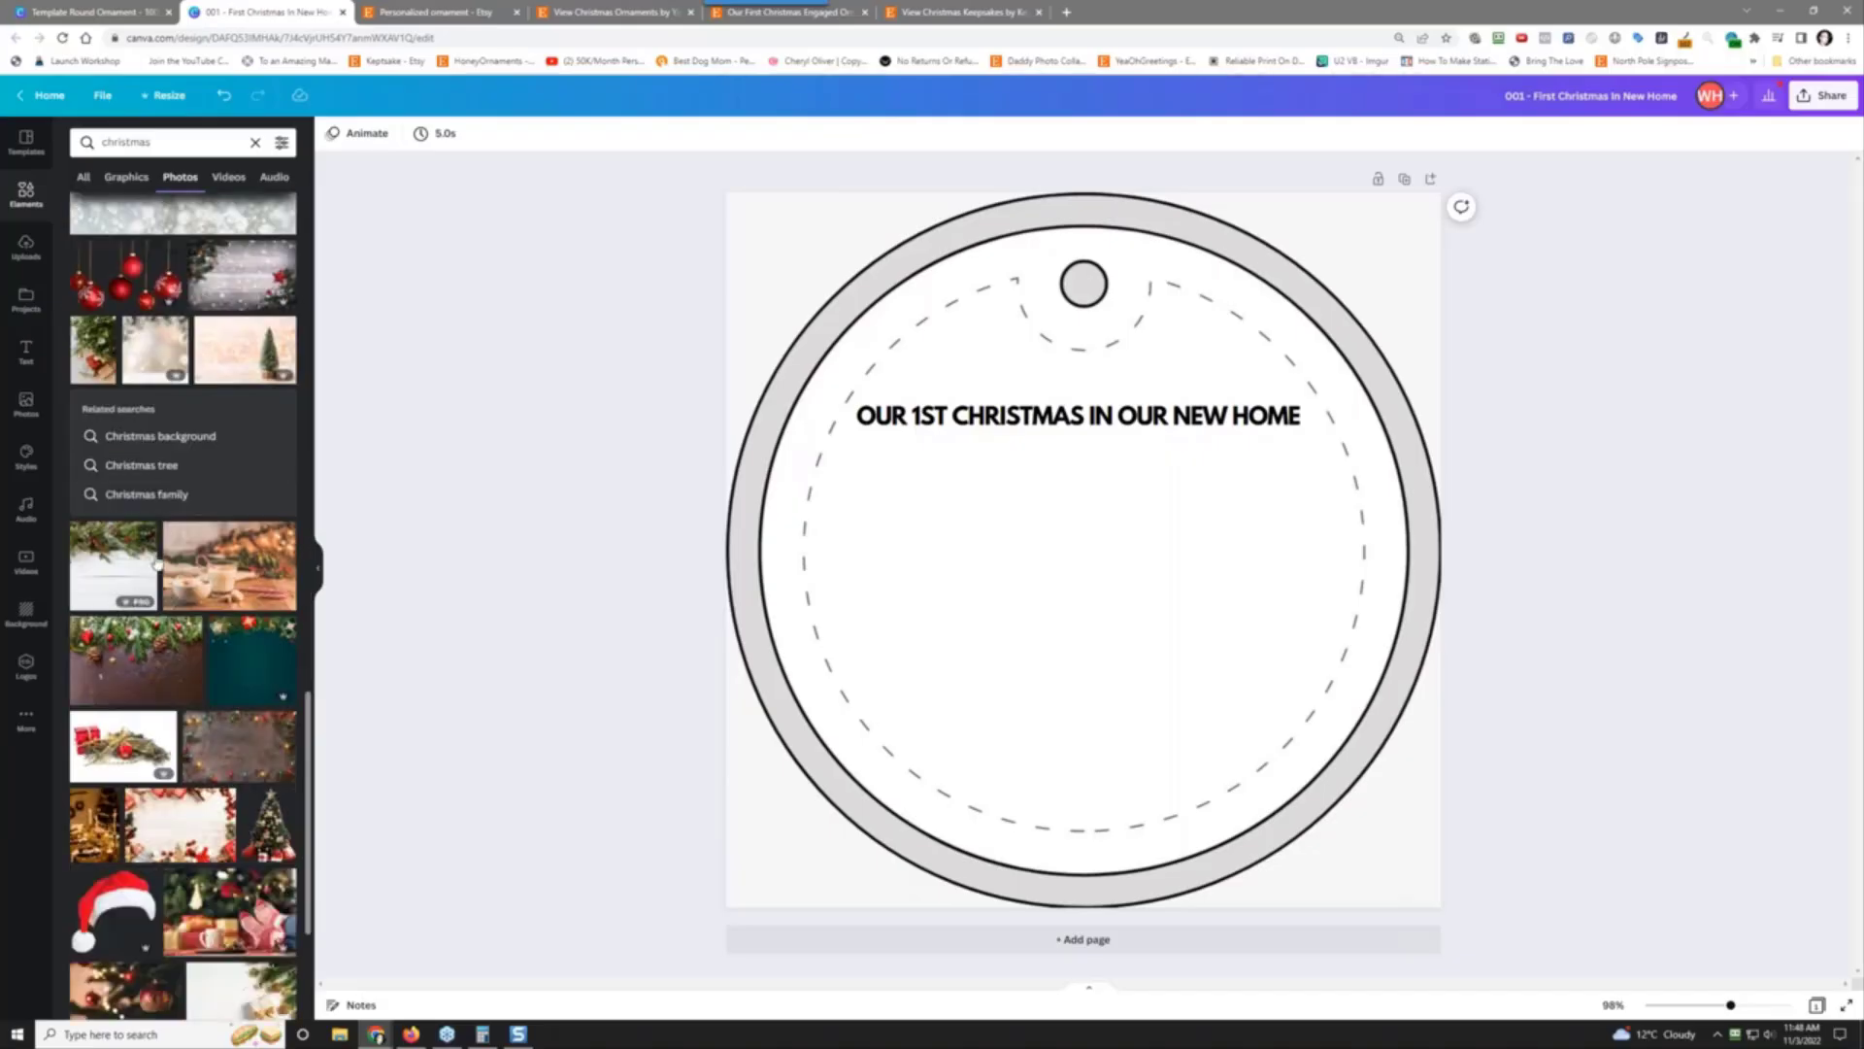
pyautogui.scroll(-2, 157, 565)
pyautogui.scroll(20, 167, 549)
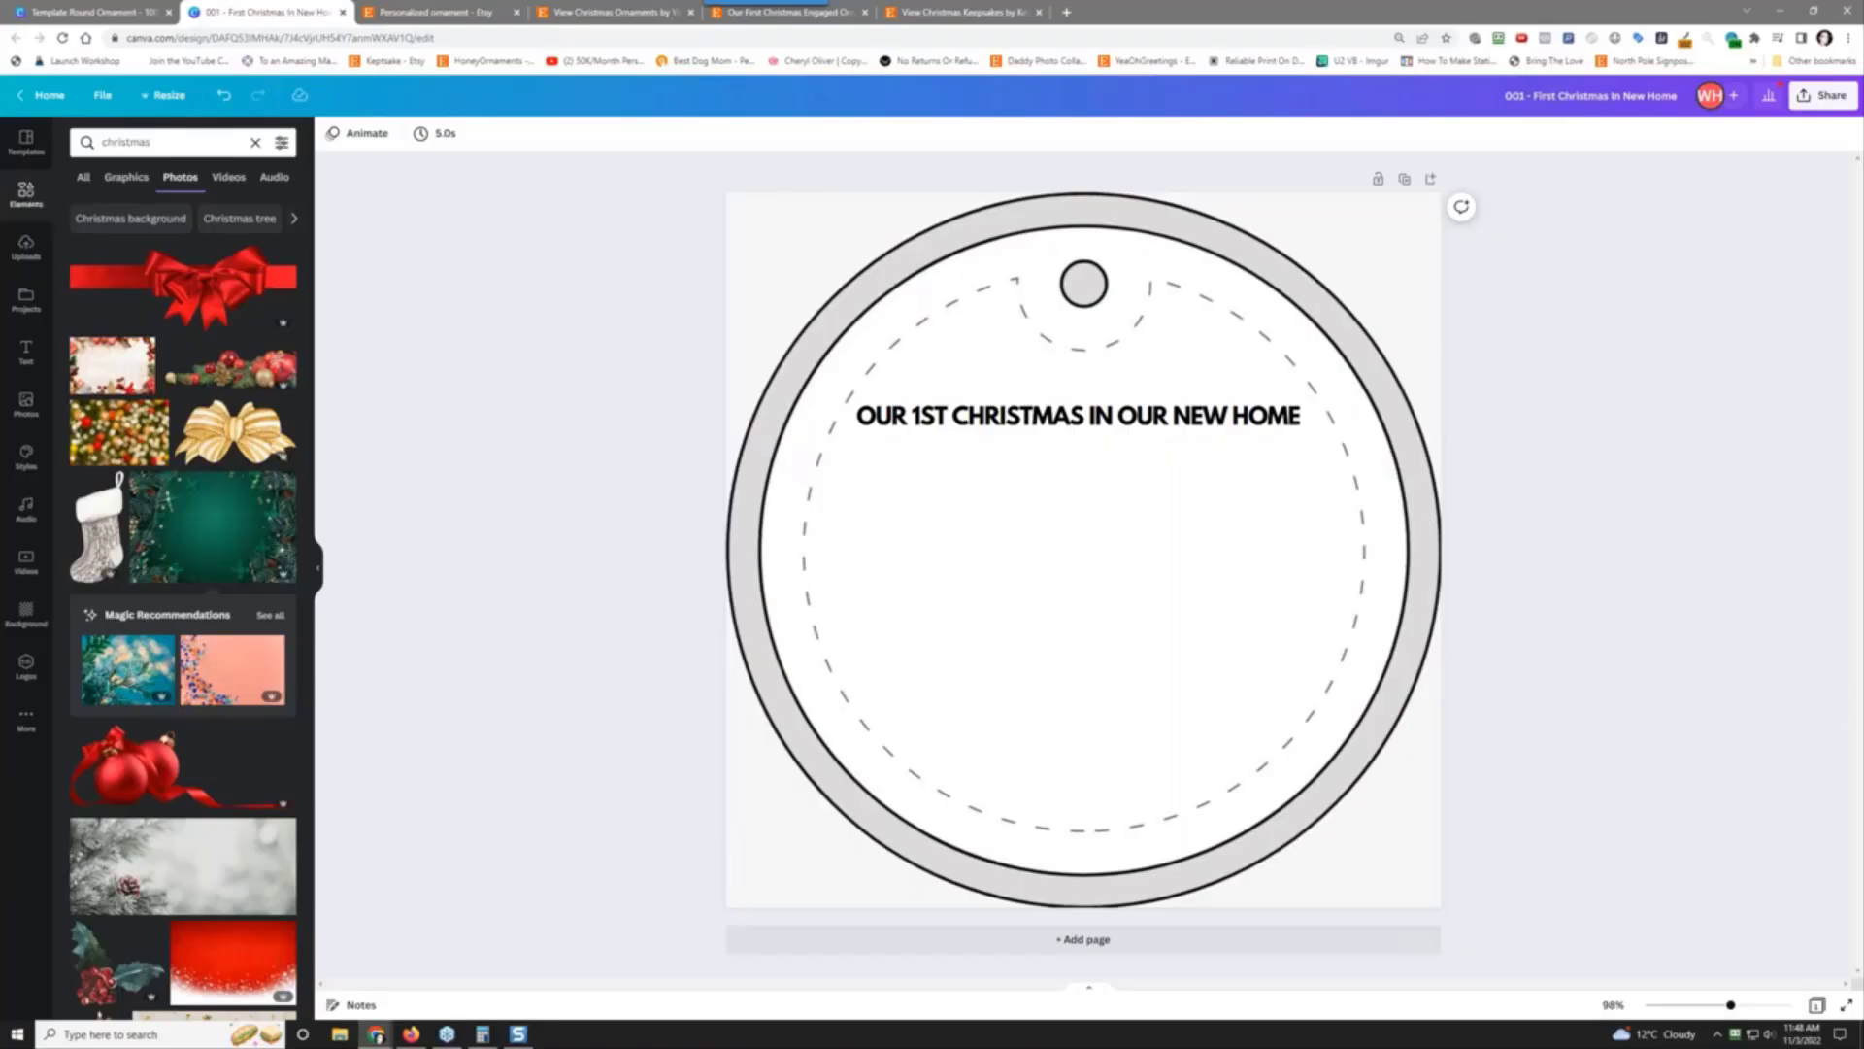
pyautogui.doubleClick(139, 143)
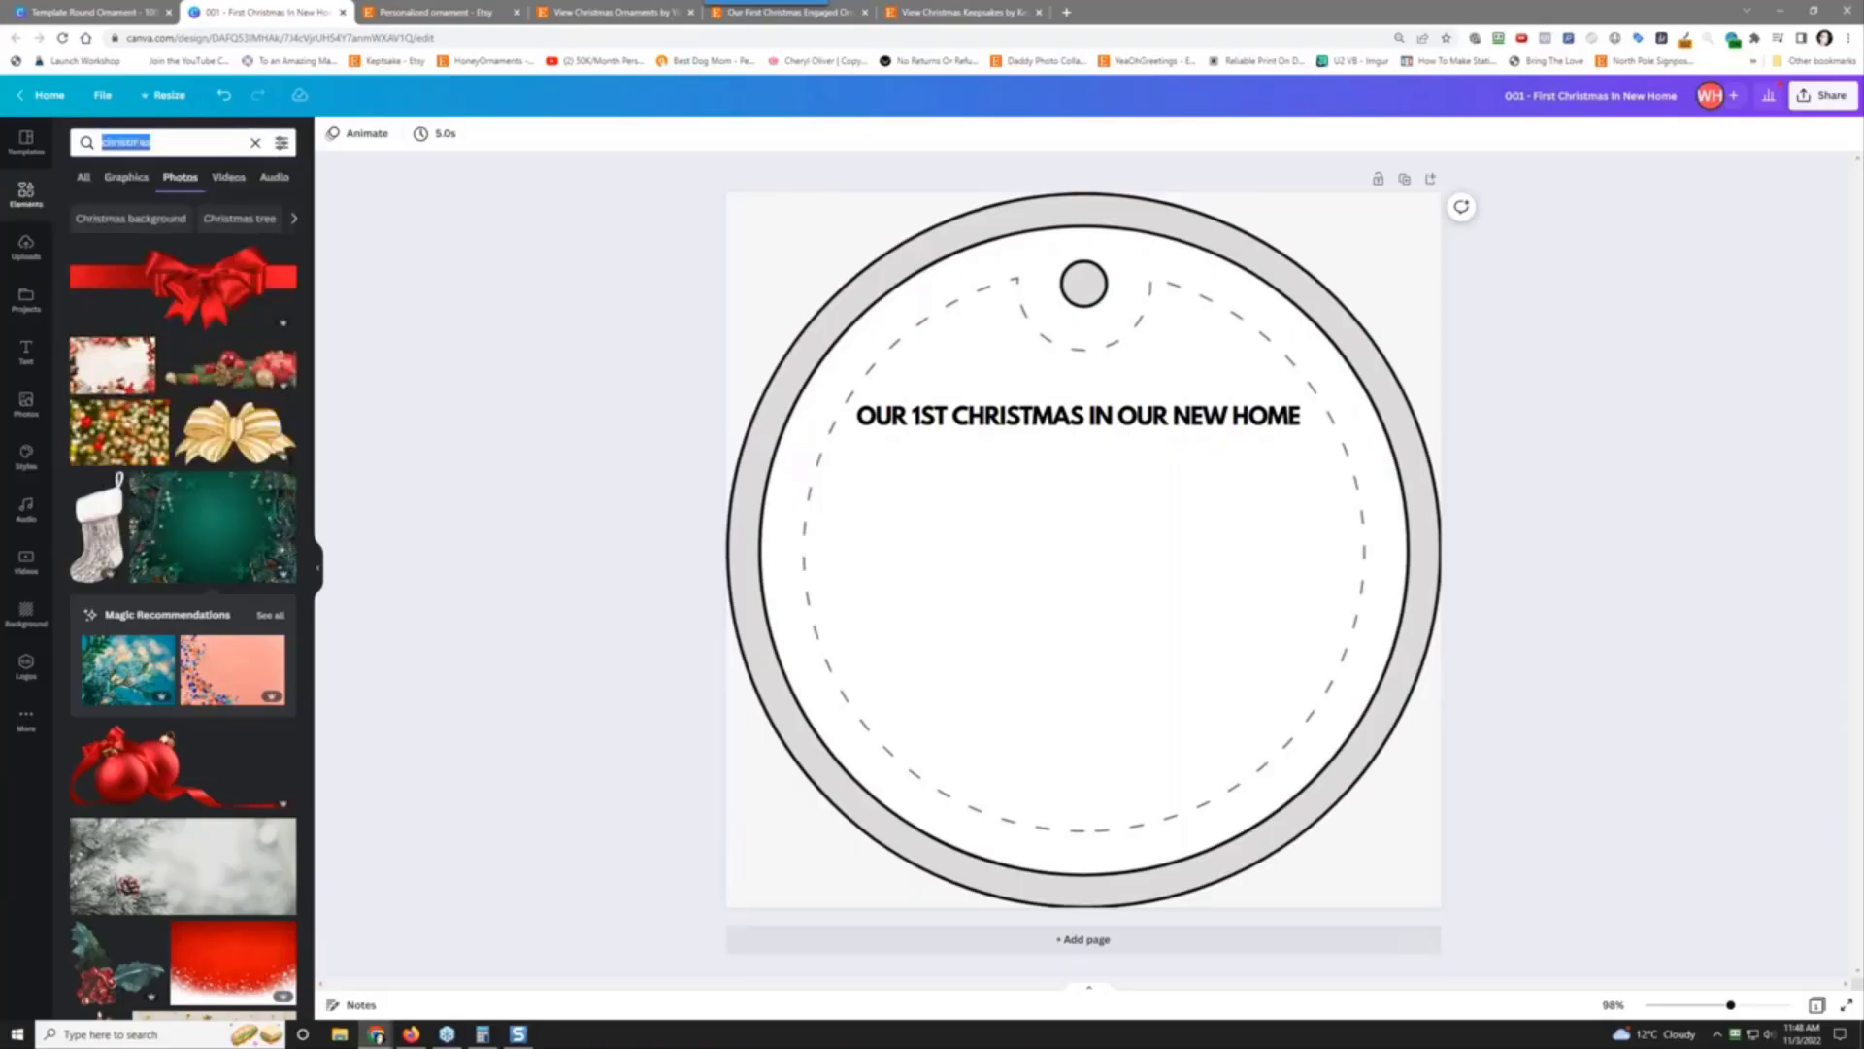
# Step: Search 'round mask', then 'round', and look through the round graphics
pyautogui.write('round mask')
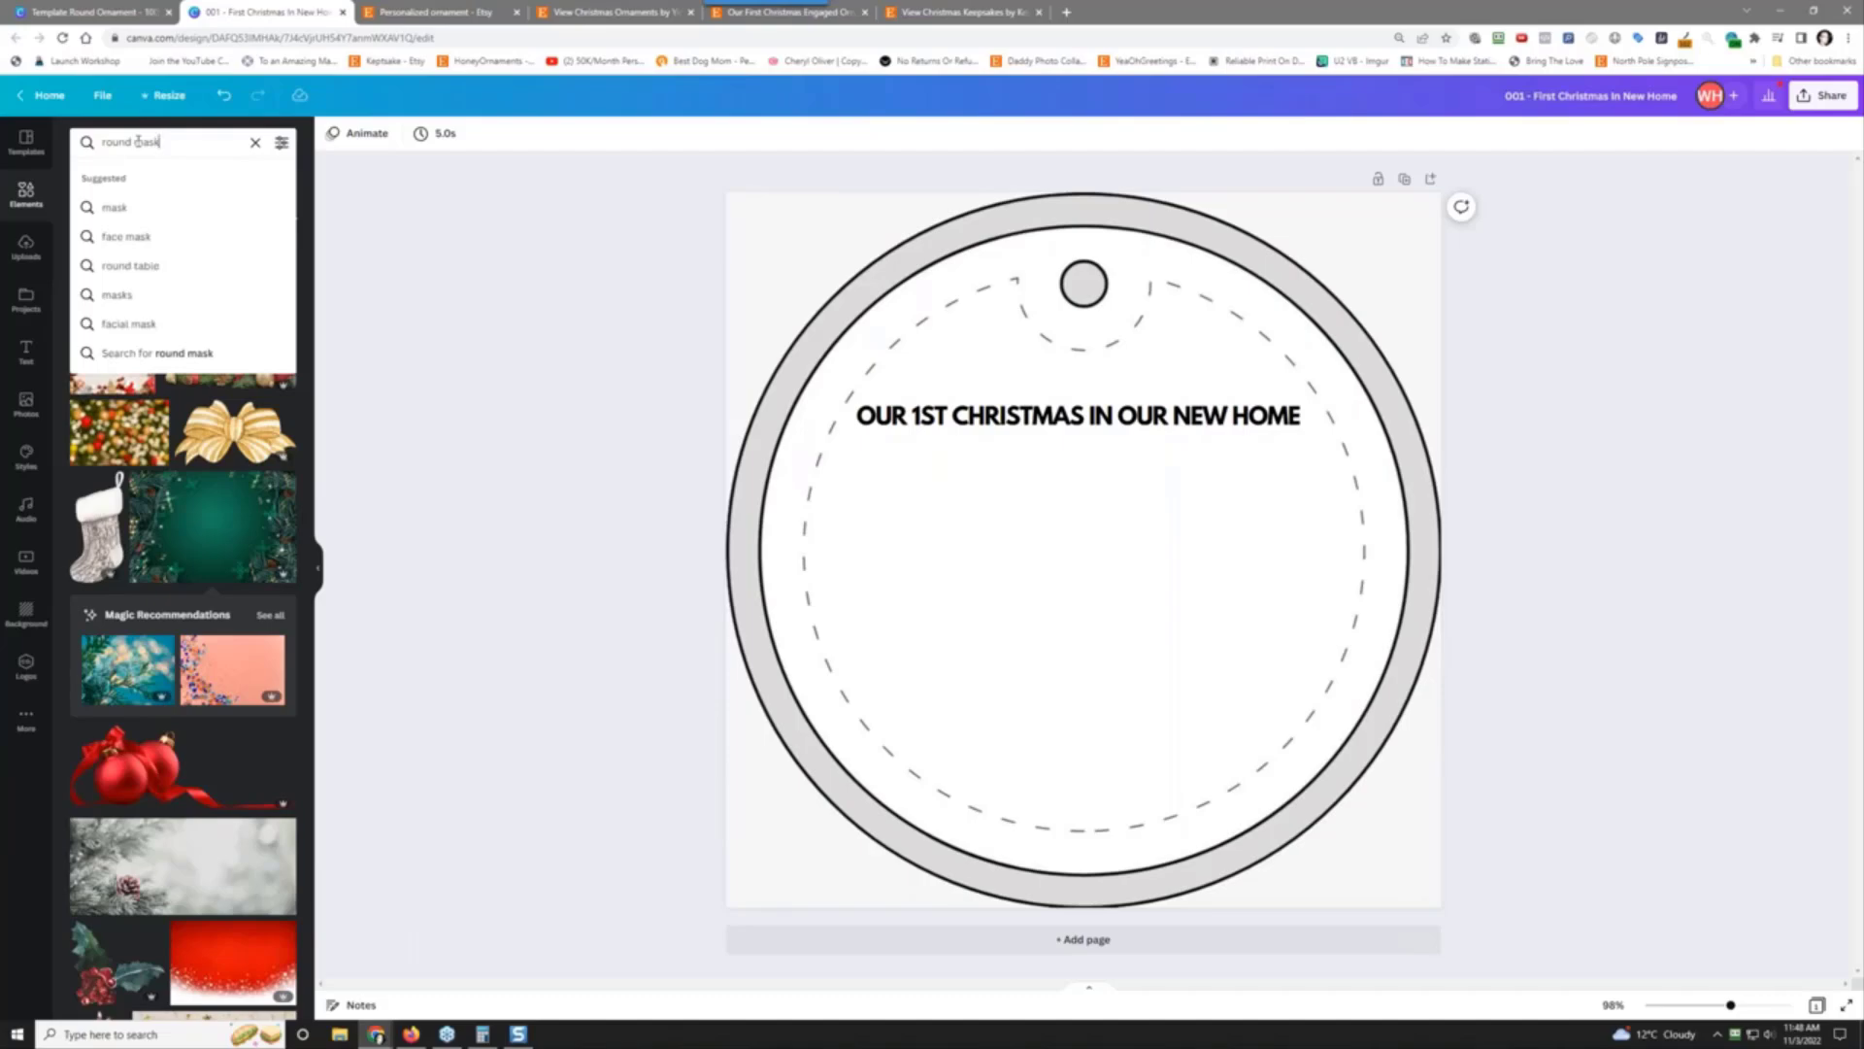
pyautogui.press('Return')
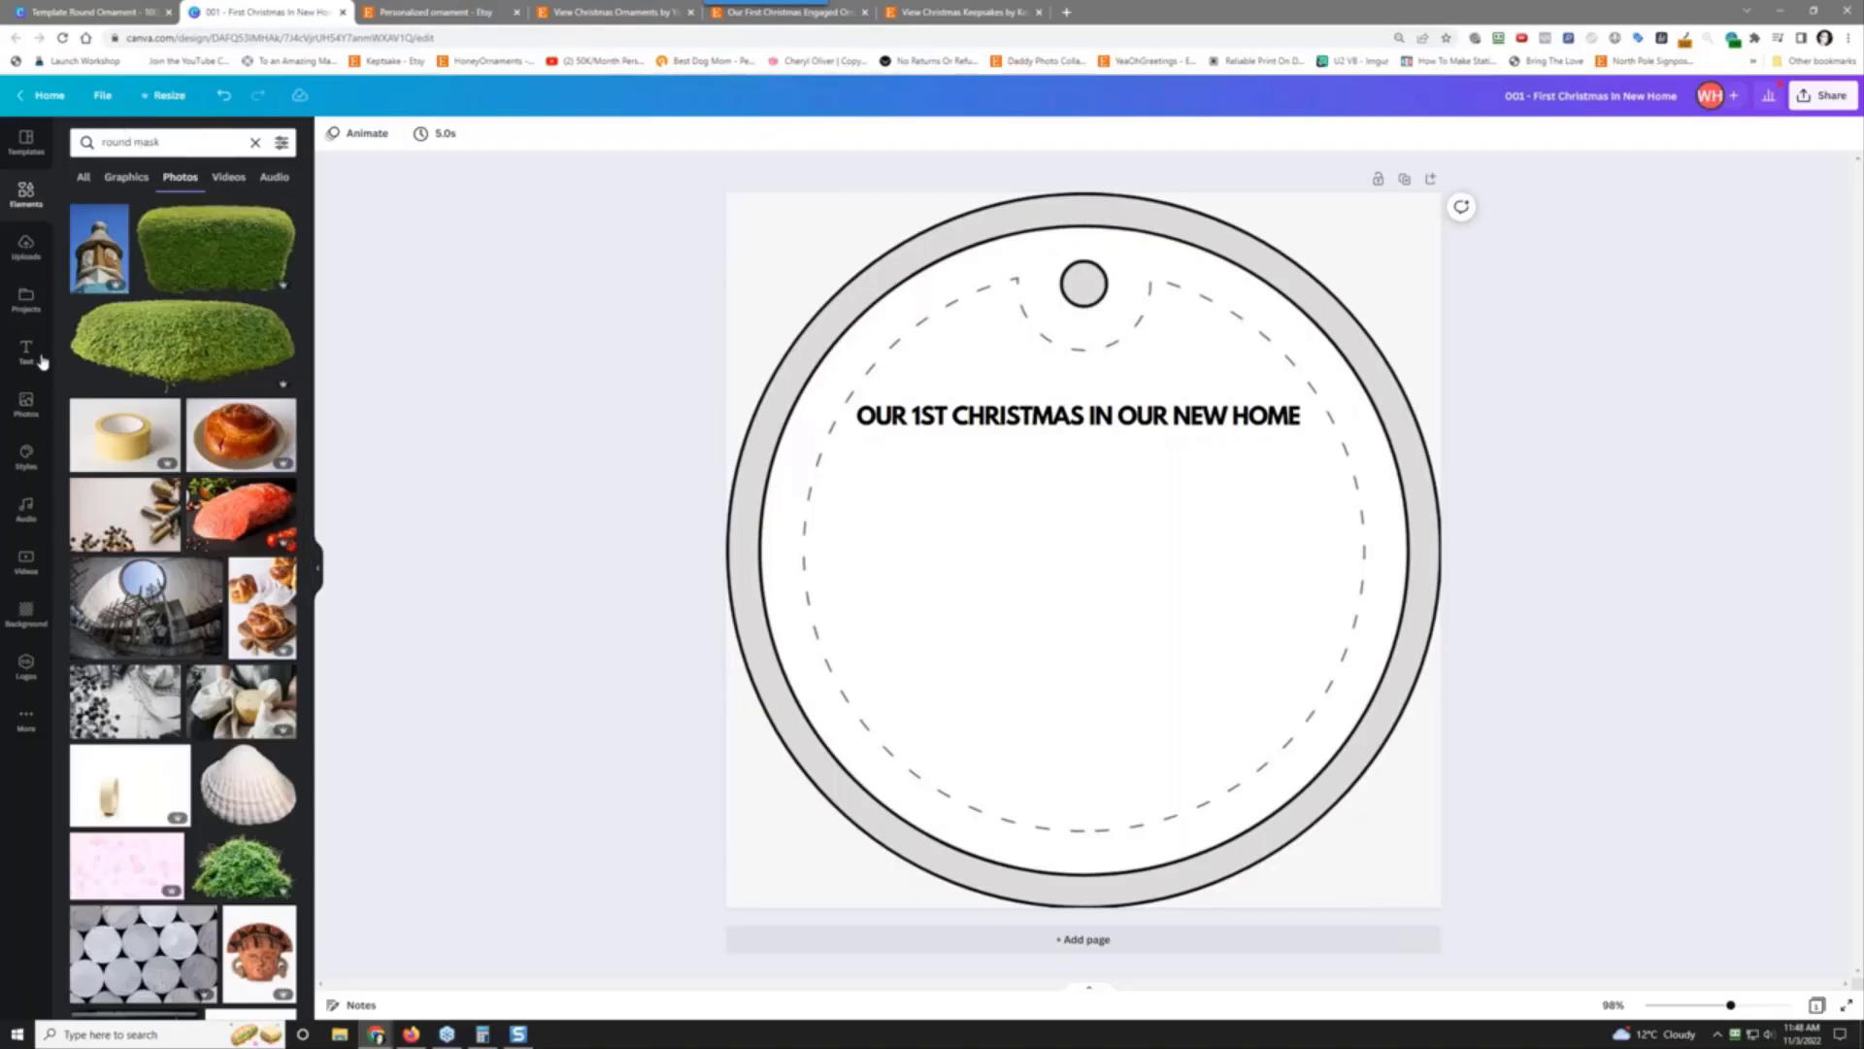
pyautogui.click(124, 138)
pyautogui.moveTo(161, 141)
pyautogui.mouseDown()
pyautogui.moveTo(118, 139)
pyautogui.moveTo(138, 136)
pyautogui.mouseUp()
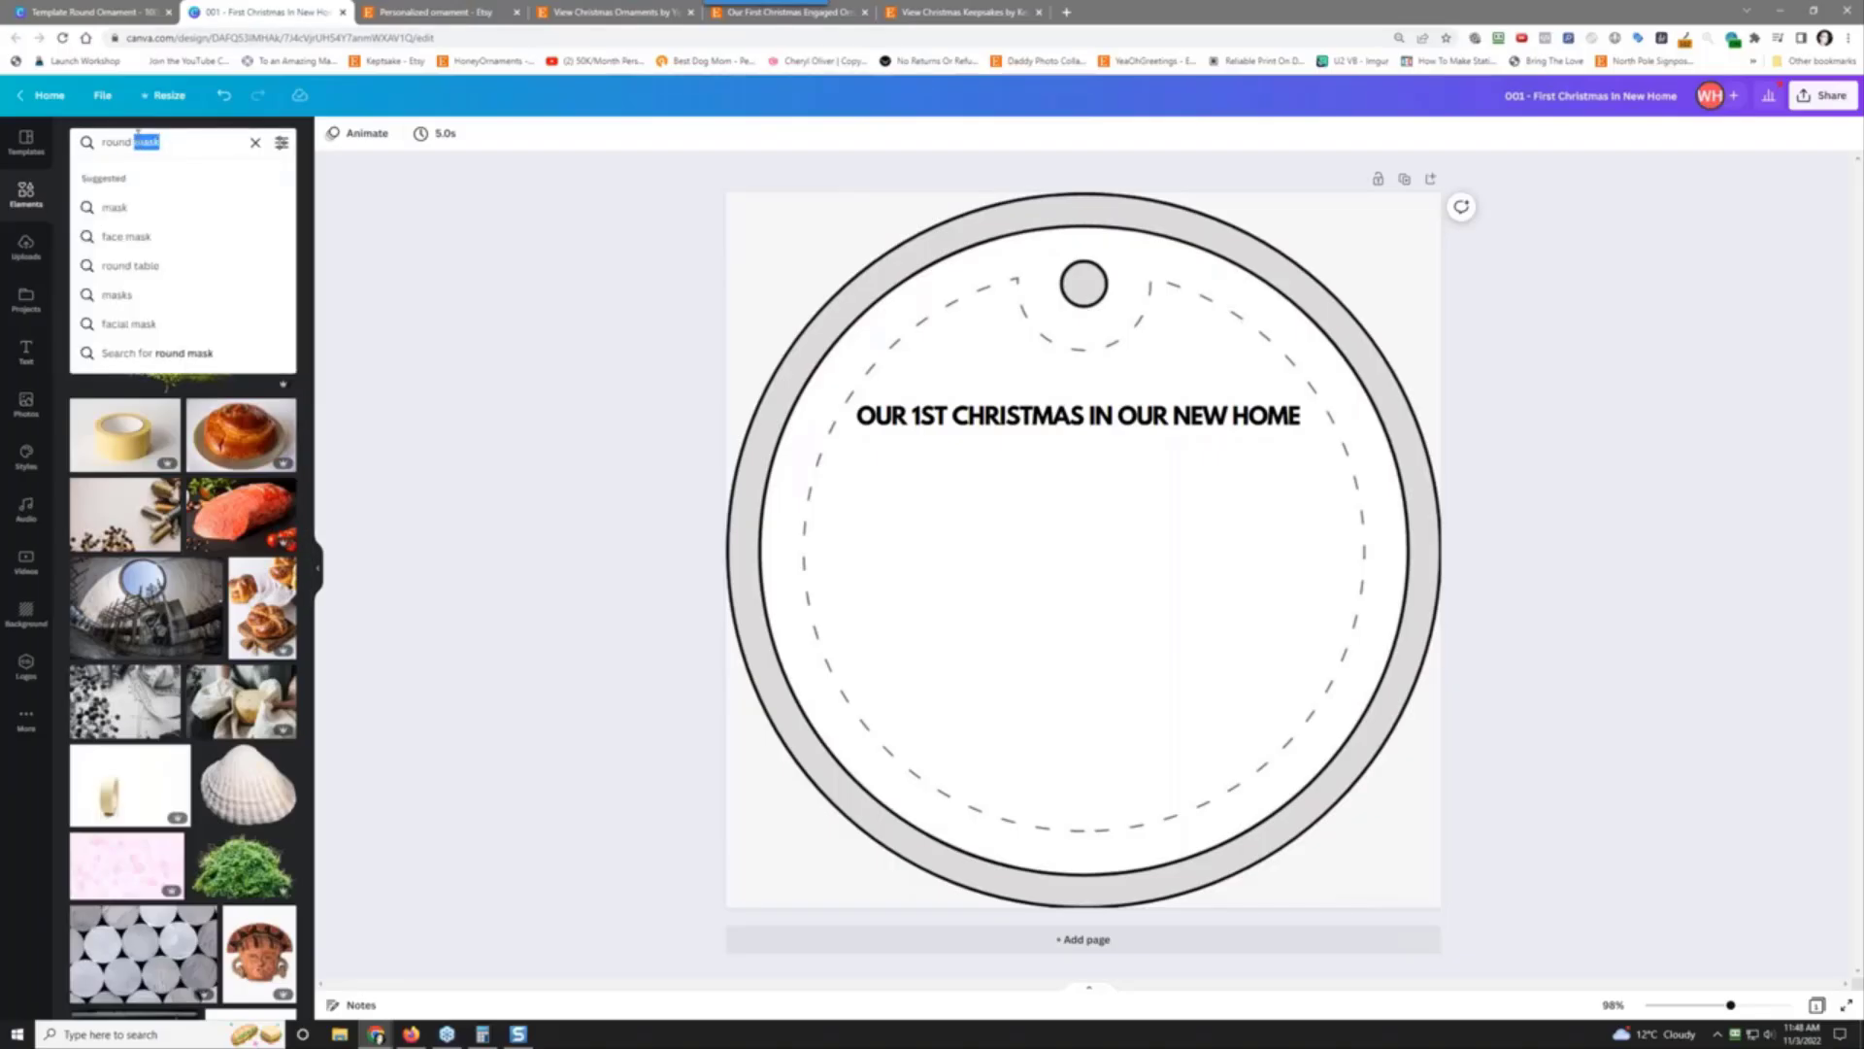
pyautogui.press('BackSpace')
pyautogui.press('Return')
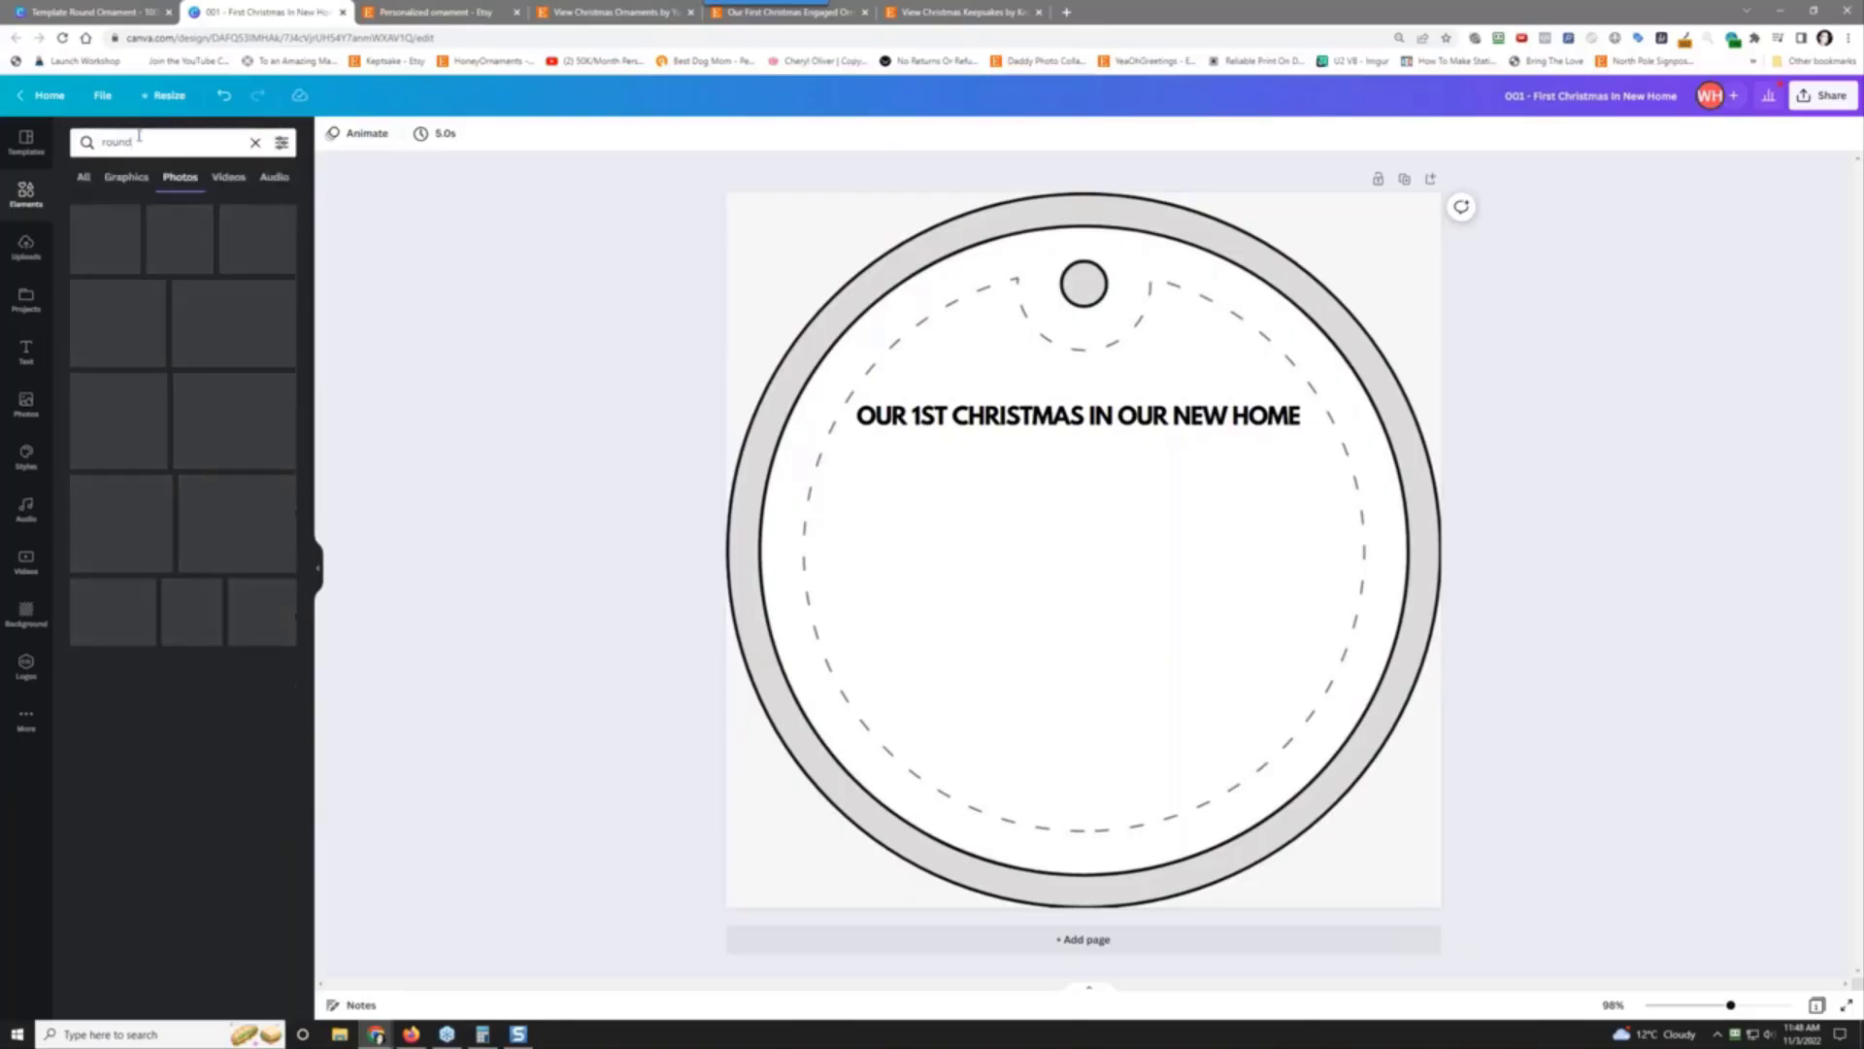
pyautogui.click(178, 179)
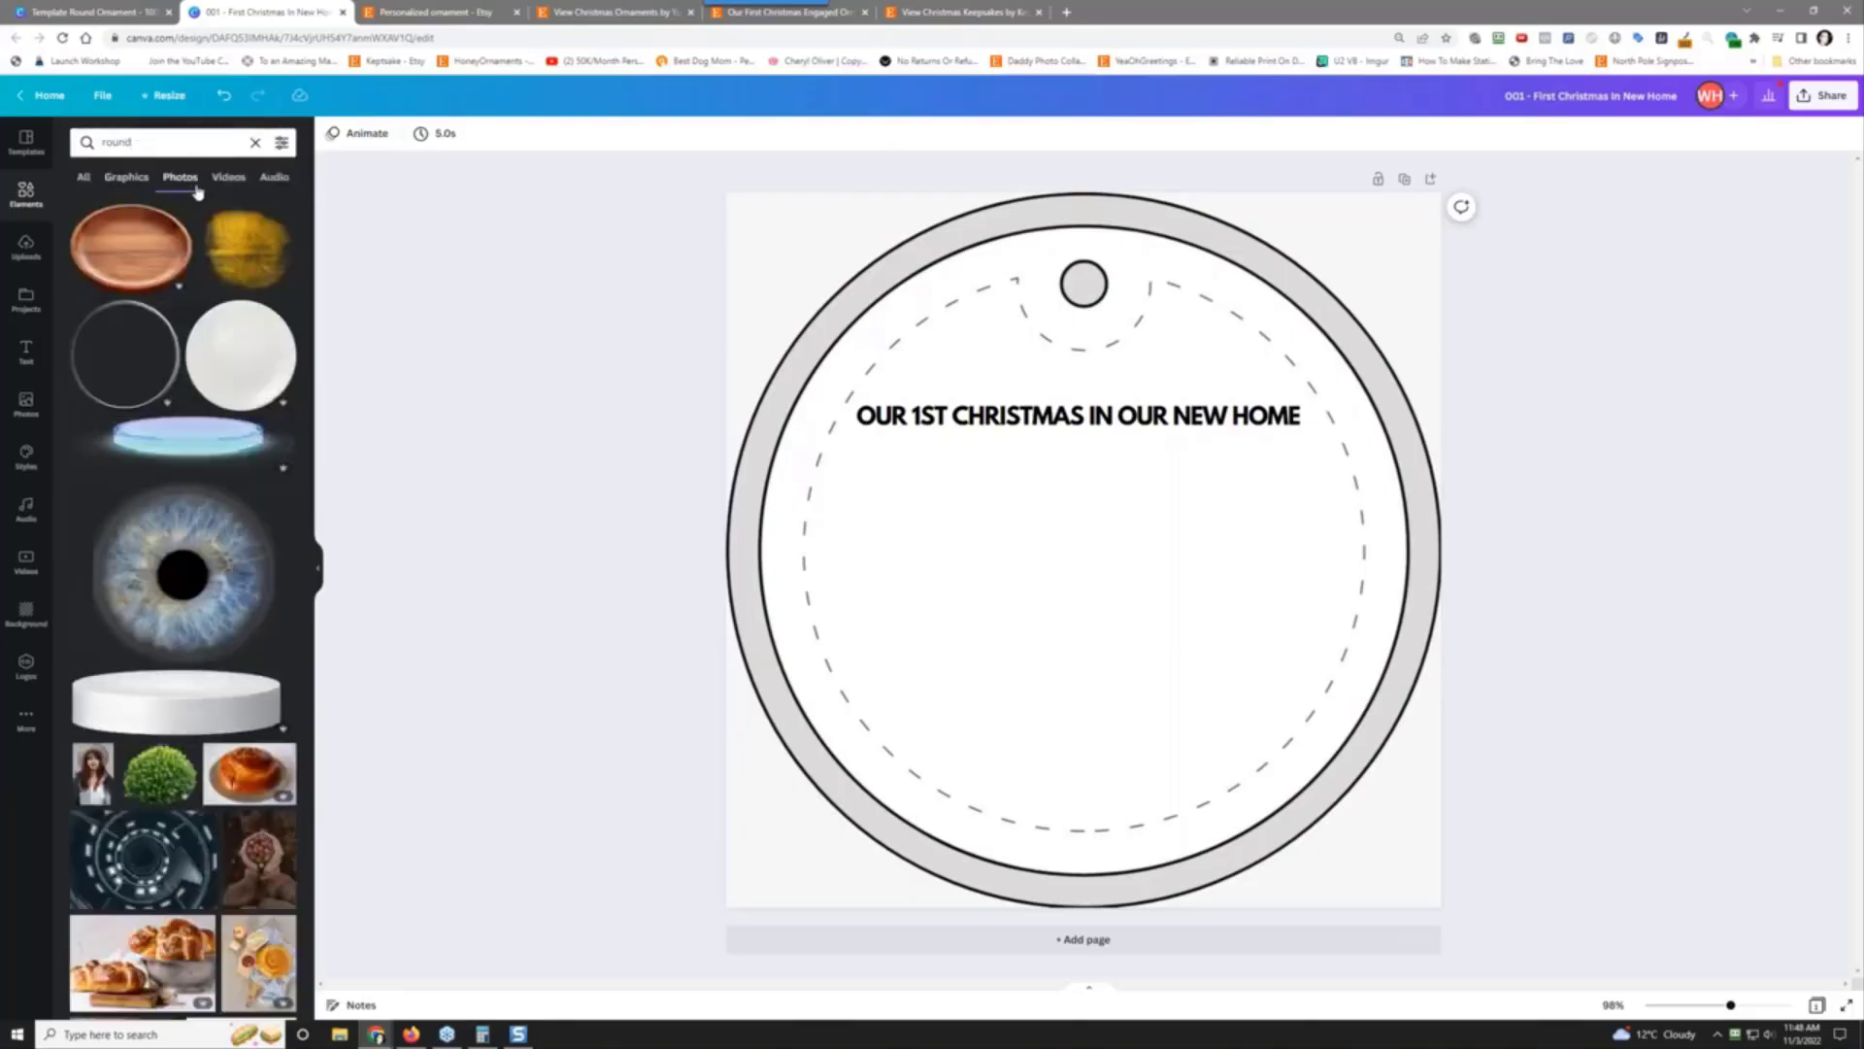
pyautogui.click(126, 178)
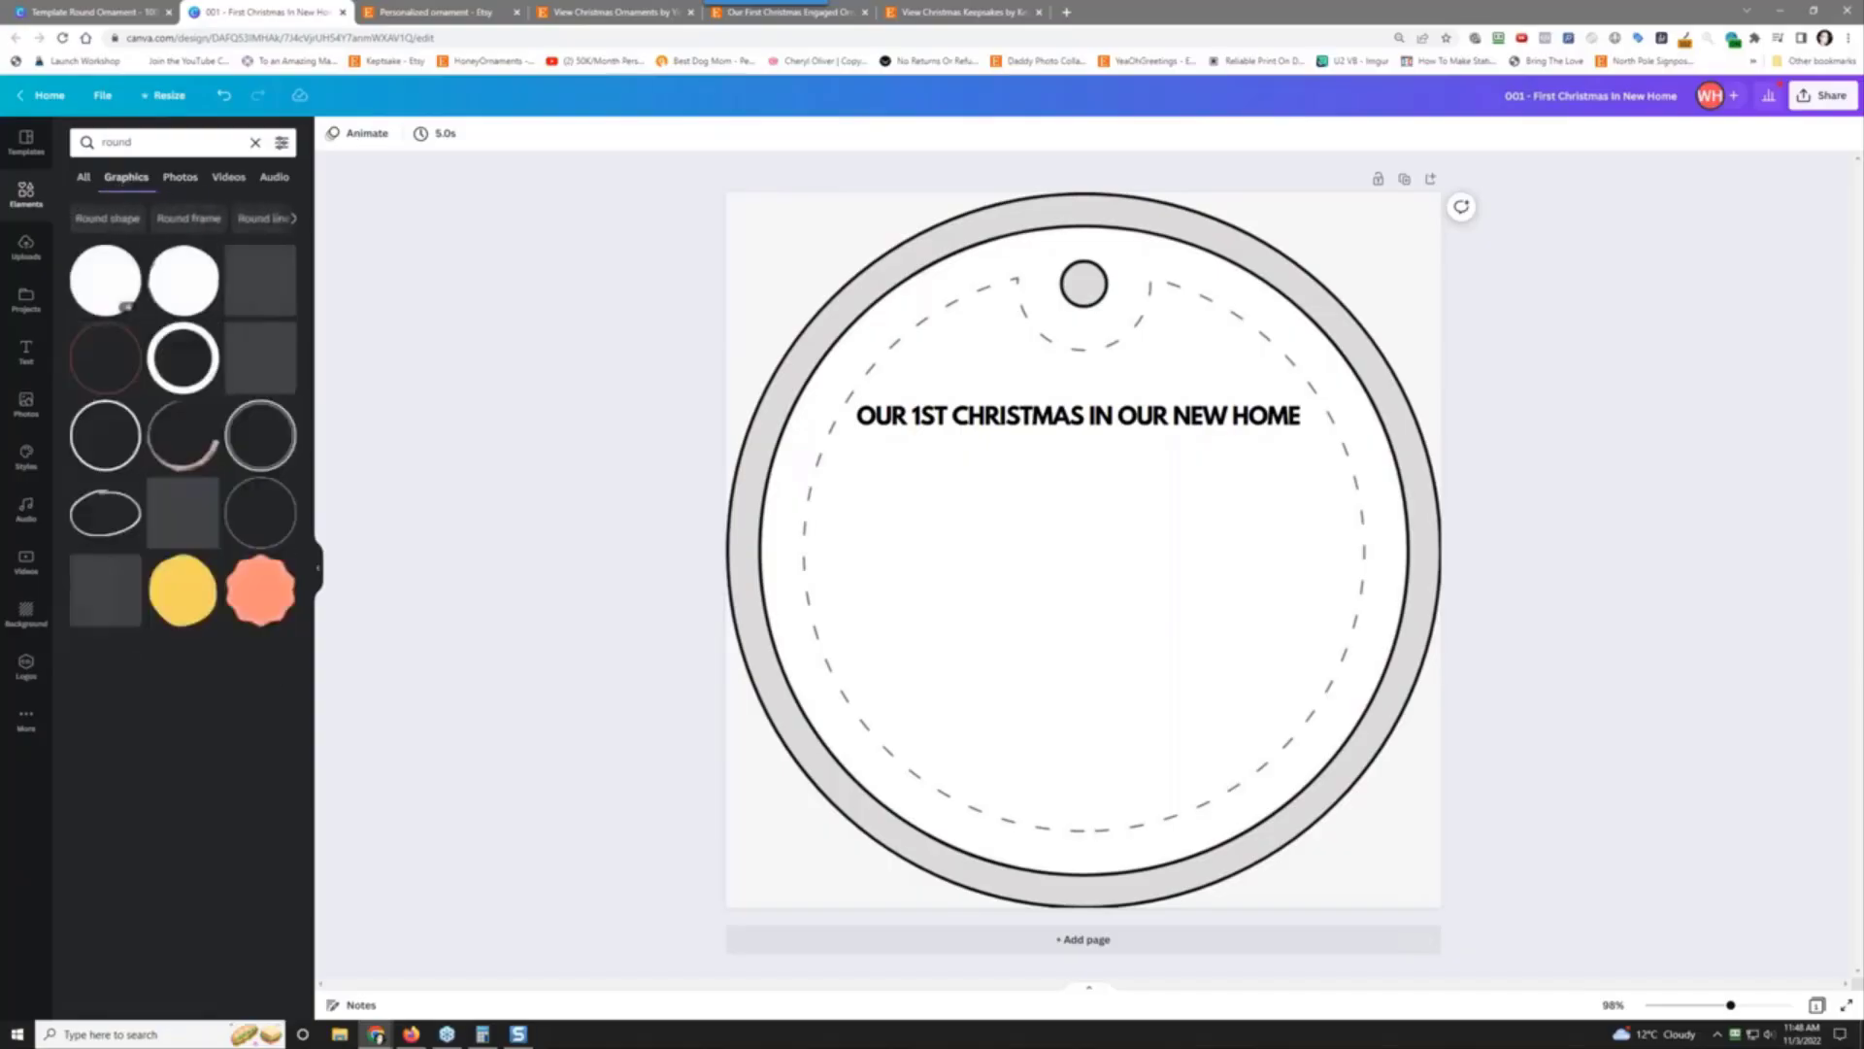
pyautogui.scroll(-10, 202, 390)
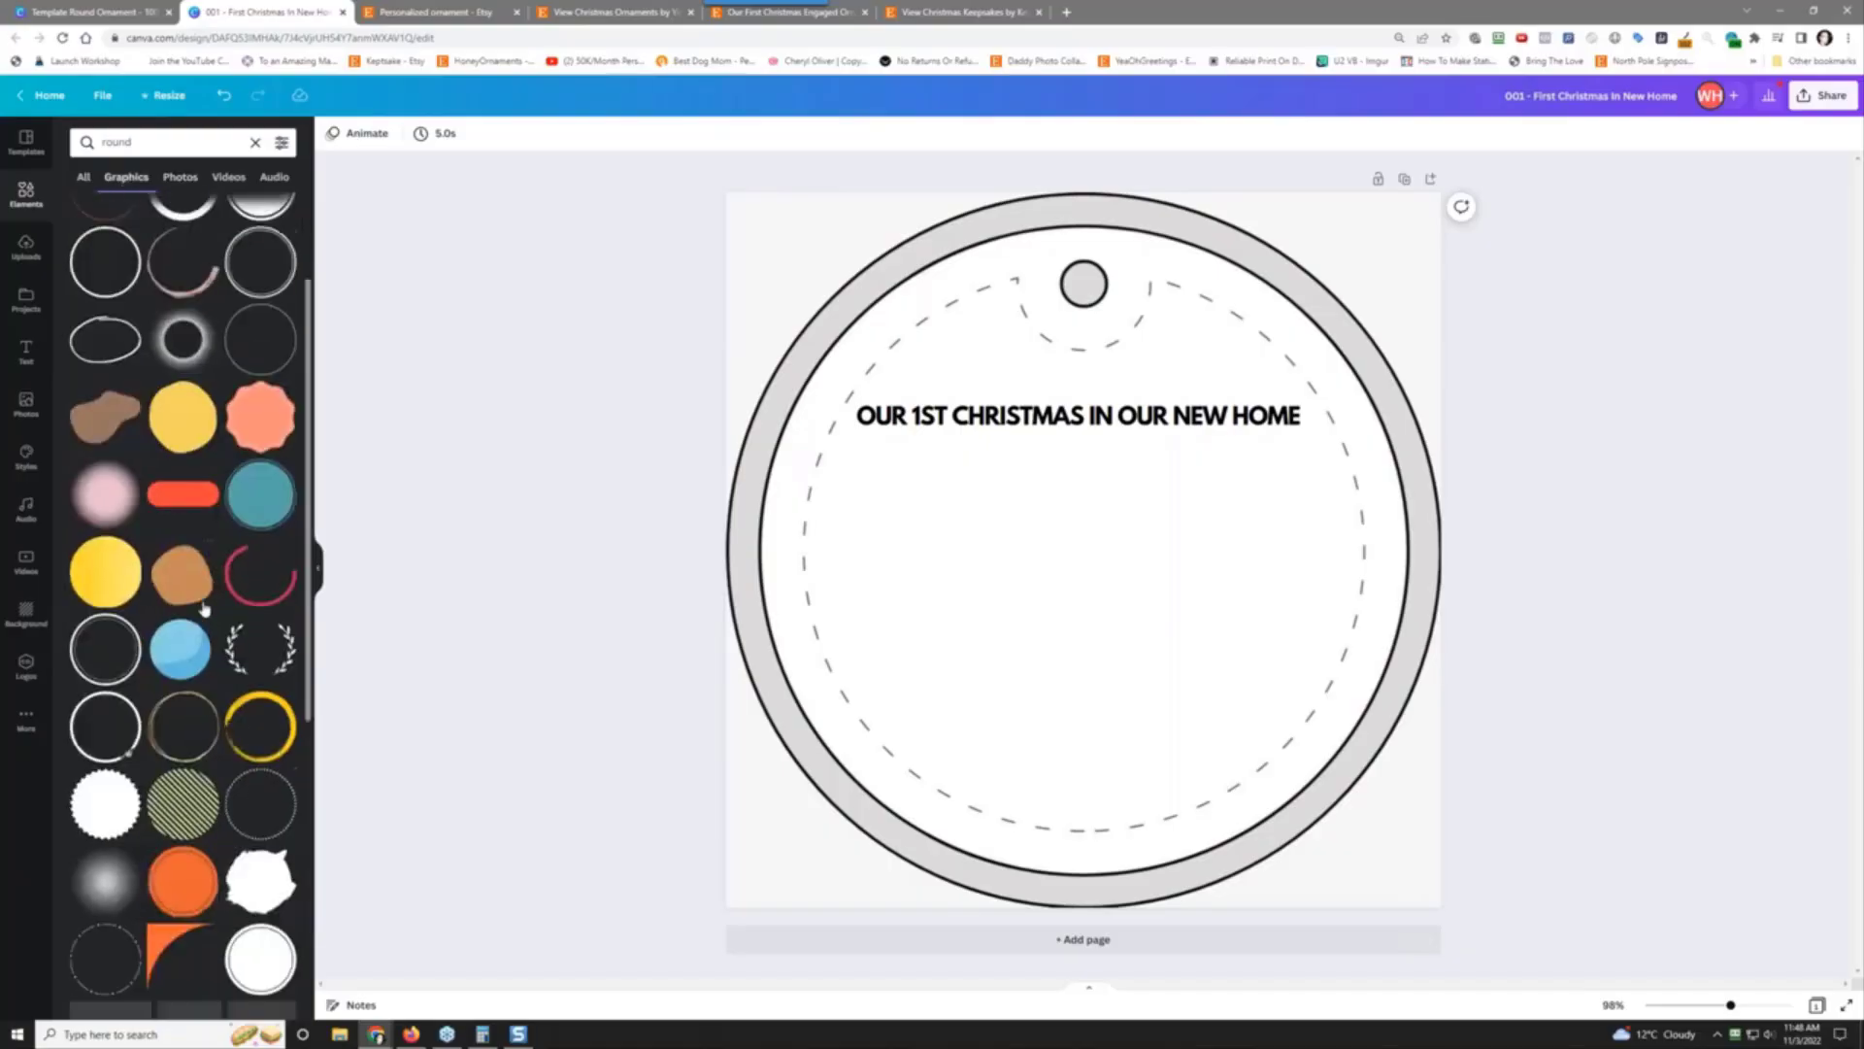
pyautogui.scroll(-10, 180, 604)
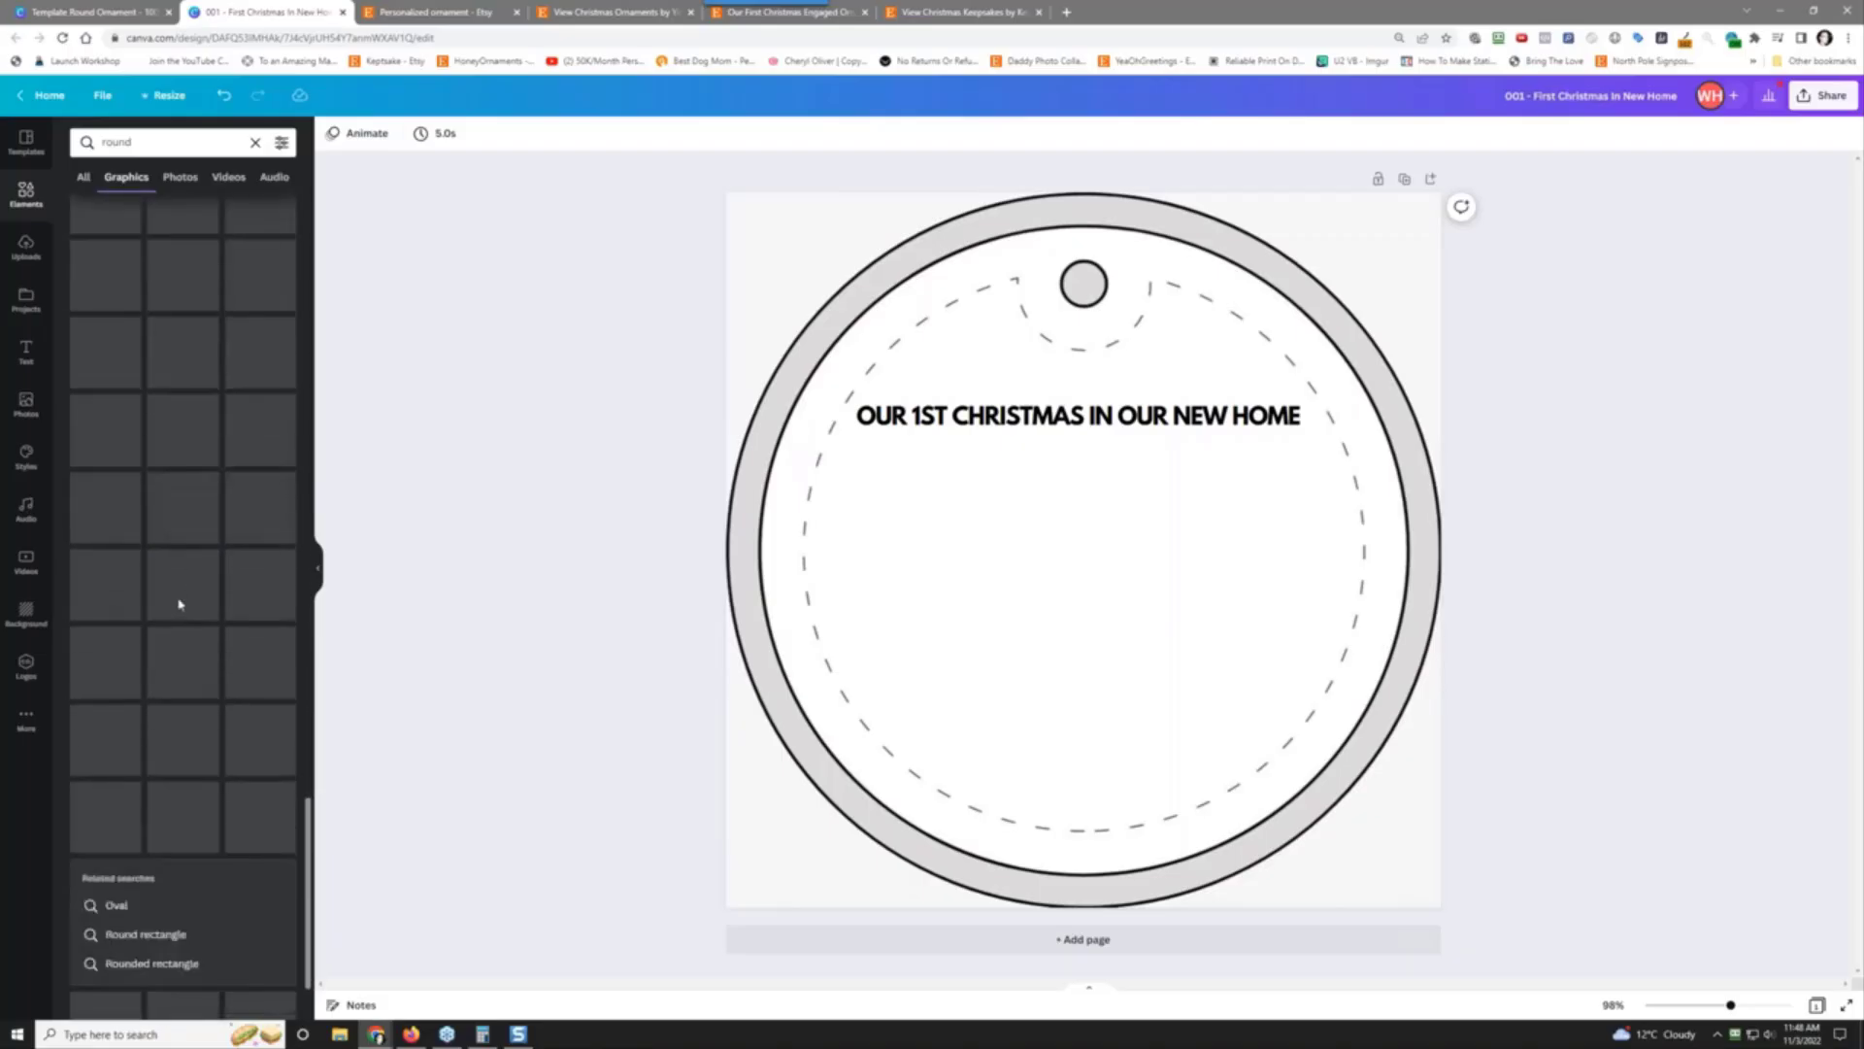
pyautogui.scroll(20, 178, 604)
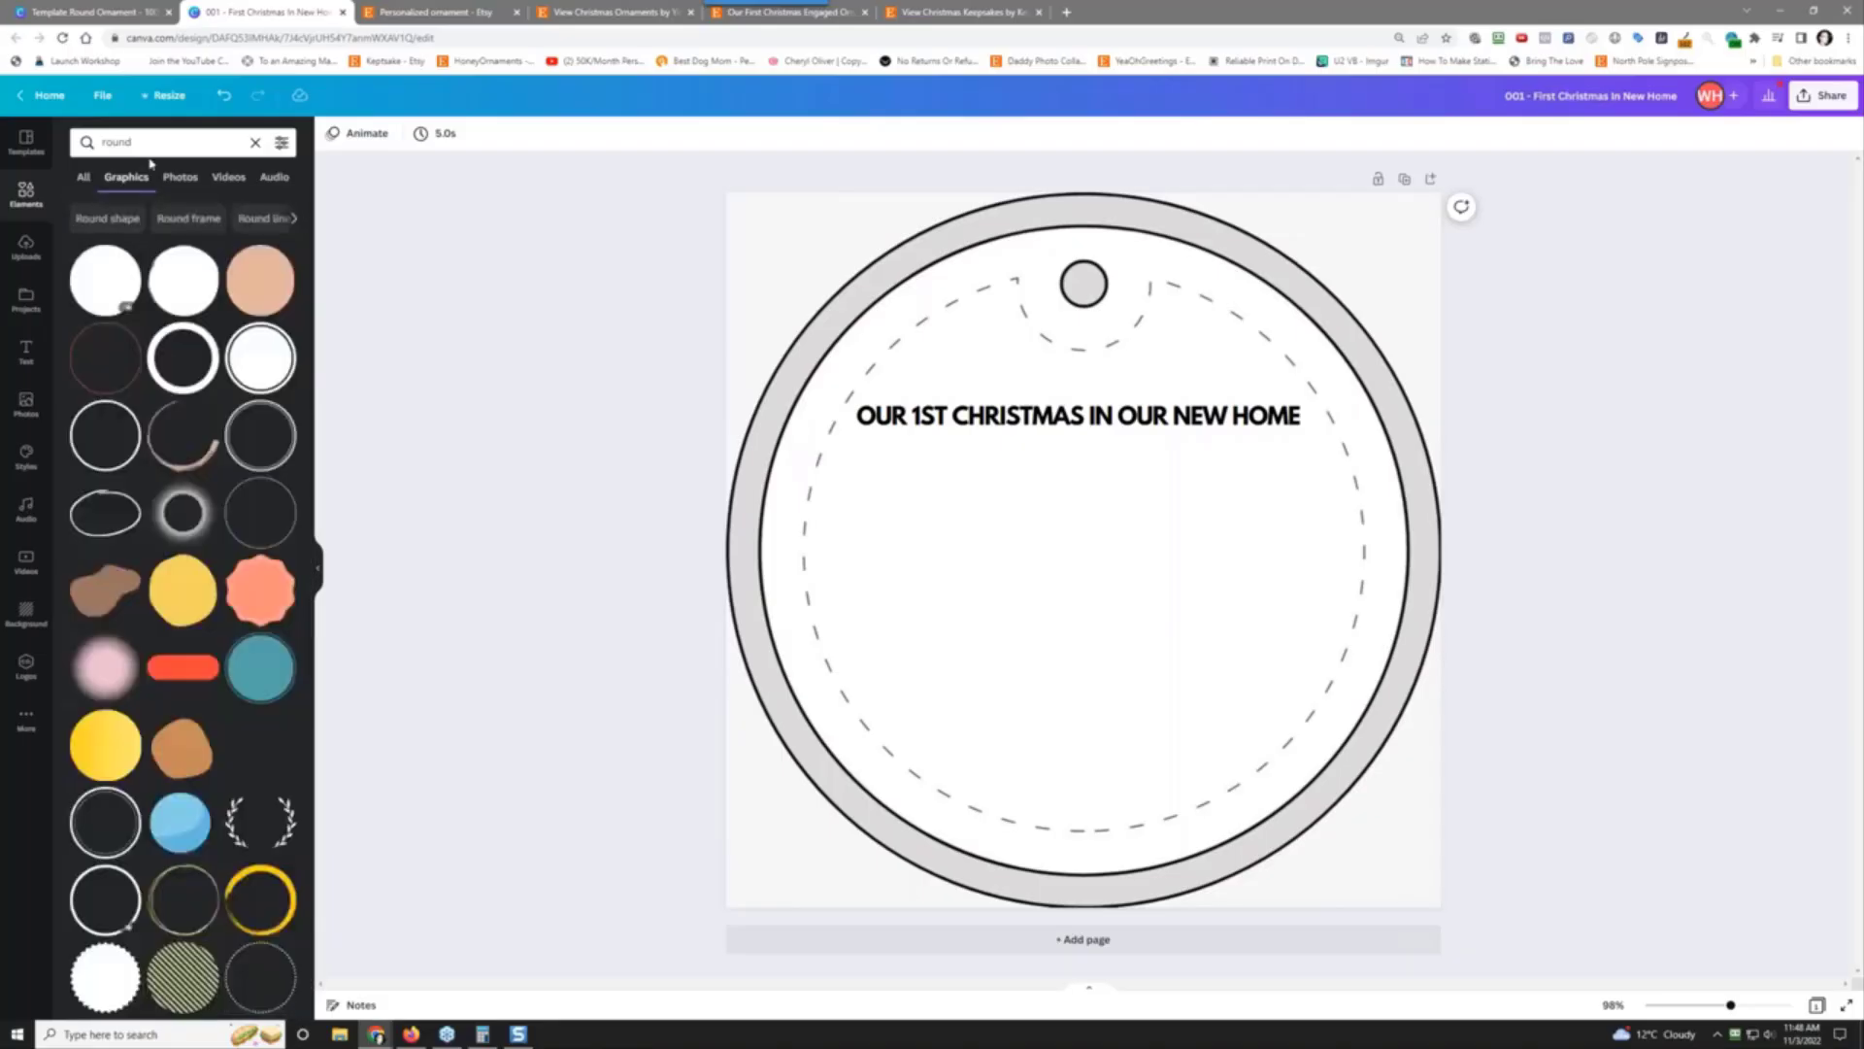
# Step: Search 'round frame' and scroll through the results
pyautogui.click(166, 149)
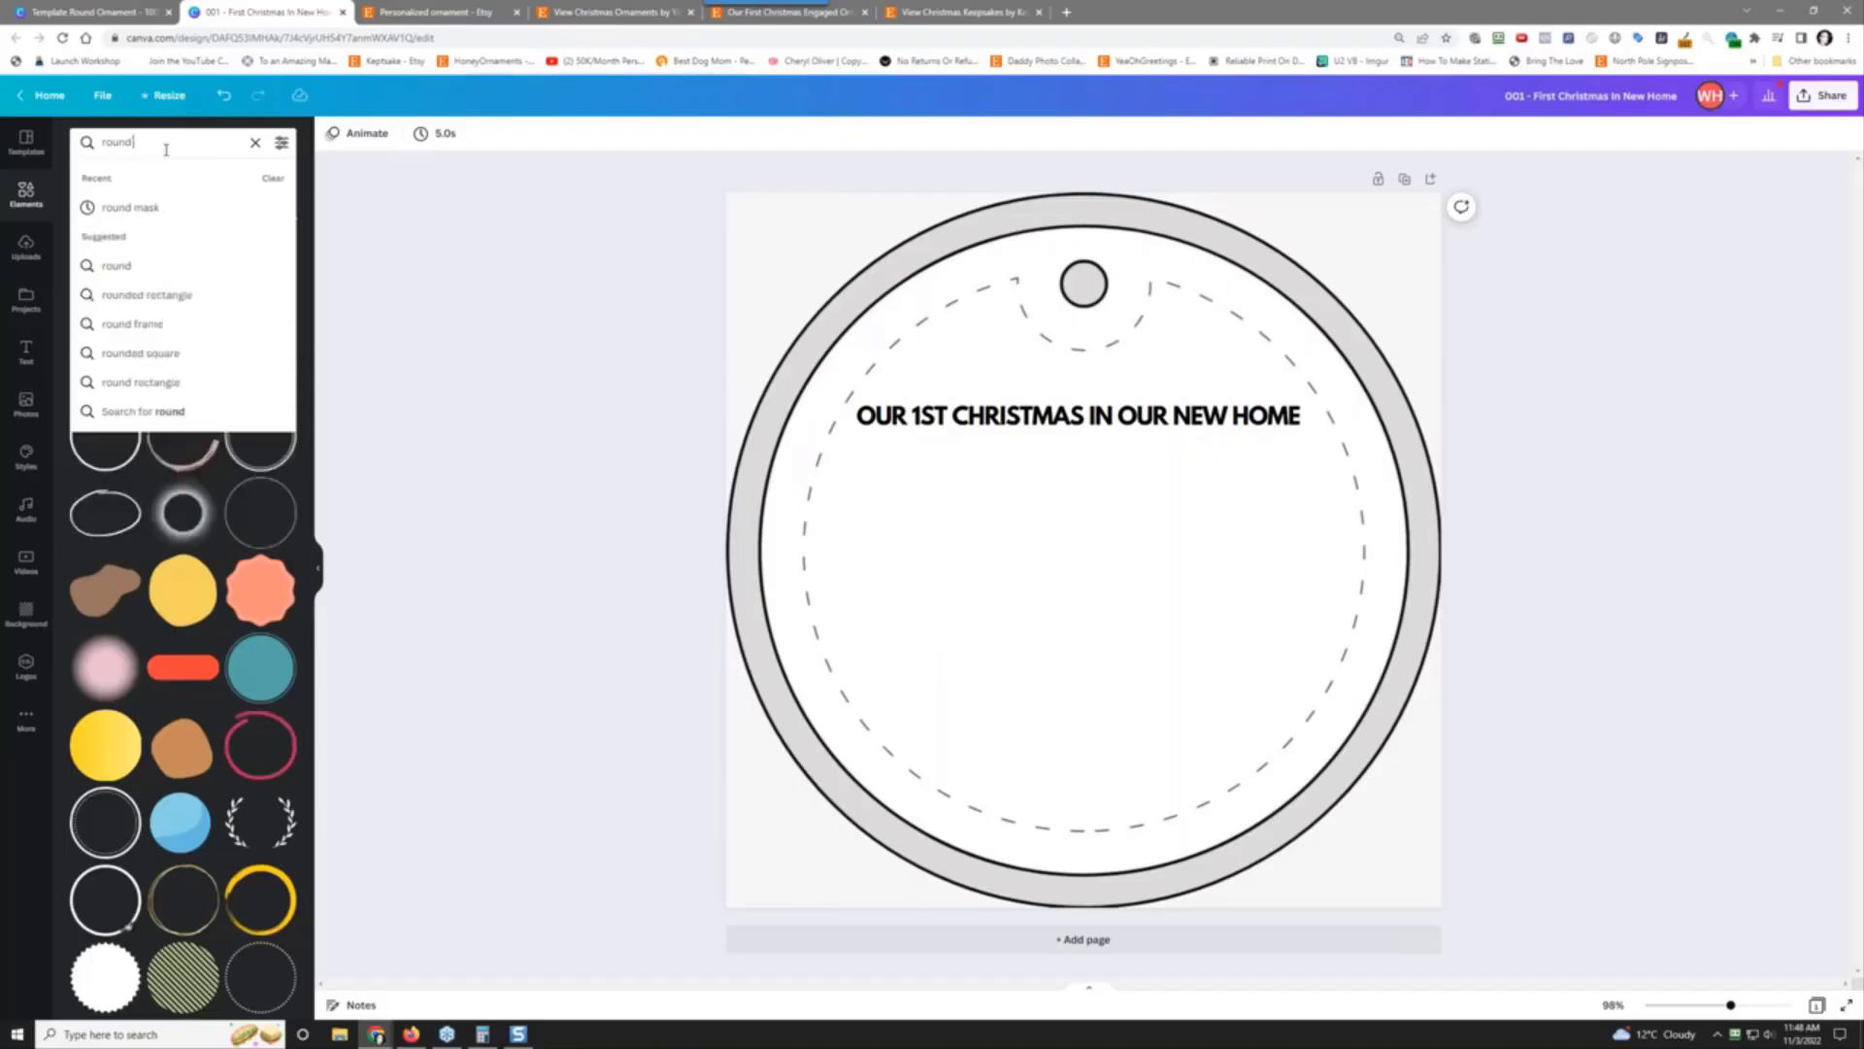
pyautogui.write('frame')
pyautogui.press('Return')
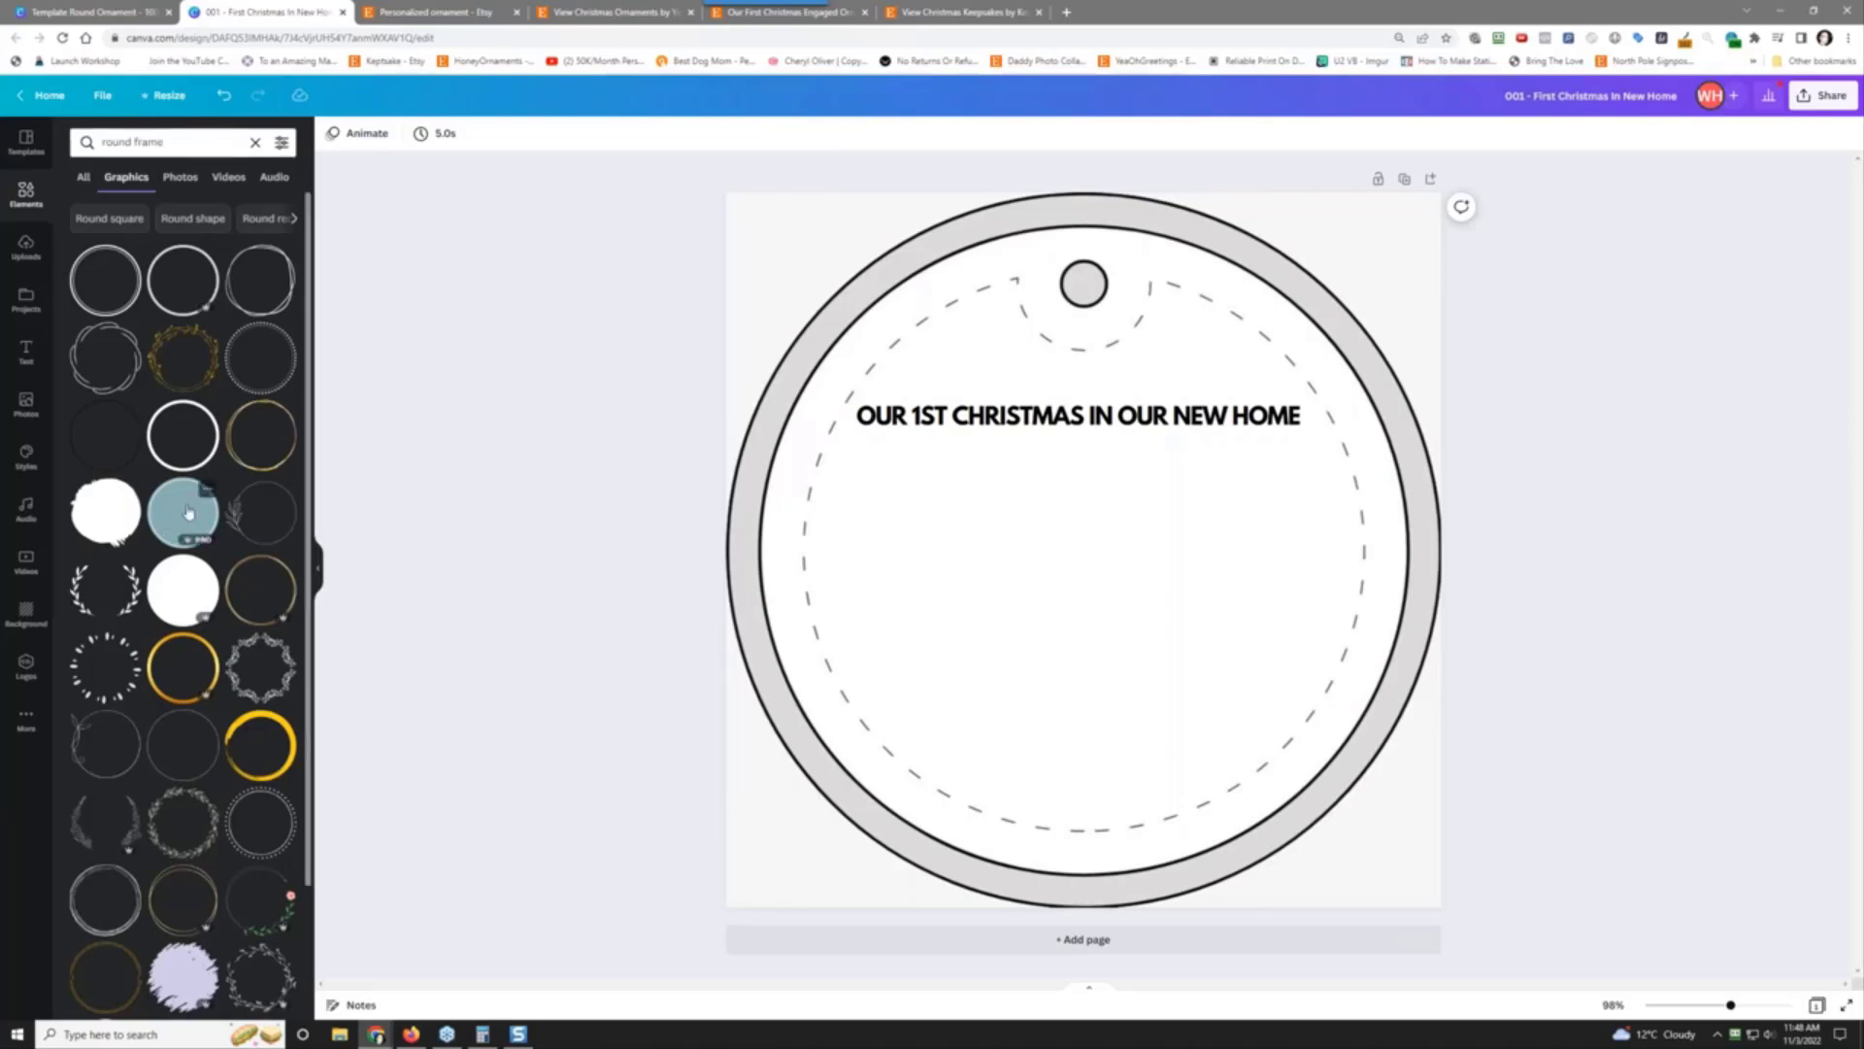
pyautogui.scroll(-10, 189, 512)
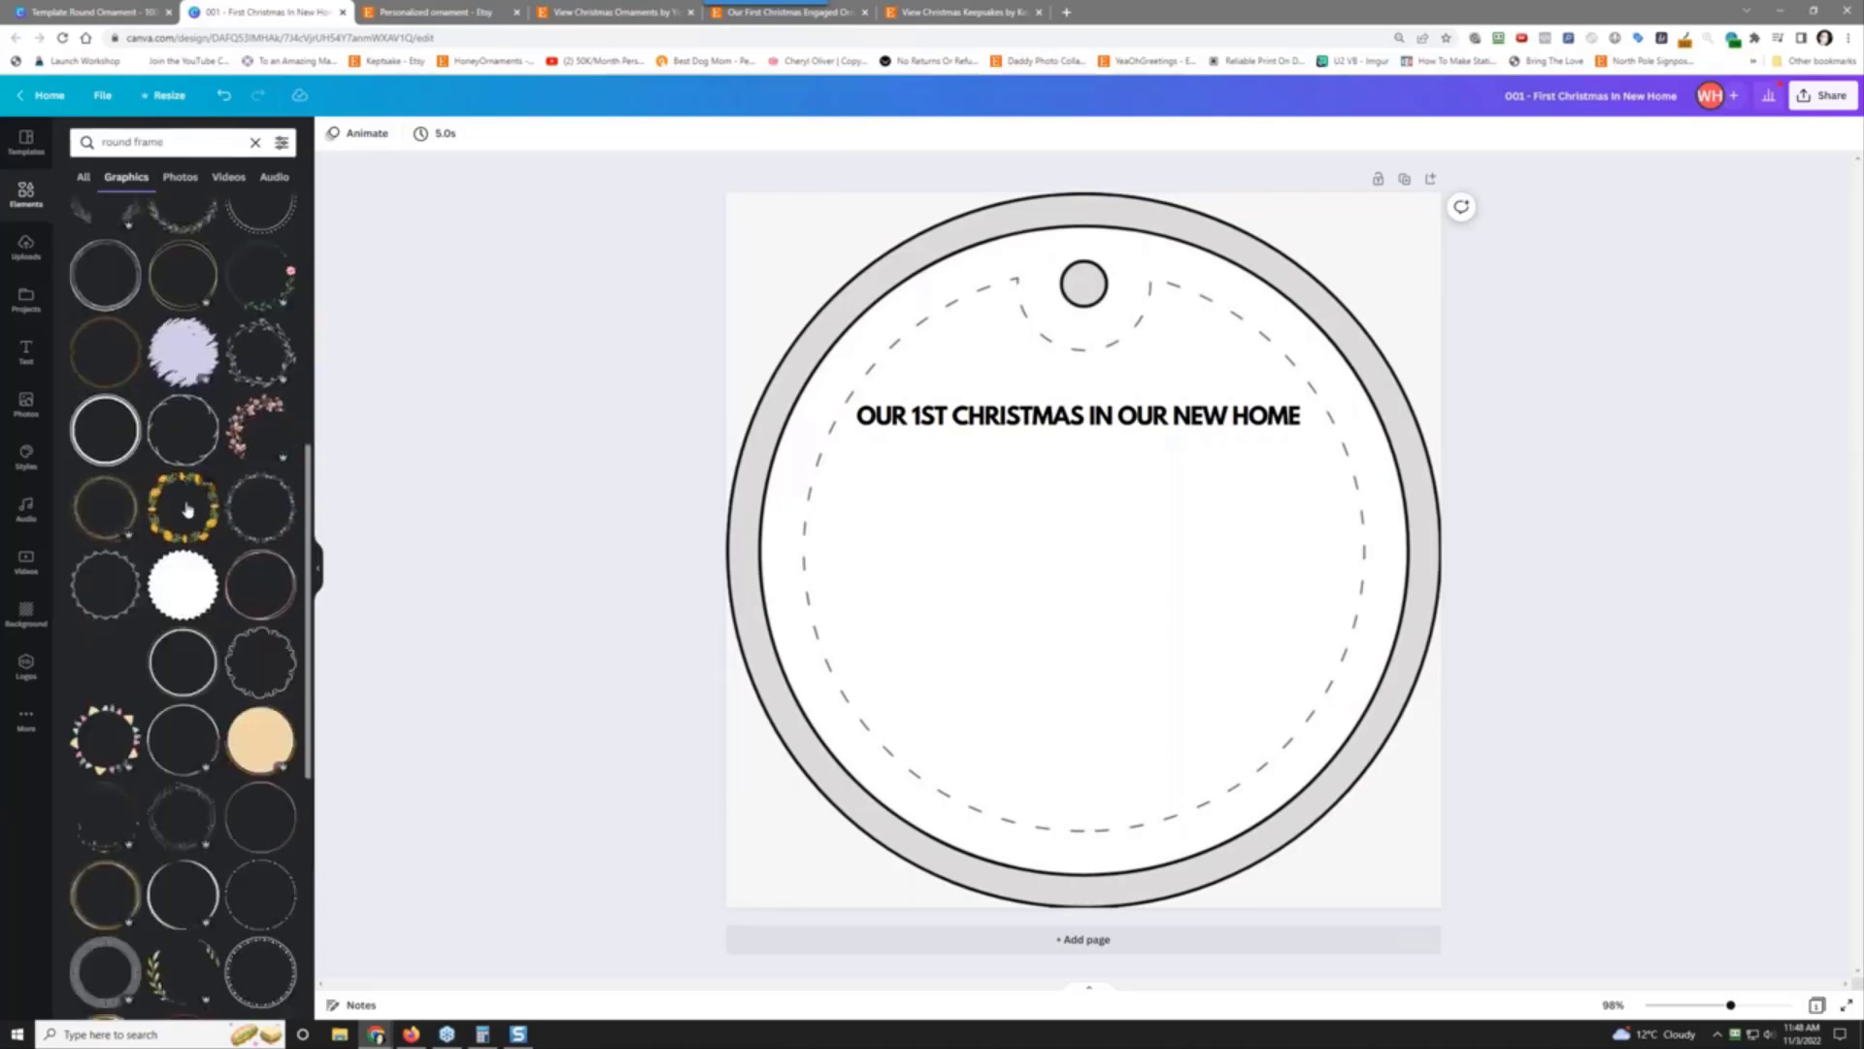
pyautogui.scroll(-5, 190, 507)
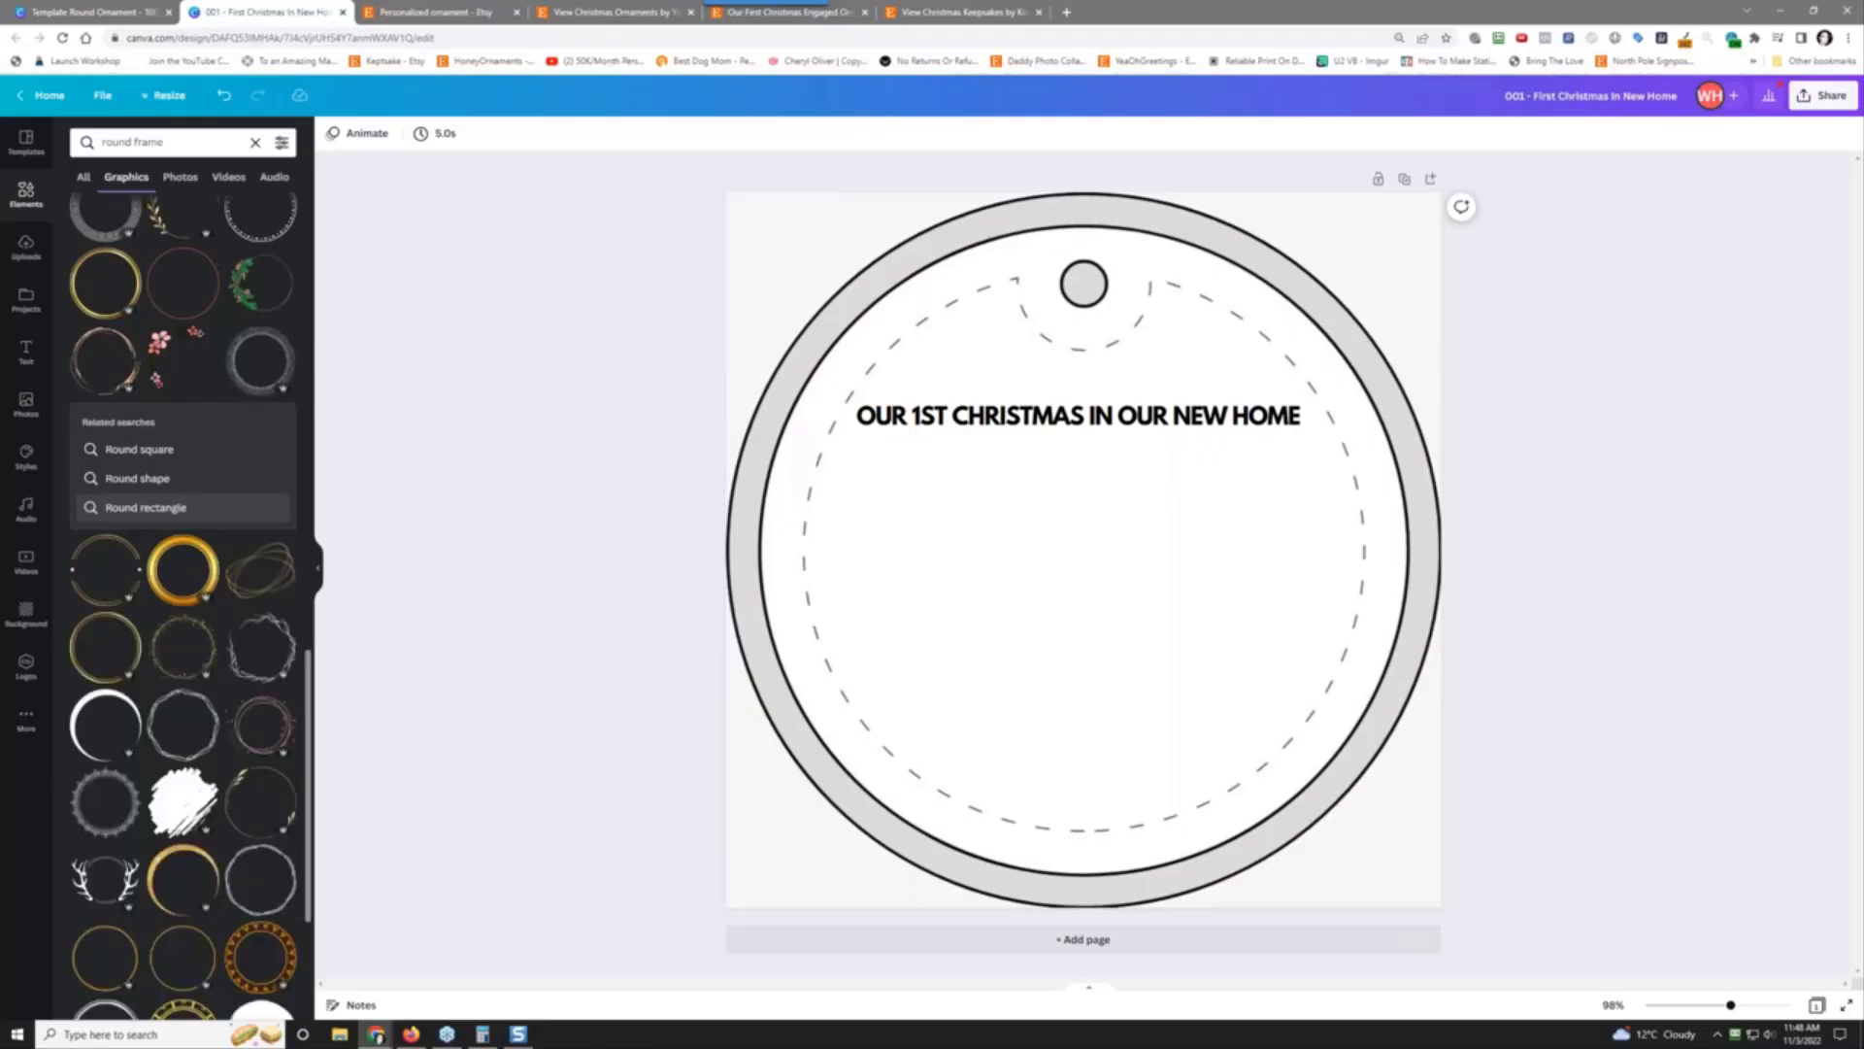
pyautogui.scroll(-8, 189, 506)
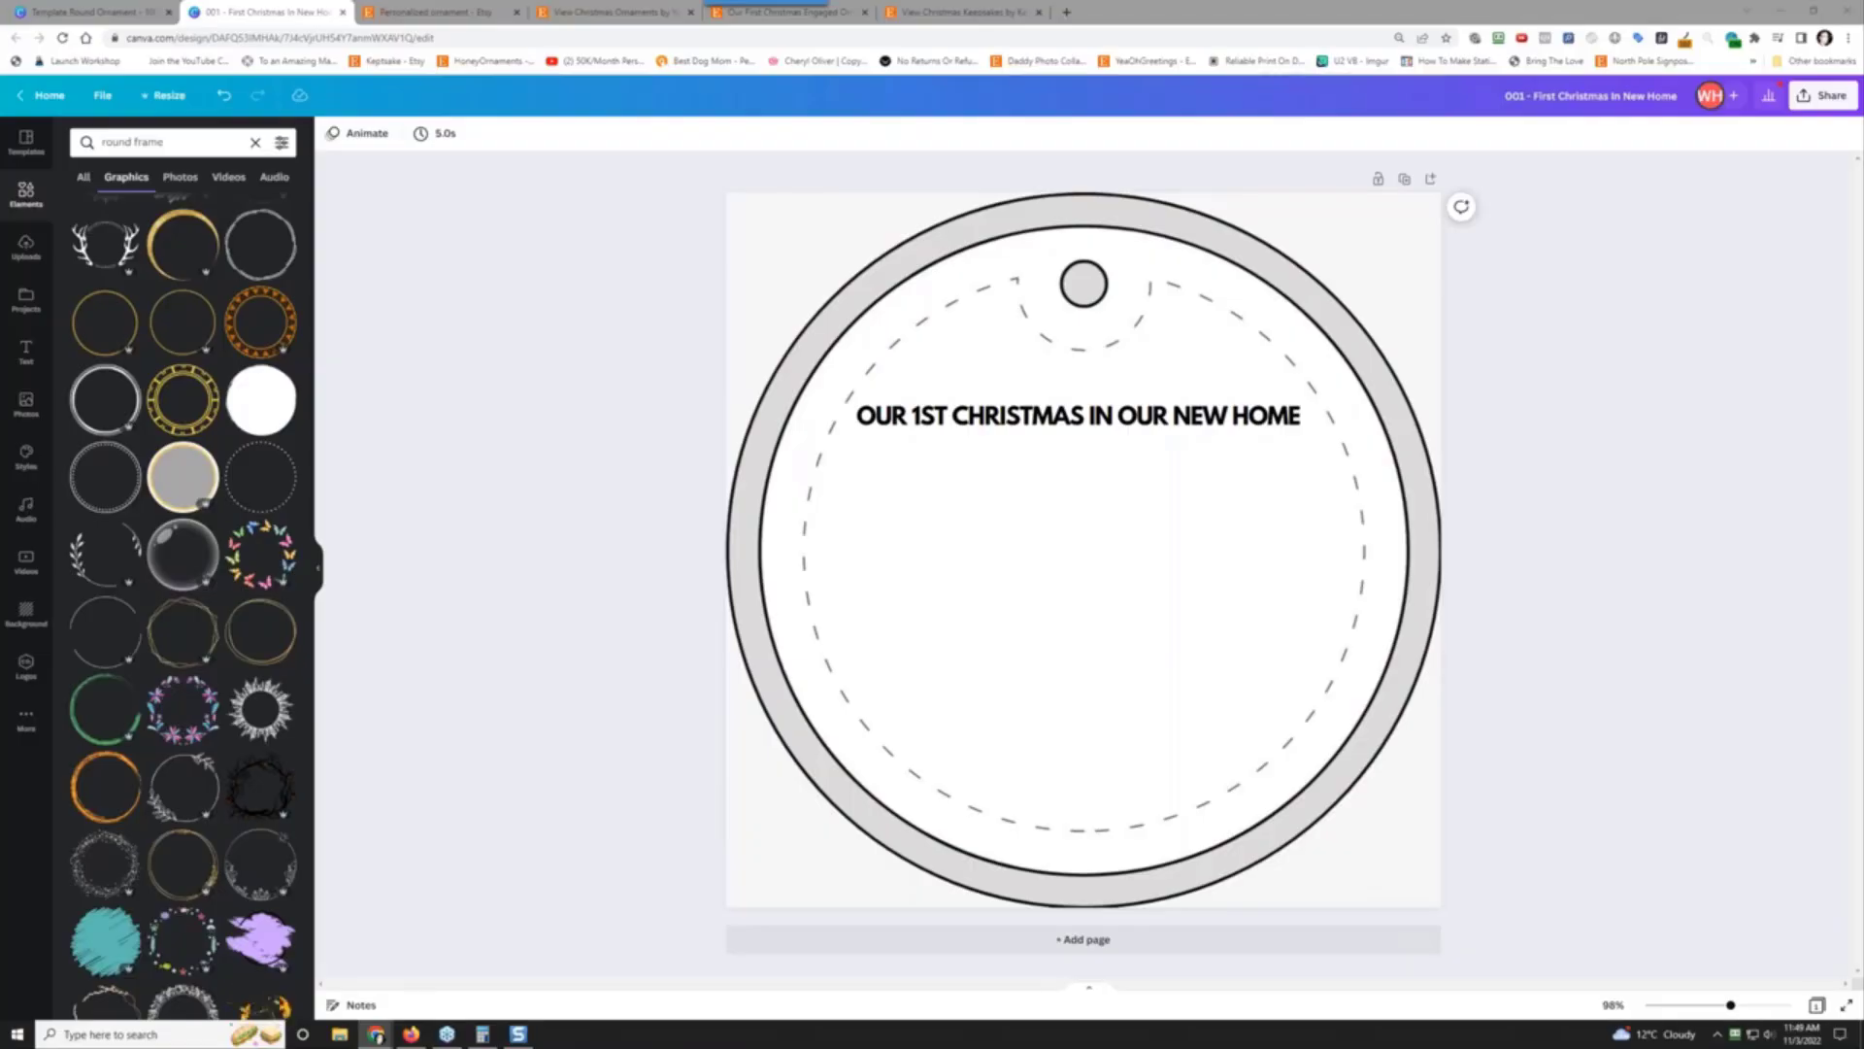
# Step: Search 'frames' and show all frame results
pyautogui.moveTo(173, 139); pyautogui.dragTo(100, 142)
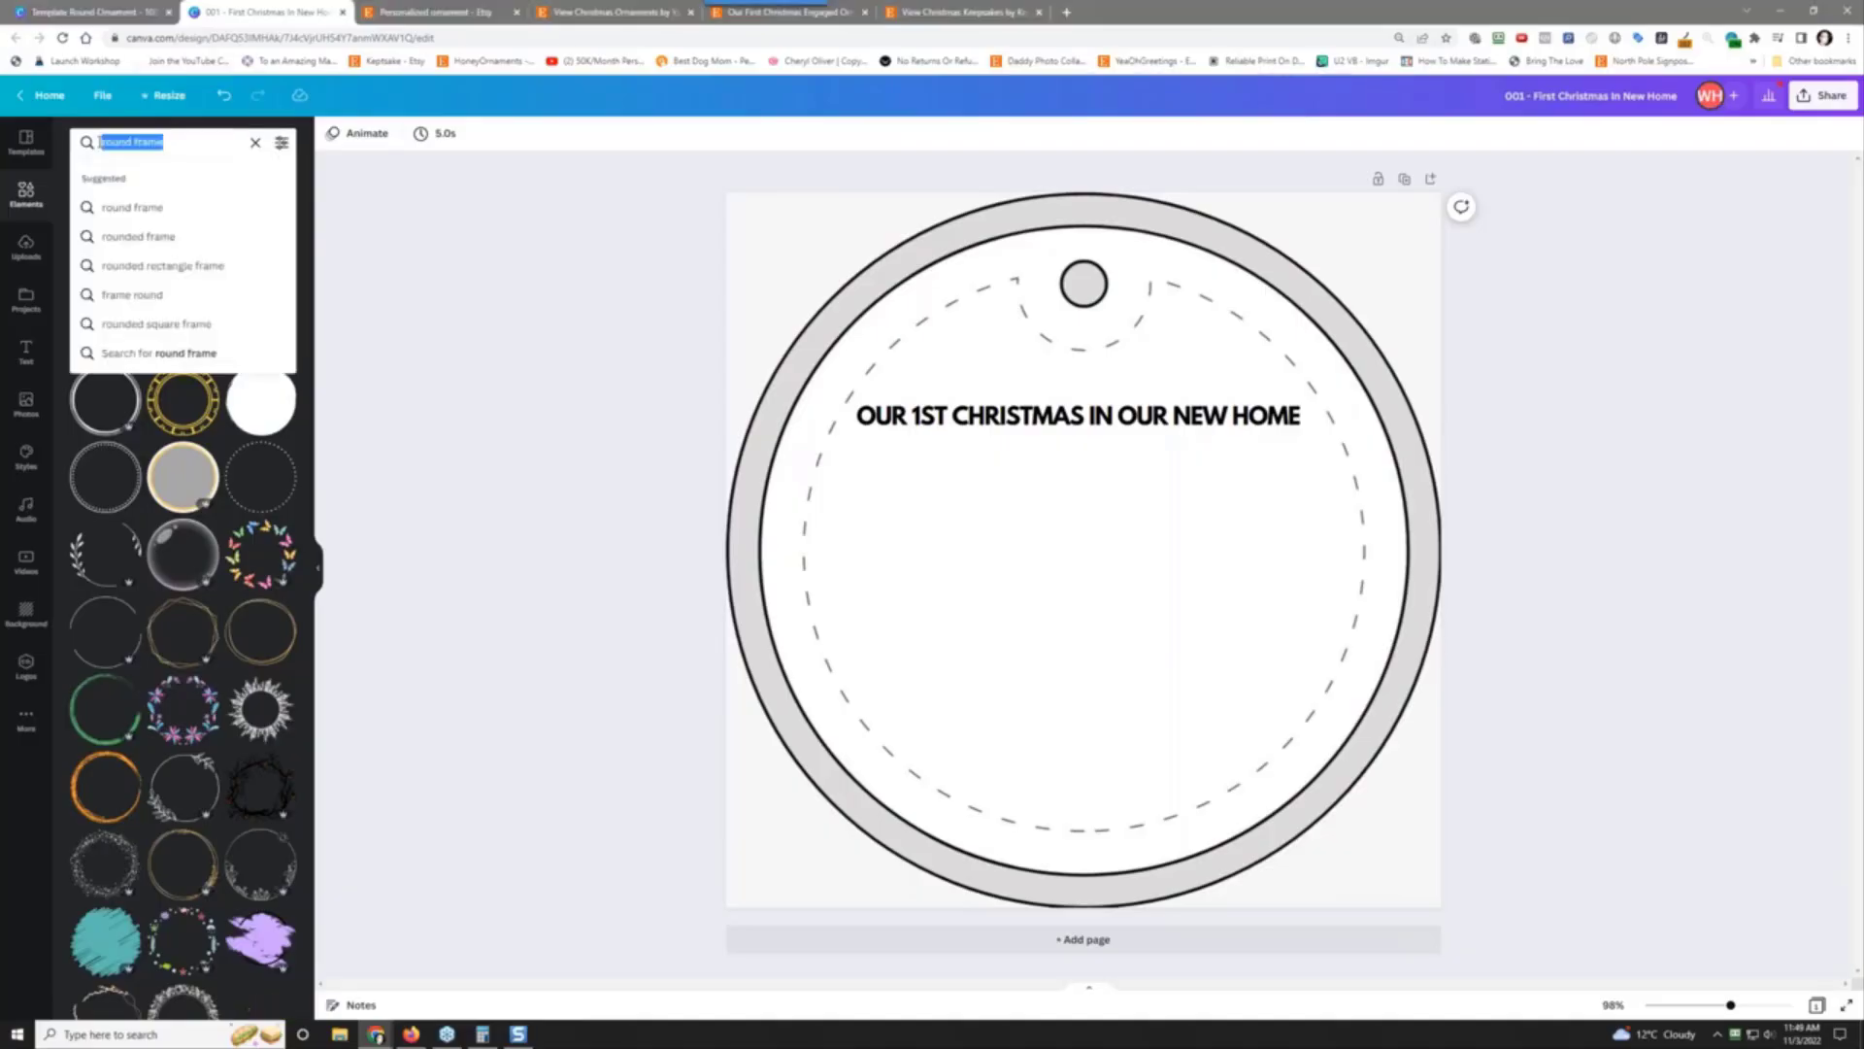
pyautogui.write('frames')
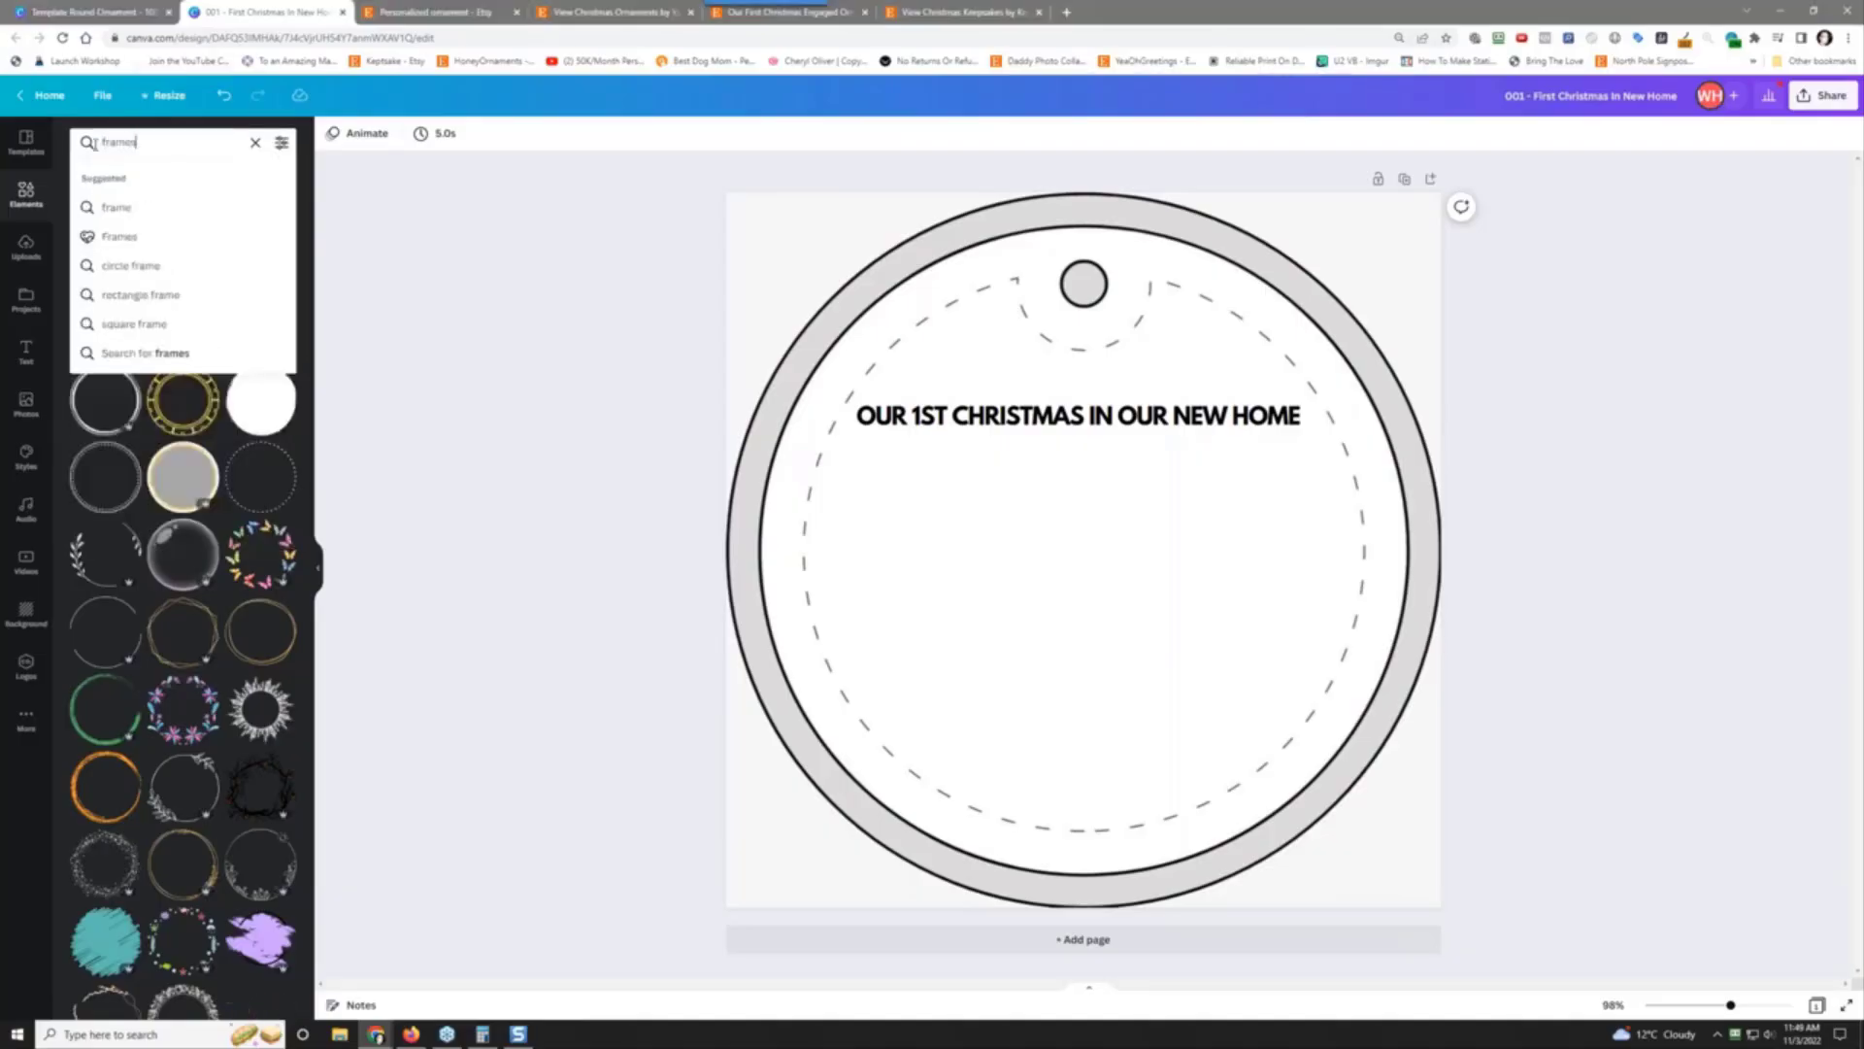
pyautogui.press('Return')
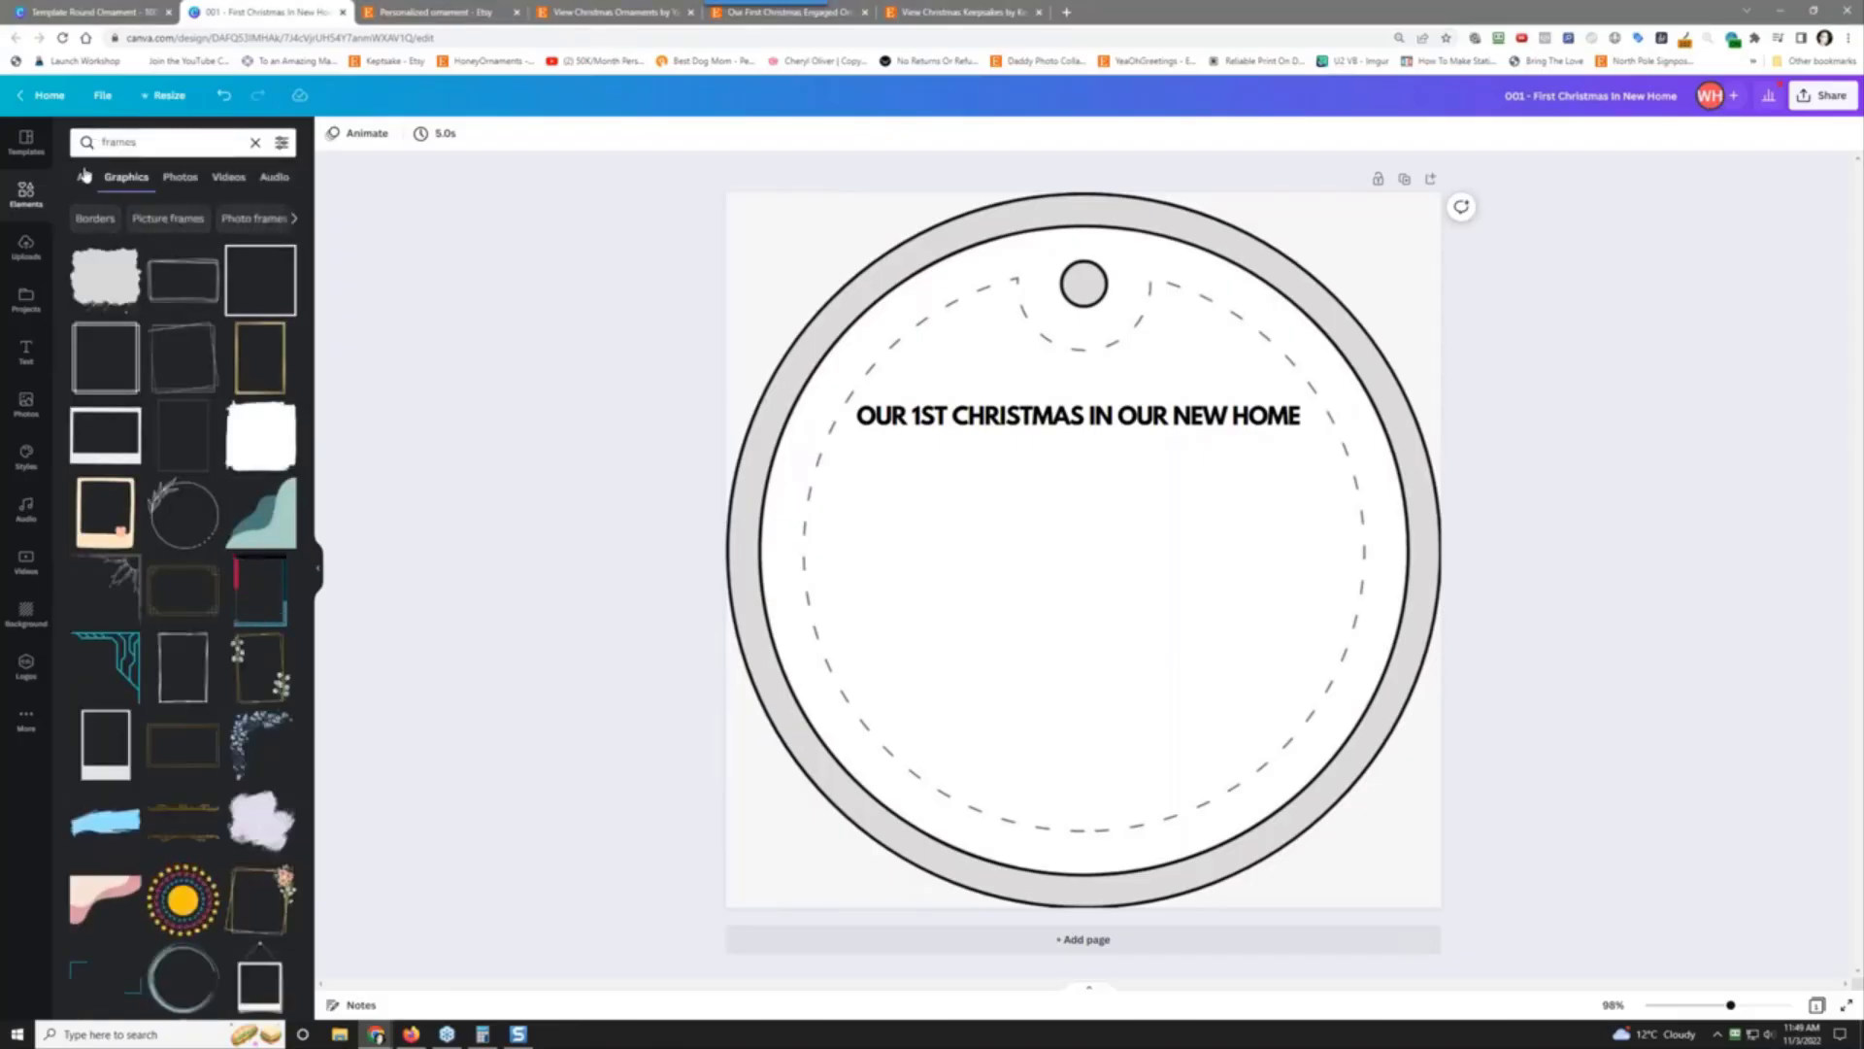
pyautogui.click(84, 177)
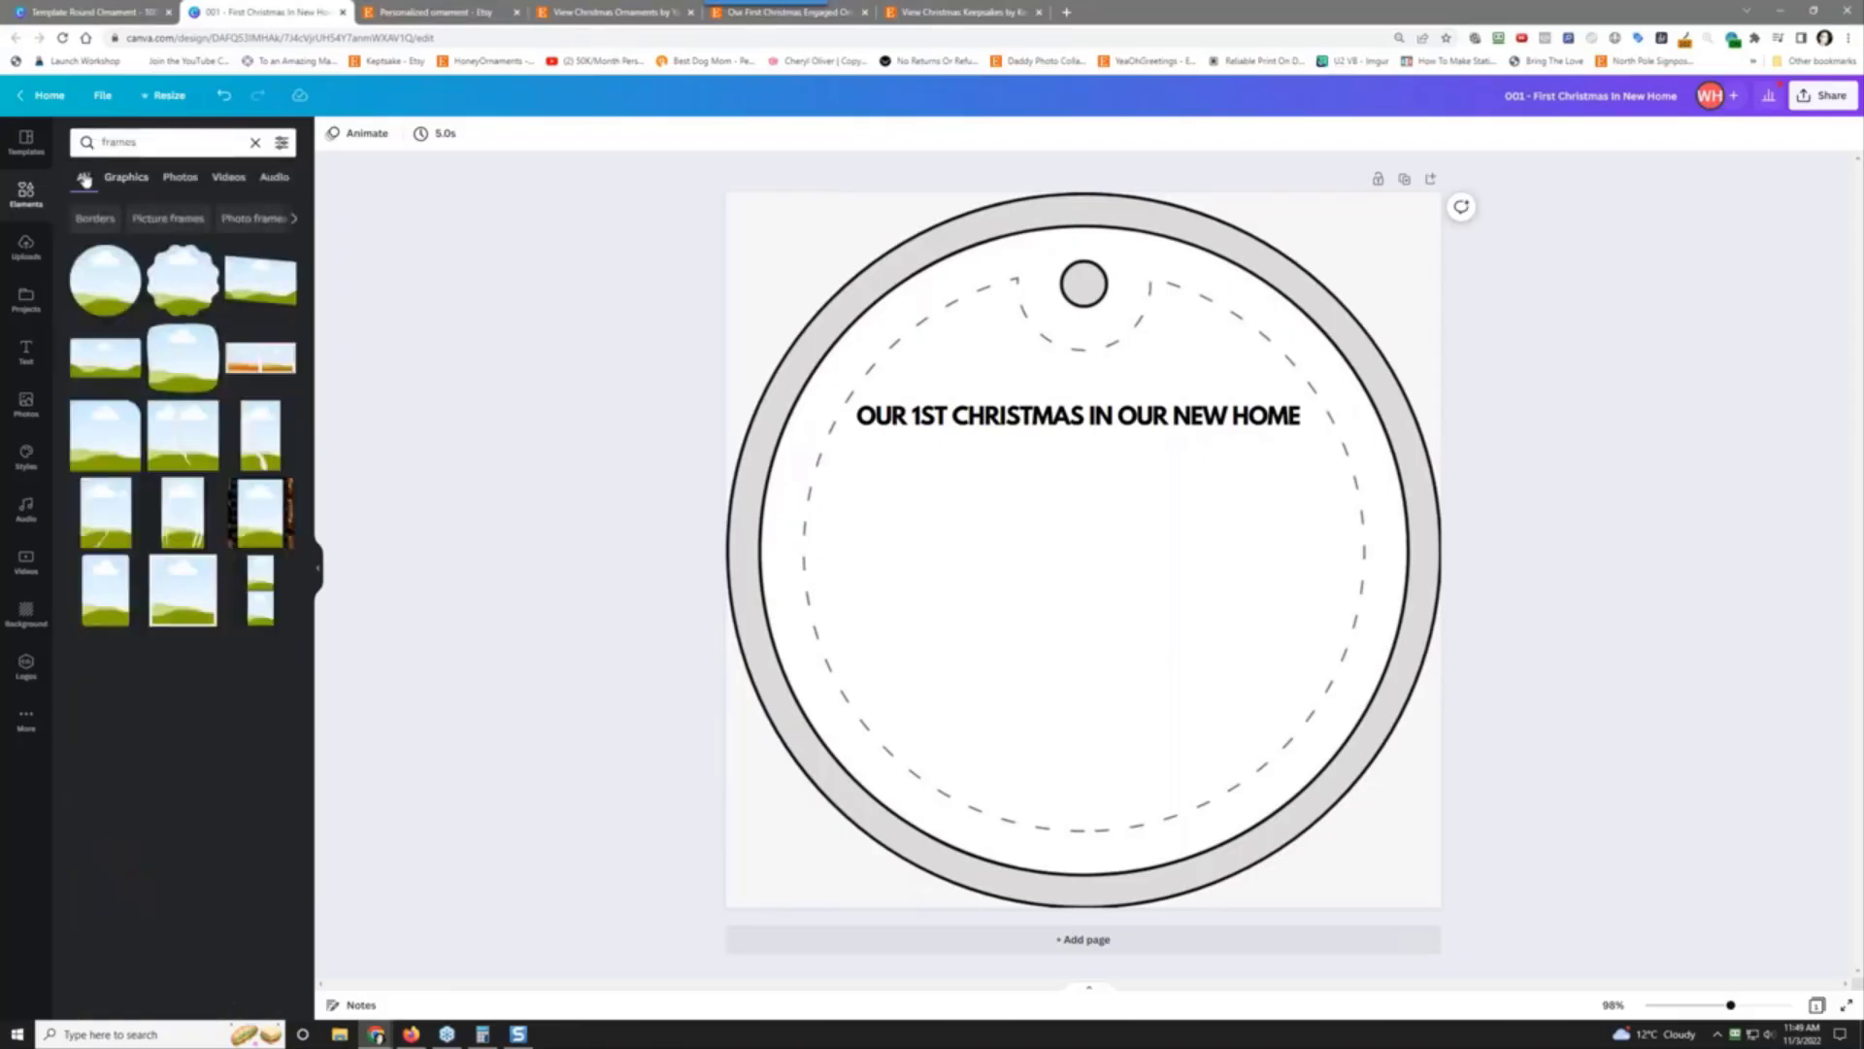
# Step: Add a circle frame and enlarge it to fill the ornament's inner circle
pyautogui.click(97, 287)
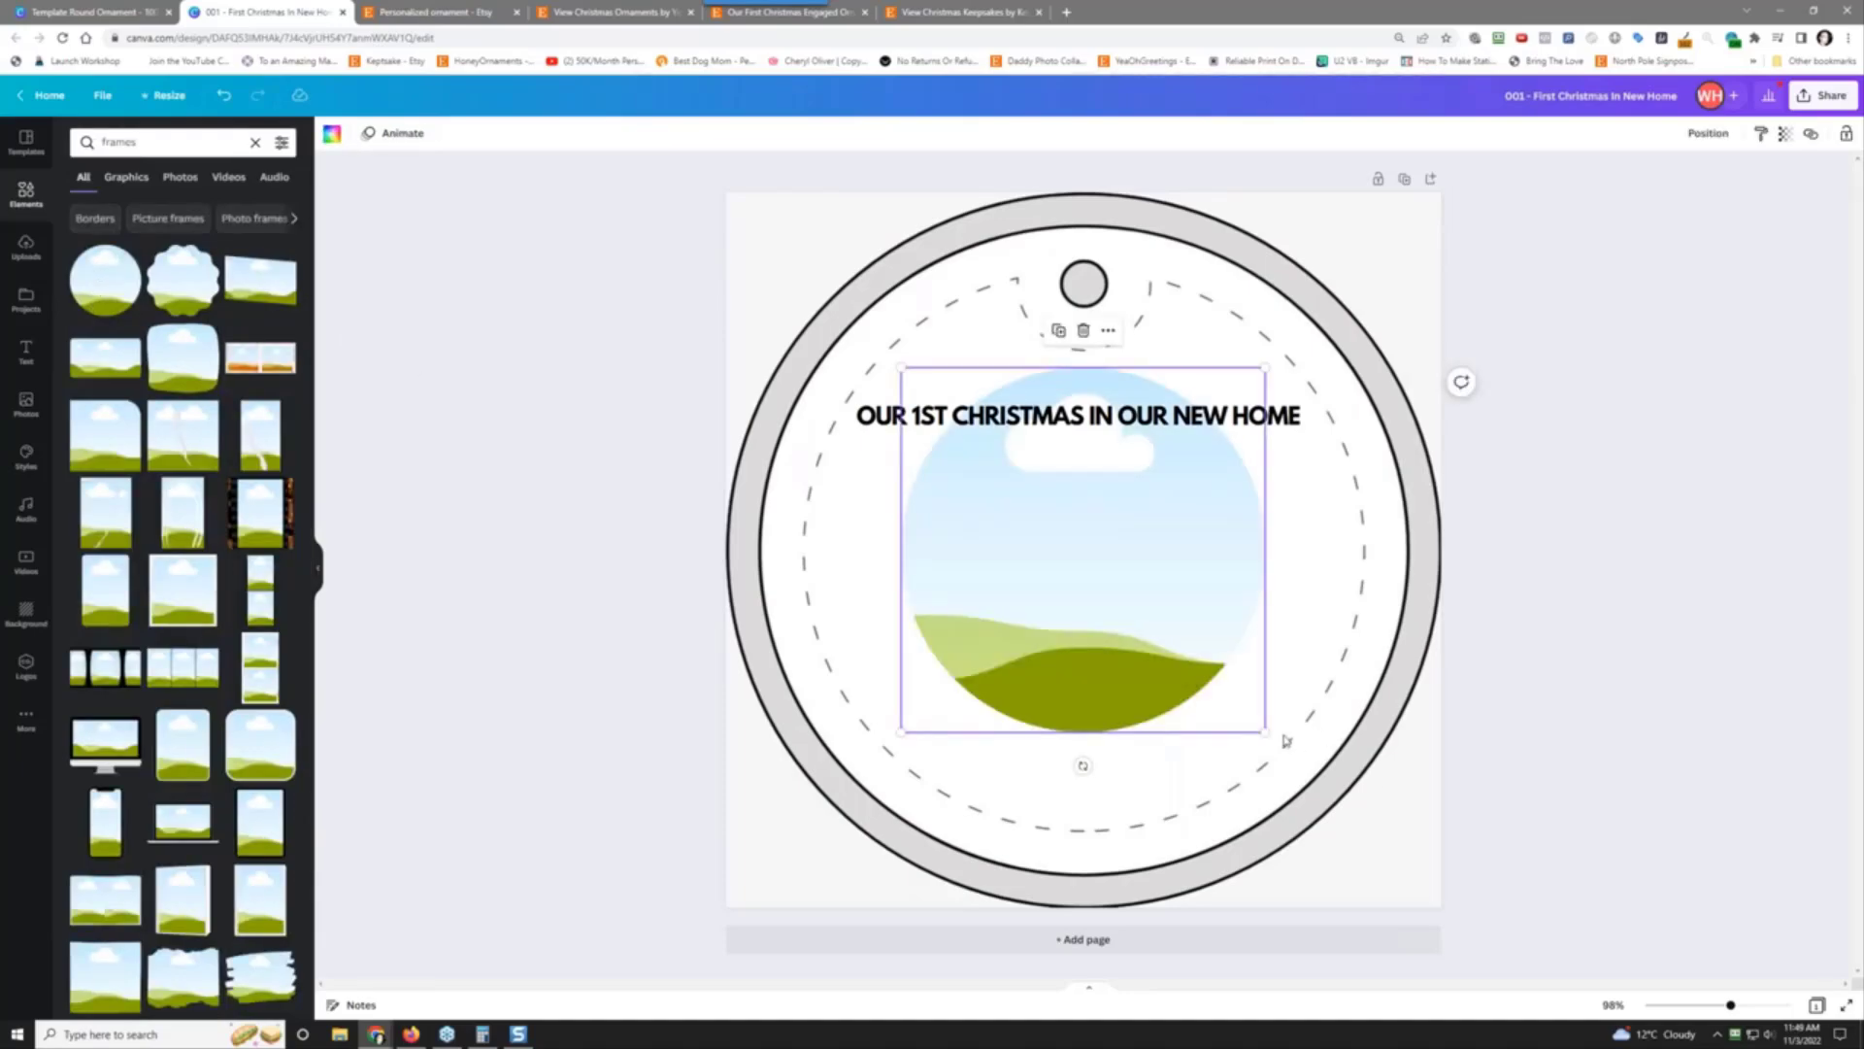
pyautogui.moveTo(1266, 733); pyautogui.dragTo(1394, 876)
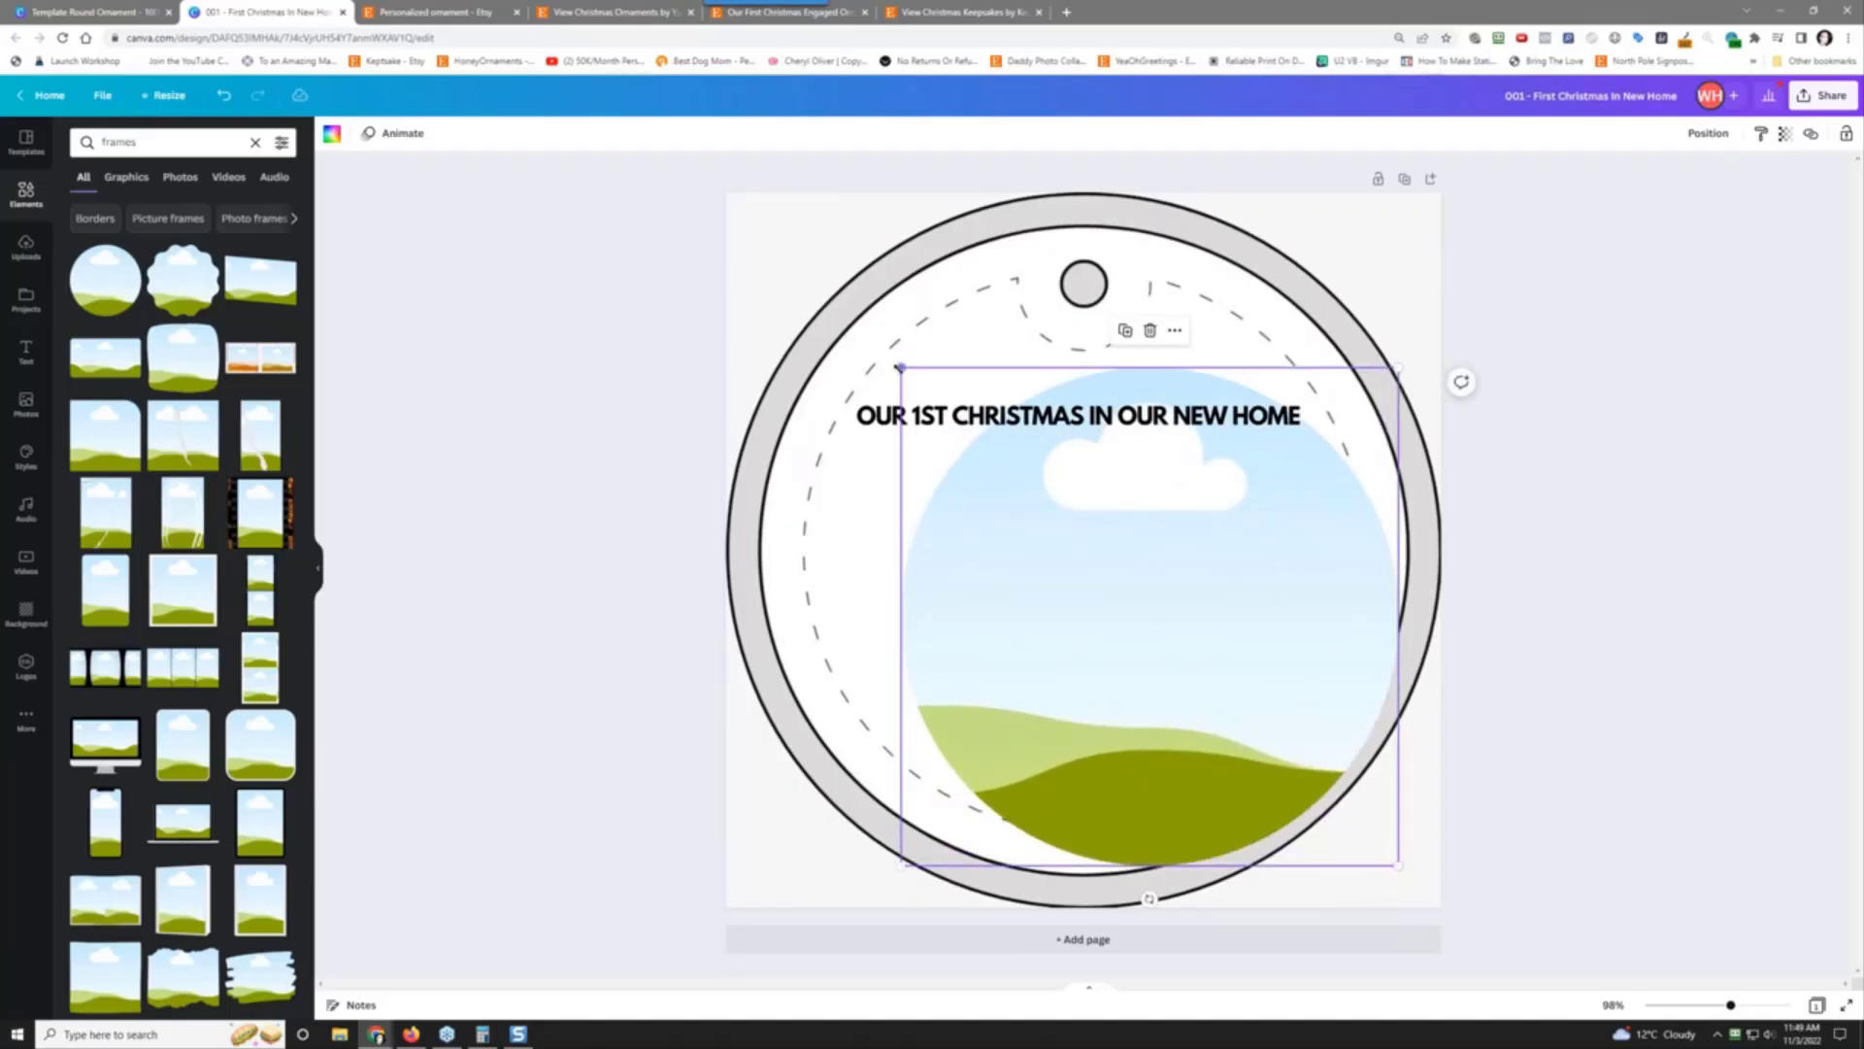
pyautogui.moveTo(901, 369); pyautogui.dragTo(746, 234)
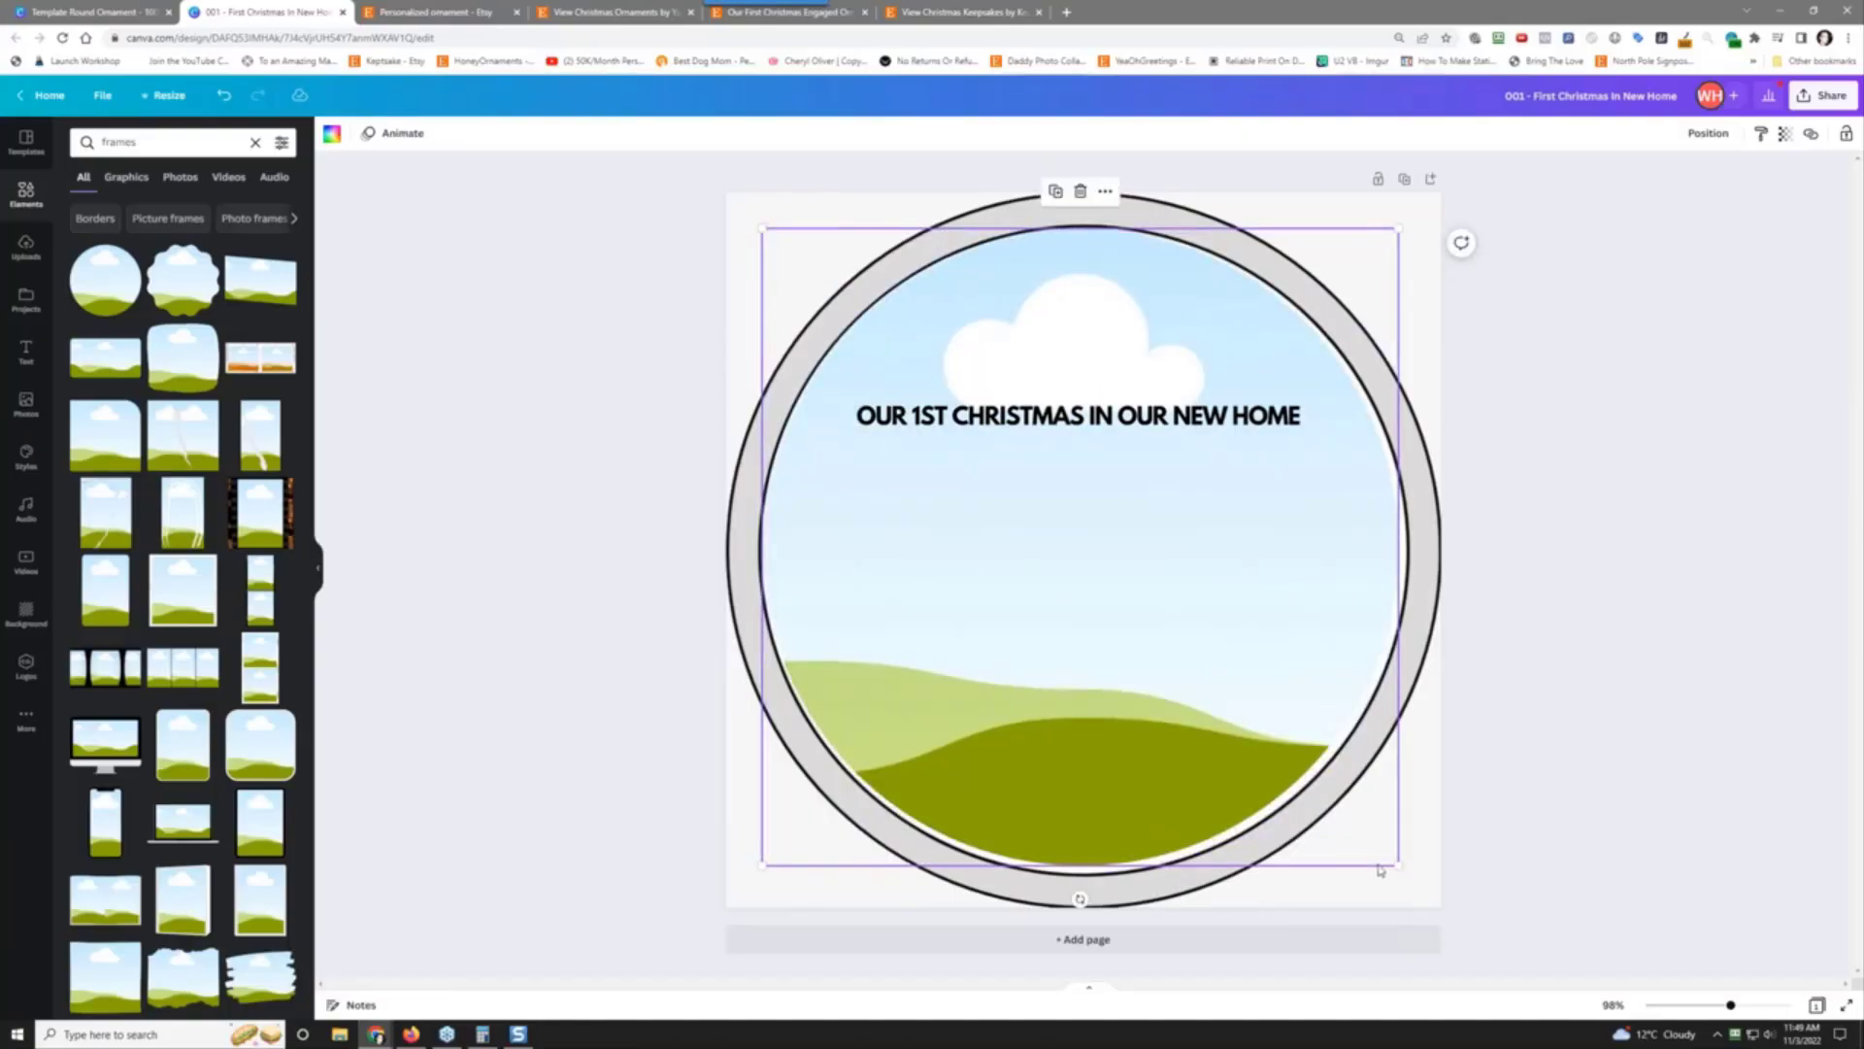
pyautogui.moveTo(1399, 865); pyautogui.dragTo(1402, 871)
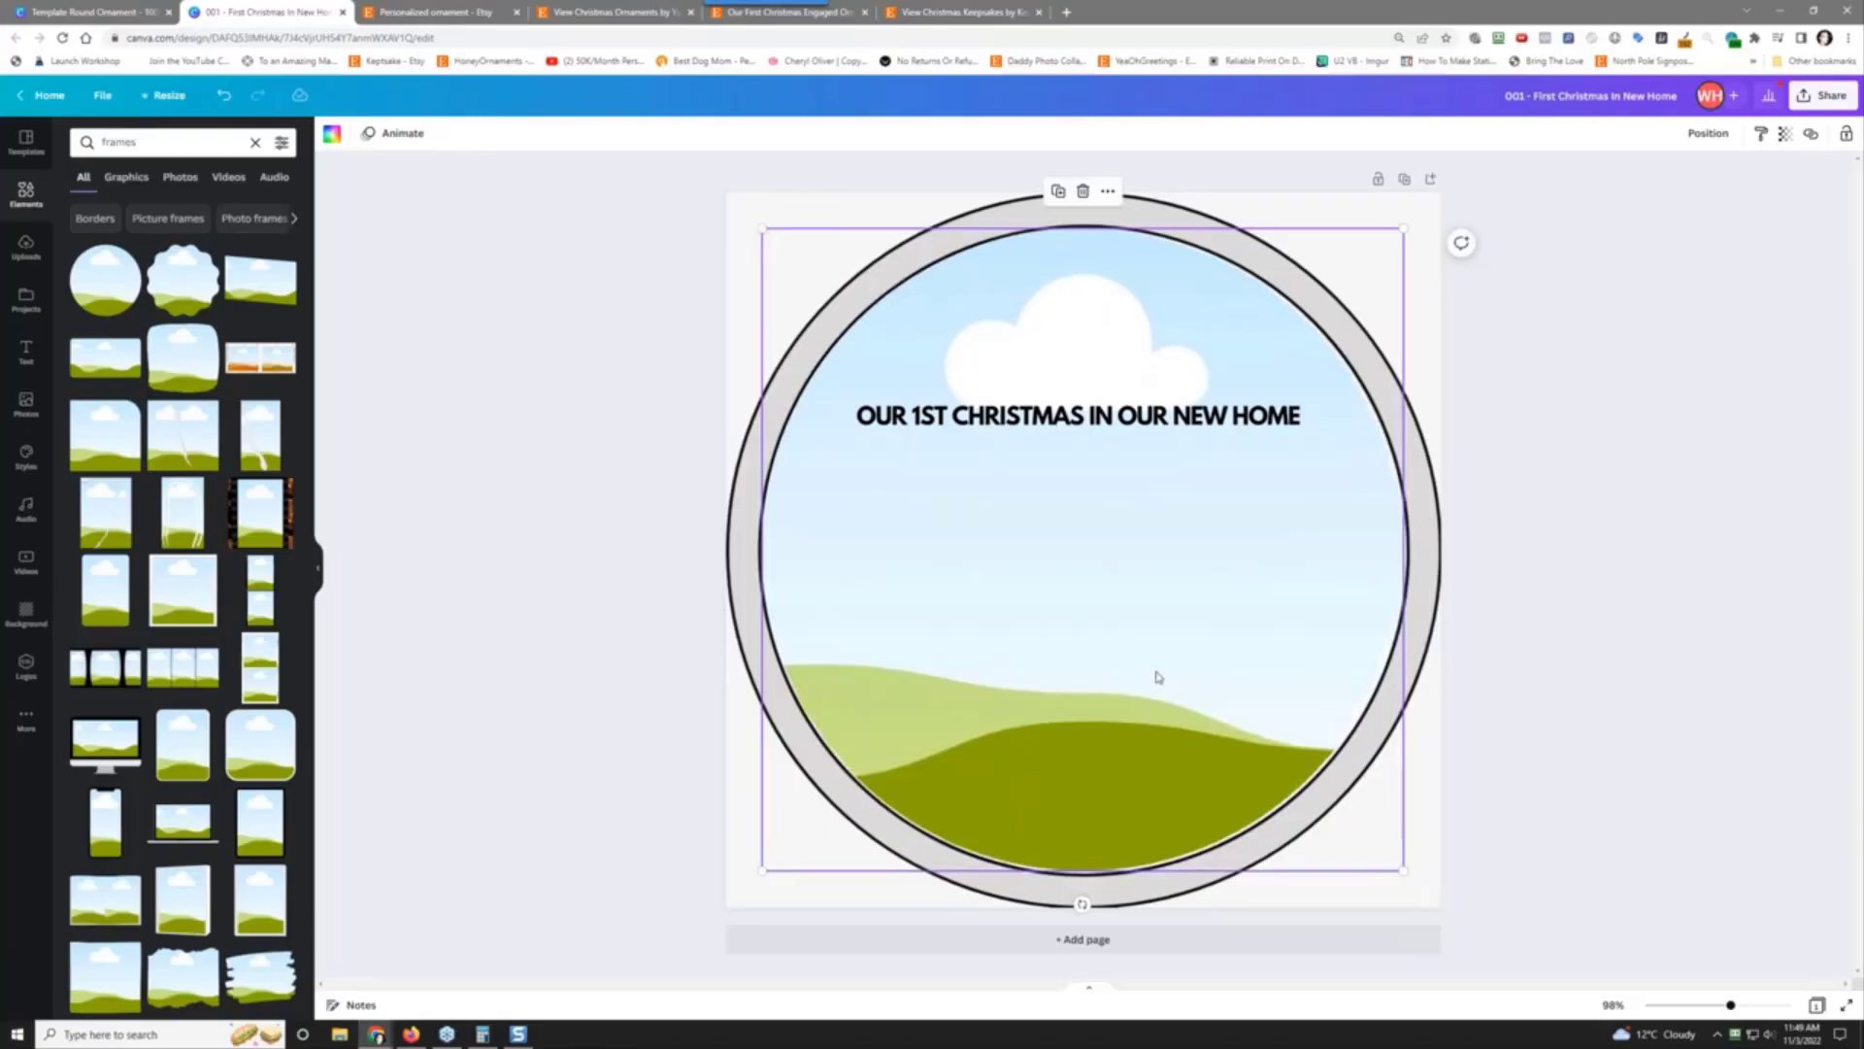
pyautogui.click(420, 423)
# Step: Drop the green Christmas background into the circle frame
pyautogui.click(24, 212)
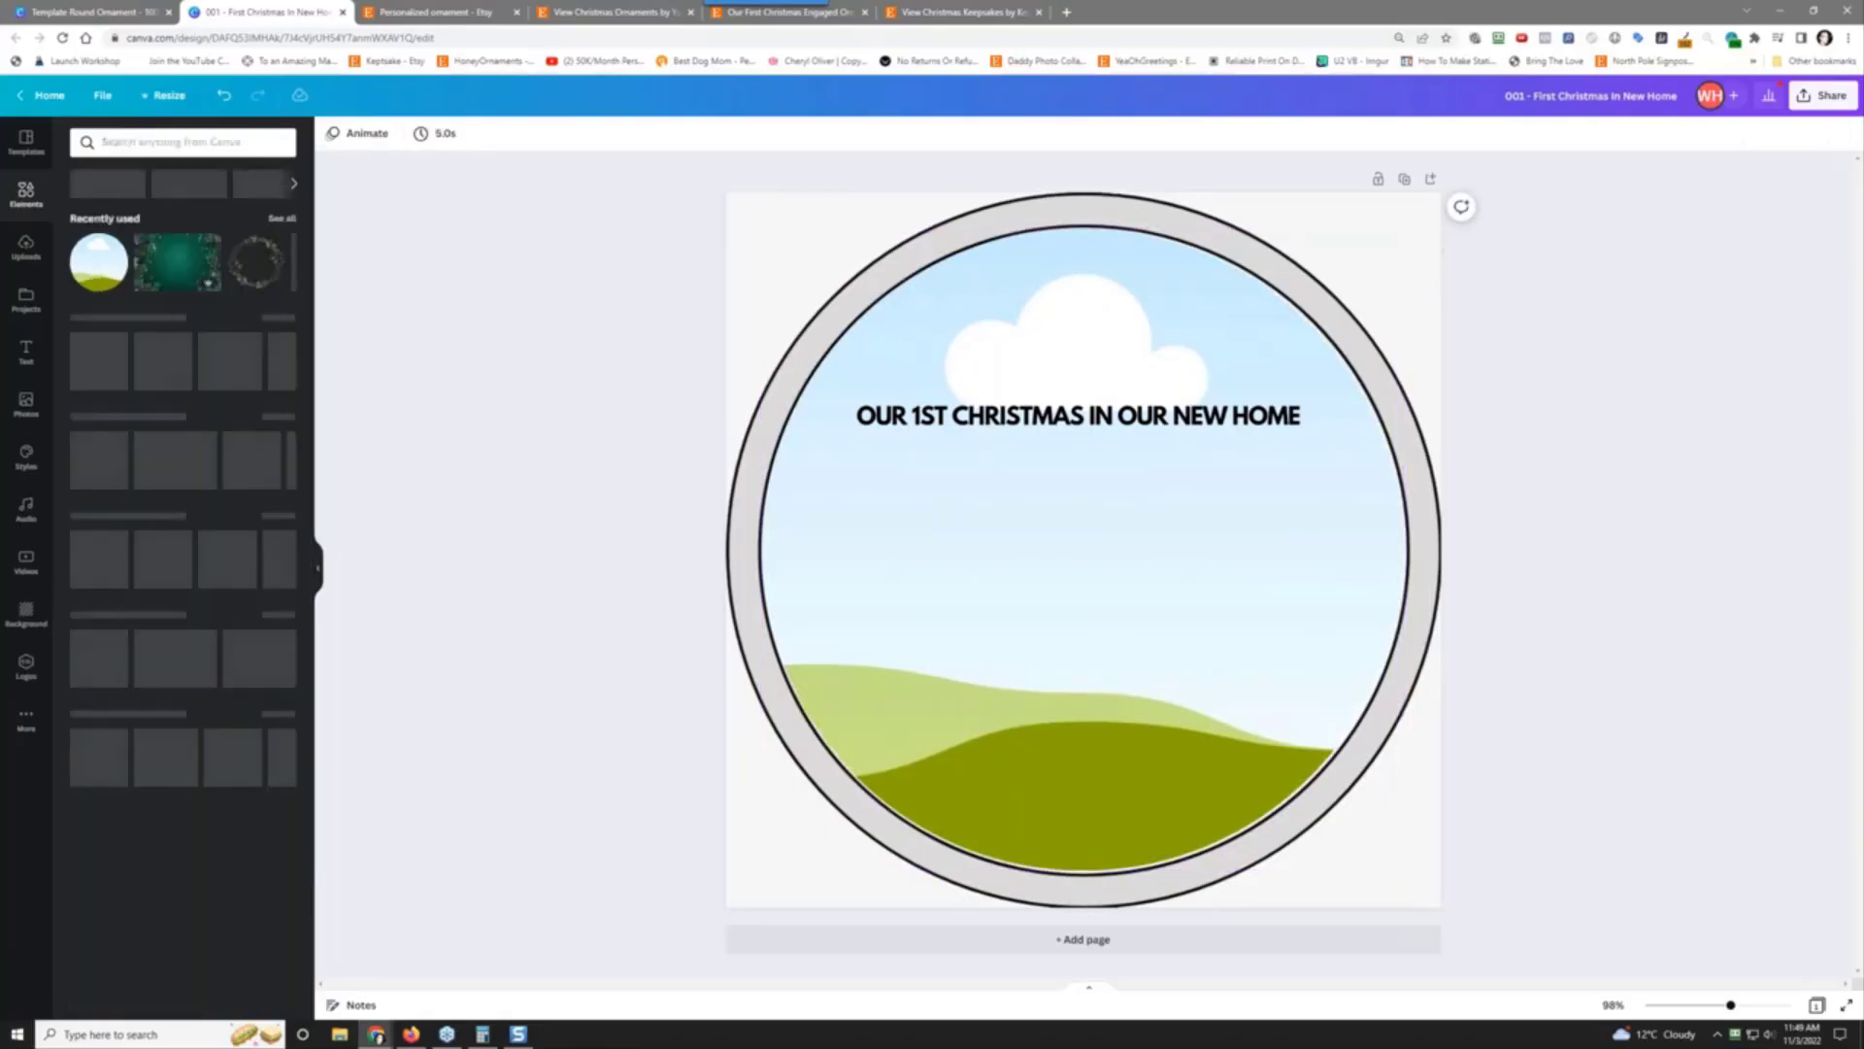
pyautogui.click(178, 270)
pyautogui.moveTo(1017, 526); pyautogui.dragTo(1029, 543)
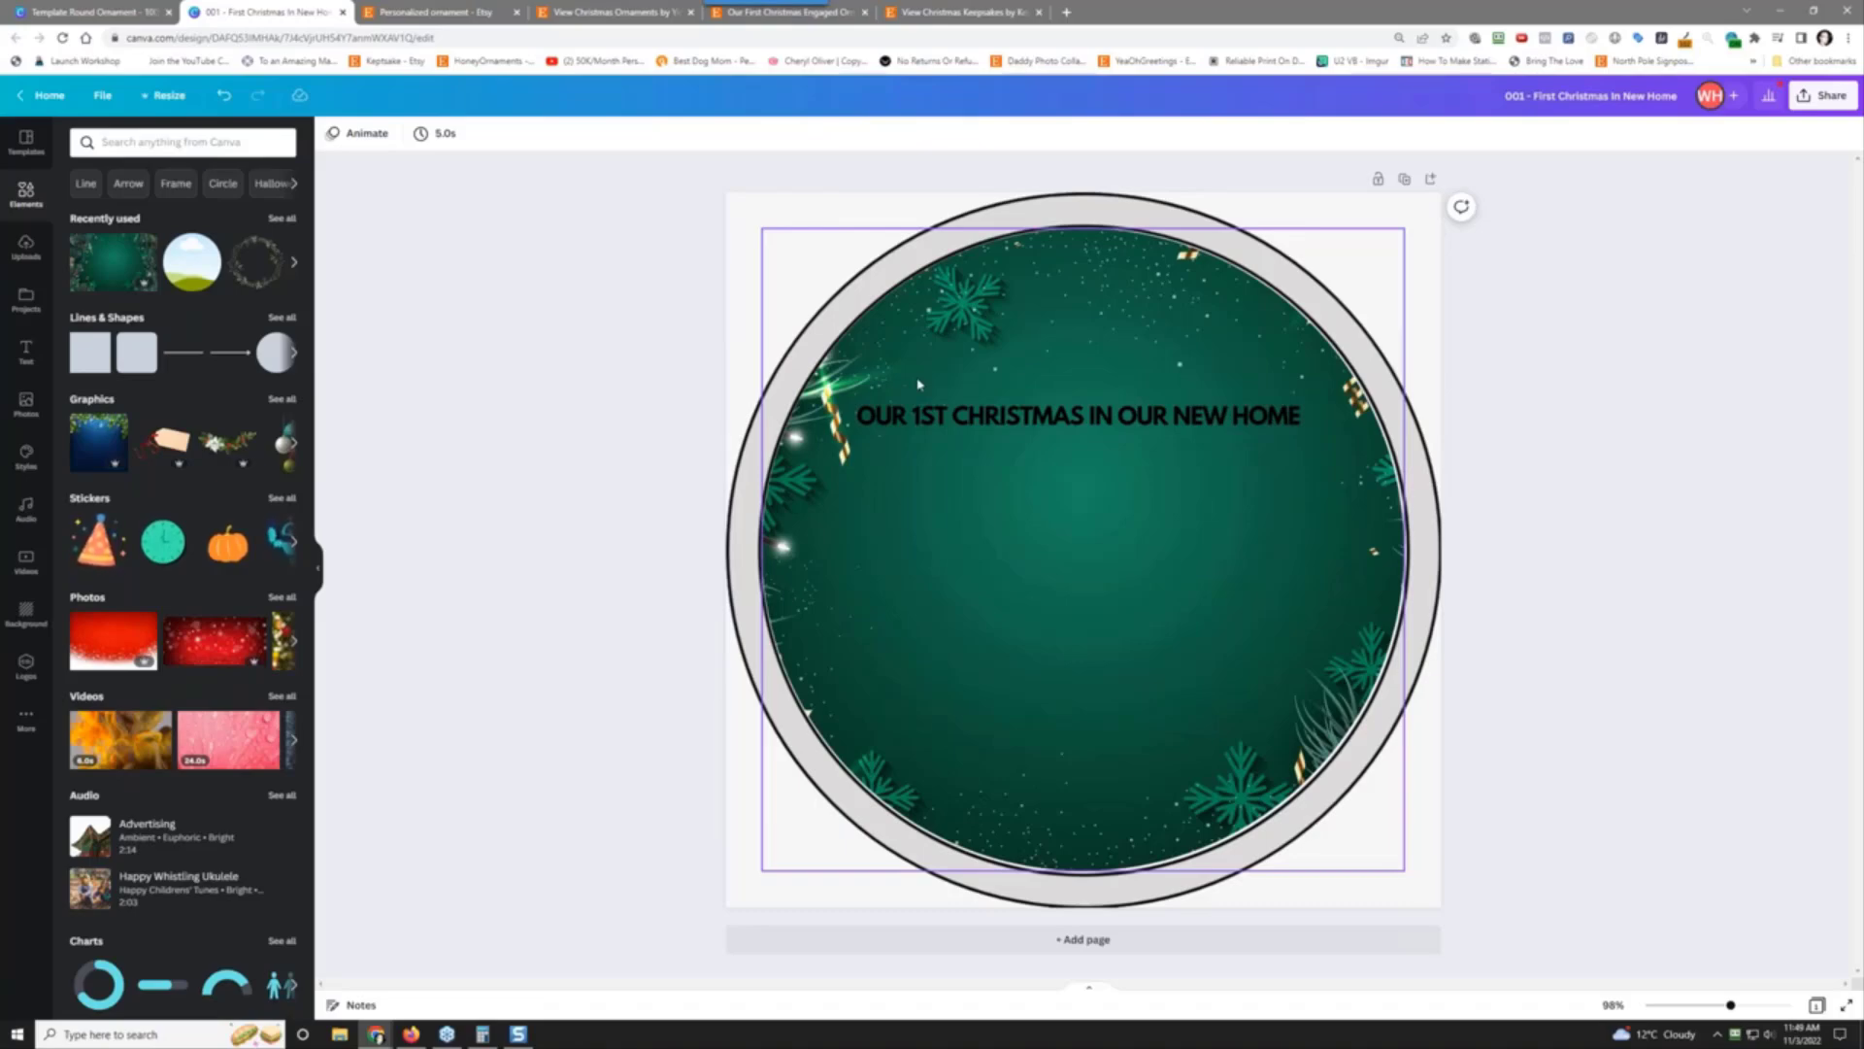
# Step: Make the 'OUR 1ST CHRISTMAS IN OUR NEW HOME' heading white and nudge it into place
pyautogui.click(1060, 418)
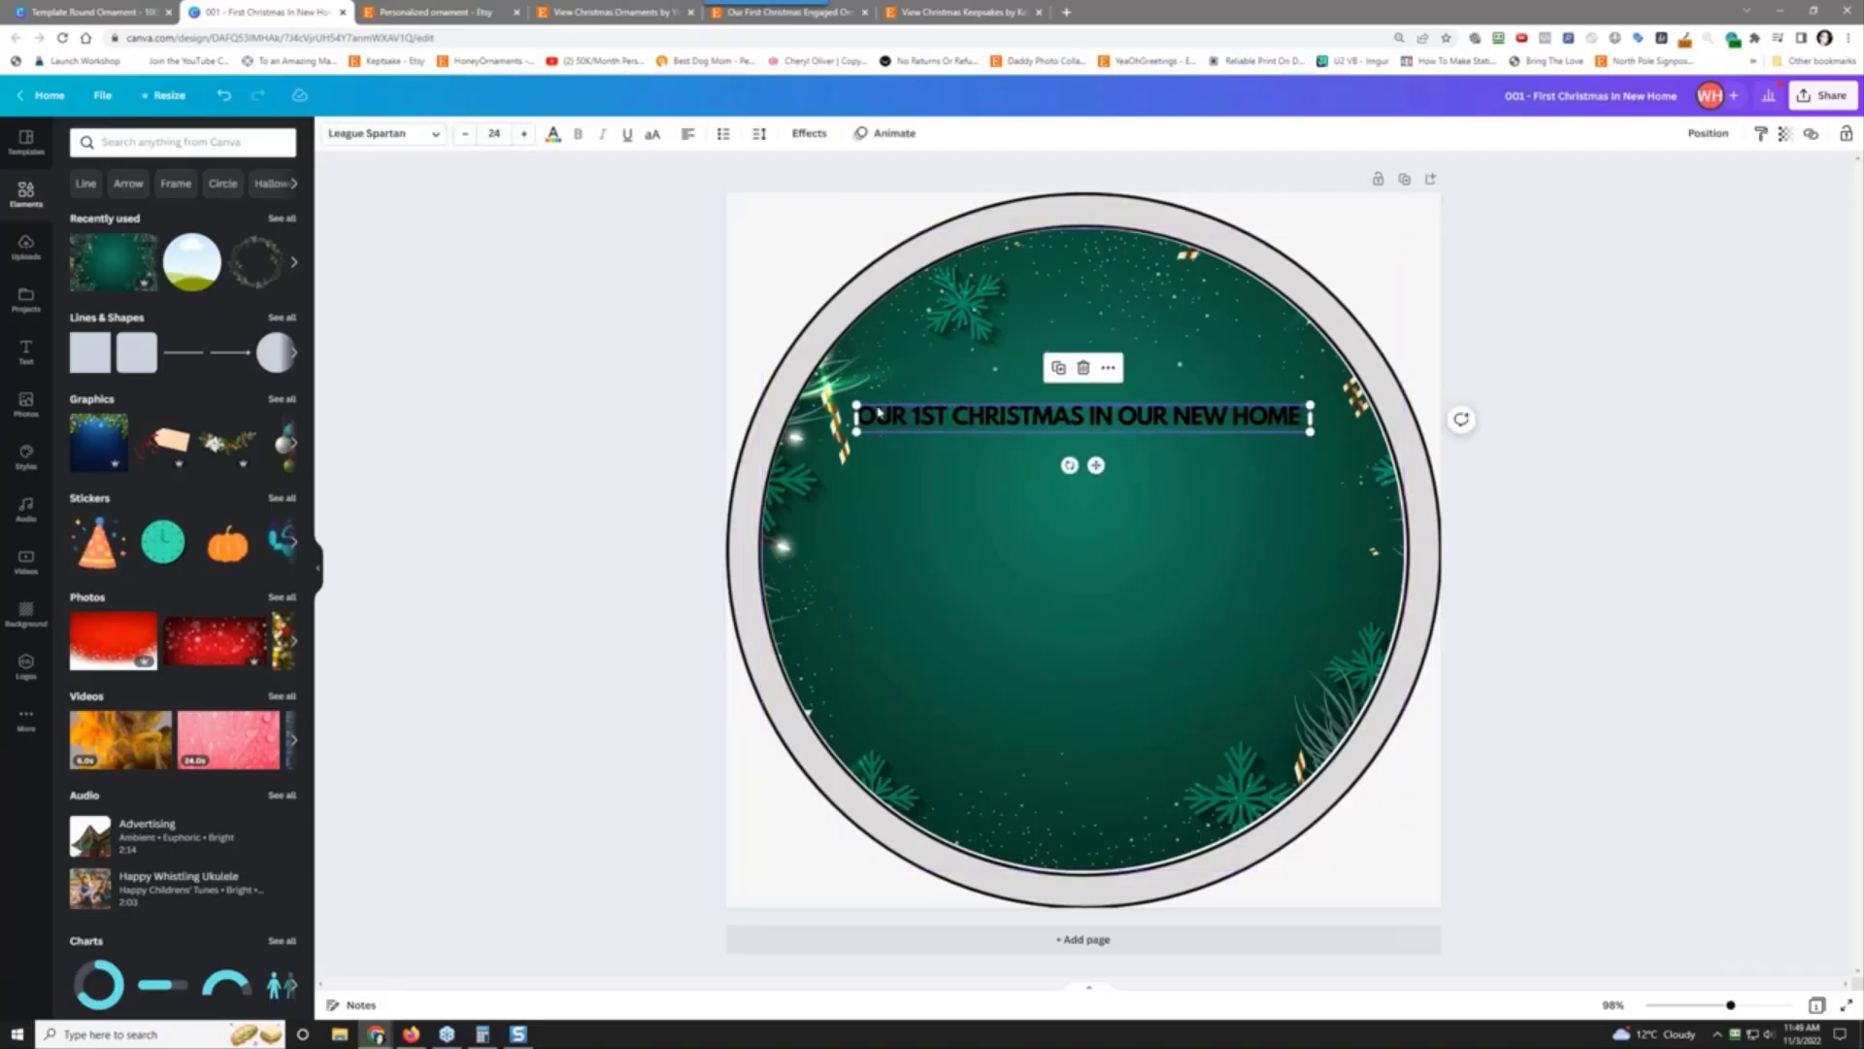
pyautogui.click(1020, 552)
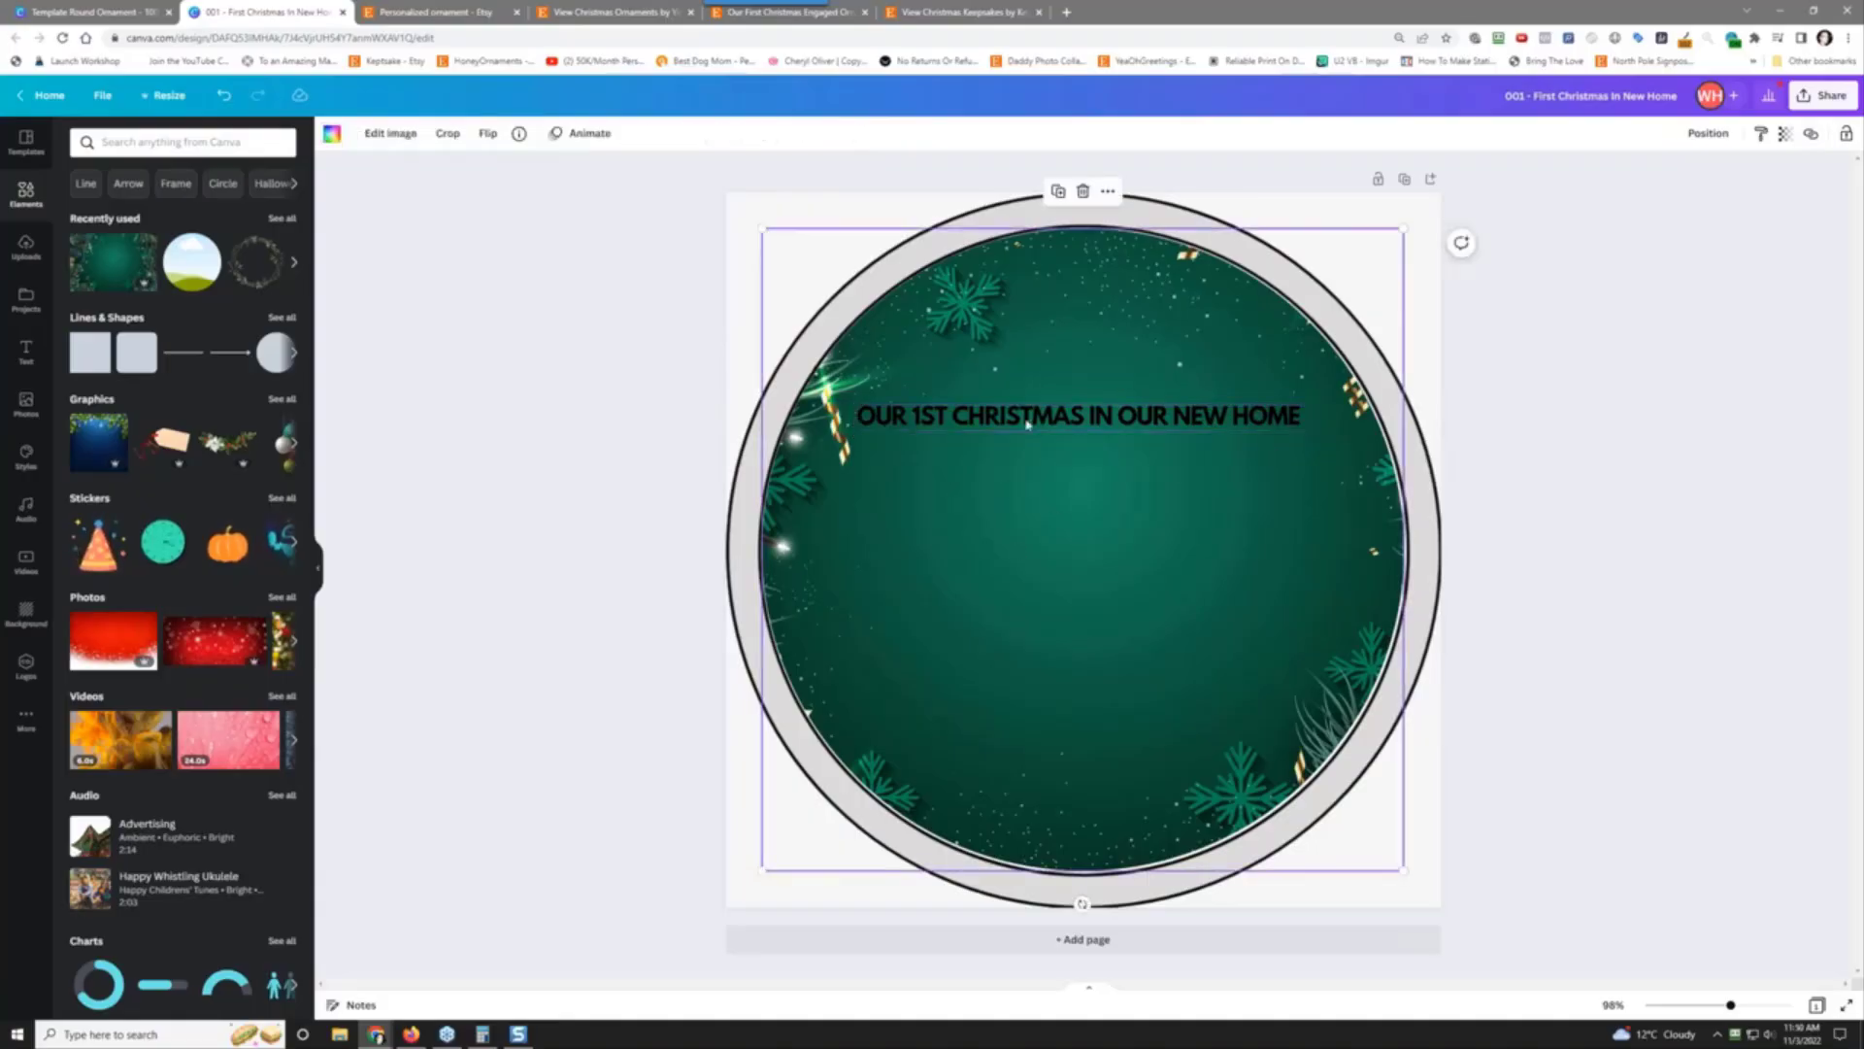
pyautogui.click(1031, 421)
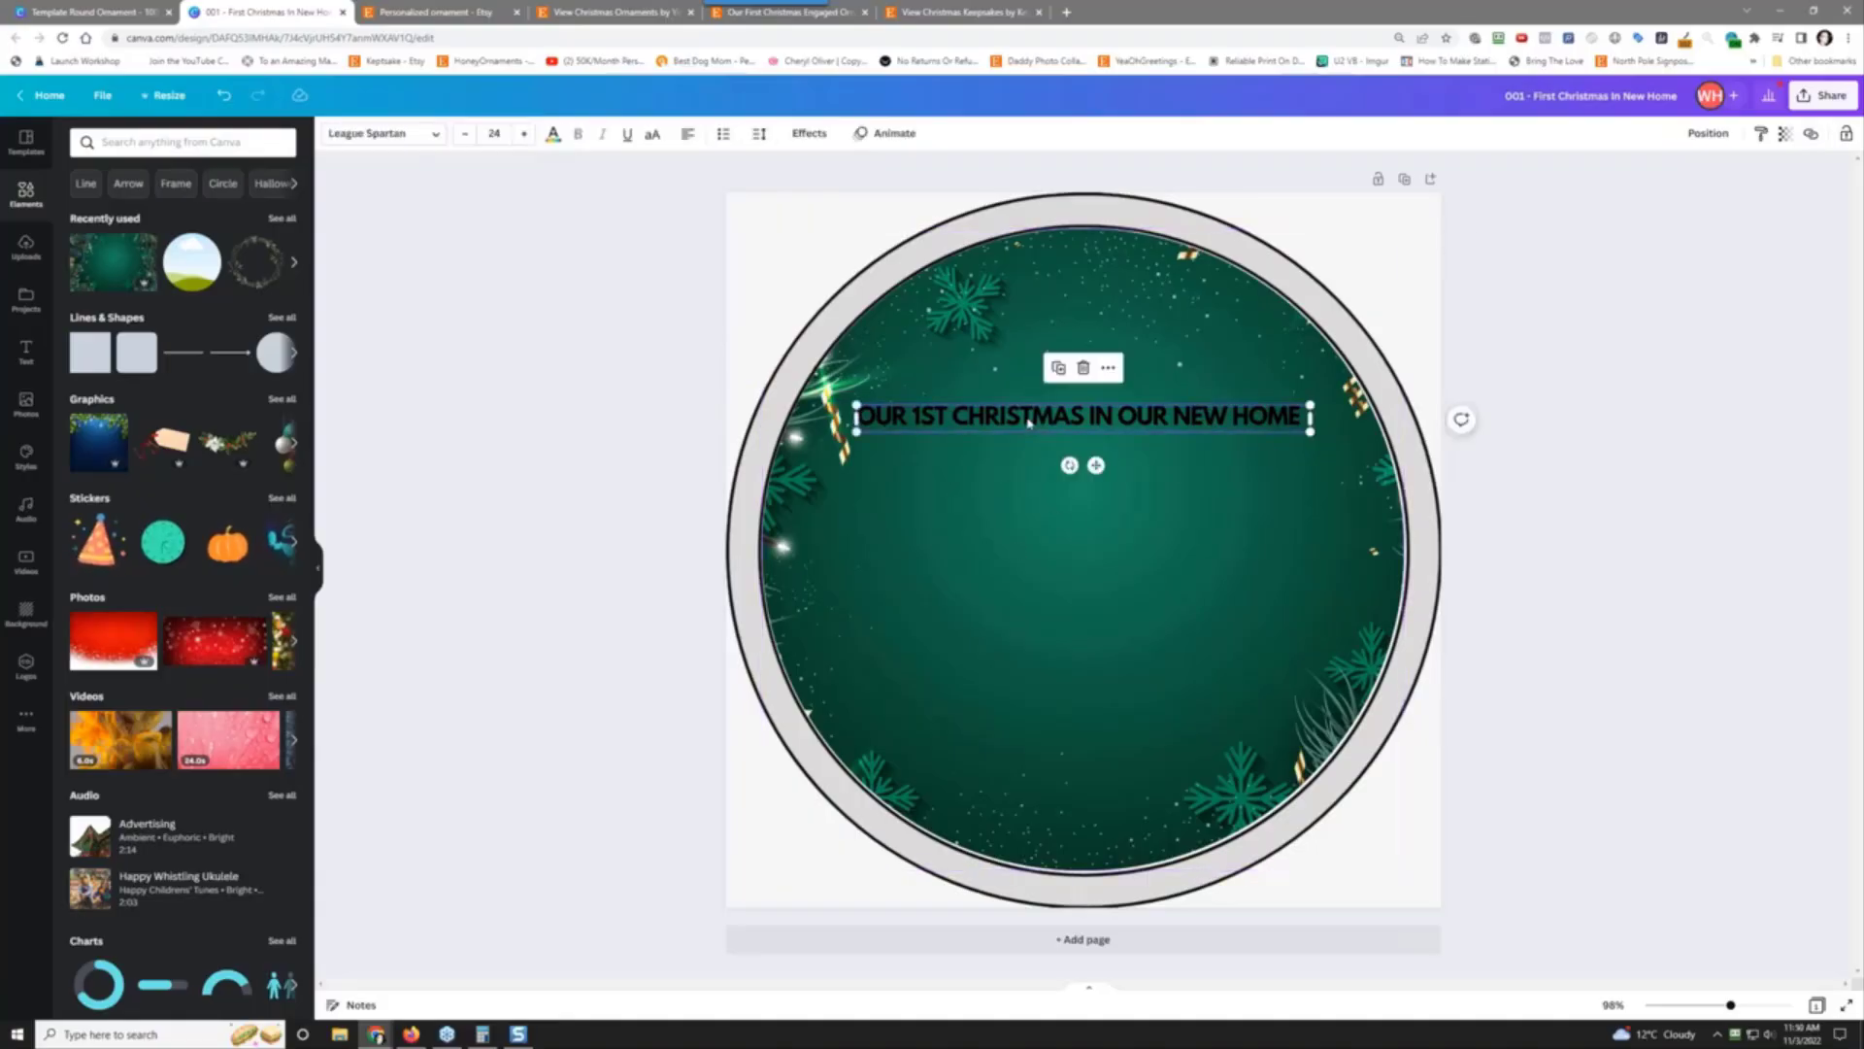
pyautogui.click(552, 135)
pyautogui.click(161, 212)
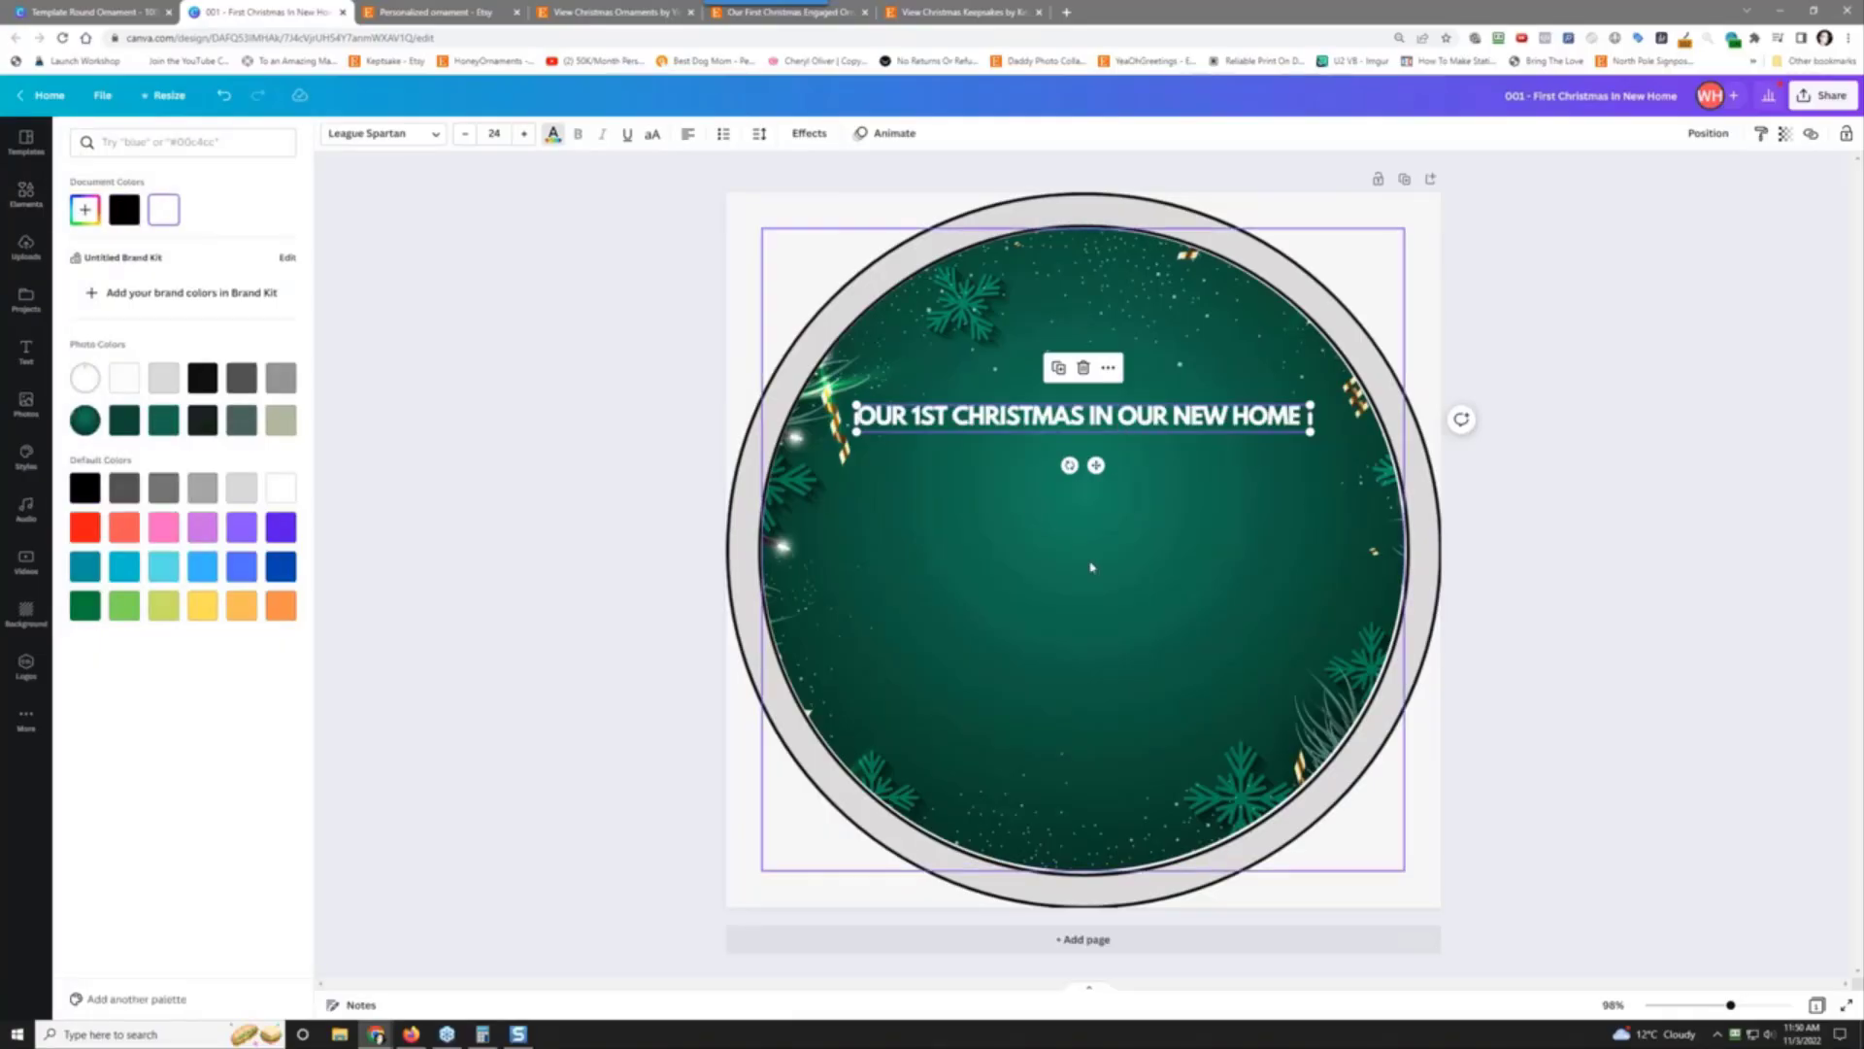
pyautogui.moveTo(1172, 420); pyautogui.dragTo(1169, 419)
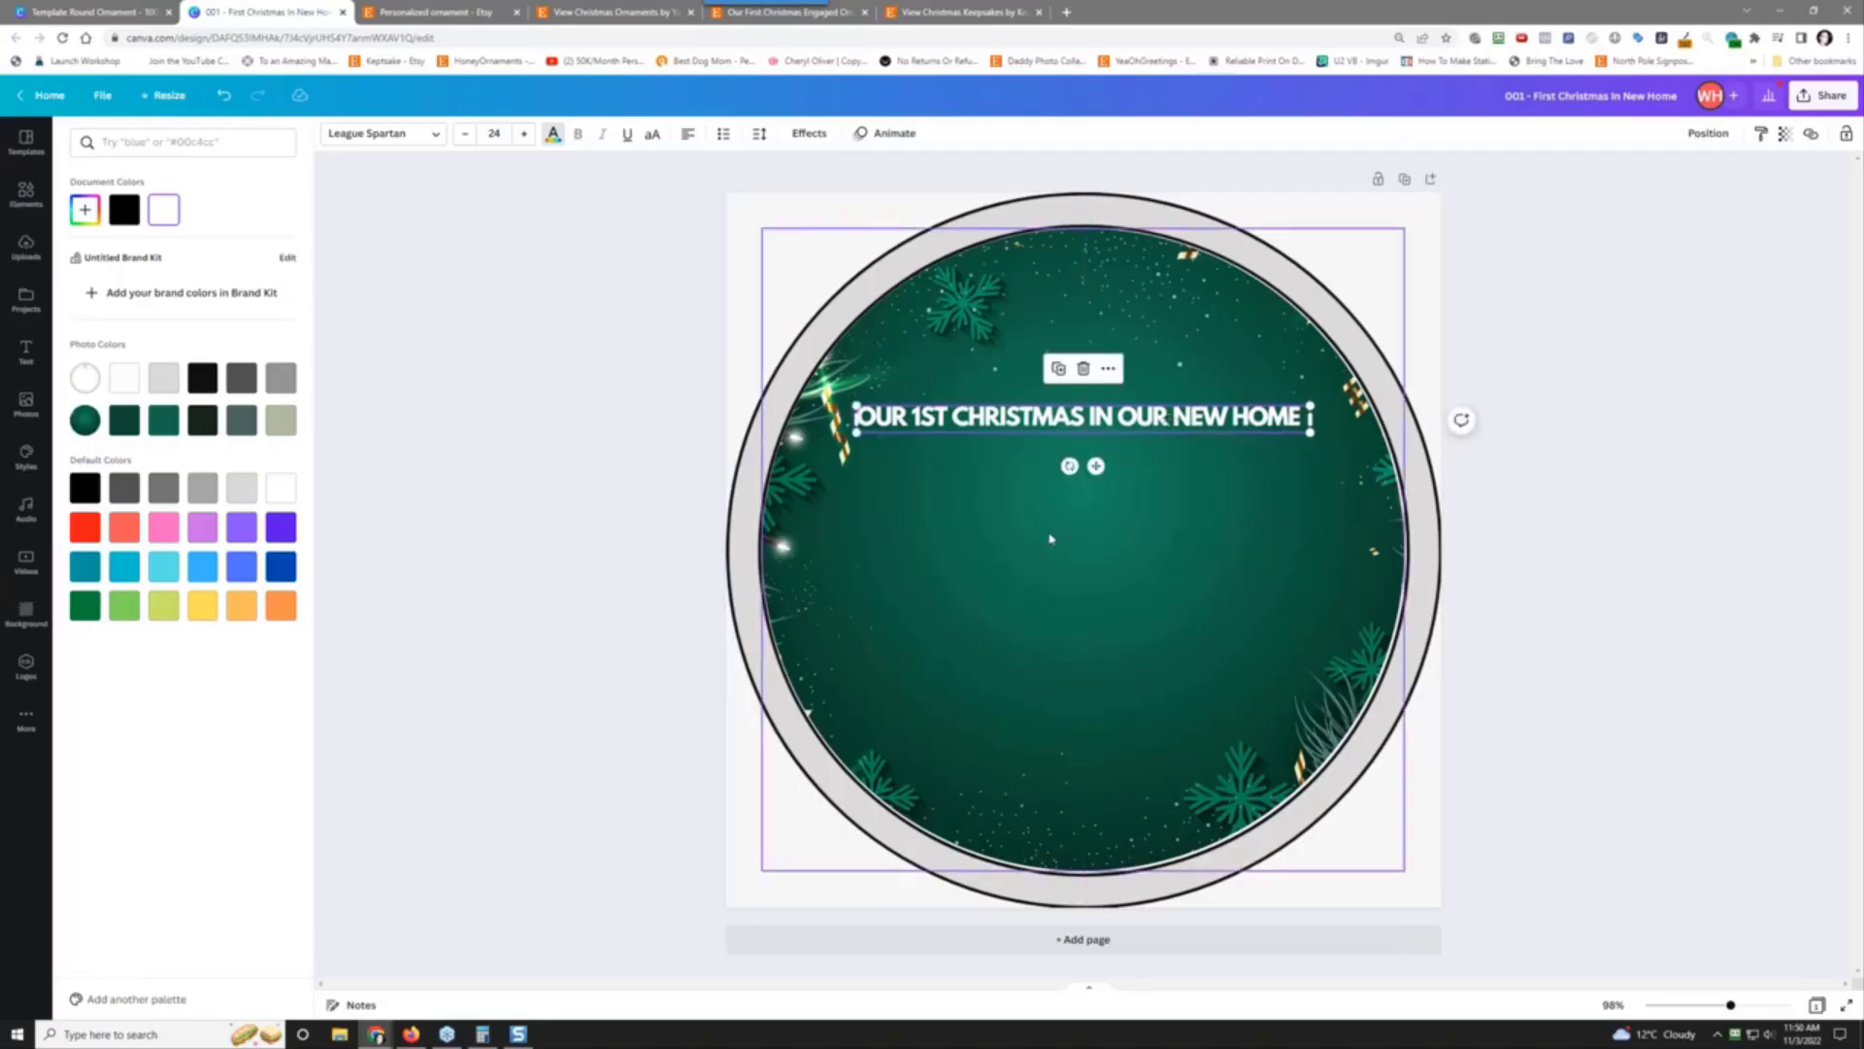
pyautogui.click(877, 442)
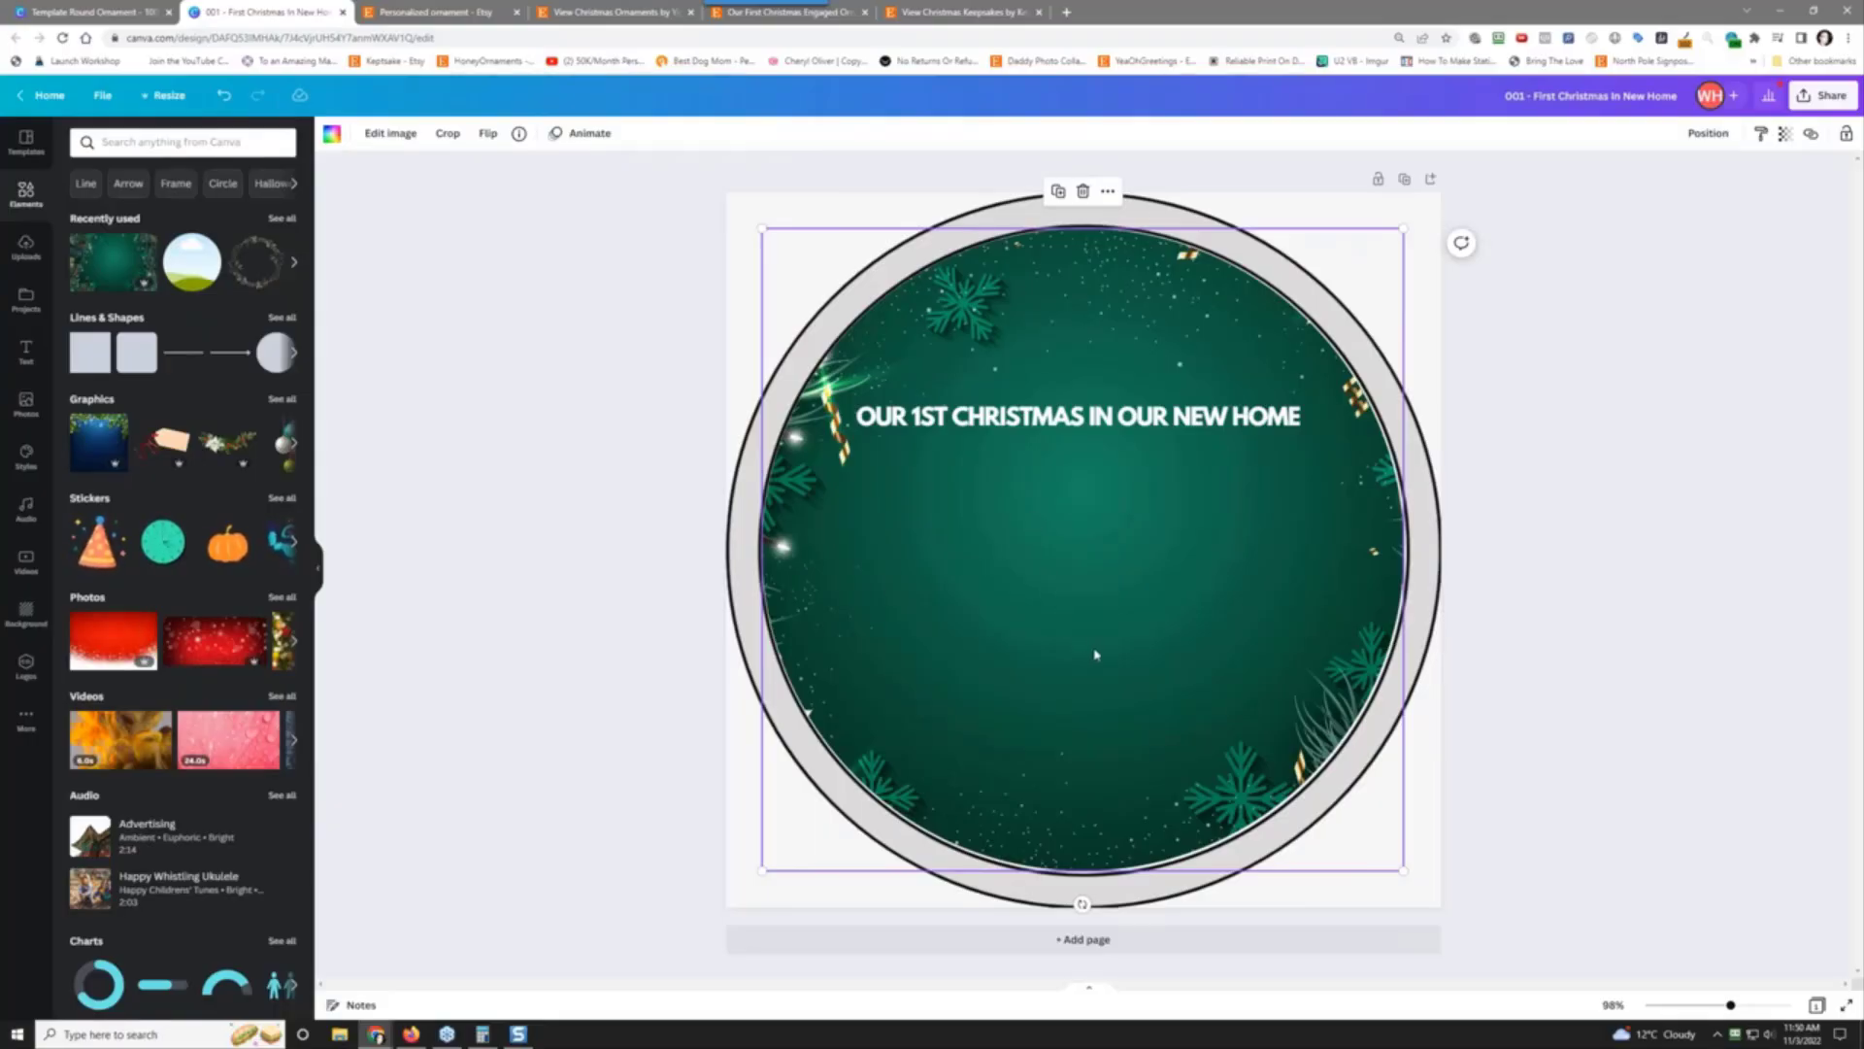
# Step: Nudge the green image slightly with the arrow keys
pyautogui.press('Escape')
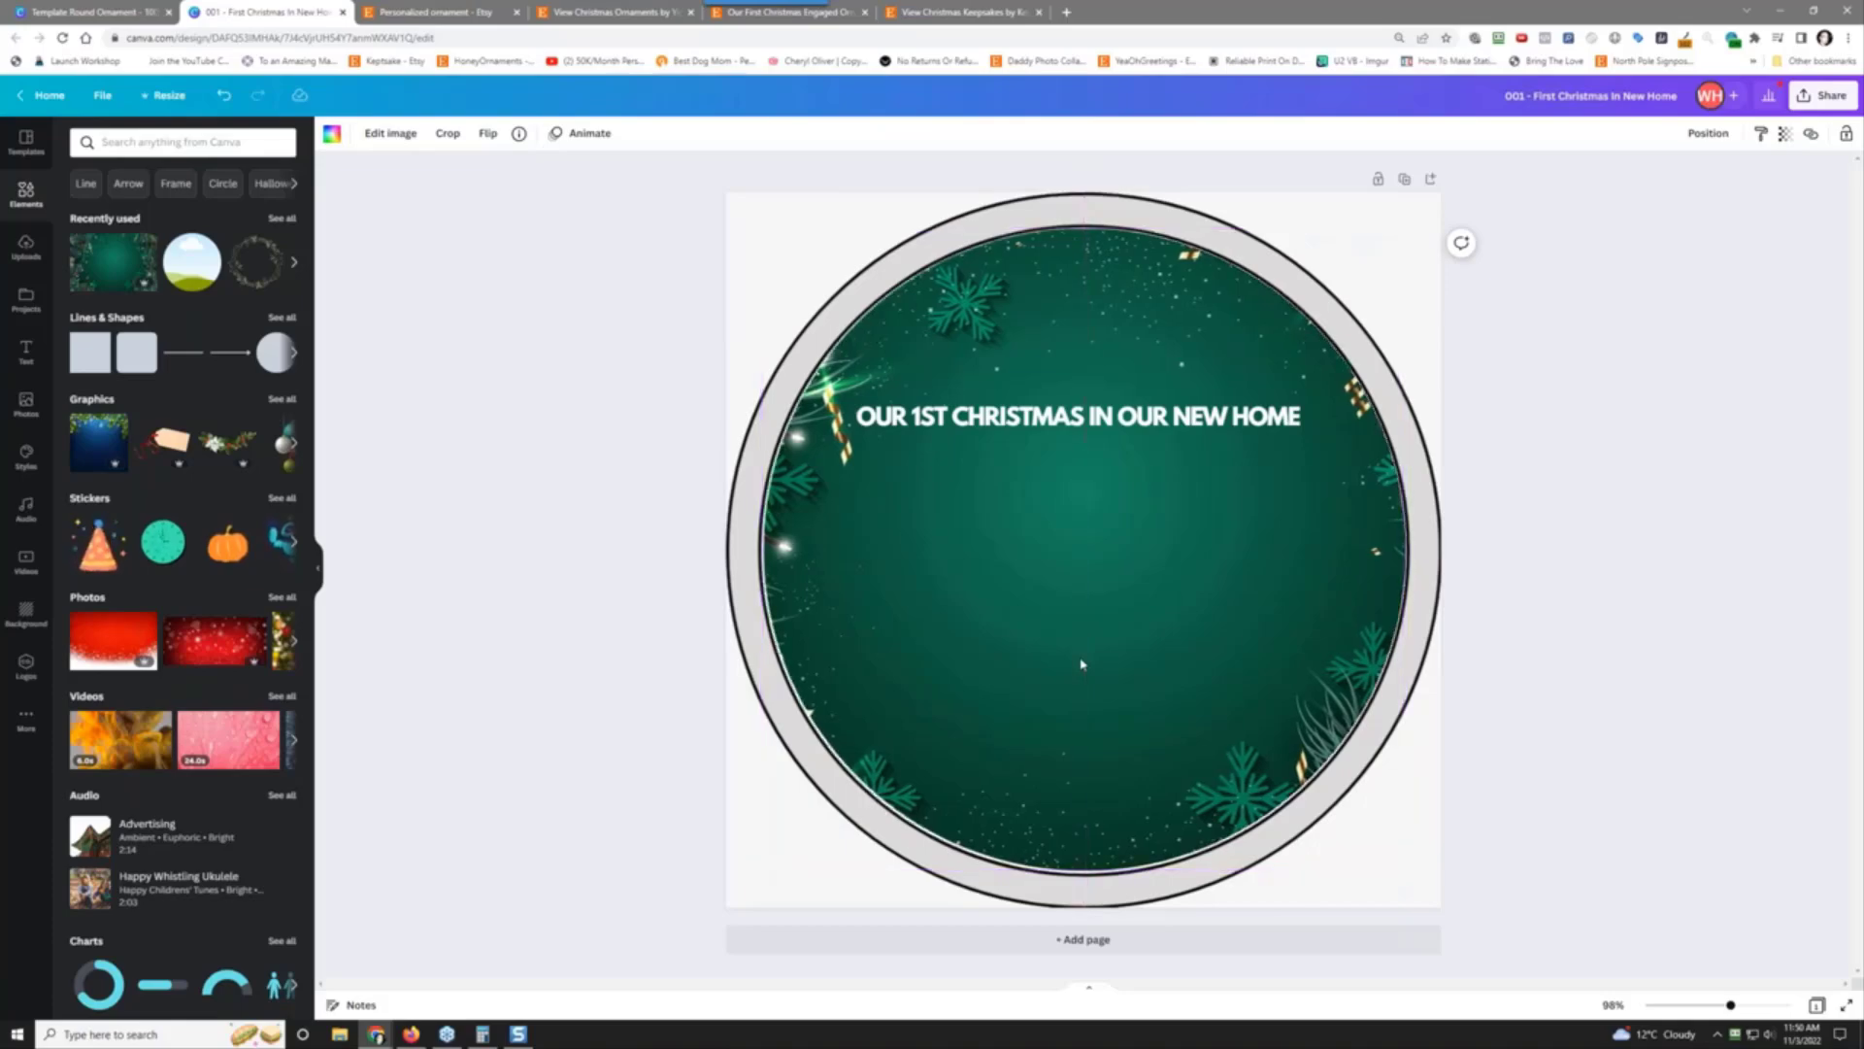
pyautogui.press('Left')
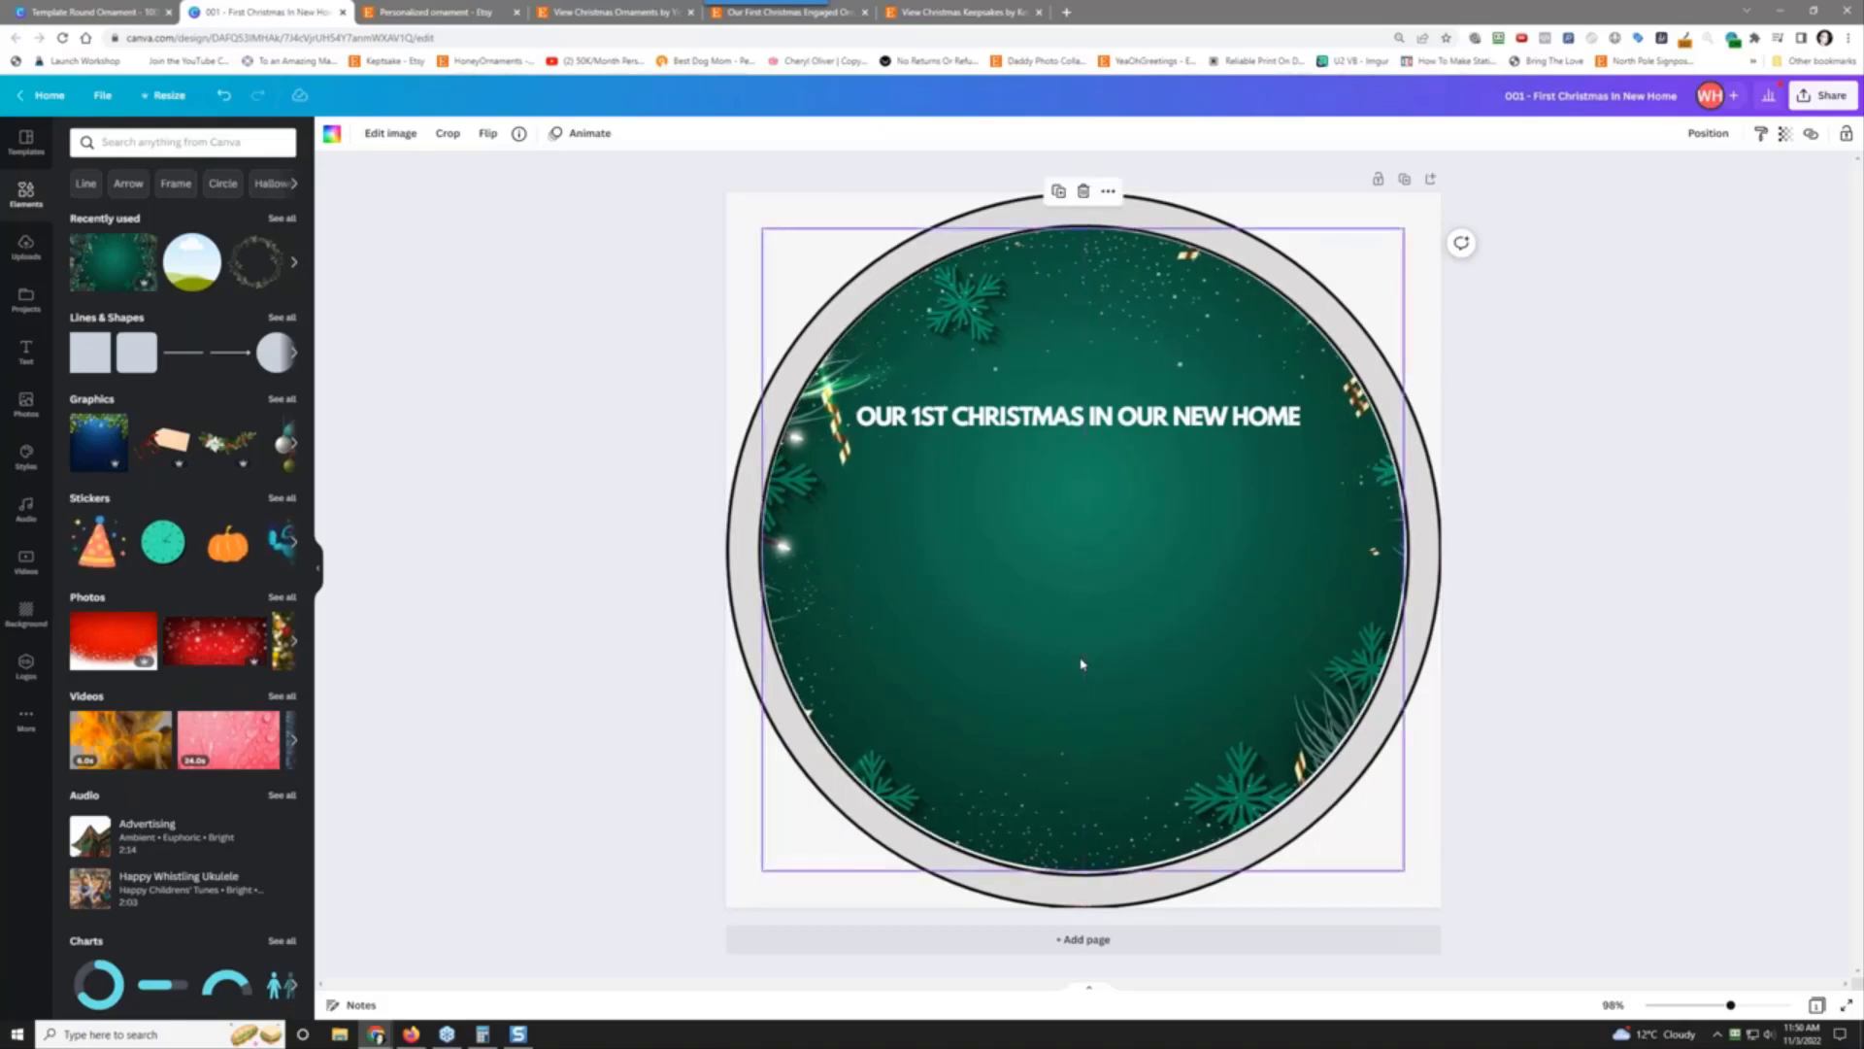
pyautogui.press('Up')
pyautogui.press('Right')
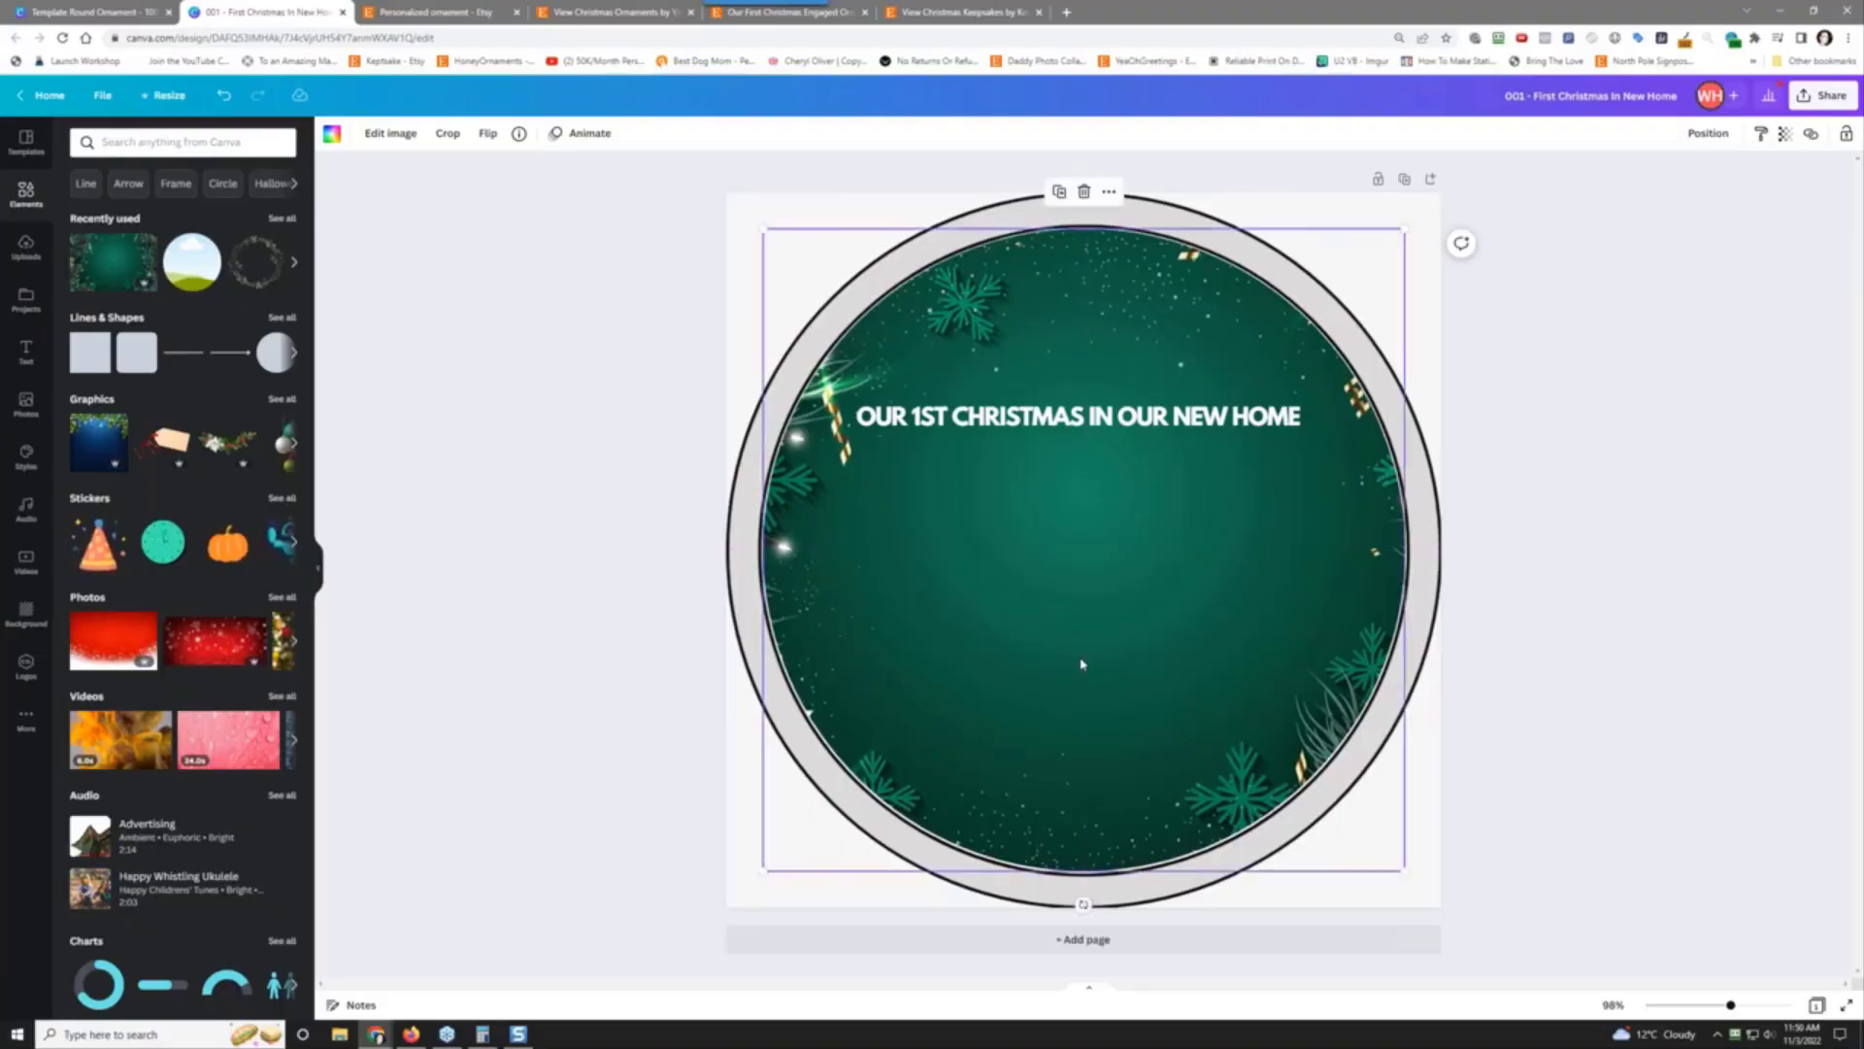
pyautogui.click(515, 579)
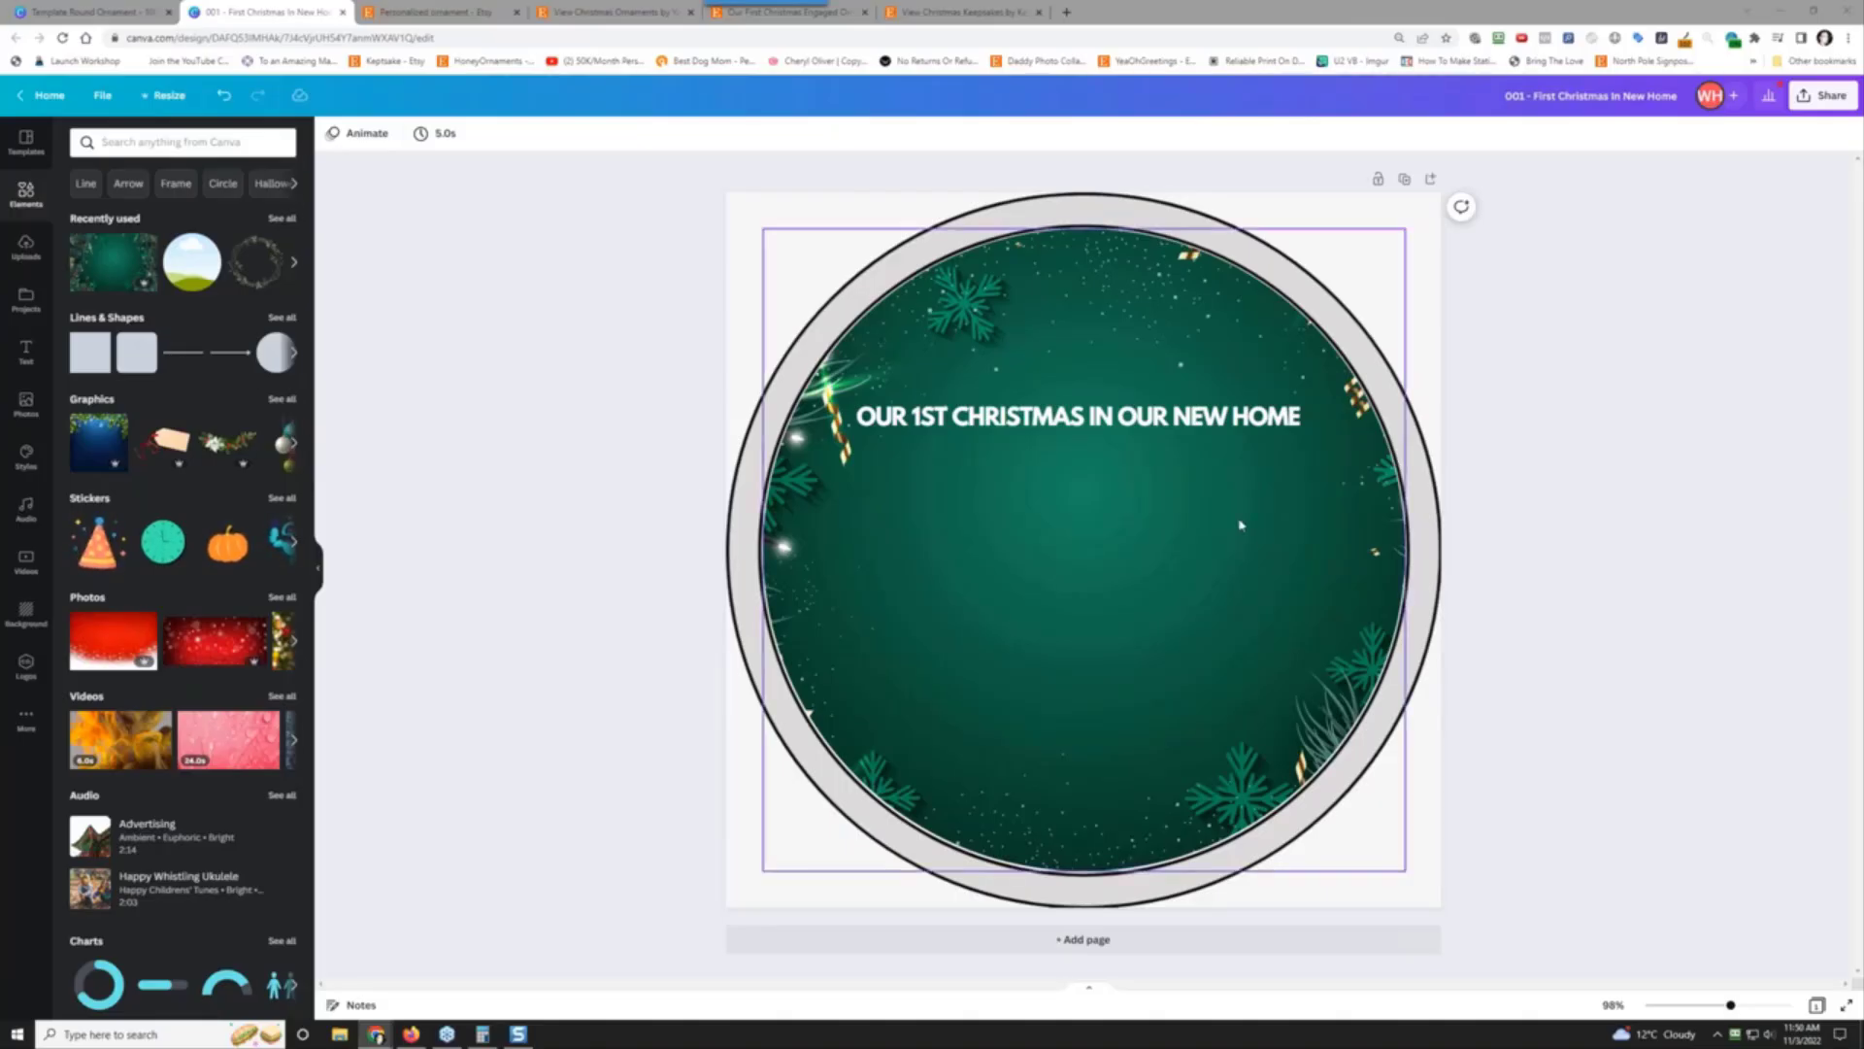
# Step: Delete ' HOME' so the heading reads 'OUR 1ST CHRISTMAS IN OUR NEW'
pyautogui.click(1197, 443)
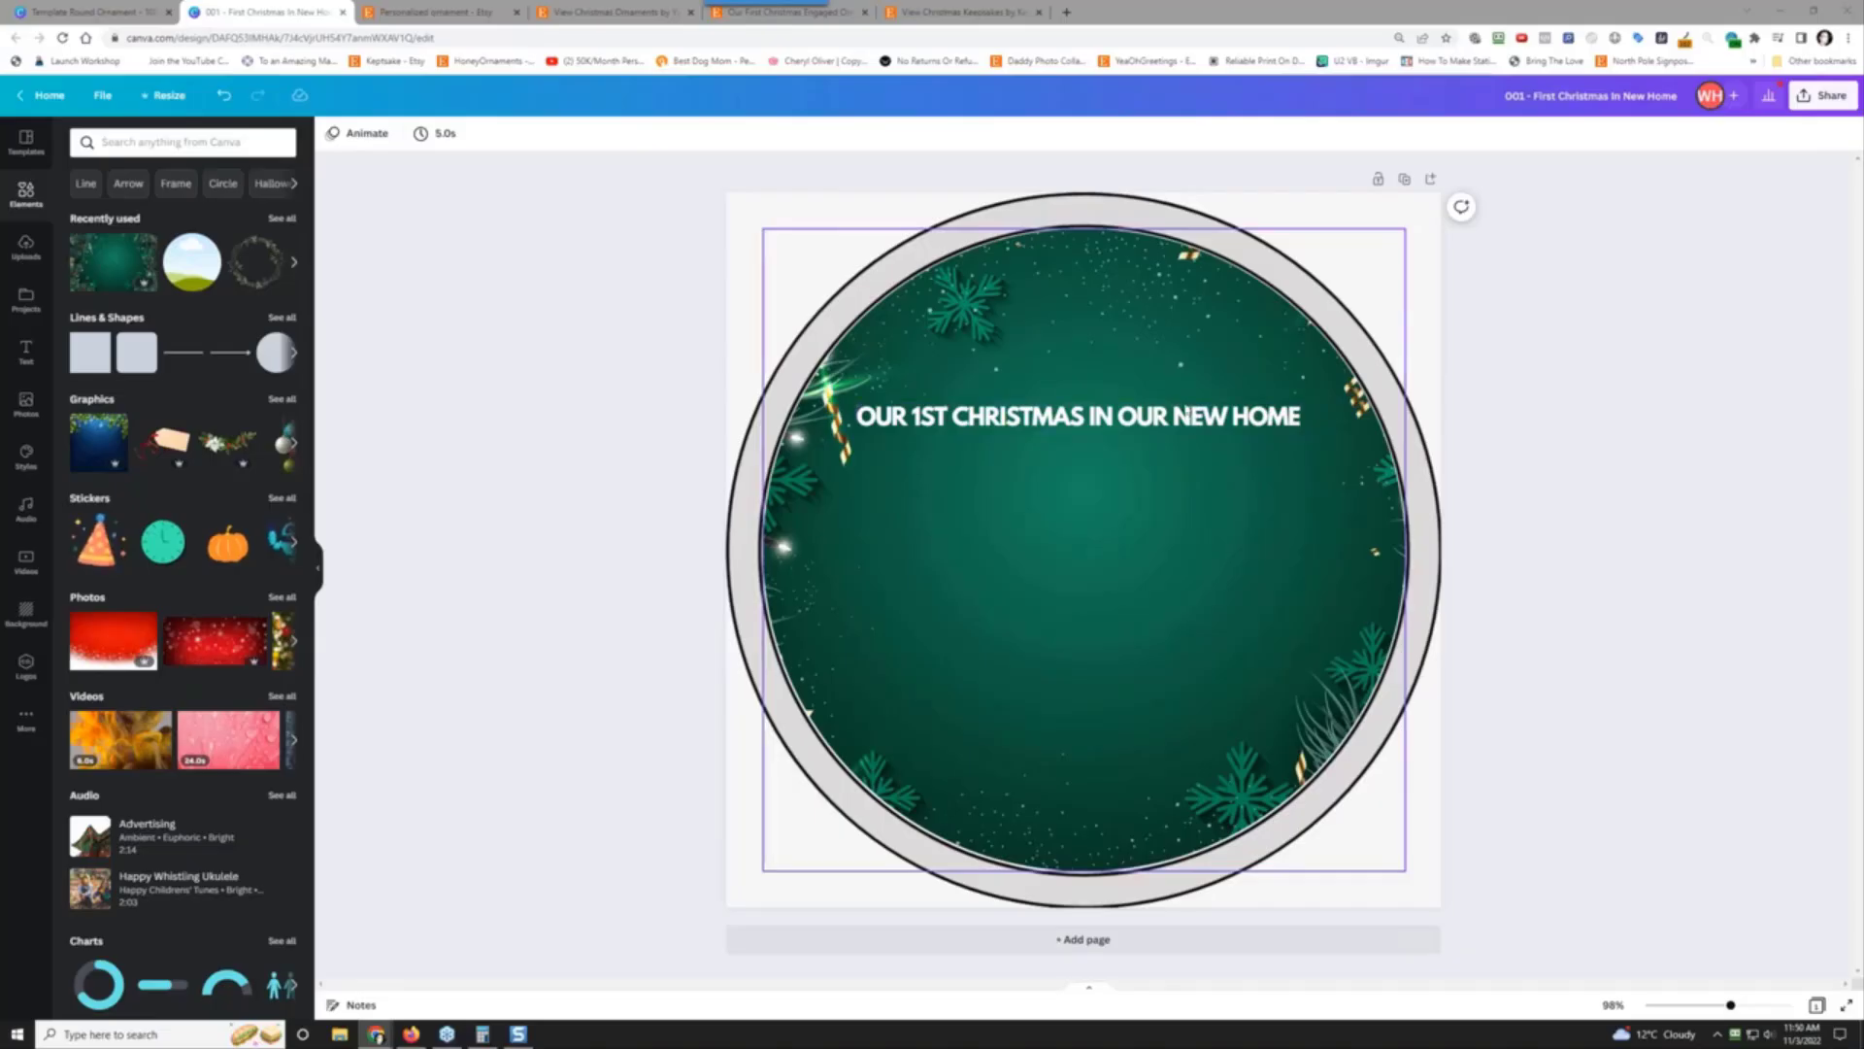
pyautogui.click(1236, 421)
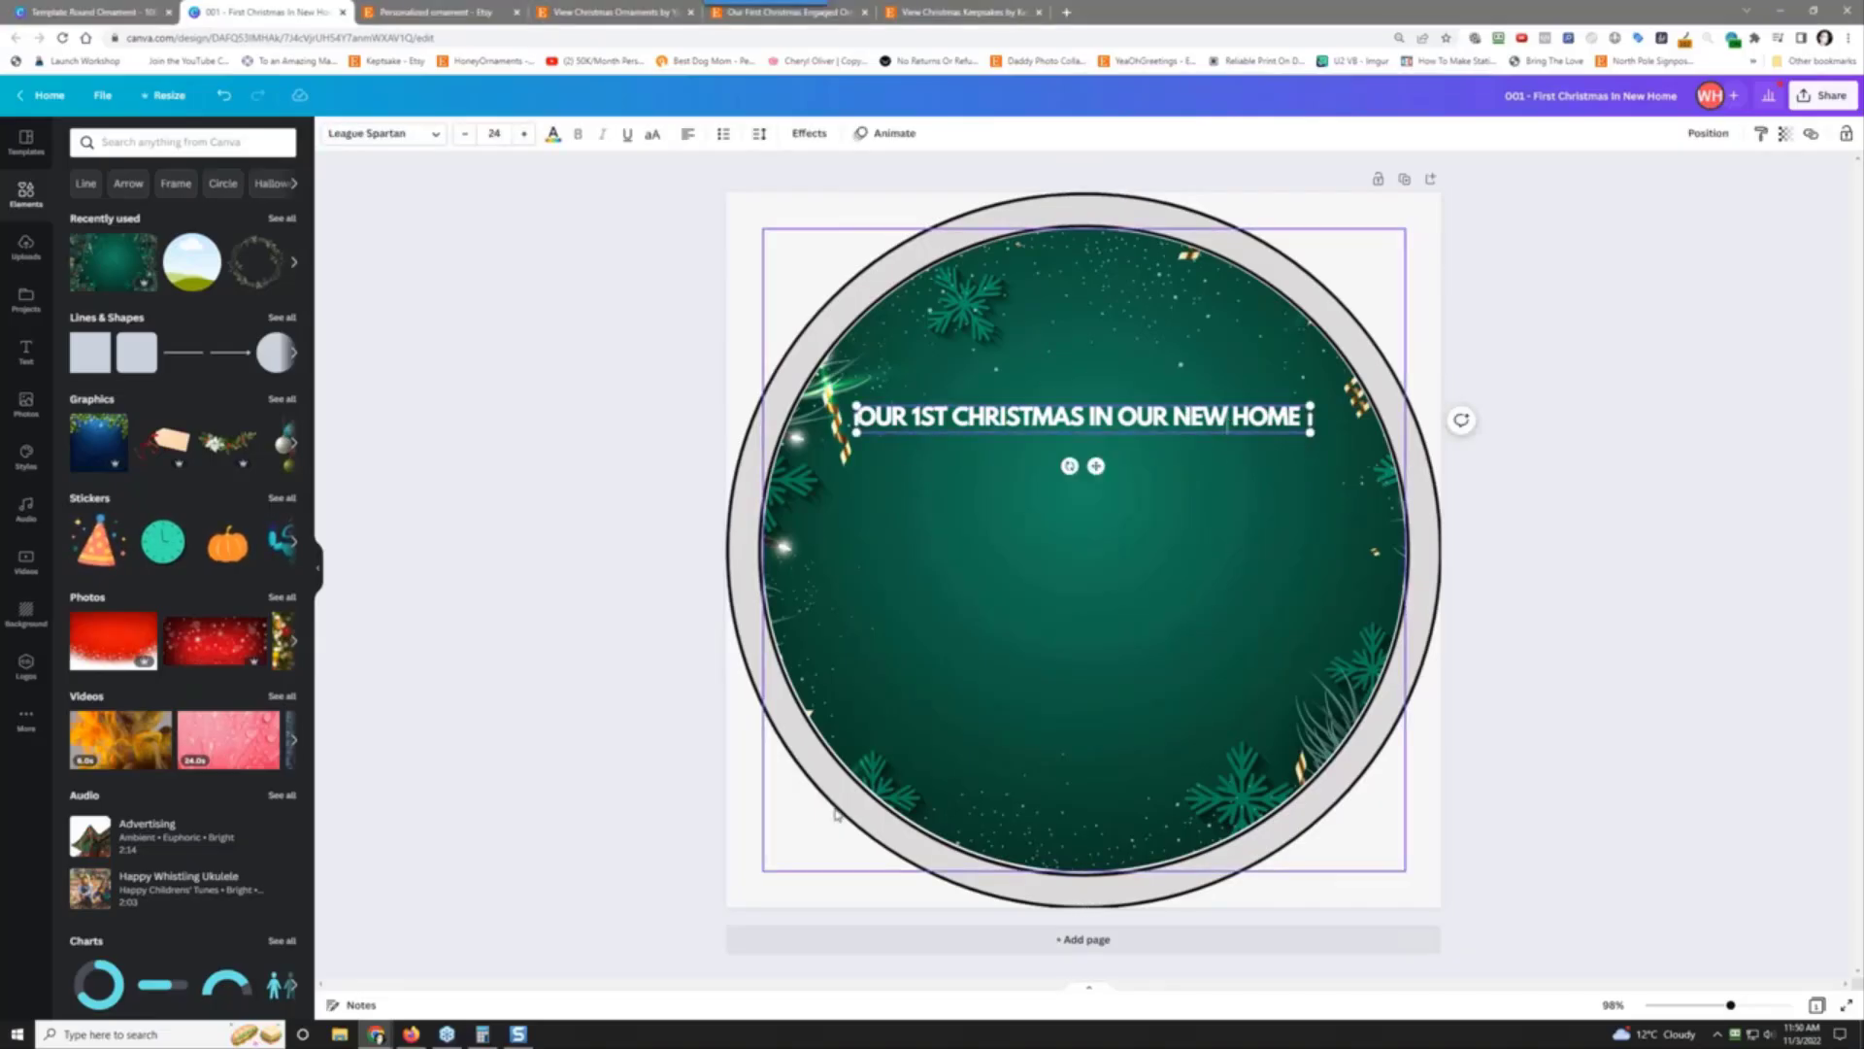
pyautogui.press('Delete')
pyautogui.press('Delete')
pyautogui.press('Delete')
pyautogui.press('Delete')
pyautogui.press('Delete')
pyautogui.click(1042, 207)
pyautogui.click(1012, 352)
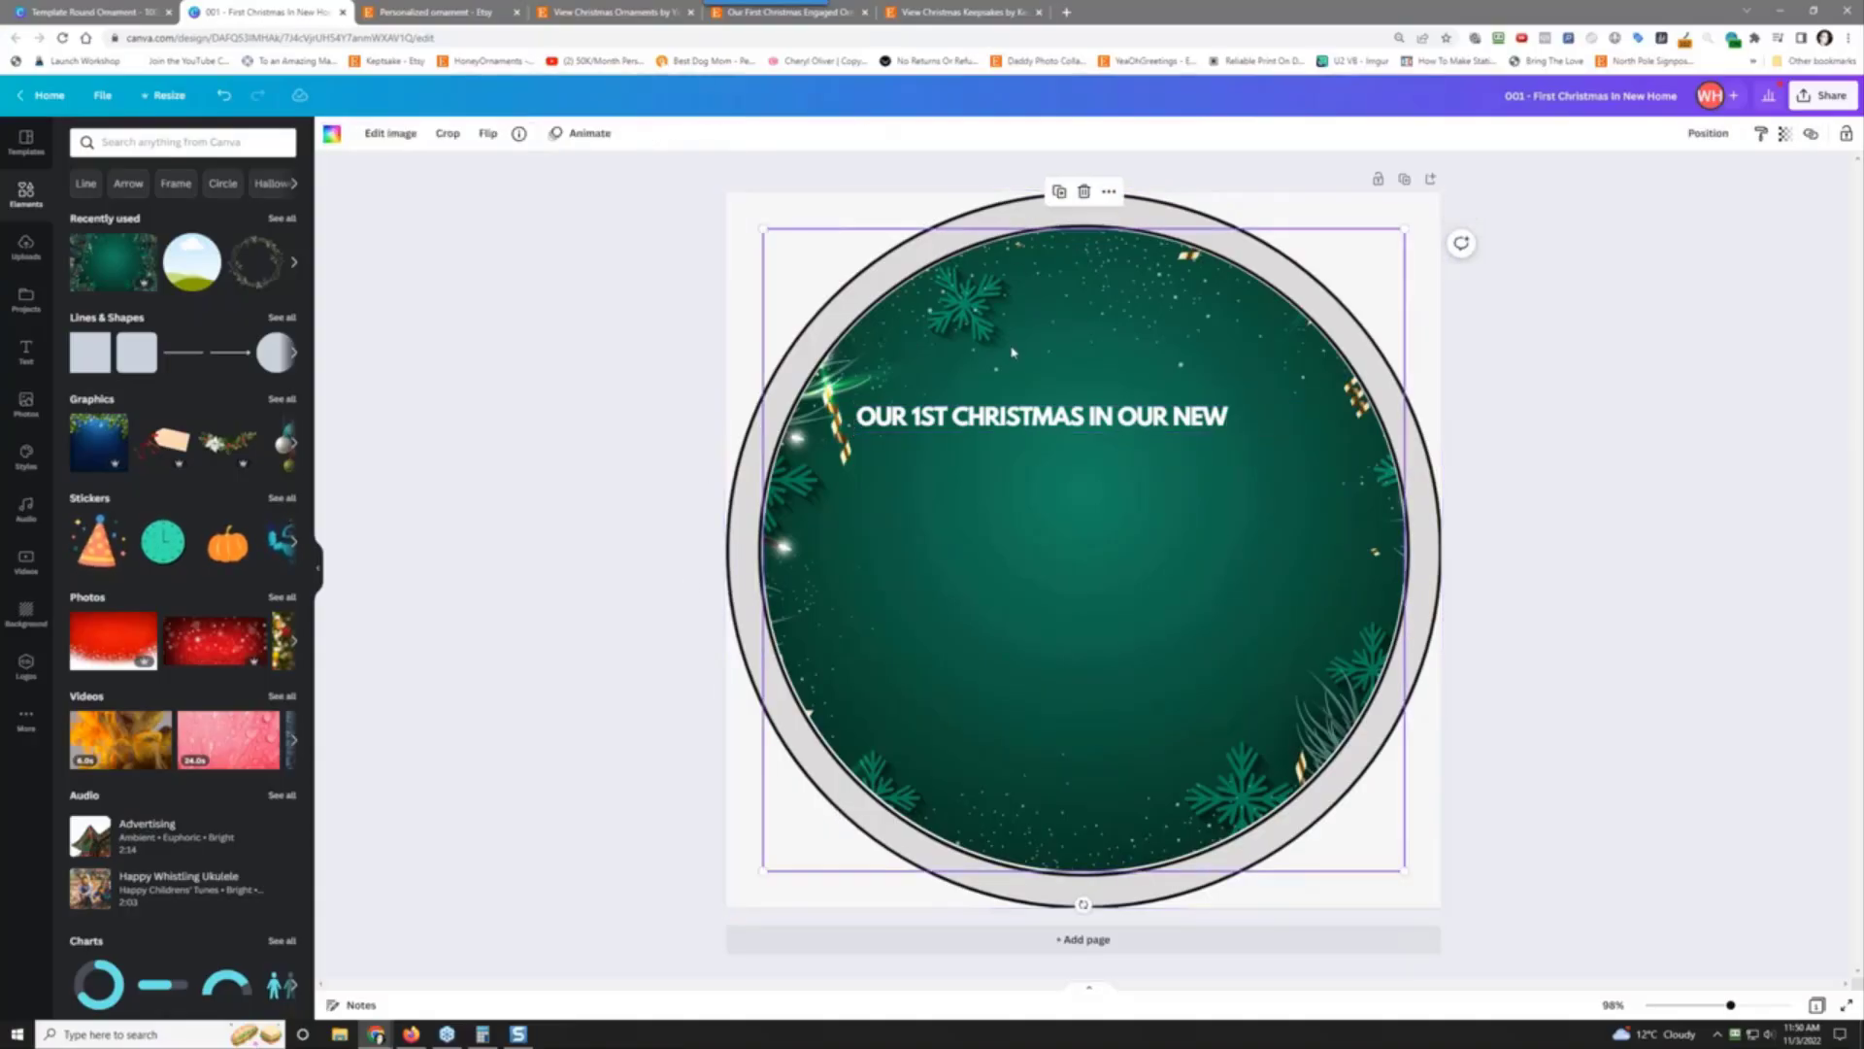
# Step: Drag the green circle image mostly below the page to reveal the dashed template
pyautogui.moveTo(1036, 352)
pyautogui.mouseDown()
pyautogui.moveTo(1093, 401)
pyautogui.moveTo(1063, 526)
pyautogui.moveTo(956, 505)
pyautogui.moveTo(931, 668)
pyautogui.moveTo(658, 654)
pyautogui.moveTo(479, 428)
pyautogui.moveTo(450, 570)
pyautogui.moveTo(765, 568)
pyautogui.moveTo(1528, 512)
pyautogui.moveTo(1548, 466)
pyautogui.moveTo(1029, 430)
pyautogui.moveTo(1030, 519)
pyautogui.moveTo(1036, 349)
pyautogui.mouseUp()
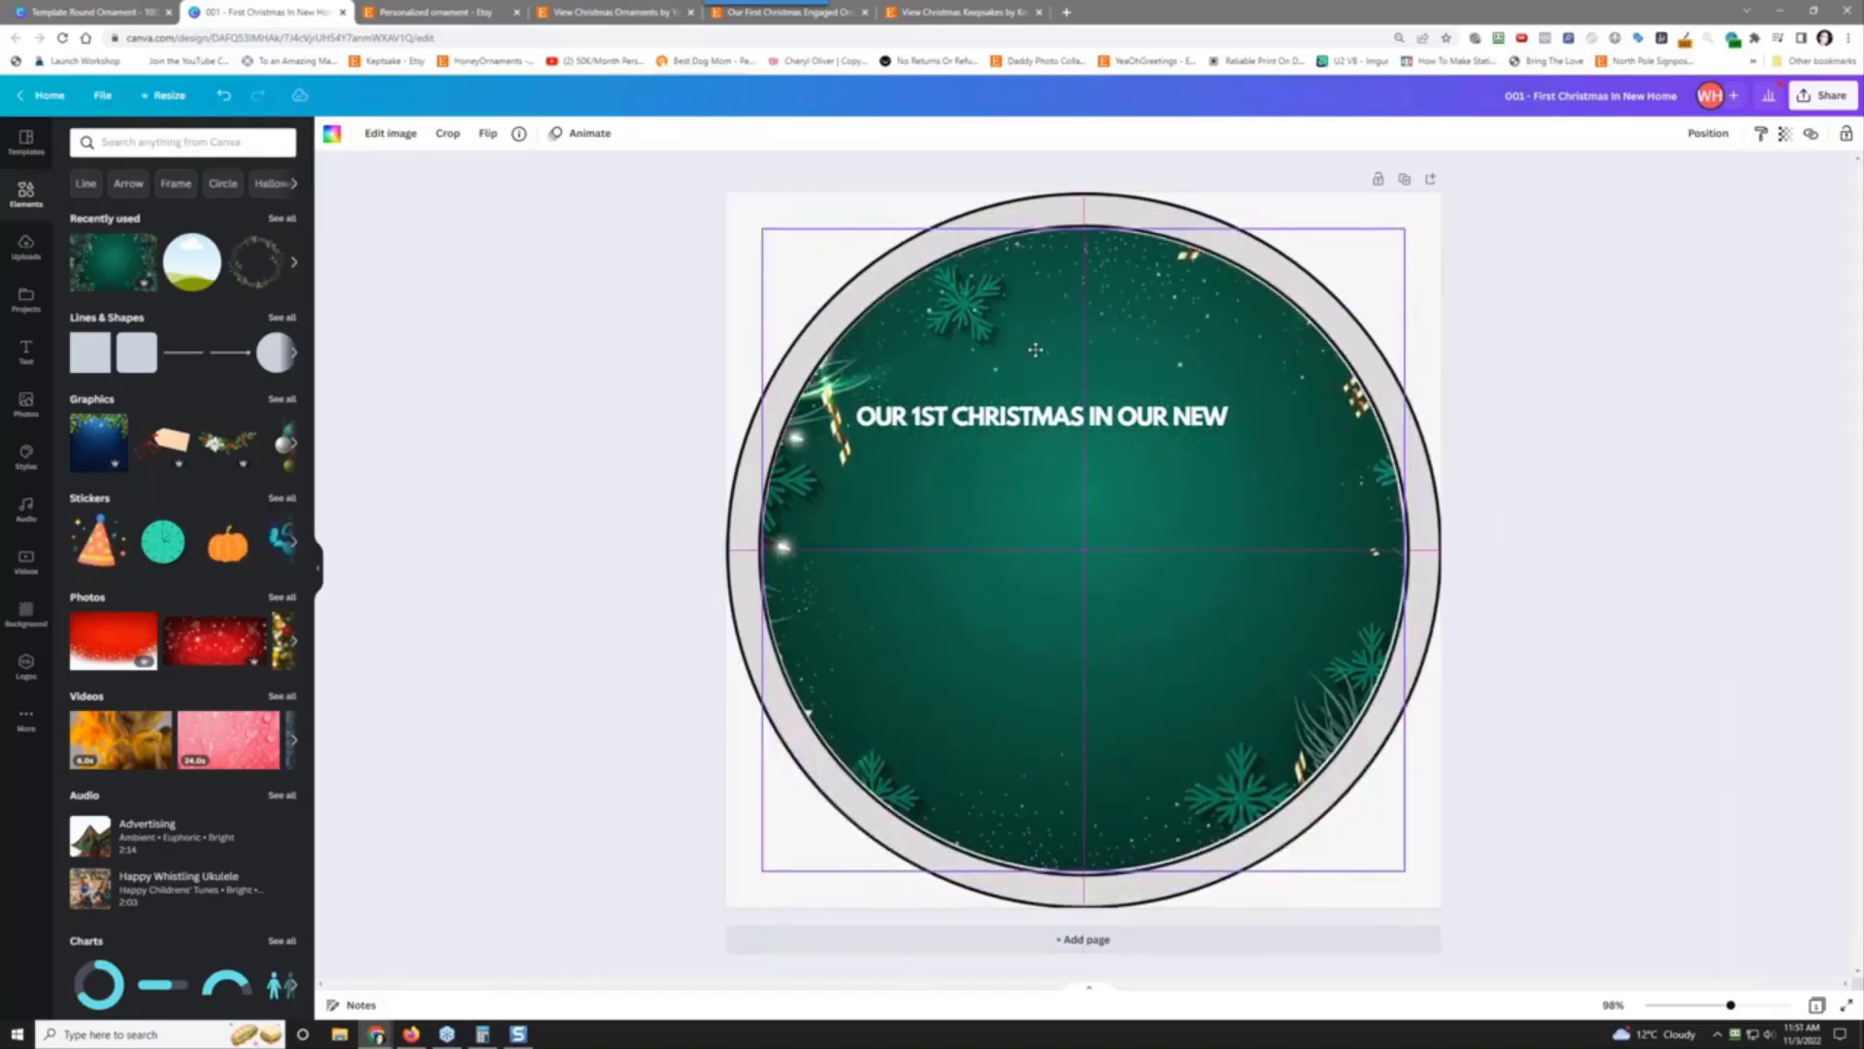
pyautogui.moveTo(1036, 349); pyautogui.dragTo(1368, 898)
# Step: Change the heading text colour from white to black
pyautogui.click(1092, 415)
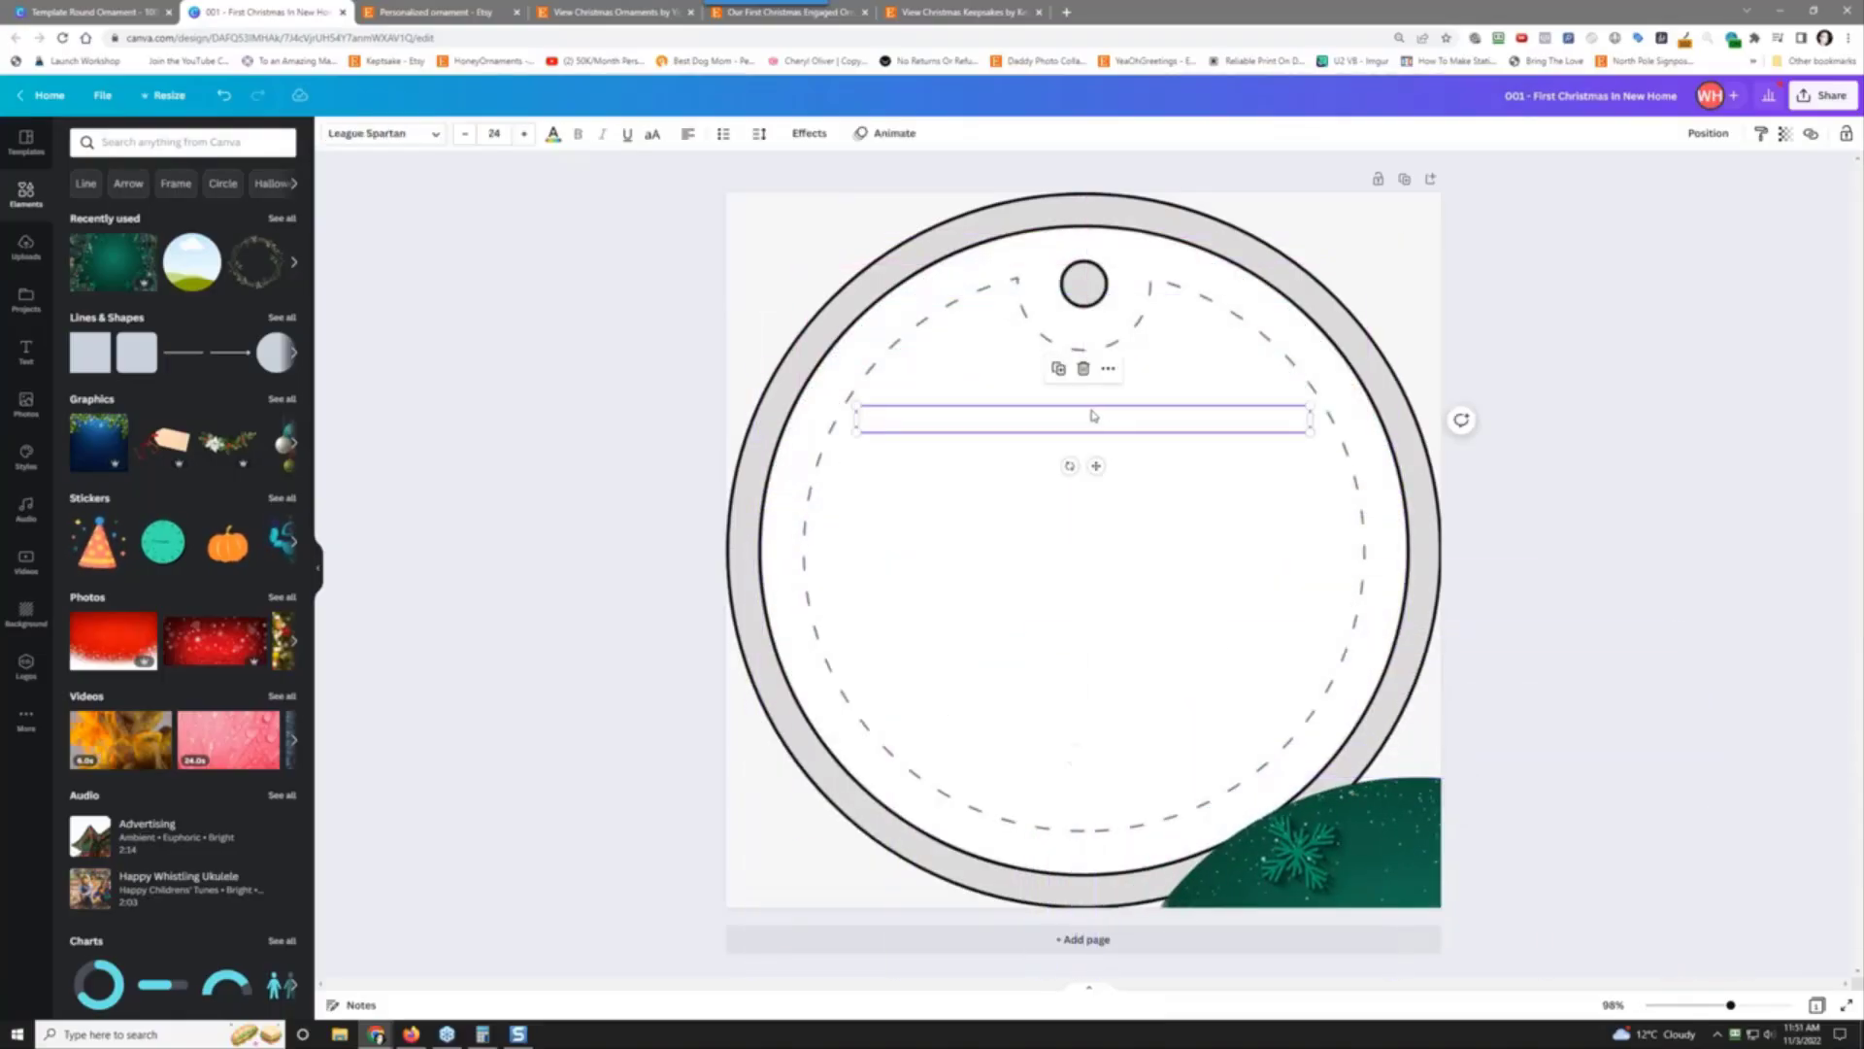
pyautogui.click(552, 135)
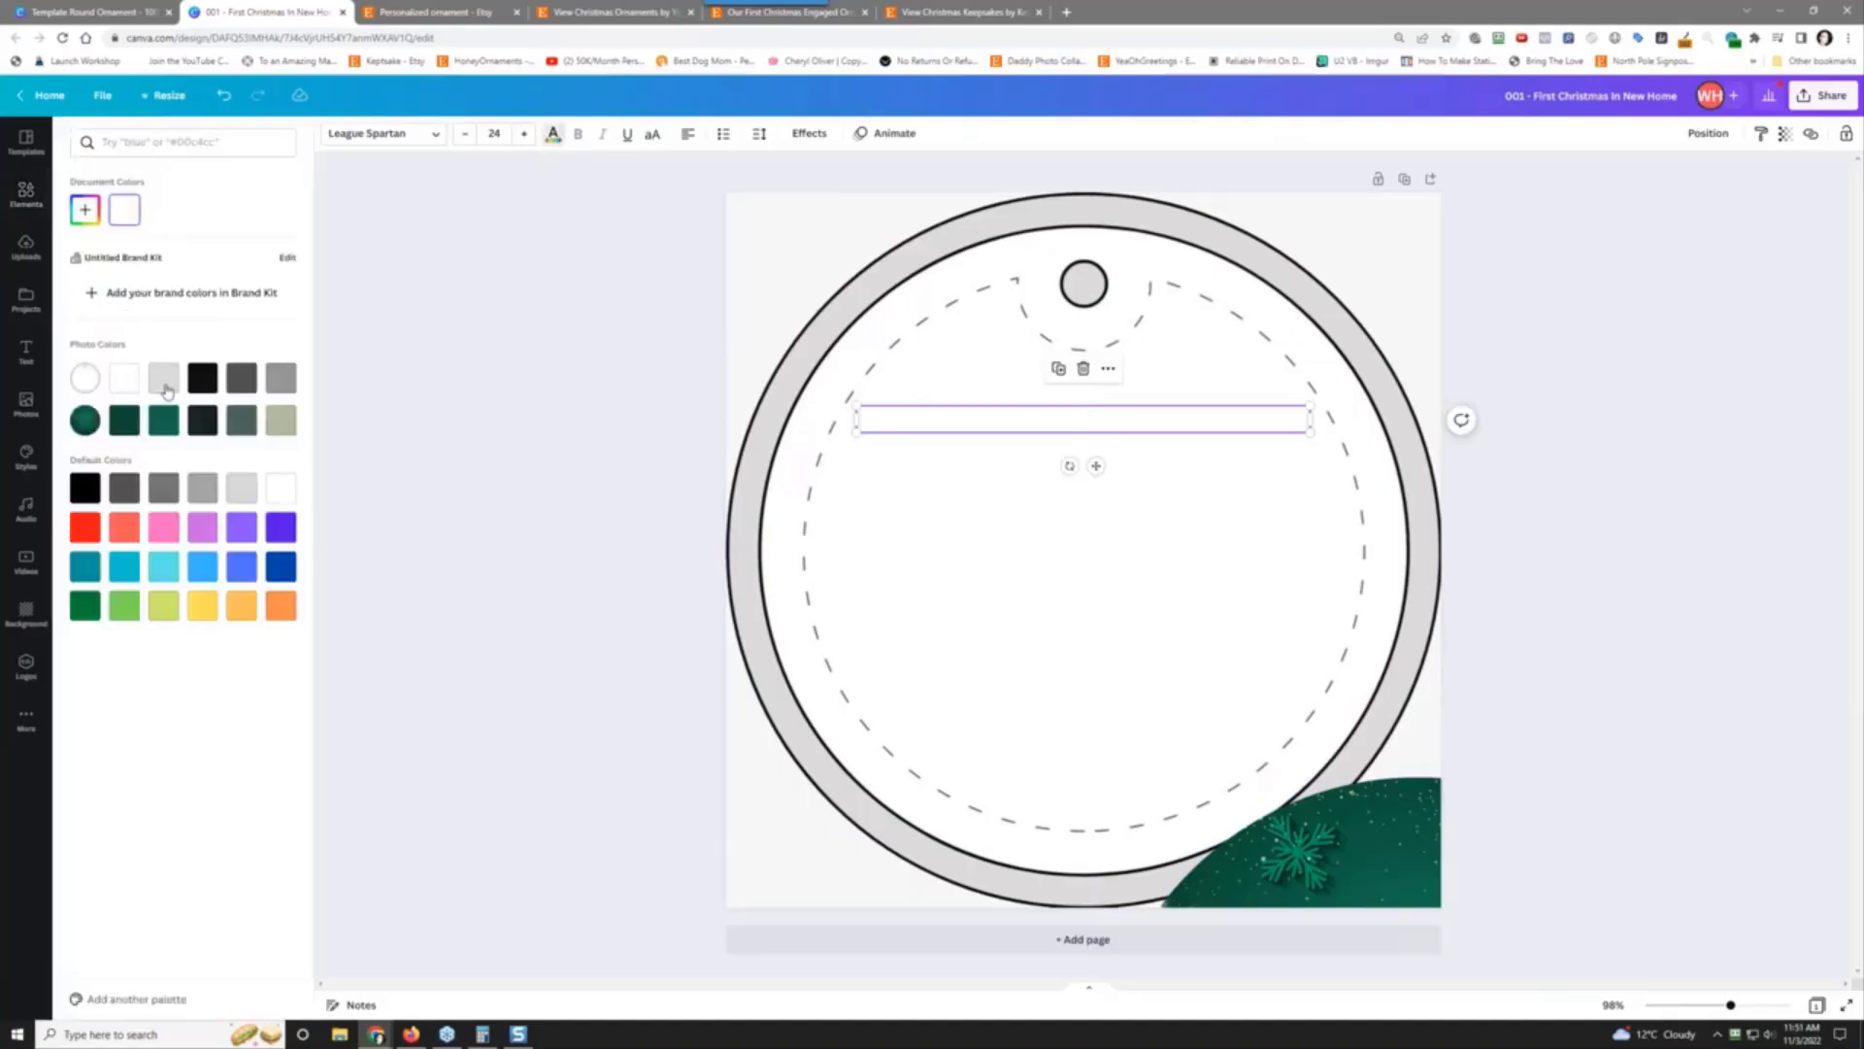
pyautogui.click(202, 378)
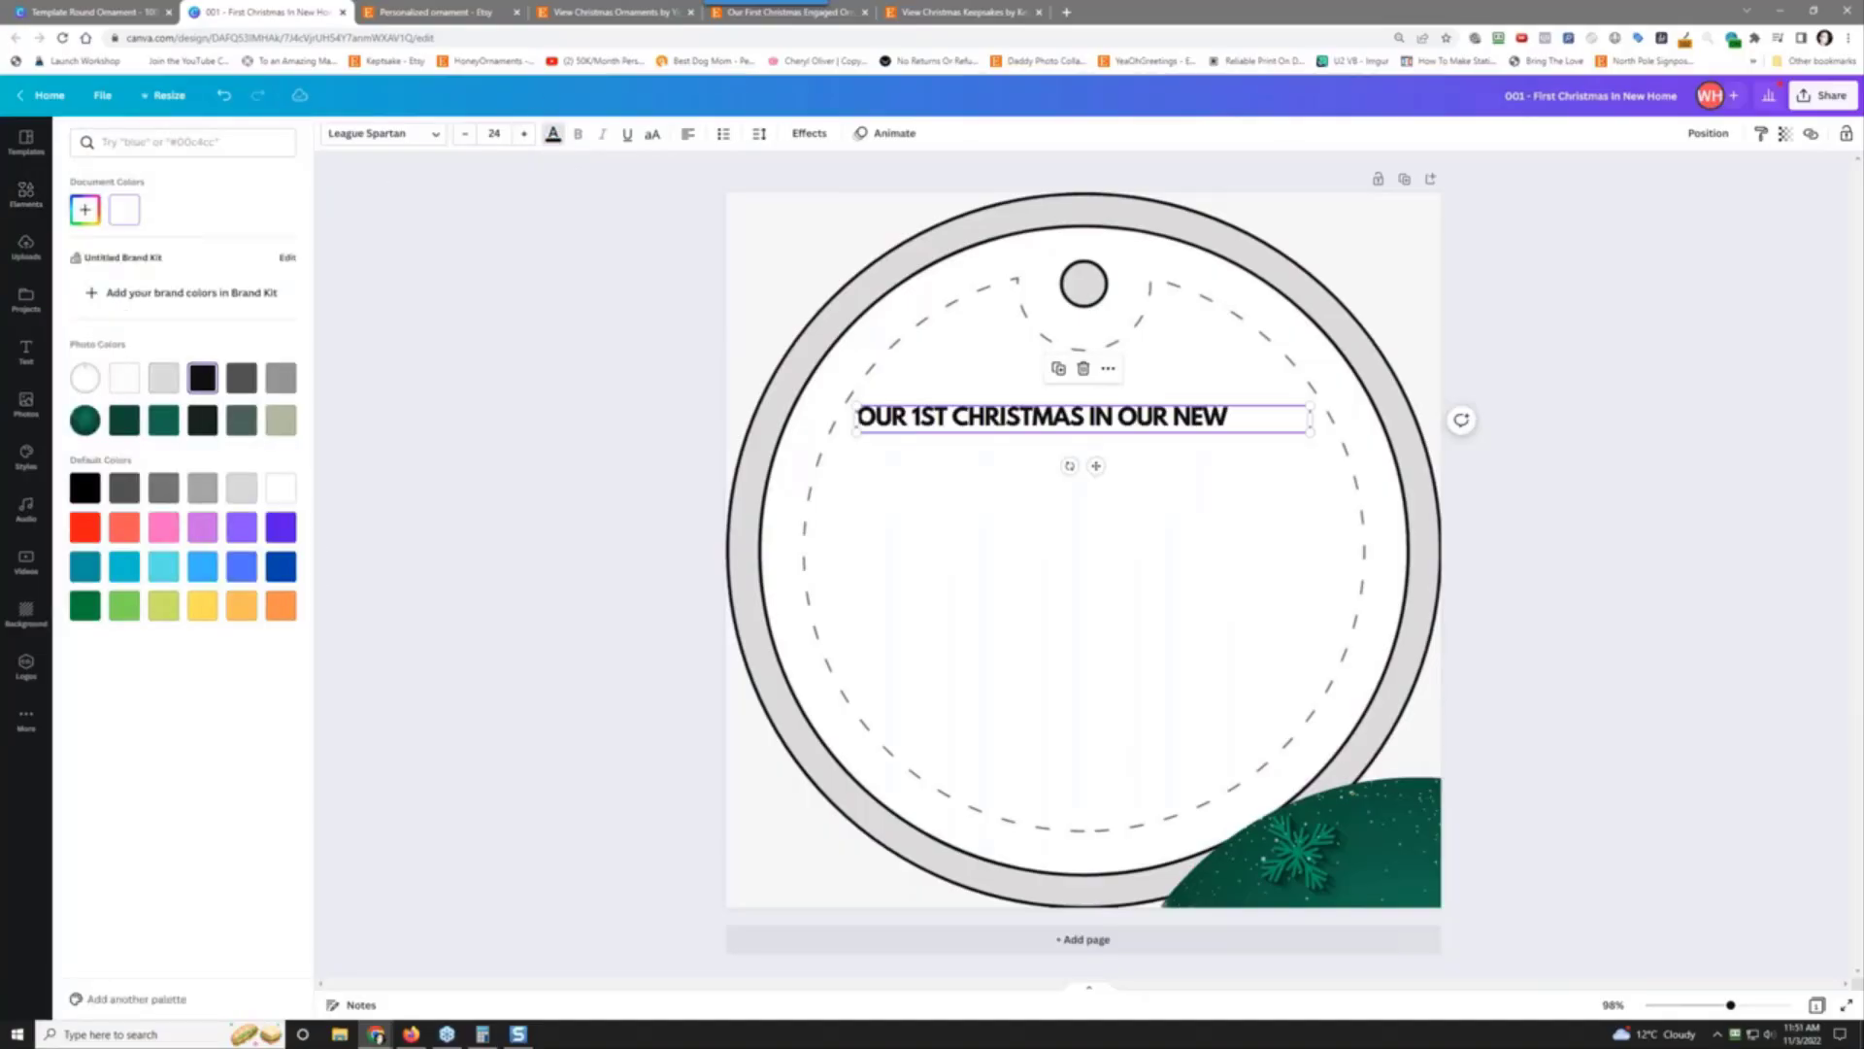
pyautogui.click(1025, 416)
# Step: Move and resize the heading to one line, then centre it horizontally on the page
pyautogui.click(1001, 447)
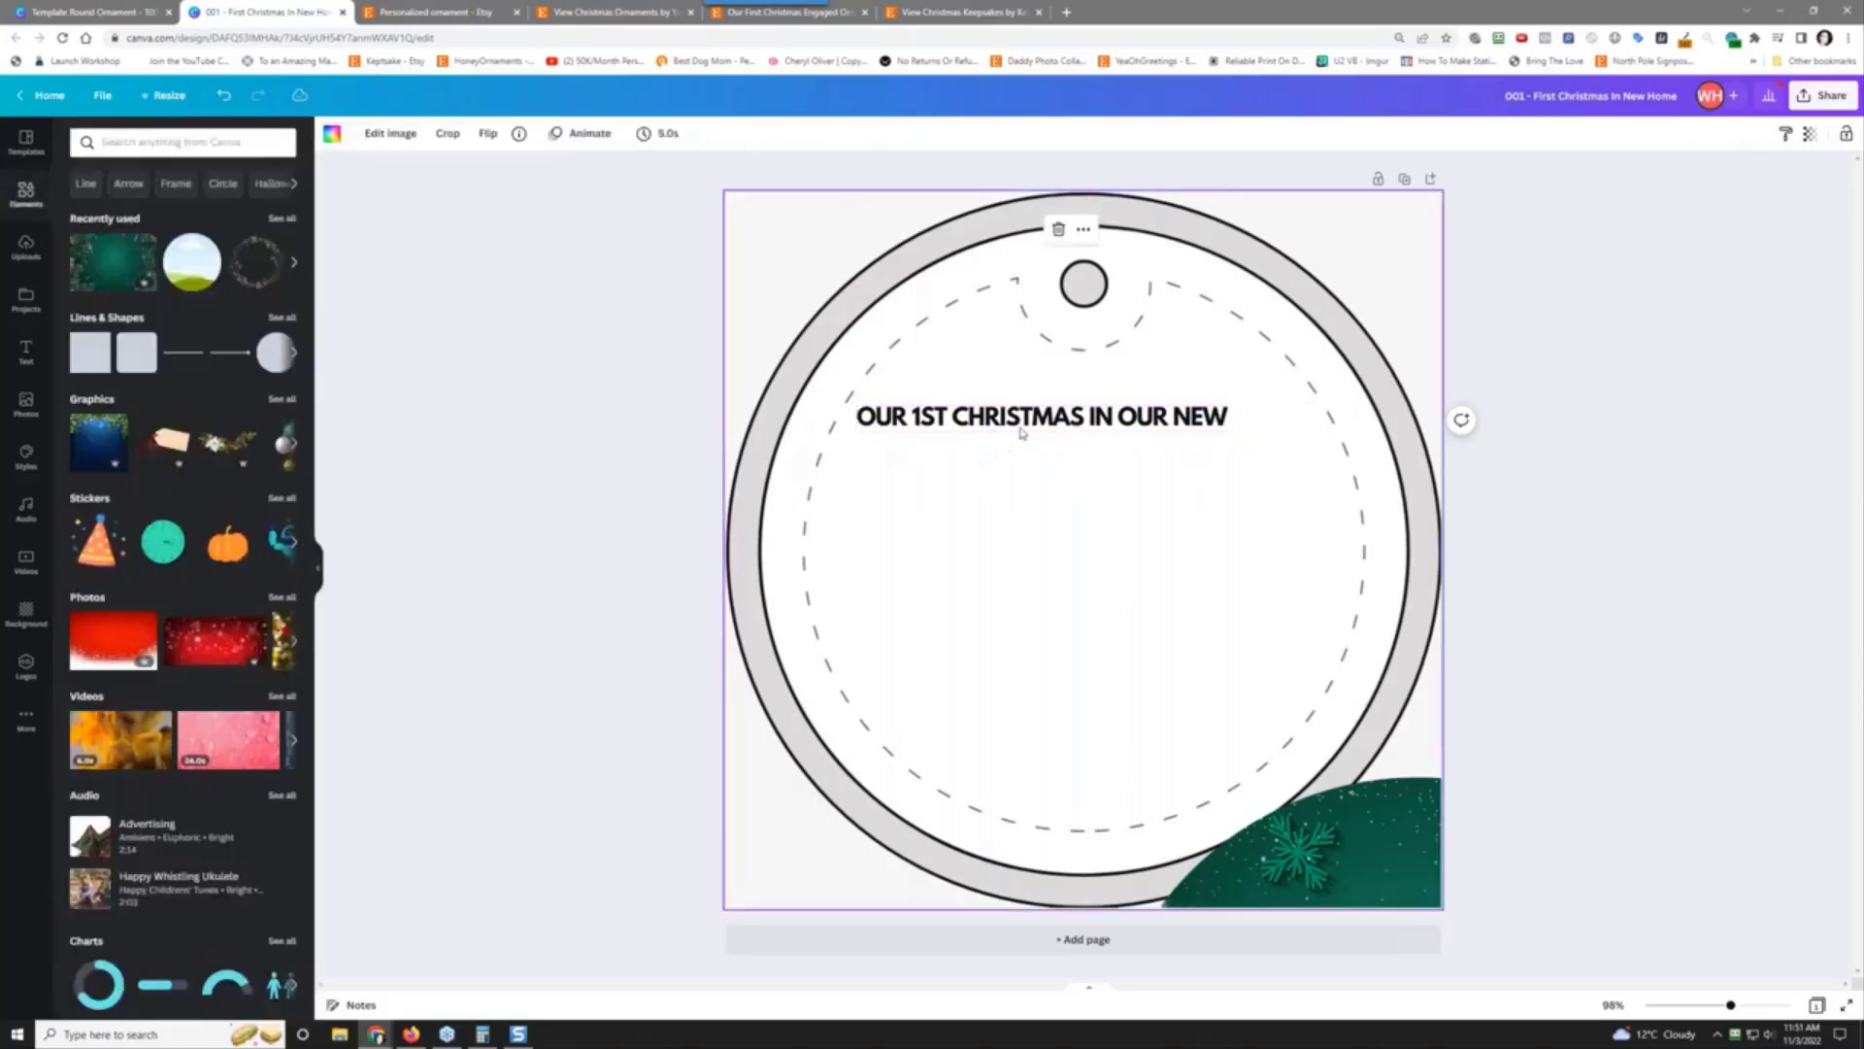
pyautogui.moveTo(1043, 414)
pyautogui.mouseDown()
pyautogui.moveTo(1092, 403)
pyautogui.moveTo(1064, 395)
pyautogui.mouseUp()
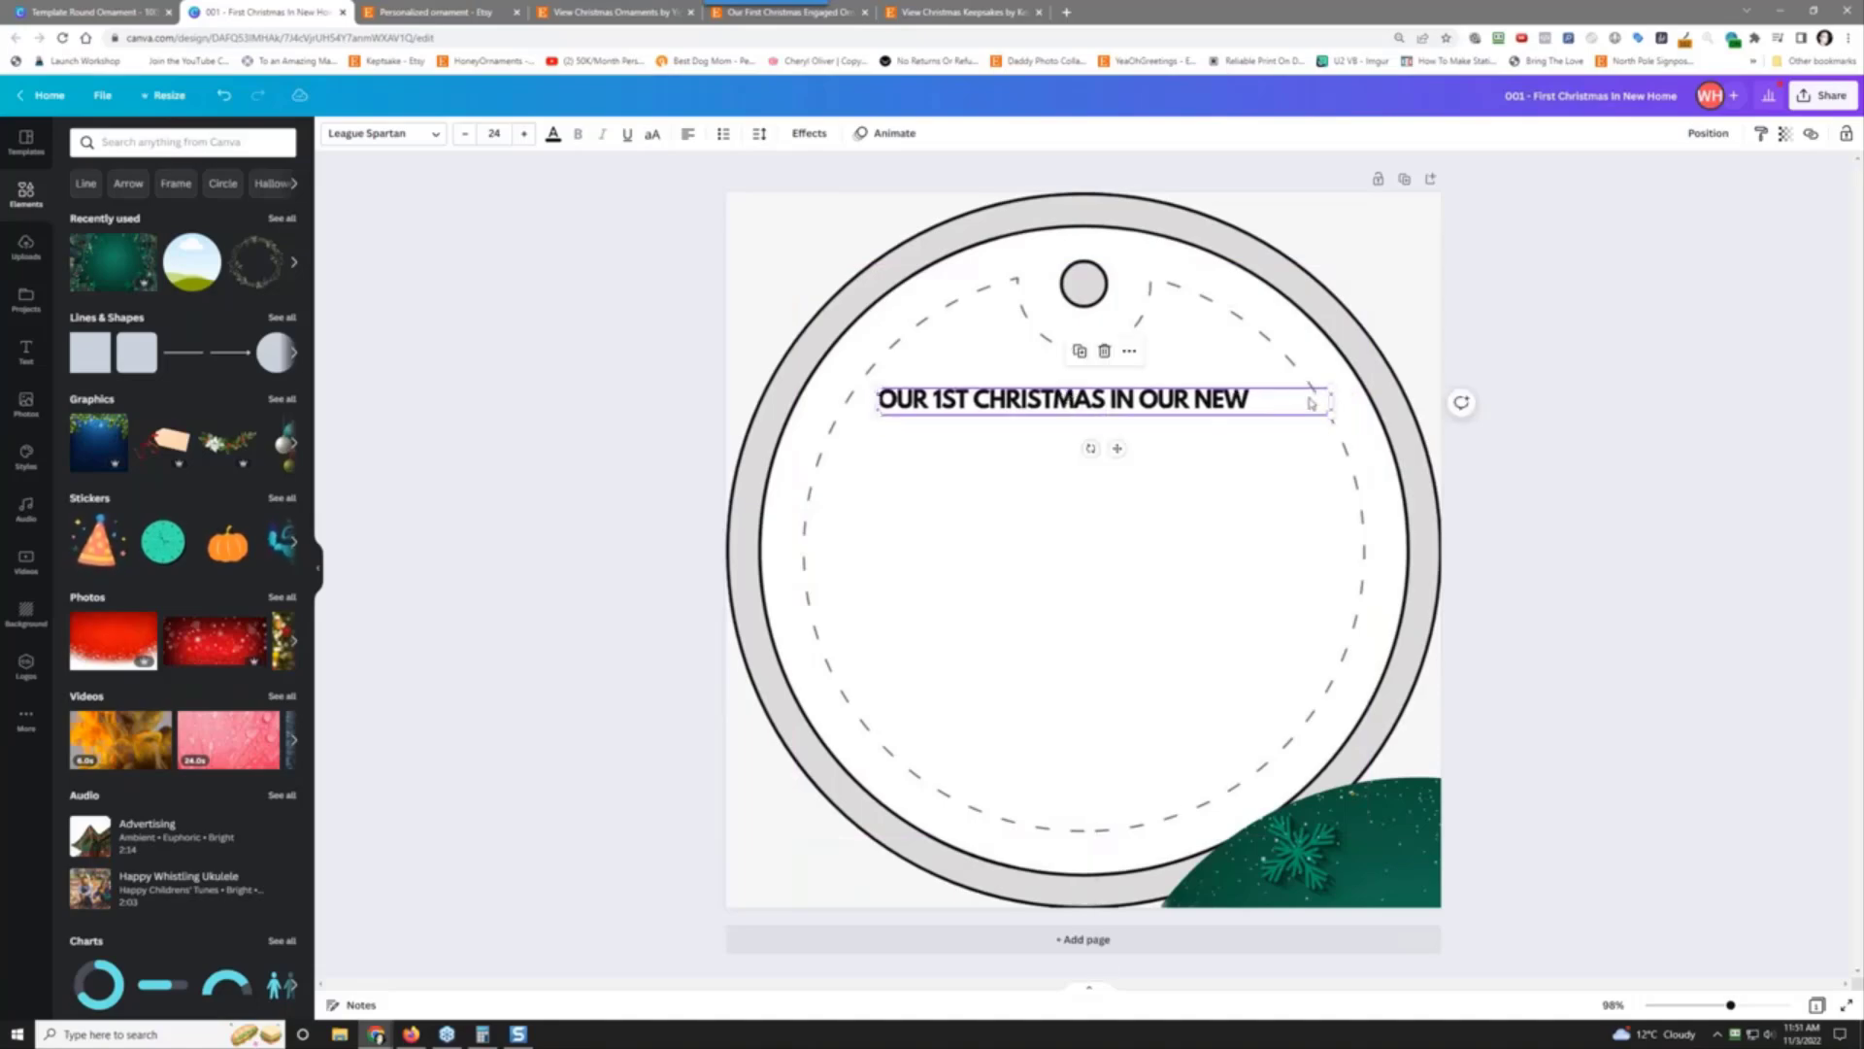
pyautogui.moveTo(1334, 399); pyautogui.dragTo(1255, 400)
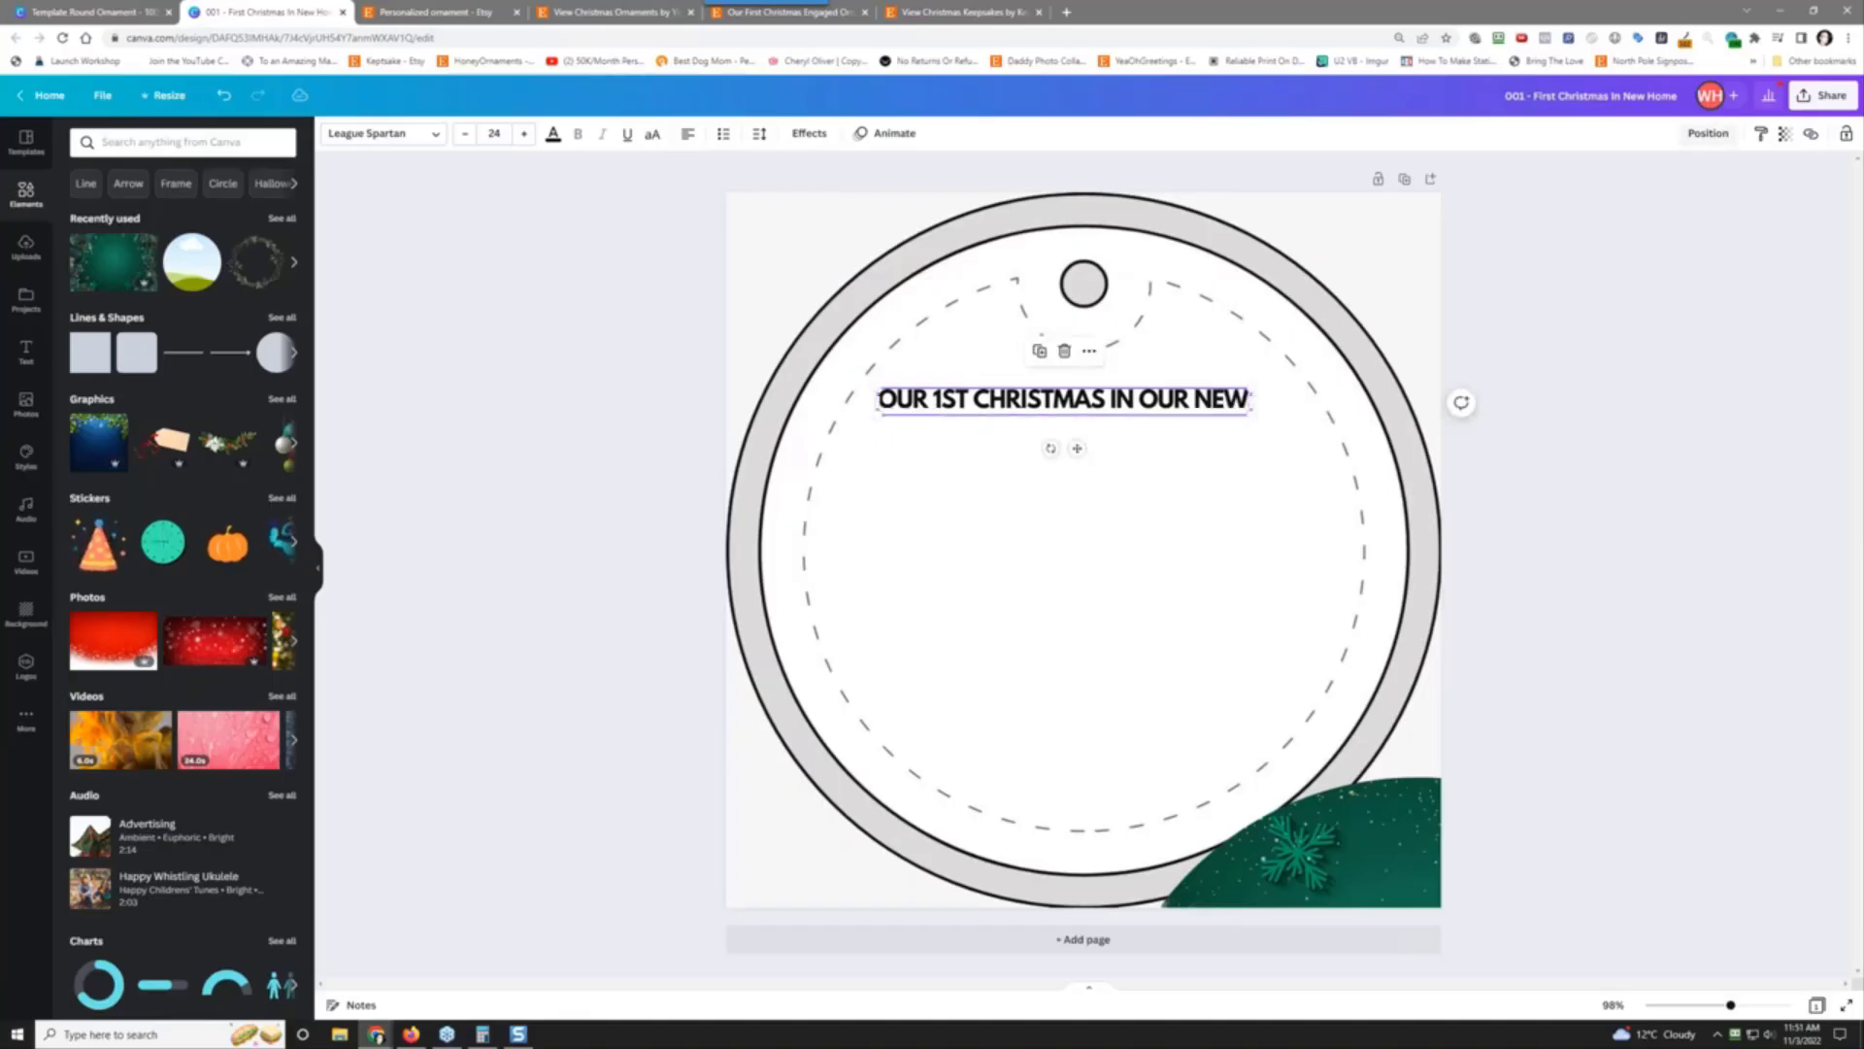
pyautogui.click(1708, 133)
pyautogui.click(1630, 266)
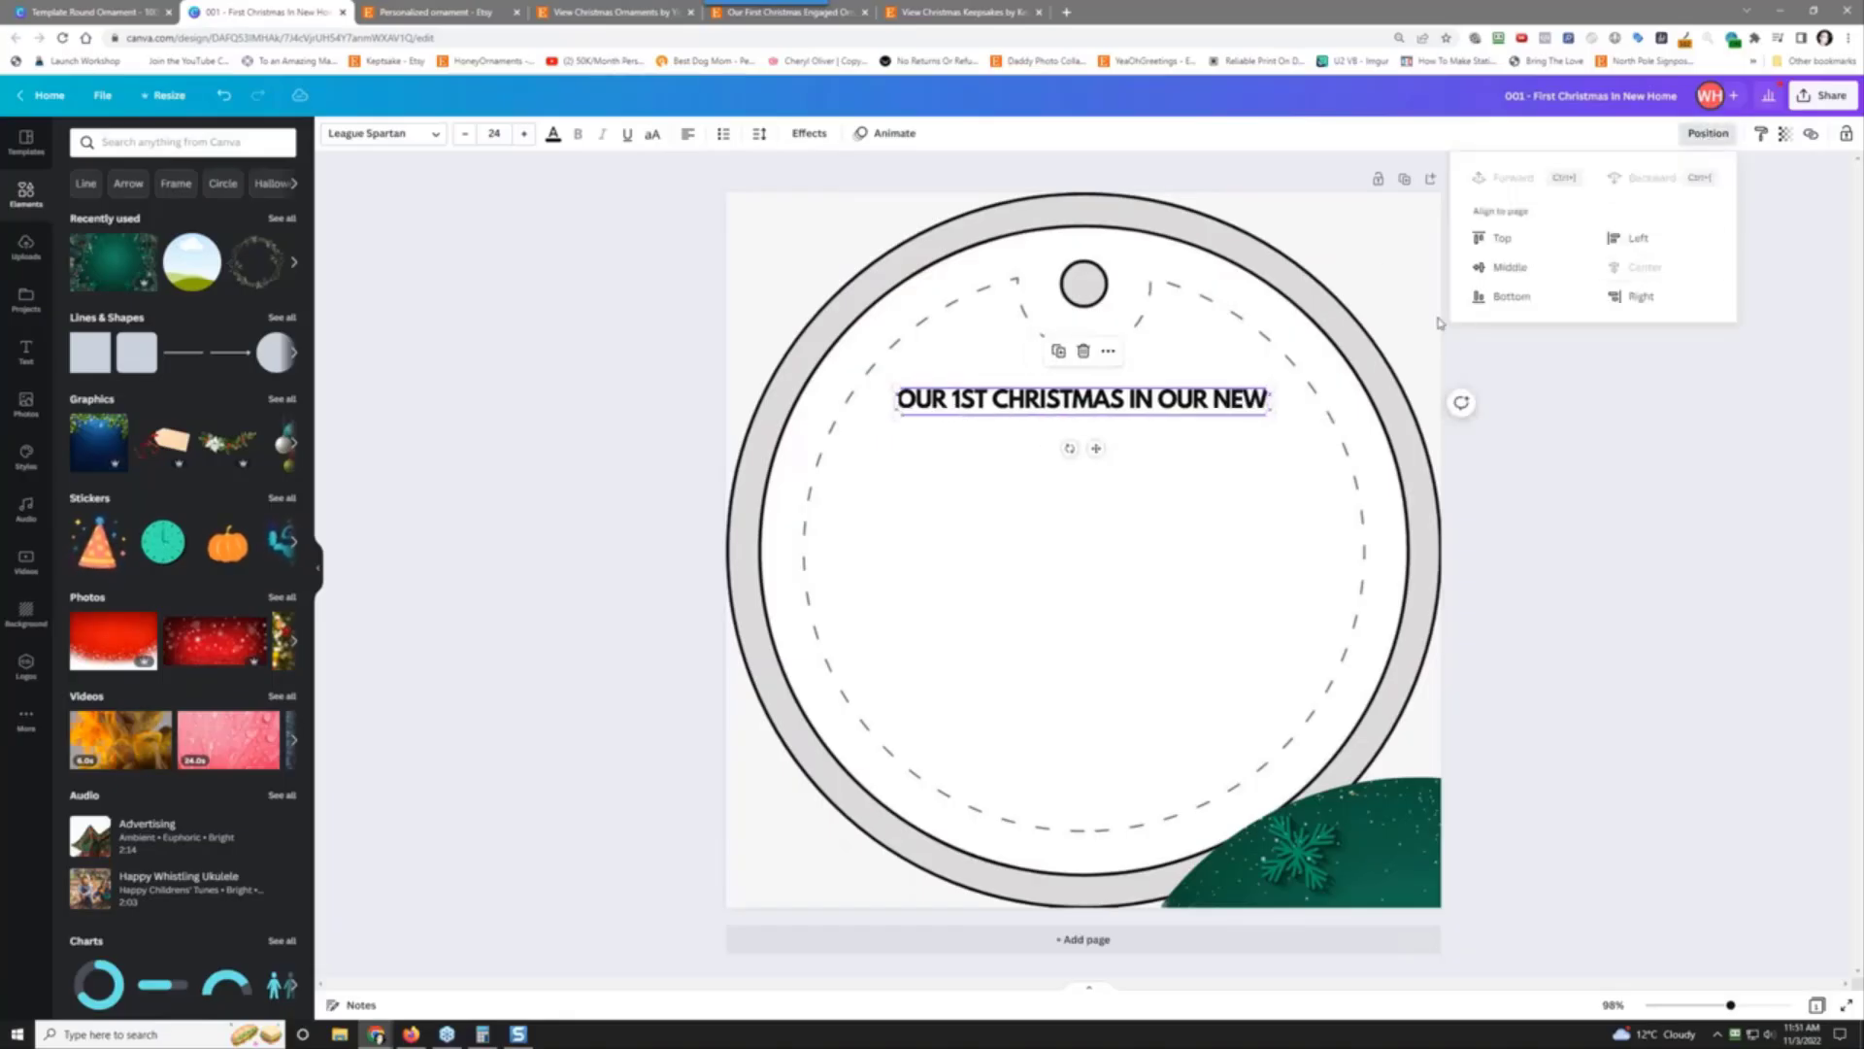
pyautogui.click(1574, 426)
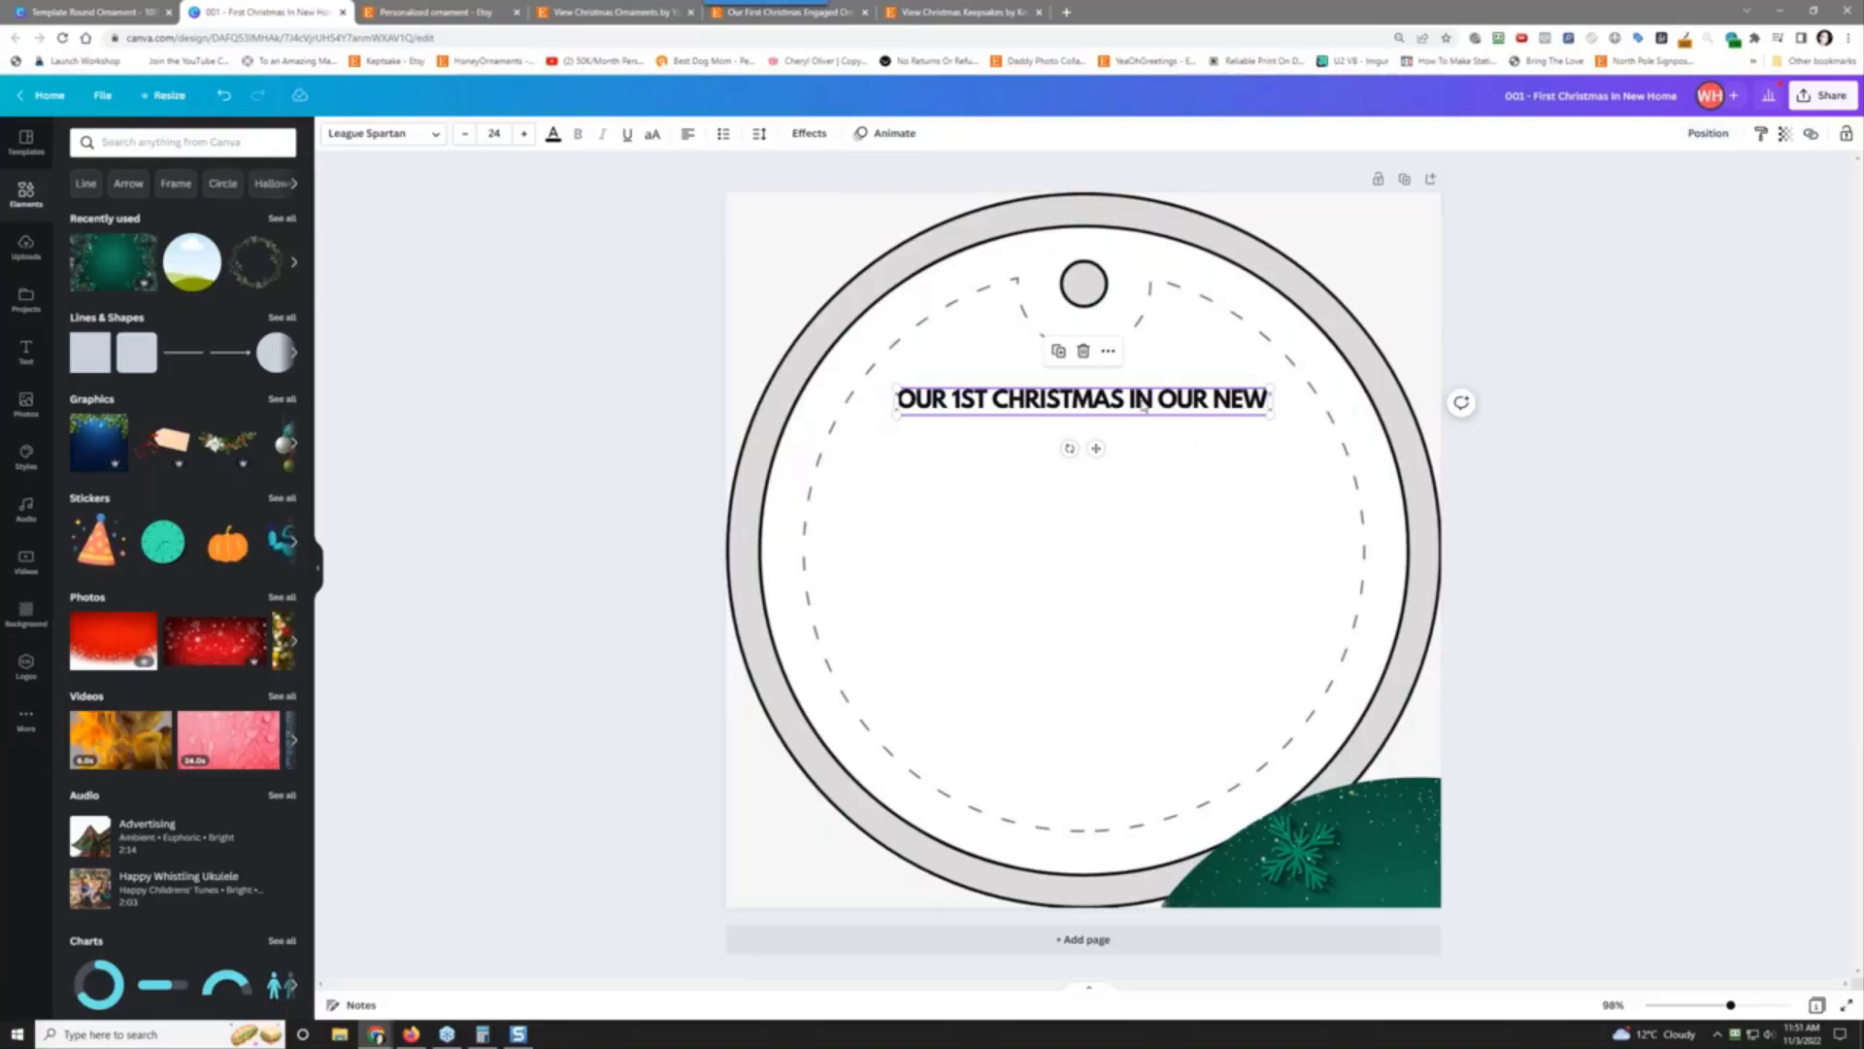
# Step: Add a horizontal line, place it just under the heading, and stretch it wider
pyautogui.click(182, 353)
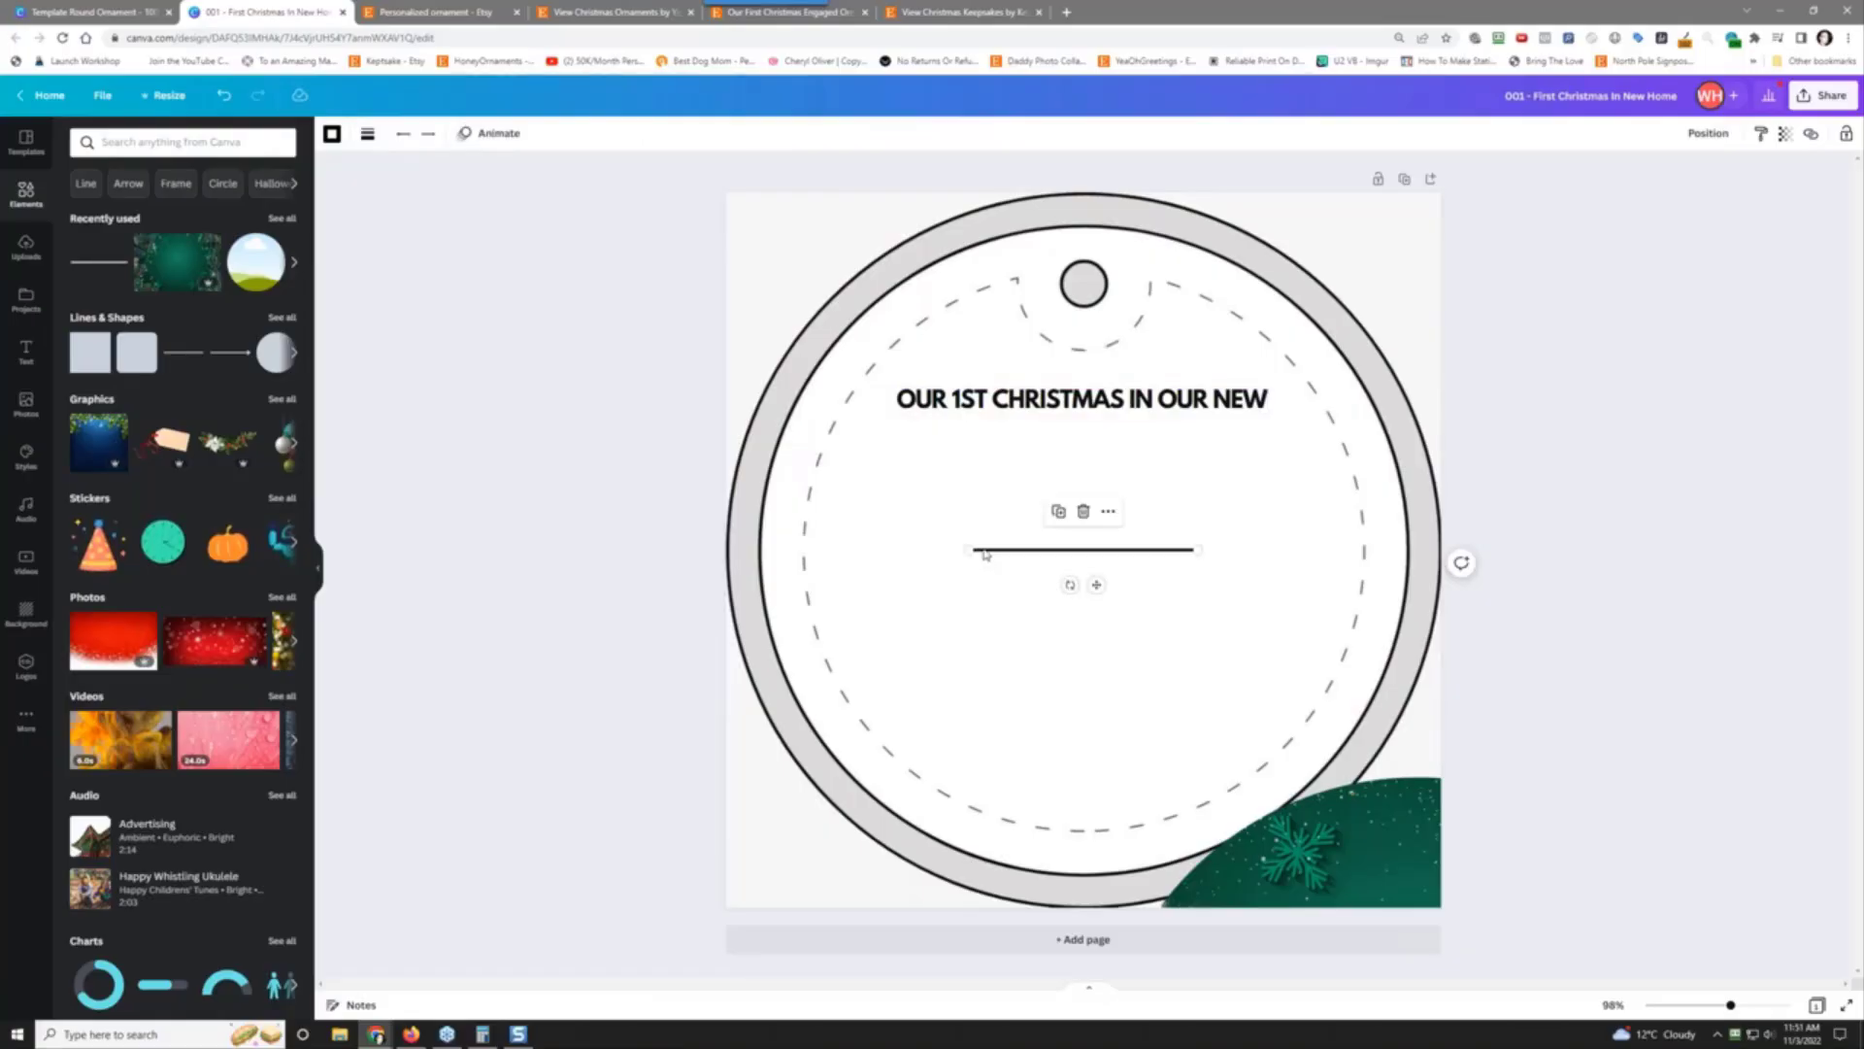
pyautogui.moveTo(983, 553); pyautogui.dragTo(851, 455)
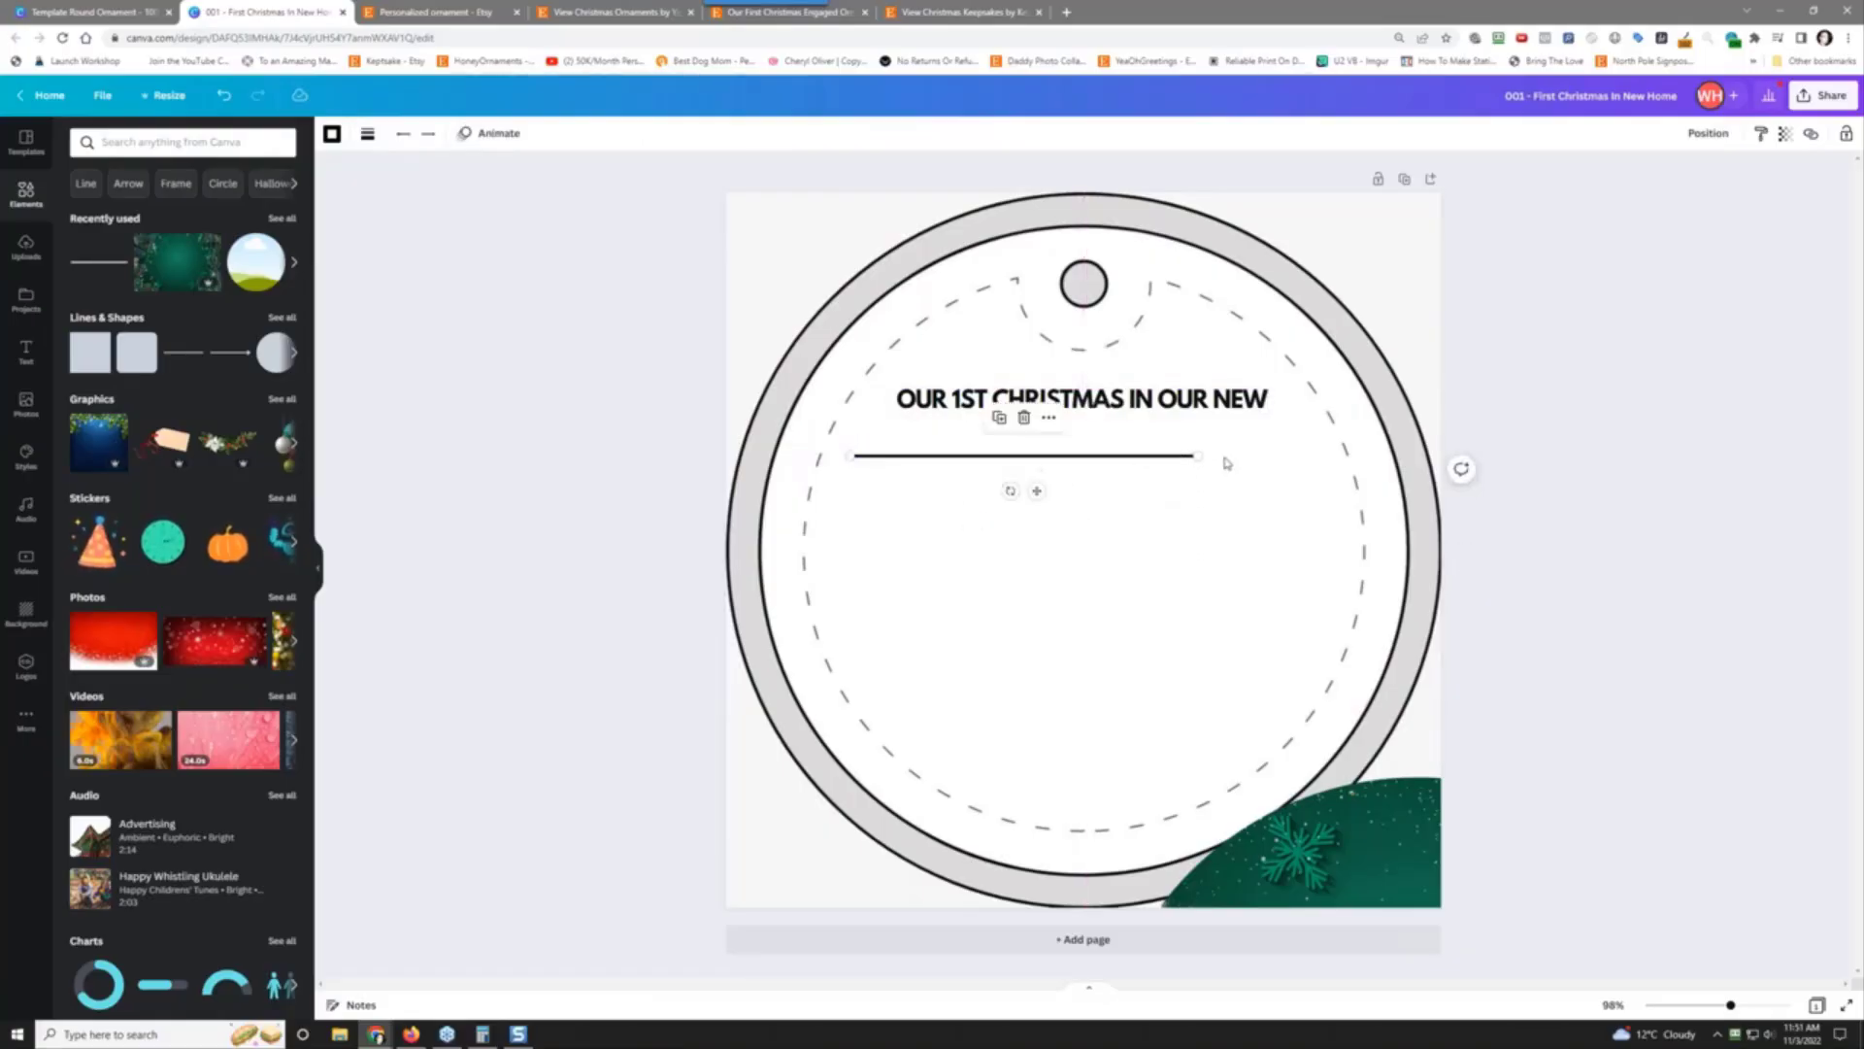
pyautogui.moveTo(1199, 456); pyautogui.dragTo(1313, 455)
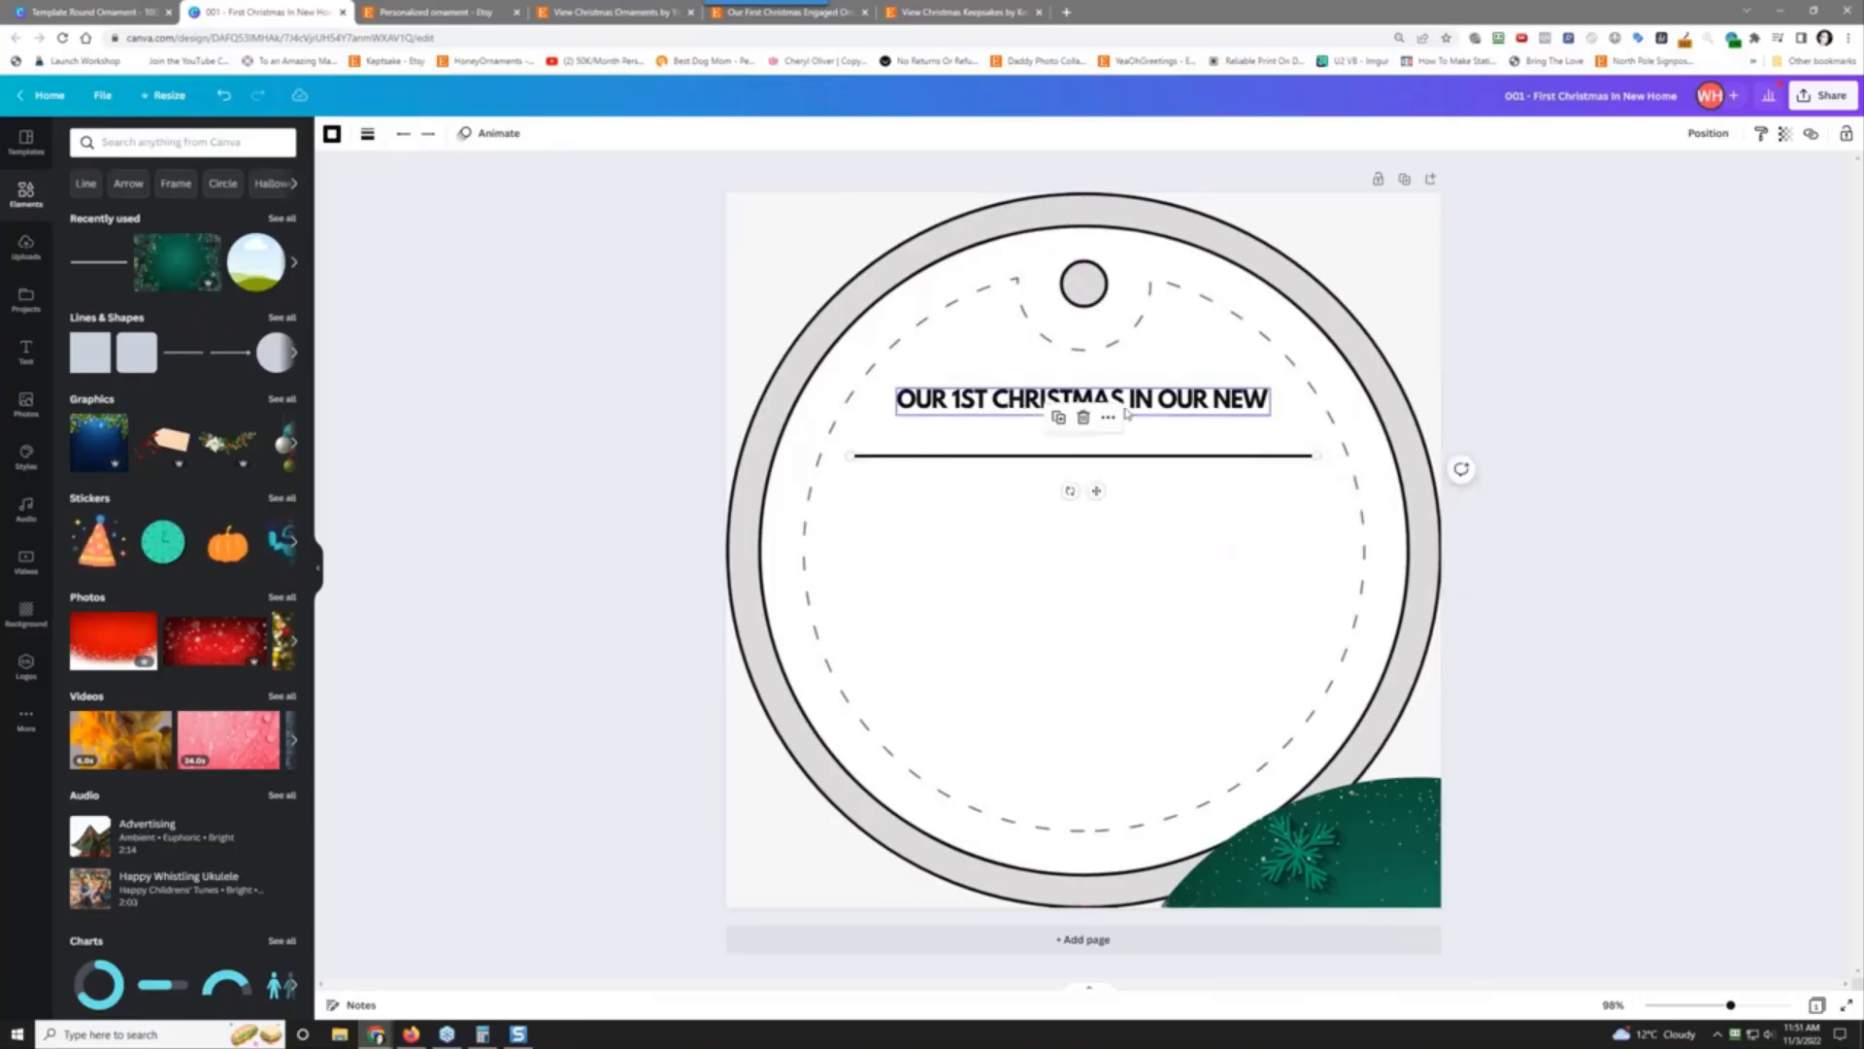
# Step: Break the heading into two centred lines after 'CHRISTMAS'
pyautogui.click(1125, 402)
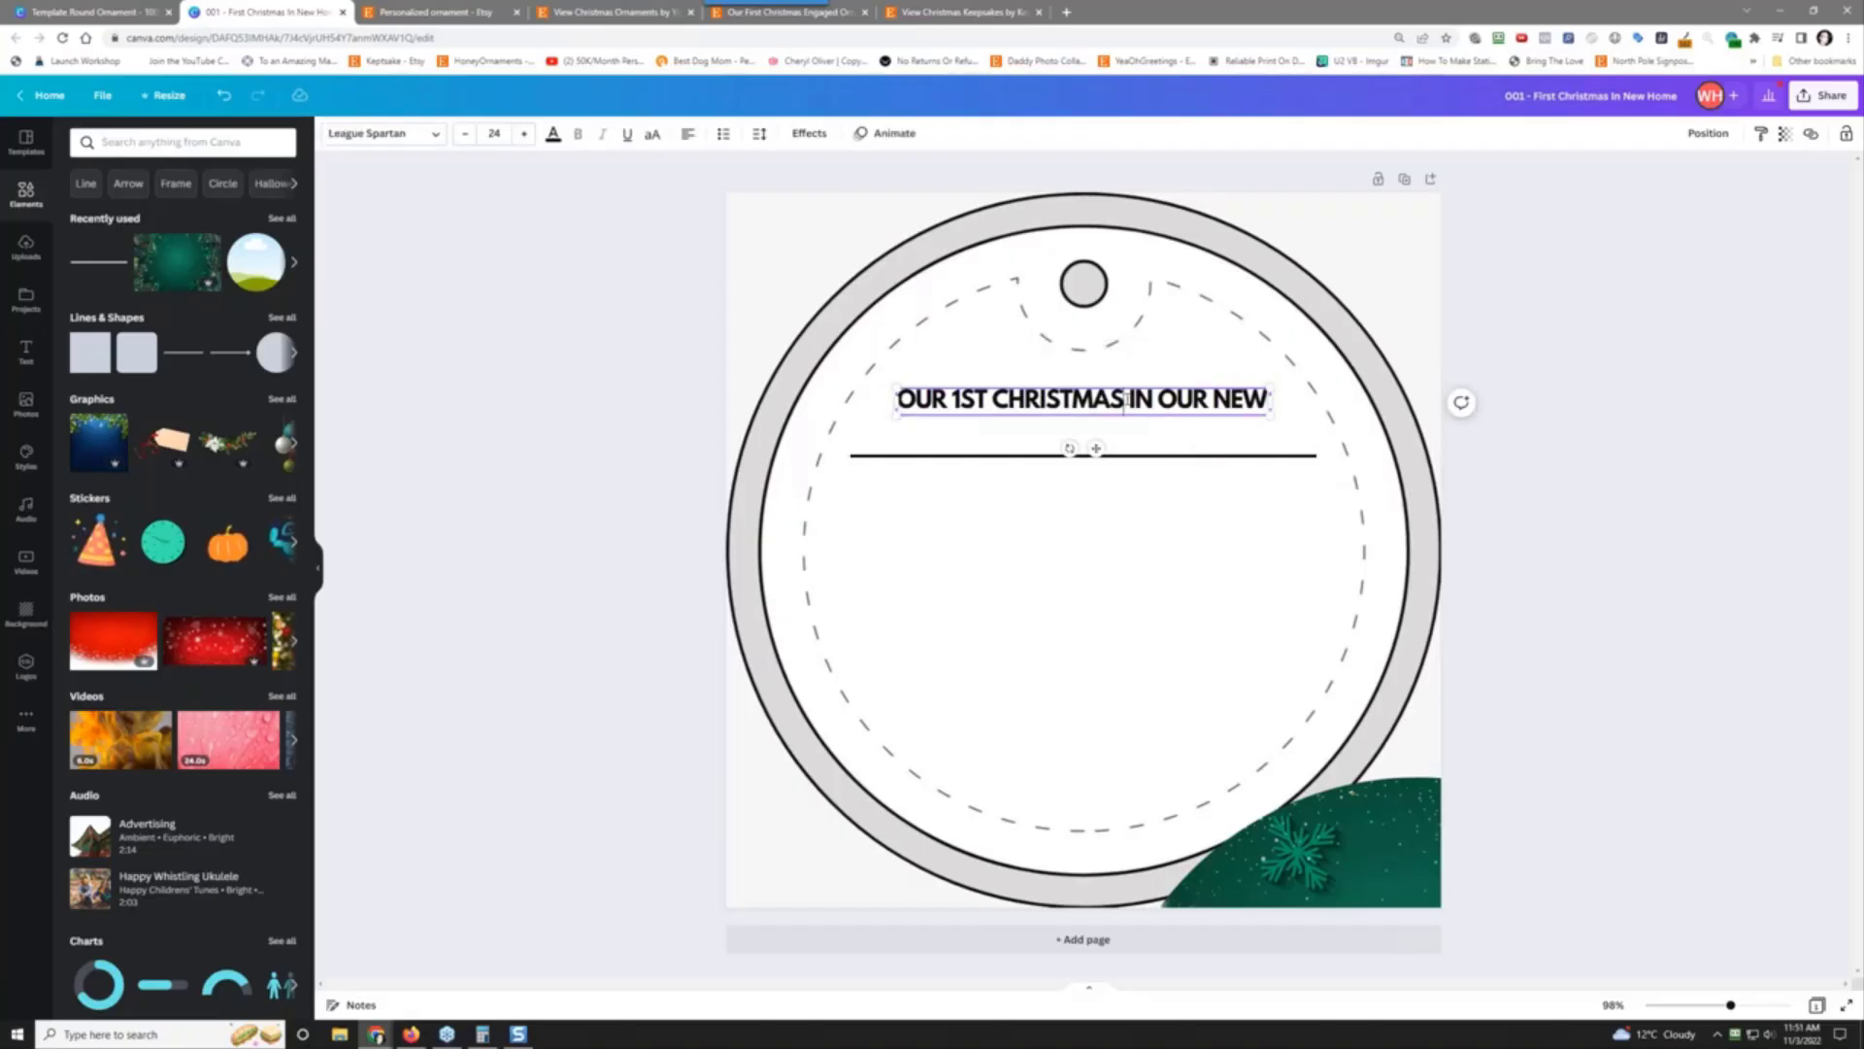
pyautogui.press('Return')
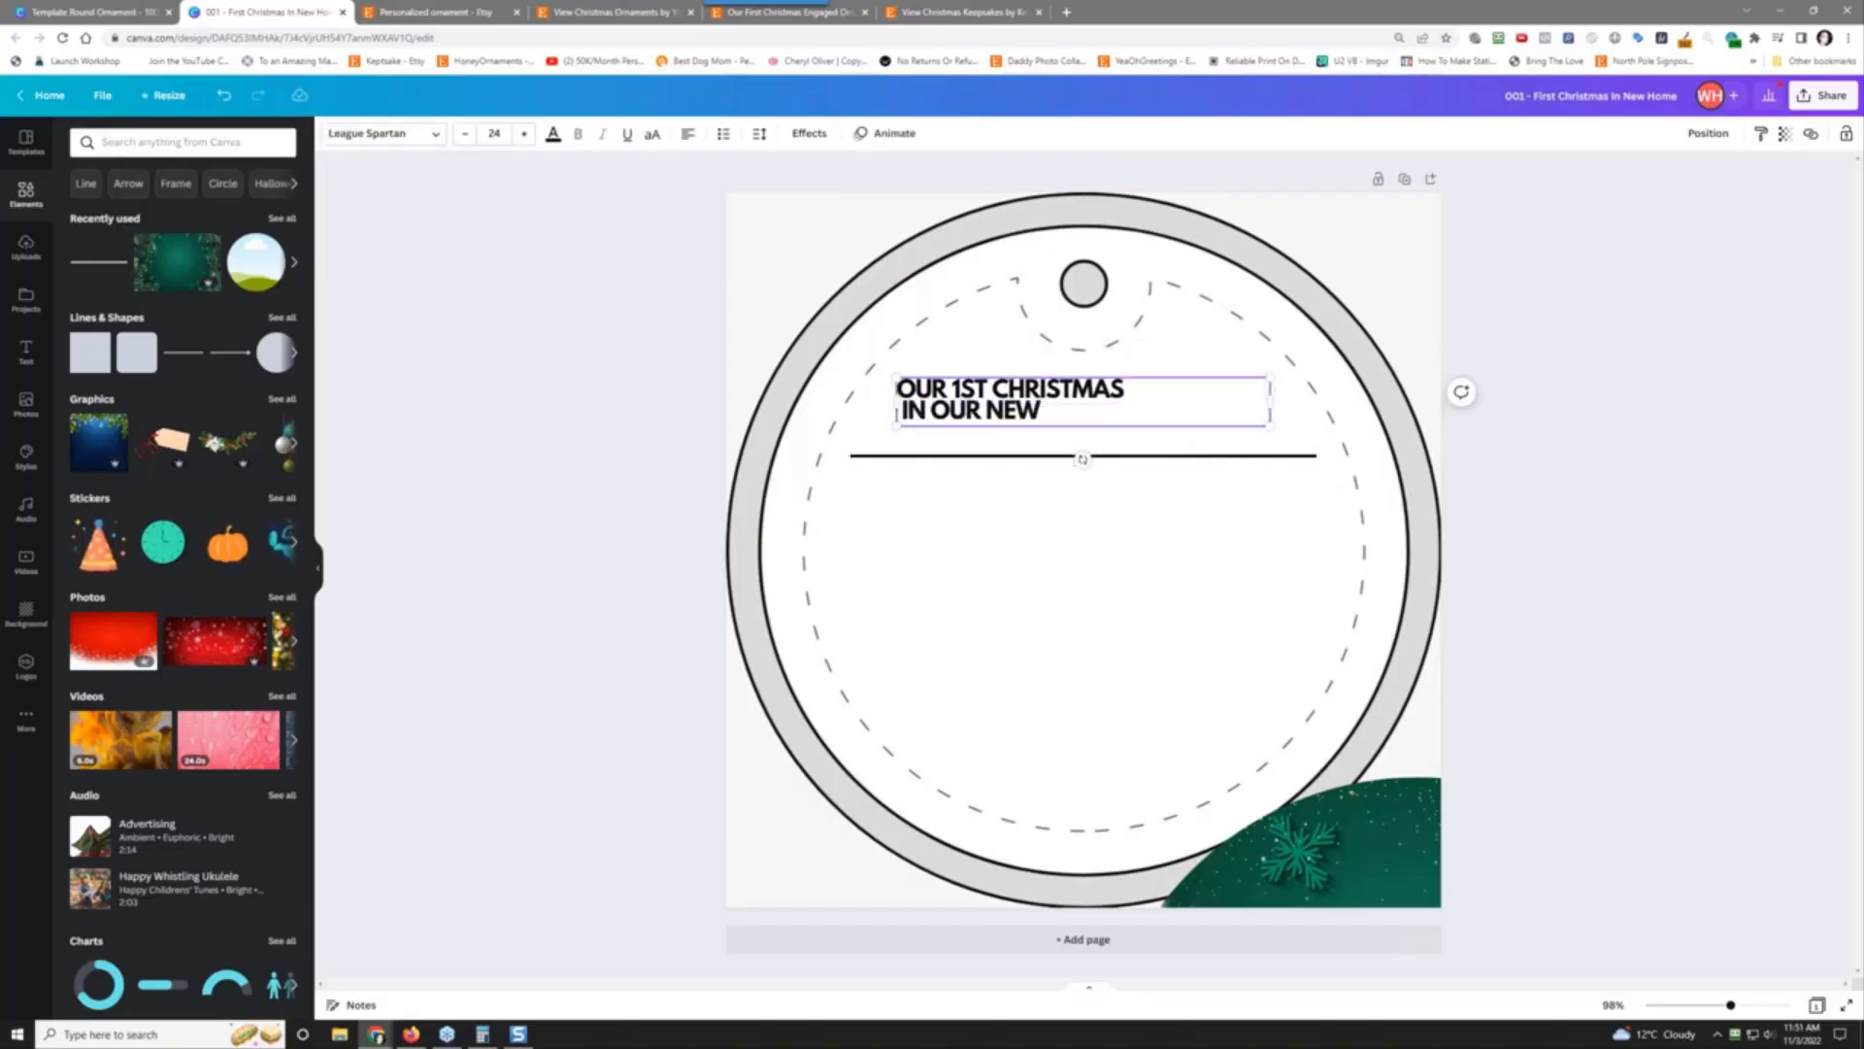
pyautogui.click(688, 133)
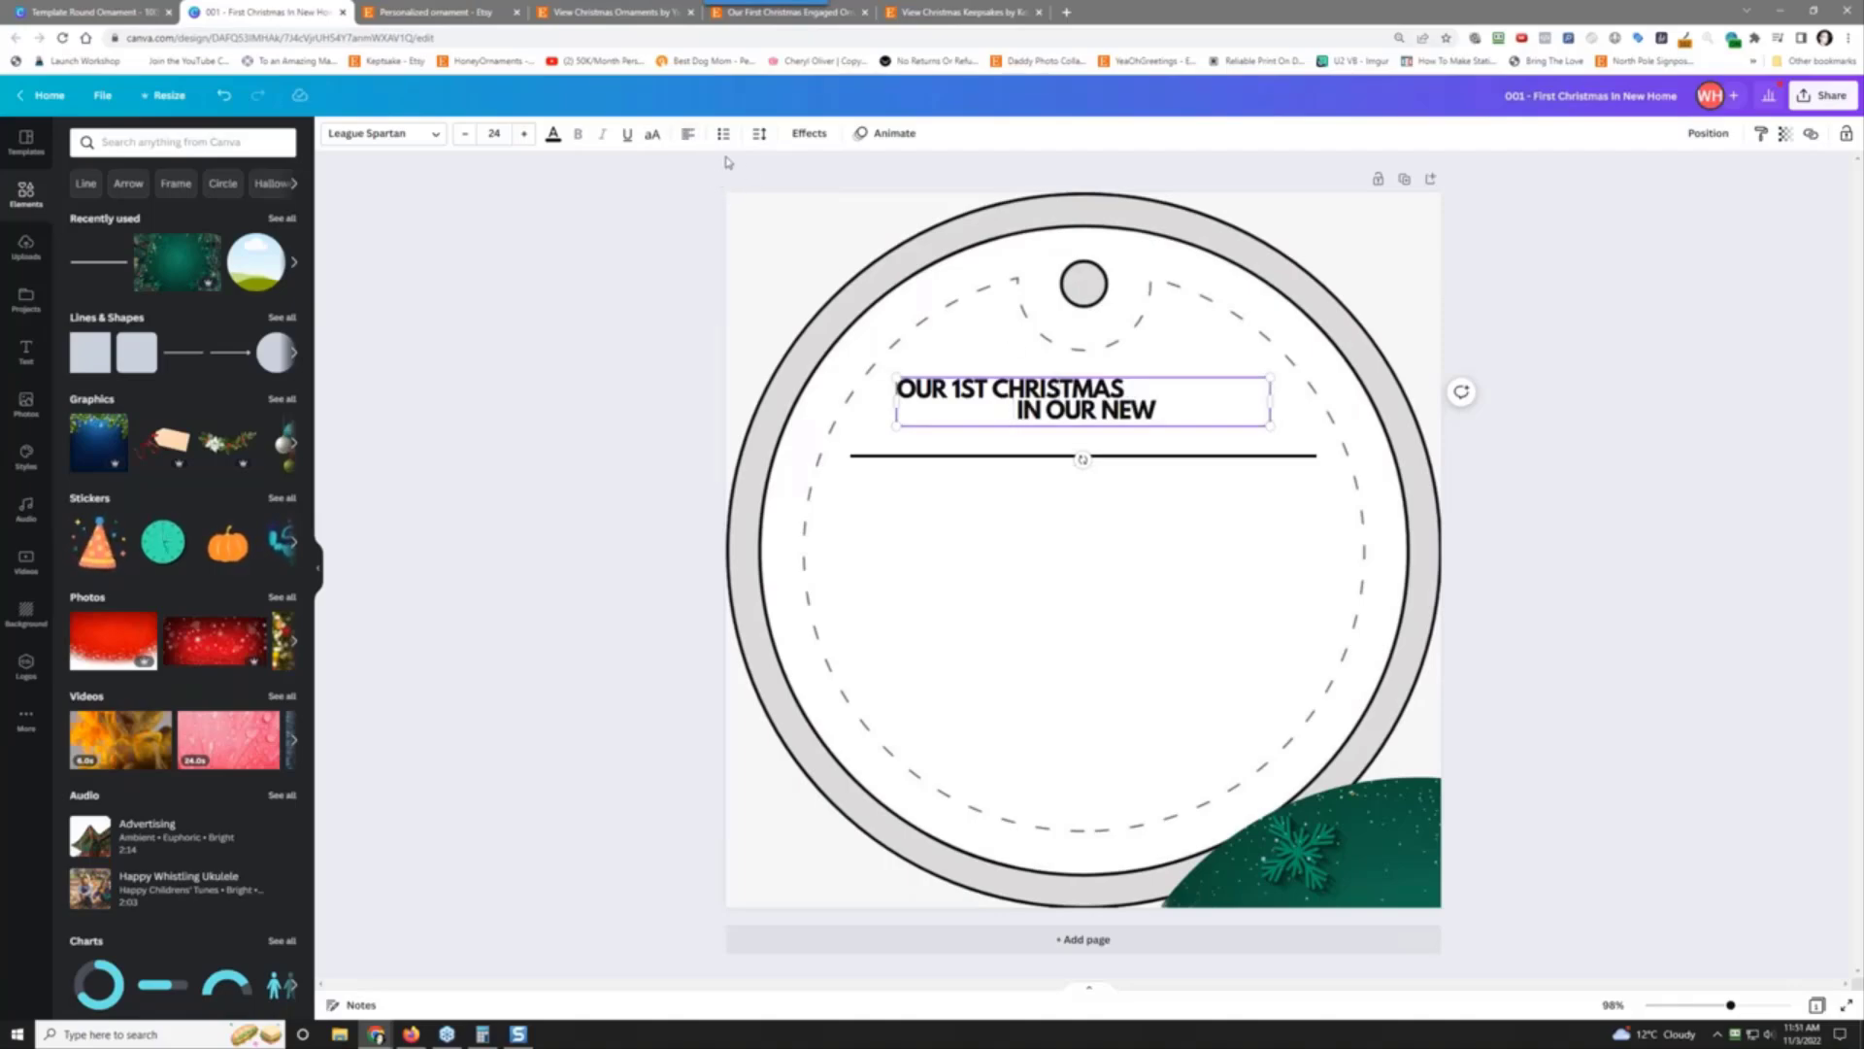
pyautogui.click(688, 133)
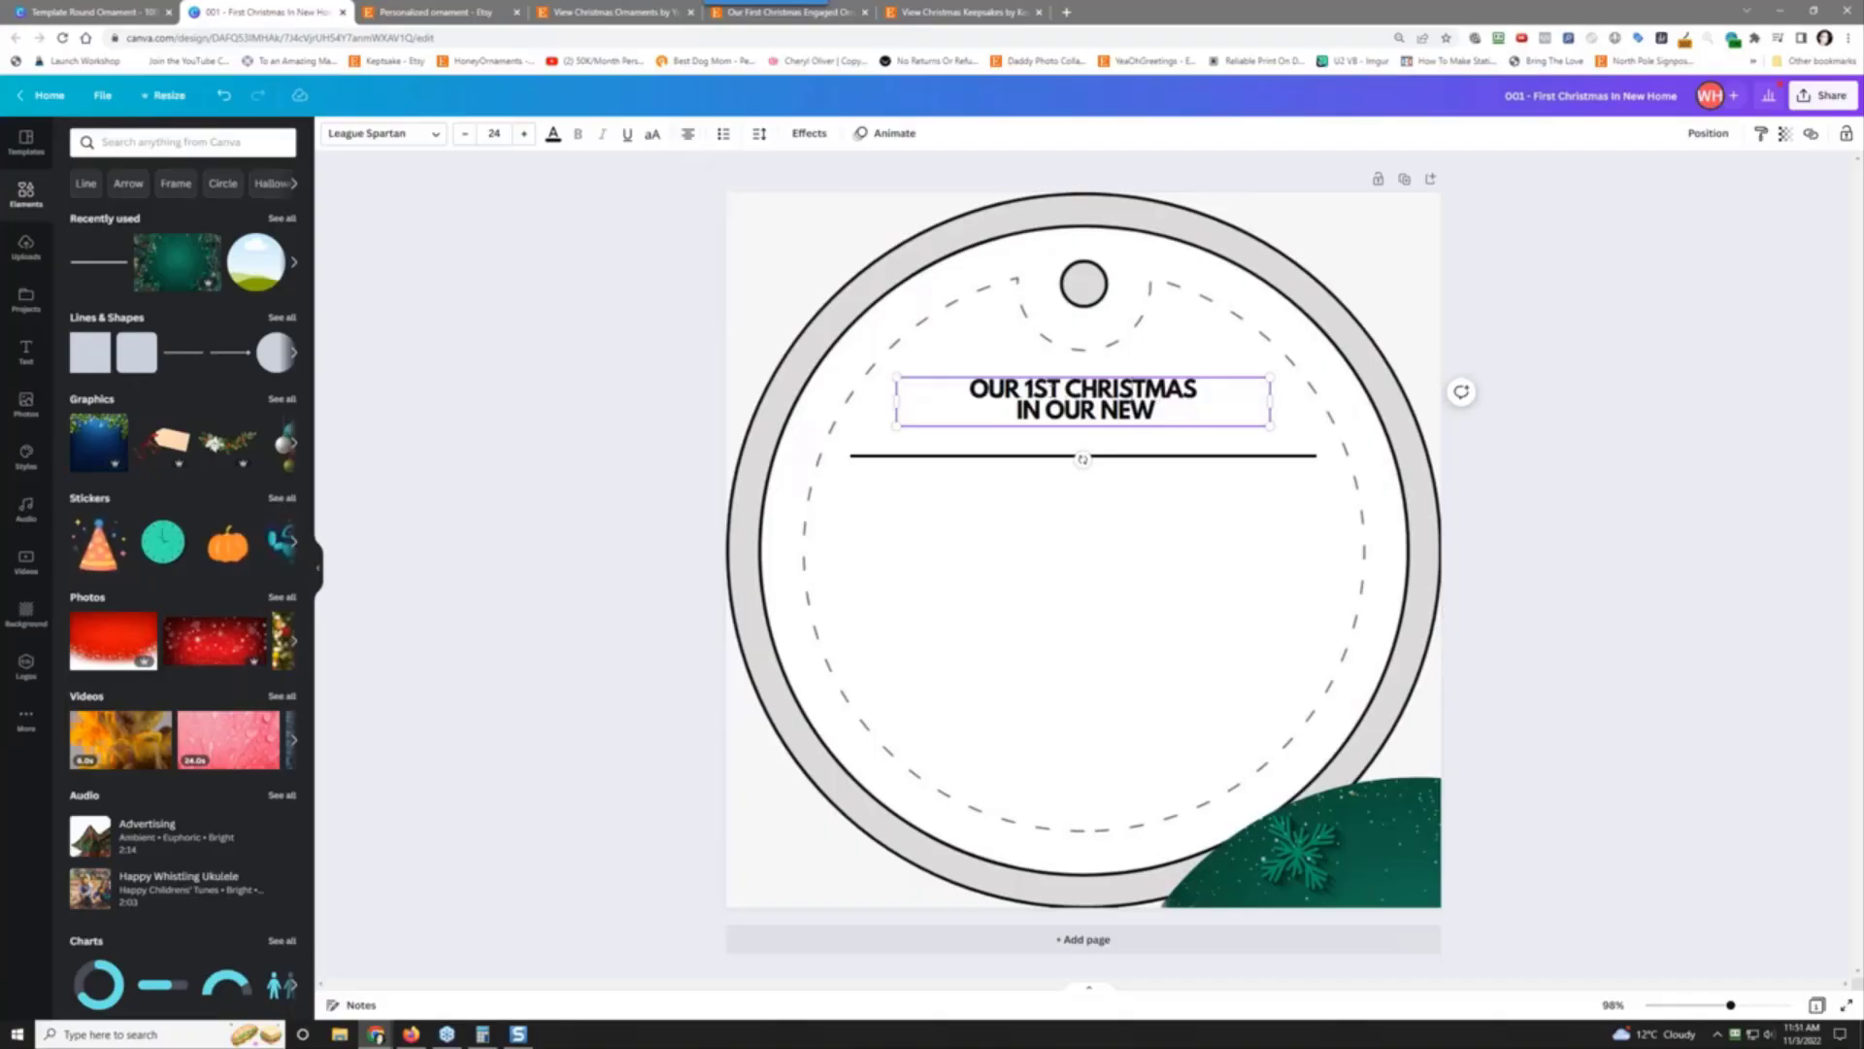
# Step: Enlarge the 'OUR 1ST CHRISTMAS' line to font size 35
pyautogui.click(524, 134)
pyautogui.click(524, 134)
pyautogui.click(524, 134)
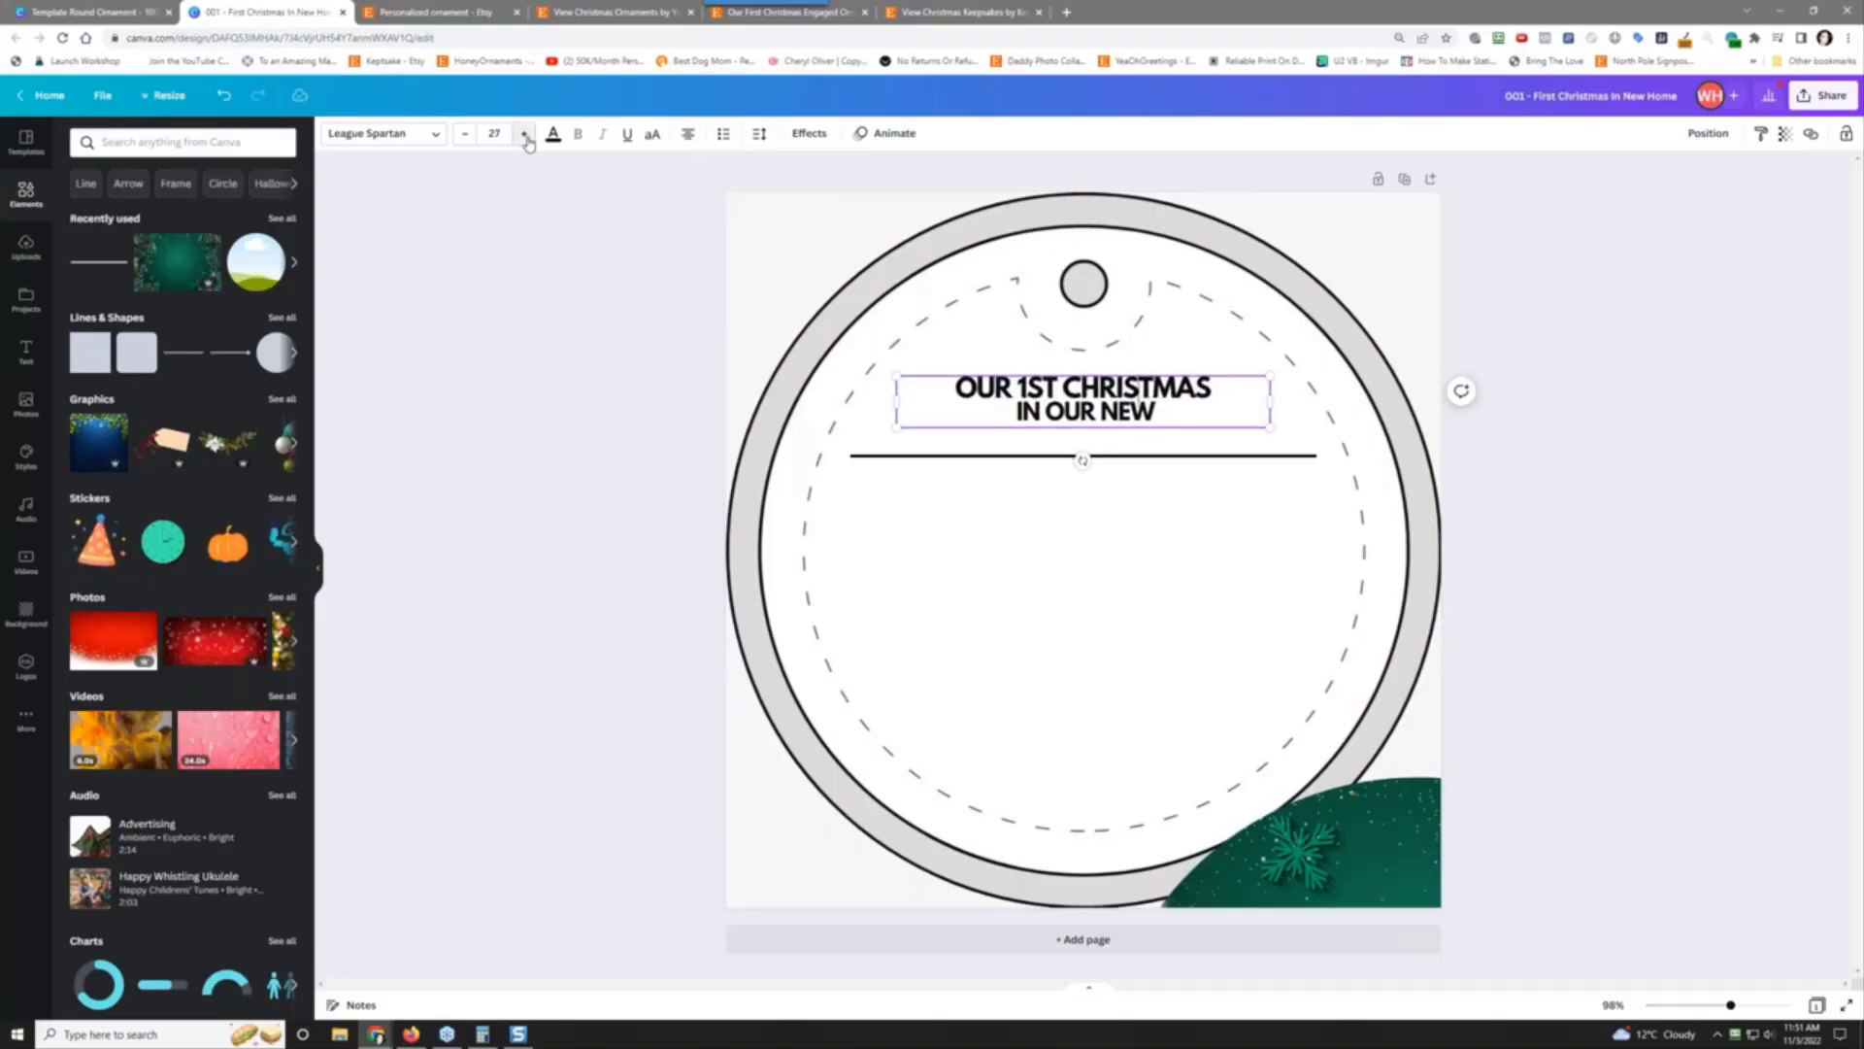
pyautogui.click(525, 134)
pyautogui.click(524, 134)
pyautogui.click(524, 134)
pyautogui.click(525, 134)
pyautogui.click(524, 134)
pyautogui.click(524, 134)
pyautogui.click(525, 134)
pyautogui.click(524, 134)
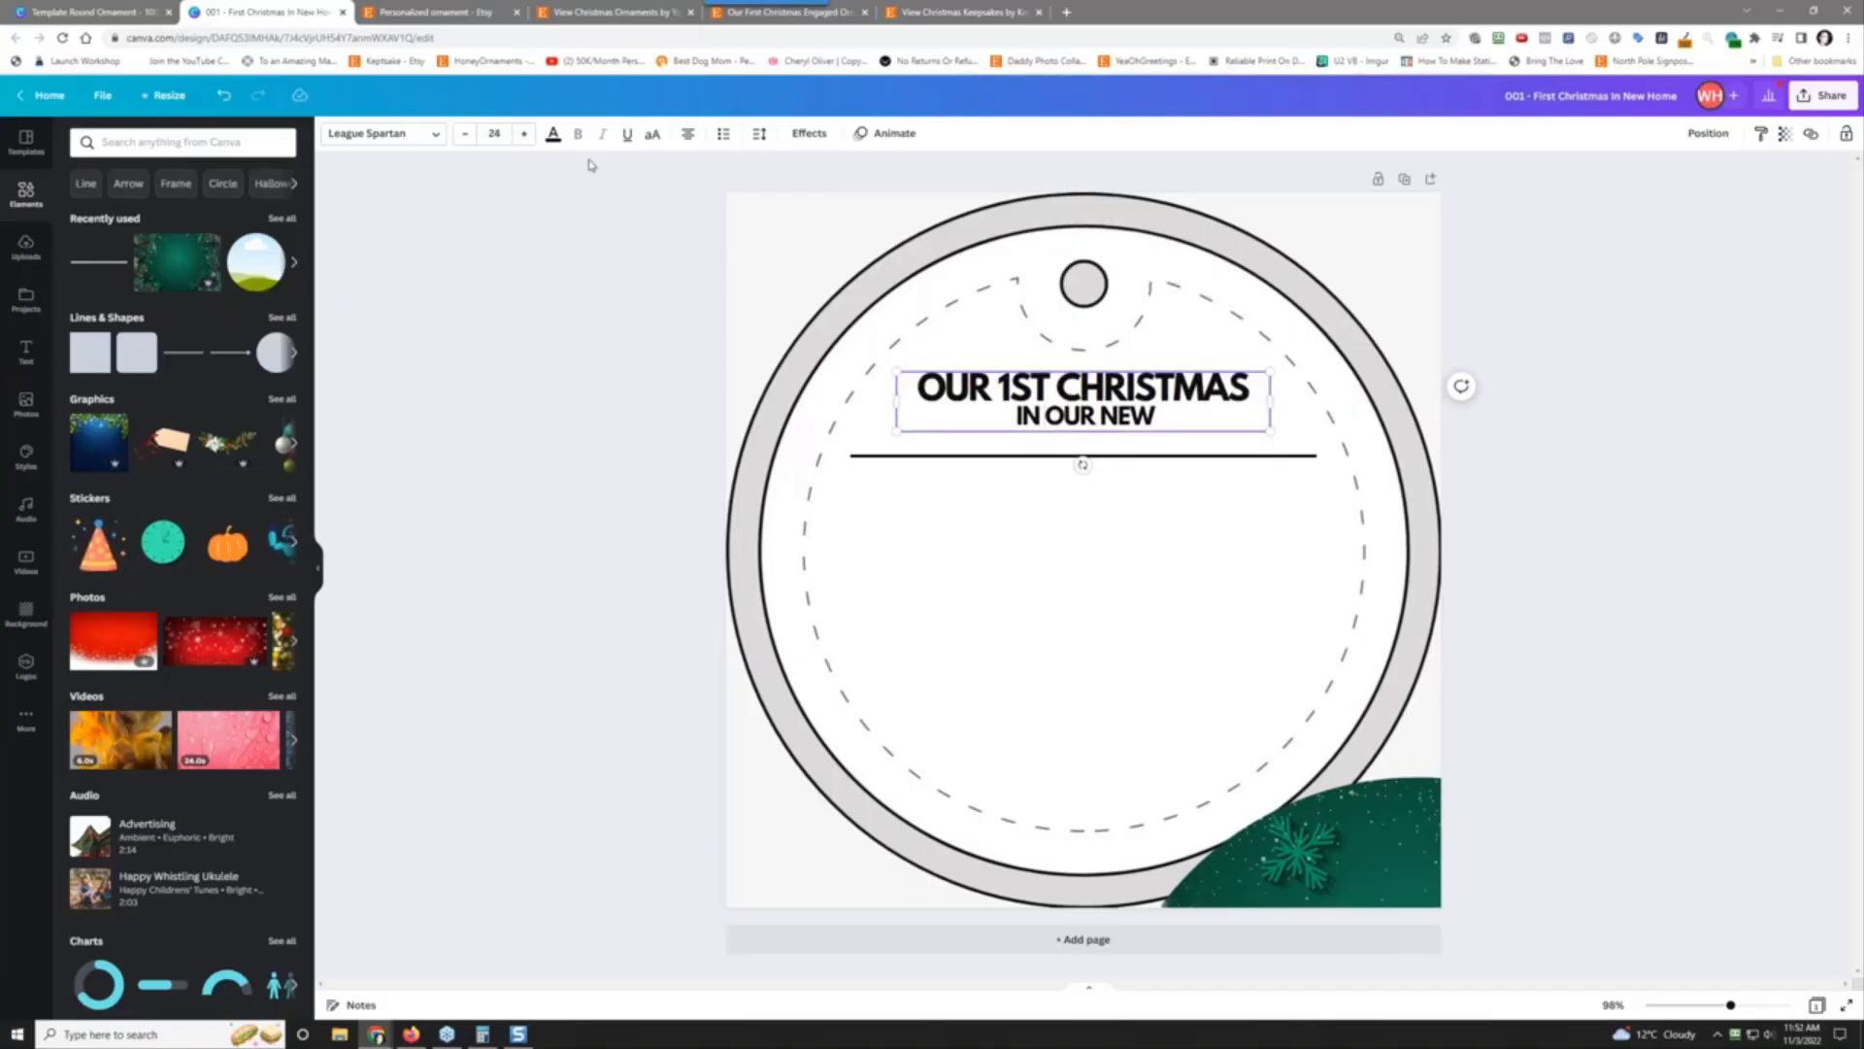
# Step: Set 'IN OUR NEW' to size 35 and increase the line spacing to 1.13
pyautogui.click(525, 134)
pyautogui.click(524, 134)
pyautogui.click(524, 134)
pyautogui.click(526, 136)
pyautogui.click(525, 136)
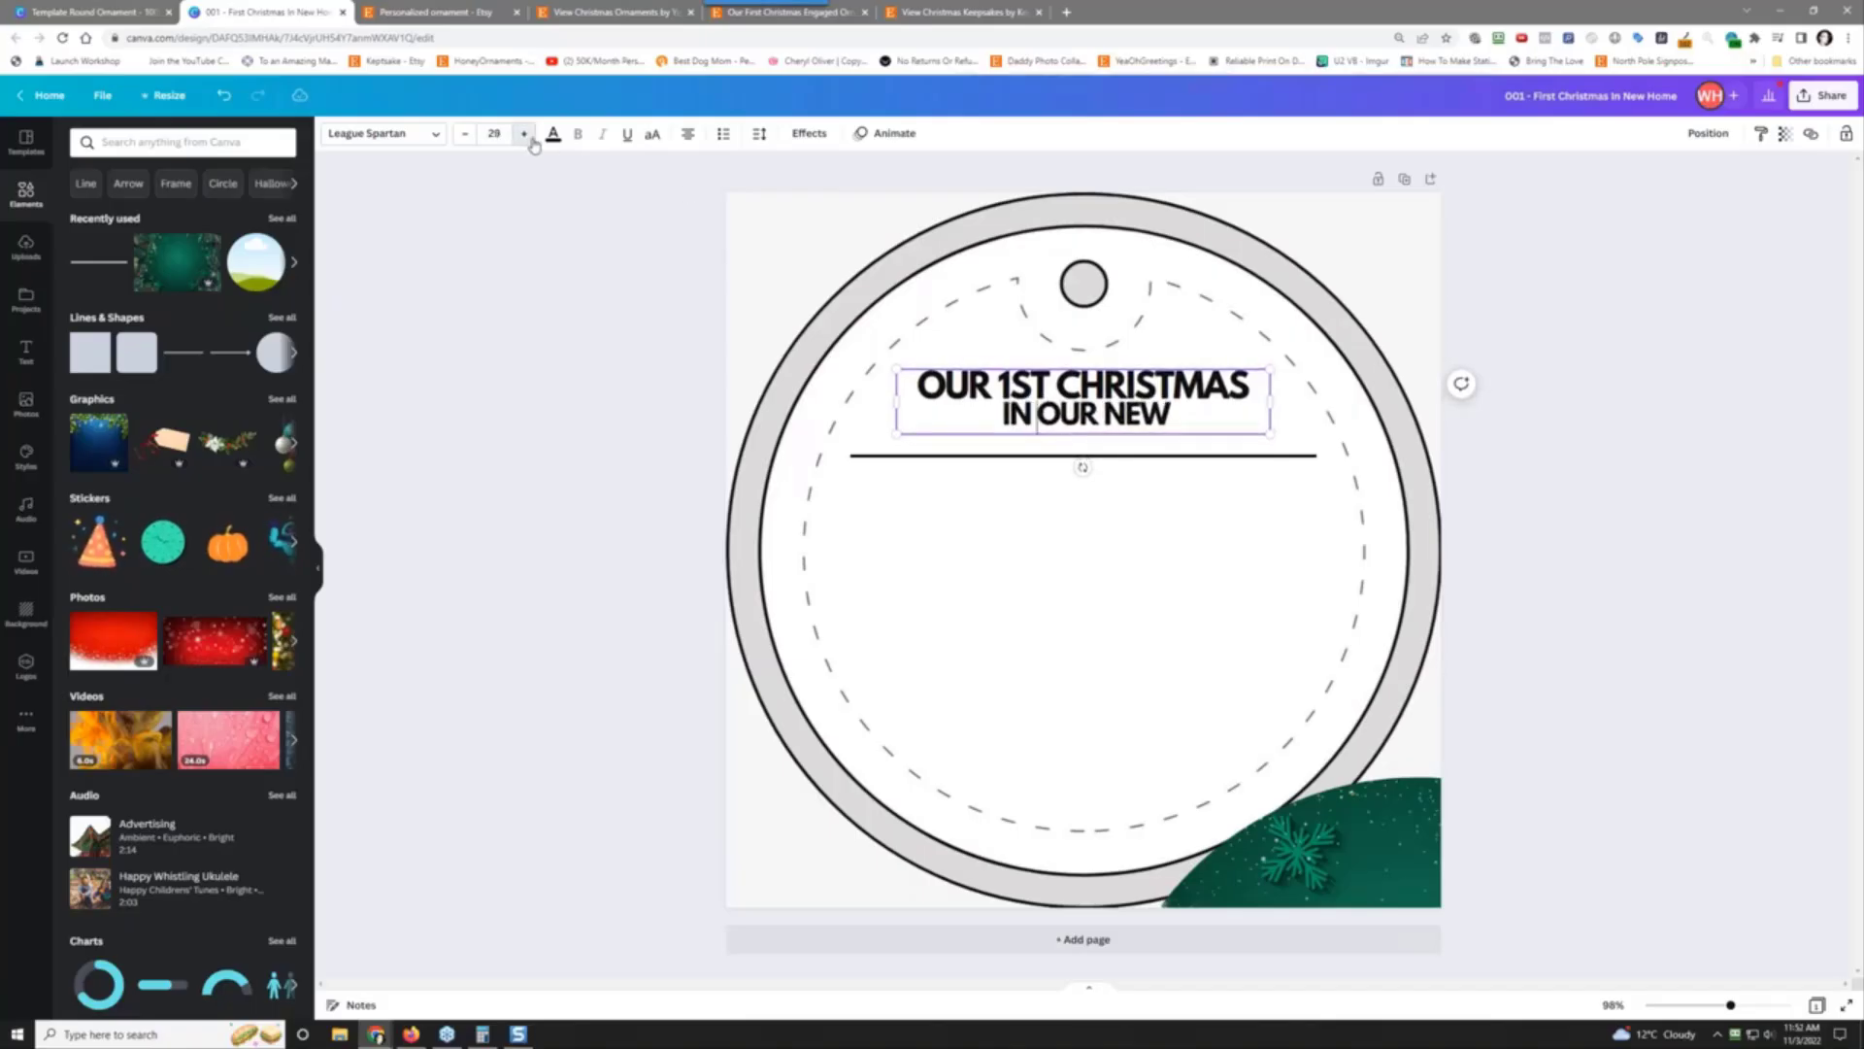
pyautogui.click(526, 136)
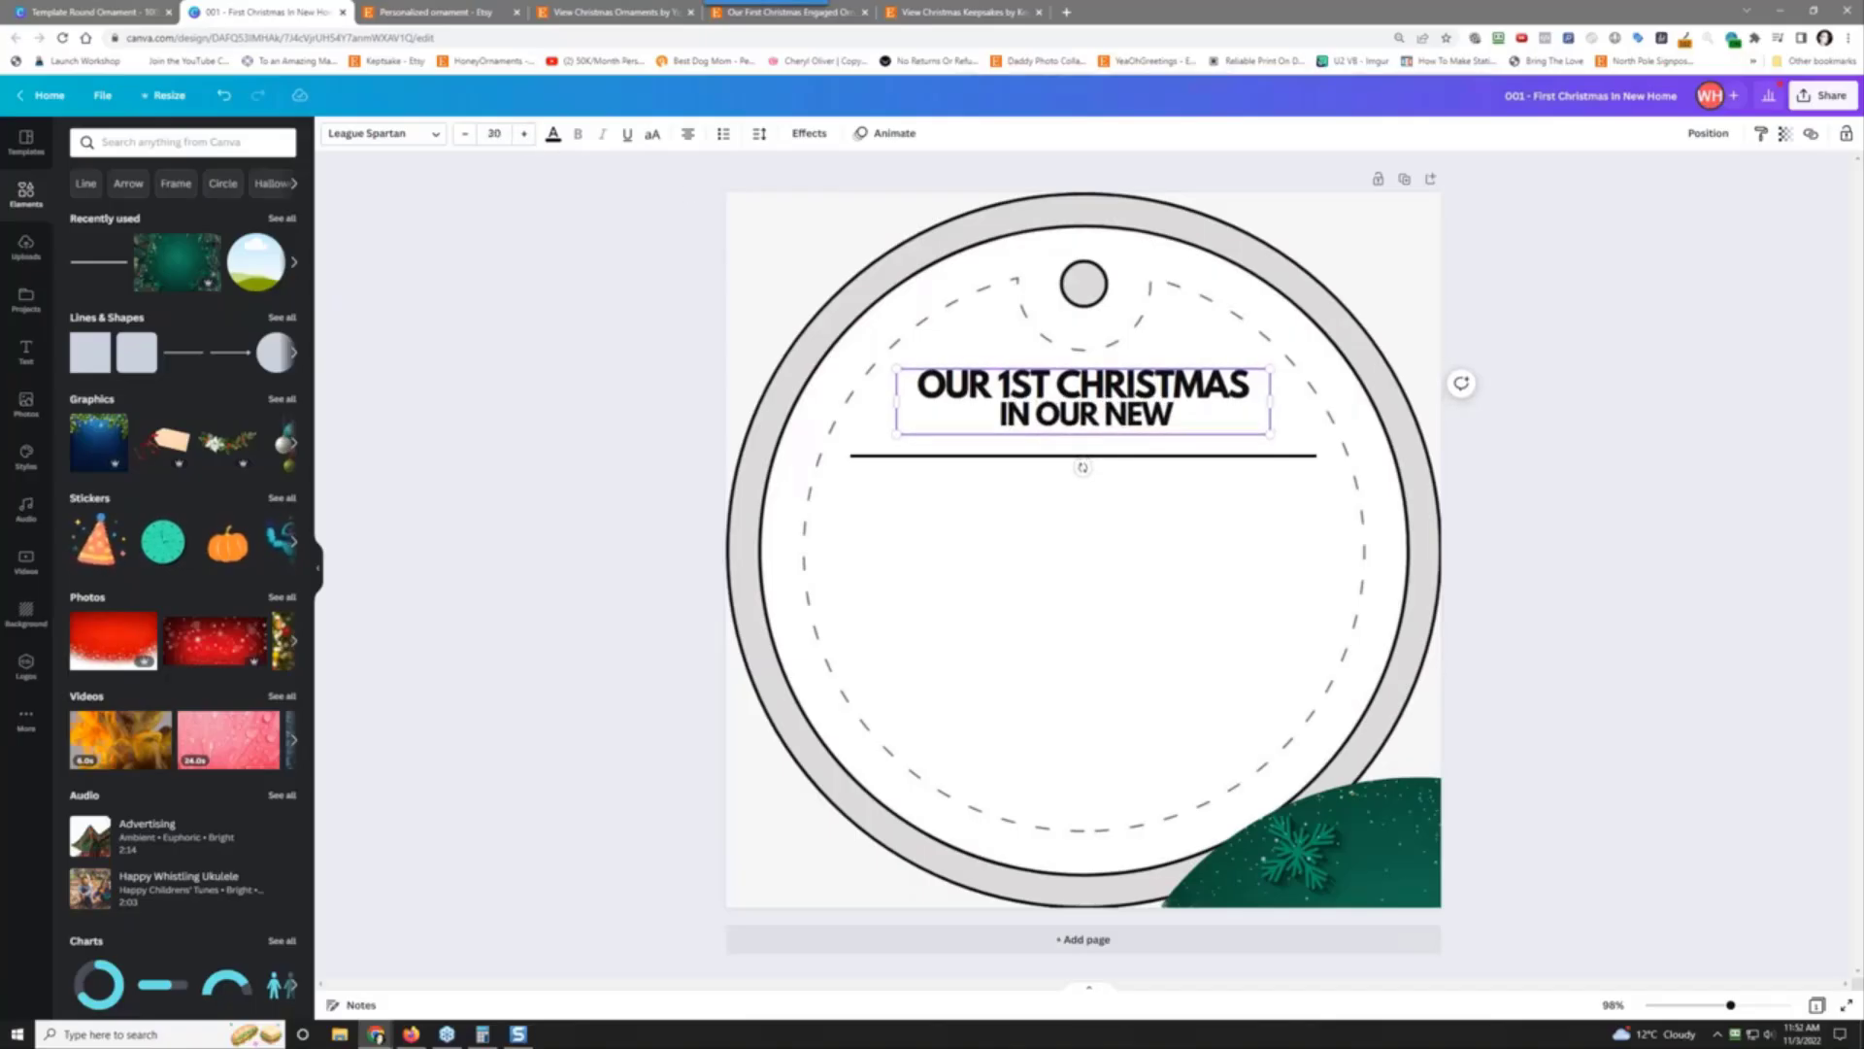
pyautogui.click(525, 135)
pyautogui.click(525, 135)
pyautogui.click(525, 135)
pyautogui.click(529, 136)
pyautogui.click(530, 138)
pyautogui.click(530, 138)
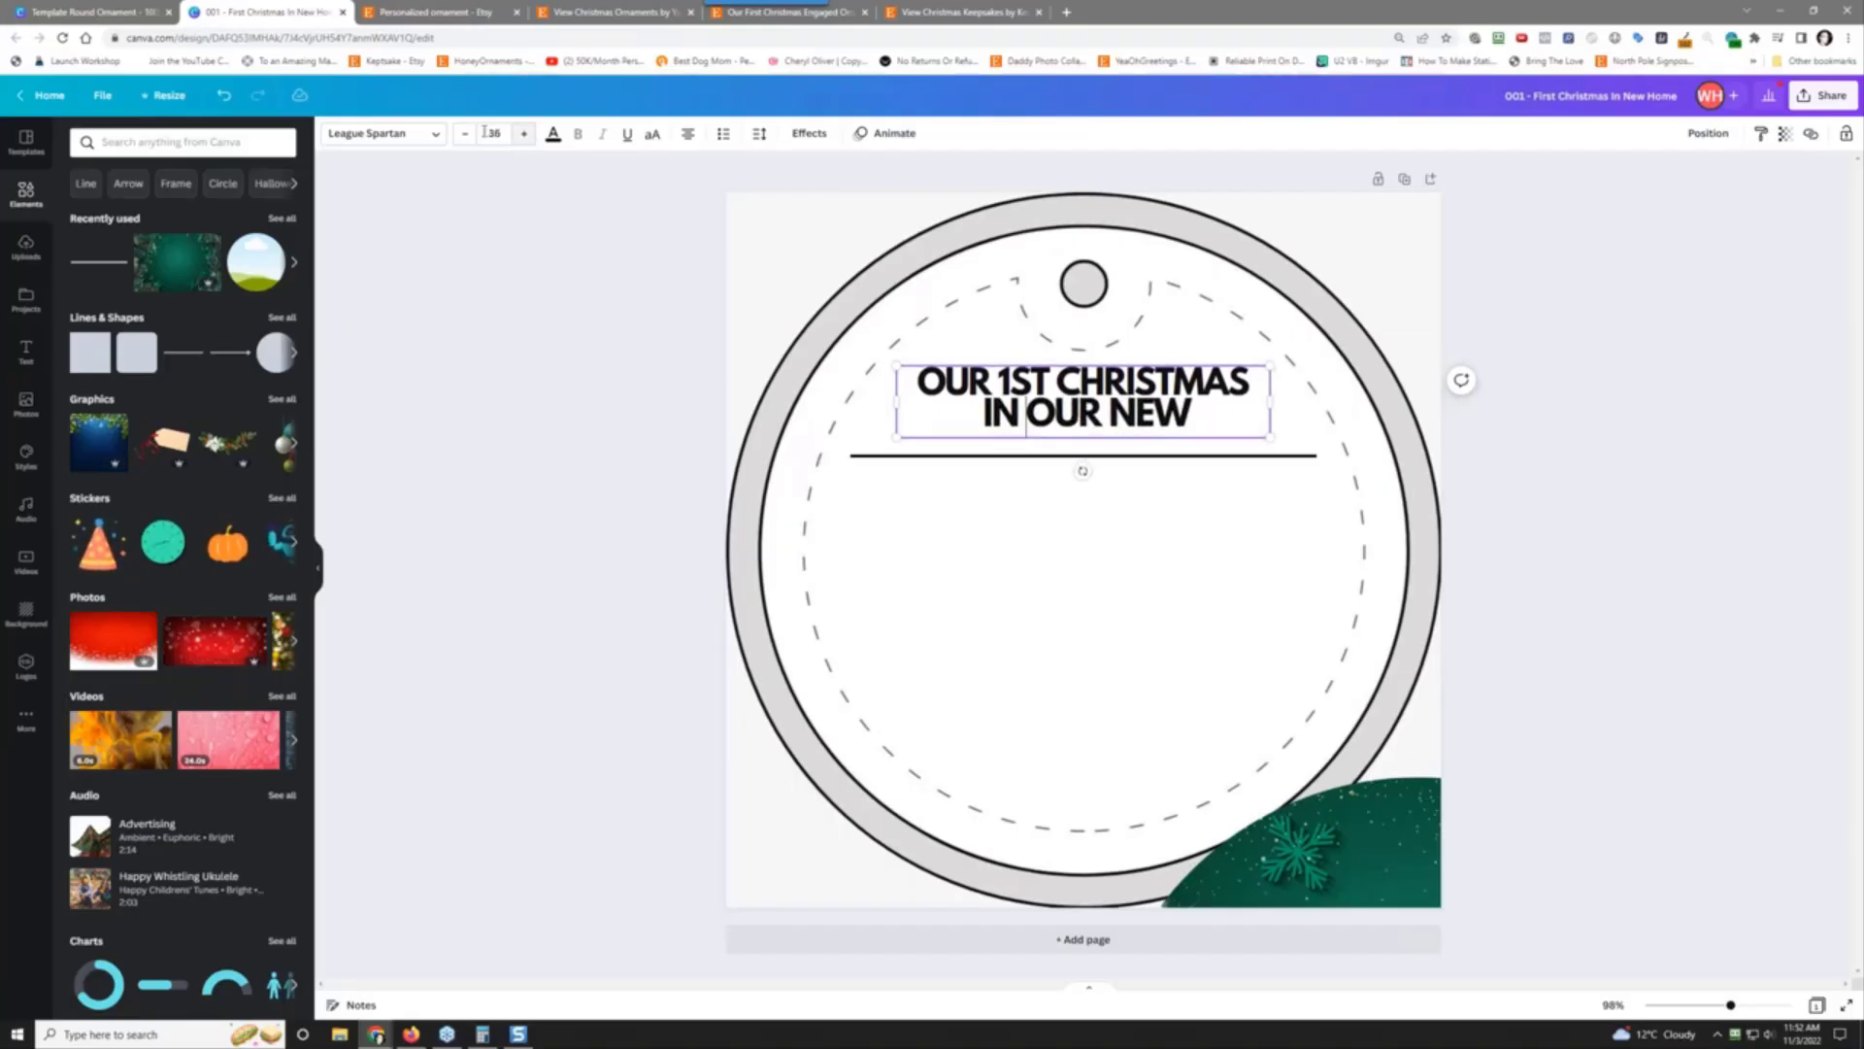
pyautogui.click(467, 137)
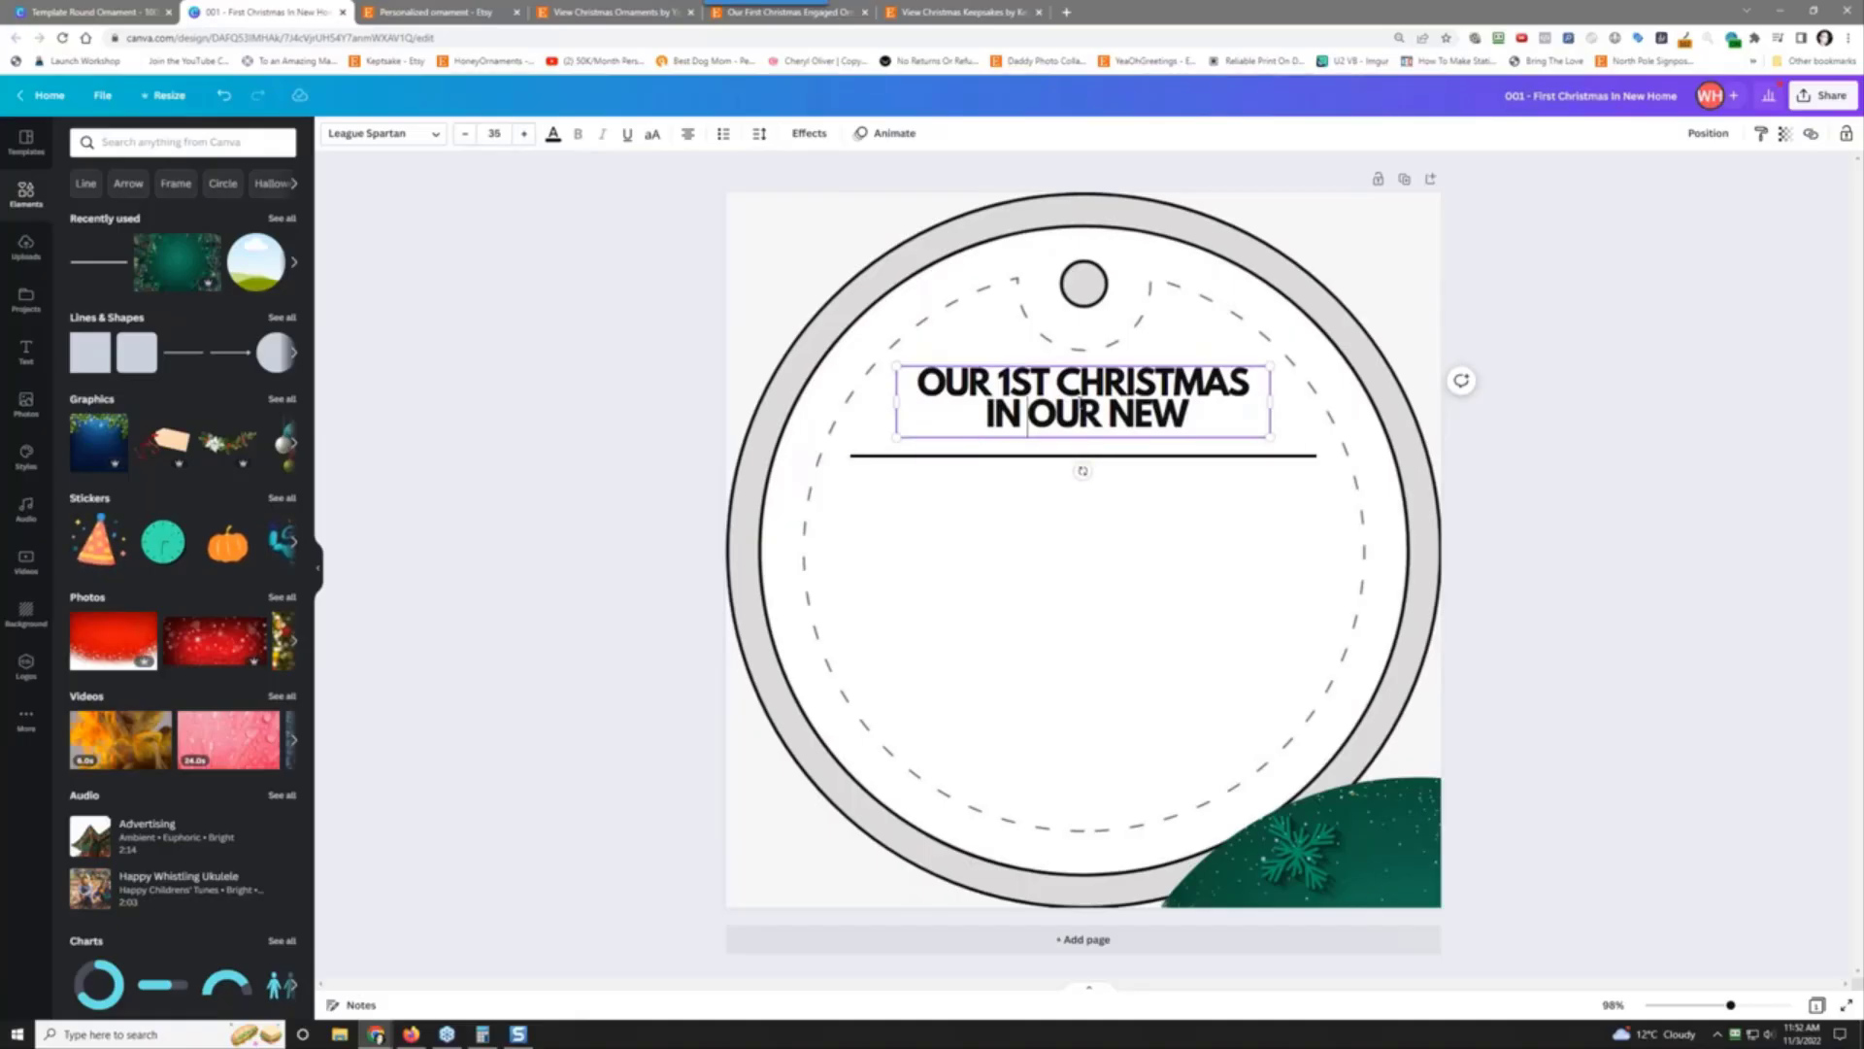
pyautogui.click(759, 134)
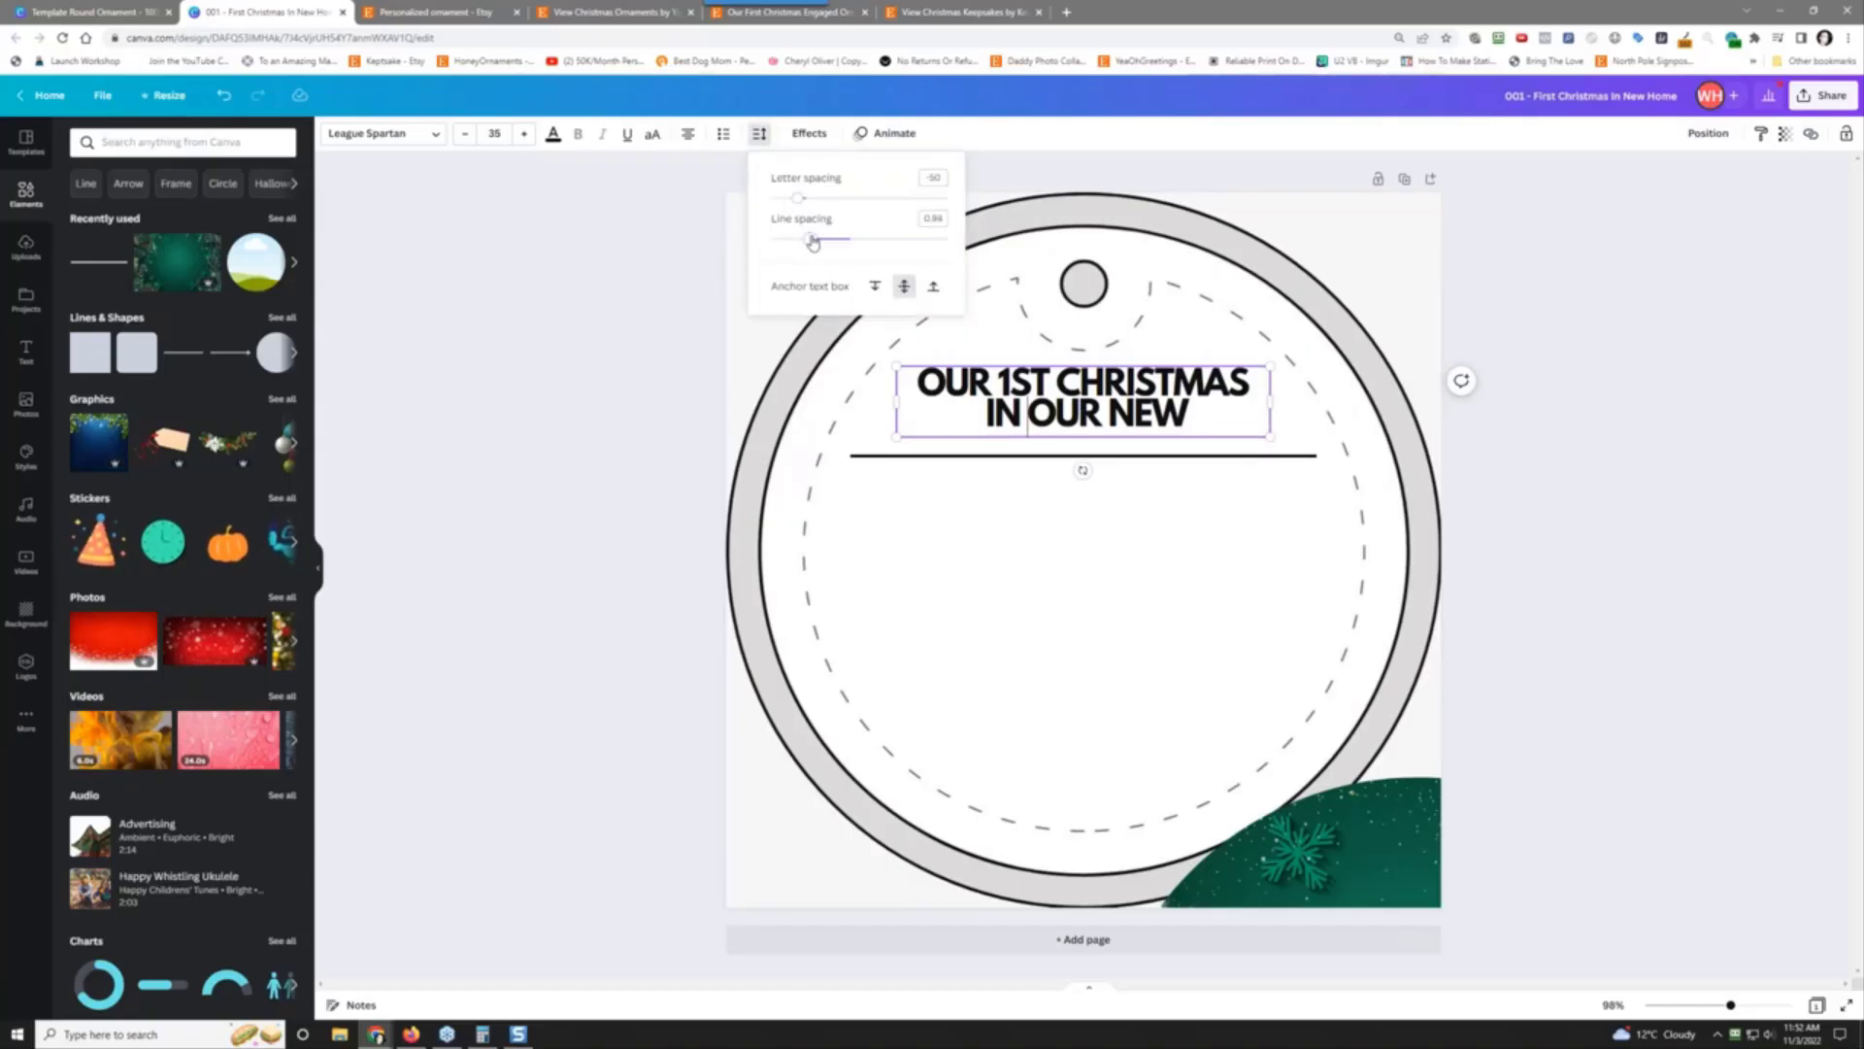
pyautogui.moveTo(813, 243); pyautogui.dragTo(833, 244)
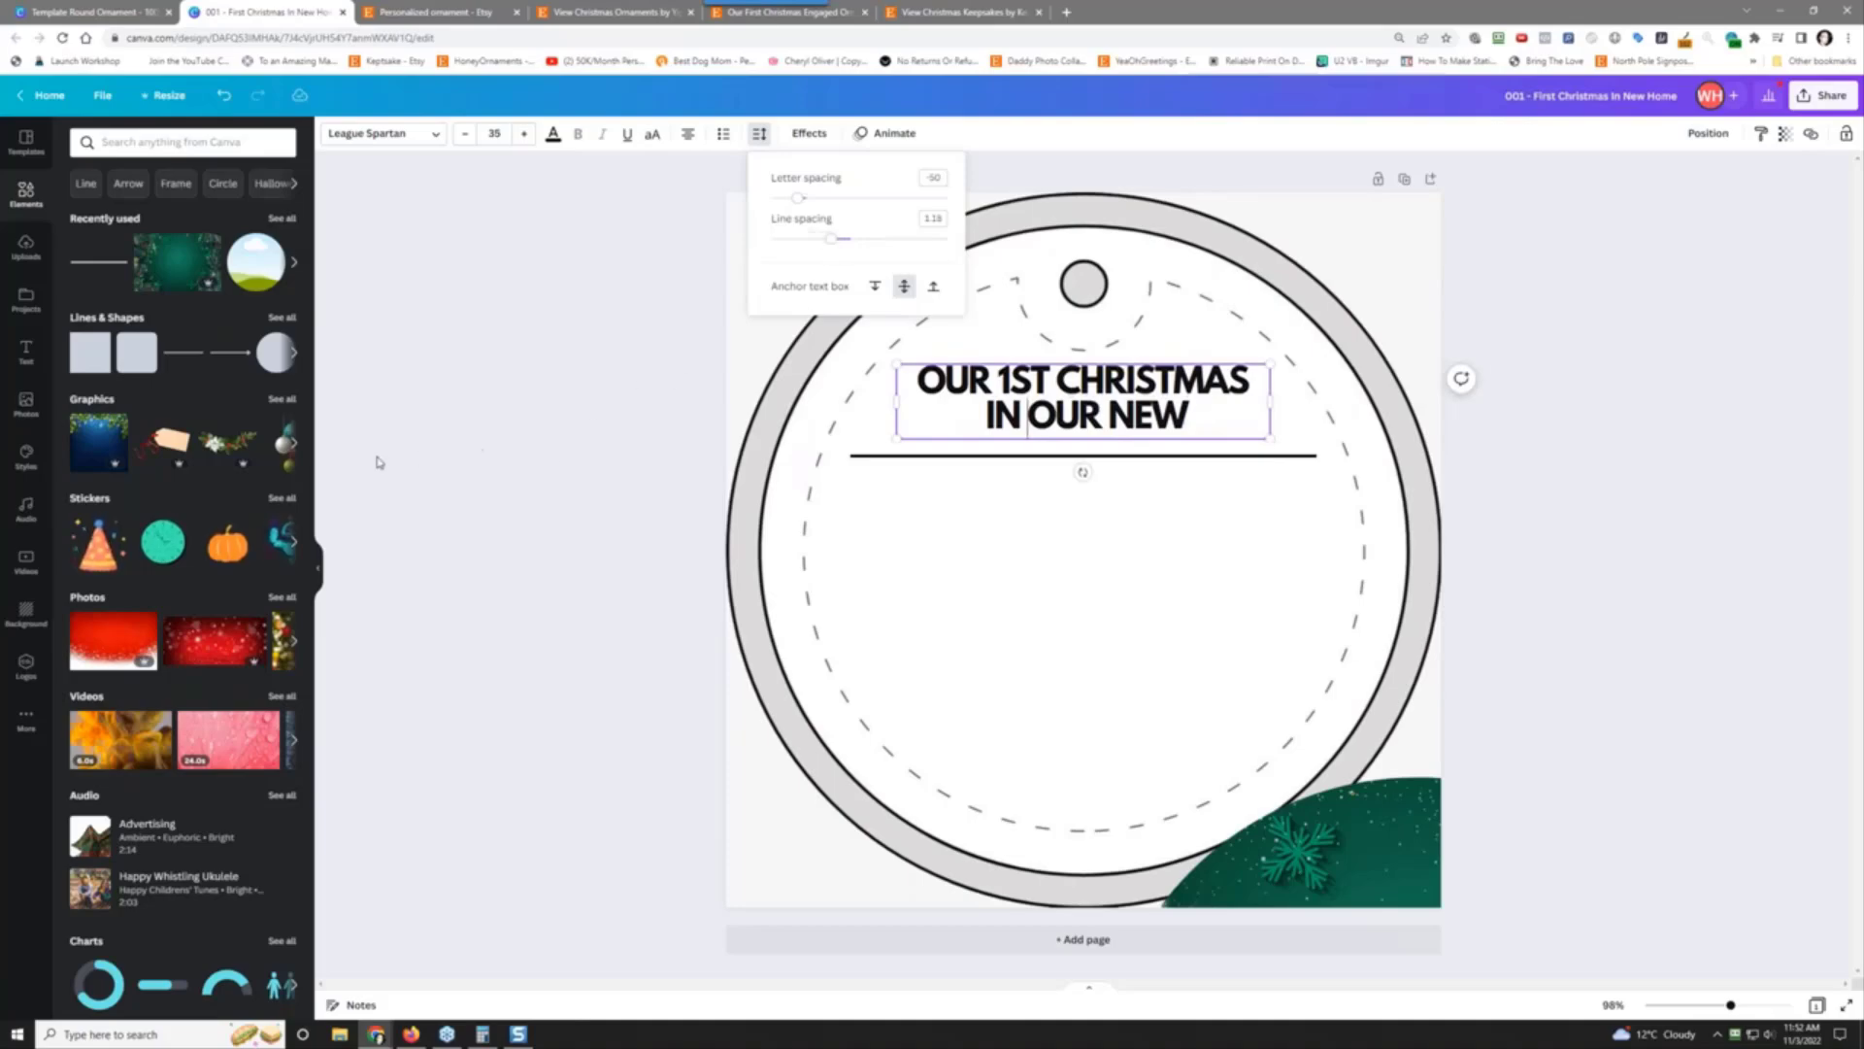
# Step: Search elements for 'home' and browse the Graphics results
pyautogui.click(164, 146)
pyautogui.write('home')
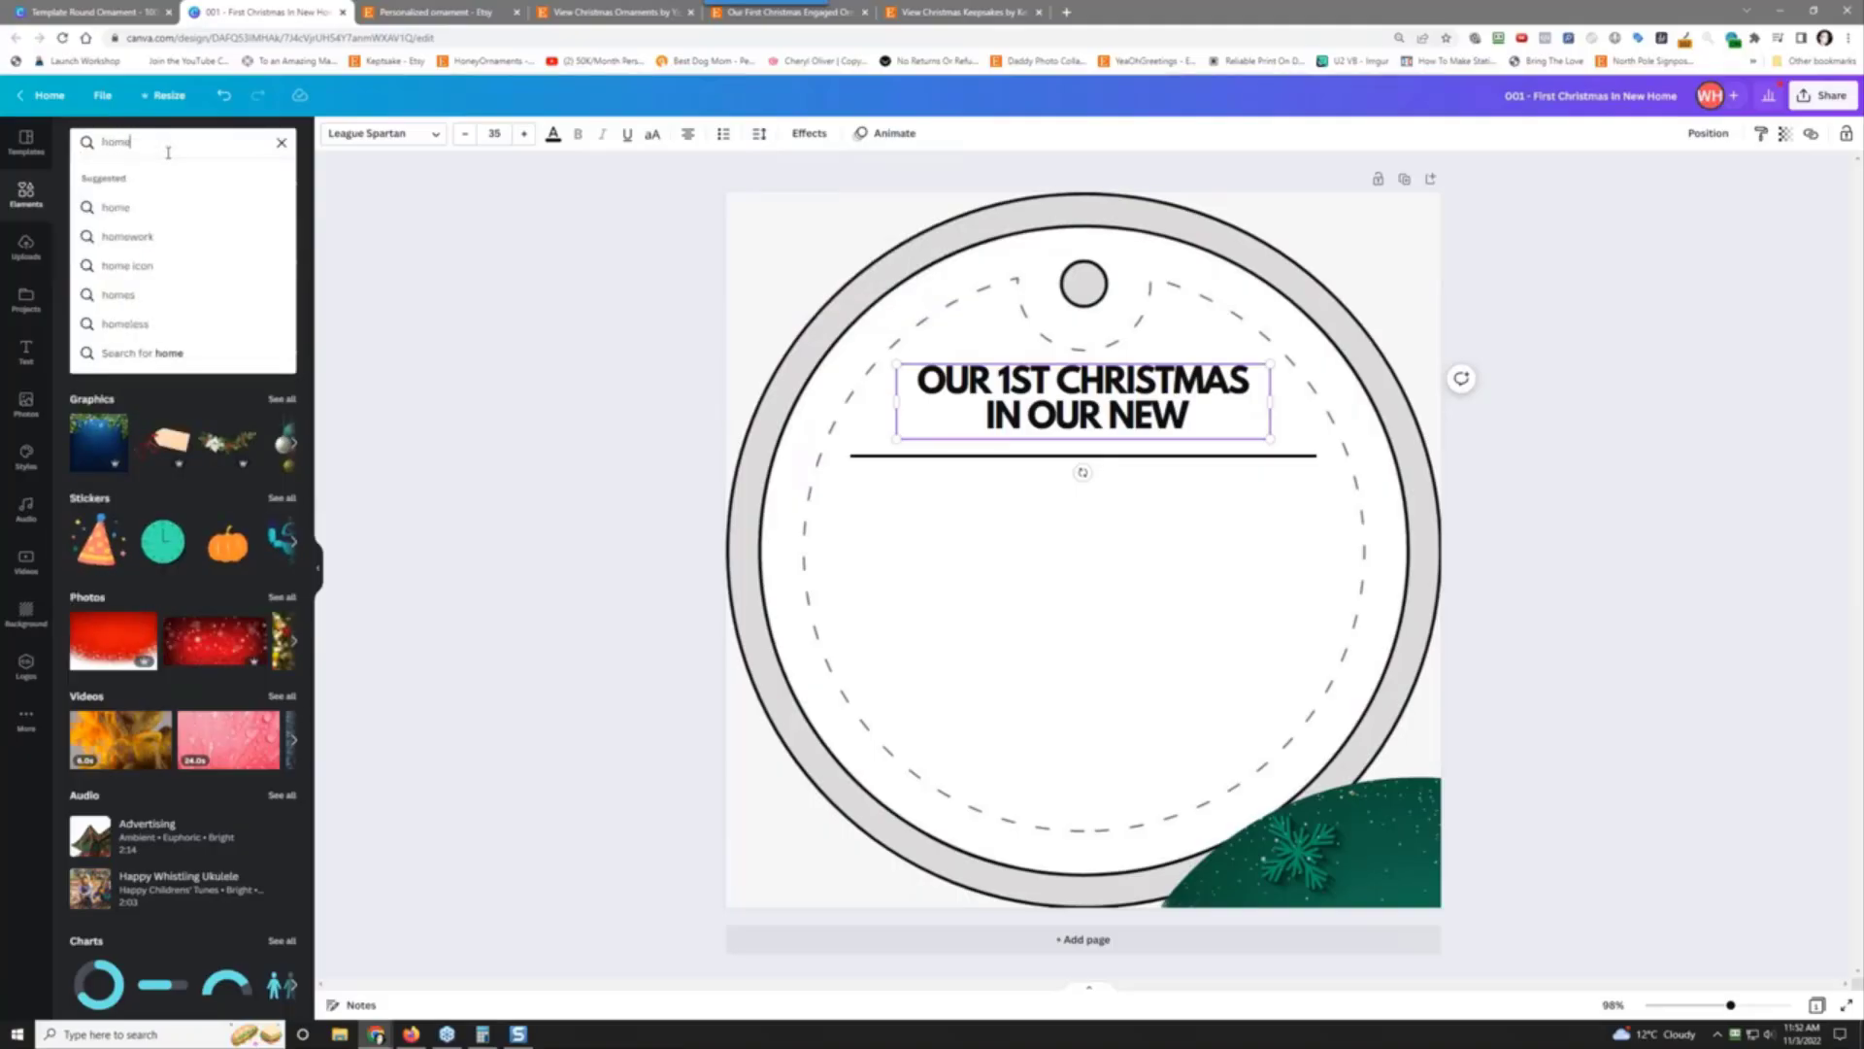
pyautogui.press('Return')
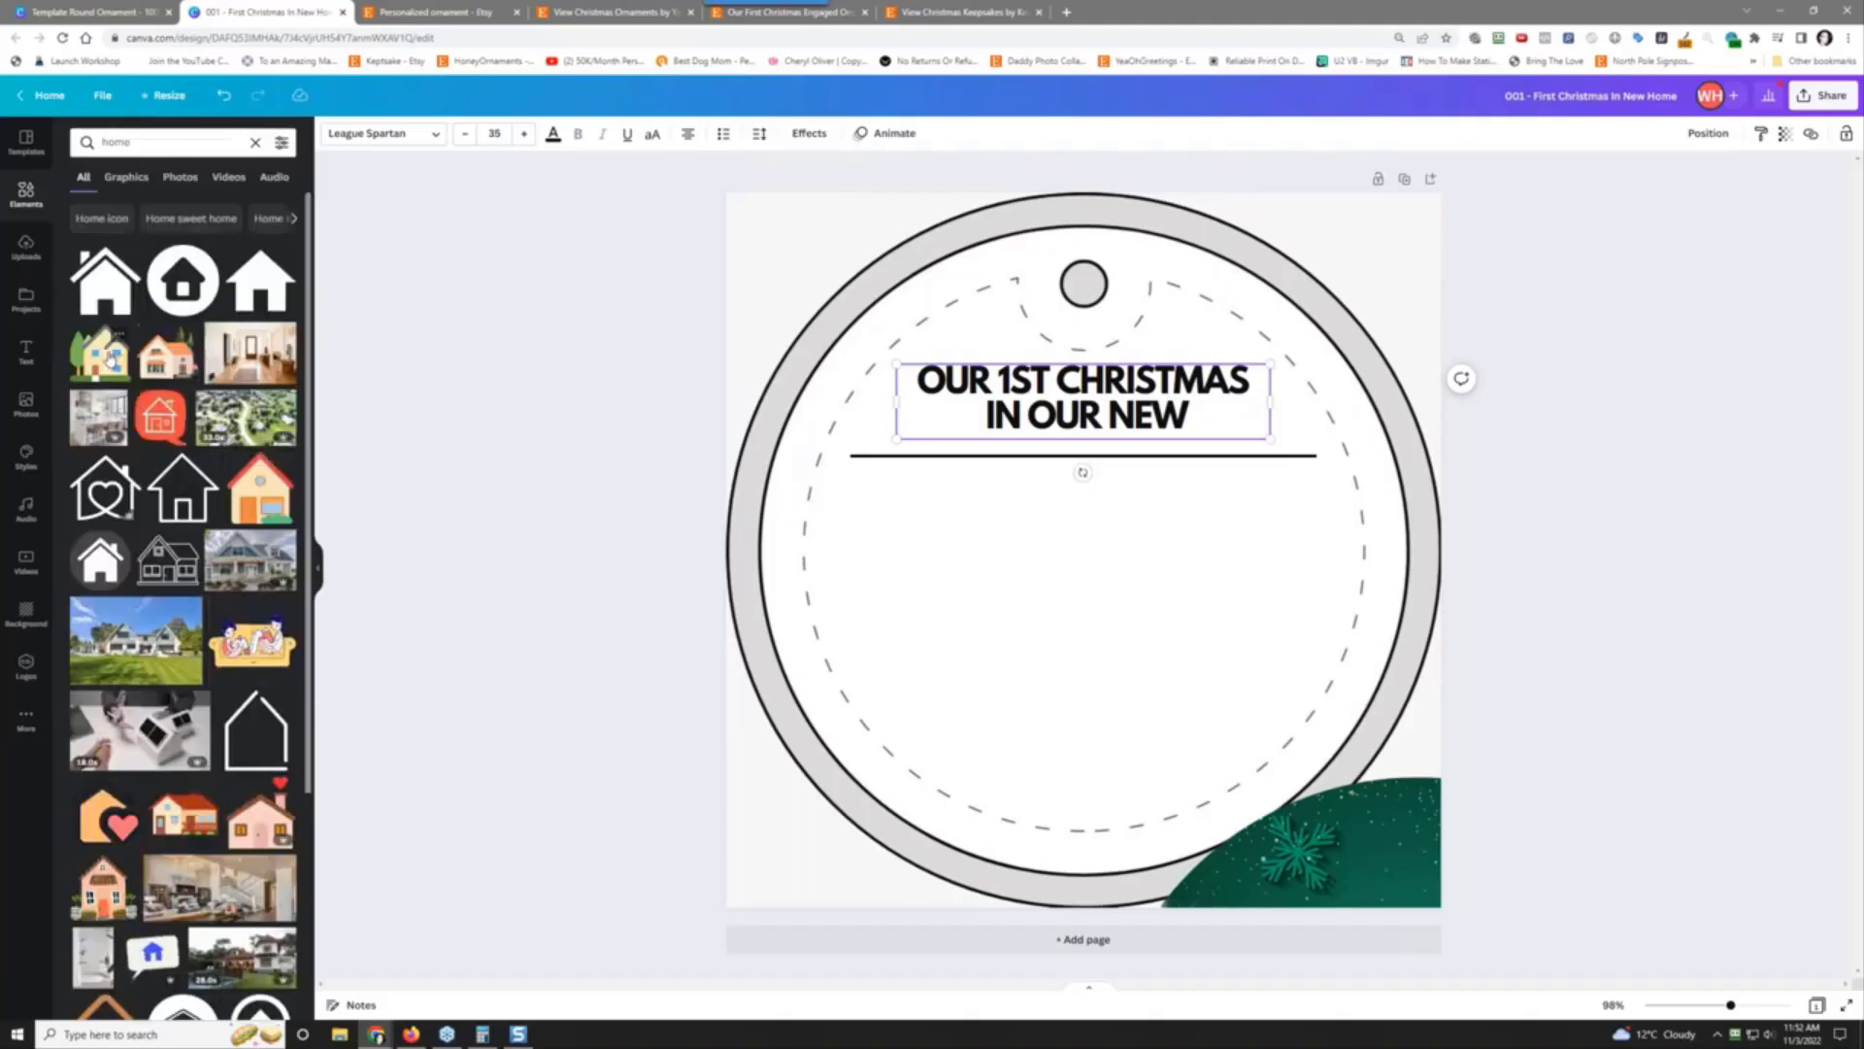
pyautogui.click(126, 177)
pyautogui.scroll(-5, 155, 604)
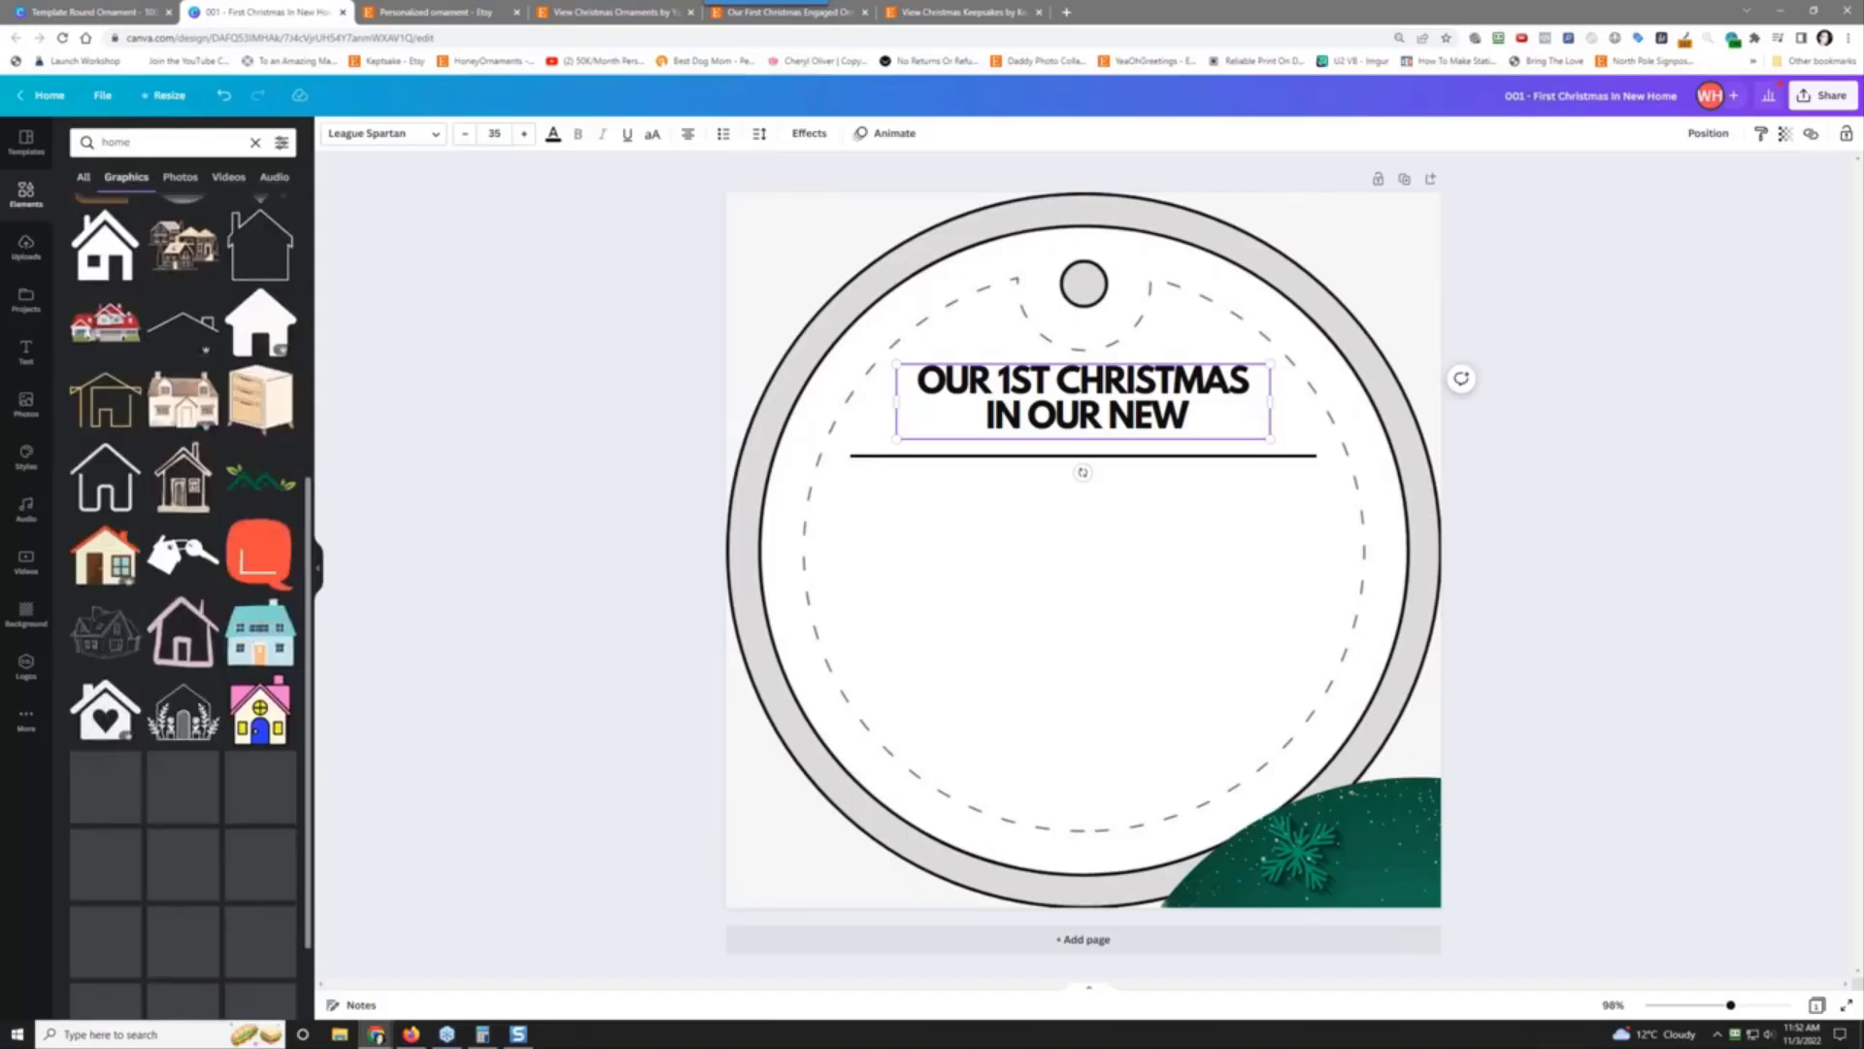
pyautogui.scroll(-3, 178, 571)
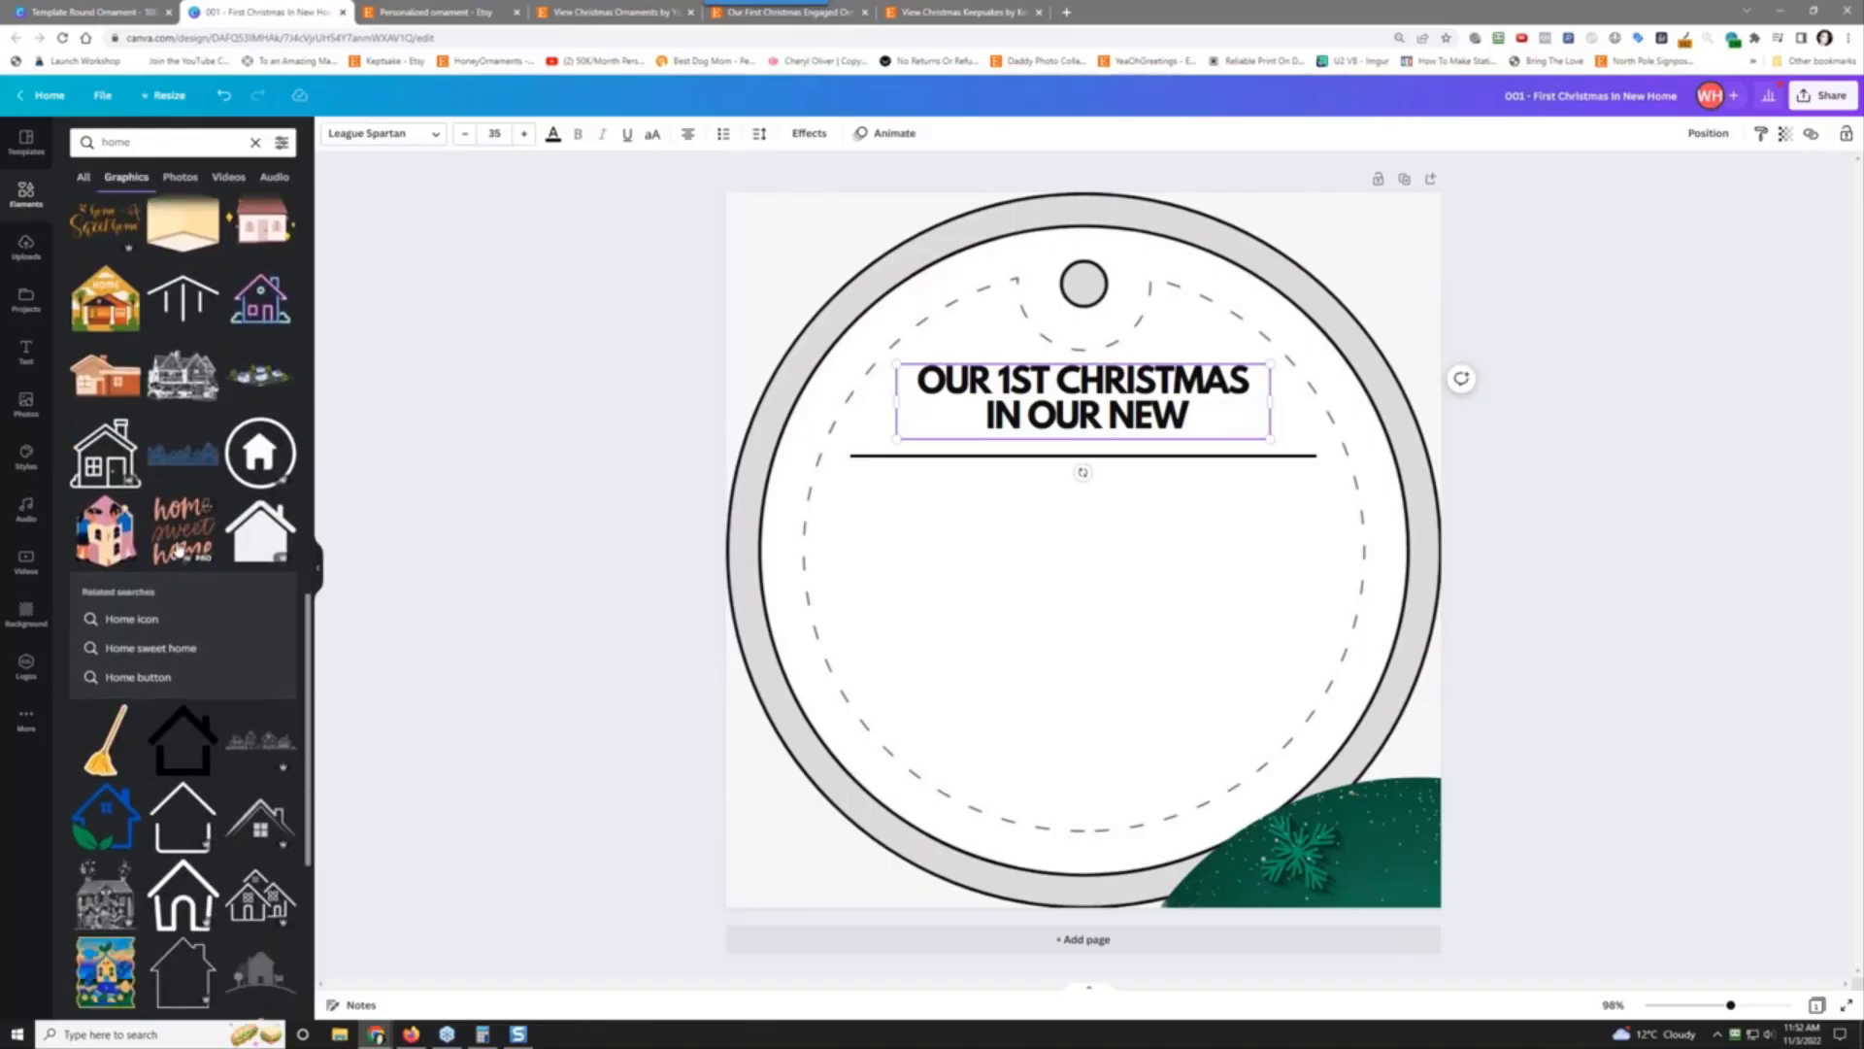
pyautogui.scroll(-2, 178, 548)
pyautogui.scroll(2, 177, 548)
pyautogui.scroll(13, 178, 549)
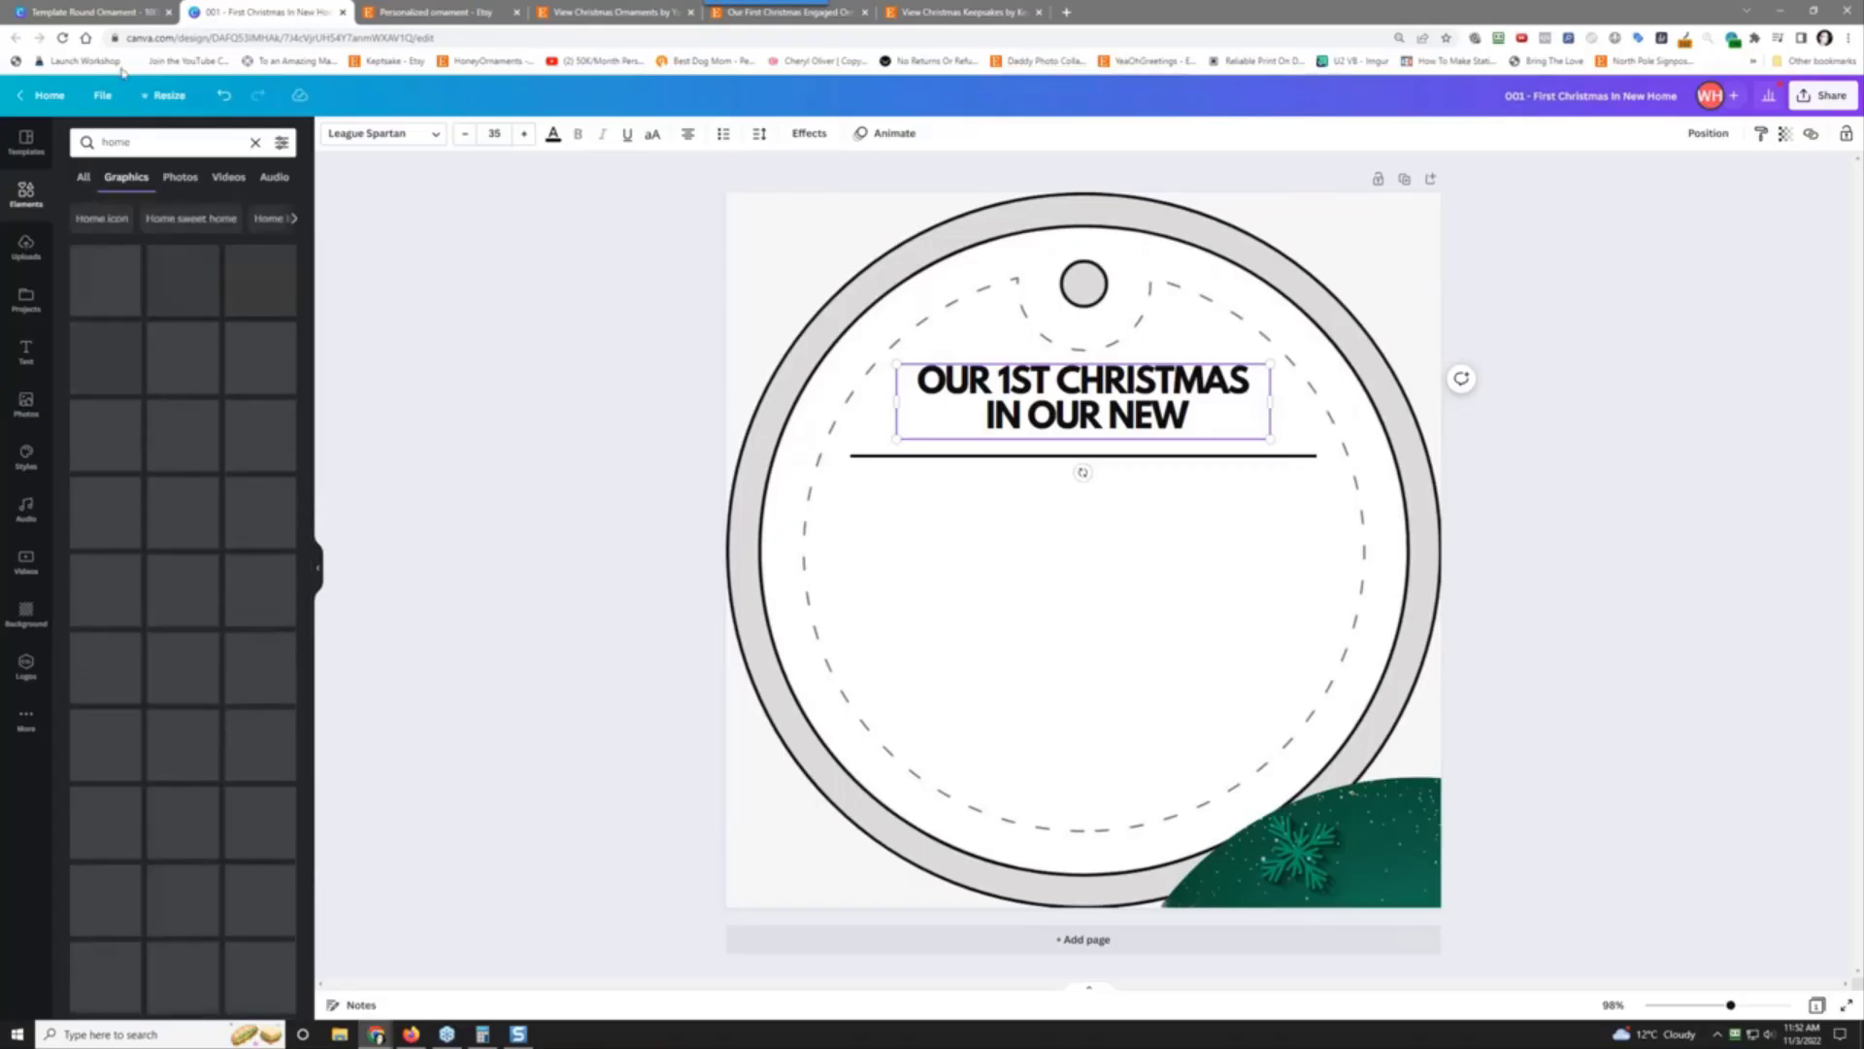
# Step: Refine the search to 'home text' and browse the resulting graphics
pyautogui.click(183, 139)
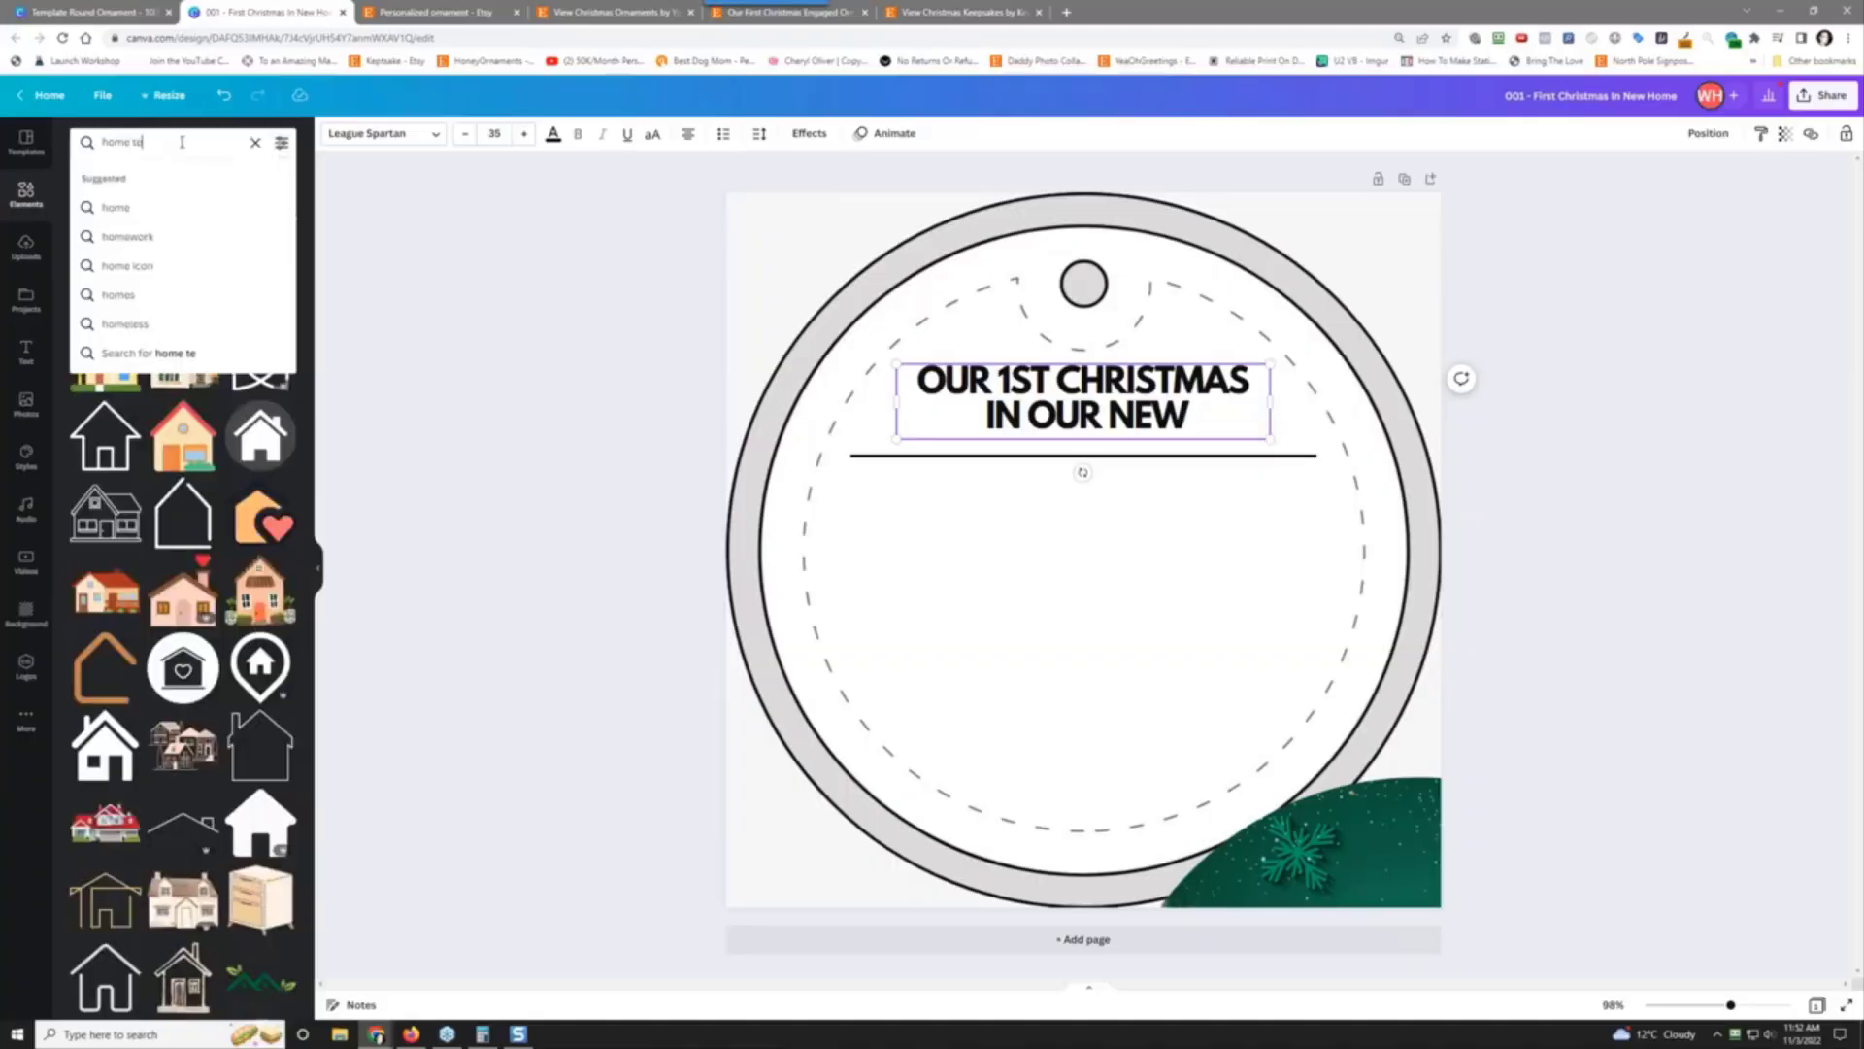
pyautogui.press('Return')
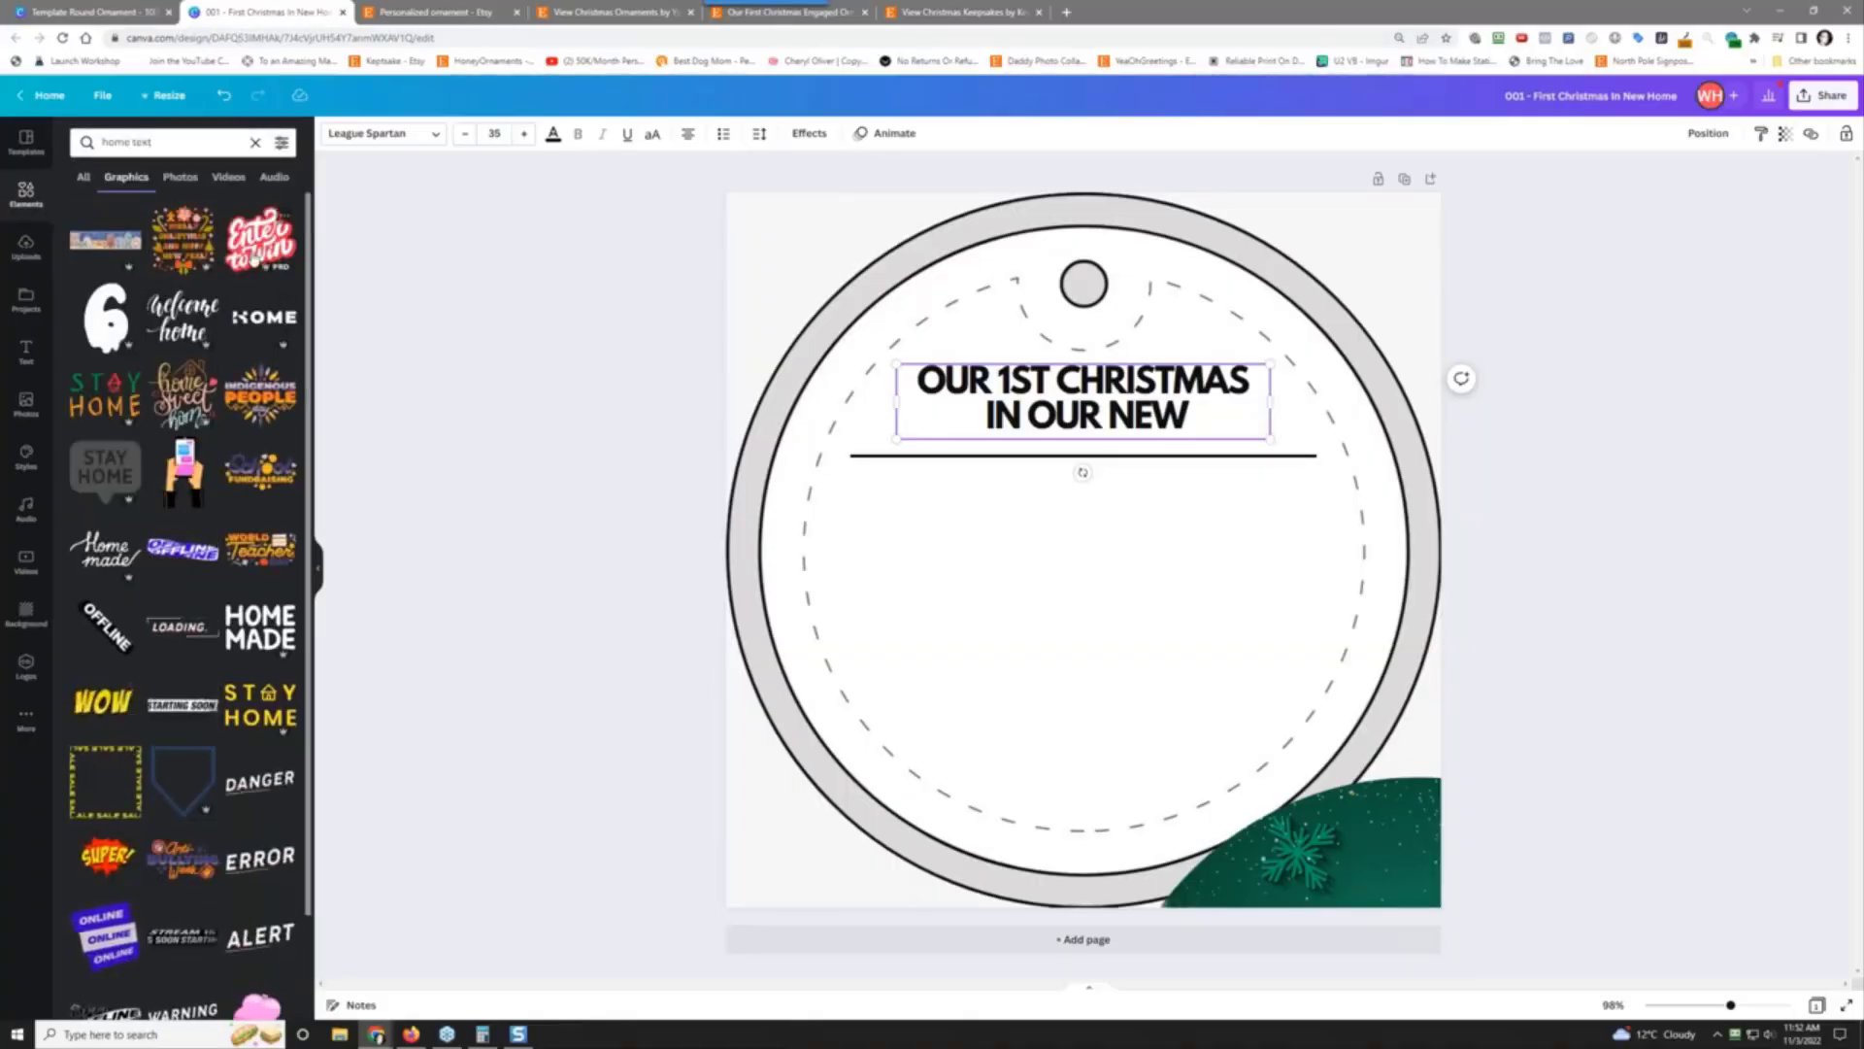
pyautogui.scroll(-5, 167, 581)
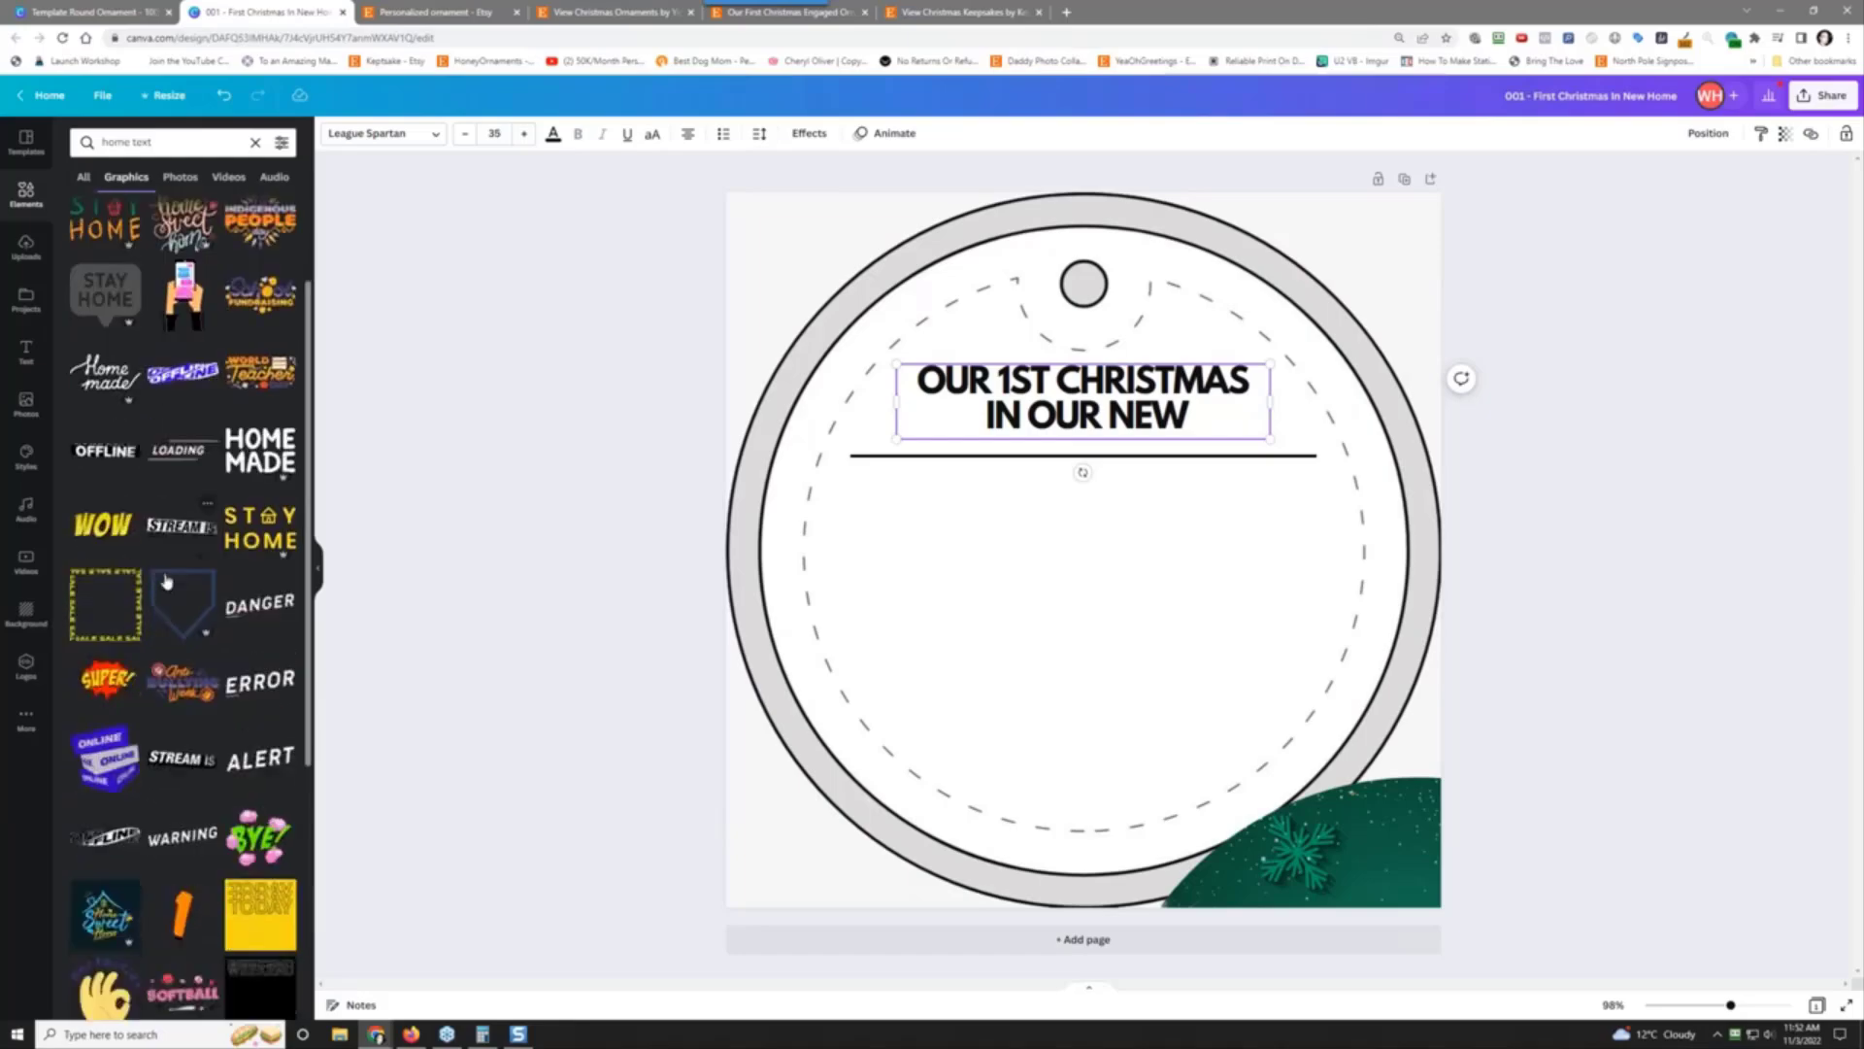
pyautogui.scroll(-5, 167, 581)
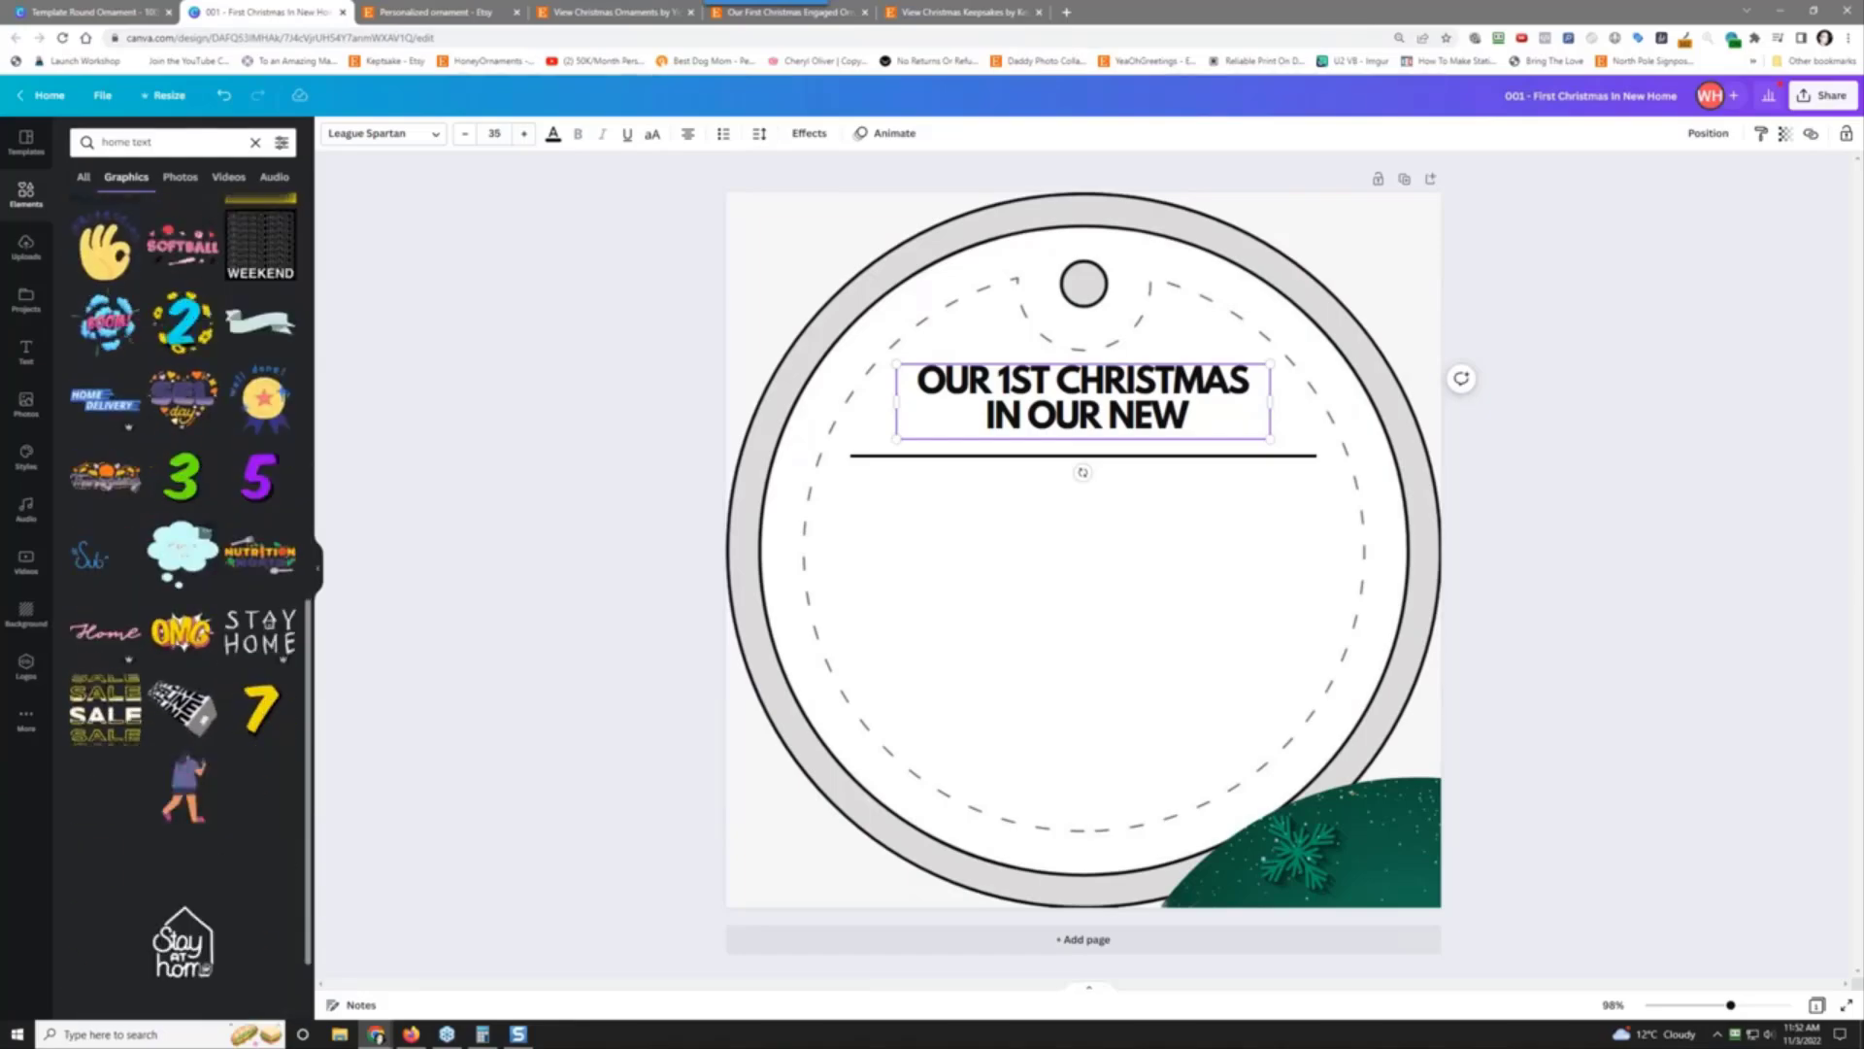
pyautogui.click(1013, 457)
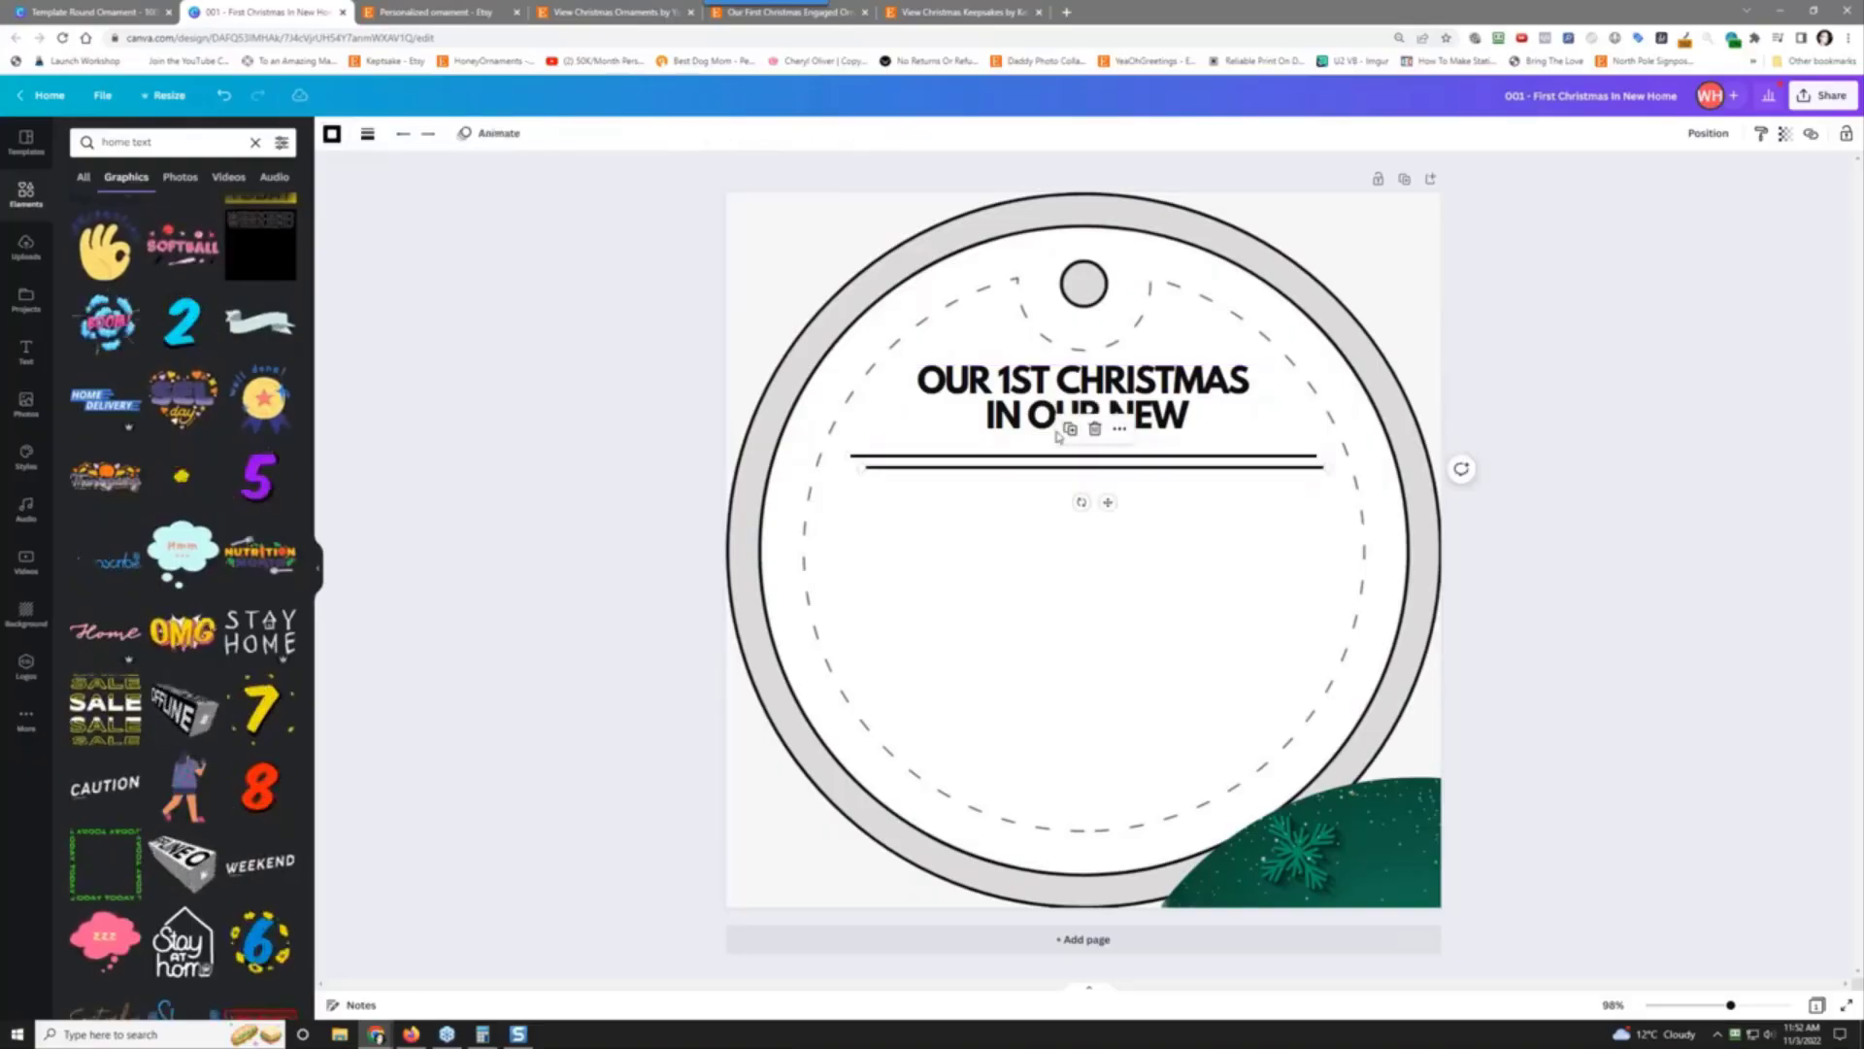
# Step: Duplicate the divider line lower down and add a heading 'H' between the lines
pyautogui.click(1058, 417)
pyautogui.moveTo(1060, 474); pyautogui.dragTo(1054, 591)
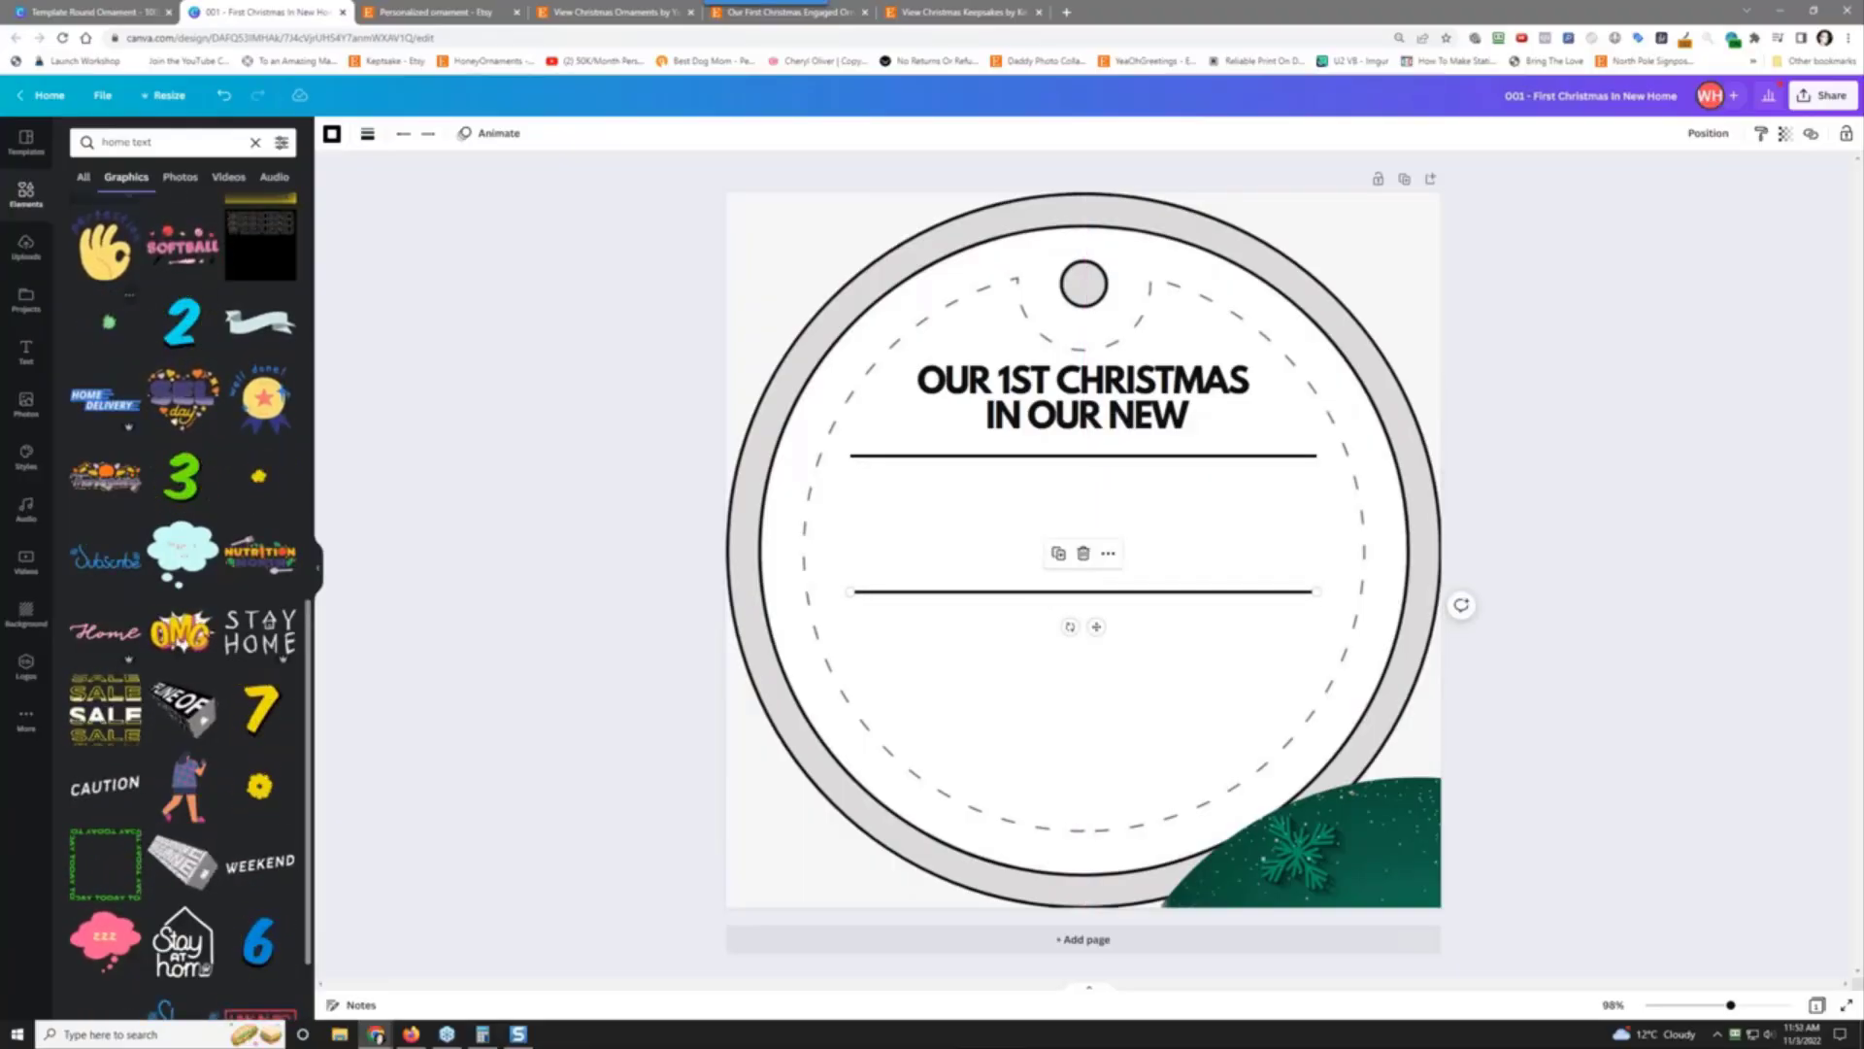
pyautogui.click(22, 359)
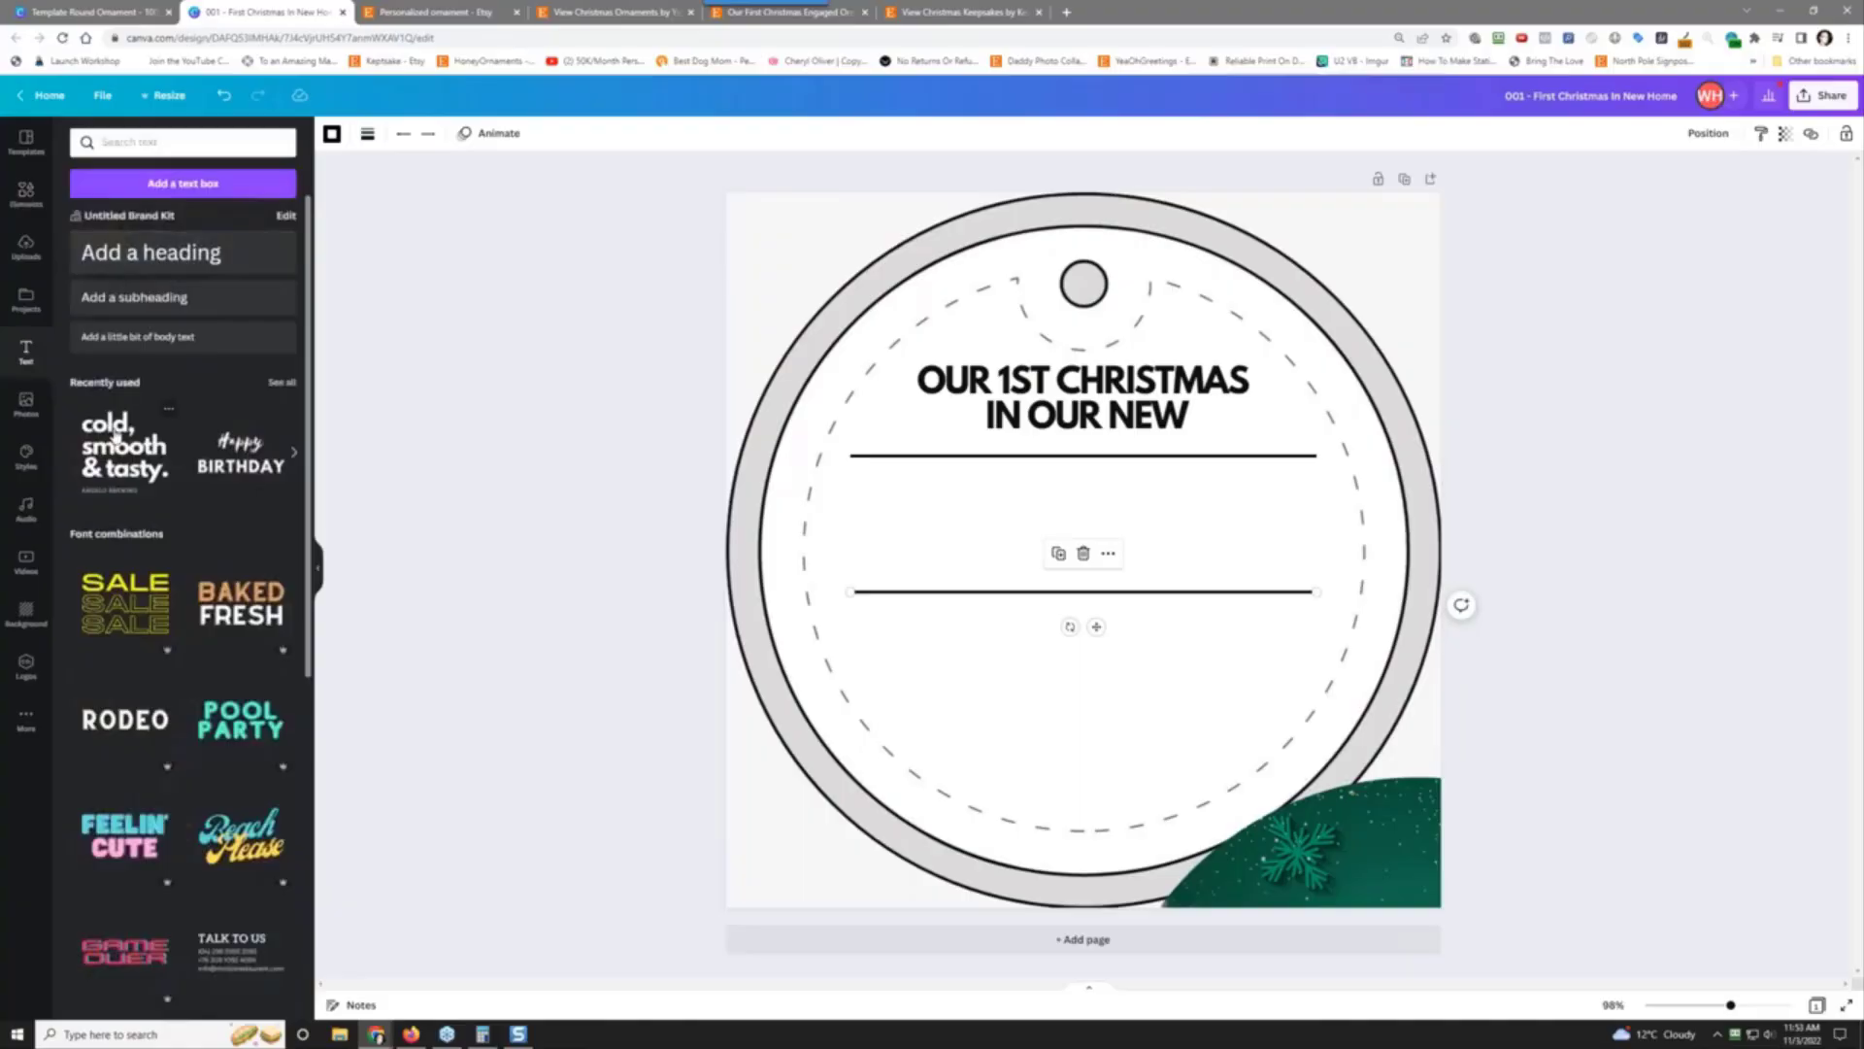
pyautogui.click(138, 272)
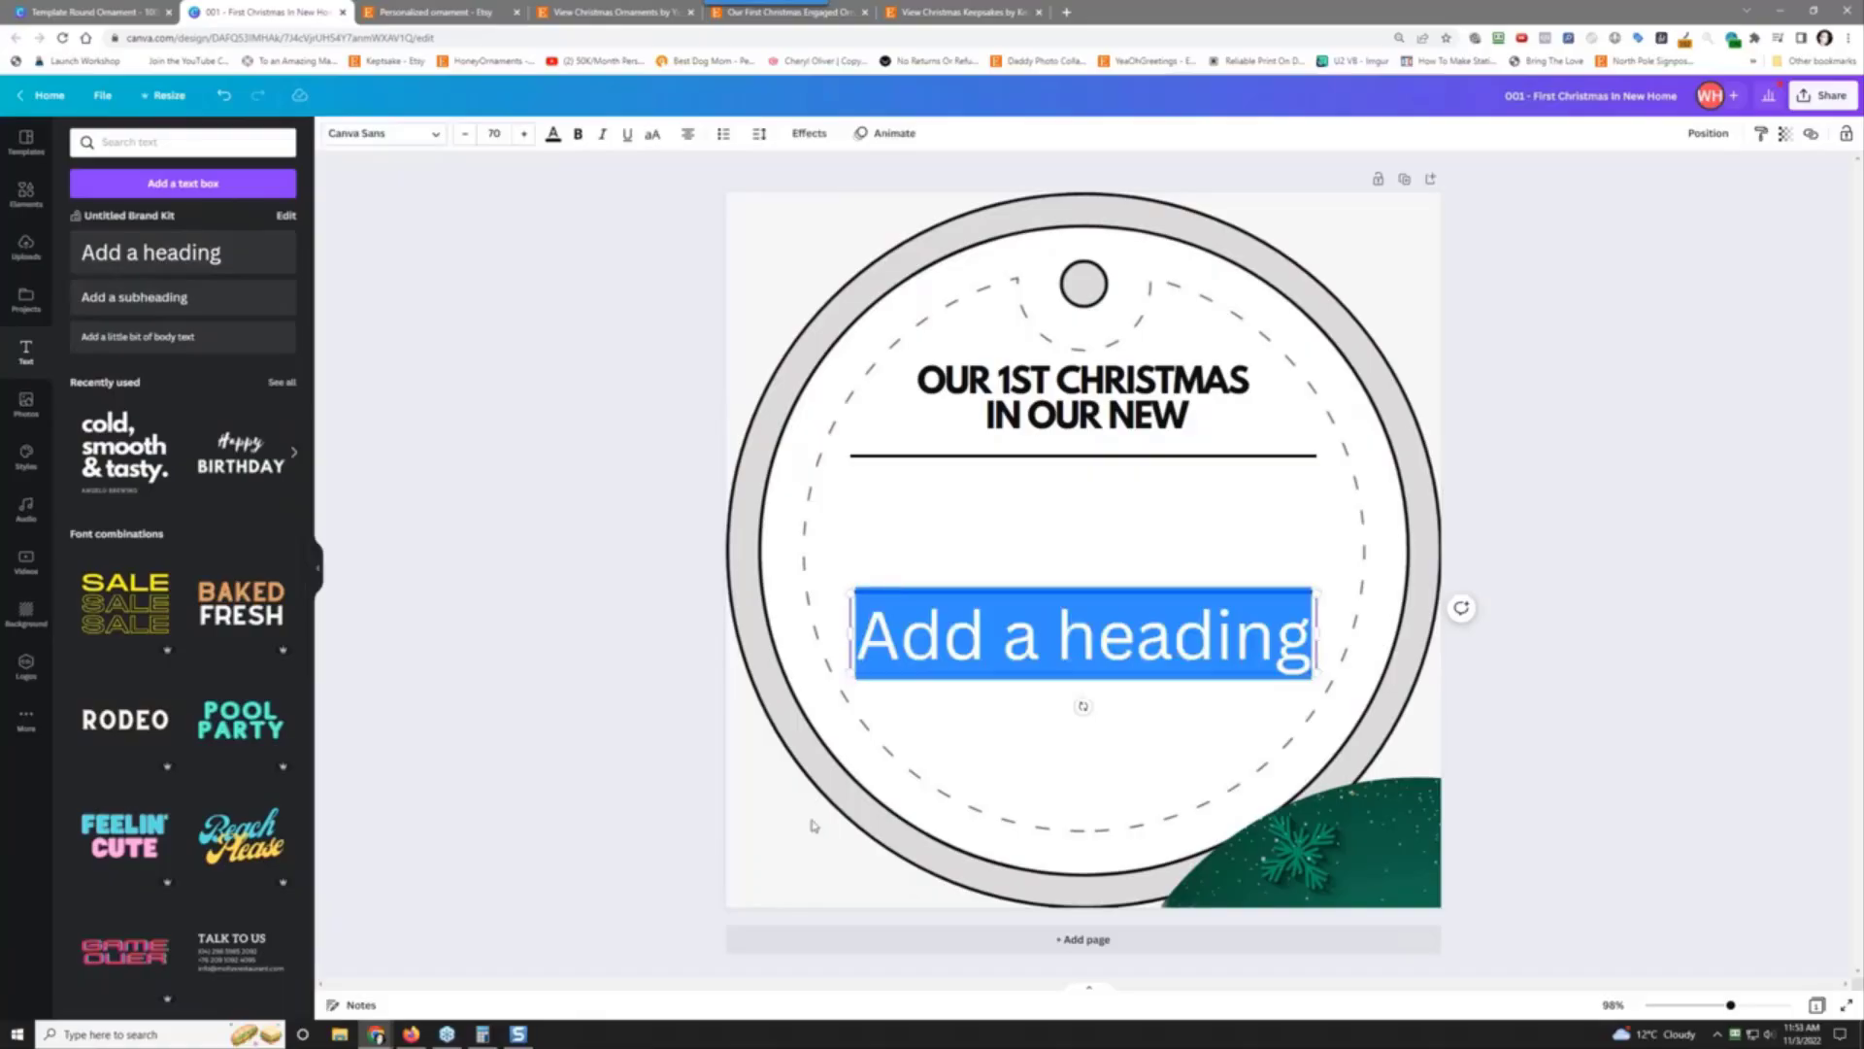
pyautogui.write('H')
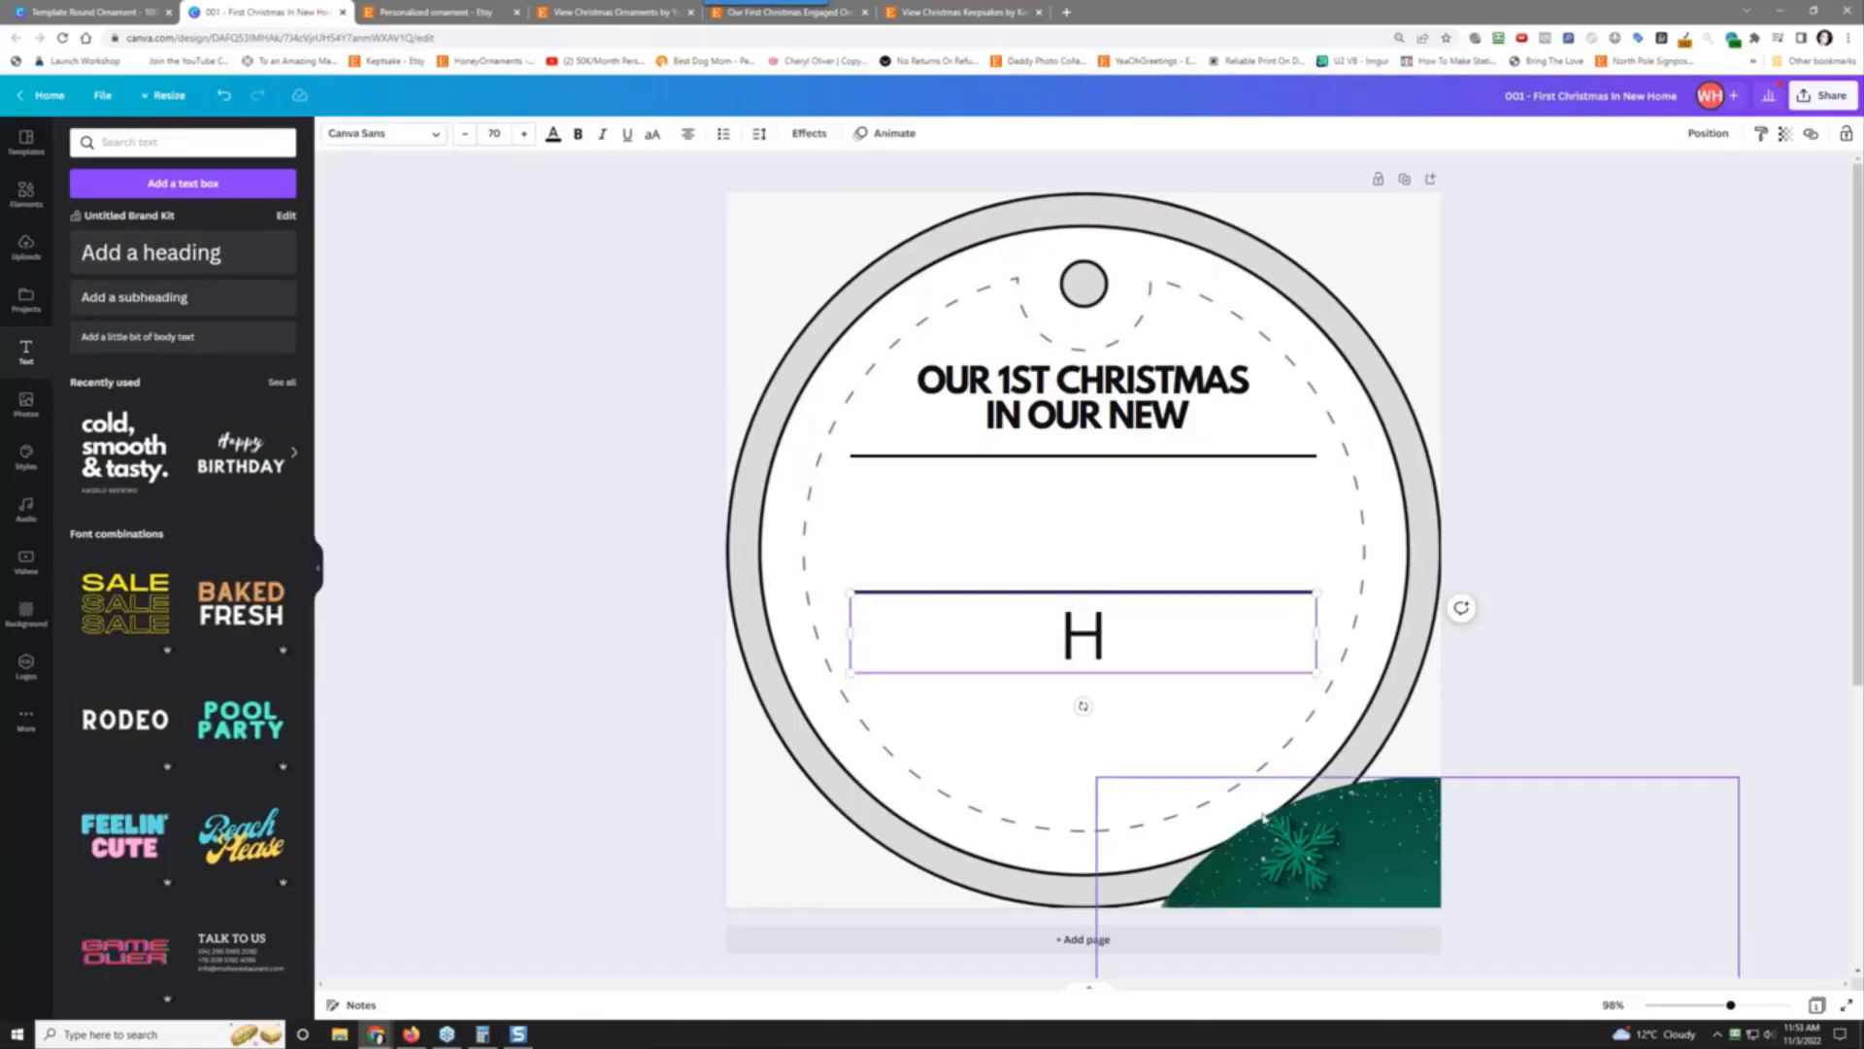
pyautogui.click(961, 716)
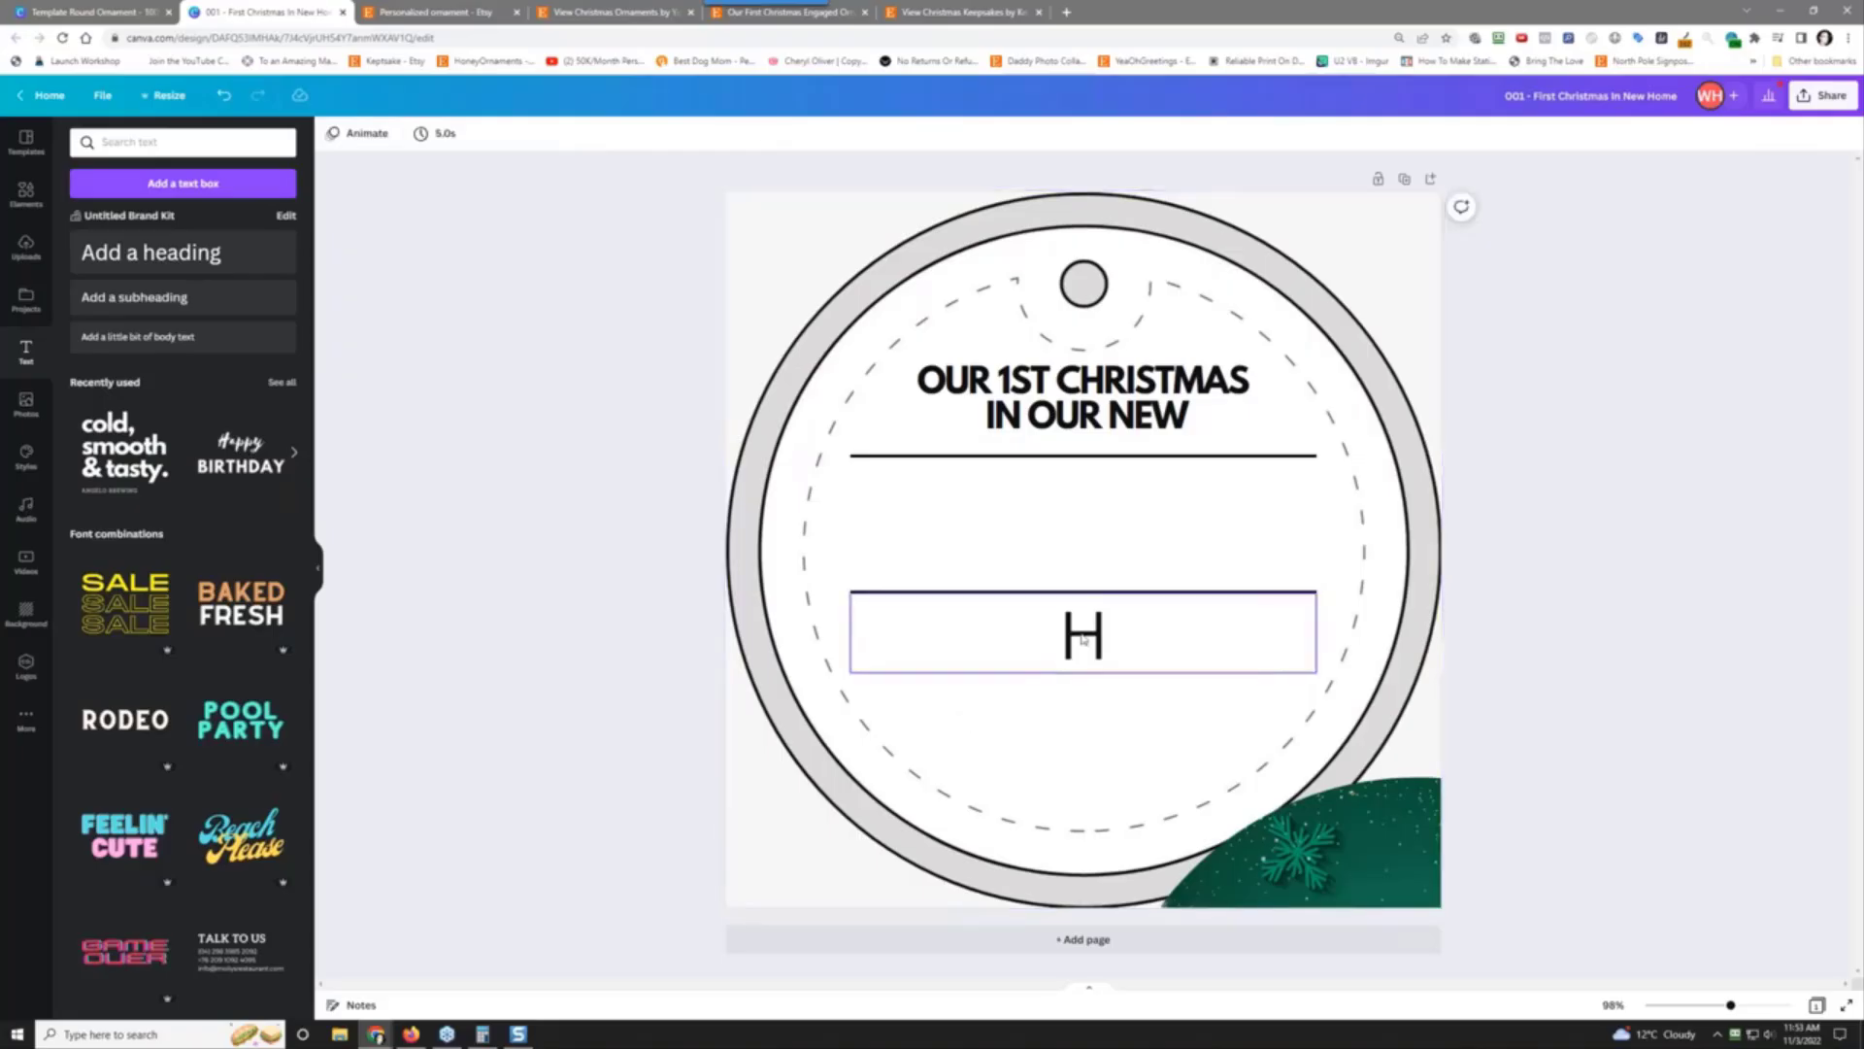
pyautogui.moveTo(1084, 636); pyautogui.dragTo(906, 508)
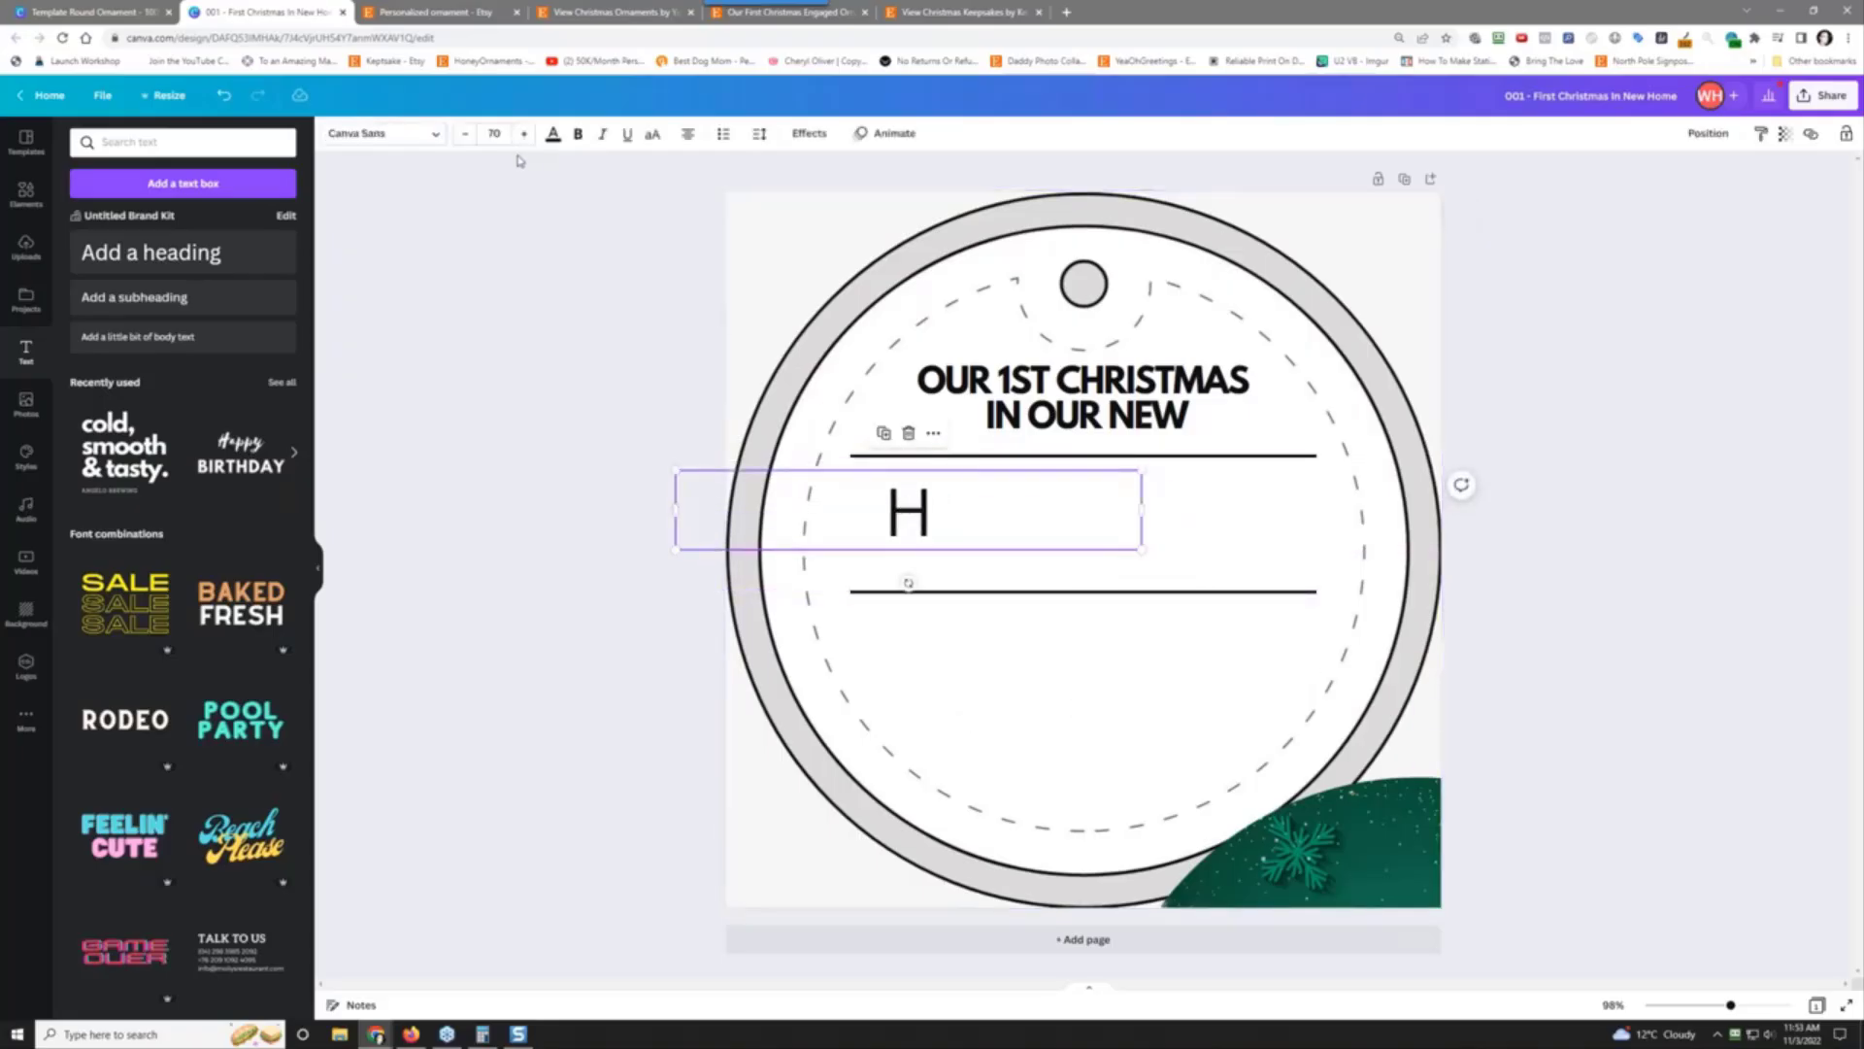
# Step: Enlarge the H to font size 126 and nudge it up between the lines
pyautogui.click(523, 141)
pyautogui.click(522, 141)
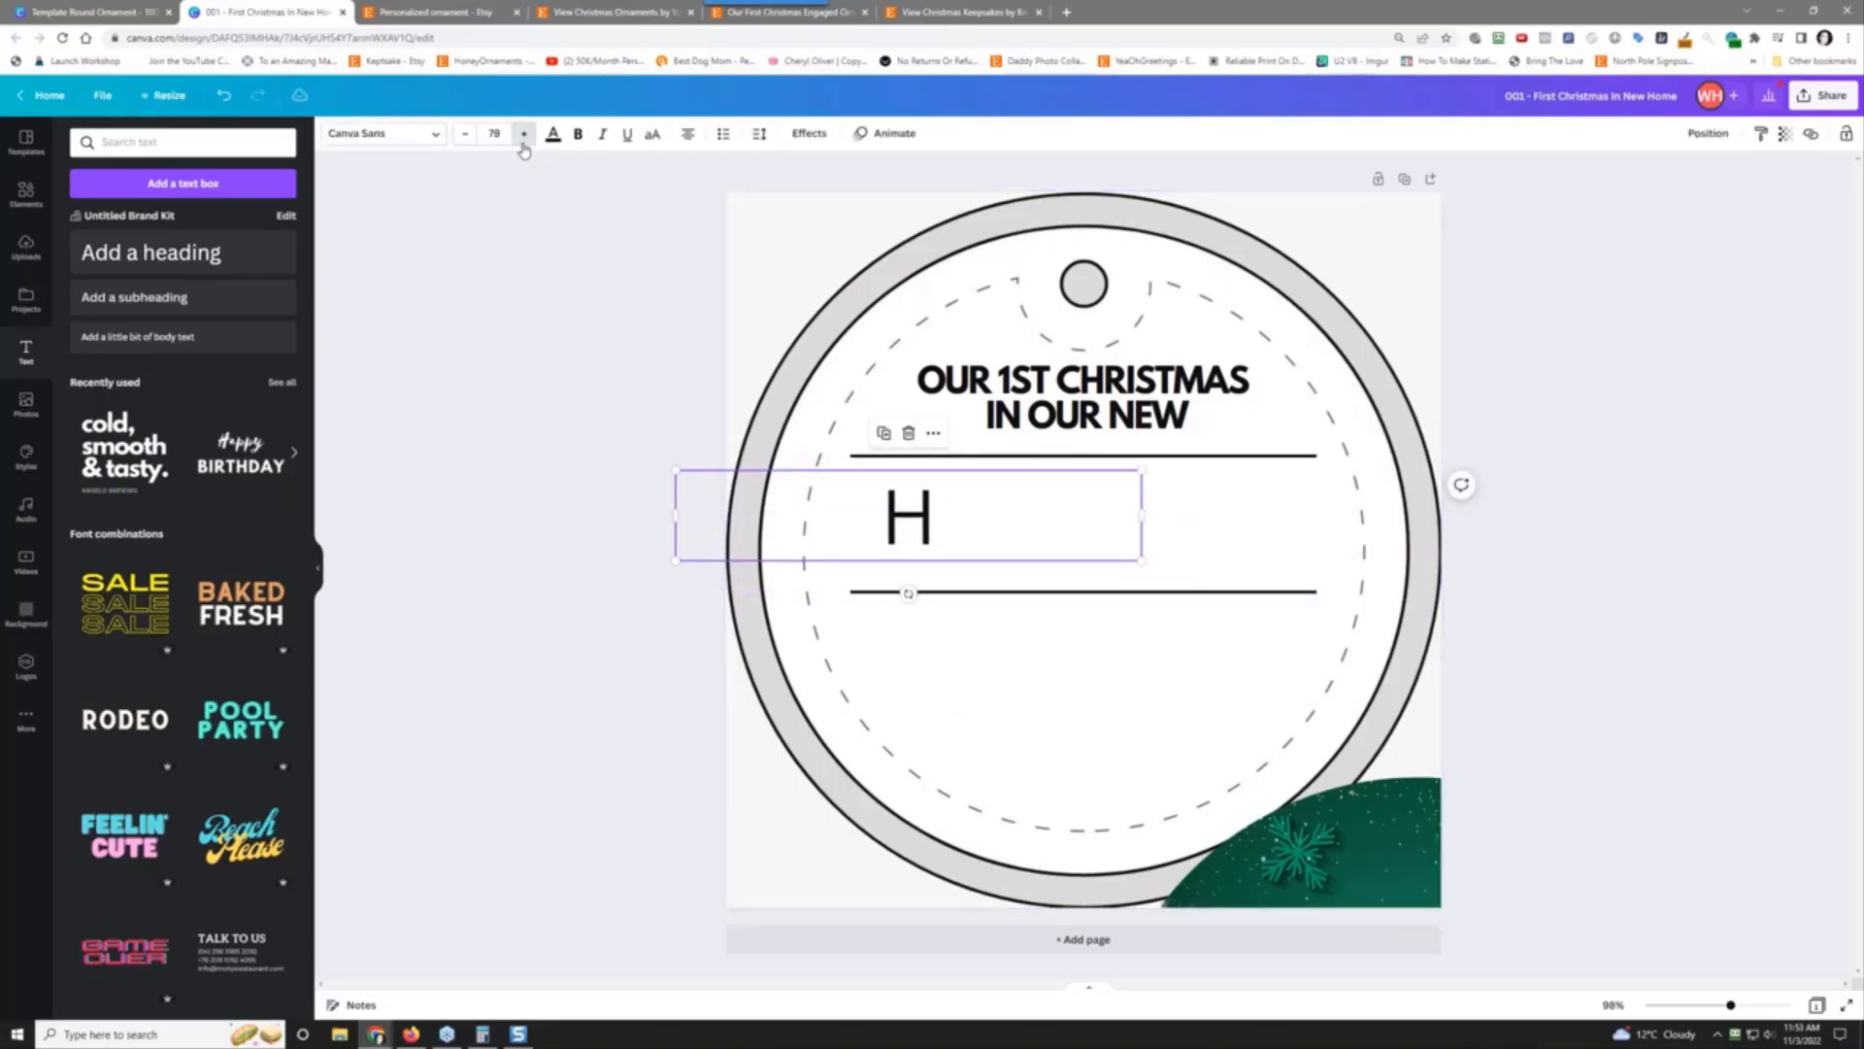
pyautogui.click(522, 140)
pyautogui.click(522, 141)
pyautogui.click(524, 134)
pyautogui.click(524, 134)
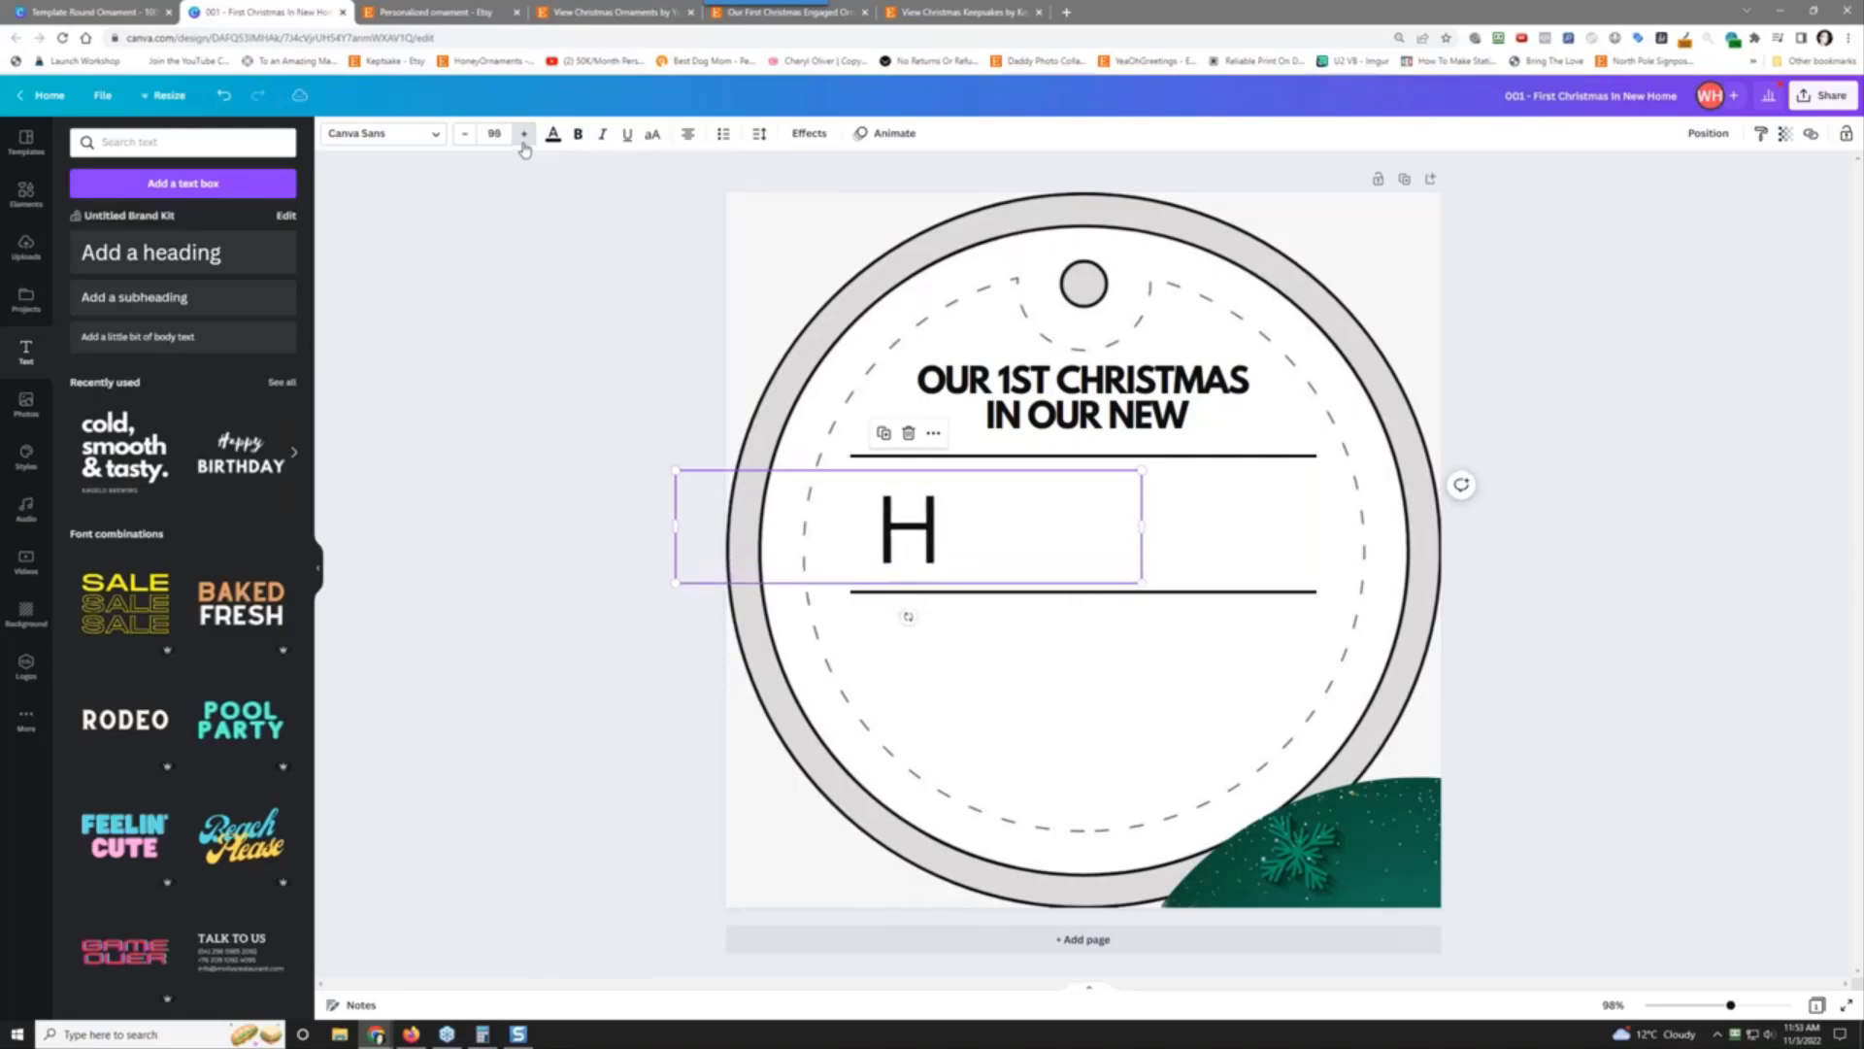
pyautogui.click(523, 134)
pyautogui.click(523, 134)
pyautogui.click(523, 136)
pyautogui.click(523, 135)
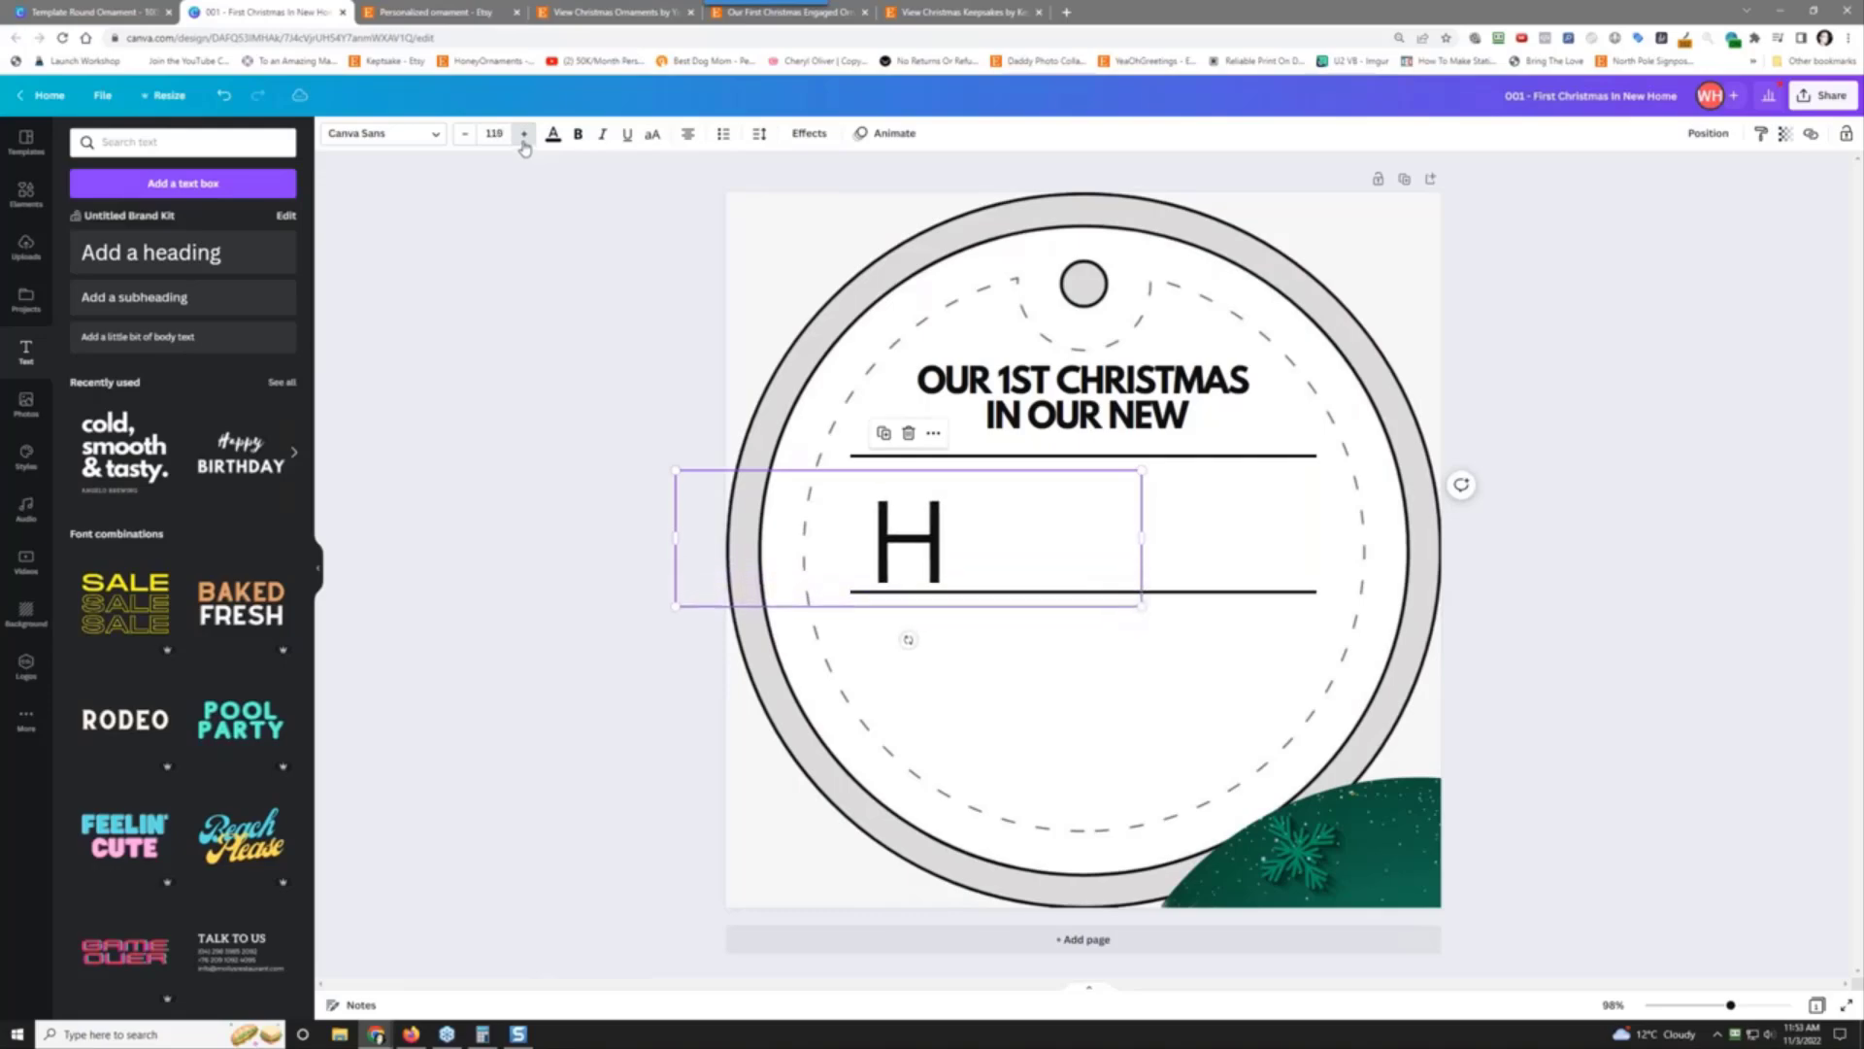
pyautogui.click(523, 136)
pyautogui.click(523, 136)
pyautogui.click(523, 136)
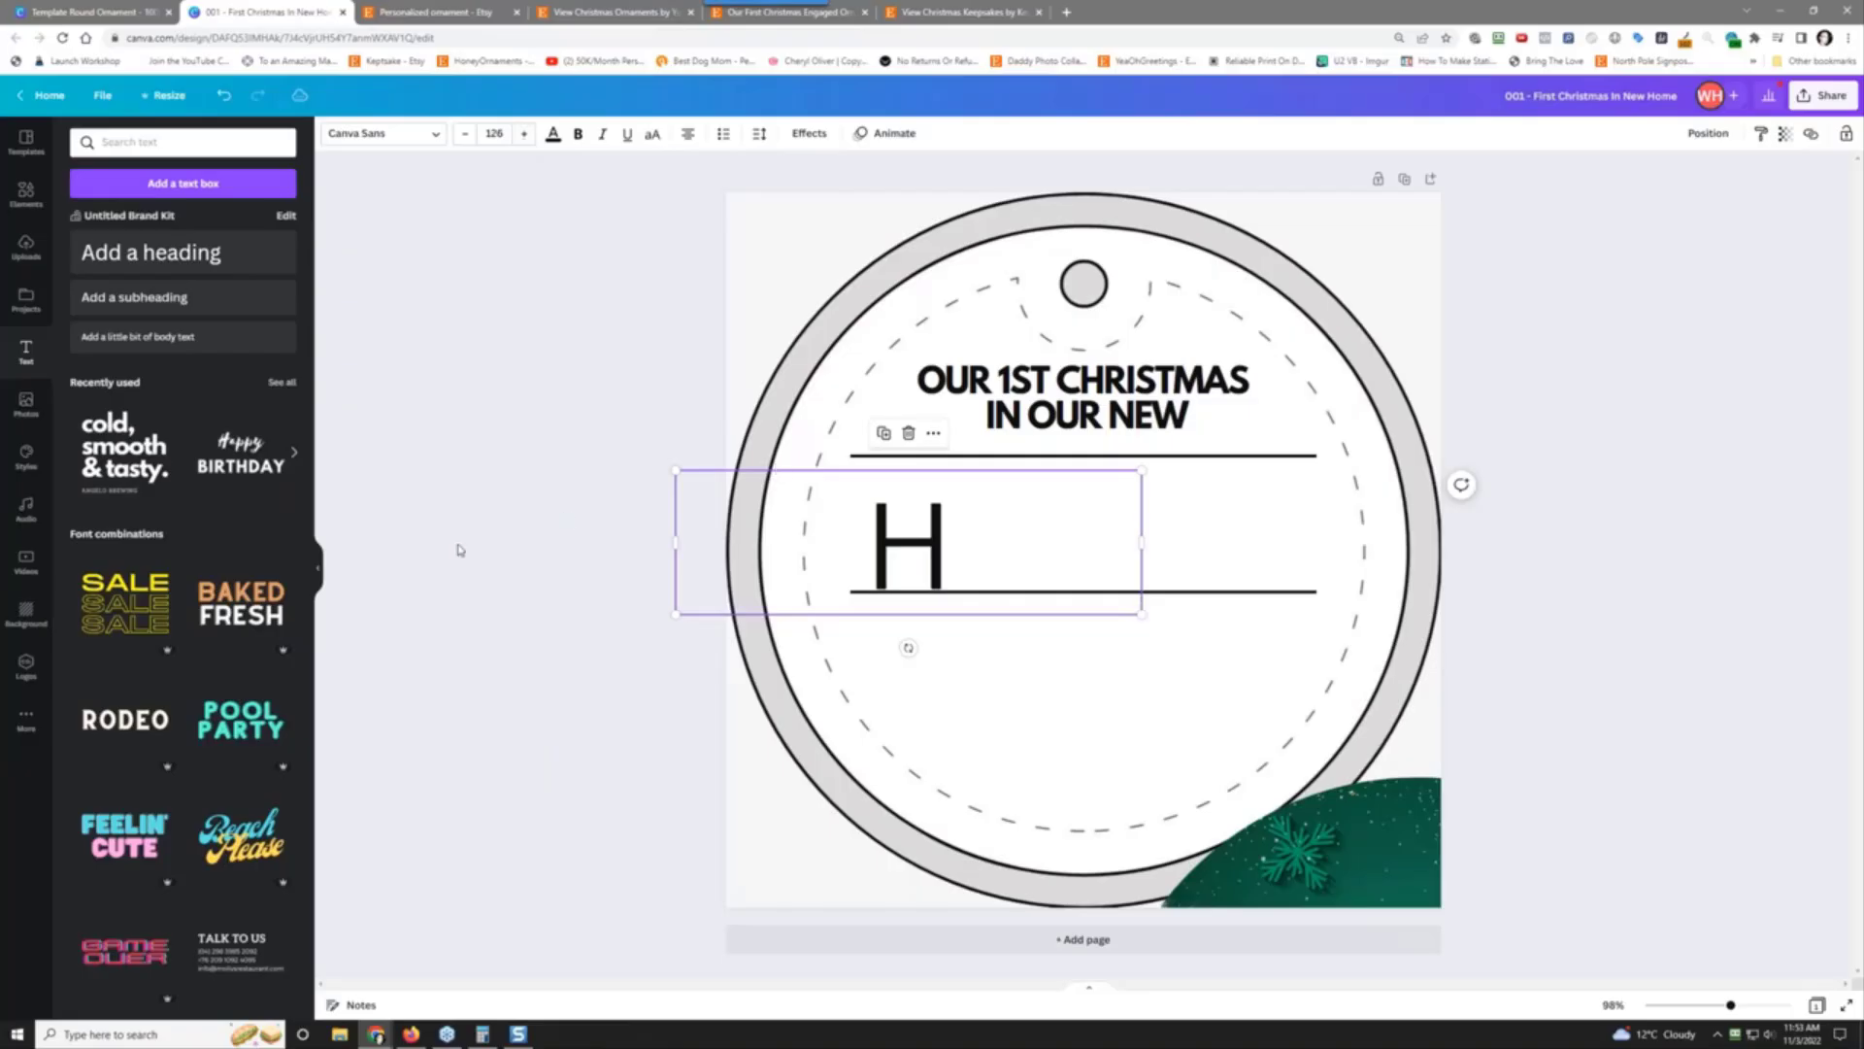
pyautogui.moveTo(919, 537); pyautogui.dragTo(920, 517)
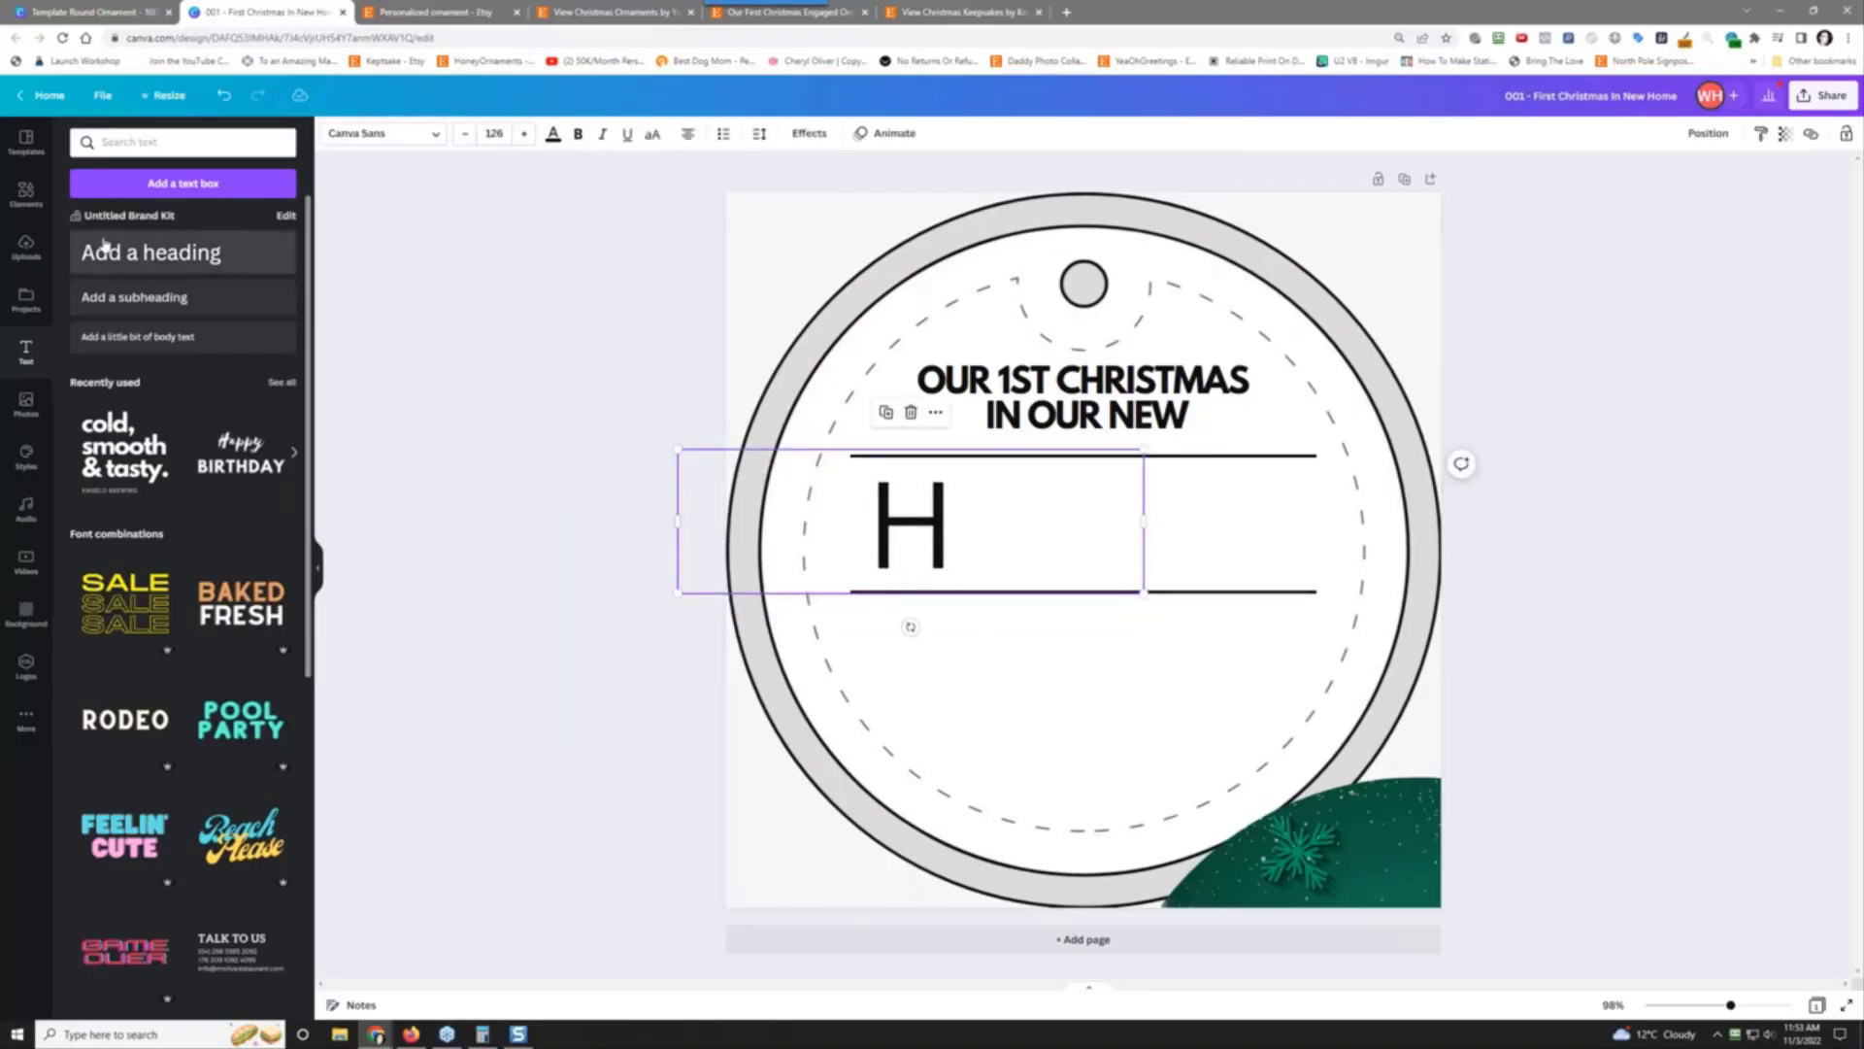
# Step: Add the red-bow wreath from a 'wreath' search and shrink it to letter size beside the H
pyautogui.click(25, 192)
pyautogui.click(159, 146)
pyautogui.write('home text')
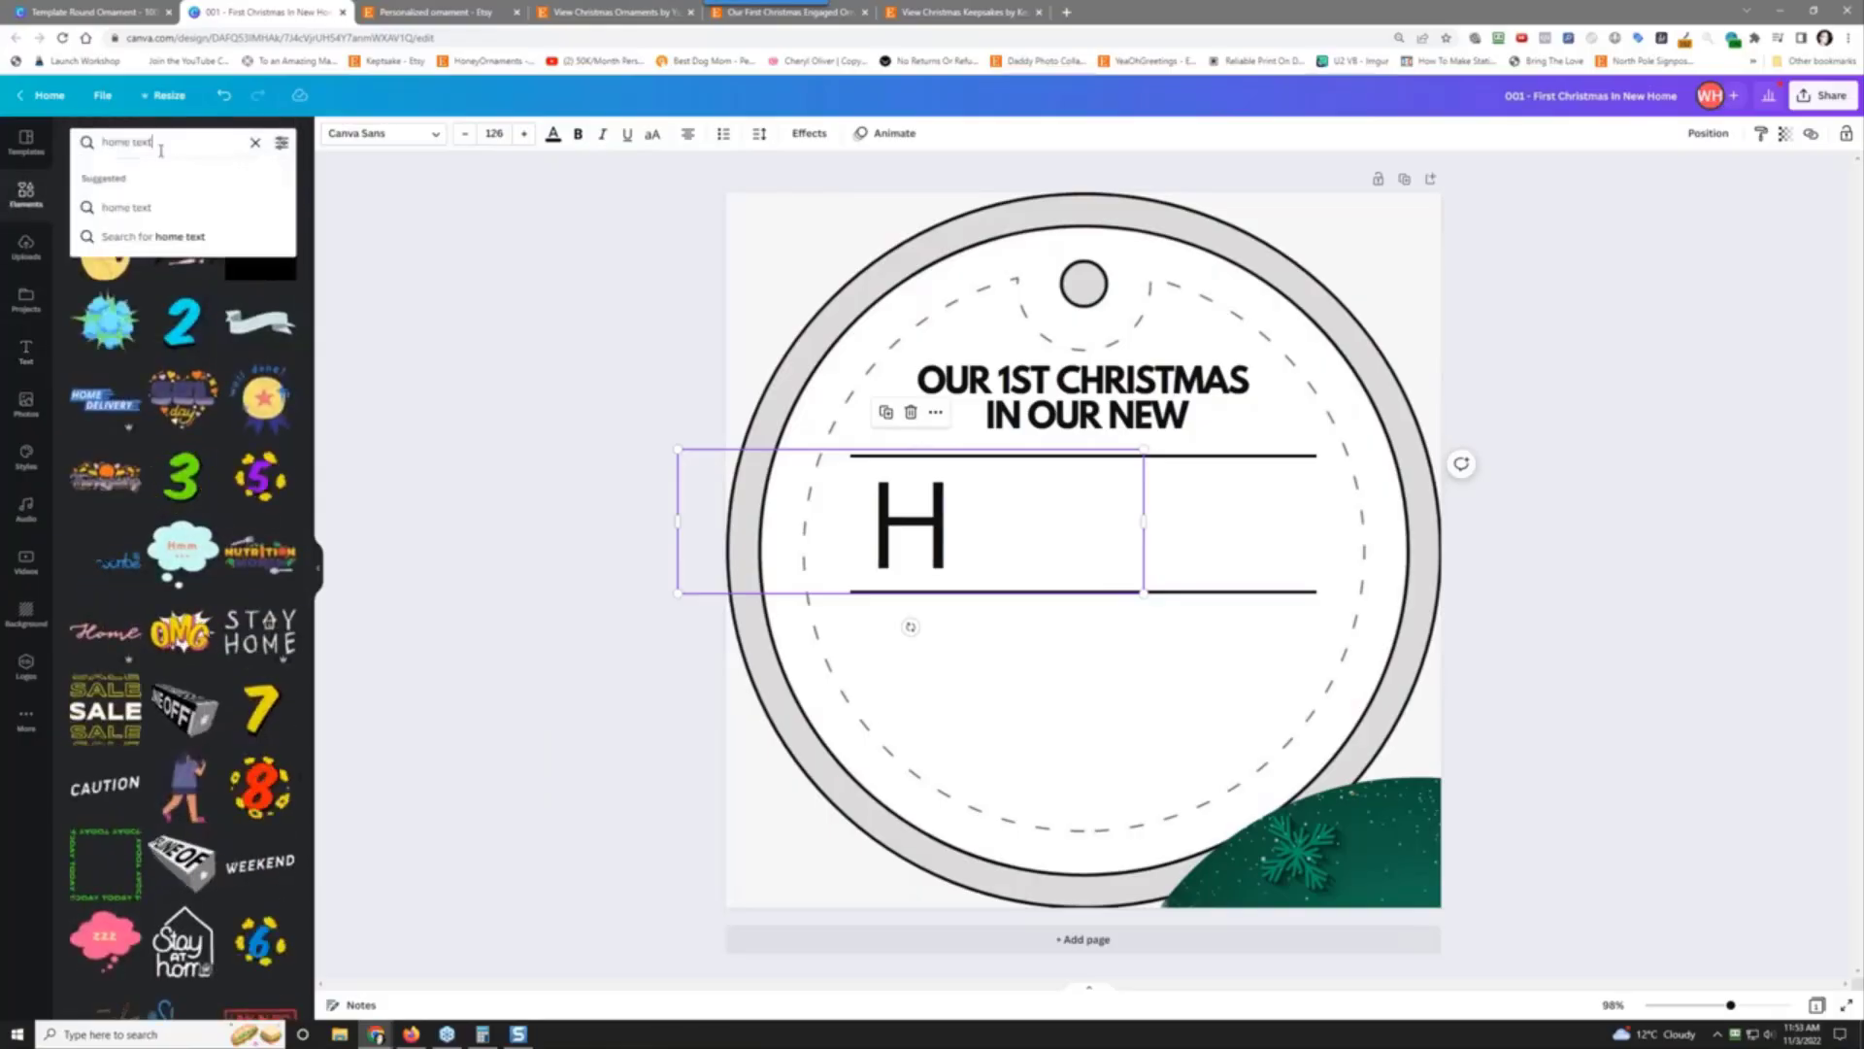
pyautogui.press('BackSpace')
pyautogui.press('BackSpace')
pyautogui.press('BackSpace')
pyautogui.press('BackSpace')
pyautogui.press('BackSpace')
pyautogui.press('BackSpace')
pyautogui.press('BackSpace')
pyautogui.press('BackSpace')
pyautogui.press('BackSpace')
pyautogui.write('wre')
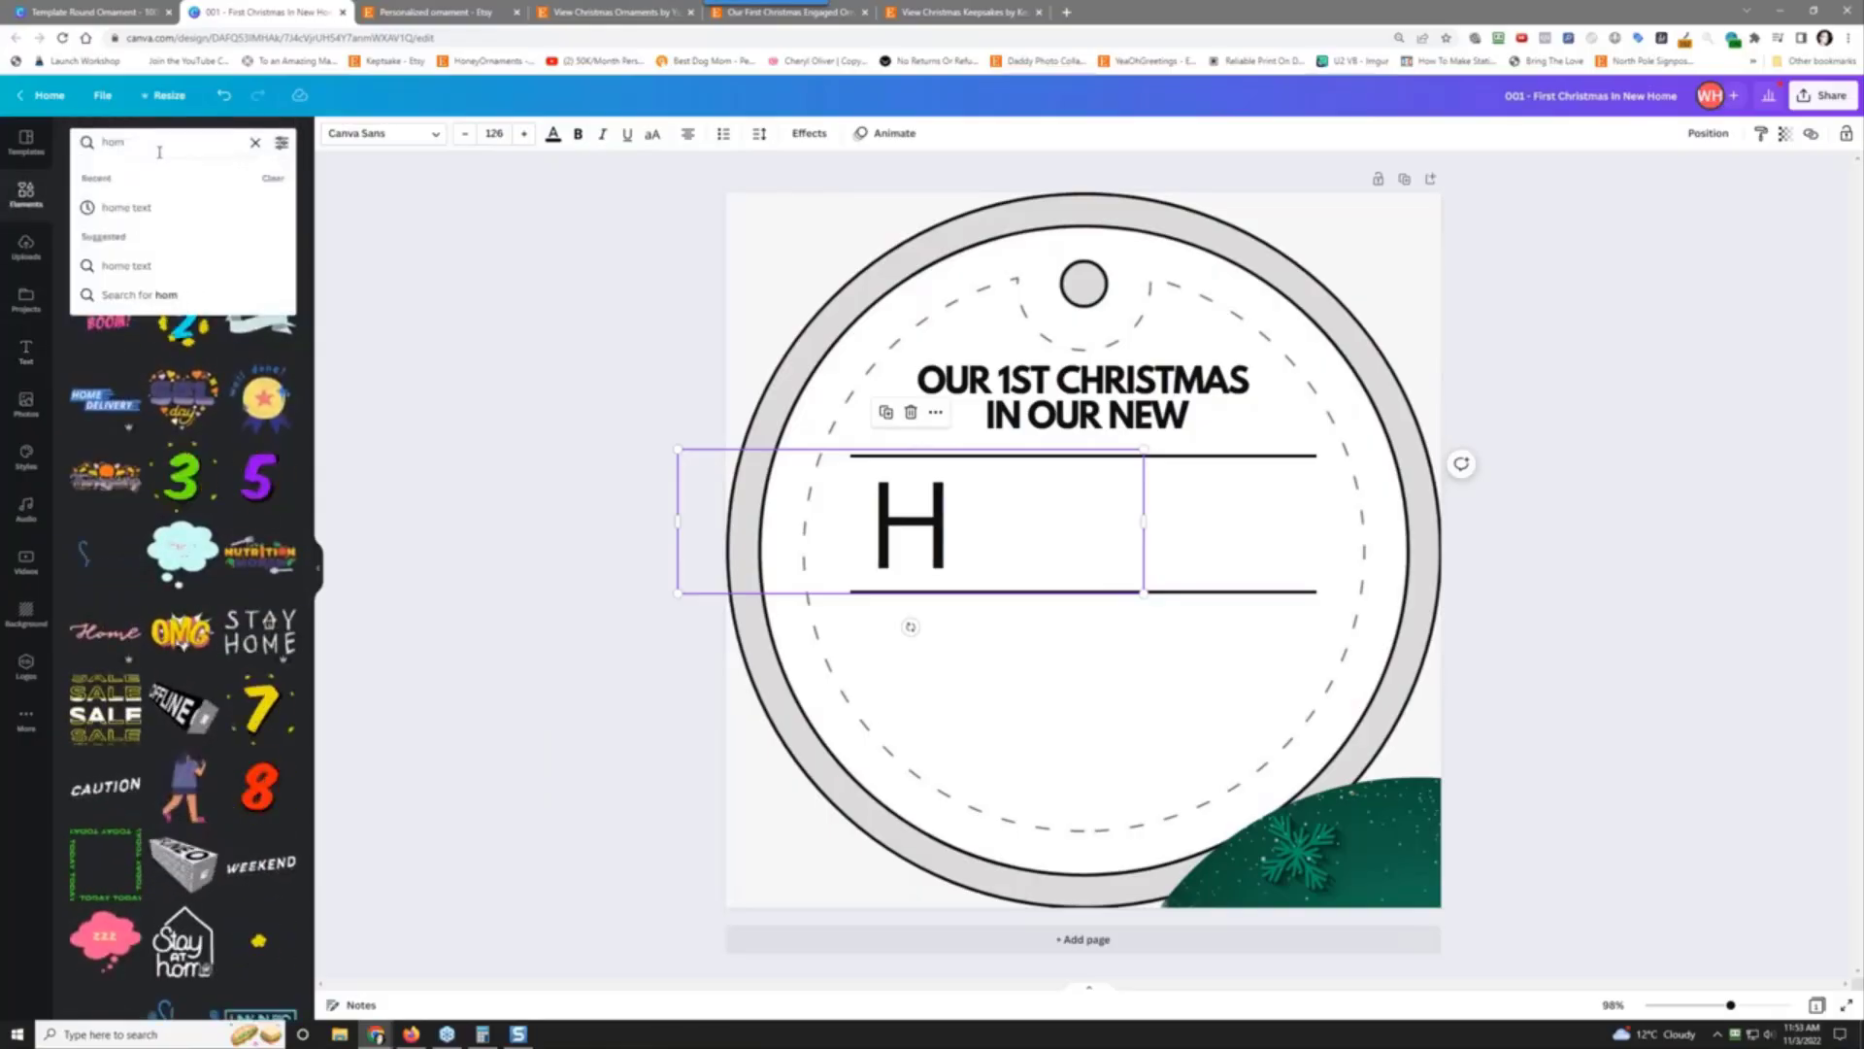
pyautogui.write('ath')
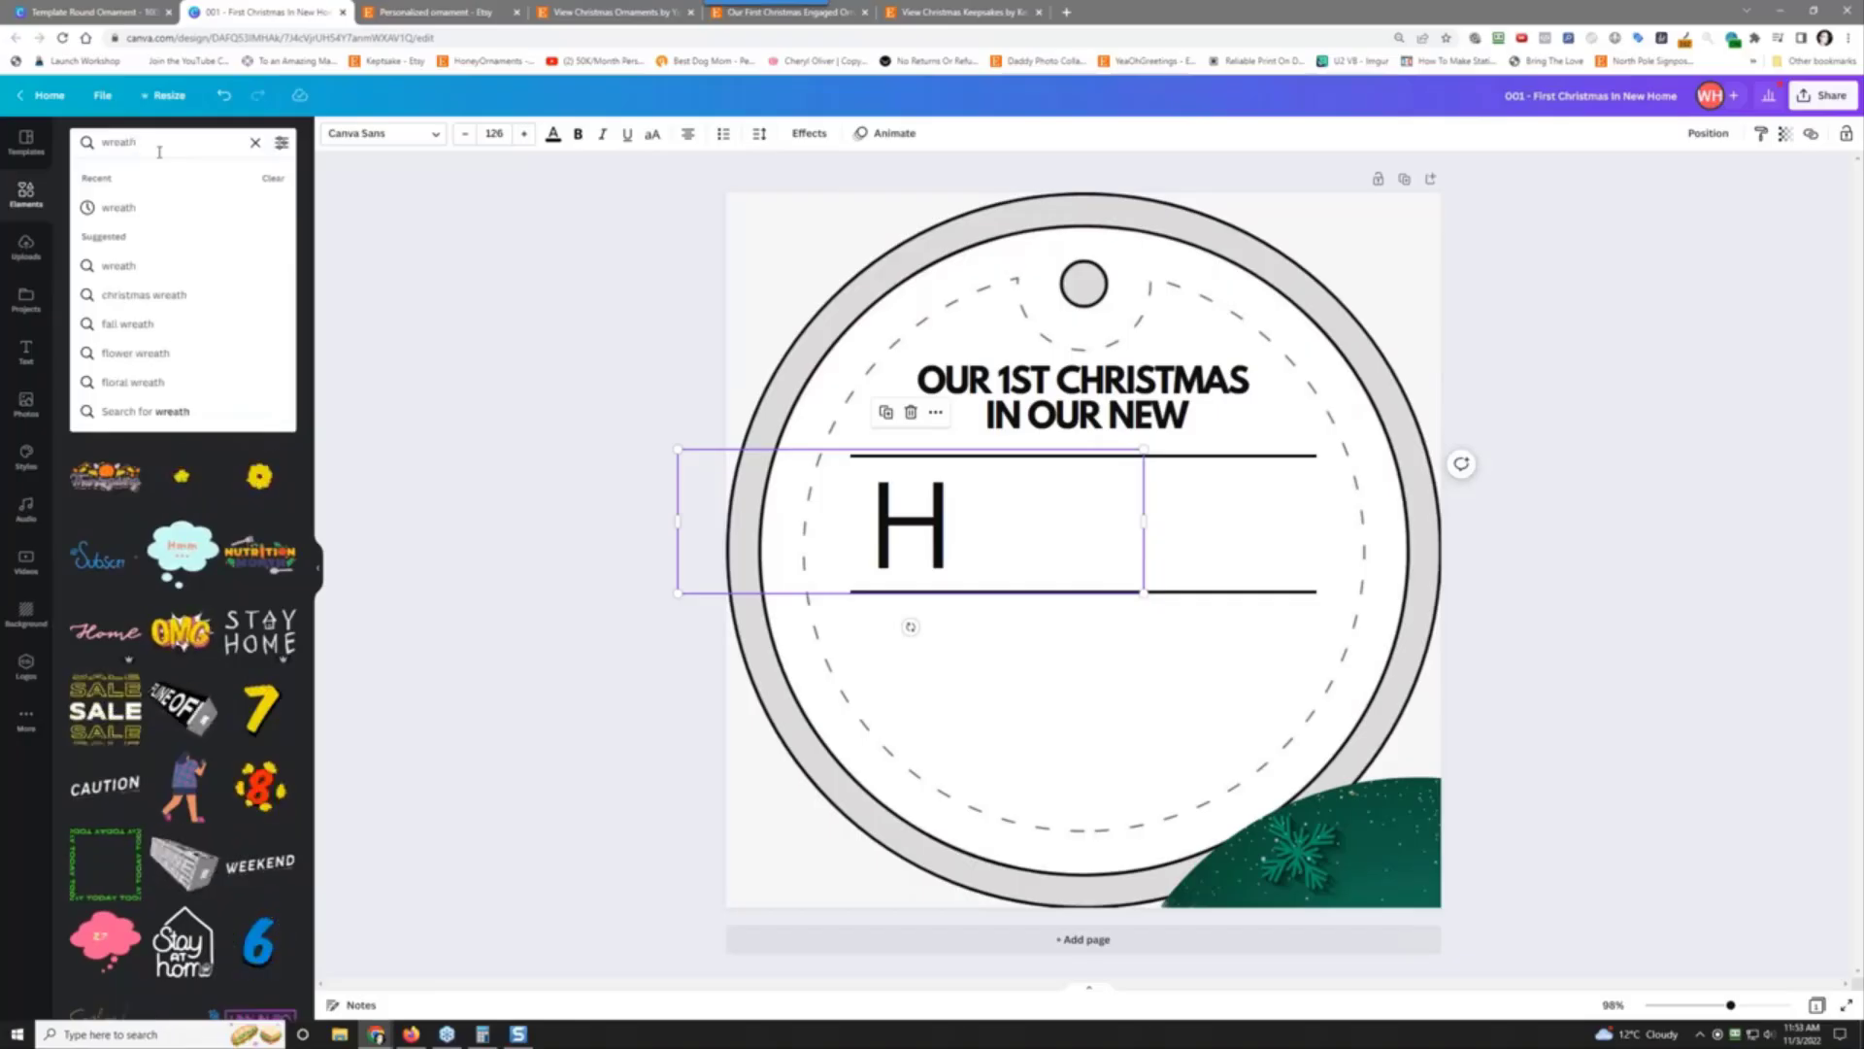
pyautogui.press('Return')
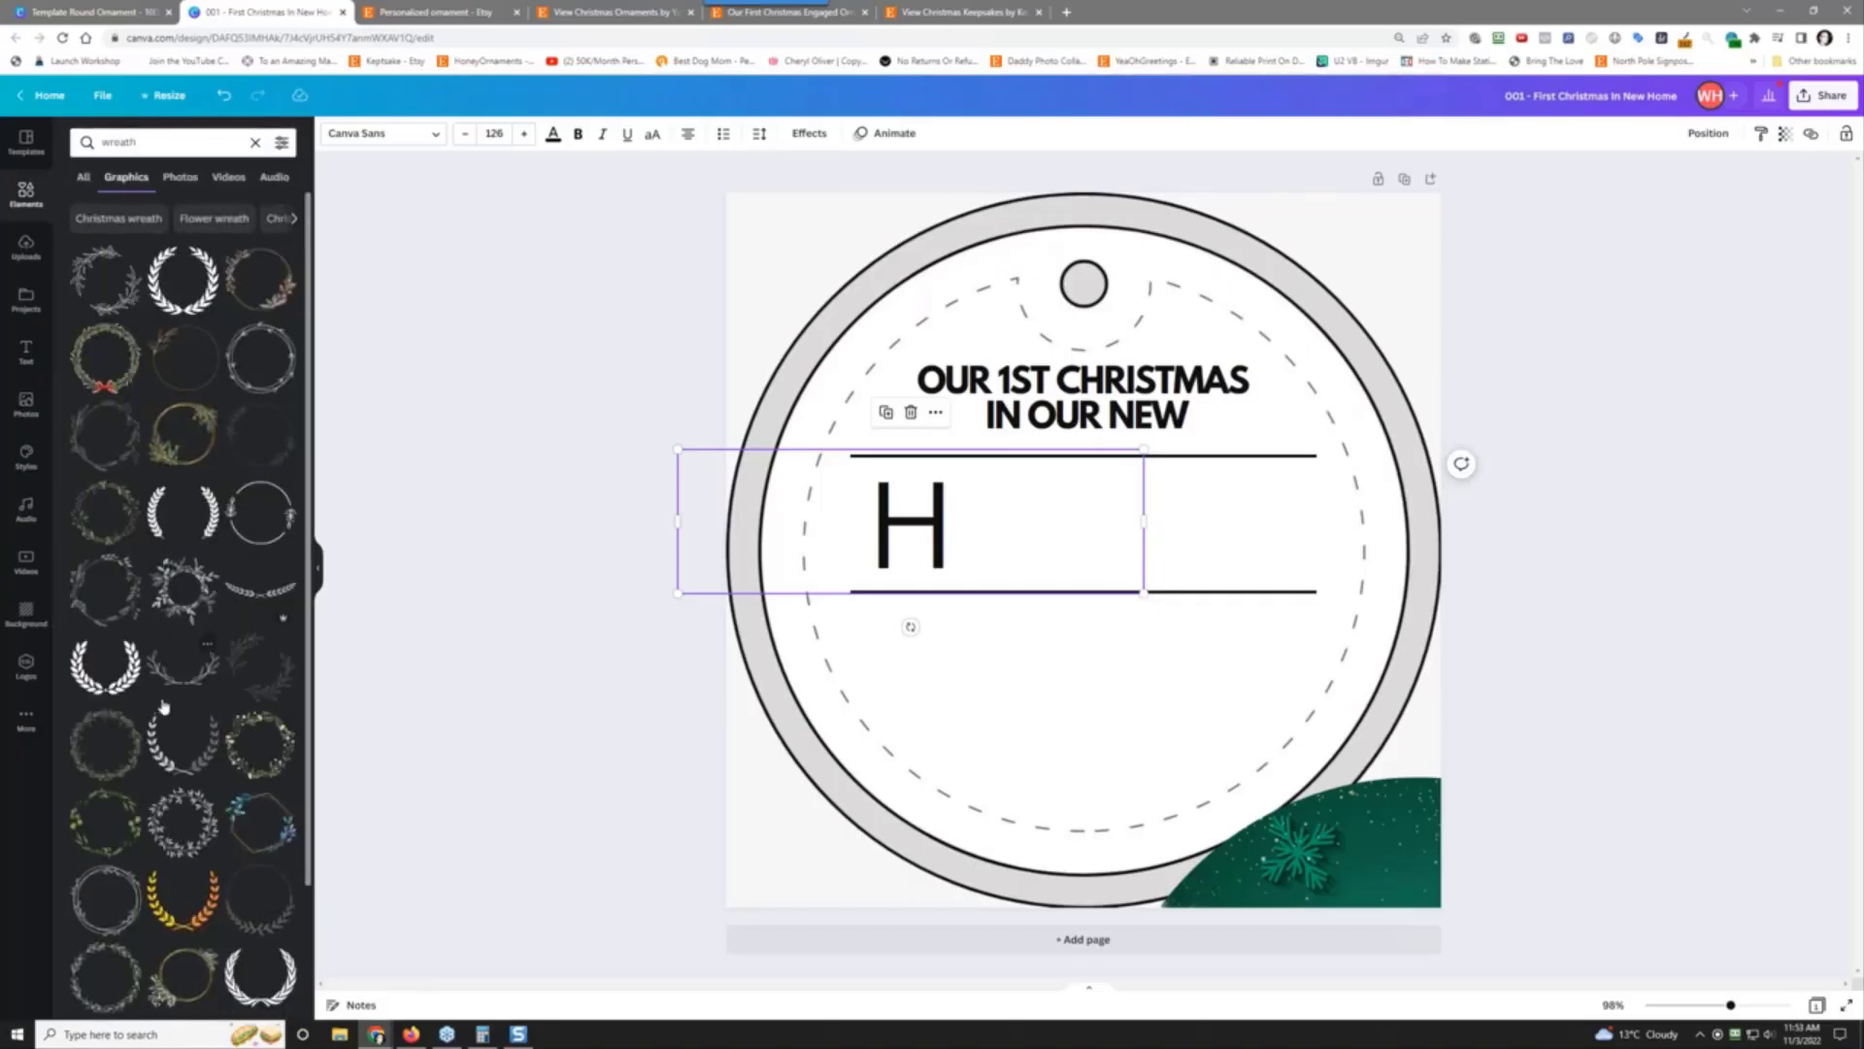
pyautogui.click(96, 355)
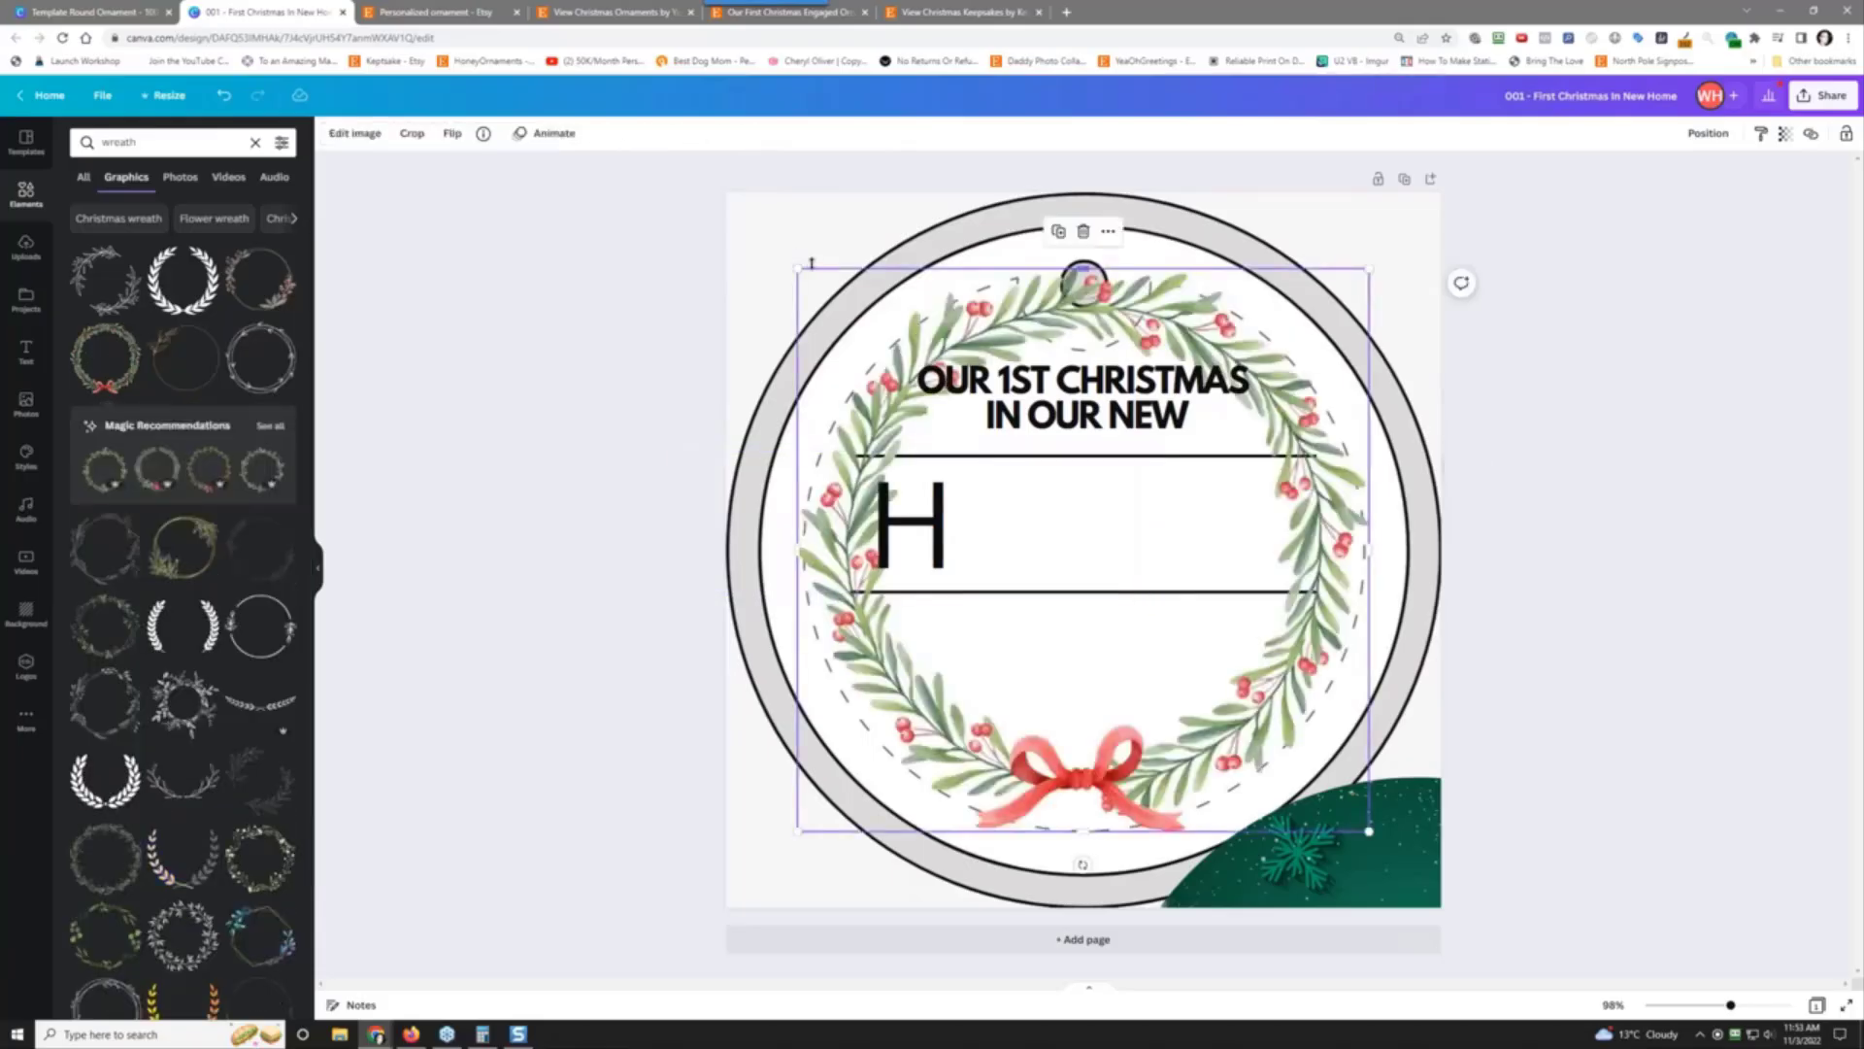
pyautogui.moveTo(798, 269); pyautogui.dragTo(988, 507)
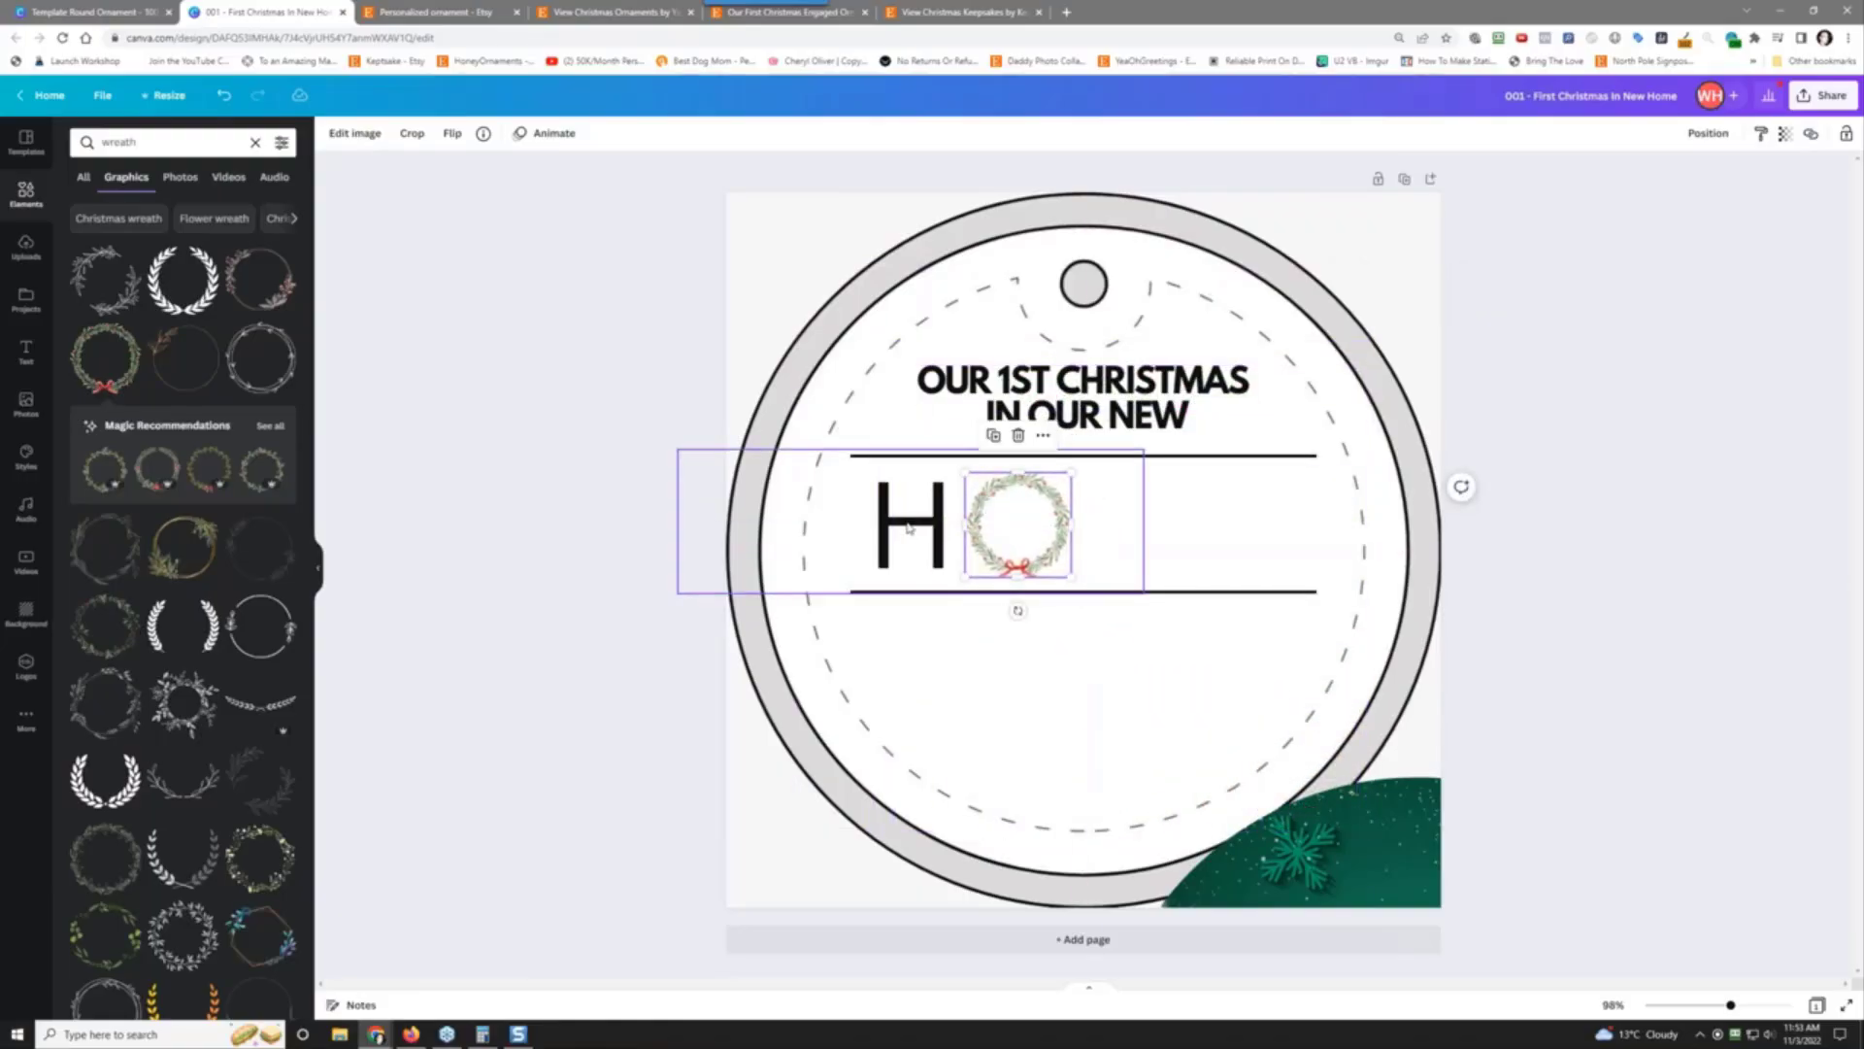
# Step: Duplicate the H text box and place the copy after the wreath
pyautogui.click(909, 527)
pyautogui.click(886, 414)
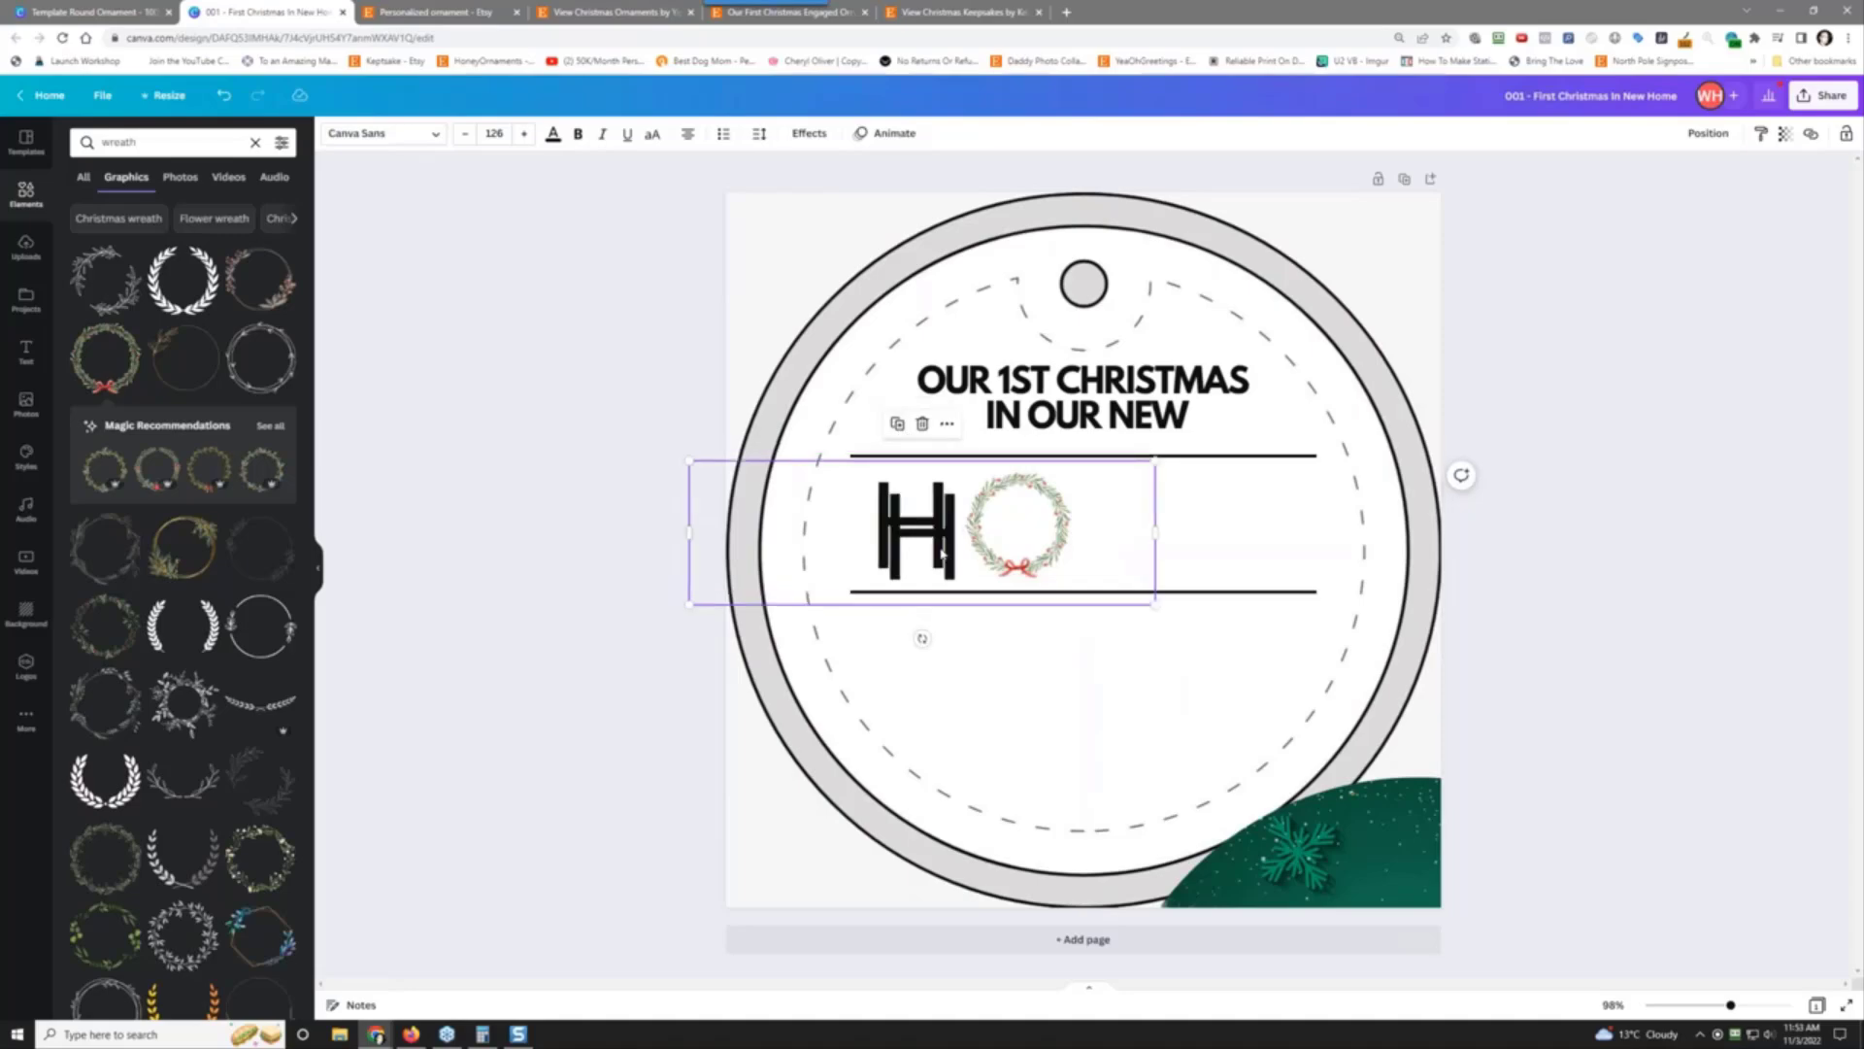
pyautogui.moveTo(940, 553); pyautogui.dragTo(1145, 543)
# Step: Replace the copied H with 'ME' and move it right of the wreath
pyautogui.doubleClick(1127, 524)
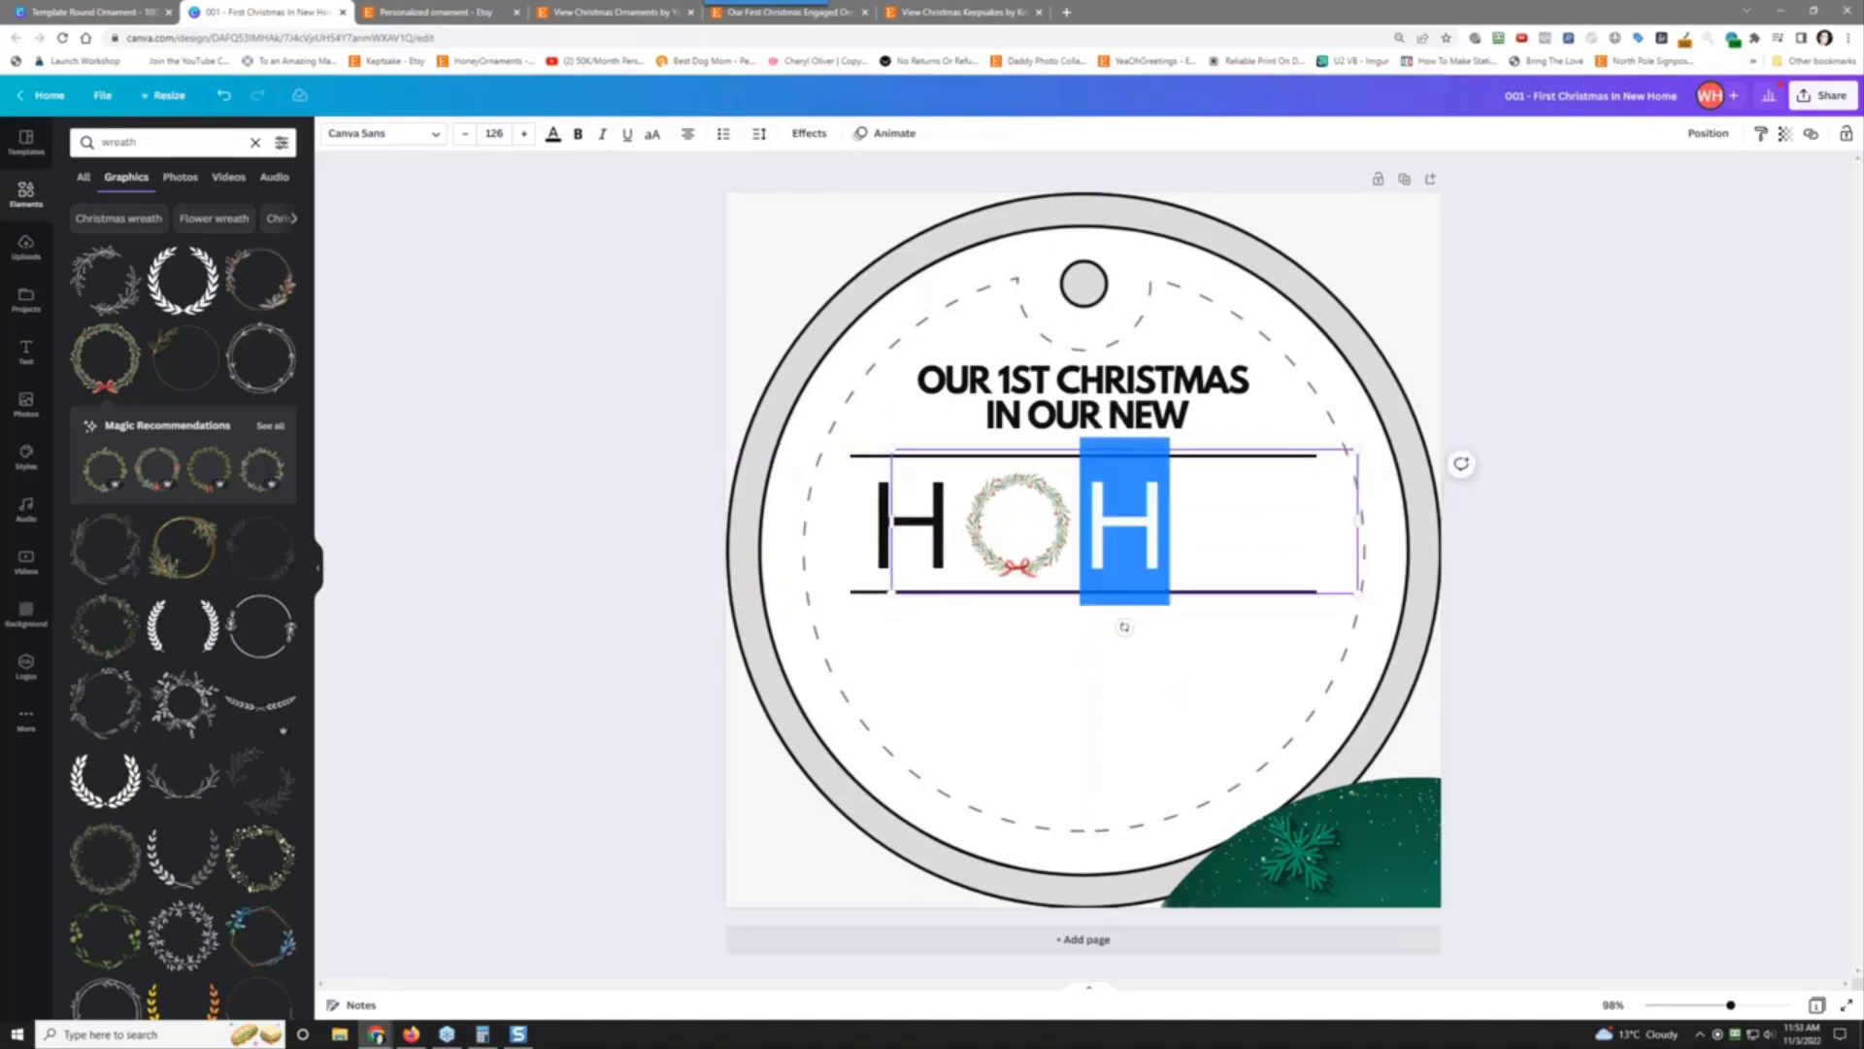
pyautogui.write('ME')
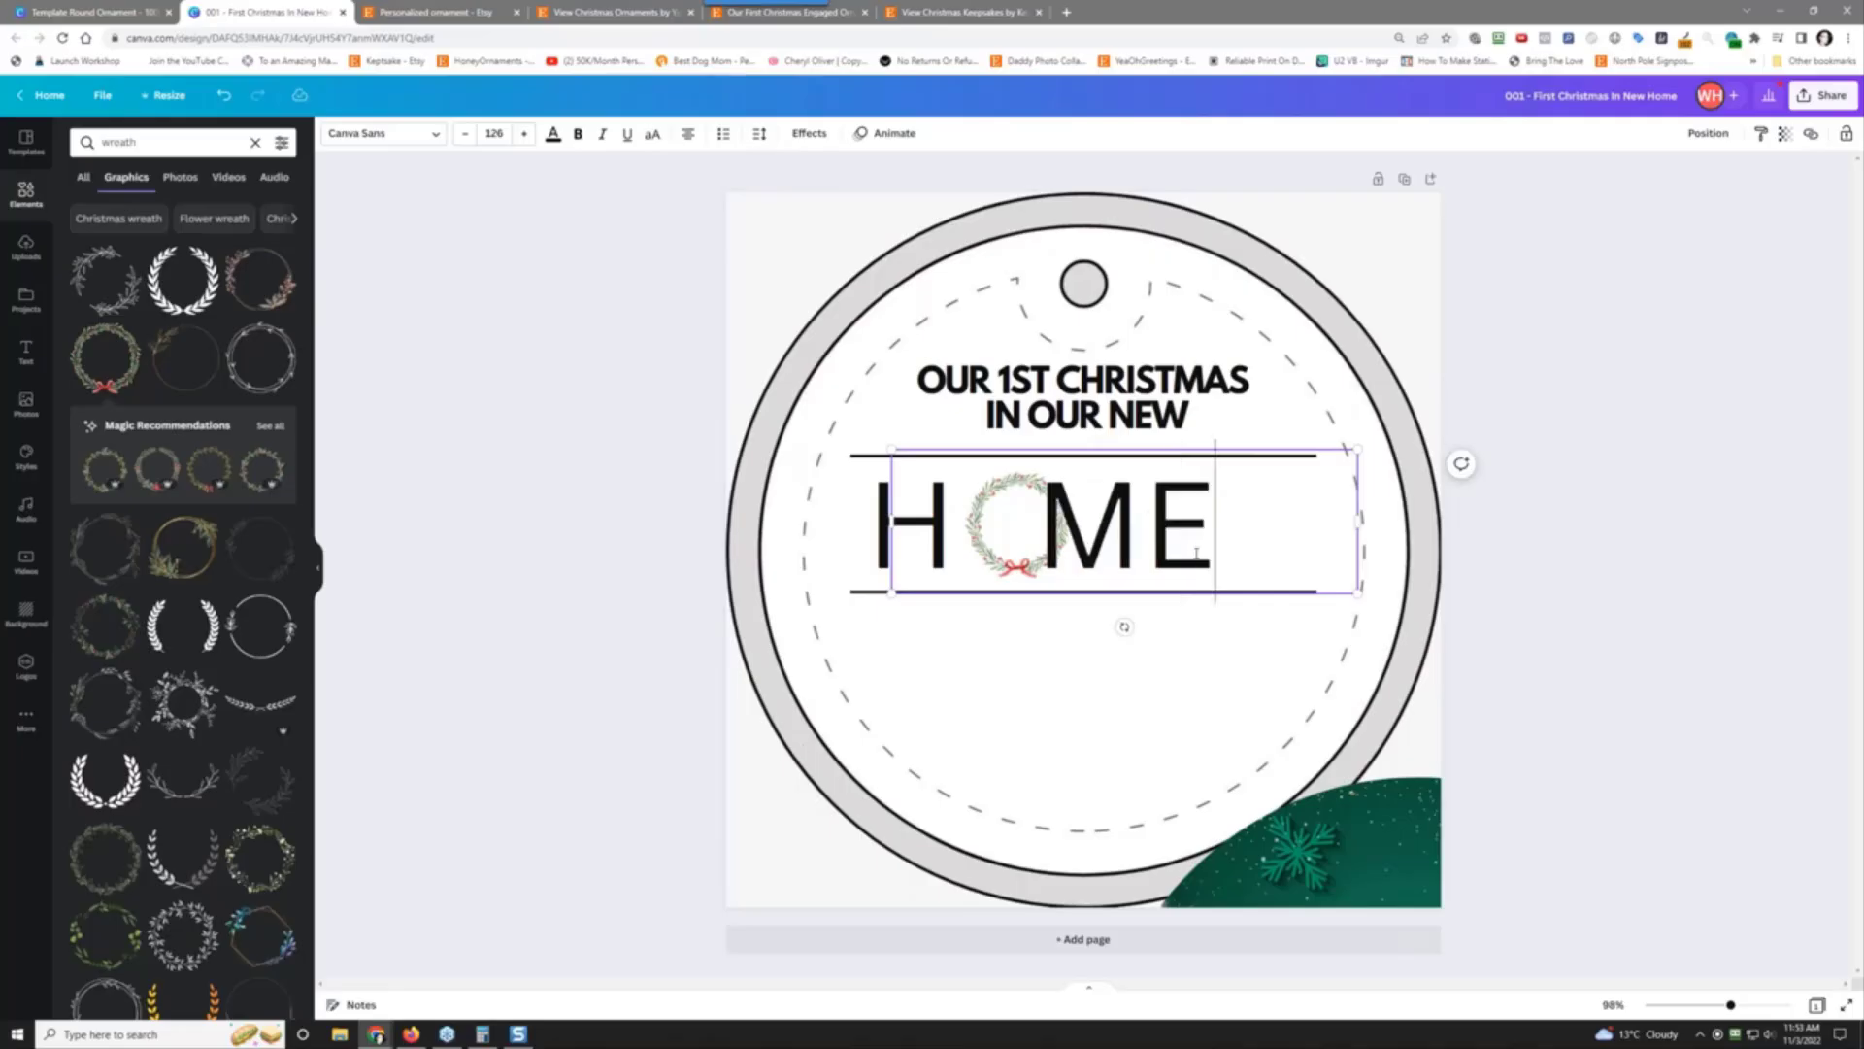
pyautogui.click(1559, 510)
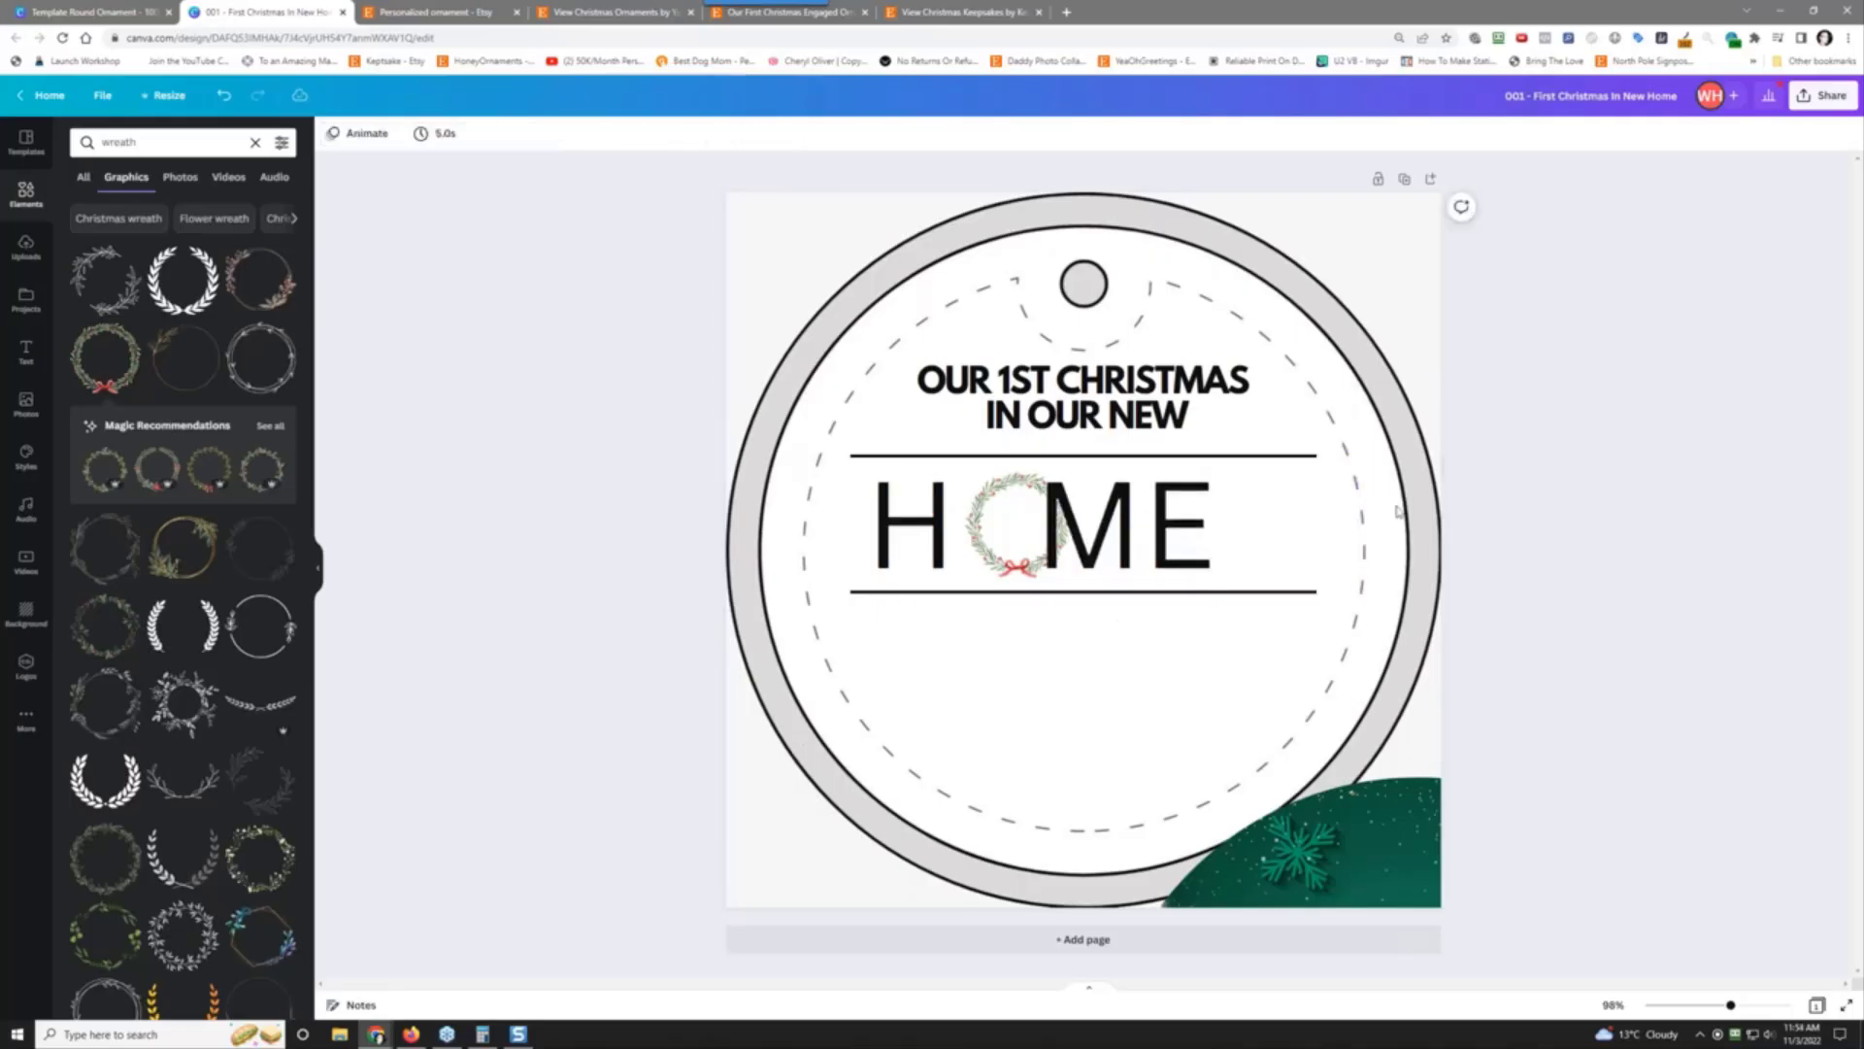
pyautogui.moveTo(1209, 524); pyautogui.dragTo(1256, 520)
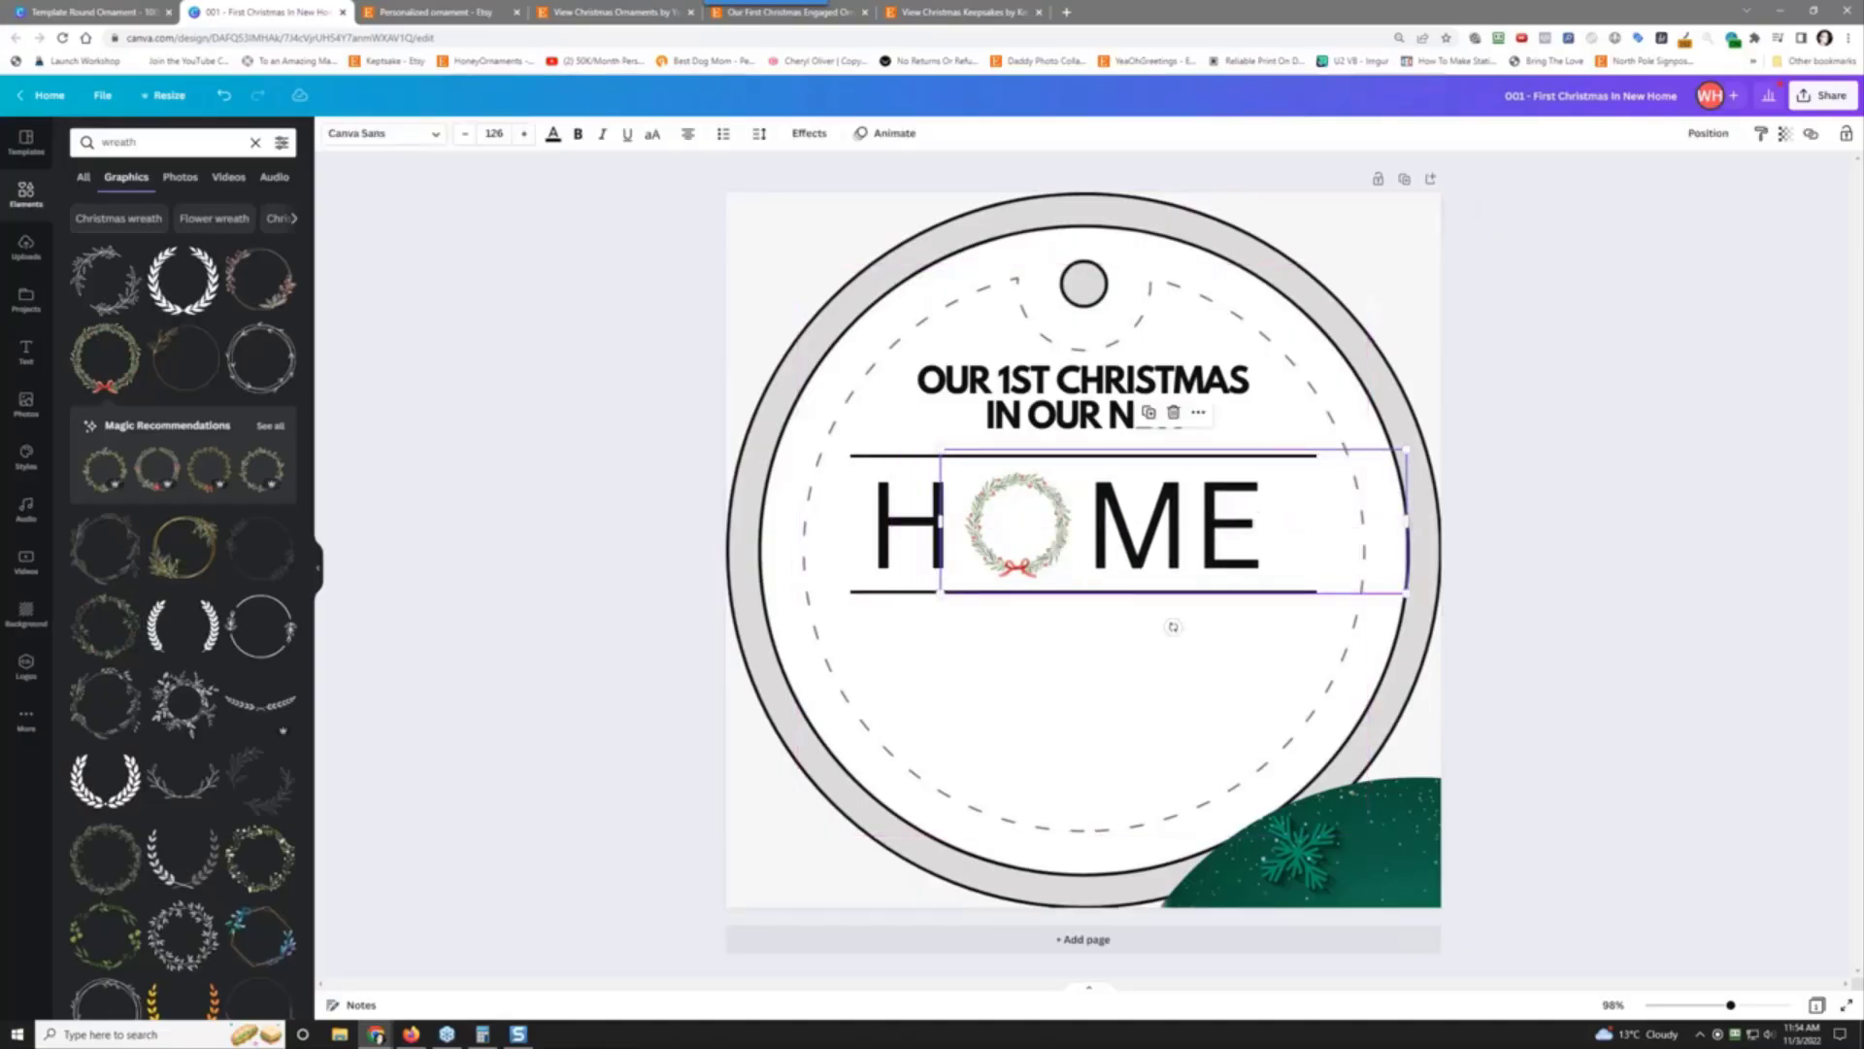
# Step: Make the H and ME letters bold
pyautogui.click(858, 496)
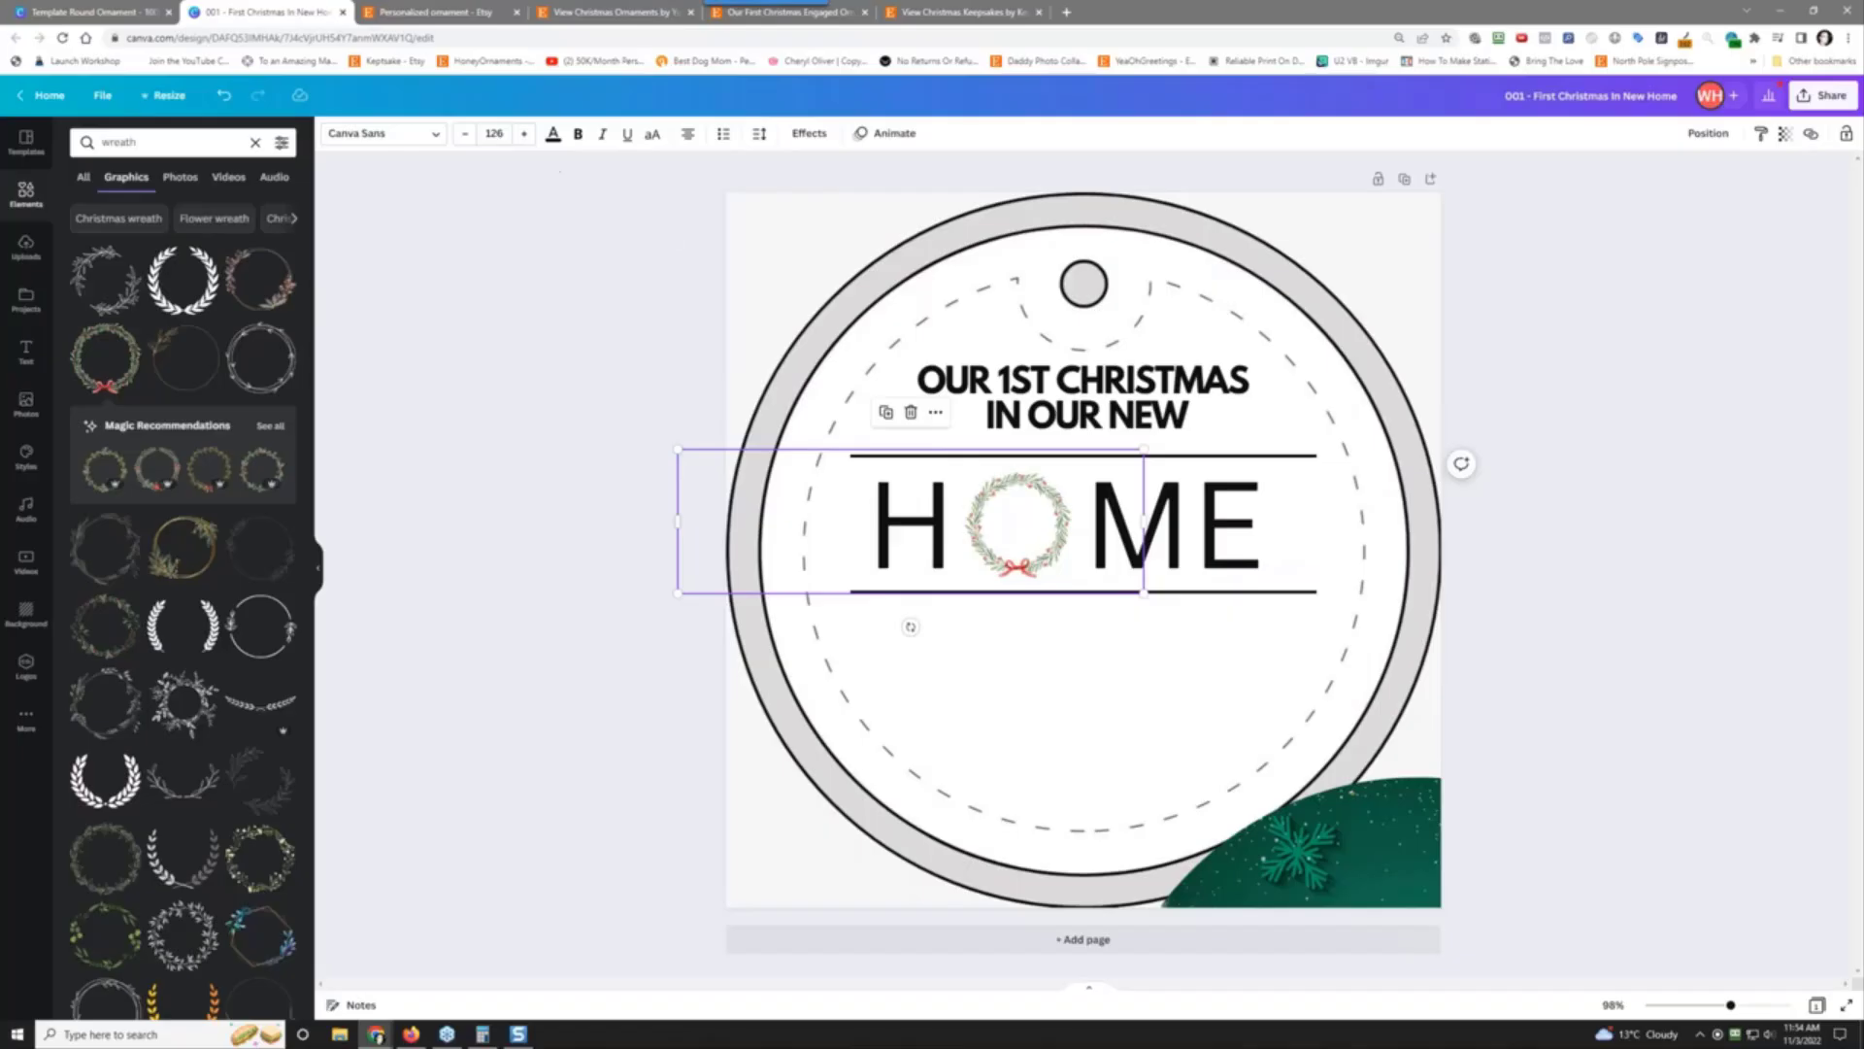
pyautogui.click(579, 135)
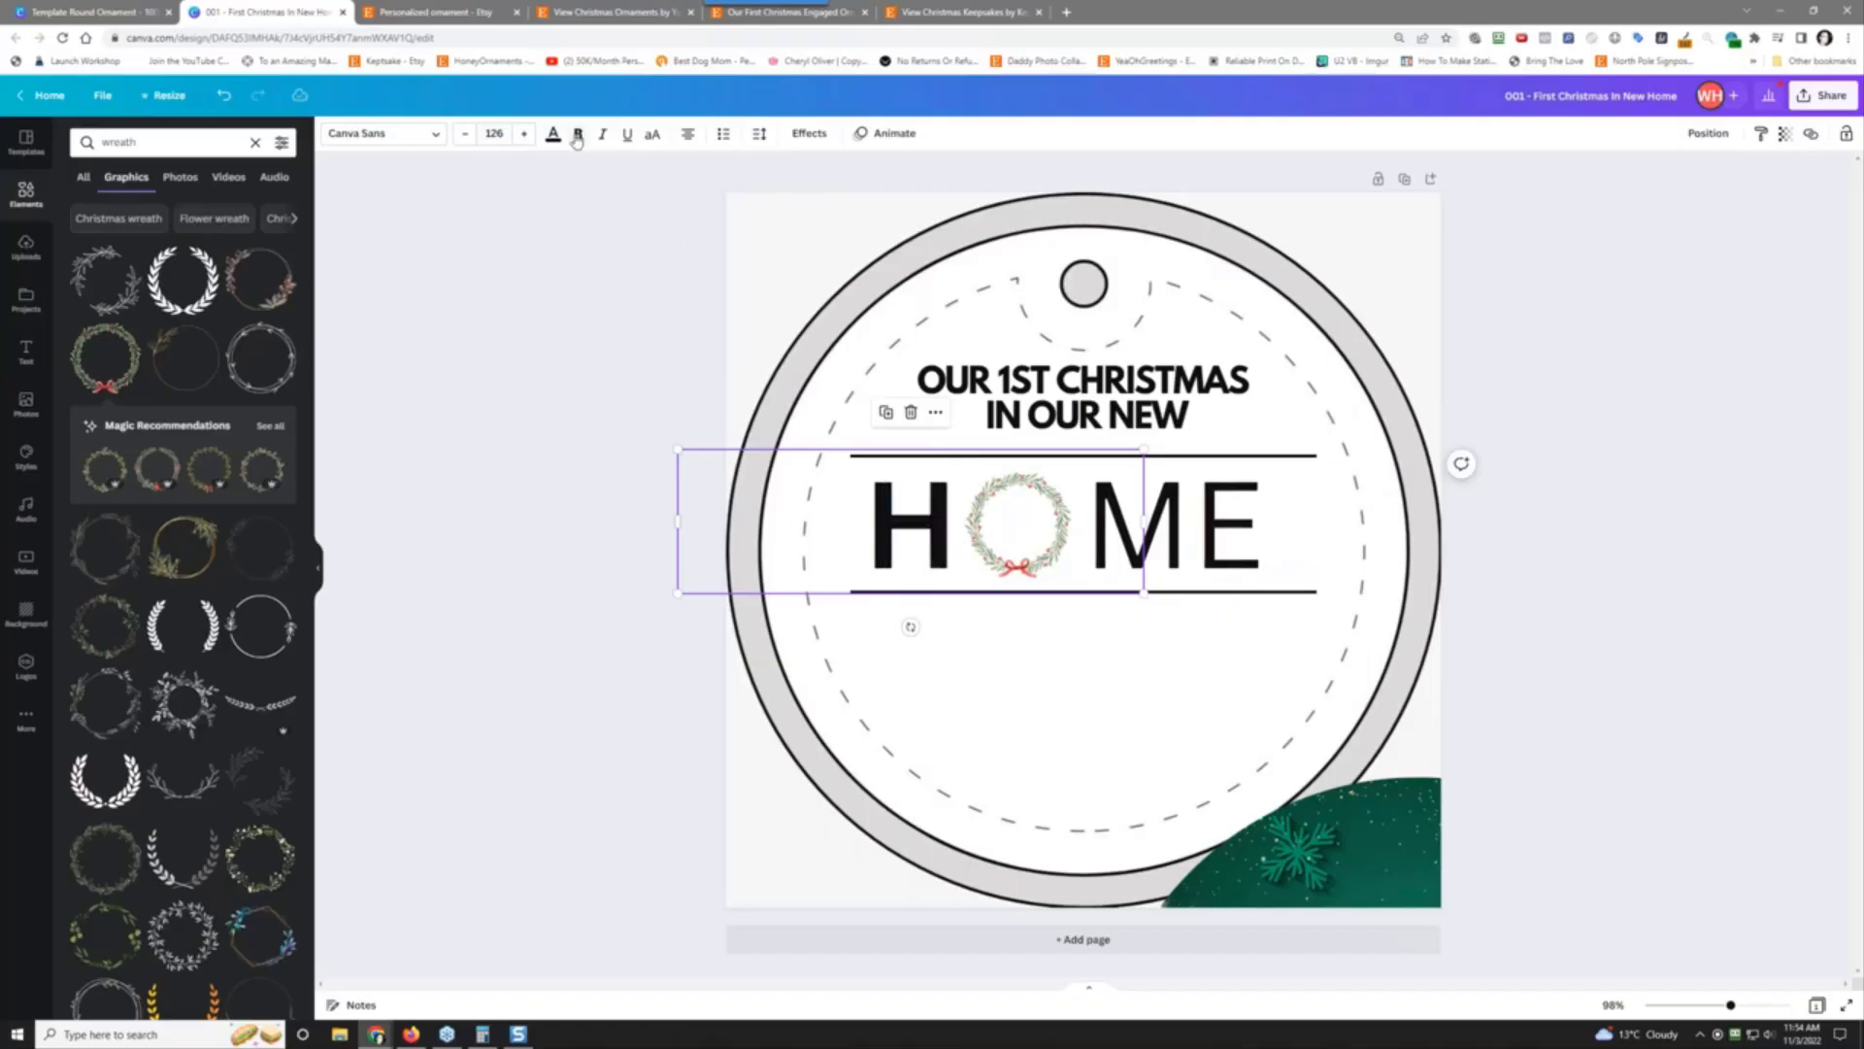
pyautogui.click(1135, 528)
pyautogui.click(577, 134)
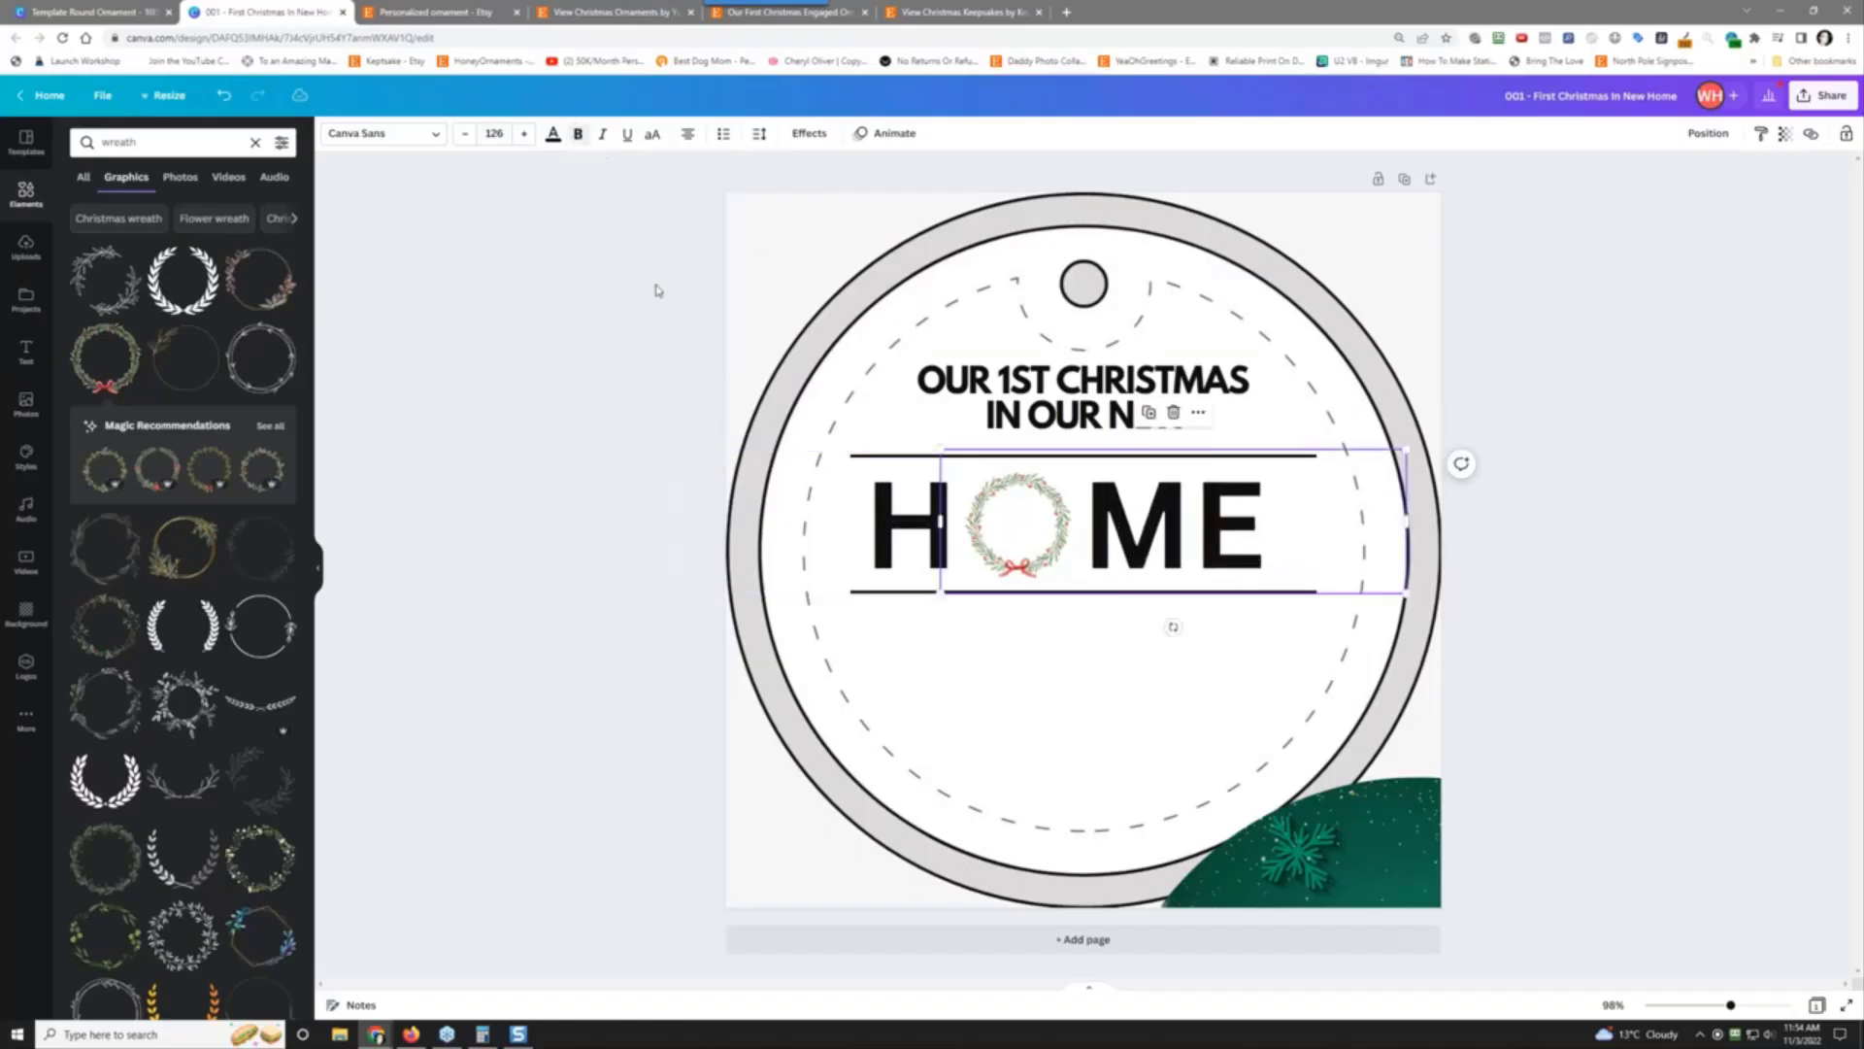
pyautogui.click(1000, 525)
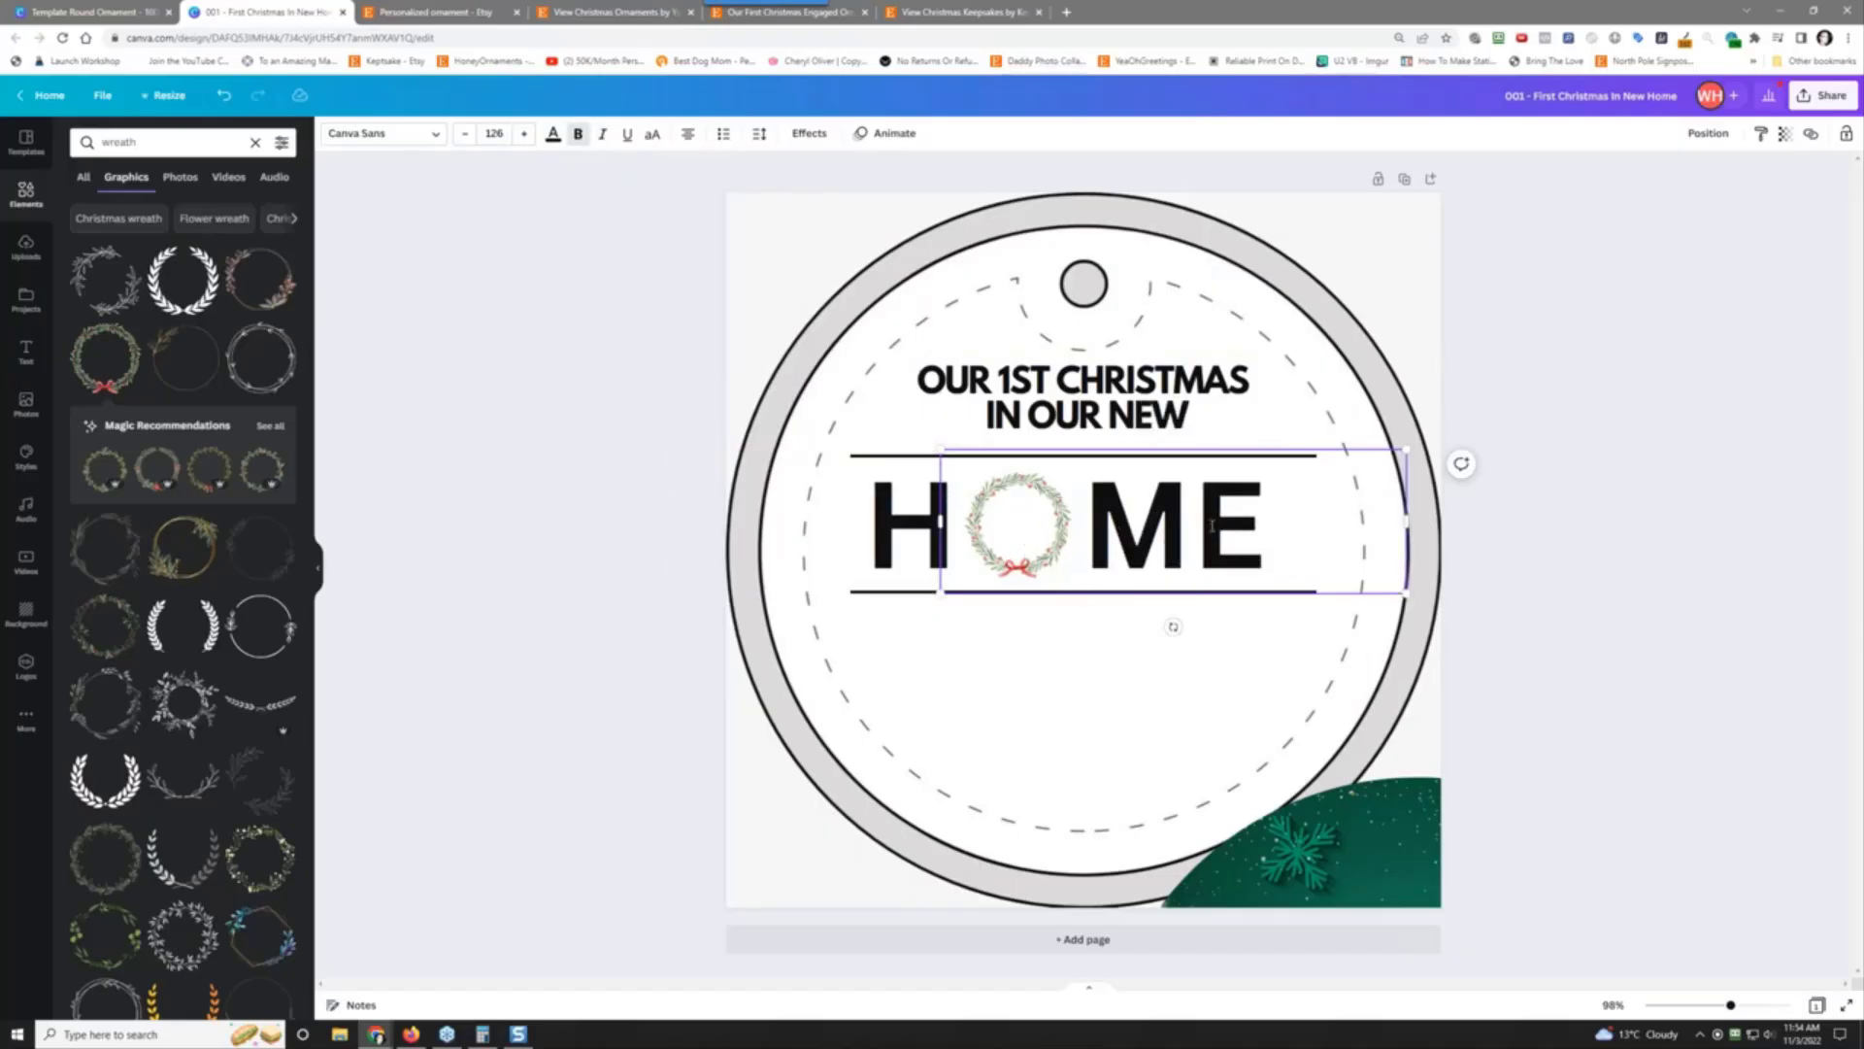
pyautogui.click(833, 540)
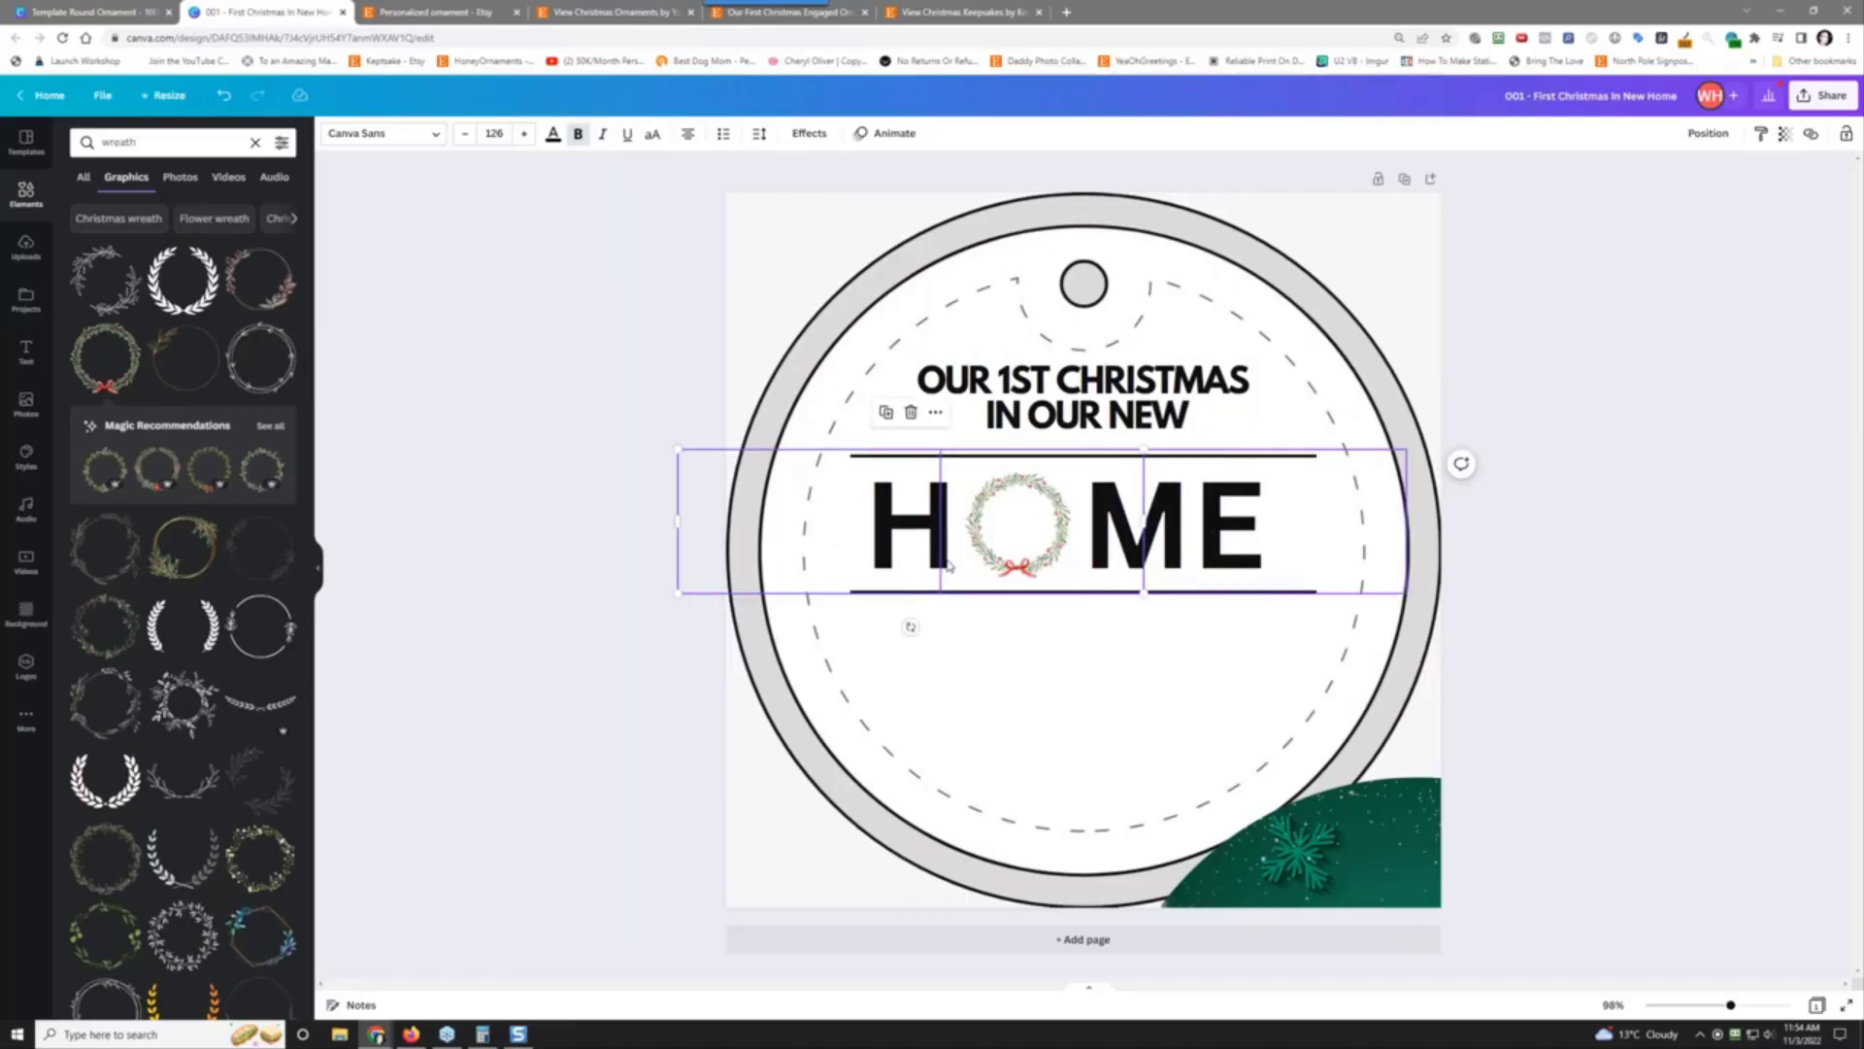
pyautogui.keyDown('shift'); pyautogui.click(1131, 532); pyautogui.keyUp('shift')
pyautogui.keyDown('shift'); pyautogui.click(1188, 533); pyautogui.keyUp('shift')
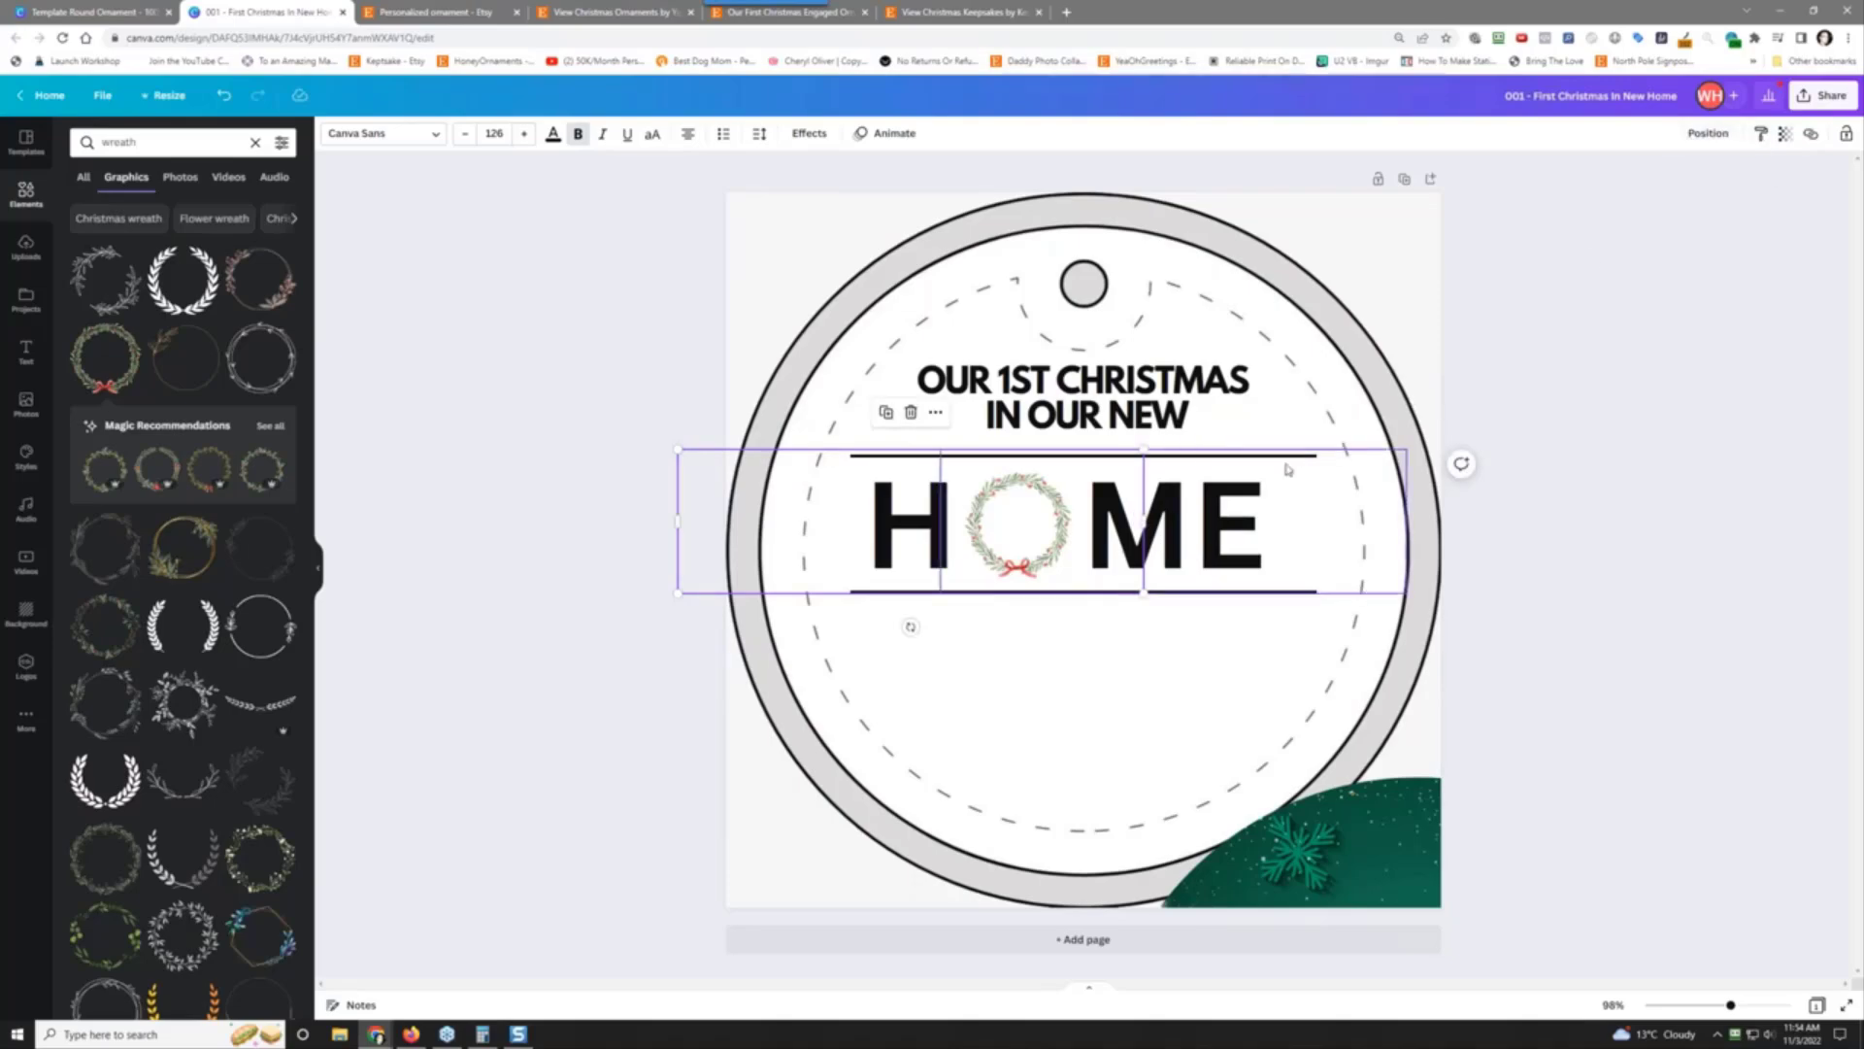
# Step: Space H, the wreath and ME evenly between the two lines
pyautogui.moveTo(1194, 534); pyautogui.dragTo(1231, 530)
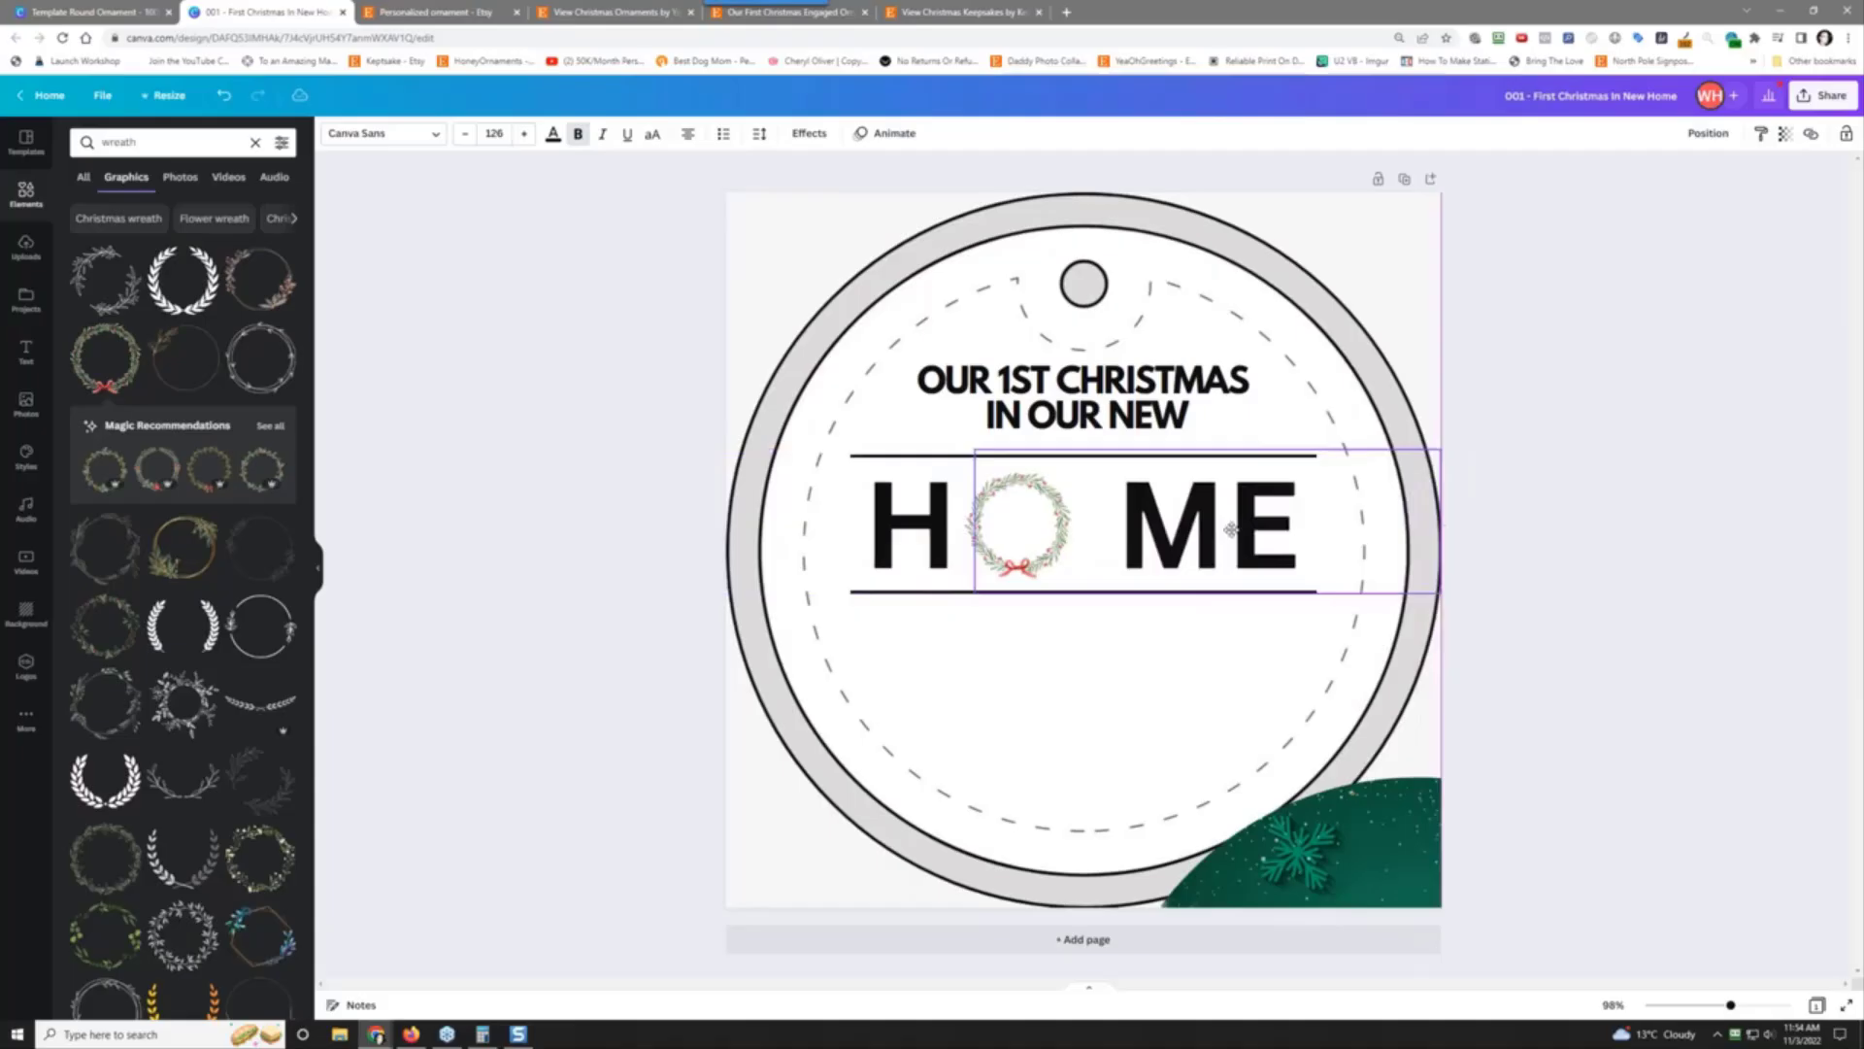
pyautogui.click(1001, 531)
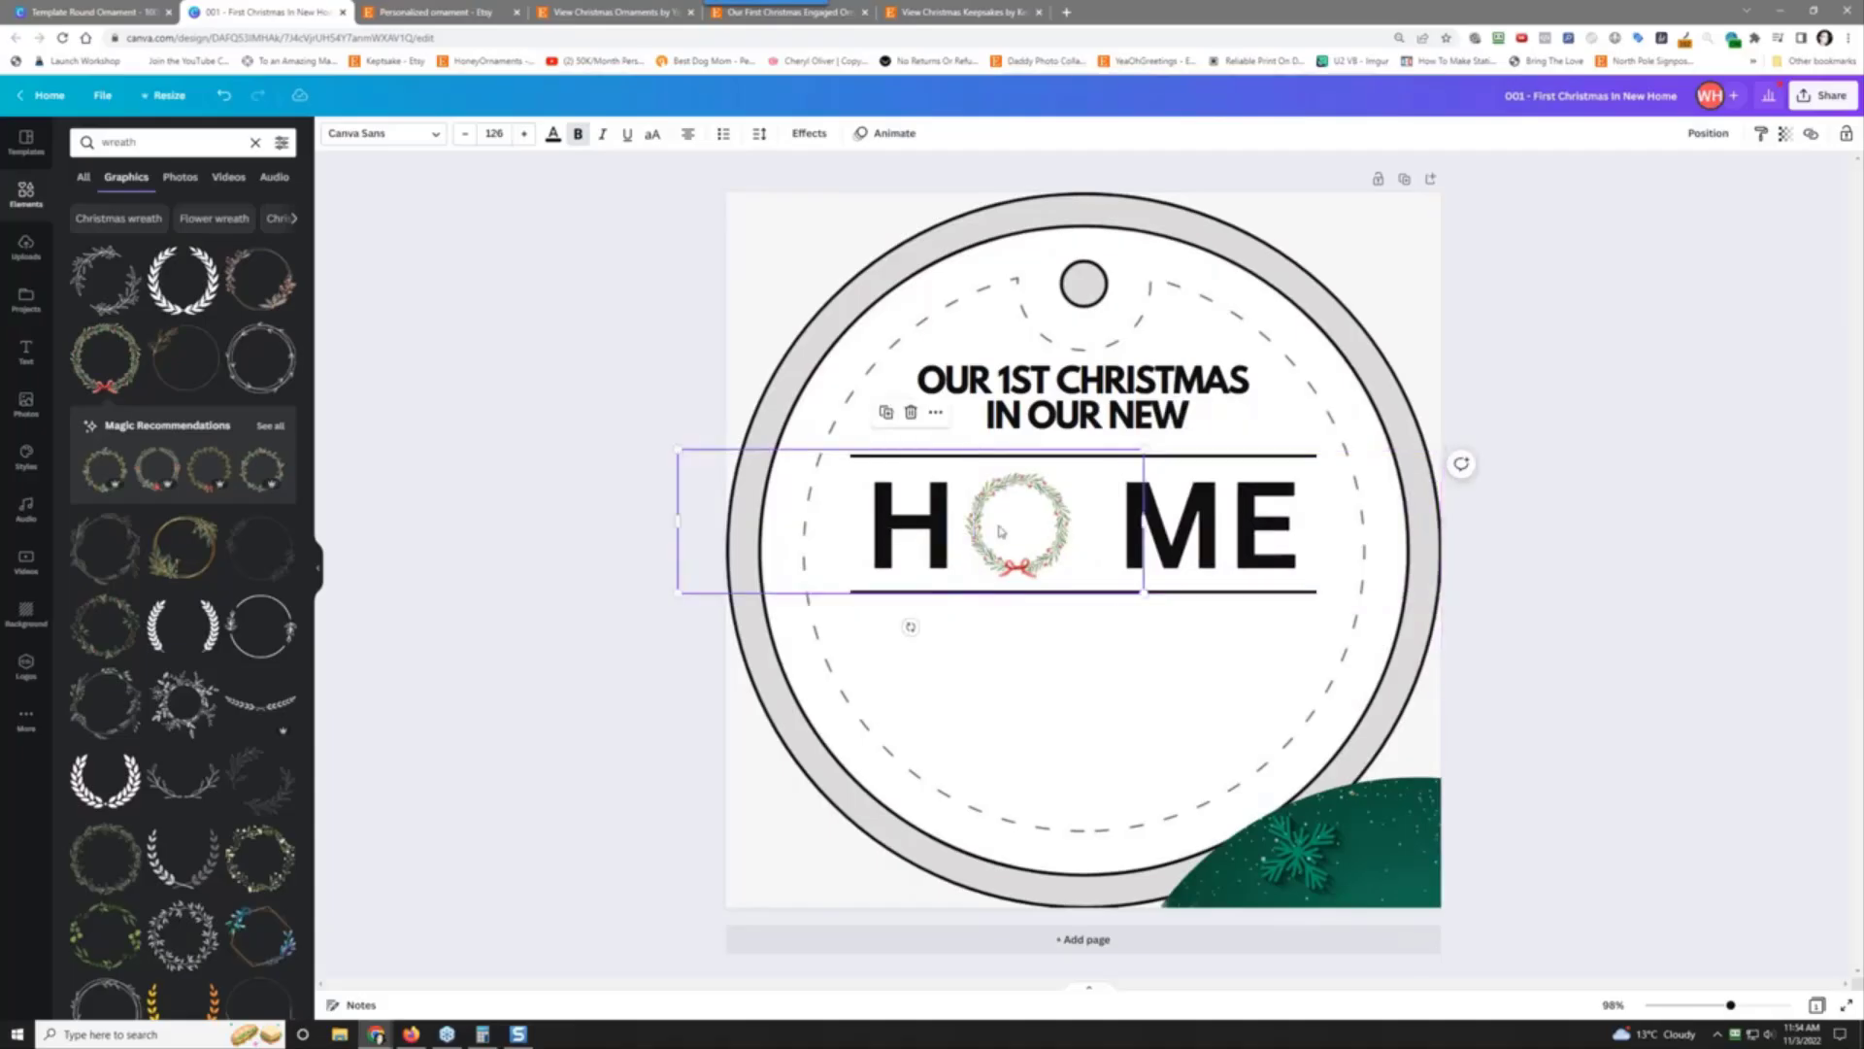
pyautogui.moveTo(1038, 530); pyautogui.dragTo(833, 522)
pyautogui.click(1049, 532)
pyautogui.moveTo(1031, 527); pyautogui.dragTo(1074, 527)
pyautogui.moveTo(769, 518); pyautogui.dragTo(924, 520)
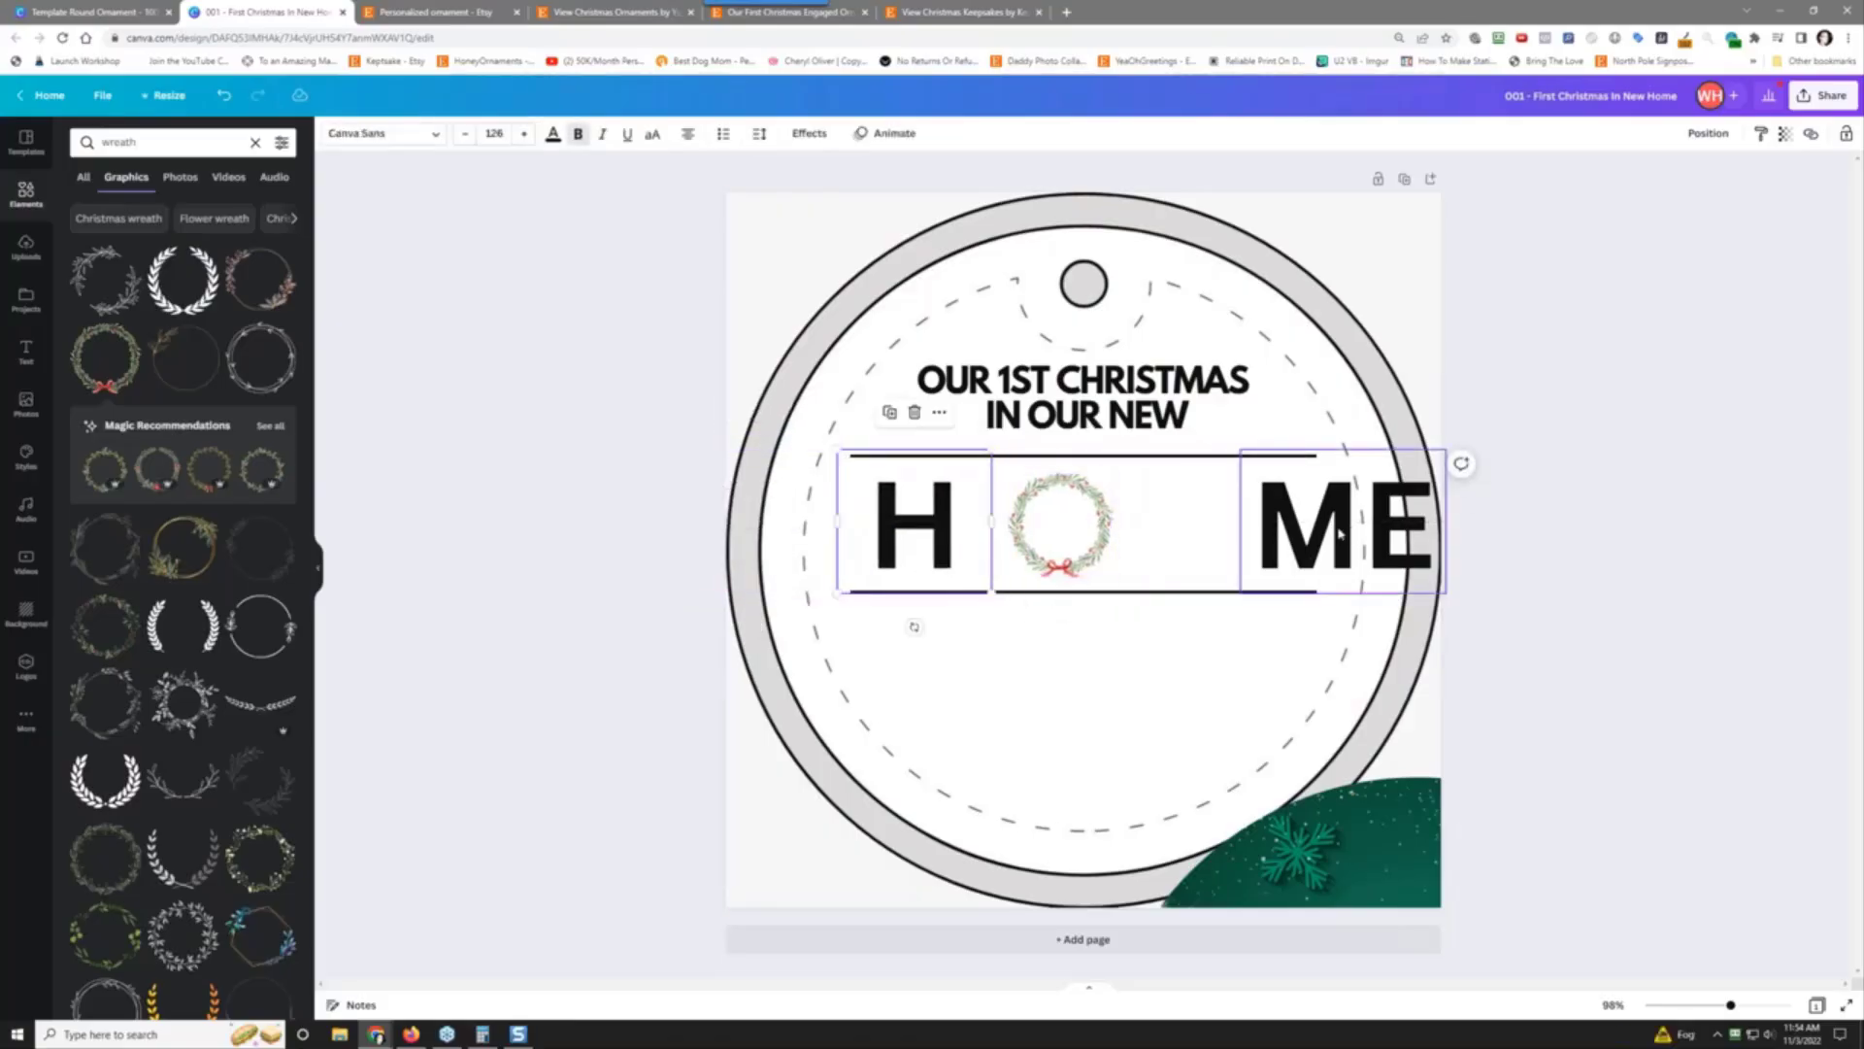
pyautogui.moveTo(1338, 532); pyautogui.dragTo(1204, 527)
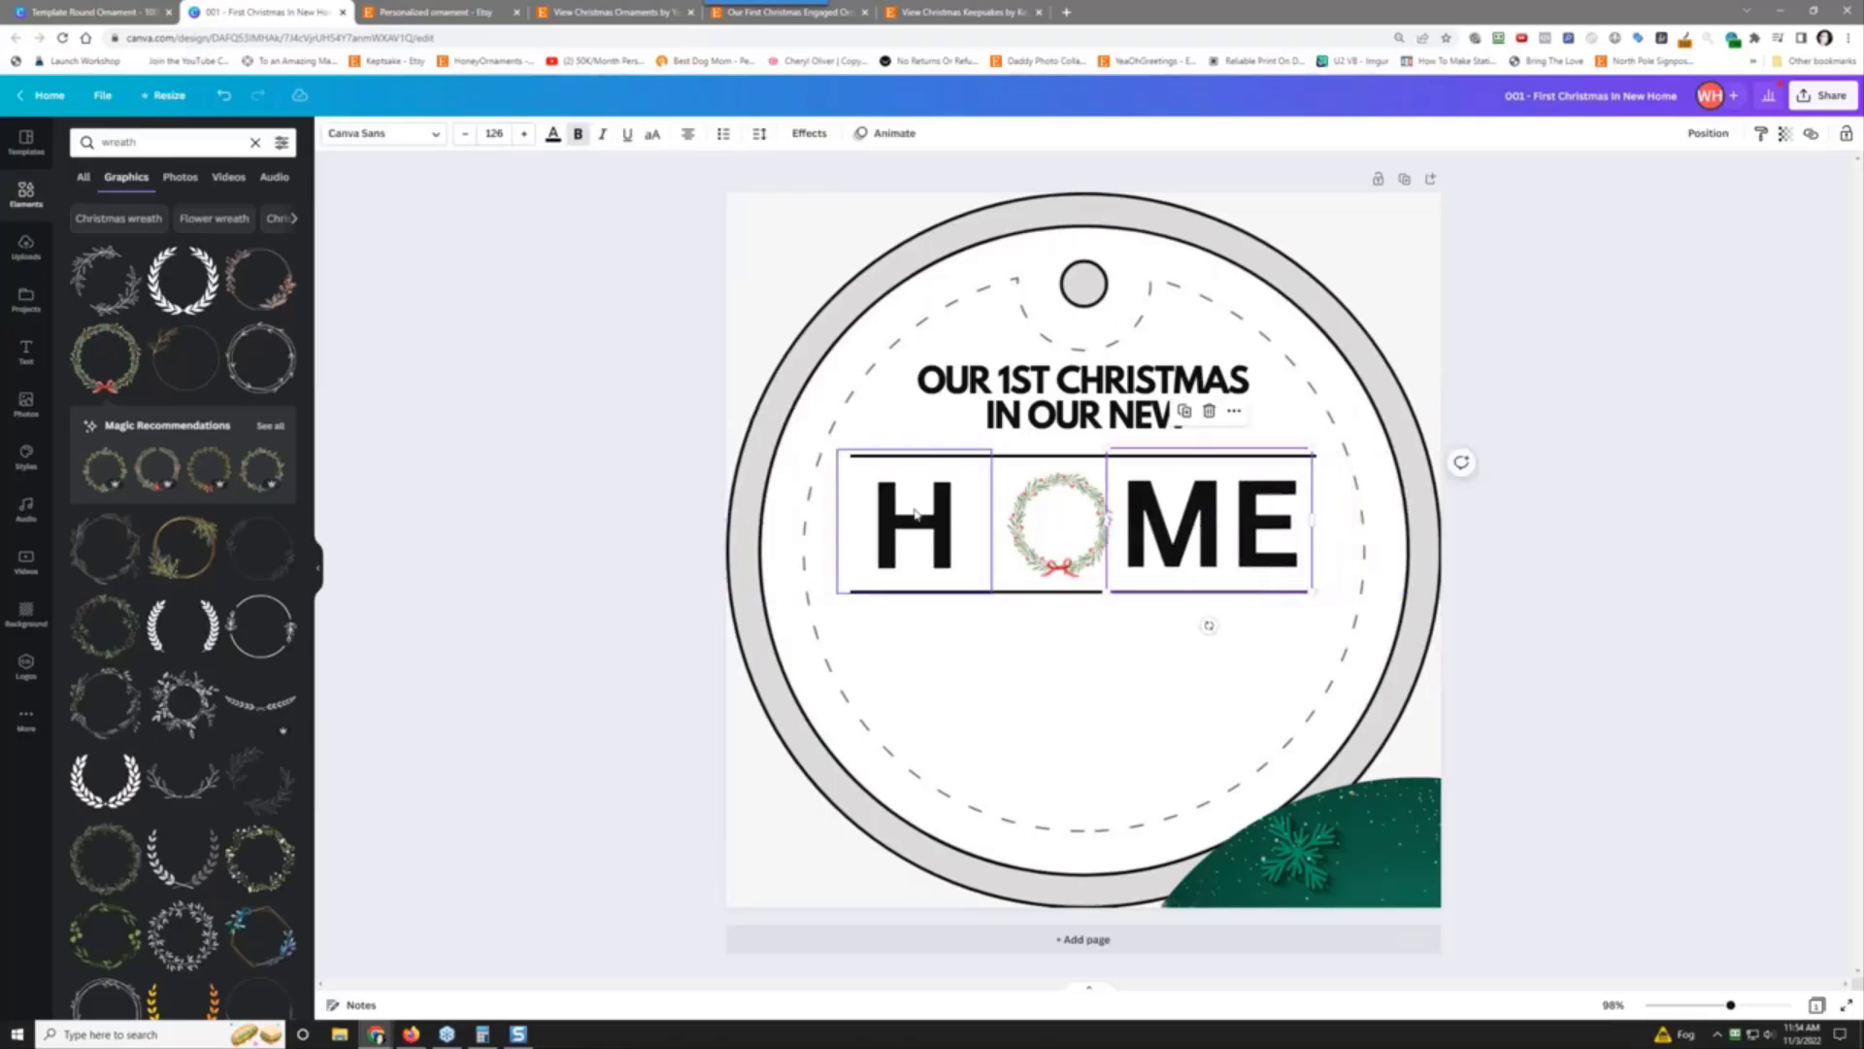
pyautogui.moveTo(920, 515); pyautogui.dragTo(955, 512)
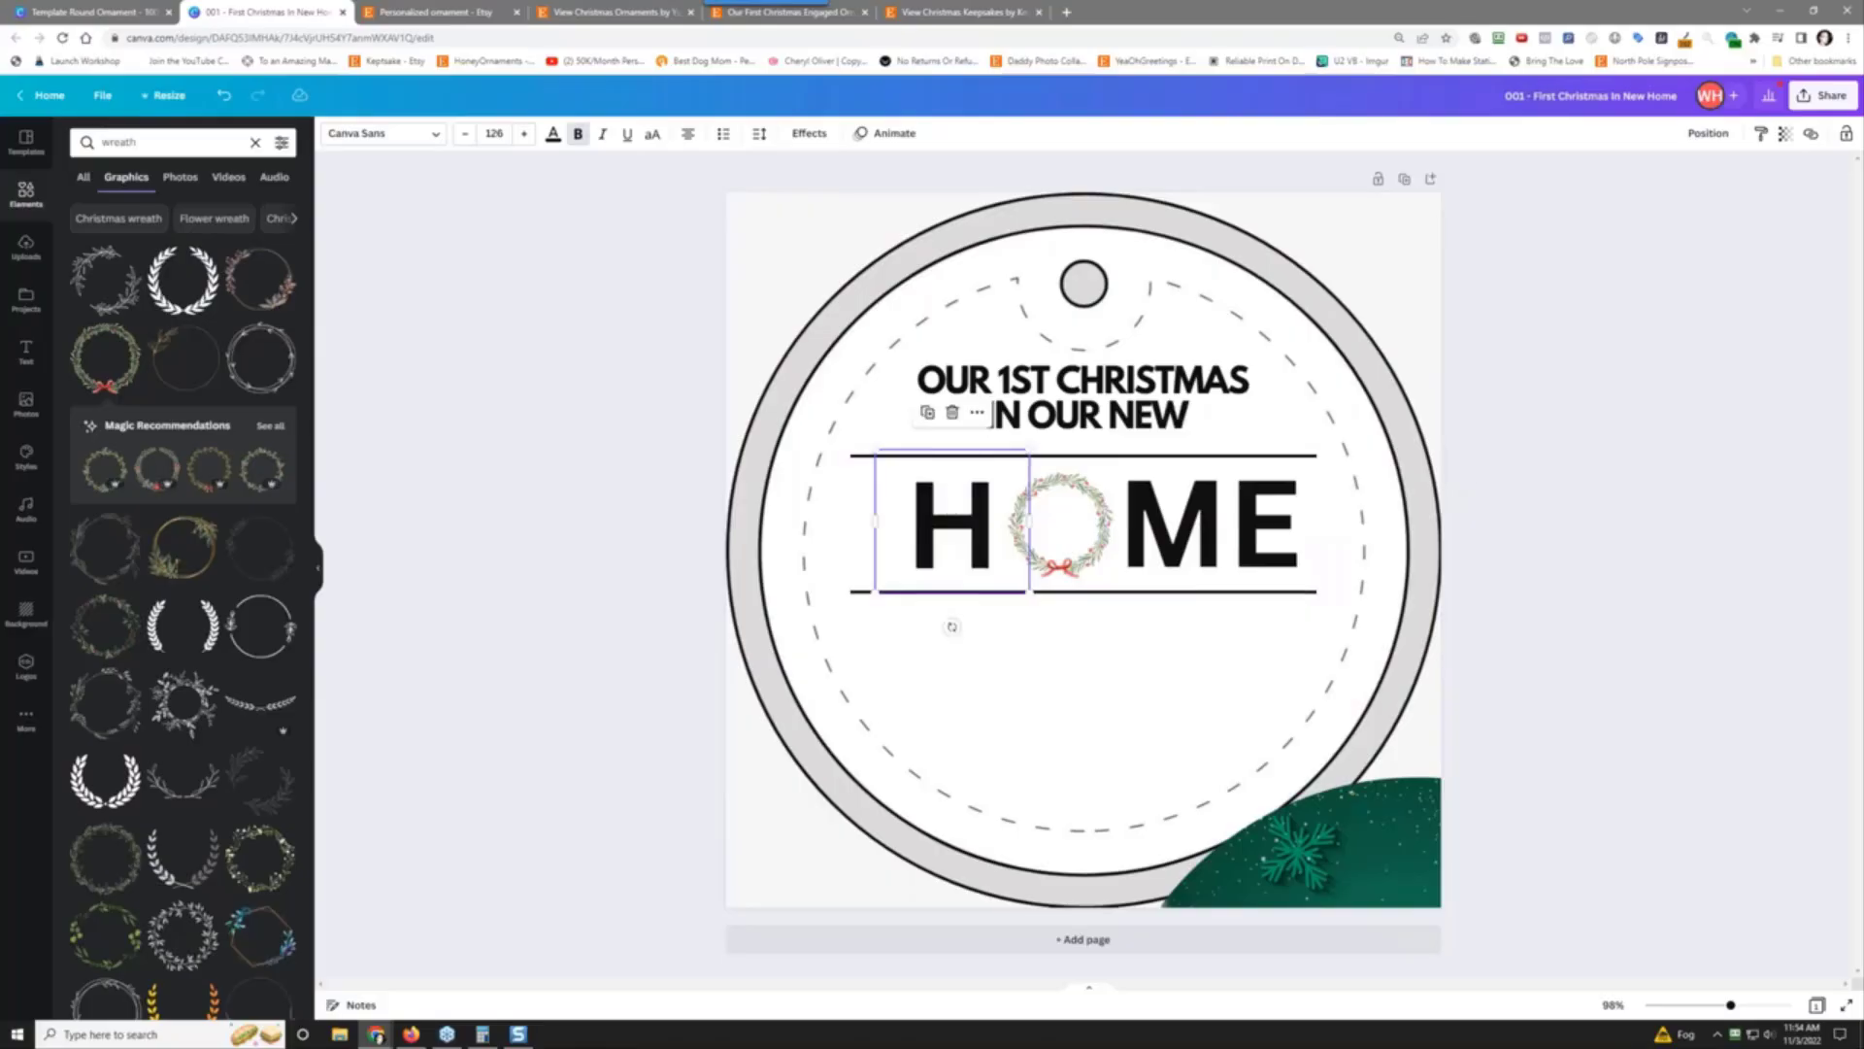
# Step: Group H, the wreath and ME, and centre the group on the page
pyautogui.keyDown('shift'); pyautogui.click(1204, 524); pyautogui.keyUp('shift')
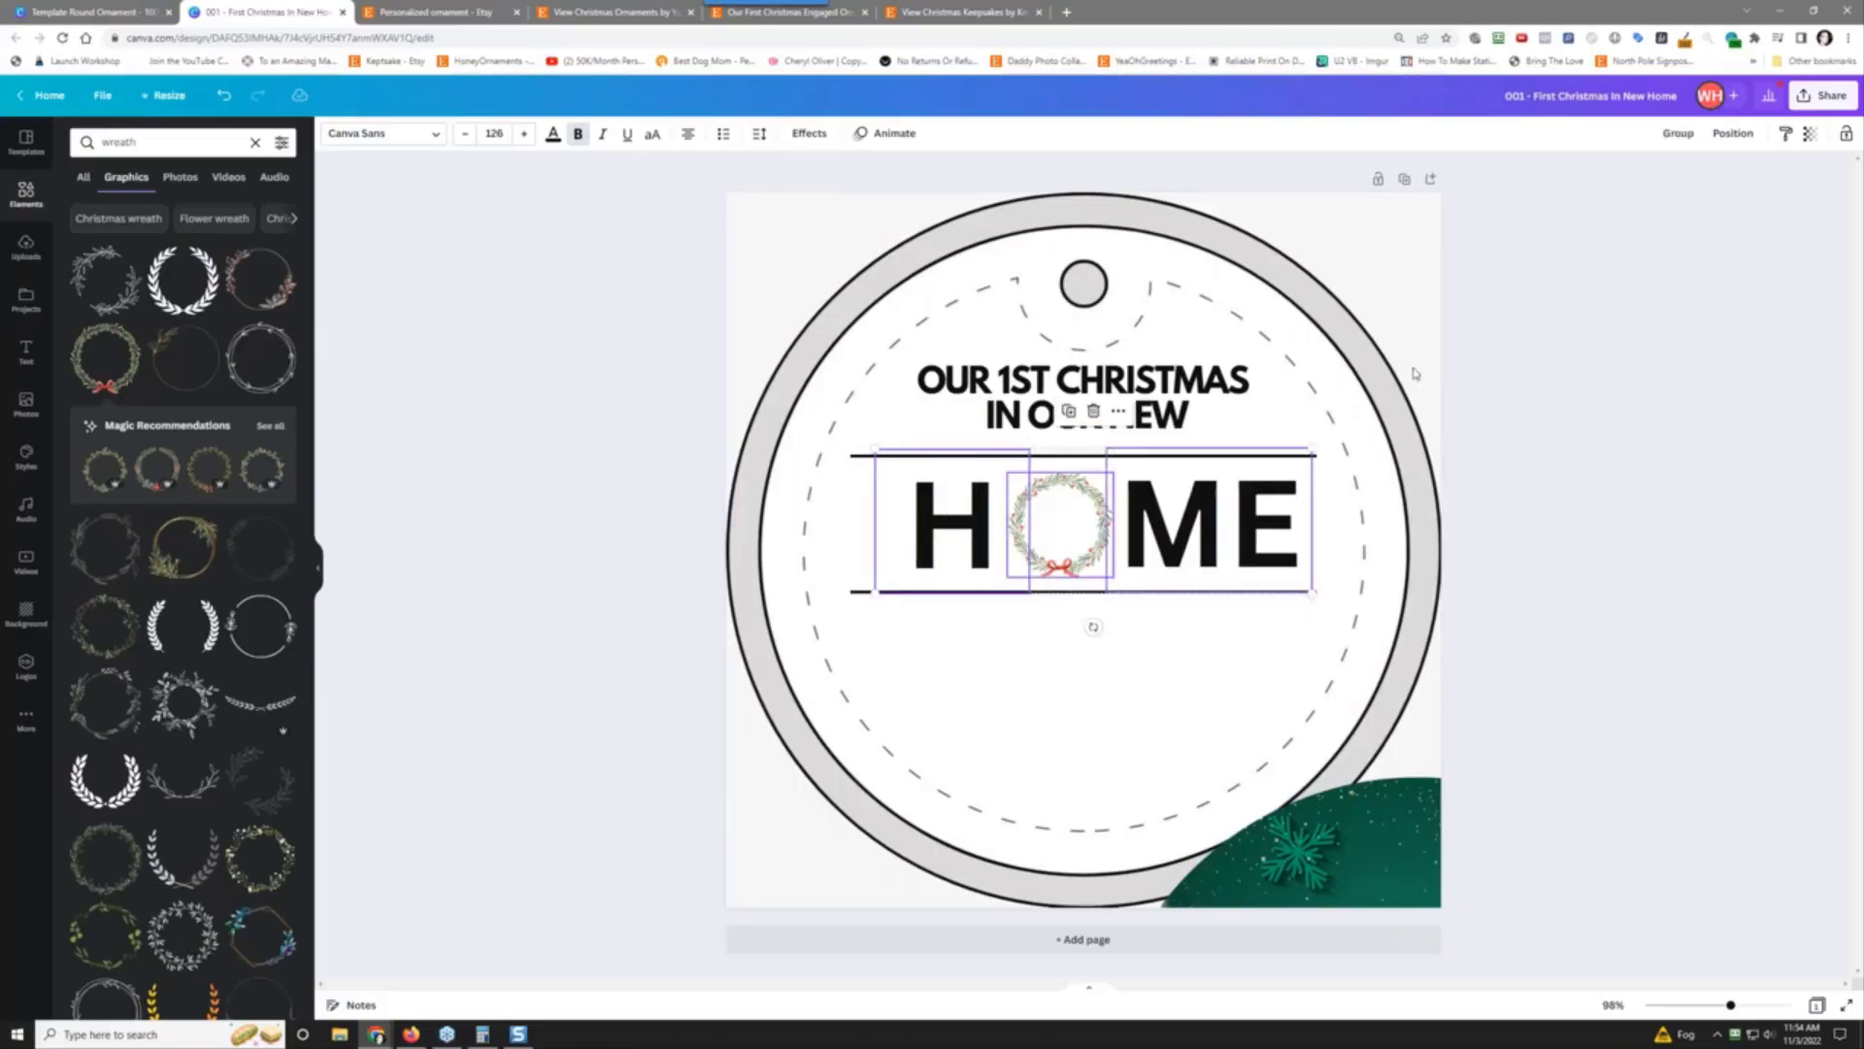
pyautogui.click(1672, 138)
pyautogui.click(1708, 133)
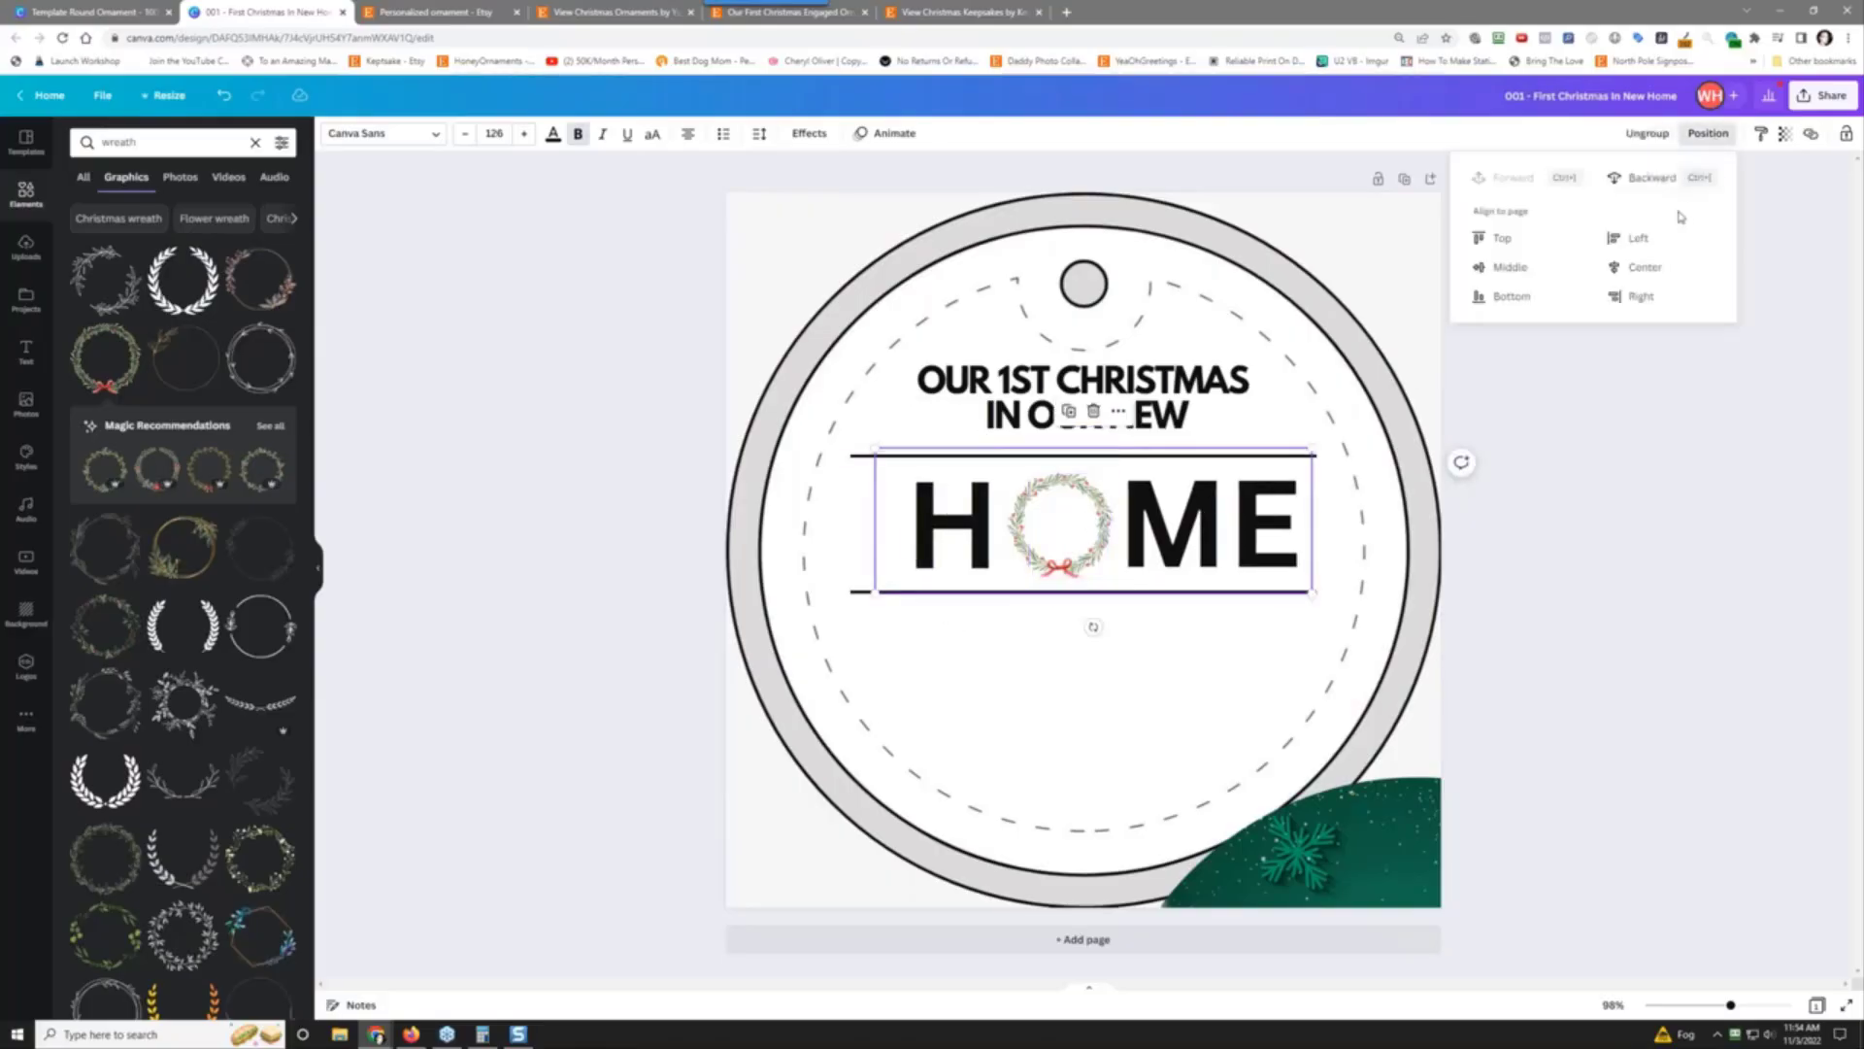
pyautogui.click(1641, 267)
pyautogui.click(1654, 507)
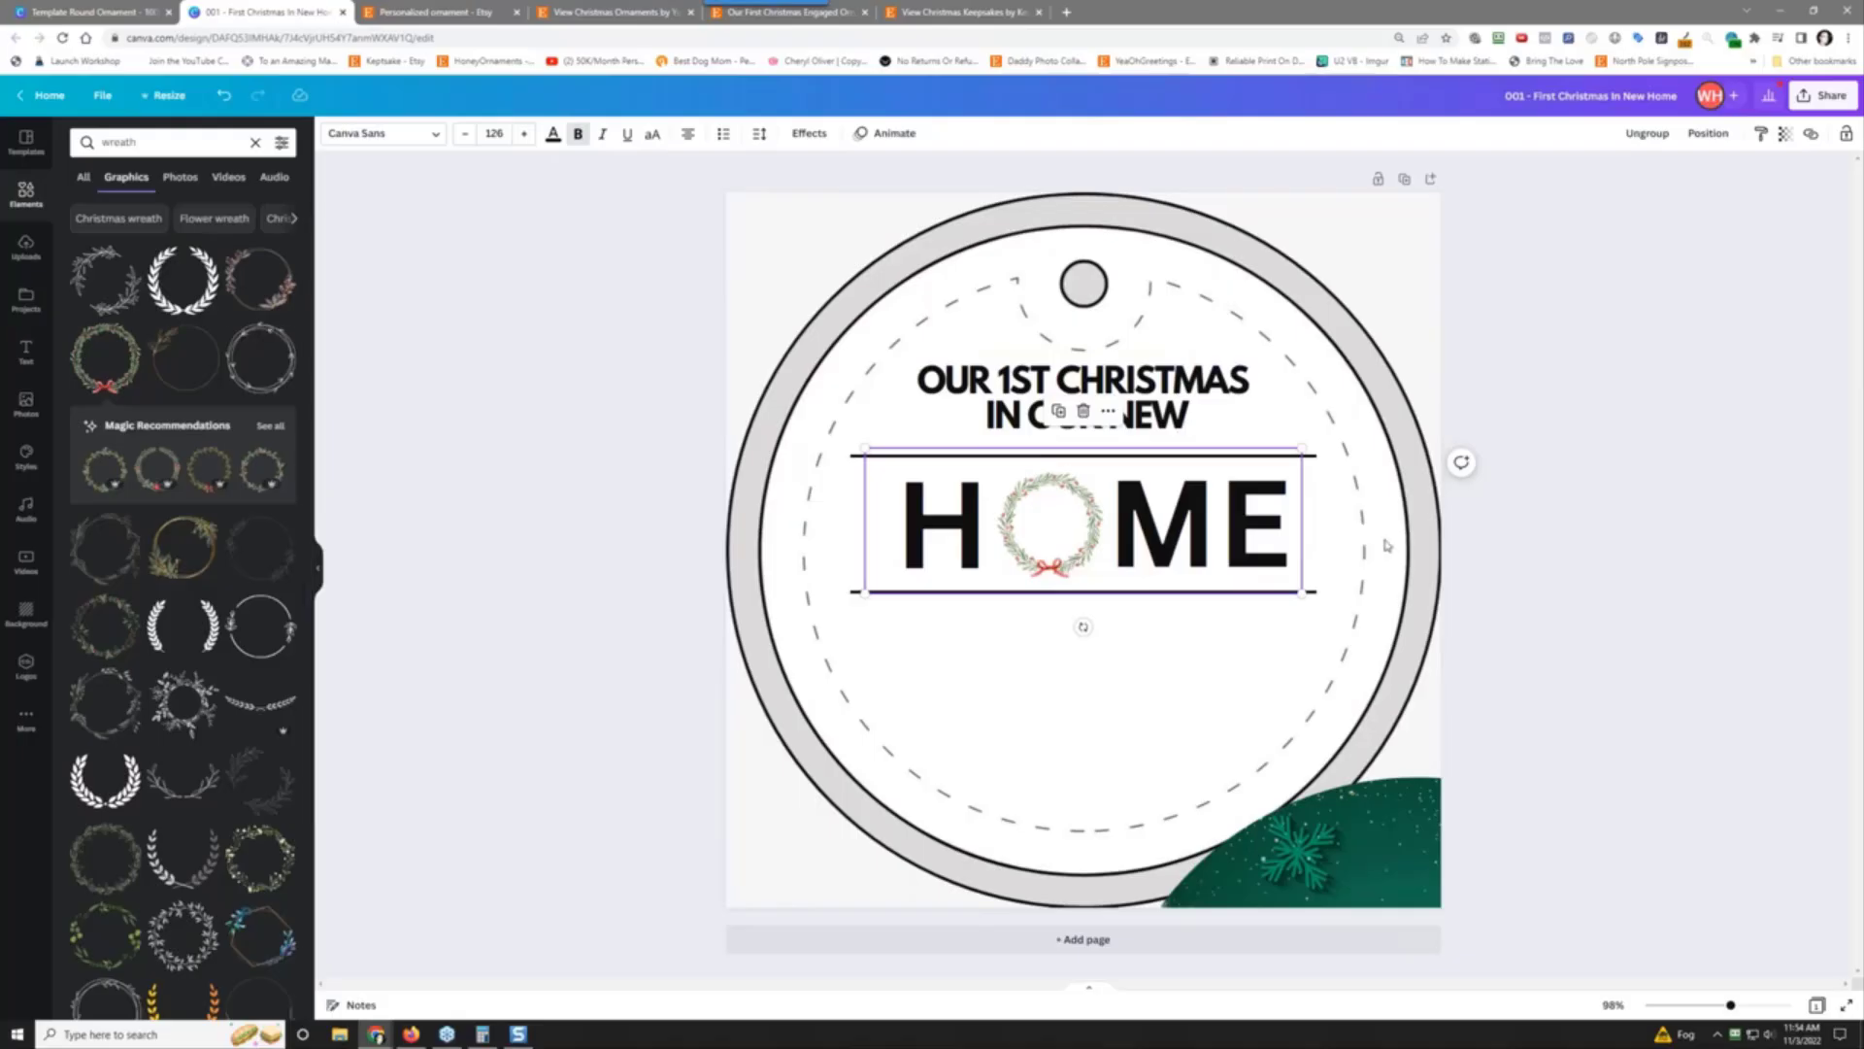
# Step: Duplicate the top heading and move the copy below HOME
pyautogui.click(952, 379)
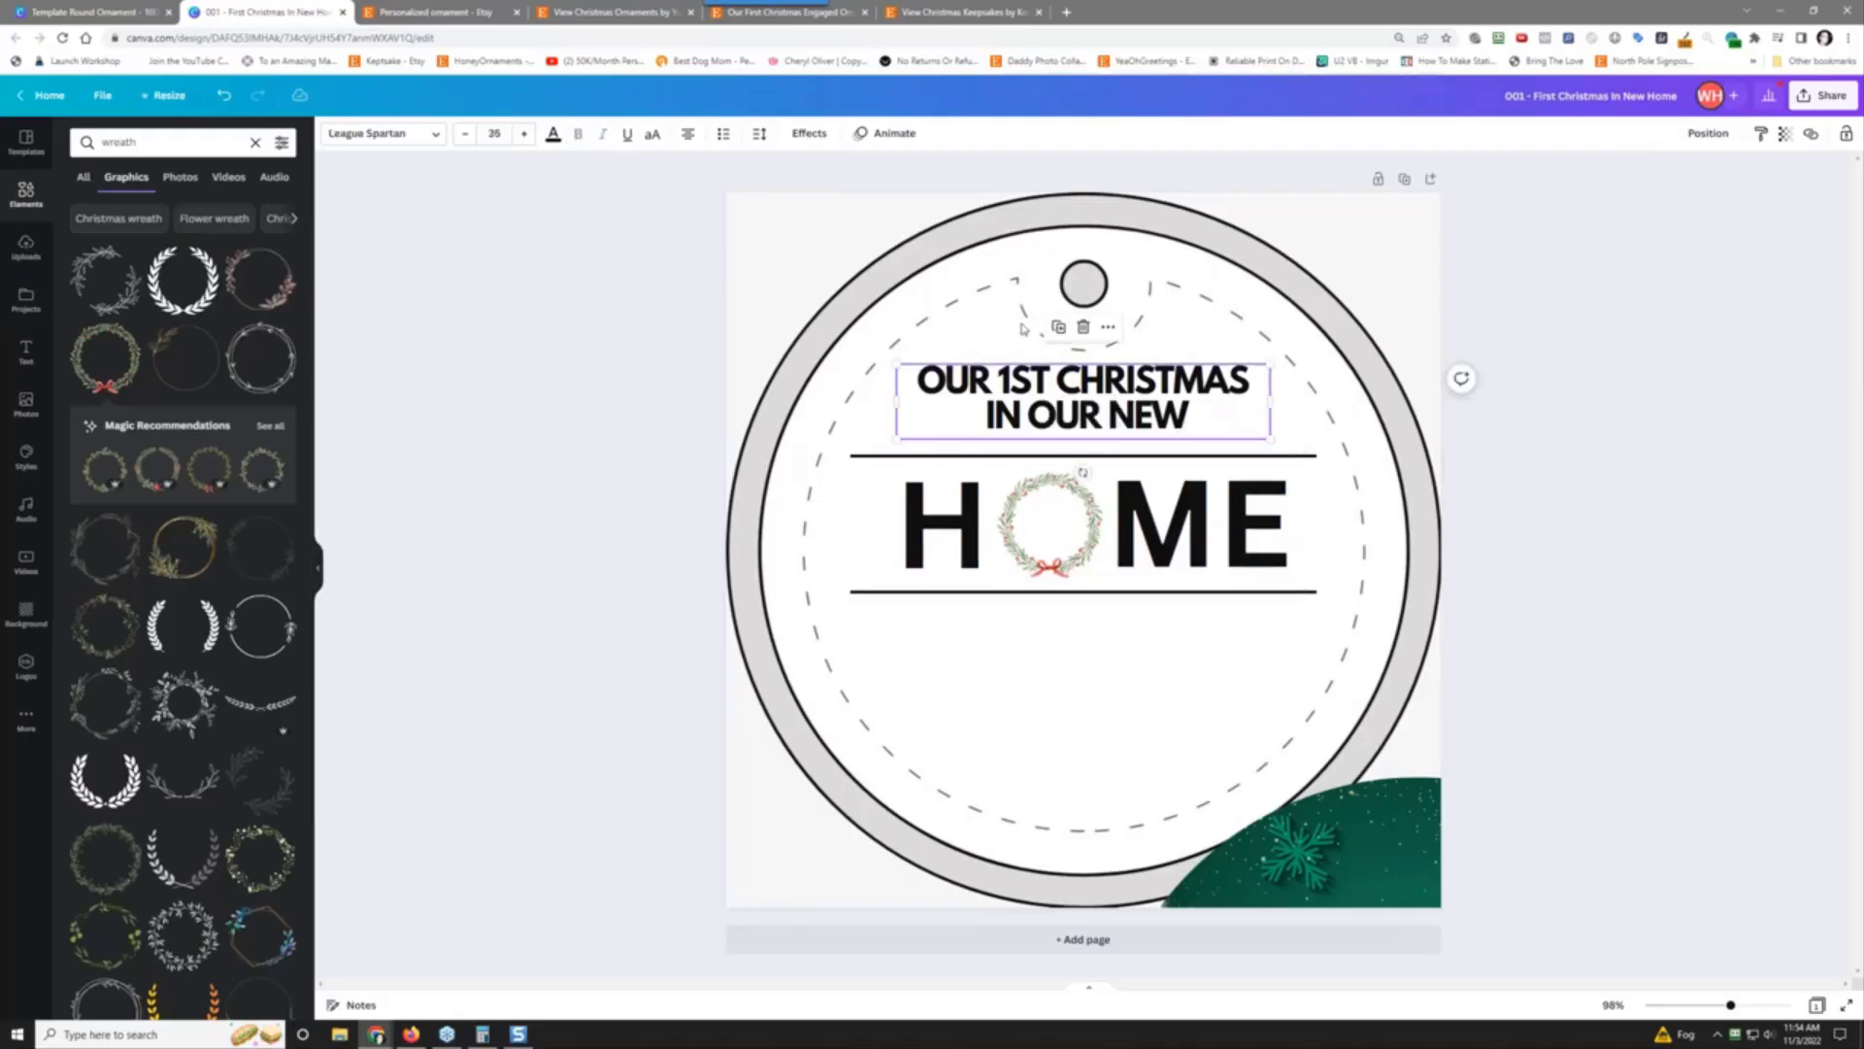
pyautogui.click(1056, 327)
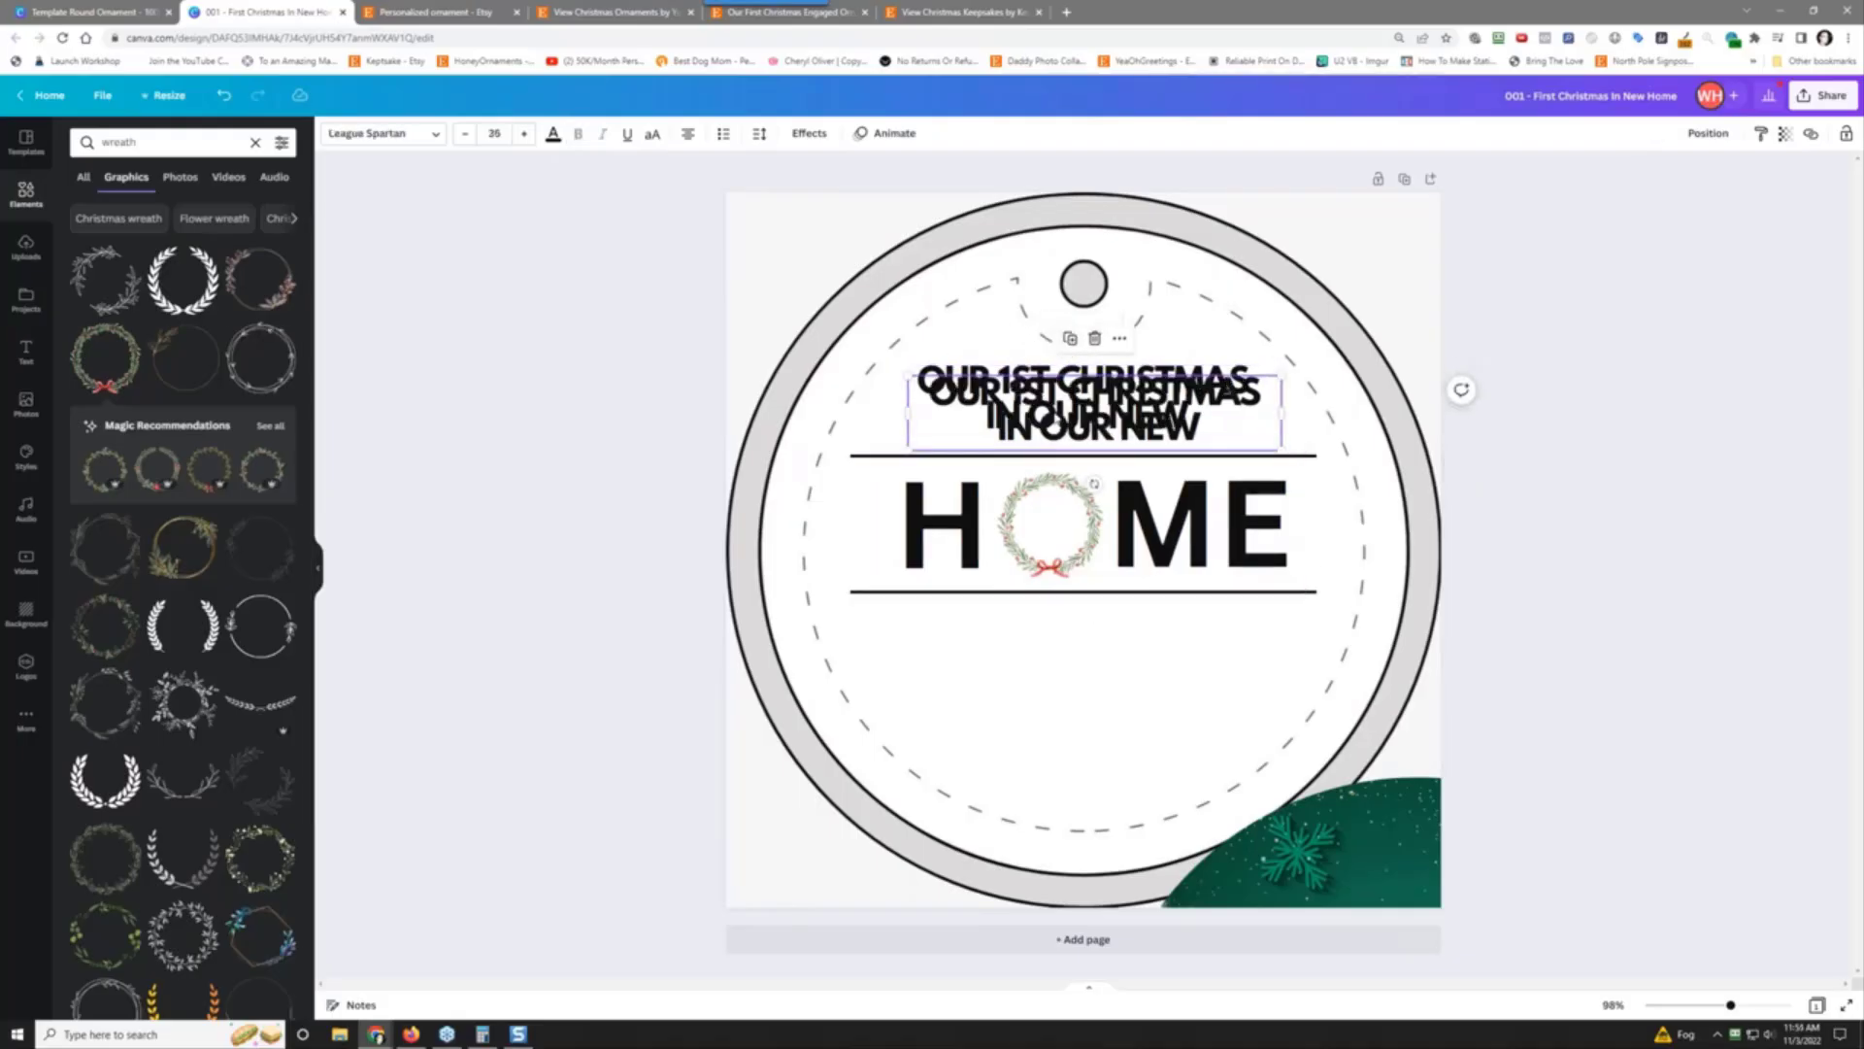
pyautogui.moveTo(1057, 420); pyautogui.dragTo(1038, 644)
# Step: Replace the copy's text with the street address and place it just under the lower line
pyautogui.doubleClick(1067, 665)
pyautogui.click(1066, 665)
pyautogui.click(1048, 648)
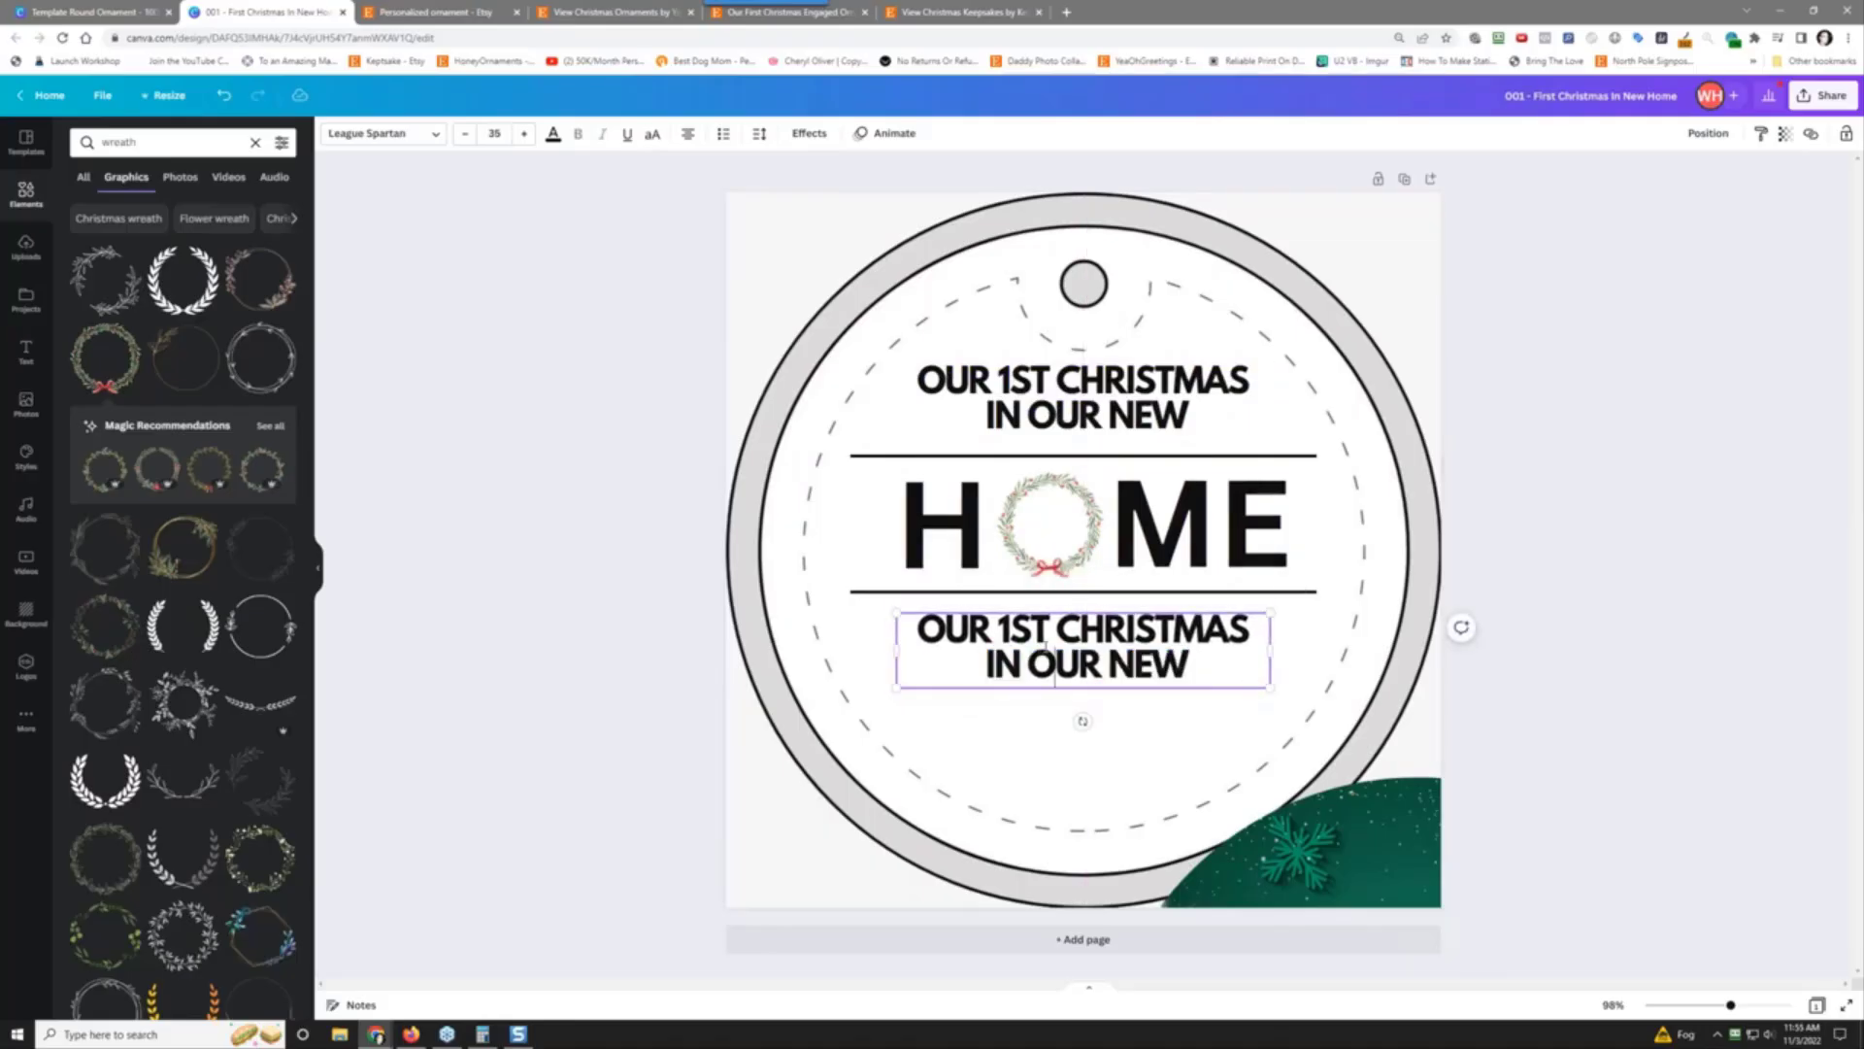
pyautogui.moveTo(1188, 668); pyautogui.dragTo(902, 613)
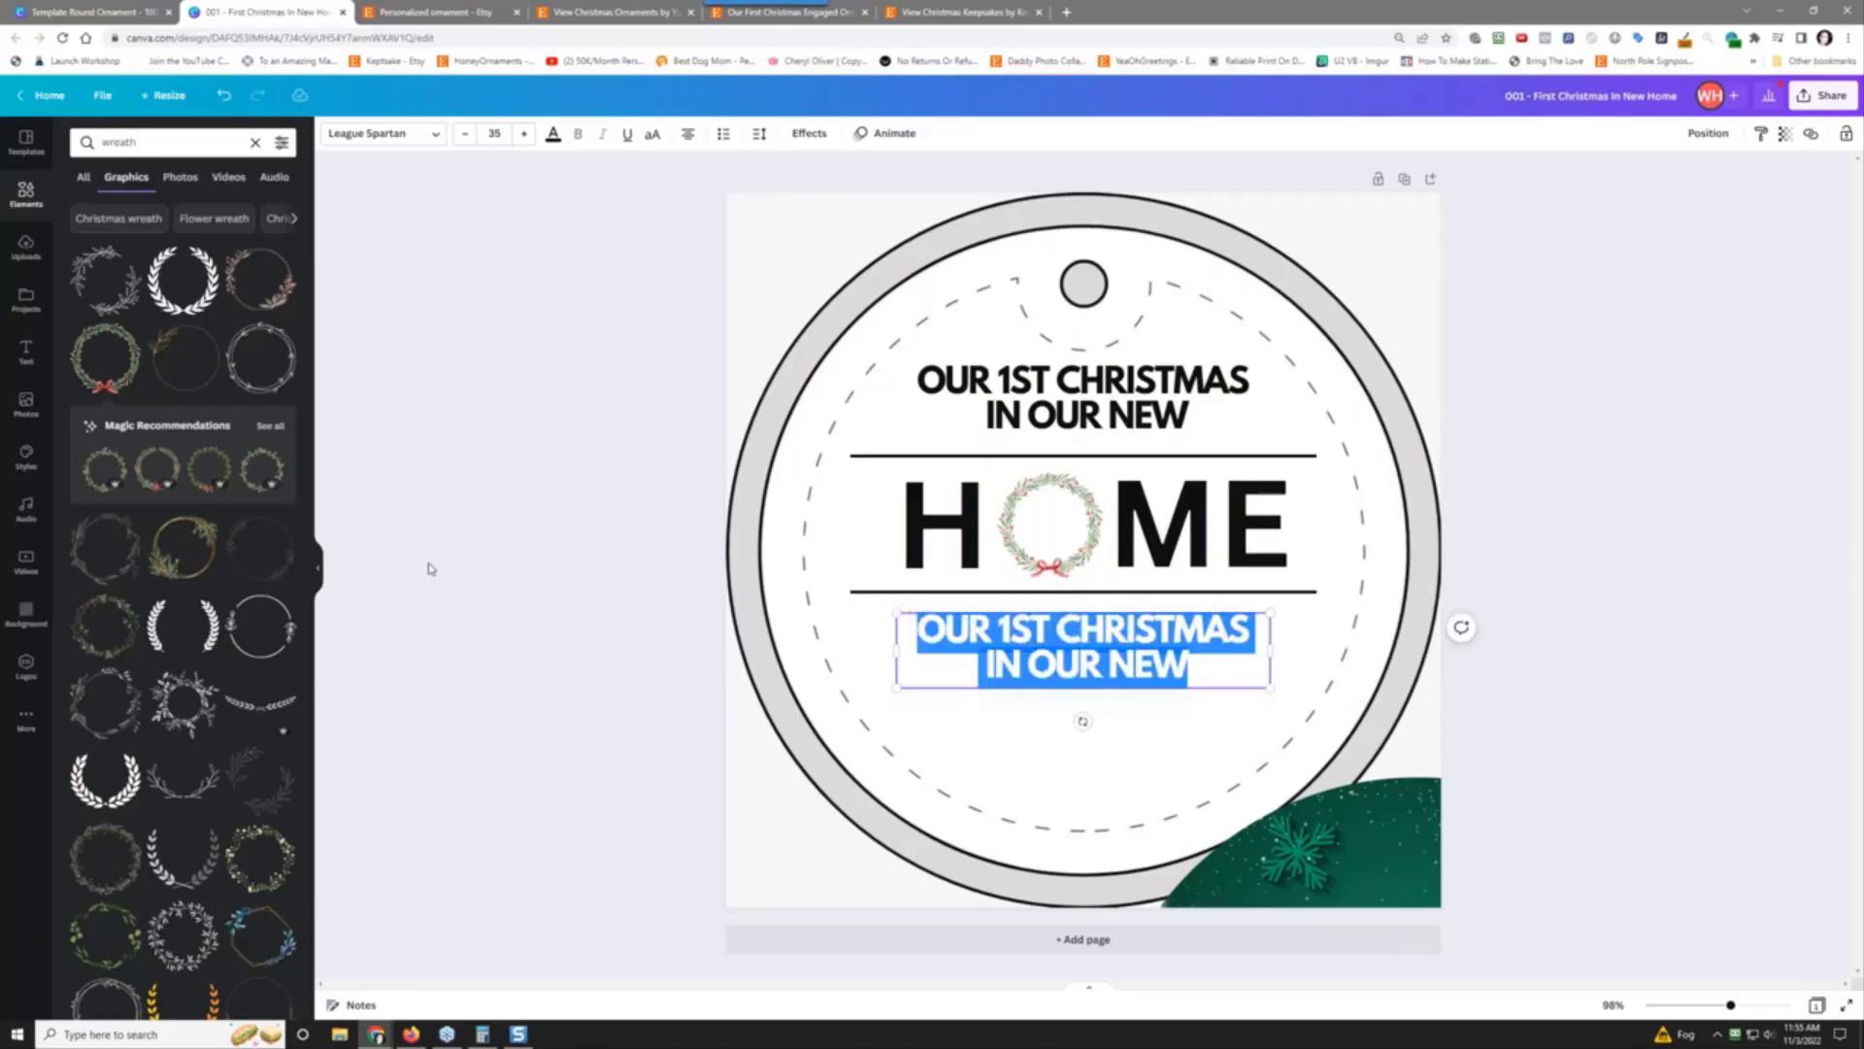
pyautogui.press('BackSpace')
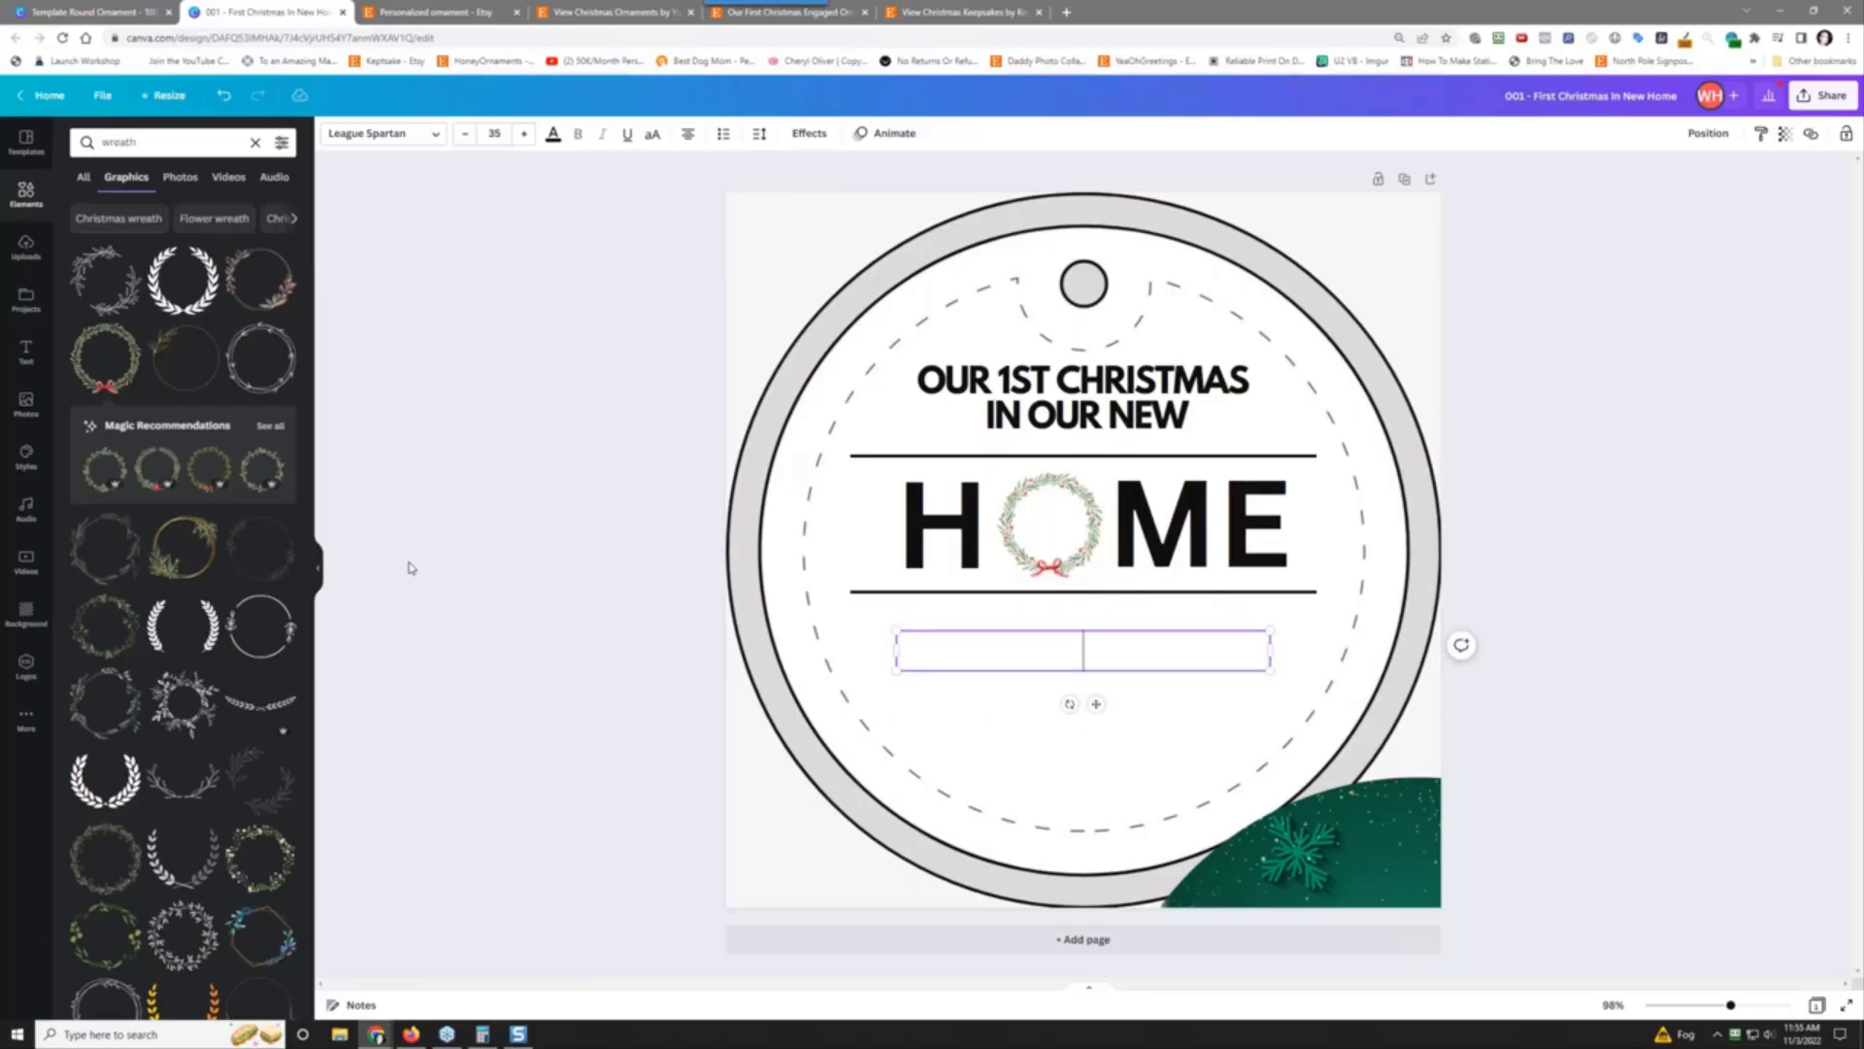
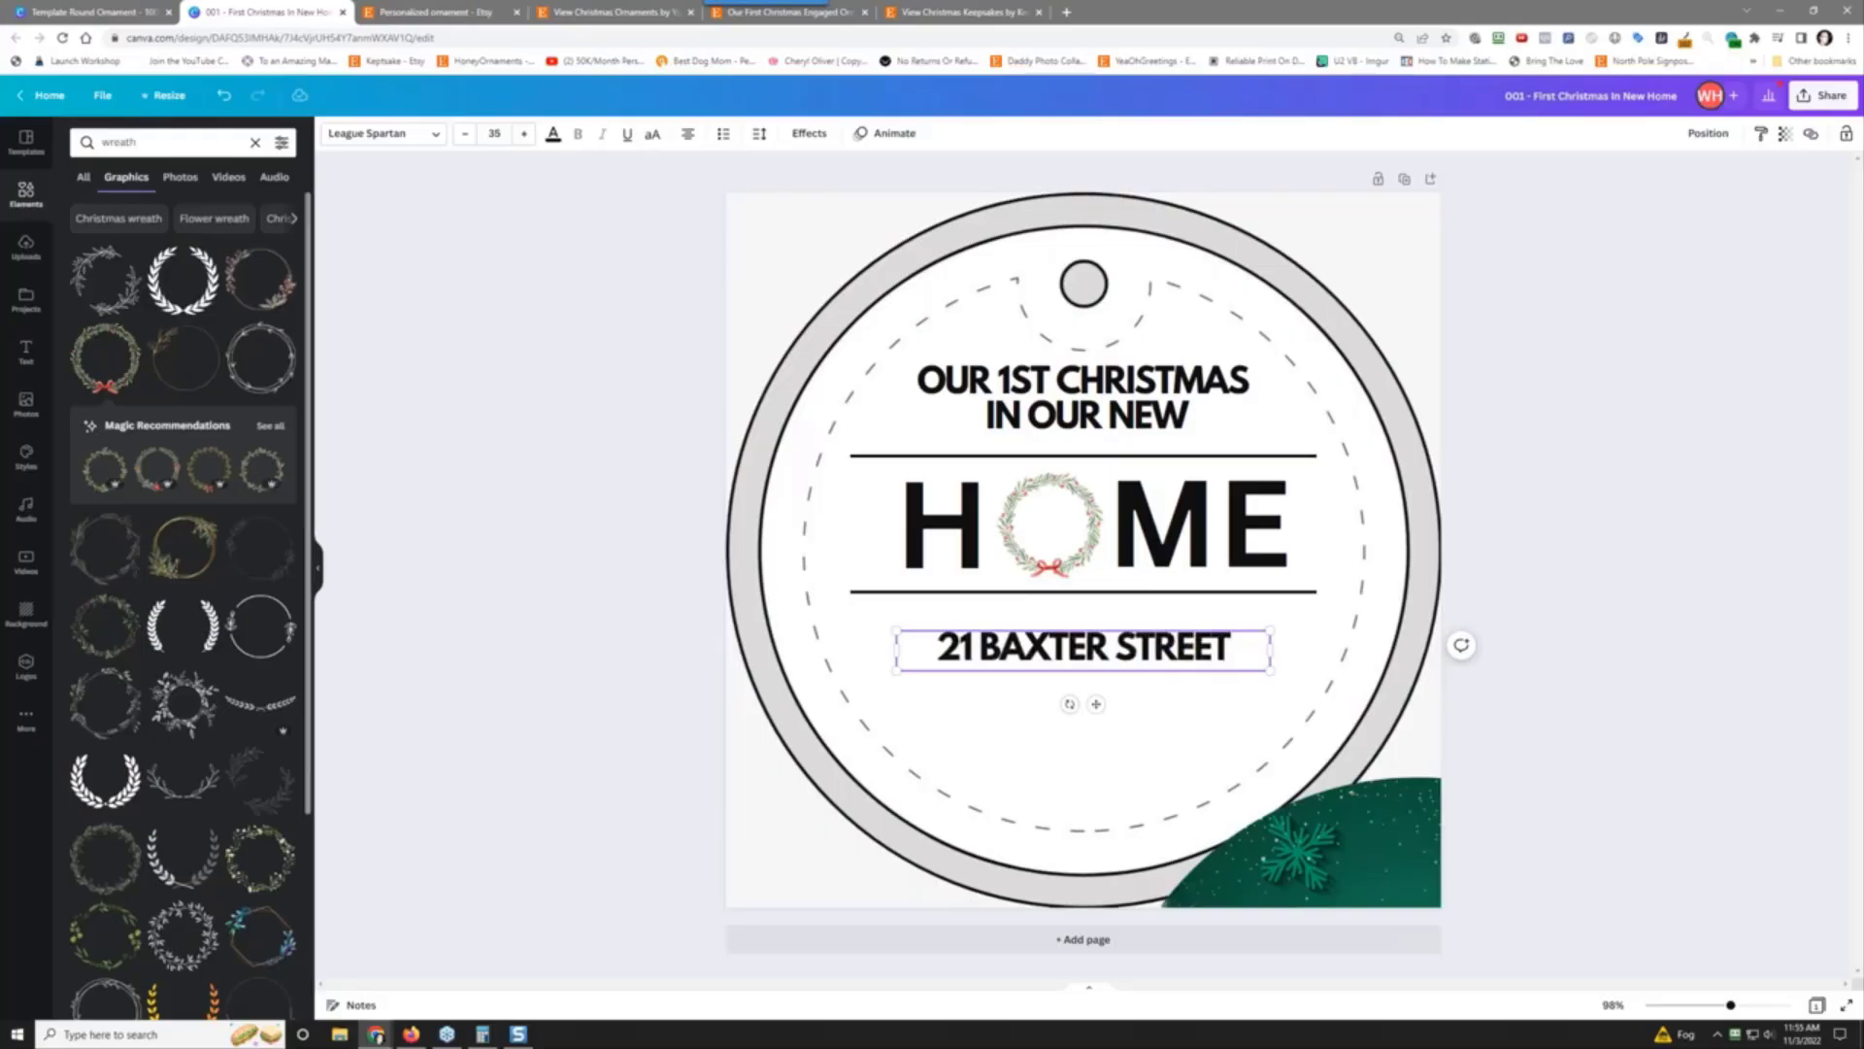
pyautogui.click(1594, 670)
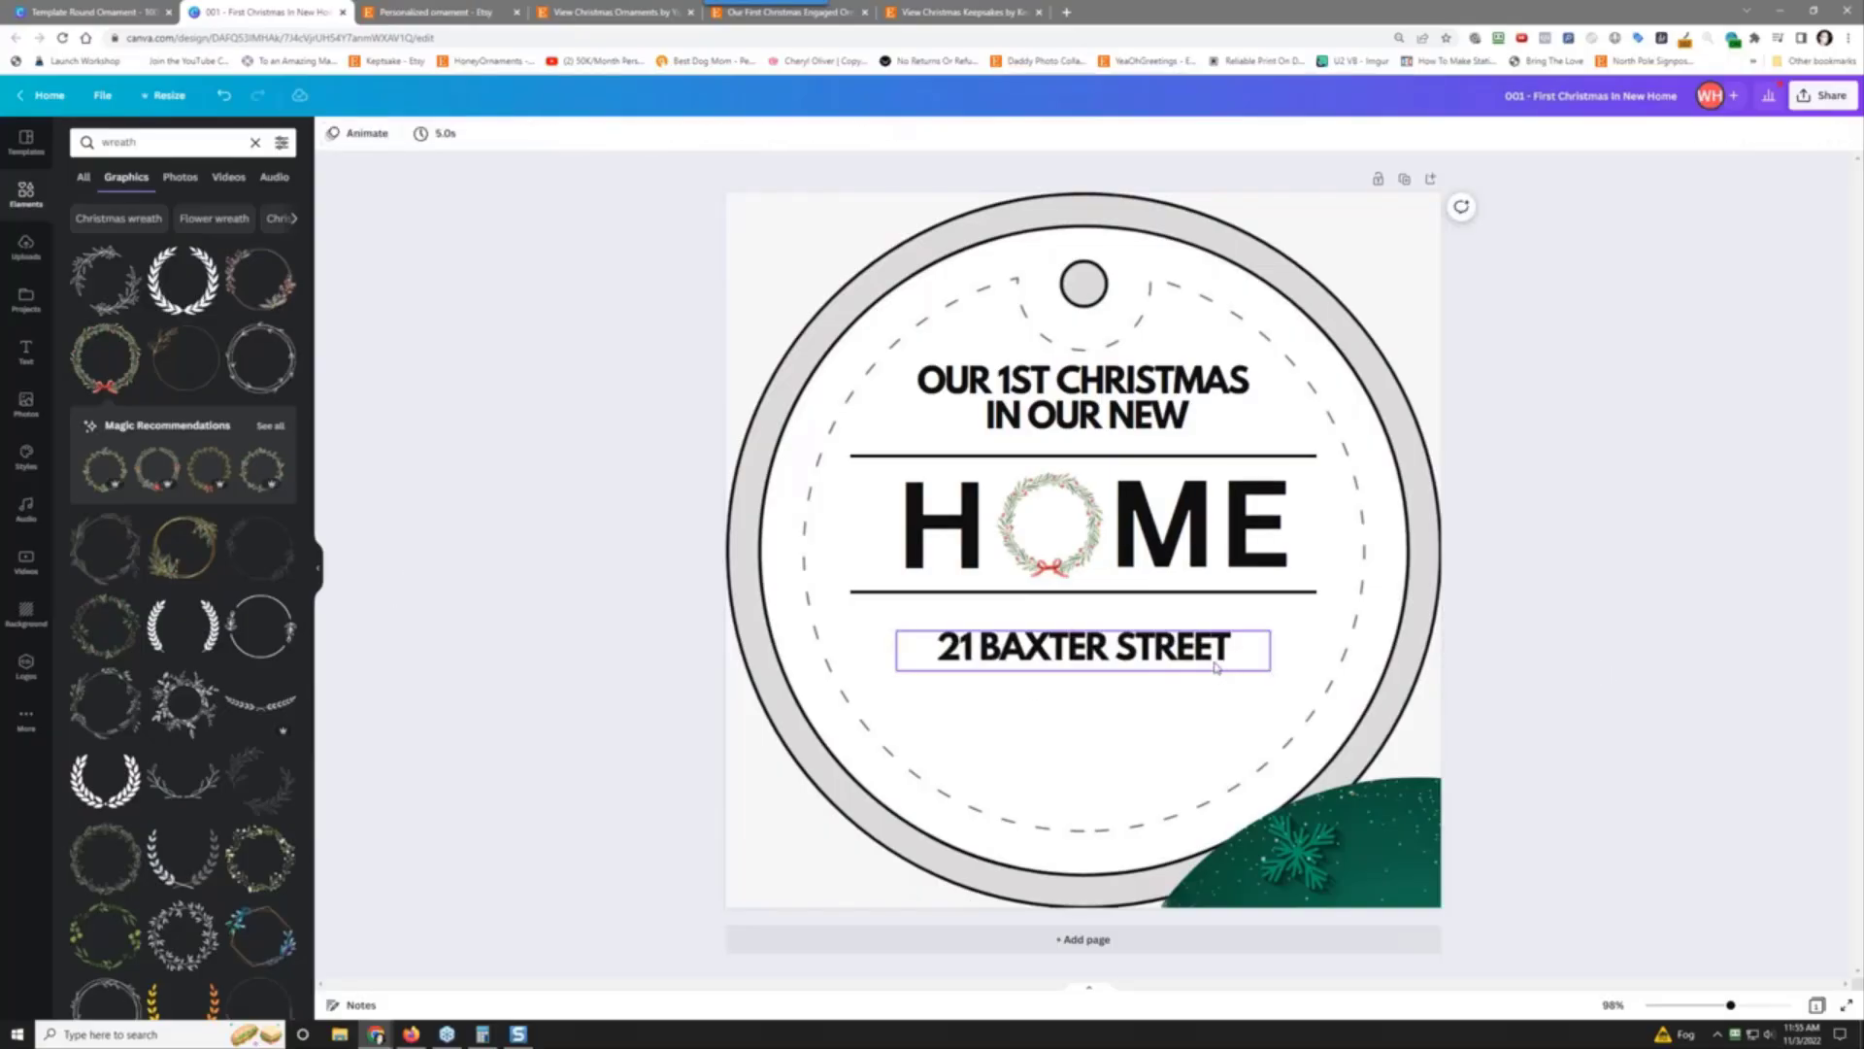
pyautogui.moveTo(1217, 670); pyautogui.dragTo(1210, 634)
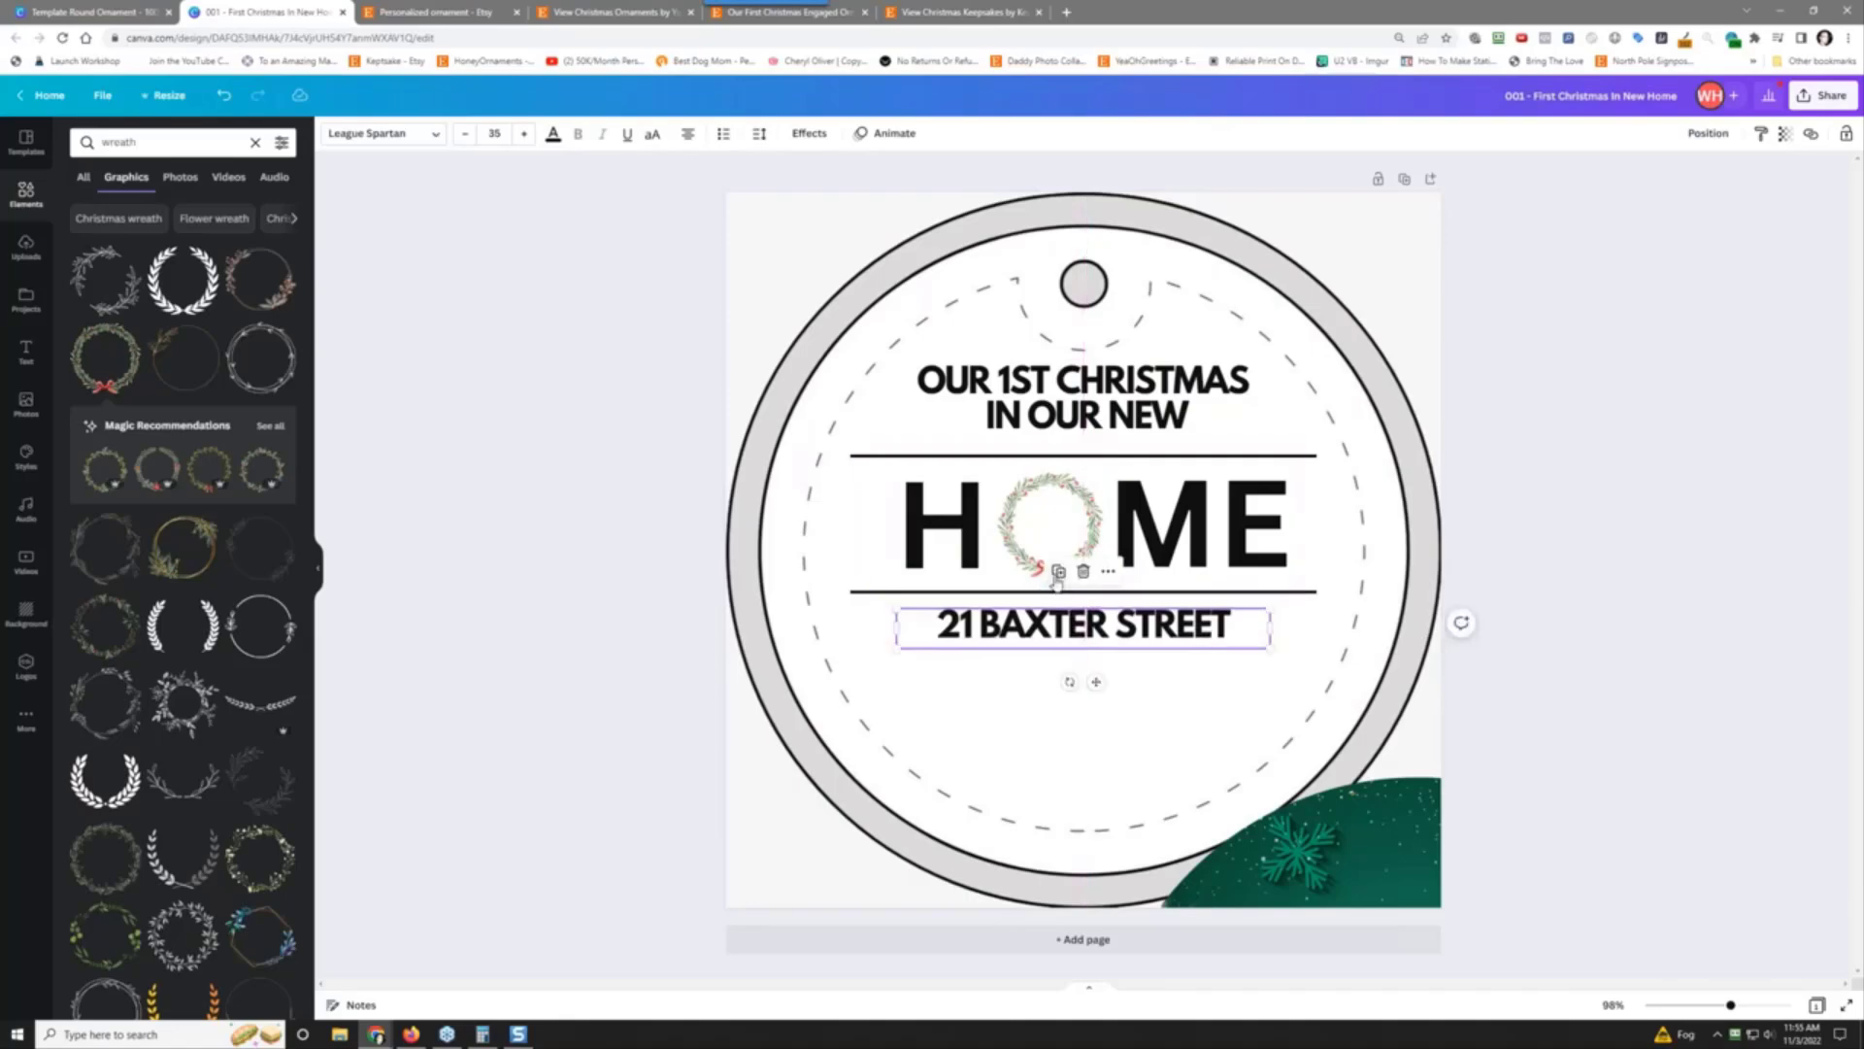
# Step: Duplicate the address line below itself and retype it as the couple's names
pyautogui.click(1058, 571)
pyautogui.moveTo(1079, 644); pyautogui.dragTo(1075, 680)
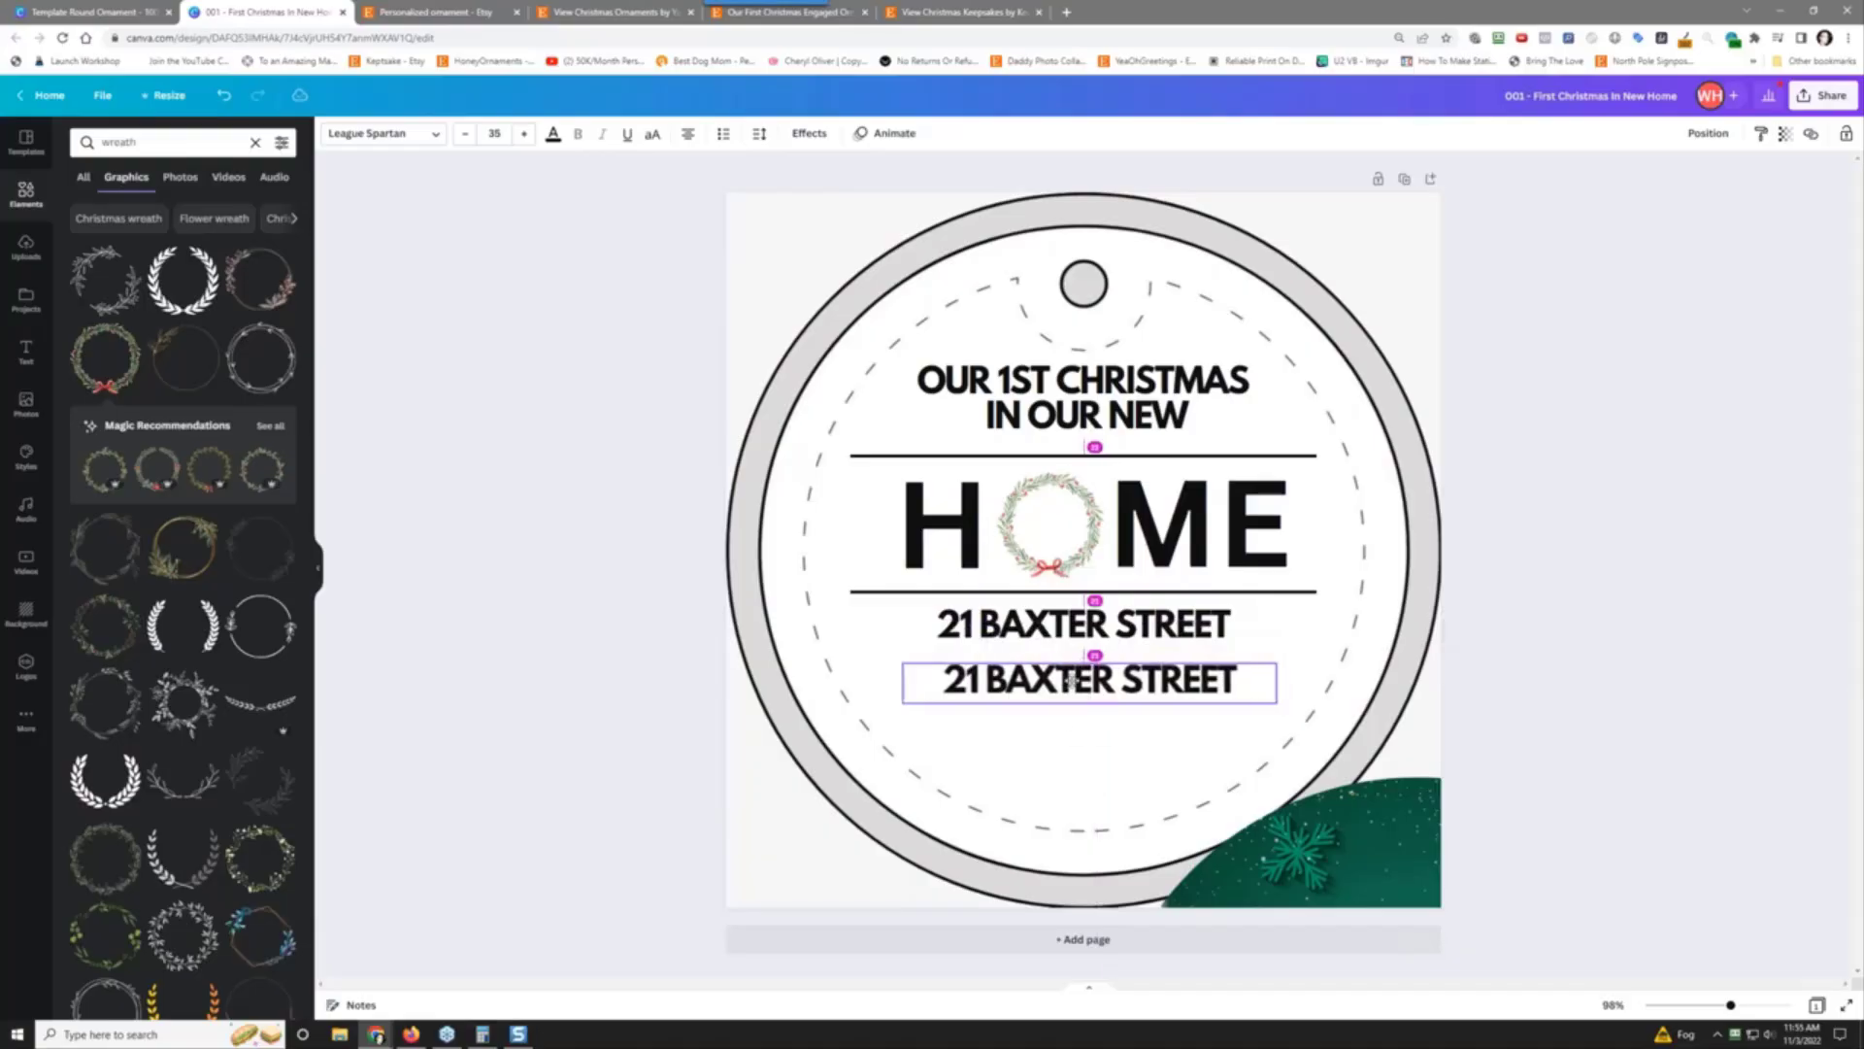
pyautogui.doubleClick(1075, 680)
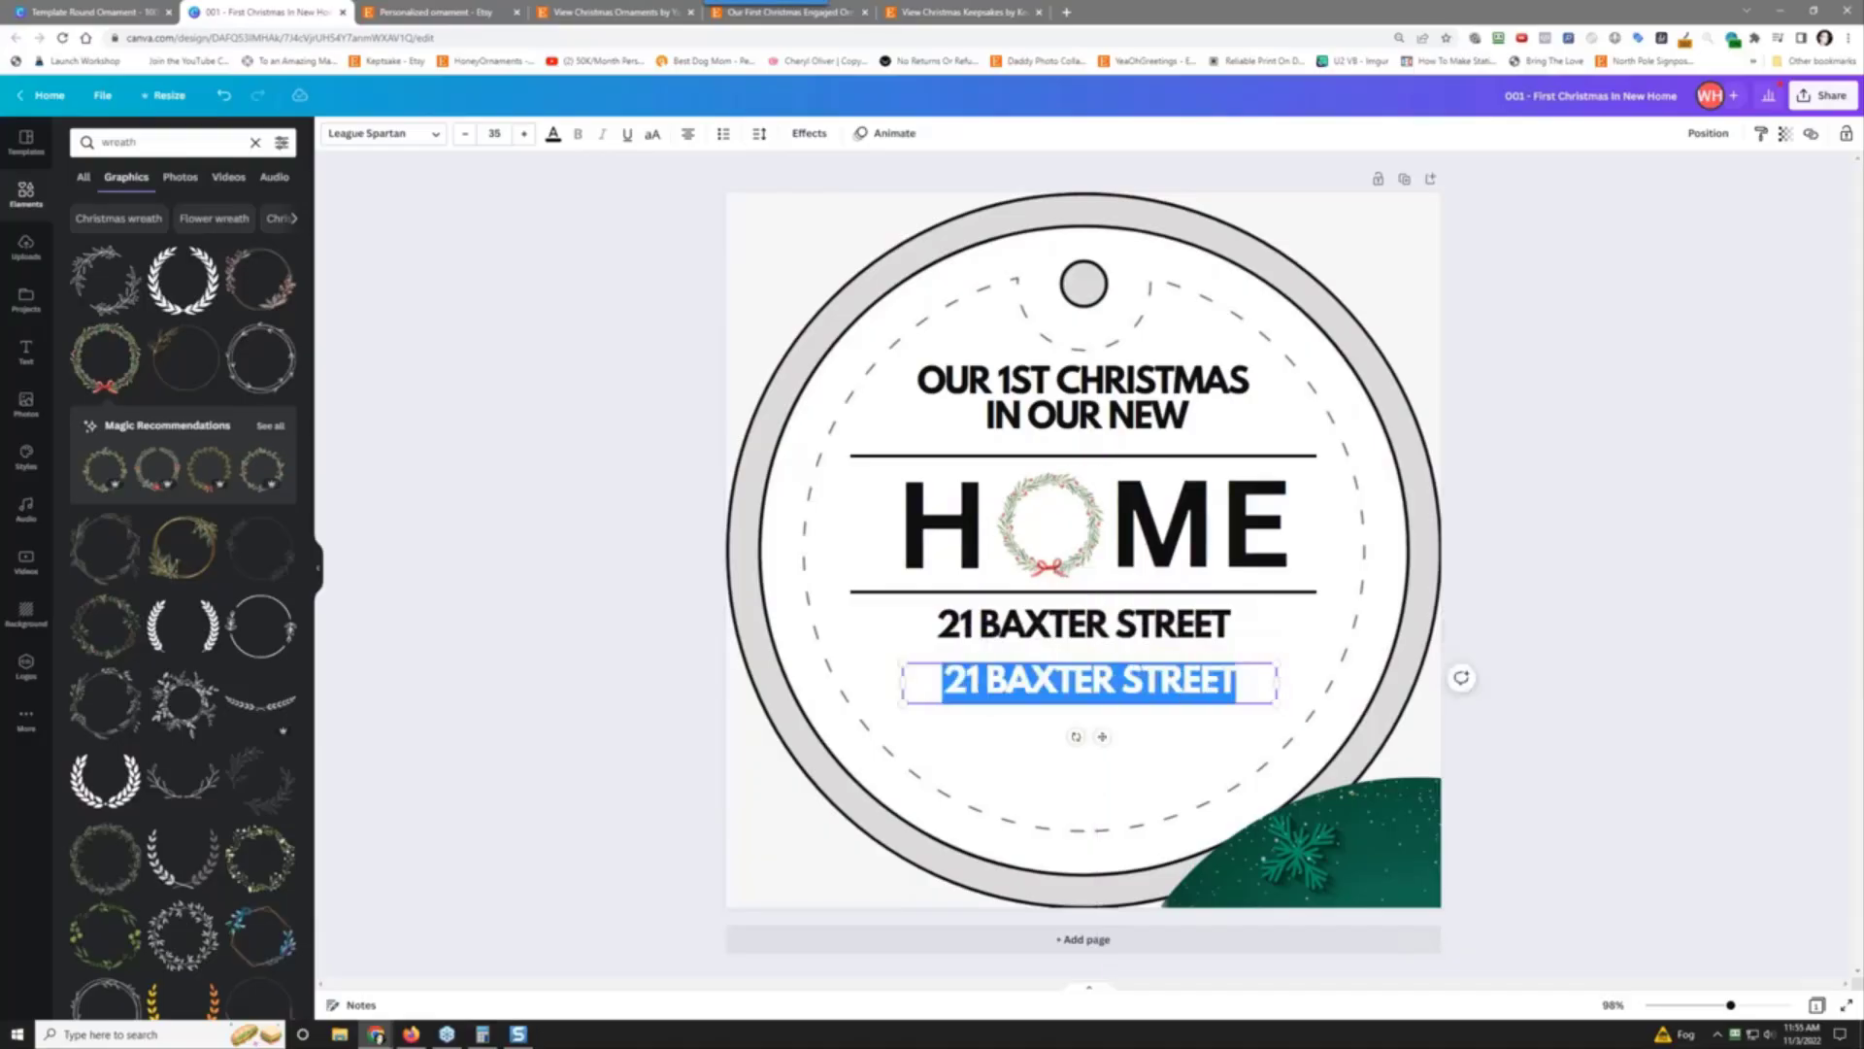
pyautogui.write('Trank')
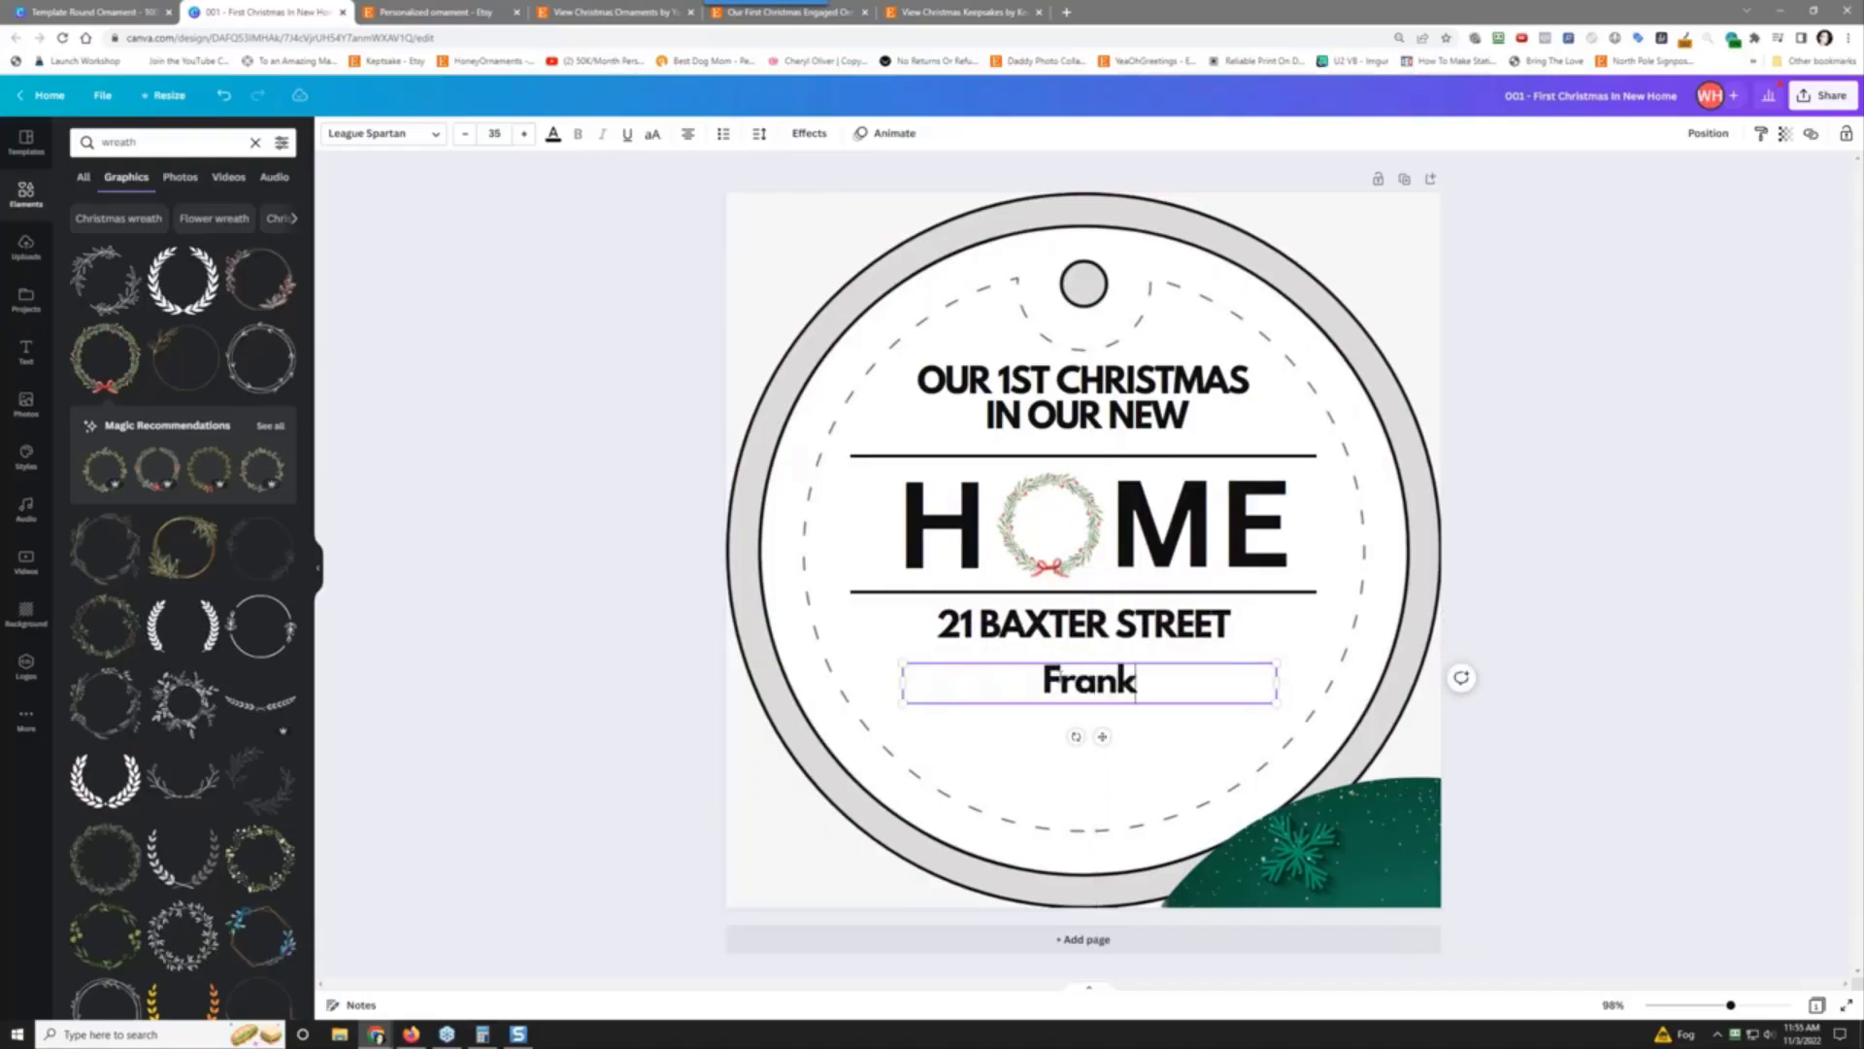
pyautogui.write(' & Julia')
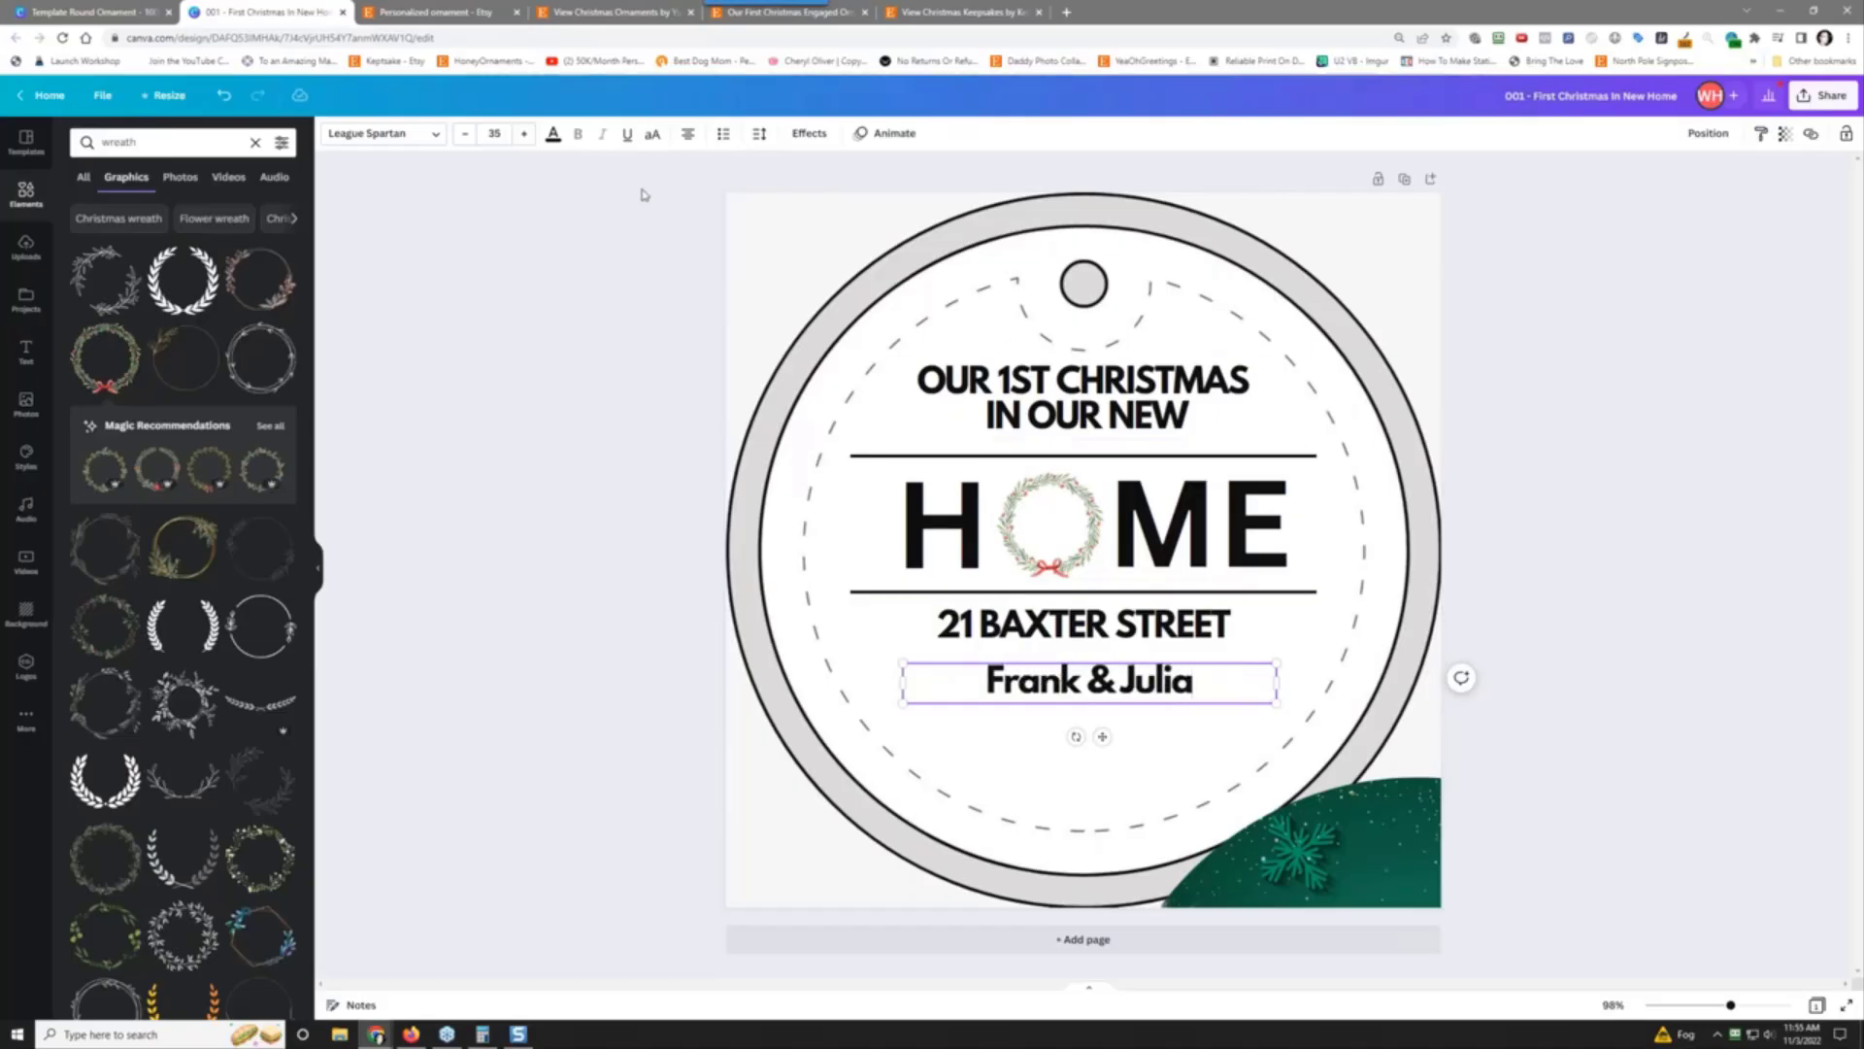
# Step: Search 'cursive' fonts and try Howell, Sweet Apricot, Feeling Passionate, Jimmy Script and The Breaks Script
pyautogui.click(409, 132)
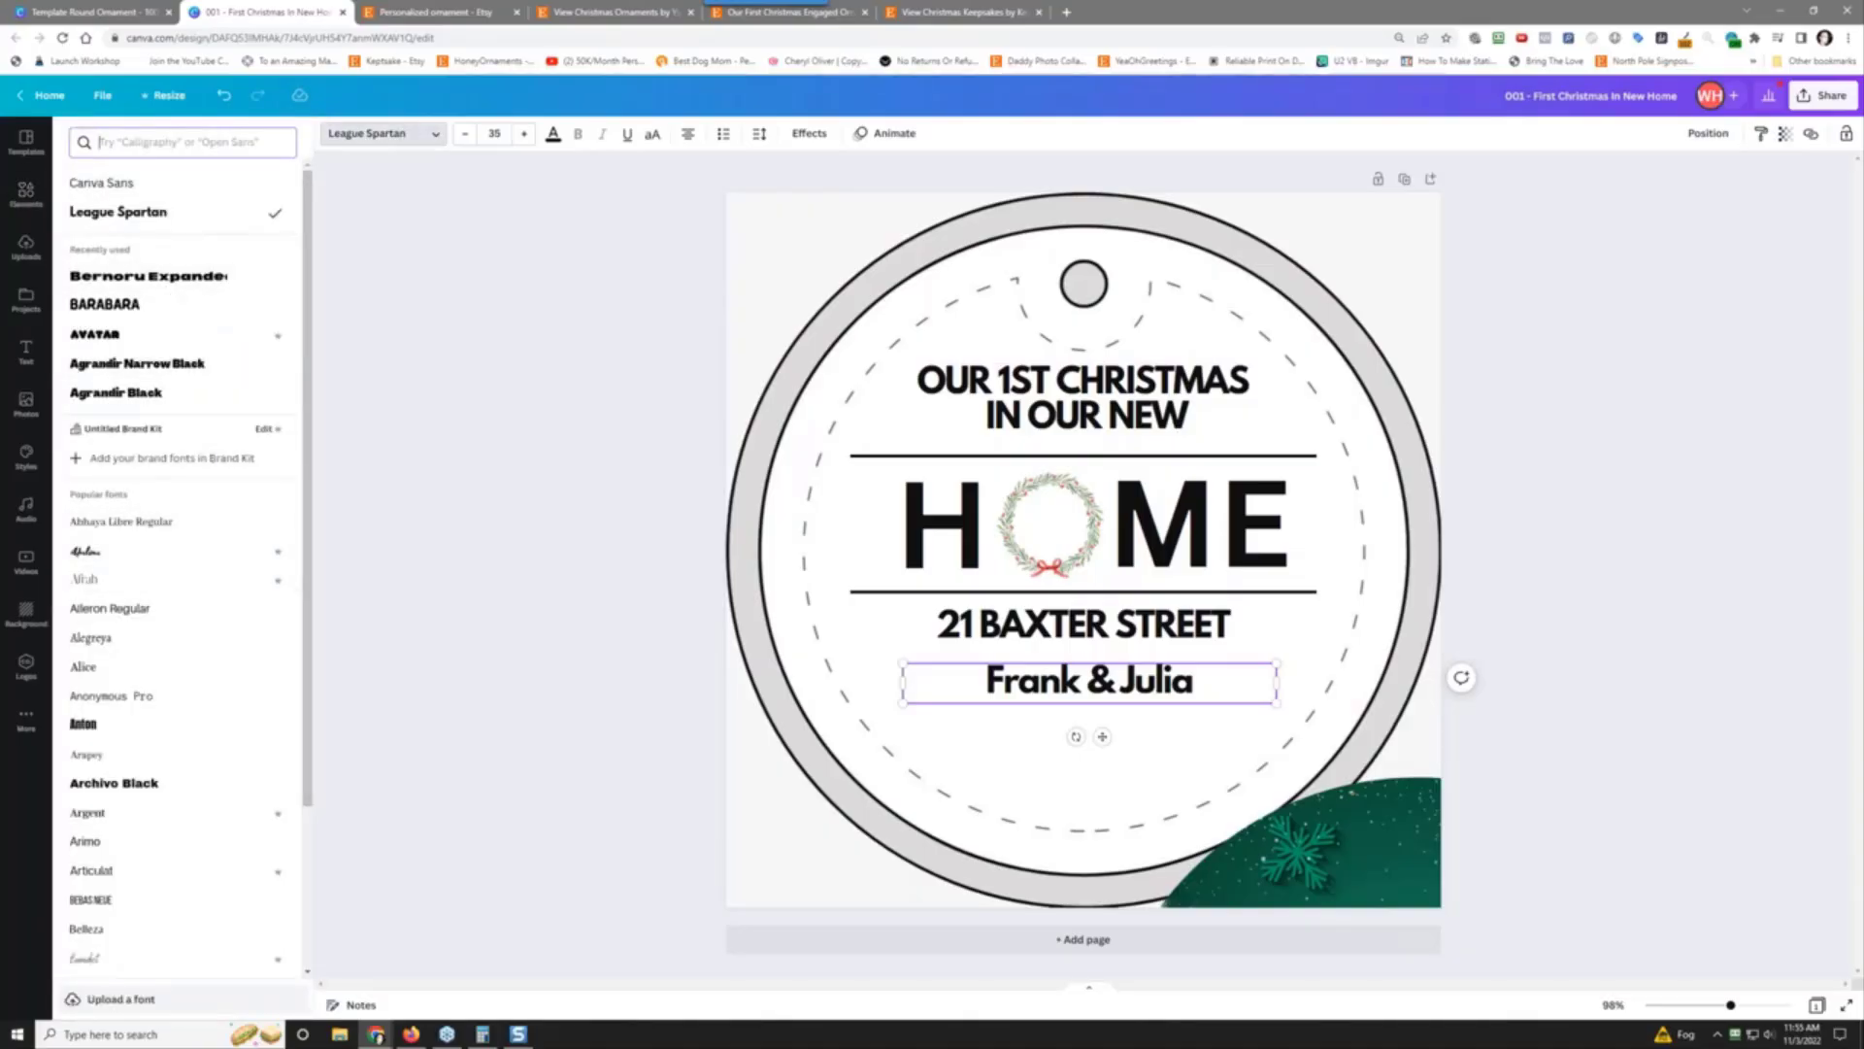
pyautogui.write('curs')
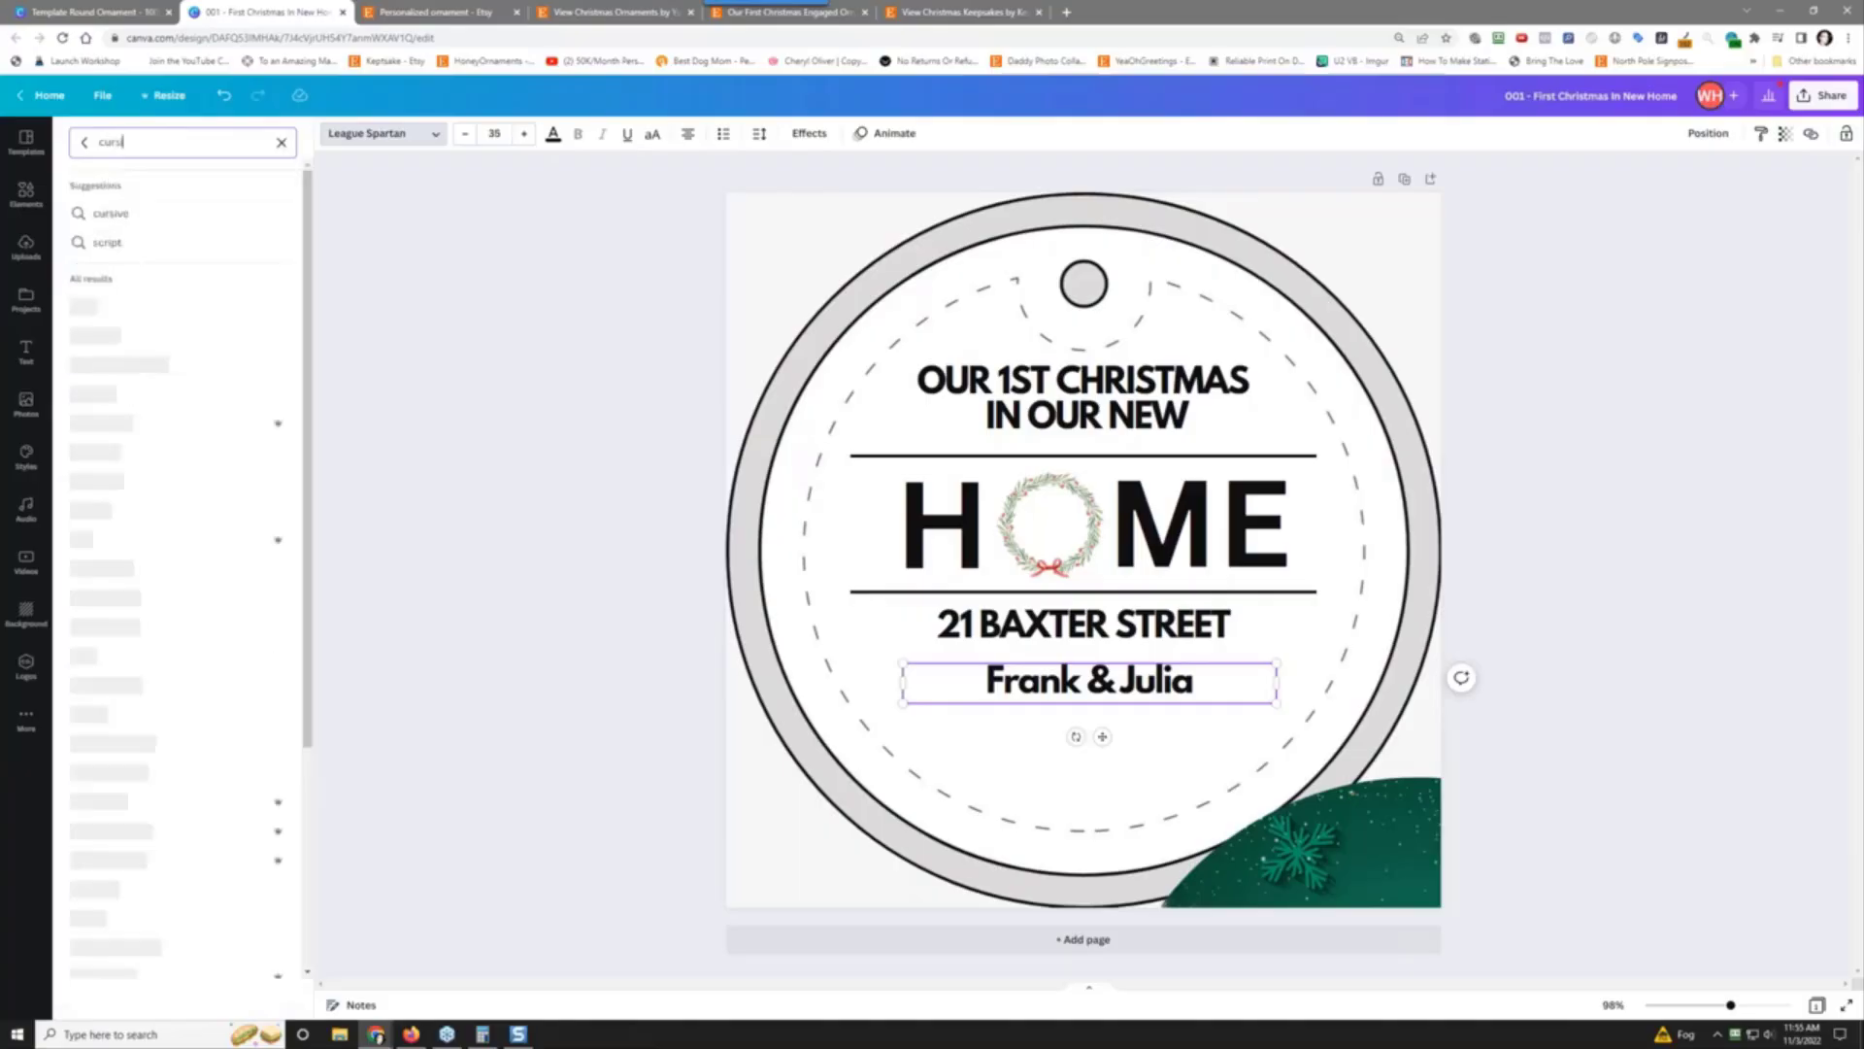
pyautogui.write('ive')
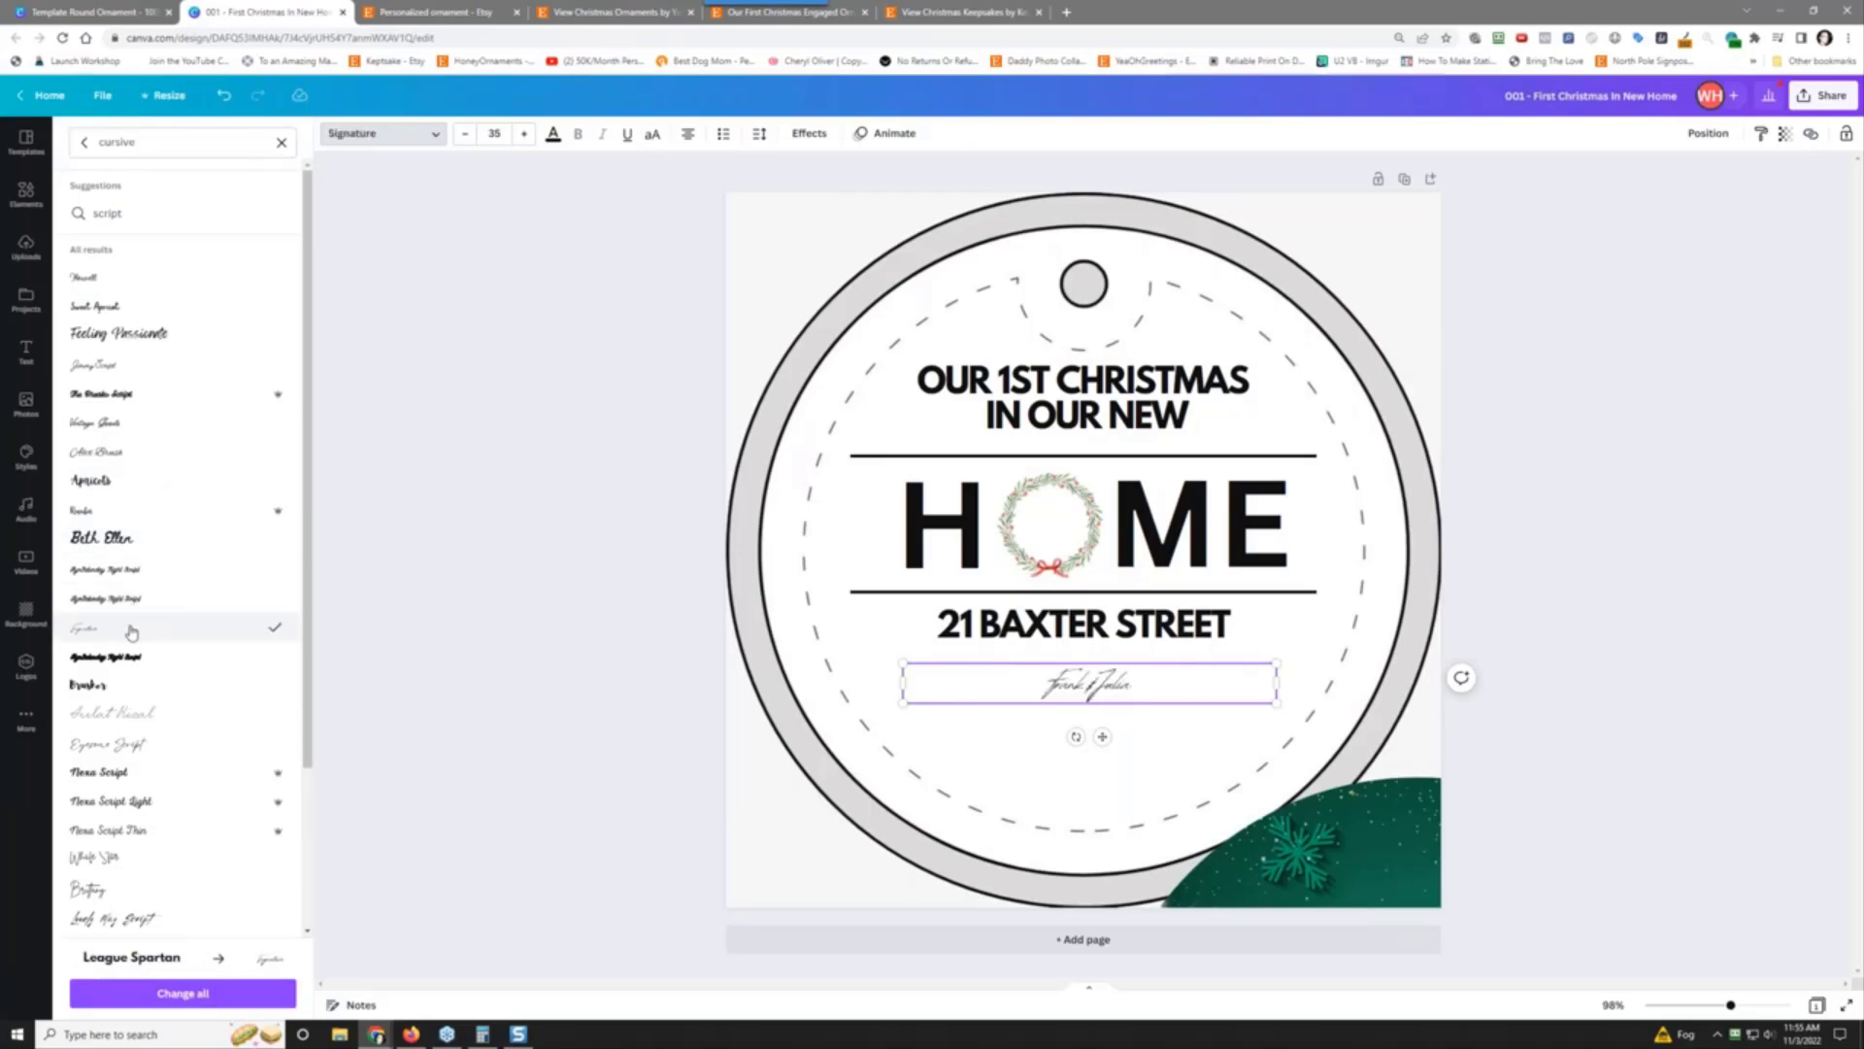
pyautogui.click(134, 276)
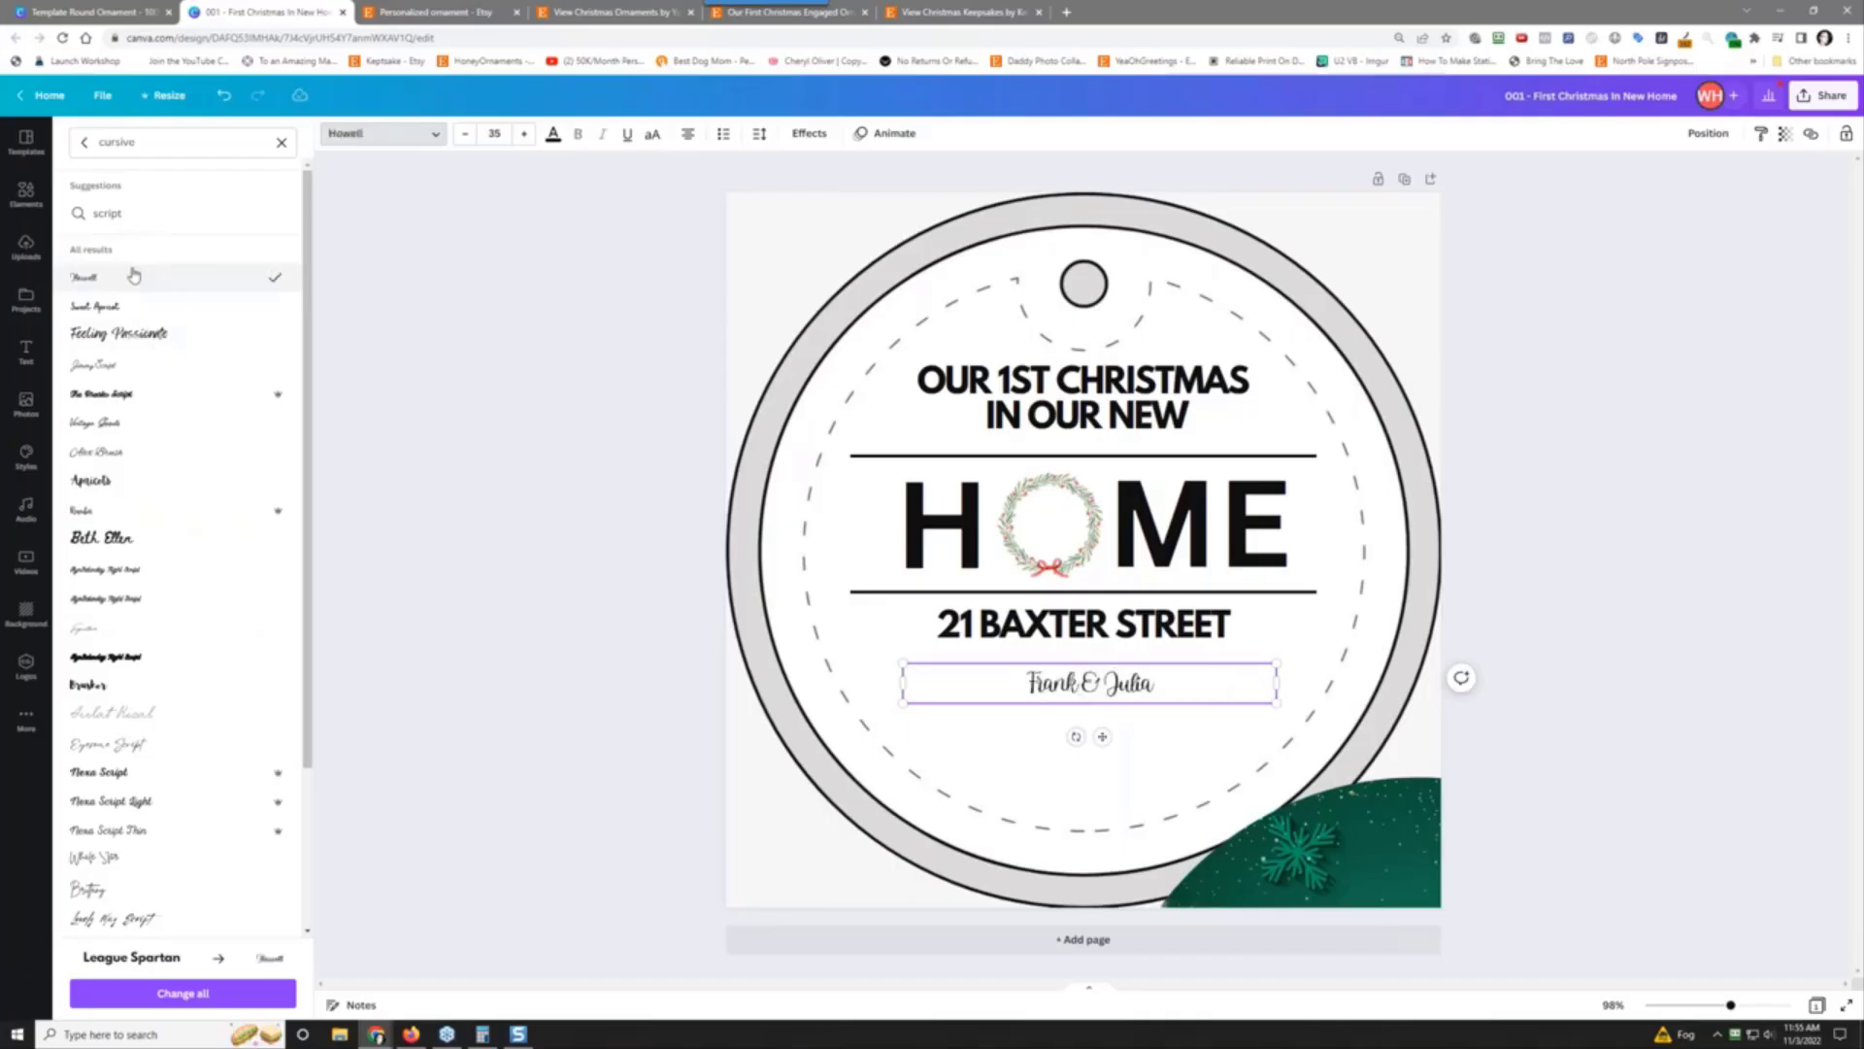
pyautogui.click(134, 307)
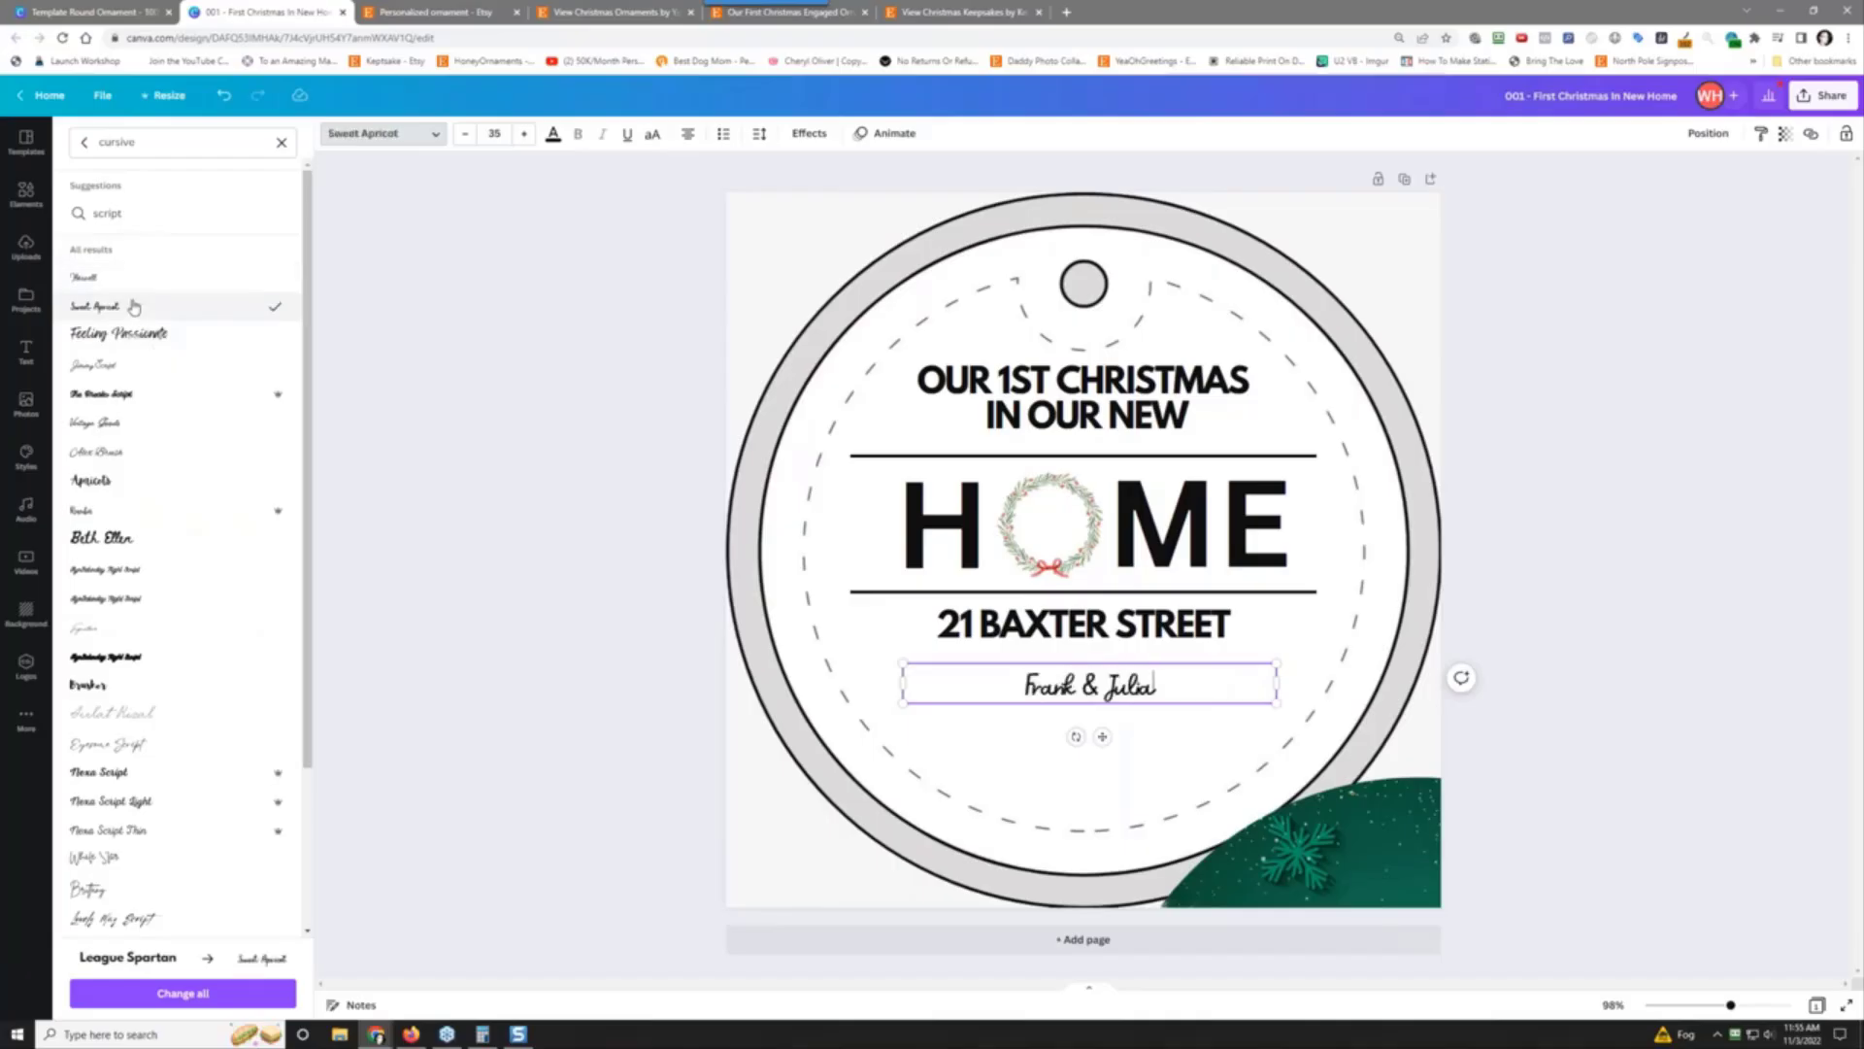
pyautogui.click(129, 334)
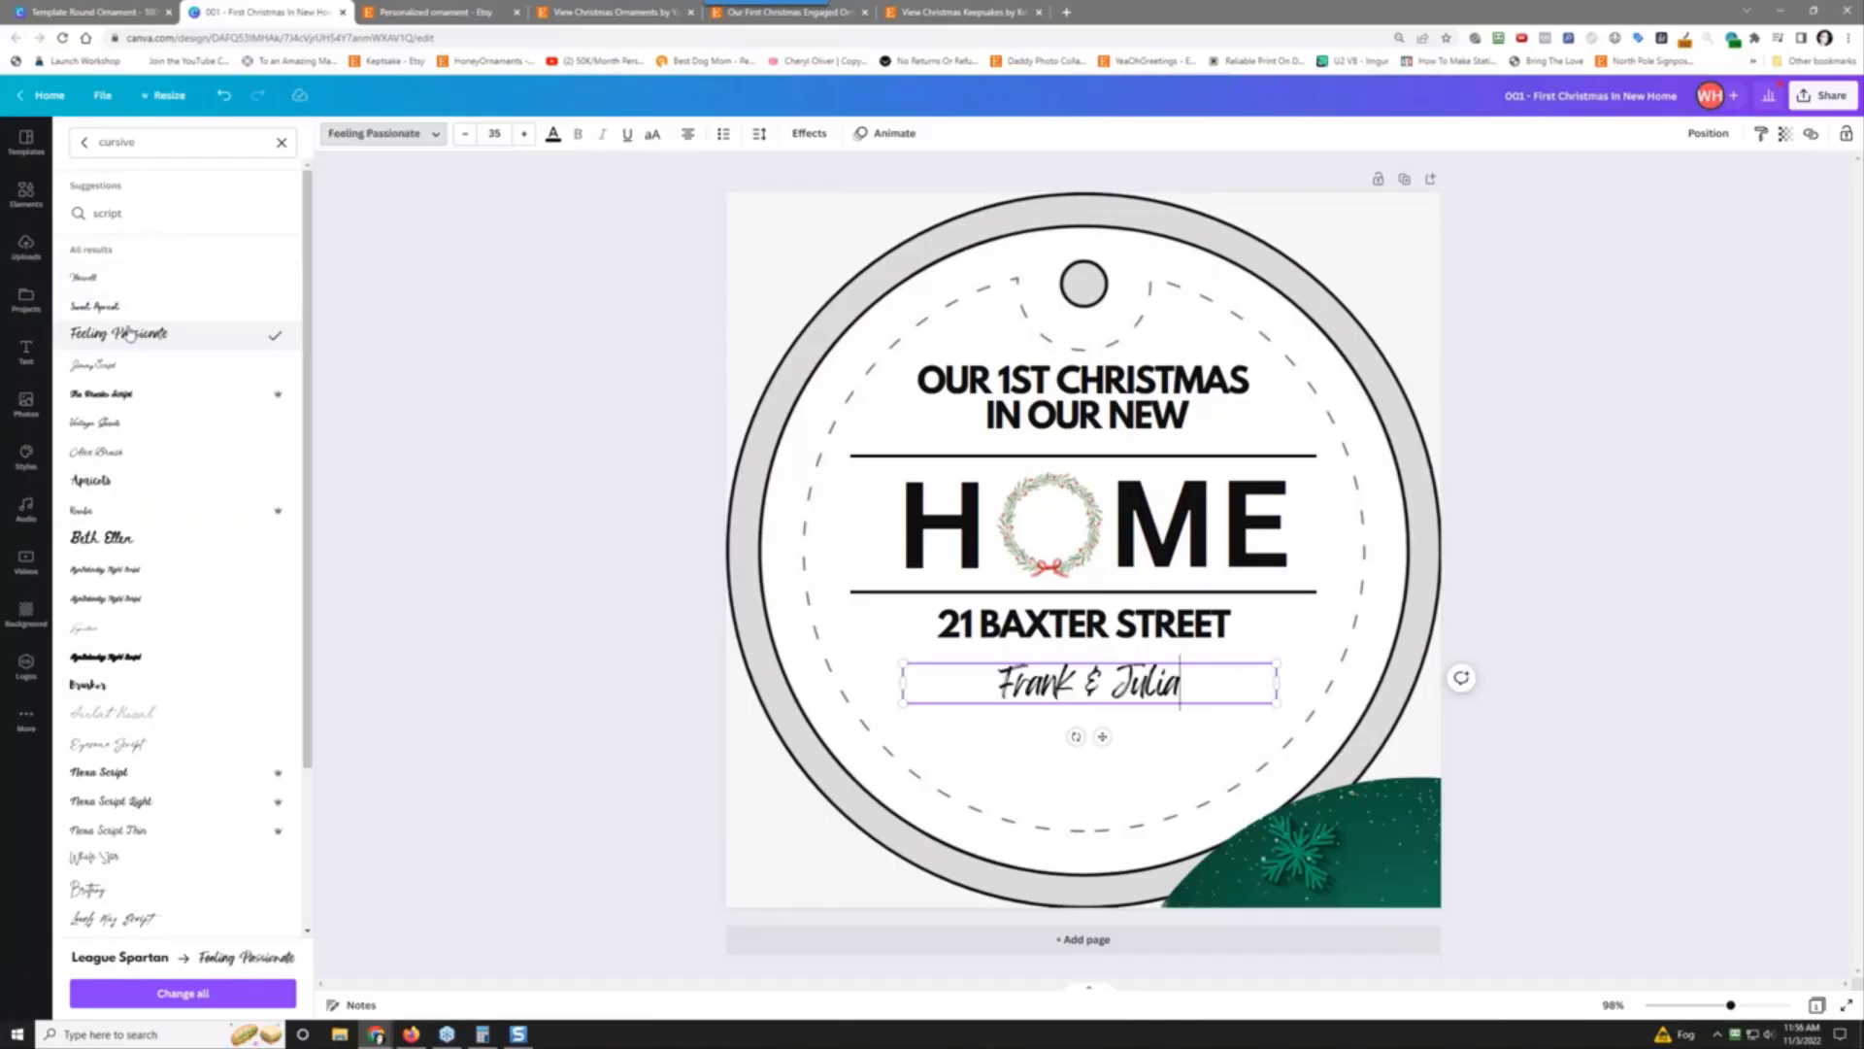
pyautogui.click(114, 376)
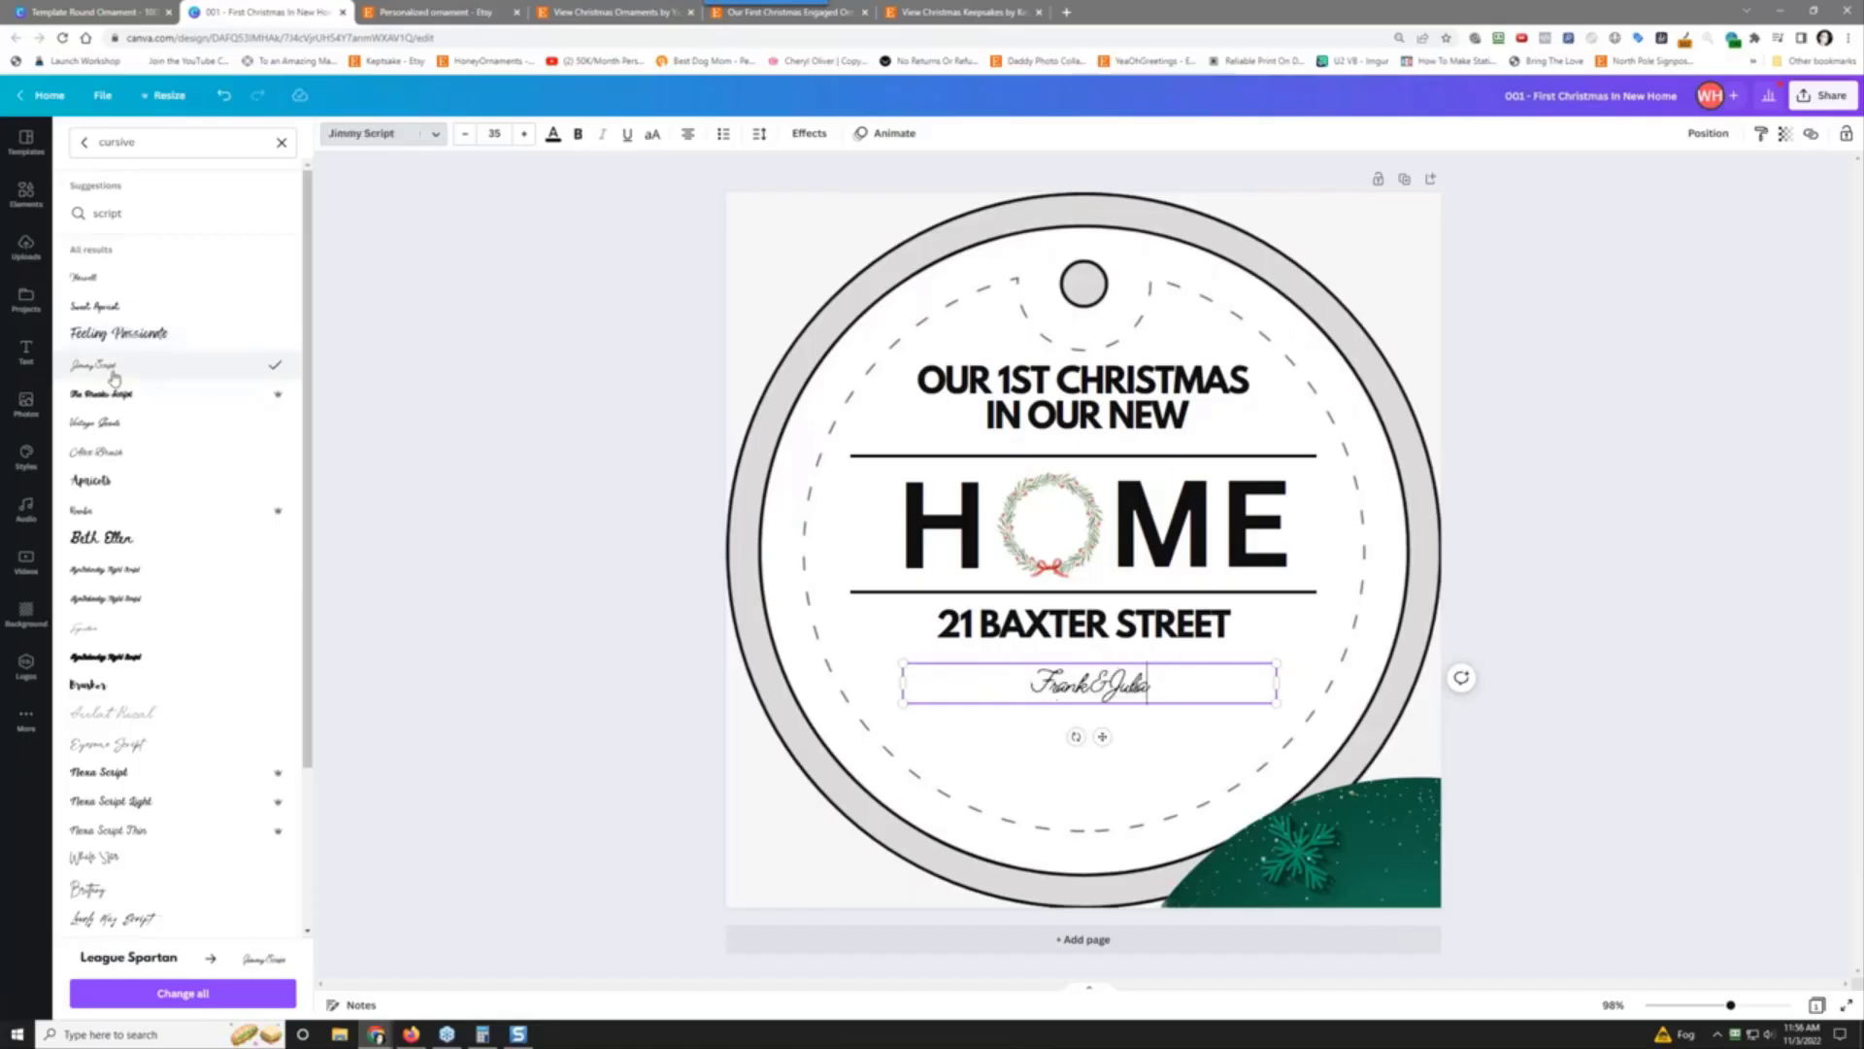
pyautogui.click(112, 393)
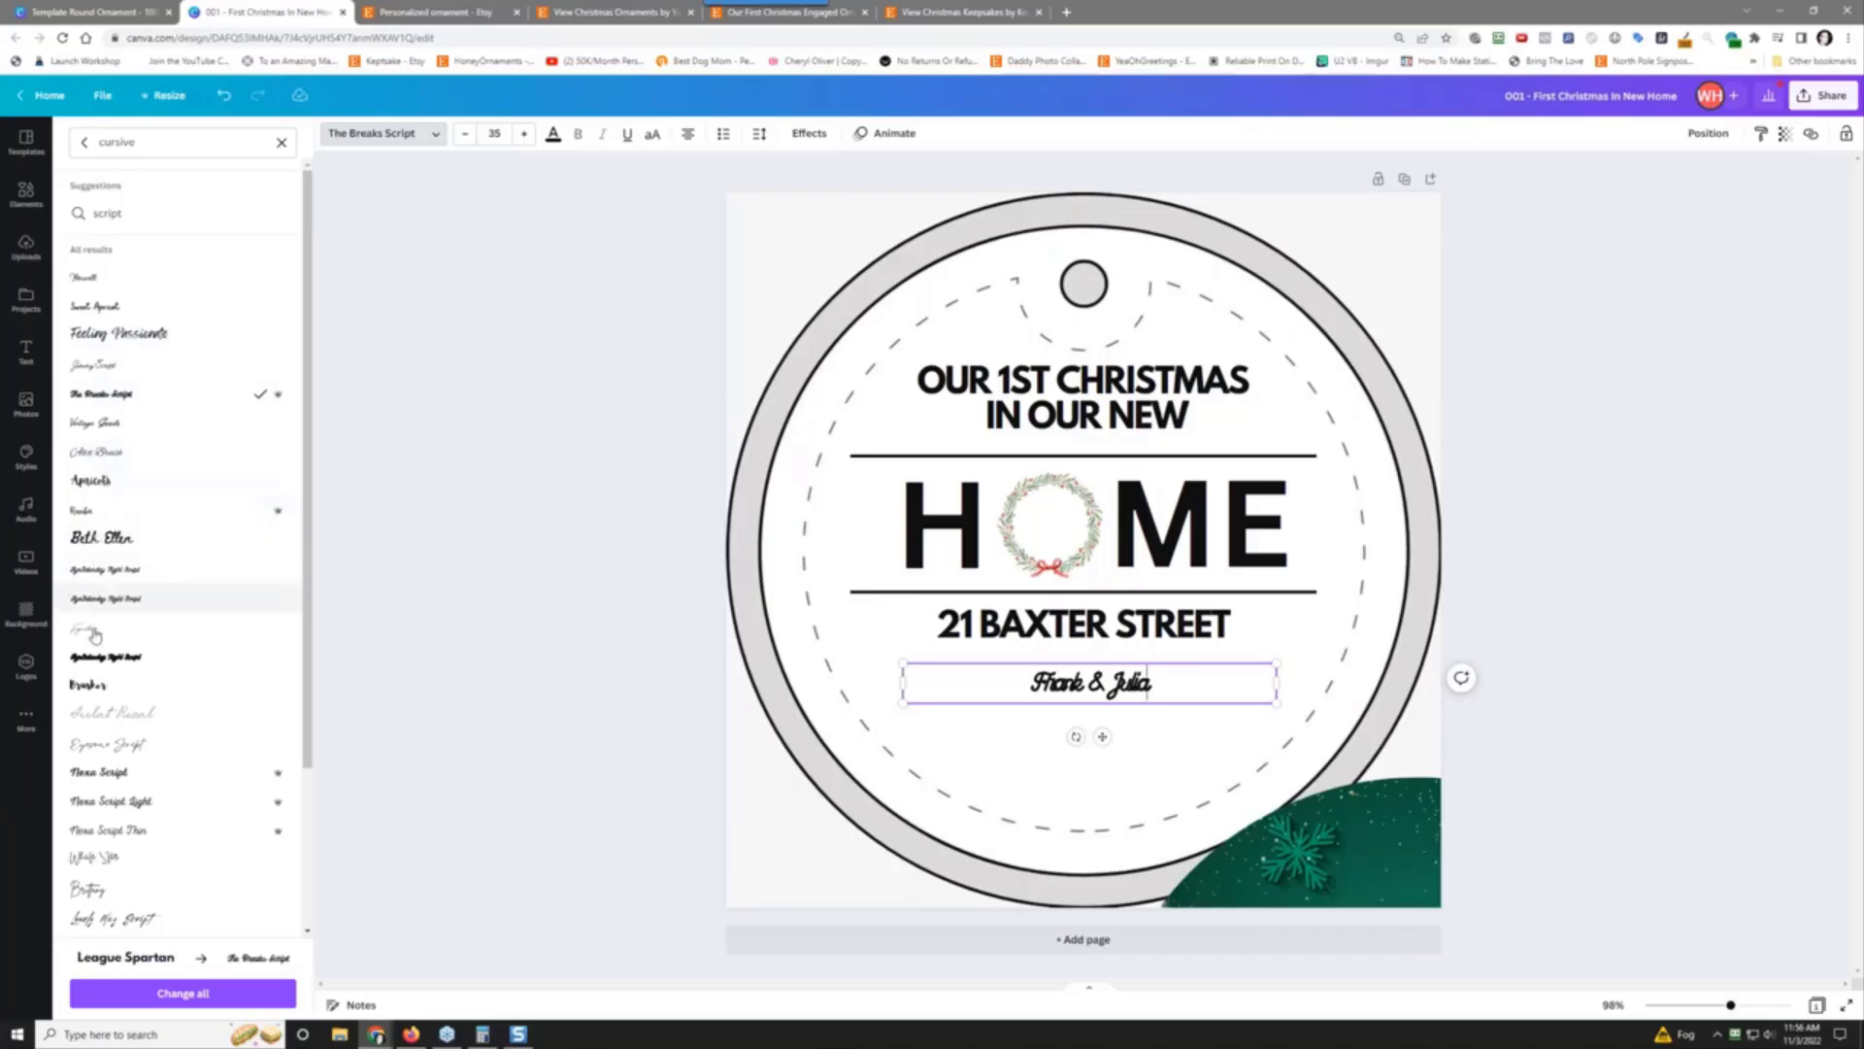
# Step: Try Brusher, Eyesome Script and Bright Sunshine, then apply Bloom Skirt to the names
pyautogui.click(92, 686)
pyautogui.scroll(-3, 145, 675)
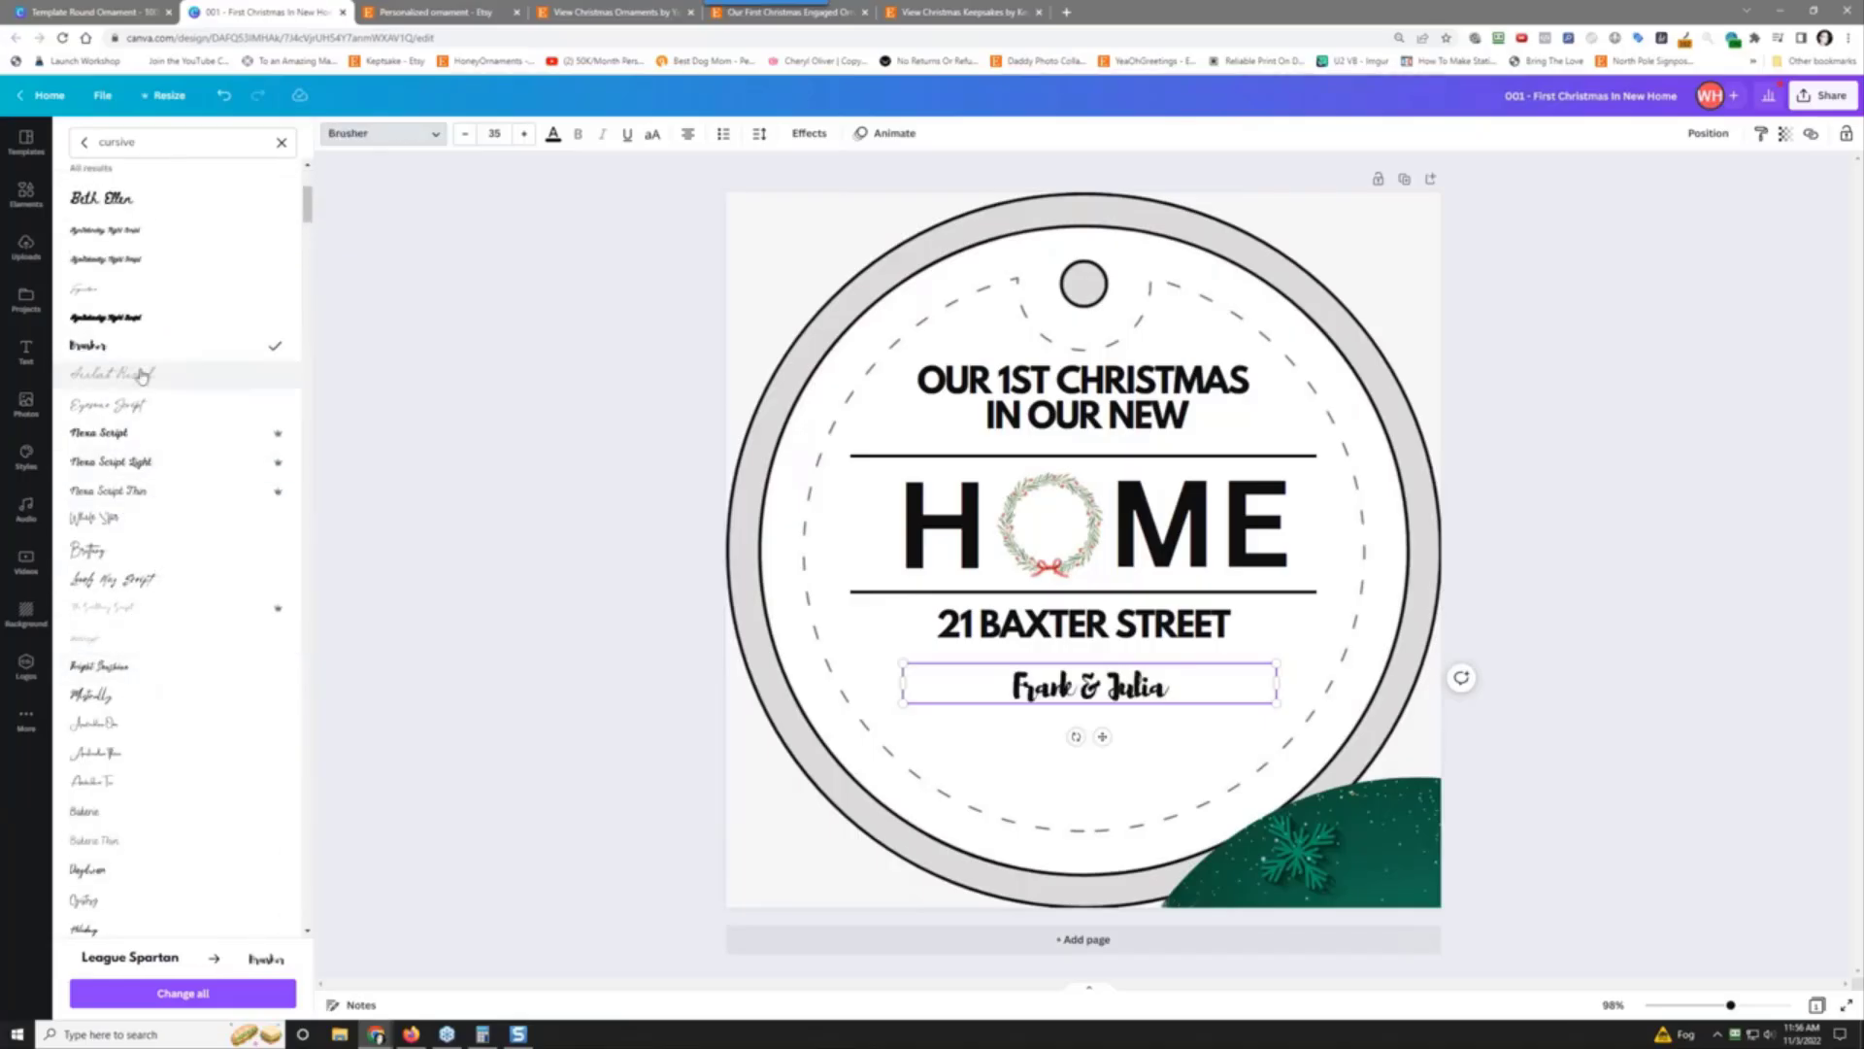
pyautogui.click(157, 417)
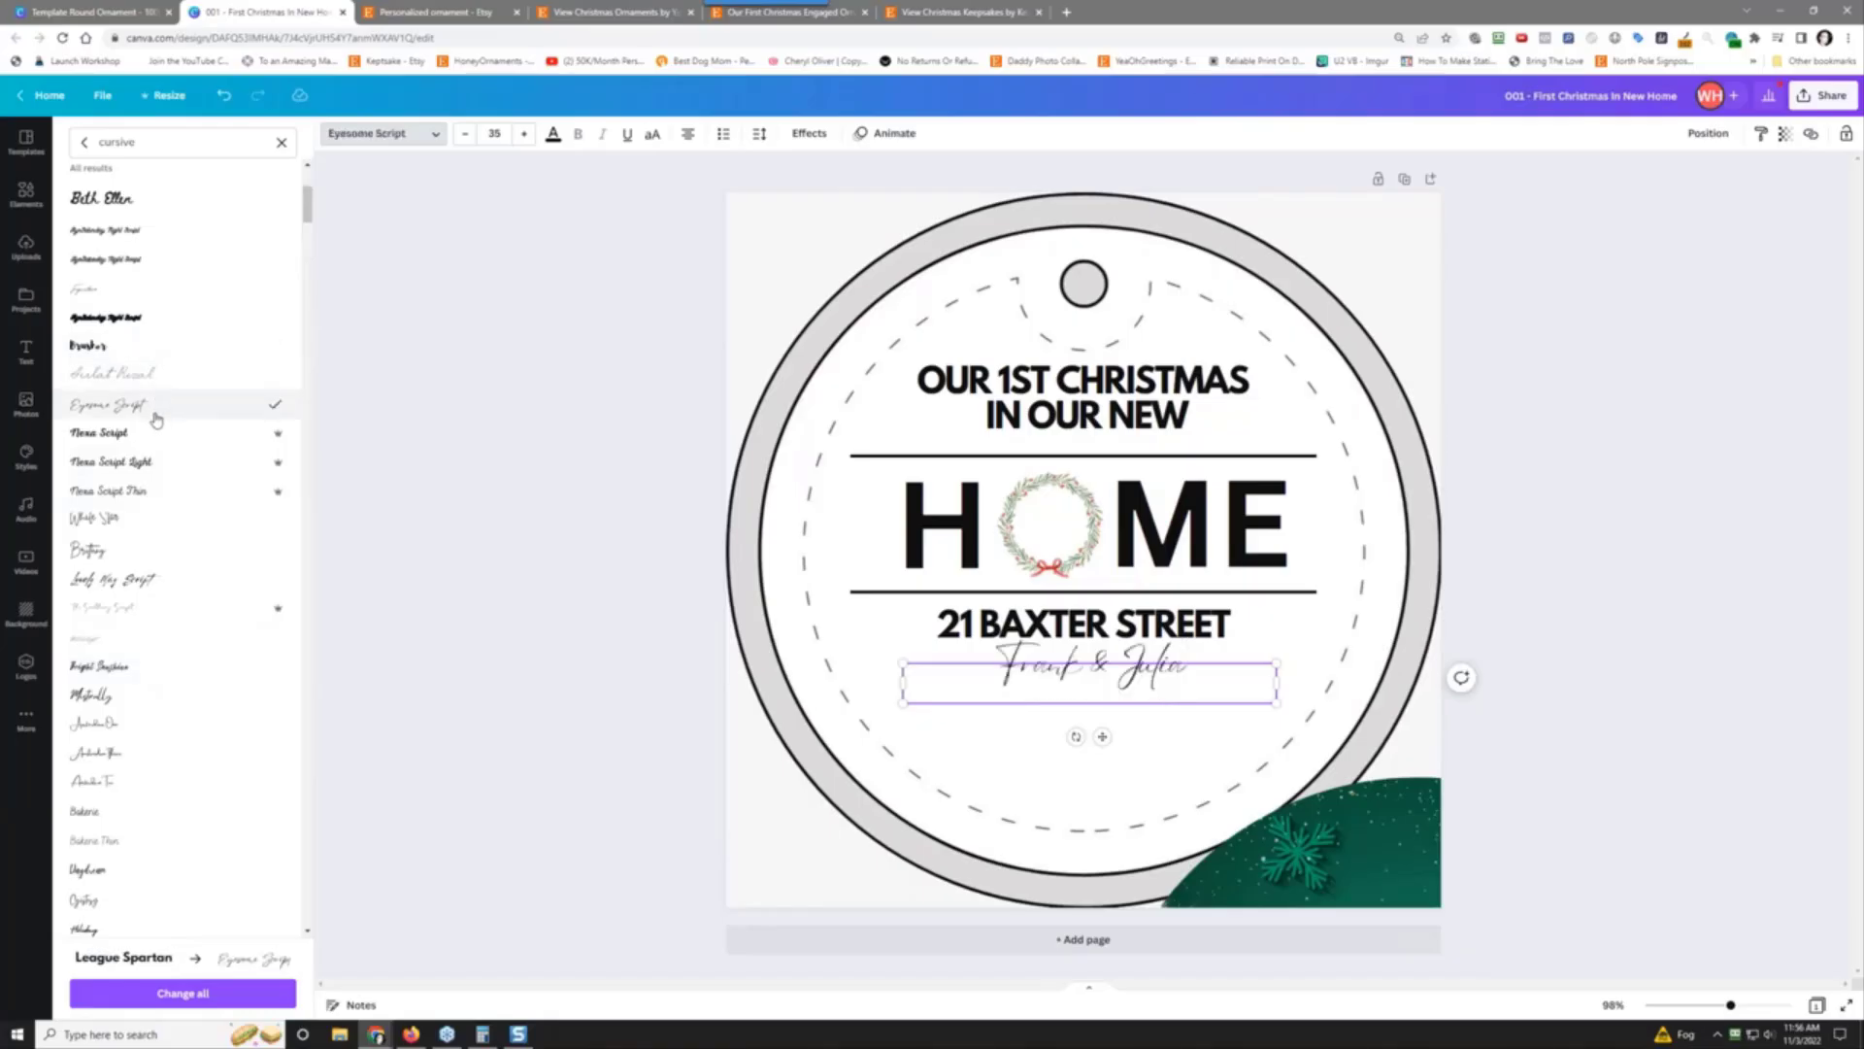
pyautogui.click(1186, 670)
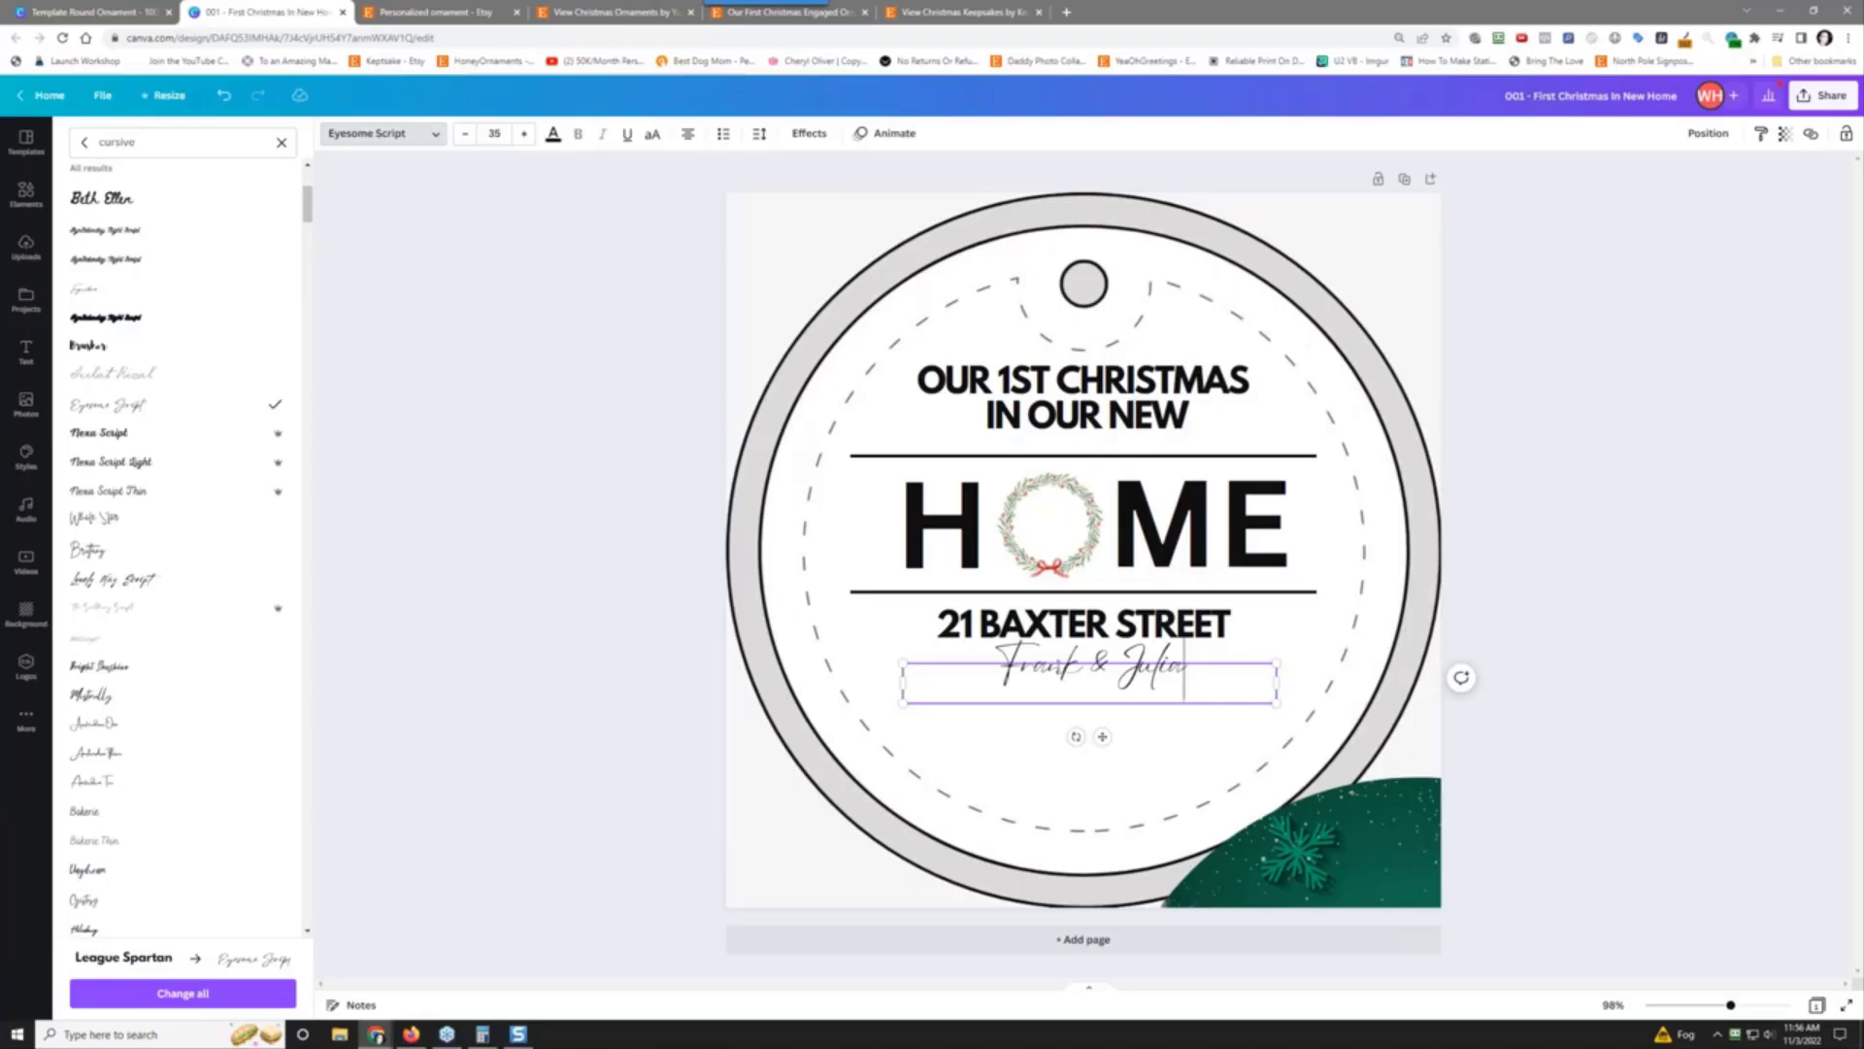
pyautogui.click(124, 674)
pyautogui.scroll(-5, 124, 677)
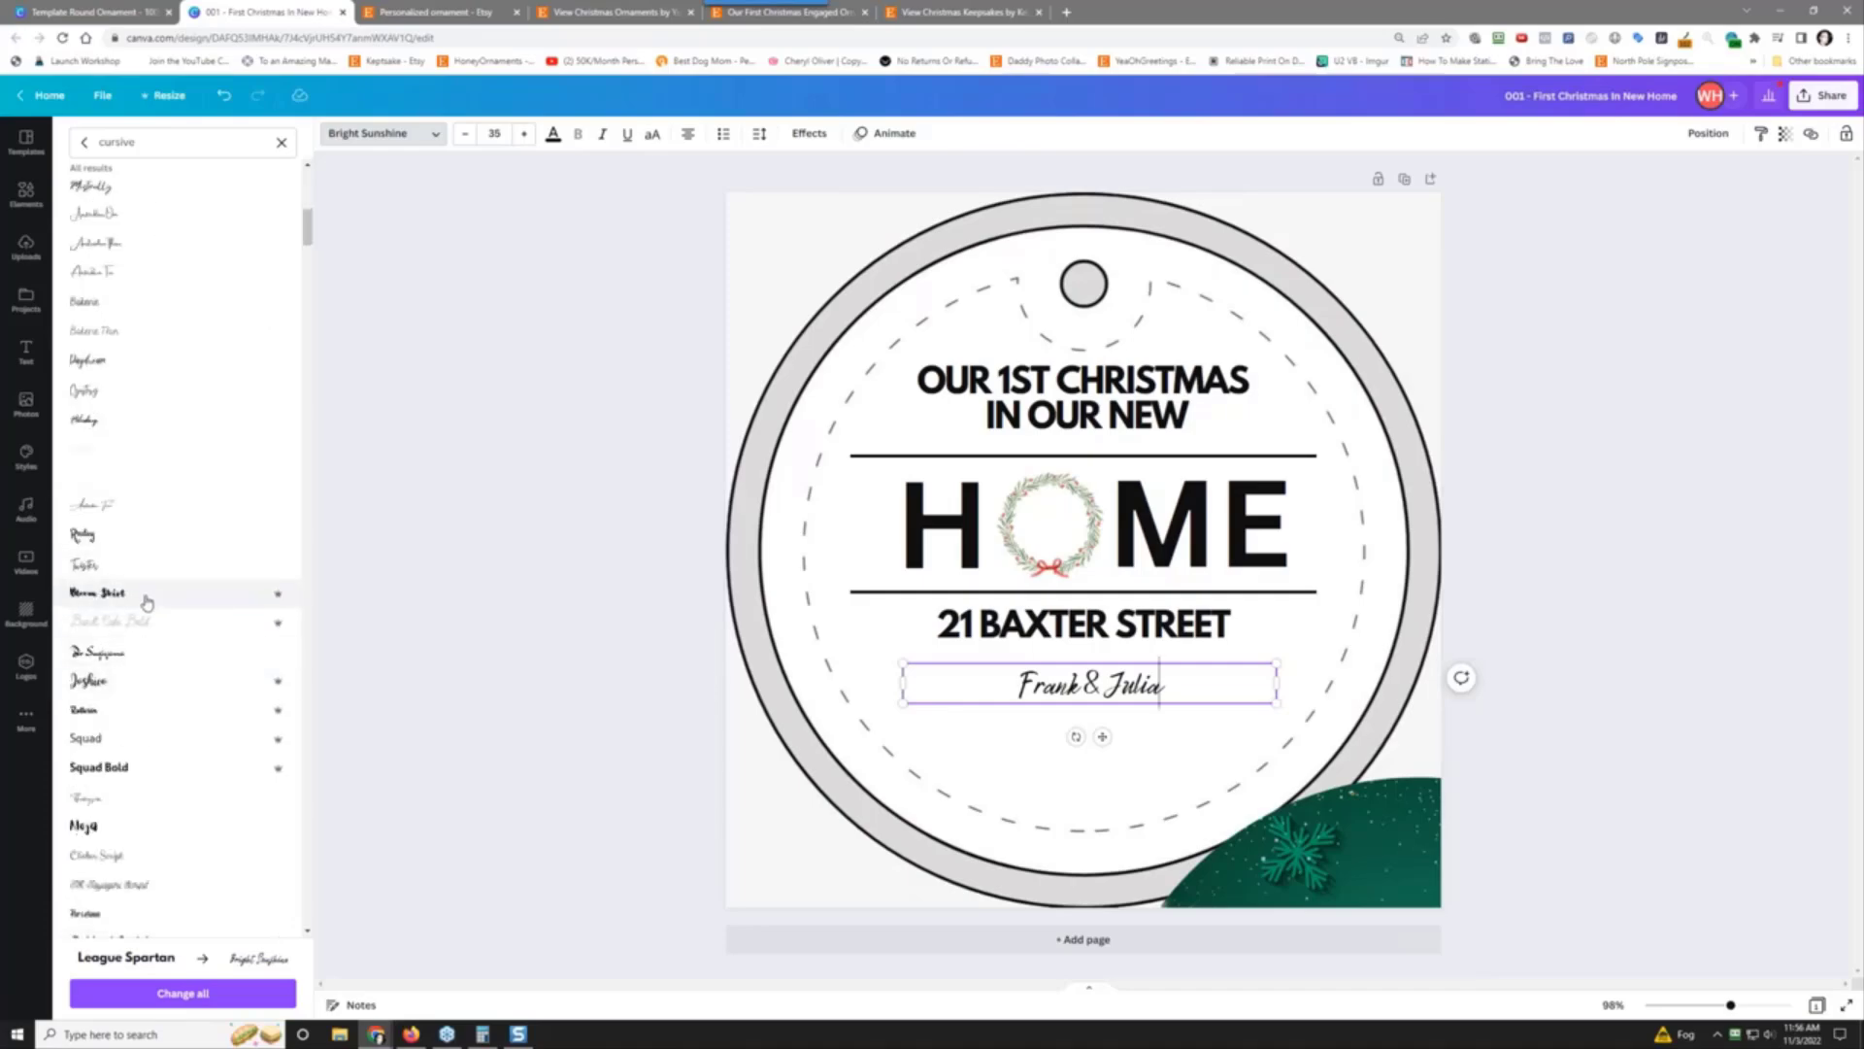
pyautogui.click(145, 592)
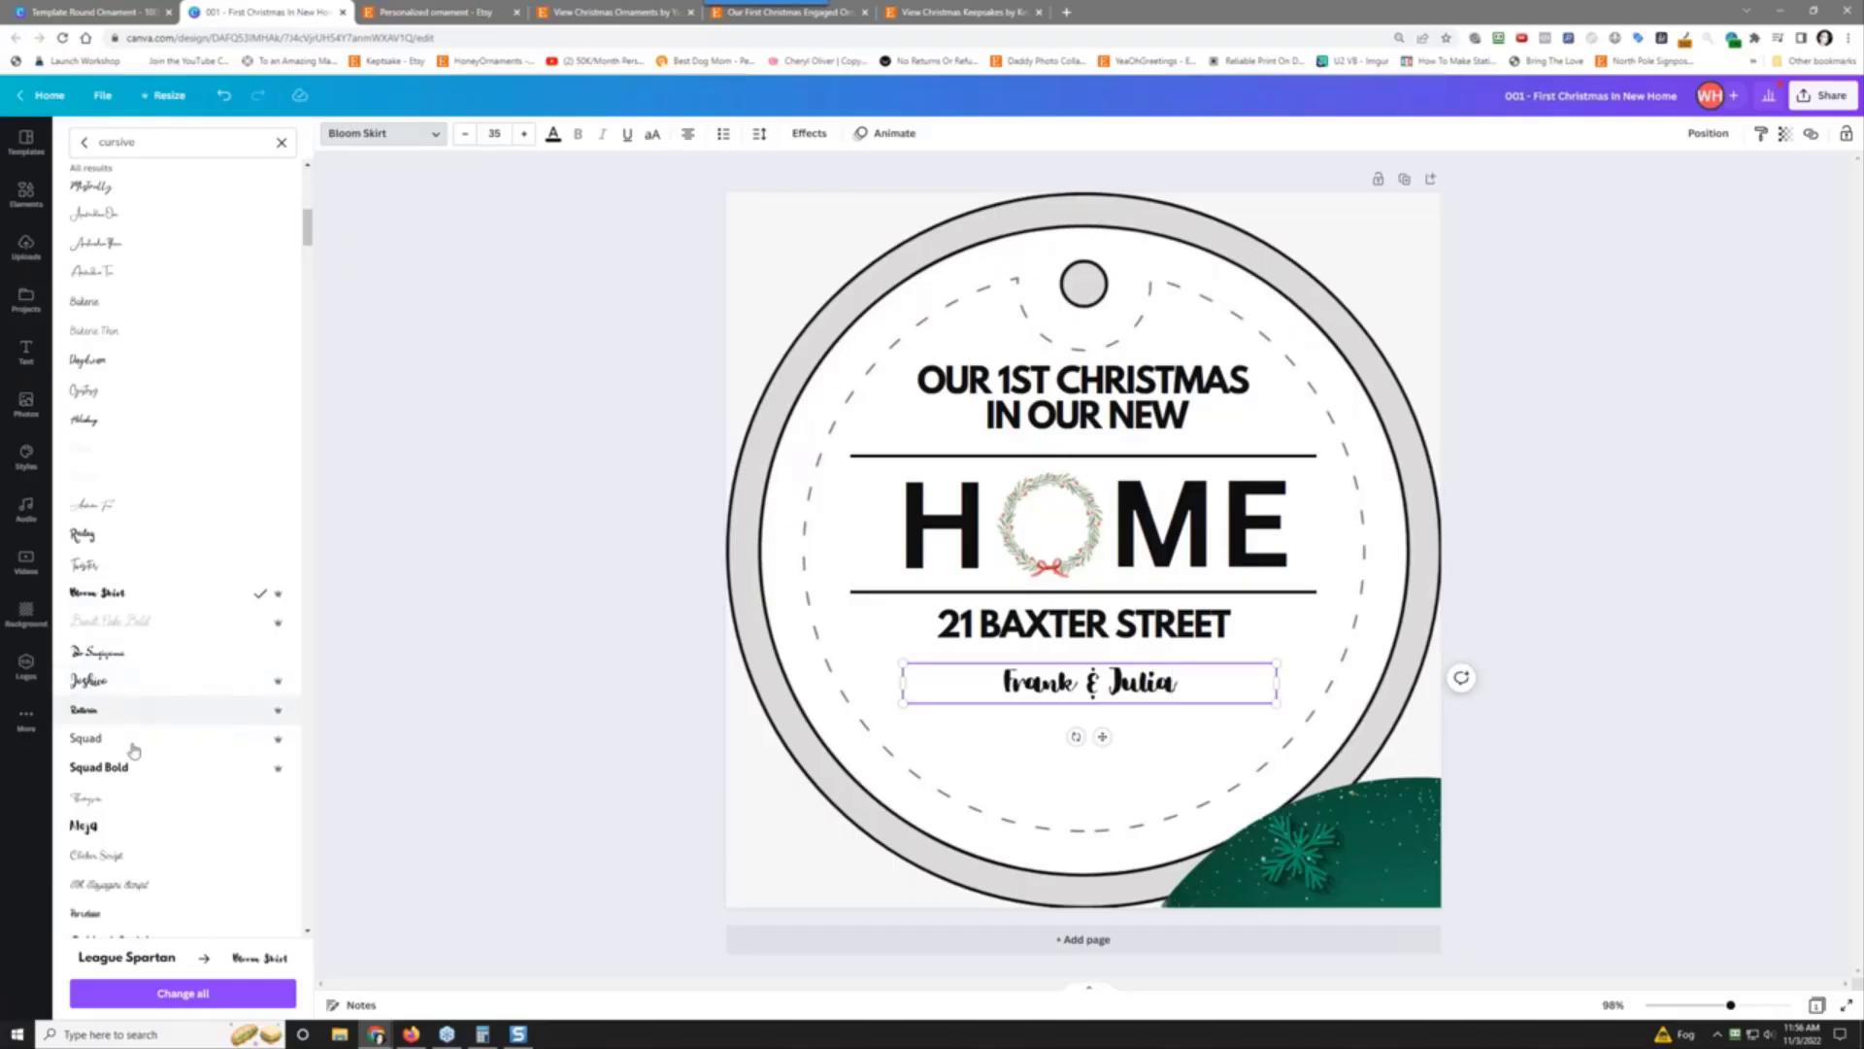
pyautogui.scroll(-5, 132, 772)
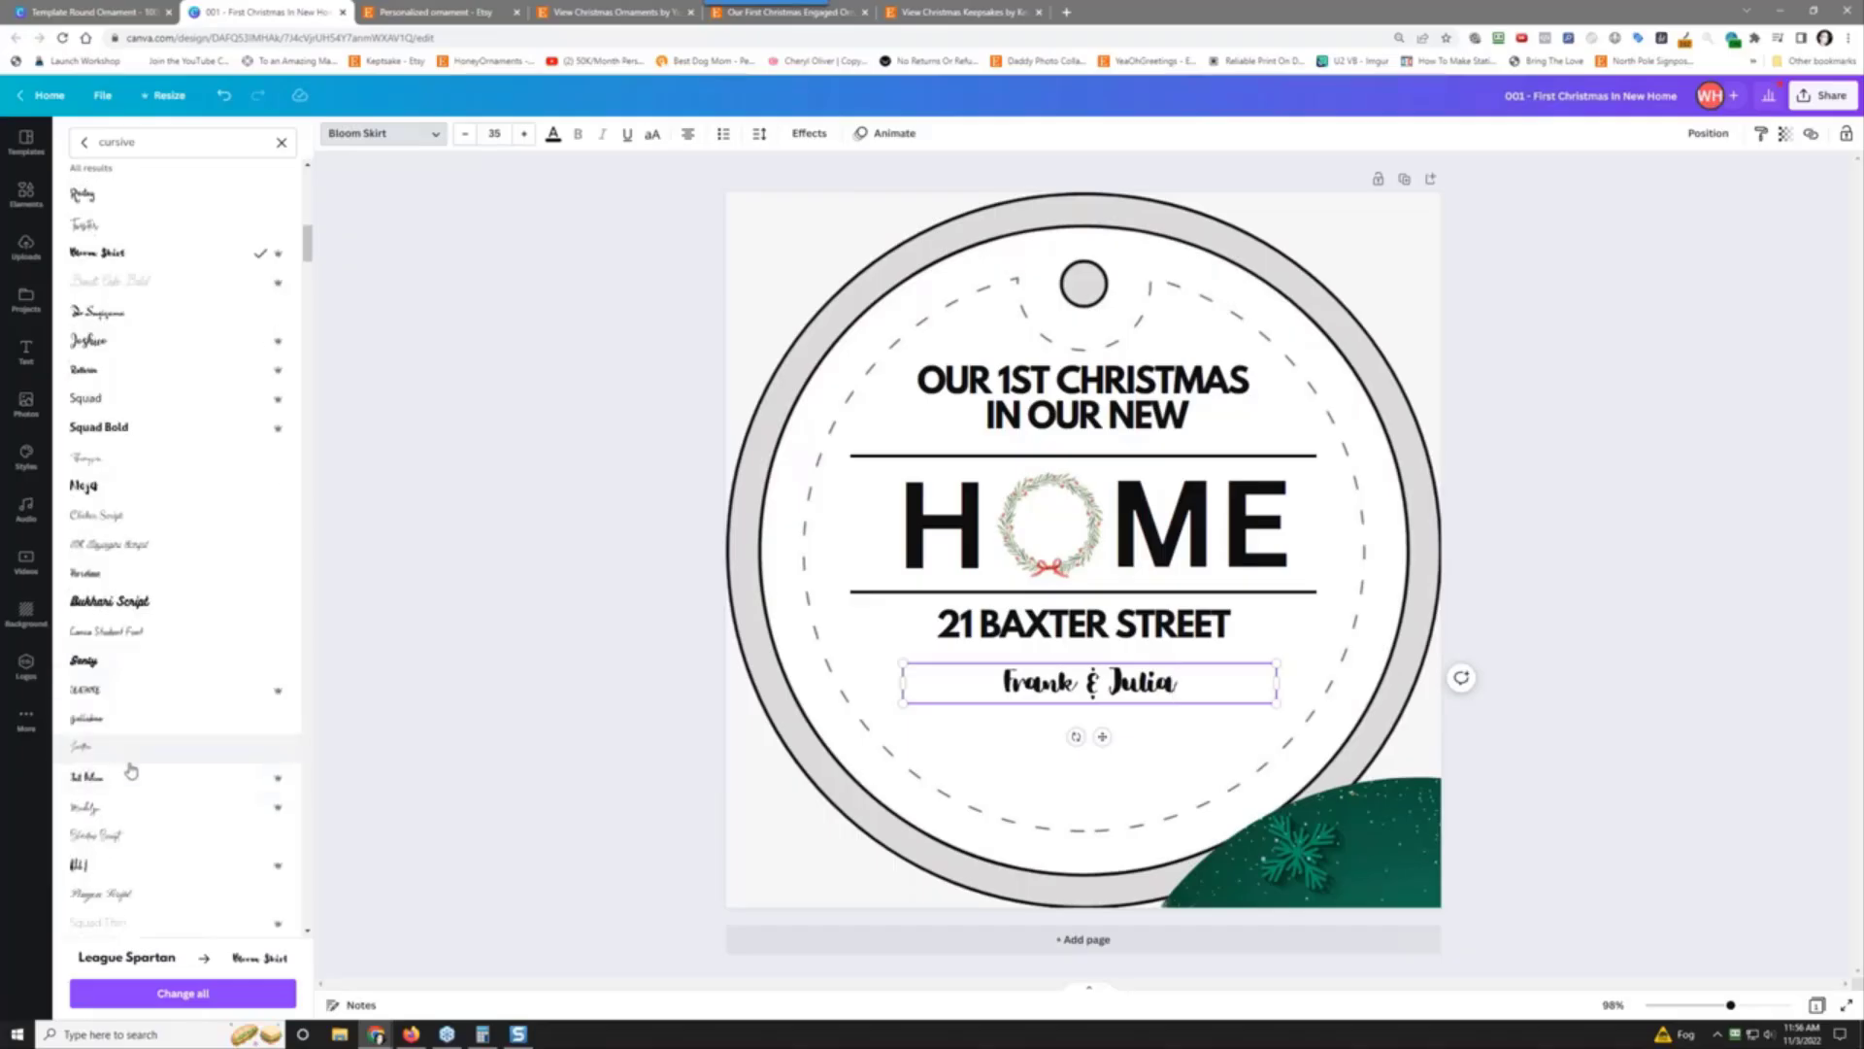
pyautogui.scroll(2, 143, 741)
# Step: Search 'calligraphy' fonts, try Malibu and Brusher, and apply Nexa Script to the names
pyautogui.moveTo(182, 143); pyautogui.dragTo(27, 147)
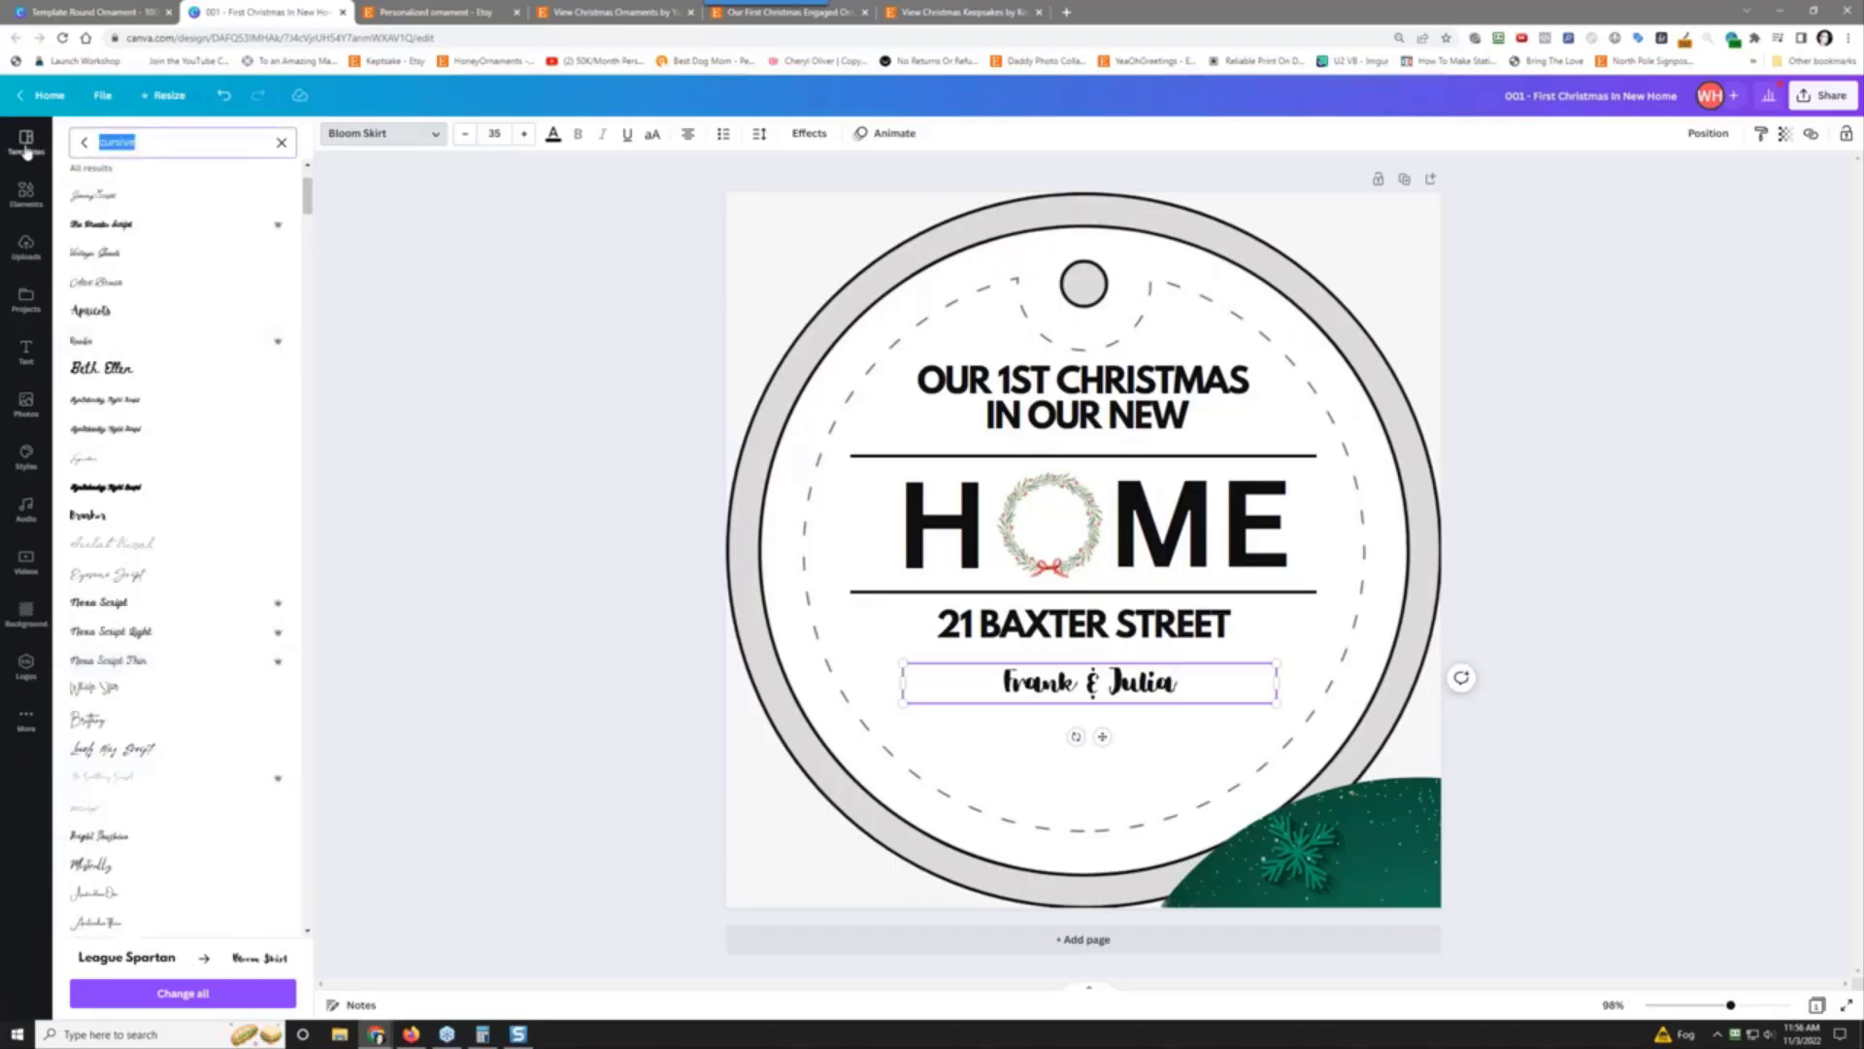
pyautogui.write('calligraphy')
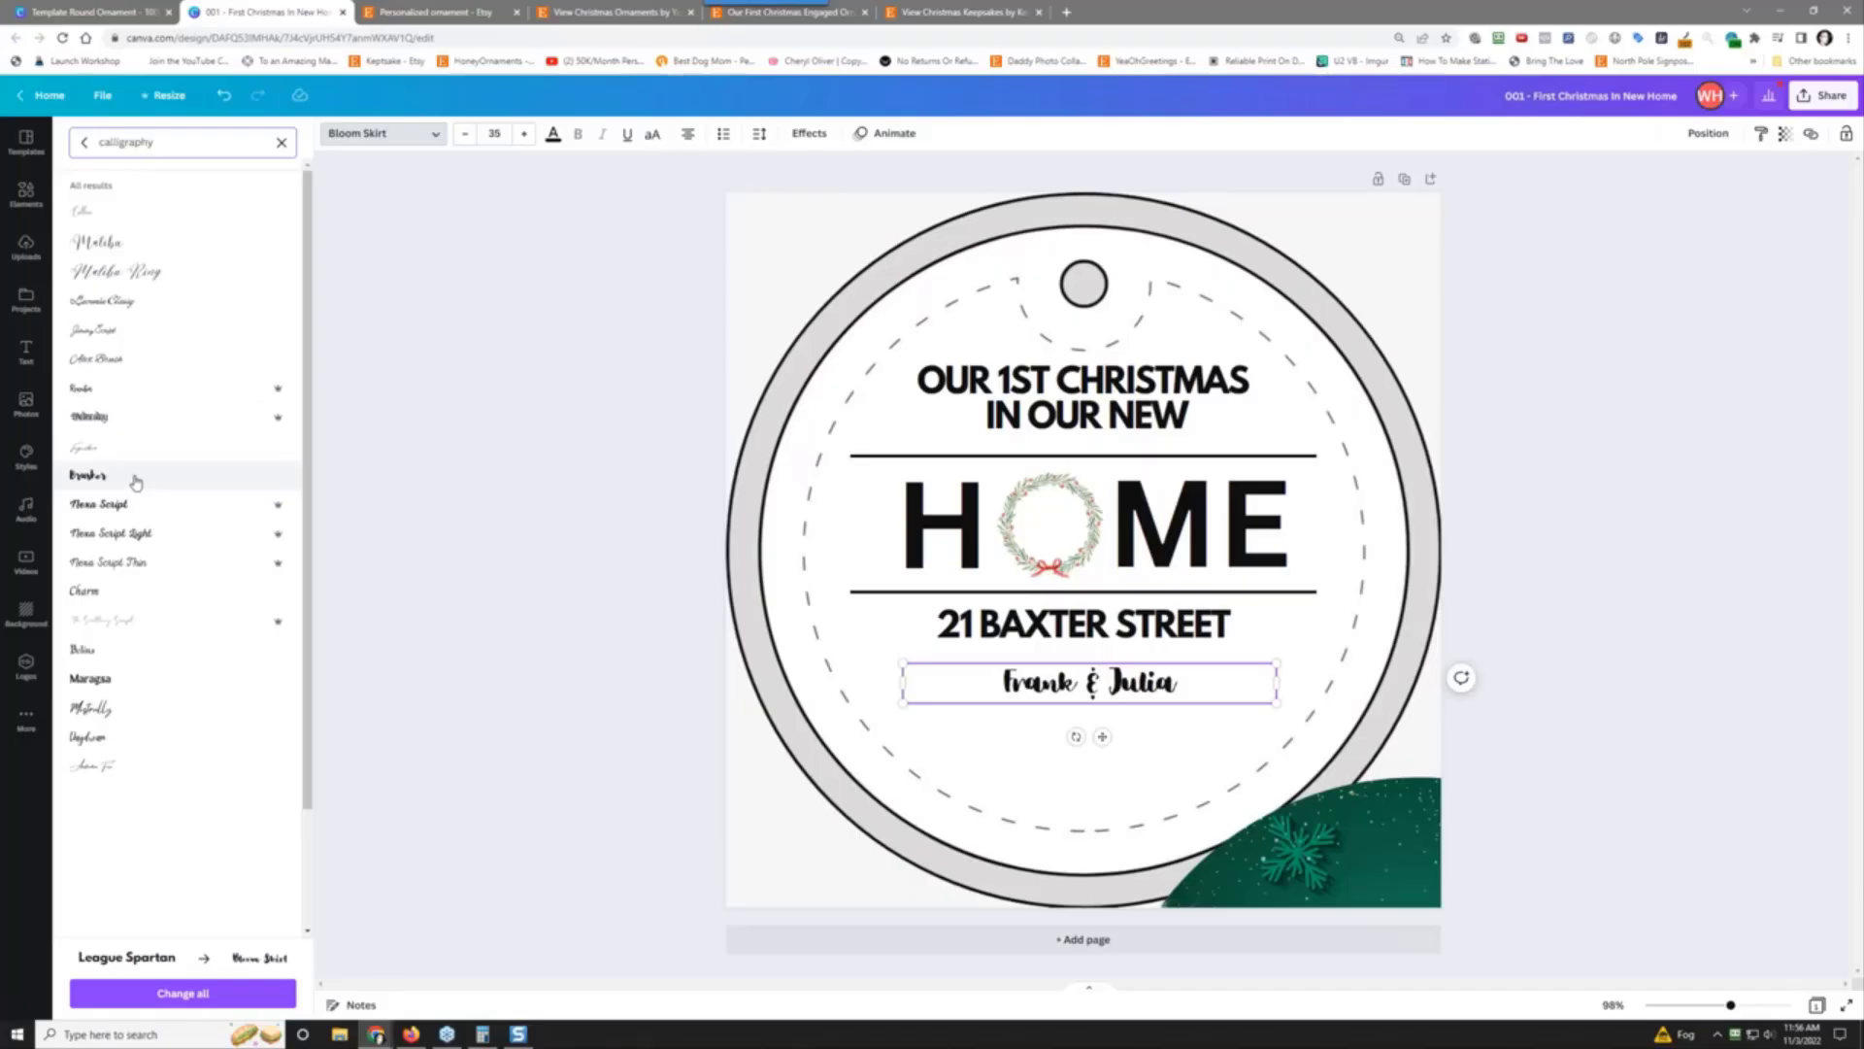
pyautogui.click(132, 252)
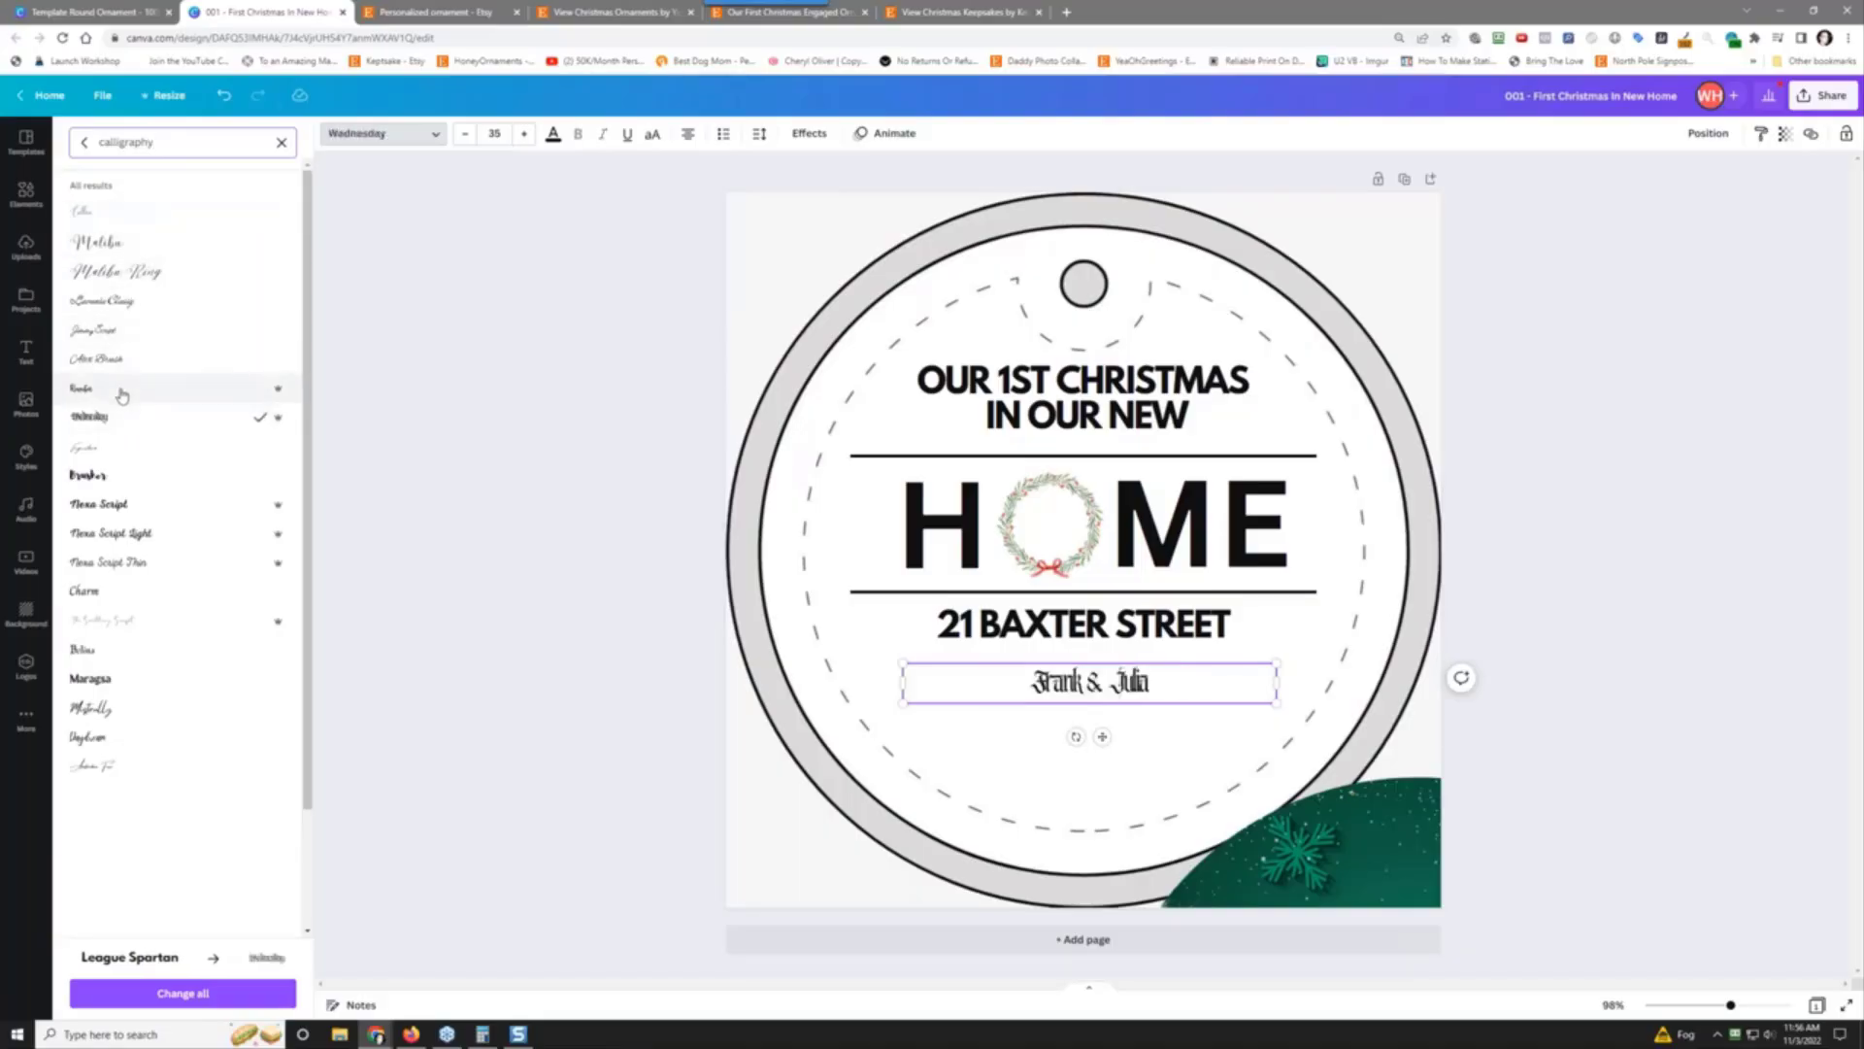
pyautogui.click(119, 477)
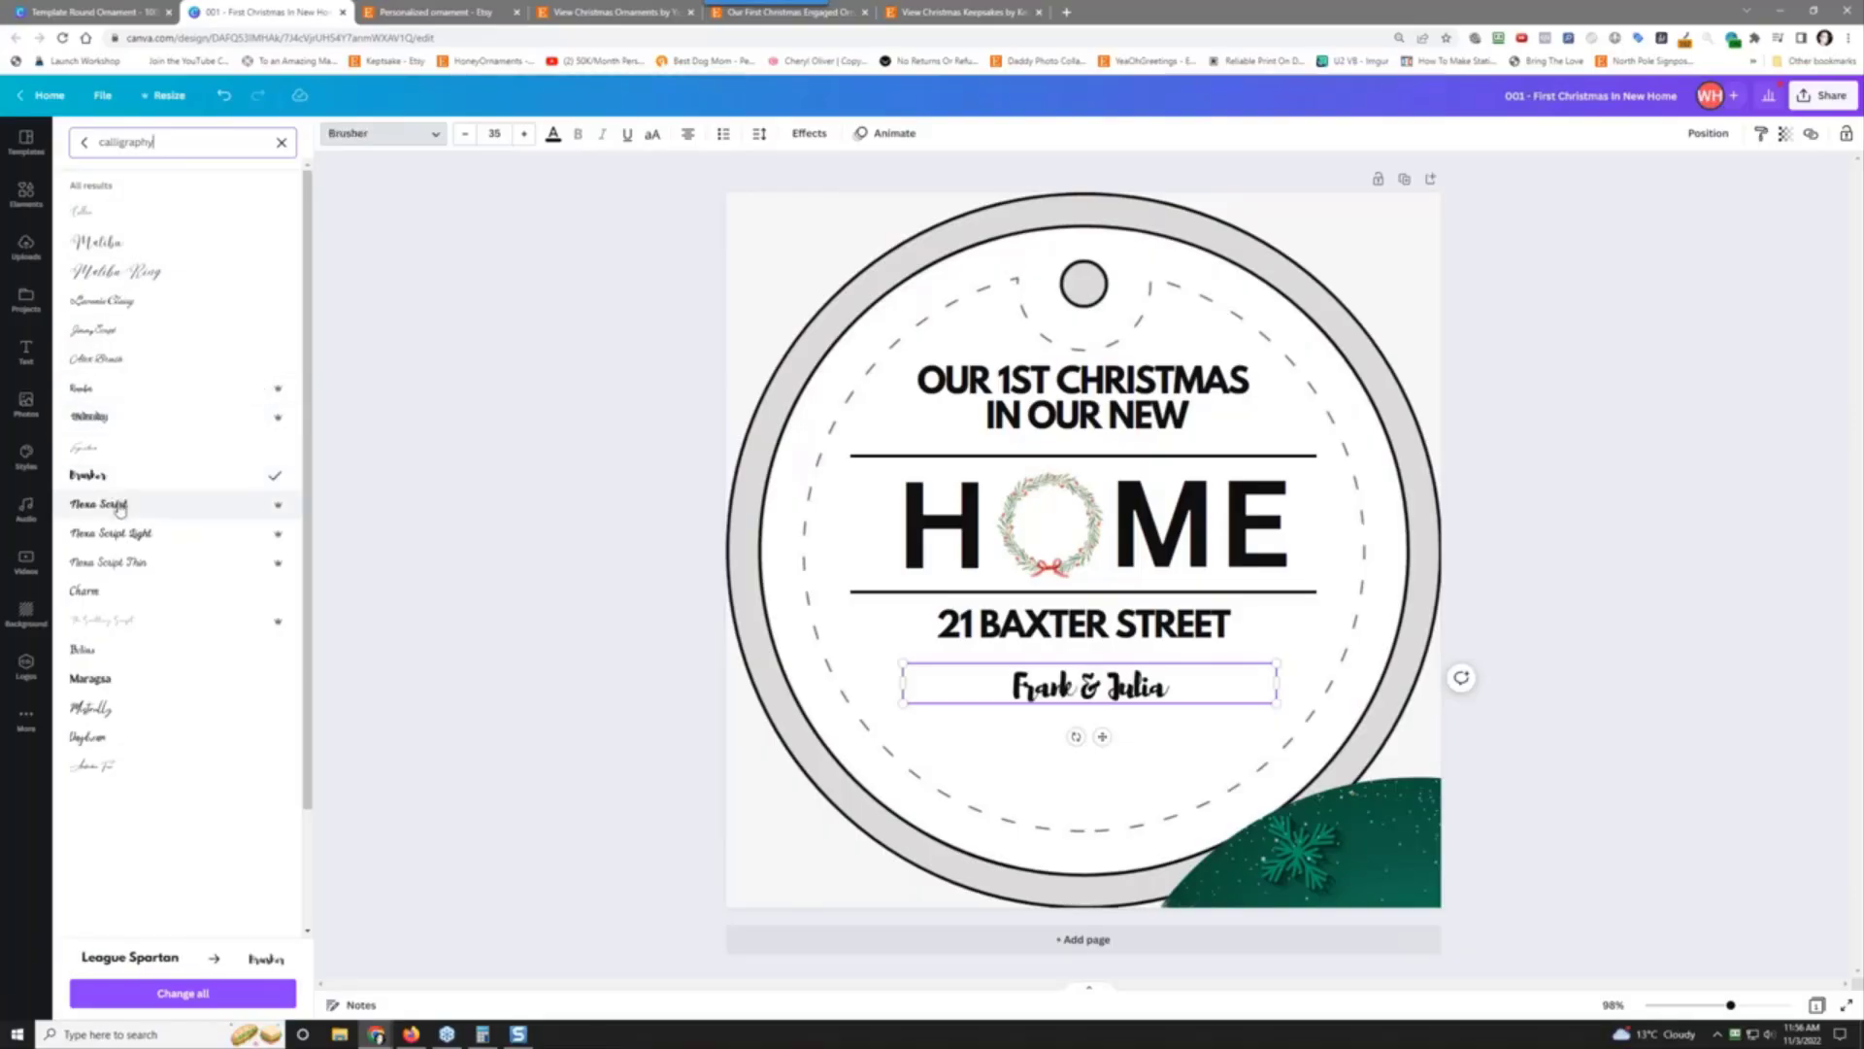
pyautogui.click(121, 507)
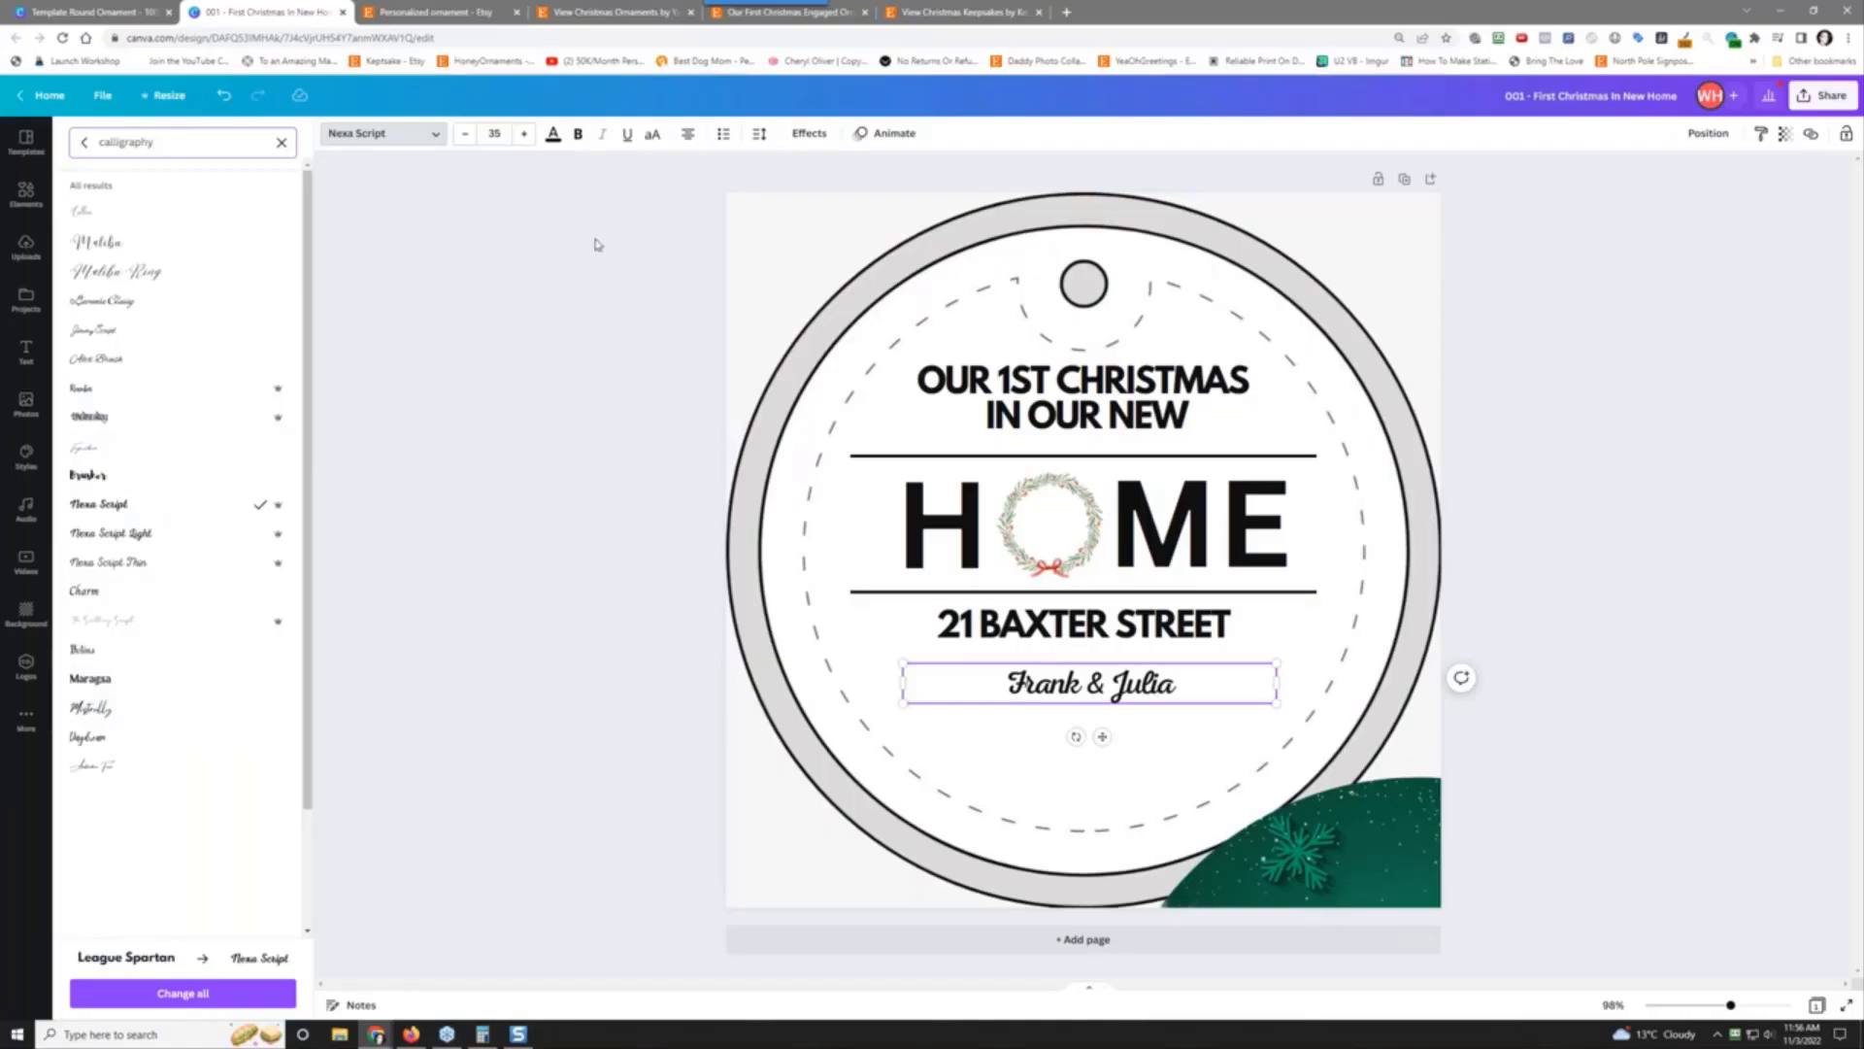
# Step: Increase the names' font size from 35 to 48
pyautogui.click(528, 138)
pyautogui.click(529, 138)
pyautogui.click(528, 138)
pyautogui.click(528, 138)
pyautogui.click(528, 138)
pyautogui.click(529, 137)
pyautogui.click(529, 138)
pyautogui.click(528, 138)
pyautogui.click(528, 138)
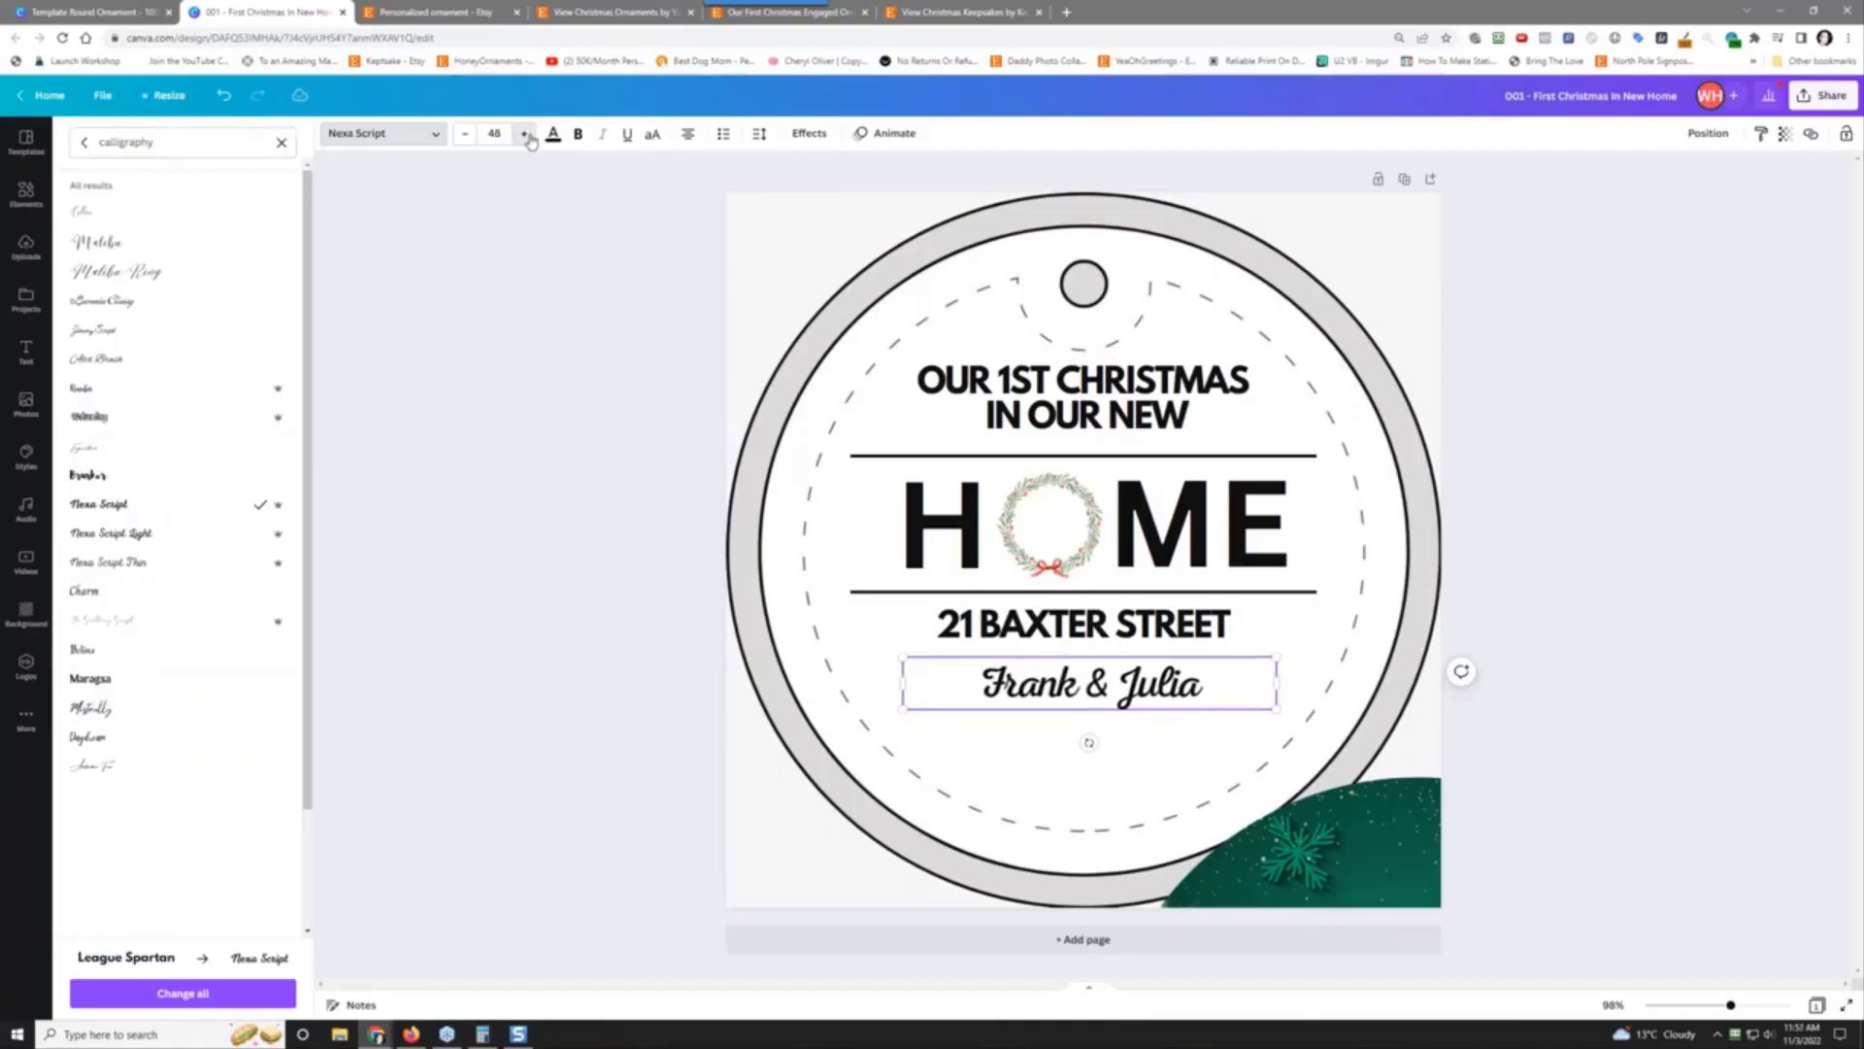
pyautogui.click(528, 138)
pyautogui.click(529, 137)
pyautogui.click(528, 137)
pyautogui.click(528, 138)
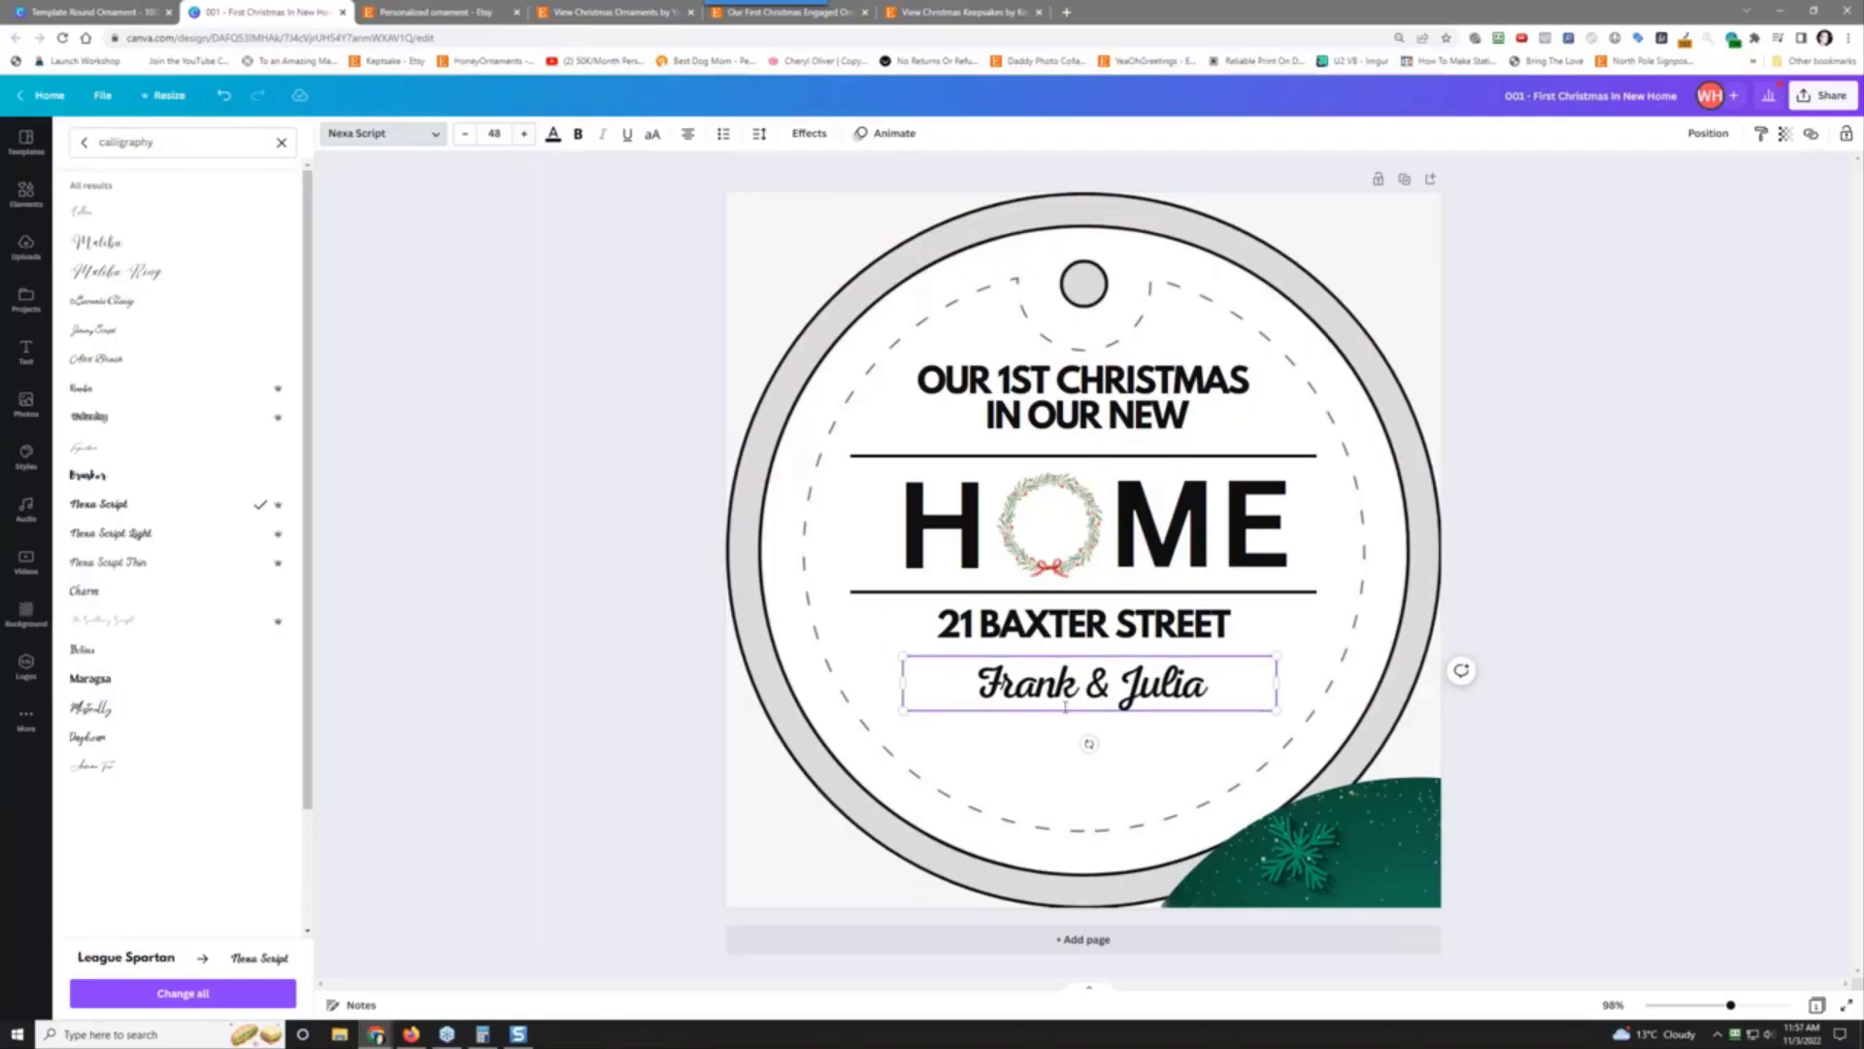
pyautogui.click(1198, 675)
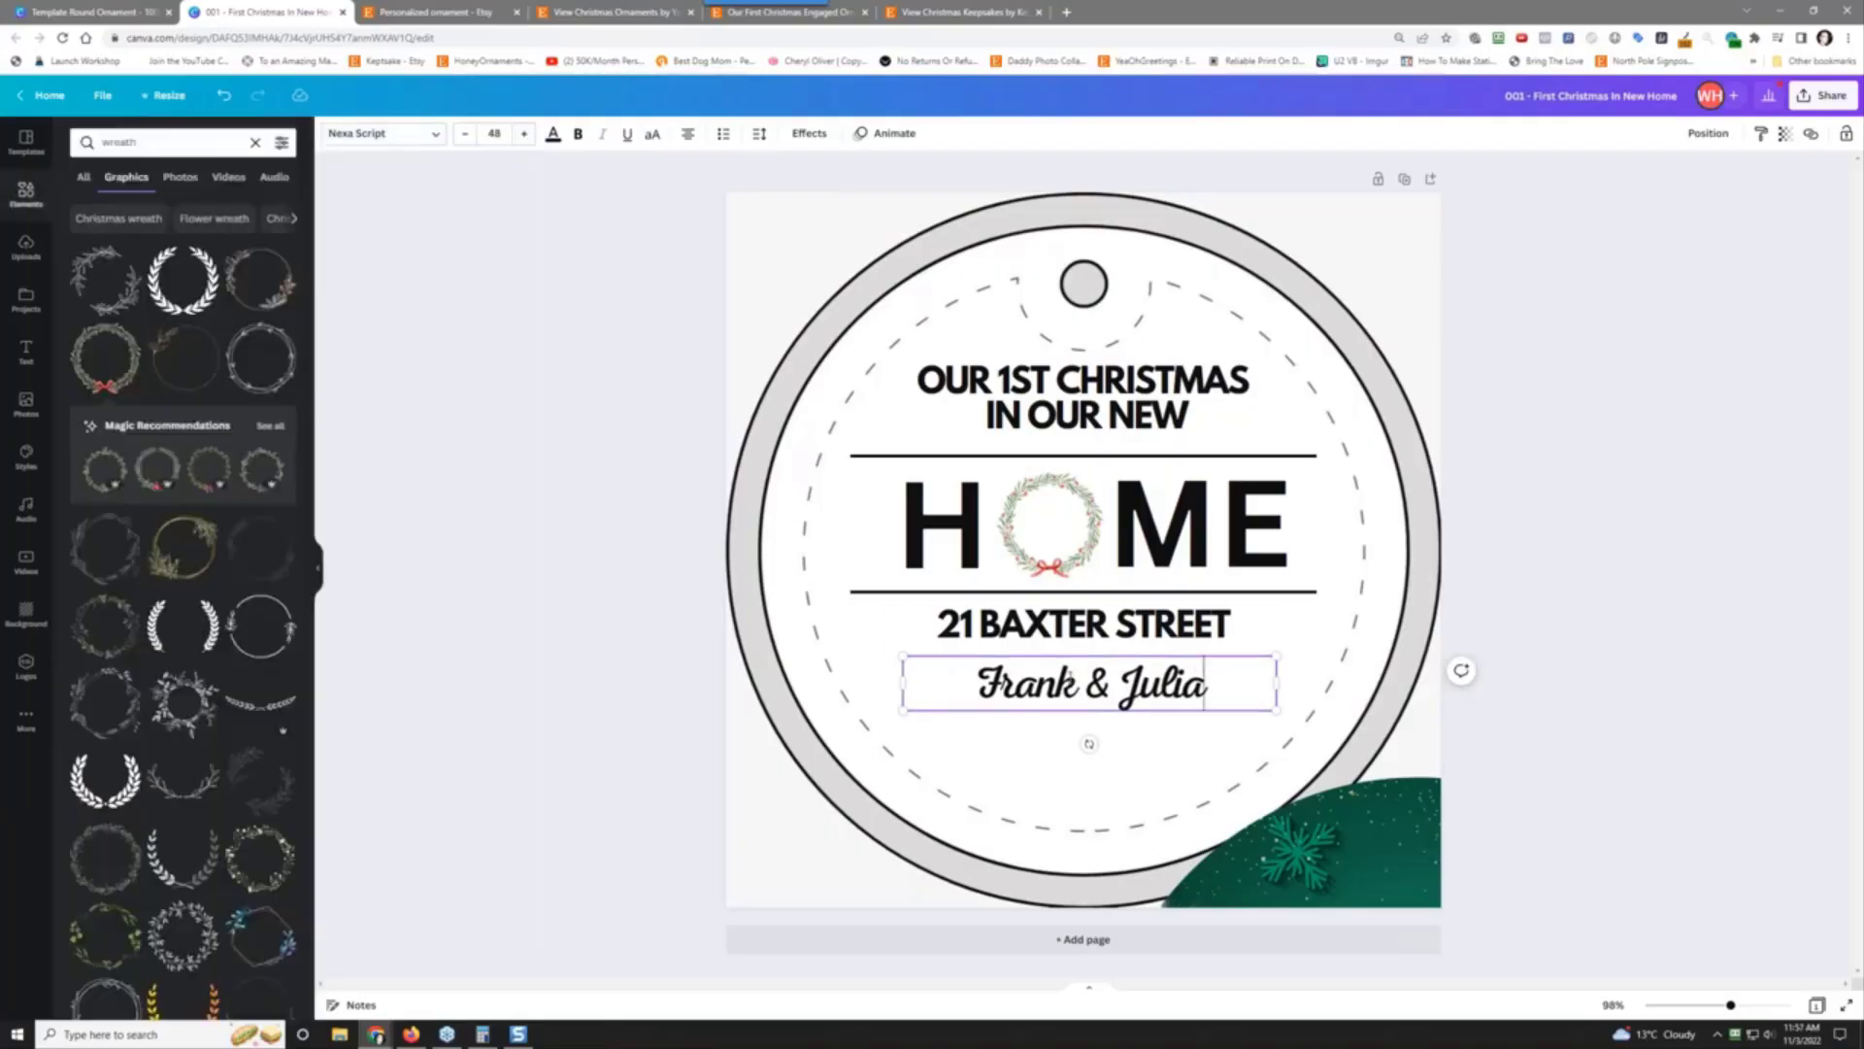
# Step: Centre the names, then duplicate the address below them and retype it as '2022'
pyautogui.click(708, 661)
pyautogui.moveTo(961, 682); pyautogui.dragTo(952, 678)
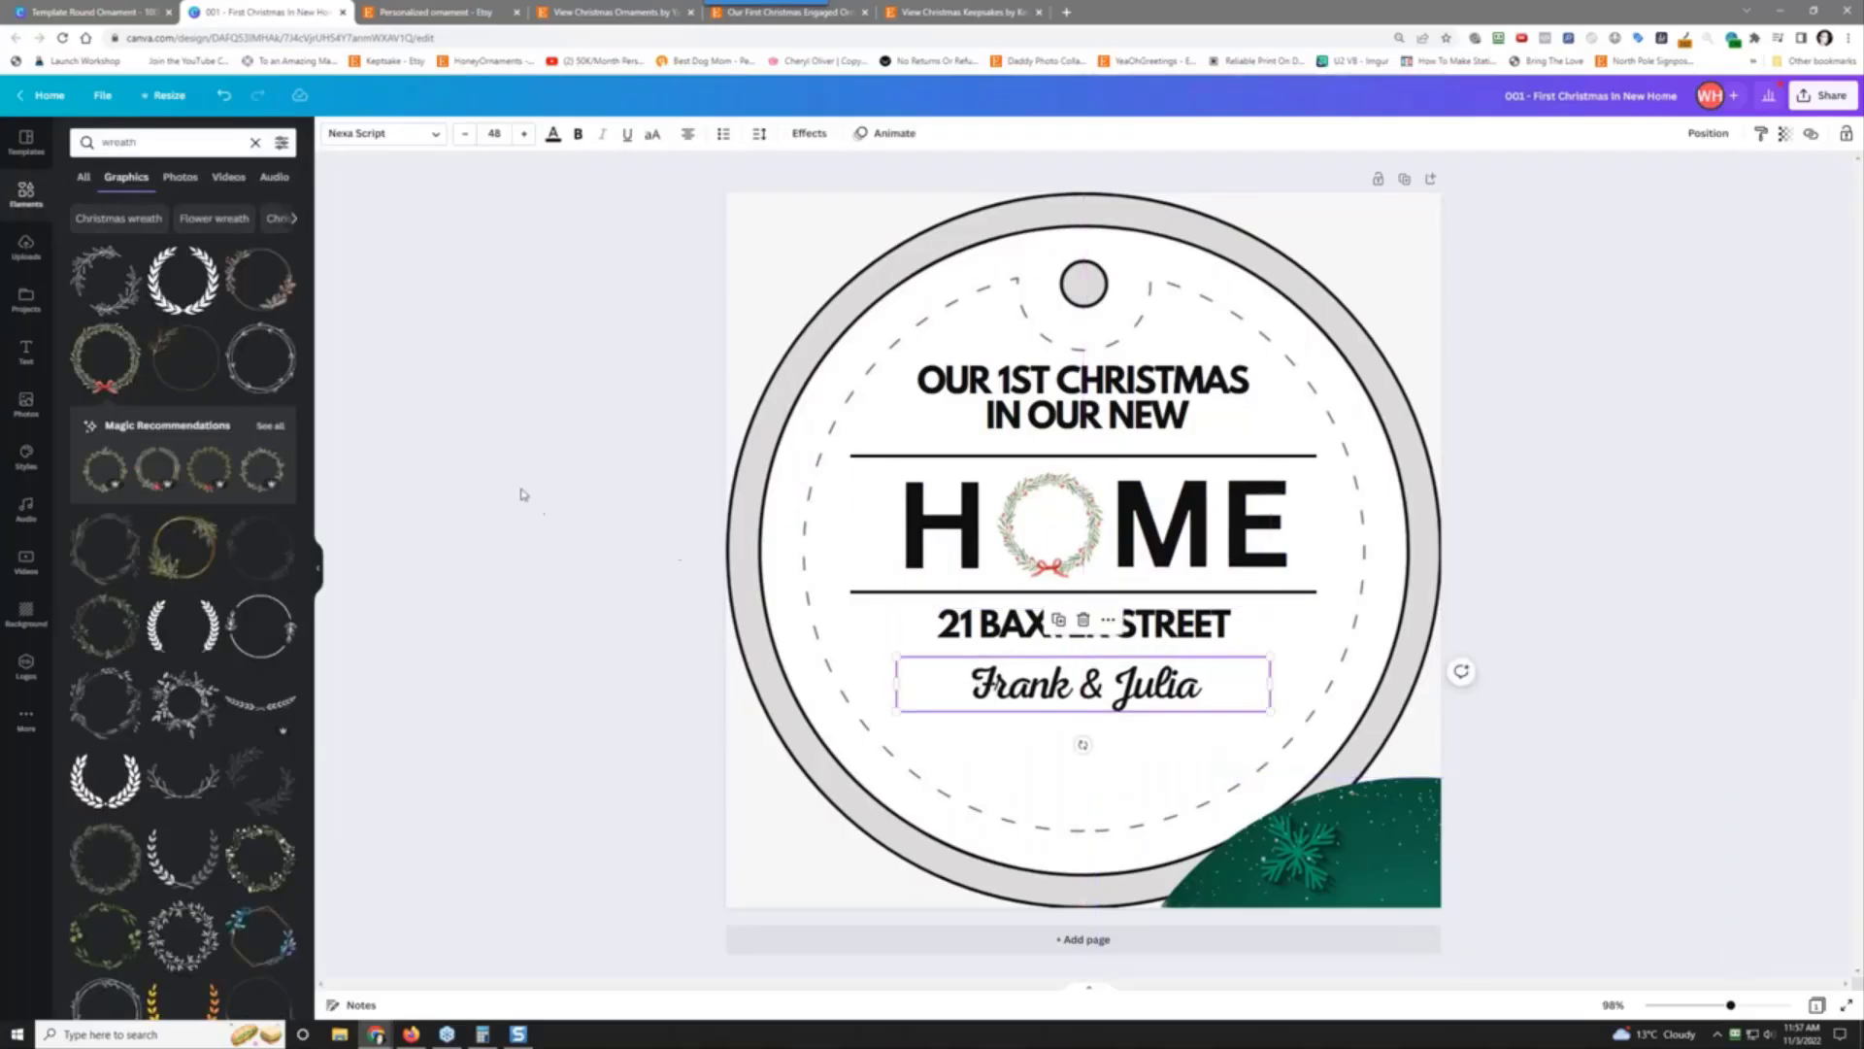
pyautogui.click(1021, 622)
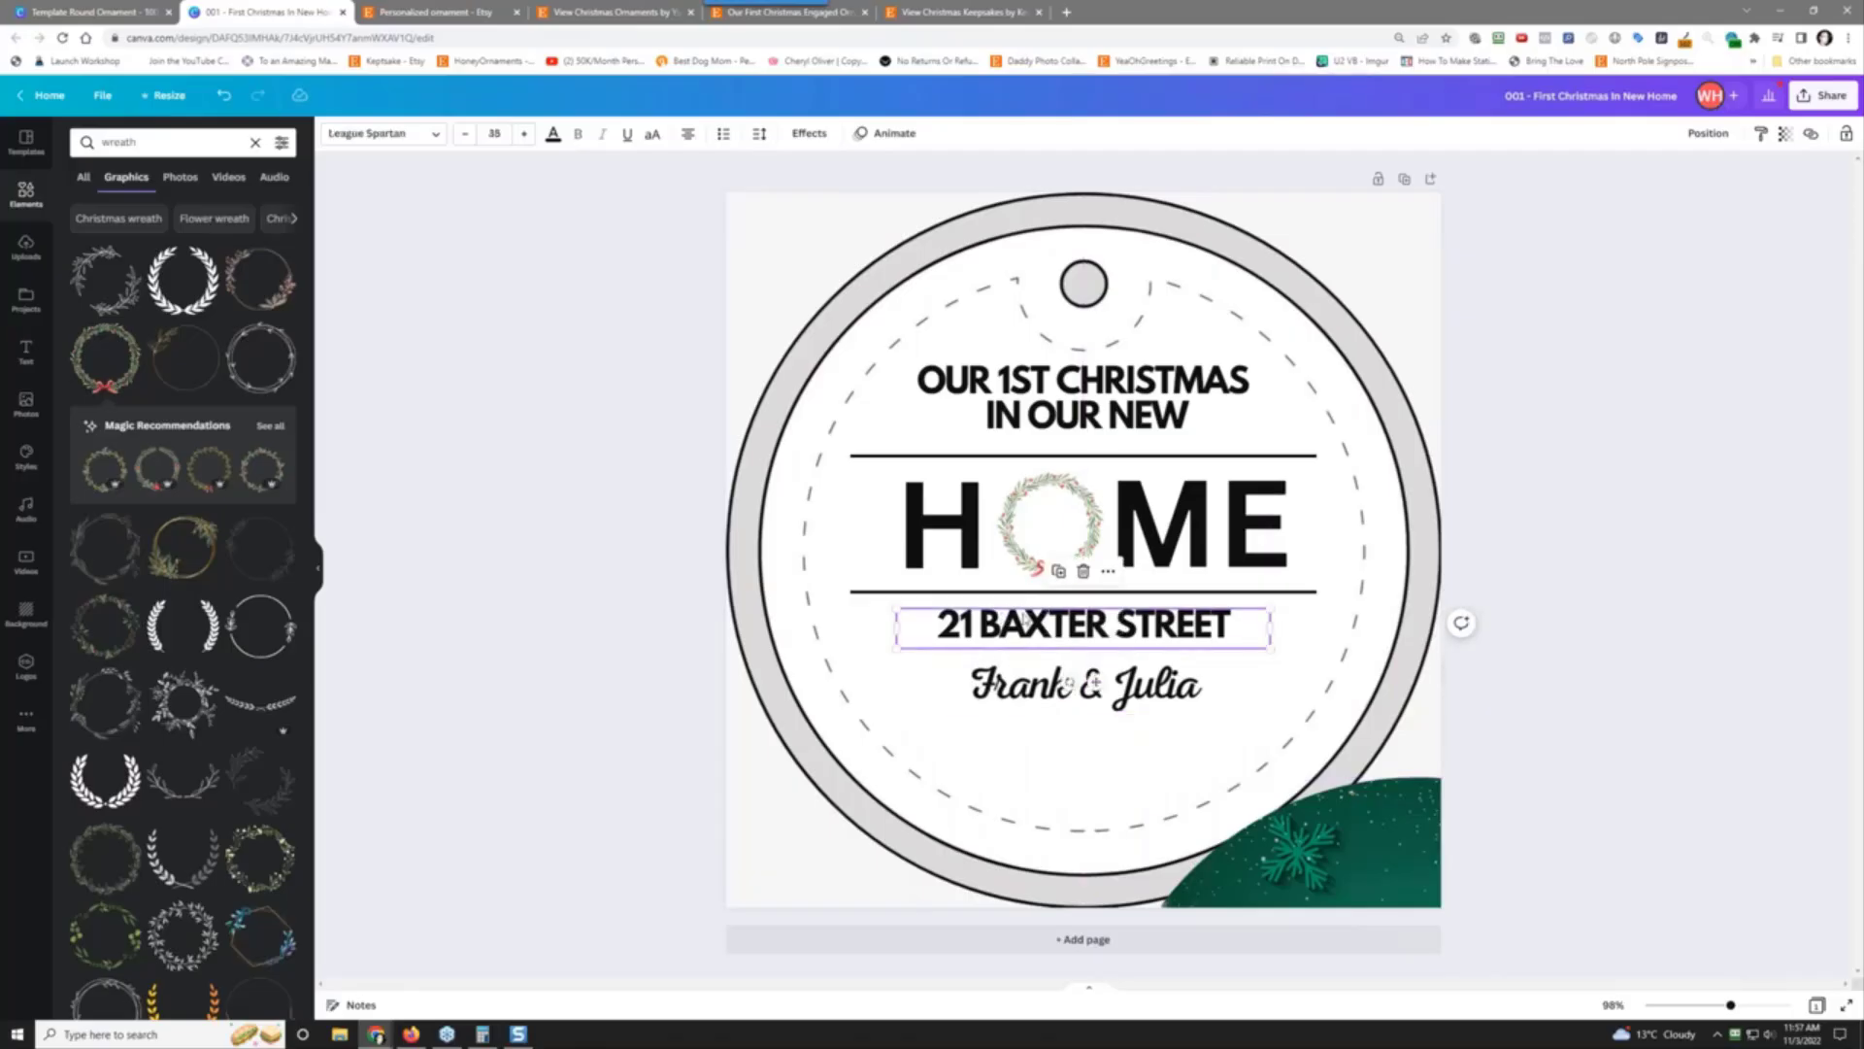
pyautogui.click(1060, 572)
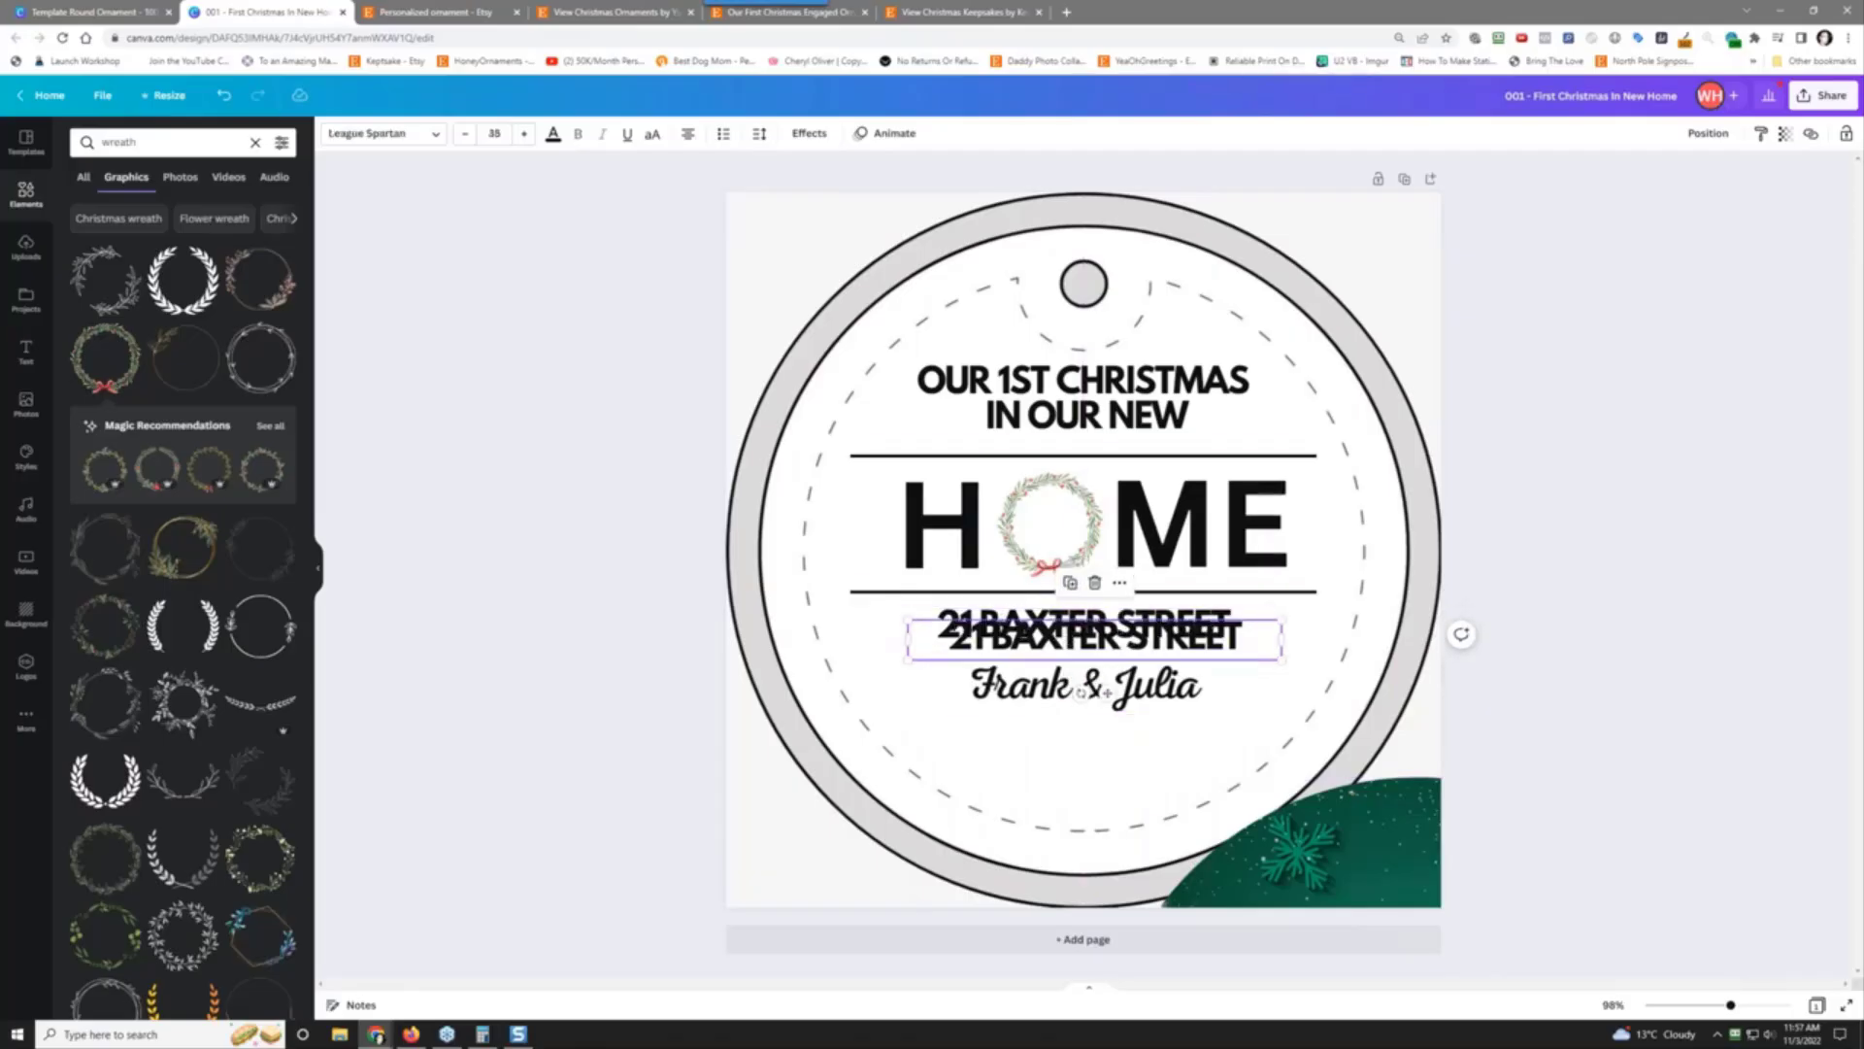
pyautogui.moveTo(1058, 633); pyautogui.dragTo(1058, 743)
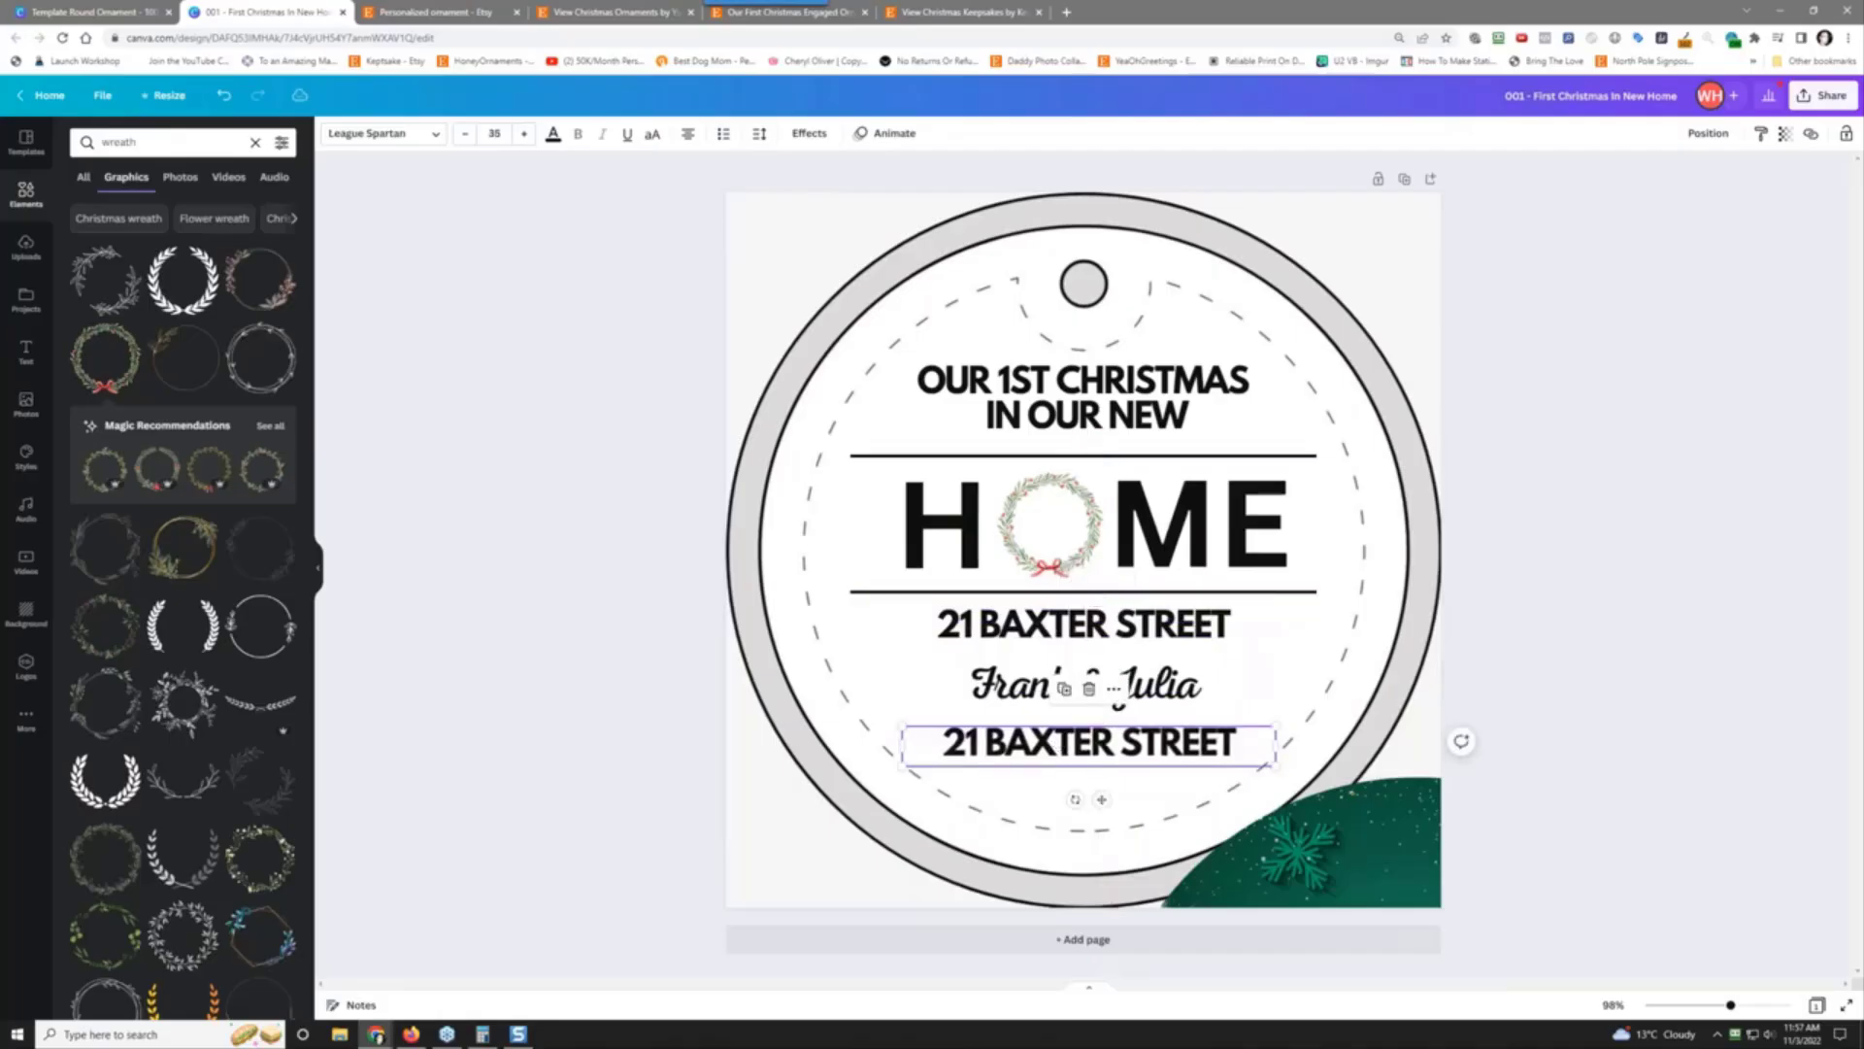
pyautogui.doubleClick(1059, 743)
pyautogui.write('2022')
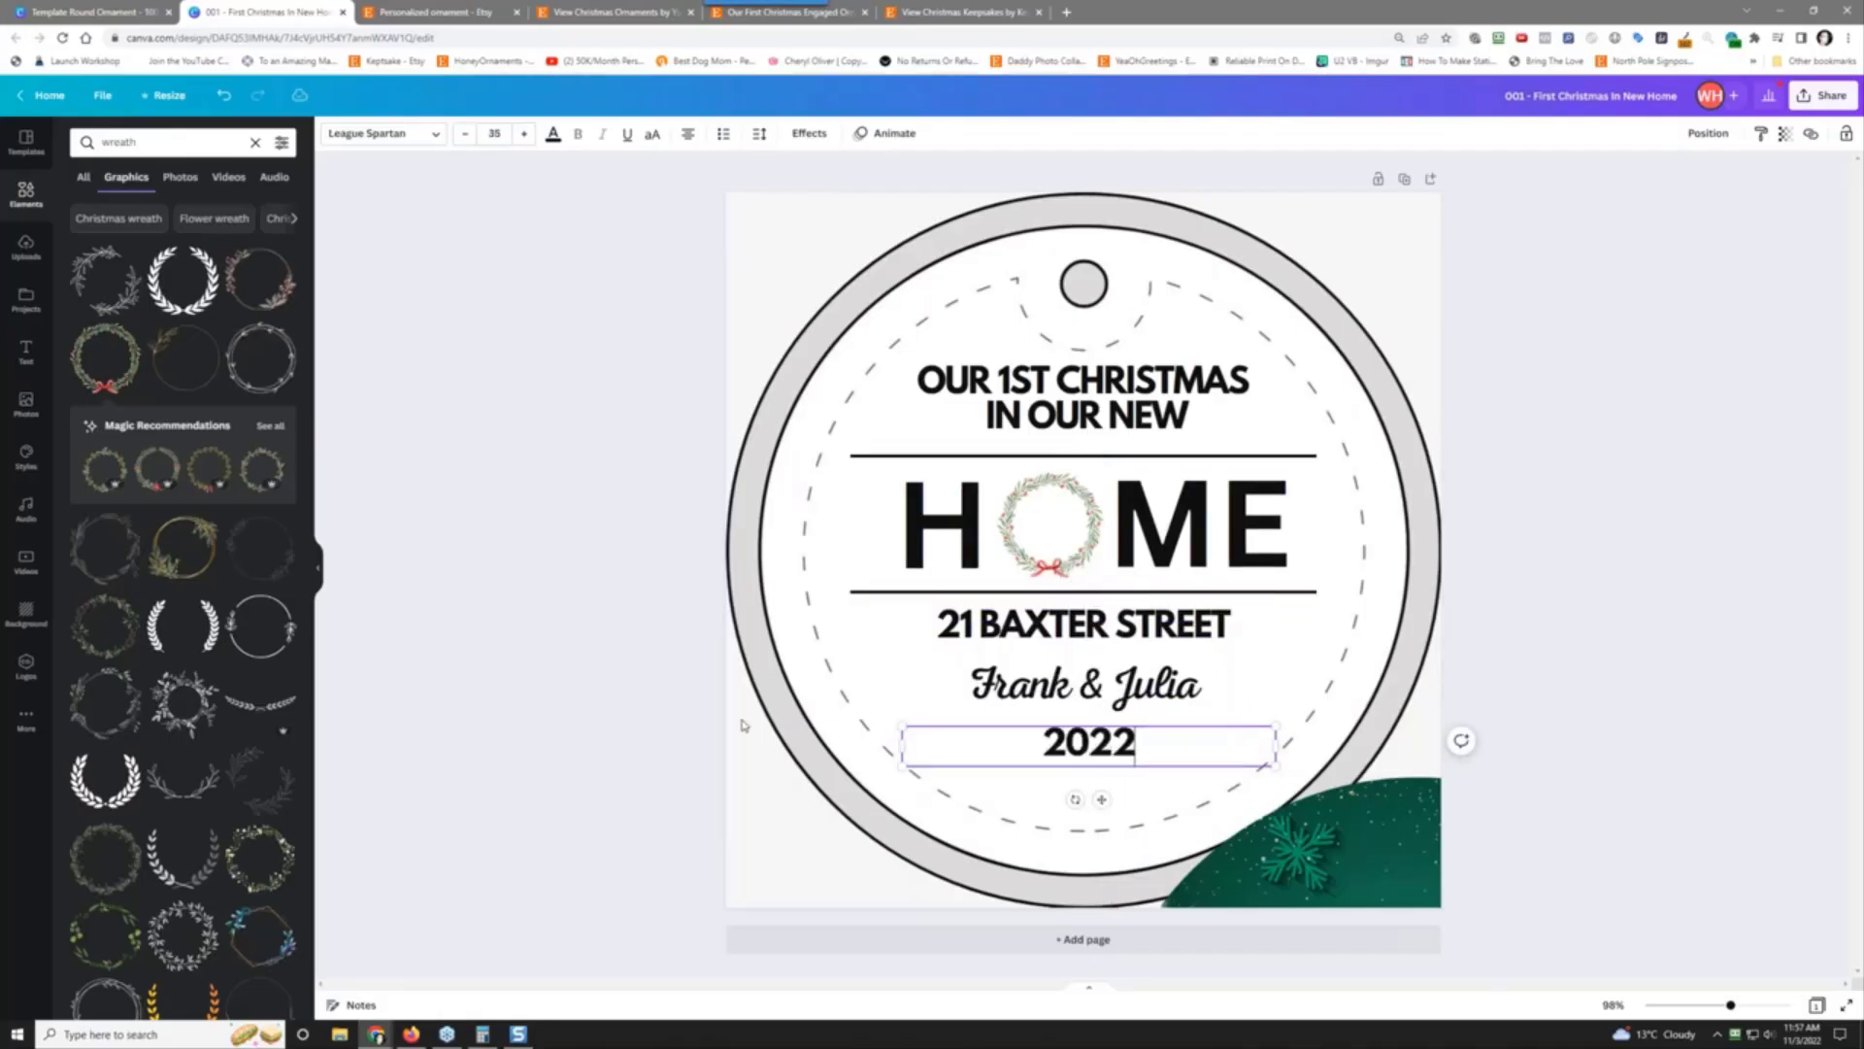
# Step: Centre the 2022 line horizontally on the page
pyautogui.click(1717, 133)
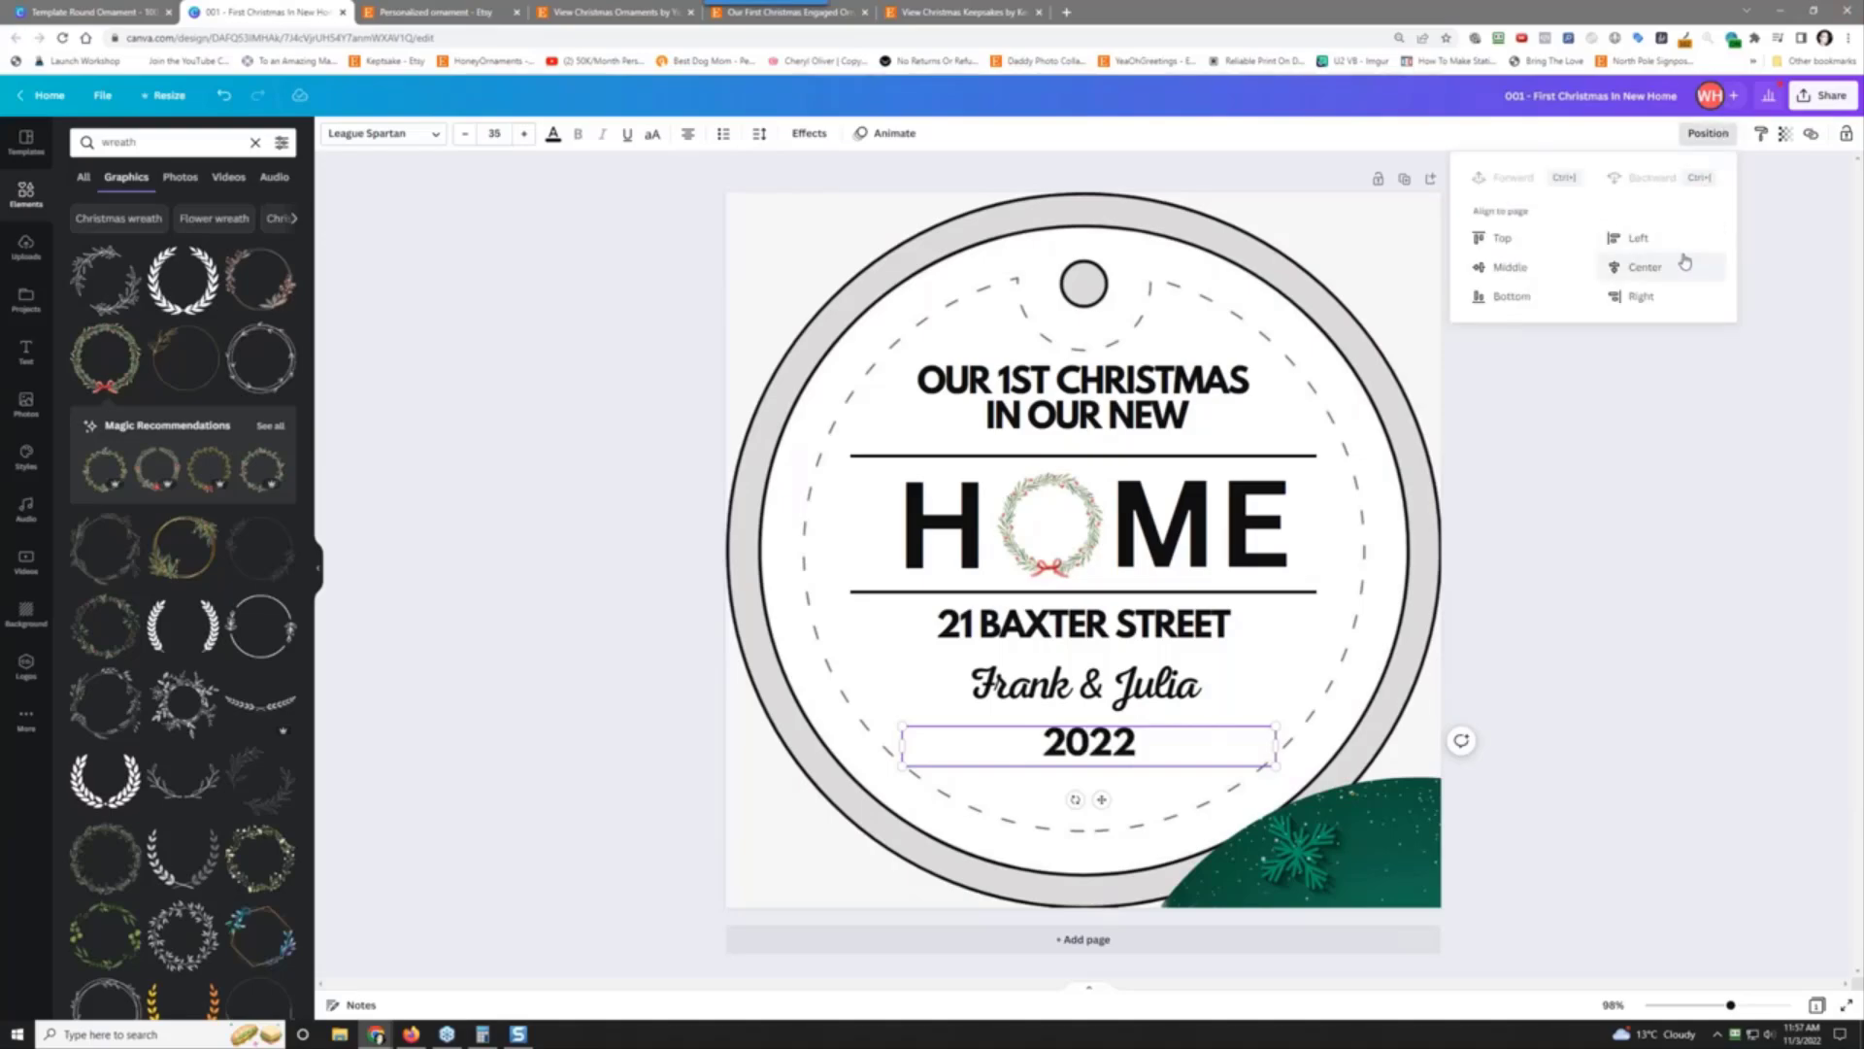
pyautogui.click(1685, 262)
pyautogui.click(1162, 554)
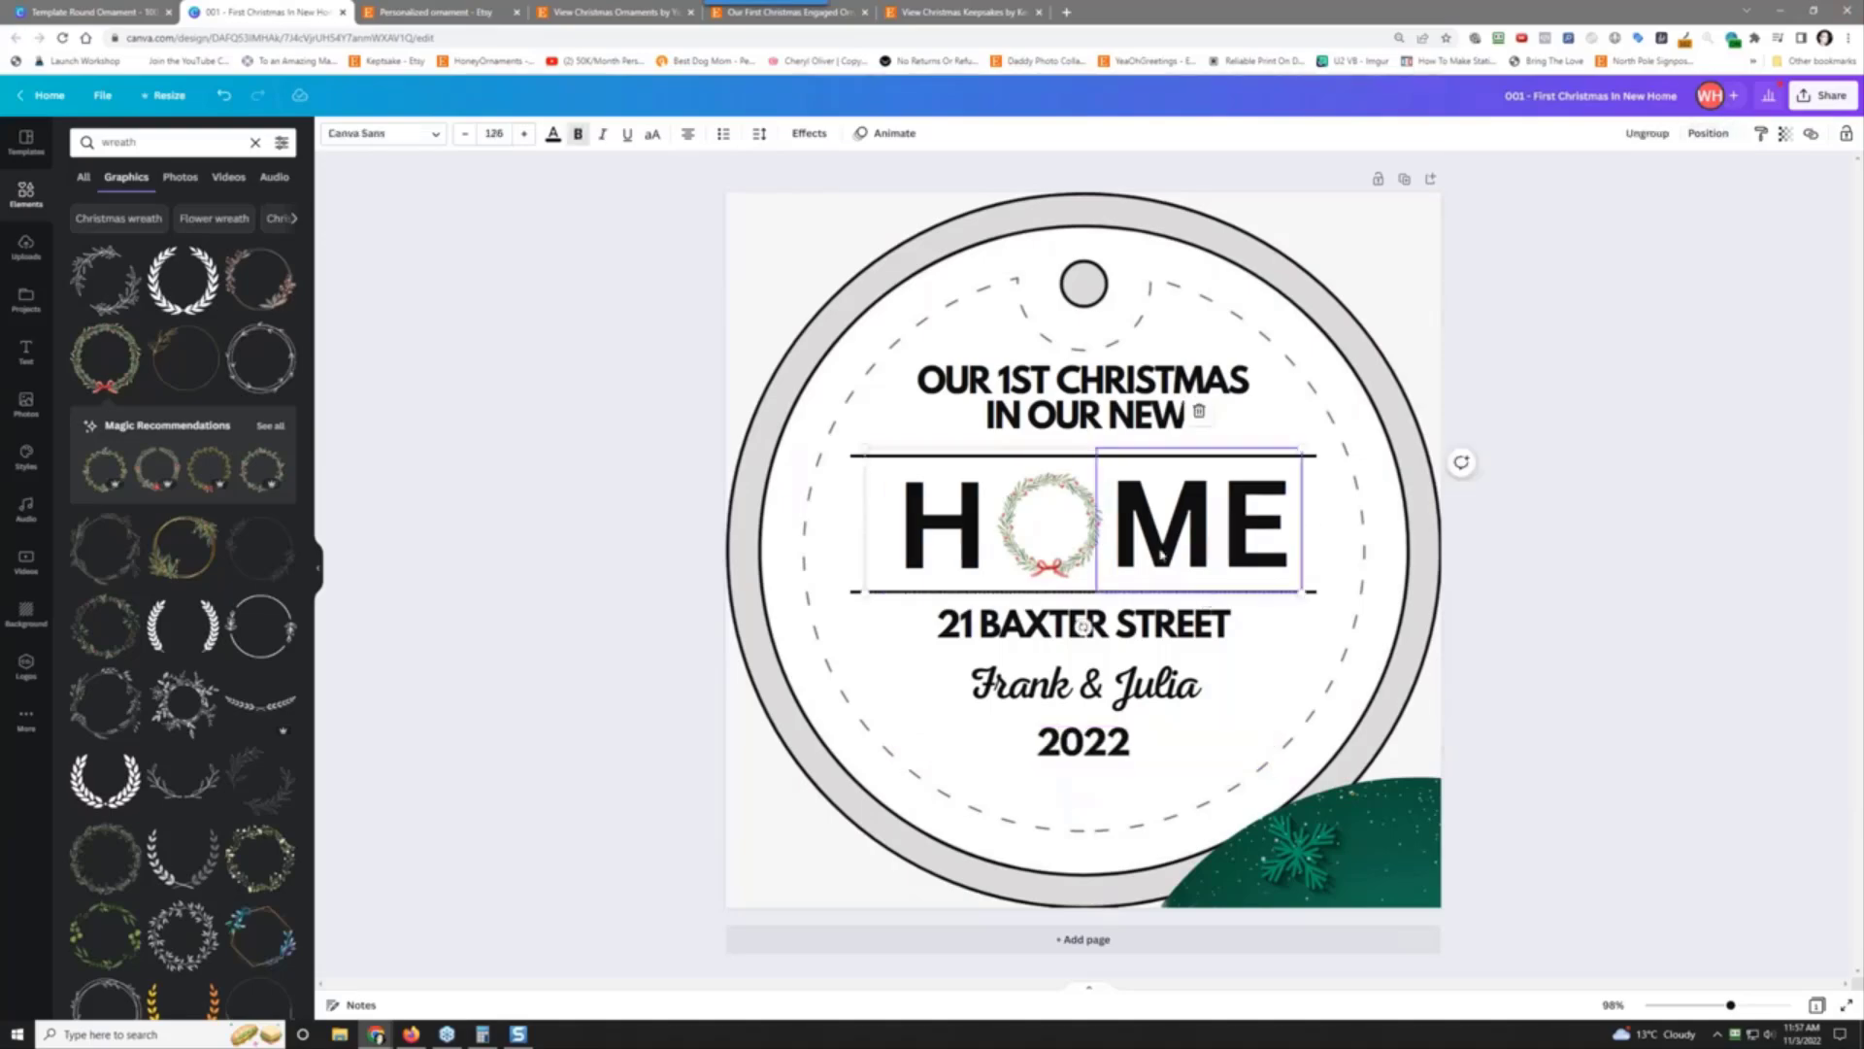
pyautogui.click(32, 199)
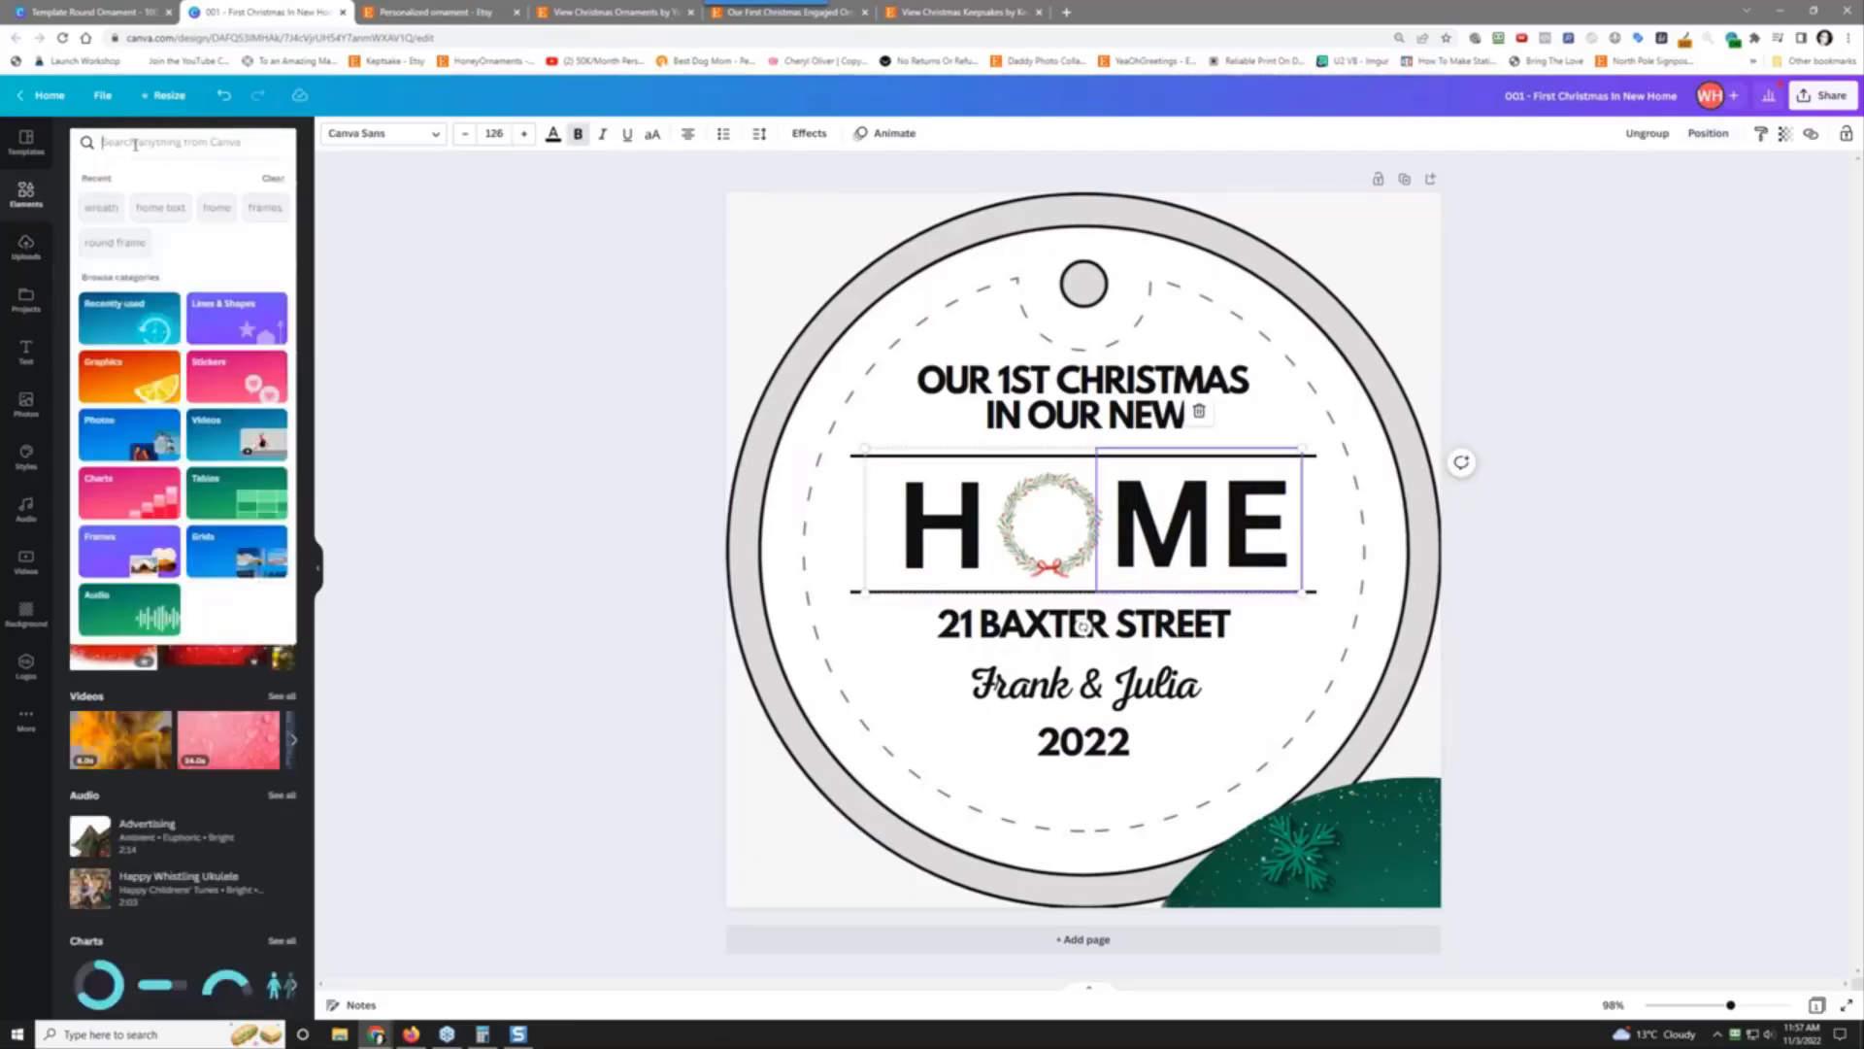
pyautogui.click(363, 406)
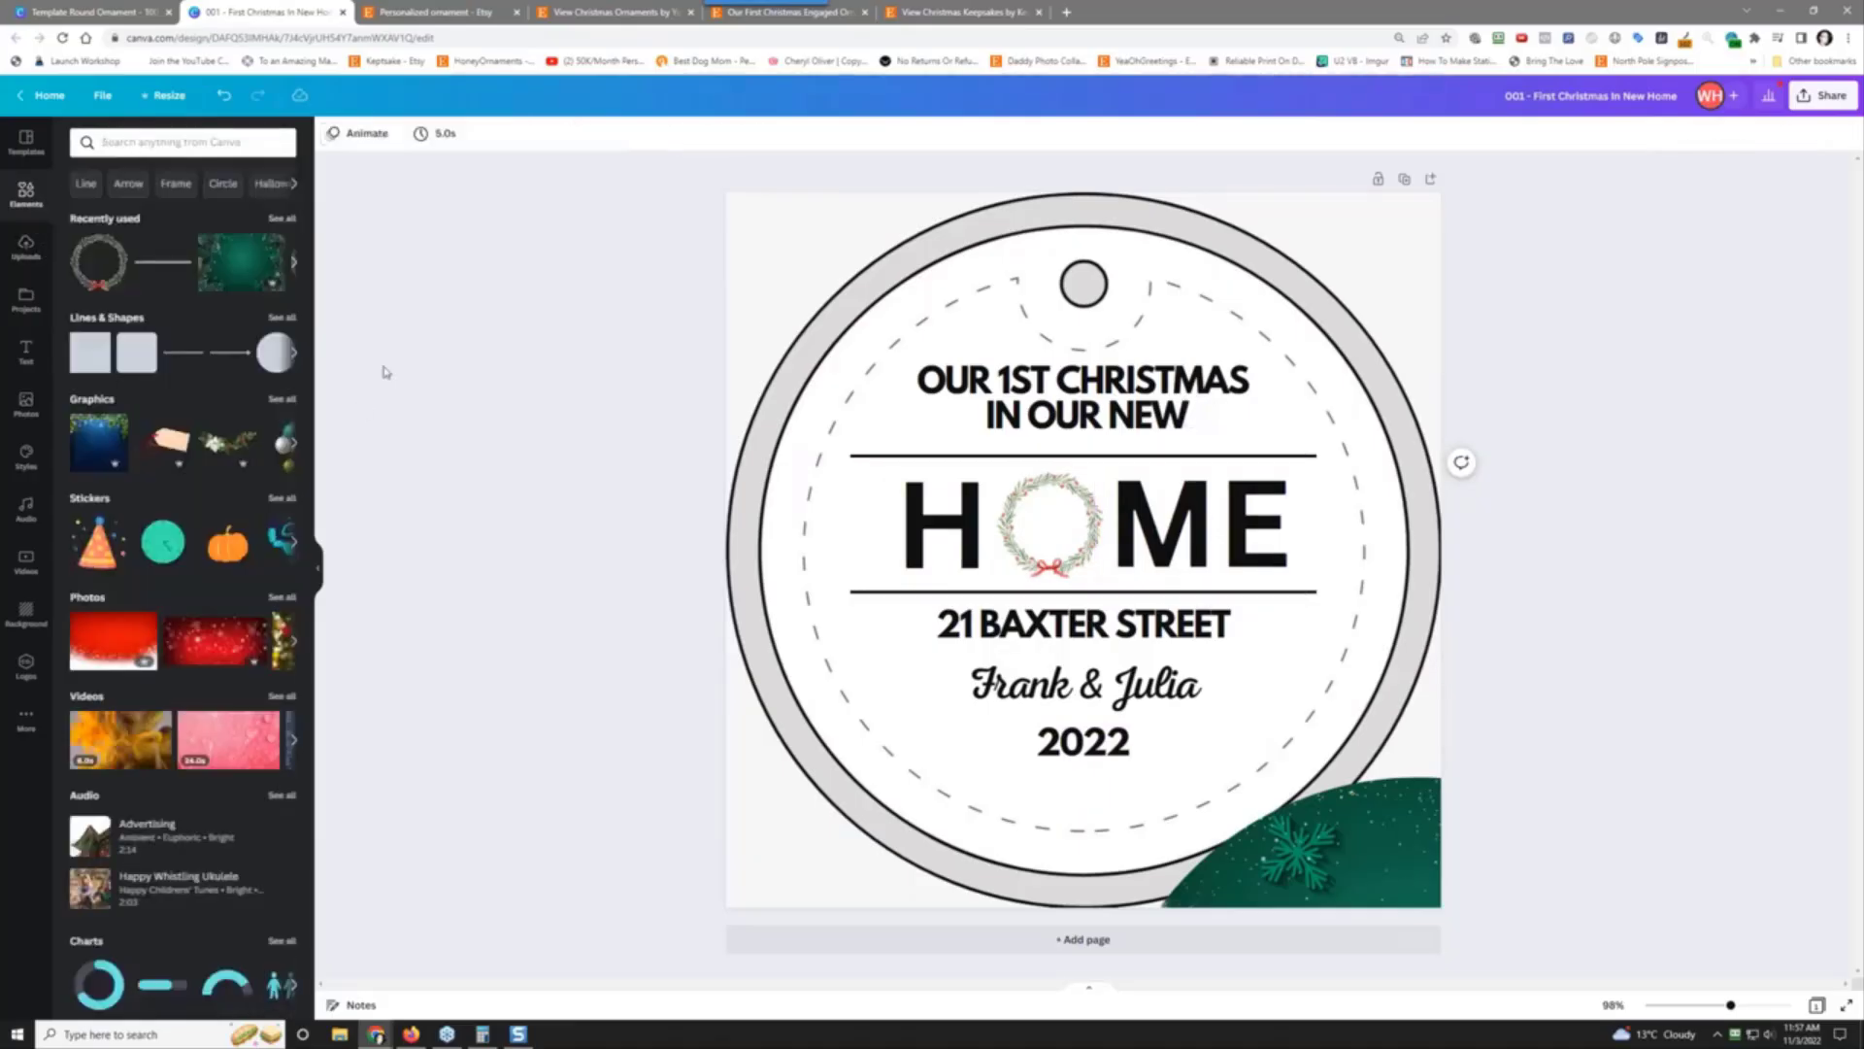
# Step: Add a line on the 2022 row, shorten it beside the year, and duplicate it for the other side
pyautogui.click(161, 263)
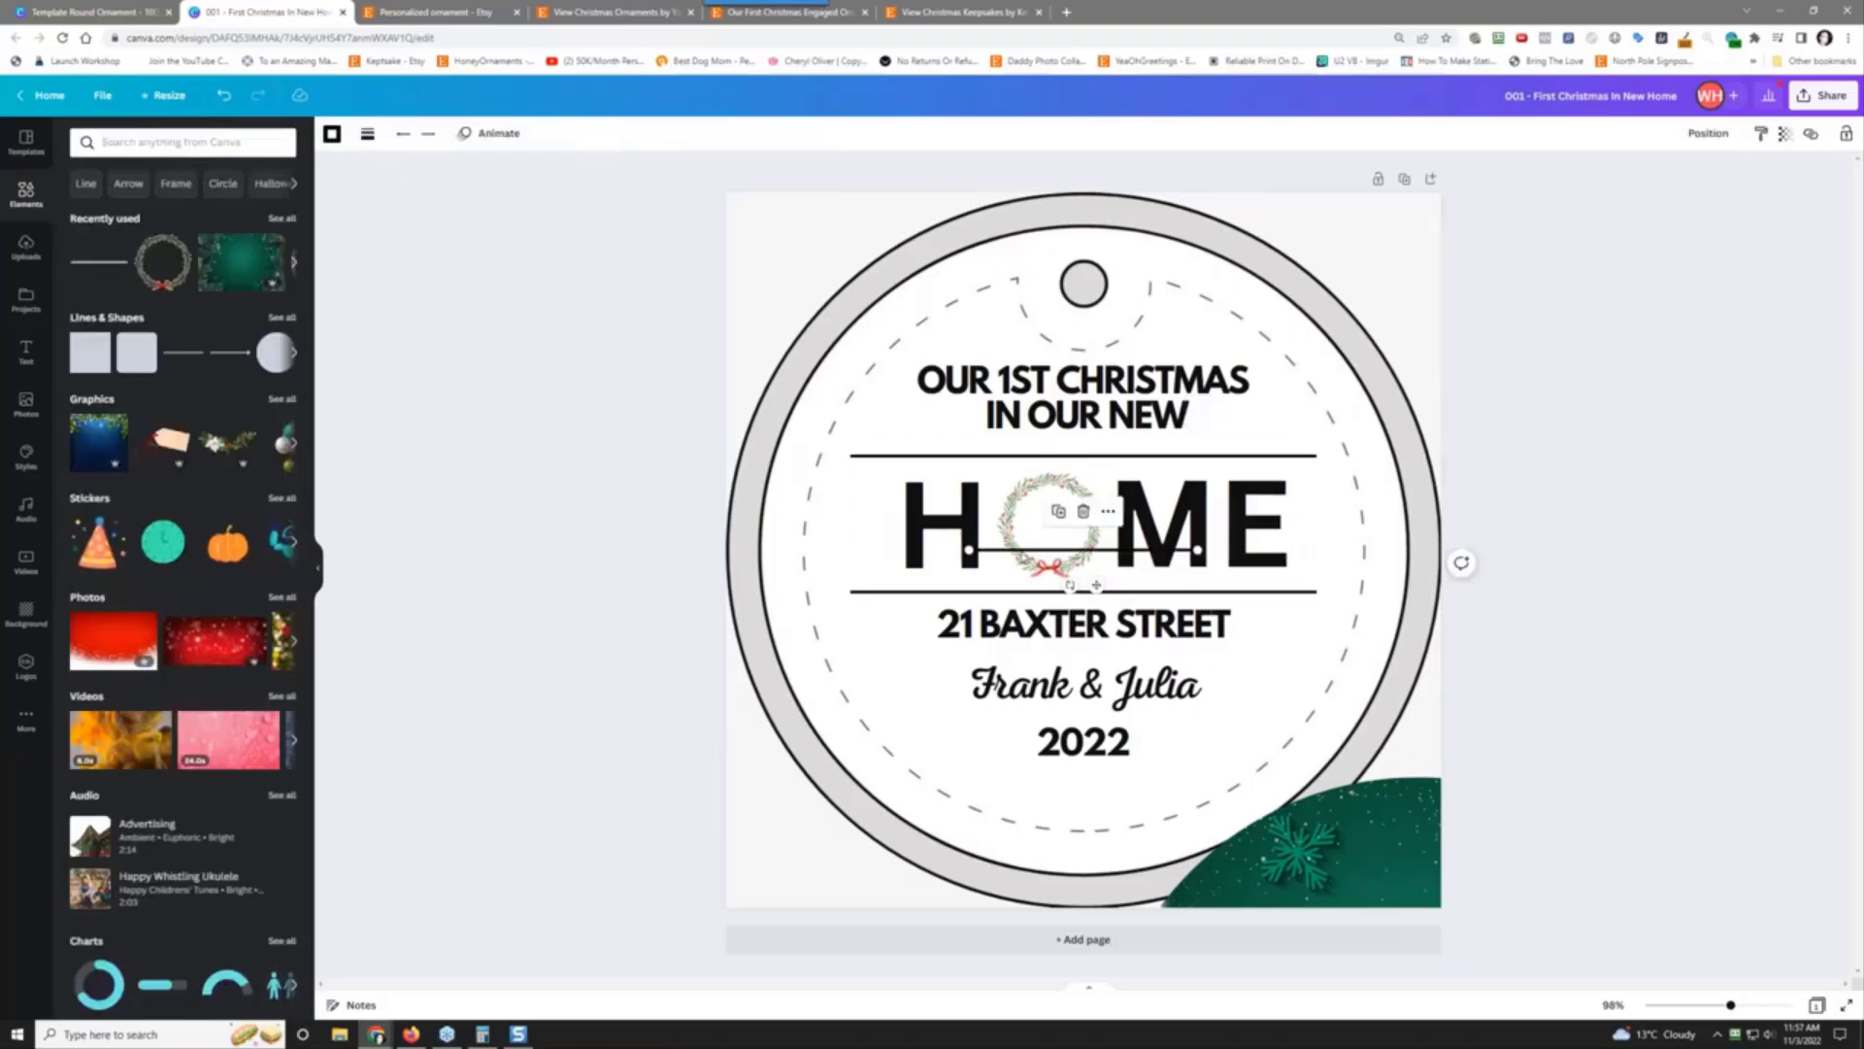
pyautogui.moveTo(1017, 549); pyautogui.dragTo(976, 743)
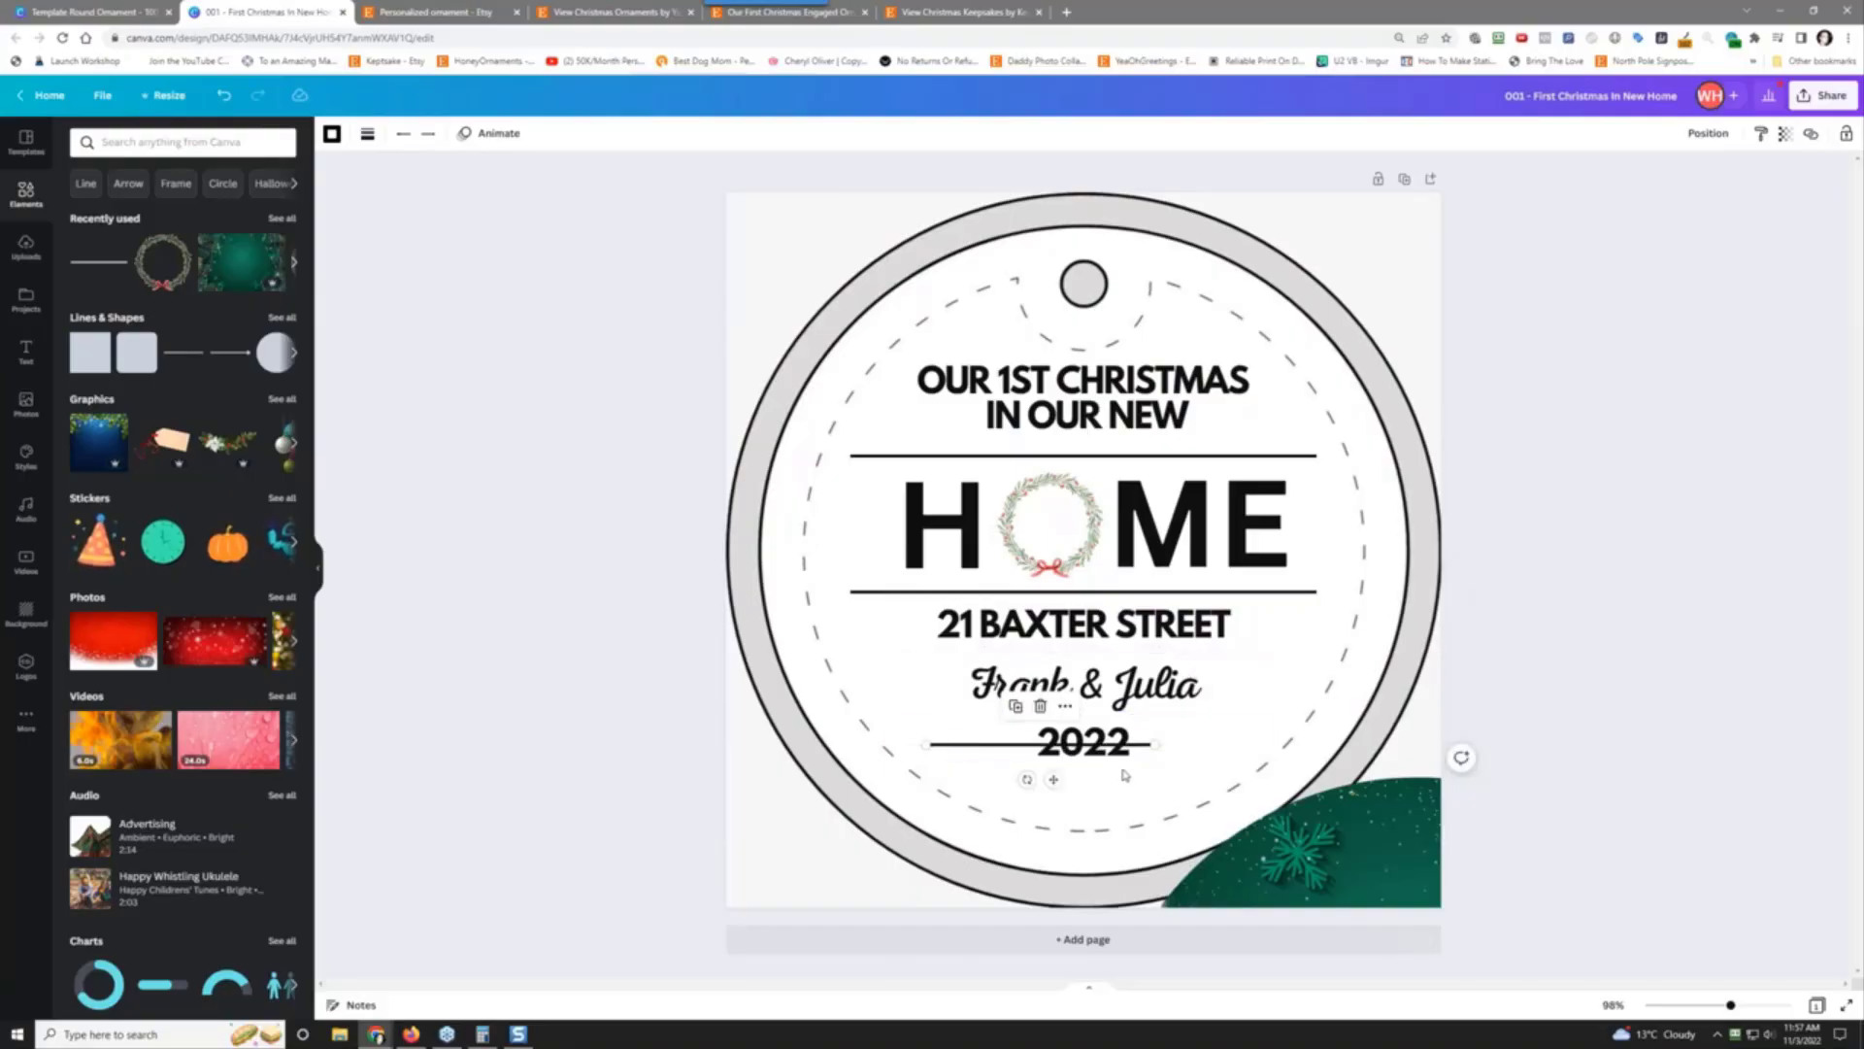
pyautogui.moveTo(1156, 745)
pyautogui.mouseDown()
pyautogui.moveTo(1001, 743)
pyautogui.moveTo(1181, 745)
pyautogui.mouseUp()
pyautogui.click(940, 708)
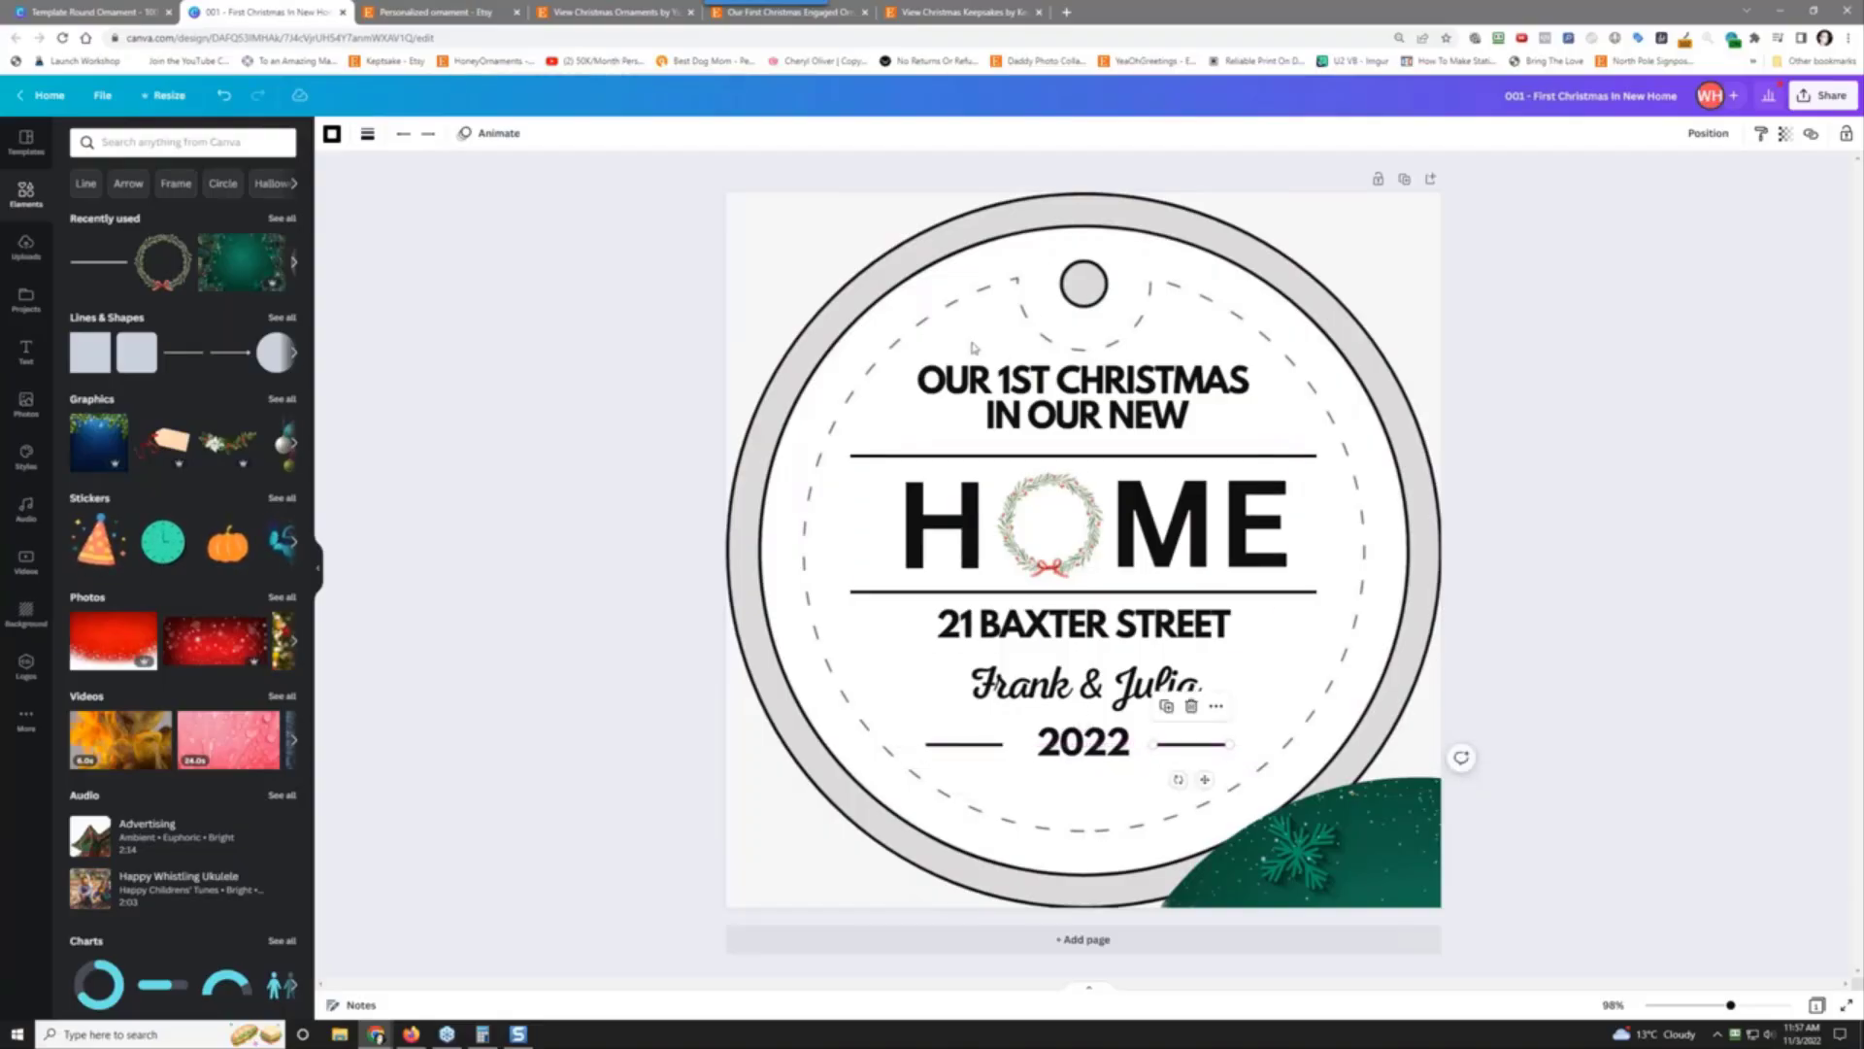
pyautogui.click(1046, 418)
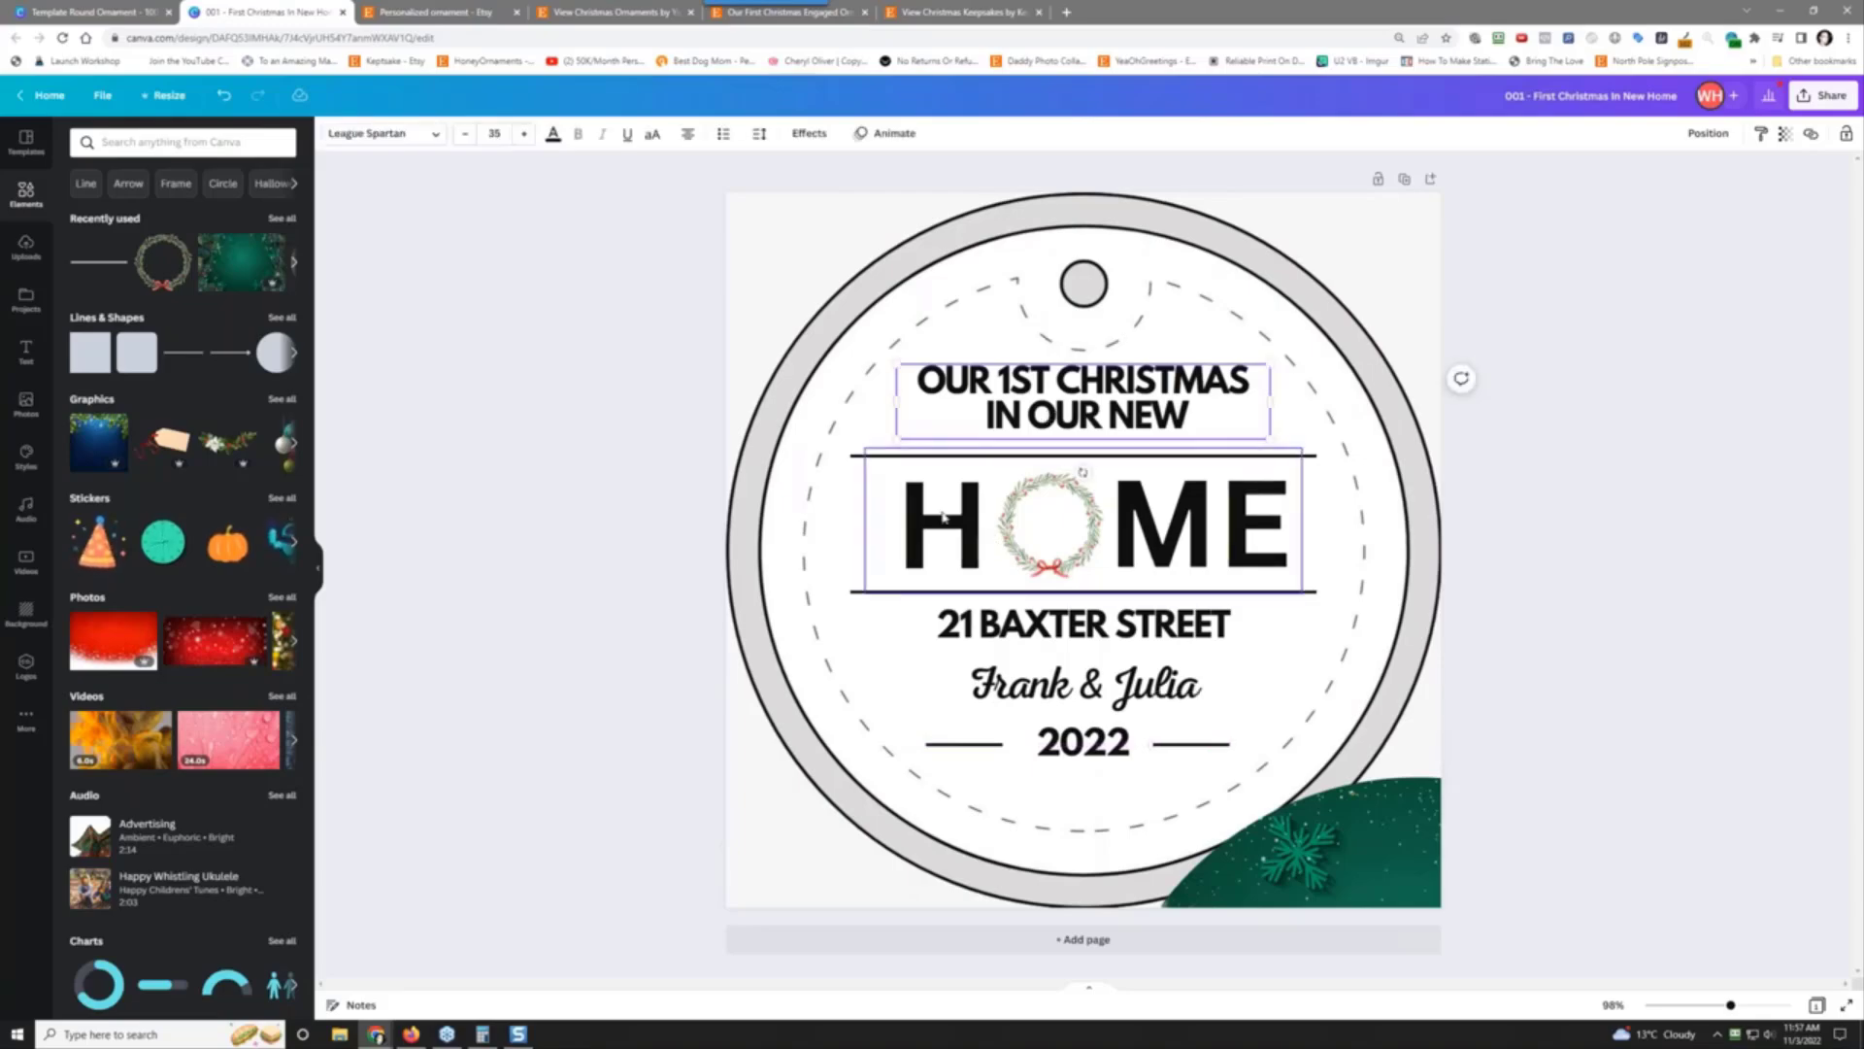
# Step: Make the OUR 1ST CHRISTMAS IN OUR NEW heading white
pyautogui.hotkey('ctrl', 'a')
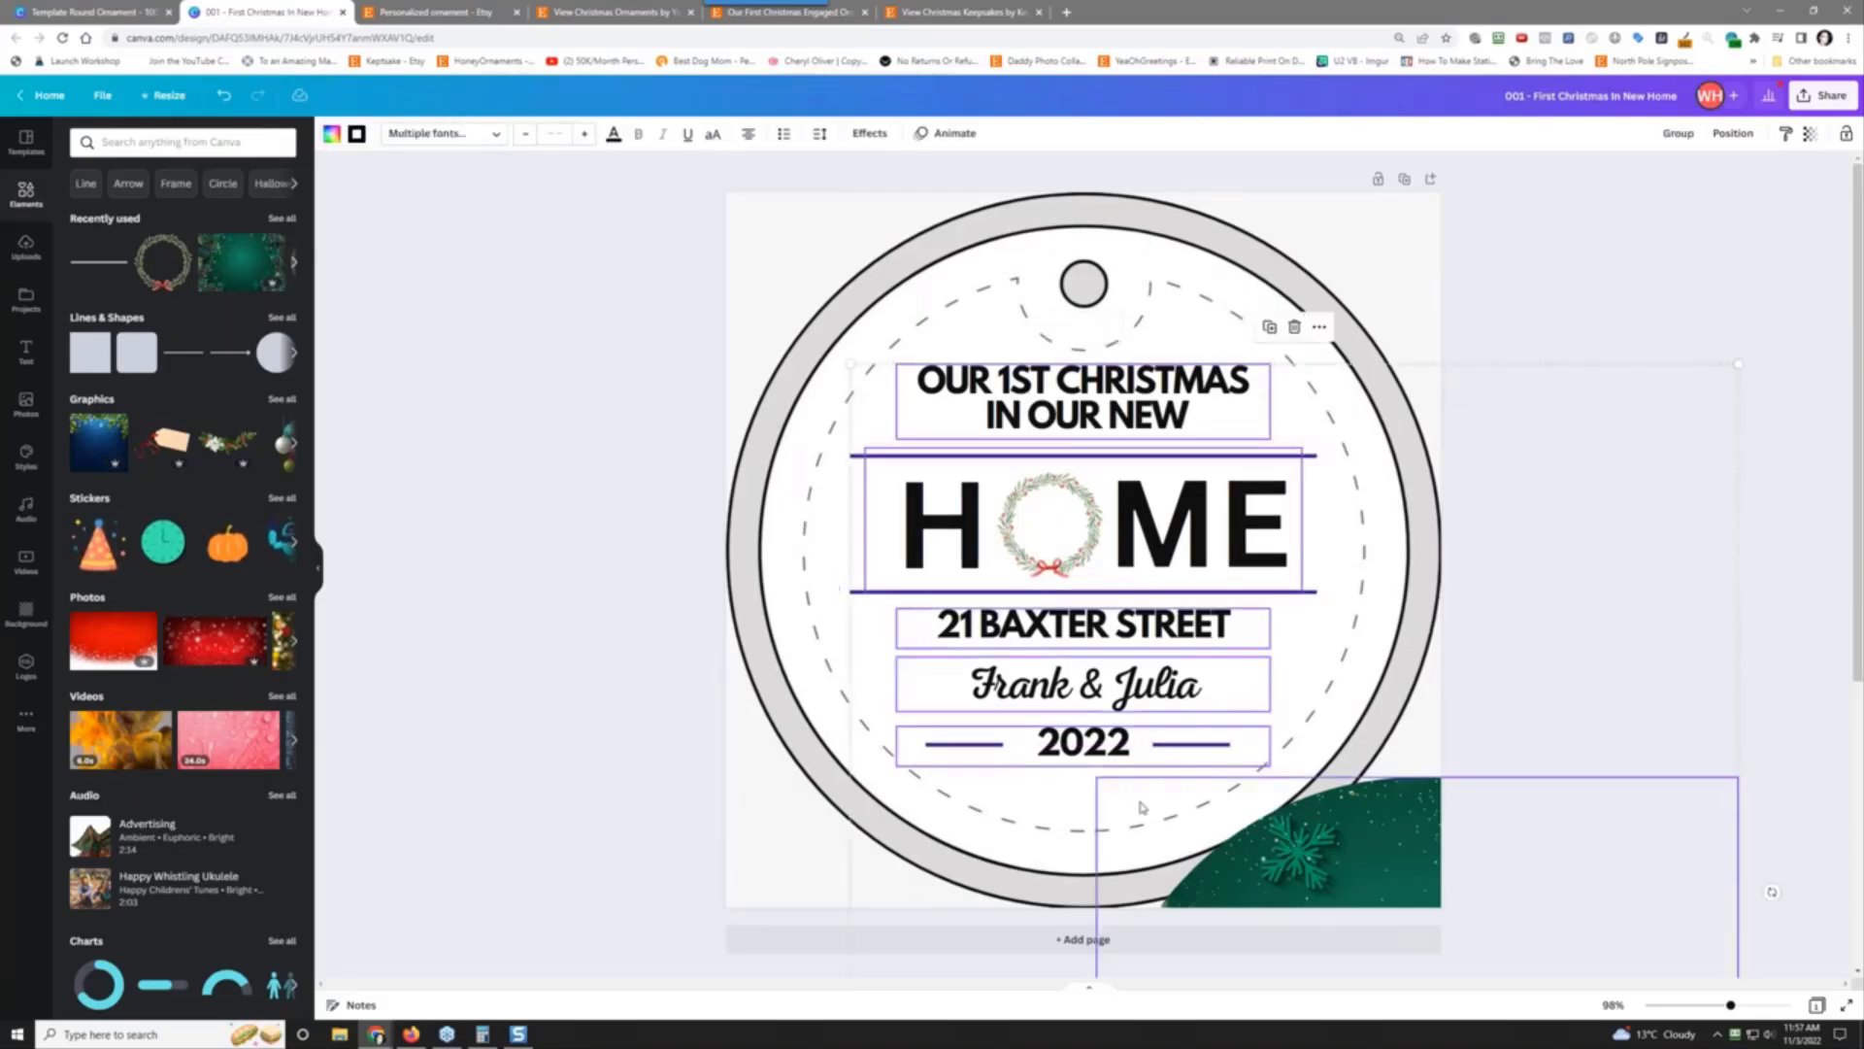
pyautogui.keyDown('shift'); pyautogui.click(1280, 841); pyautogui.keyUp('shift')
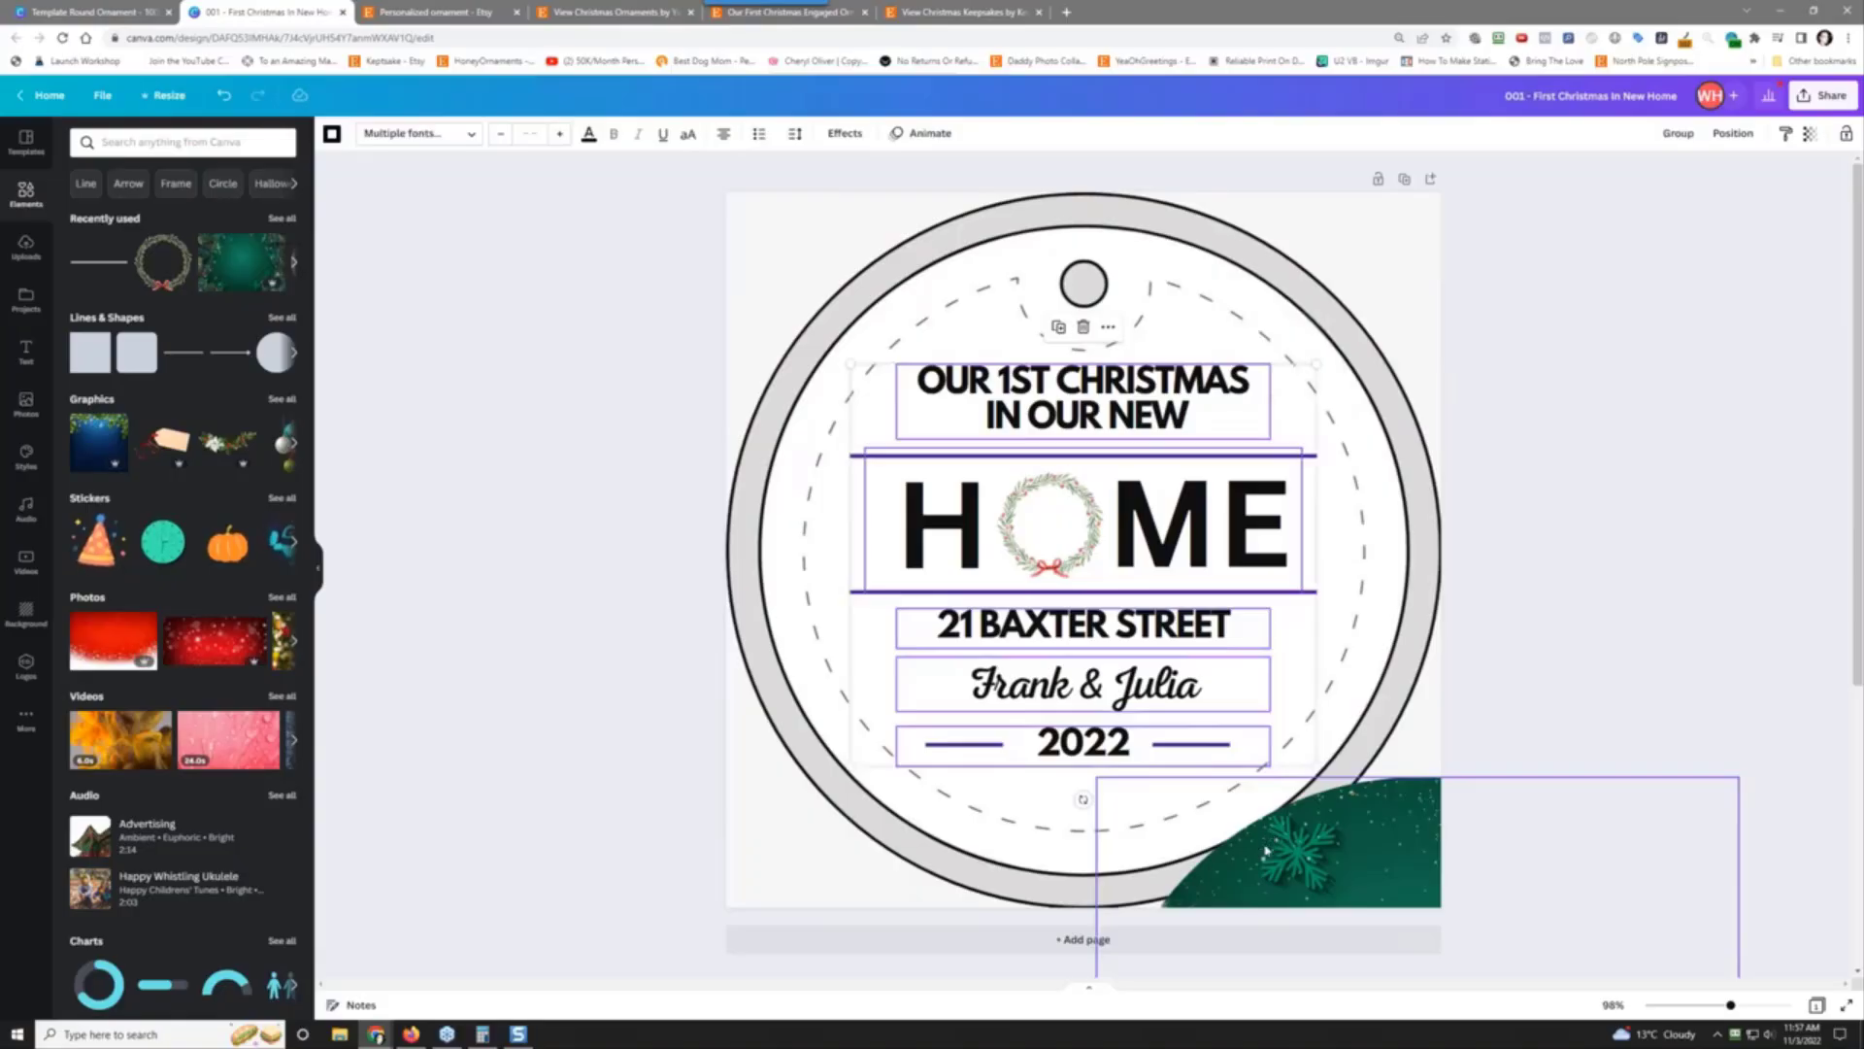
pyautogui.click(1265, 852)
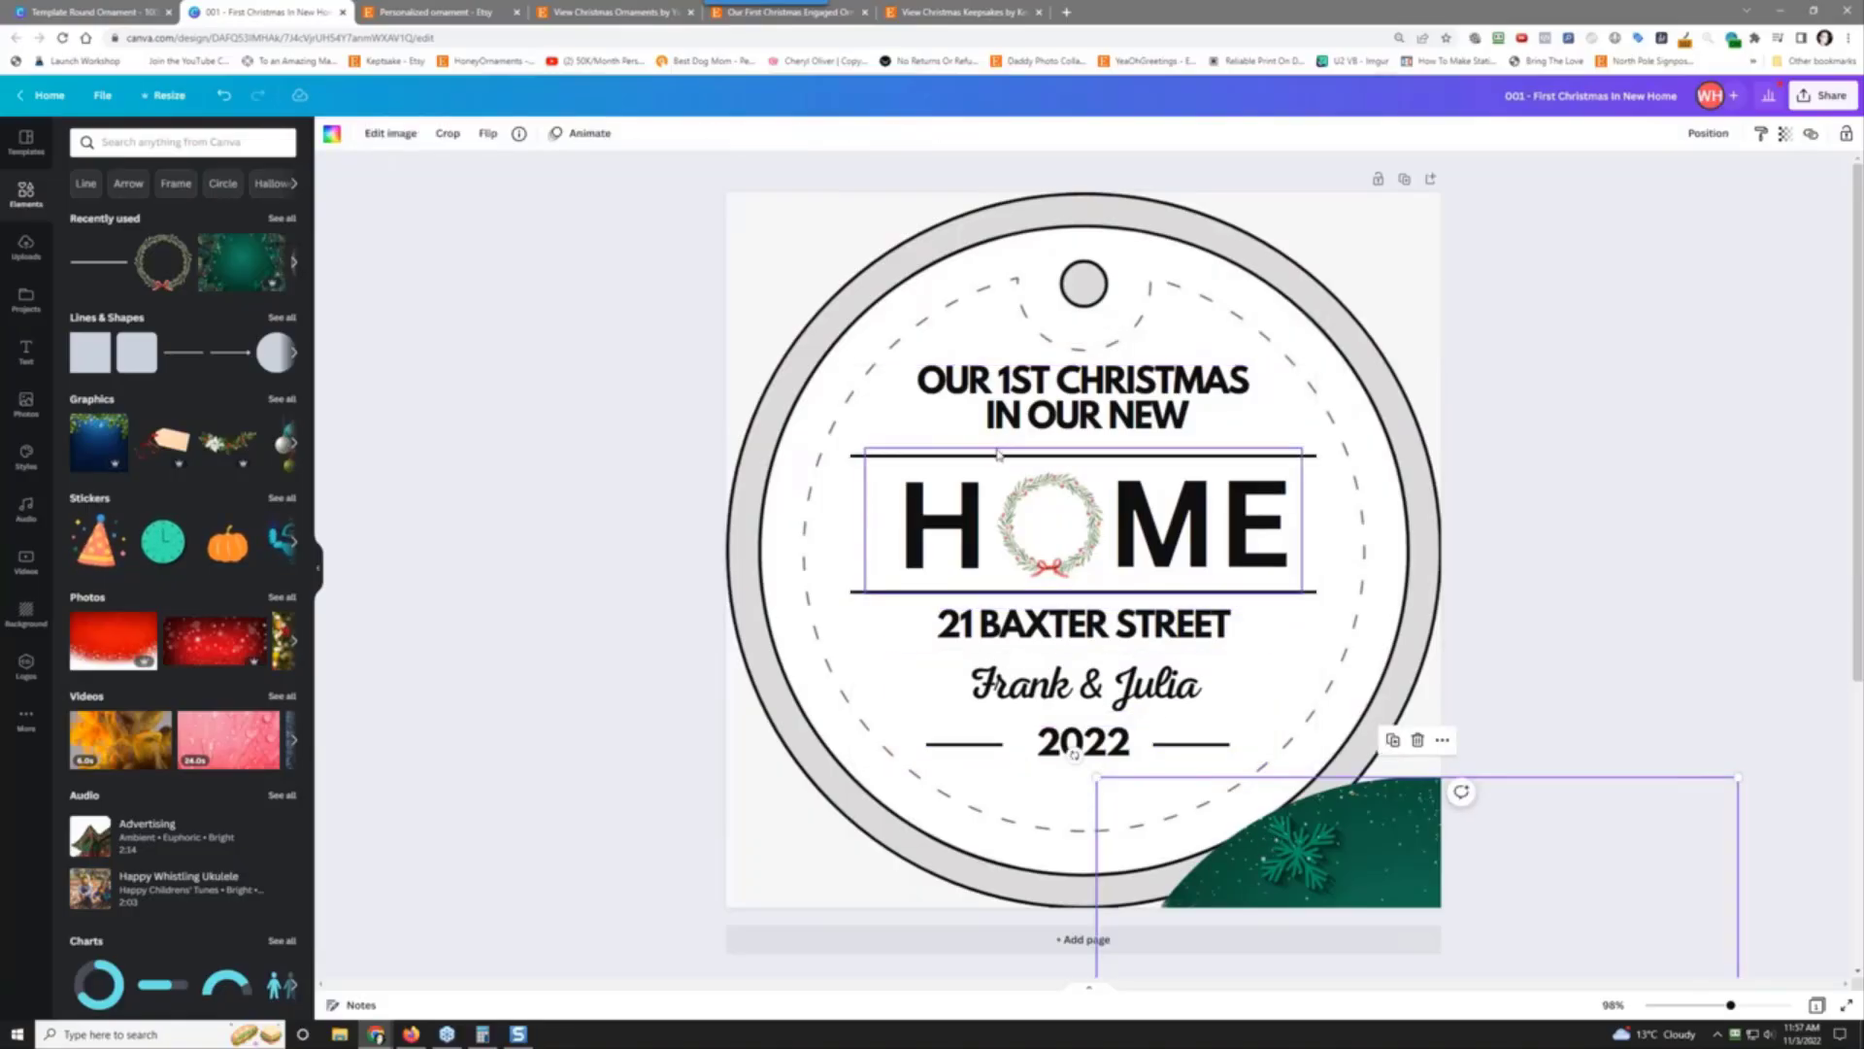
pyautogui.click(979, 408)
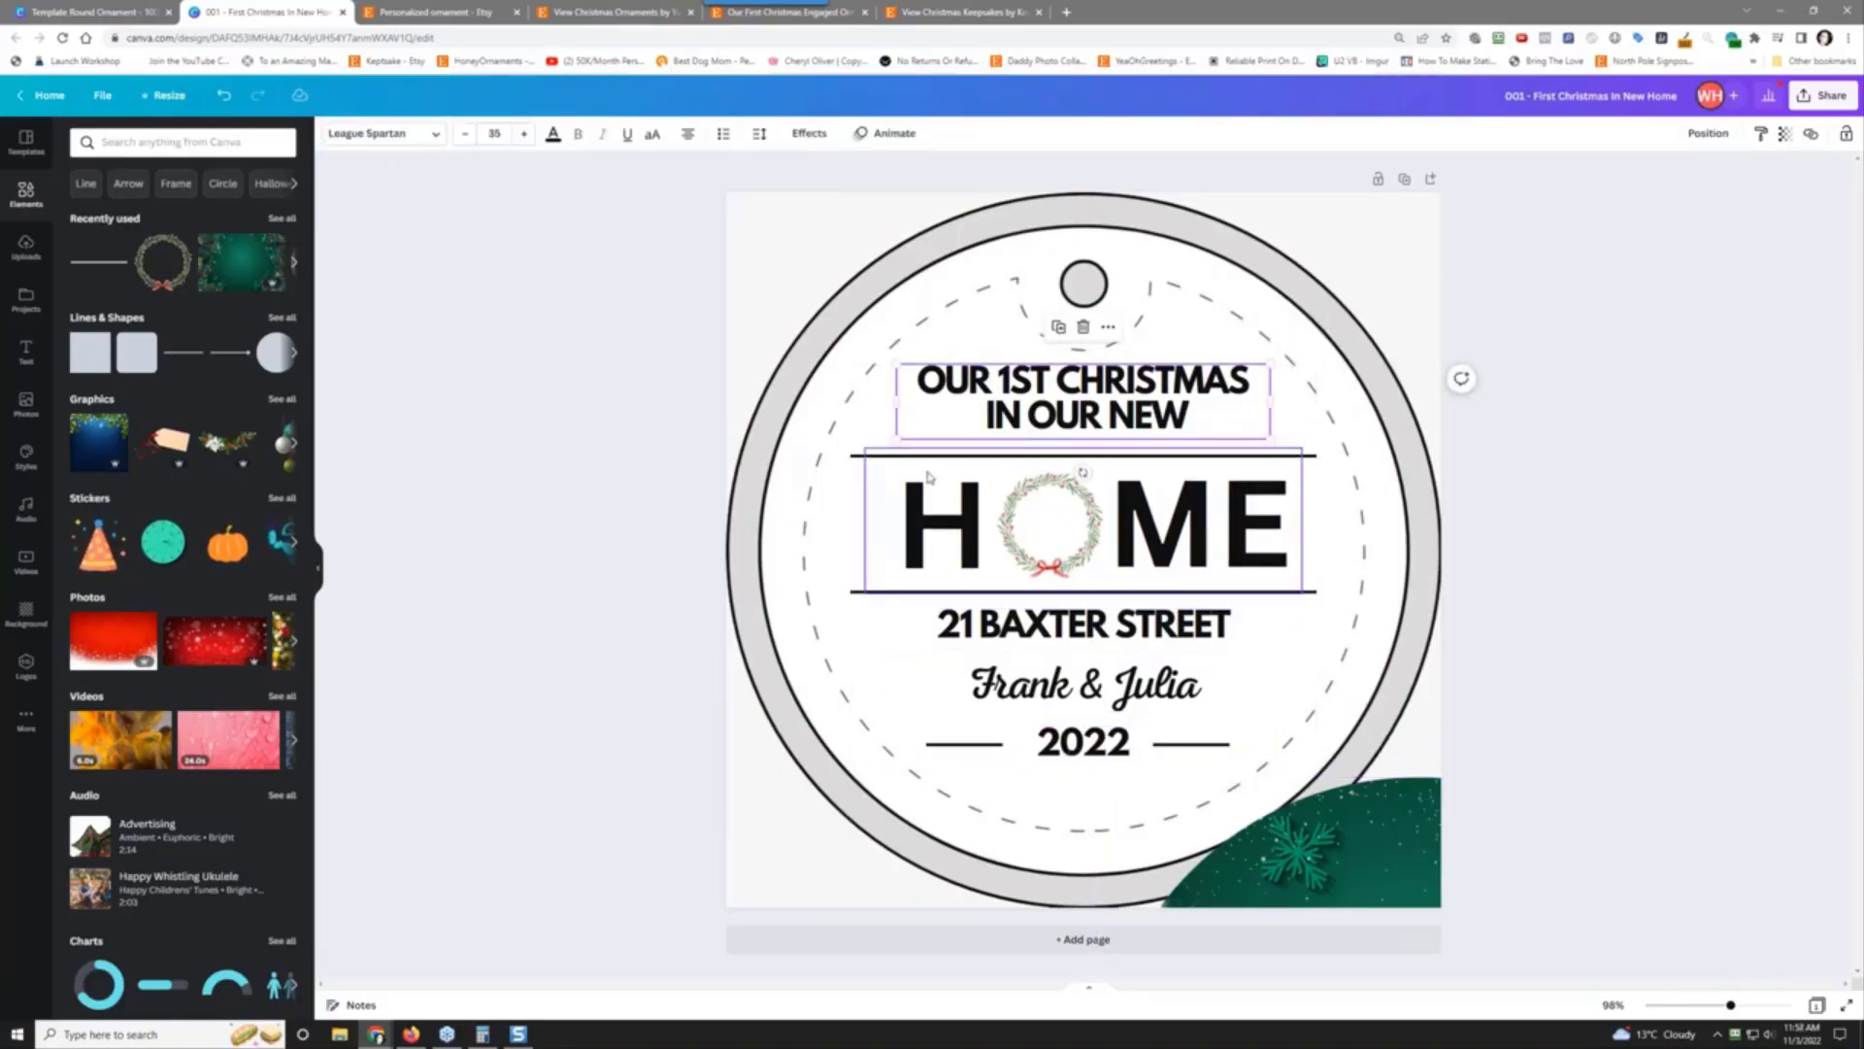
pyautogui.keyDown('shift'); pyautogui.click(988, 517); pyautogui.keyUp('shift')
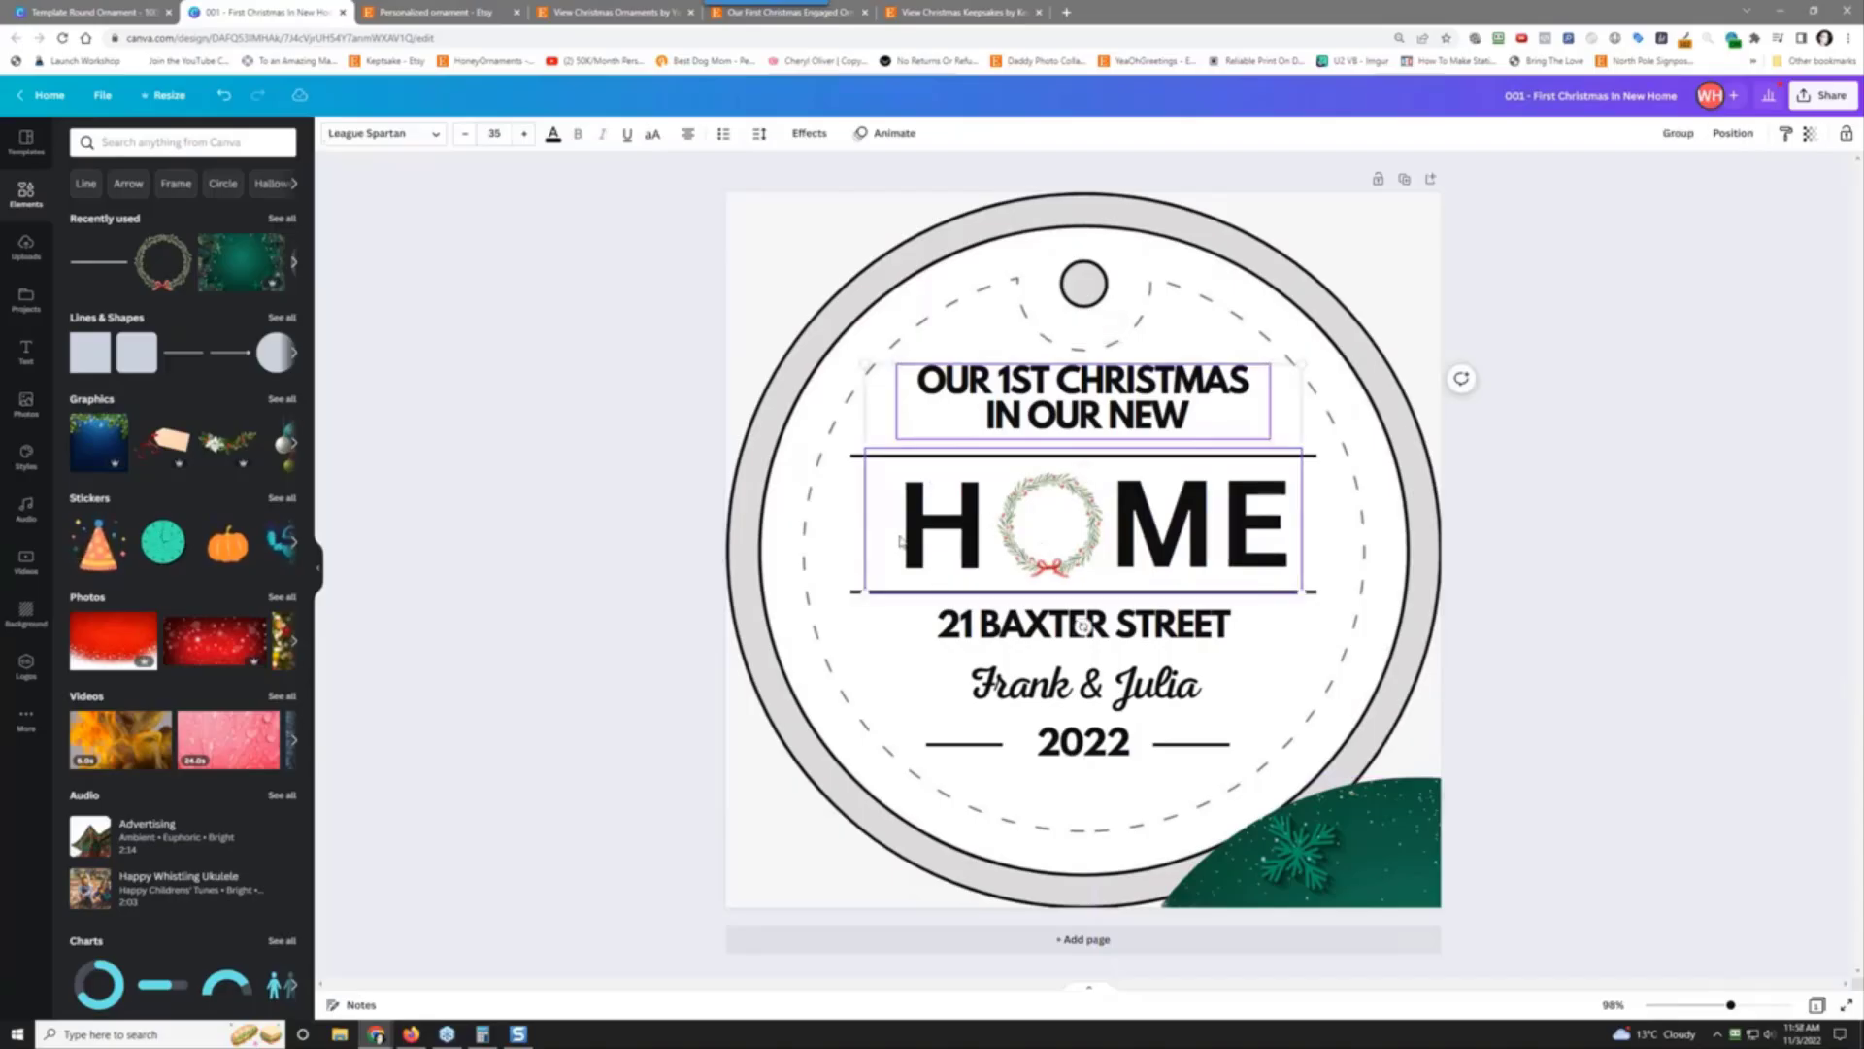
pyautogui.click(850, 537)
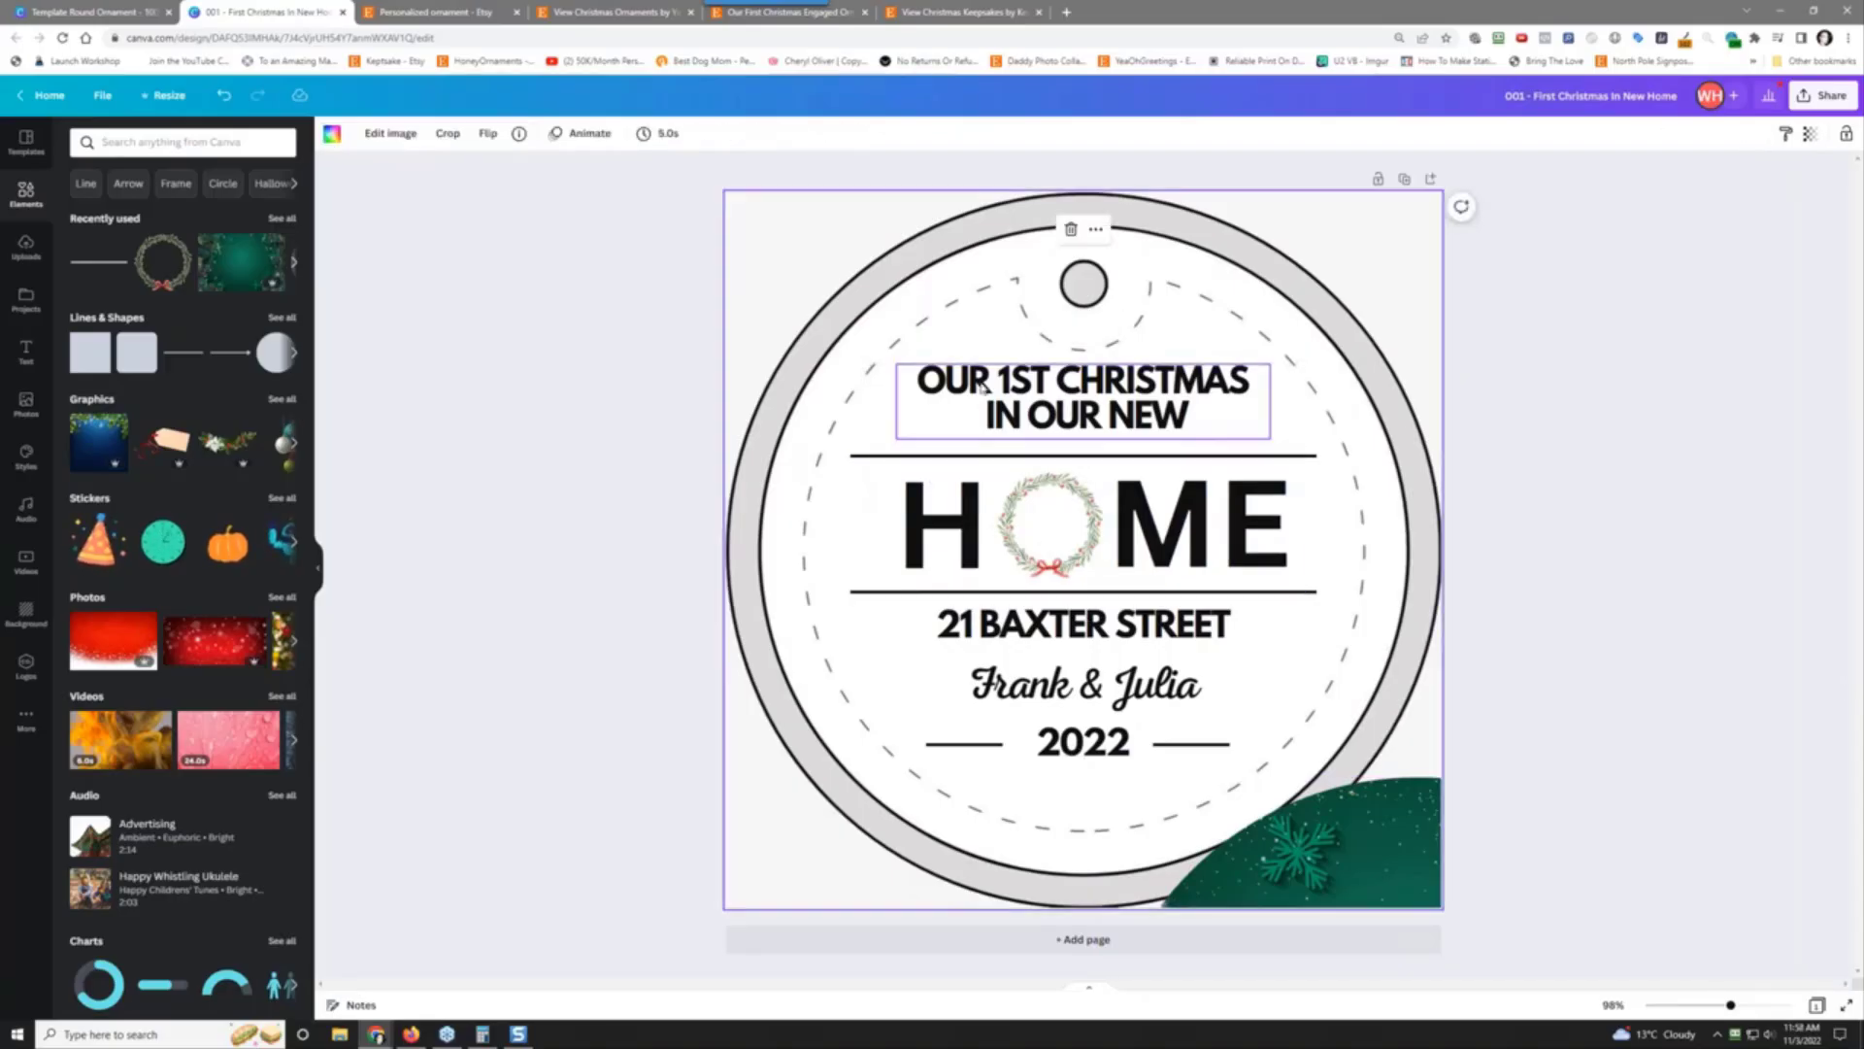
pyautogui.click(942, 387)
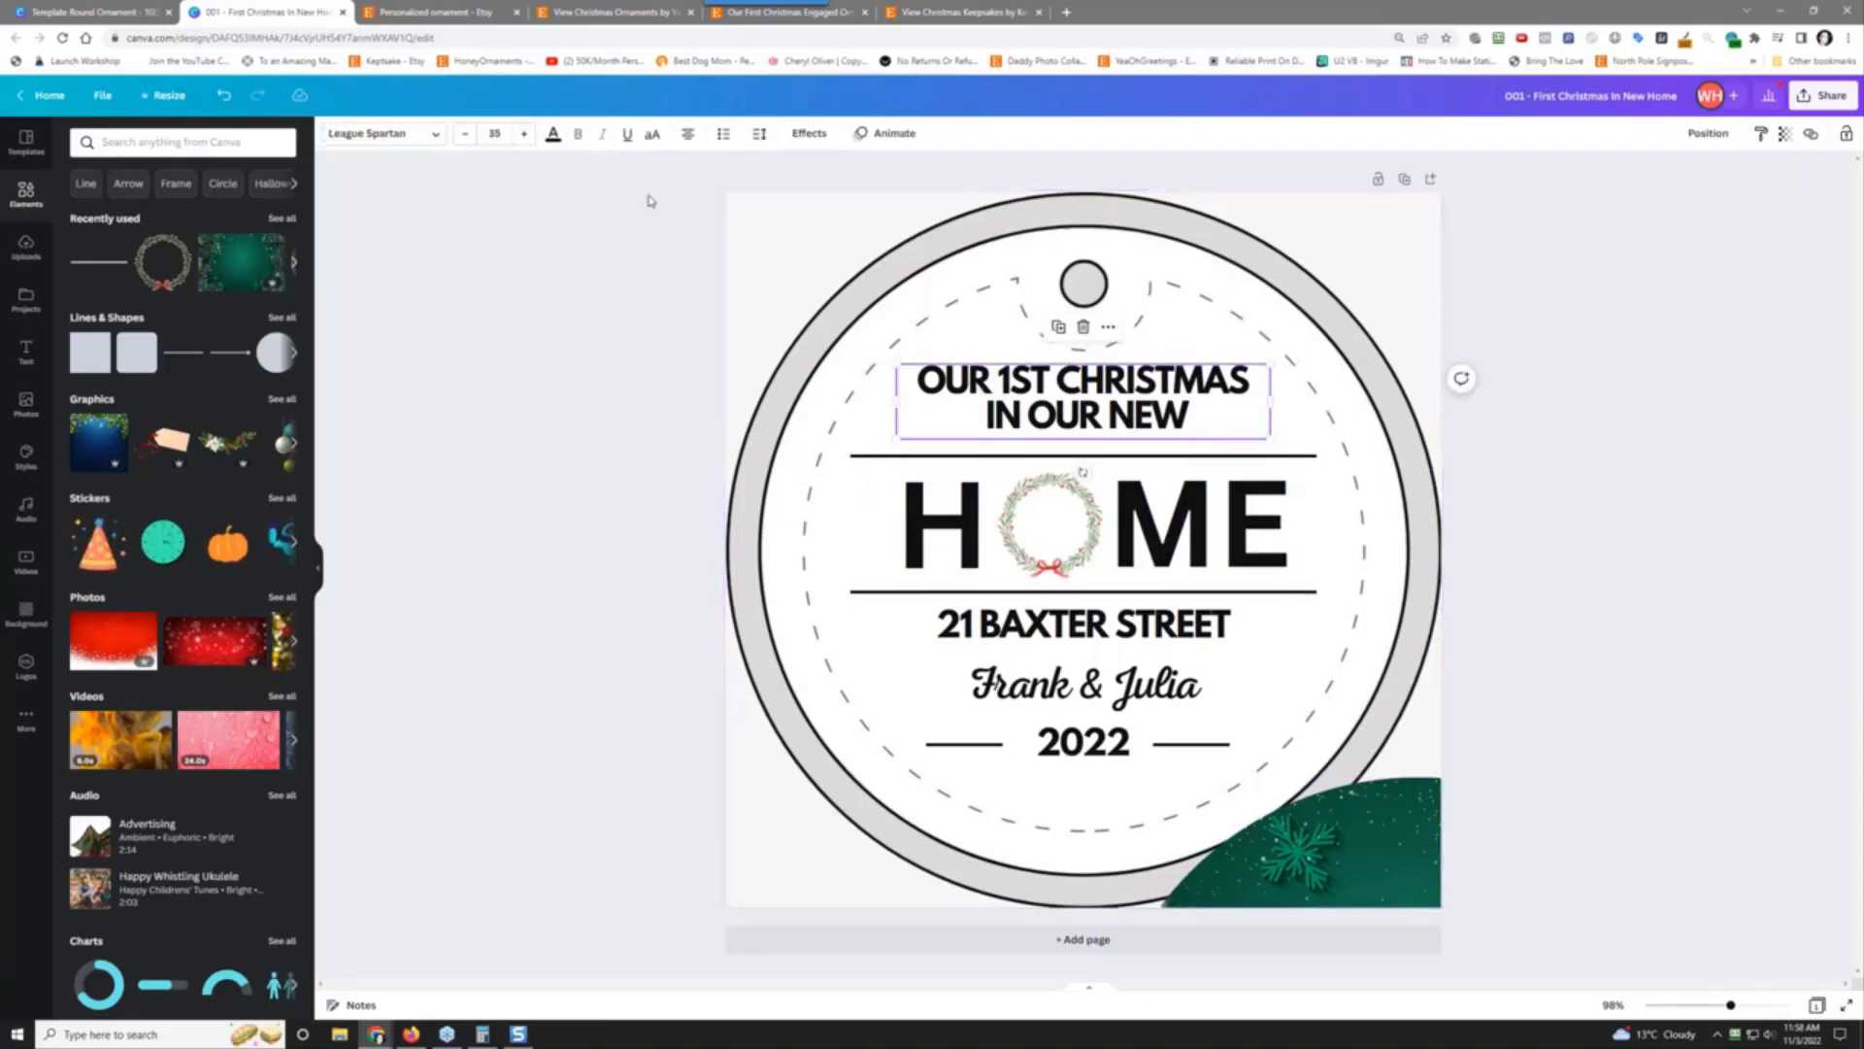
pyautogui.click(554, 135)
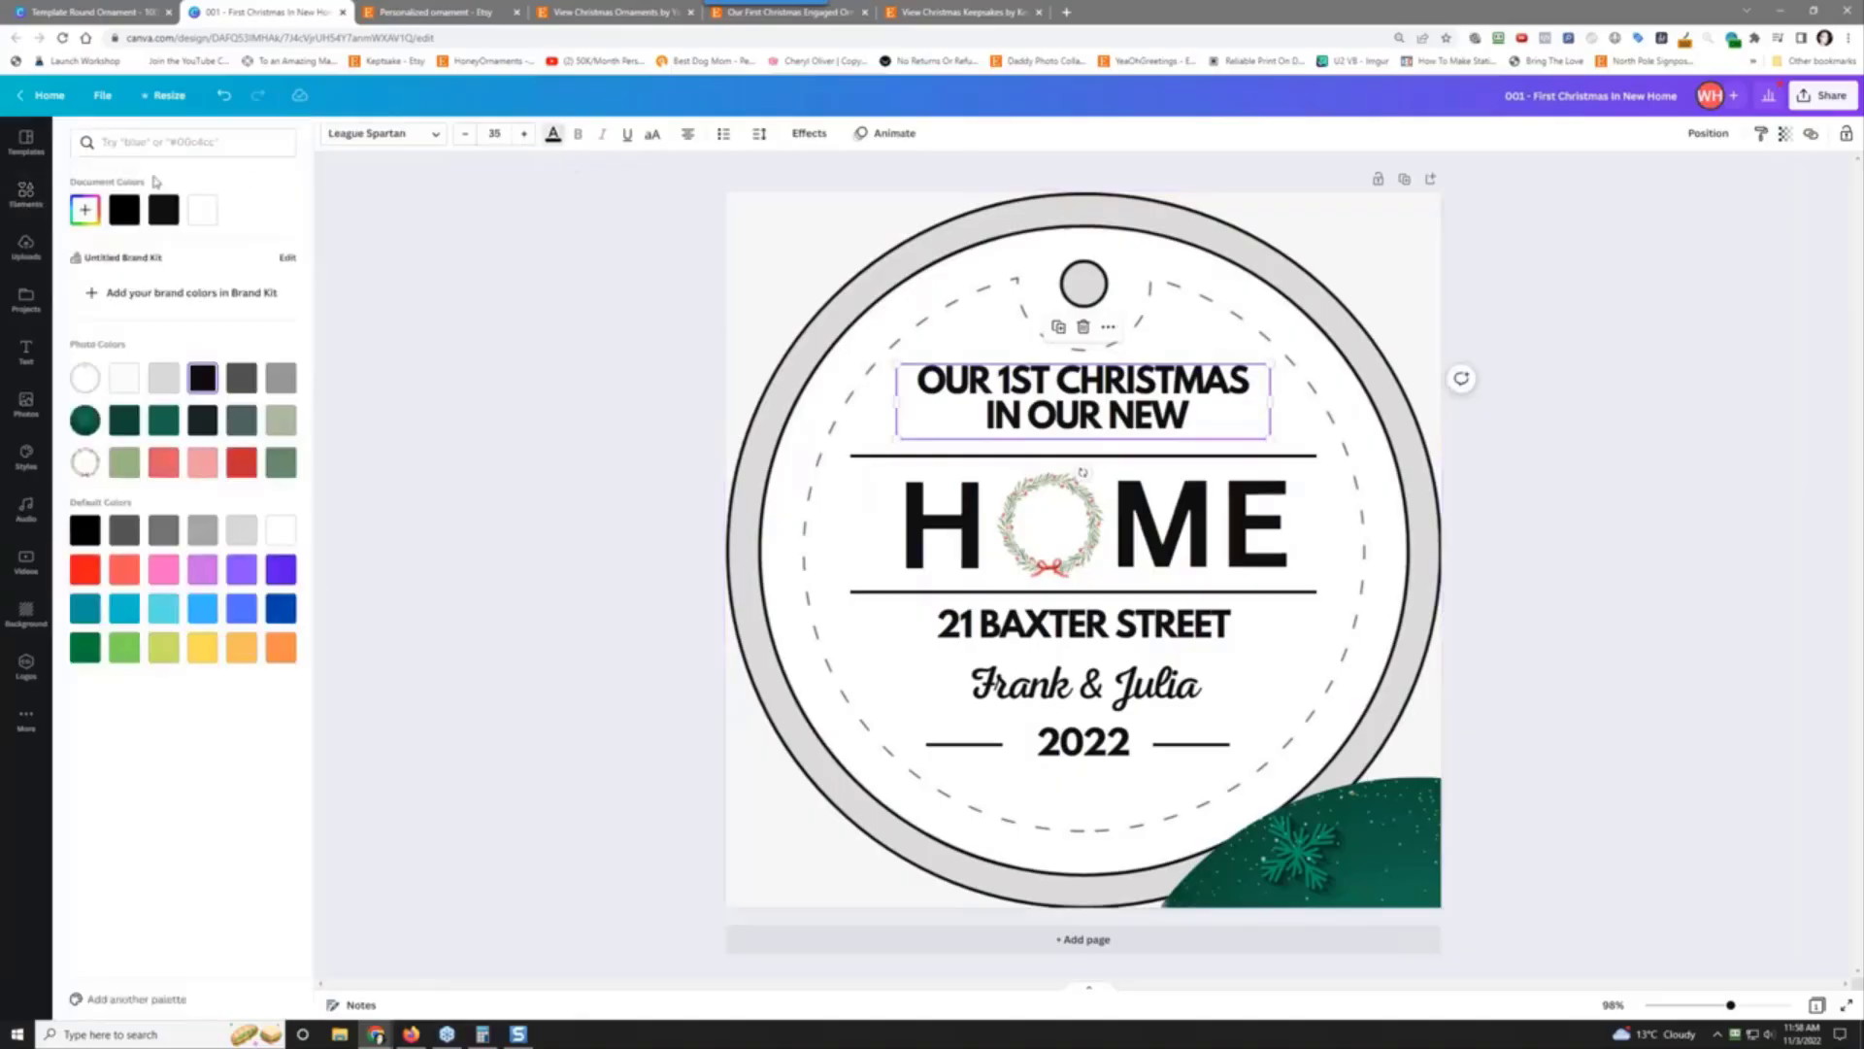
pyautogui.click(204, 222)
# Step: Make the H and ME letters of HOME white
pyautogui.click(929, 515)
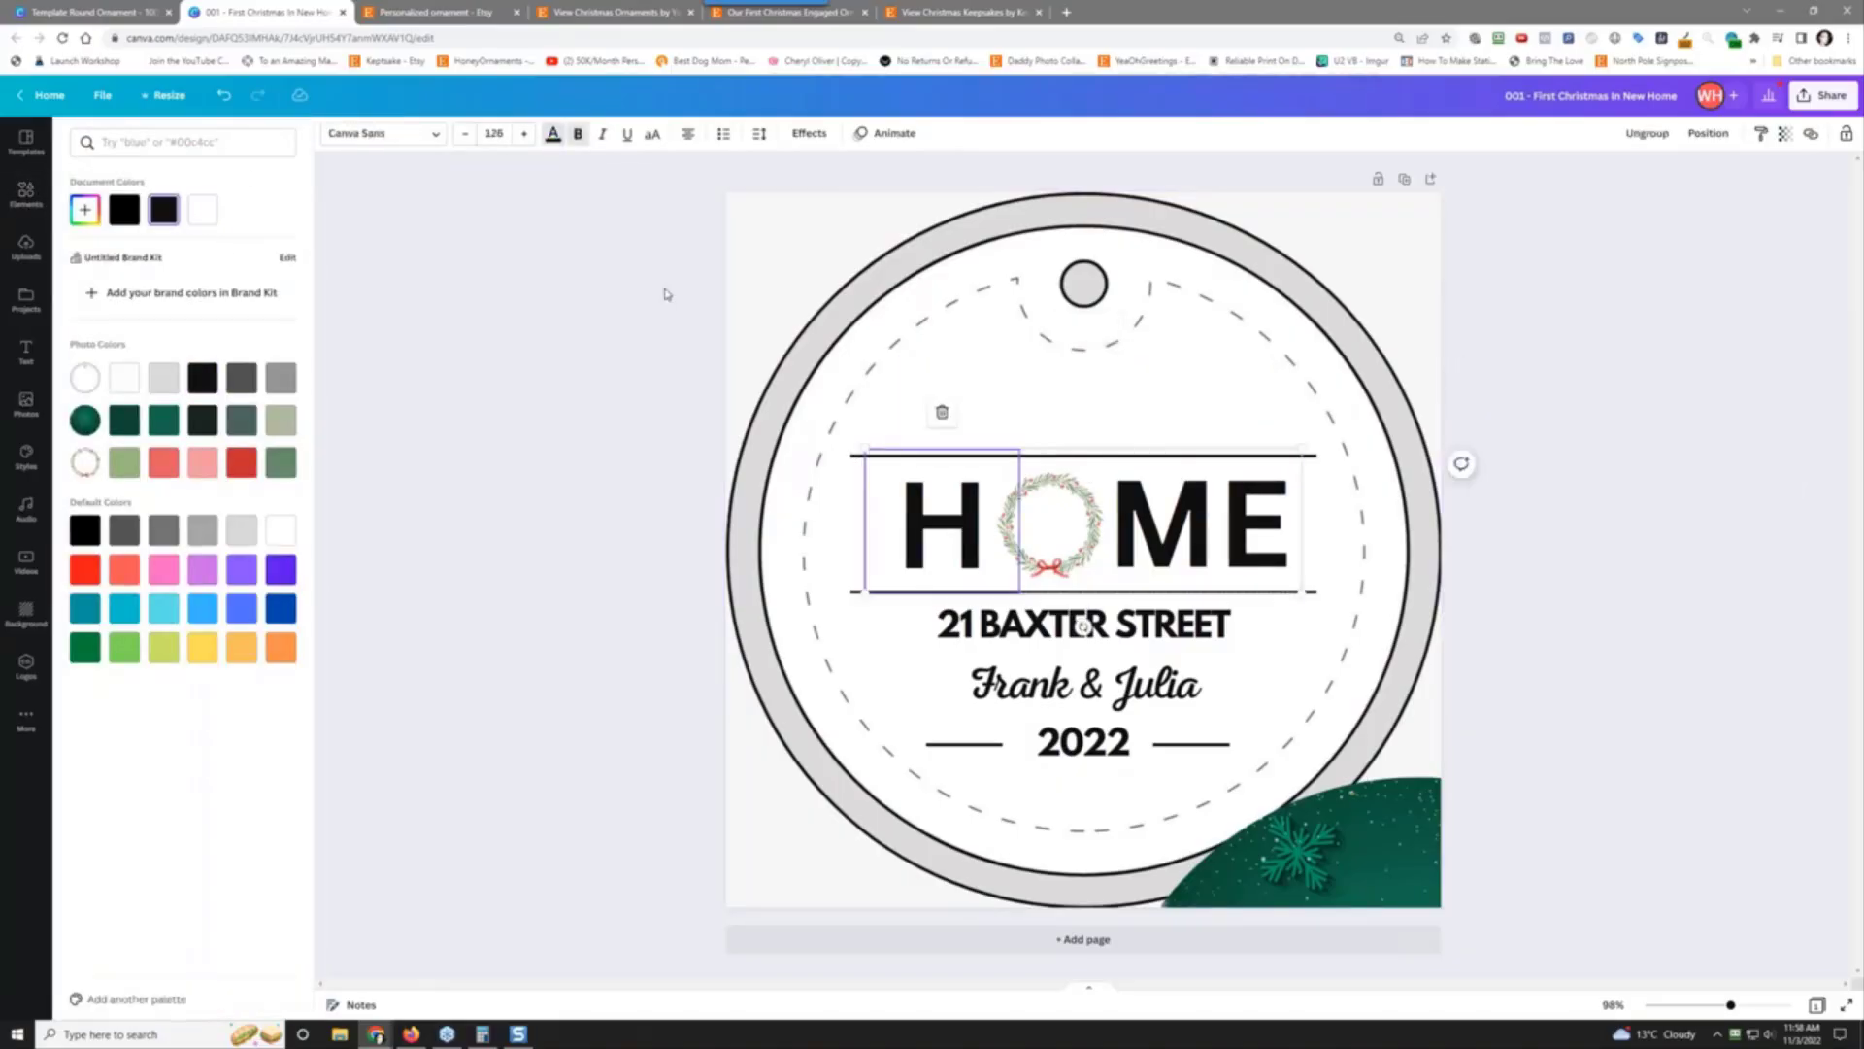
pyautogui.click(28, 199)
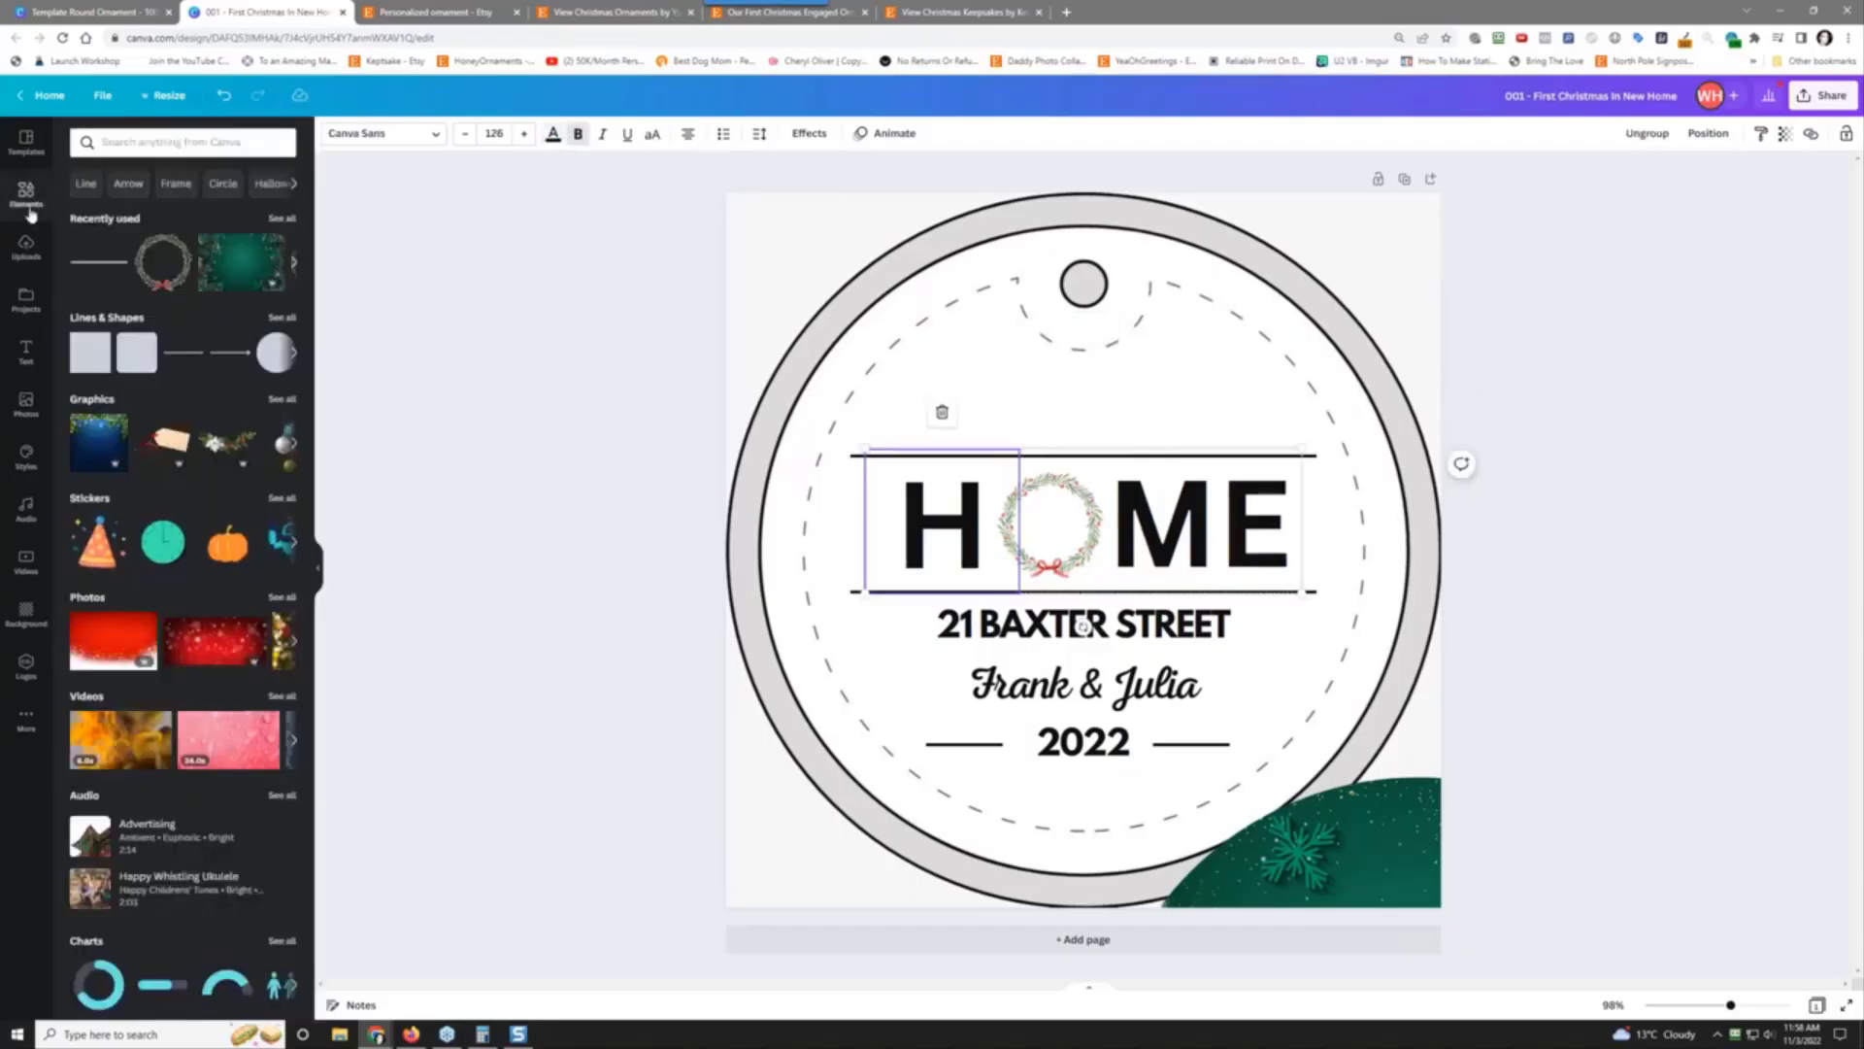
pyautogui.click(552, 134)
pyautogui.click(202, 209)
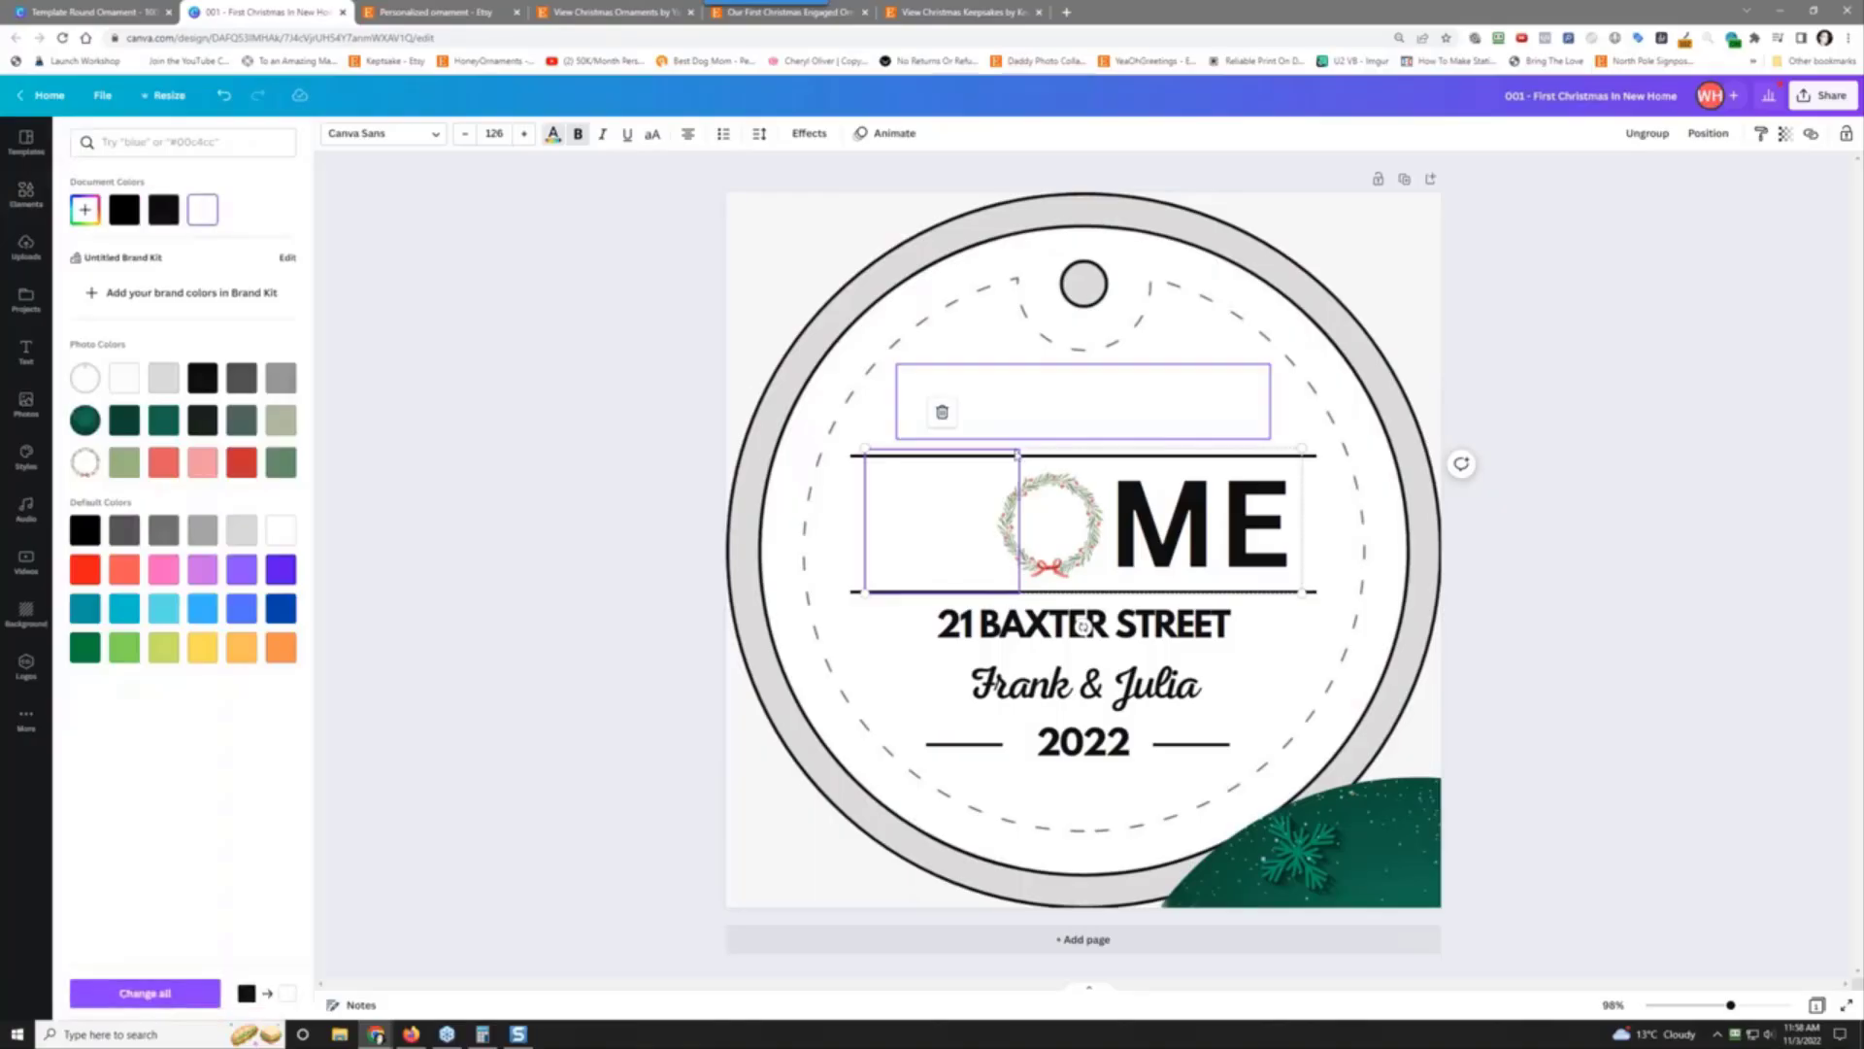
pyautogui.click(1147, 512)
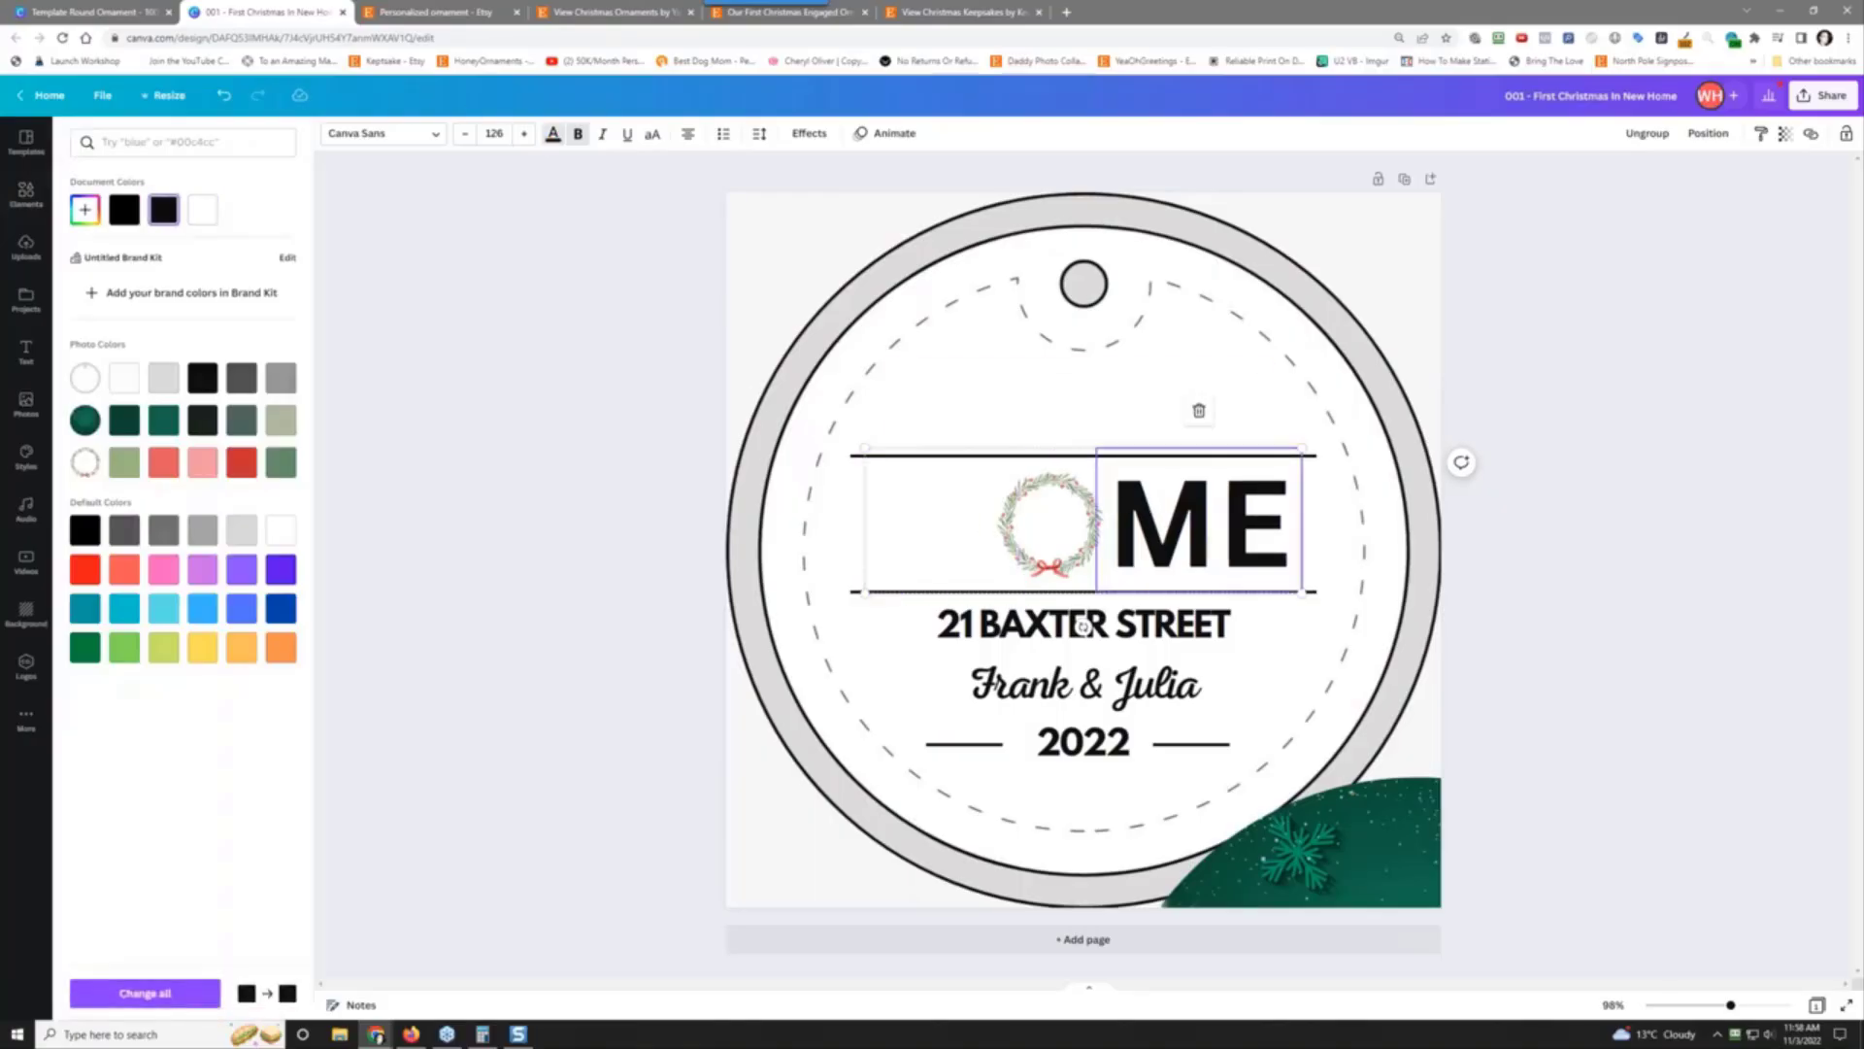
pyautogui.click(553, 136)
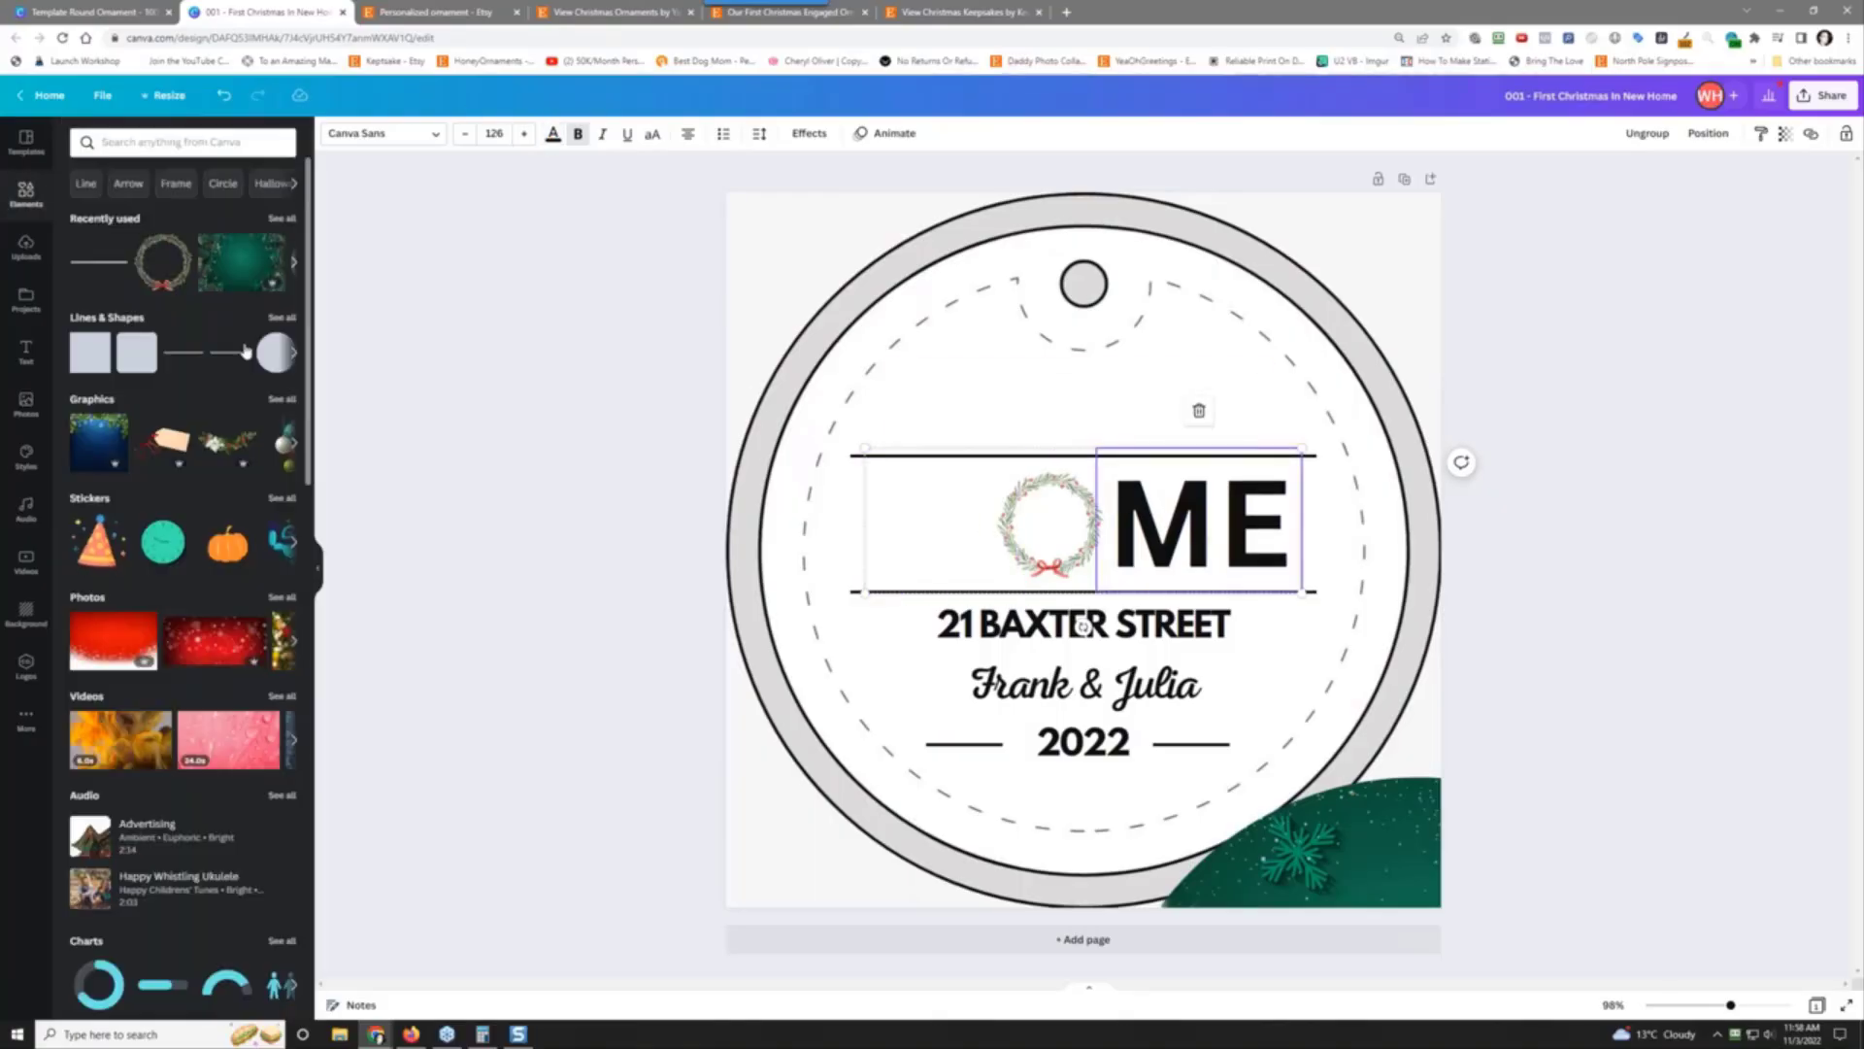
pyautogui.click(552, 136)
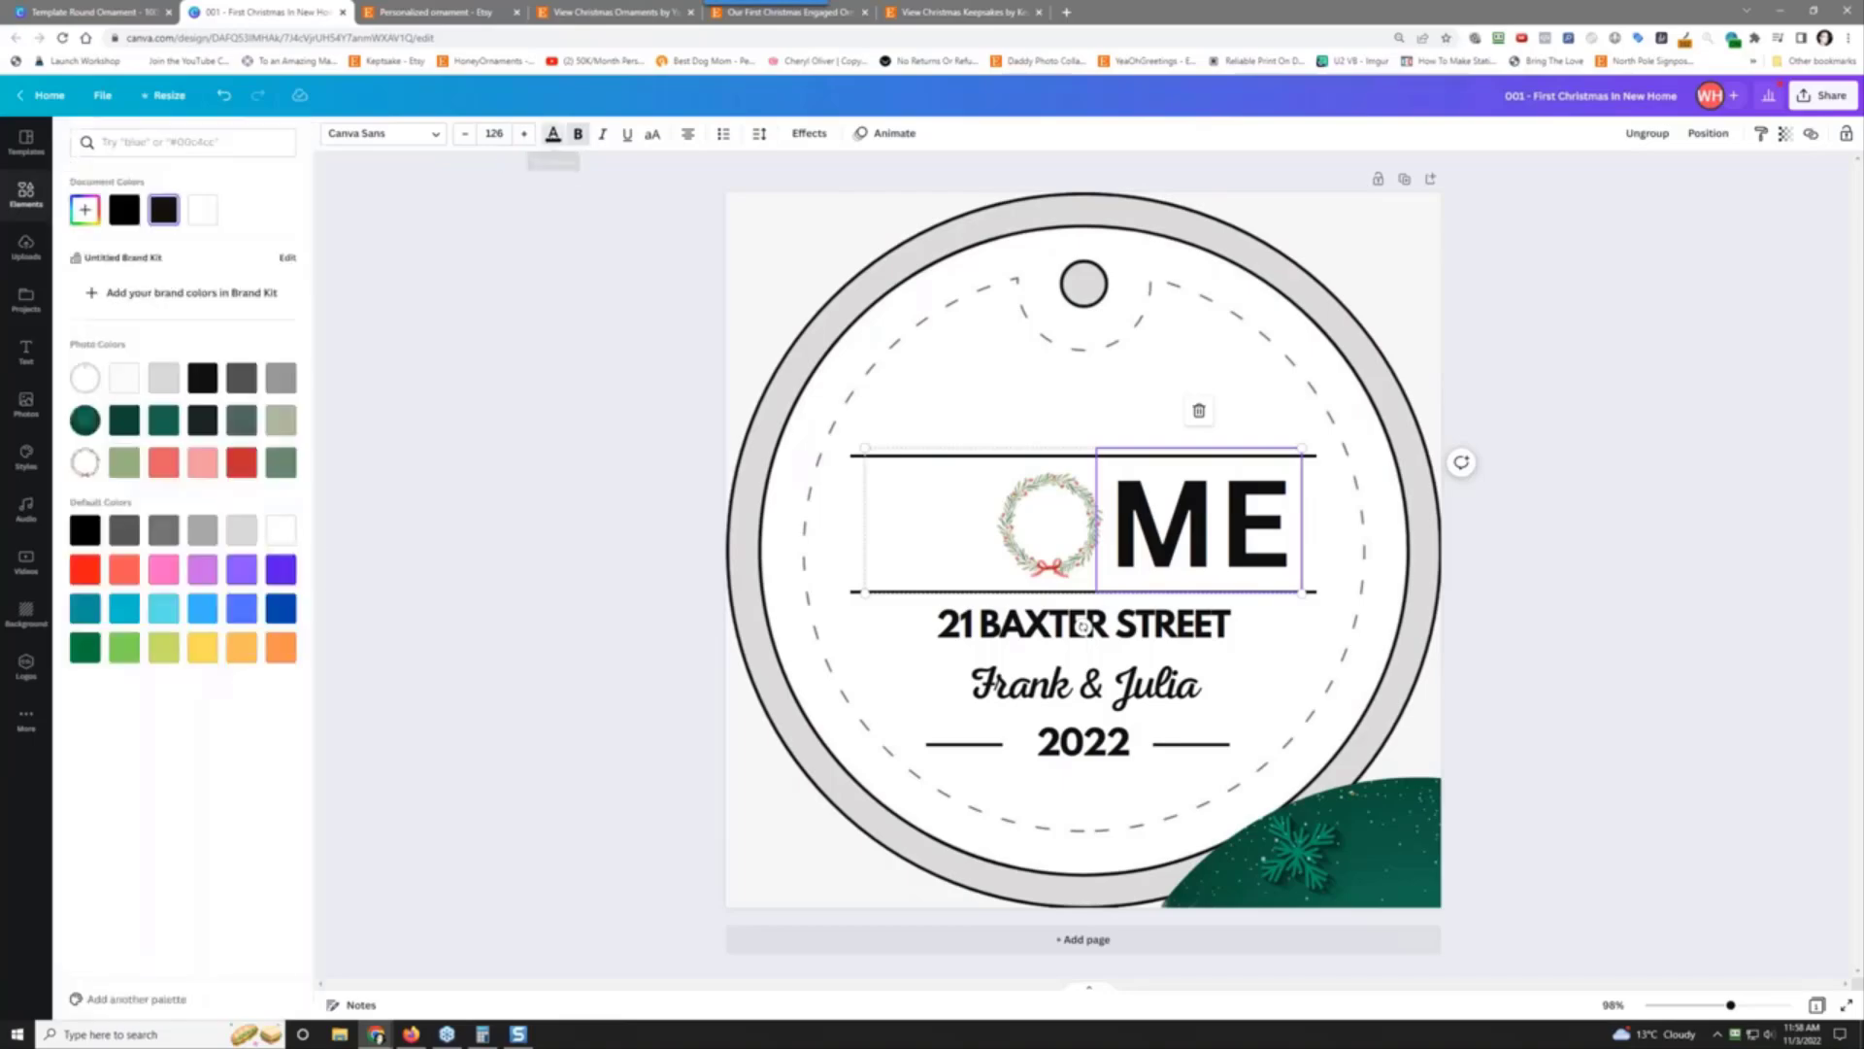
pyautogui.click(203, 210)
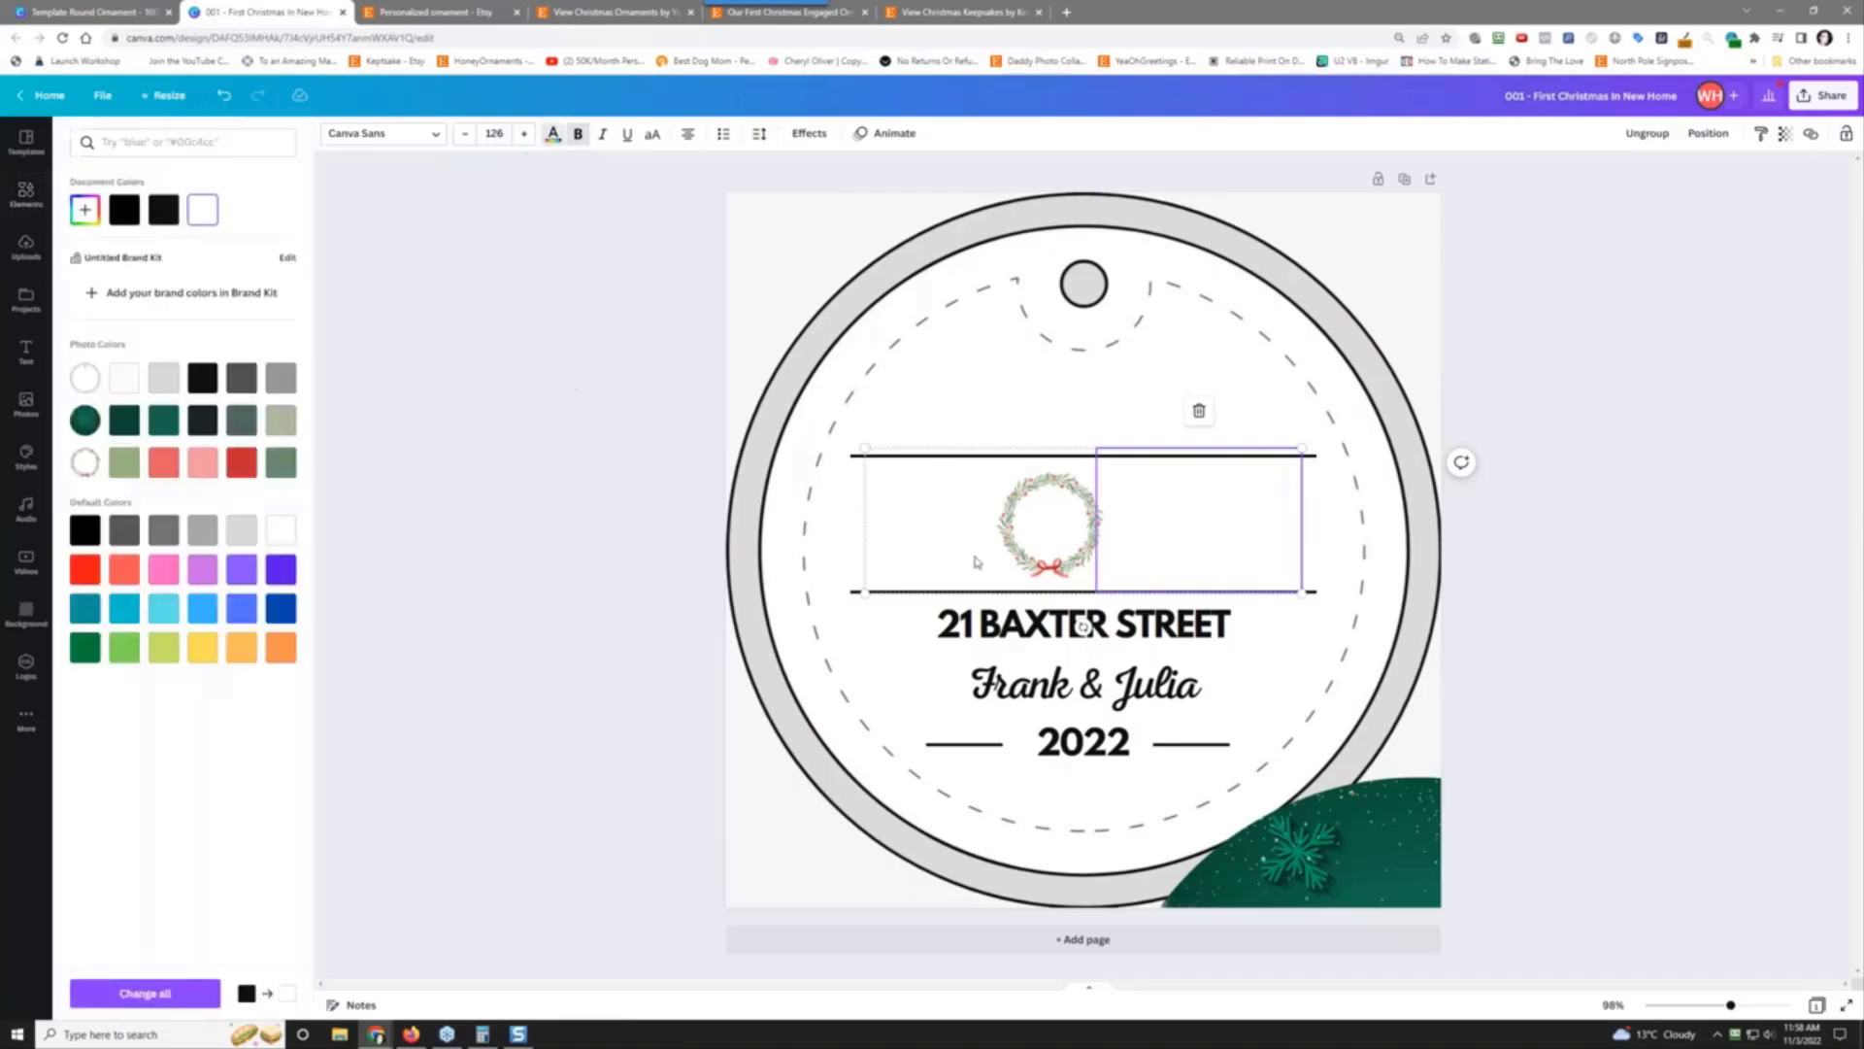
# Step: Make the lines above and below HOME white
pyautogui.click(855, 455)
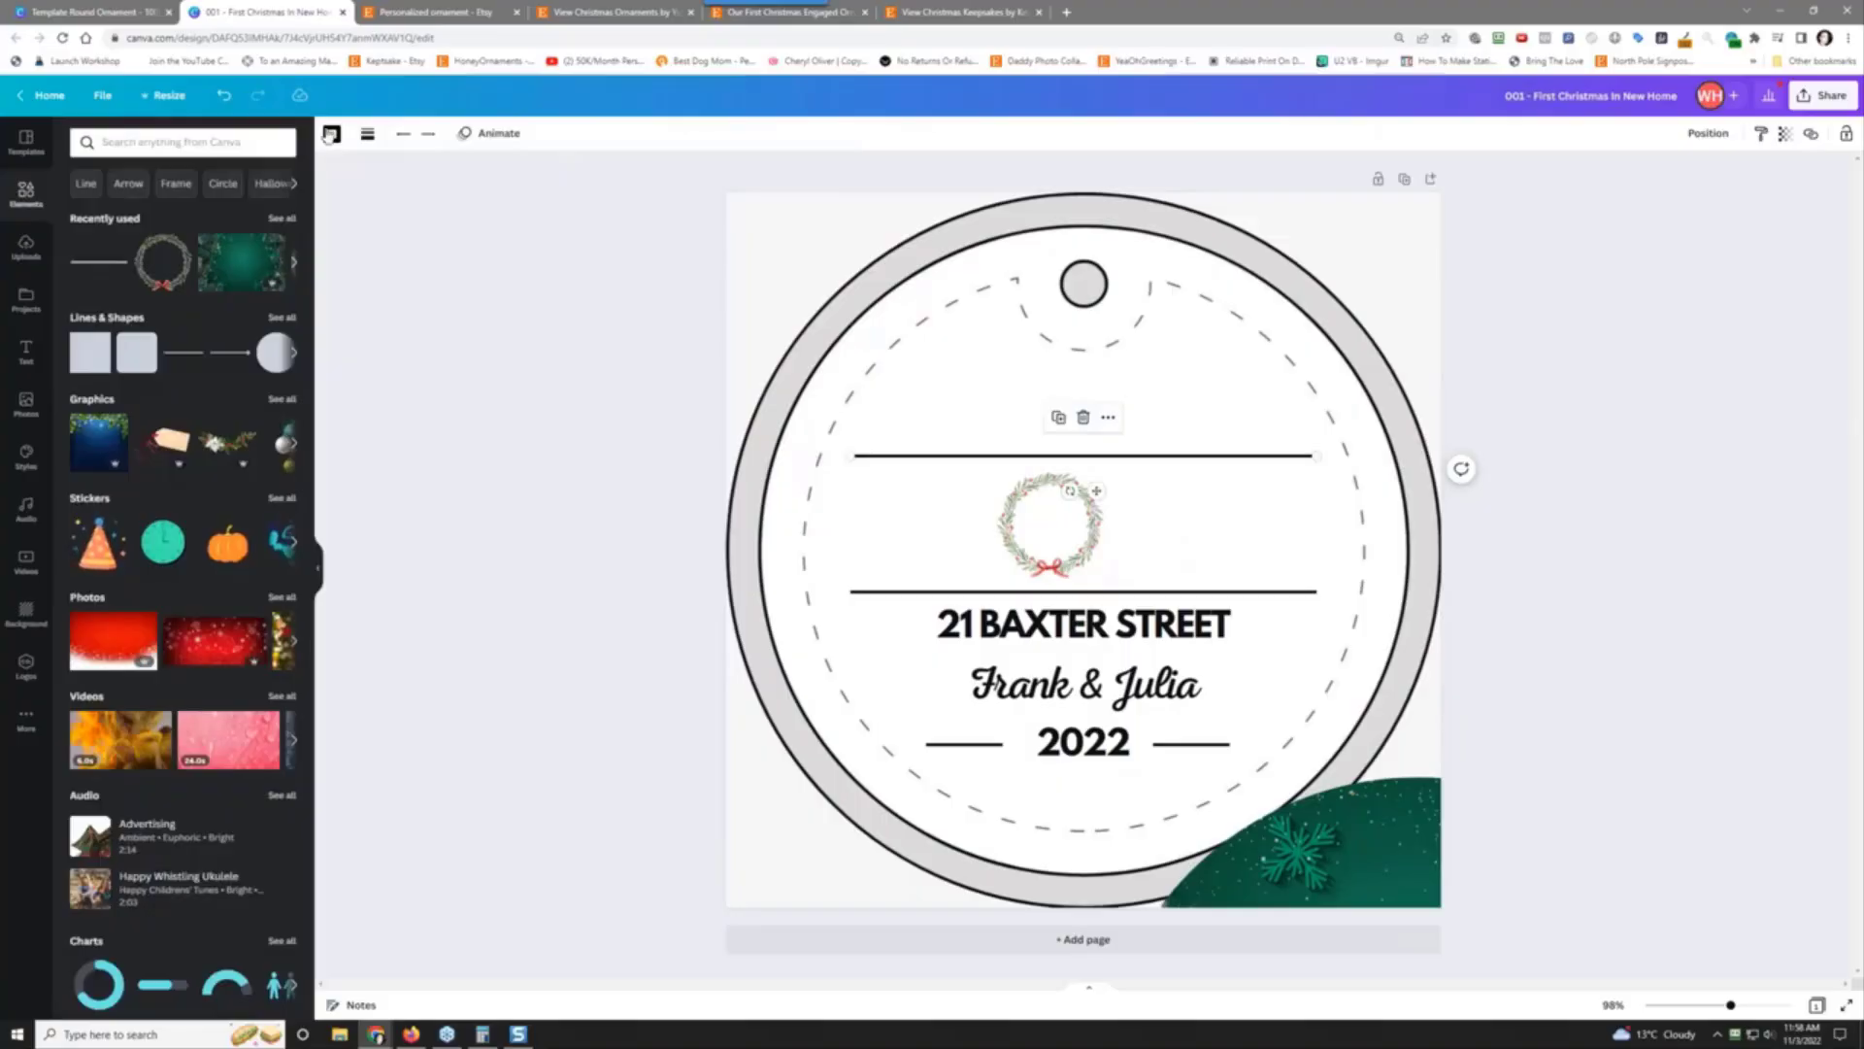
pyautogui.click(330, 134)
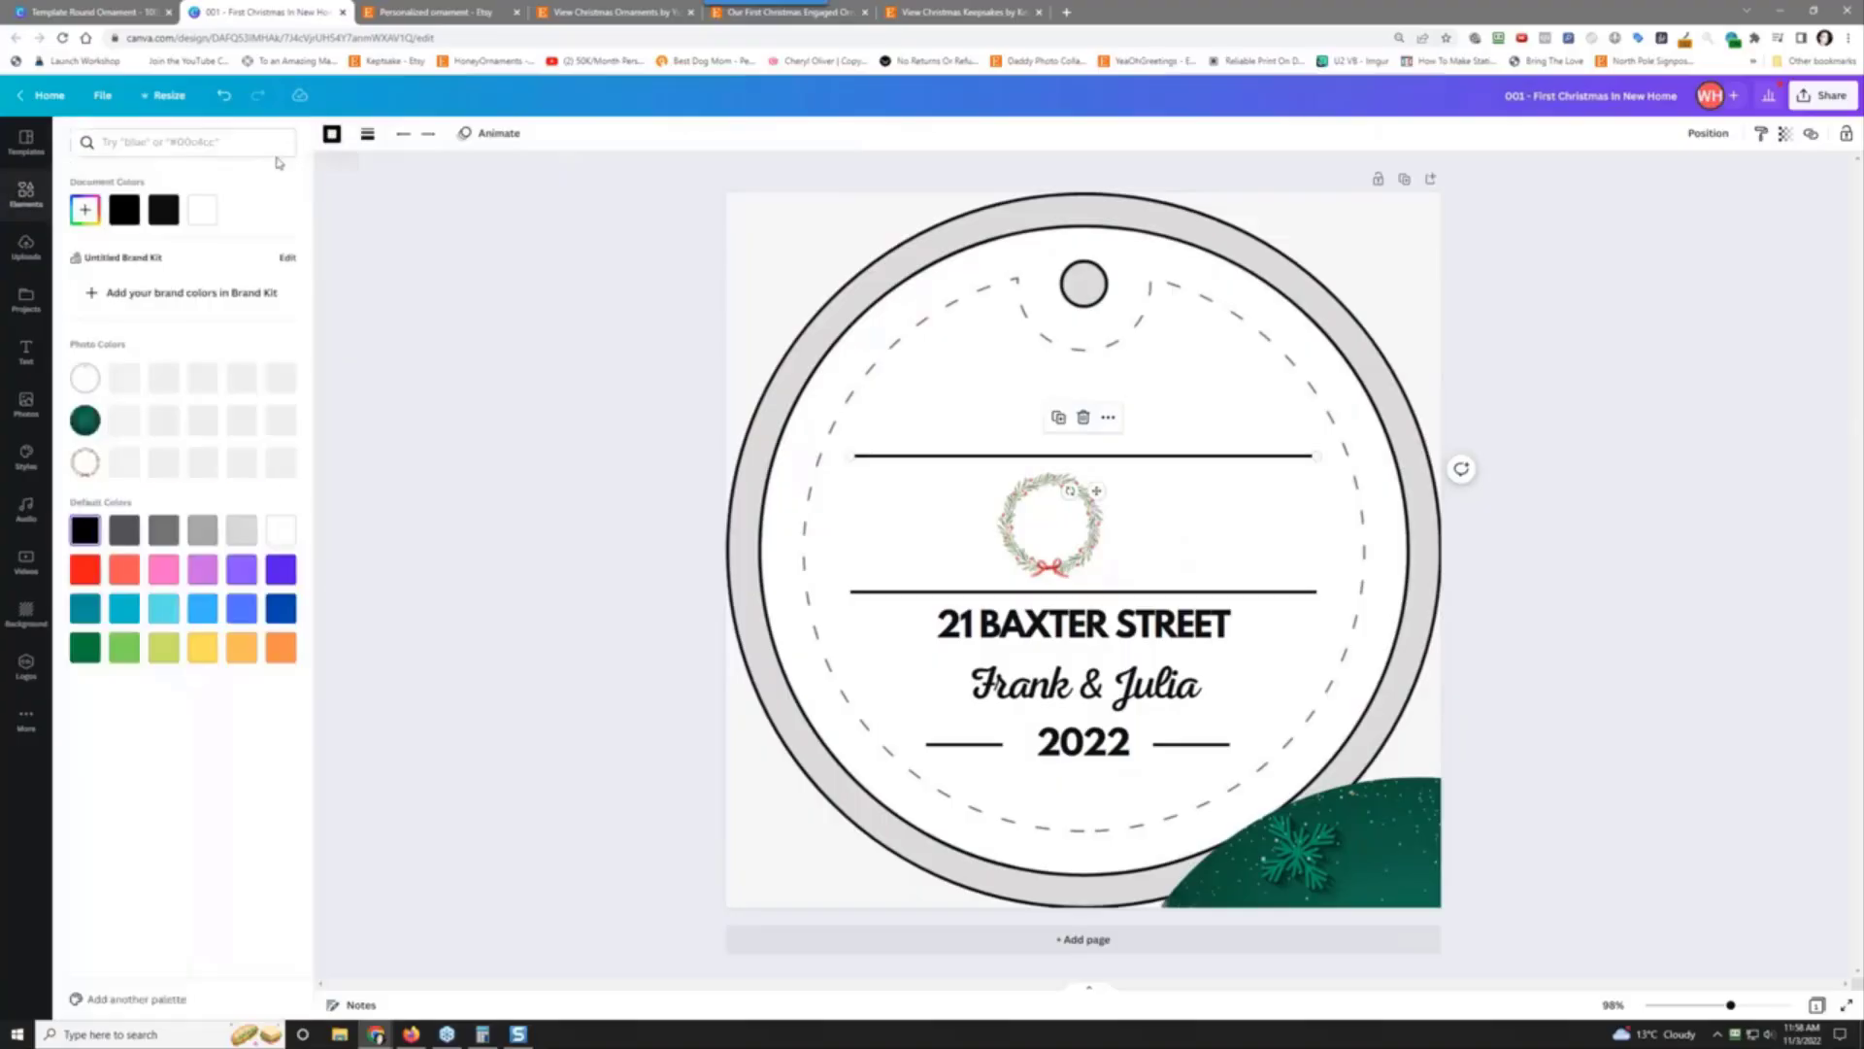
pyautogui.click(203, 210)
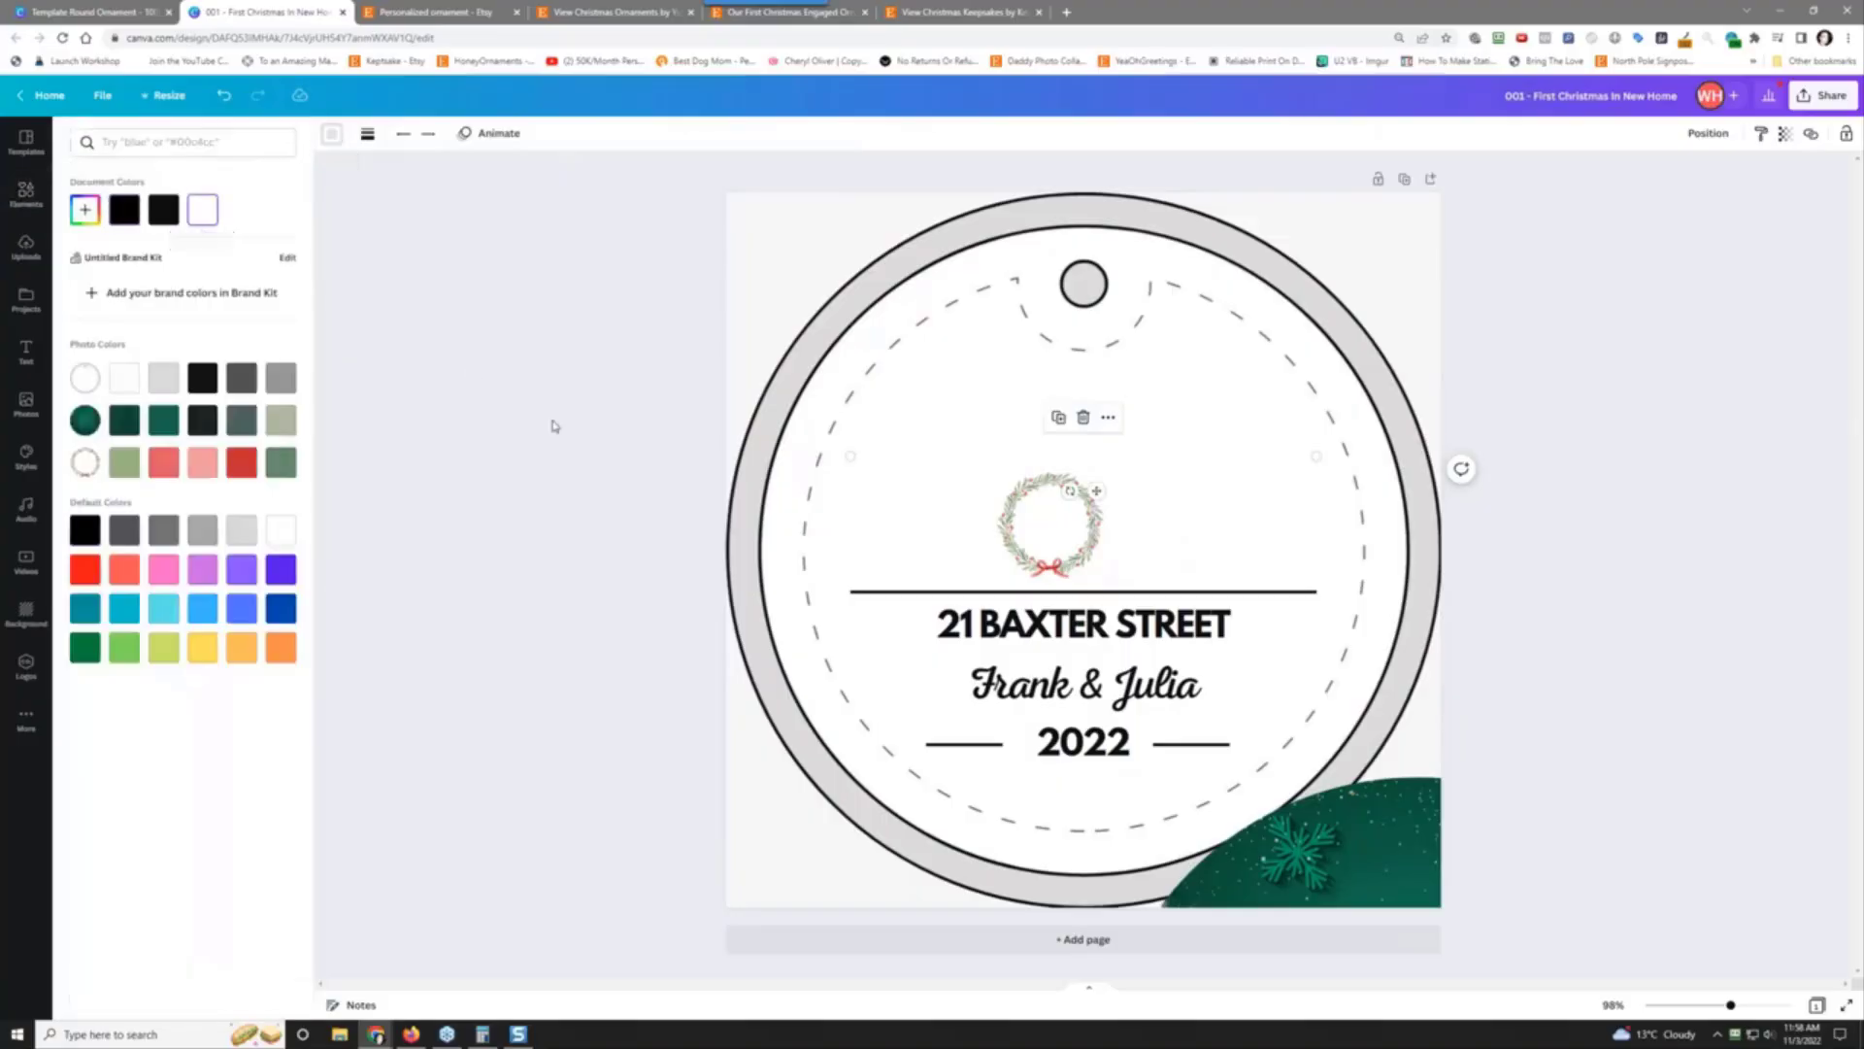
pyautogui.click(858, 592)
pyautogui.click(332, 143)
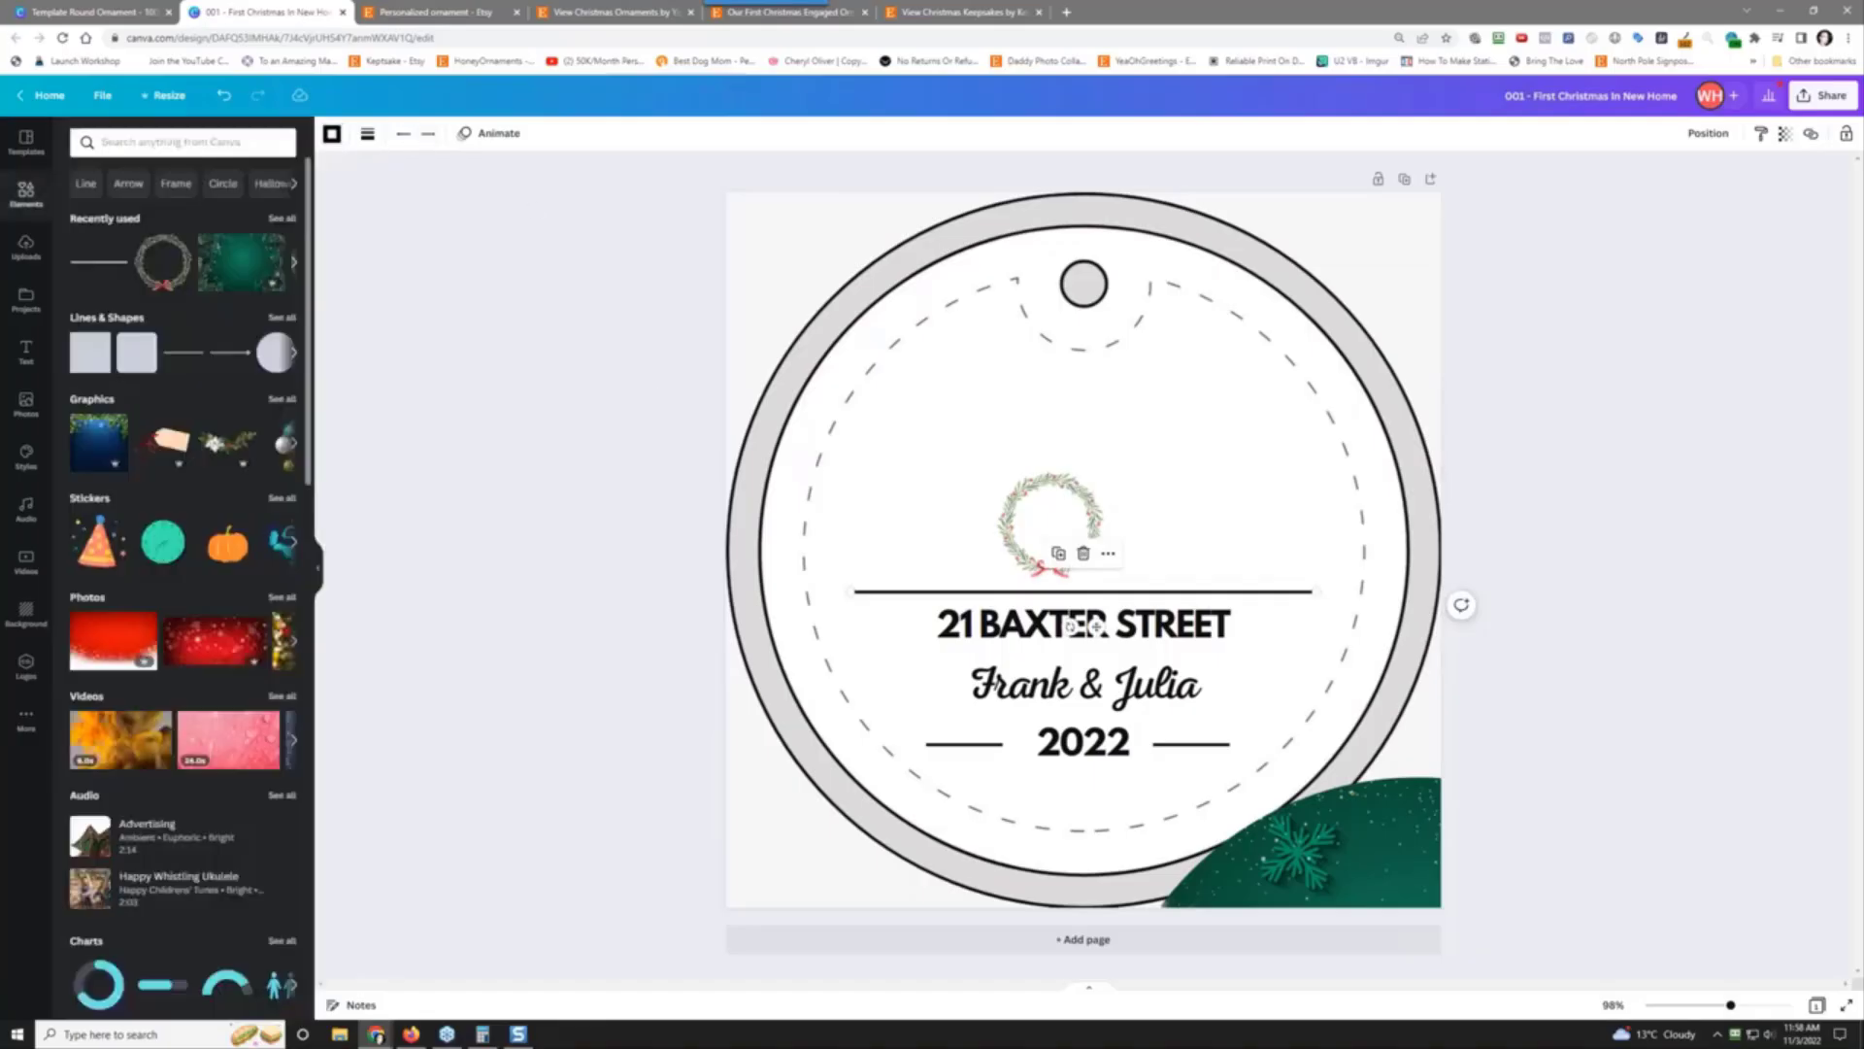
pyautogui.click(332, 144)
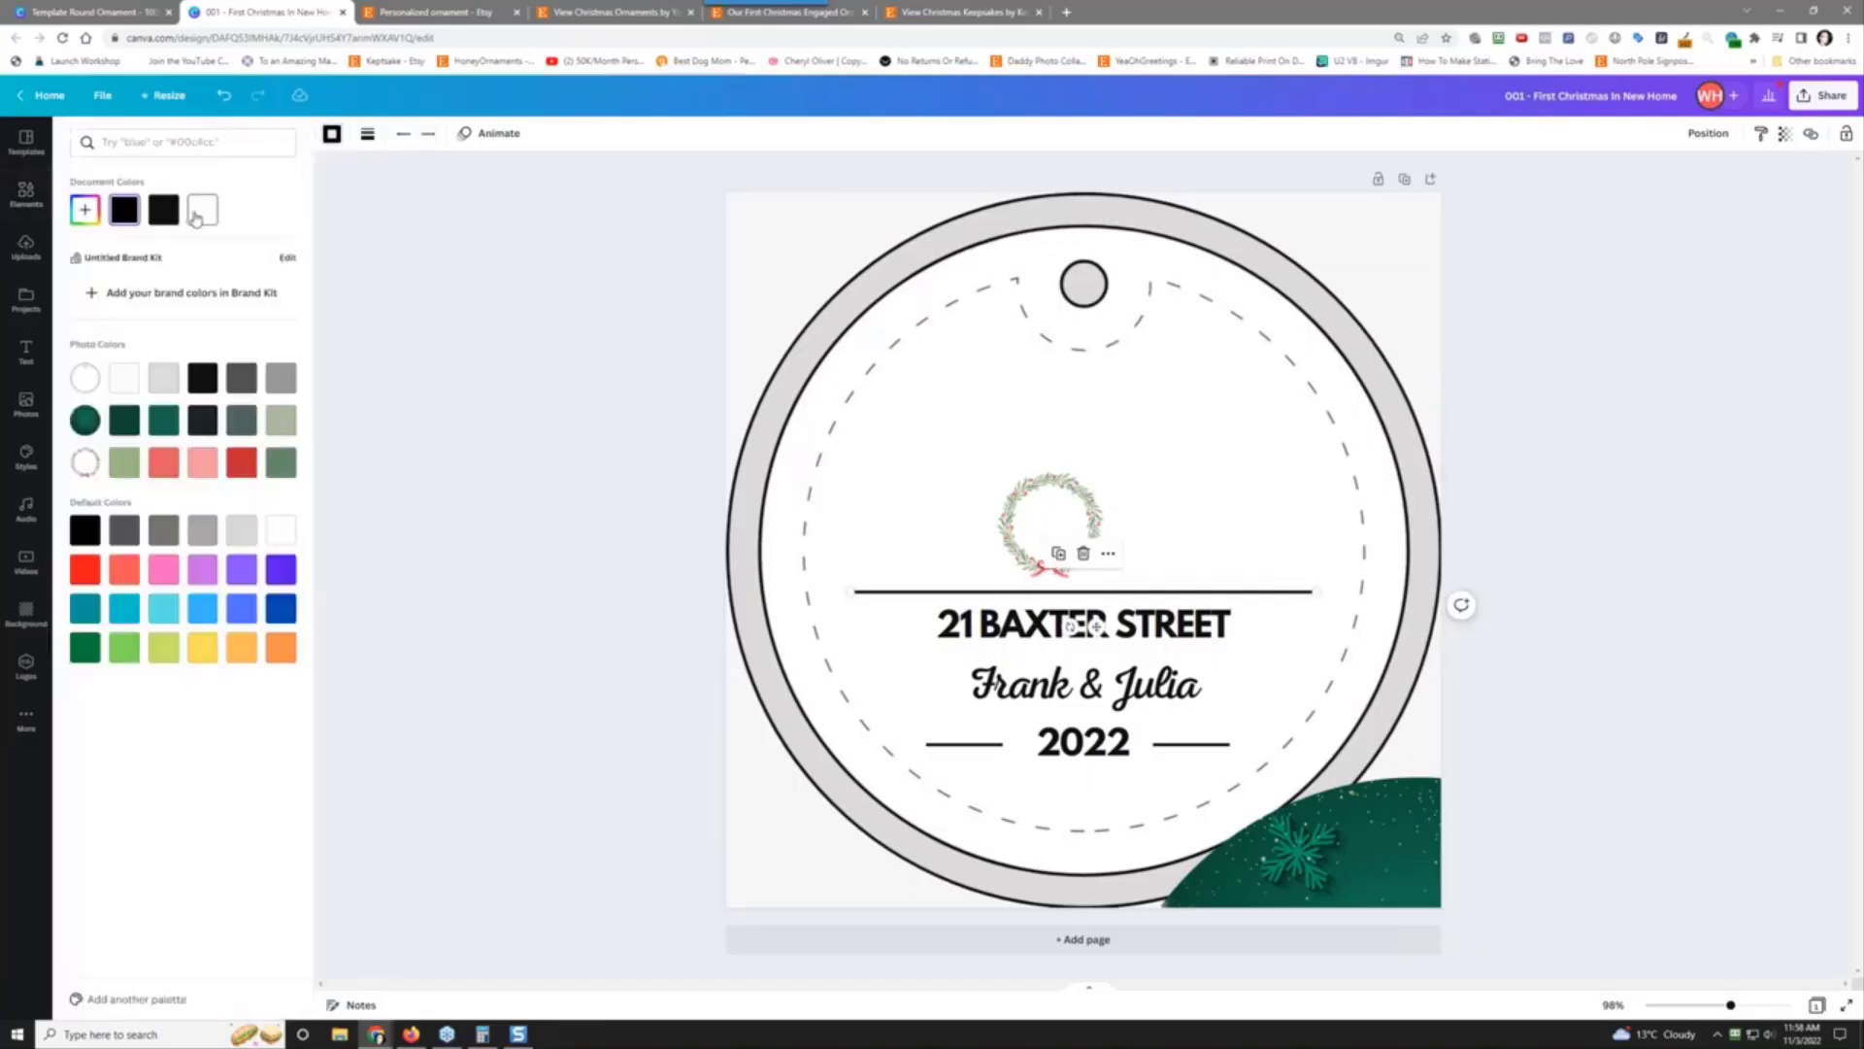
pyautogui.click(202, 209)
# Step: Make the address, the couple's names and the 2022 text white
pyautogui.click(1095, 627)
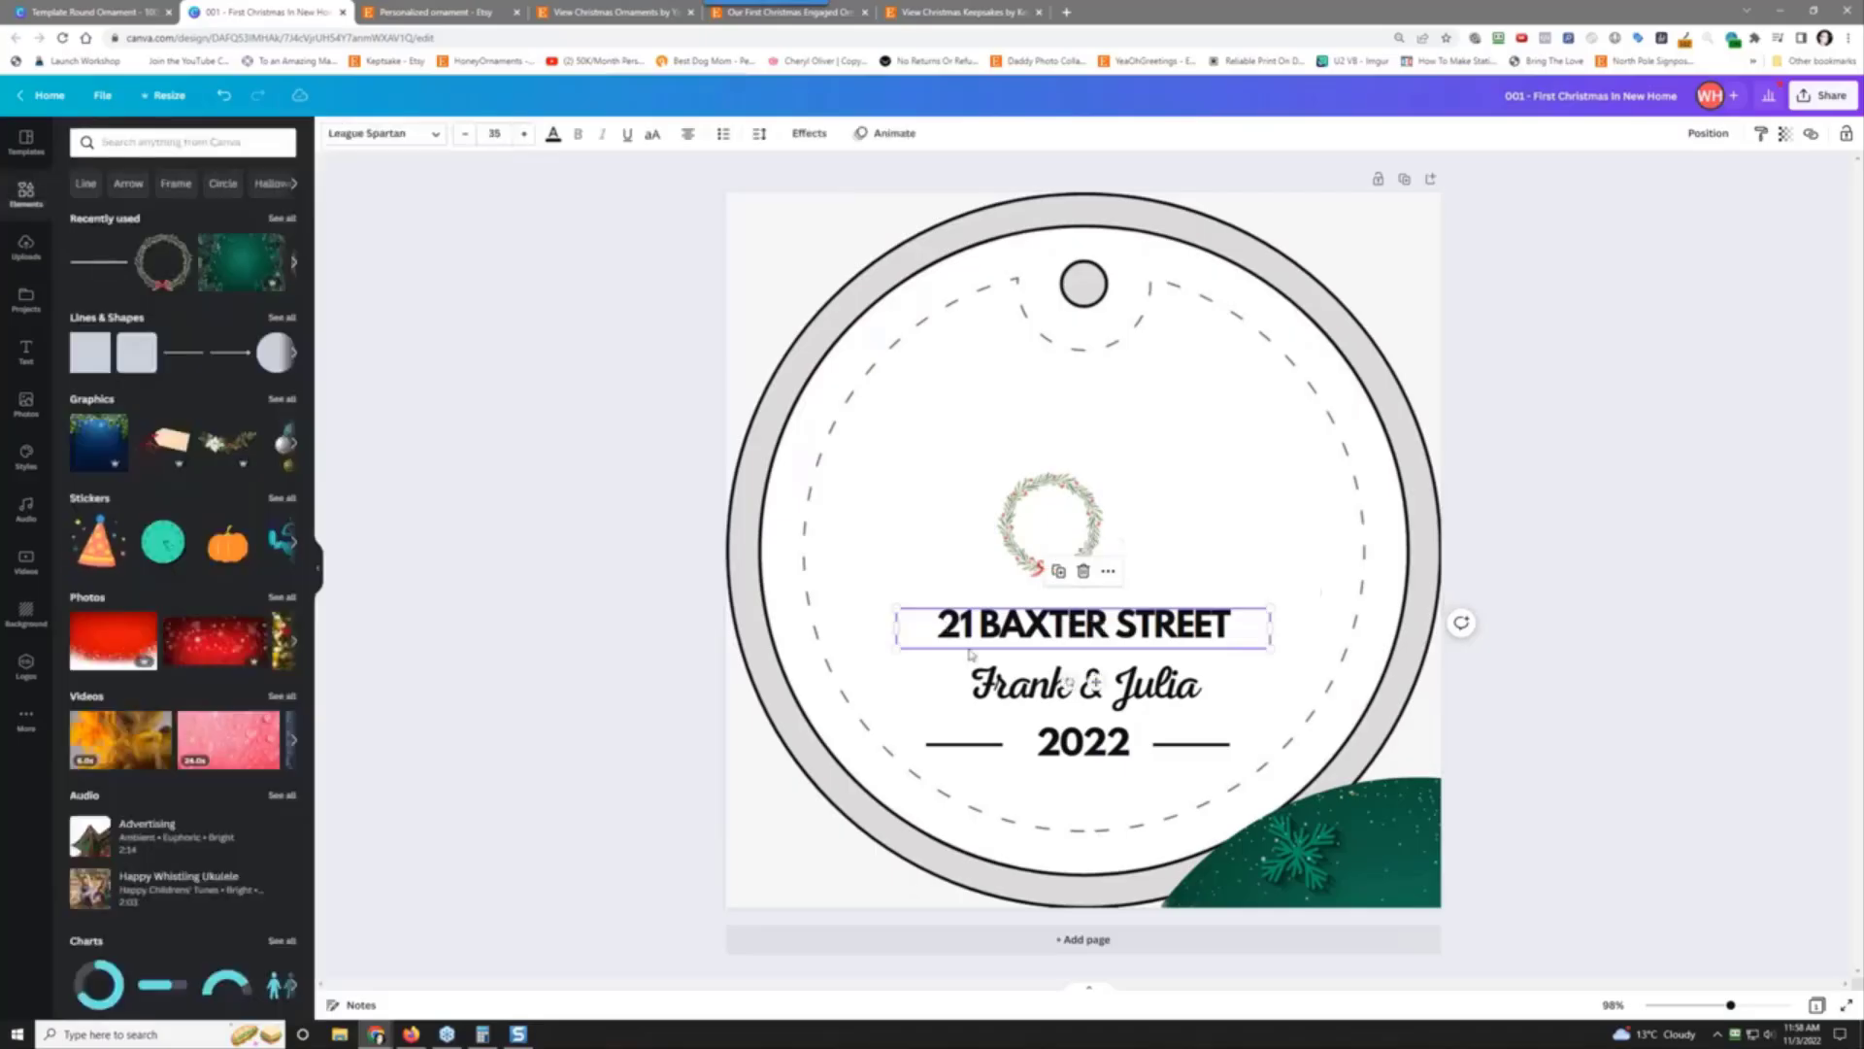
pyautogui.keyDown('shift'); pyautogui.click(1029, 685); pyautogui.keyUp('shift')
pyautogui.keyDown('shift'); pyautogui.click(972, 753); pyautogui.keyUp('shift')
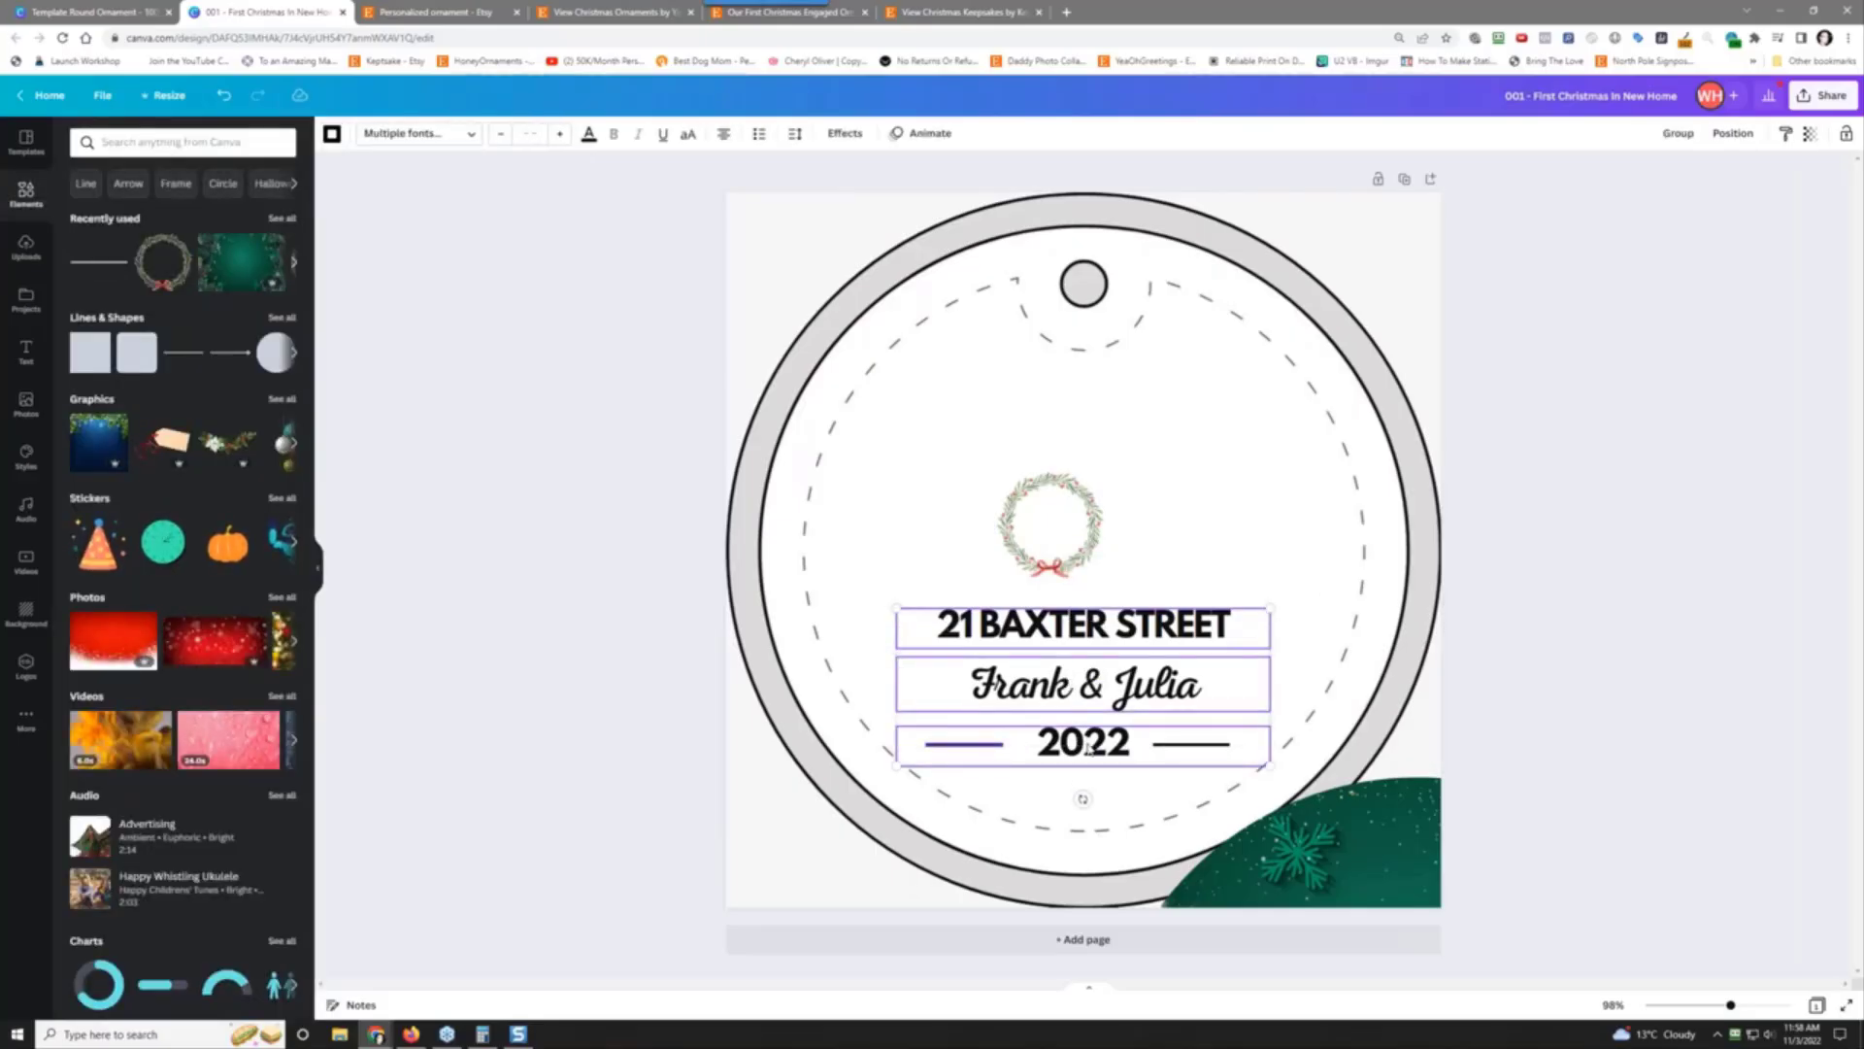
pyautogui.keyDown('shift'); pyautogui.click(1089, 748); pyautogui.keyUp('shift')
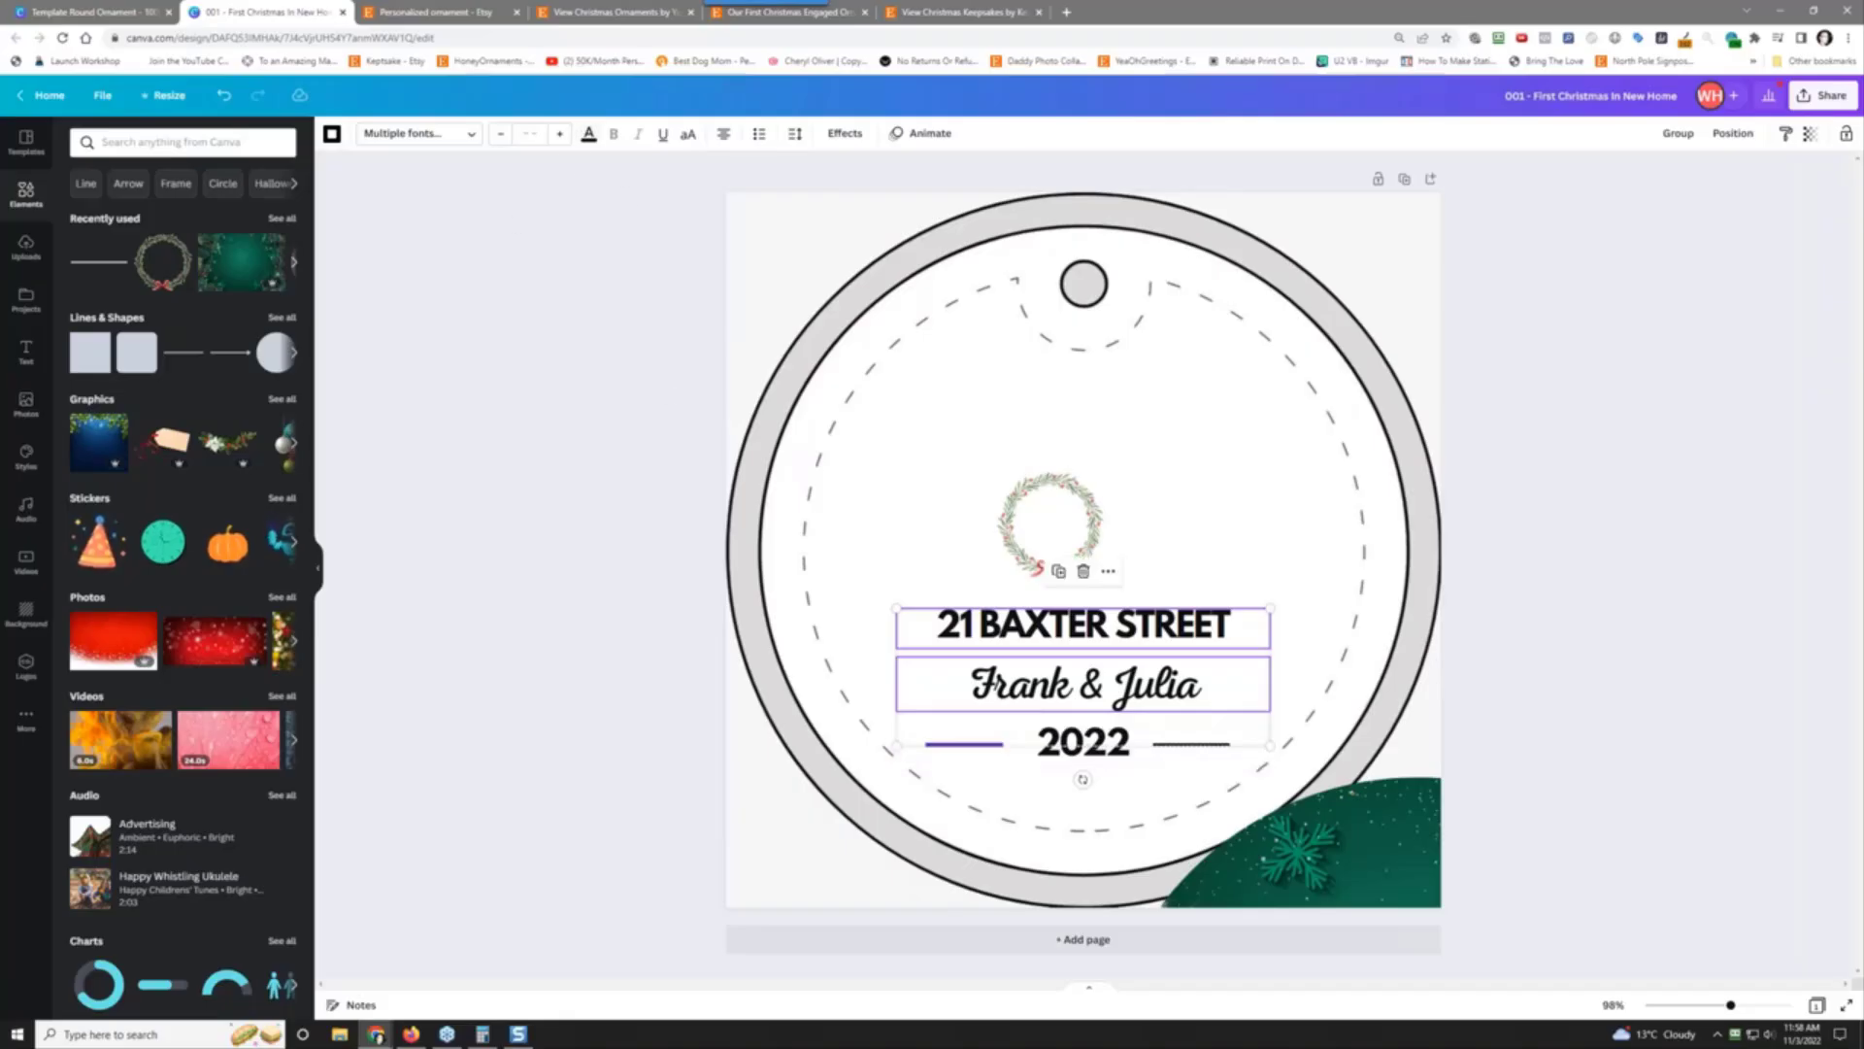
pyautogui.click(589, 134)
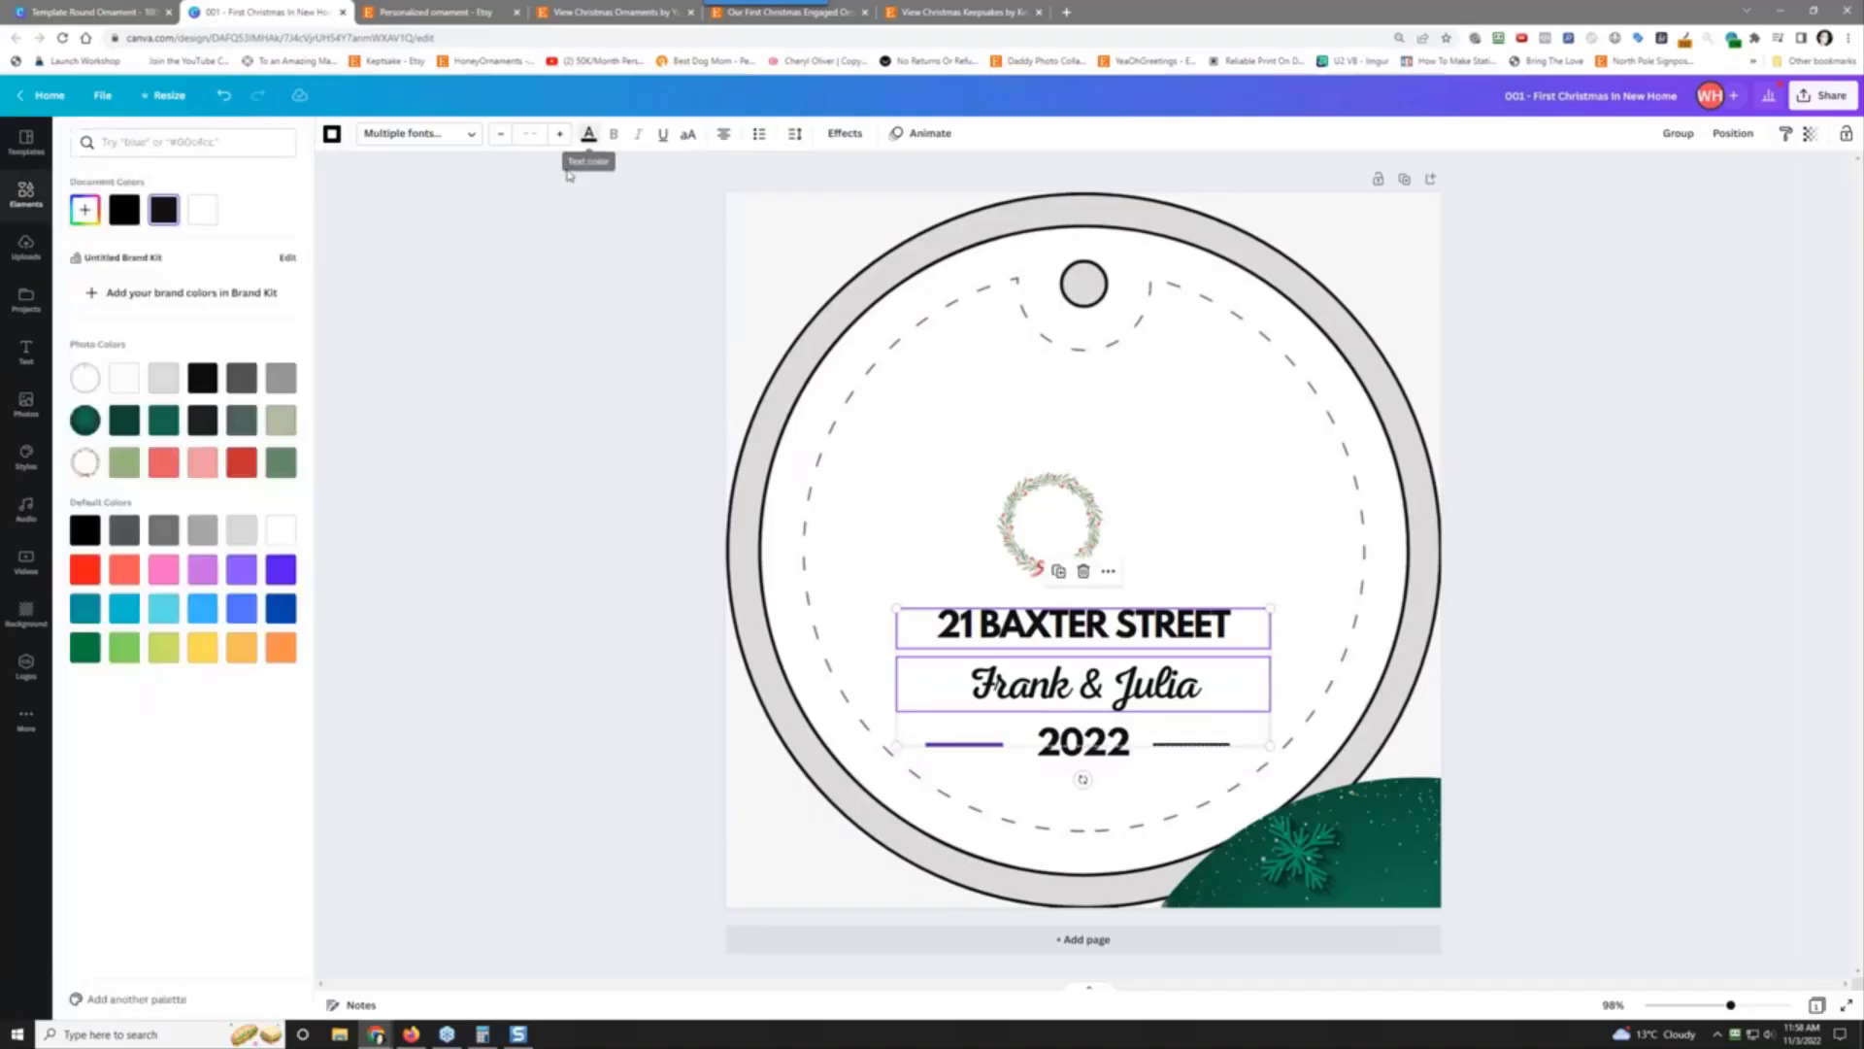
pyautogui.click(202, 210)
pyautogui.keyDown('shift'); pyautogui.click(994, 789); pyautogui.keyUp('shift')
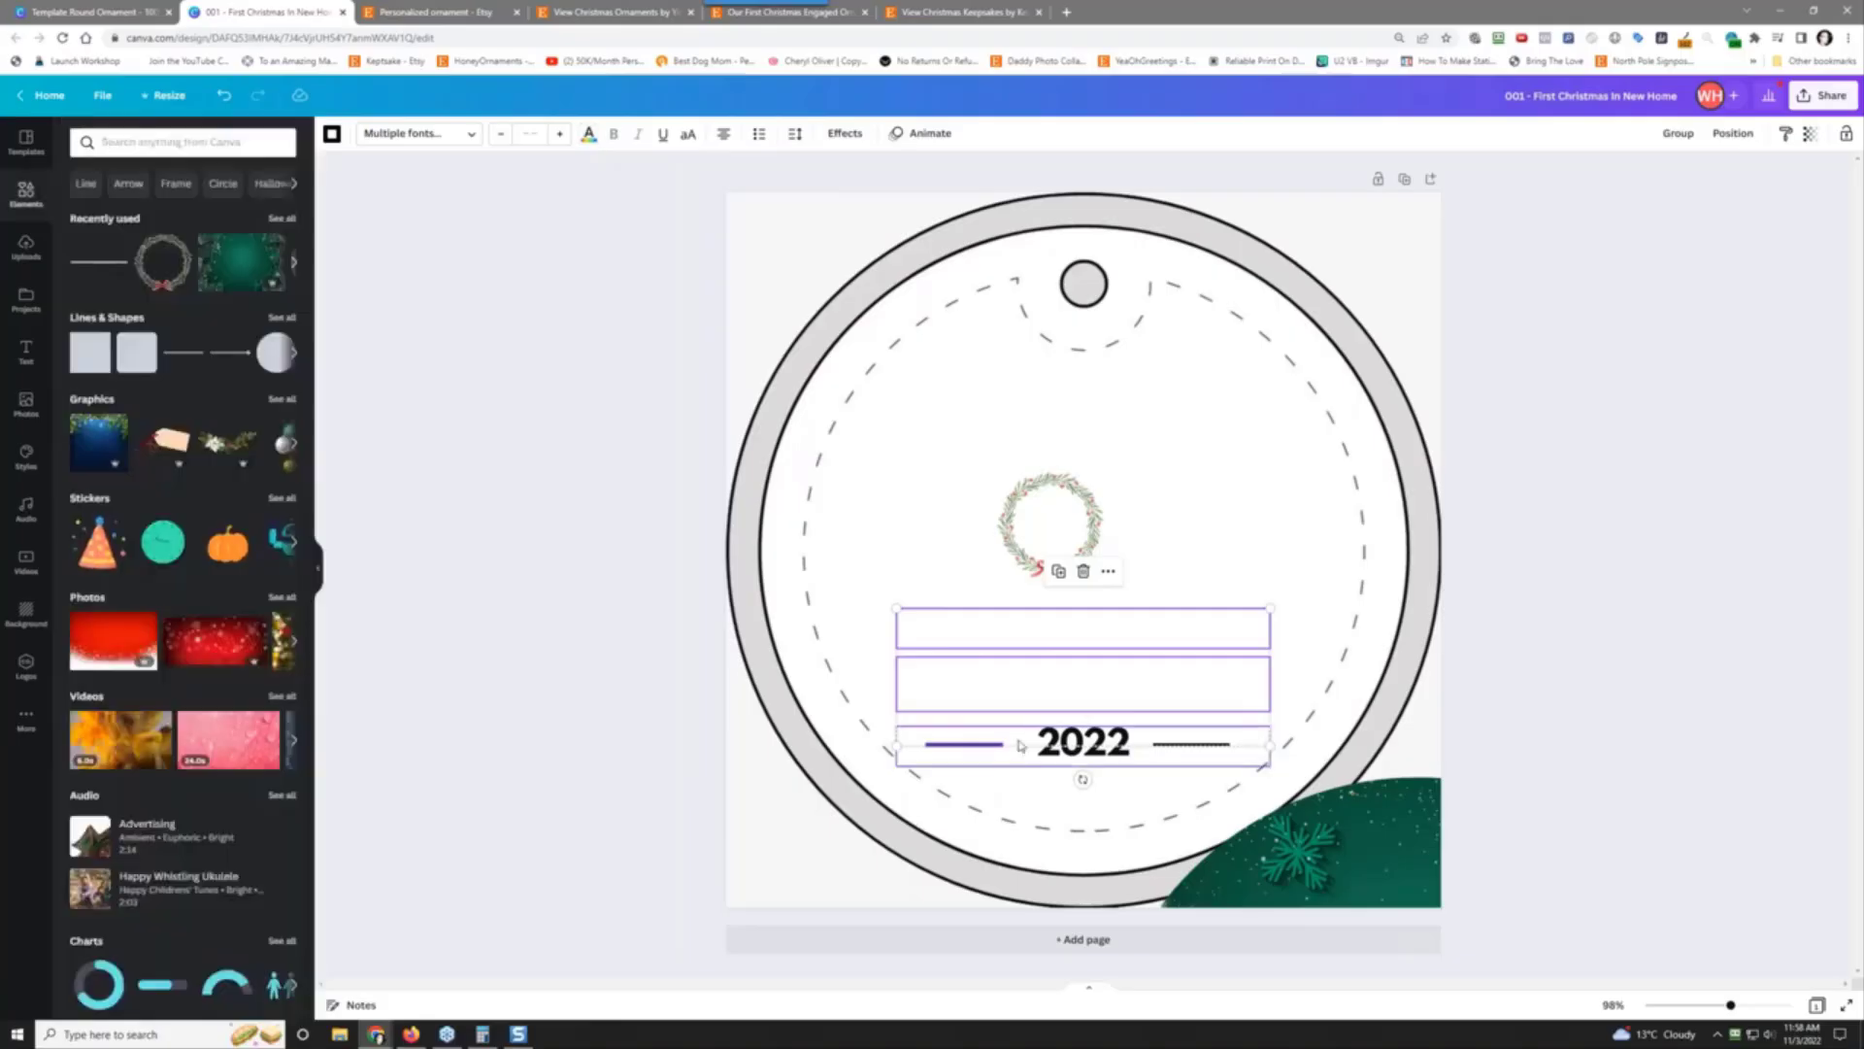
pyautogui.click(986, 746)
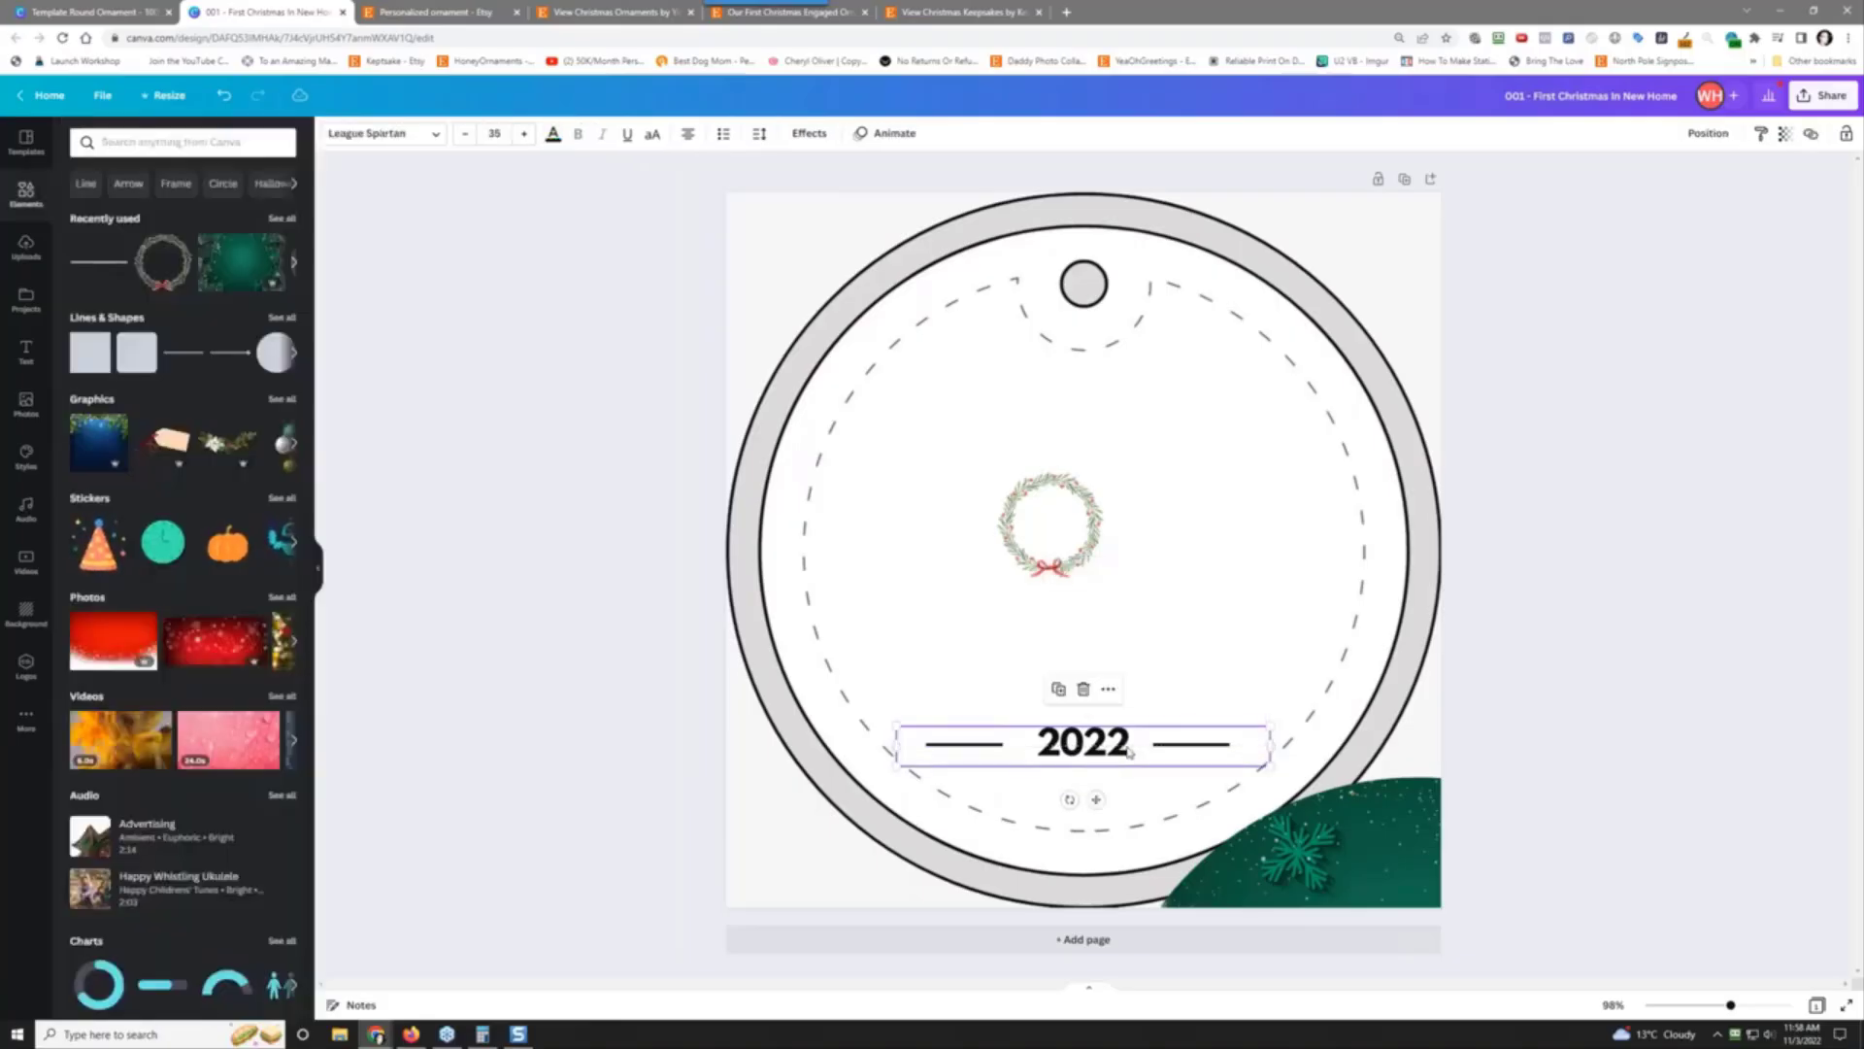
pyautogui.click(553, 136)
pyautogui.click(202, 210)
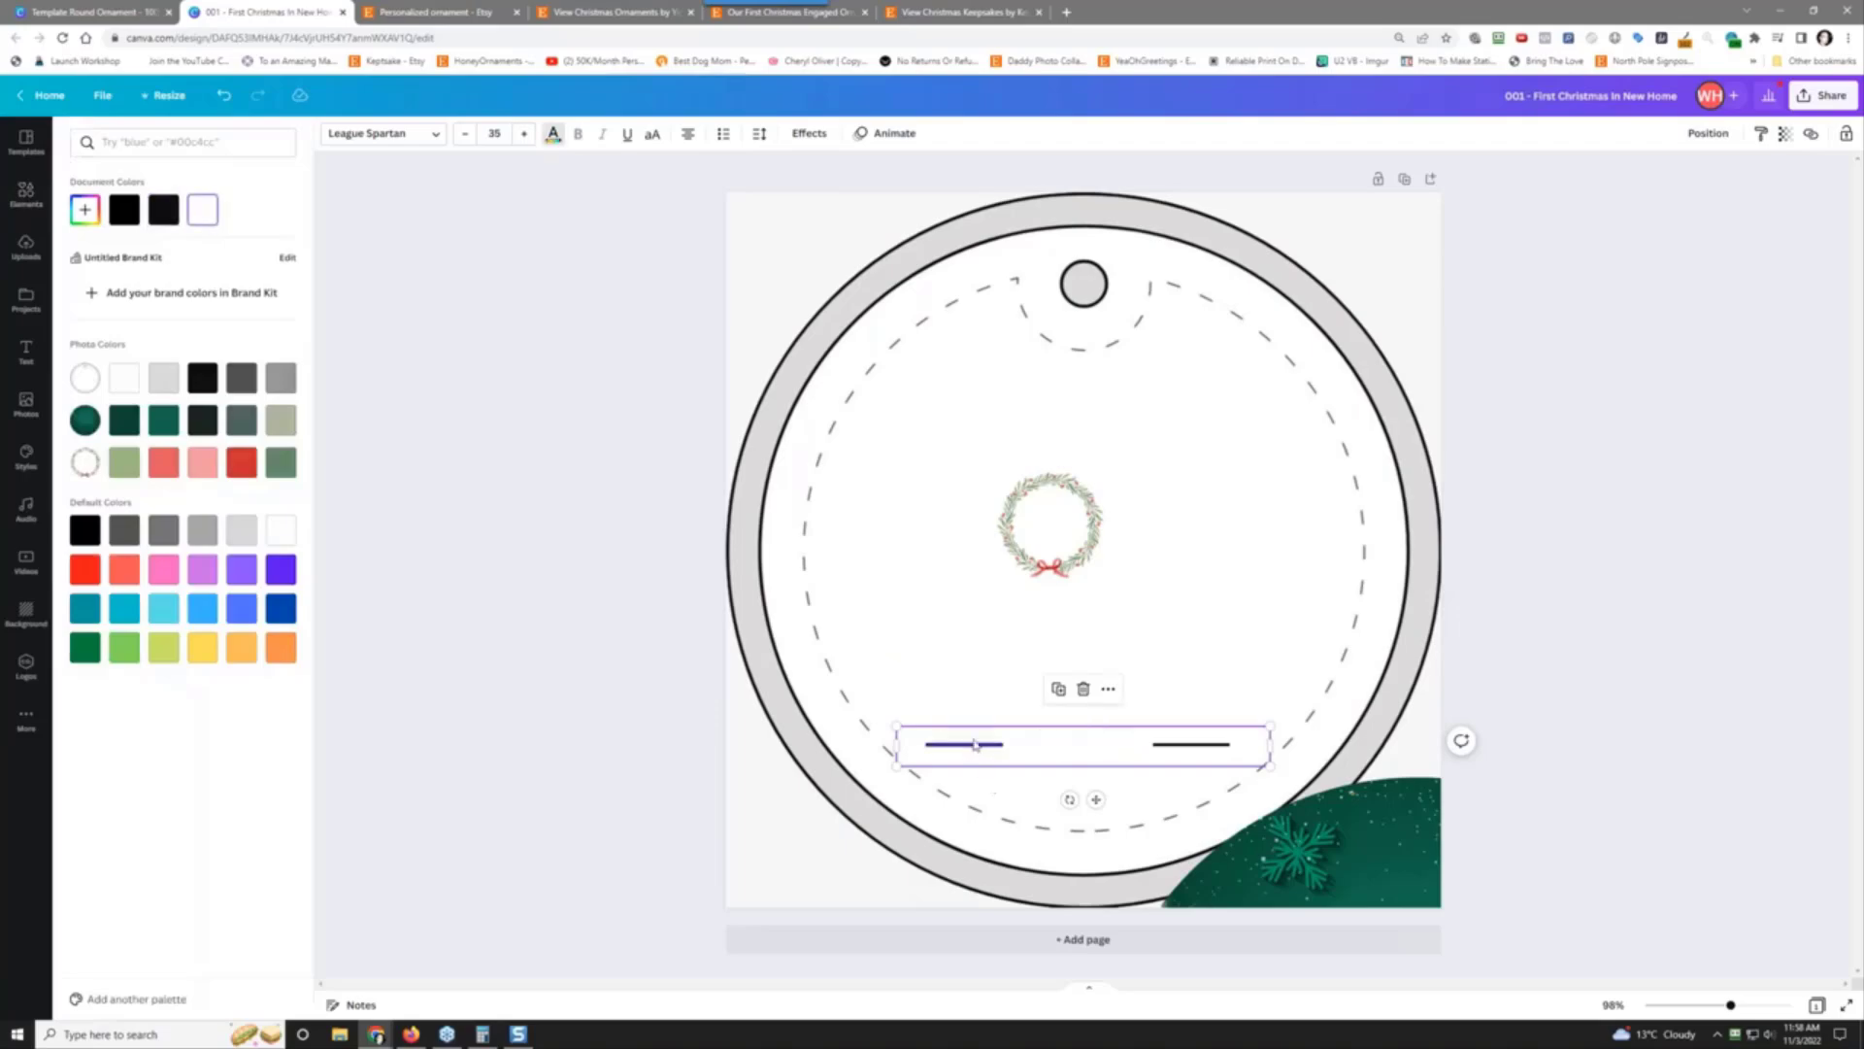
# Step: Make both short divider lines white and centre the green ornament design over the circle
pyautogui.click(974, 746)
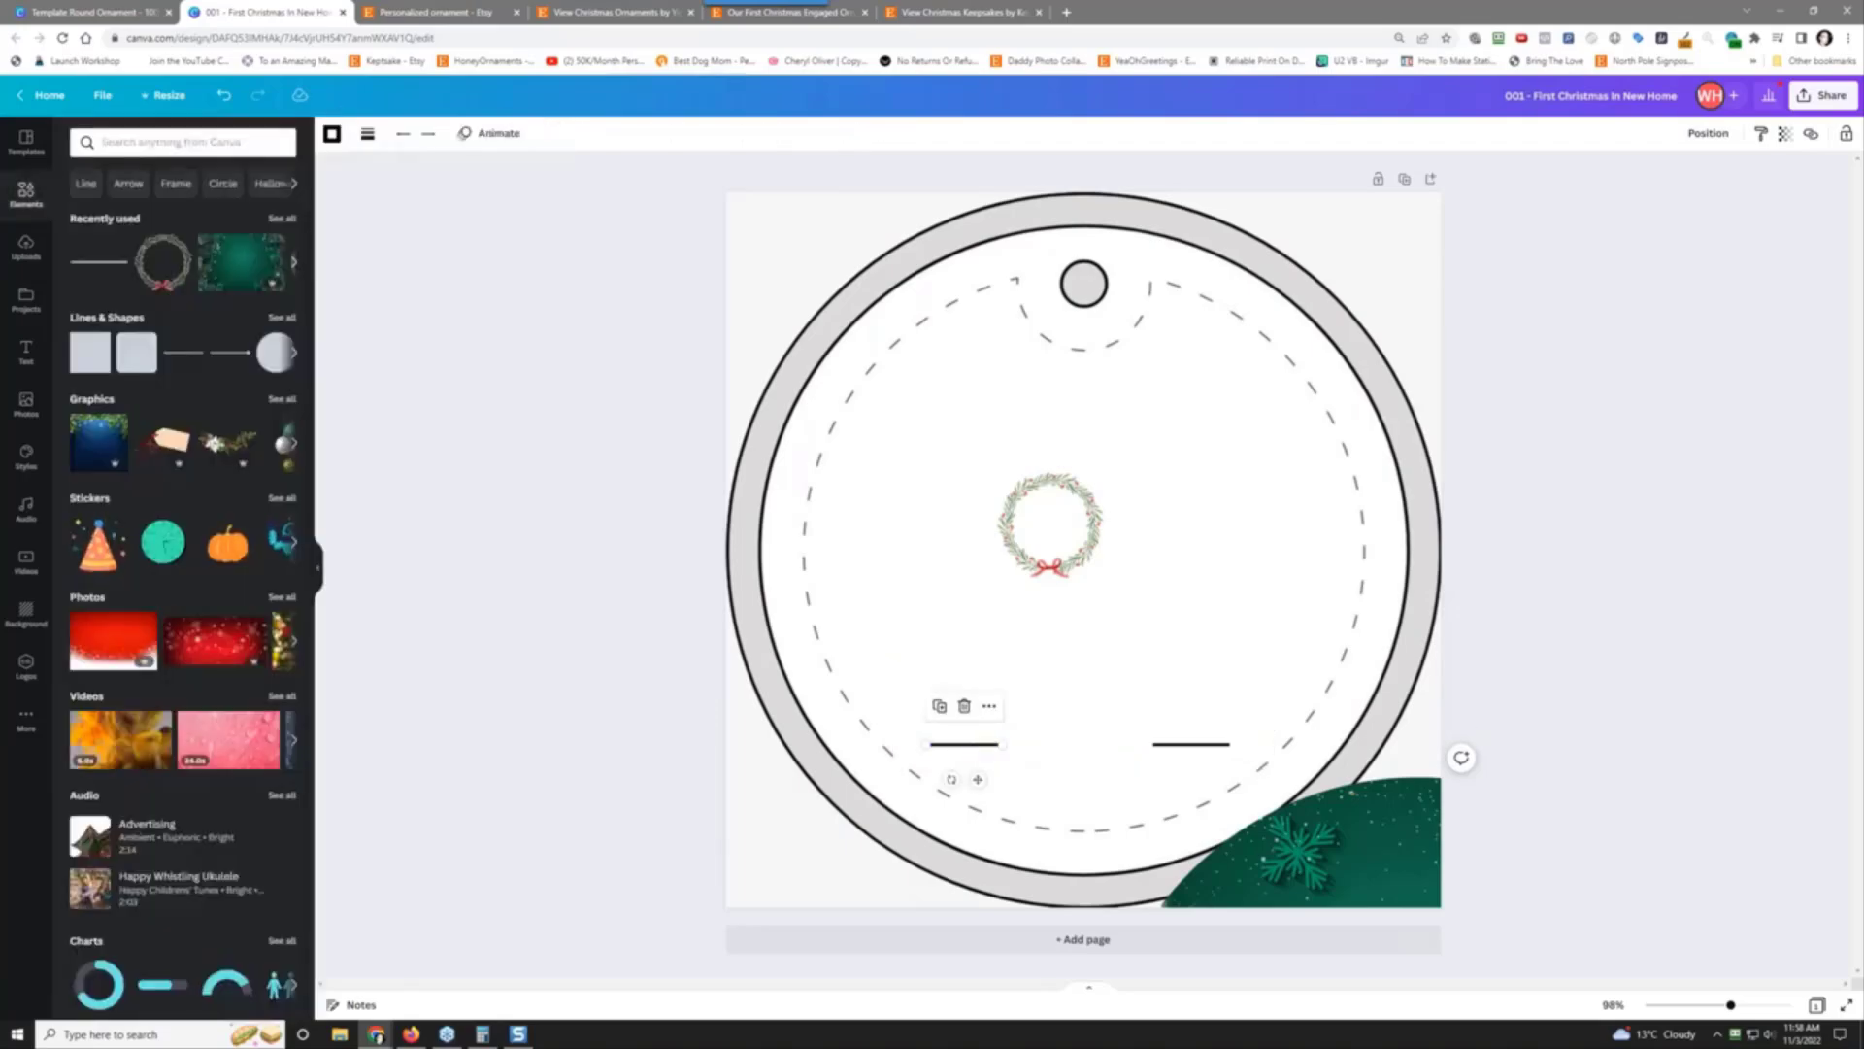
pyautogui.click(331, 136)
pyautogui.click(163, 210)
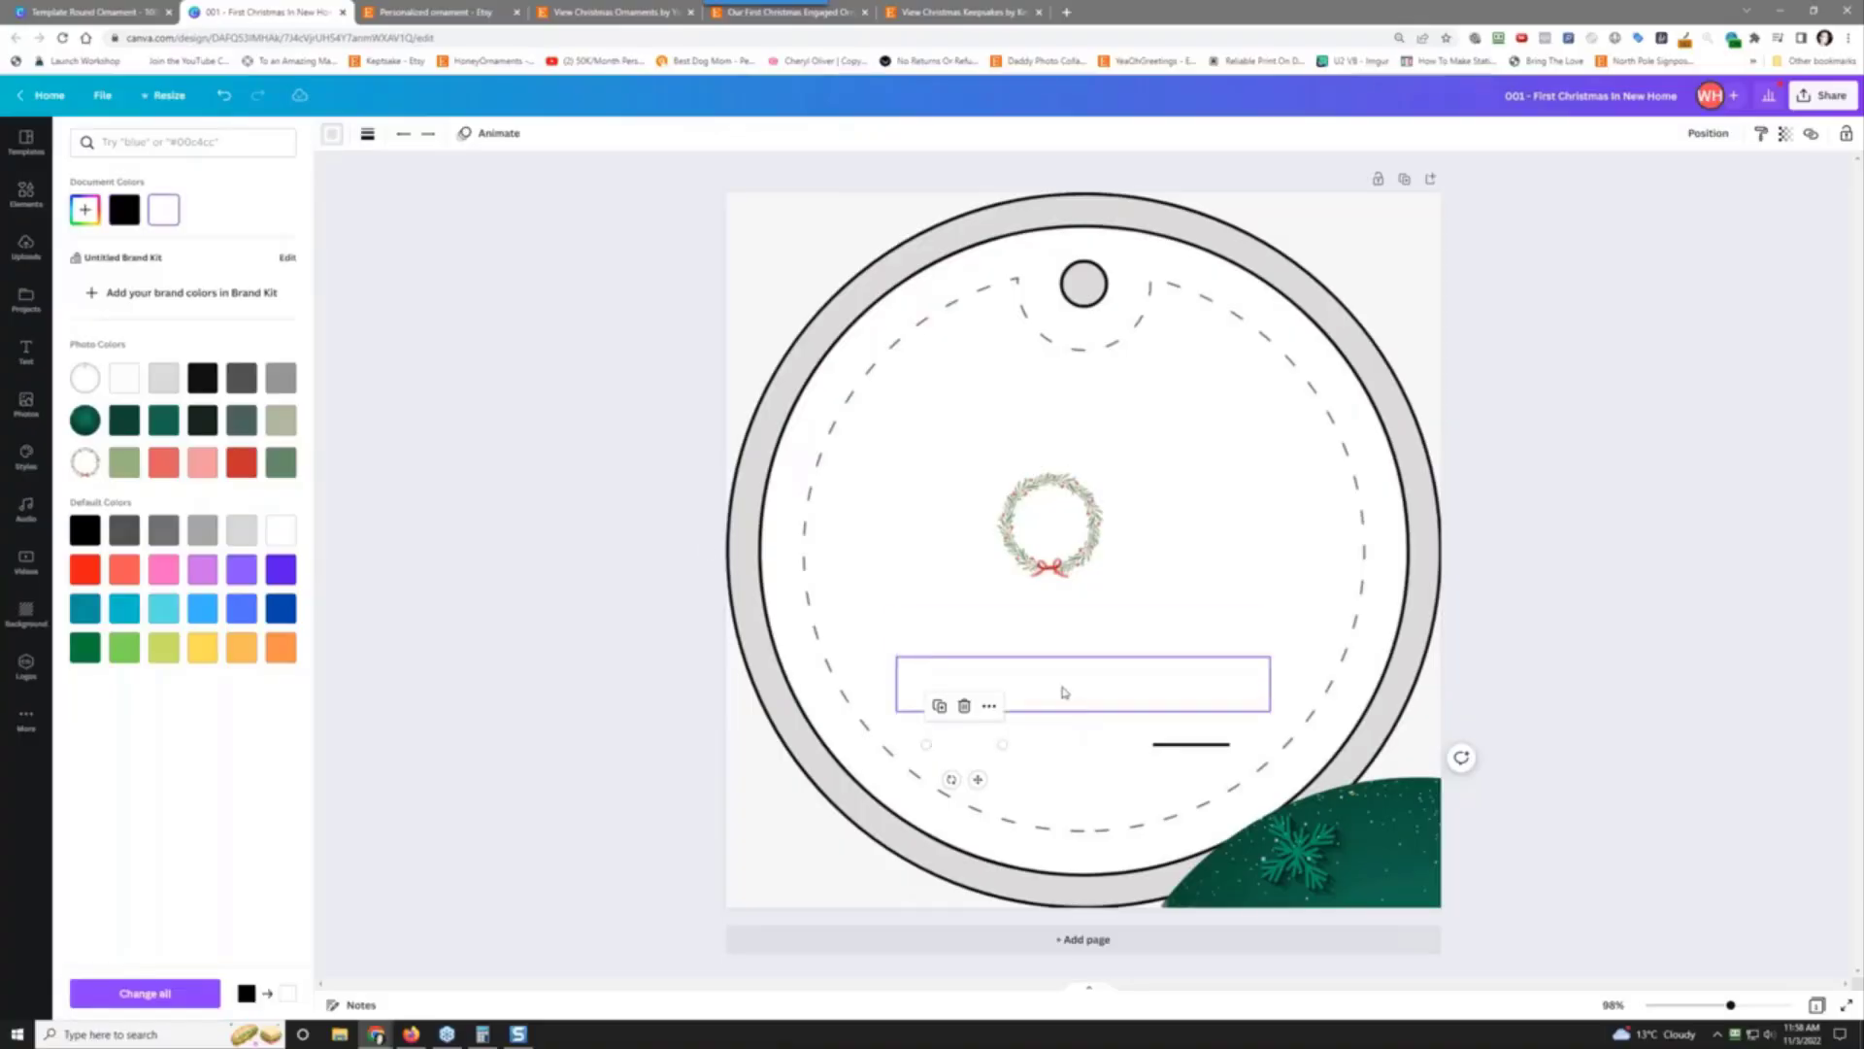
pyautogui.click(1182, 748)
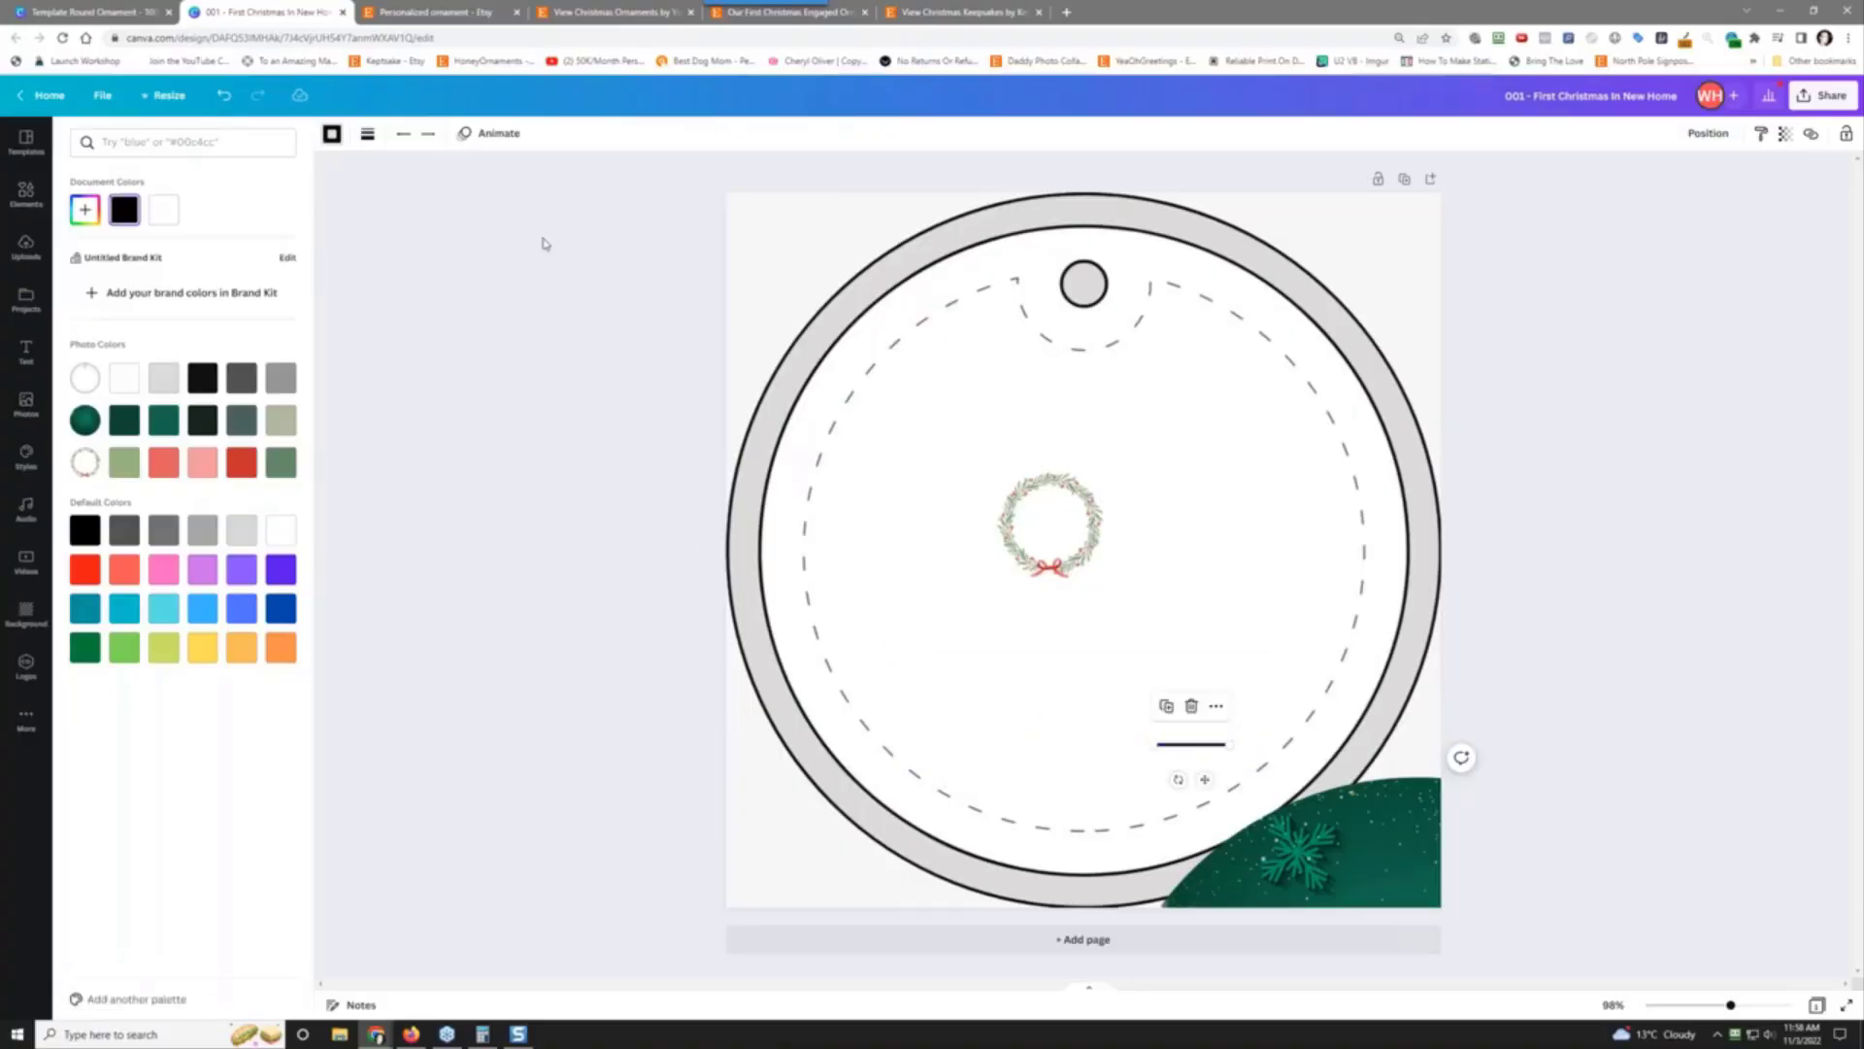
pyautogui.click(332, 142)
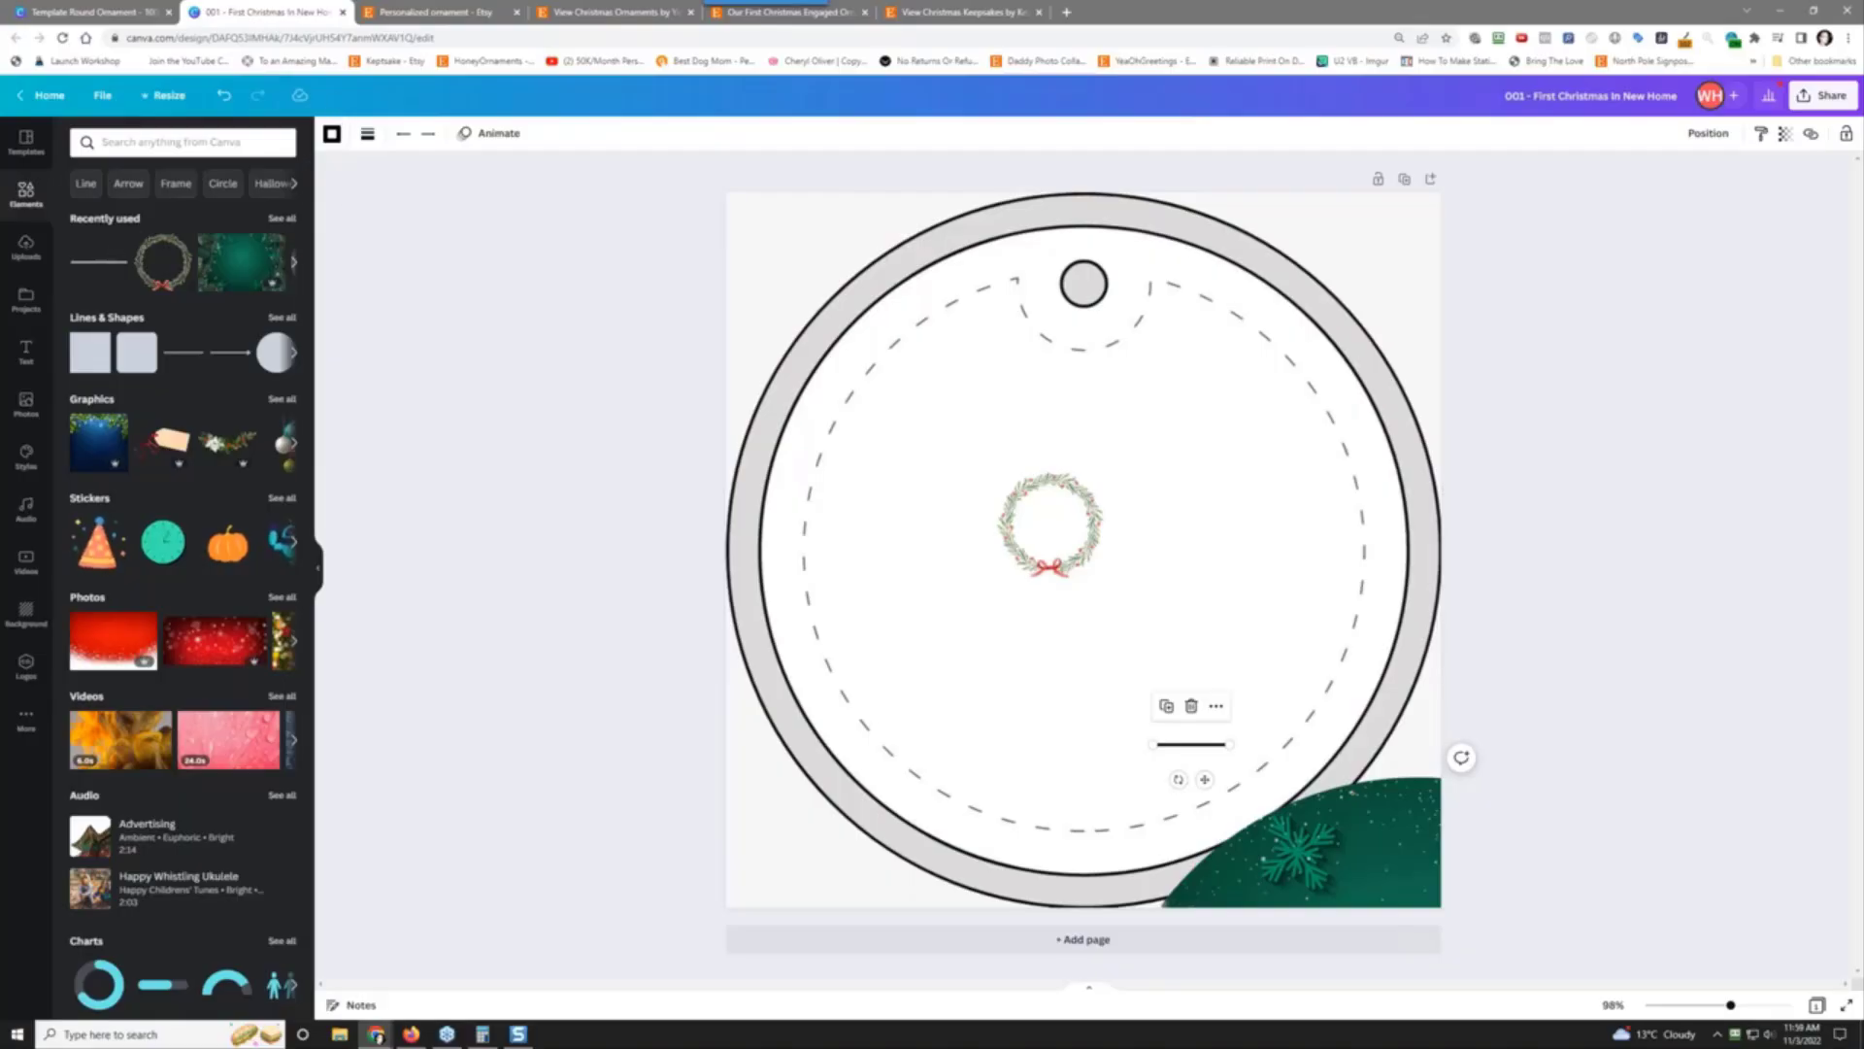
pyautogui.click(332, 133)
pyautogui.click(165, 210)
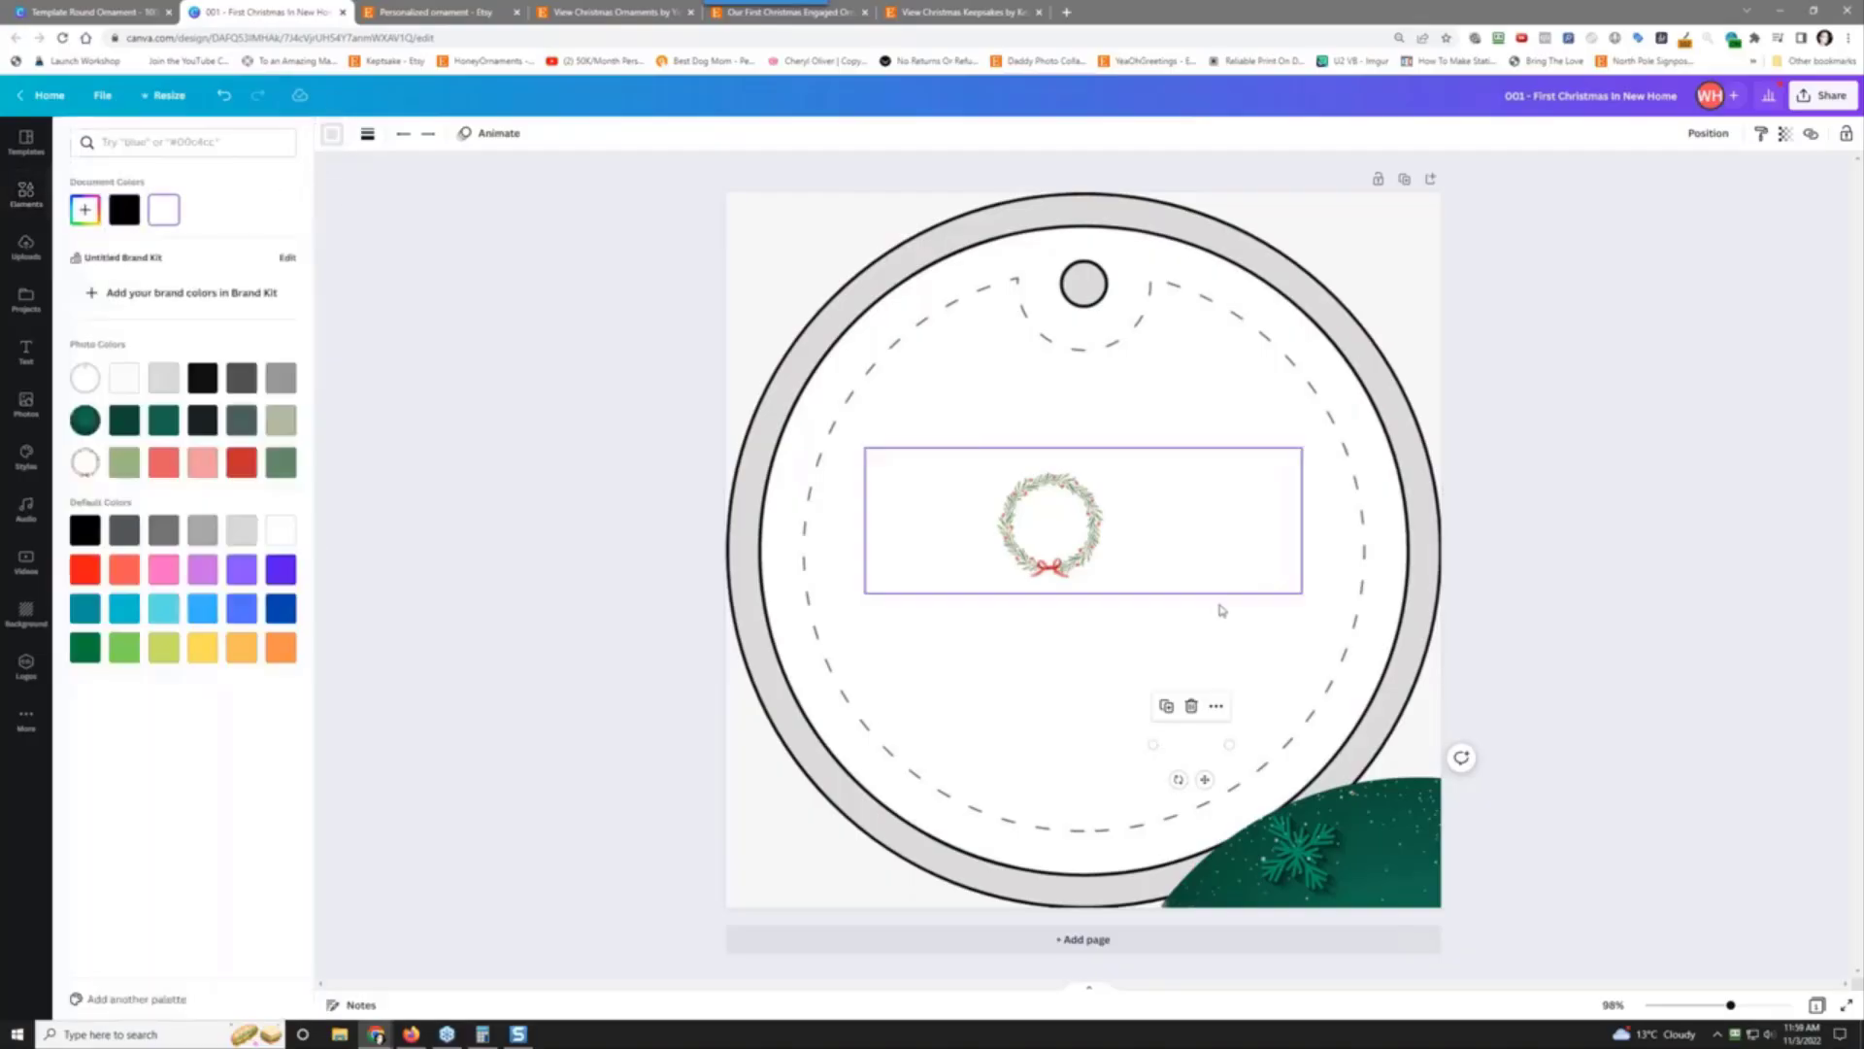
pyautogui.moveTo(1349, 879); pyautogui.dragTo(1016, 323)
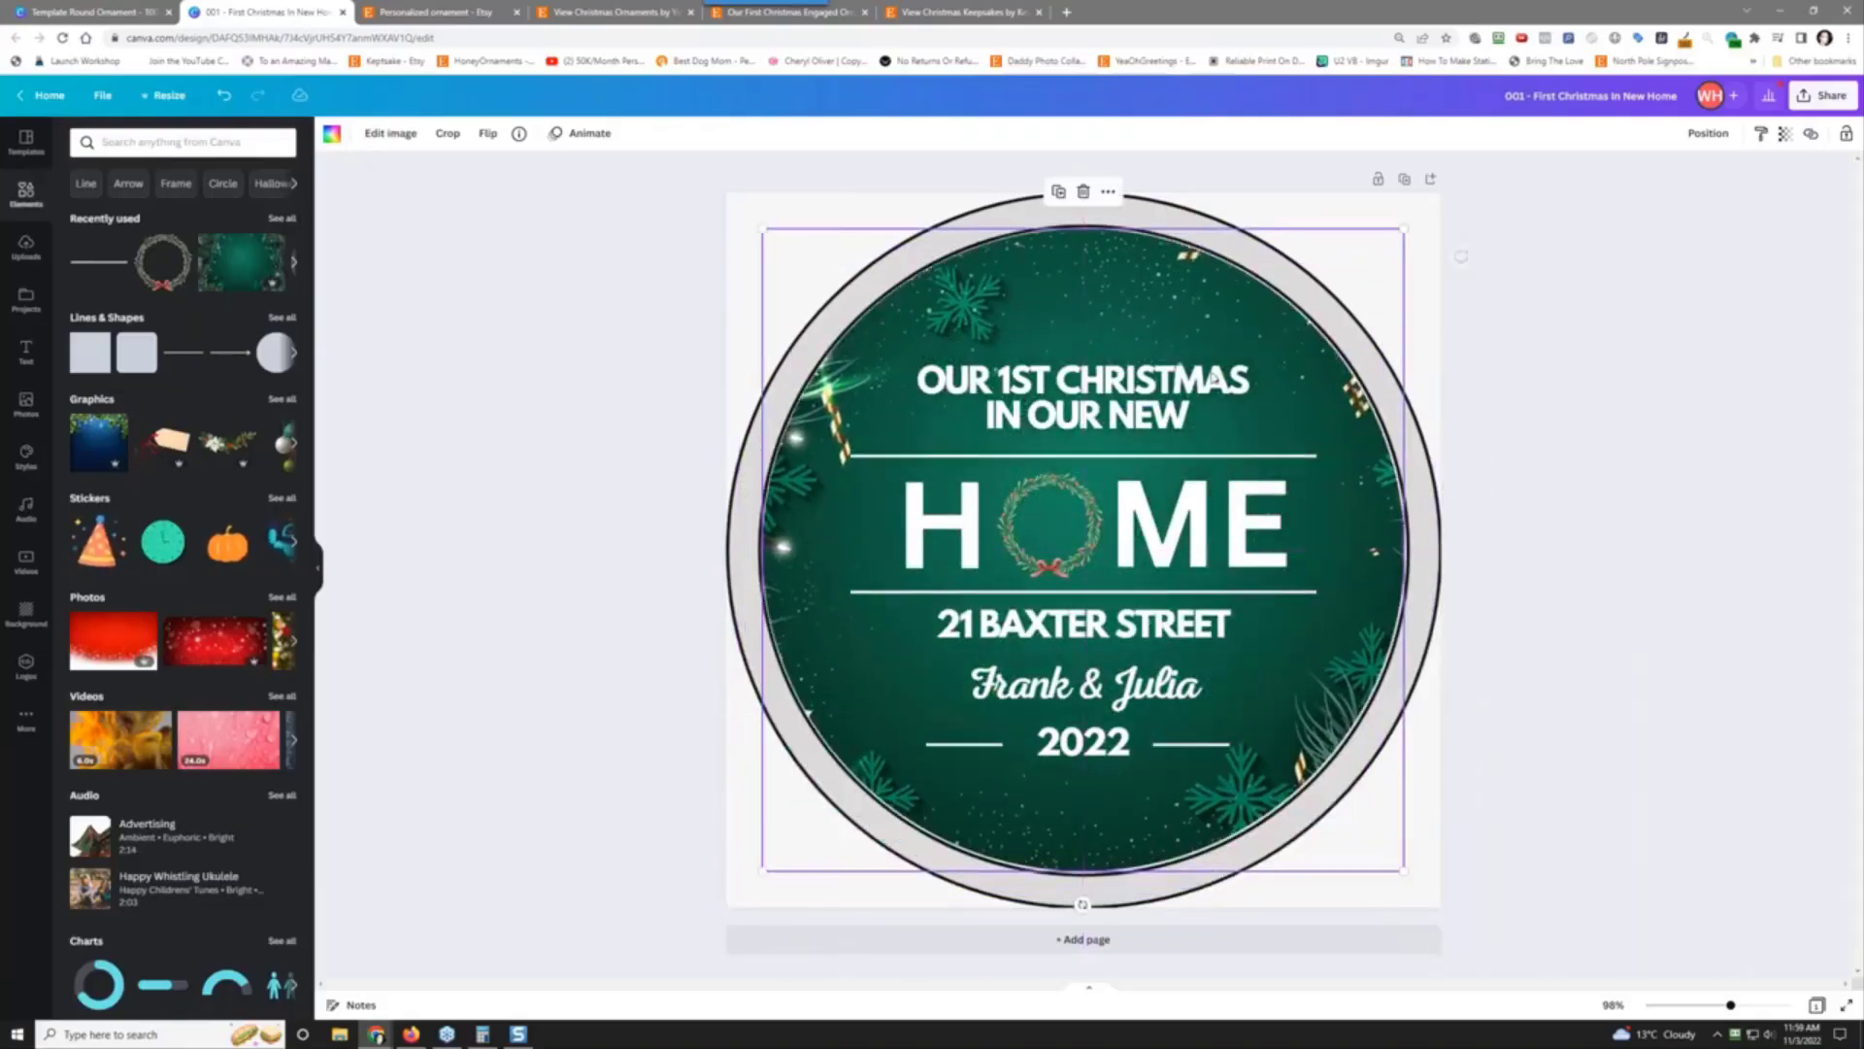
# Step: Nudge the ornament down and widen letter spacing on the top heading and the street address
pyautogui.click(1859, 666)
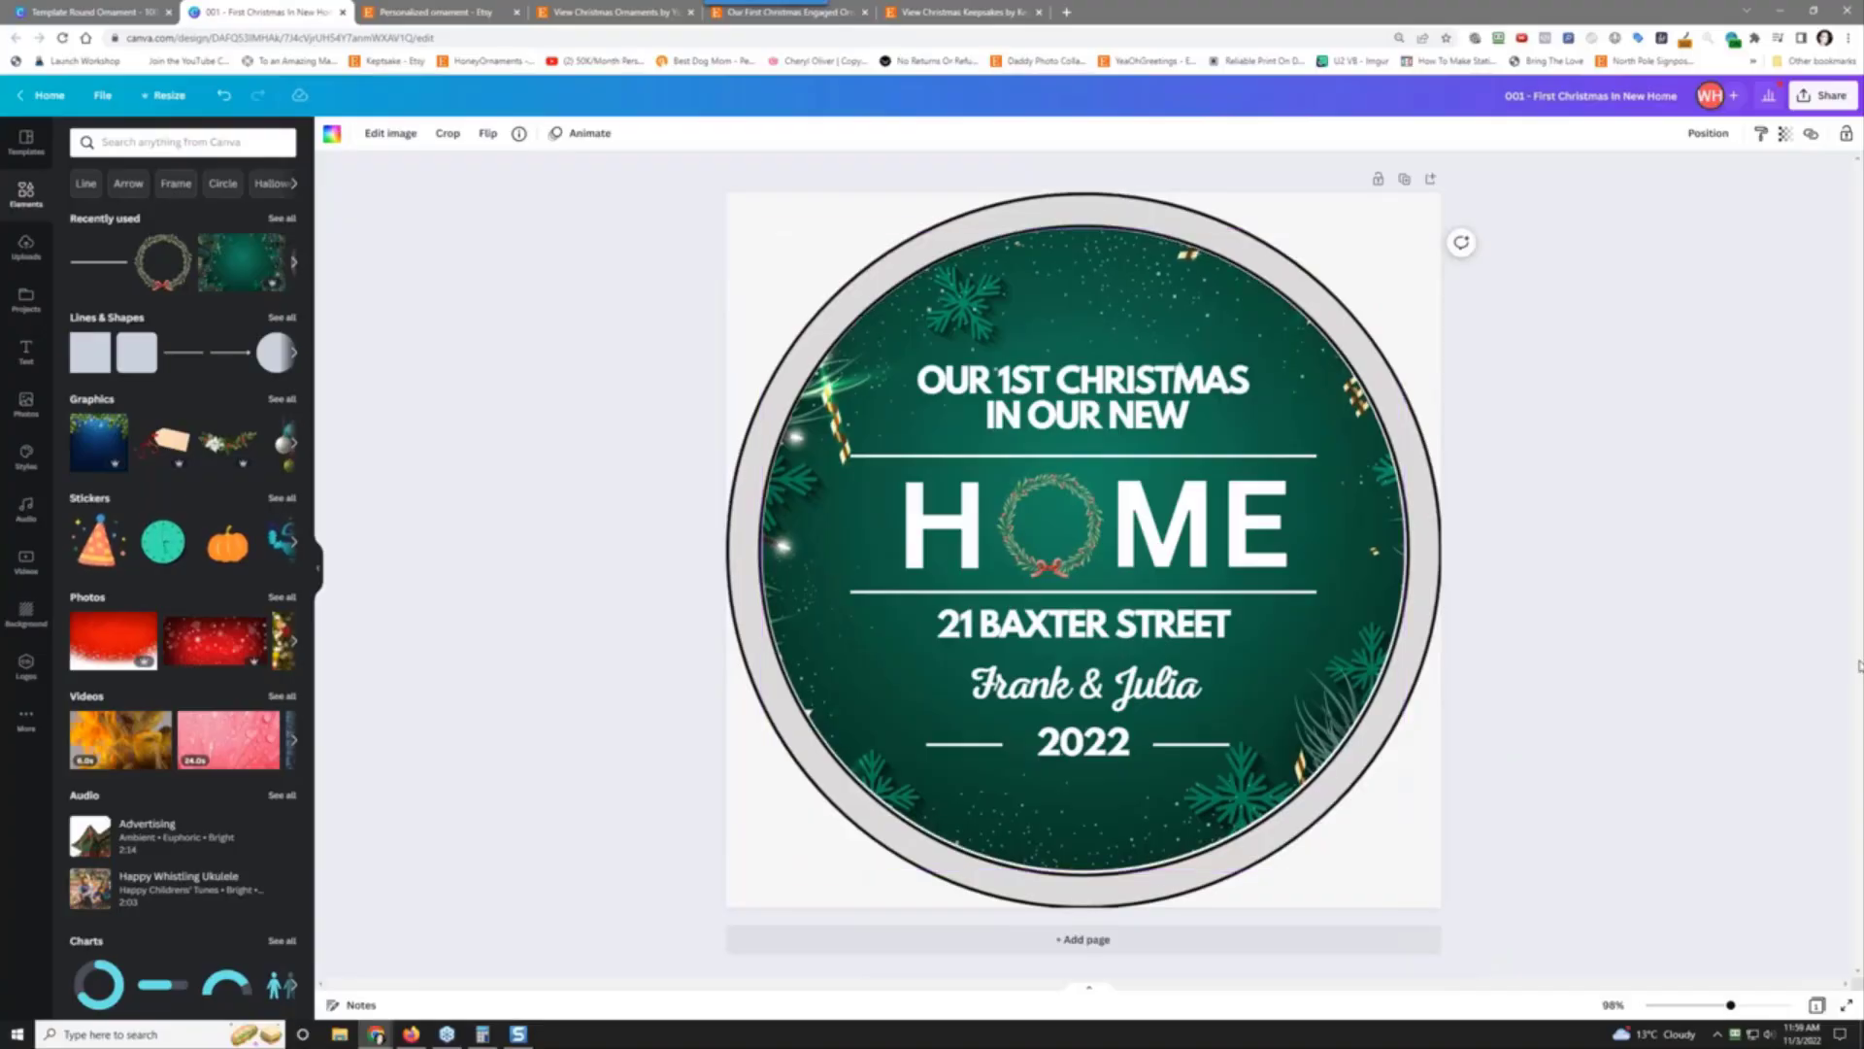
pyautogui.press('Down')
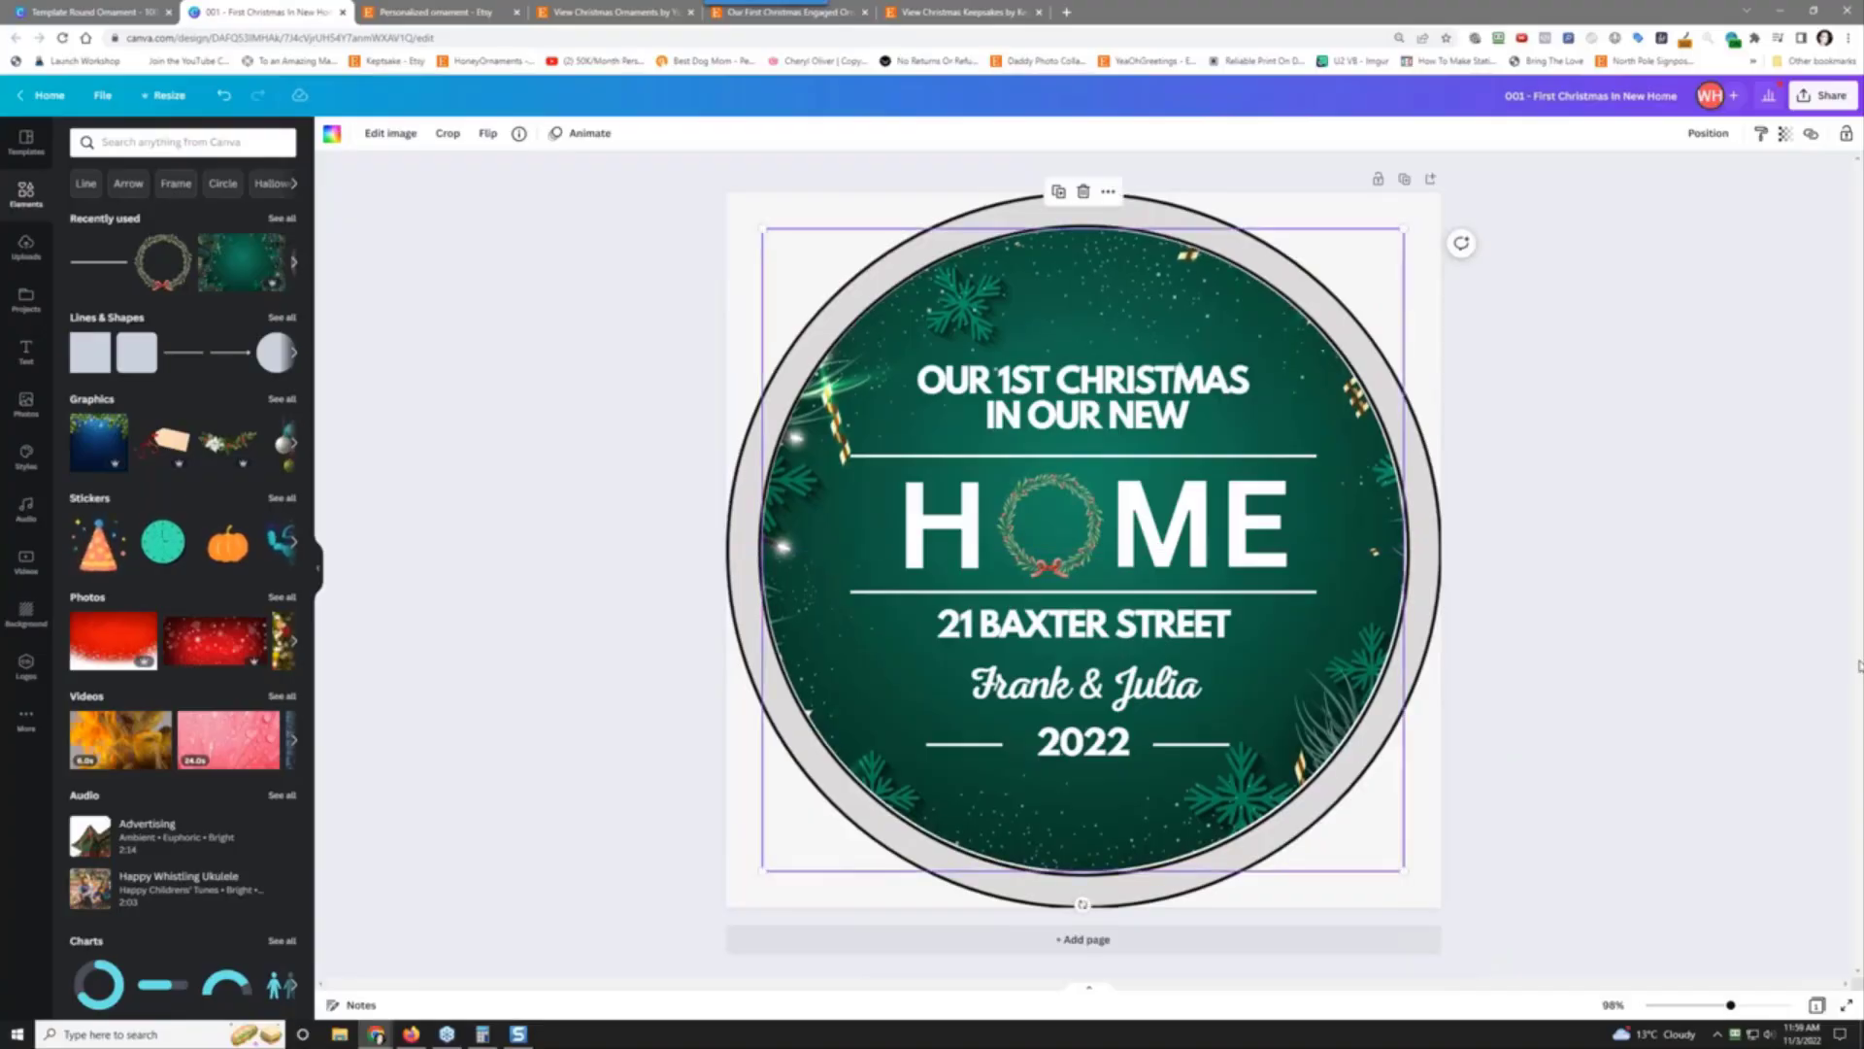
pyautogui.click(1060, 406)
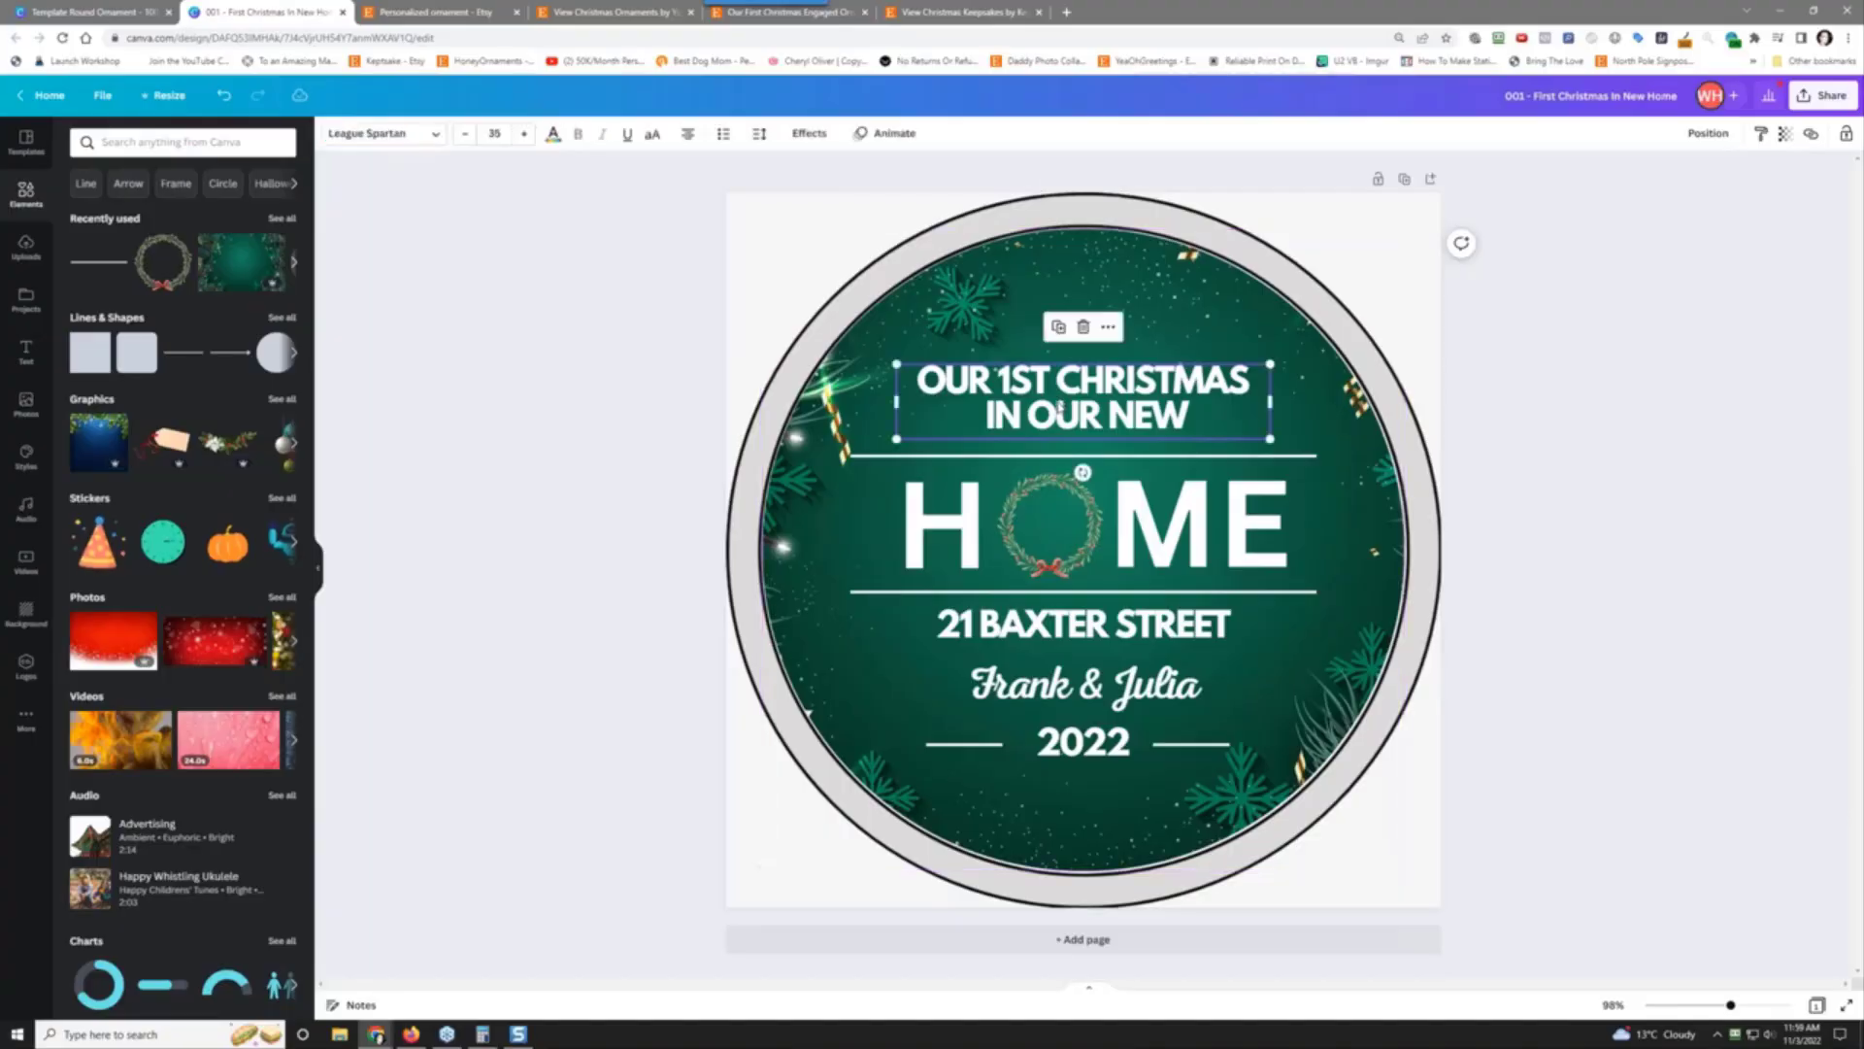
pyautogui.click(759, 133)
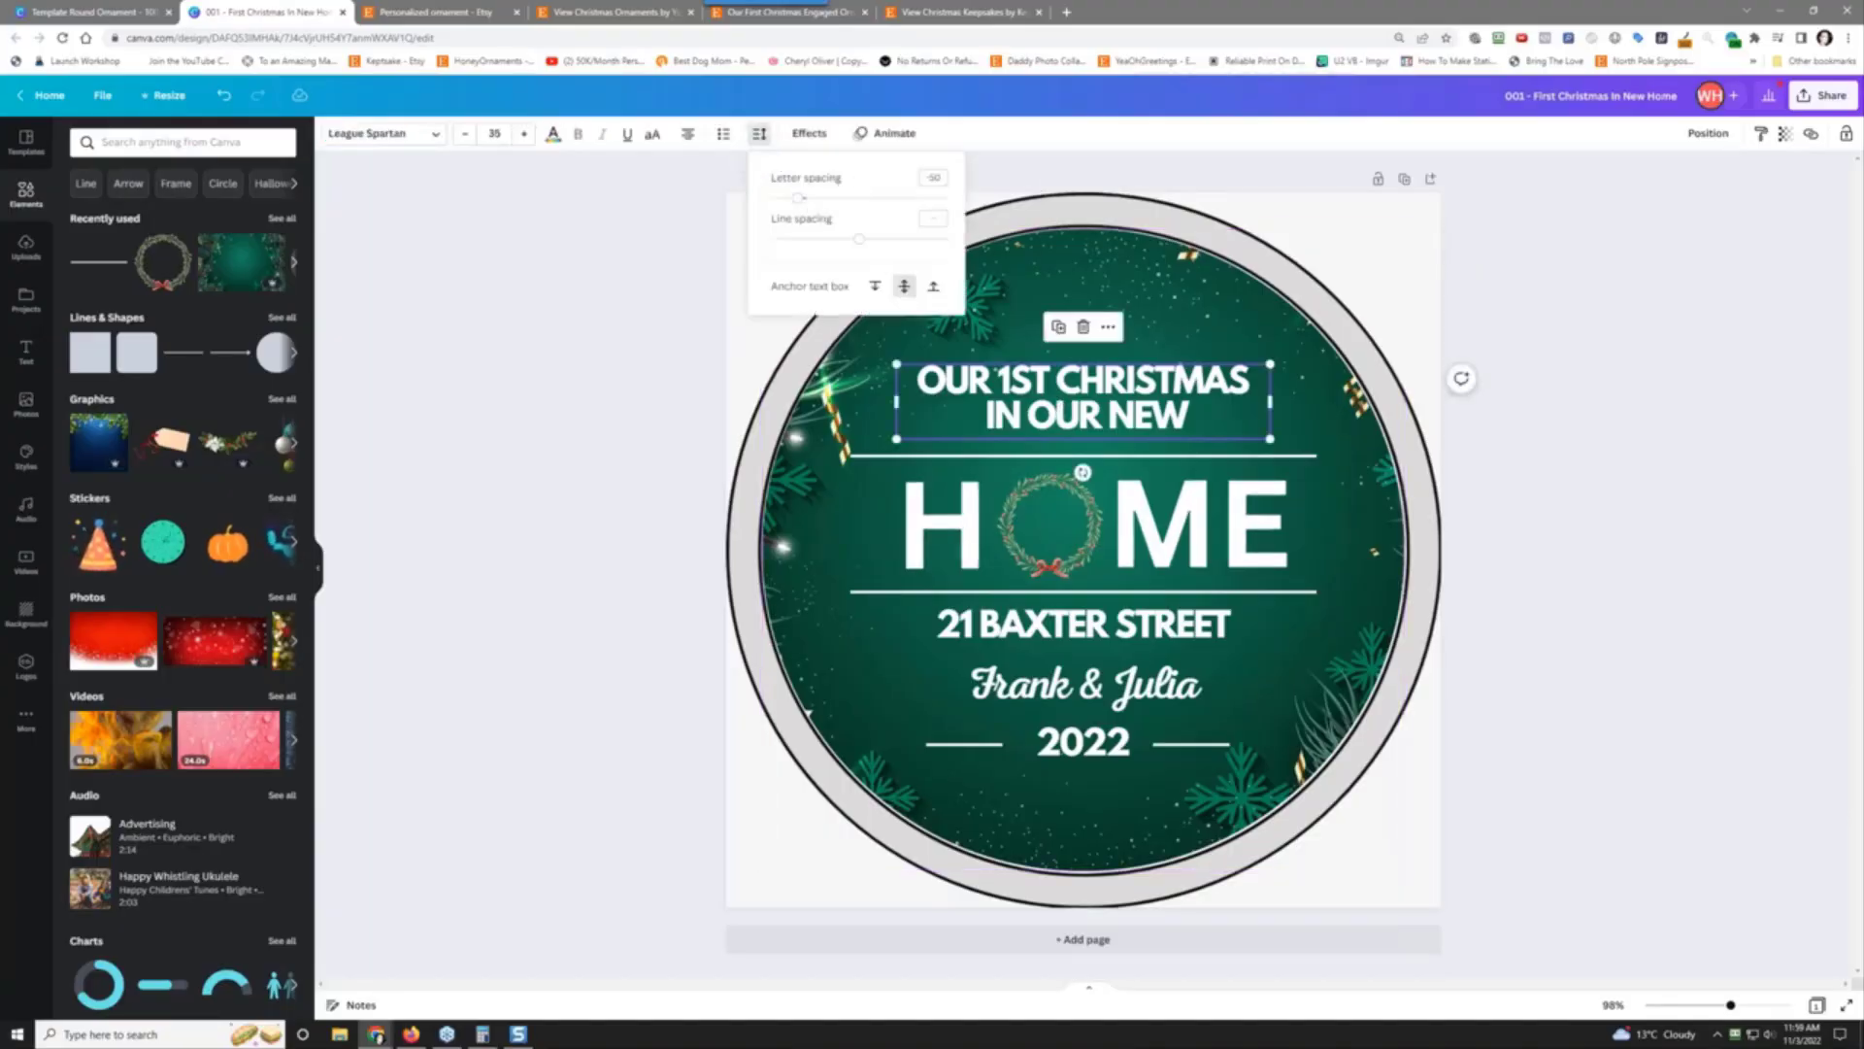
pyautogui.moveTo(799, 198); pyautogui.dragTo(830, 201)
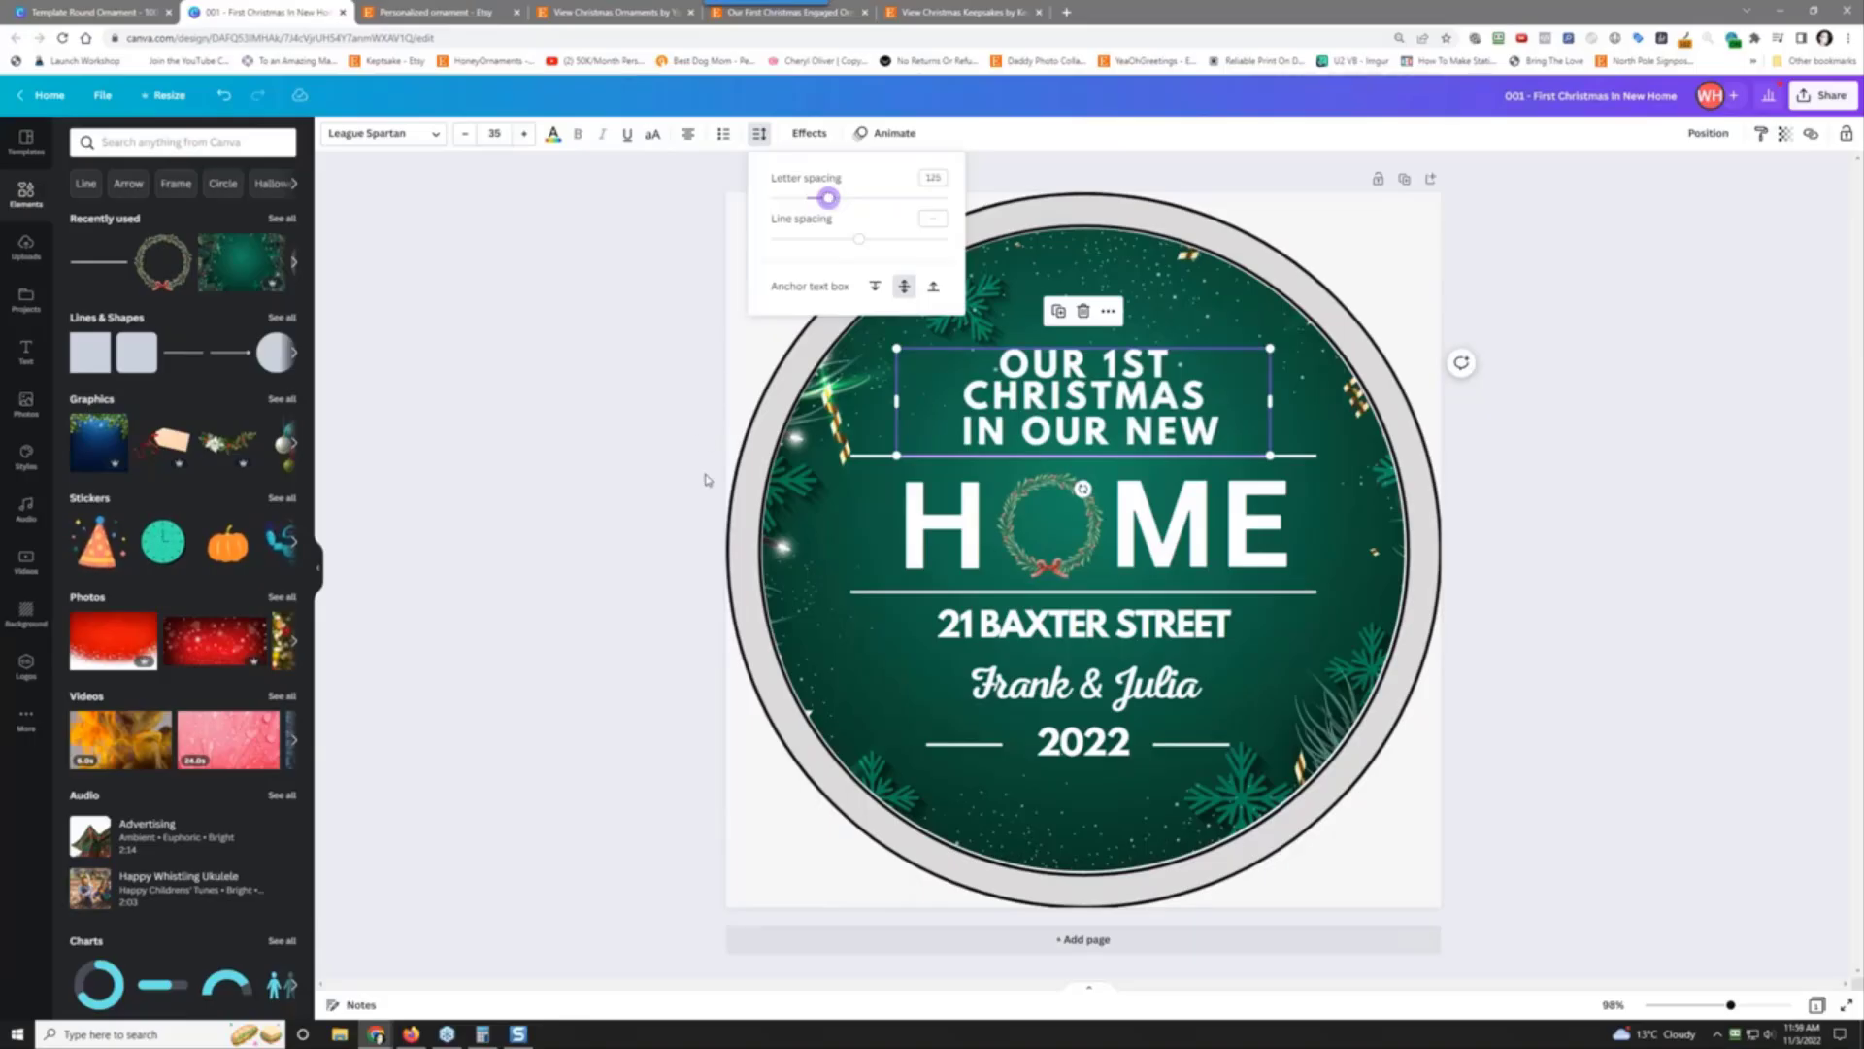
pyautogui.click(1071, 621)
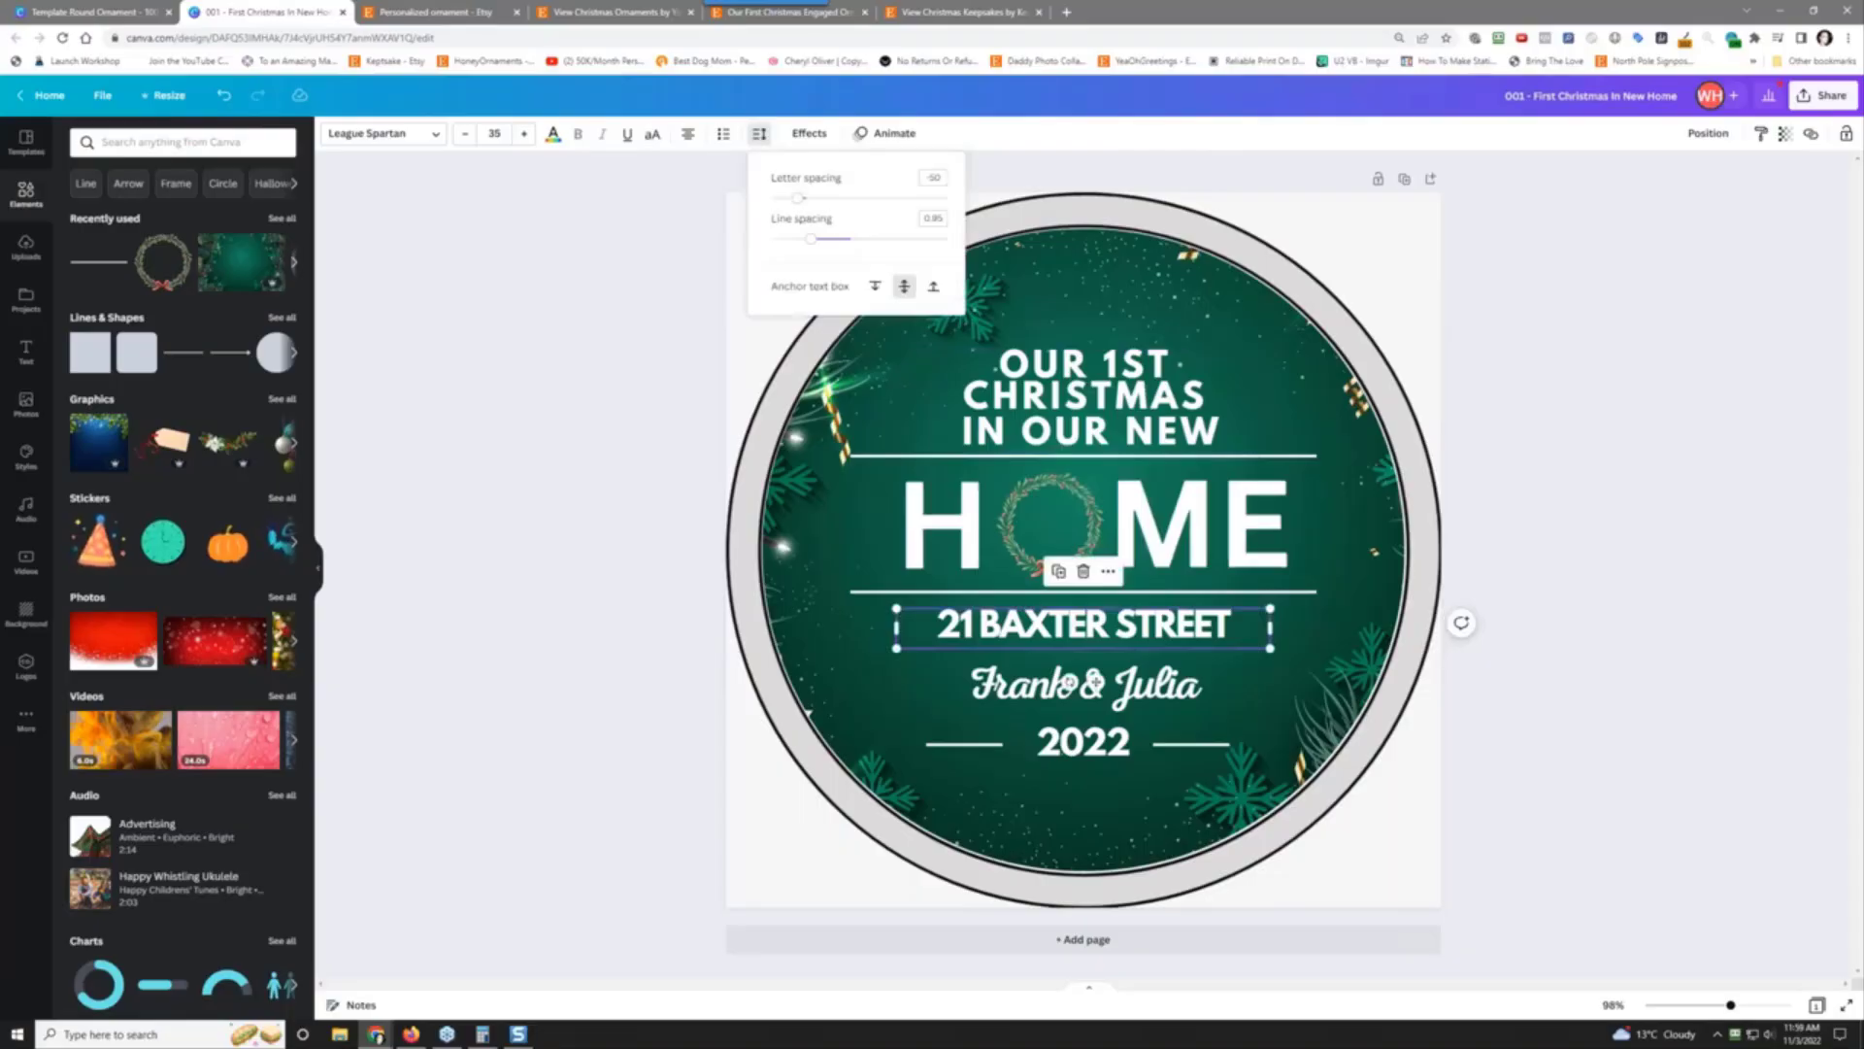
pyautogui.moveTo(797, 197); pyautogui.dragTo(824, 198)
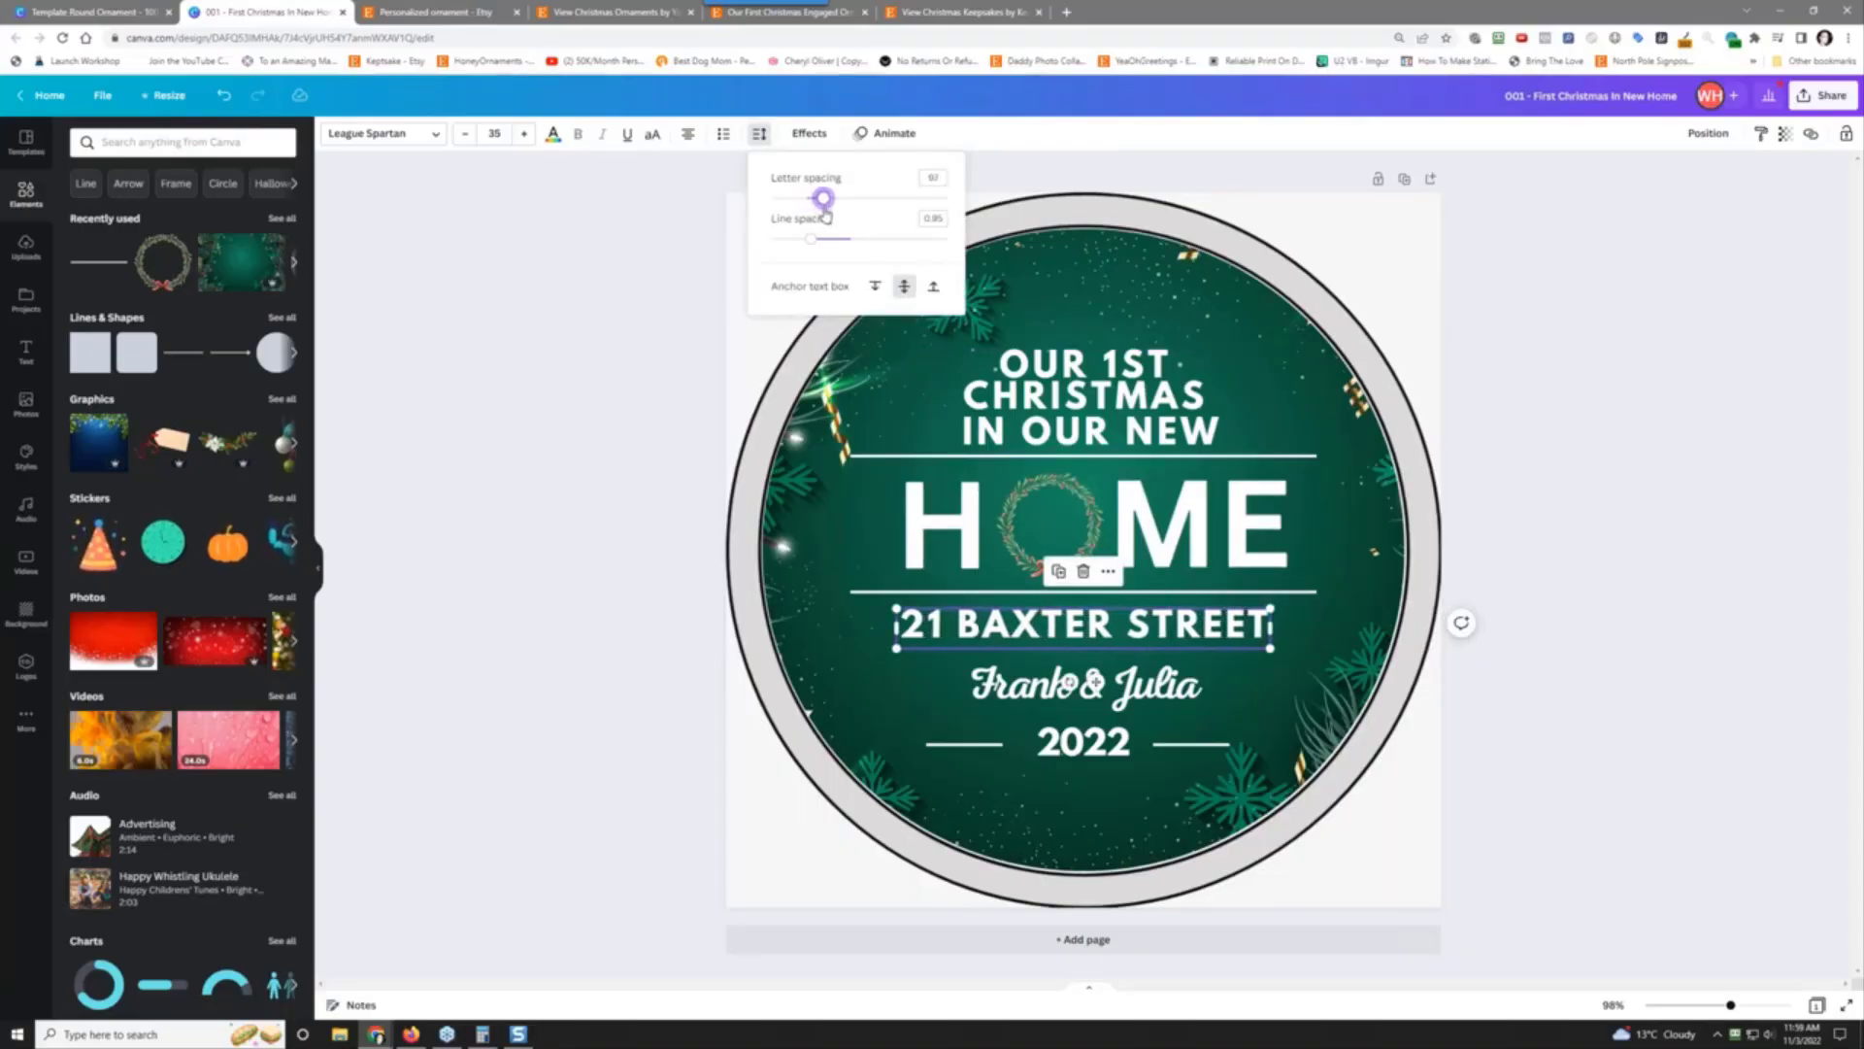
# Step: Apply a Curve effect to the couple's names, reduce it to about 72, and nudge them up
pyautogui.click(1093, 683)
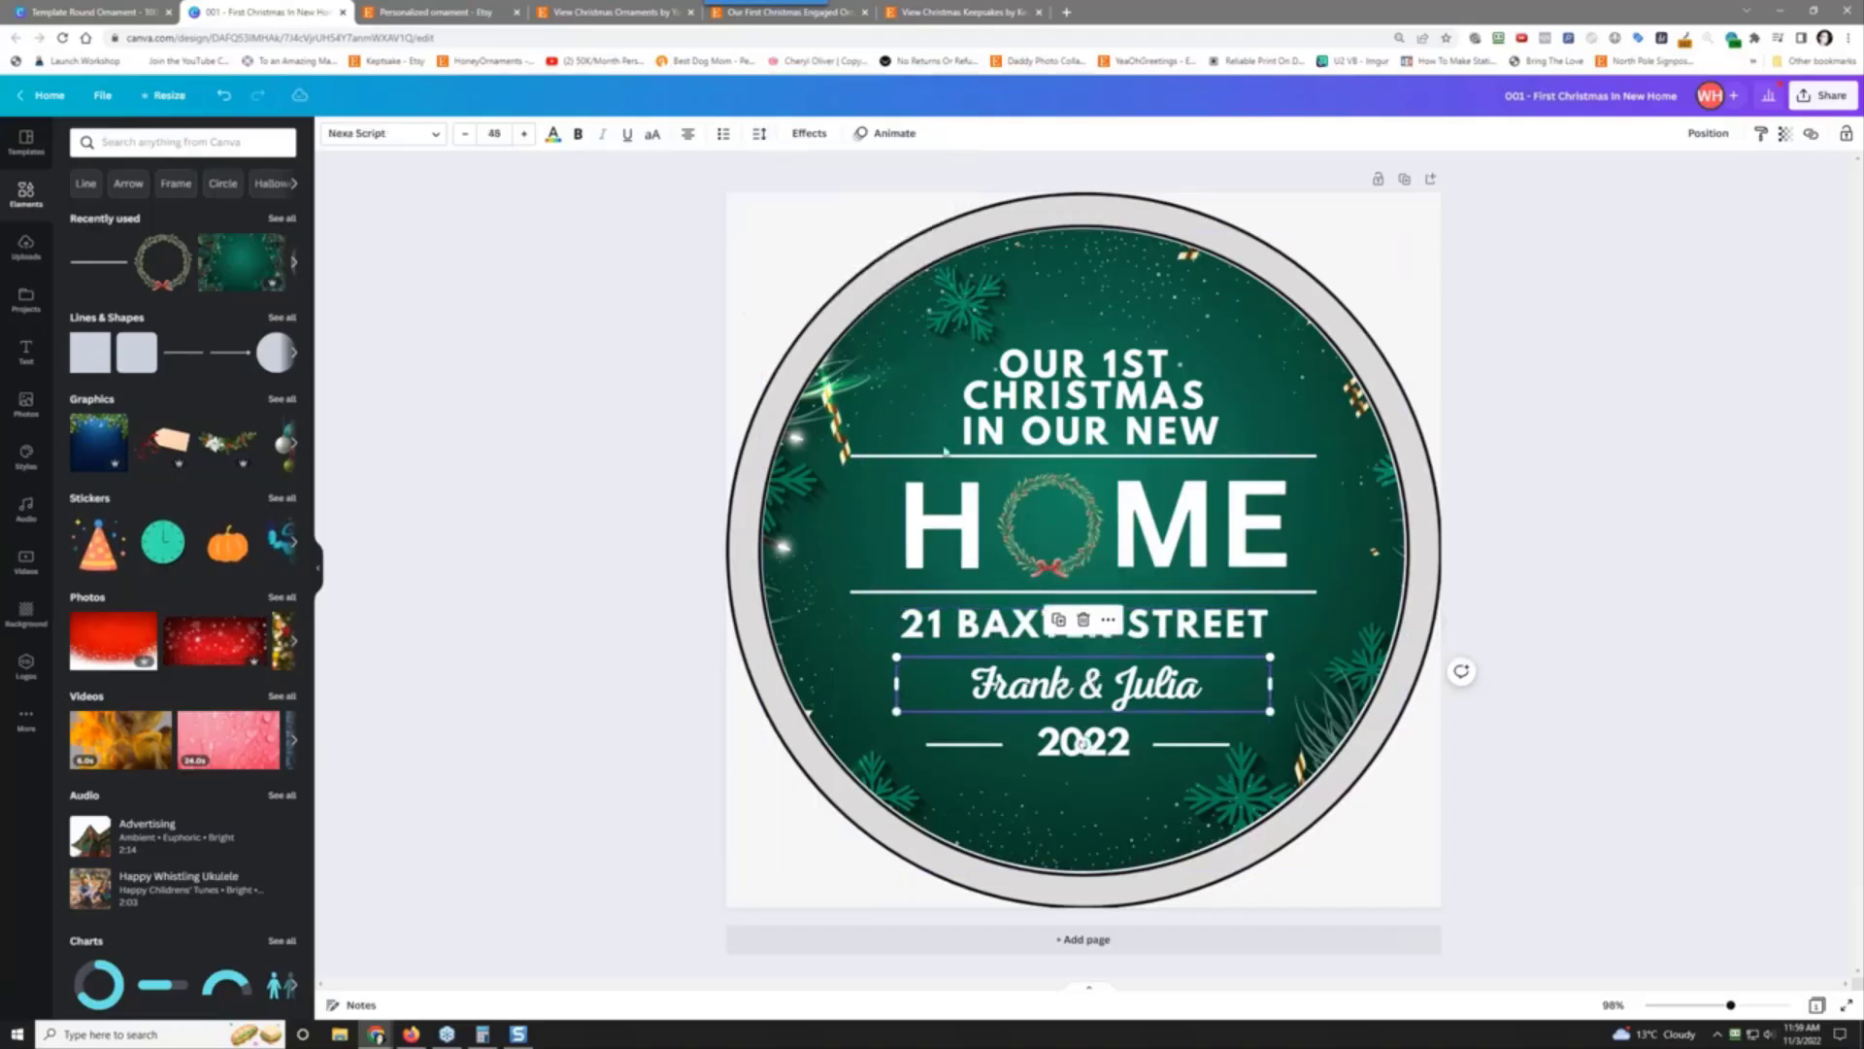
pyautogui.click(805, 134)
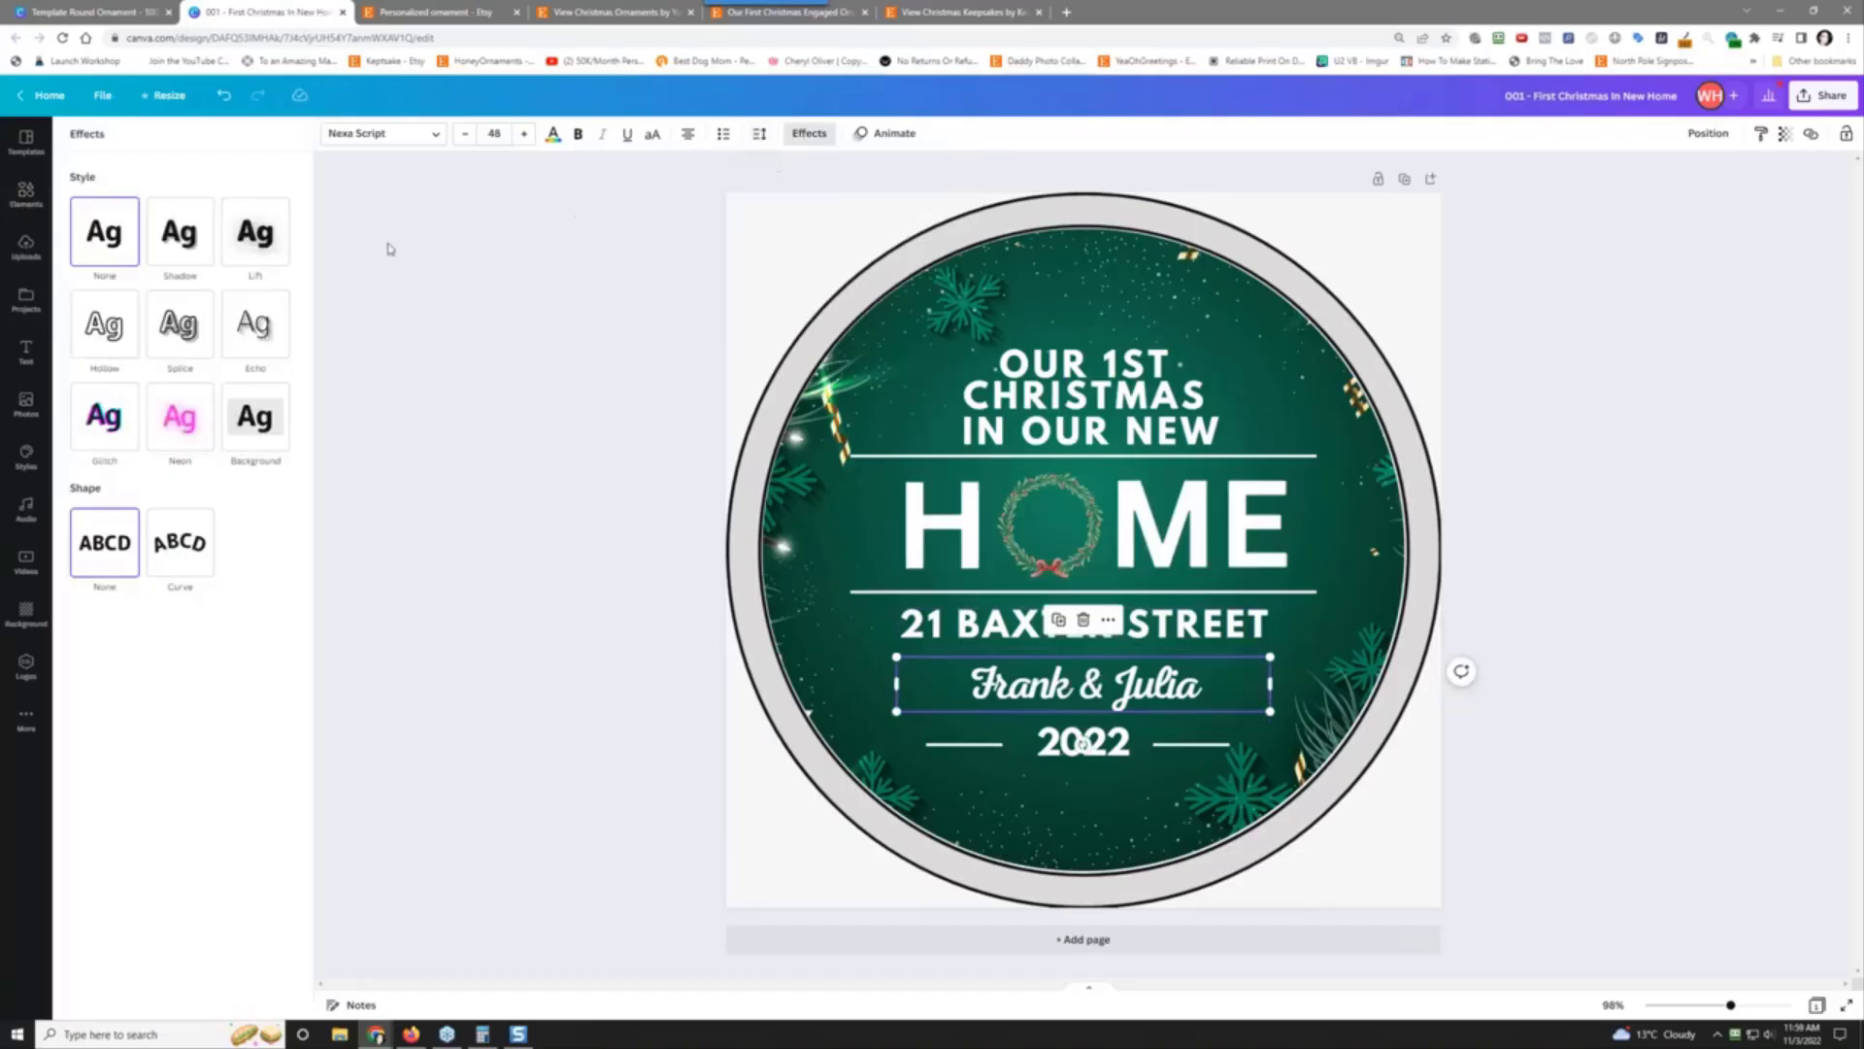
pyautogui.click(180, 541)
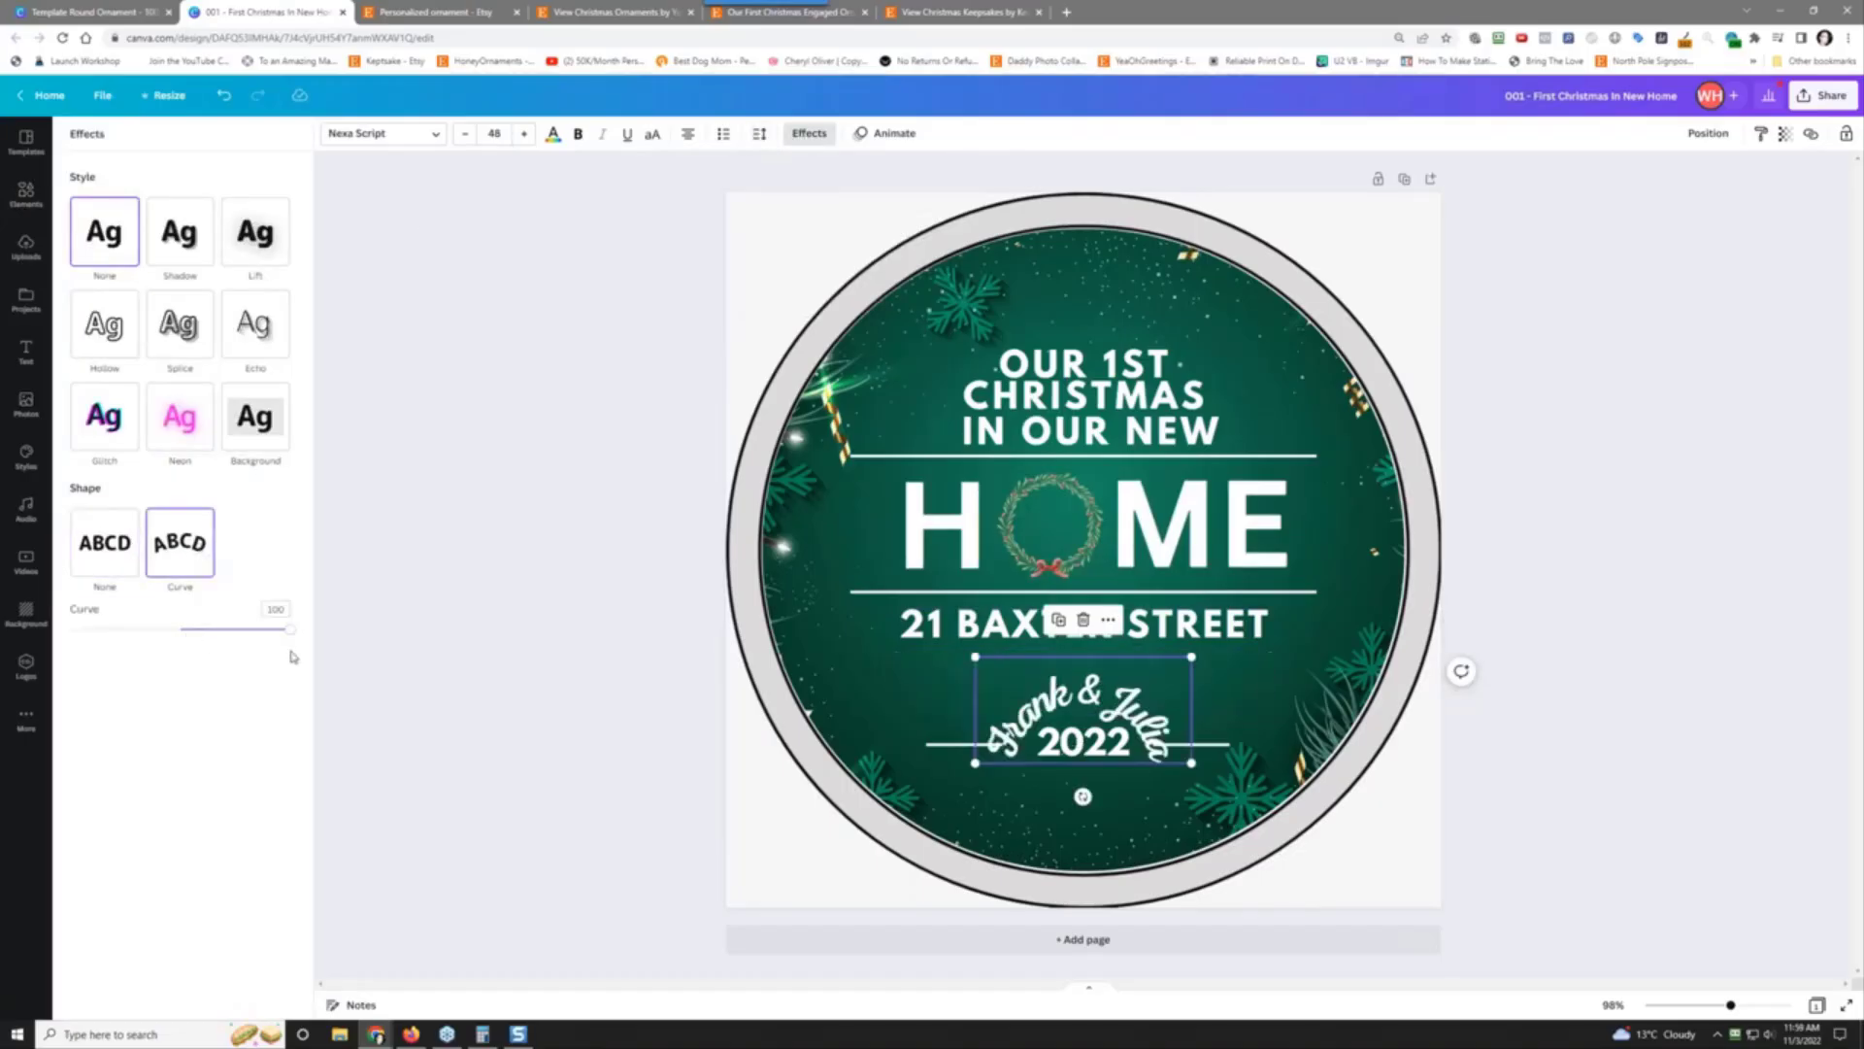
pyautogui.moveTo(289, 629); pyautogui.dragTo(221, 612)
pyautogui.moveTo(1101, 709); pyautogui.dragTo(1101, 696)
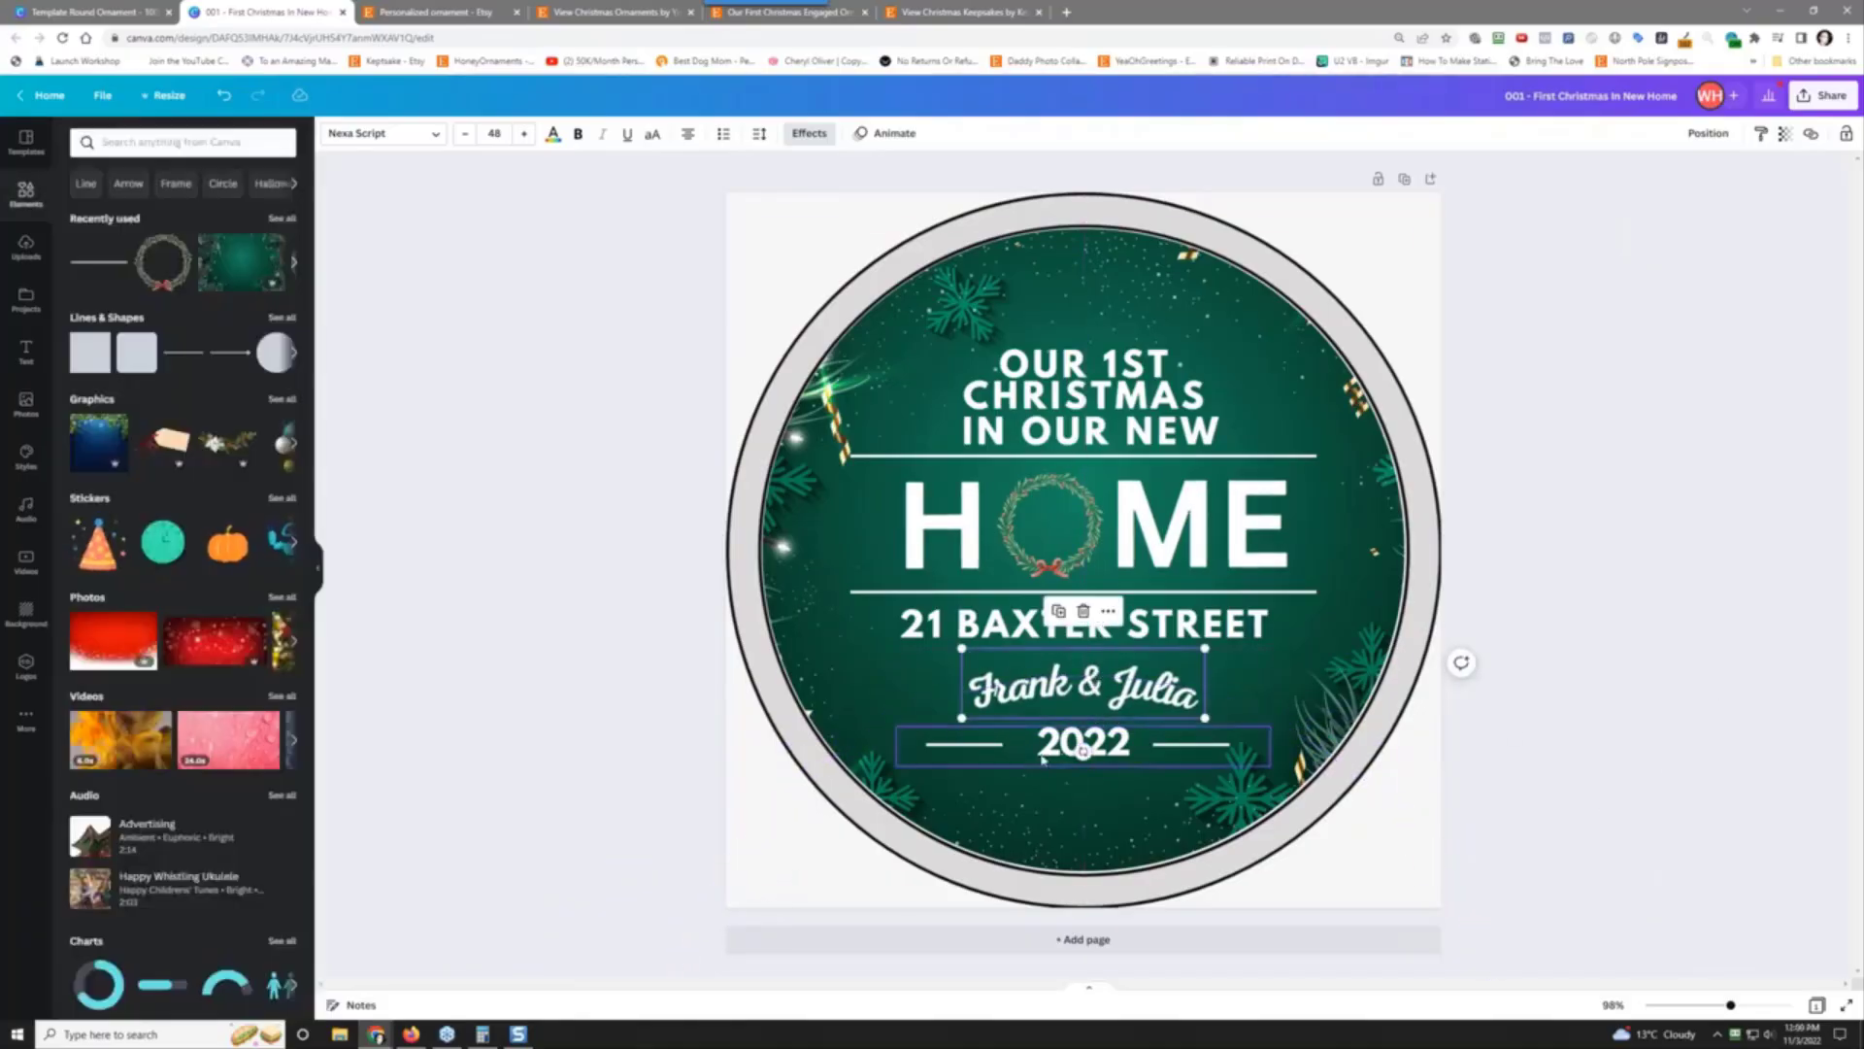
# Step: Widen the letter spacing of 2022
pyautogui.click(1084, 748)
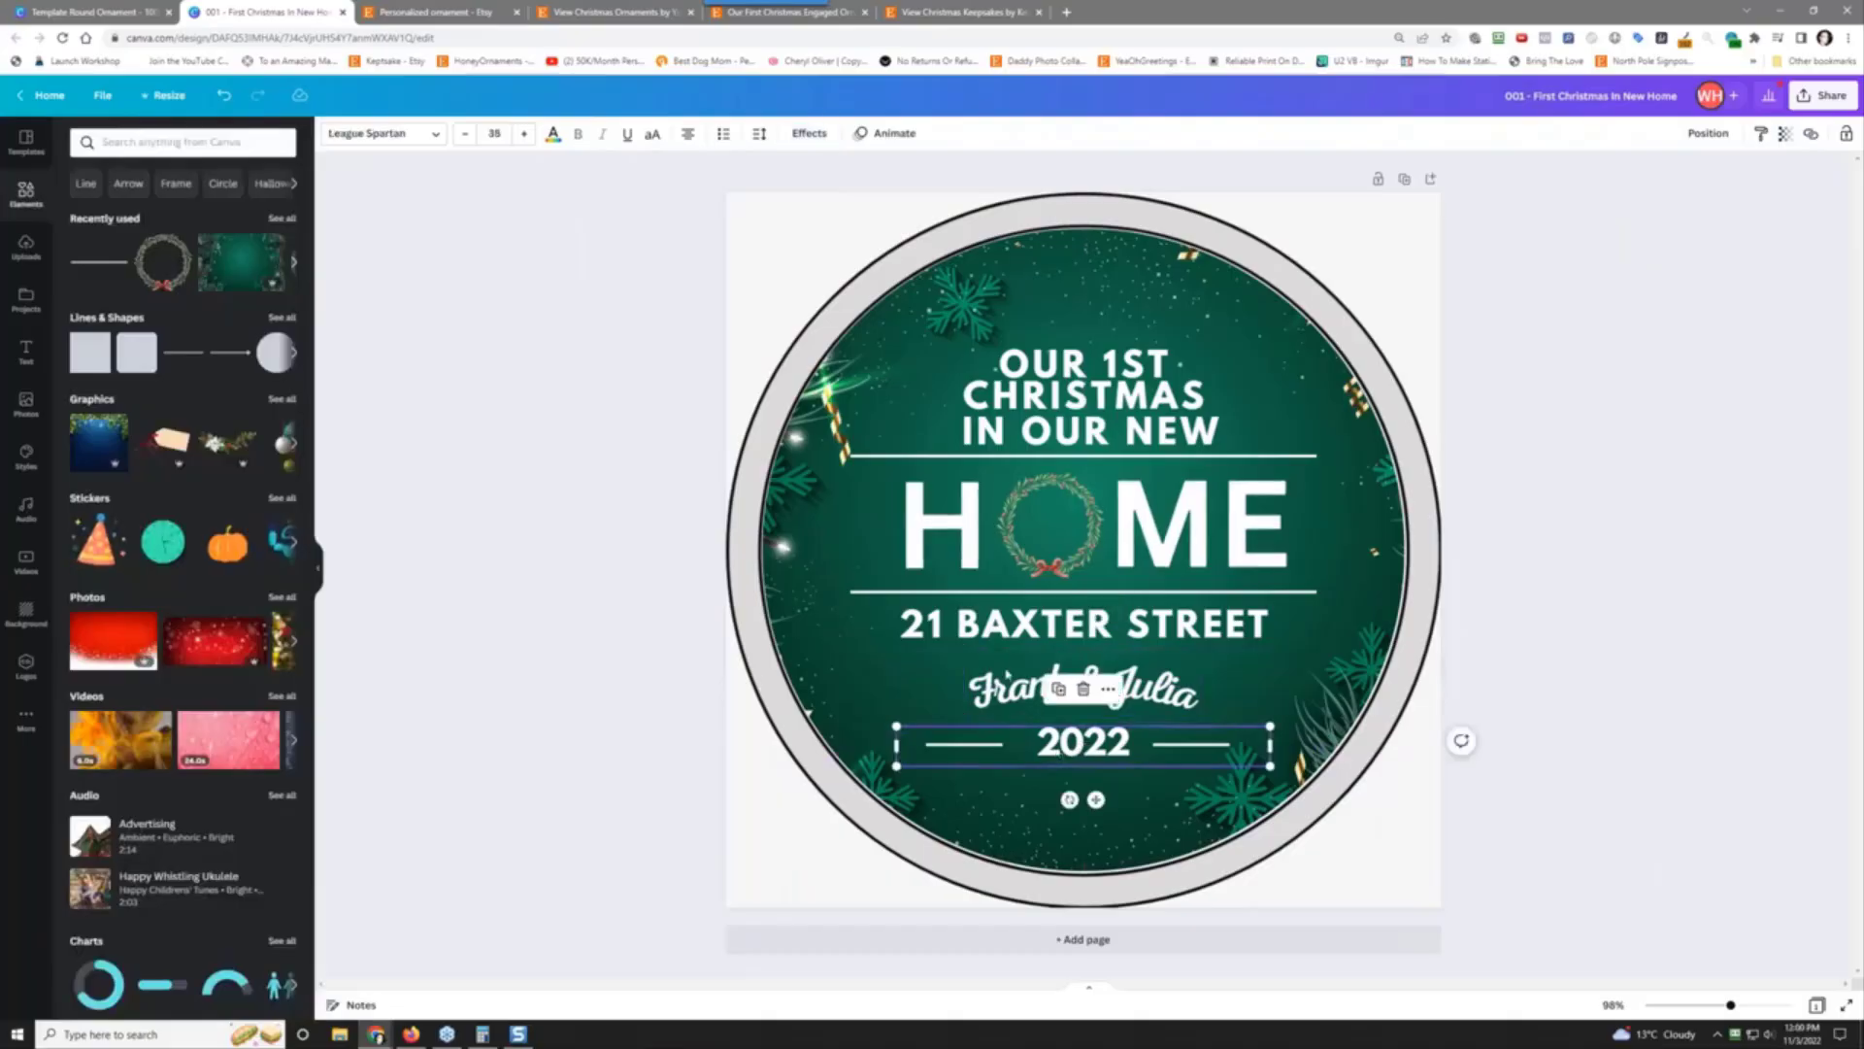
pyautogui.click(759, 133)
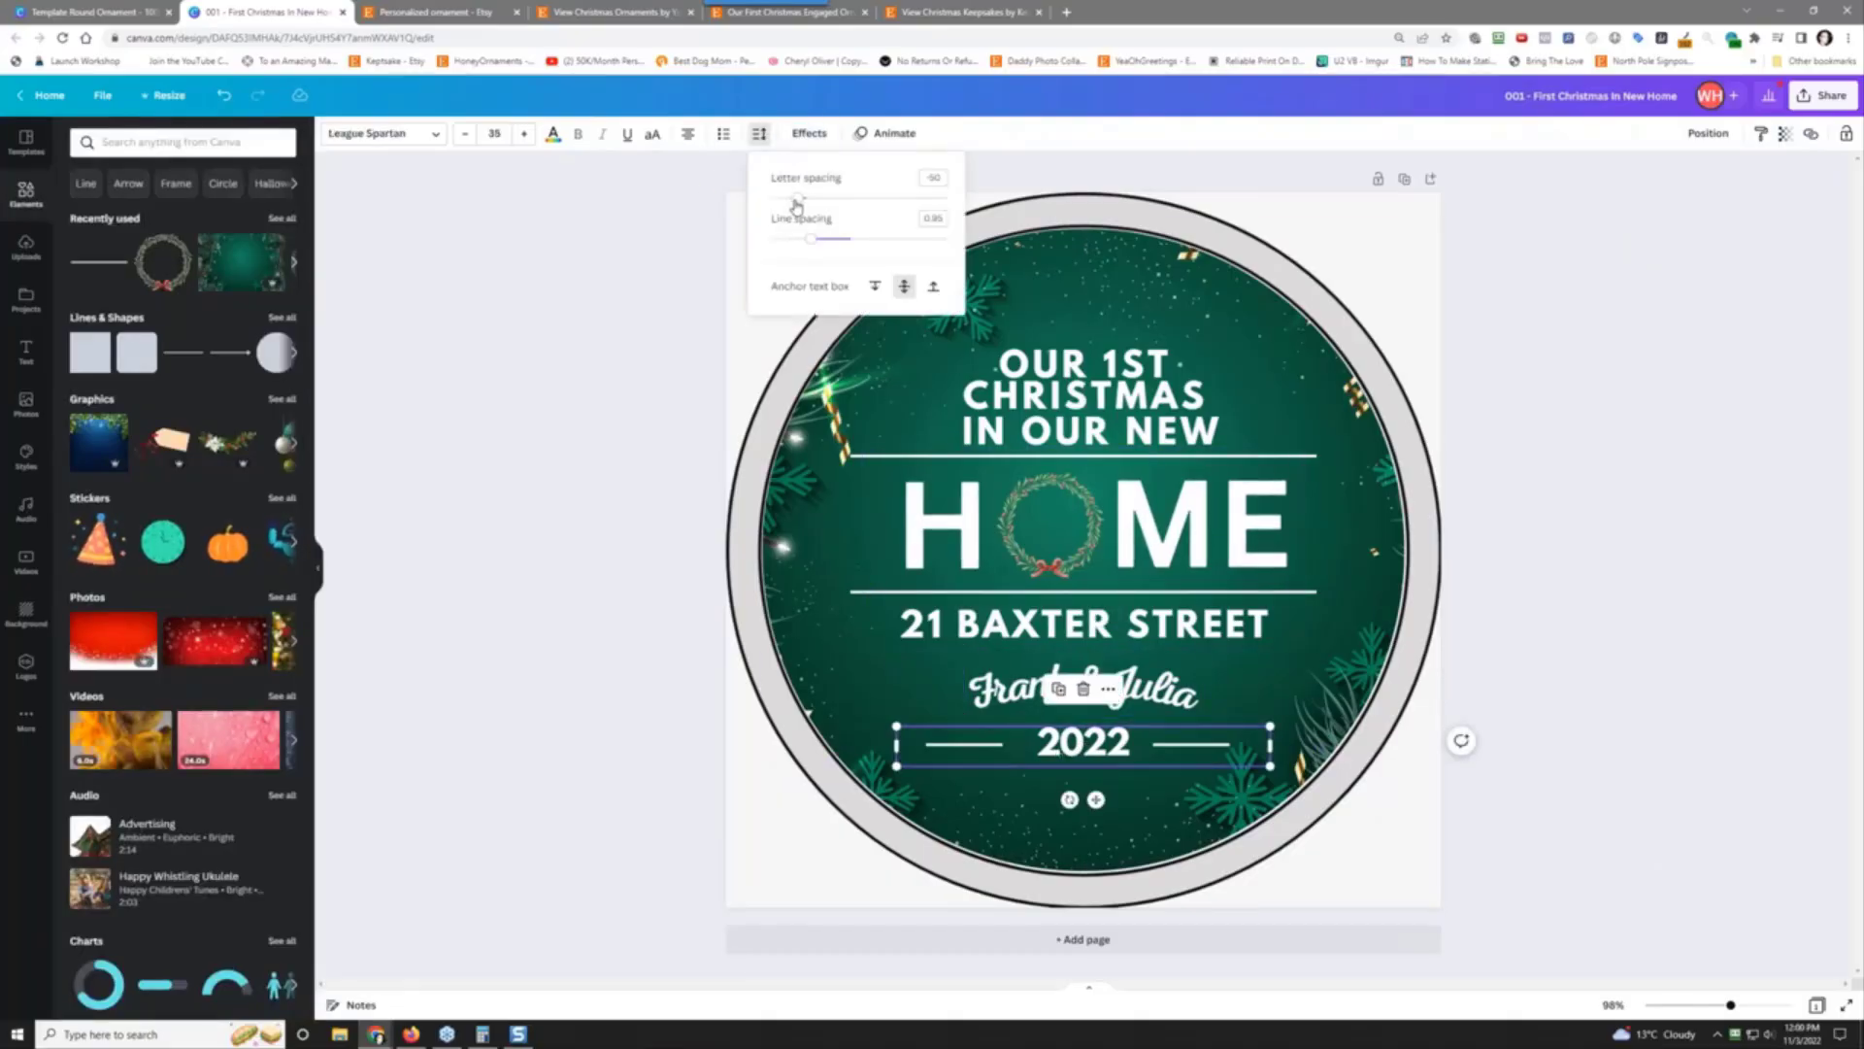
pyautogui.moveTo(798, 199); pyautogui.dragTo(821, 202)
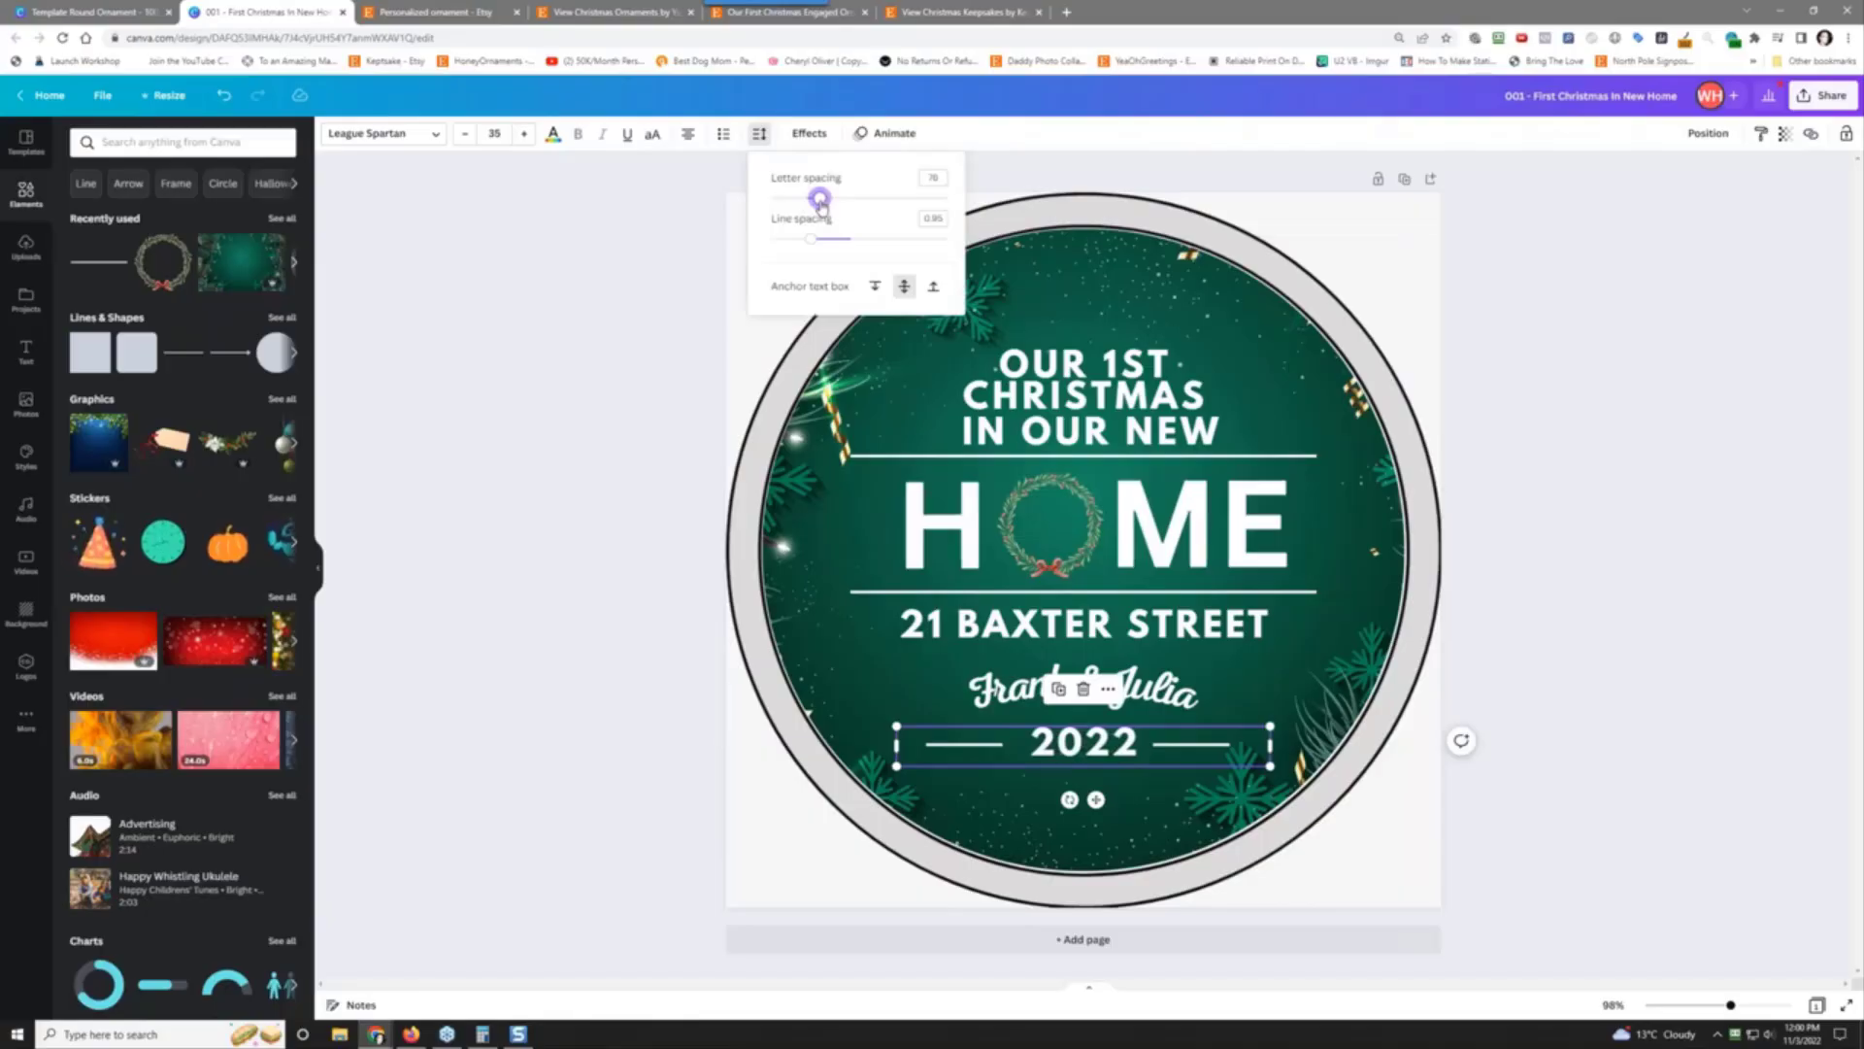
pyautogui.click(576, 495)
pyautogui.click(1643, 408)
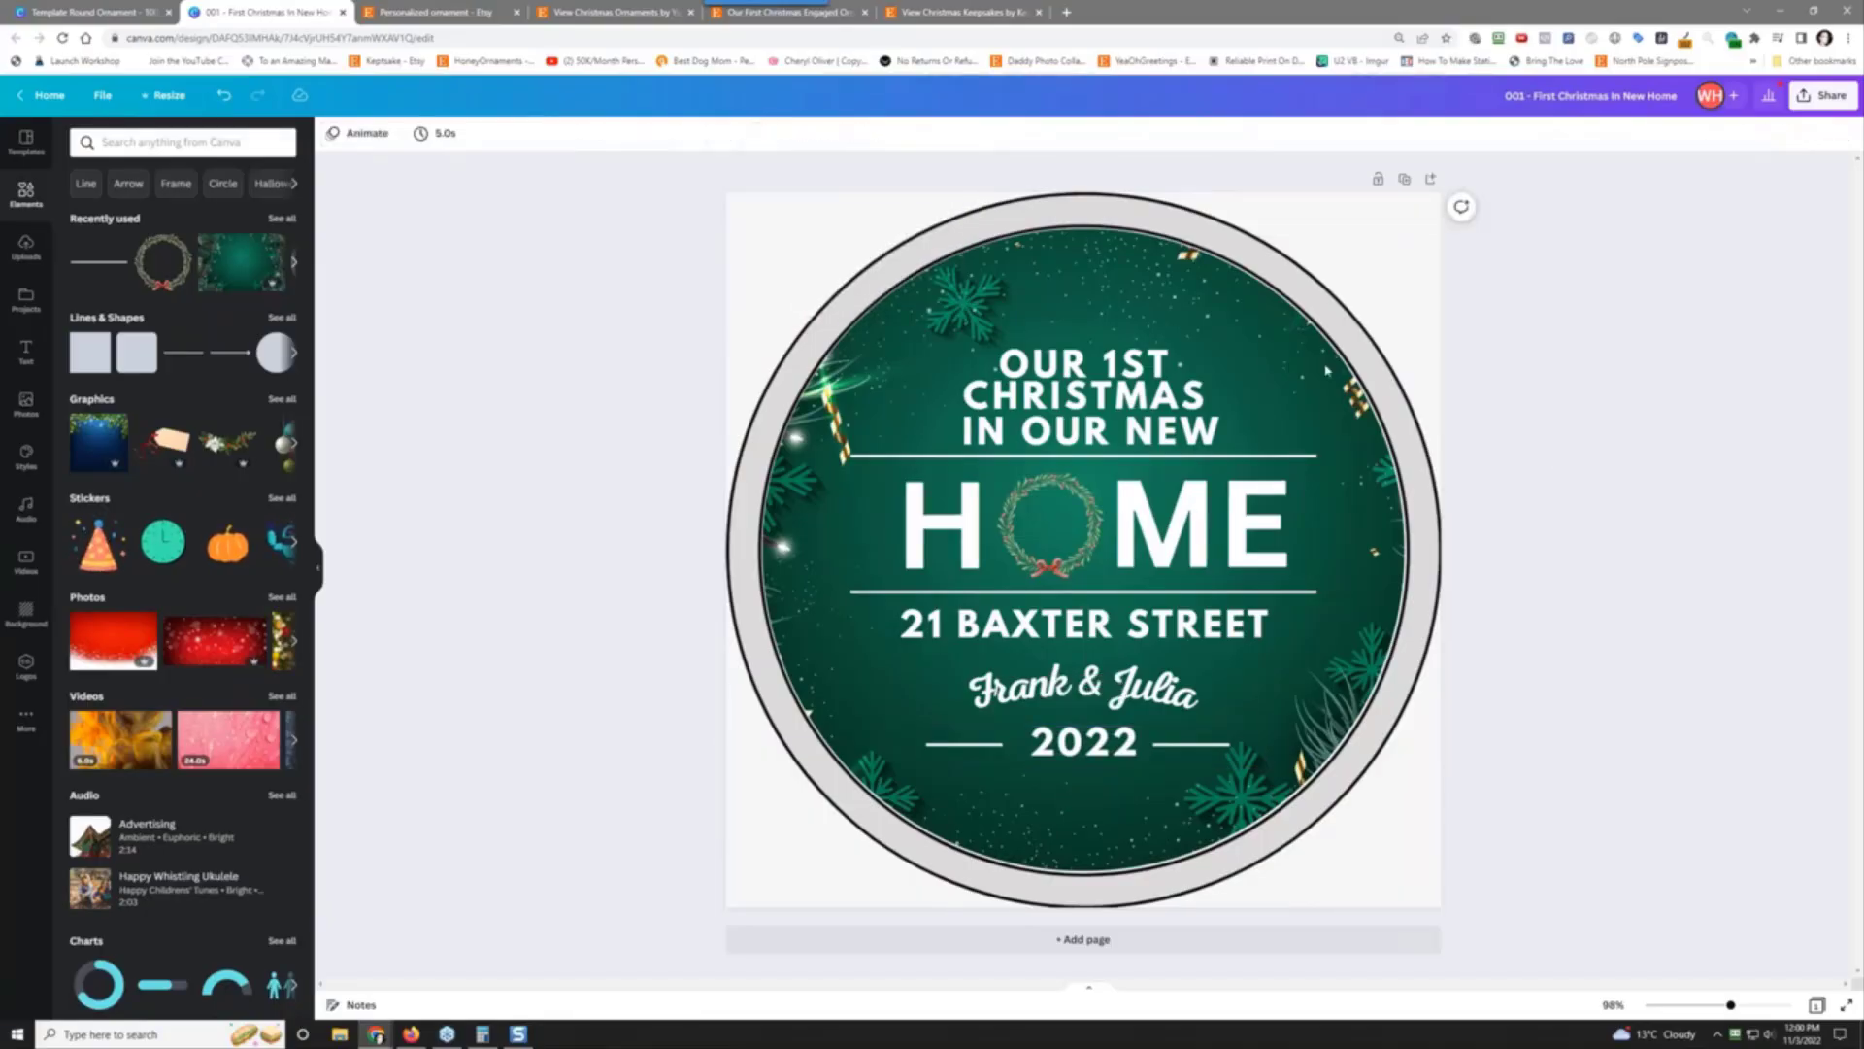
# Step: Remove the space before IN, set heading line spacing to 1.11, and move it up slightly
pyautogui.click(1094, 406)
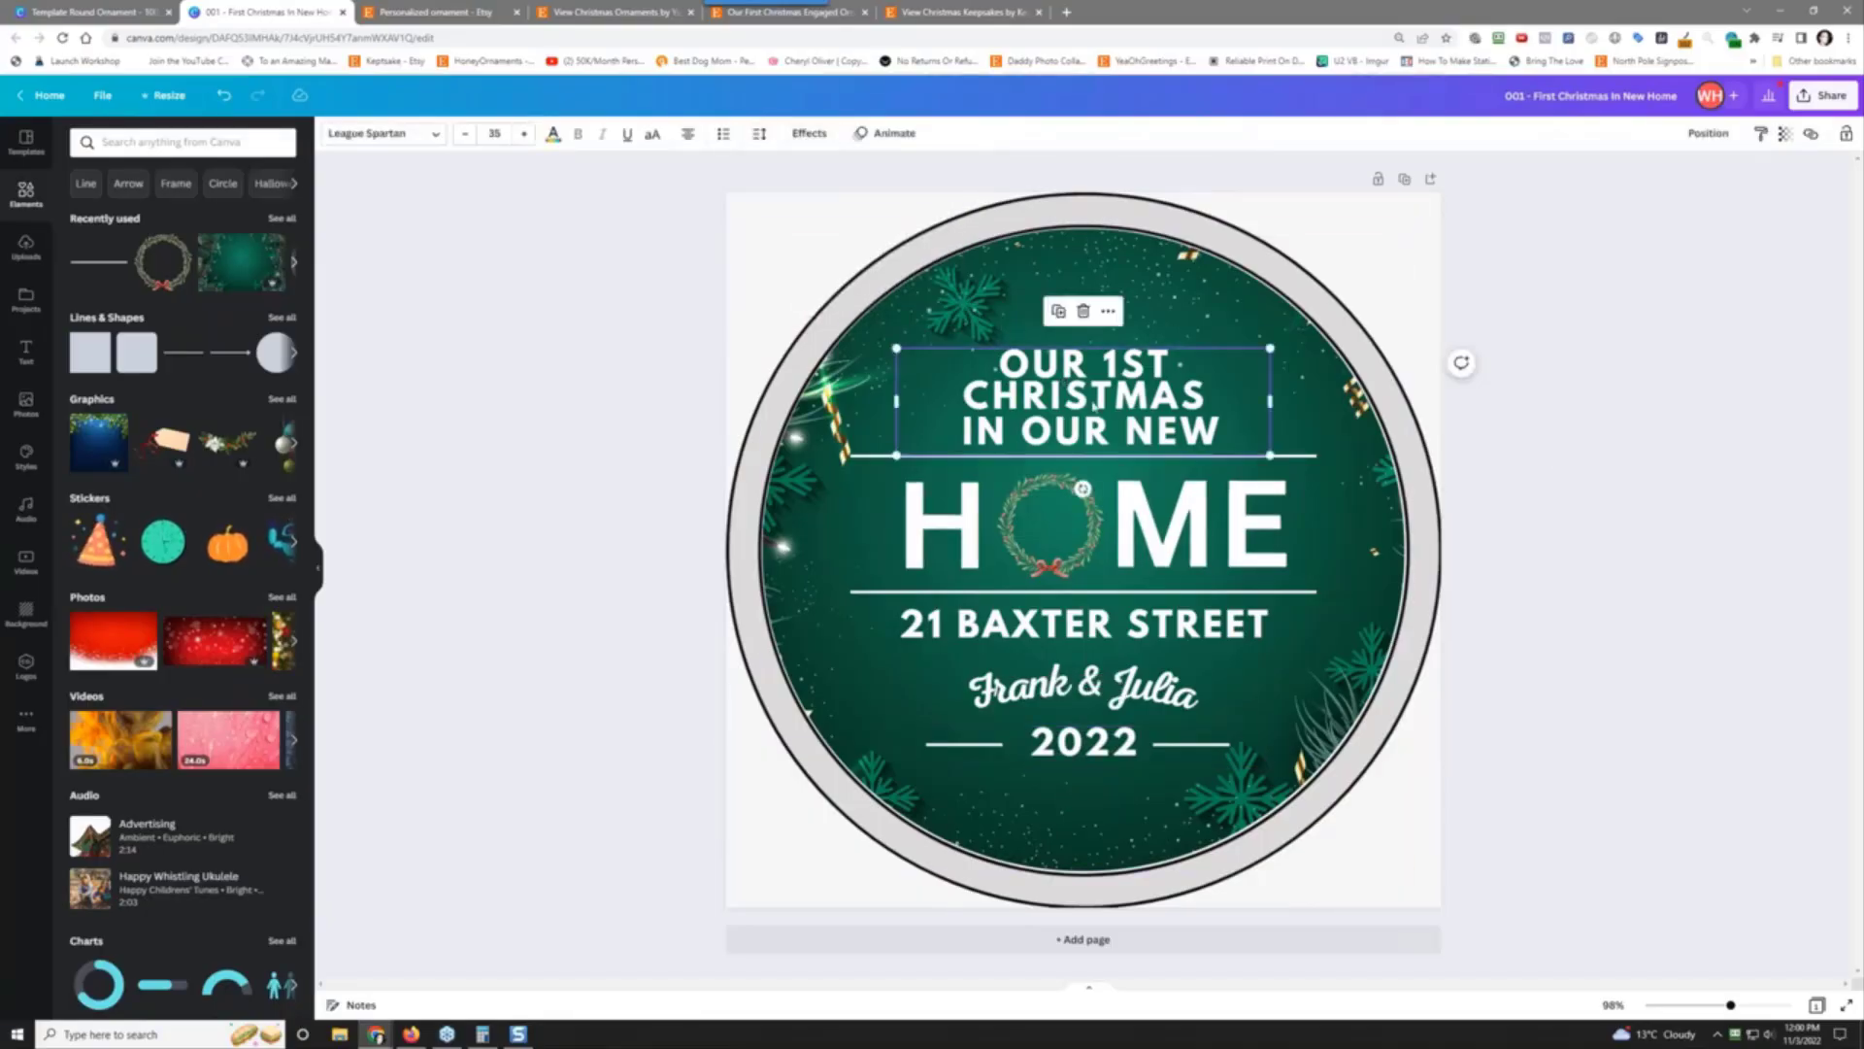
pyautogui.click(965, 428)
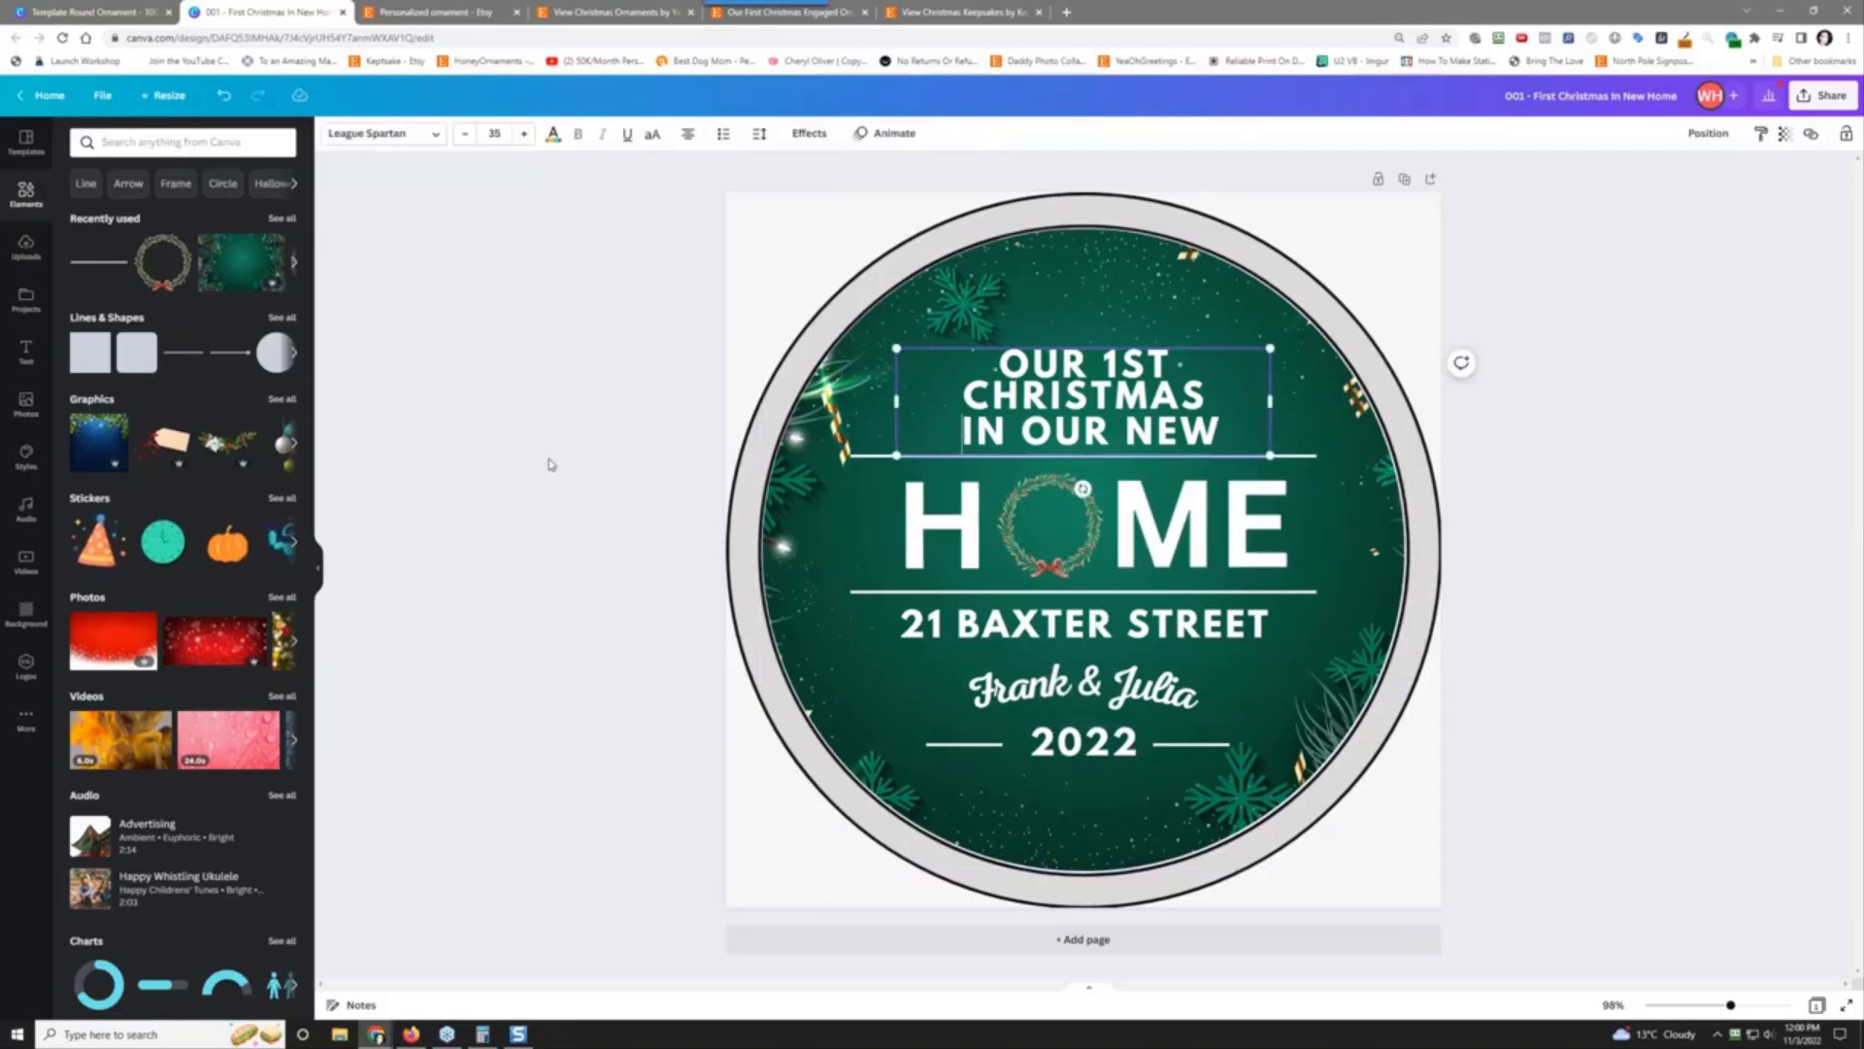
pyautogui.press('BackSpace')
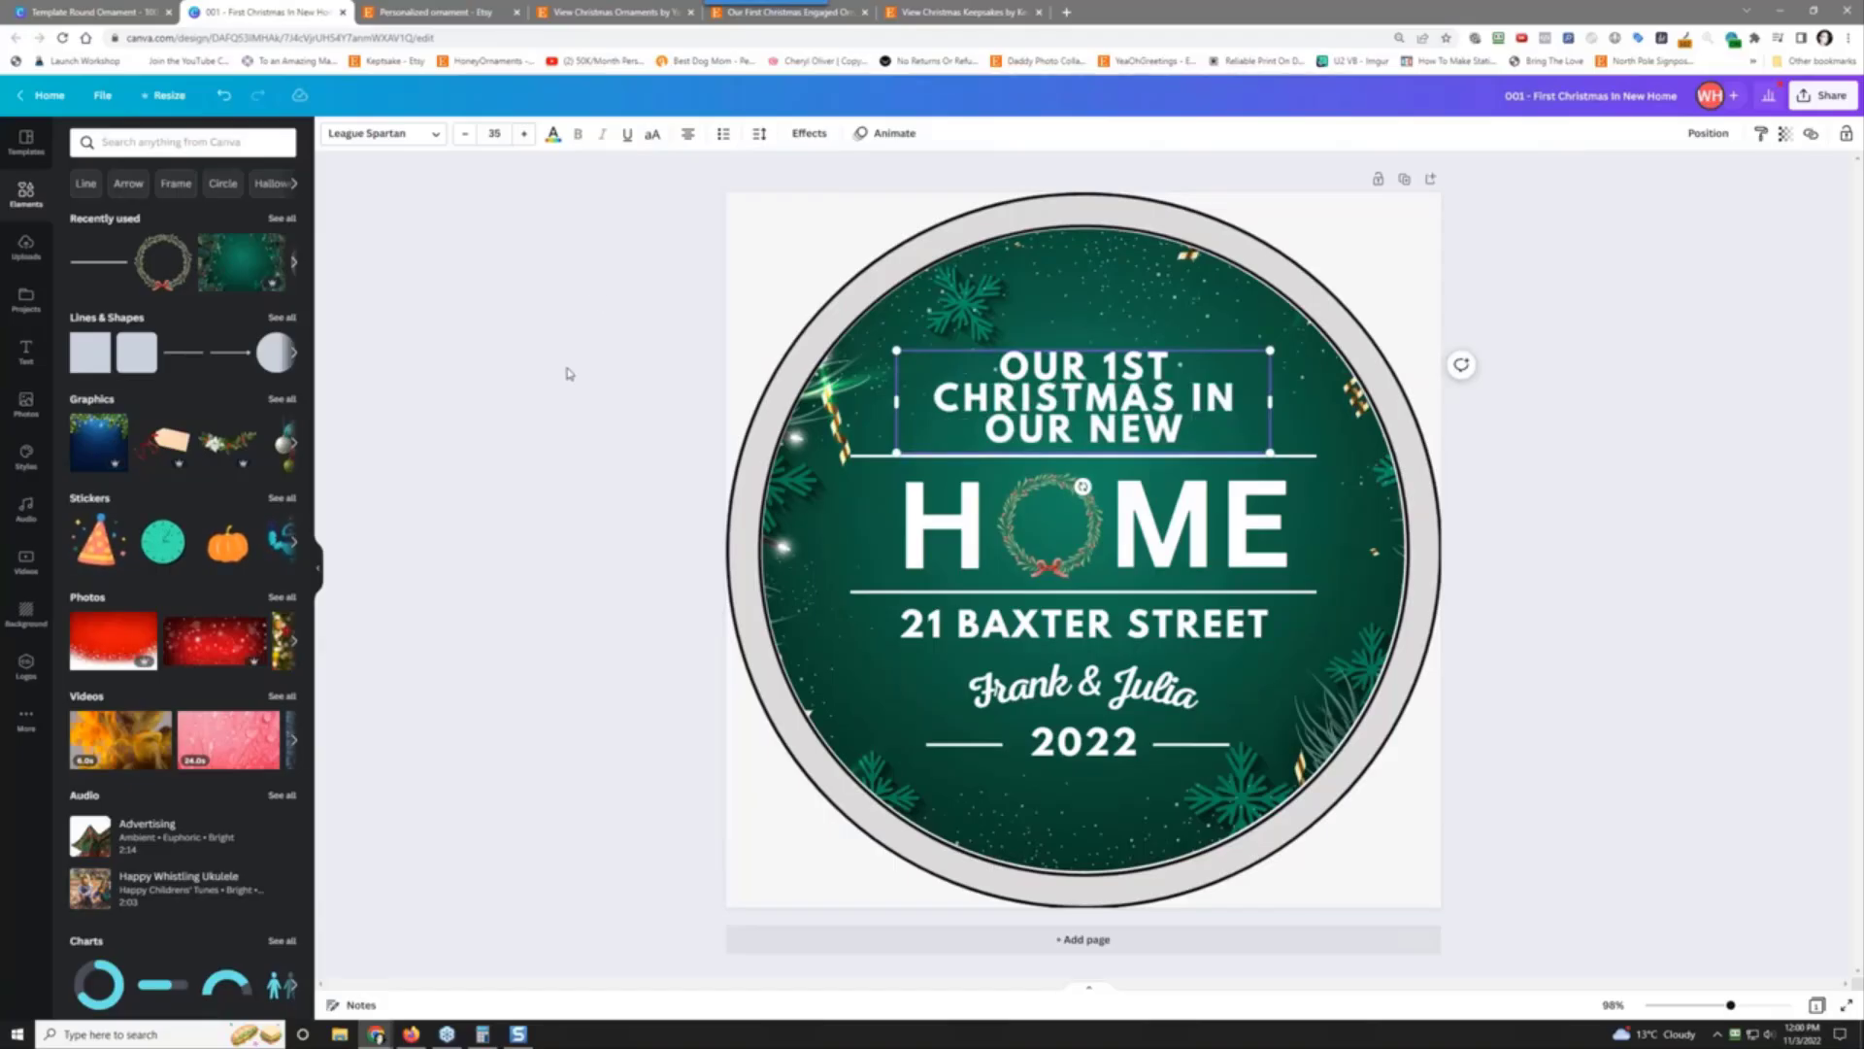
pyautogui.click(759, 133)
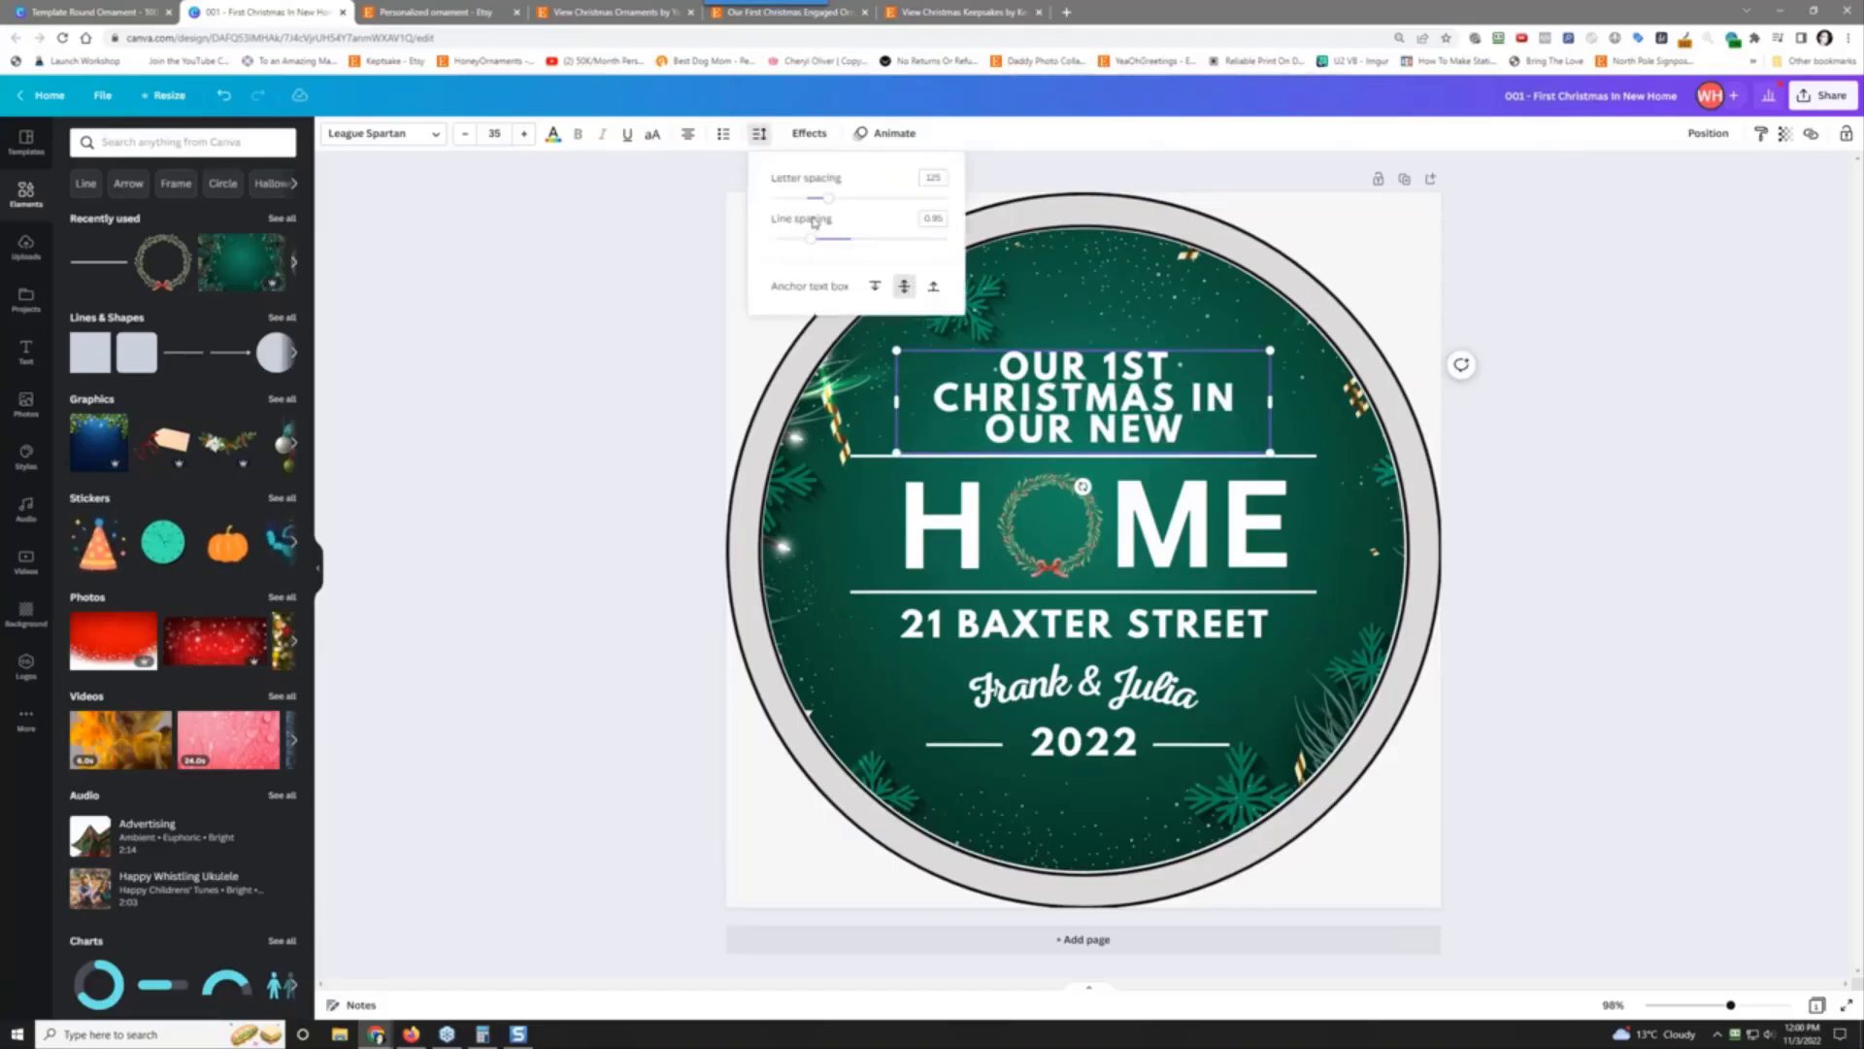
pyautogui.moveTo(810, 239); pyautogui.dragTo(830, 246)
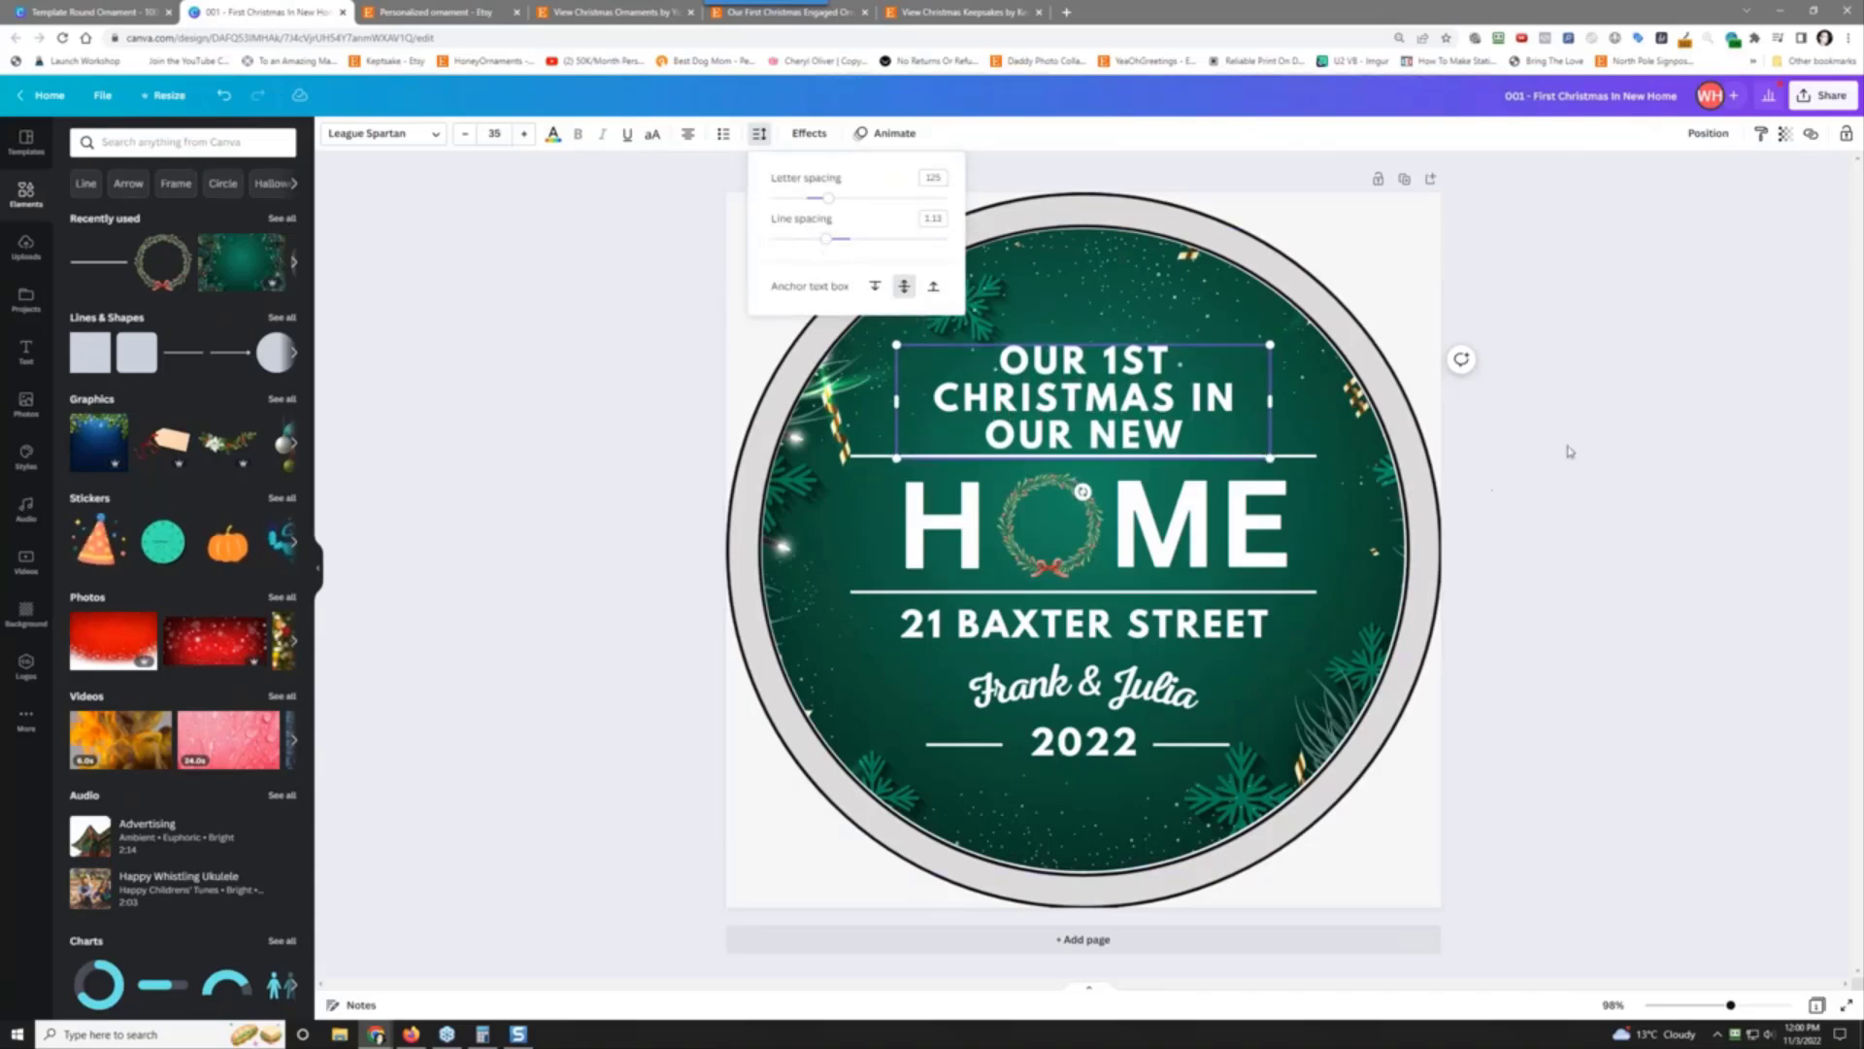
pyautogui.click(1541, 414)
pyautogui.moveTo(1118, 366); pyautogui.dragTo(1116, 358)
pyautogui.click(1508, 330)
pyautogui.moveTo(1194, 296)
pyautogui.mouseDown()
pyautogui.moveTo(1356, 512)
pyautogui.moveTo(1211, 367)
pyautogui.moveTo(1201, 420)
pyautogui.moveTo(1192, 289)
pyautogui.mouseUp()
# Step: Reduce the heading font size to 30, shift the background, and bring up the Google Sheets reference
pyautogui.click(1156, 393)
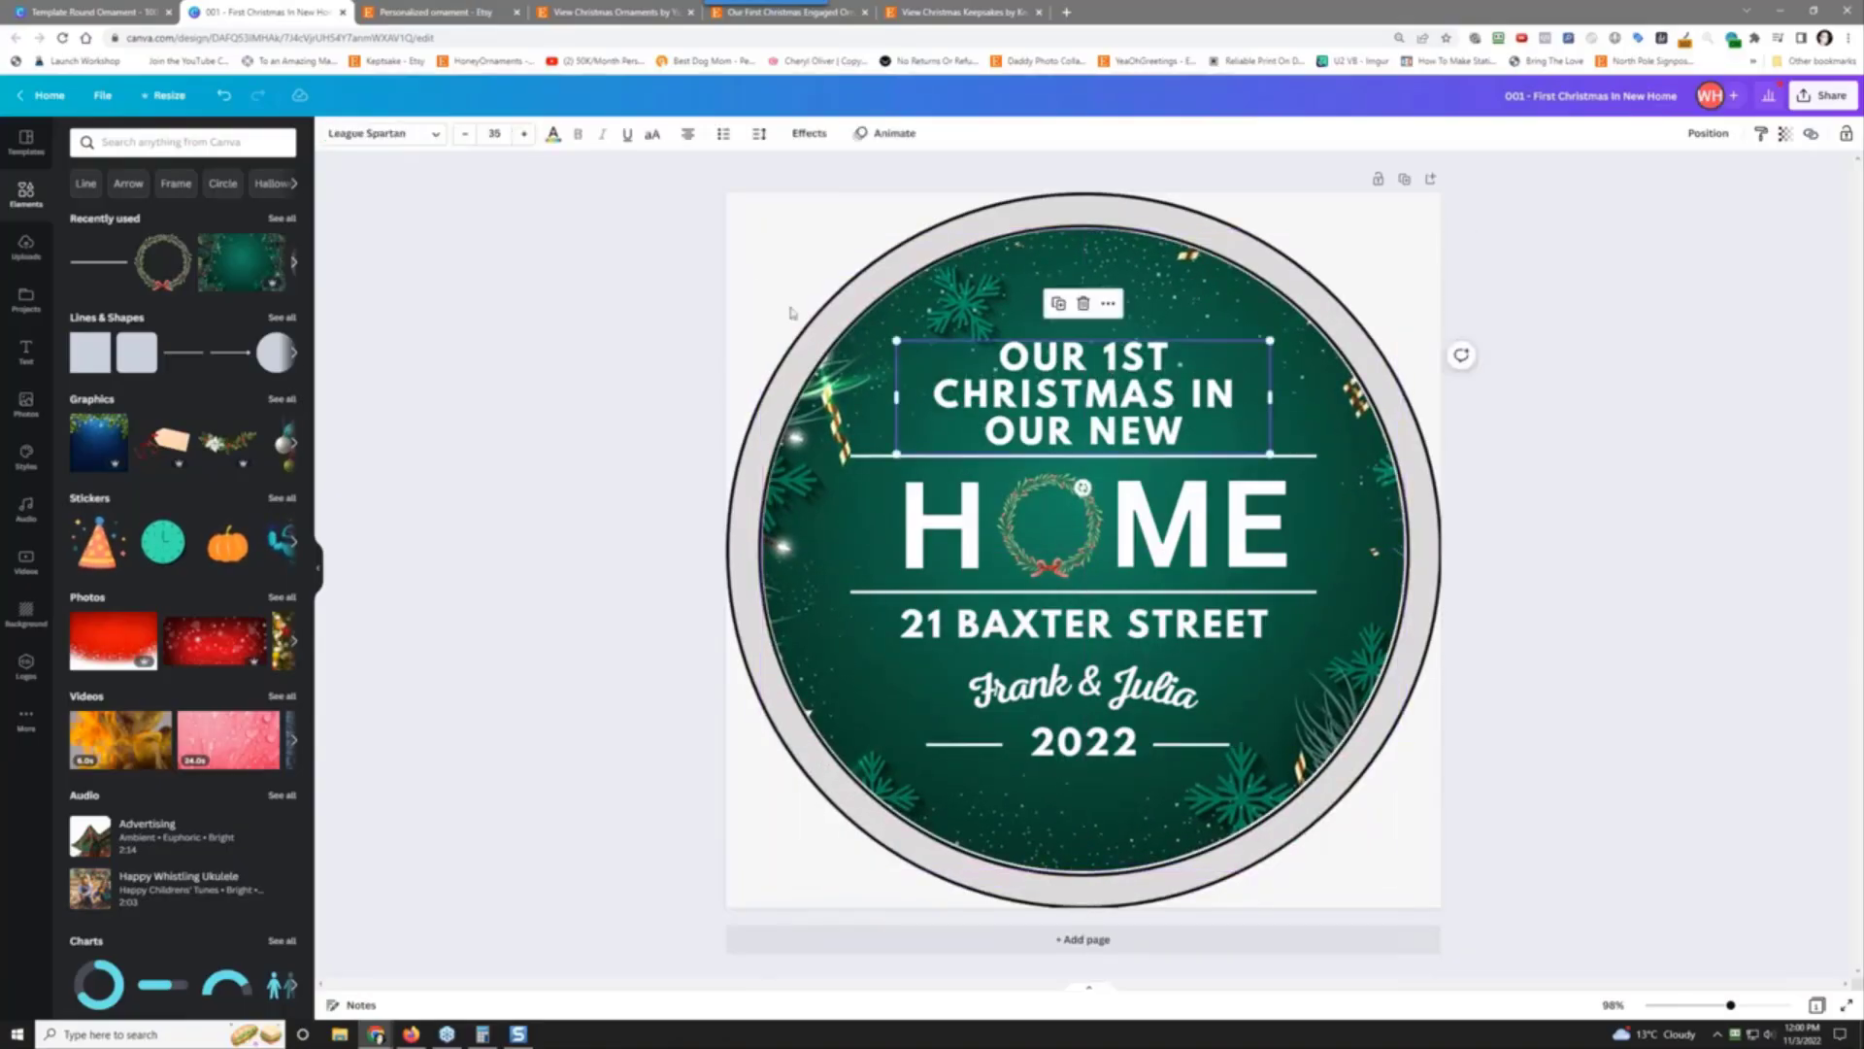
pyautogui.click(462, 136)
pyautogui.click(462, 136)
pyautogui.click(462, 136)
pyautogui.click(462, 136)
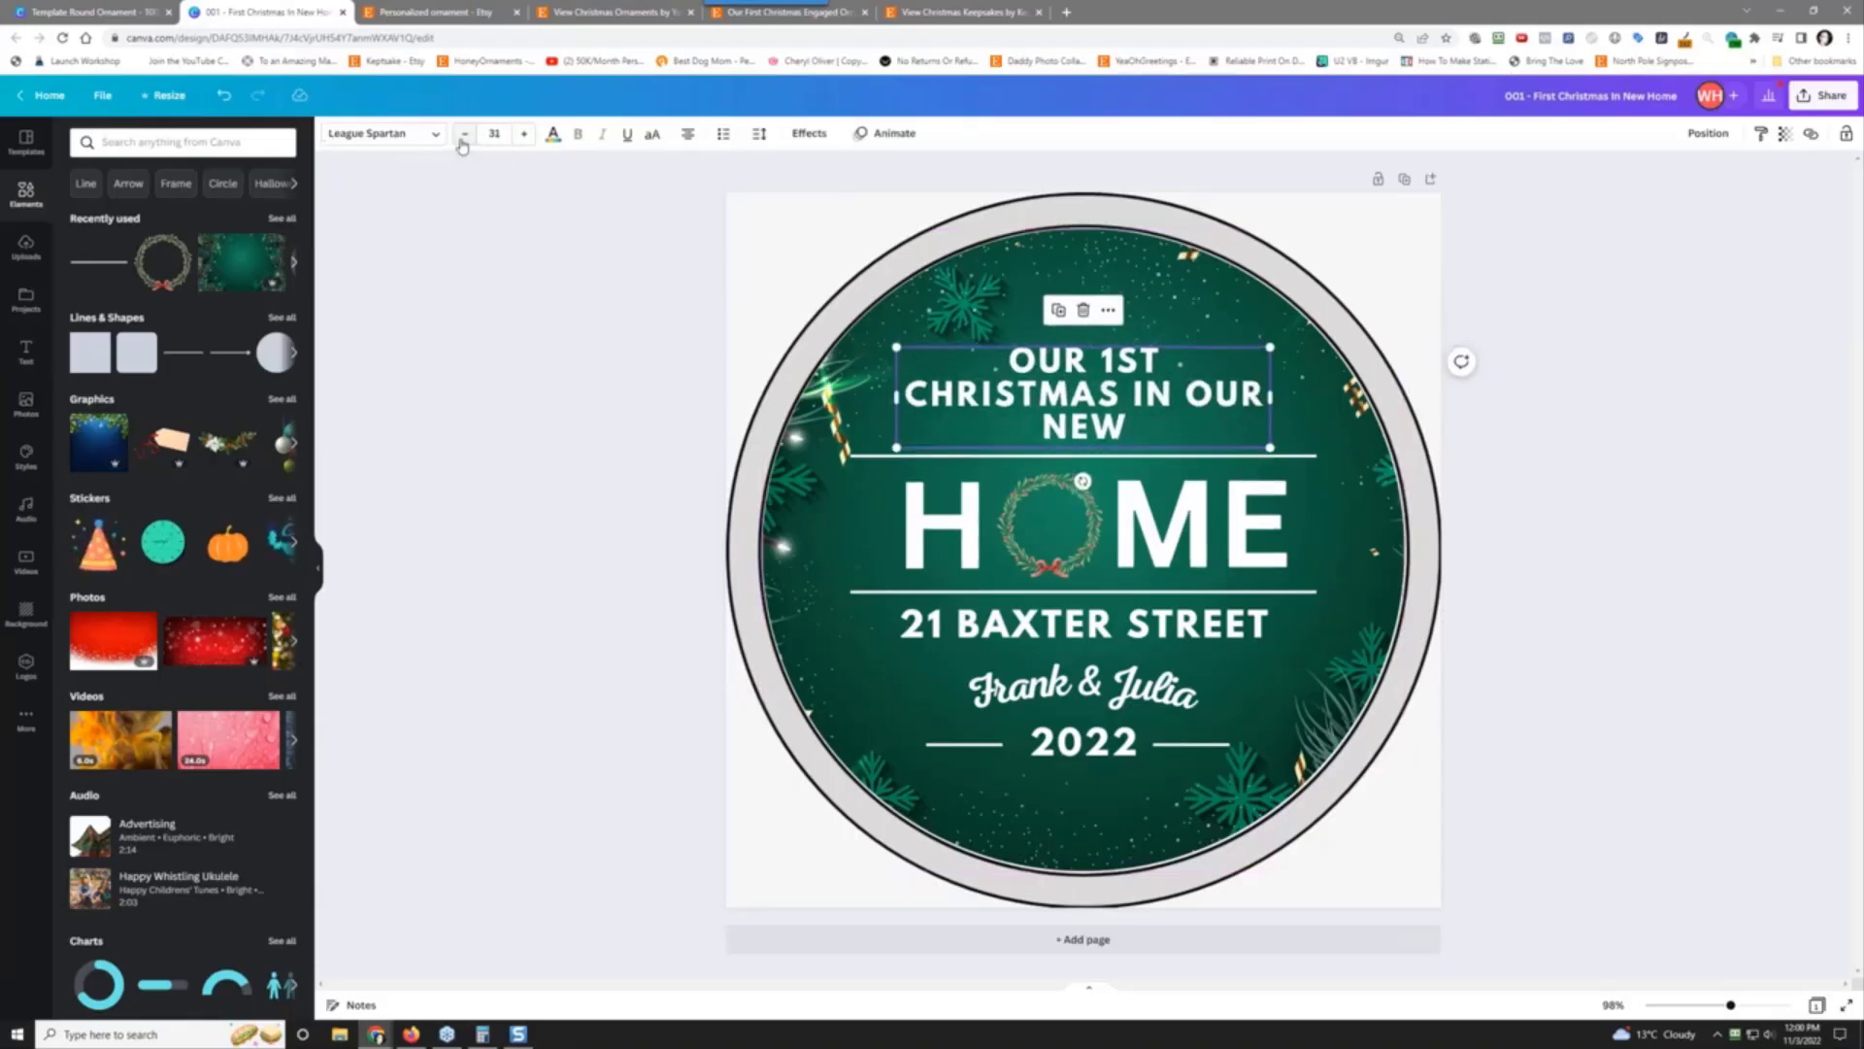
pyautogui.click(465, 134)
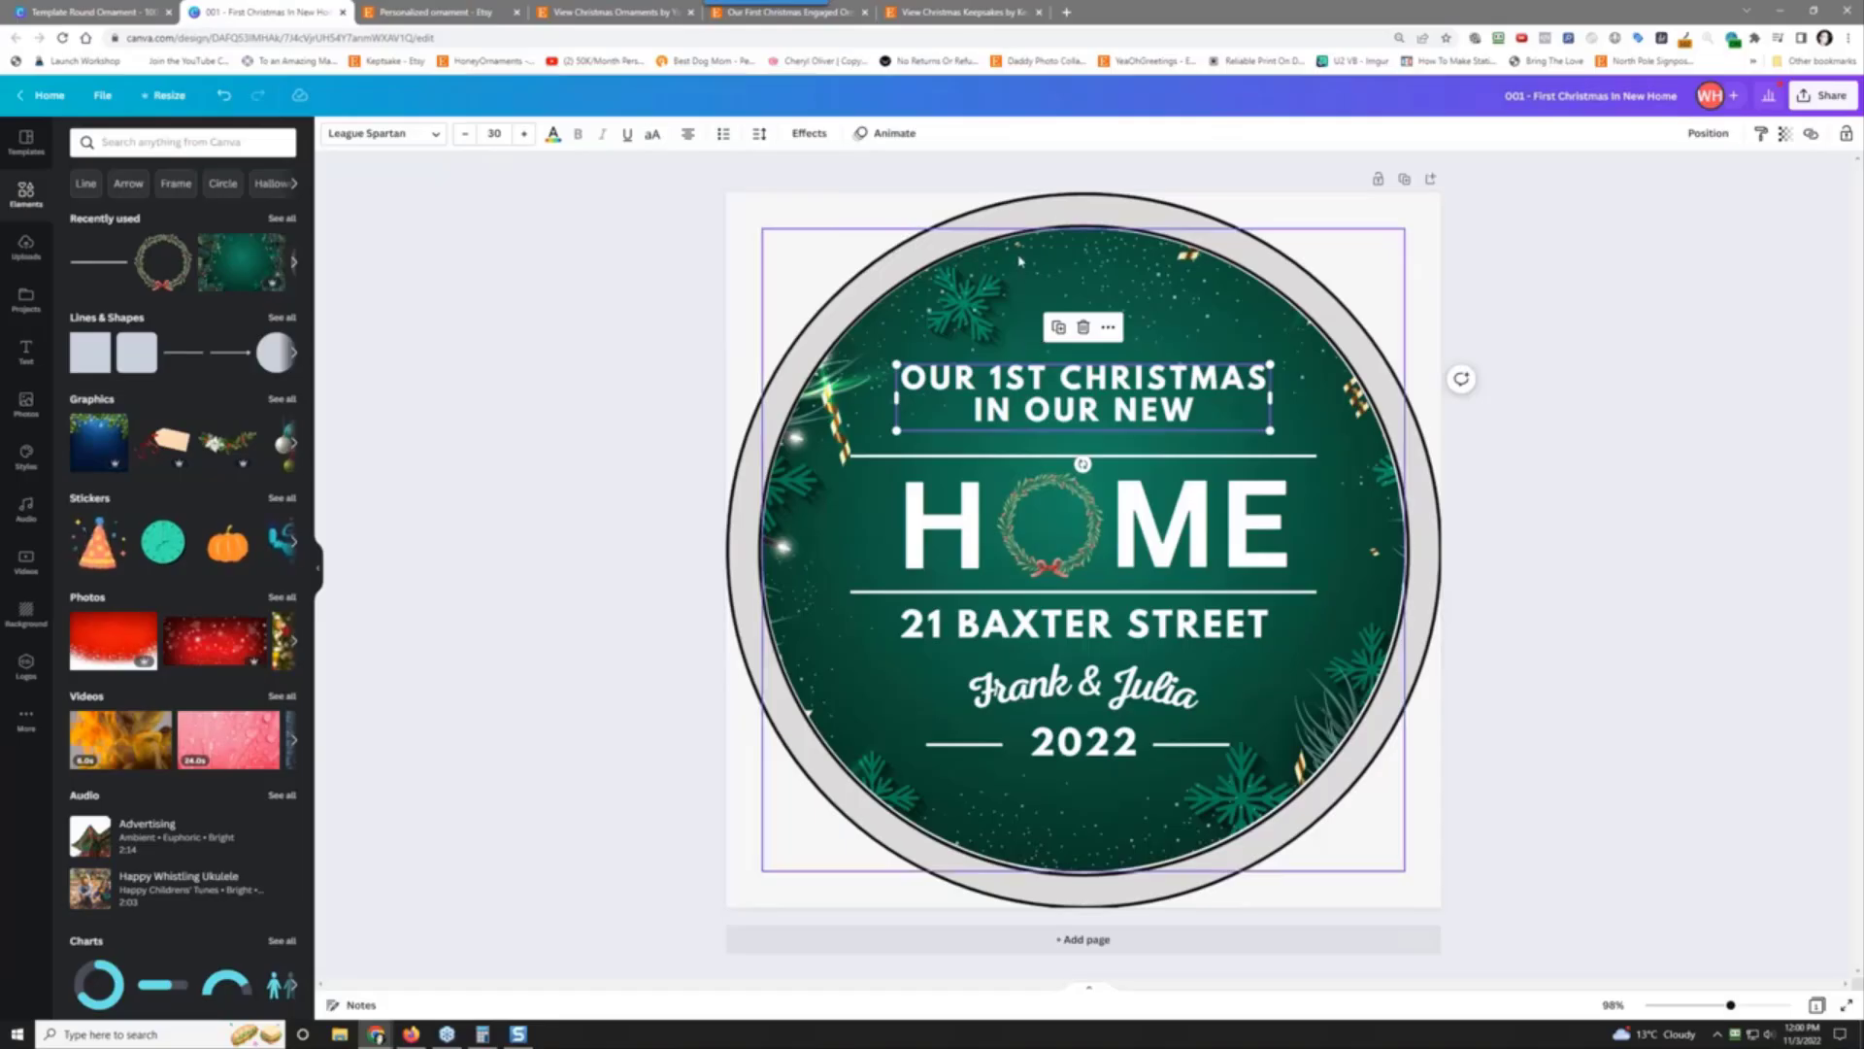
pyautogui.moveTo(1022, 265)
pyautogui.mouseDown()
pyautogui.moveTo(1117, 335)
pyautogui.moveTo(1097, 449)
pyautogui.moveTo(1015, 240)
pyautogui.moveTo(1020, 257)
pyautogui.mouseUp()
pyautogui.click(456, 576)
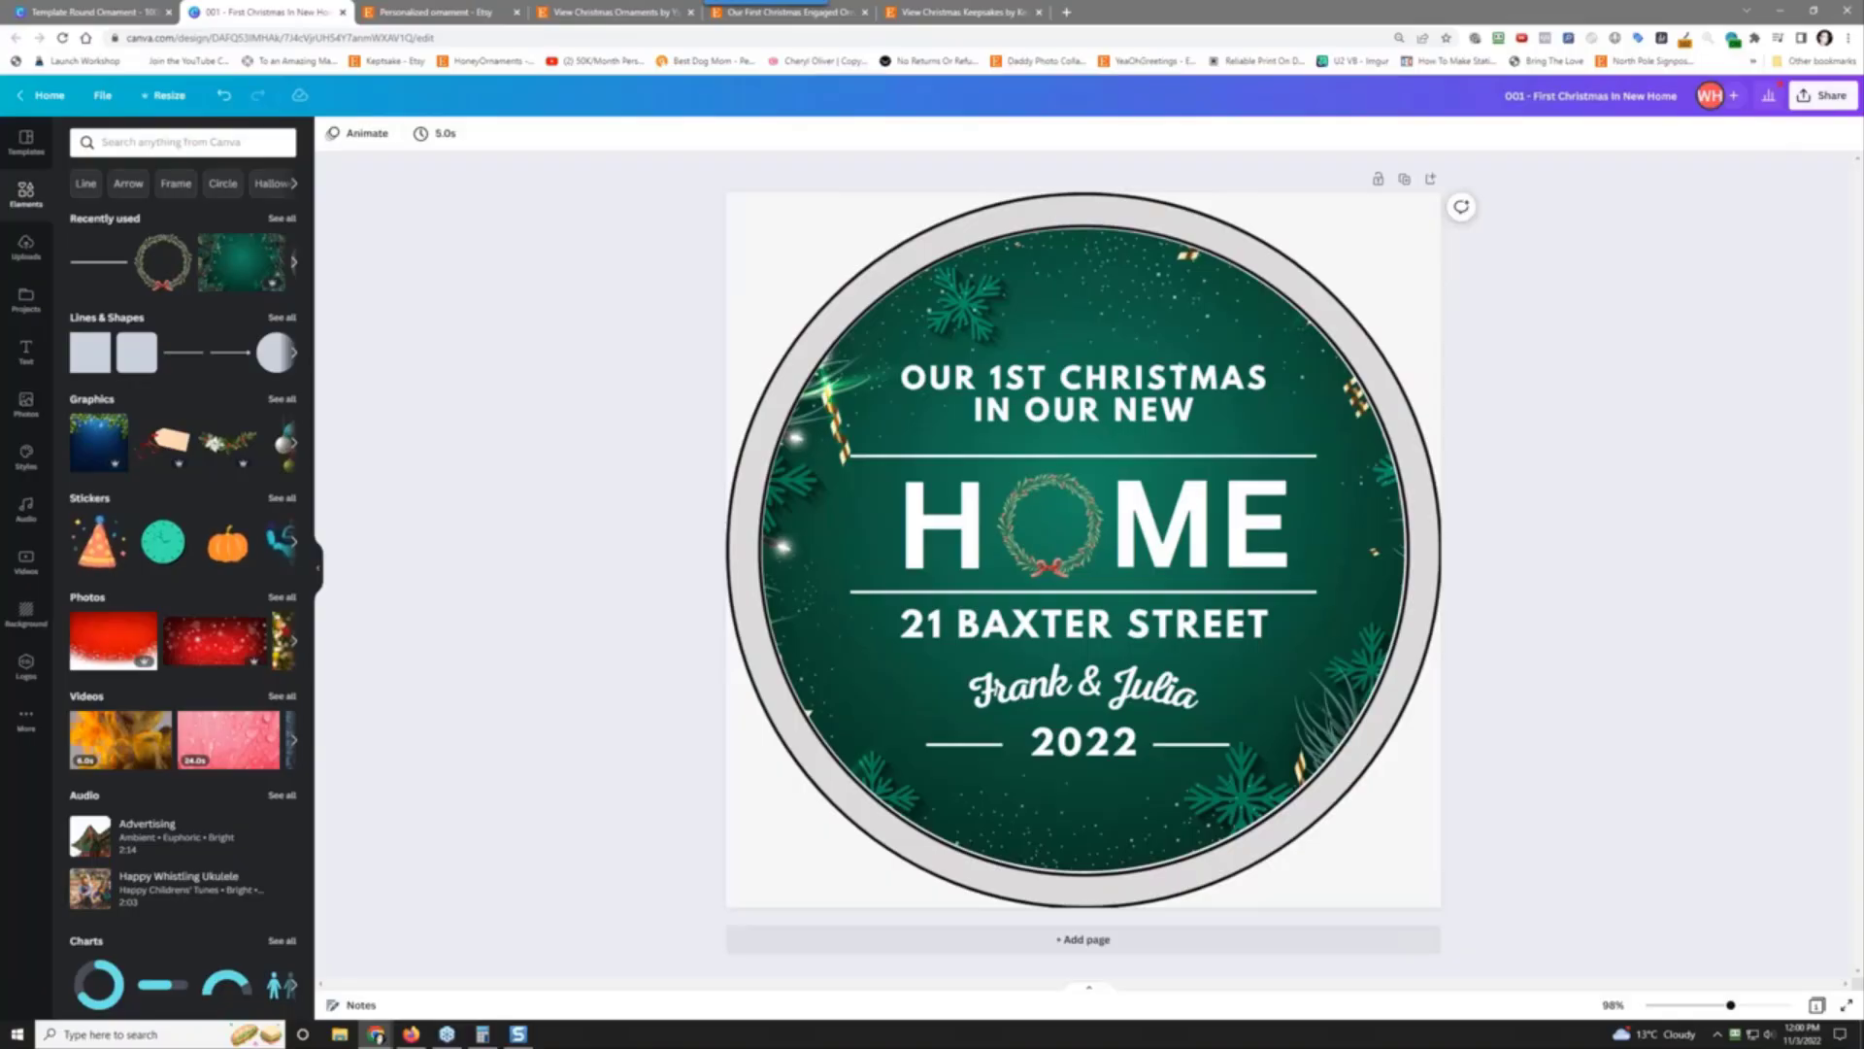
pyautogui.moveTo(0, 233); pyautogui.dragTo(368, 57)
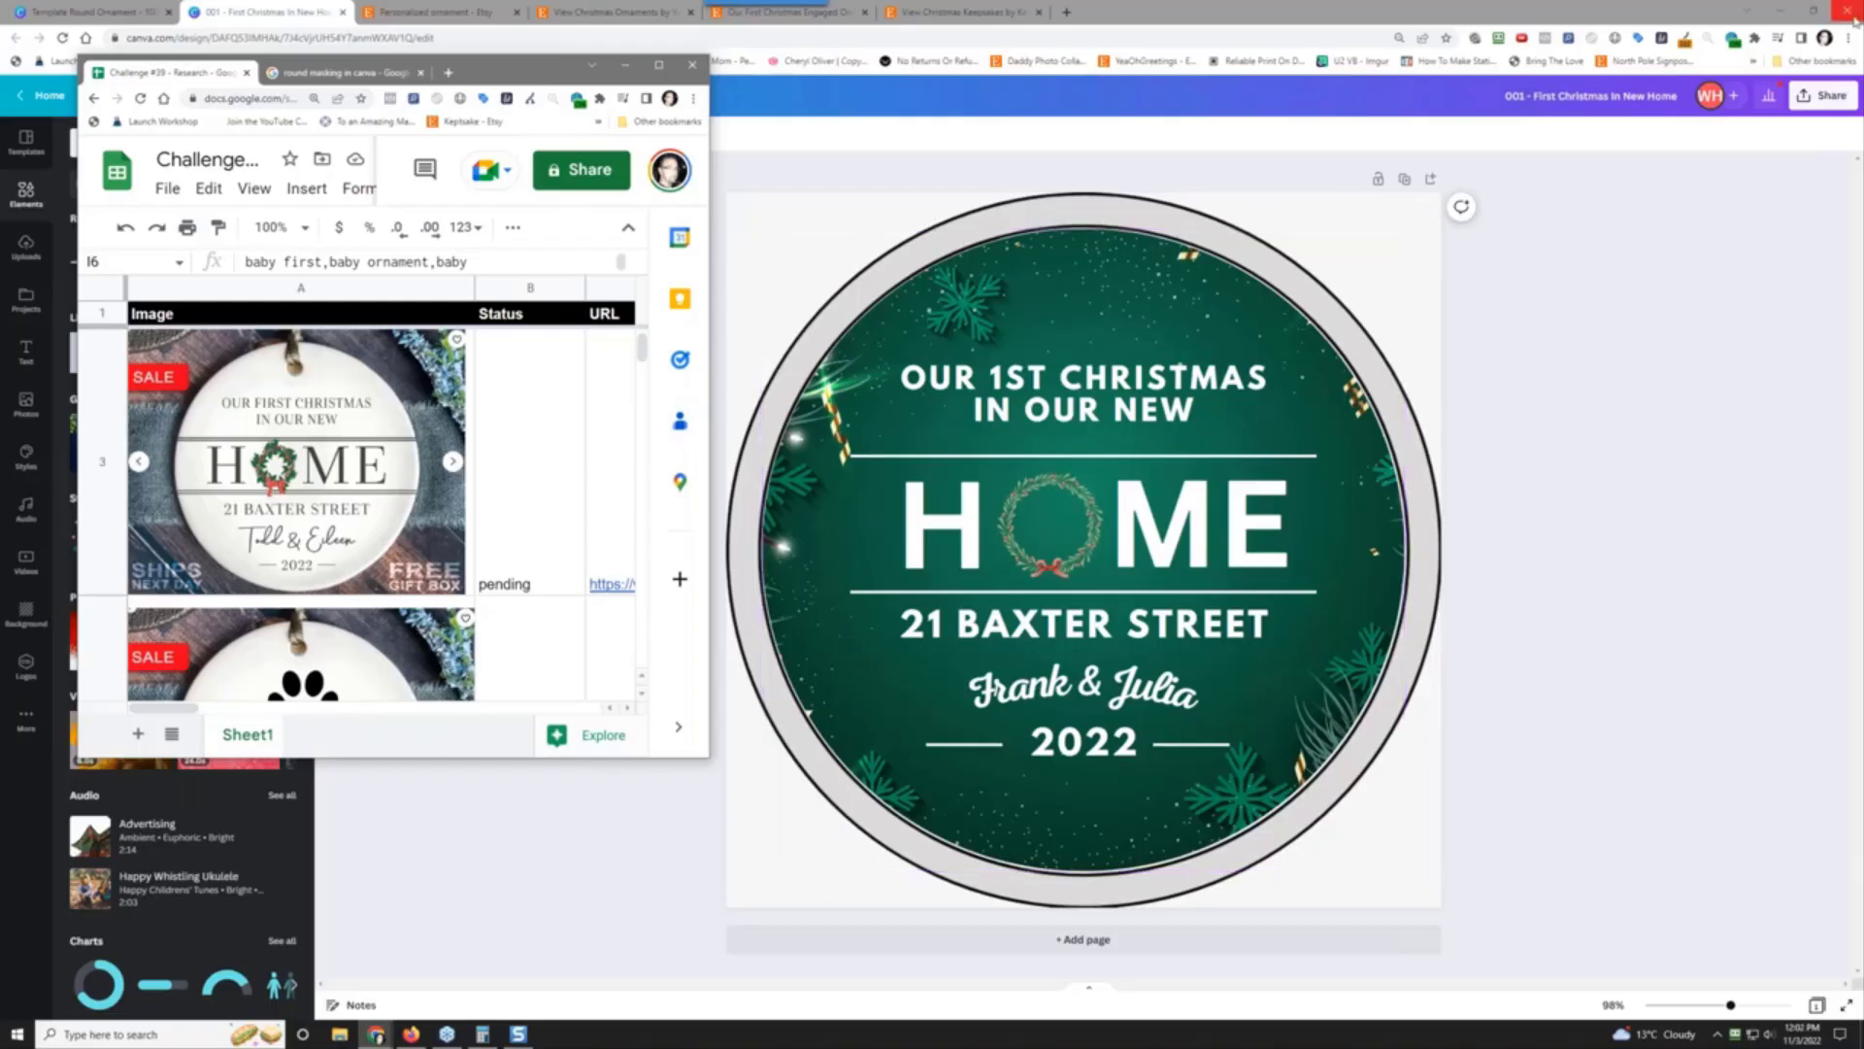
# Step: Bring the Canva window in front of Google Sheets and duplicate the ornament page
pyautogui.click(1525, 250)
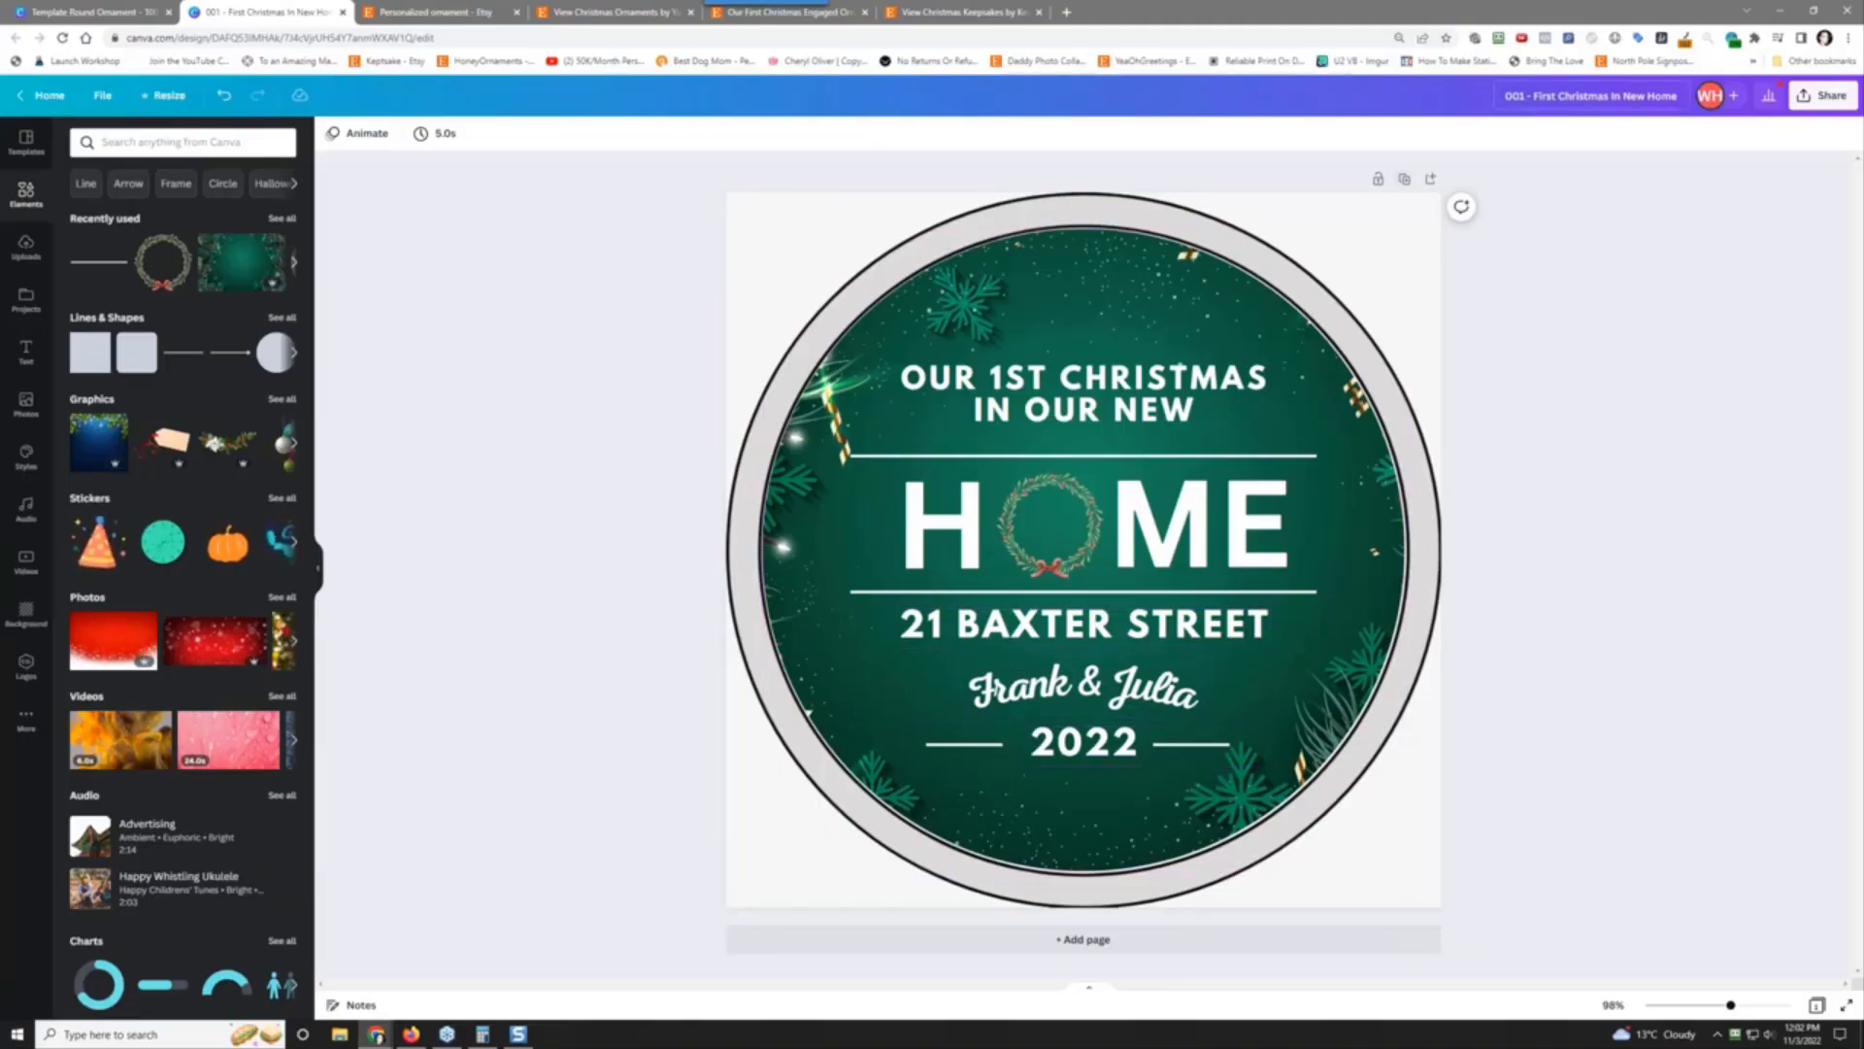
pyautogui.click(1405, 180)
pyautogui.click(1020, 636)
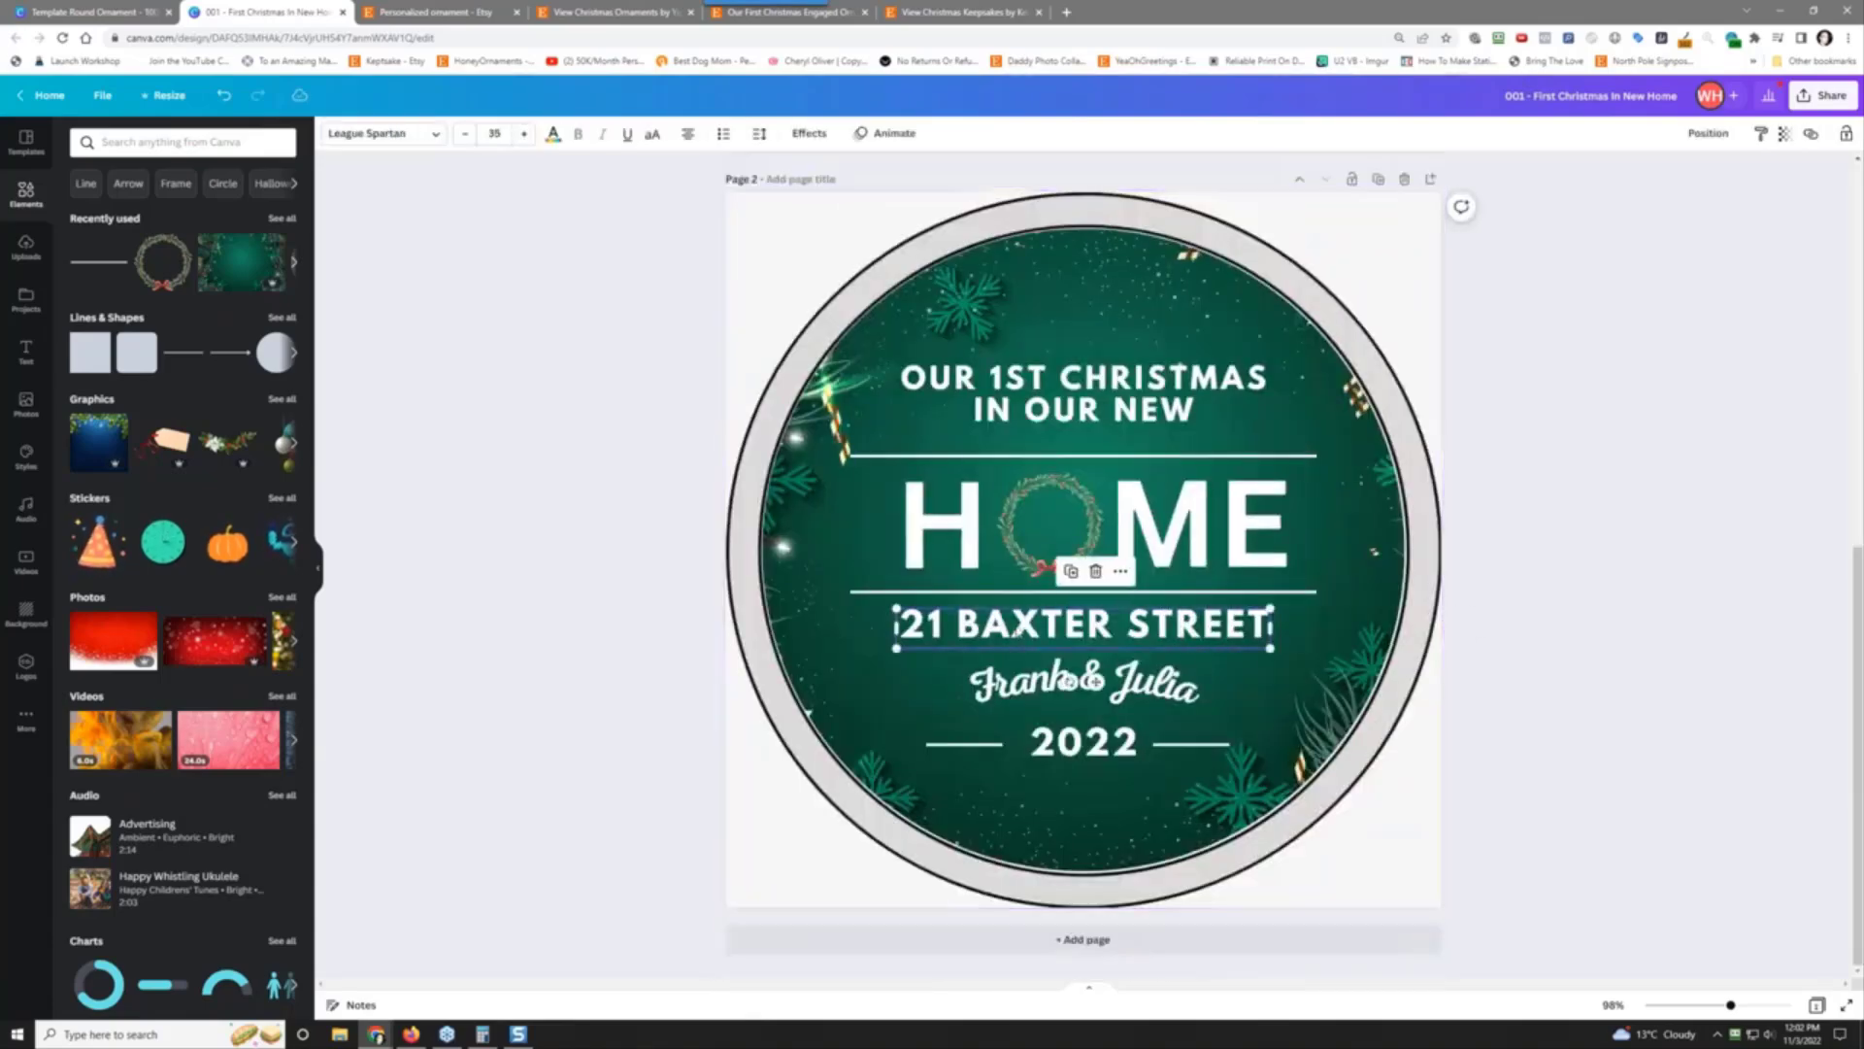
pyautogui.doubleClick(1017, 632)
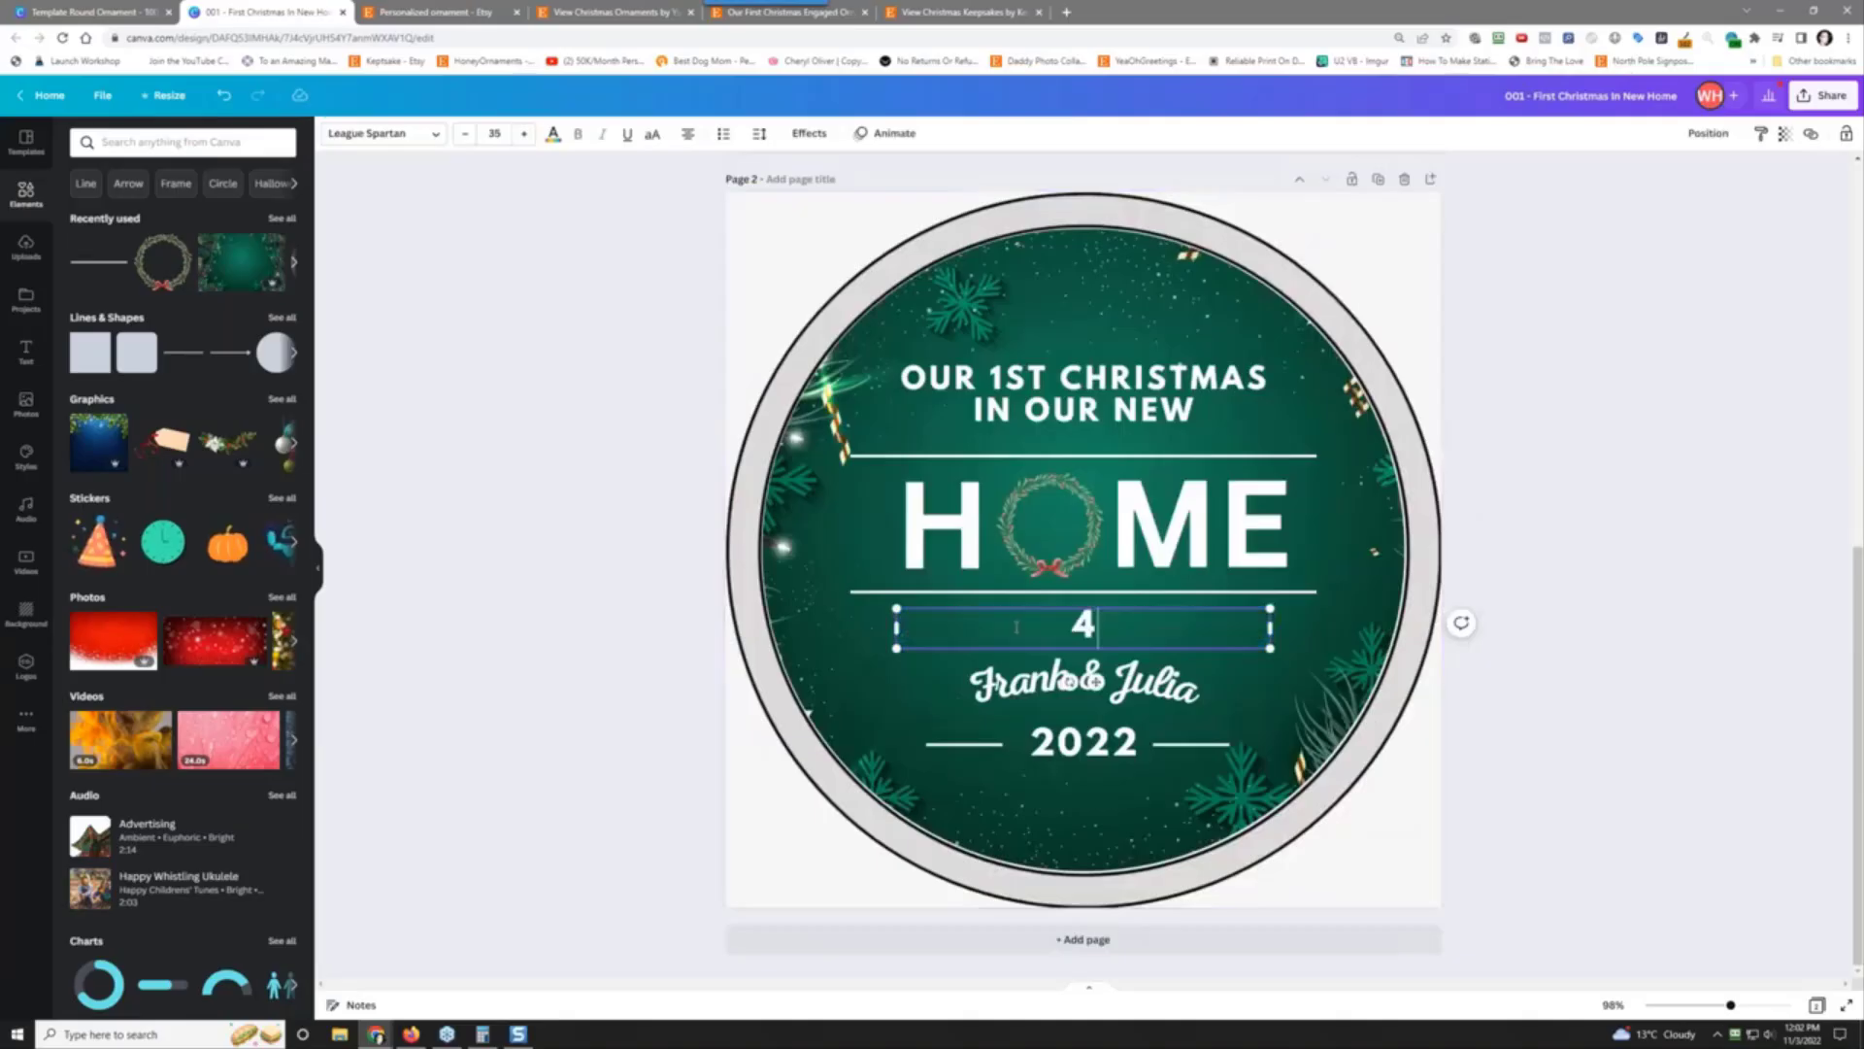
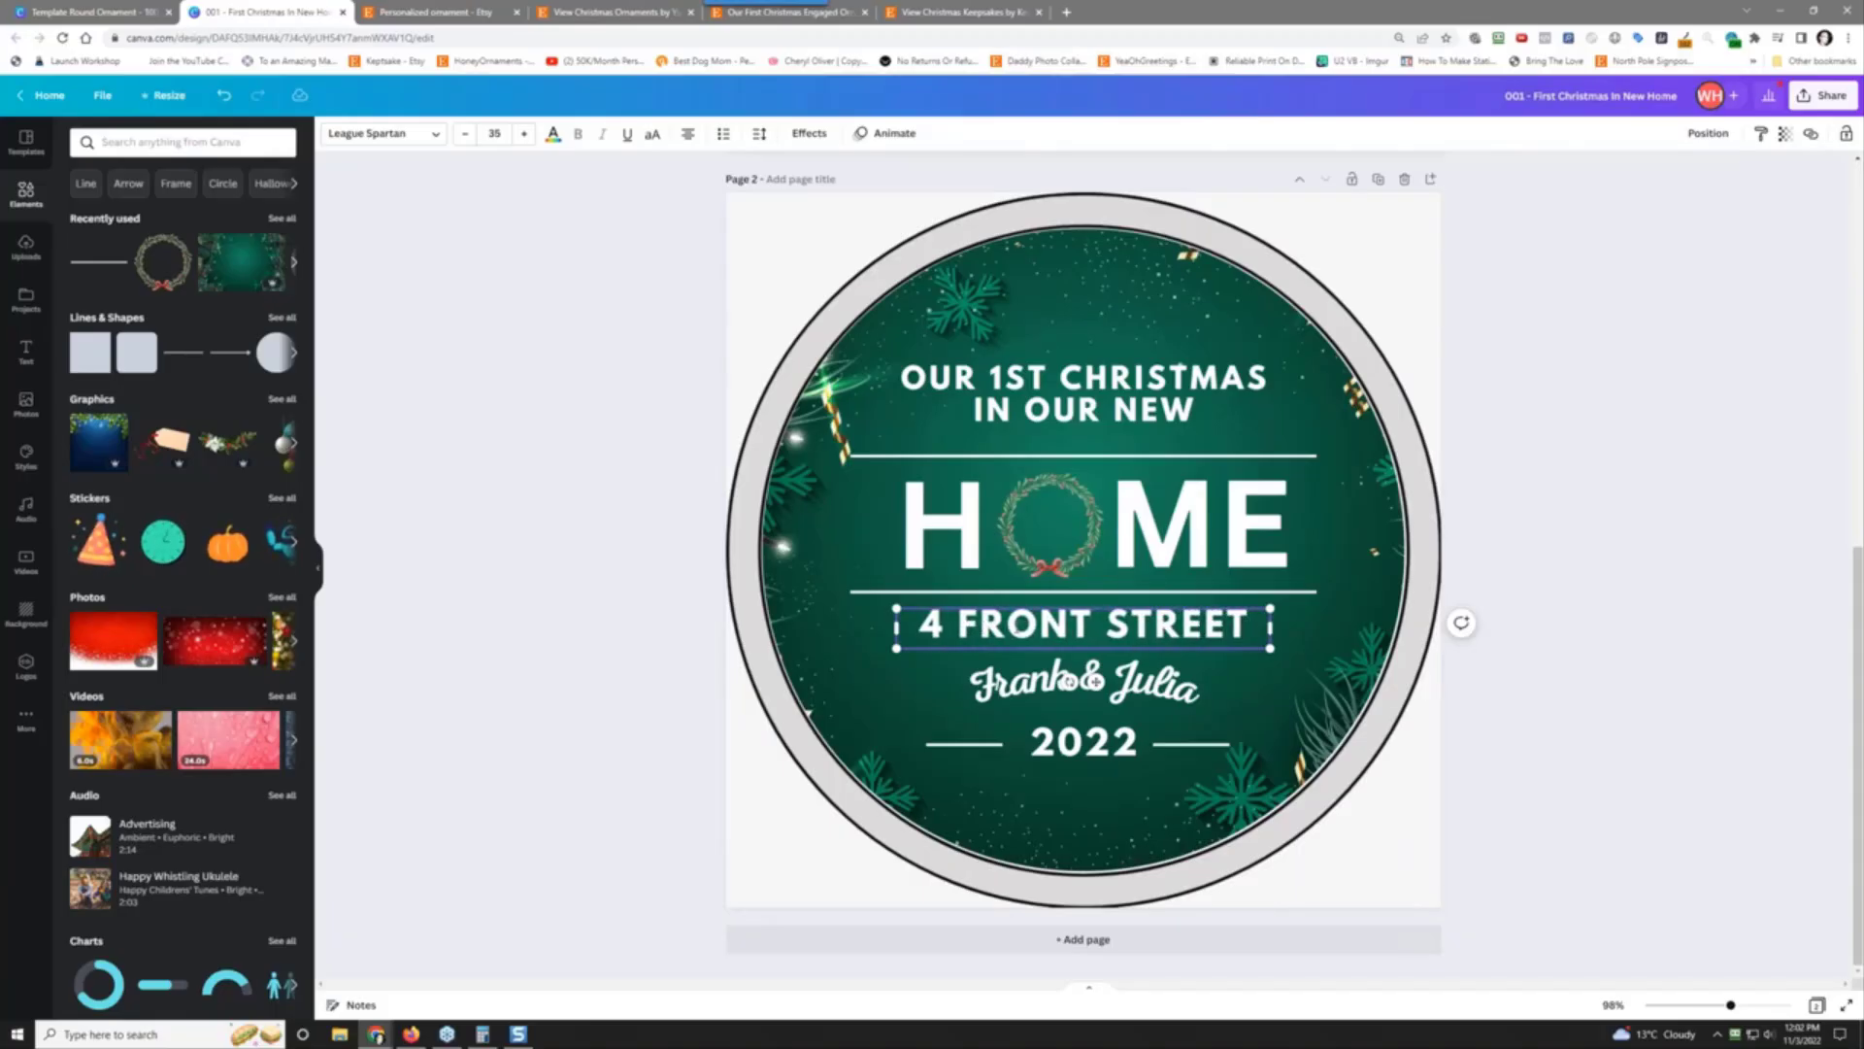
# Step: Replace the couple's names on Page 2 with the new couple's names
pyautogui.doubleClick(1004, 695)
pyautogui.write('ob')
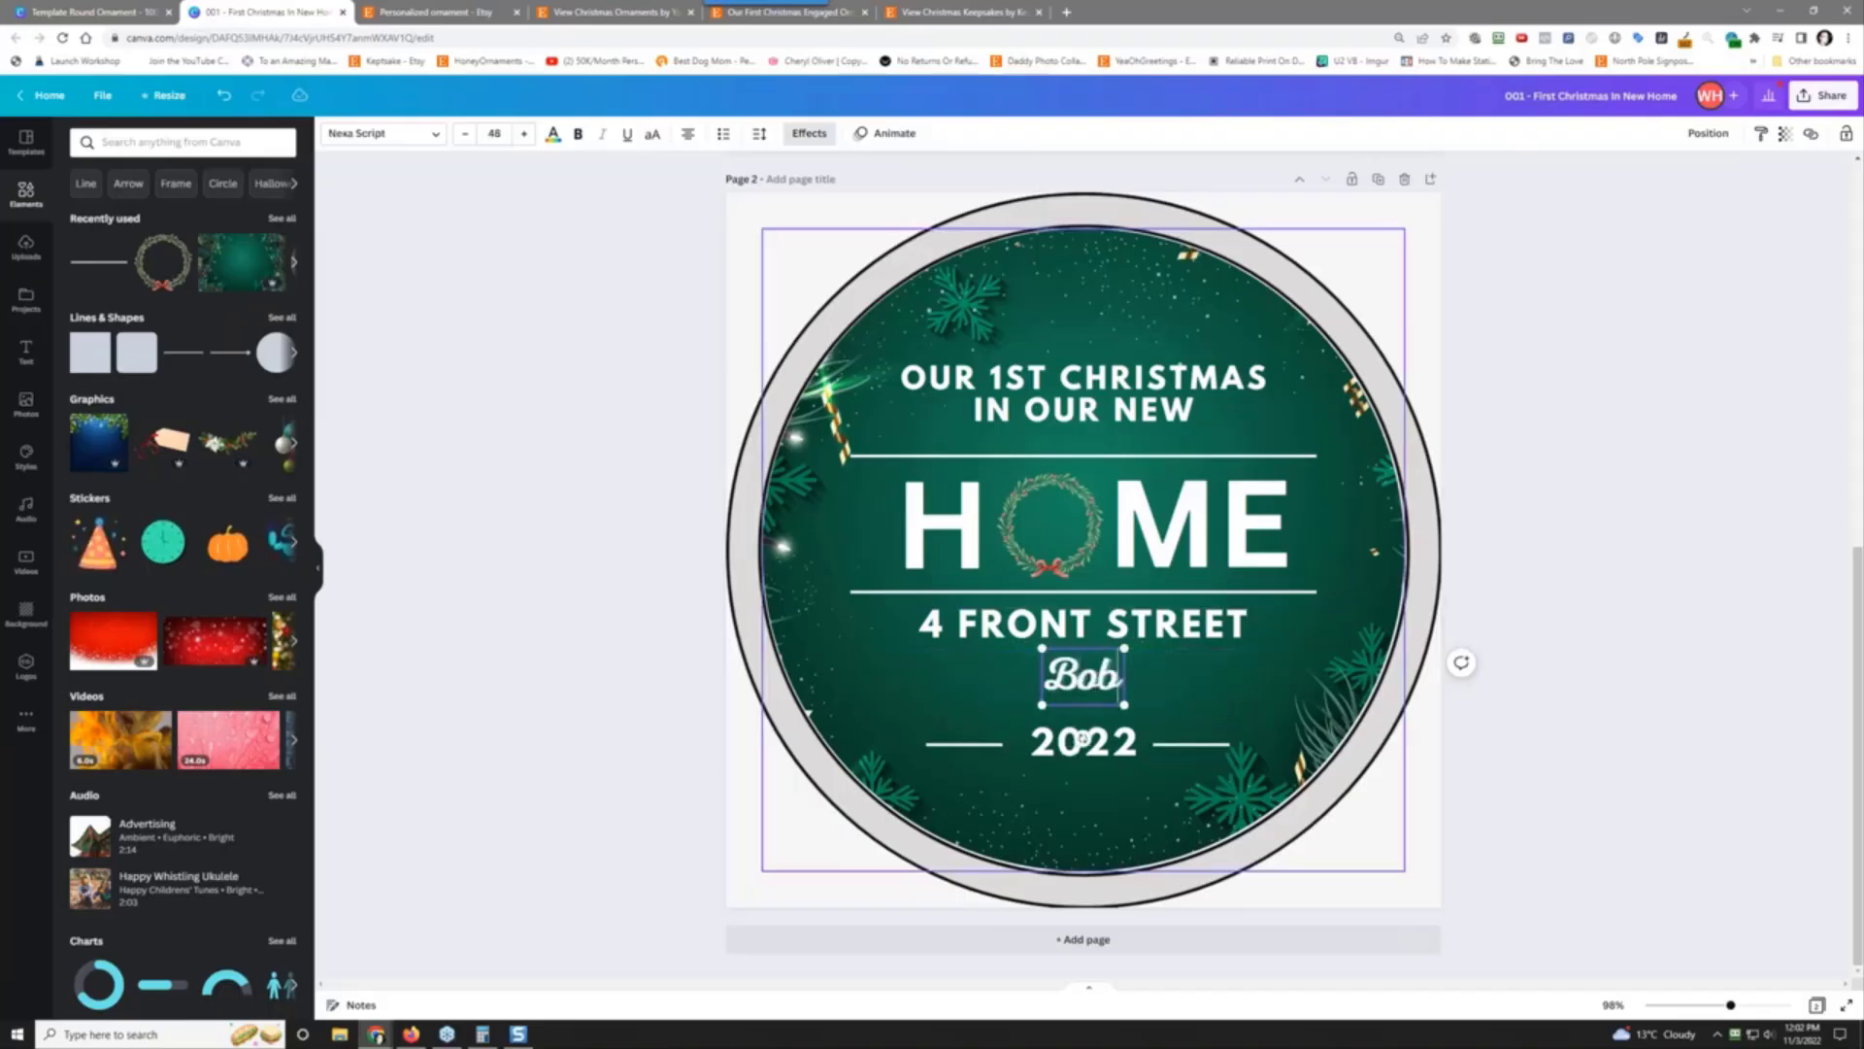
pyautogui.write(' & JAN')
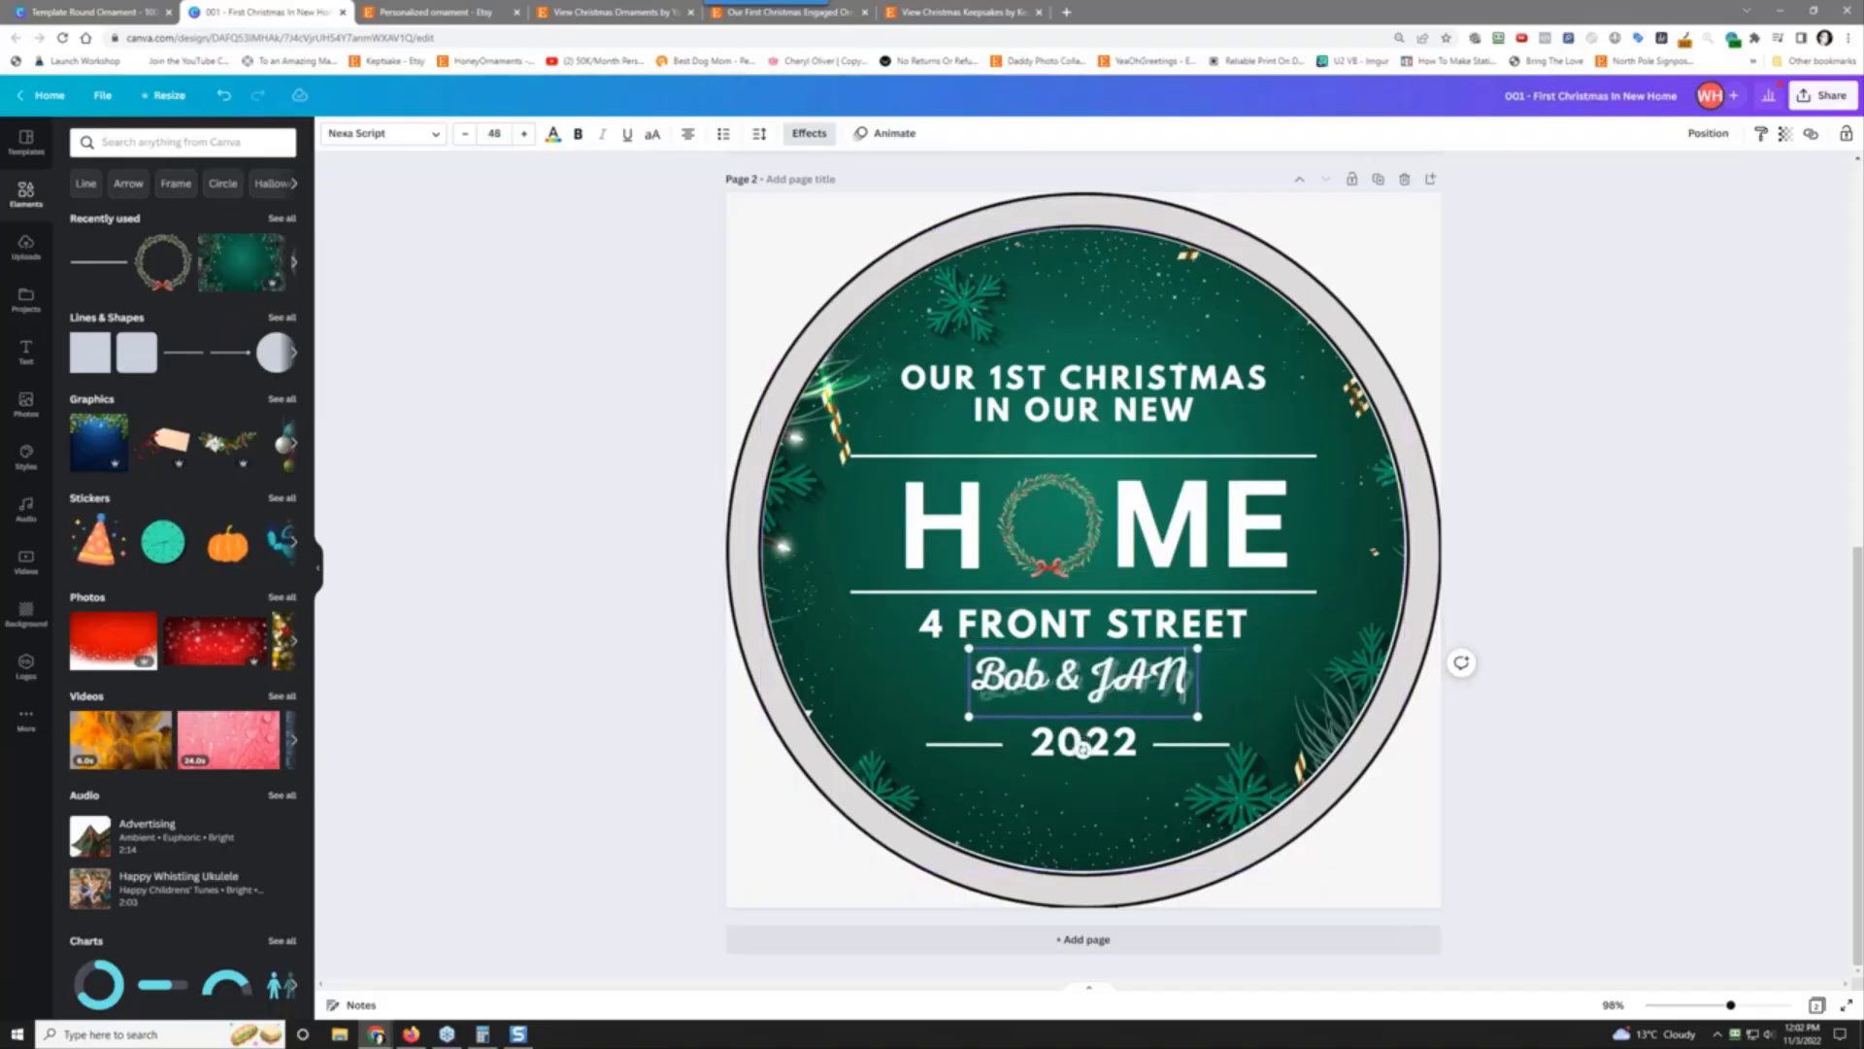
pyautogui.press('BackSpace')
pyautogui.press('BackSpace')
pyautogui.write('ane')
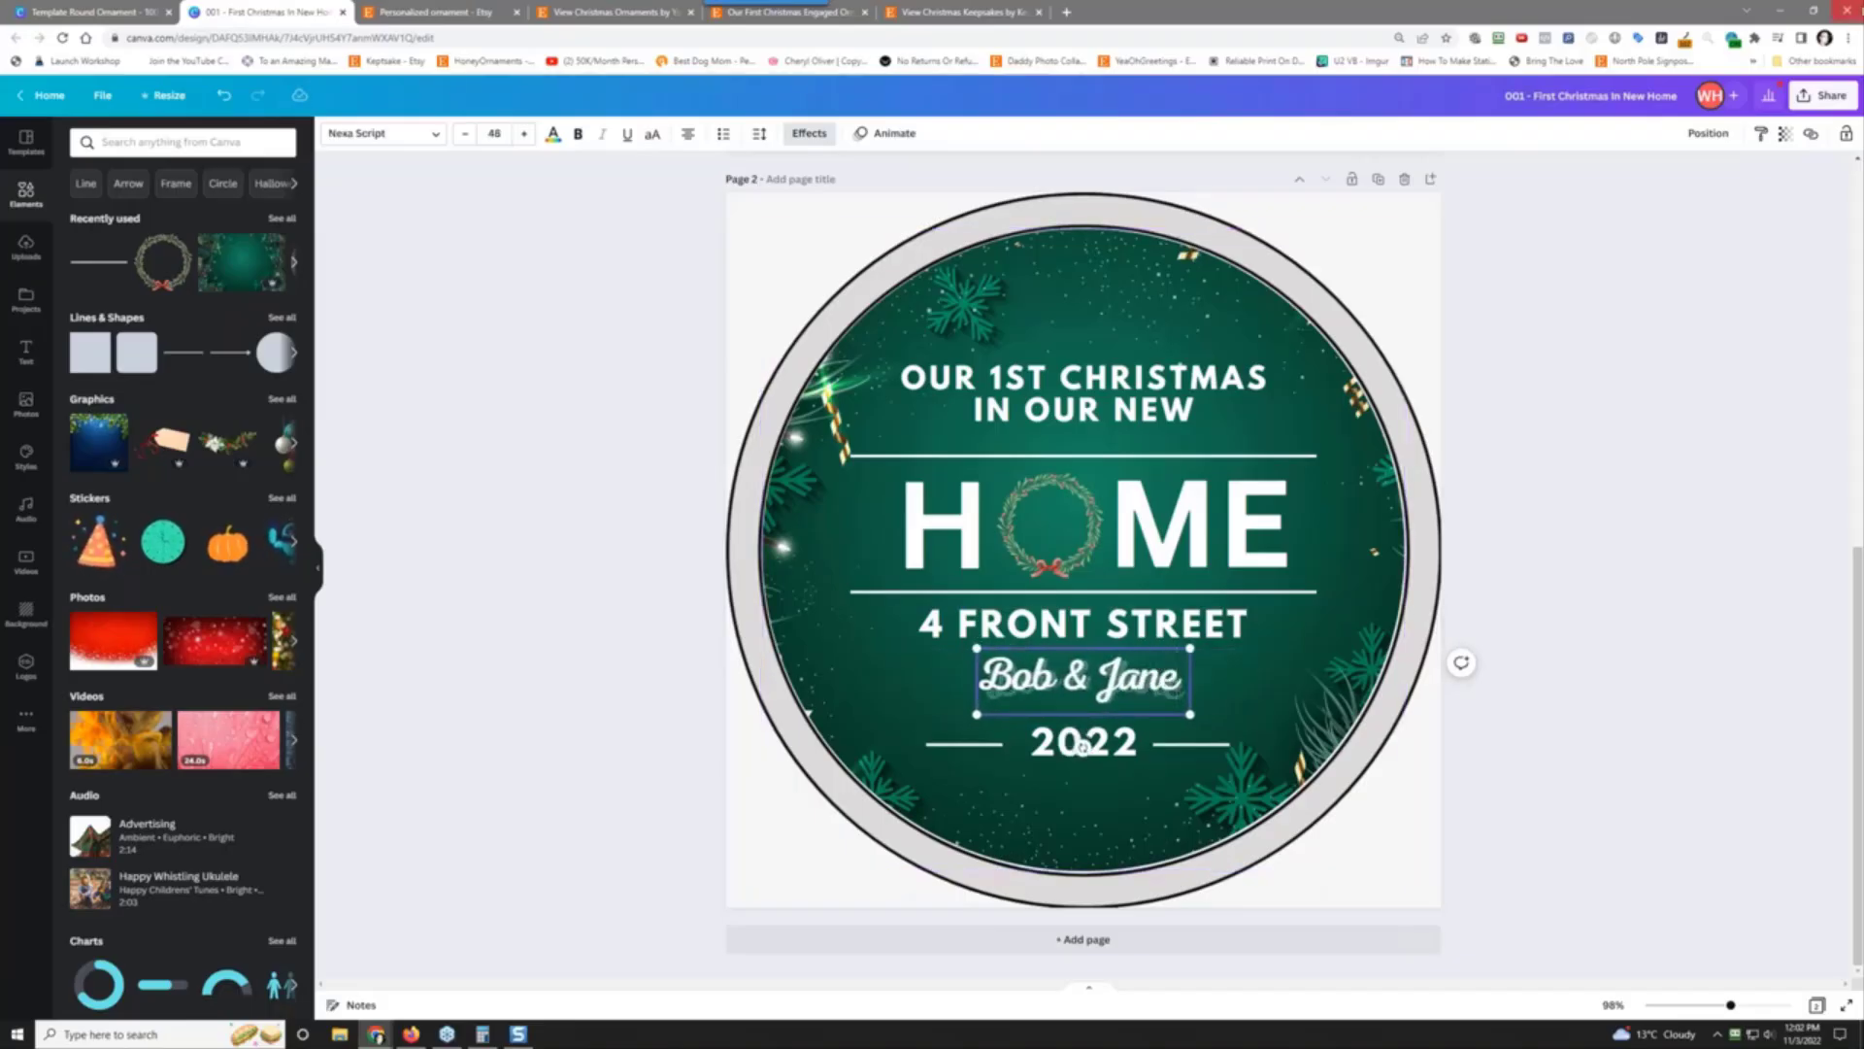
# Step: Change the year on Page 2 from 2022 to 2023
pyautogui.click(1115, 752)
pyautogui.moveTo(1114, 748); pyautogui.dragTo(1138, 748)
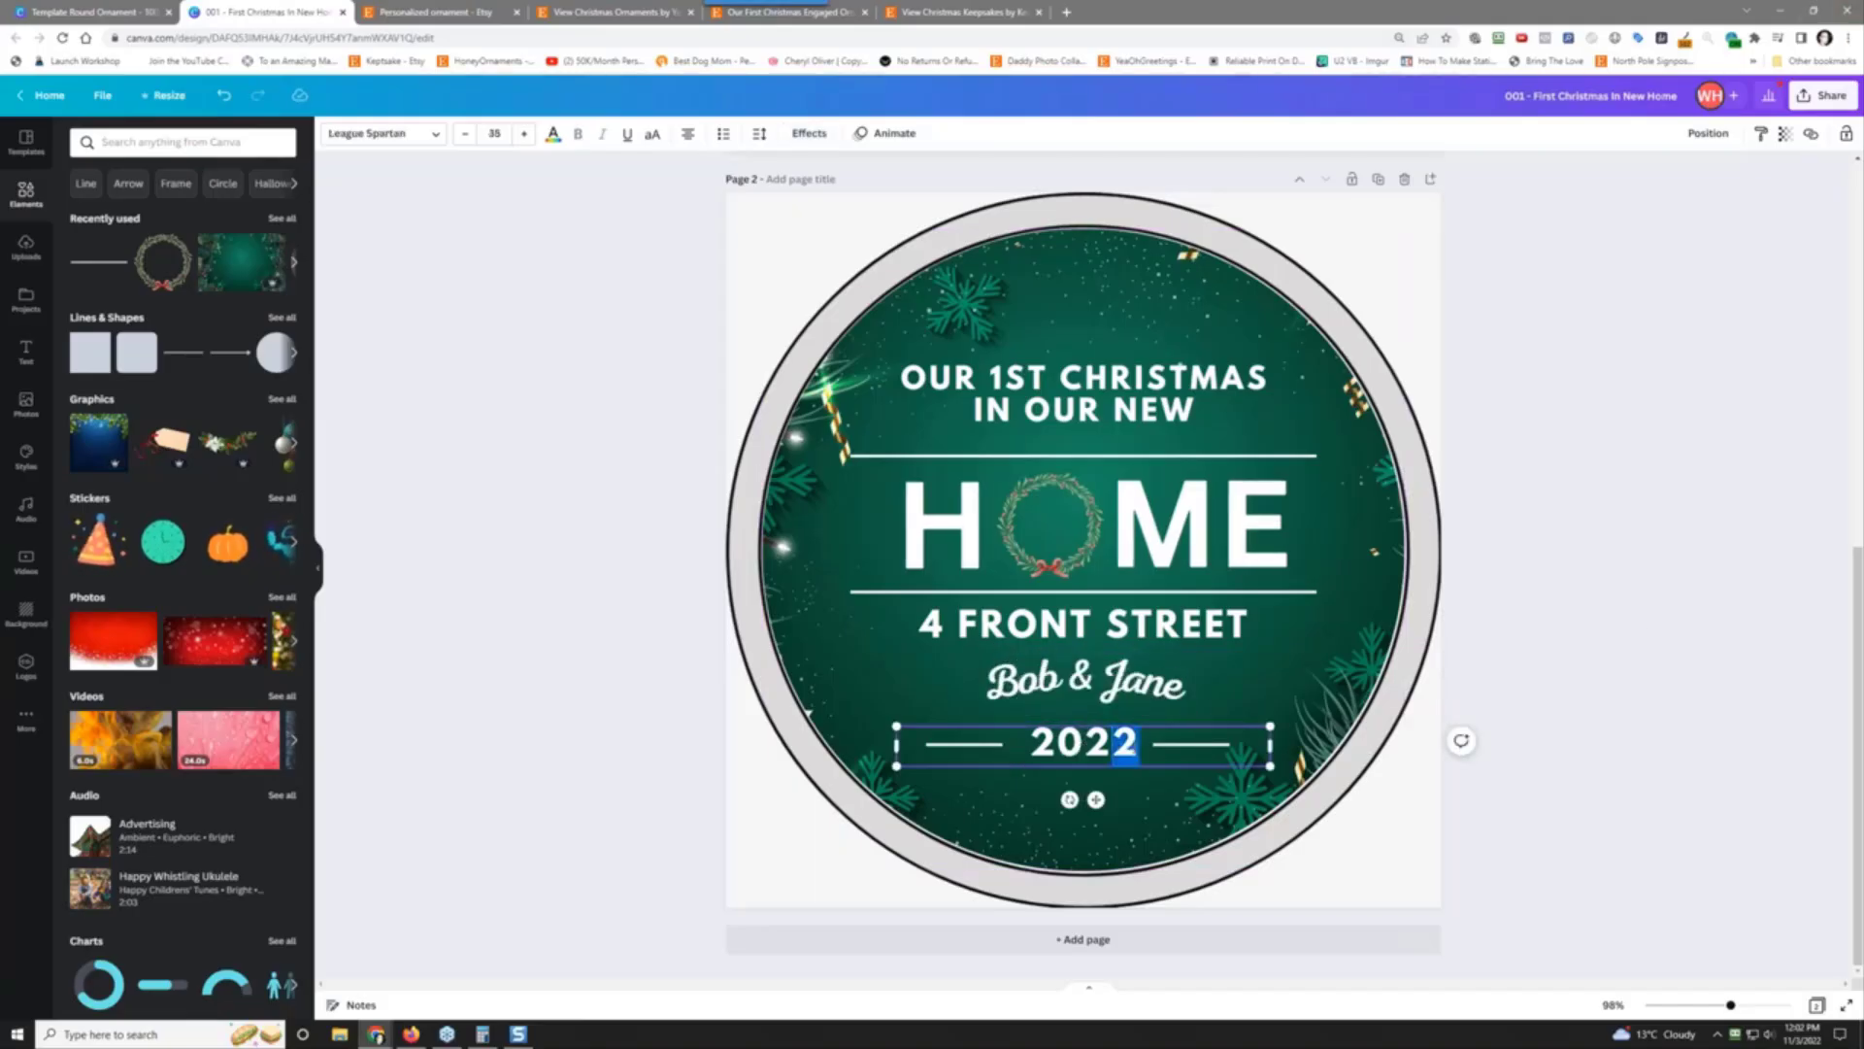
pyautogui.write('3')
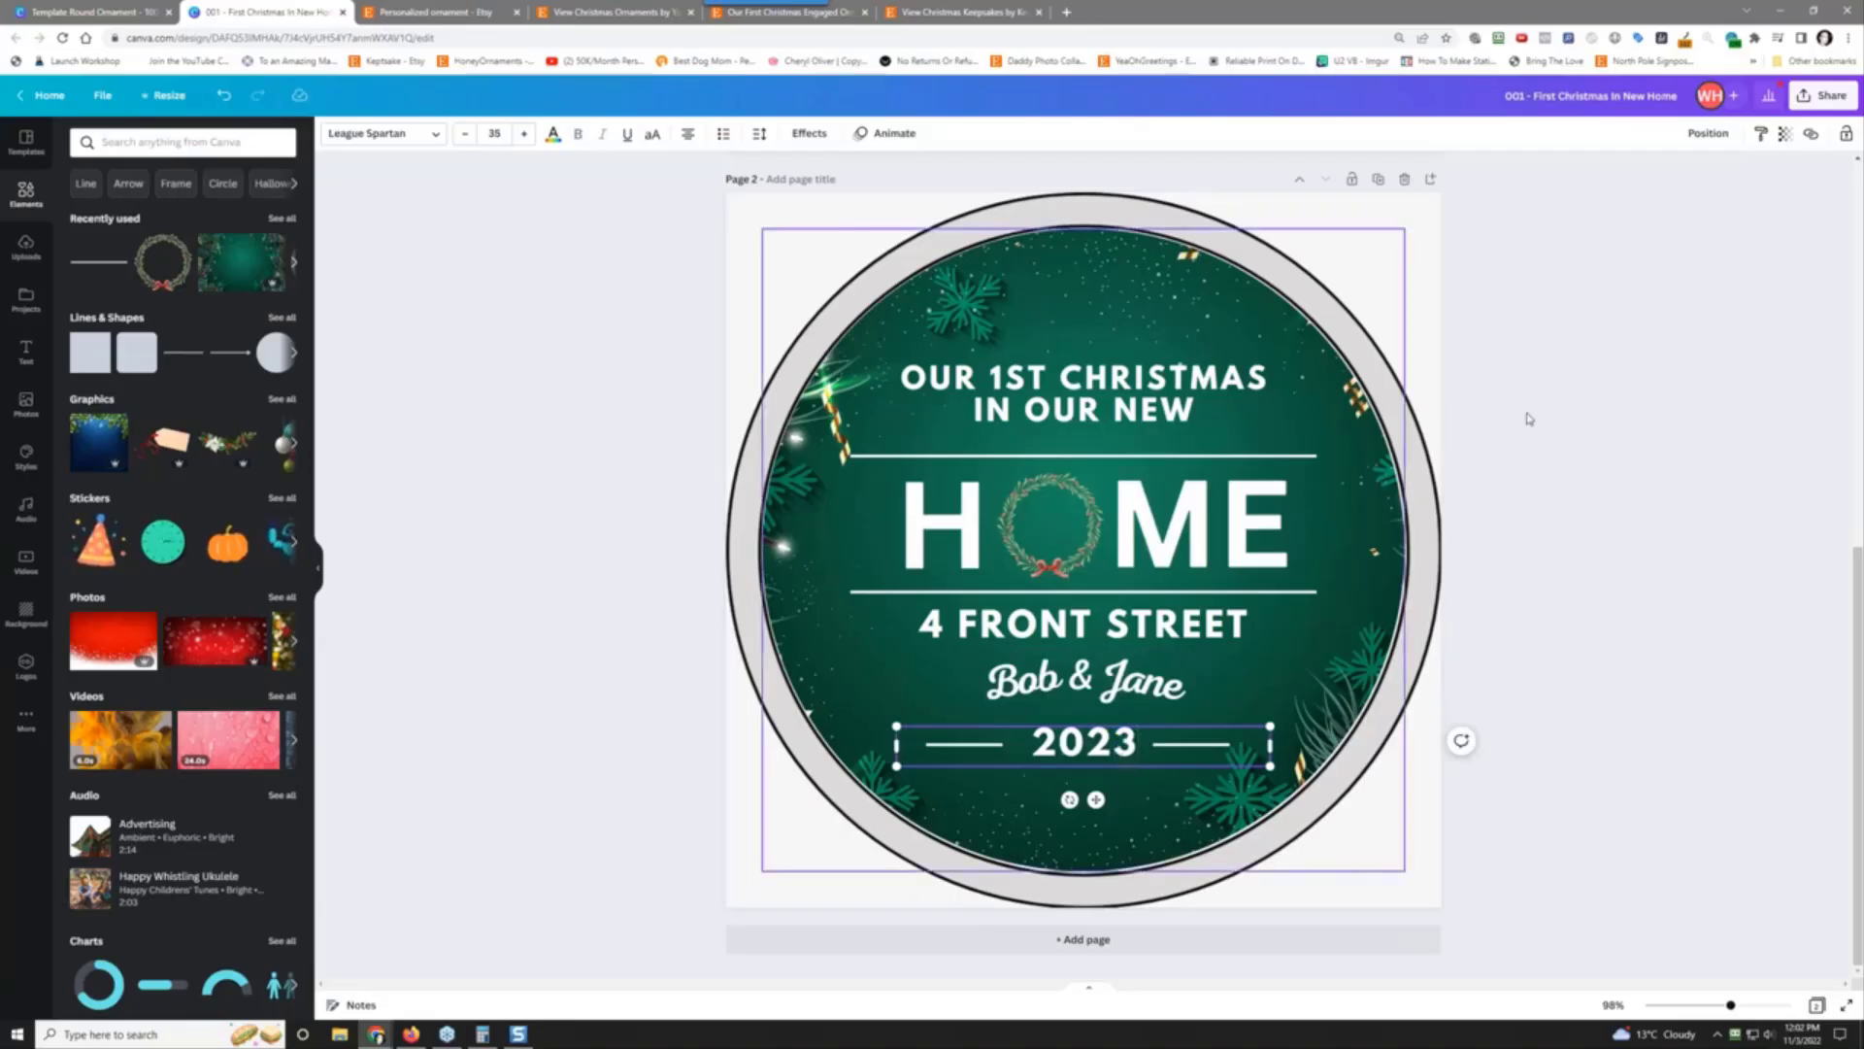
pyautogui.click(1695, 345)
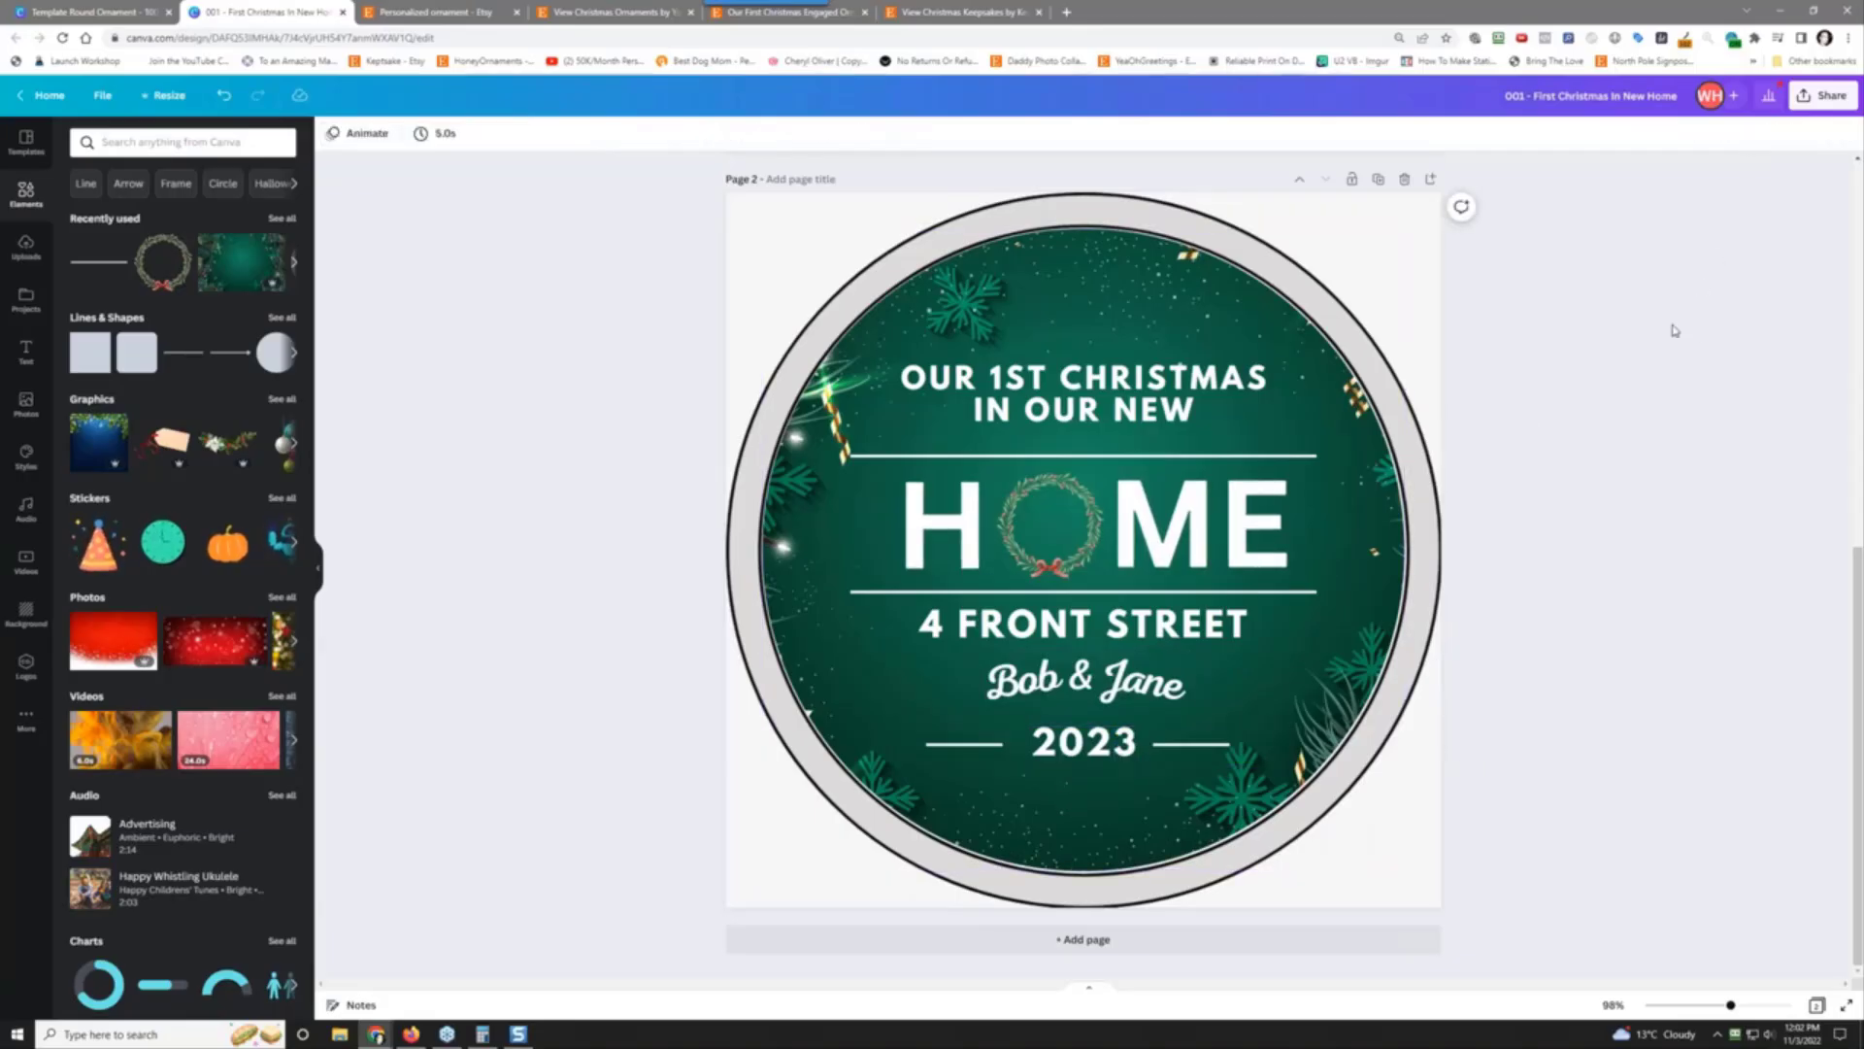
# Step: Start a download of the ornament design from Share > Download
pyautogui.scroll(5, 1675, 330)
pyautogui.scroll(-5, 1675, 330)
pyautogui.click(1808, 103)
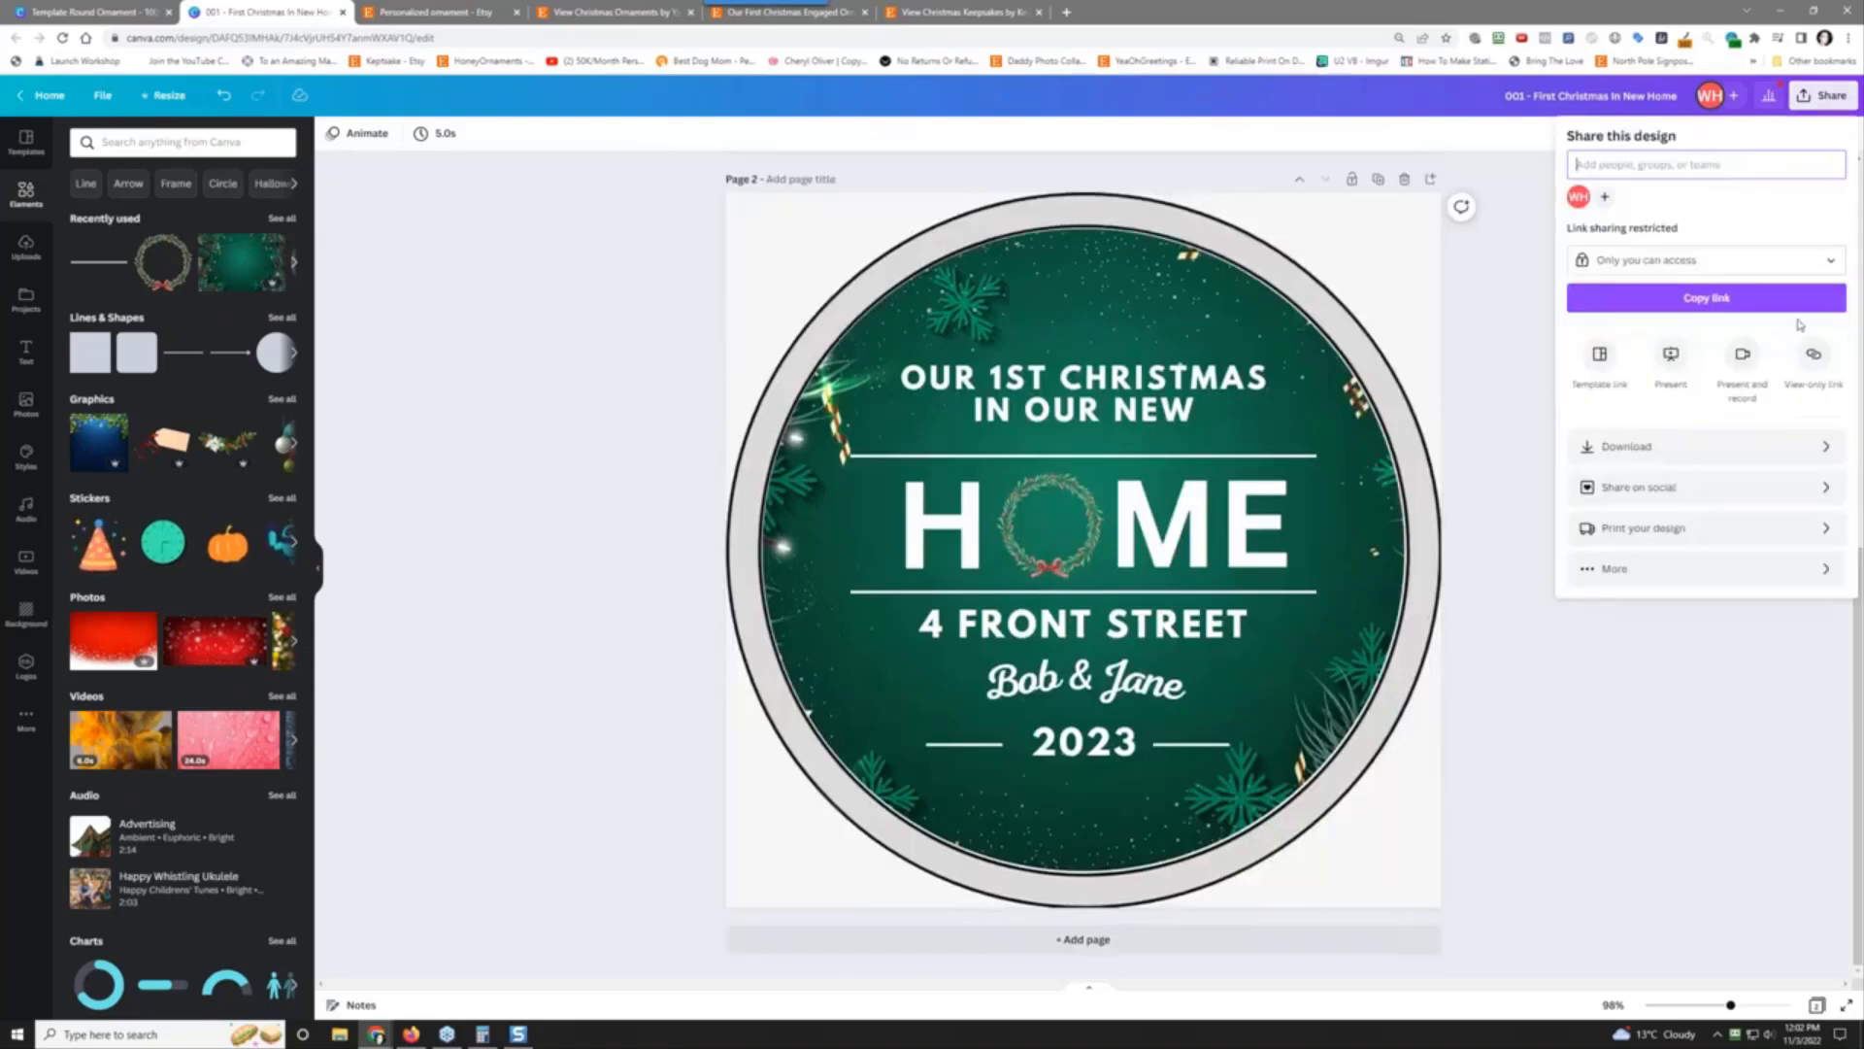
pyautogui.click(1746, 443)
pyautogui.click(1706, 452)
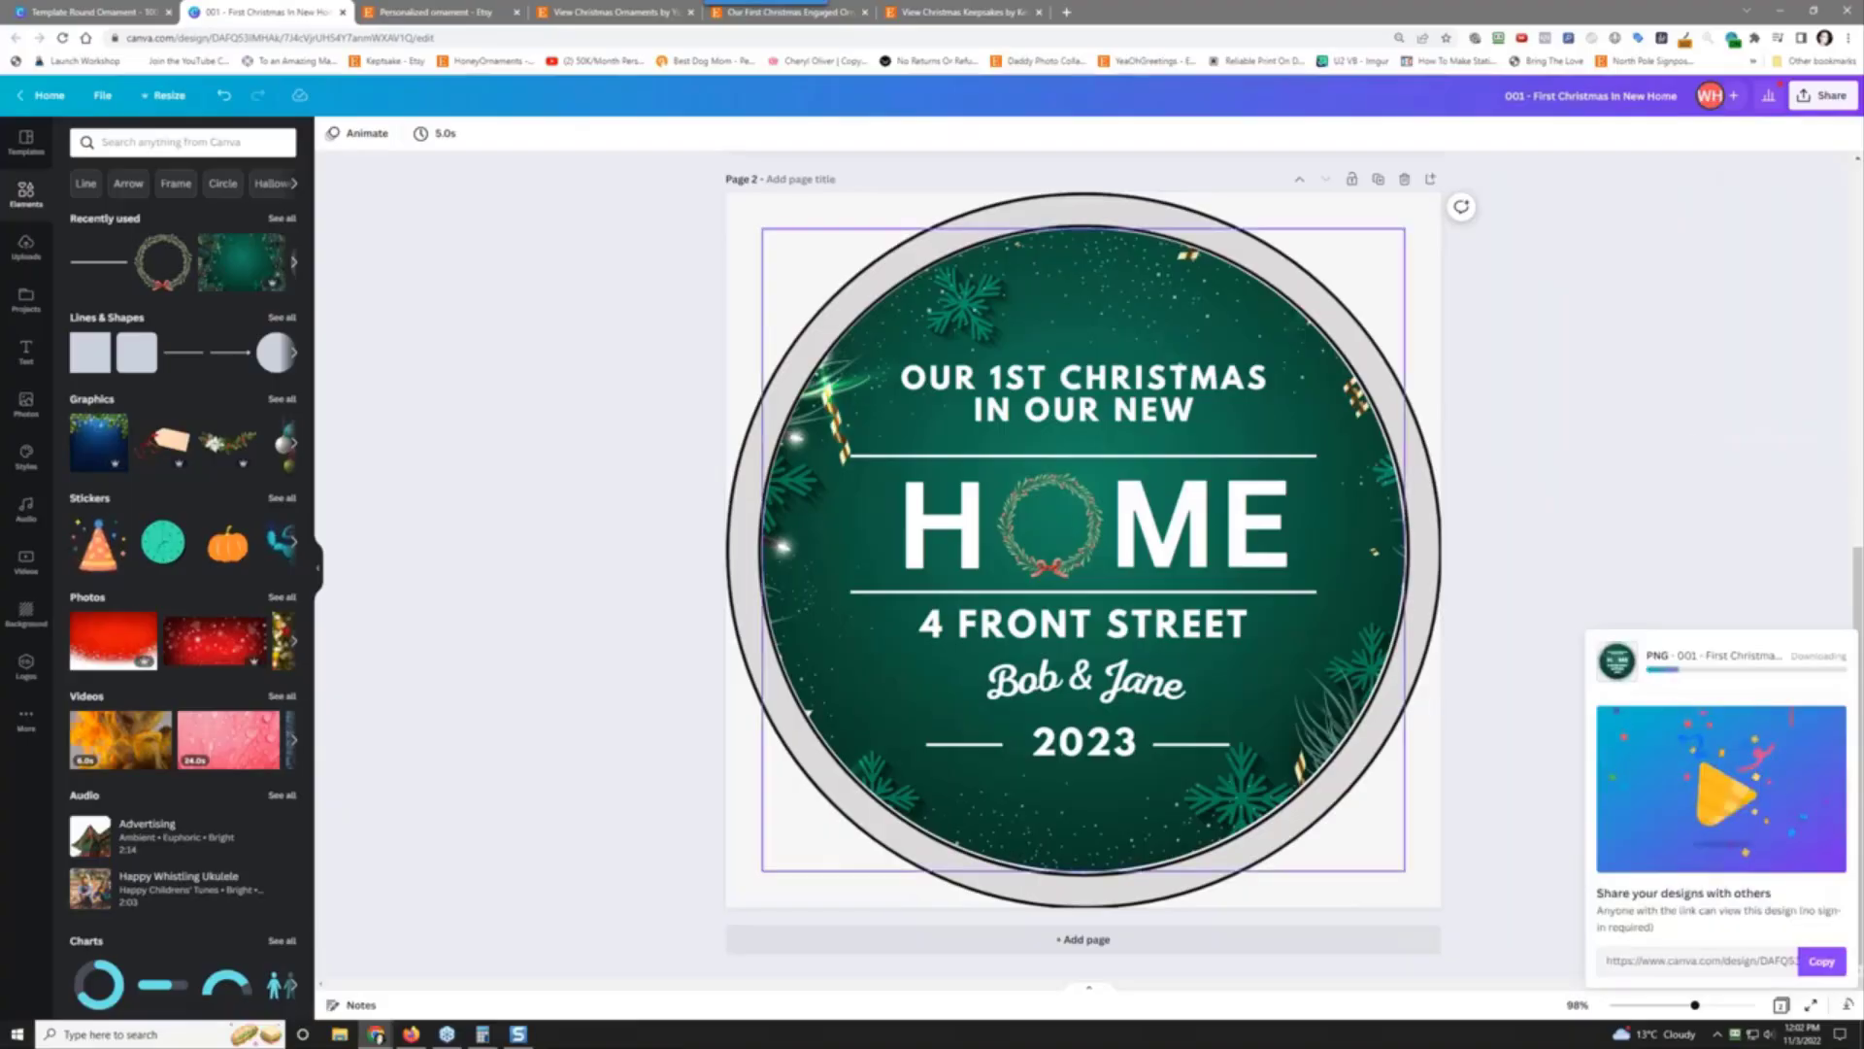
# Step: Download only Page 2 as a PNG, then open the saved image to check it
pyautogui.click(1823, 95)
pyautogui.click(1706, 446)
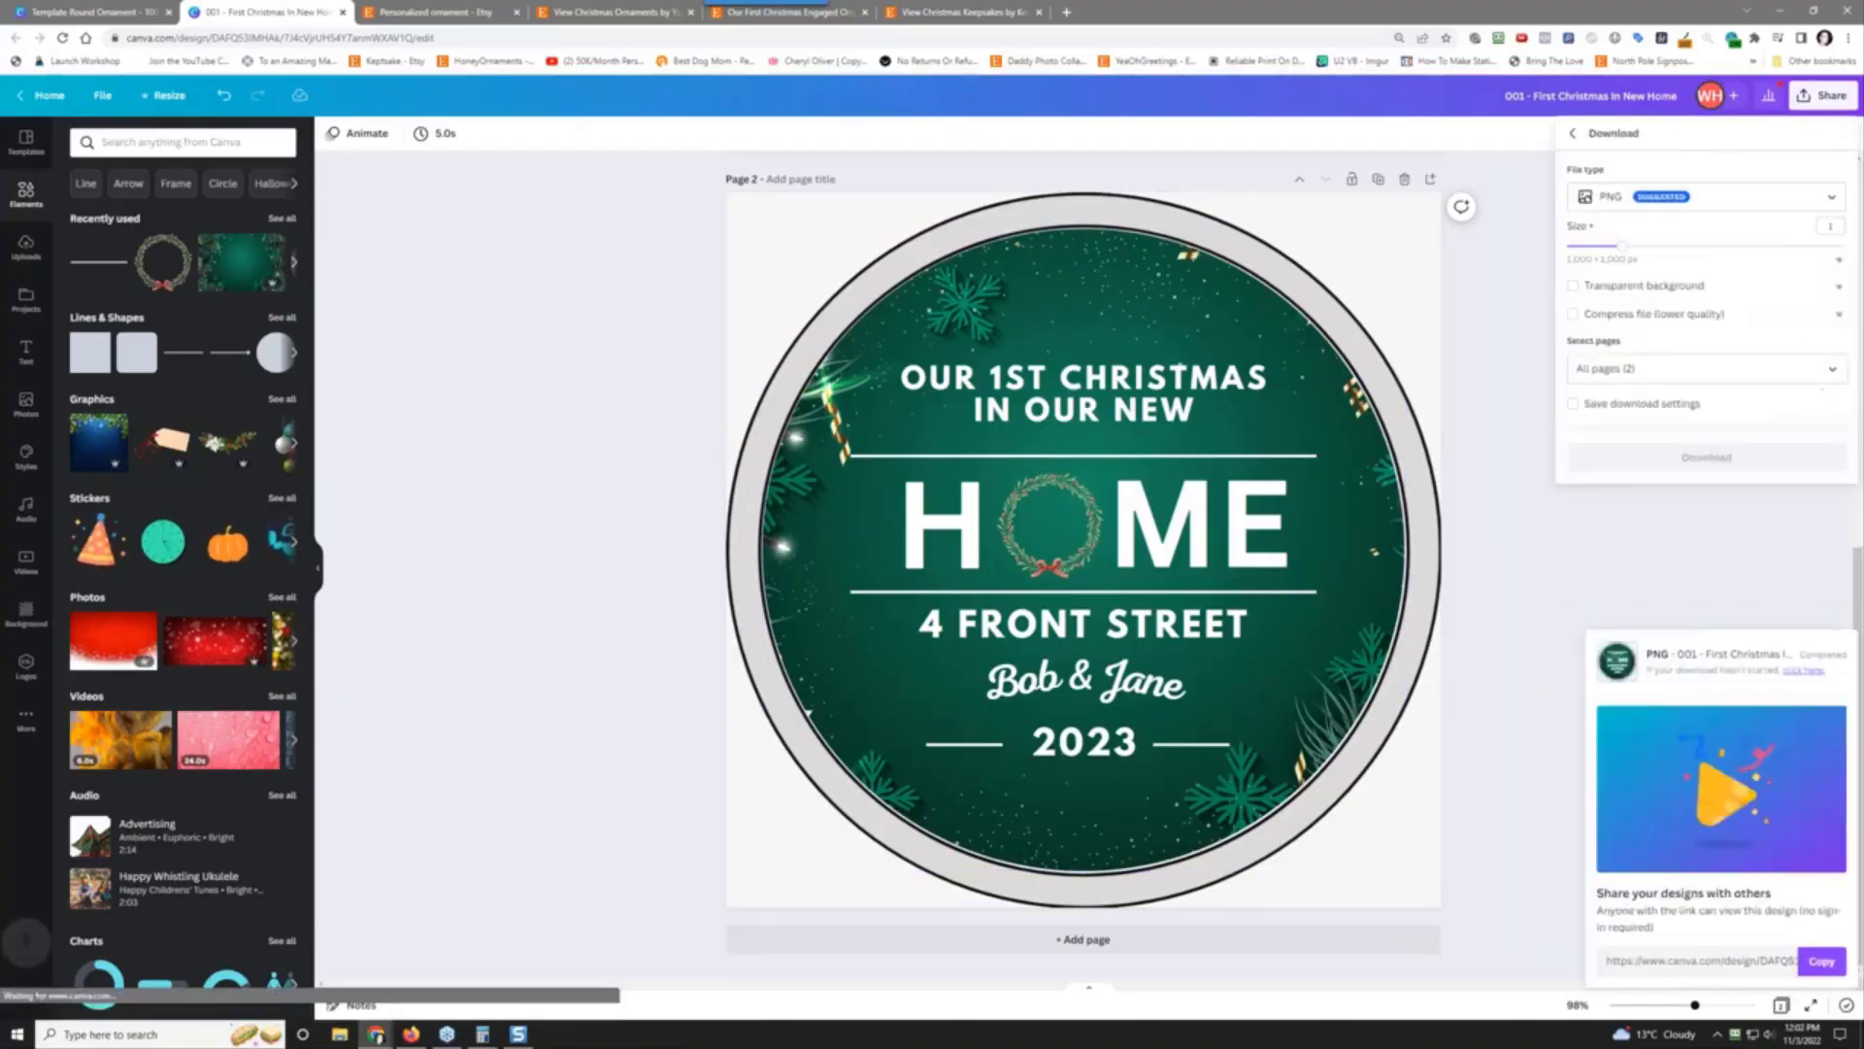
pyautogui.click(1706, 368)
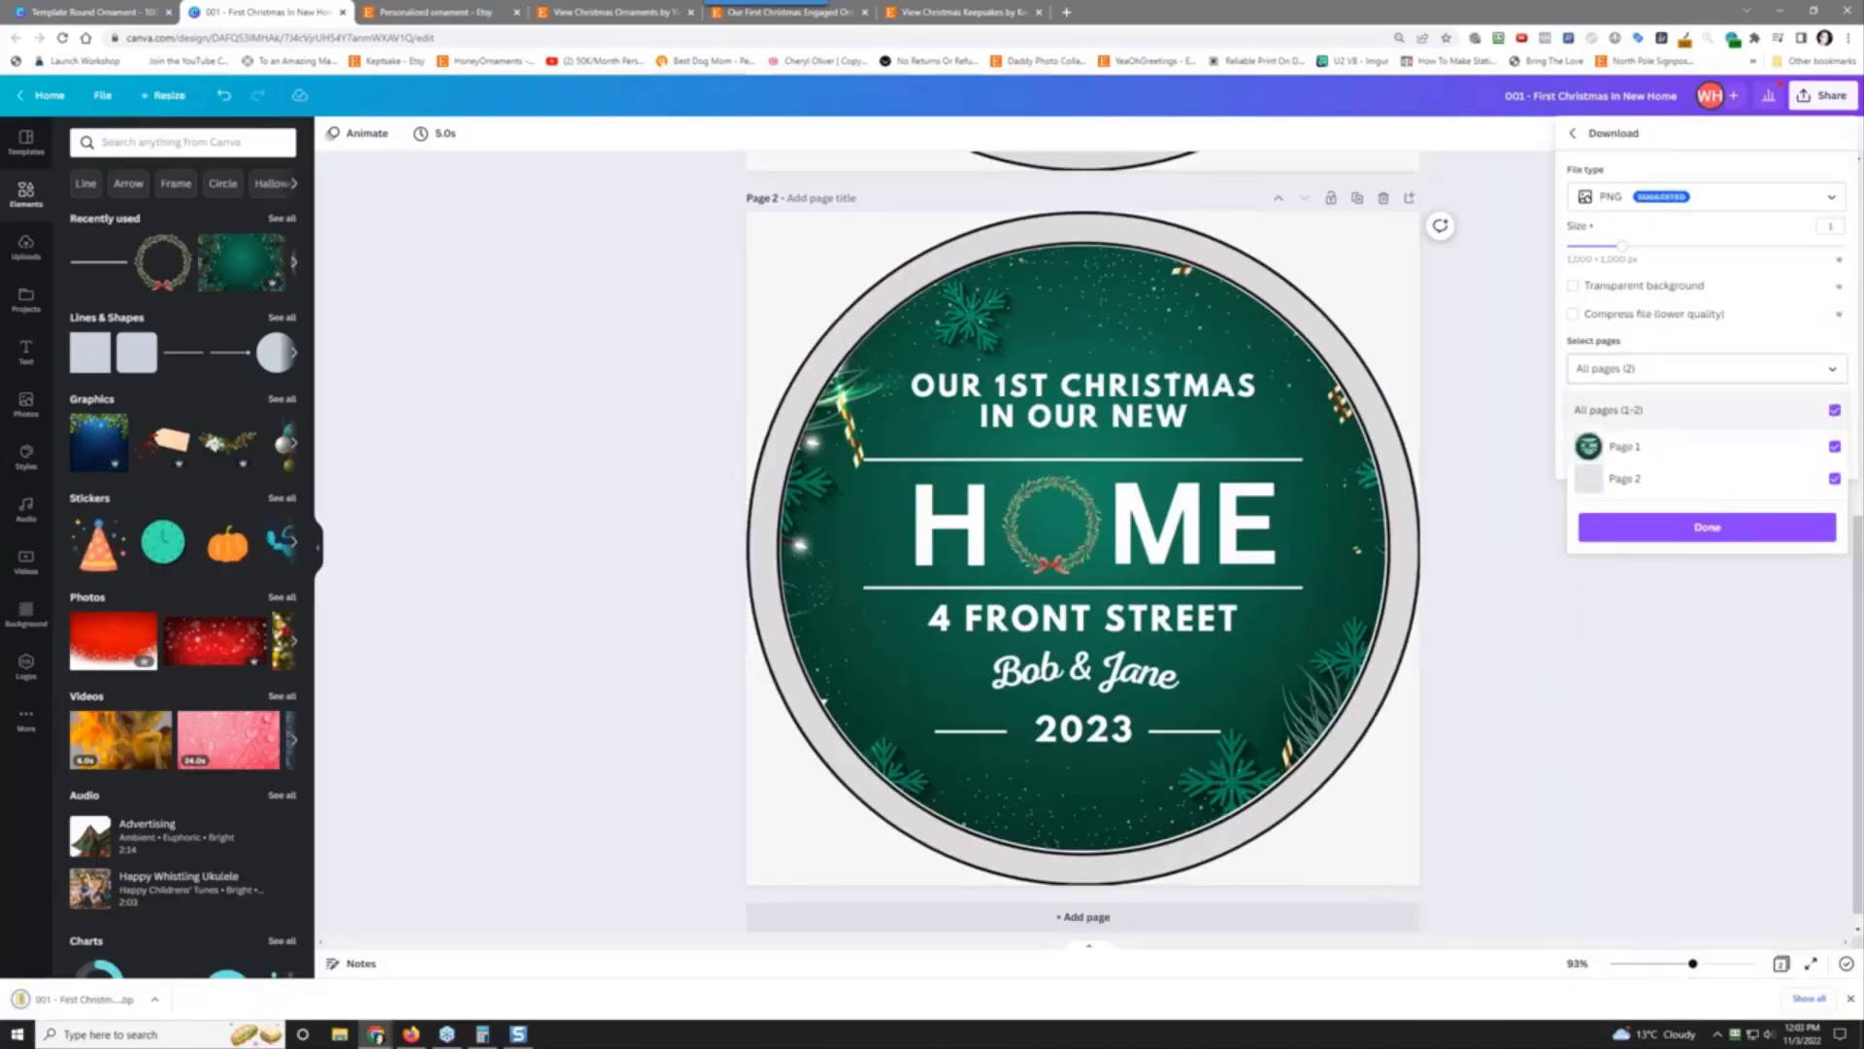
pyautogui.click(1834, 410)
pyautogui.click(1834, 478)
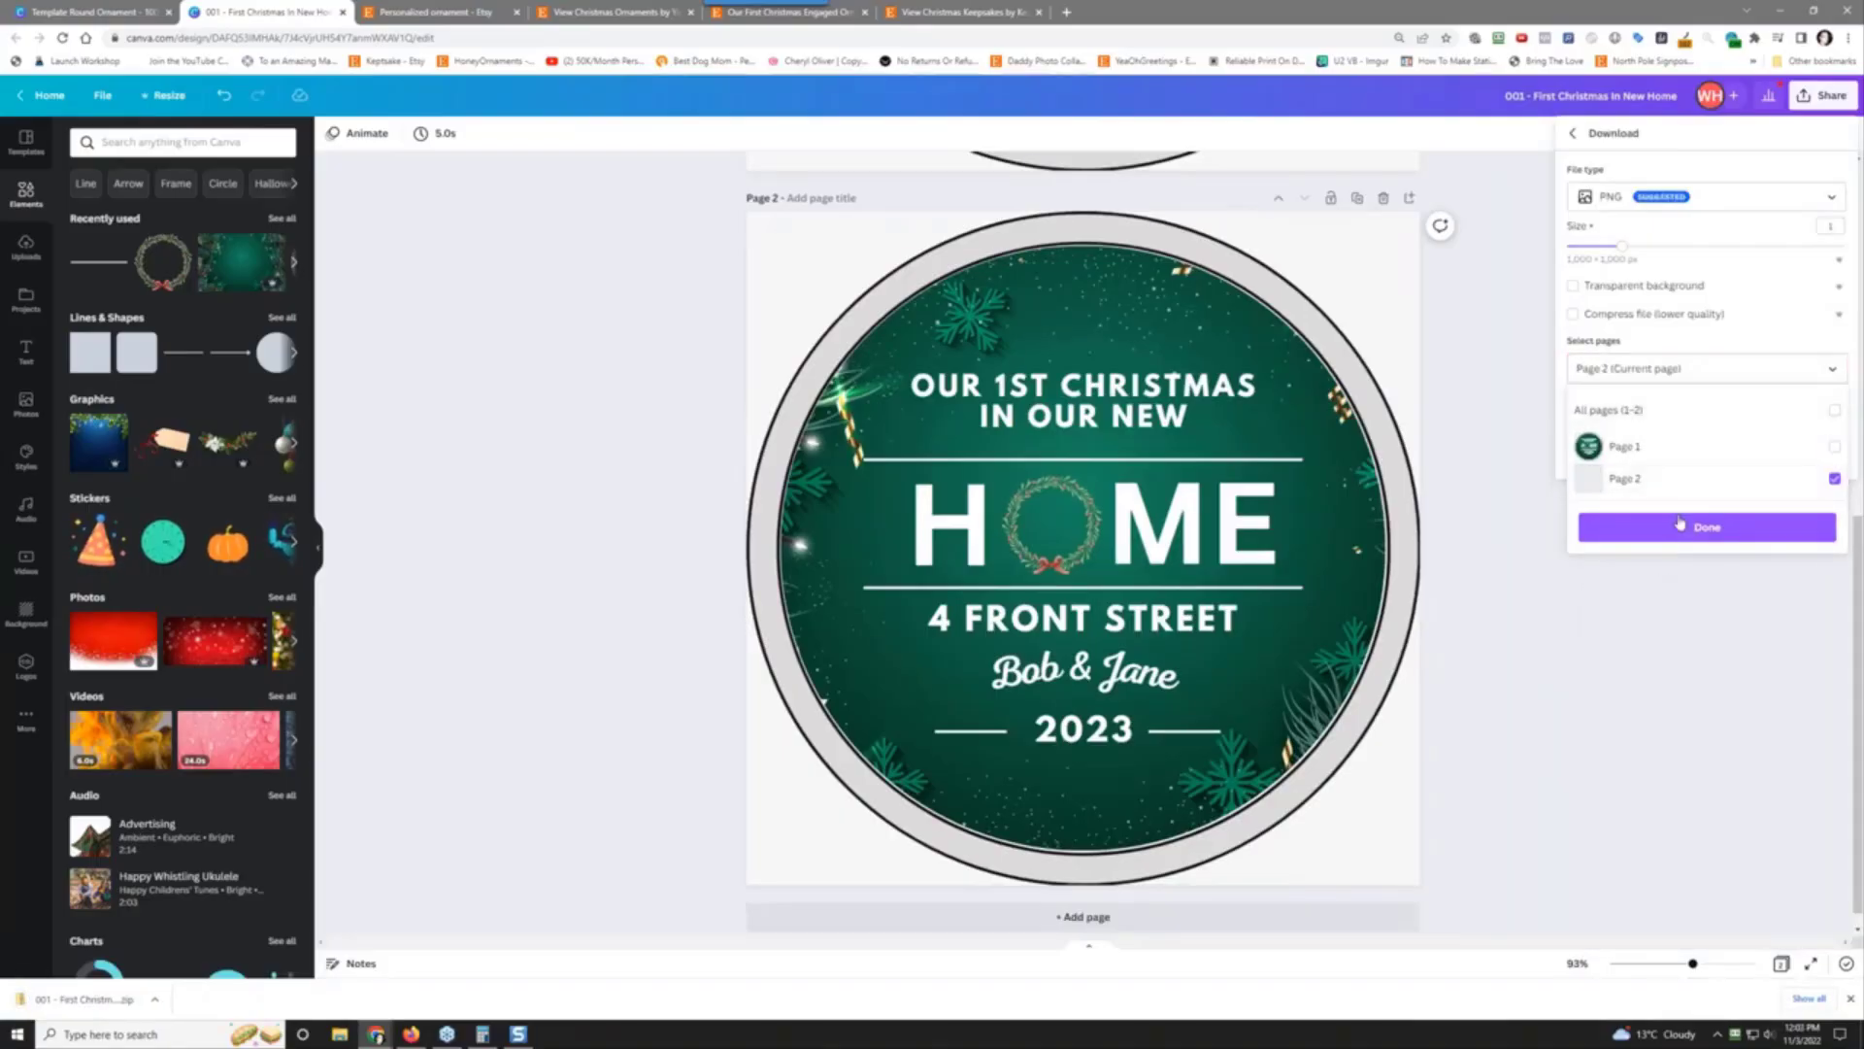
pyautogui.click(1697, 527)
pyautogui.click(1706, 453)
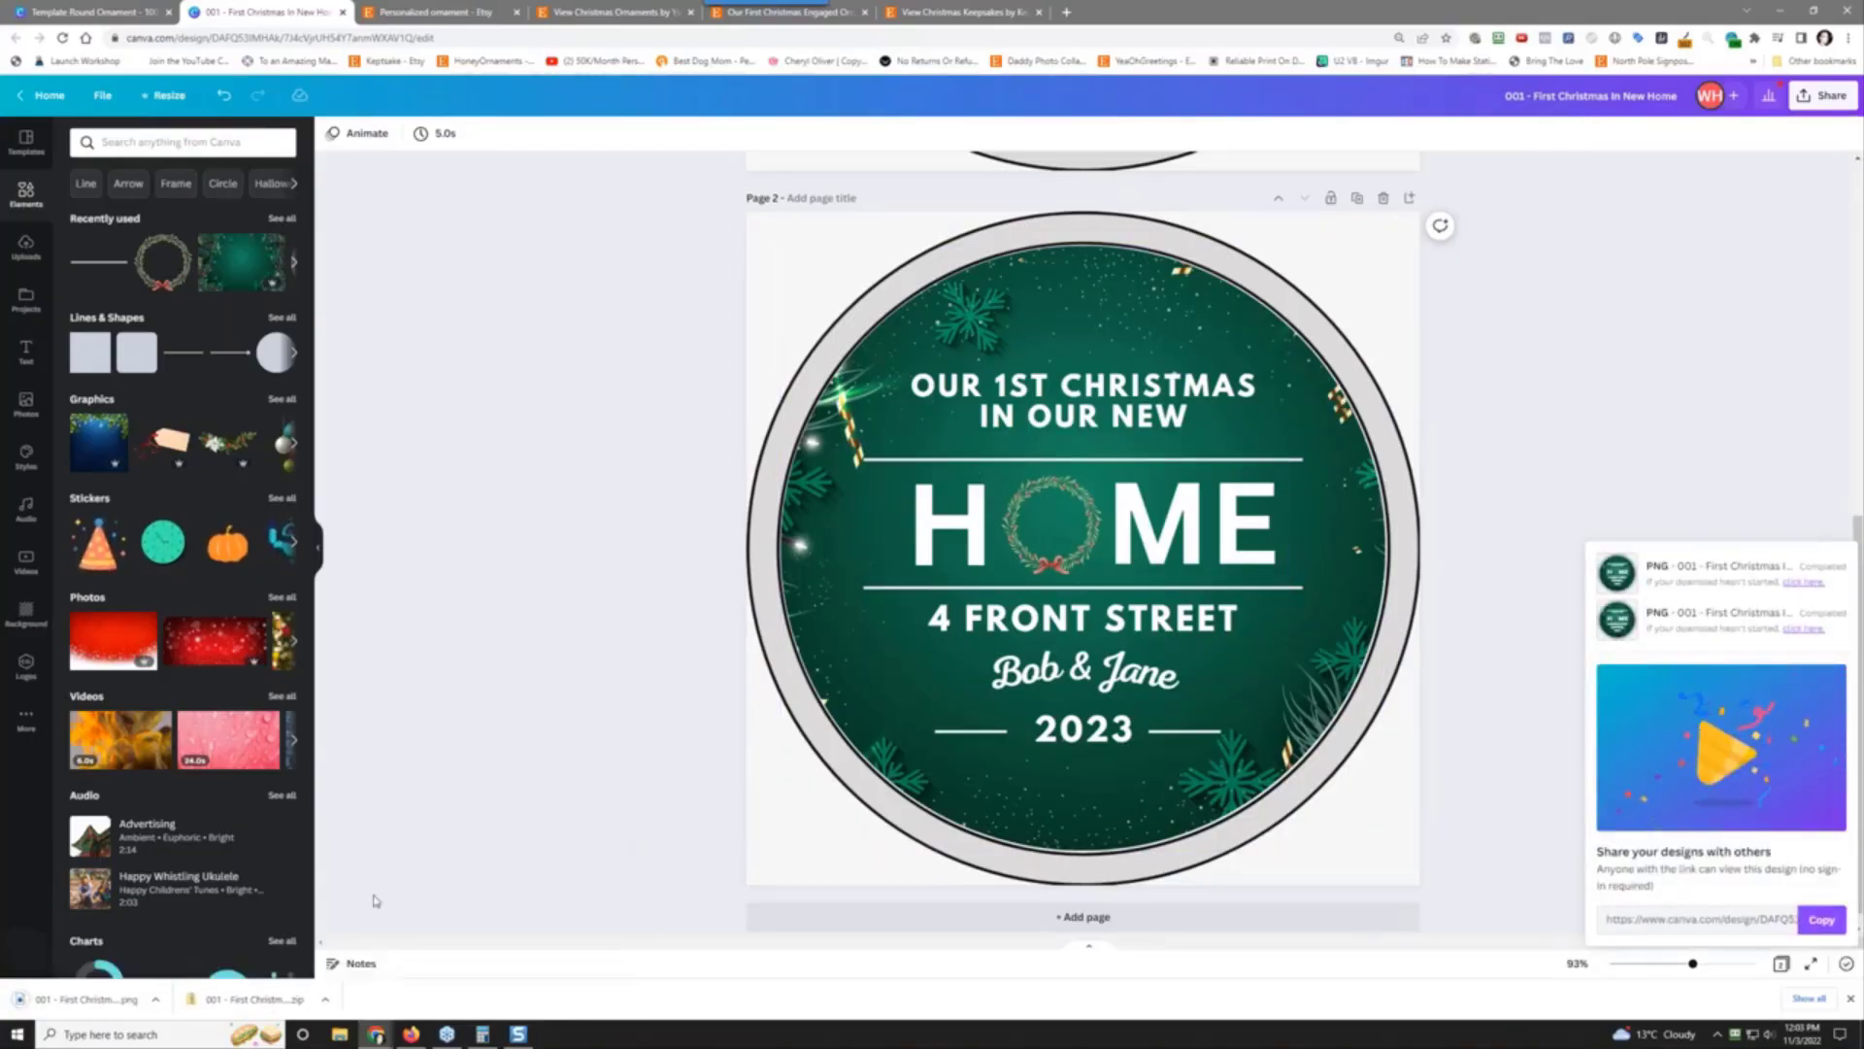
pyautogui.click(64, 1002)
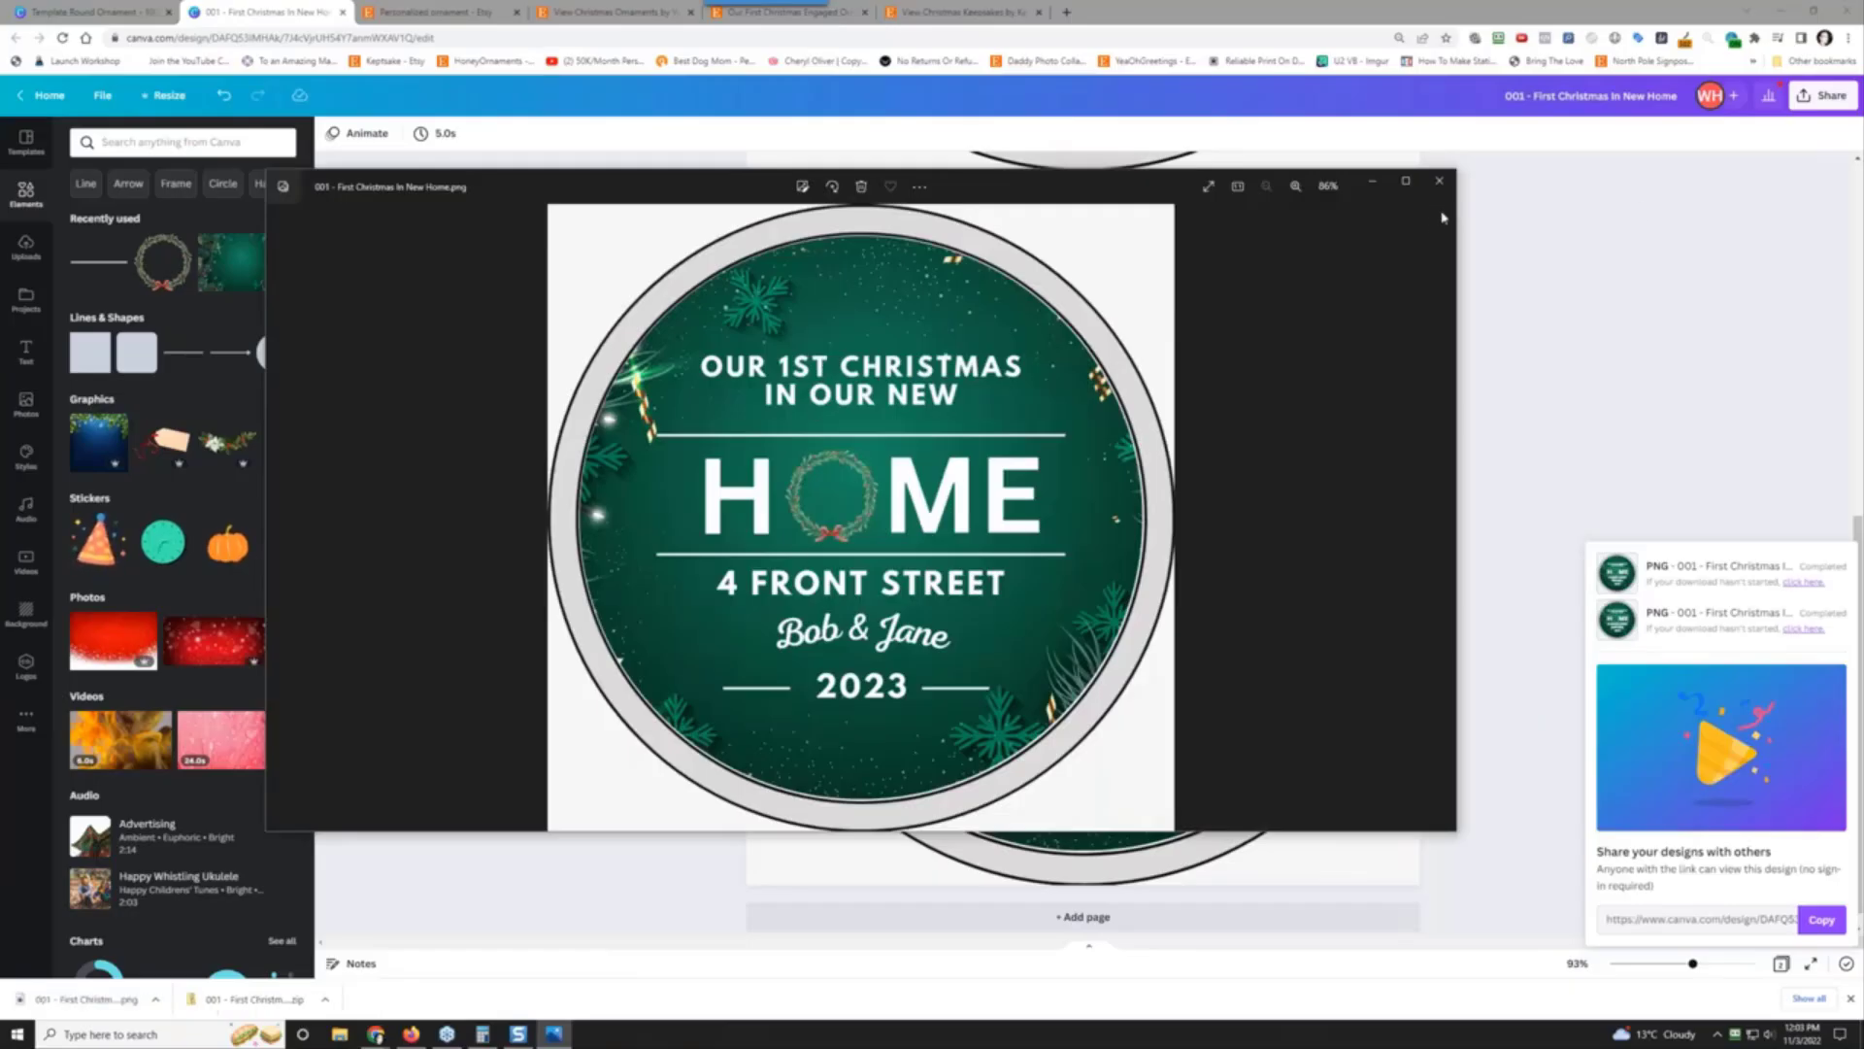
pyautogui.click(1439, 181)
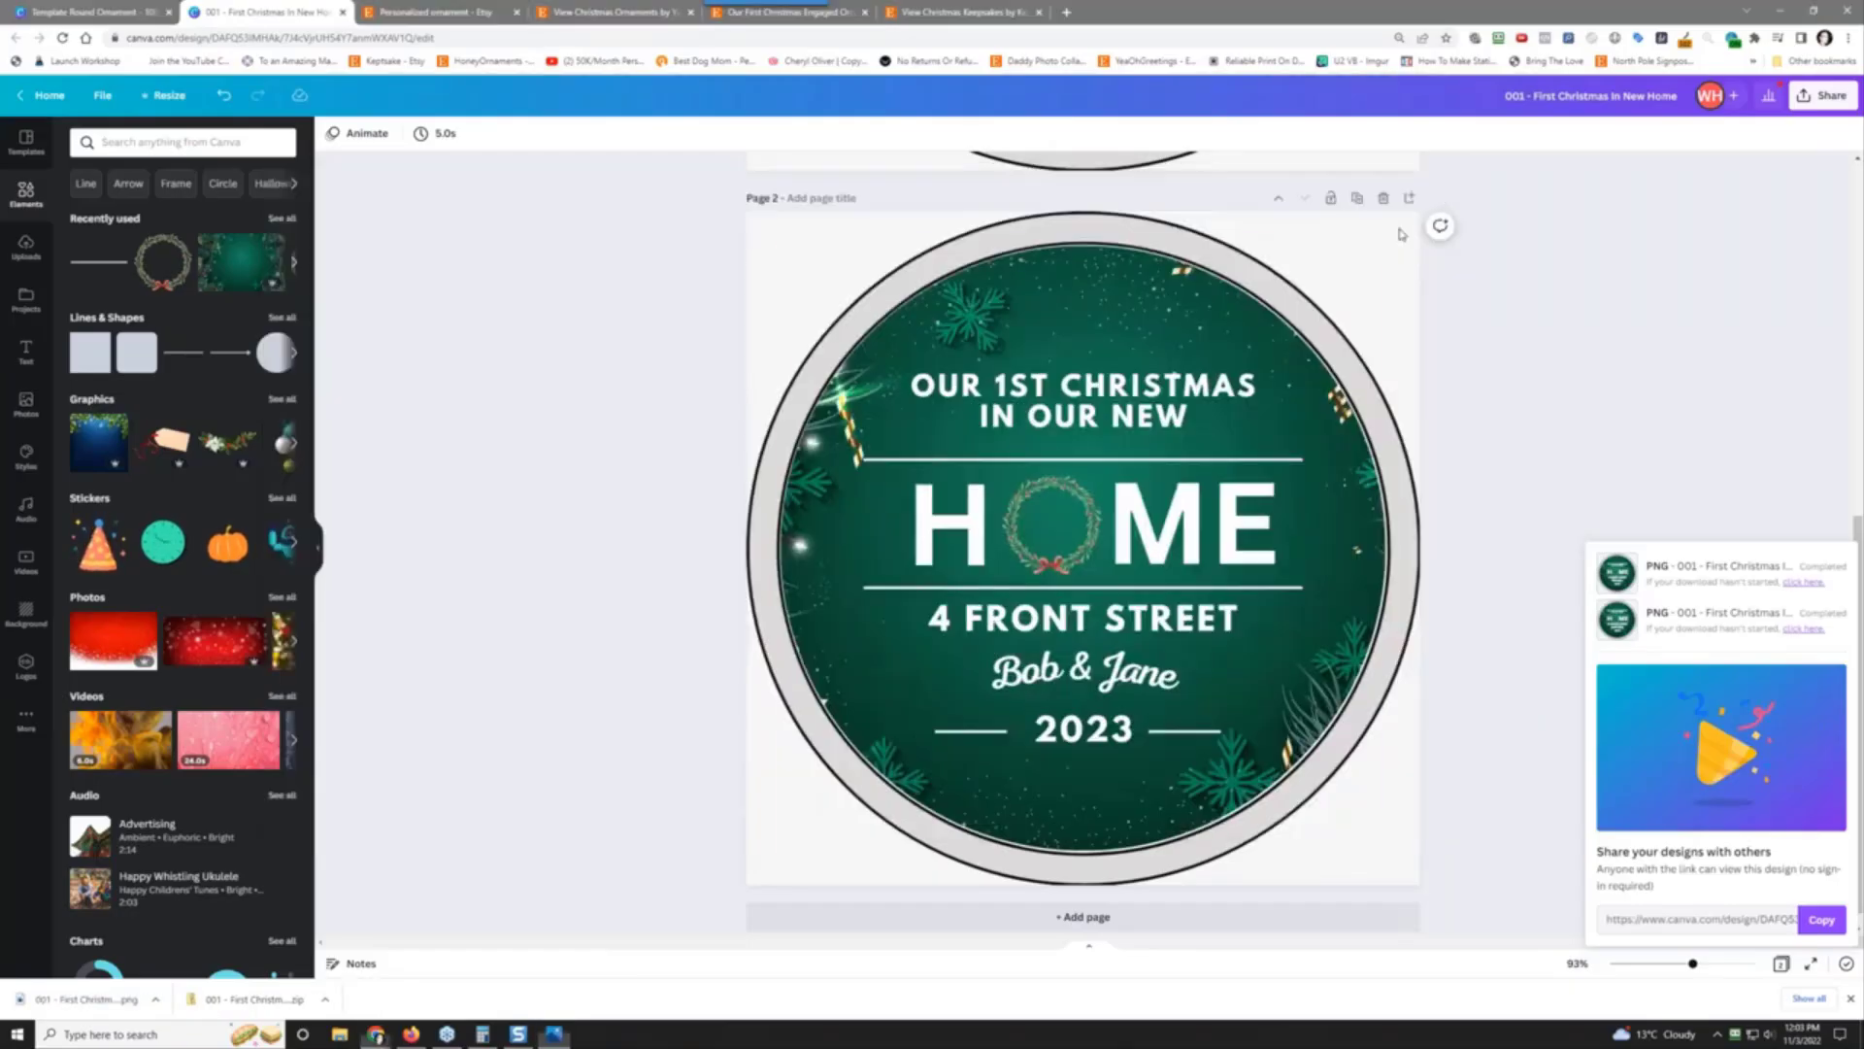
# Step: Delete the grey outer ring image from Page 2 and from Page 1
pyautogui.click(1352, 249)
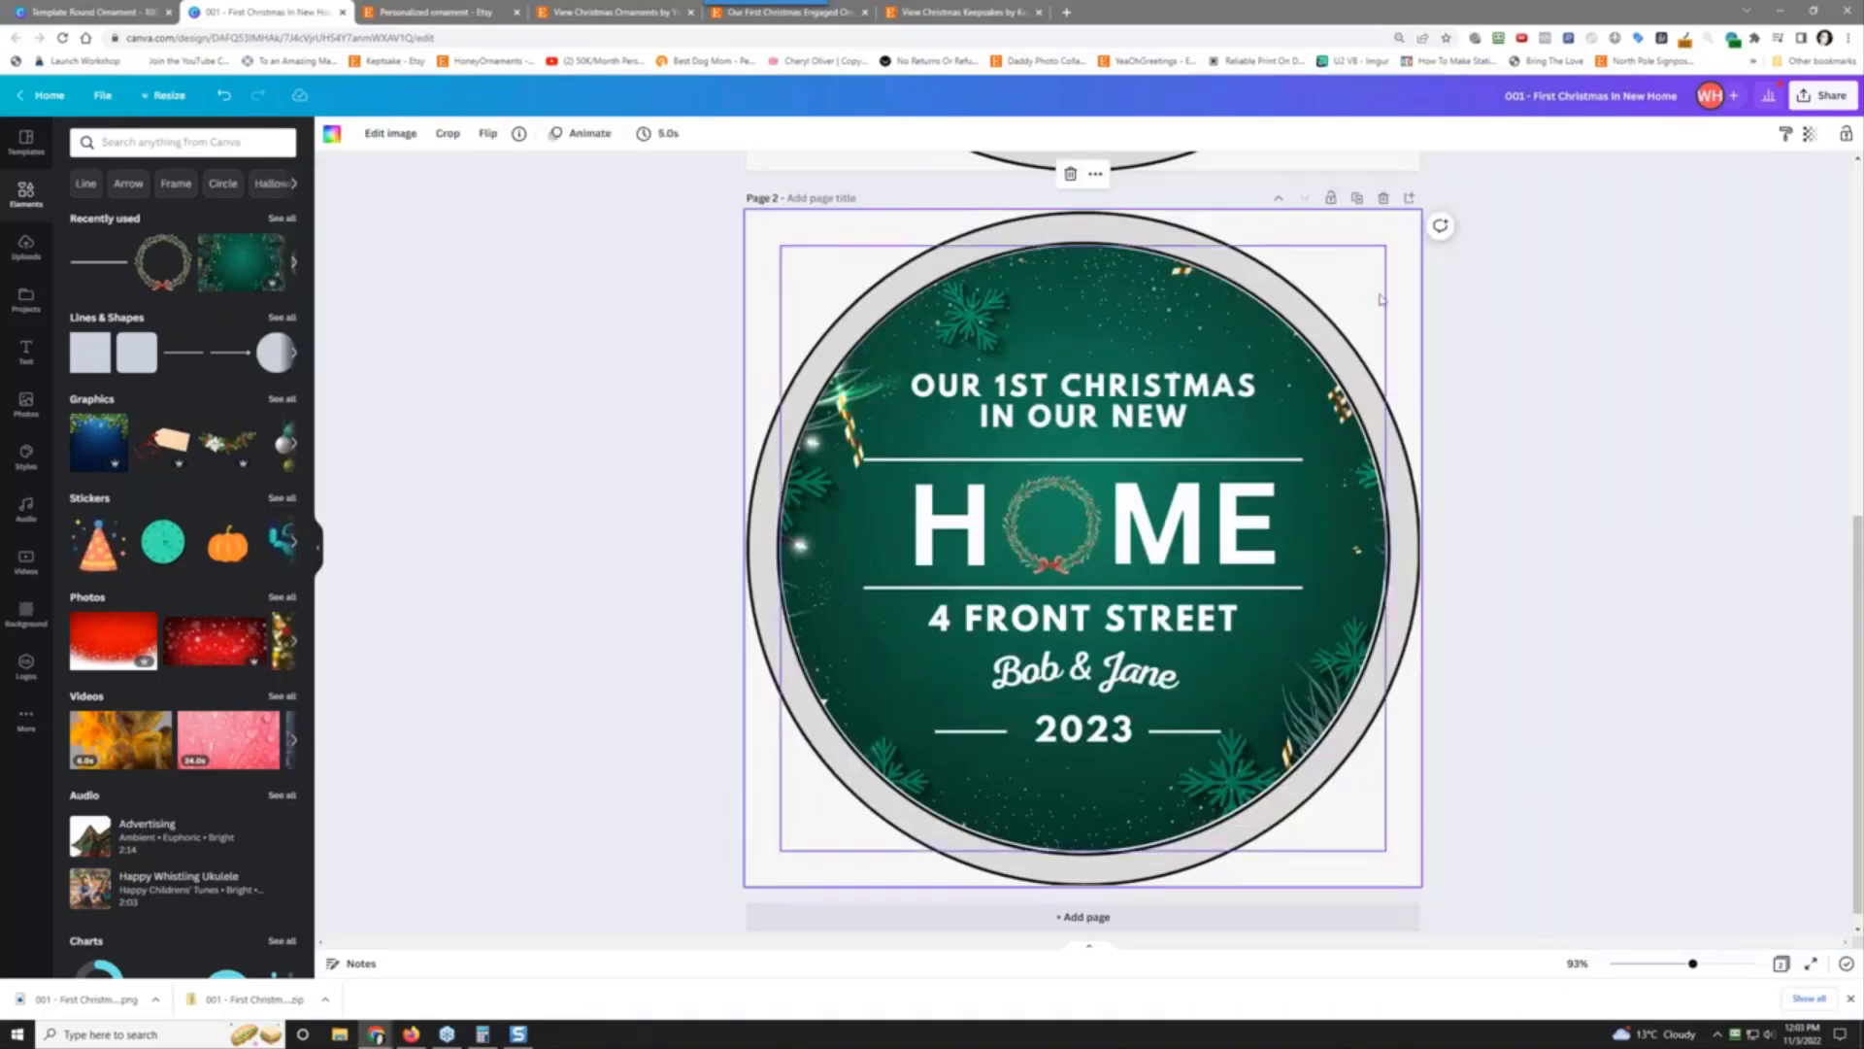
pyautogui.press('Delete')
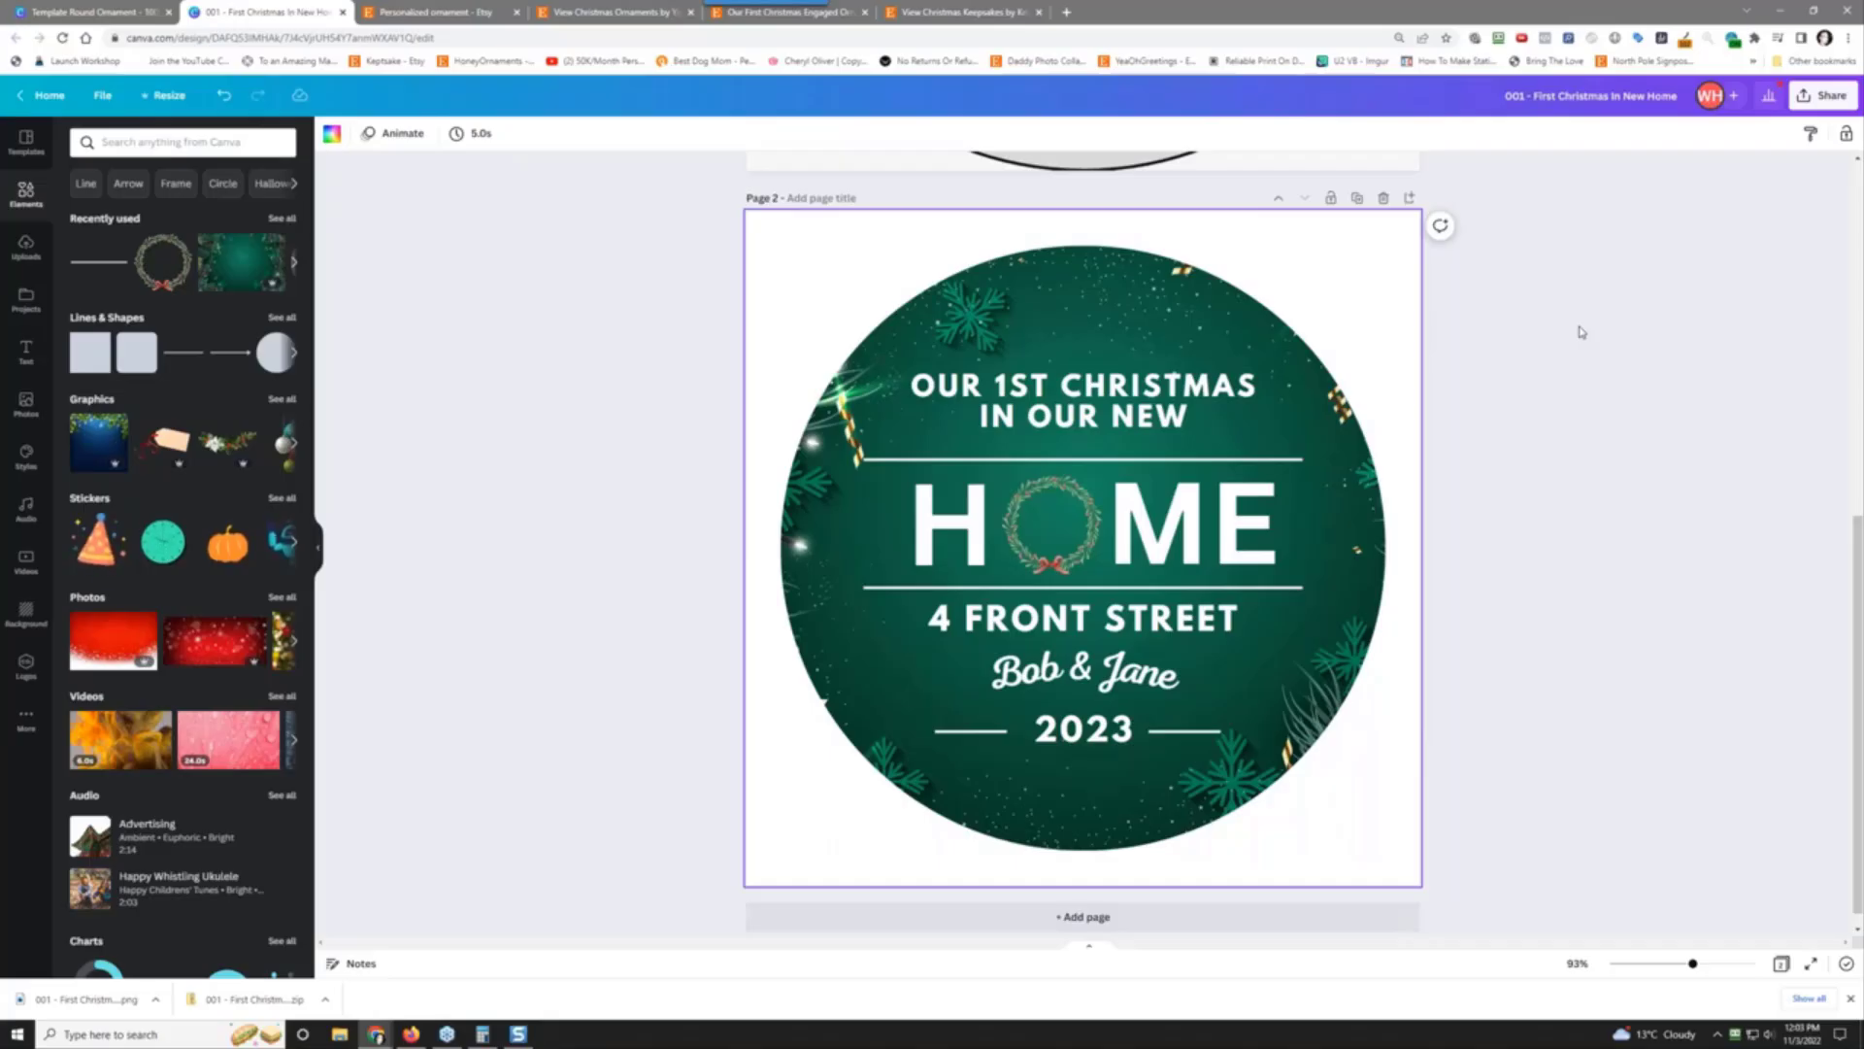
pyautogui.scroll(7, 1551, 294)
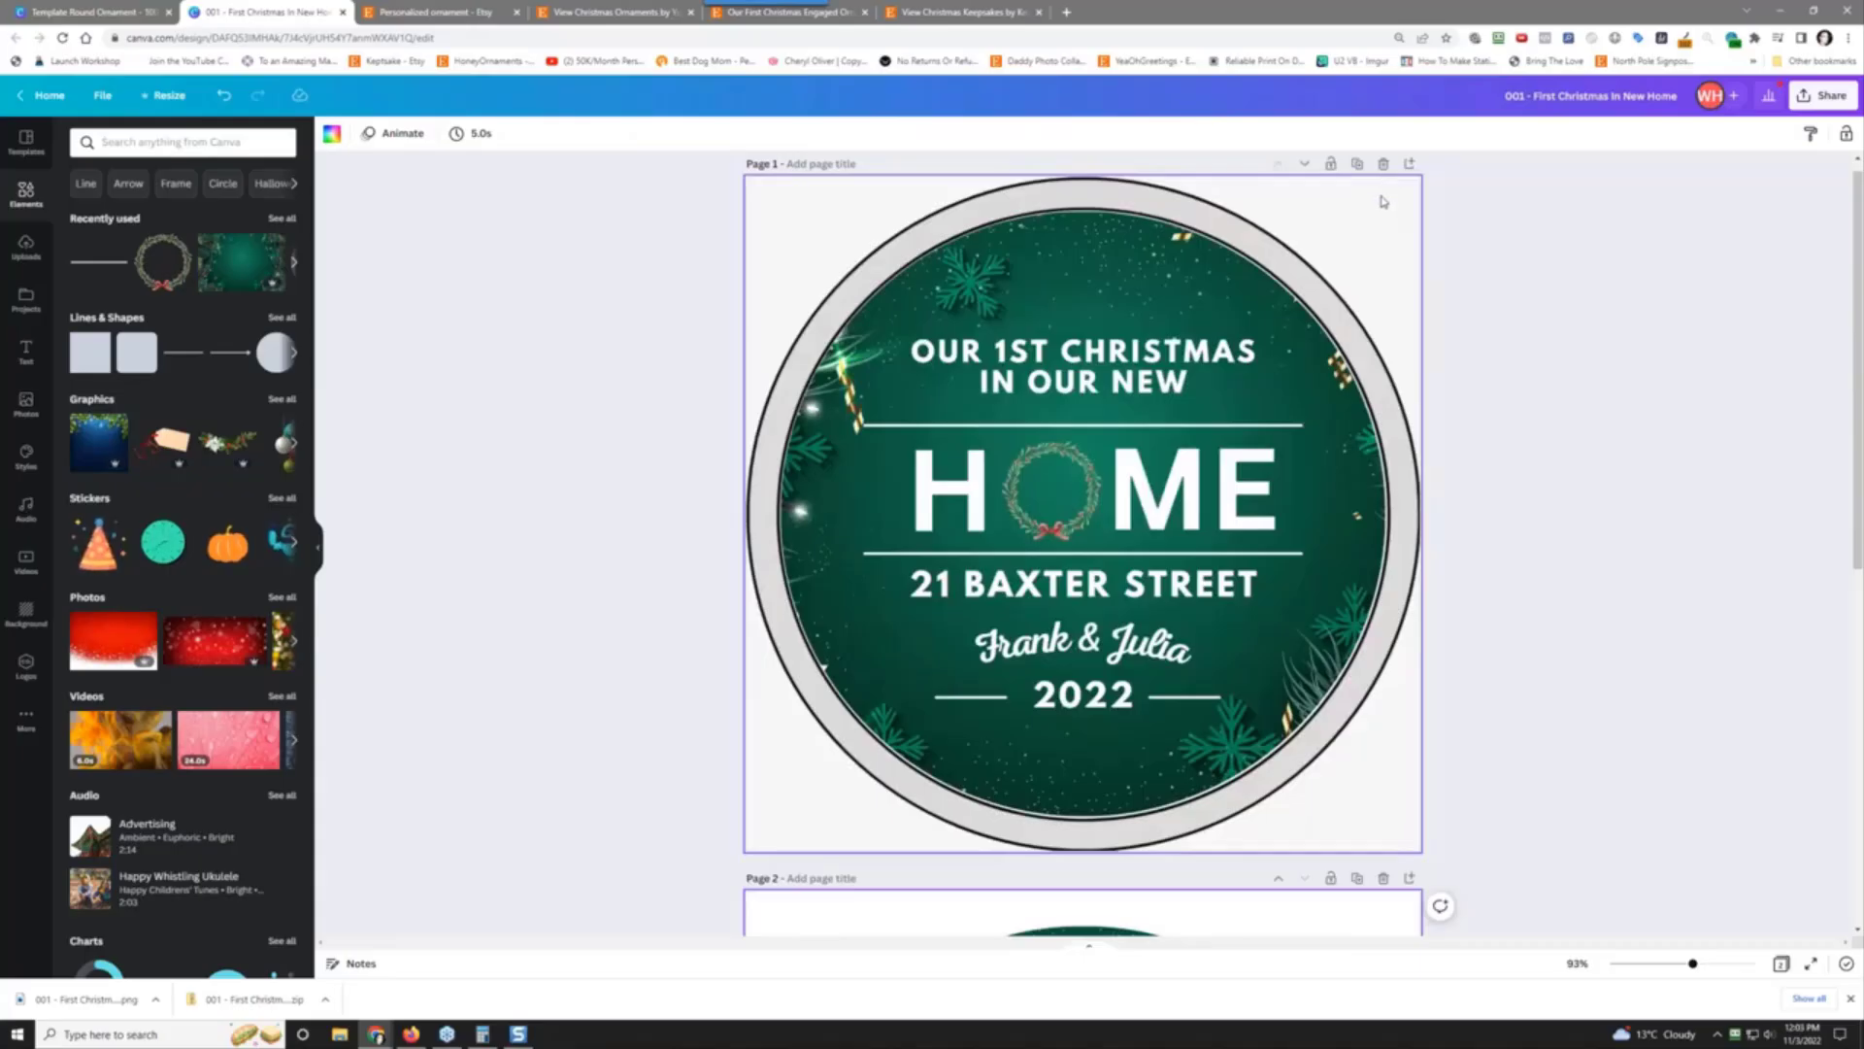
pyautogui.click(1383, 201)
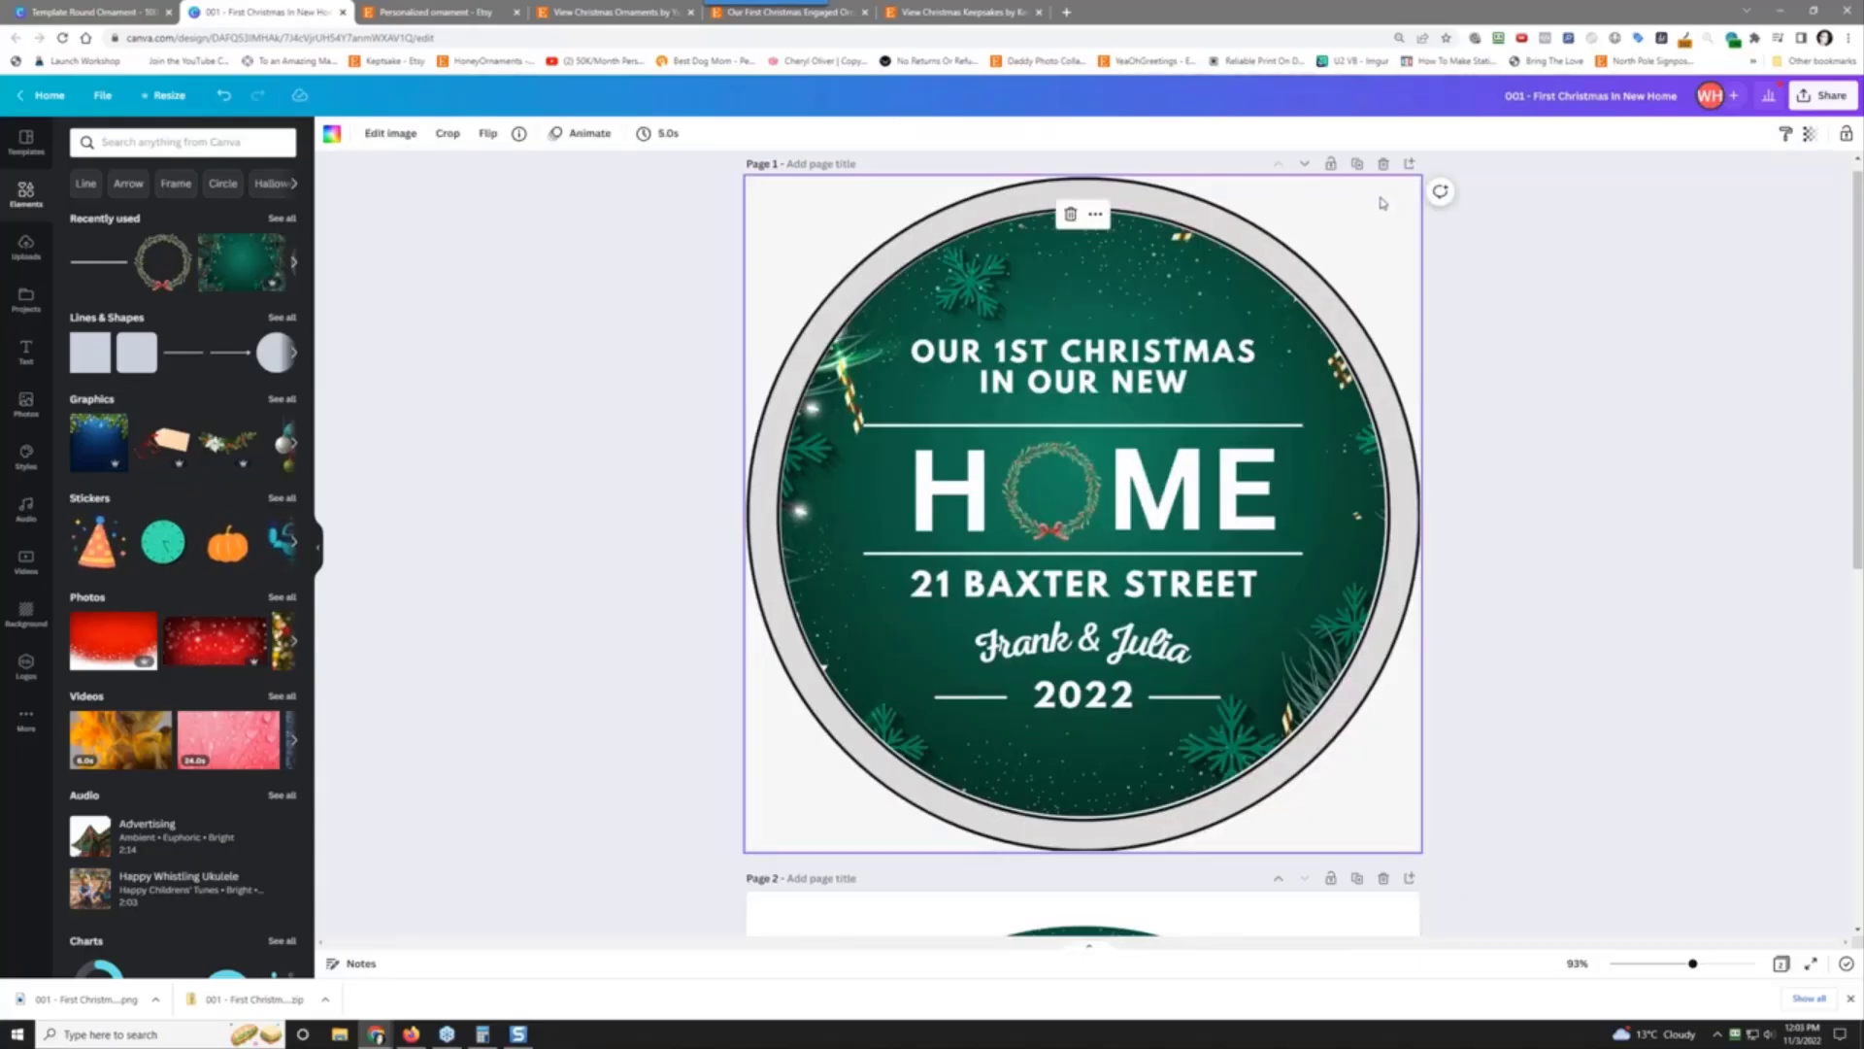
pyautogui.press('Delete')
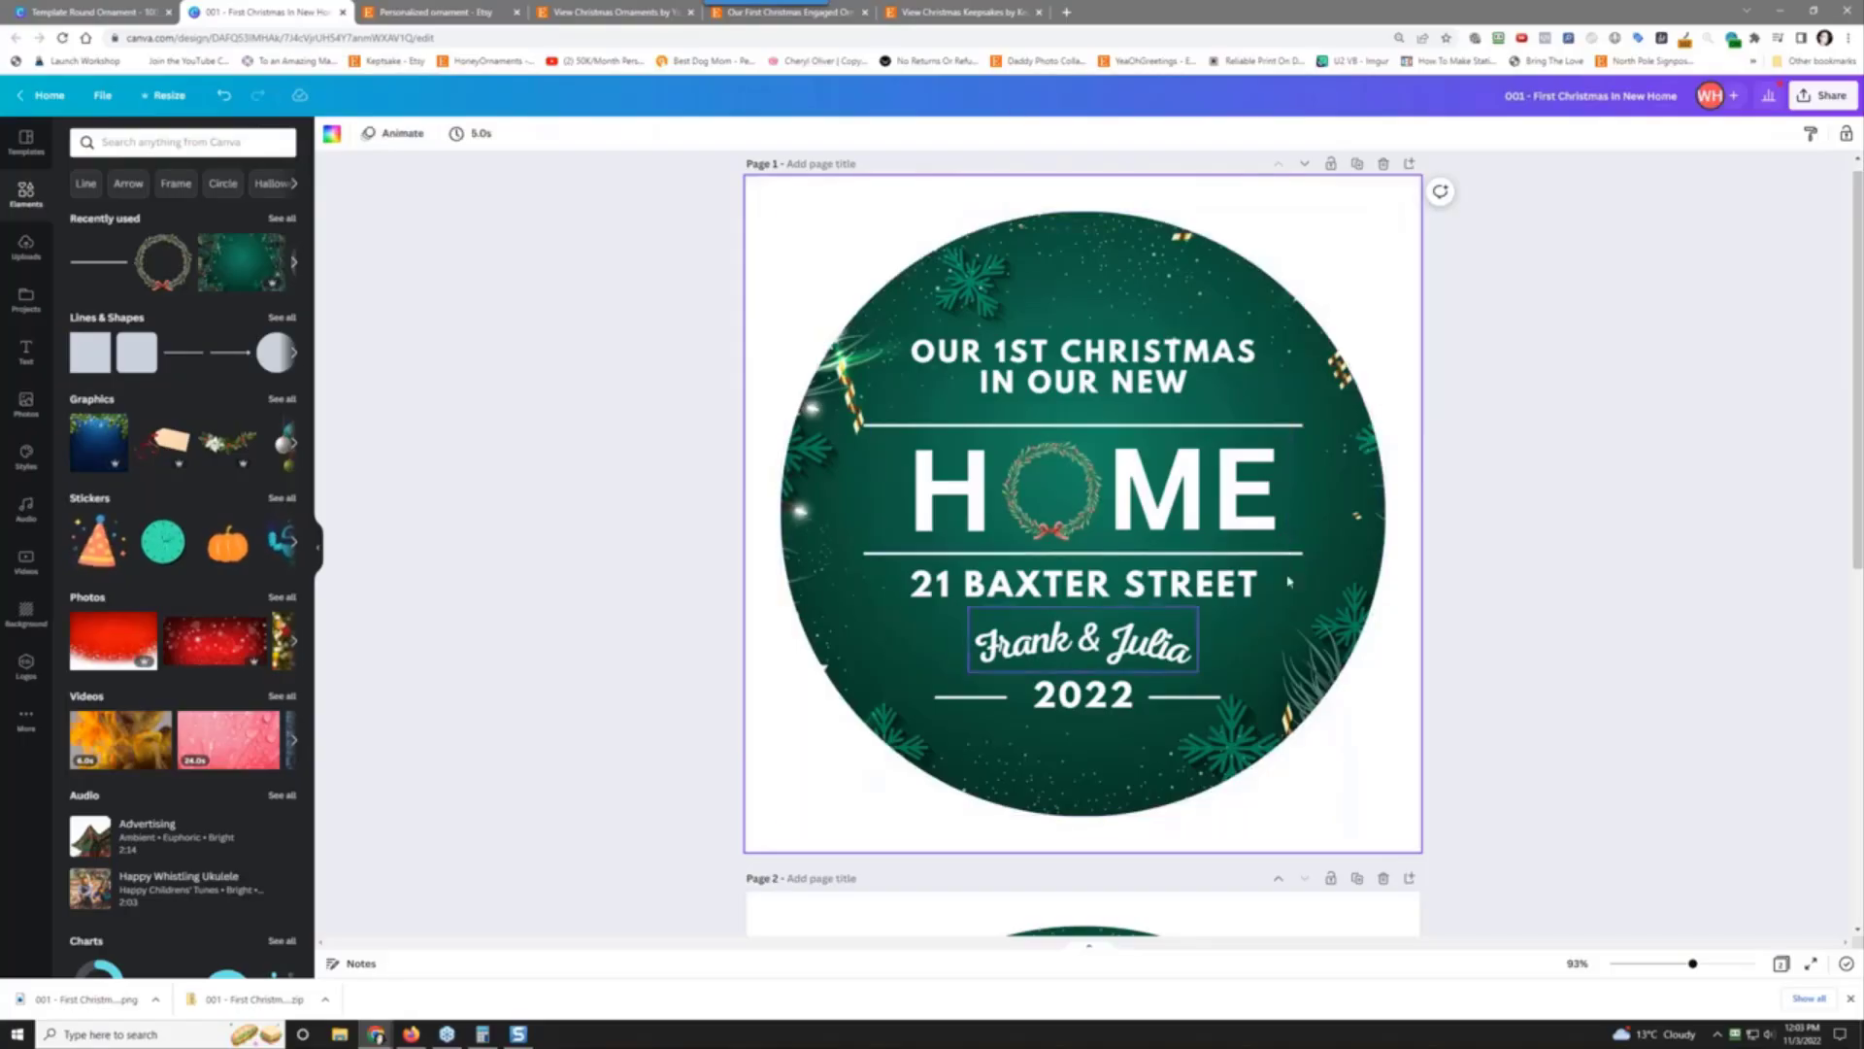
pyautogui.scroll(-7, 1493, 693)
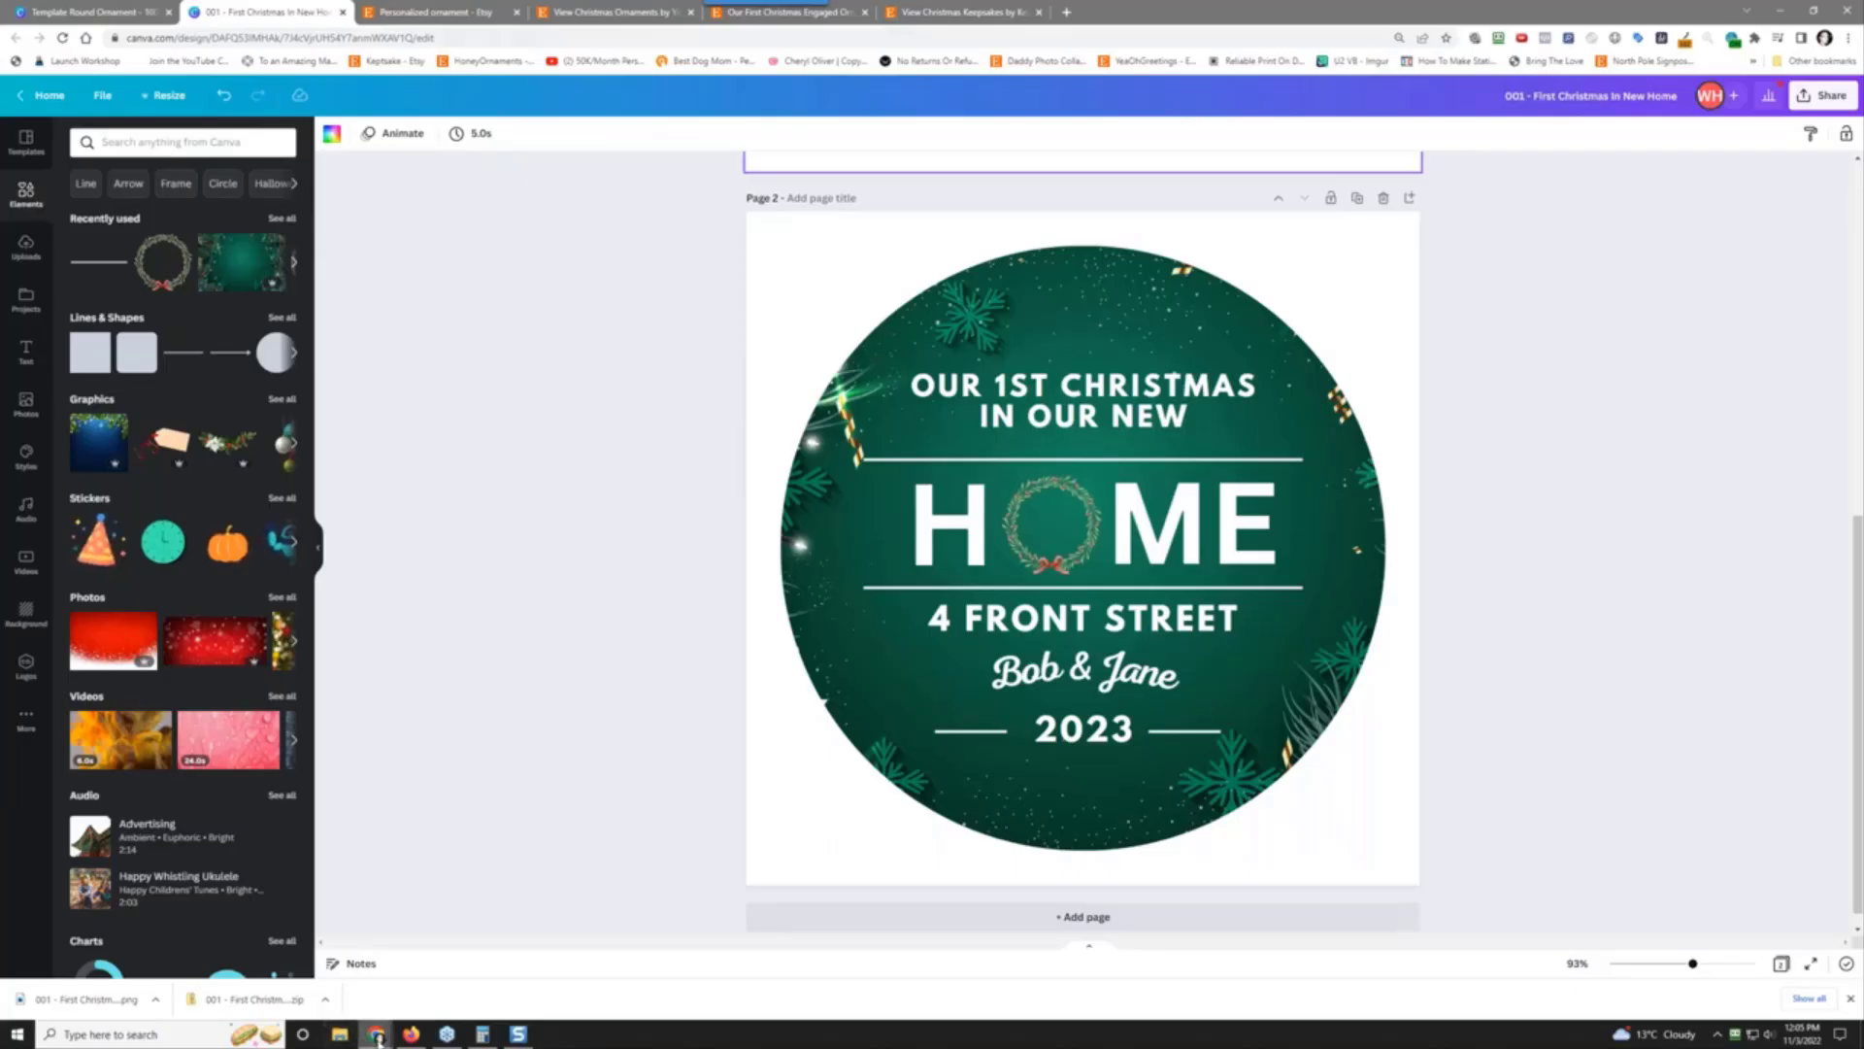
pyautogui.moveTo(375, 1035)
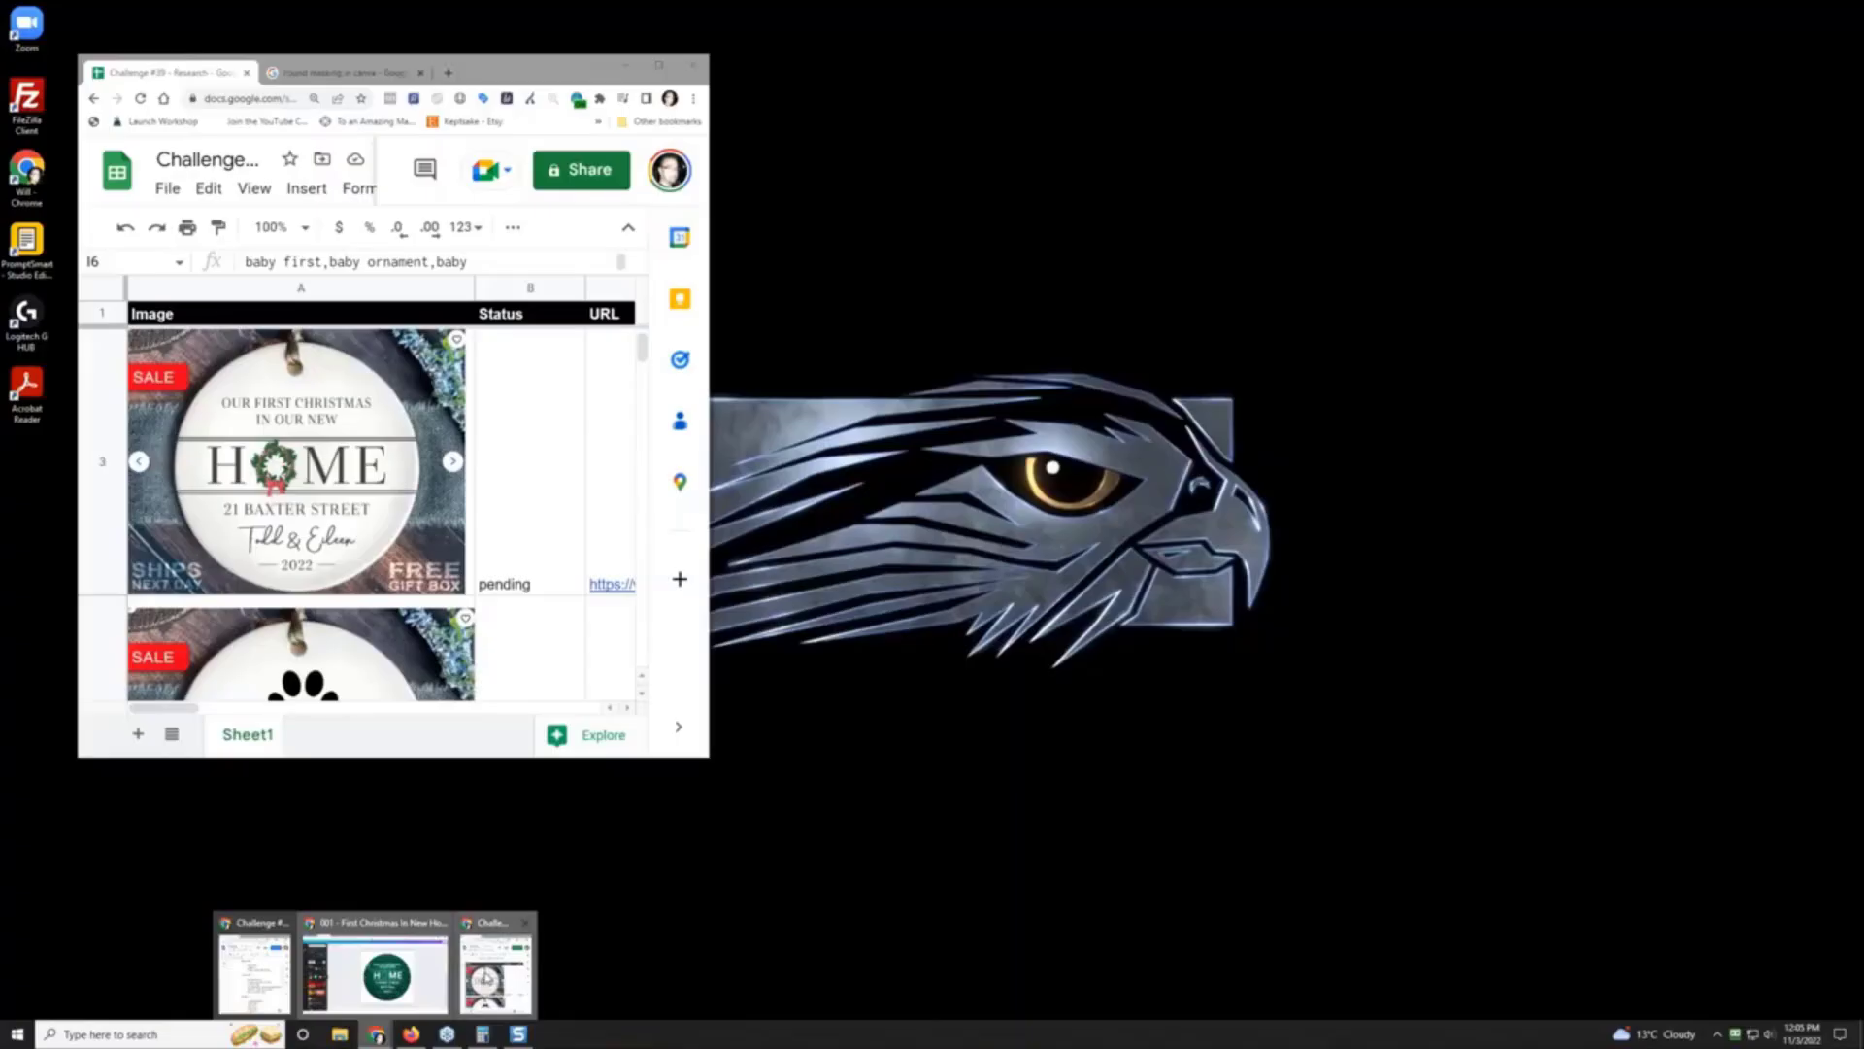
# Step: Bring the Google Sheets 'Challenge' research window in front of Canva
pyautogui.click(475, 967)
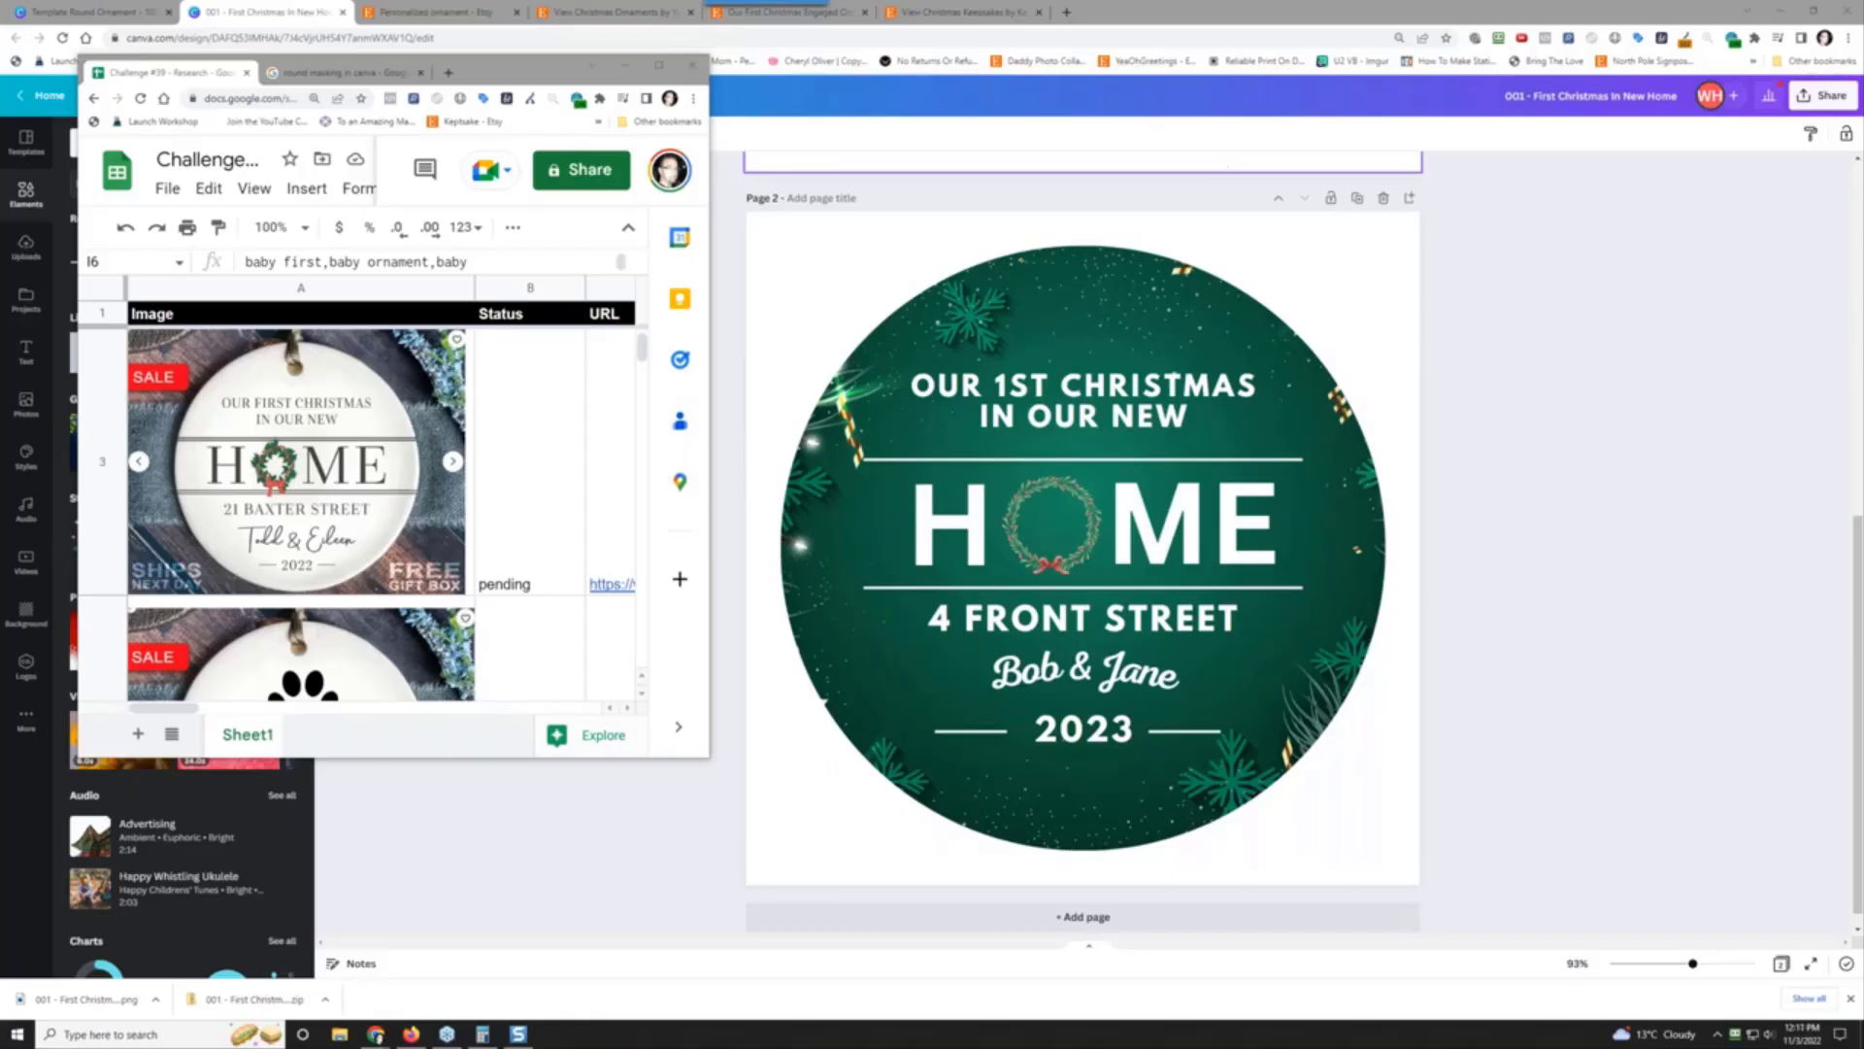
pyautogui.click(434, 8)
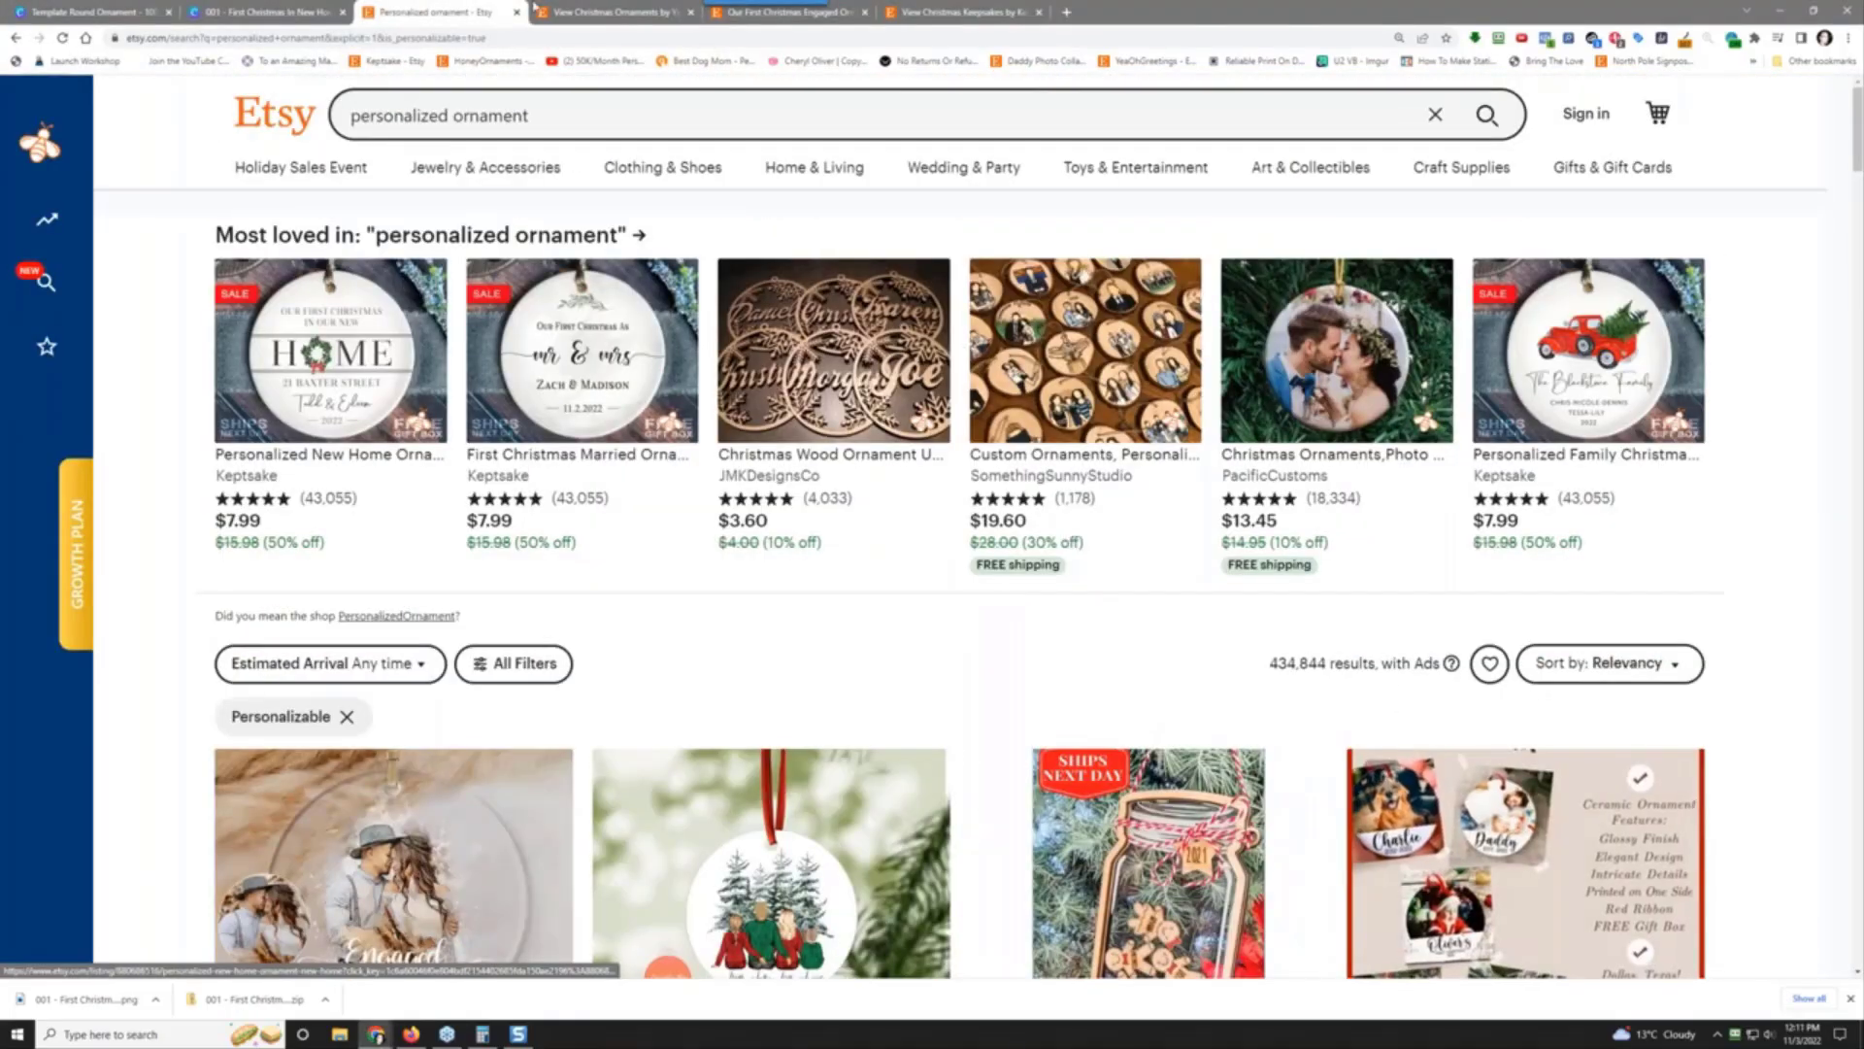
pyautogui.click(553, 115)
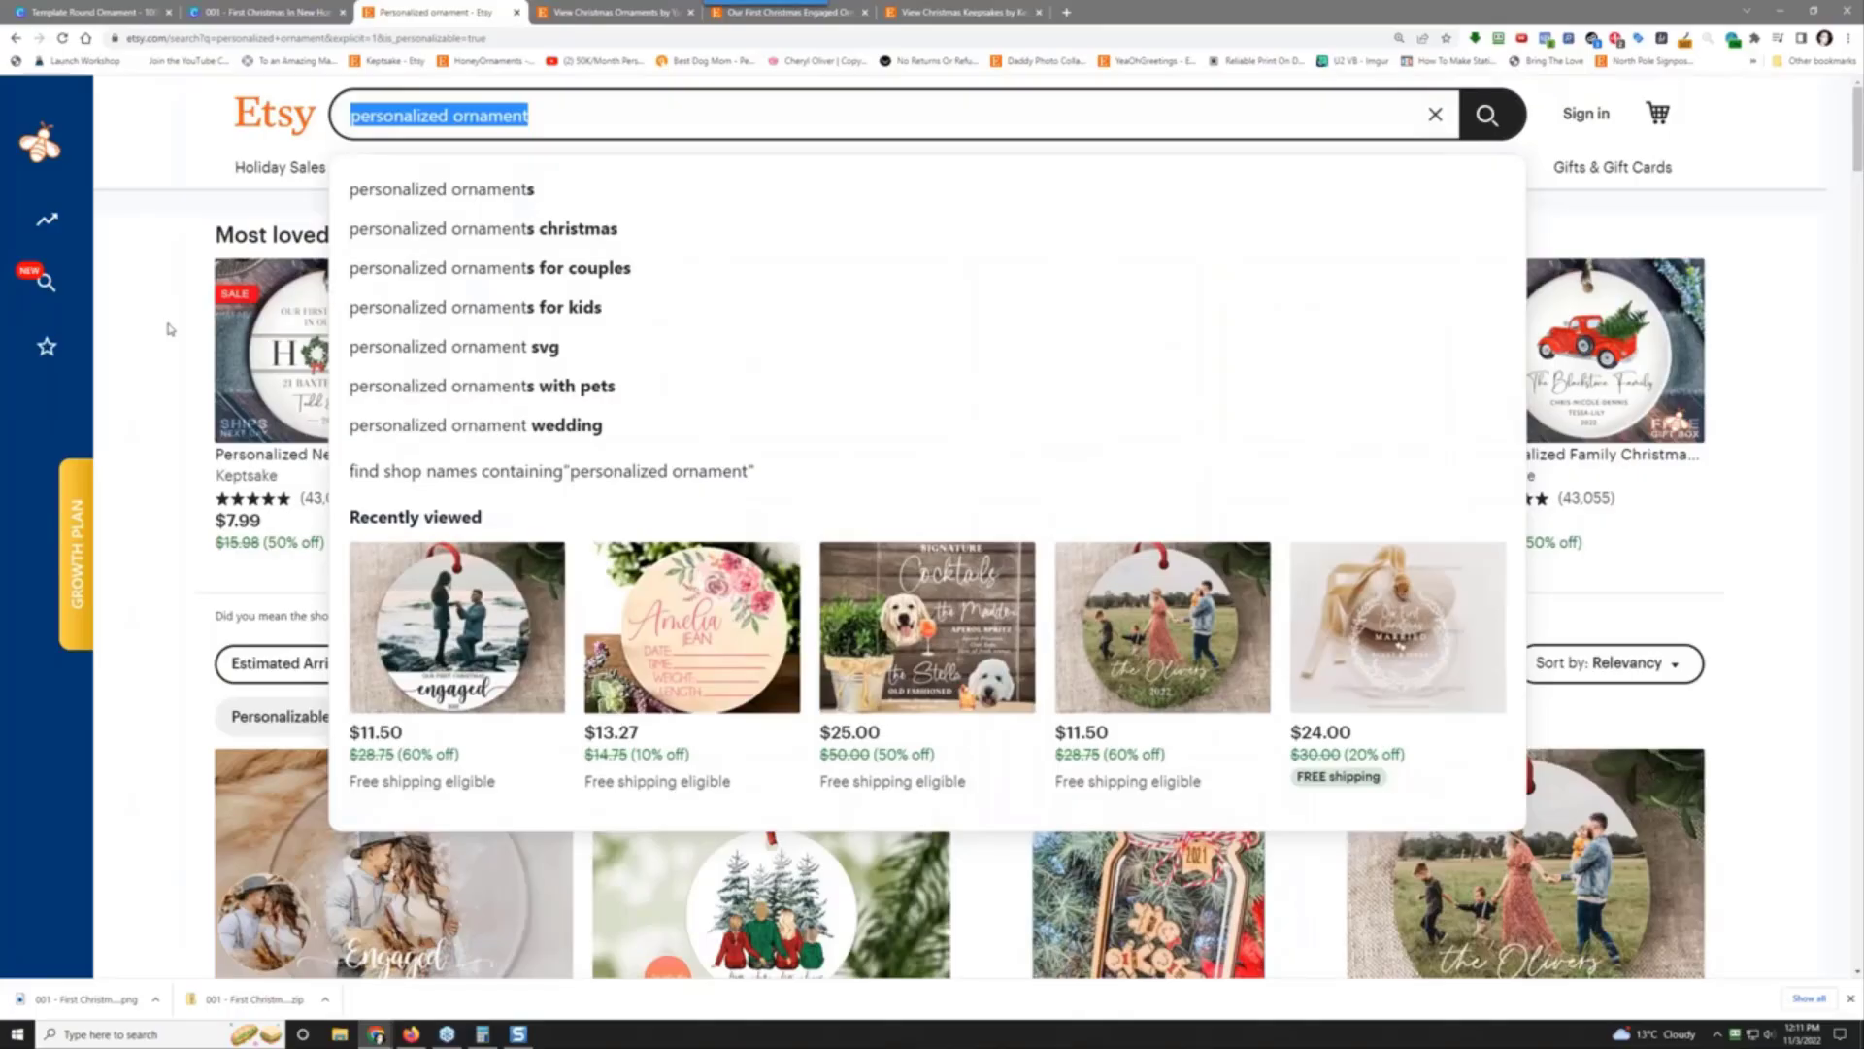
pyautogui.write('keepsak')
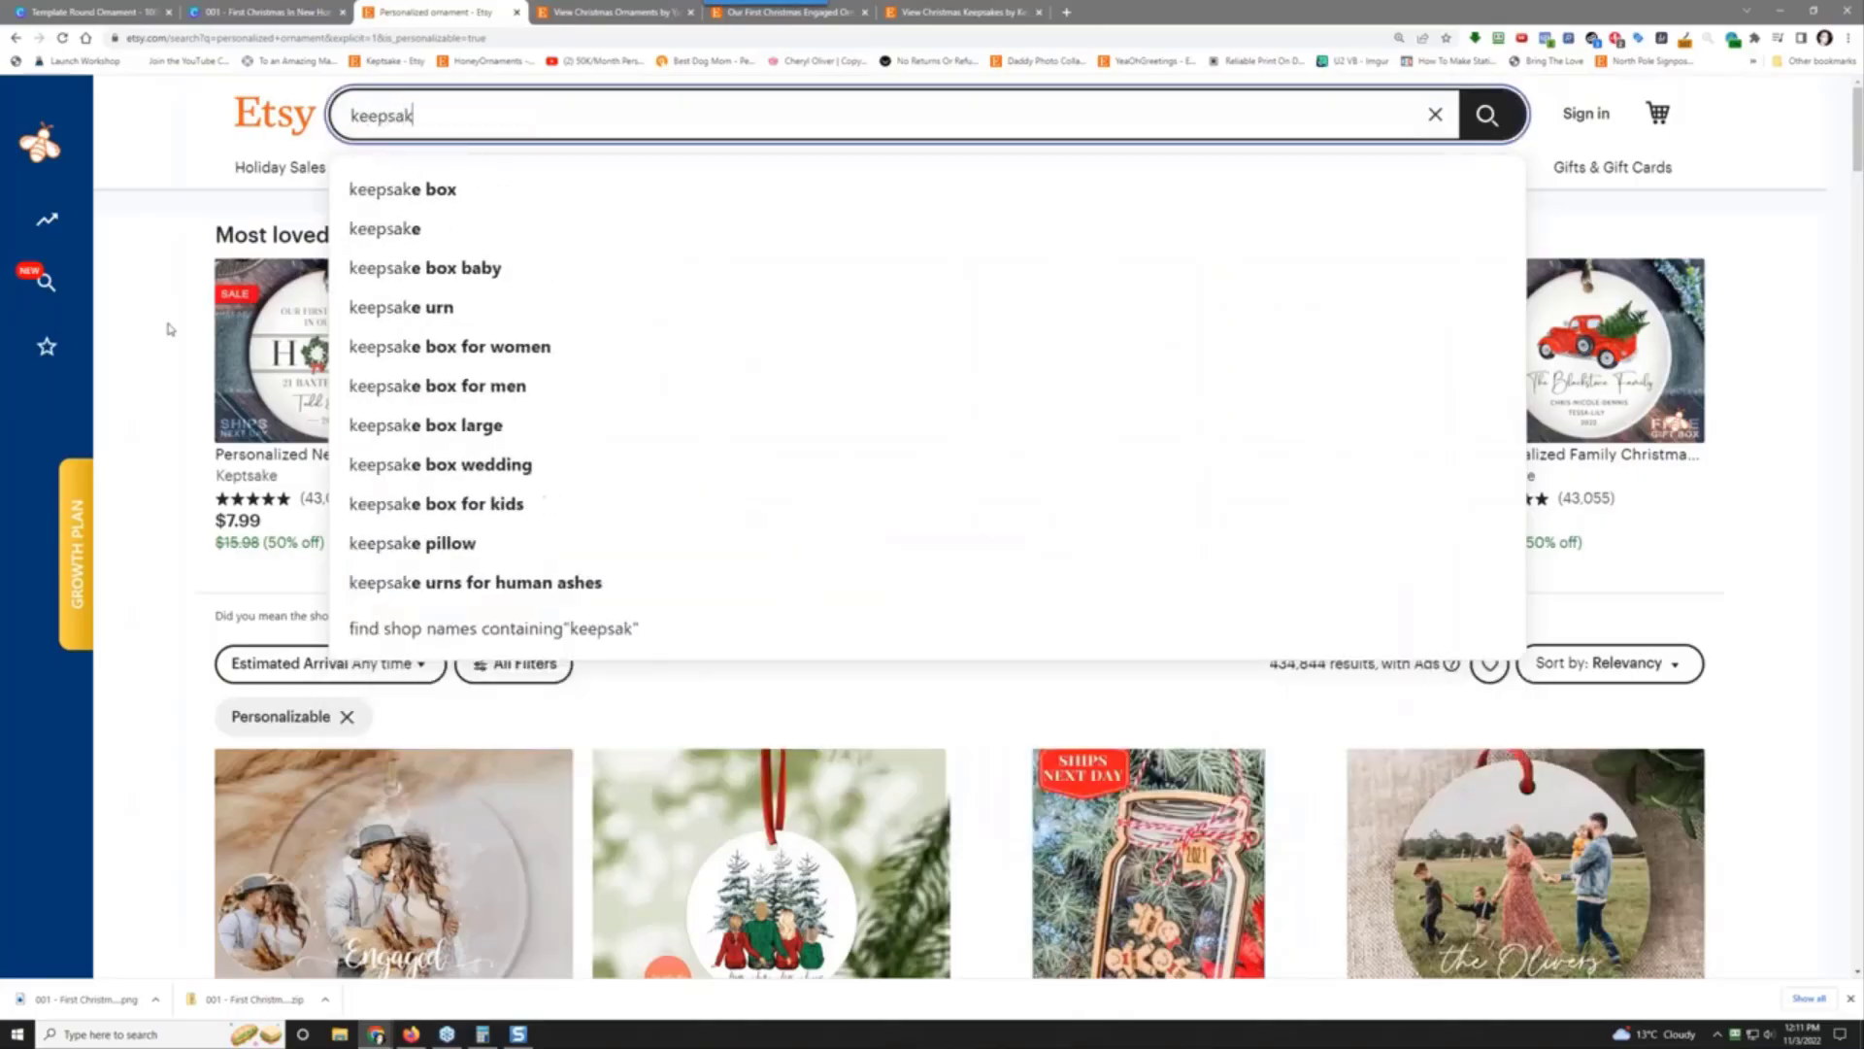
pyautogui.write('e orn')
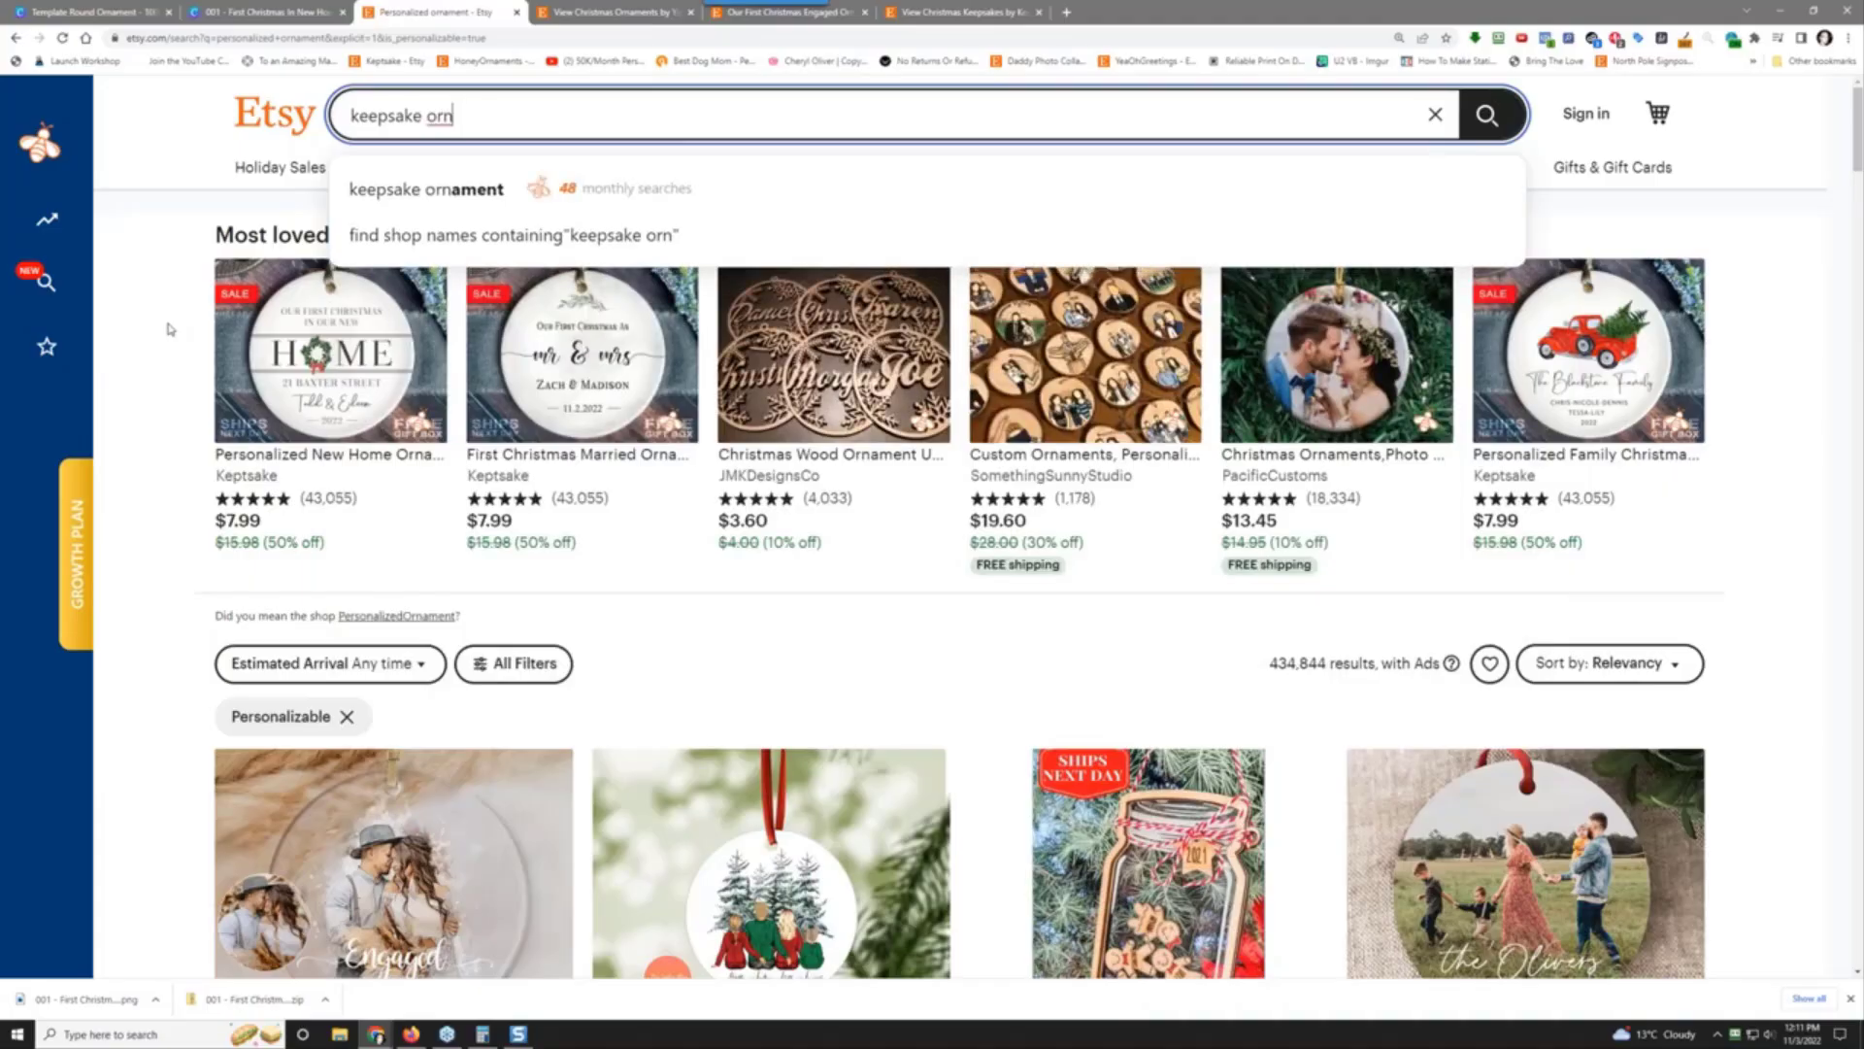
pyautogui.press('Down')
pyautogui.press('Return')
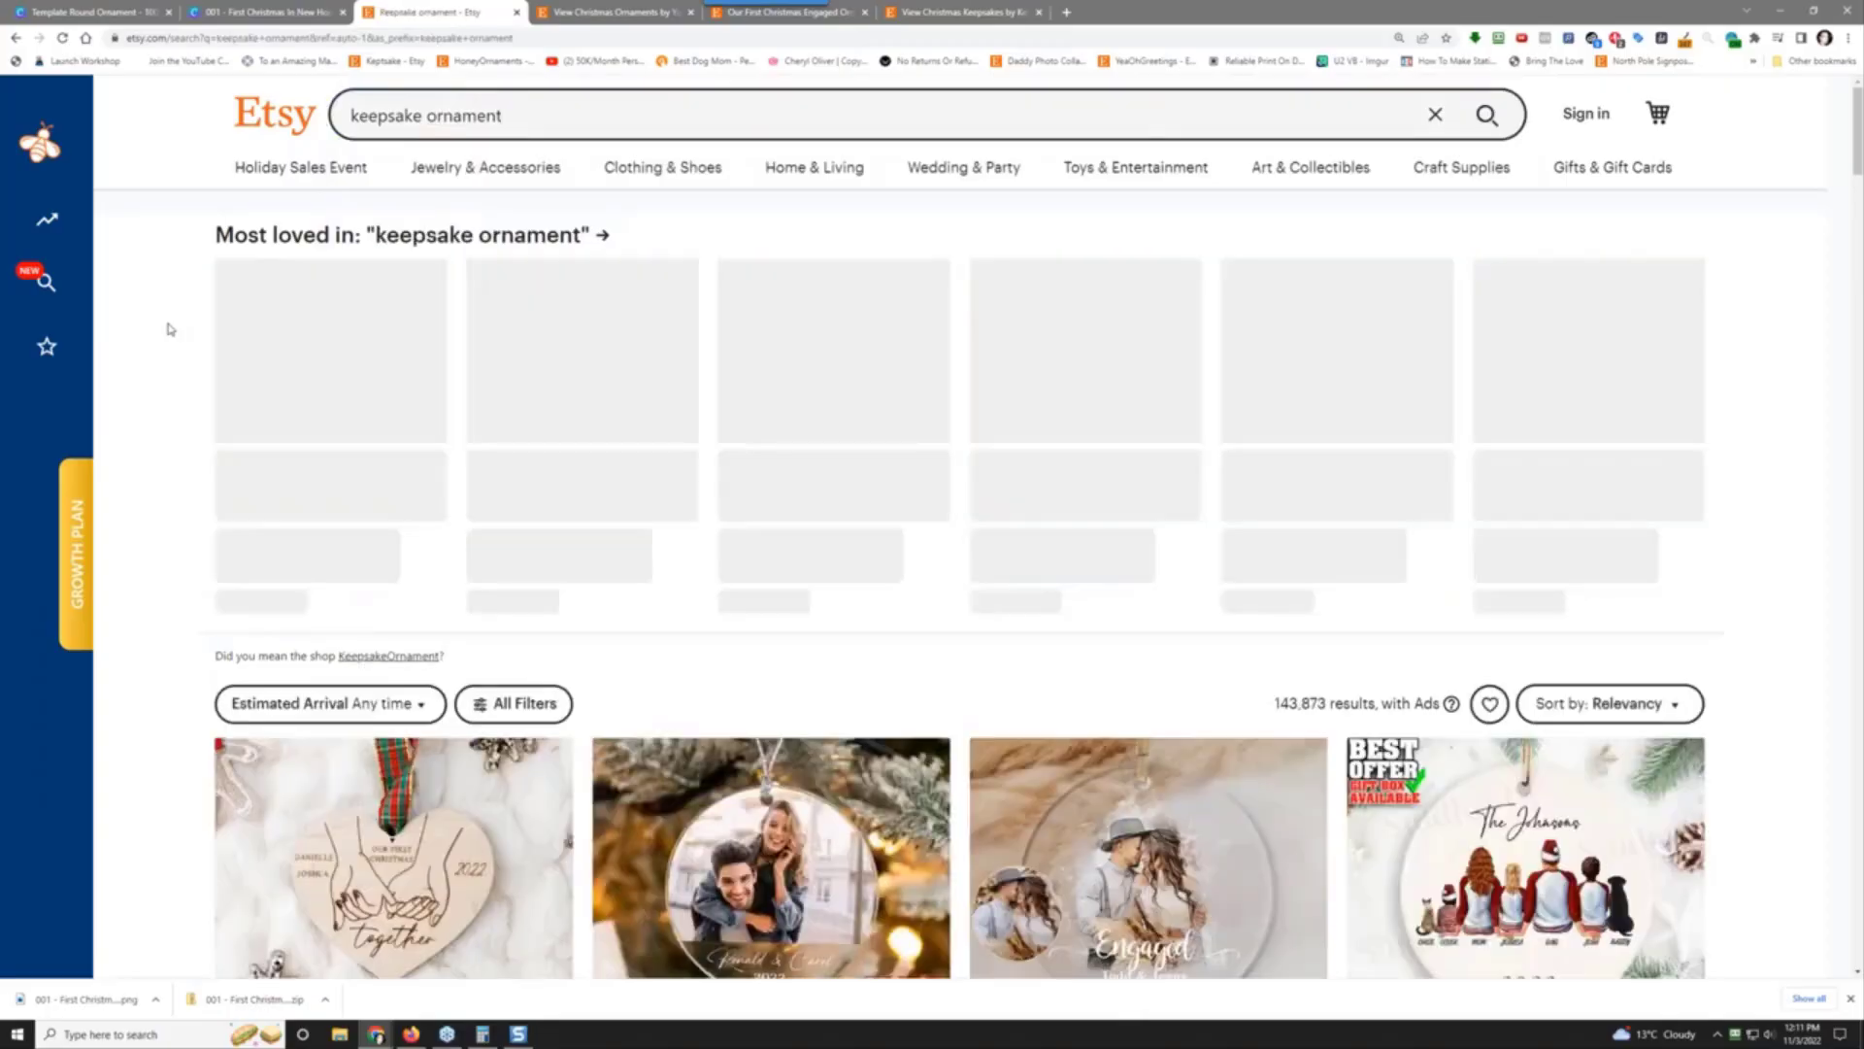
pyautogui.scroll(-4, 919, 570)
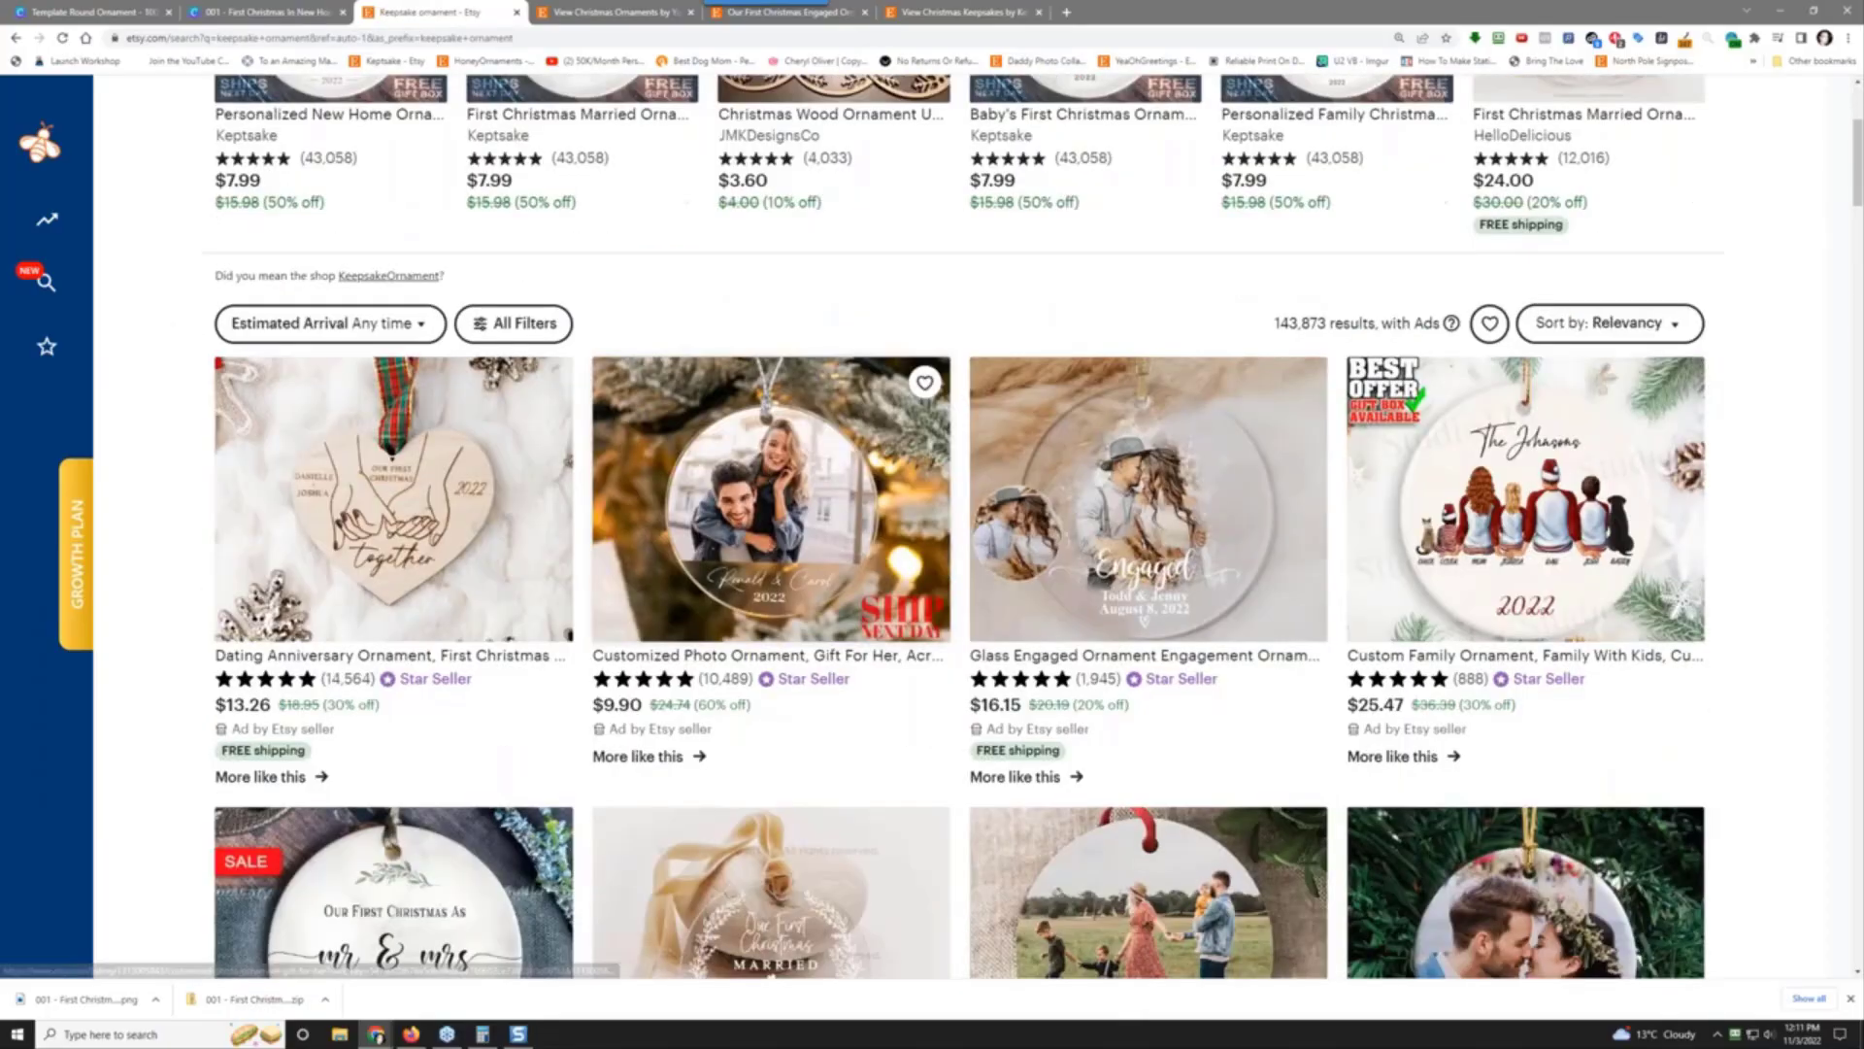
pyautogui.scroll(-9, 874, 573)
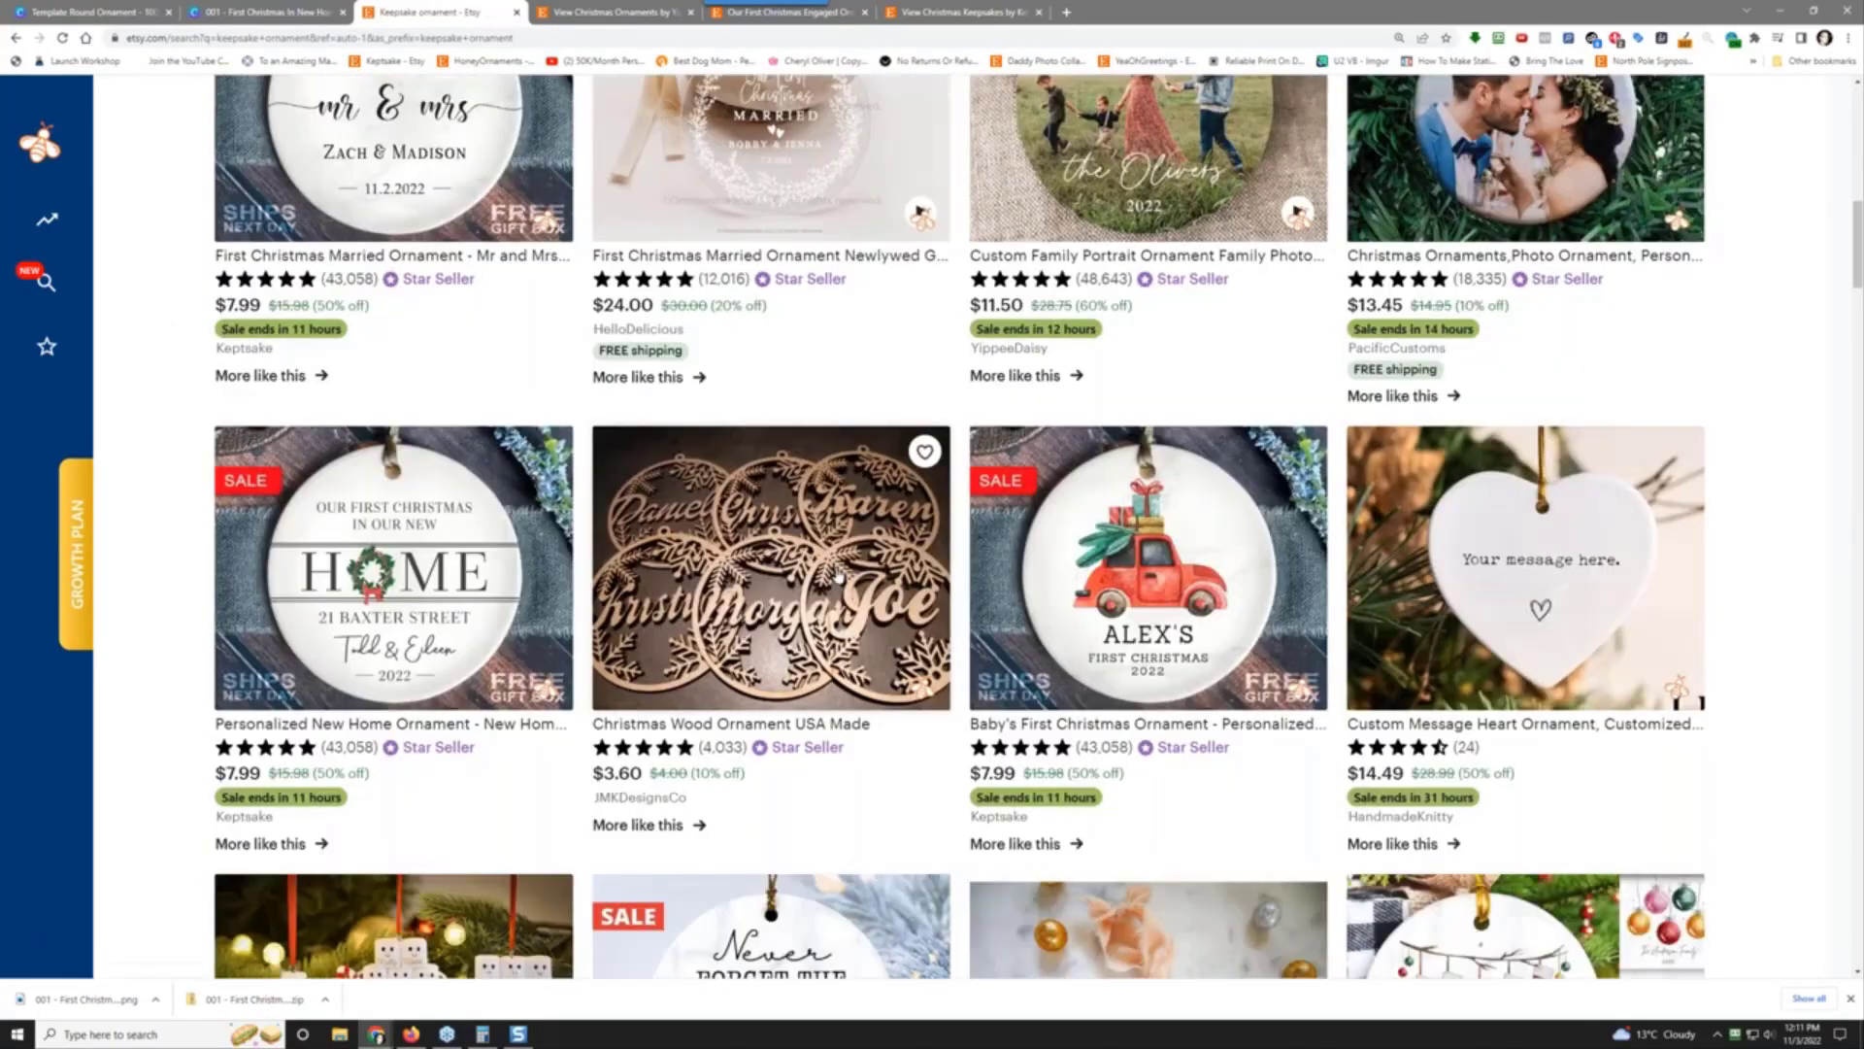
pyautogui.scroll(-4, 837, 575)
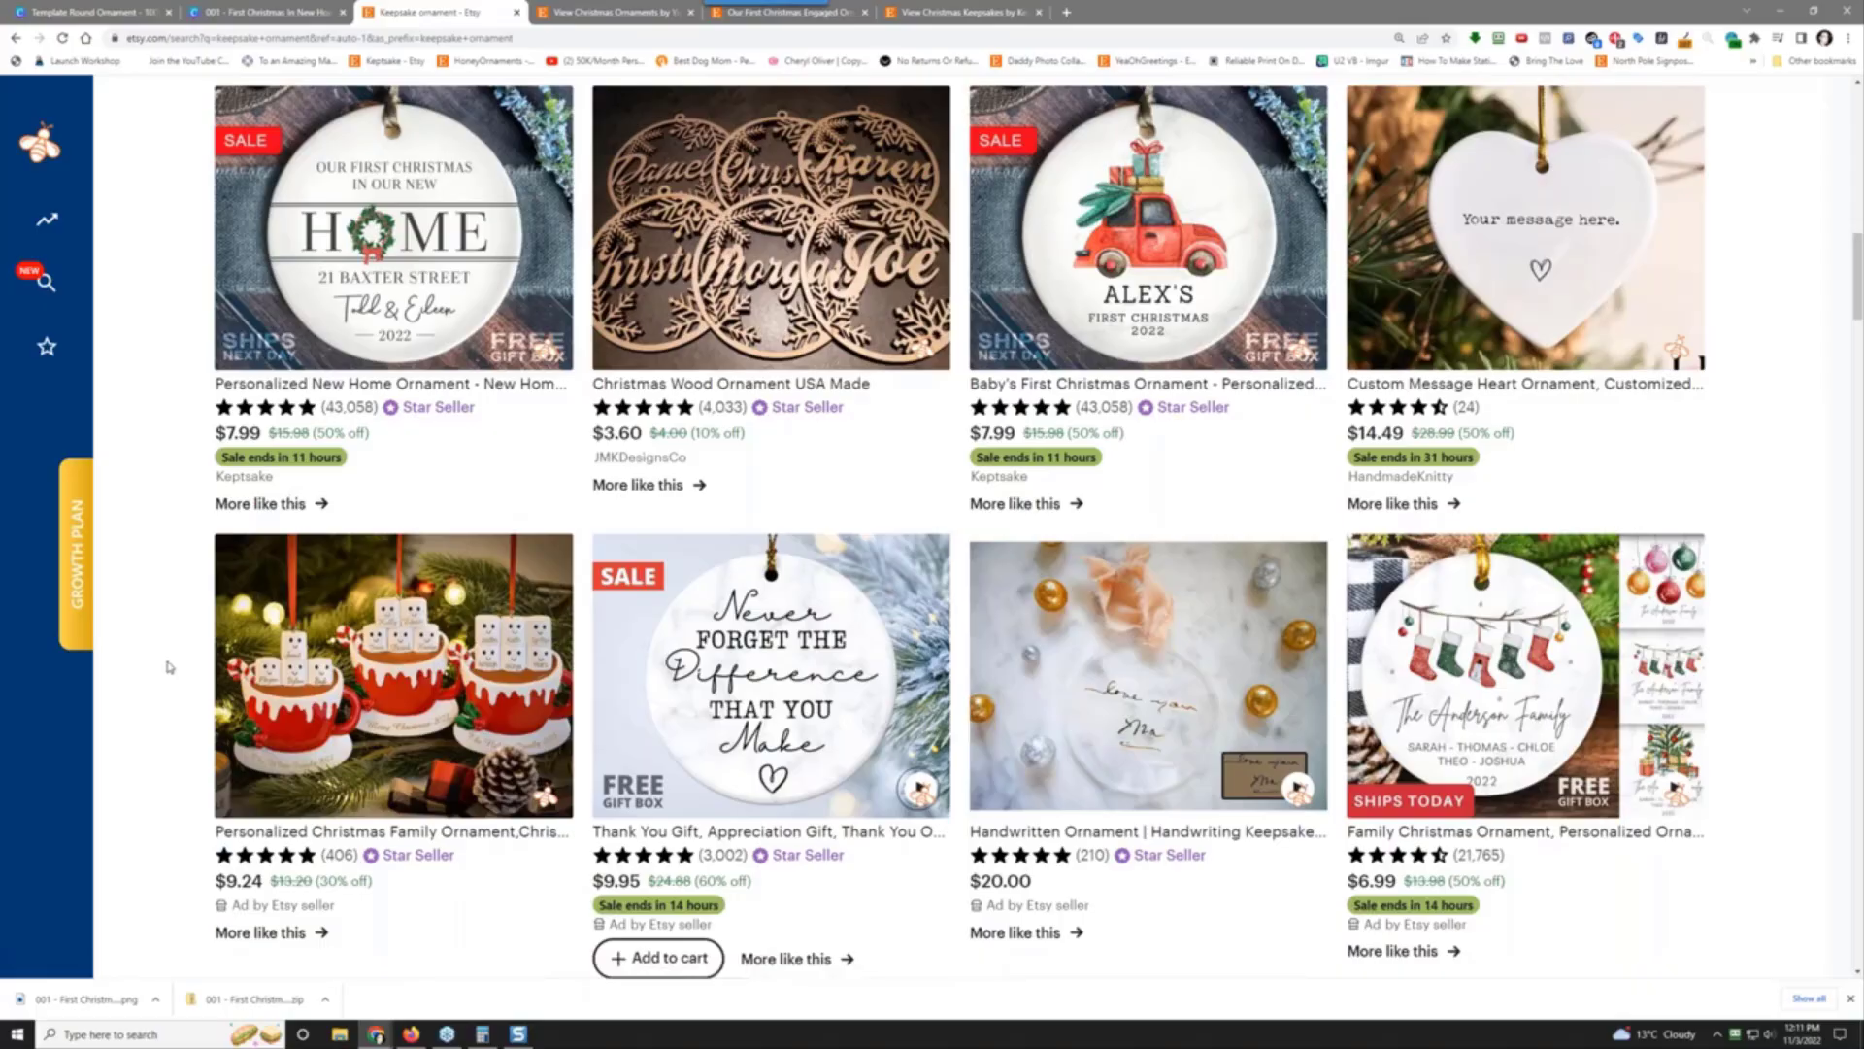
pyautogui.scroll(-2, 169, 667)
pyautogui.scroll(-5, 169, 667)
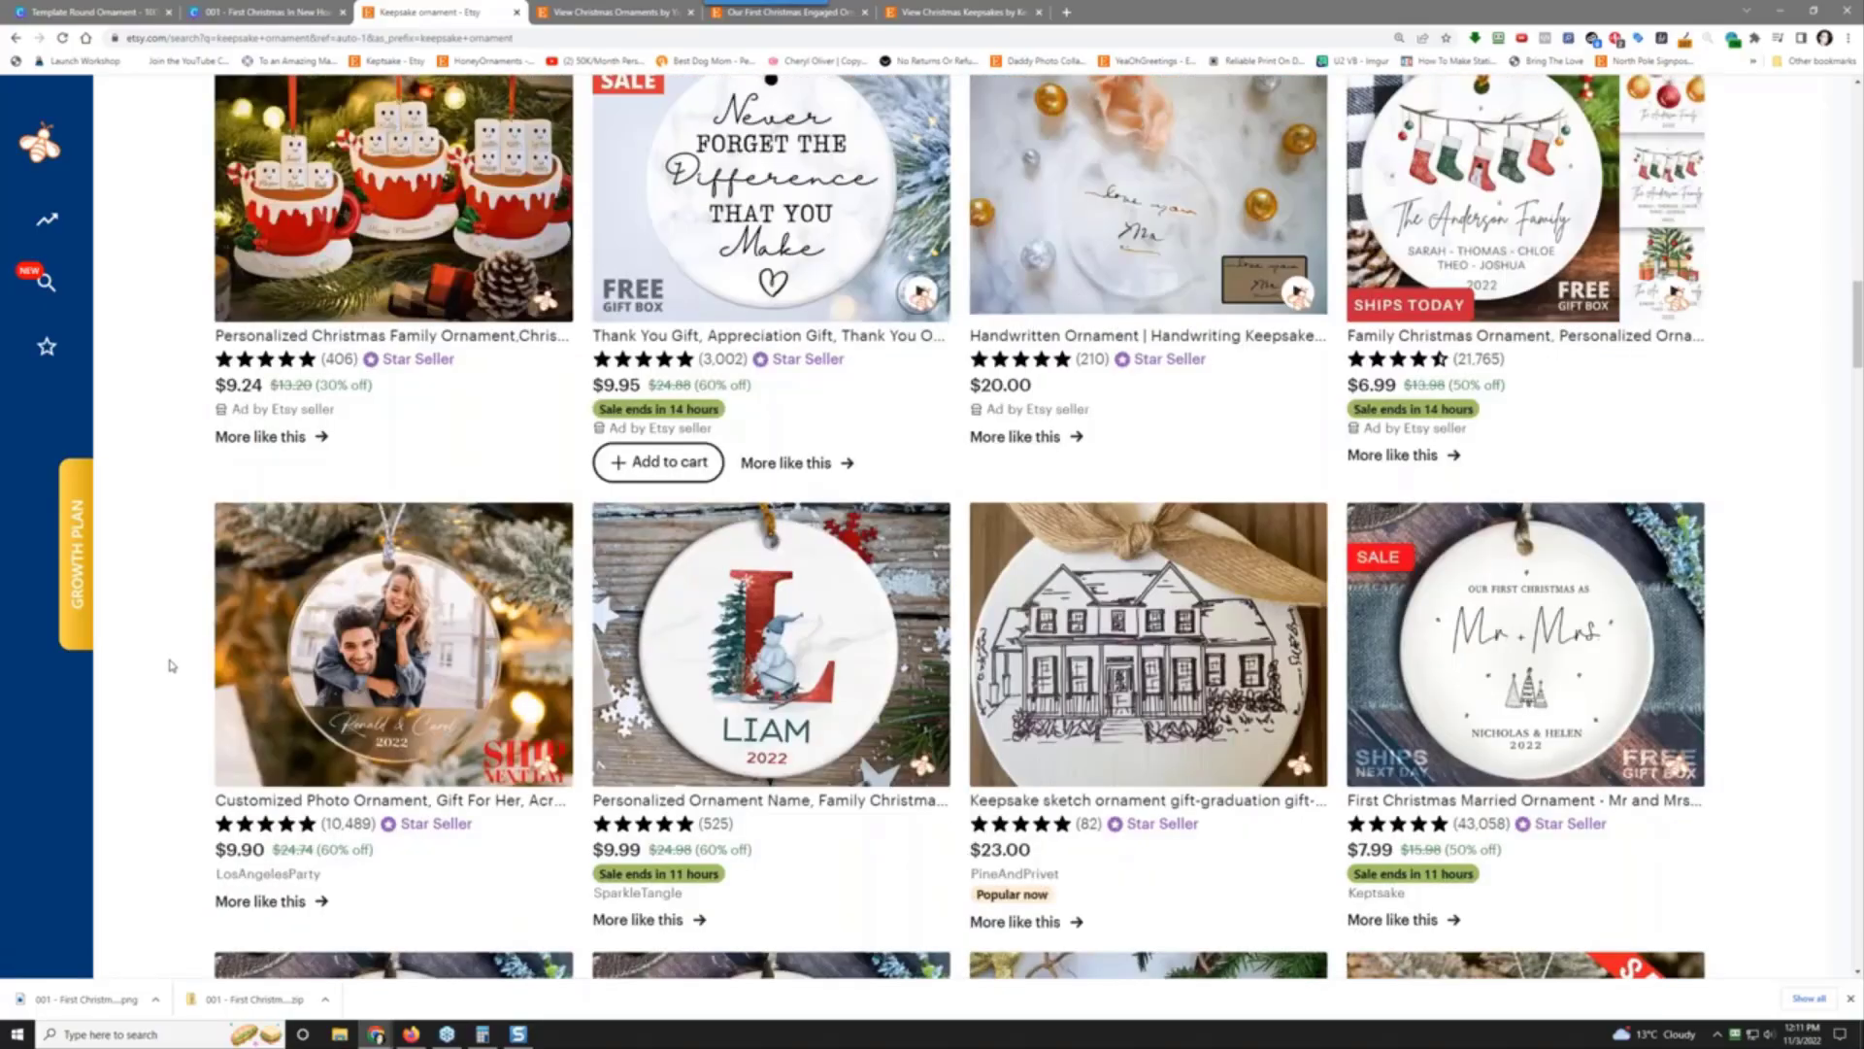
pyautogui.scroll(3, 169, 666)
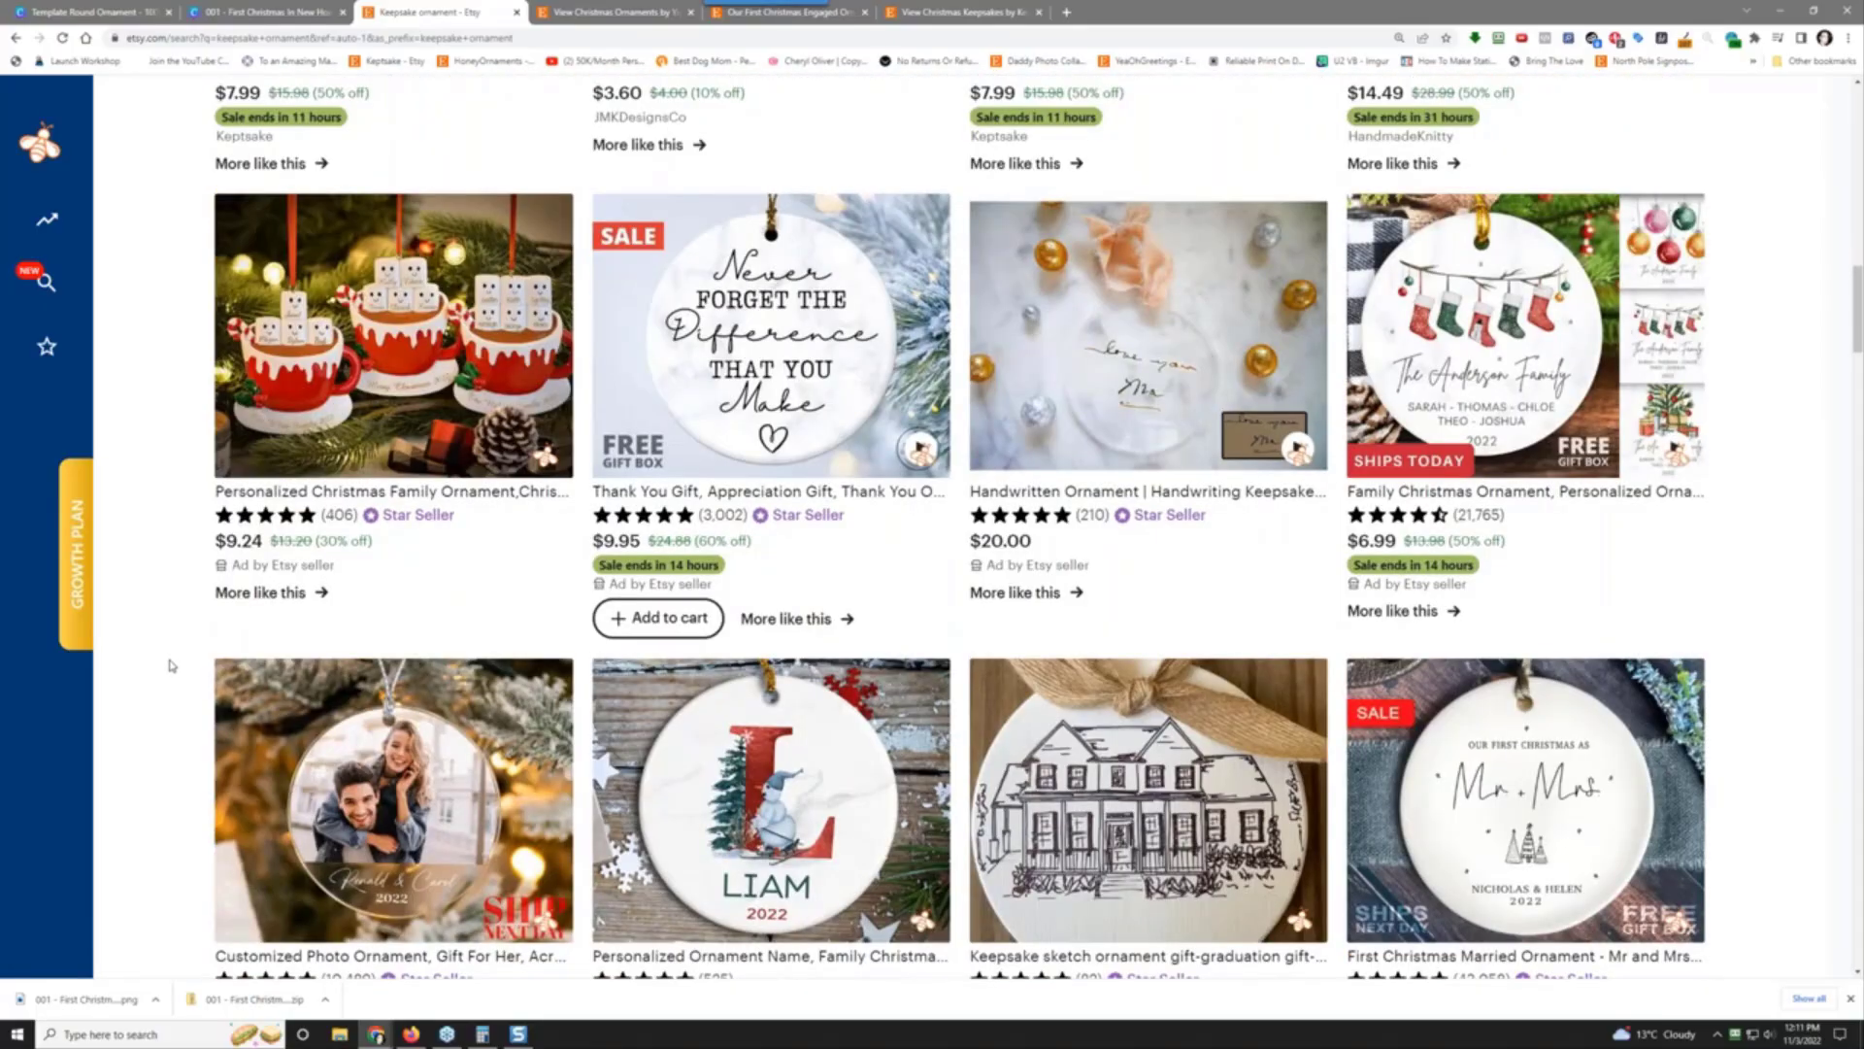
pyautogui.scroll(-3, 169, 666)
pyautogui.scroll(-3, 169, 666)
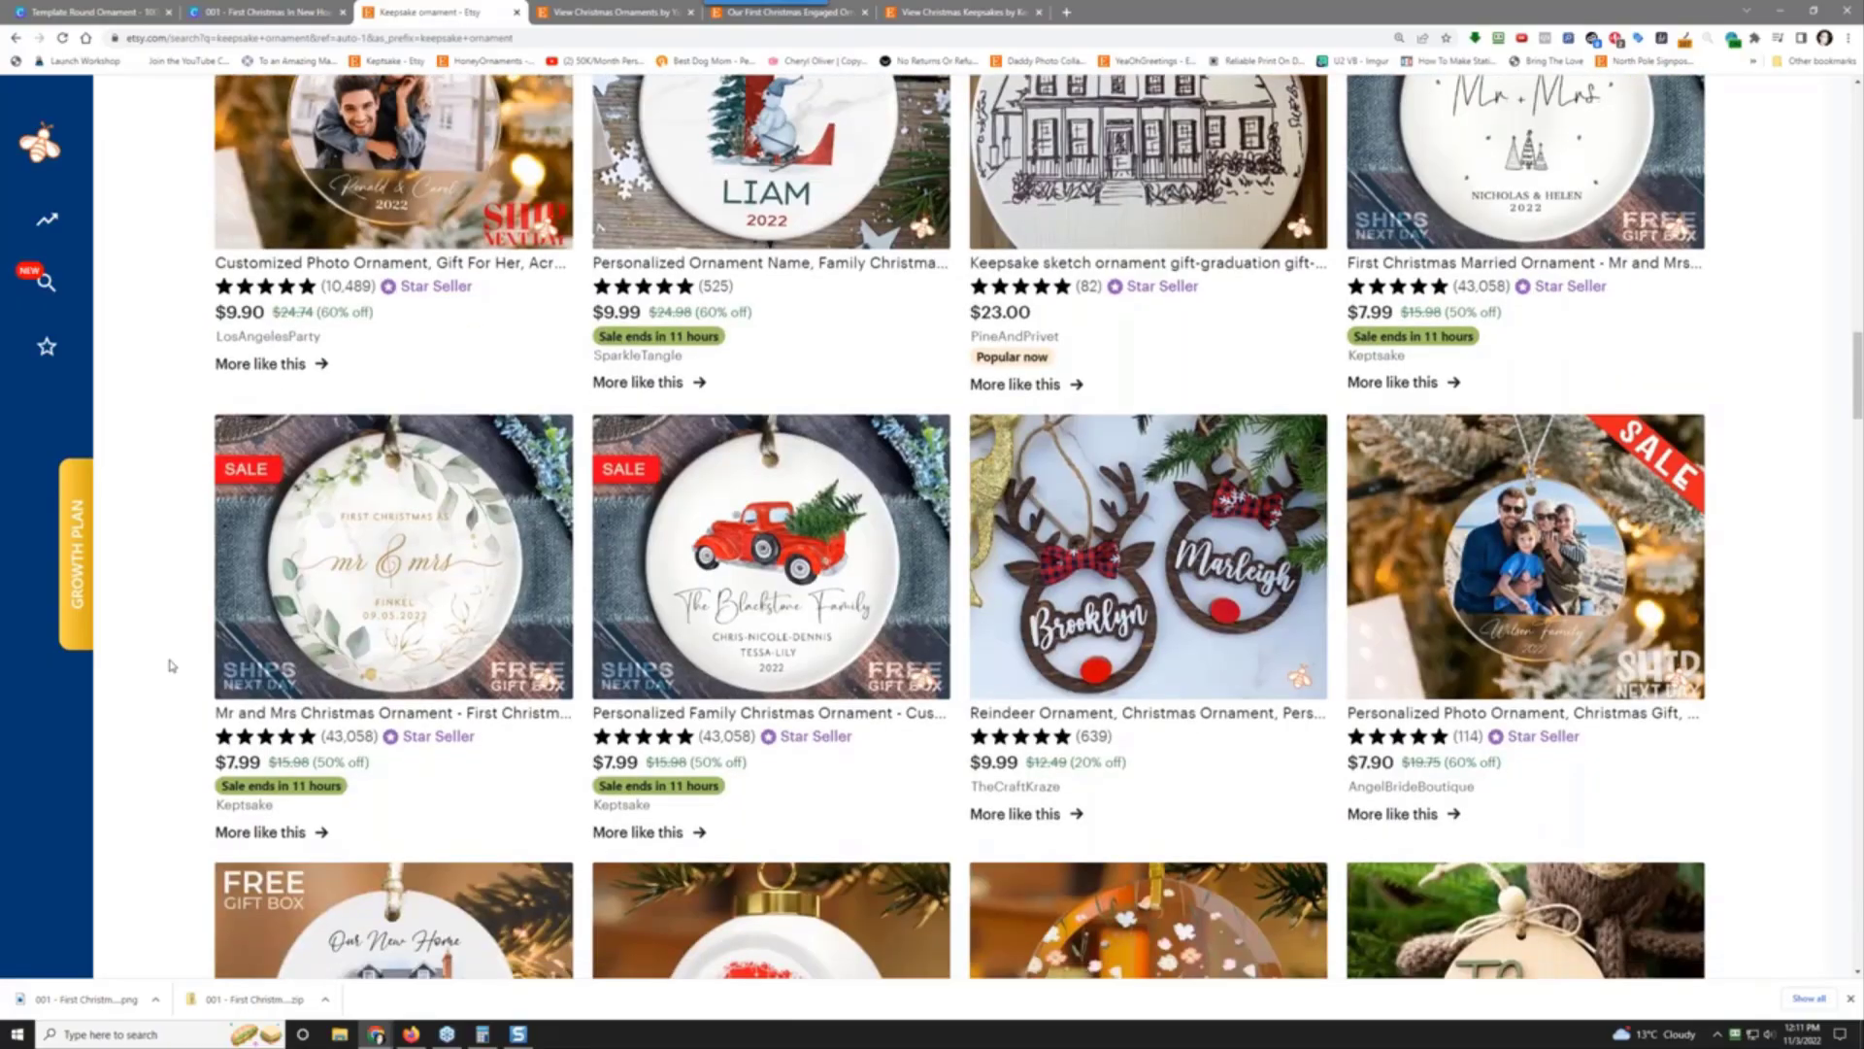
pyautogui.scroll(-3, 171, 666)
pyautogui.scroll(-3, 171, 666)
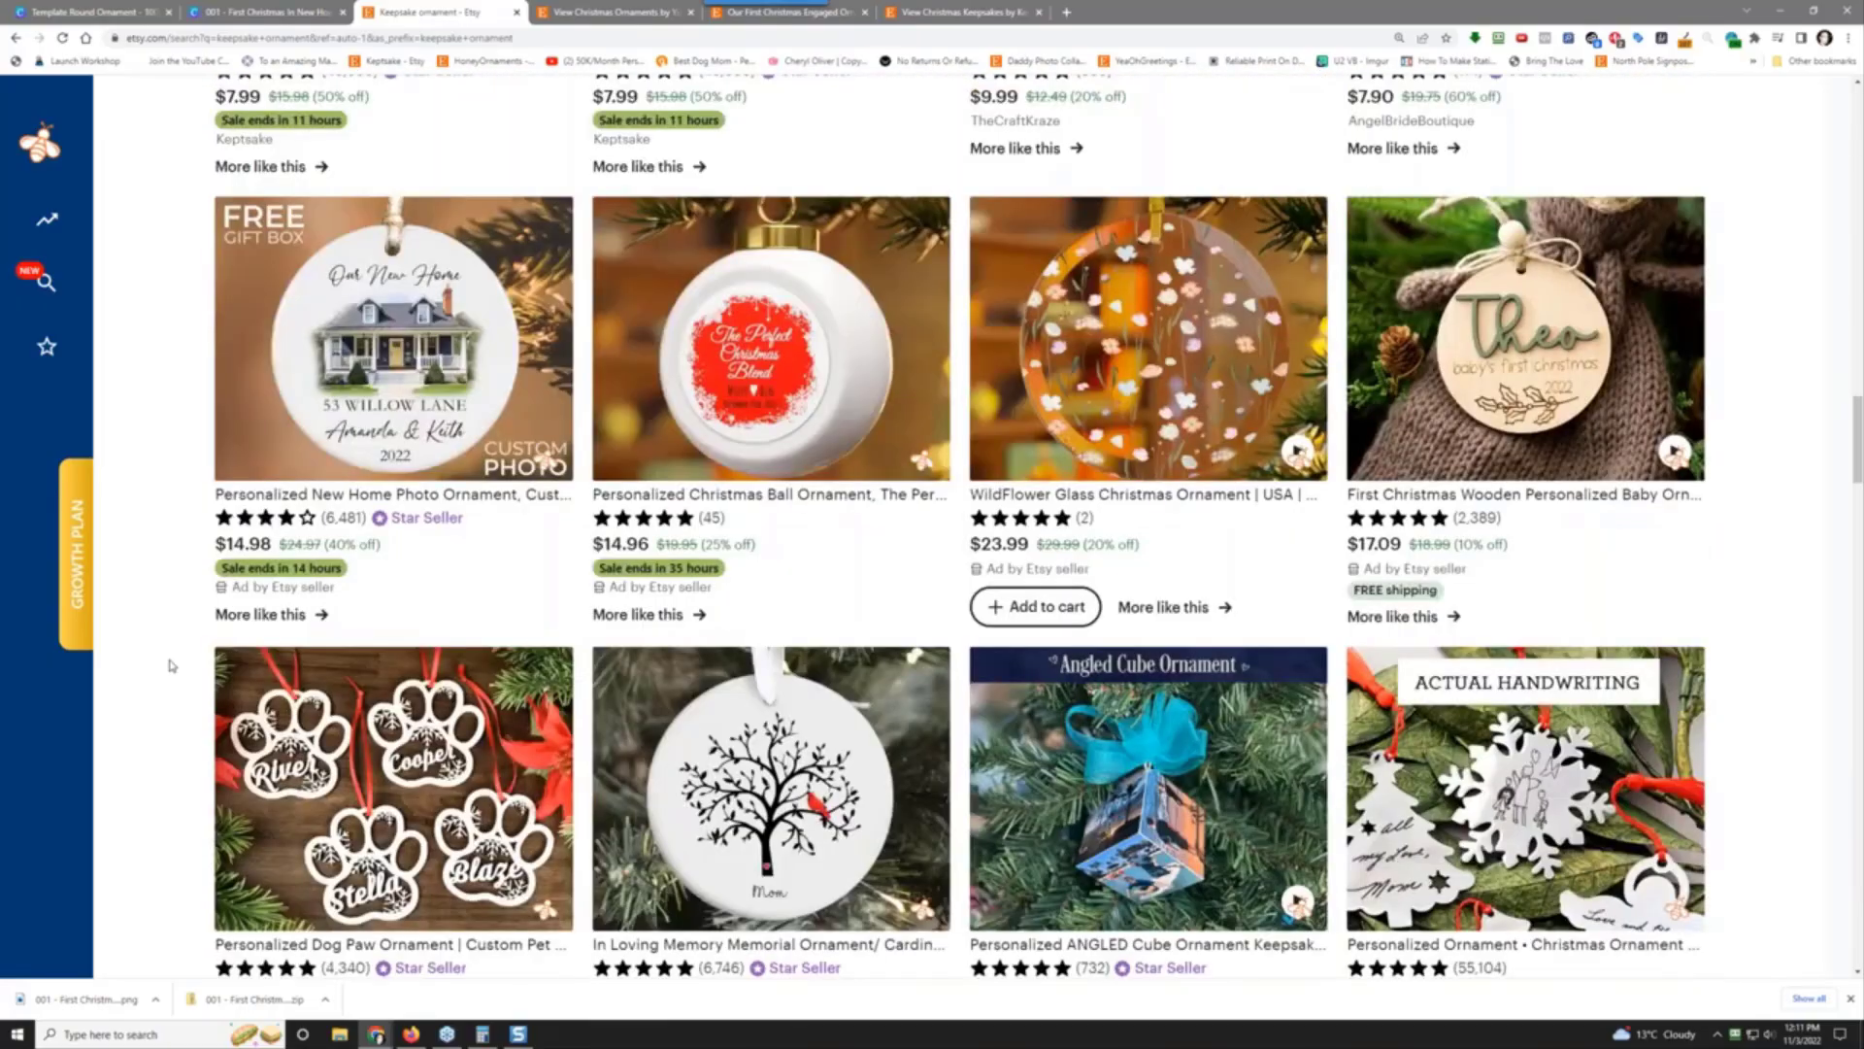
pyautogui.scroll(-5, 171, 667)
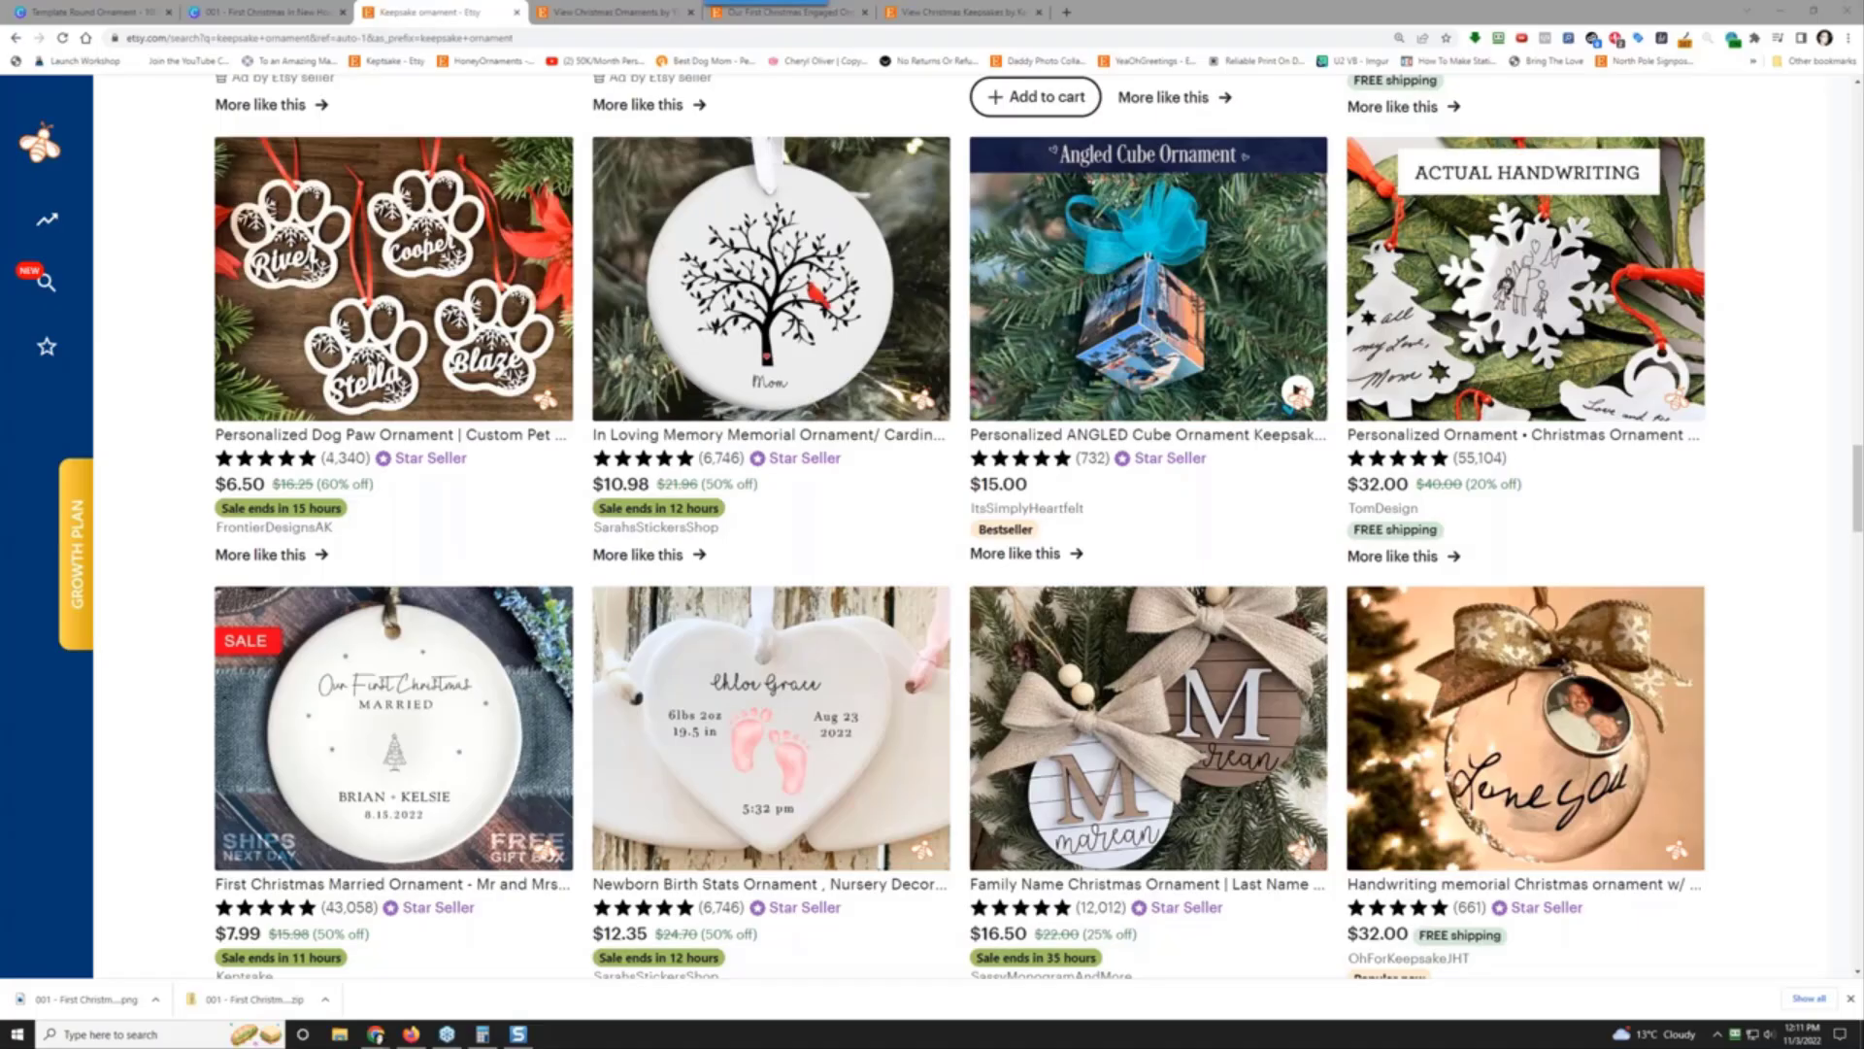
# Step: Switch between the Template Round Ornament and 001 - First Christmas In New Home tabs, ending on the latter
pyautogui.click(141, 10)
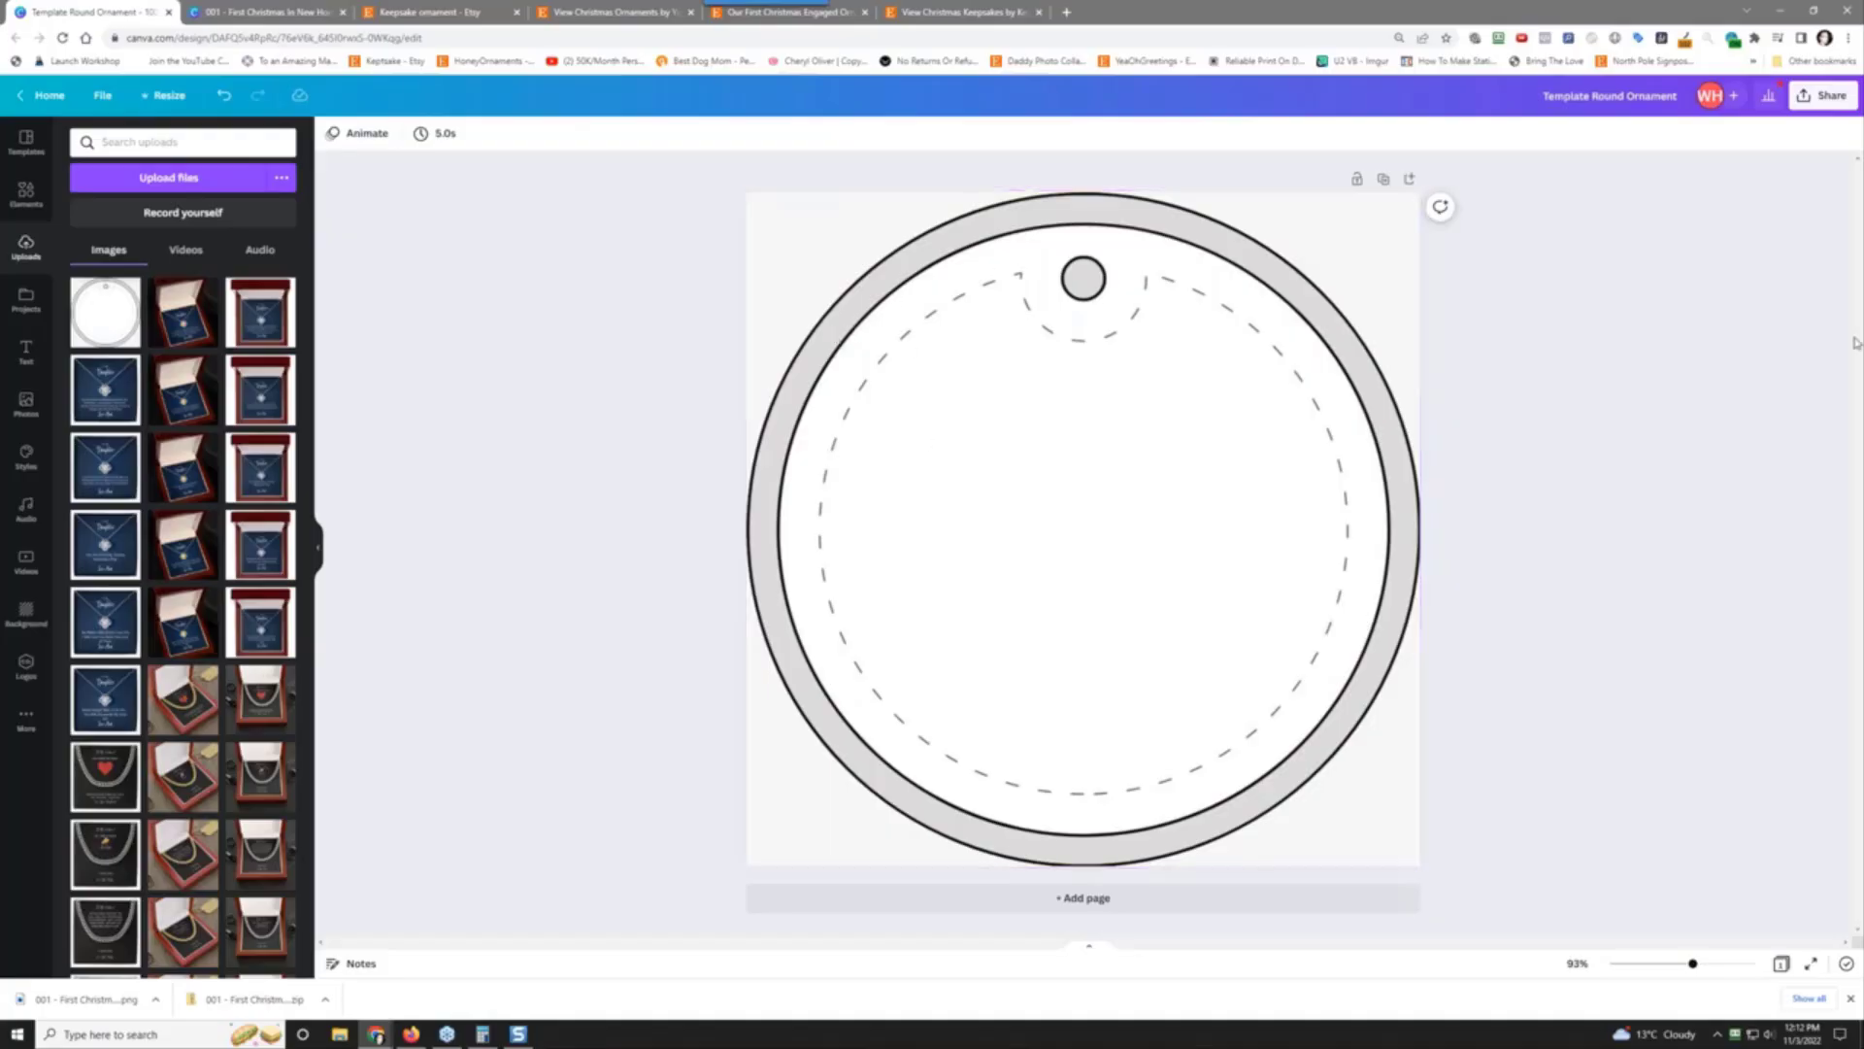
pyautogui.click(243, 12)
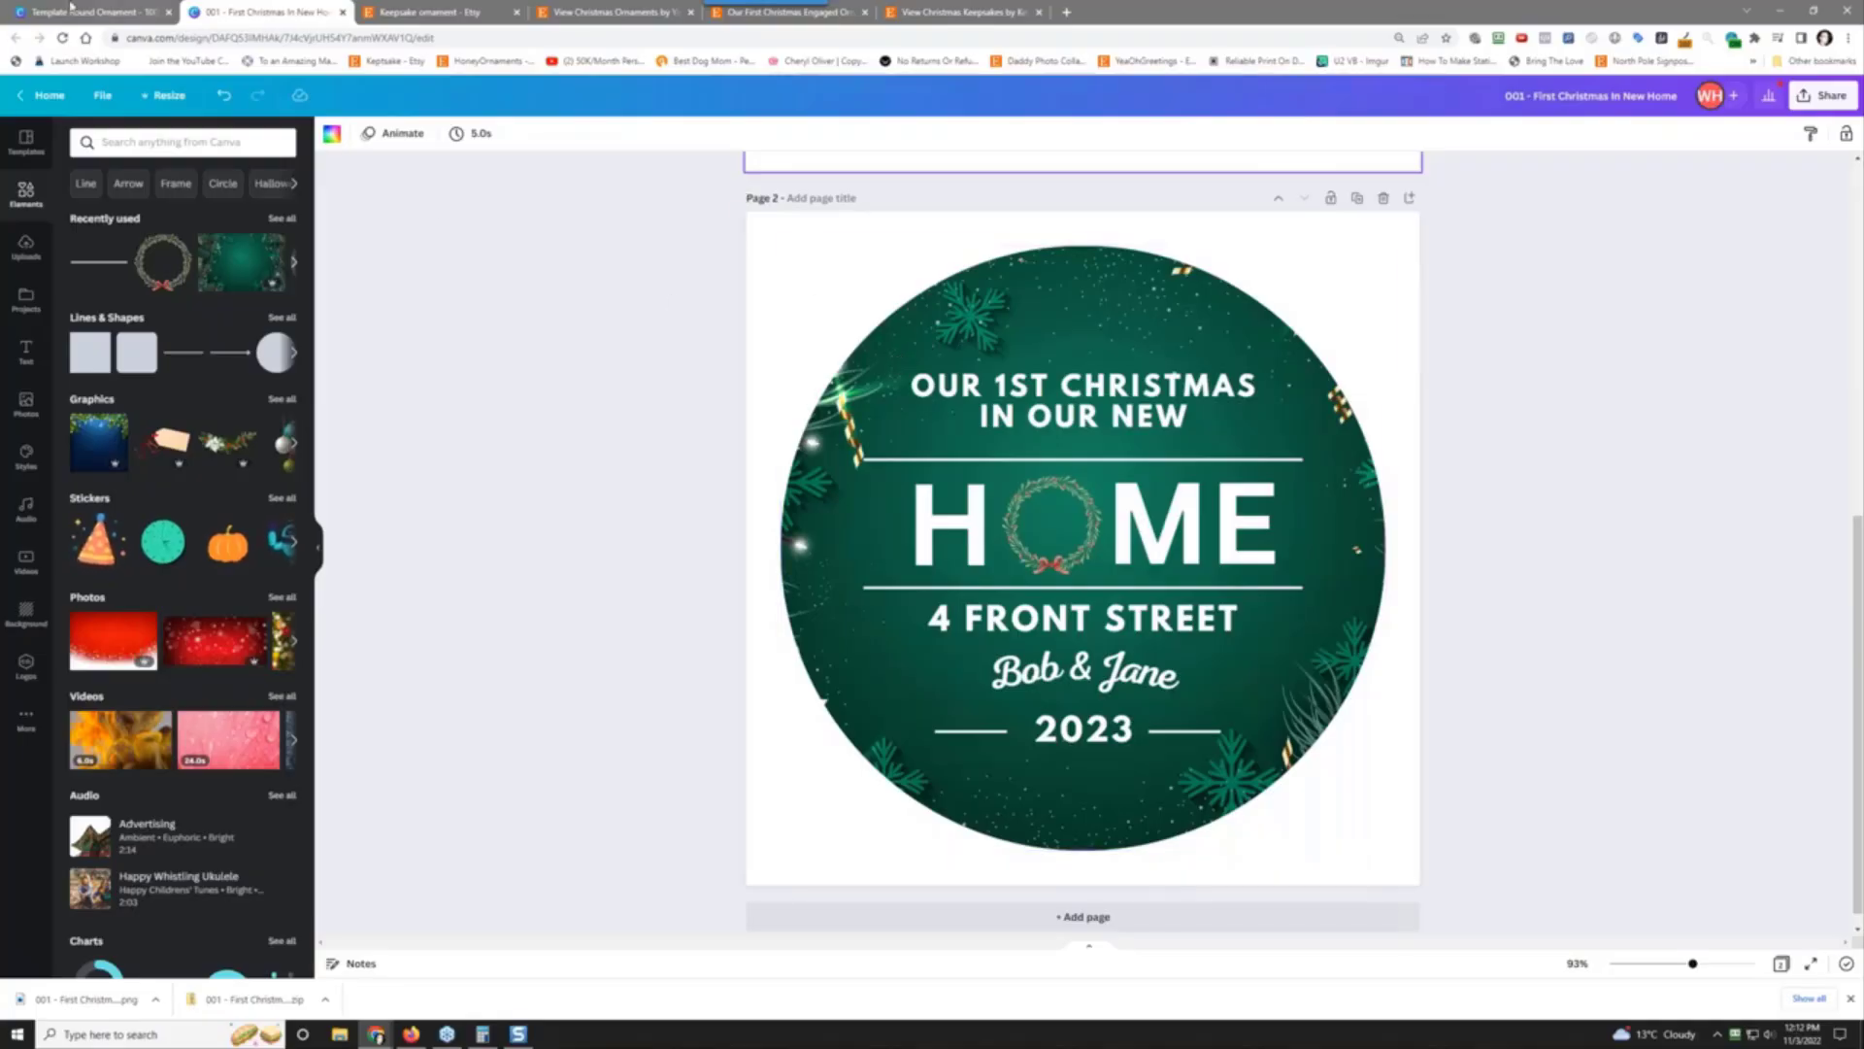
pyautogui.hotkey('ctrl', 'shift', 'Tab')
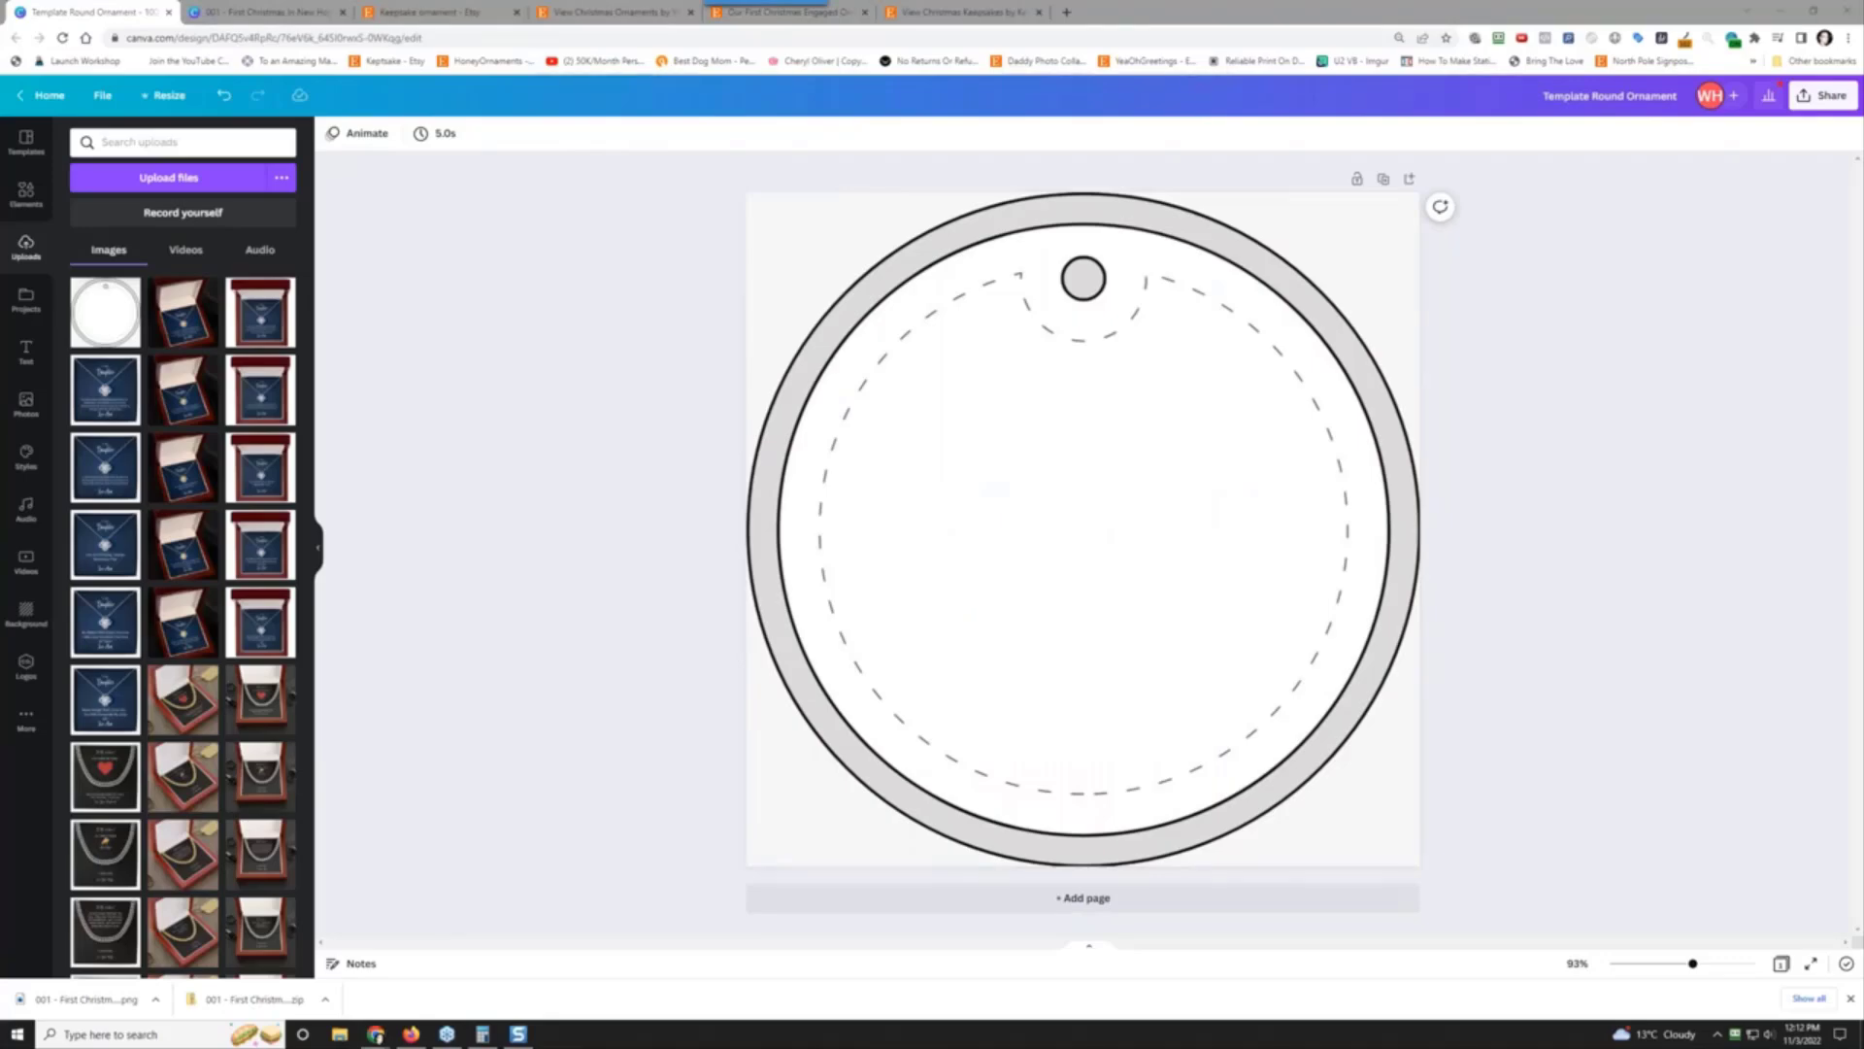
pyautogui.click(262, 12)
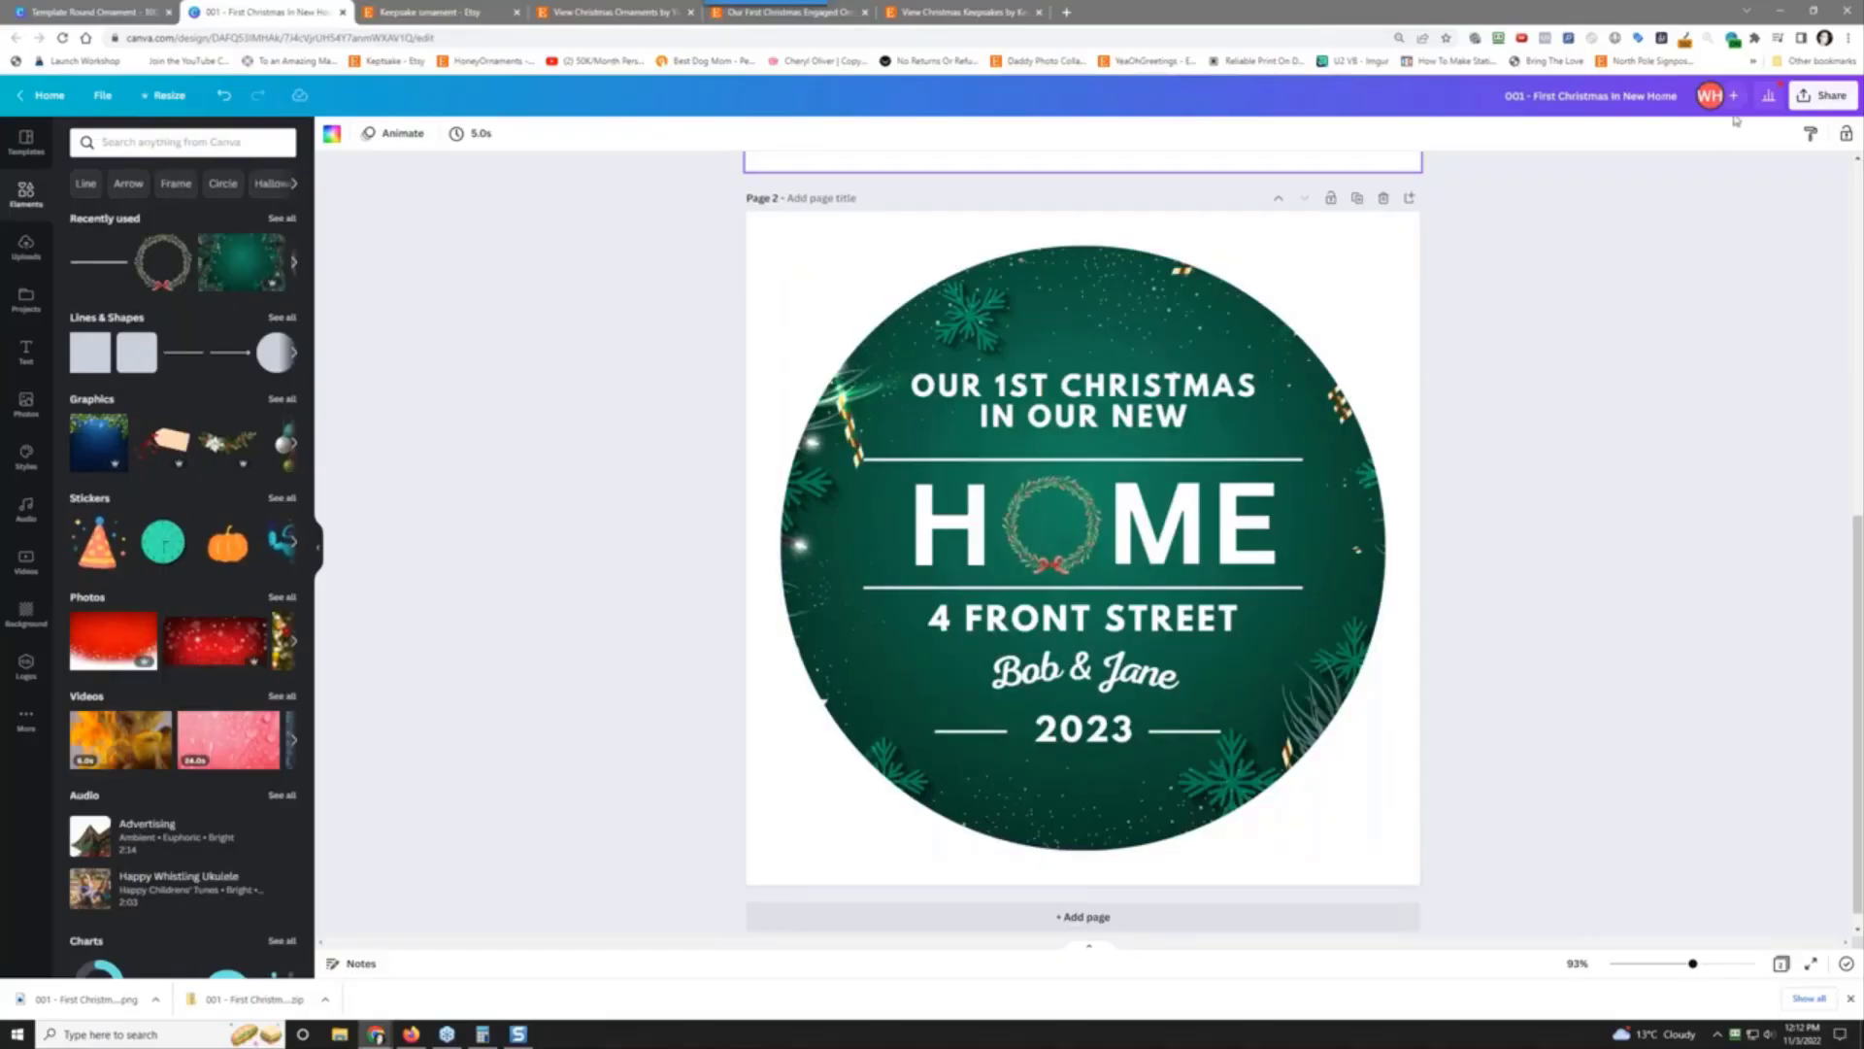
# Step: Open the download settings and list the file types: JPG, PNG, PDF, SVG, MP4, GIF
pyautogui.click(1823, 95)
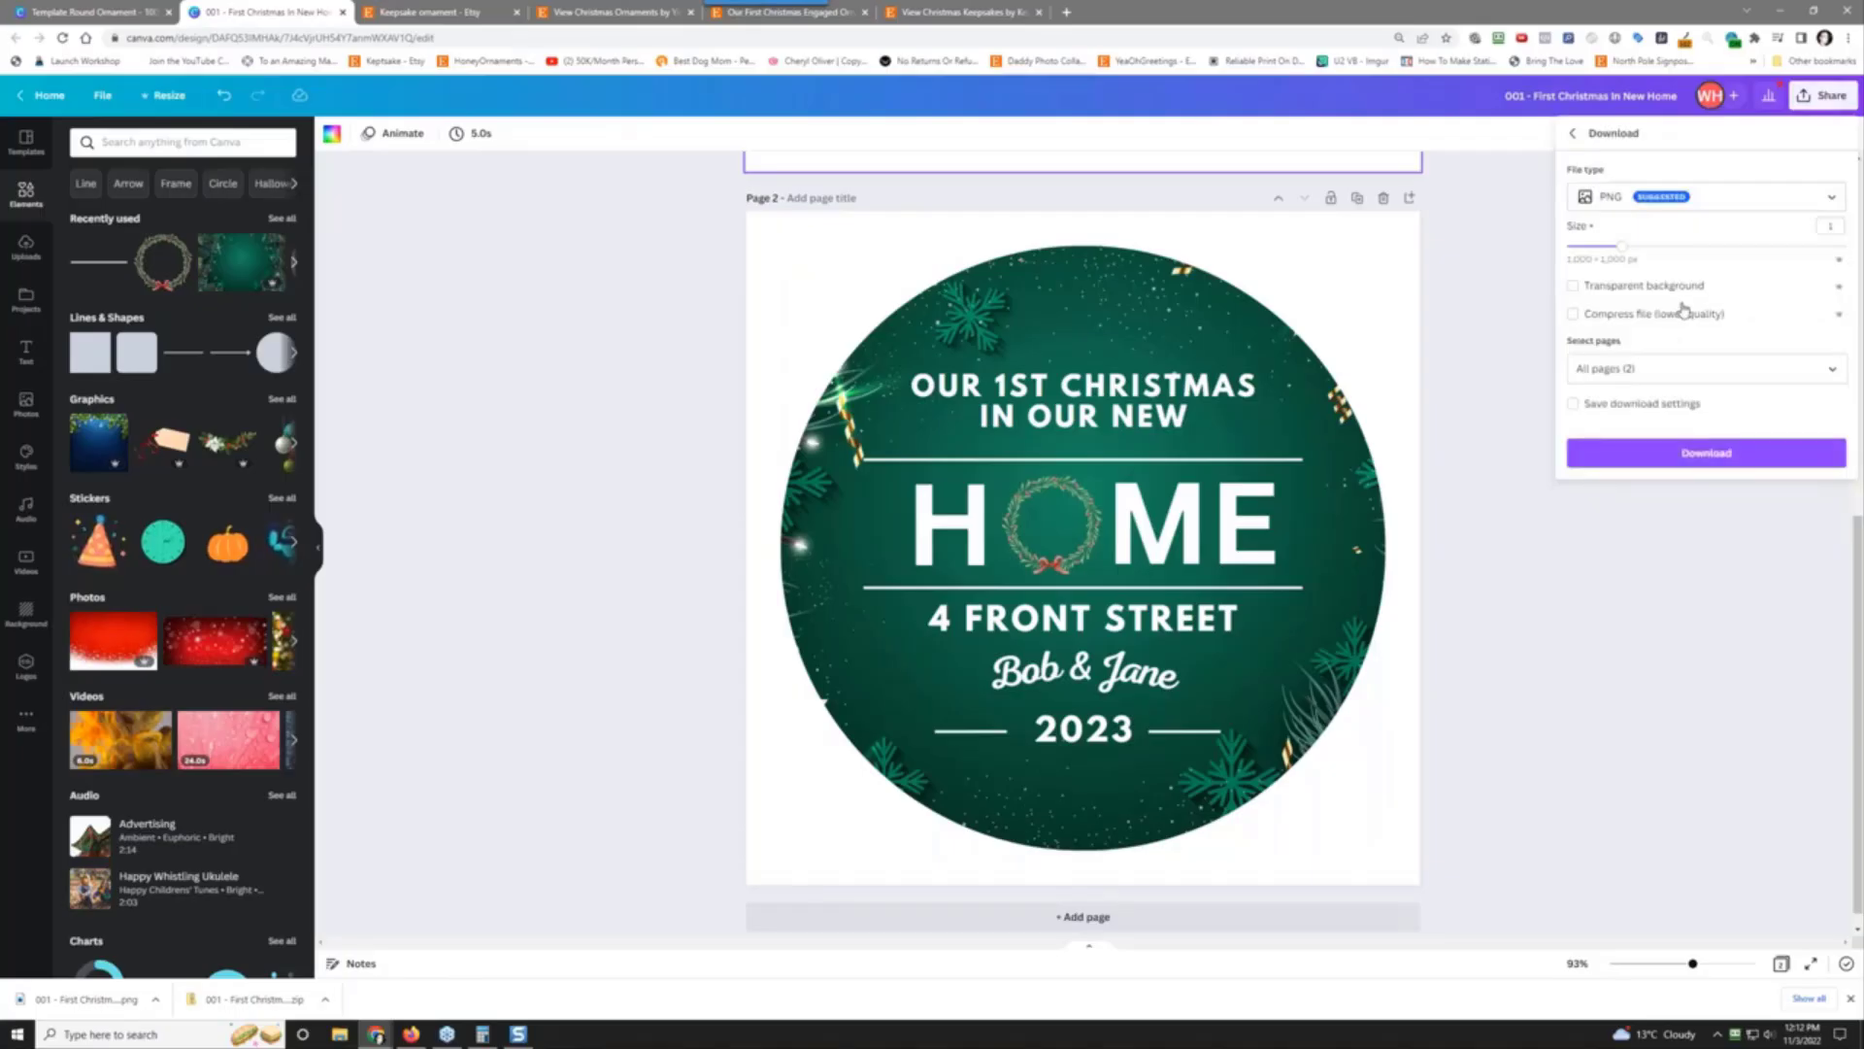
pyautogui.click(1679, 199)
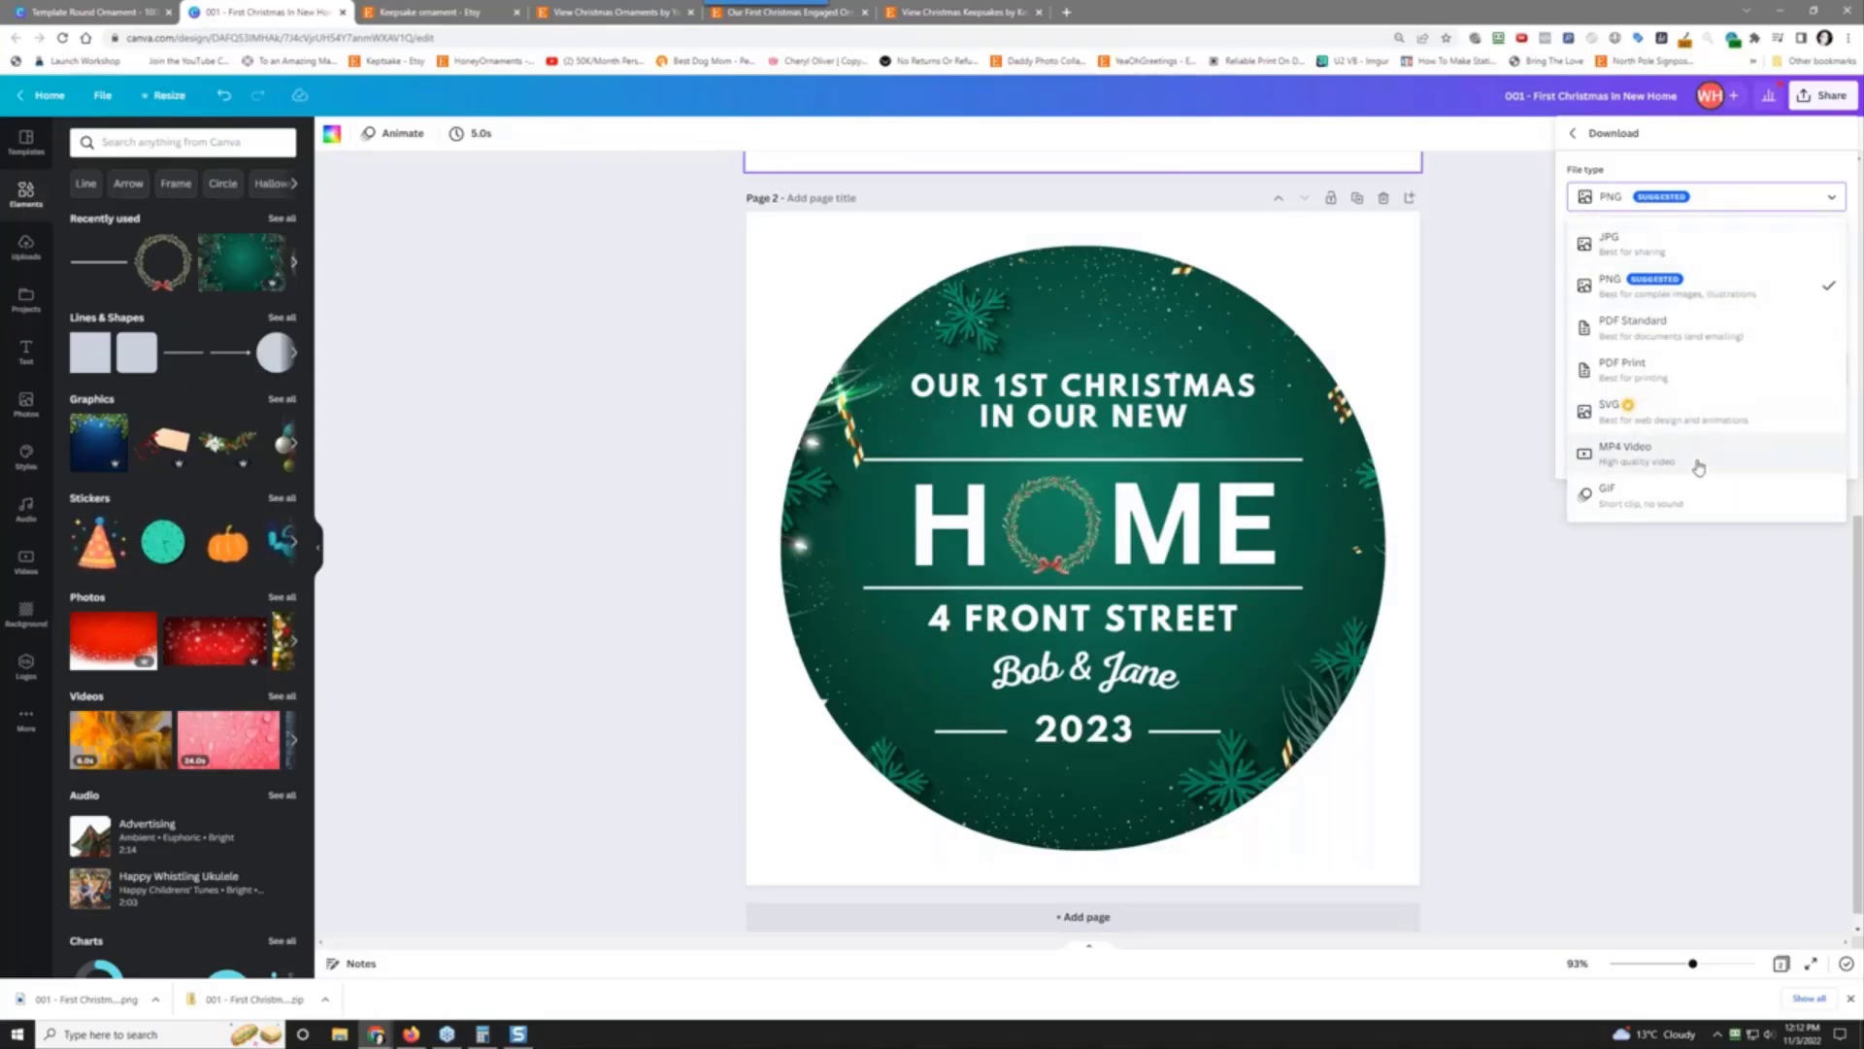
# Step: Close the download settings and return to the ornament page
pyautogui.click(1495, 296)
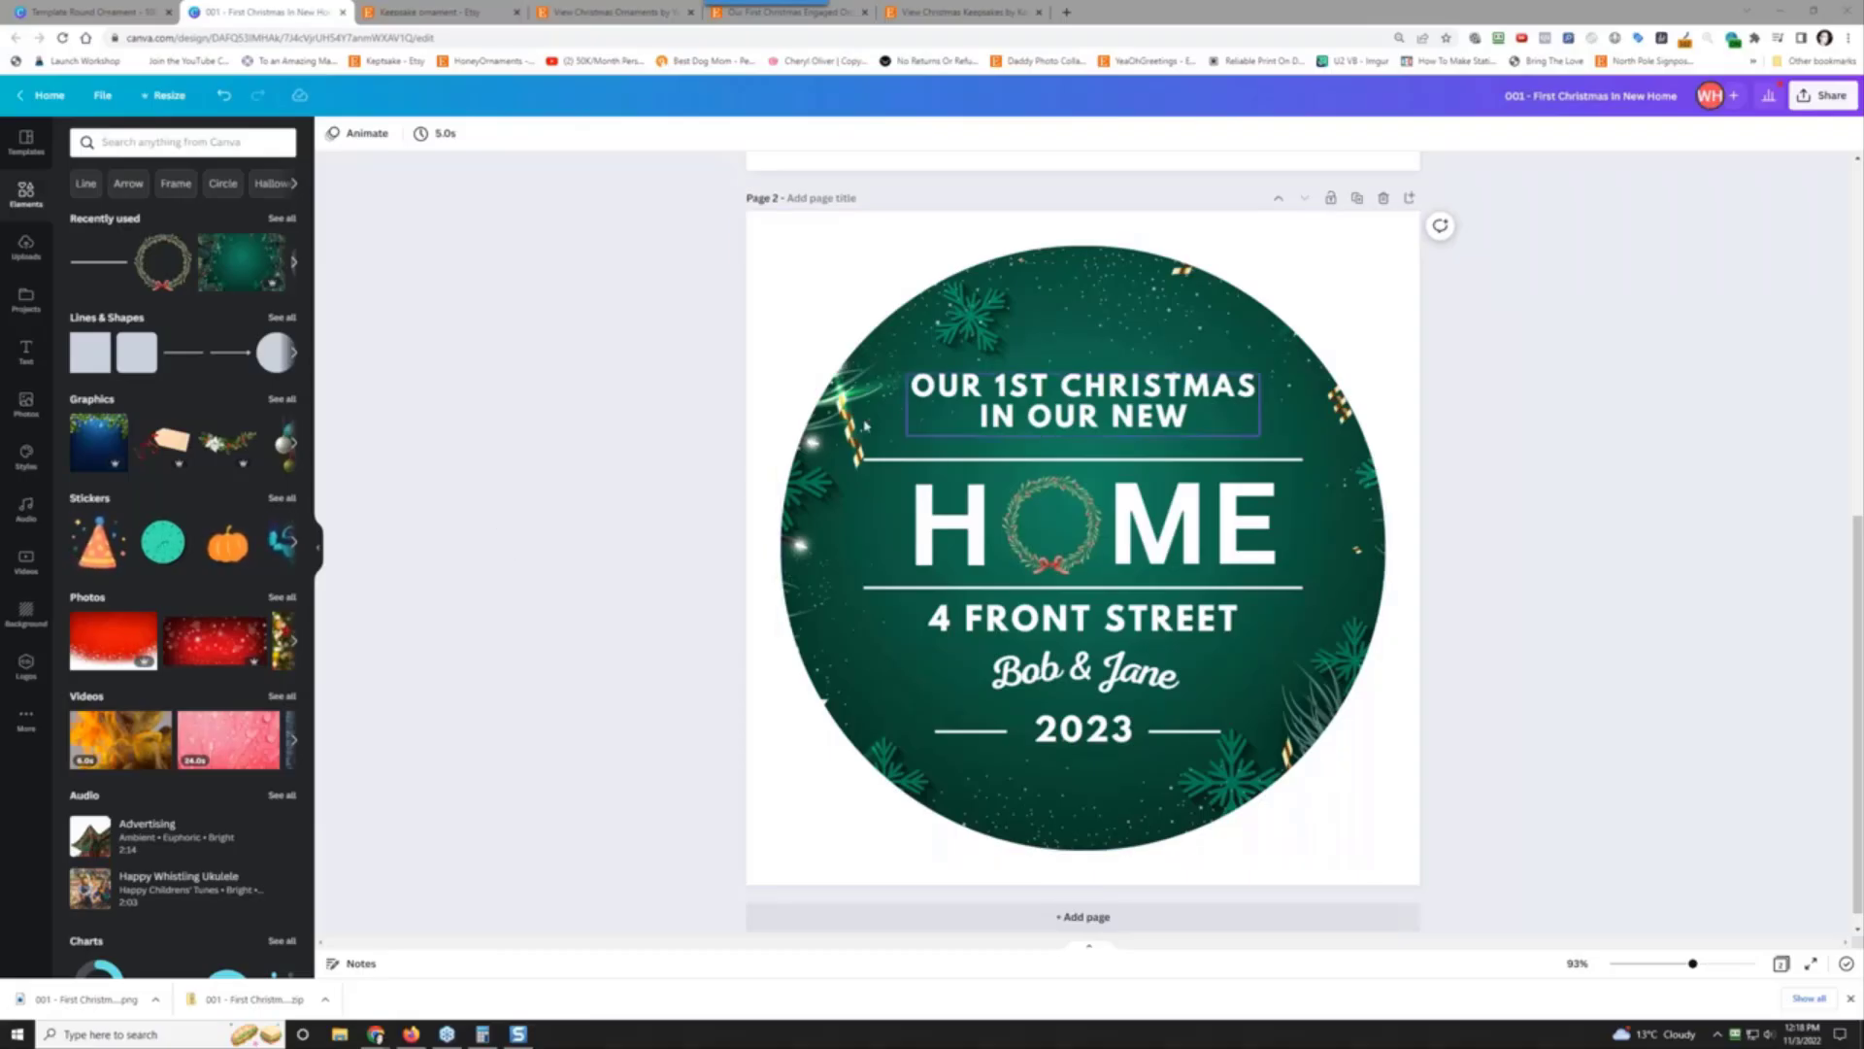
# Step: Switch to the round ornament template tab, then go to the Printify sign-in page
pyautogui.scroll(1, 545, 501)
pyautogui.scroll(1, 545, 501)
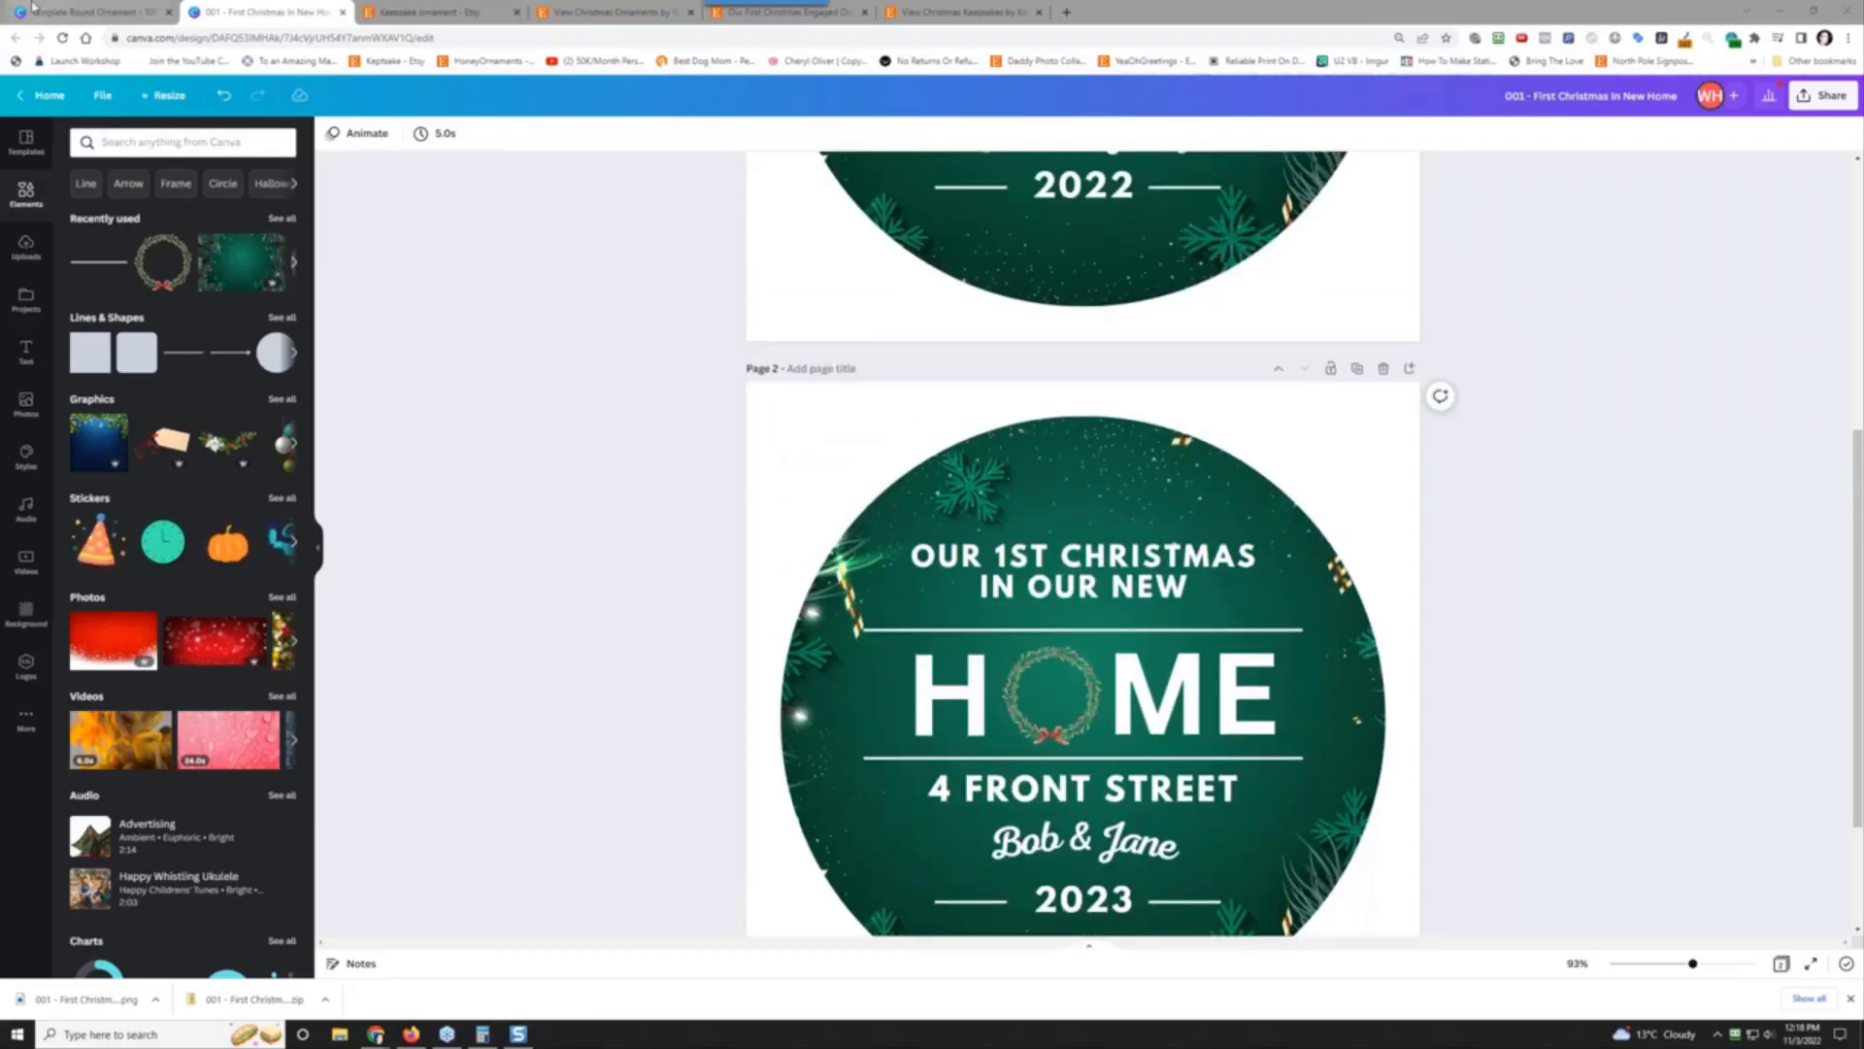
pyautogui.click(60, 13)
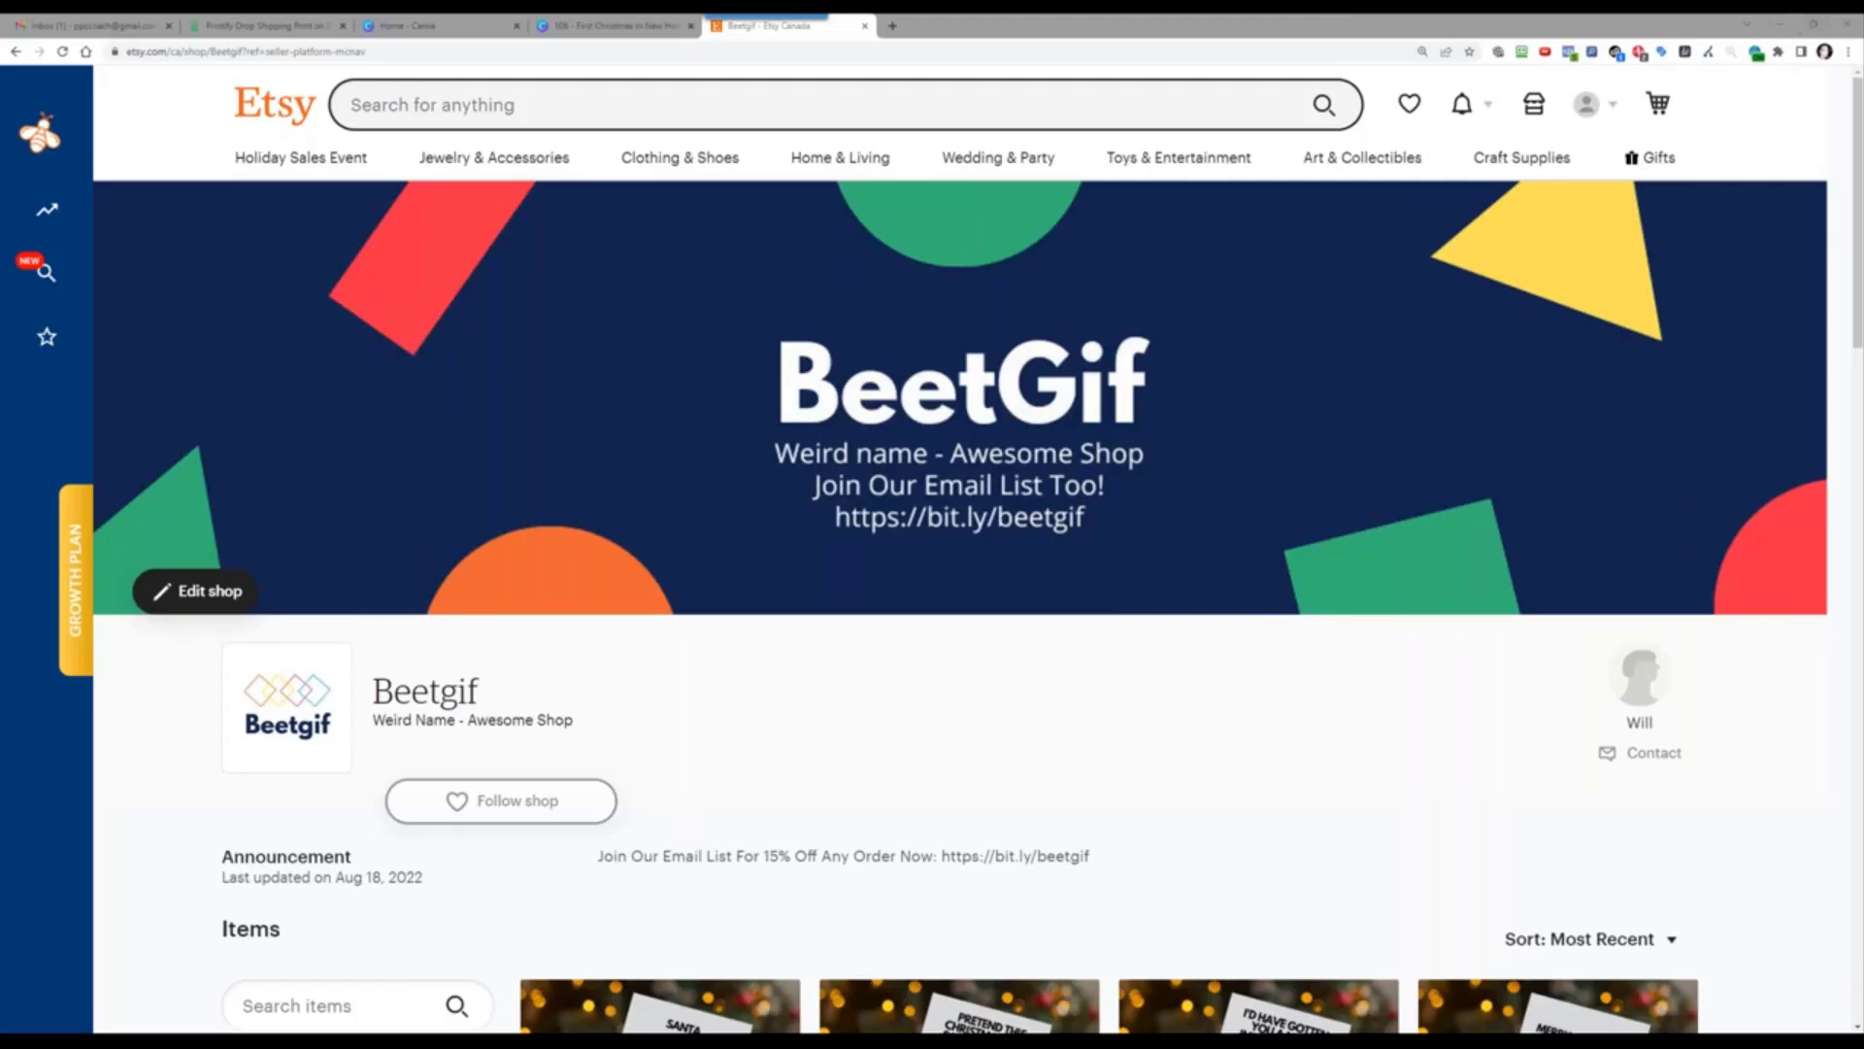
pyautogui.moveTo(59, 233)
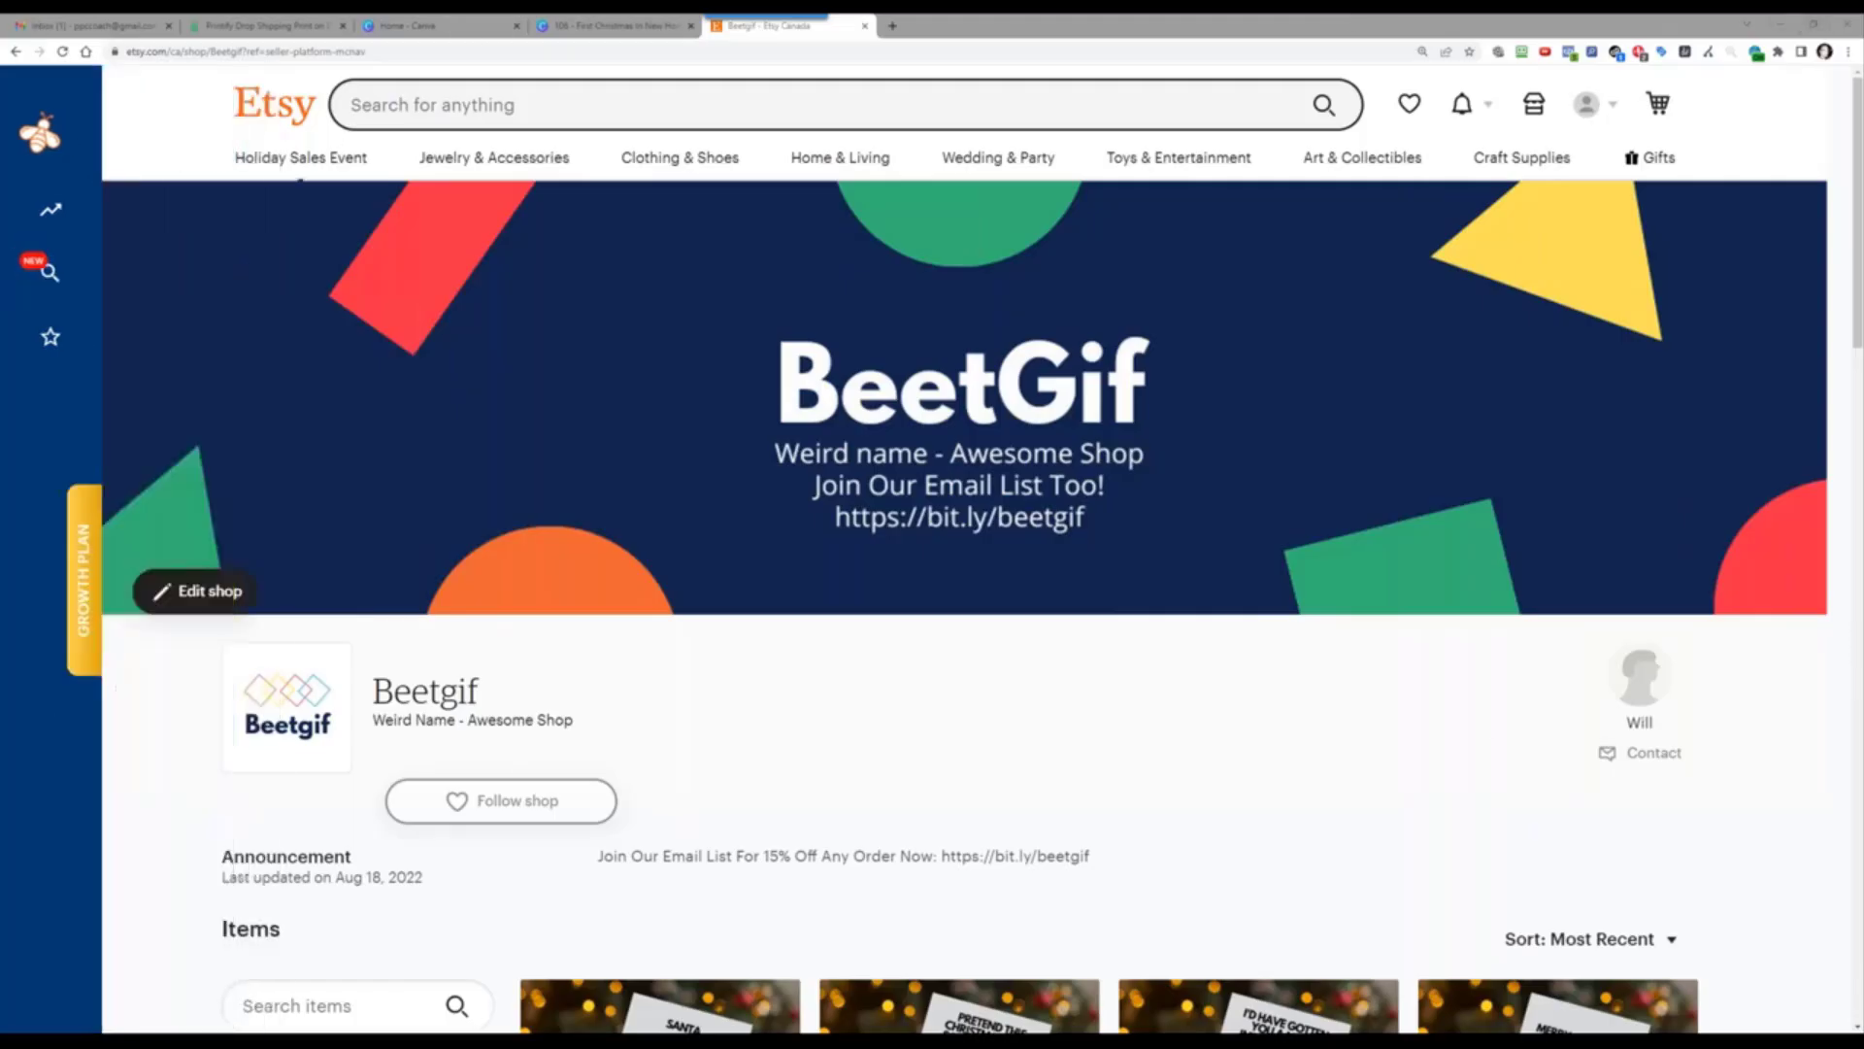
pyautogui.click(282, 25)
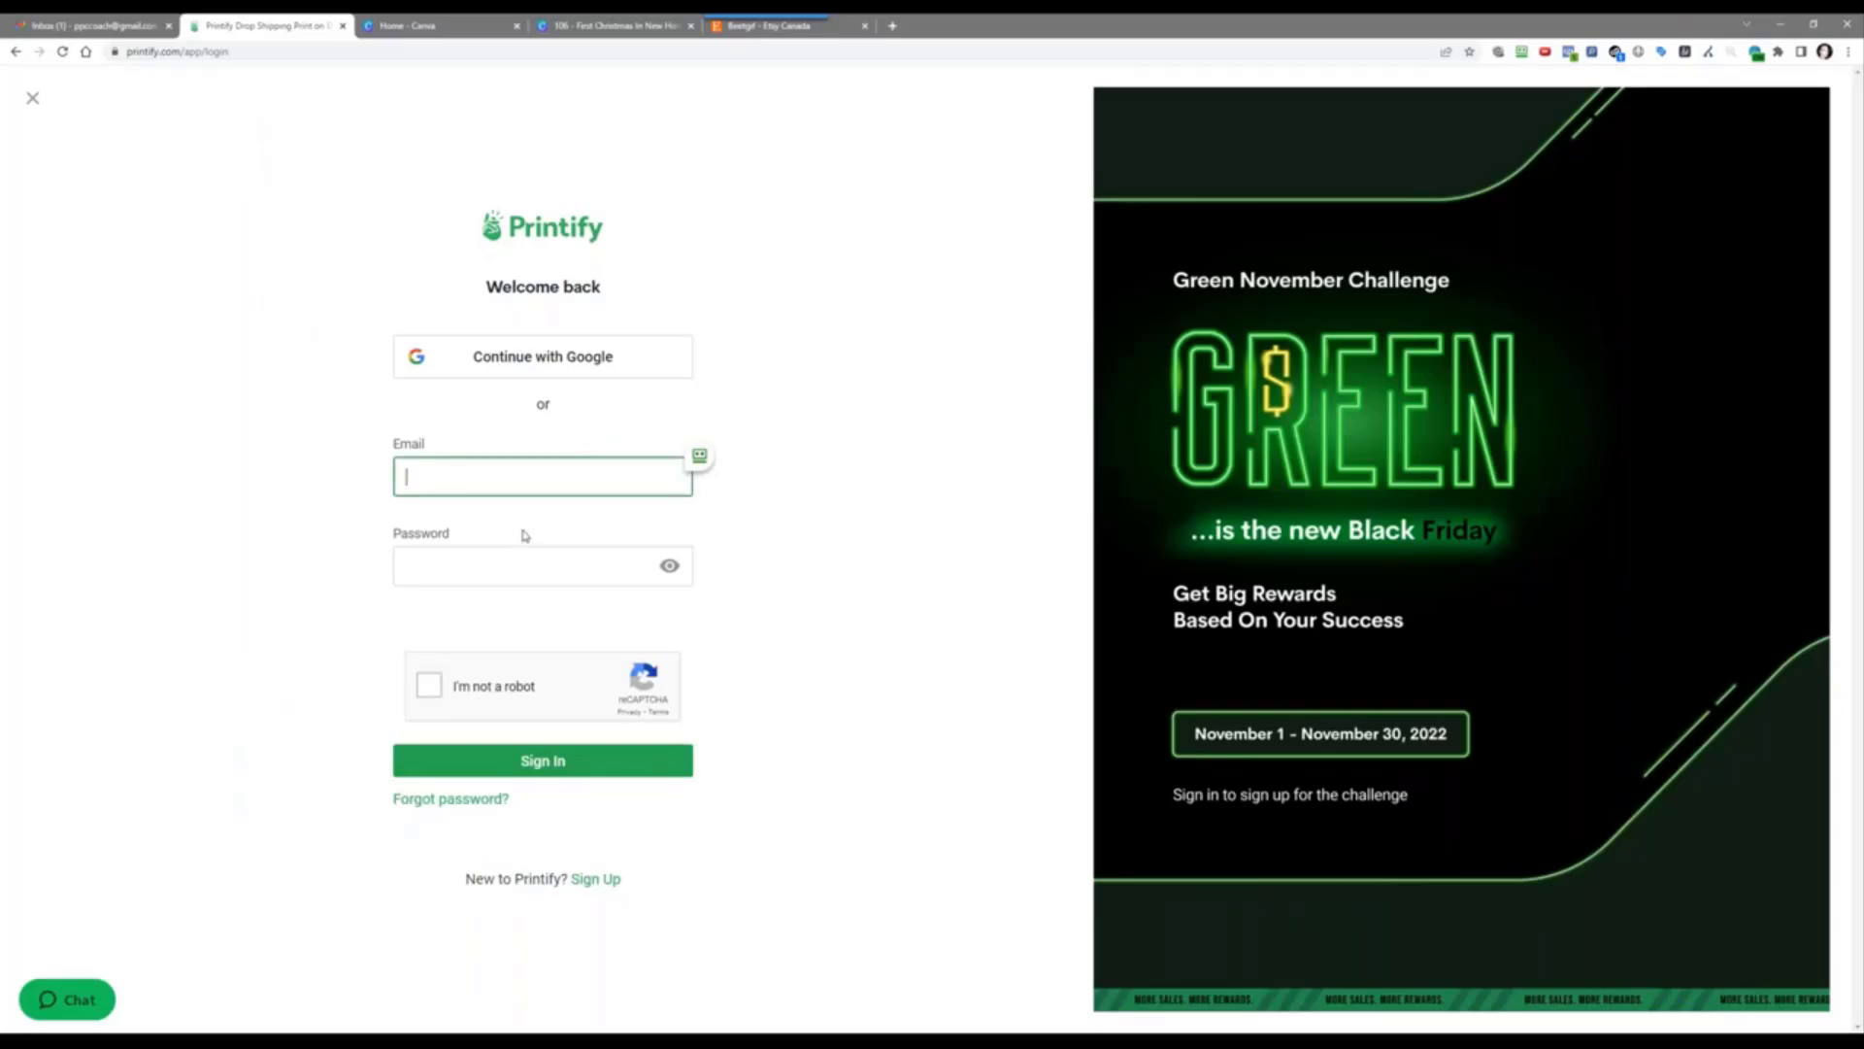
# Step: Sign up for Printify with the business email and a password, passing the reCAPTCHA check
pyautogui.click(590, 886)
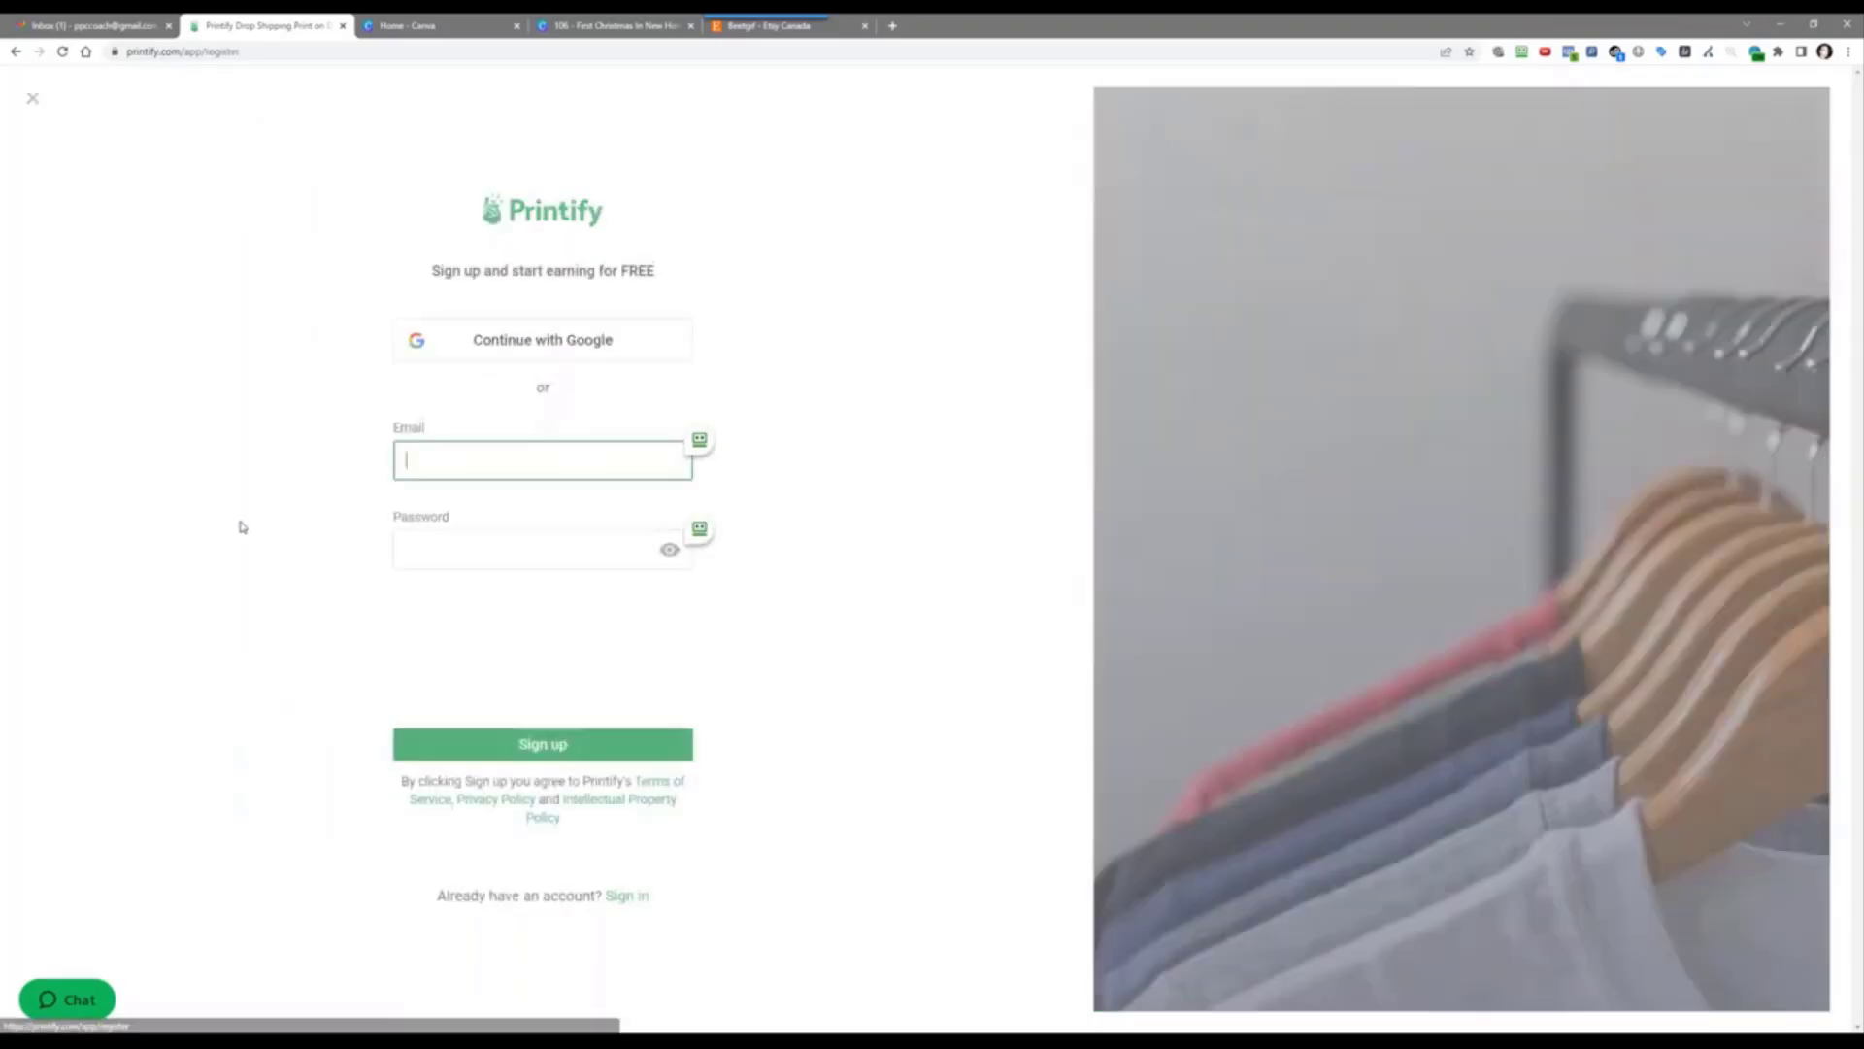
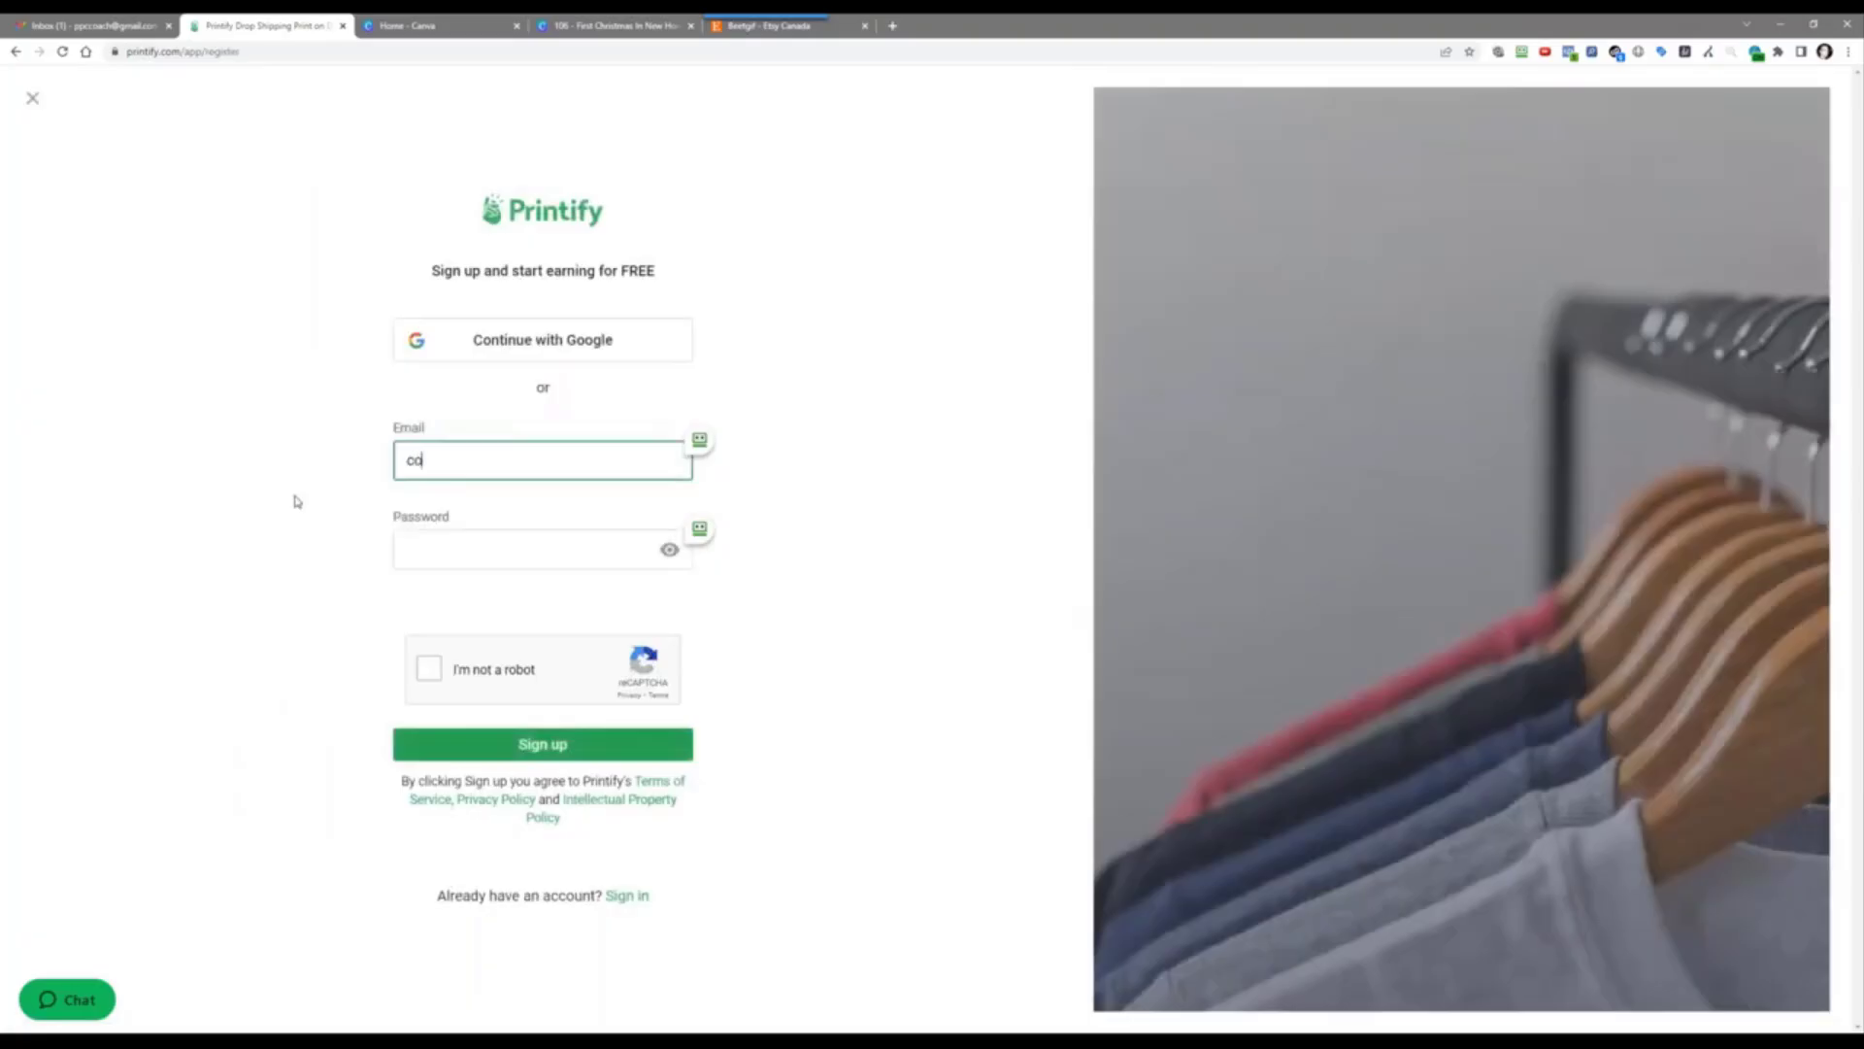
pyautogui.press('Tab')
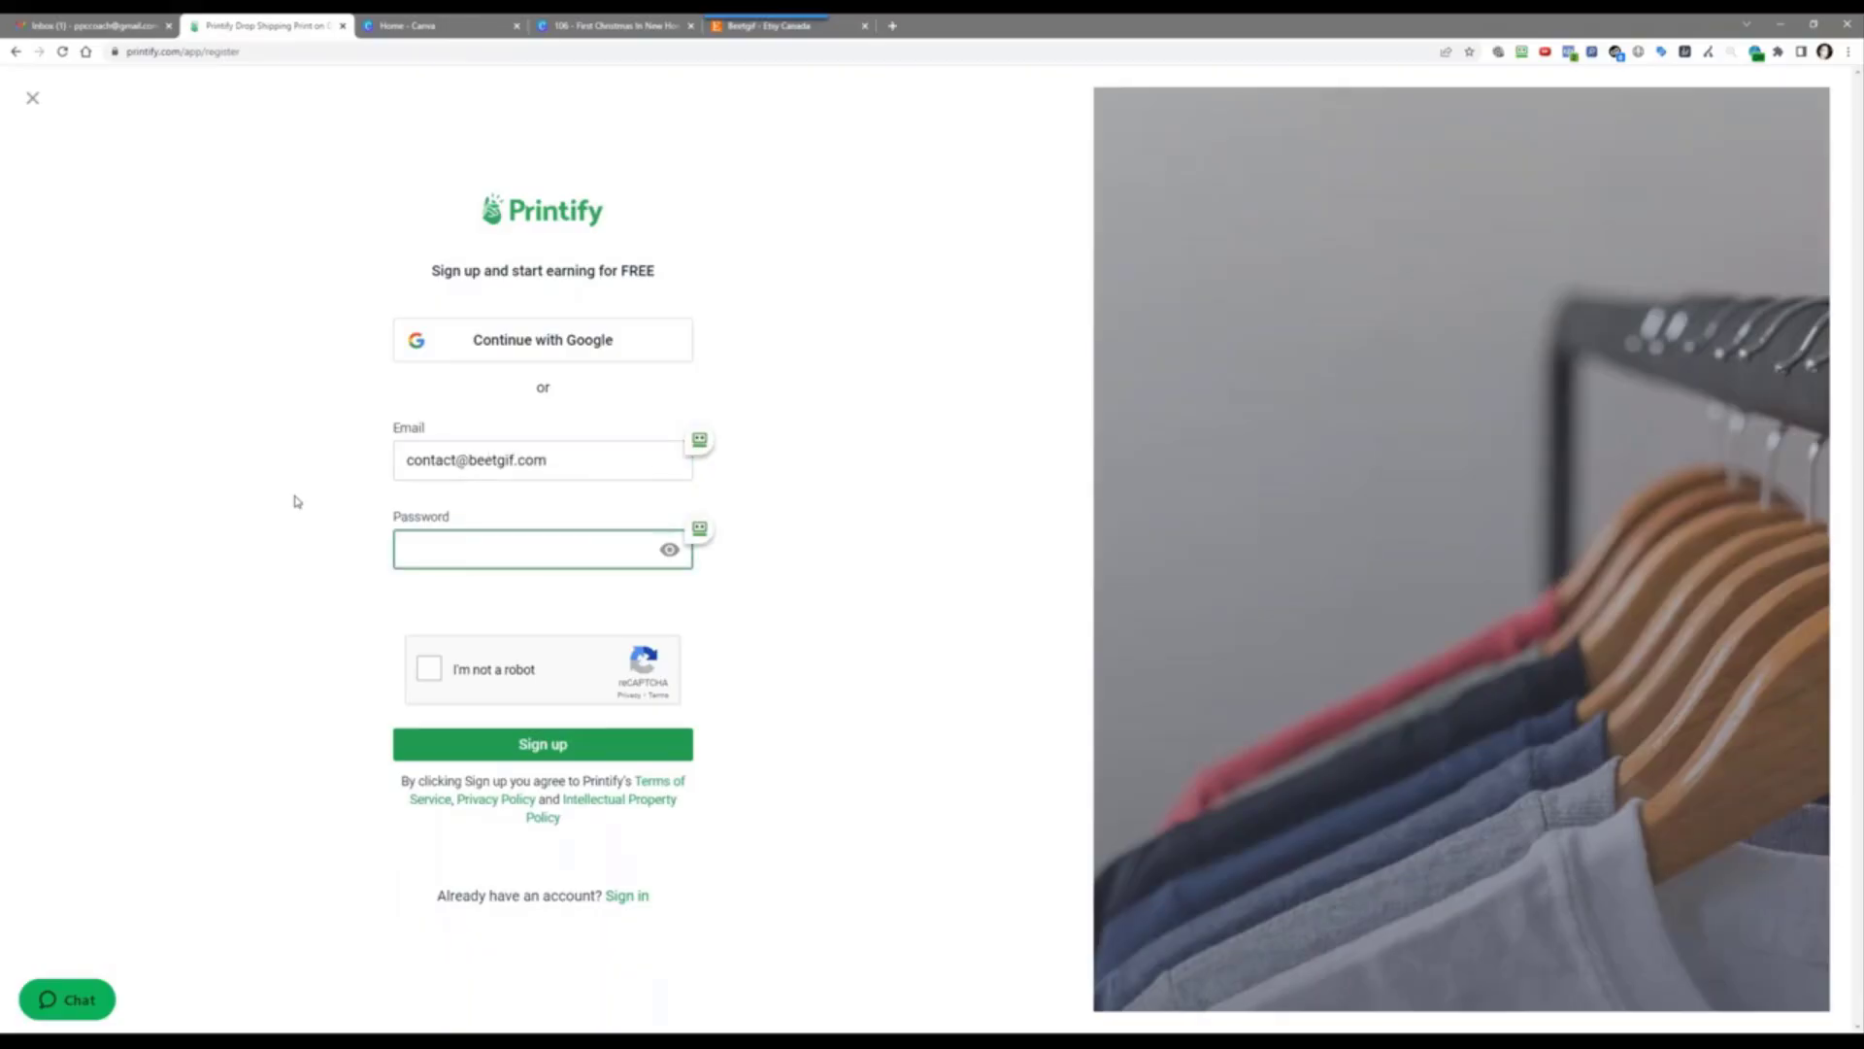
pyautogui.write('•••••••••••••••')
pyautogui.click(435, 672)
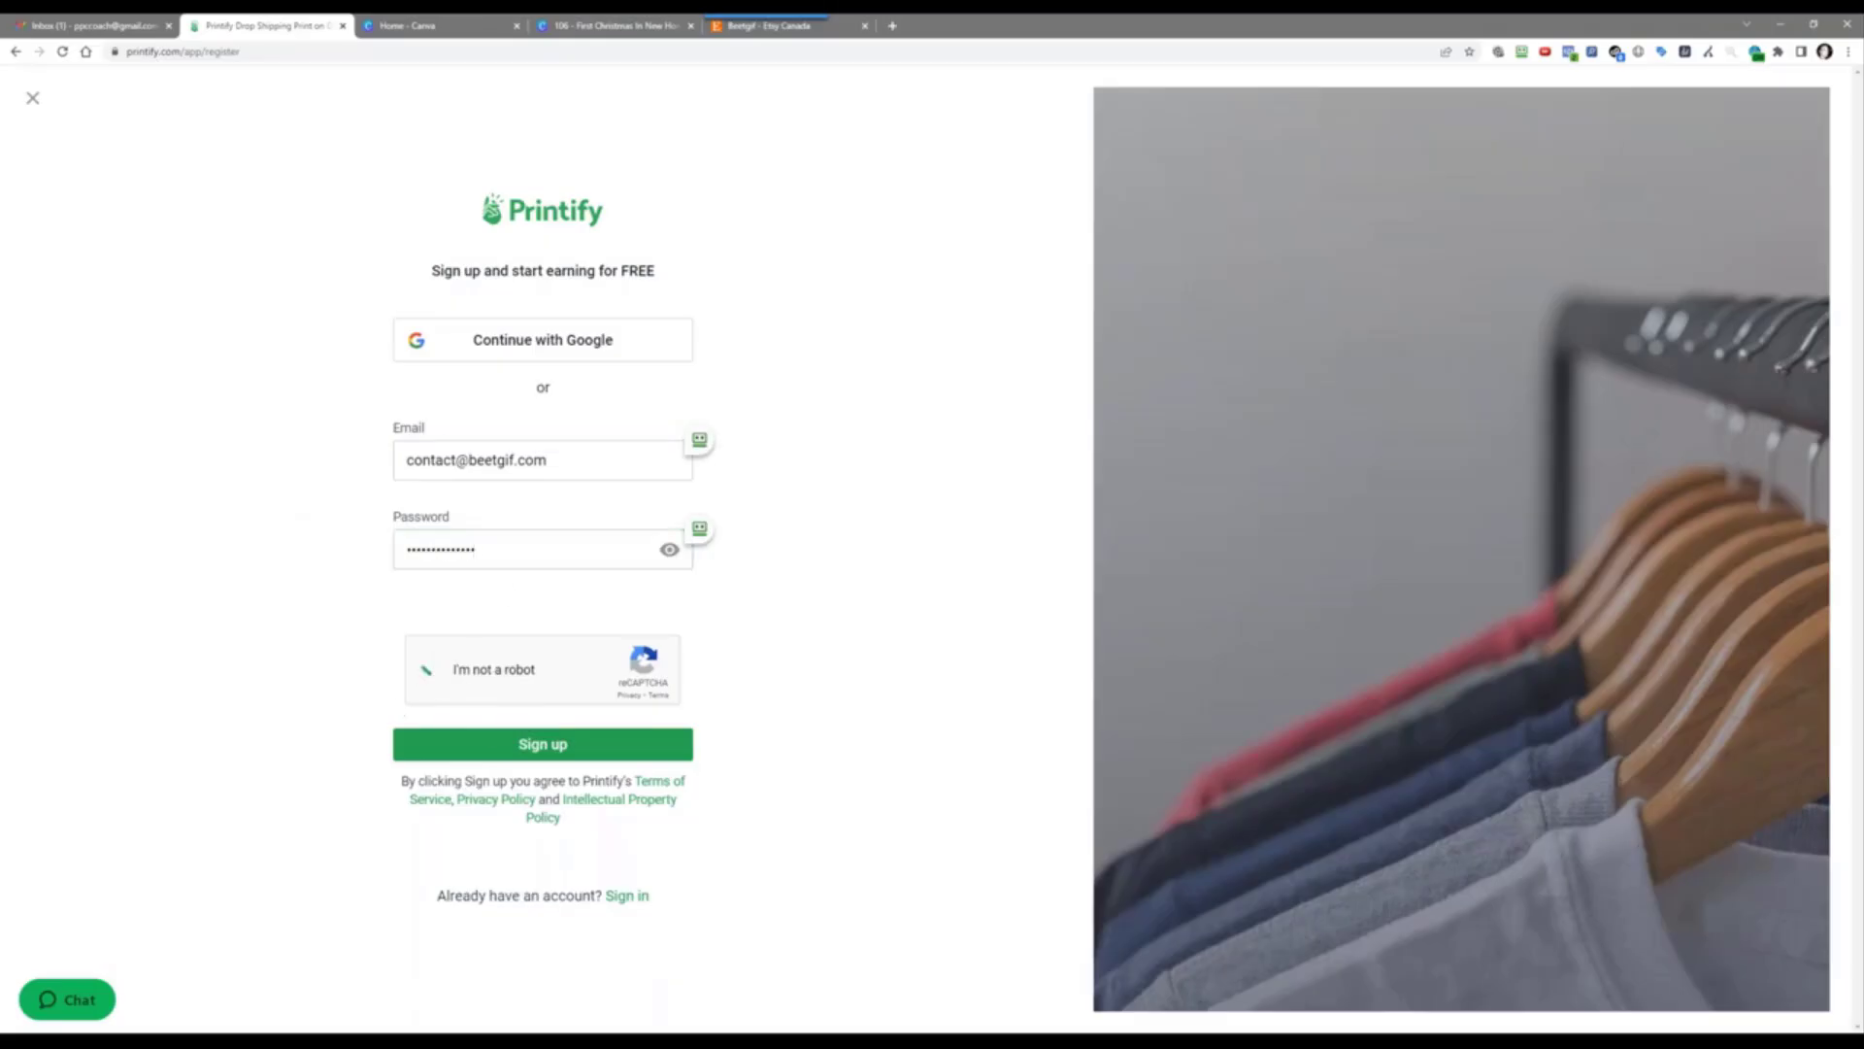
pyautogui.click(542, 745)
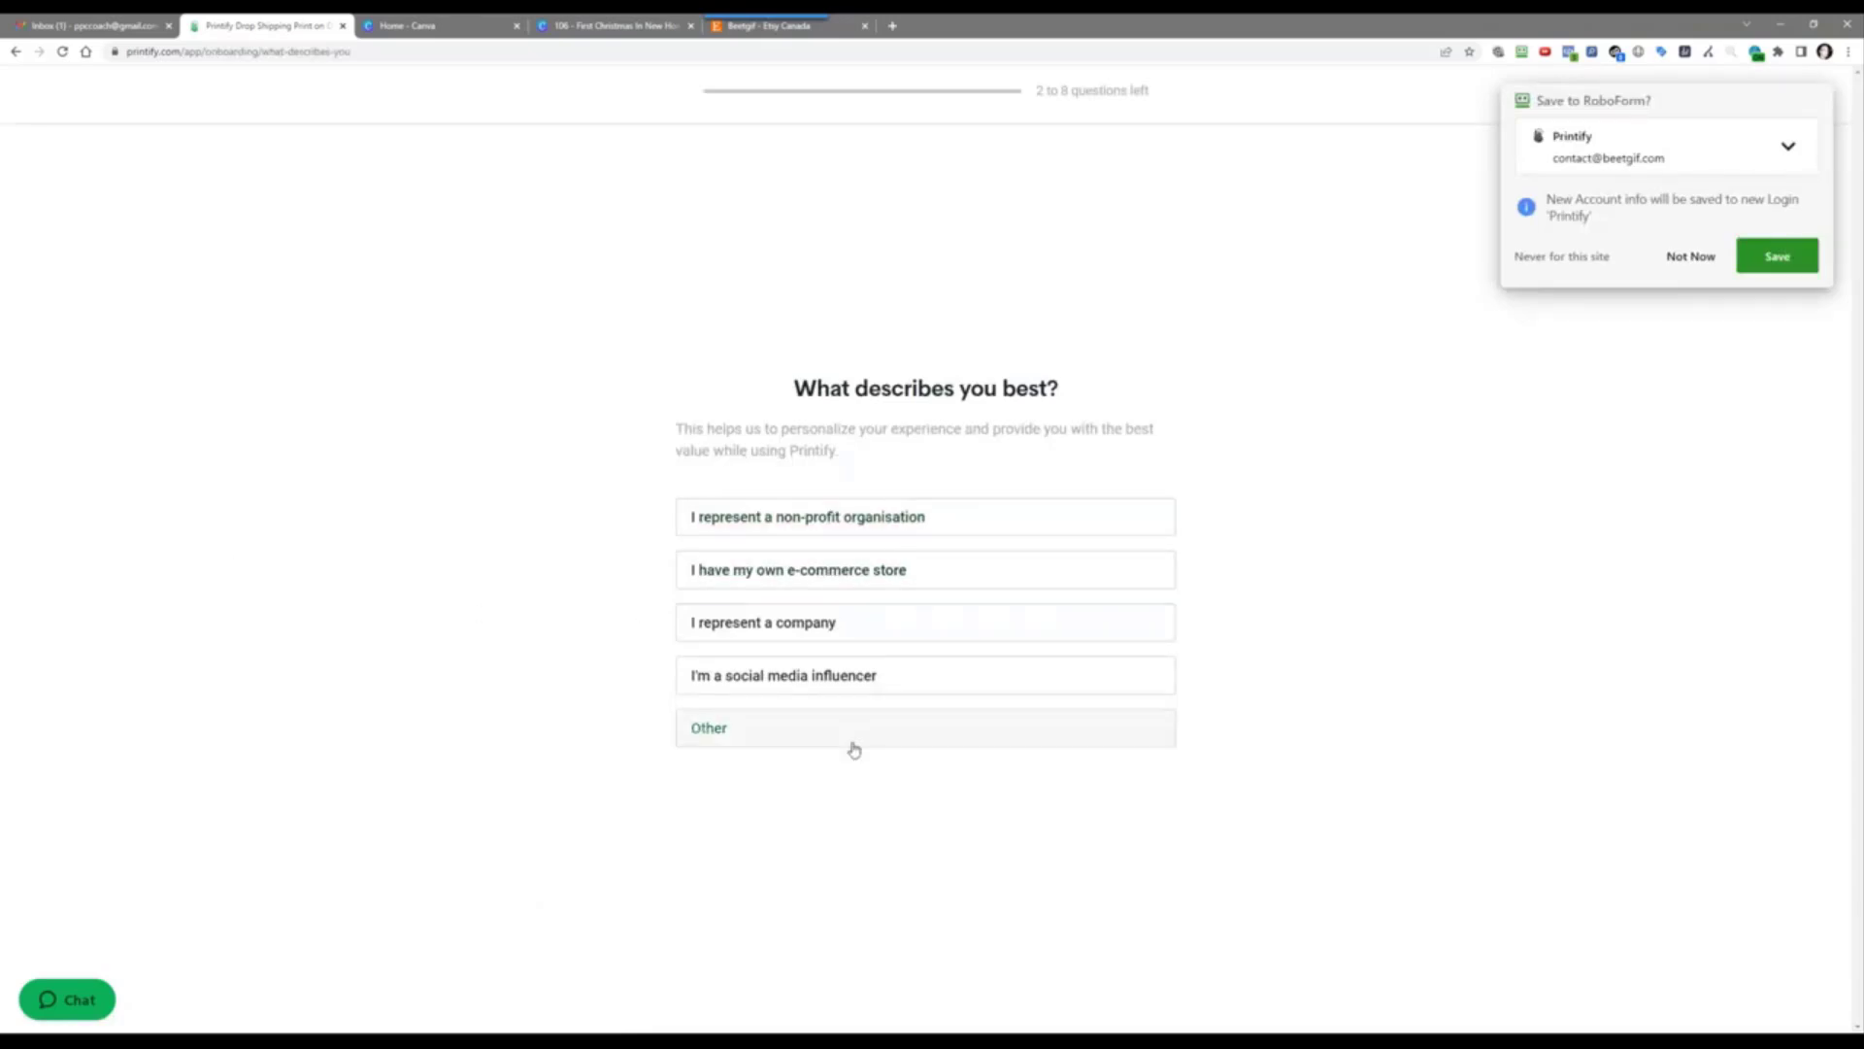
# Step: Answer the onboarding survey: own e-commerce store, Grow my current business, Product selection, $0 - $800, POD partner, Youtube
pyautogui.click(935, 586)
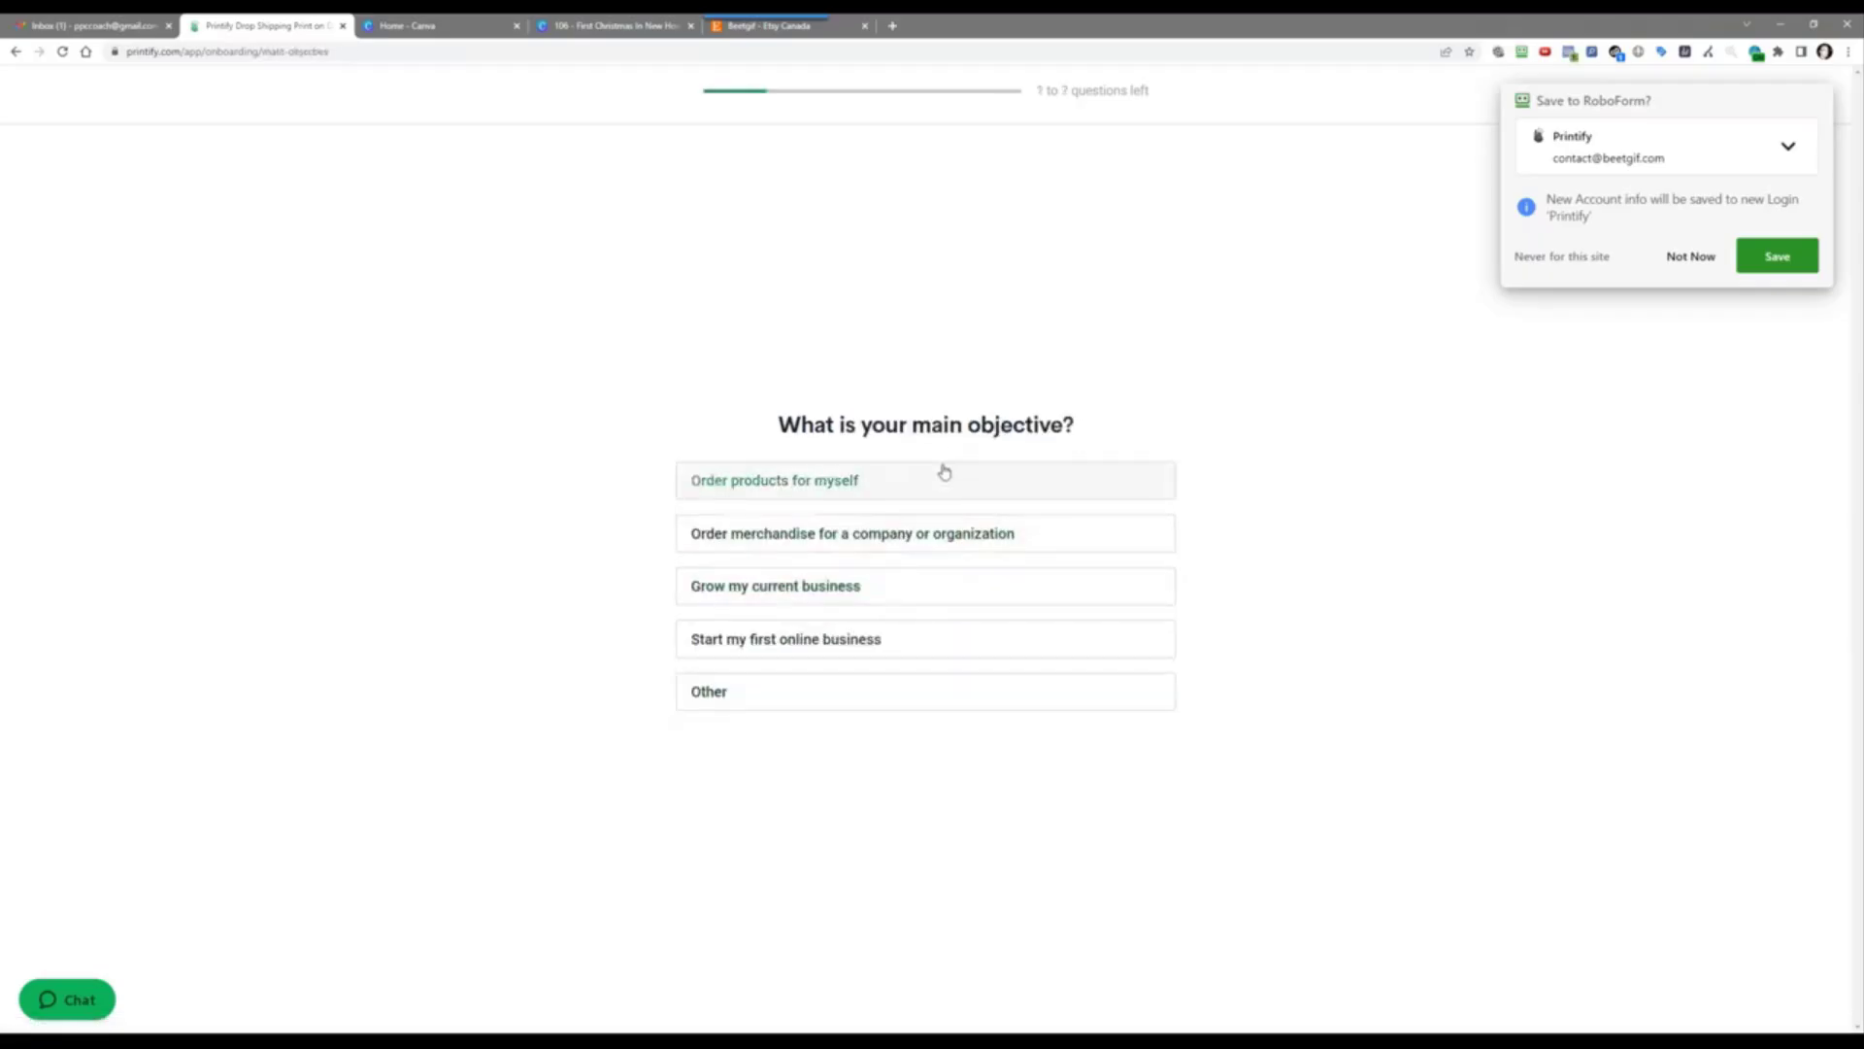
pyautogui.click(925, 604)
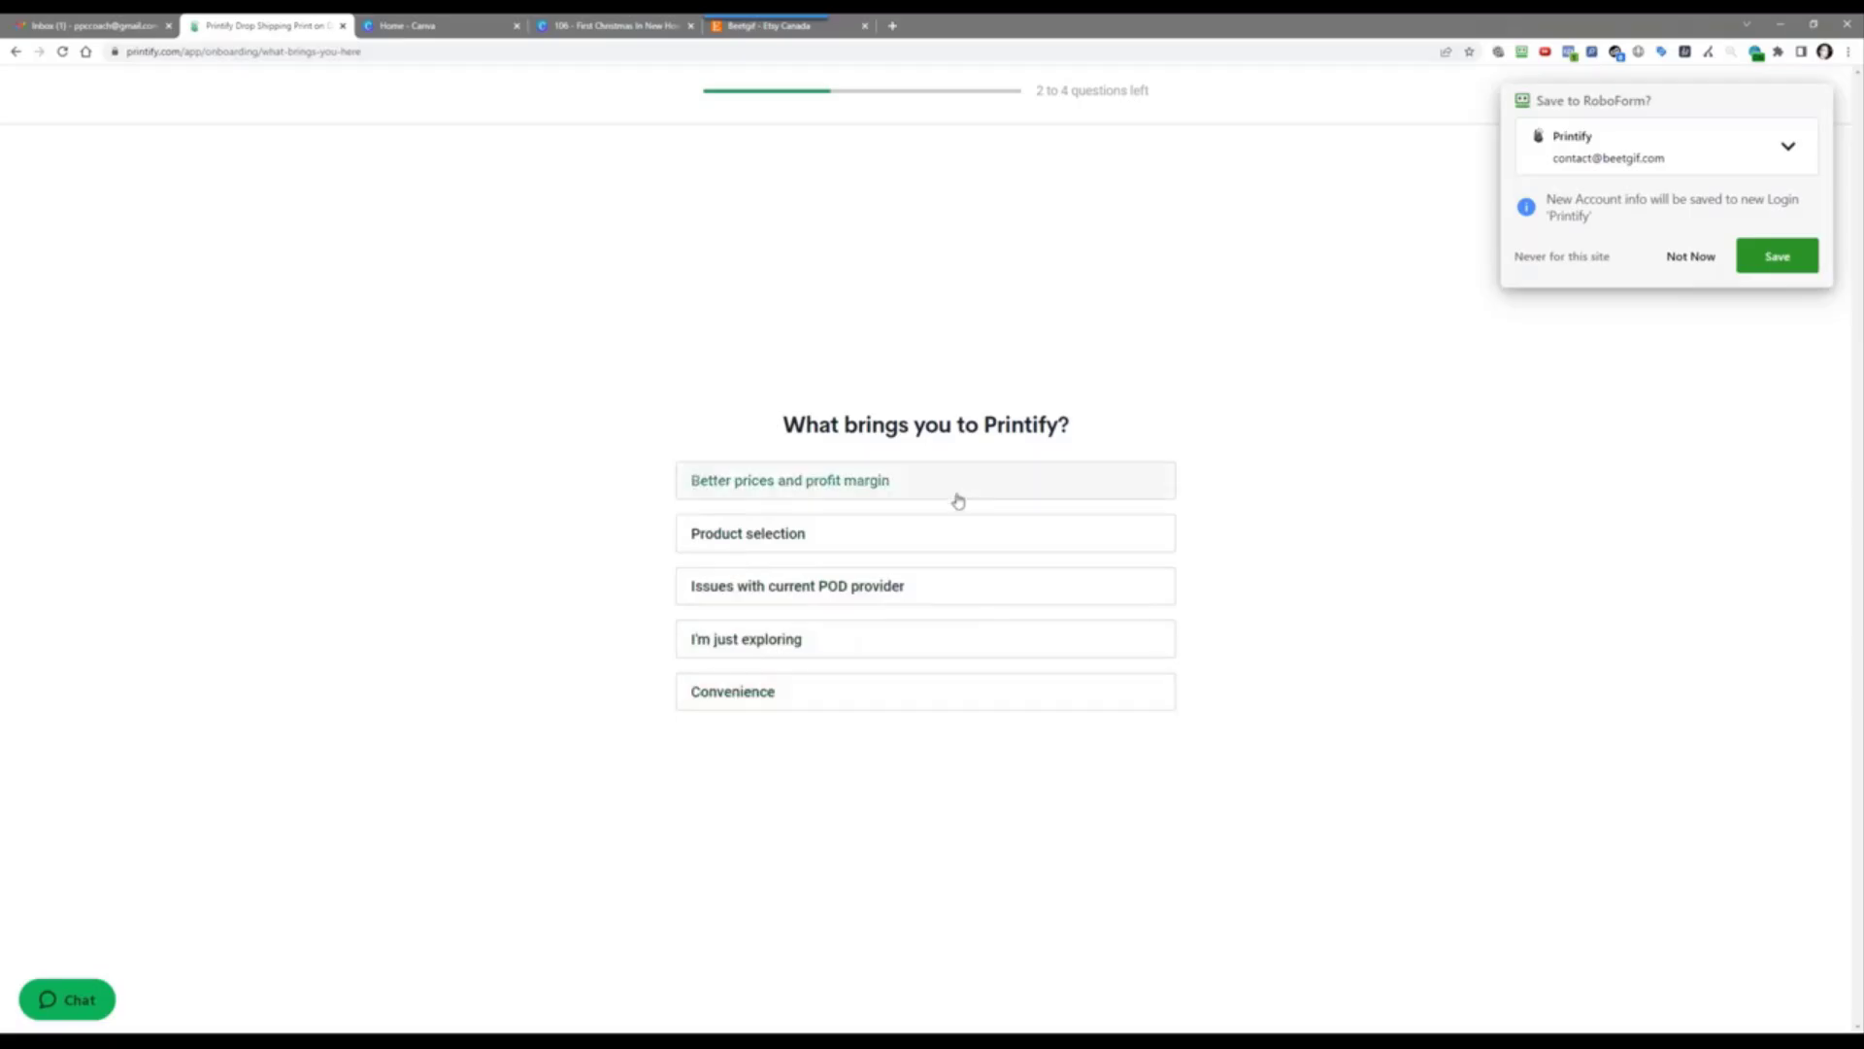
pyautogui.click(954, 525)
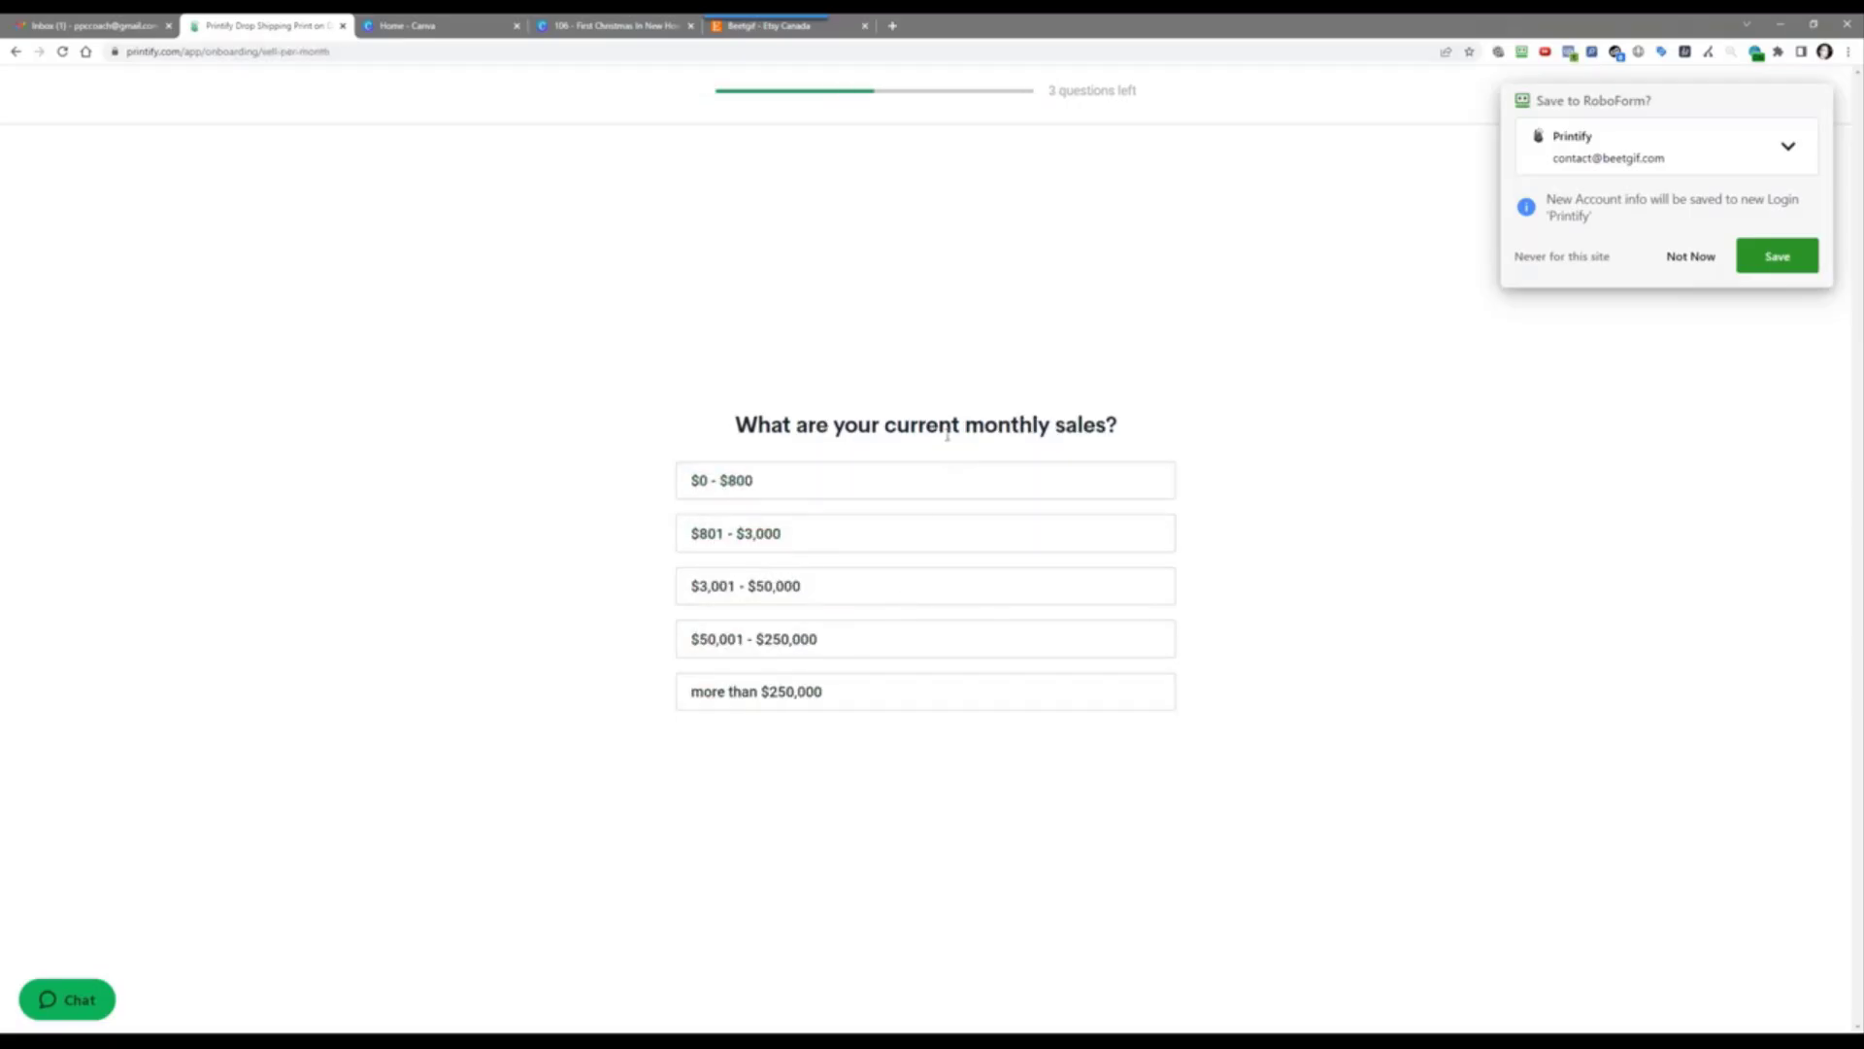
pyautogui.click(936, 494)
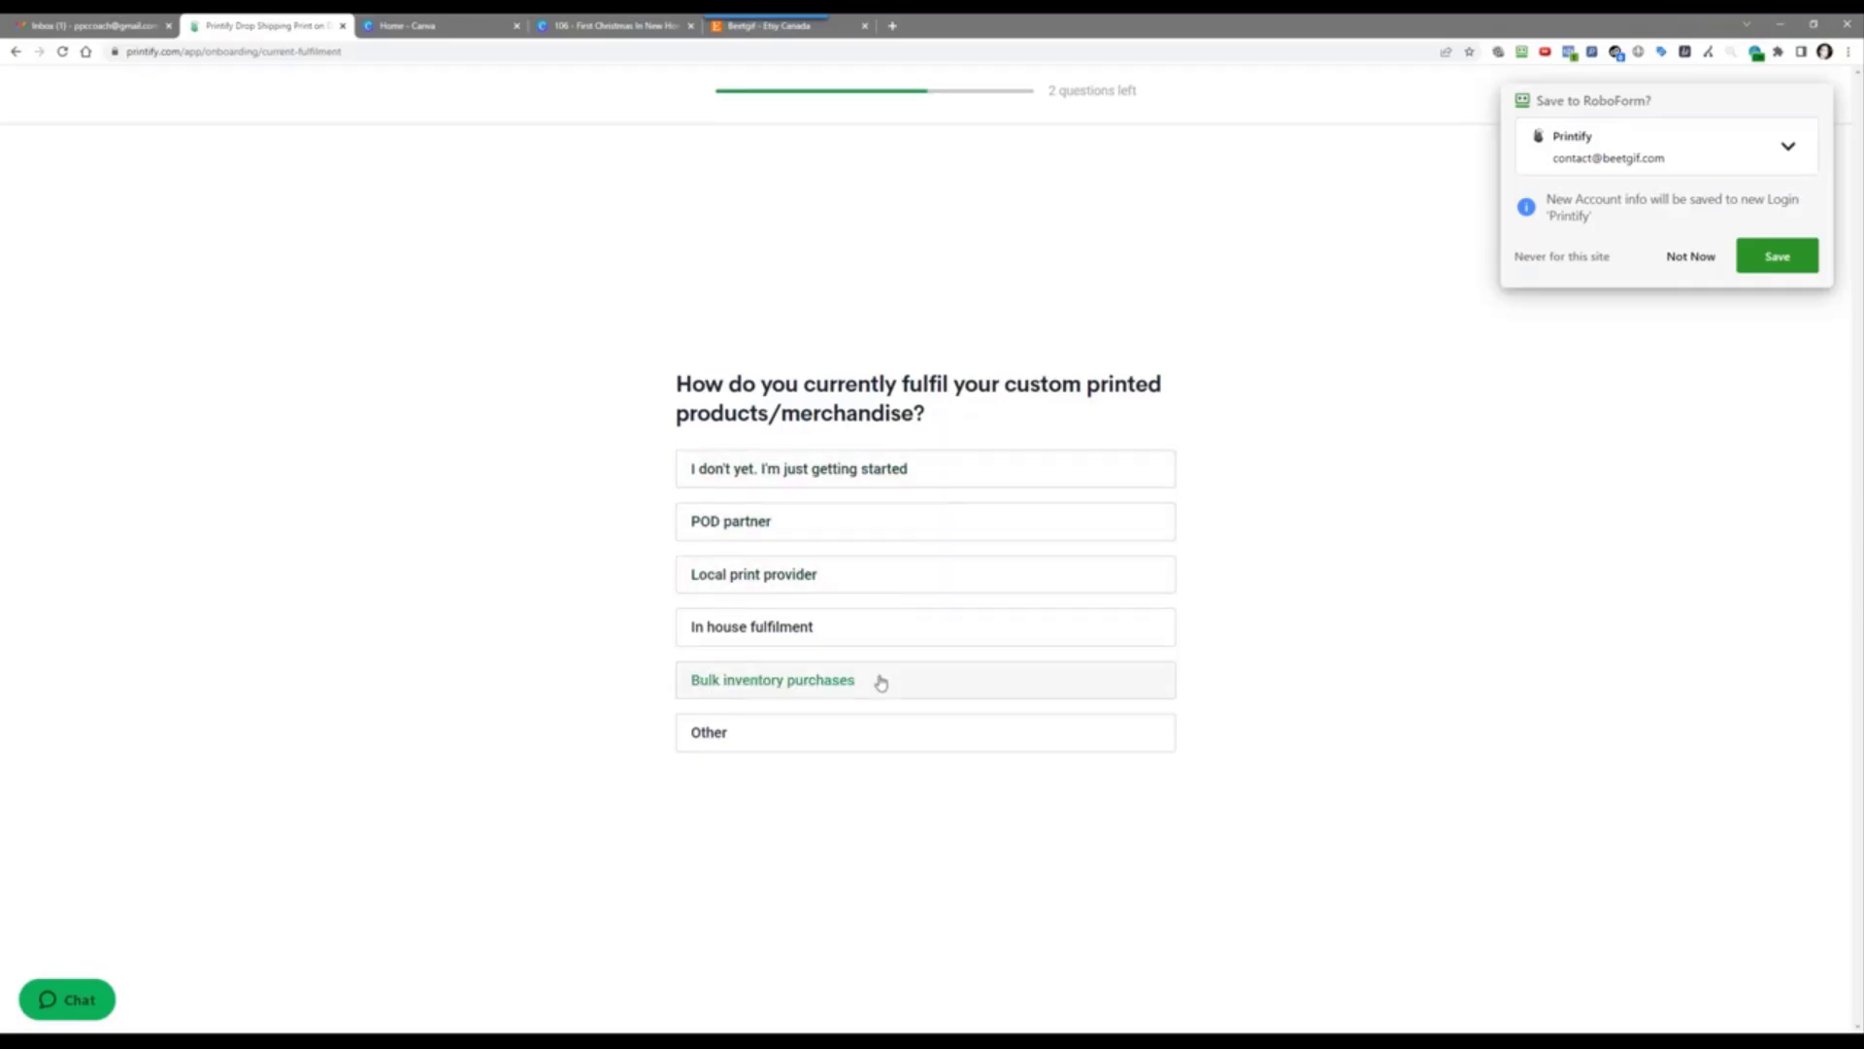
pyautogui.click(891, 540)
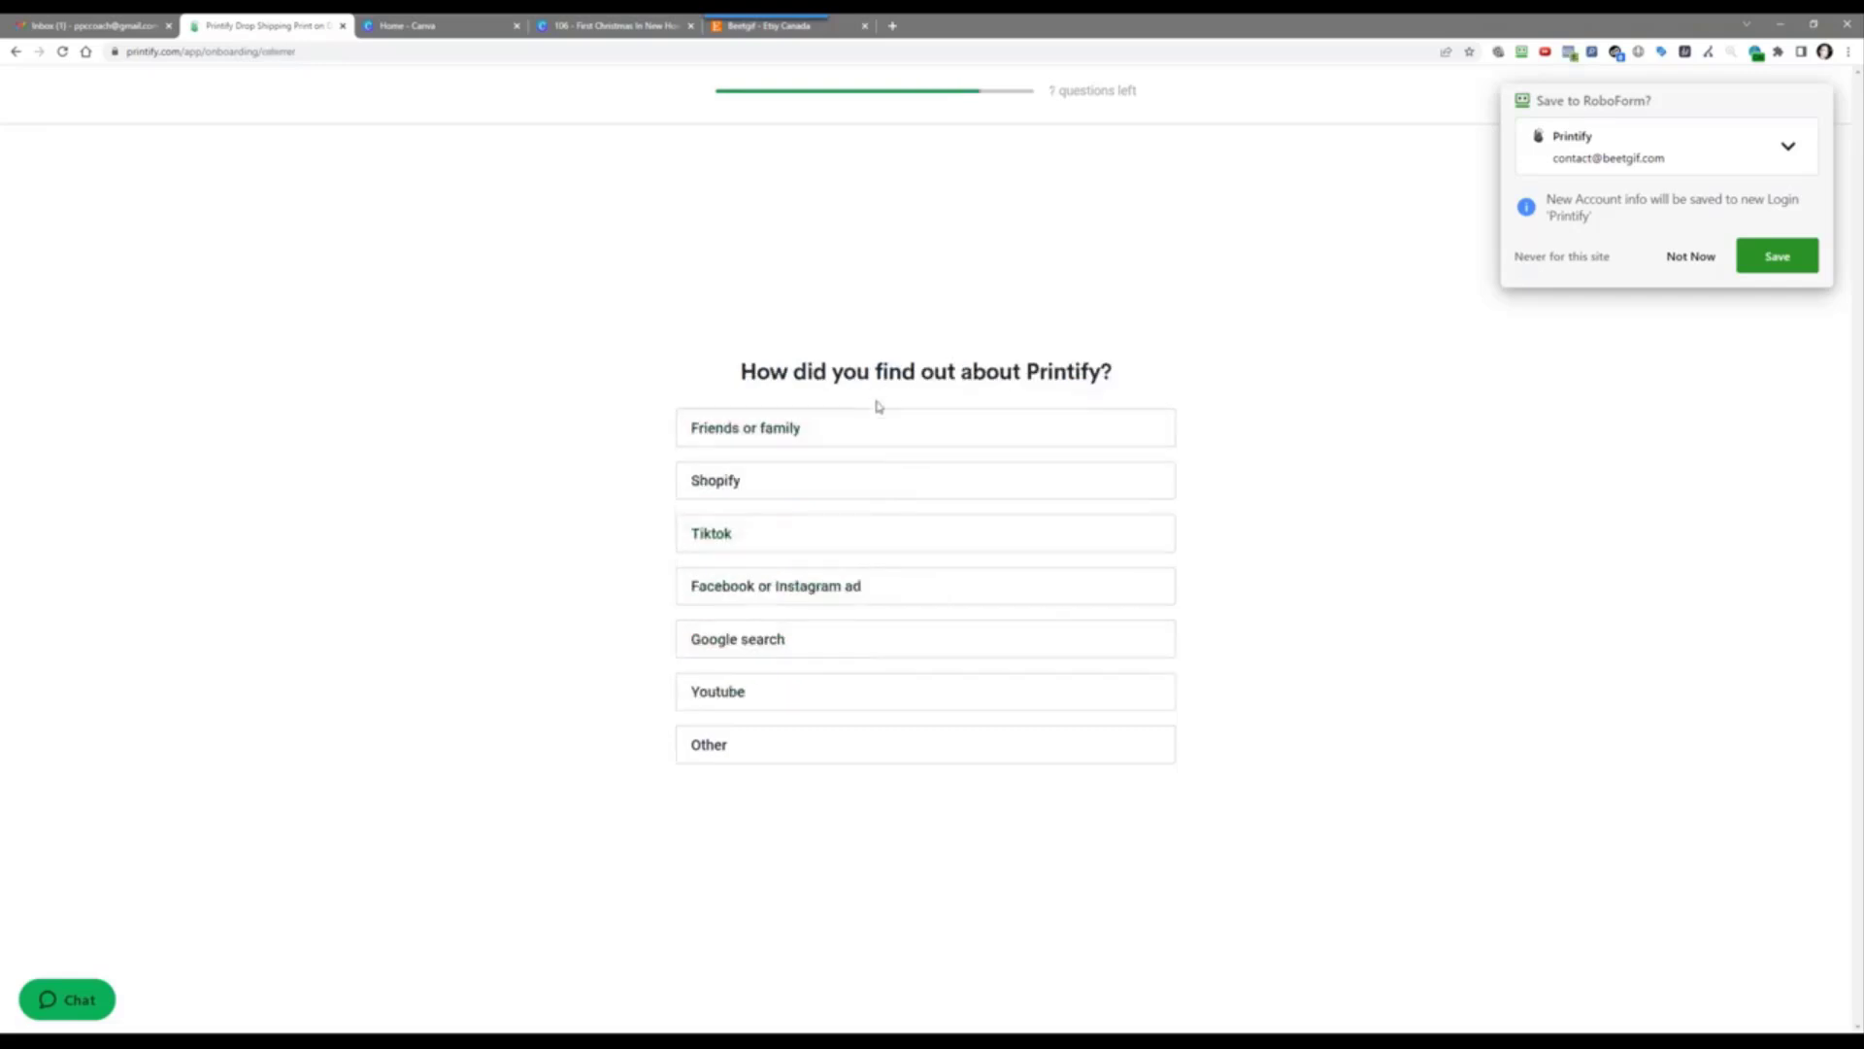
pyautogui.click(912, 701)
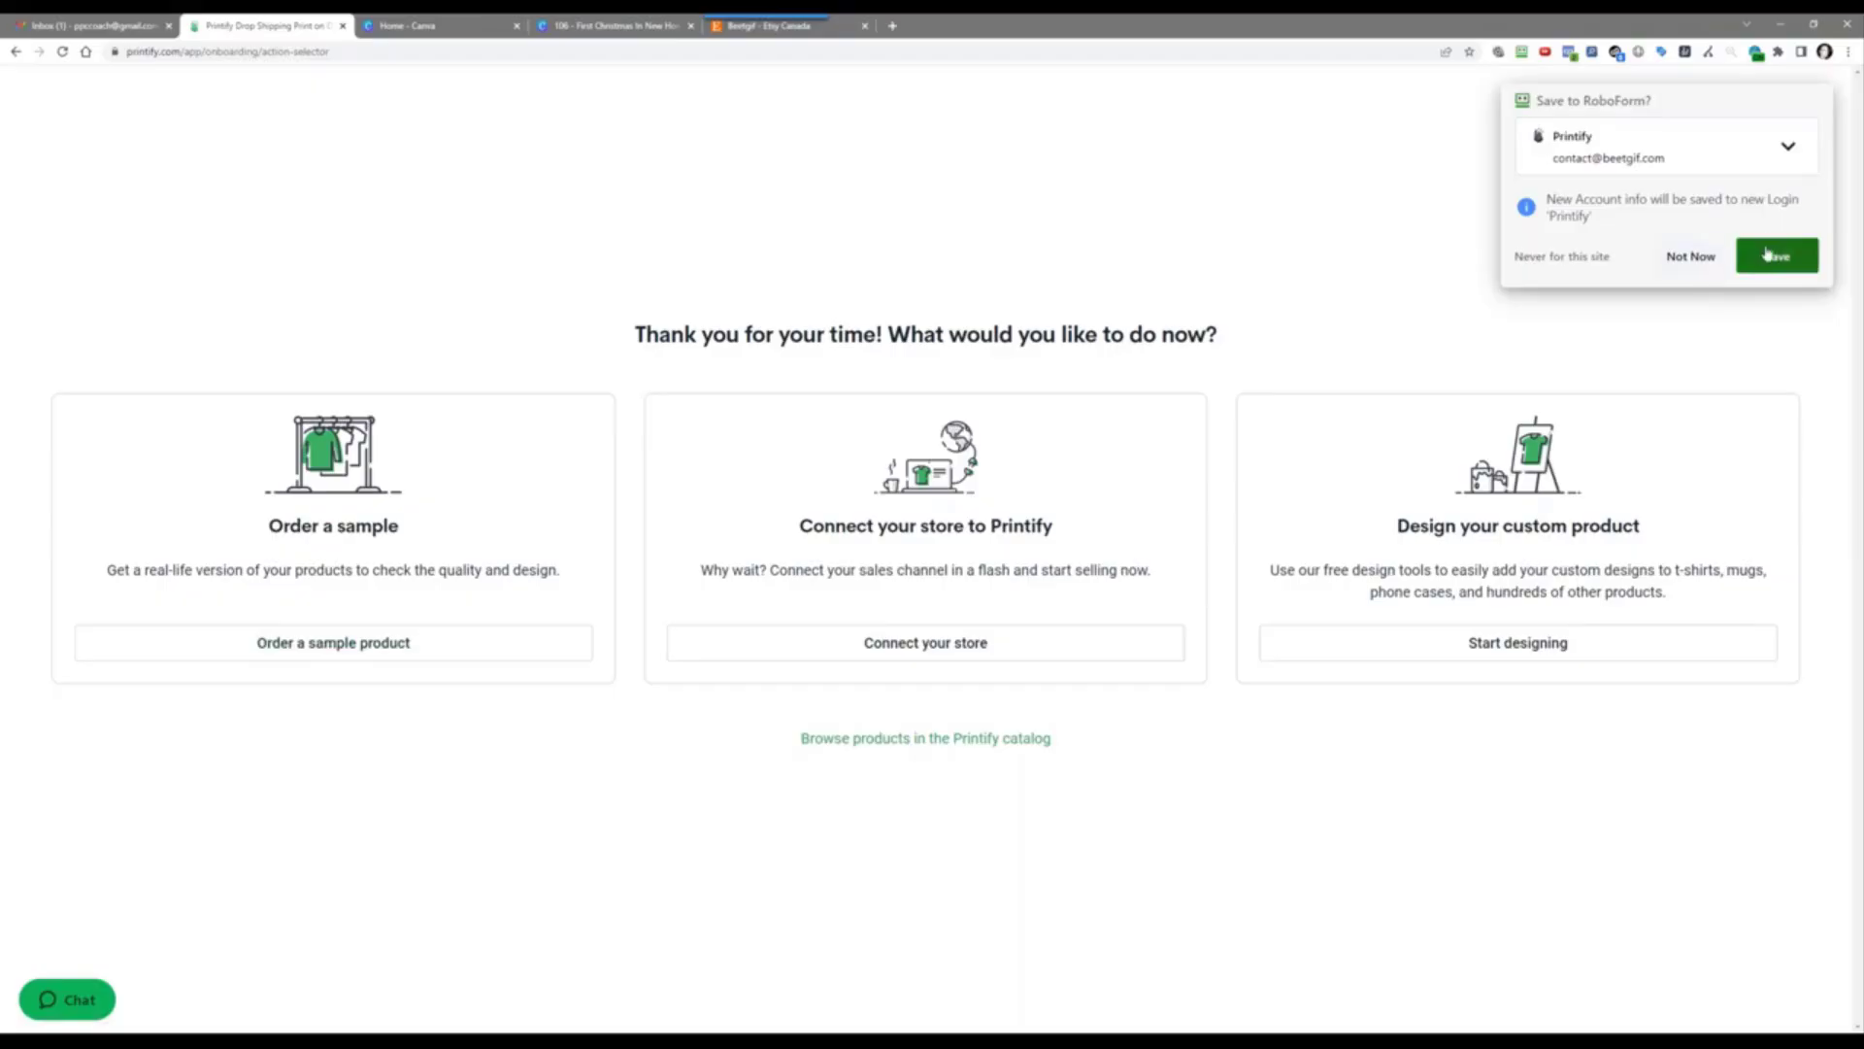
# Step: Save the new Printify login in RoboForm under the account e-mail, then go to Connect your store
pyautogui.click(1753, 145)
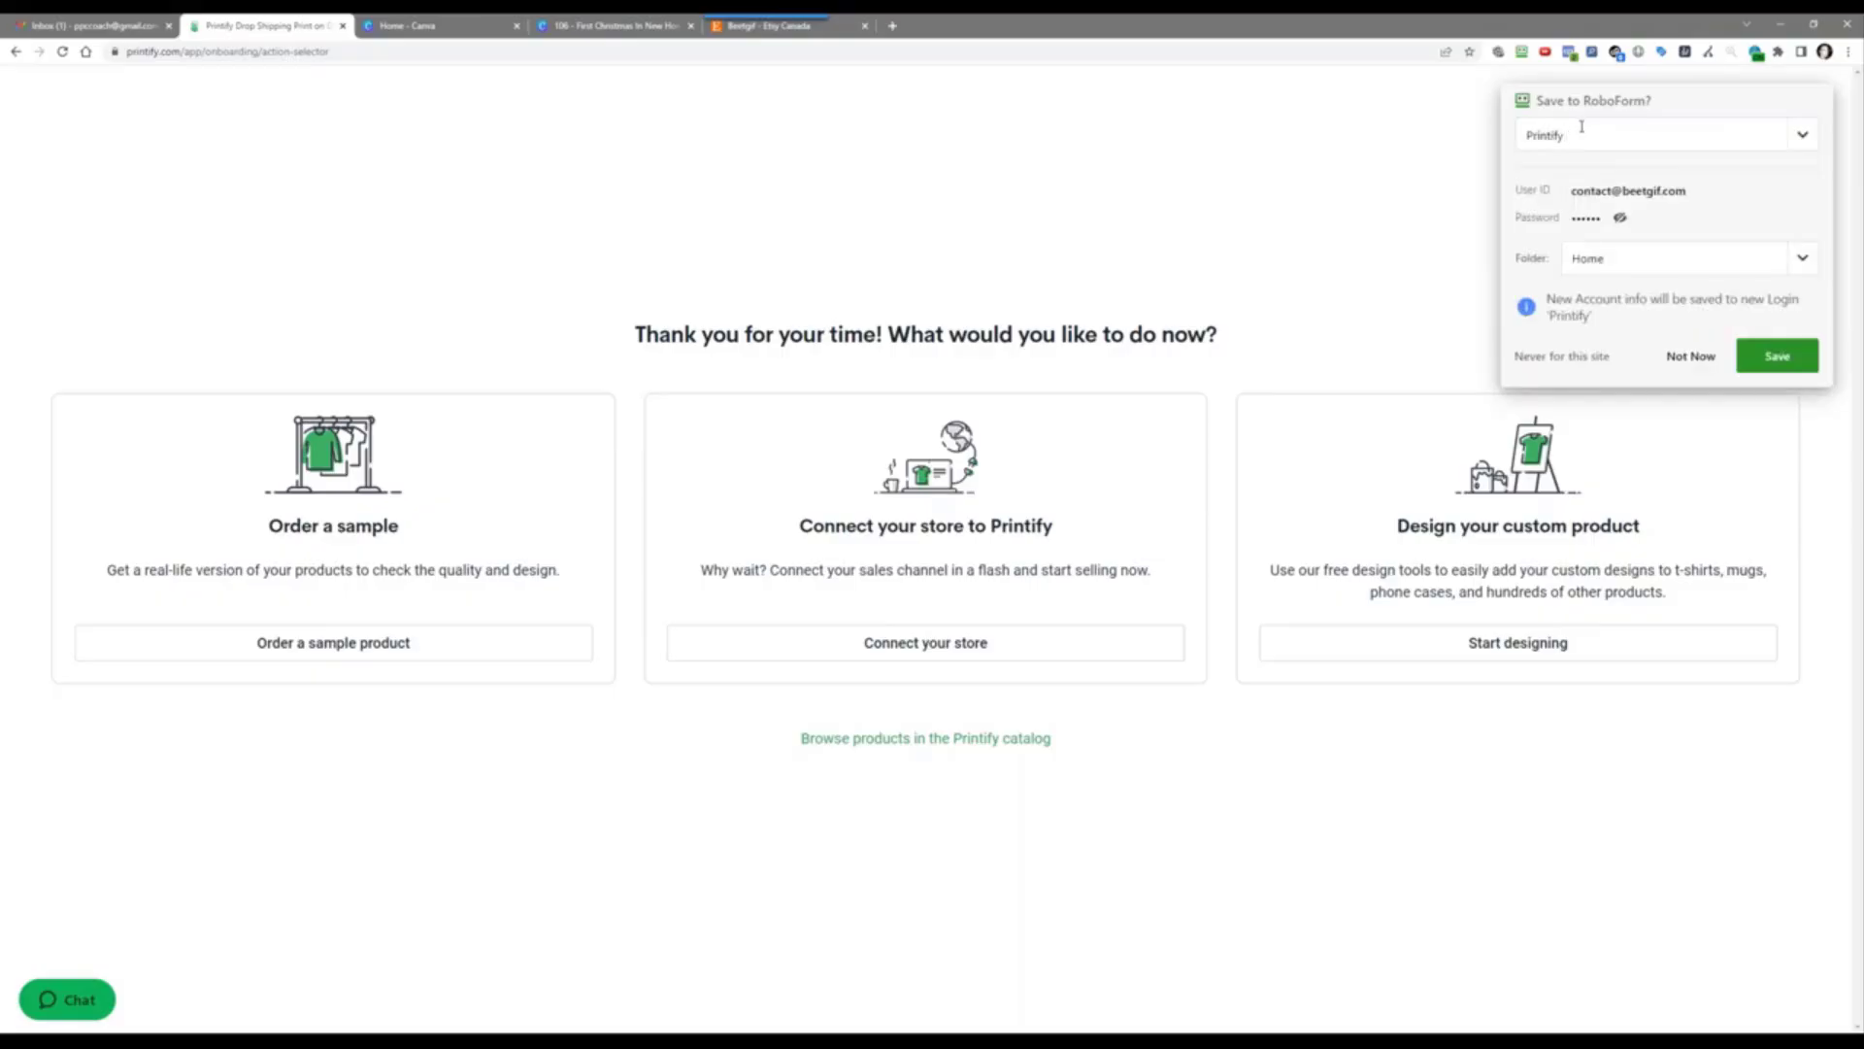
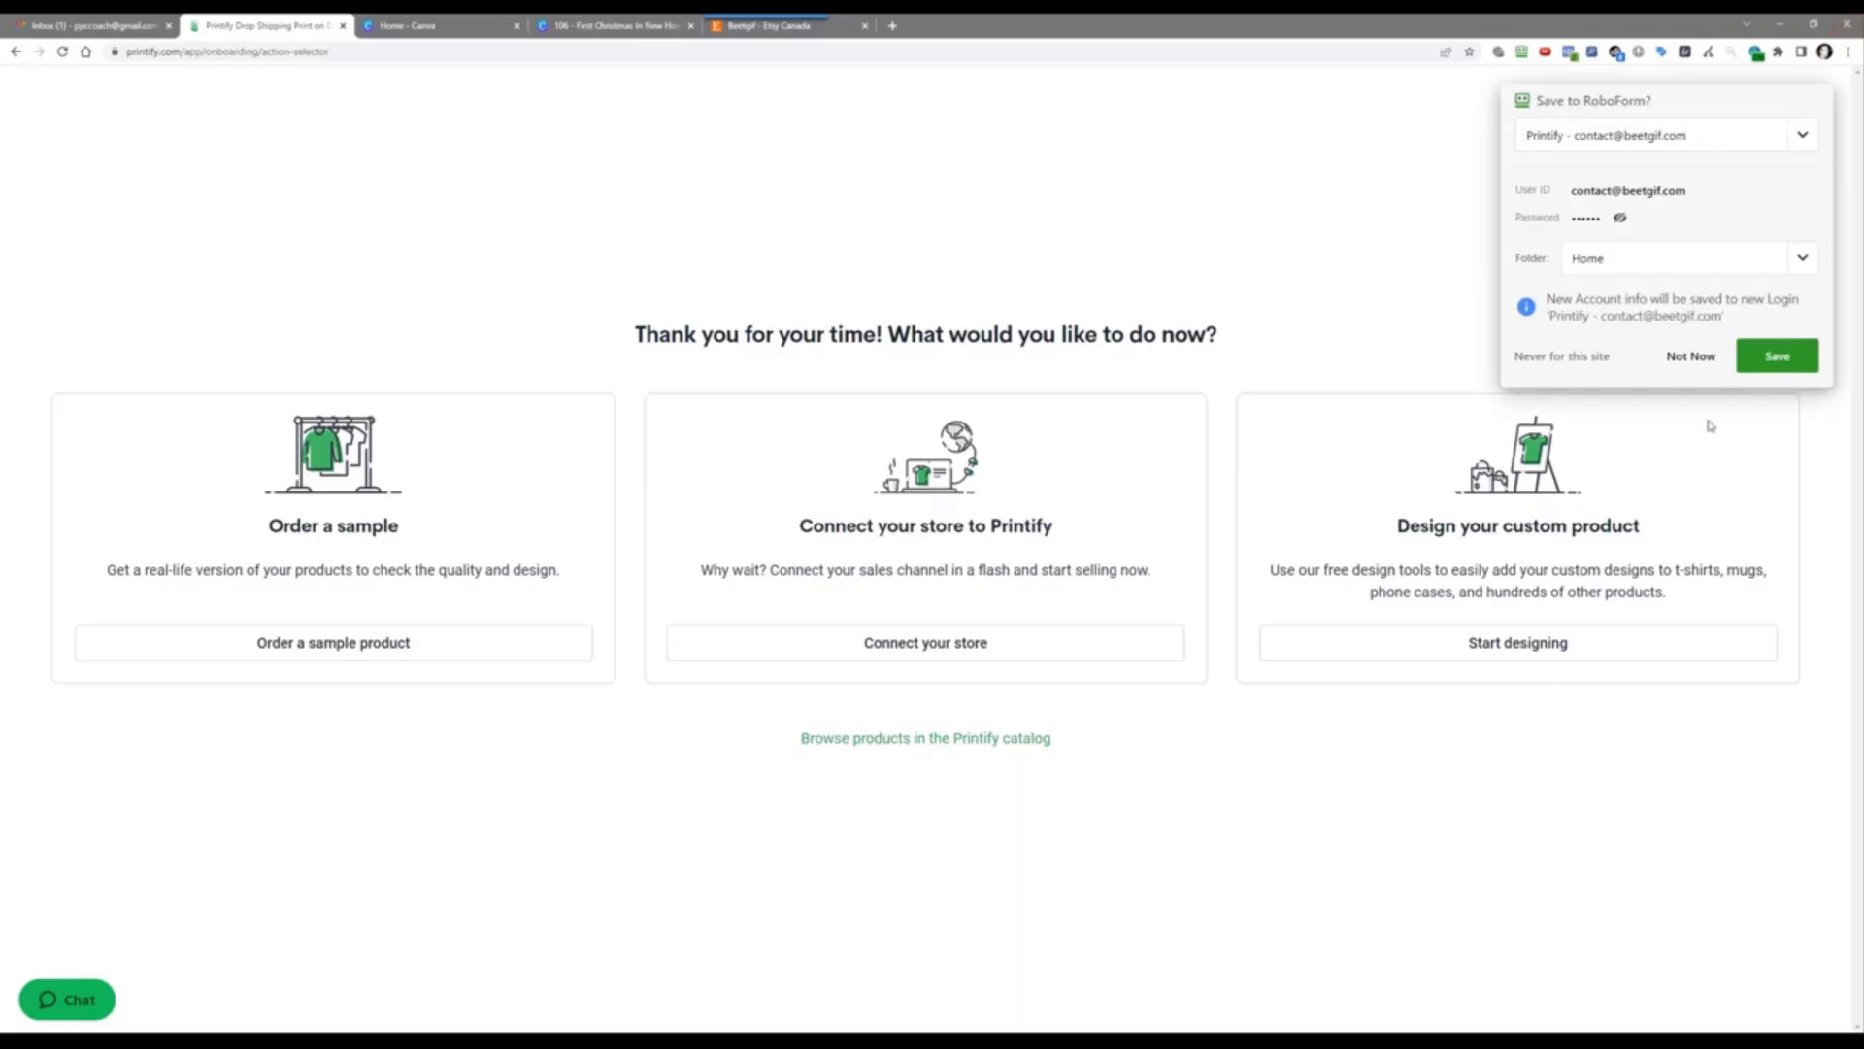
pyautogui.click(1781, 358)
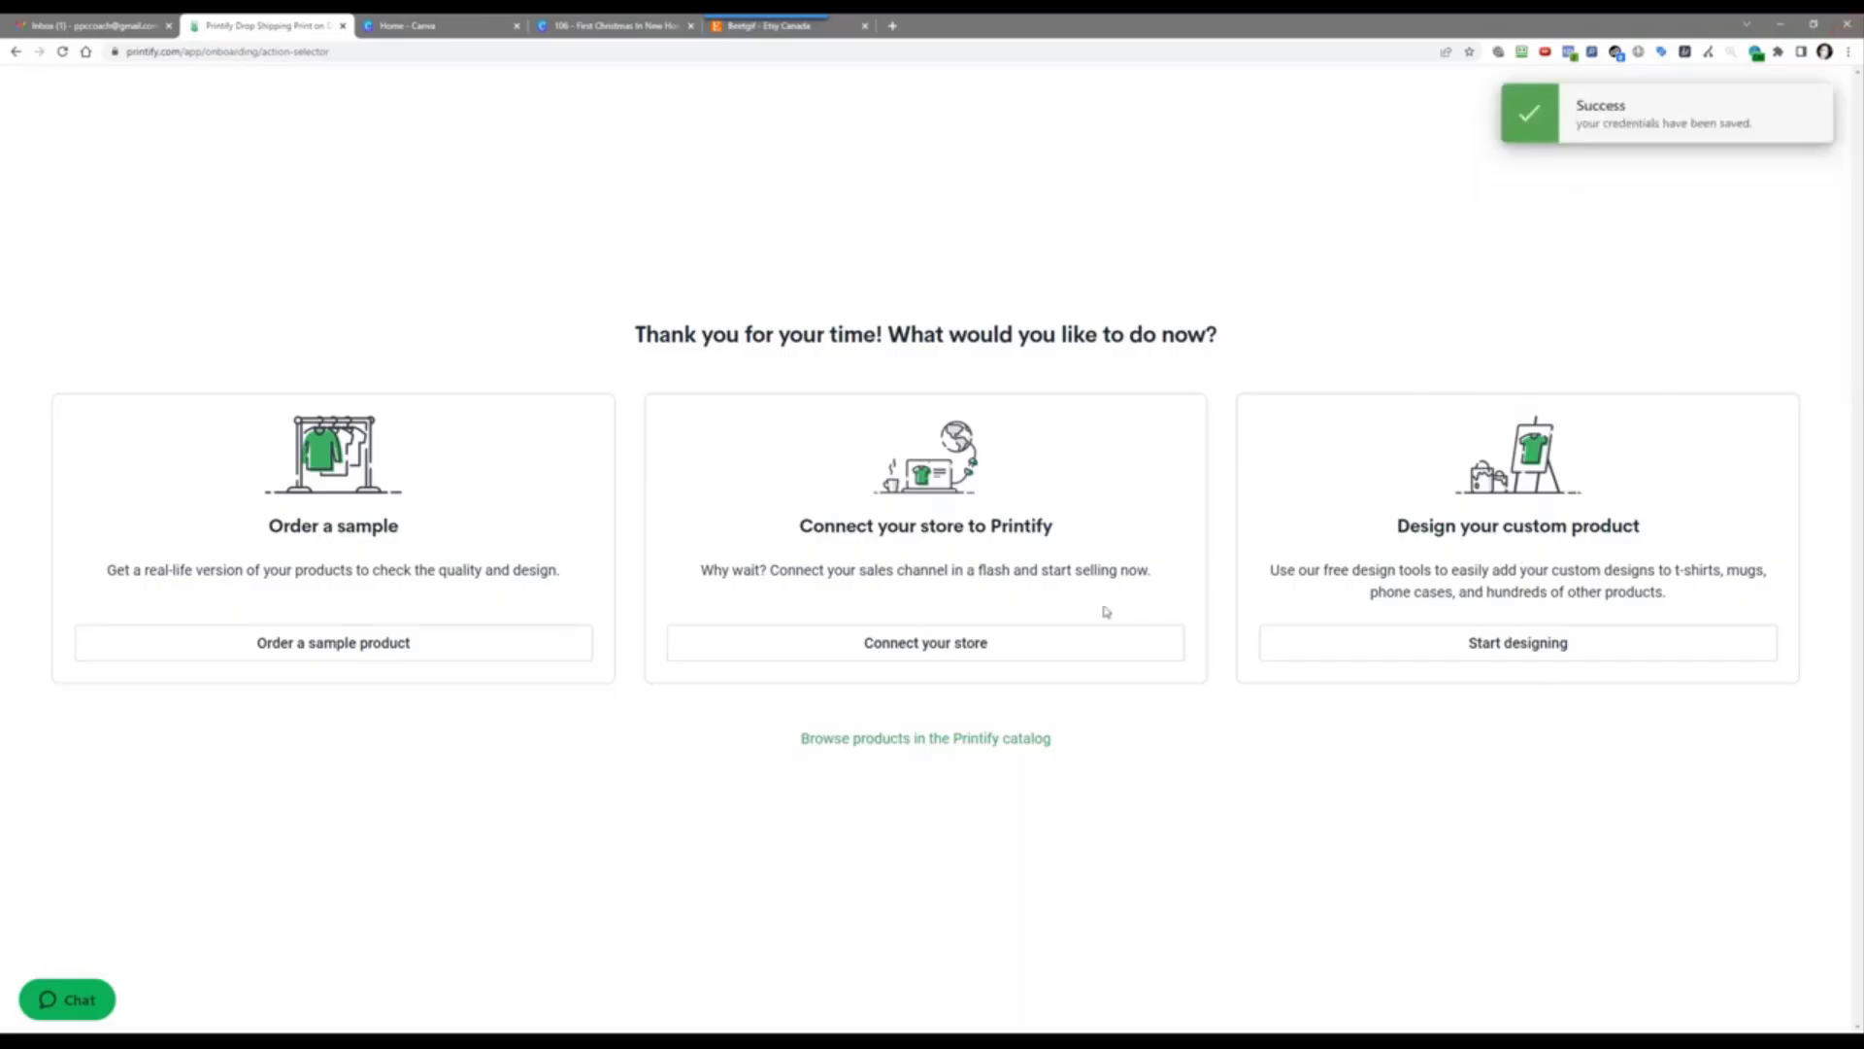
pyautogui.click(912, 648)
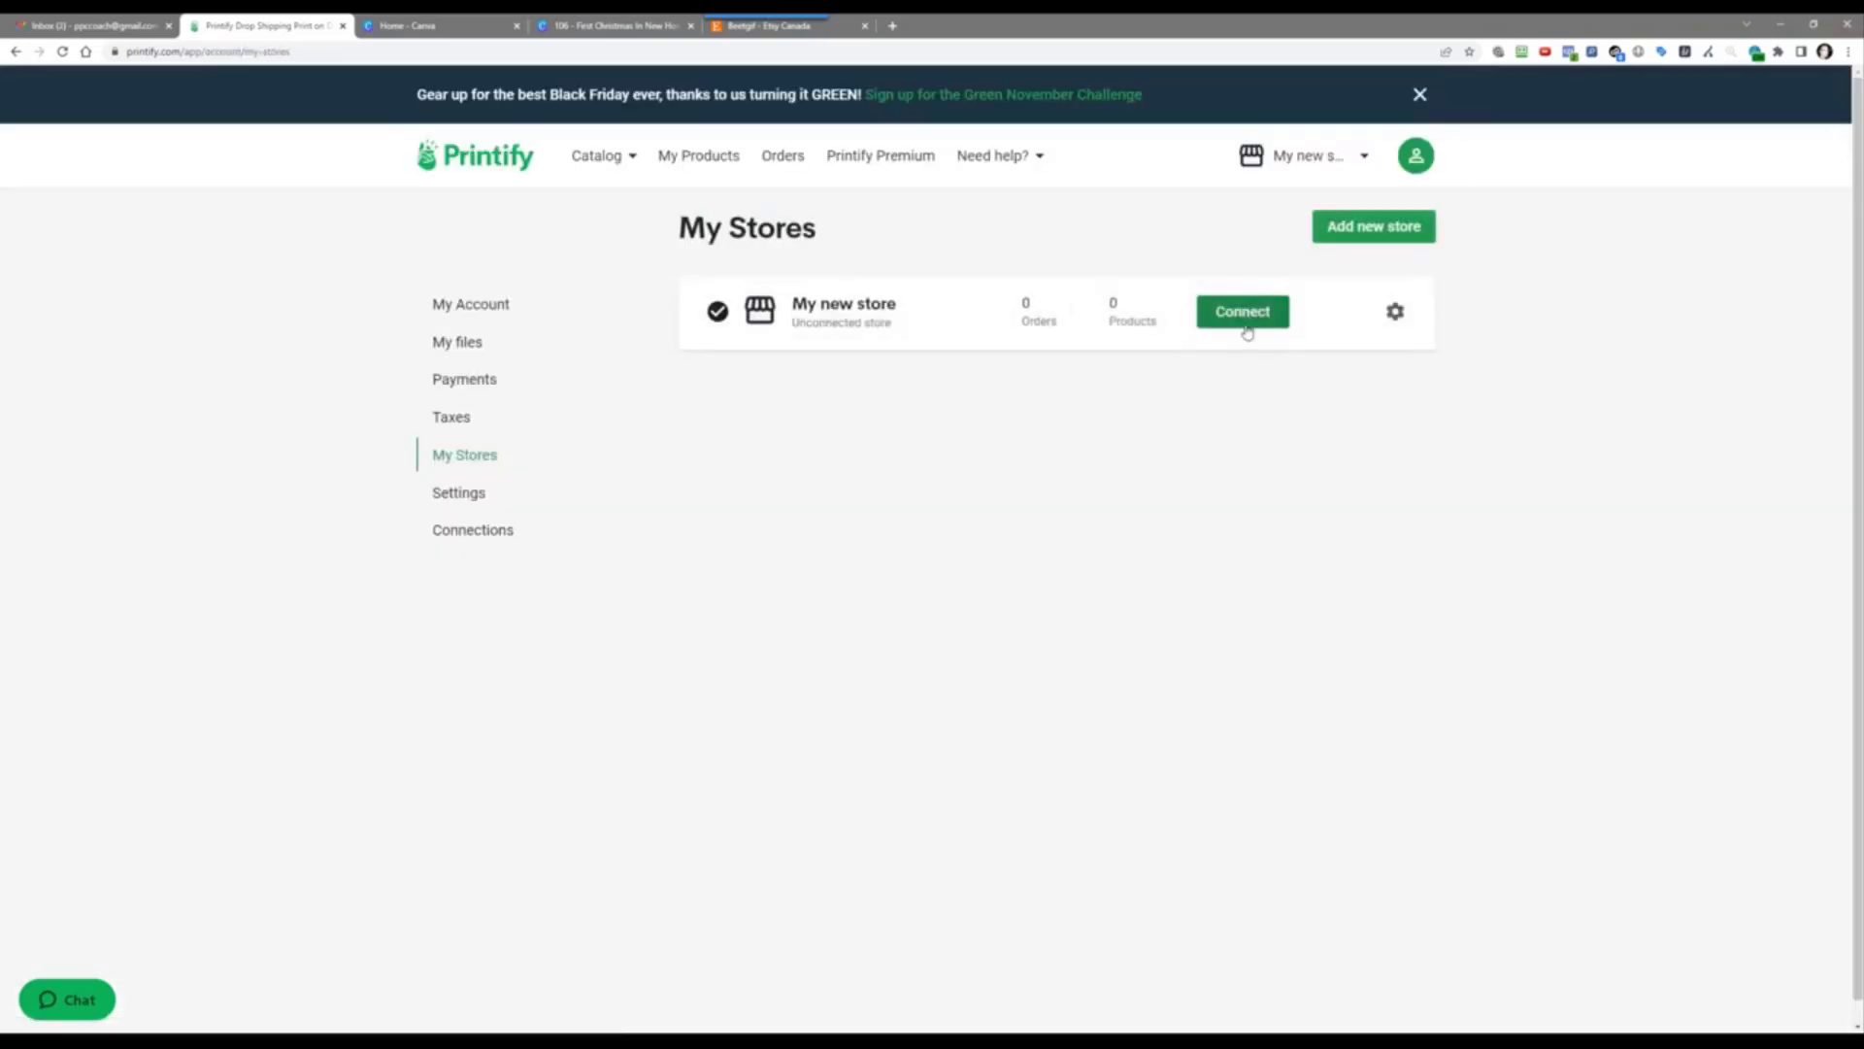
# Step: Connect My new store to Etsy from the platform list
pyautogui.click(1245, 316)
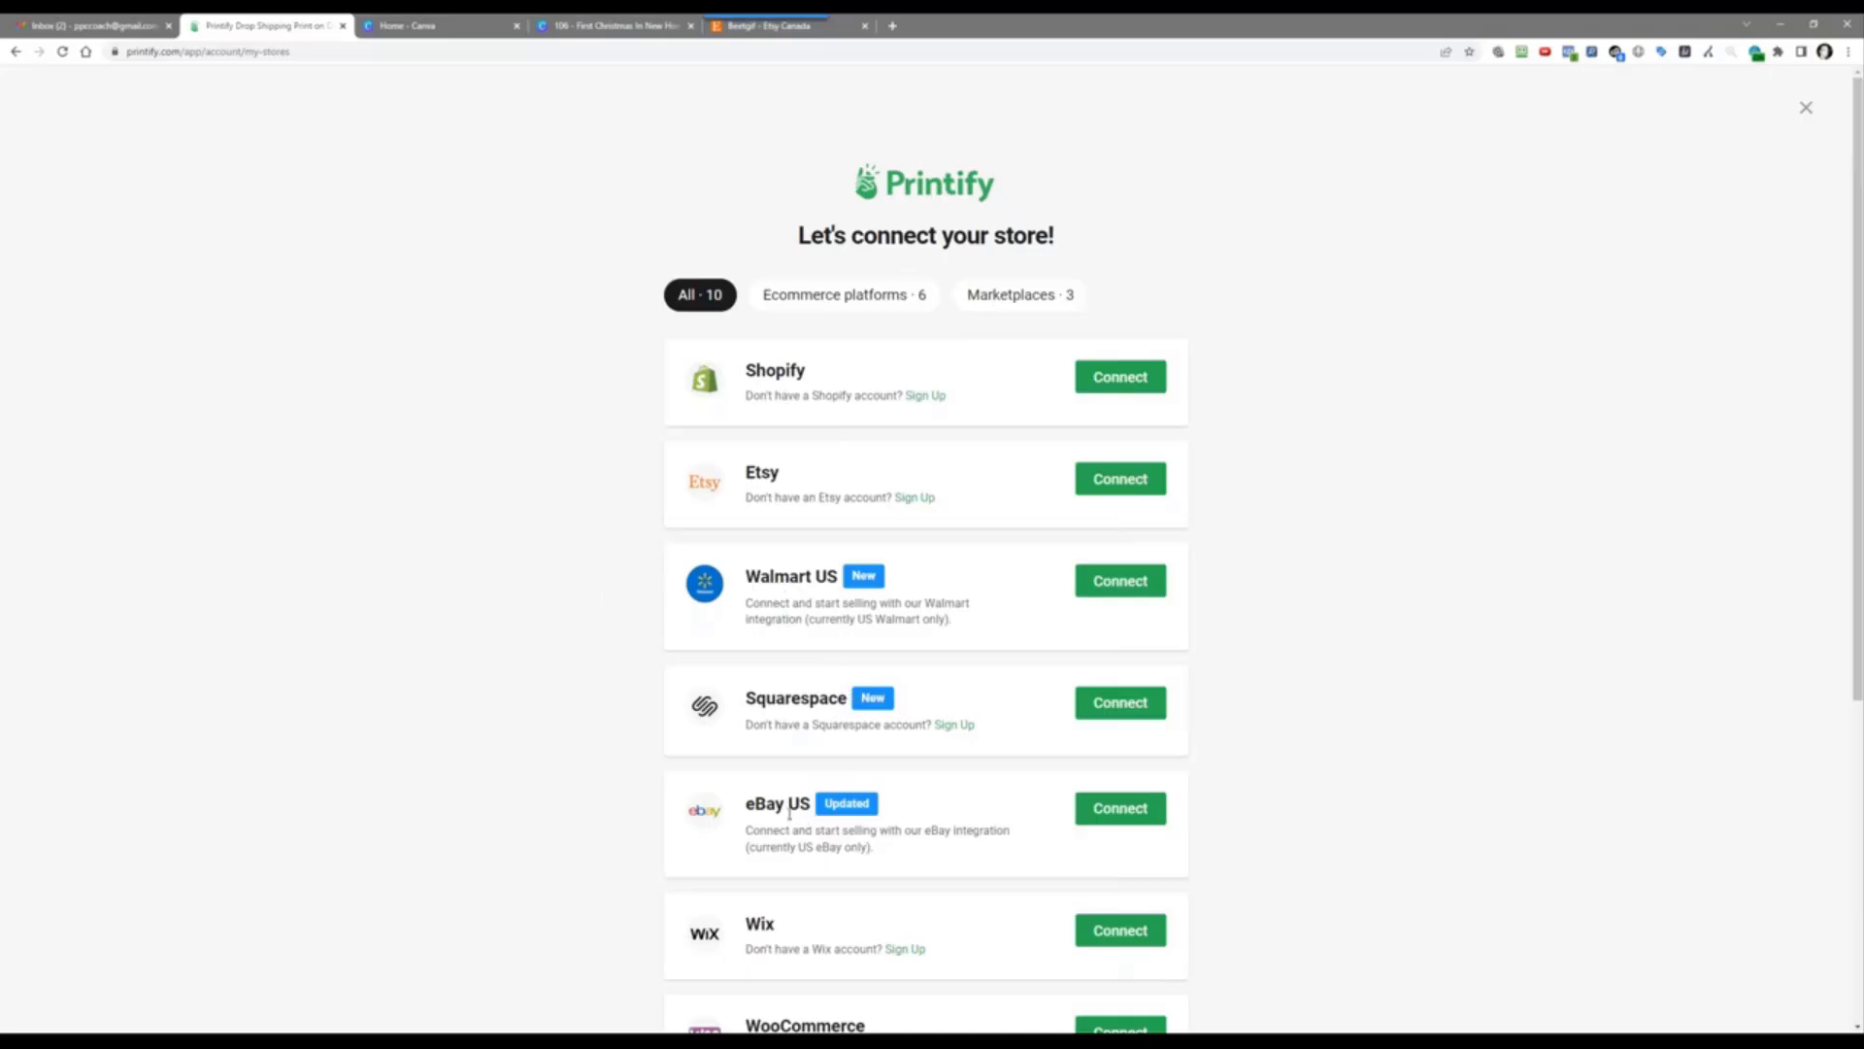
pyautogui.scroll(-3, 789, 813)
pyautogui.scroll(-2, 782, 626)
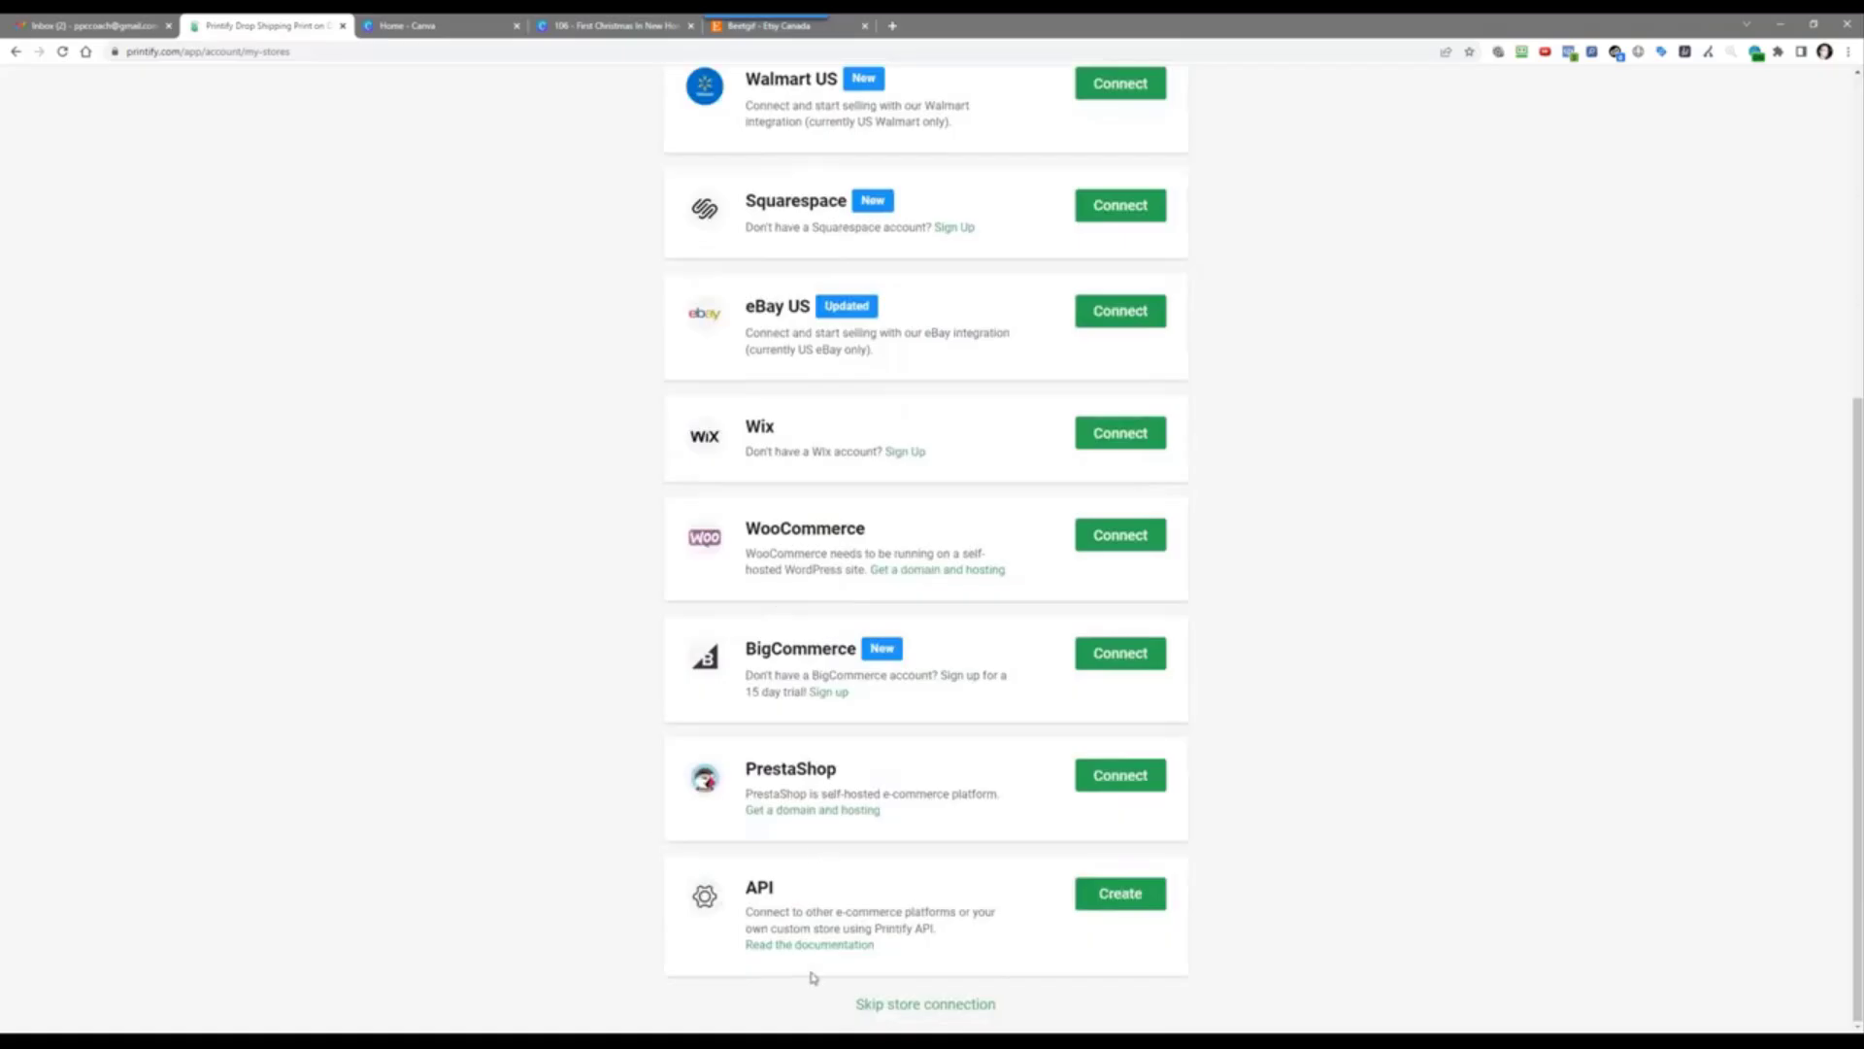
pyautogui.scroll(5, 811, 978)
pyautogui.click(1132, 480)
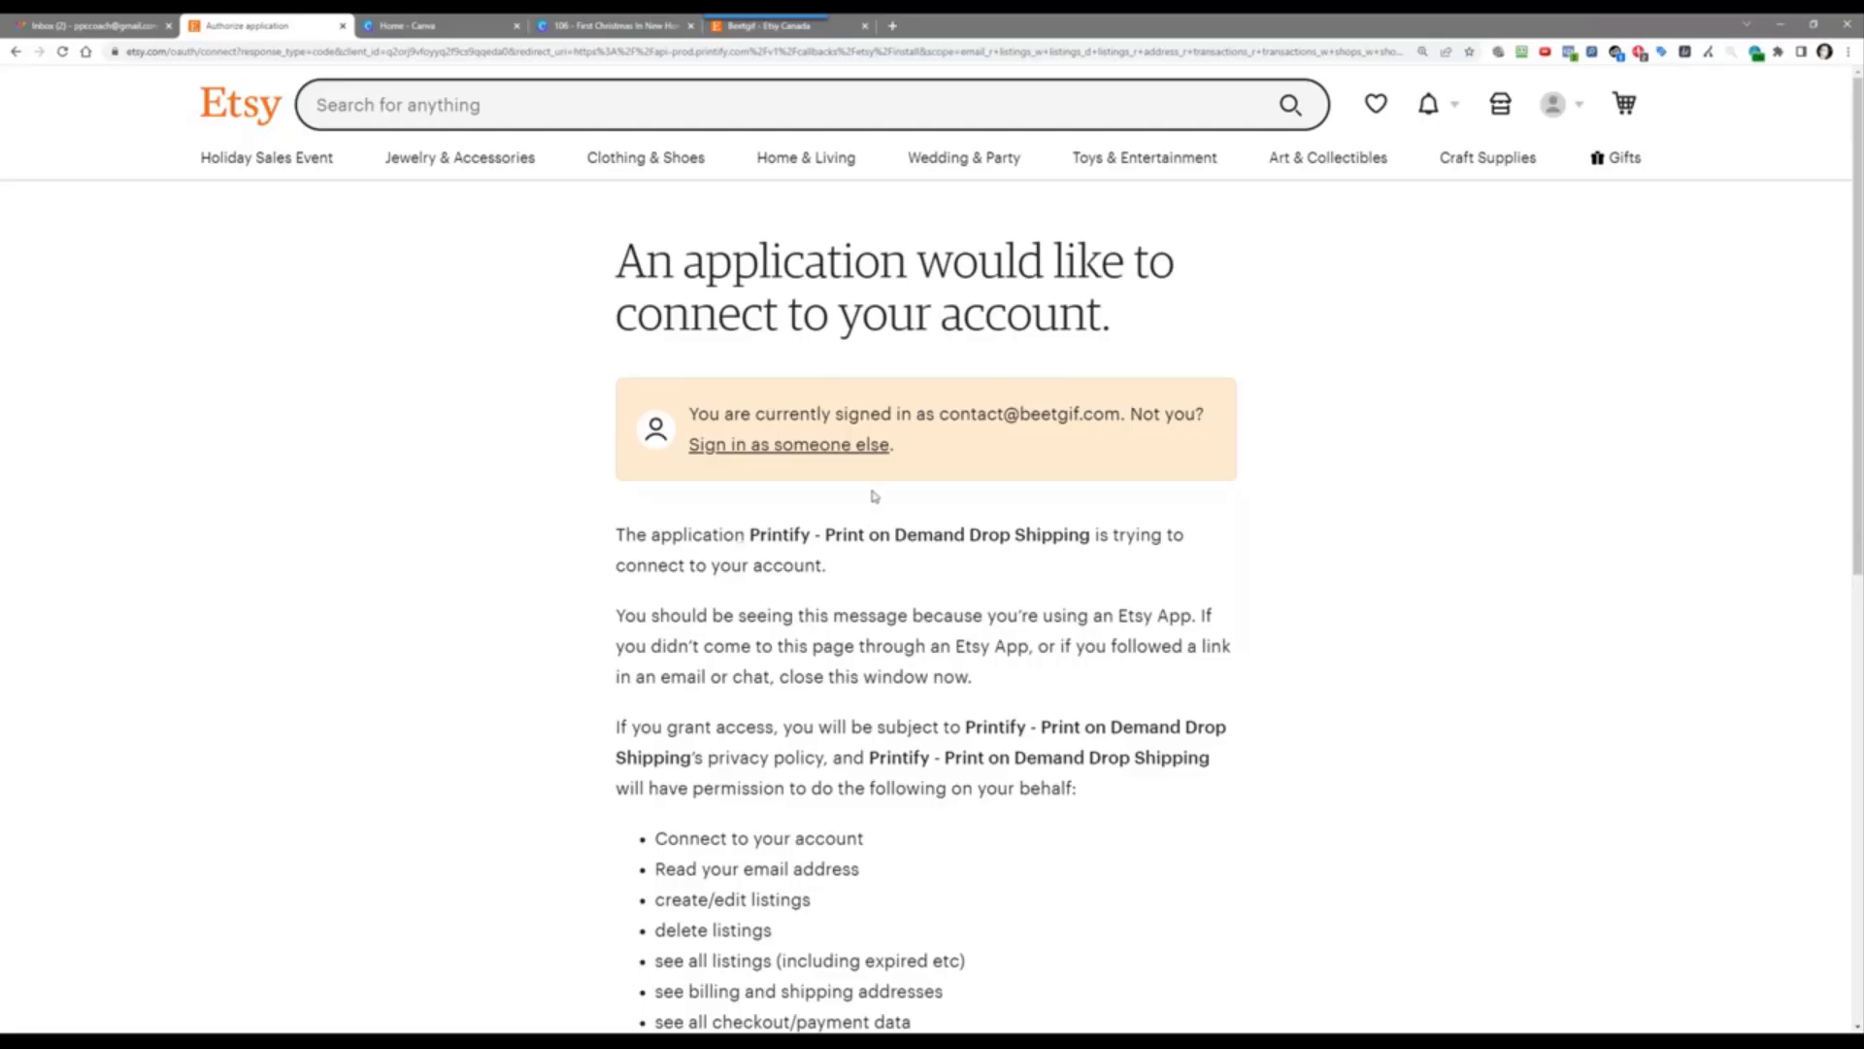
# Step: Grant Printify access to the Etsy account and dismiss the Success popup
pyautogui.scroll(-5, 894, 569)
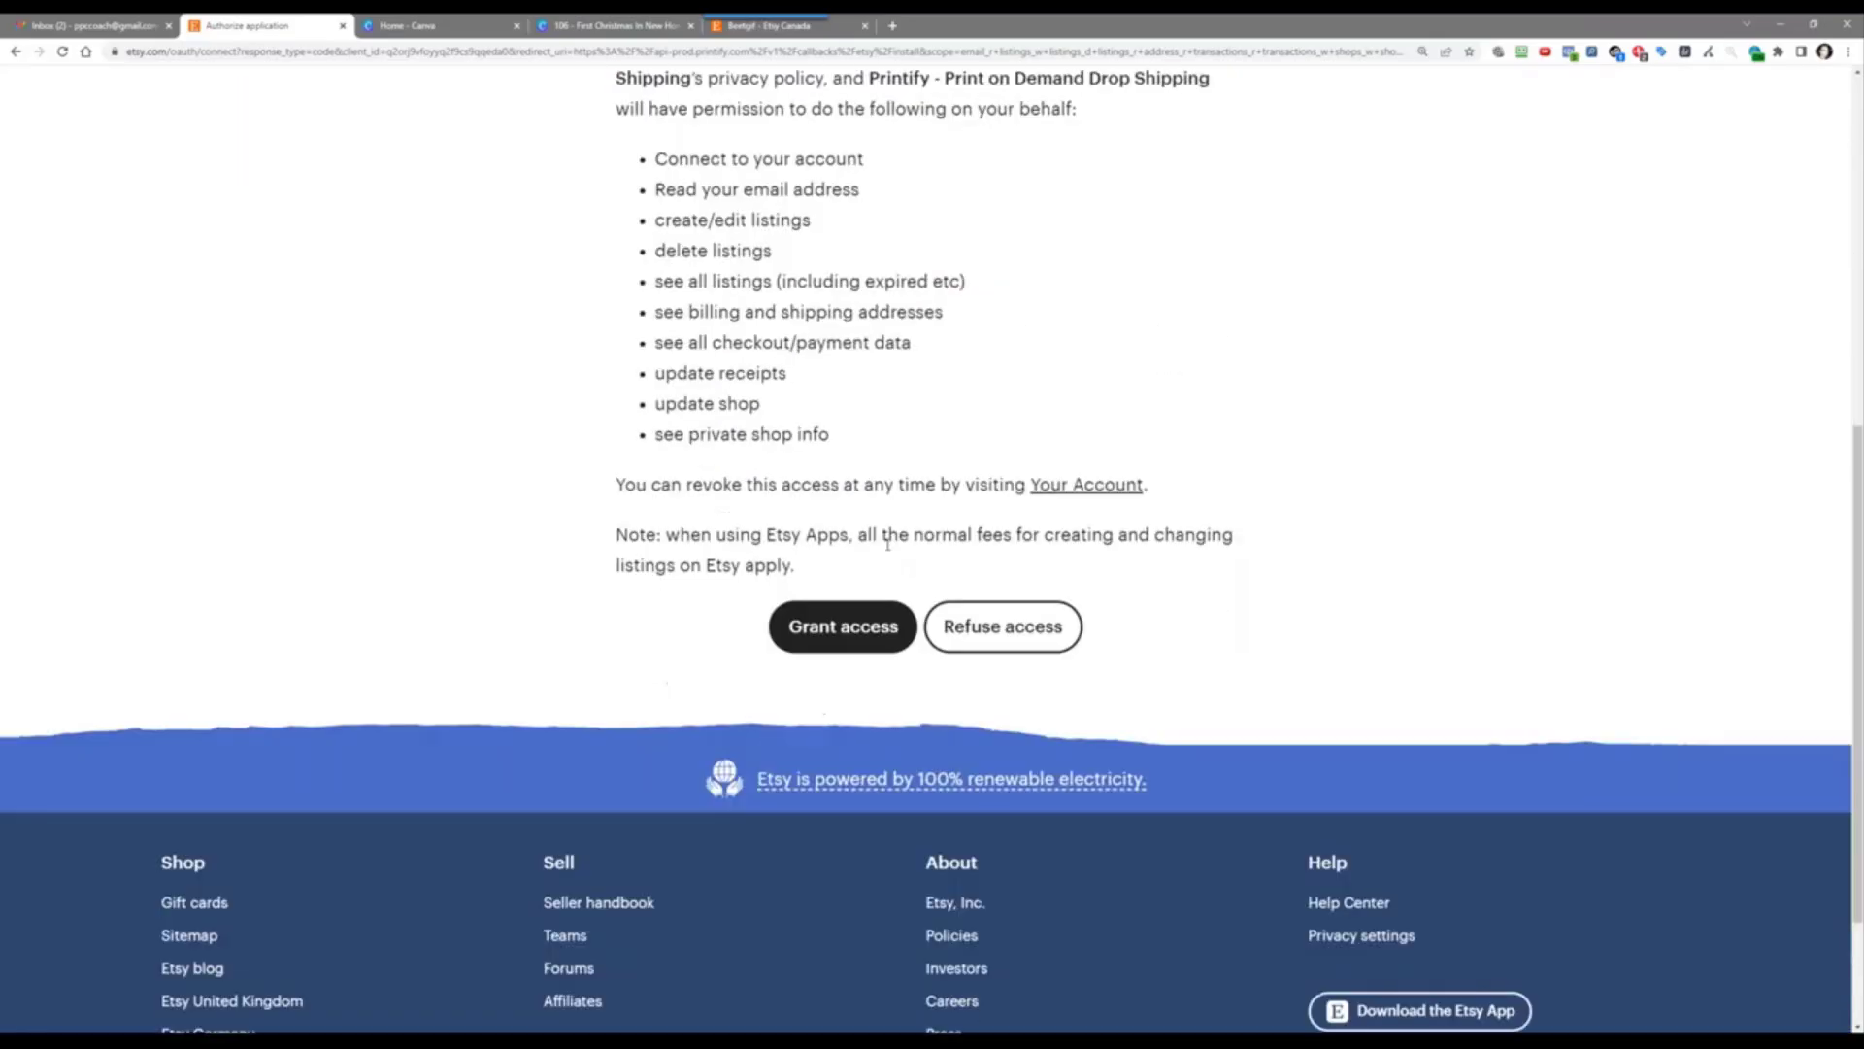
pyautogui.click(821, 632)
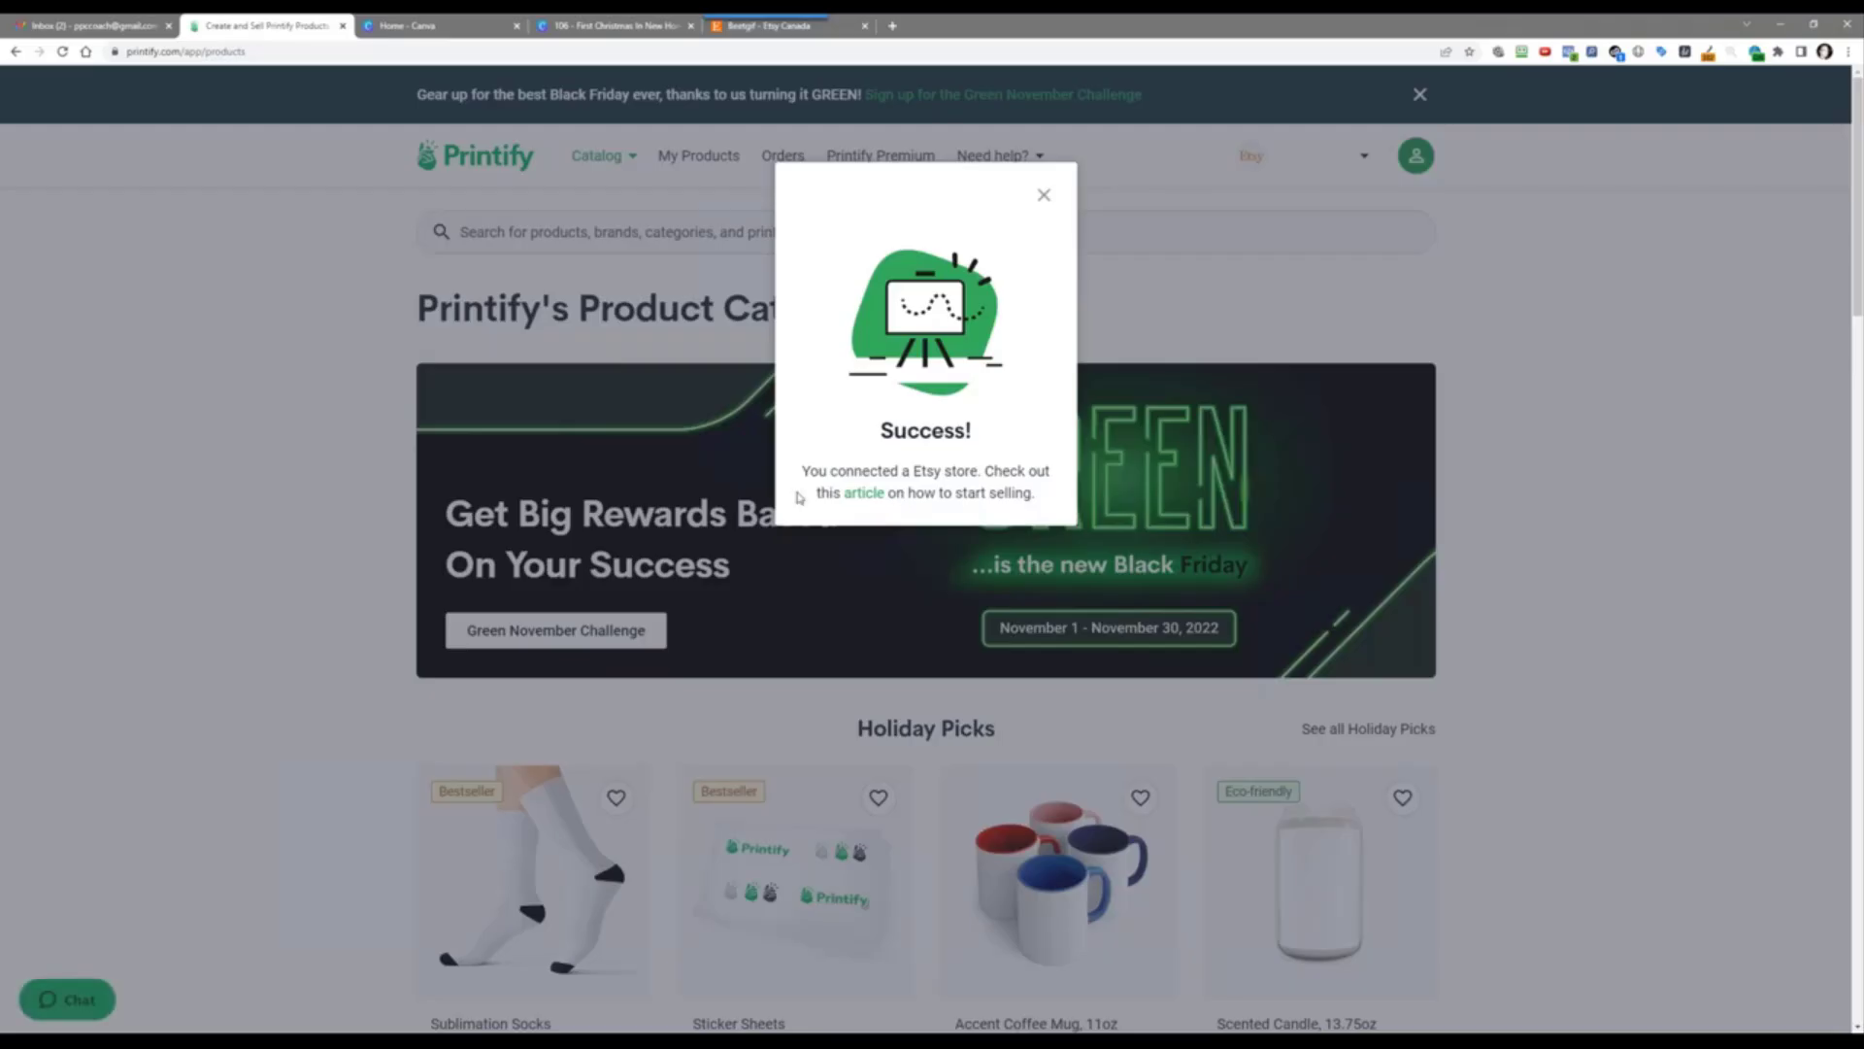
pyautogui.click(1043, 194)
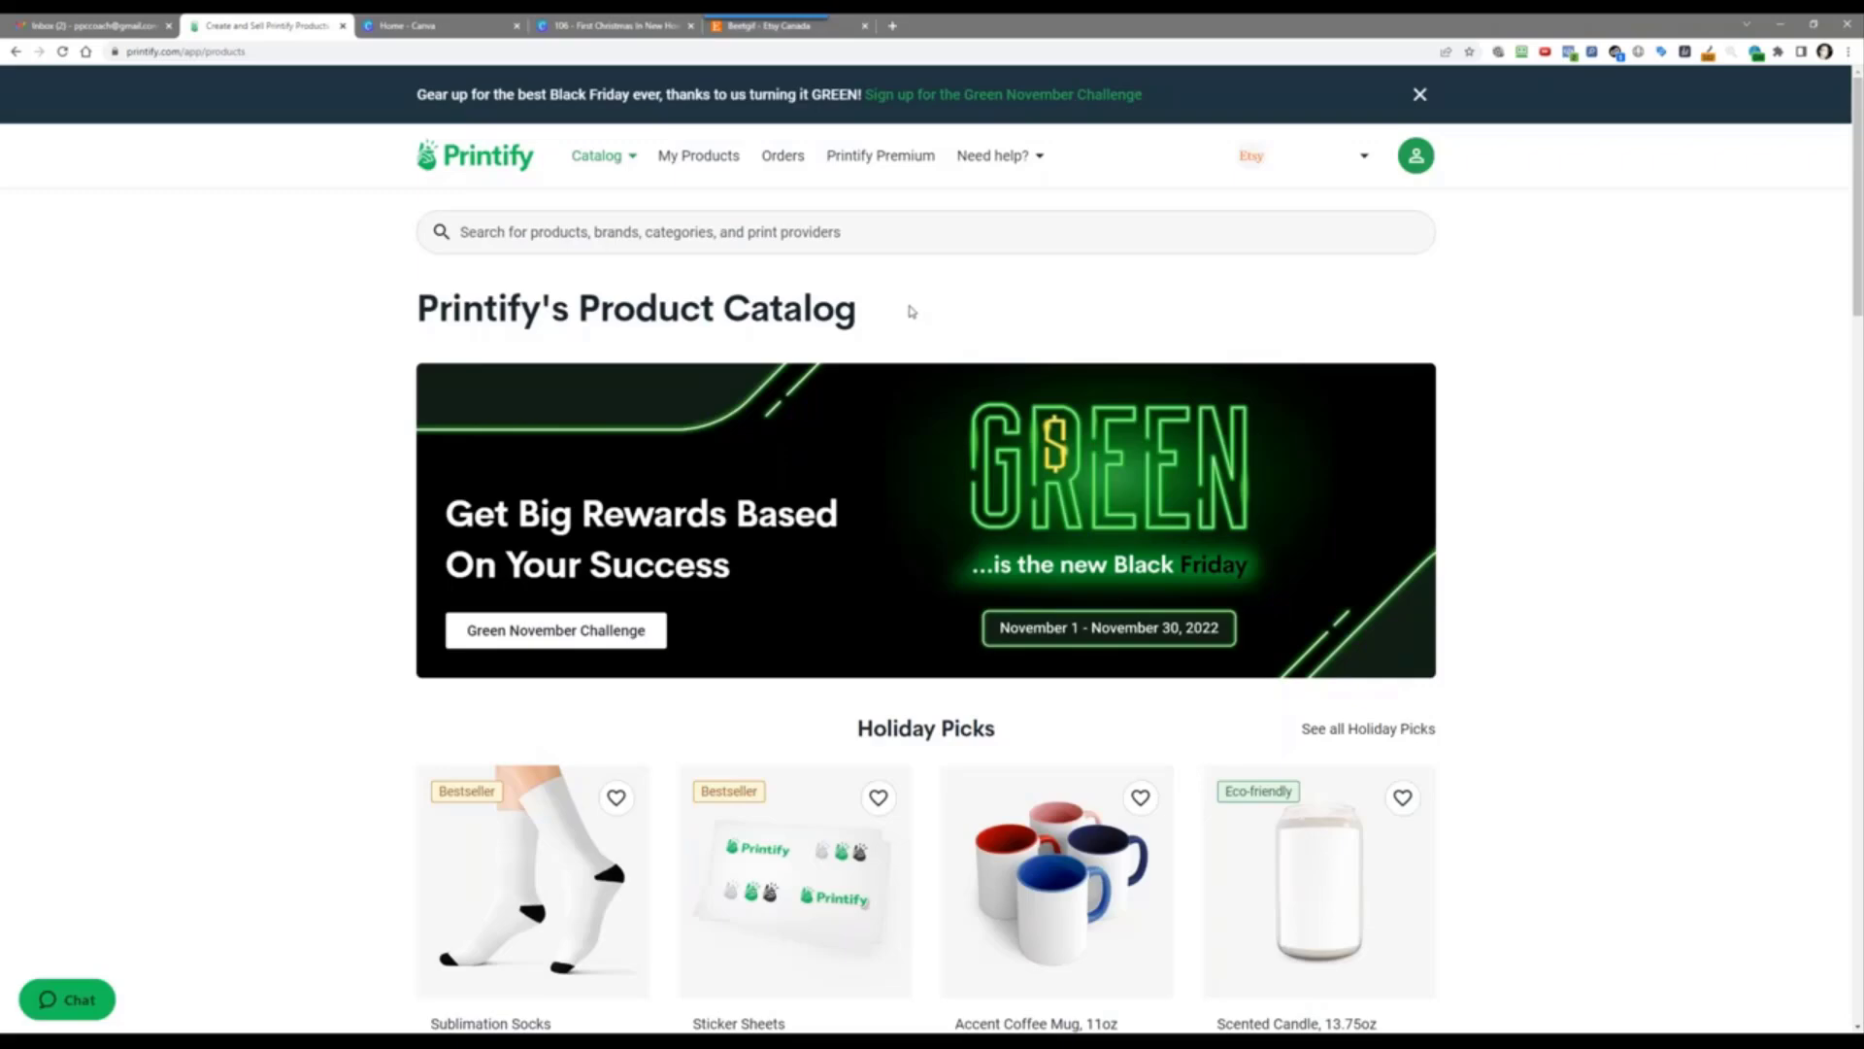
# Step: Search Etsy for 'ornaments personalized'
pyautogui.click(835, 26)
pyautogui.click(667, 102)
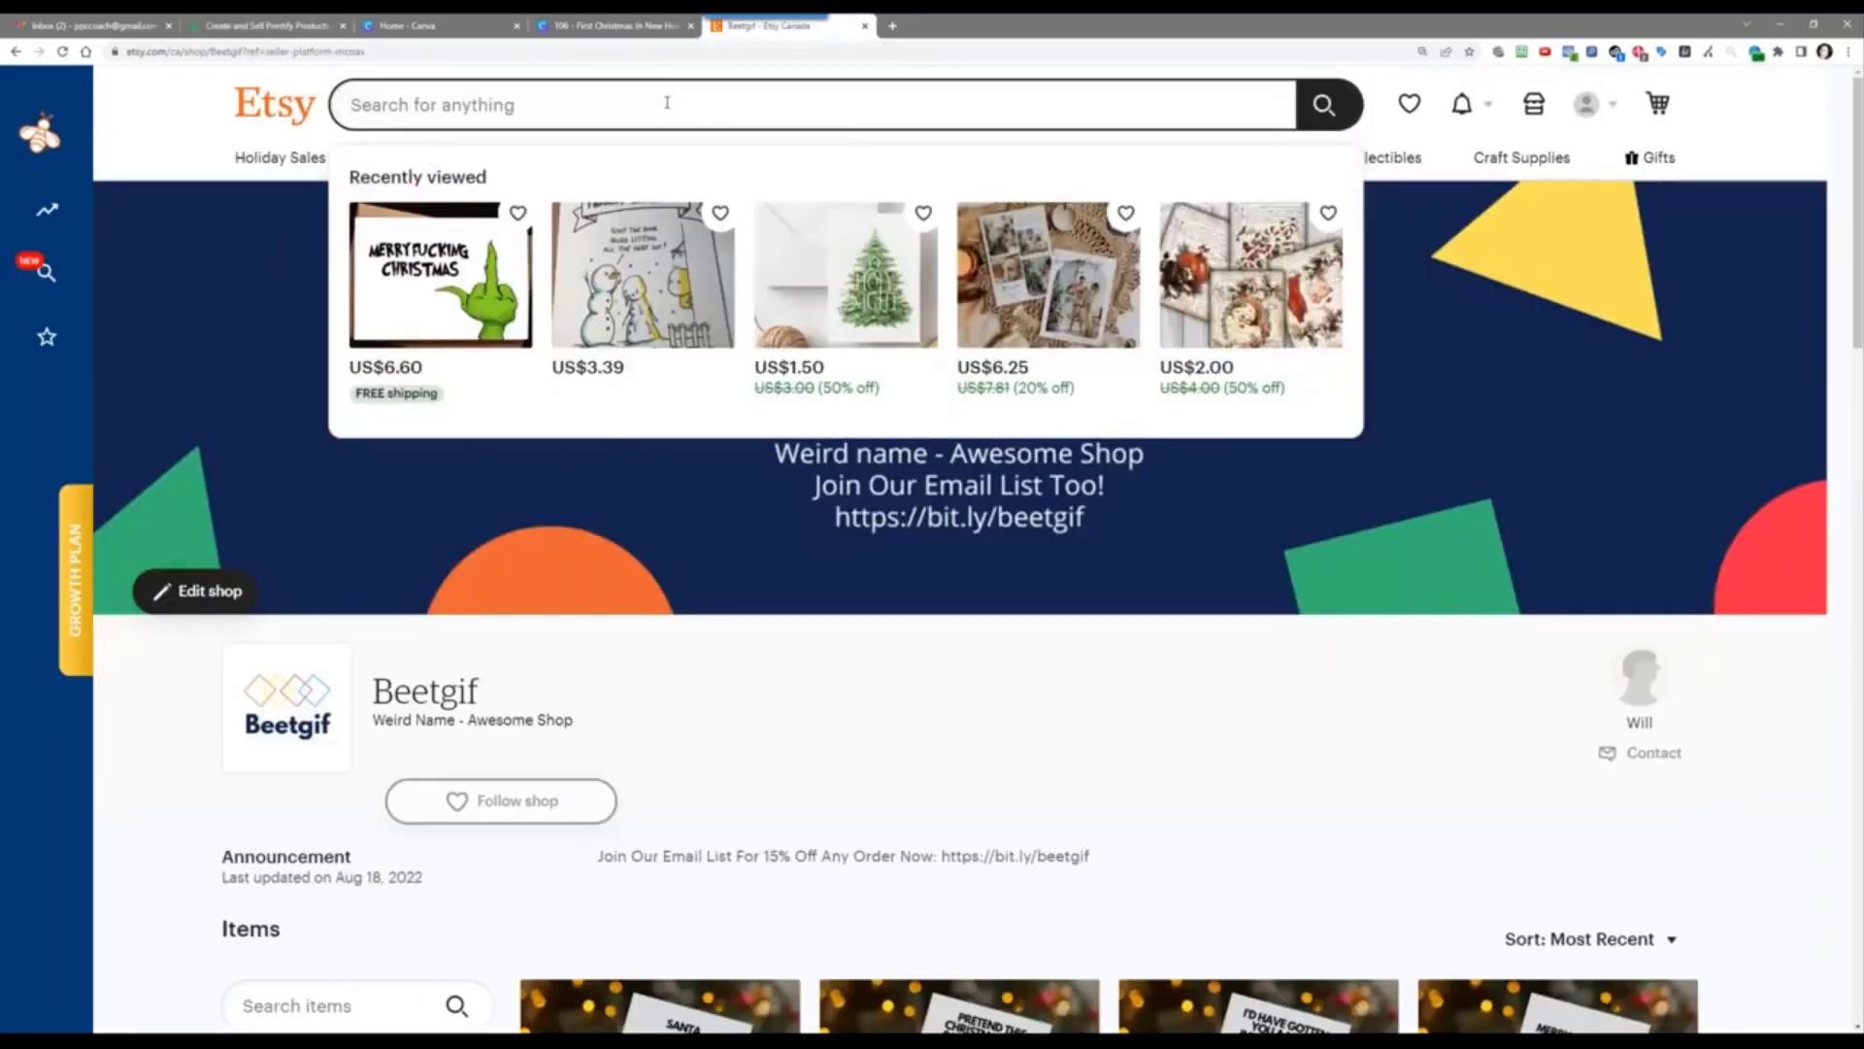
pyautogui.write('ornaments')
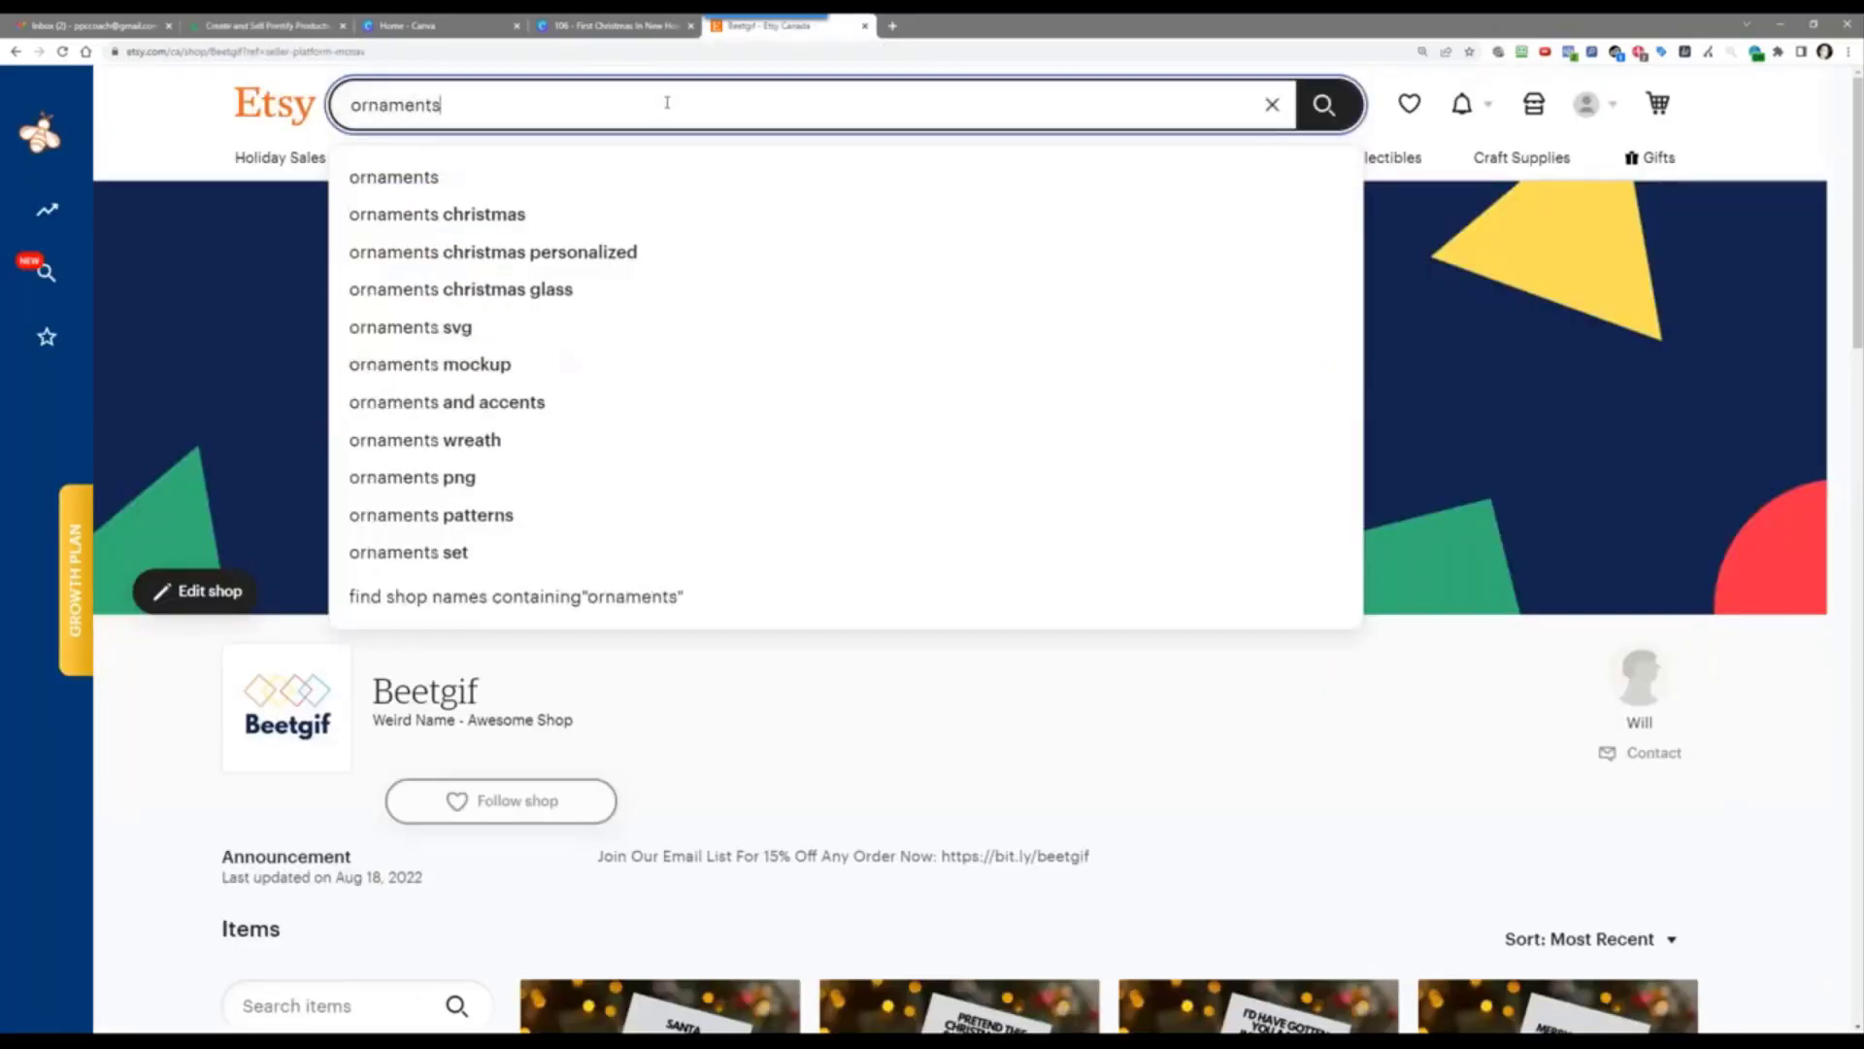
pyautogui.press('BackSpace')
pyautogui.write('s personalized')
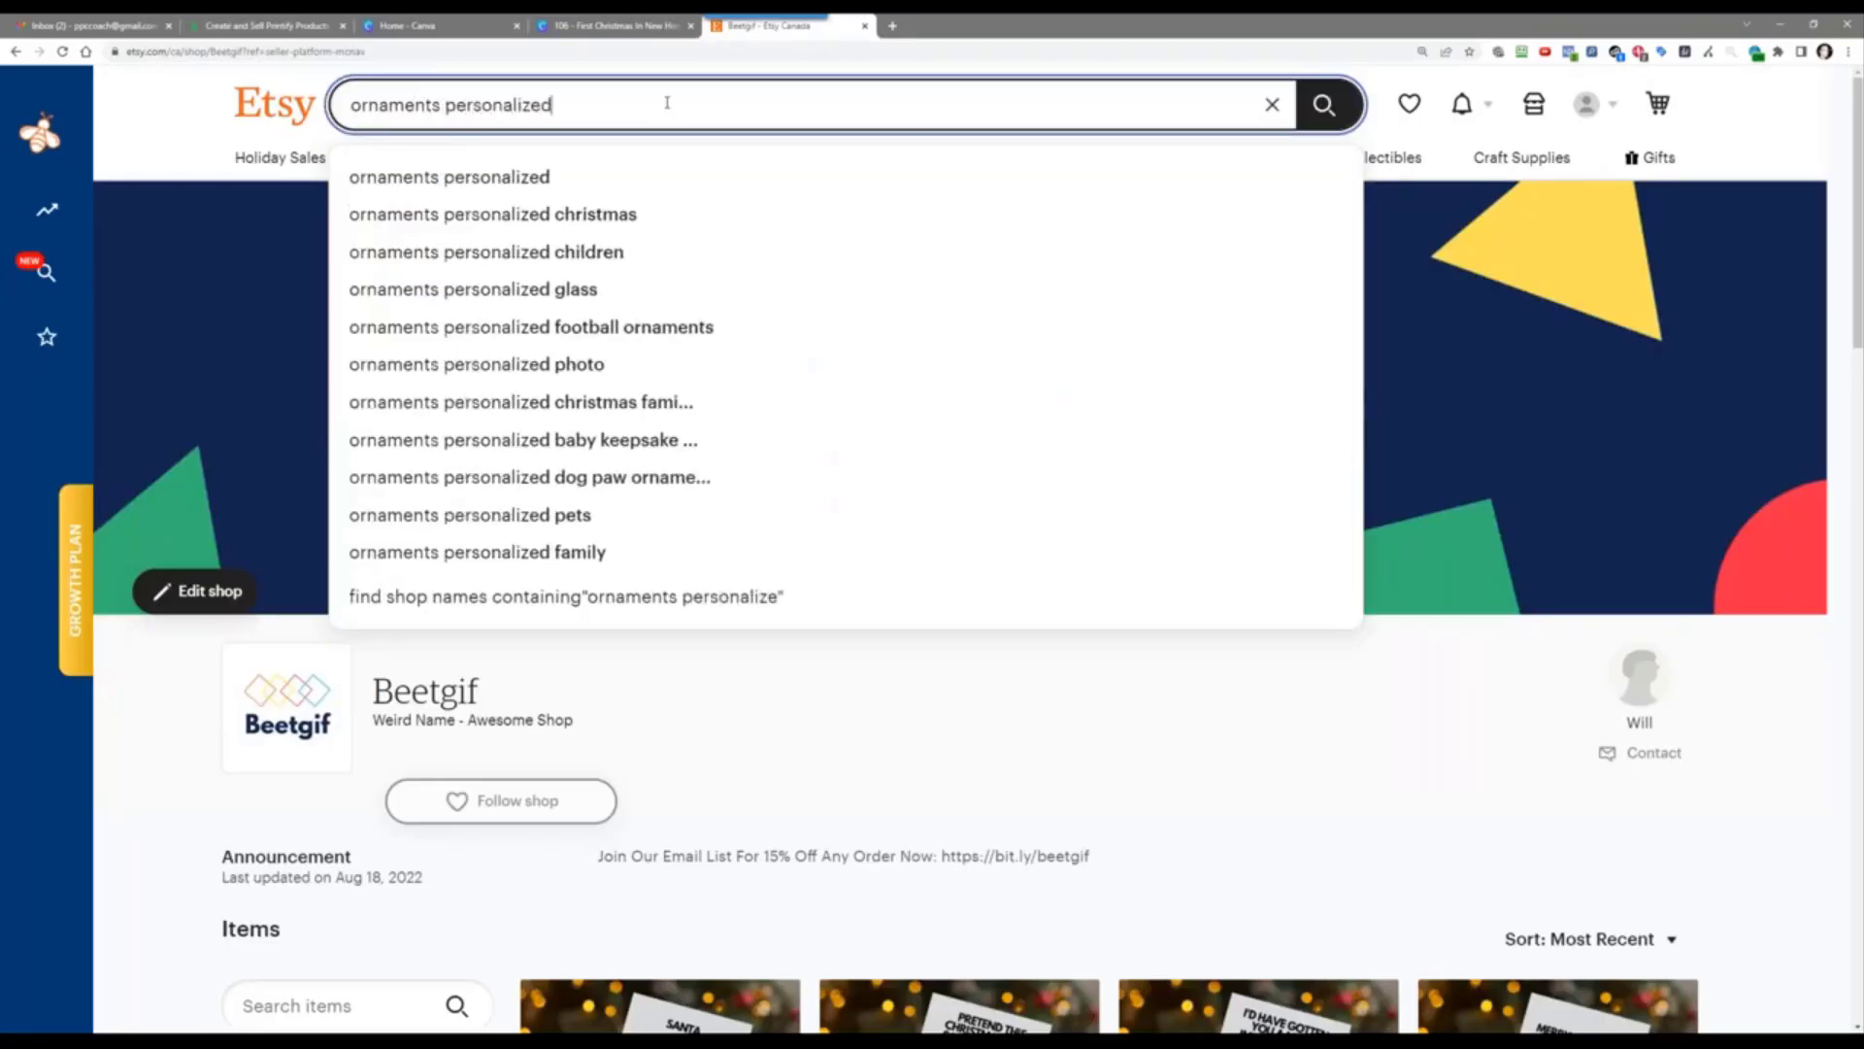
pyautogui.press('Return')
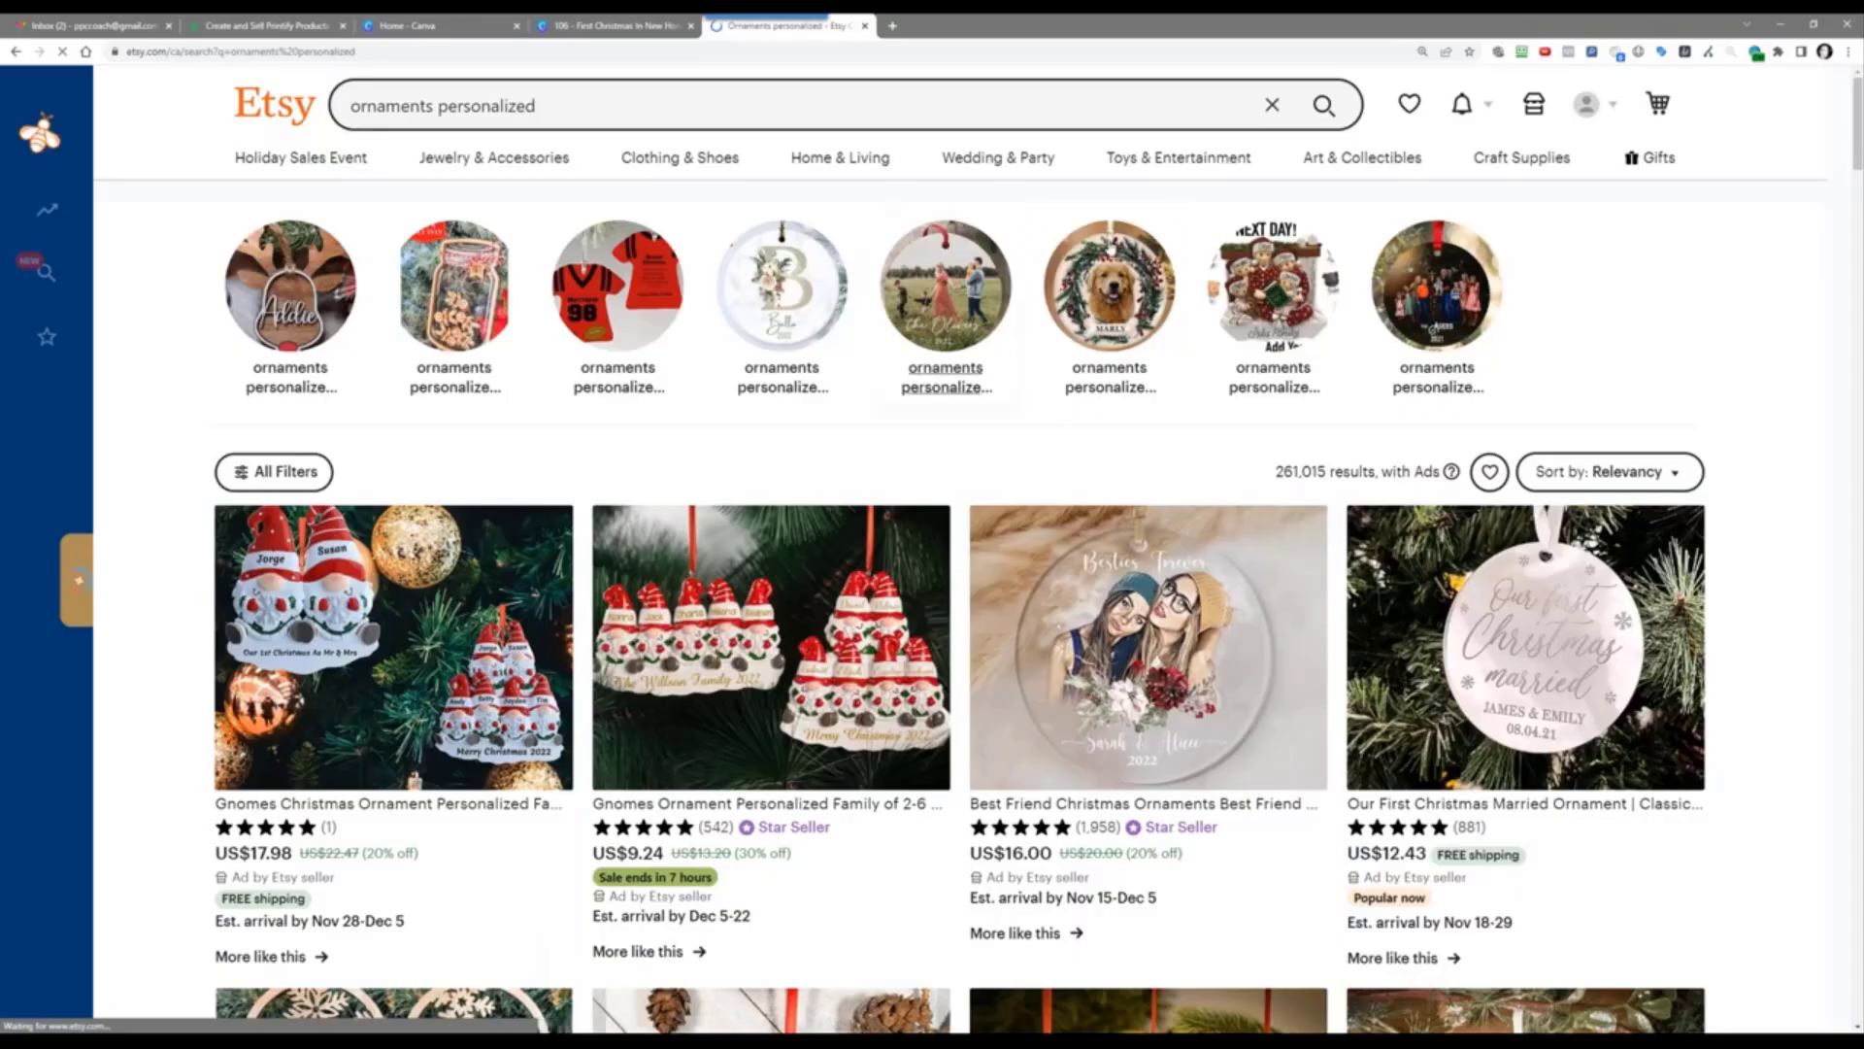
# Step: Open the Our First Christmas Married ornament listing and copy its title
pyautogui.scroll(-3, 1764, 328)
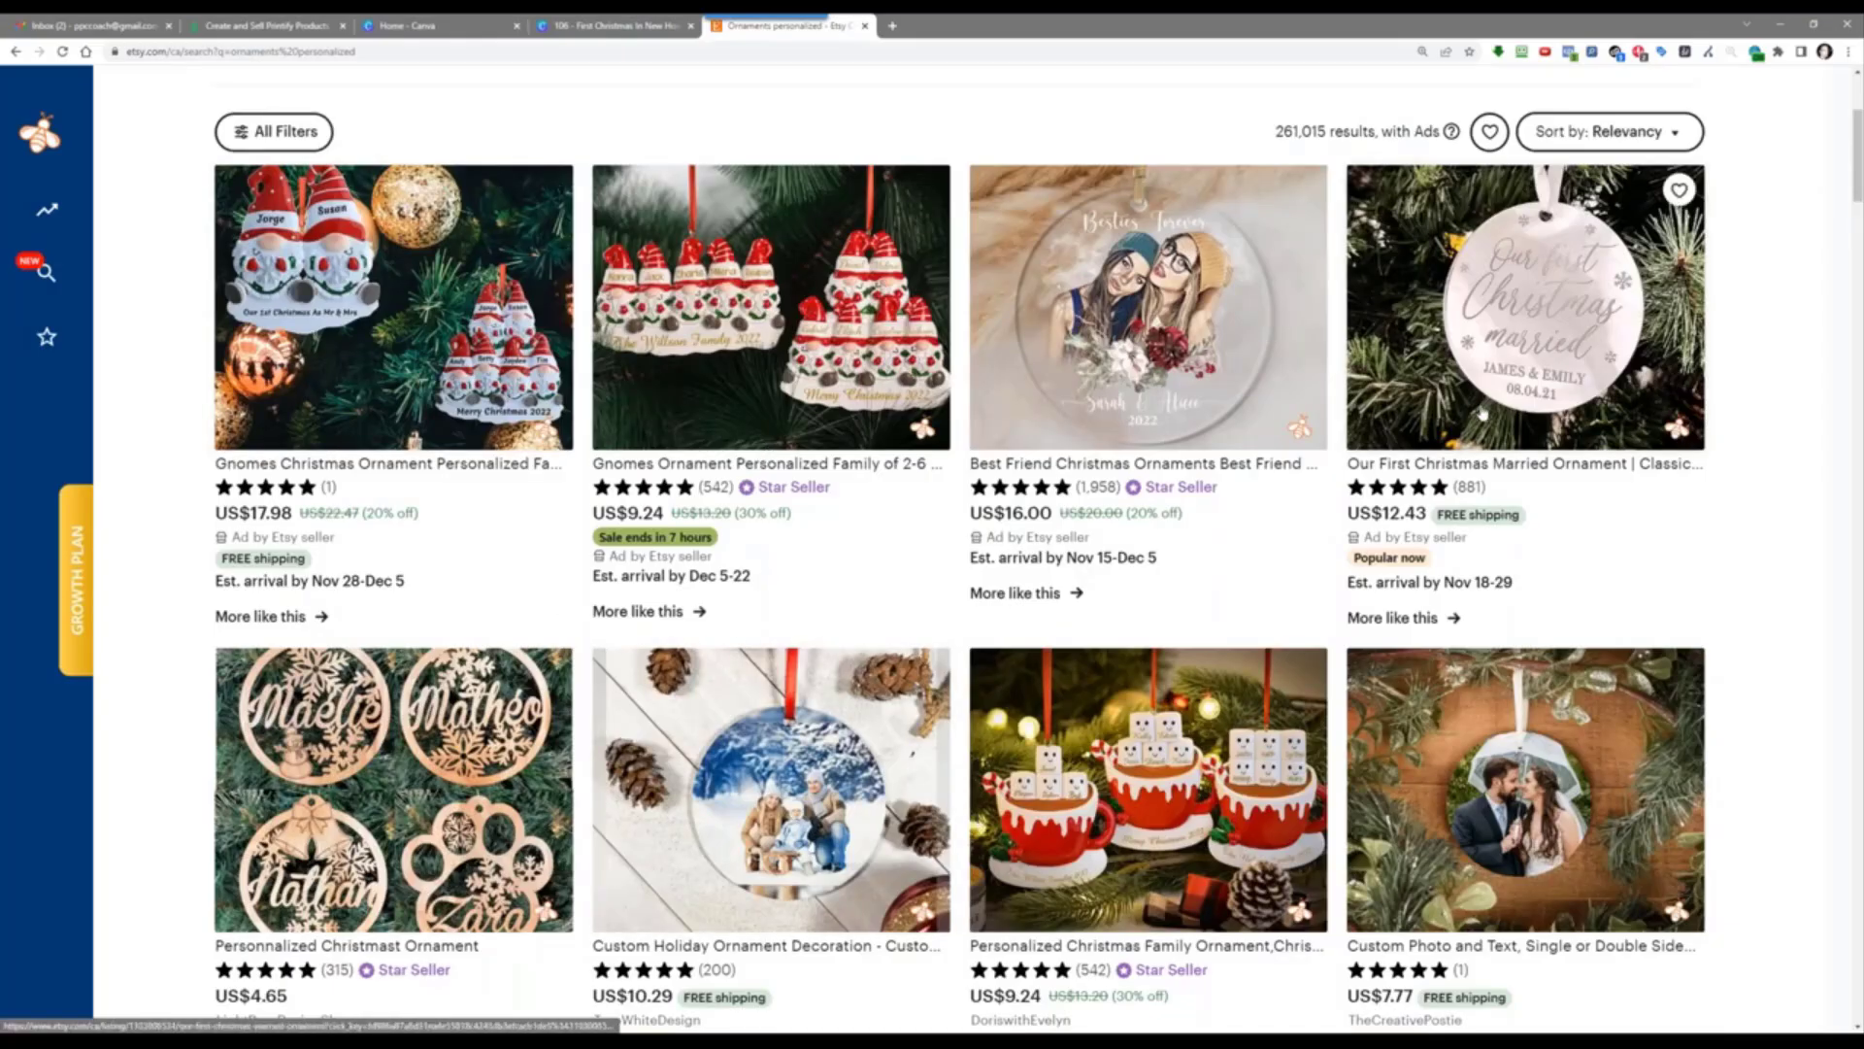
pyautogui.click(1553, 347)
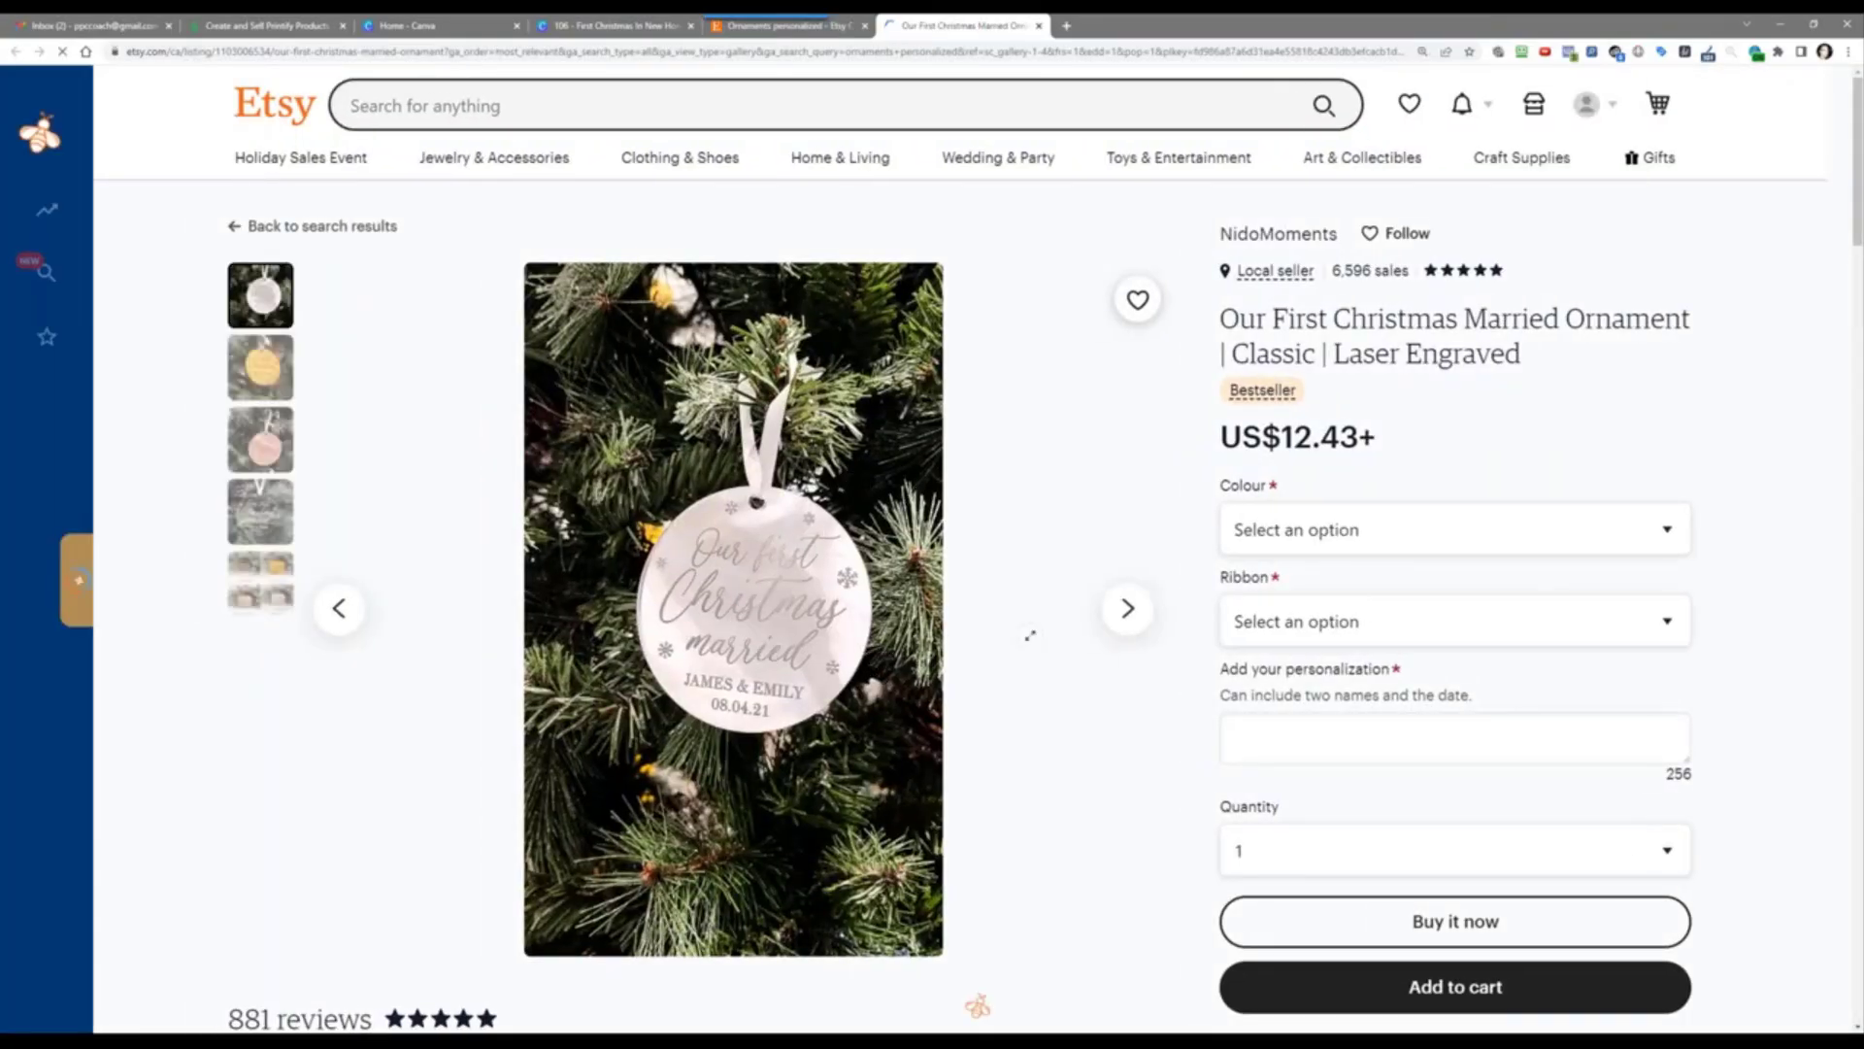
pyautogui.scroll(-3, 1030, 635)
pyautogui.scroll(4, 1134, 473)
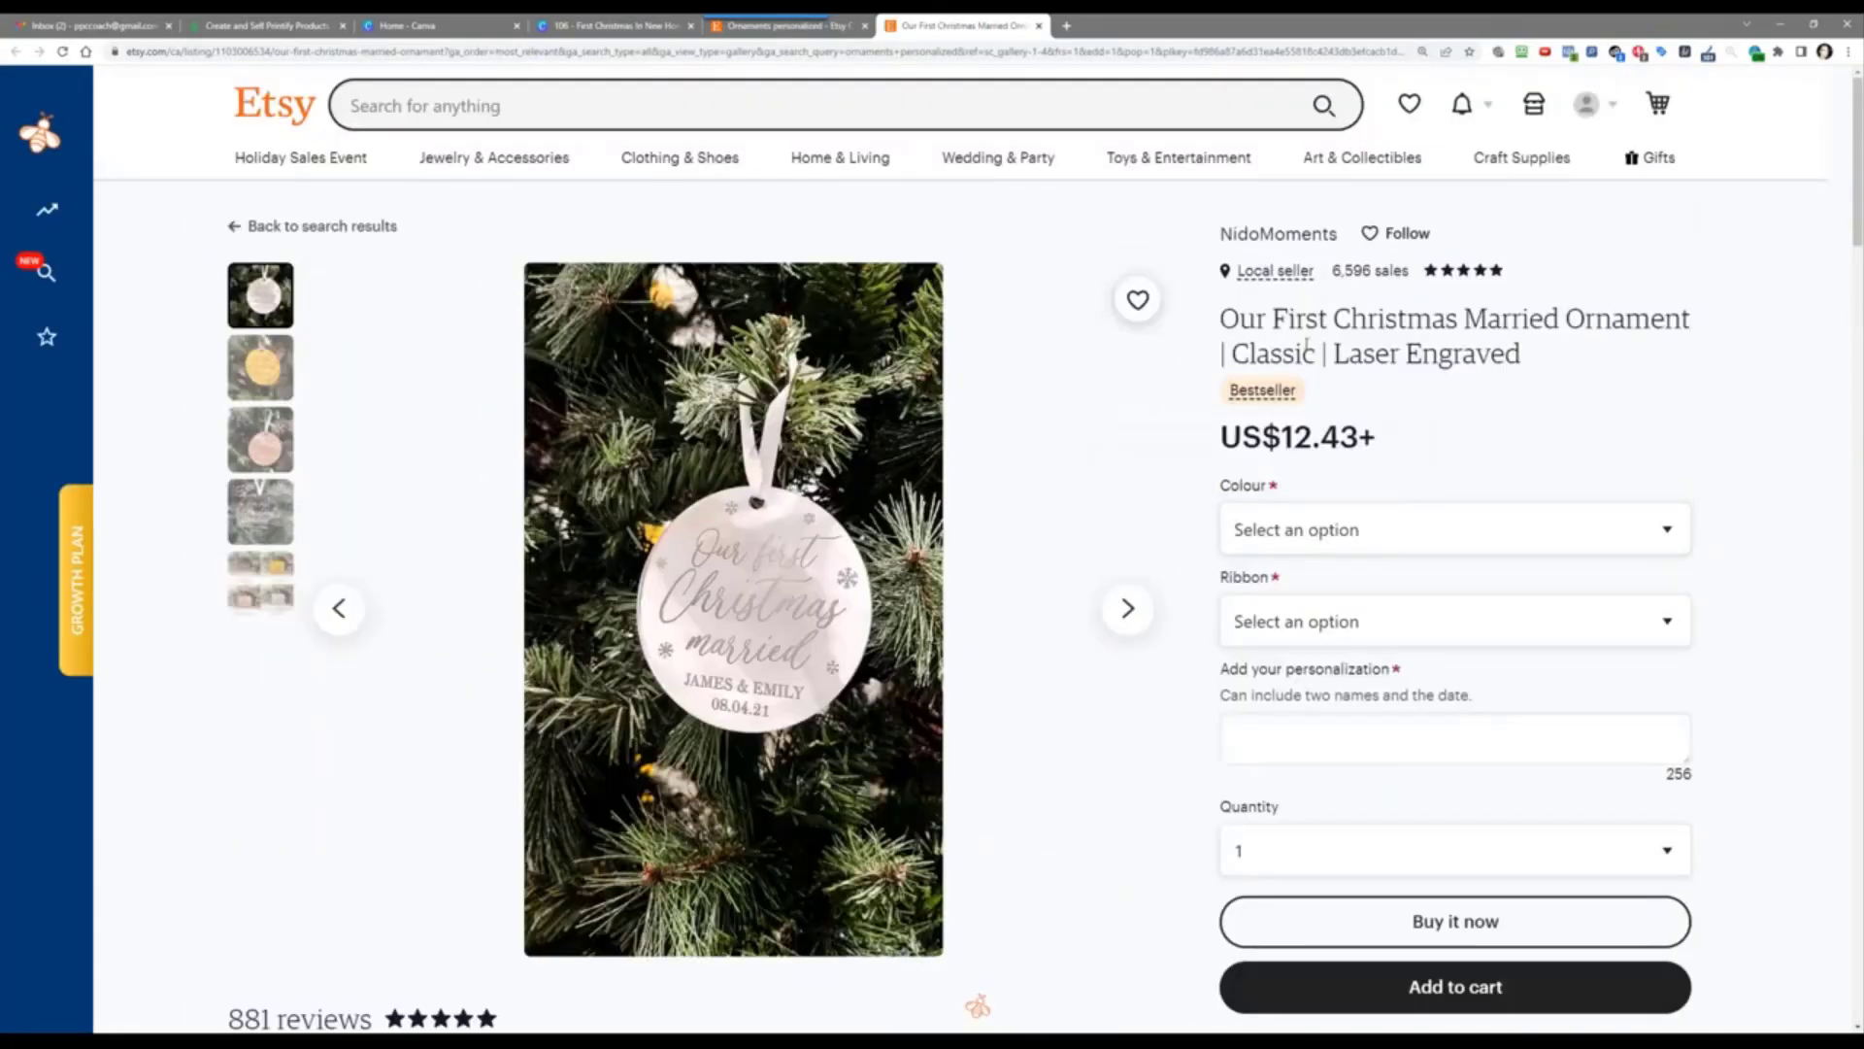
pyautogui.moveTo(1223, 320); pyautogui.dragTo(1694, 321)
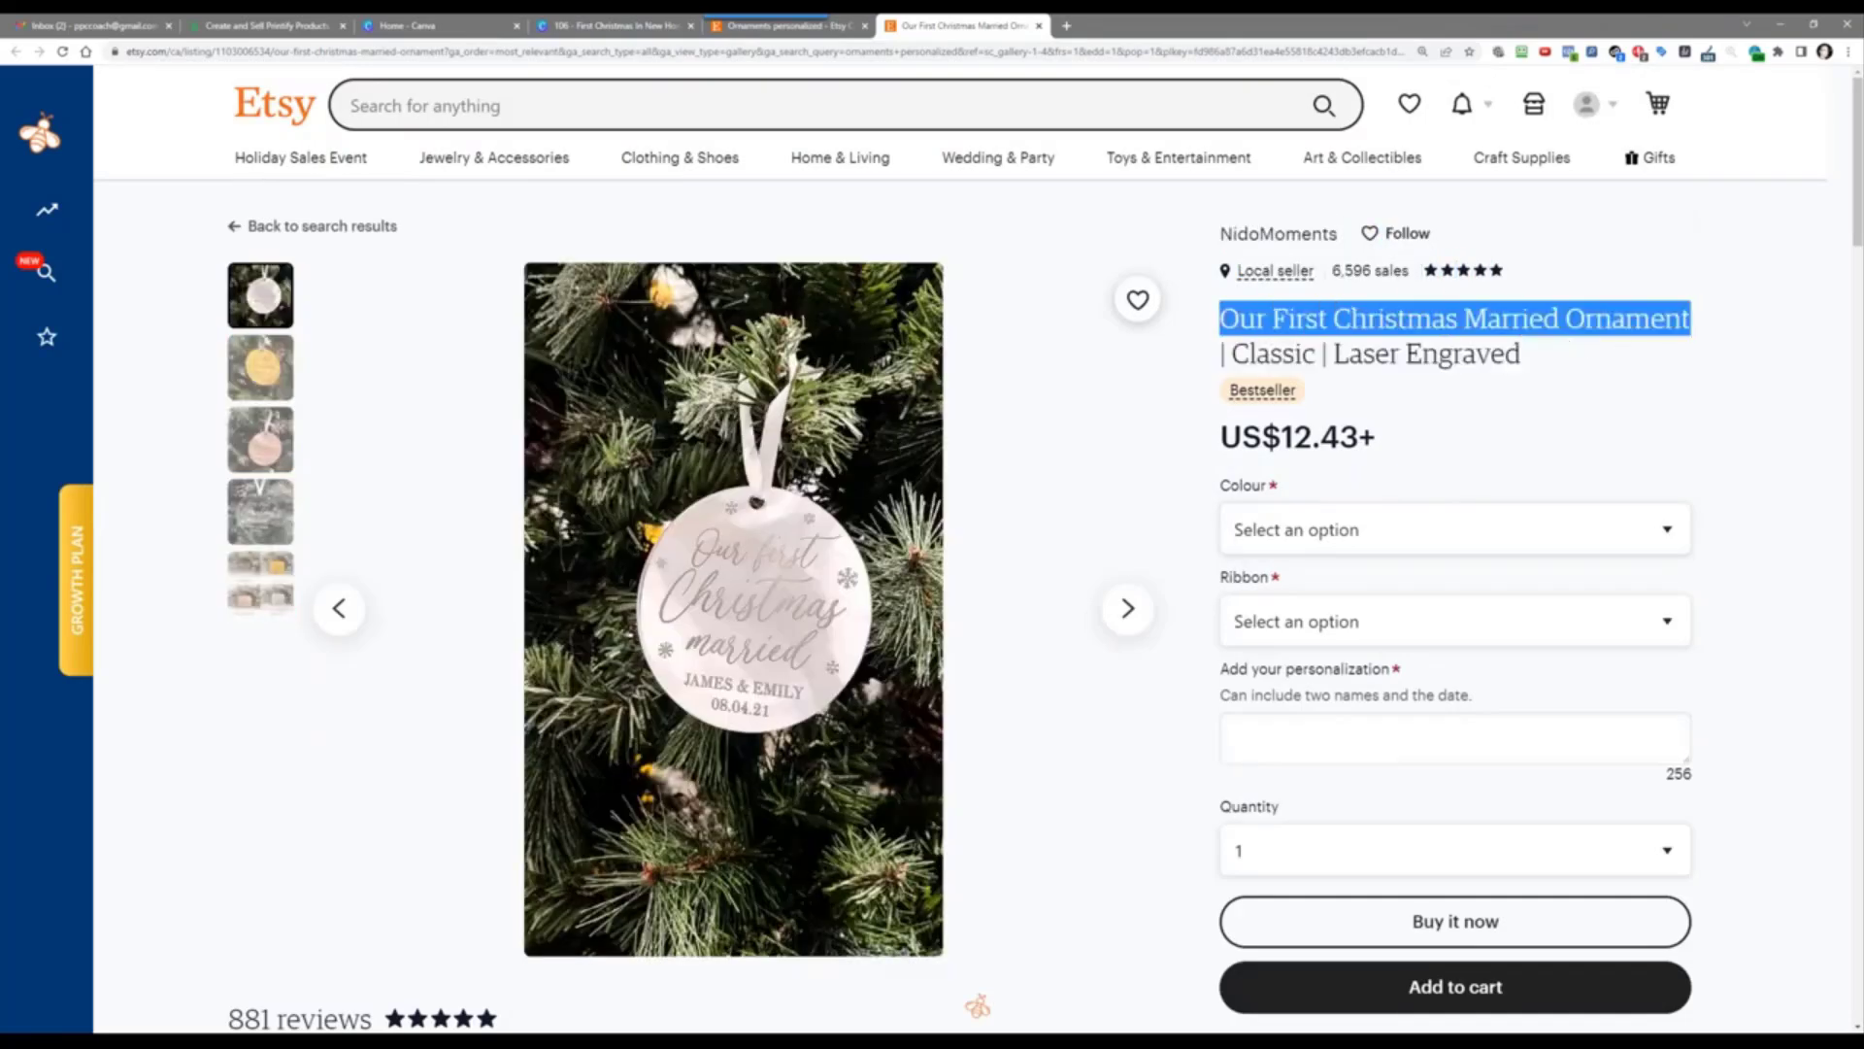
pyautogui.rightClick(1690, 322)
pyautogui.click(1653, 334)
# Step: Search Etsy for the copied title 'Our First Christmas Married Ornament'
pyautogui.click(426, 105)
pyautogui.rightClick(433, 109)
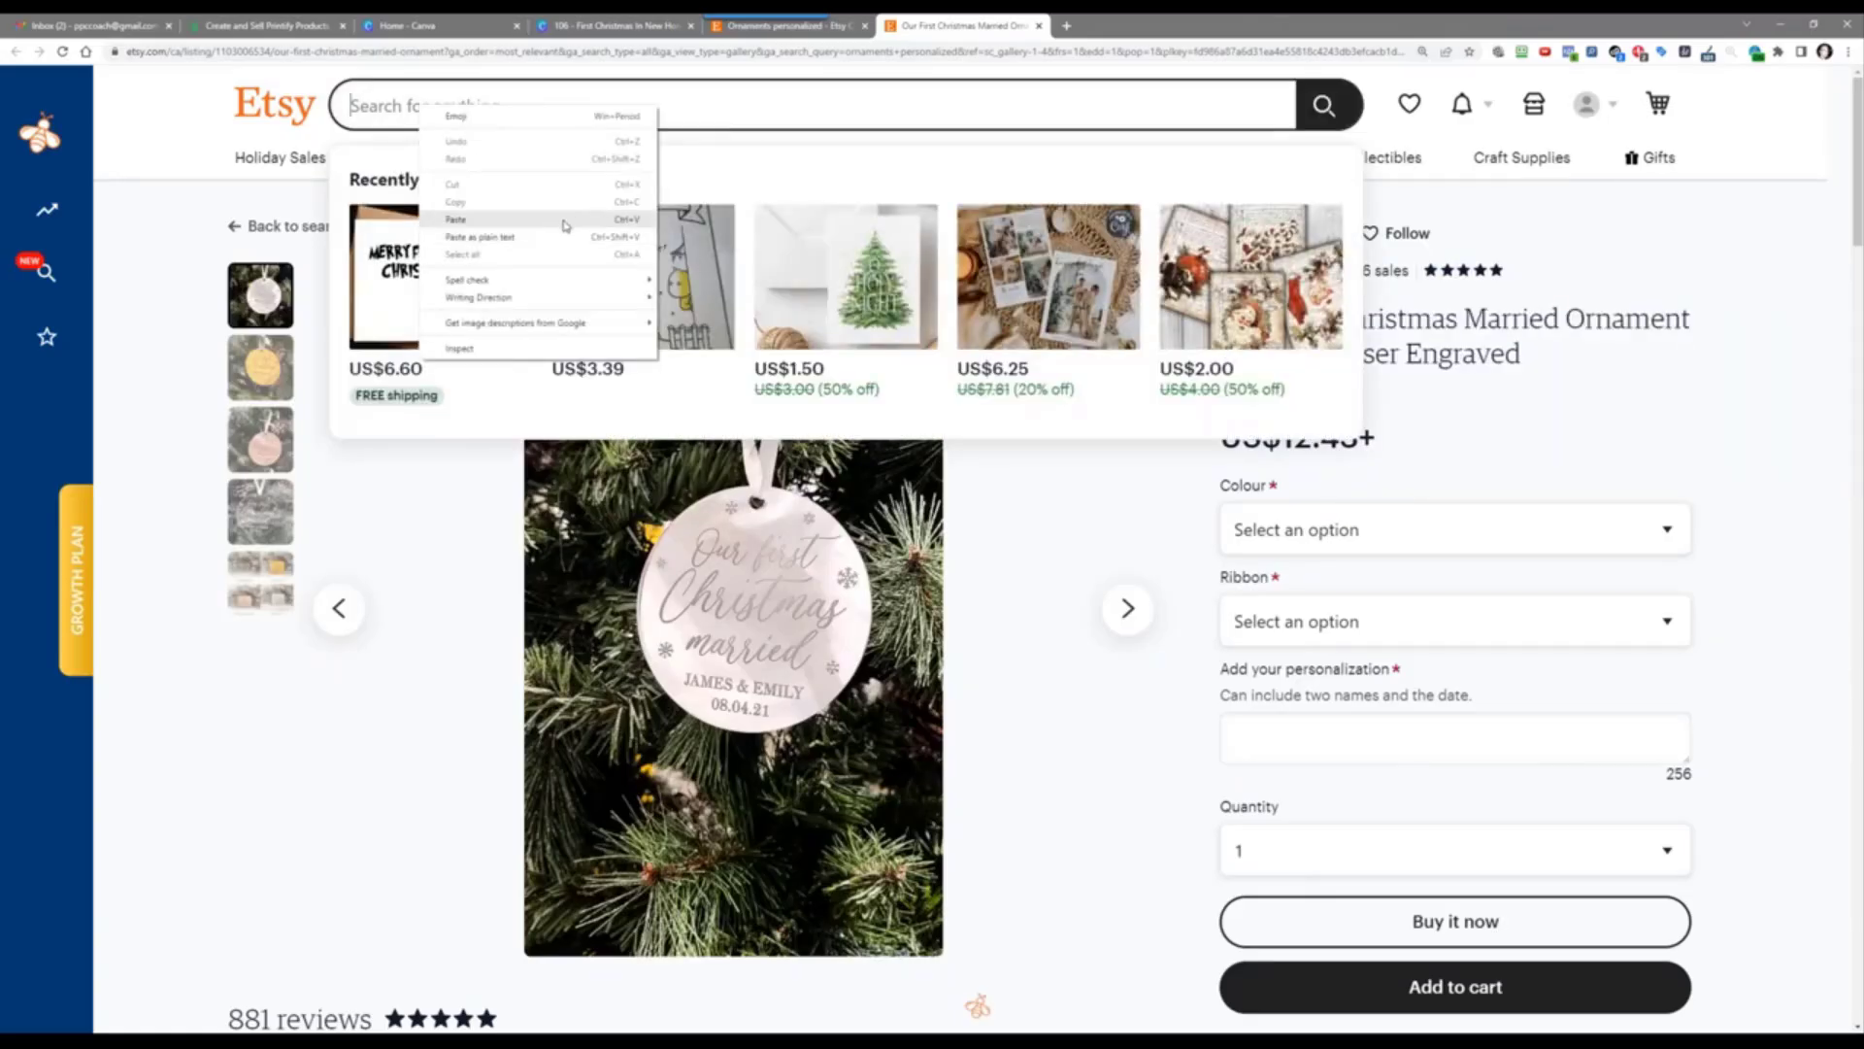
pyautogui.click(524, 229)
pyautogui.click(1323, 105)
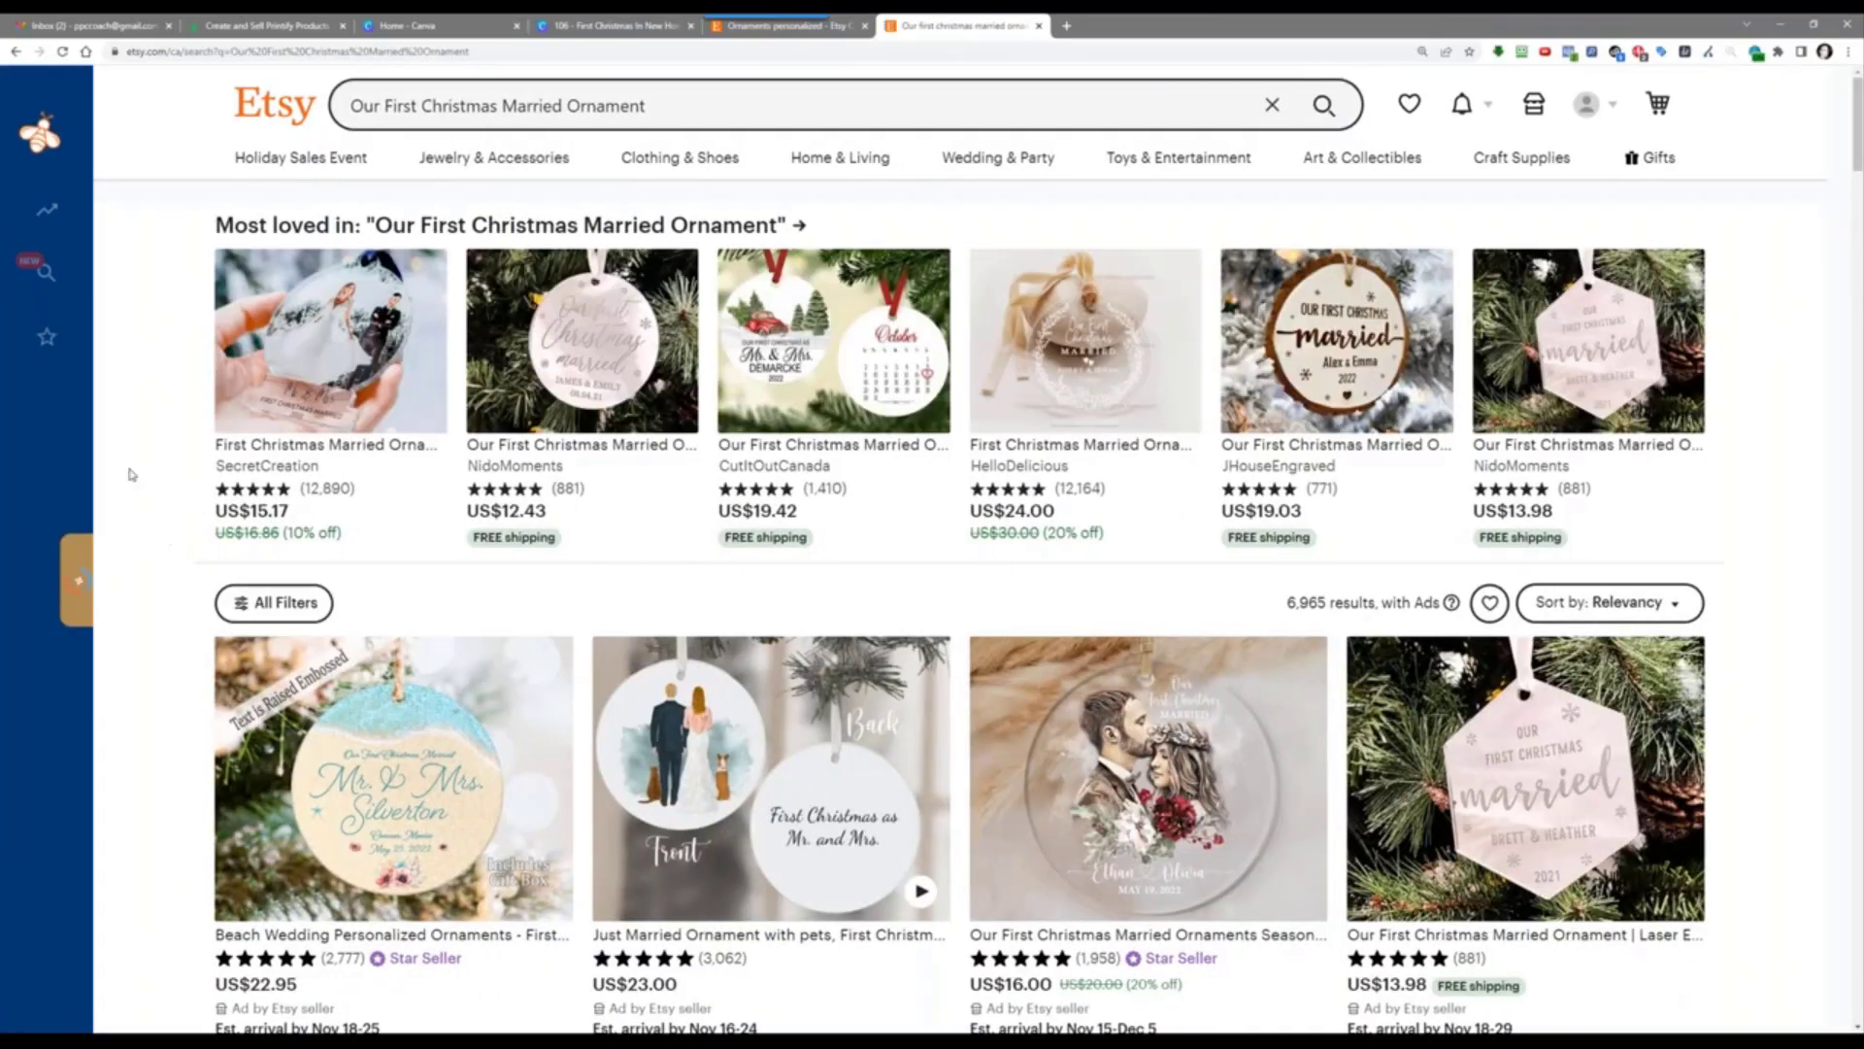
# Step: In EverBee Product Analytics, sort by Est. total sales and open the top SecretCreation listing
pyautogui.moveTo(82, 408)
pyautogui.click(128, 216)
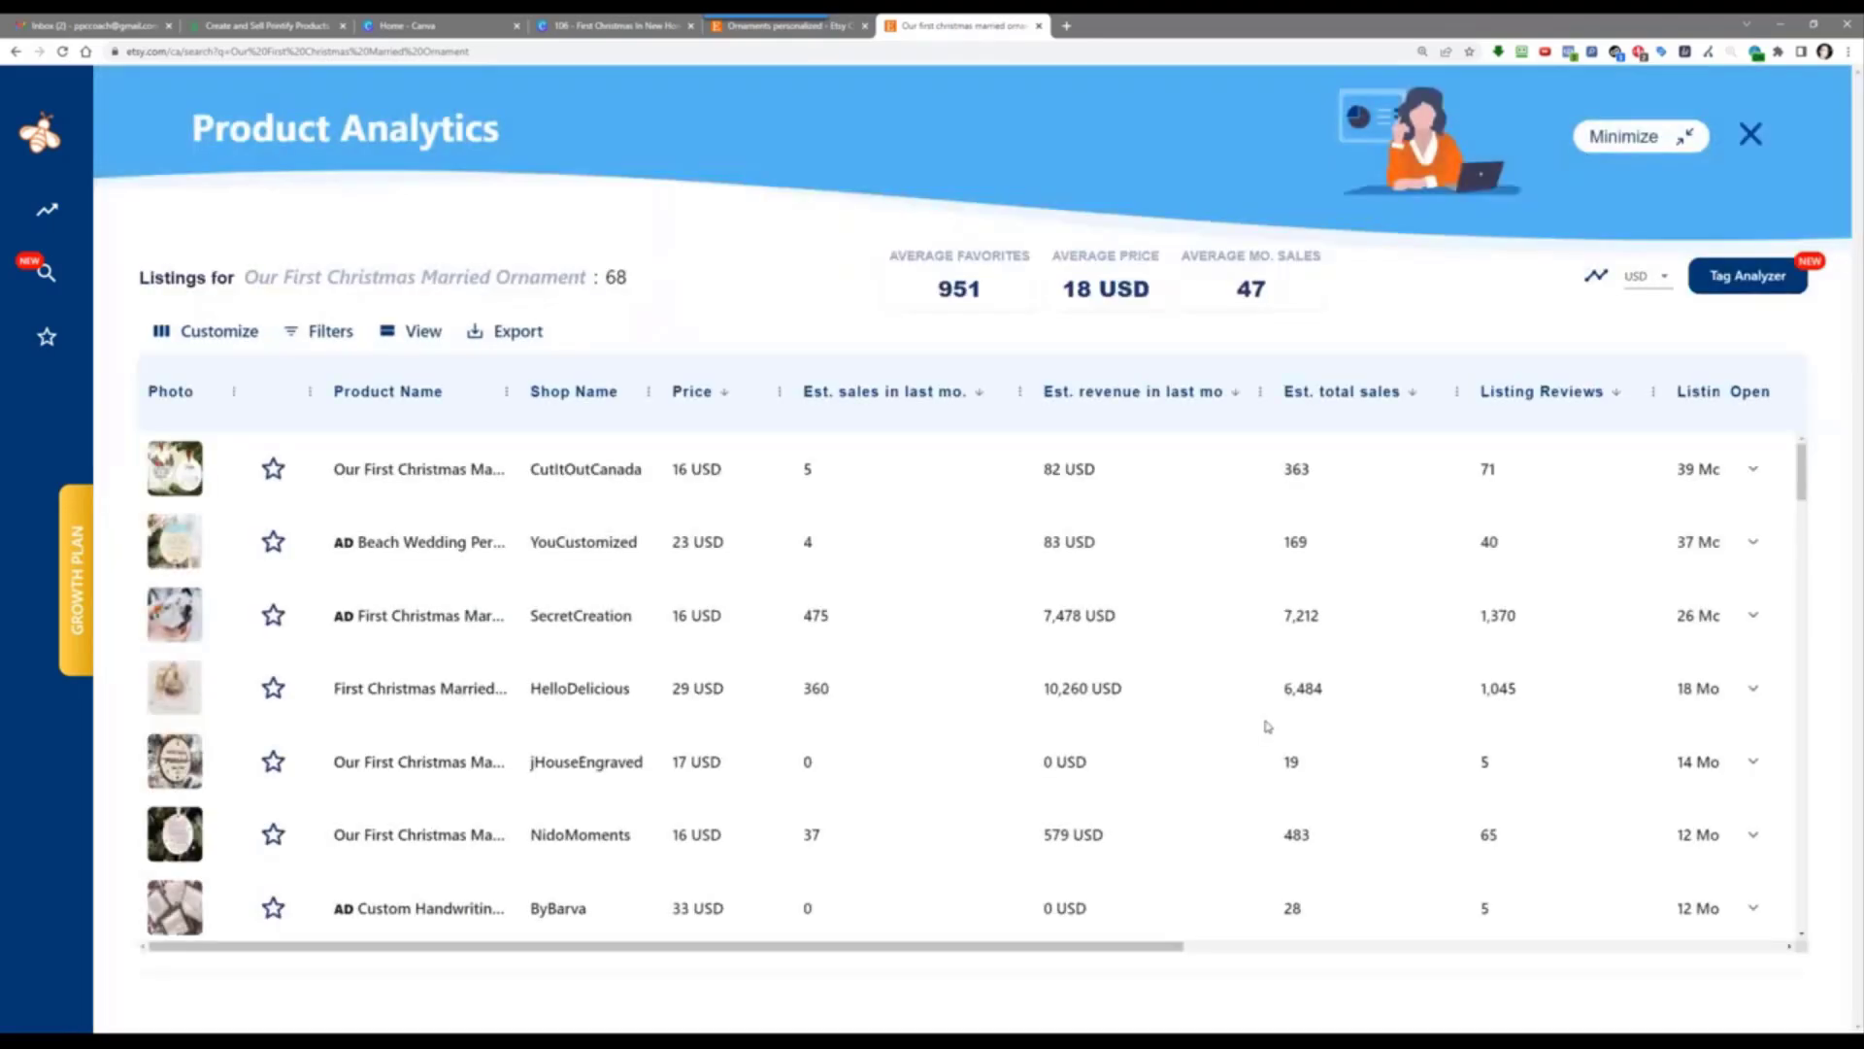
pyautogui.click(1340, 391)
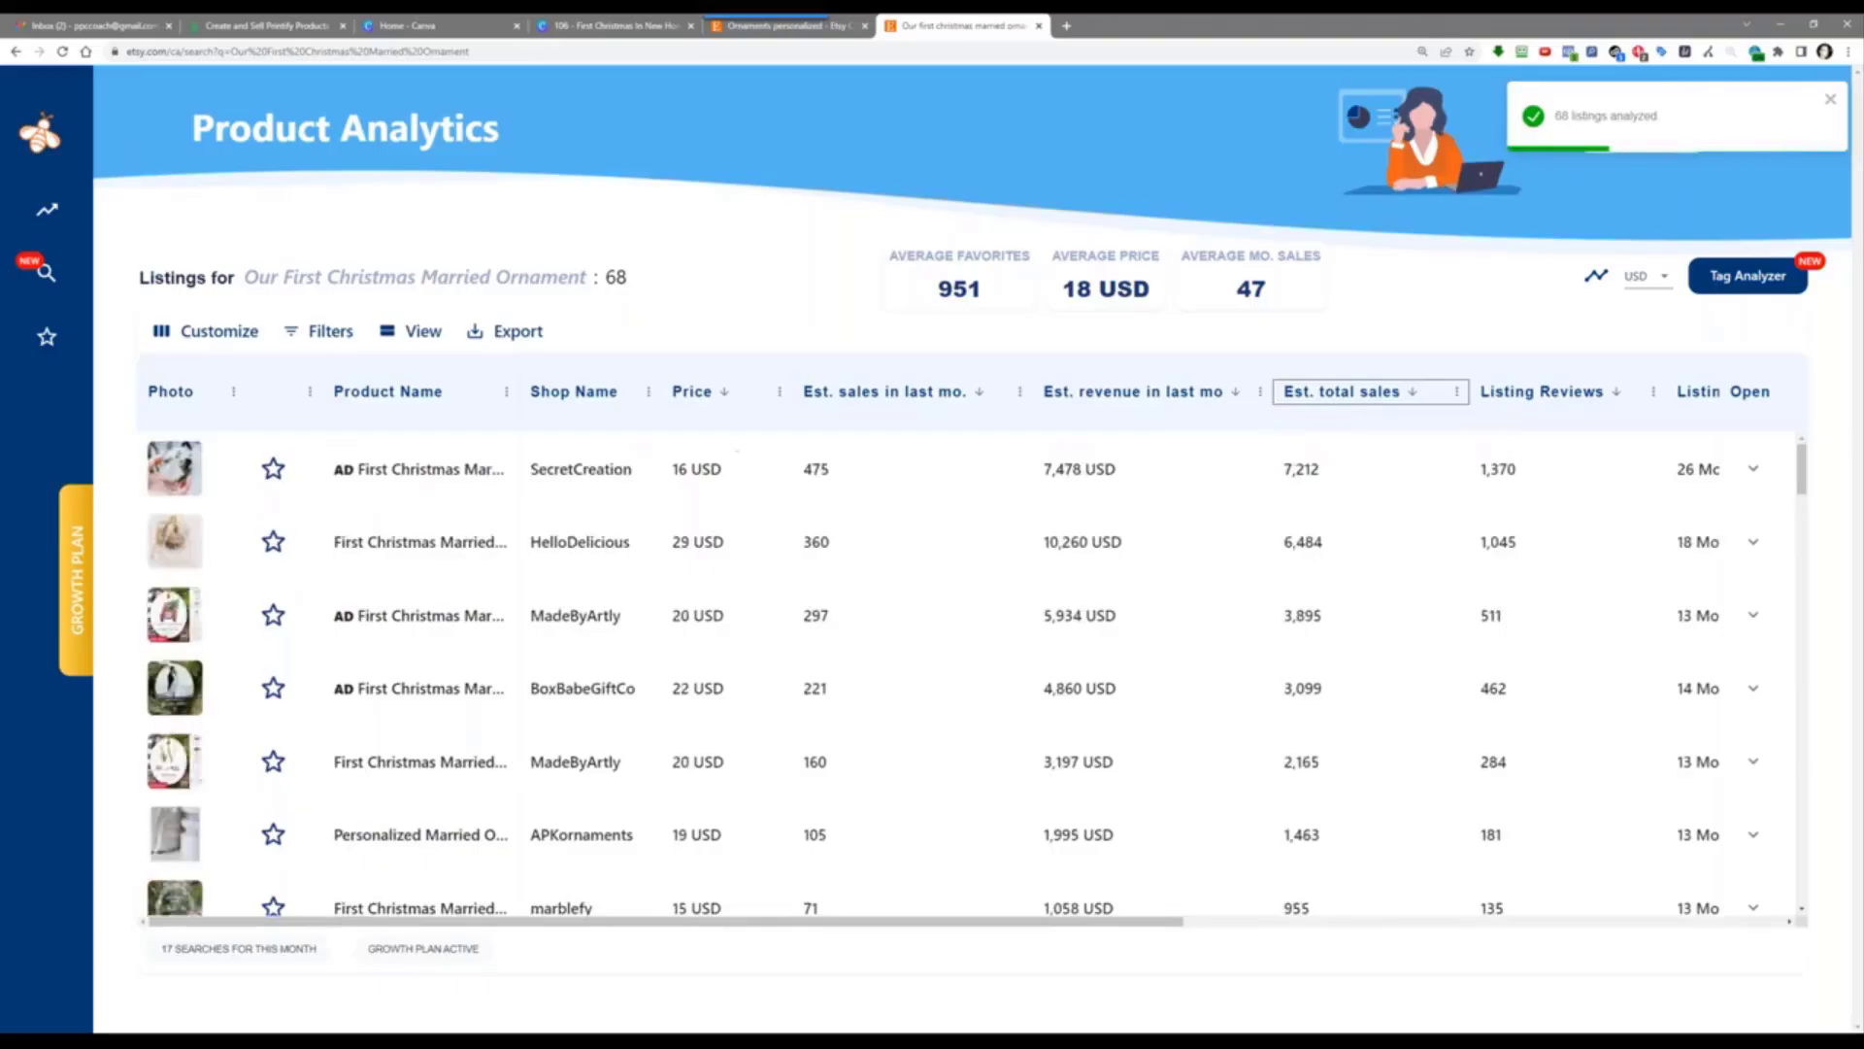
pyautogui.click(434, 472)
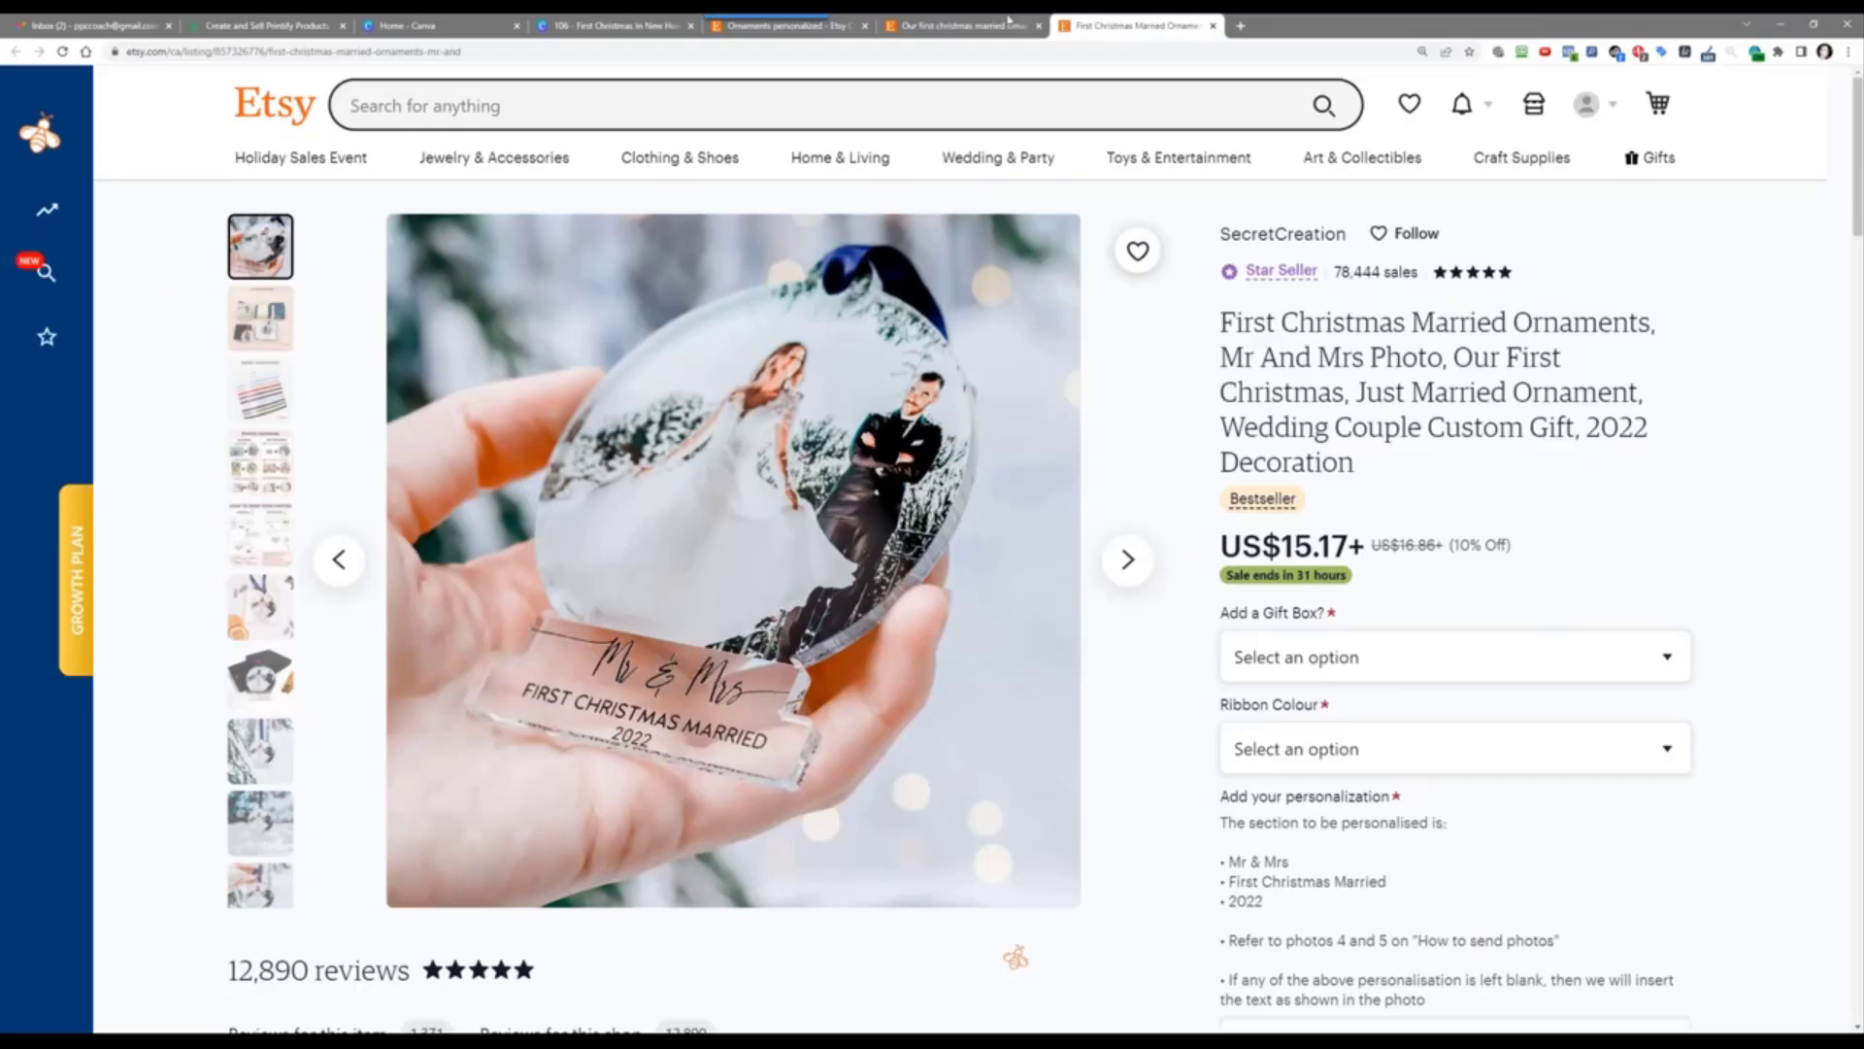
# Step: Close the SecretCreation listing and browse the HelloDelicious listing's photos, video and reviews
pyautogui.click(1212, 26)
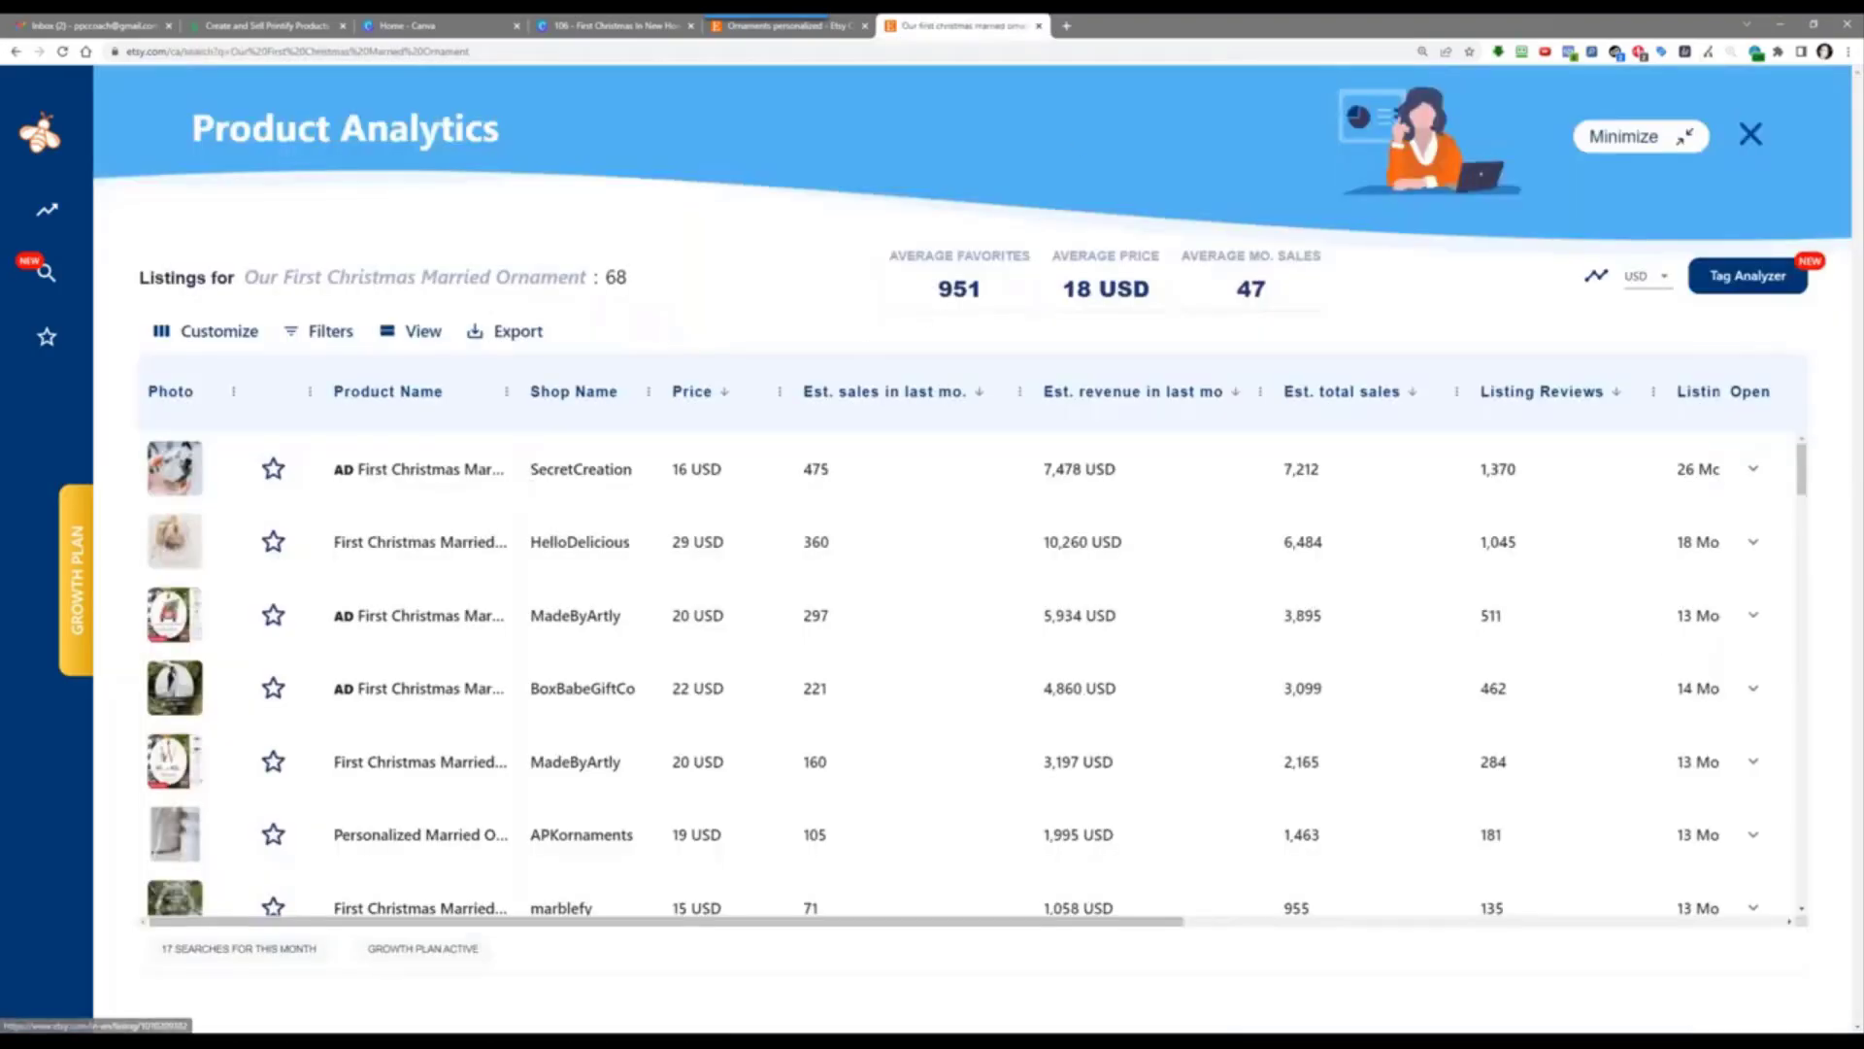
pyautogui.click(438, 544)
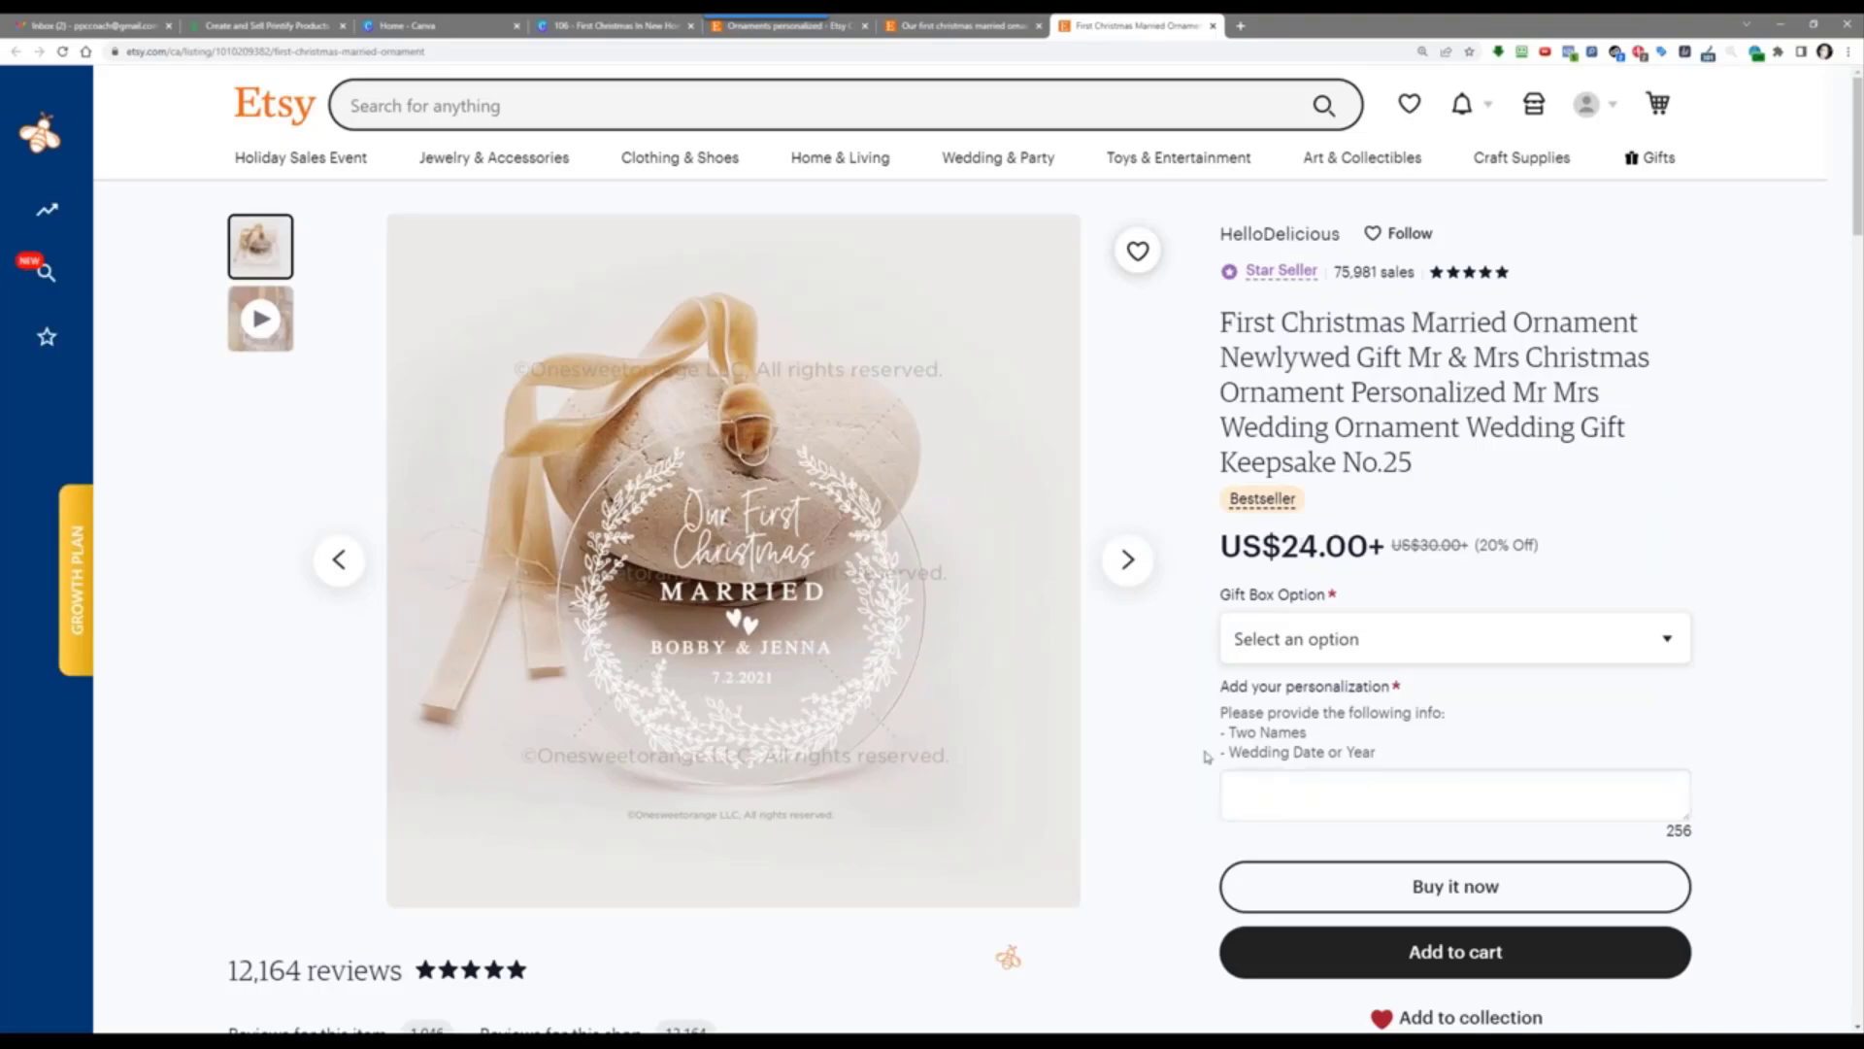
pyautogui.scroll(-10, 1212, 745)
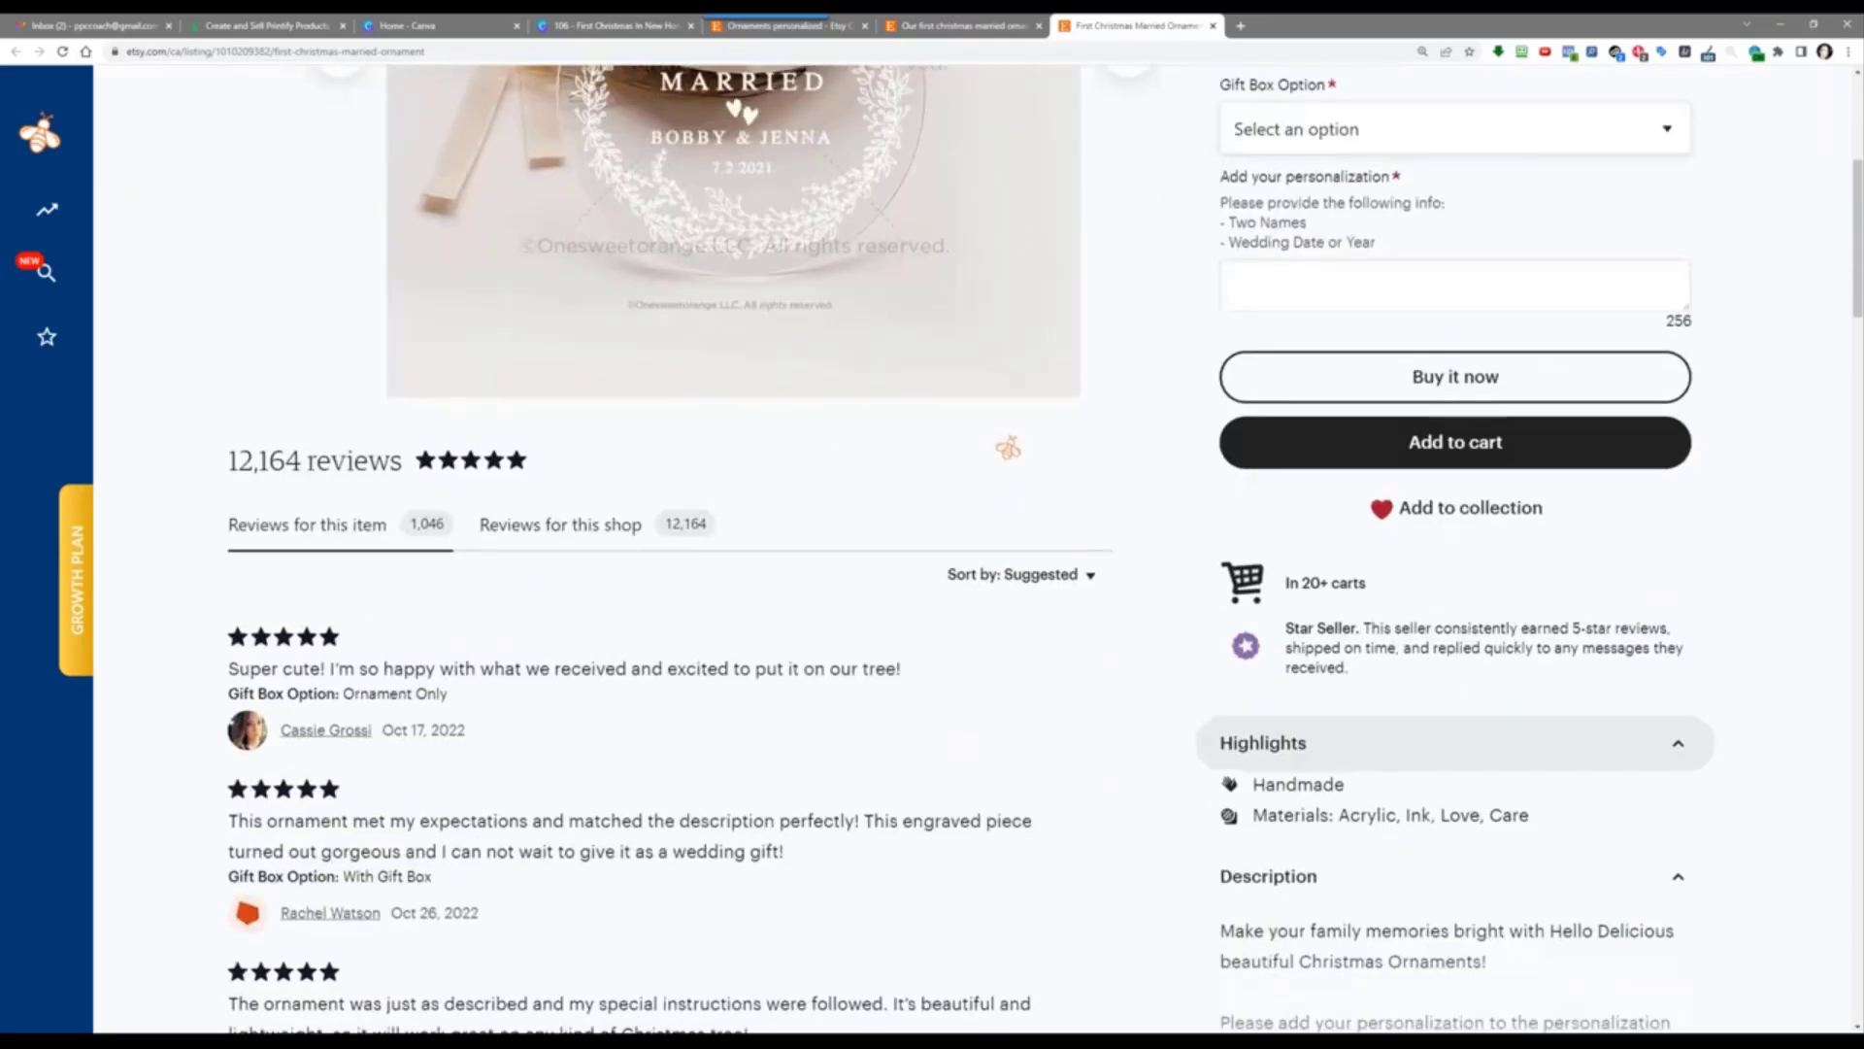
pyautogui.scroll(-2, 1180, 820)
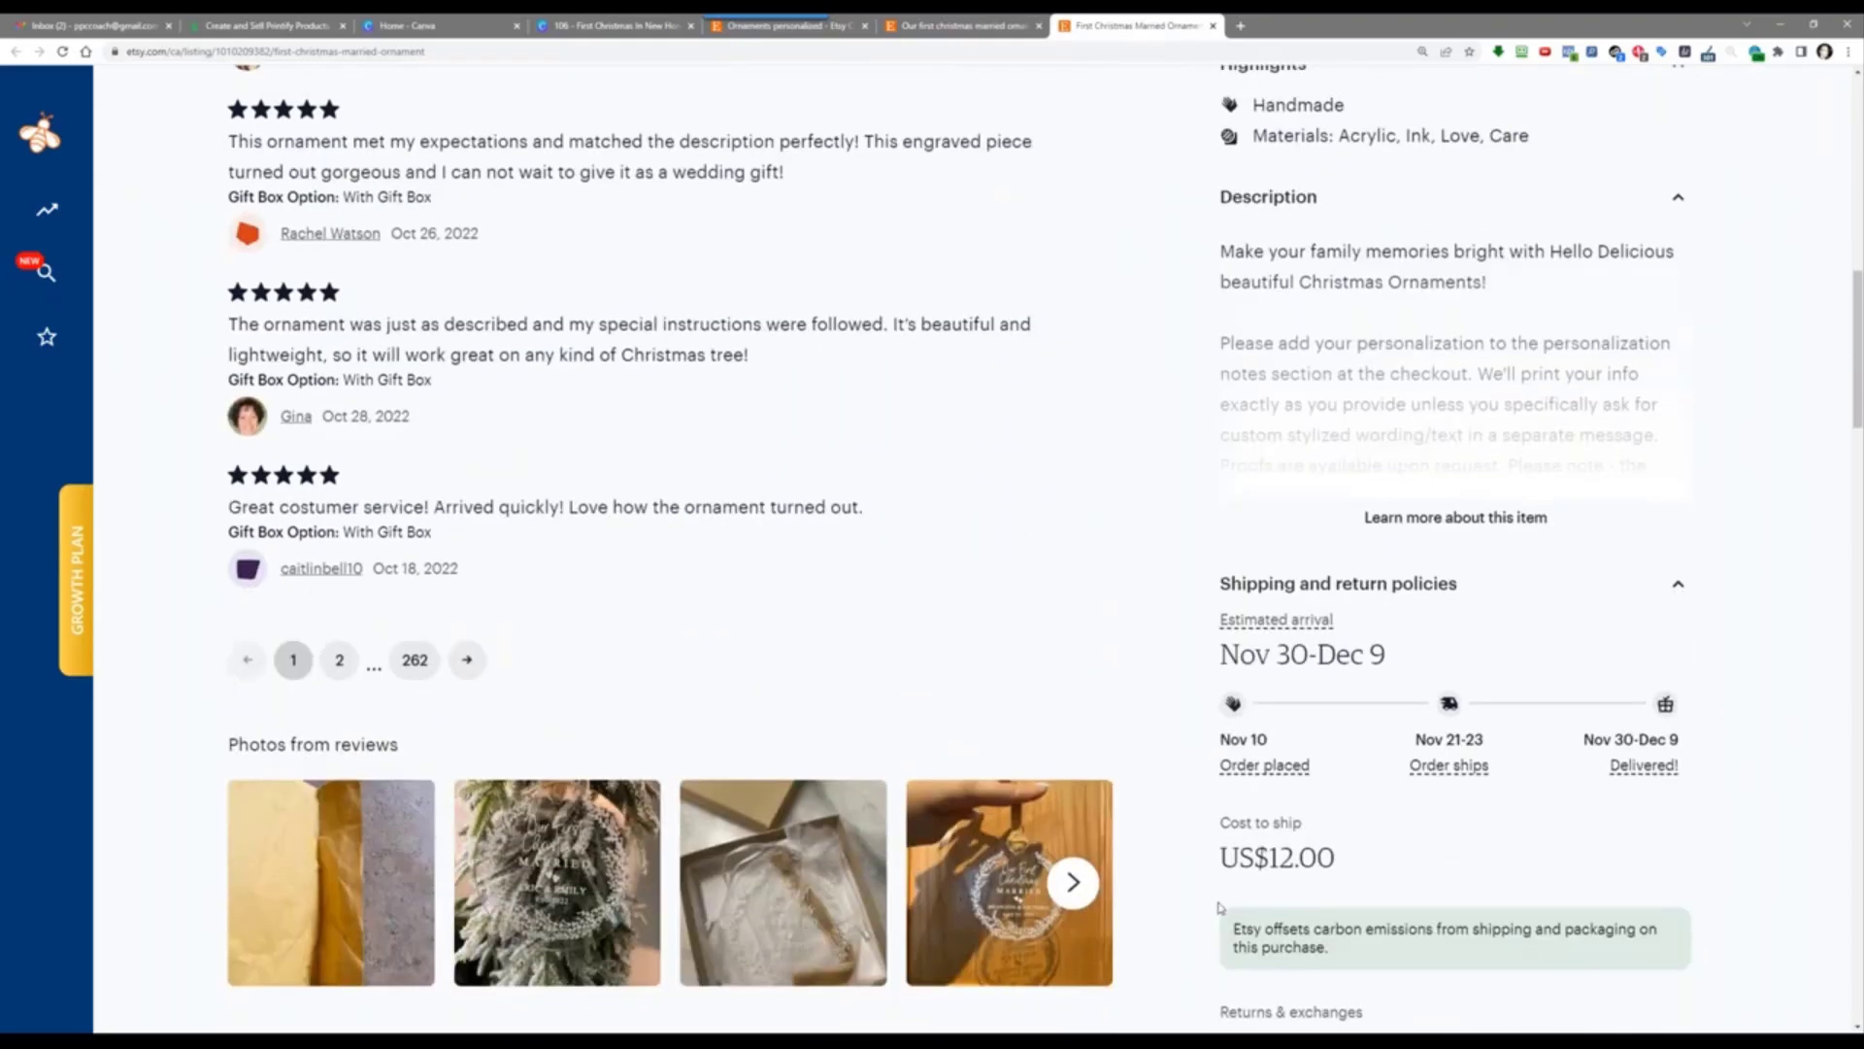
pyautogui.scroll(12, 1209, 874)
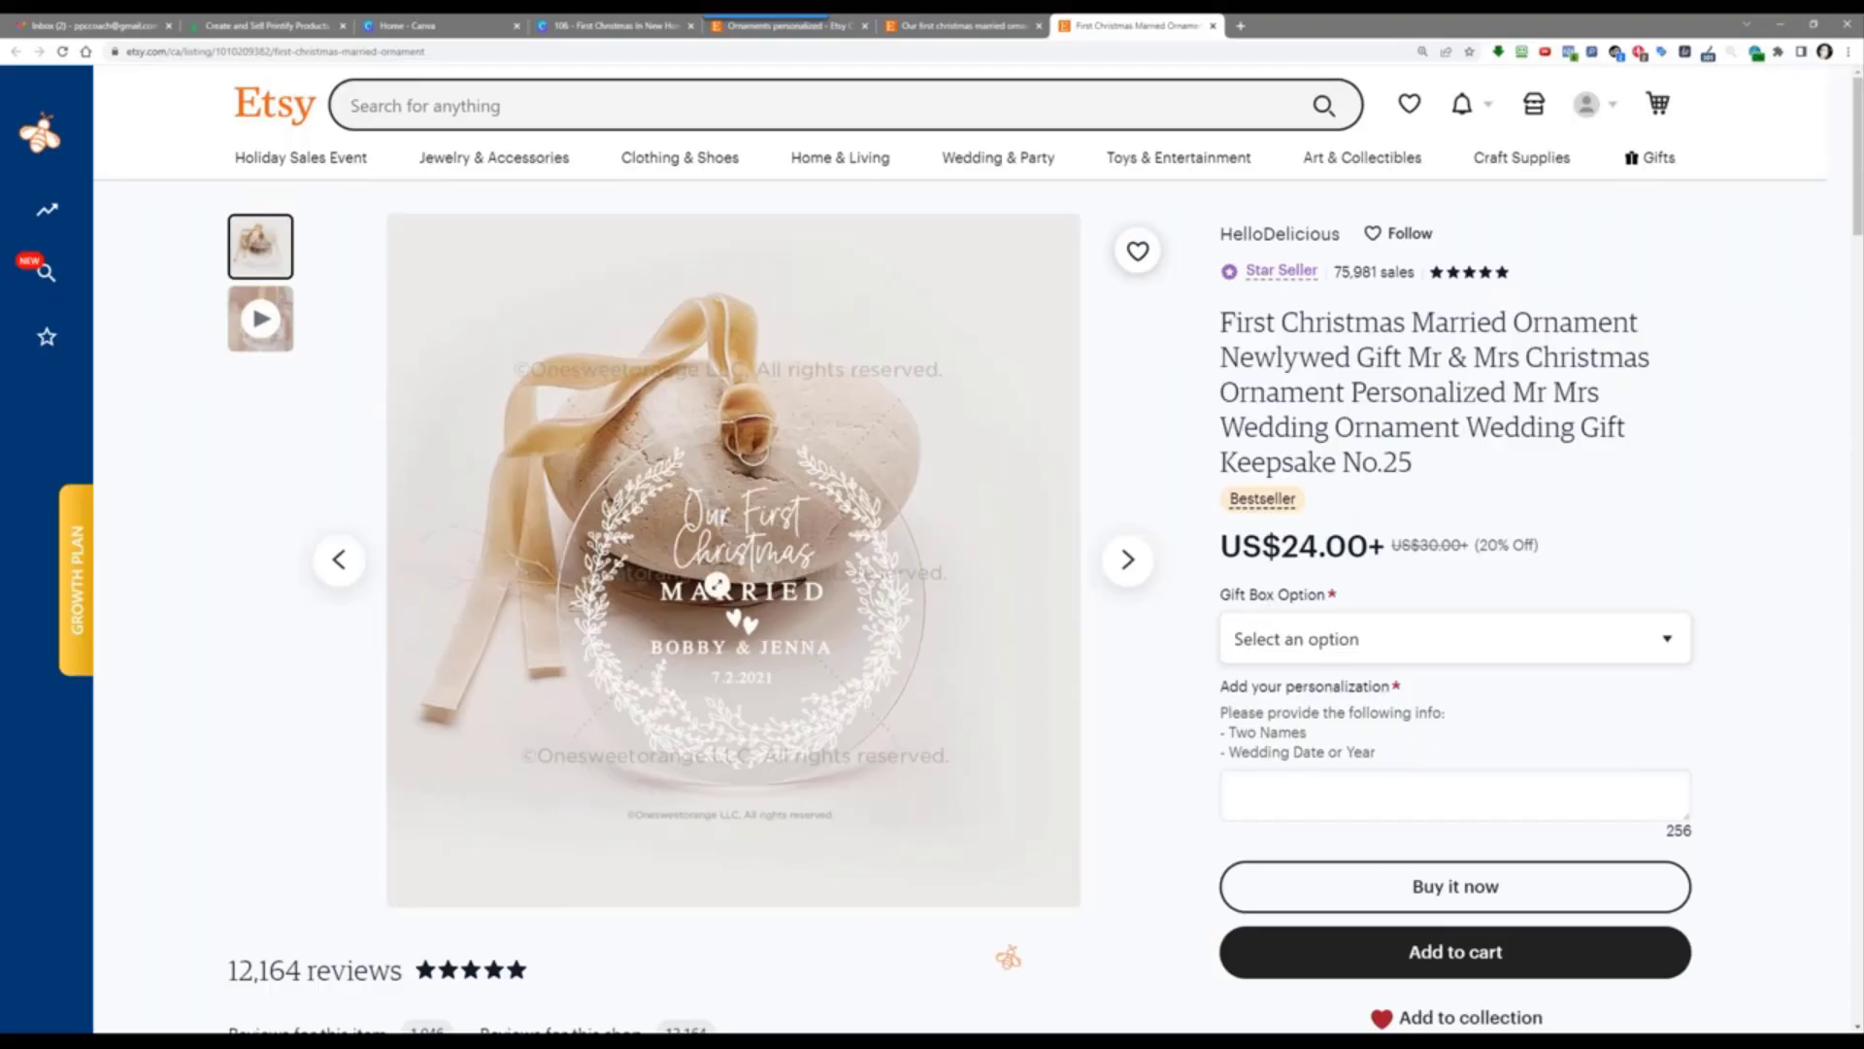
pyautogui.click(266, 347)
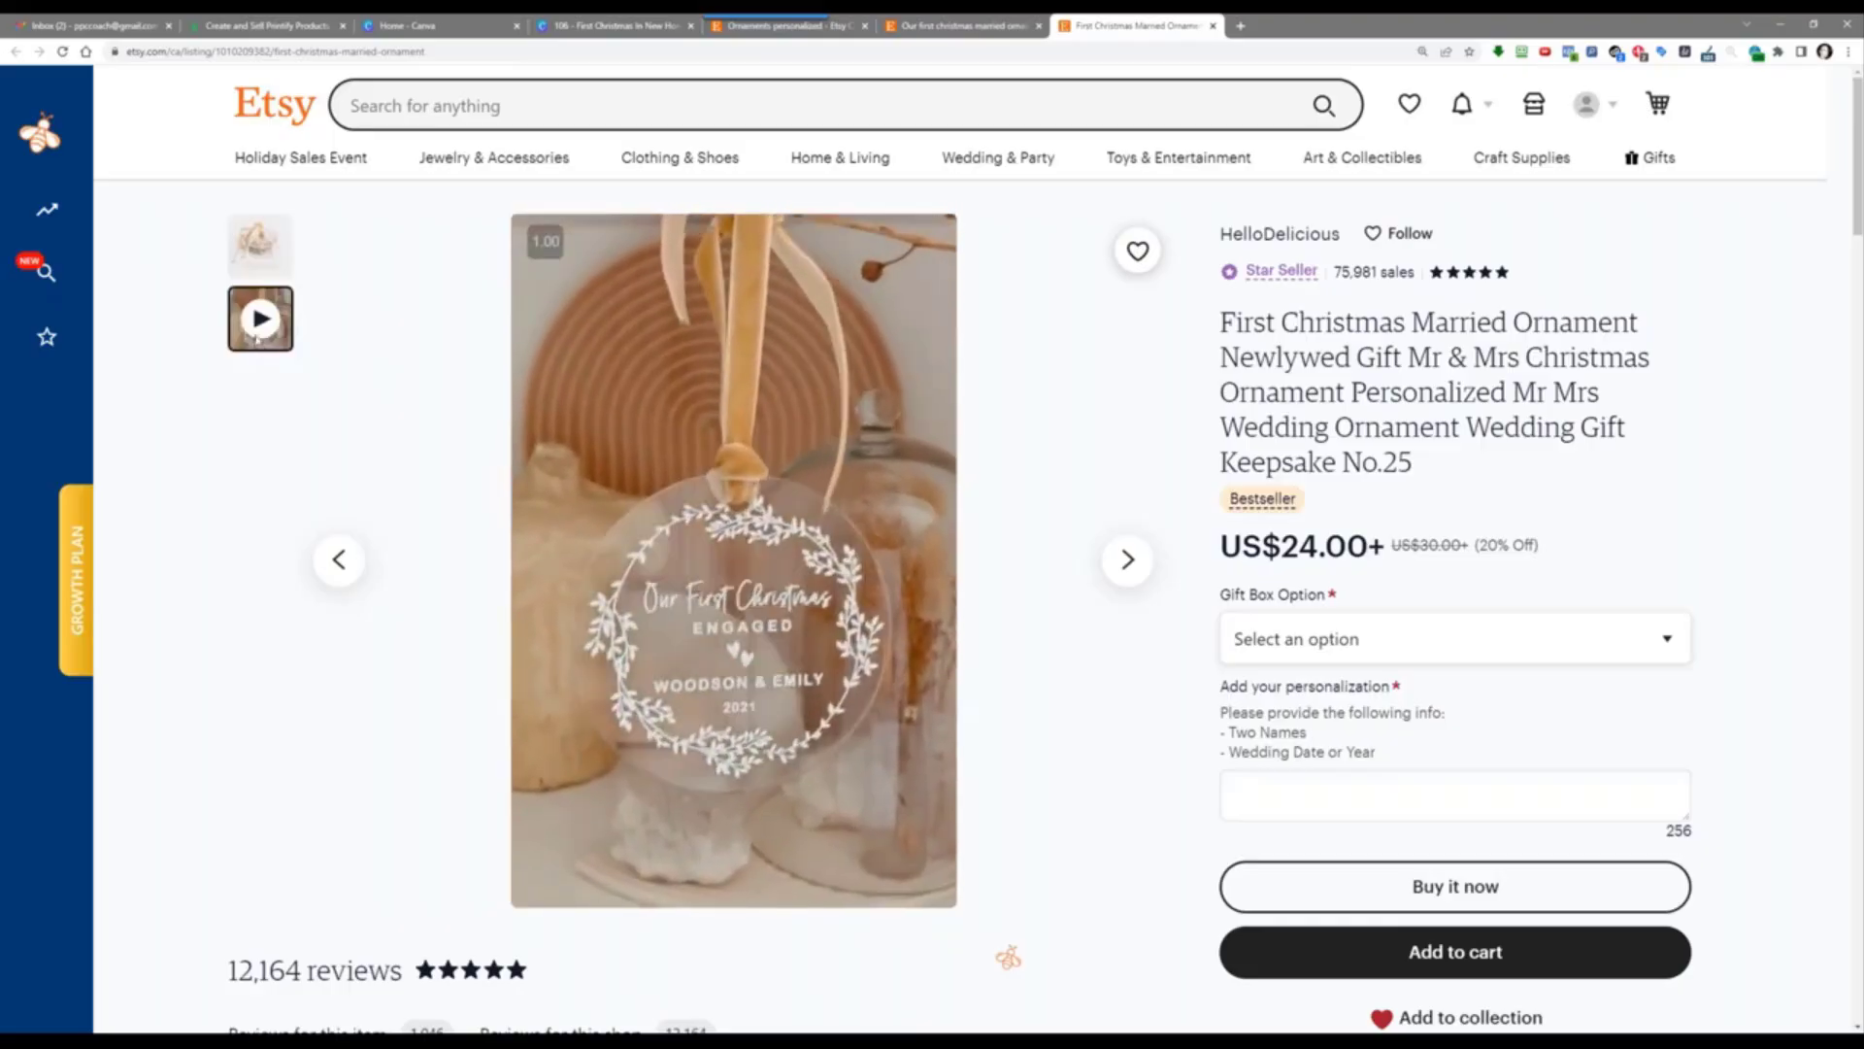
pyautogui.scroll(-2, 273, 451)
pyautogui.scroll(2, 273, 452)
pyautogui.scroll(-3, 273, 452)
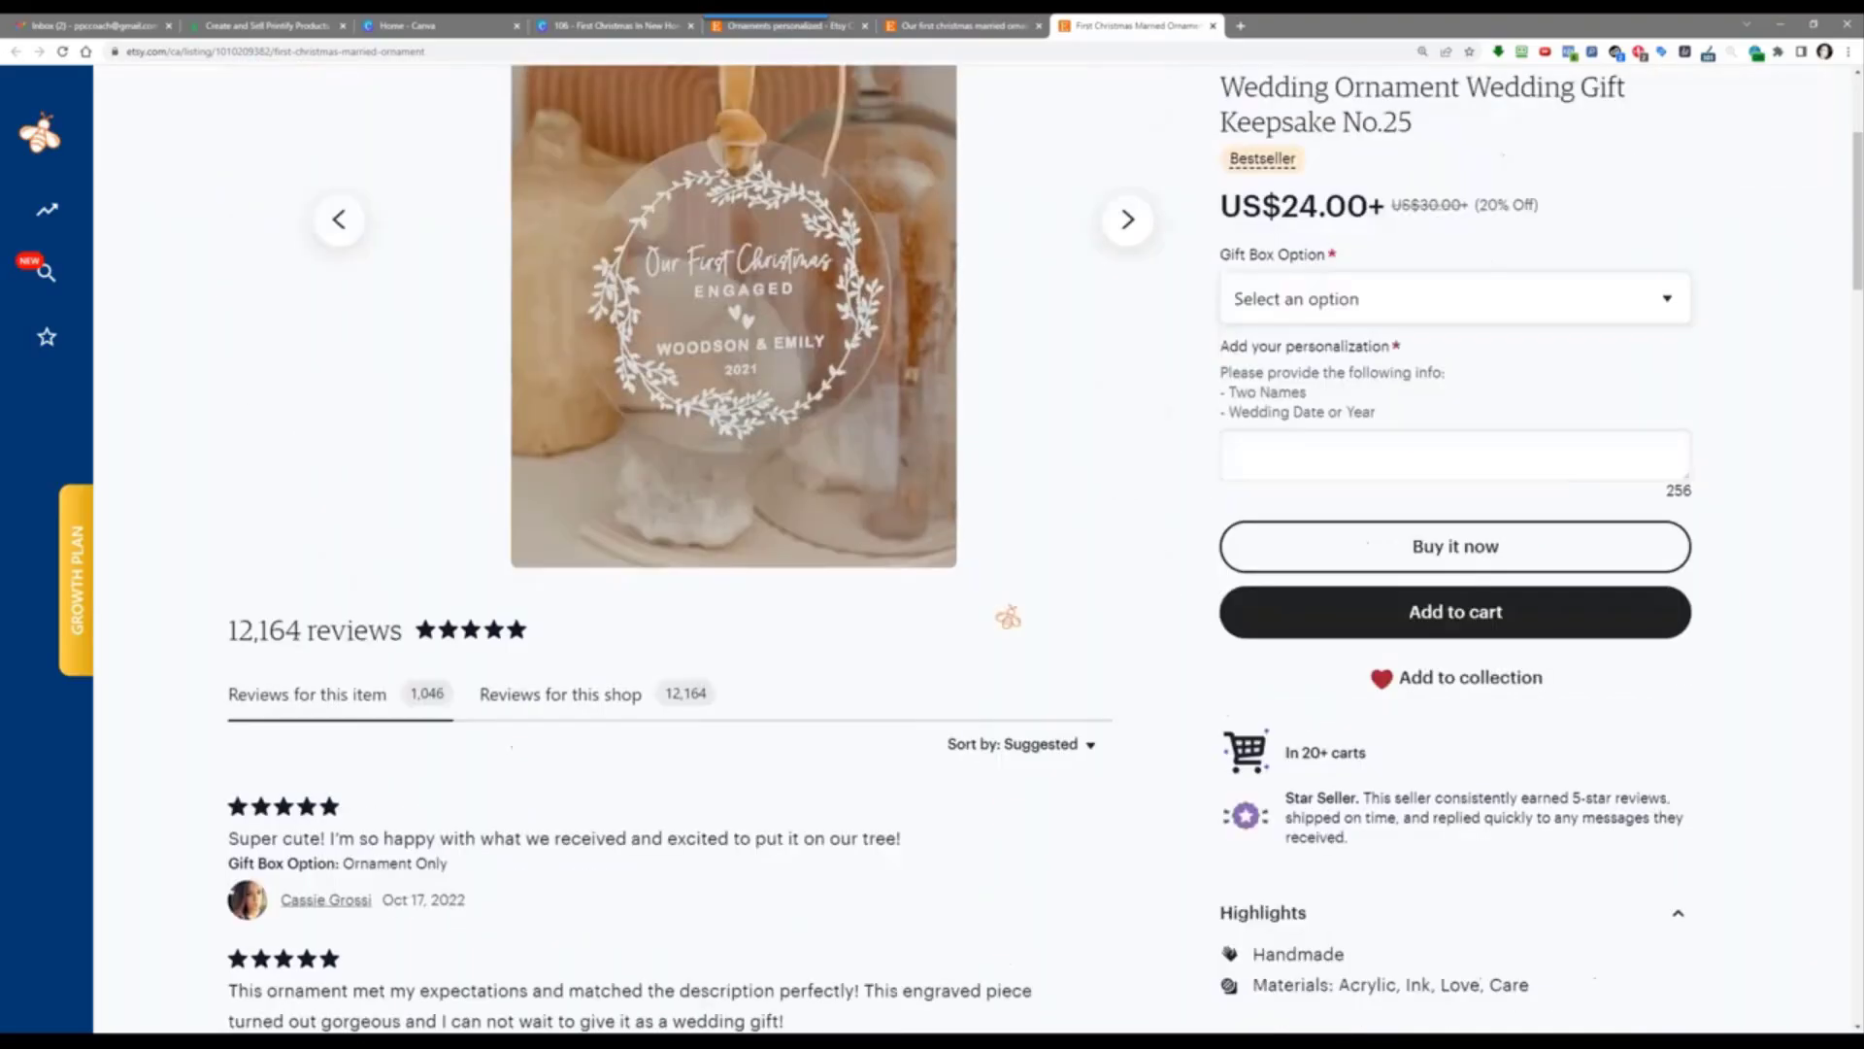
pyautogui.scroll(3, 254, 274)
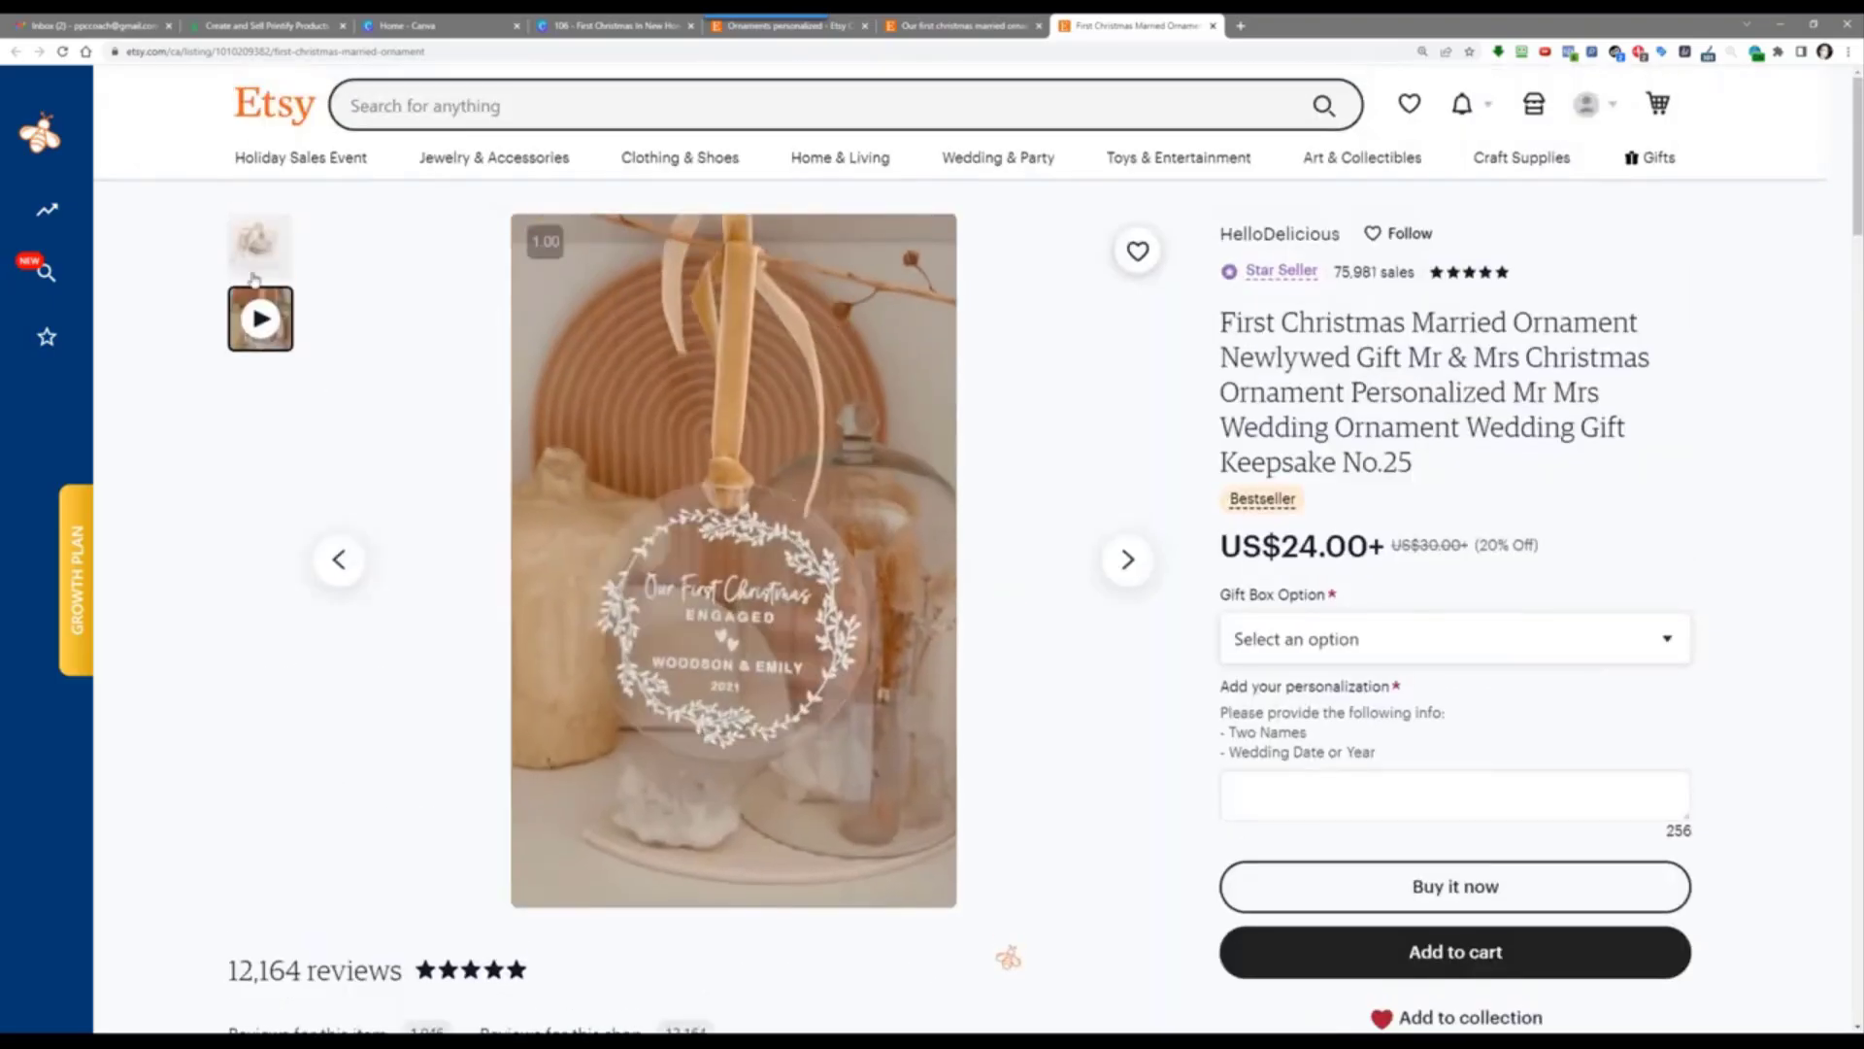
# Step: Reopen the HelloDelicious listing from the analytics table and move it into its own window
pyautogui.click(970, 25)
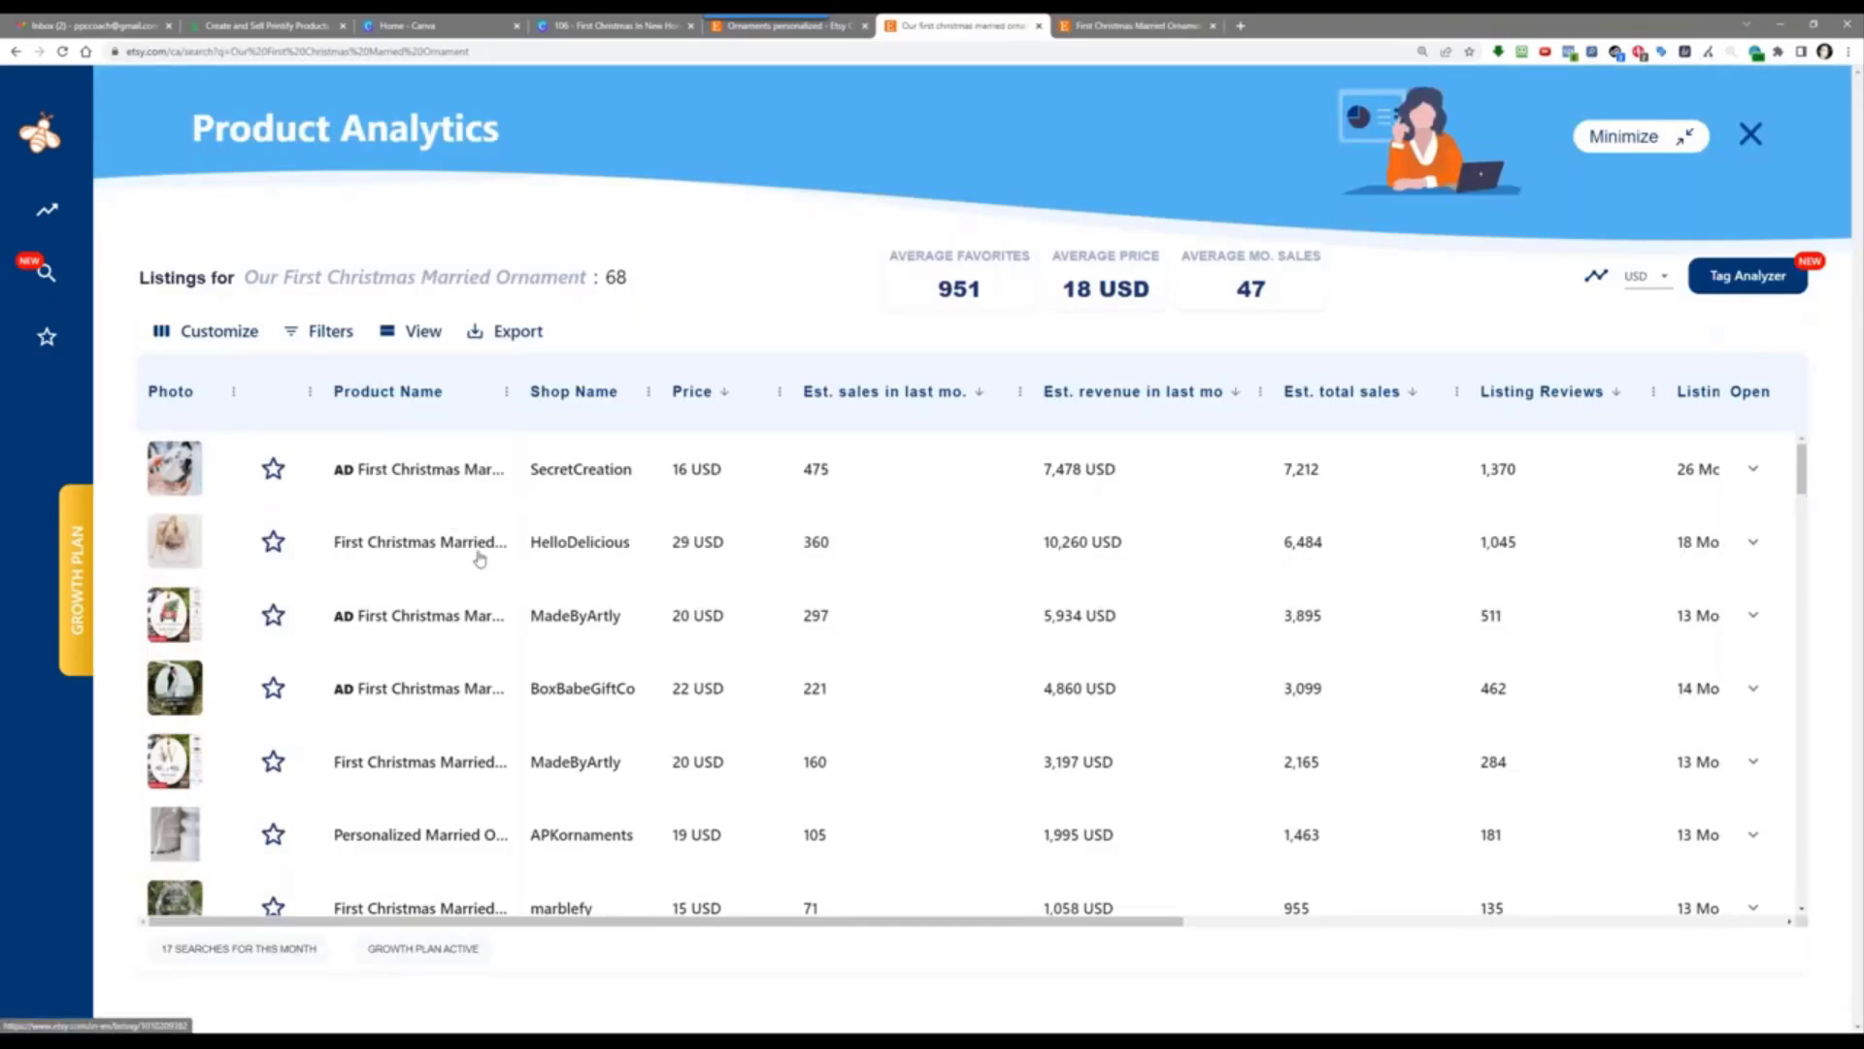
pyautogui.click(430, 553)
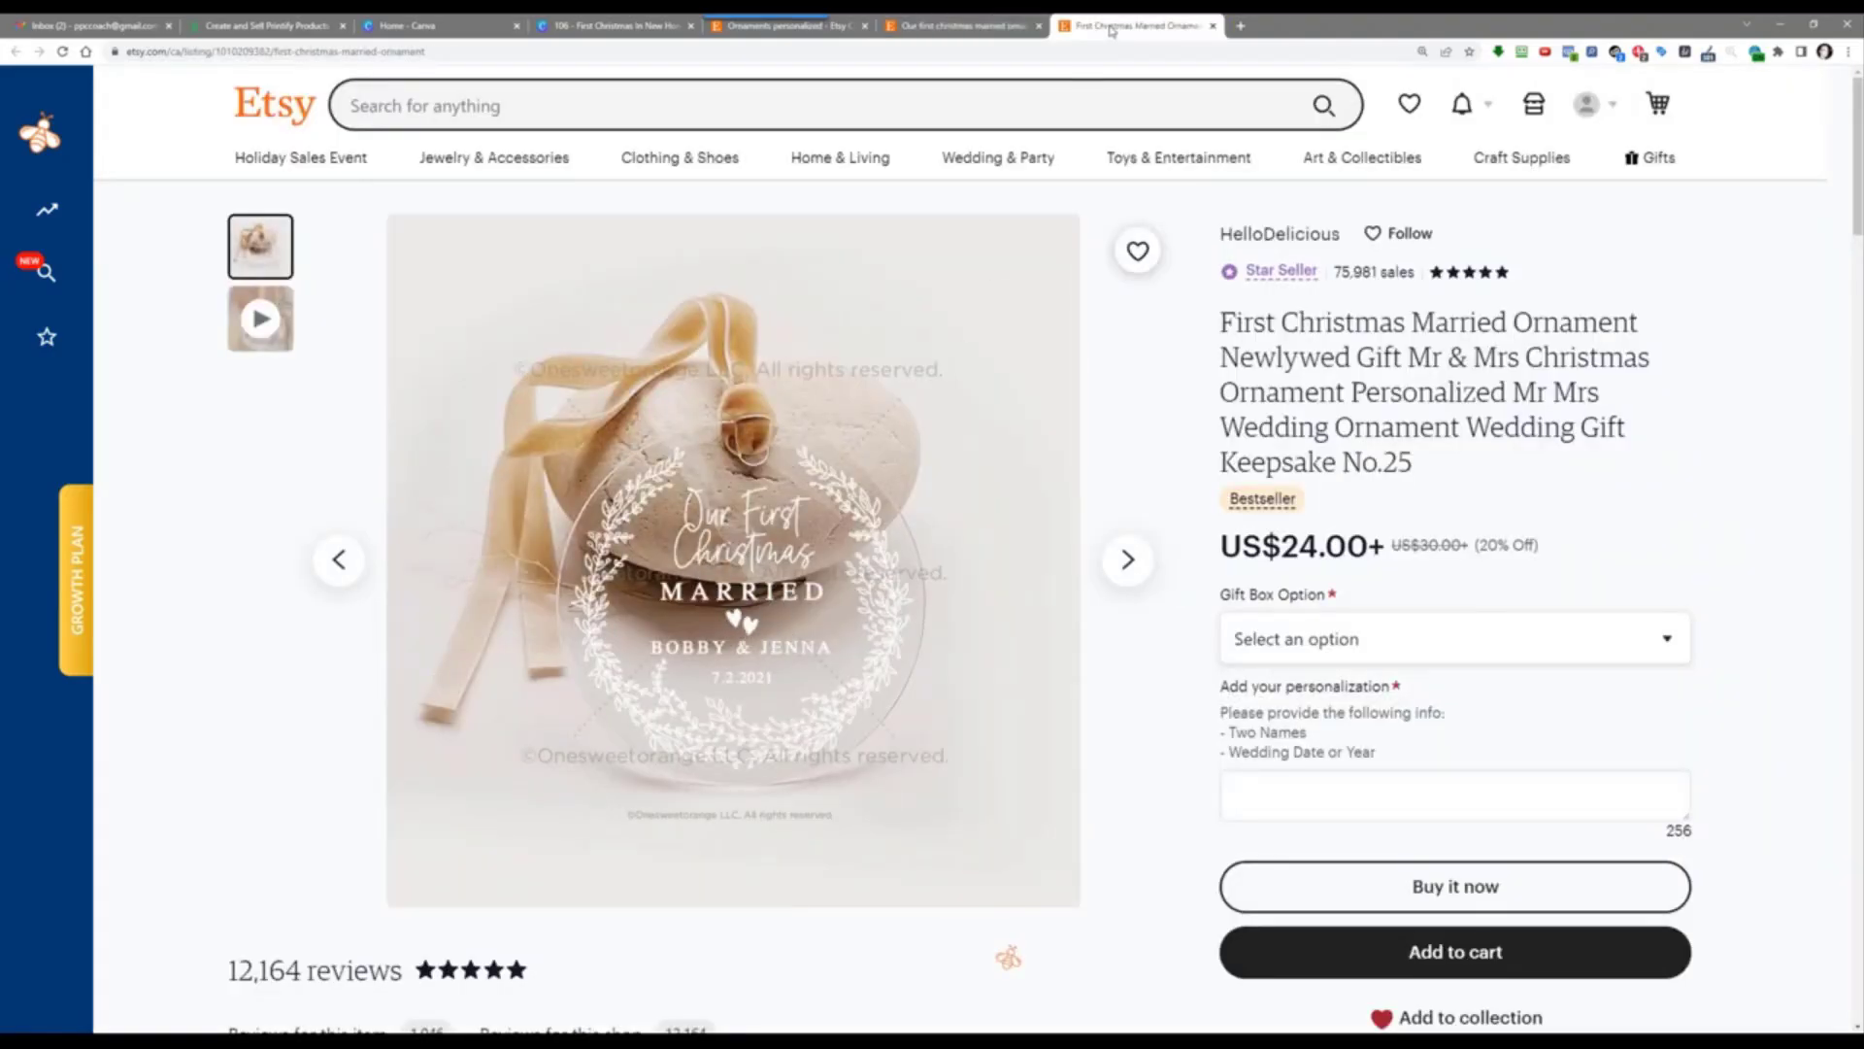
pyautogui.moveTo(1112, 25); pyautogui.dragTo(1126, 0)
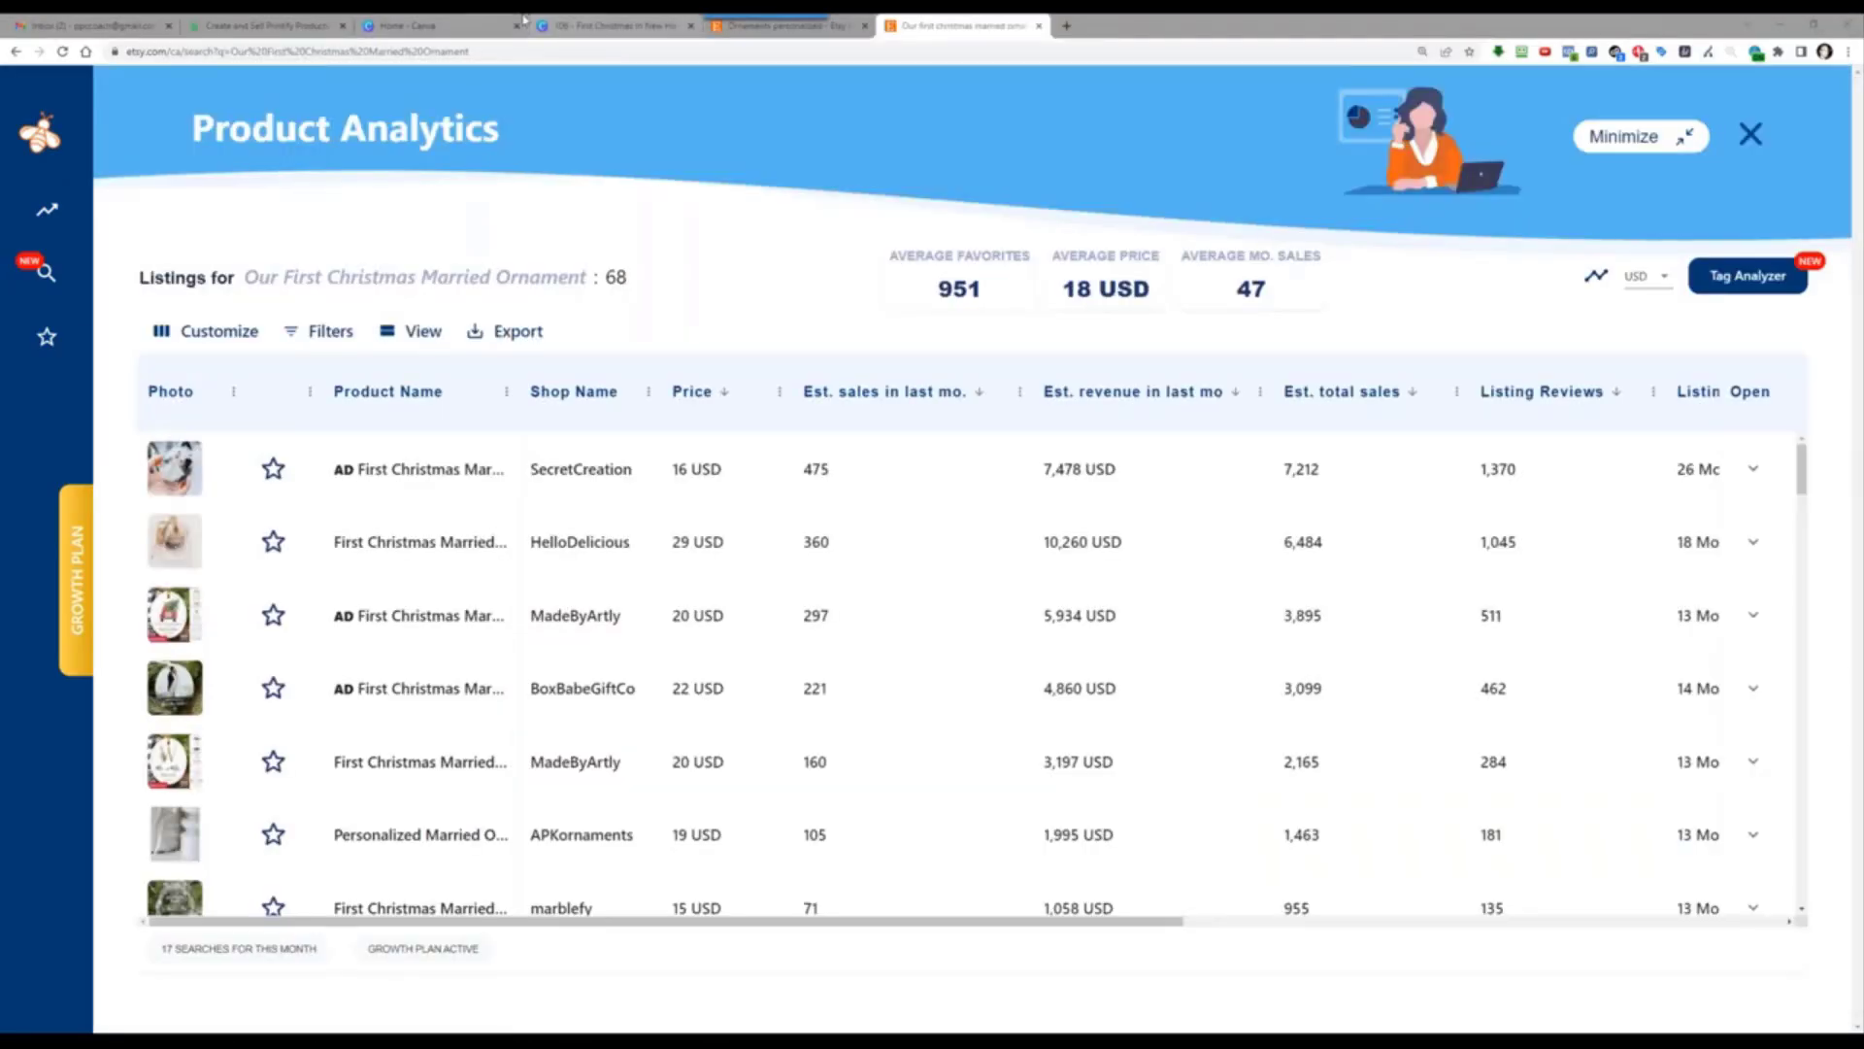
# Step: Create a blank 1000 × 1000 px custom-size Canva design, then return to Printify
pyautogui.click(483, 23)
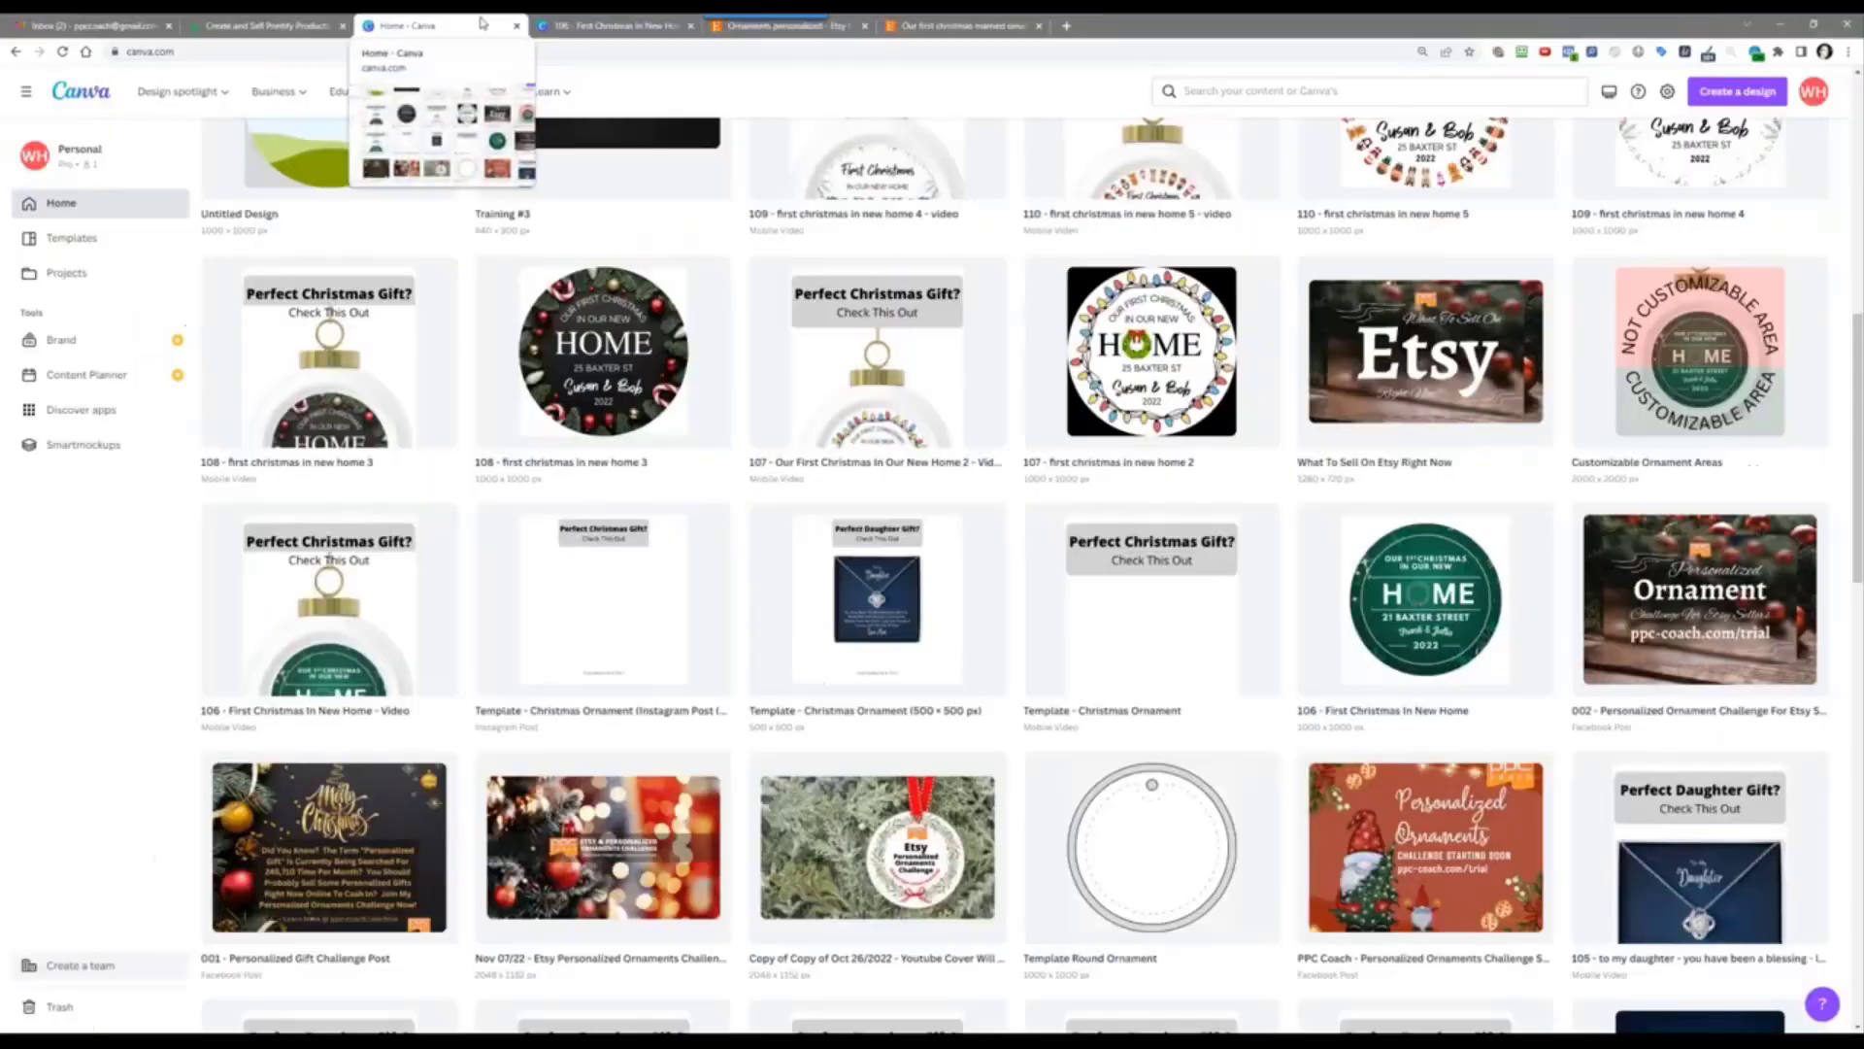
pyautogui.scroll(10, 1530, 456)
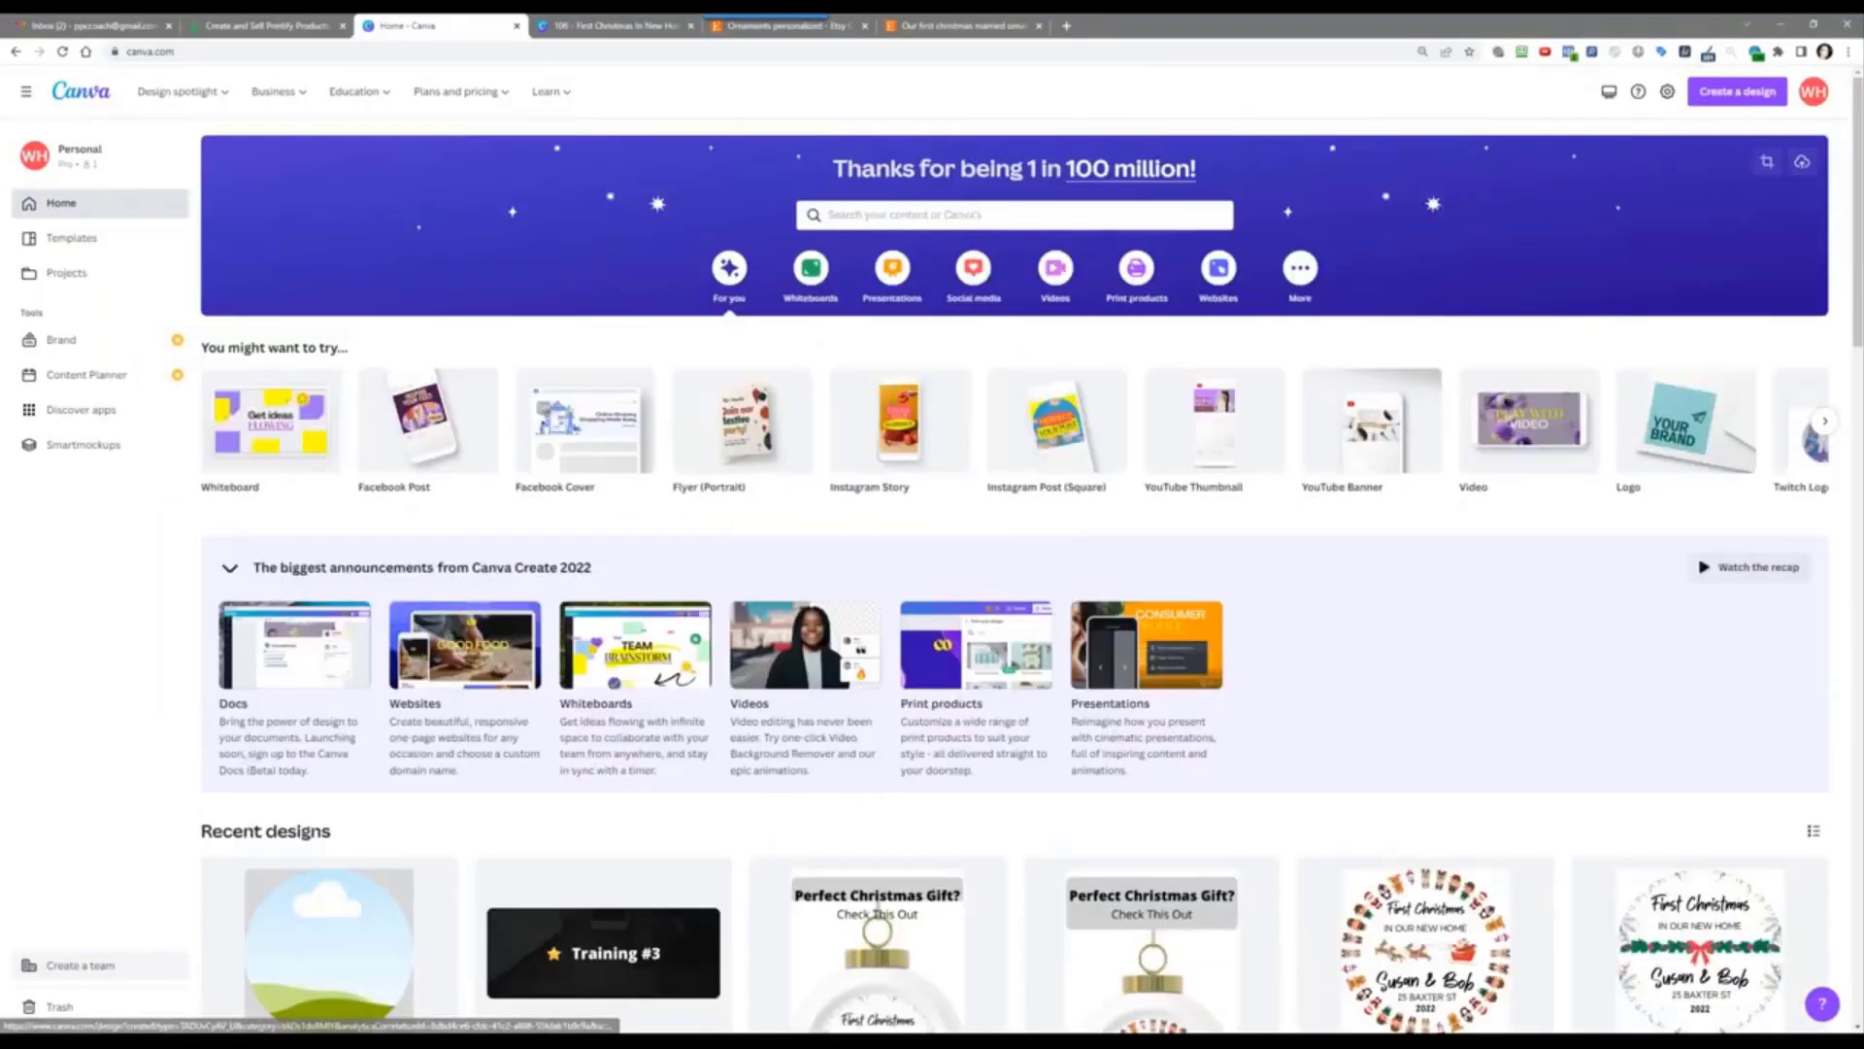
pyautogui.click(1743, 94)
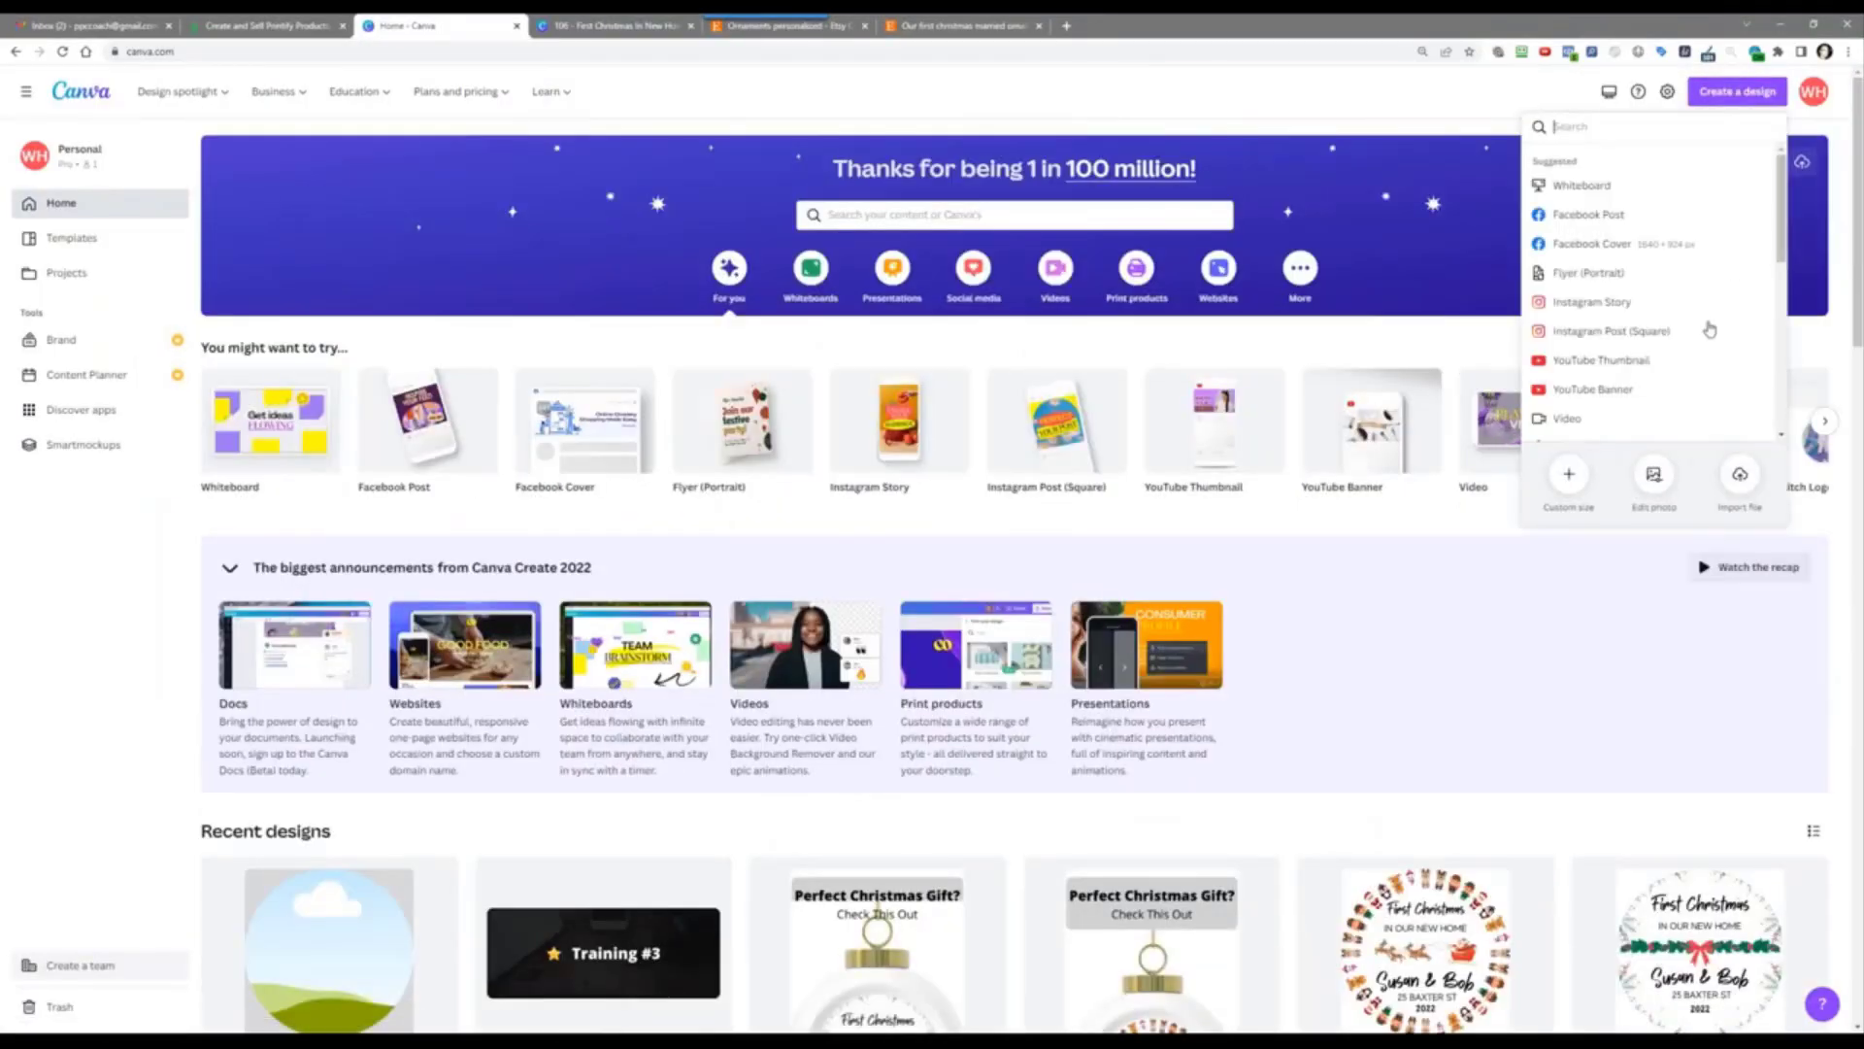
pyautogui.click(1568, 476)
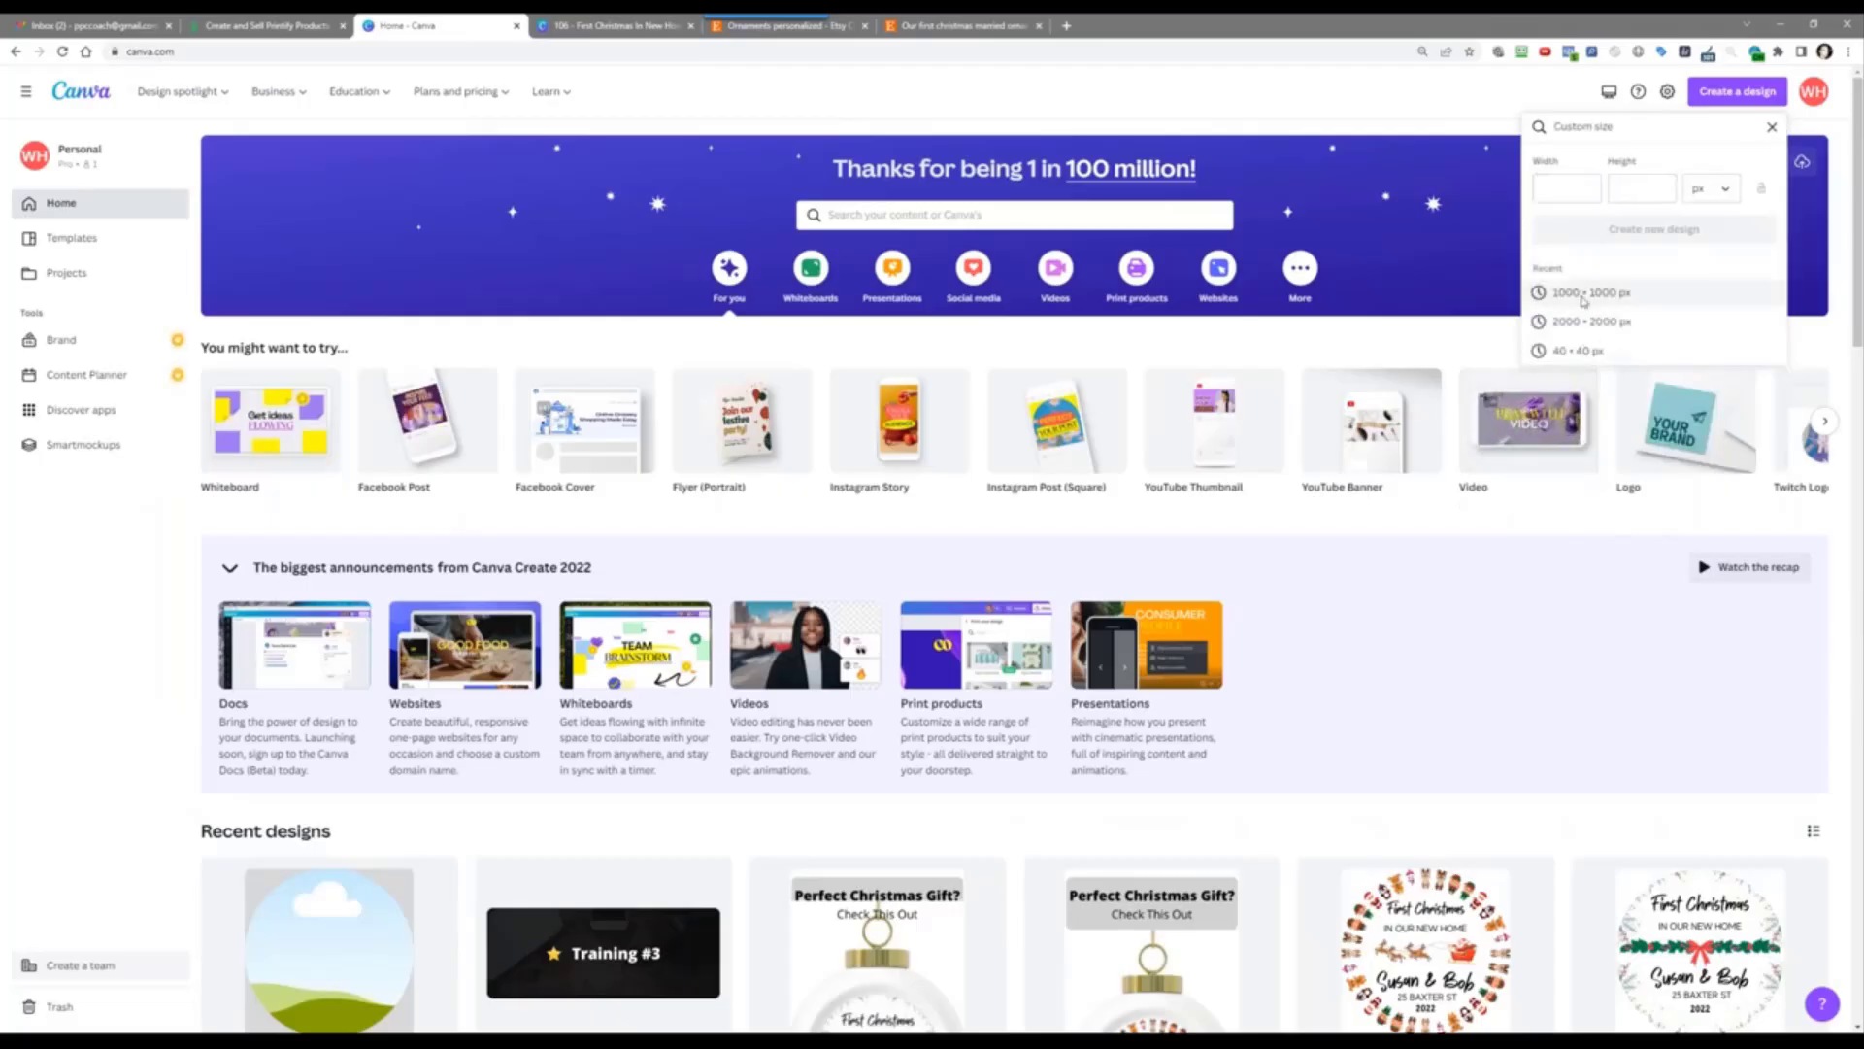
pyautogui.click(1591, 292)
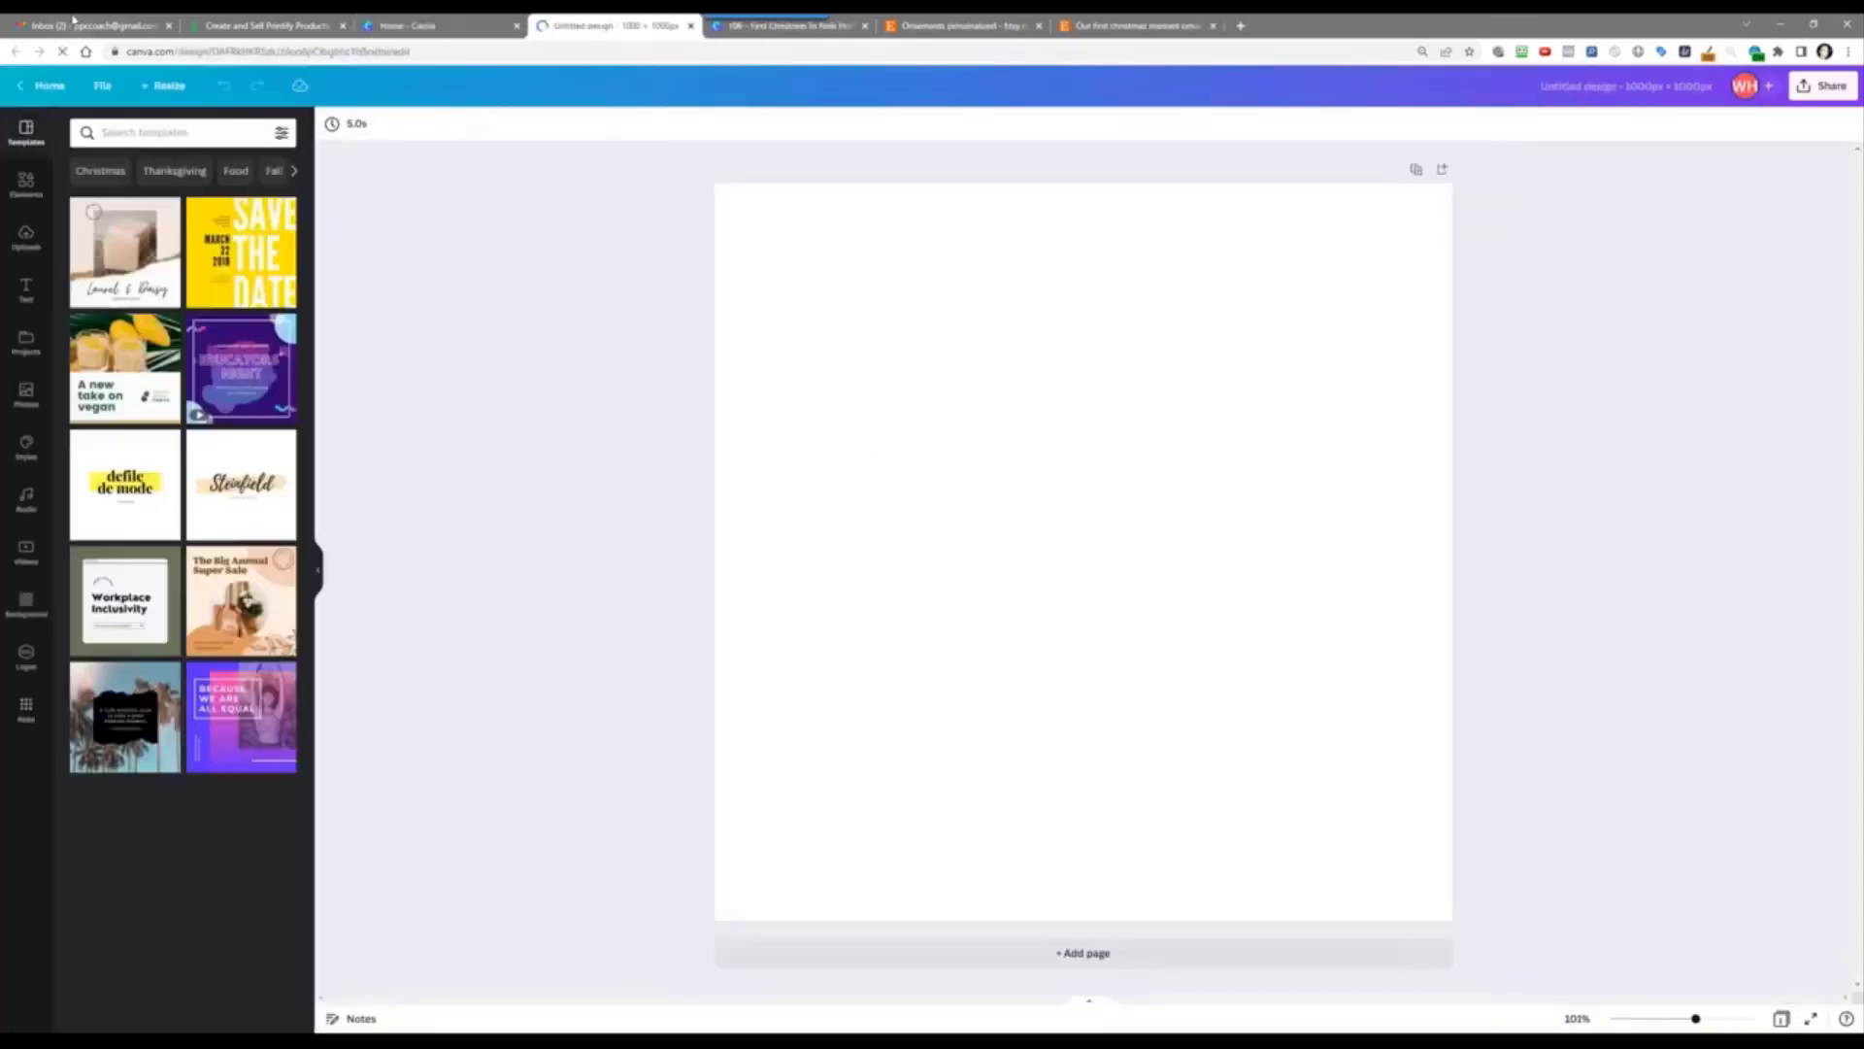
pyautogui.click(237, 20)
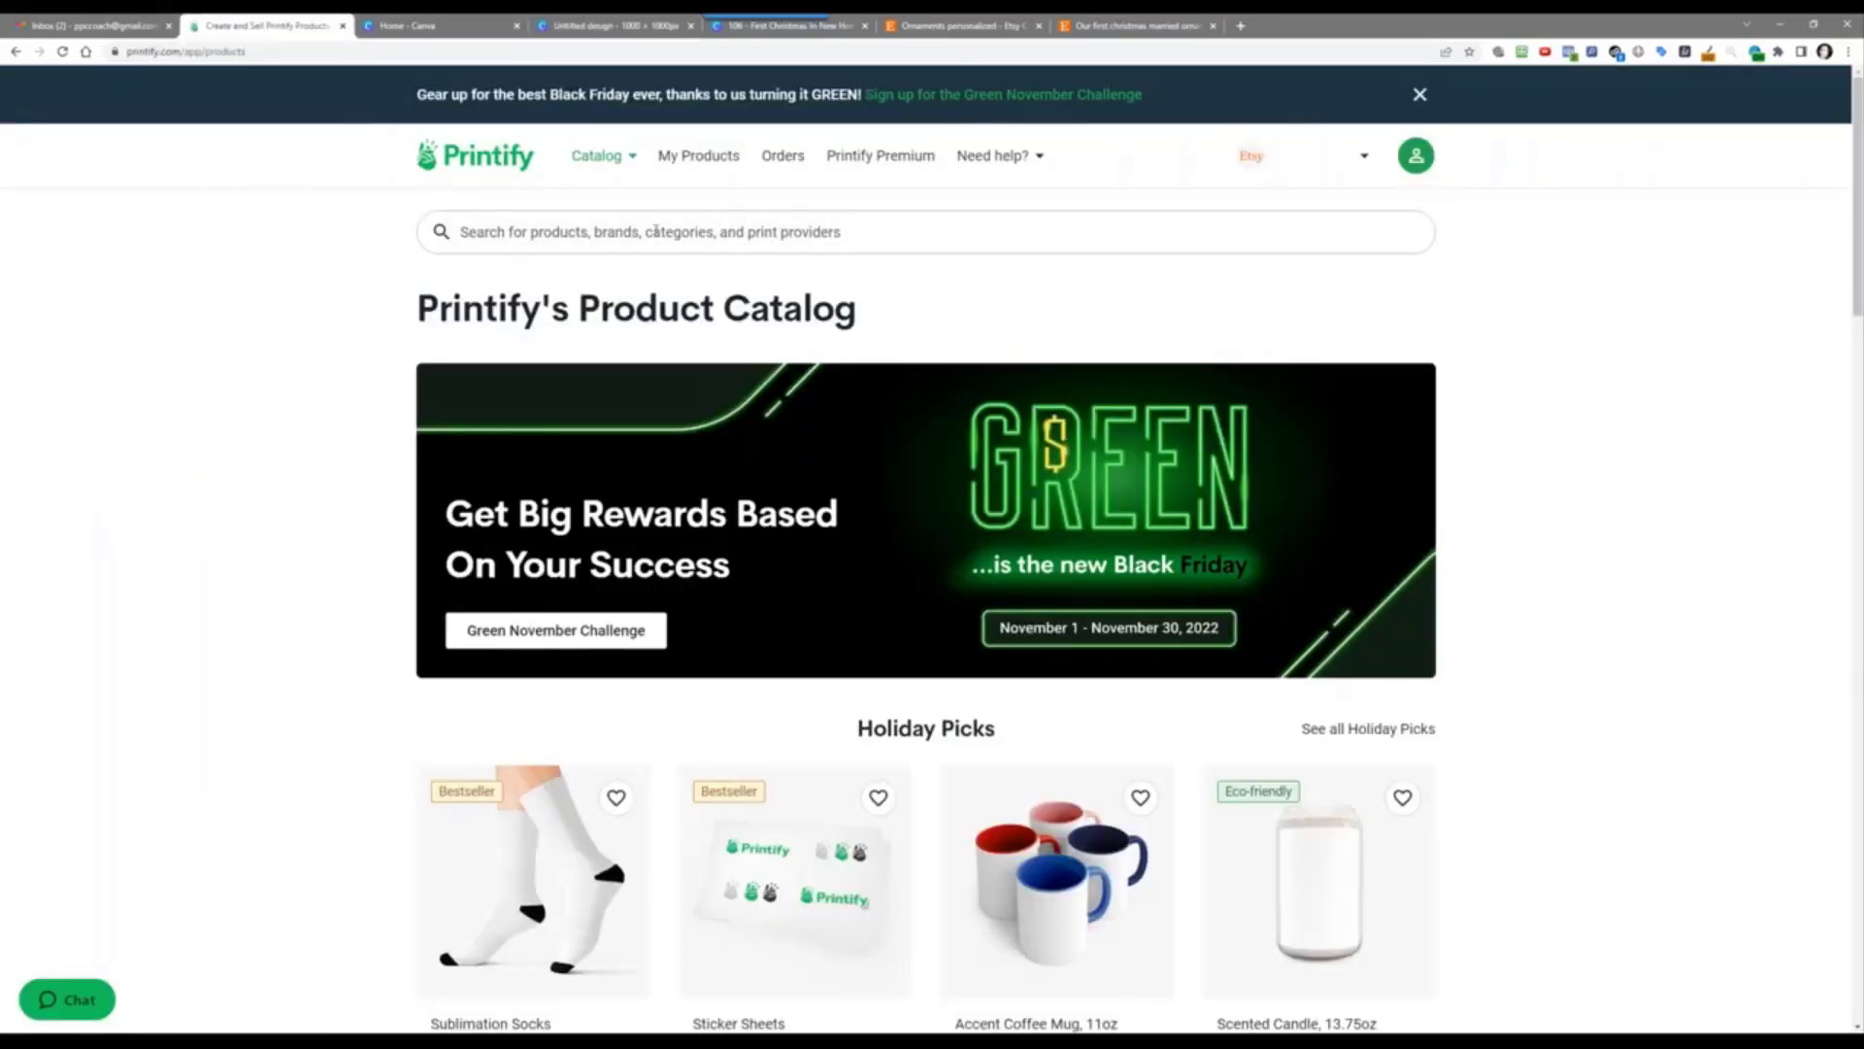
# Step: Search the Printify catalog for 'ornaments' and browse the results
pyautogui.click(655, 235)
pyautogui.write('ornaments')
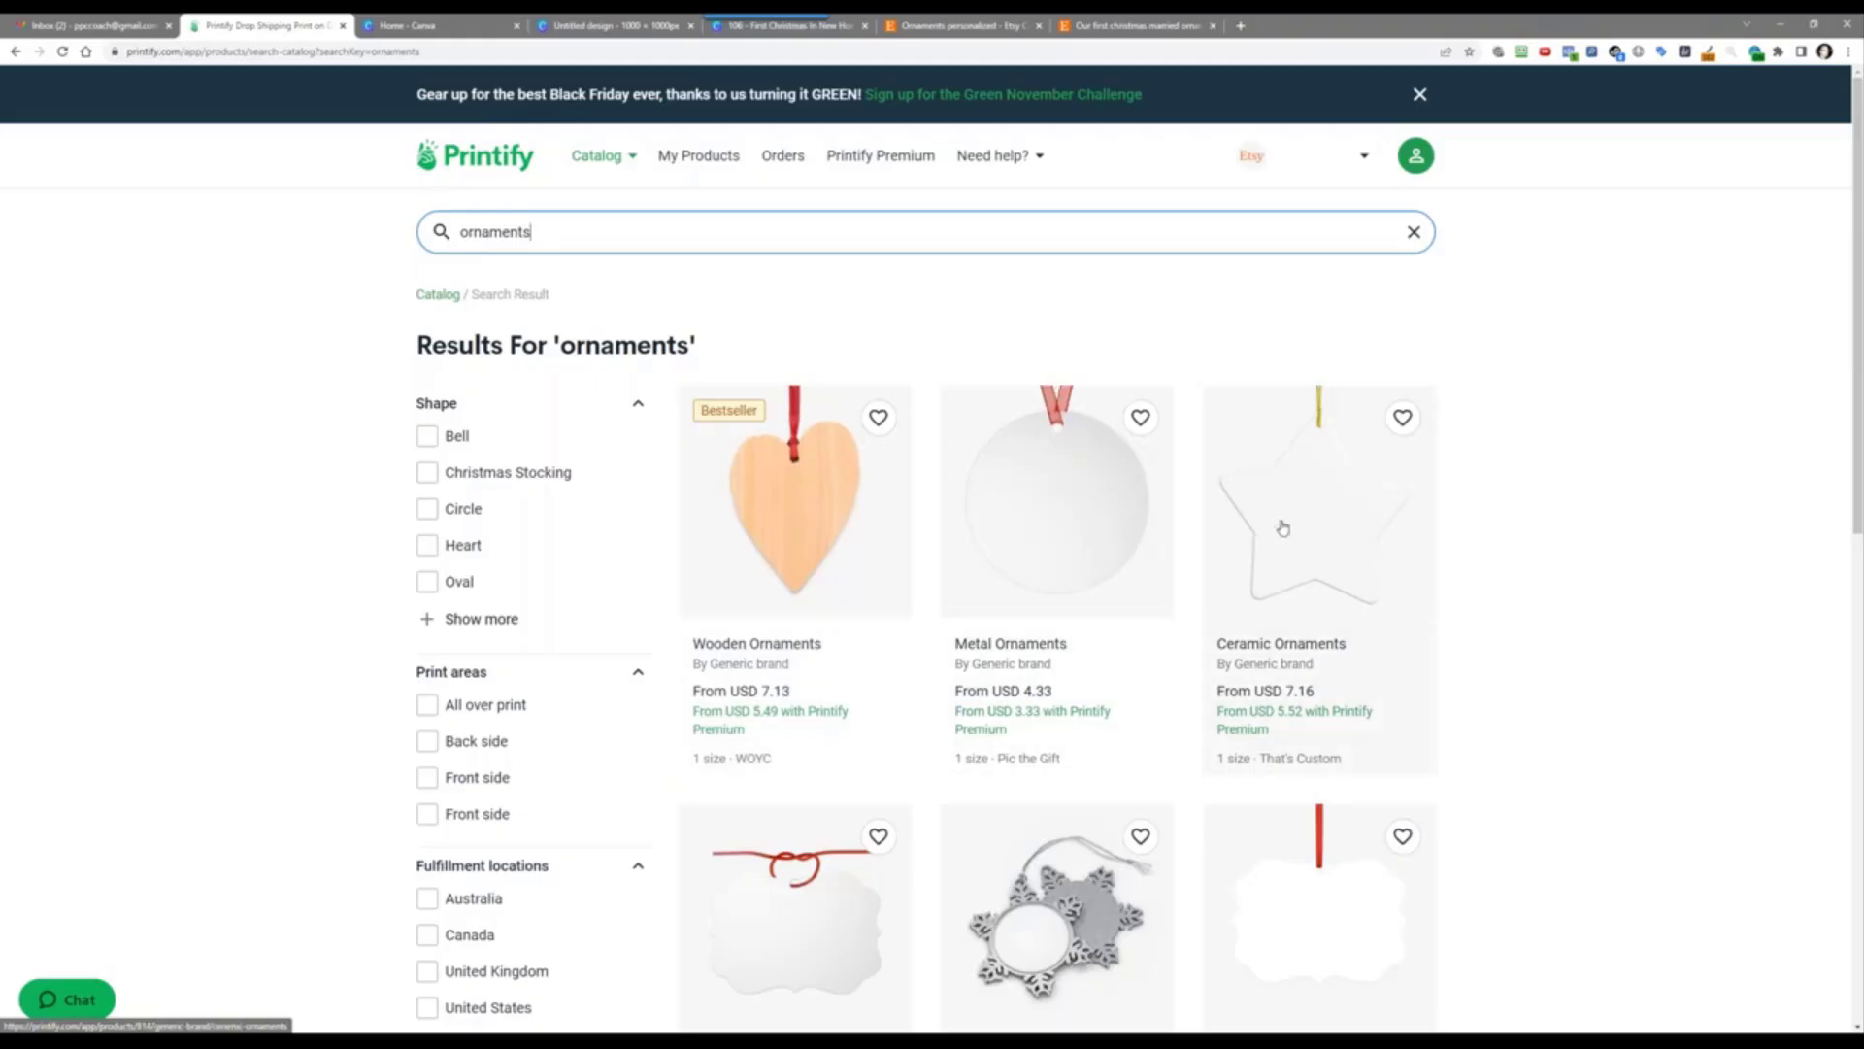
pyautogui.scroll(-4, 1622, 555)
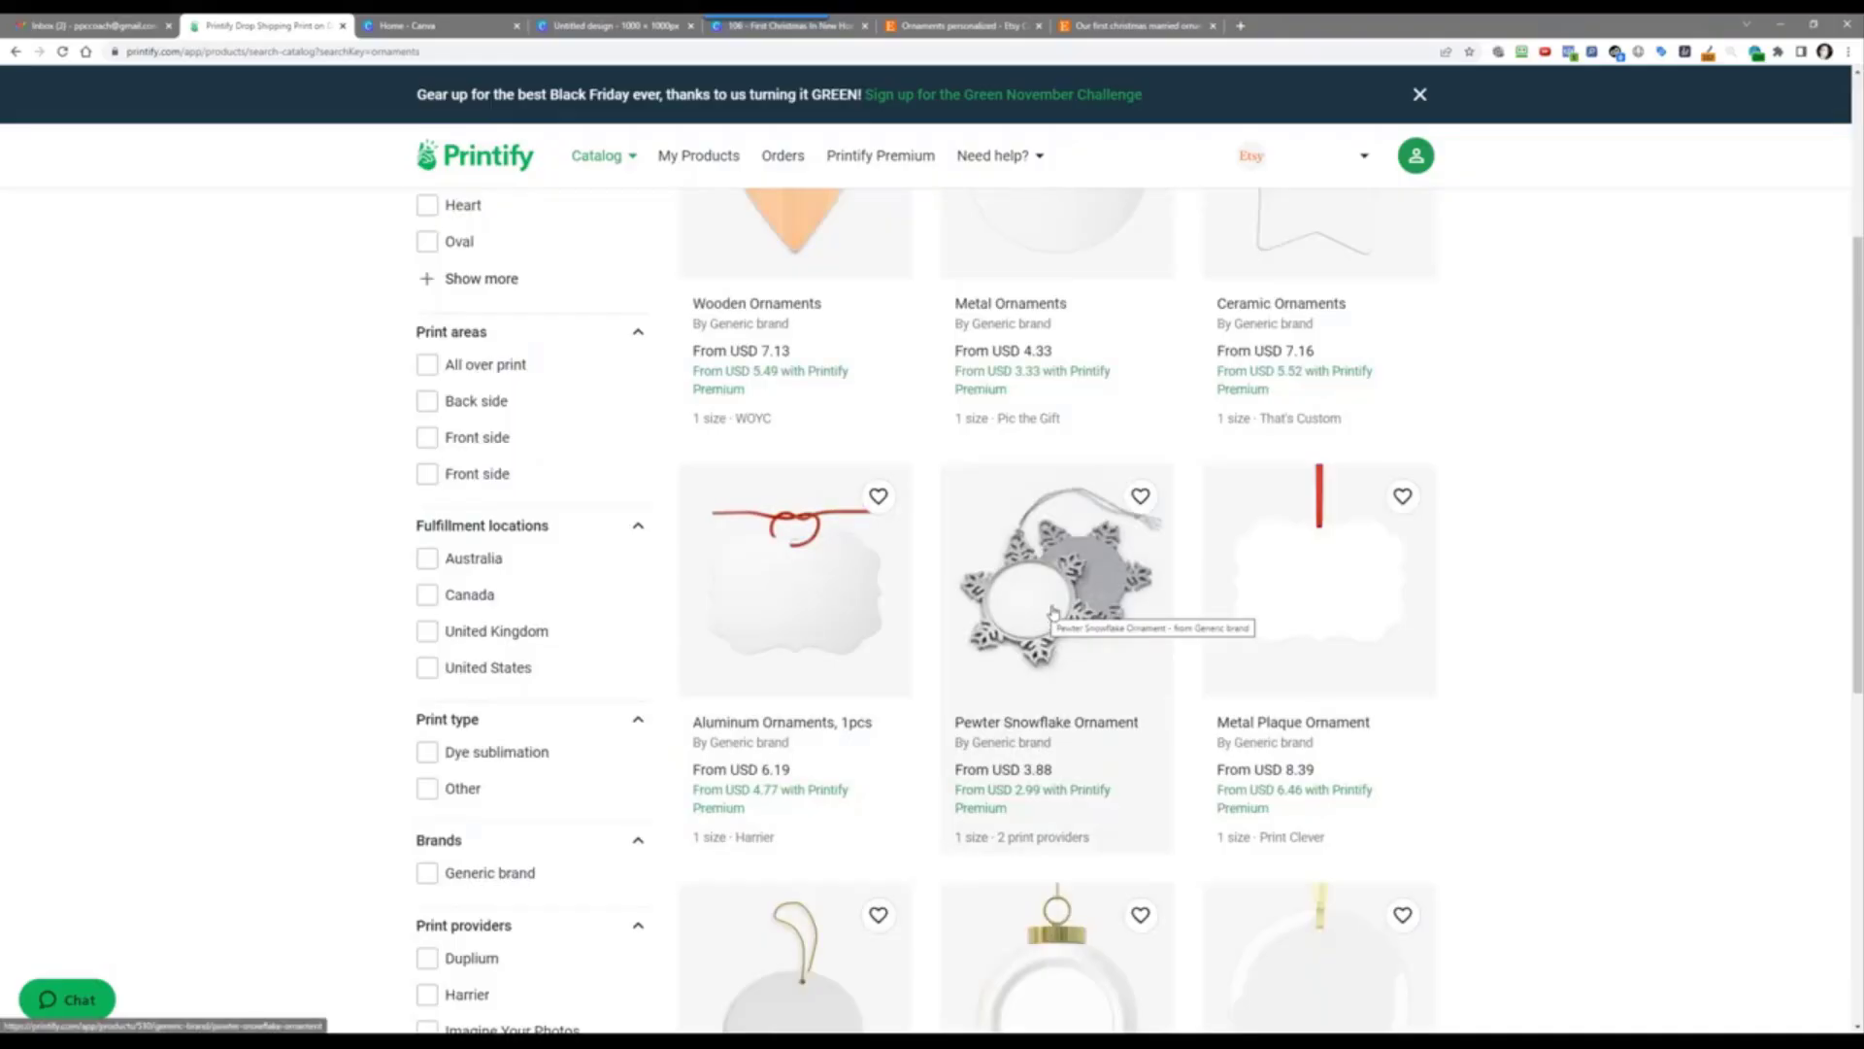
pyautogui.scroll(-4, 767, 748)
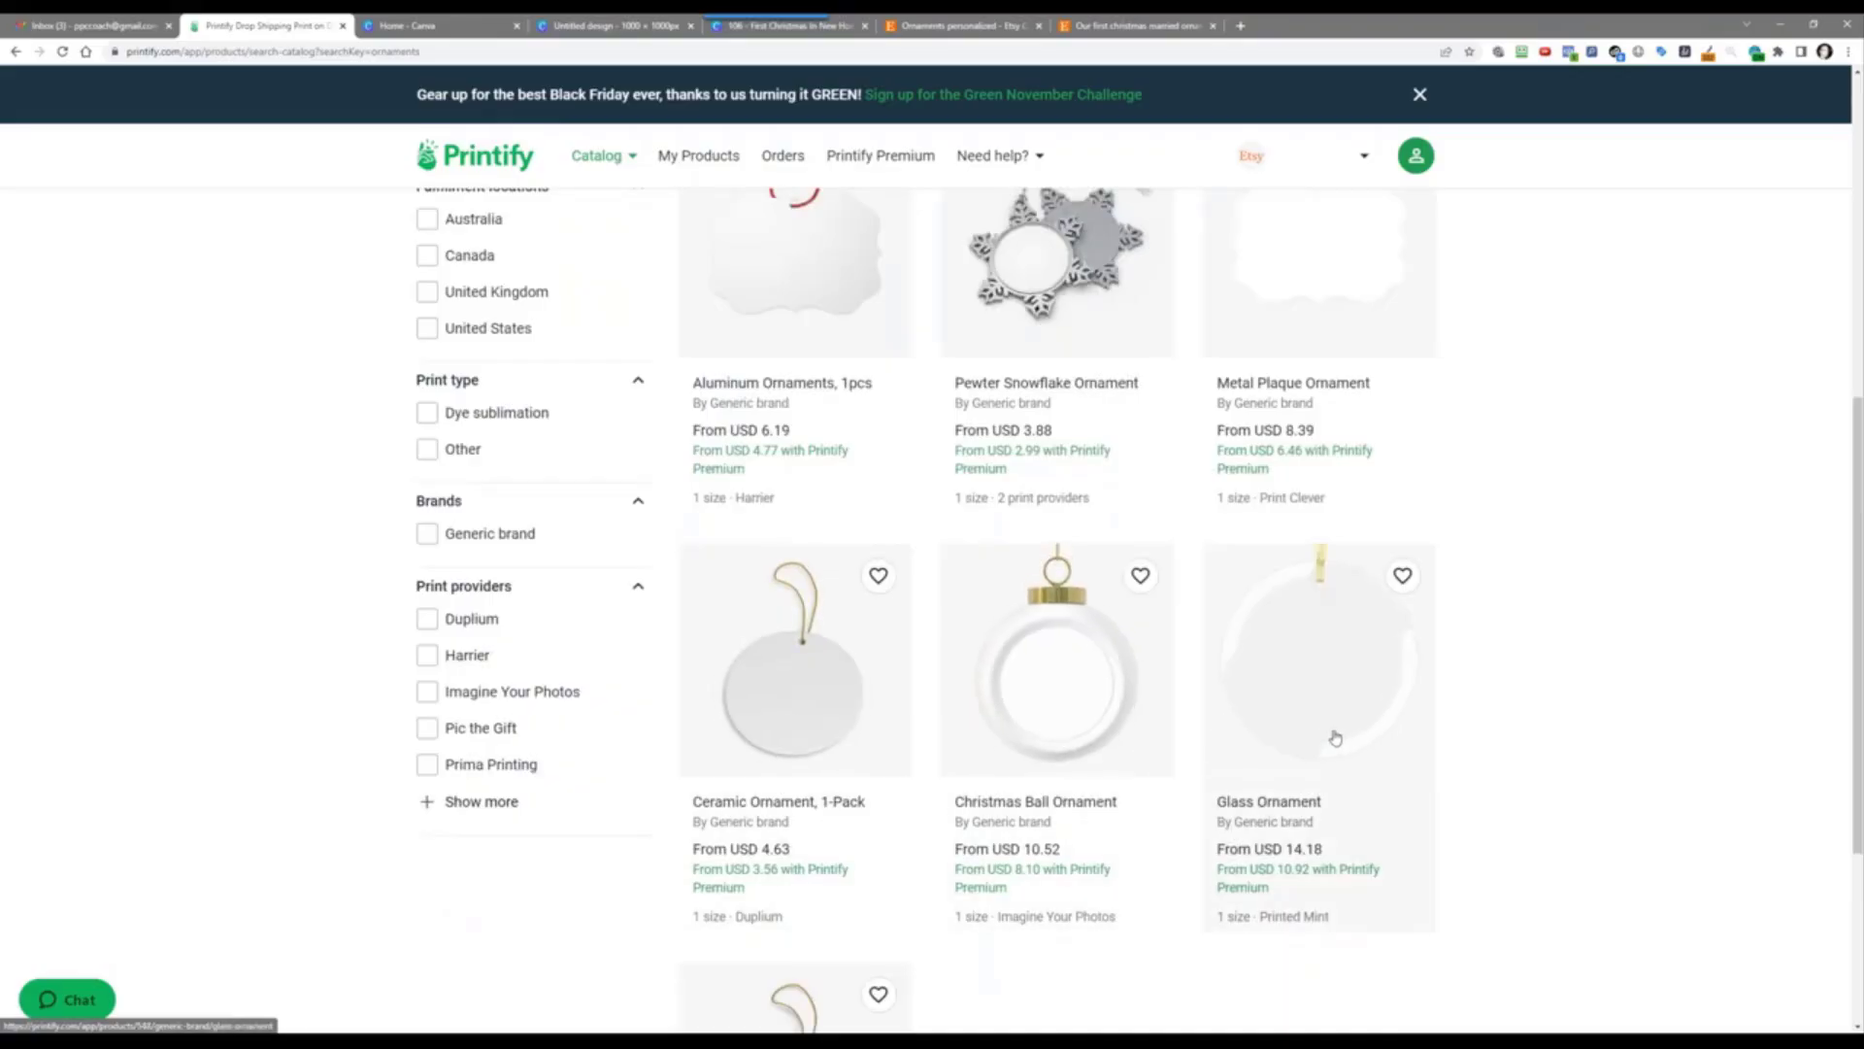
pyautogui.scroll(-4, 1336, 737)
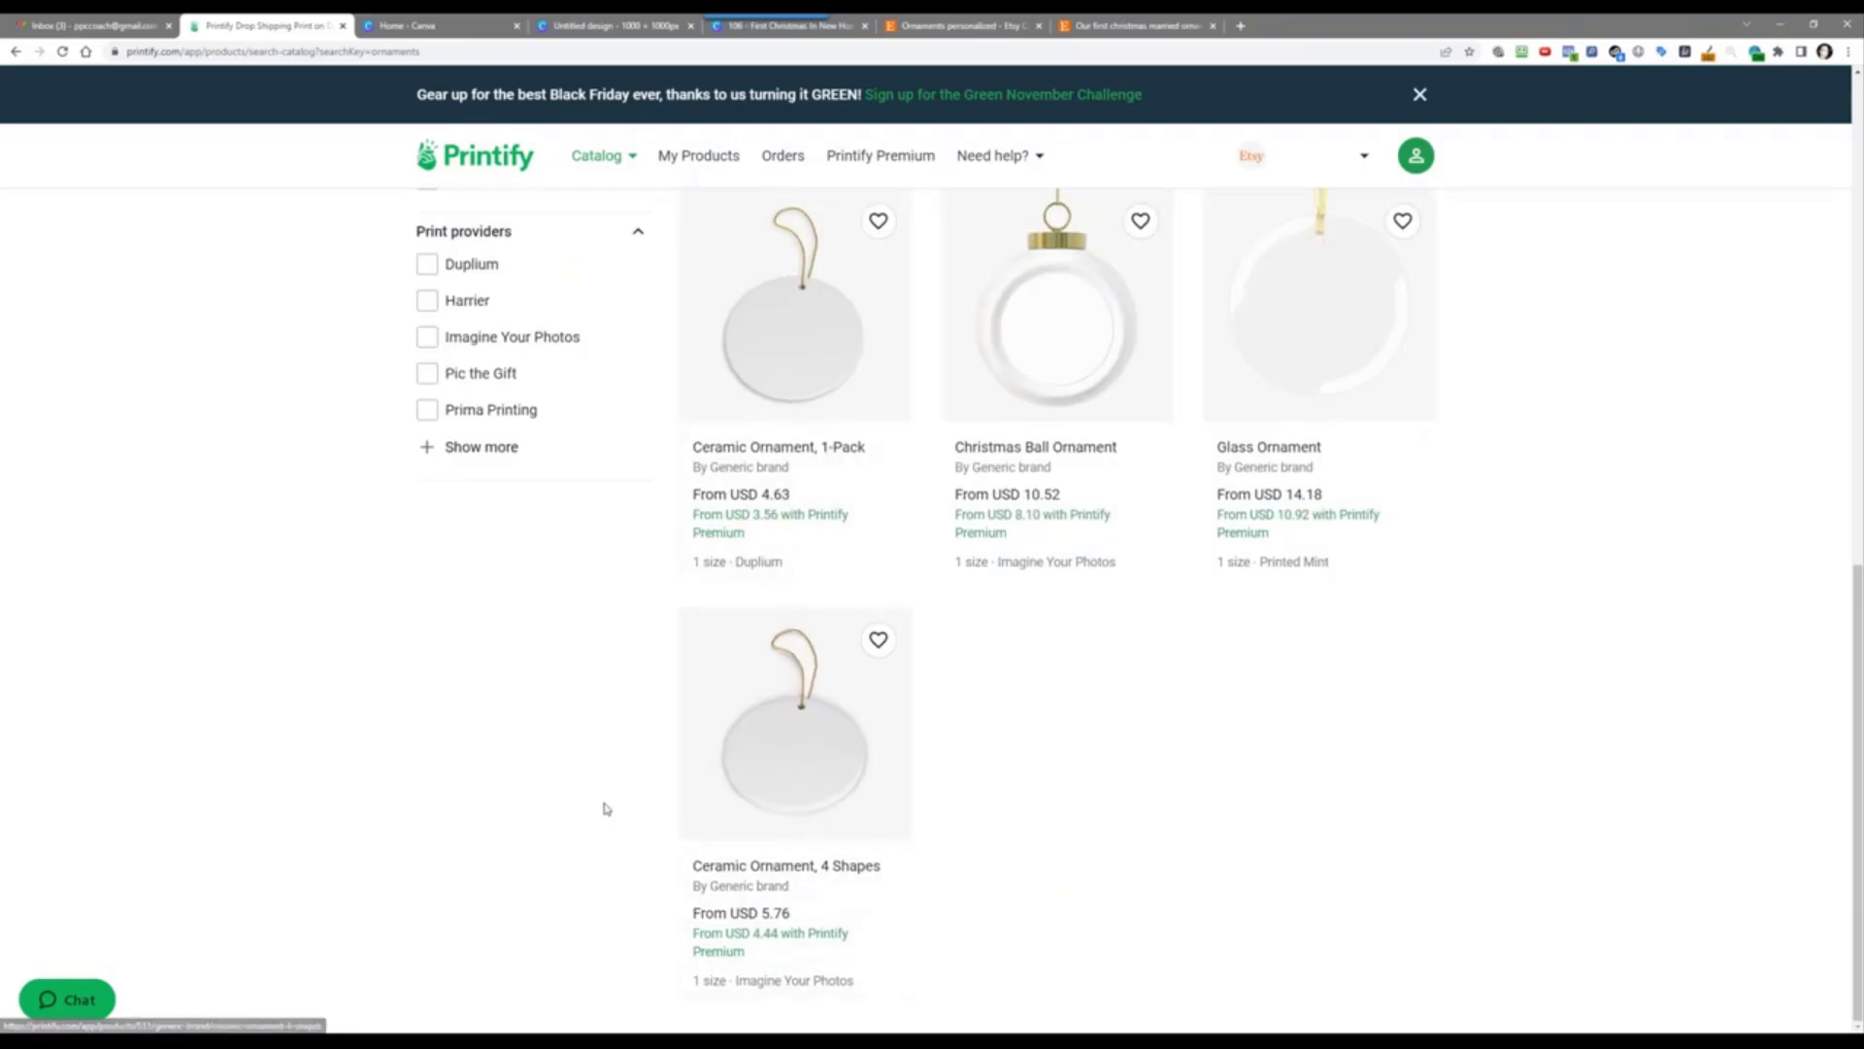
pyautogui.scroll(4, 653, 672)
pyautogui.scroll(8, 652, 672)
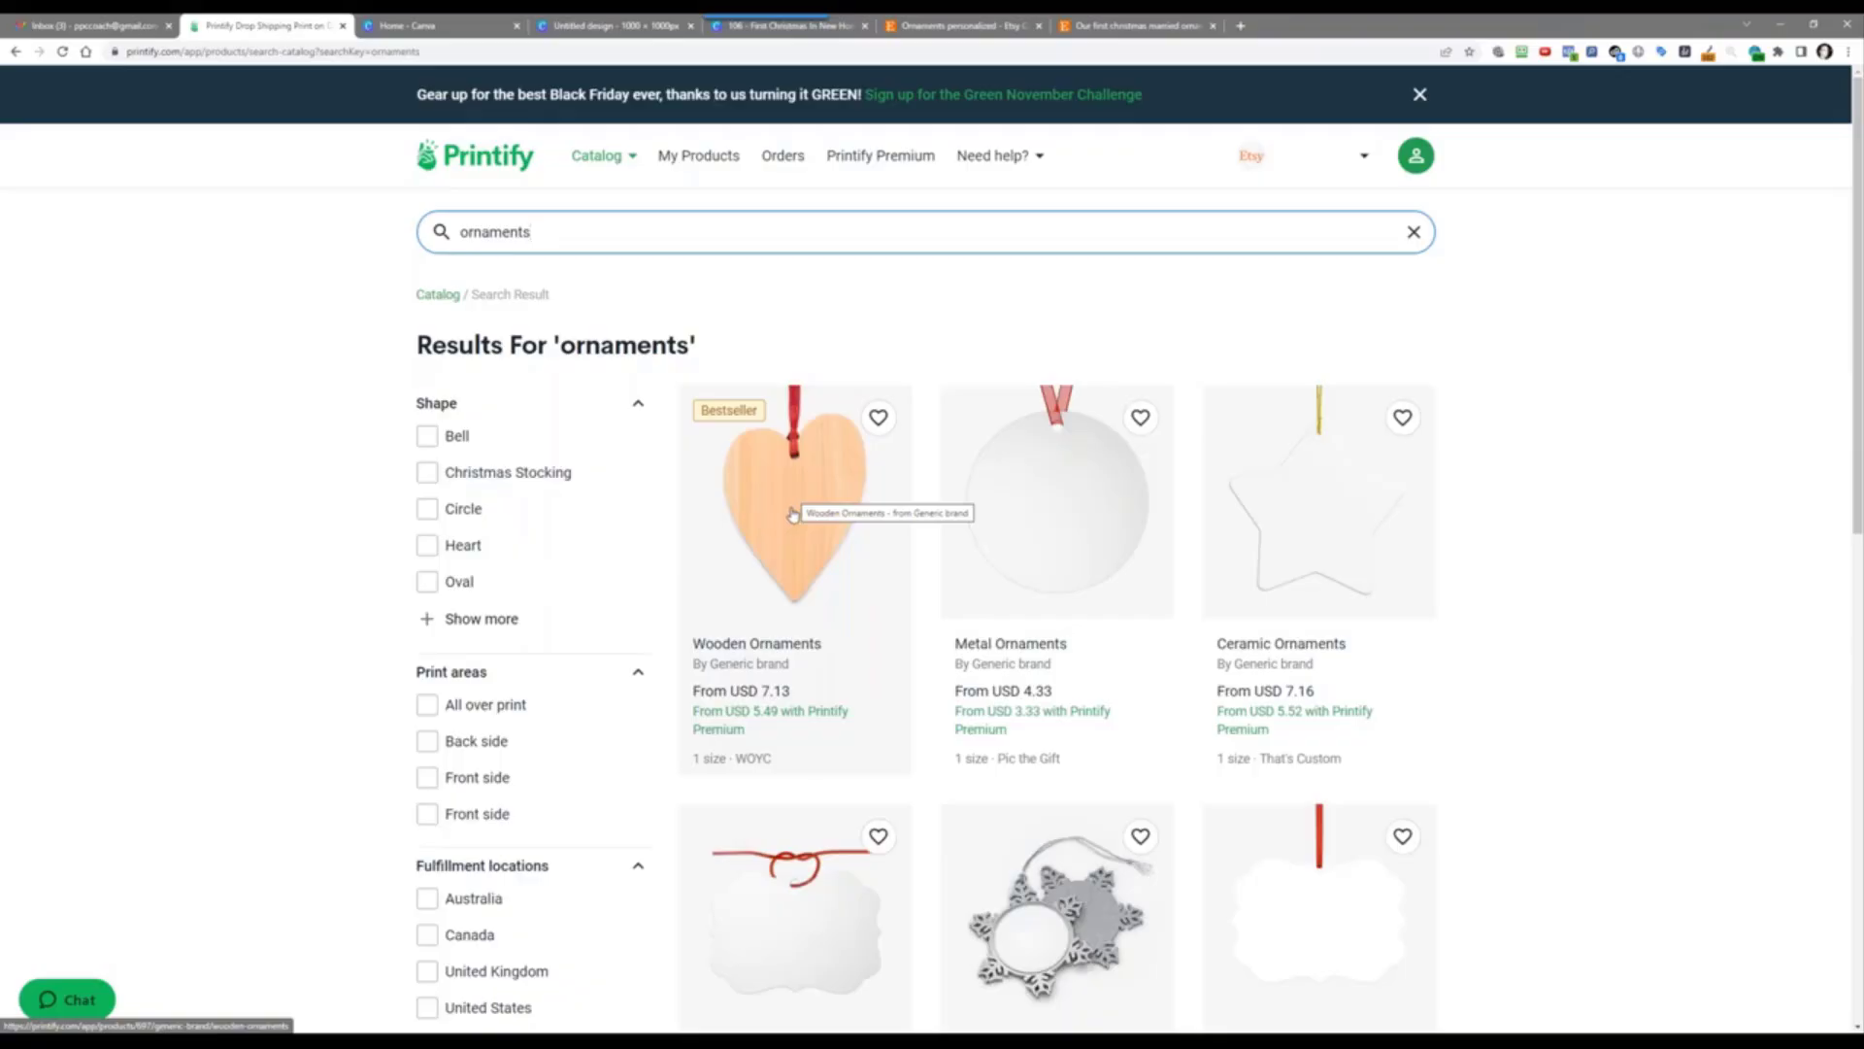
# Step: Check Wooden Ornaments, go back, and scroll to the Ceramic Ornament, 4 Shapes card
pyautogui.click(792, 514)
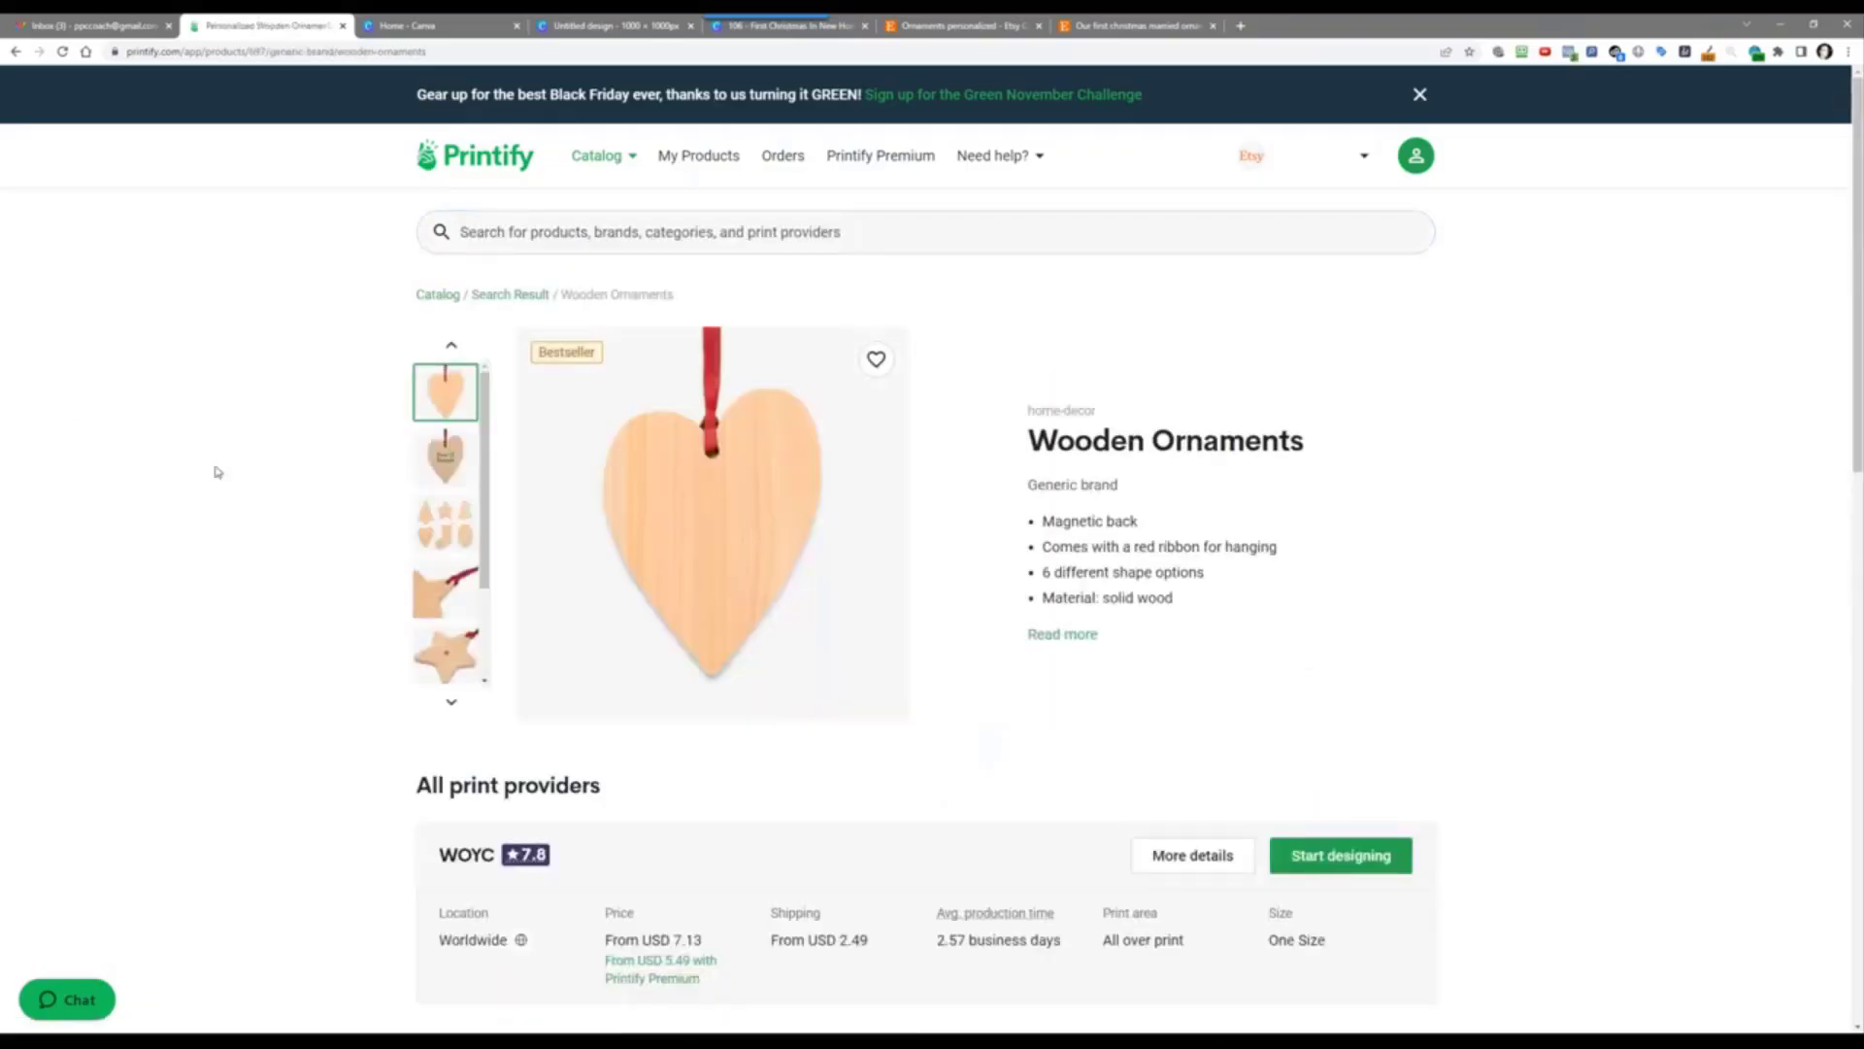
pyautogui.rightClick(217, 471)
pyautogui.click(255, 483)
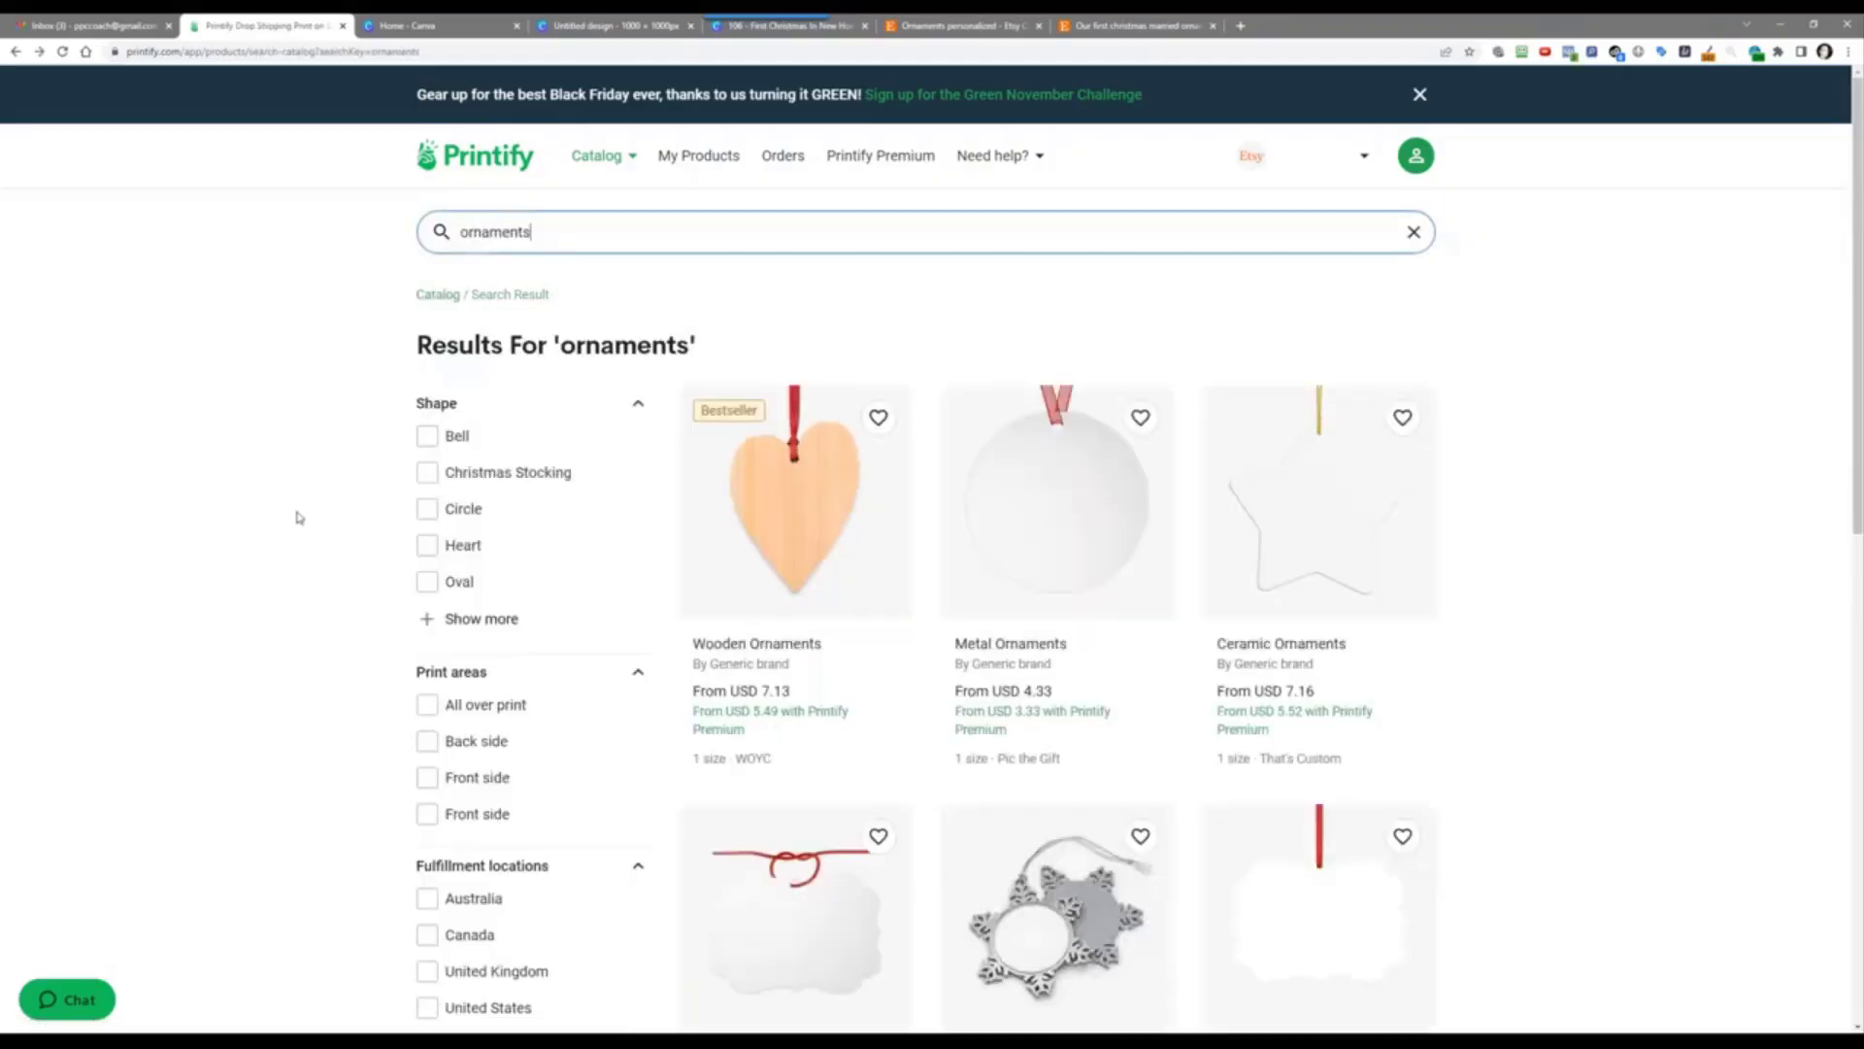
pyautogui.scroll(-3, 299, 518)
pyautogui.scroll(-6, 299, 517)
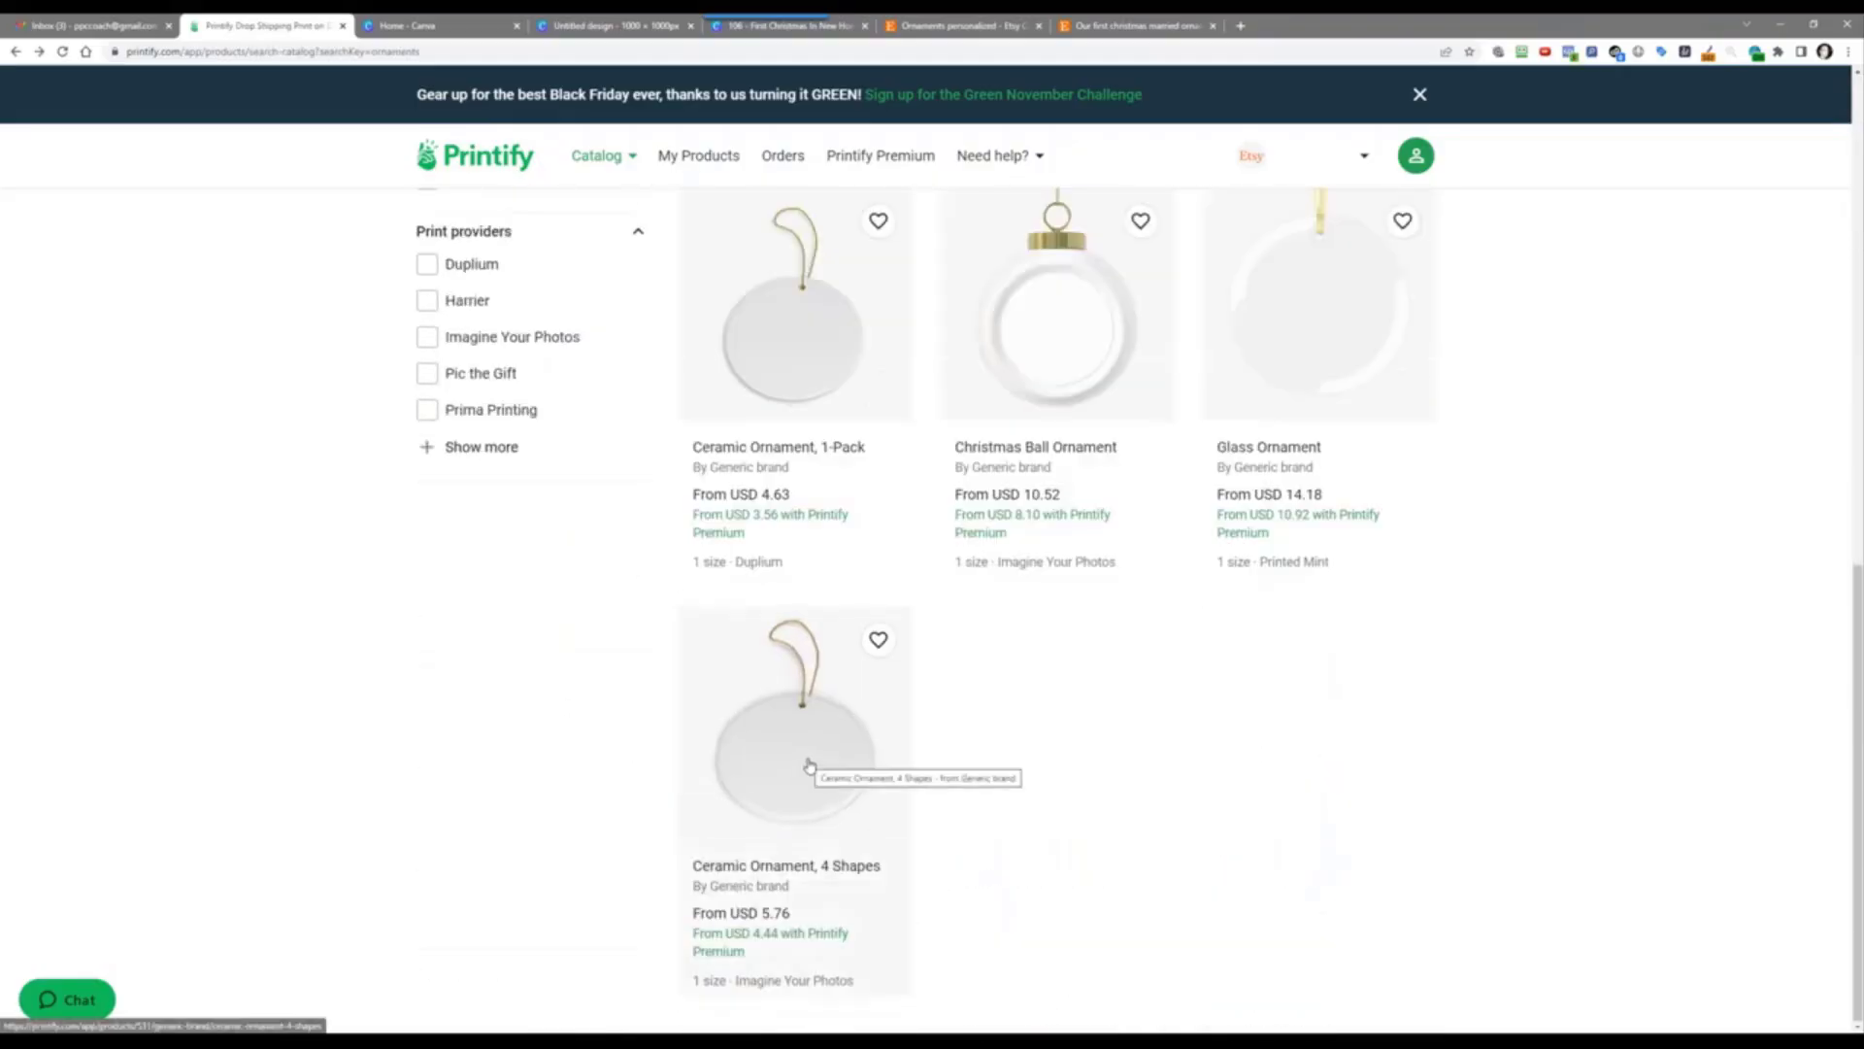
# Step: Open Ceramic Ornament, 4 Shapes and start designing with the Imagine Your Photos provider
pyautogui.click(809, 766)
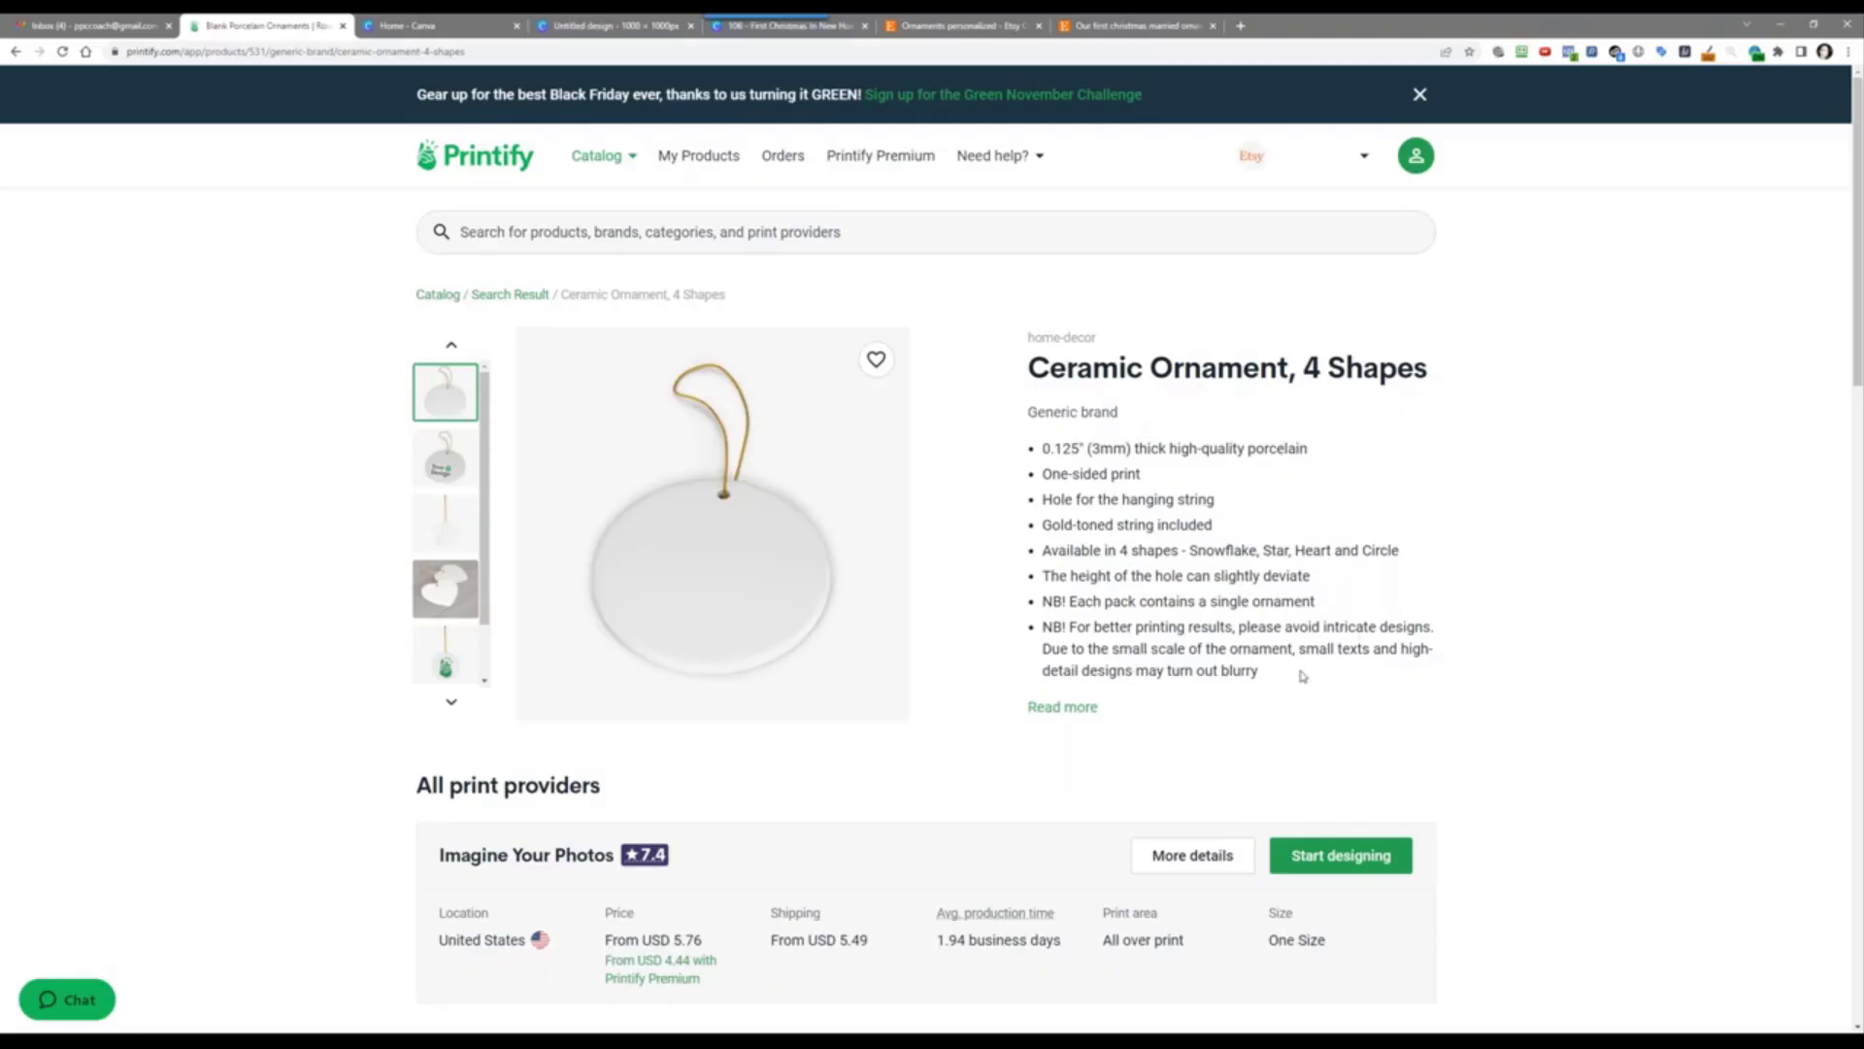
pyautogui.scroll(-2, 1262, 650)
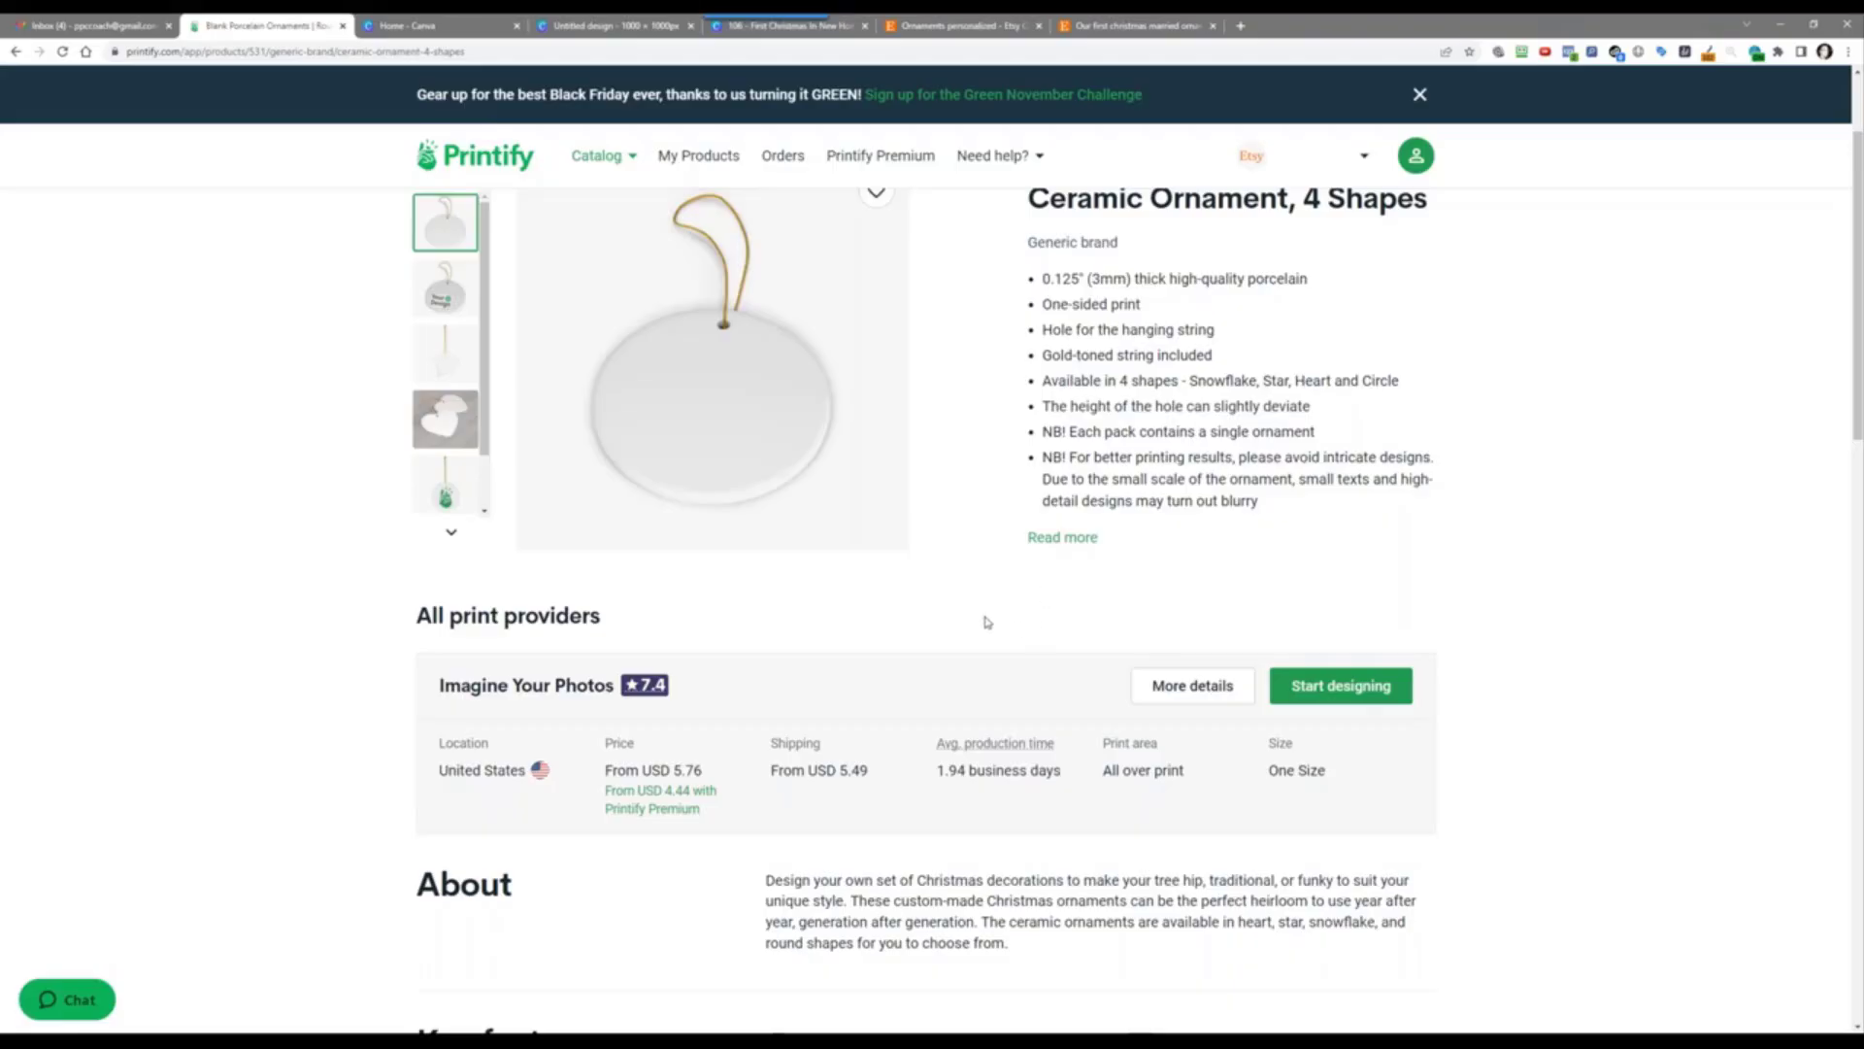
pyautogui.click(1340, 687)
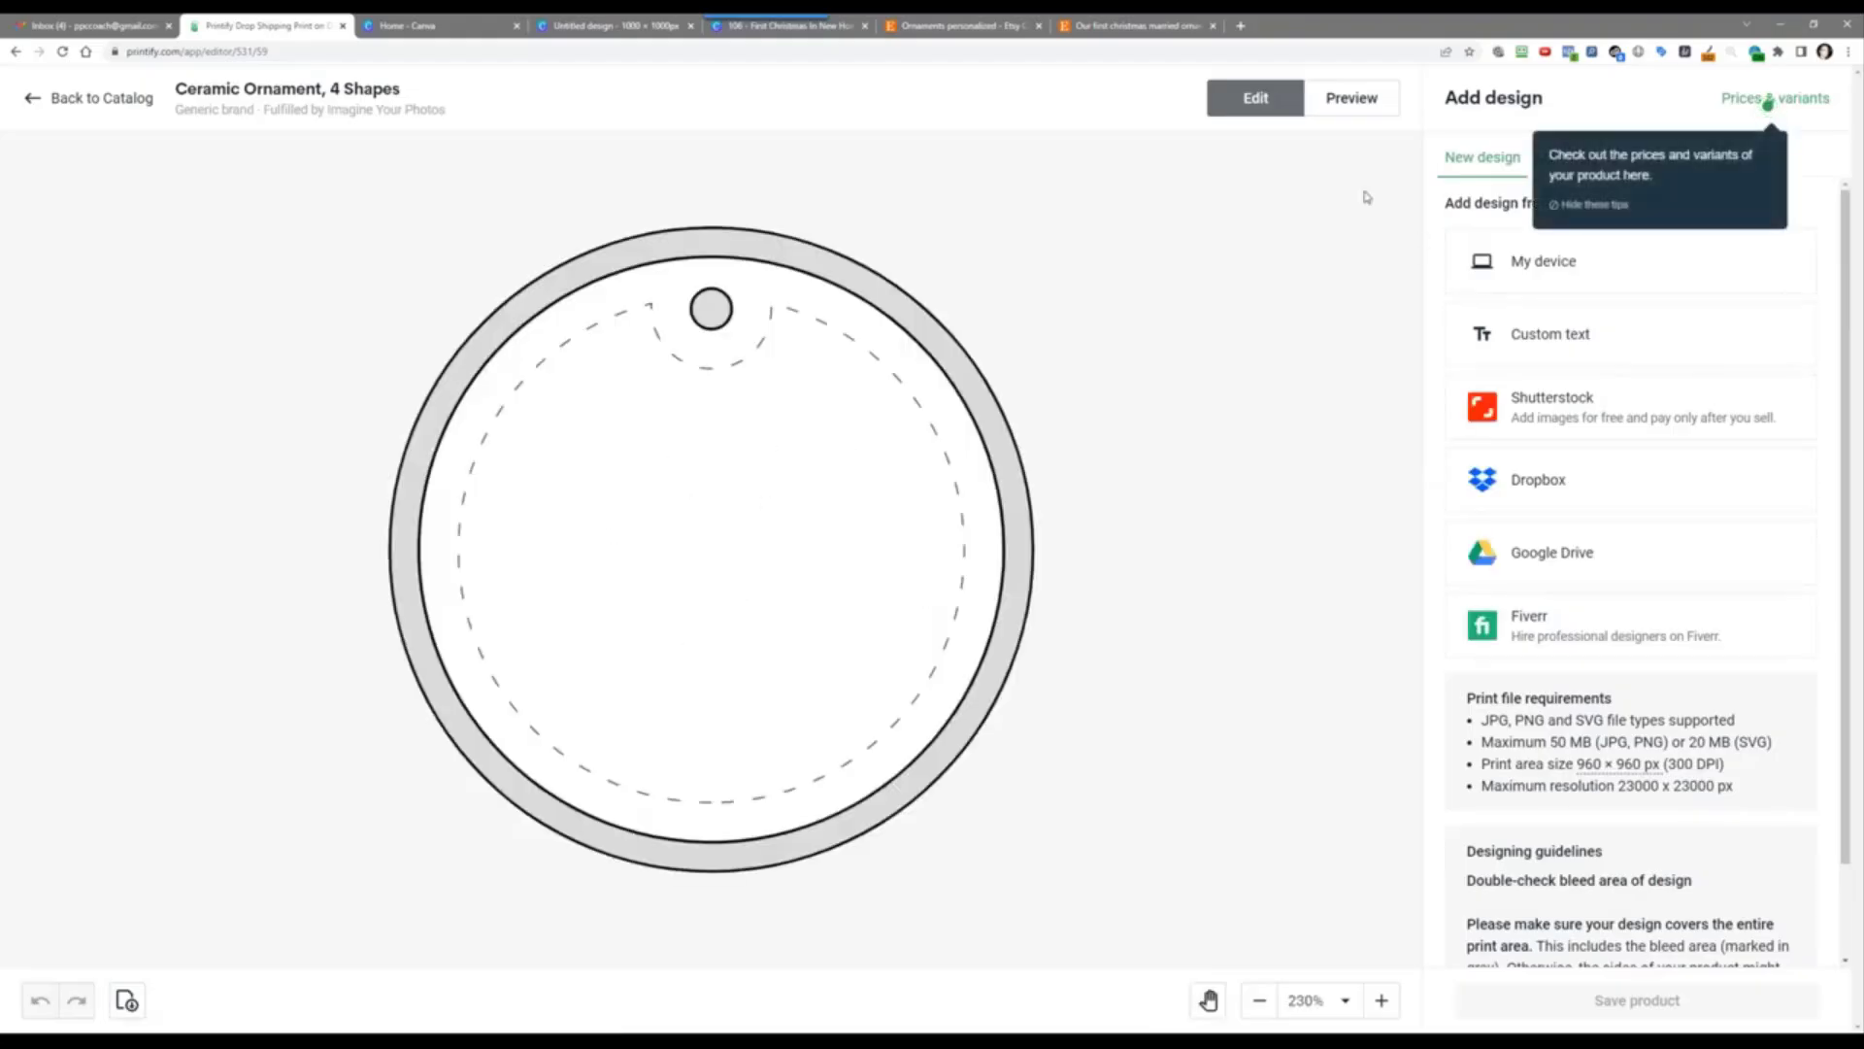
# Step: Capture Printify's round ornament template in Snagit, tightening the left and top edges to the ornament
pyautogui.scroll(-2, 777, 500)
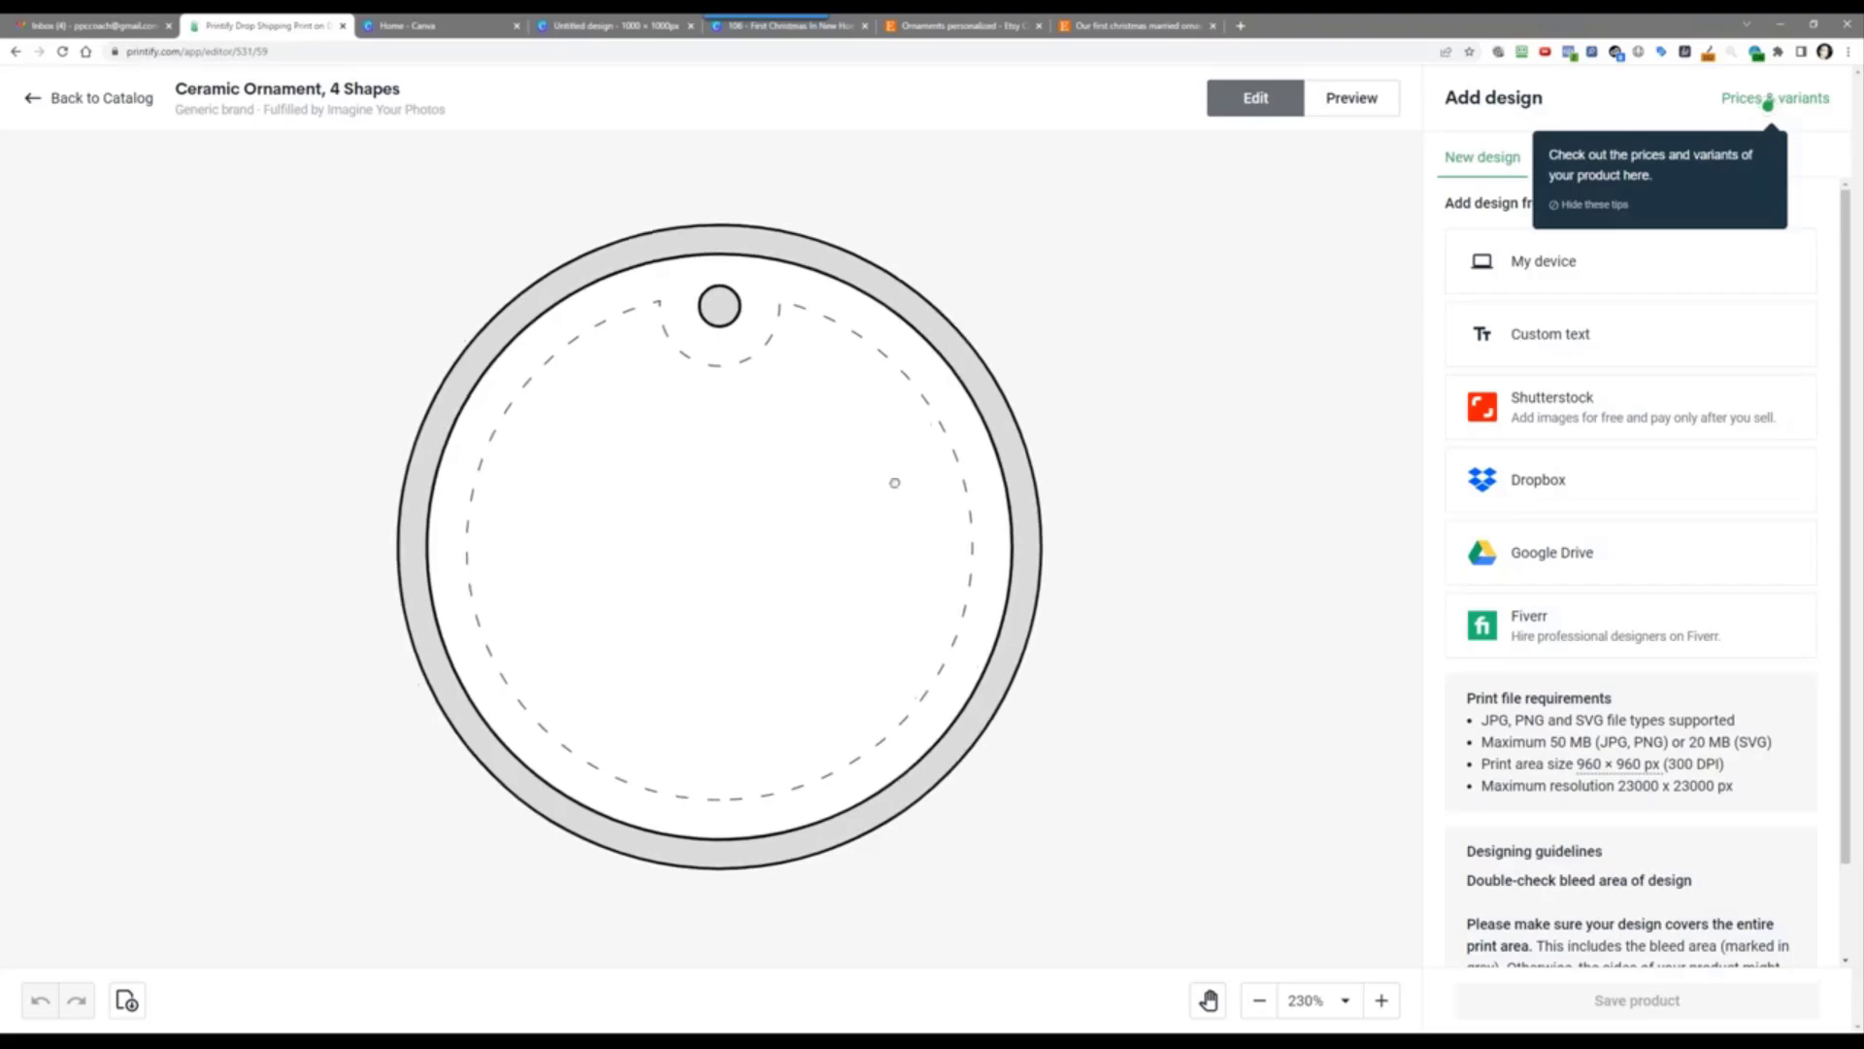
pyautogui.moveTo(780, 491); pyautogui.dragTo(783, 503)
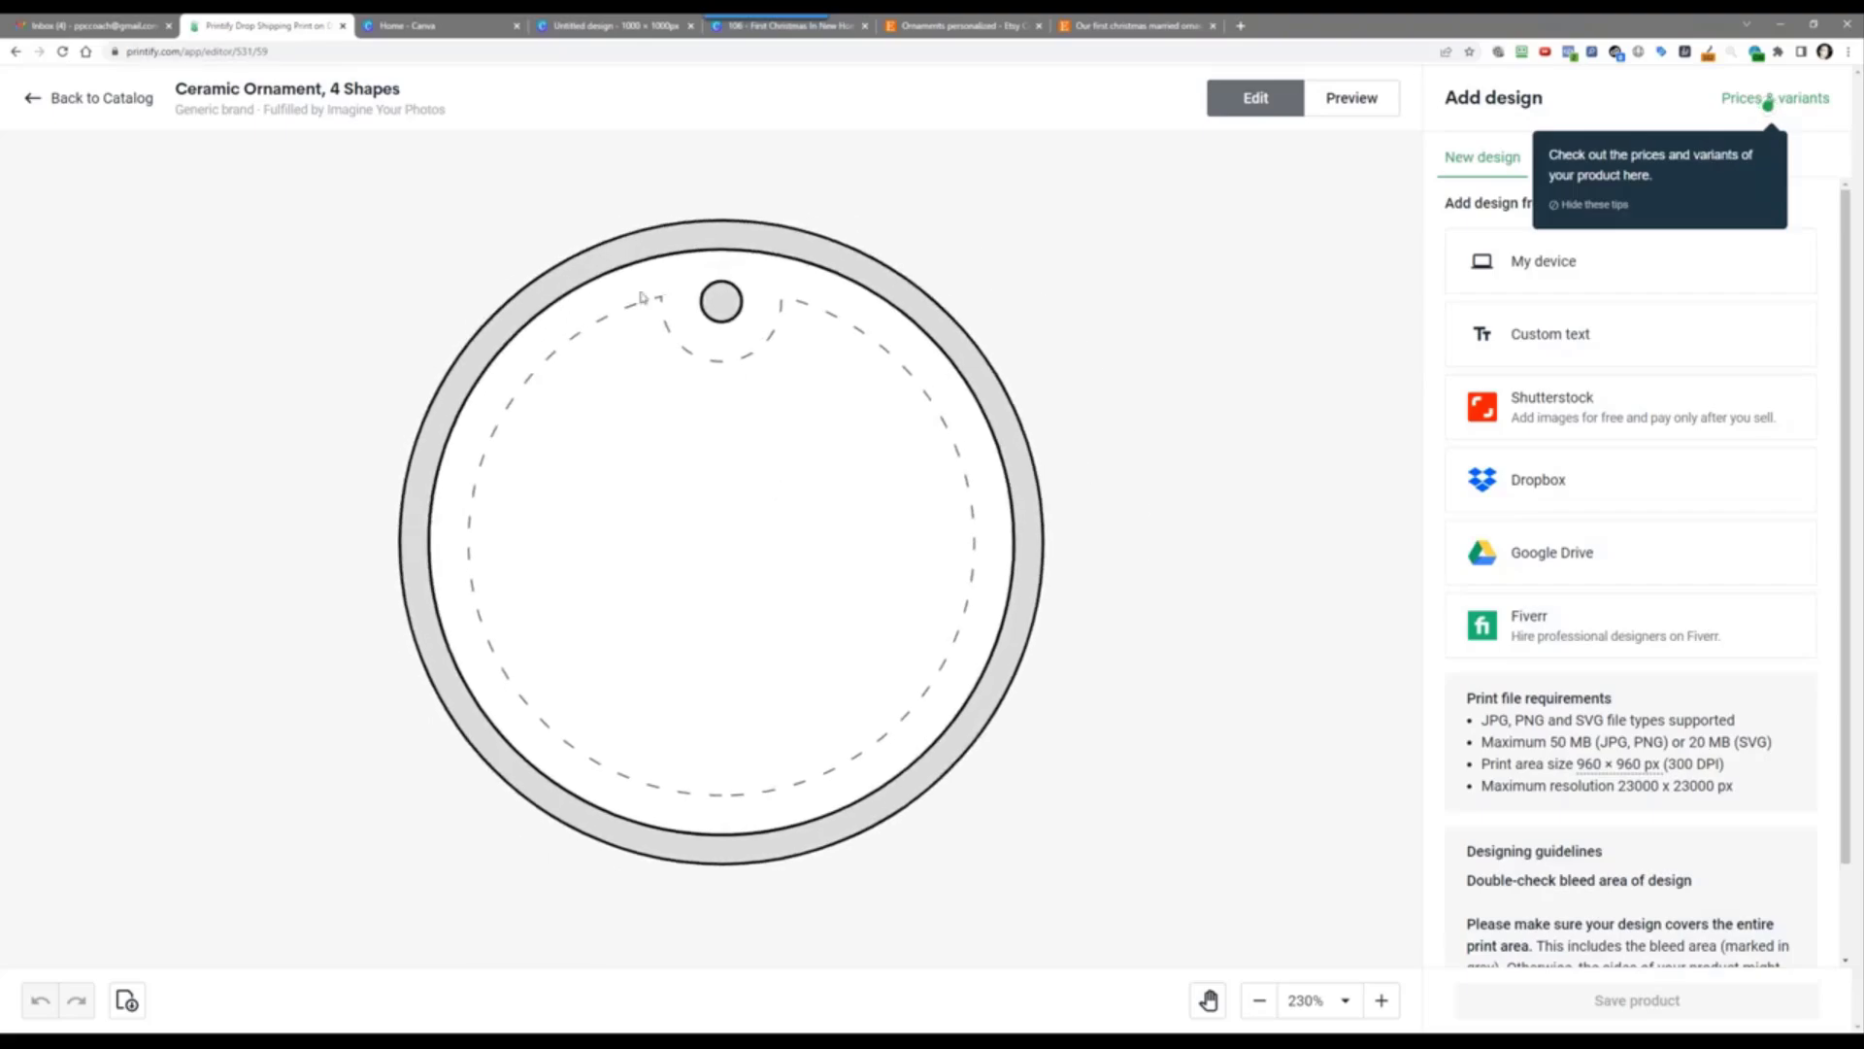
pyautogui.click(763, 36)
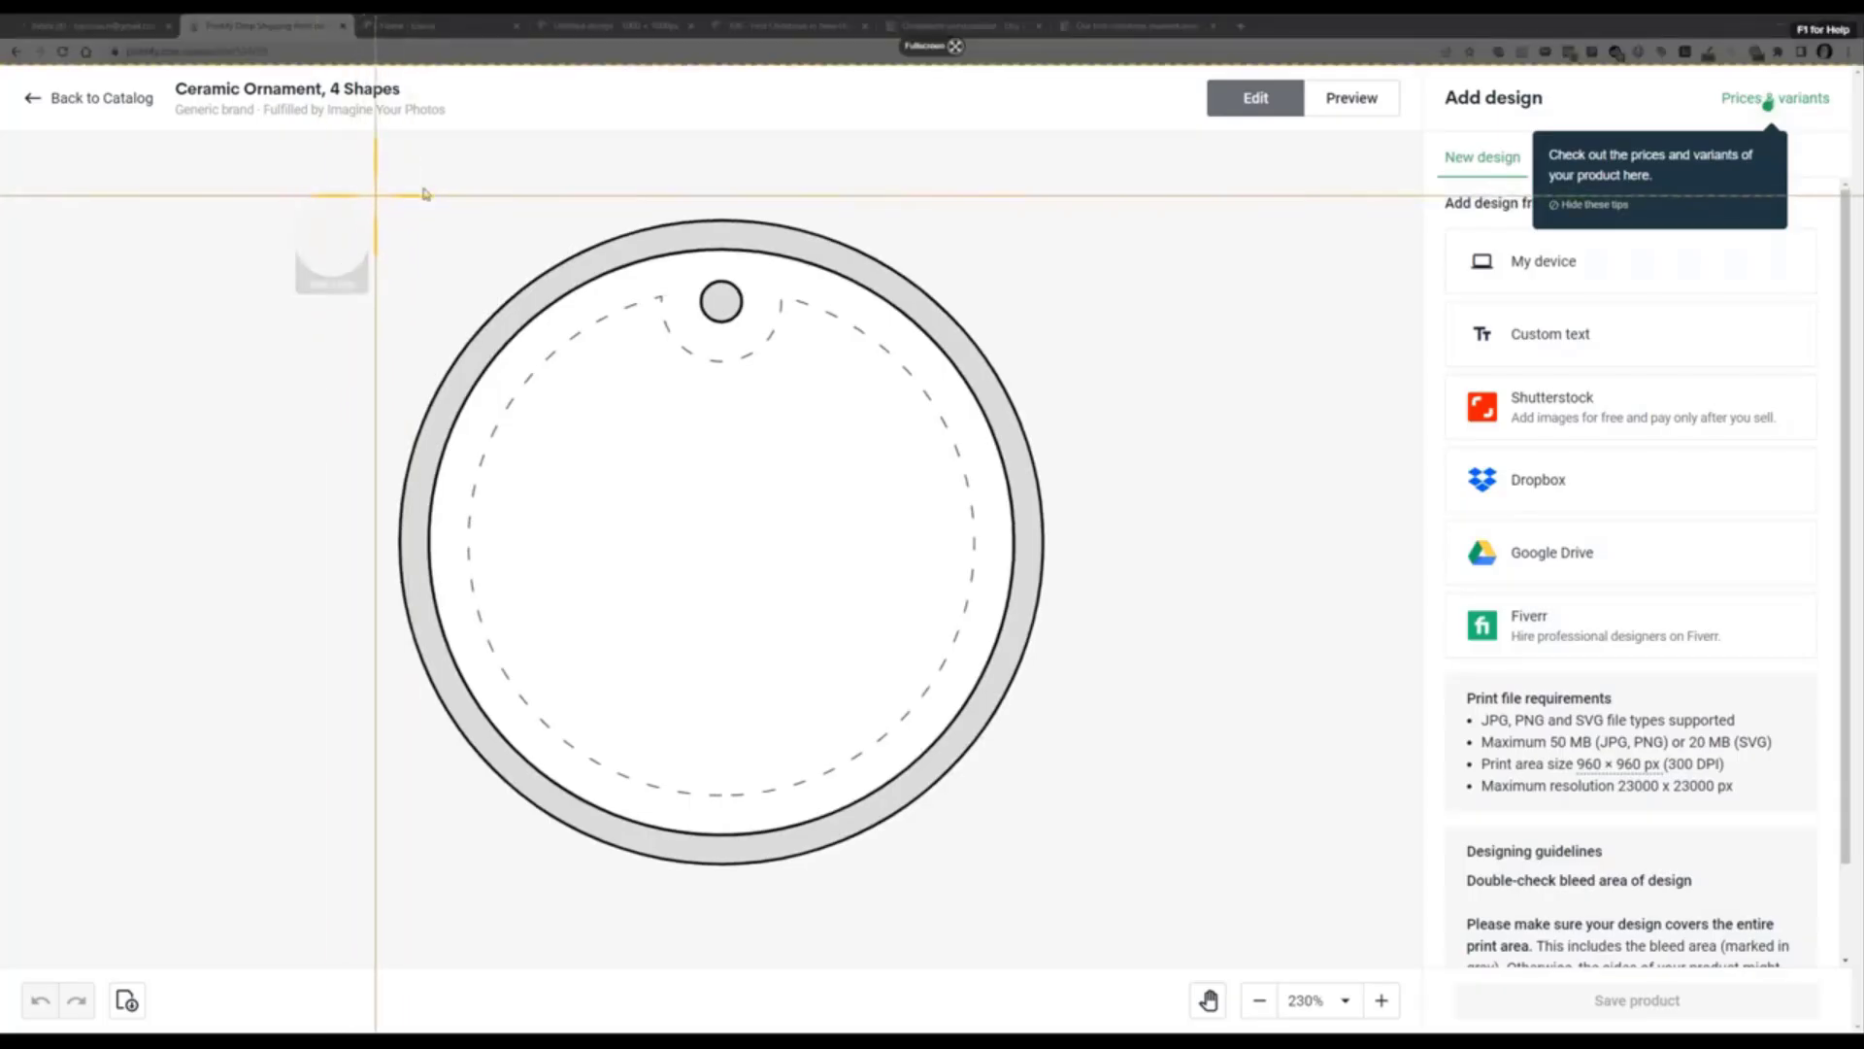
pyautogui.moveTo(374, 195); pyautogui.dragTo(1043, 864)
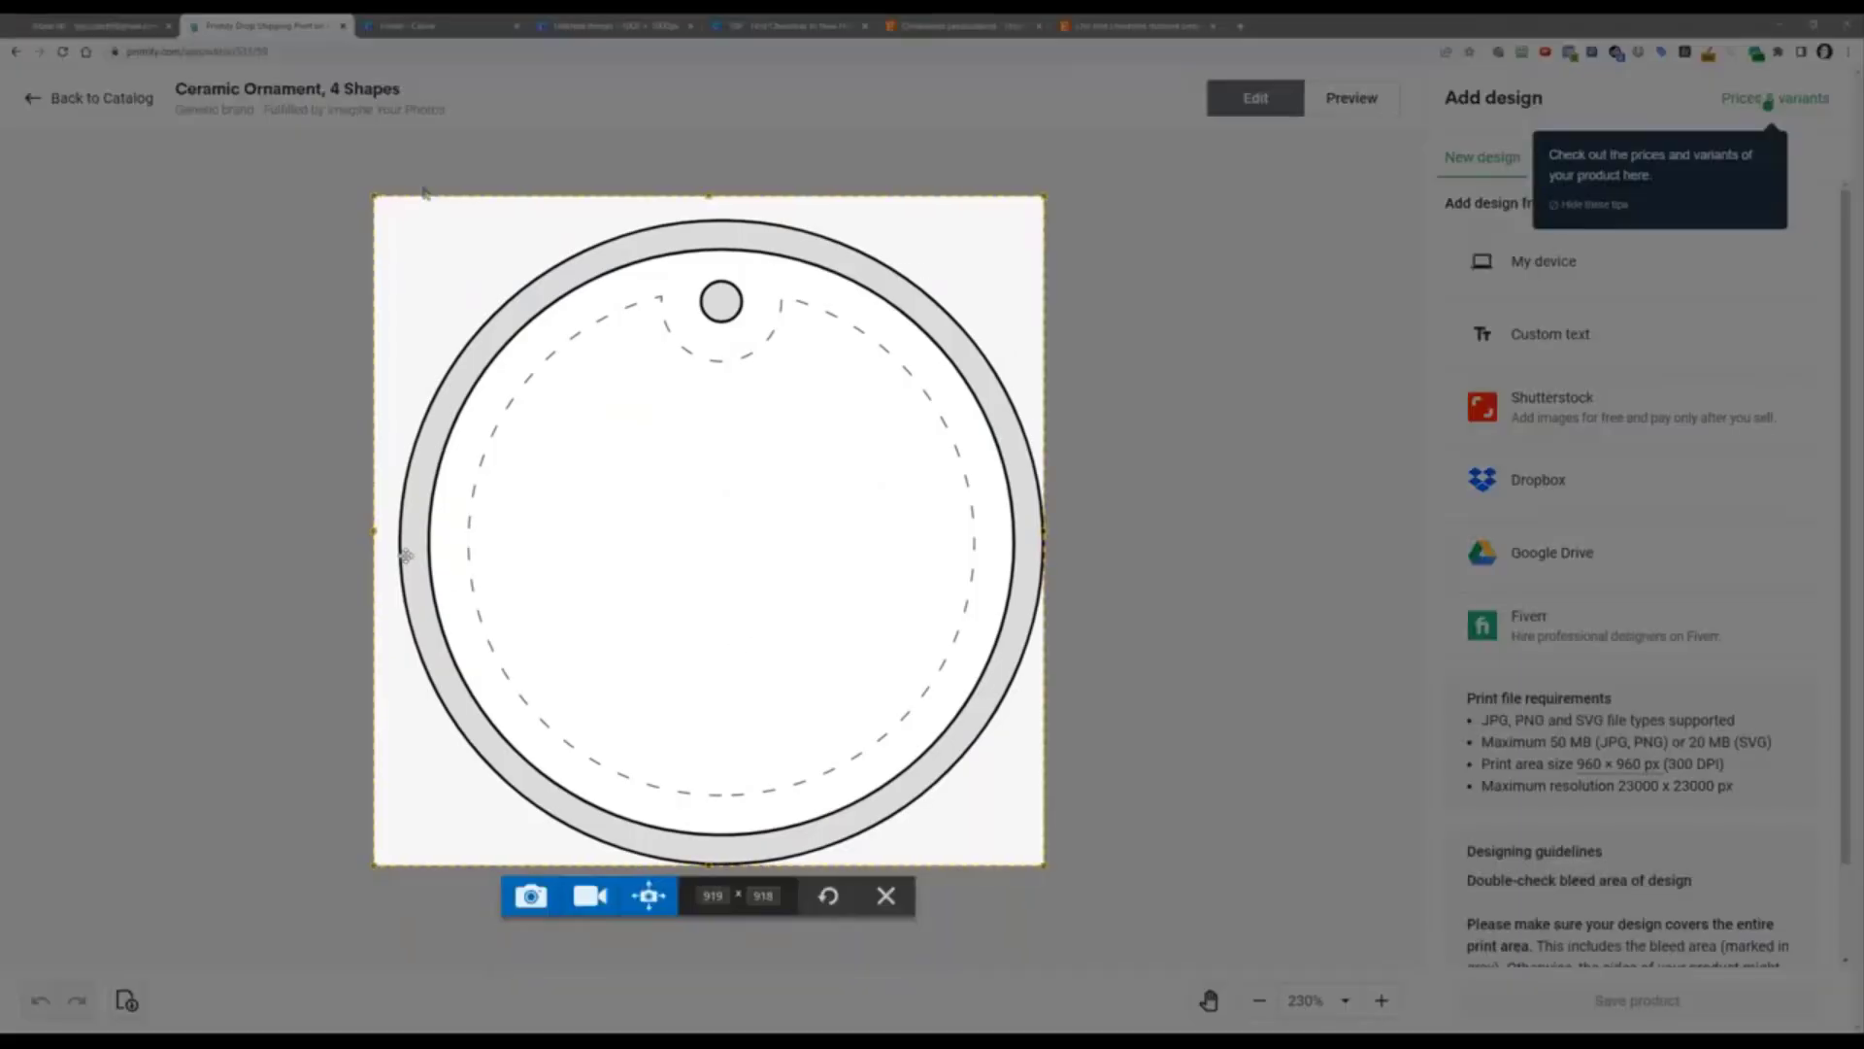
pyautogui.moveTo(375, 529); pyautogui.dragTo(398, 532)
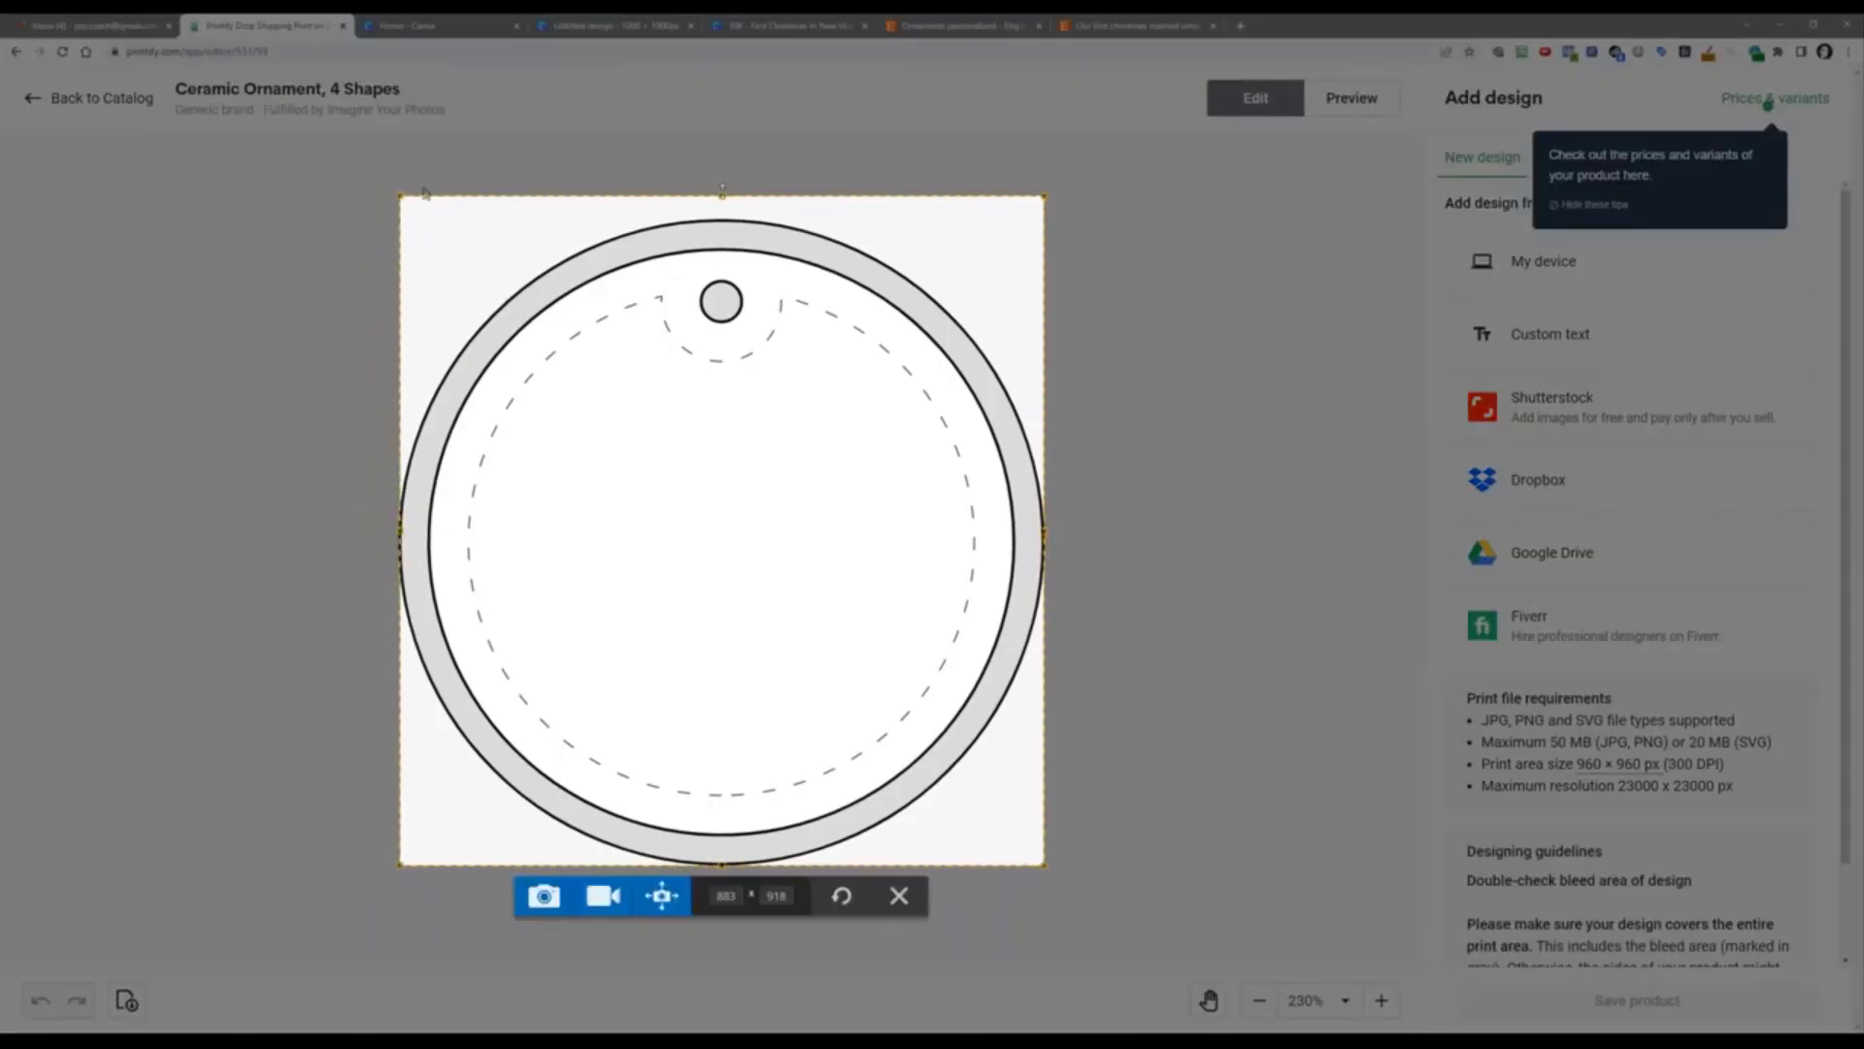
pyautogui.moveTo(721, 190); pyautogui.dragTo(731, 218)
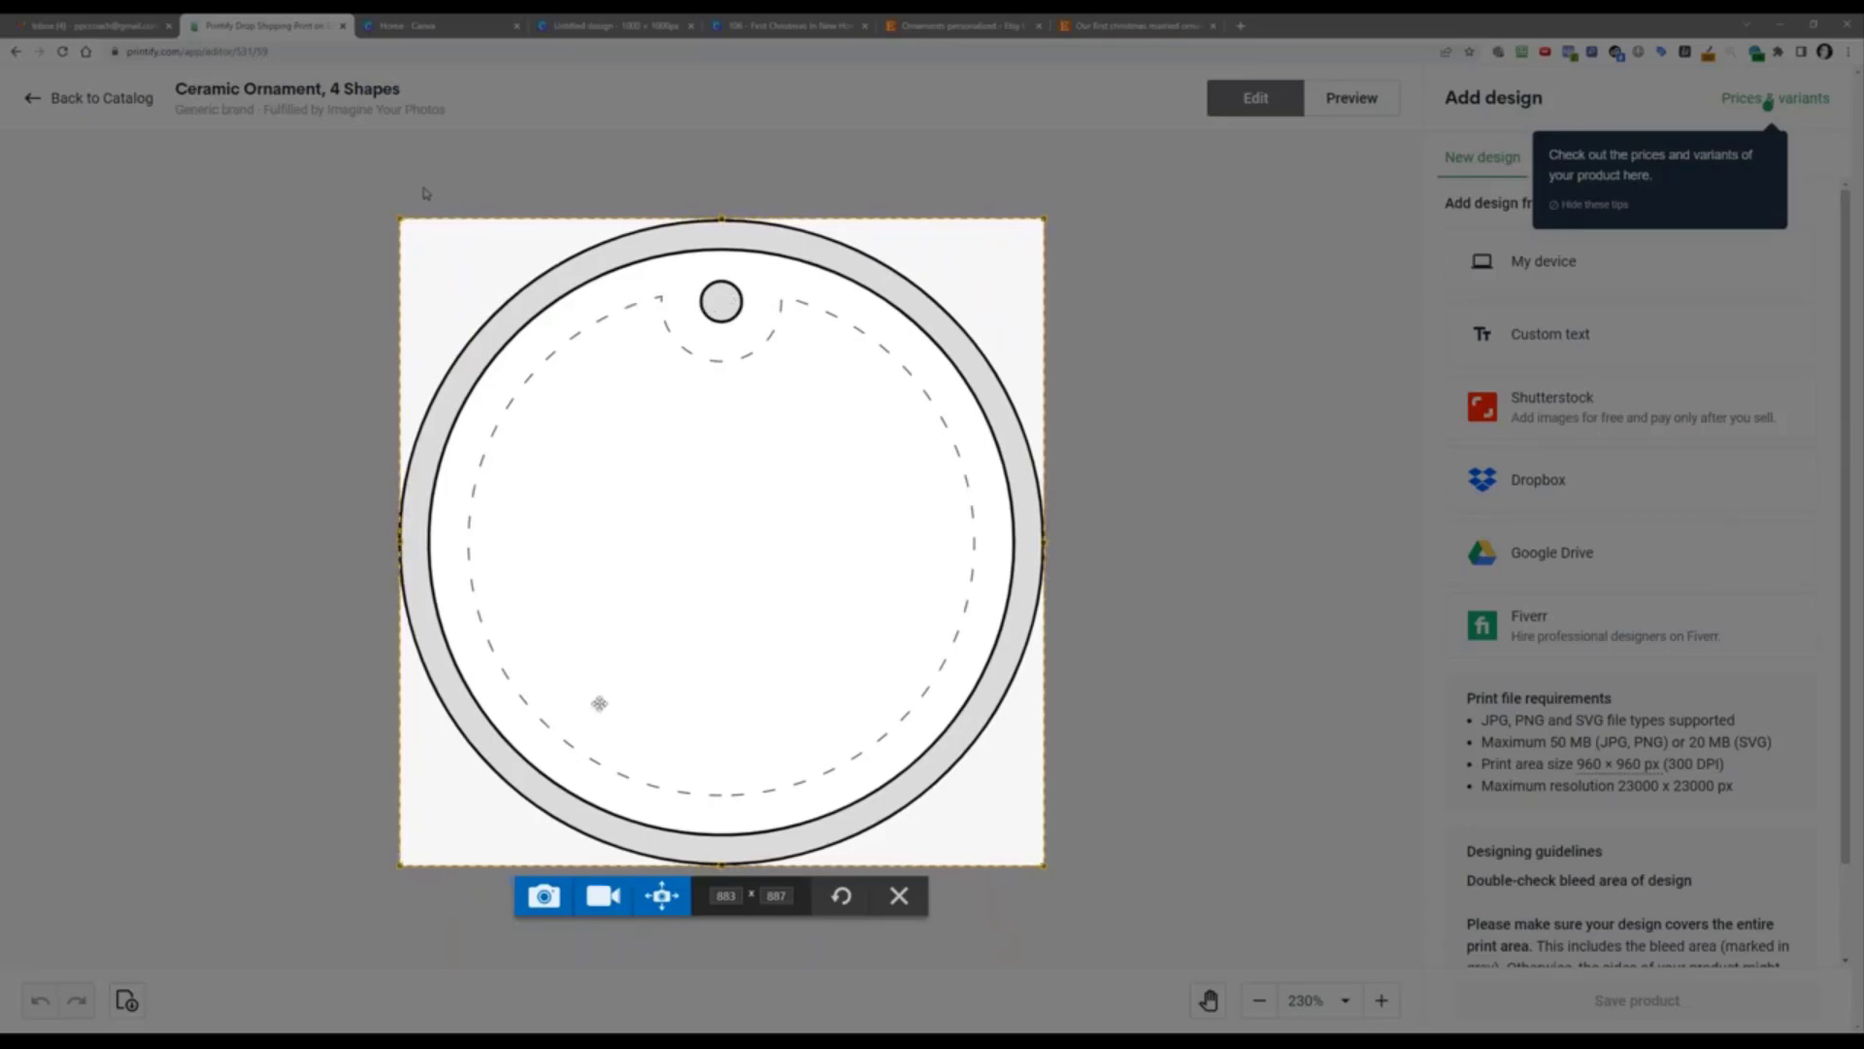
pyautogui.click(543, 895)
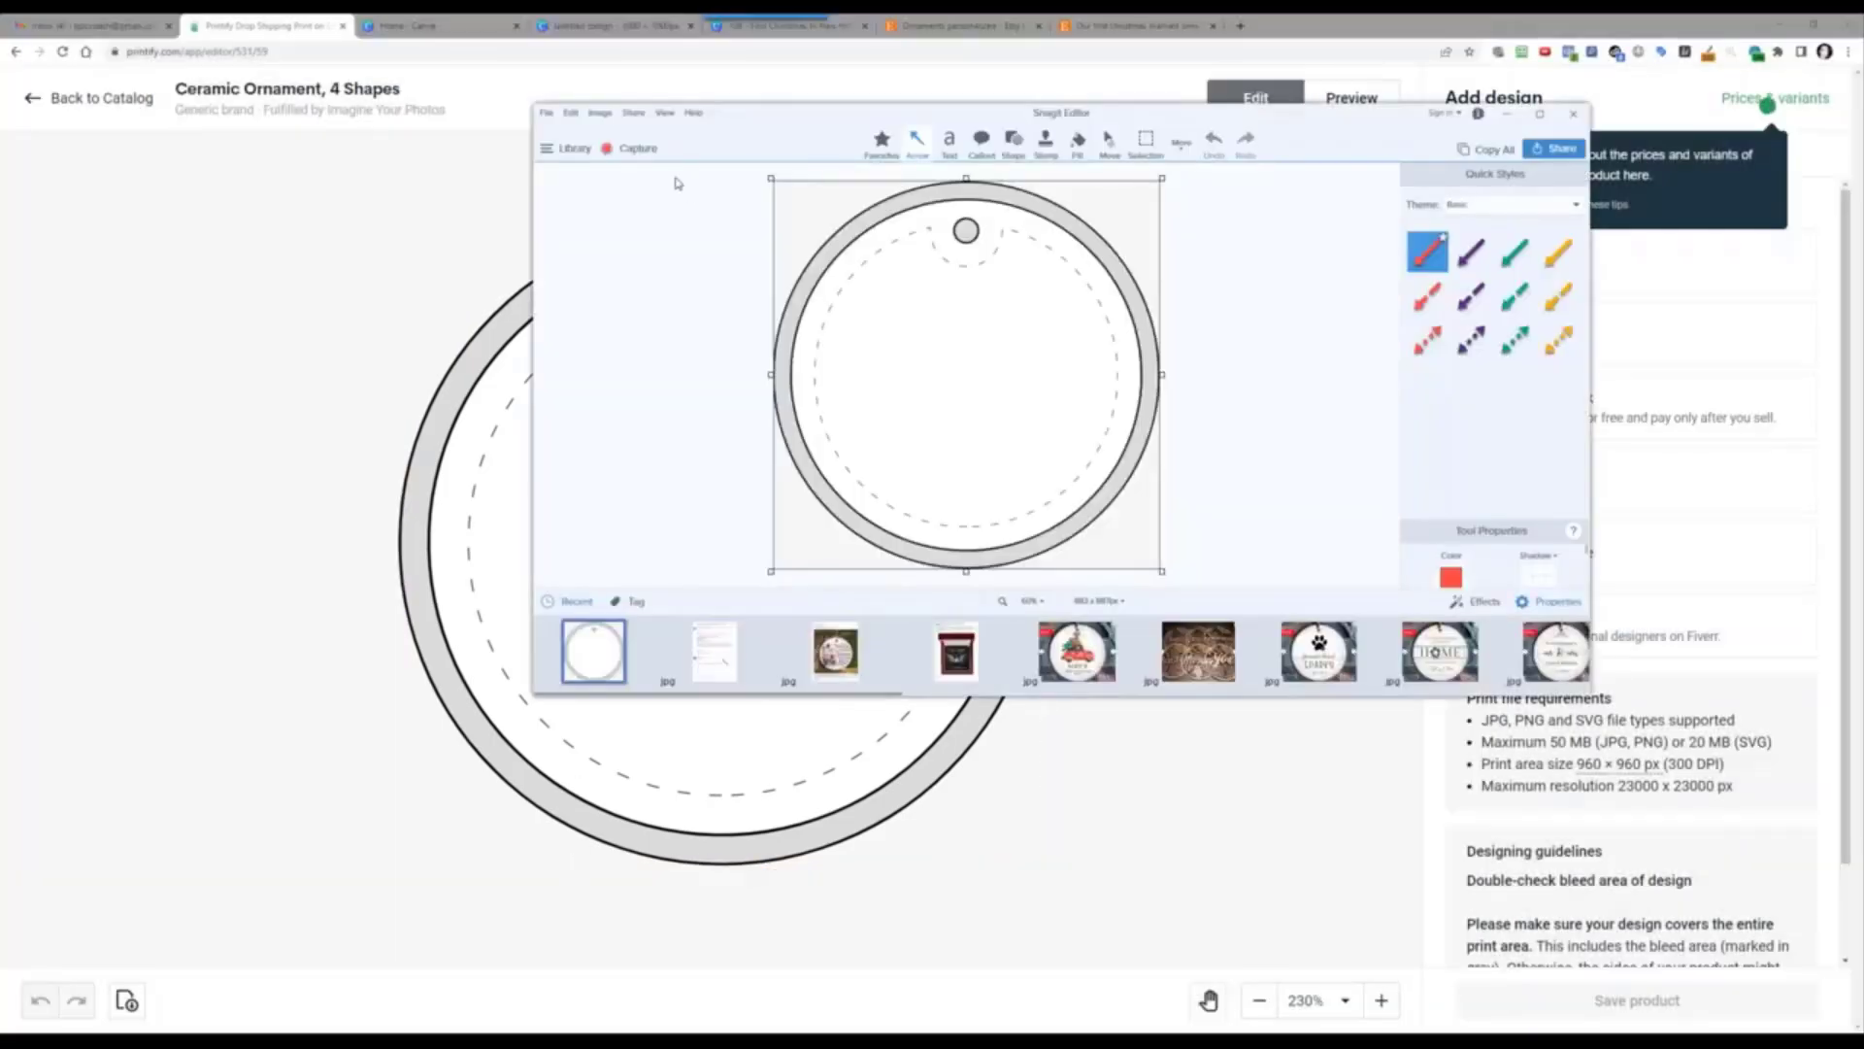
# Step: Save the ornament capture from Snagit as a JPG and dismiss the what's-new notice
pyautogui.click(549, 113)
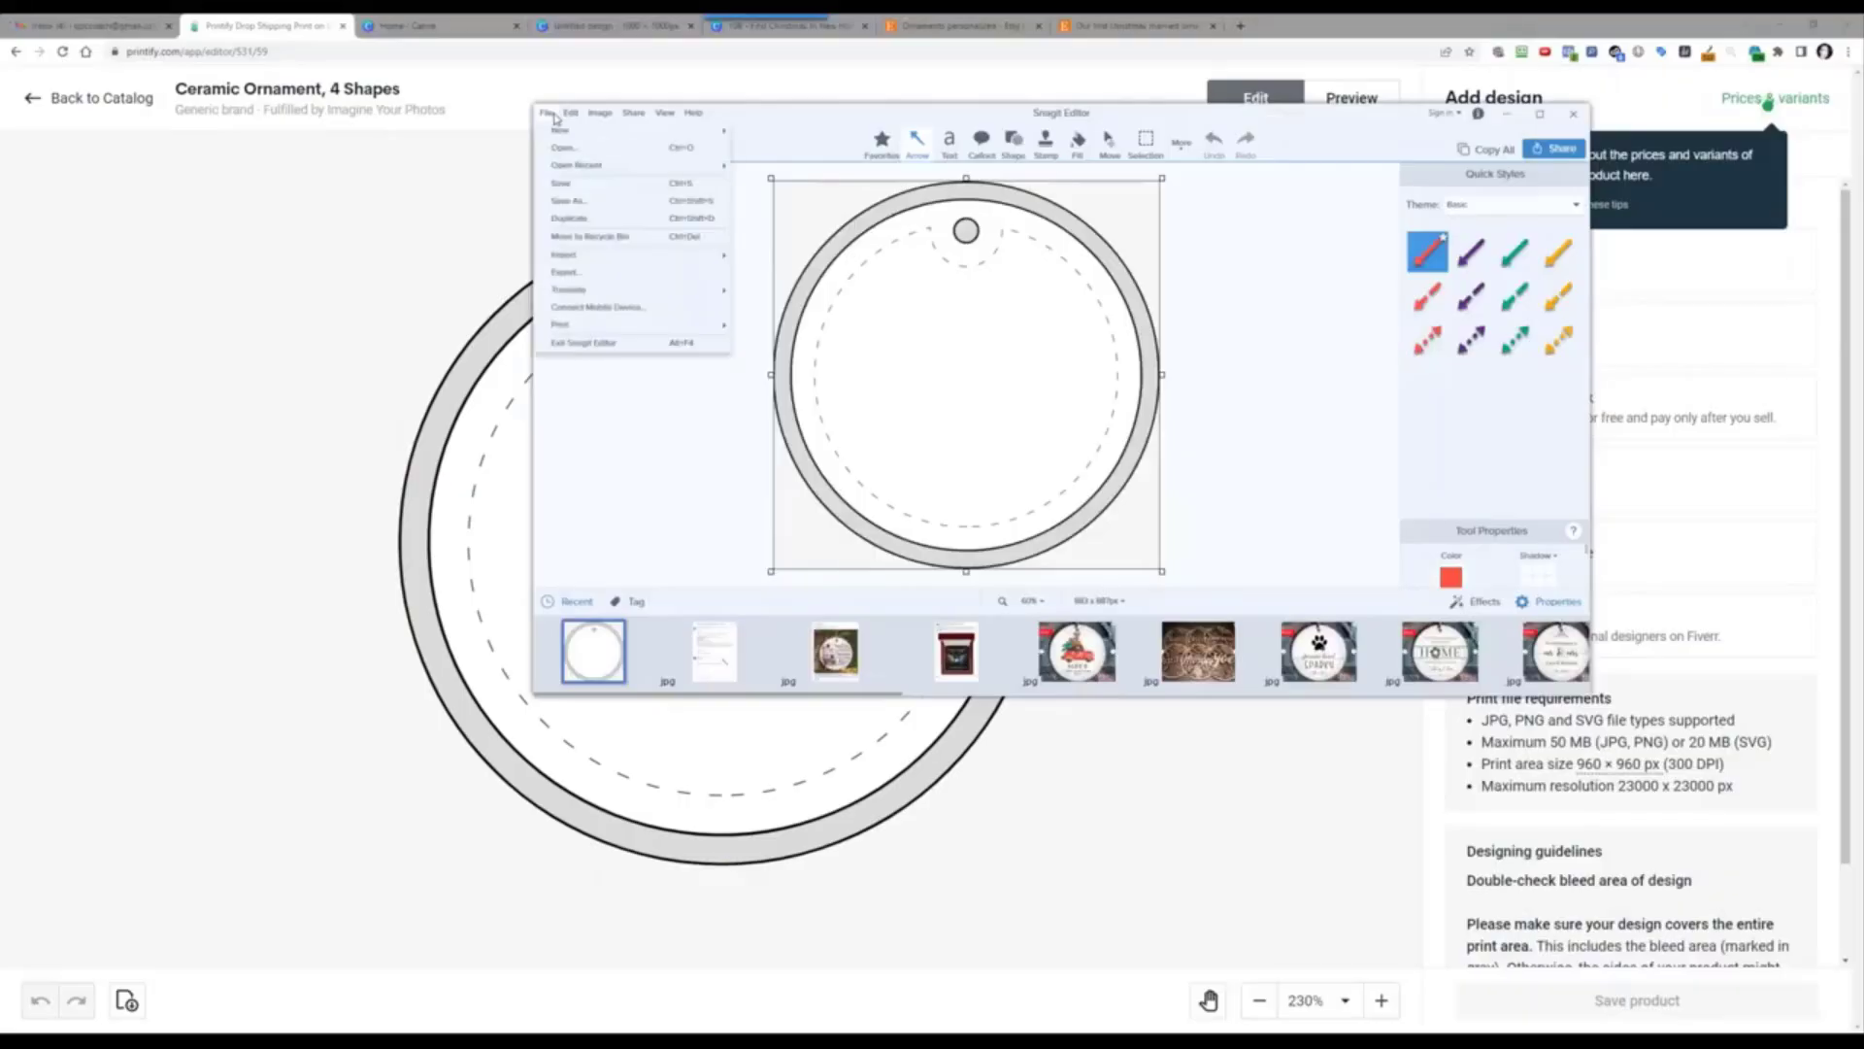
pyautogui.click(548, 113)
pyautogui.click(549, 113)
pyautogui.click(580, 201)
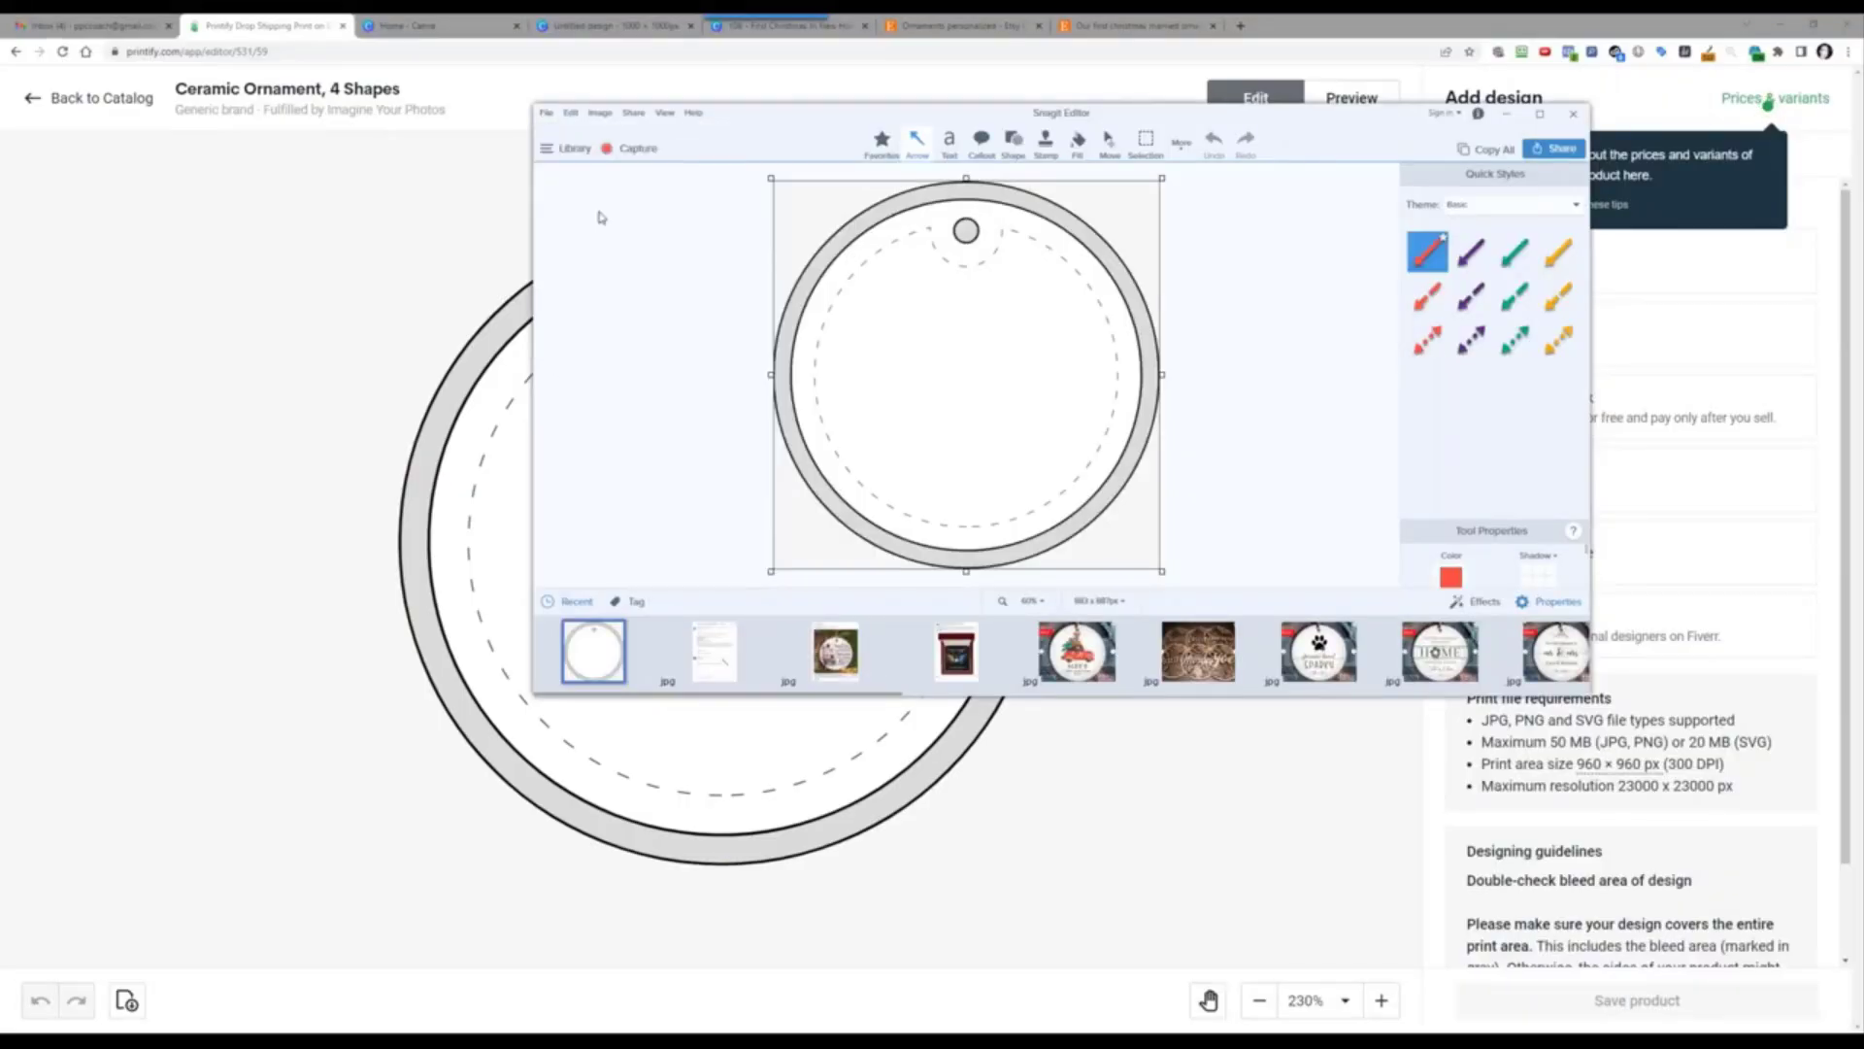
pyautogui.click(1399, 756)
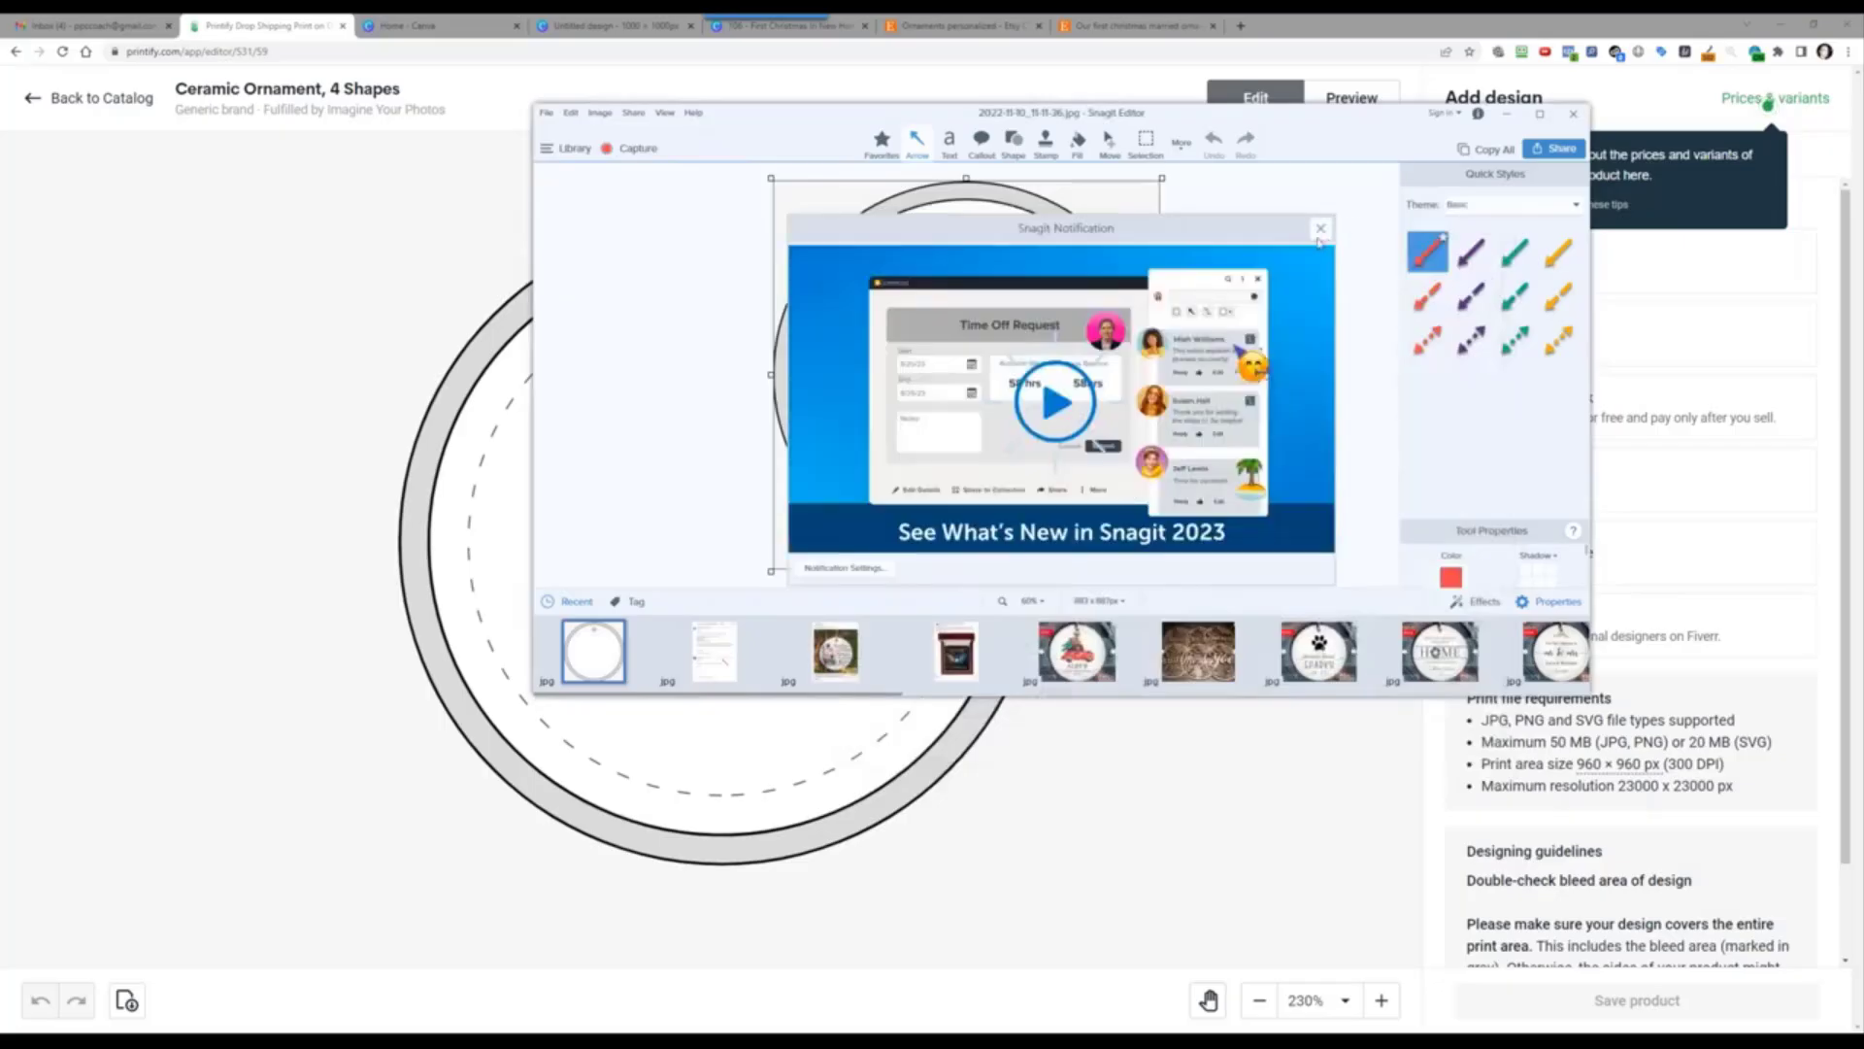
pyautogui.click(1320, 231)
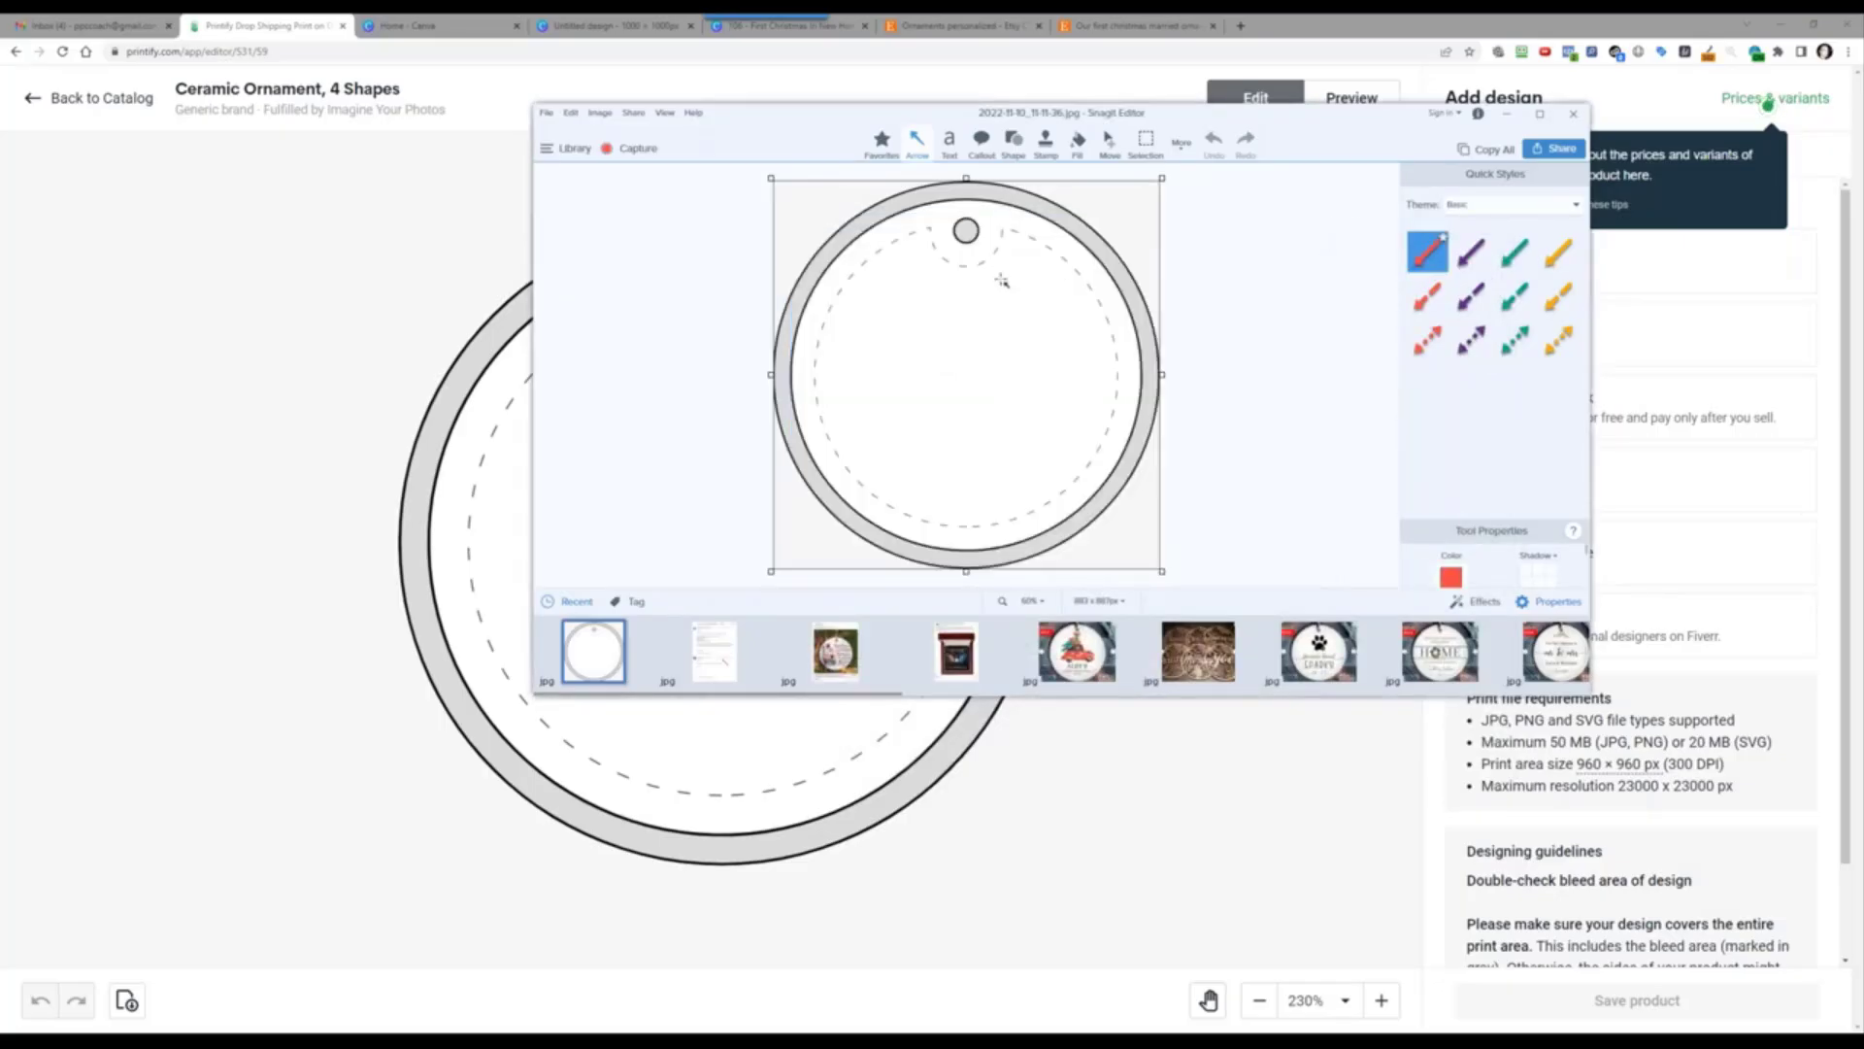
# Step: Re-save the capture as 2022-11-10_11-11-36.jpg, replacing the existing file, then minimize Snagit
pyautogui.click(546, 112)
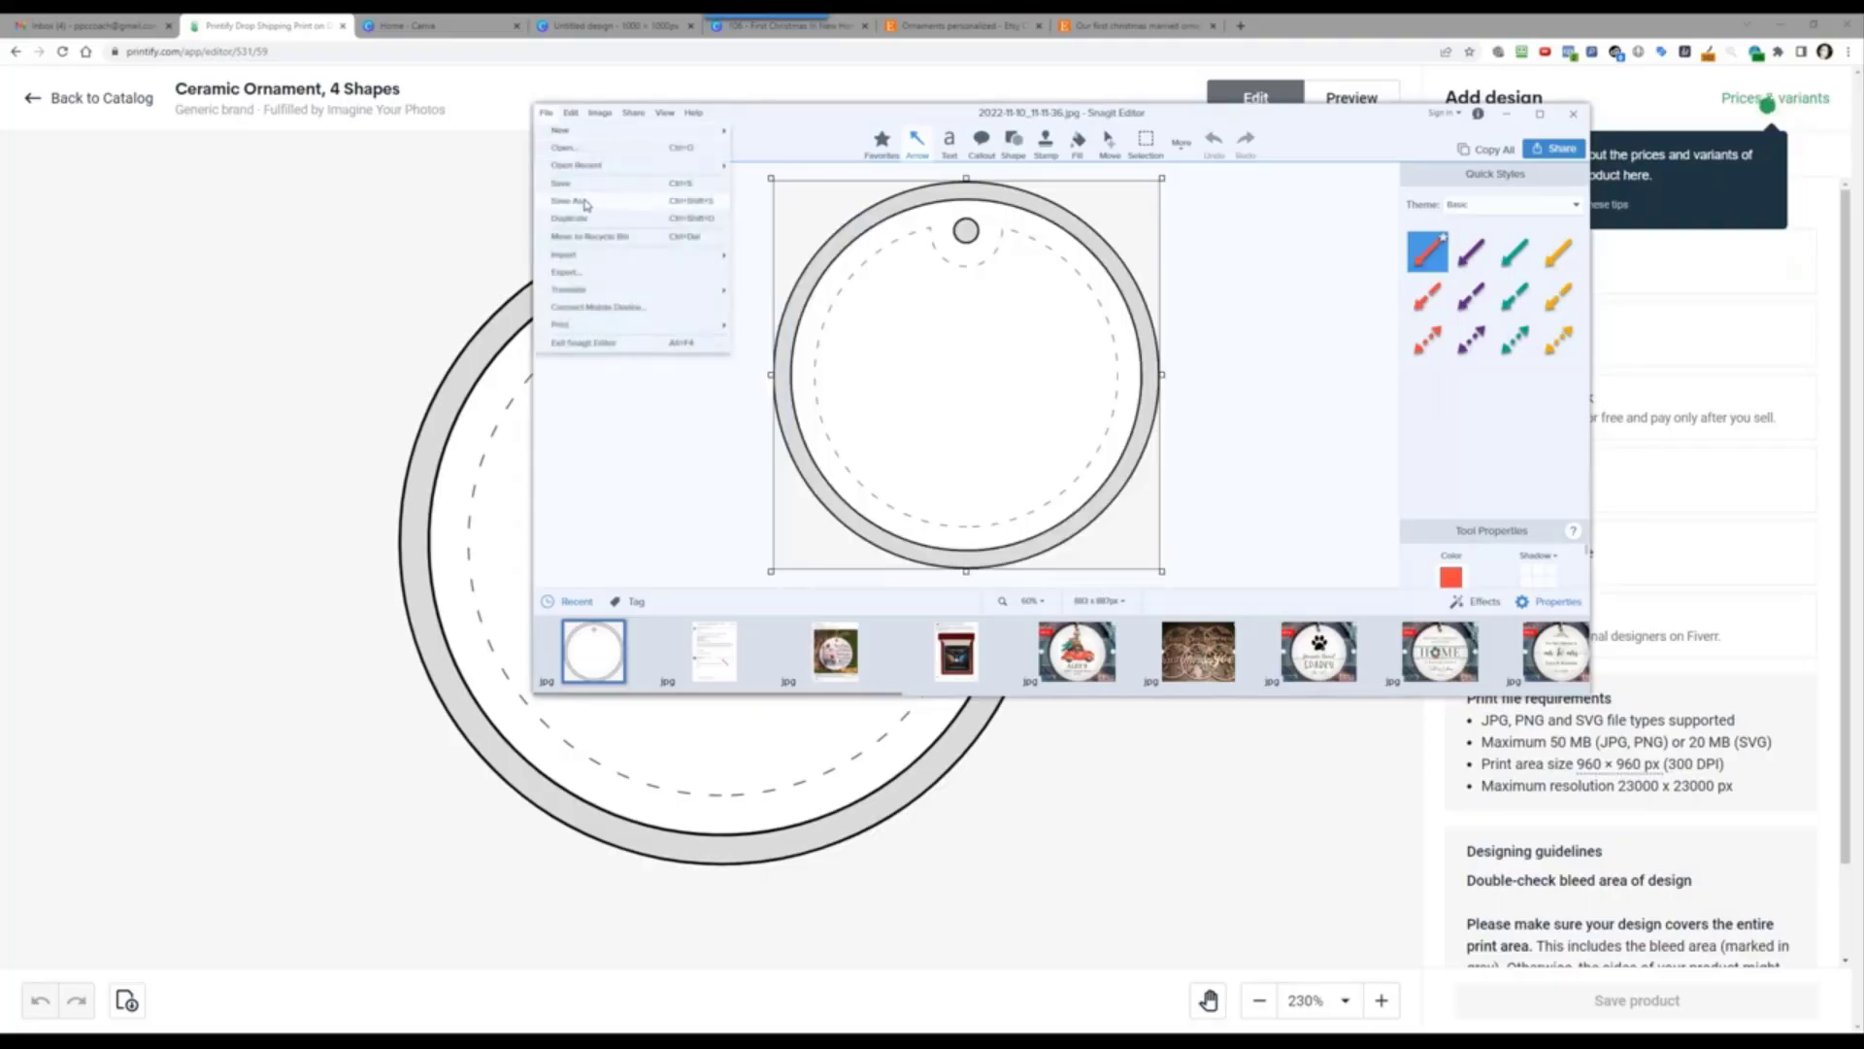
pyautogui.click(600, 185)
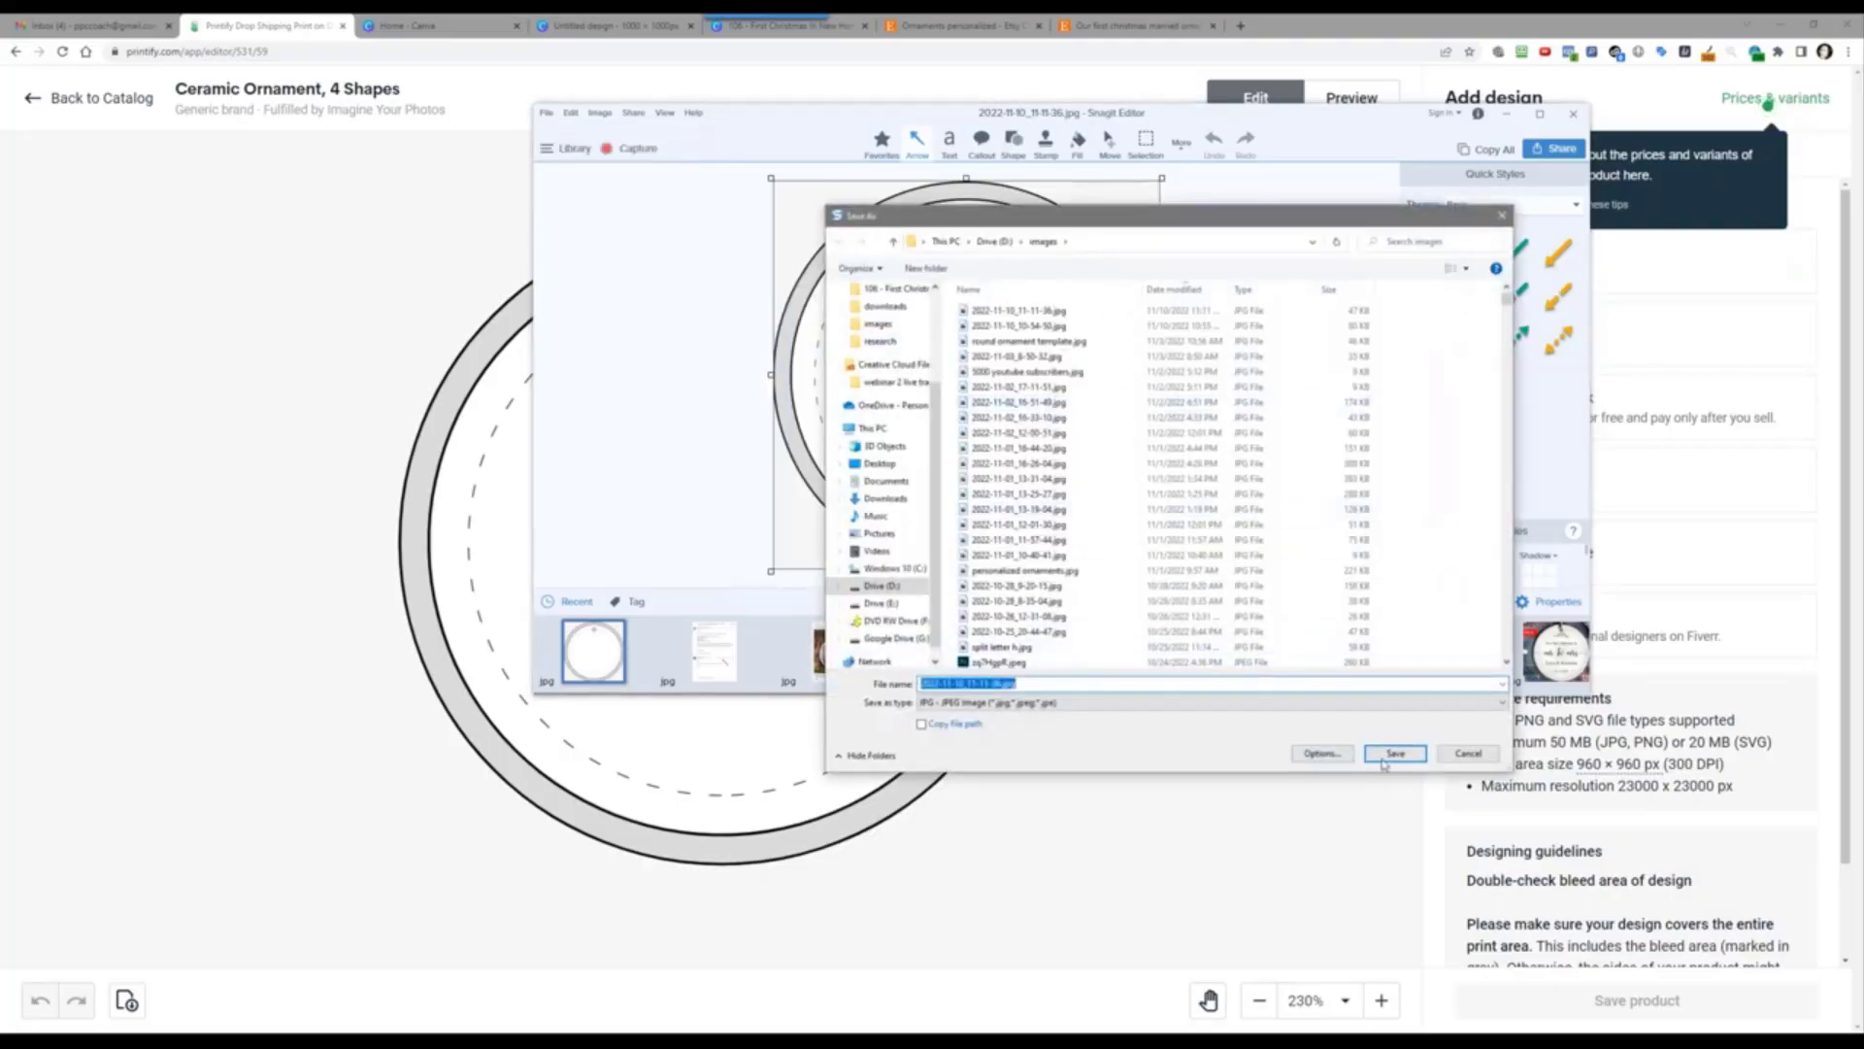
pyautogui.click(1391, 754)
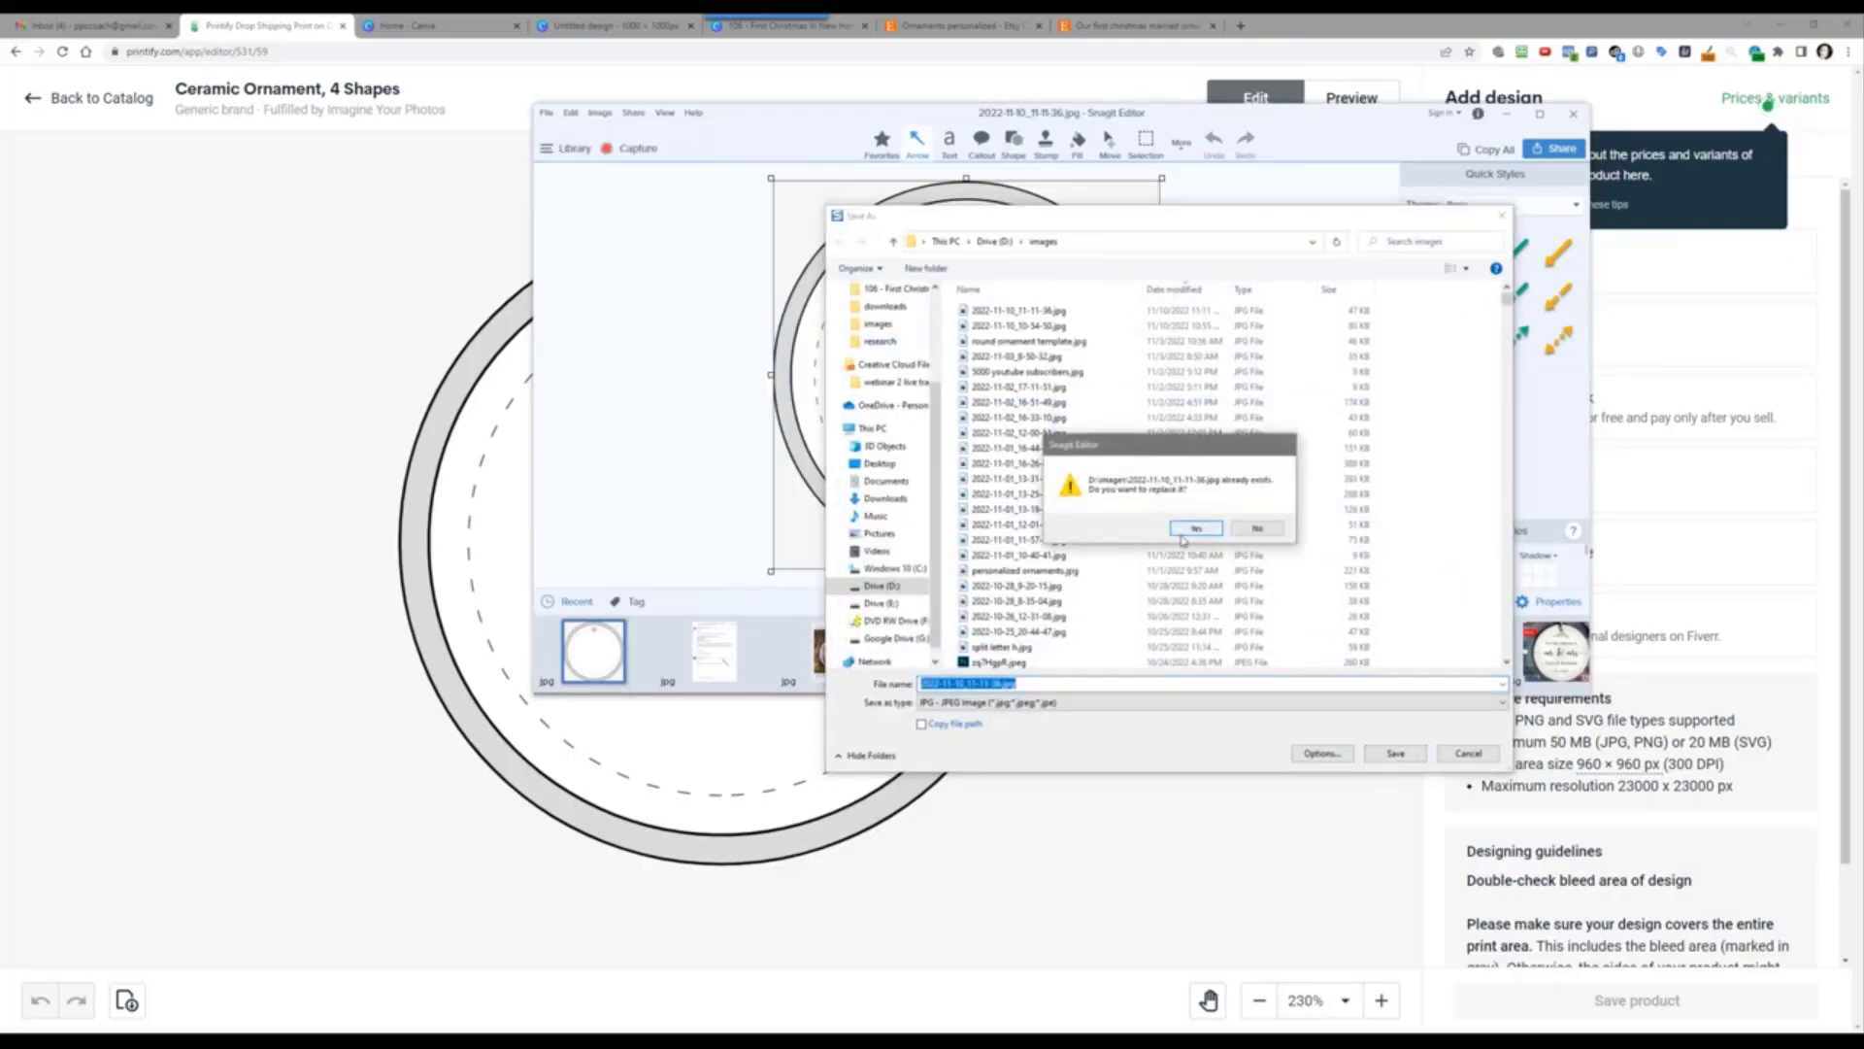
pyautogui.click(1185, 530)
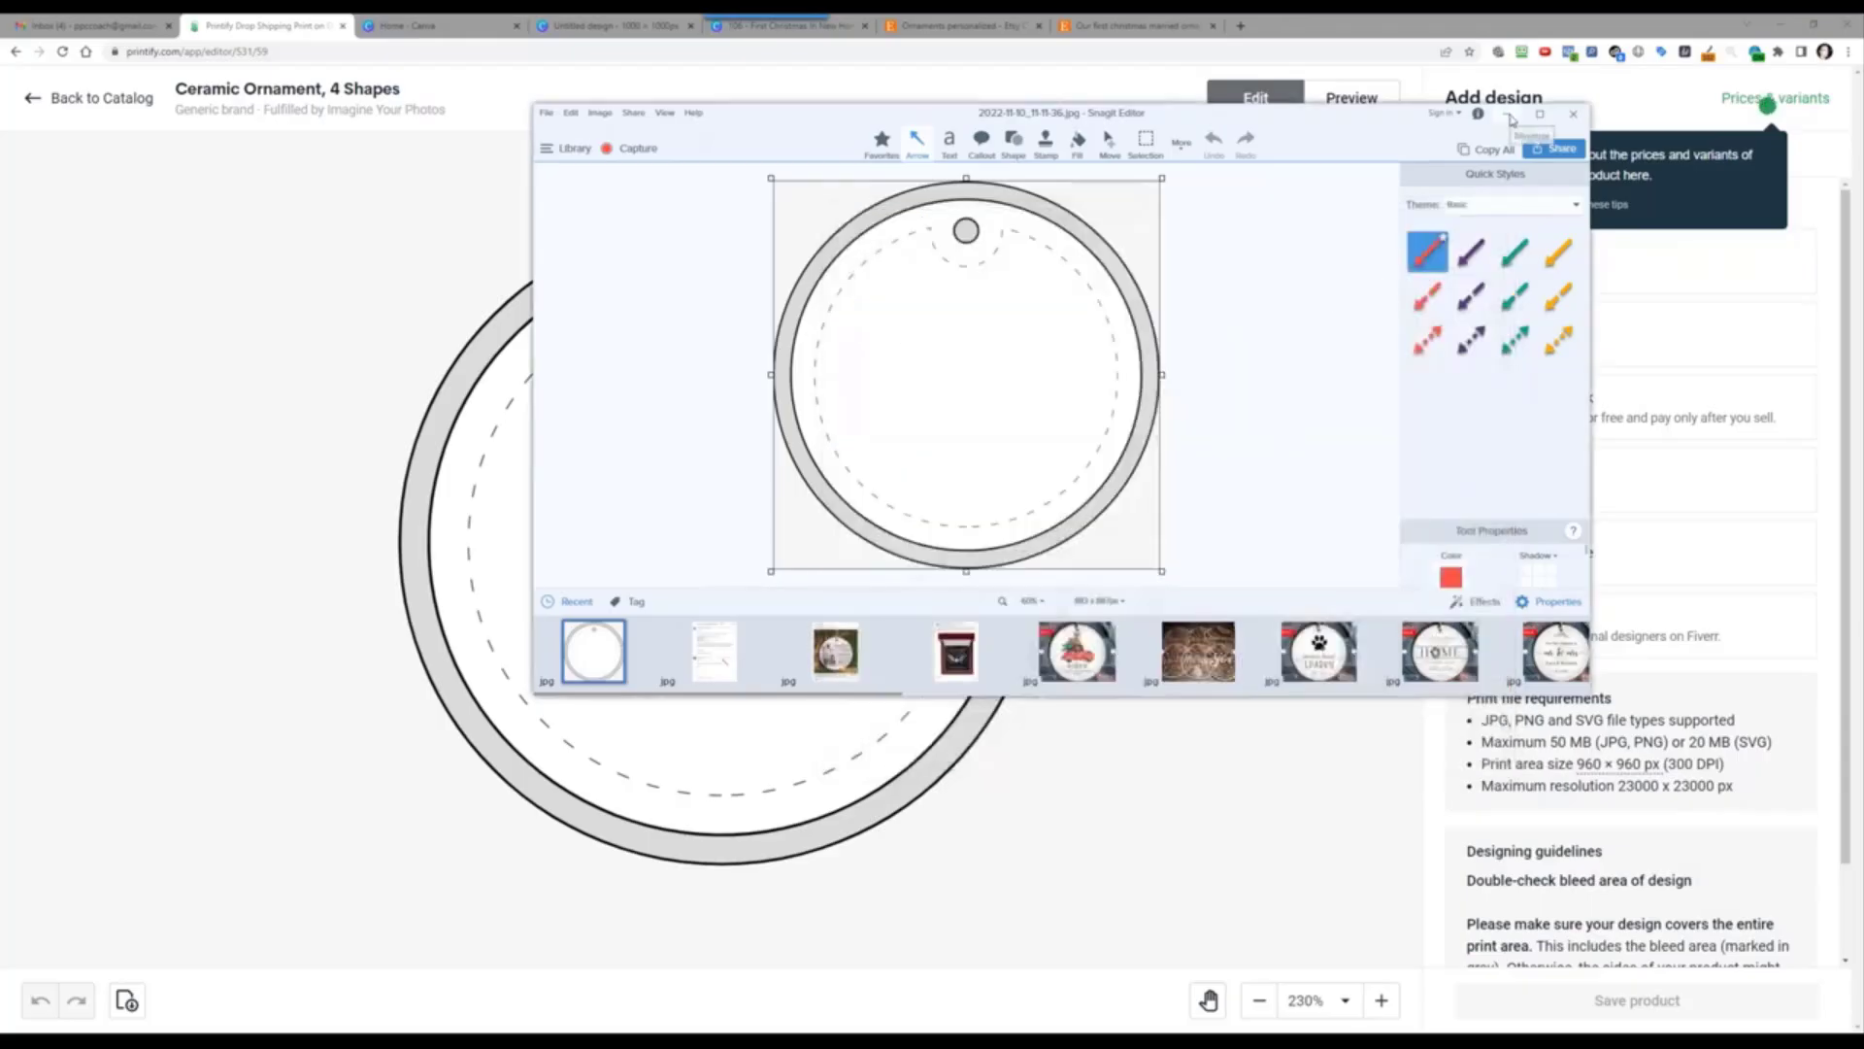
pyautogui.click(1508, 115)
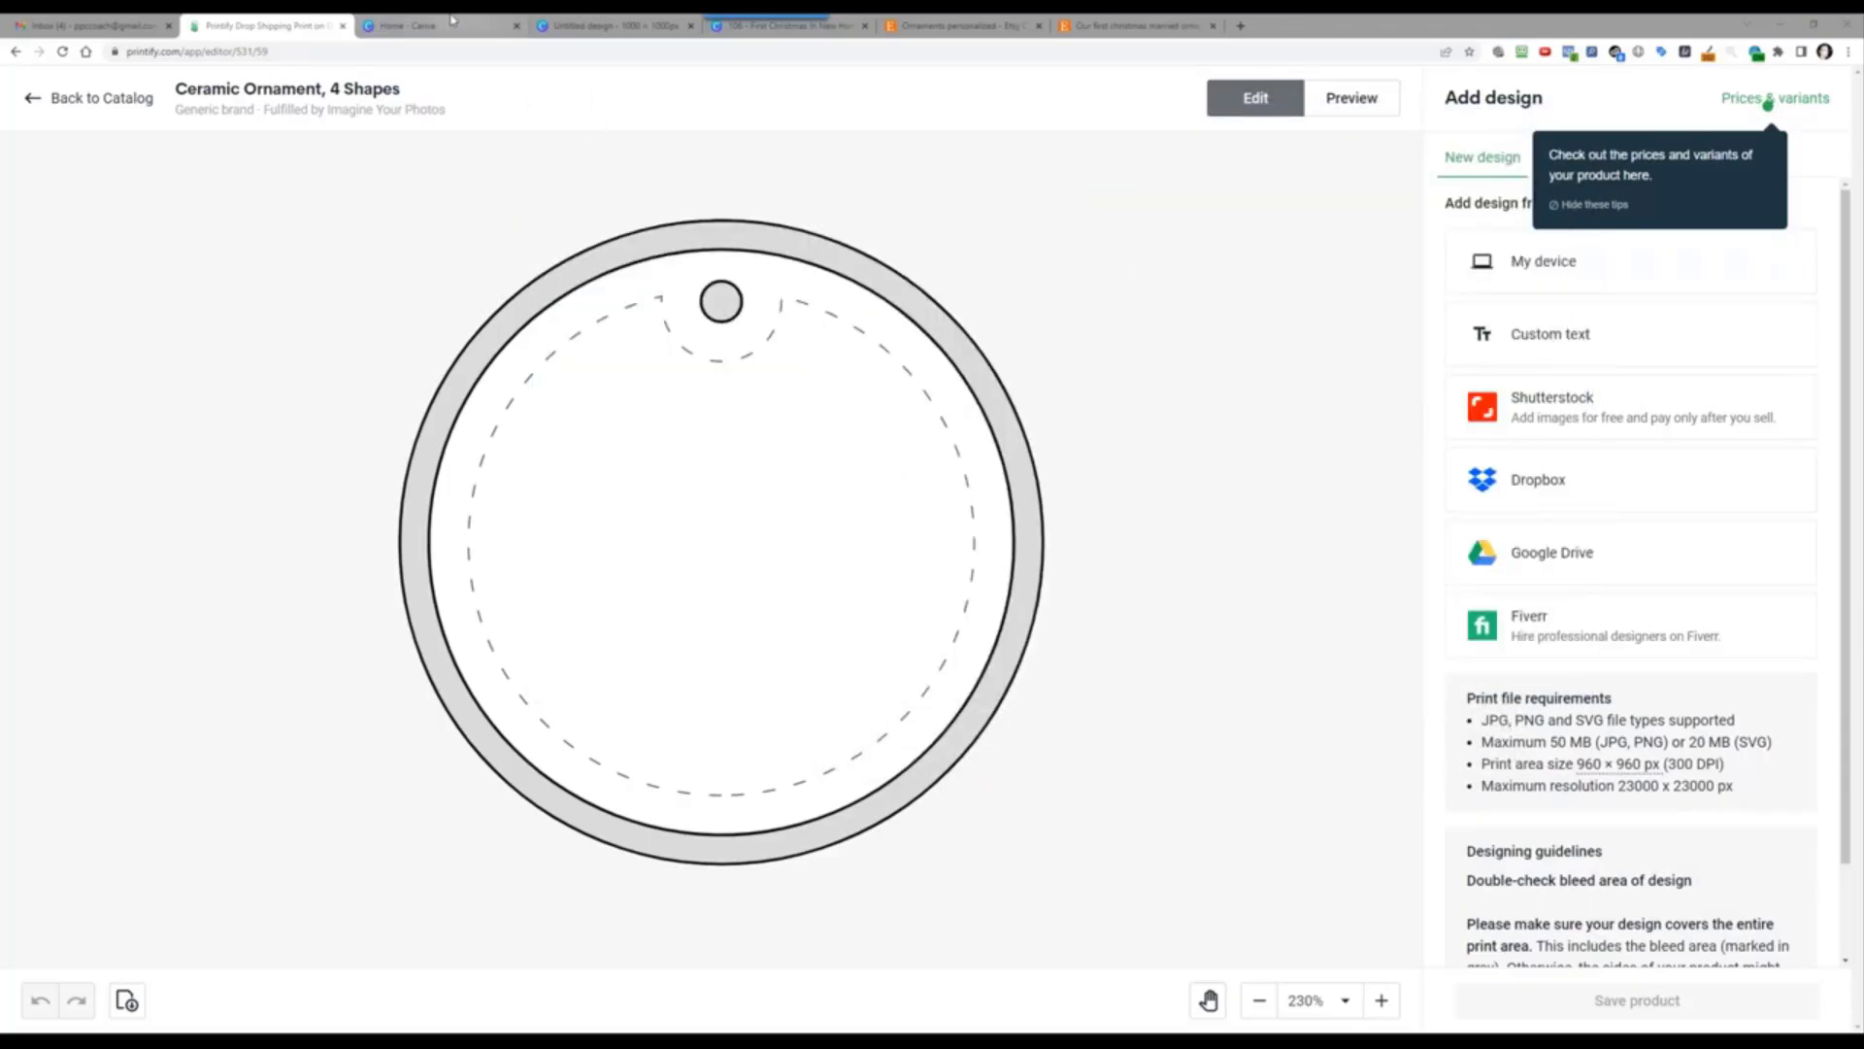
# Step: Upload the ornament template image to the untitled 1000×1000 Canva design and place it on the page
pyautogui.moveTo(452, 19)
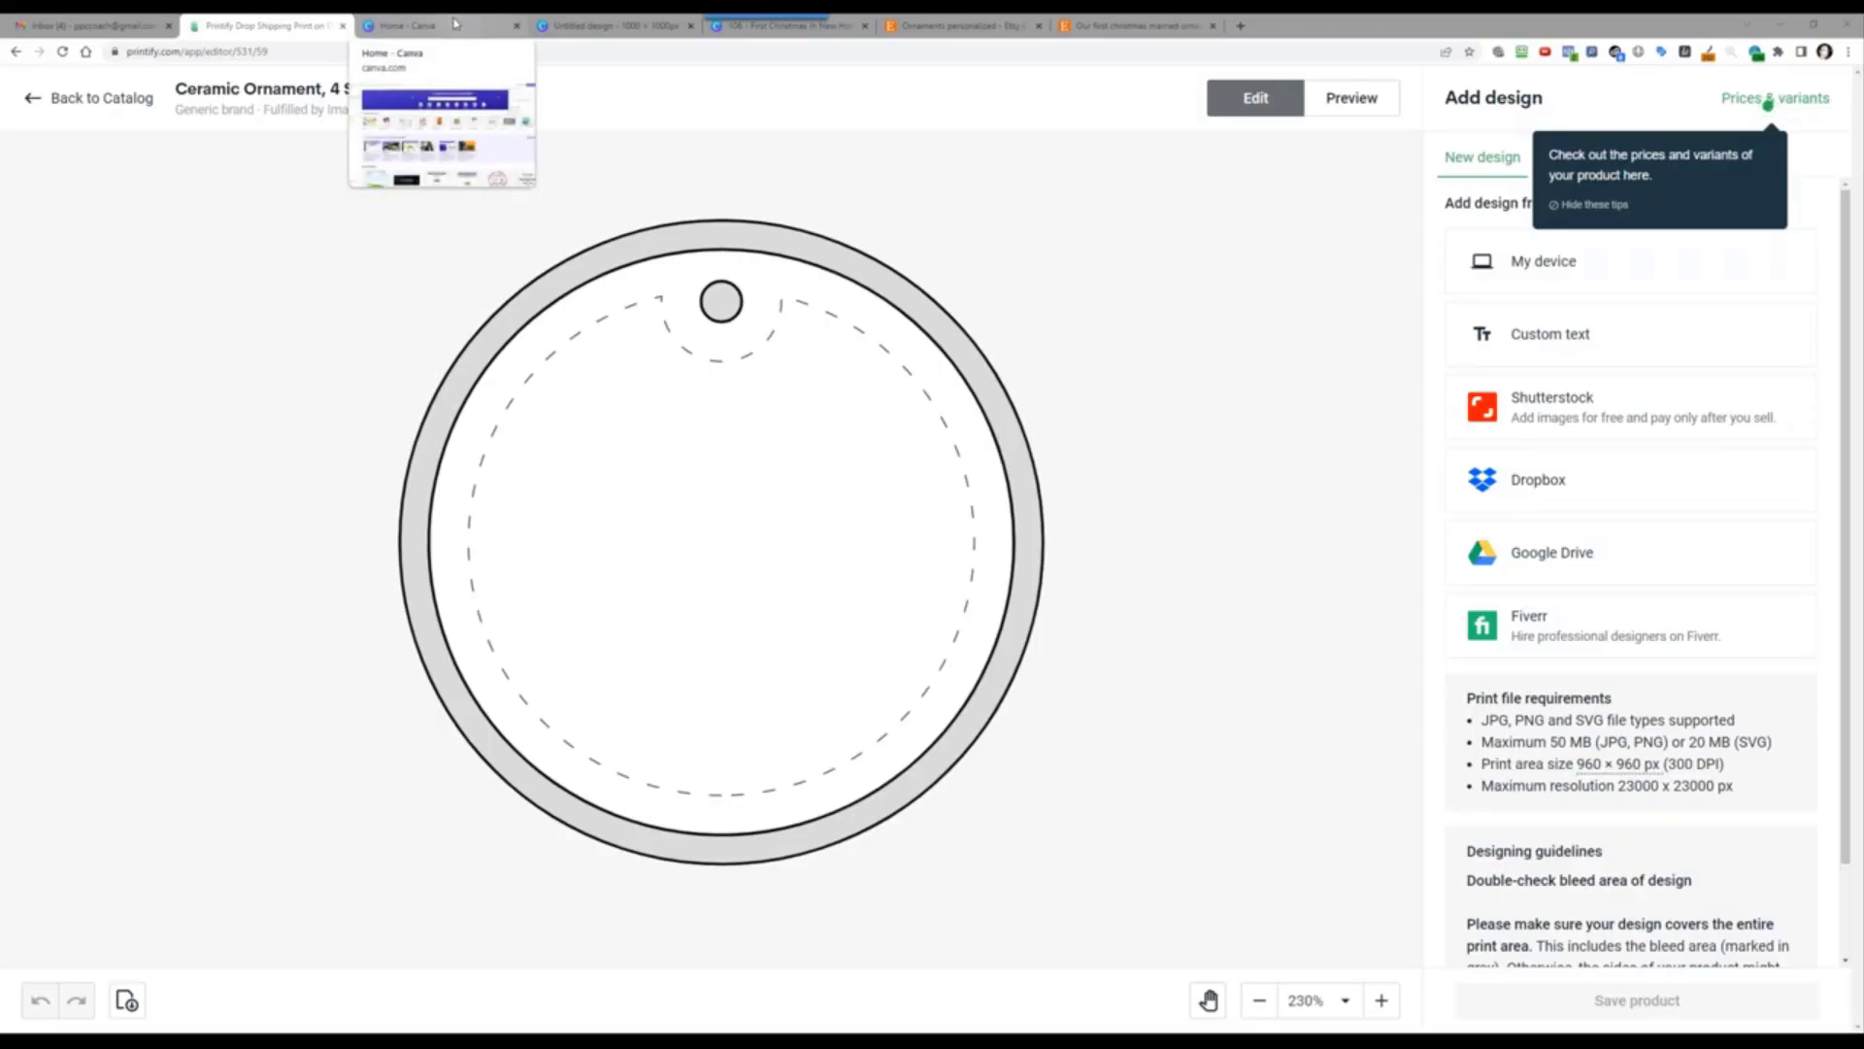
pyautogui.click(454, 22)
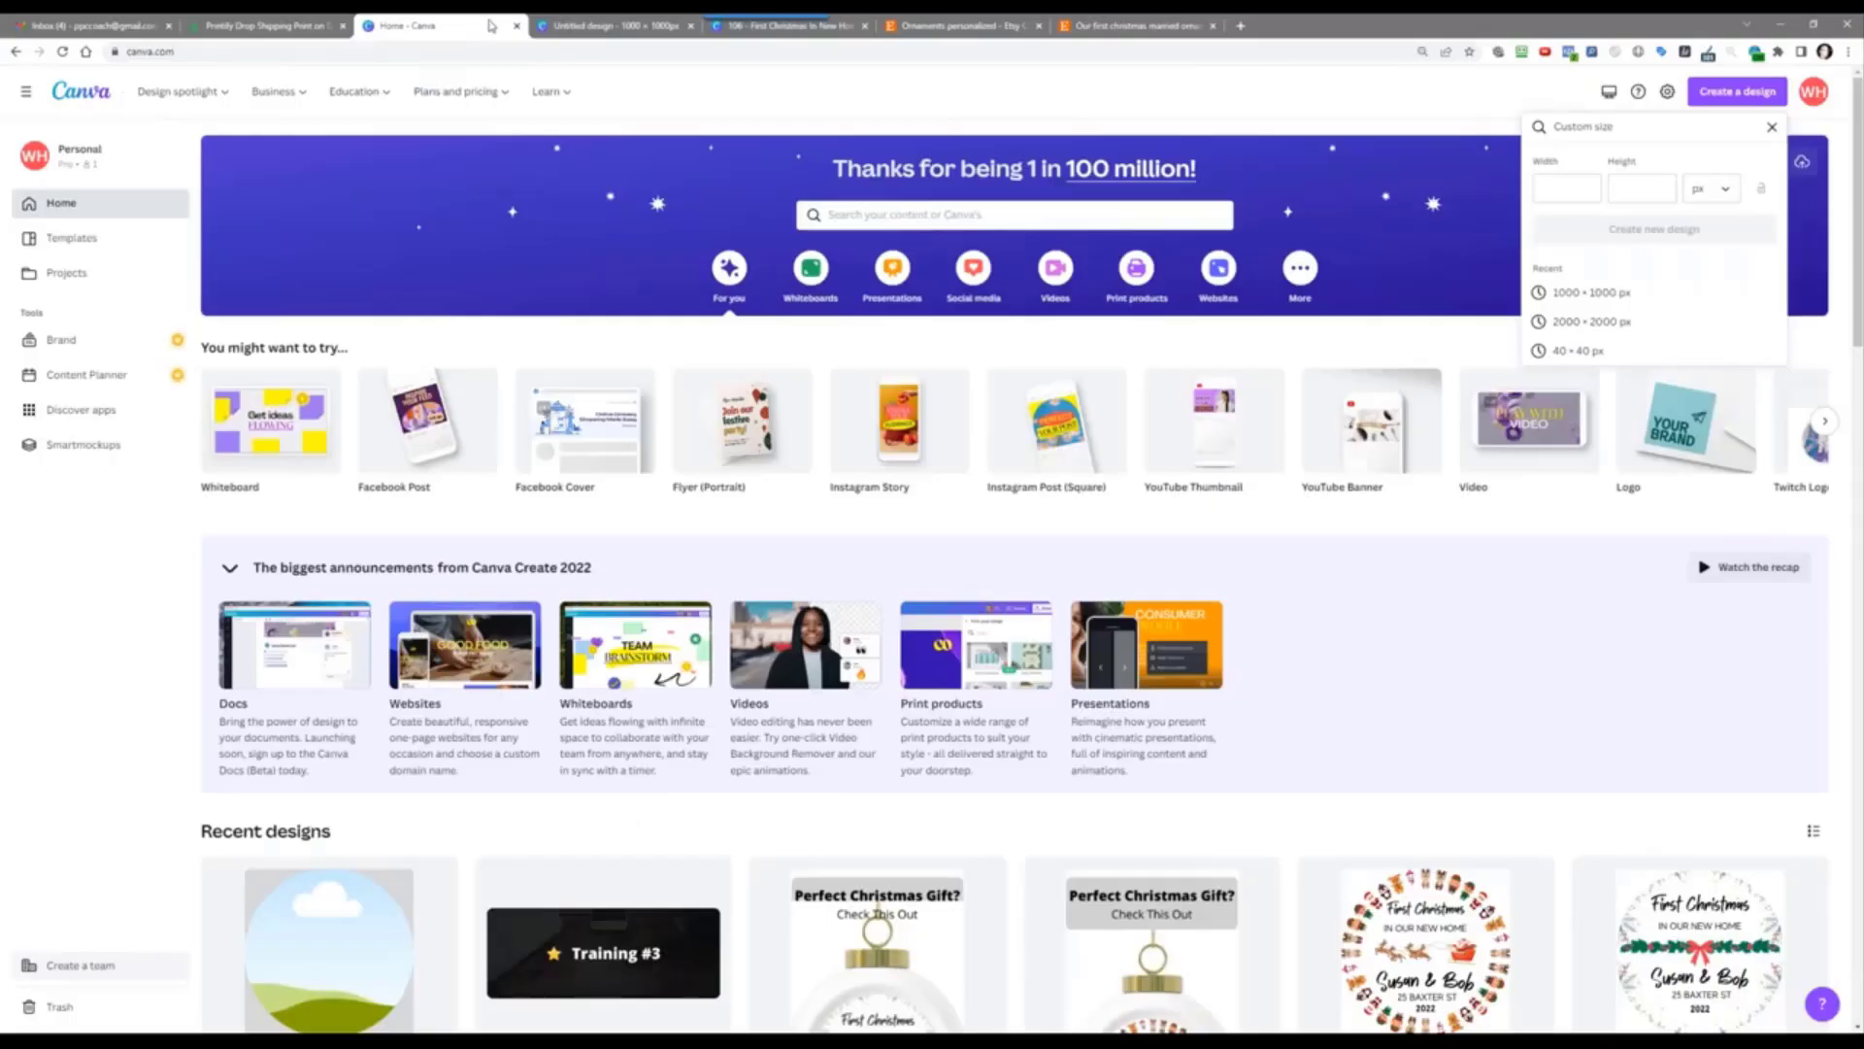
pyautogui.click(612, 25)
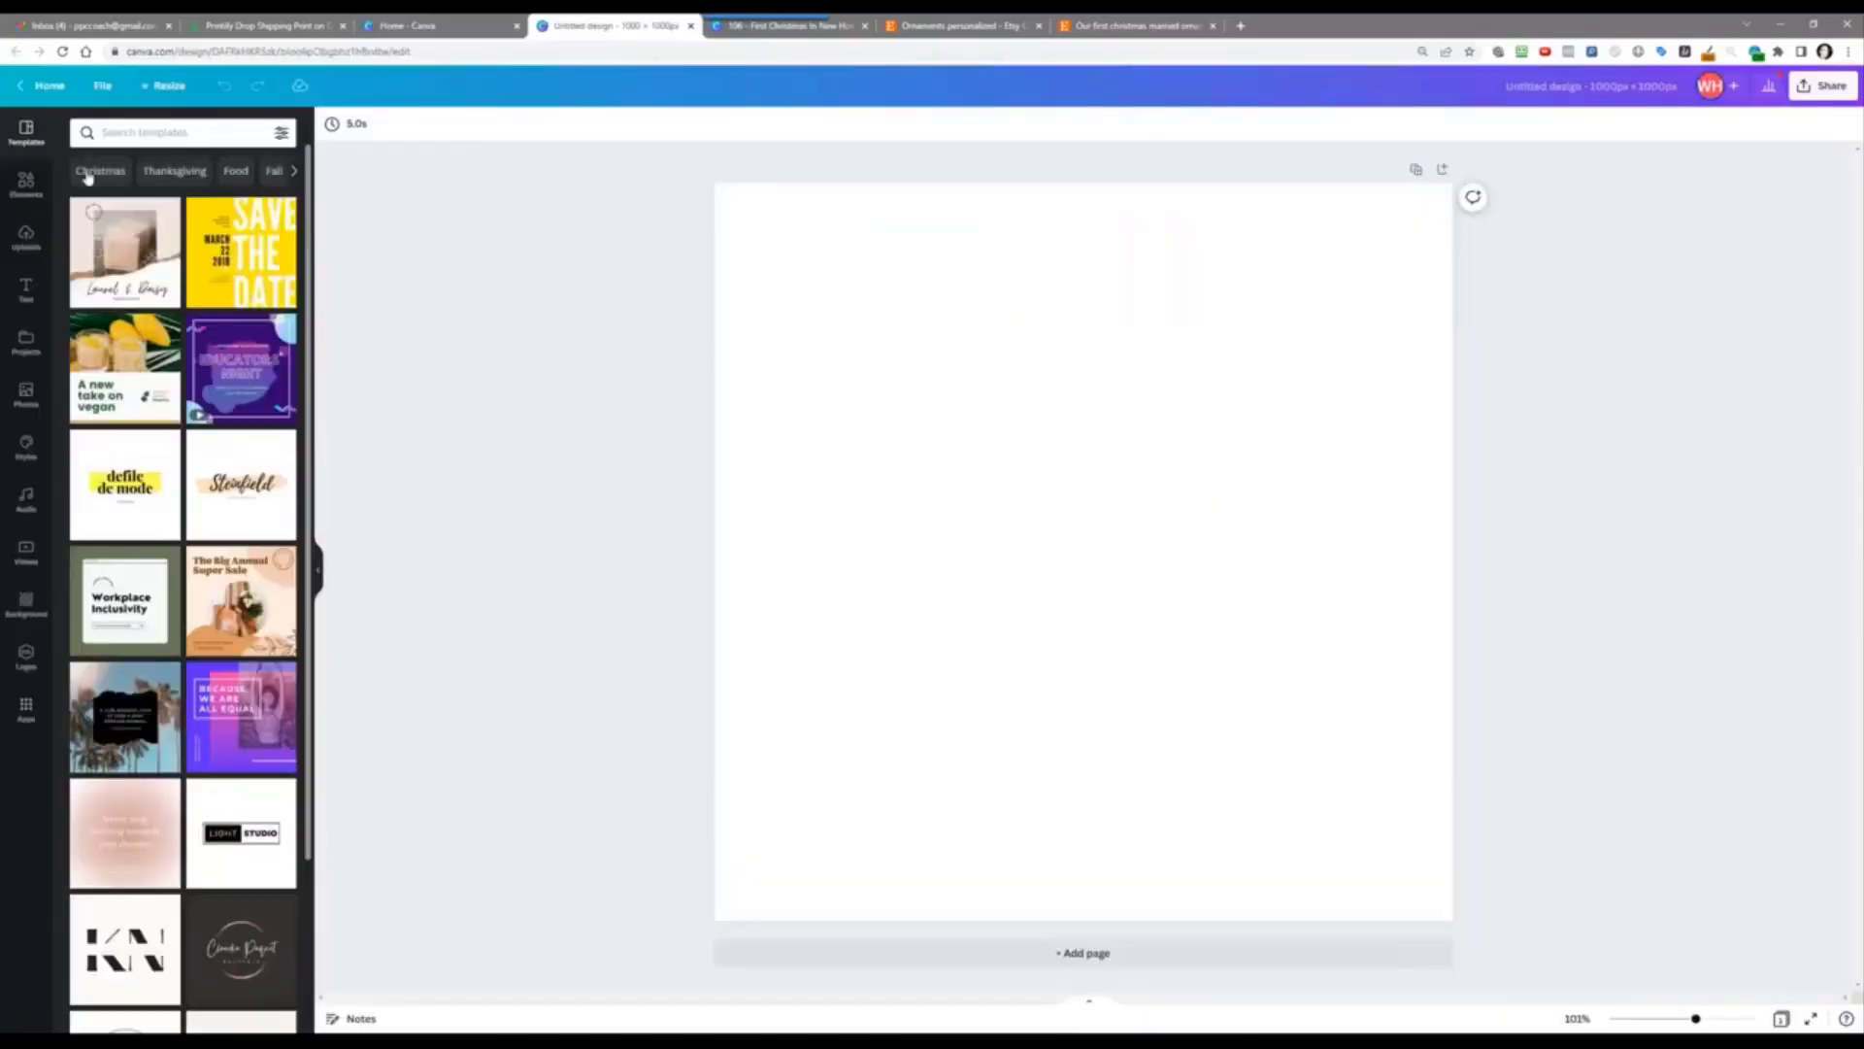
pyautogui.click(26, 237)
pyautogui.click(185, 168)
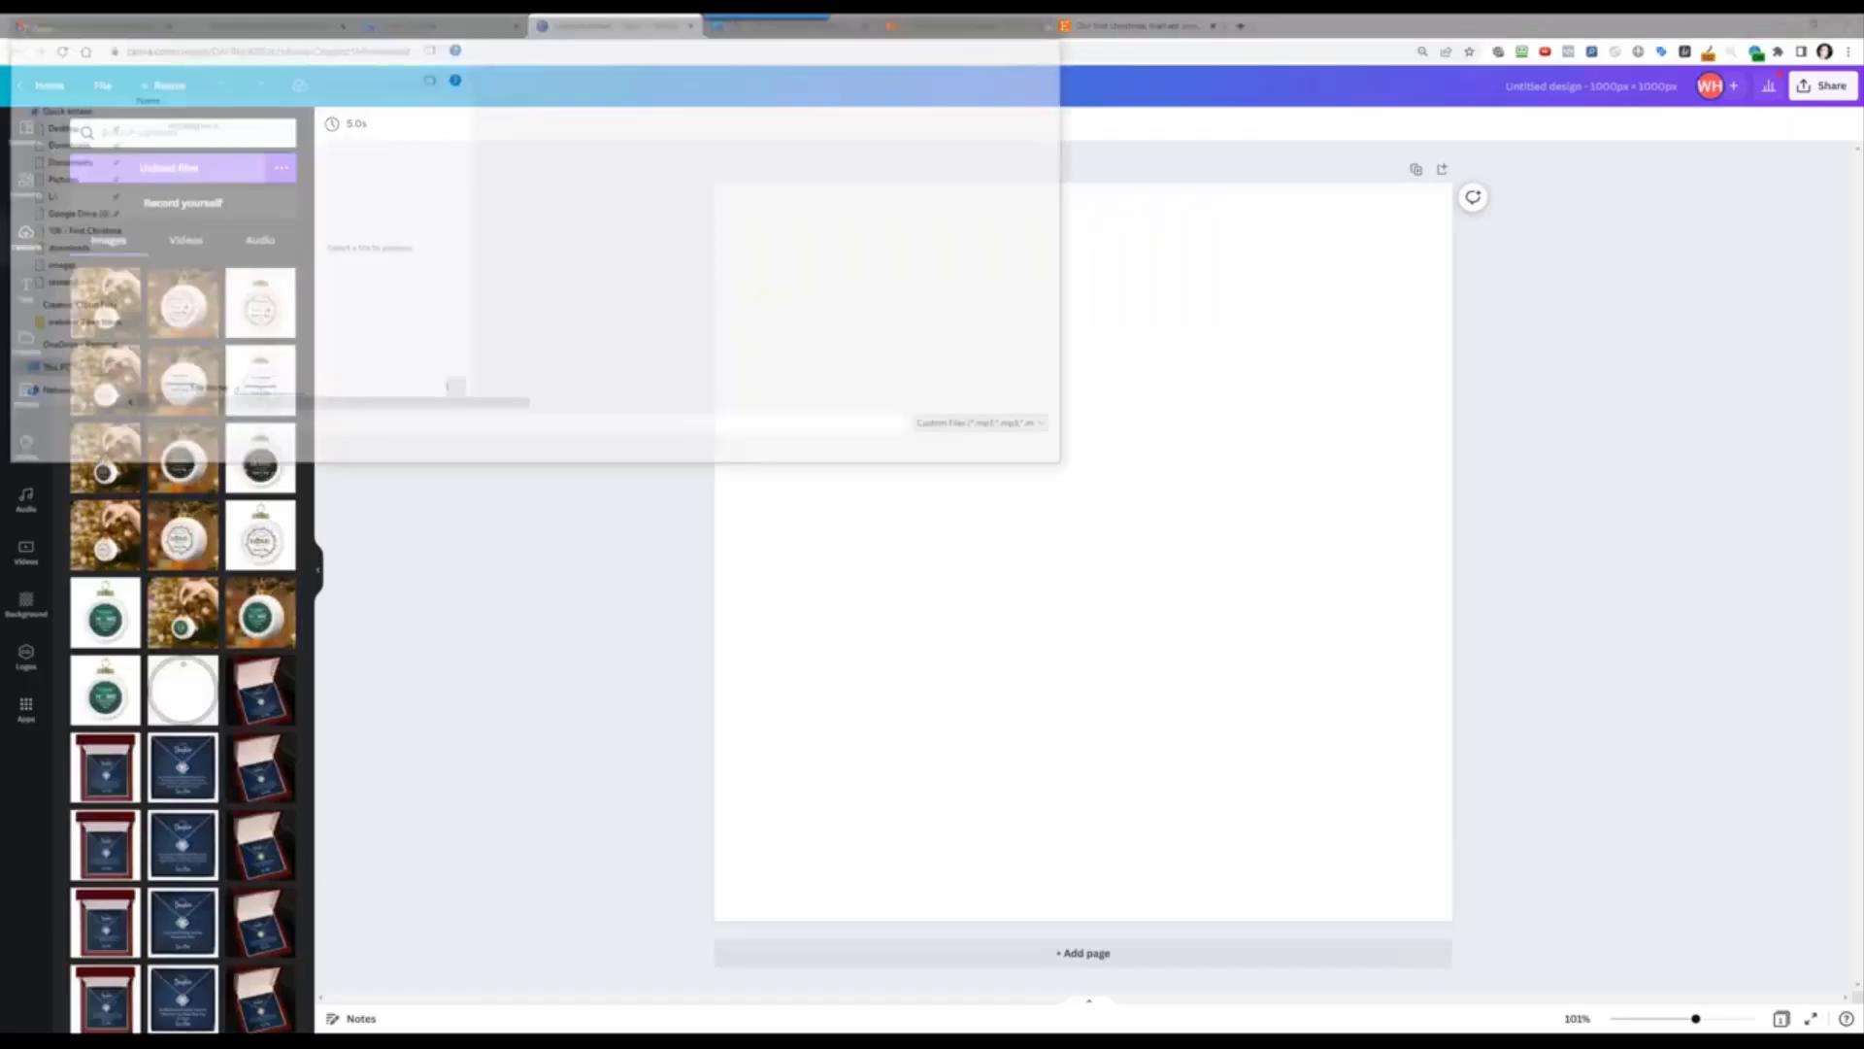
pyautogui.click(184, 121)
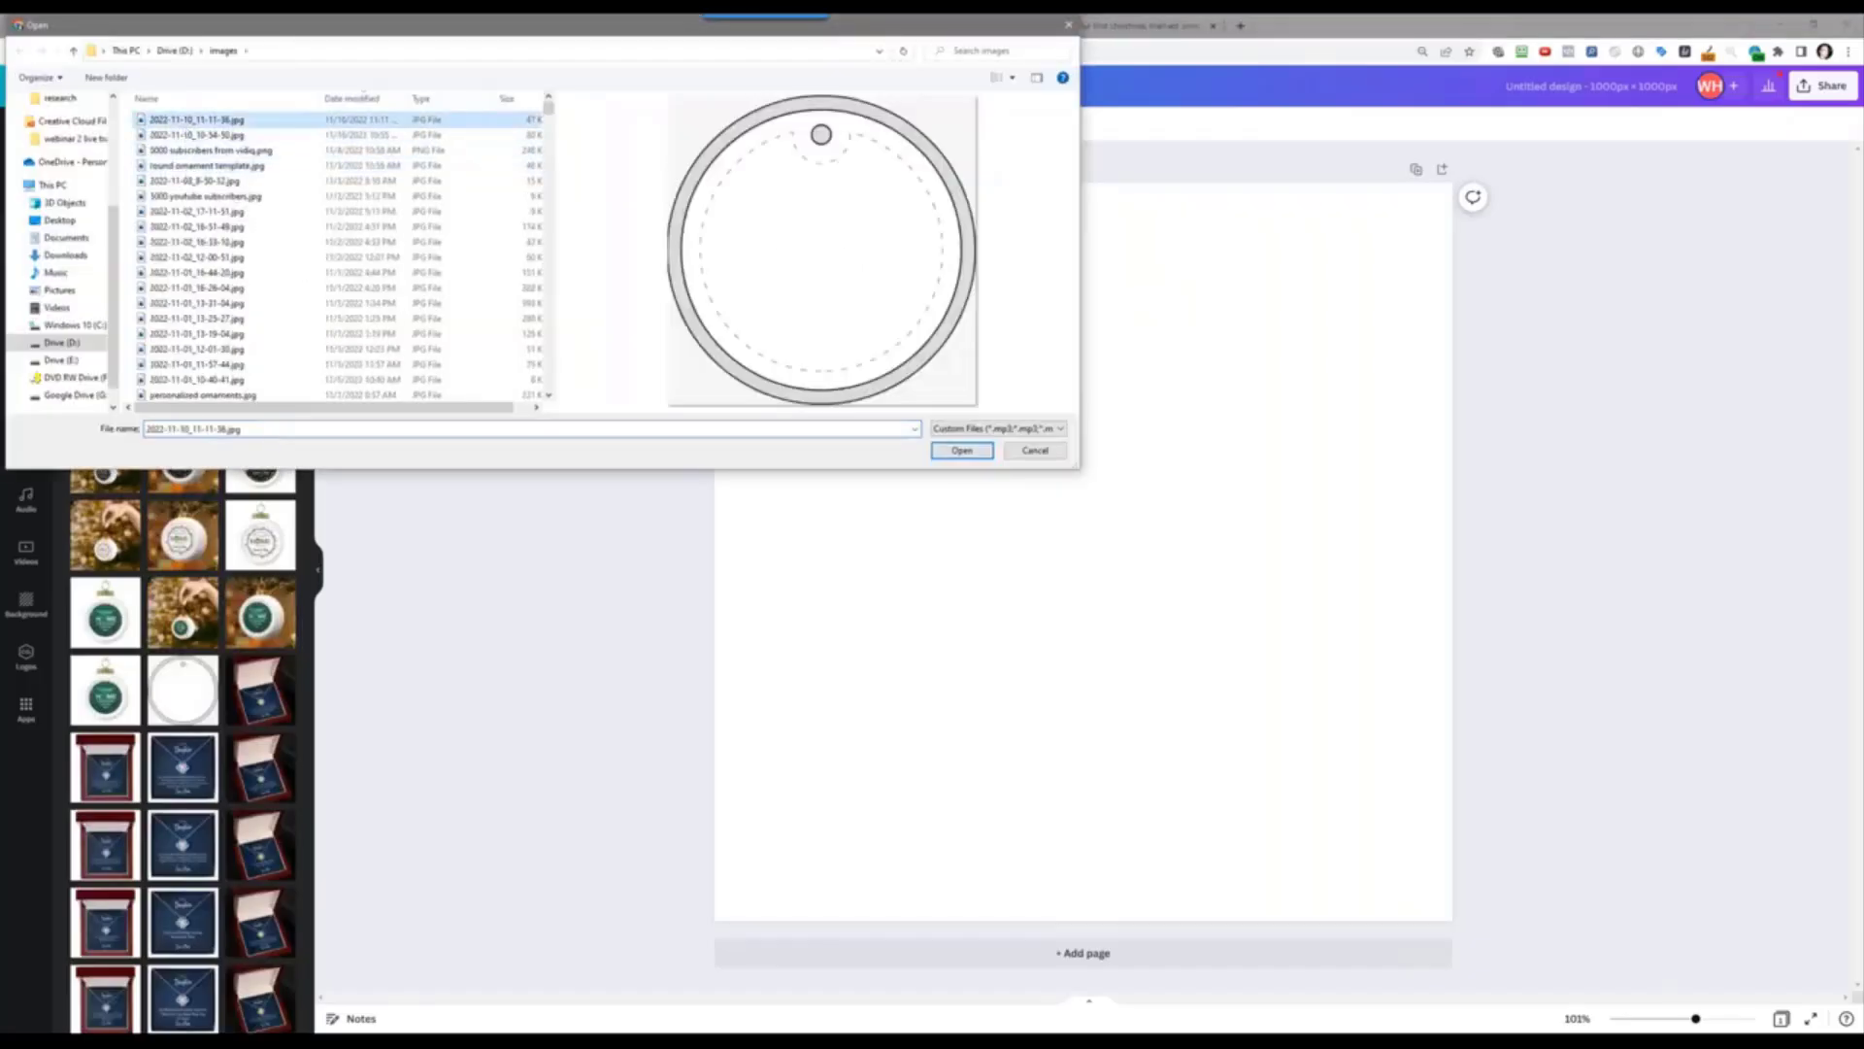
pyautogui.click(961, 450)
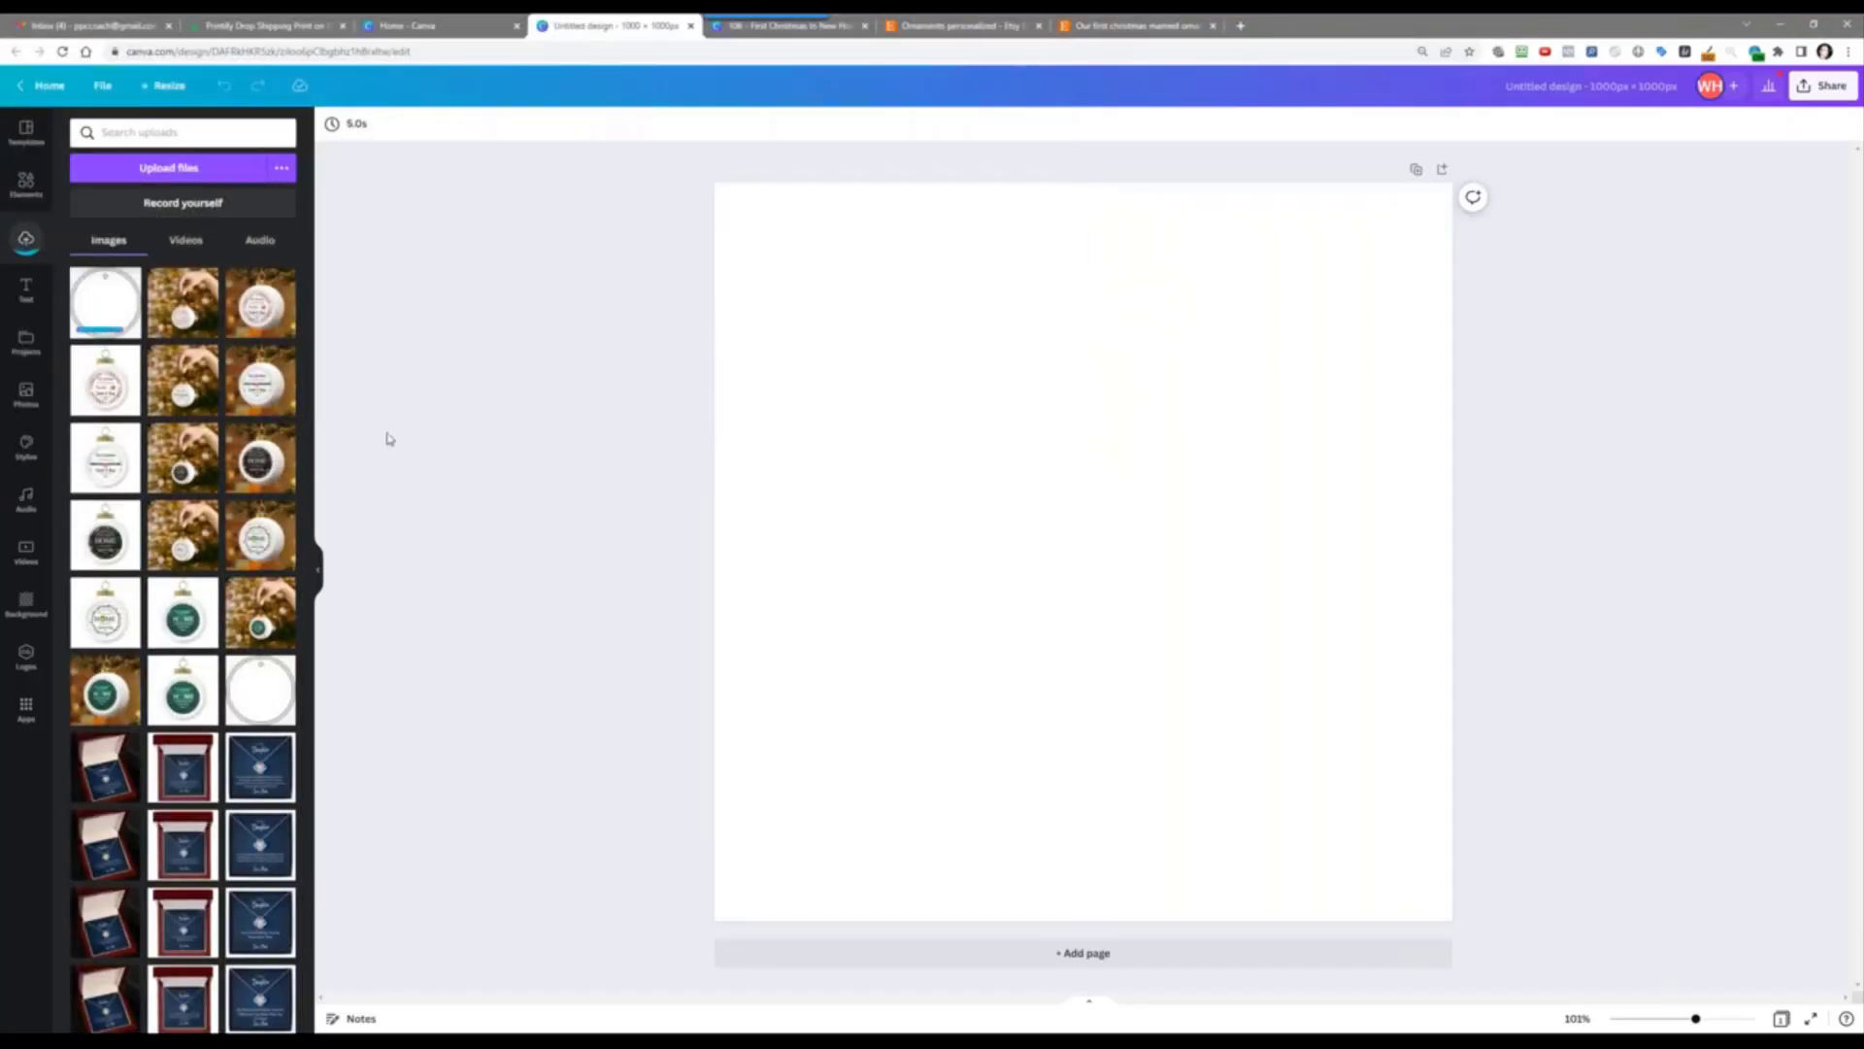
pyautogui.click(107, 309)
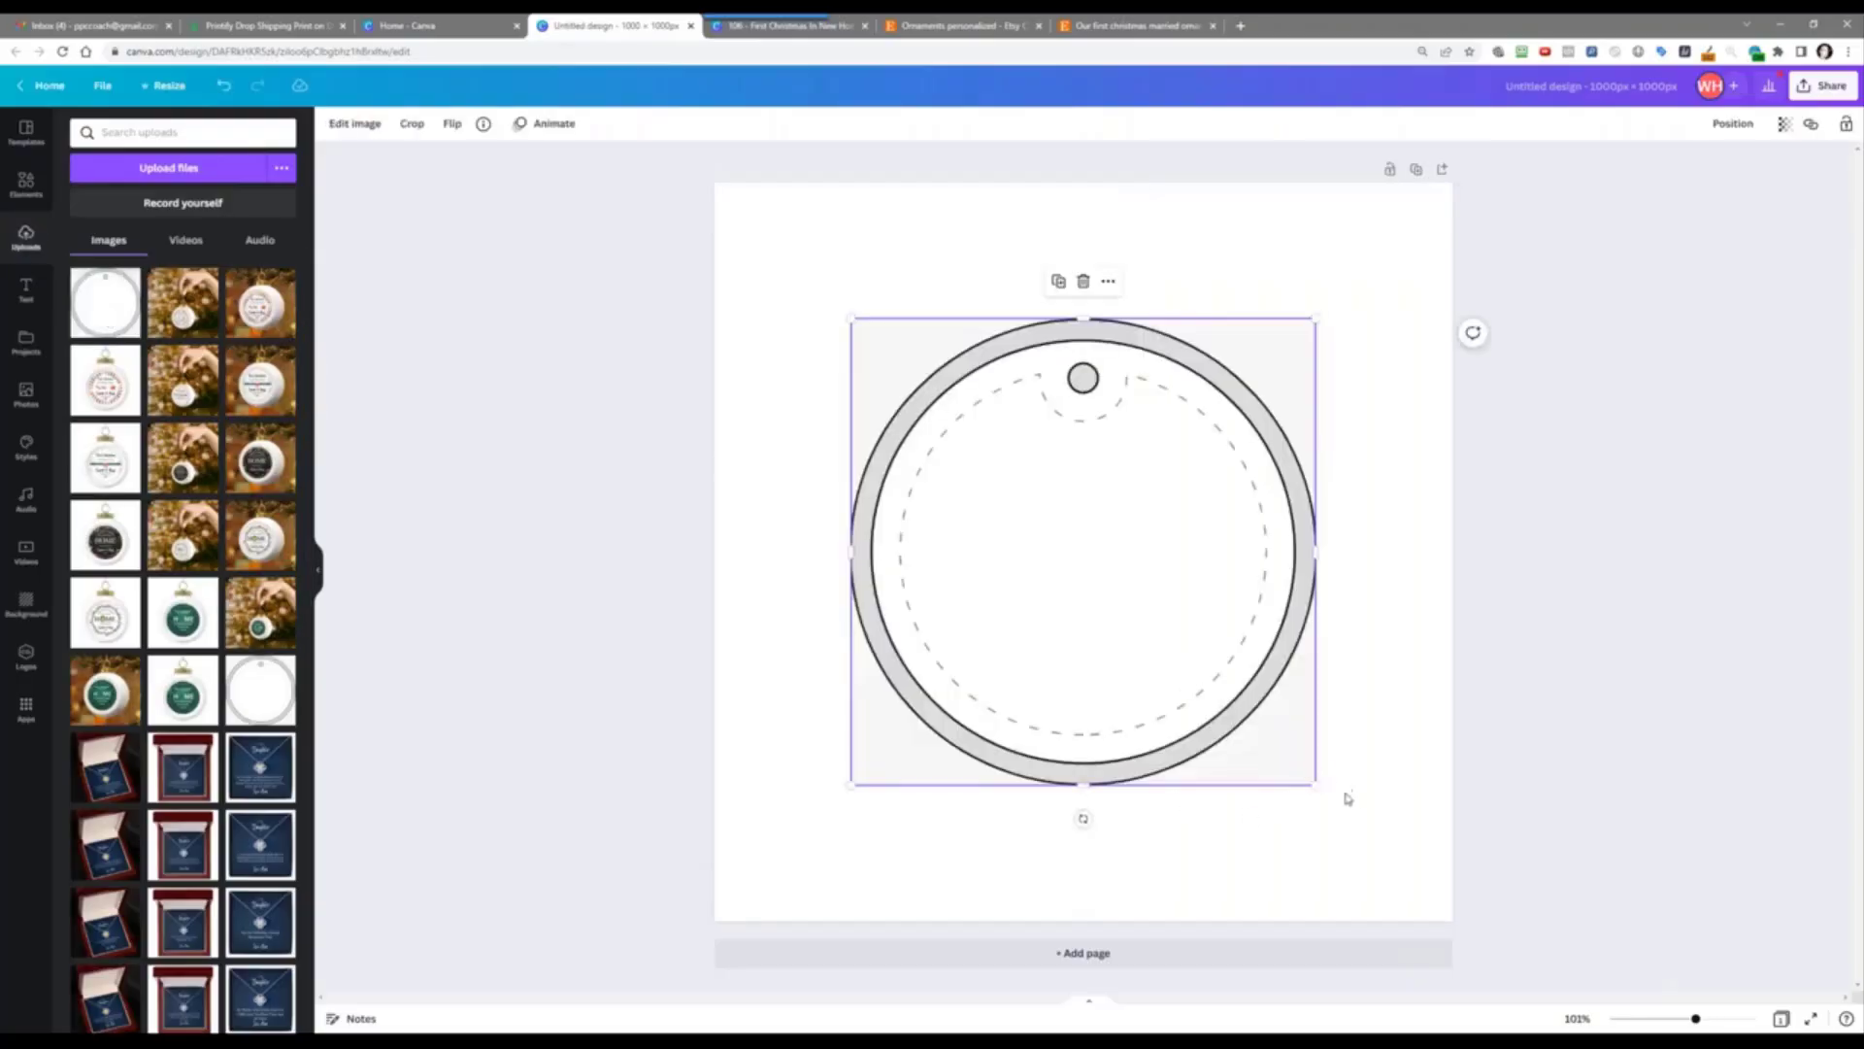
# Step: Stretch the ornament image so it covers the full 1000×1000 page
pyautogui.moveTo(1316, 785); pyautogui.dragTo(1440, 947)
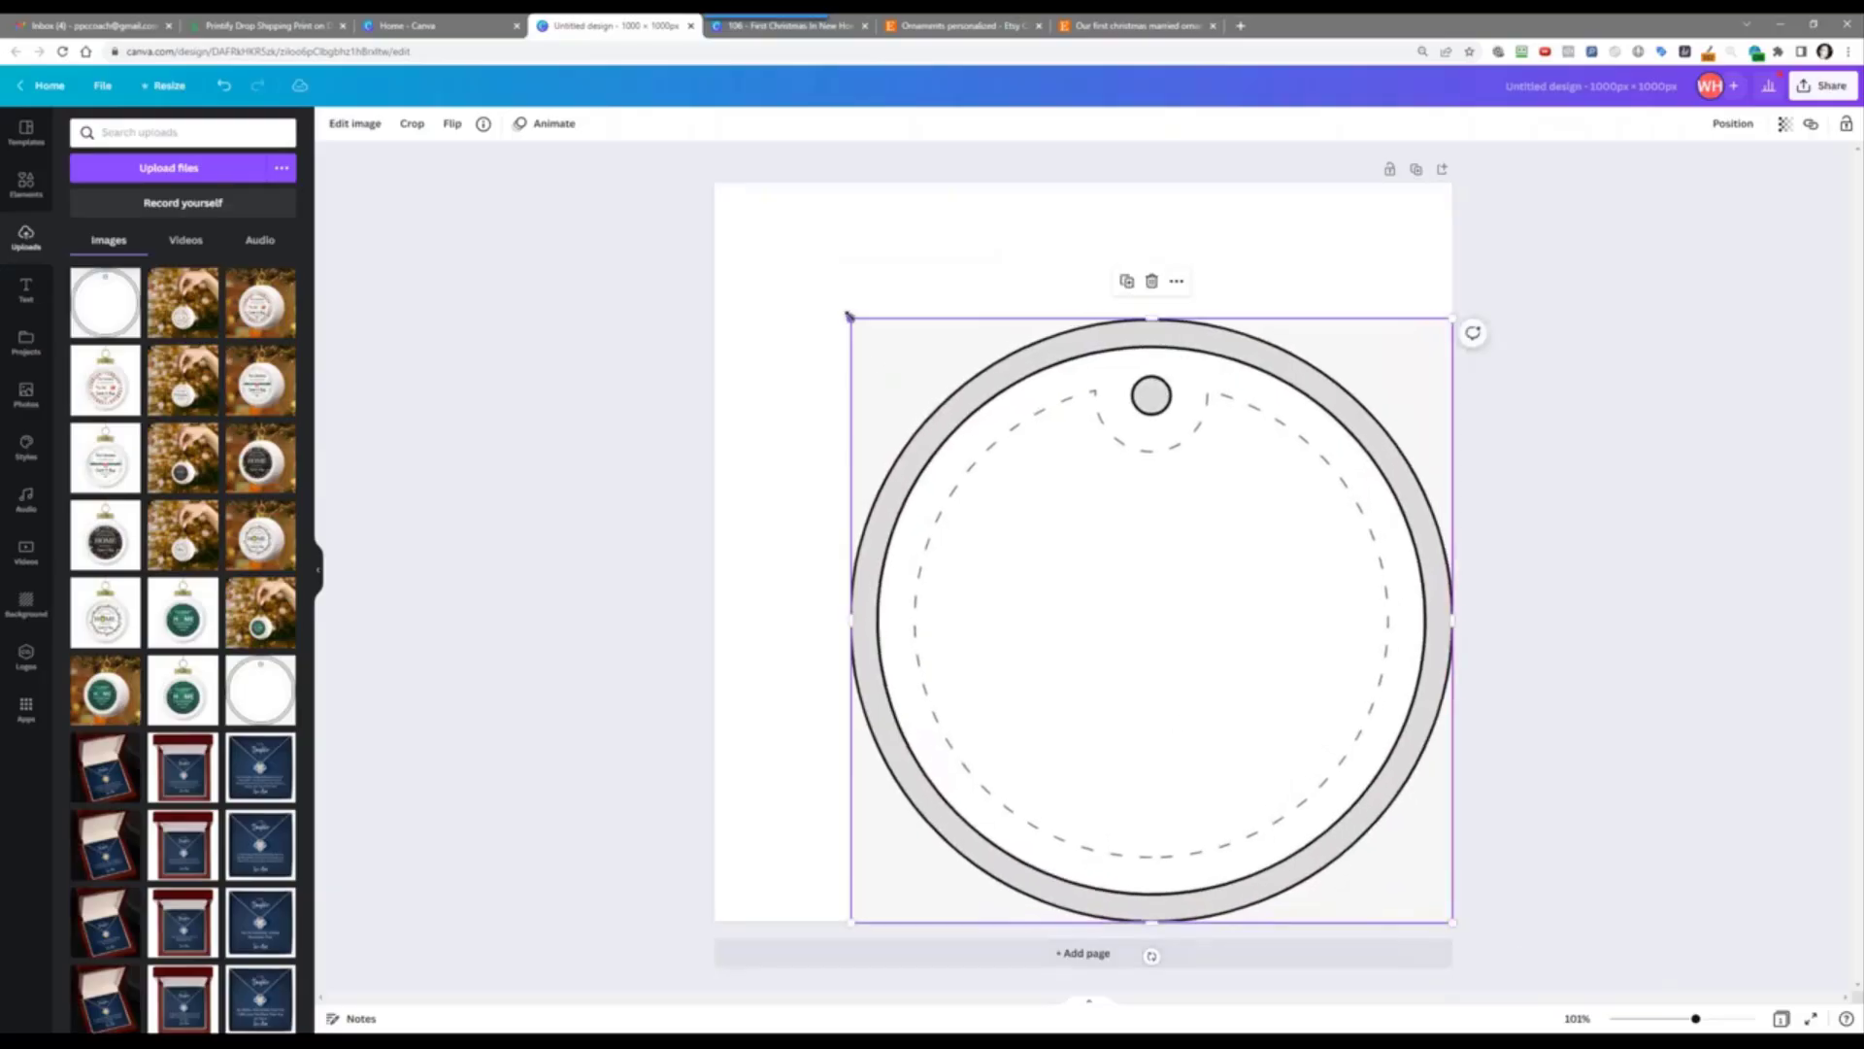
pyautogui.moveTo(849, 316); pyautogui.dragTo(690, 195)
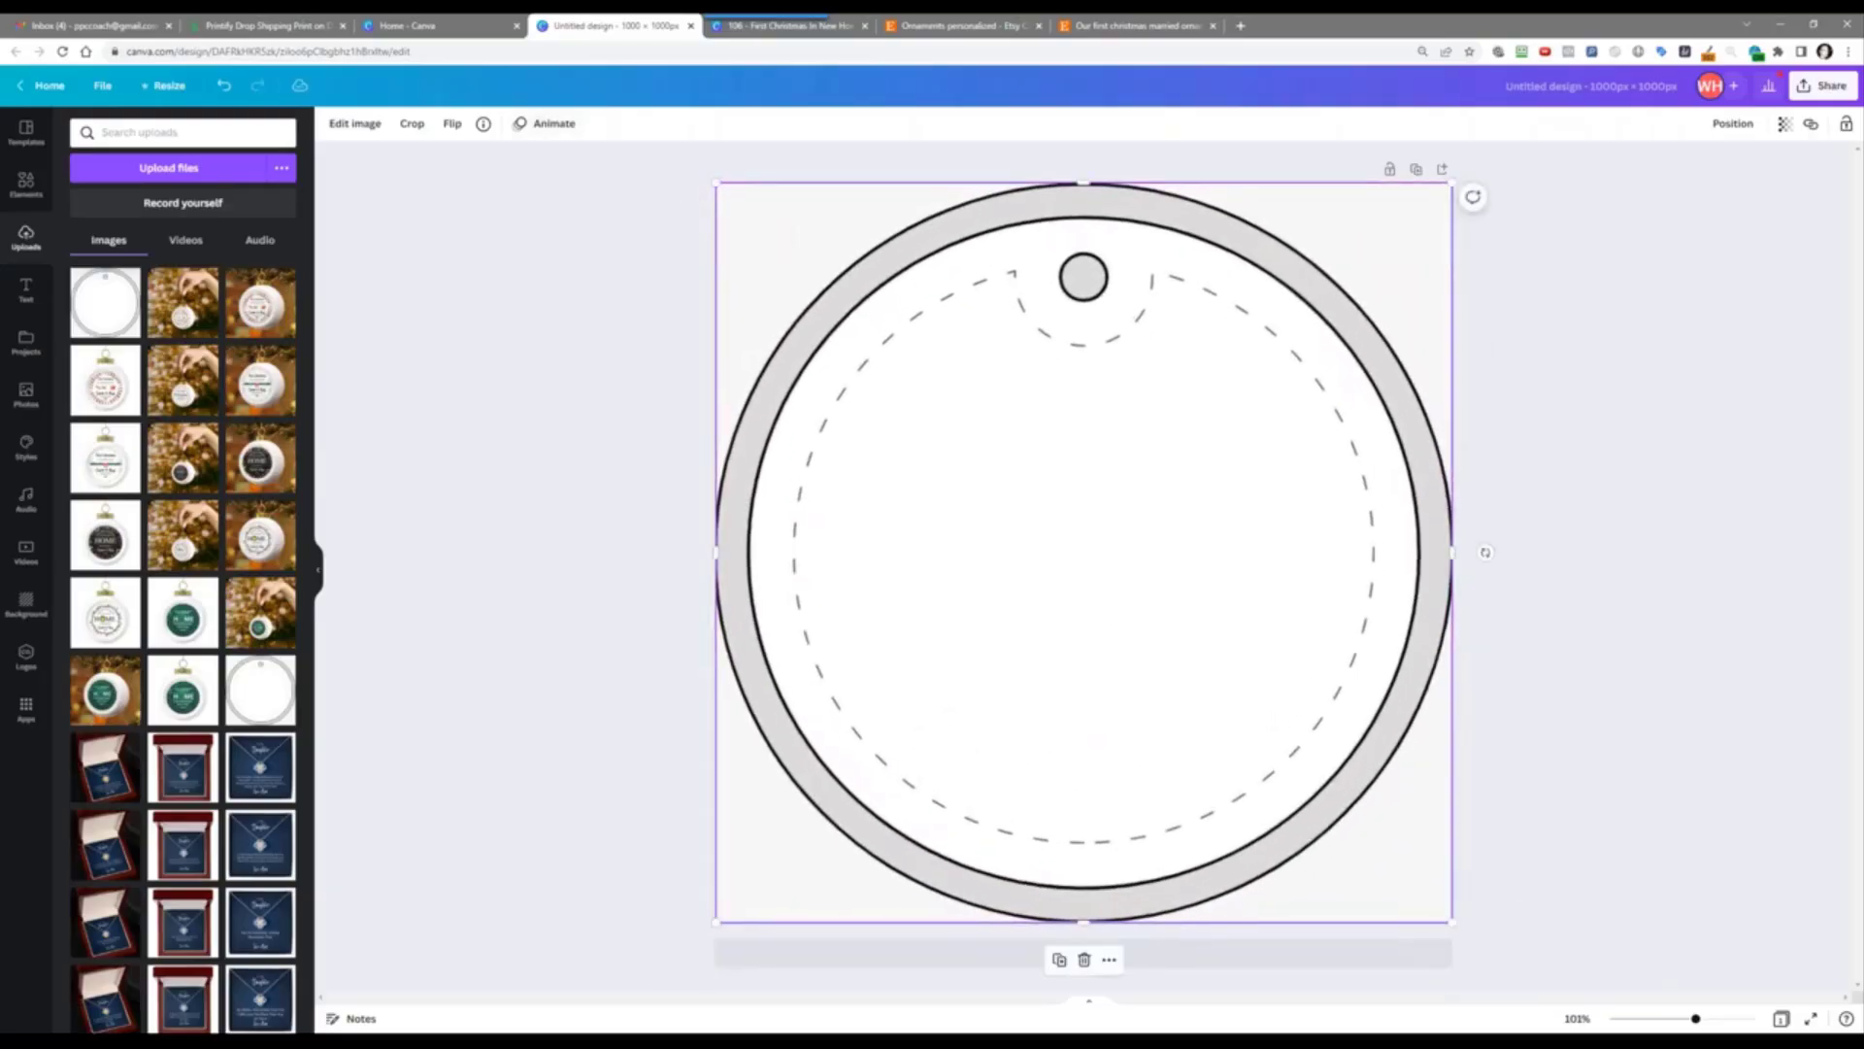
pyautogui.click(408, 218)
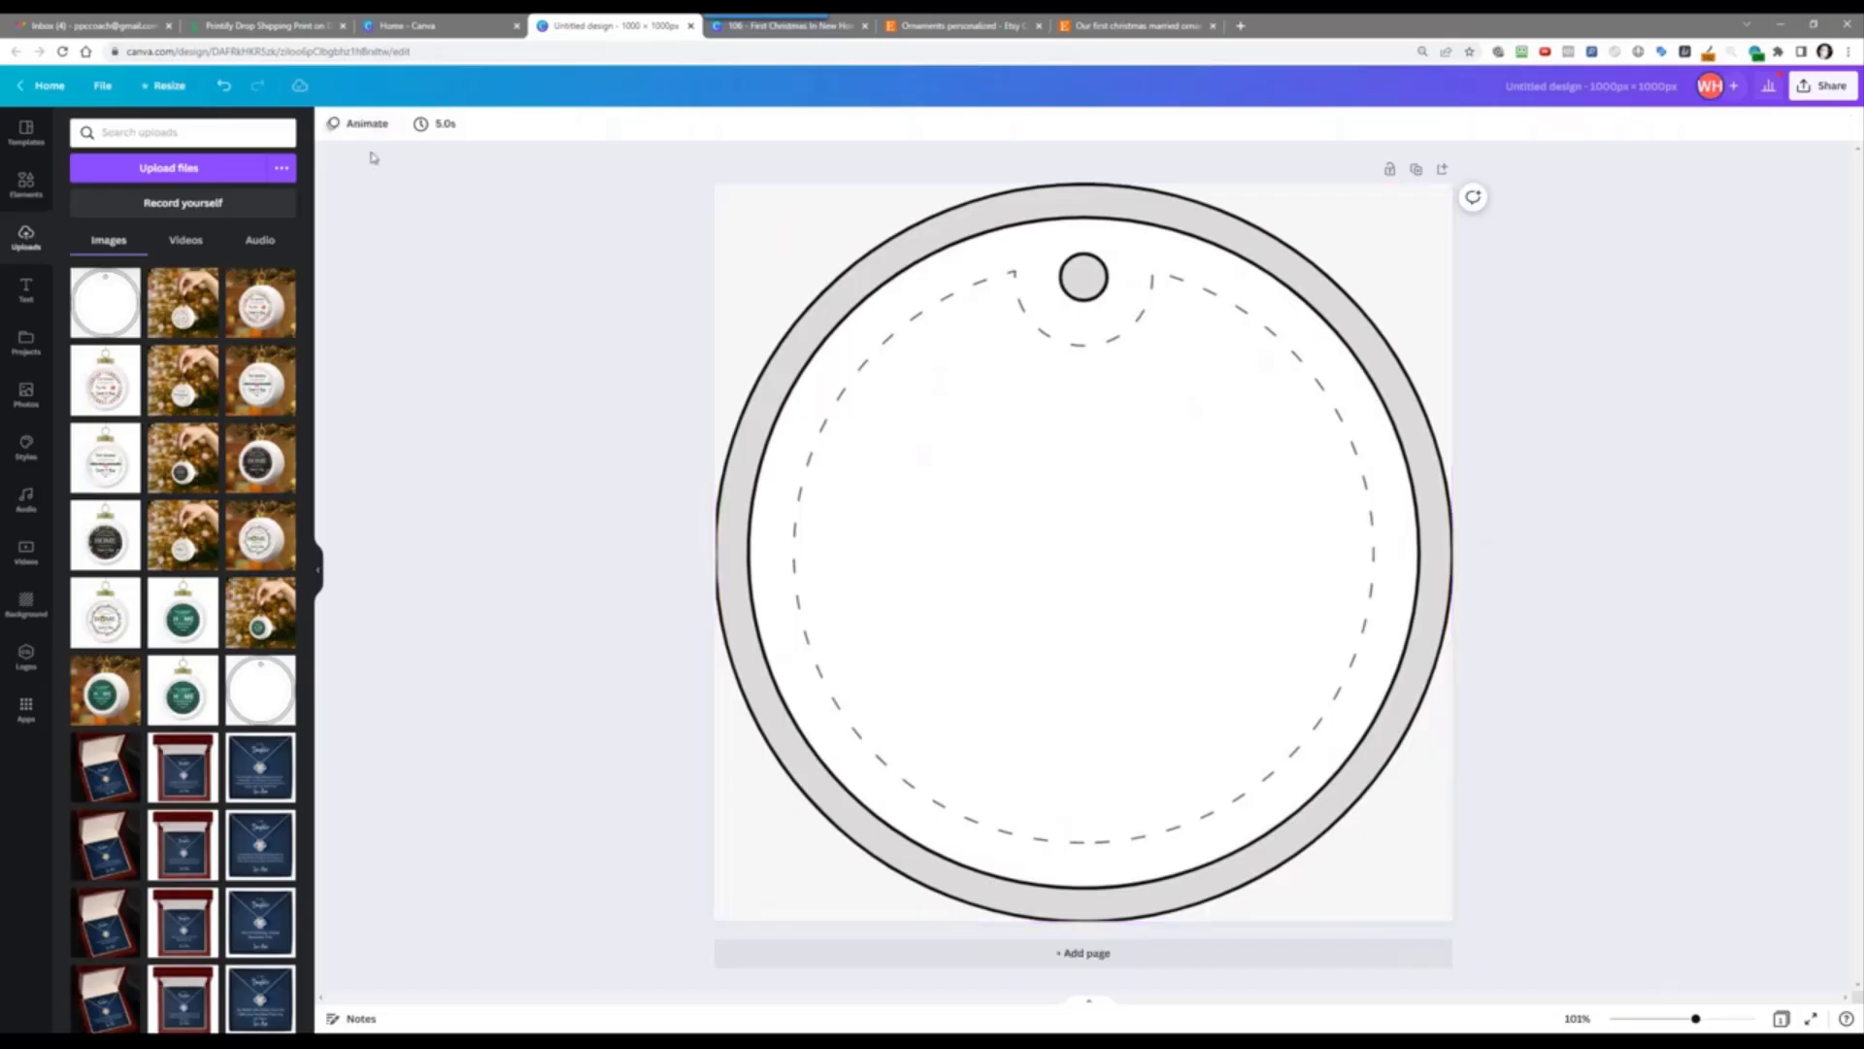
pyautogui.click(762, 269)
# Step: Apply Background Remover to the full-page ornament template image
pyautogui.click(342, 129)
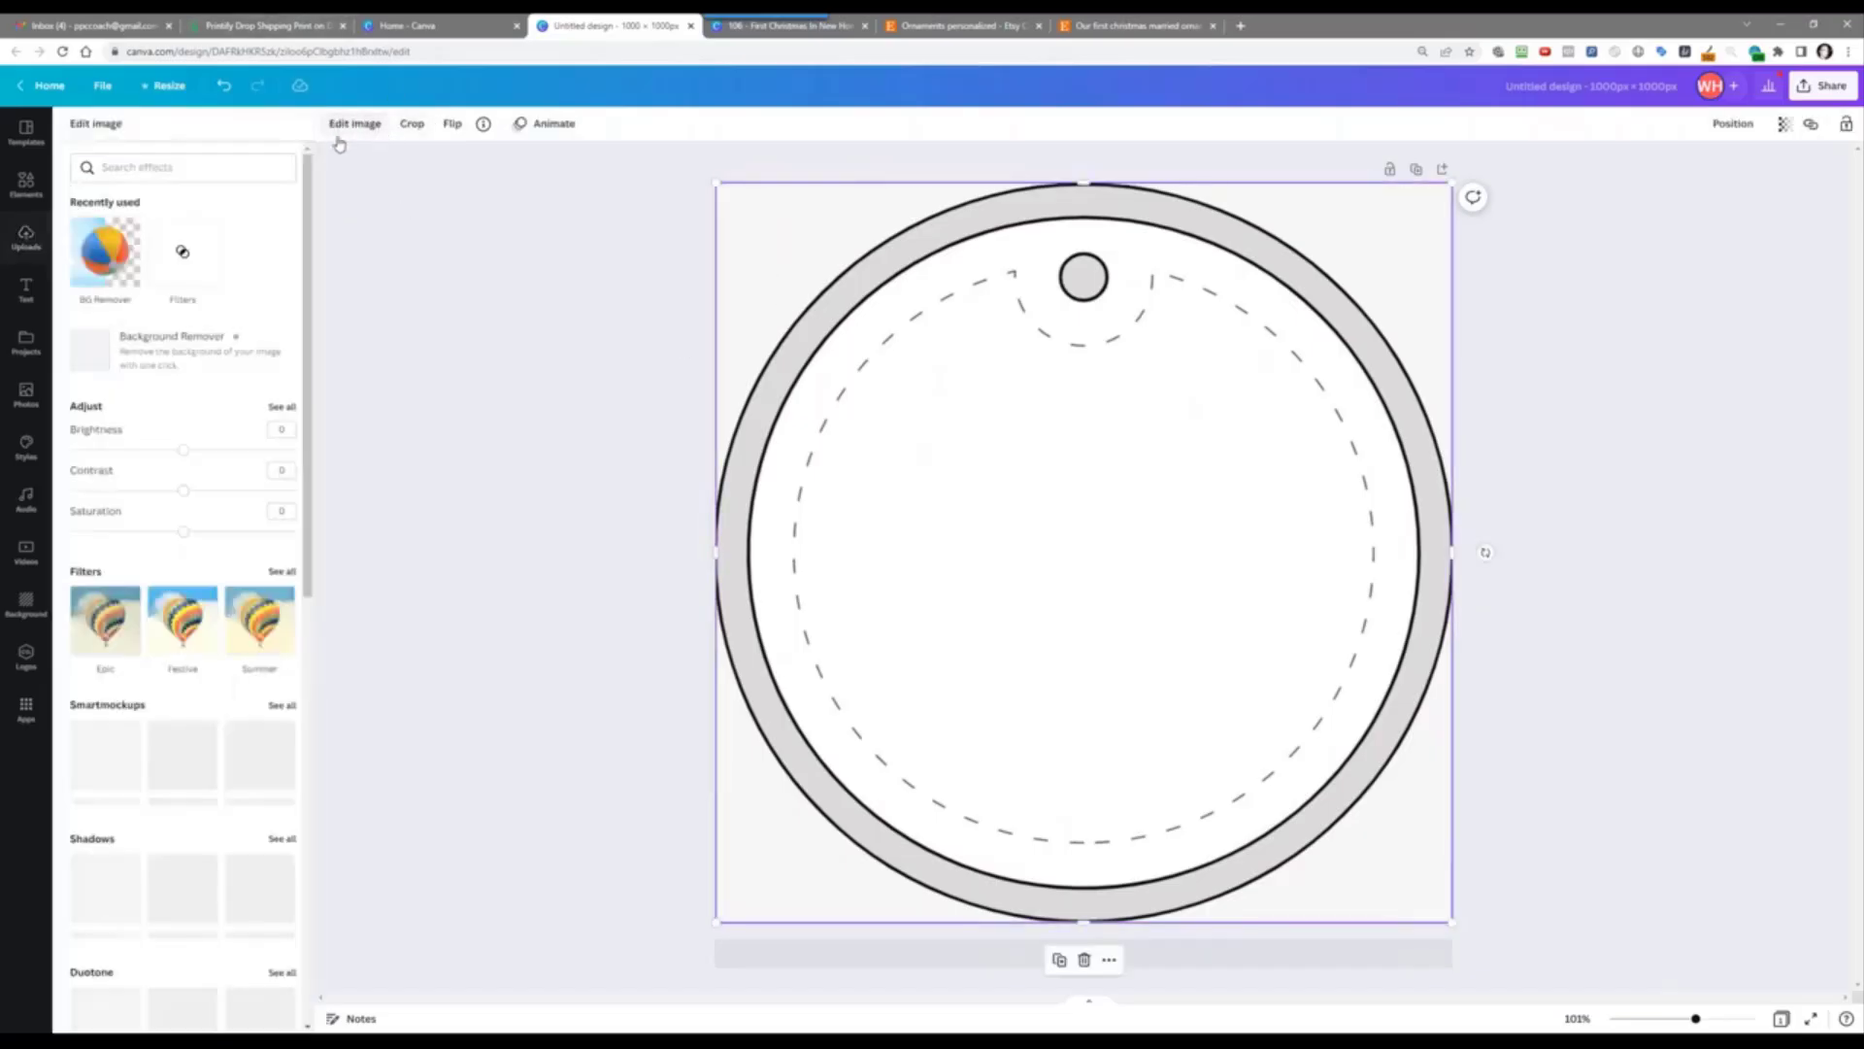
pyautogui.click(159, 270)
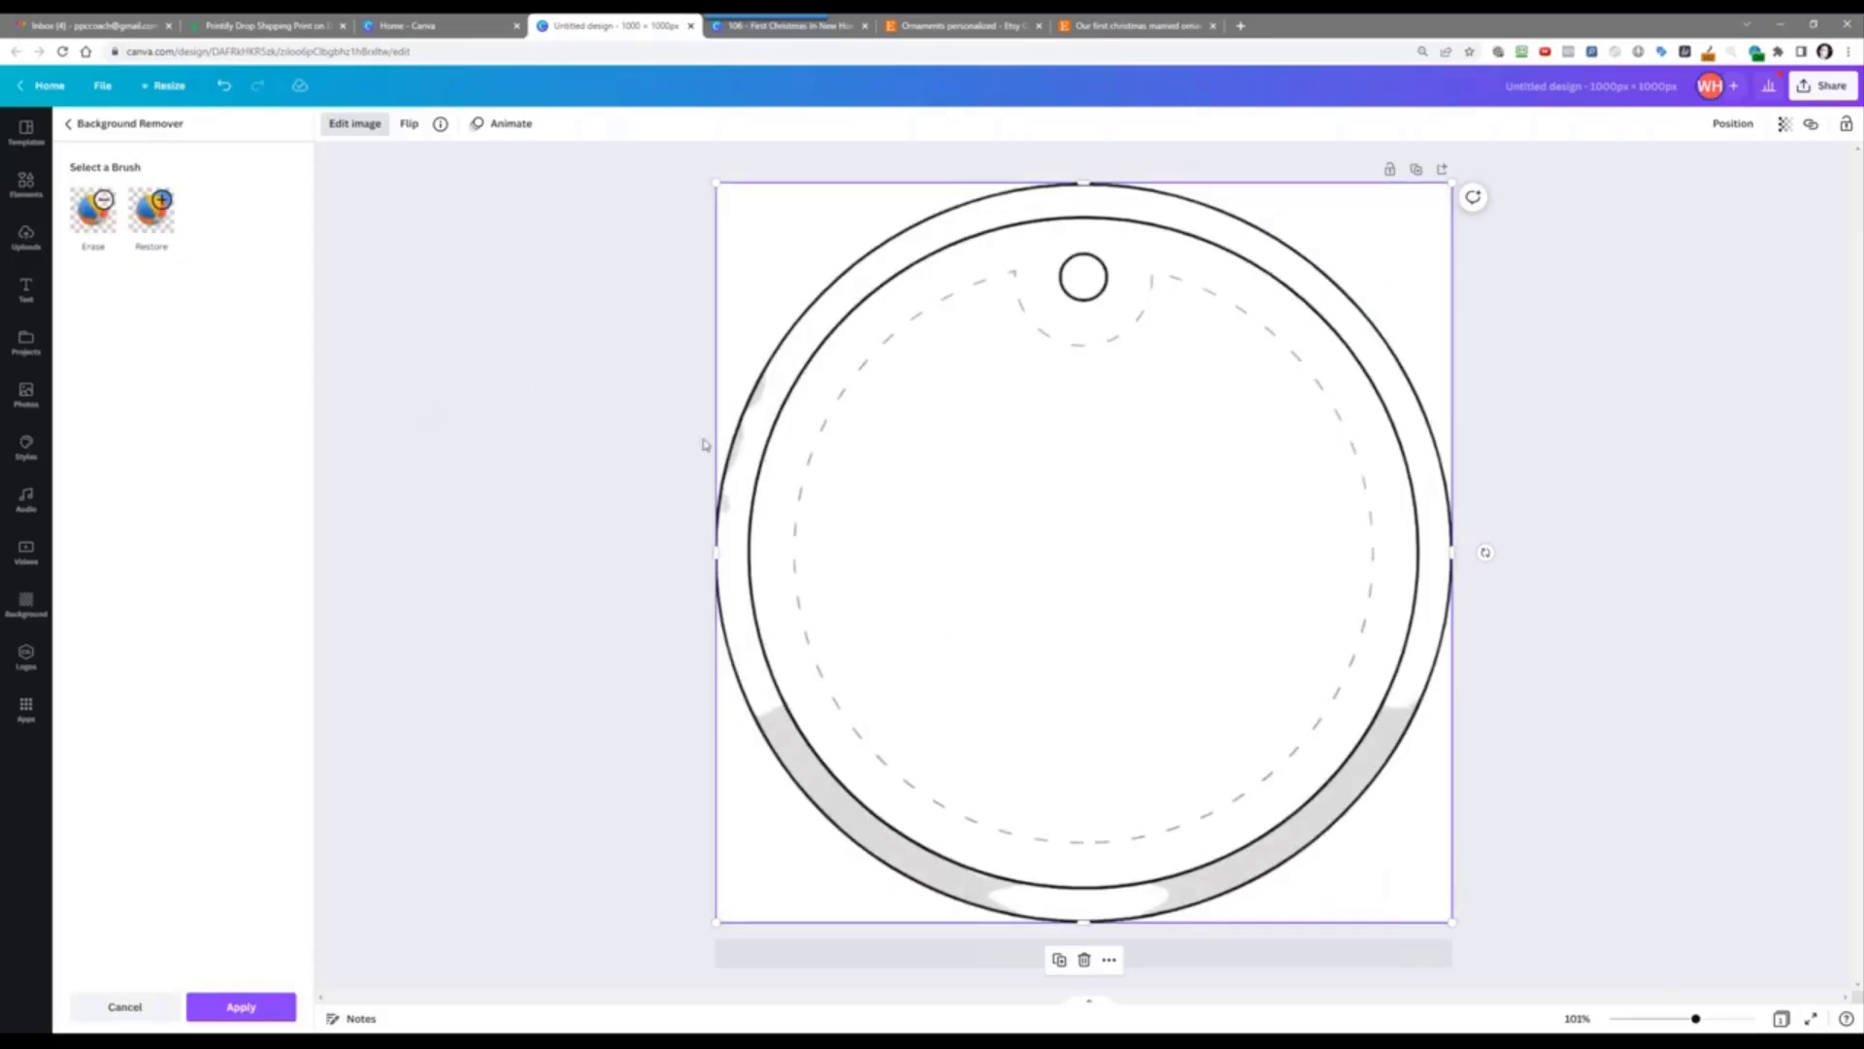
pyautogui.click(251, 1016)
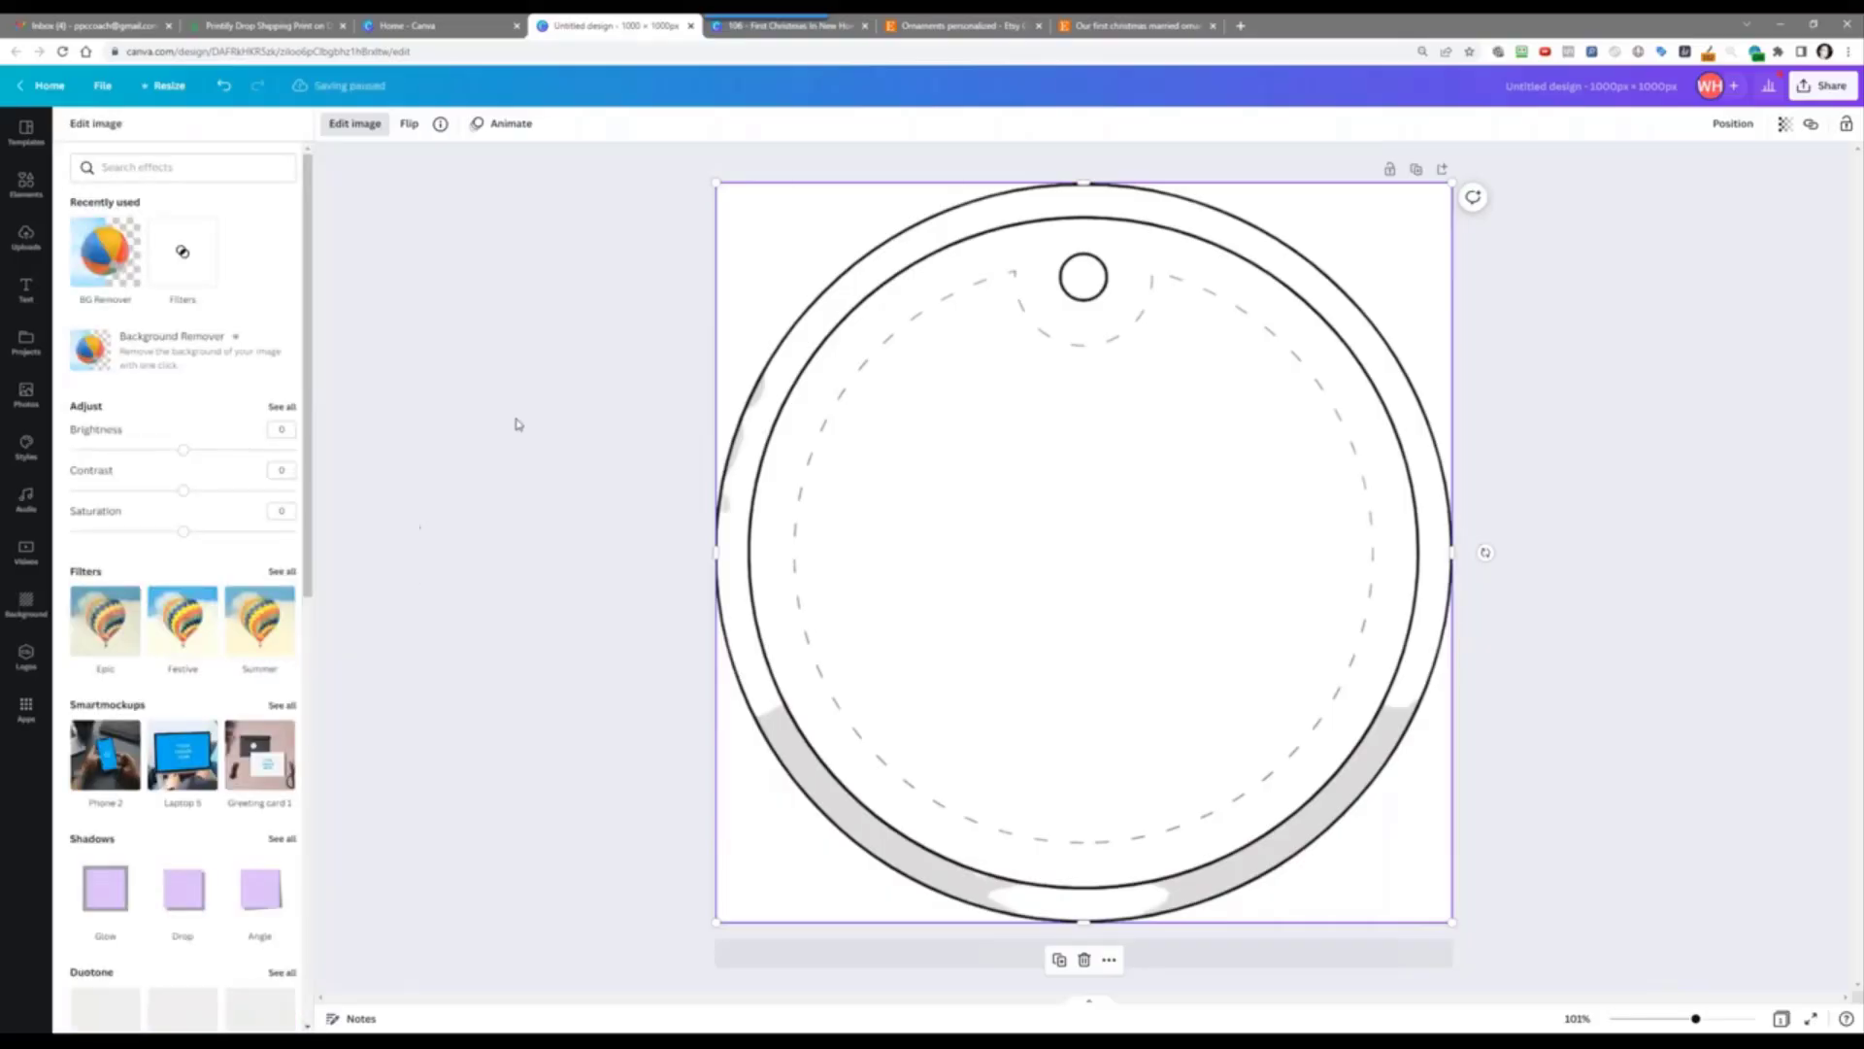
pyautogui.click(26, 185)
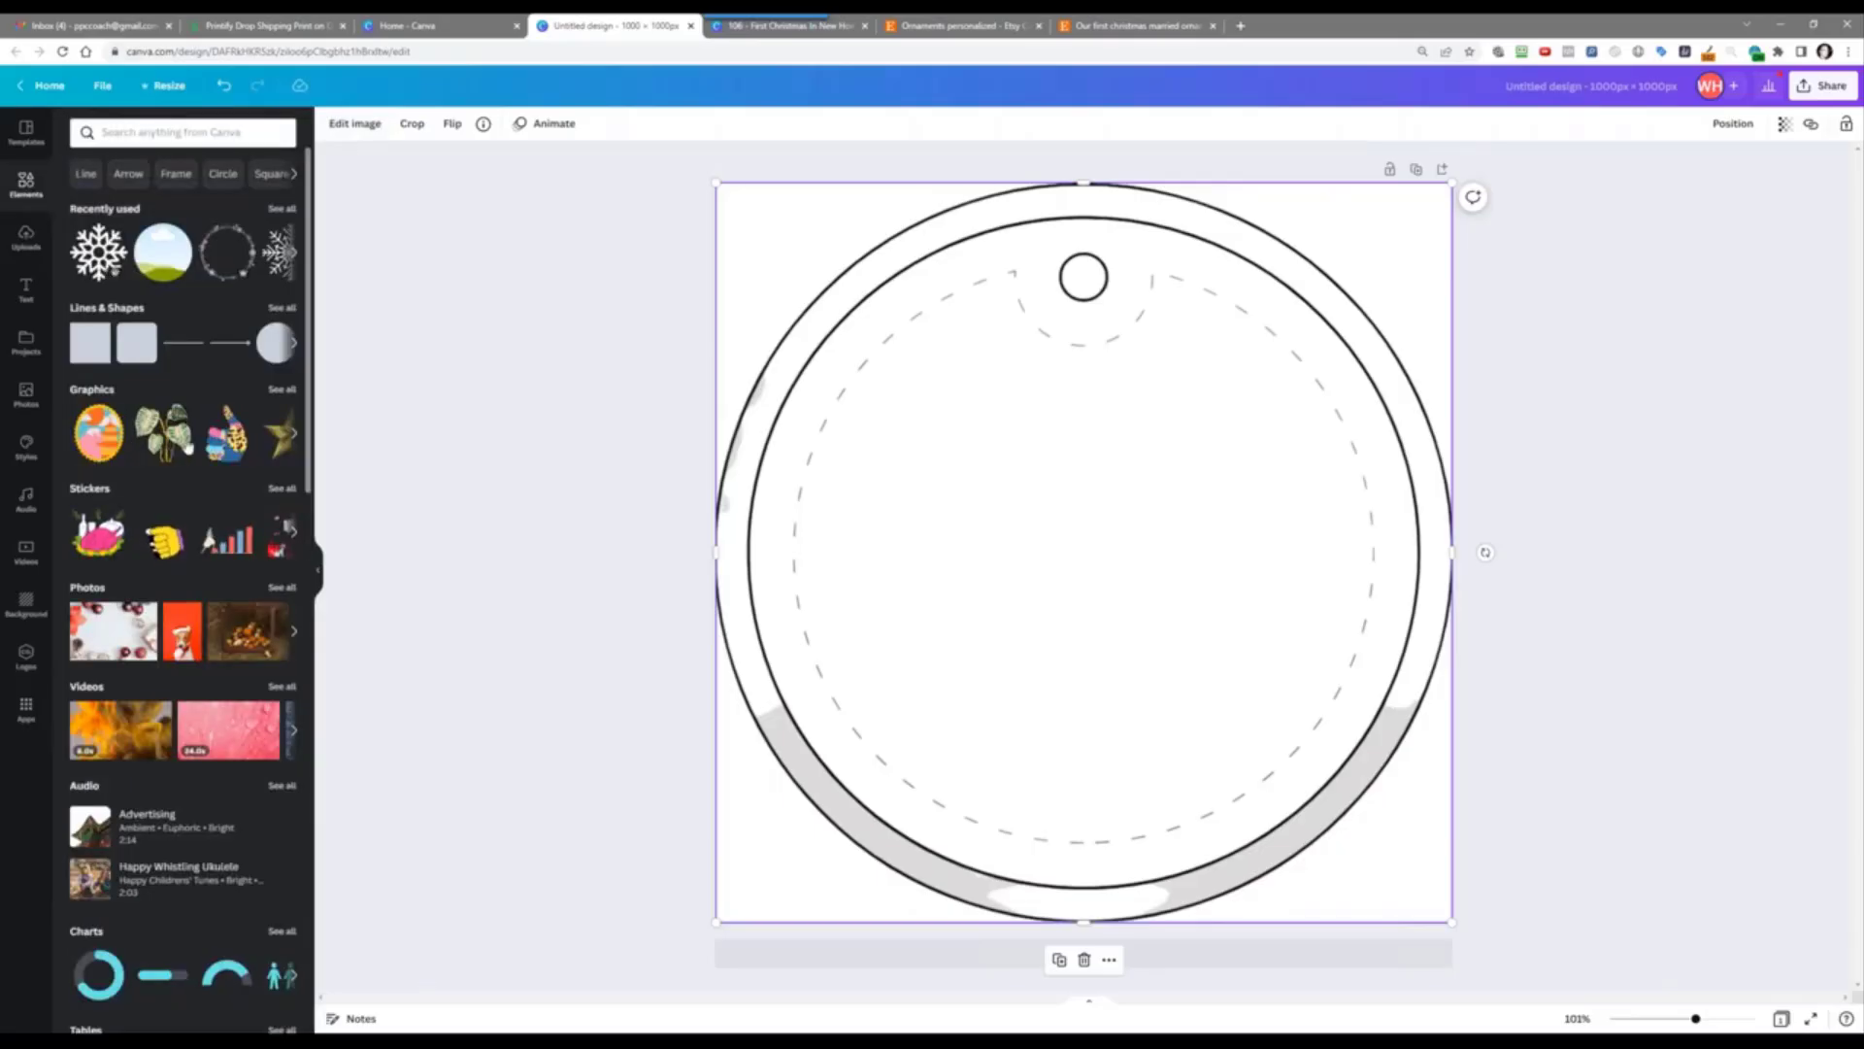
pyautogui.click(175, 447)
pyautogui.moveTo(987, 510); pyautogui.dragTo(824, 350)
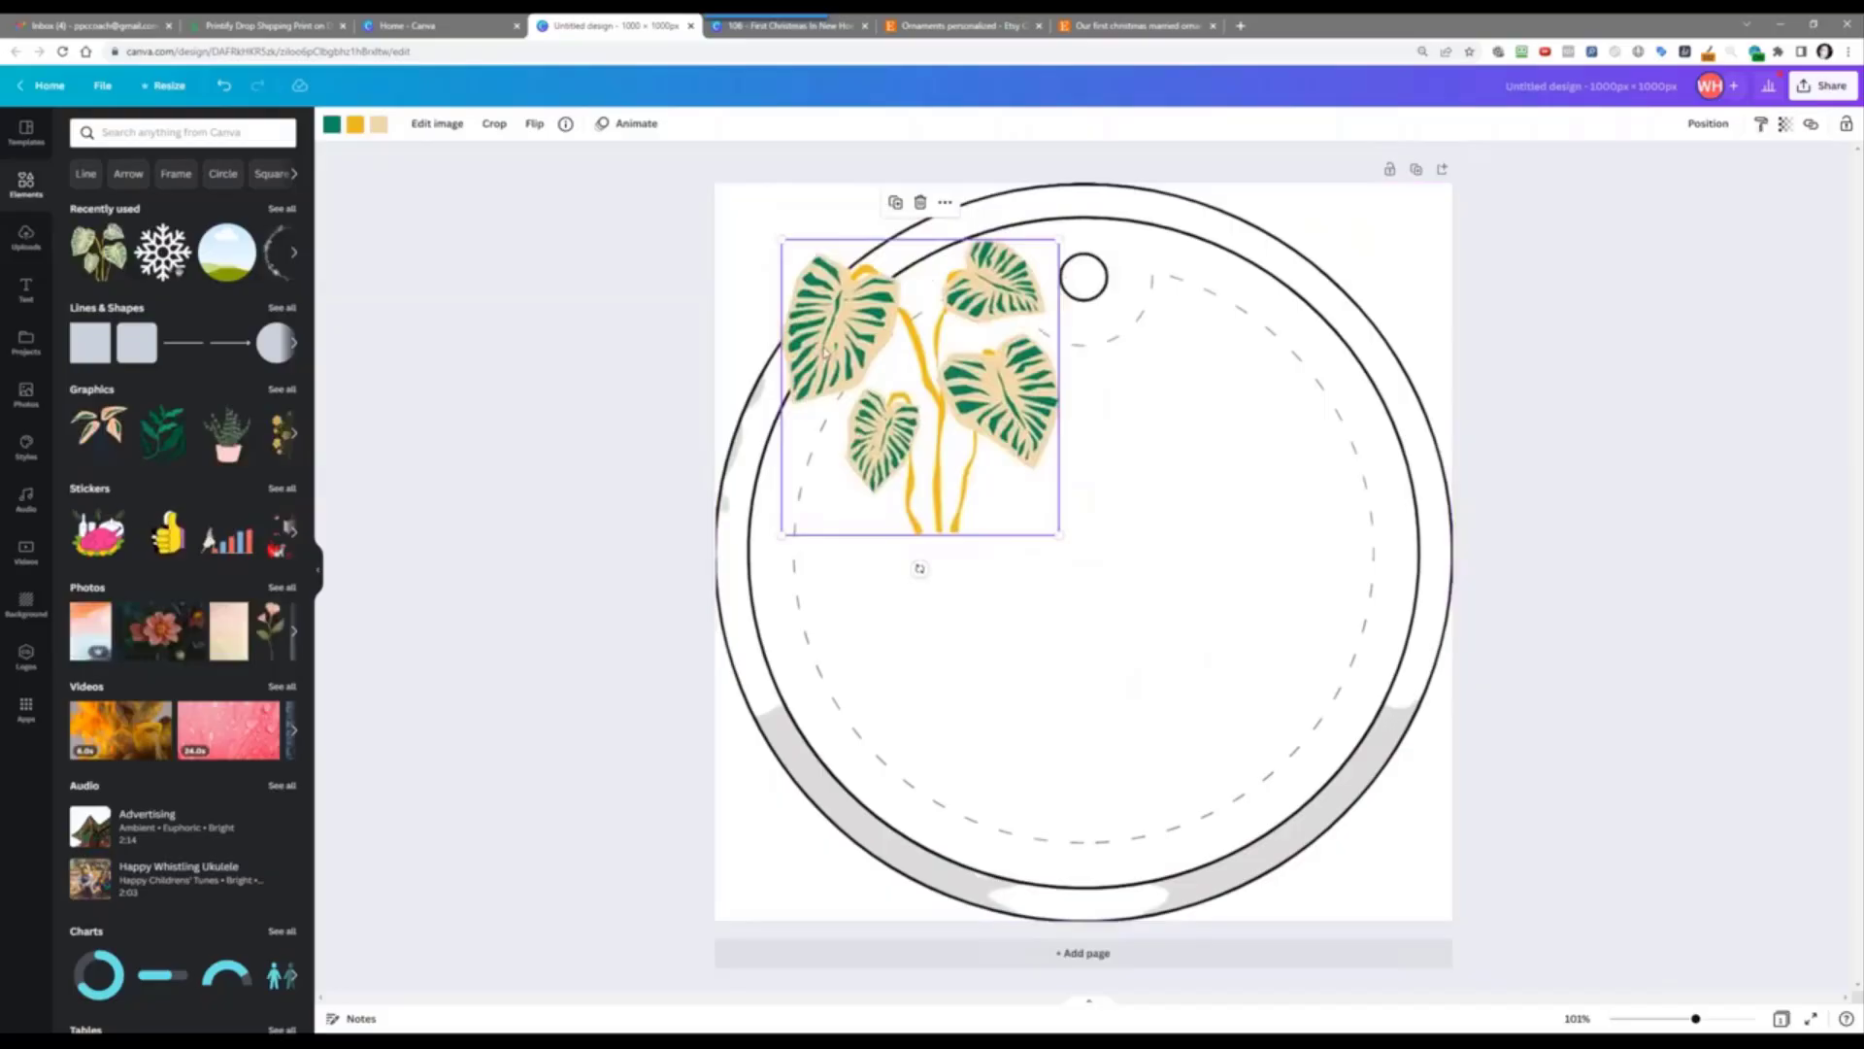
pyautogui.click(1173, 225)
pyautogui.rightClick(1173, 225)
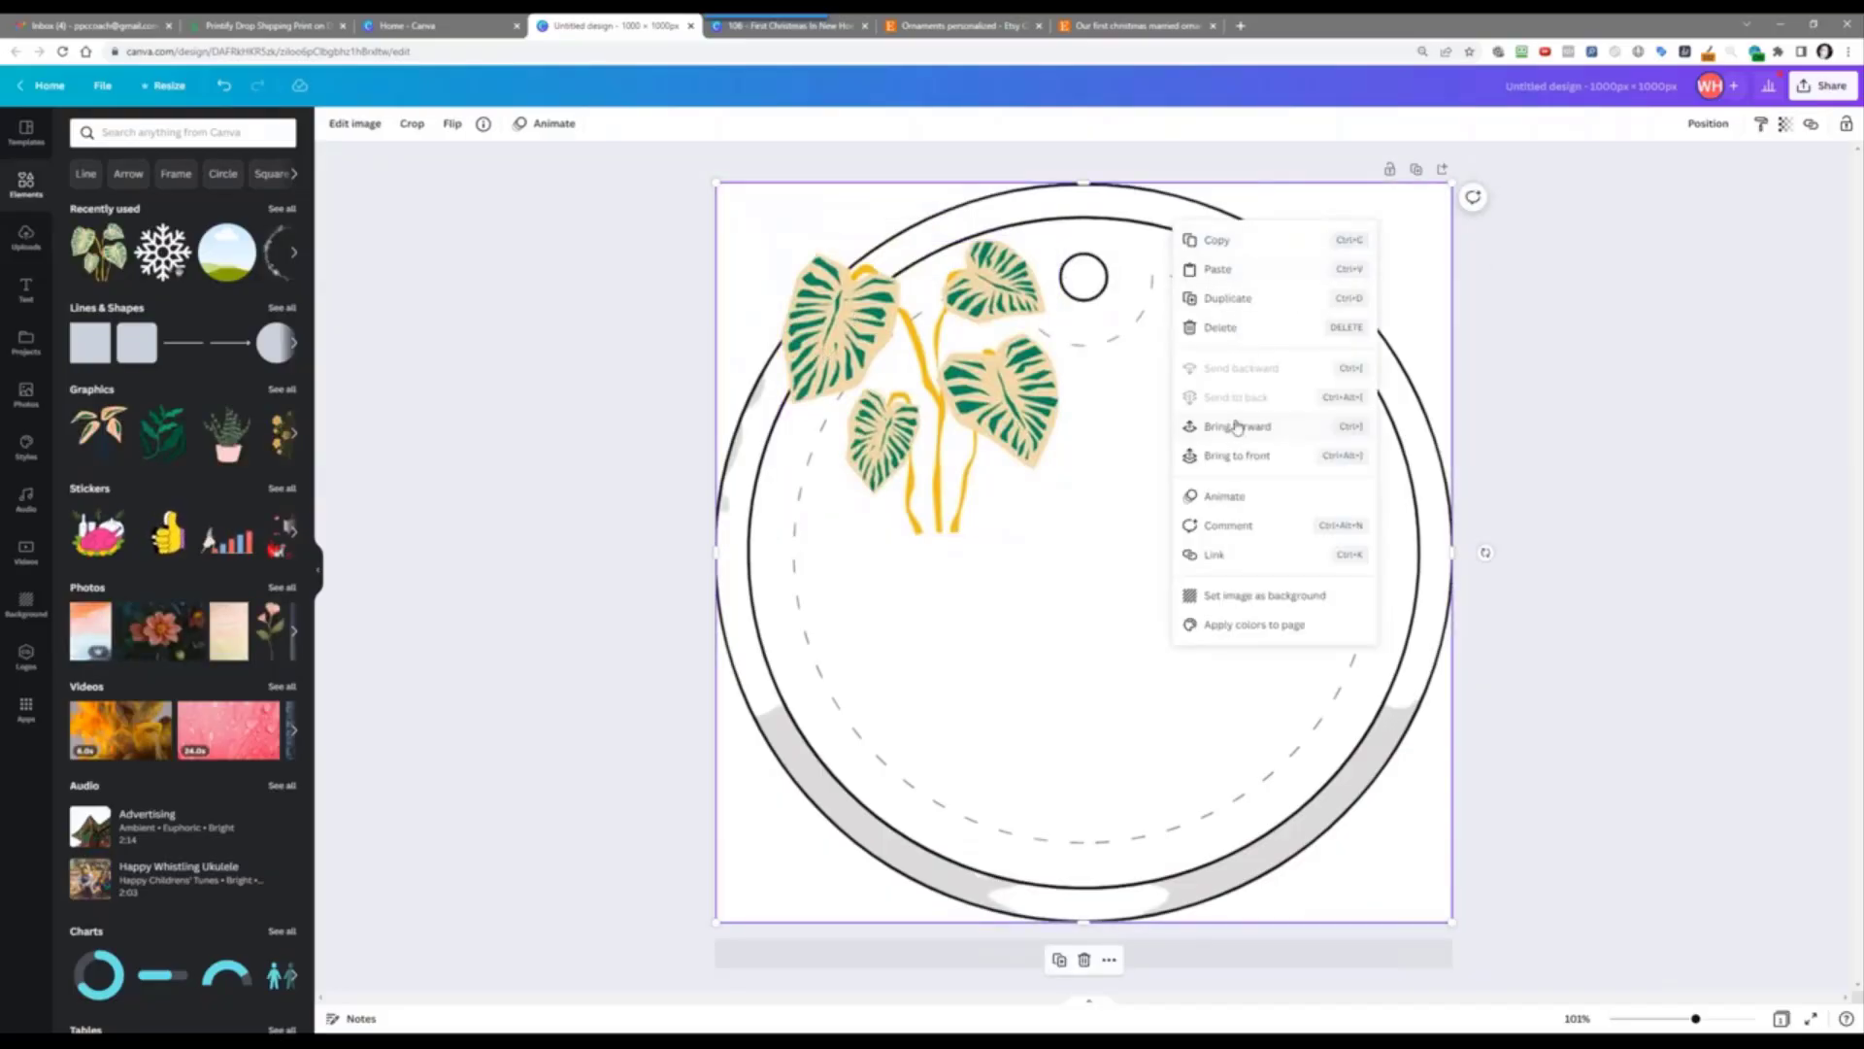
pyautogui.click(1238, 426)
pyautogui.moveTo(1078, 311)
pyautogui.mouseDown()
pyautogui.moveTo(1138, 340)
pyautogui.moveTo(1101, 320)
pyautogui.moveTo(1088, 423)
pyautogui.moveTo(1051, 328)
pyautogui.moveTo(1081, 321)
pyautogui.mouseUp()
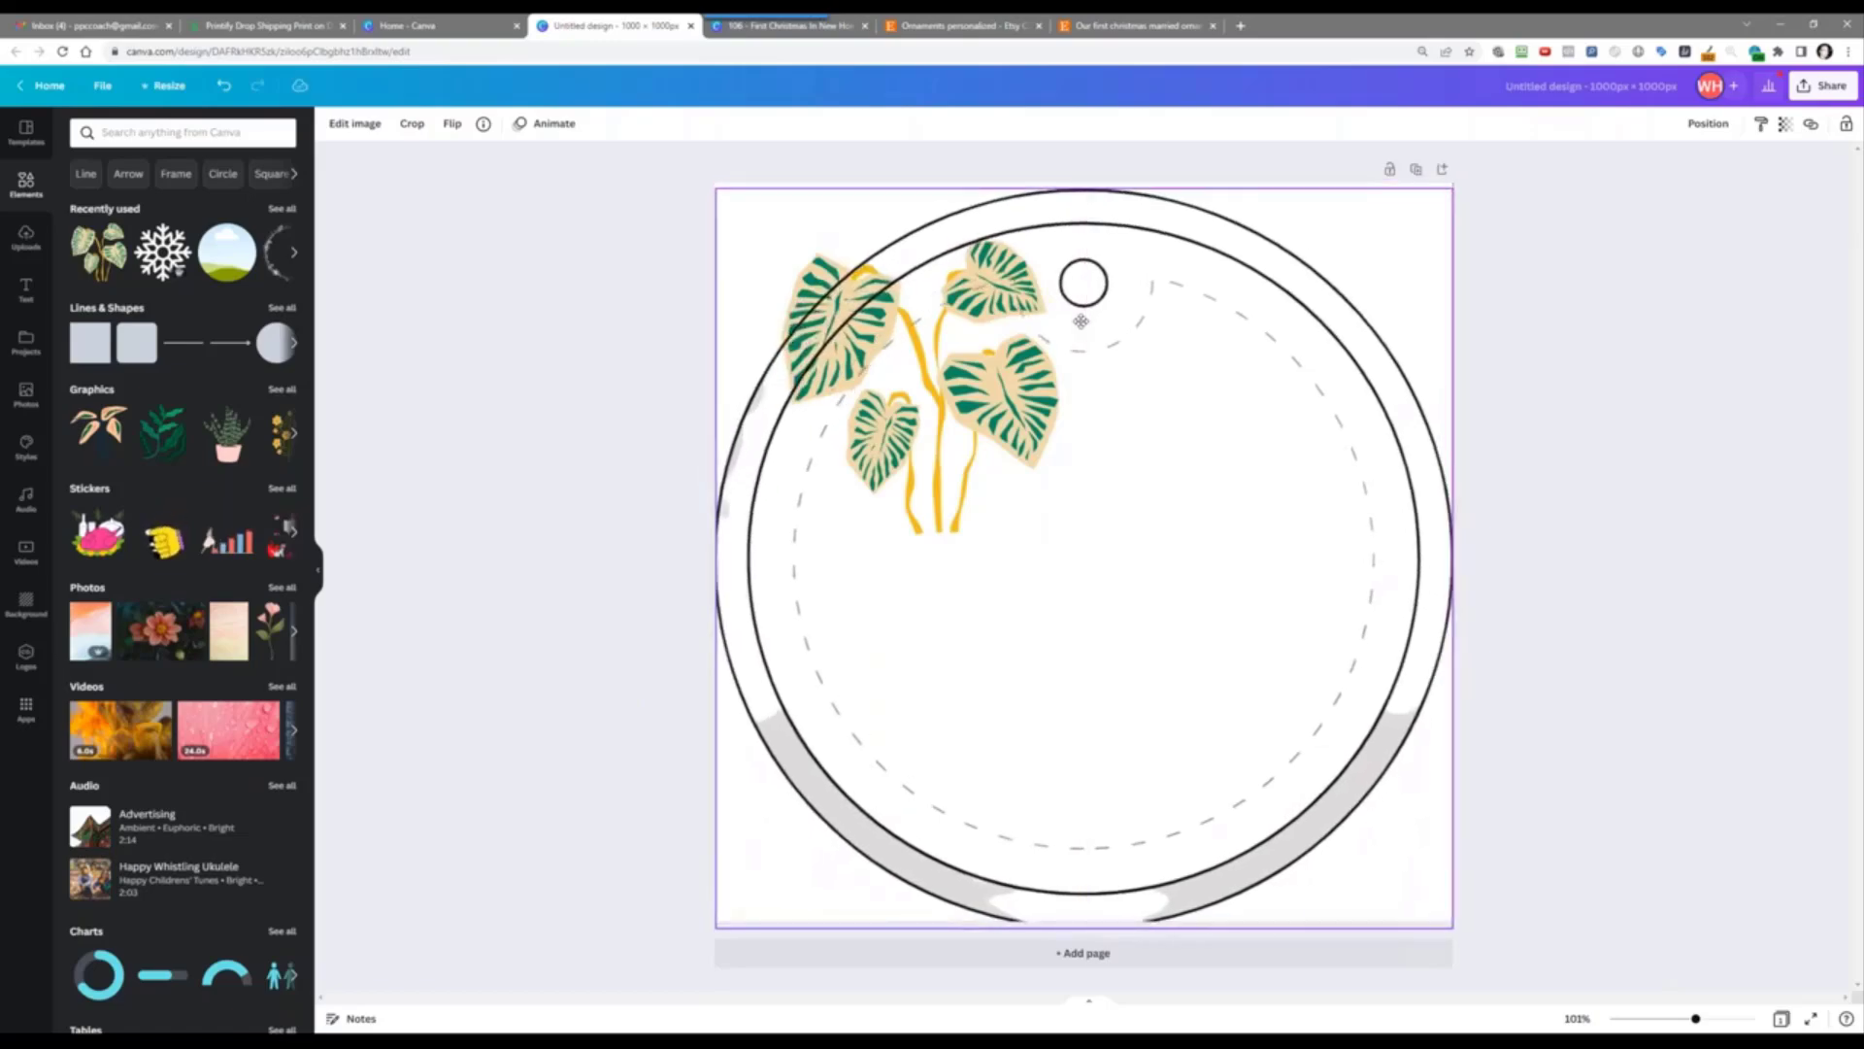
pyautogui.click(1077, 422)
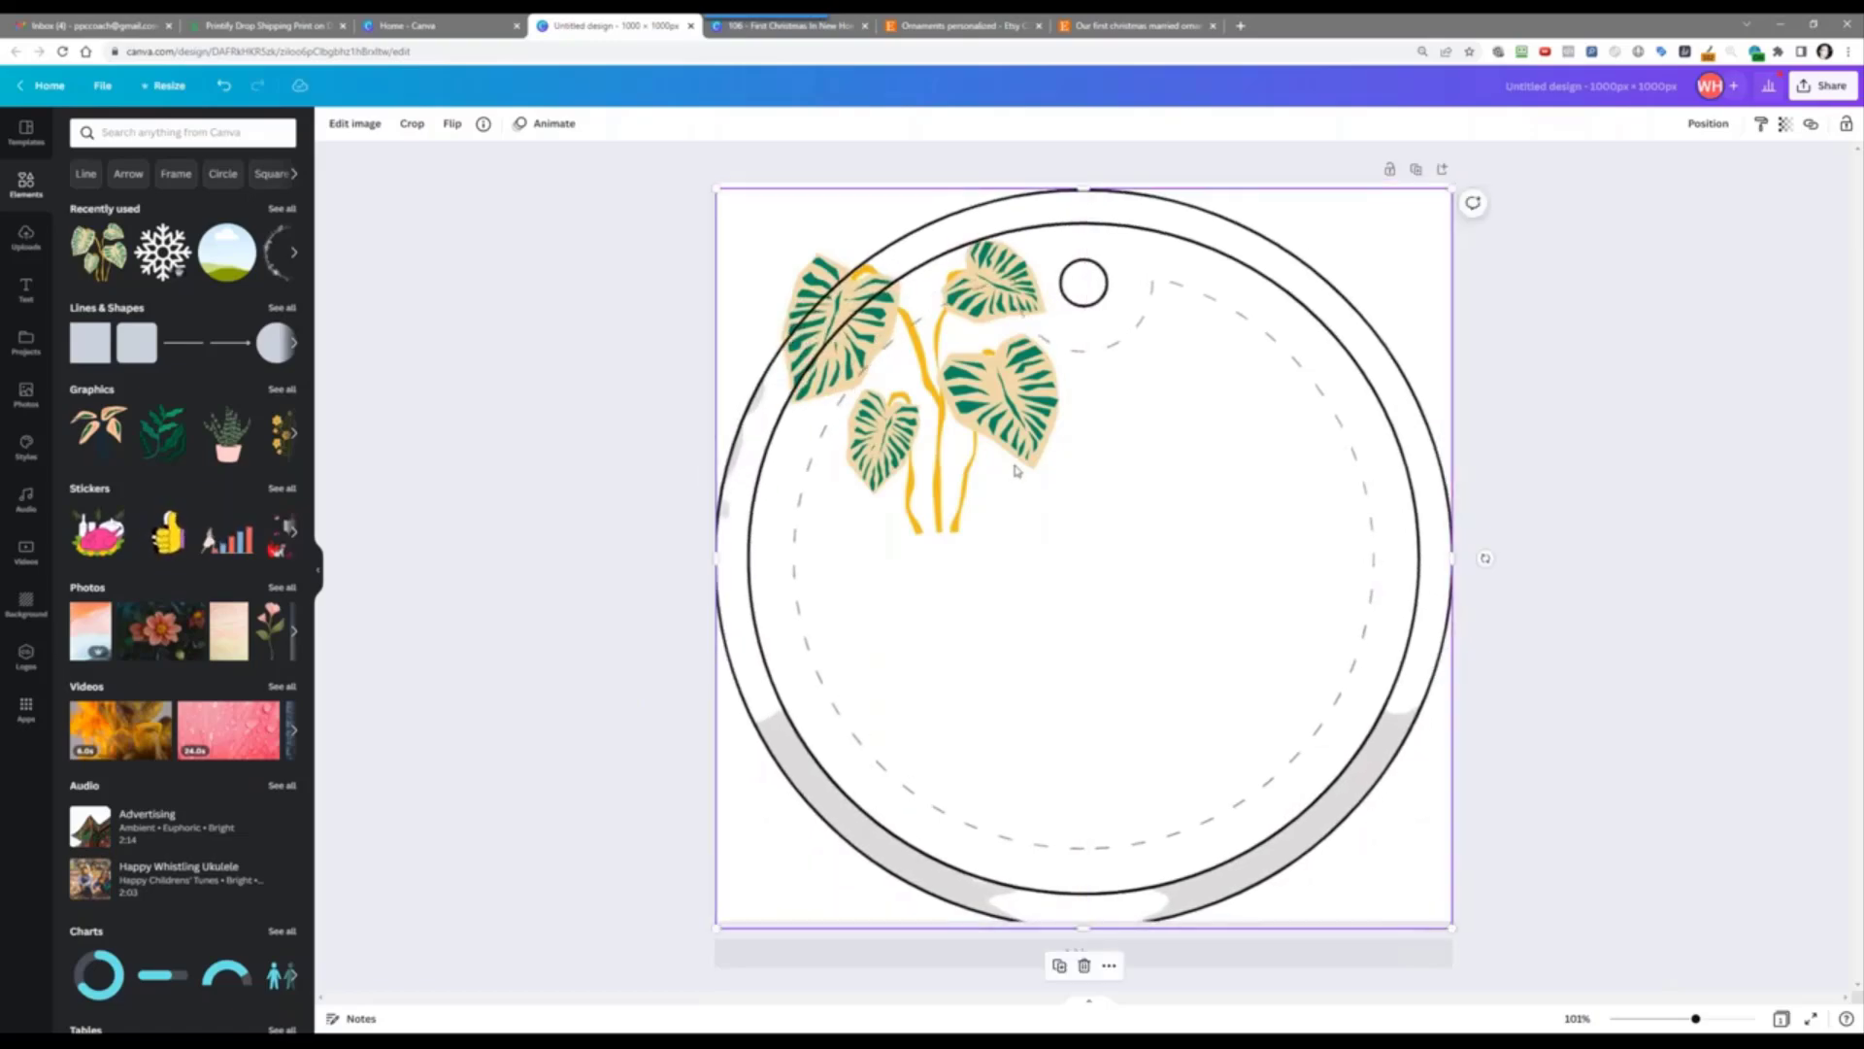
pyautogui.moveTo(980, 509); pyautogui.dragTo(978, 503)
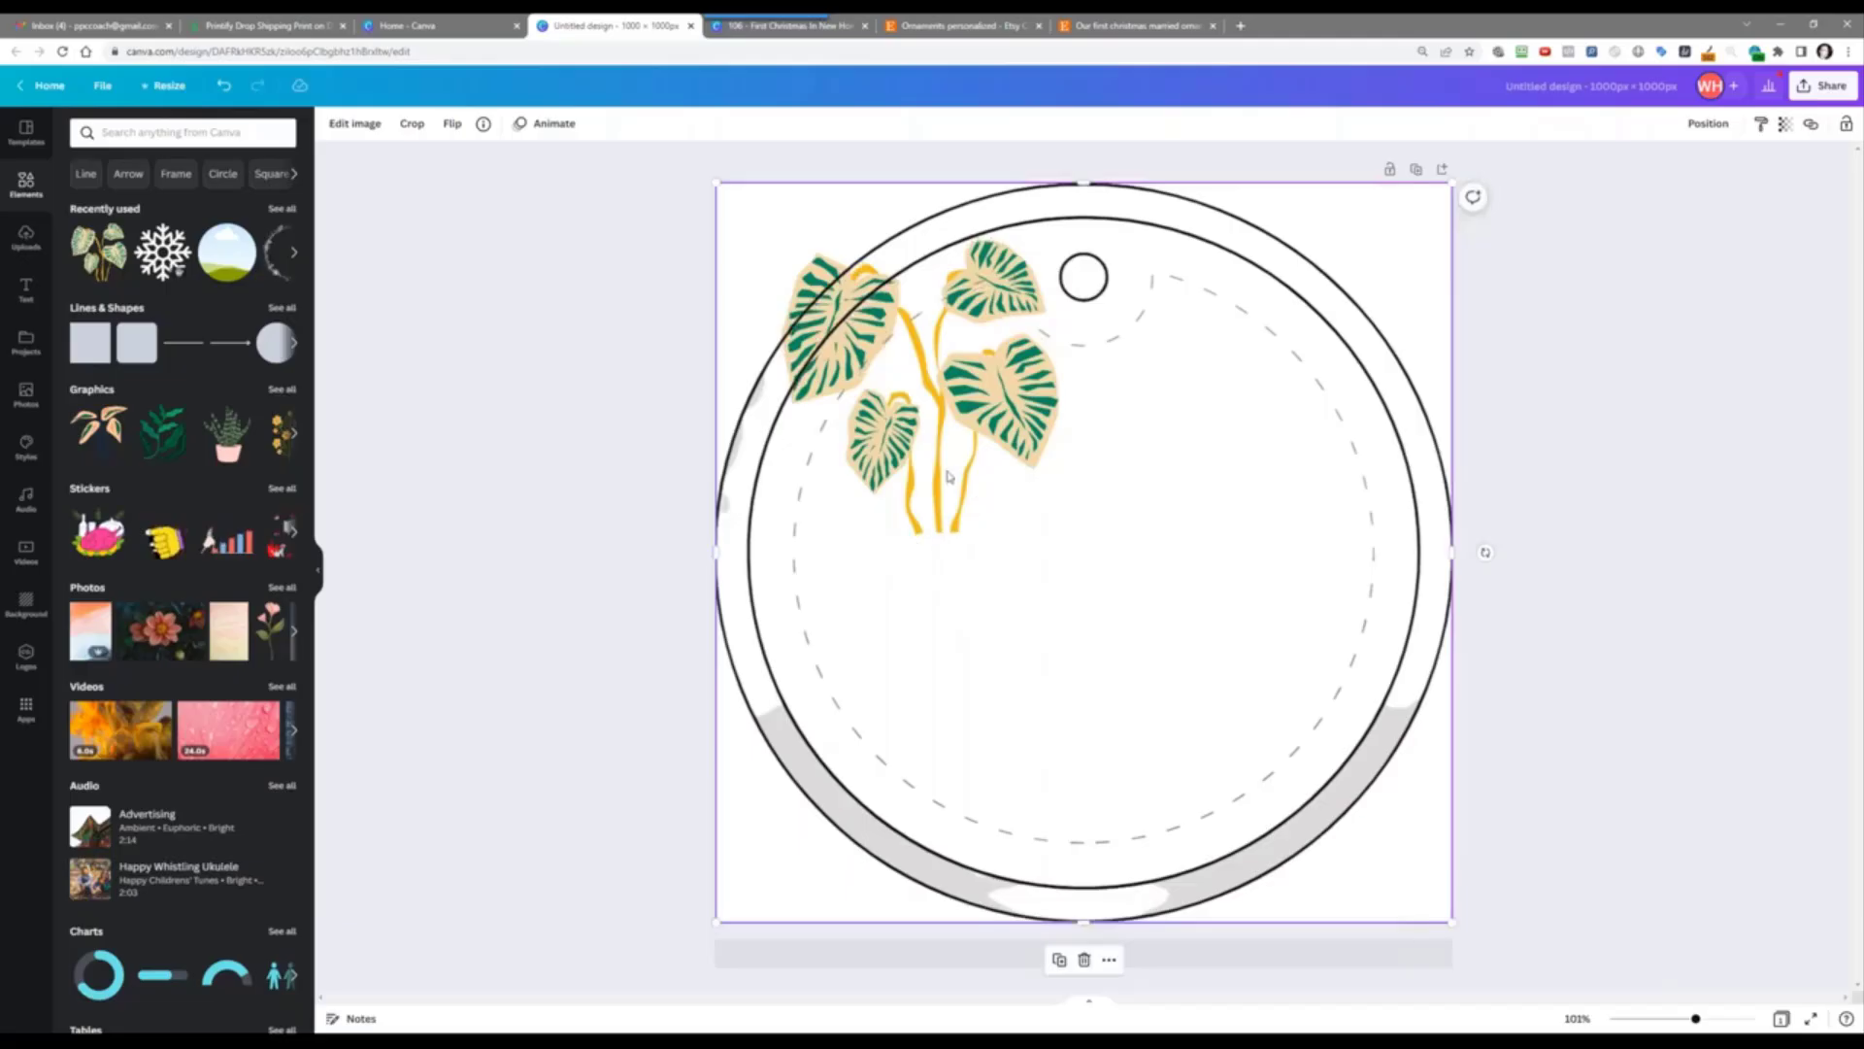
pyautogui.rightClick(910, 288)
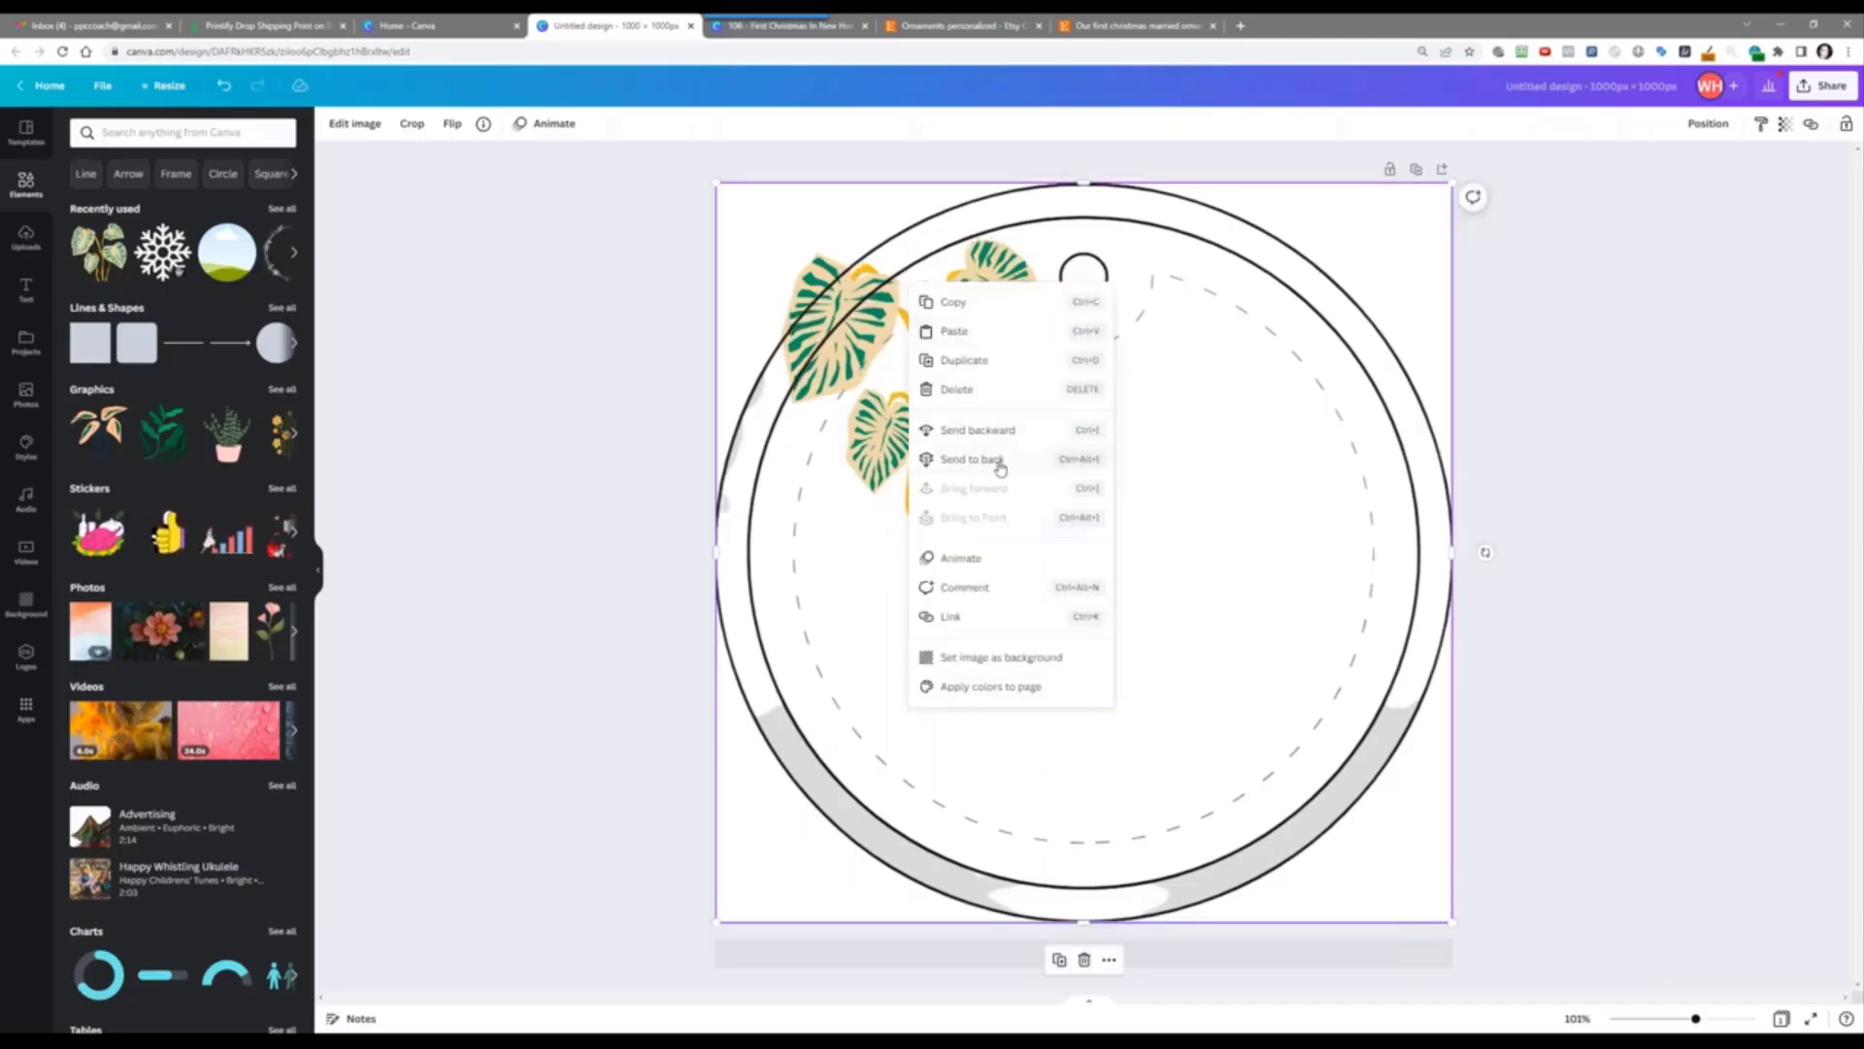
pyautogui.click(1005, 430)
pyautogui.moveTo(918, 443); pyautogui.dragTo(997, 644)
pyautogui.press('Delete')
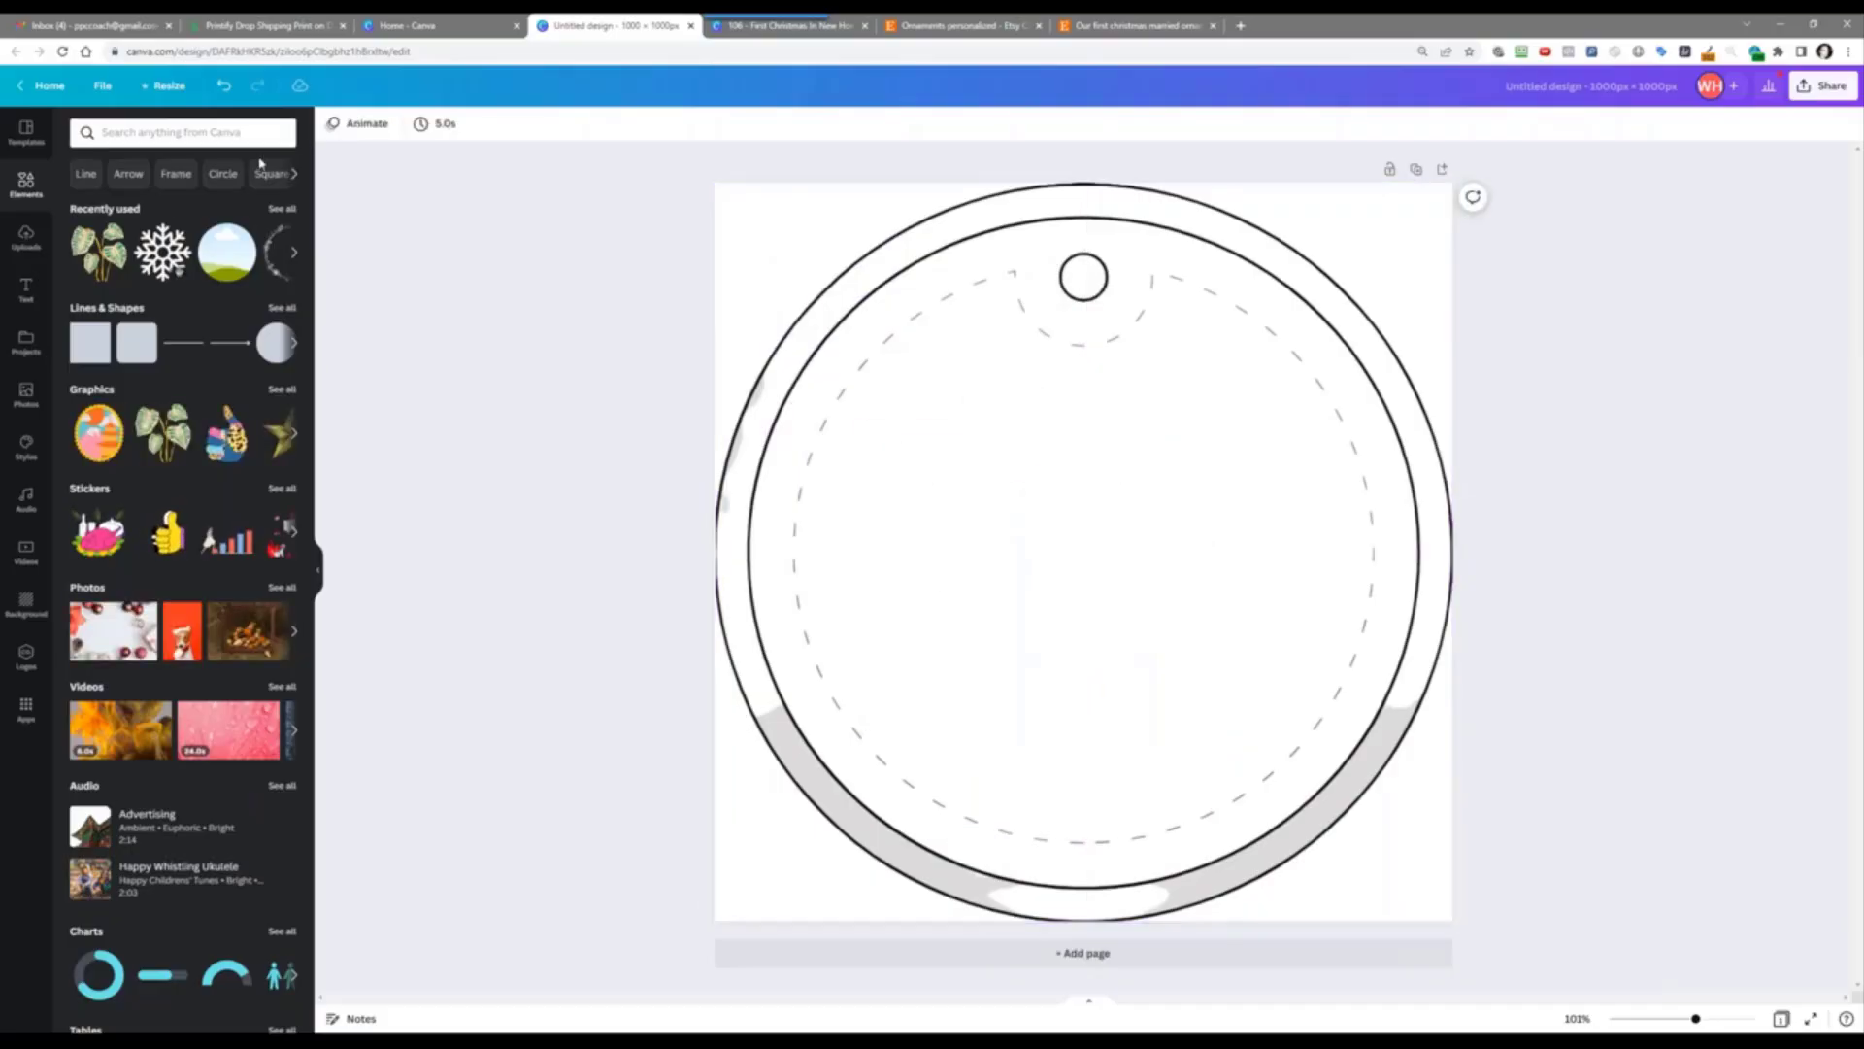
# Step: Add a heading reading 'Our First' to the ornament and bring up its font choices
pyautogui.click(27, 289)
pyautogui.click(165, 172)
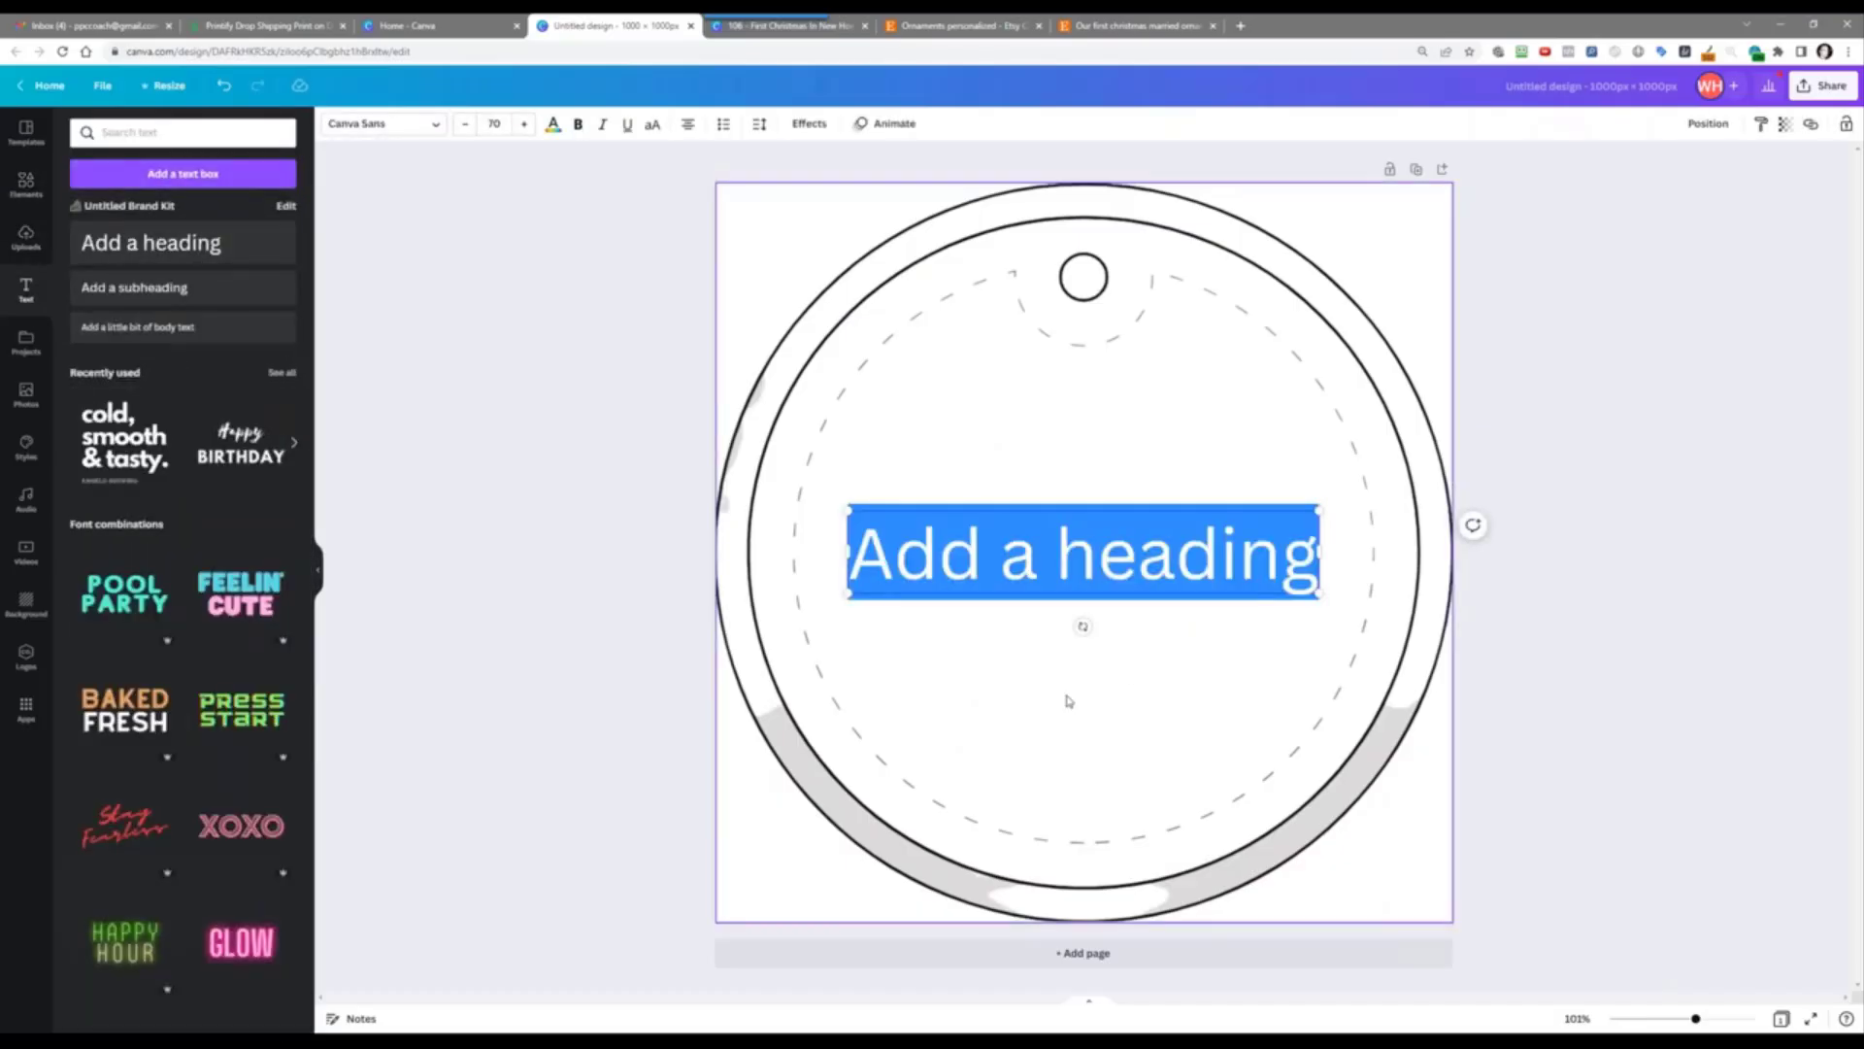
pyautogui.write('Our First')
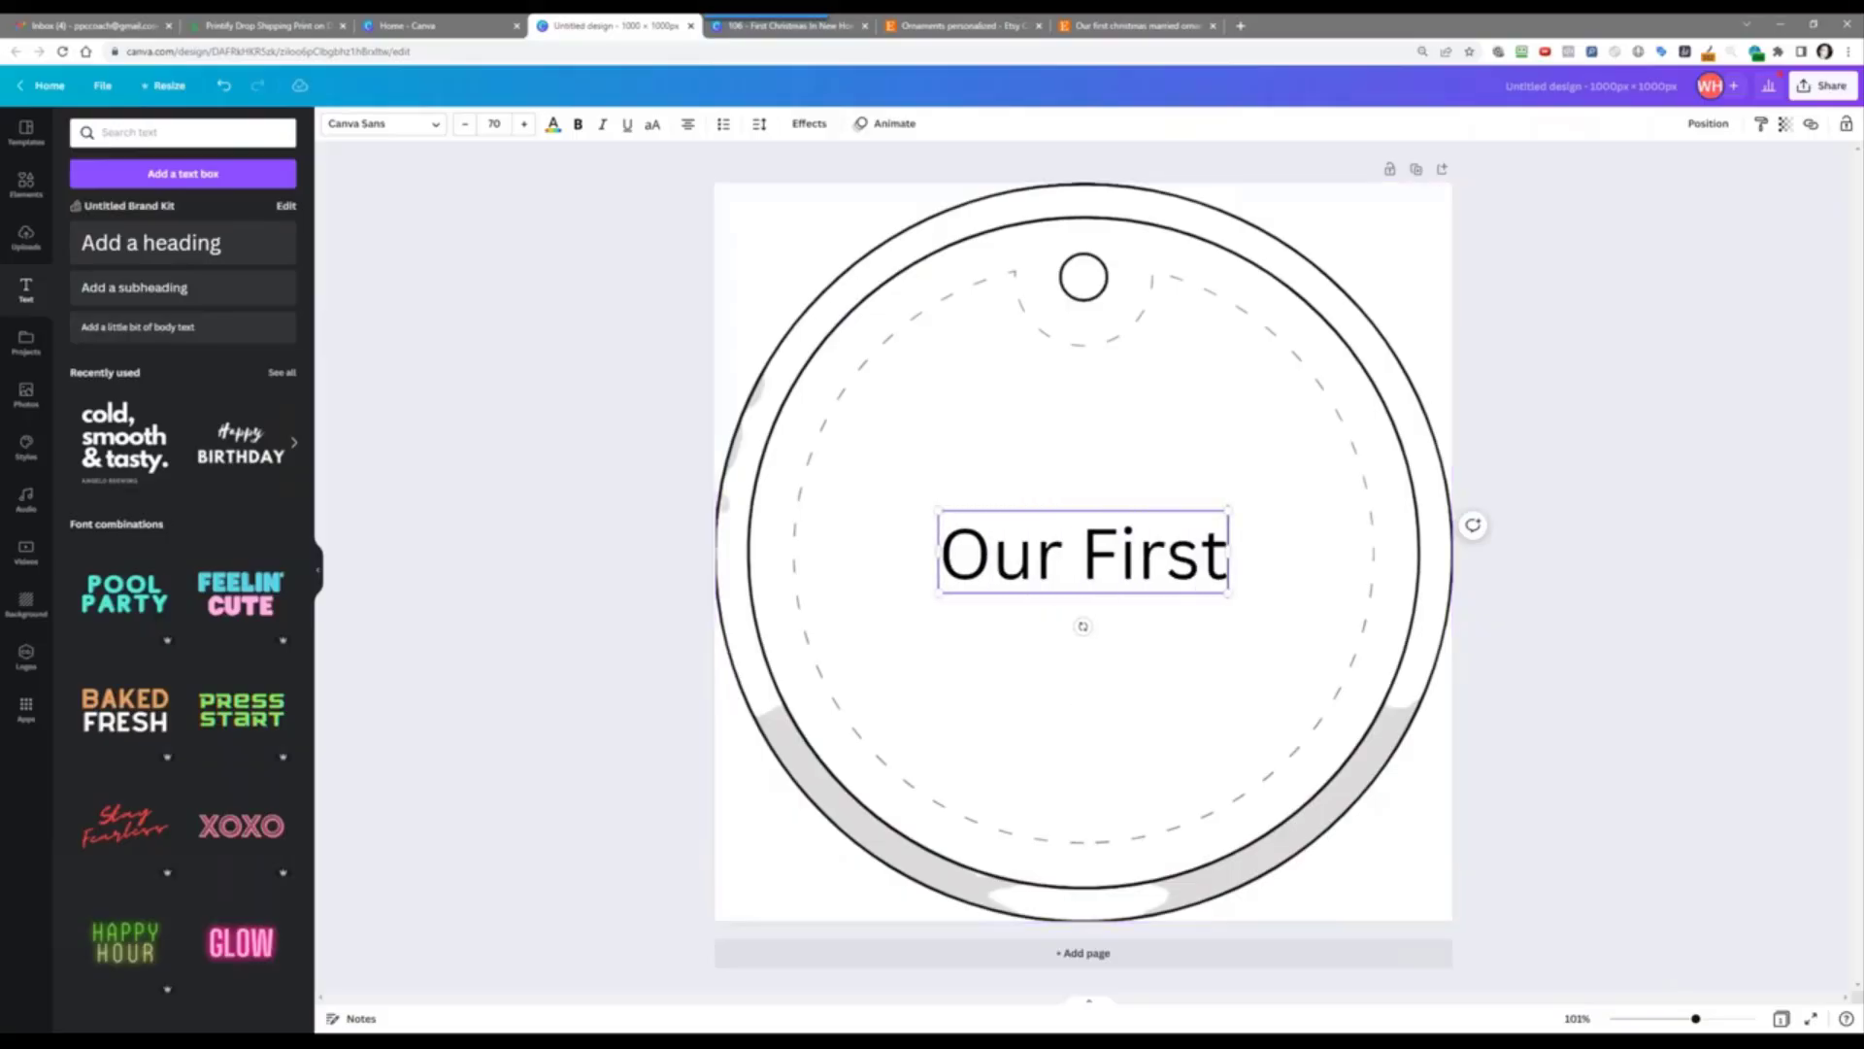
pyautogui.click(377, 124)
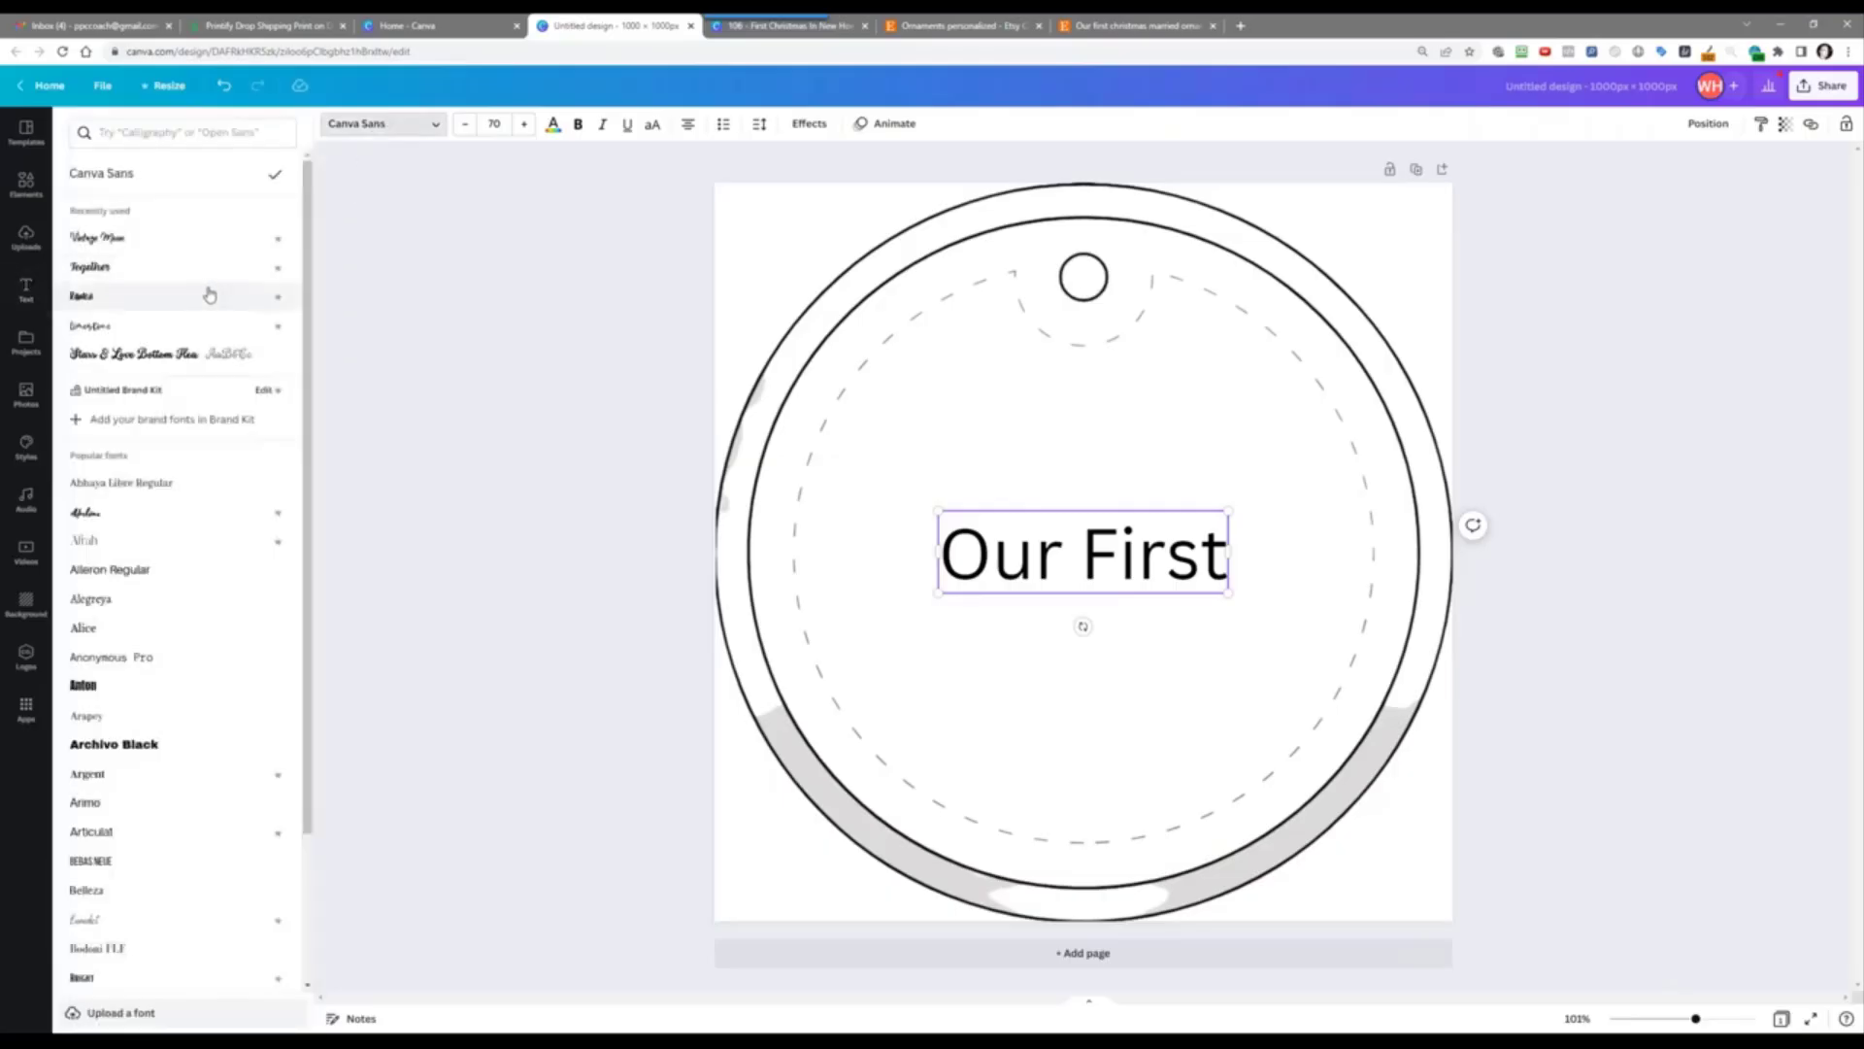
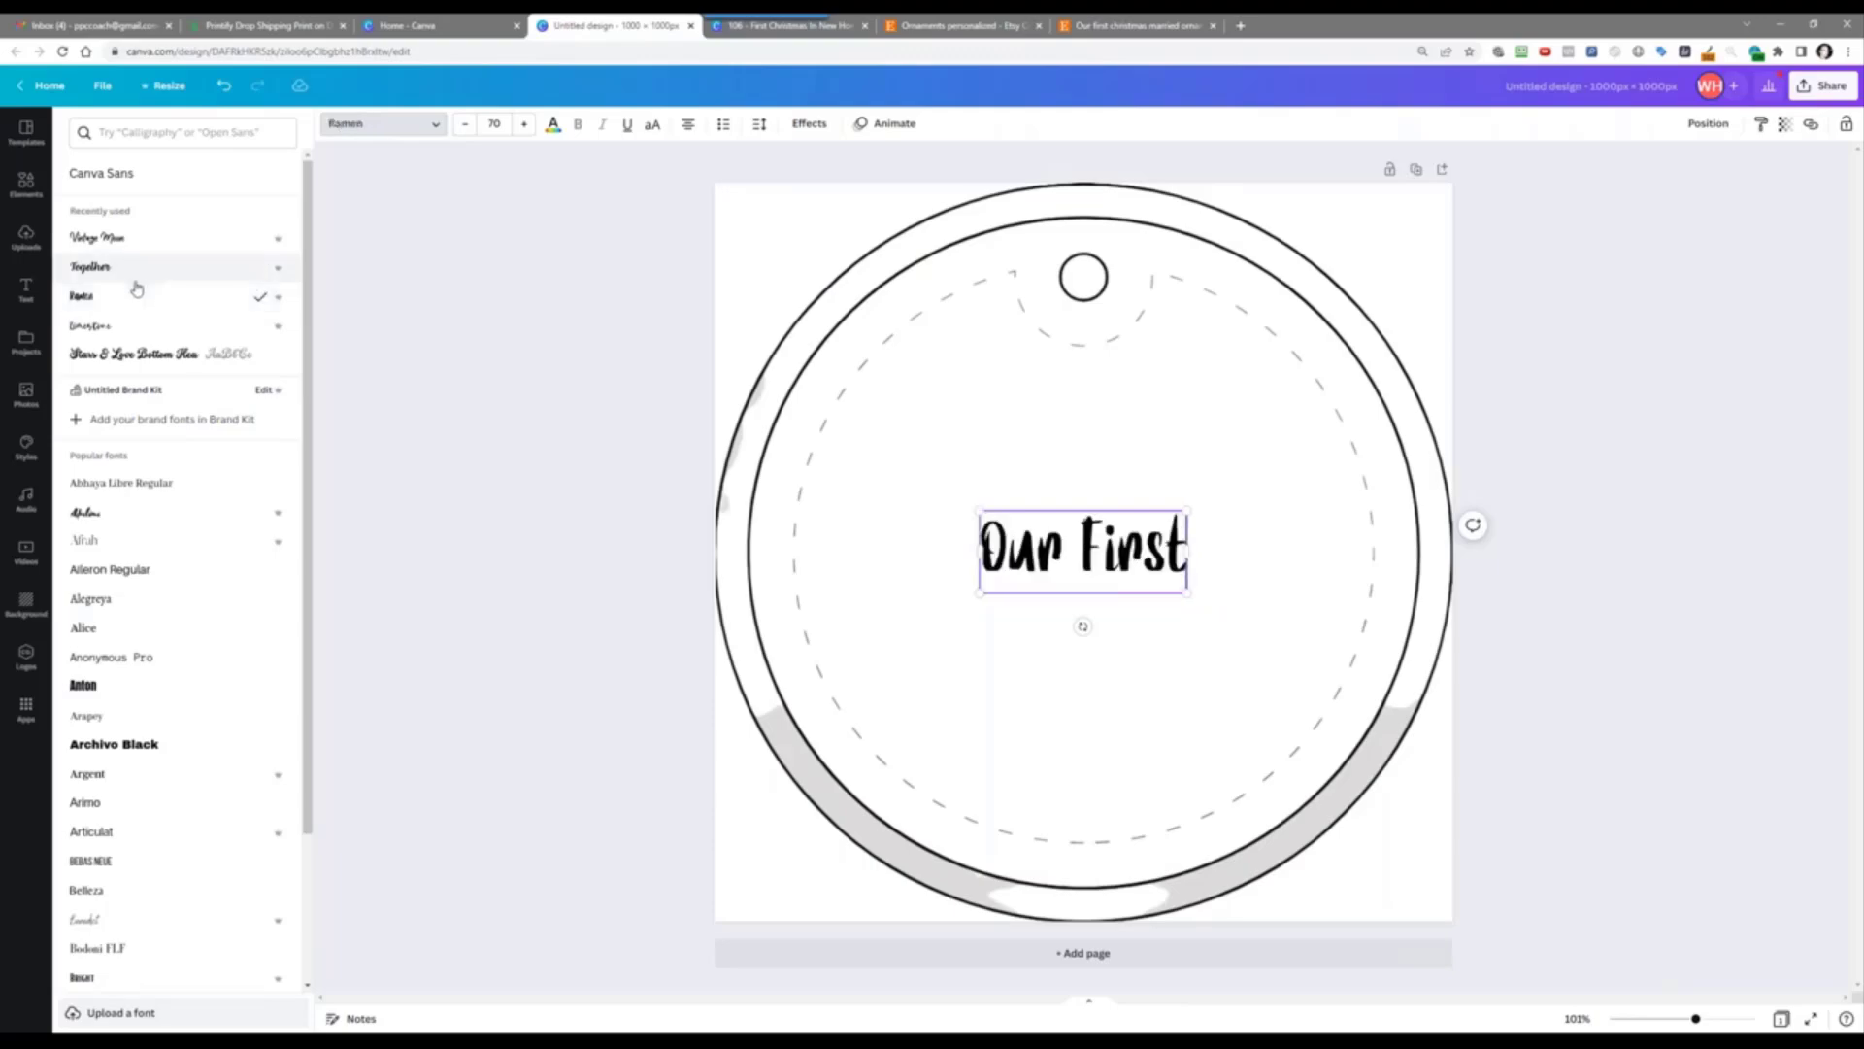
# Step: Change 'Our First' to the Vintage Moon font and move it up toward the ornament's top
pyautogui.click(110, 517)
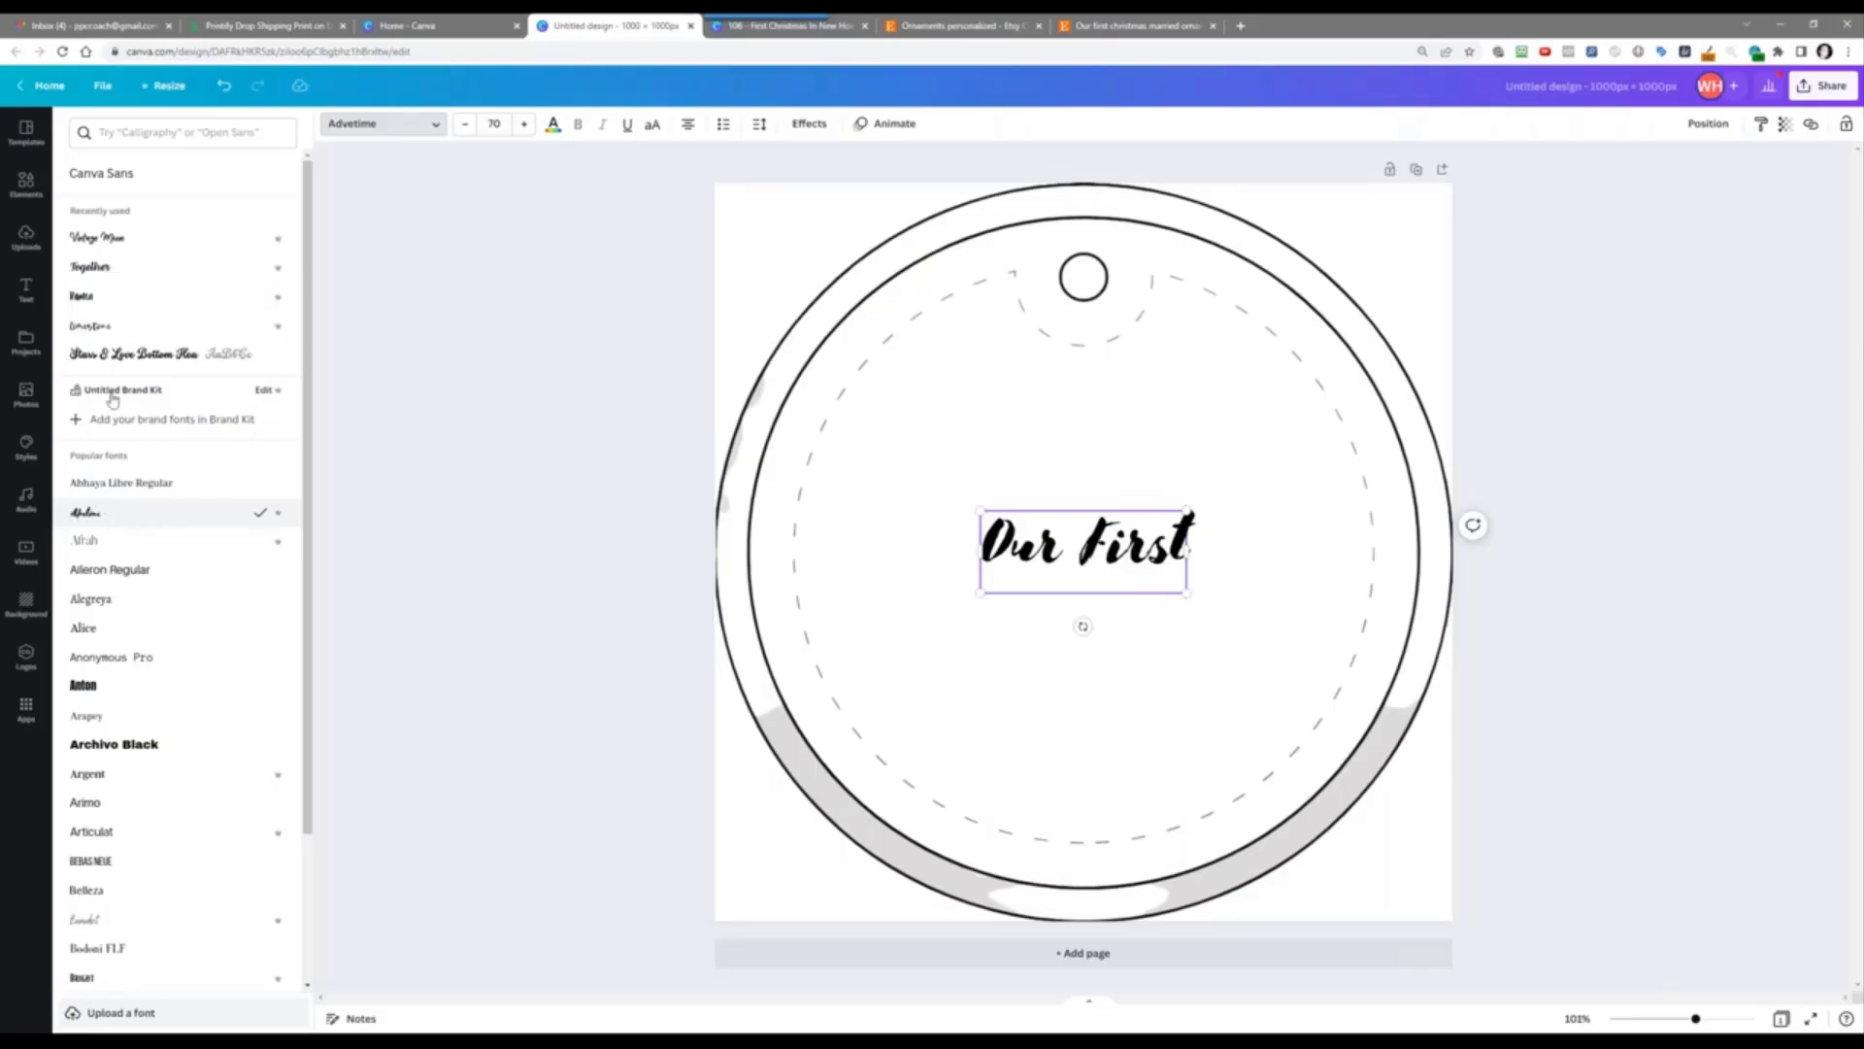
pyautogui.click(112, 240)
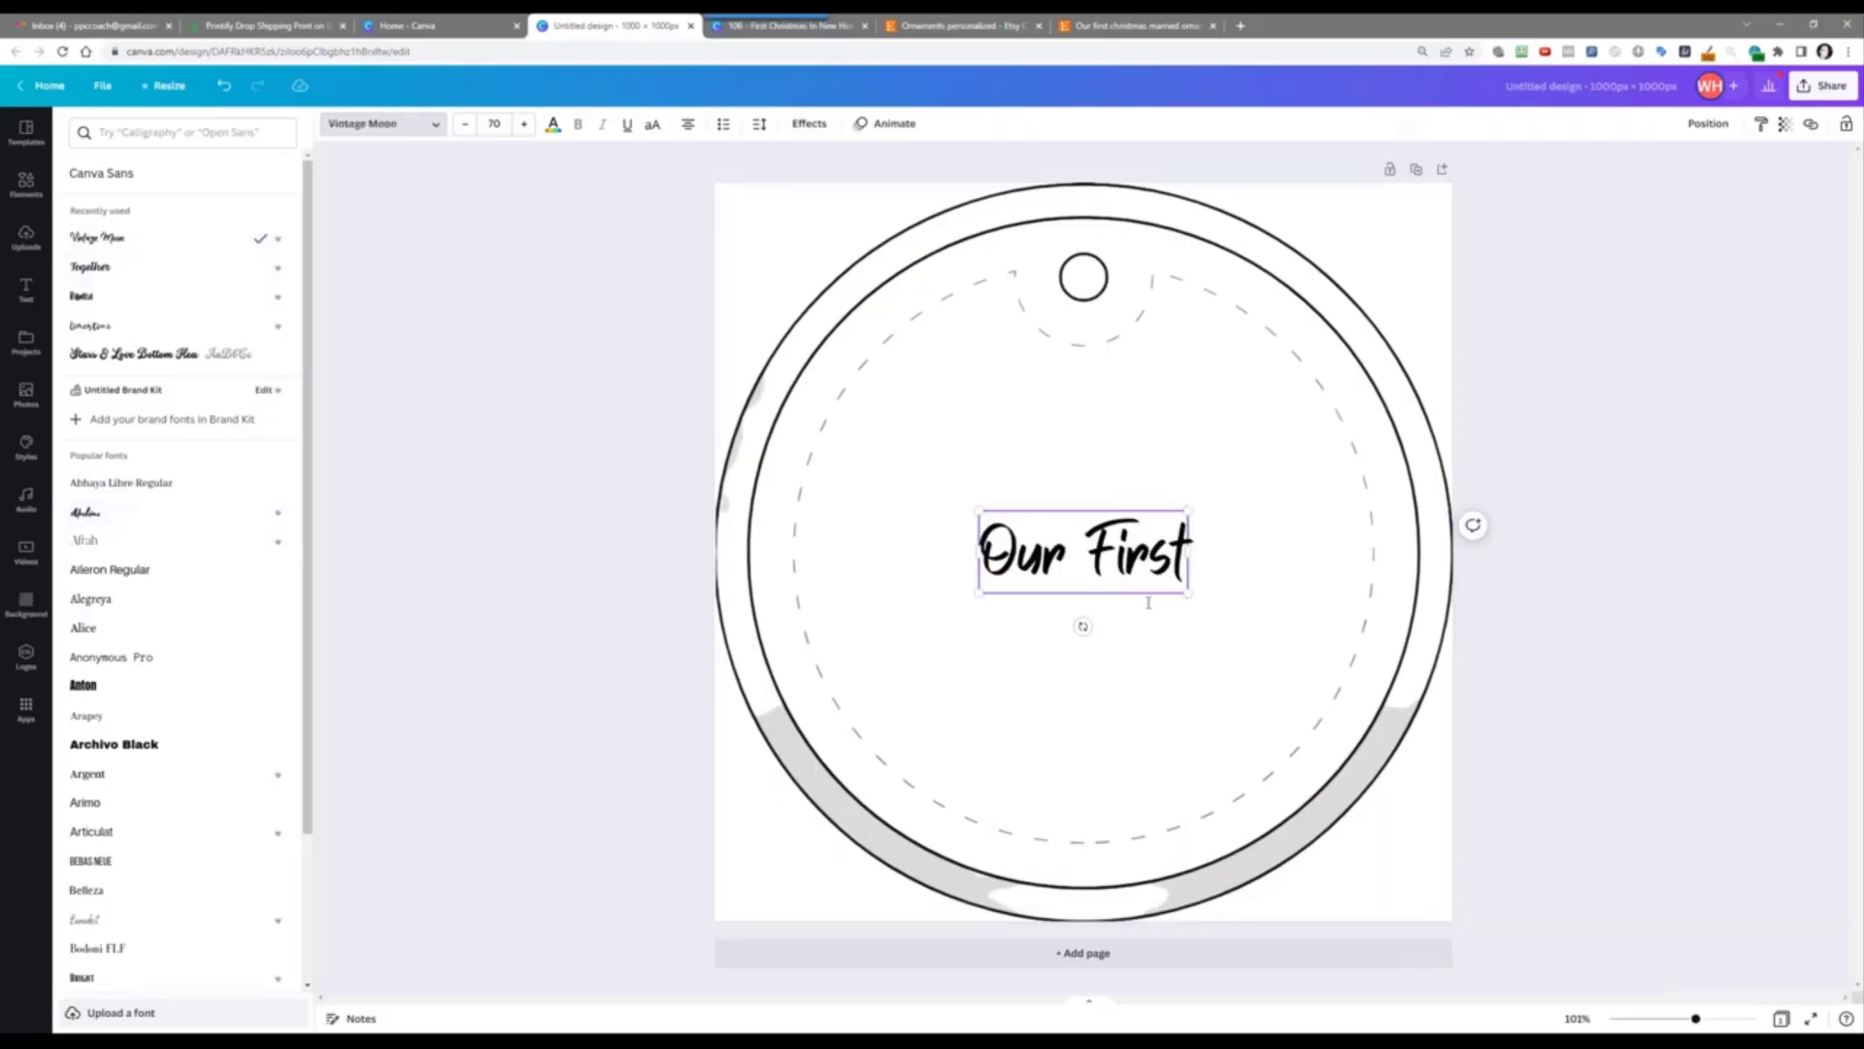
pyautogui.click(1150, 644)
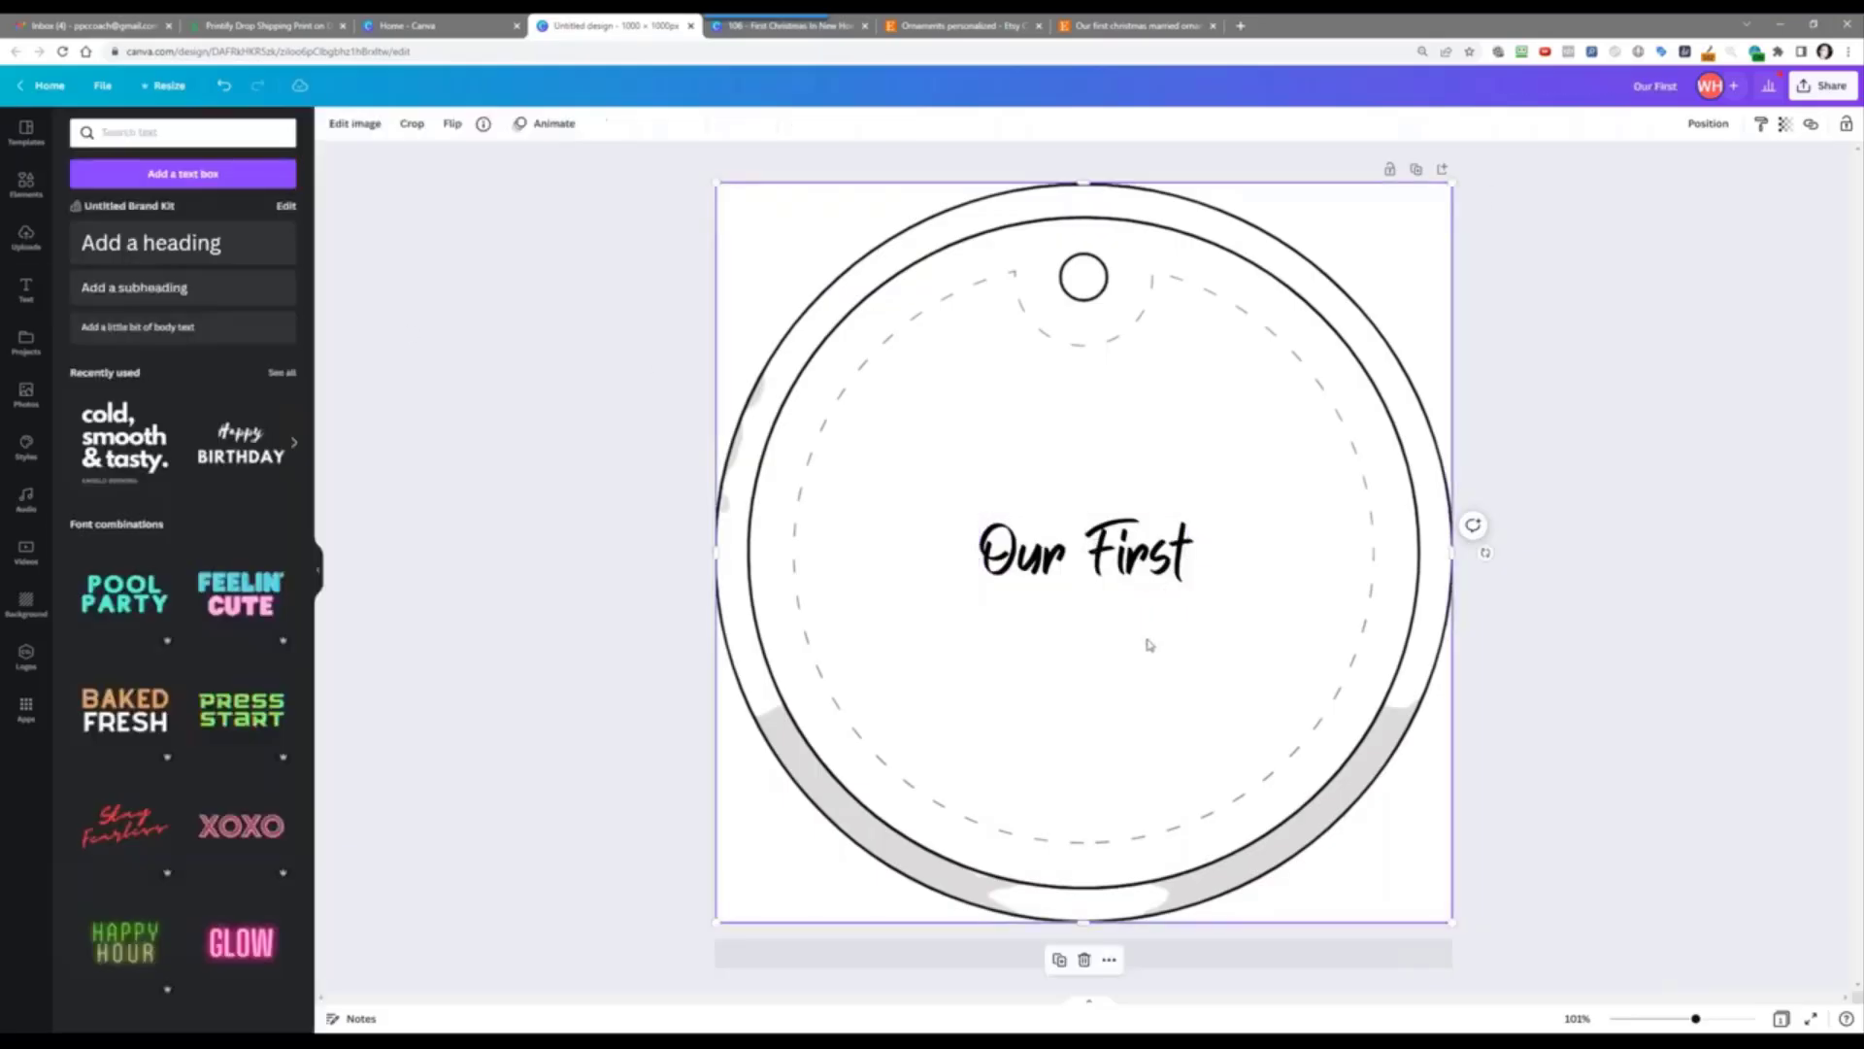
pyautogui.moveTo(1123, 545); pyautogui.dragTo(1121, 397)
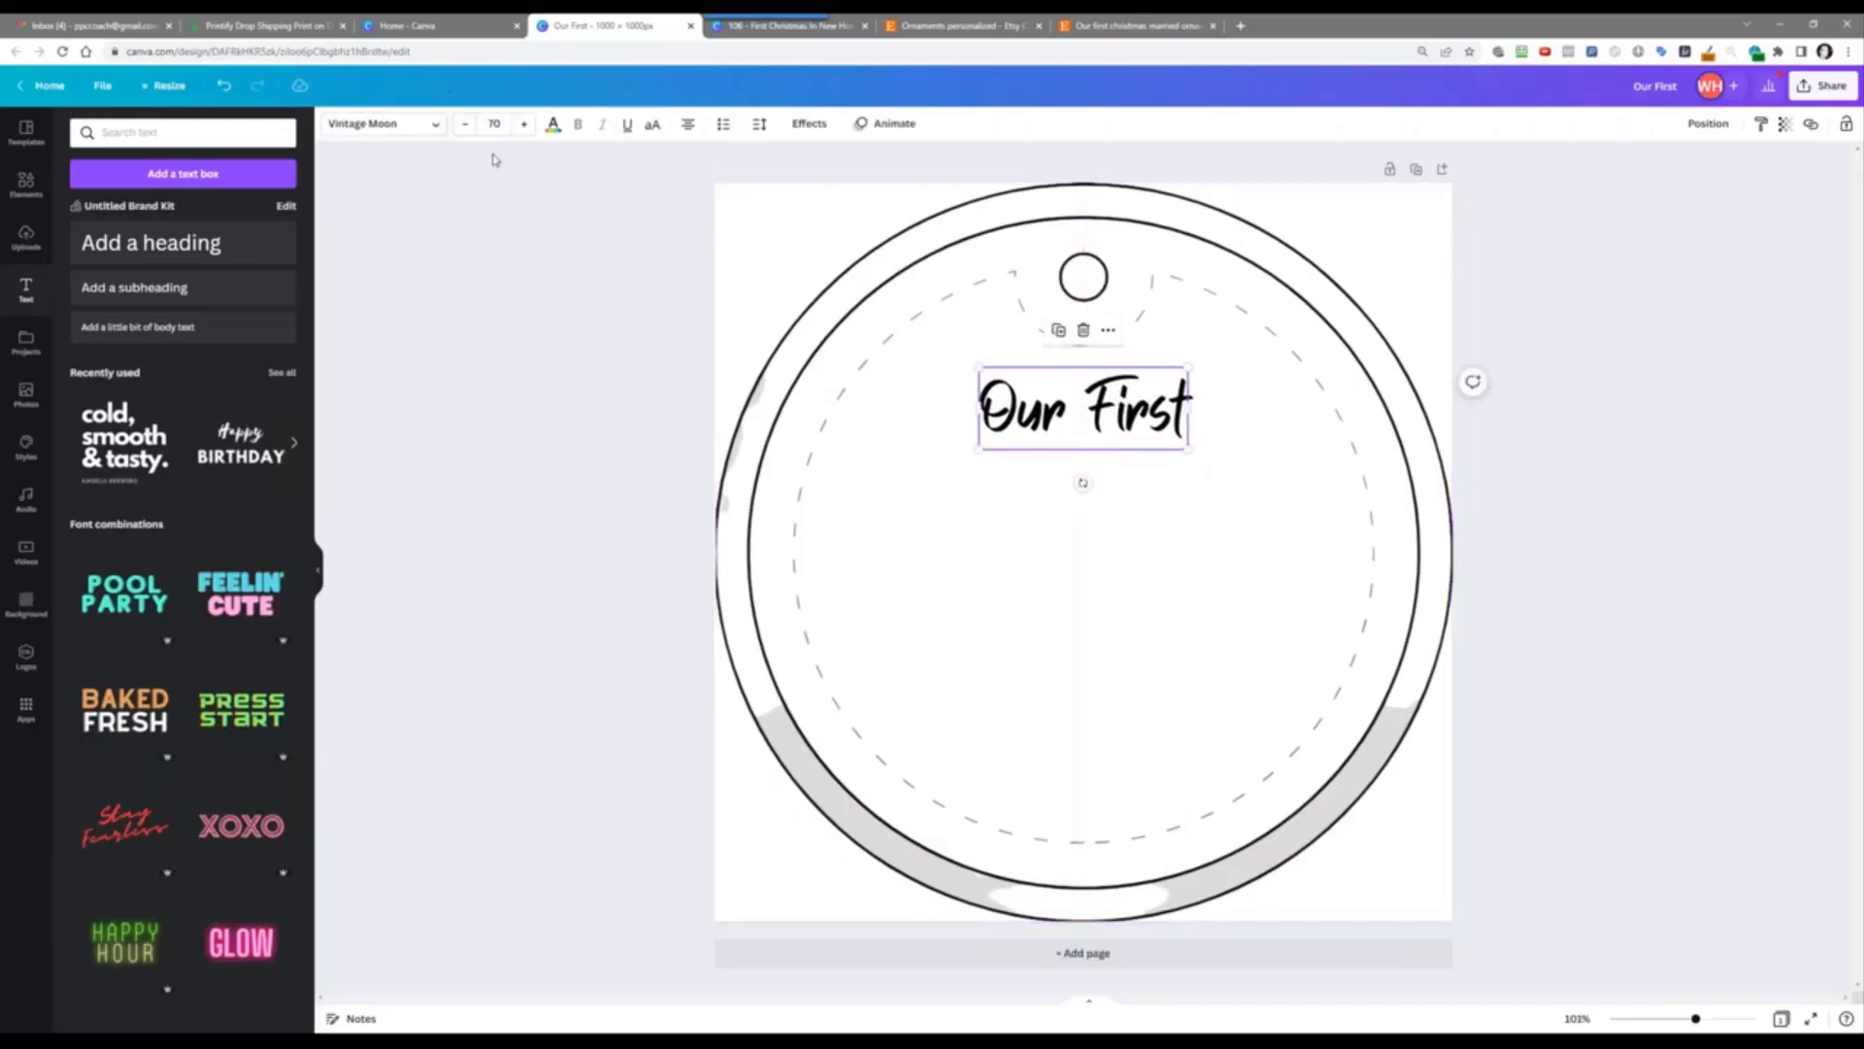
# Step: Enlarge 'Our First' to size 82 and centre it near the ornament's top
pyautogui.click(525, 124)
pyautogui.click(526, 124)
pyautogui.click(525, 124)
pyautogui.click(525, 125)
pyautogui.click(525, 124)
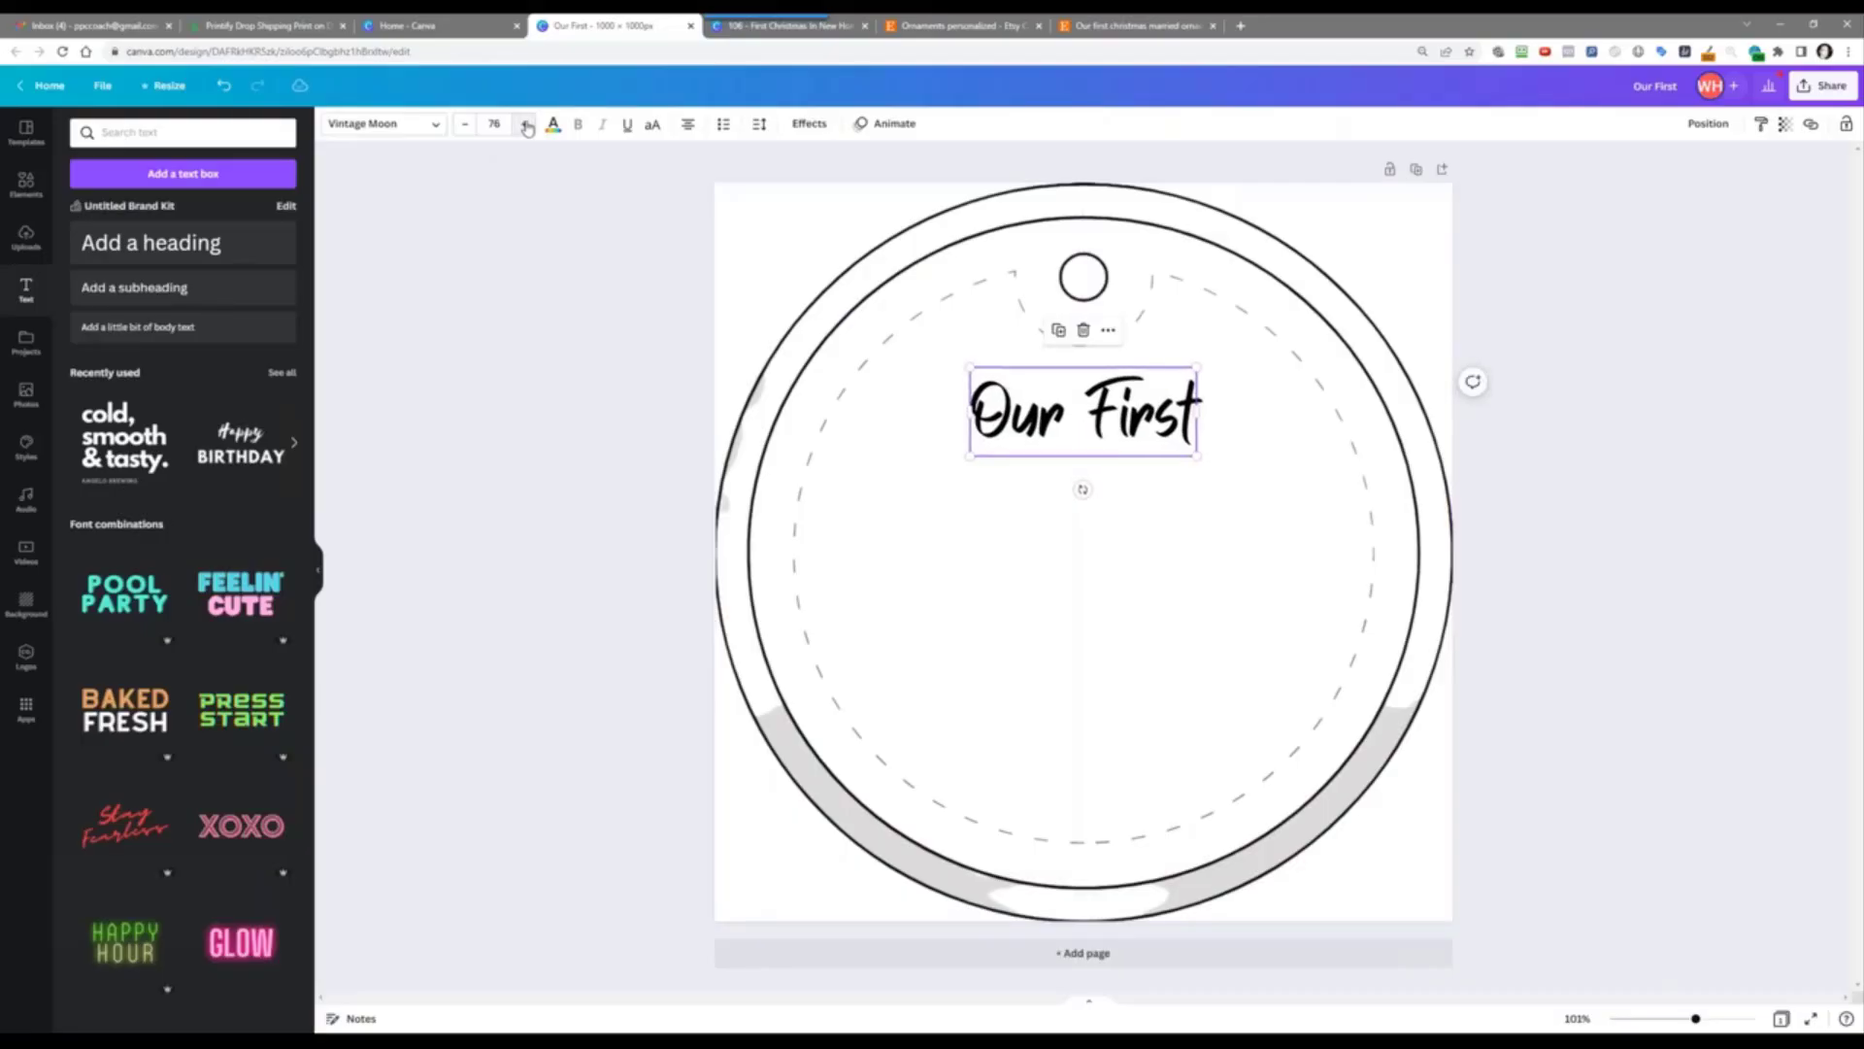
pyautogui.click(525, 125)
pyautogui.click(525, 124)
pyautogui.click(525, 125)
pyautogui.click(526, 124)
pyautogui.click(525, 125)
pyautogui.click(525, 124)
pyautogui.click(525, 124)
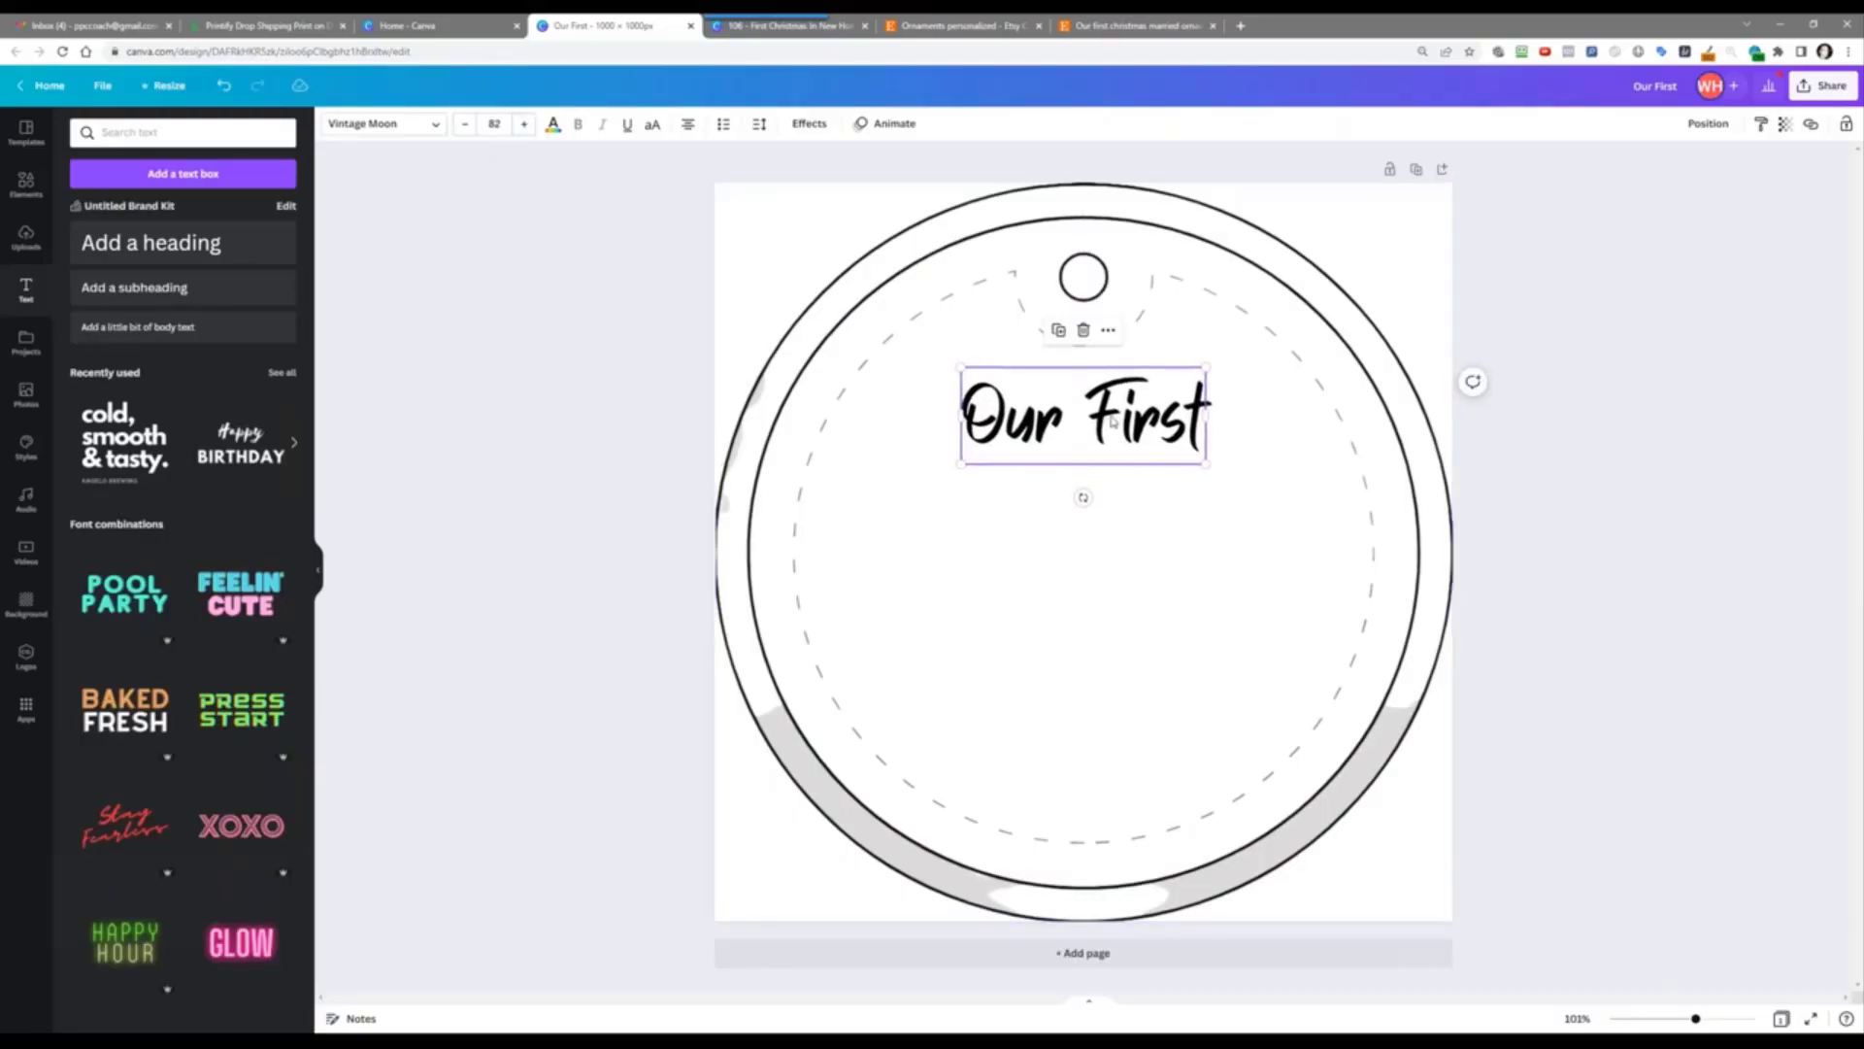
pyautogui.moveTo(1113, 419); pyautogui.dragTo(1051, 472)
# Step: Duplicate the 'Our First' line and retype the copy as 'Christmast'
pyautogui.click(1059, 318)
pyautogui.tripleClick(1010, 476)
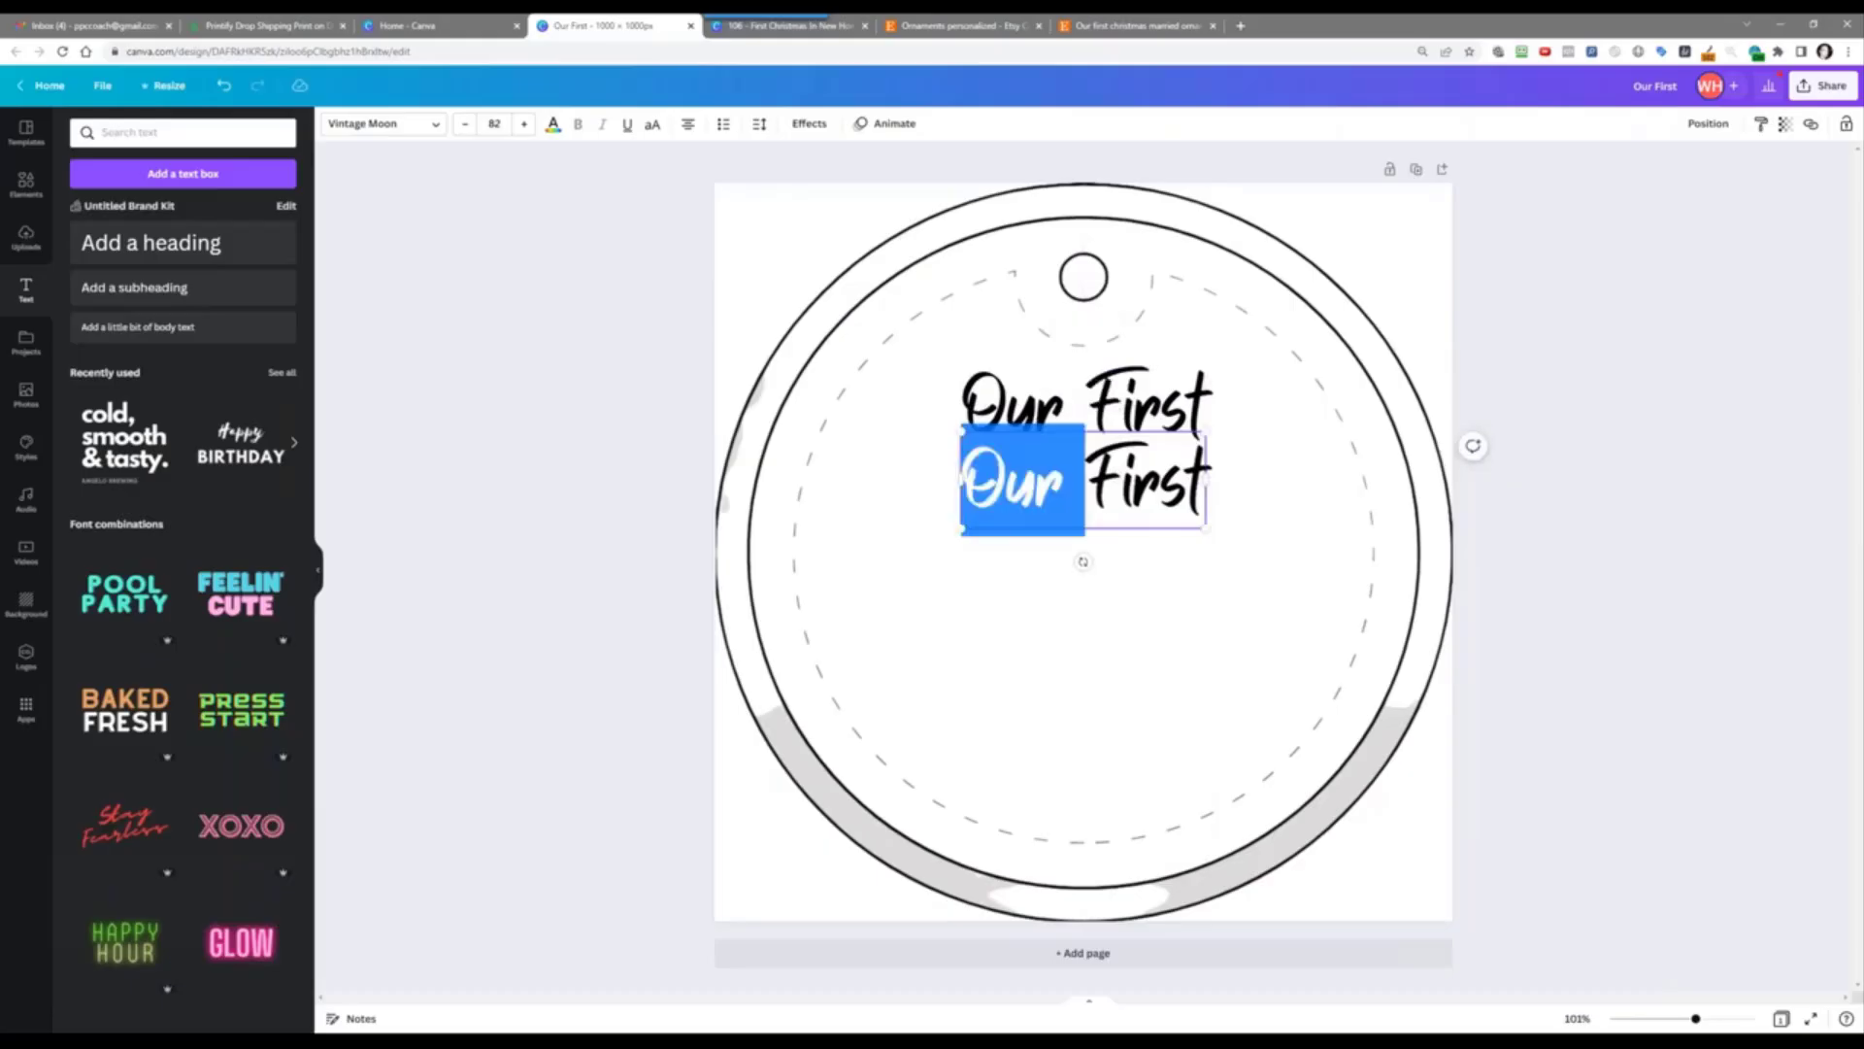
pyautogui.write('Chr')
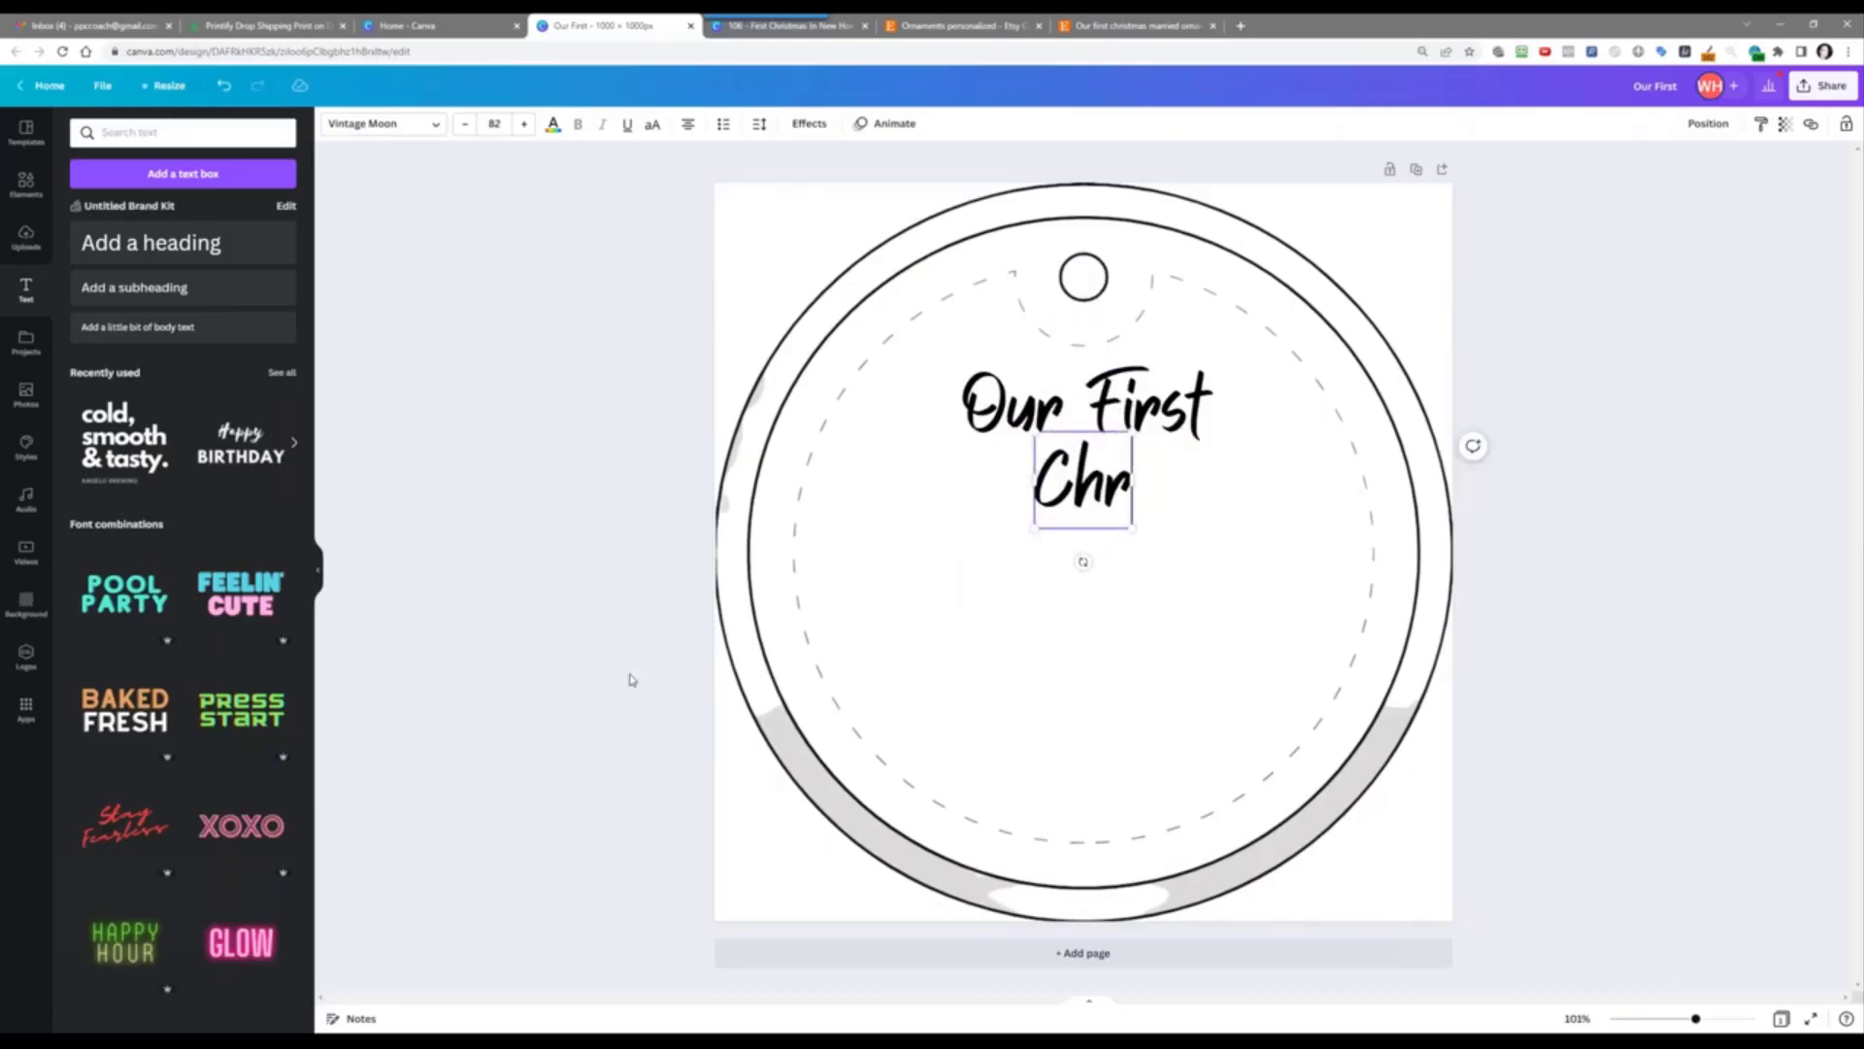
pyautogui.write('istmast')
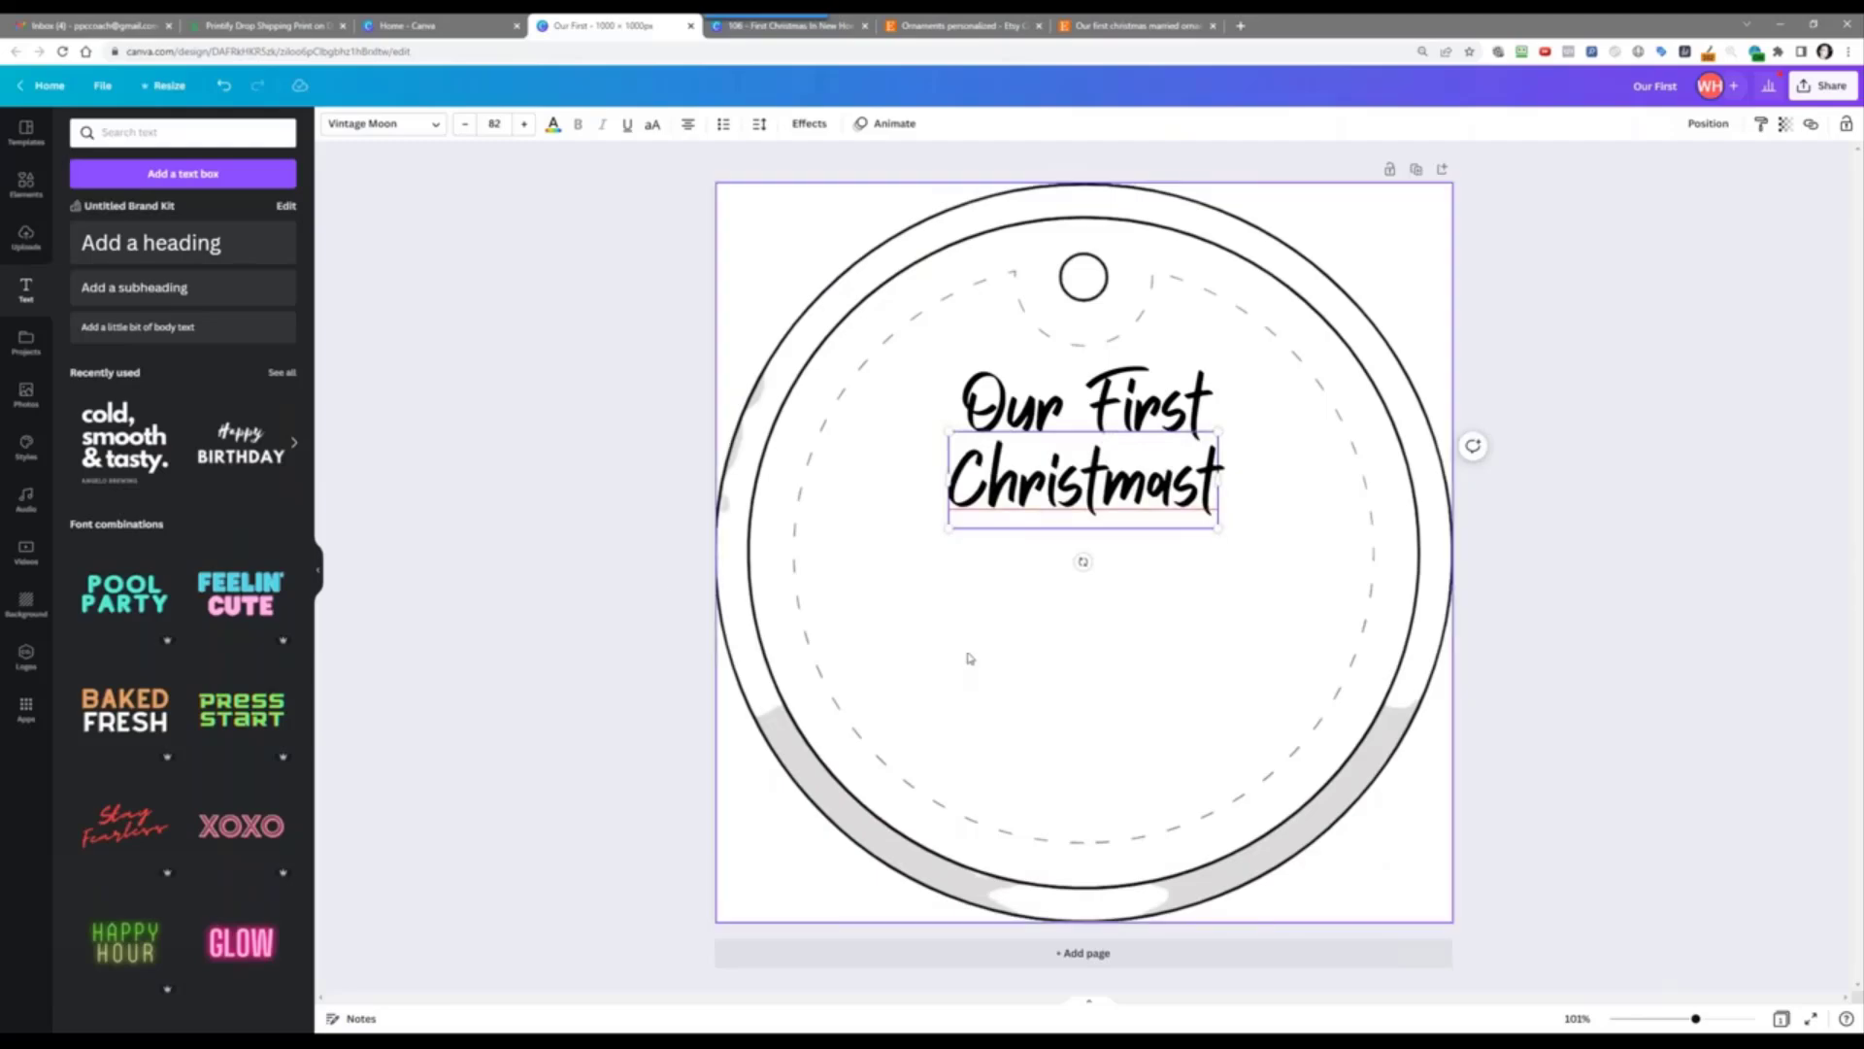
pyautogui.click(1035, 571)
# Step: Duplicate the Christmast line below itself and retype it as 'Married'
pyautogui.click(1039, 486)
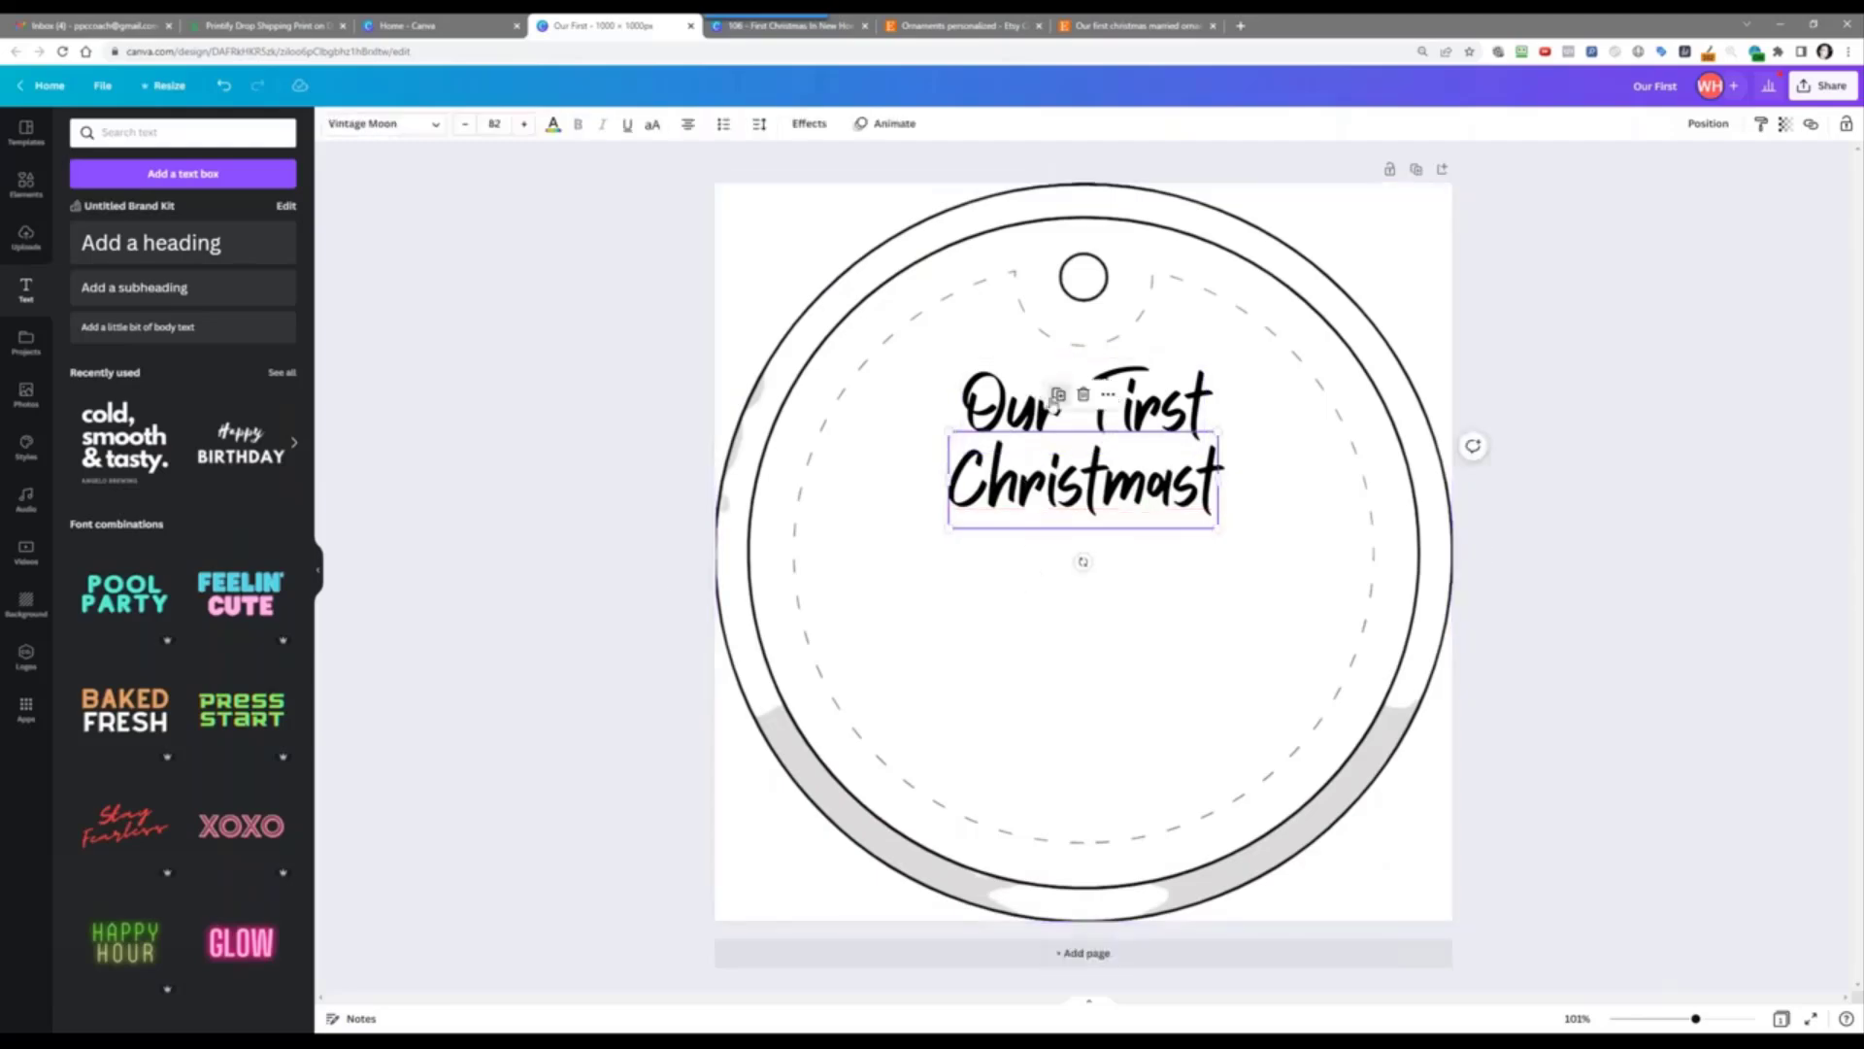
pyautogui.click(1058, 393)
pyautogui.moveTo(1054, 510); pyautogui.dragTo(1049, 565)
pyautogui.doubleClick(1049, 565)
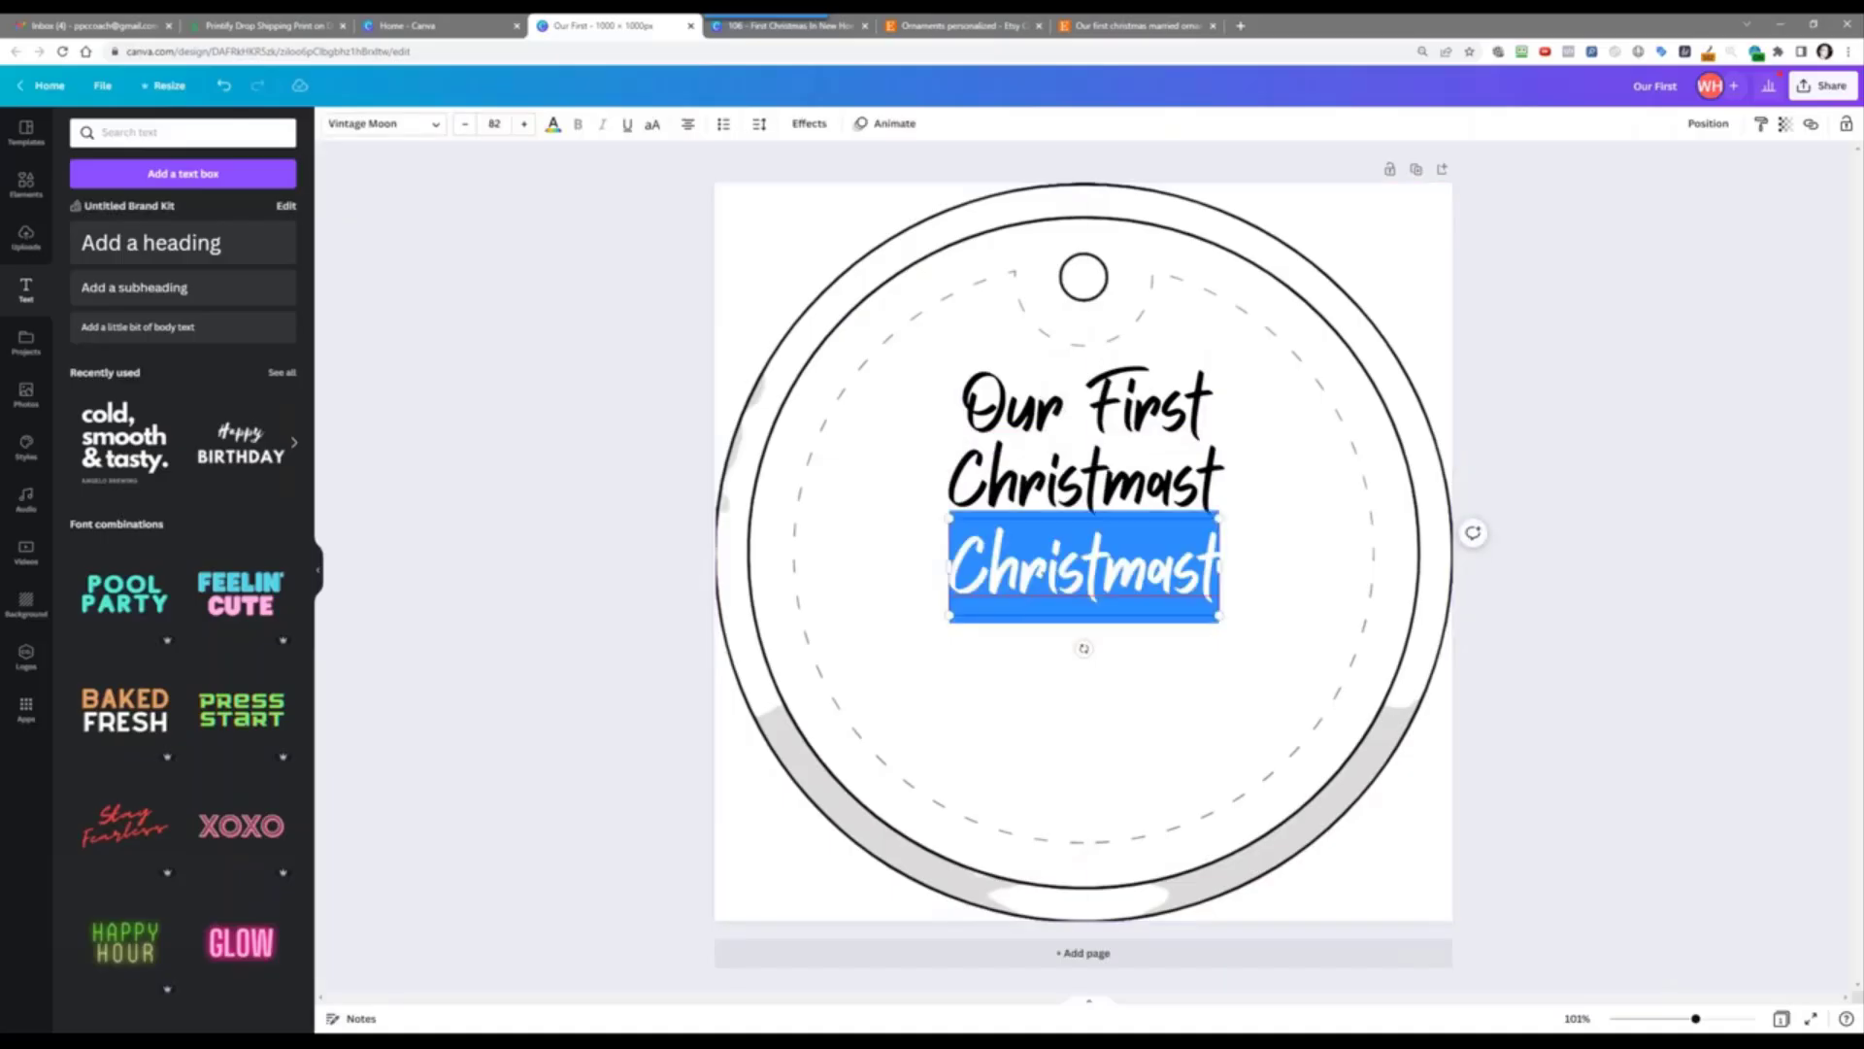
pyautogui.write('Married')
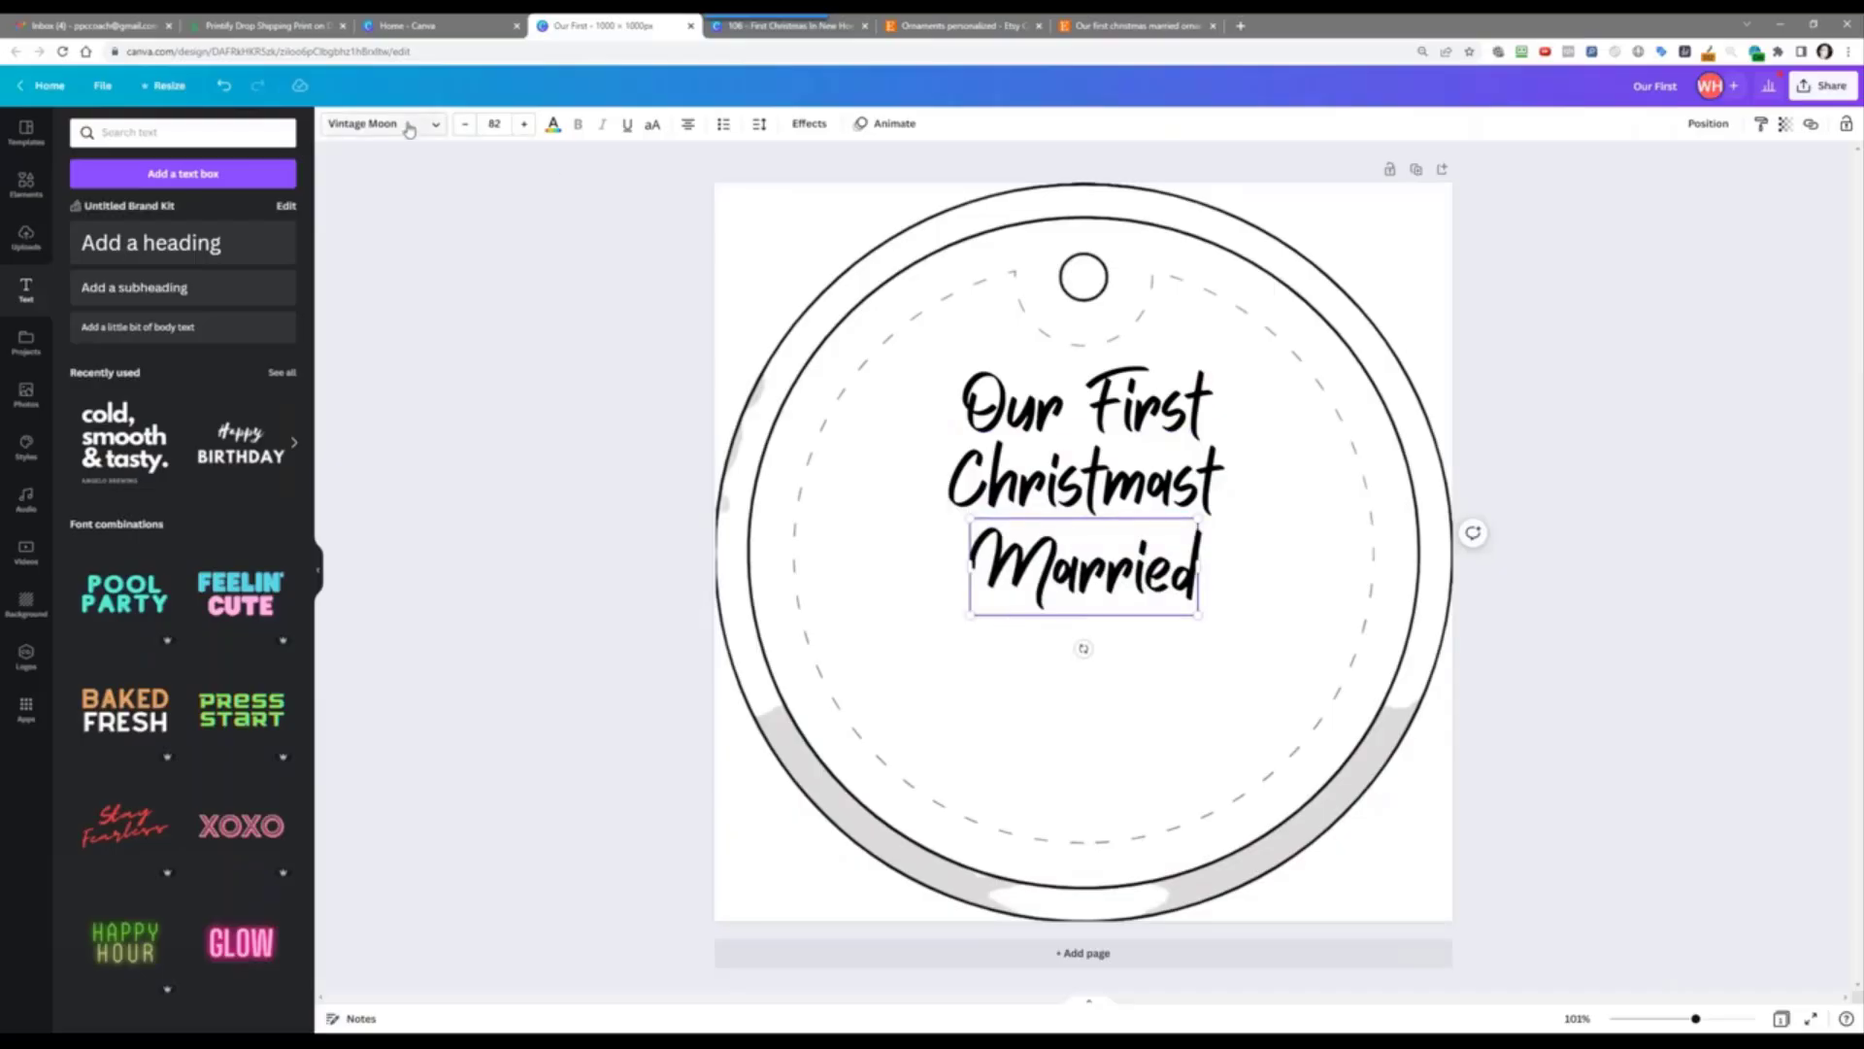
# Step: Switch the 'Married' line to the League Spartan font
pyautogui.click(409, 129)
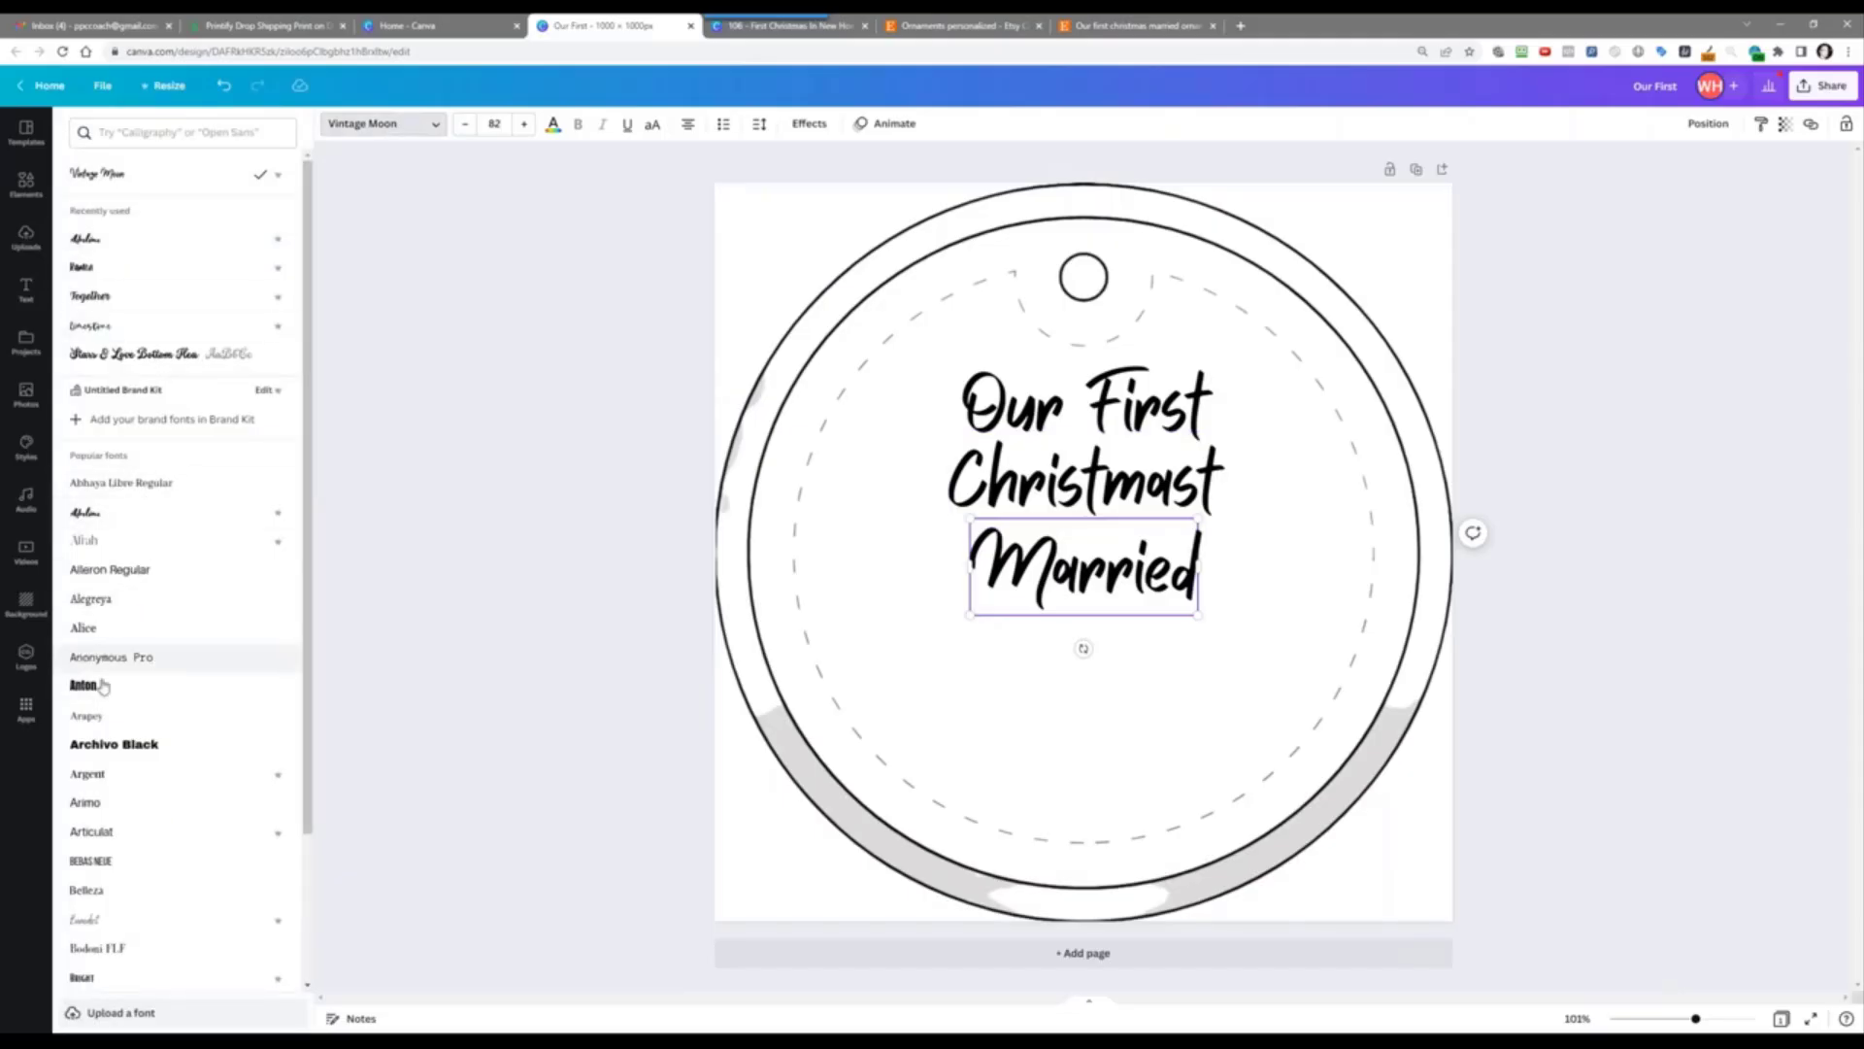
pyautogui.click(136, 134)
pyautogui.write('league')
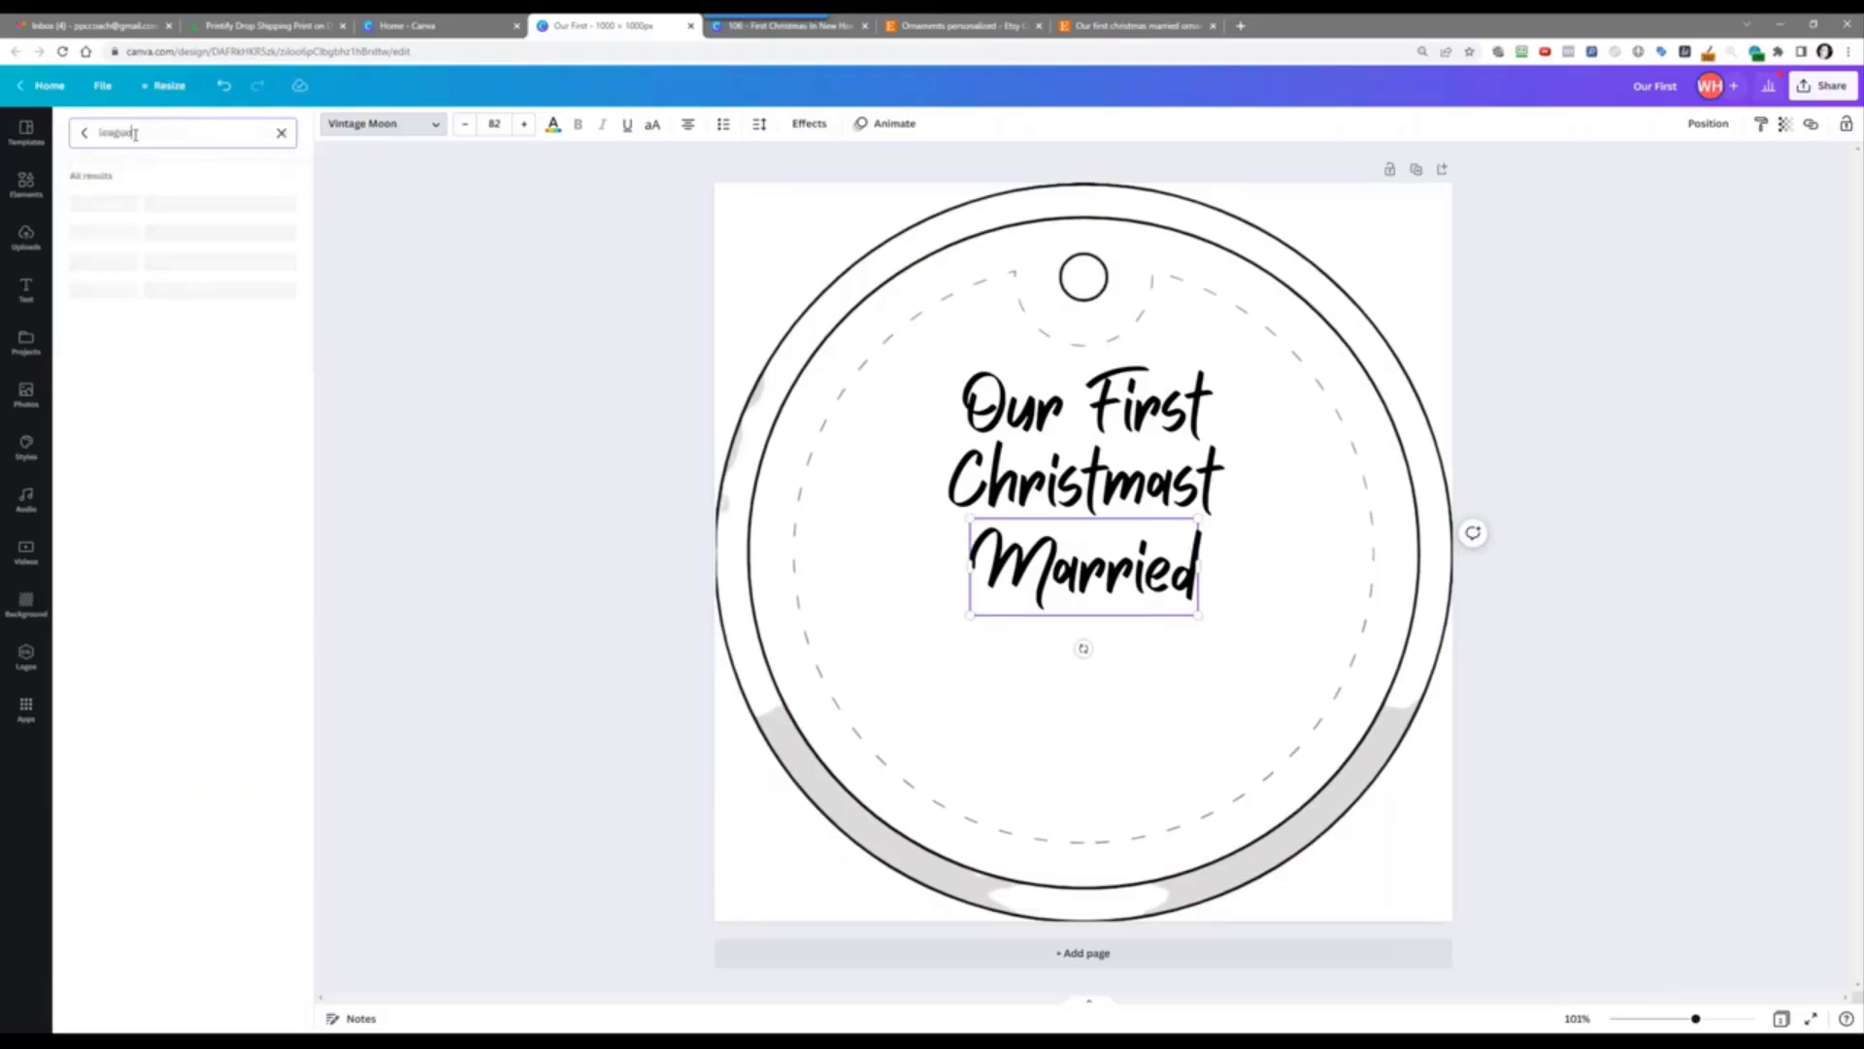
pyautogui.press('Down')
pyautogui.press('Down')
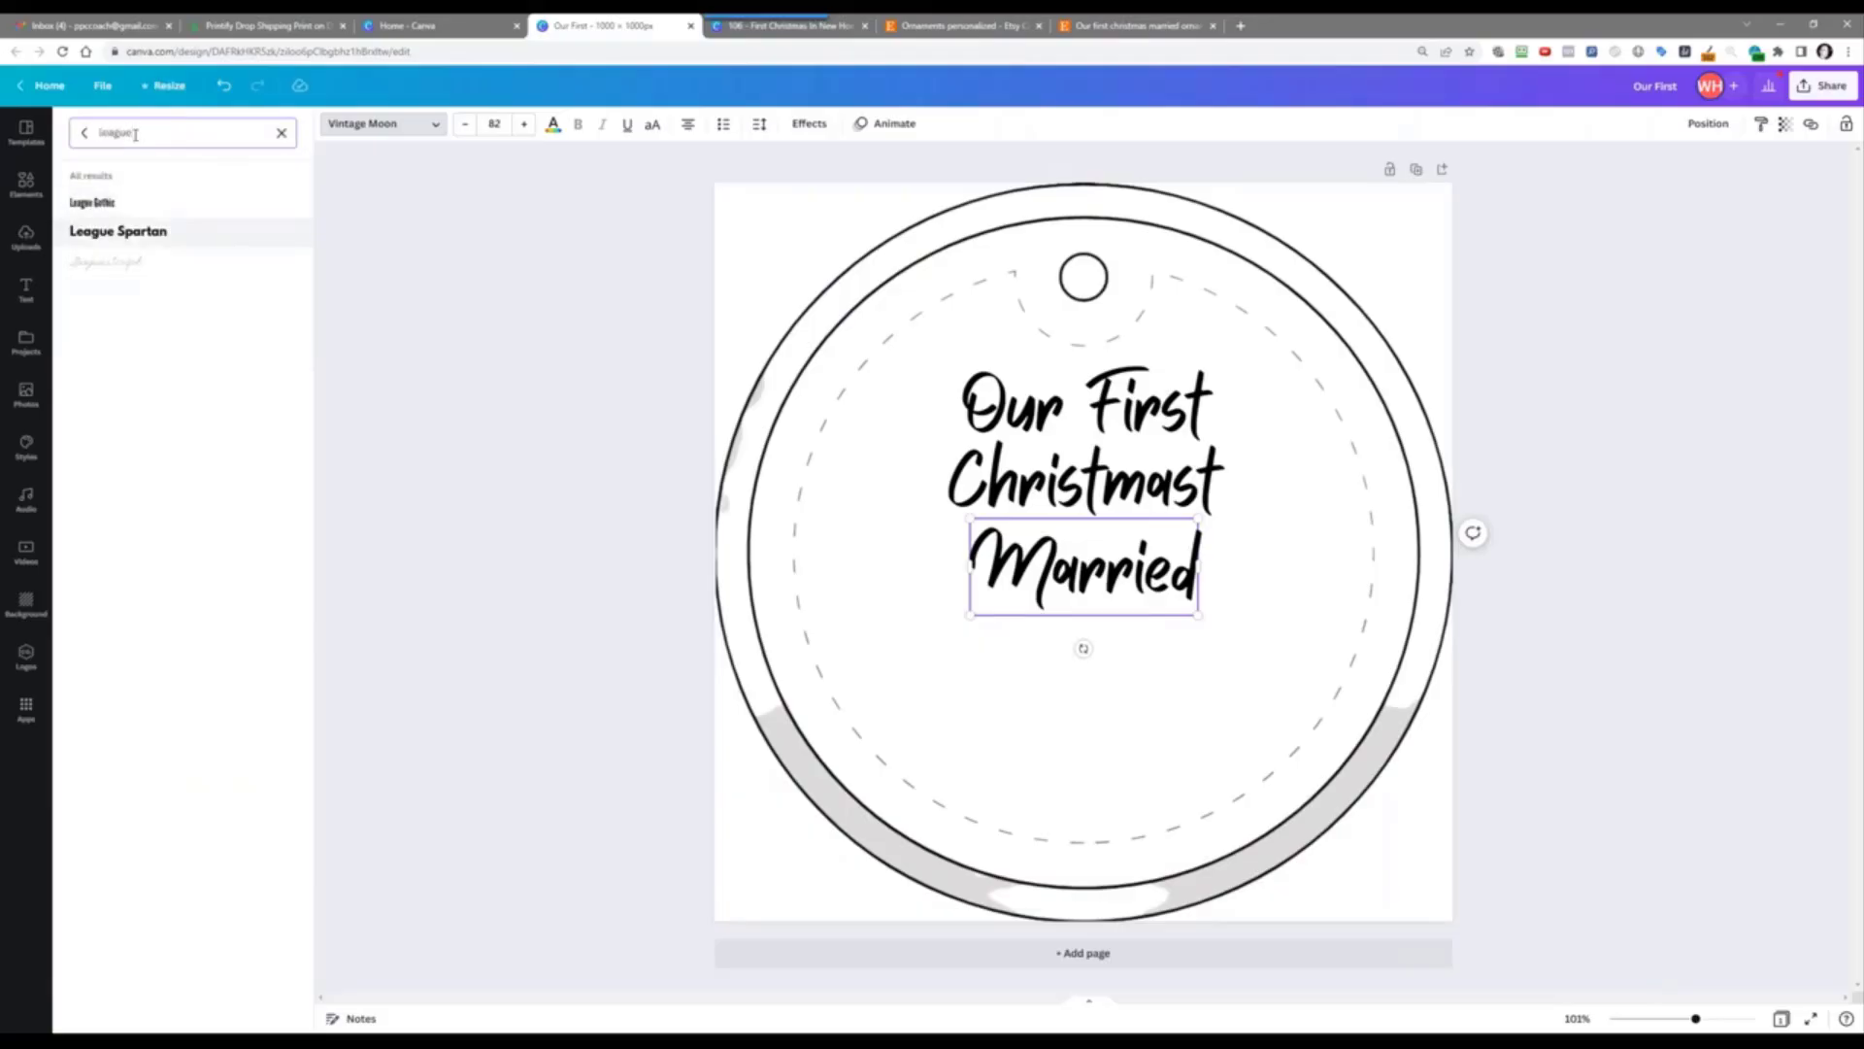
pyautogui.press('Return')
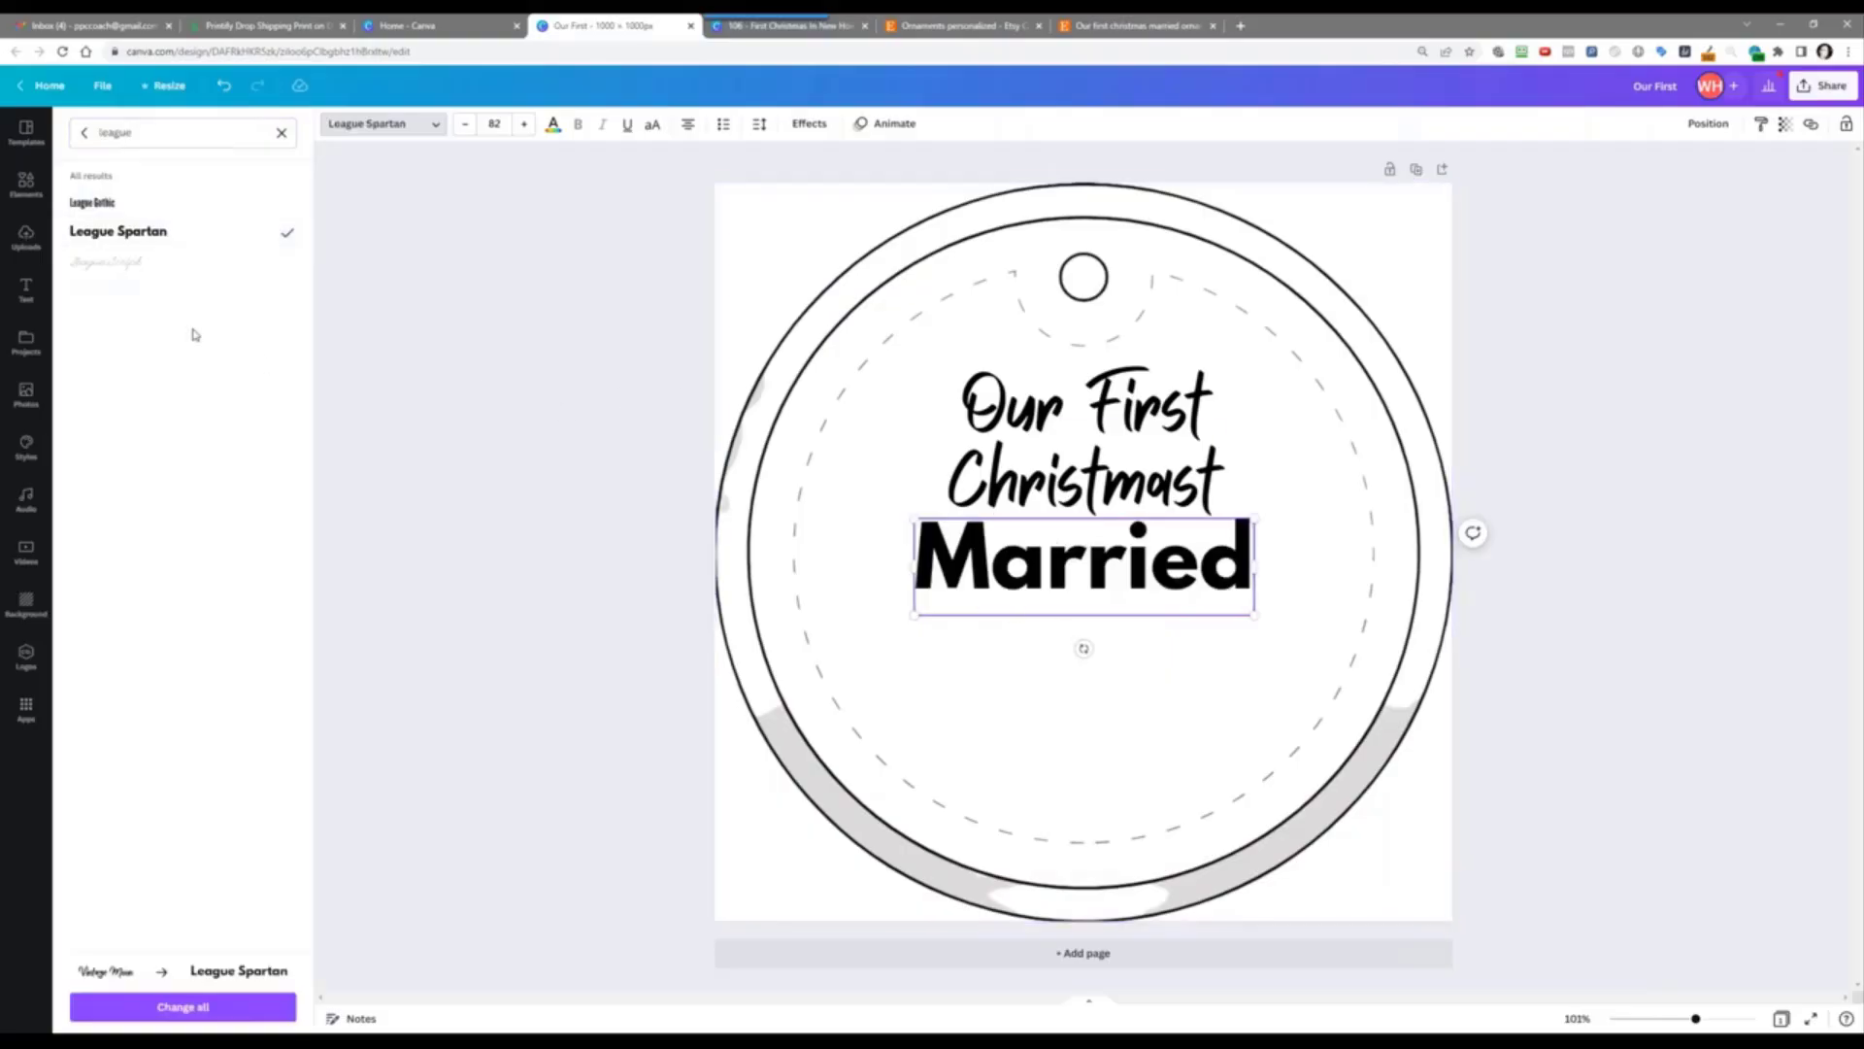
# Step: Search Elements for 'hearts' and browse the results
pyautogui.click(24, 187)
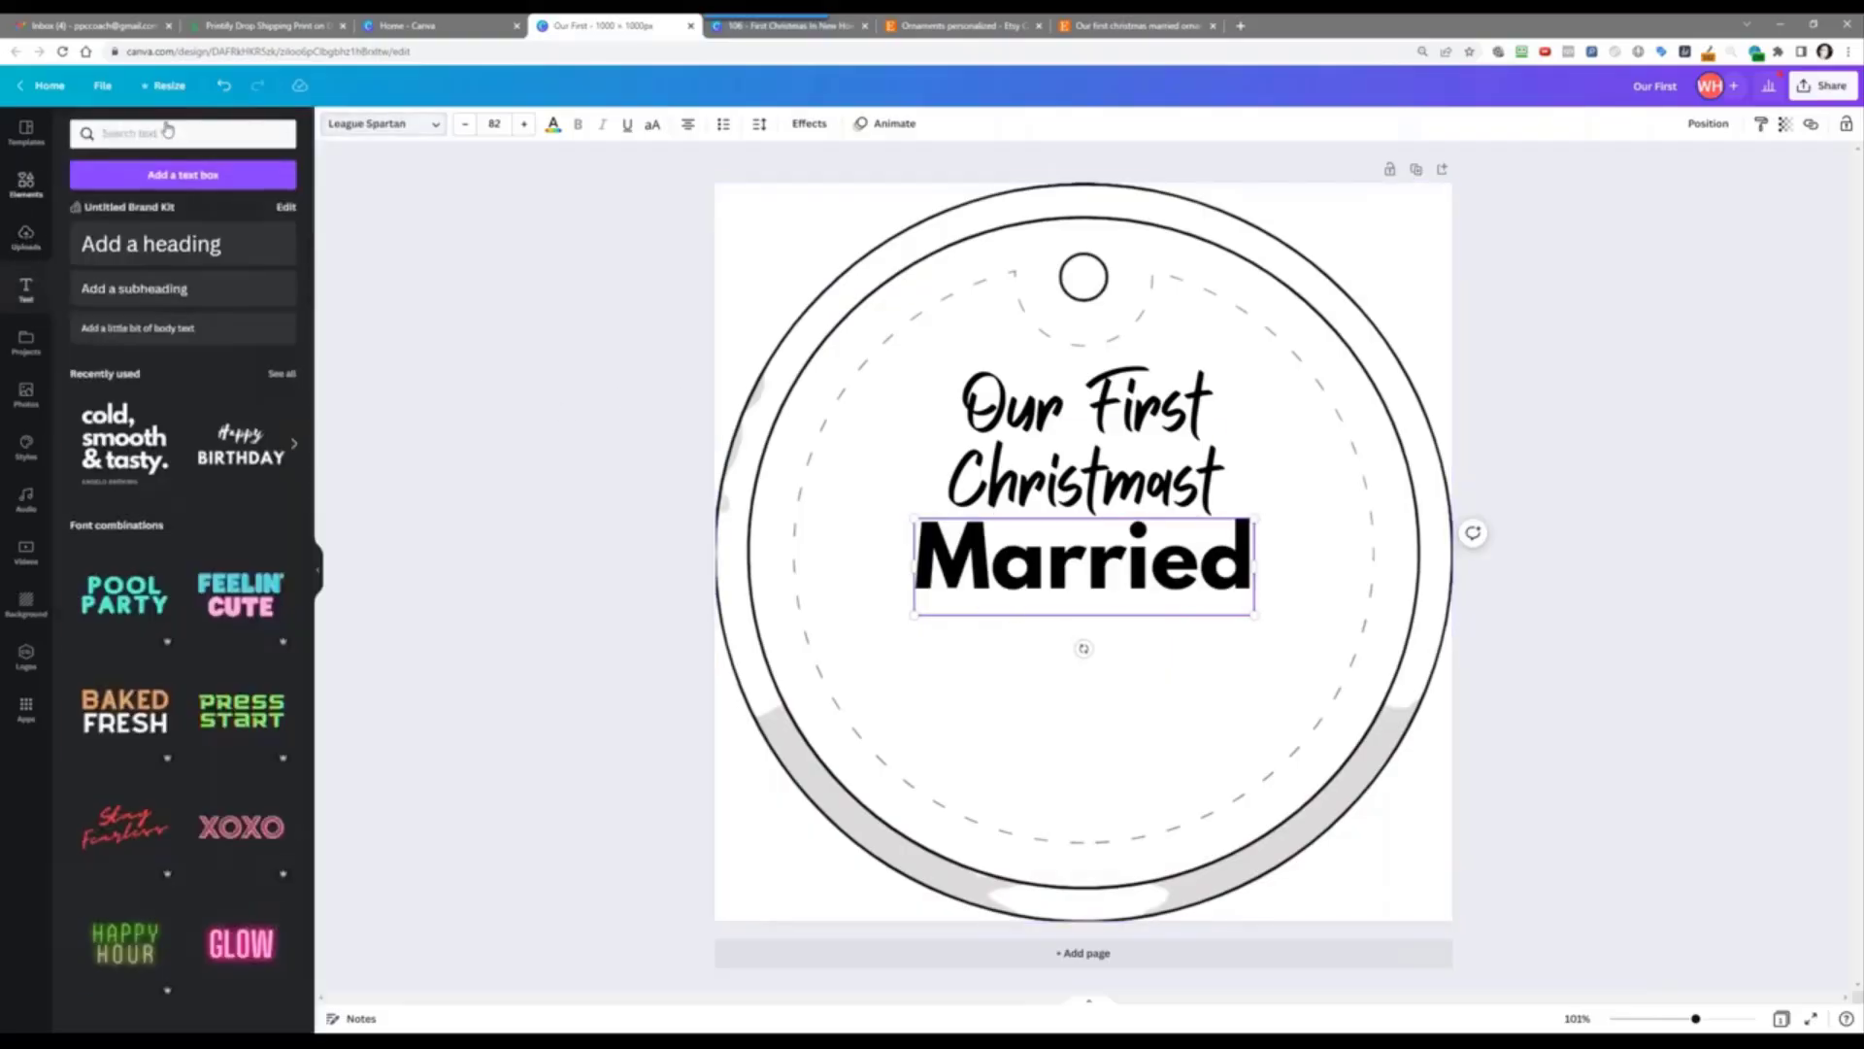
pyautogui.write('hearts')
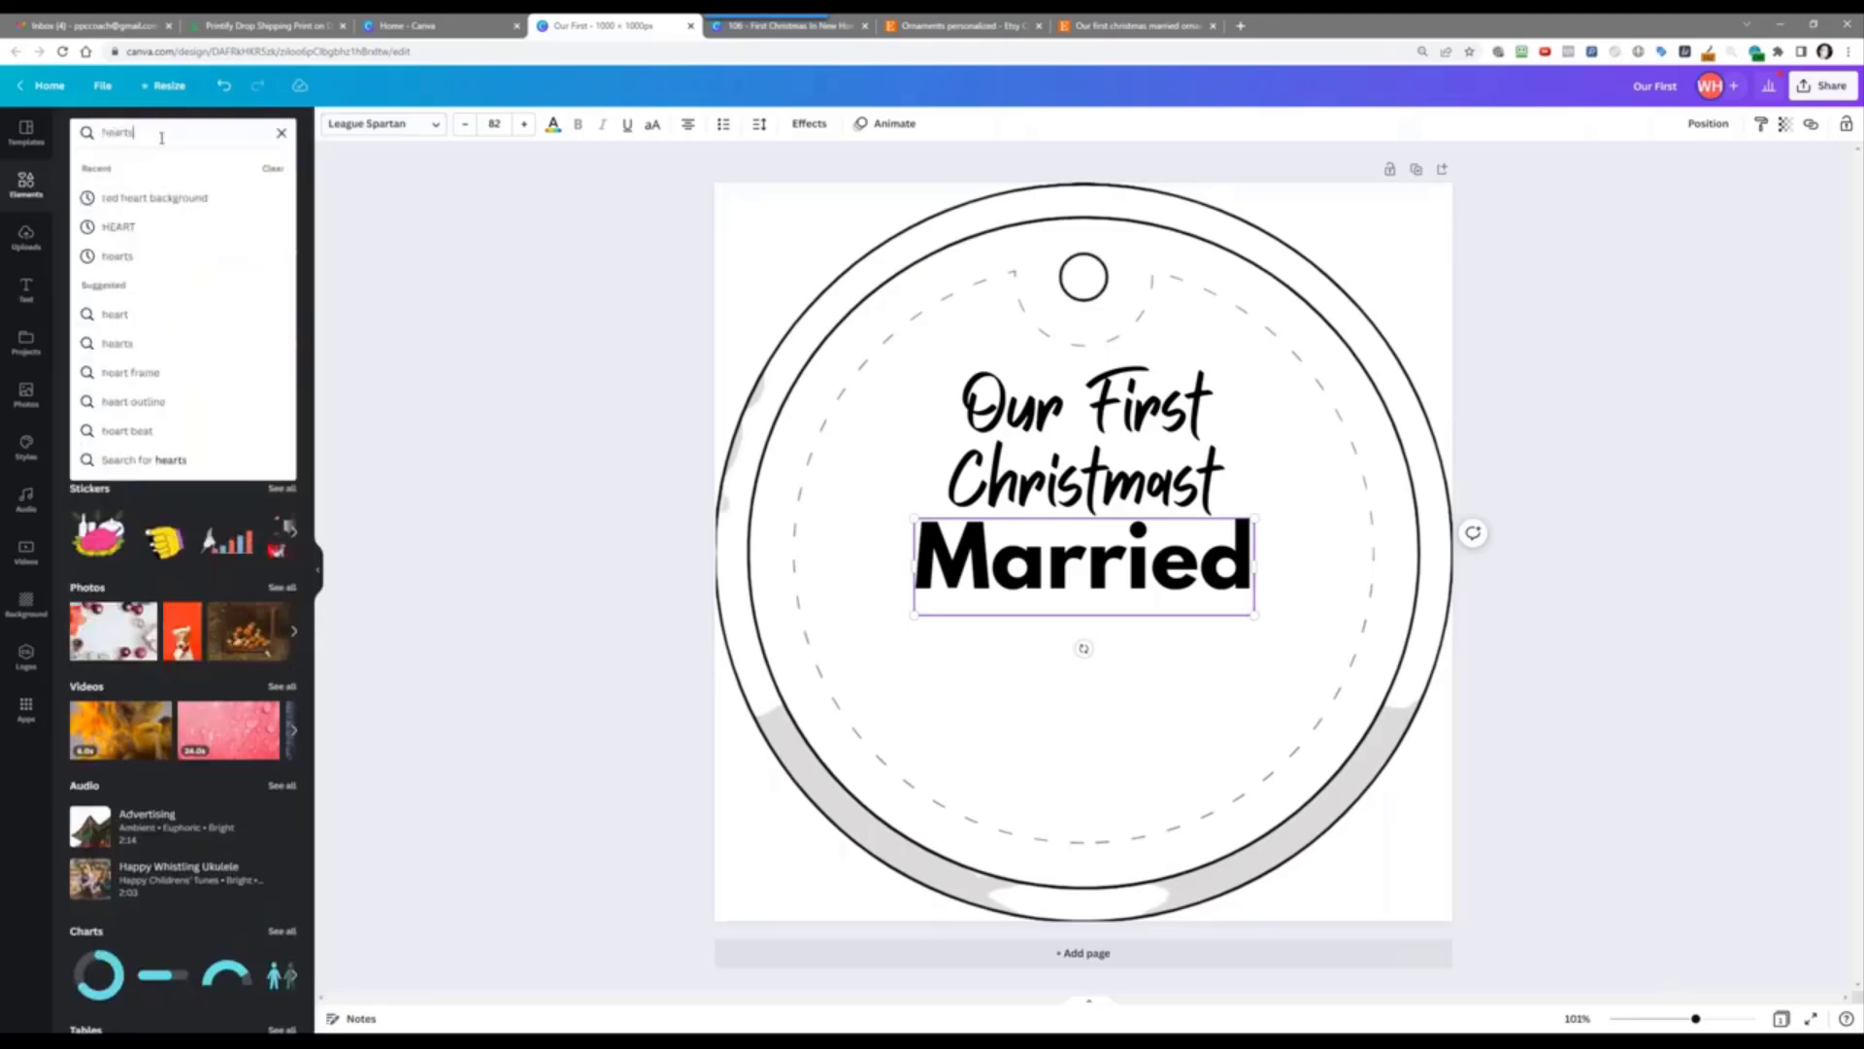
pyautogui.press('Return')
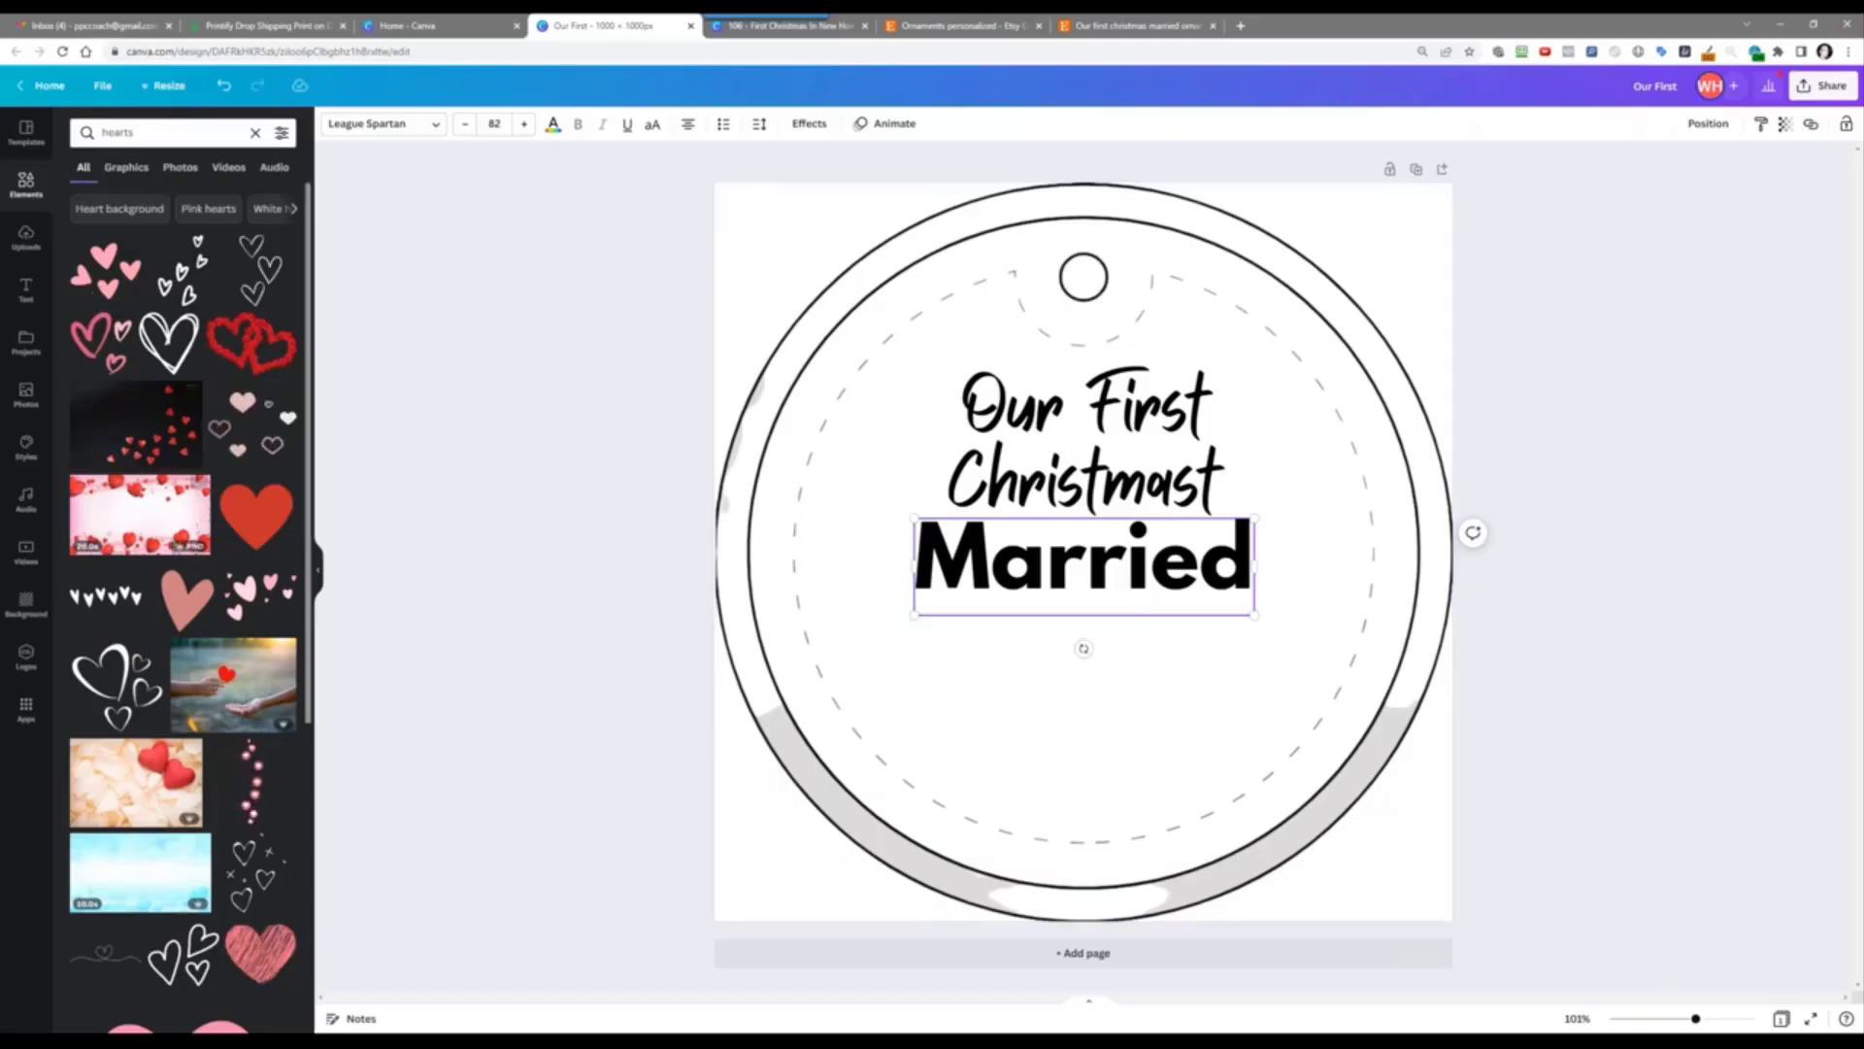
pyautogui.scroll(-10, 170, 607)
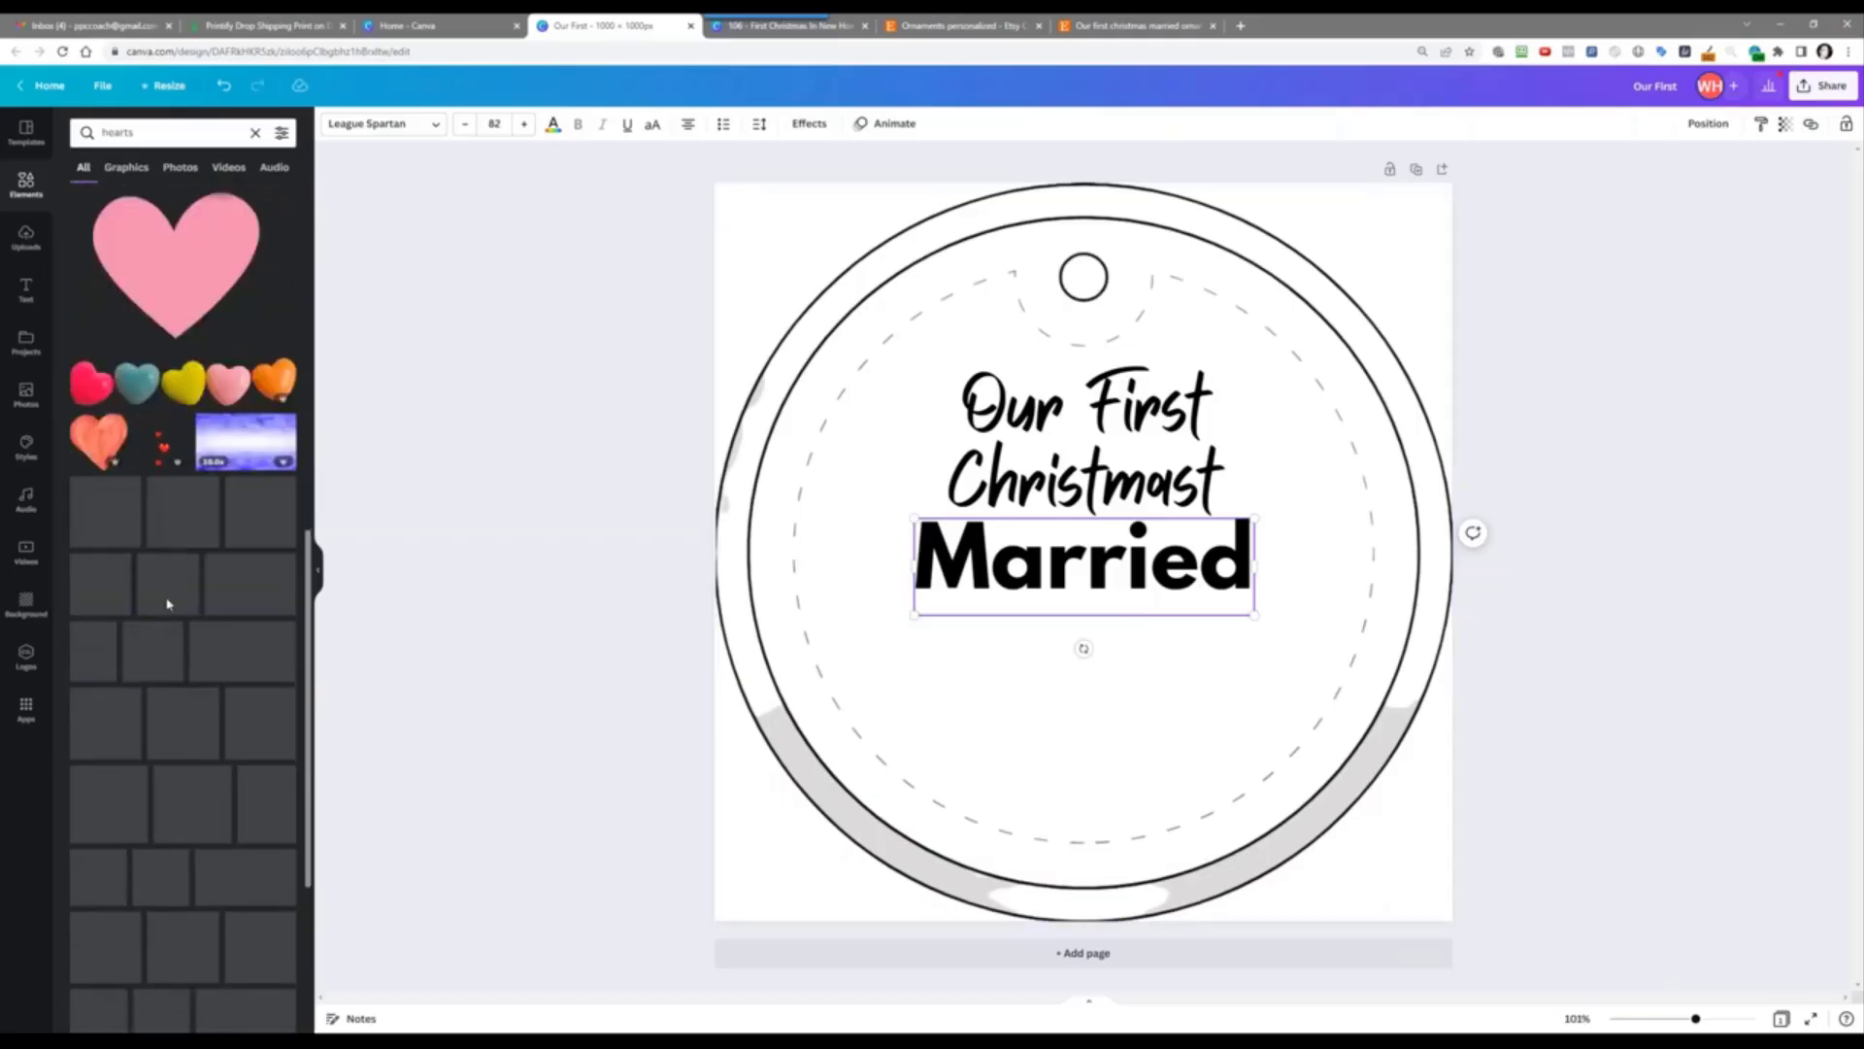
pyautogui.scroll(-8, 167, 604)
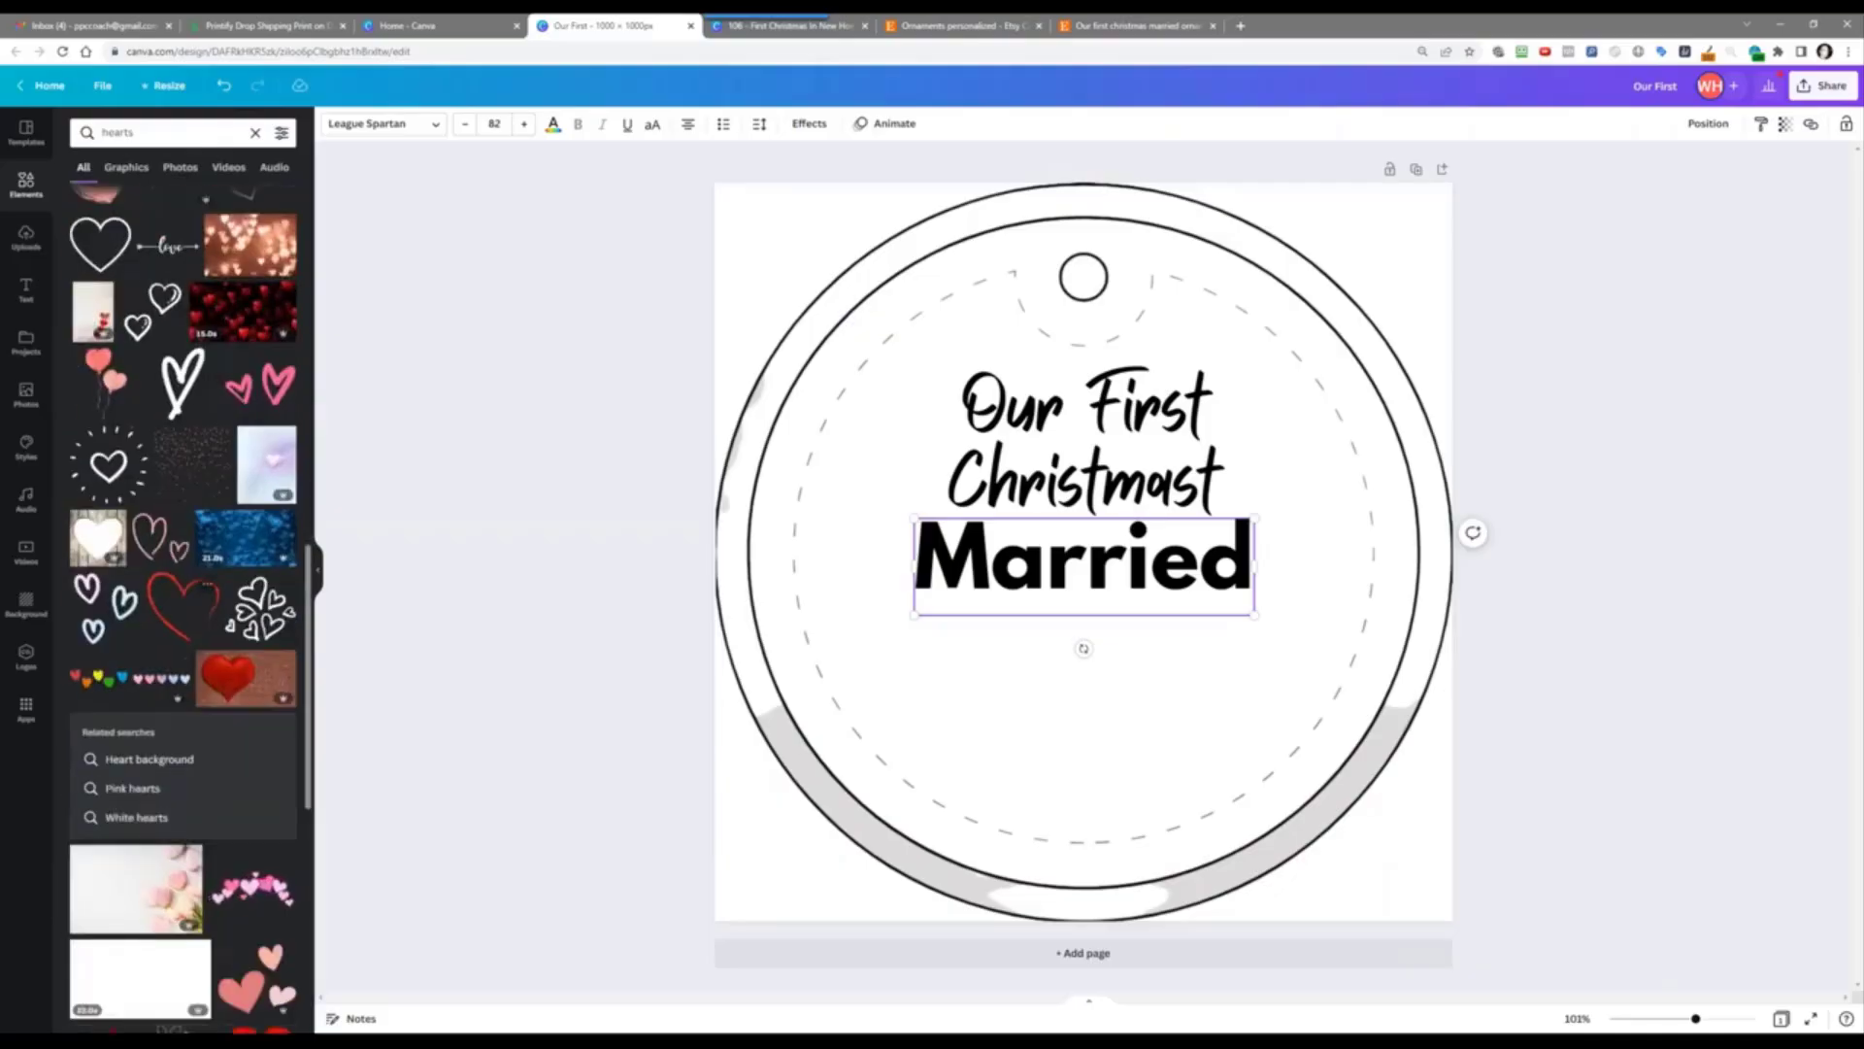
pyautogui.scroll(-2, 170, 606)
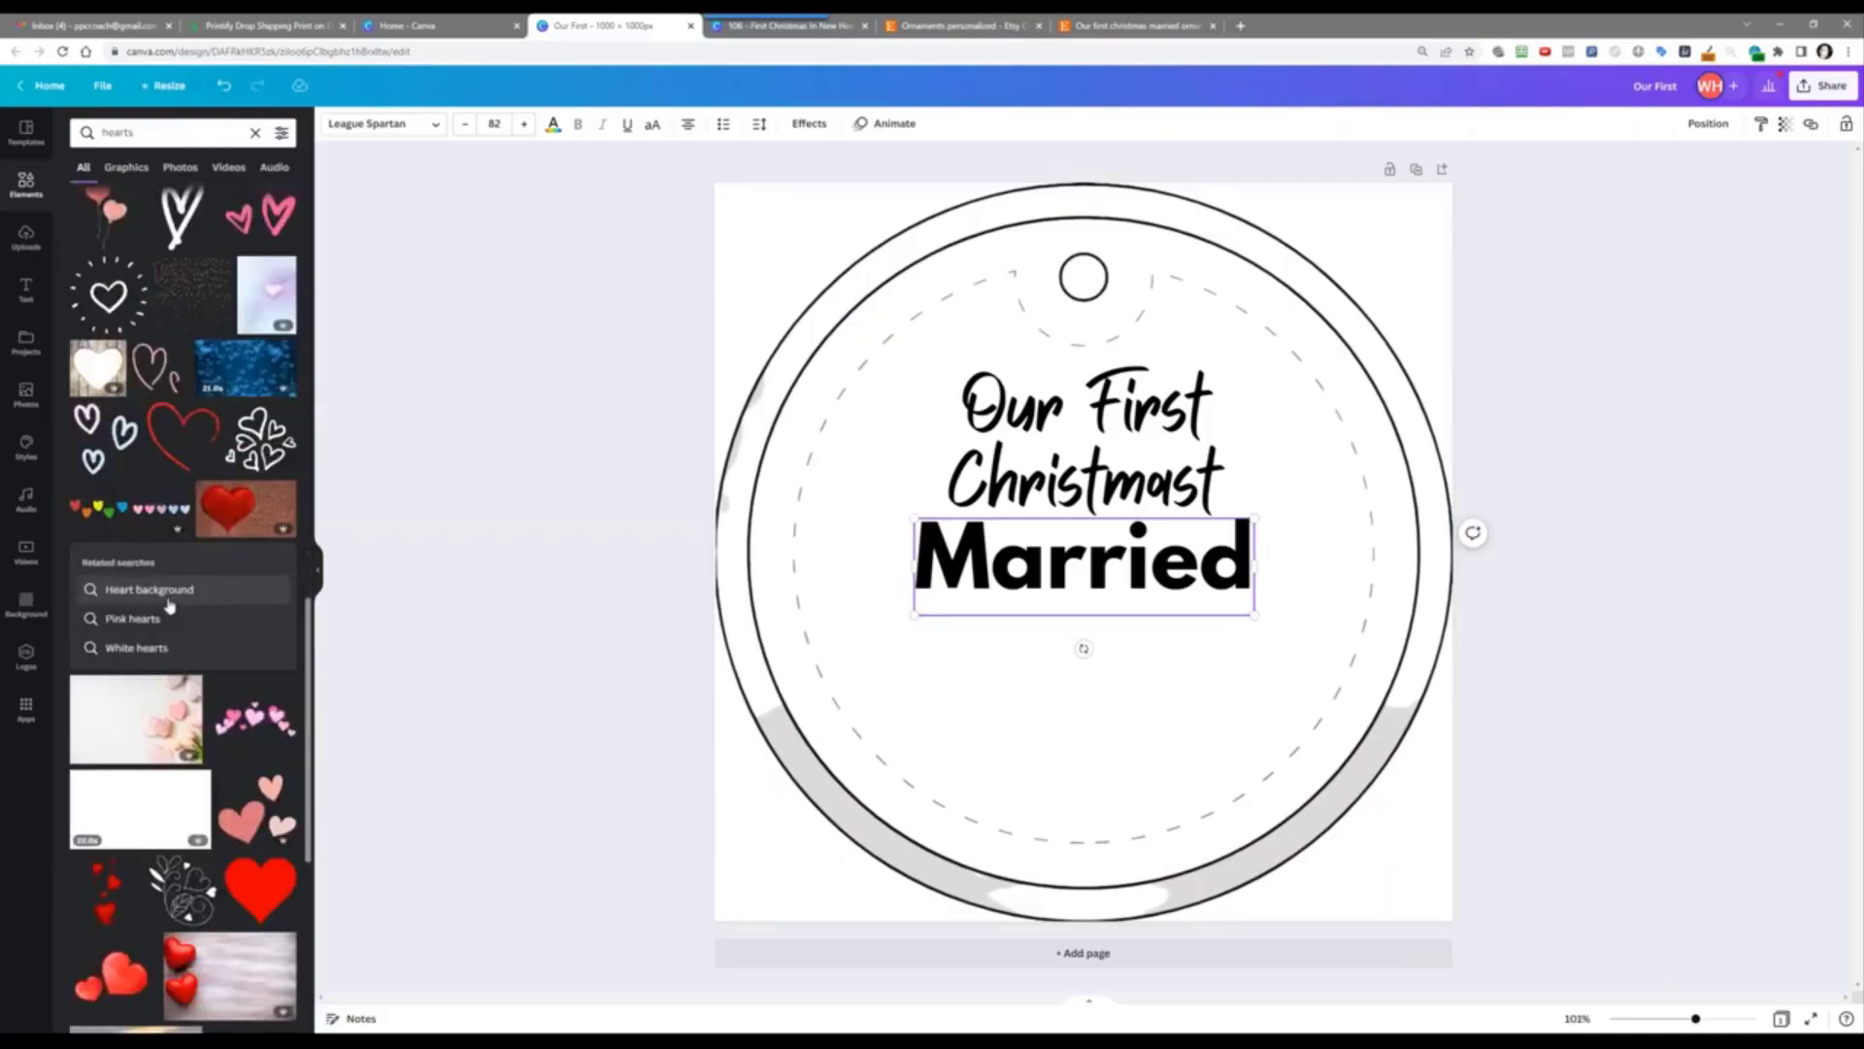
pyautogui.scroll(-4, 170, 606)
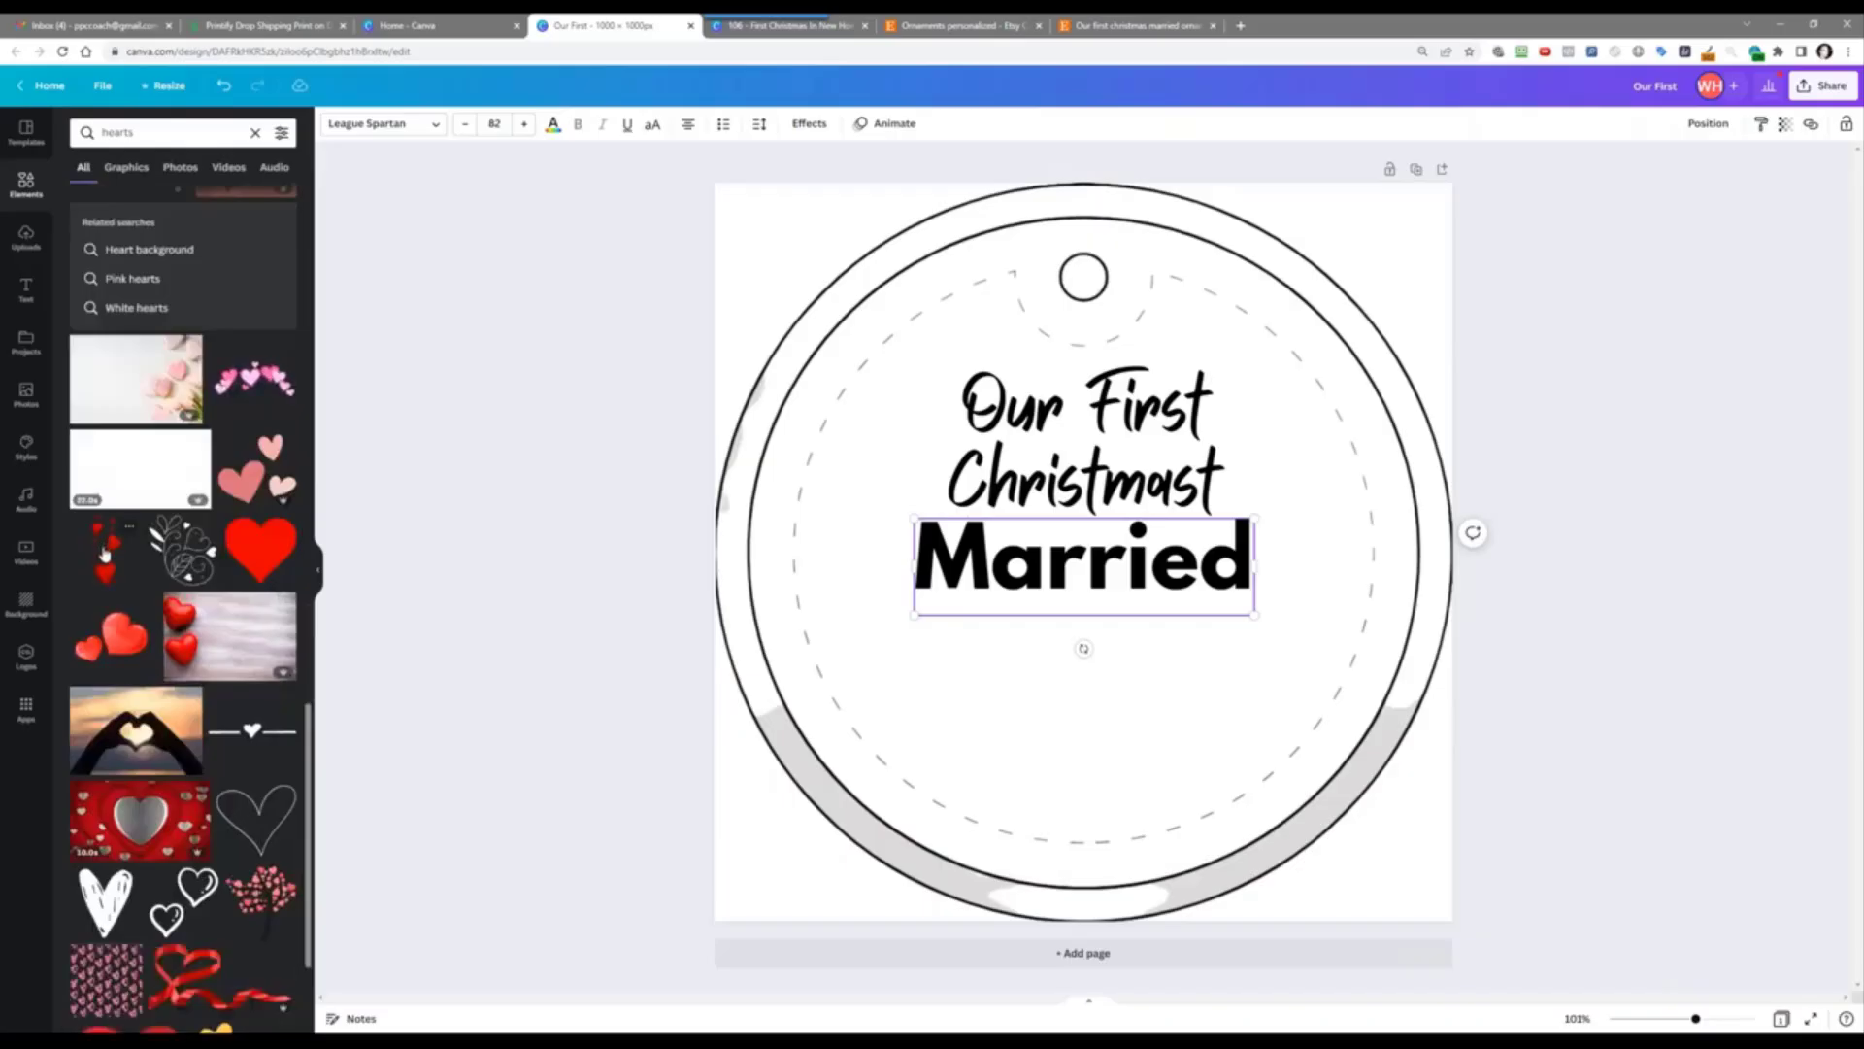
# Step: Add the red double-heart graphic behind 'Married', slightly right of centre
pyautogui.click(114, 641)
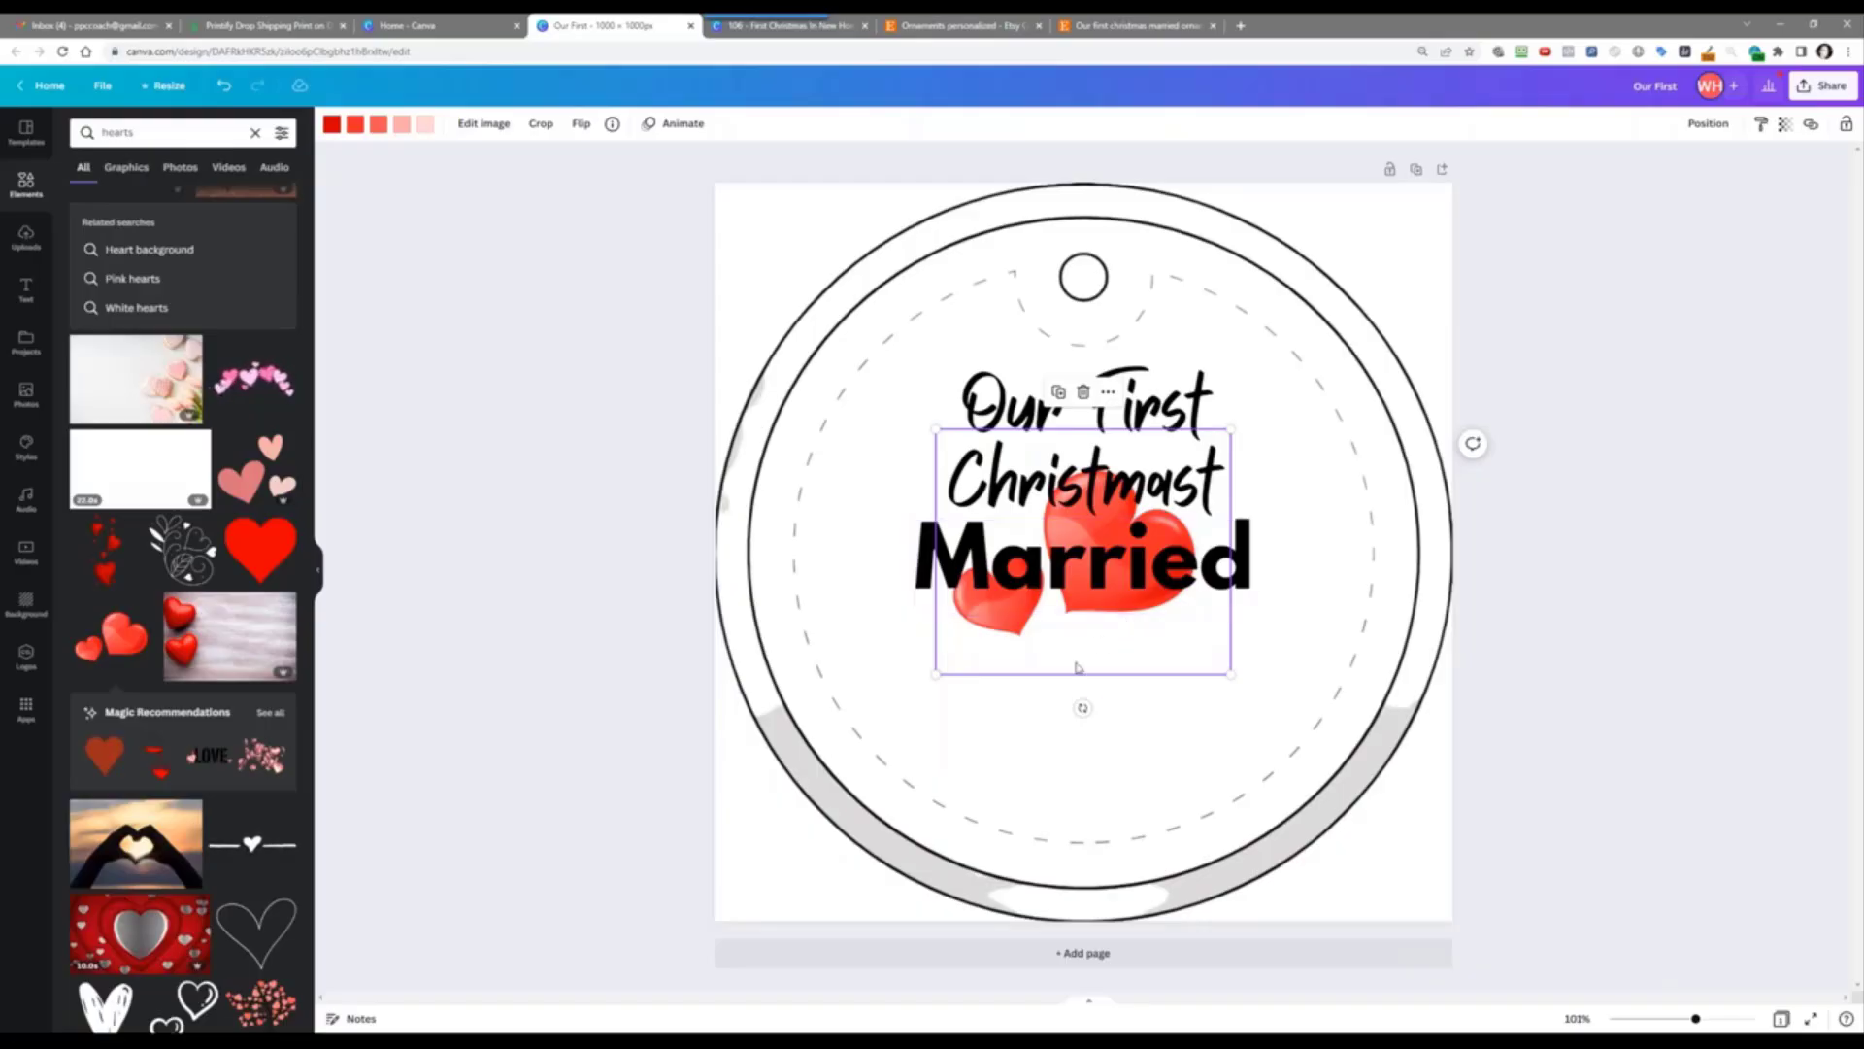
pyautogui.moveTo(1077, 668)
pyautogui.mouseDown()
pyautogui.moveTo(1121, 782)
pyautogui.moveTo(1080, 765)
pyautogui.moveTo(1112, 645)
pyautogui.moveTo(1082, 661)
pyautogui.mouseUp()
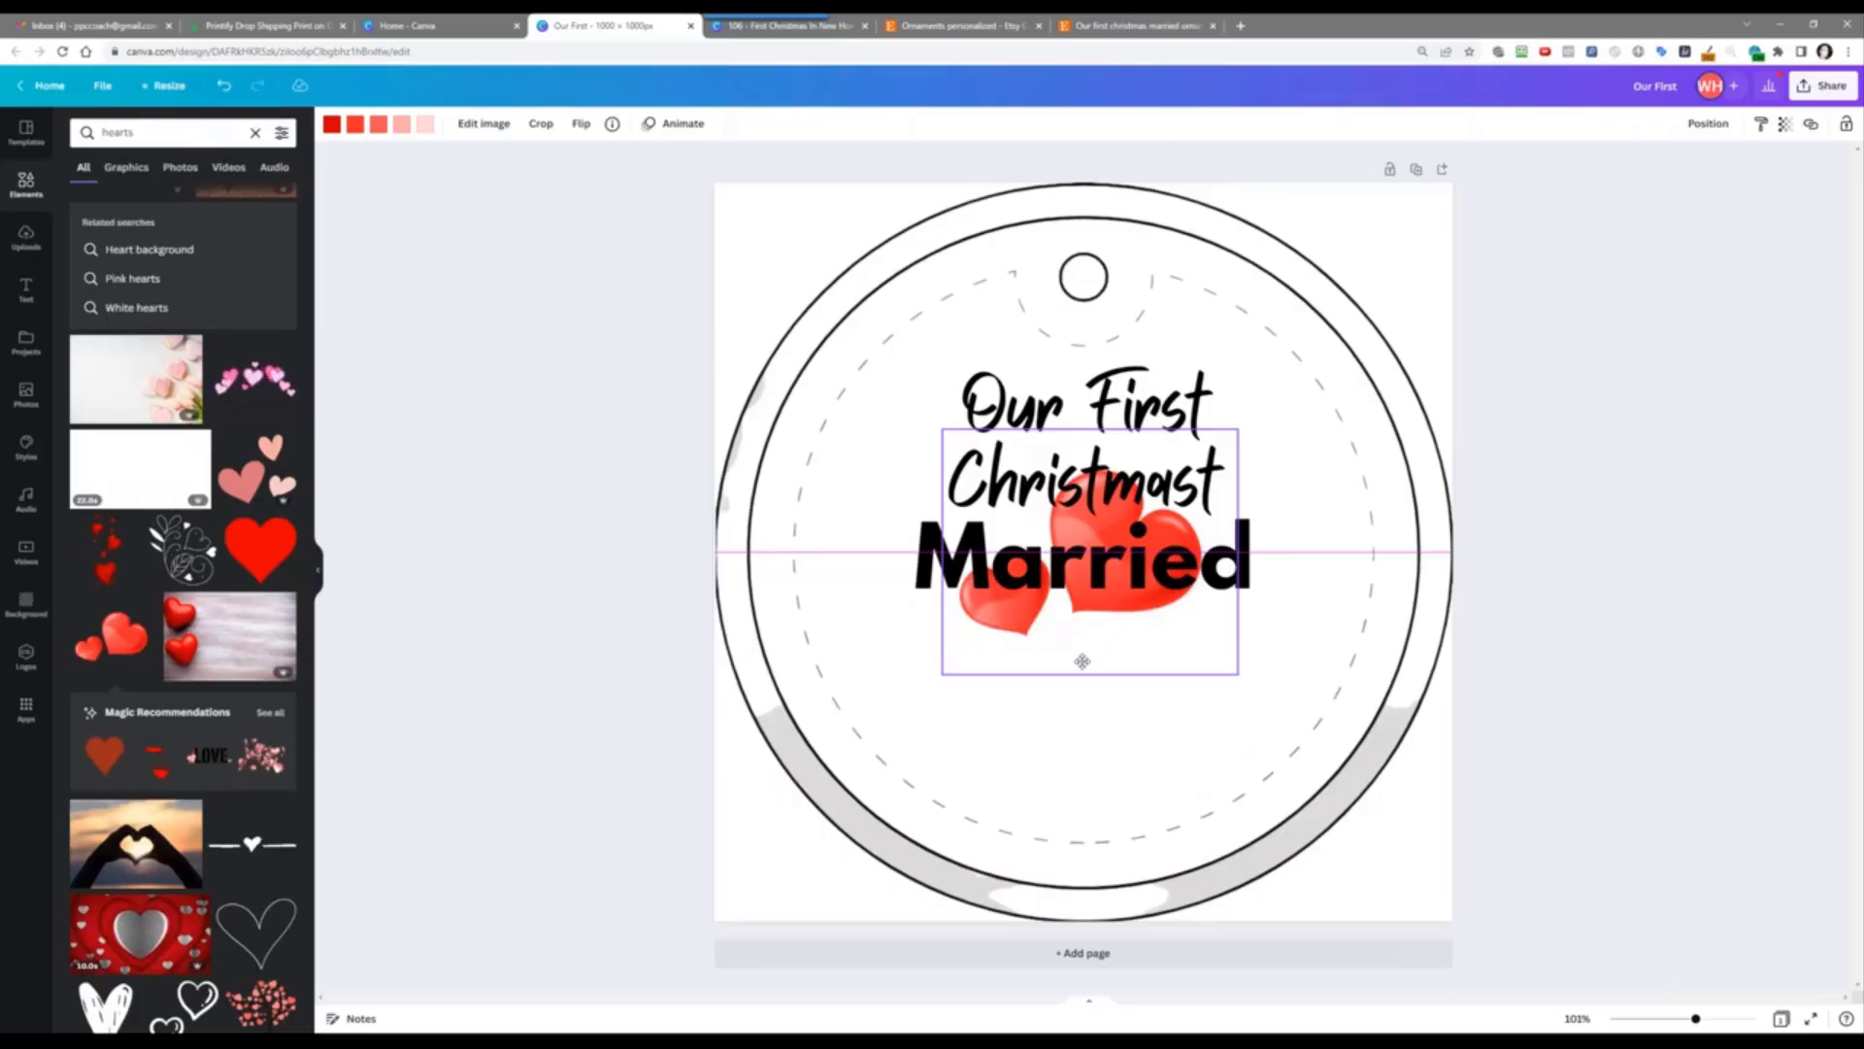
pyautogui.click(1083, 701)
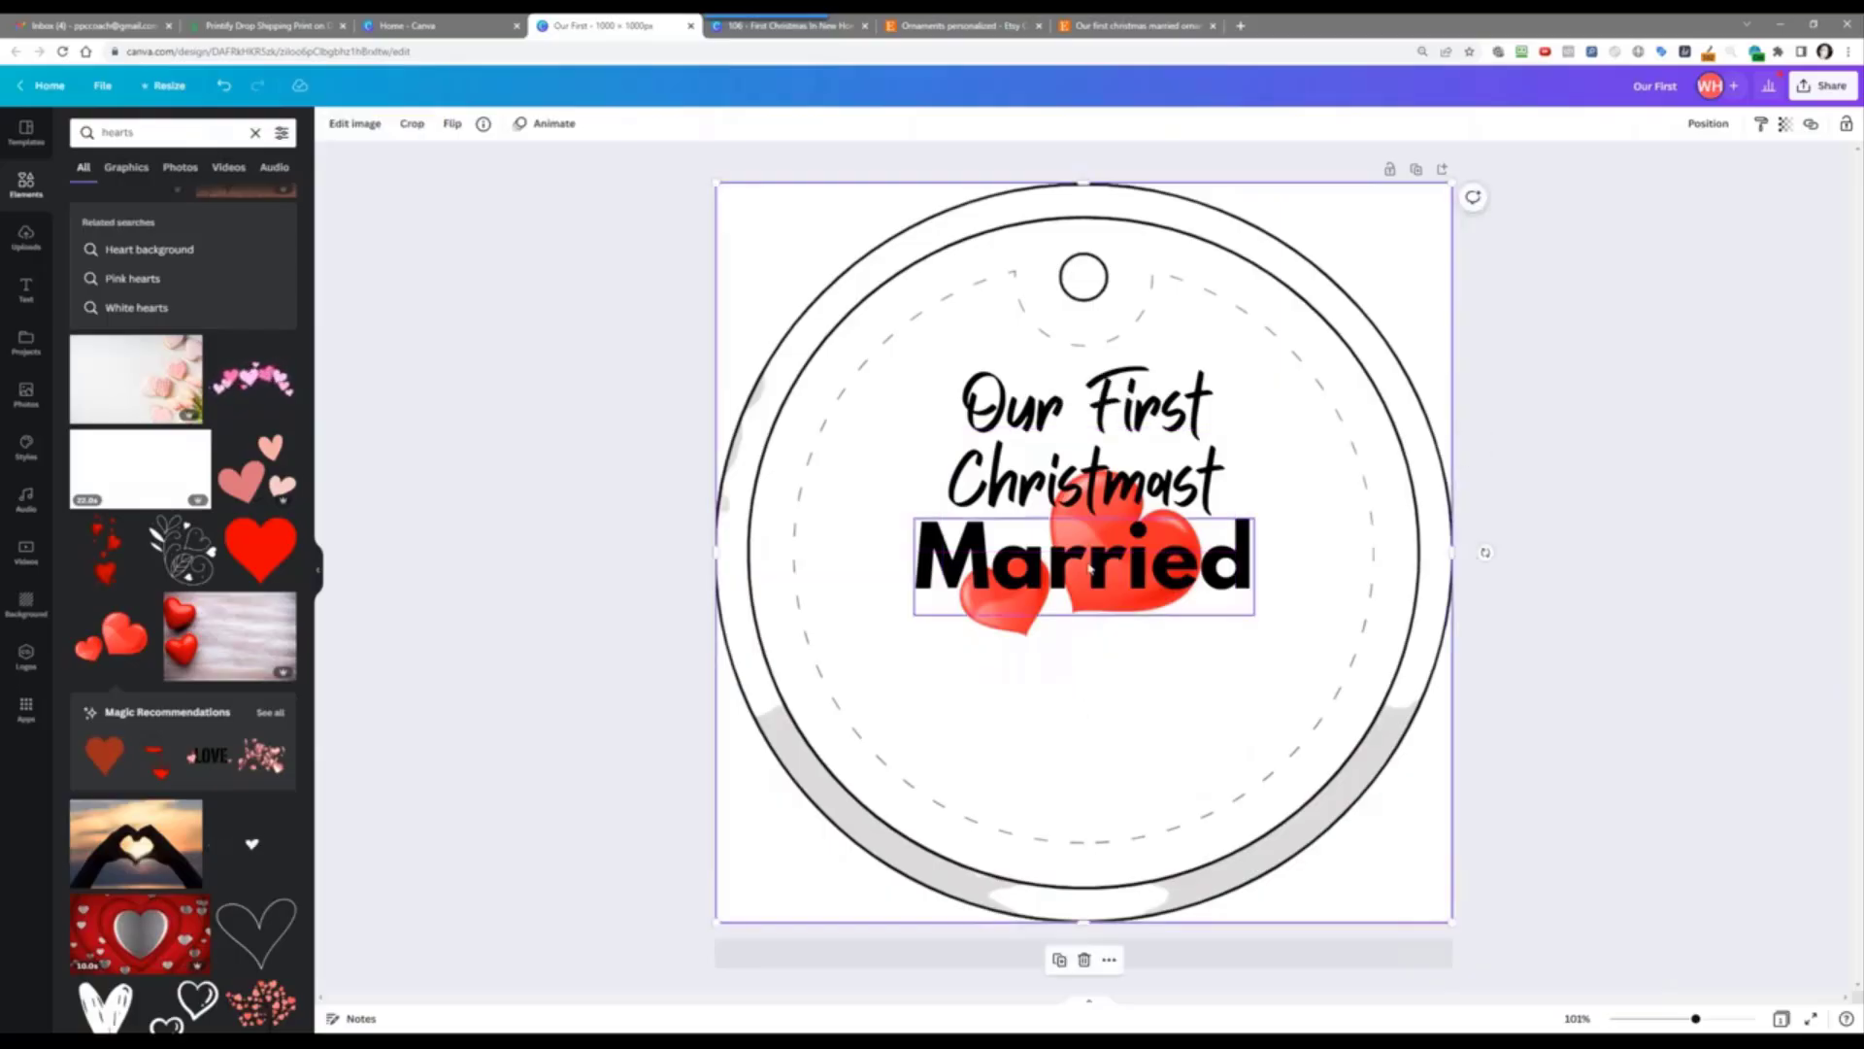
pyautogui.click(1066, 507)
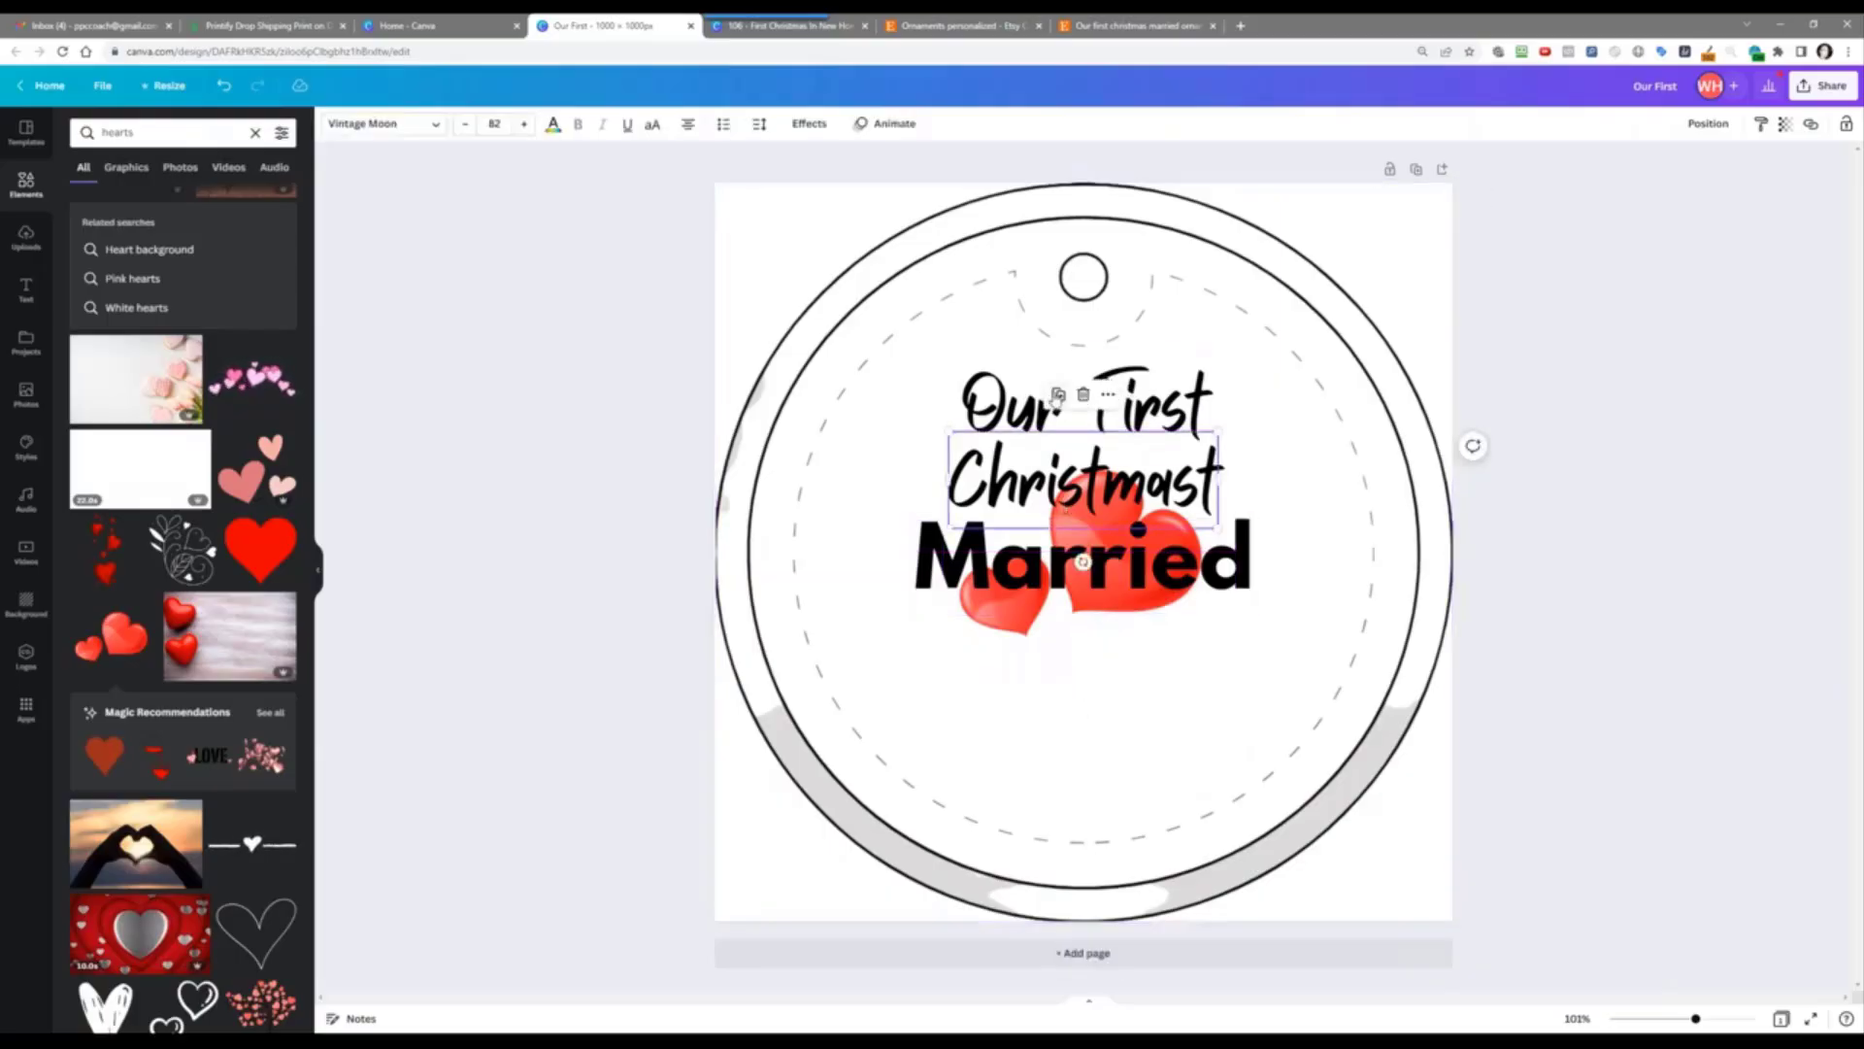
# Step: Duplicate a text line below Married and retype it as 'Bob & Susan'
pyautogui.click(1059, 394)
pyautogui.moveTo(1059, 476); pyautogui.dragTo(1065, 643)
pyautogui.doubleClick(1061, 649)
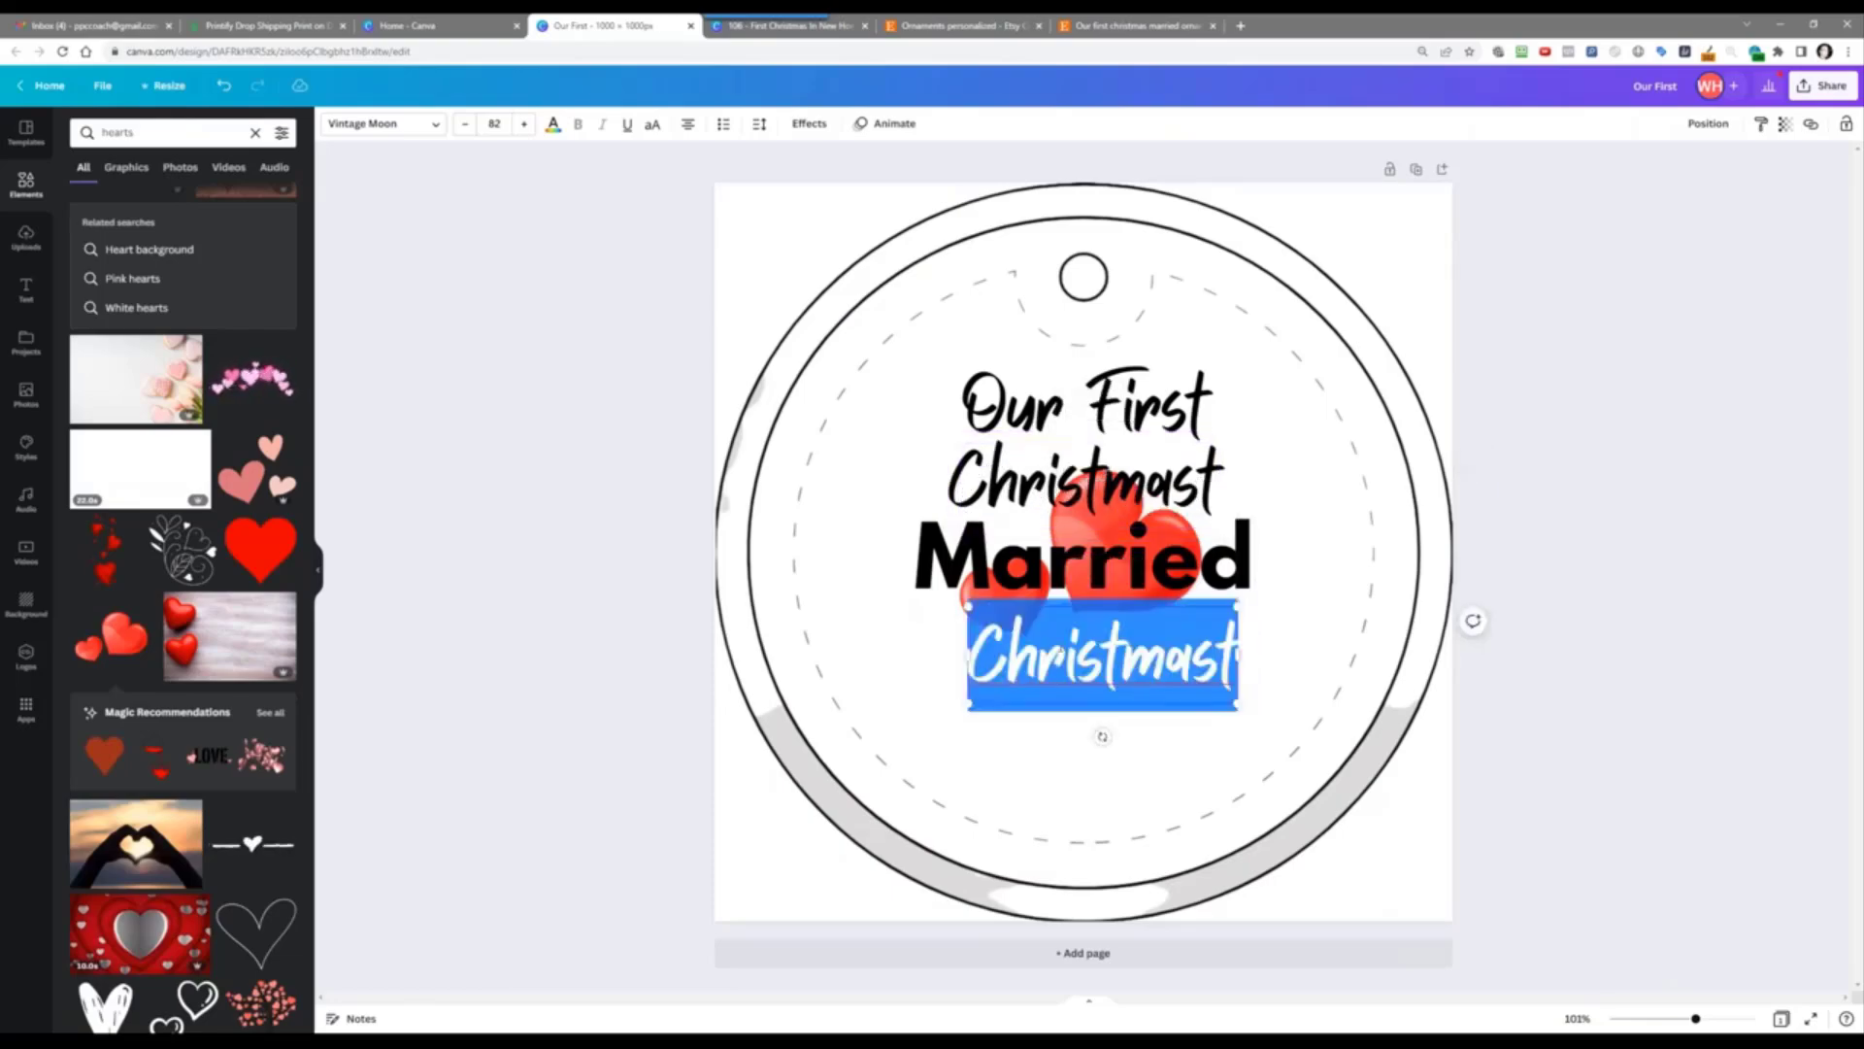
pyautogui.write('Bob &')
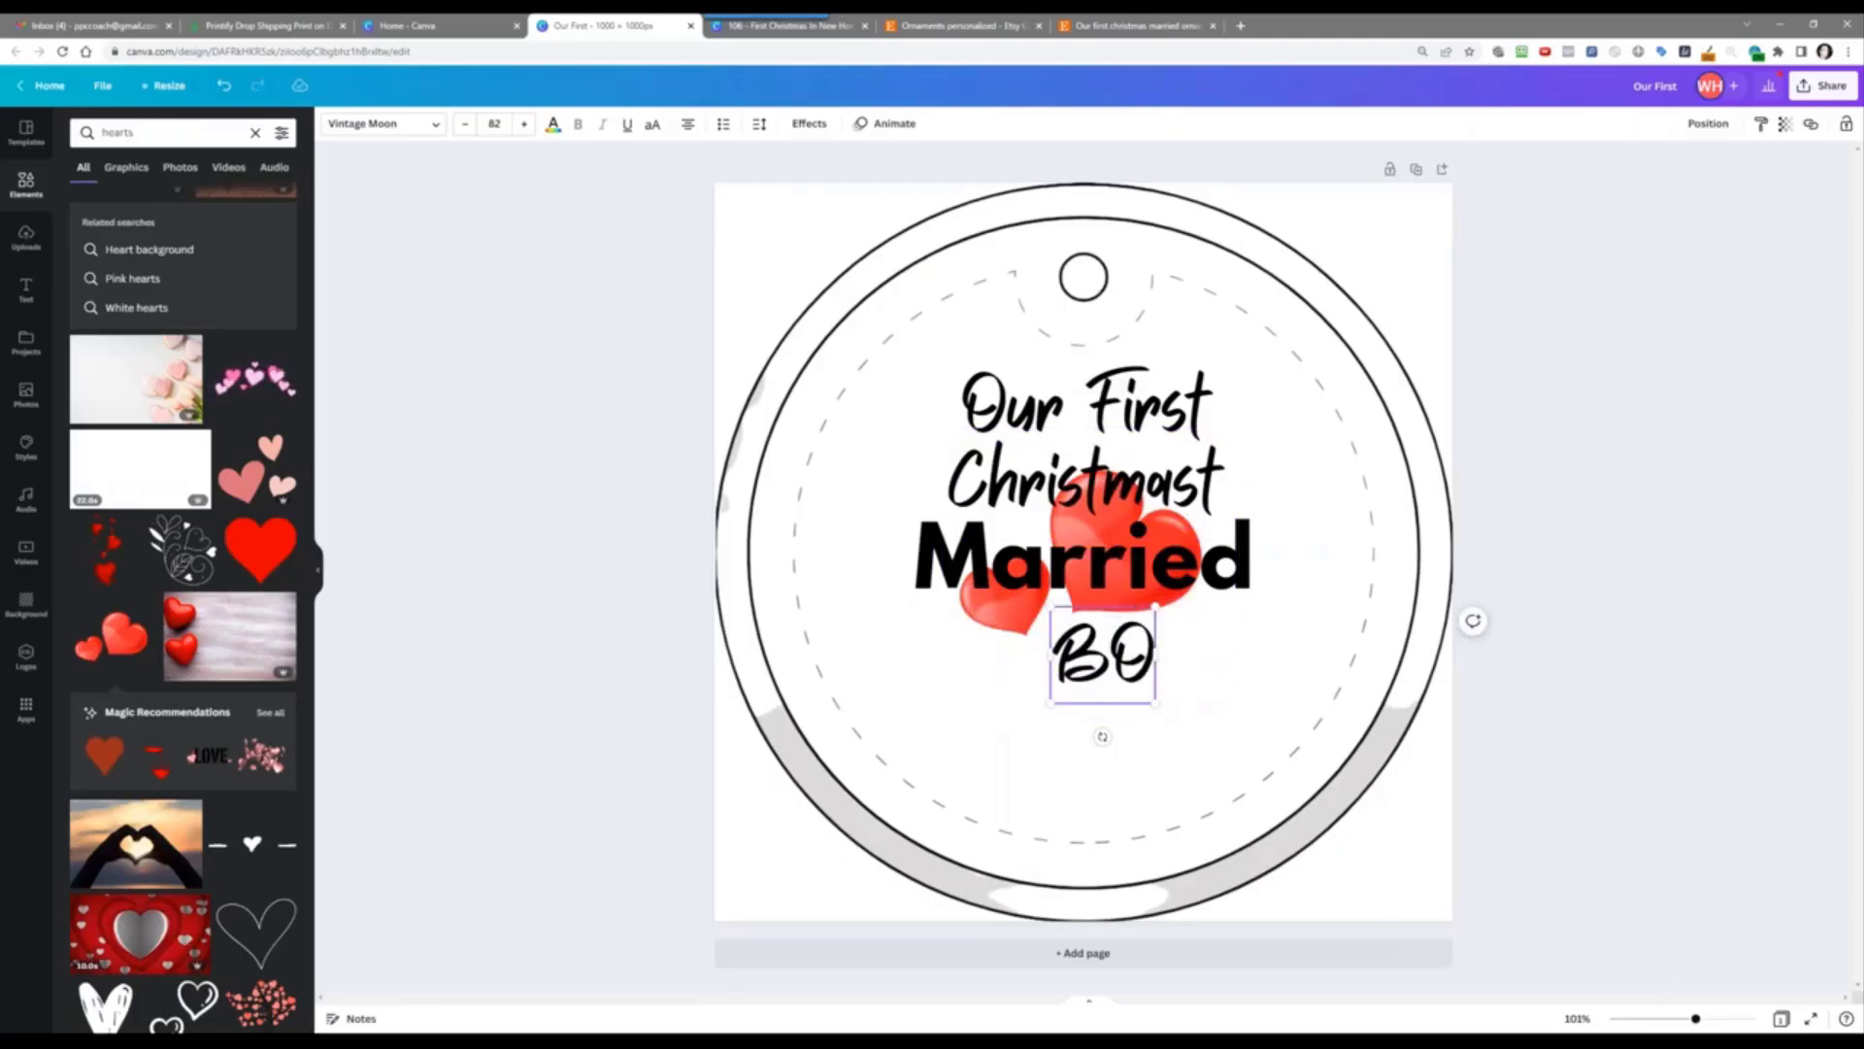
pyautogui.write(' Susua')
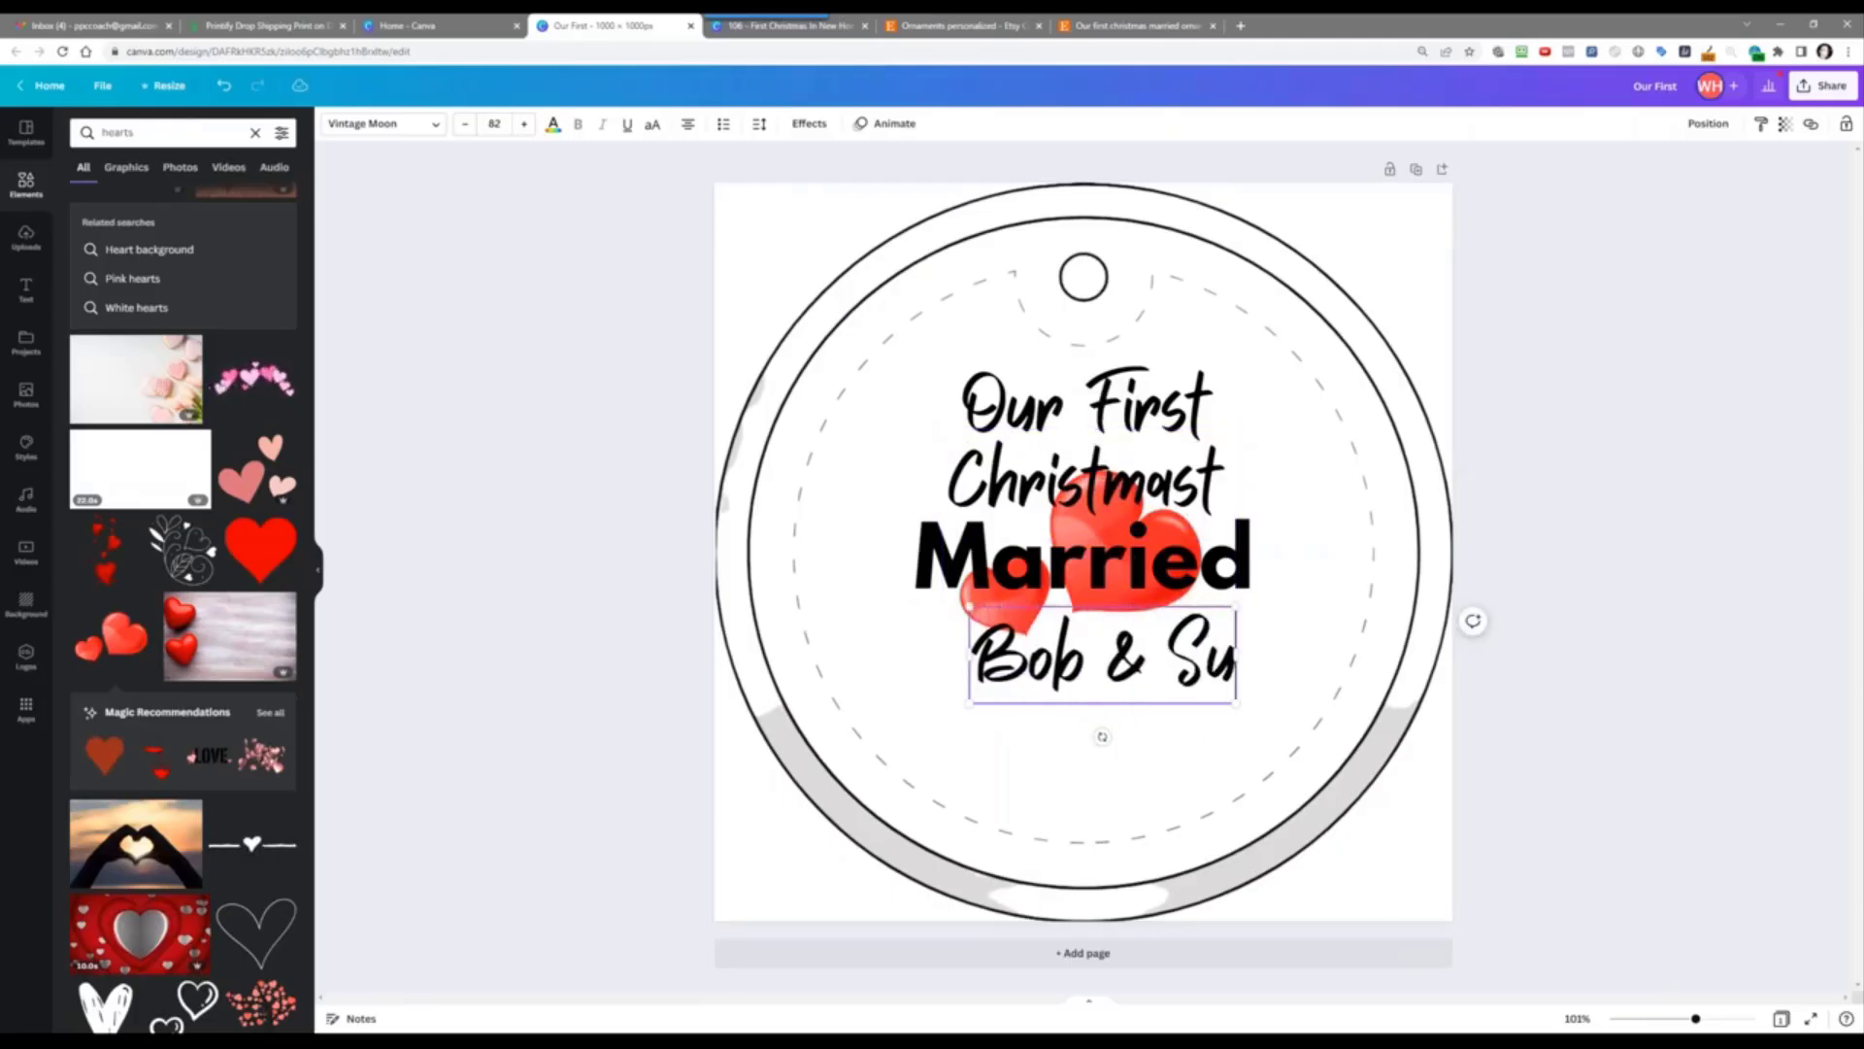
pyautogui.press('BackSpace')
pyautogui.press('BackSpace')
pyautogui.write('an')
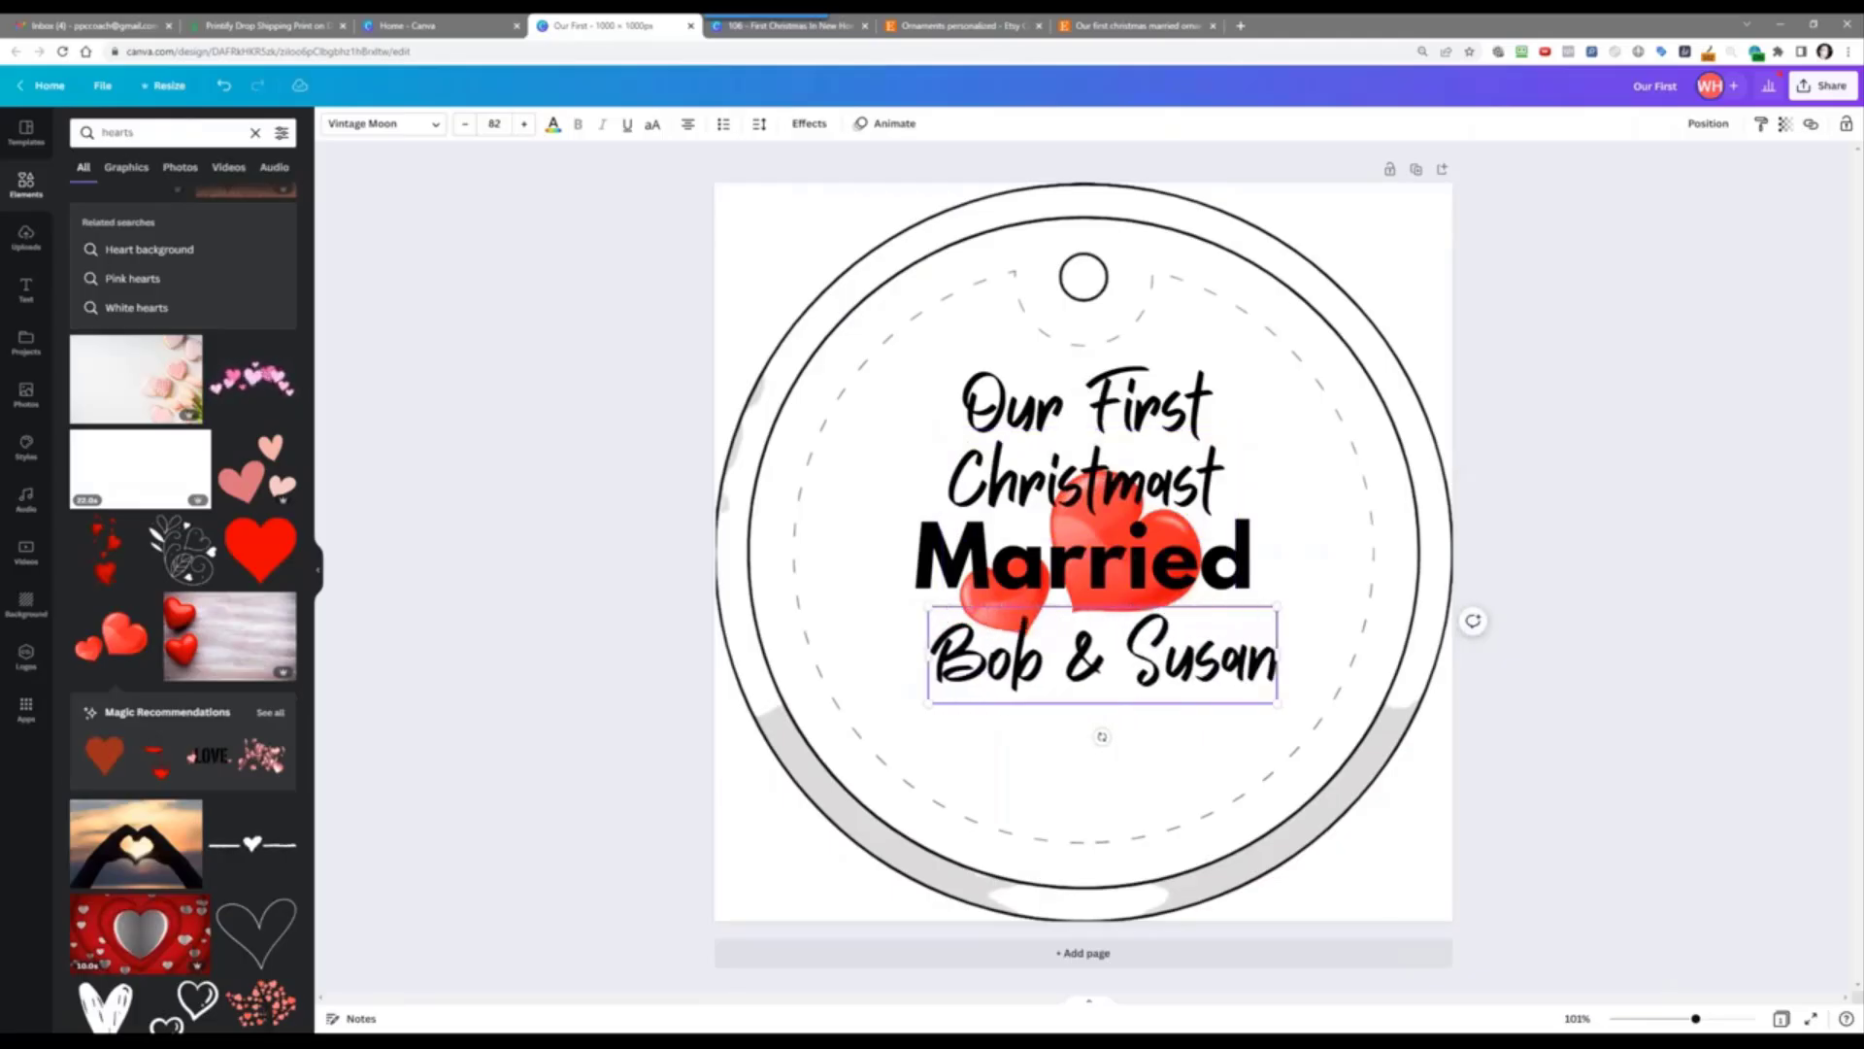
# Step: Give the 'Bob & Susan' names a gentle Curve effect
pyautogui.click(807, 124)
pyautogui.click(167, 541)
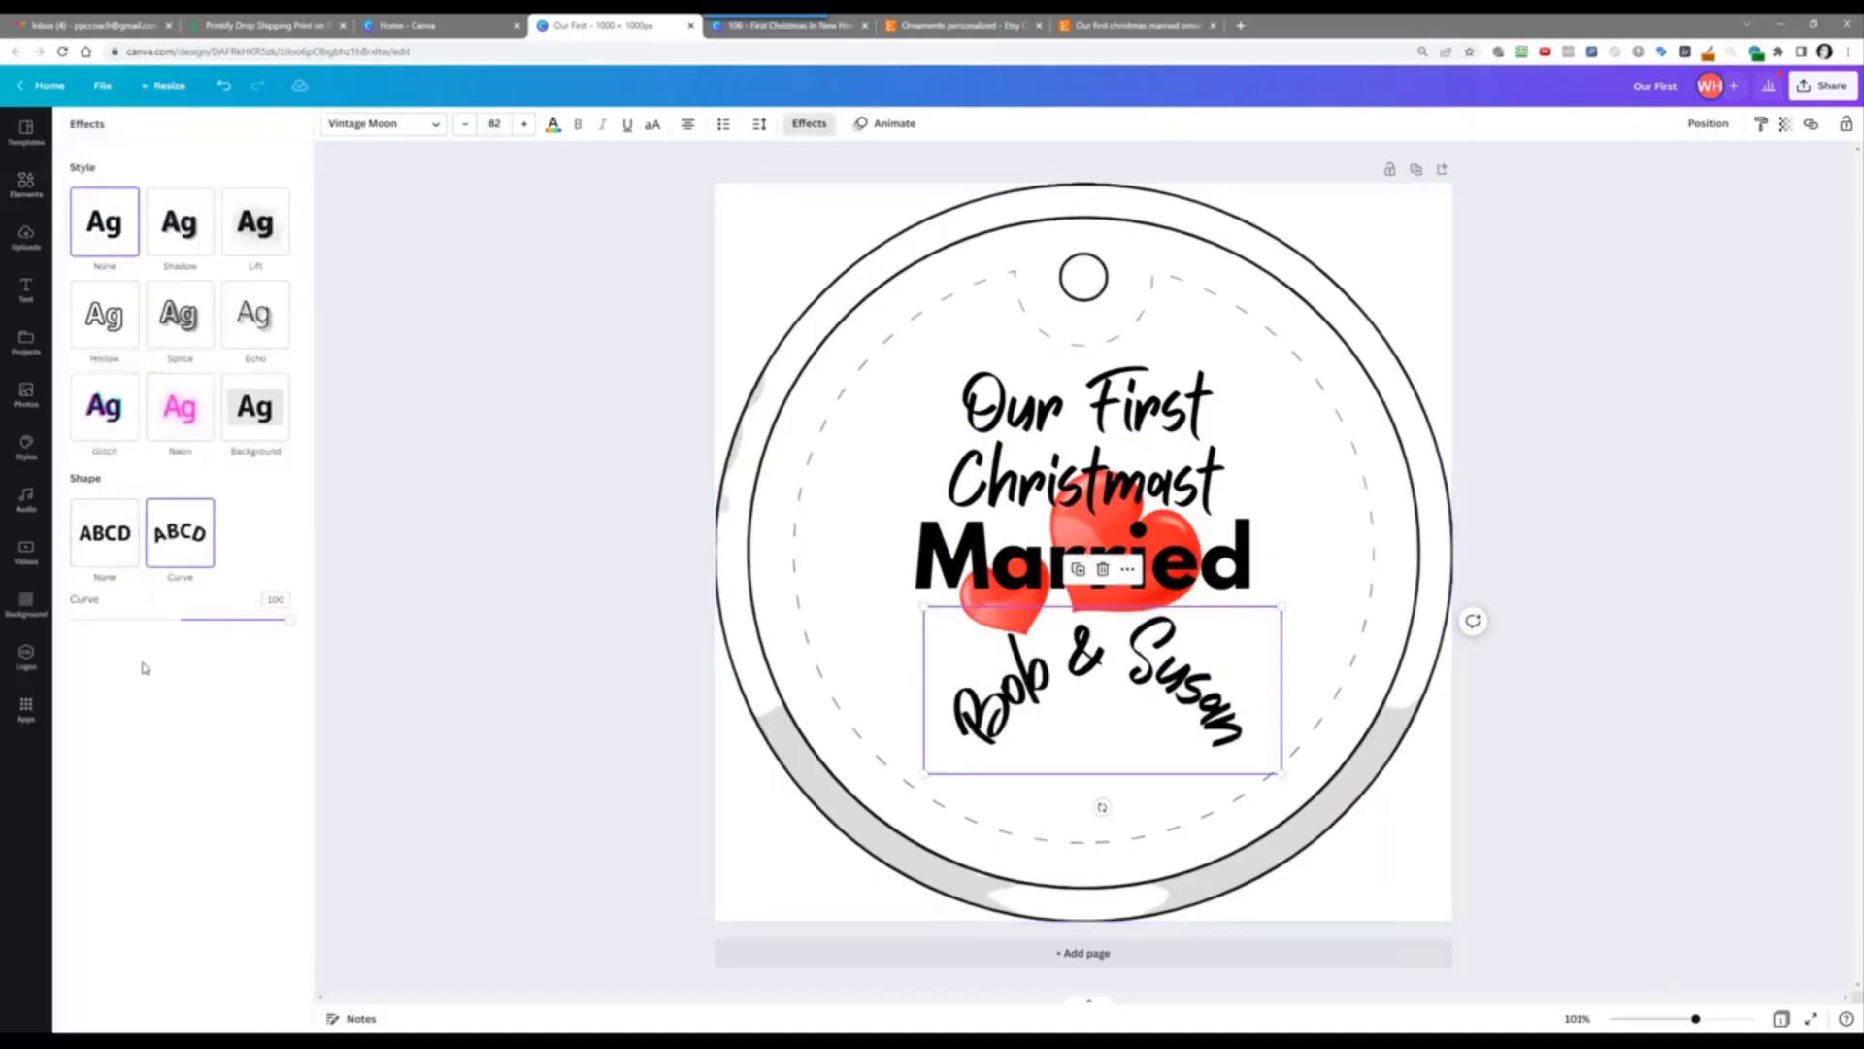
pyautogui.moveTo(291, 622); pyautogui.dragTo(228, 586)
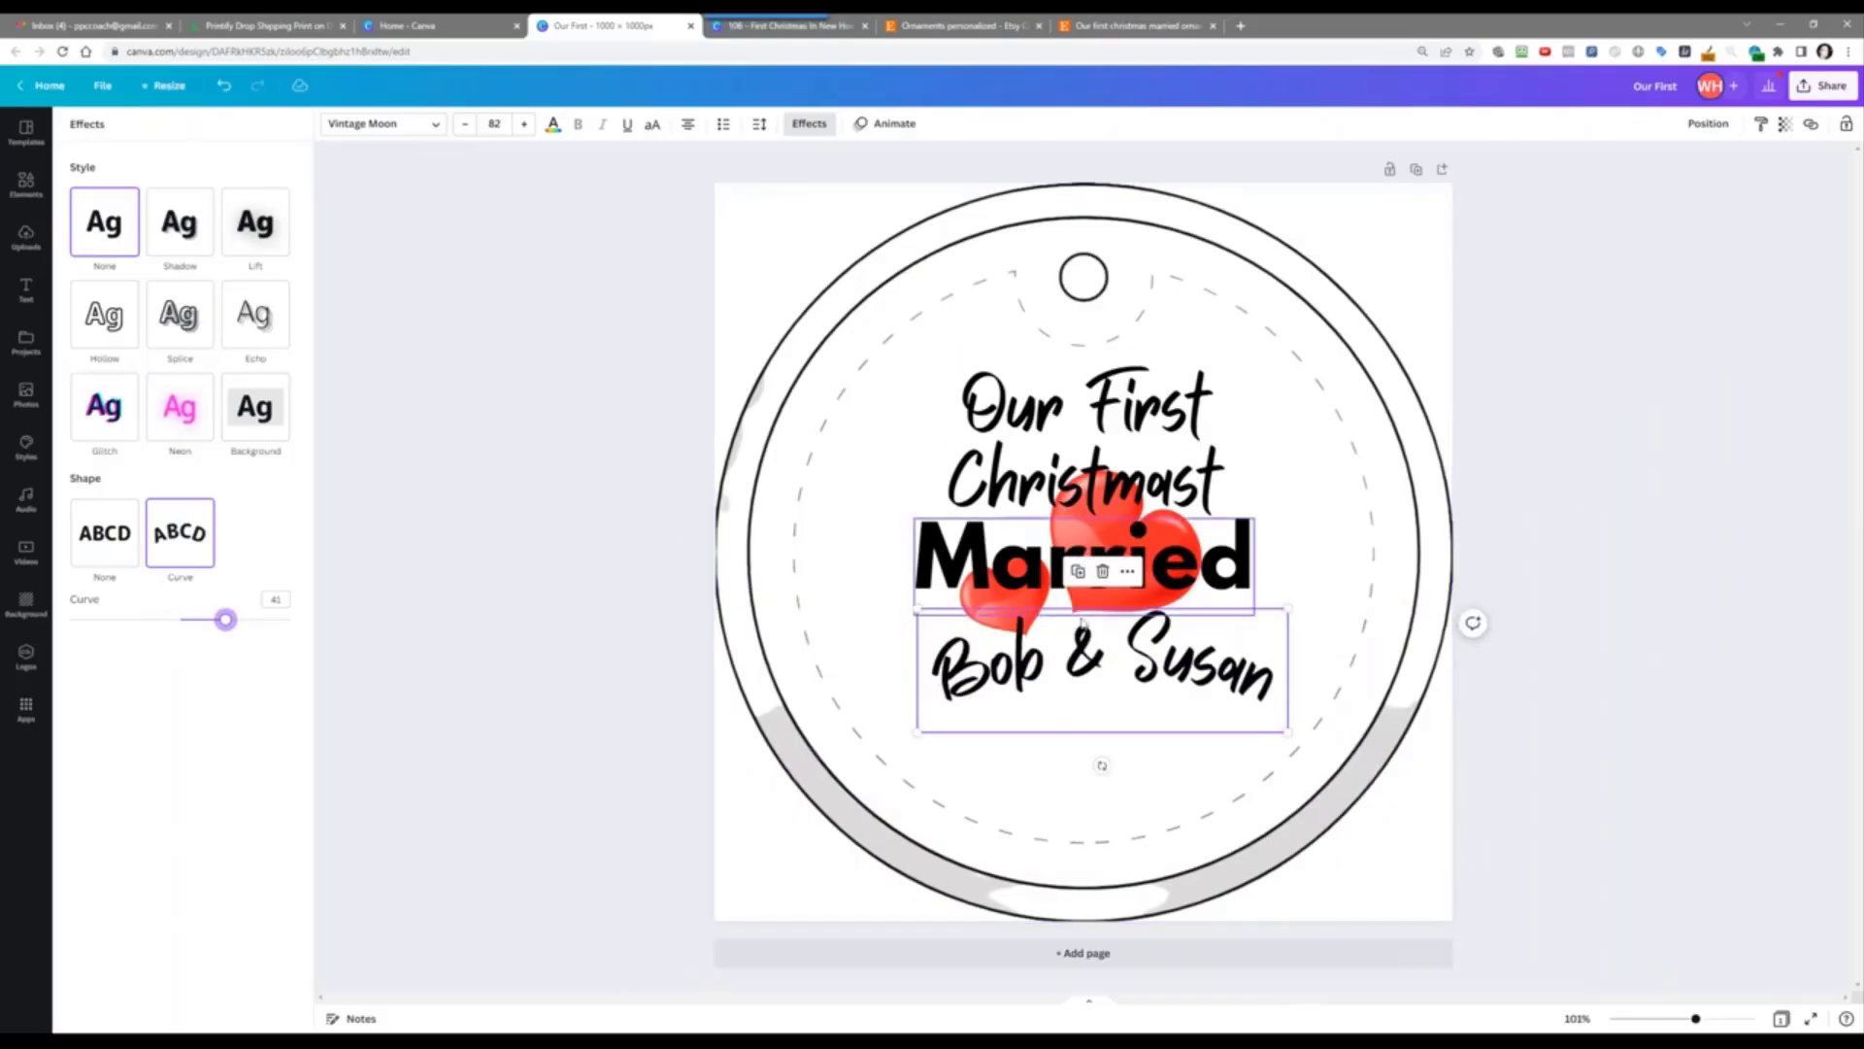
# Step: Duplicate 'Married', move it below the names and retype it as '7.2.2022'
pyautogui.click(1078, 582)
pyautogui.click(1059, 481)
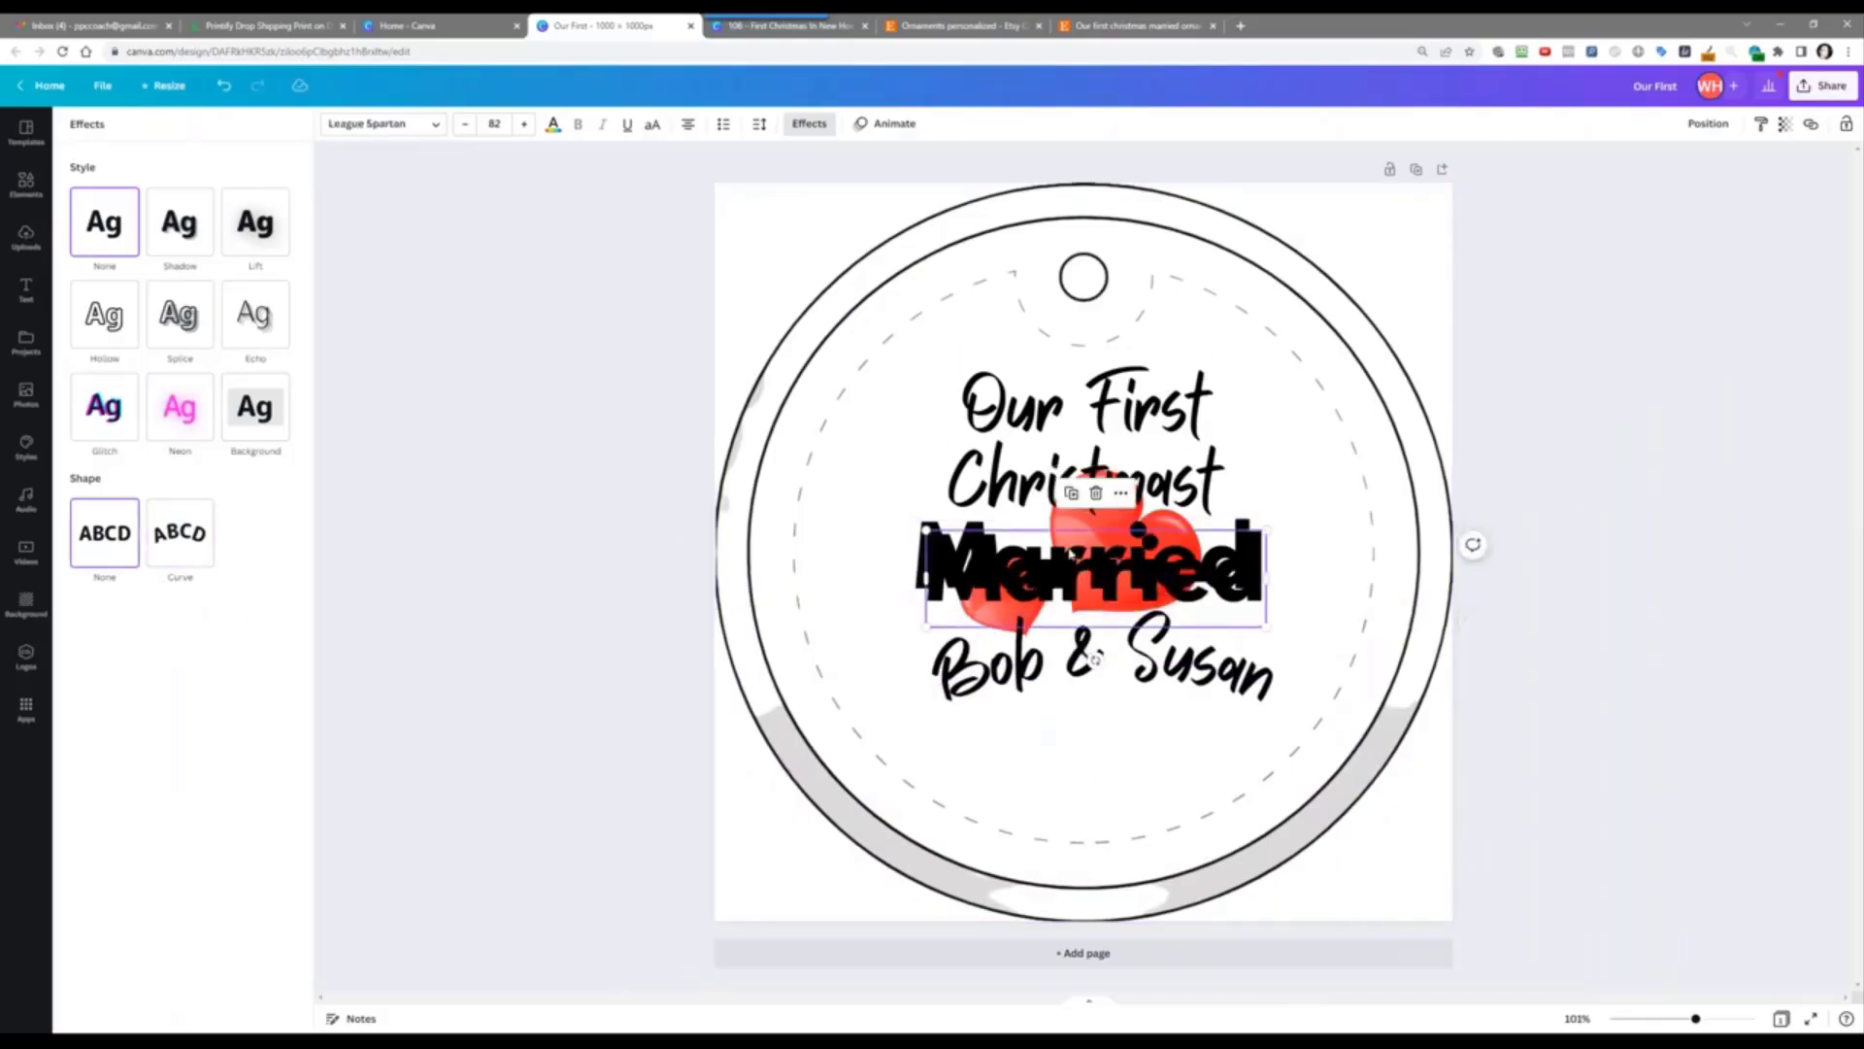
pyautogui.moveTo(1072, 568); pyautogui.dragTo(1076, 750)
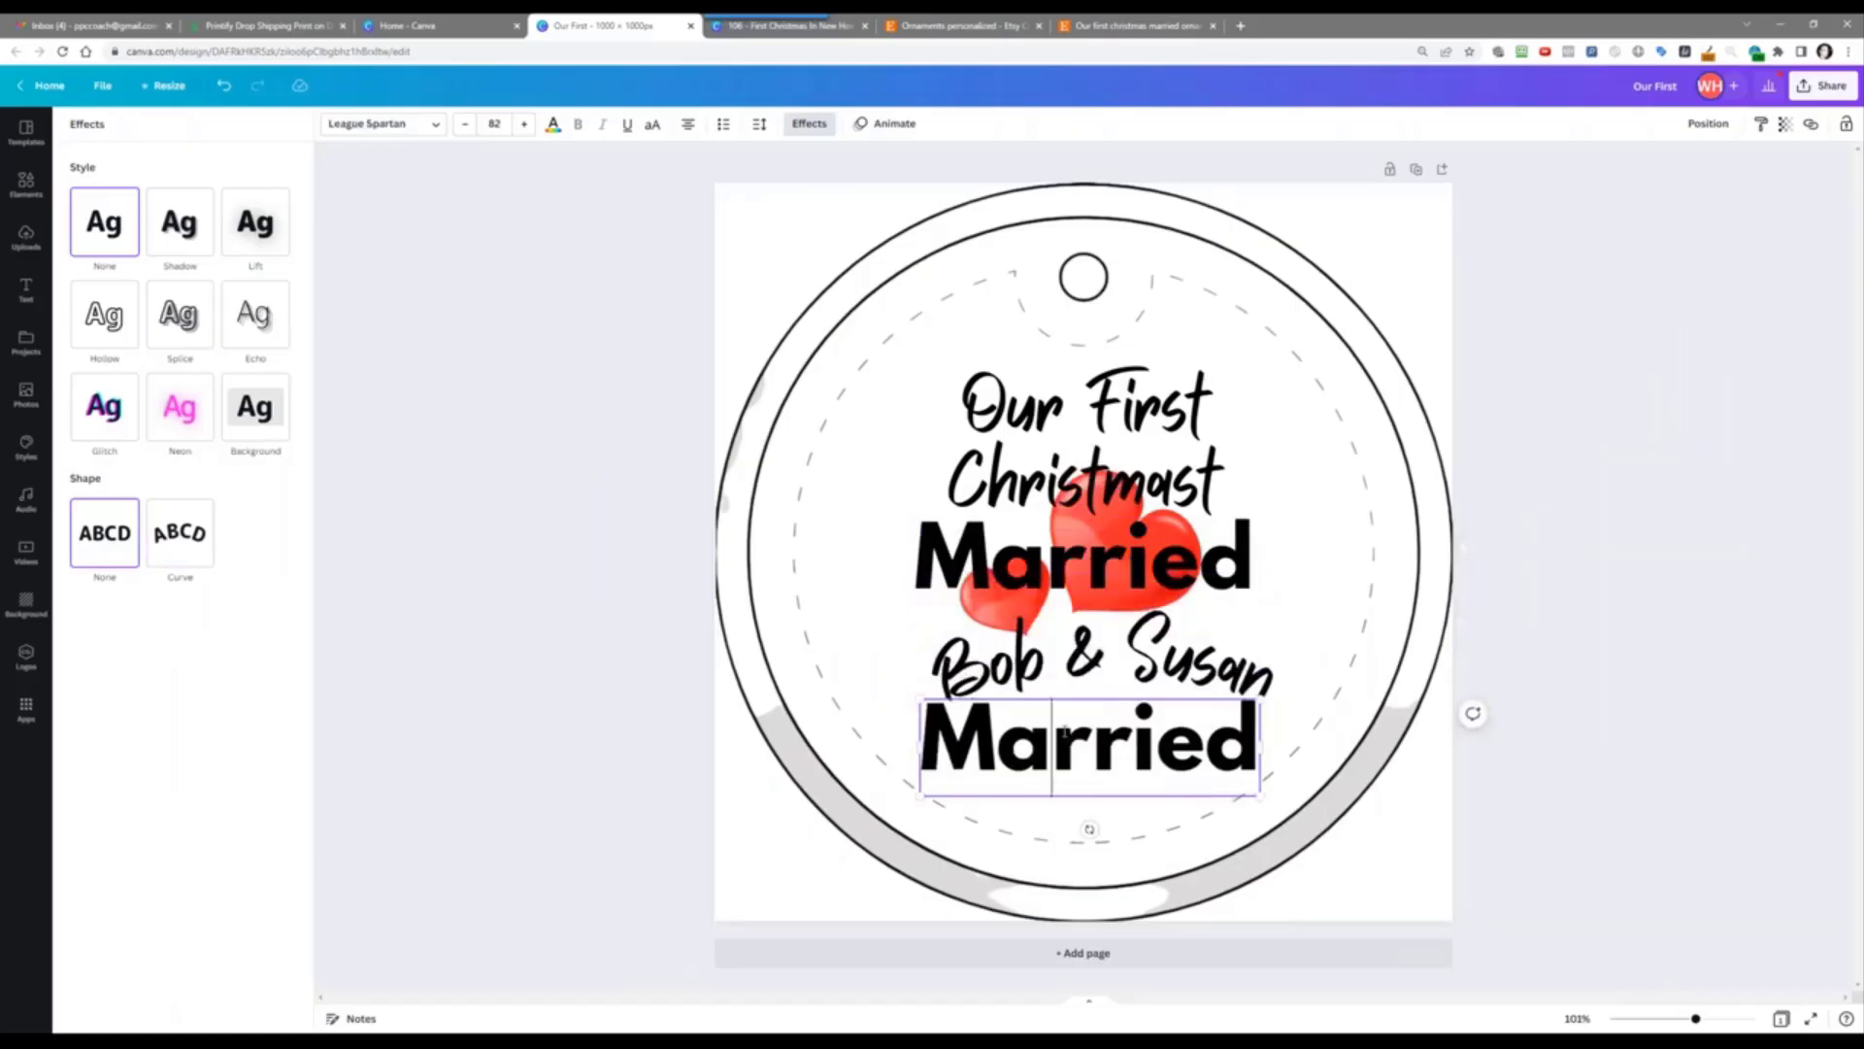
pyautogui.doubleClick(1076, 748)
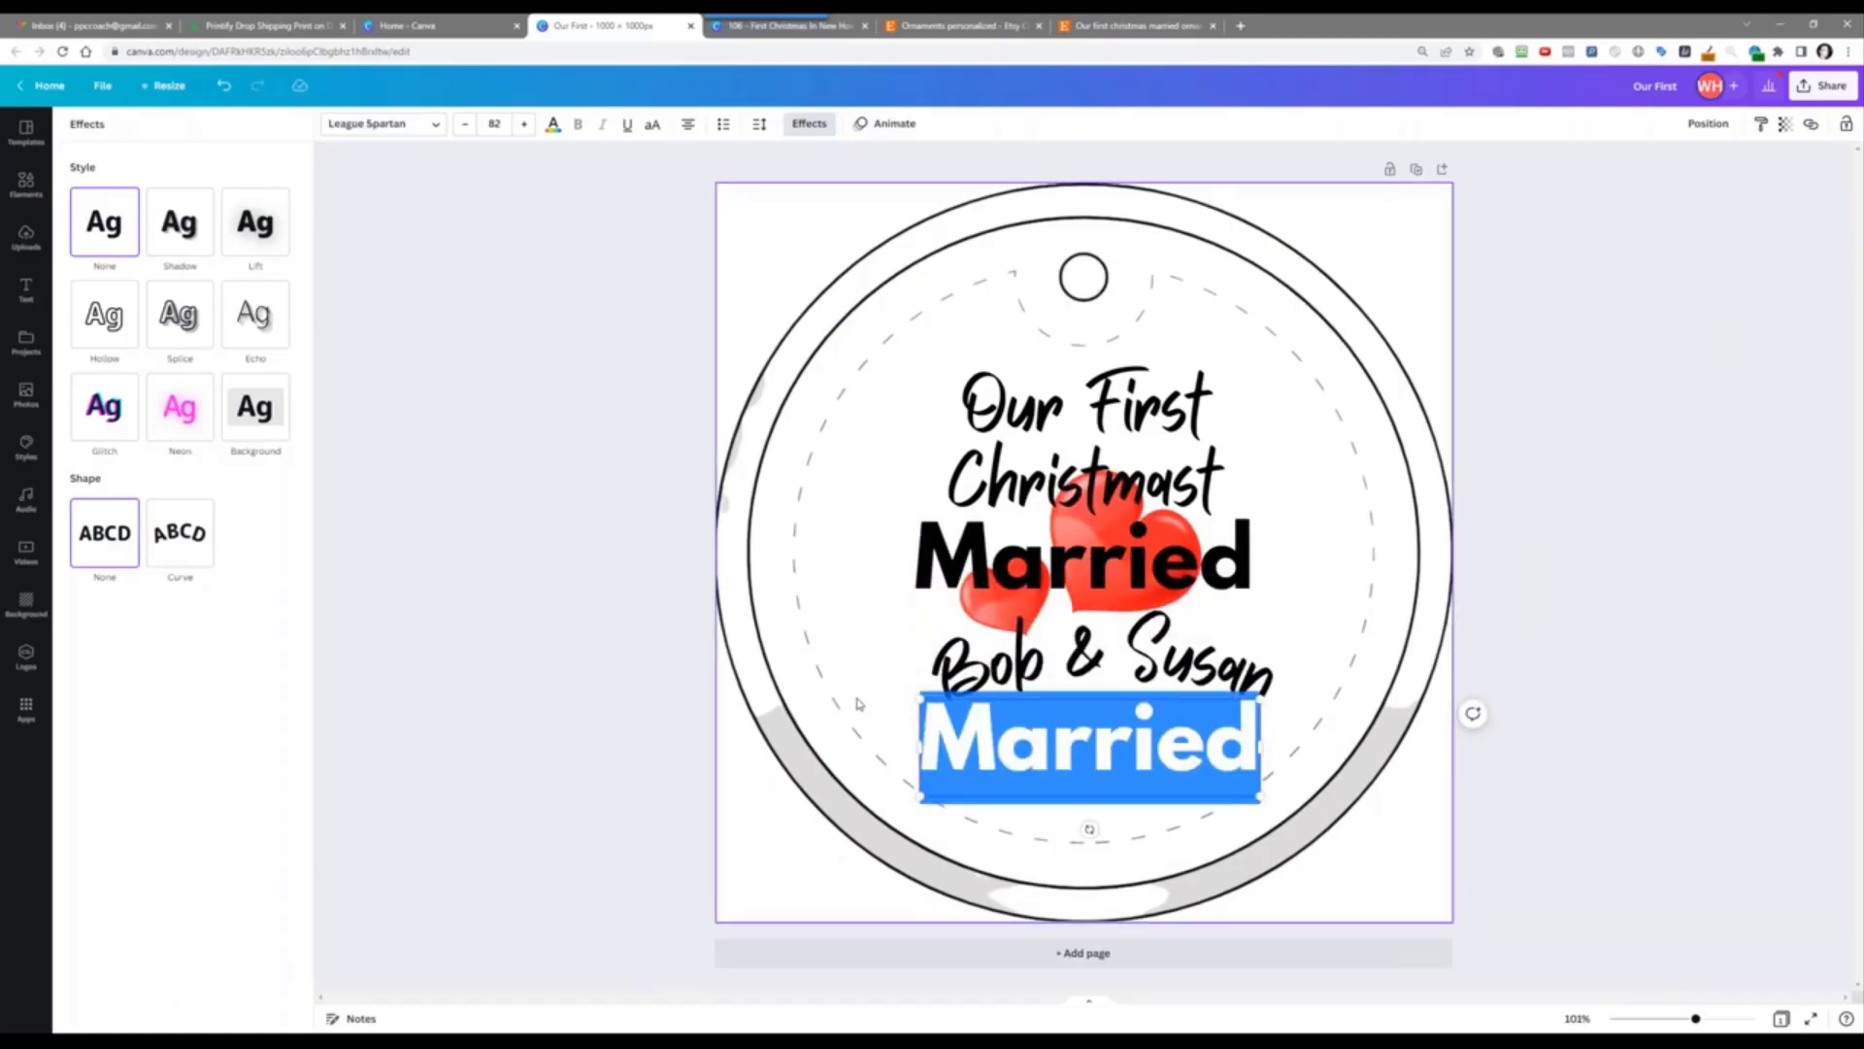
pyautogui.write('7')
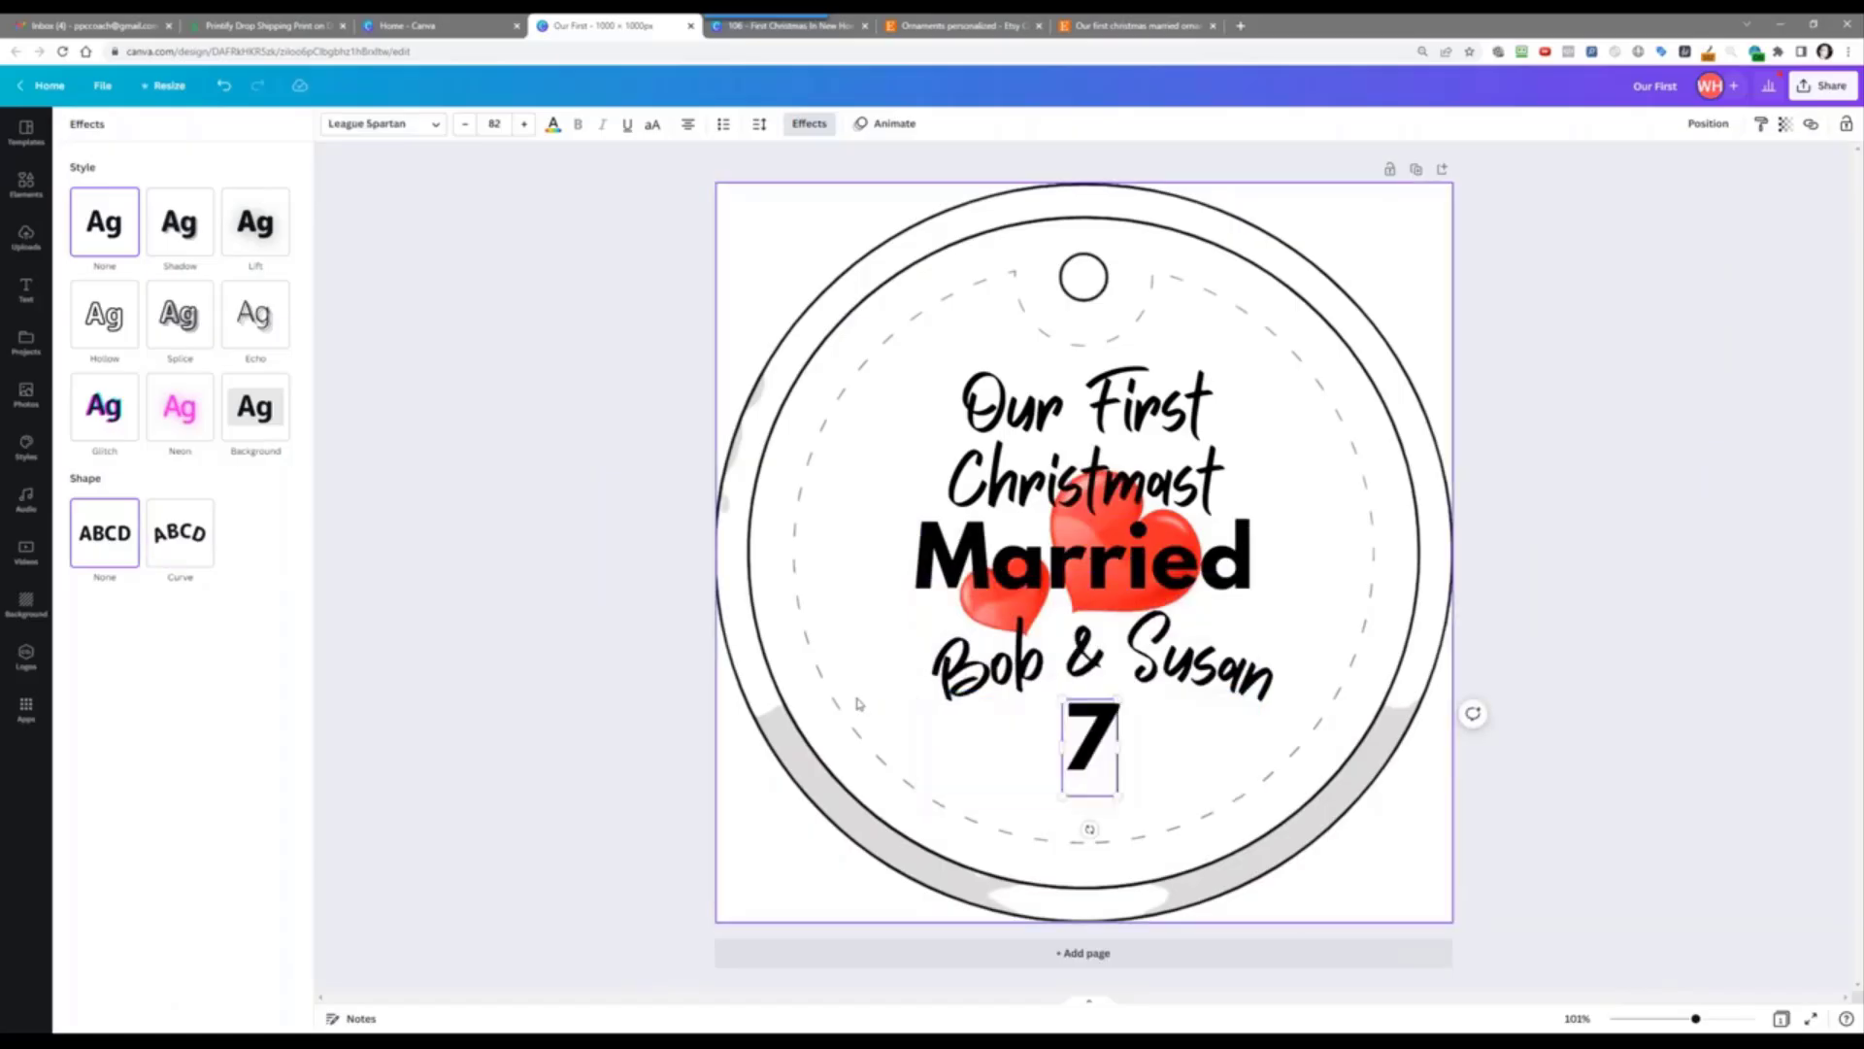
pyautogui.write('.2')
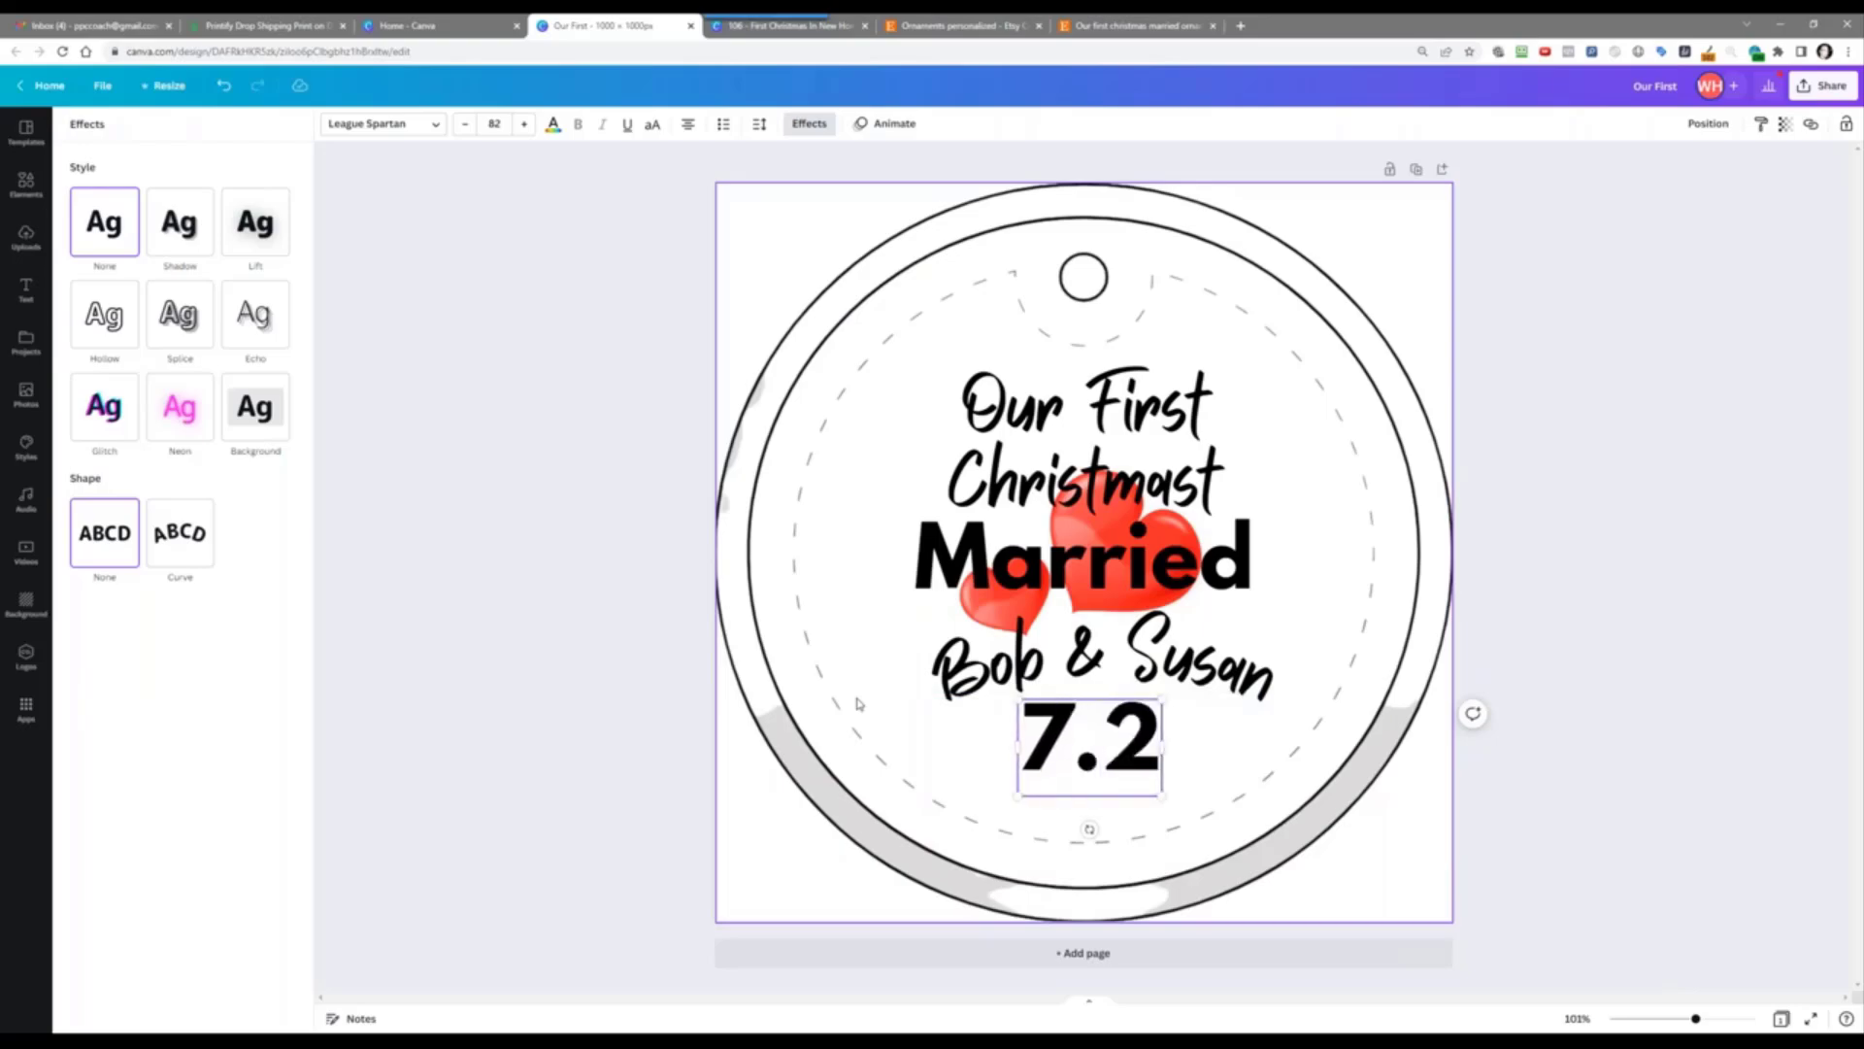
pyautogui.write('.20')
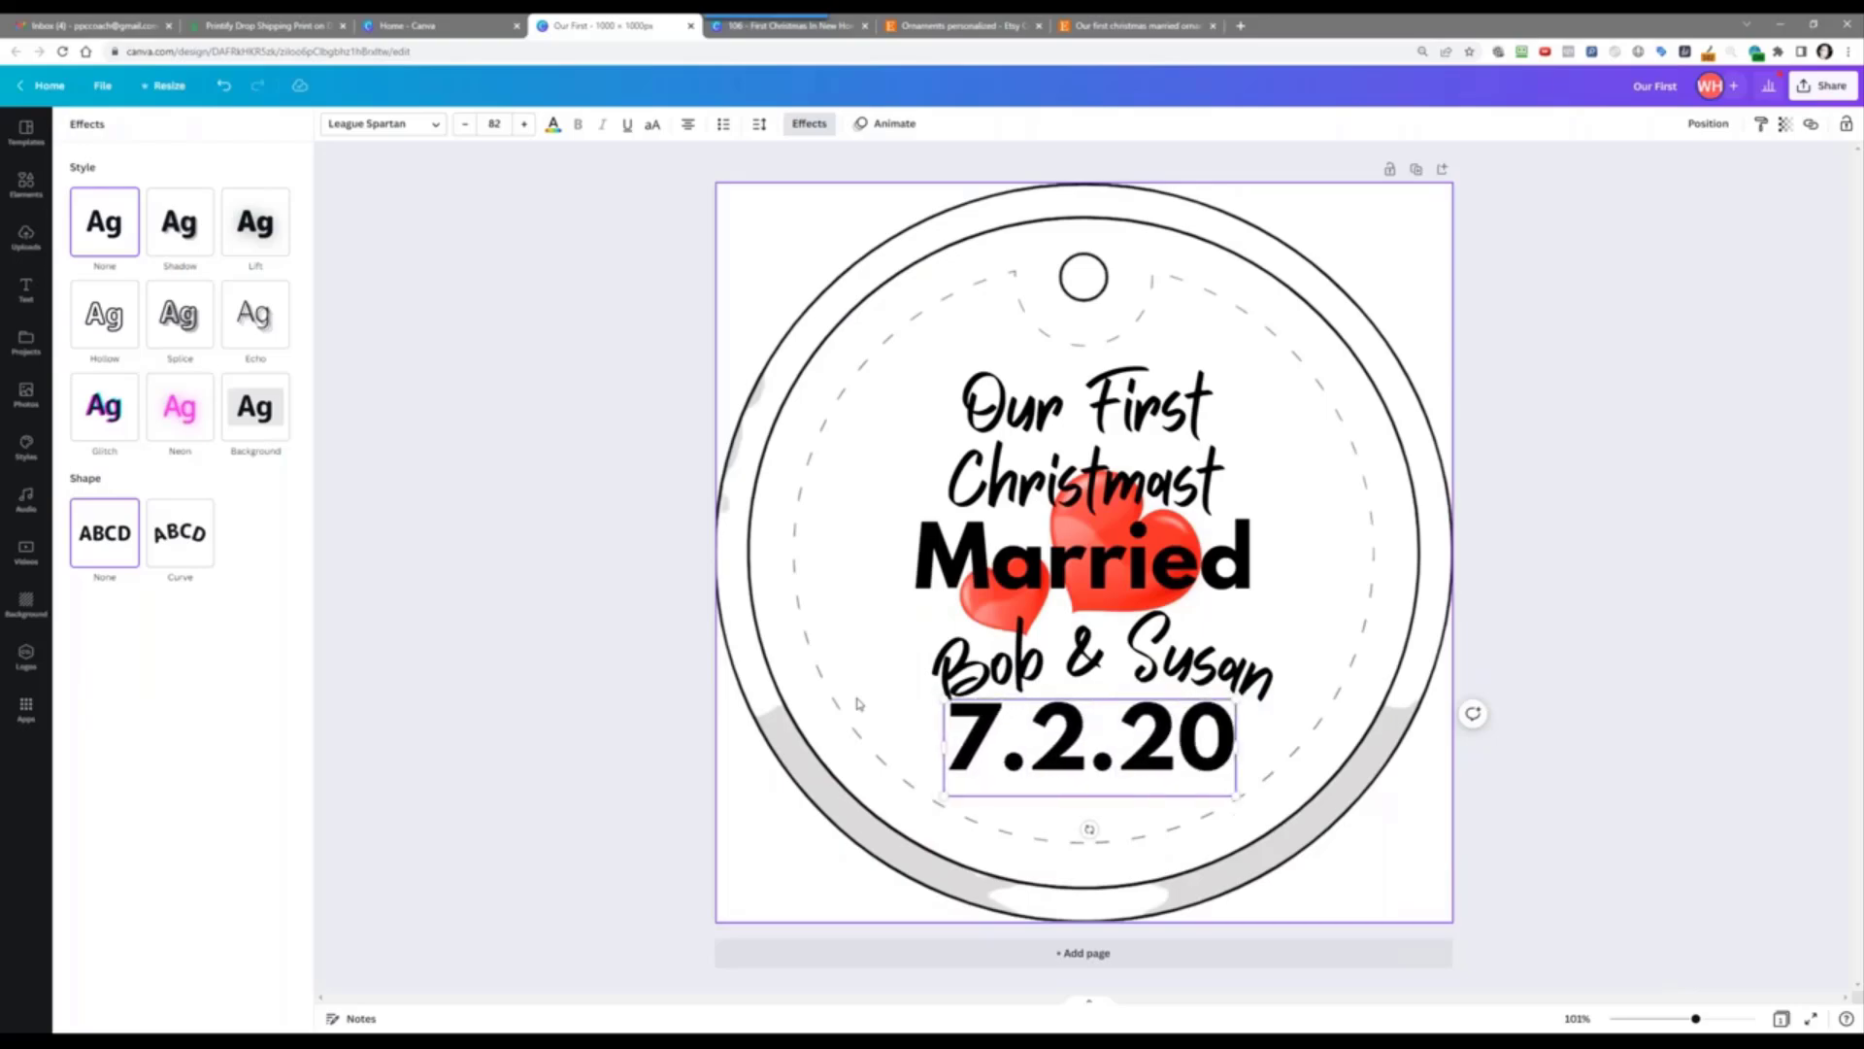
pyautogui.write('22')
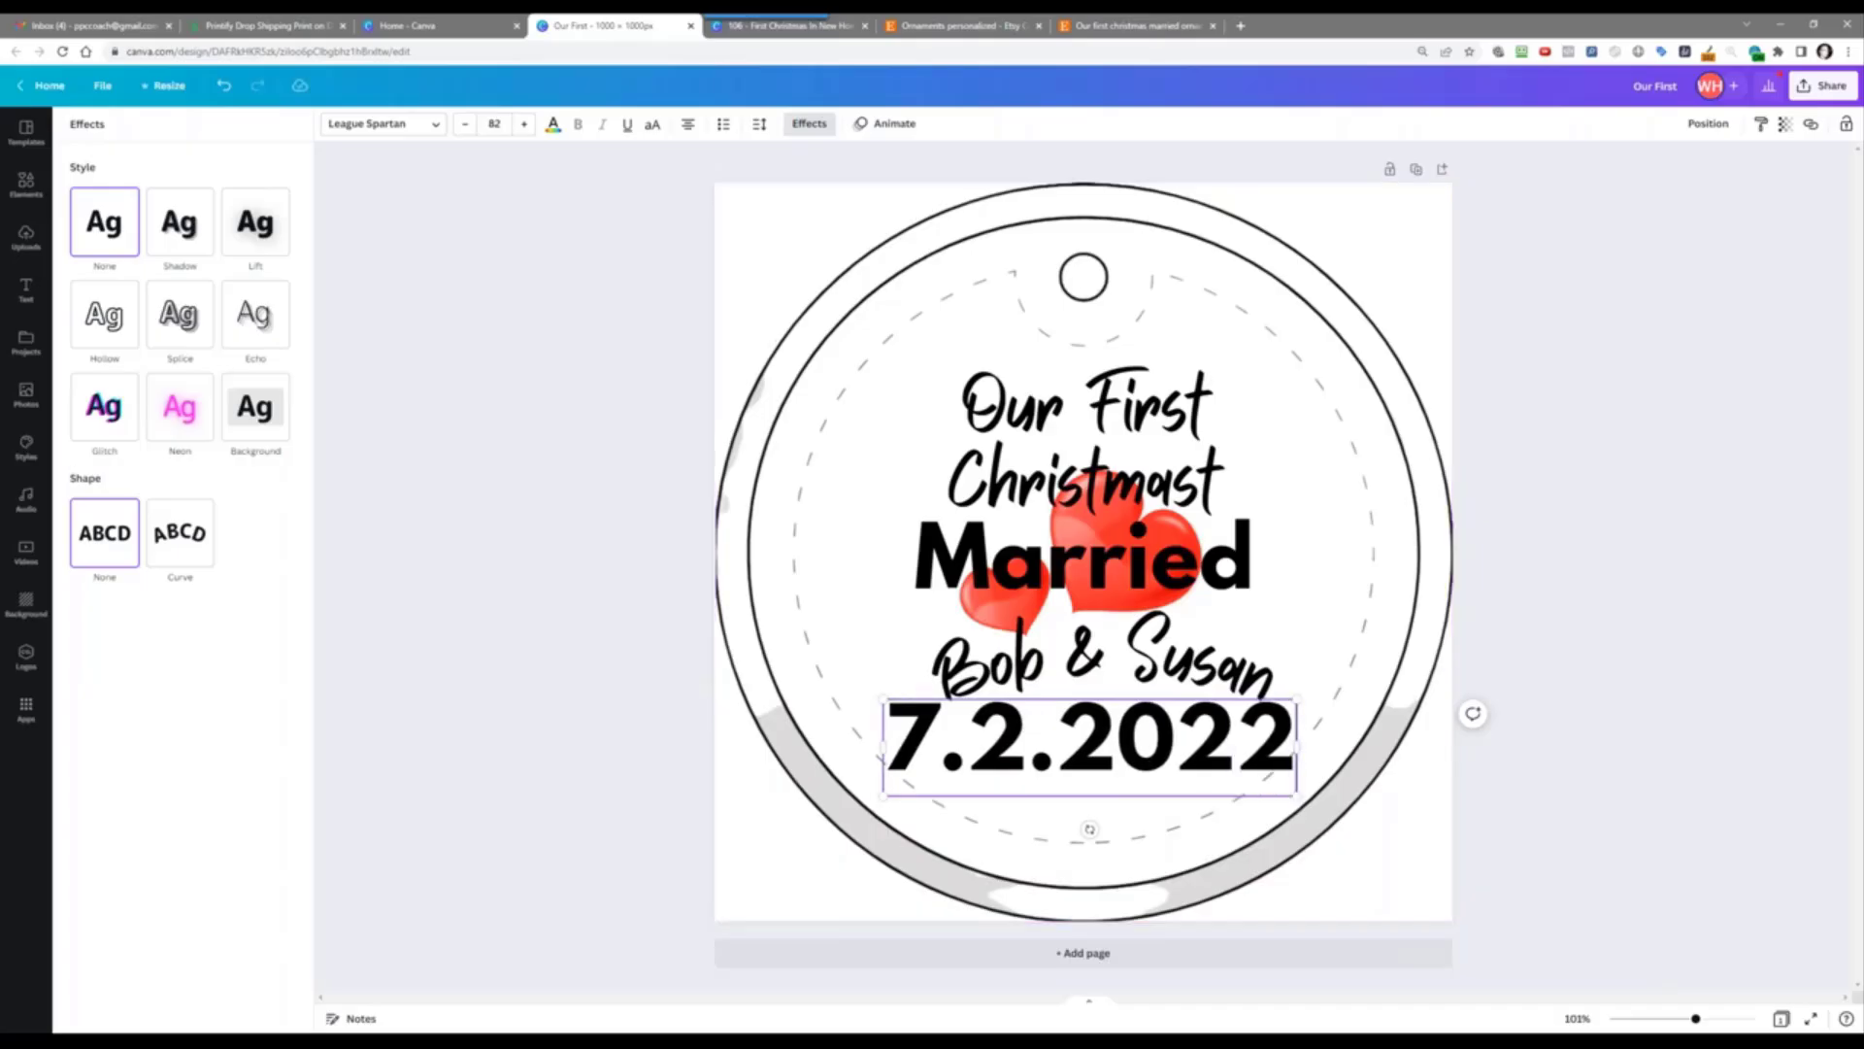
# Step: Reduce the 7.2.2022 date text to font size 35
pyautogui.click(464, 131)
pyautogui.click(464, 131)
pyautogui.click(464, 131)
pyautogui.click(464, 131)
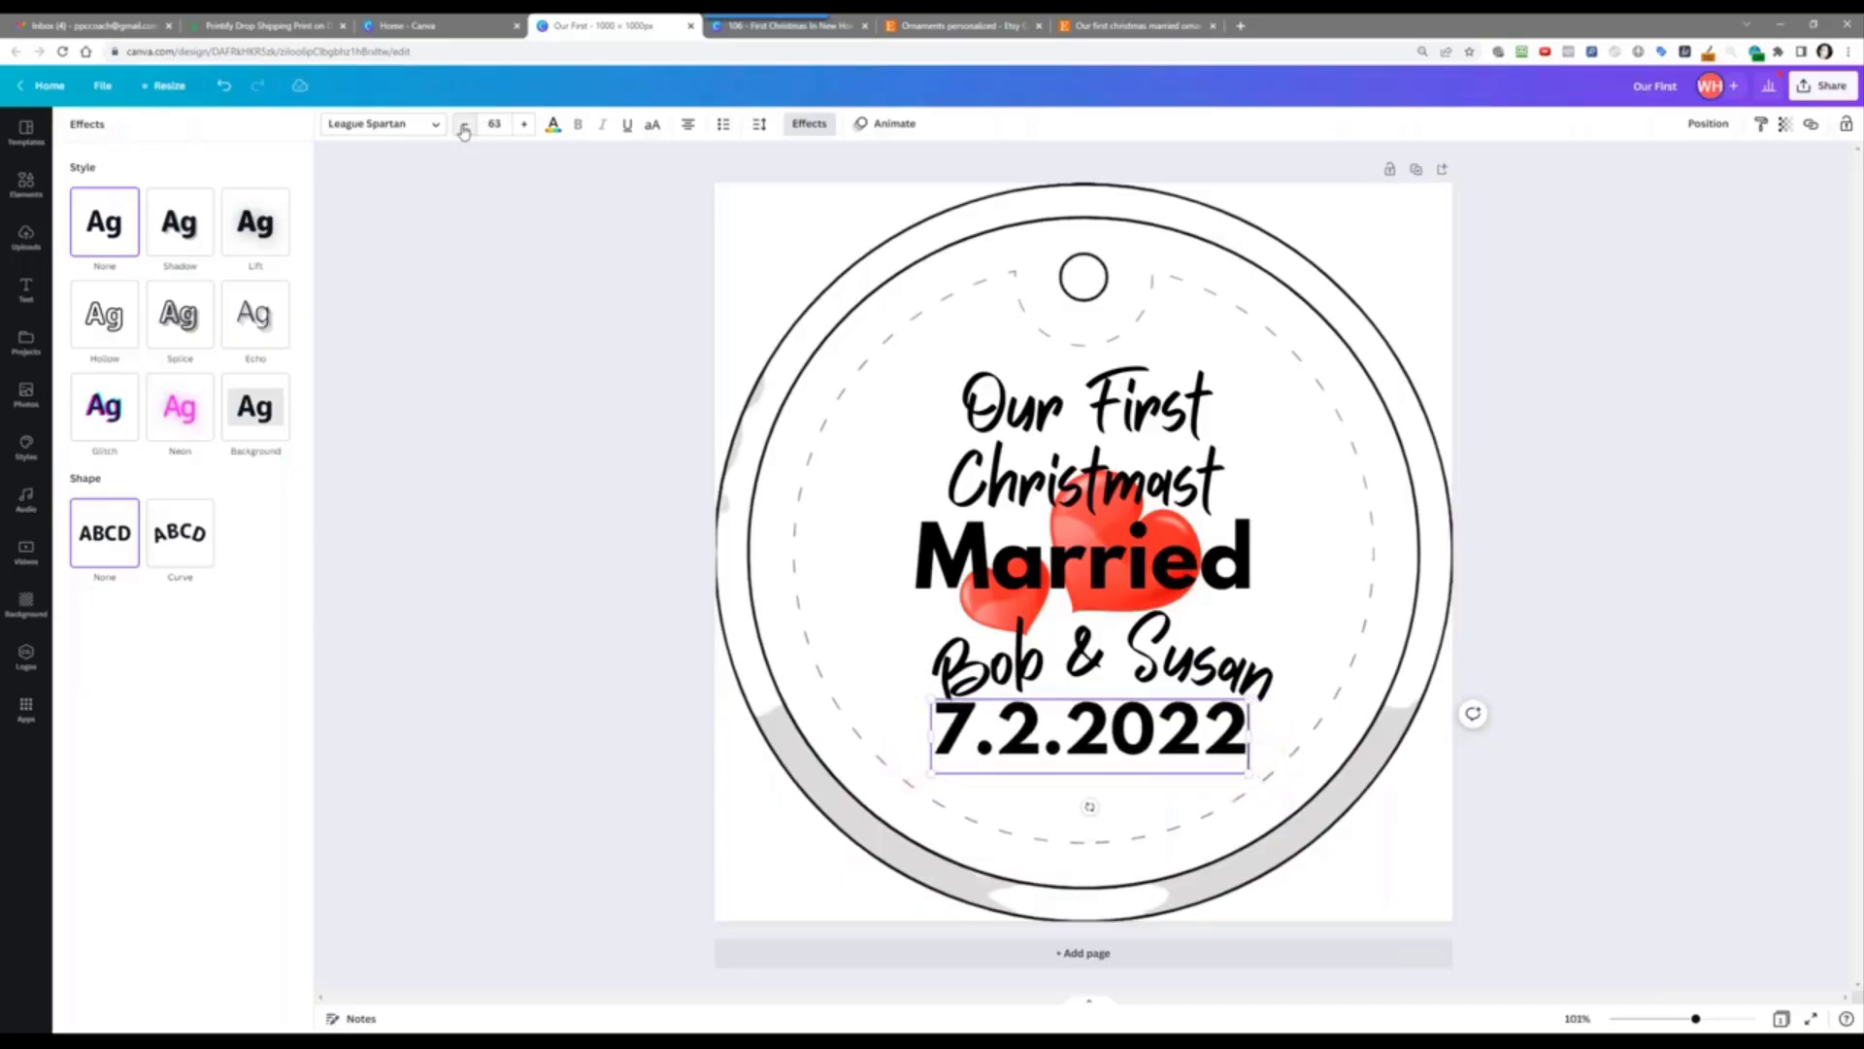
pyautogui.click(464, 131)
pyautogui.click(464, 132)
pyautogui.click(464, 131)
pyautogui.click(464, 131)
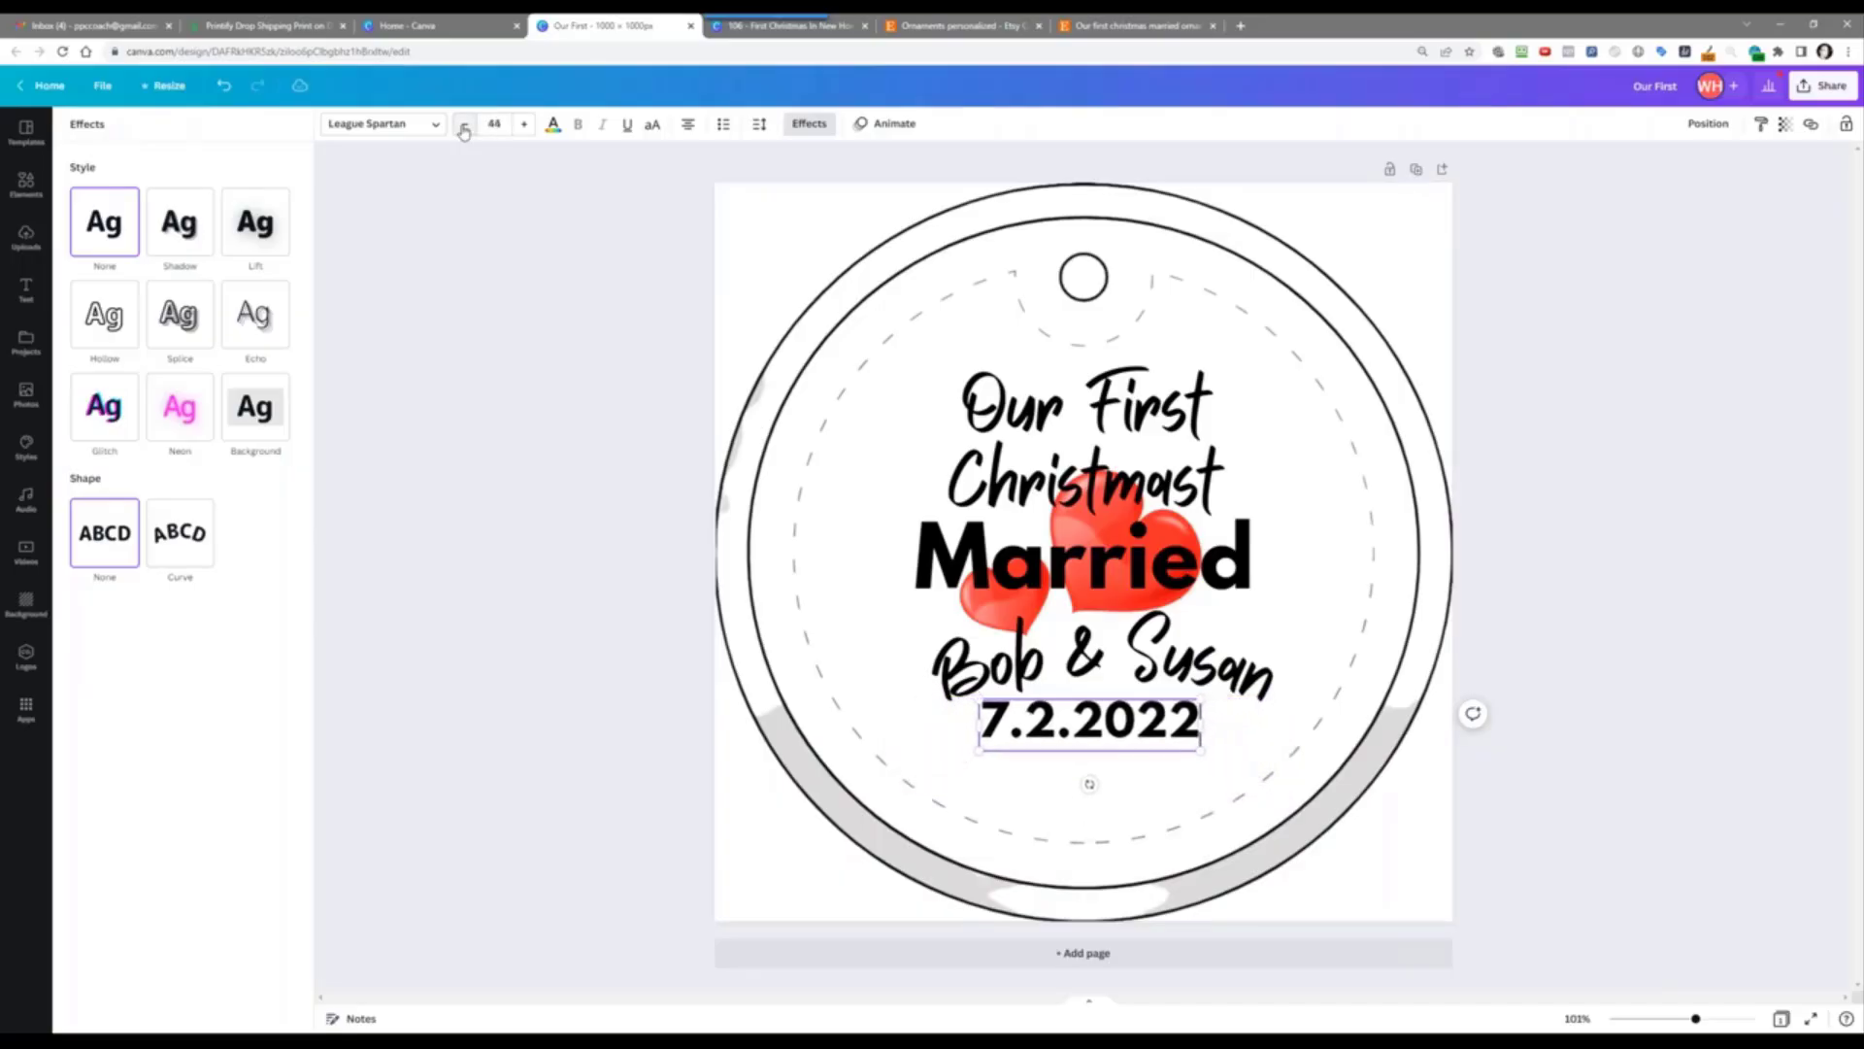
pyautogui.click(464, 131)
pyautogui.click(464, 131)
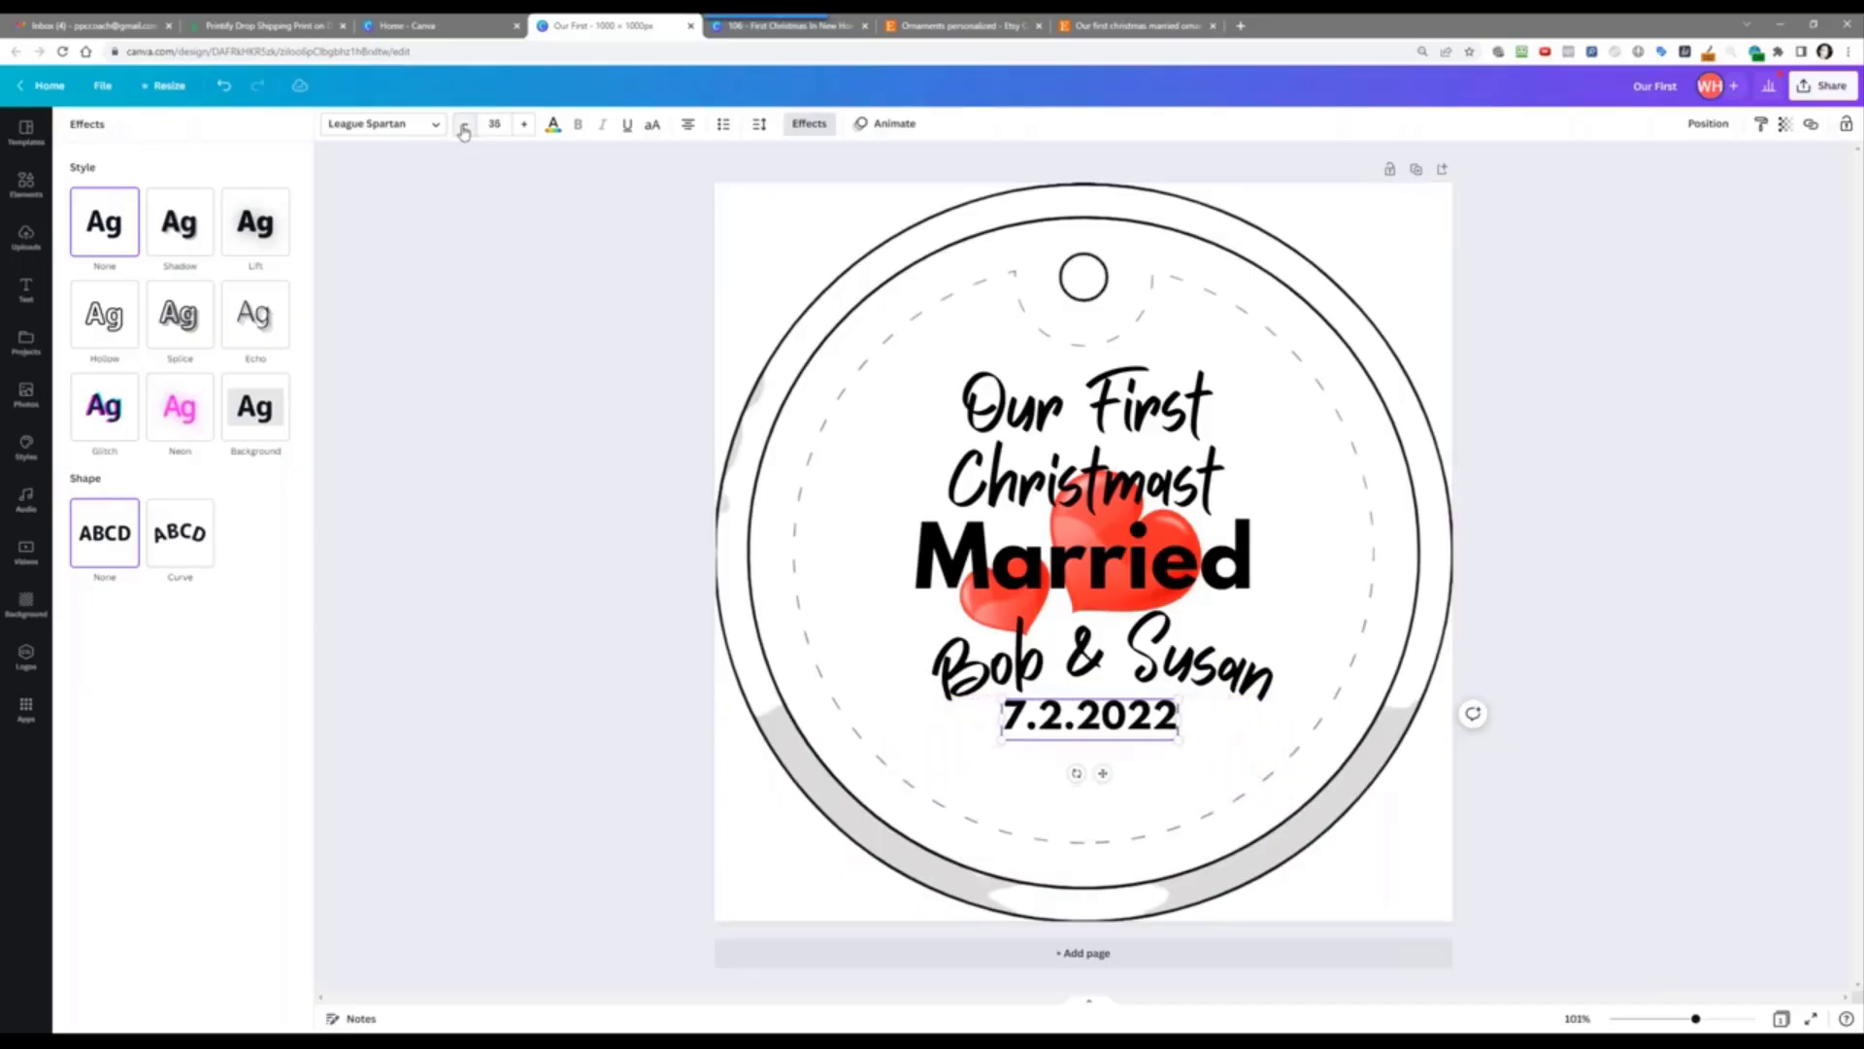
pyautogui.click(1663, 471)
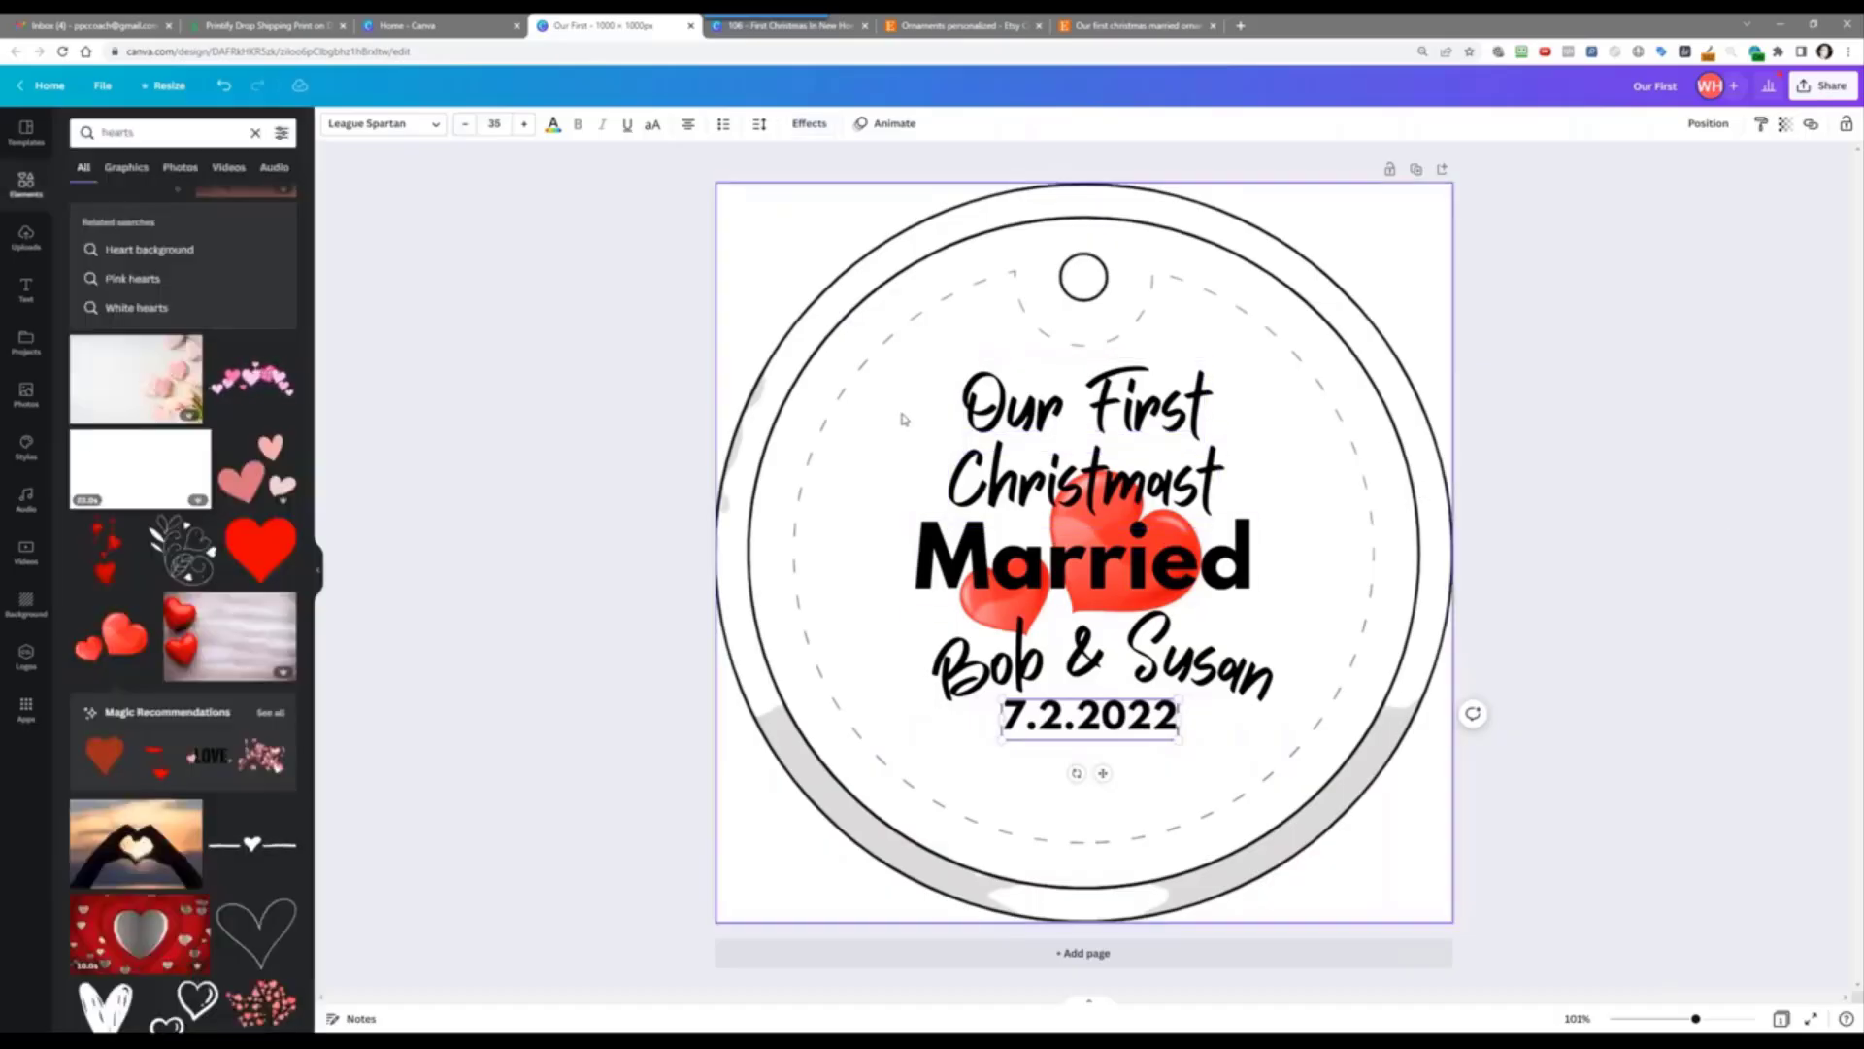
# Step: Search Elements for 'flower border'
pyautogui.click(36, 184)
pyautogui.click(126, 133)
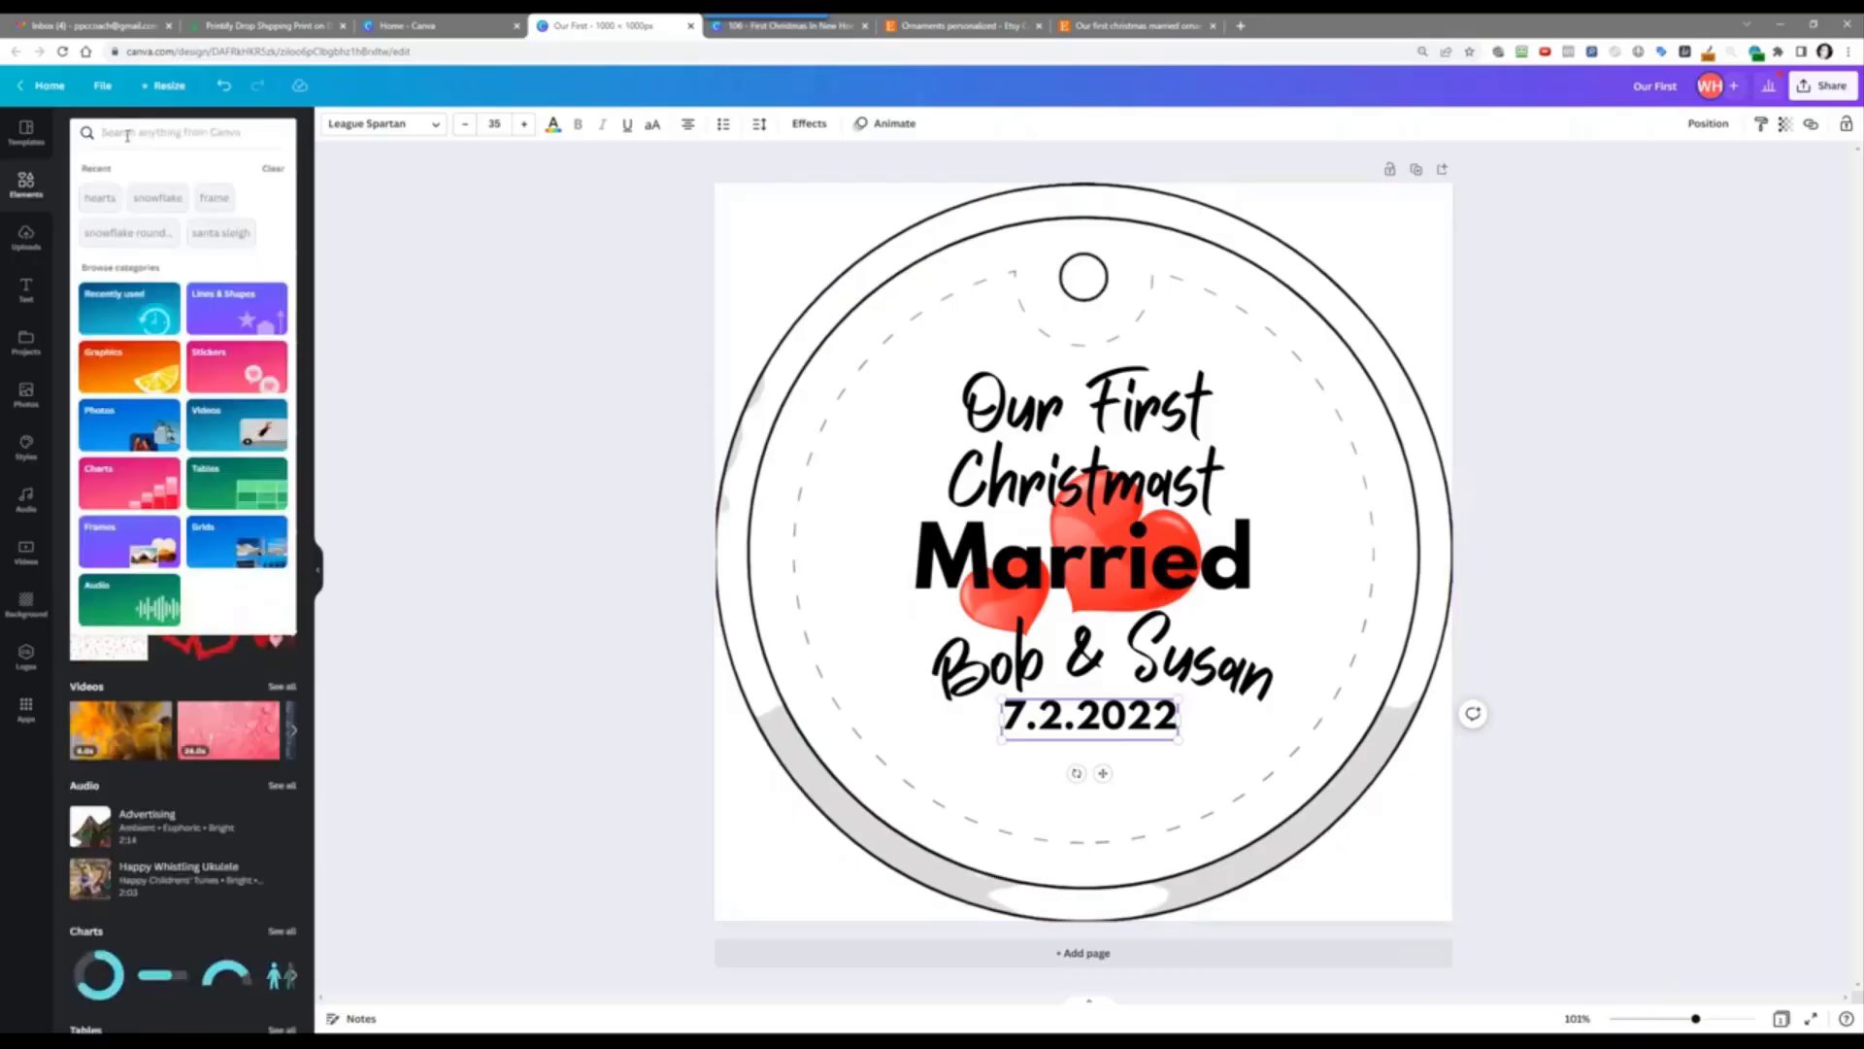
pyautogui.write('flor')
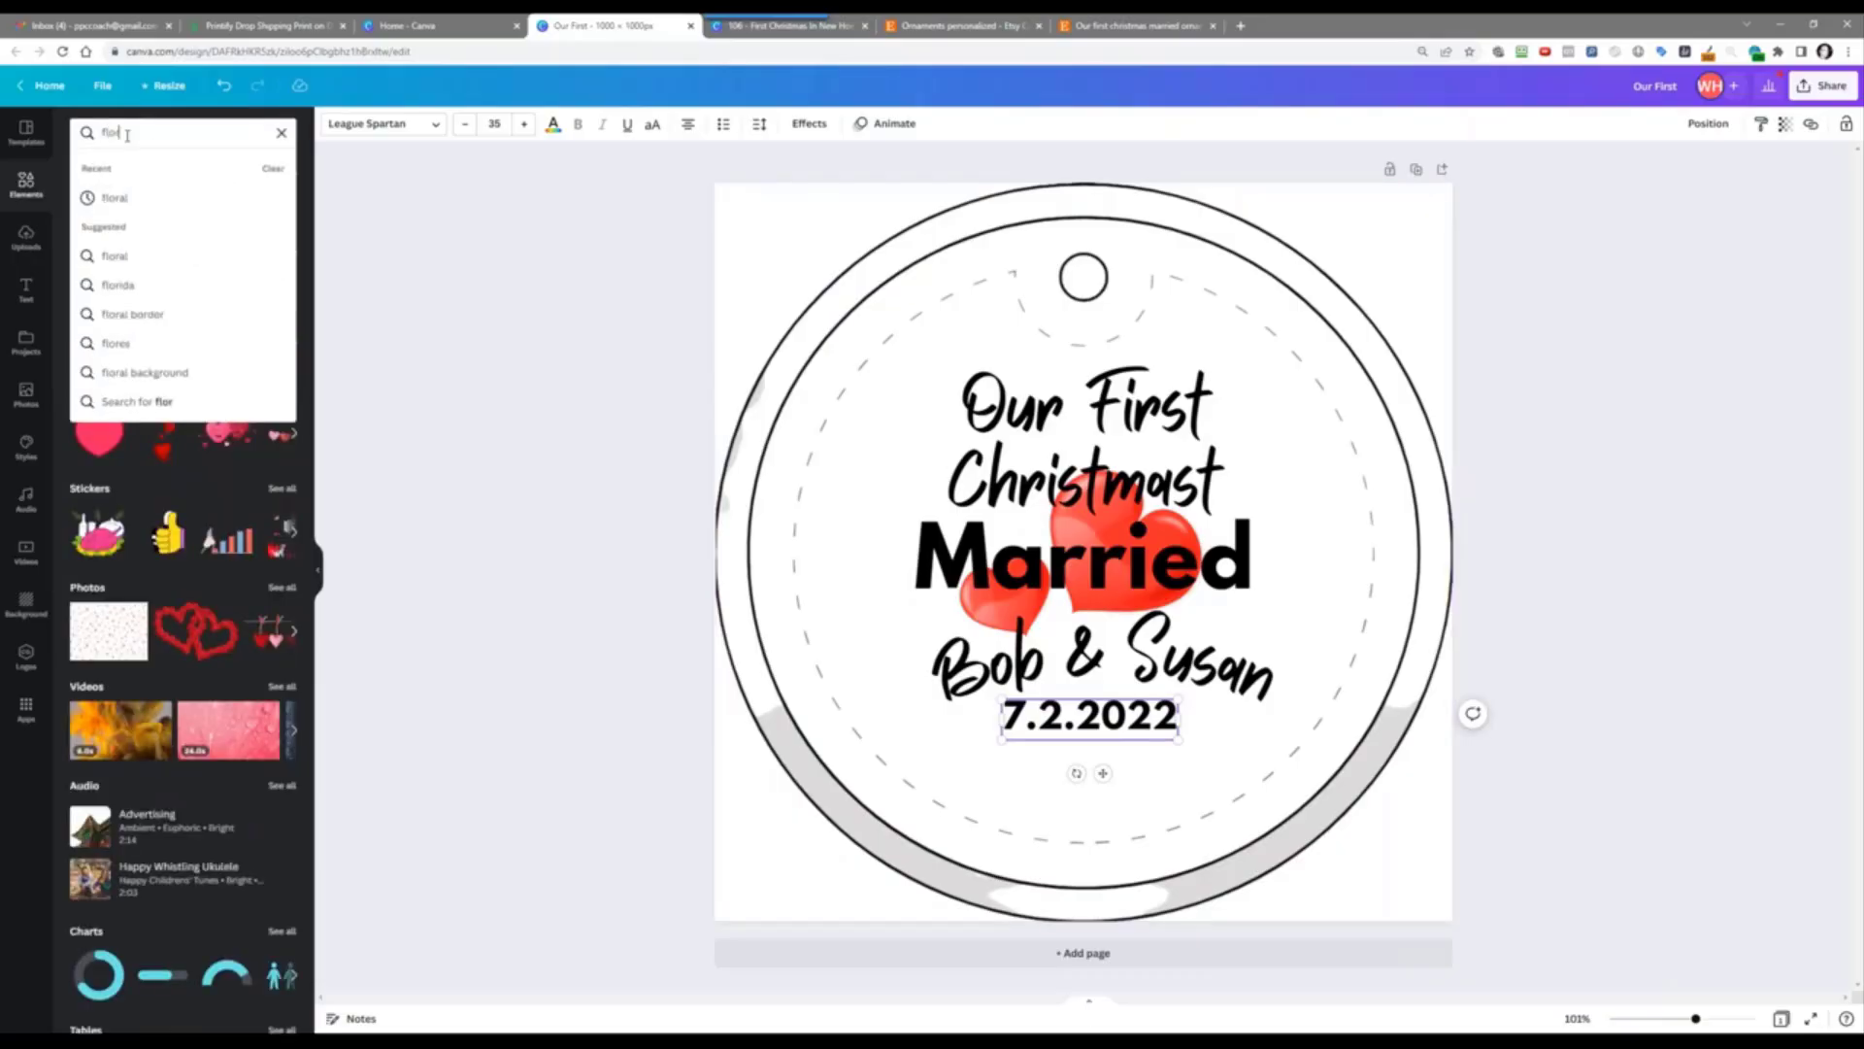
pyautogui.press('BackSpace')
pyautogui.write('wer bor')
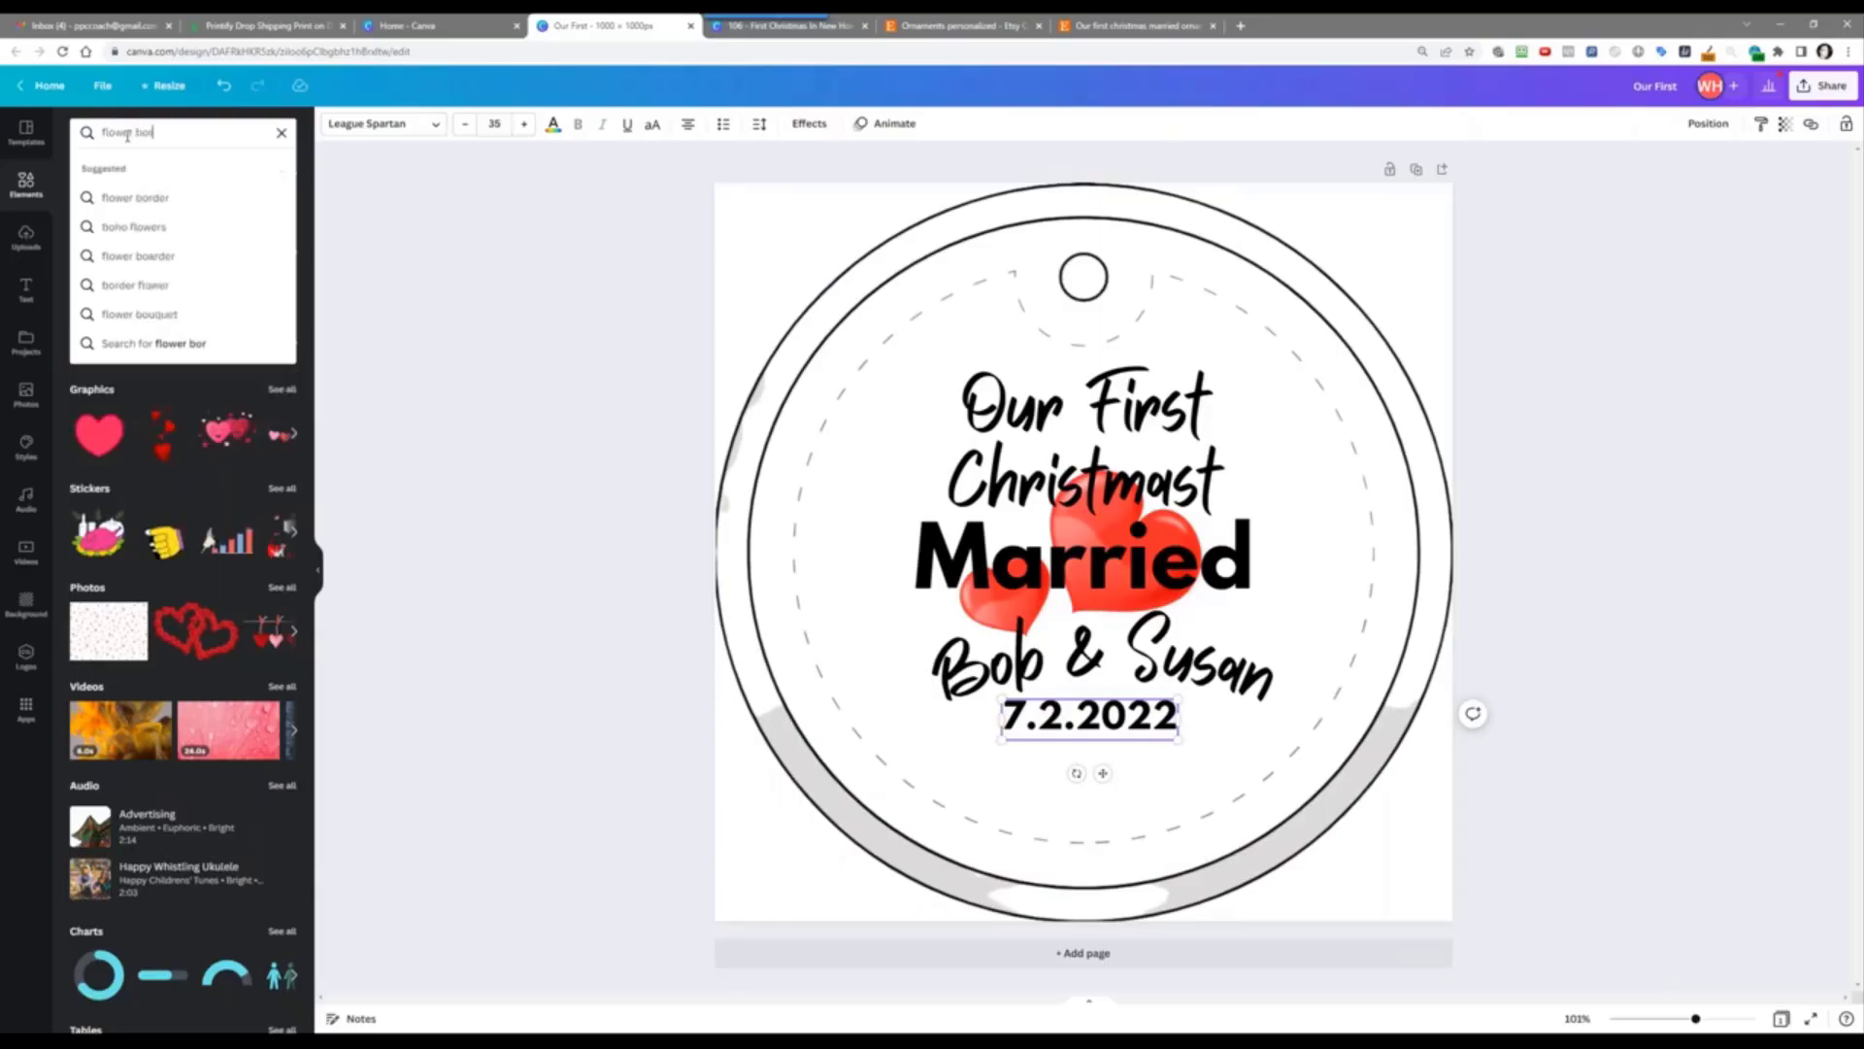
pyautogui.write('der')
pyautogui.press('Return')
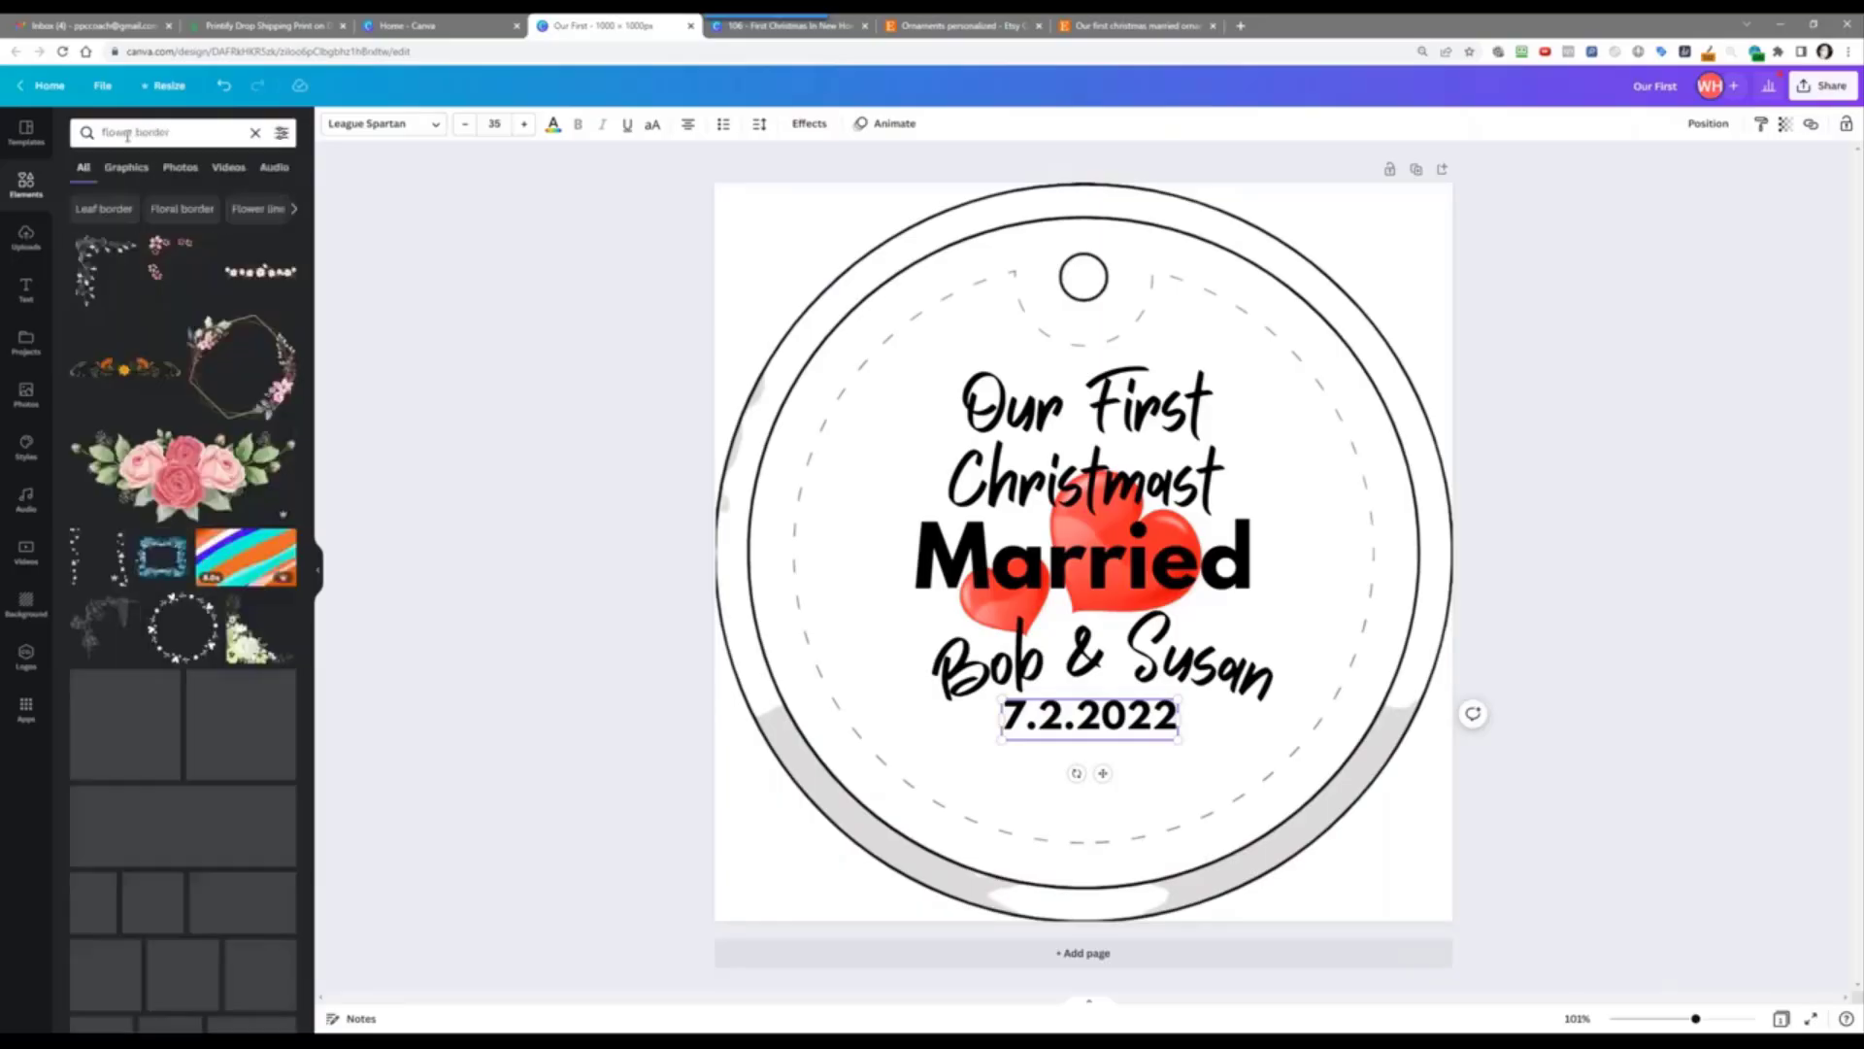
# Step: Replace the search with 'round heart border' and scroll through the results
pyautogui.click(201, 130)
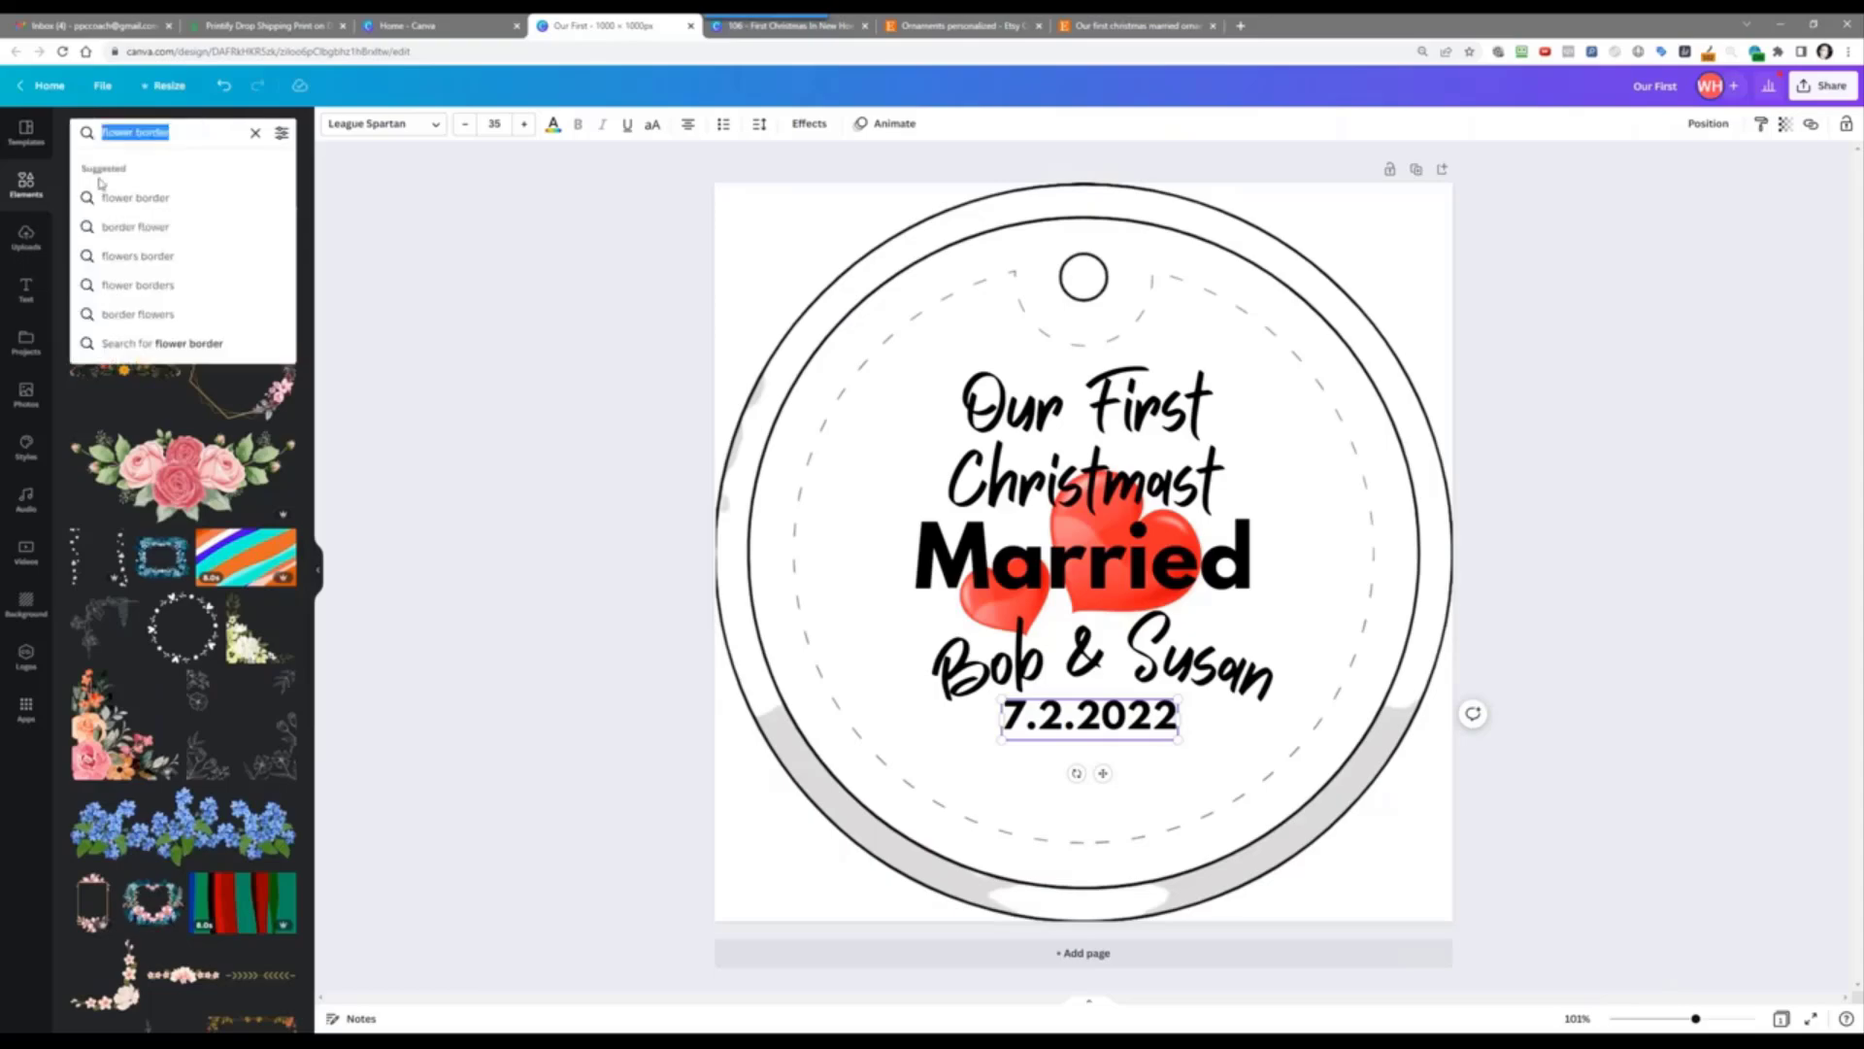
pyautogui.write('round hear')
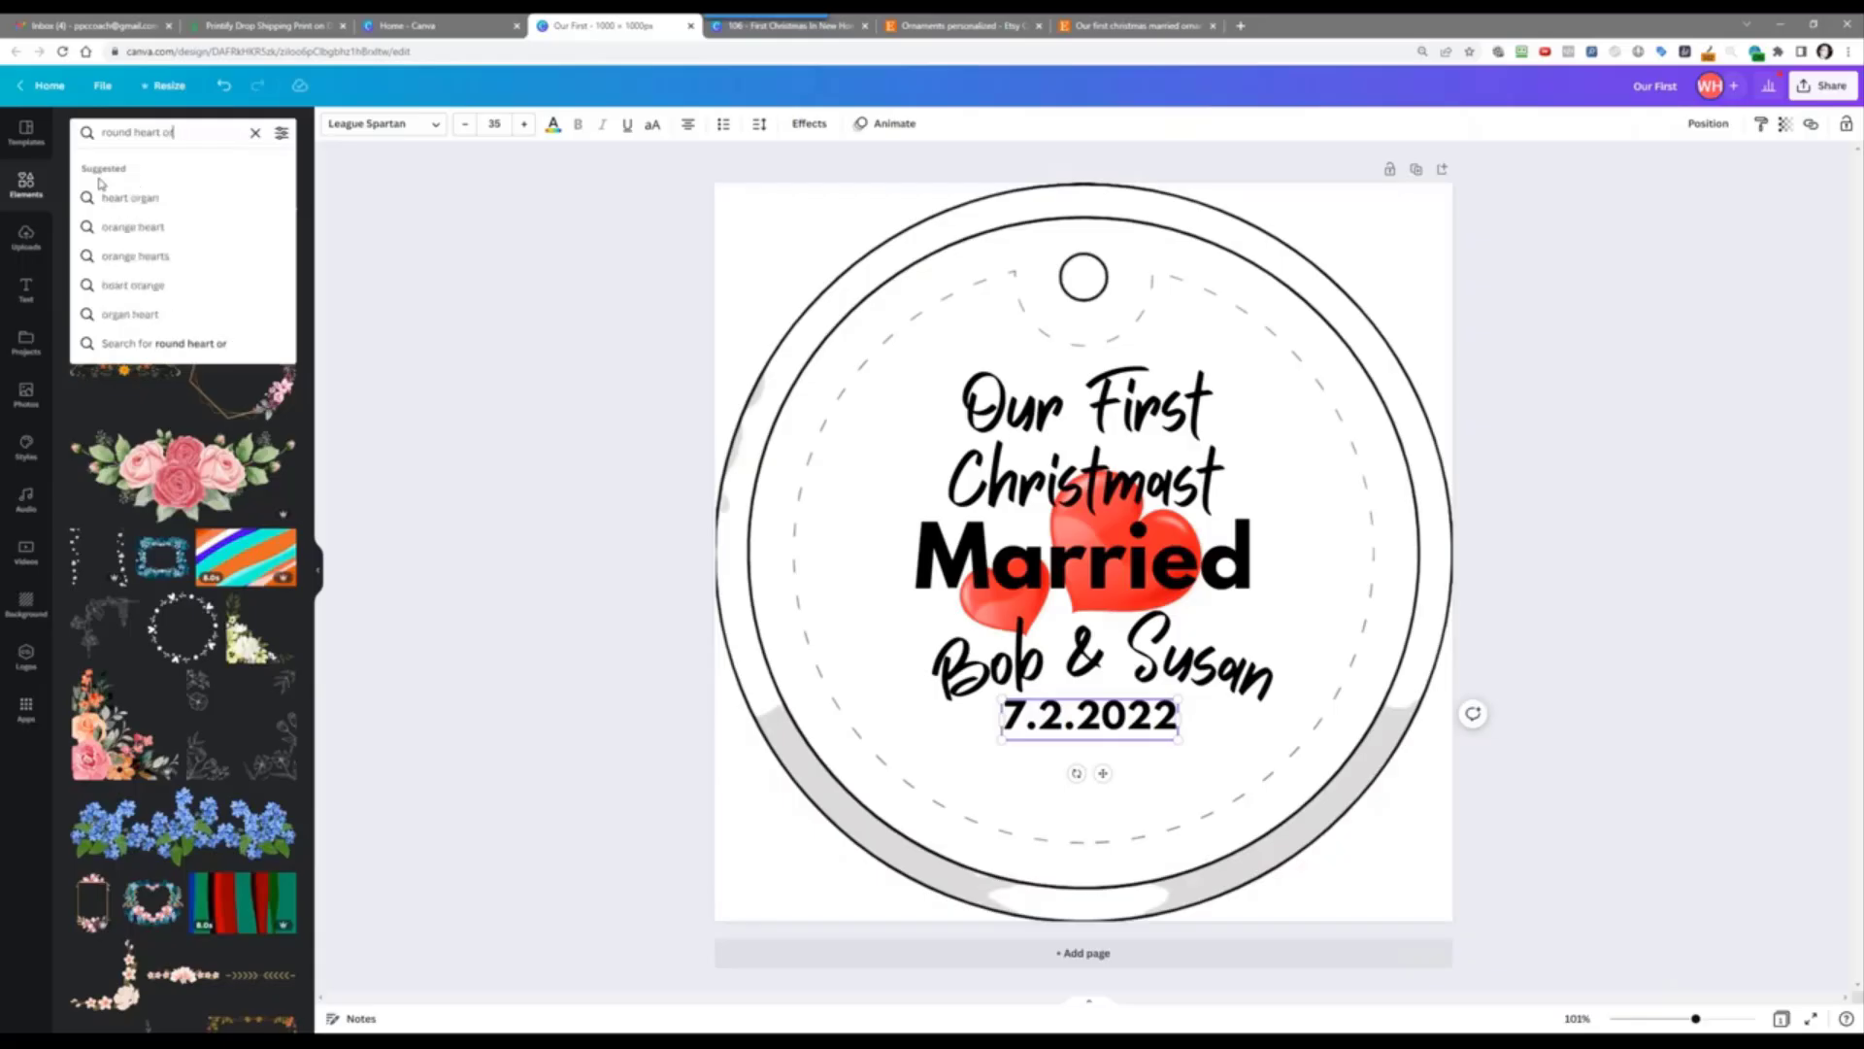
pyautogui.write('t border')
pyautogui.press('Return')
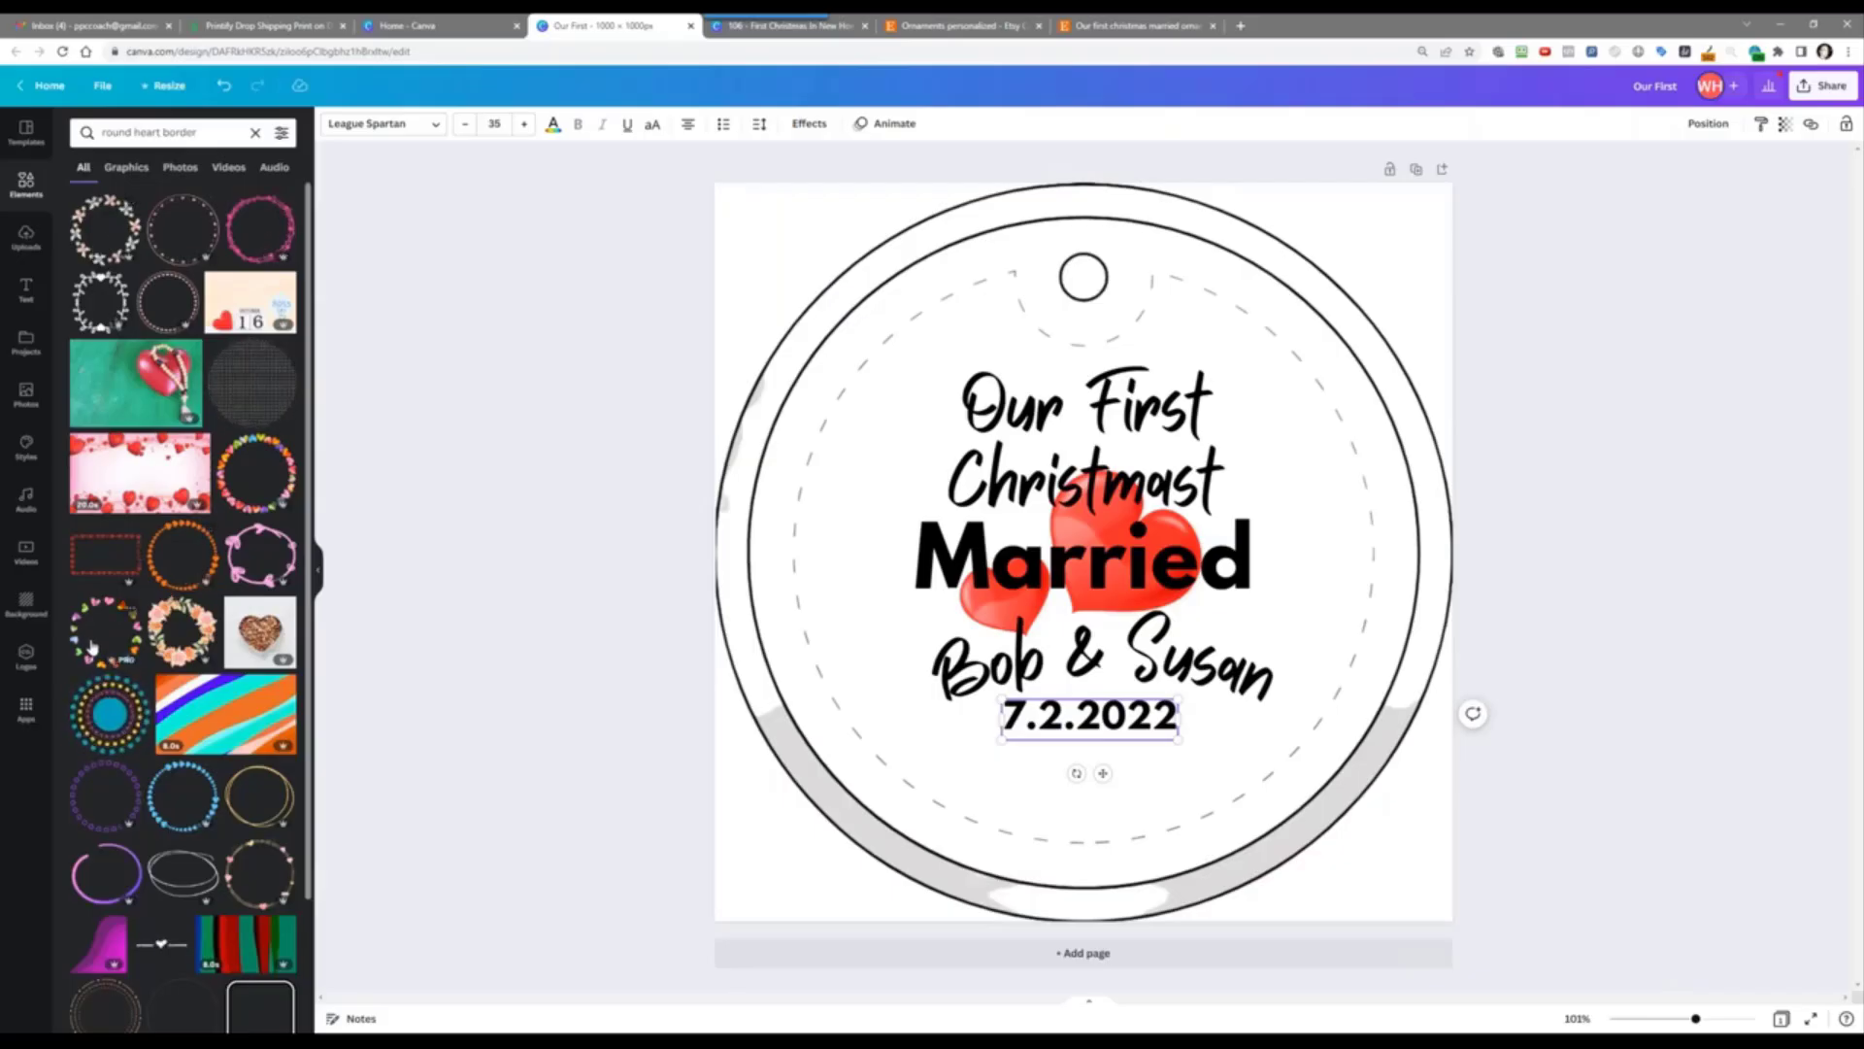
pyautogui.scroll(-6, 94, 646)
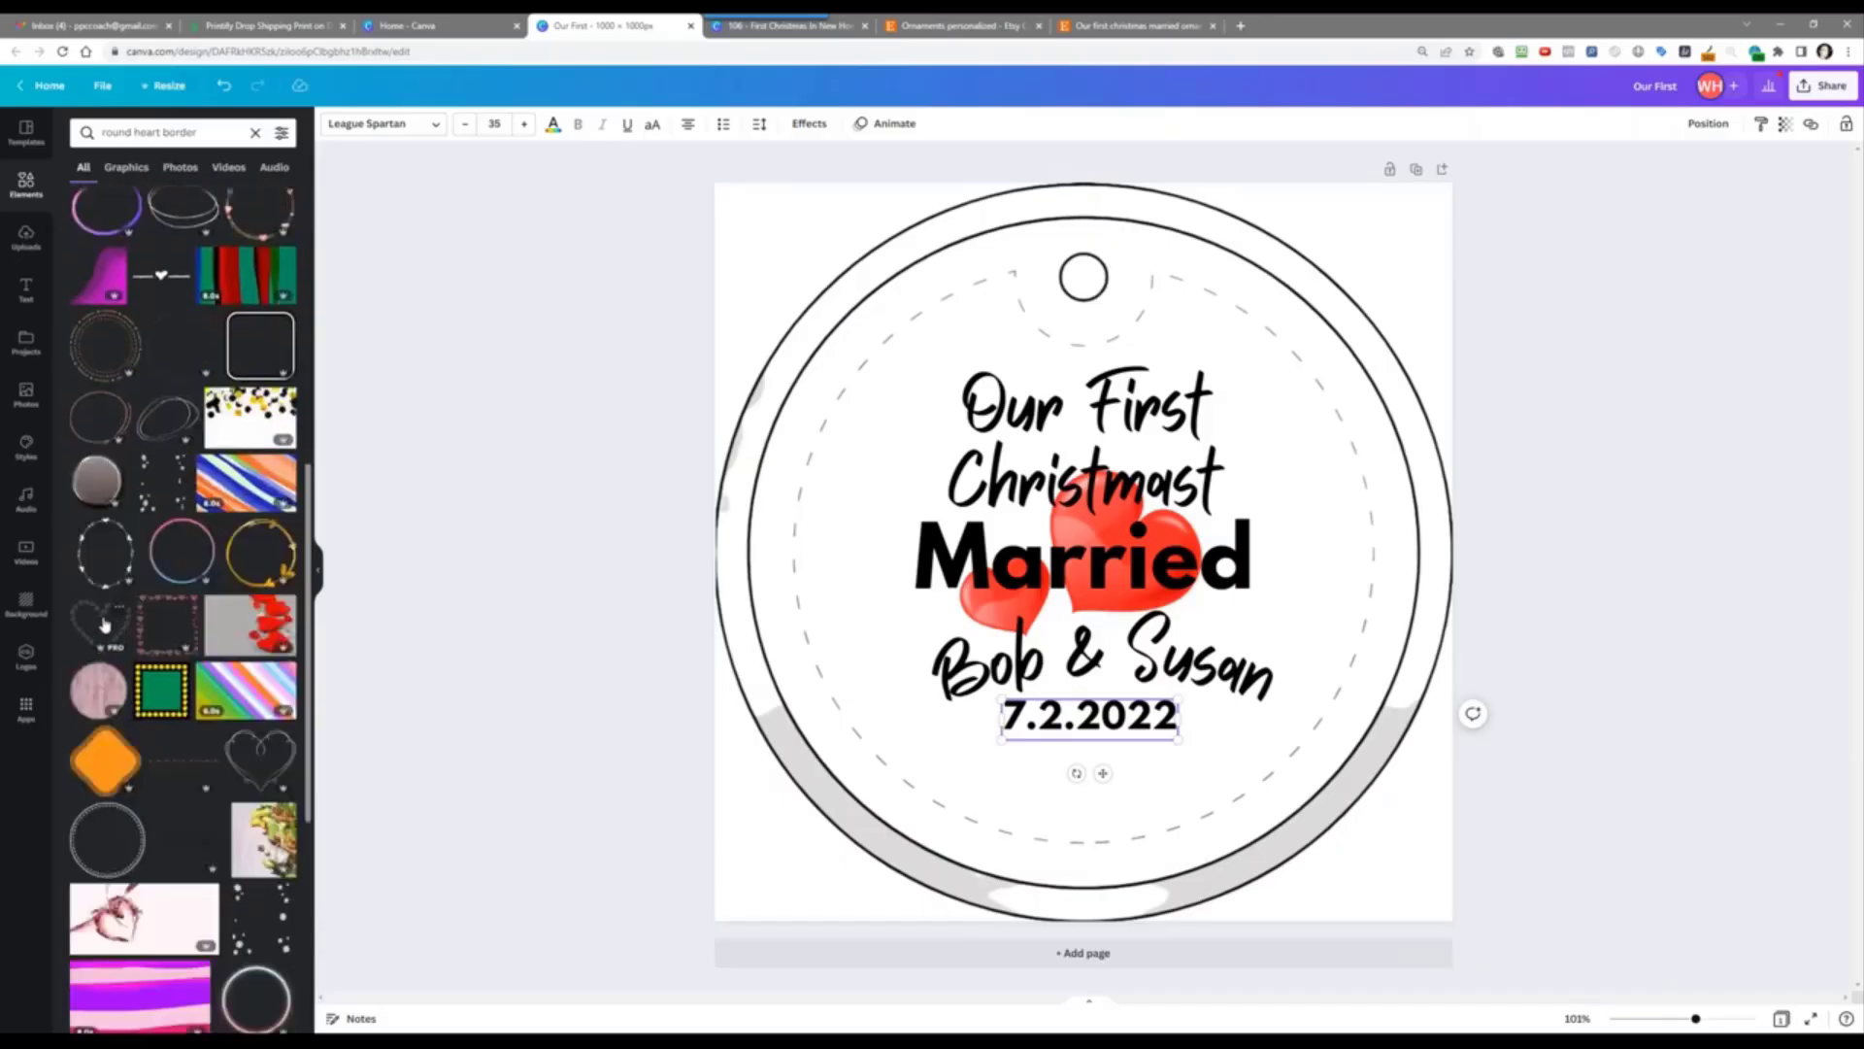
pyautogui.scroll(7, 98, 686)
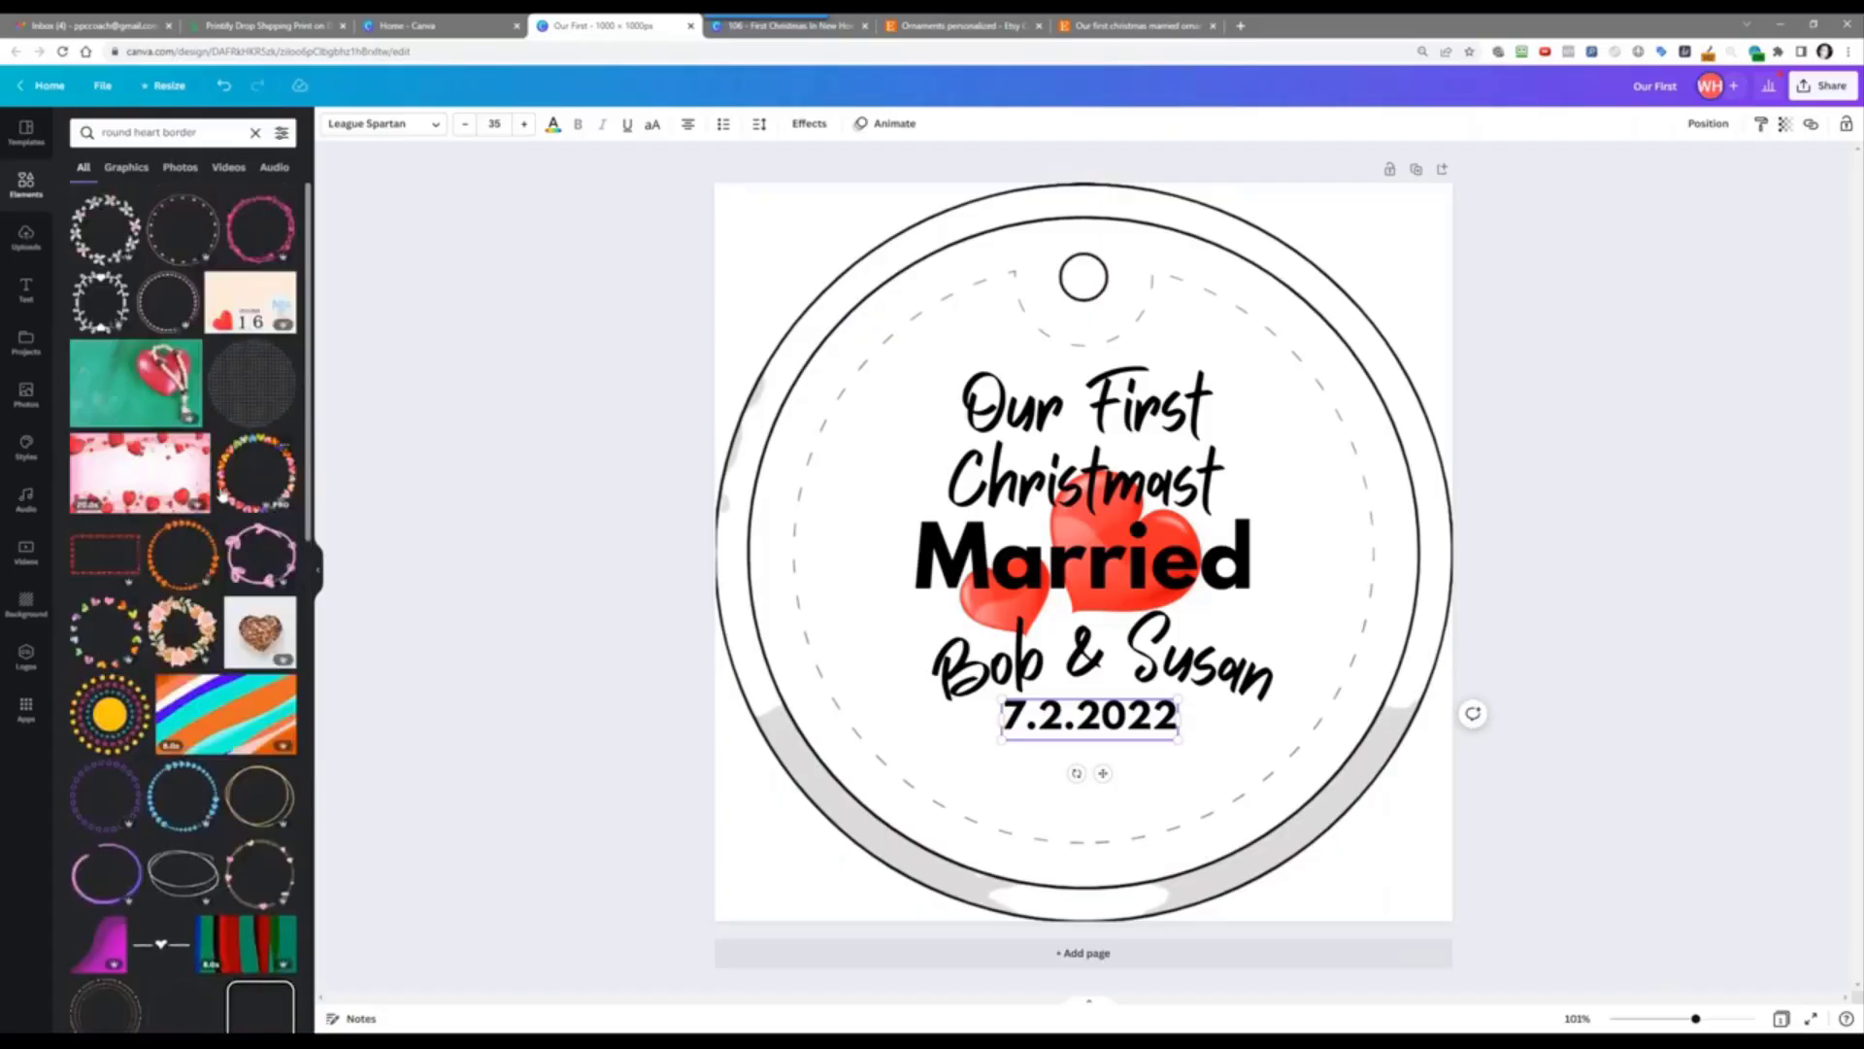
pyautogui.click(260, 231)
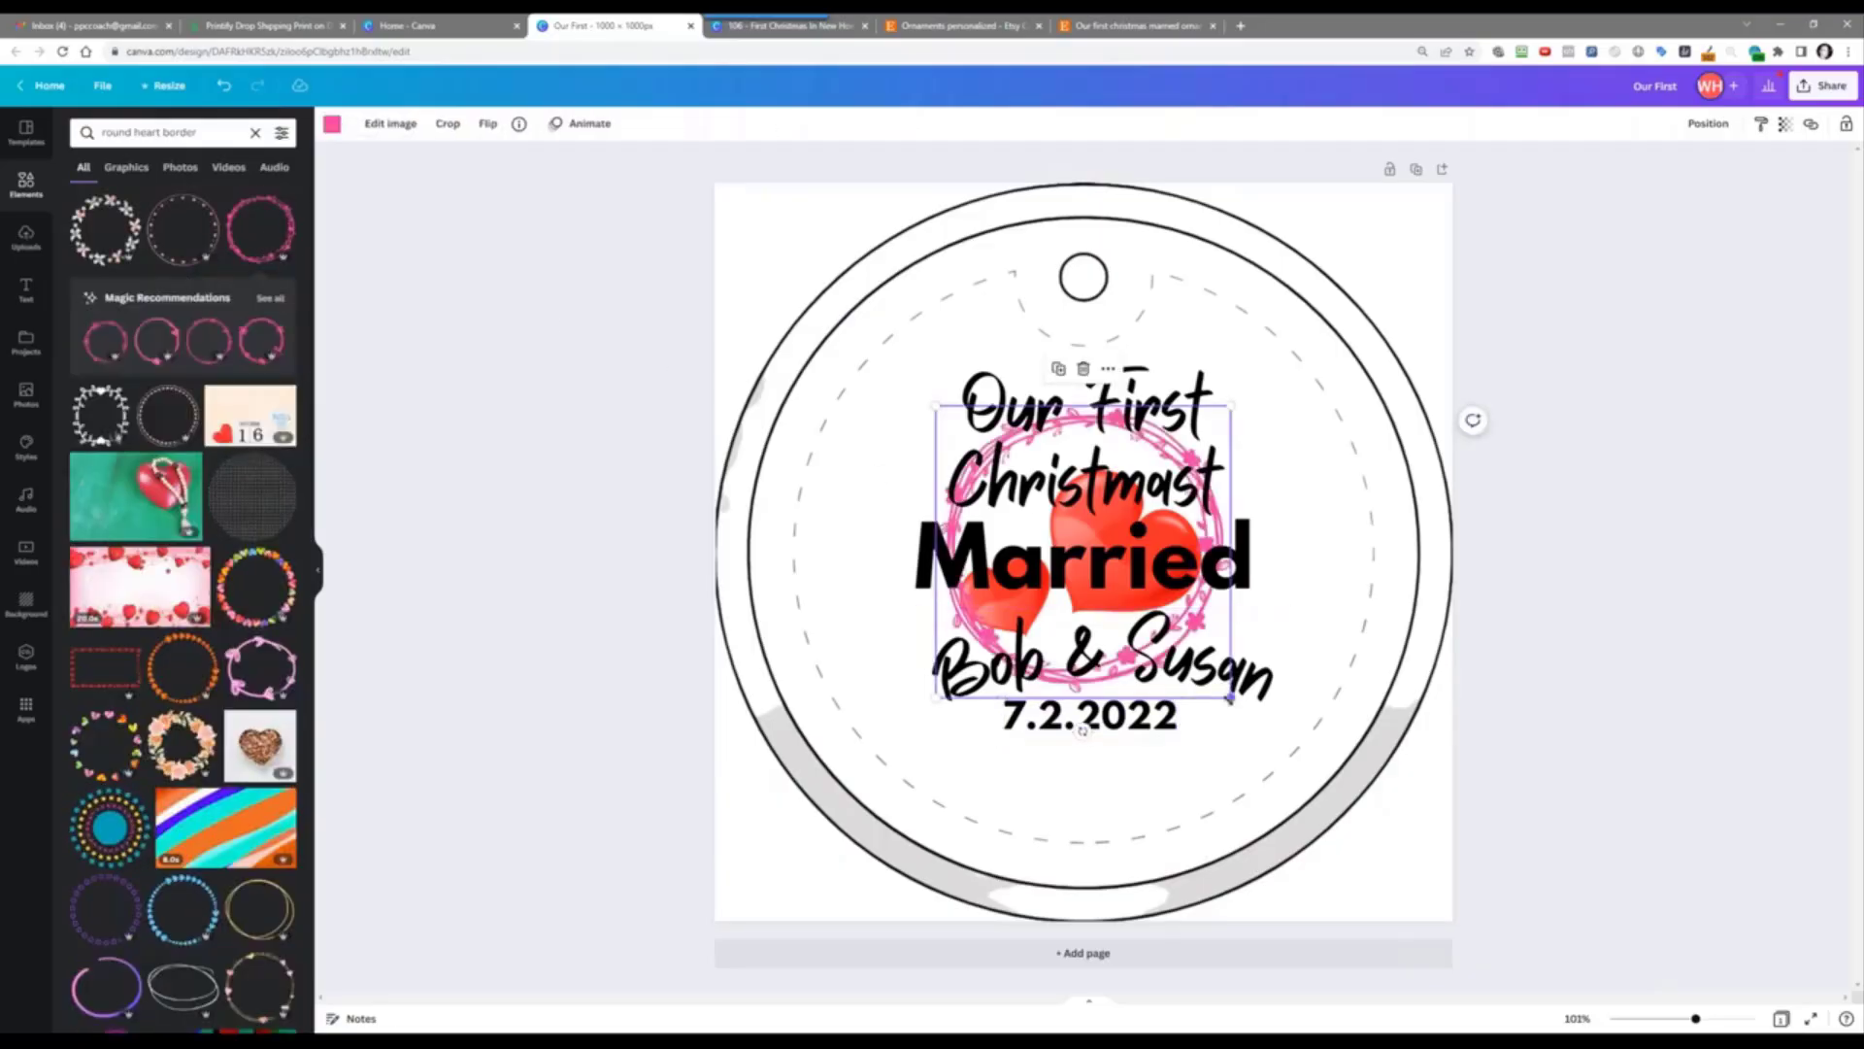
pyautogui.moveTo(1231, 696); pyautogui.dragTo(1343, 831)
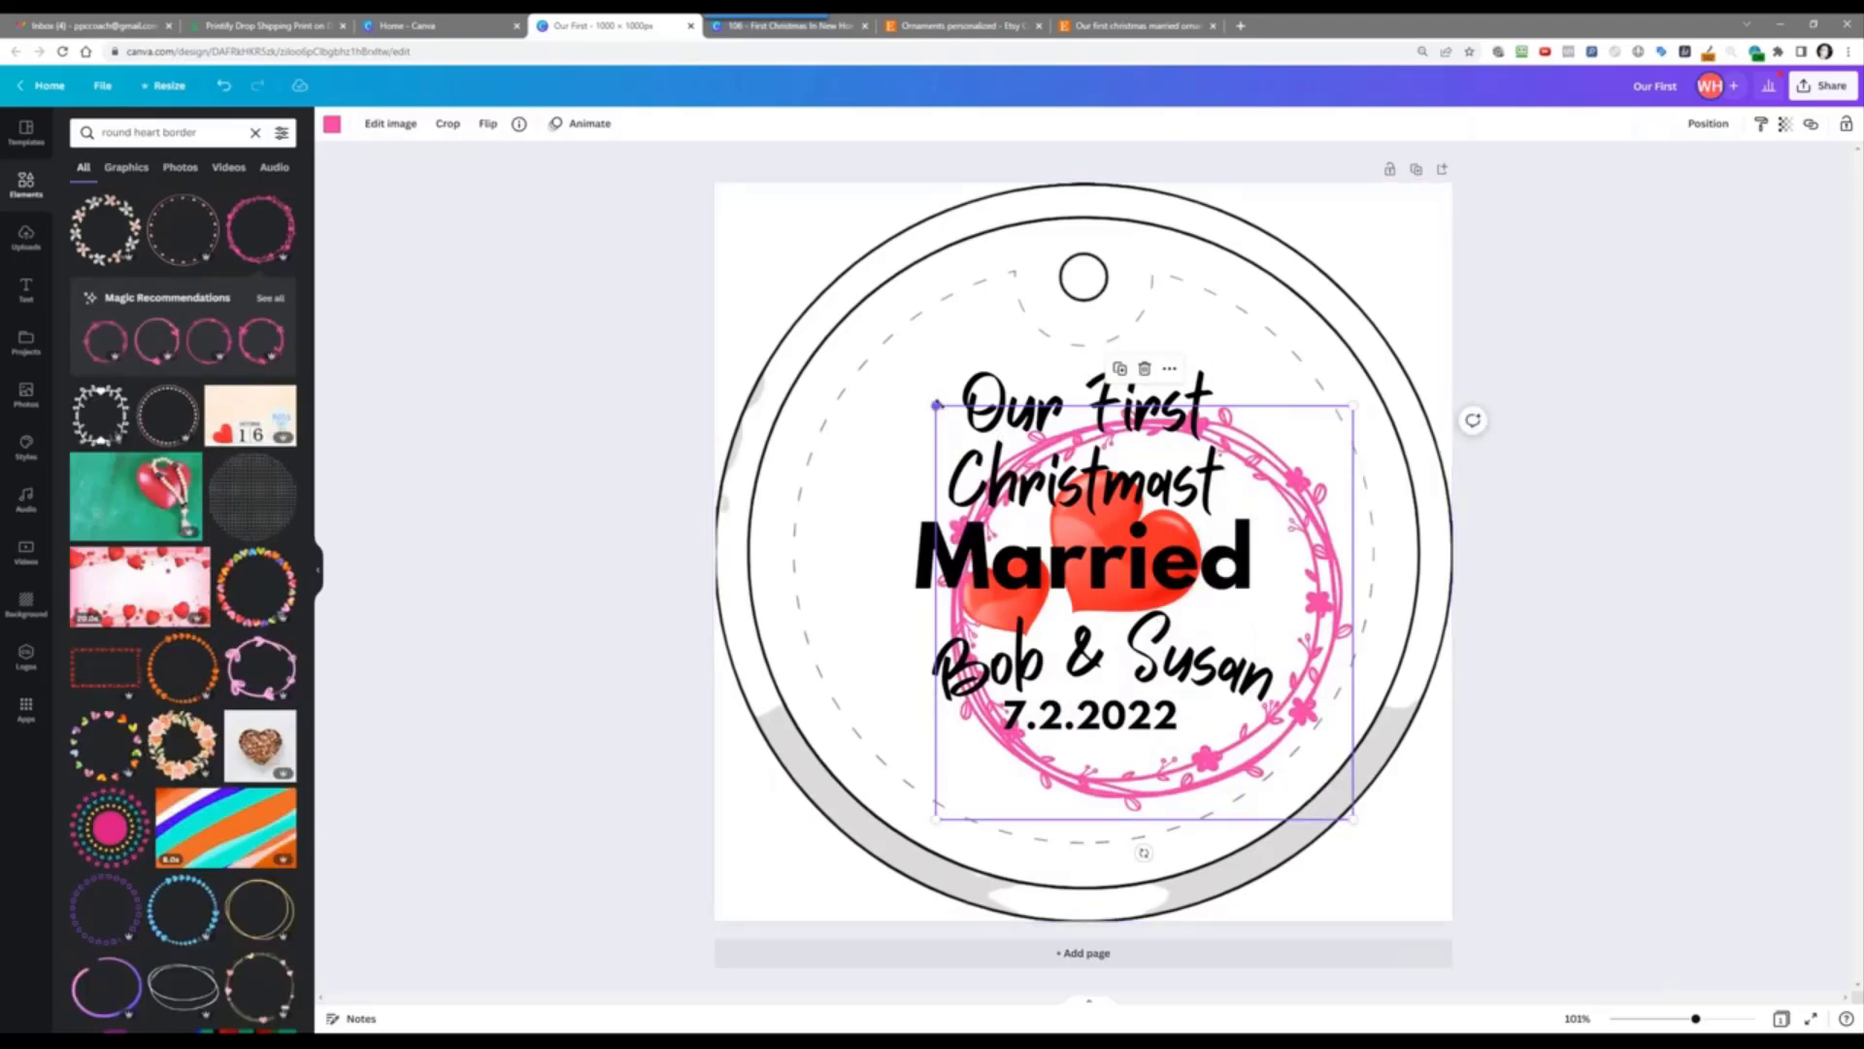
pyautogui.moveTo(937, 404); pyautogui.dragTo(809, 281)
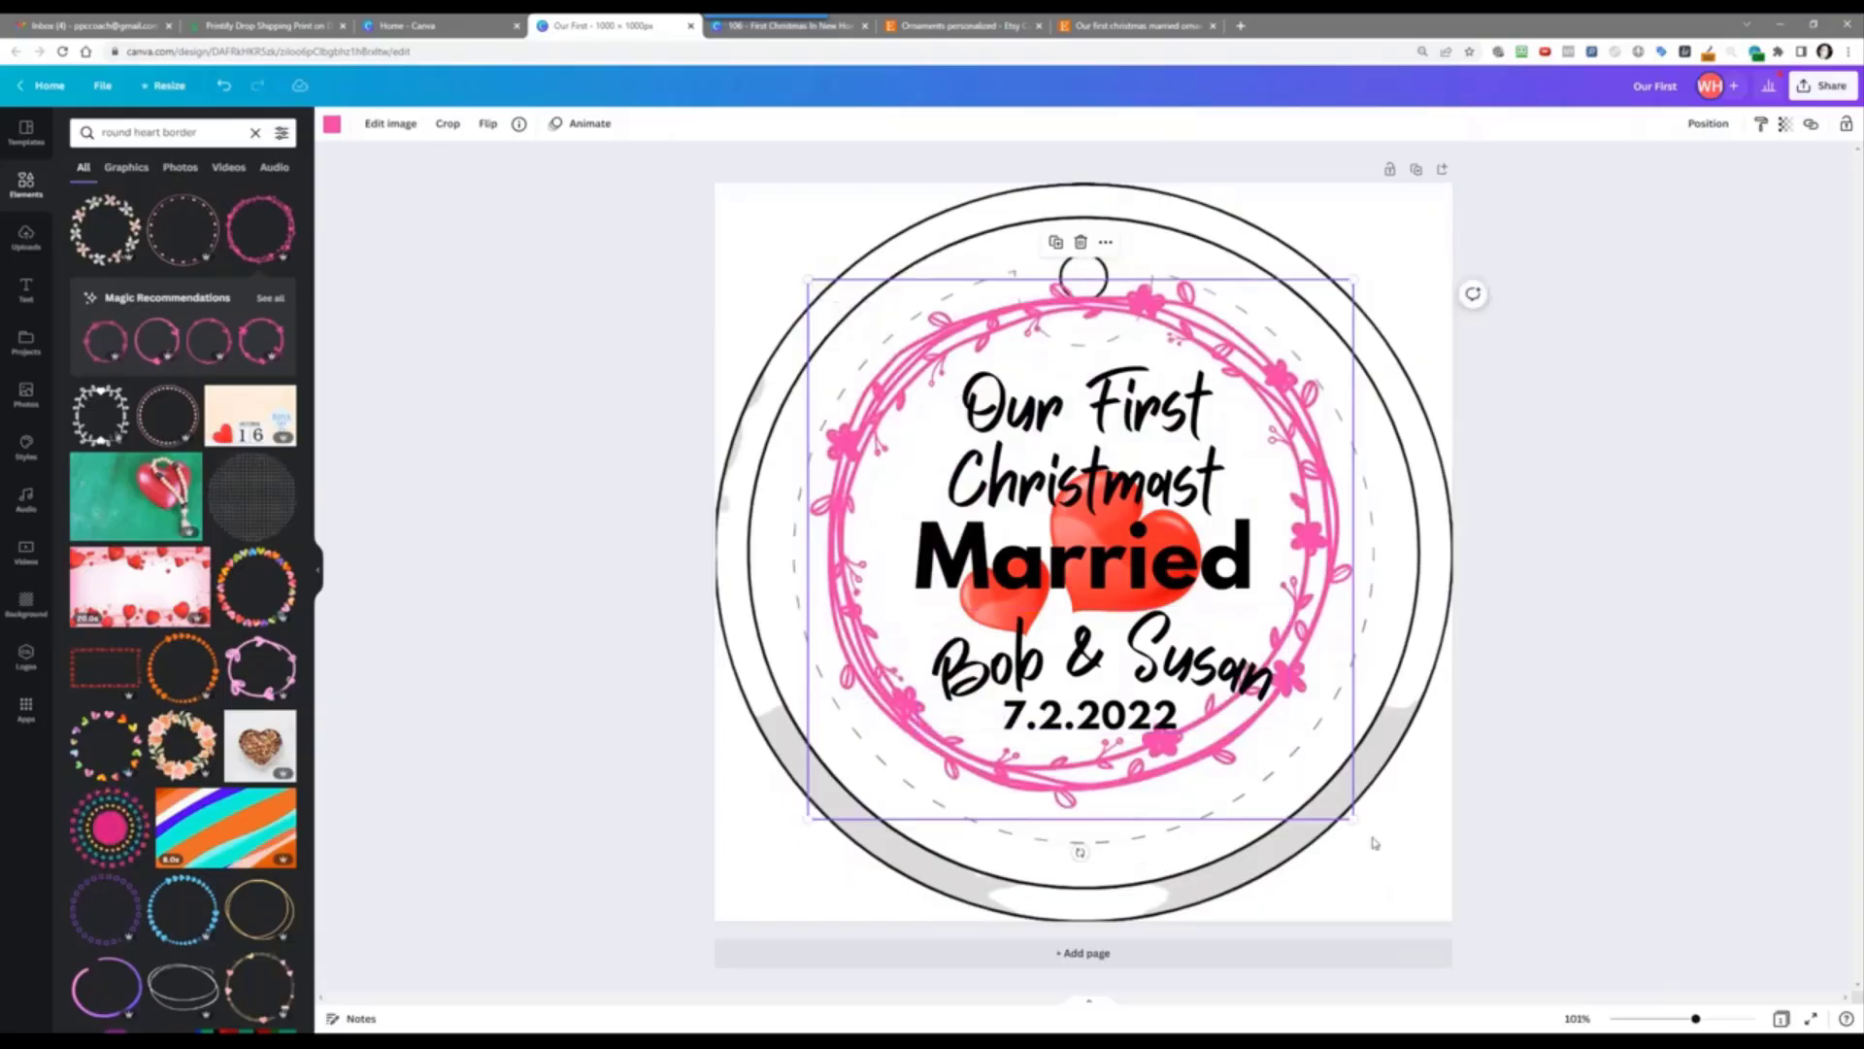
pyautogui.moveTo(1352, 818); pyautogui.dragTo(1373, 837)
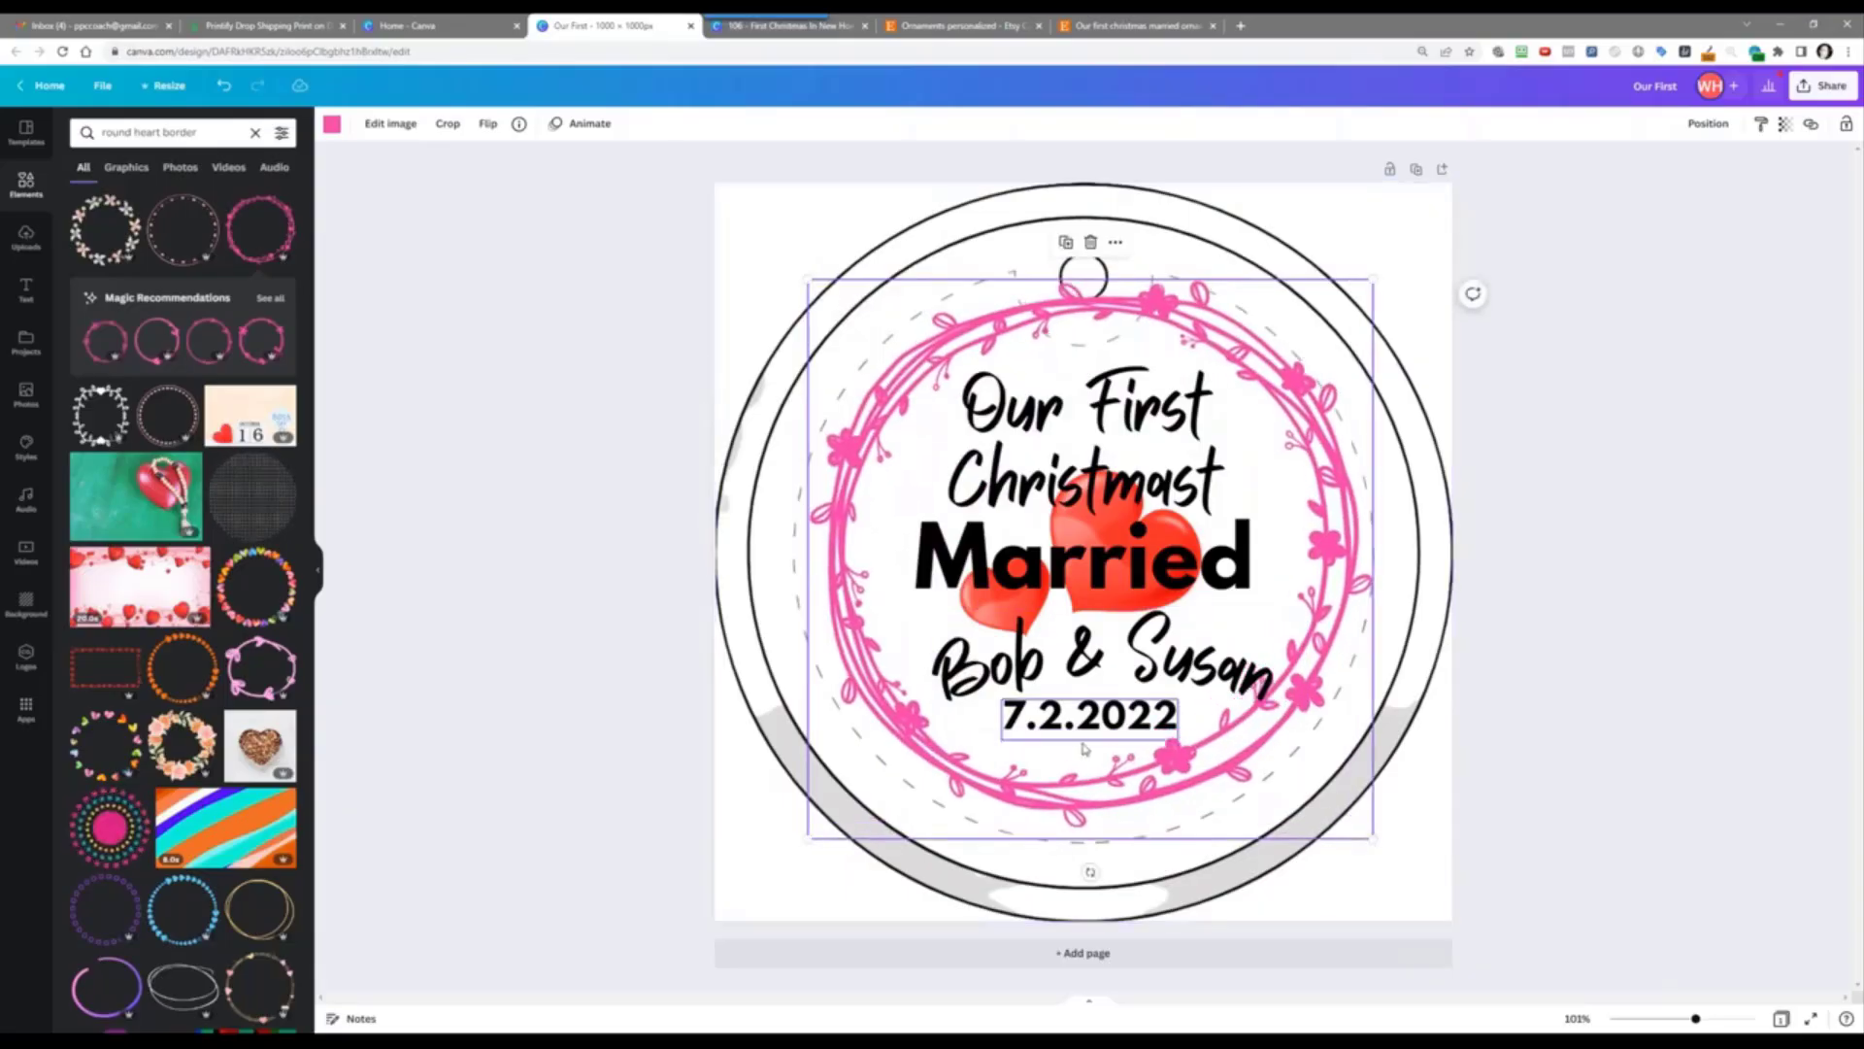
pyautogui.press('Delete')
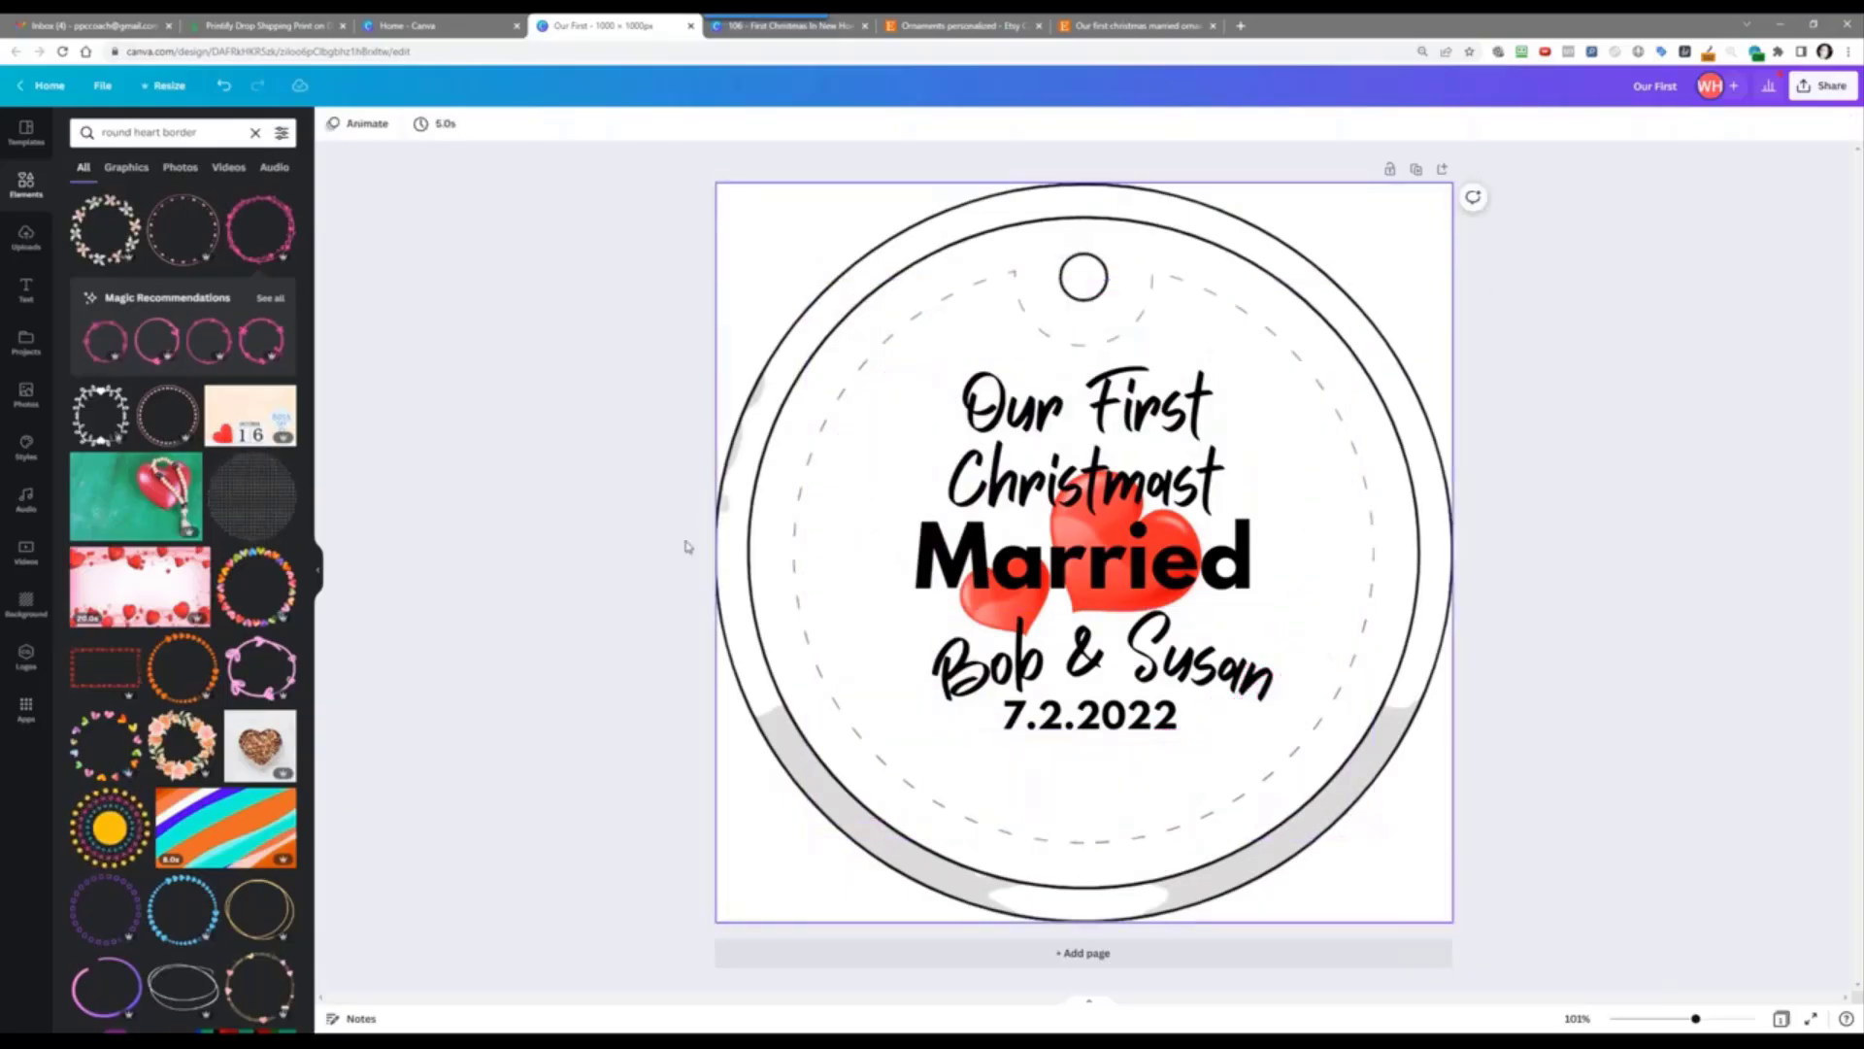
# Step: Search Elements for 'ornamental' and scroll through the results
pyautogui.click(158, 129)
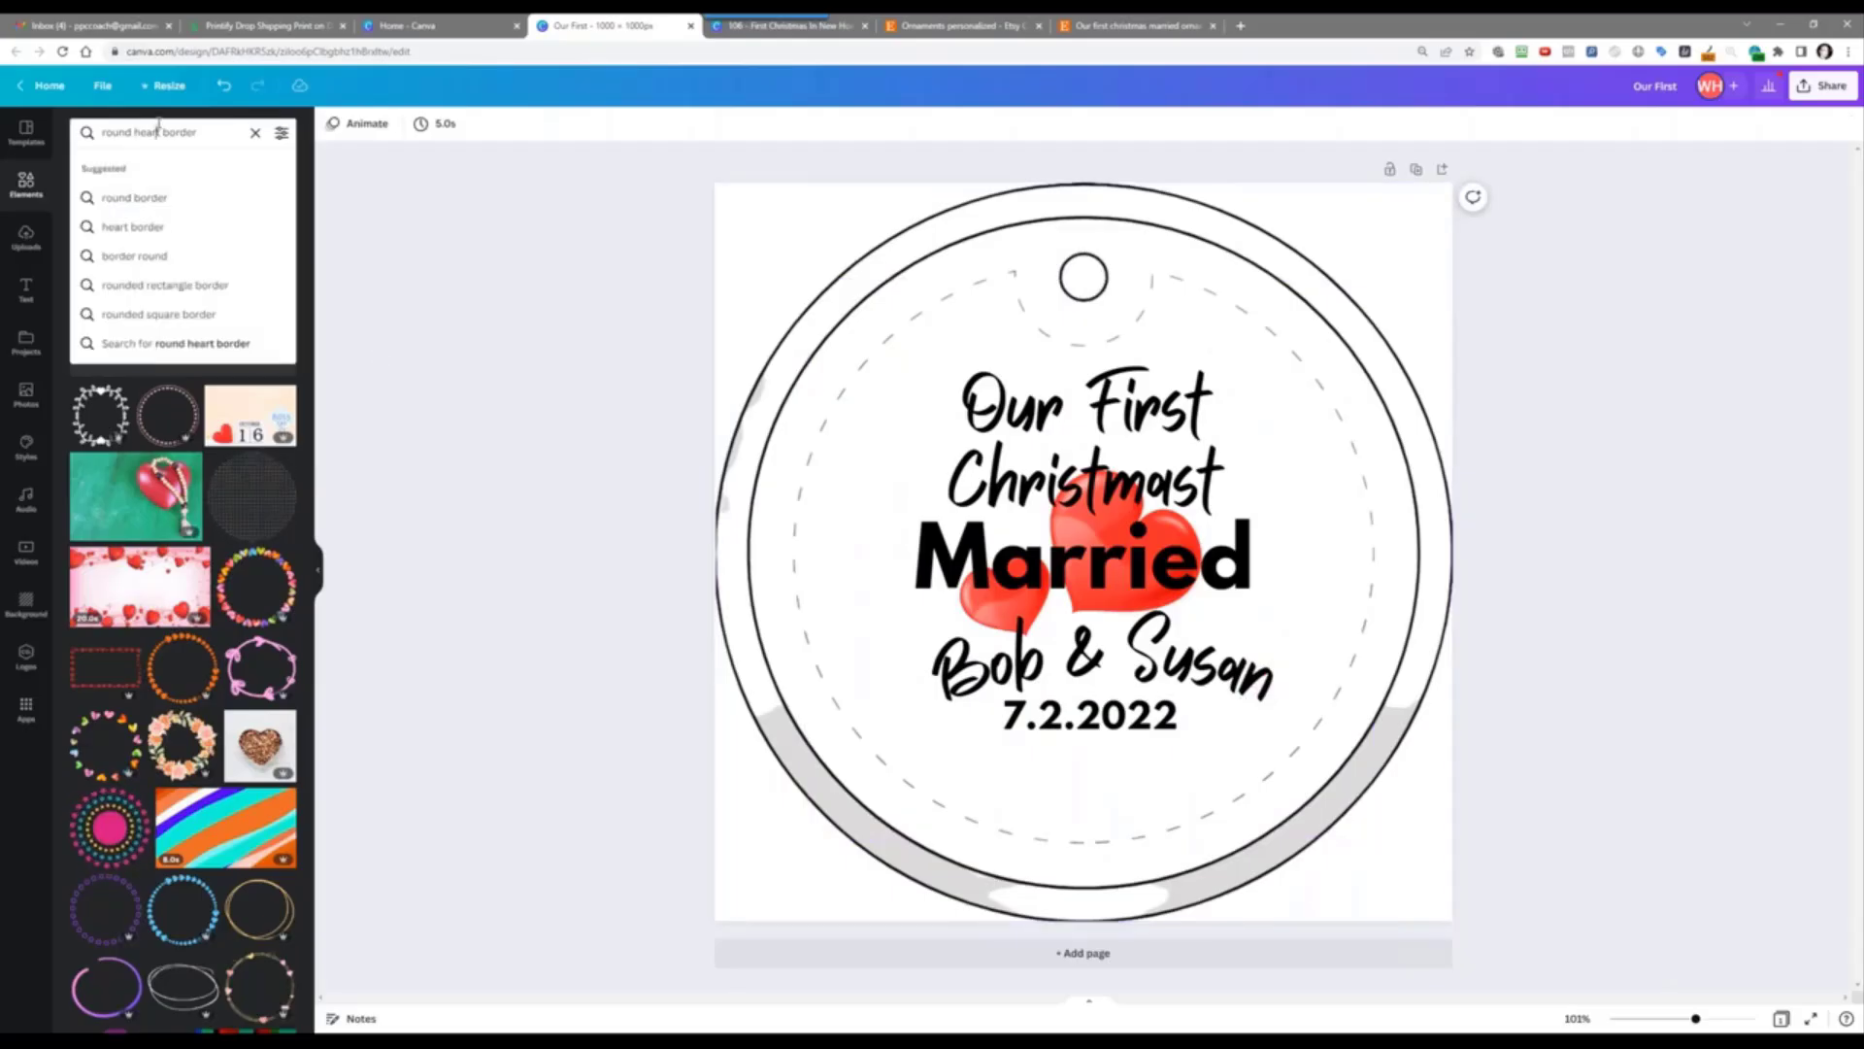
pyautogui.tripleClick(158, 129)
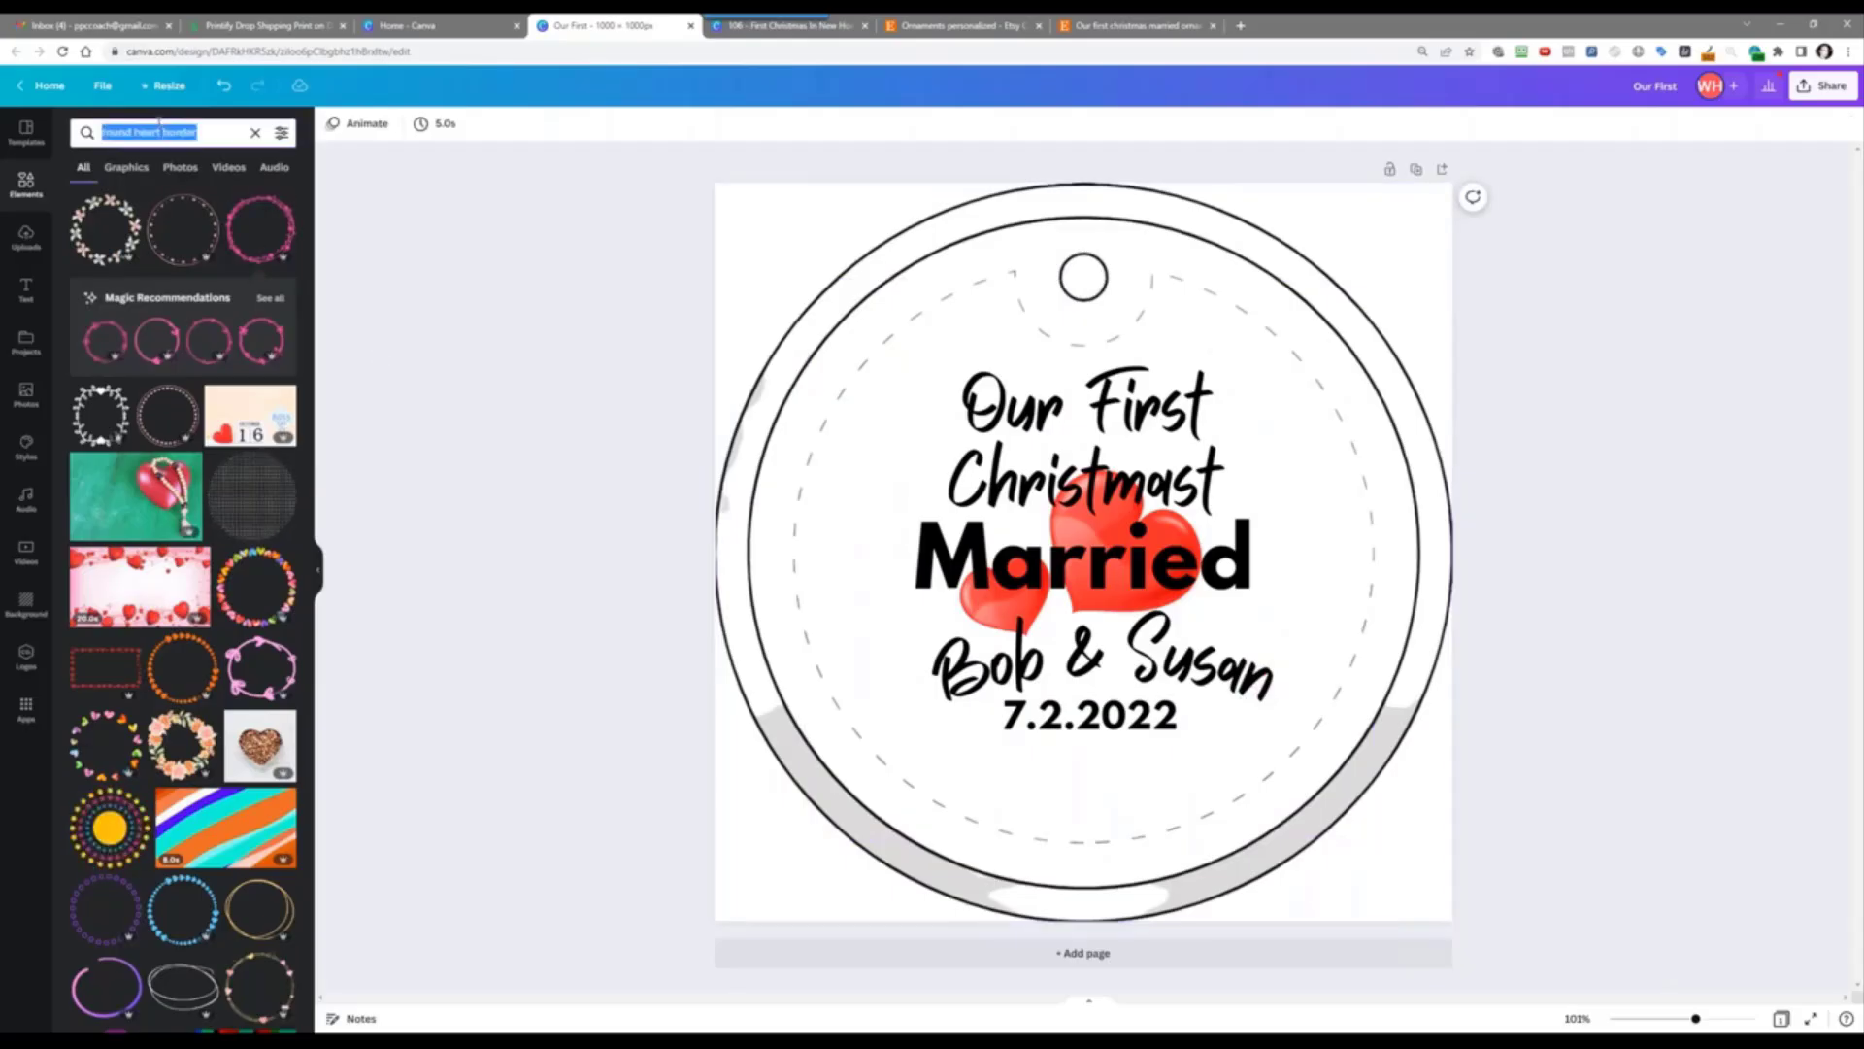
pyautogui.write('flower')
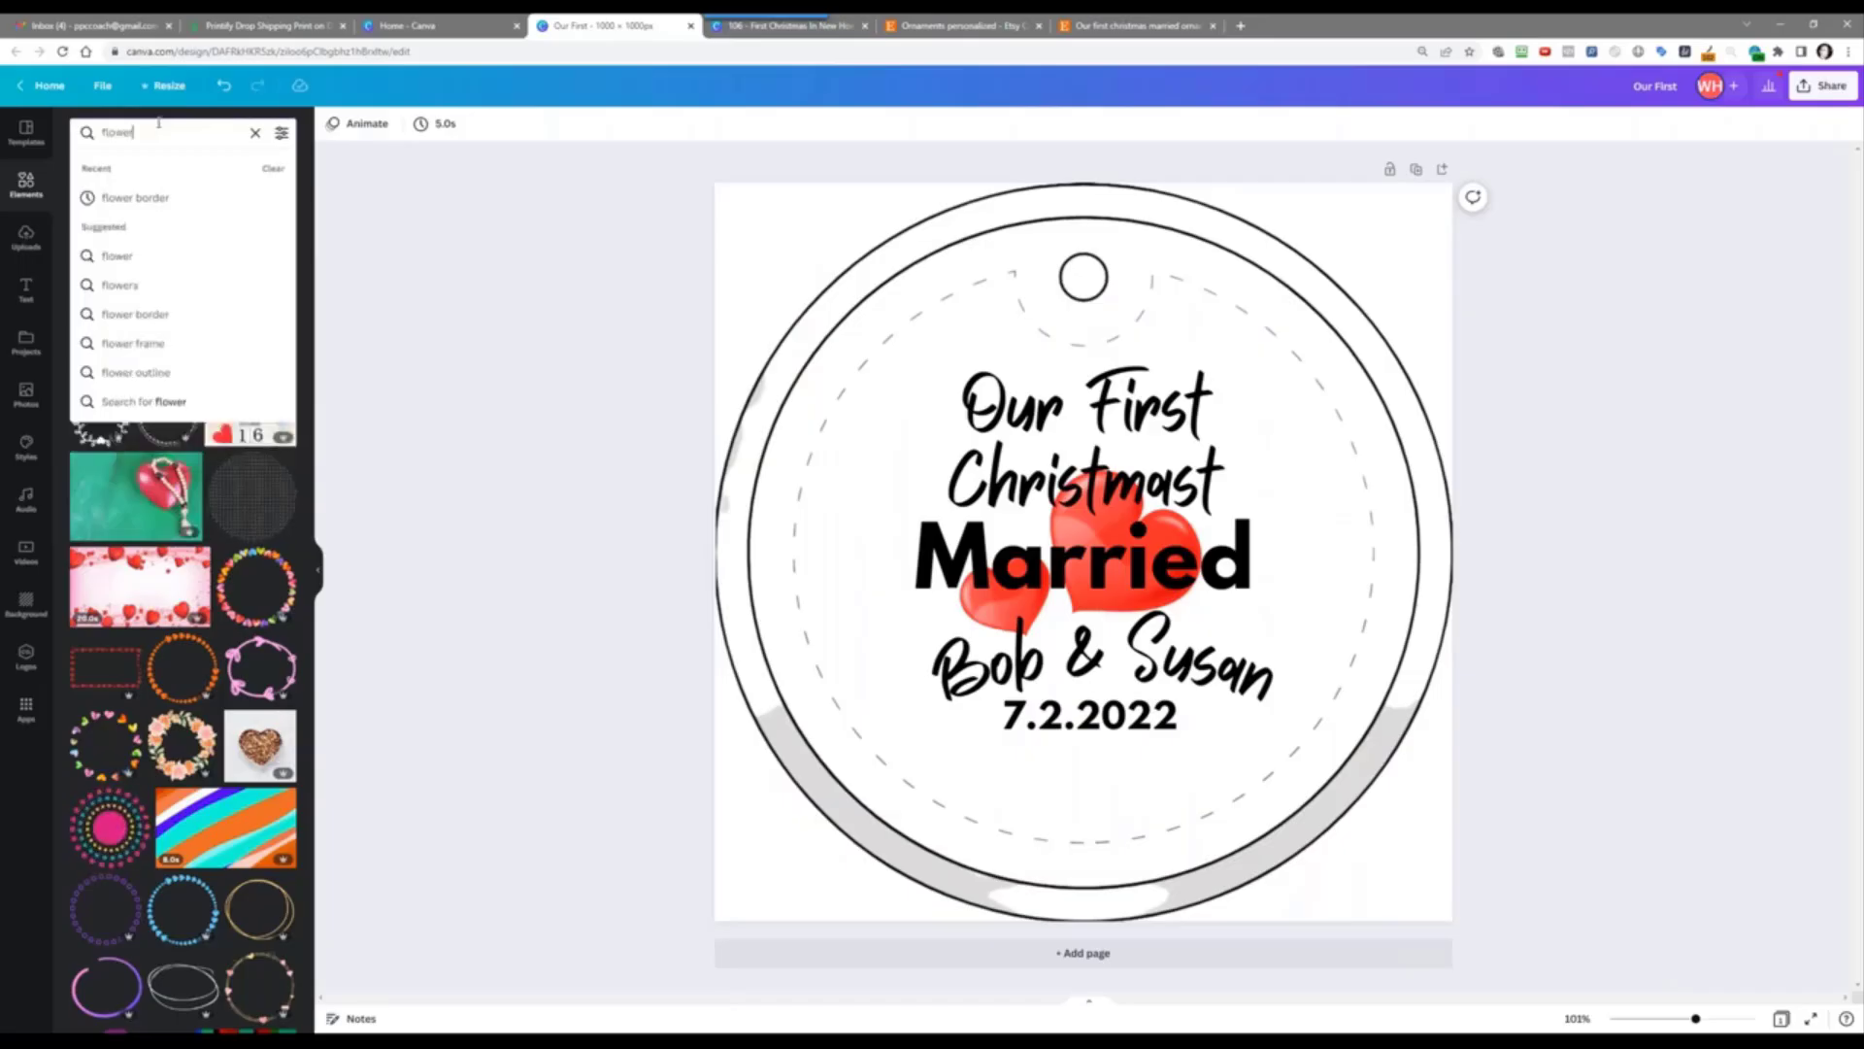
pyautogui.press('BackSpace')
pyautogui.press('BackSpace')
pyautogui.press('BackSpace')
pyautogui.press('BackSpace')
pyautogui.press('BackSpace')
pyautogui.write('or')
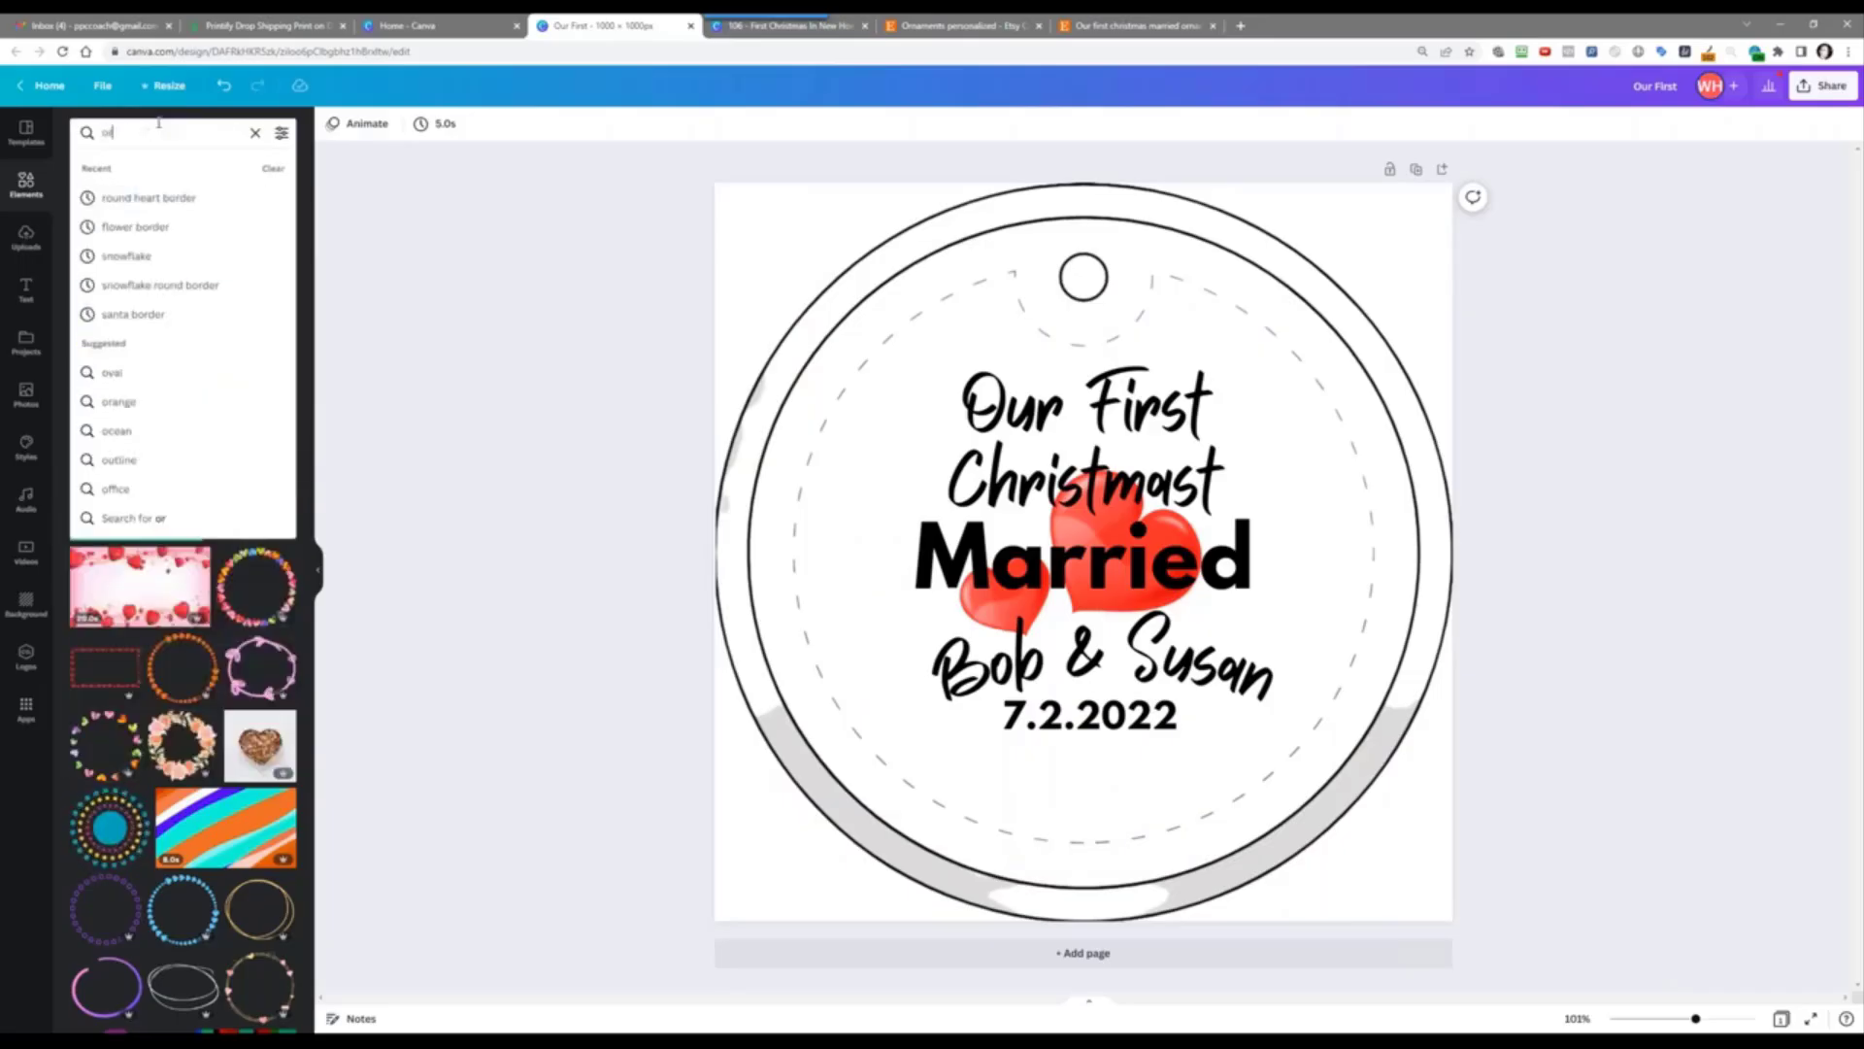
pyautogui.write('namental')
pyautogui.press('Return')
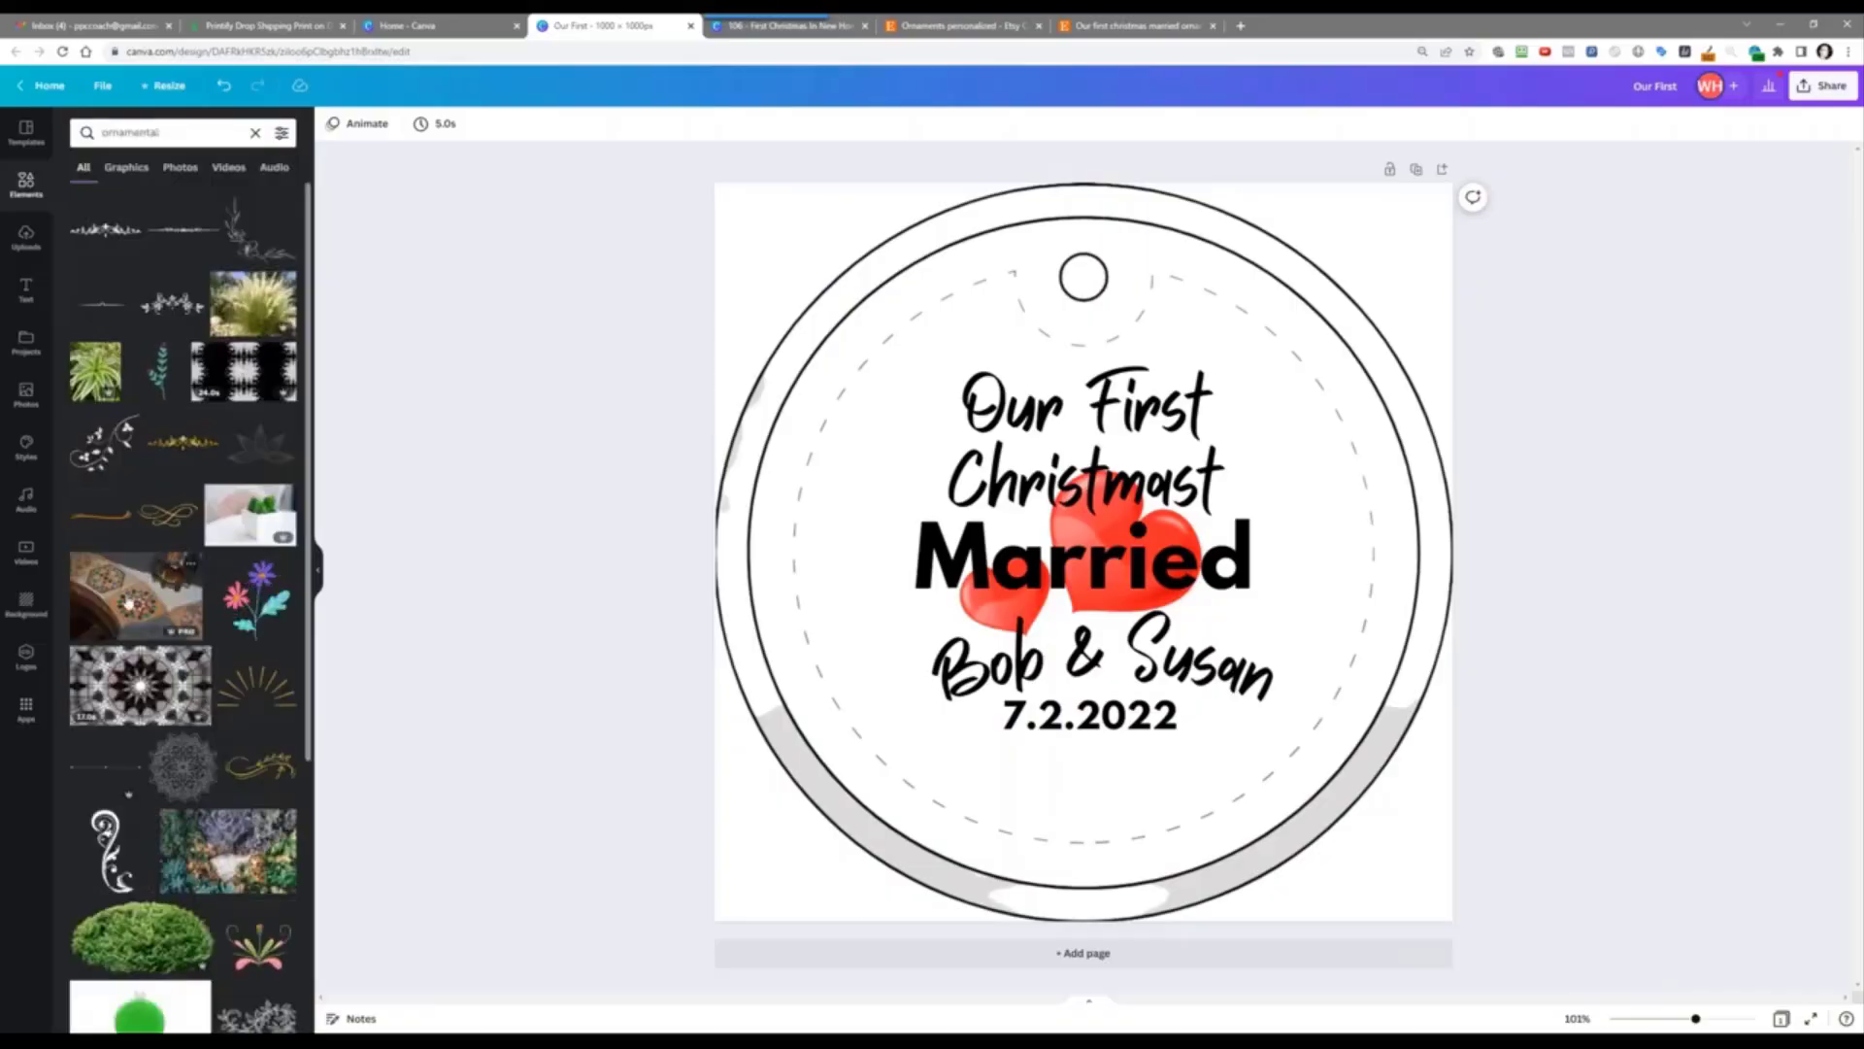
pyautogui.scroll(-4, 233, 397)
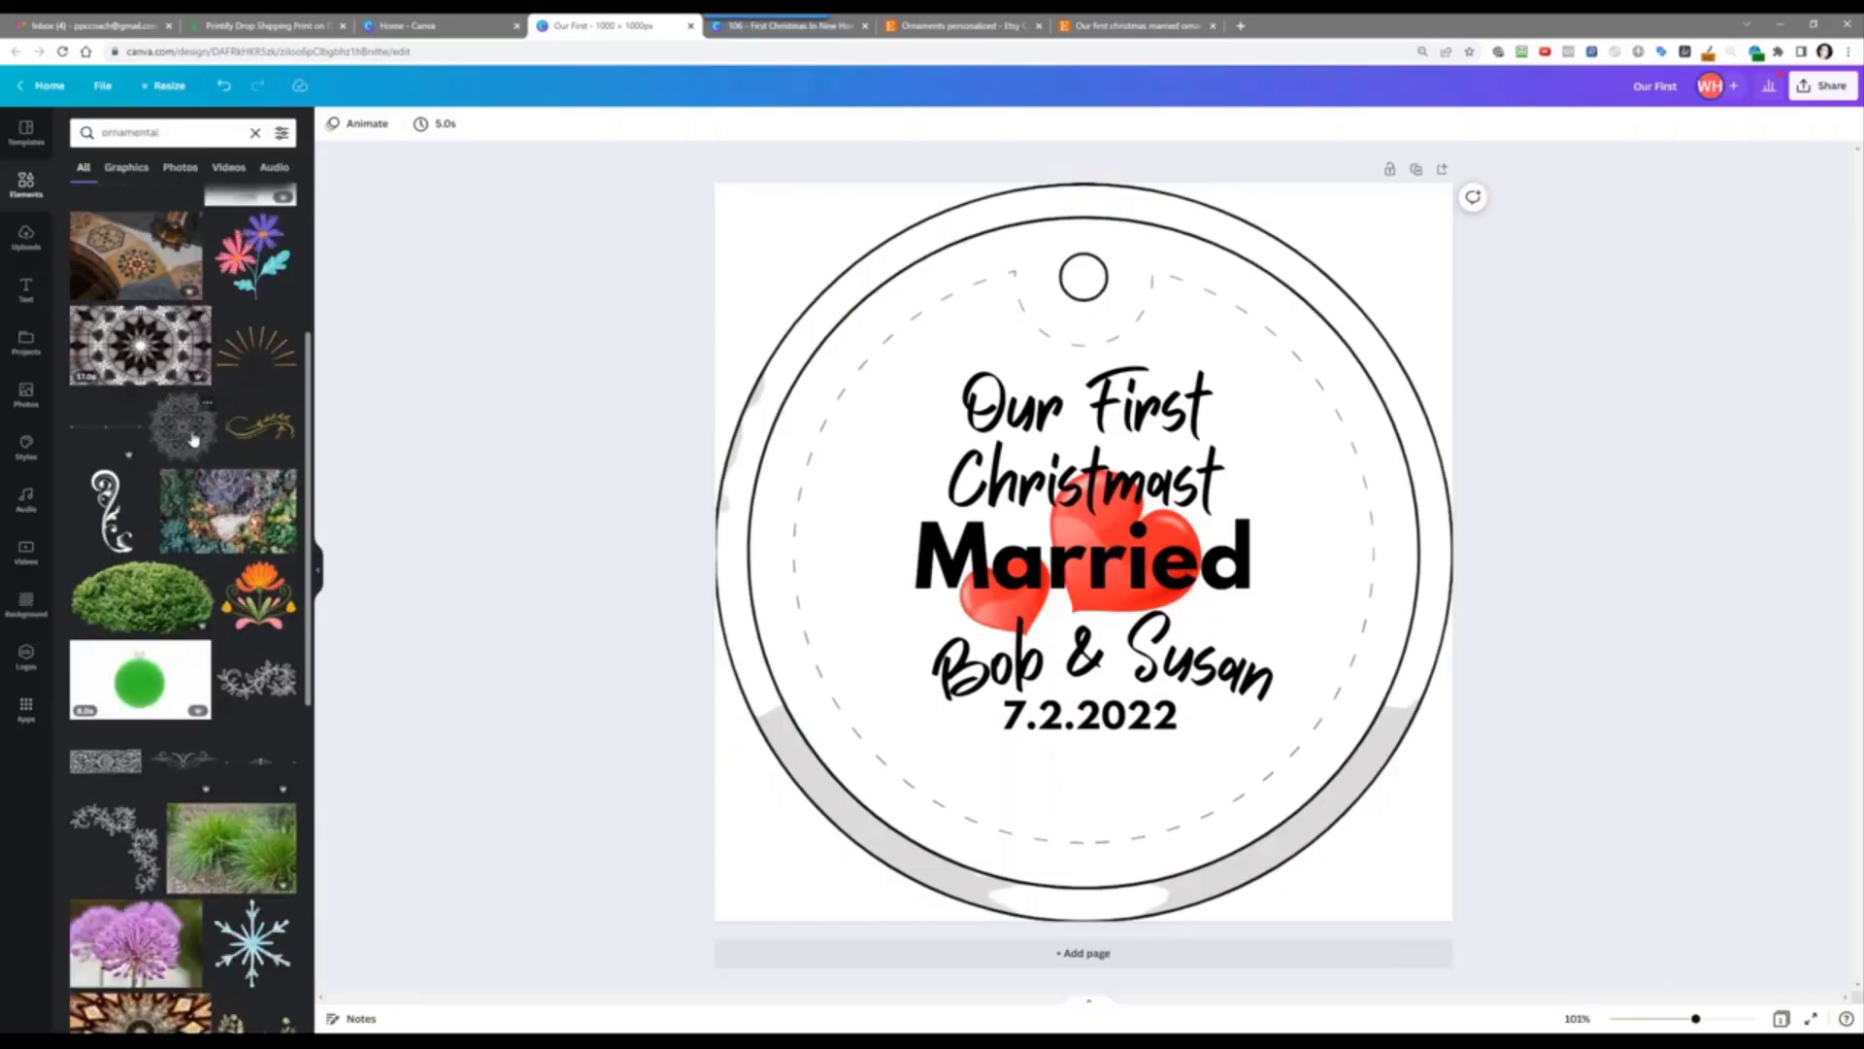
pyautogui.scroll(-5, 180, 456)
pyautogui.scroll(-2, 179, 476)
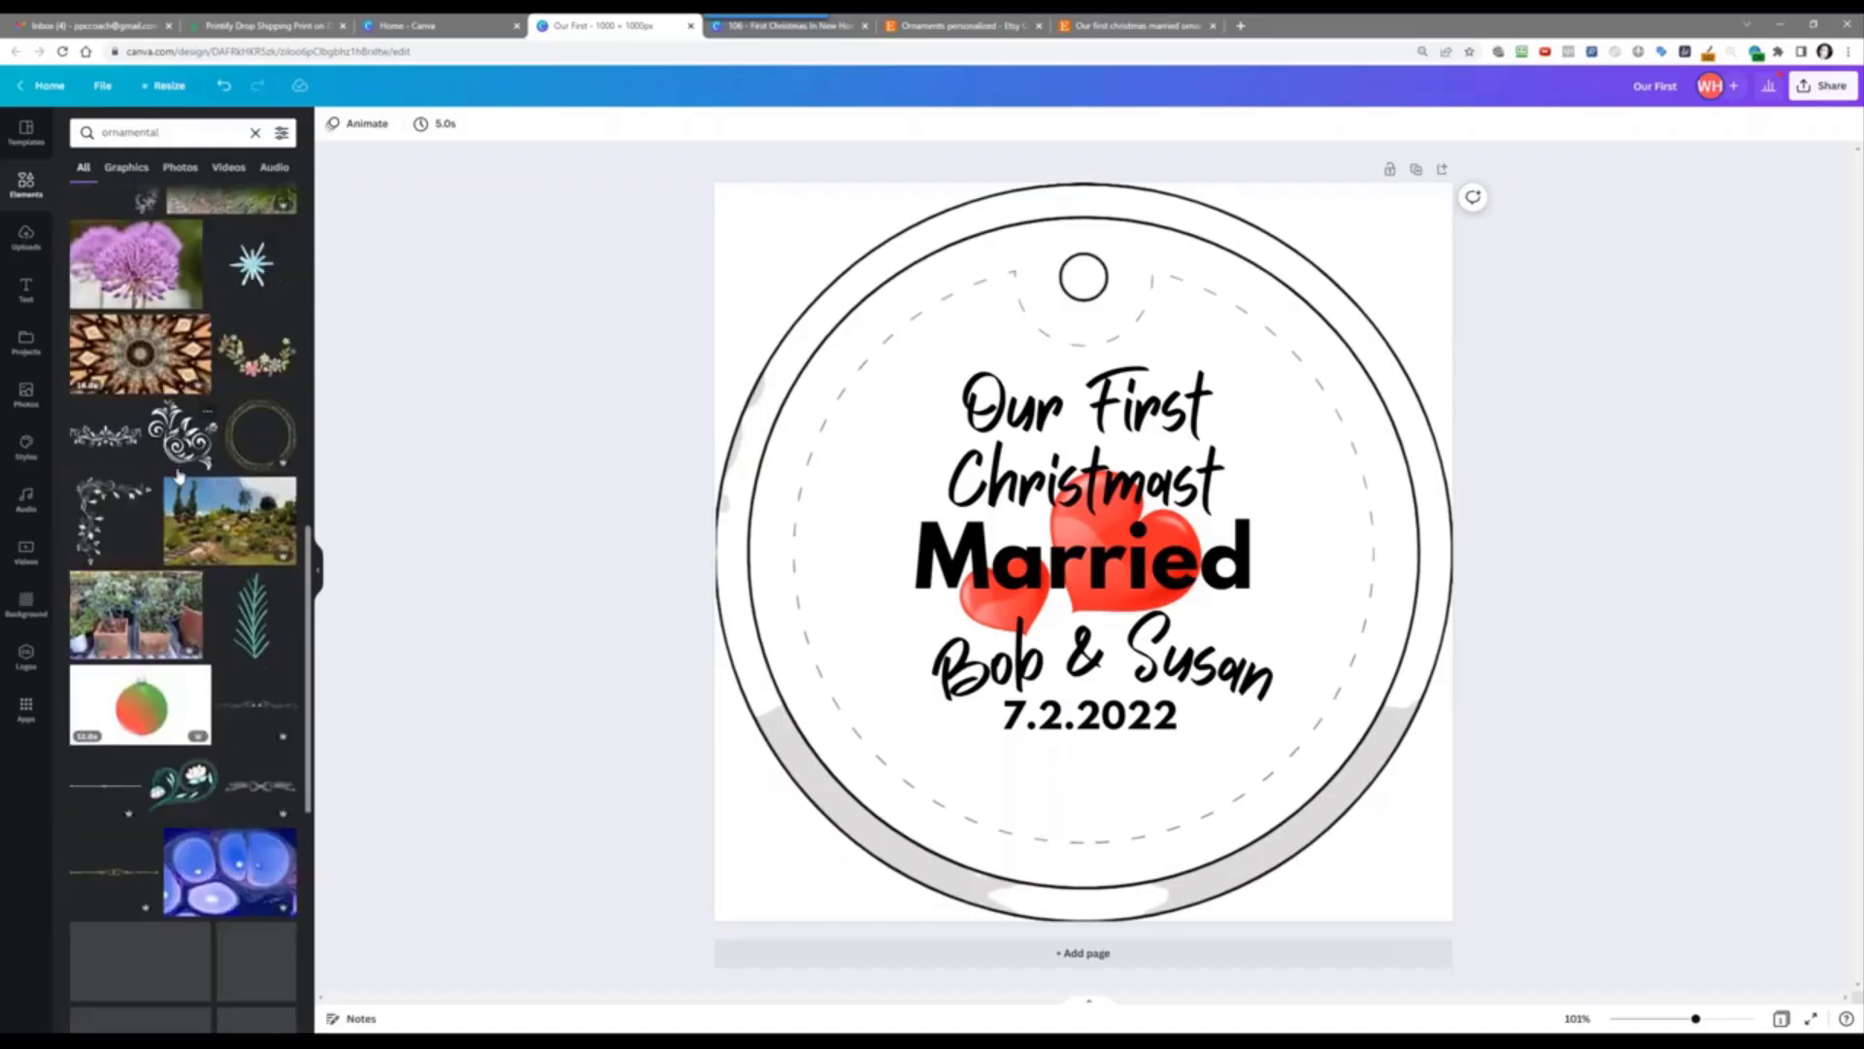
pyautogui.scroll(-3, 151, 500)
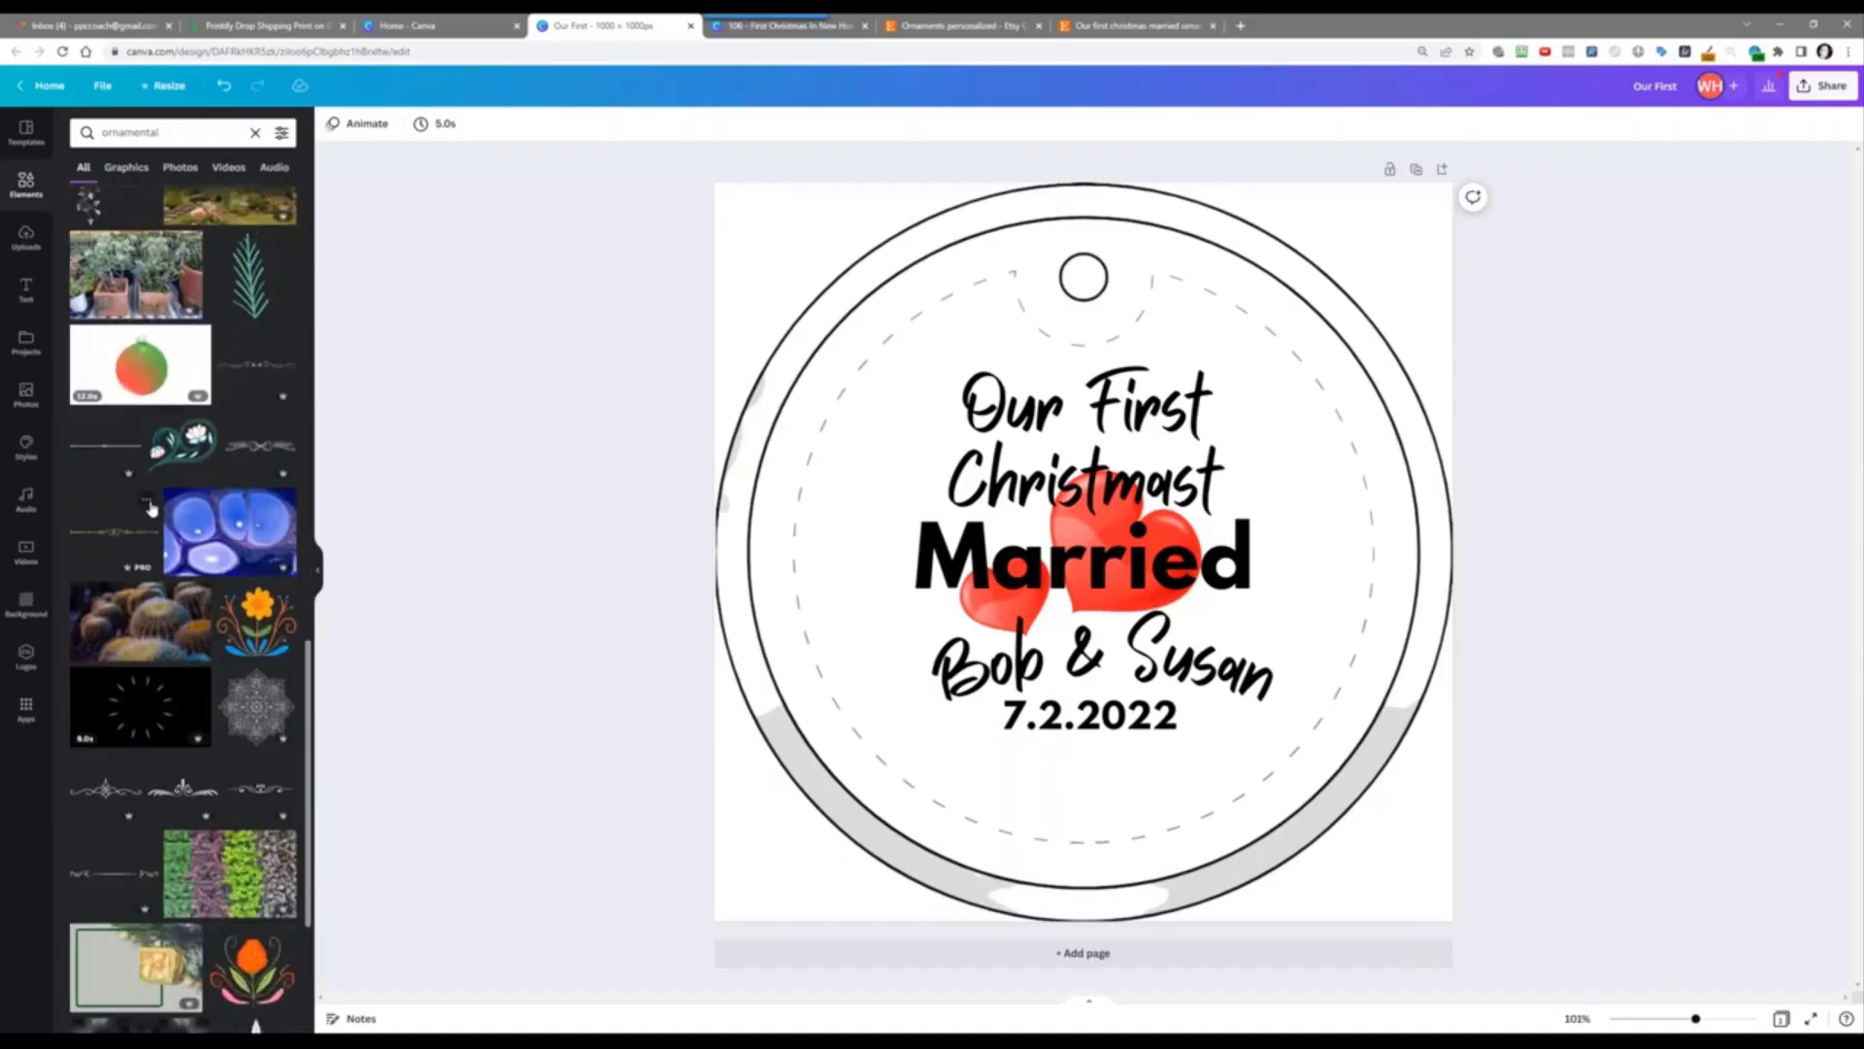
pyautogui.scroll(-3, 150, 507)
pyautogui.scroll(-2, 152, 509)
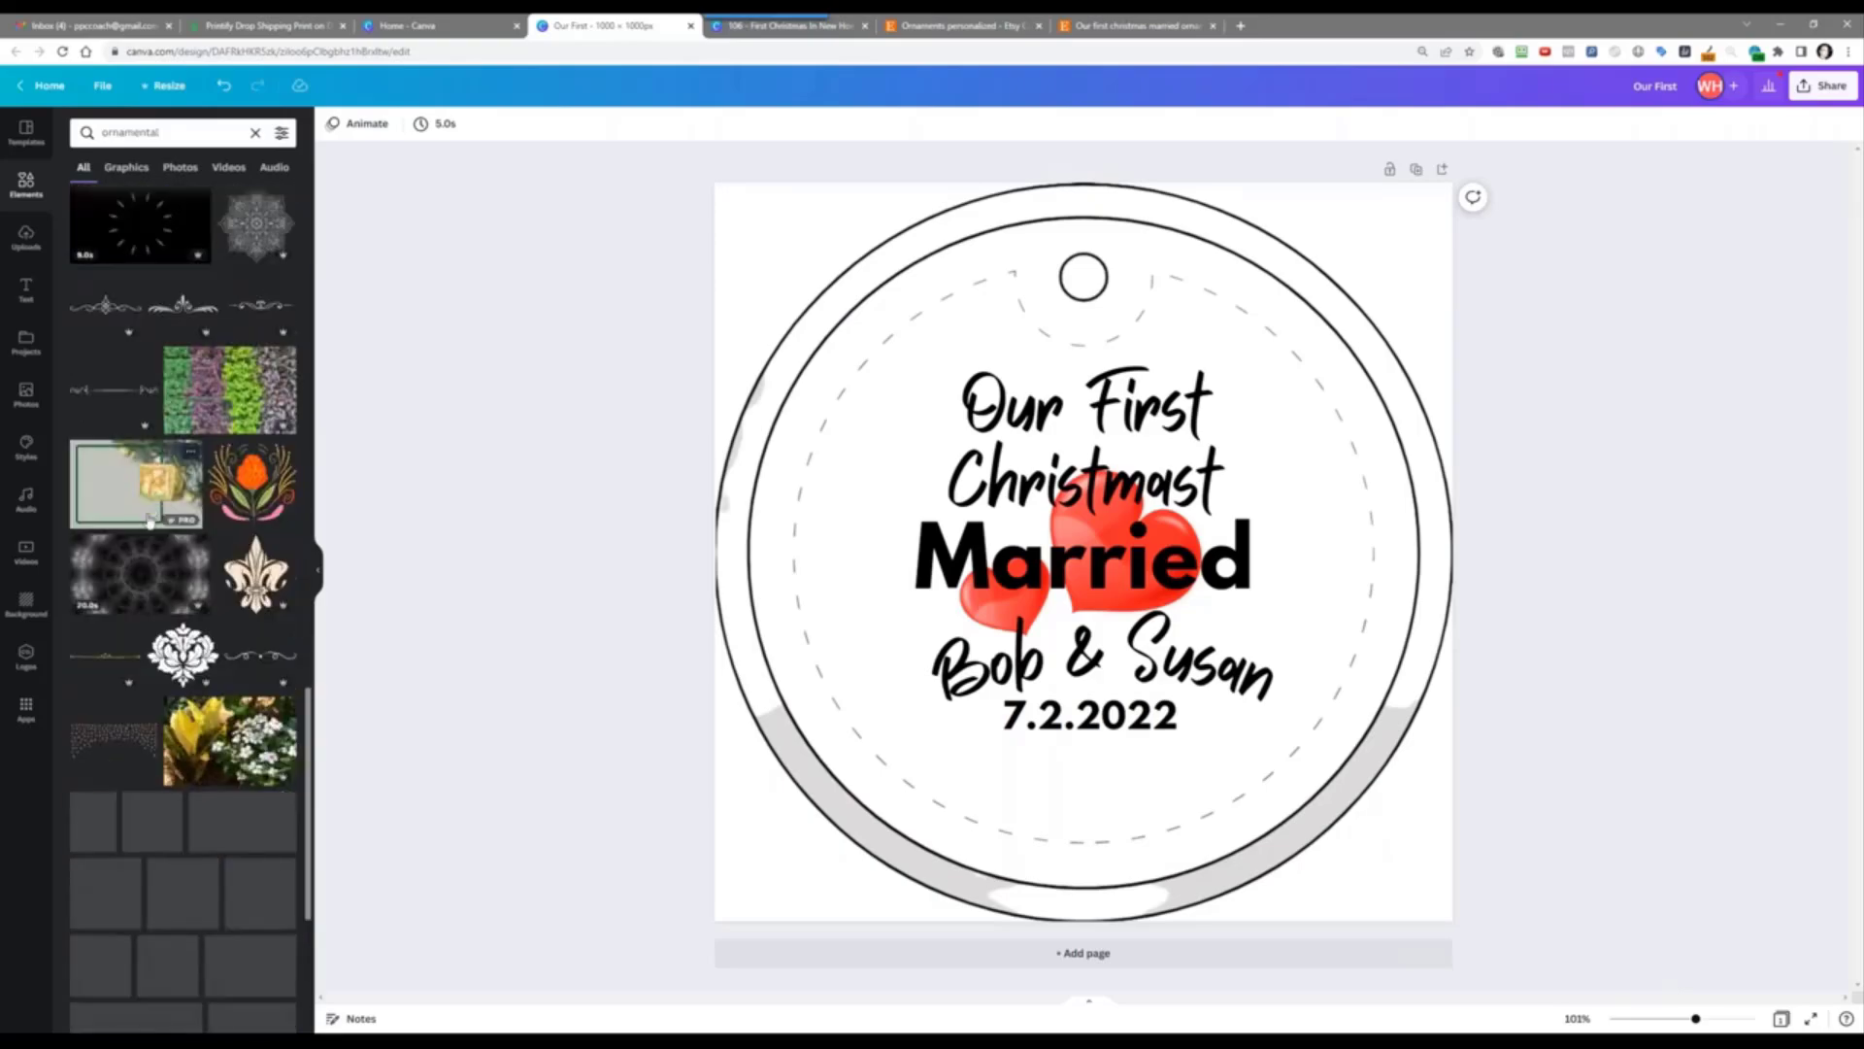
pyautogui.scroll(-4, 148, 522)
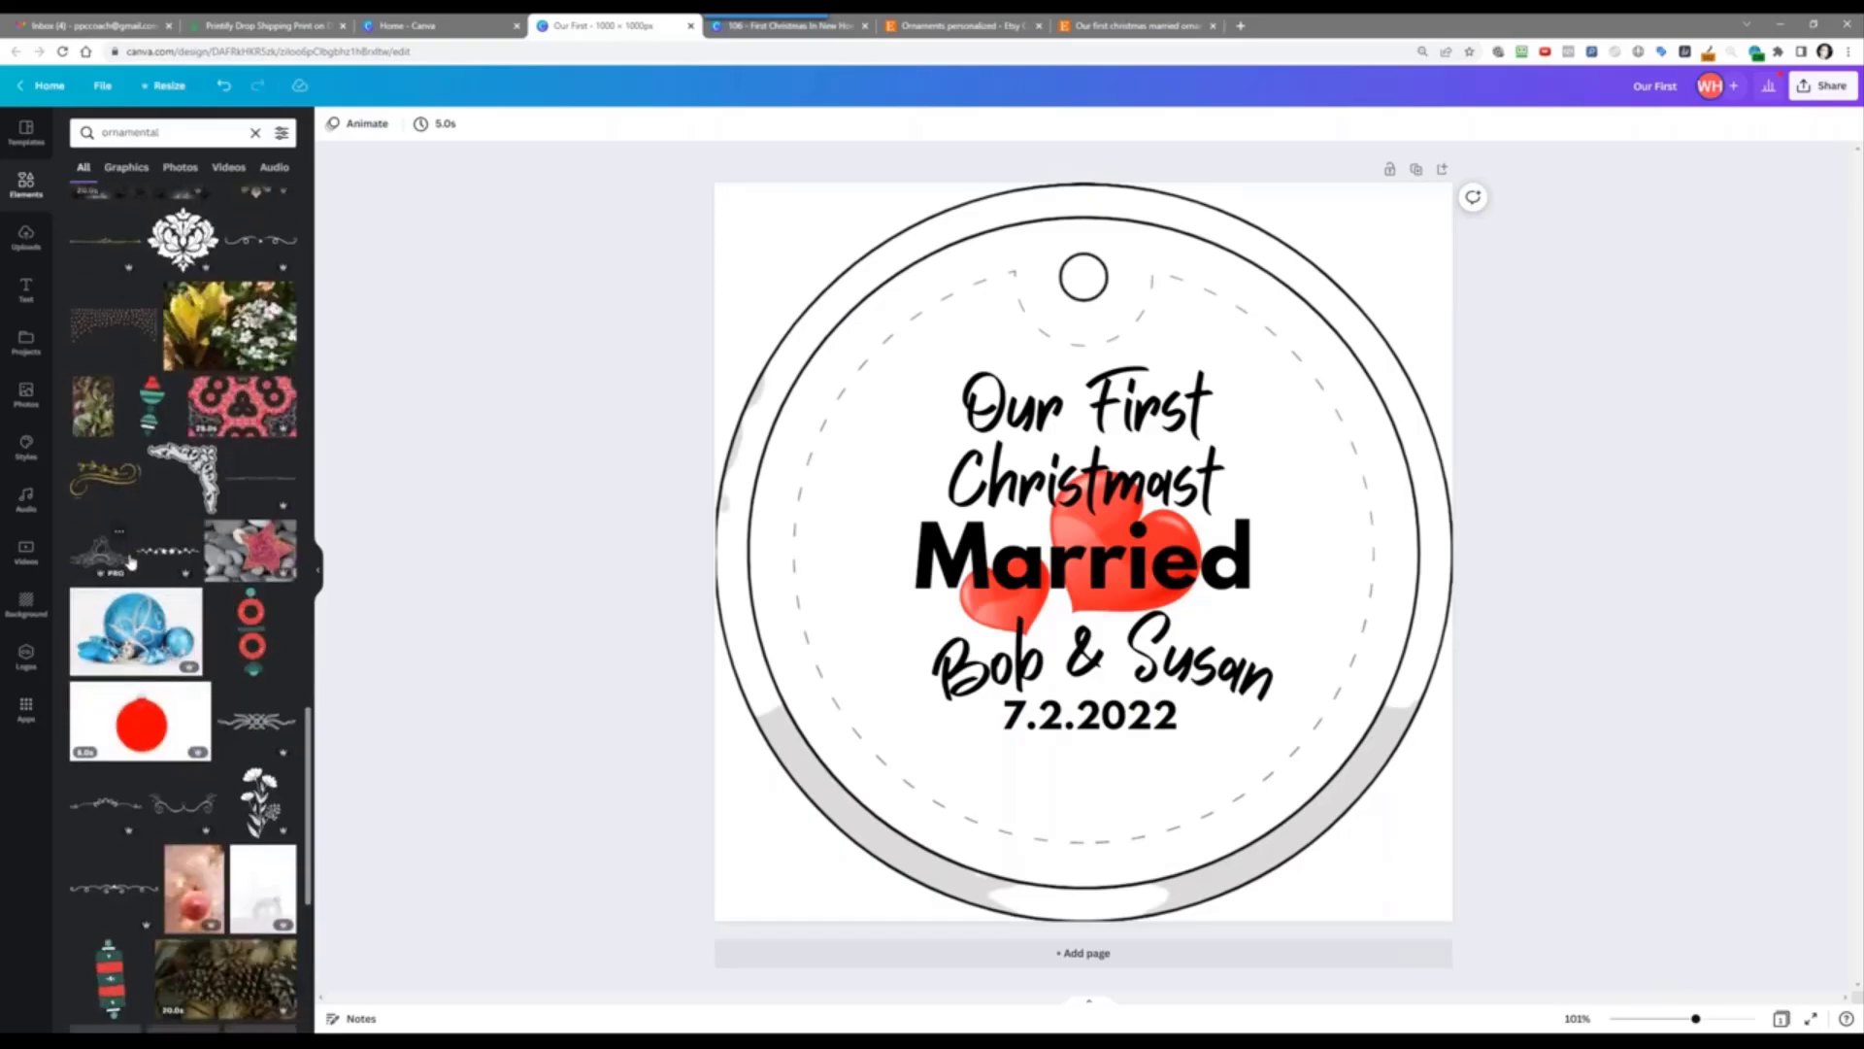
pyautogui.scroll(-3, 131, 561)
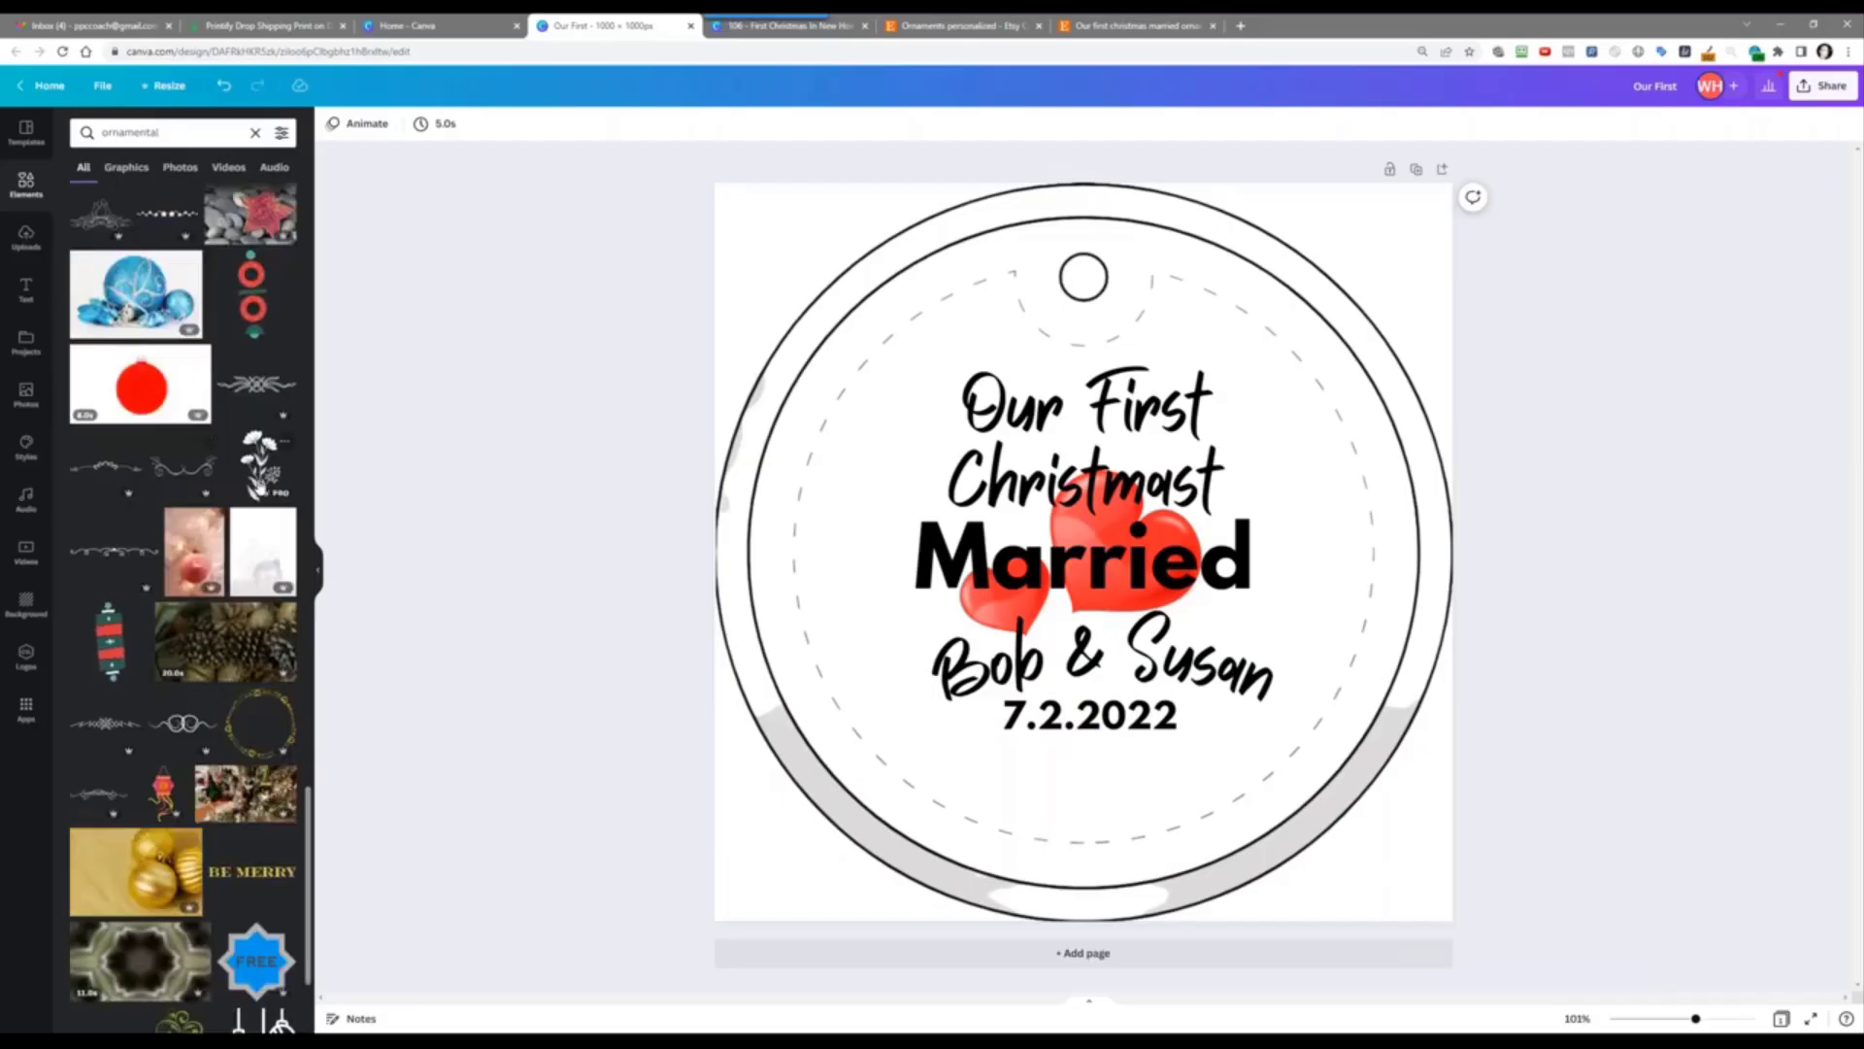
pyautogui.scroll(20, 255, 484)
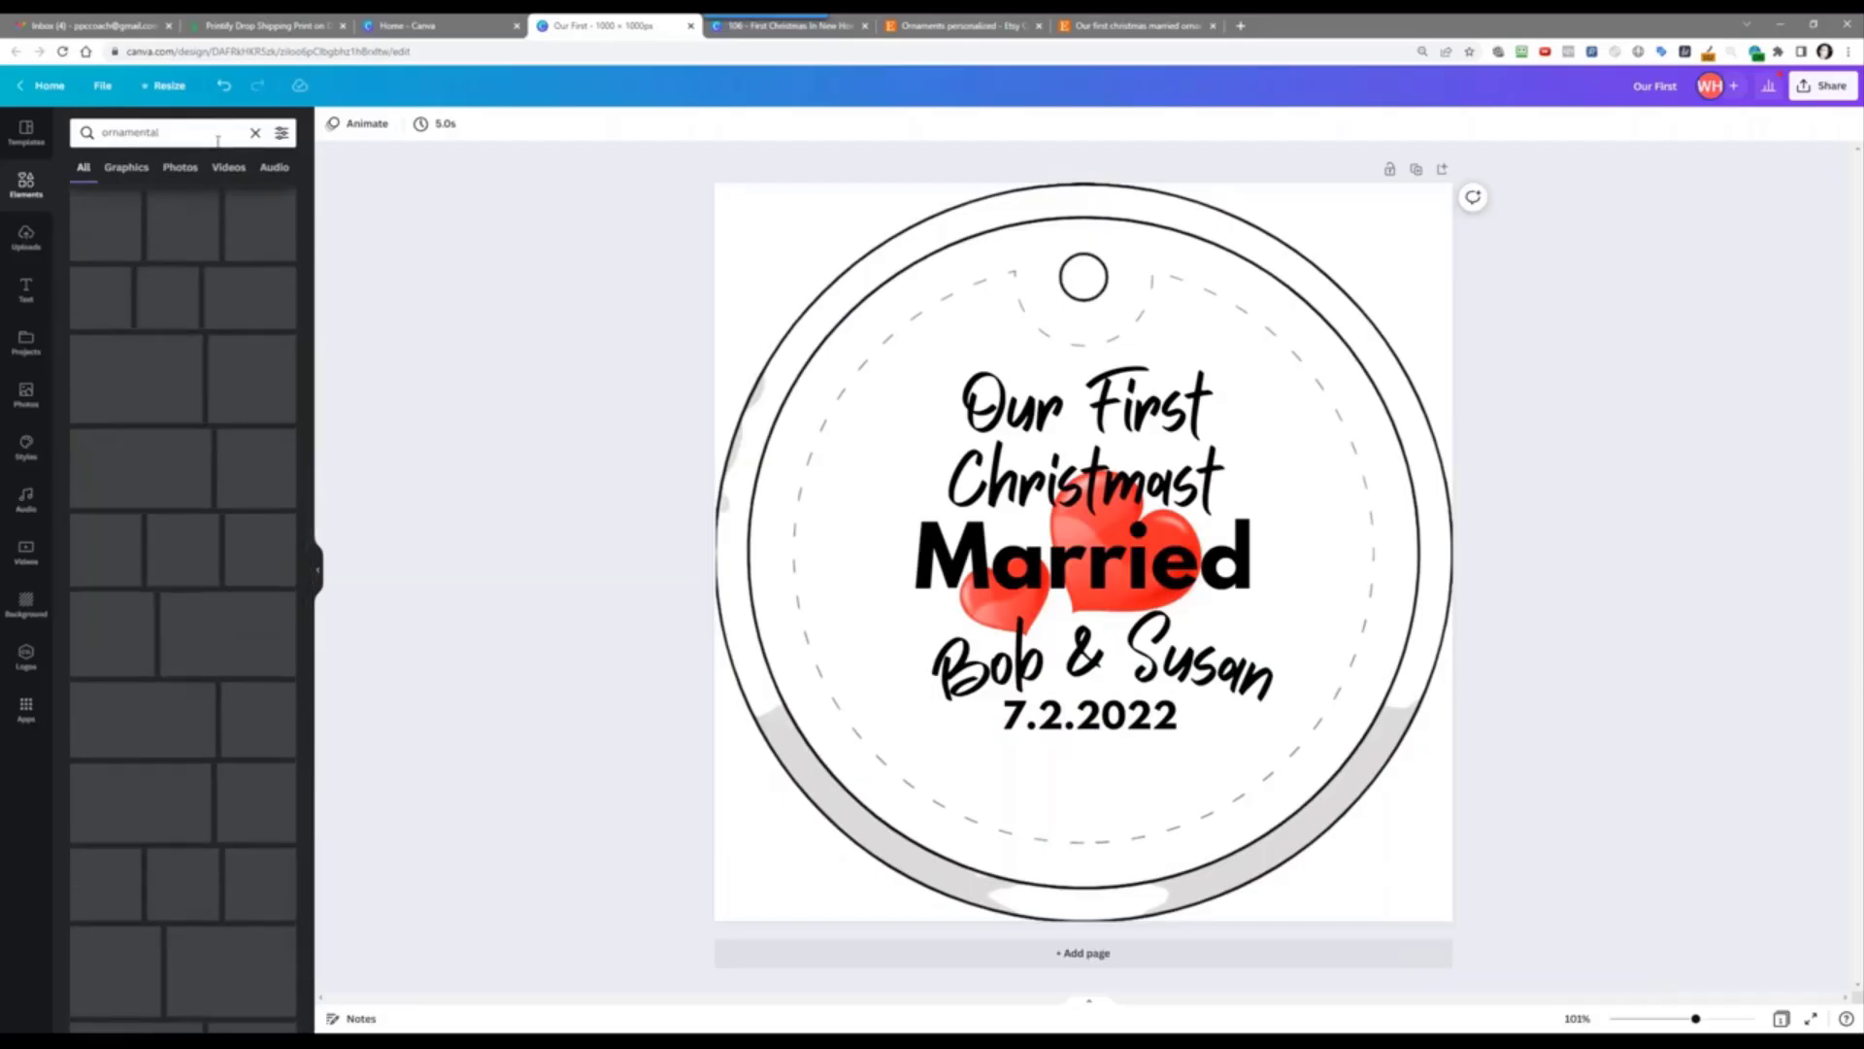
# Step: Change the element search to 'wreath'
pyautogui.click(118, 132)
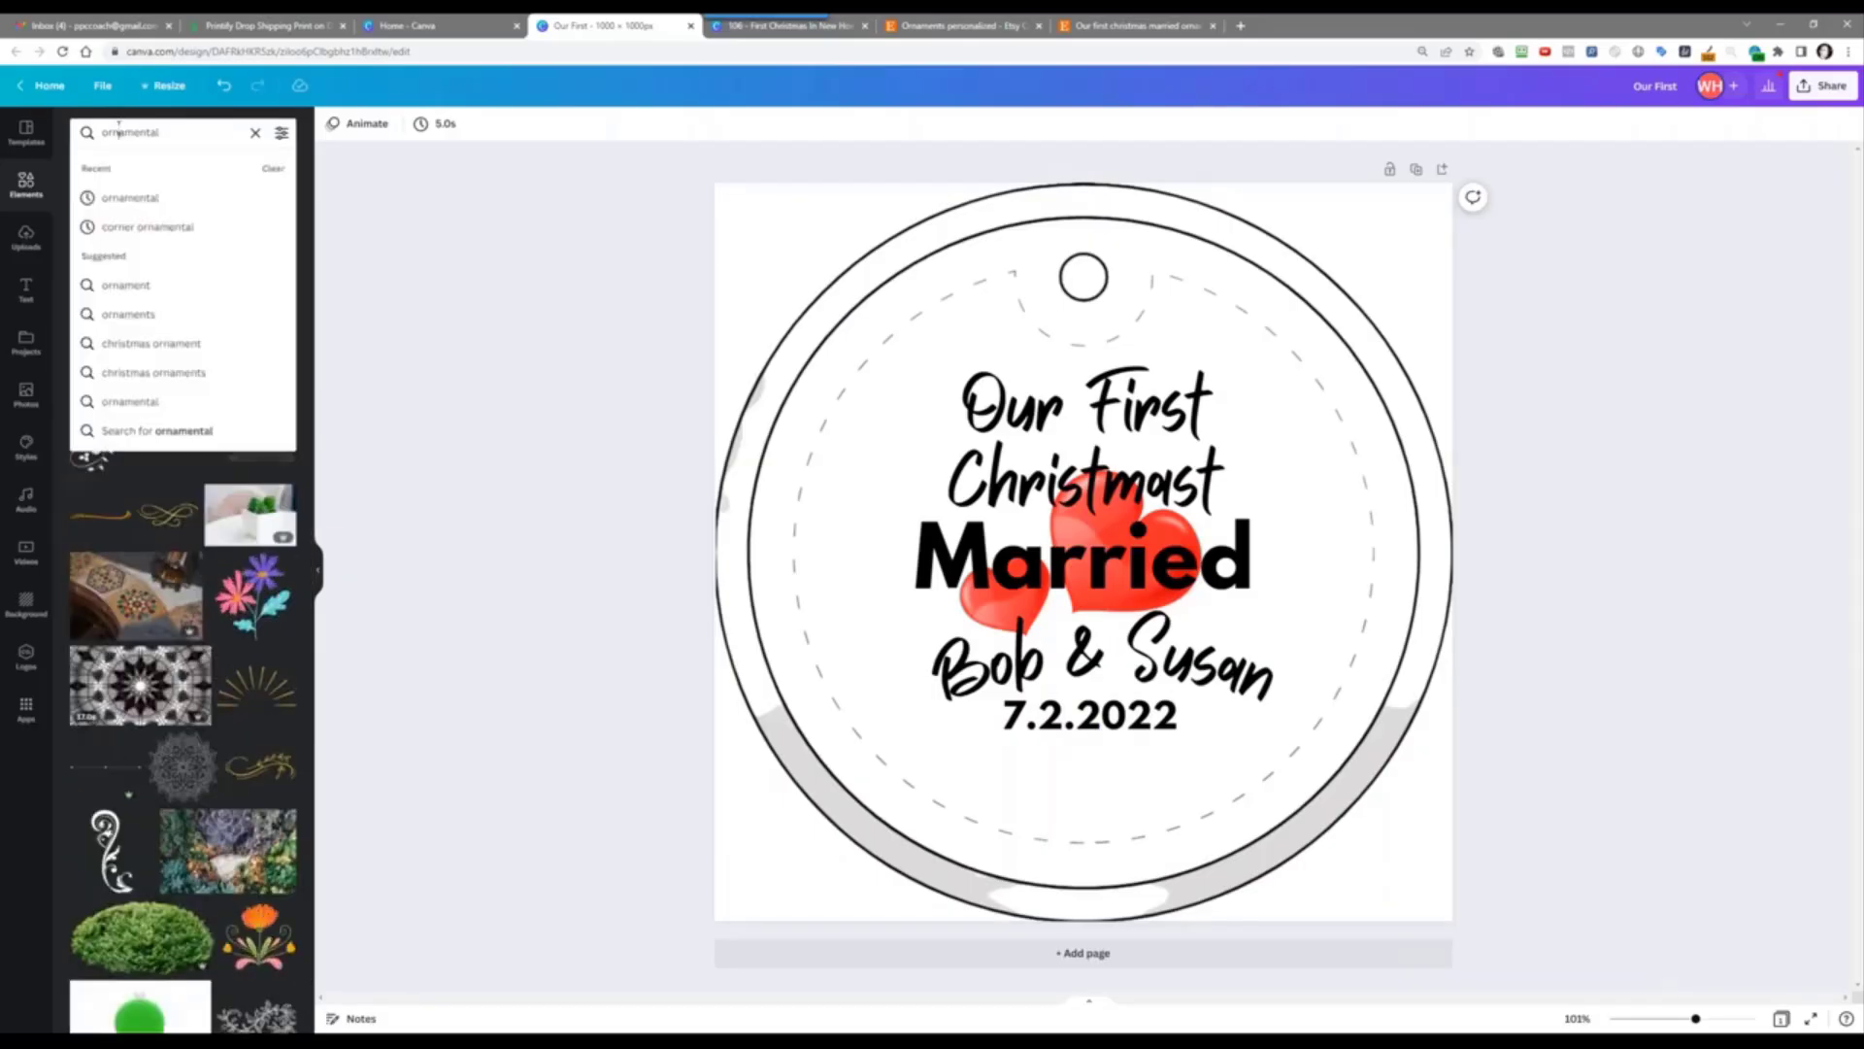
pyautogui.press('BackSpace')
pyautogui.press('BackSpace')
pyautogui.press('BackSpace')
pyautogui.press('BackSpace')
pyautogui.press('BackSpace')
pyautogui.press('BackSpace')
pyautogui.press('BackSpace')
pyautogui.press('BackSpace')
pyautogui.press('BackSpace')
pyautogui.press('BackSpace')
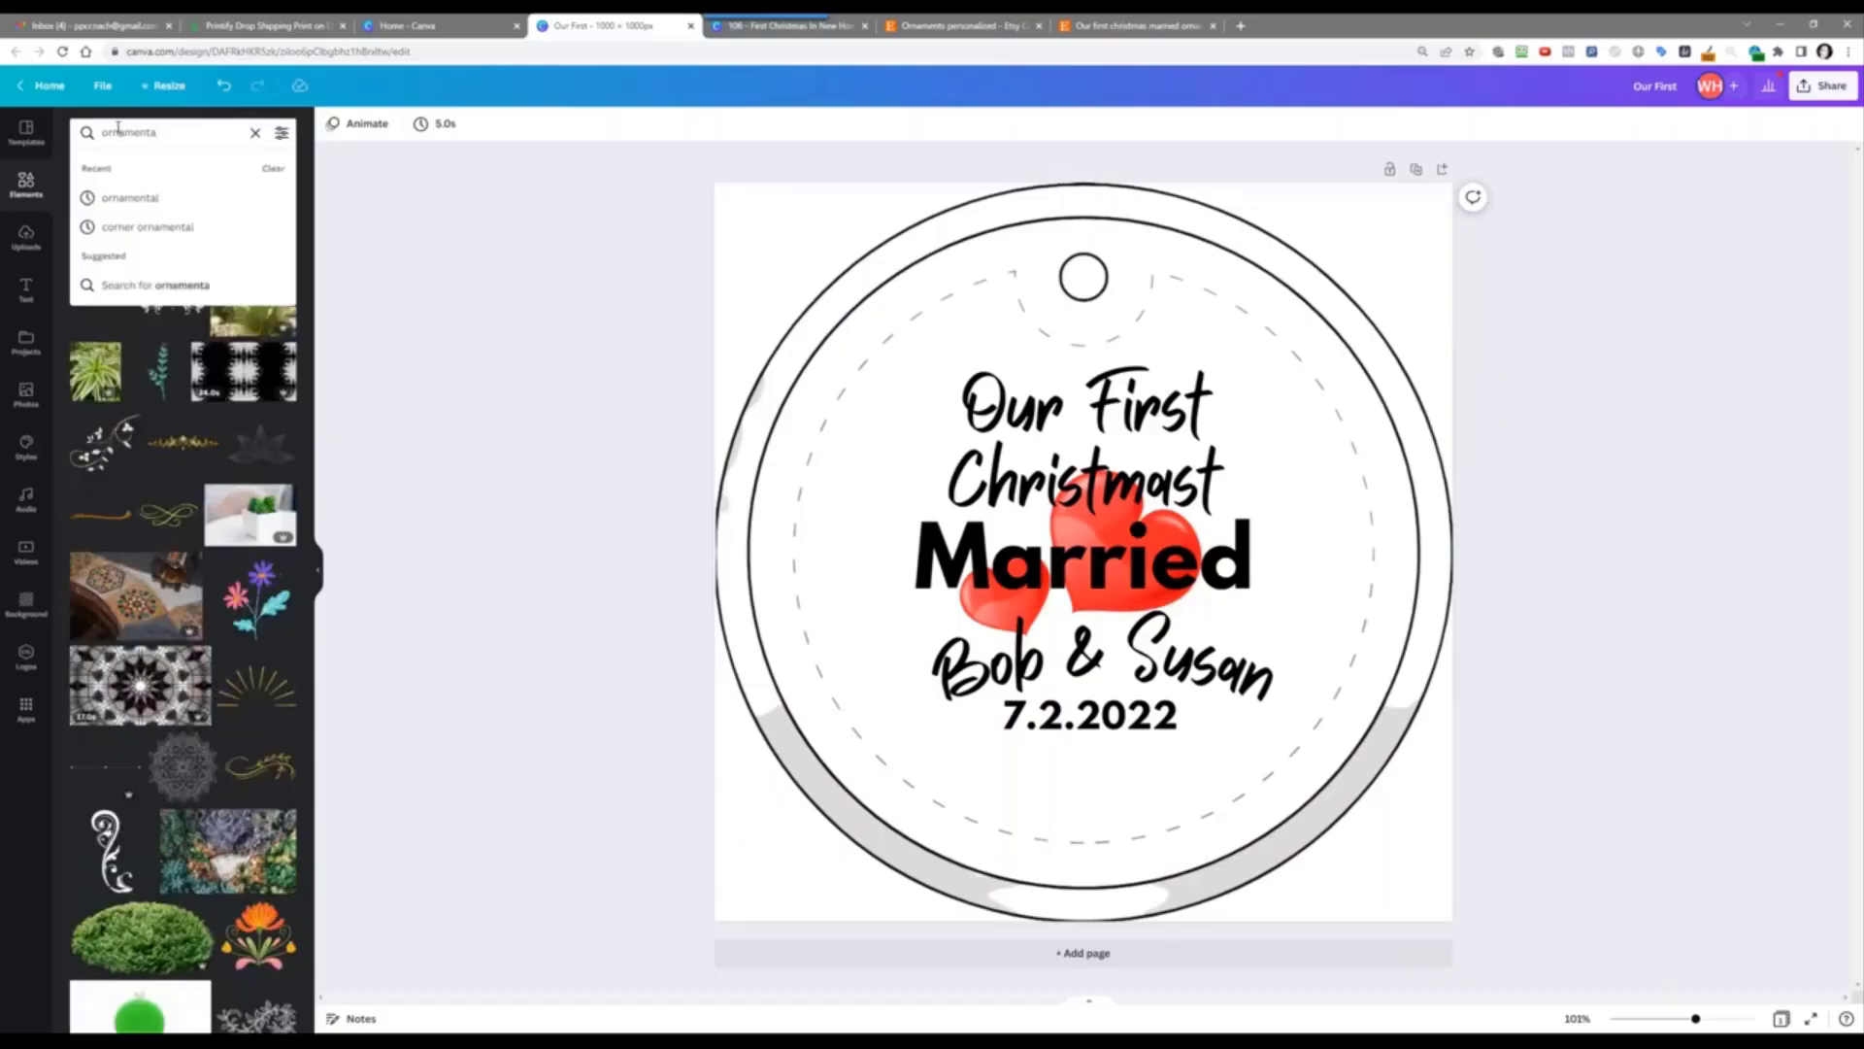
pyautogui.write('wreath')
pyautogui.press('Return')
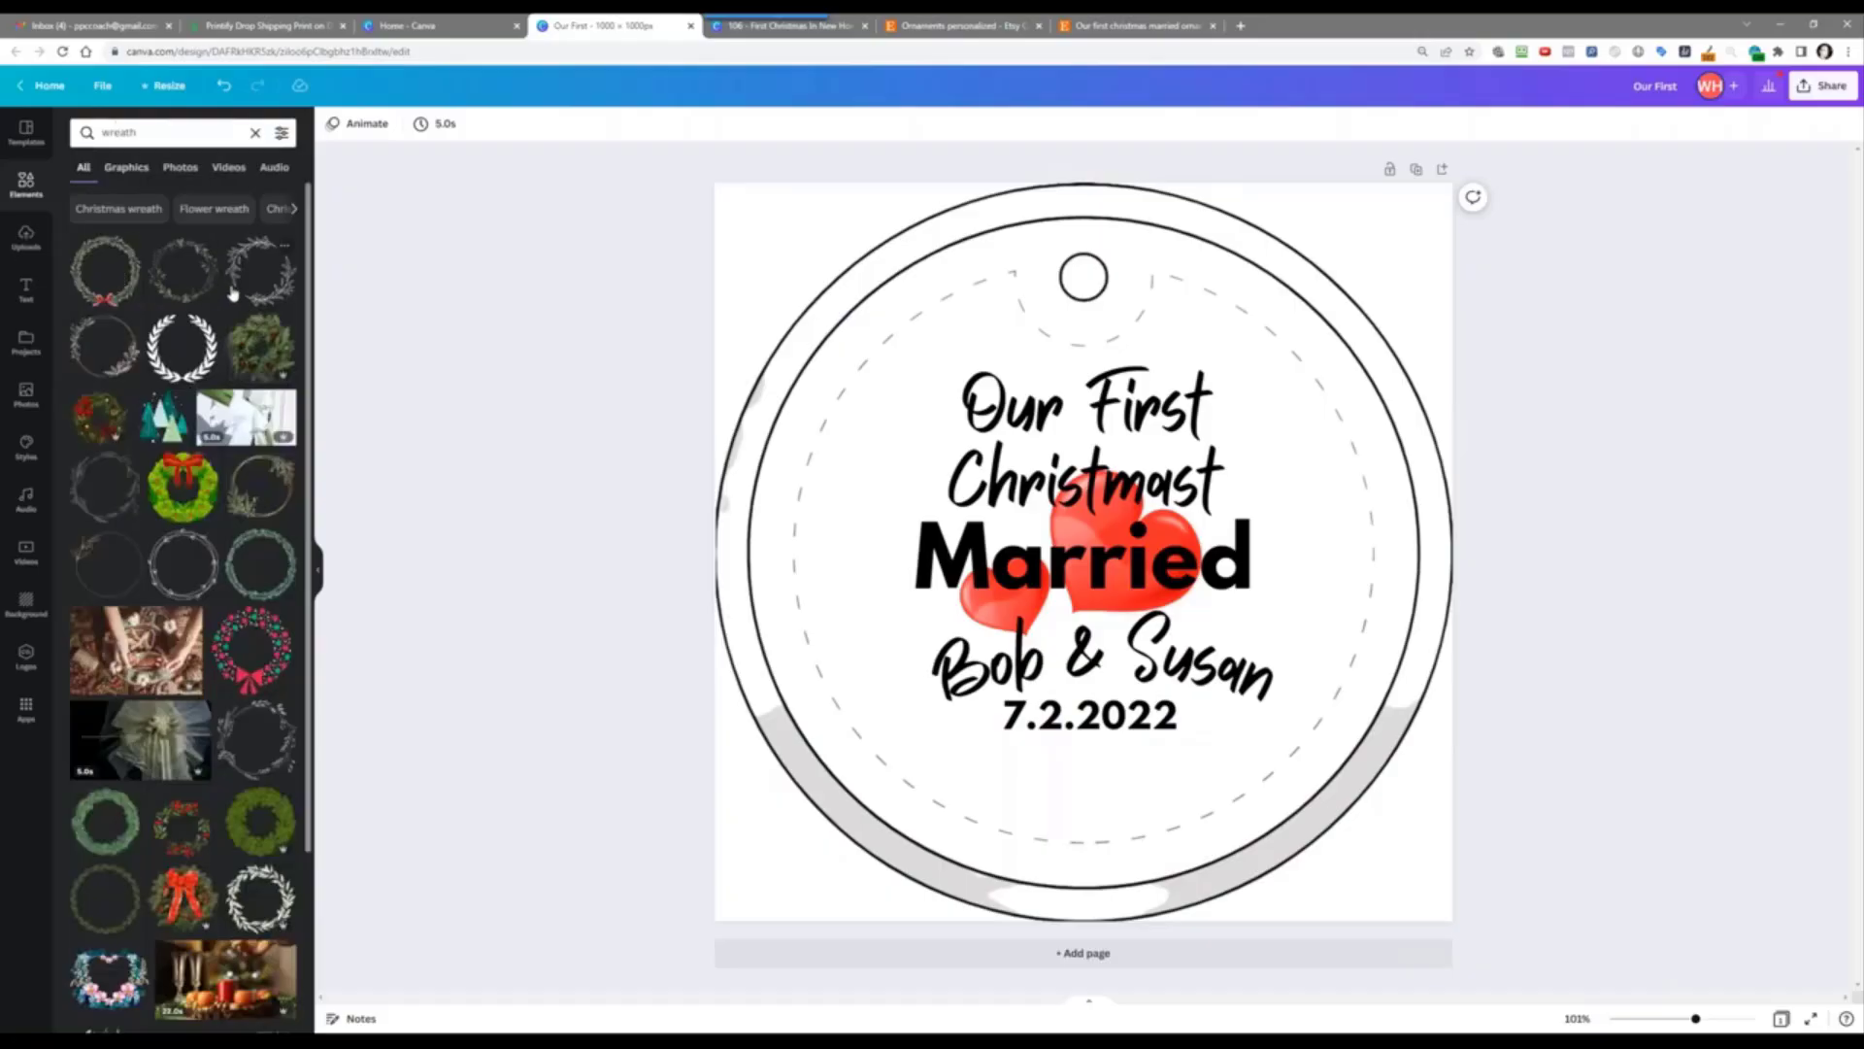
# Step: Add a leafy wreath graphic and colour it black
pyautogui.click(271, 273)
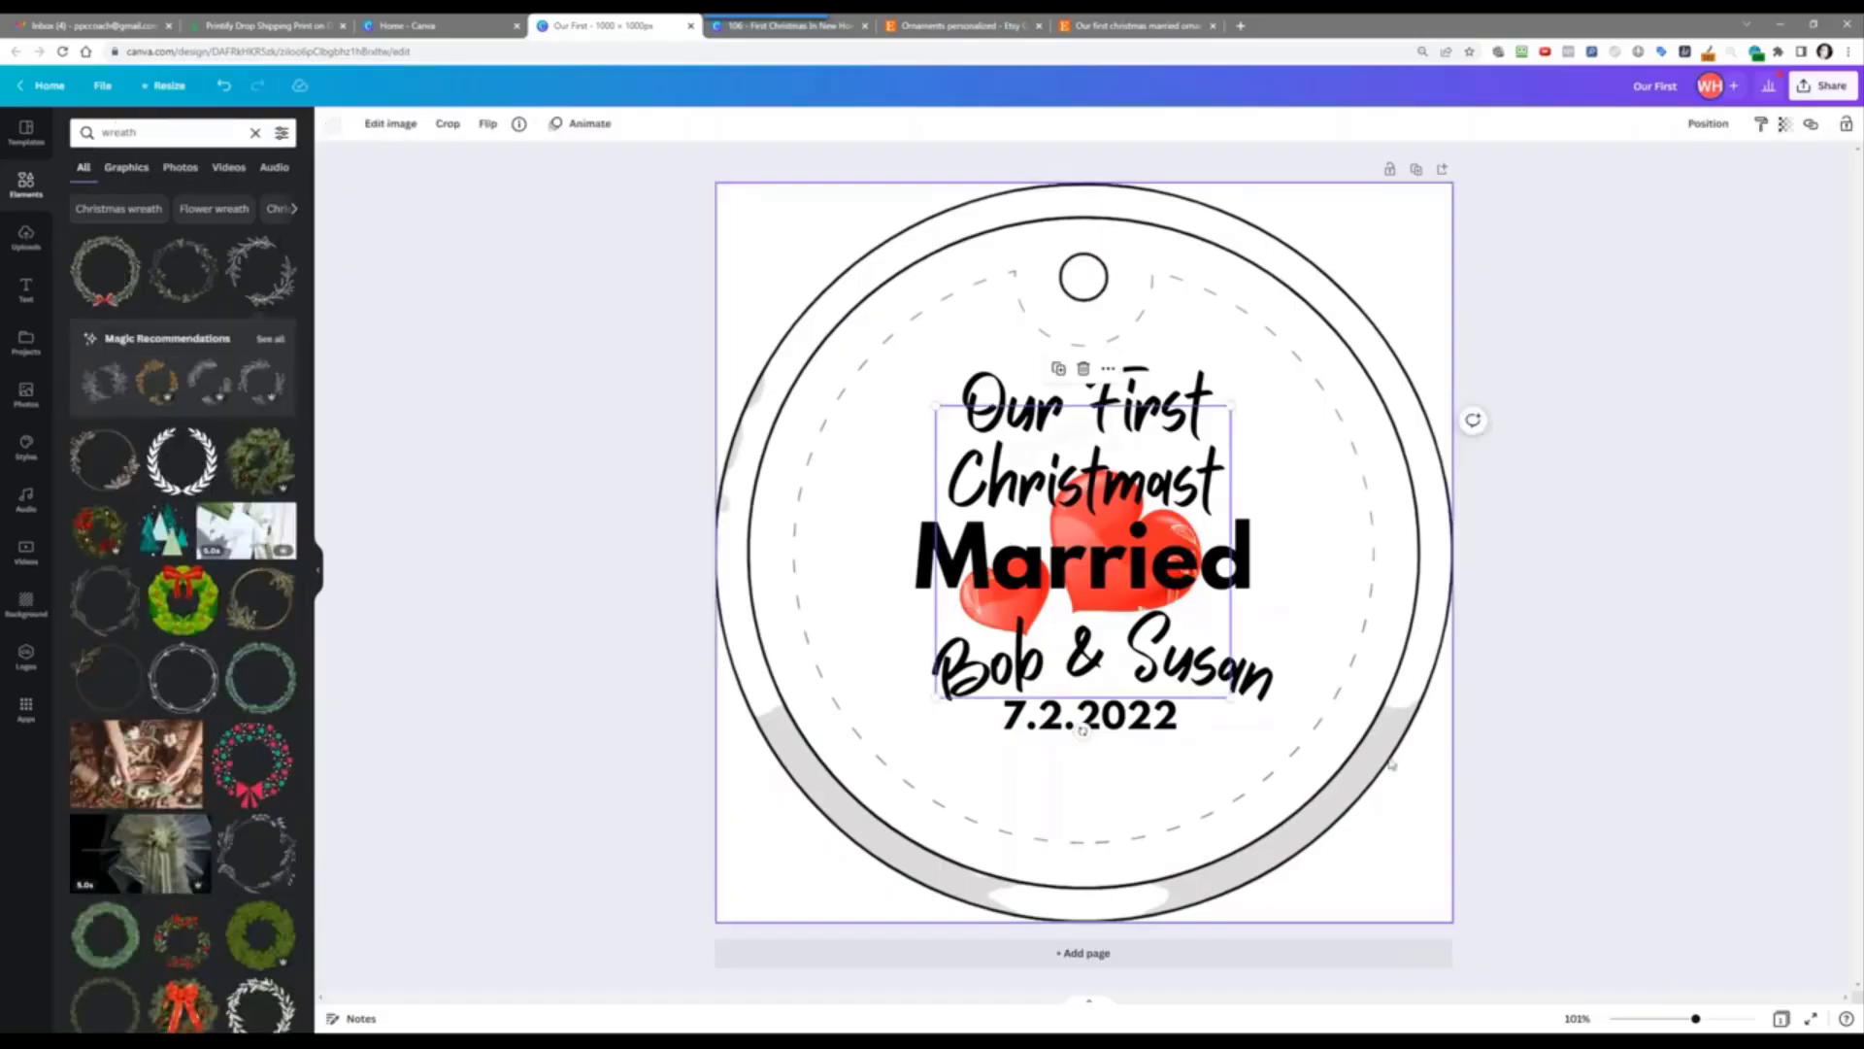
pyautogui.click(332, 124)
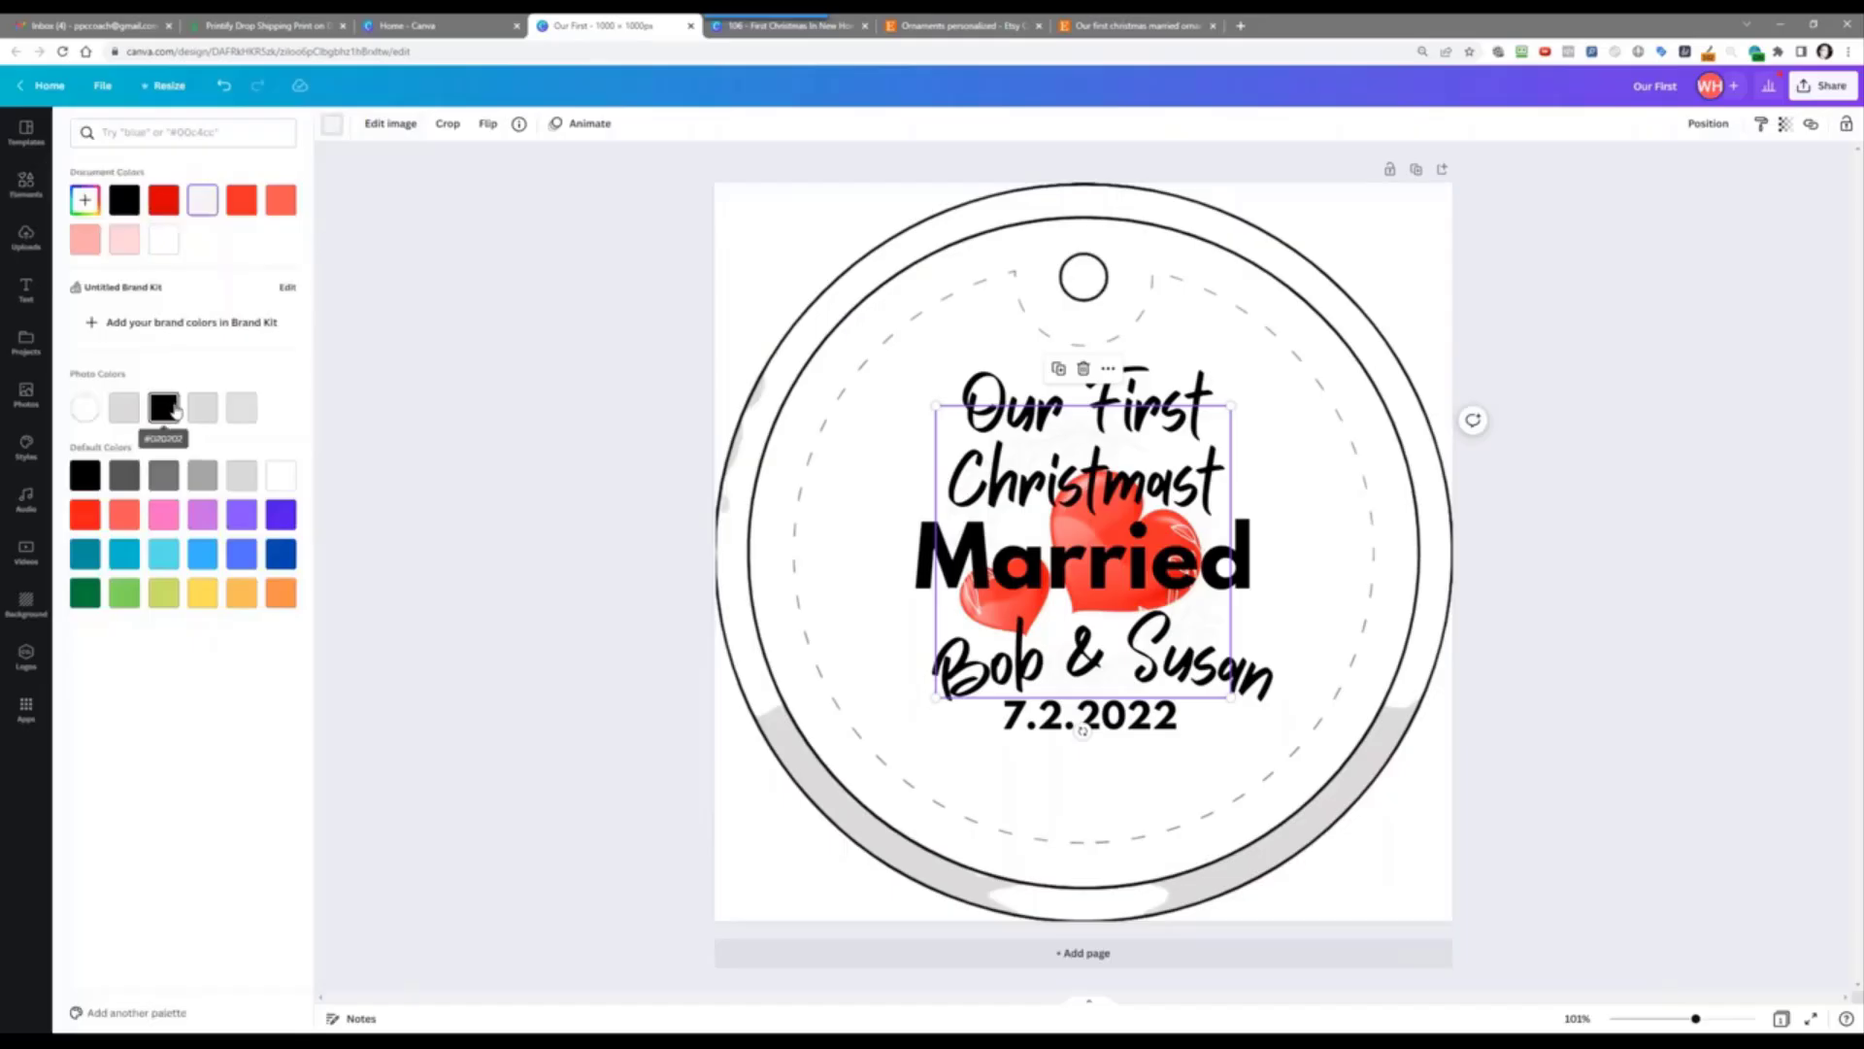
pyautogui.click(175, 411)
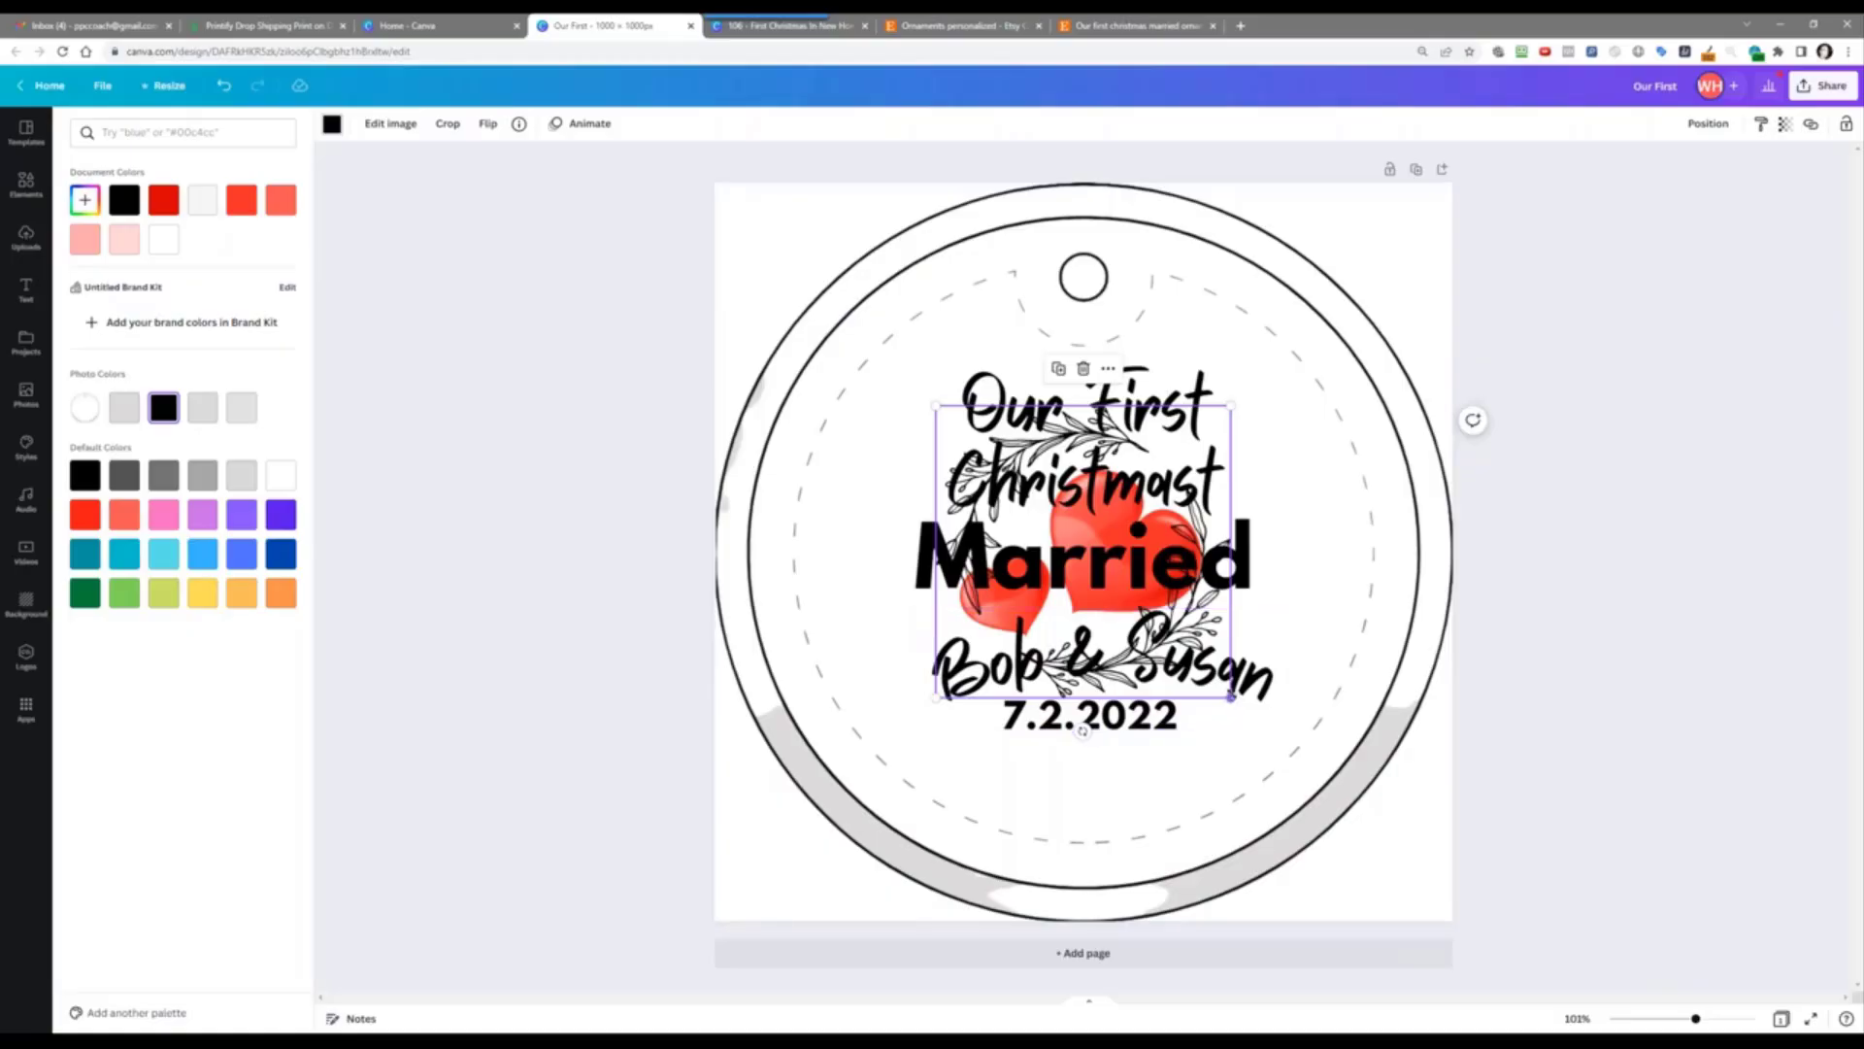
# Step: Enlarge the wreath and tilt it about 43 degrees around the text, then delete it
pyautogui.moveTo(1231, 696); pyautogui.dragTo(1320, 815)
pyautogui.moveTo(944, 403); pyautogui.dragTo(821, 290)
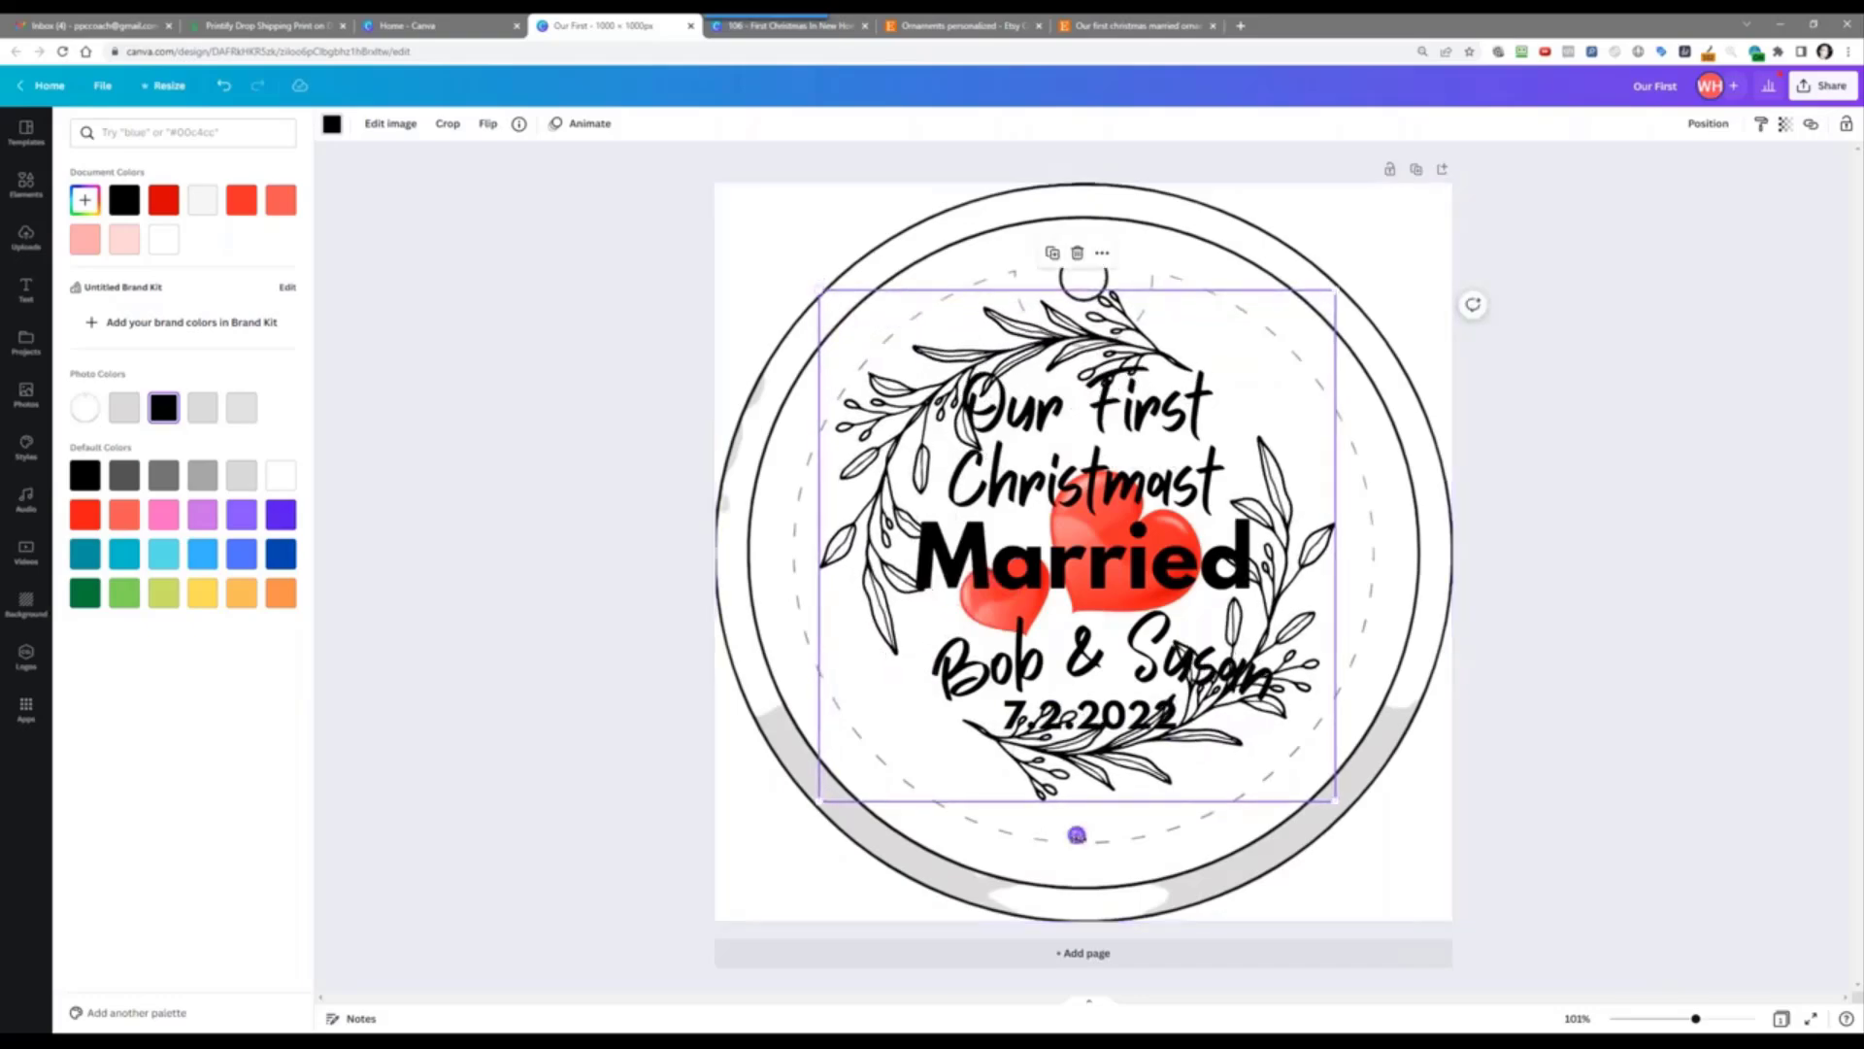
pyautogui.moveTo(1076, 835); pyautogui.dragTo(1328, 806)
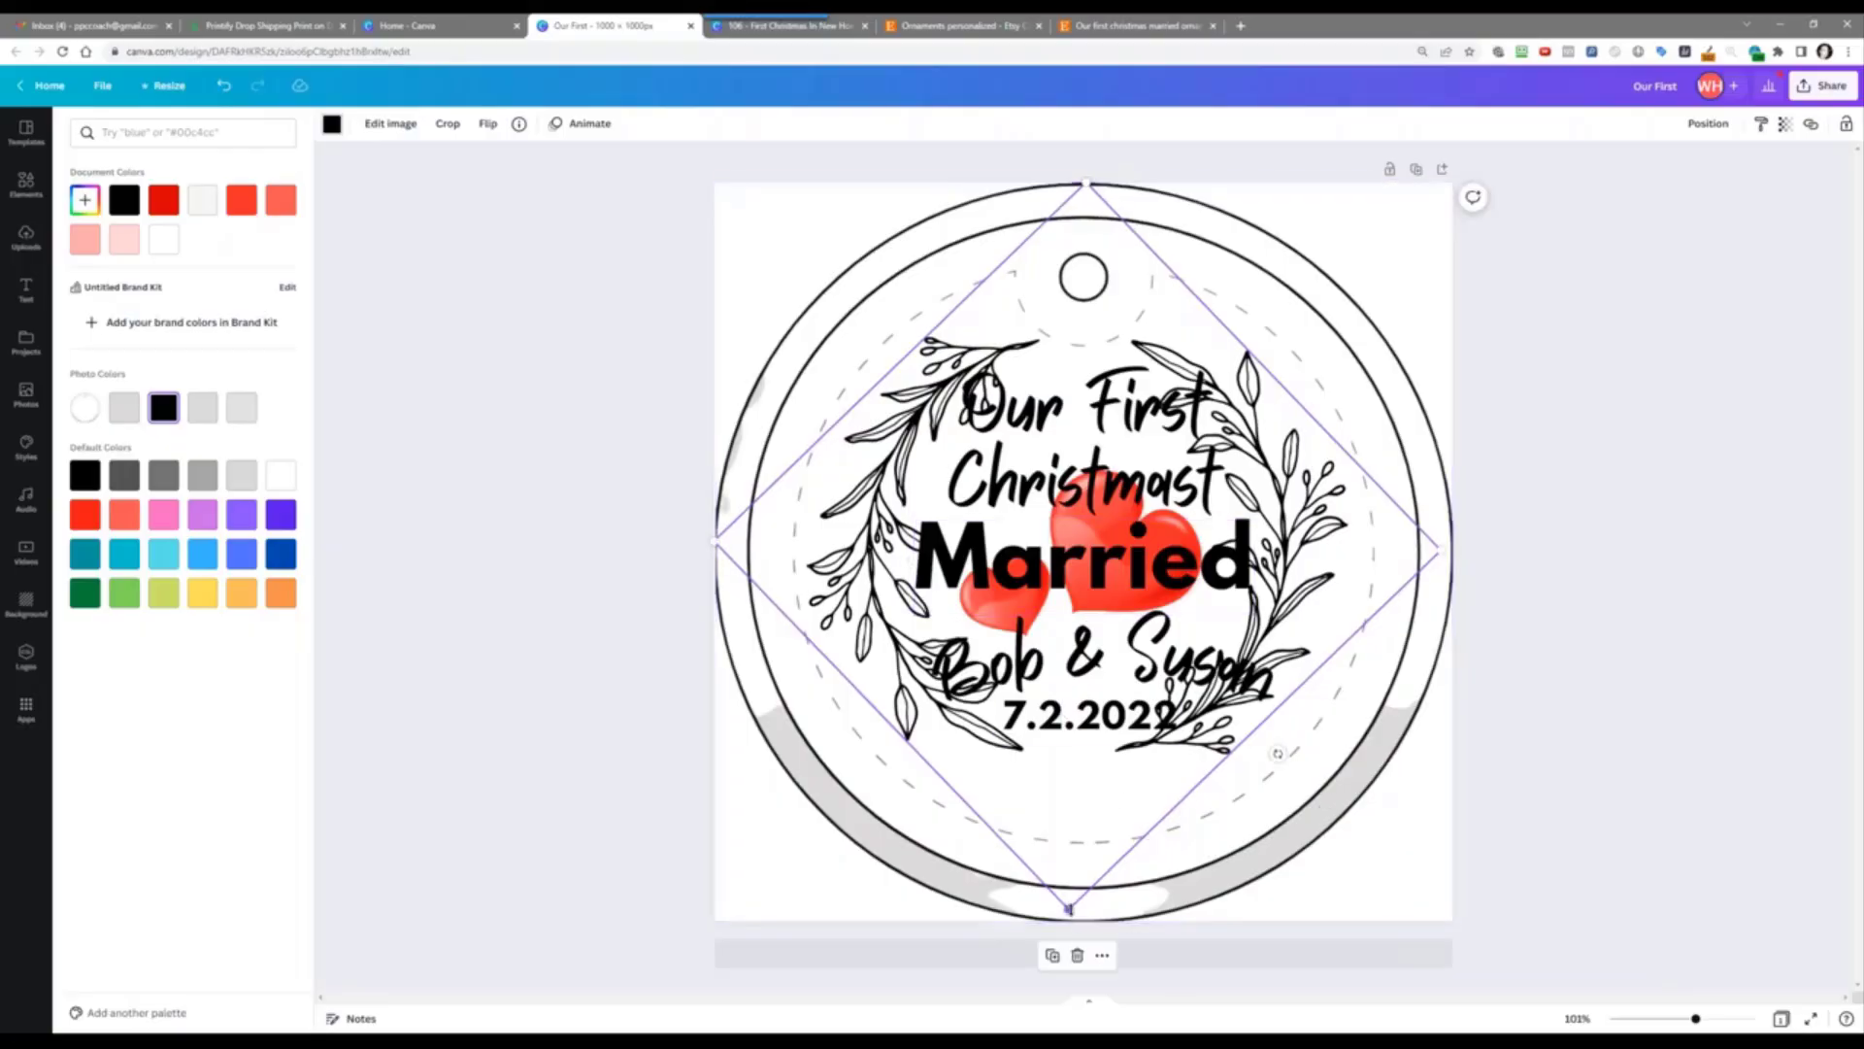
pyautogui.moveTo(1069, 910); pyautogui.dragTo(1076, 973)
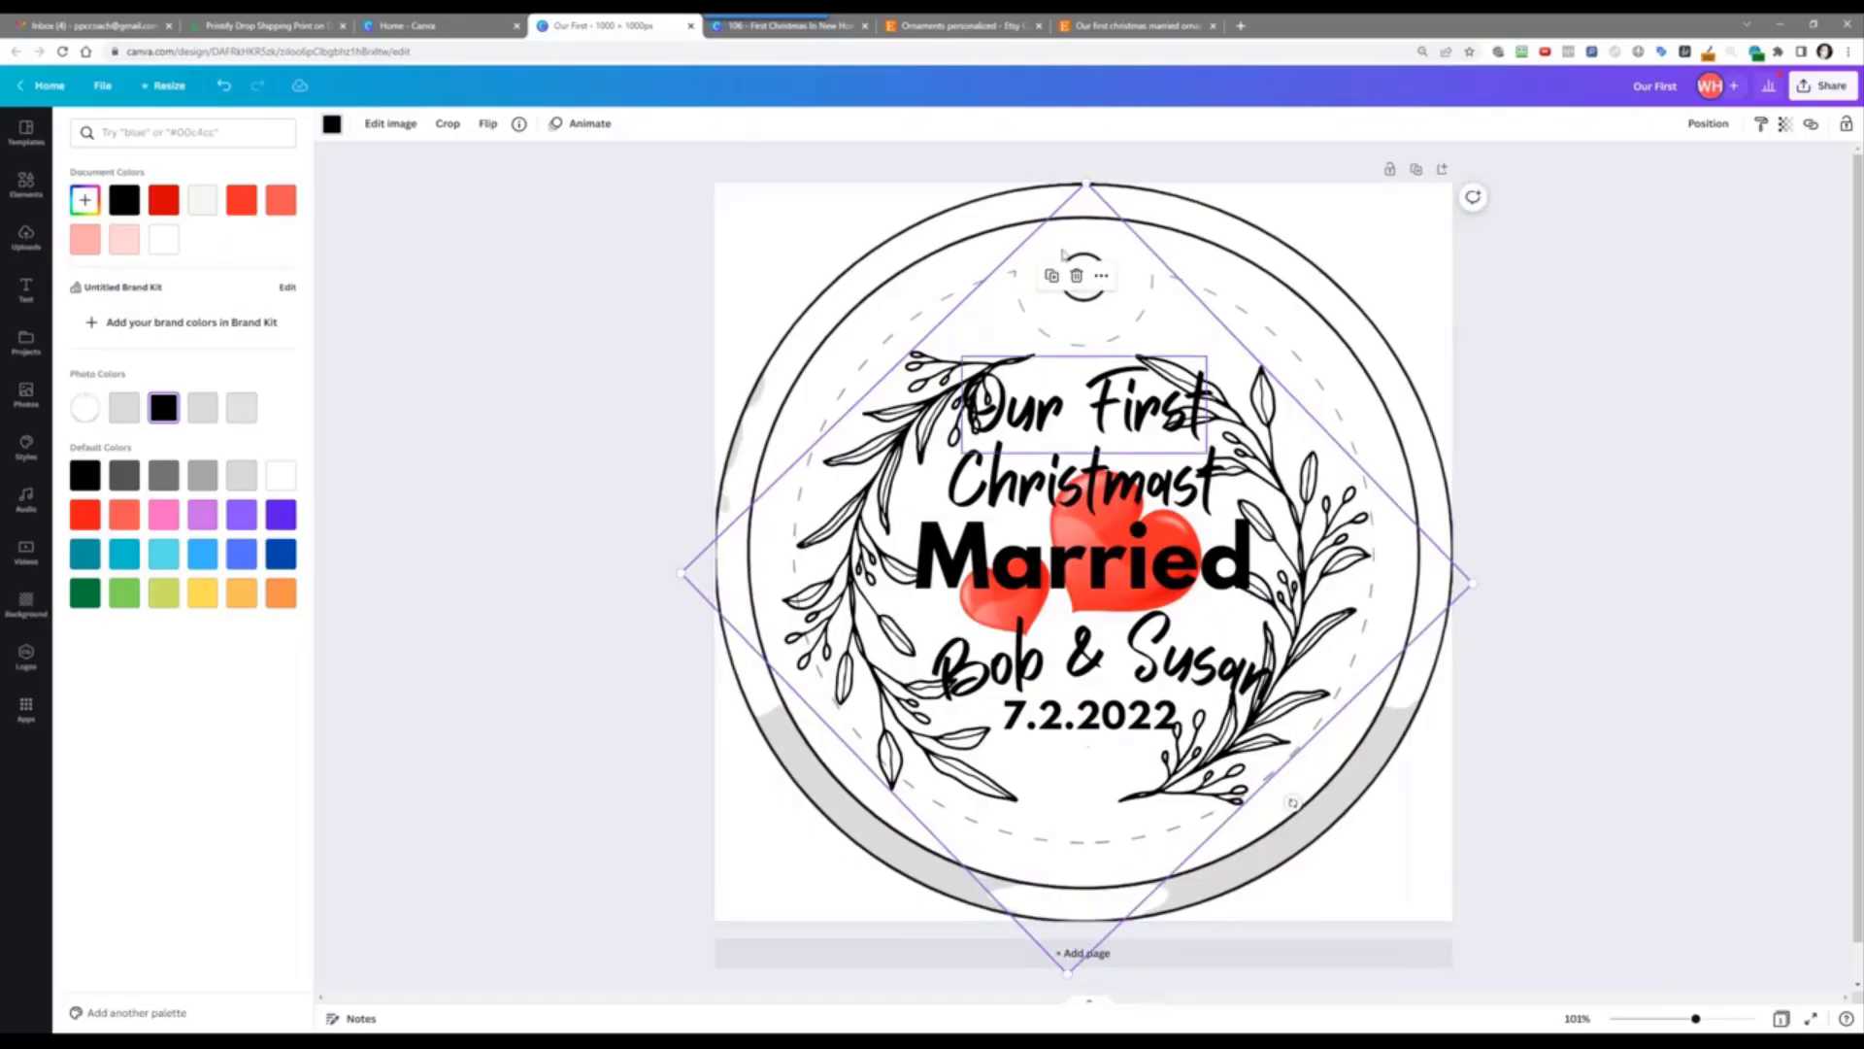
pyautogui.moveTo(1087, 180); pyautogui.dragTo(1110, 111)
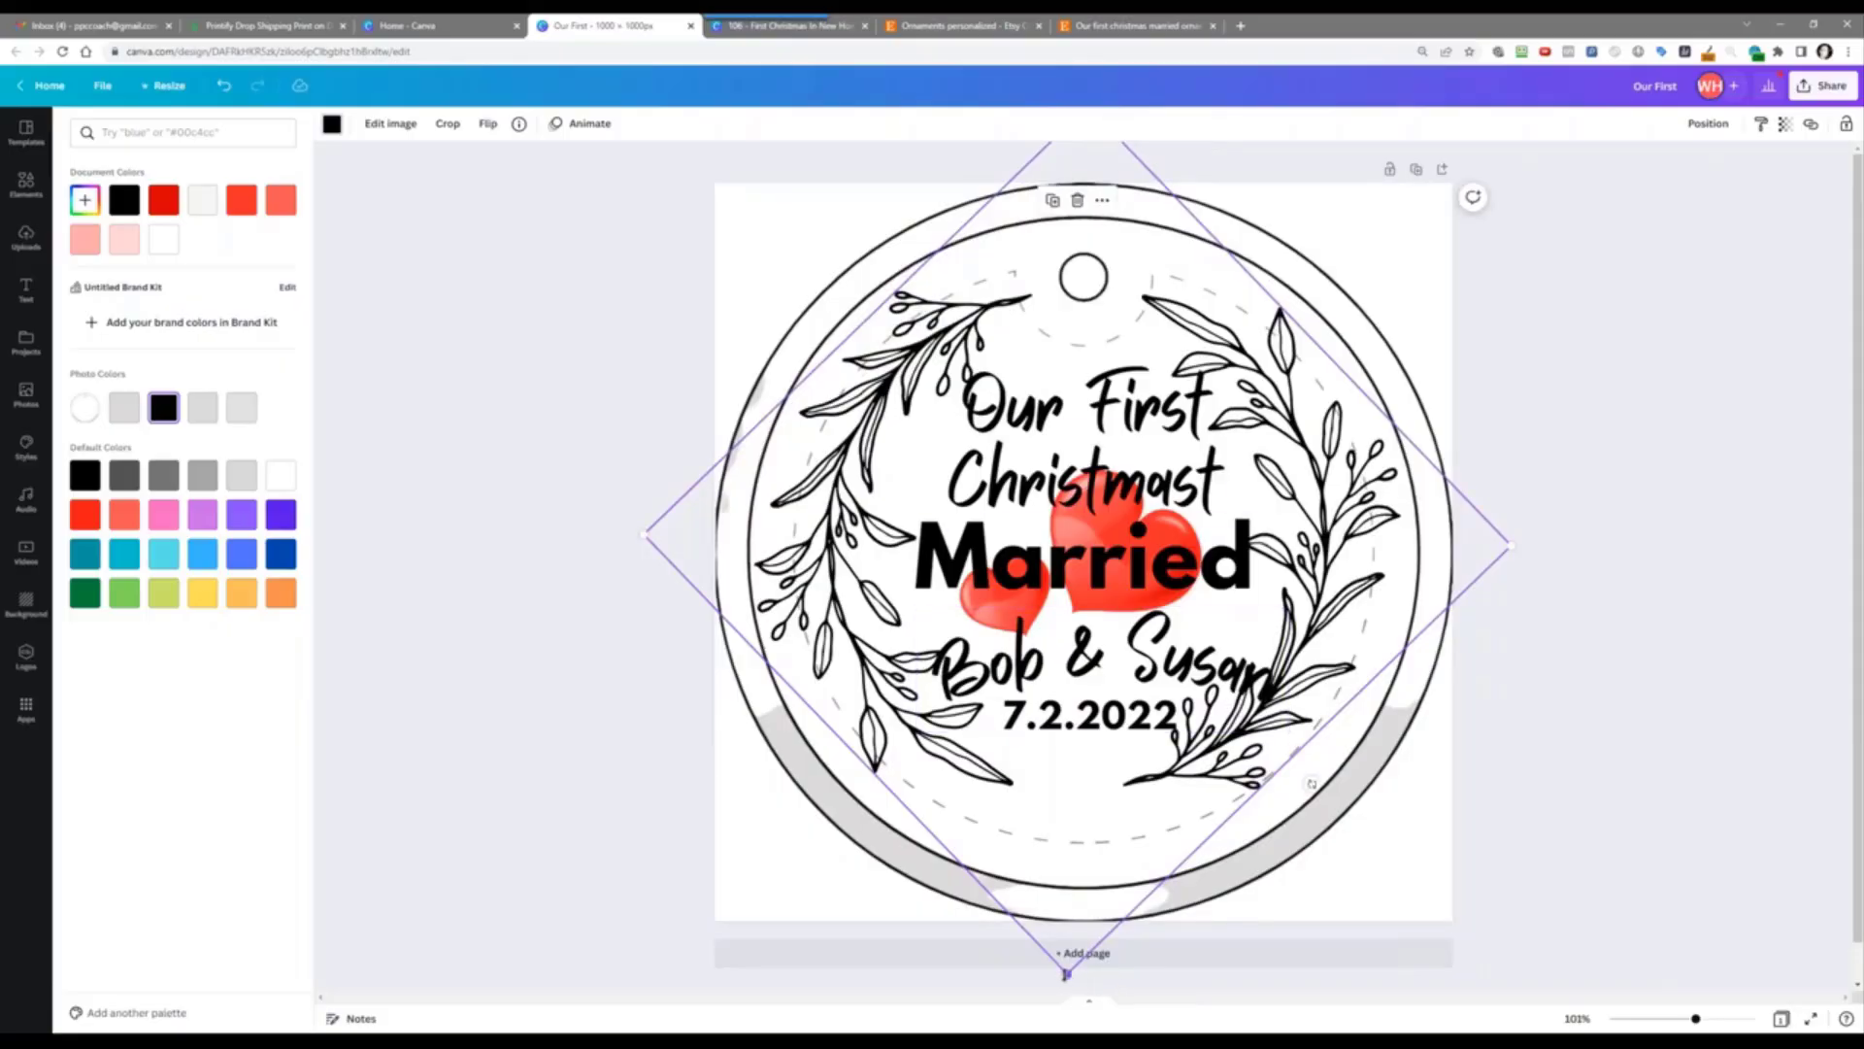
pyautogui.moveTo(1066, 973); pyautogui.dragTo(1102, 969)
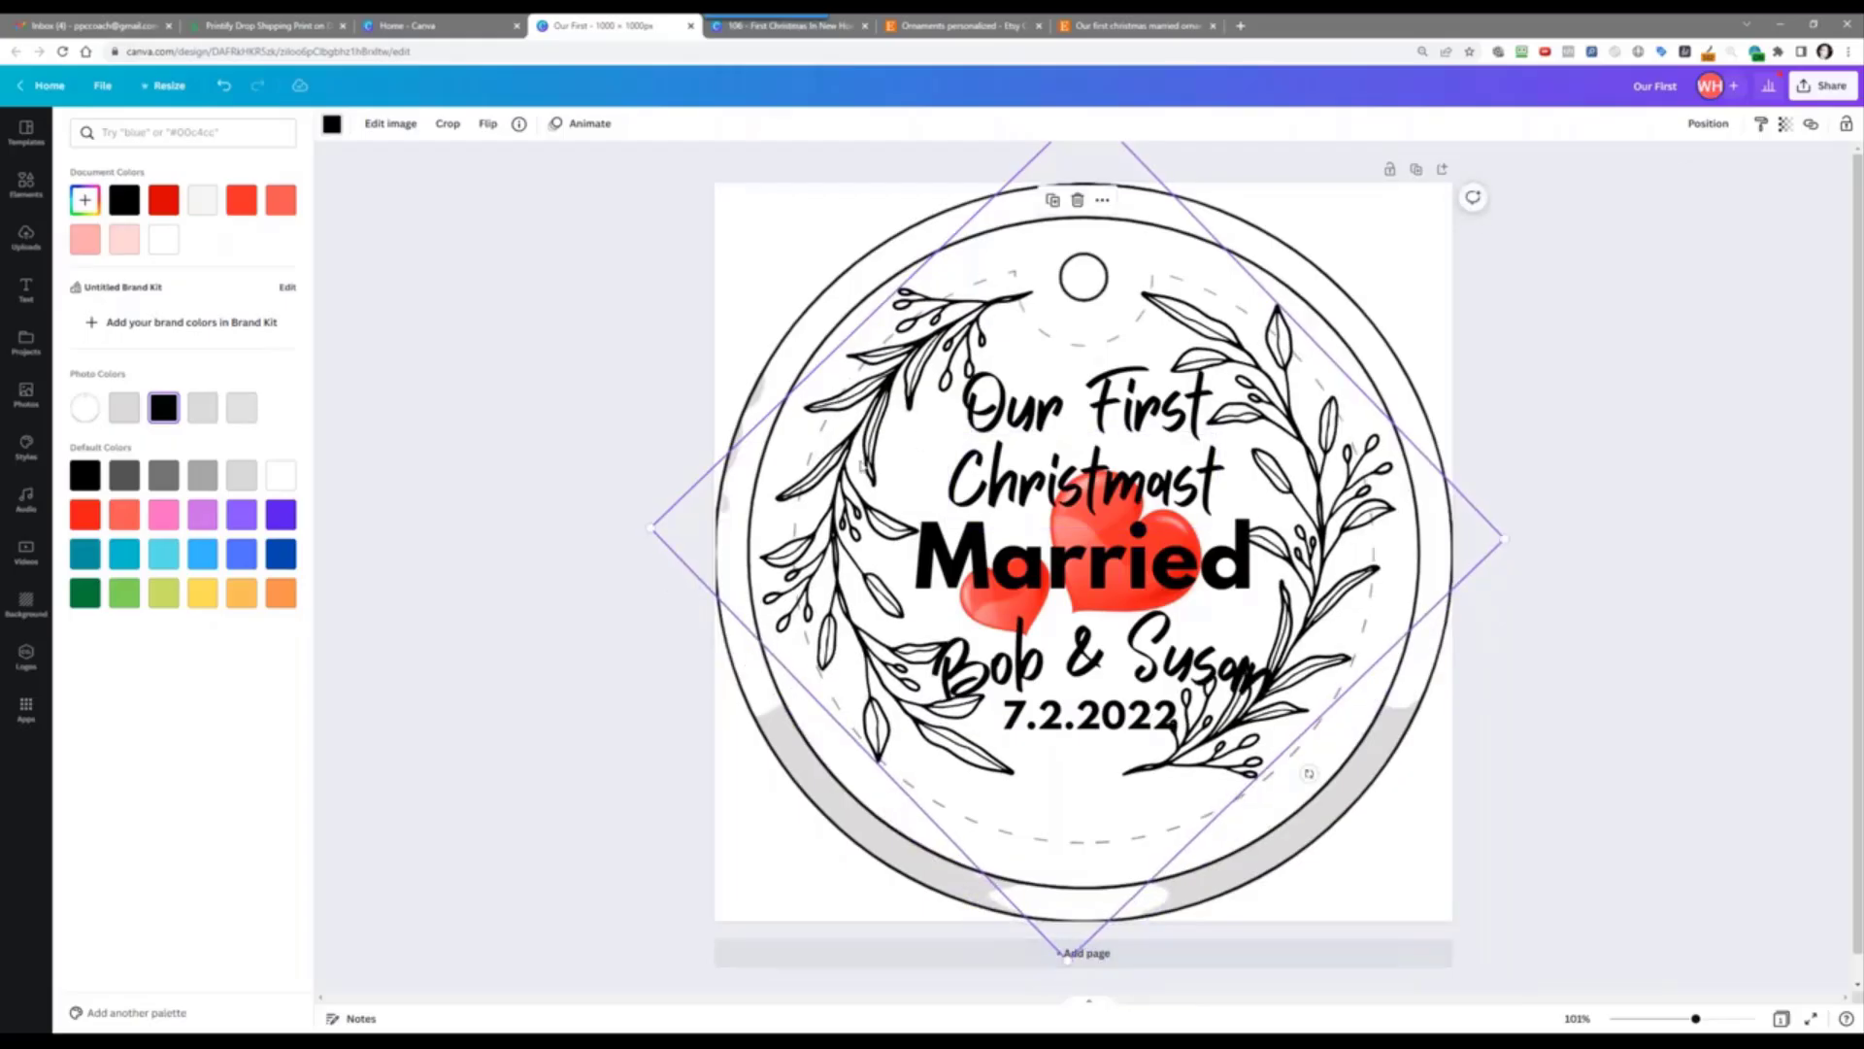
pyautogui.press('Delete')
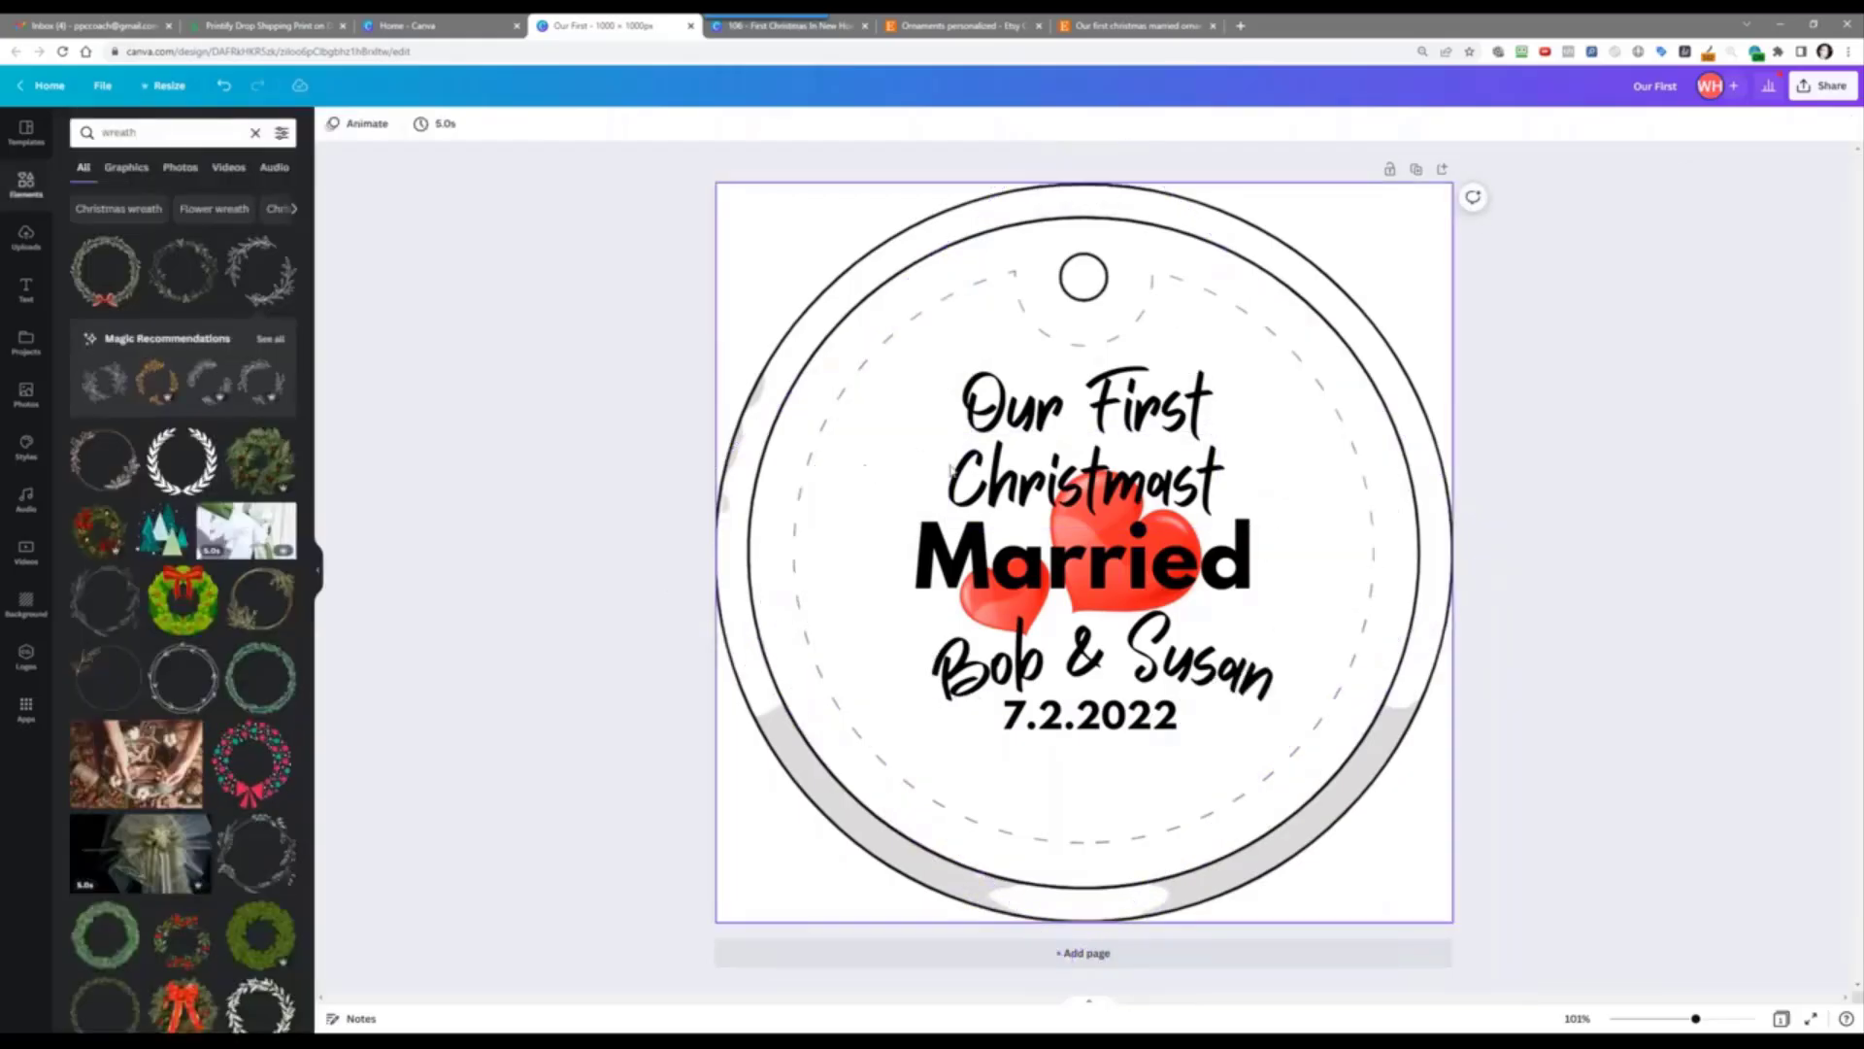
# Step: Increase the couple's names to font size 107
pyautogui.click(1124, 427)
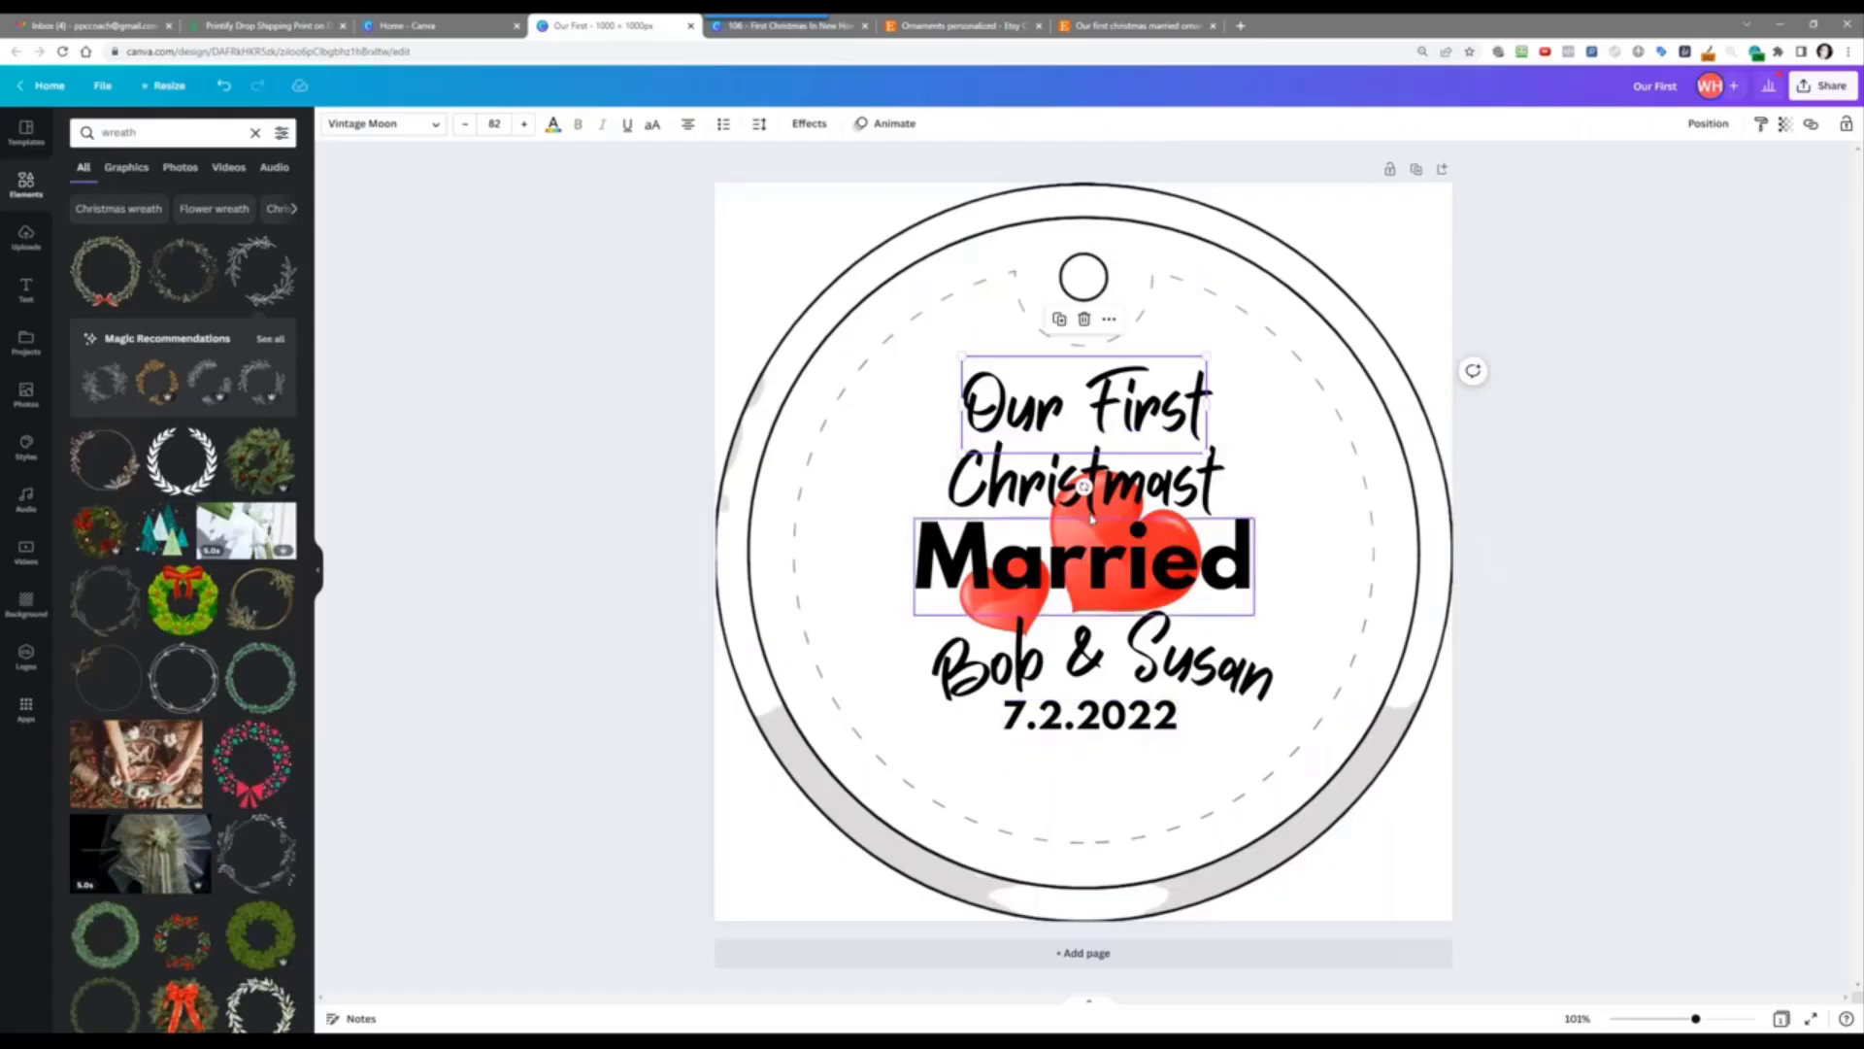
pyautogui.click(1049, 550)
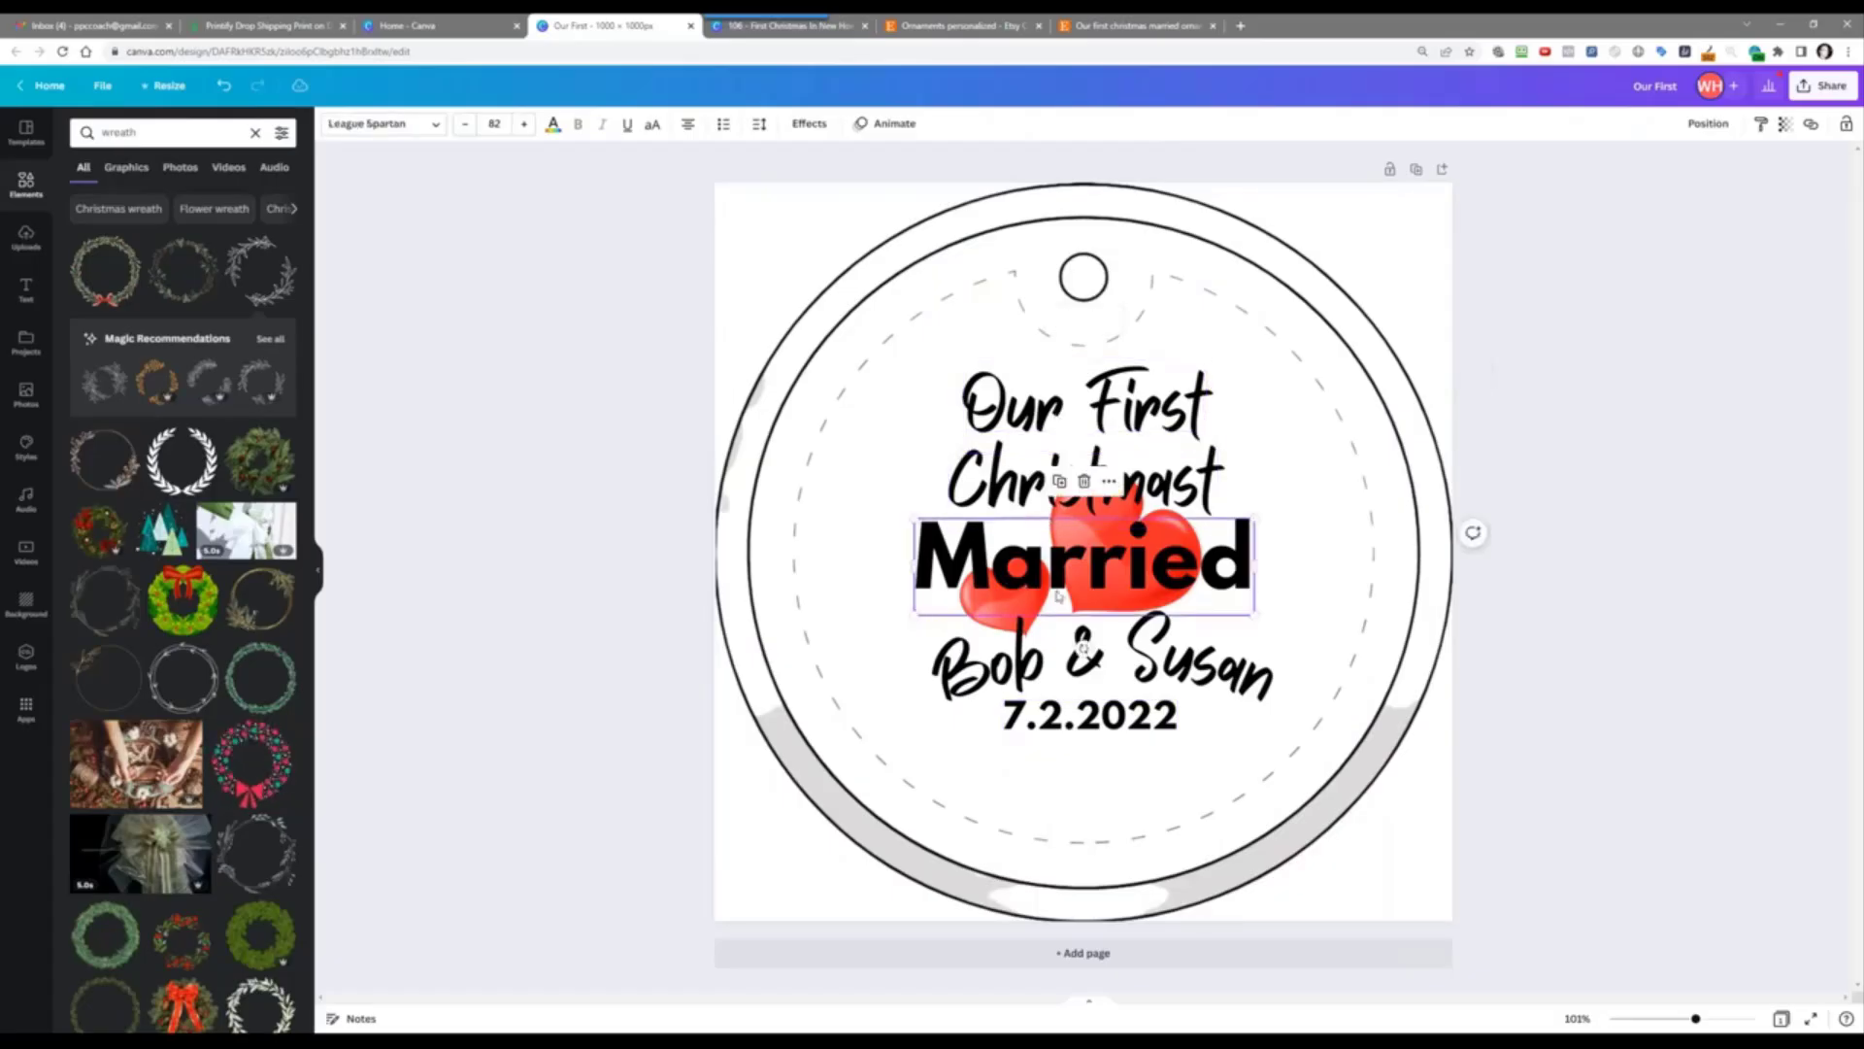
pyautogui.click(1058, 677)
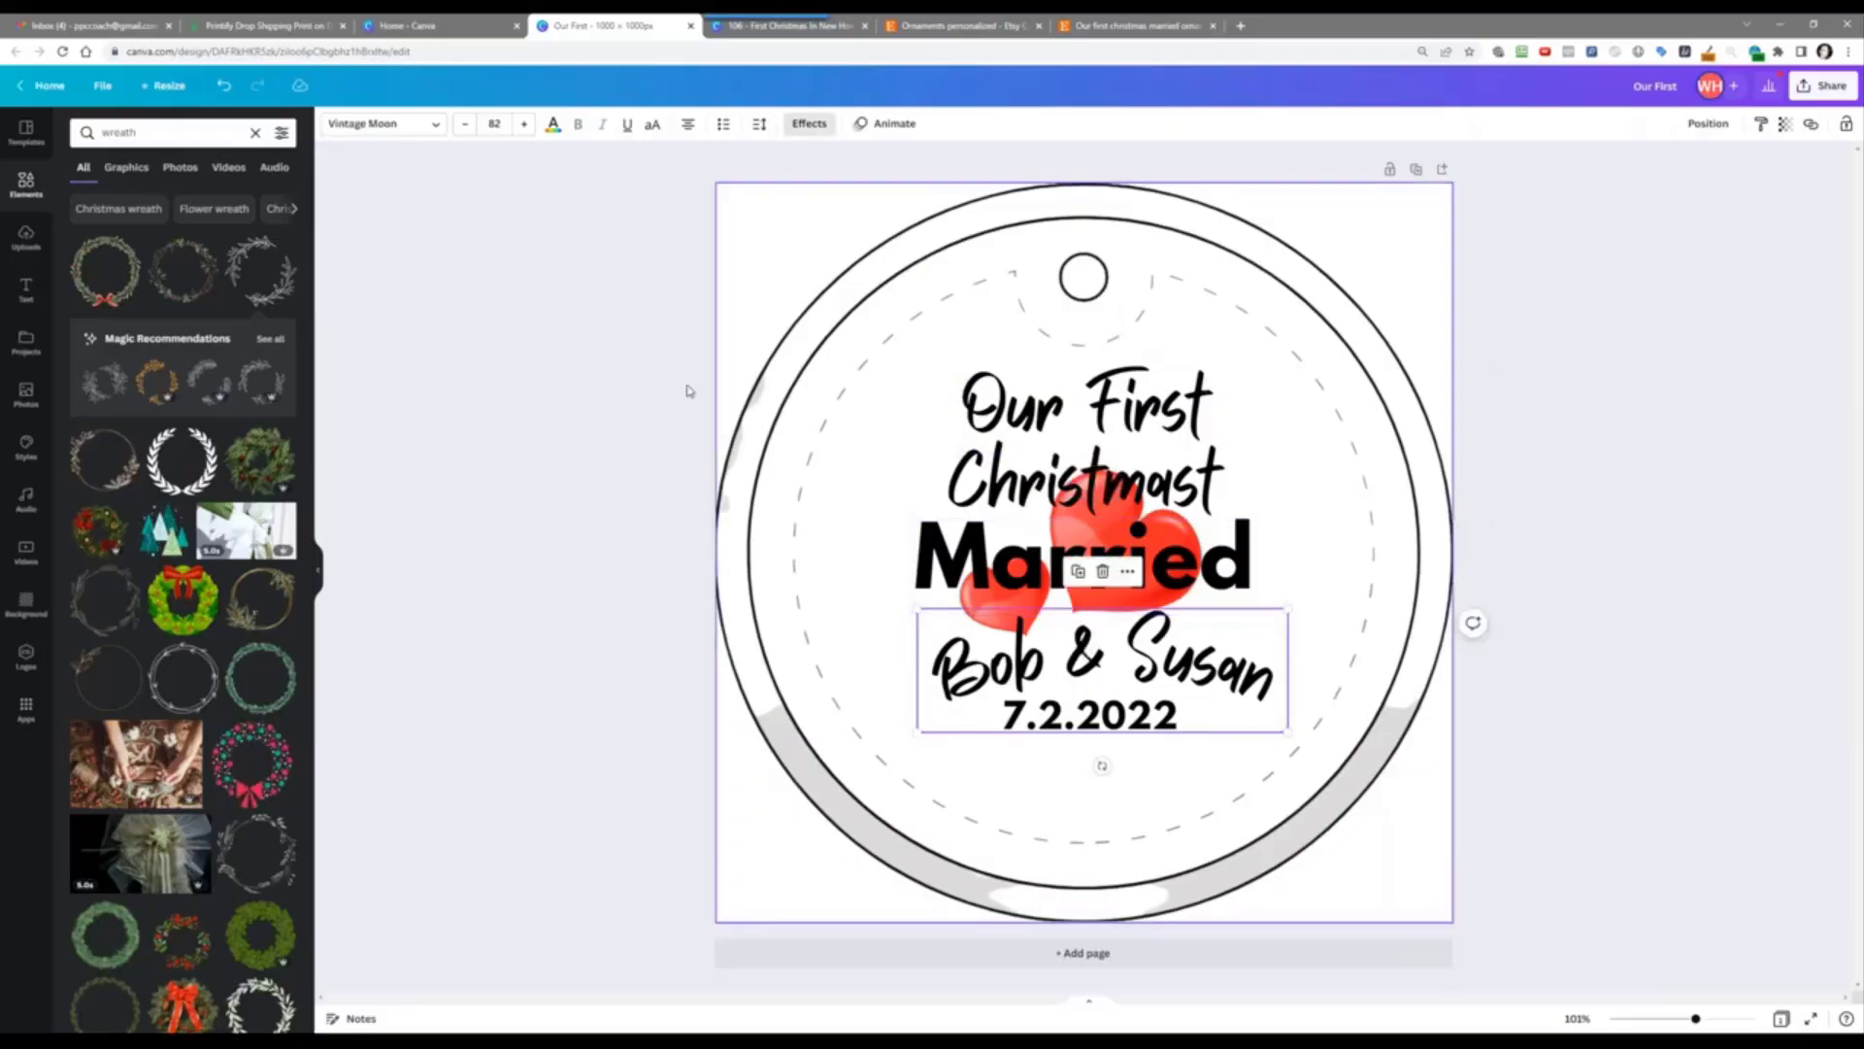
pyautogui.moveTo(522, 123); pyautogui.dragTo(523, 125)
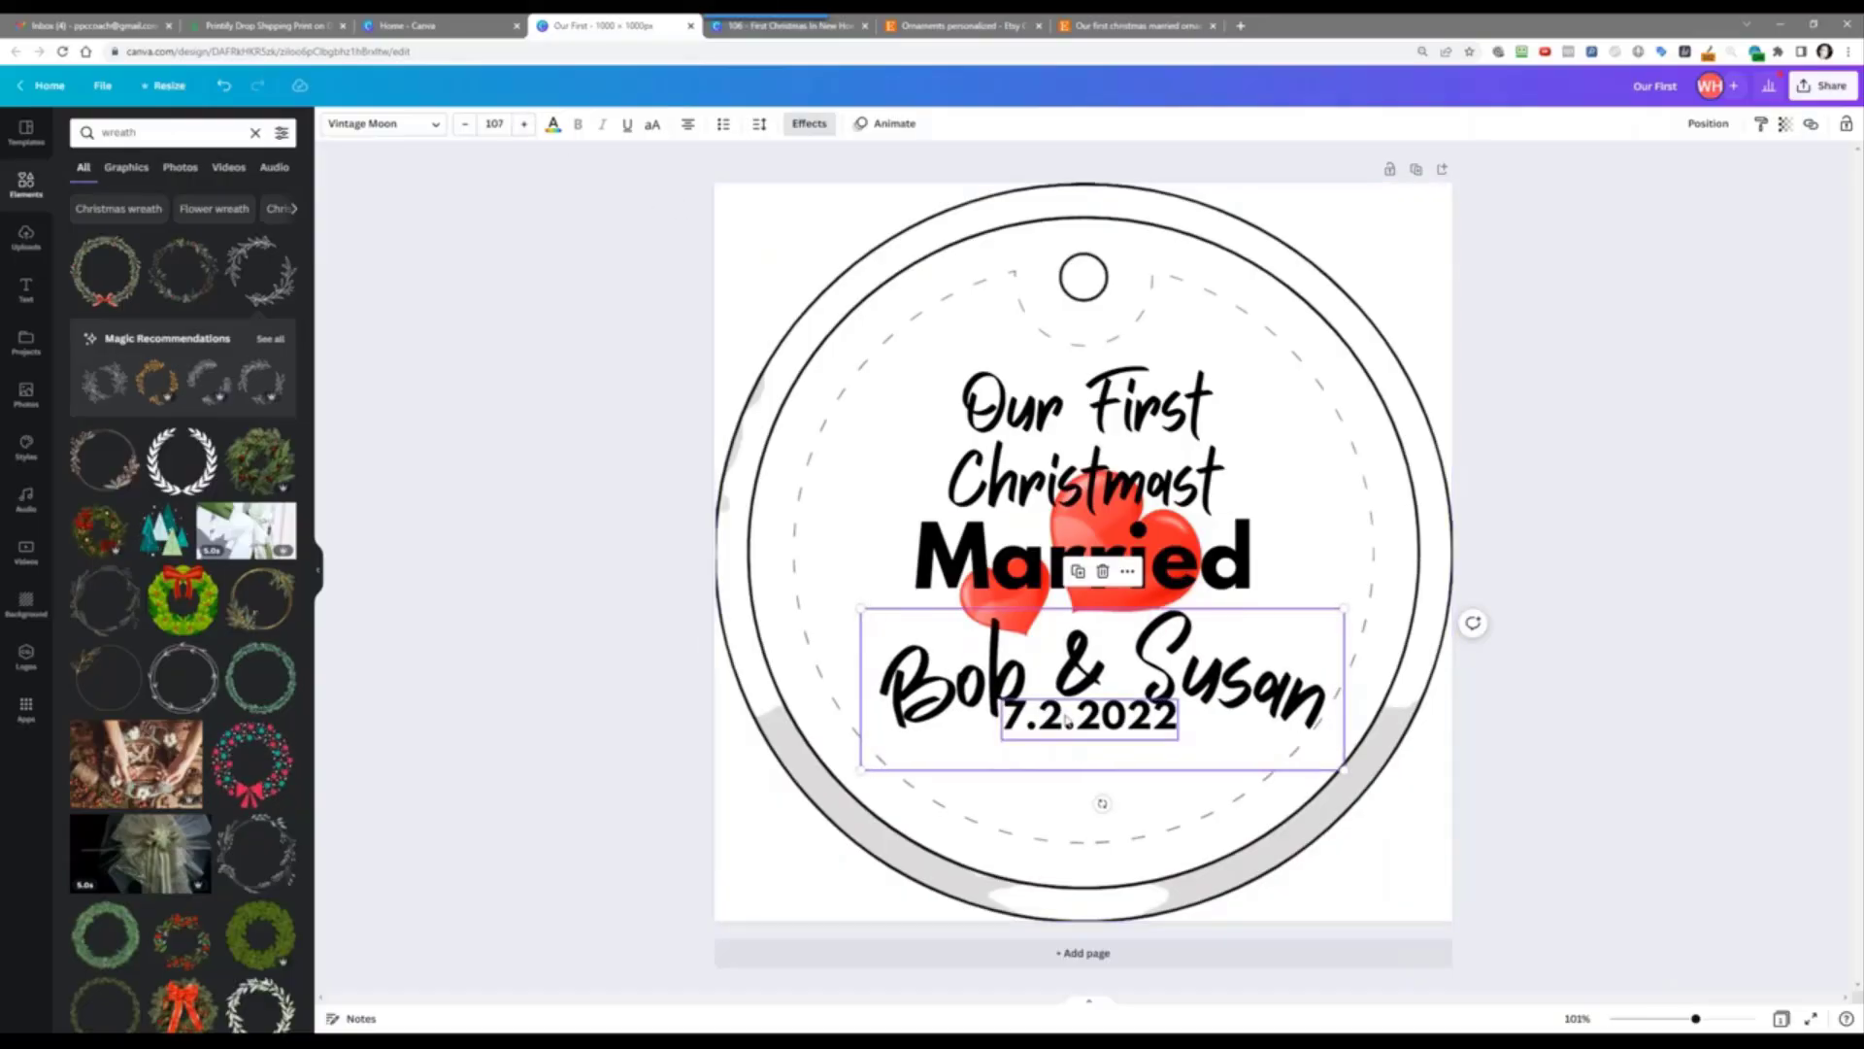
# Step: Move the 7.2.2022 date lower, nudge the names, and recentre 'Our First'
pyautogui.moveTo(1068, 719); pyautogui.dragTo(1058, 787)
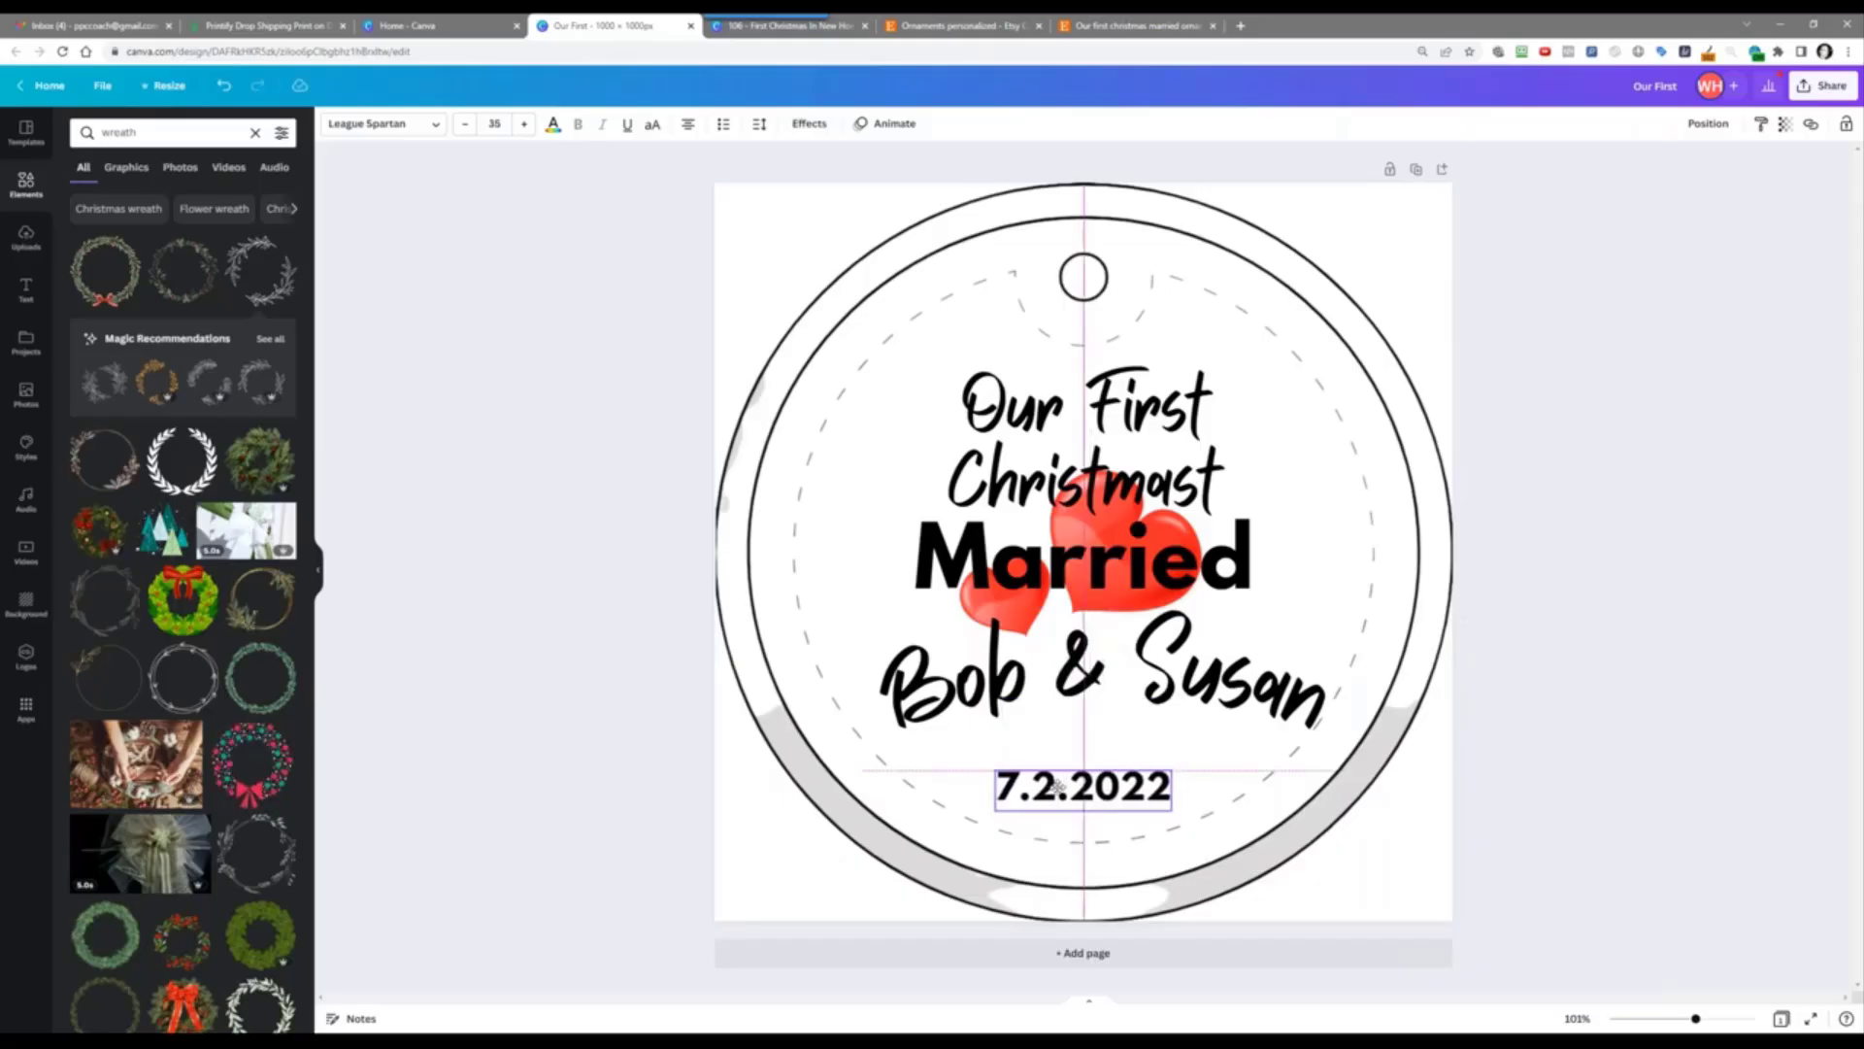
pyautogui.click(1034, 679)
pyautogui.moveTo(1033, 683); pyautogui.dragTo(1013, 683)
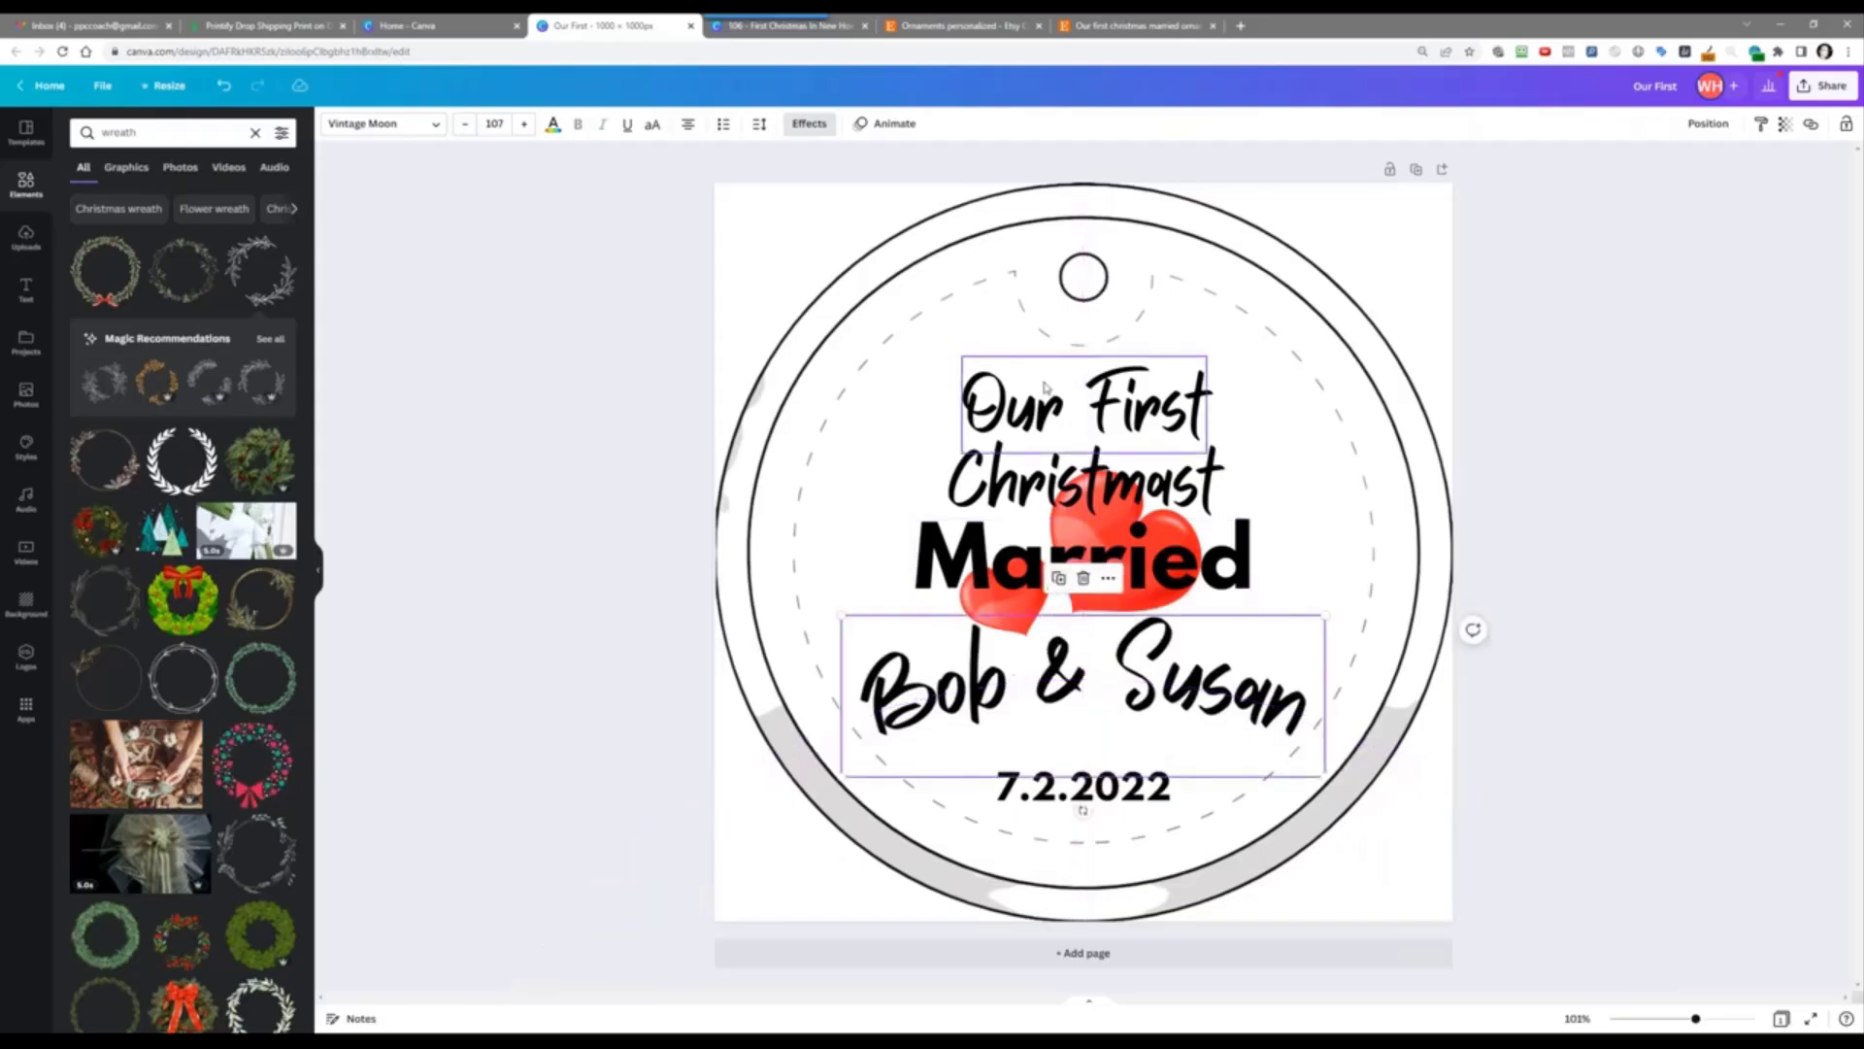
pyautogui.moveTo(1049, 392); pyautogui.dragTo(1060, 376)
# Step: Append 'Christmas' to the 'Our First' line and delete the misspelled 'Christmast' text box
pyautogui.click(1045, 466)
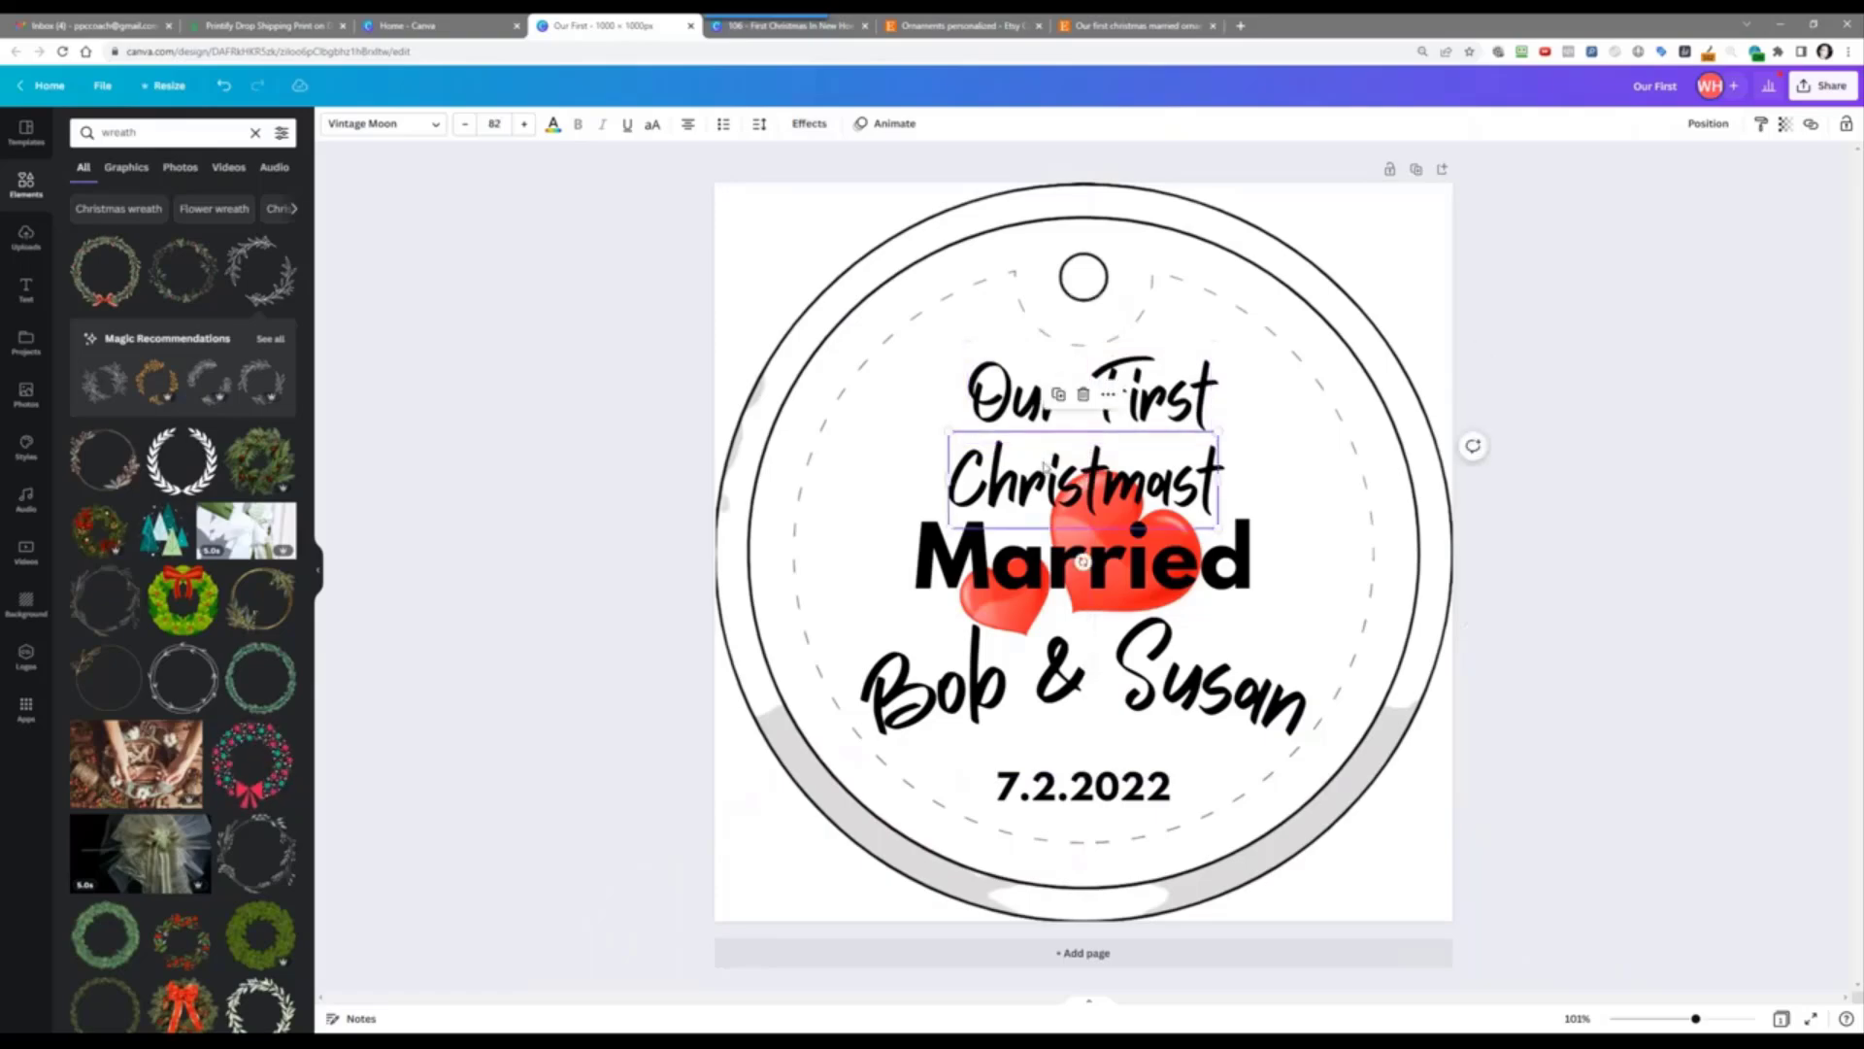
pyautogui.moveTo(1042, 468); pyautogui.dragTo(1044, 458)
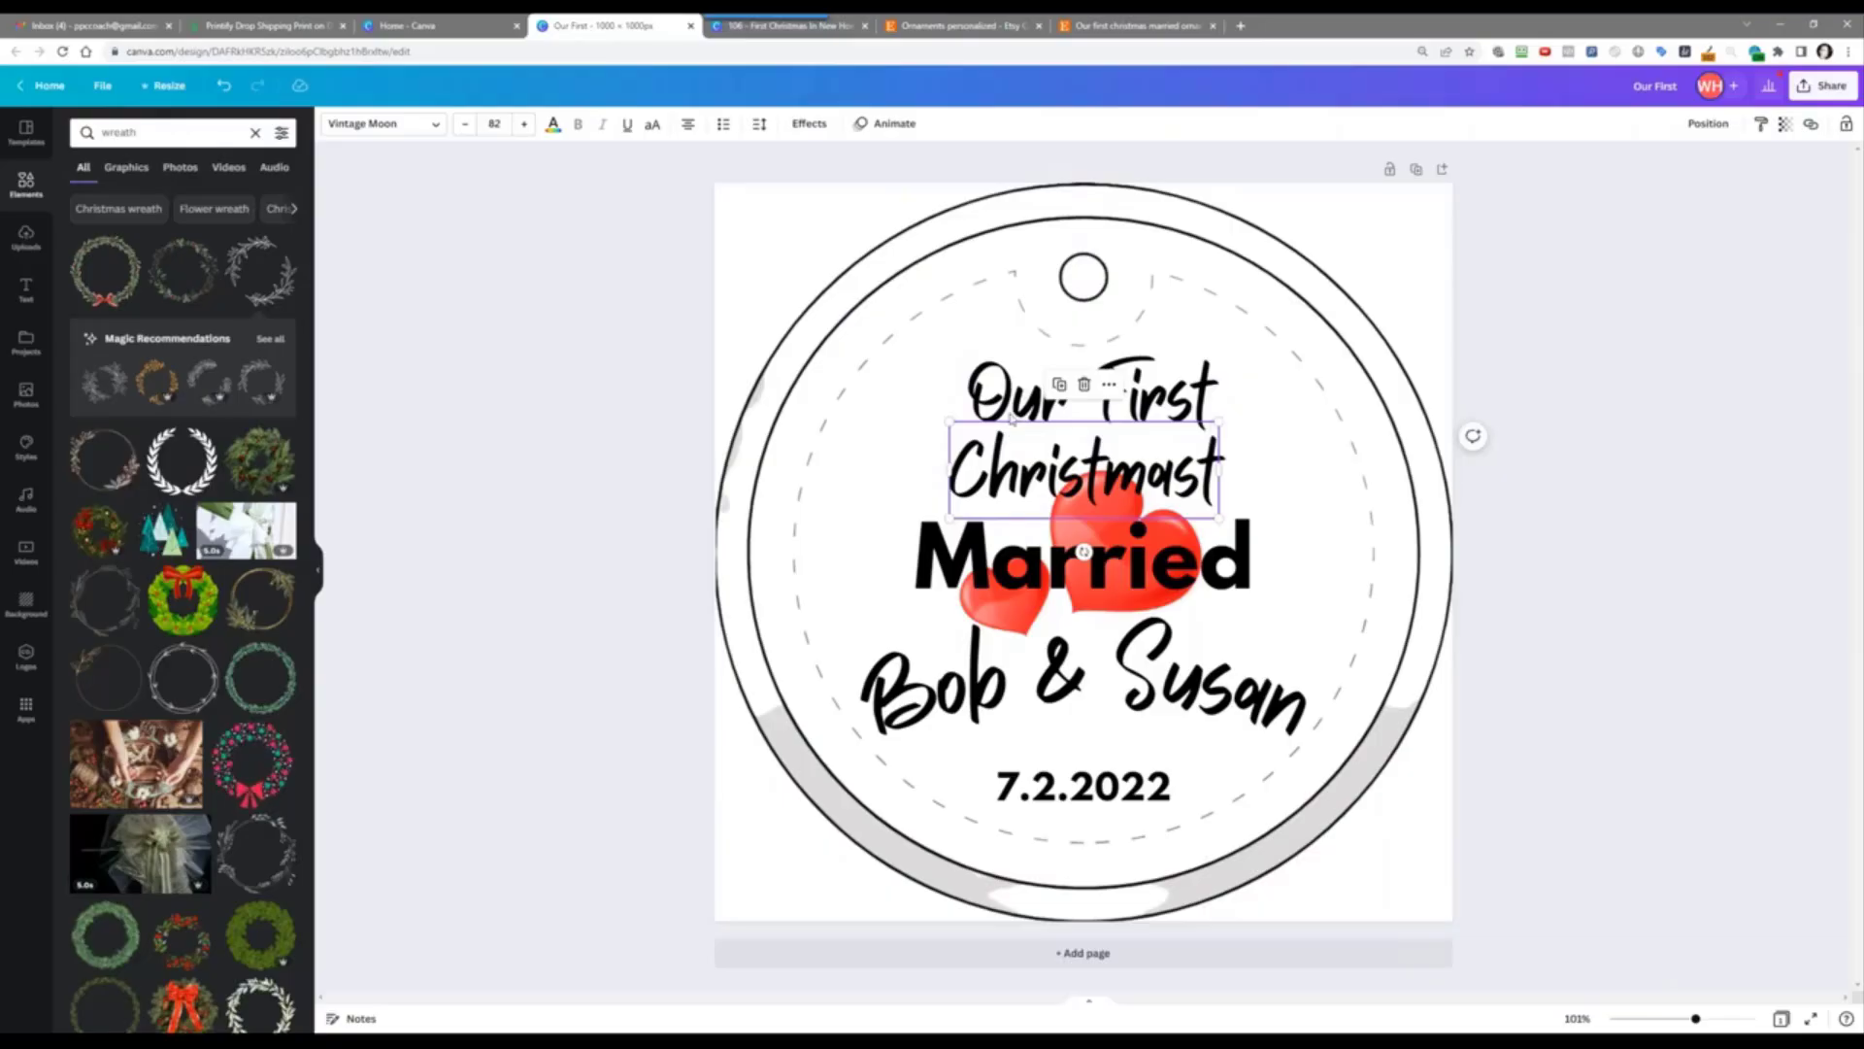
pyautogui.click(1011, 412)
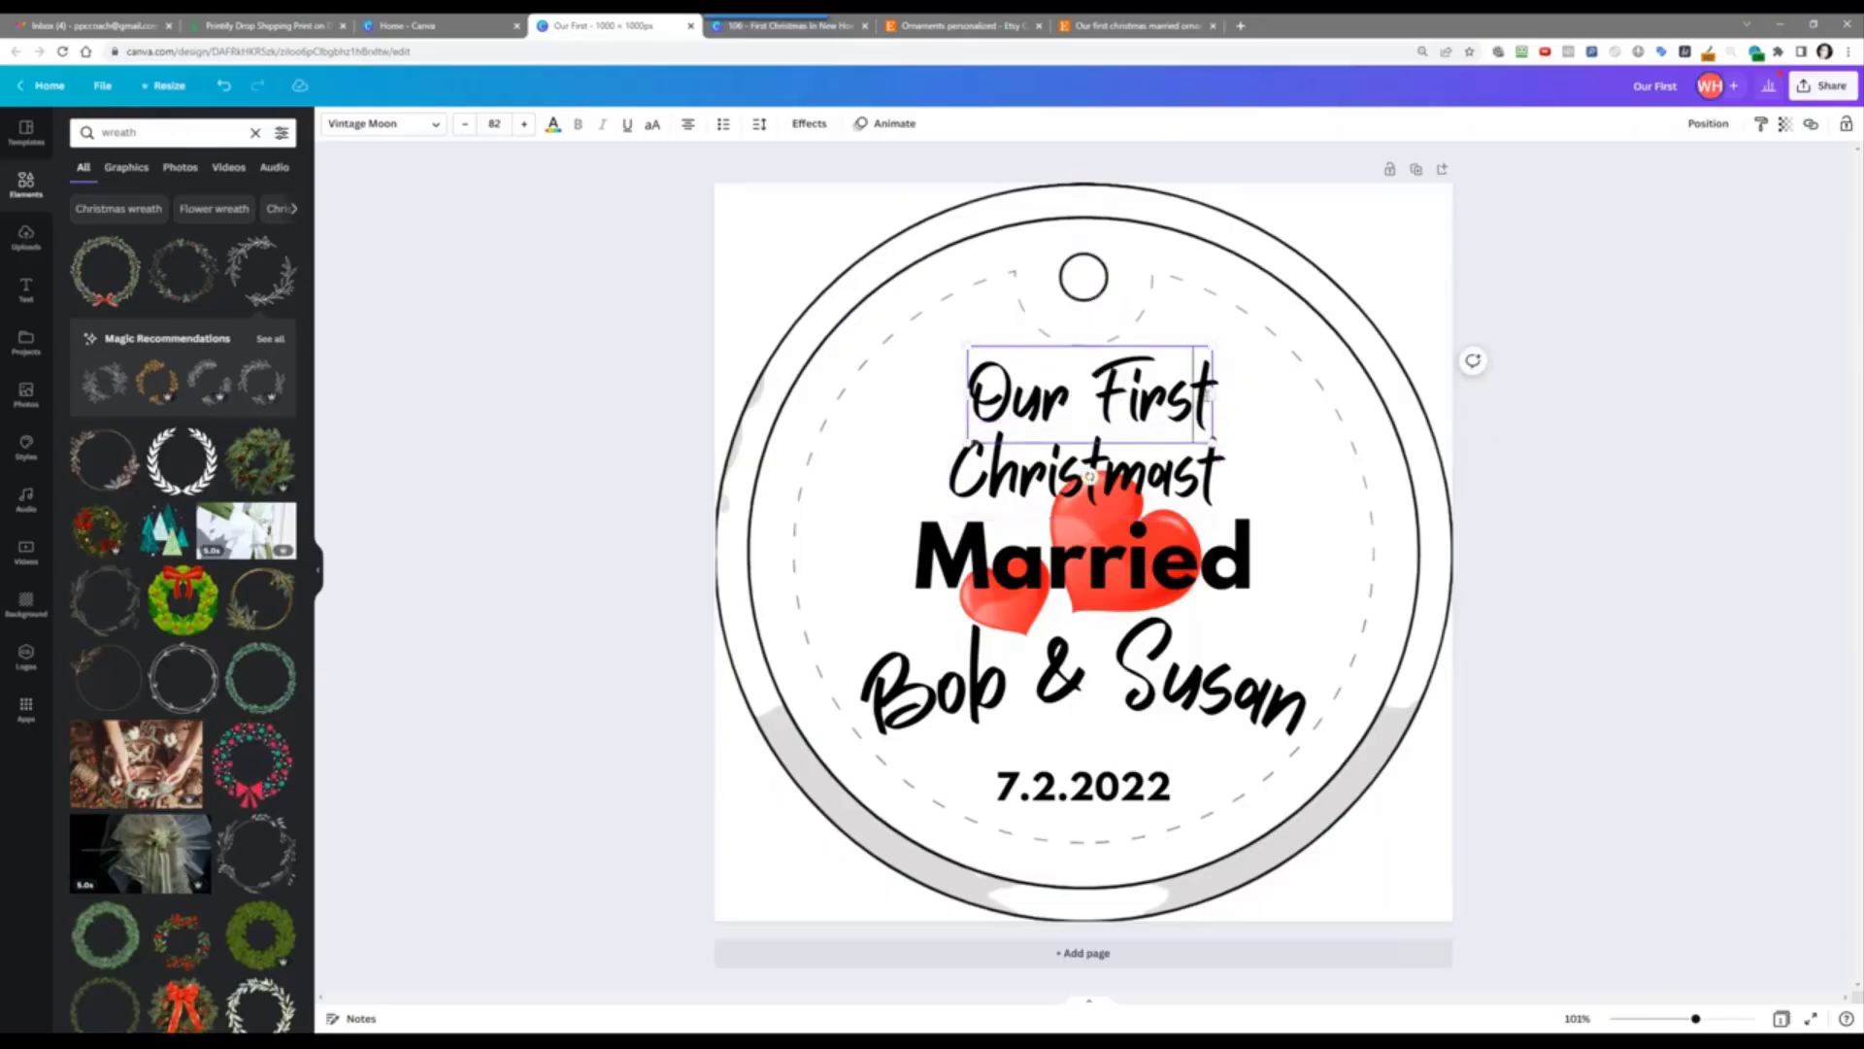
pyautogui.write('Chri')
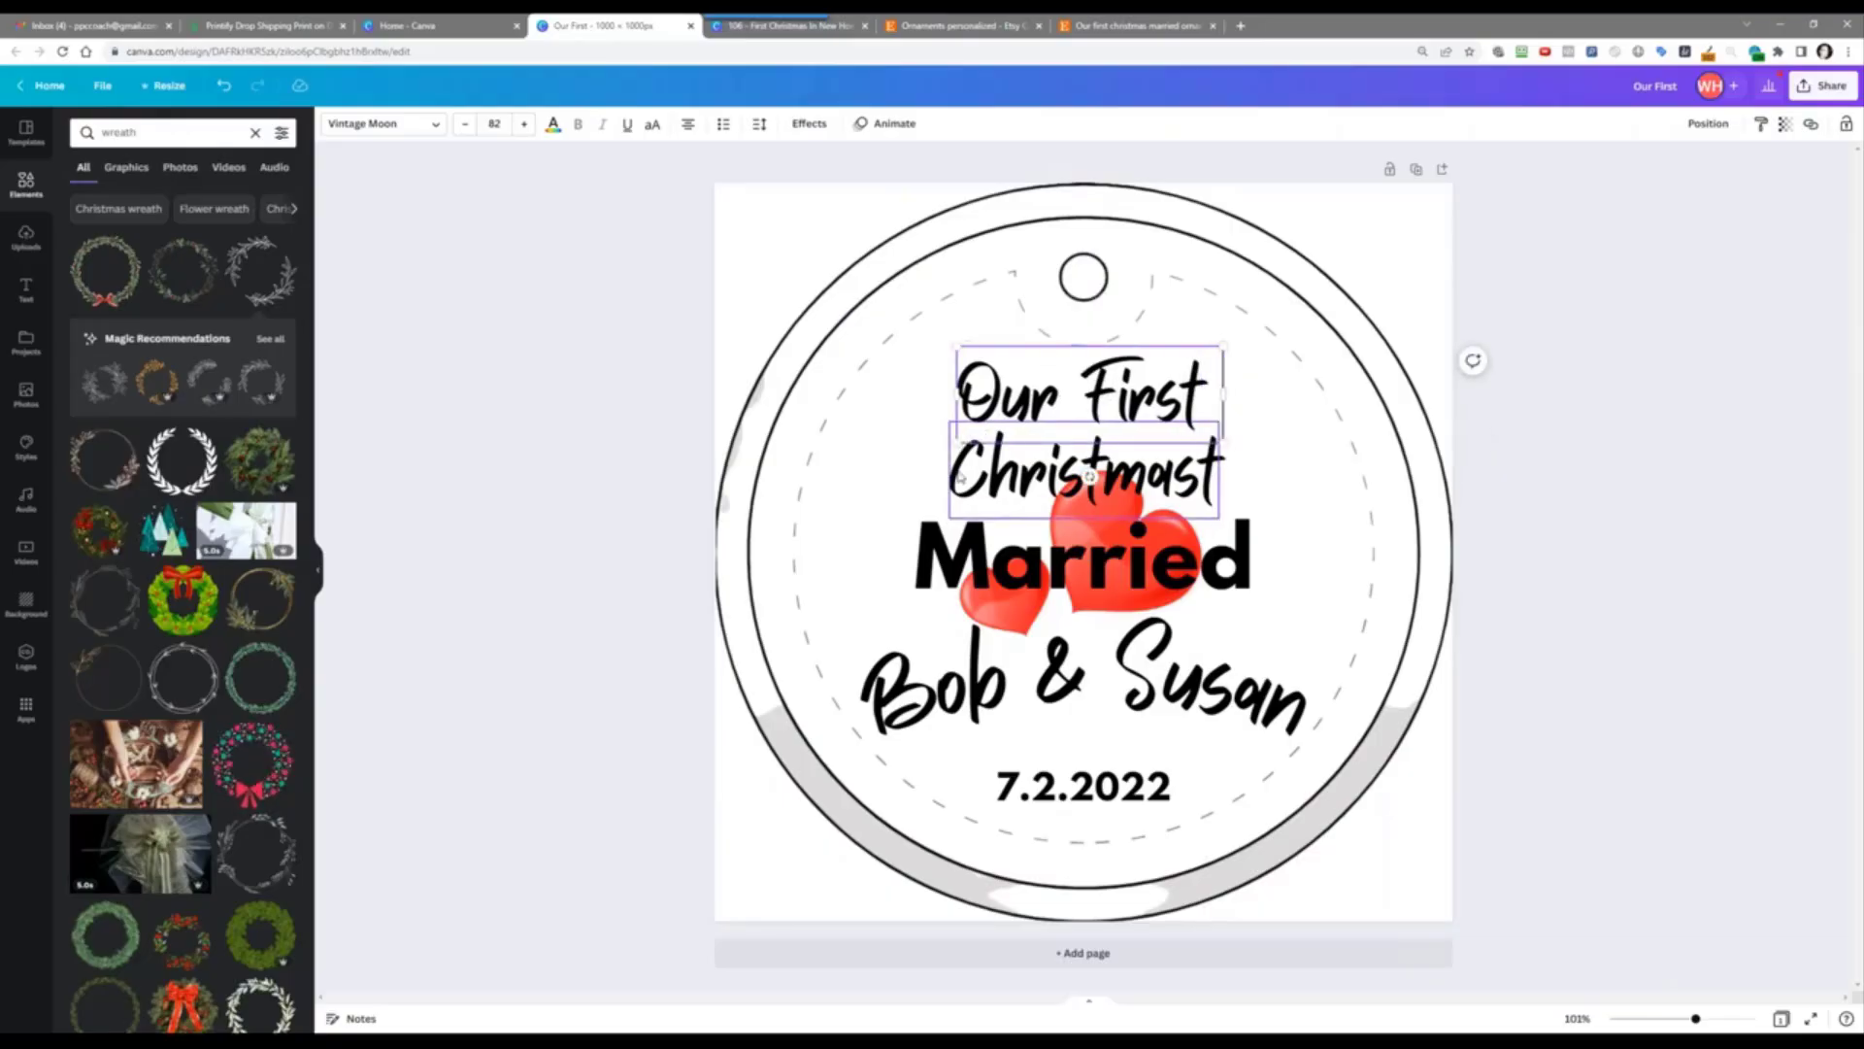
pyautogui.write('stmas')
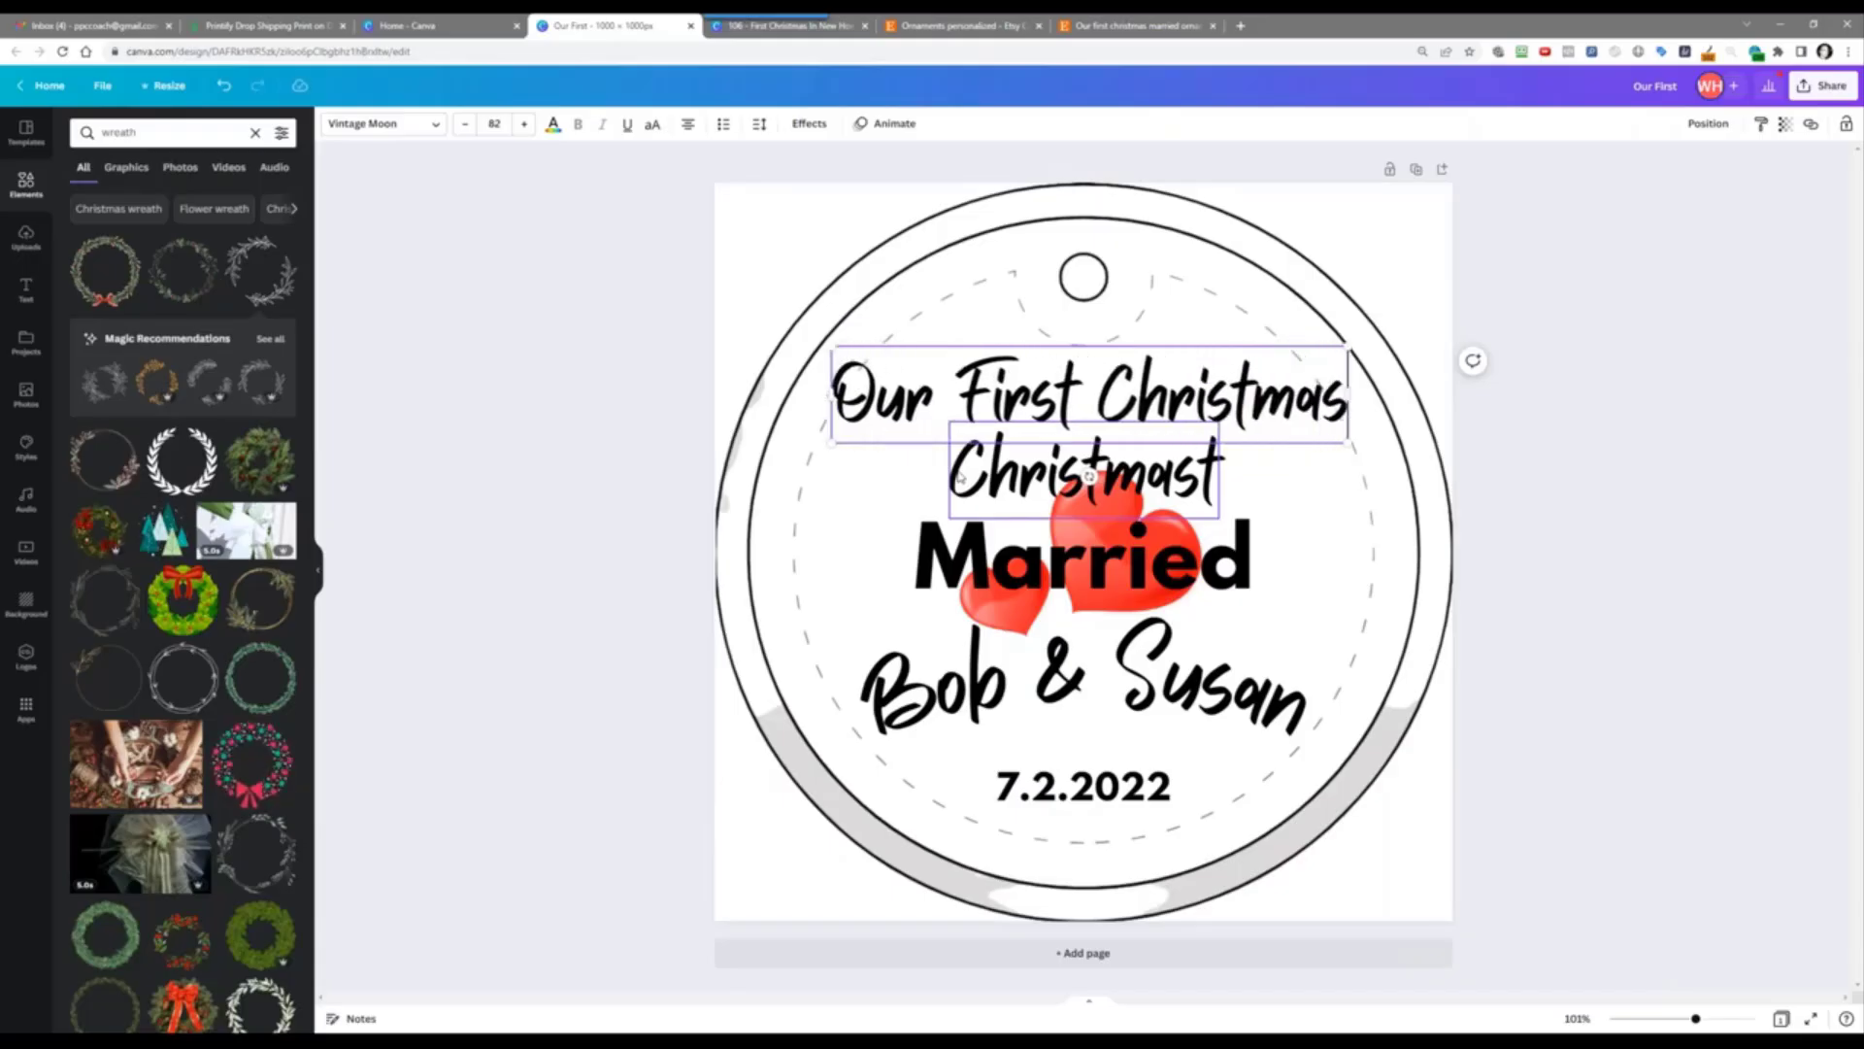
pyautogui.click(959, 476)
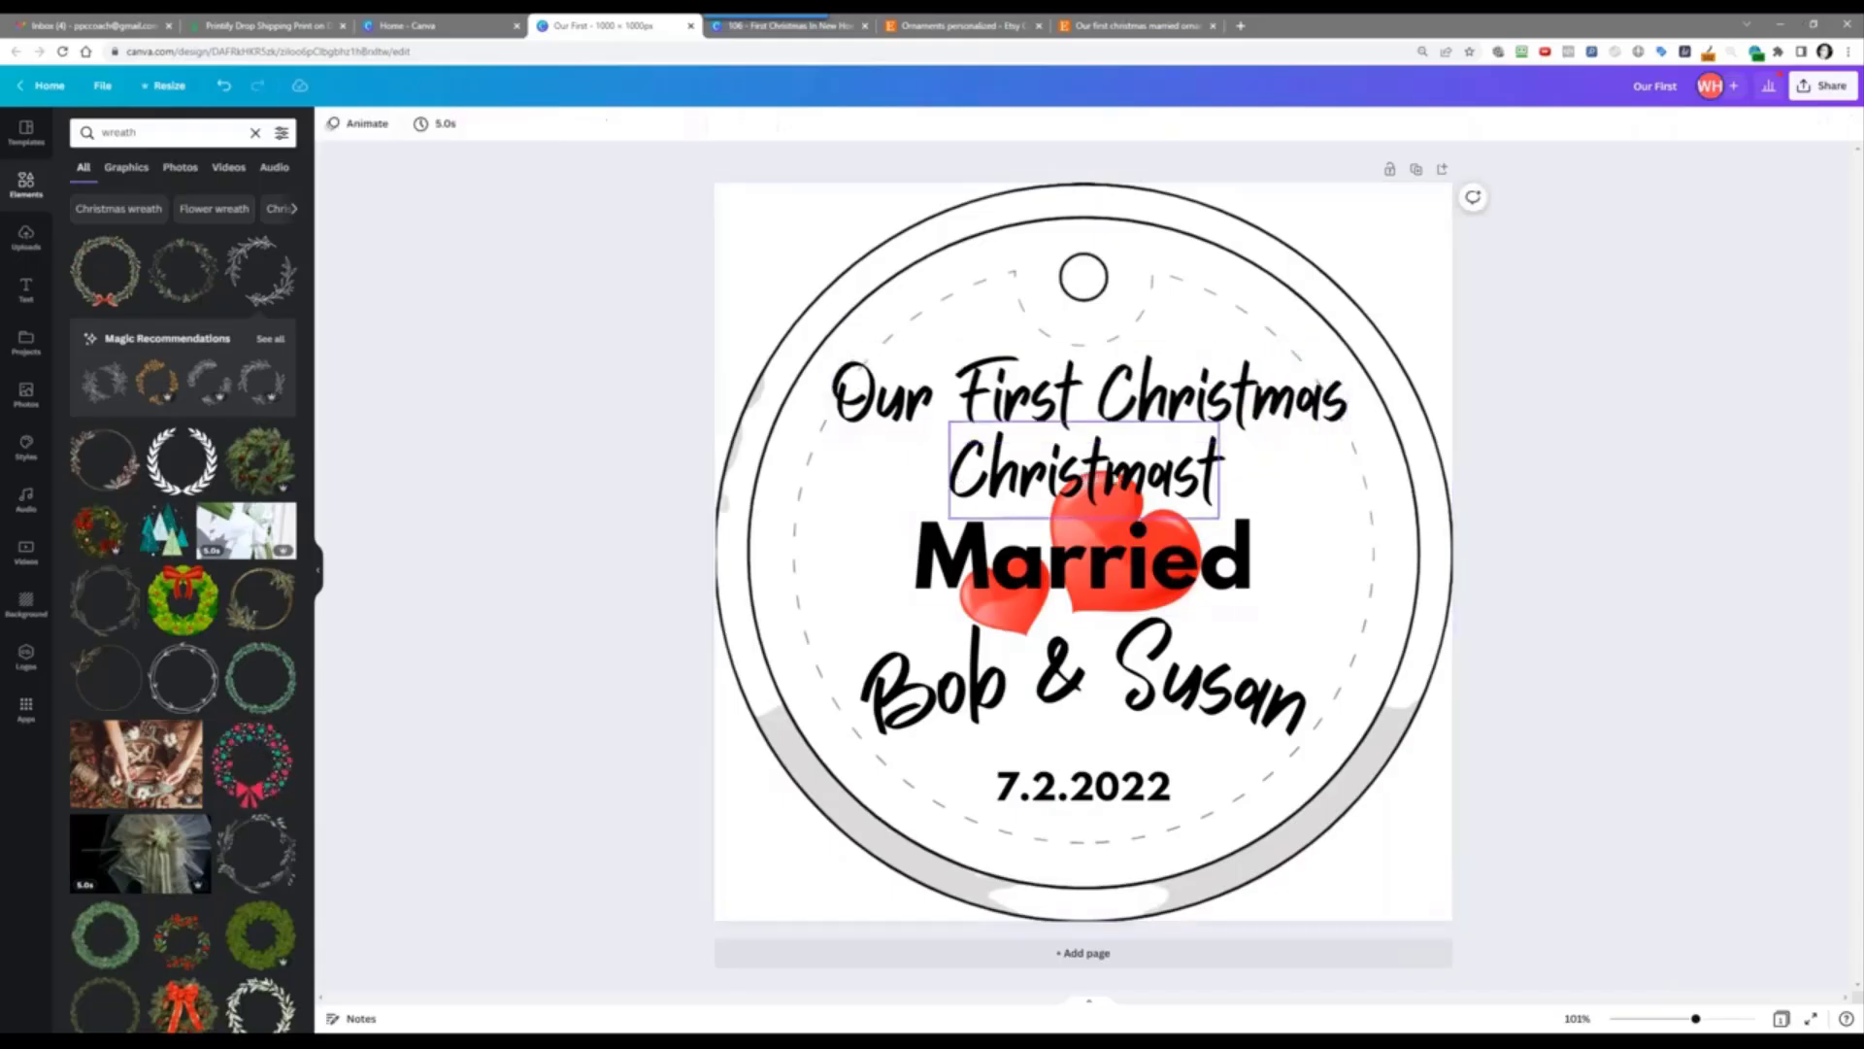
pyautogui.click(1085, 385)
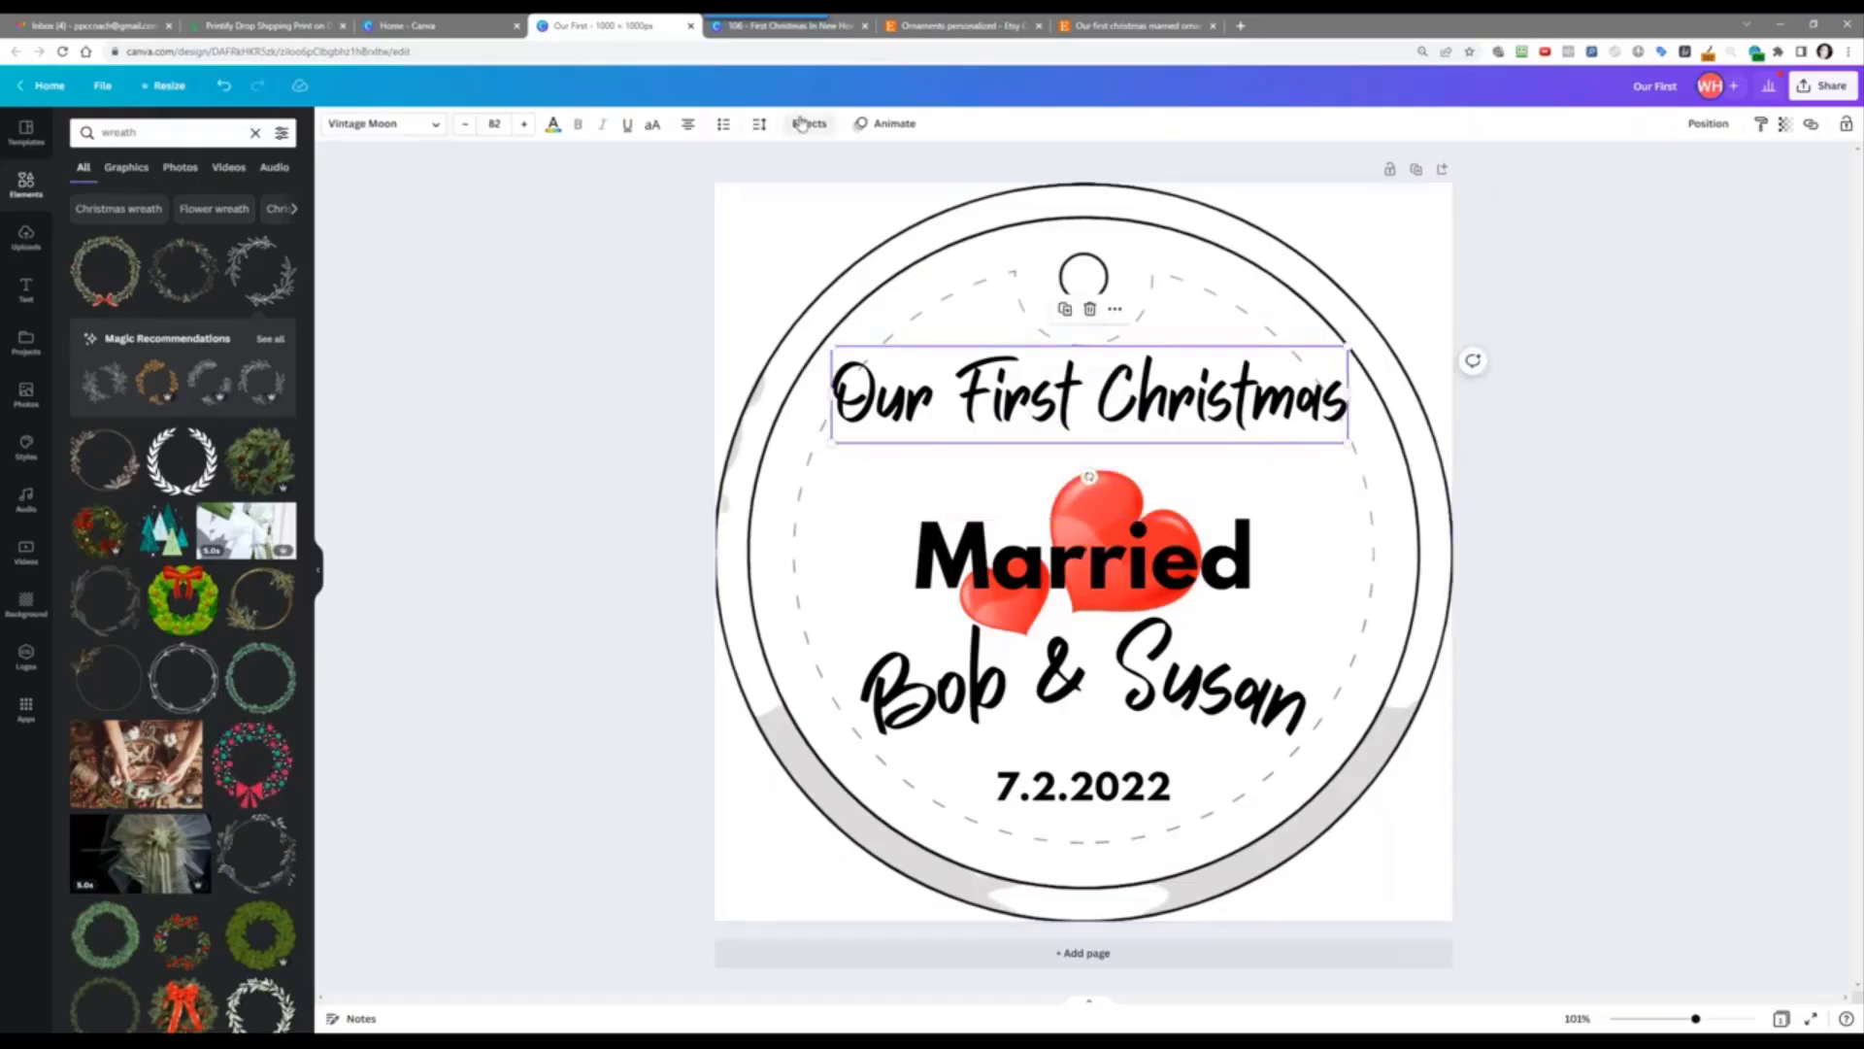
pyautogui.click(806, 124)
# Step: Curve 'Our First Christmas' into a gentle arc of 56 and raise 'Married' beneath it
pyautogui.click(178, 540)
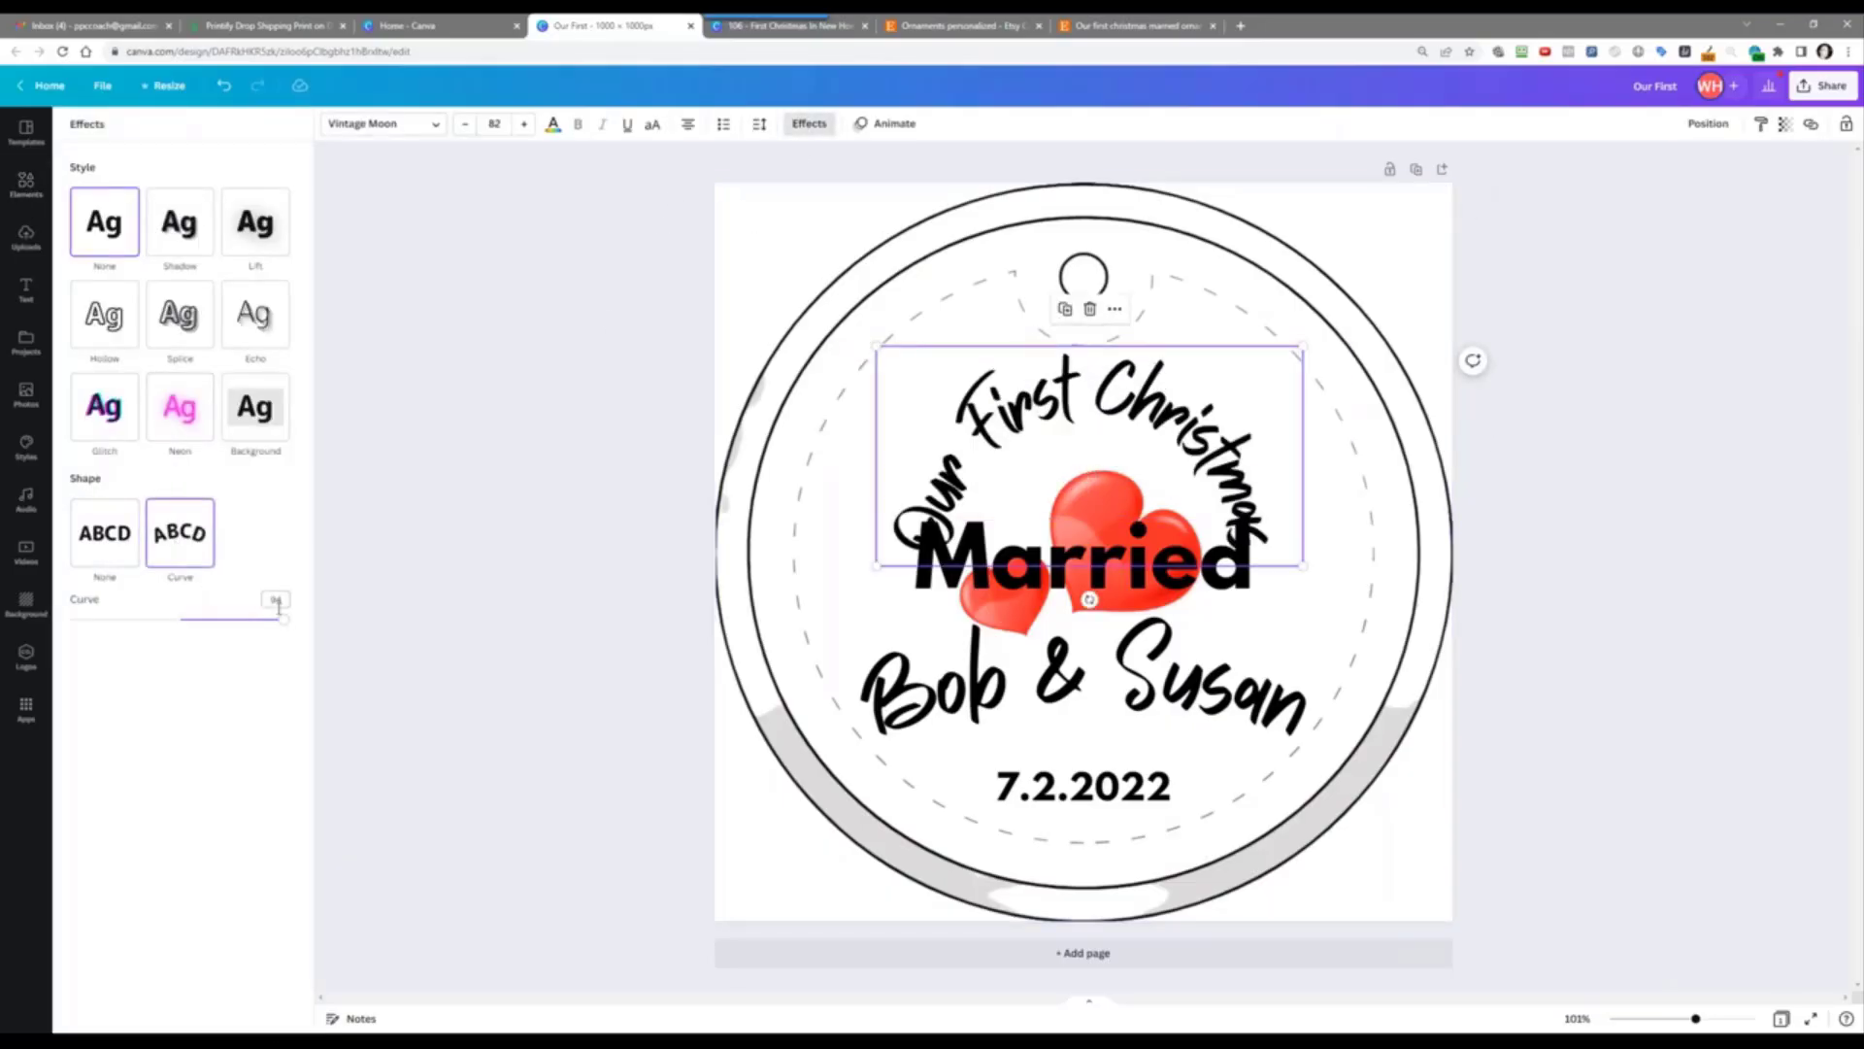
pyautogui.moveTo(281, 622); pyautogui.dragTo(243, 634)
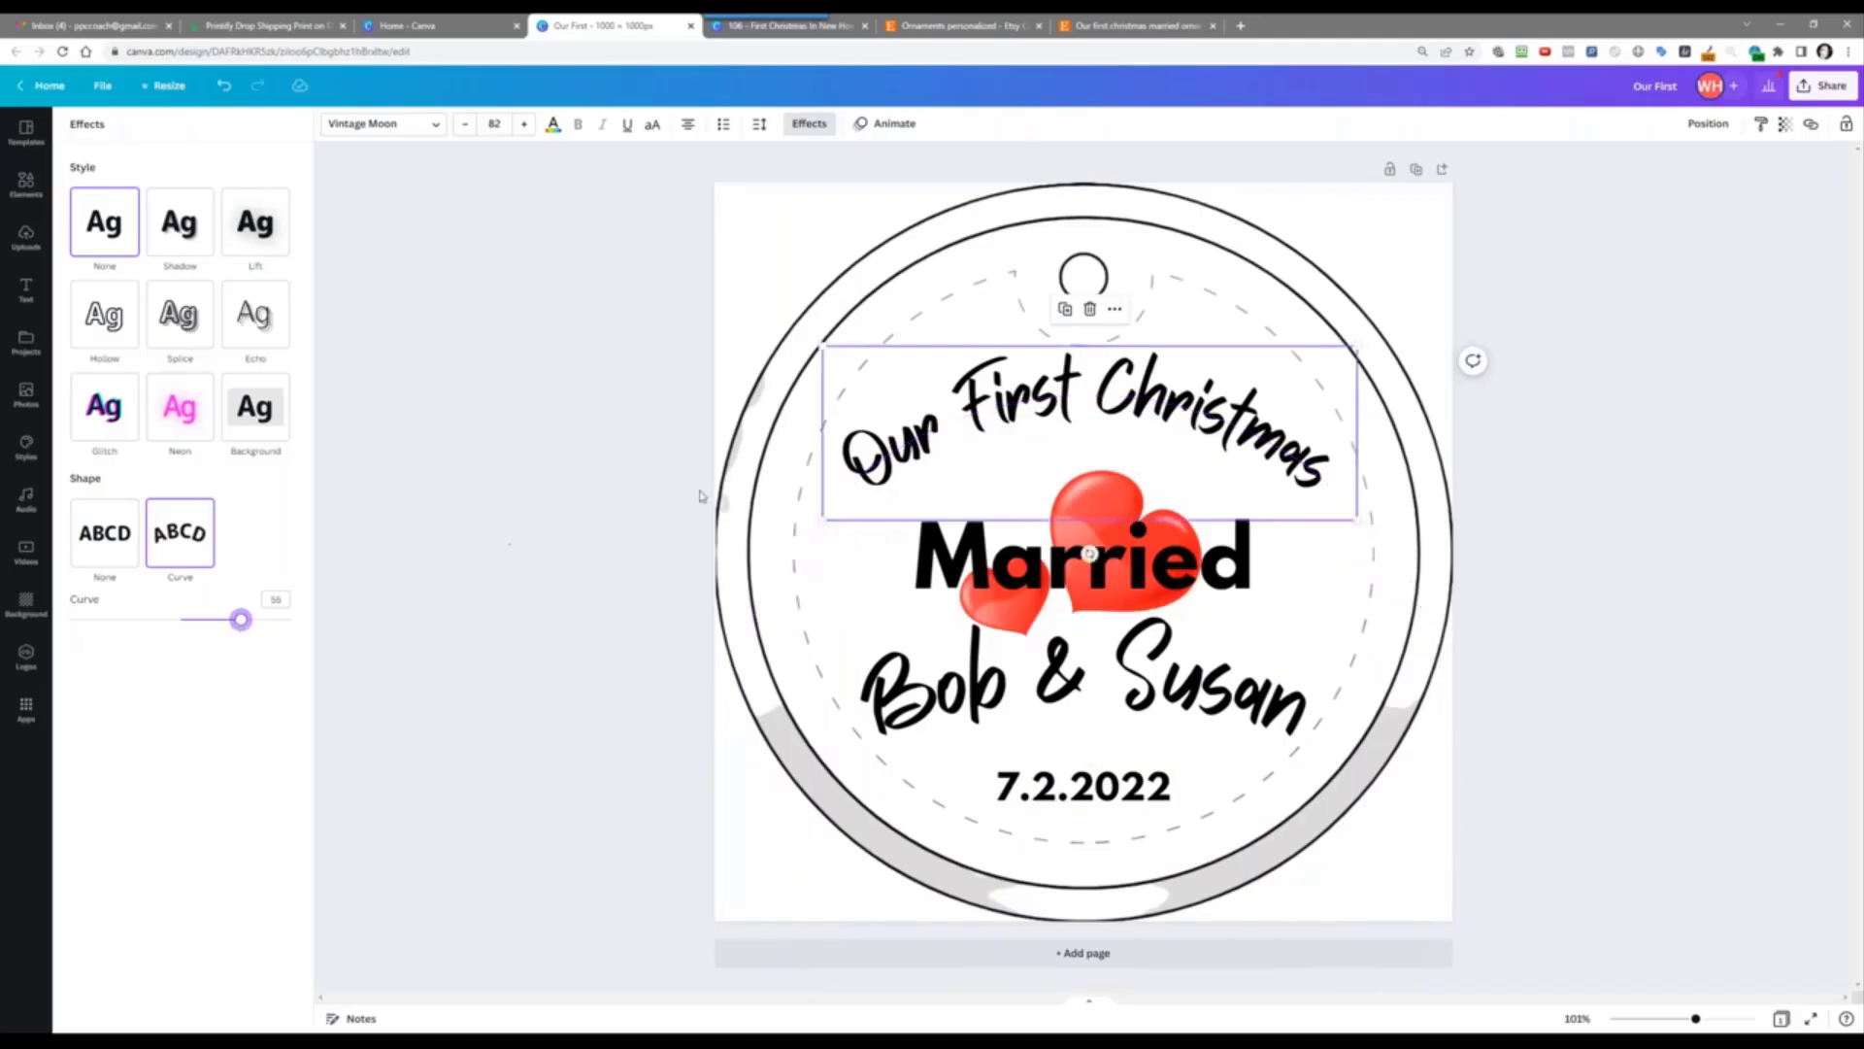
pyautogui.click(1039, 567)
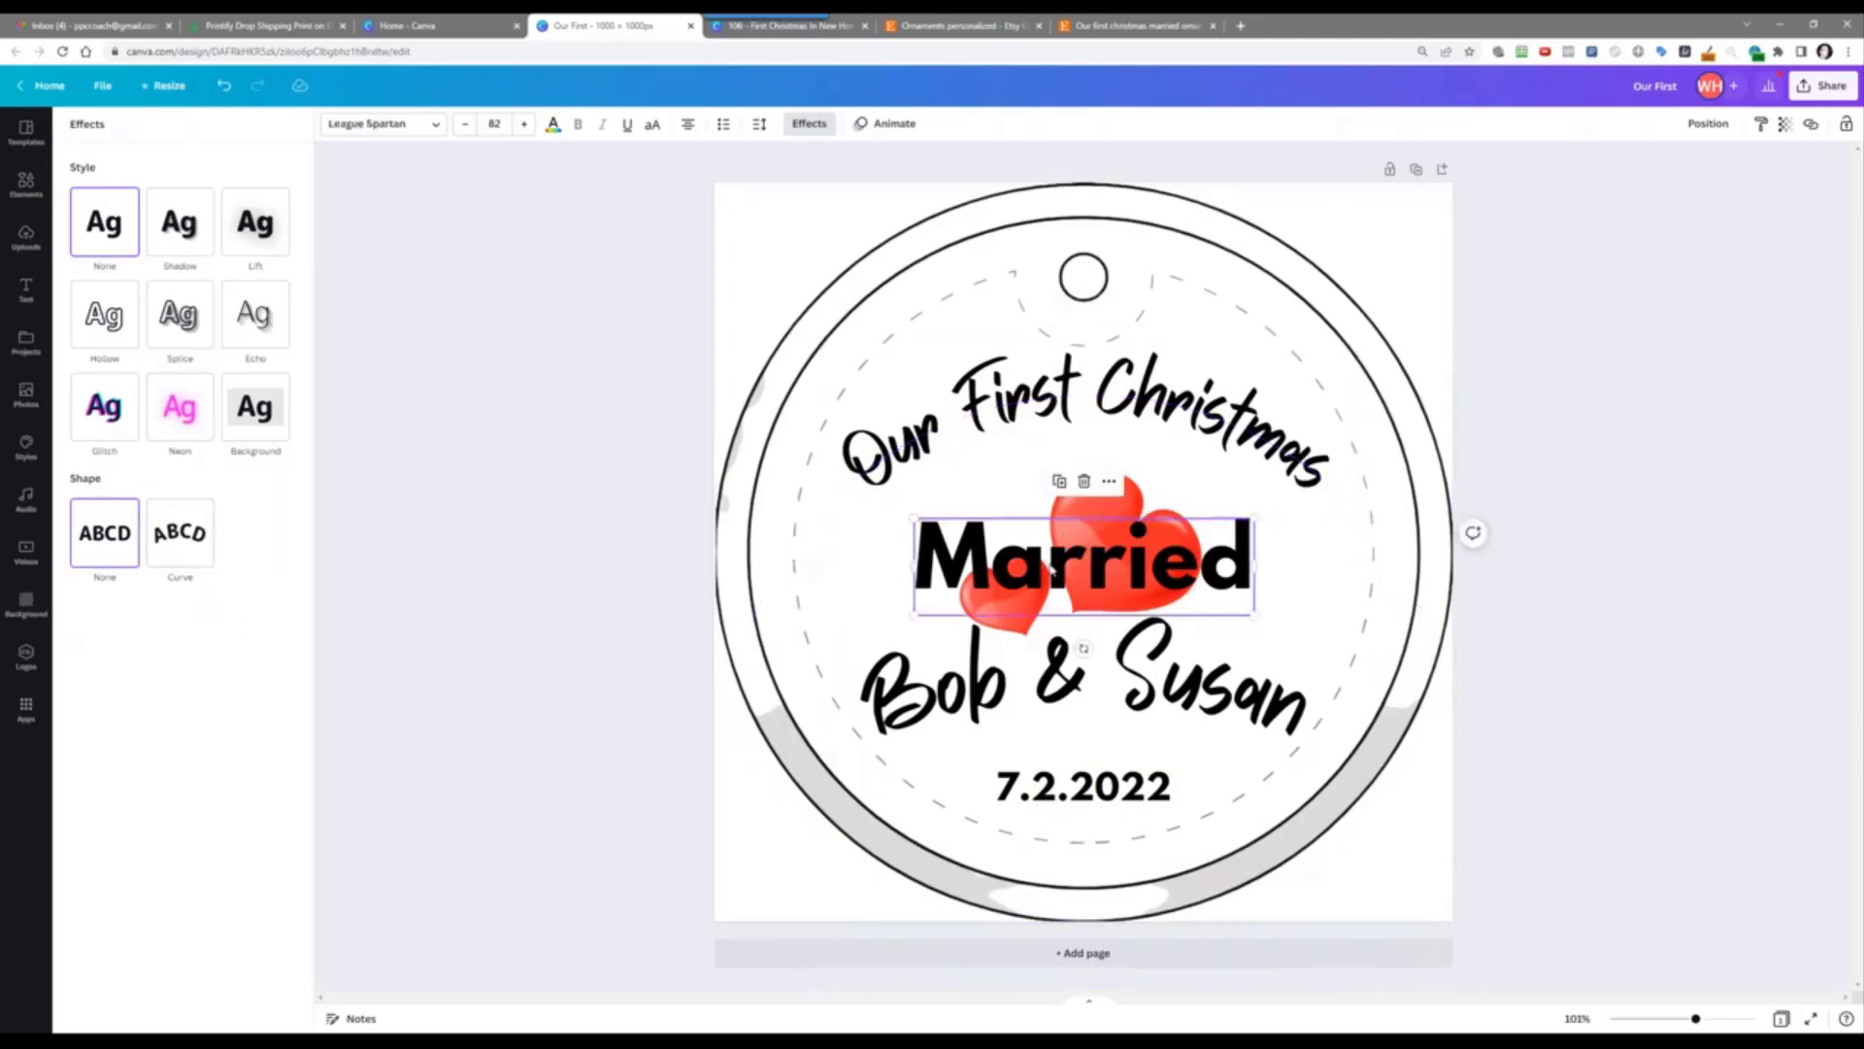
pyautogui.moveTo(1049, 564); pyautogui.dragTo(1050, 536)
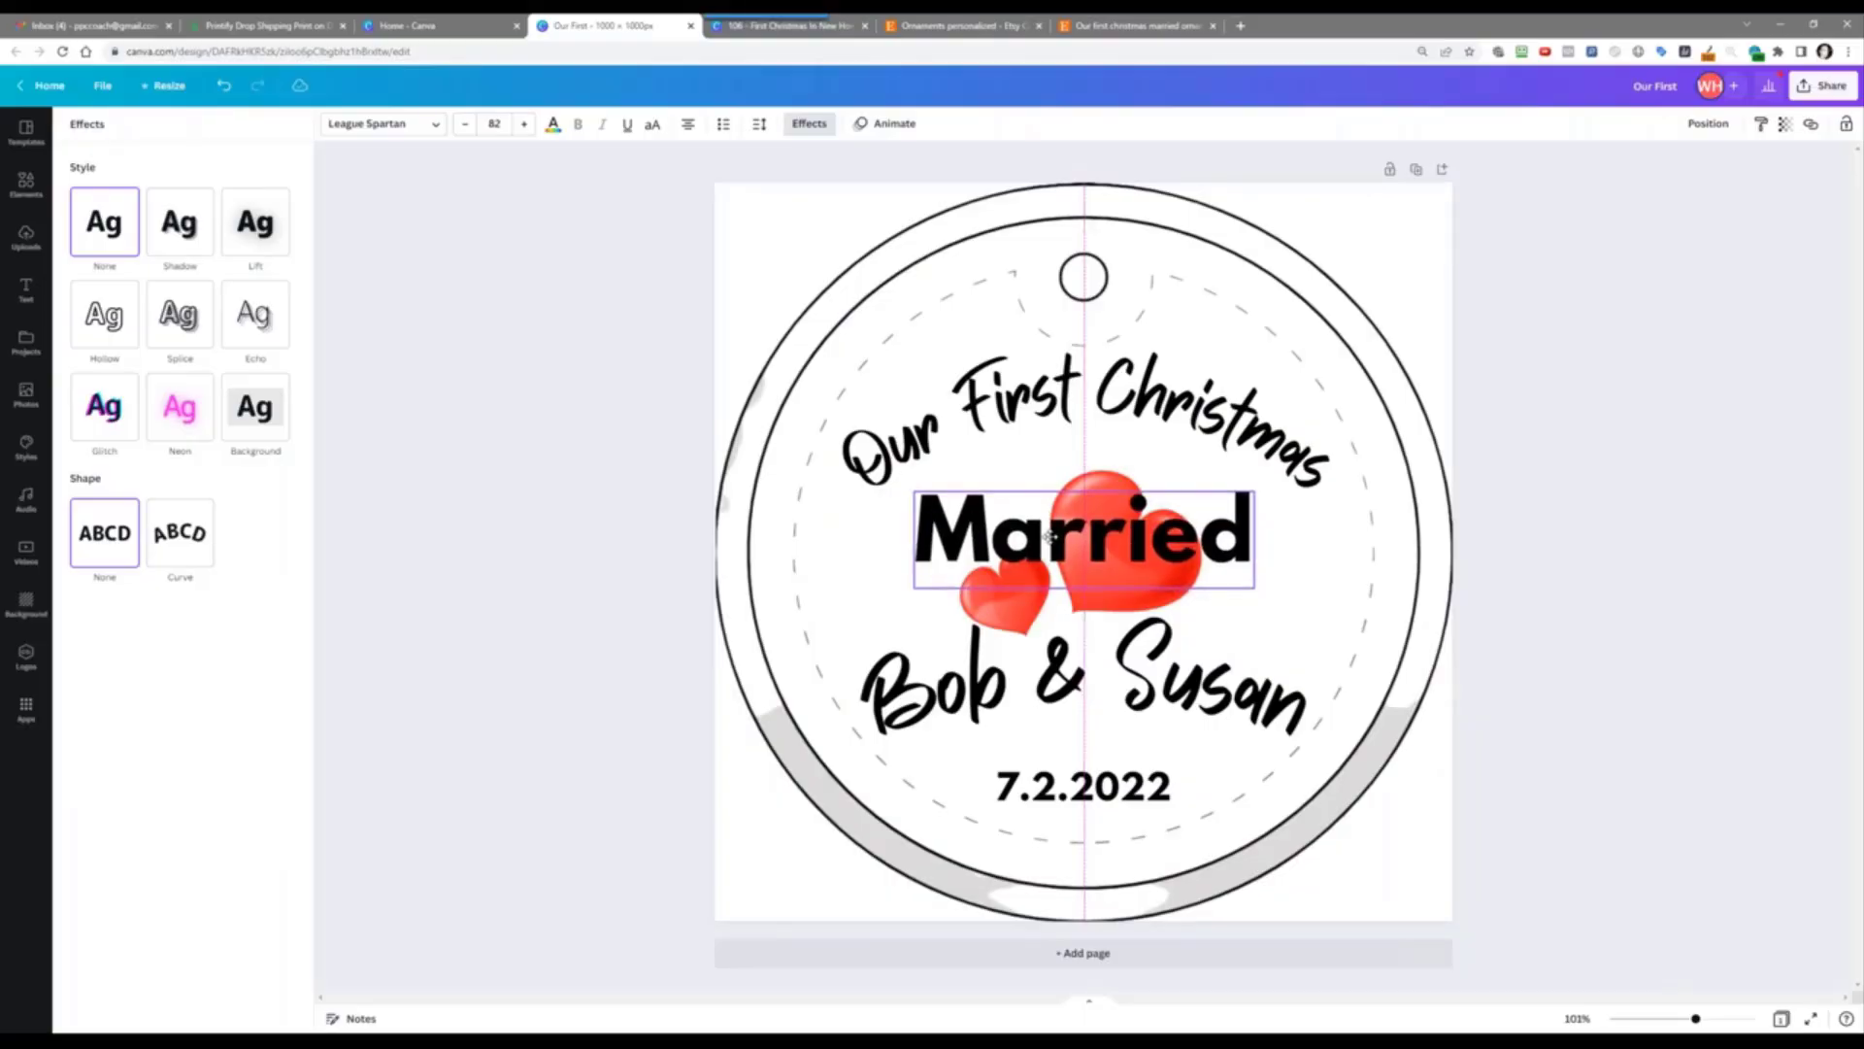
# Step: Resize the red hearts image twice so it fills the centre behind Married and the names
pyautogui.click(999, 599)
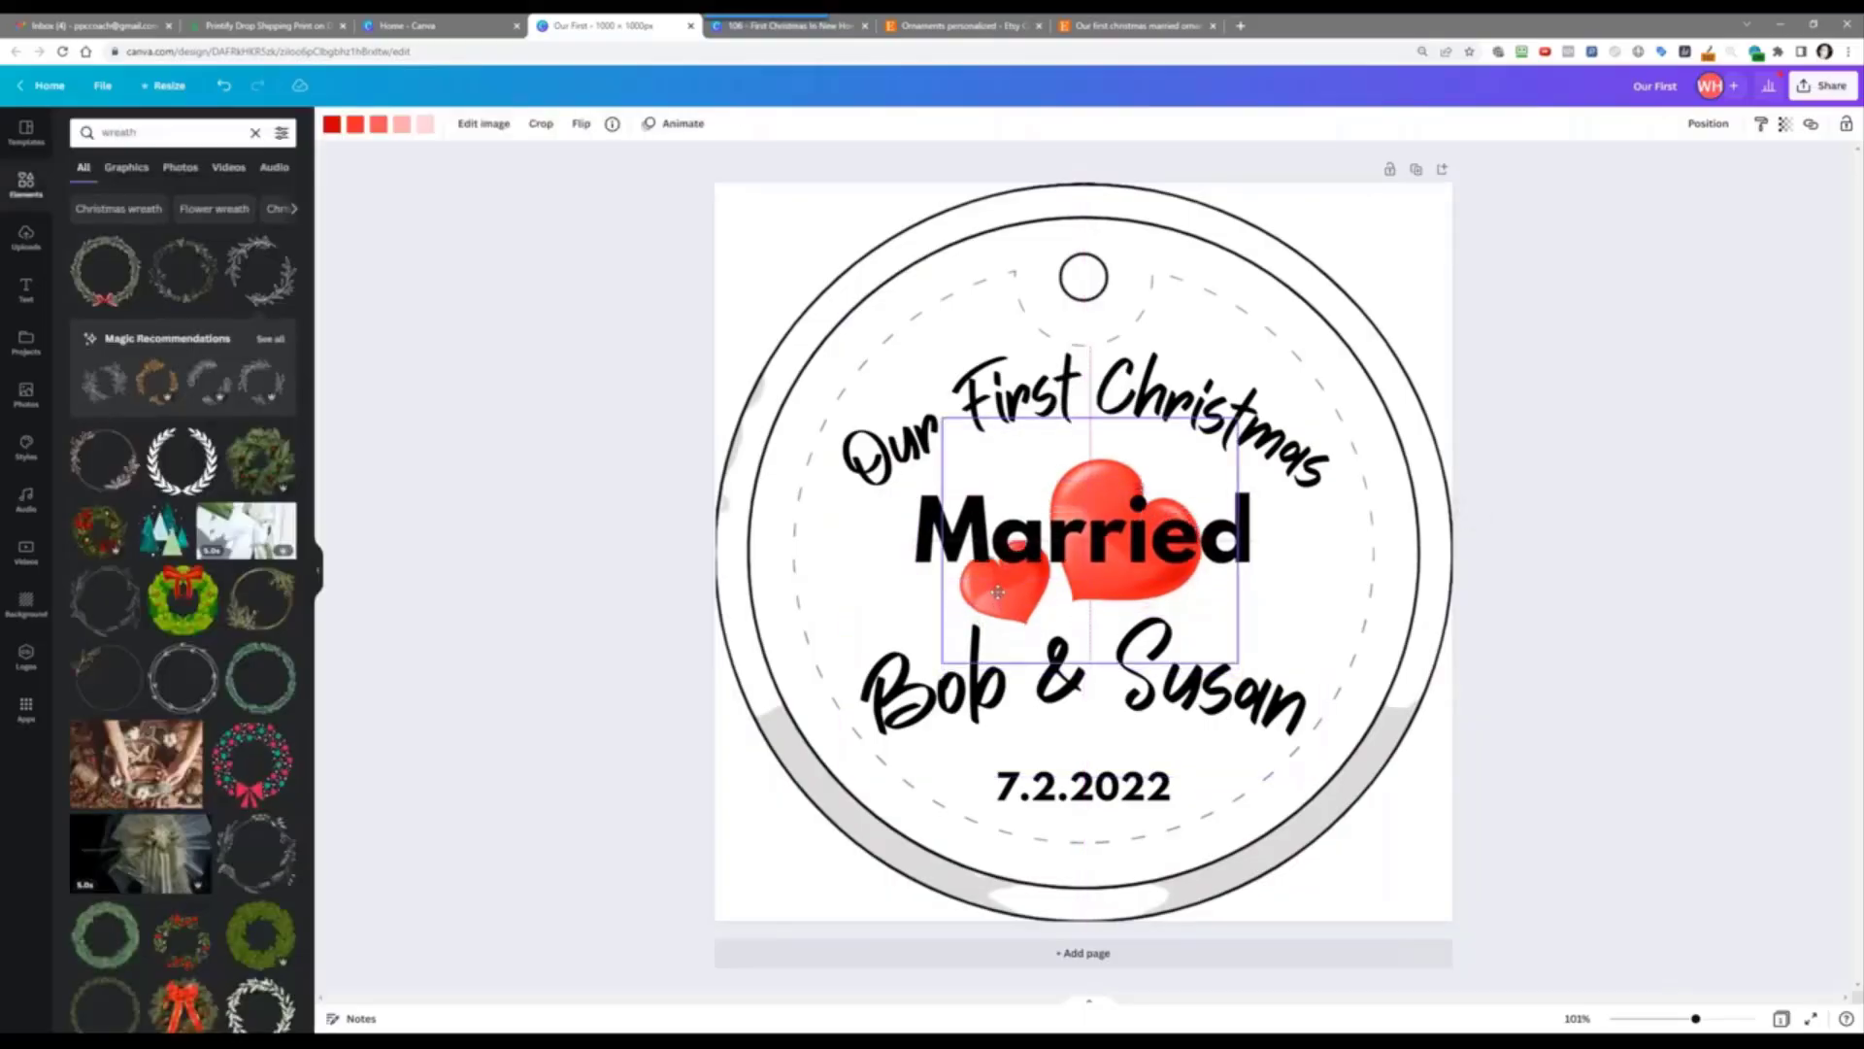
pyautogui.moveTo(1237, 664); pyautogui.dragTo(1364, 796)
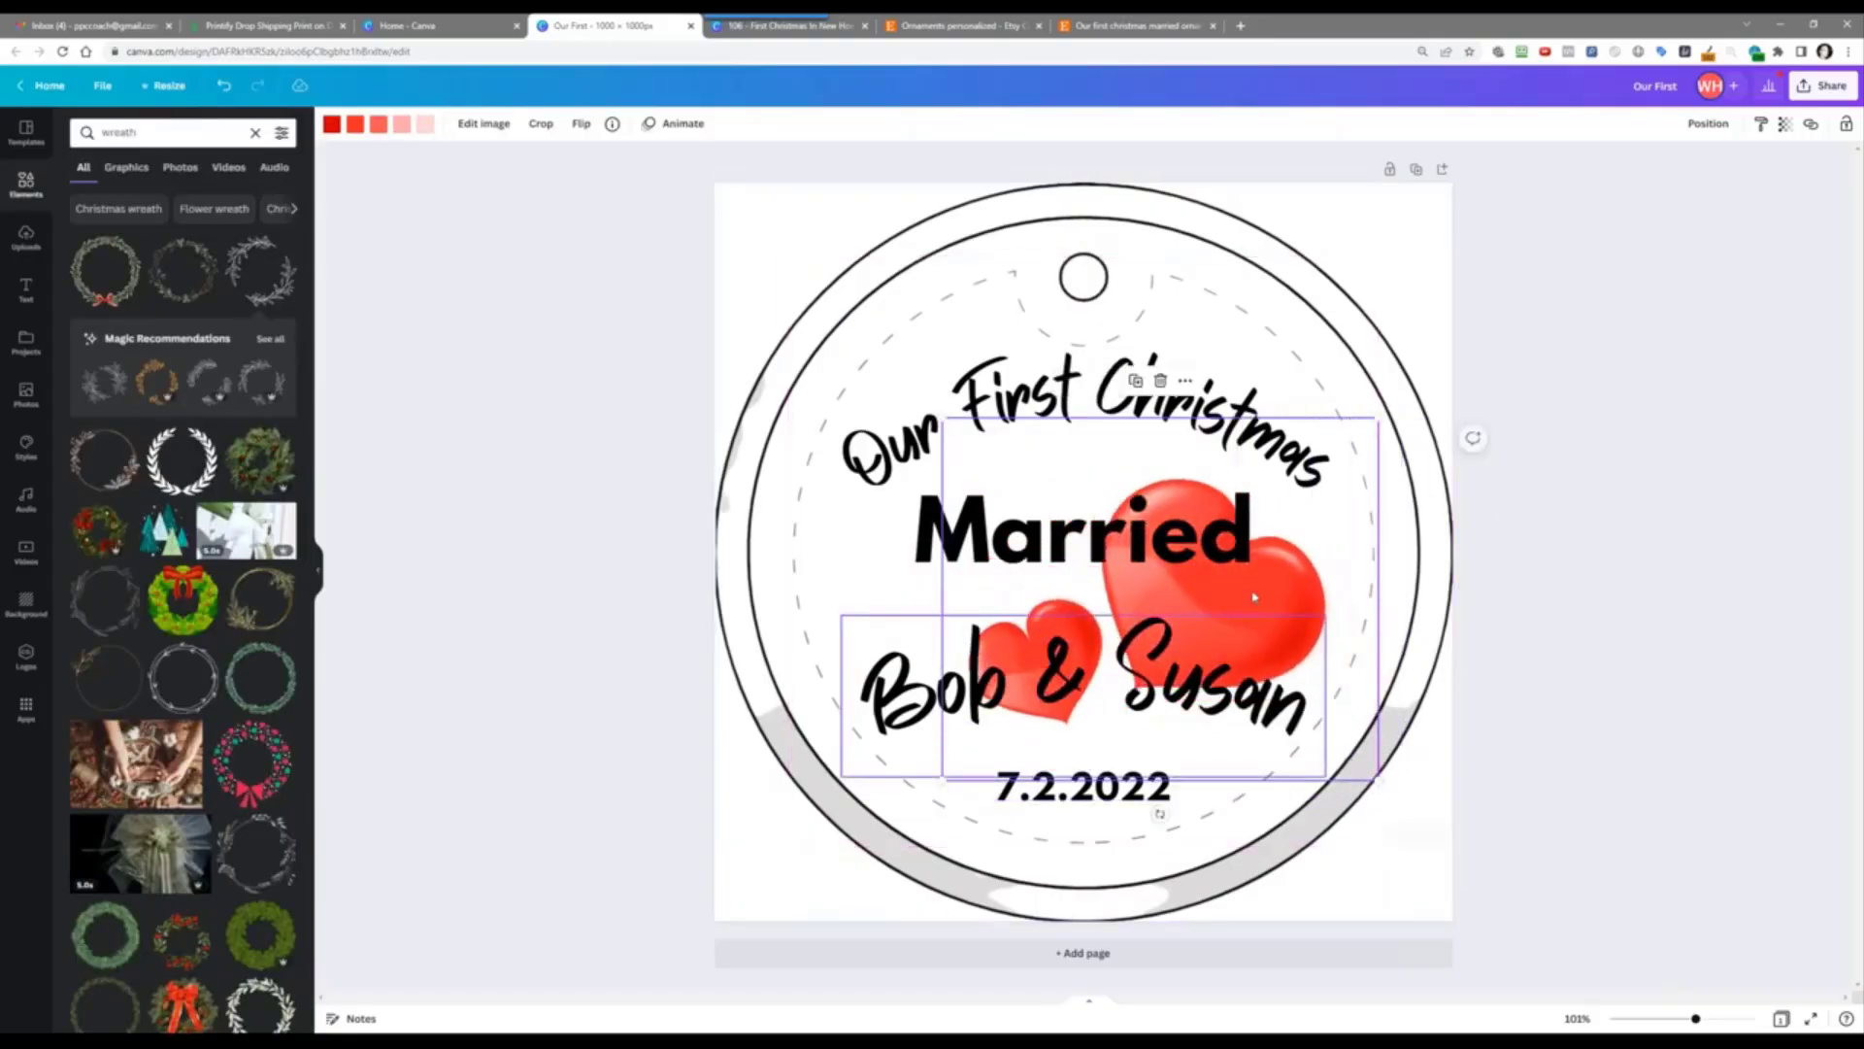
pyautogui.click(1269, 638)
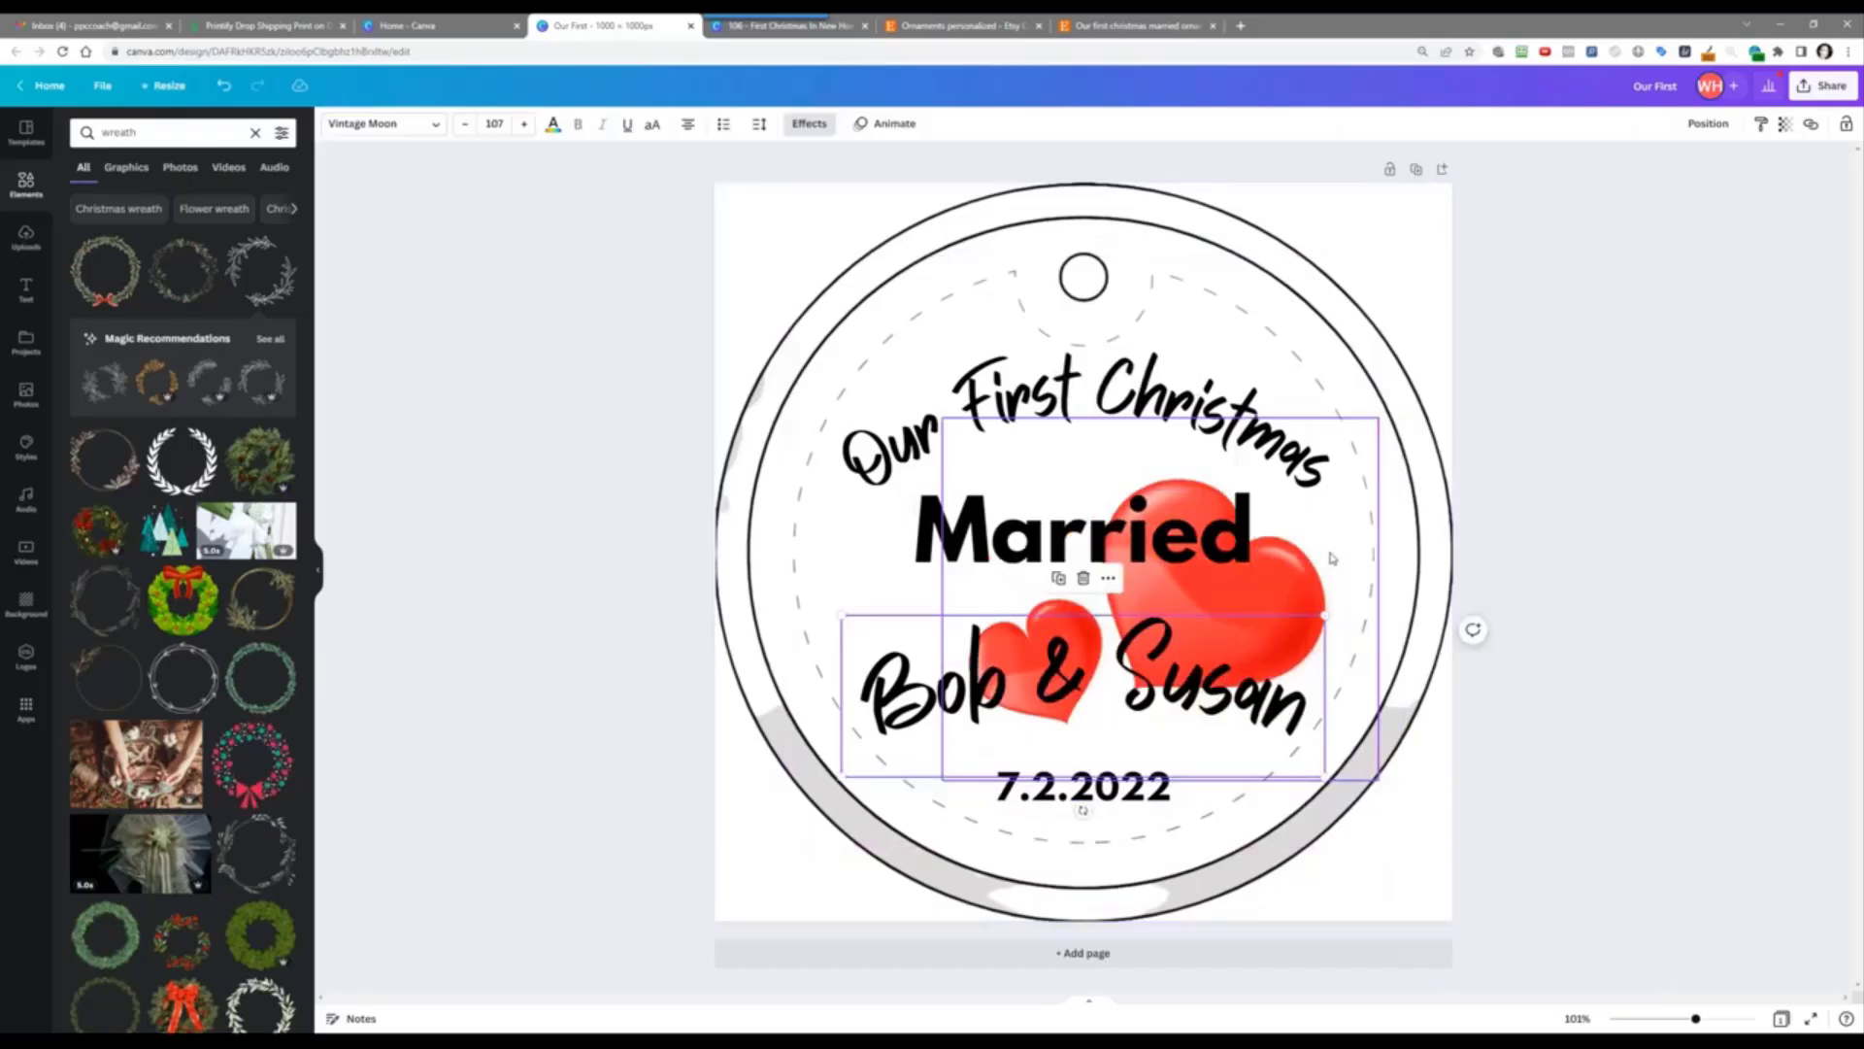
pyautogui.click(1332, 564)
pyautogui.click(940, 416)
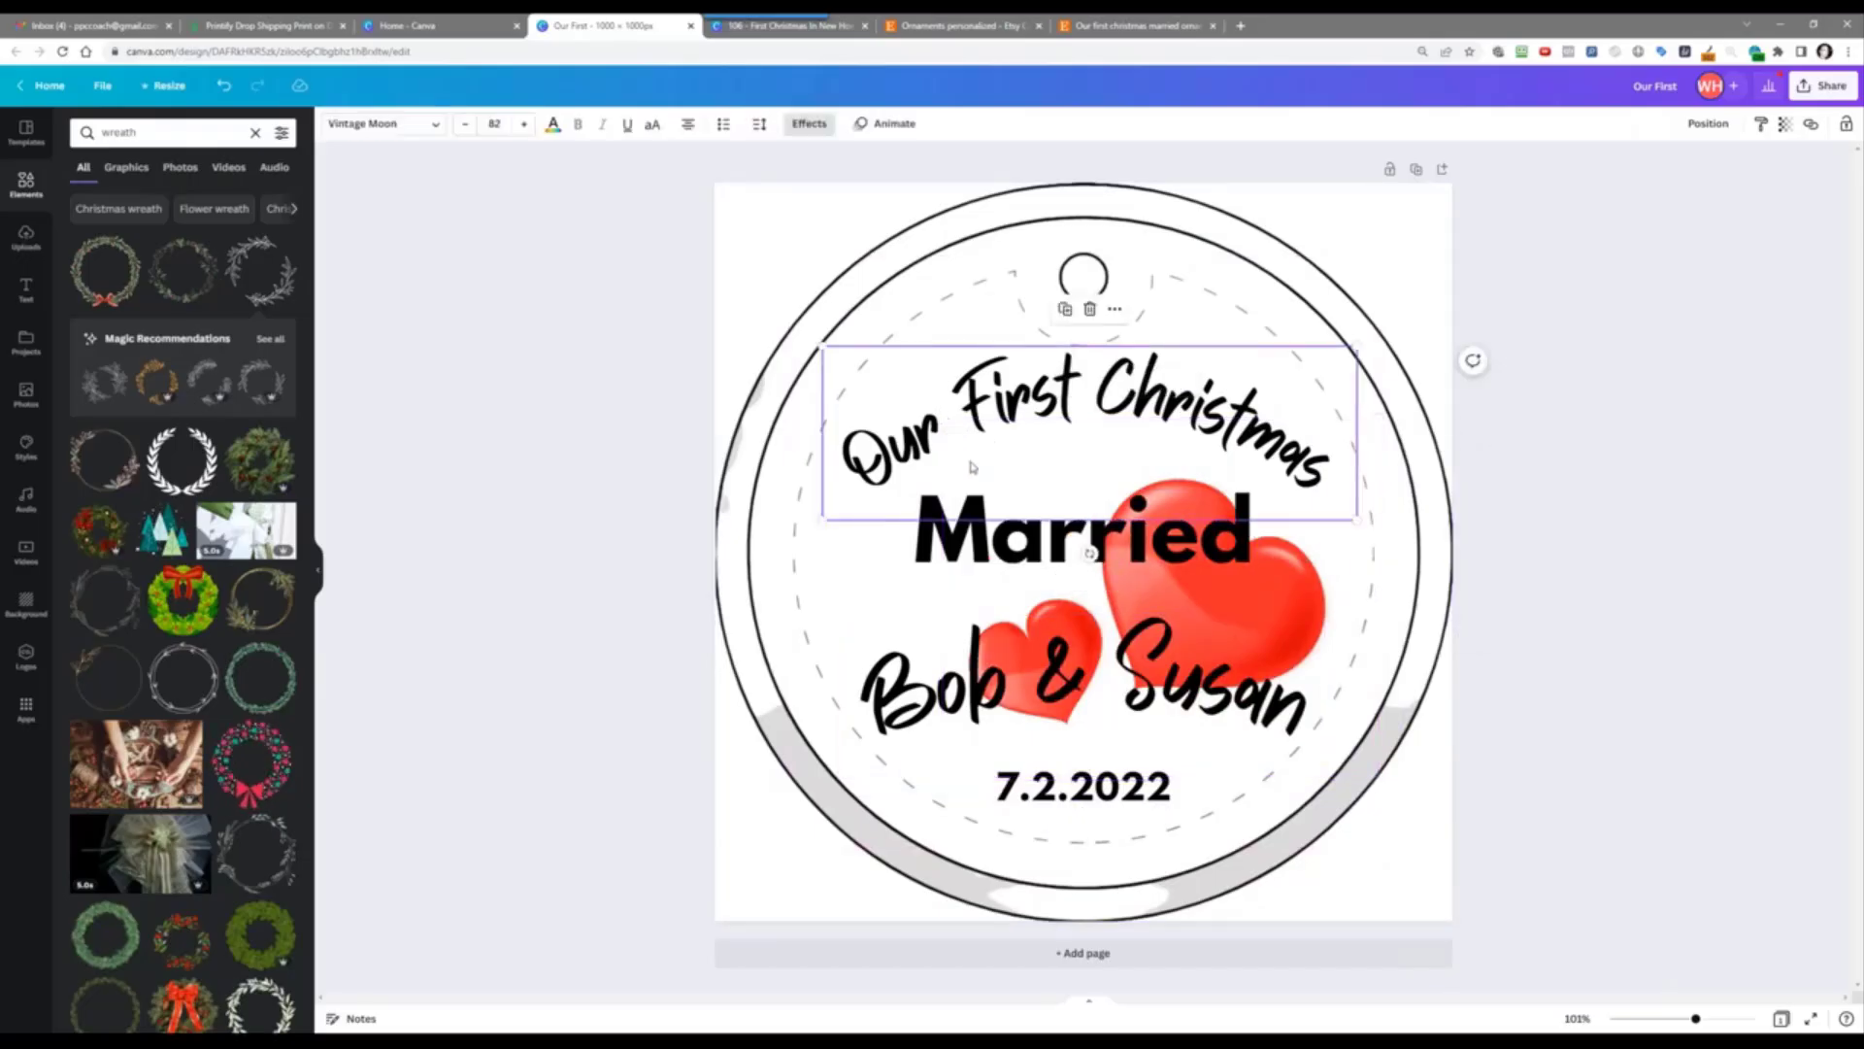
pyautogui.click(942, 480)
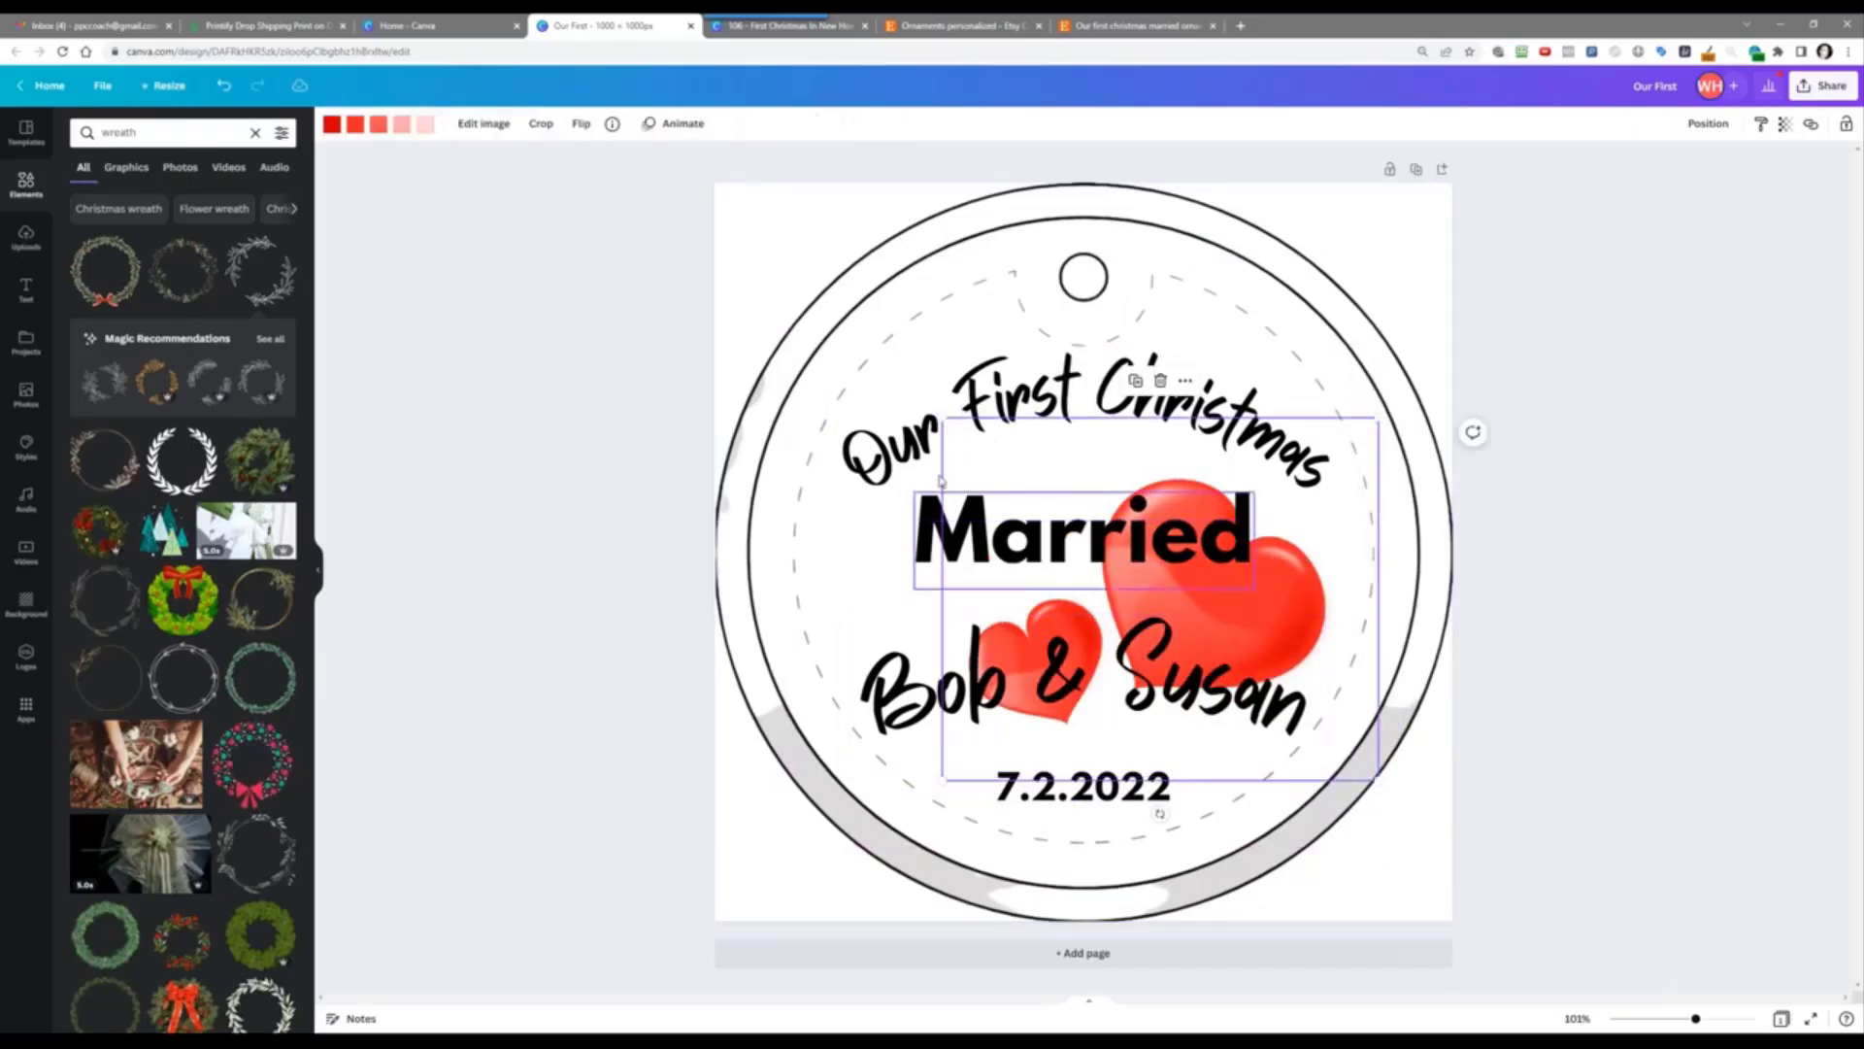
pyautogui.moveTo(942, 417); pyautogui.dragTo(822, 274)
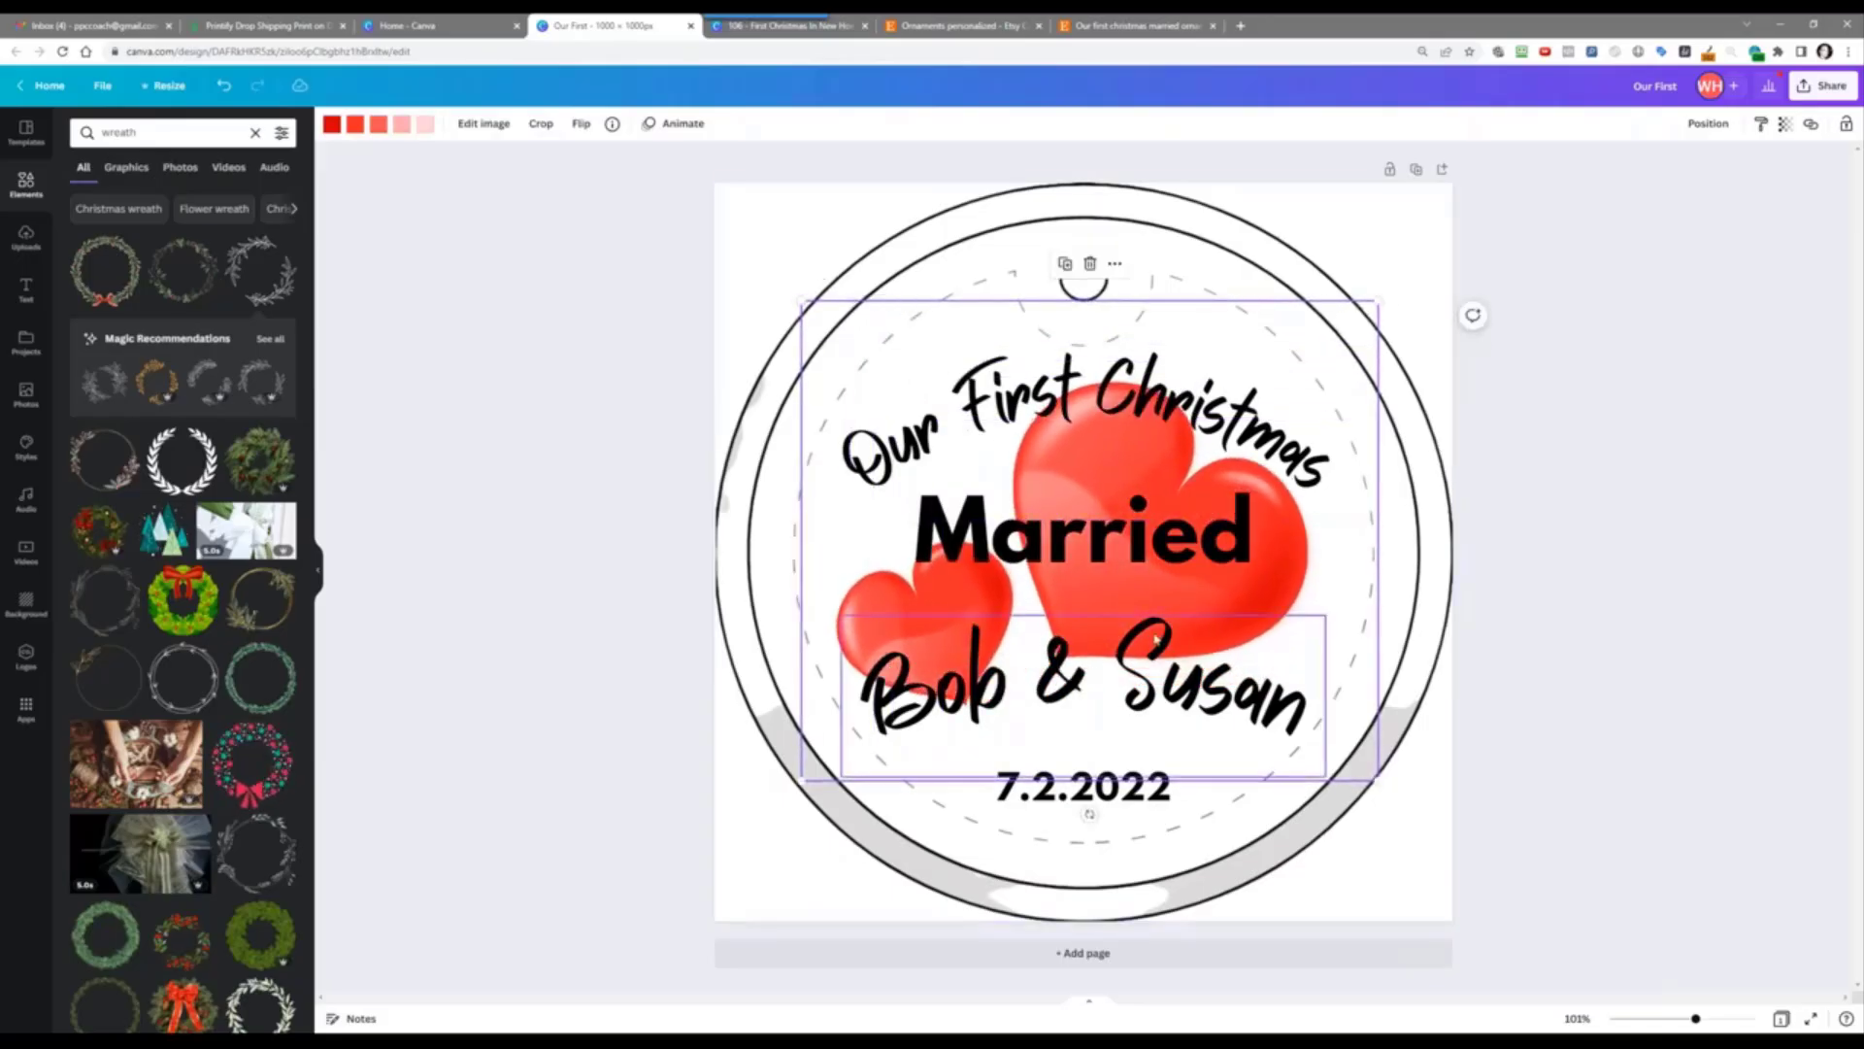
pyautogui.click(1617, 639)
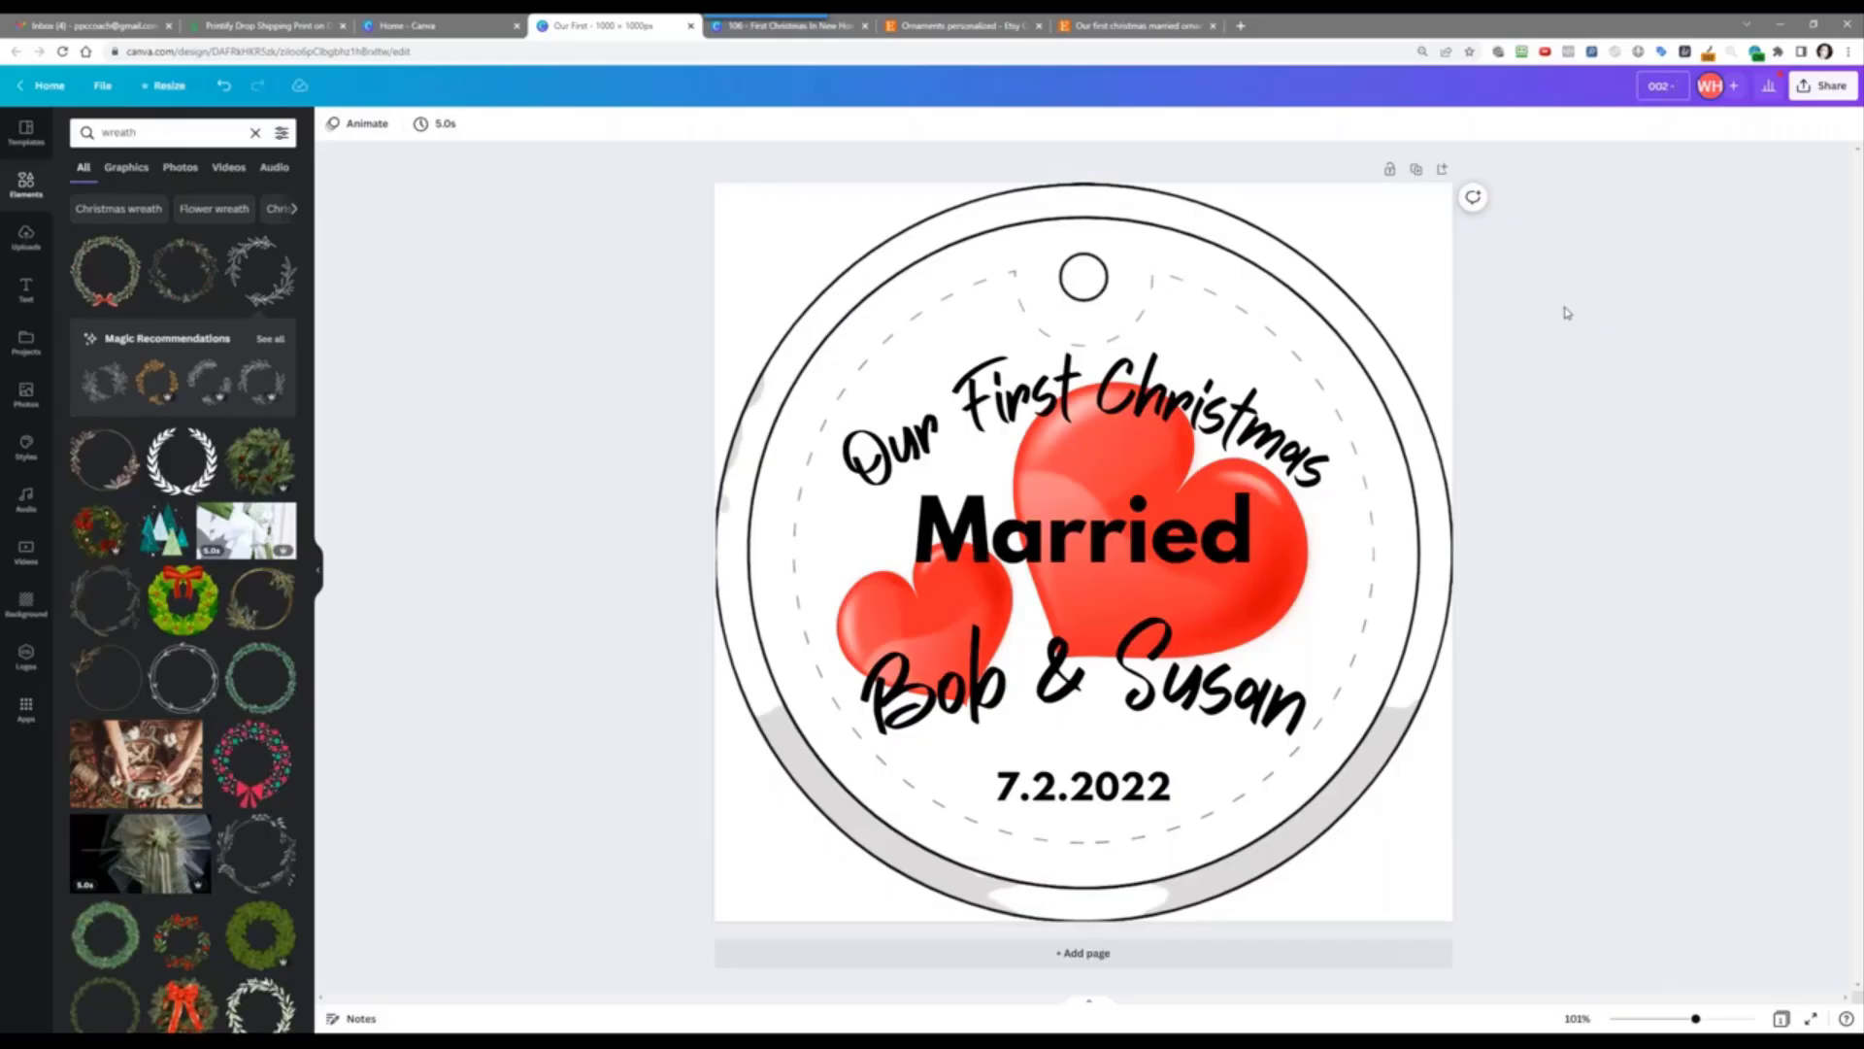
# Step: Append 'our first christmas married' to the design title and delete the ornament outline image
pyautogui.write('our first christmas married')
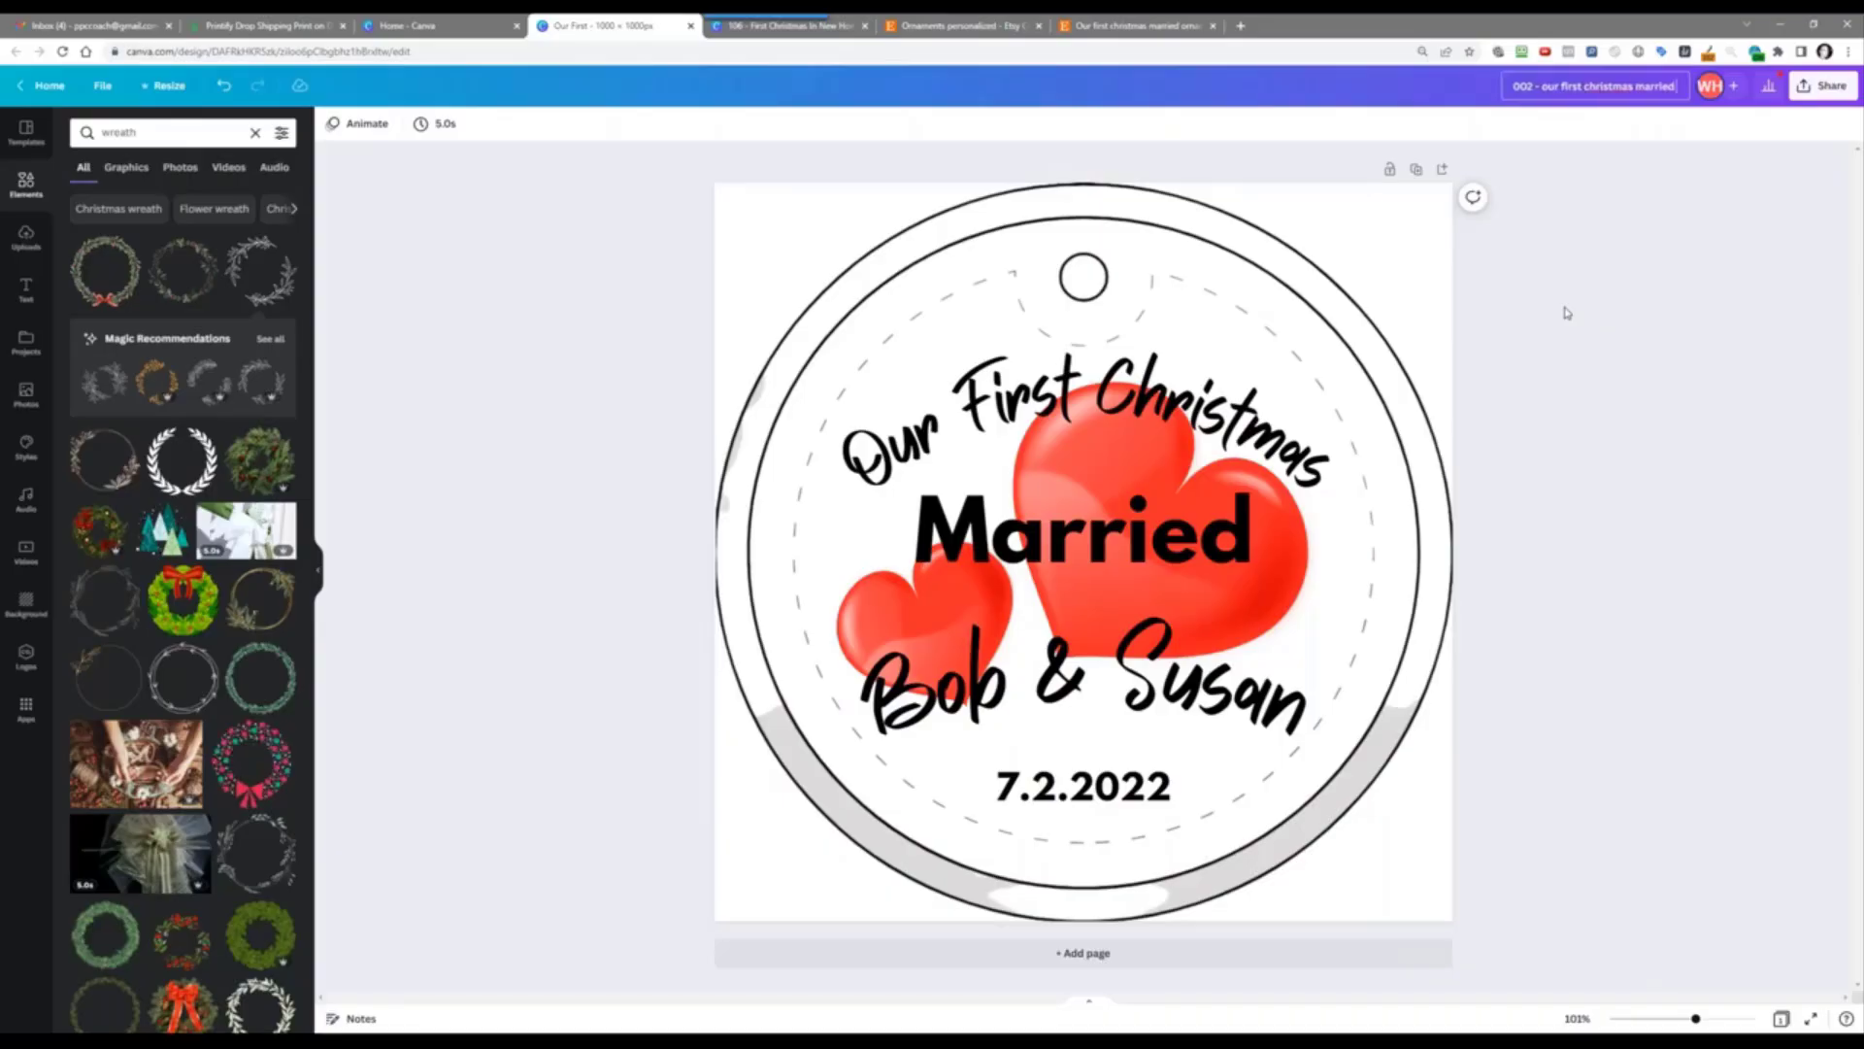
pyautogui.press('Return')
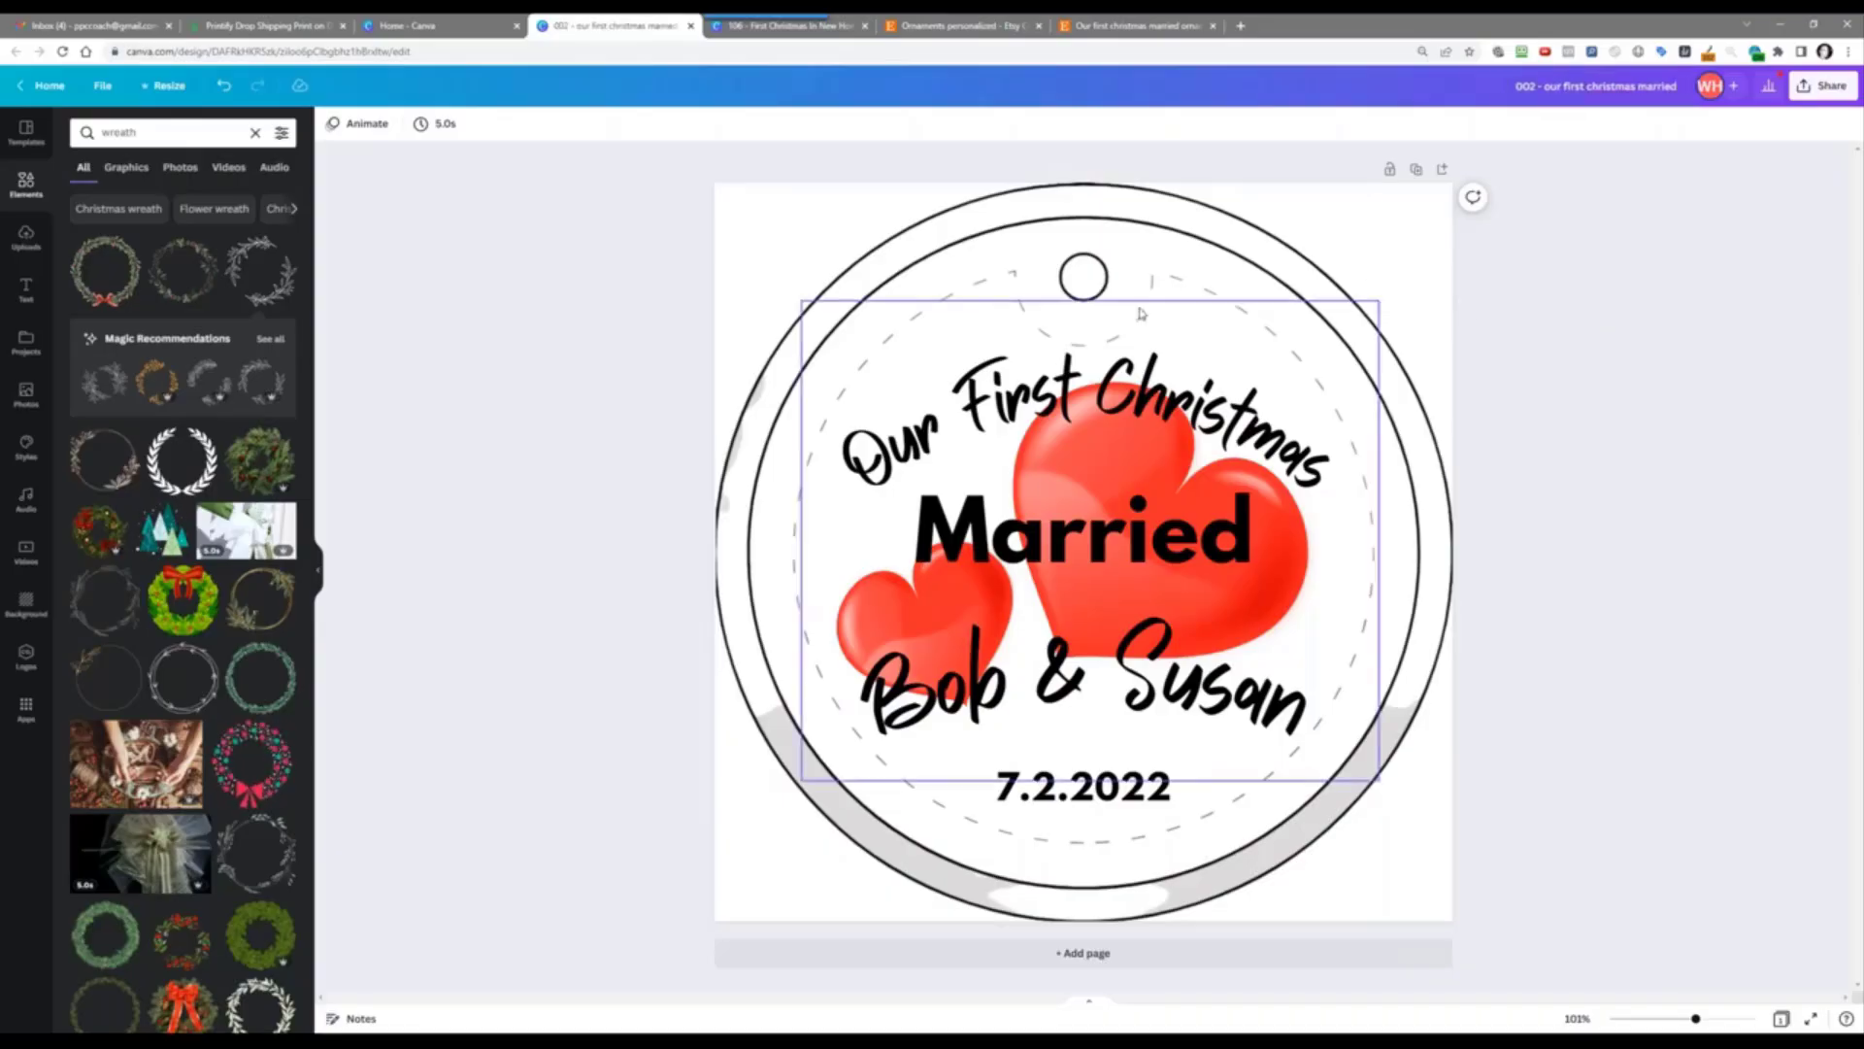
pyautogui.click(1335, 220)
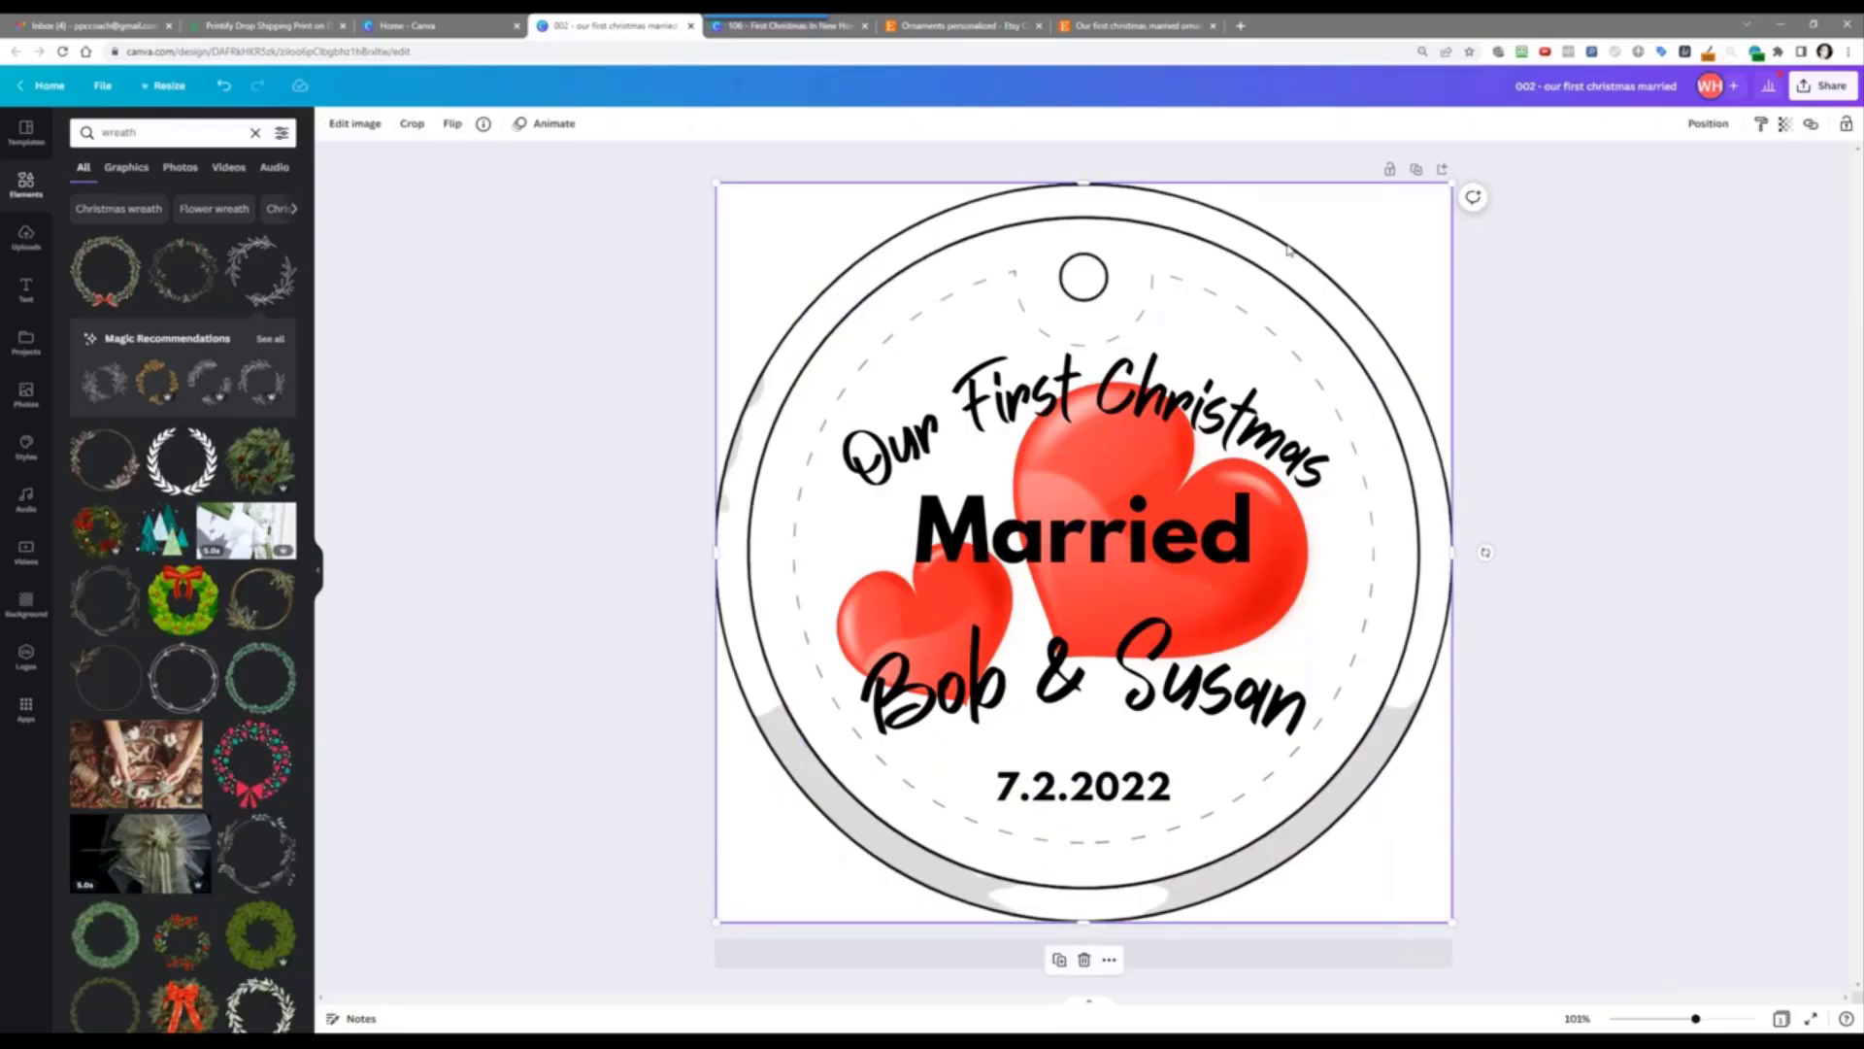
pyautogui.press('Delete')
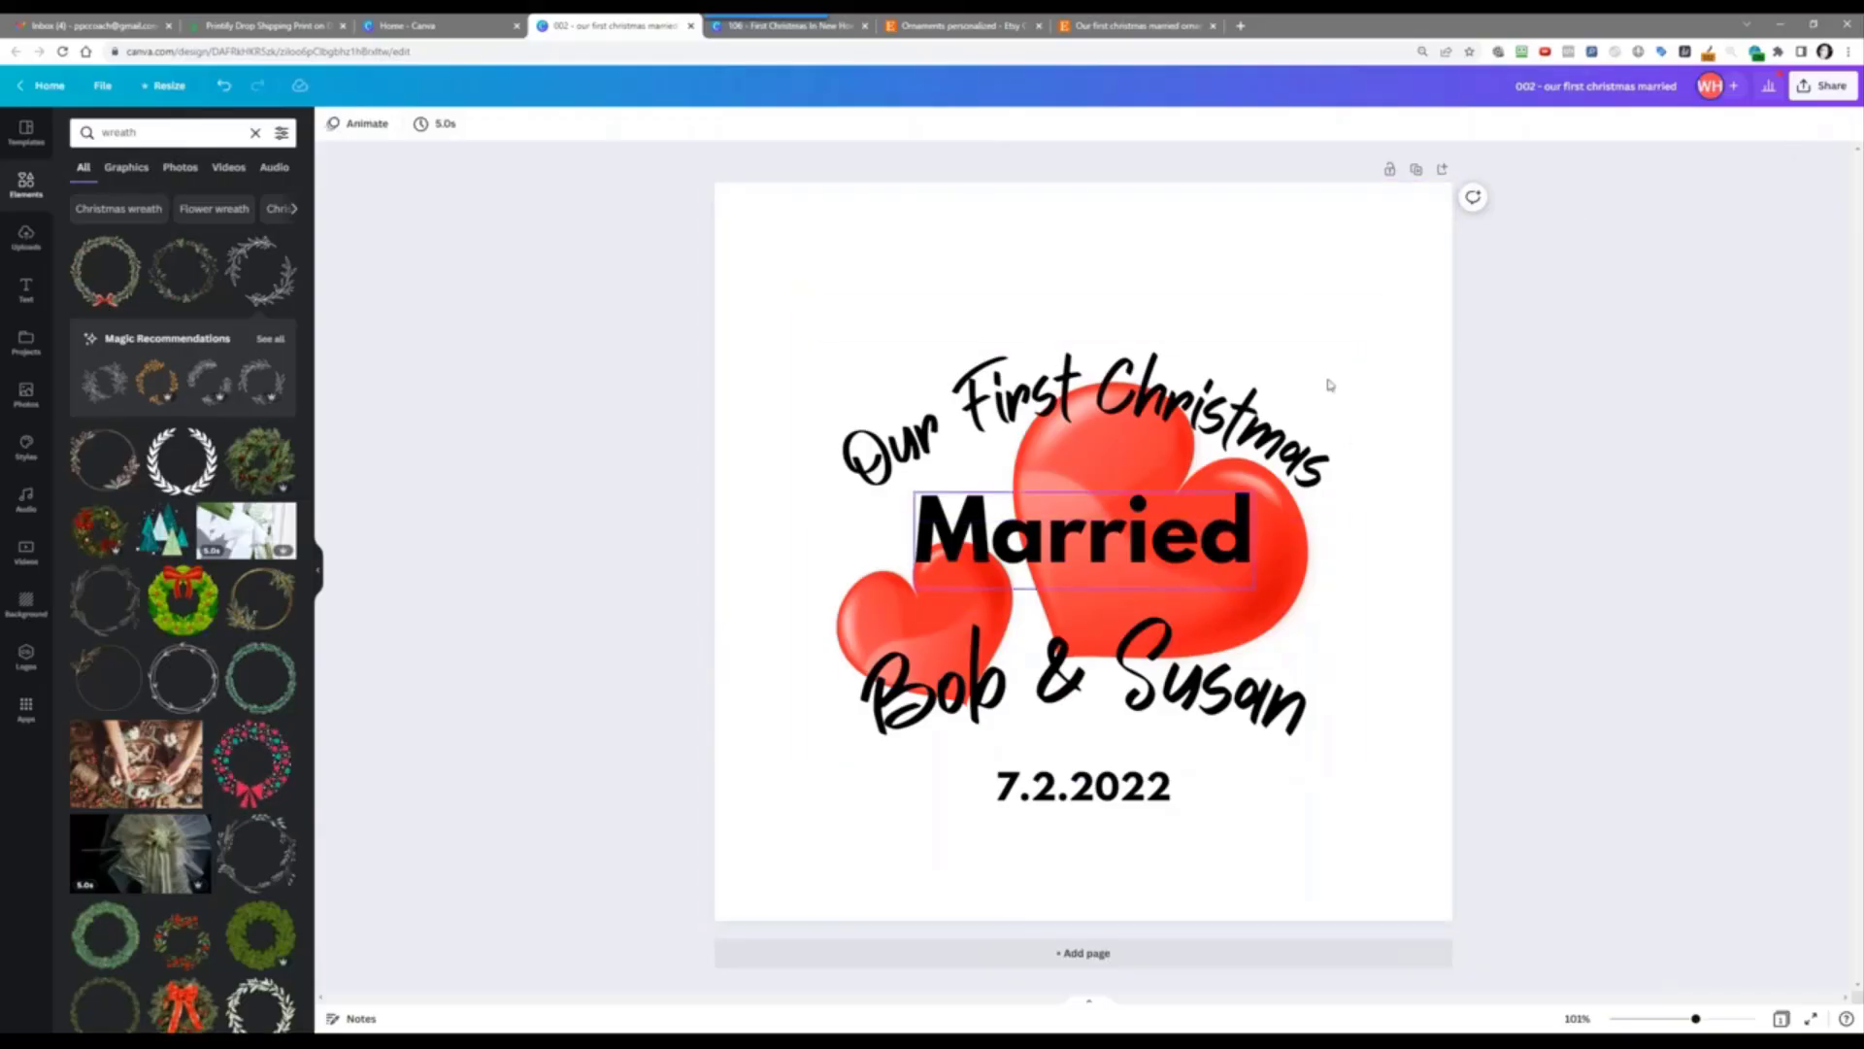
# Step: Download the design as a transparent-background PNG and show the file in its folder
pyautogui.click(1823, 86)
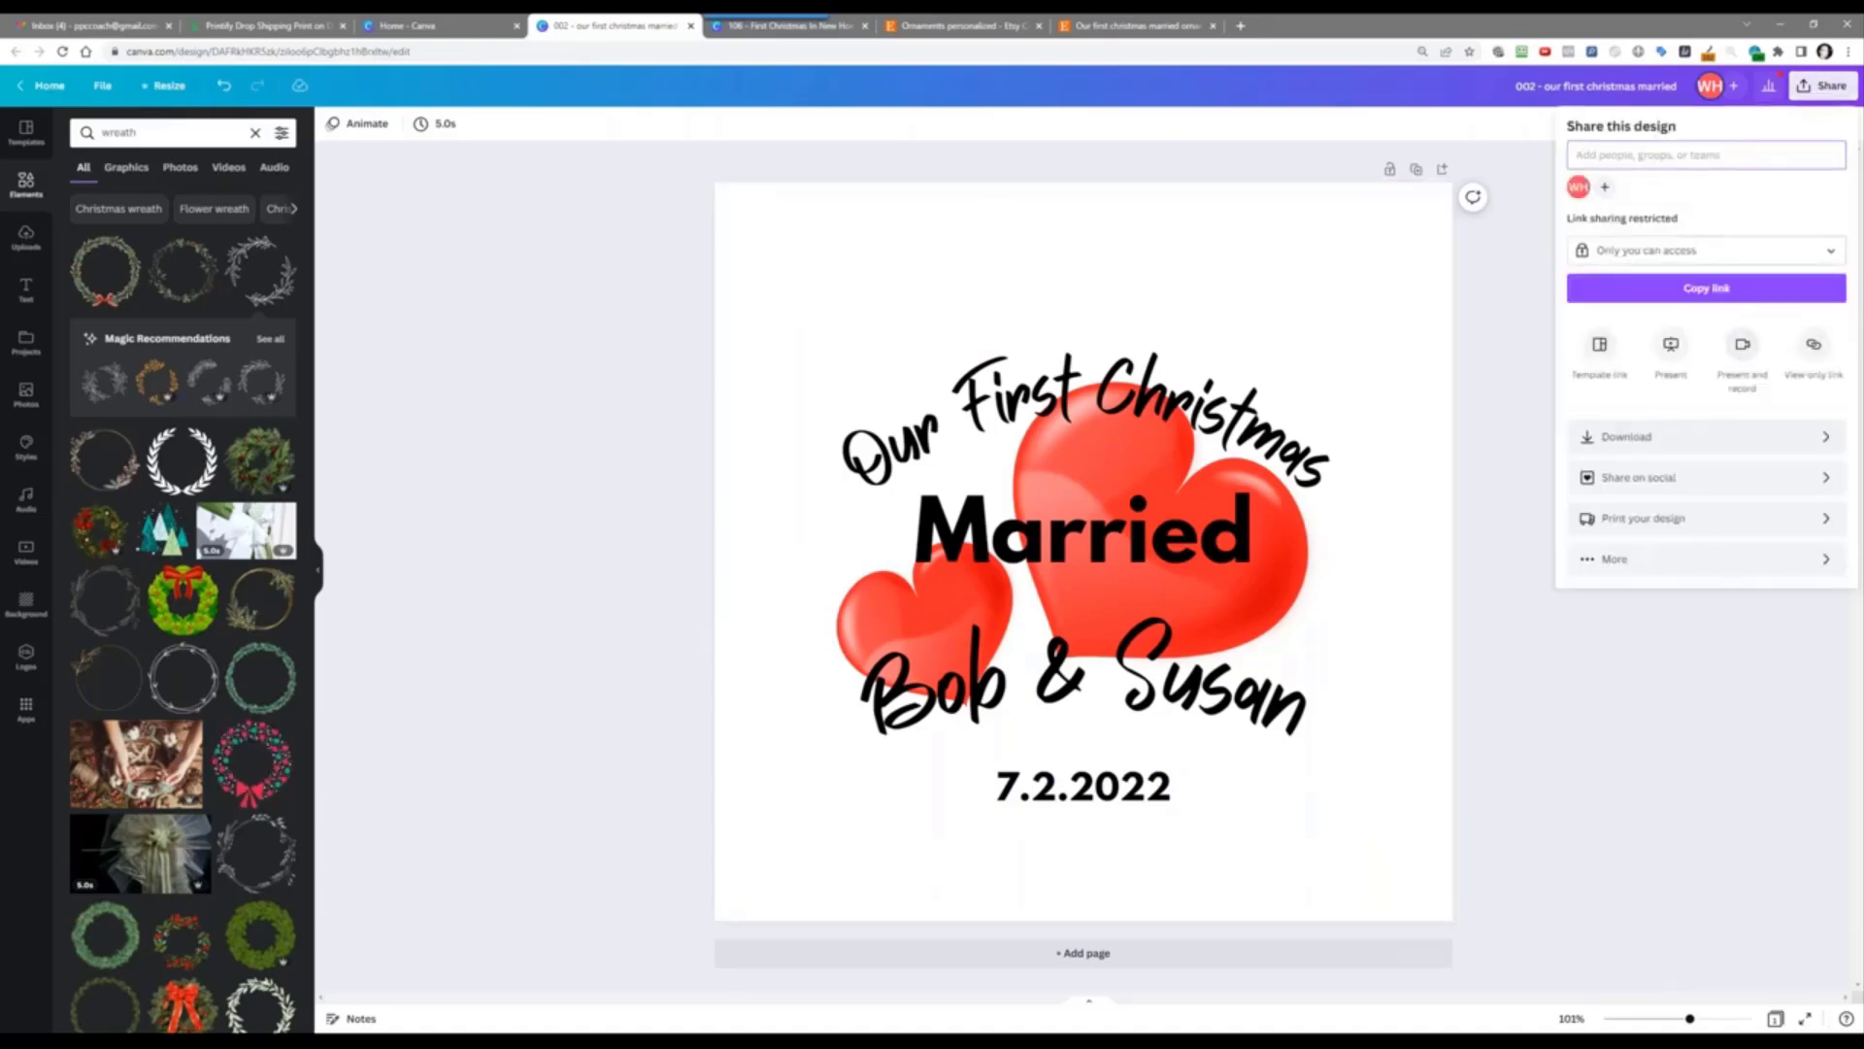
pyautogui.click(1700, 442)
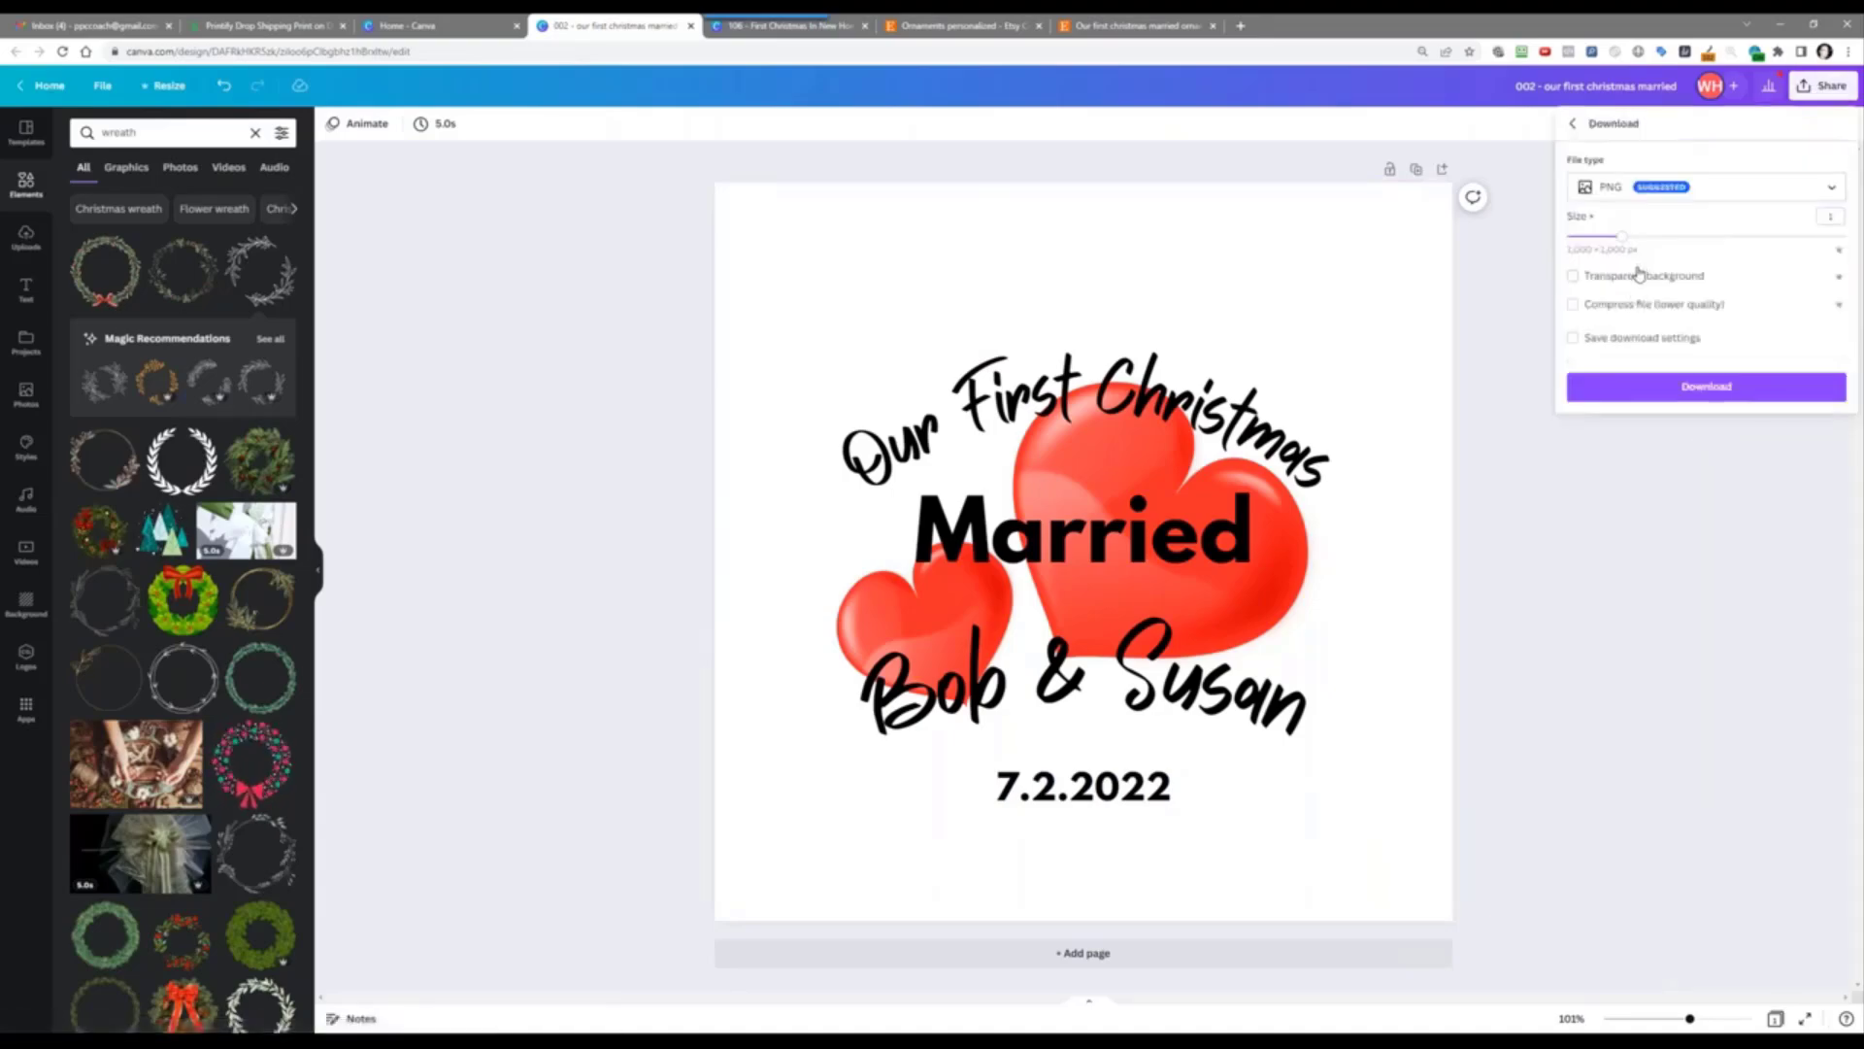
pyautogui.click(1639, 275)
pyautogui.click(1660, 379)
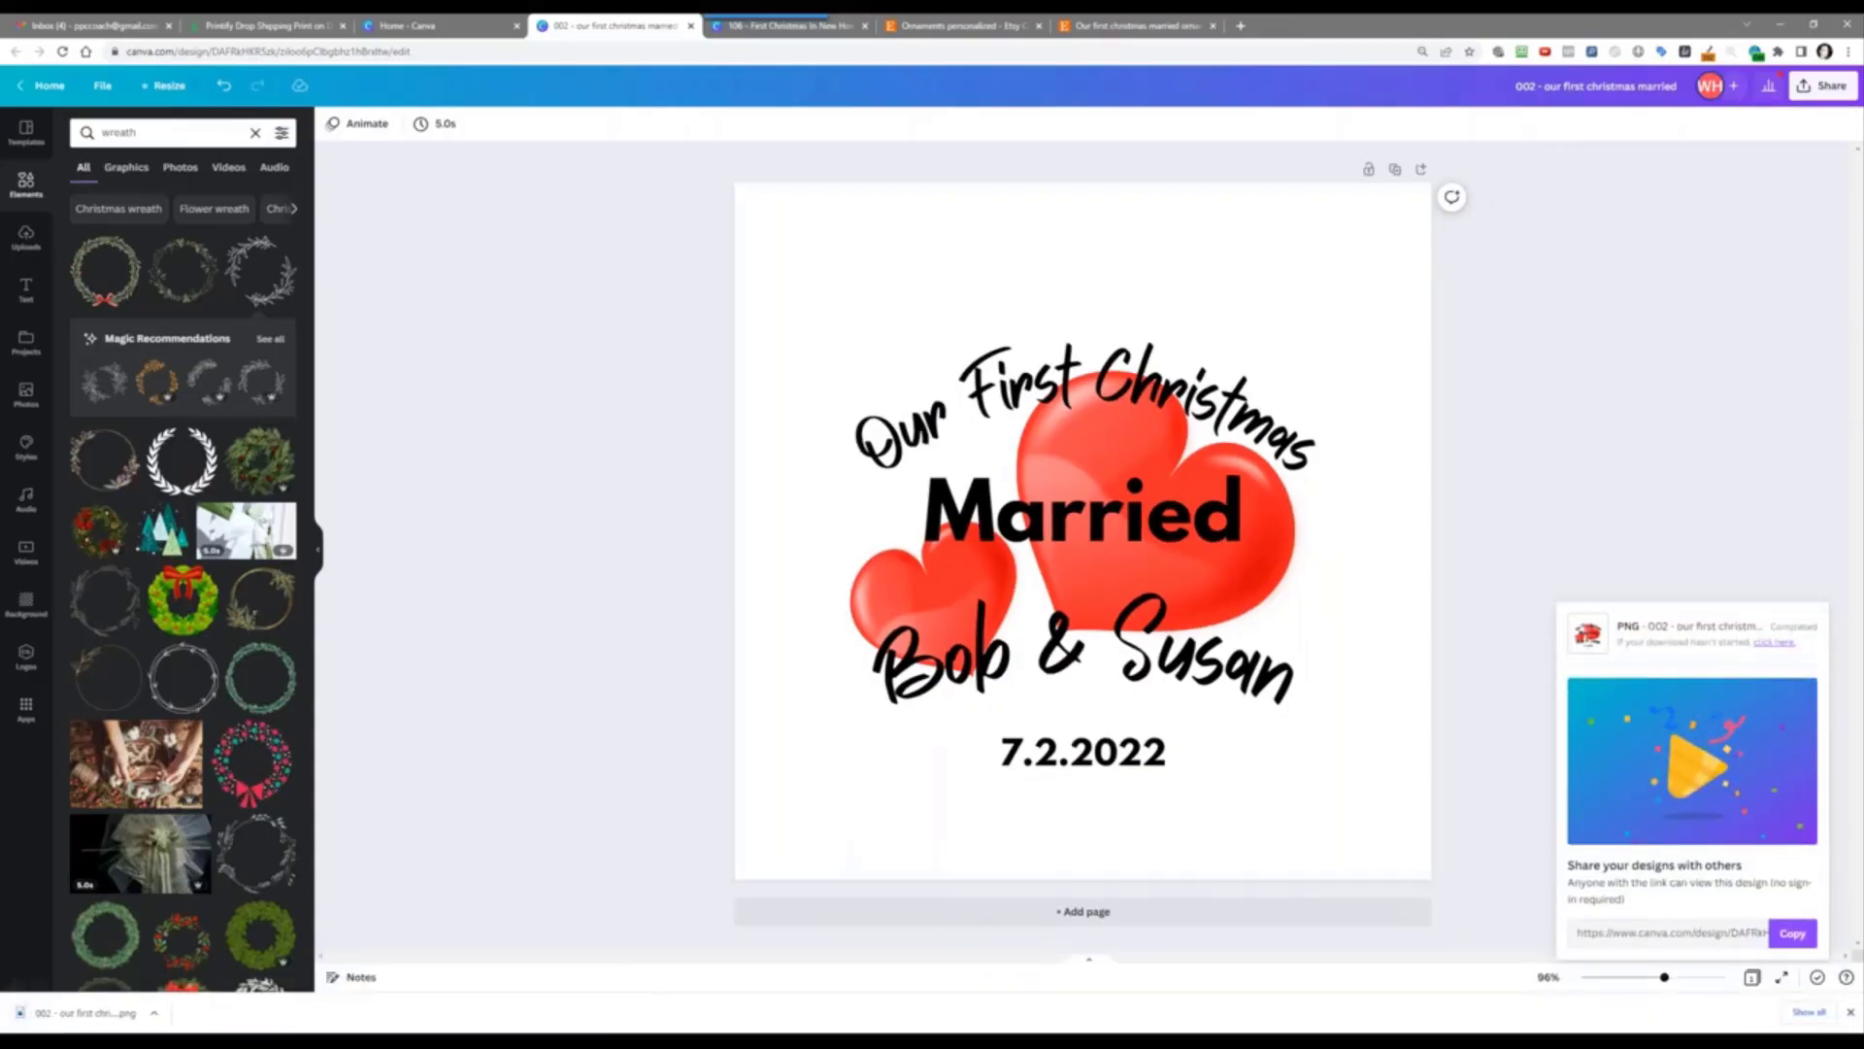
pyautogui.click(156, 1015)
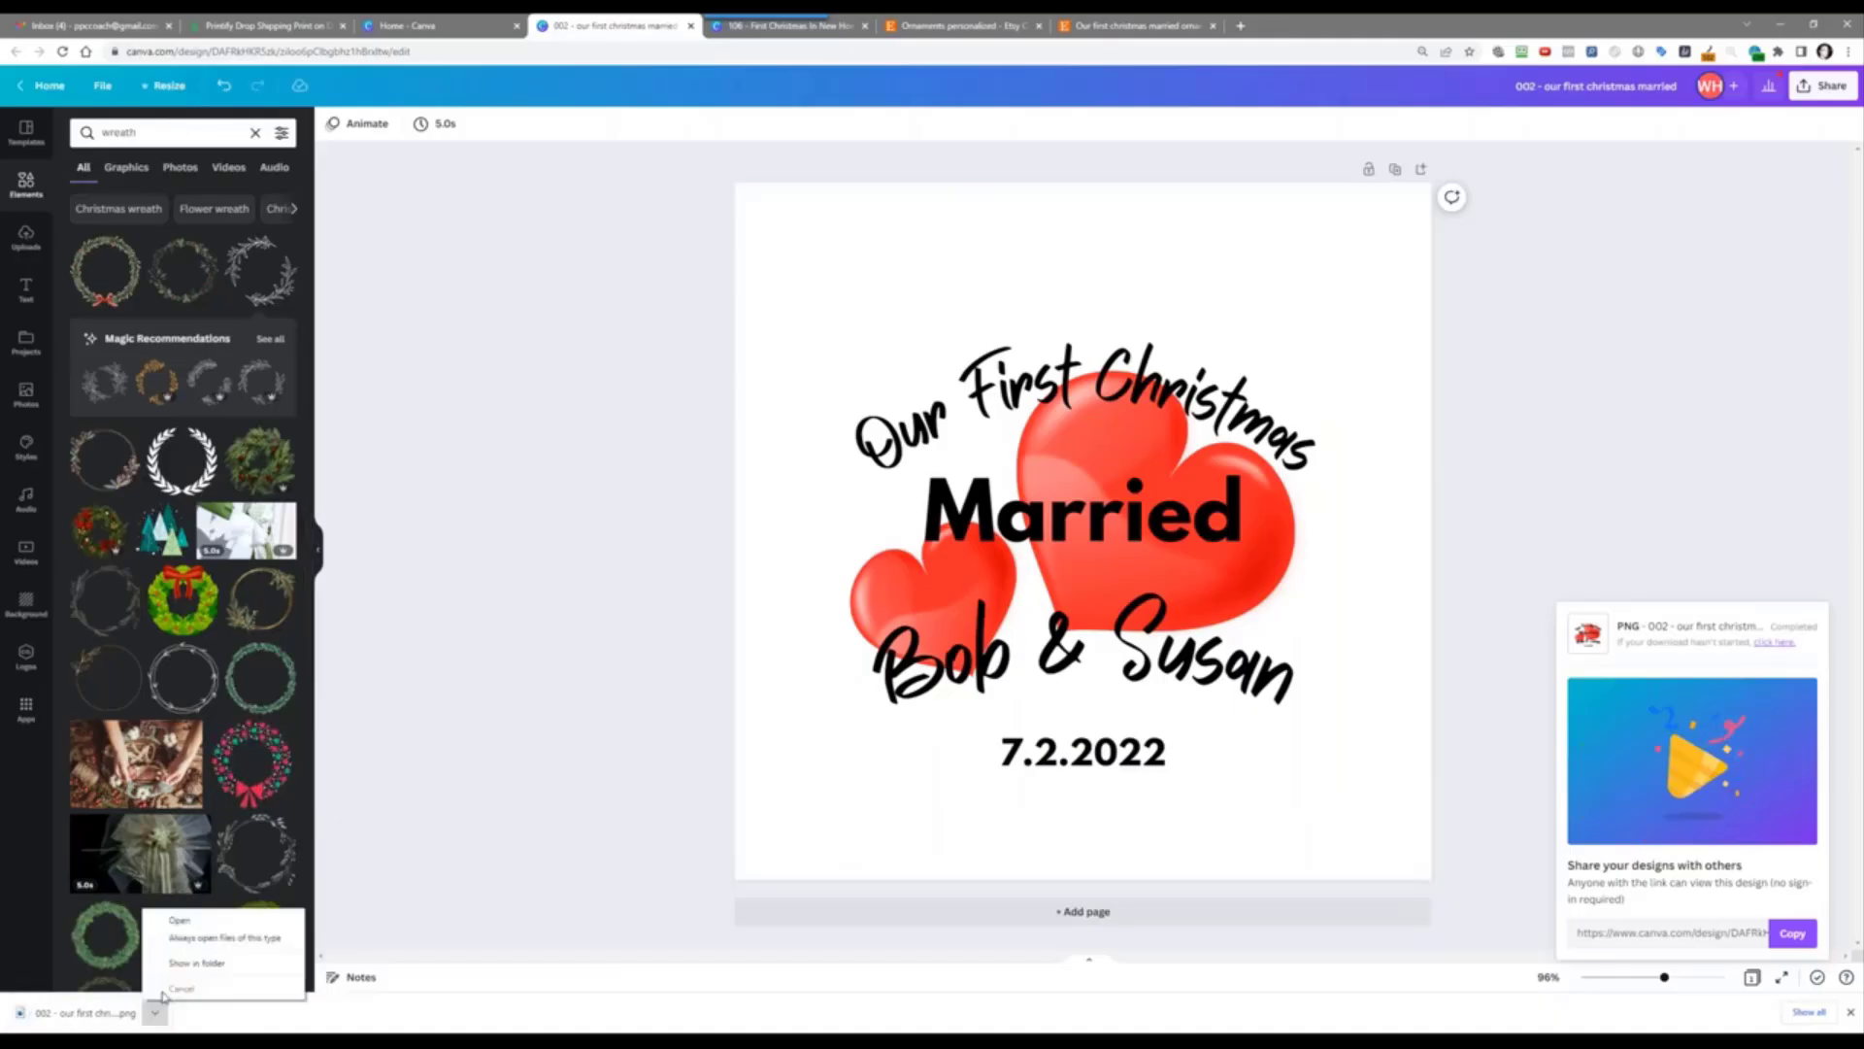
pyautogui.click(175, 966)
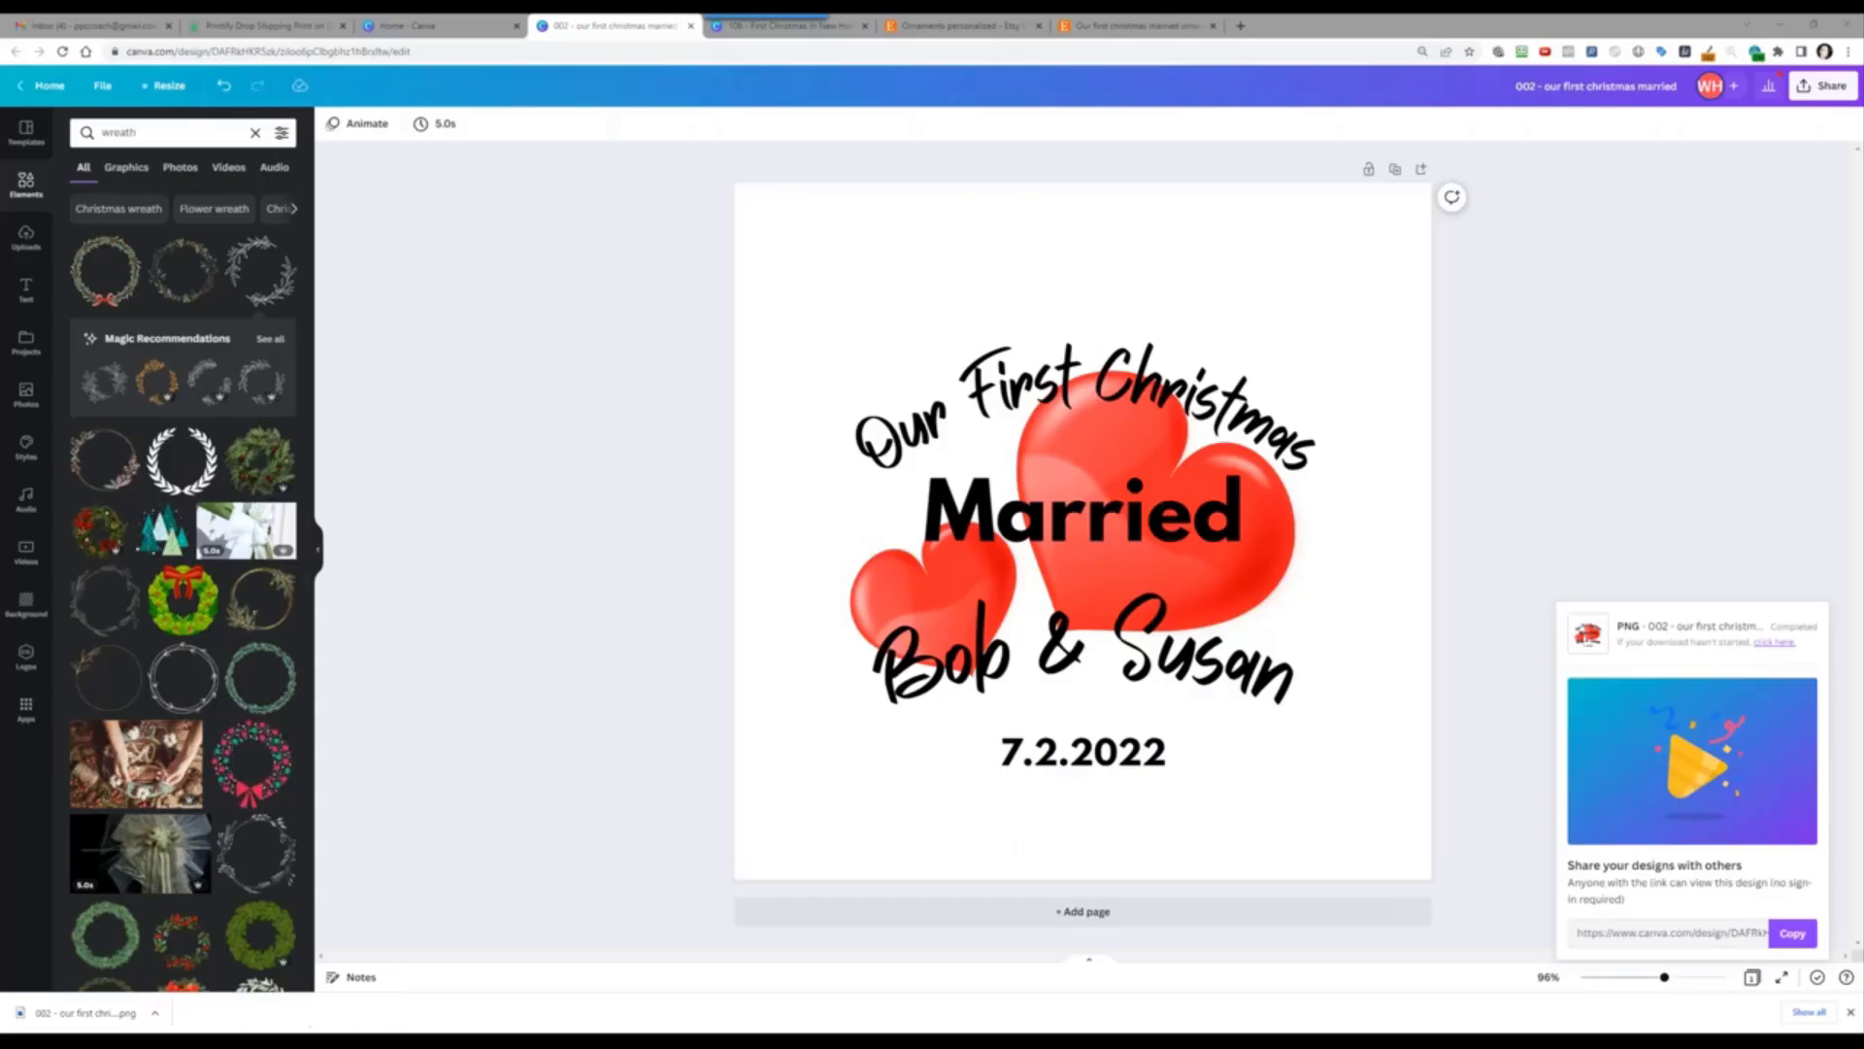
# Step: Create a 'products' folder in File Explorer and a new folder inside it
pyautogui.moveTo(340, 1041)
pyautogui.moveTo(1863, 200); pyautogui.dragTo(631, 208)
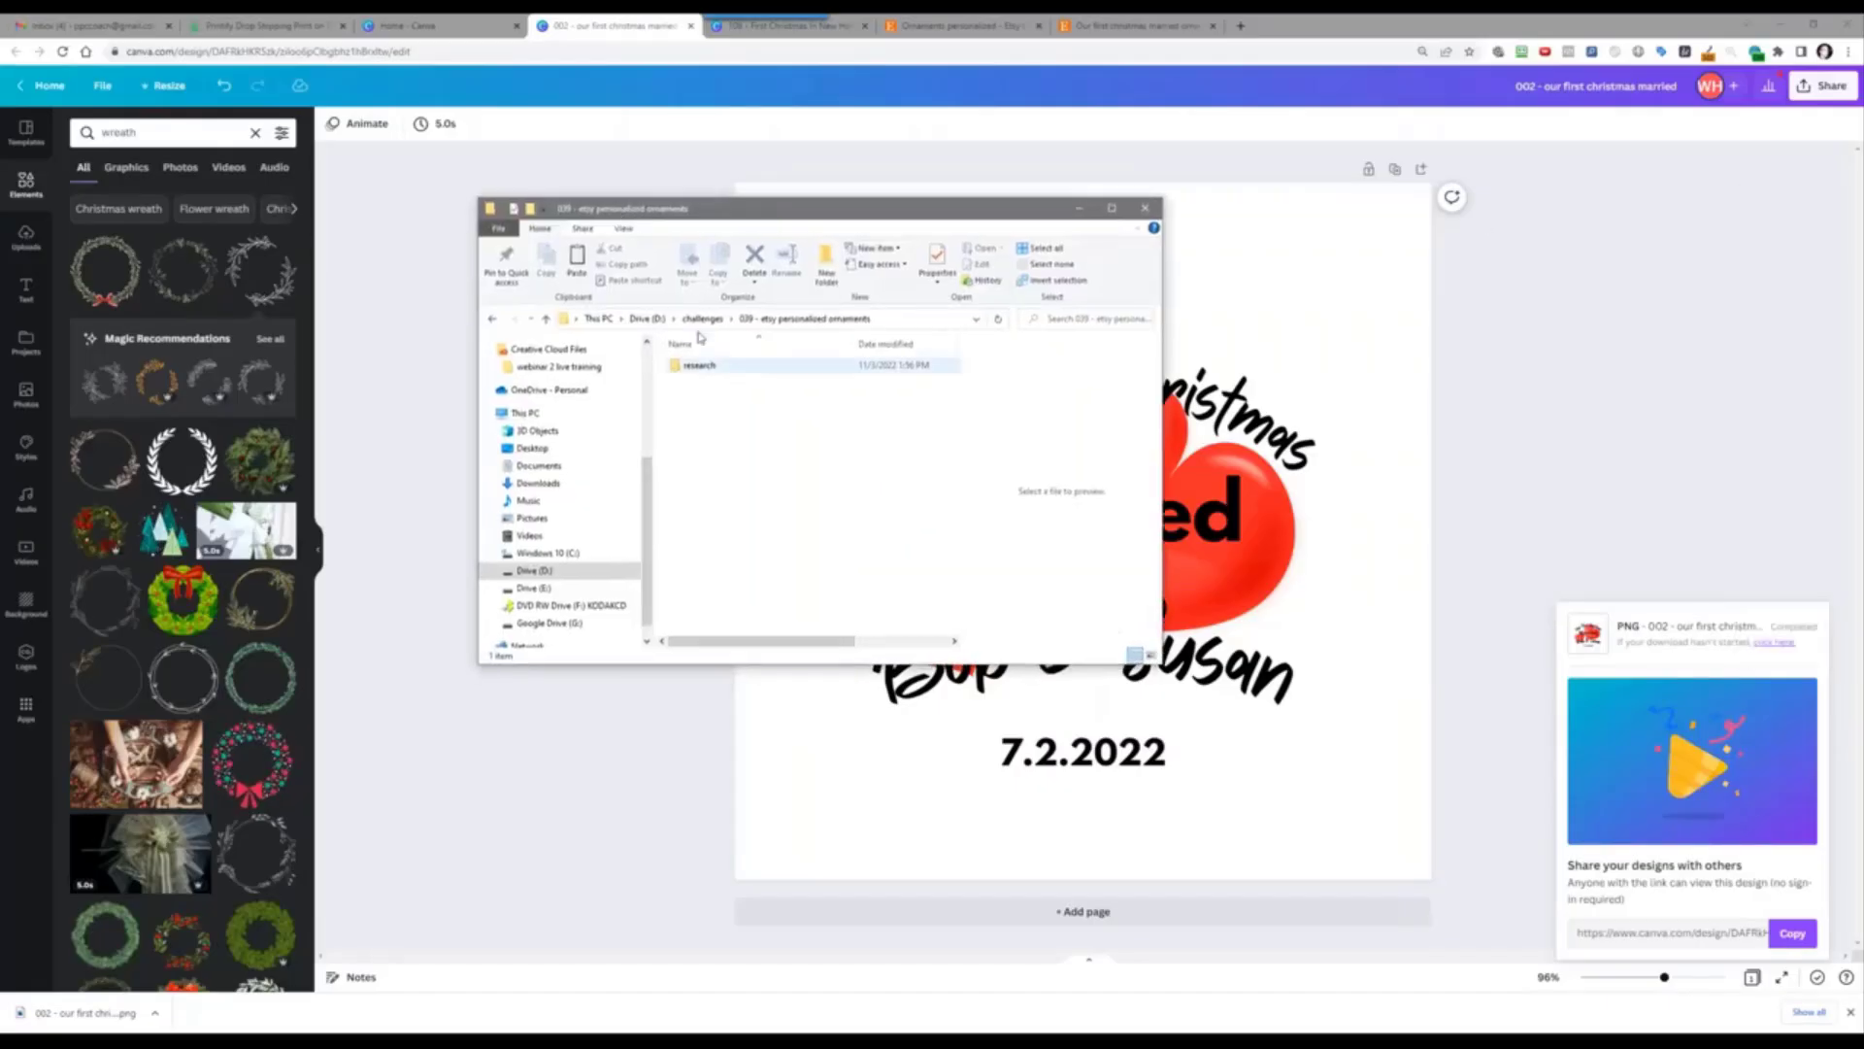
pyautogui.click(820, 277)
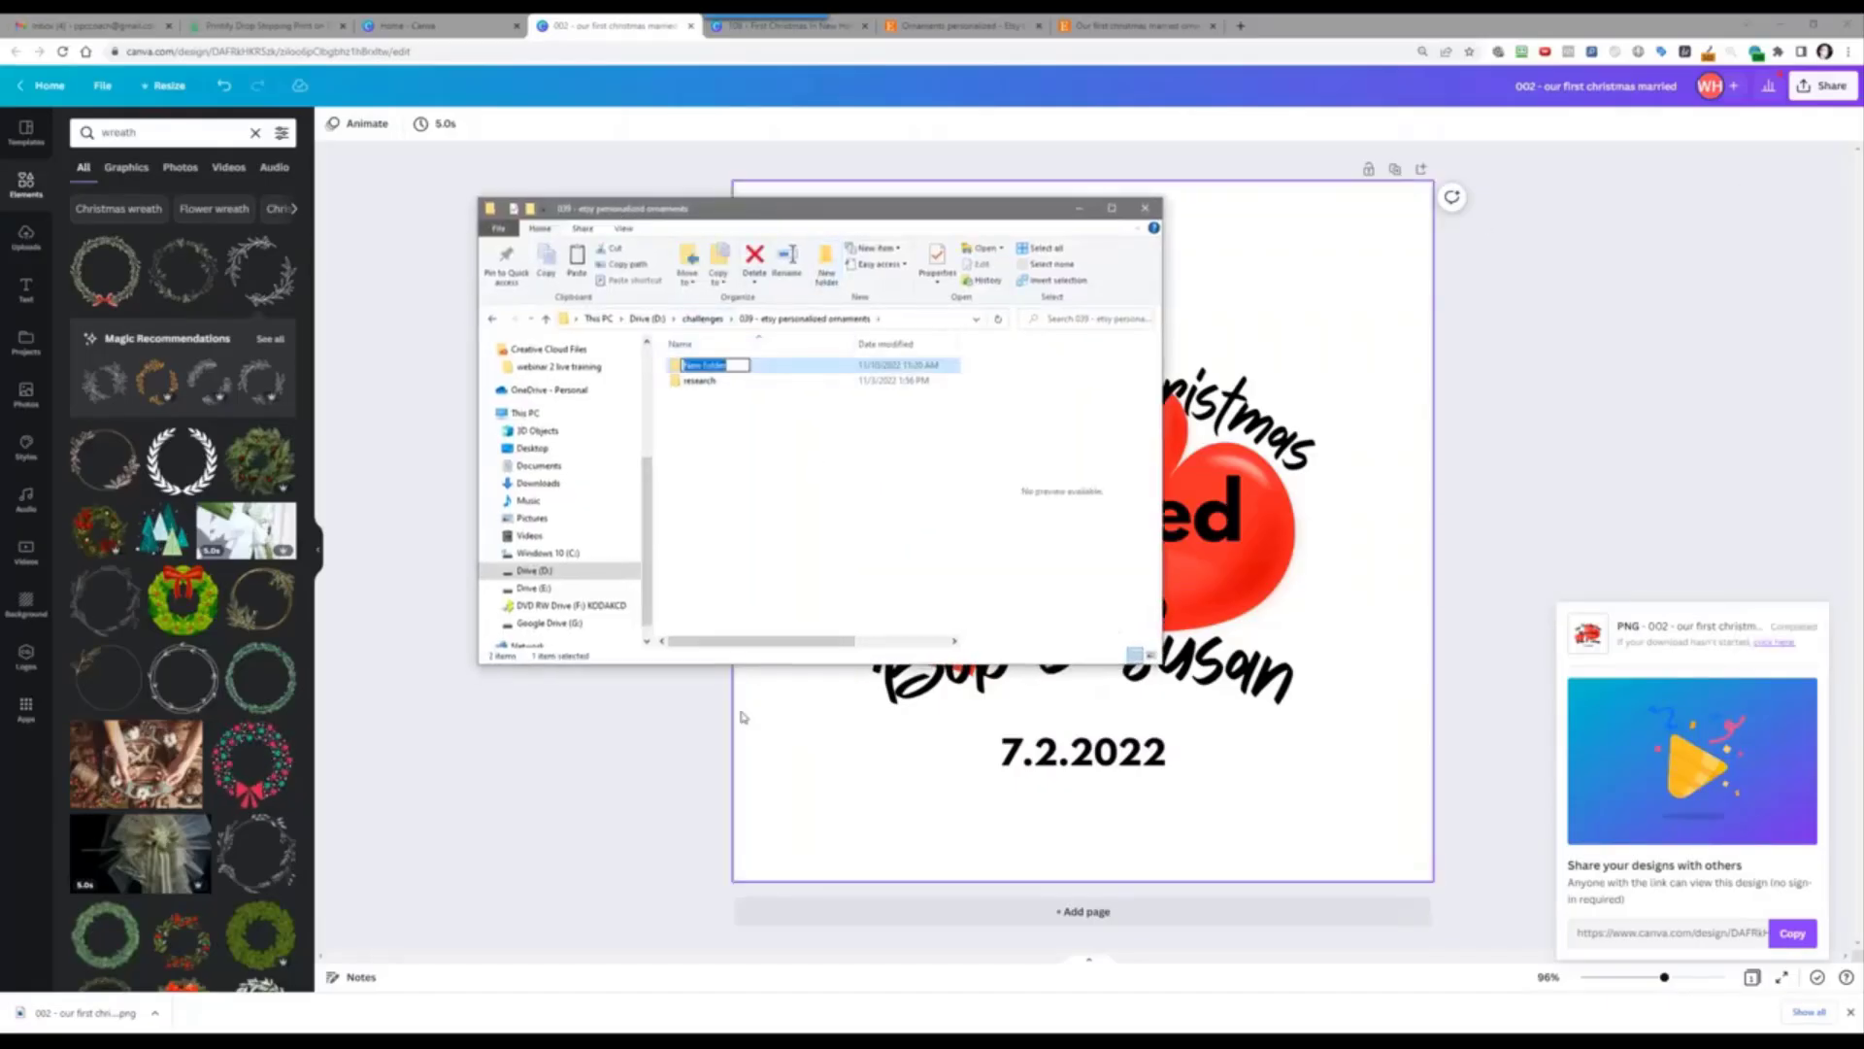
pyautogui.write('products')
pyautogui.press('Return')
pyautogui.press('Return')
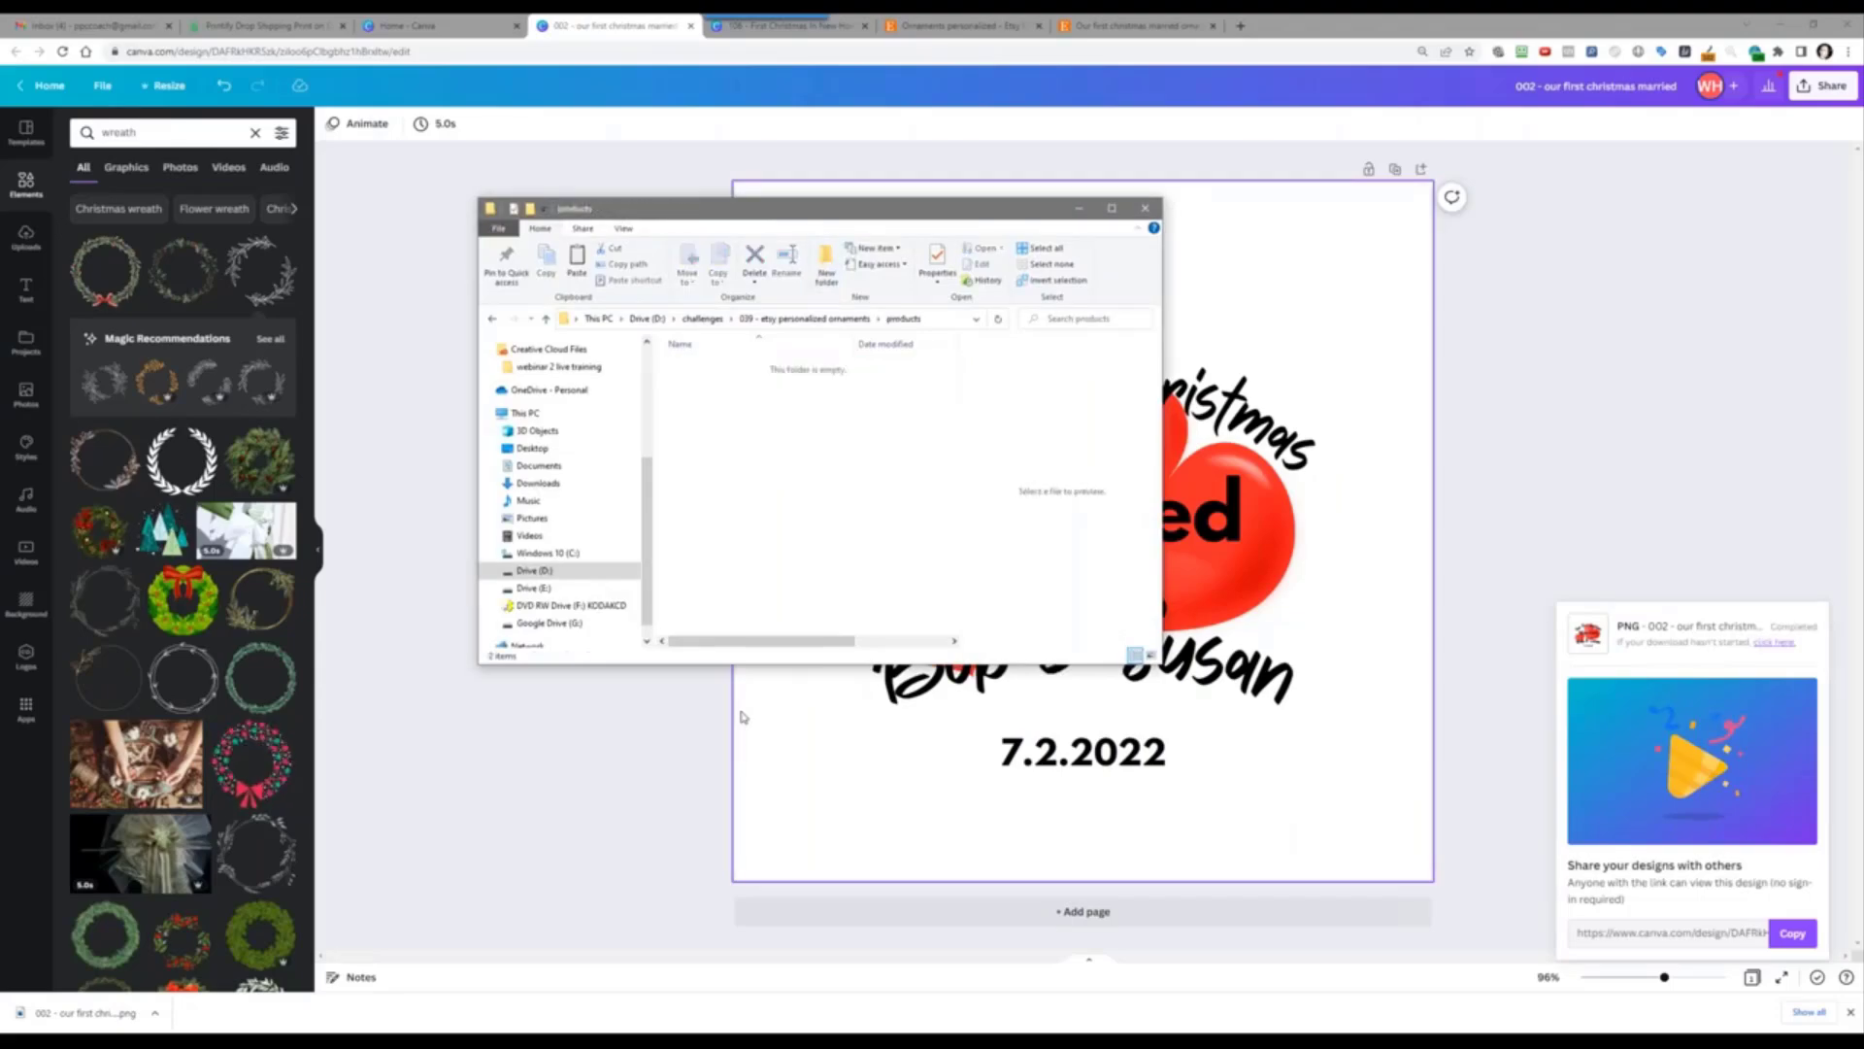
pyautogui.click(830, 270)
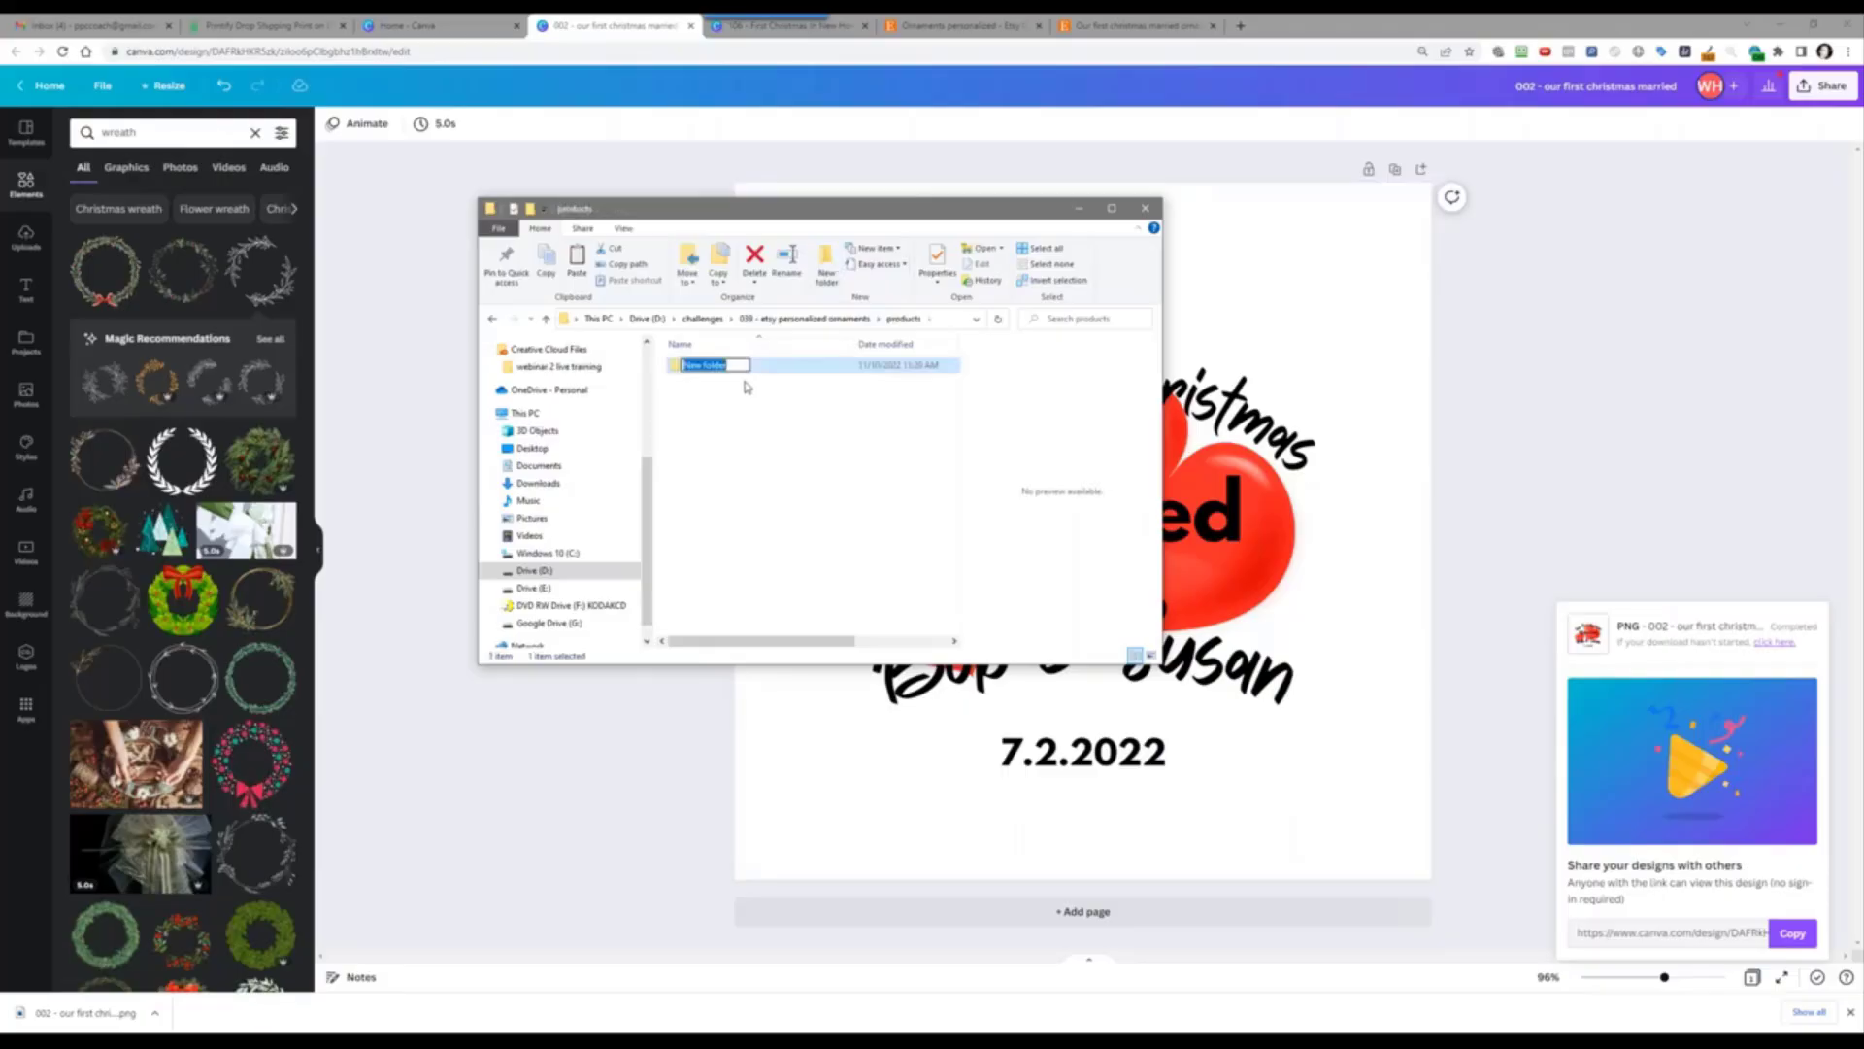
pyautogui.rightClick(713, 364)
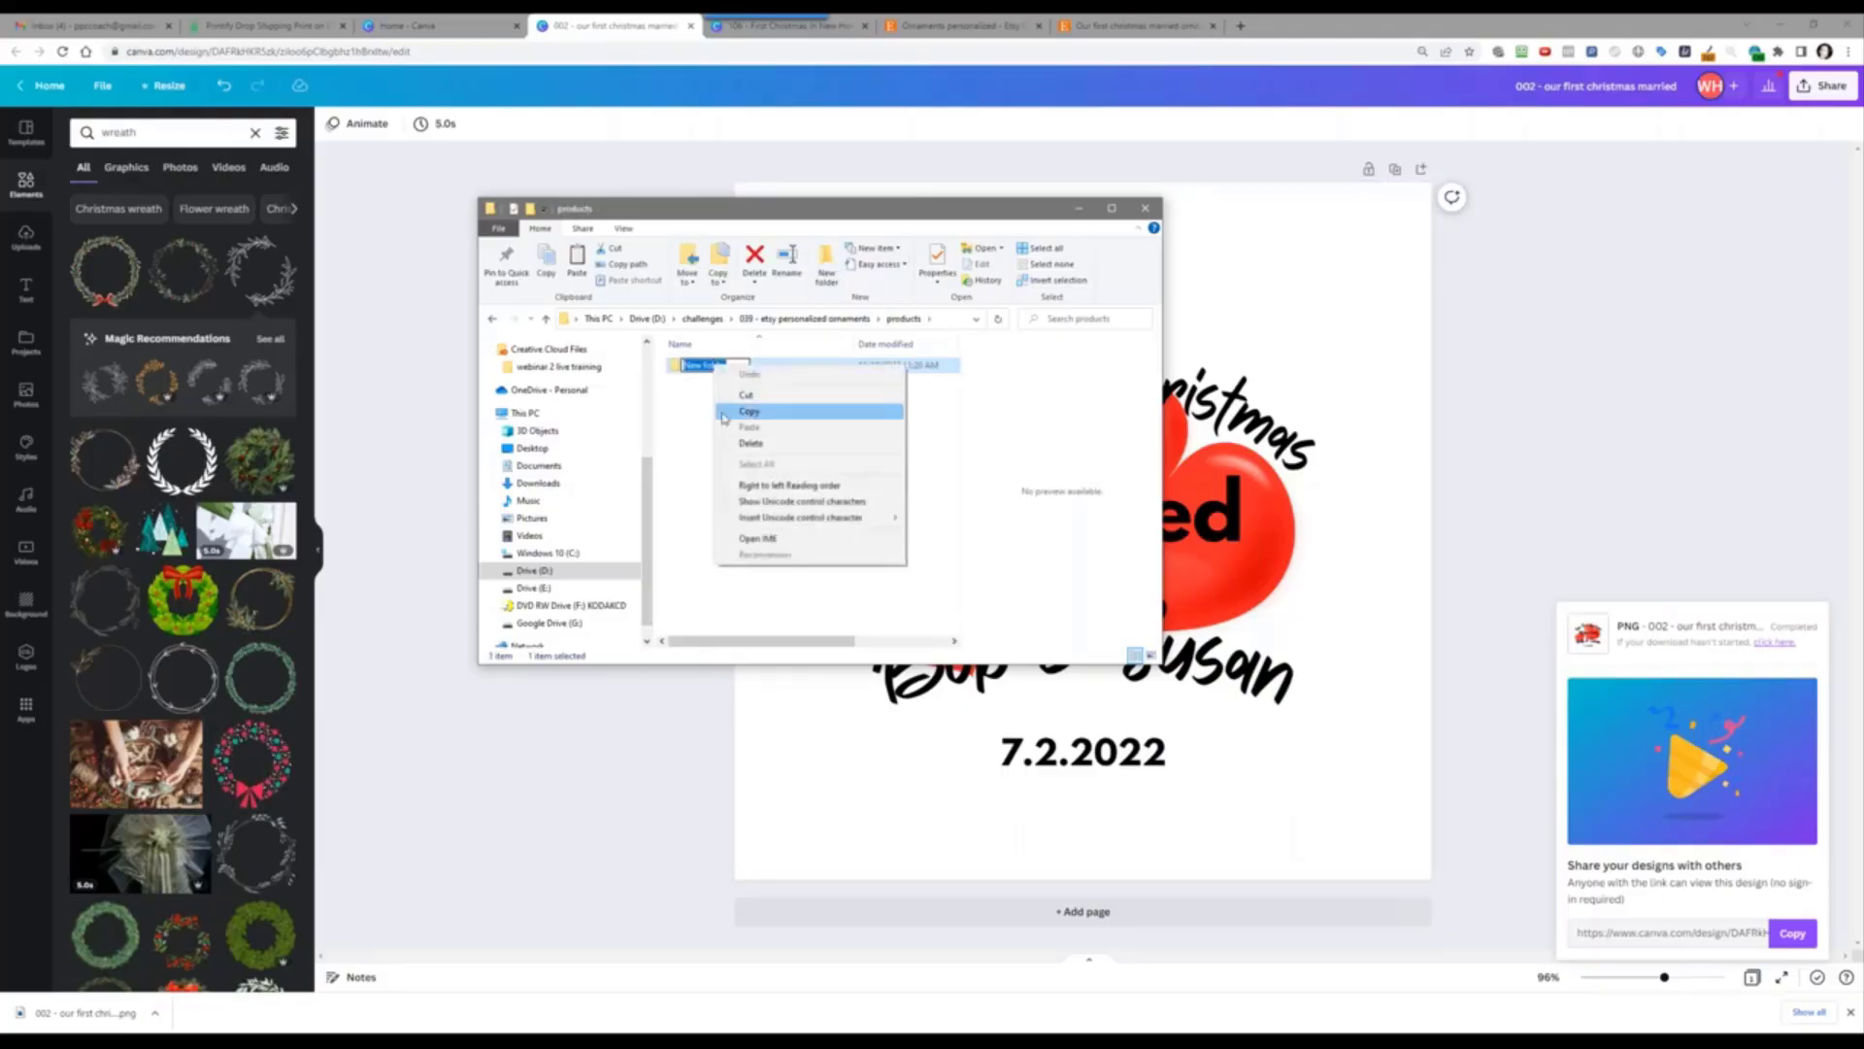
pyautogui.click(679, 411)
# Step: Rename the new folder to the copied Canva title '002 - our first christmas married'
pyautogui.click(1641, 88)
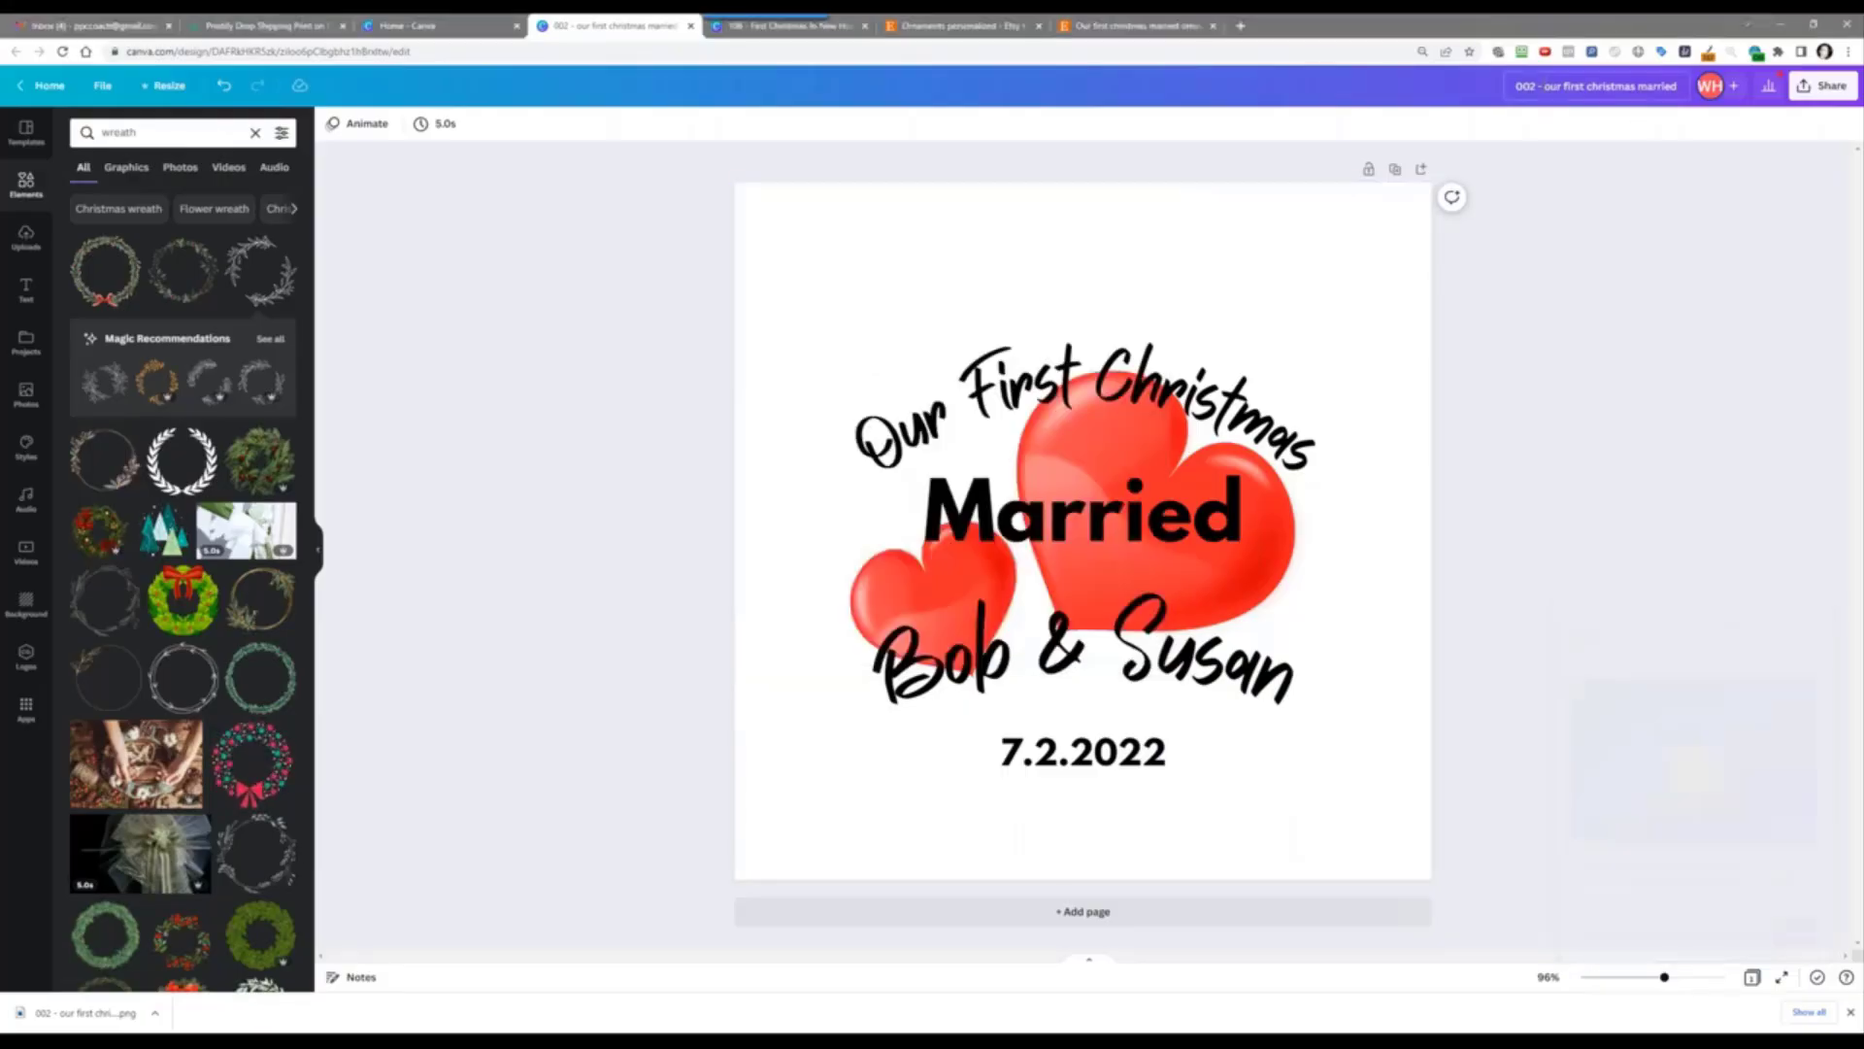
pyautogui.rightClick(1542, 84)
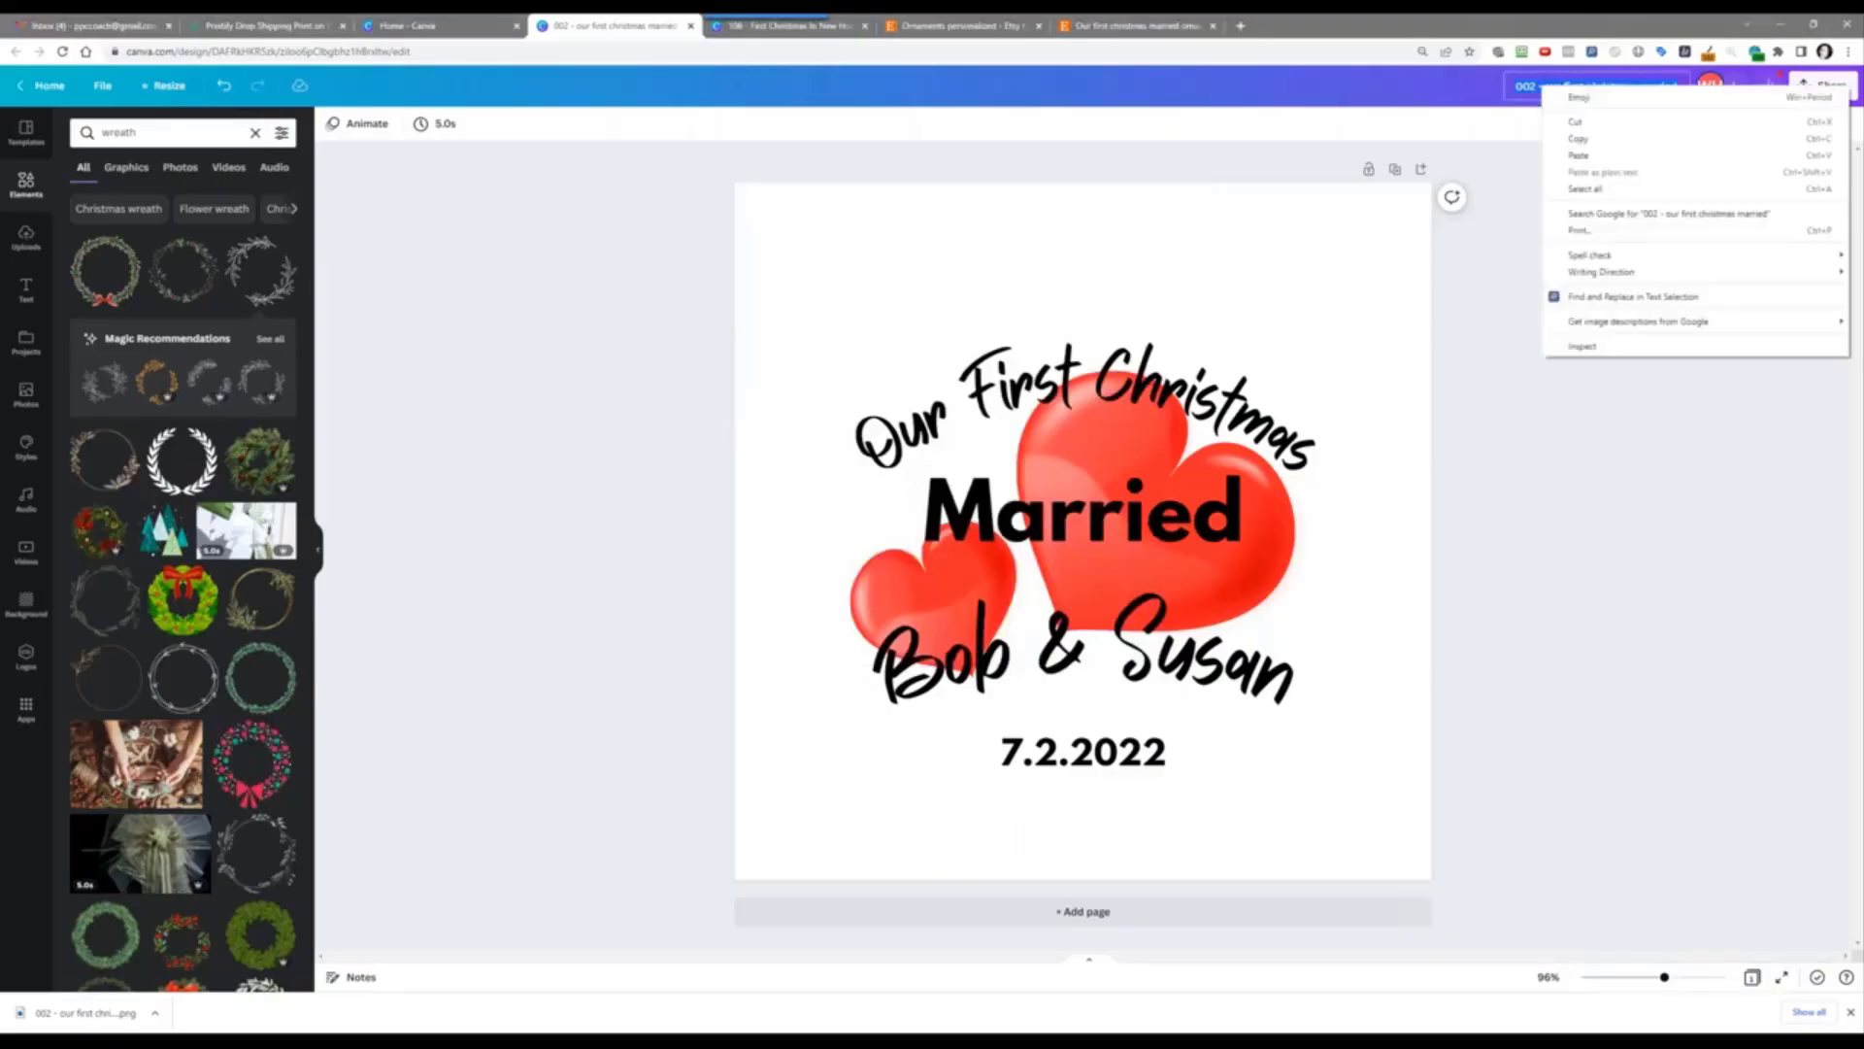
pyautogui.click(1593, 142)
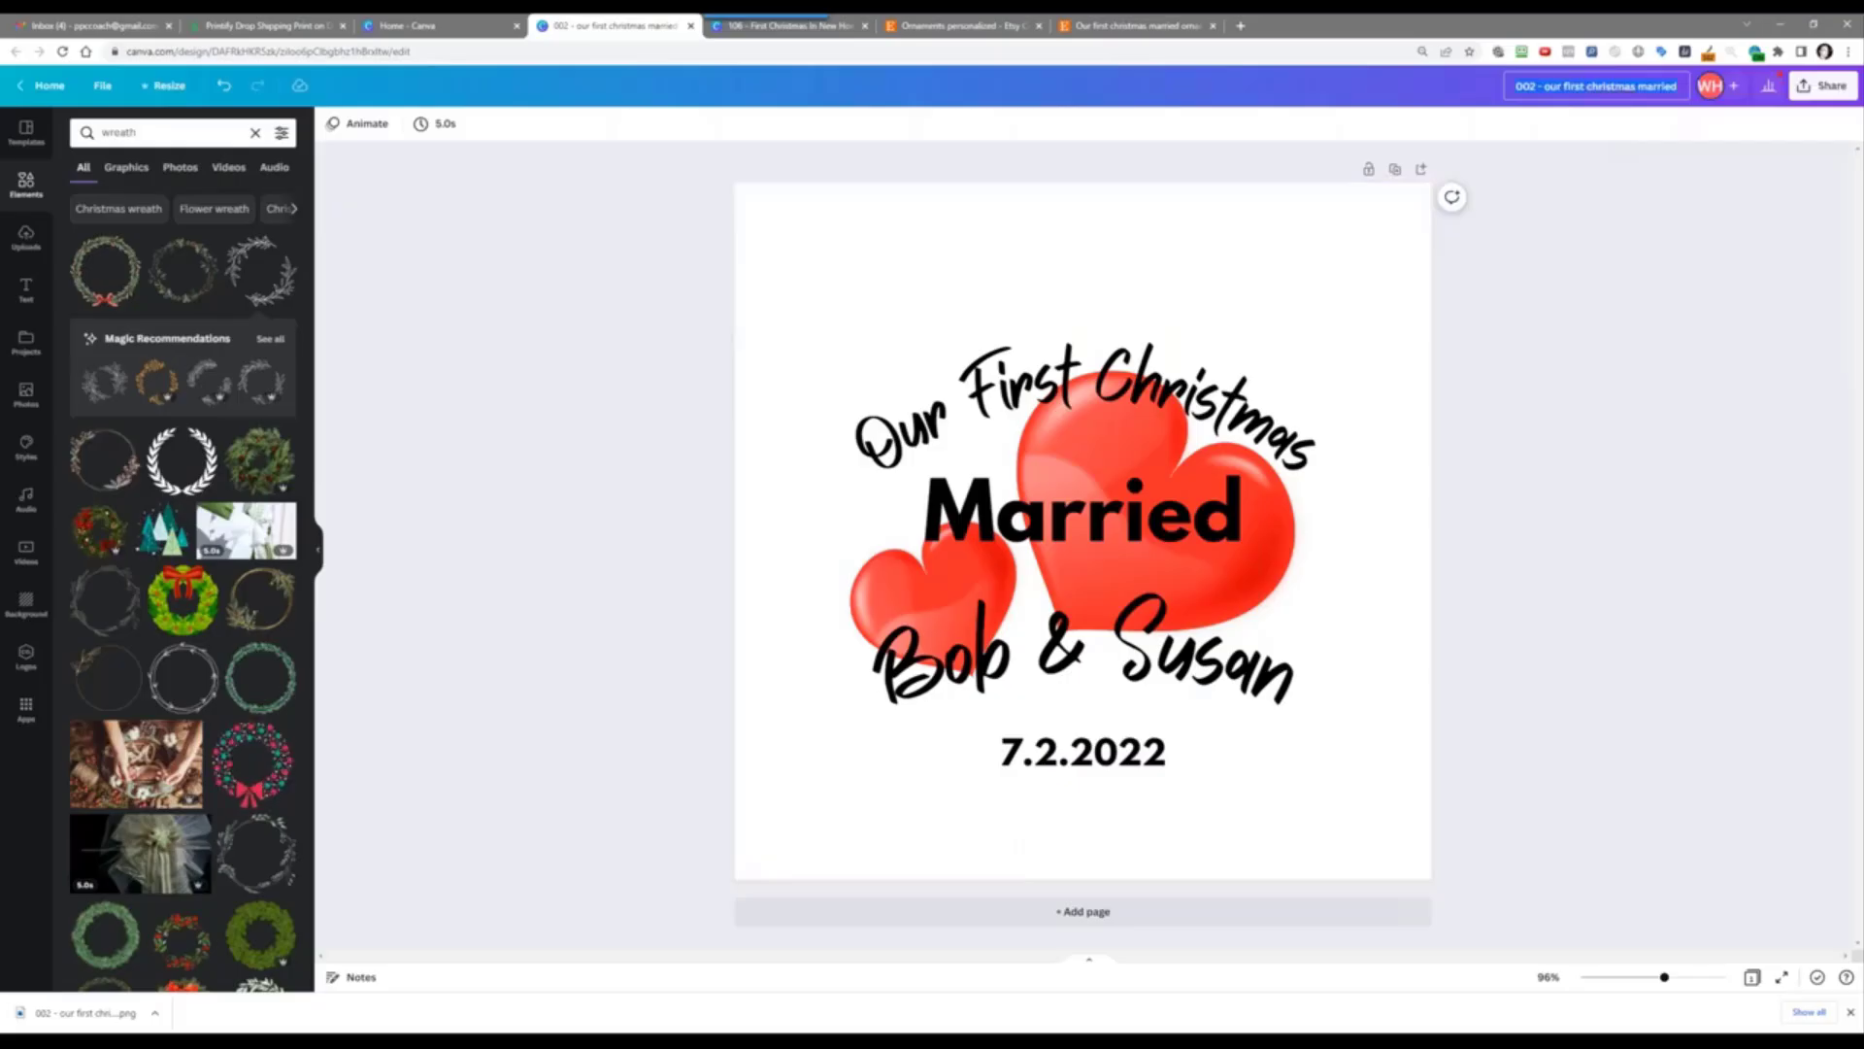
pyautogui.click(403, 976)
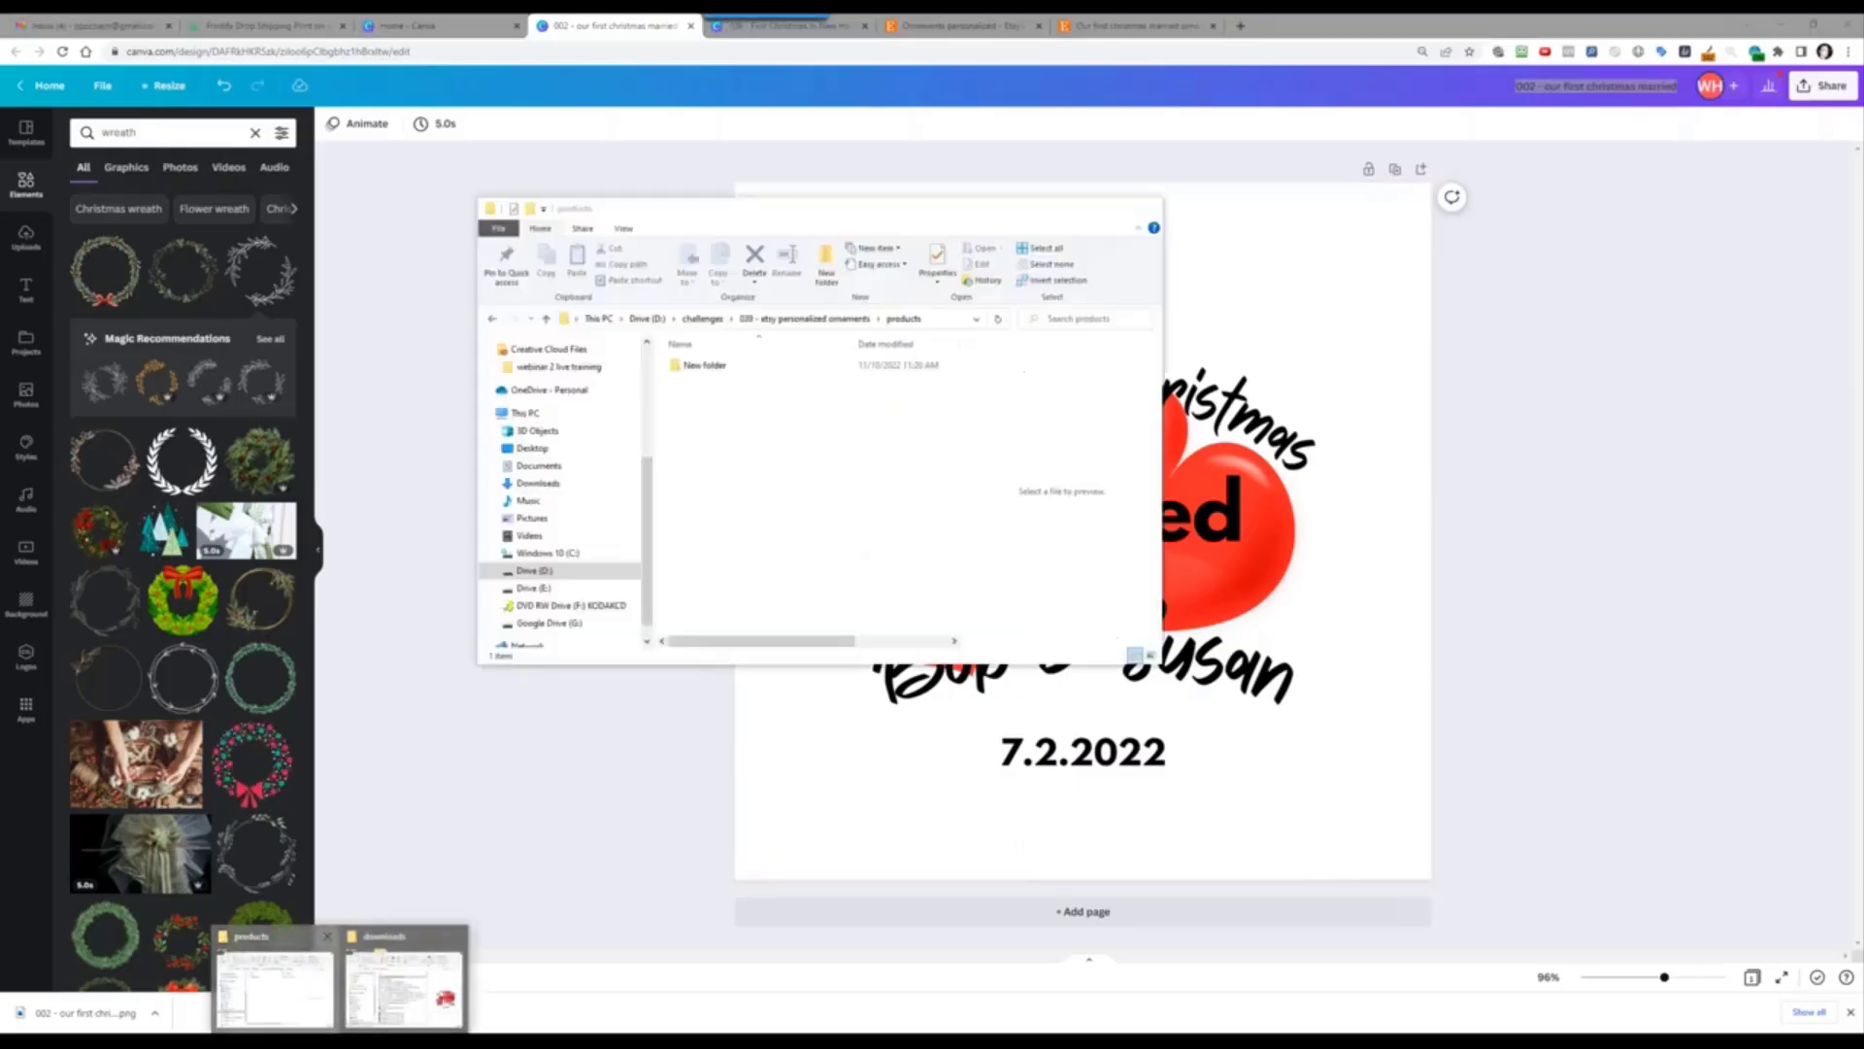
pyautogui.click(712, 365)
pyautogui.click(716, 366)
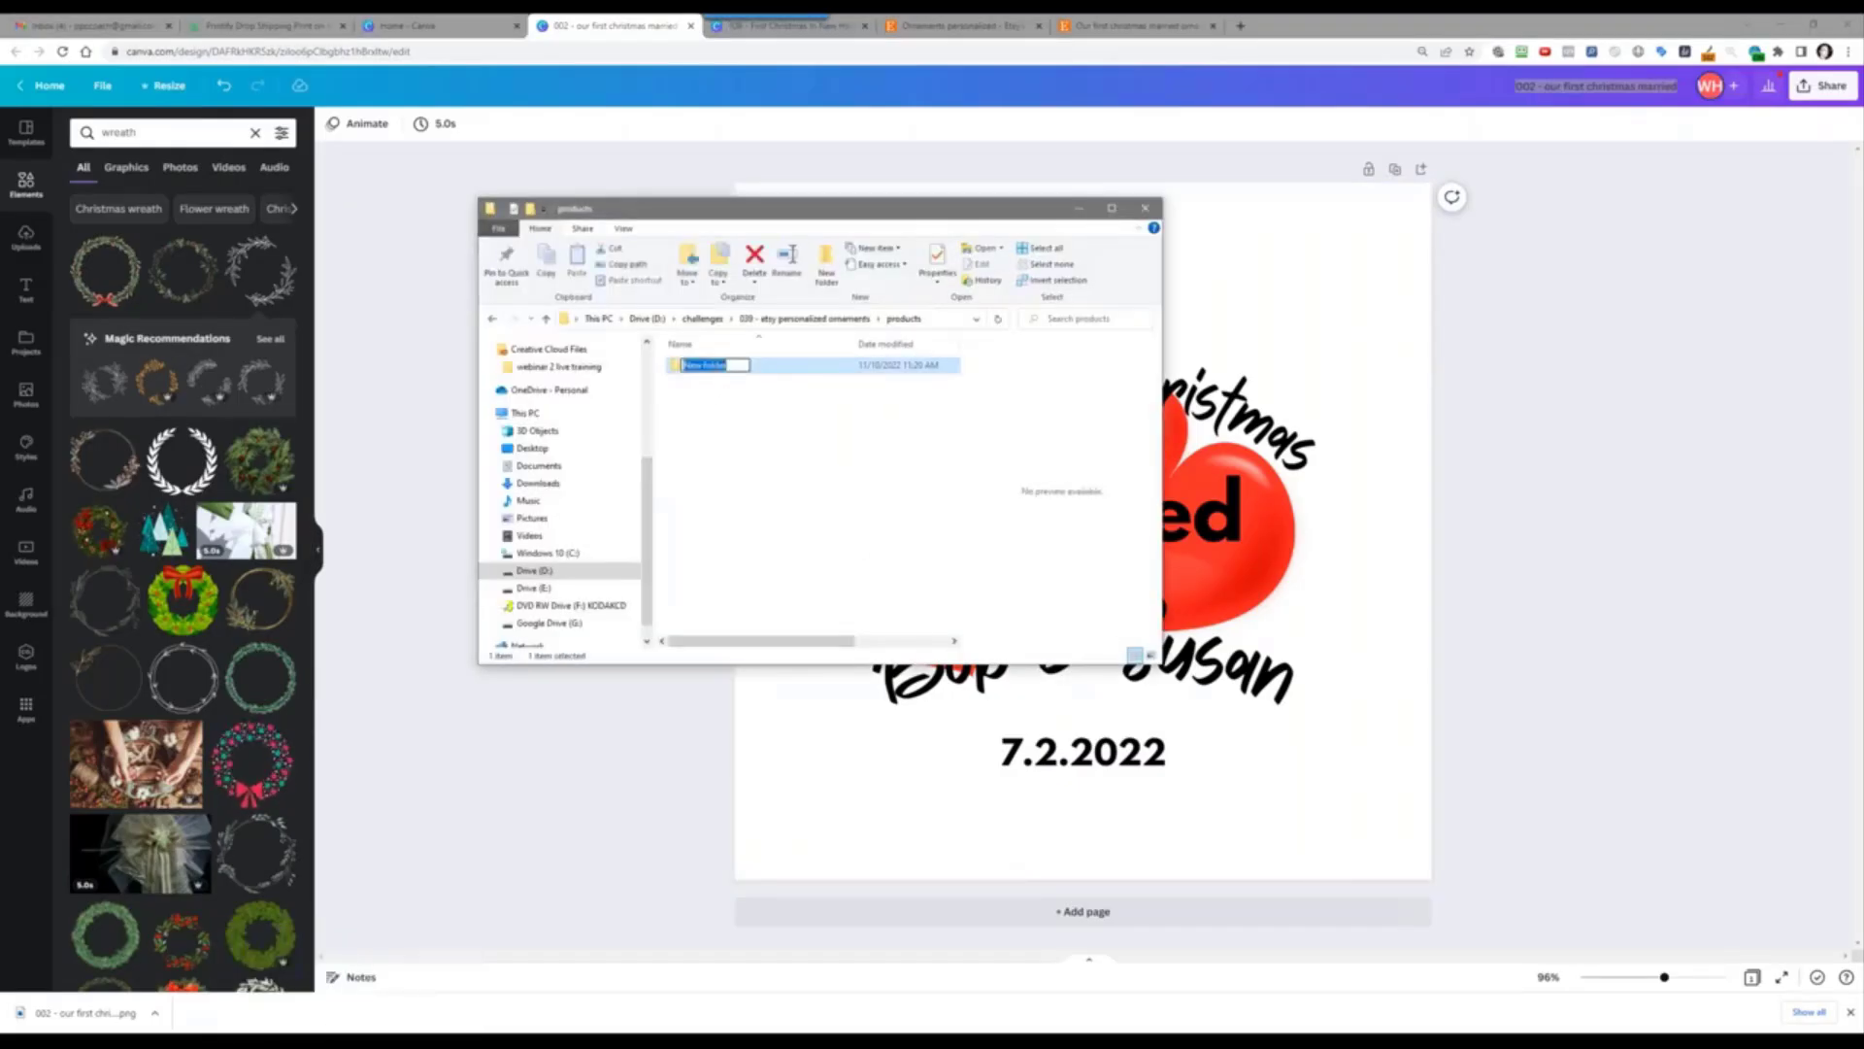
pyautogui.rightClick(715, 368)
pyautogui.click(750, 429)
pyautogui.press('Return')
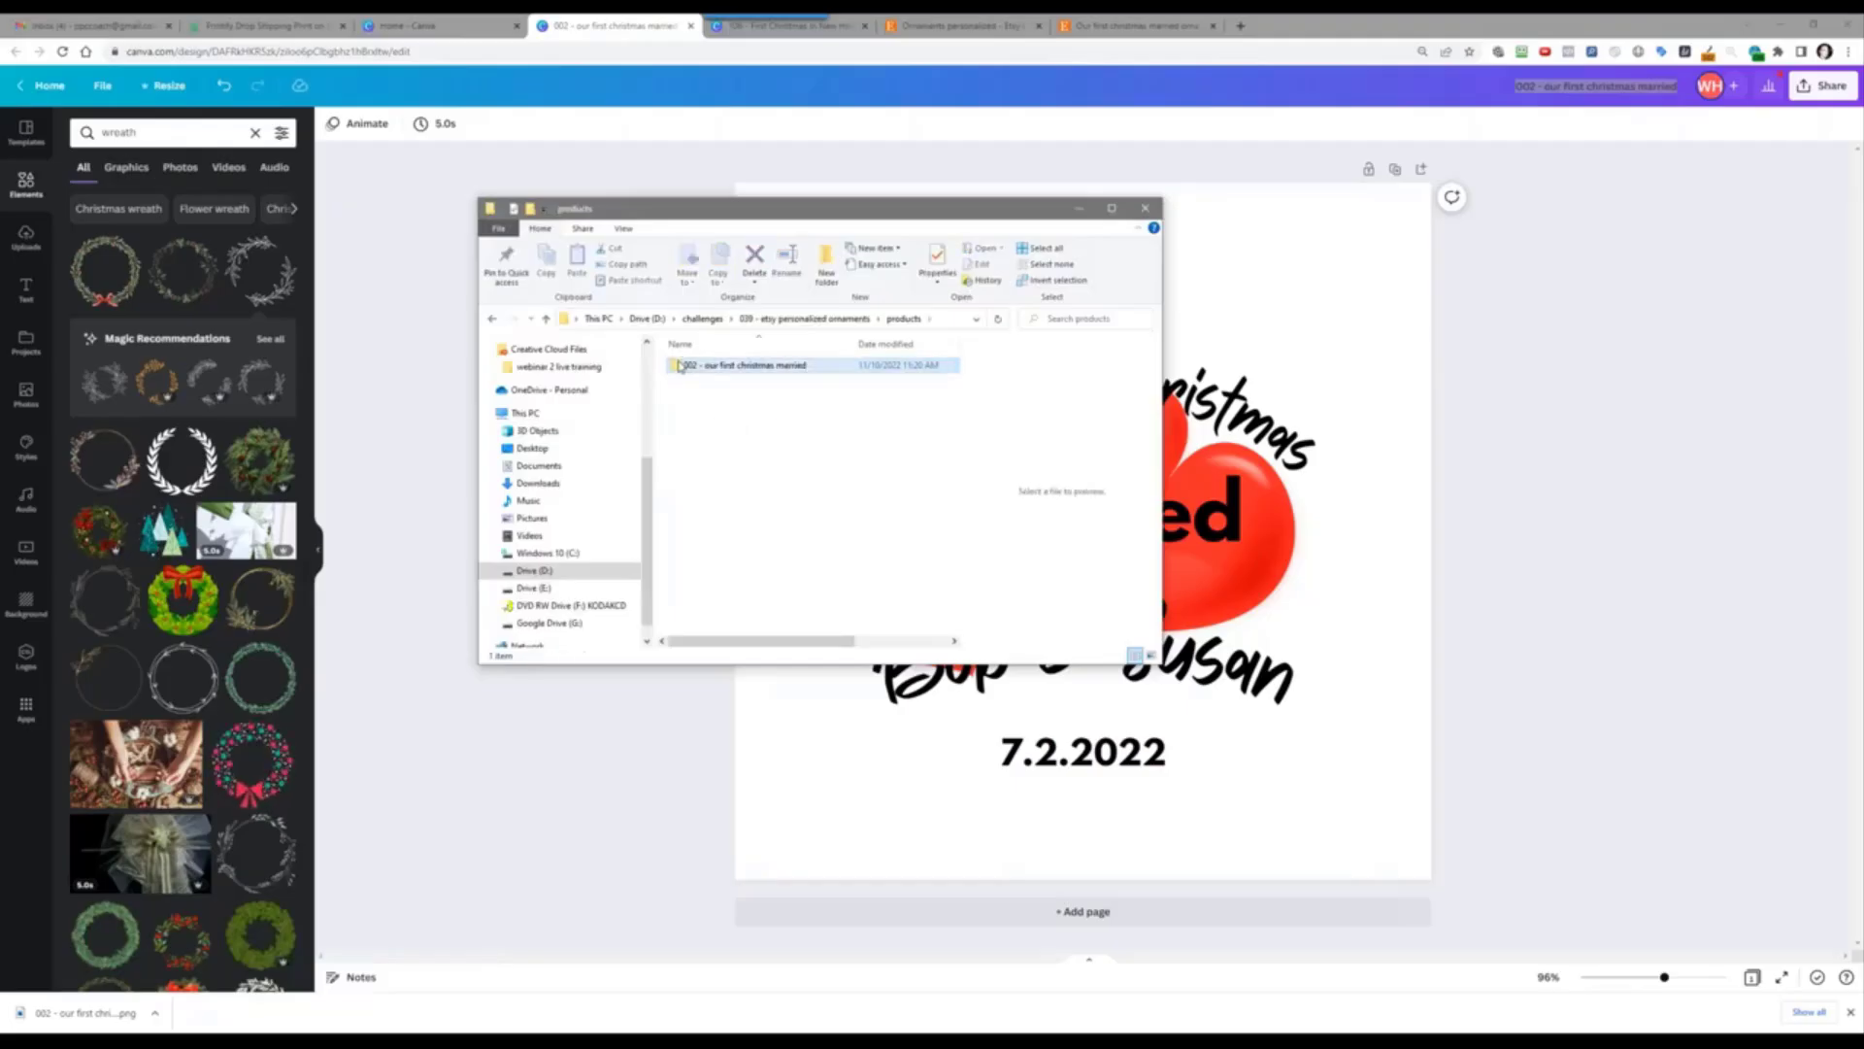
# Step: Move the design PNG into the new folder and preview it at full width
pyautogui.doubleClick(718, 365)
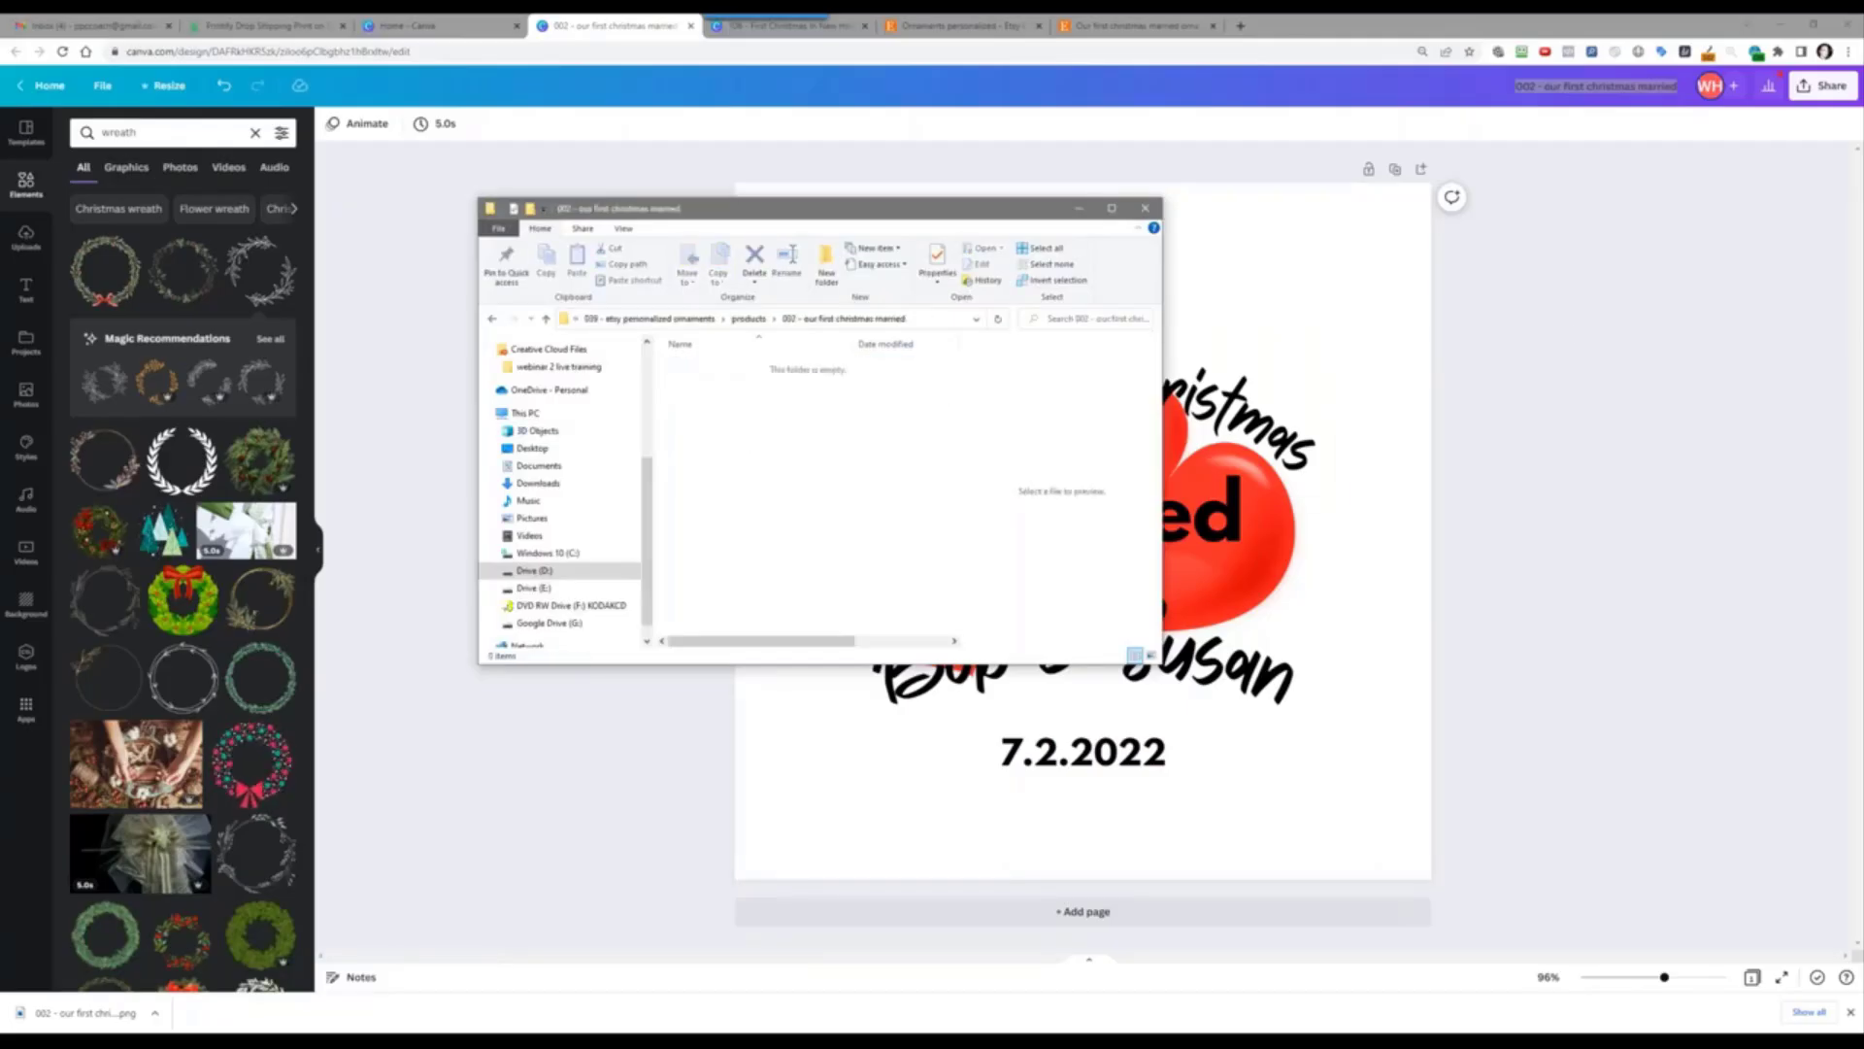
pyautogui.moveTo(1860, 583); pyautogui.dragTo(768, 537)
pyautogui.click(754, 442)
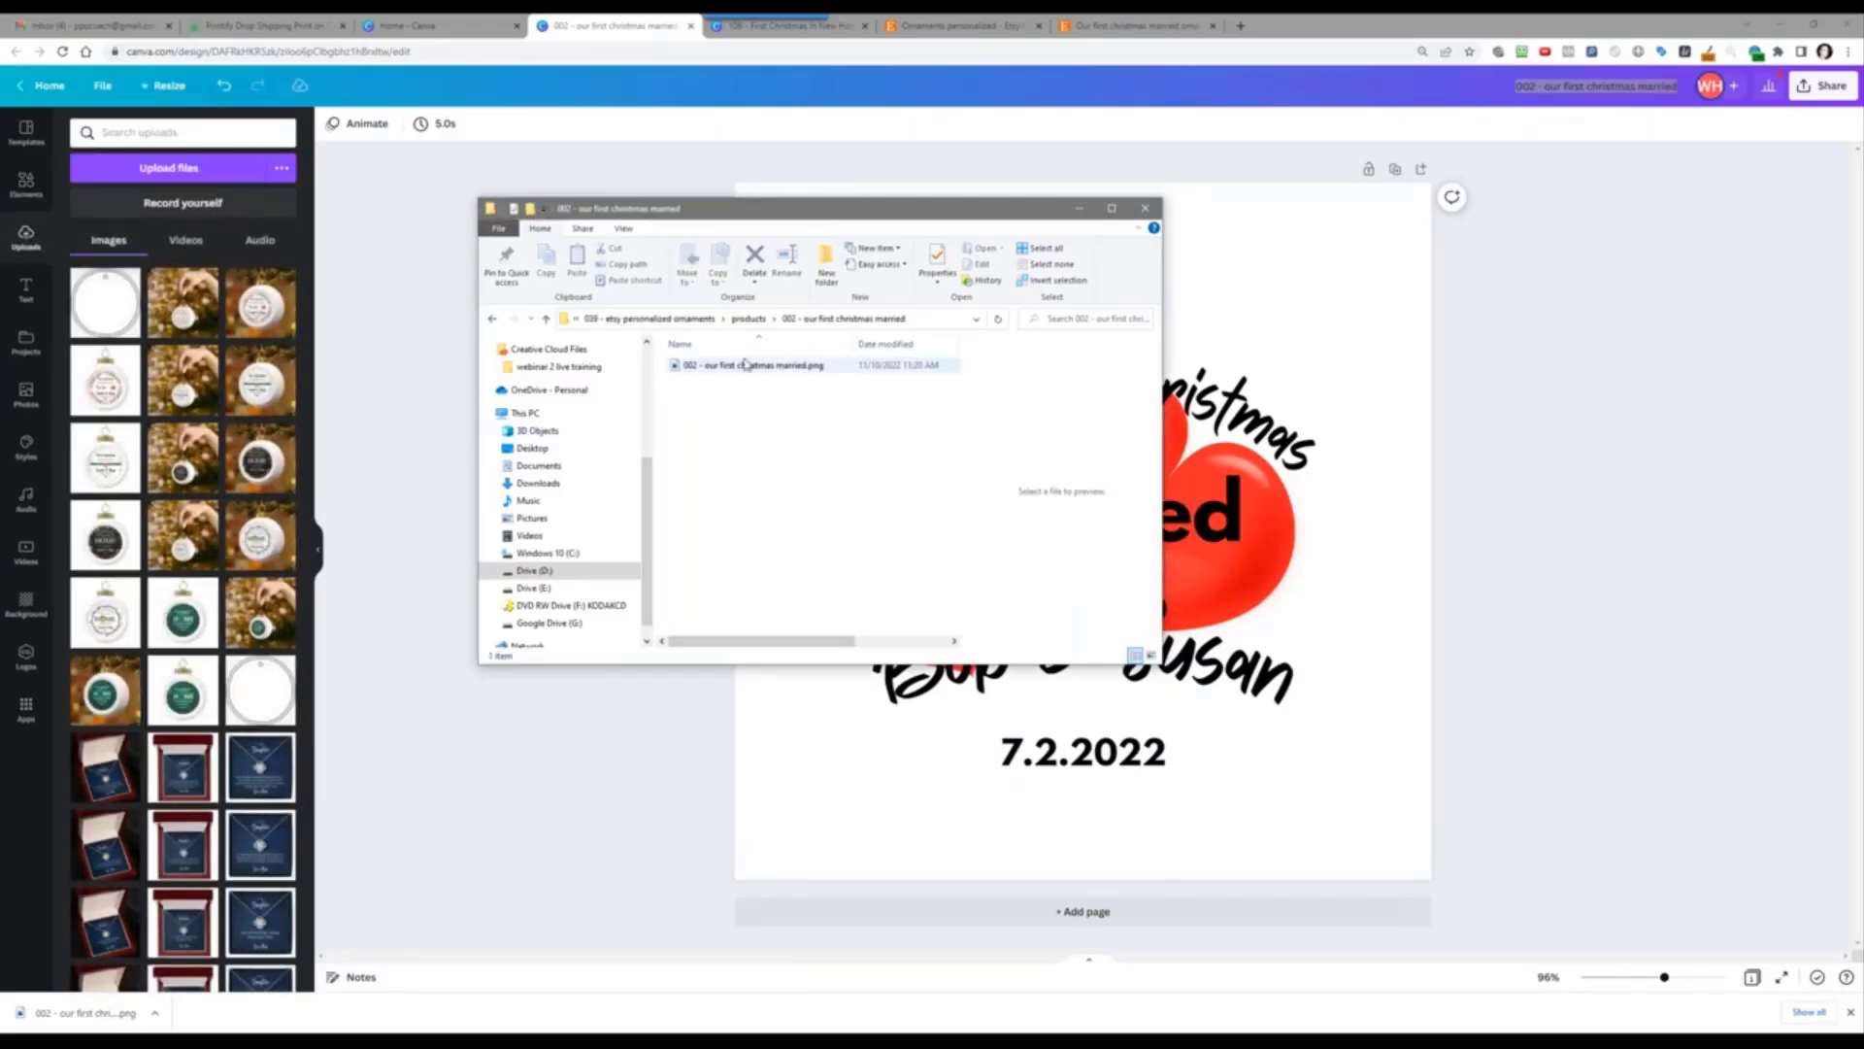
pyautogui.click(746, 365)
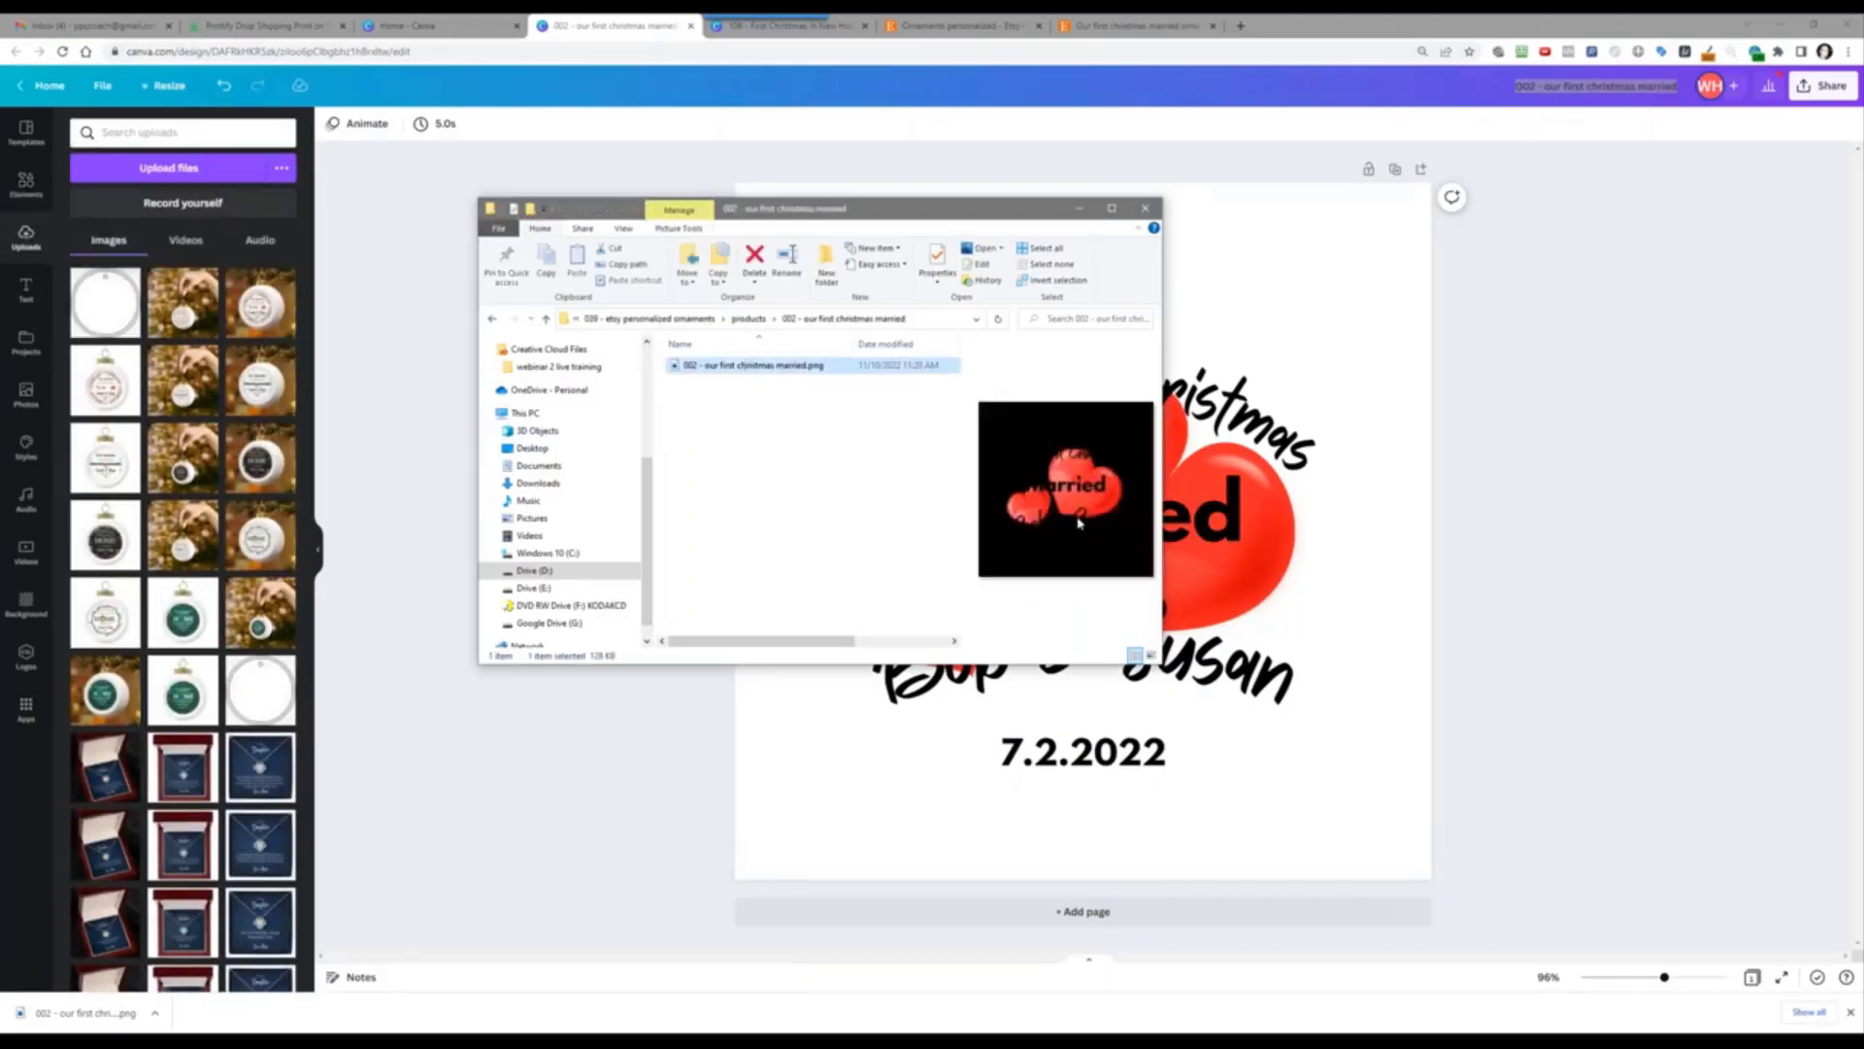
pyautogui.click(1112, 209)
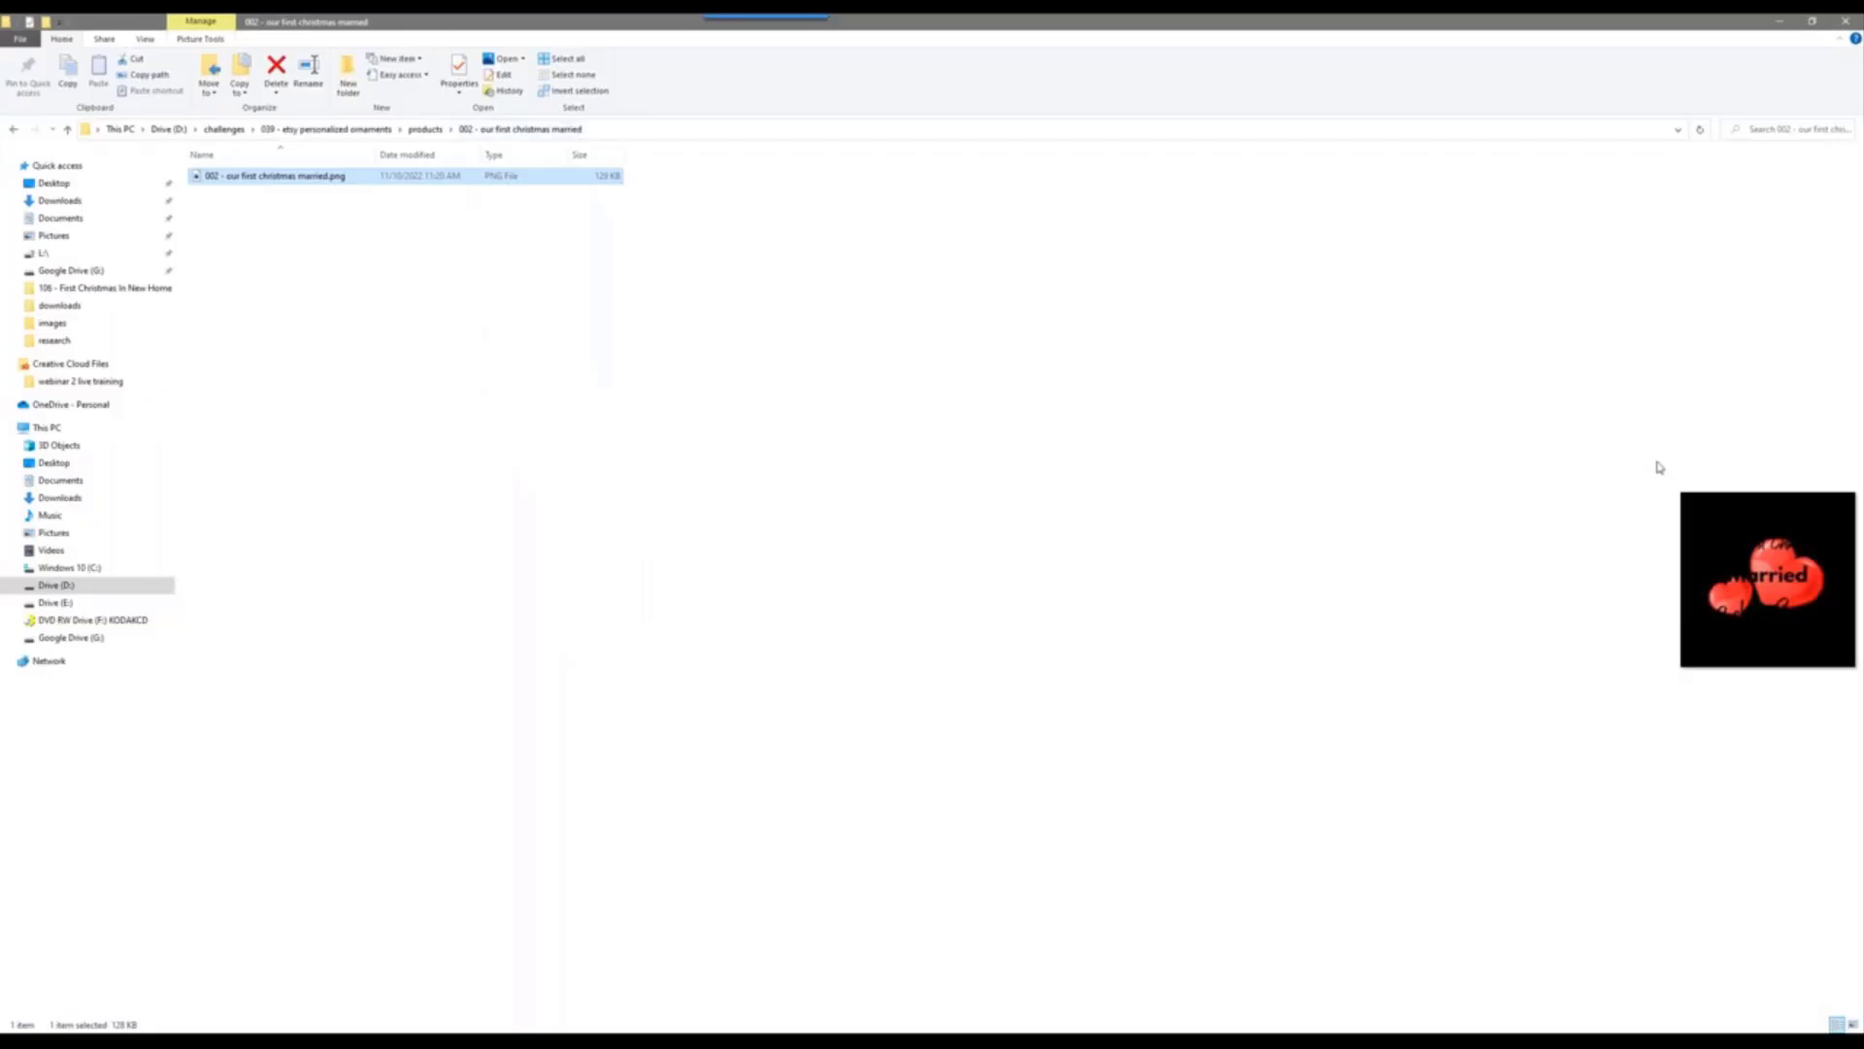
pyautogui.moveTo(1663, 472); pyautogui.dragTo(542, 460)
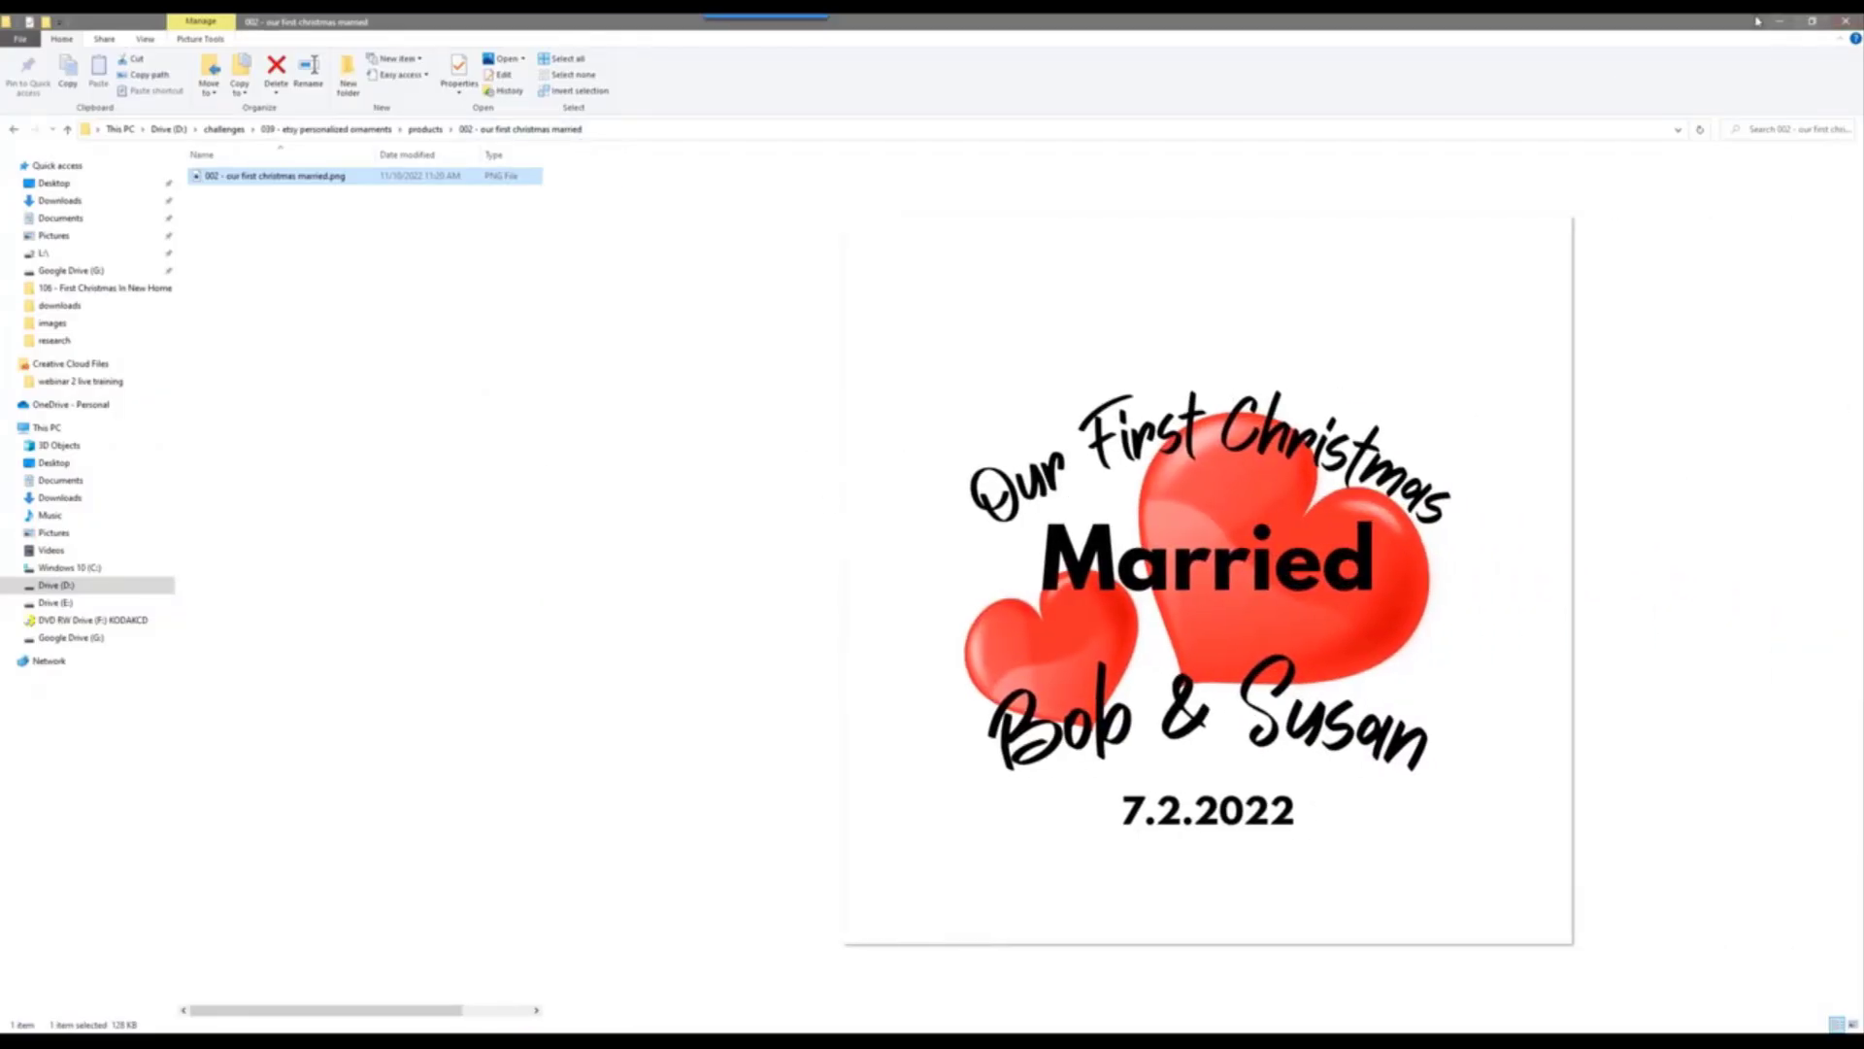
pyautogui.moveTo(1648, 24); pyautogui.dragTo(1863, 126)
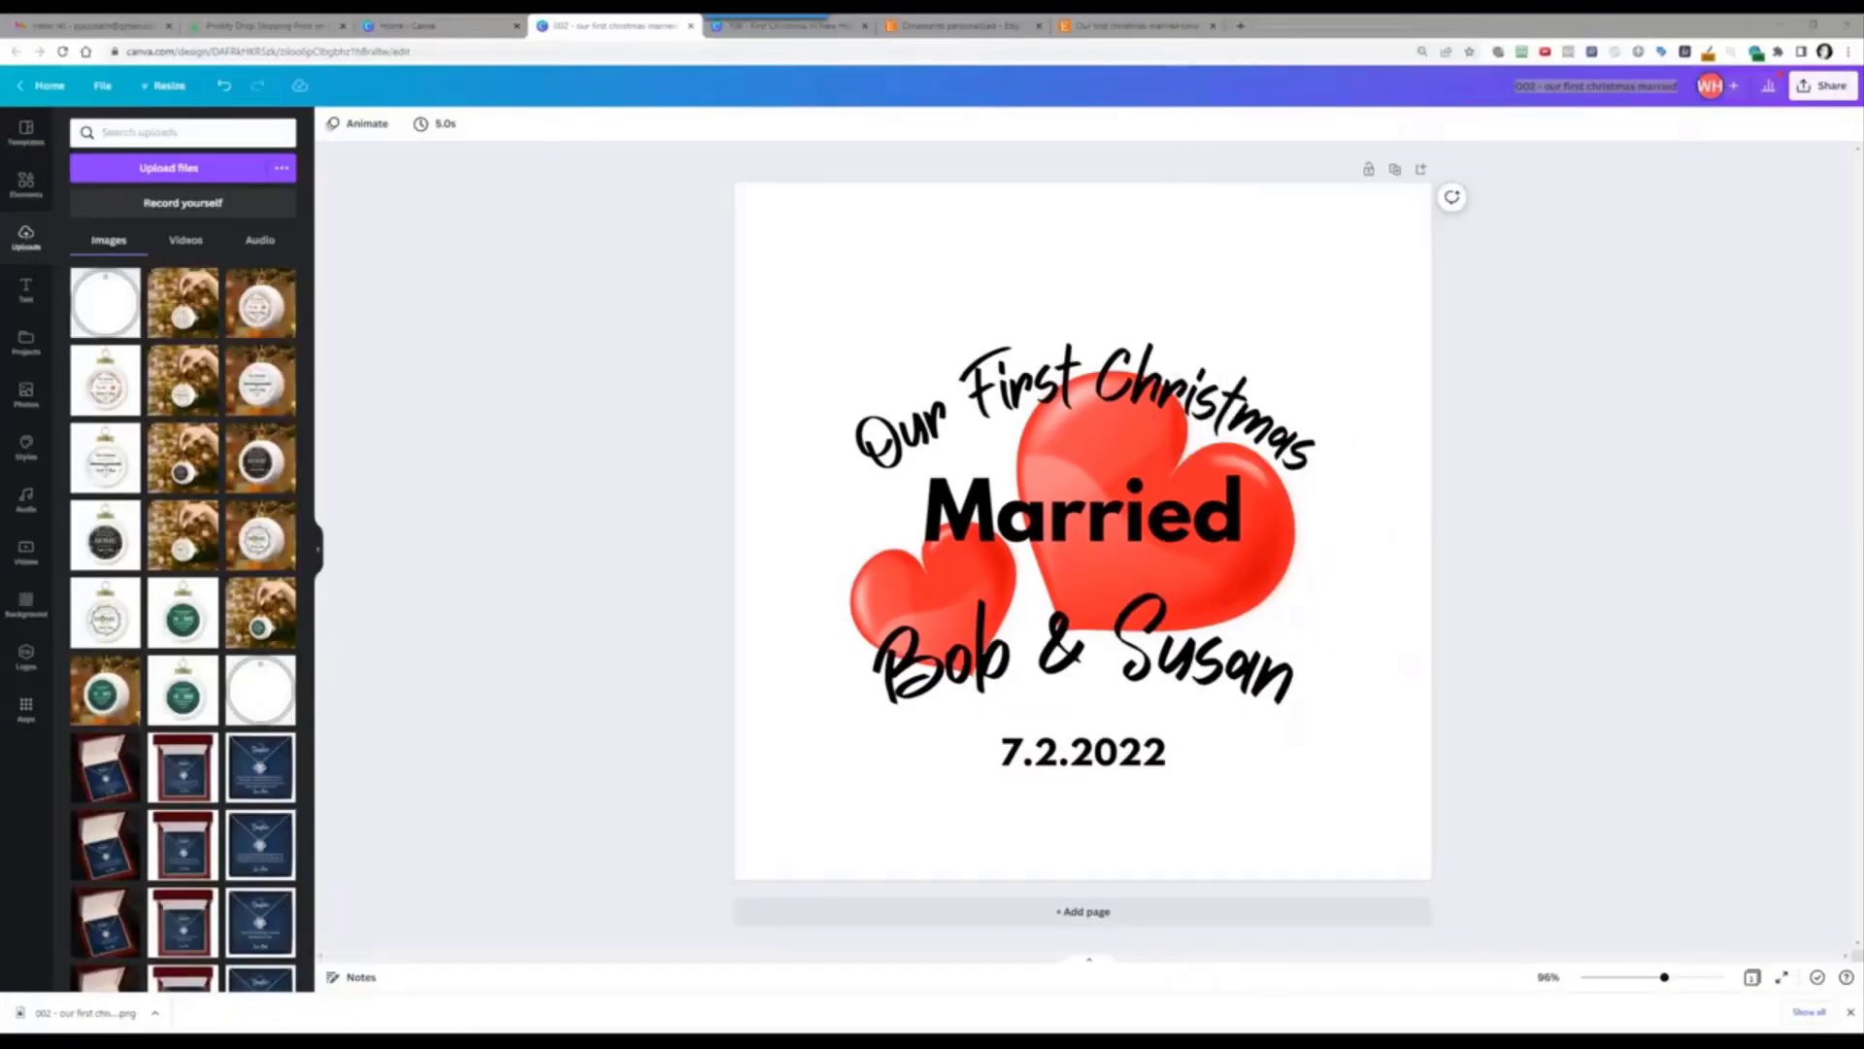
# Step: Upload '002 - our first christmas married.png' from Drive D > challenges > 039 > products onto the ornament
pyautogui.click(309, 24)
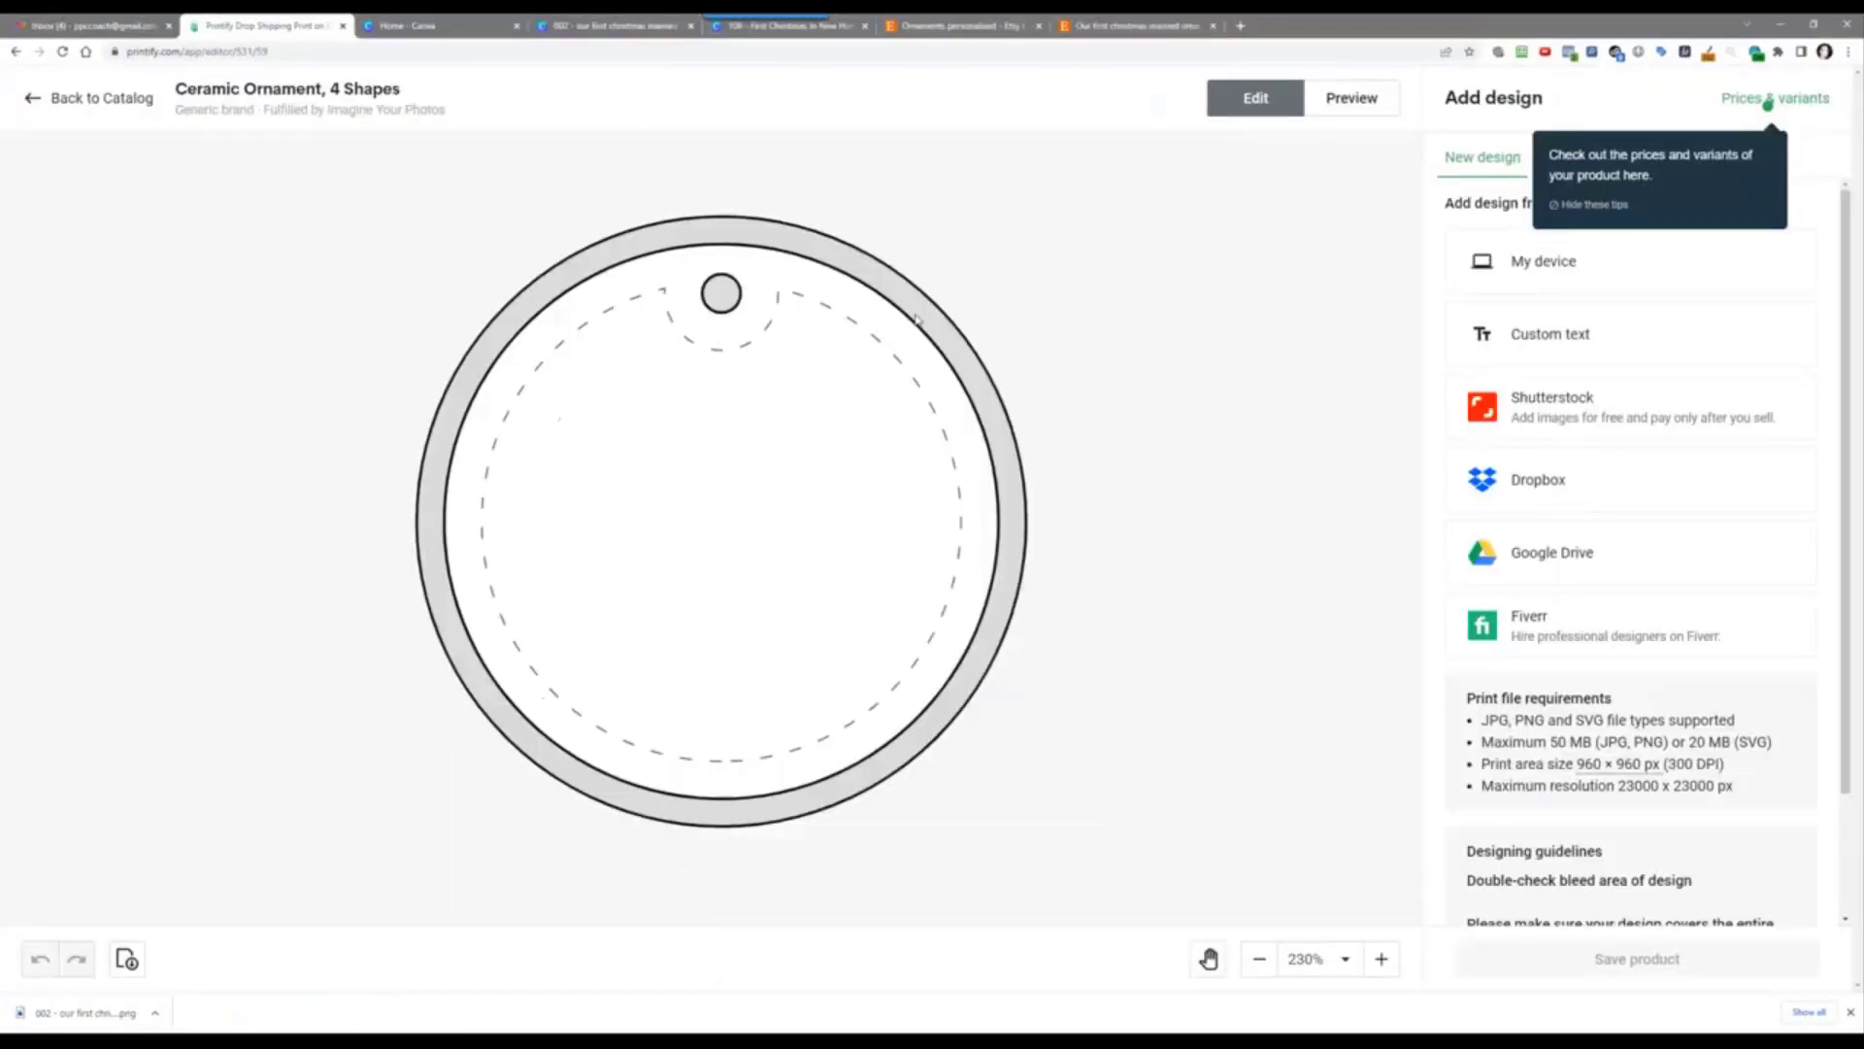
pyautogui.click(1592, 276)
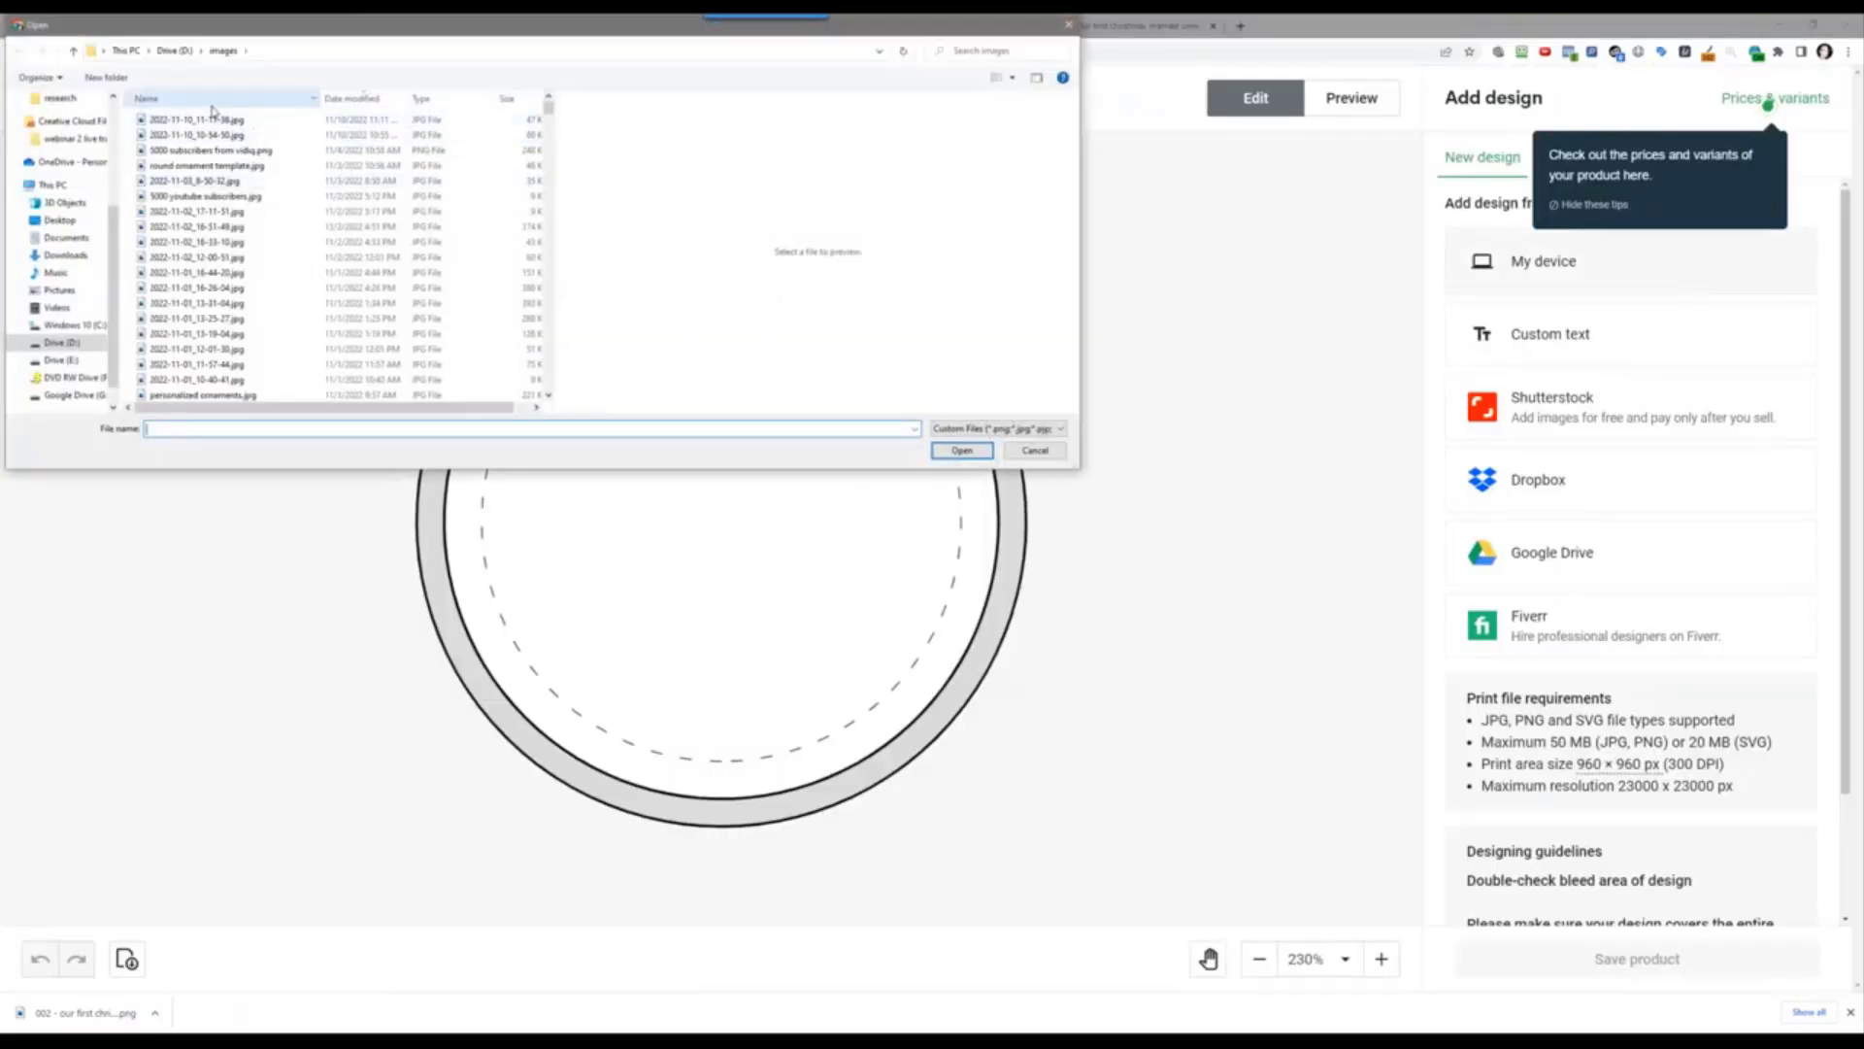
pyautogui.click(178, 52)
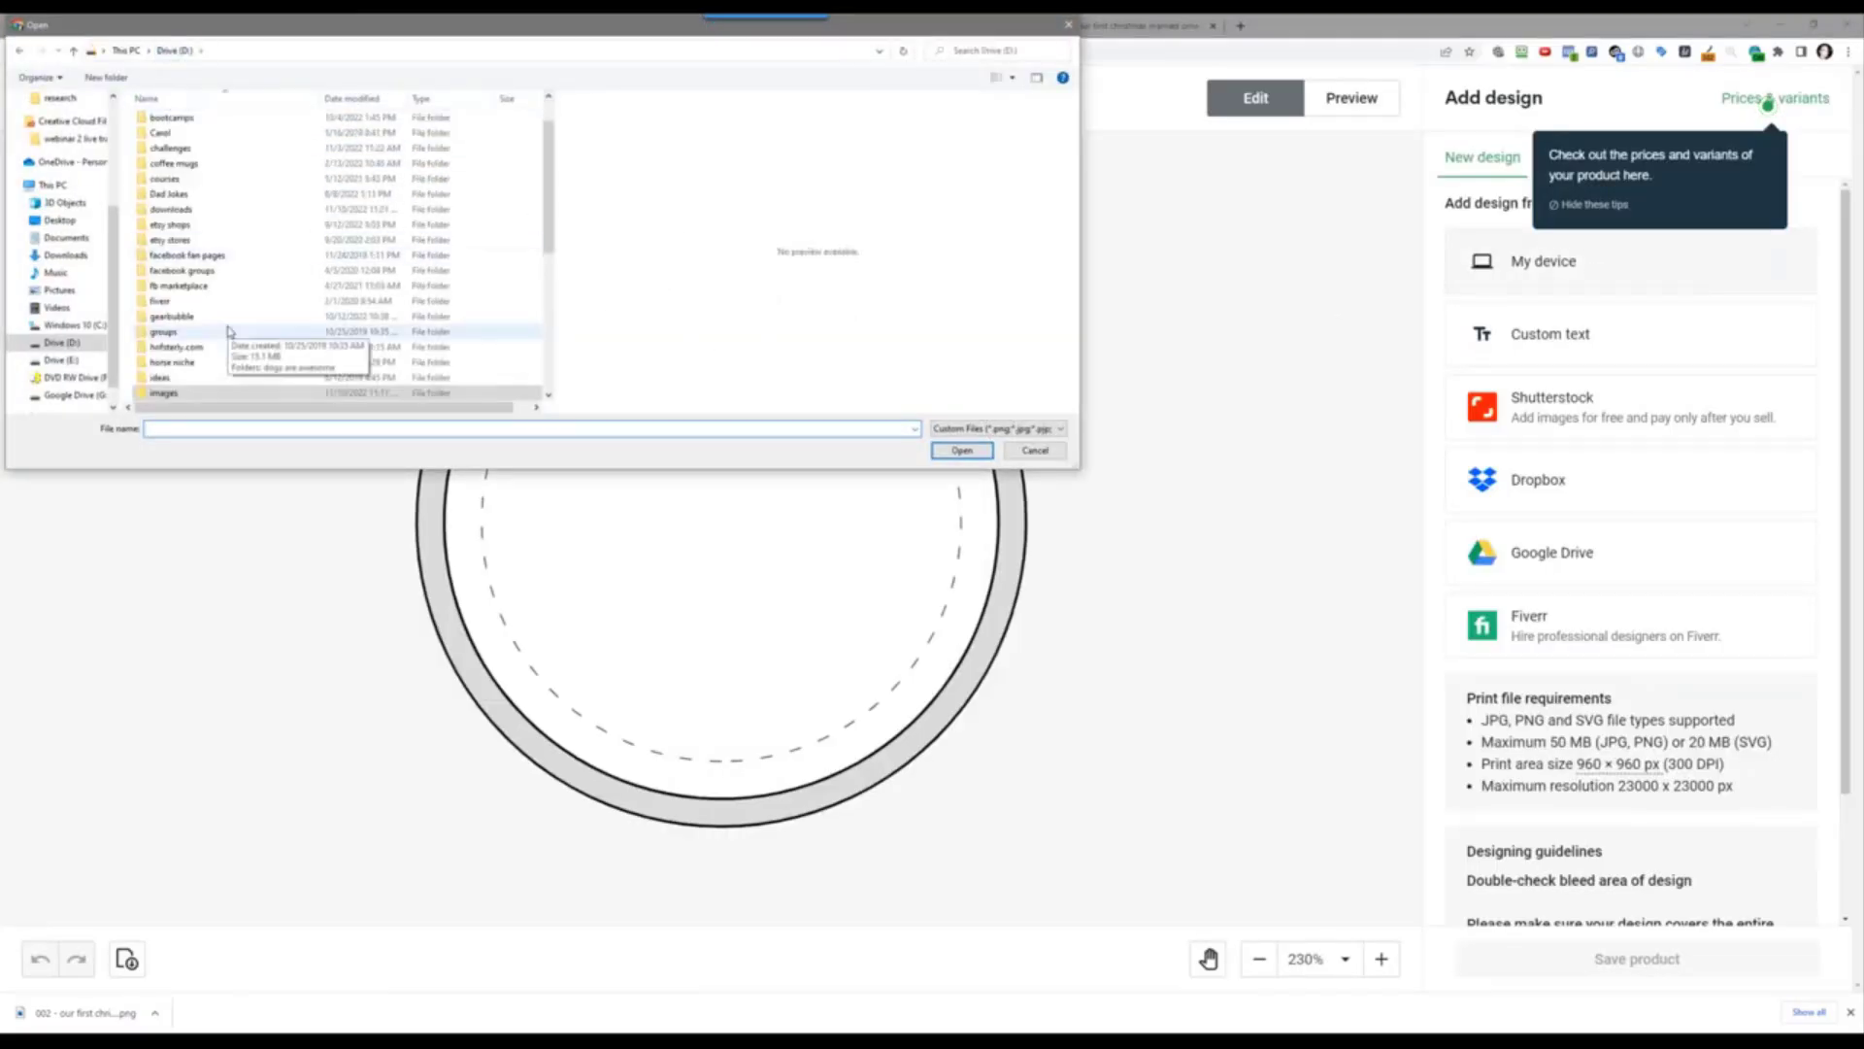
pyautogui.doubleClick(241, 148)
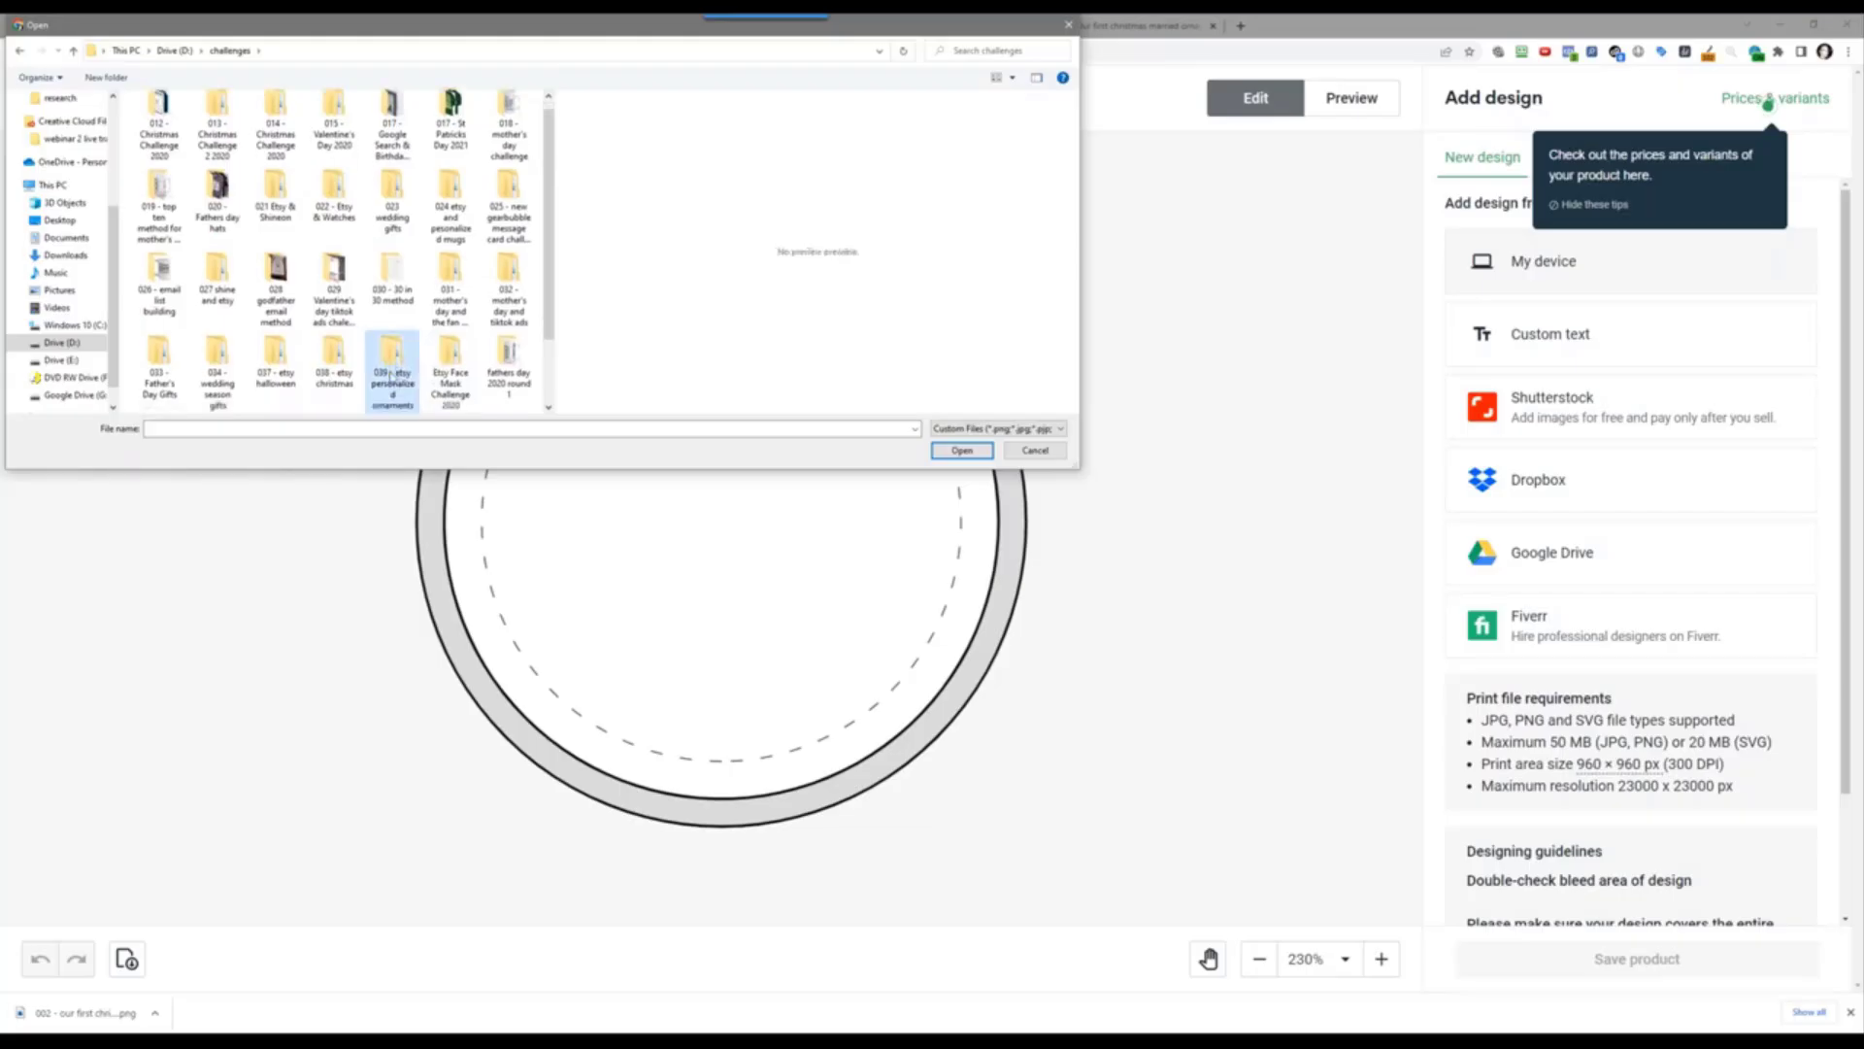
pyautogui.doubleClick(392, 377)
pyautogui.doubleClick(218, 120)
pyautogui.doubleClick(218, 120)
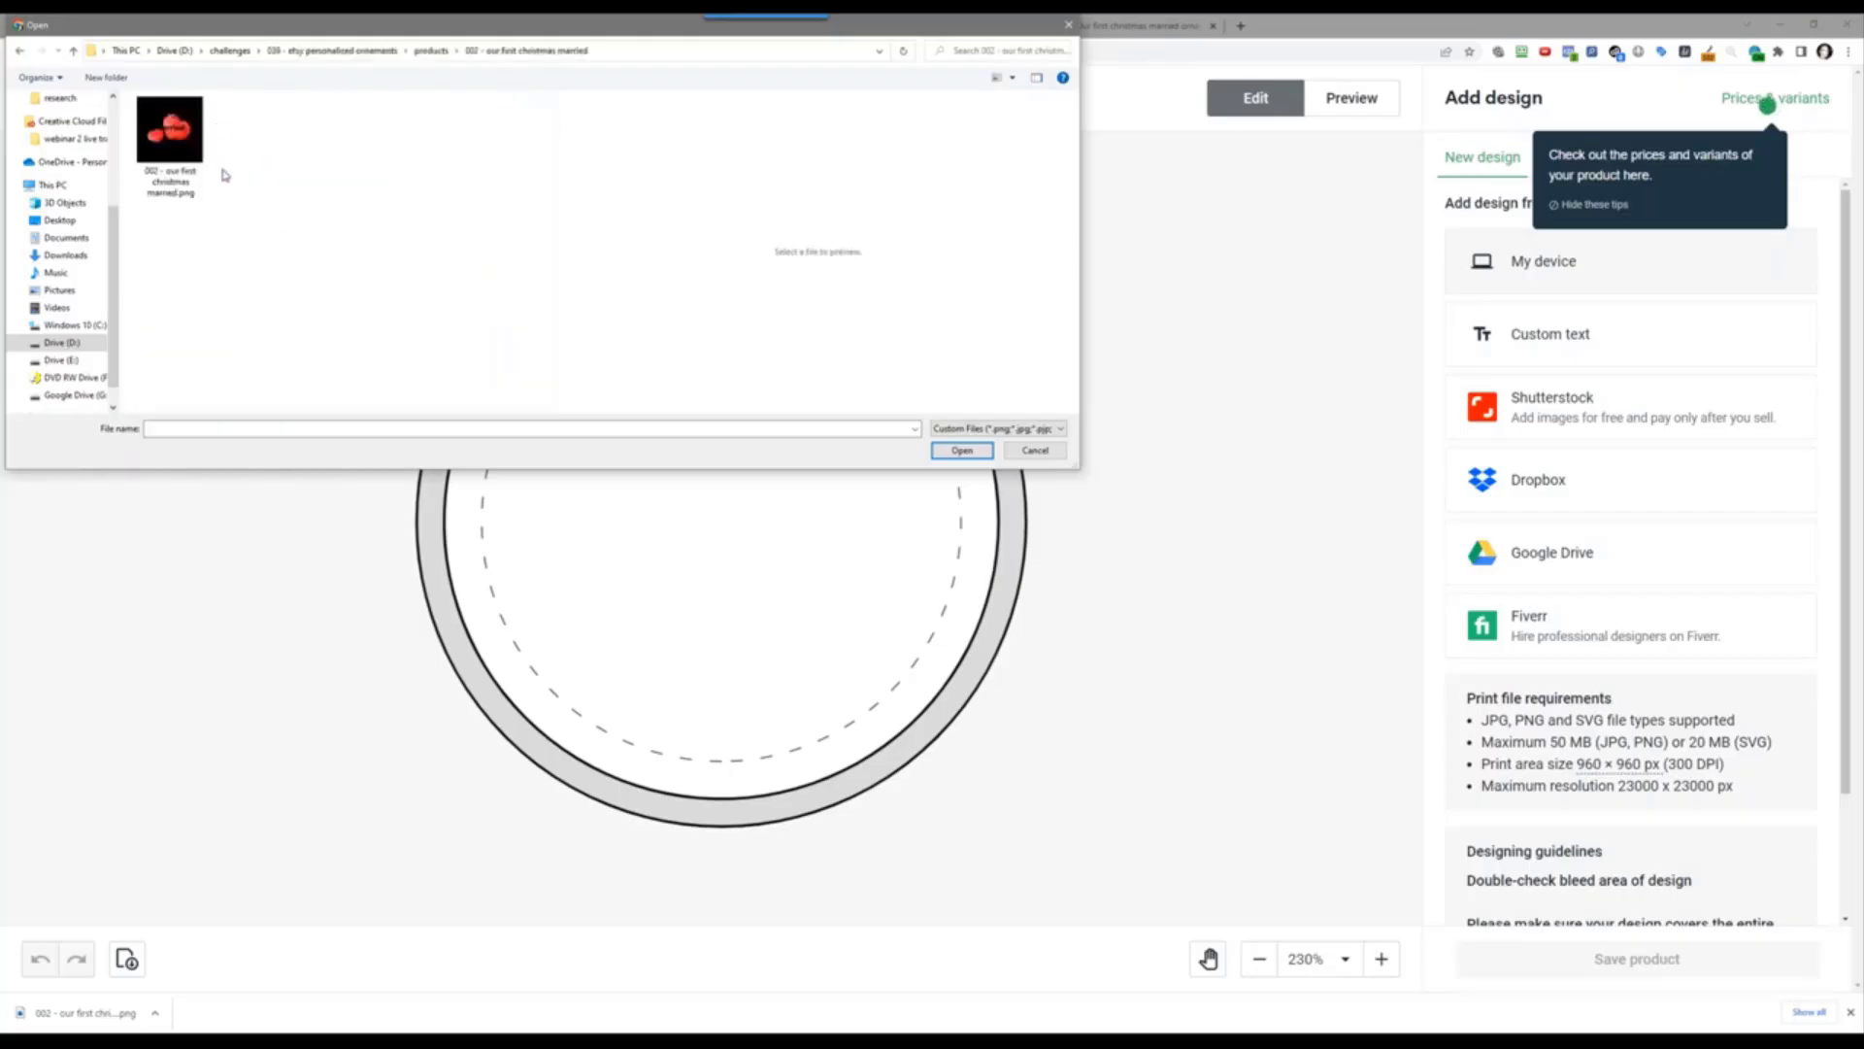
pyautogui.doubleClick(167, 150)
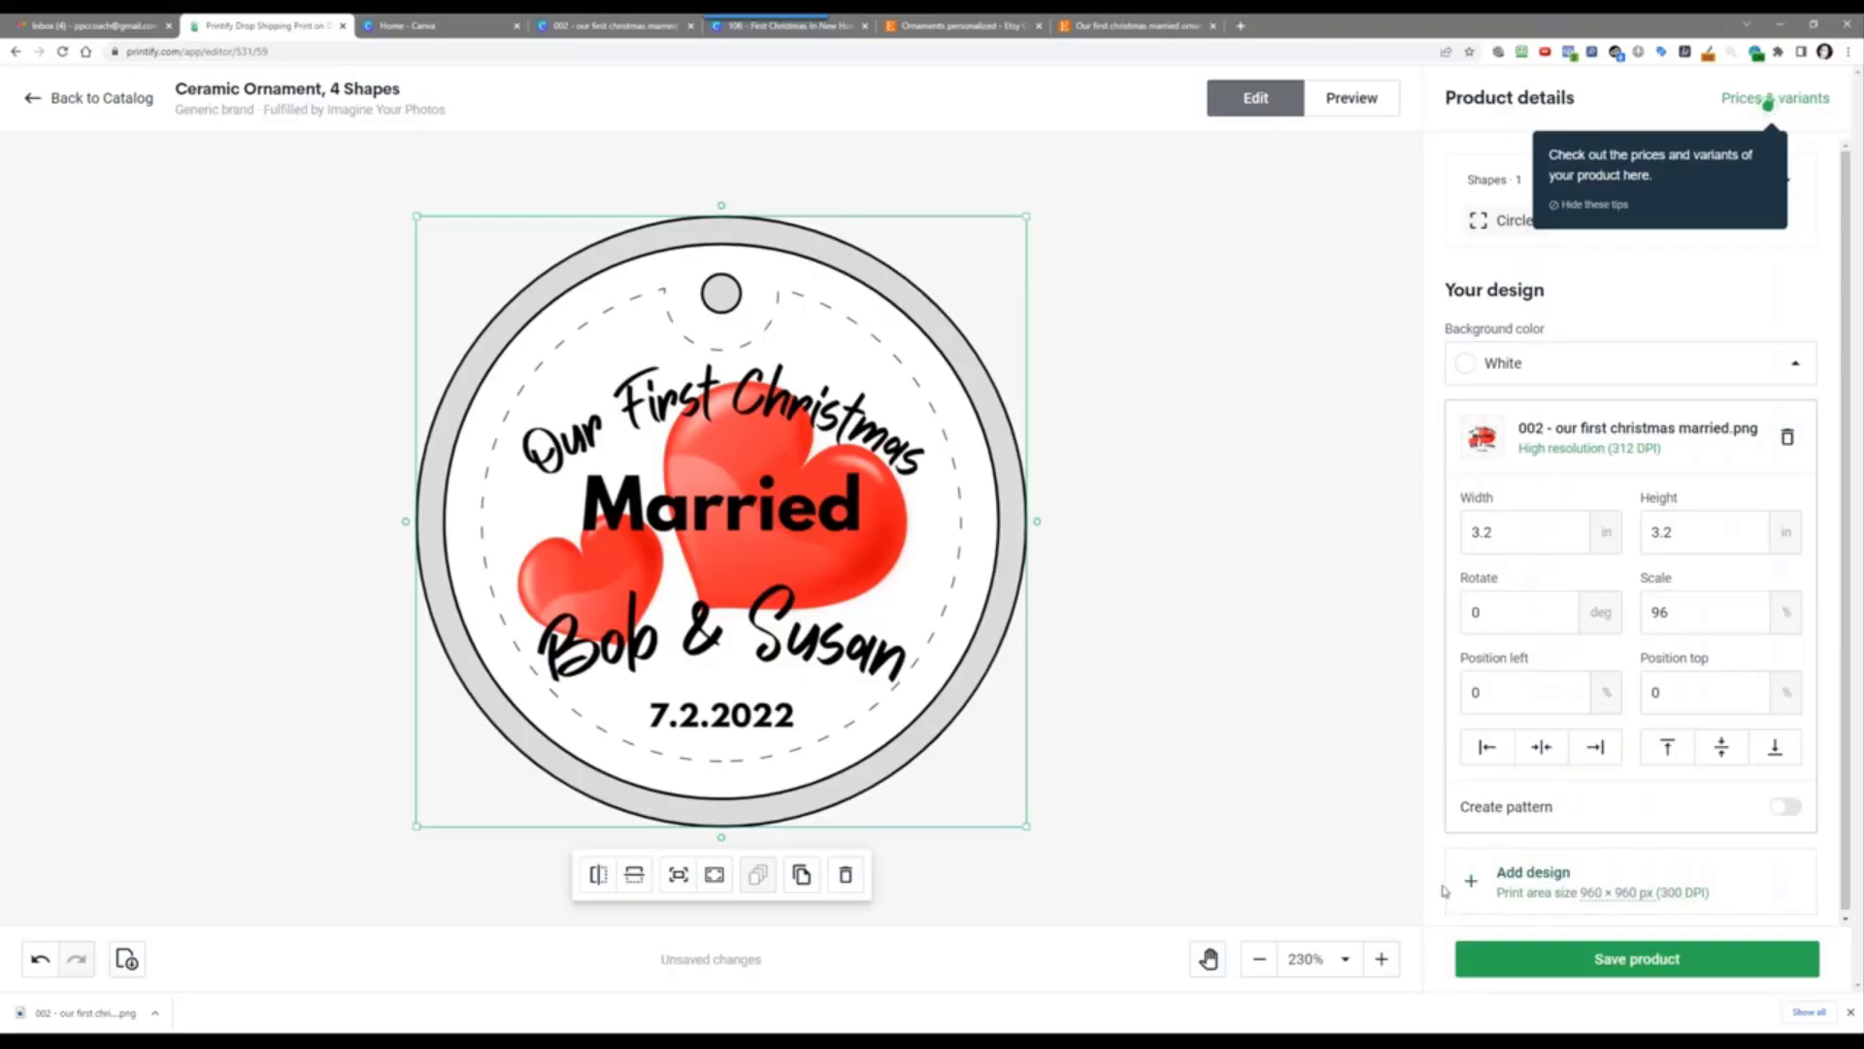
# Step: Save the designed ornament and replace the product title with the copied design name
pyautogui.click(1644, 964)
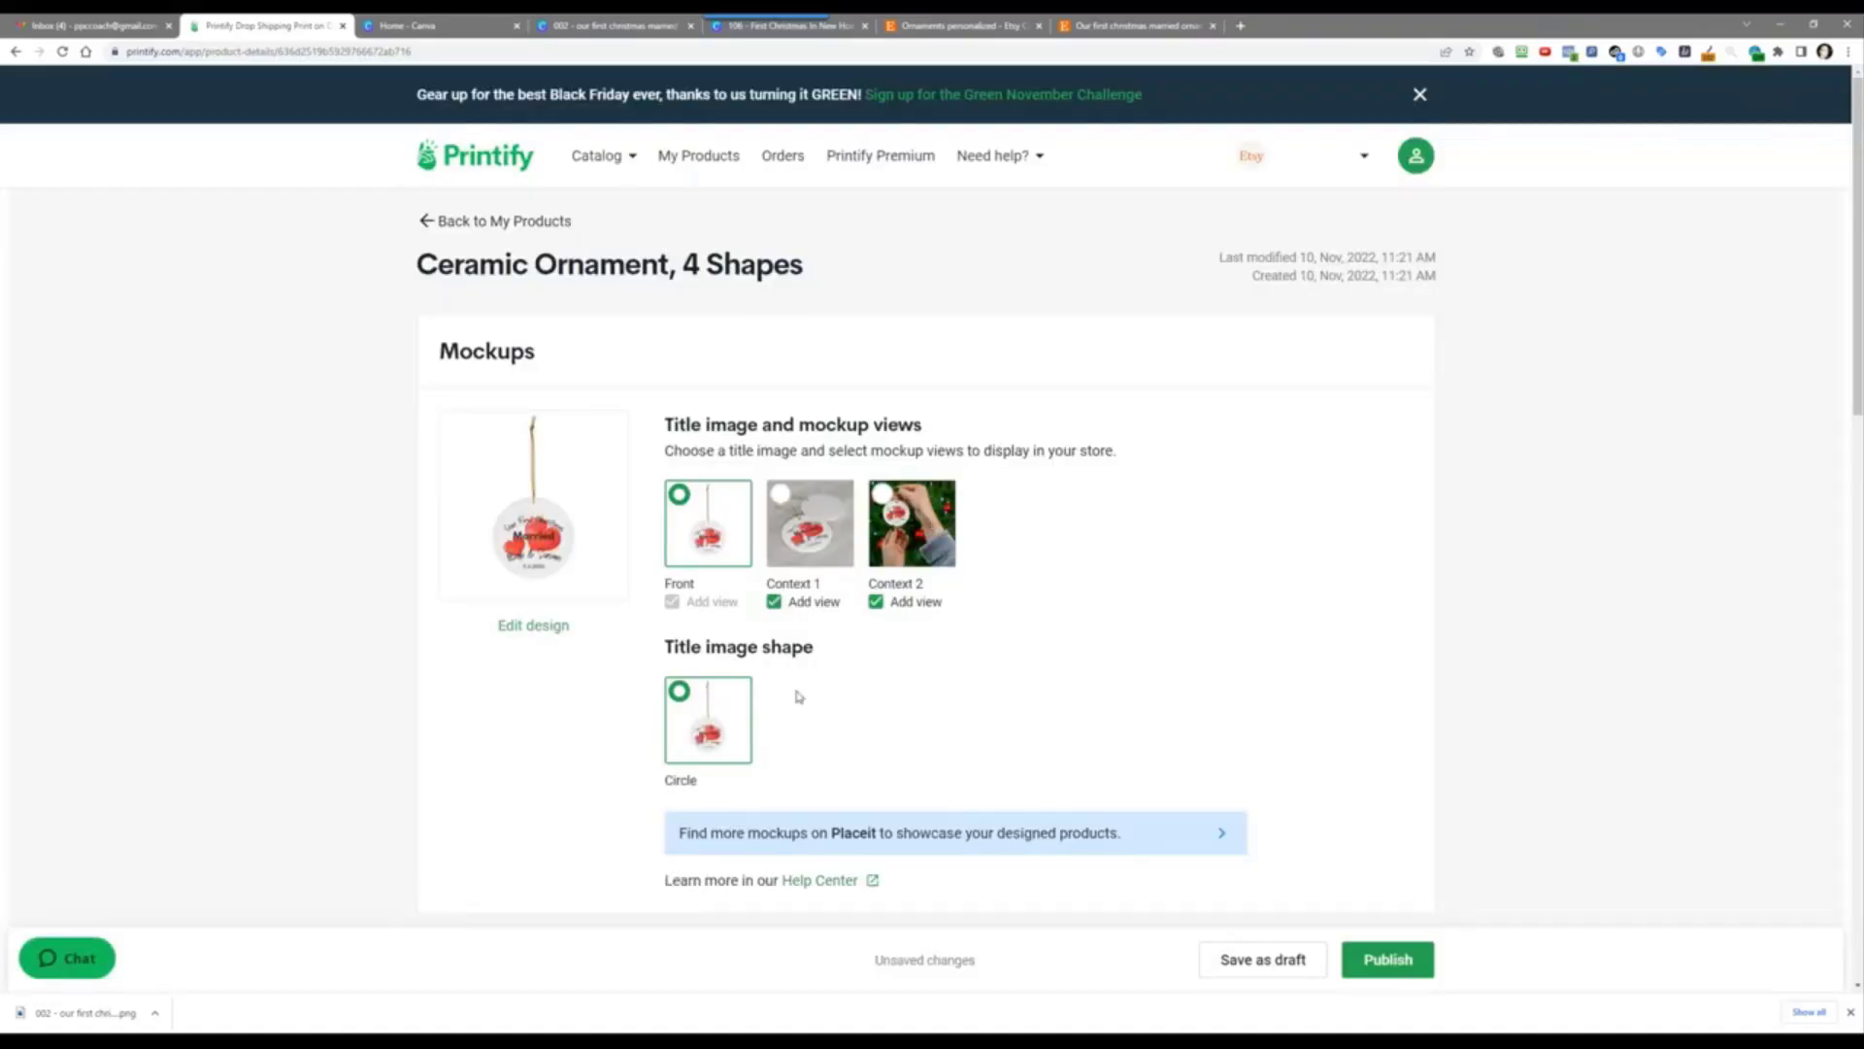
pyautogui.scroll(-5, 586, 780)
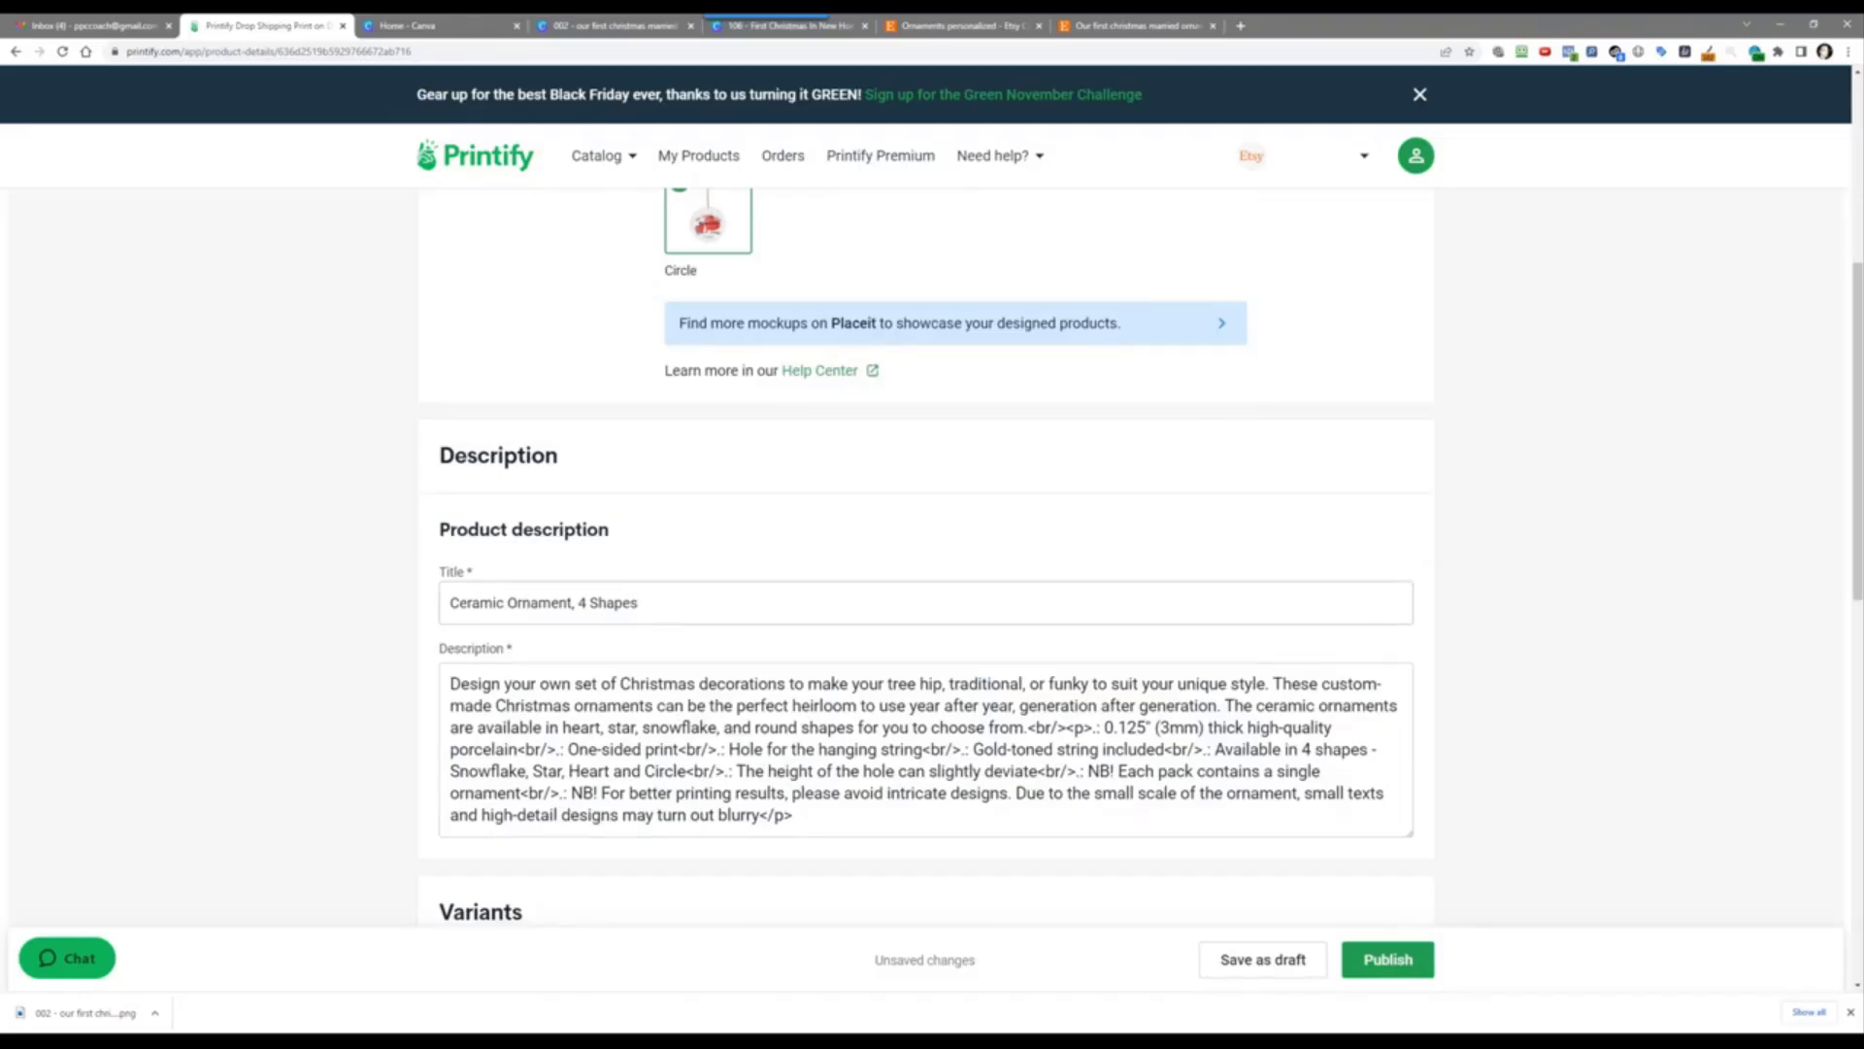
pyautogui.tripleClick(559, 604)
pyautogui.rightClick(558, 610)
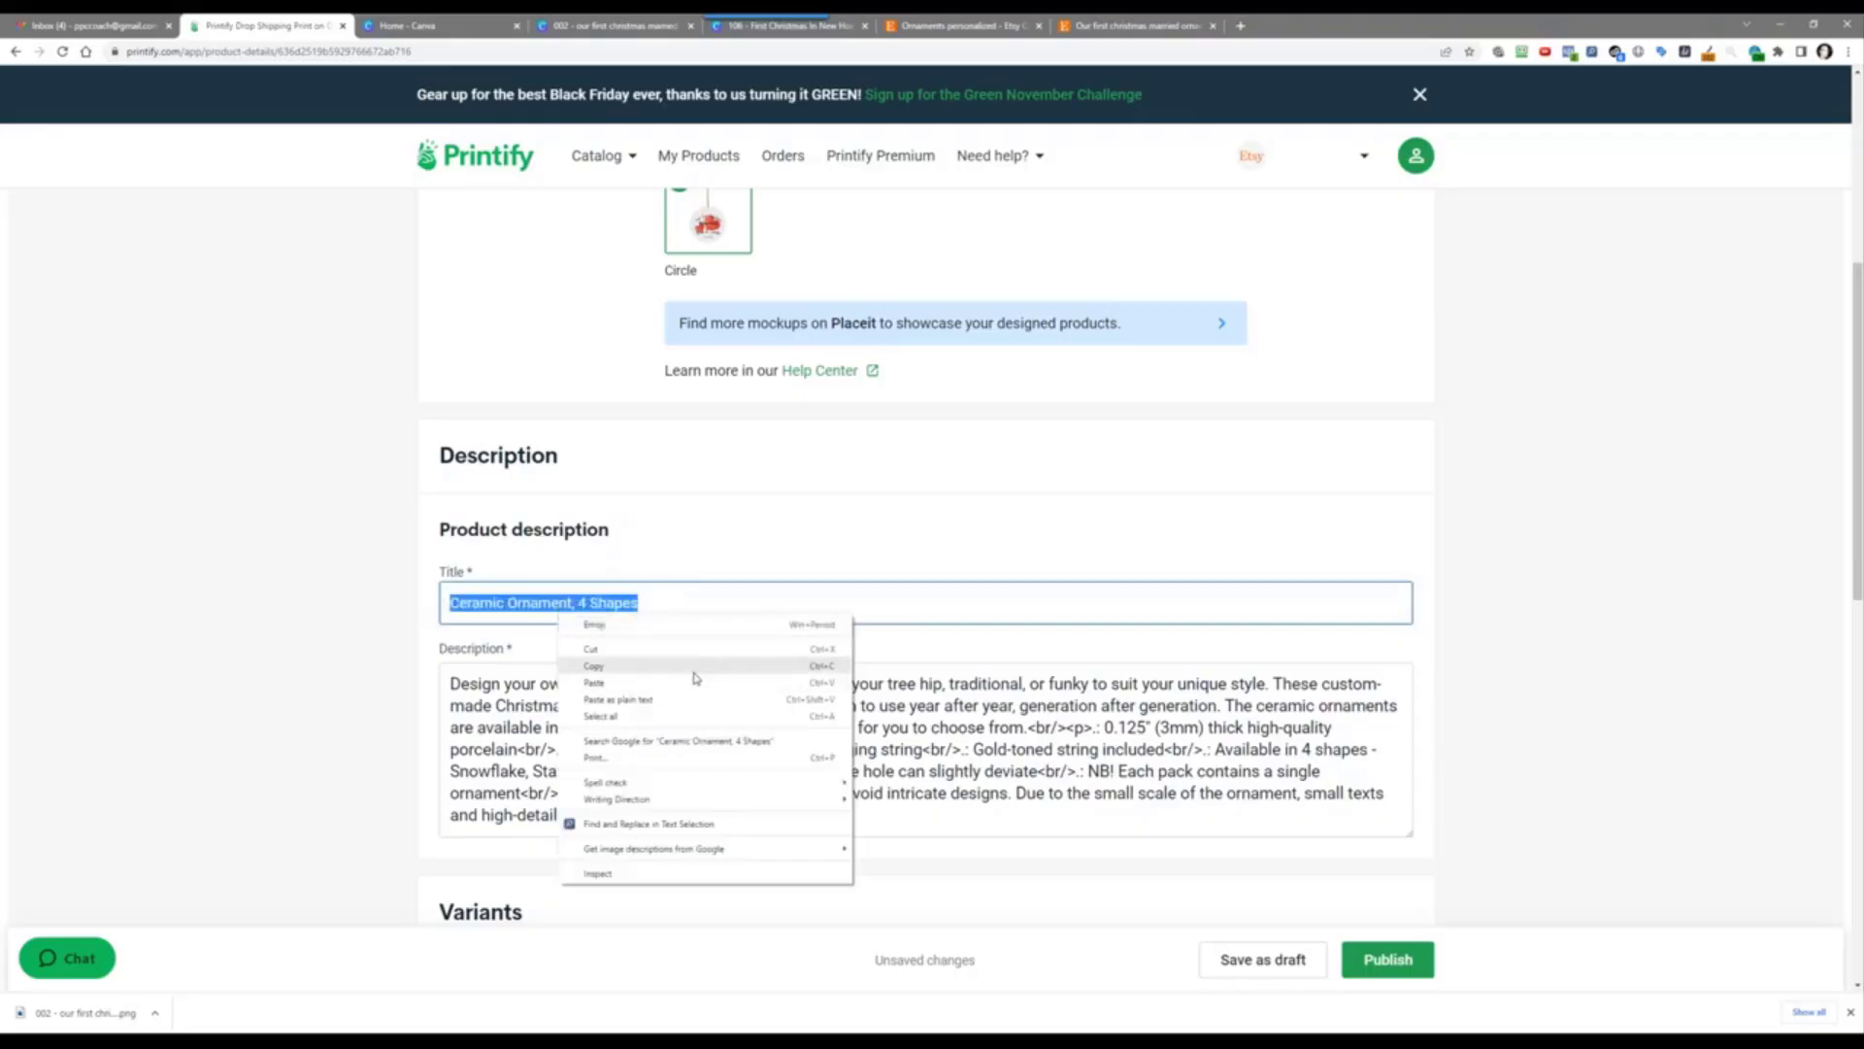
pyautogui.click(594, 682)
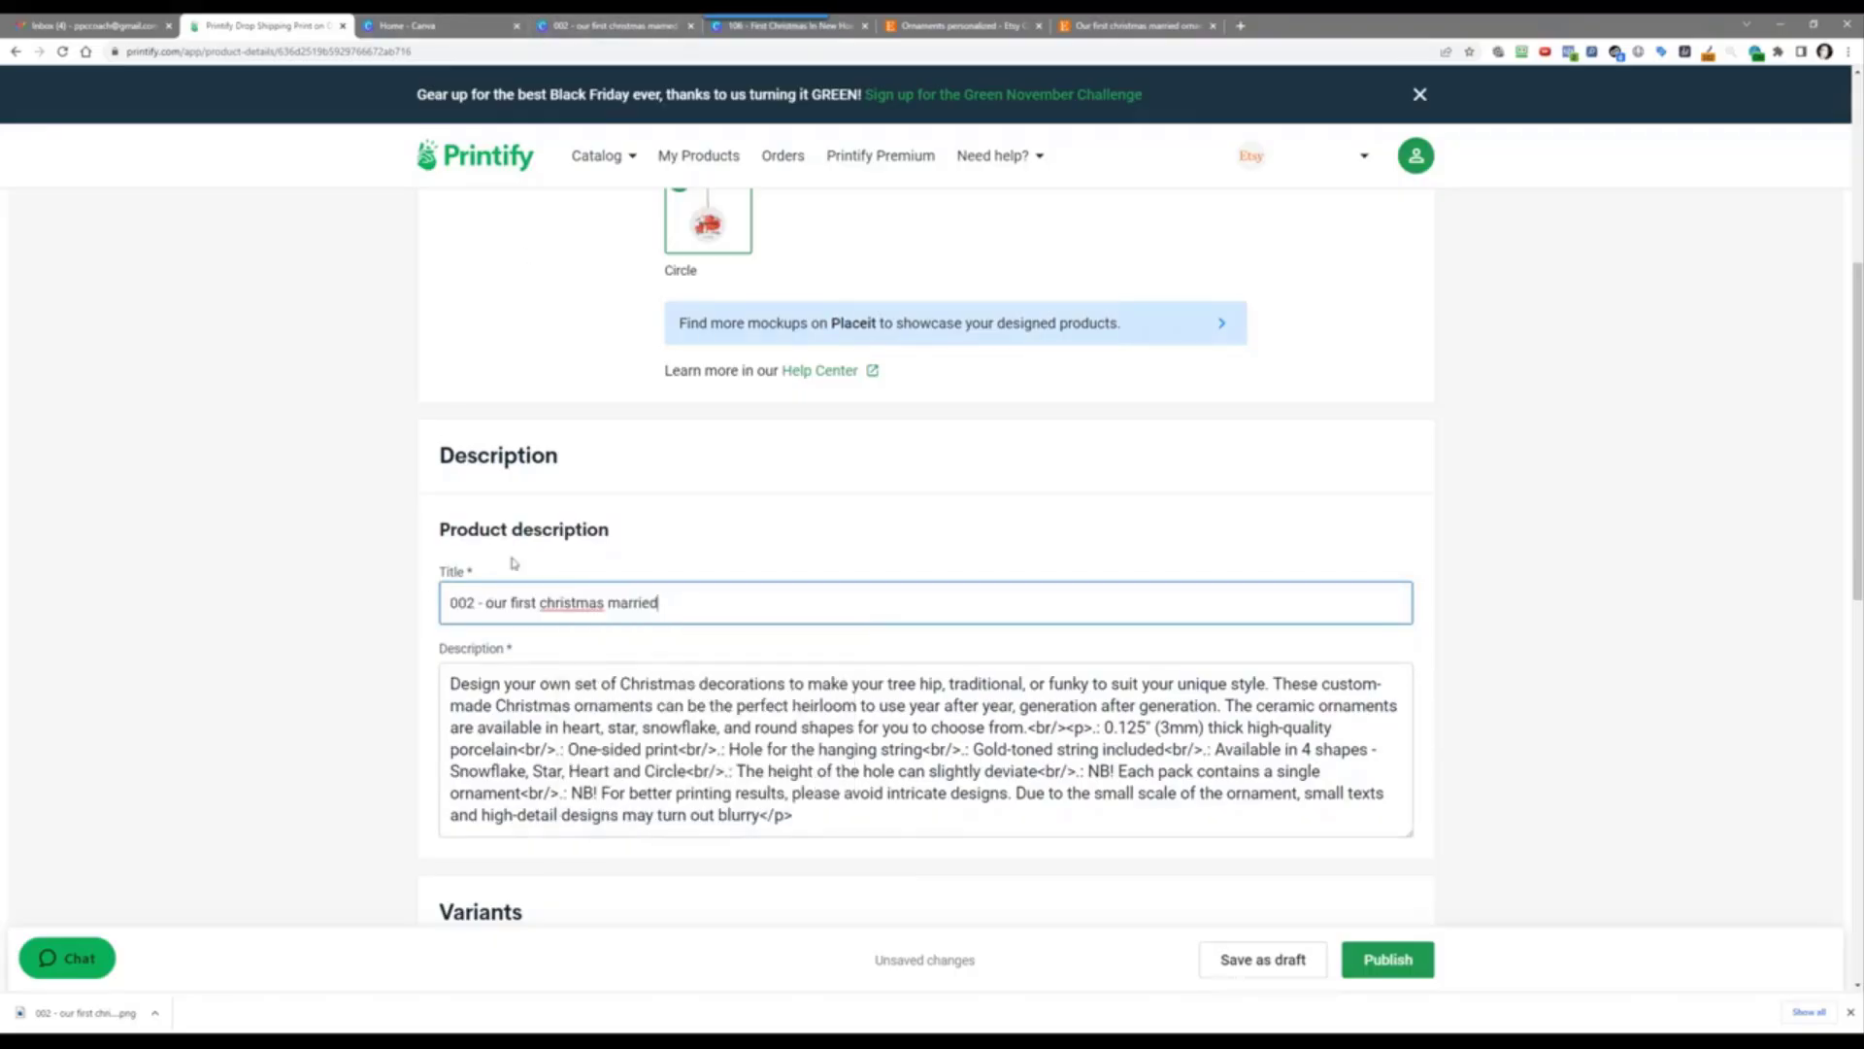
pyautogui.click(337, 690)
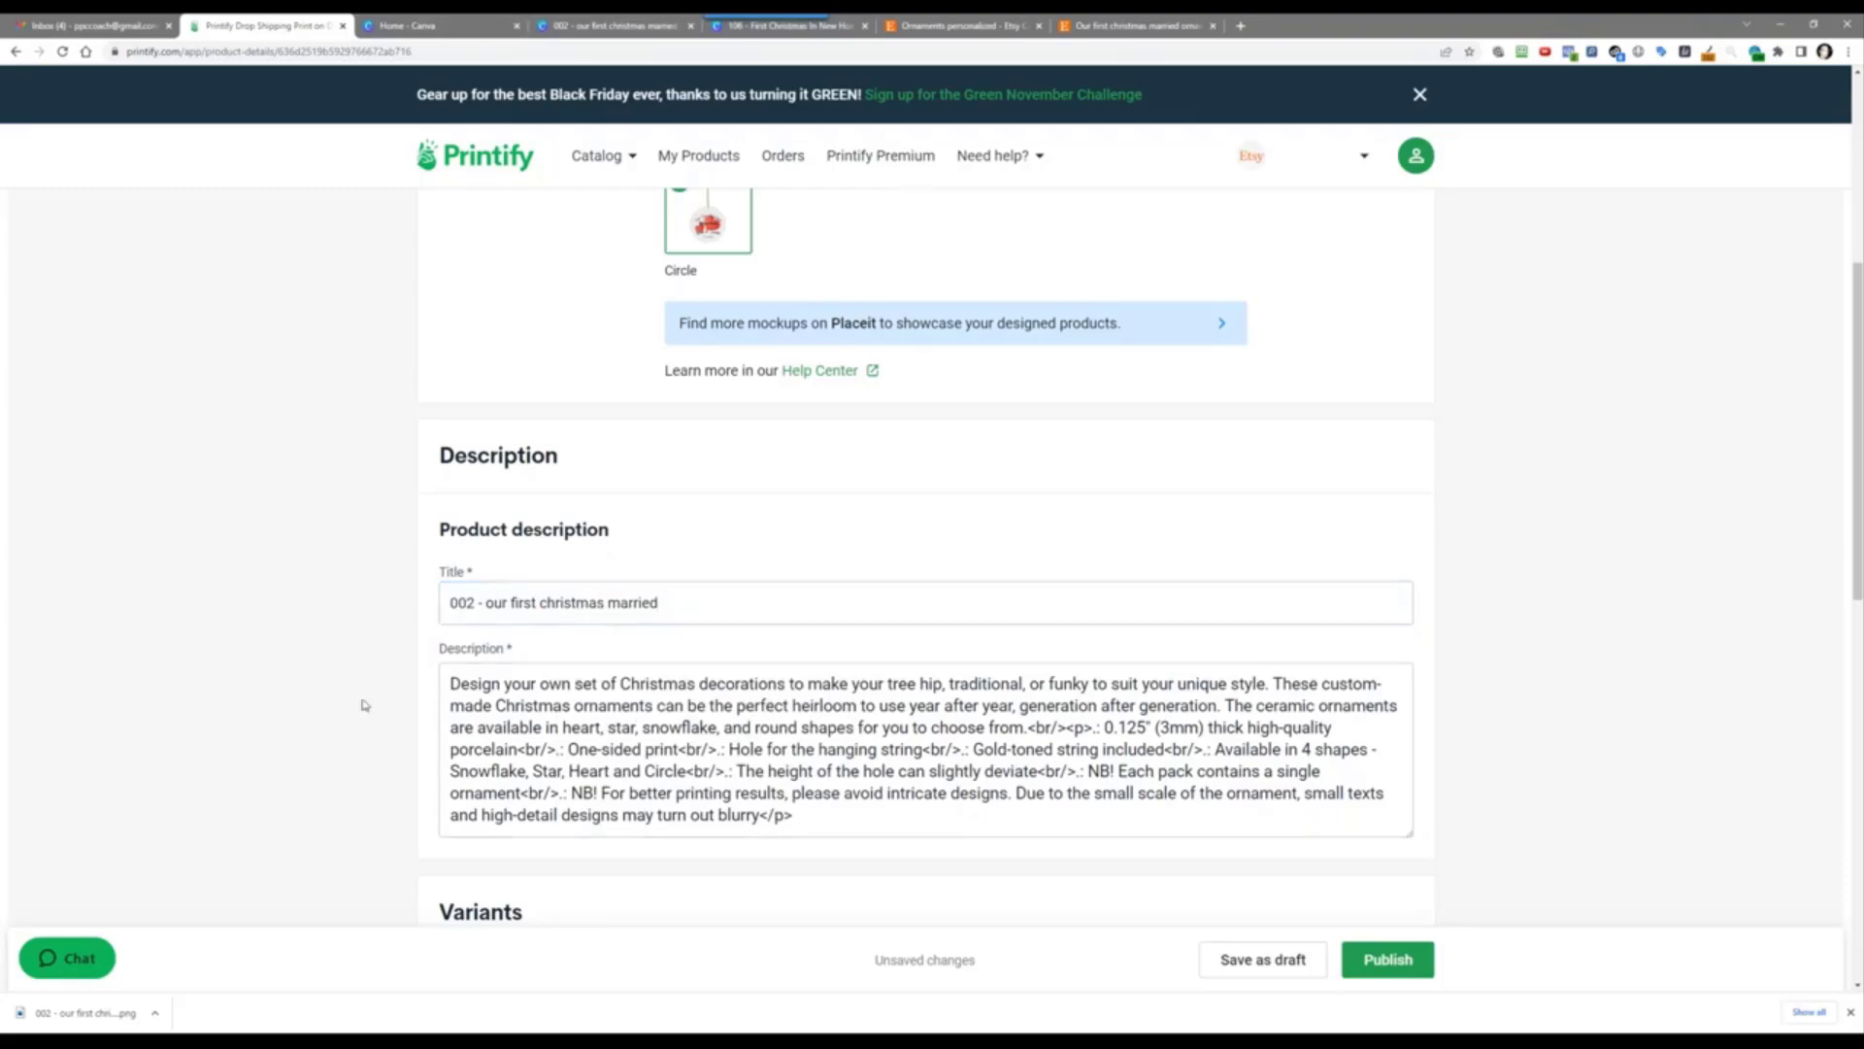
# Step: Delete the product description text, then restore it
pyautogui.scroll(-3, 366, 699)
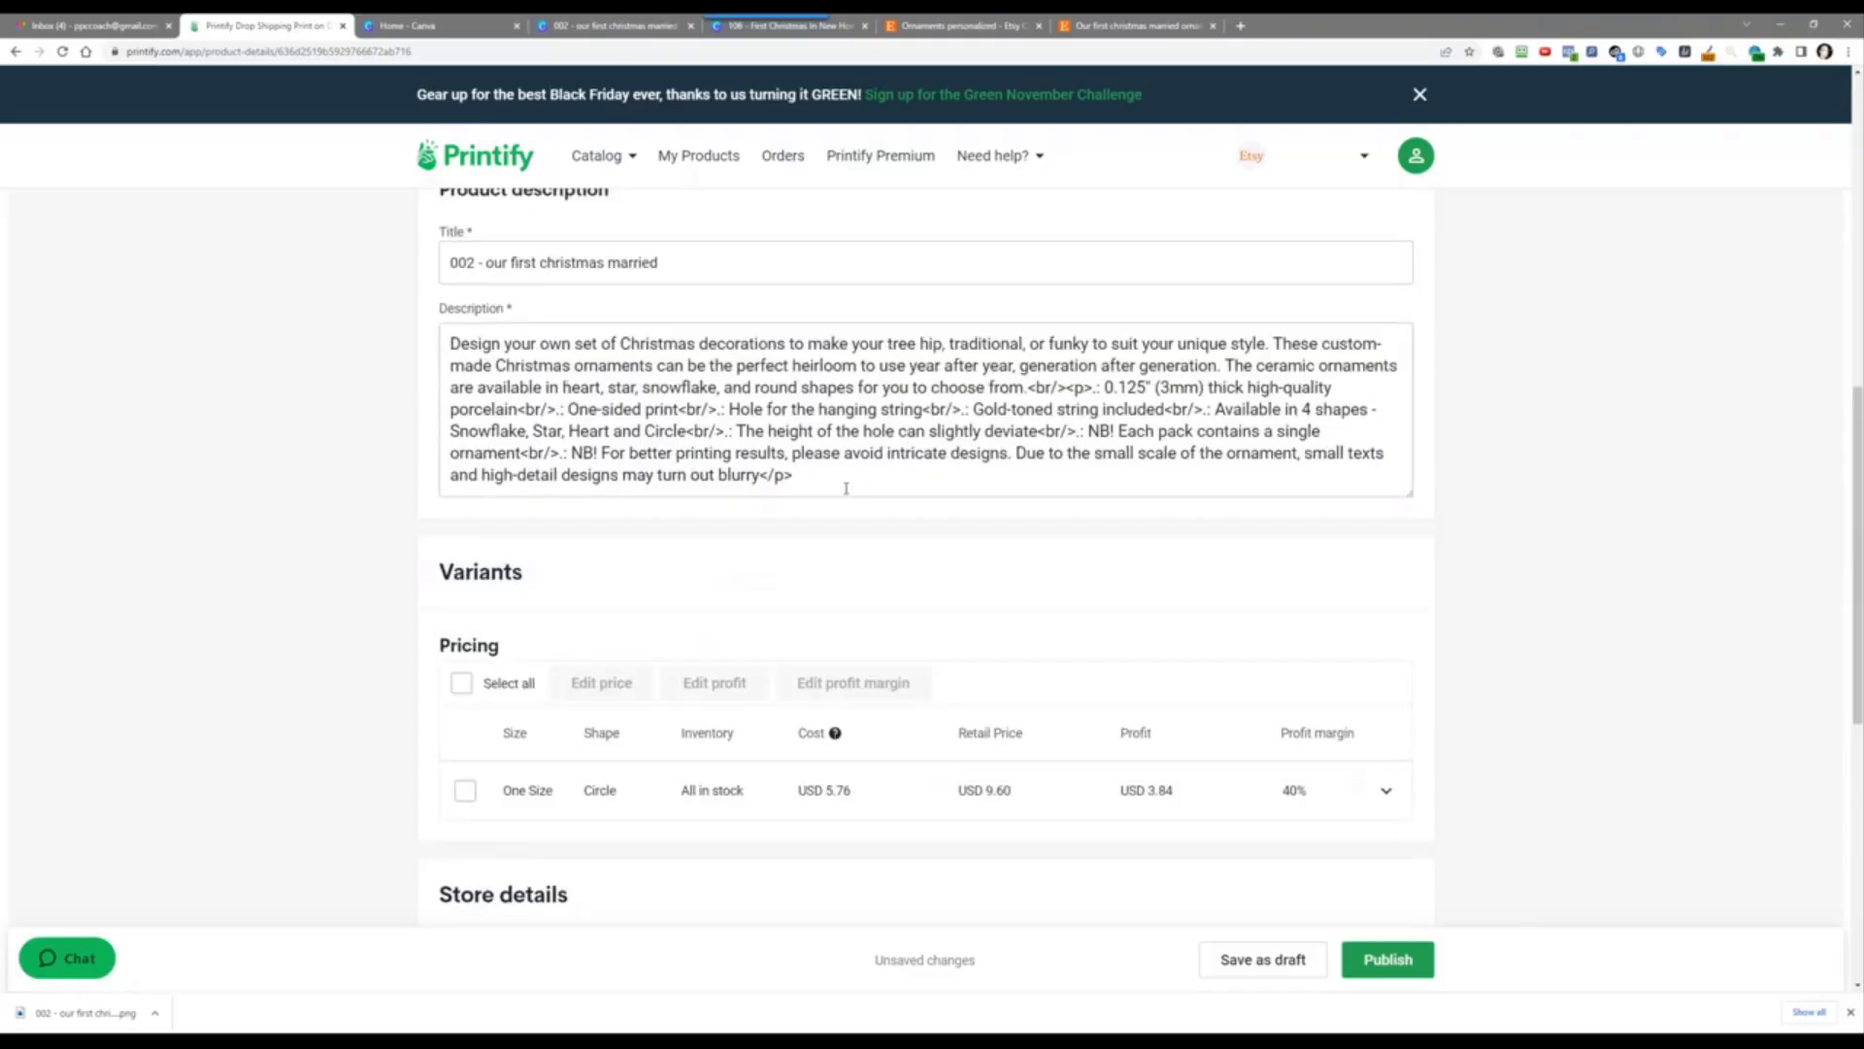
pyautogui.moveTo(819, 479); pyautogui.dragTo(459, 341)
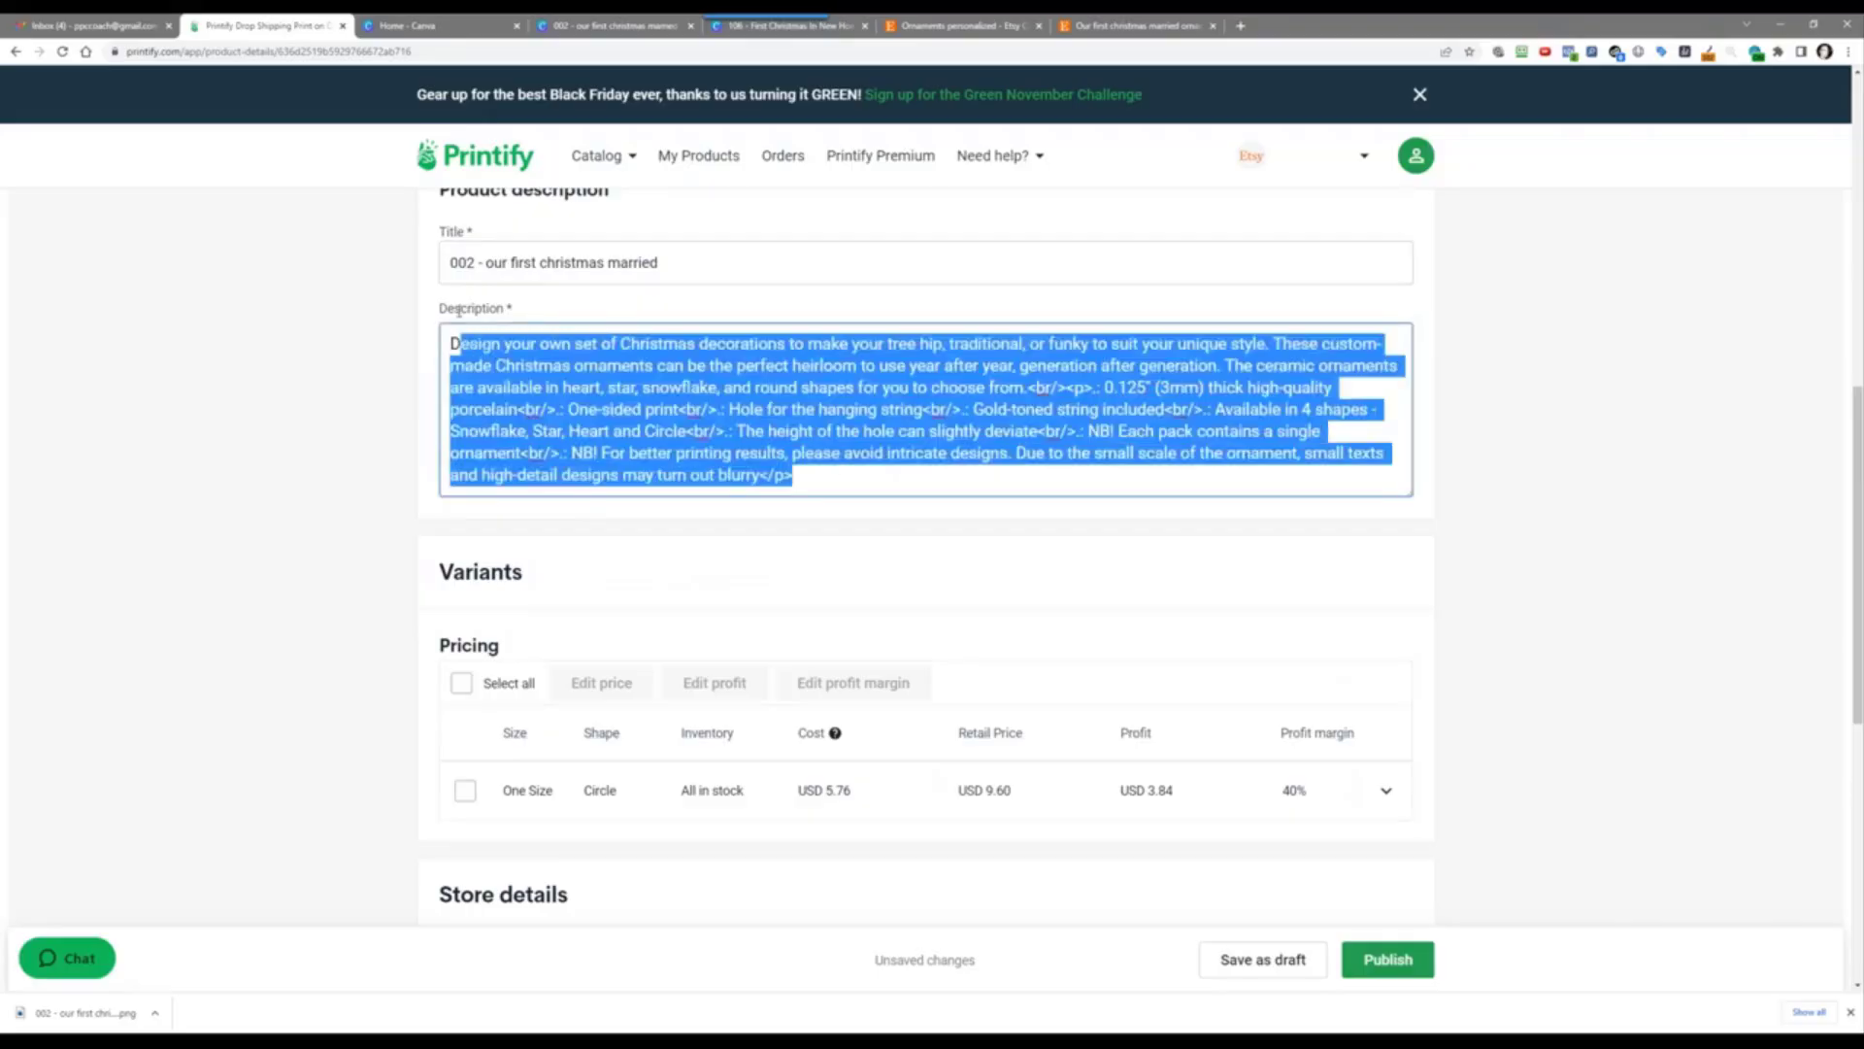
pyautogui.press('BackSpace')
pyautogui.press('BackSpace')
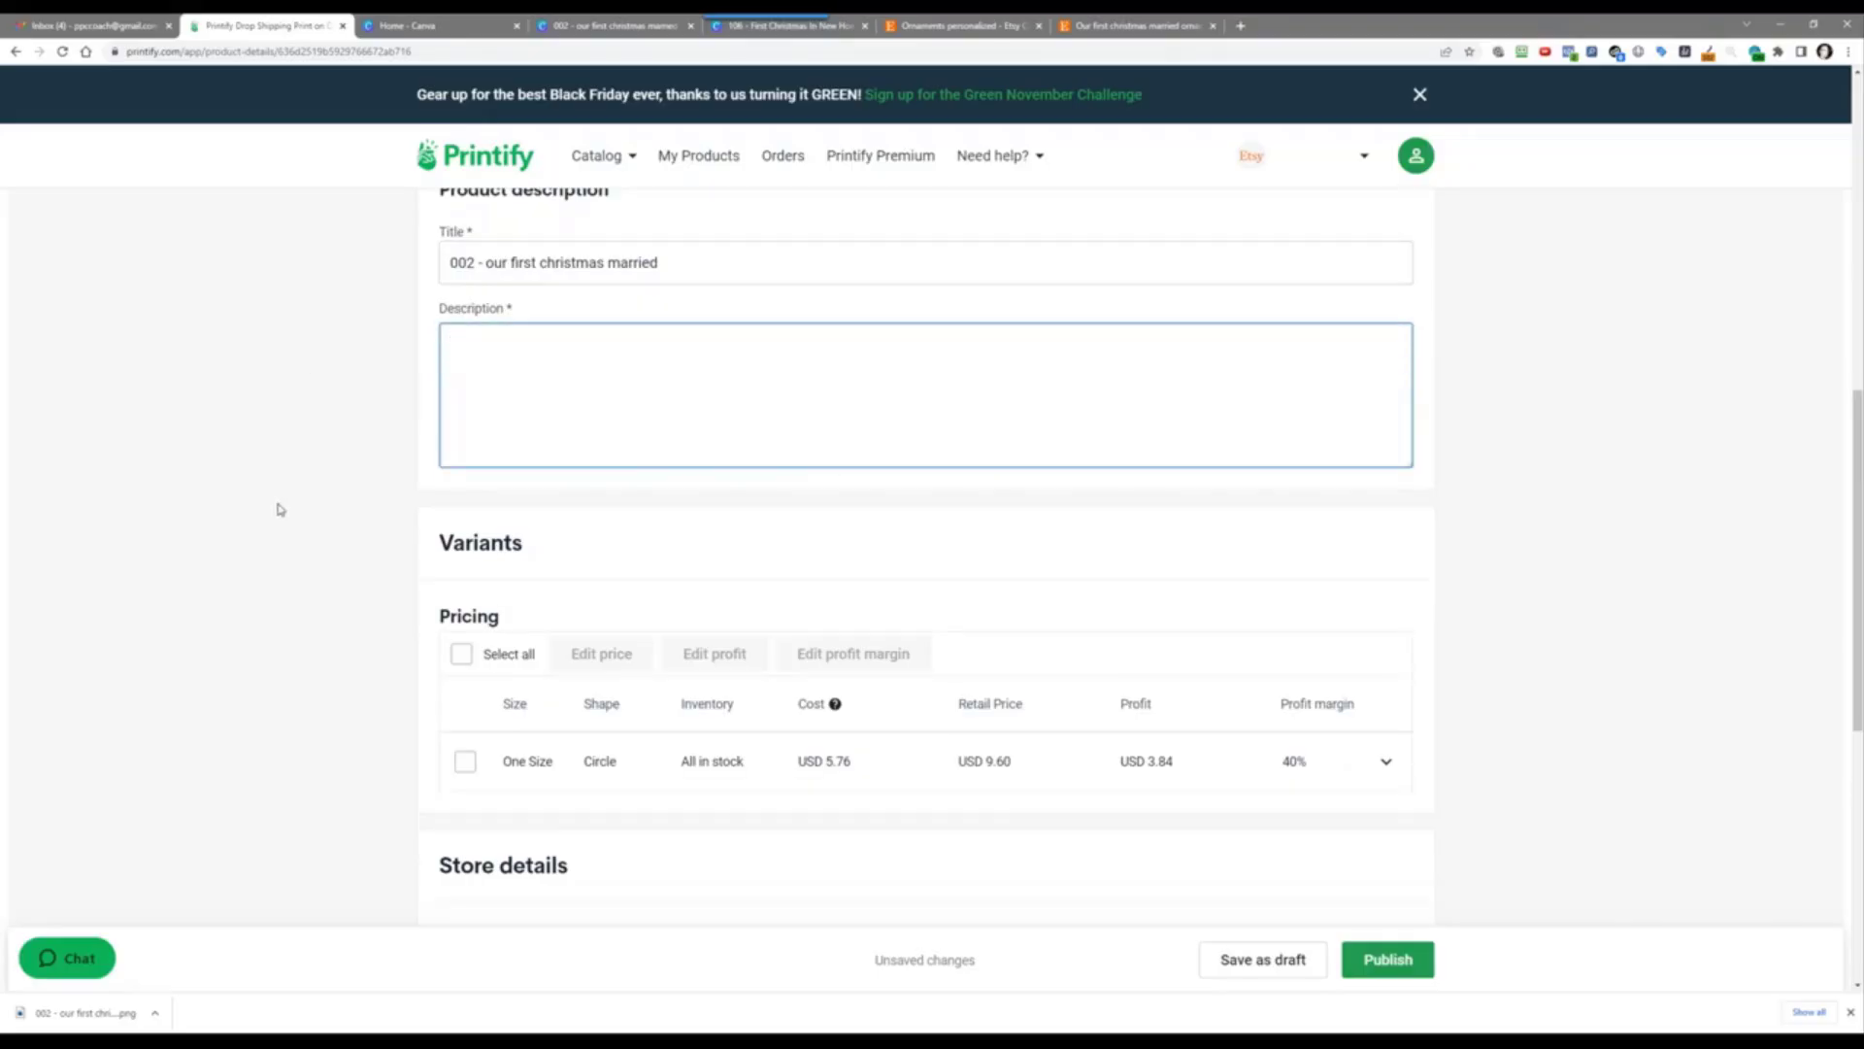
pyautogui.rightClick(484, 406)
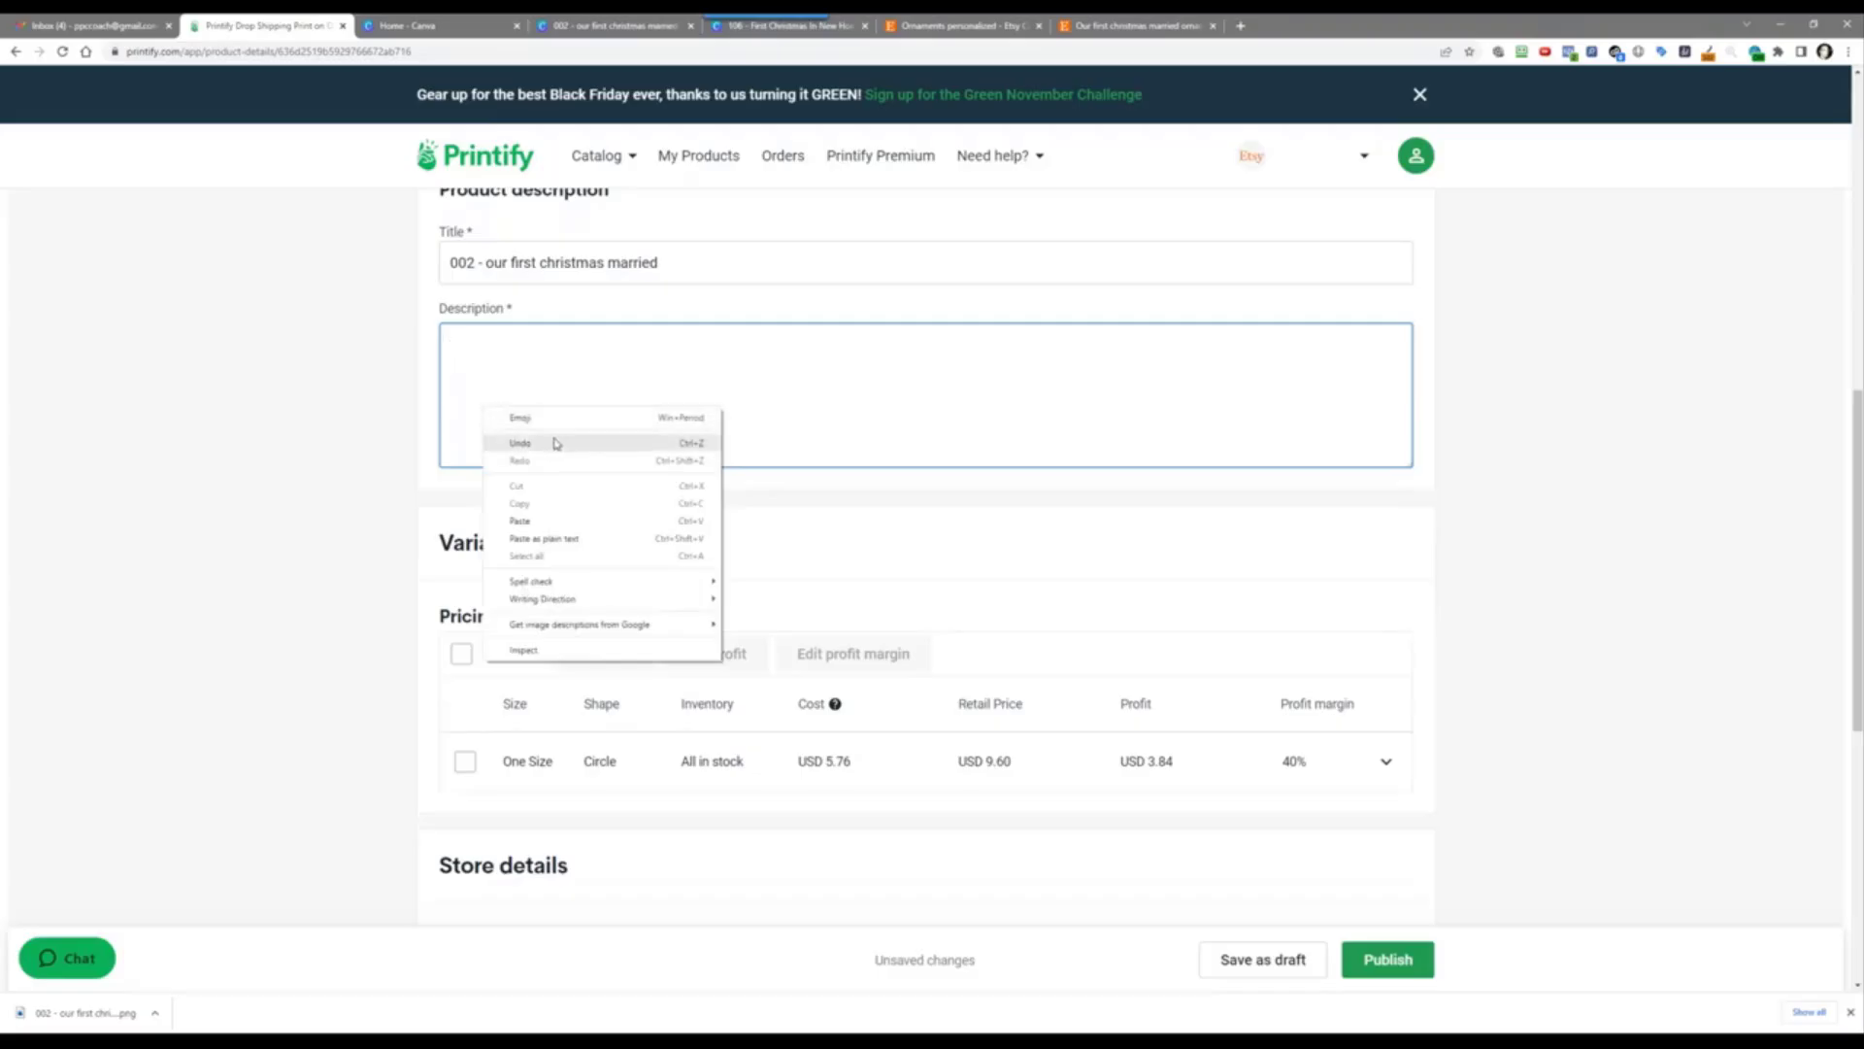
pyautogui.click(554, 443)
pyautogui.click(375, 371)
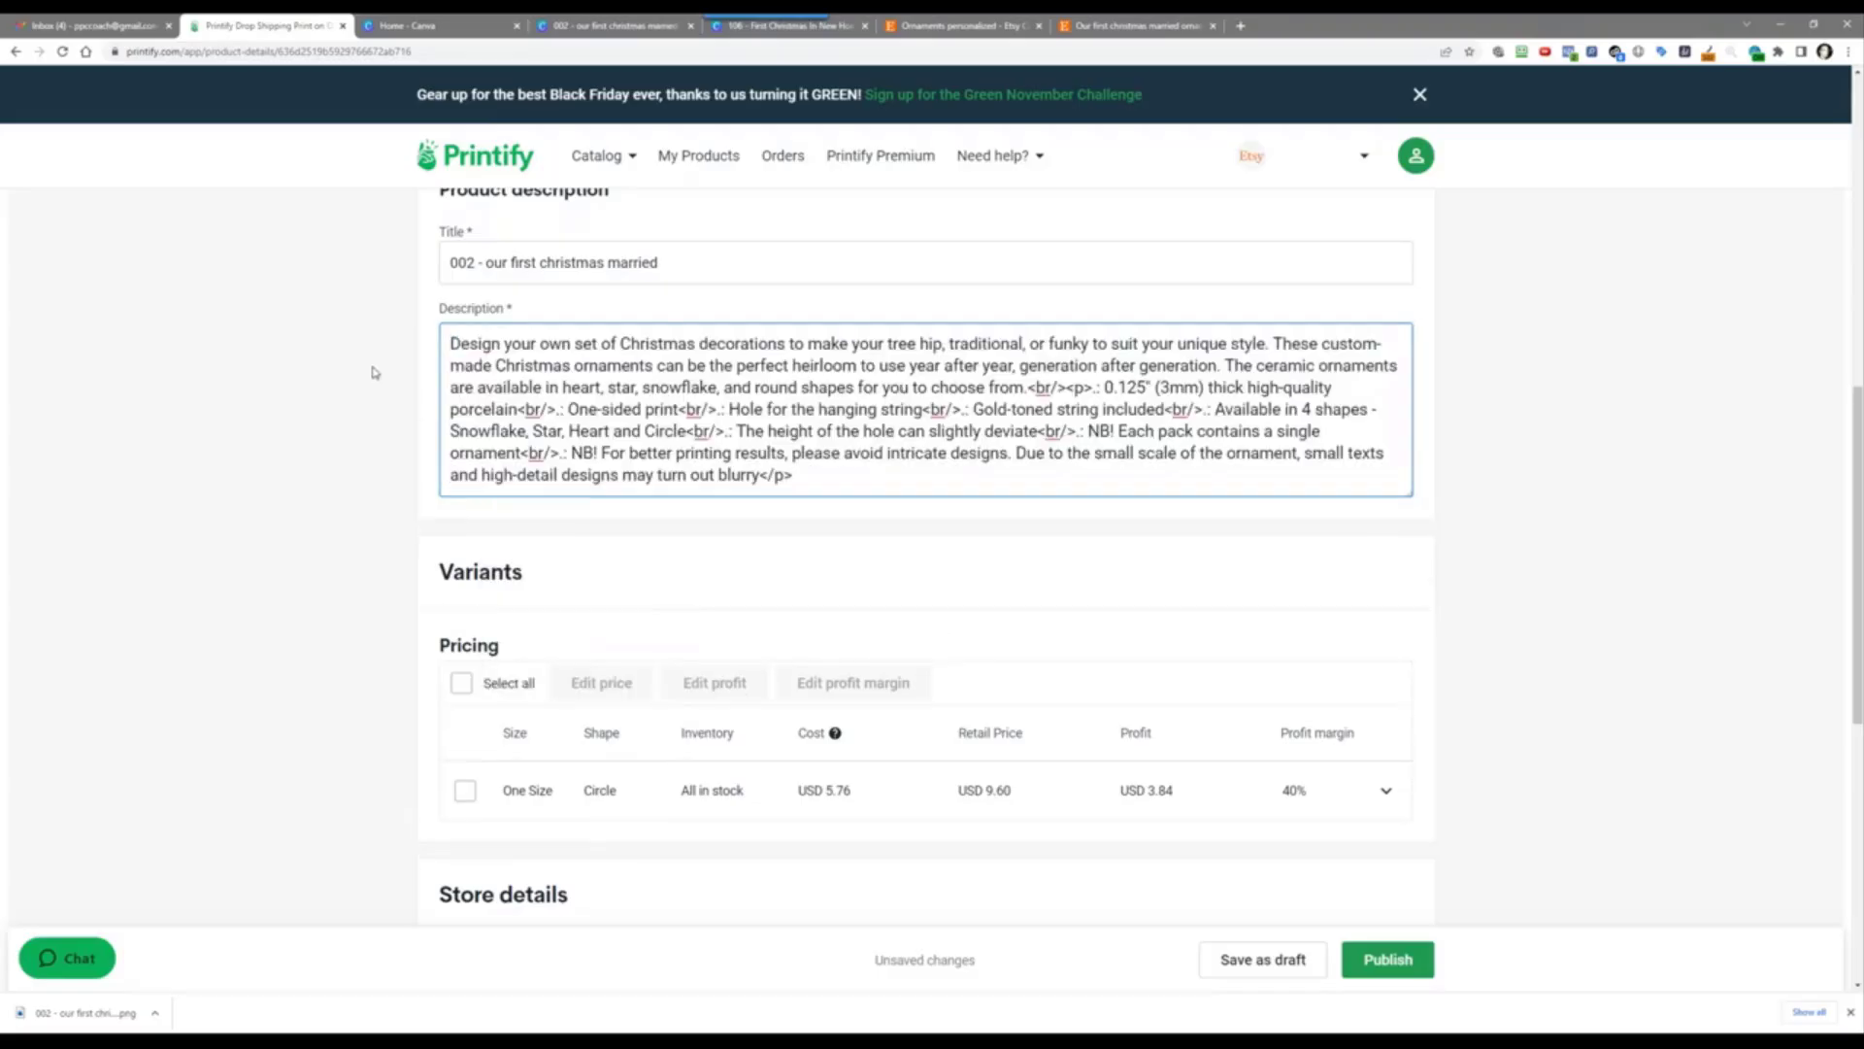
# Step: Choose the existing 'Free Shipping: 3-5 business days' profile and publish the ornament to Etsy
pyautogui.scroll(-5, 372, 542)
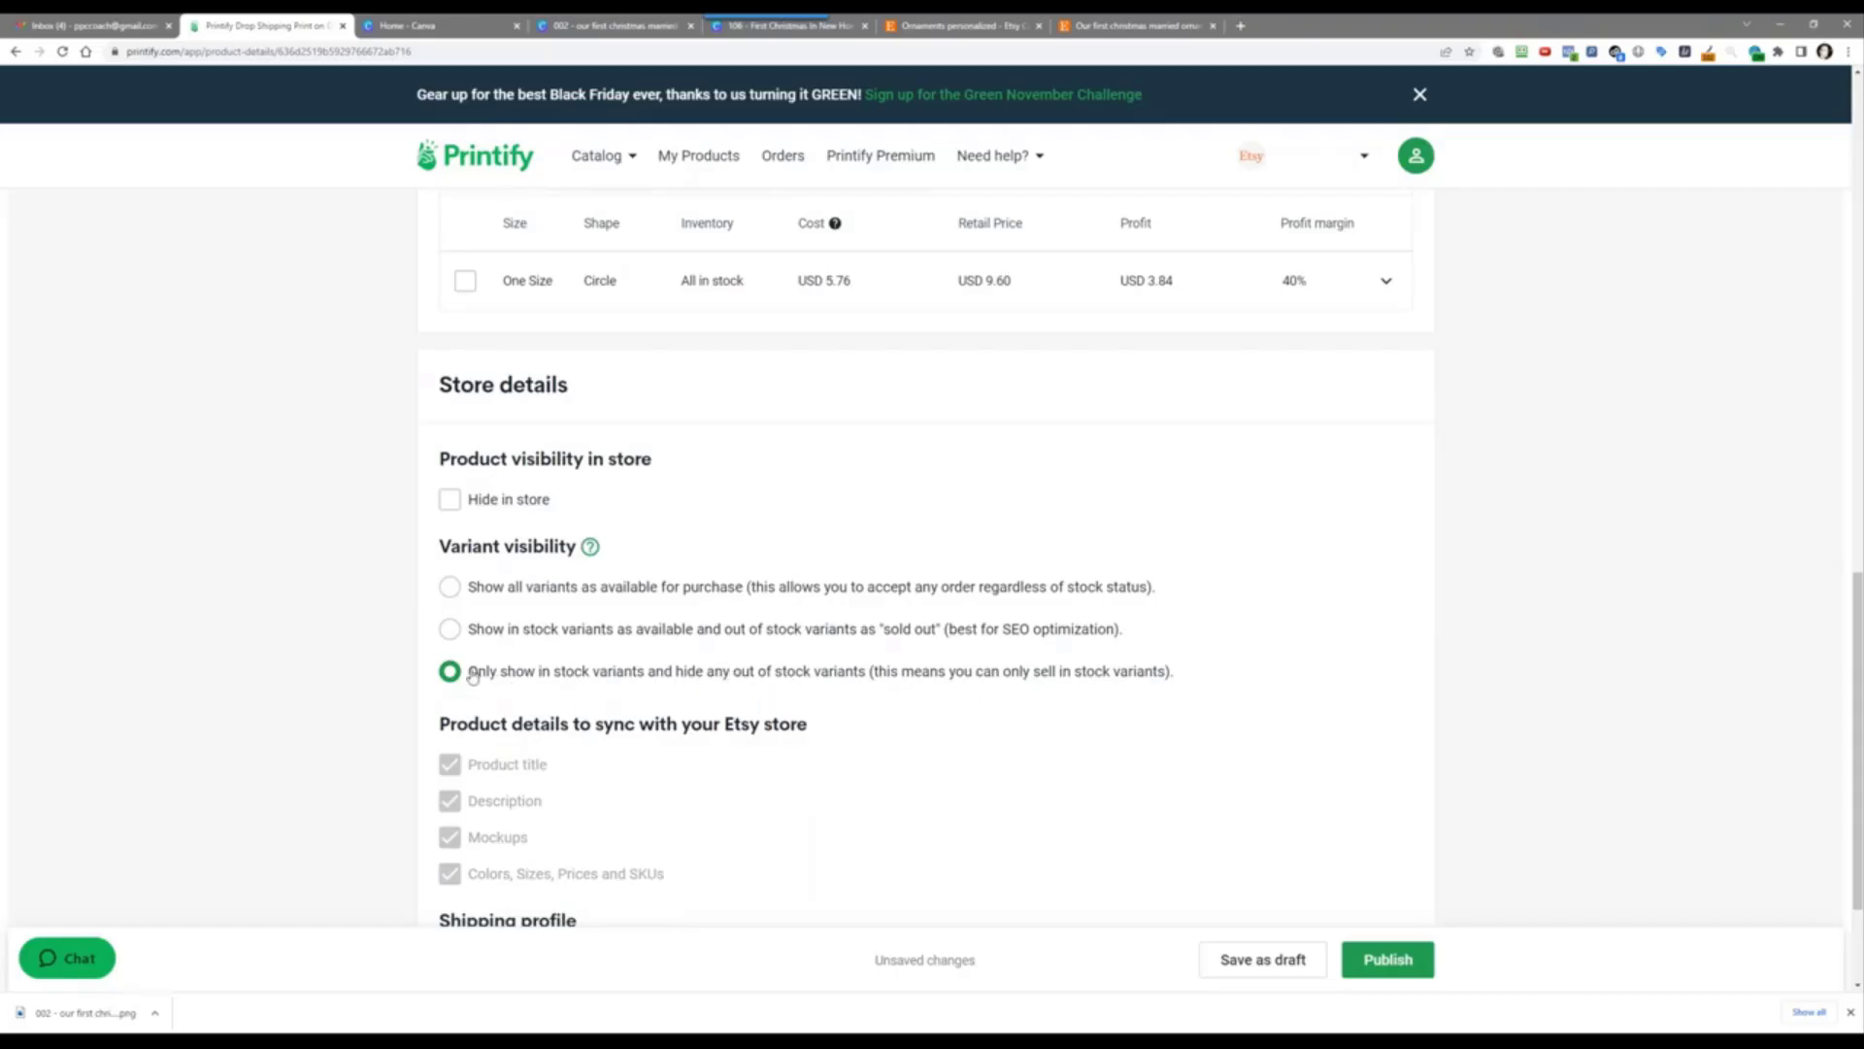
pyautogui.scroll(-2, 355, 742)
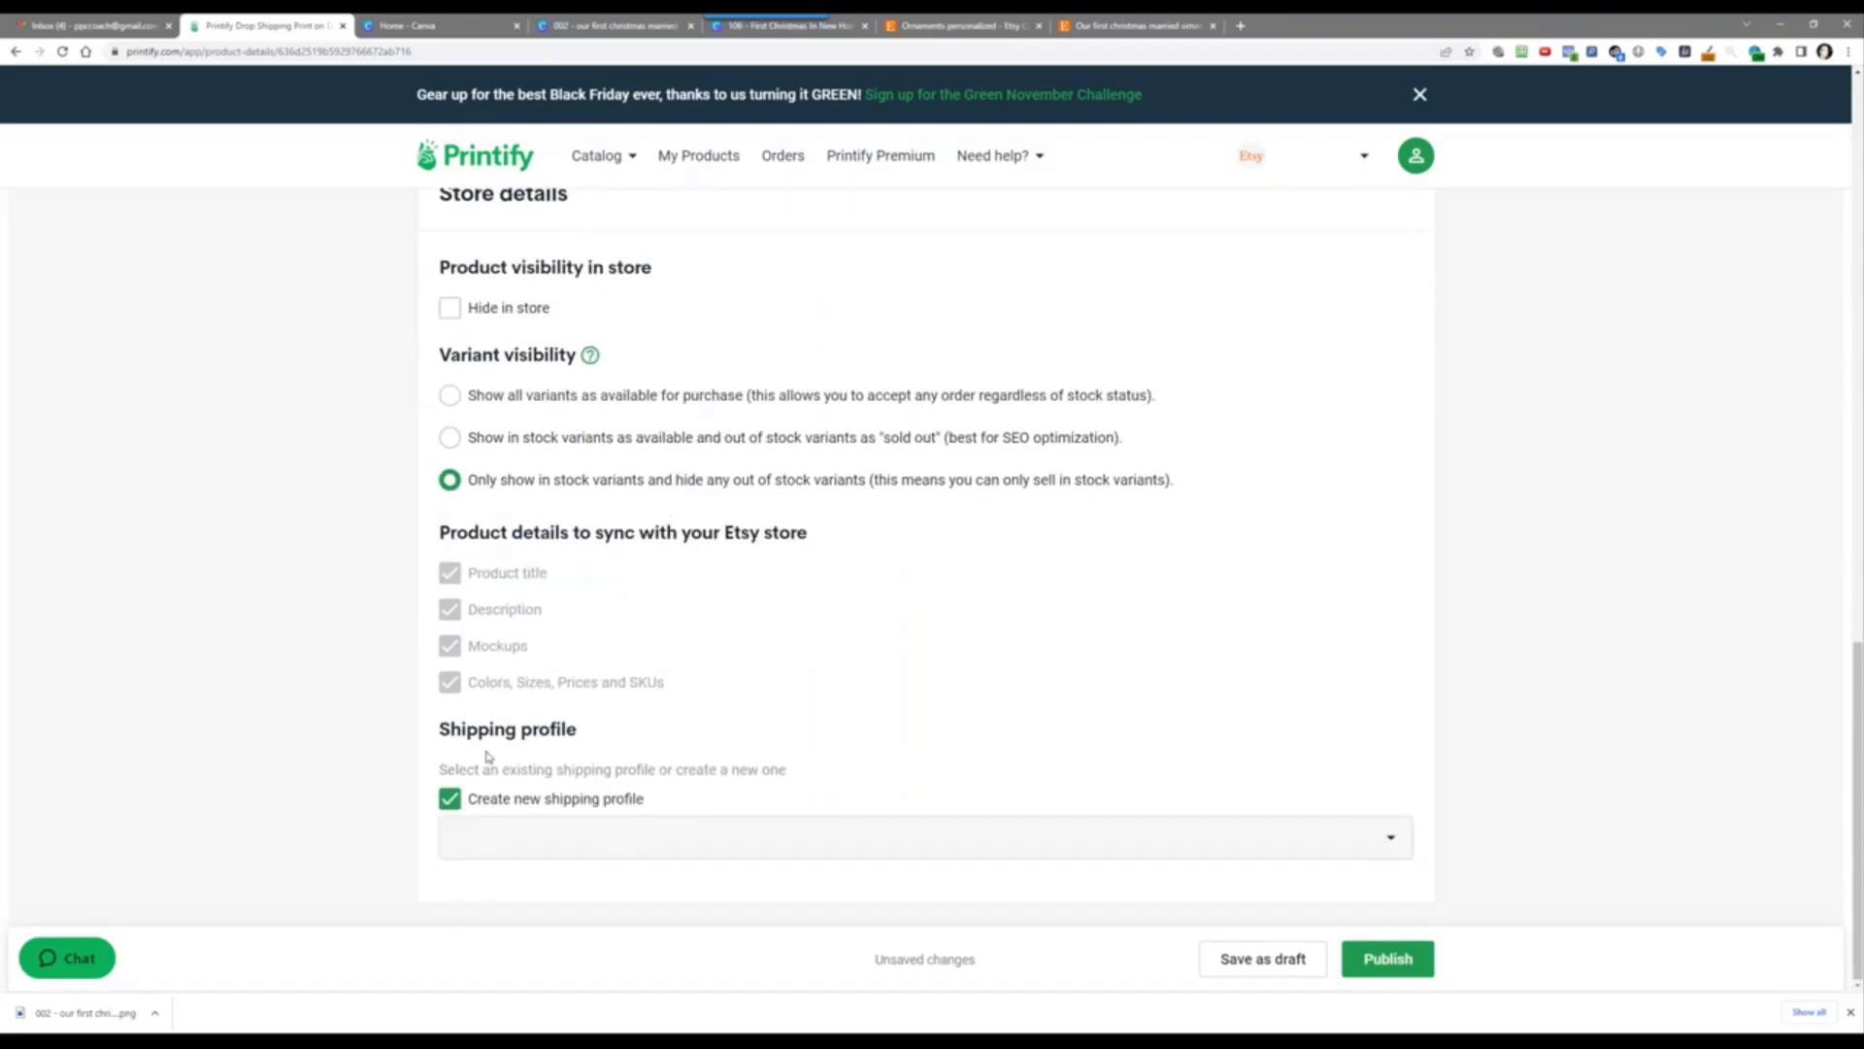
pyautogui.click(450, 800)
pyautogui.click(531, 852)
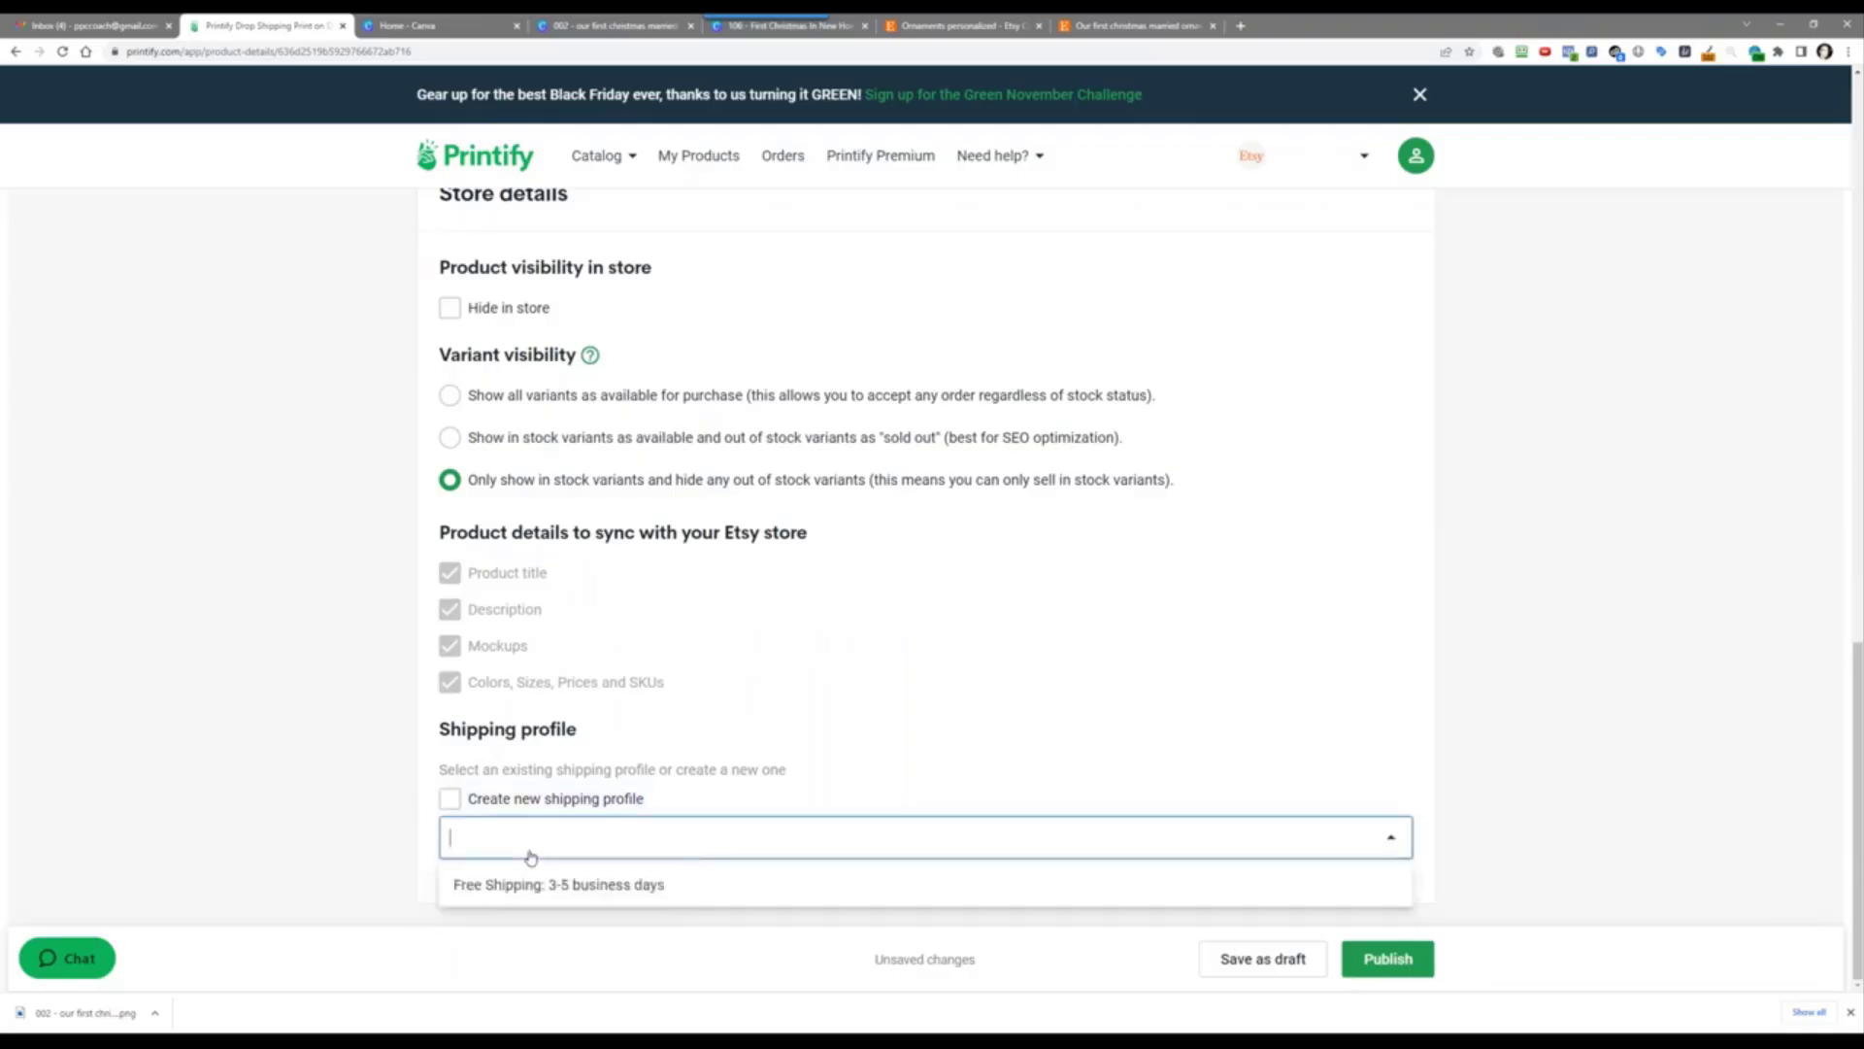
pyautogui.click(520, 884)
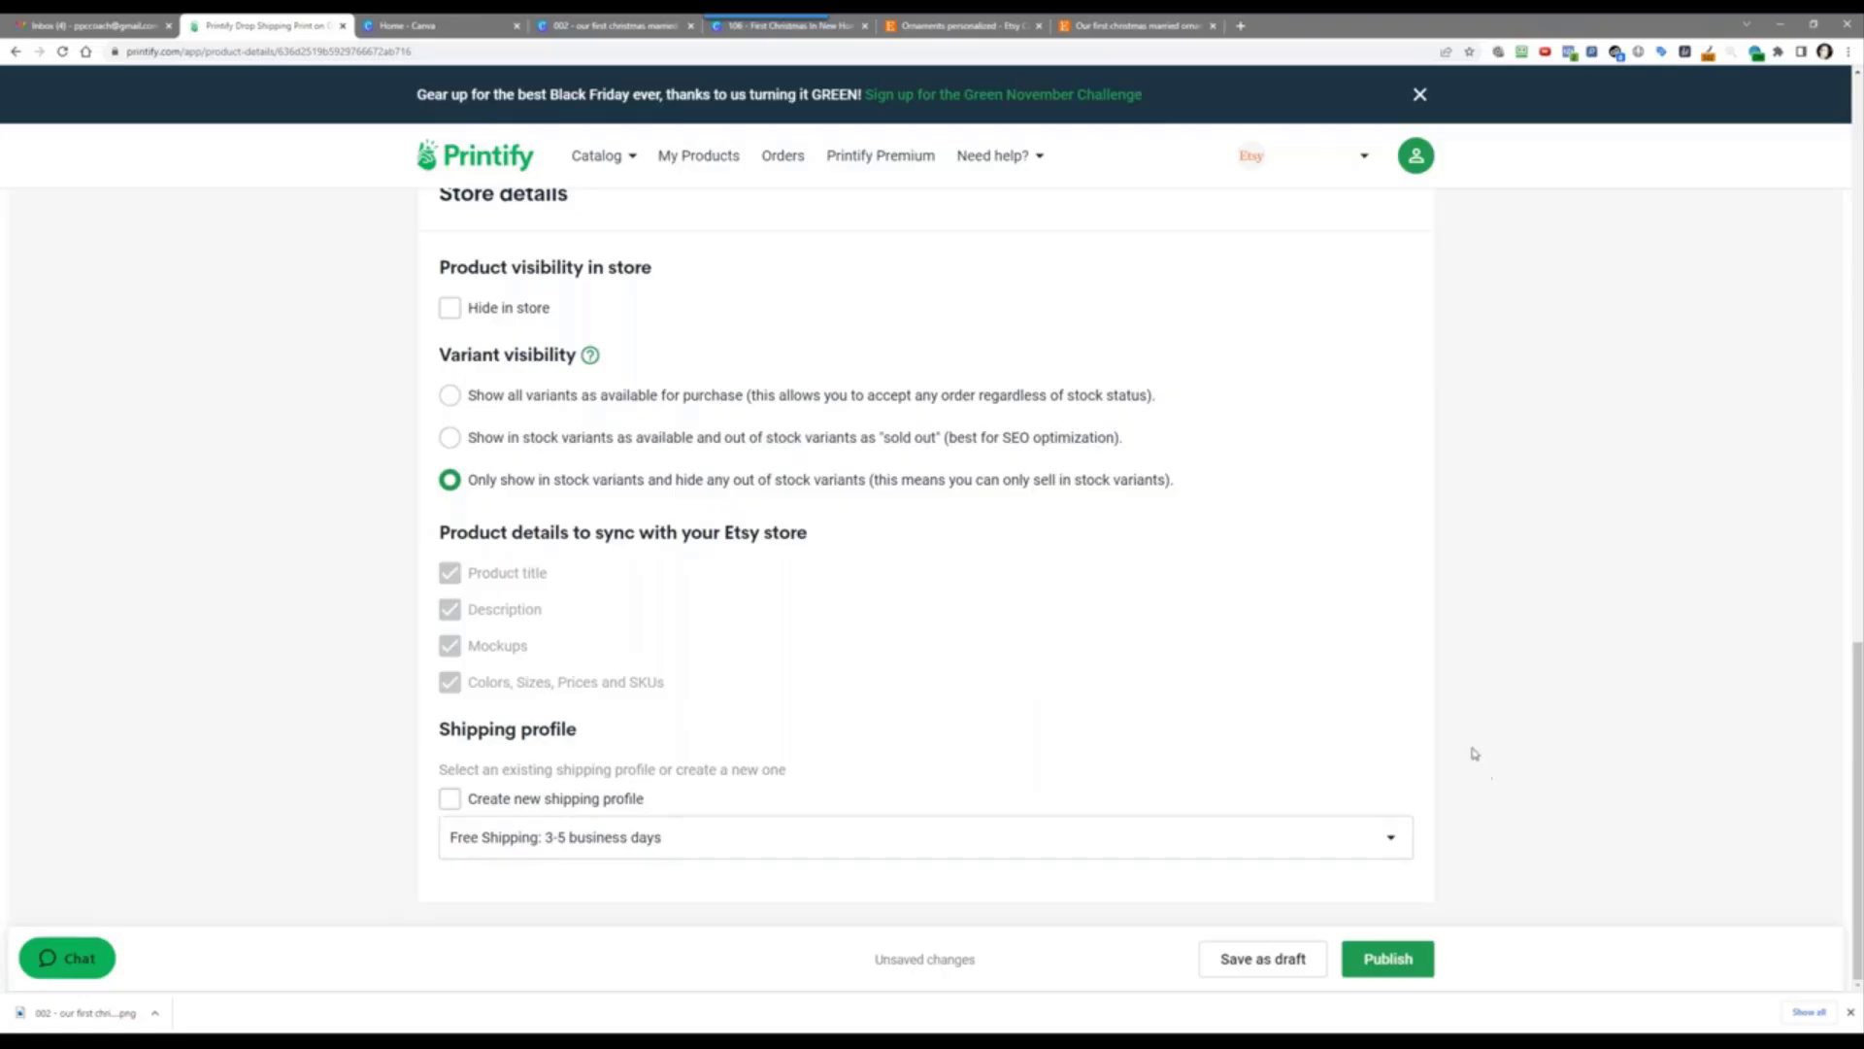
pyautogui.click(1386, 956)
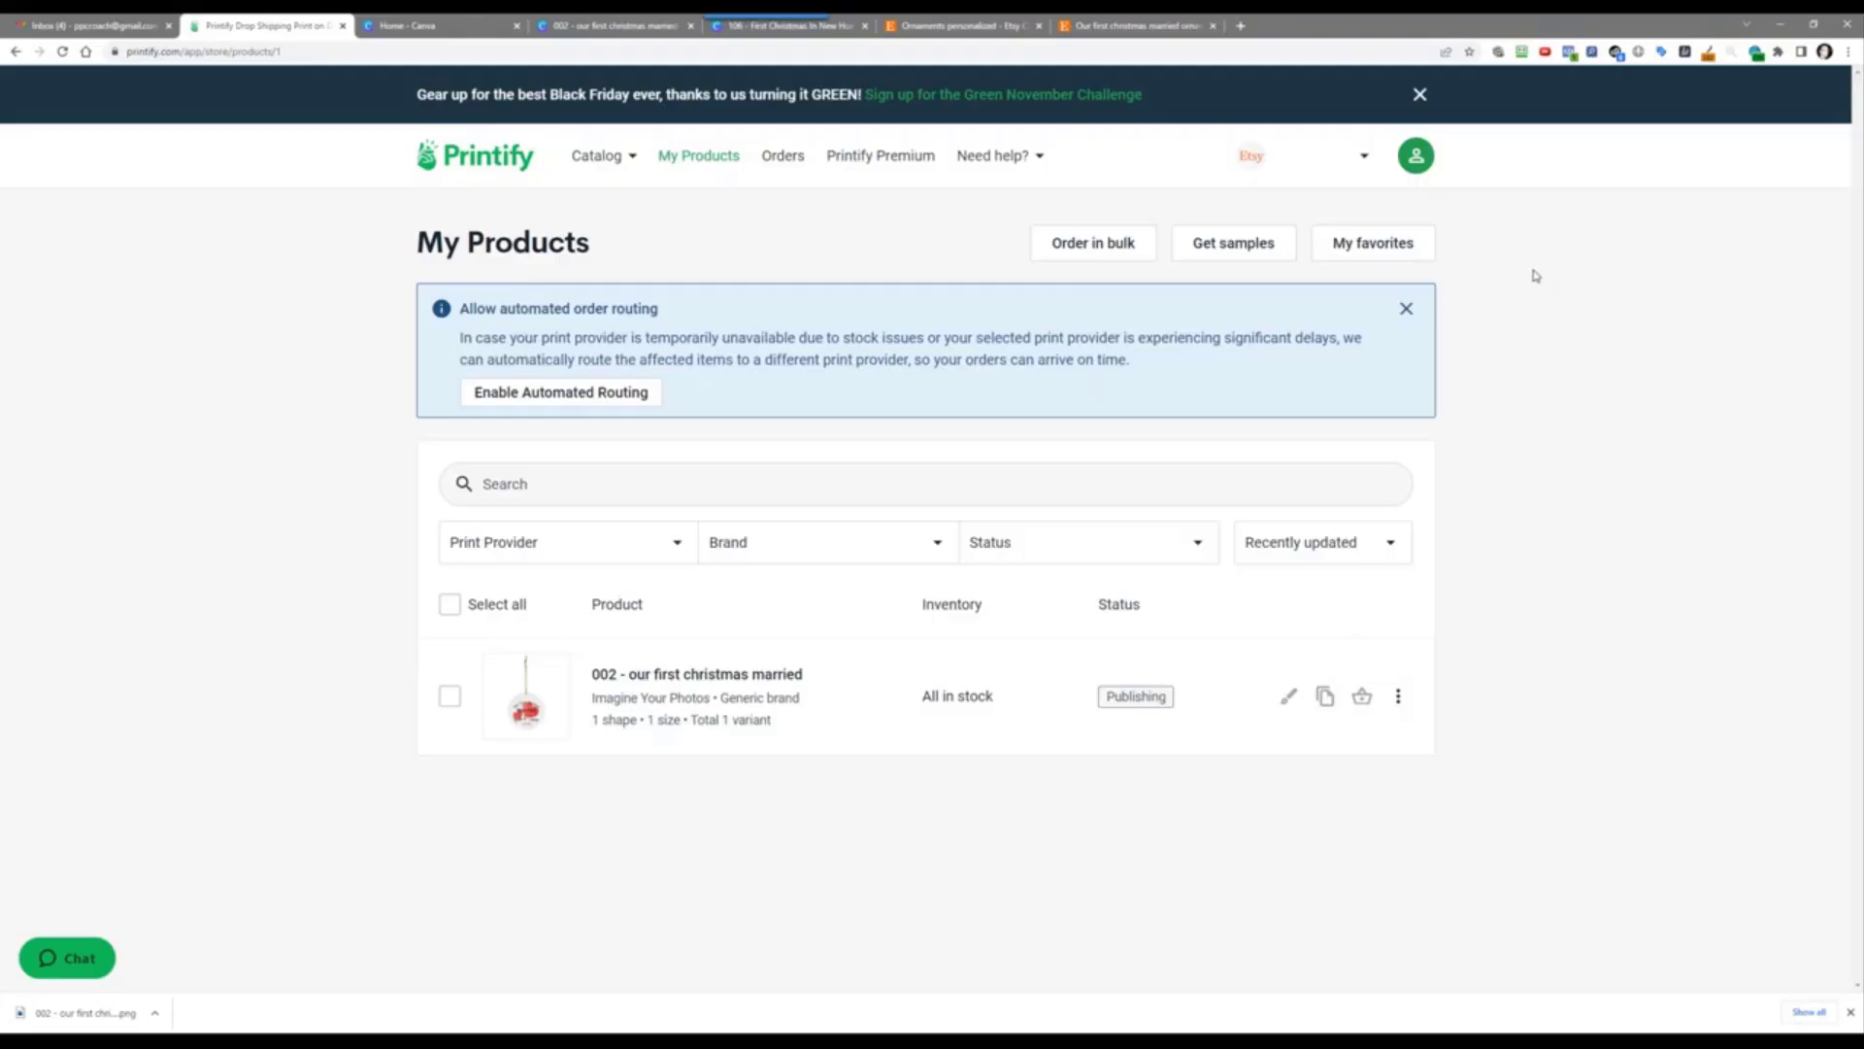
# Step: Go to Manage My Stores and look through the account Settings page
pyautogui.click(1332, 167)
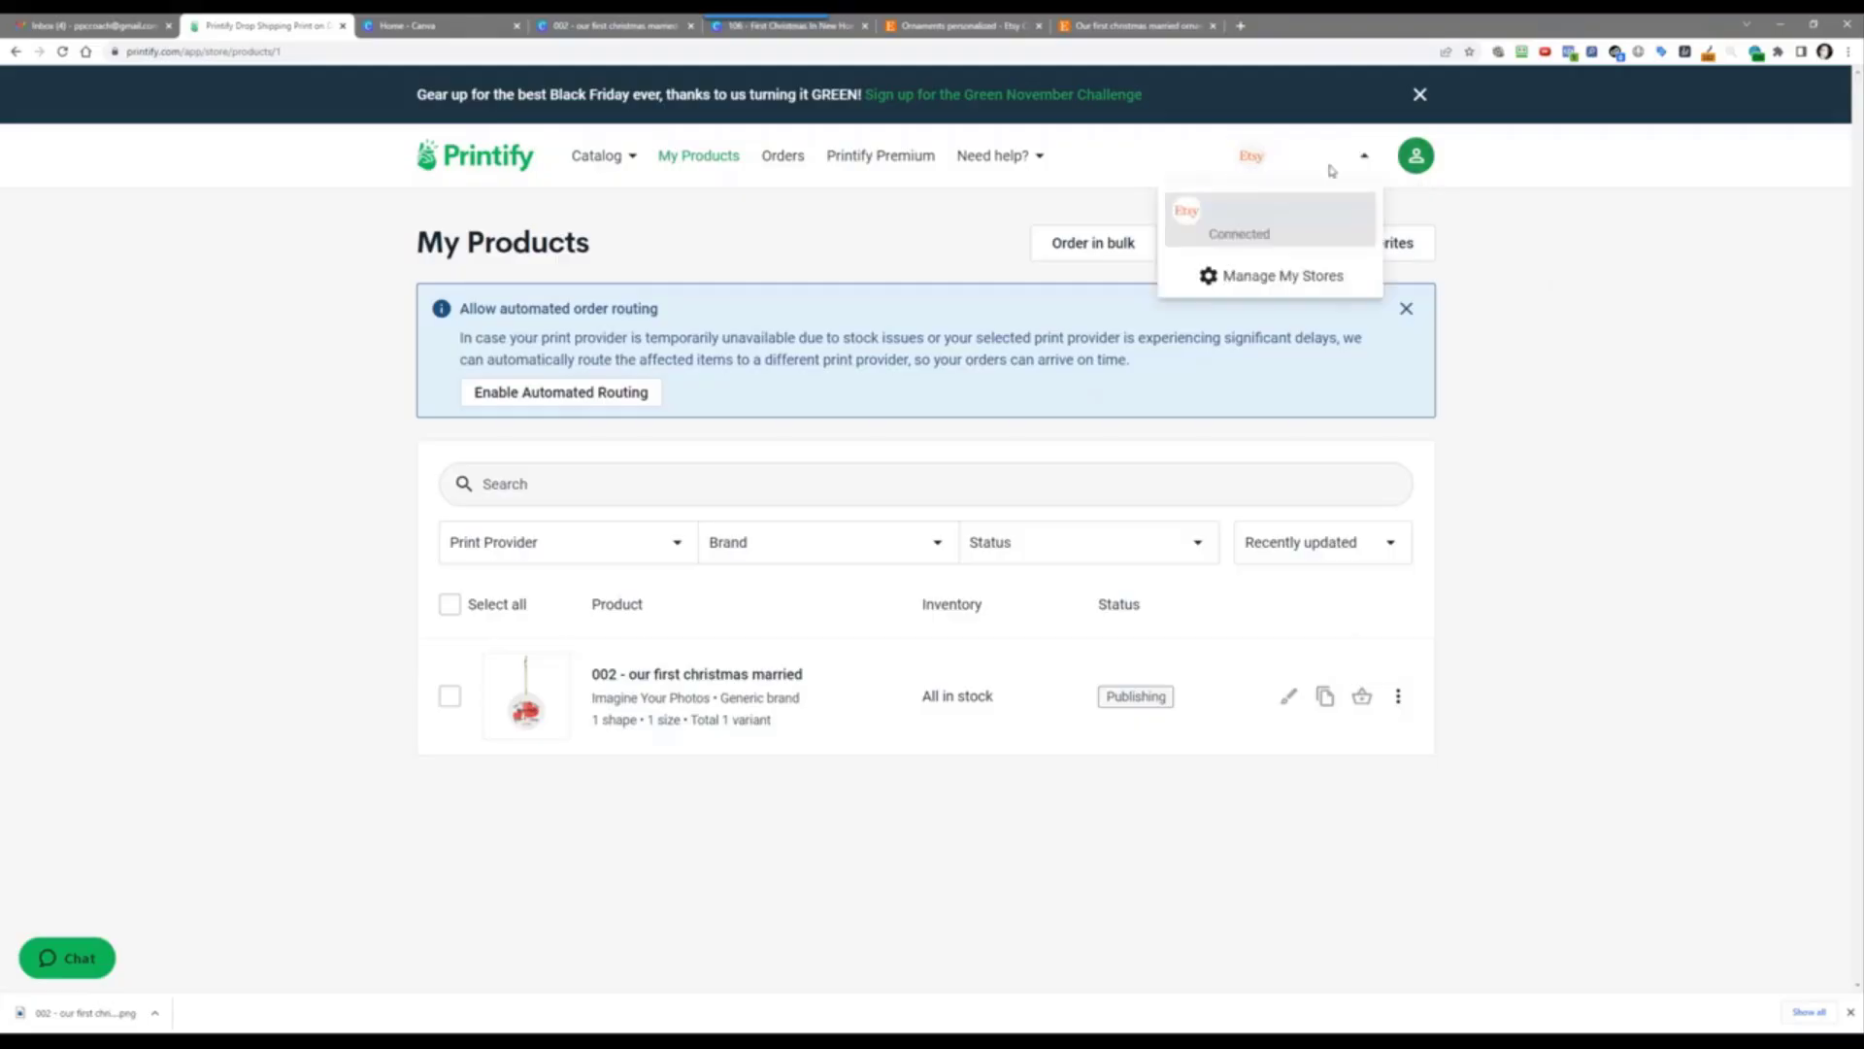
pyautogui.click(1297, 277)
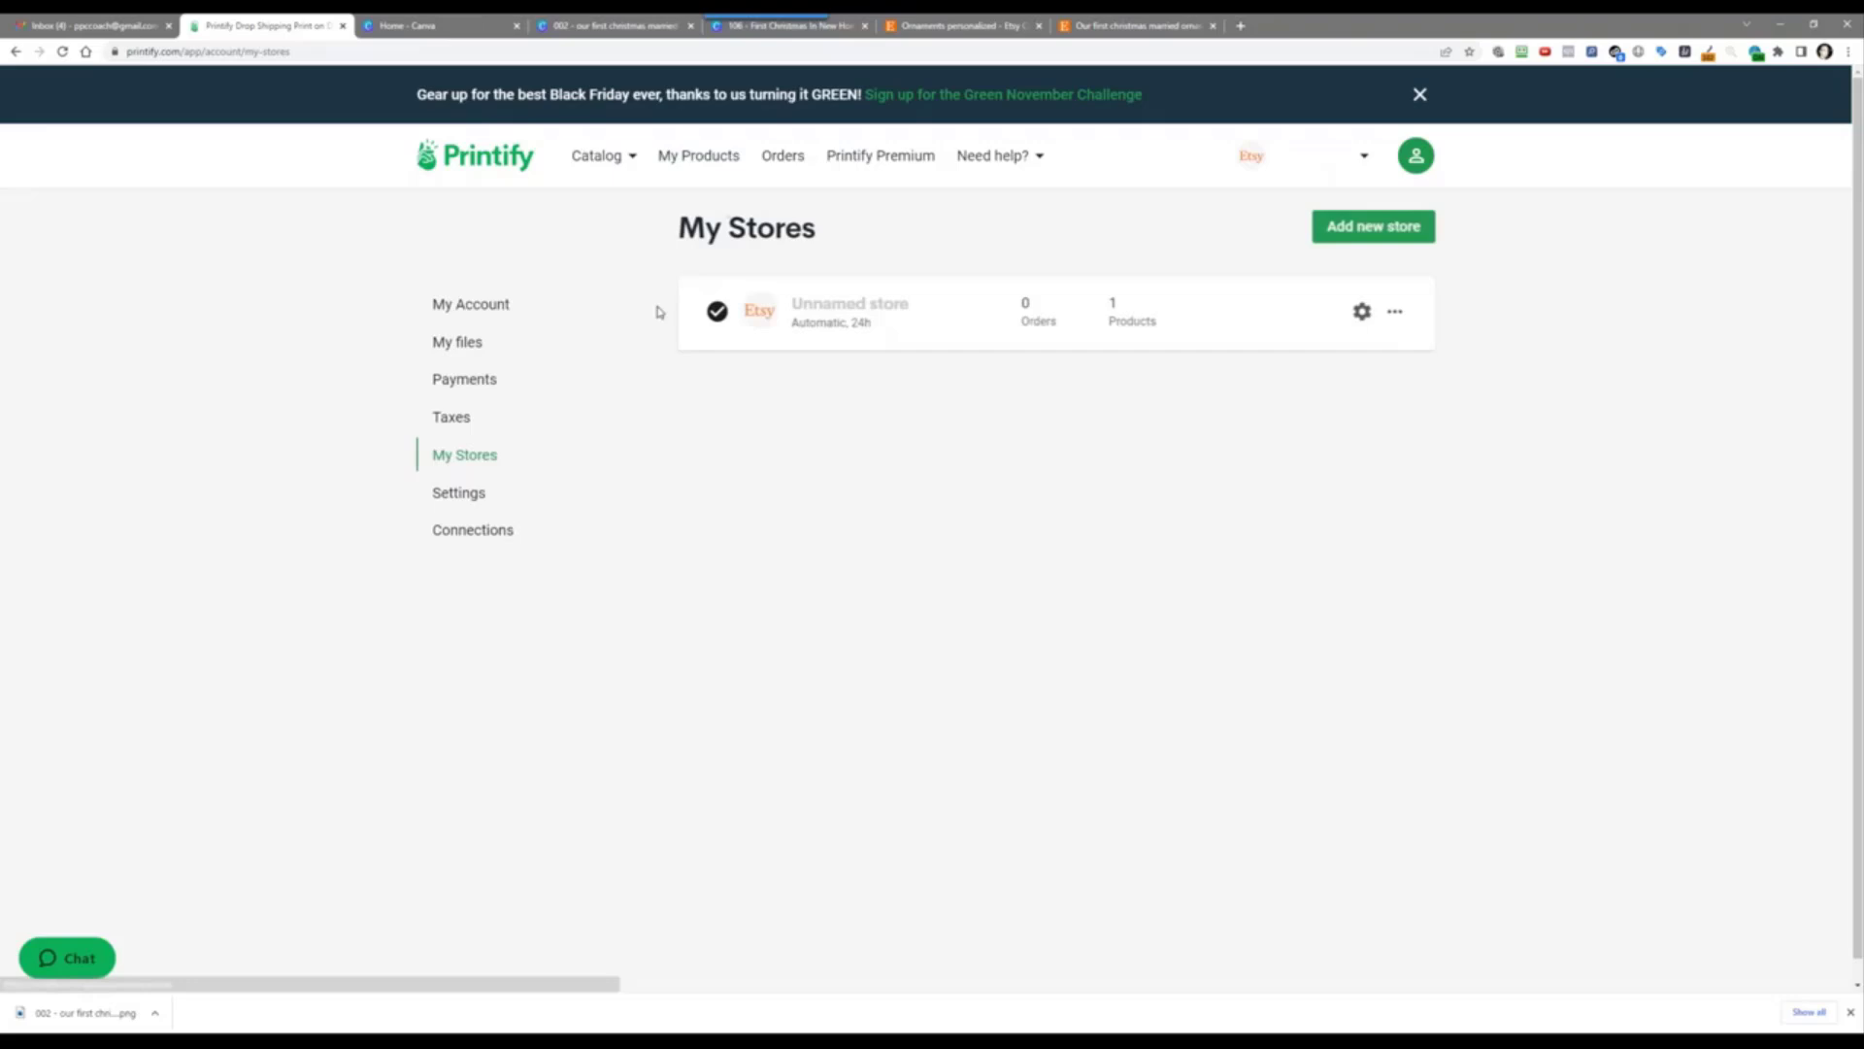
pyautogui.click(463, 492)
pyautogui.scroll(-5, 857, 714)
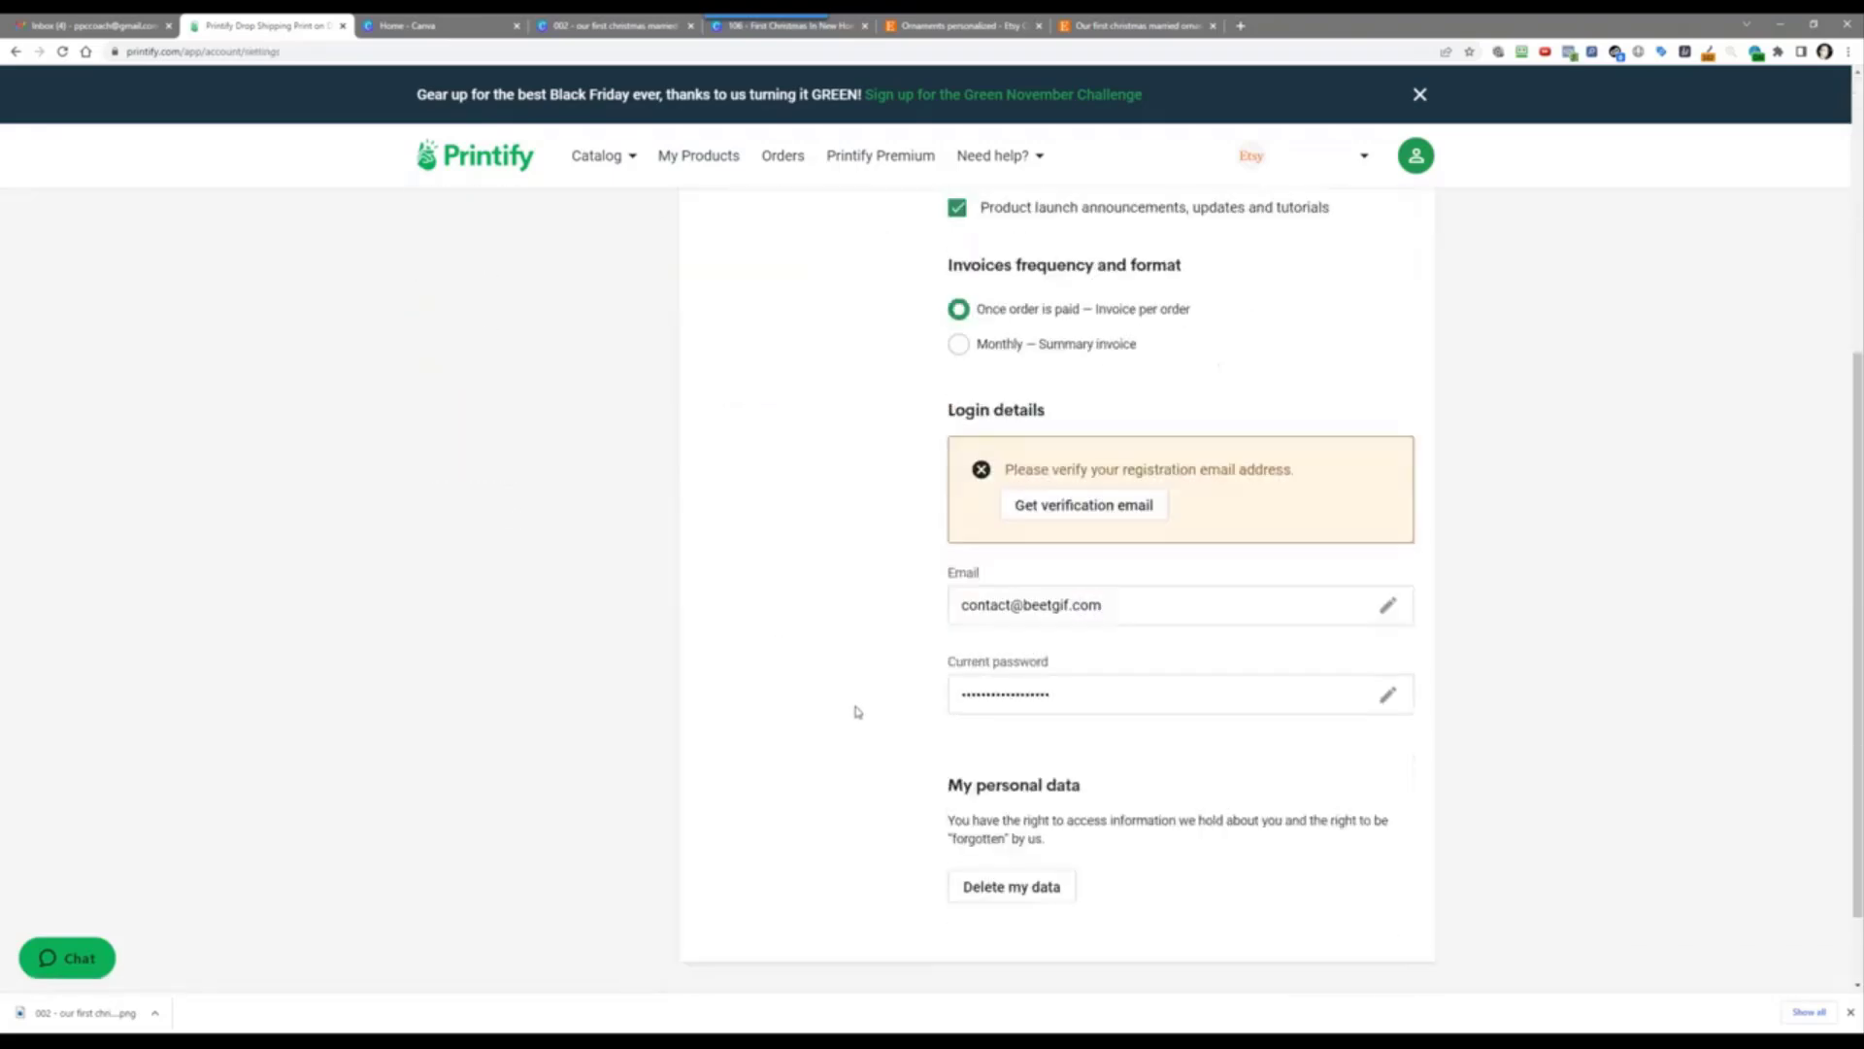
pyautogui.scroll(5, 857, 714)
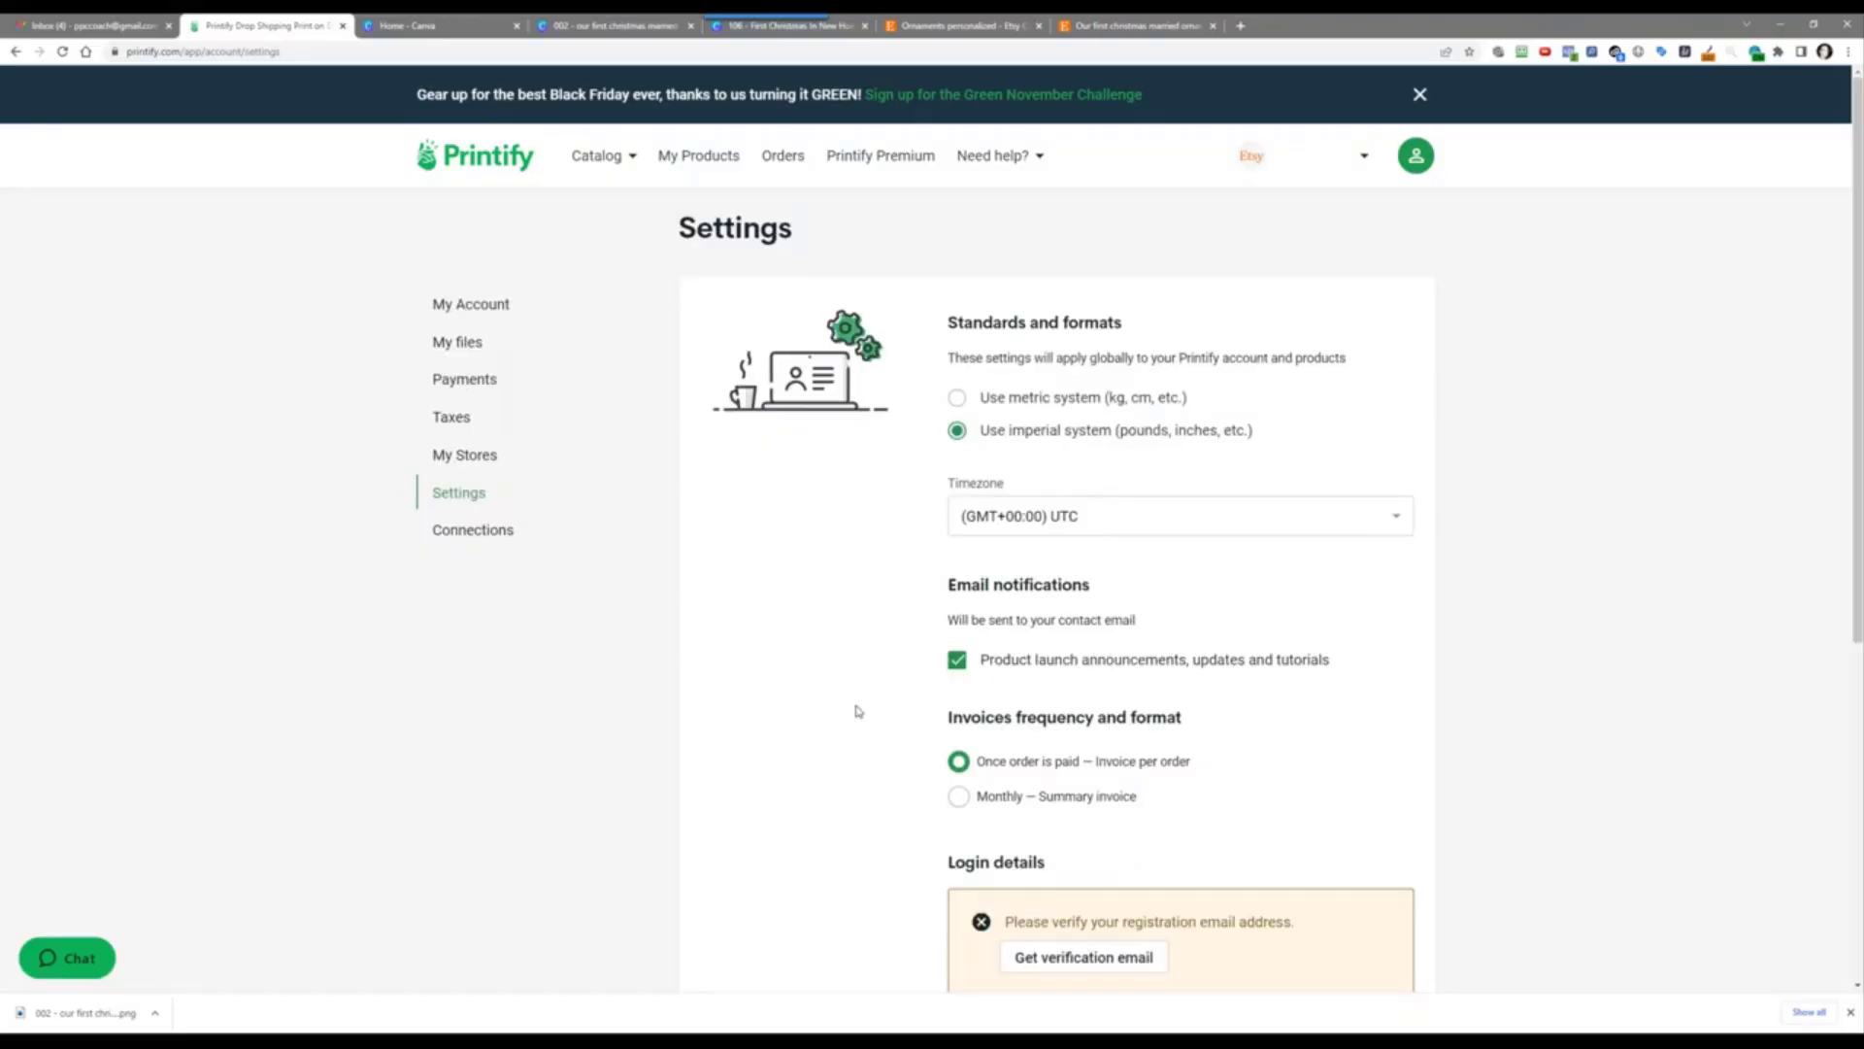
pyautogui.scroll(-5, 858, 711)
pyautogui.scroll(3, 859, 708)
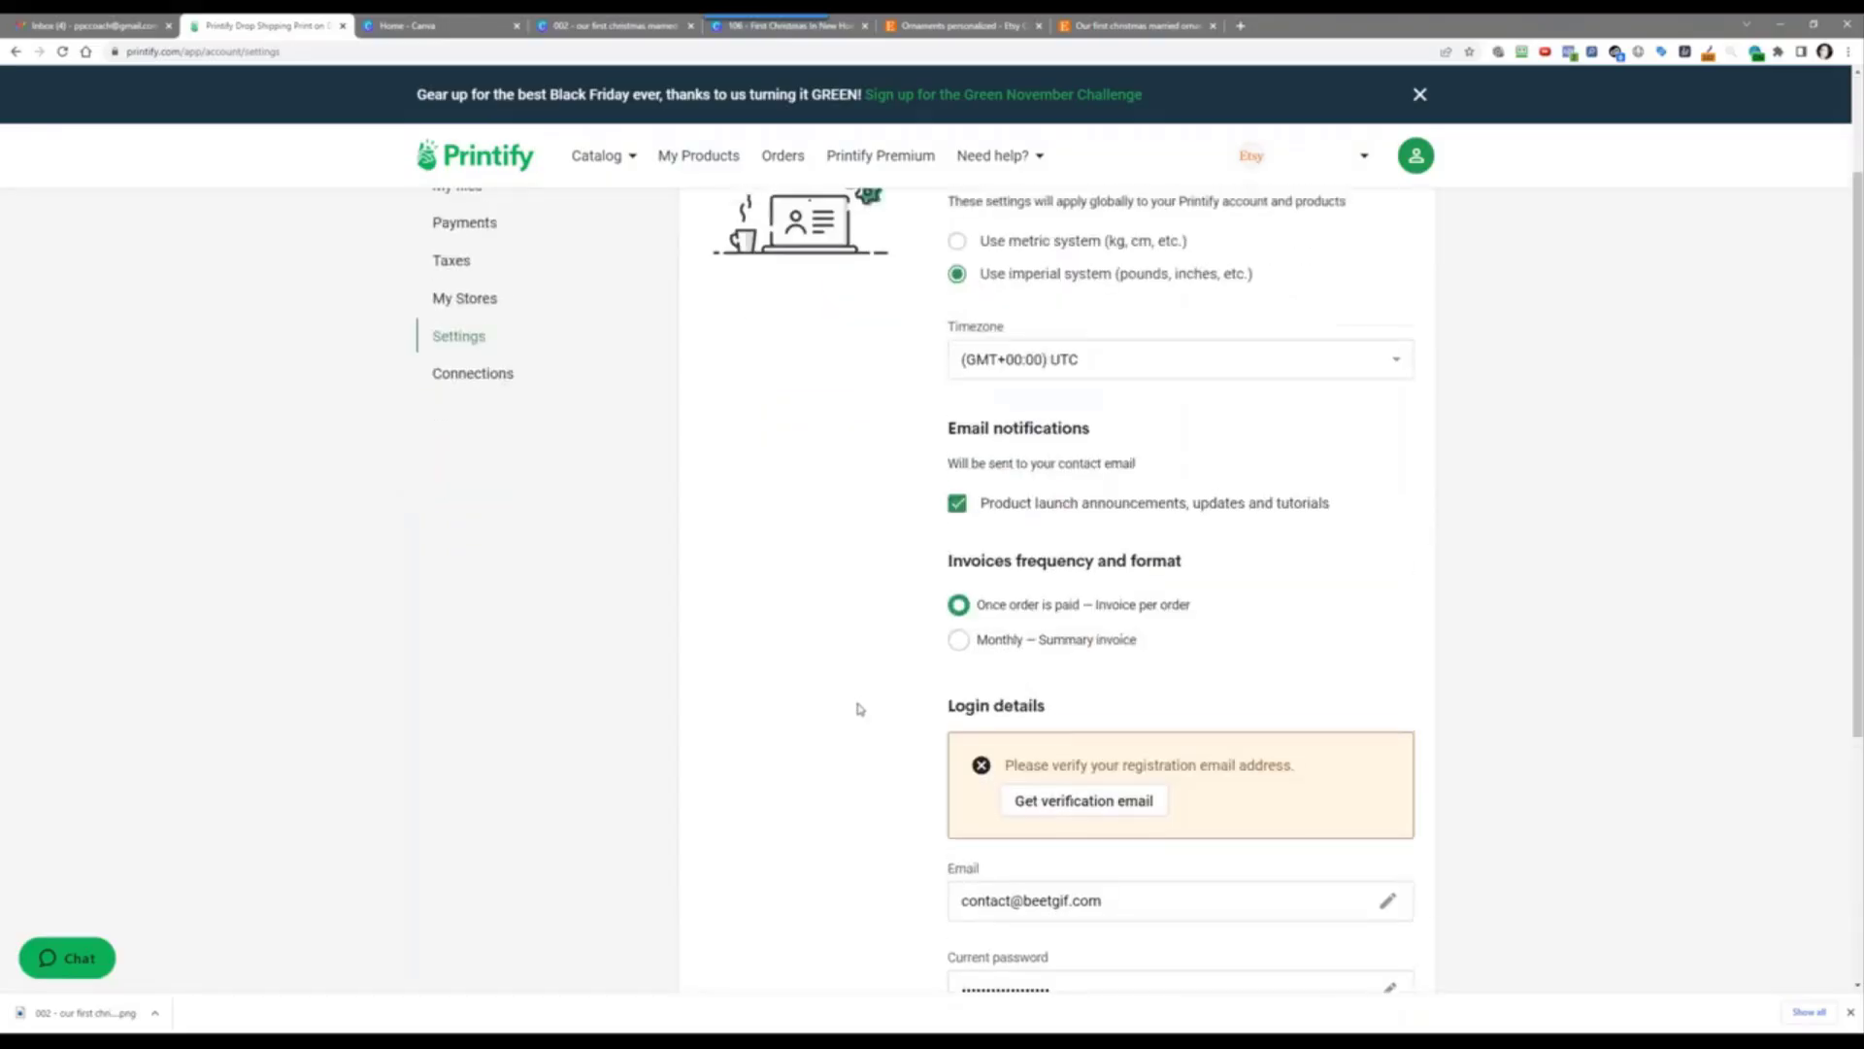
pyautogui.scroll(2, 858, 709)
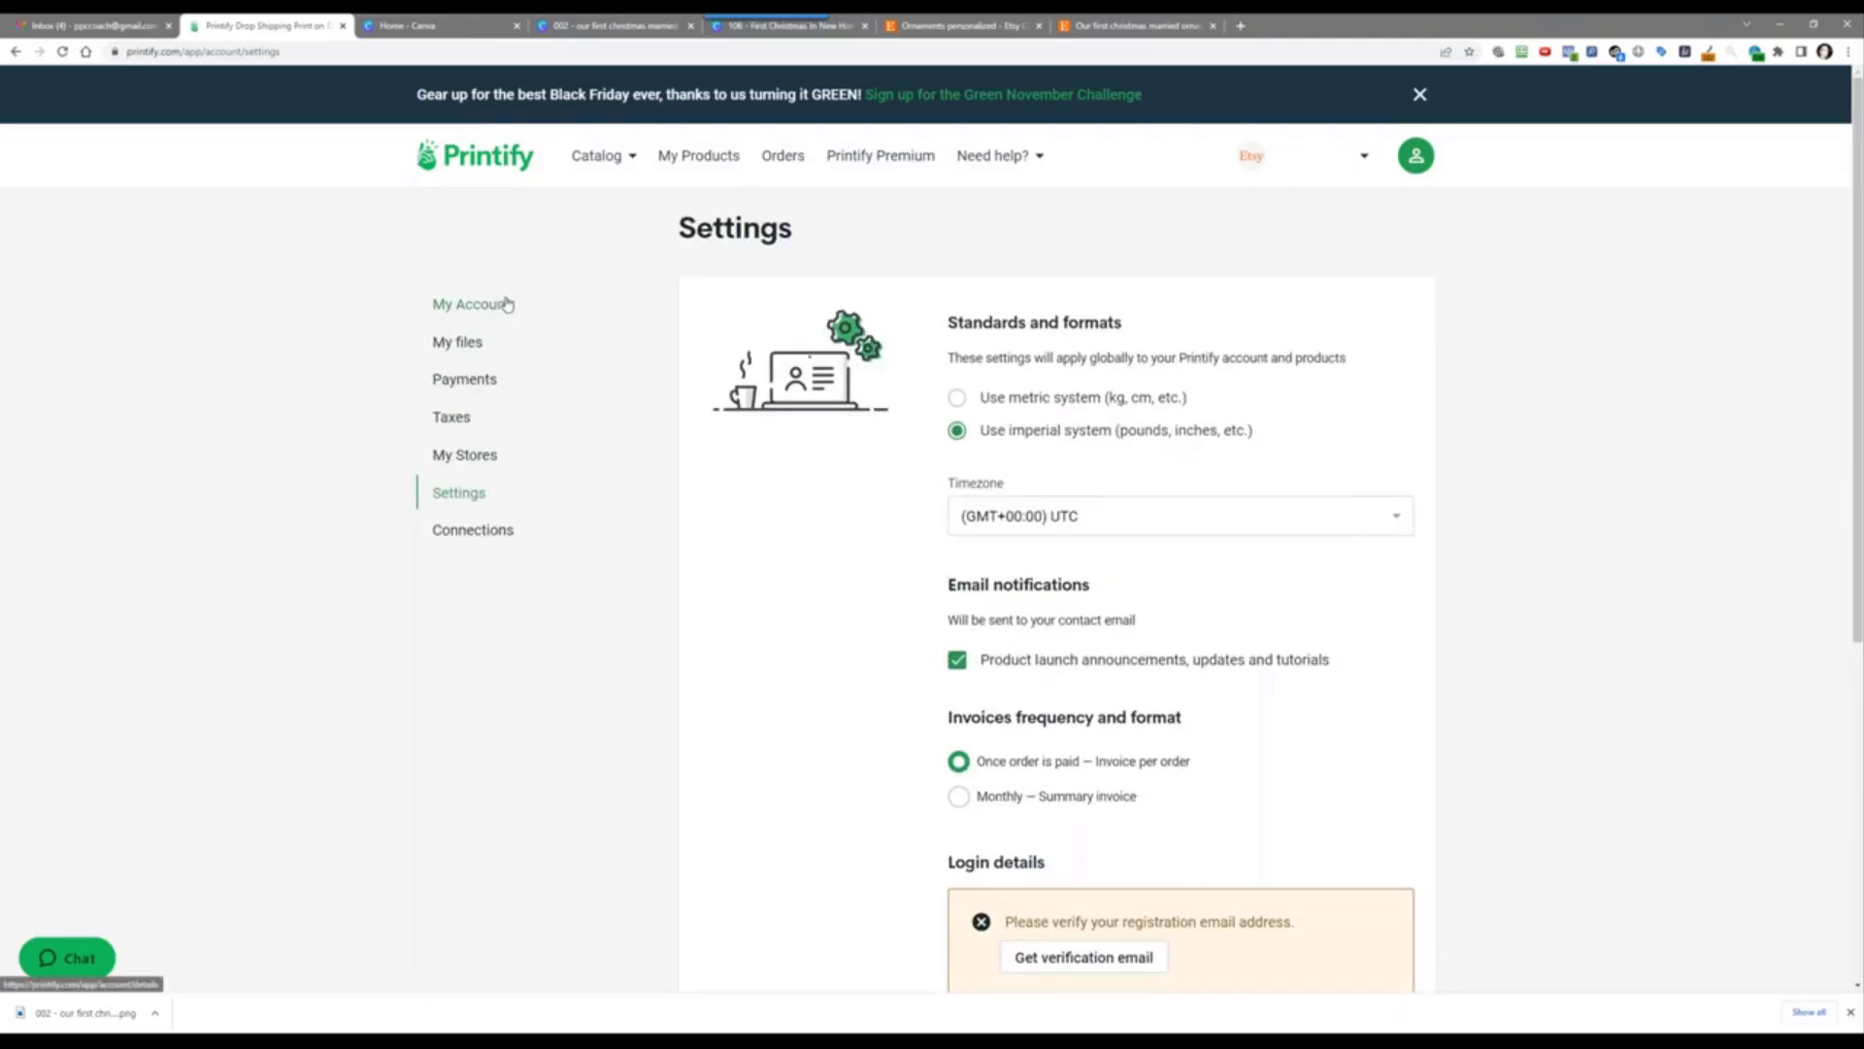
pyautogui.click(1416, 161)
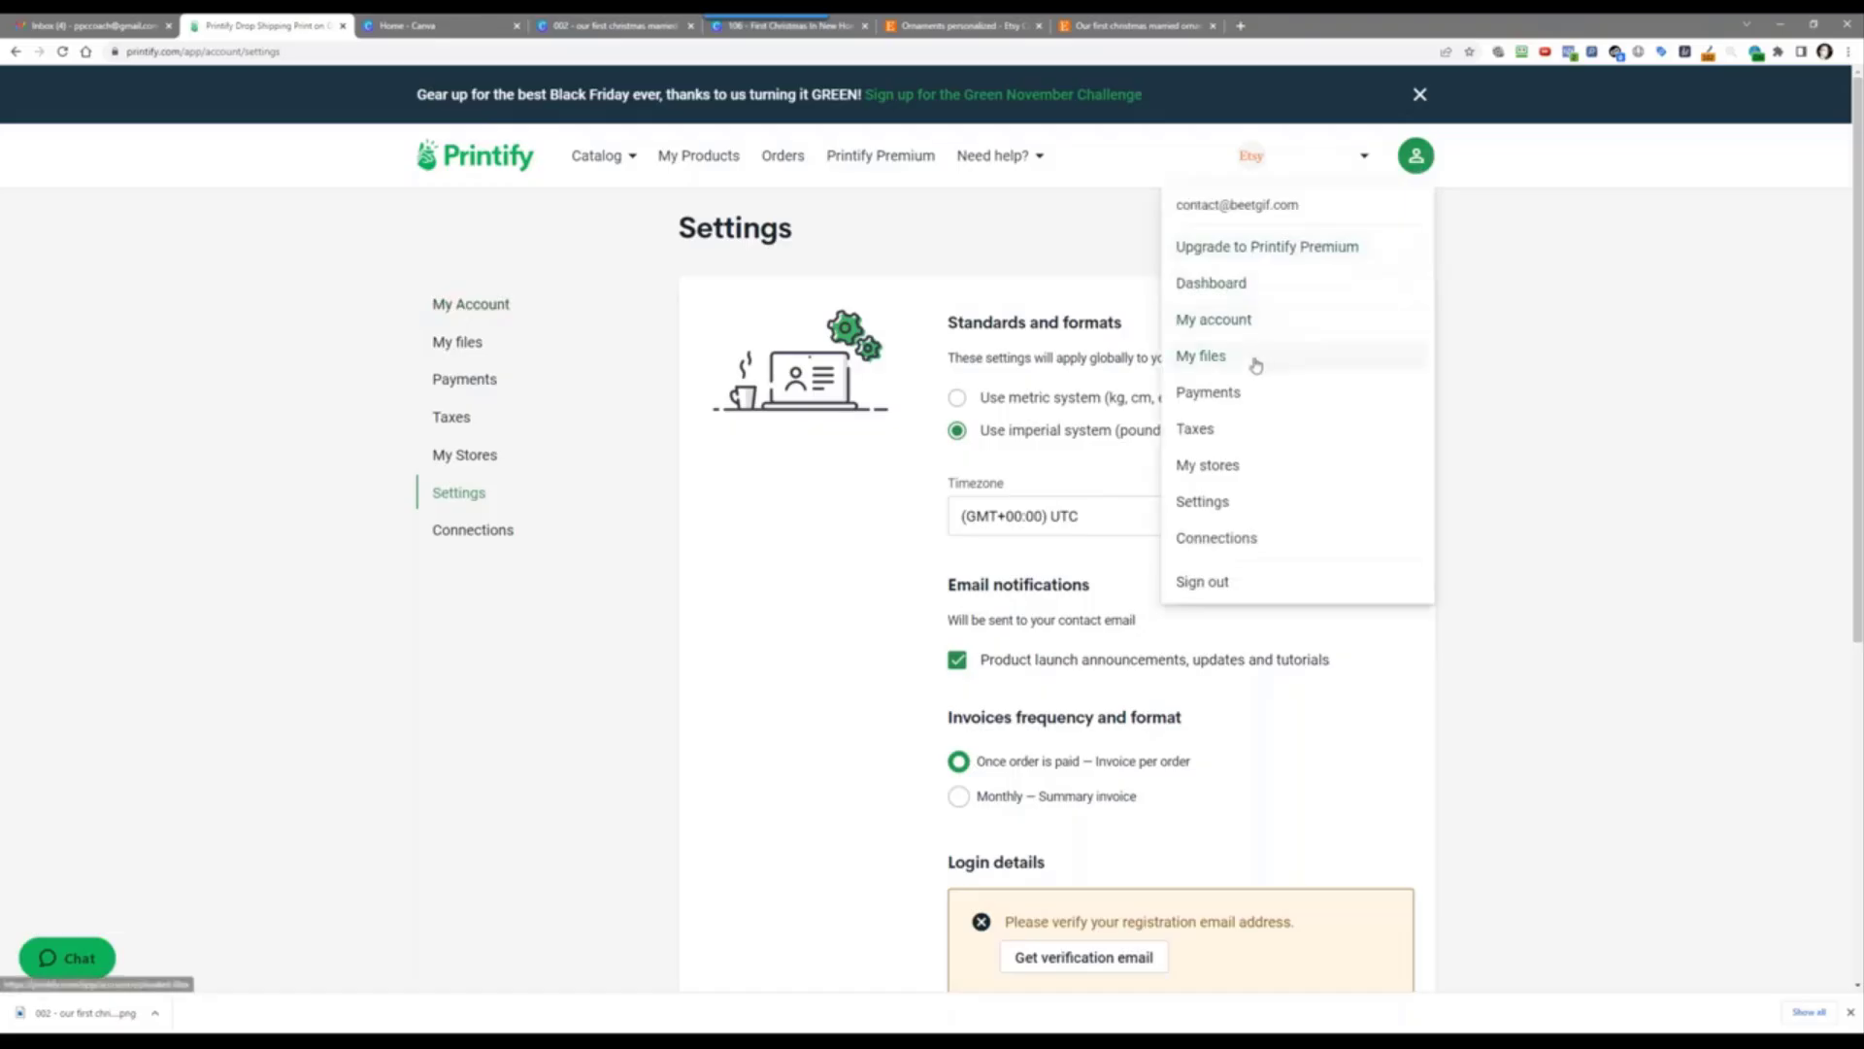
pyautogui.click(1242, 503)
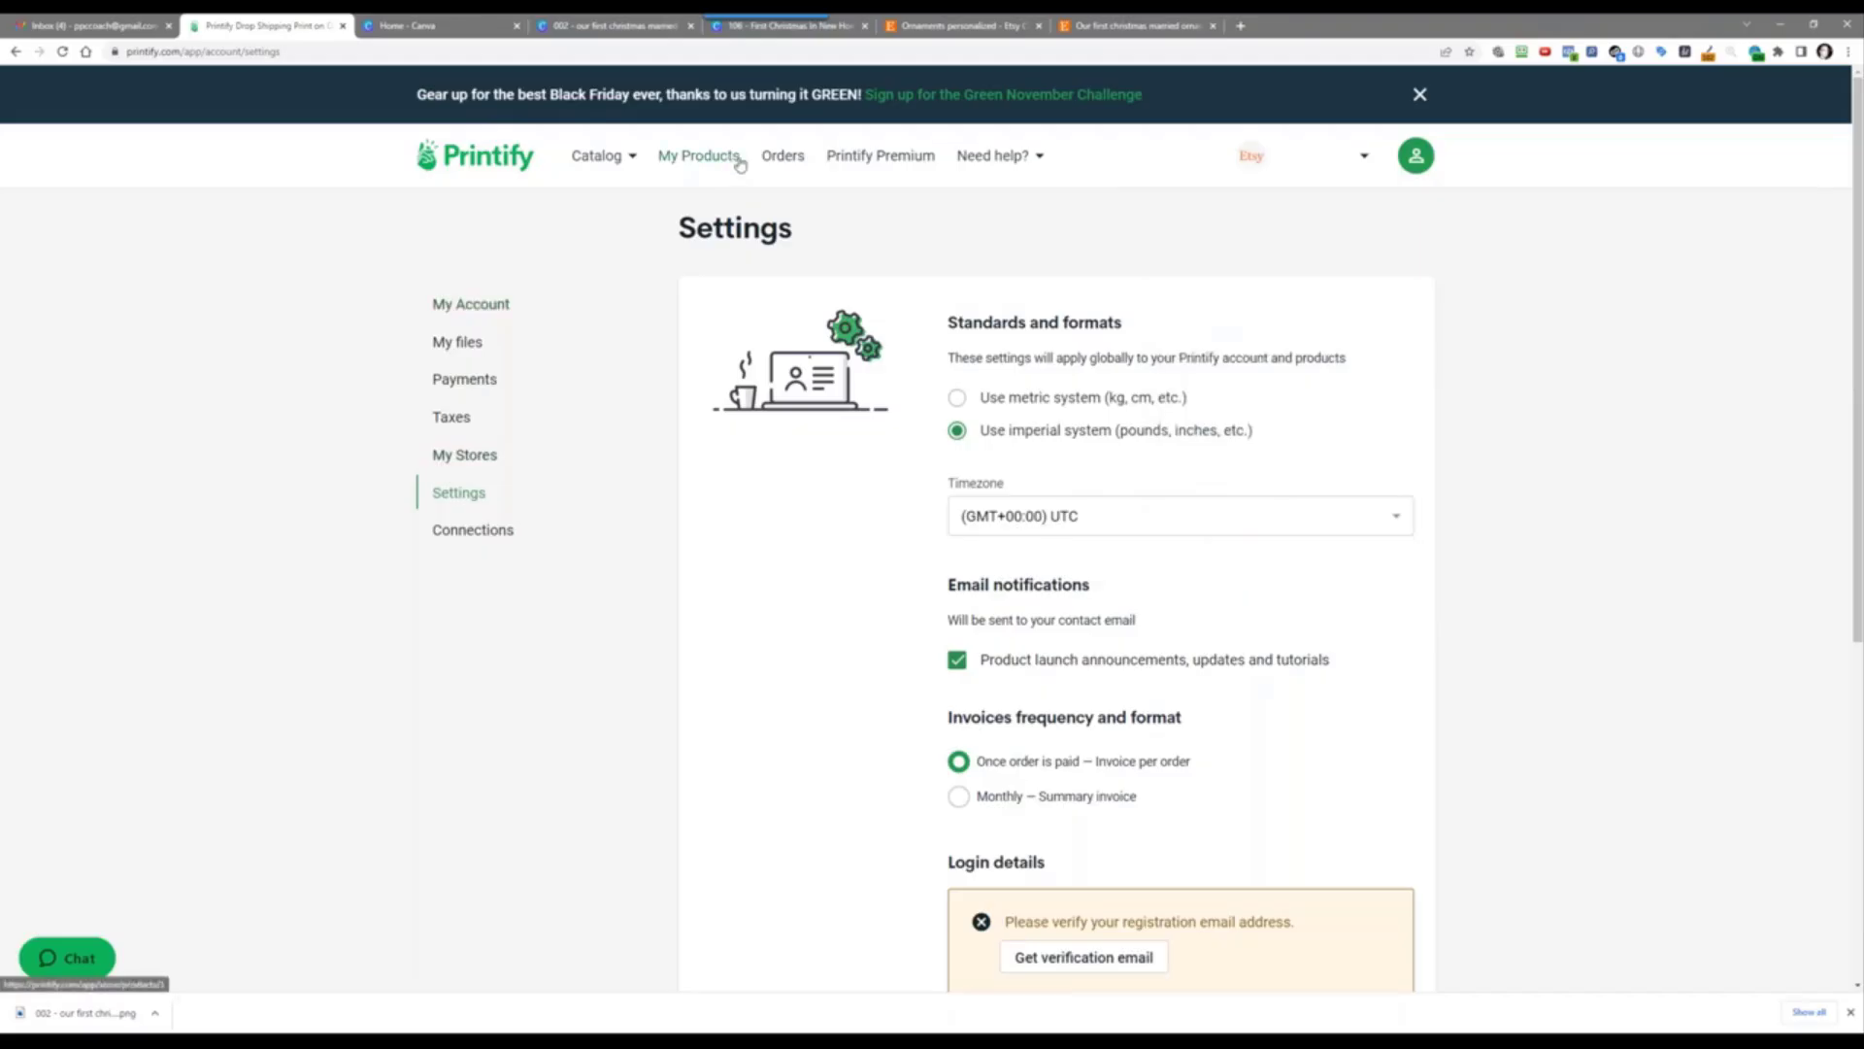
# Step: Browse My Account, My files, Payments and Taxes, then return to My Stores
pyautogui.click(483, 307)
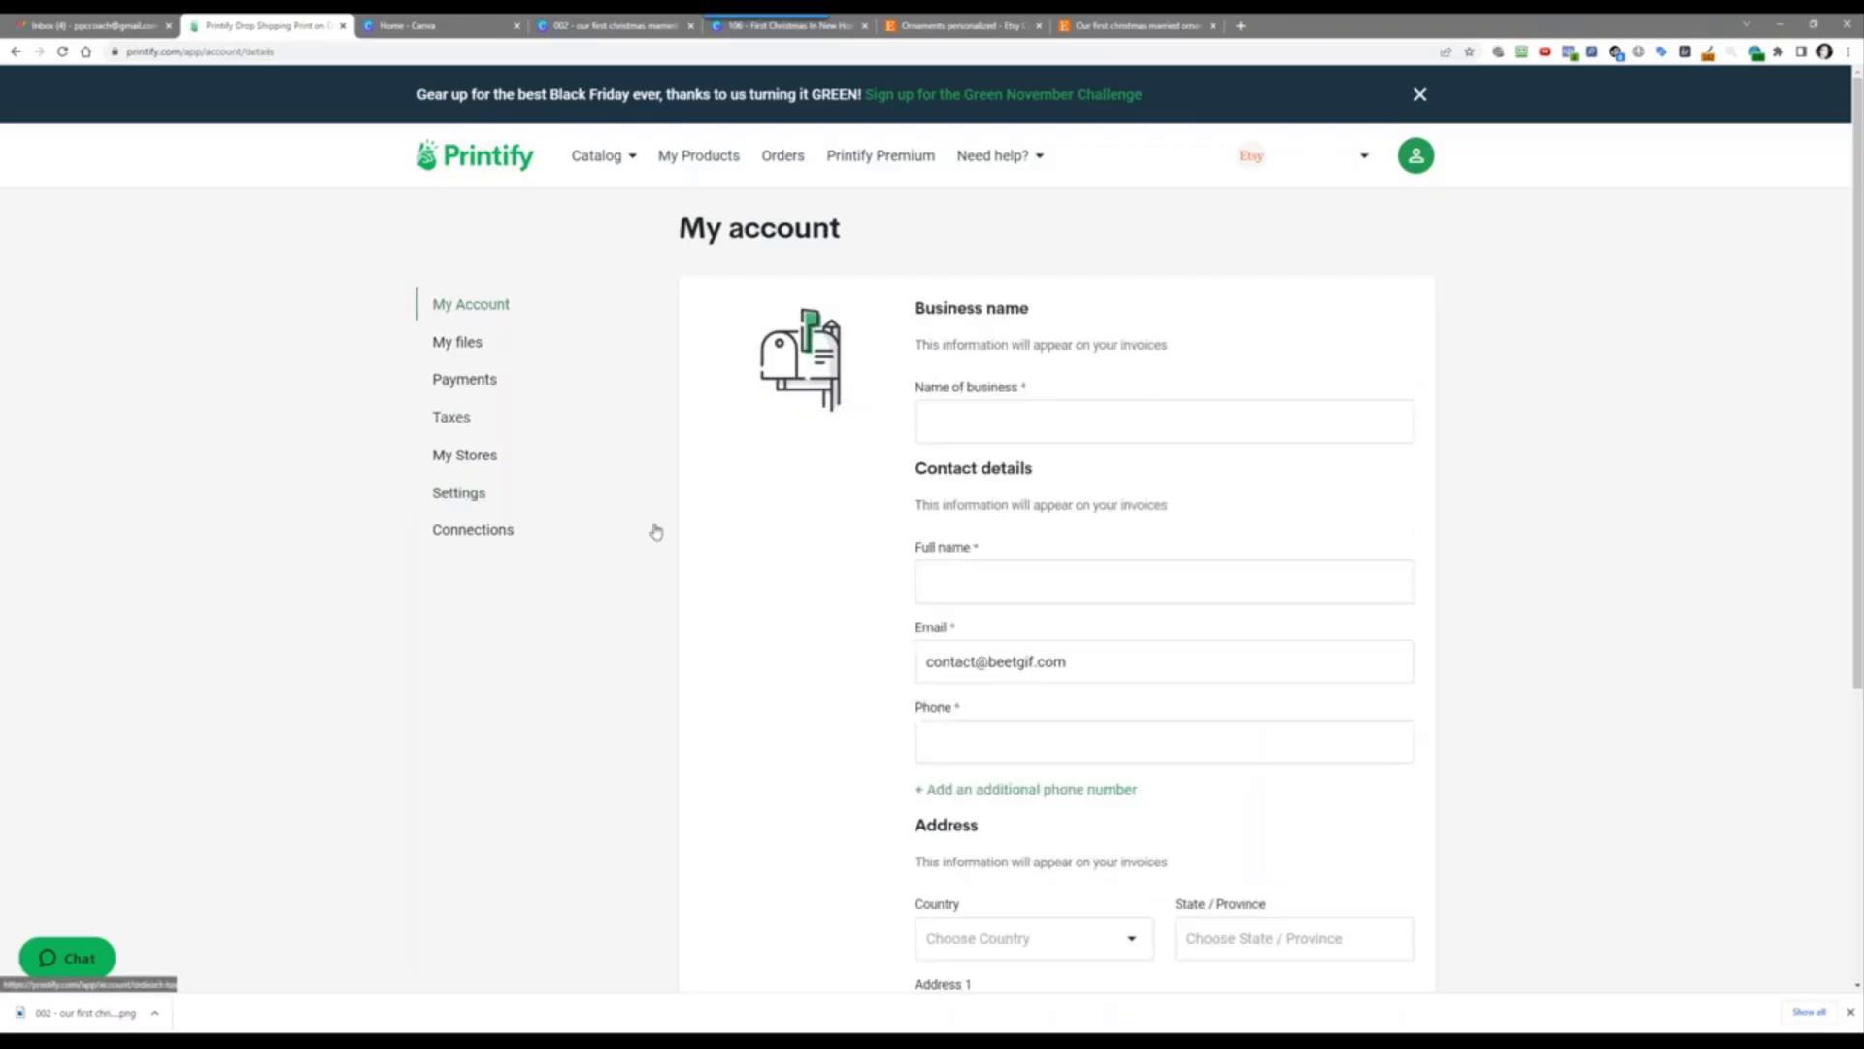
pyautogui.scroll(-4, 783, 633)
pyautogui.scroll(1, 784, 628)
pyautogui.scroll(3, 784, 629)
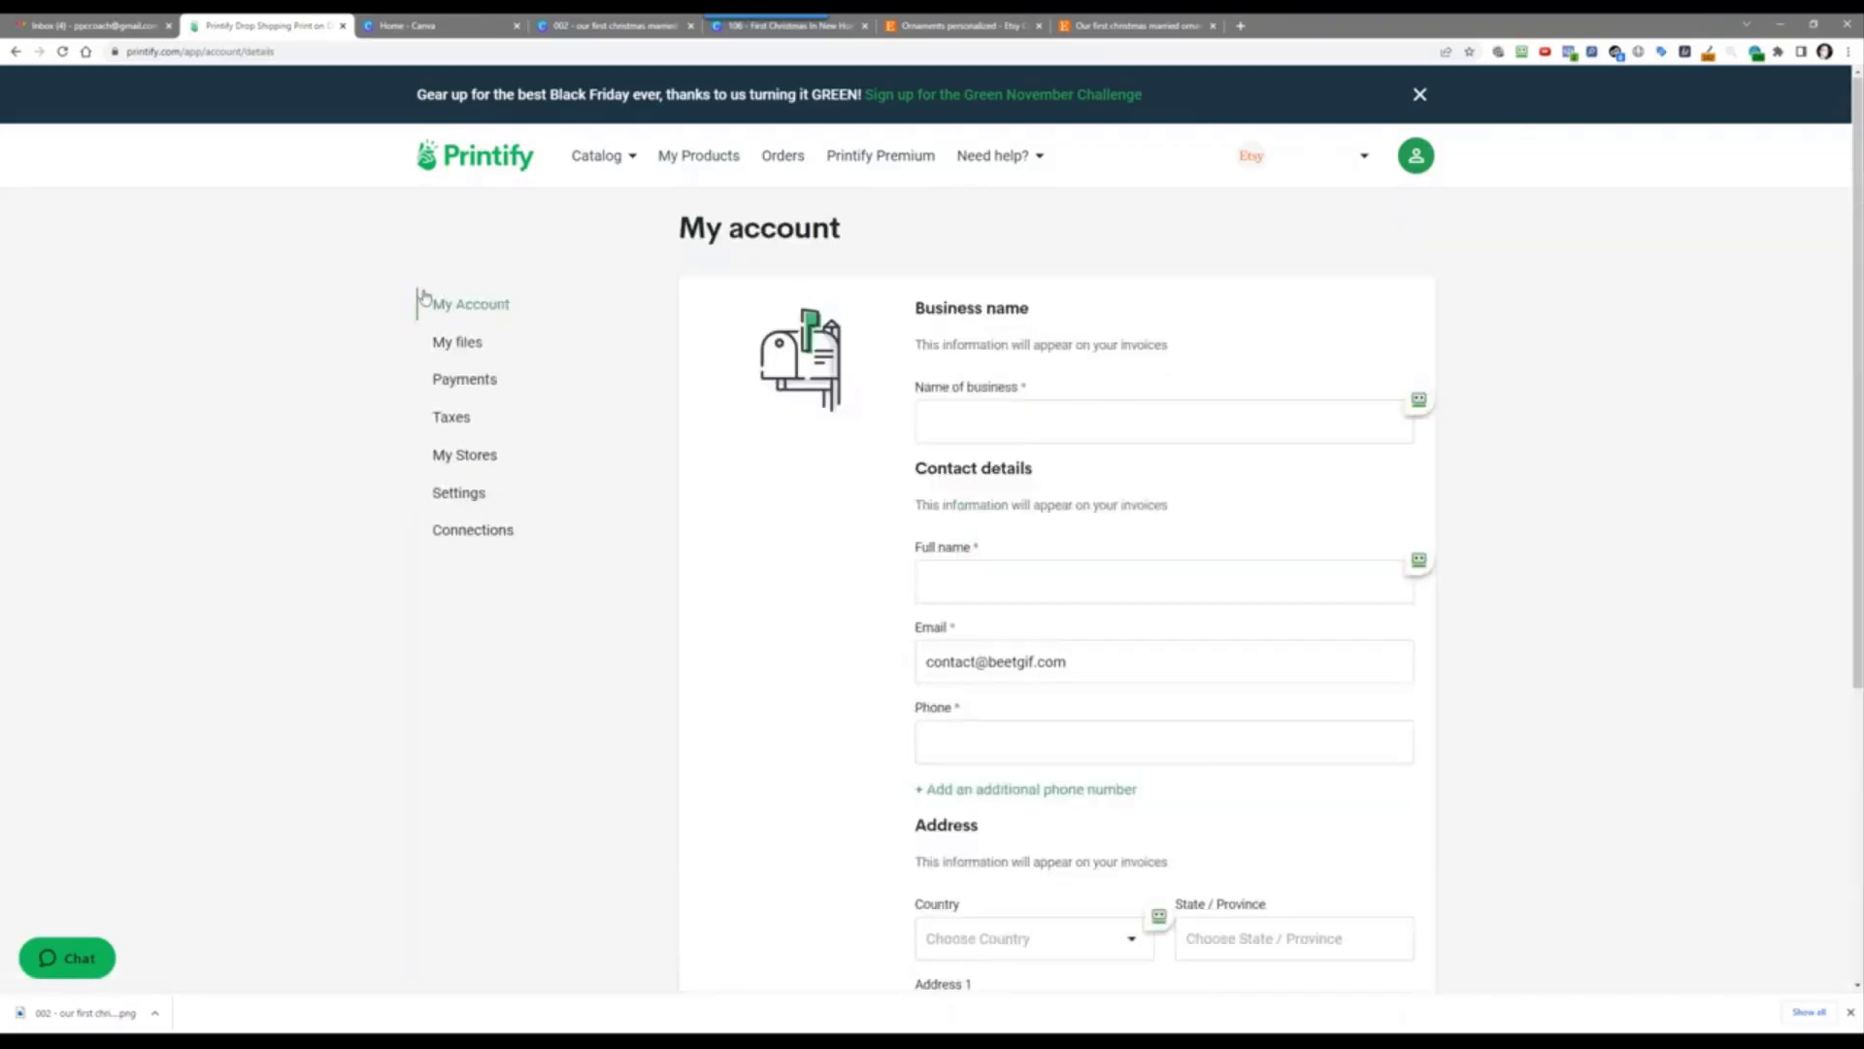
pyautogui.click(455, 342)
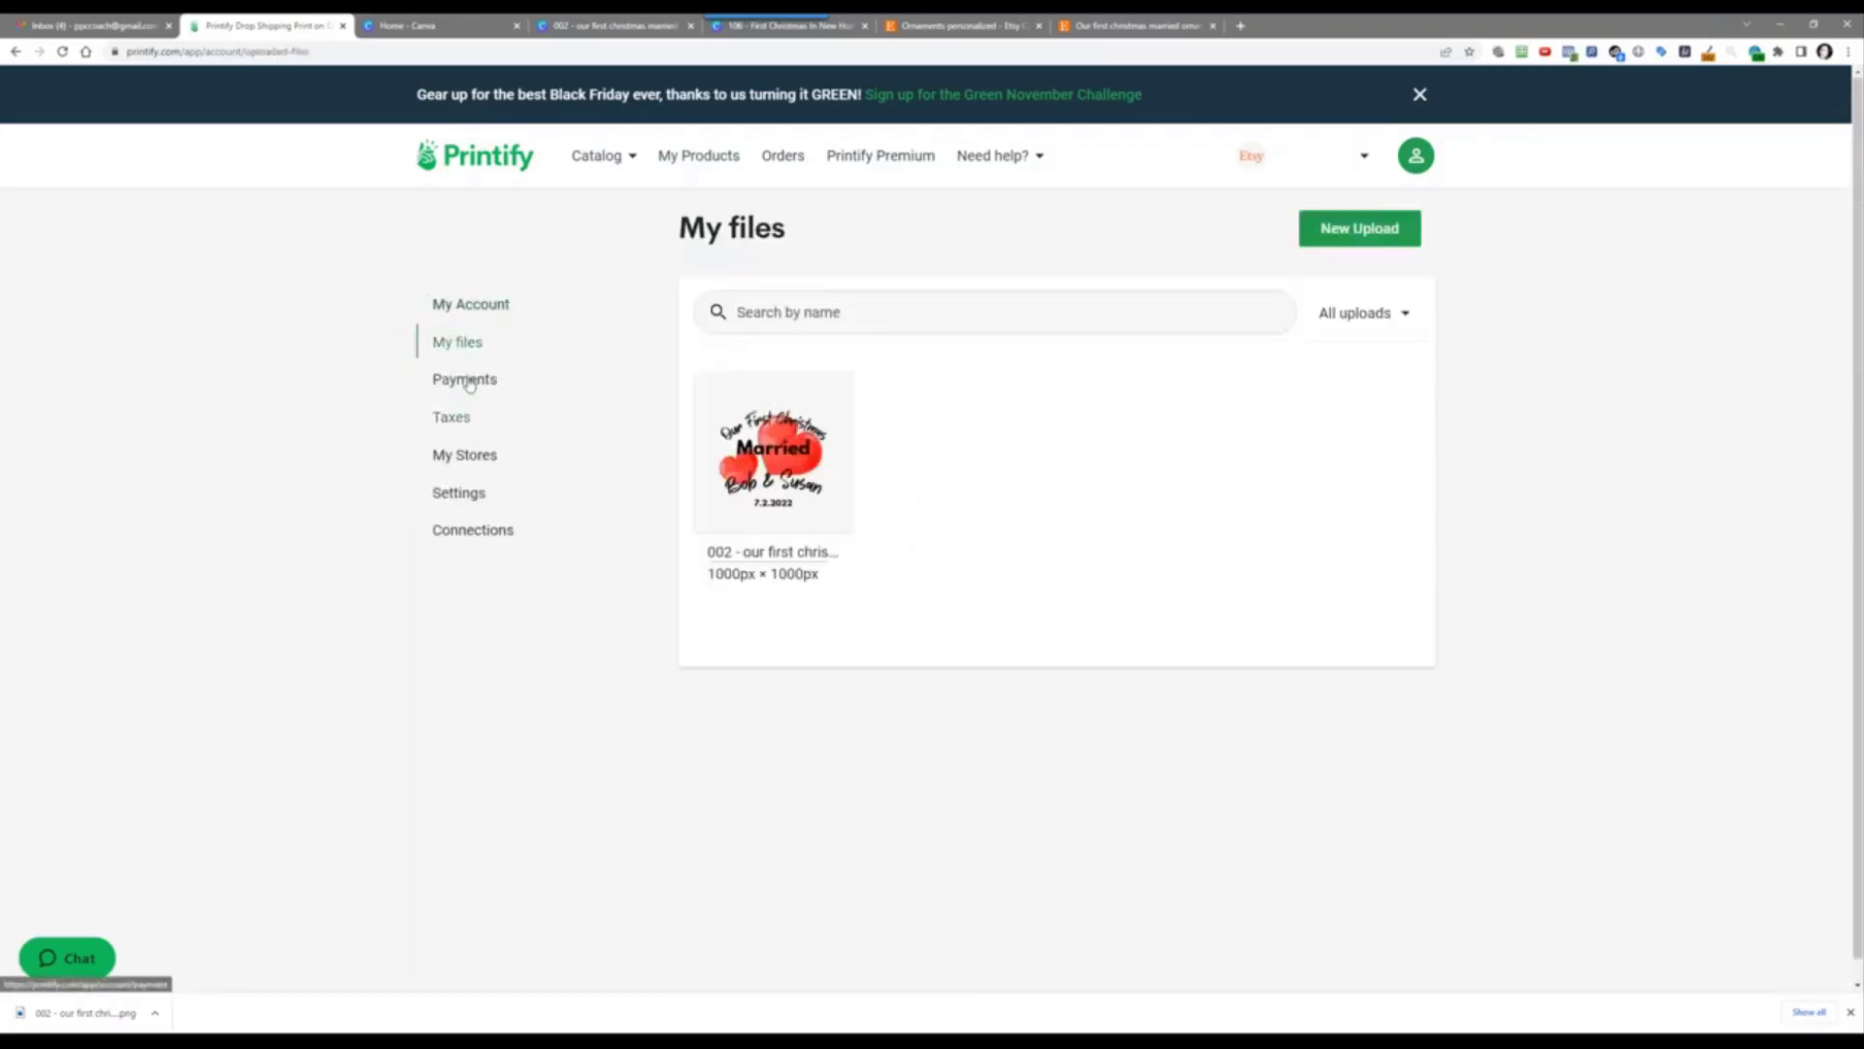
pyautogui.click(466, 379)
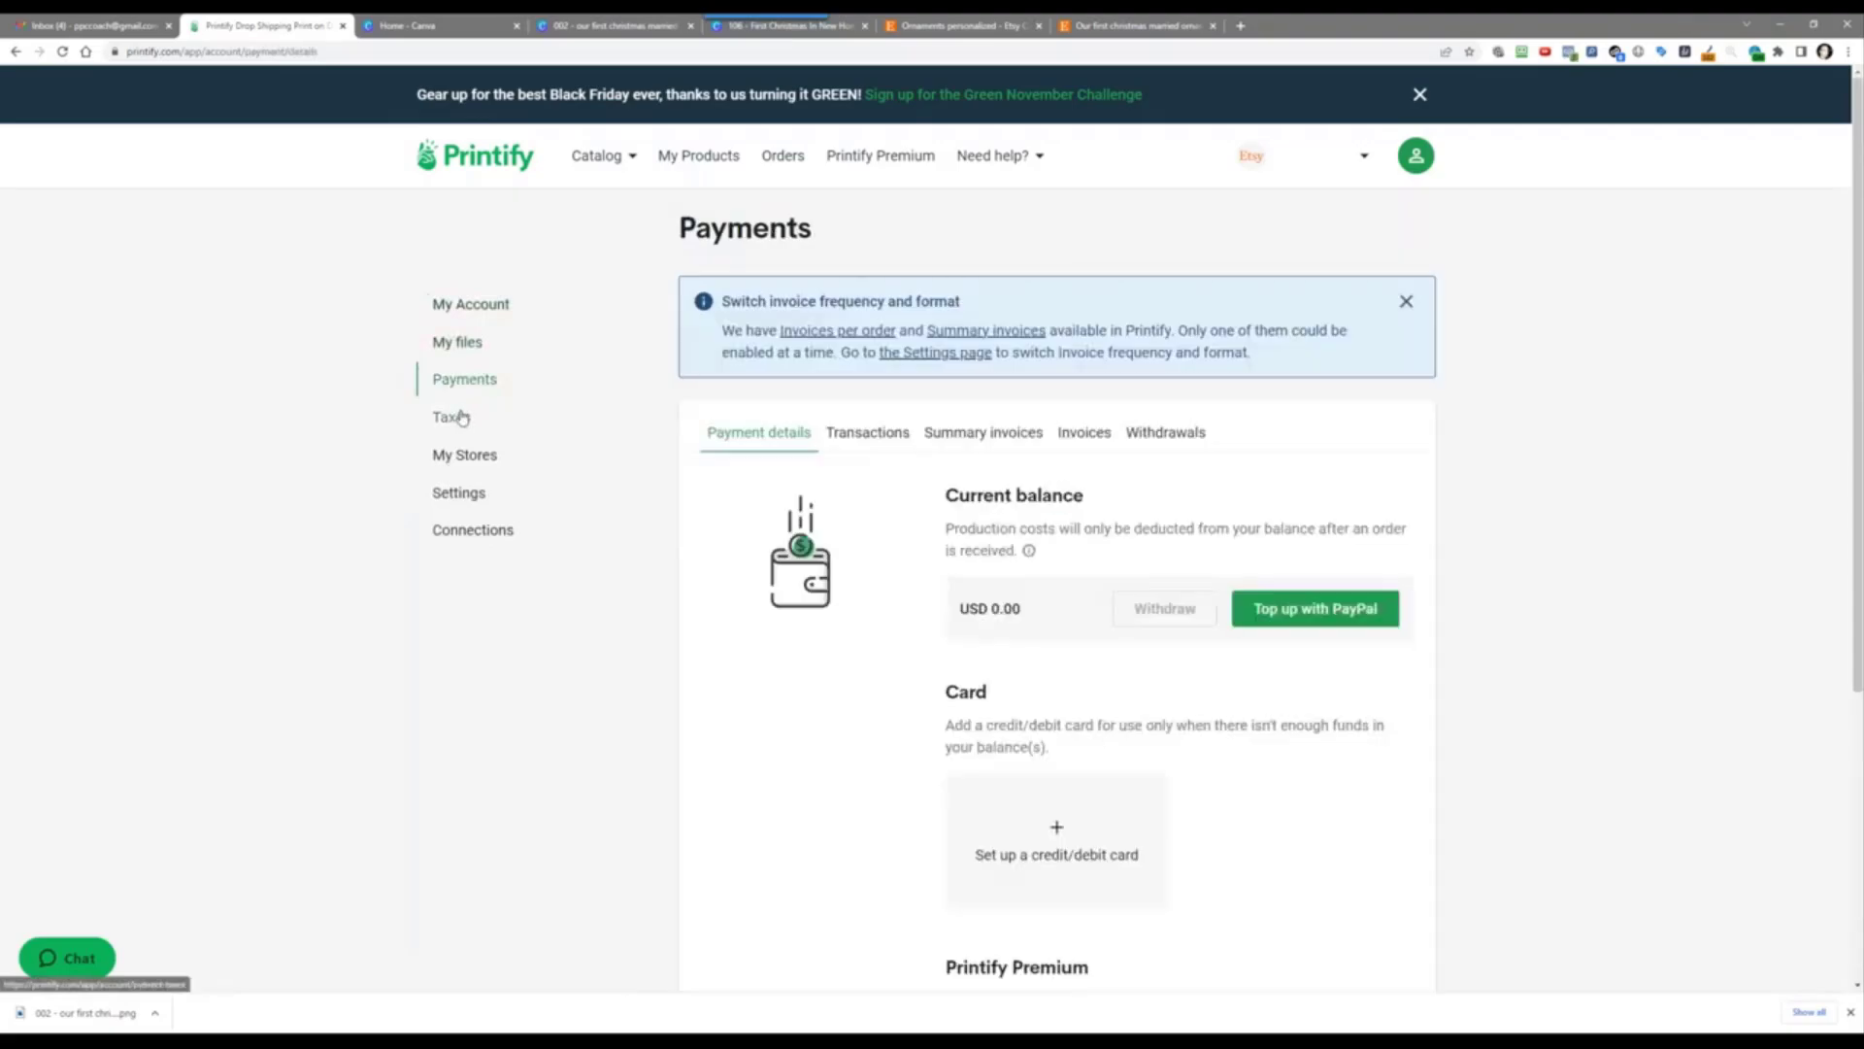
pyautogui.click(462, 417)
pyautogui.click(464, 455)
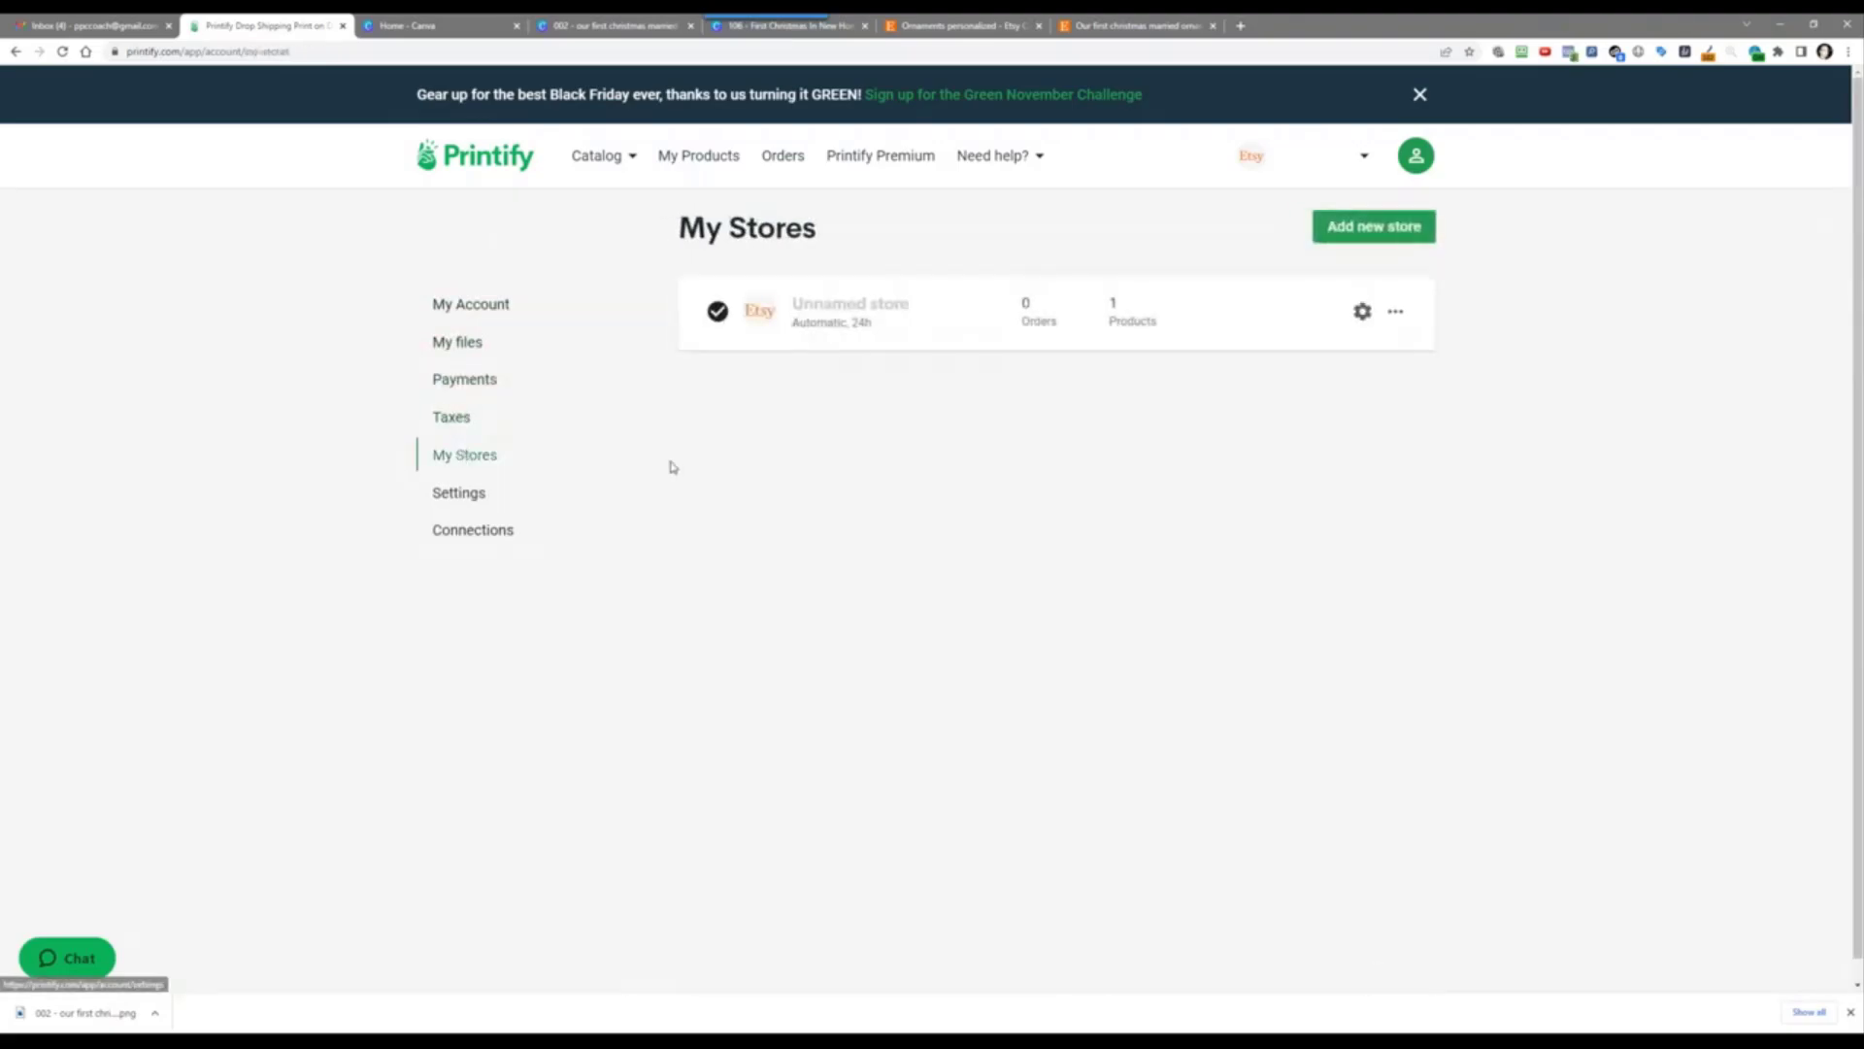
# Step: Save the store name as Beetgif and return to the My Stores list
pyautogui.click(1363, 311)
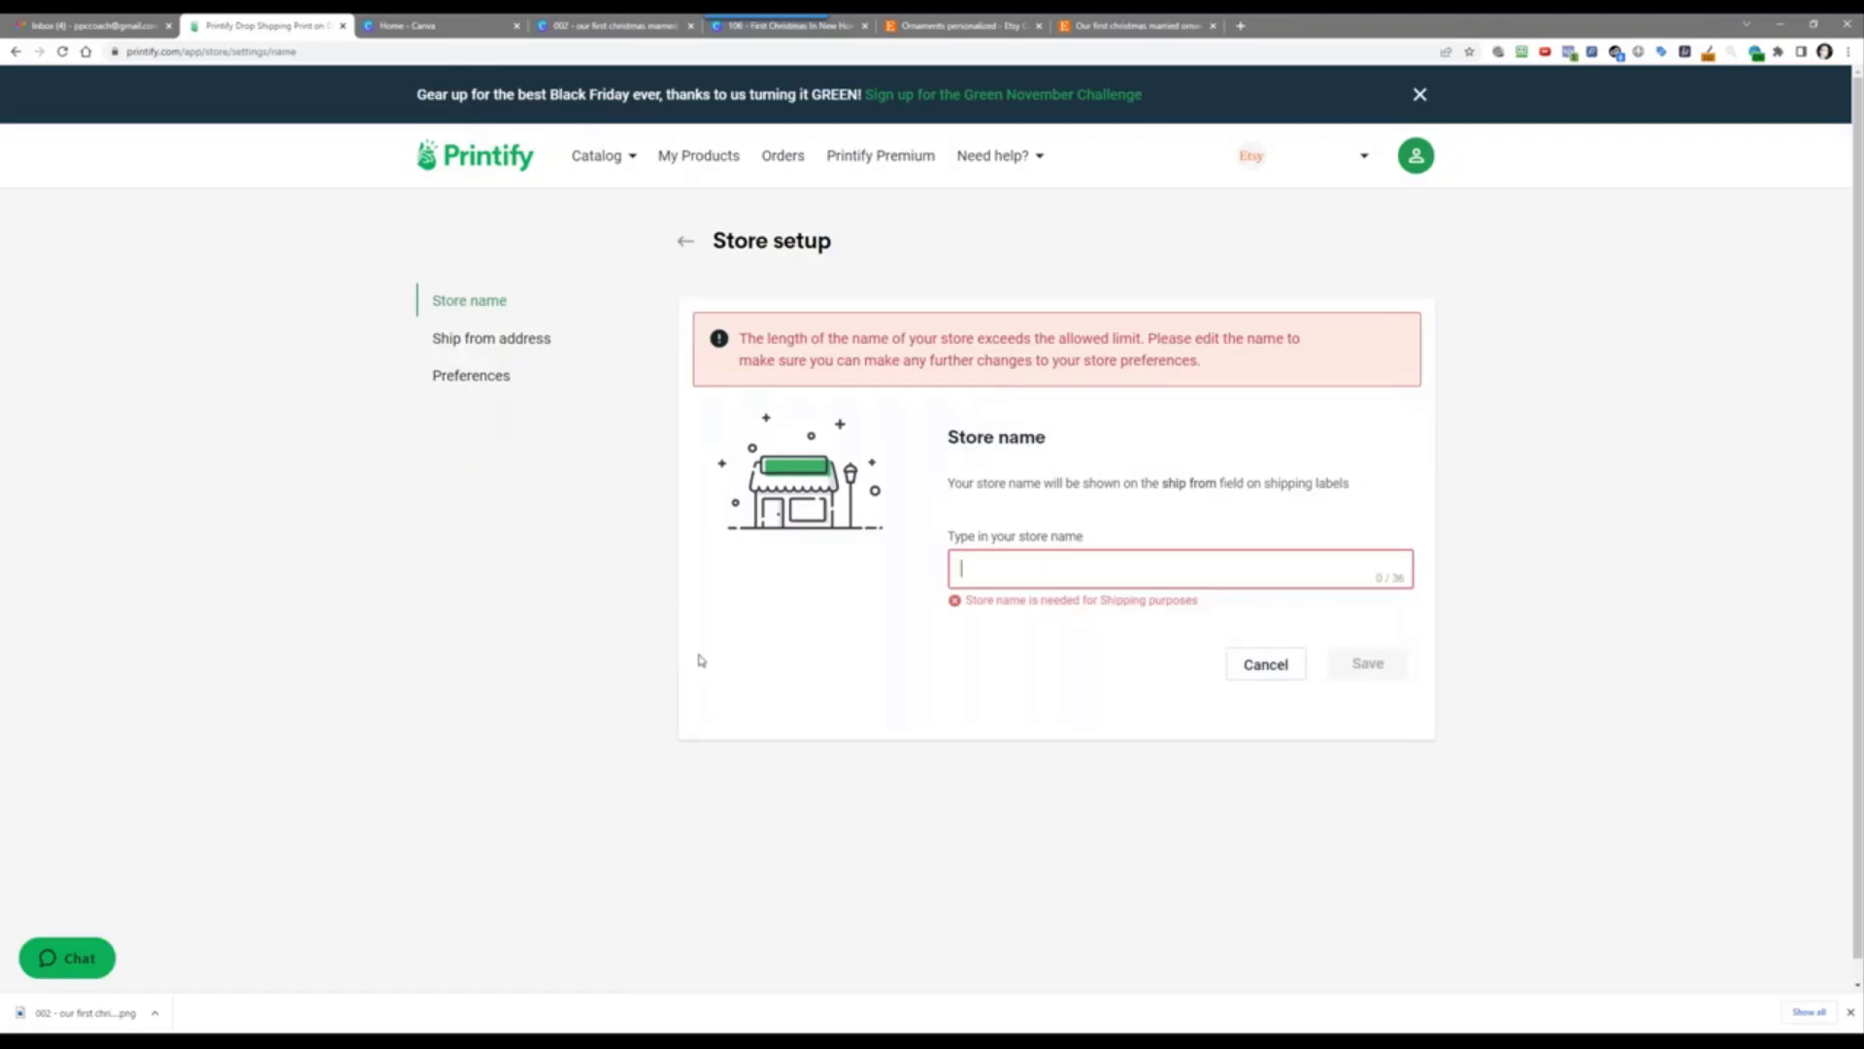
pyautogui.write('Beetgif')
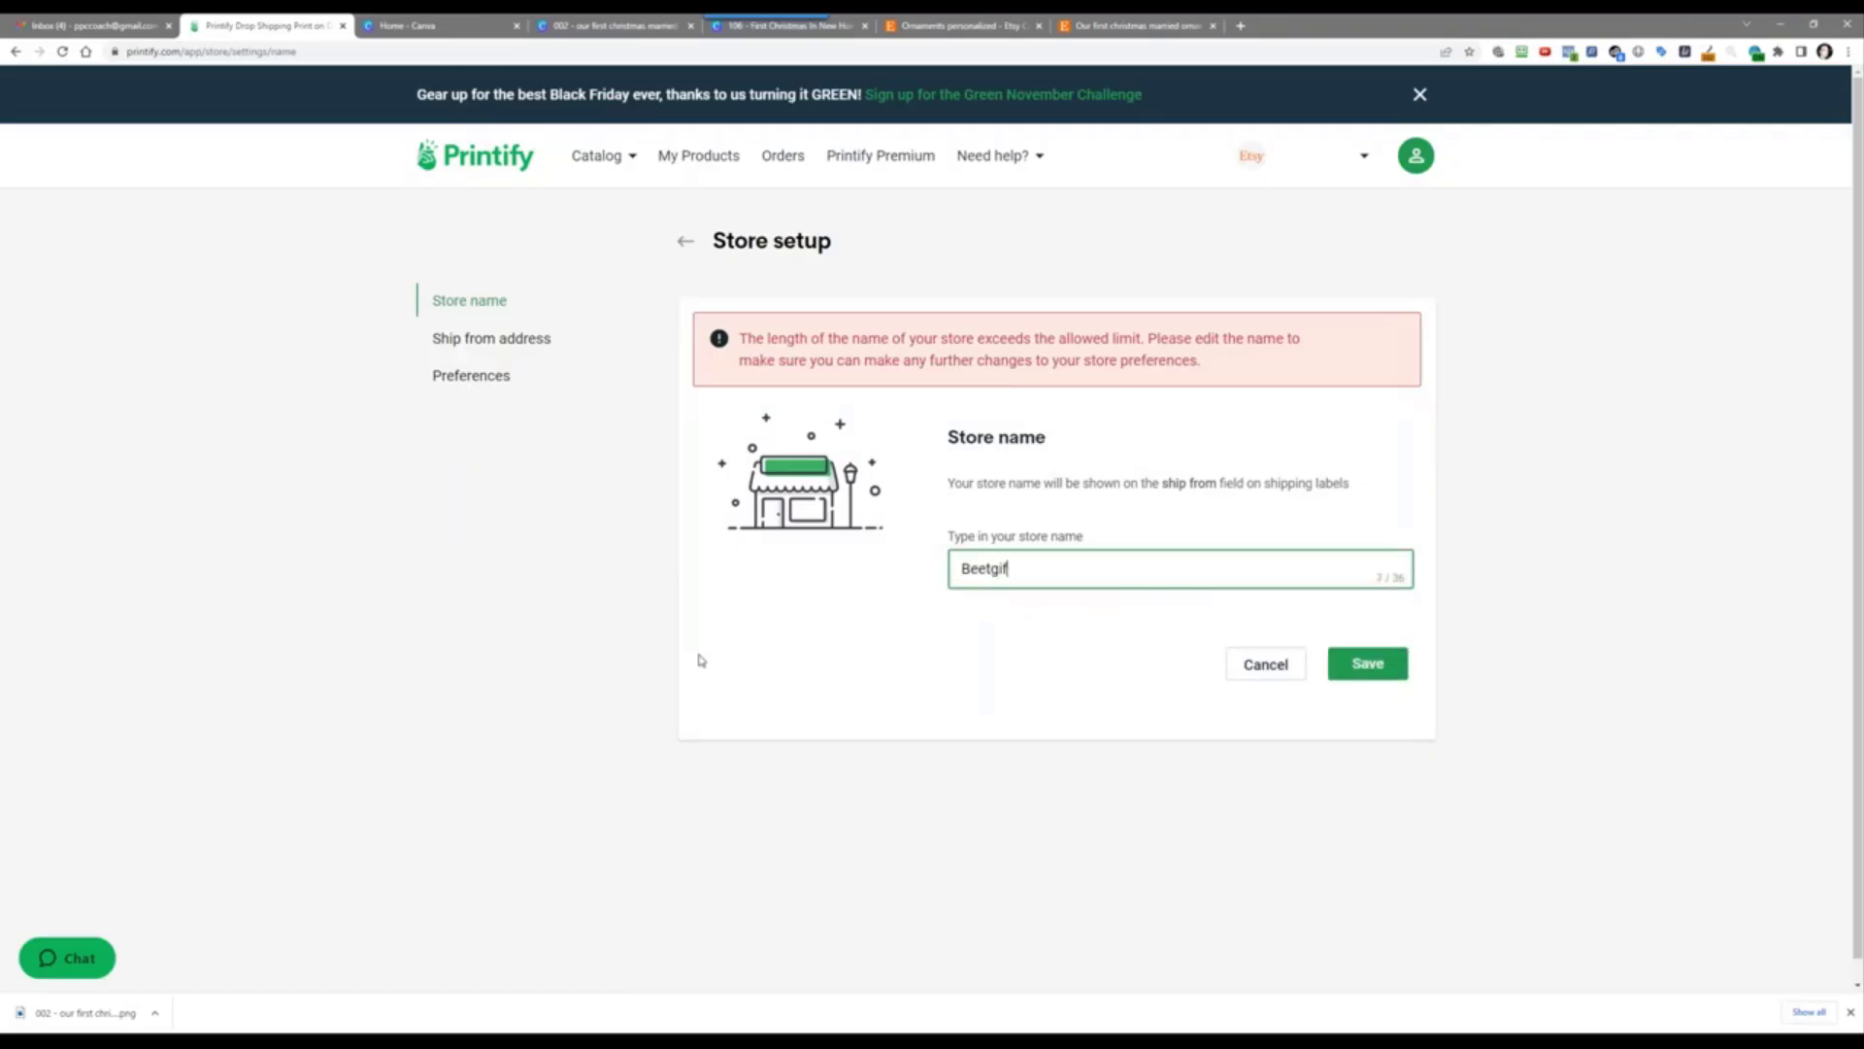
pyautogui.click(1369, 665)
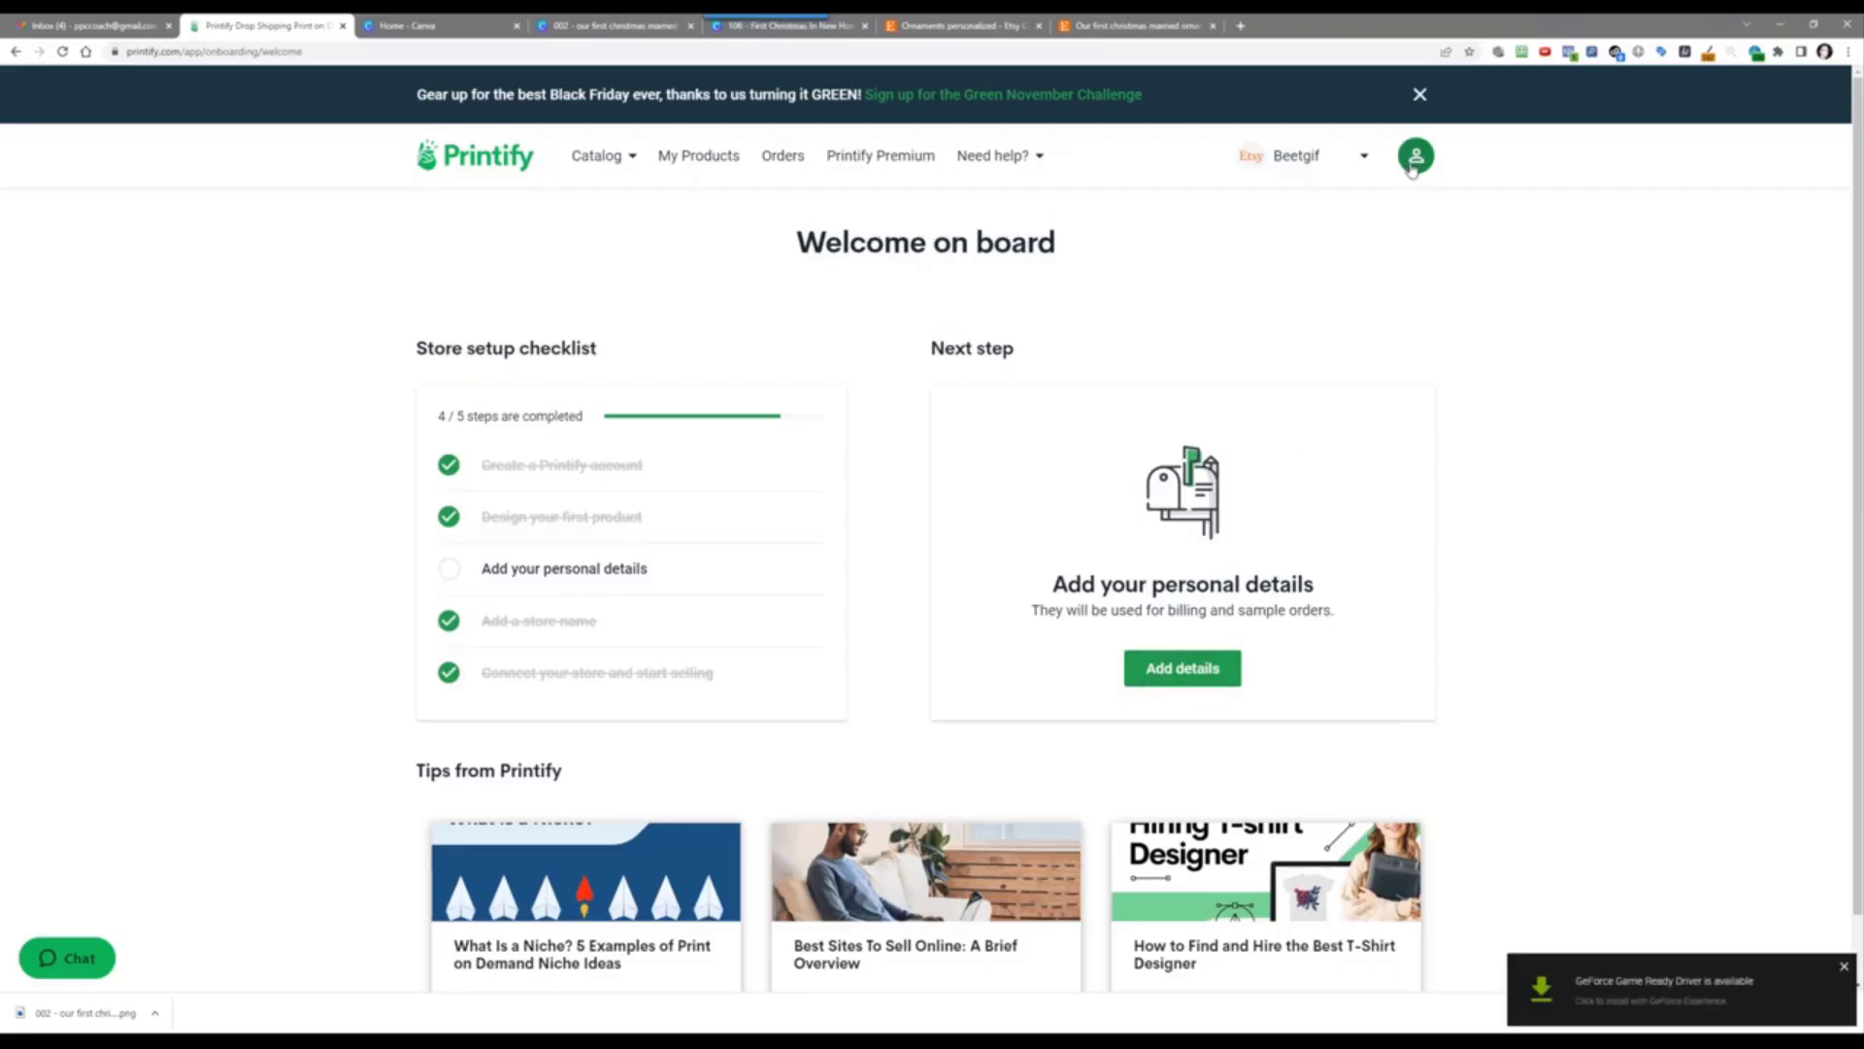
pyautogui.click(1362, 158)
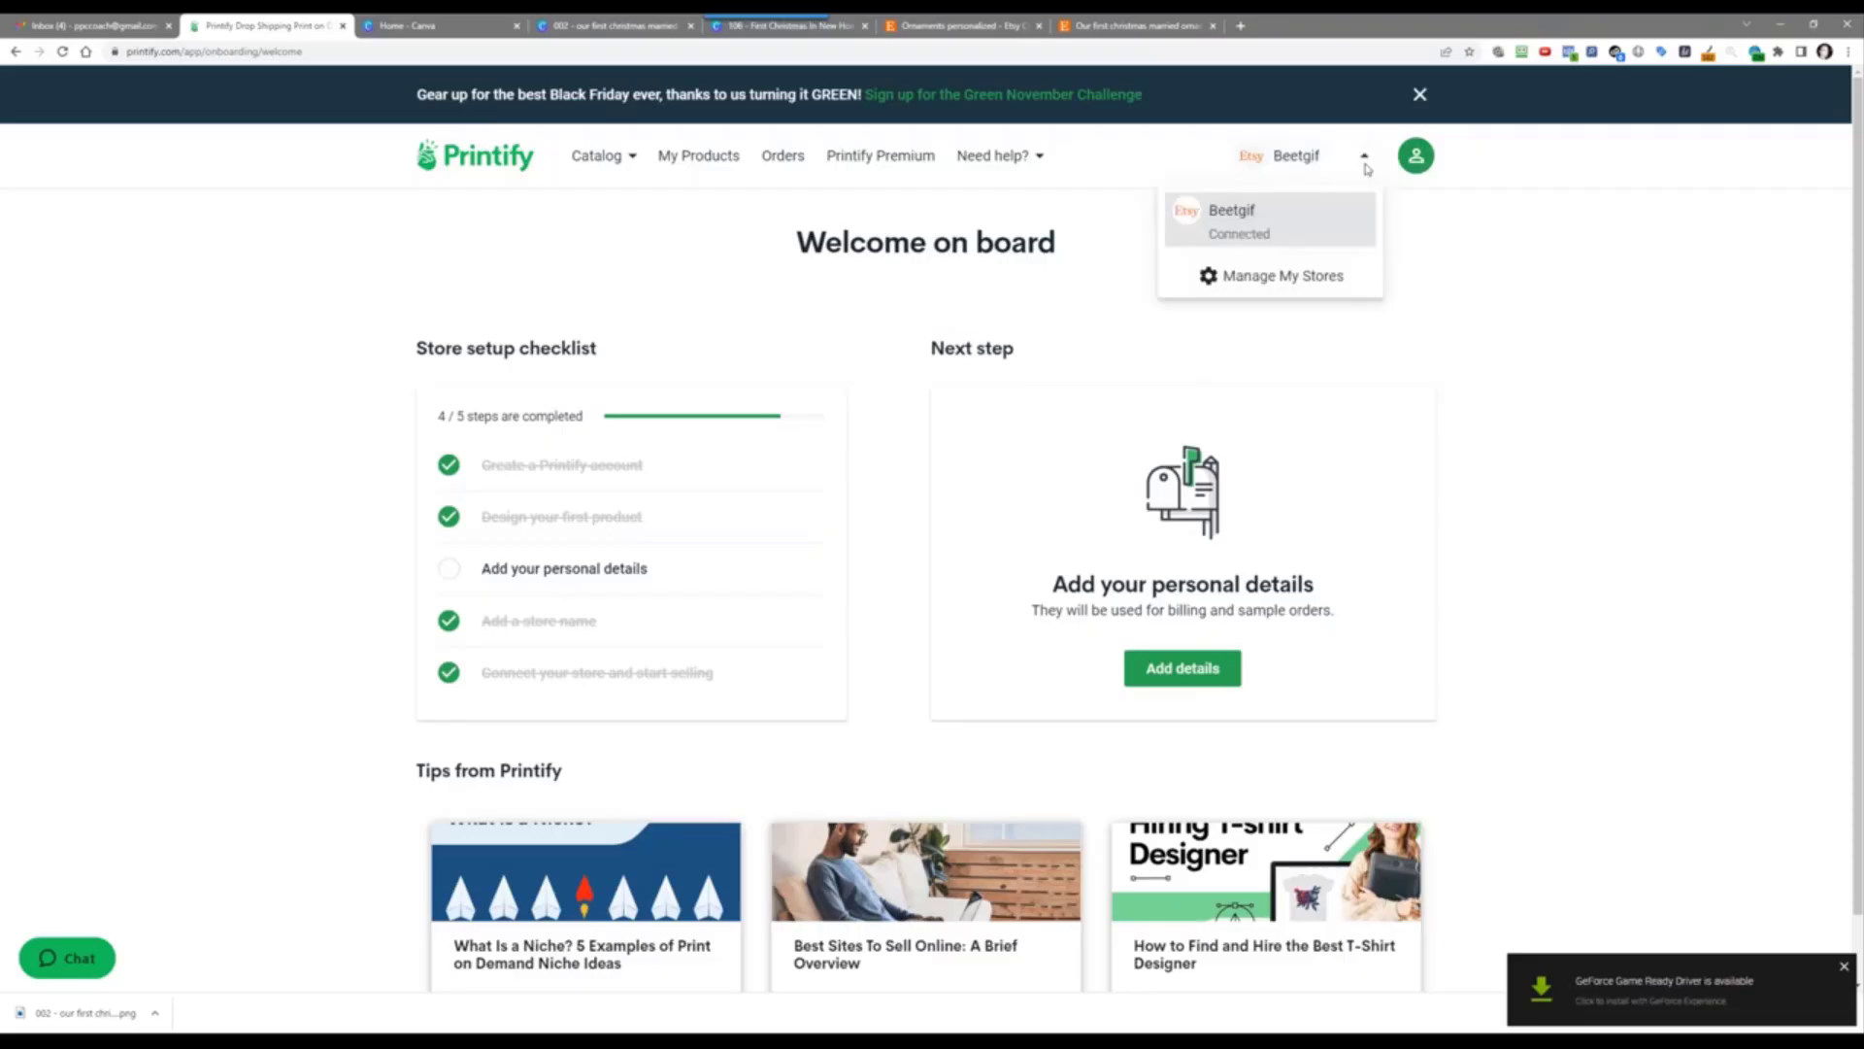
pyautogui.click(1285, 282)
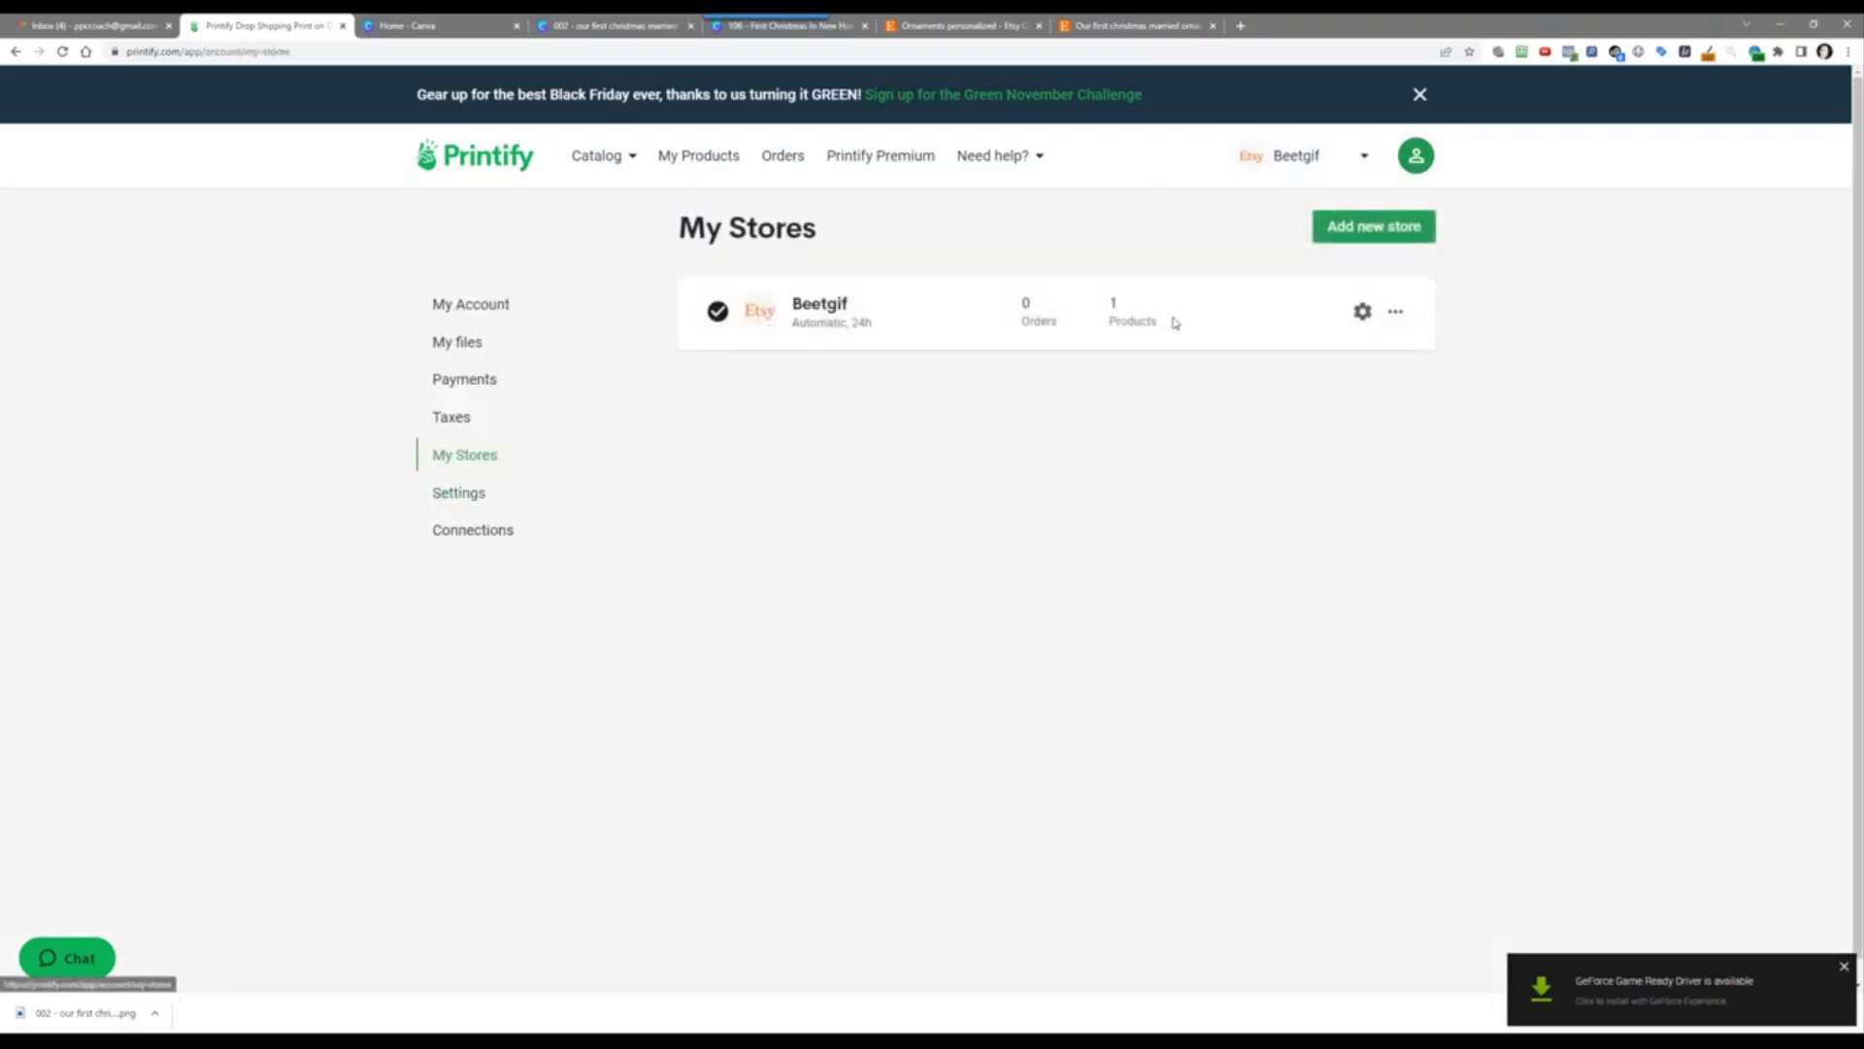
# Step: View the Beetgif store's order preferences, then go back to My Stores
pyautogui.click(1362, 311)
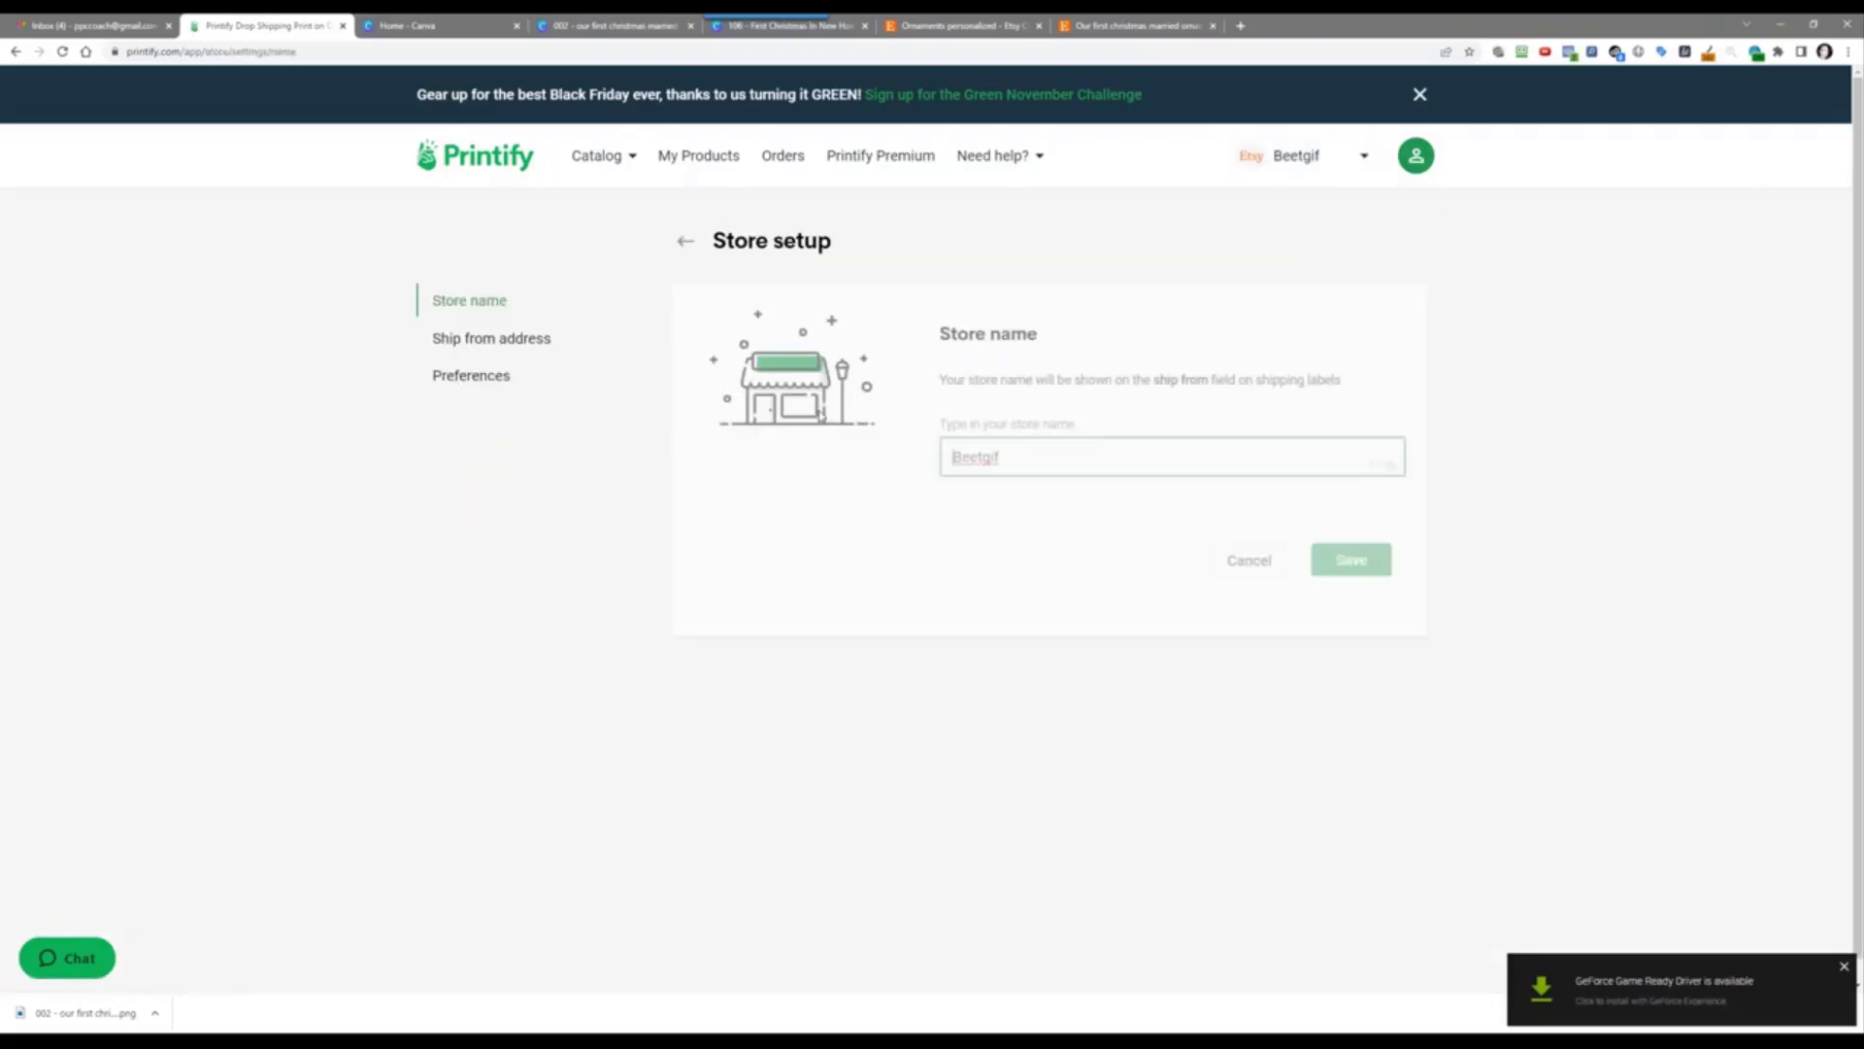
pyautogui.click(492, 379)
pyautogui.scroll(-3, 749, 631)
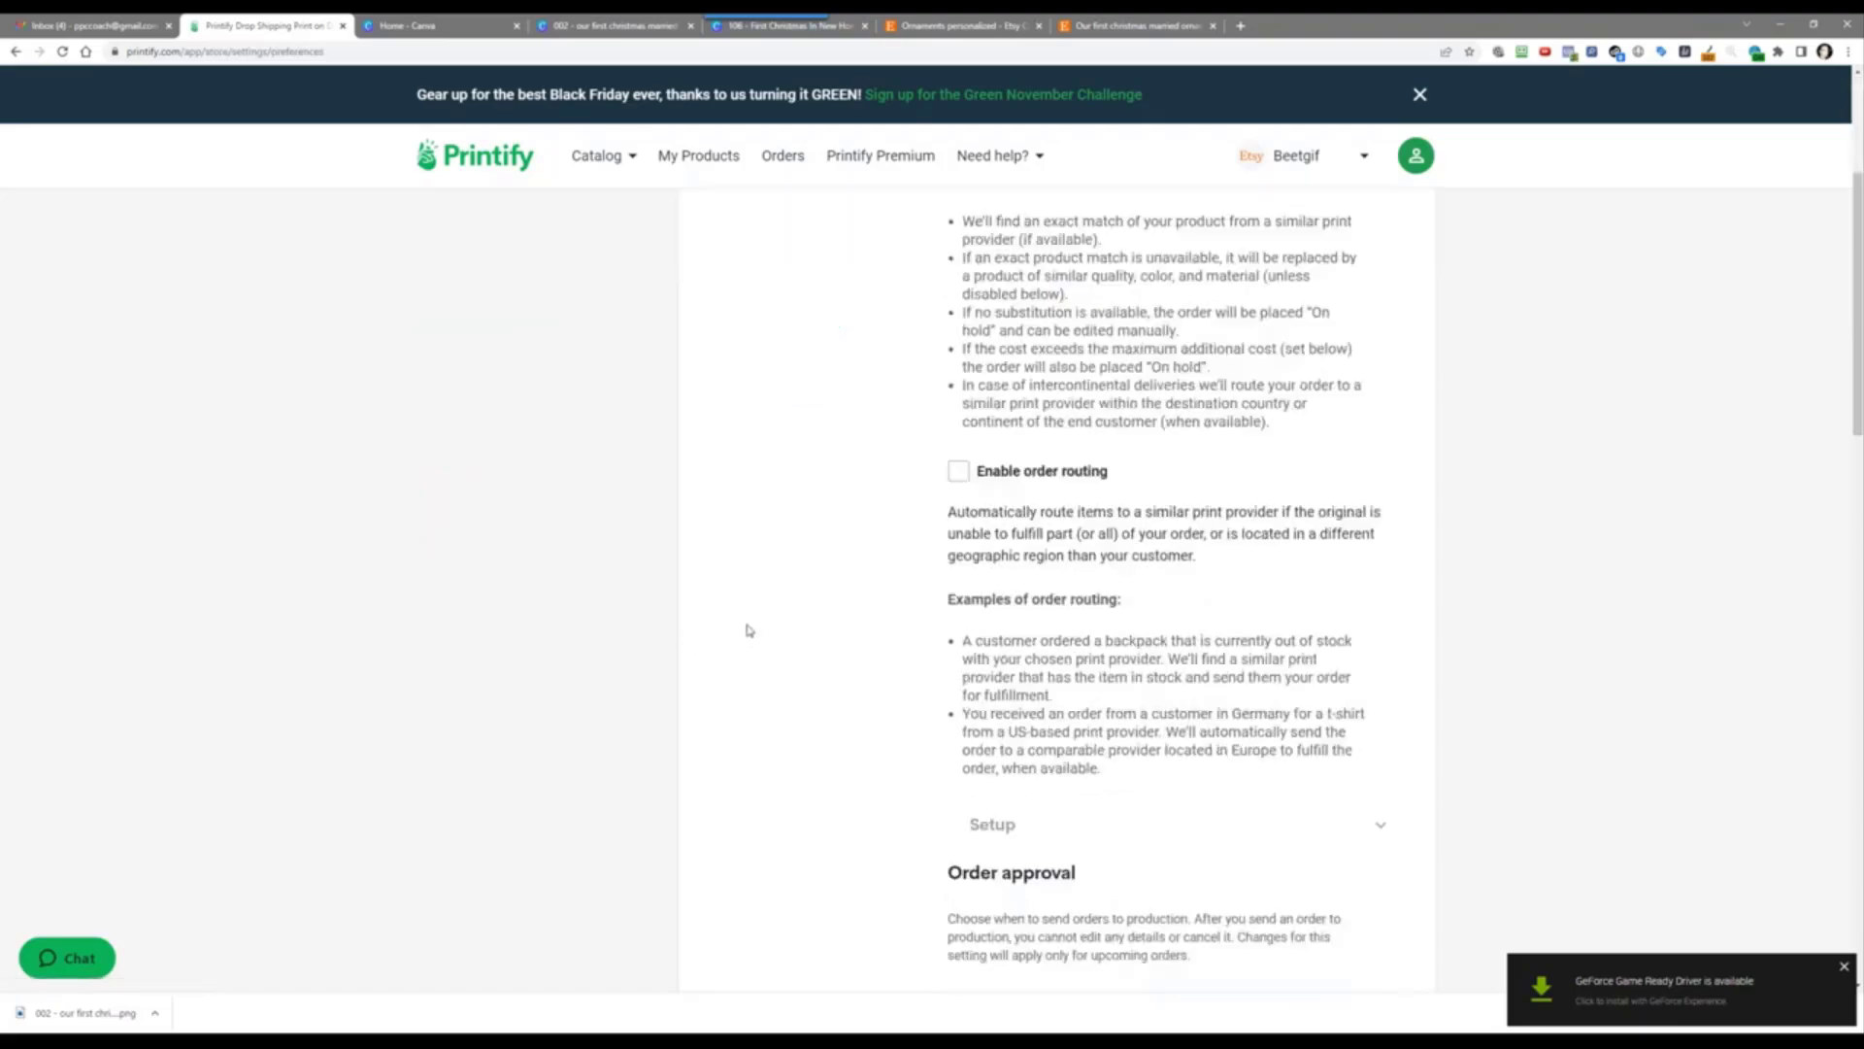
pyautogui.scroll(-3, 749, 631)
pyautogui.scroll(5, 749, 632)
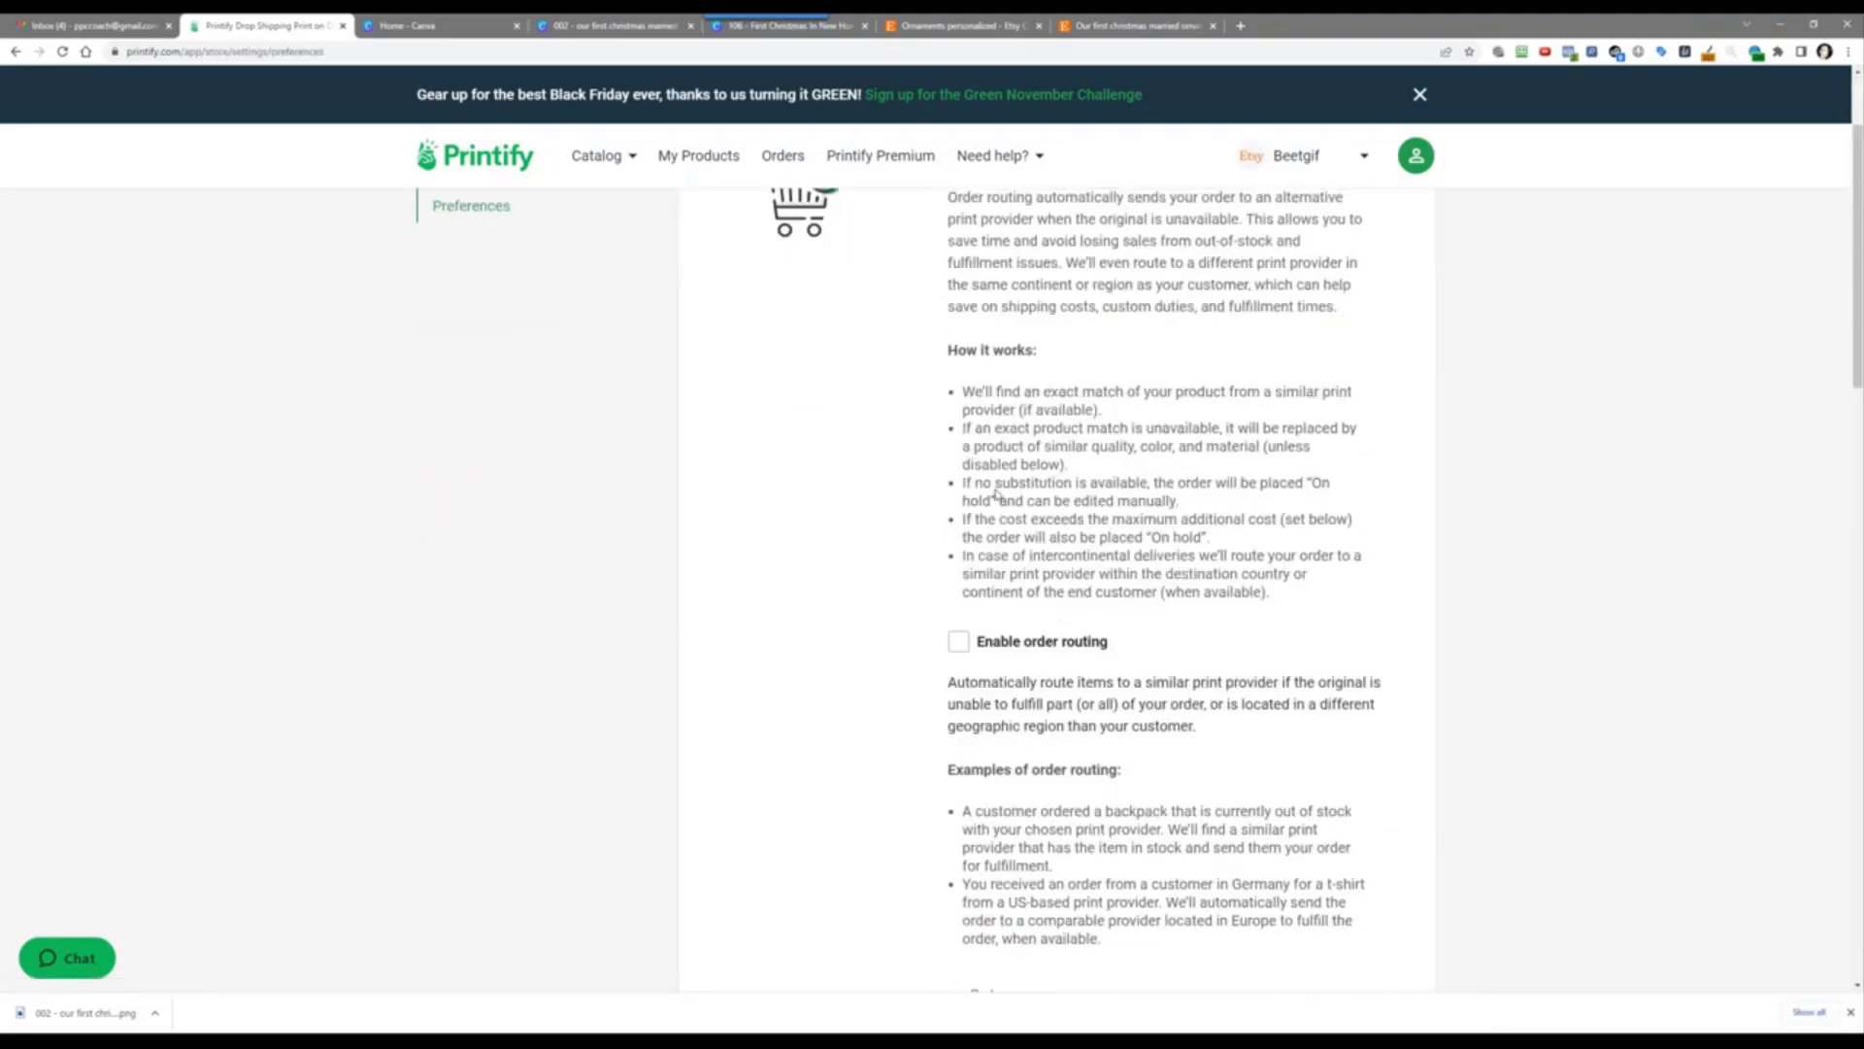
pyautogui.click(1326, 167)
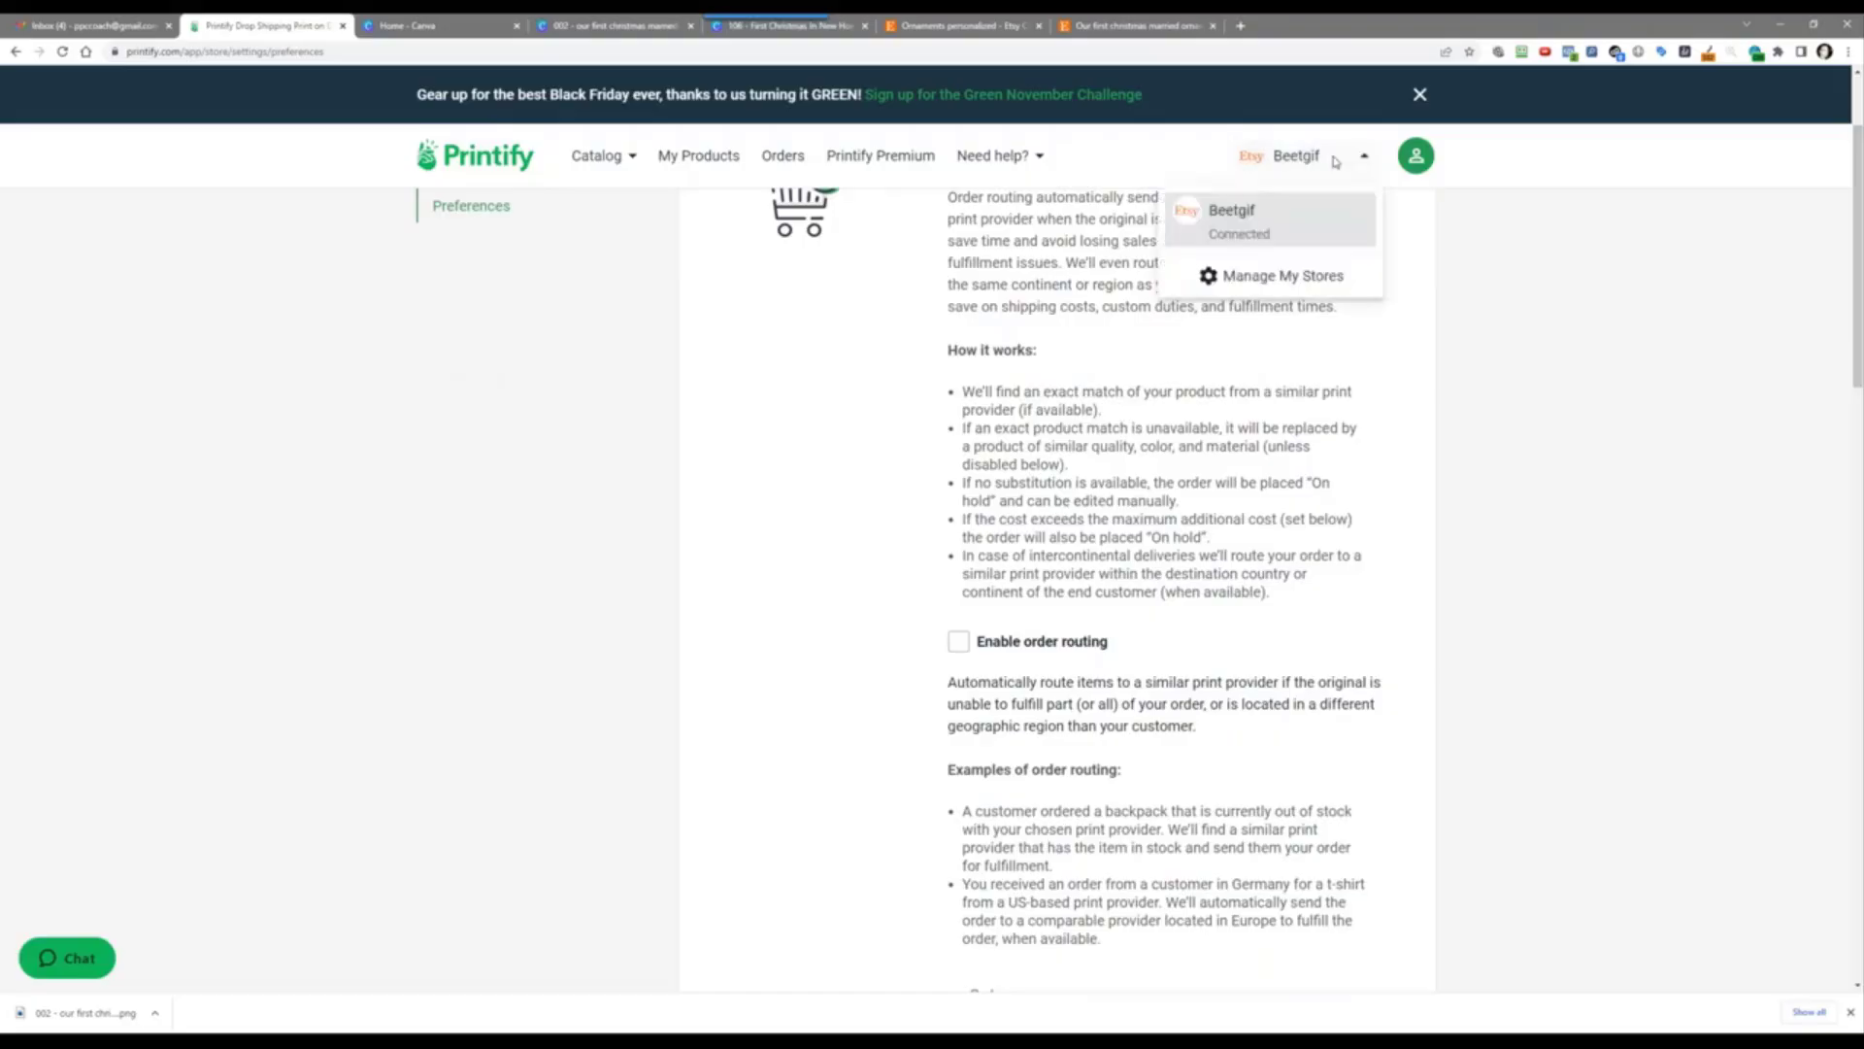
pyautogui.click(1286, 274)
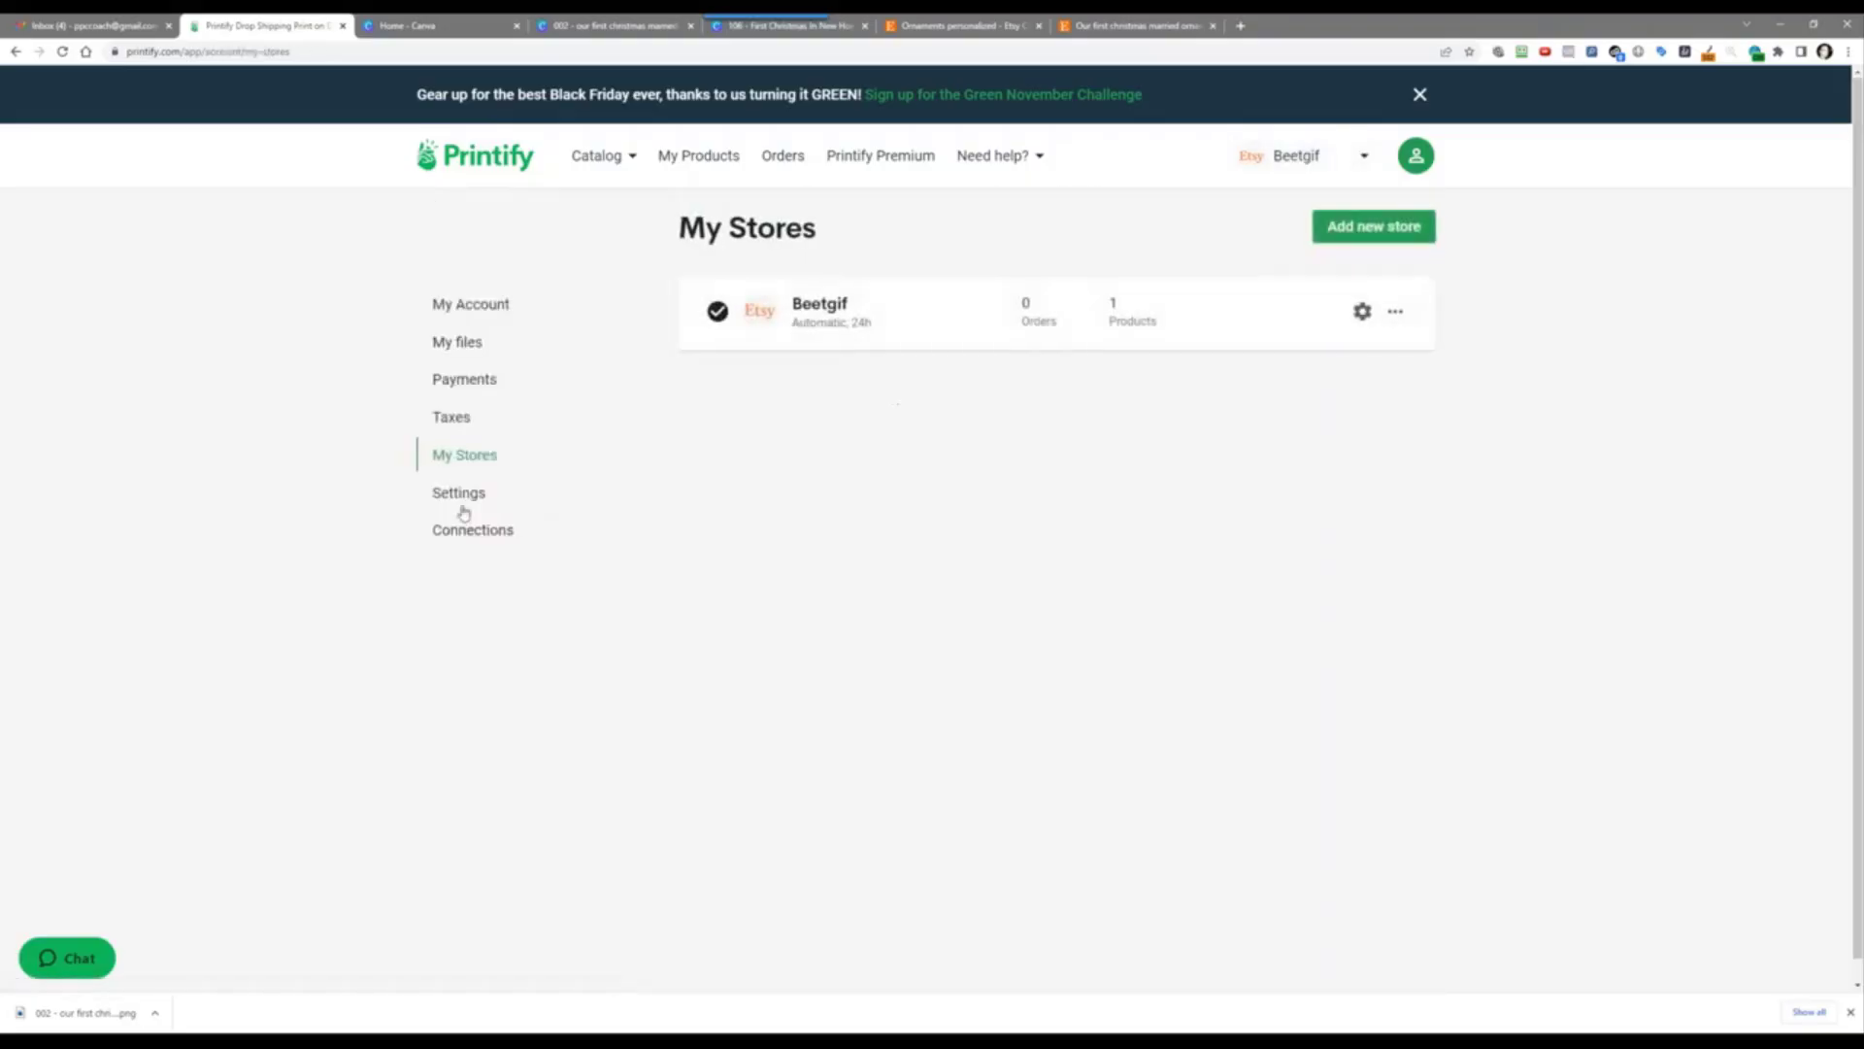
# Step: Set the Beetgif store to send orders to production only manually
pyautogui.click(1363, 312)
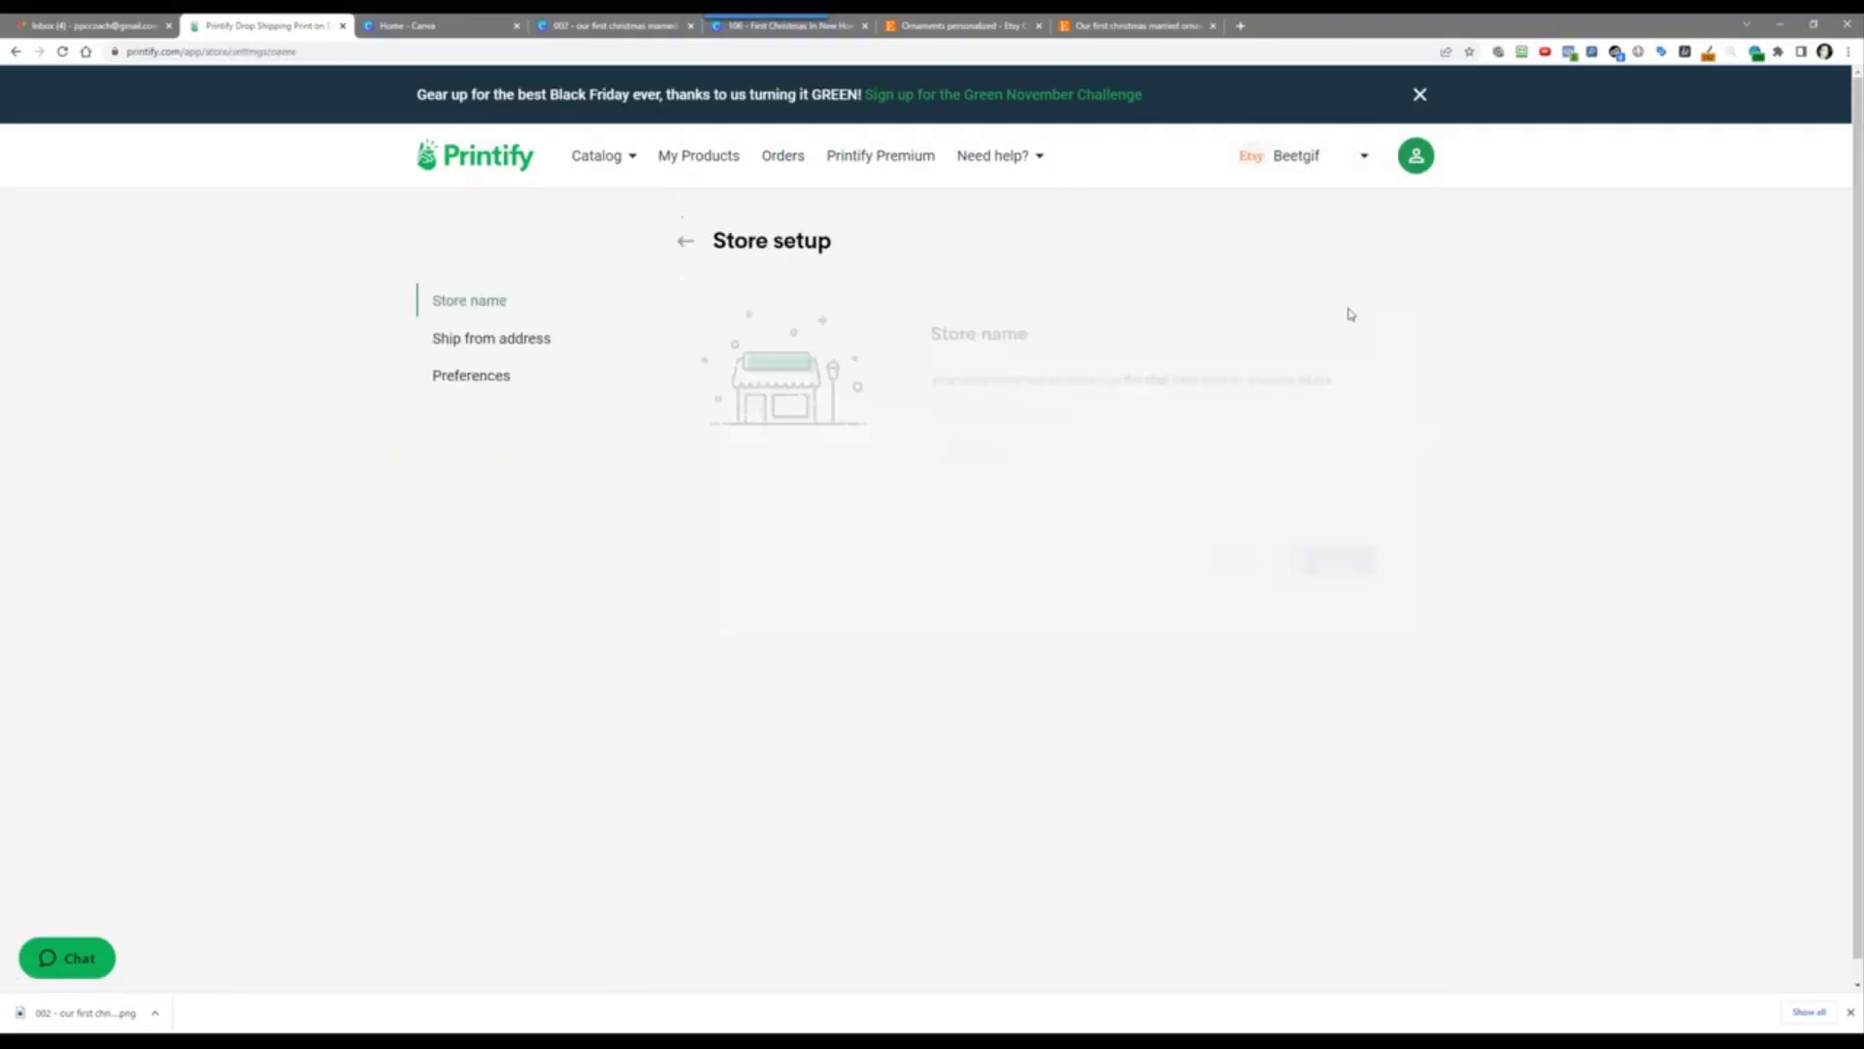
pyautogui.click(472, 376)
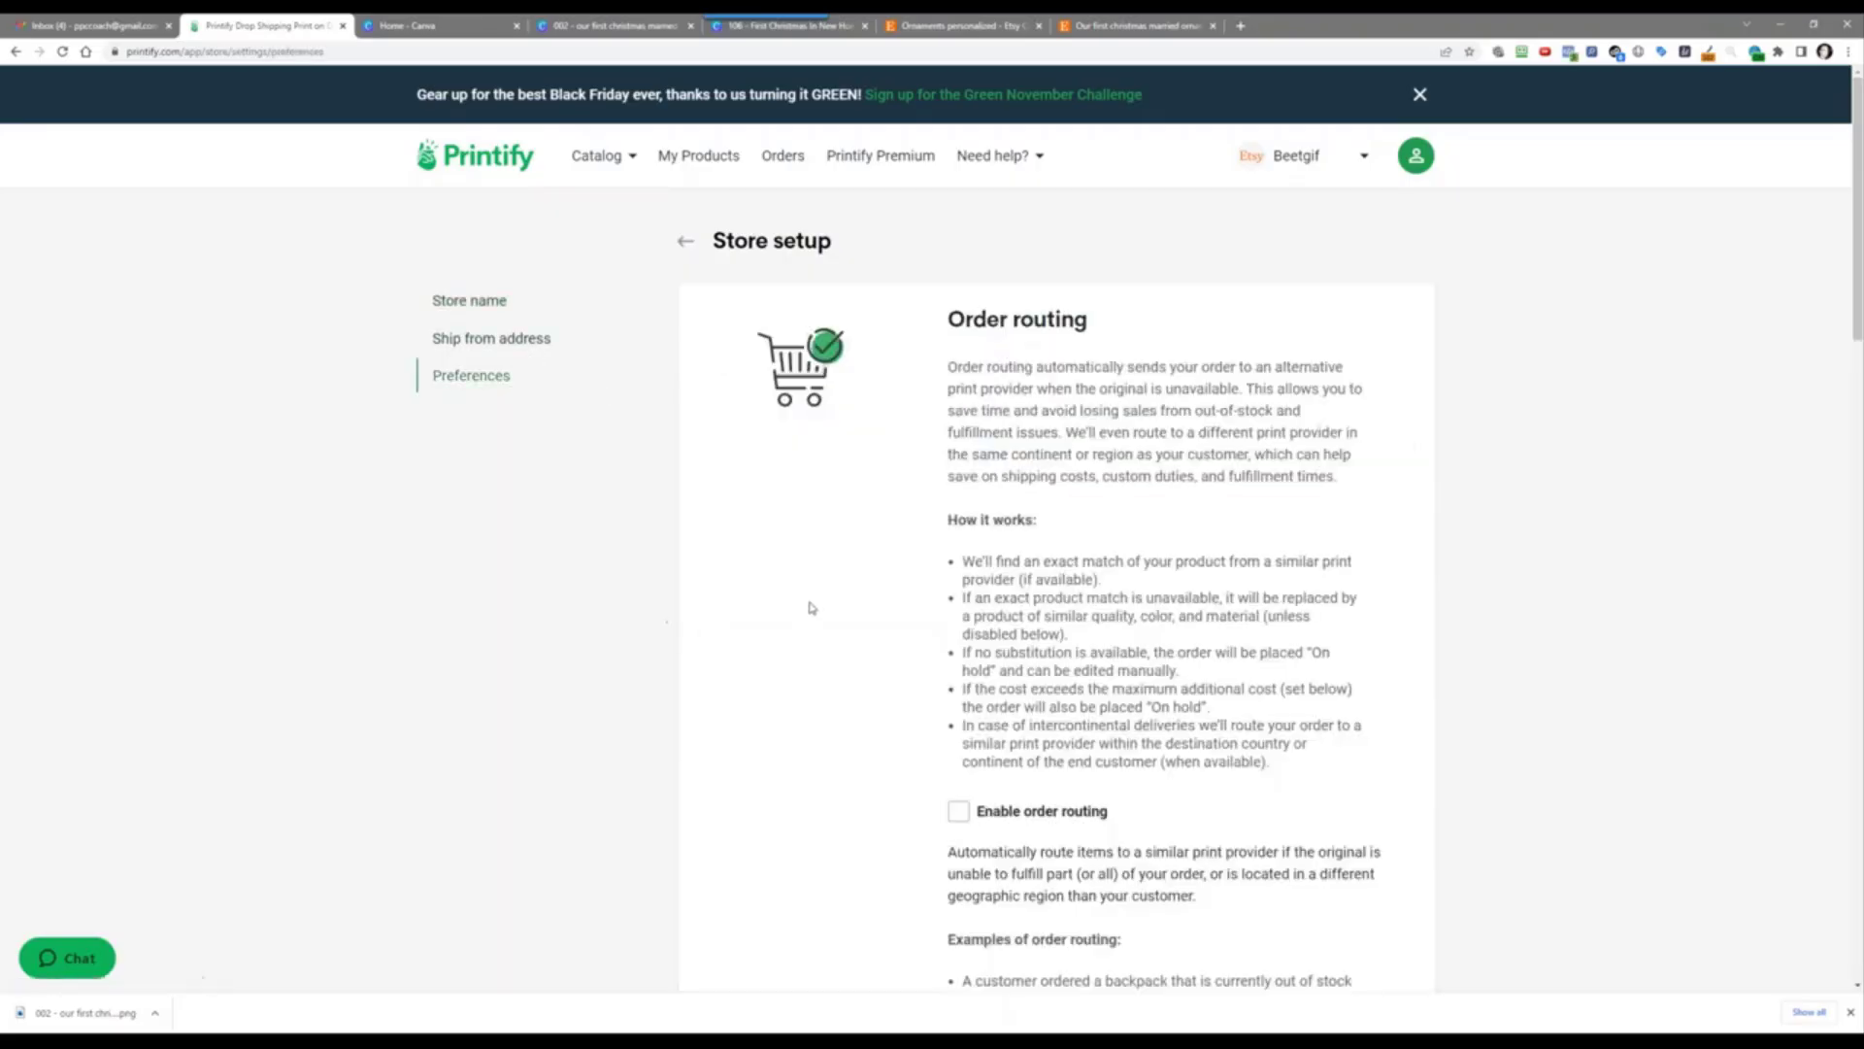
pyautogui.scroll(-4, 812, 608)
pyautogui.scroll(-5, 924, 833)
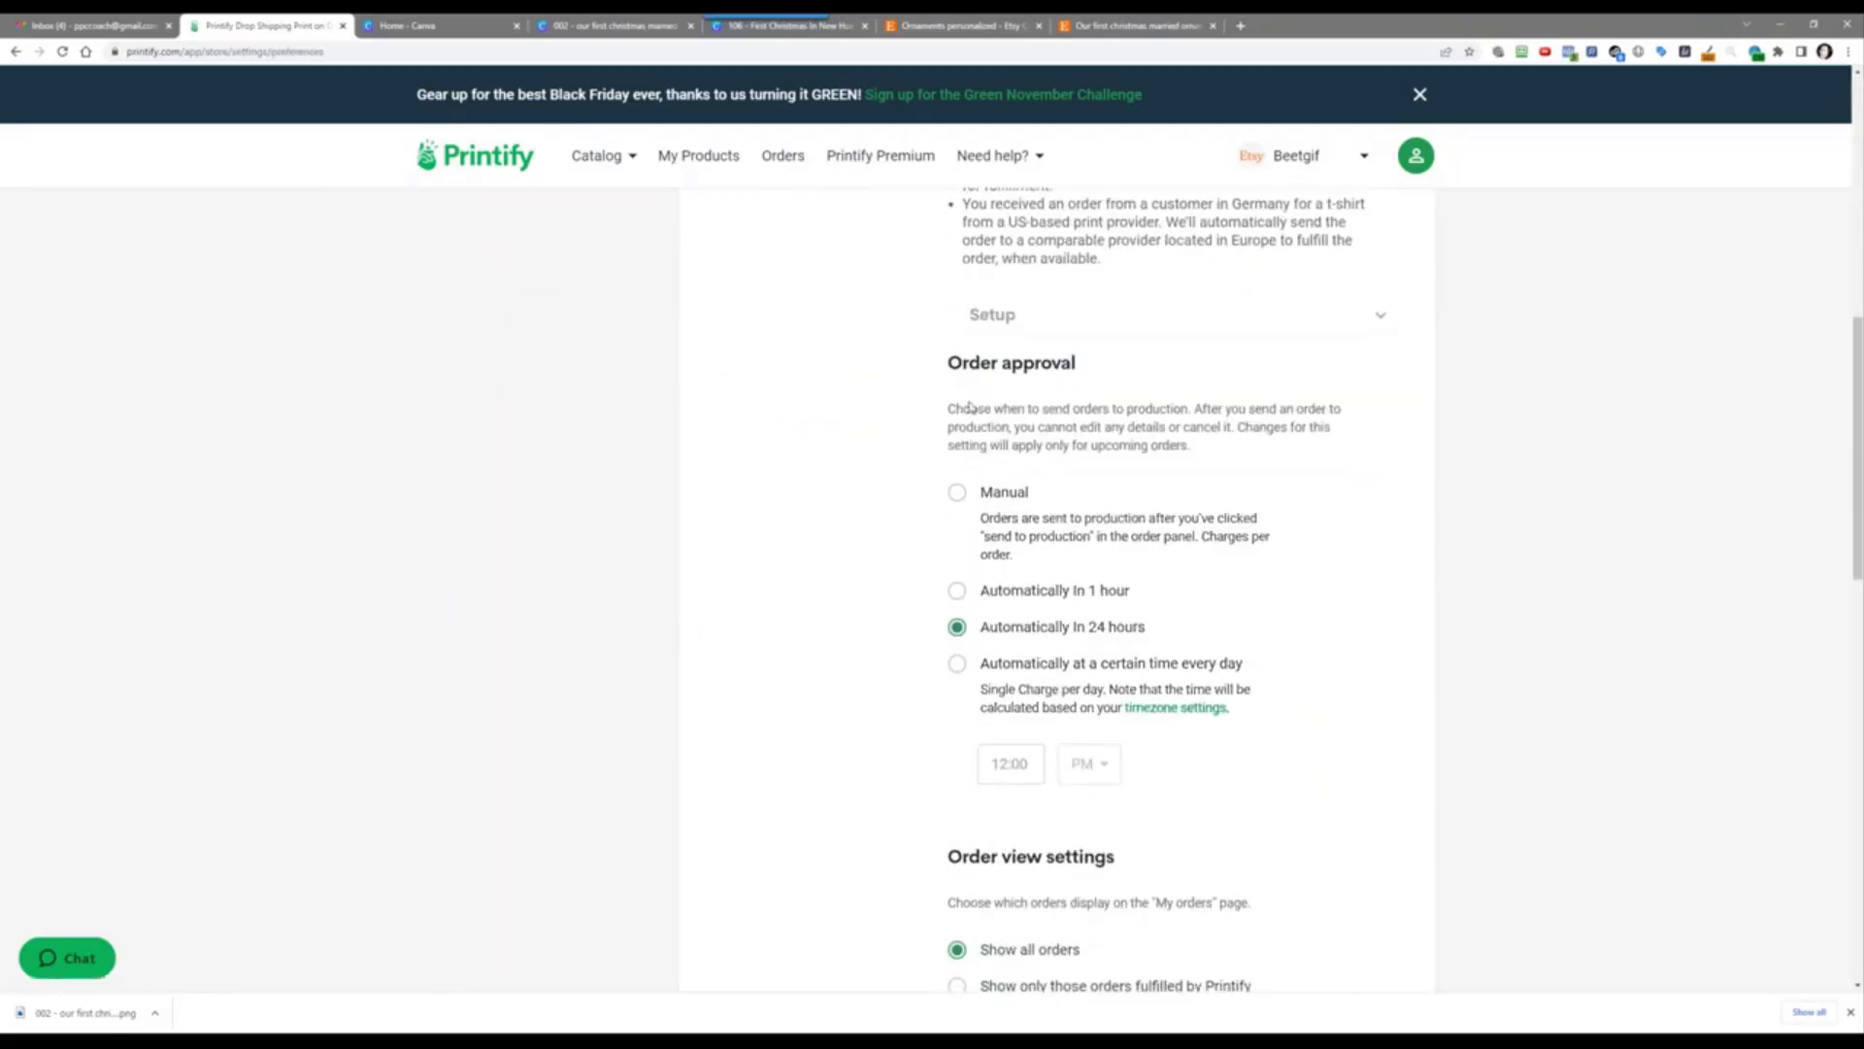
pyautogui.click(959, 494)
# Step: Save the store preferences and go to My Products
pyautogui.scroll(-14, 911, 719)
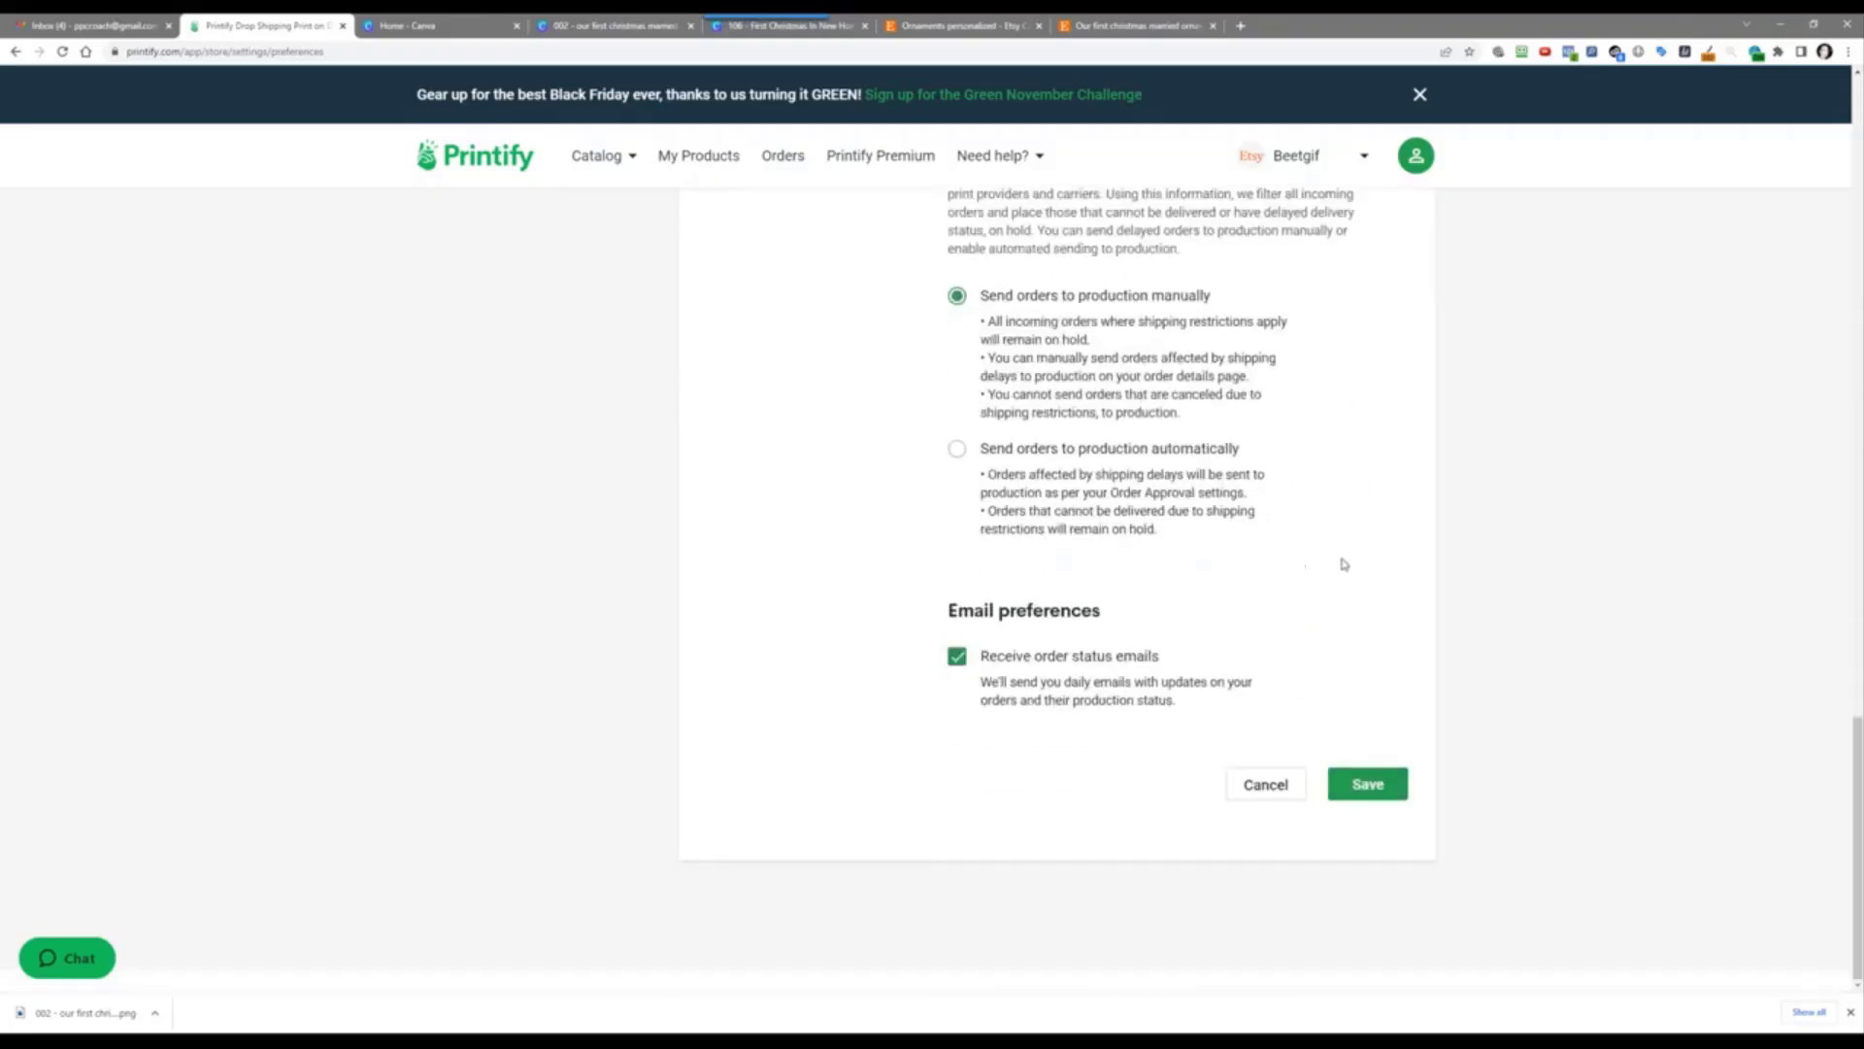
pyautogui.scroll(1, 1343, 621)
pyautogui.scroll(6, 1341, 609)
pyautogui.scroll(3, 1042, 509)
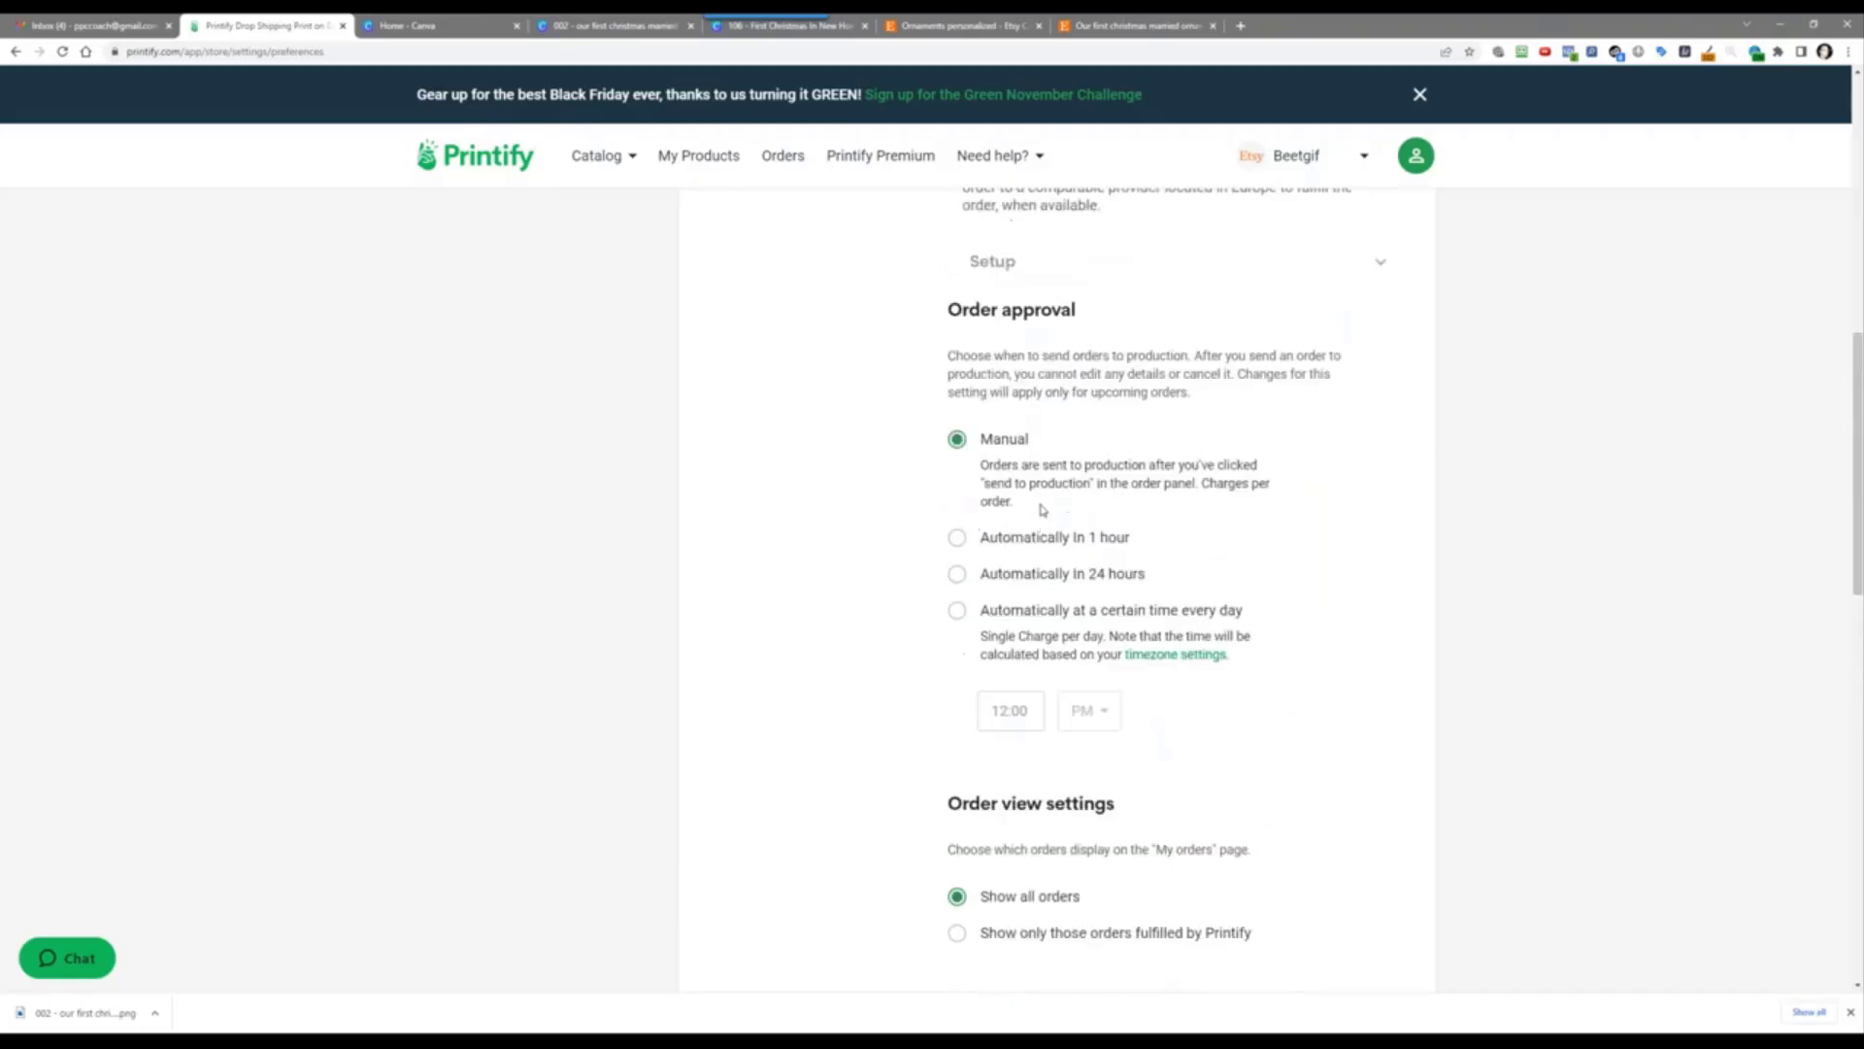
pyautogui.scroll(-10, 1118, 523)
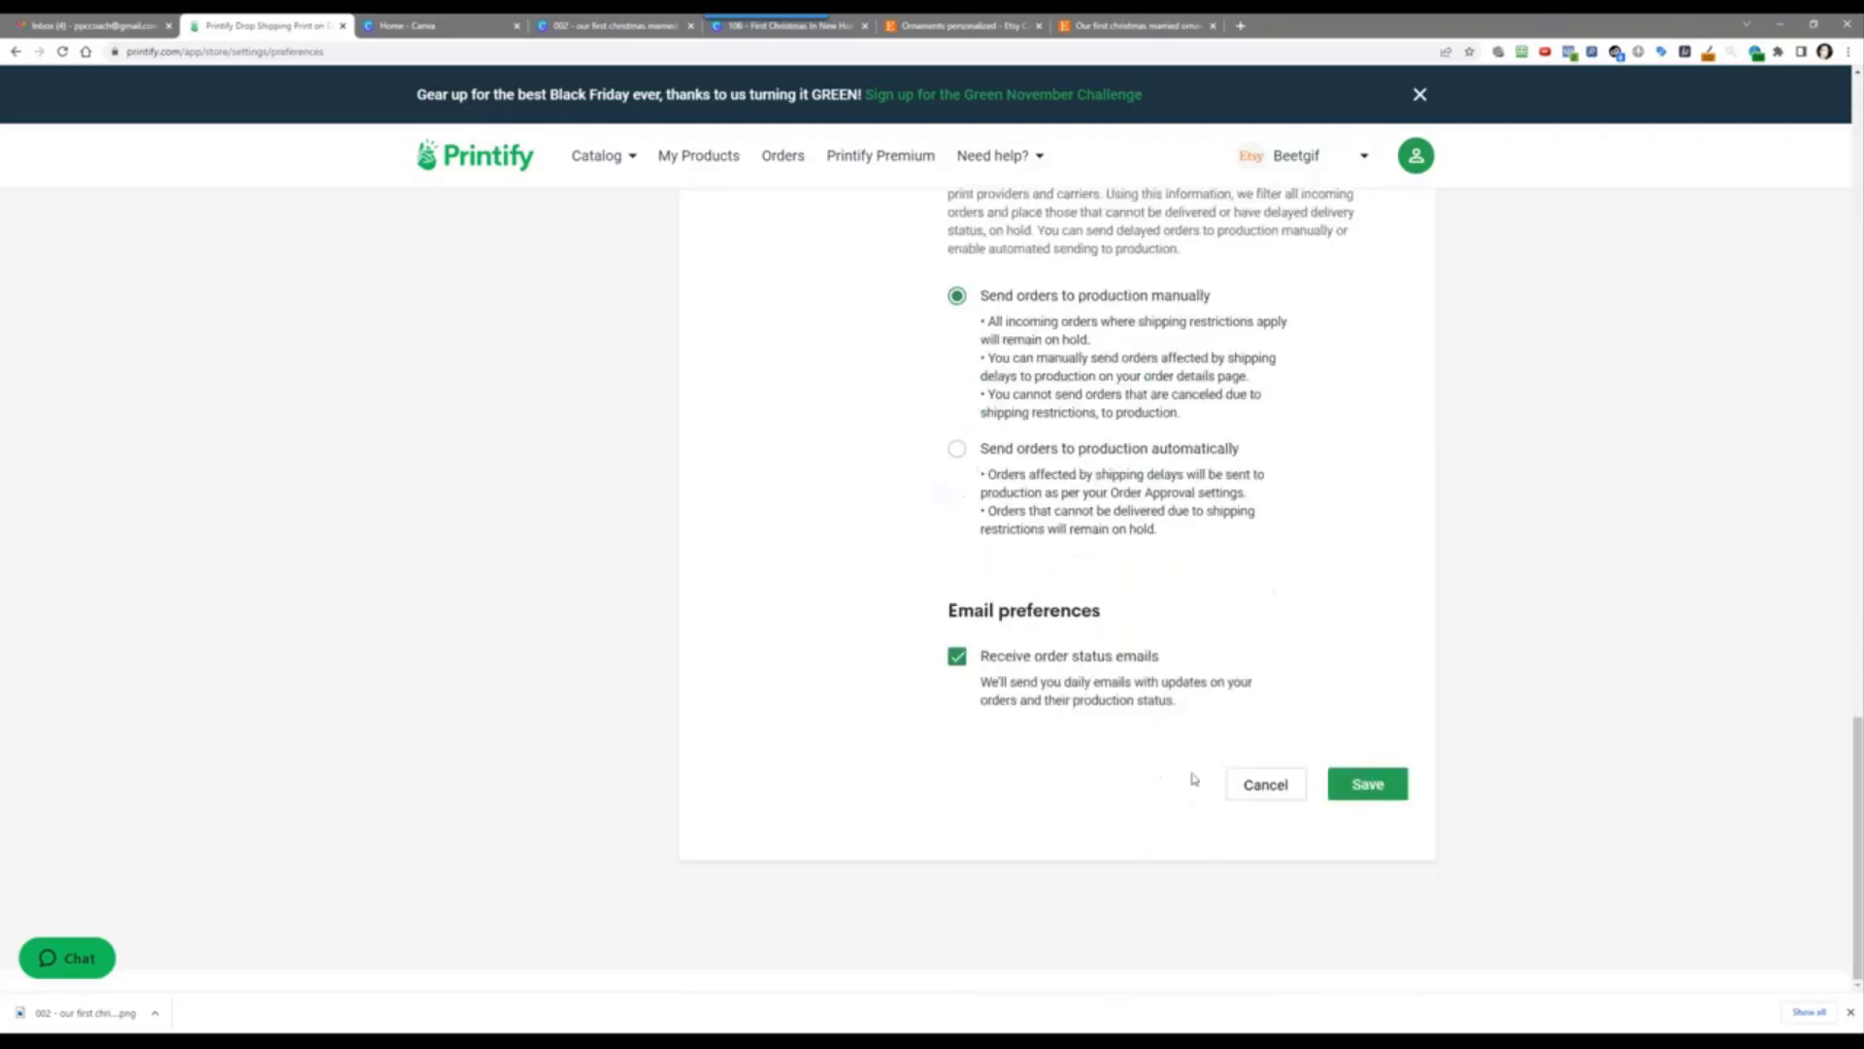
pyautogui.click(1350, 783)
pyautogui.click(722, 163)
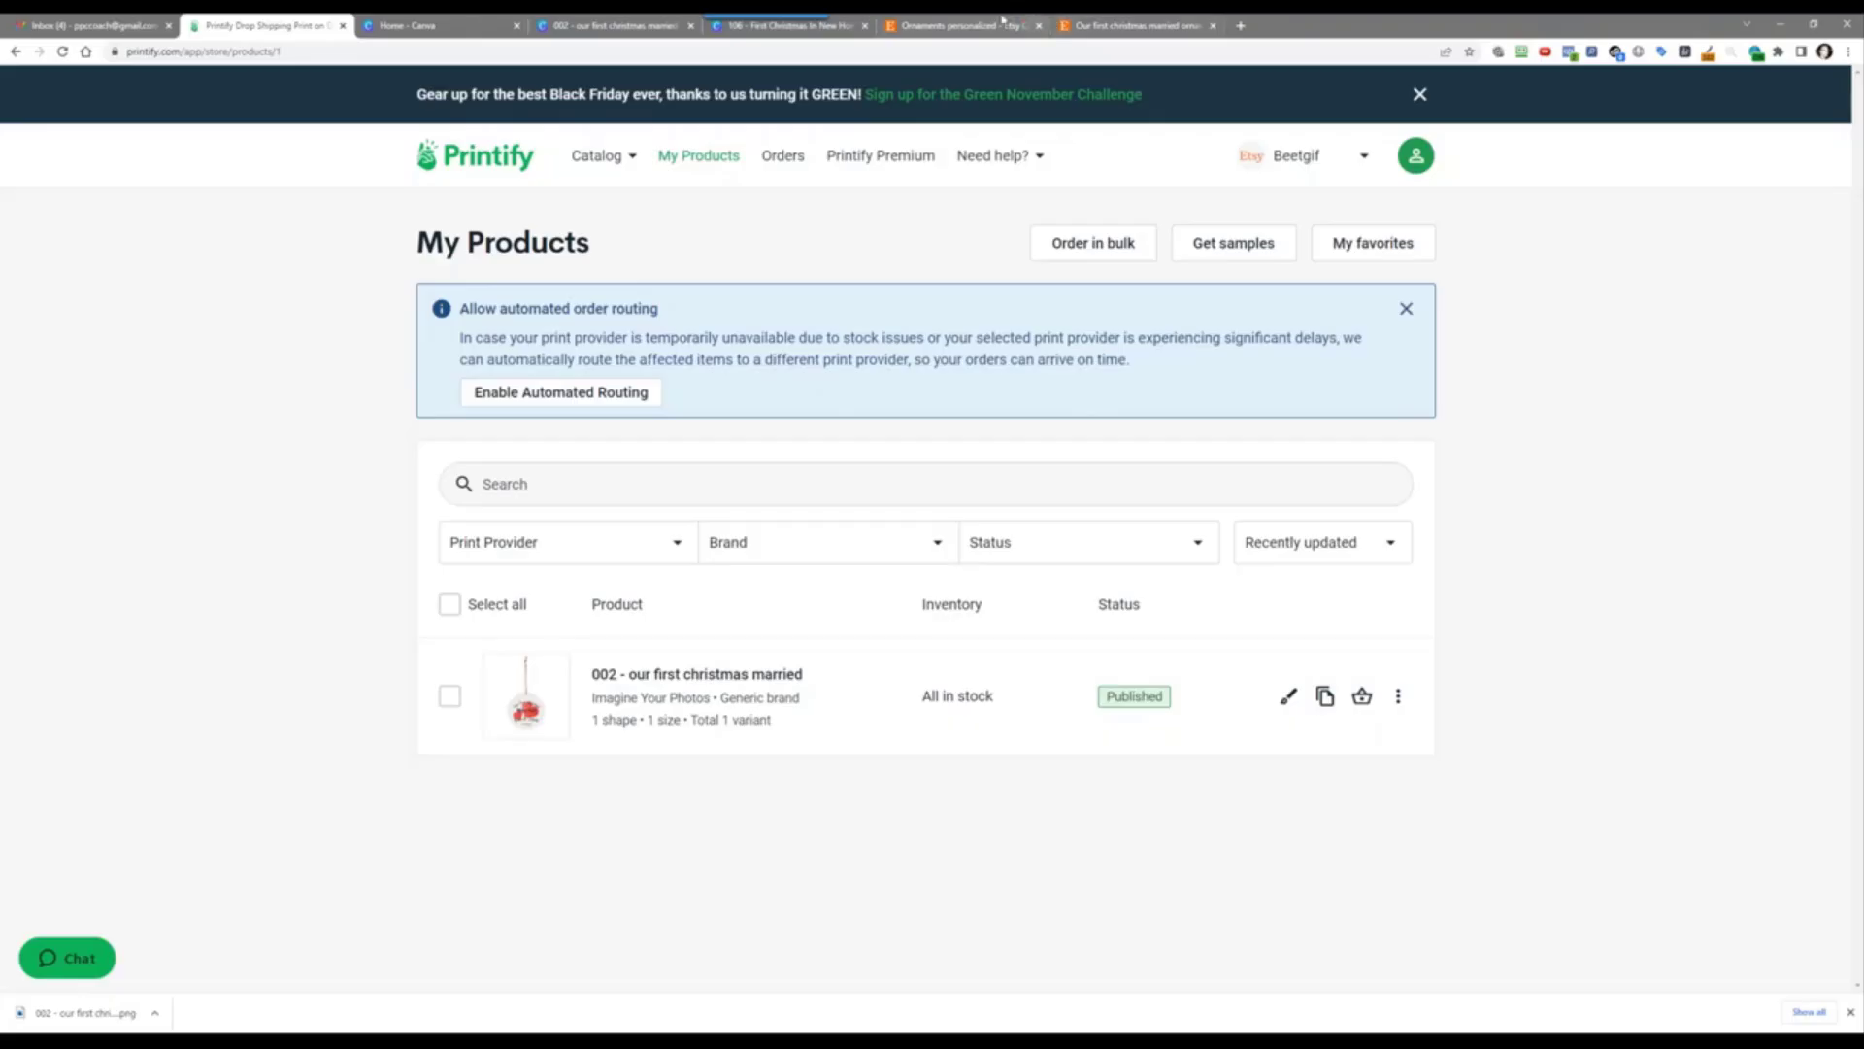
# Step: Switch to the Etsy tab and open the Listings page in Shop Manager
pyautogui.click(1184, 25)
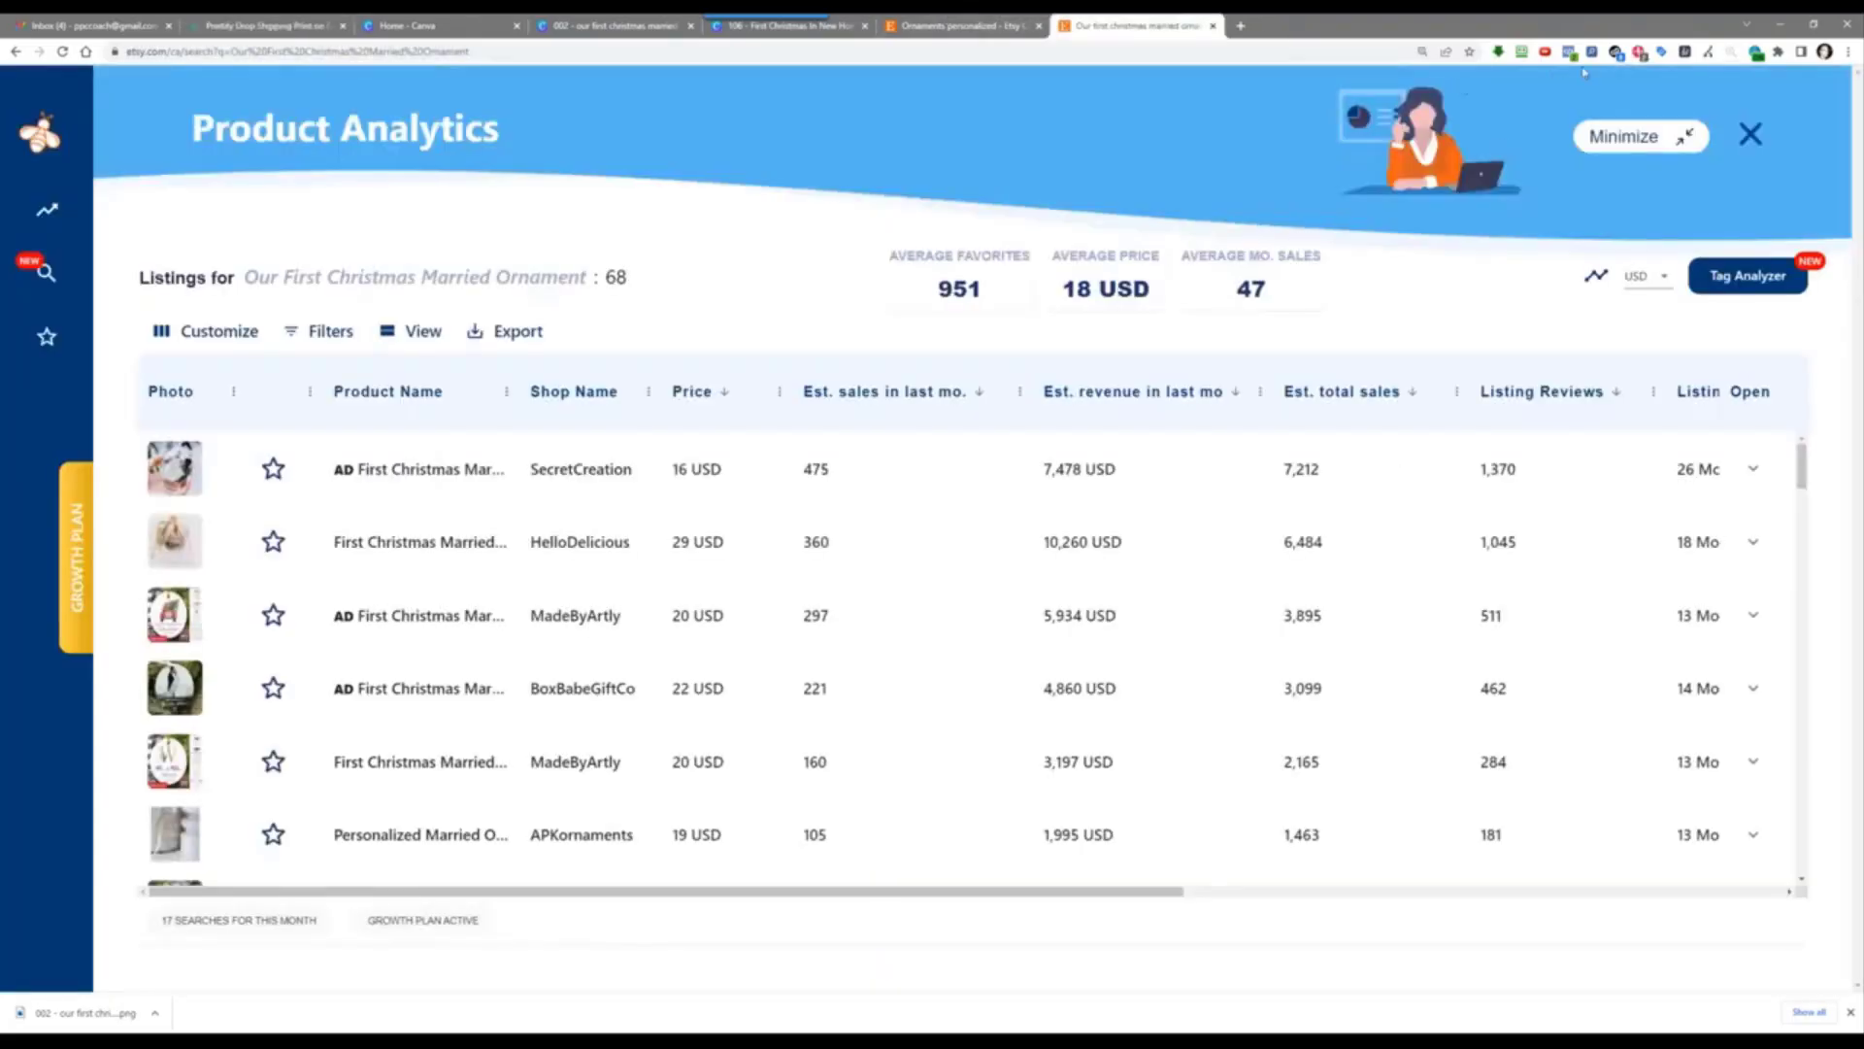
pyautogui.click(937, 26)
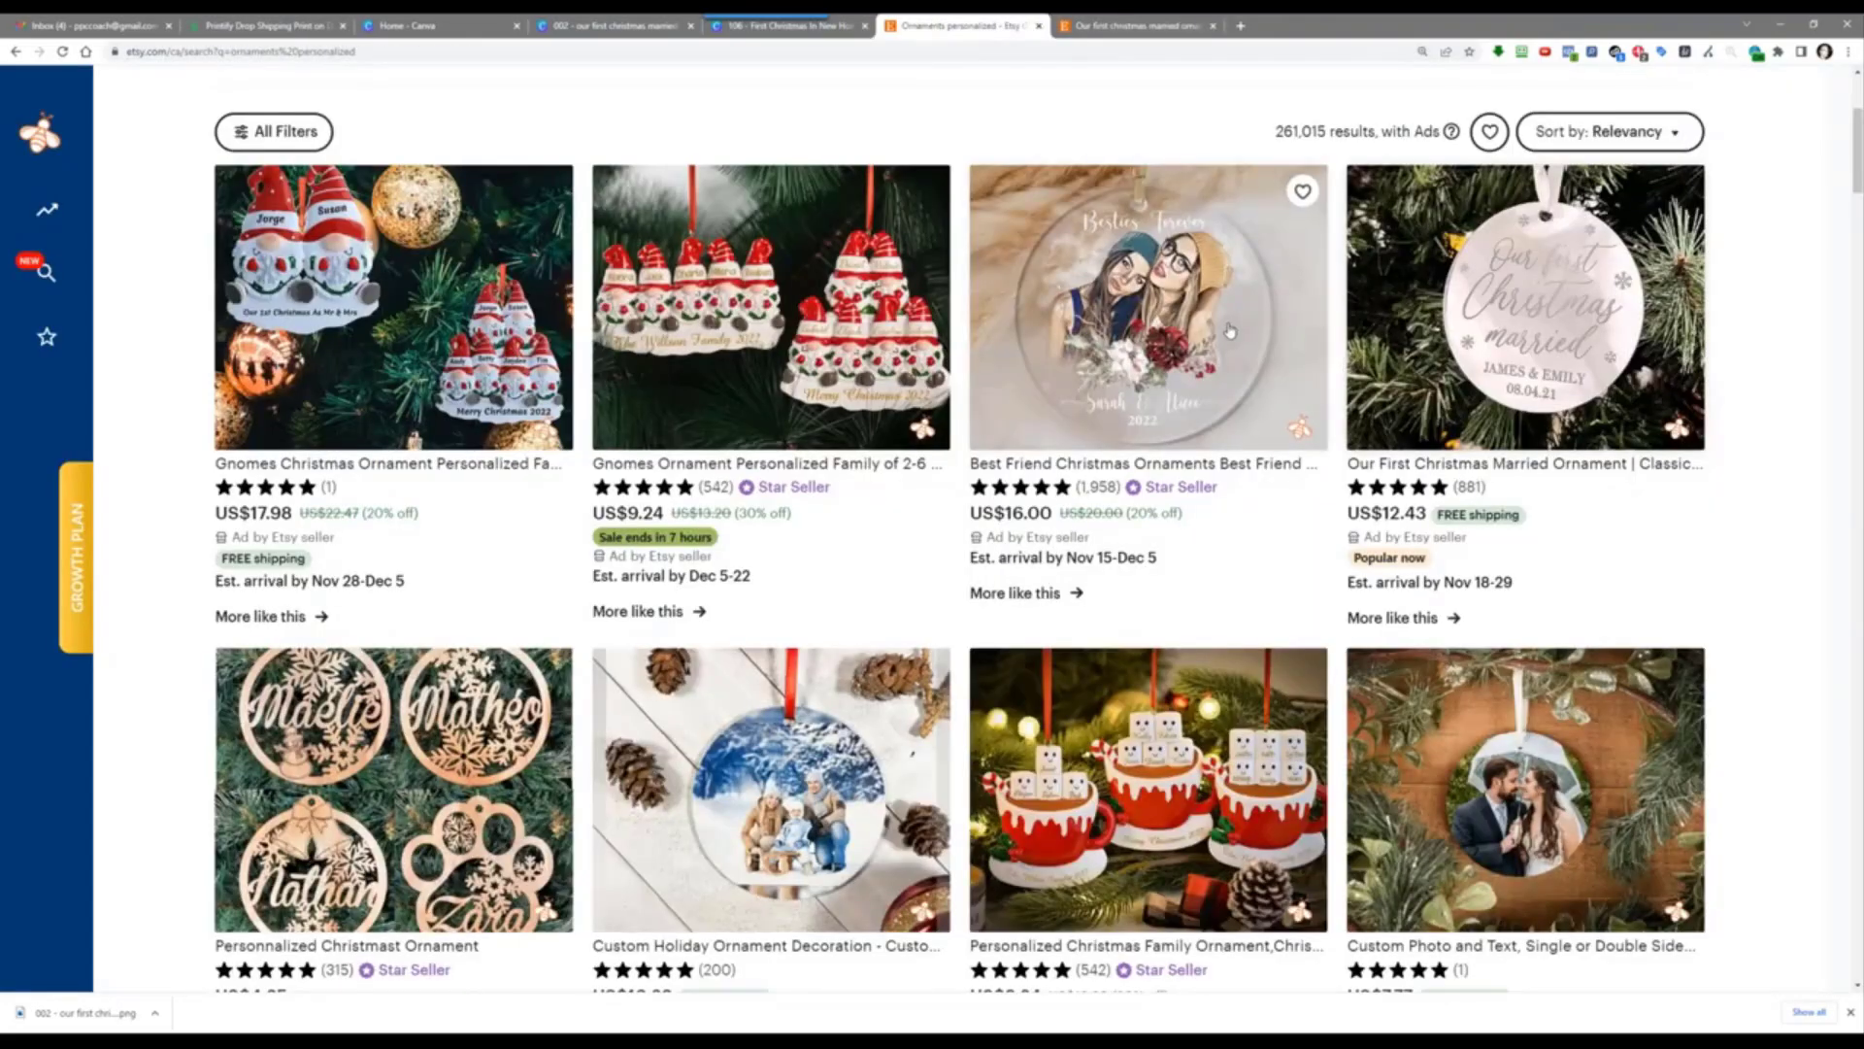
pyautogui.scroll(4, 1228, 332)
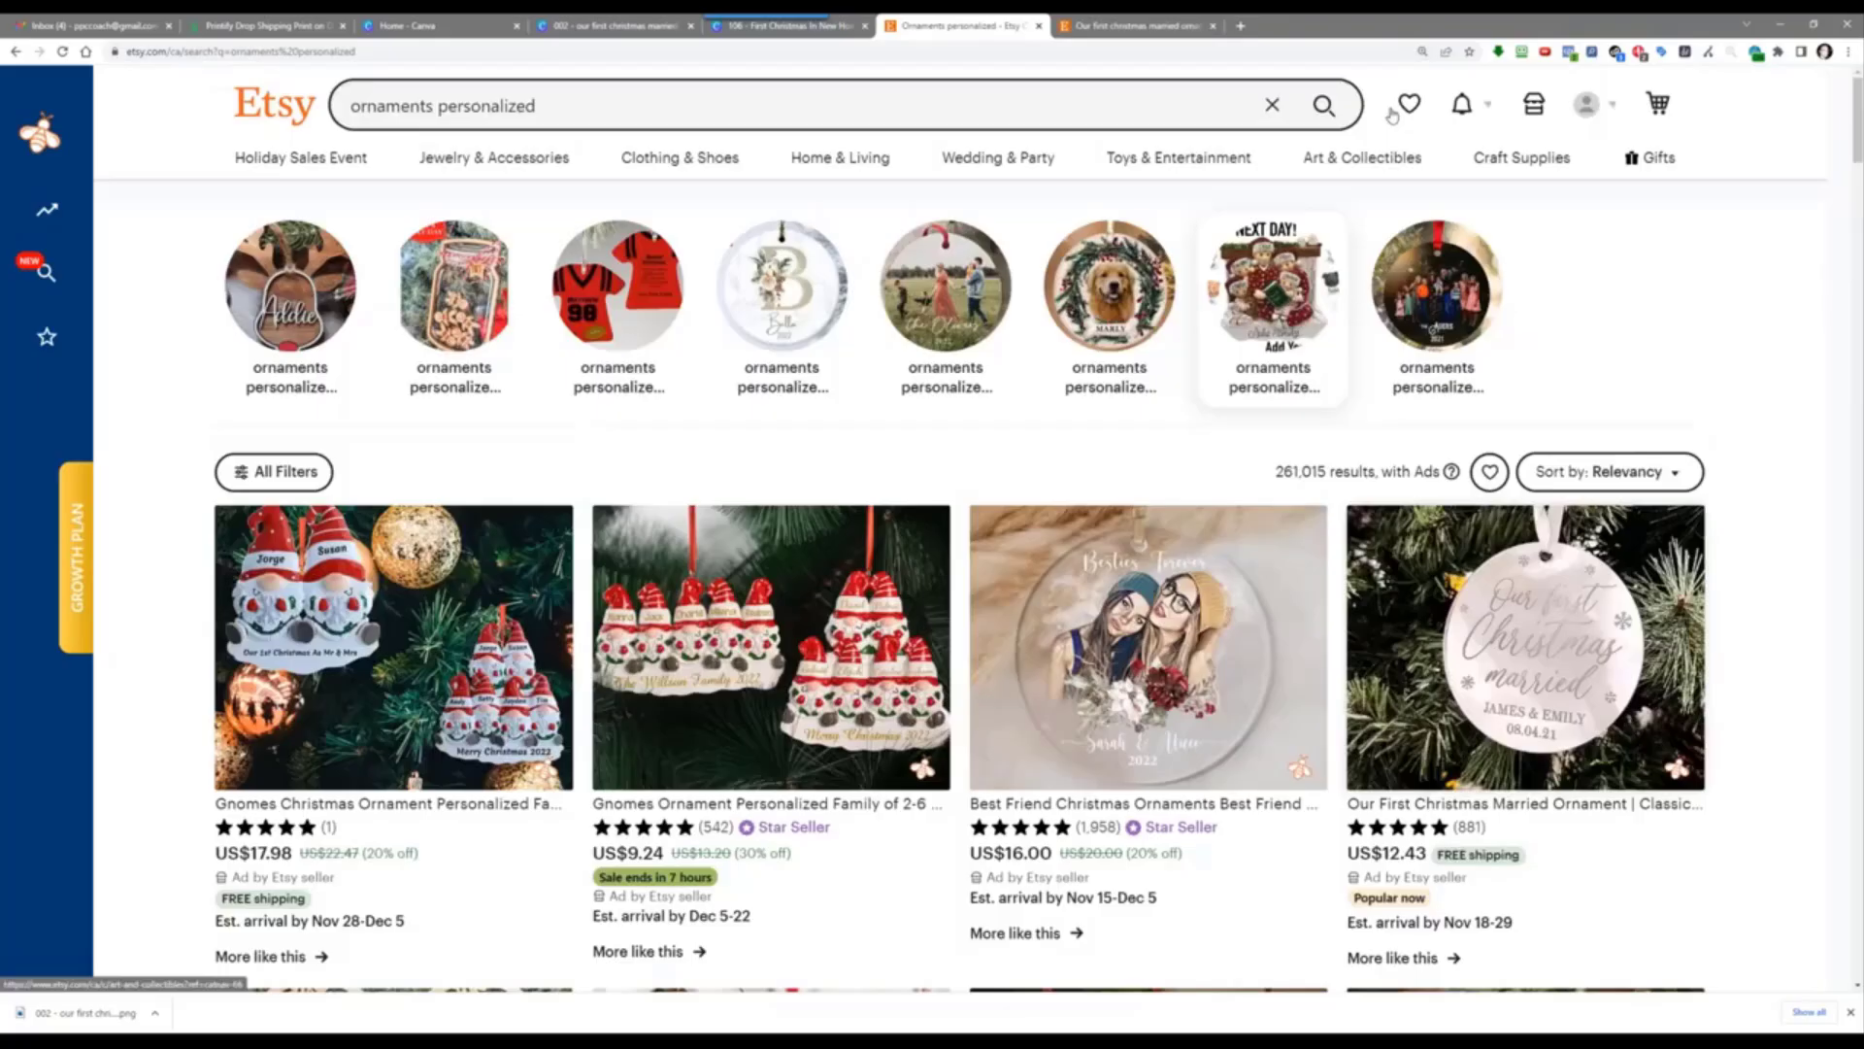
pyautogui.click(1532, 104)
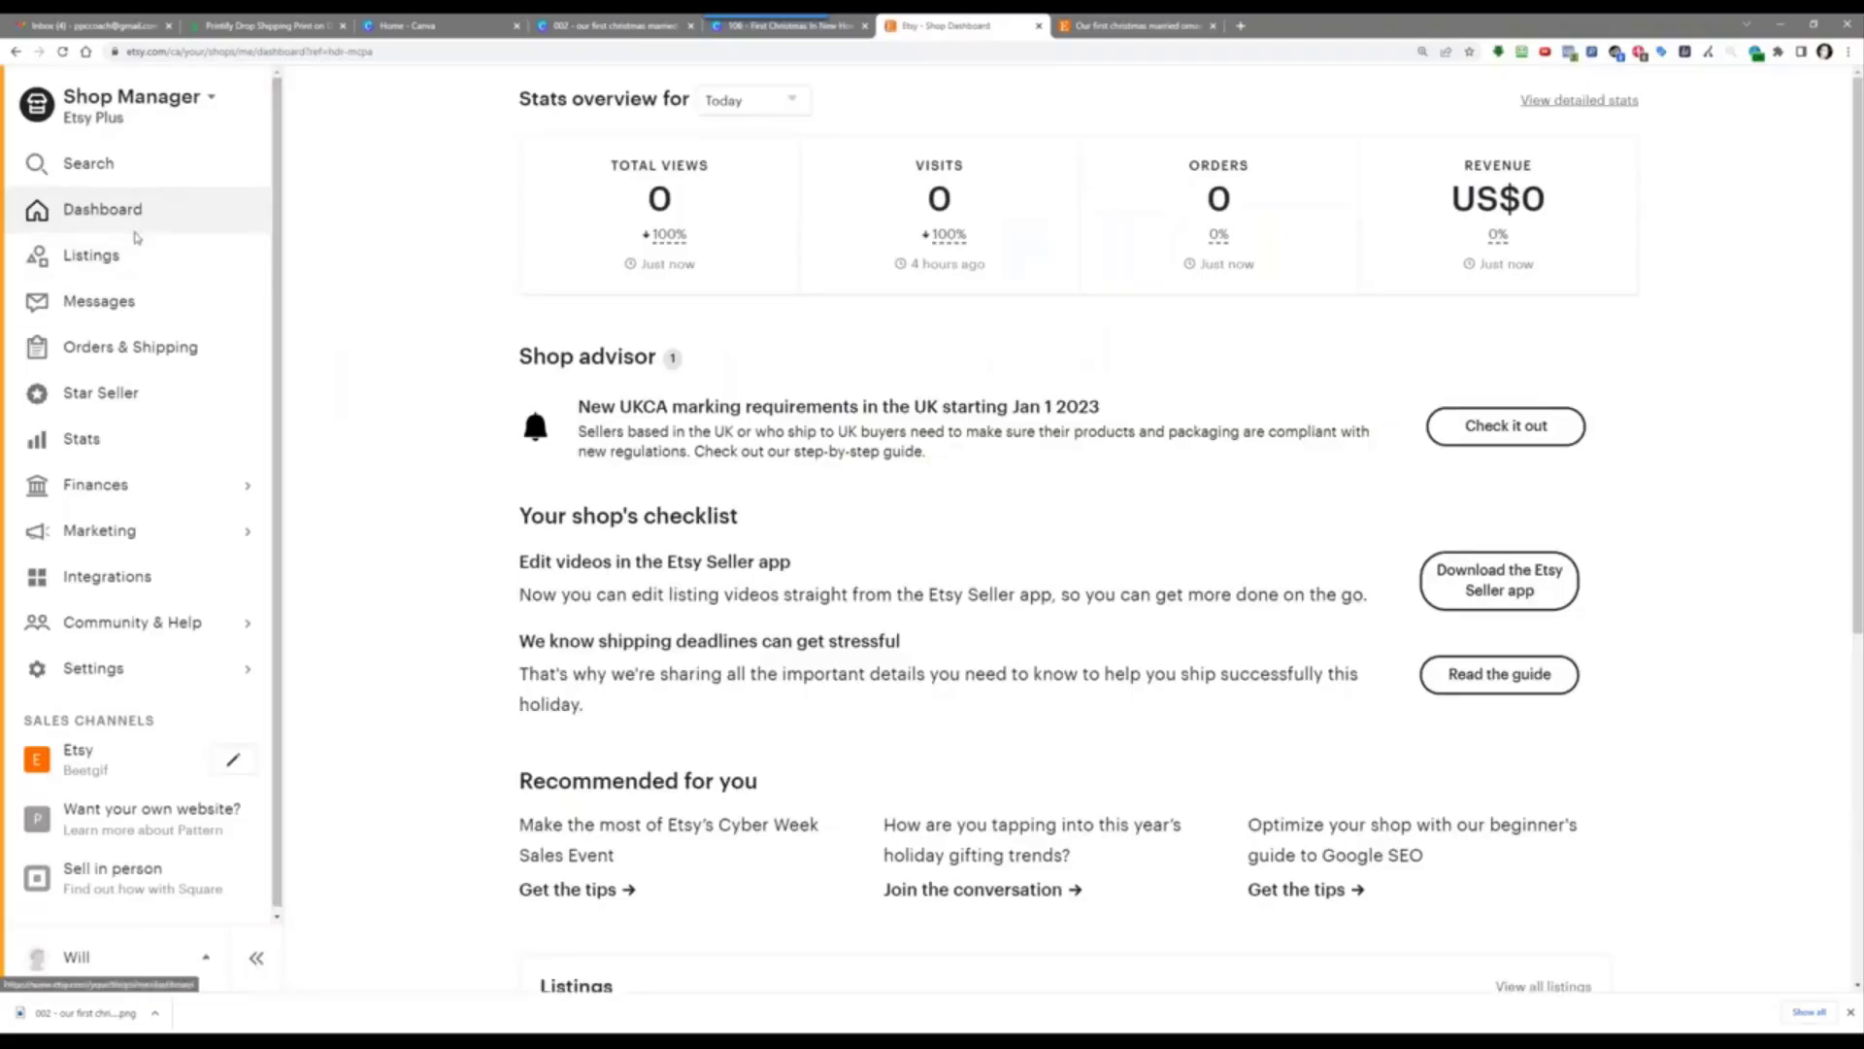
pyautogui.click(112, 257)
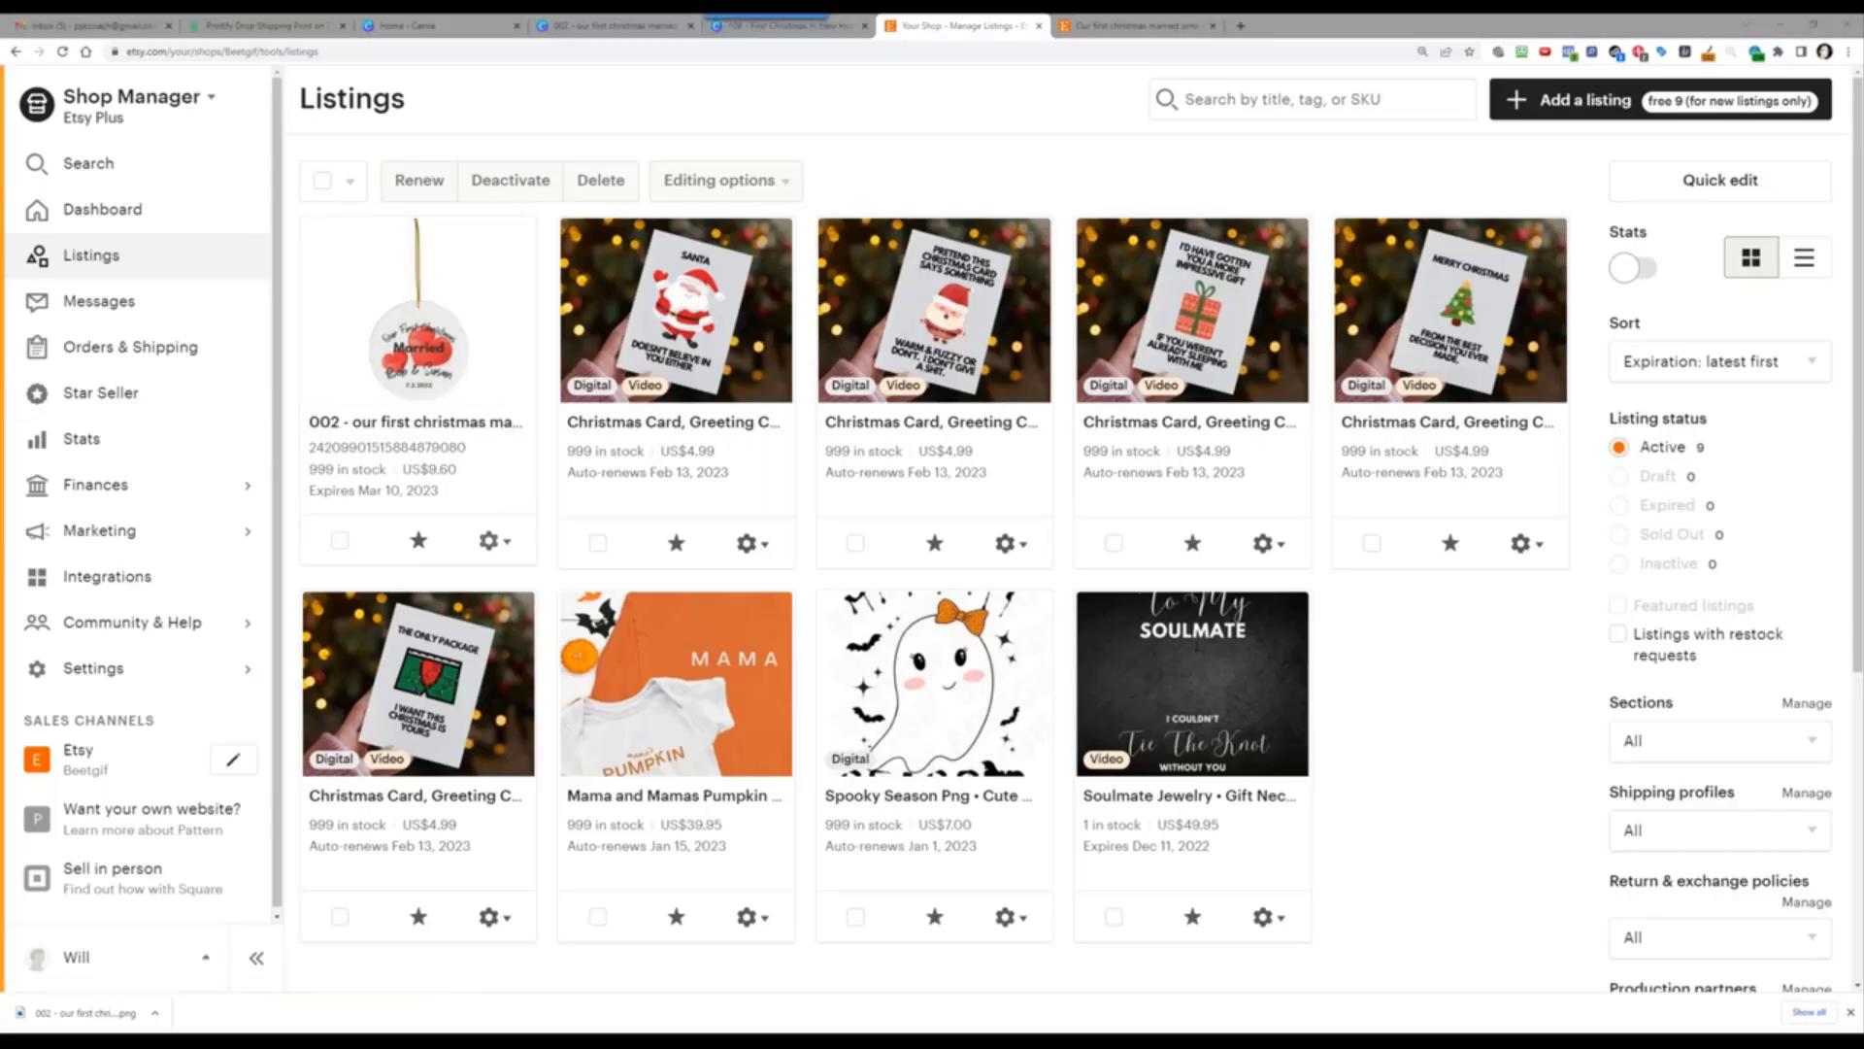
# Step: Open the '002 - our first christmas married' listing editor, review it, and dock the blank Google Doc
pyautogui.click(492, 542)
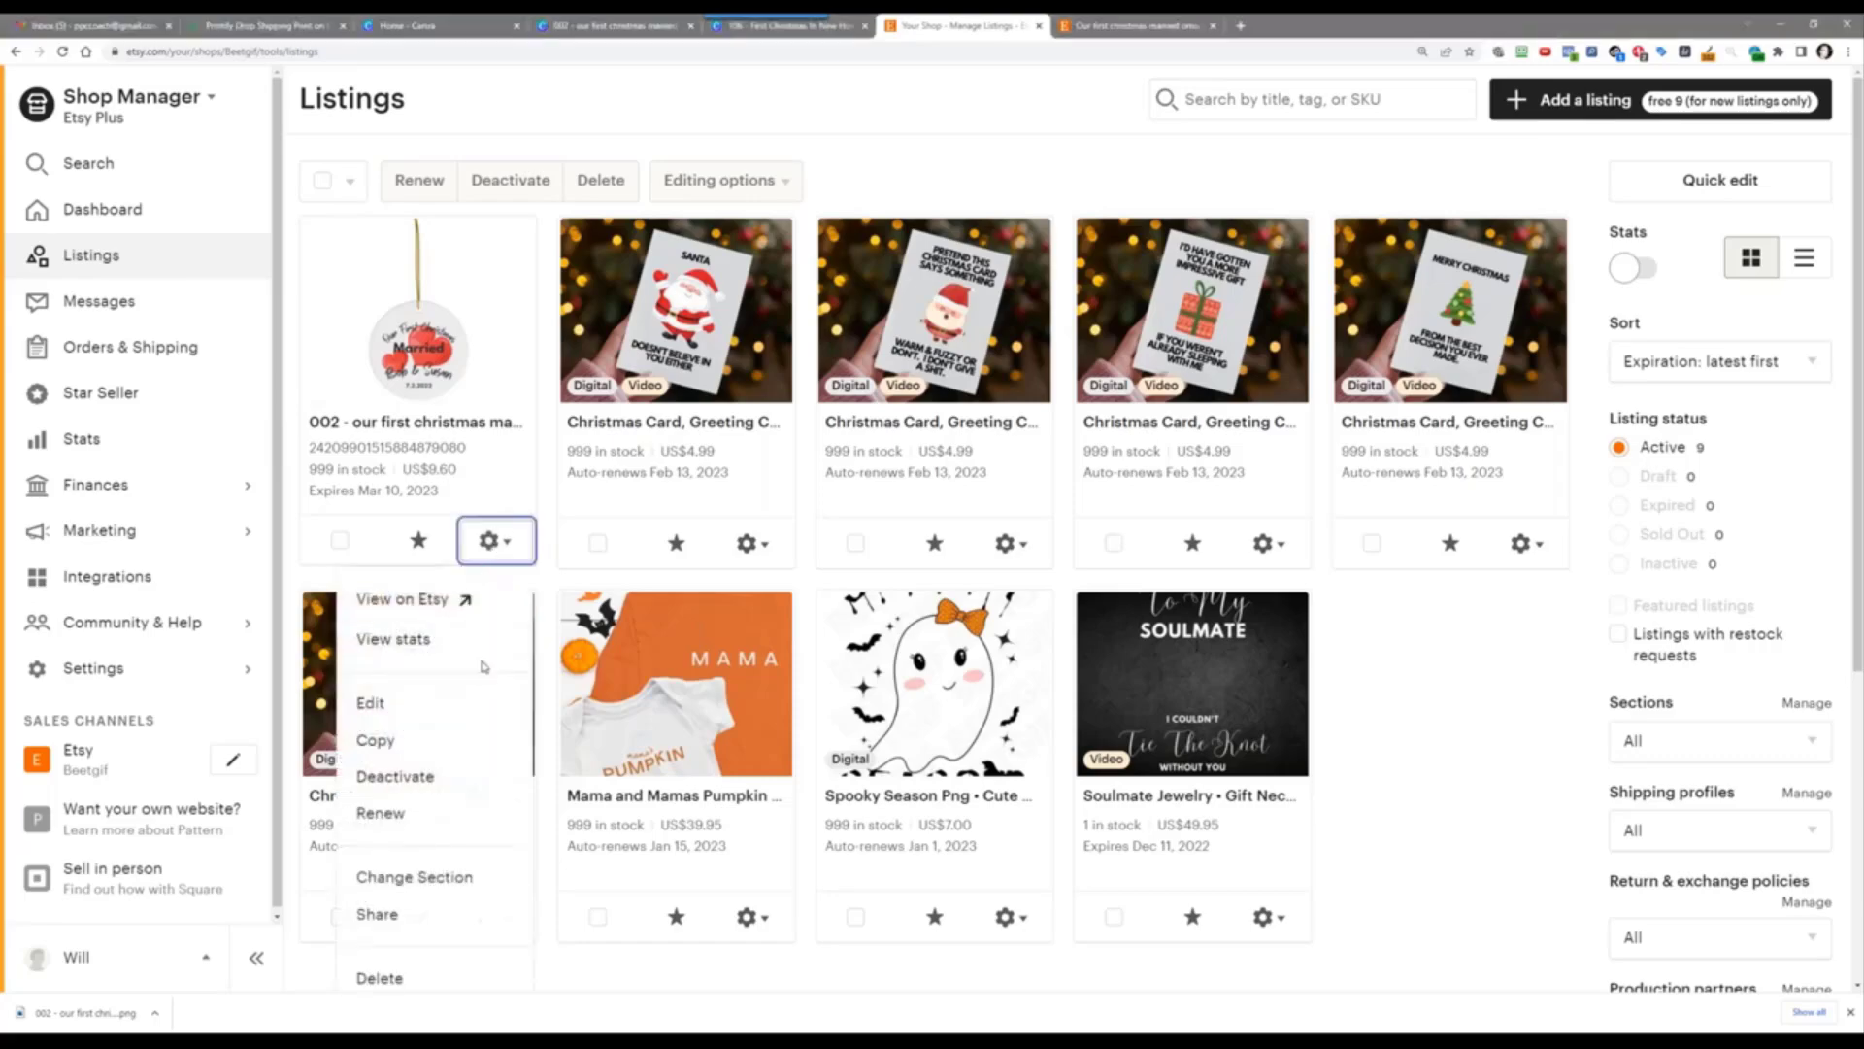
pyautogui.click(369, 703)
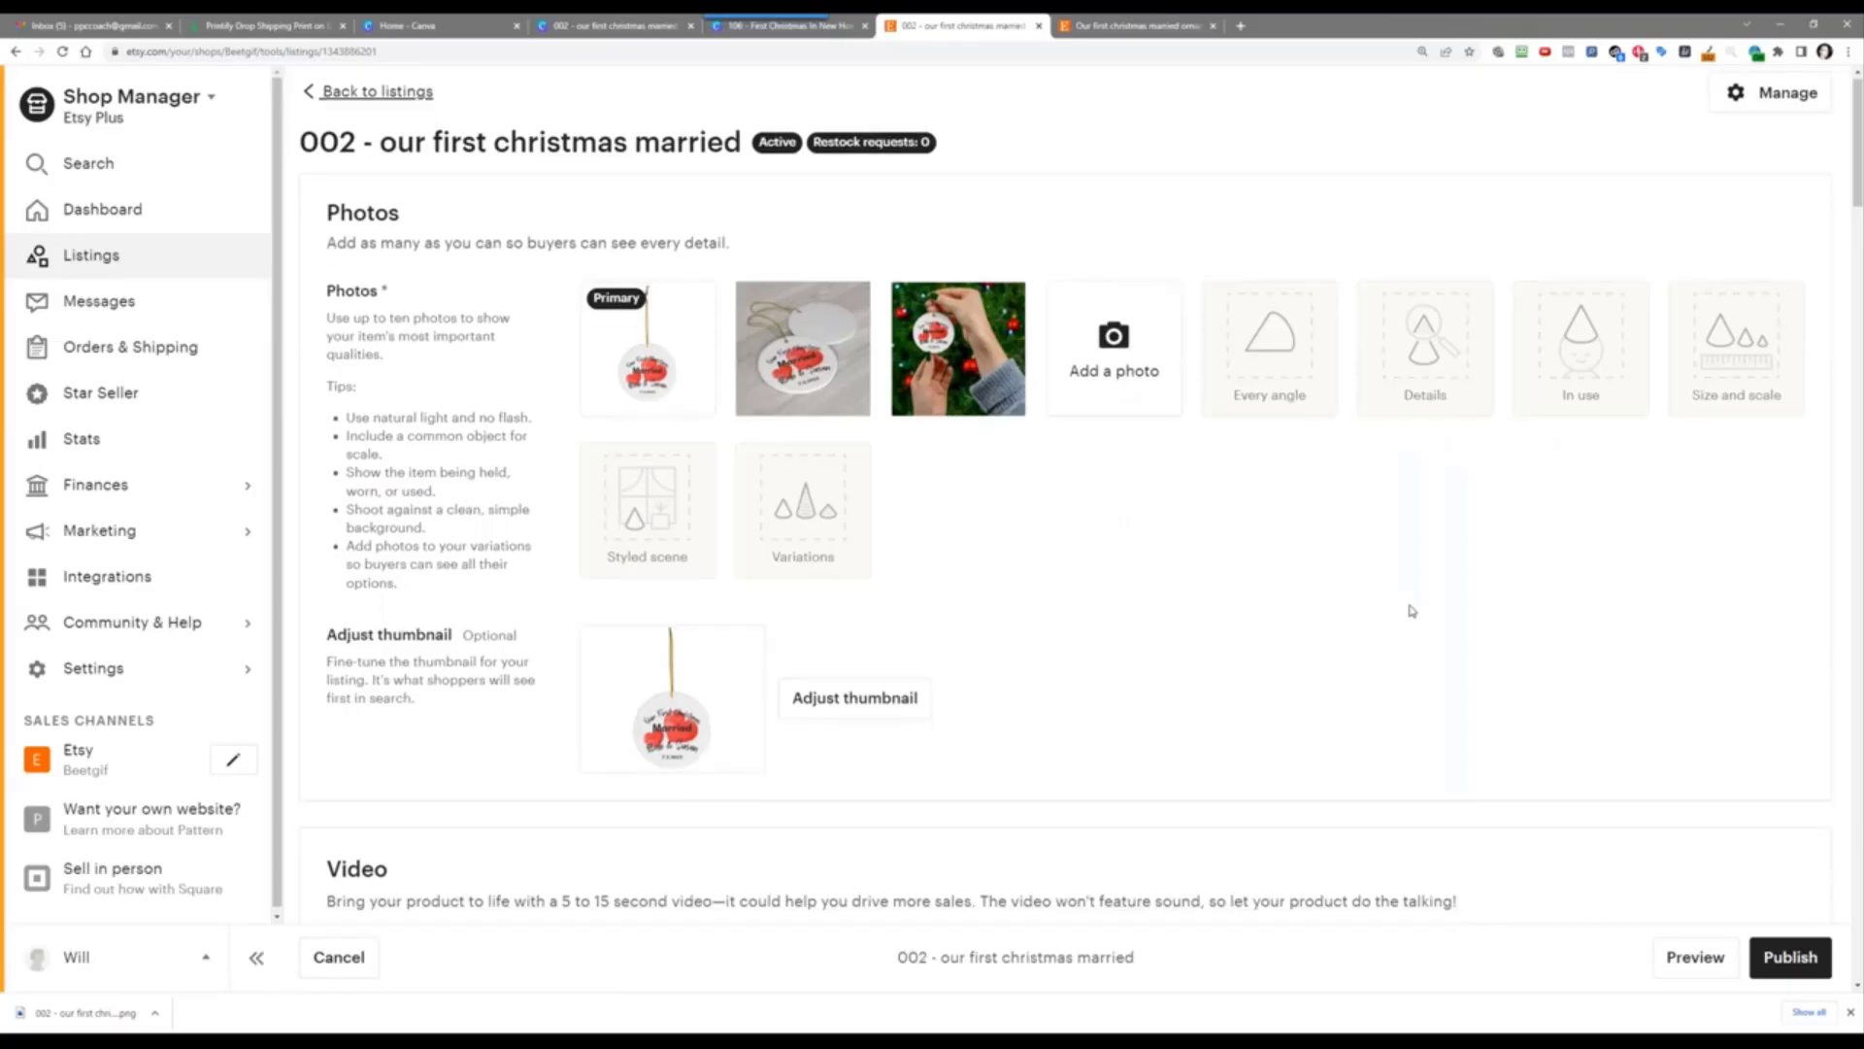
pyautogui.scroll(-12, 1412, 610)
pyautogui.scroll(-15, 1411, 611)
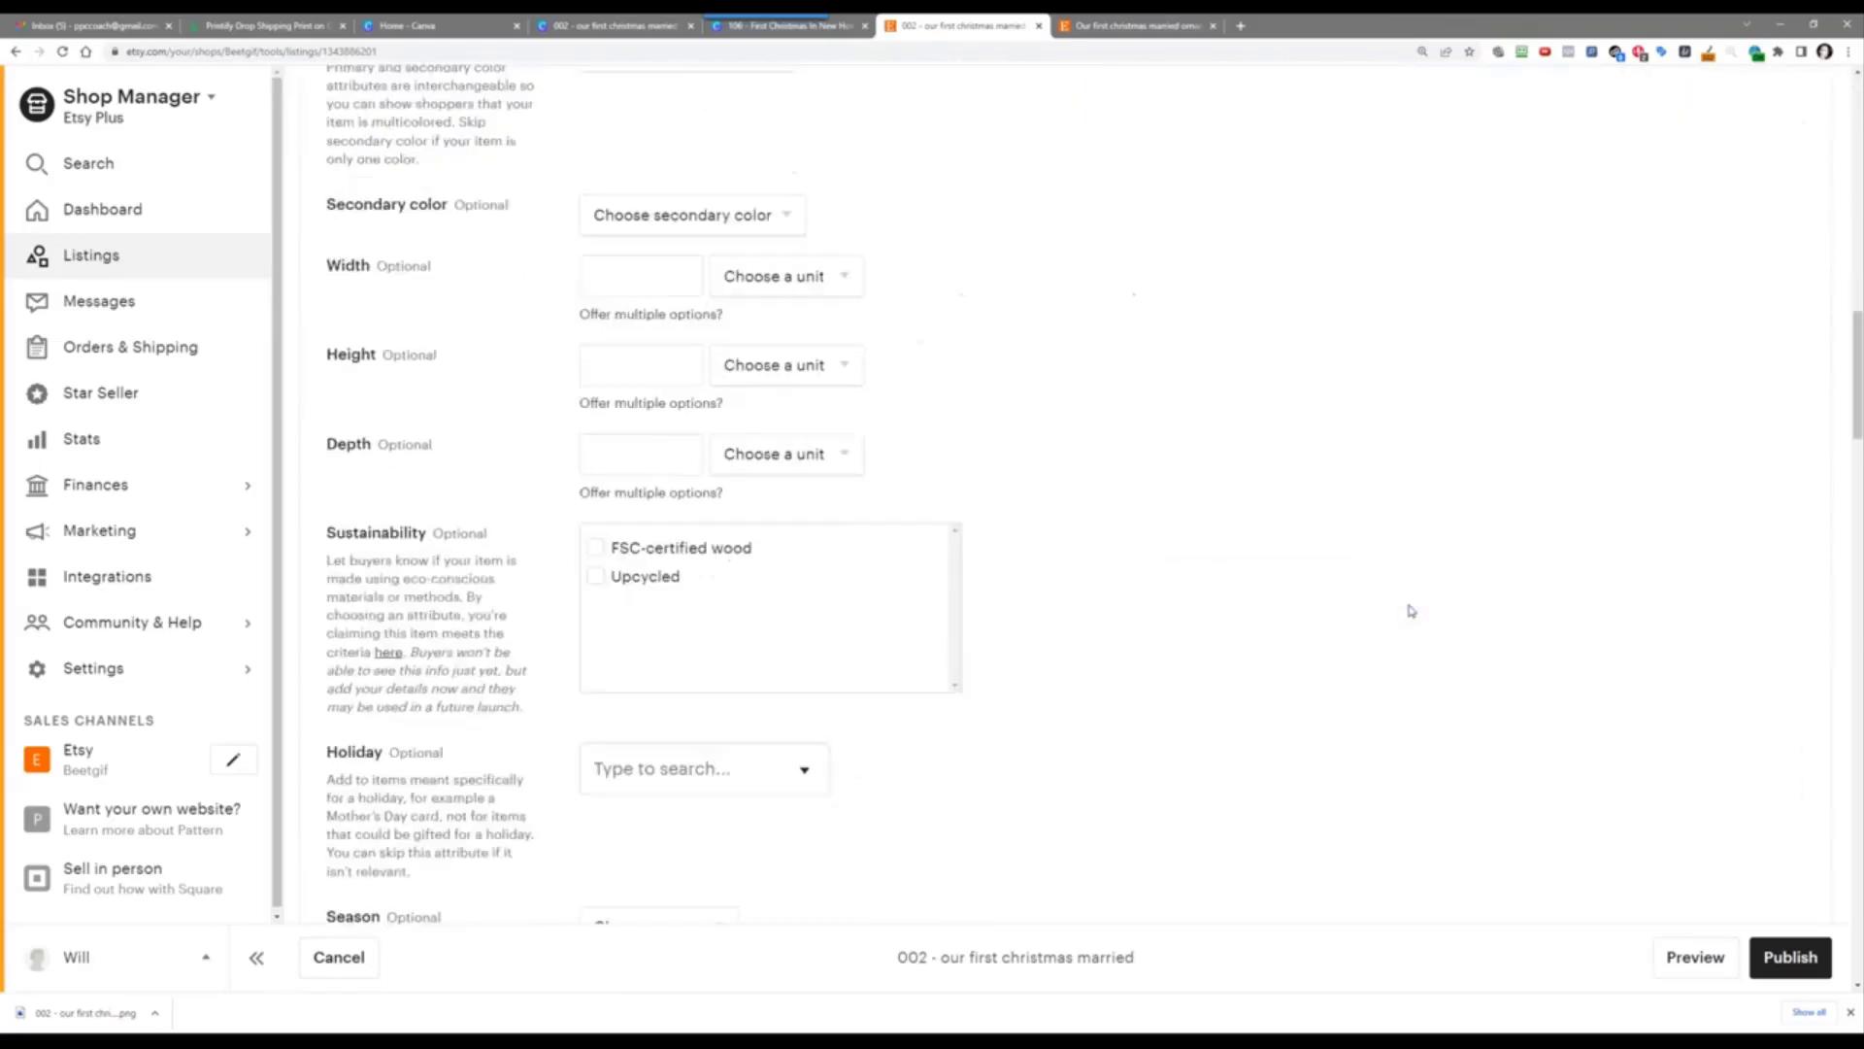
pyautogui.scroll(-3, 1412, 611)
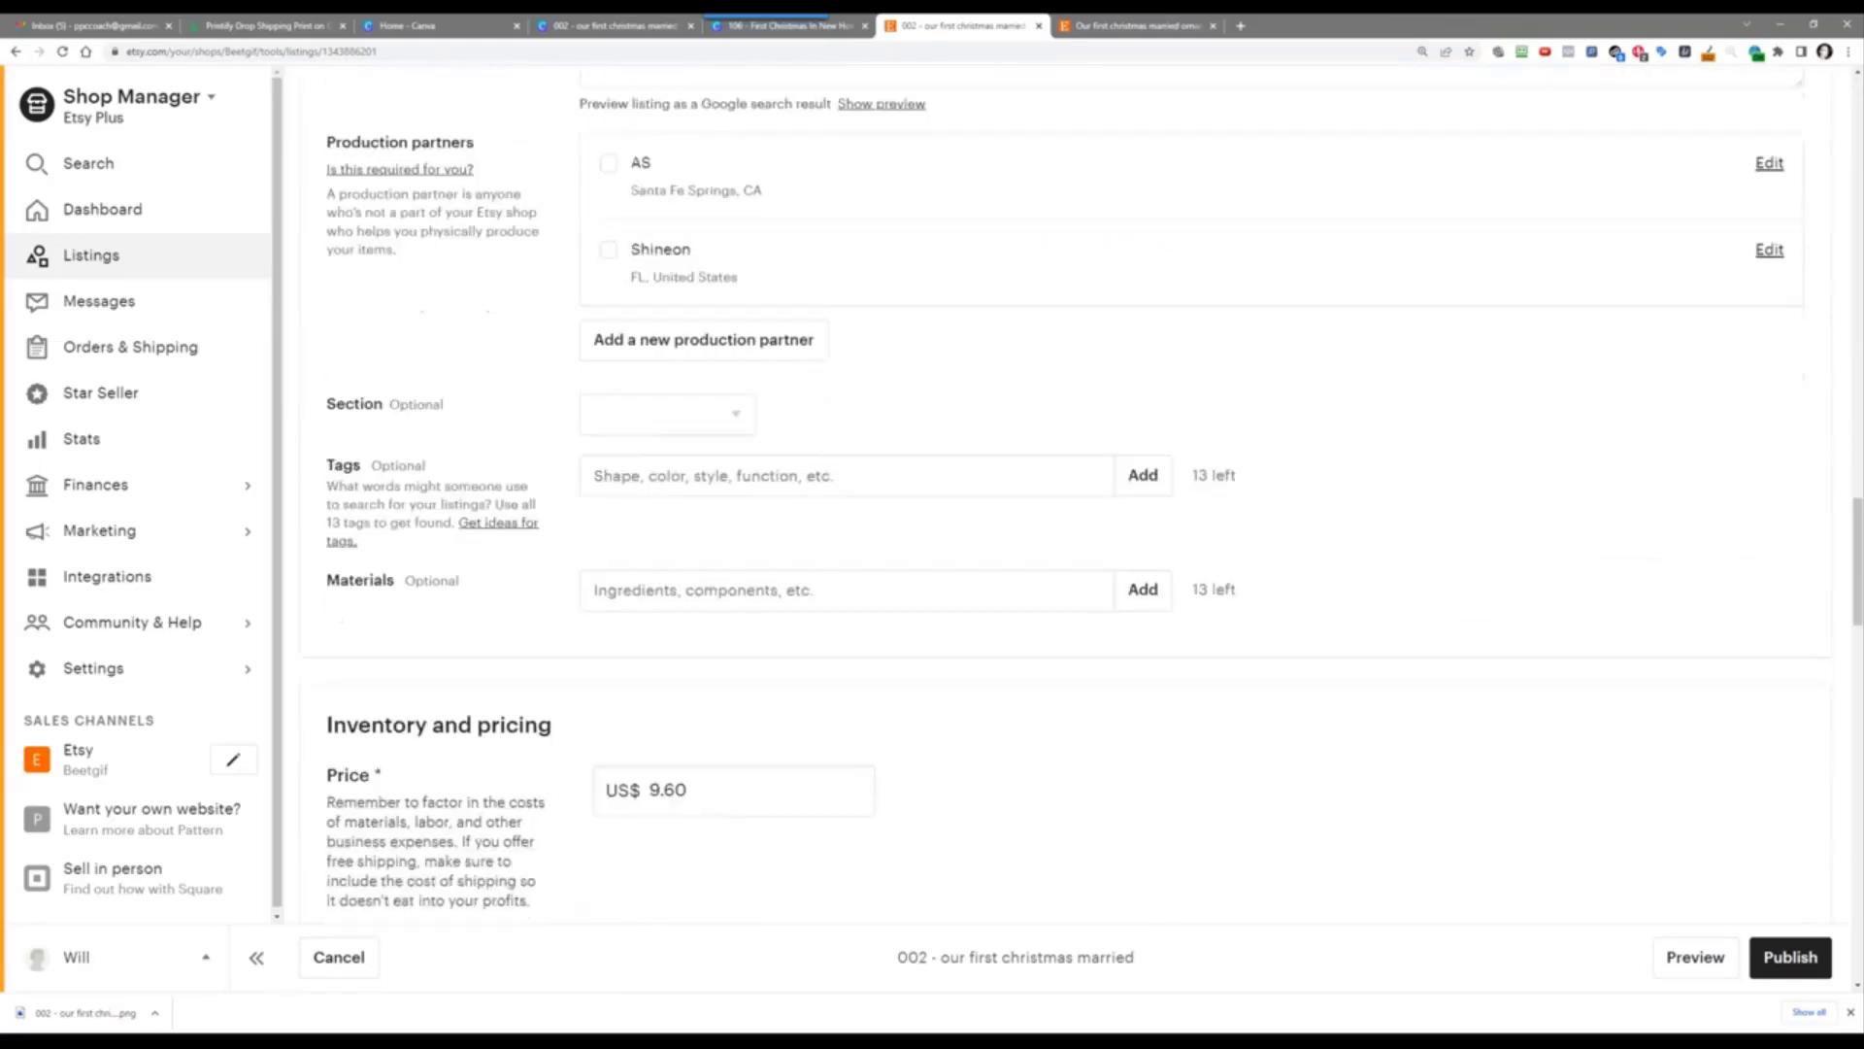
pyautogui.scroll(-6, 1412, 610)
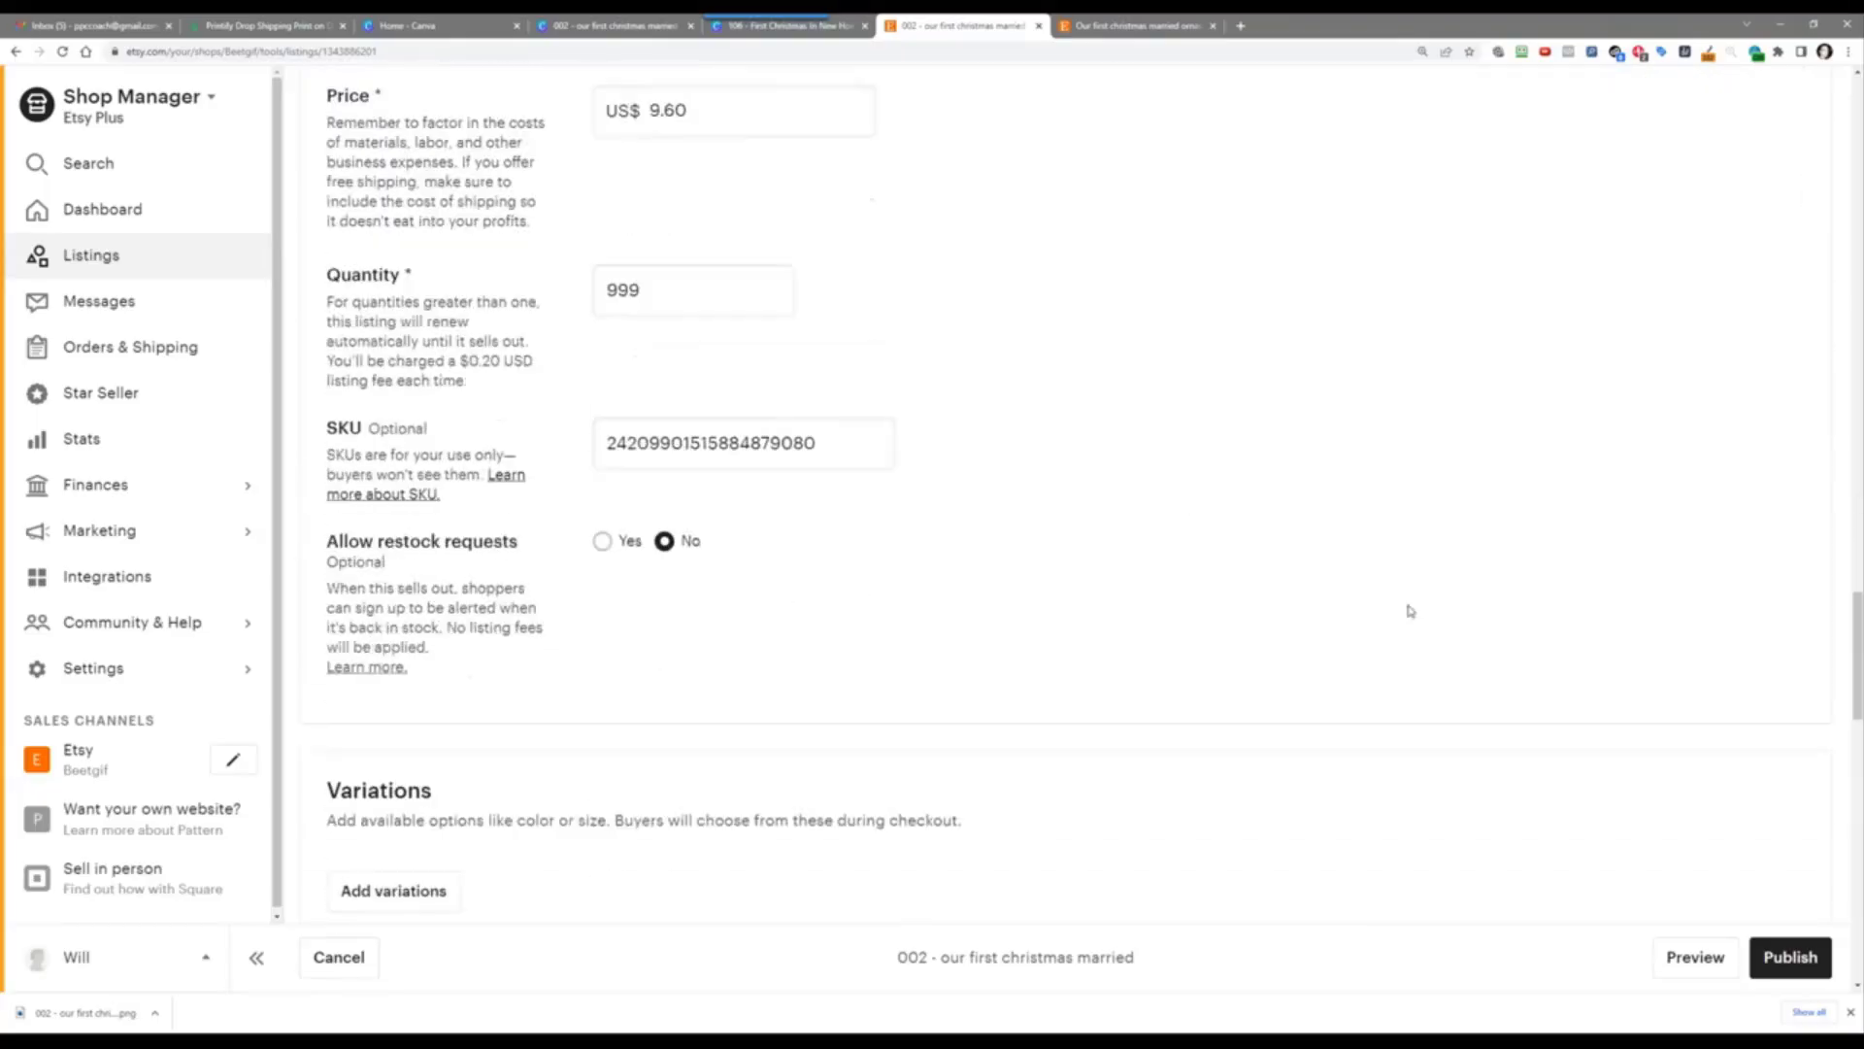
pyautogui.scroll(-15, 1410, 610)
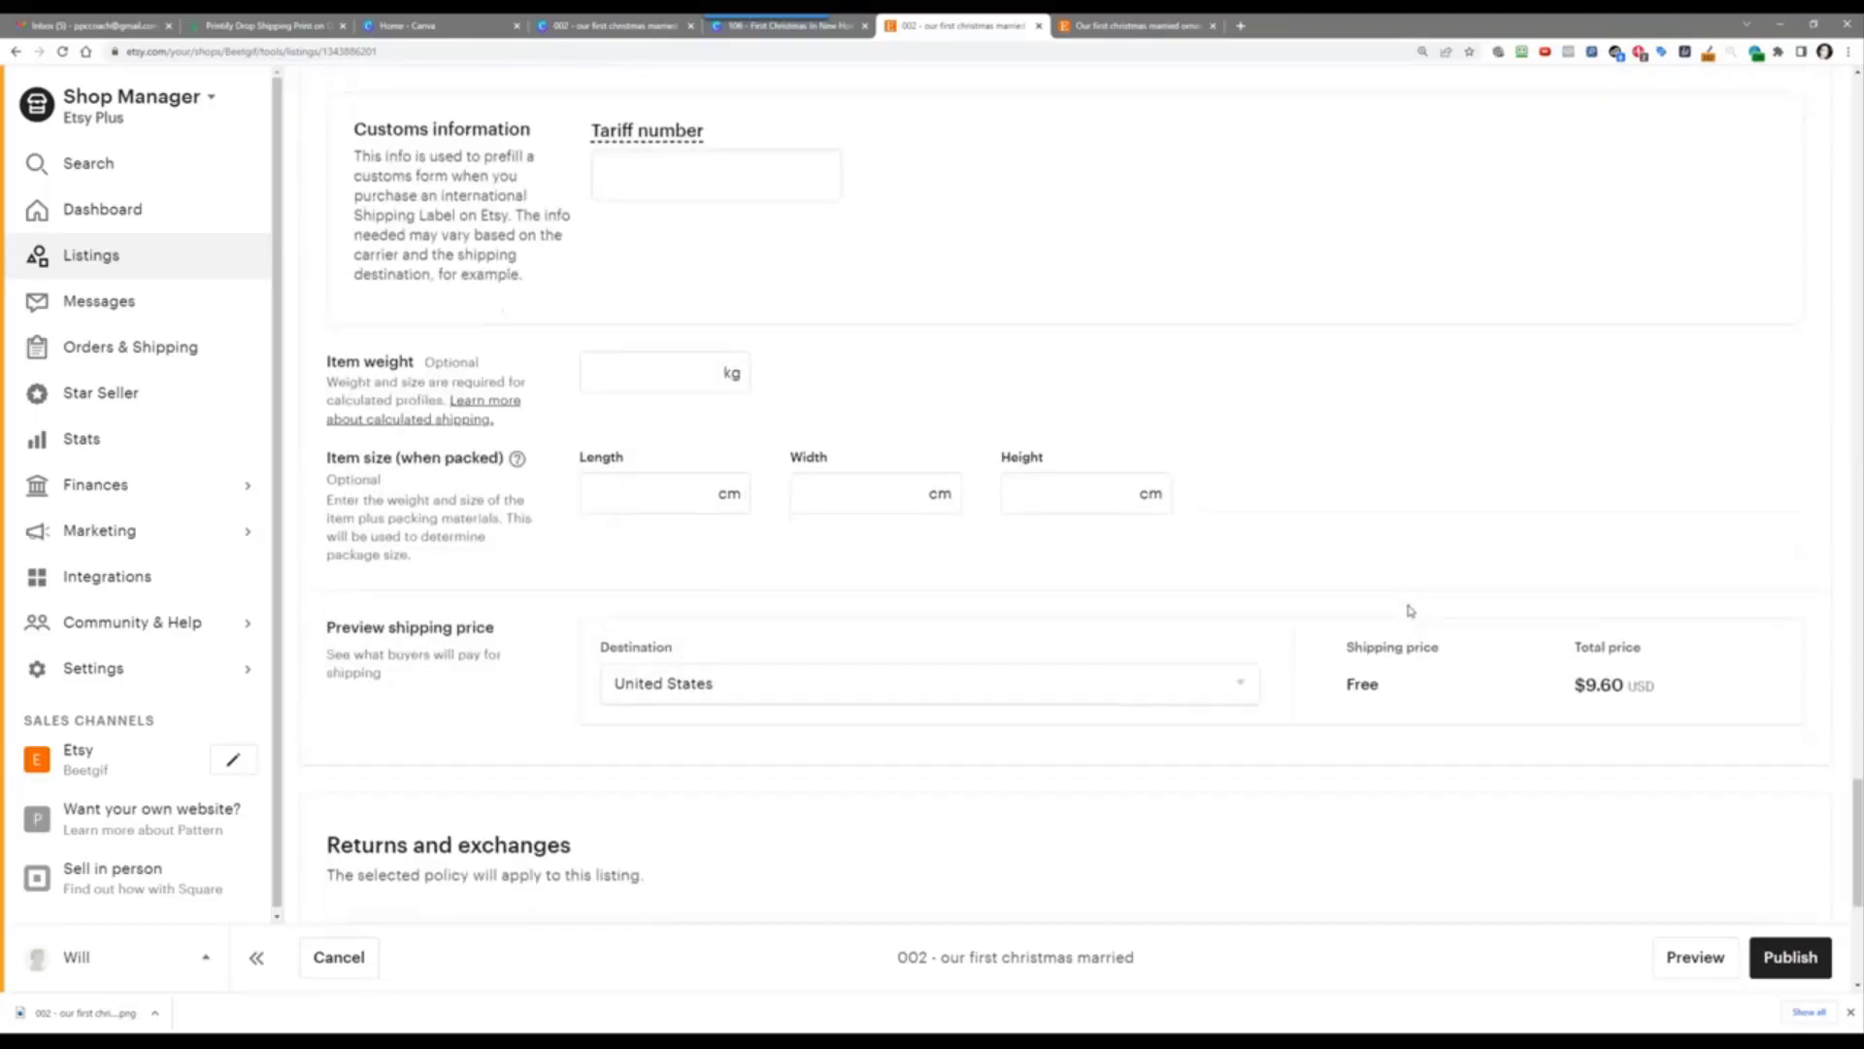
pyautogui.scroll(20, 1409, 610)
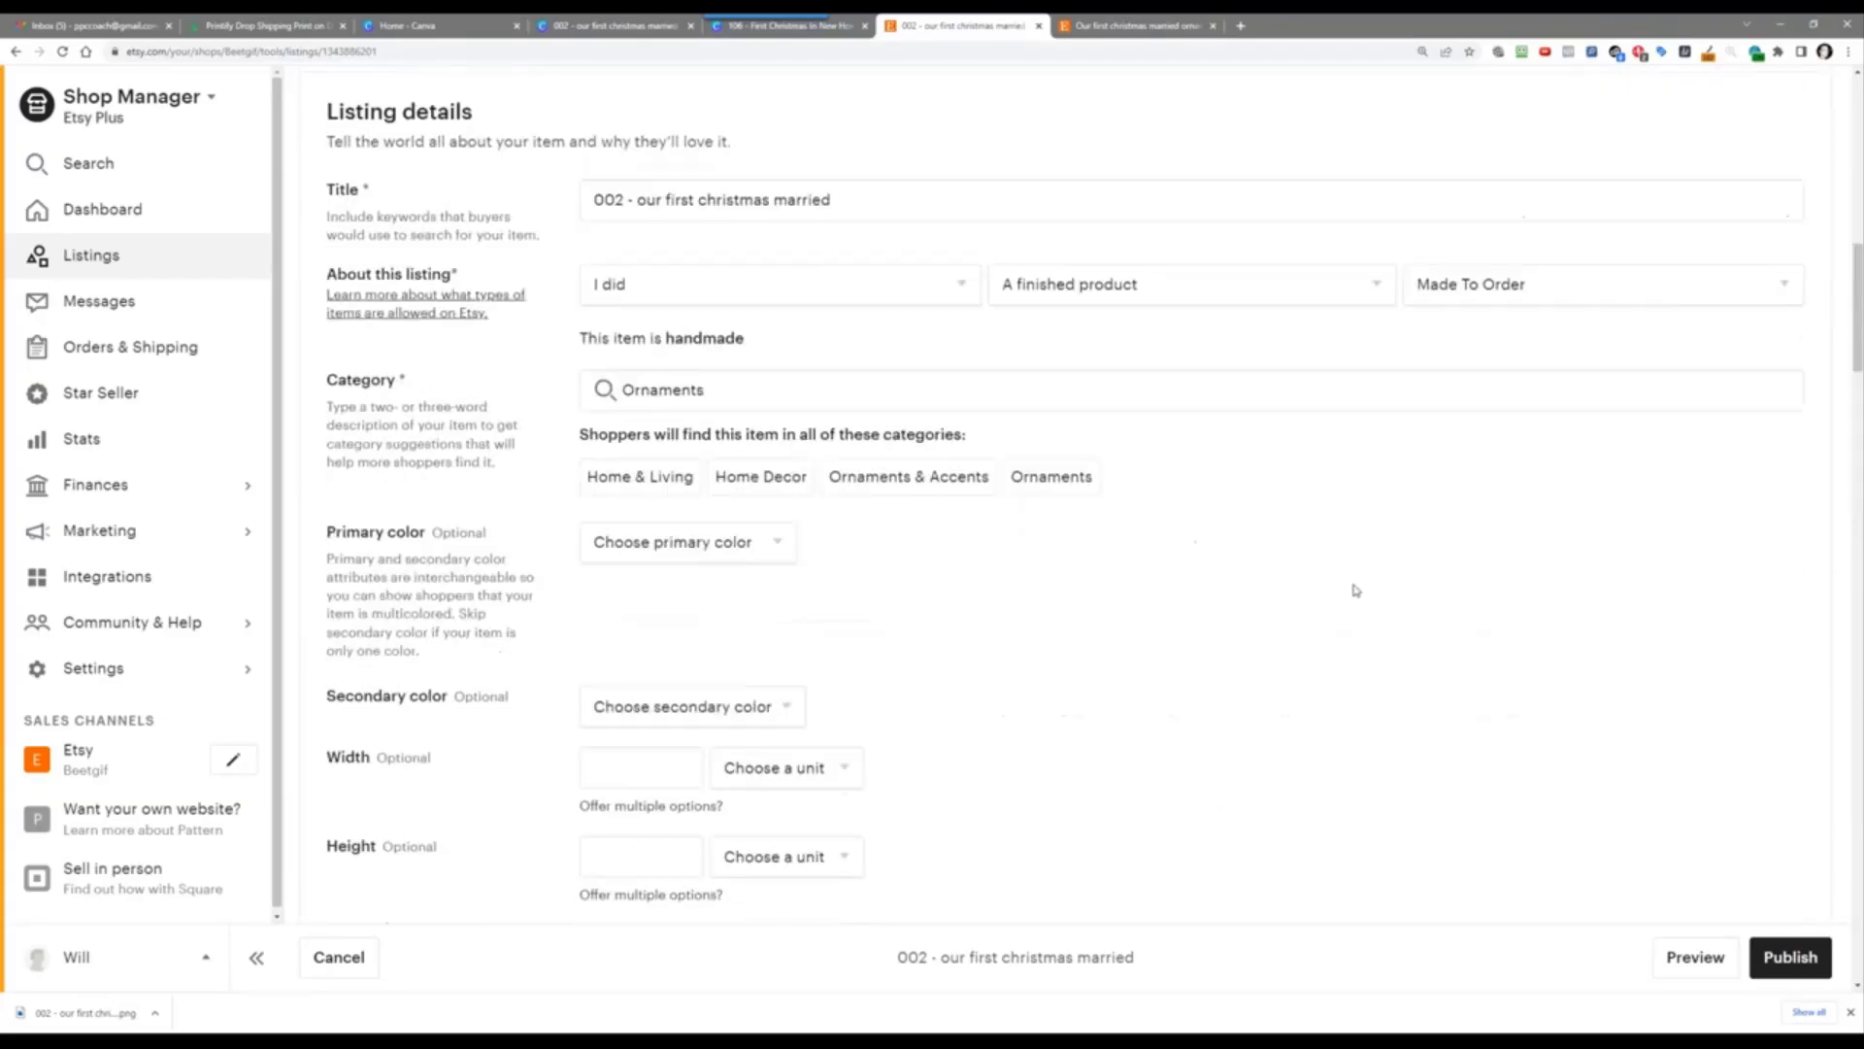
pyautogui.scroll(2, 1355, 590)
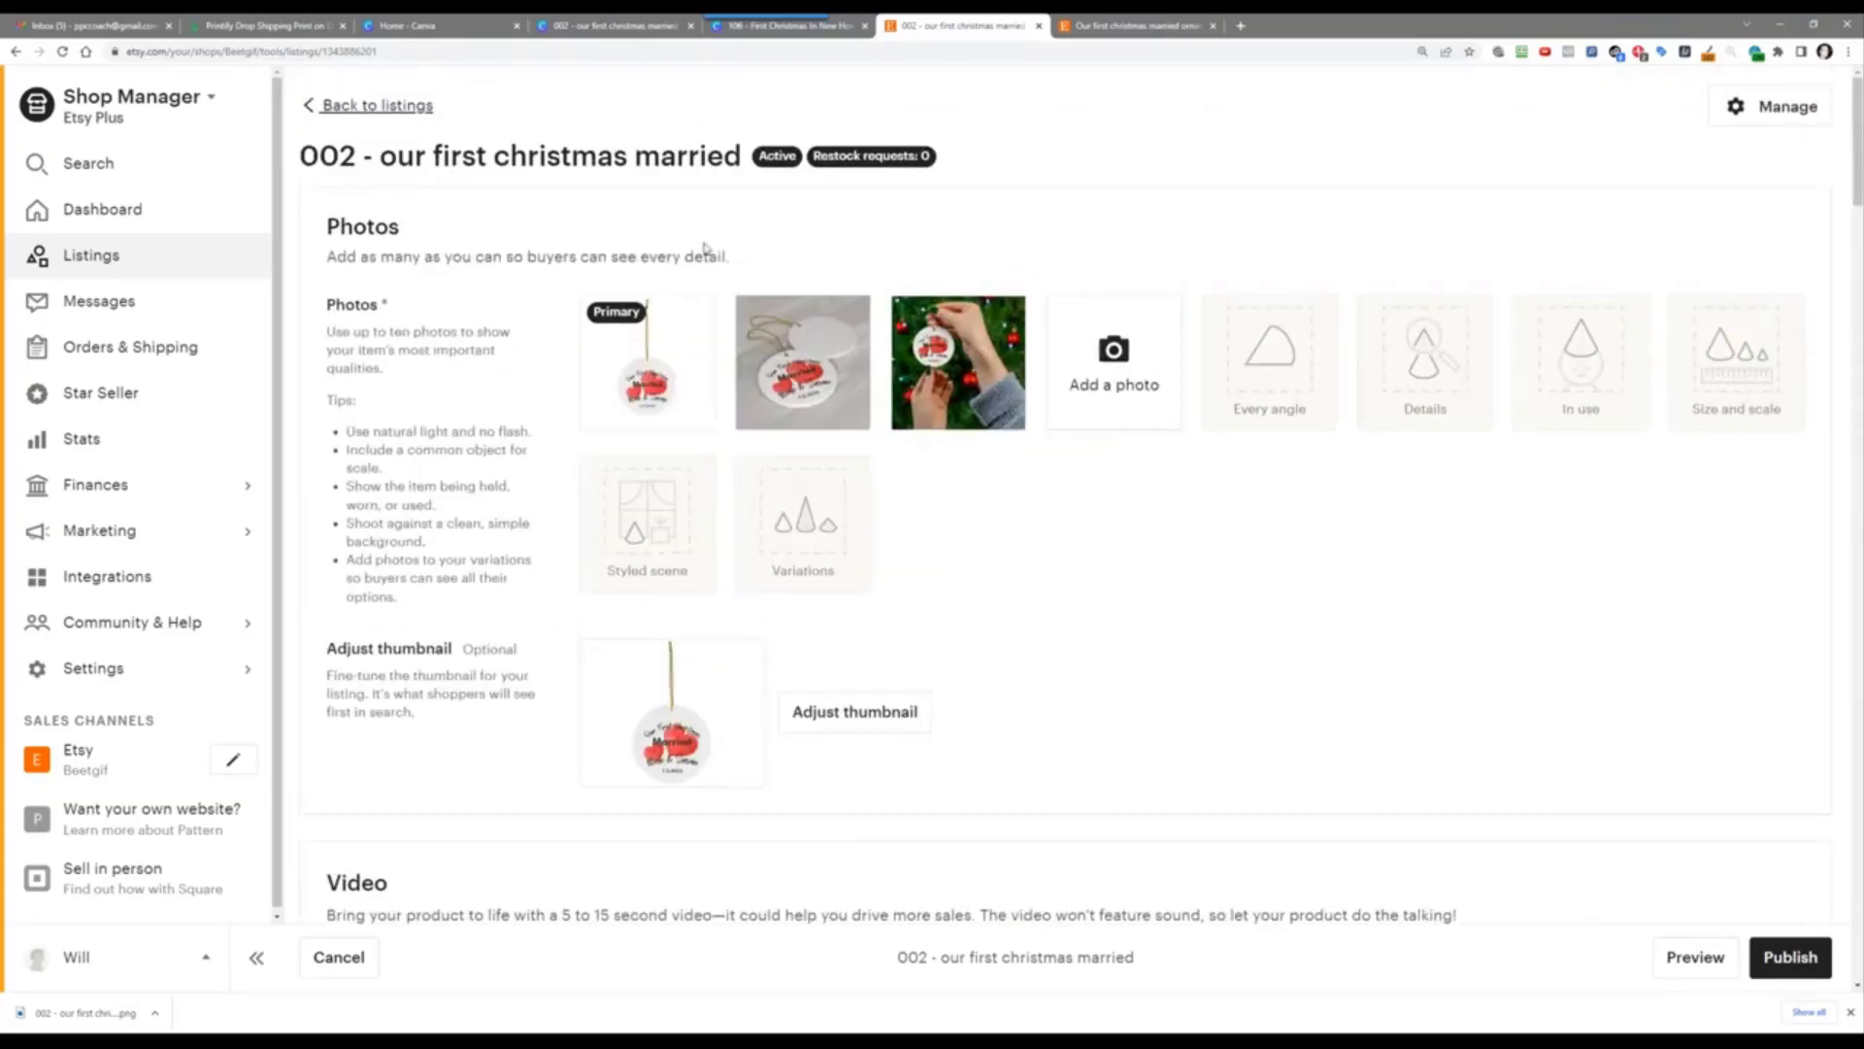
pyautogui.moveTo(670, 335)
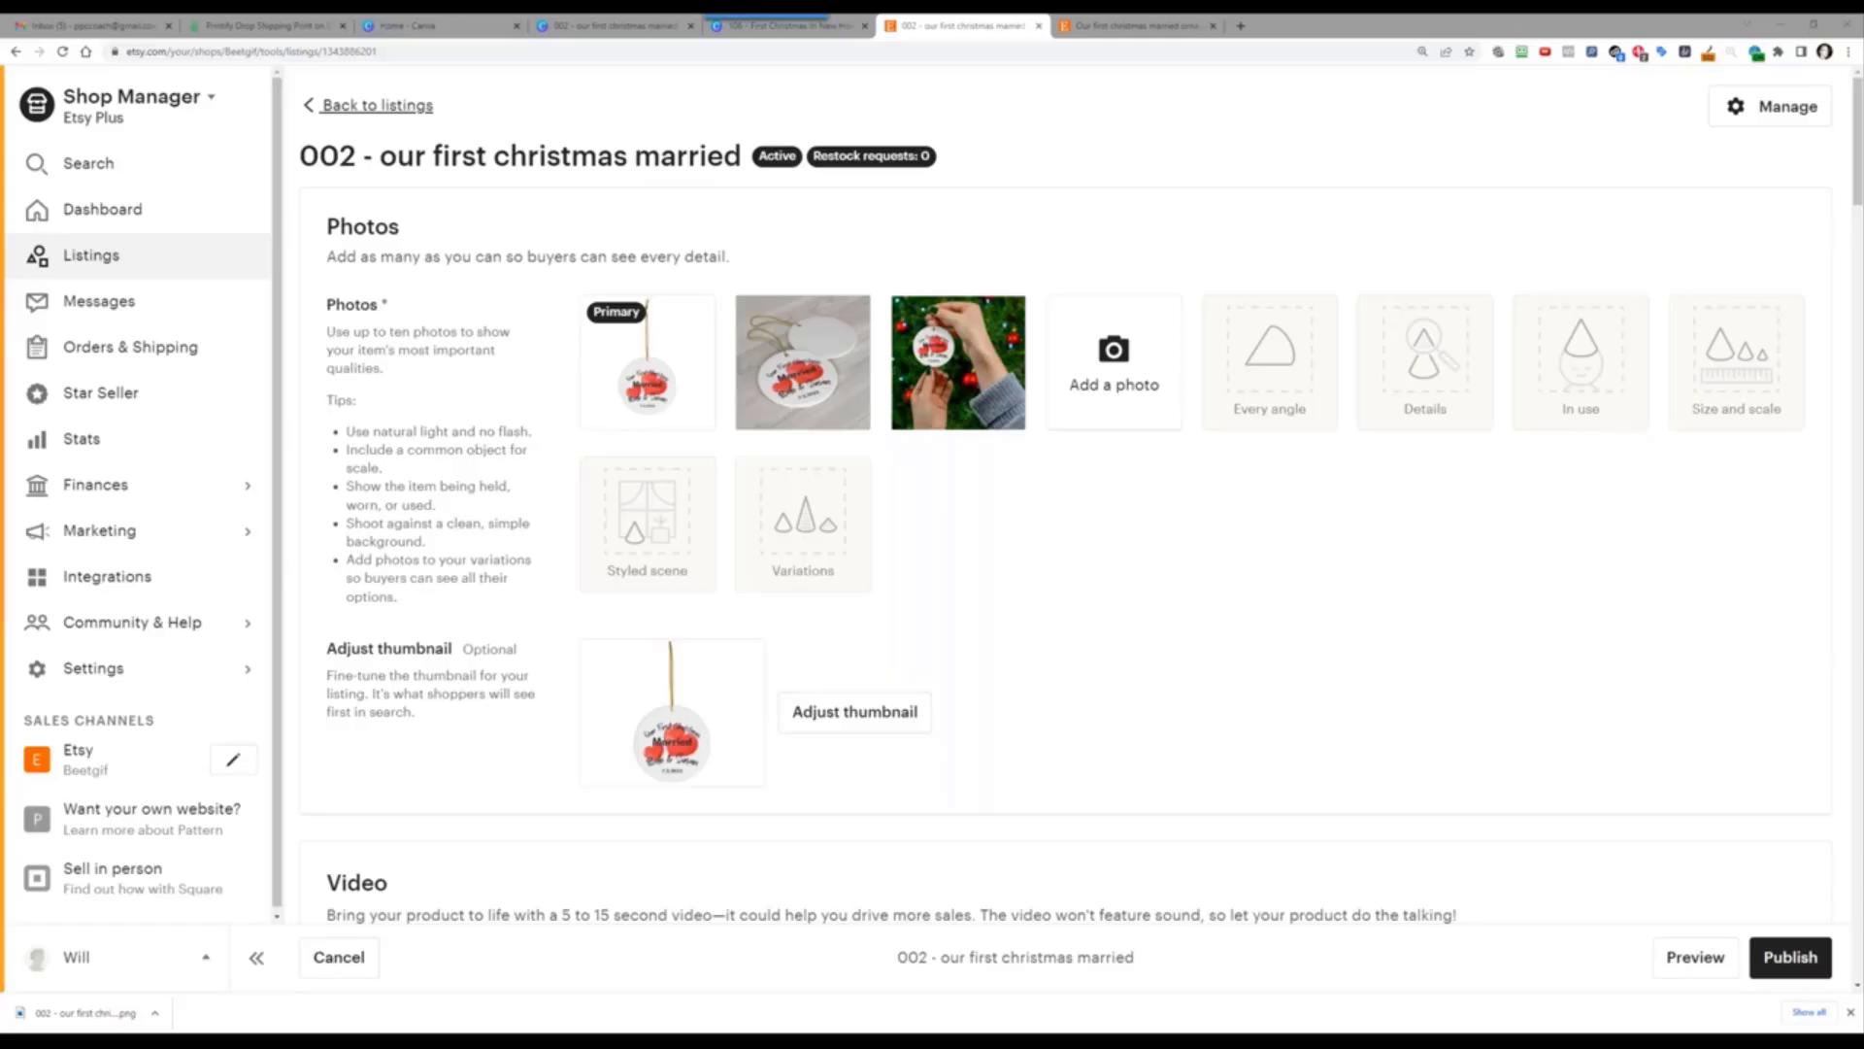
pyautogui.moveTo(2, 194); pyautogui.dragTo(1408, 23)
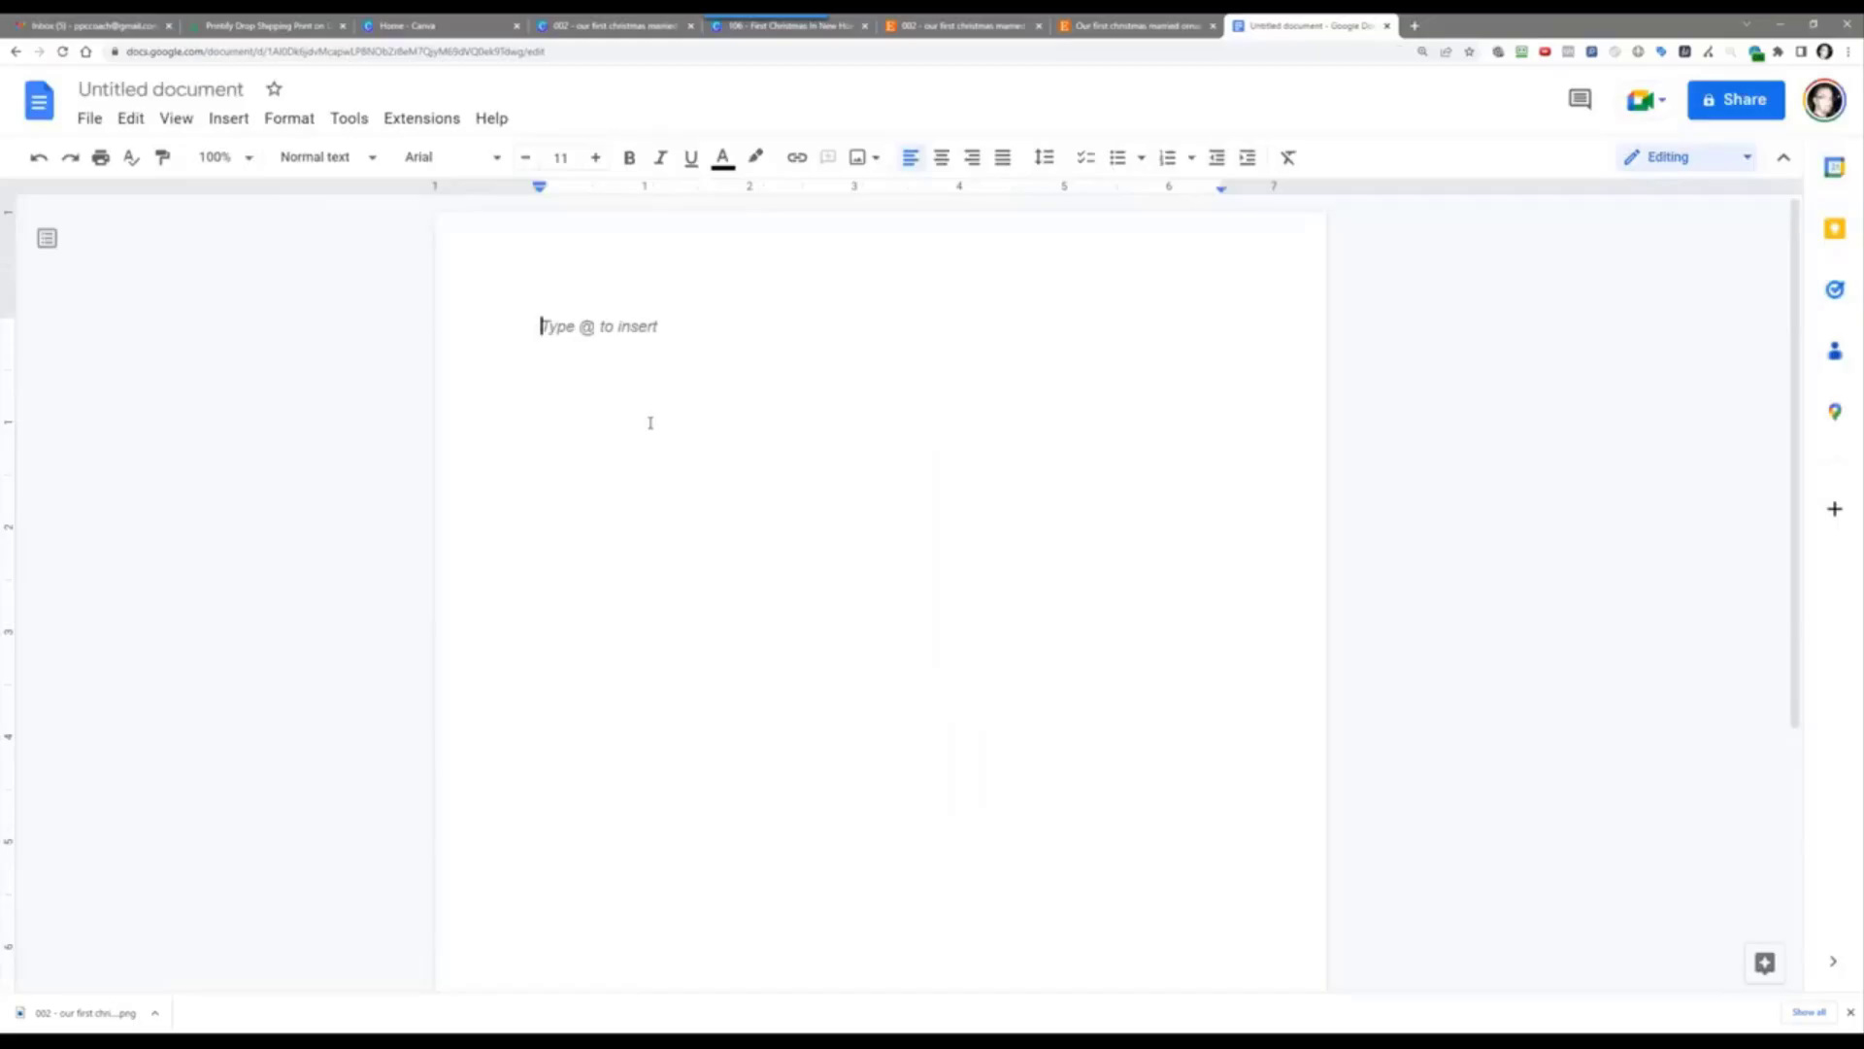
# Step: Type the heading 'Etsy First Christmas Married Title, Description, Tags' and start a new line
pyautogui.write('Etsy Ti')
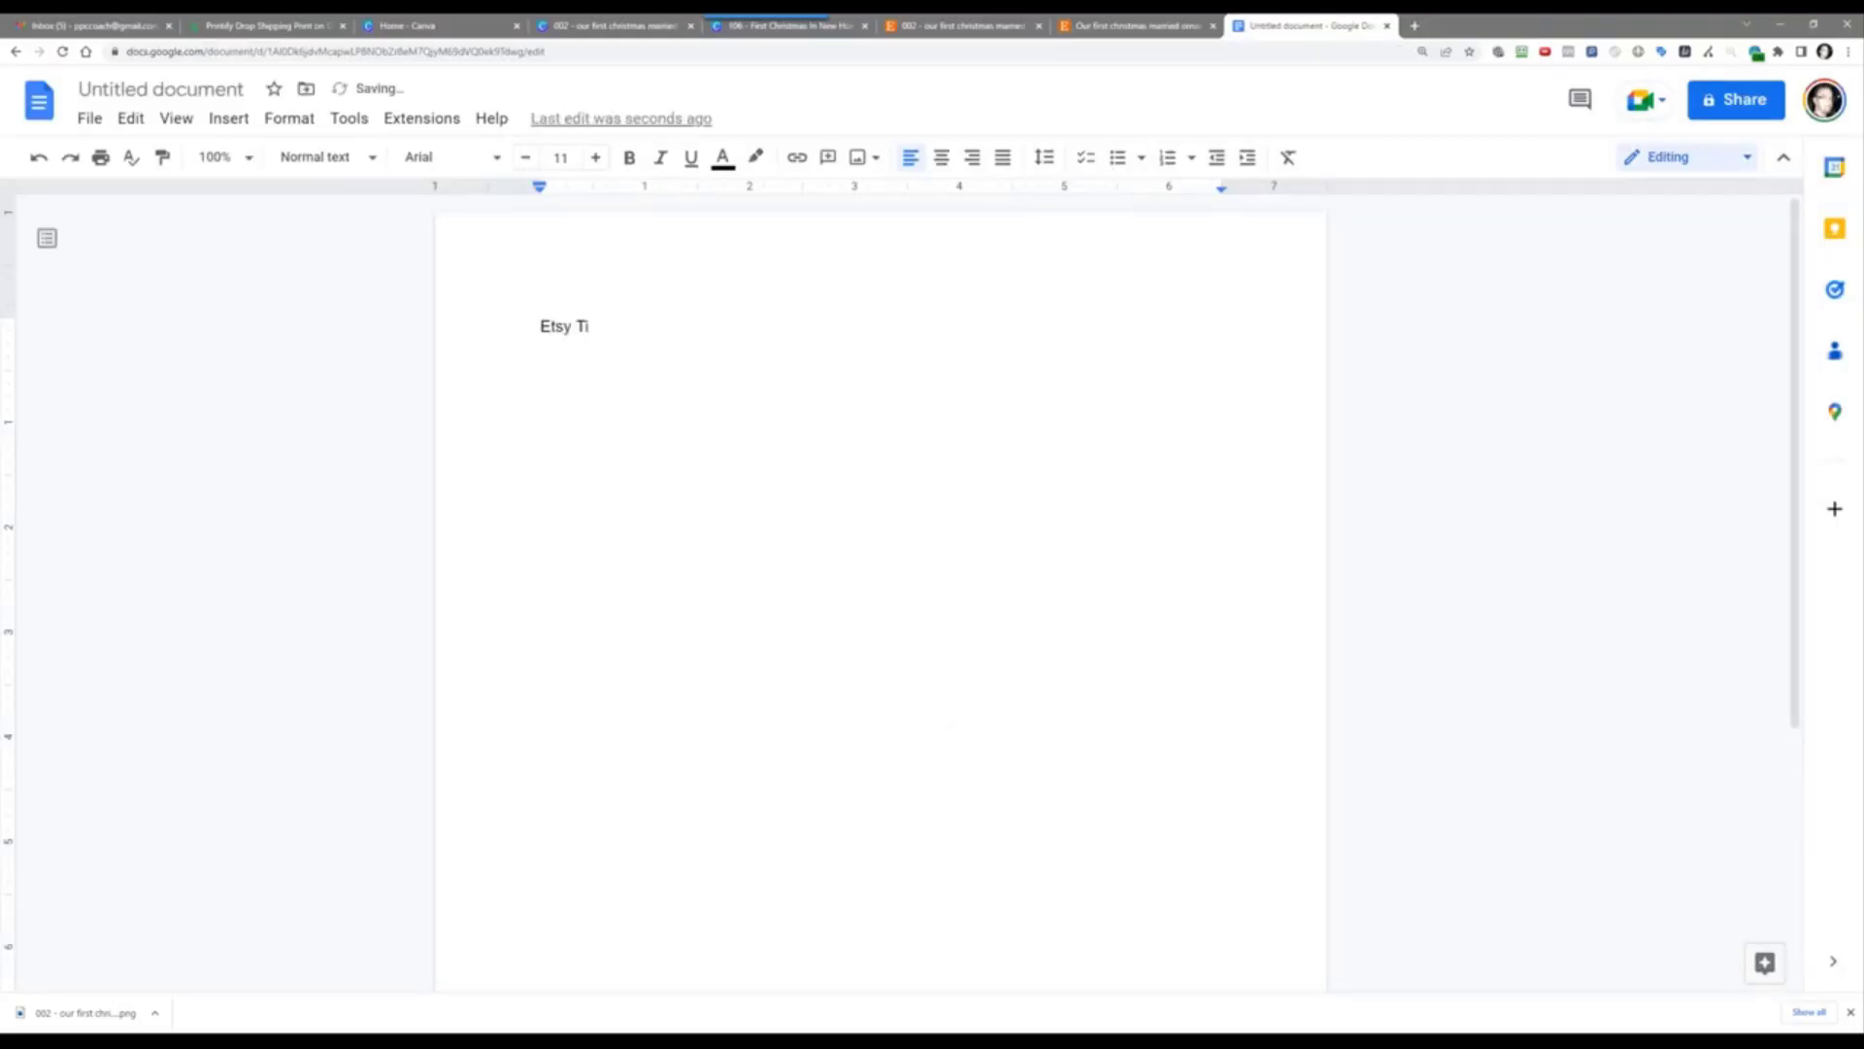
pyautogui.press('BackSpace')
pyautogui.press('BackSpace')
pyautogui.press('BackSpace')
pyautogui.write('ptimizing')
pyautogui.press('BackSpace')
pyautogui.press('BackSpace')
pyautogui.press('BackSpace')
pyautogui.press('BackSpace')
pyautogui.press('BackSpace')
pyautogui.press('BackSpace')
pyautogui.hotkey('ctrl', 'BackSpace')
pyautogui.write('First Christmas Married')
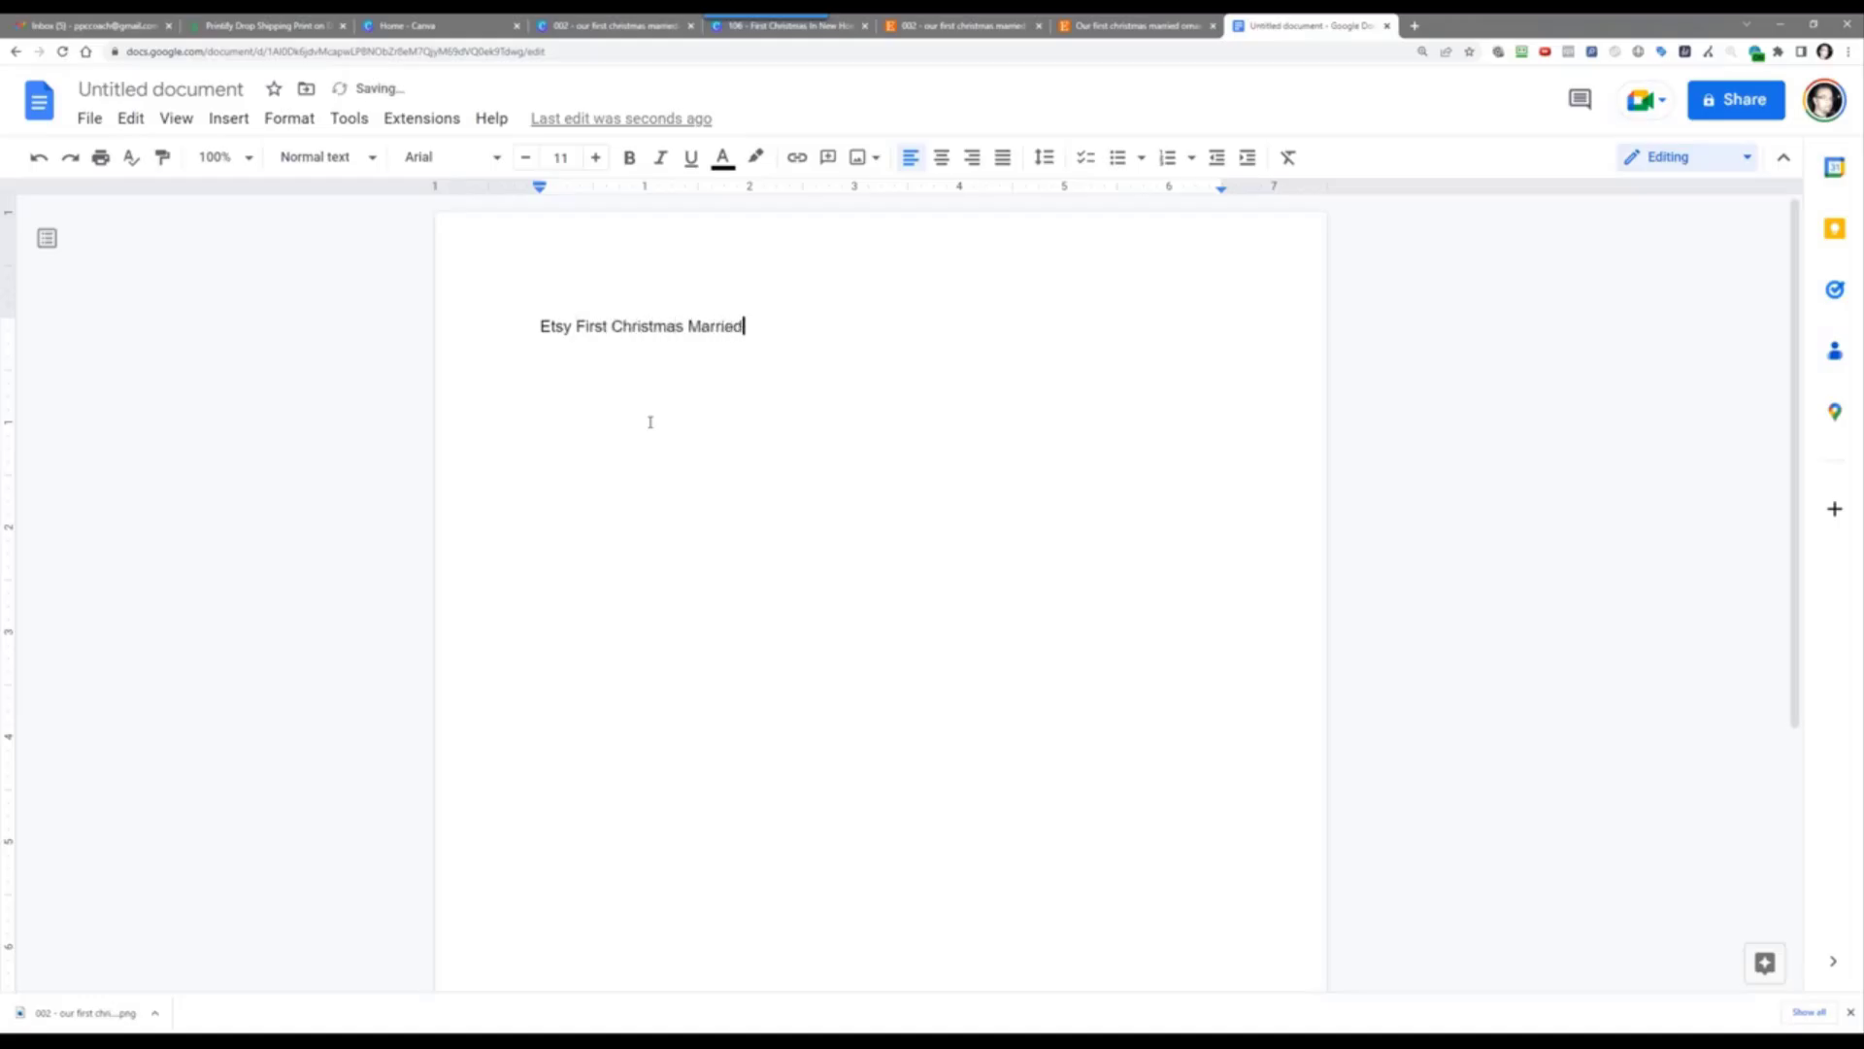
pyautogui.write(' Title, Description, Tag')
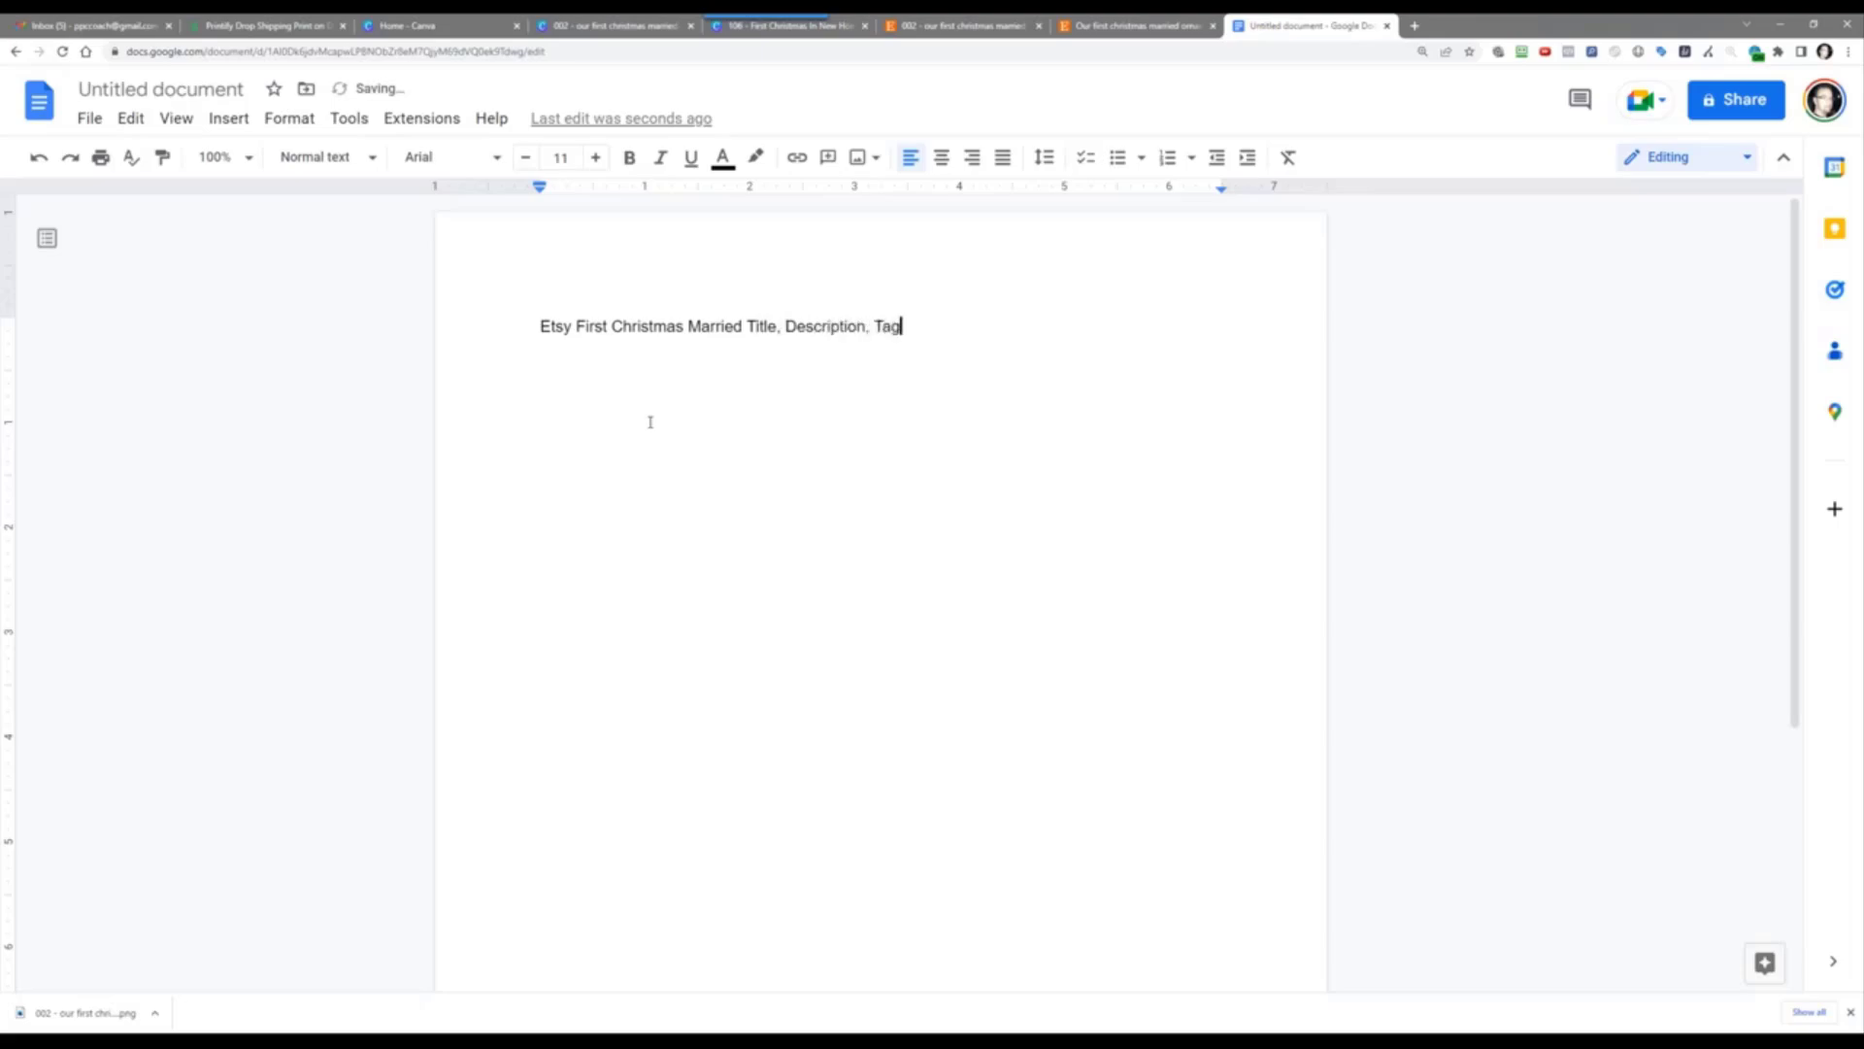
pyautogui.write('s')
pyautogui.press('Return')
# Step: Add the 'Title:', 'Description:' and 'Tags:' section labels on separate lines
pyautogui.write('Title:')
pyautogui.press('Return')
pyautogui.press('Return')
pyautogui.write('Description:')
pyautogui.press('Return')
pyautogui.press('Return')
pyautogui.write('Tags')
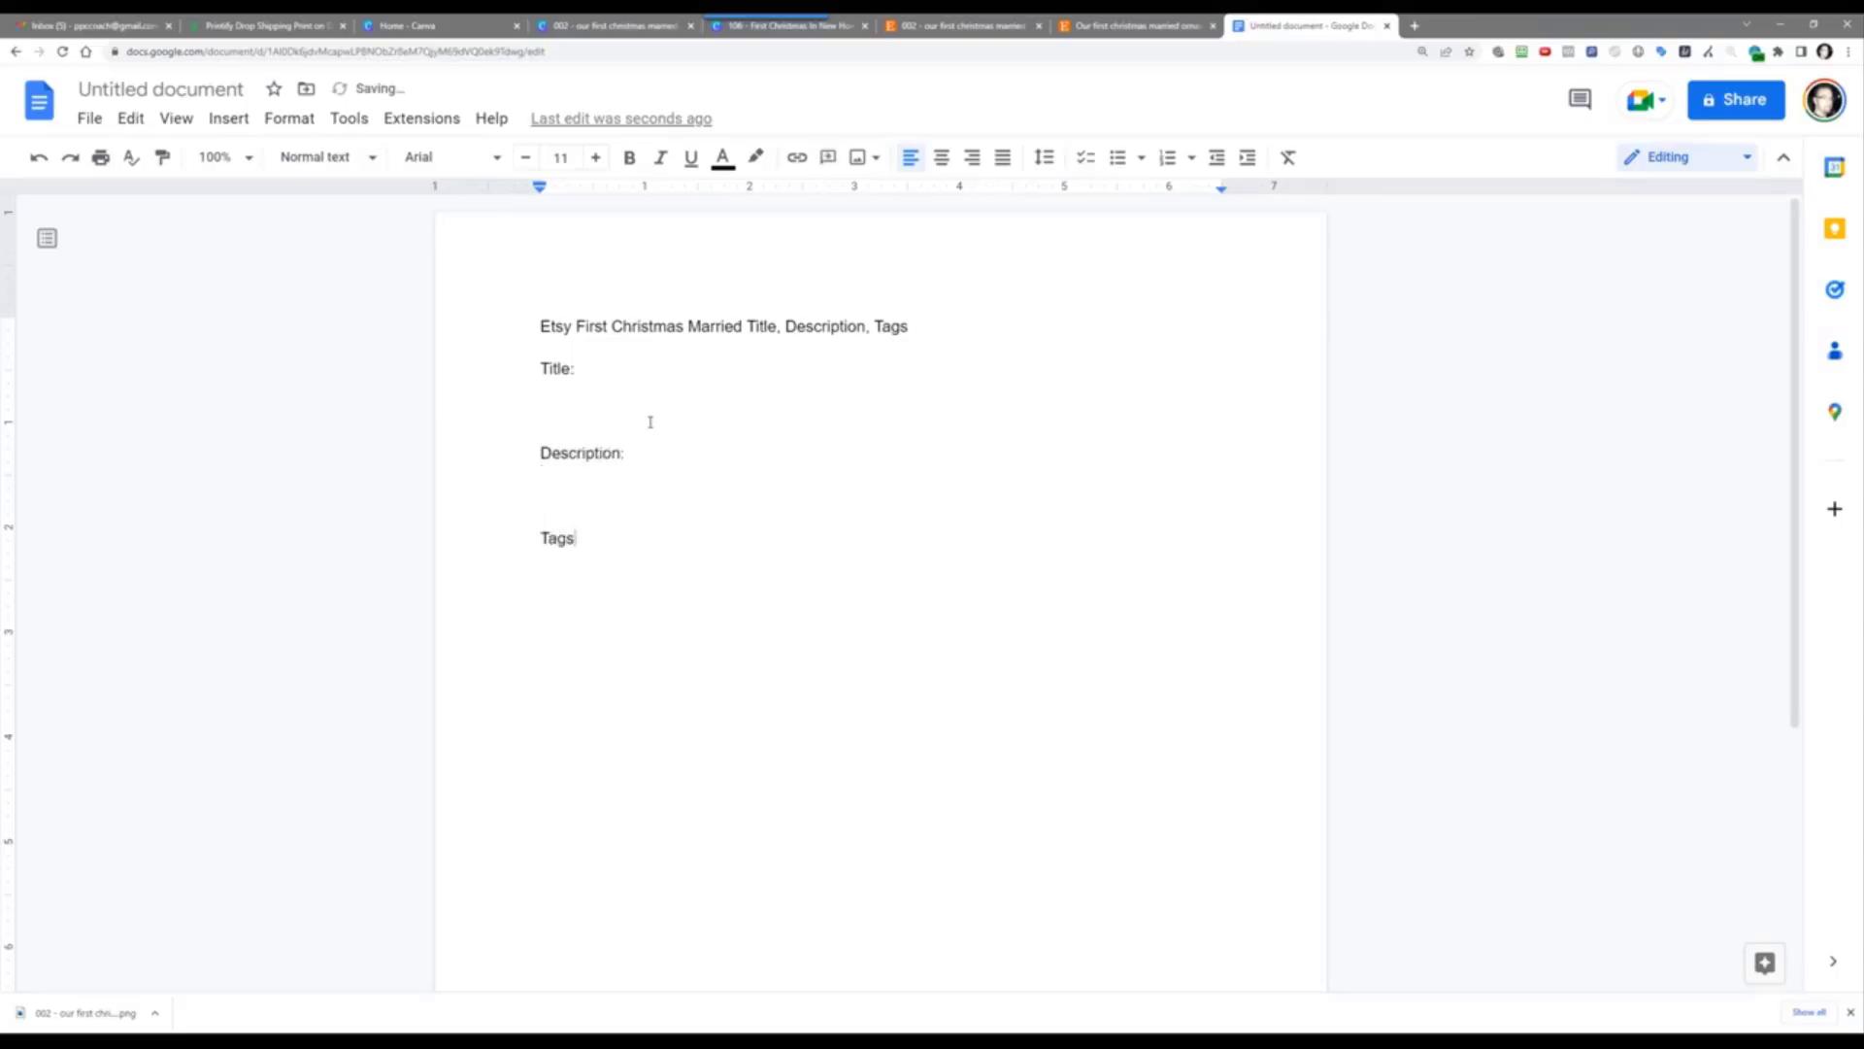
pyautogui.write(':')
pyautogui.press('Return')
pyautogui.press('Return')
# Step: Add the 'Personalization:' and 'Hashtags:' section labels, leaving an empty line after
pyautogui.write('perso')
pyautogui.press('BackSpace')
pyautogui.press('BackSpace')
pyautogui.press('BackSpace')
pyautogui.press('BackSpace')
pyautogui.press('BackSpace')
pyautogui.write('Personalzi')
pyautogui.press('BackSpace')
pyautogui.press('BackSpace')
pyautogui.write('ziation')
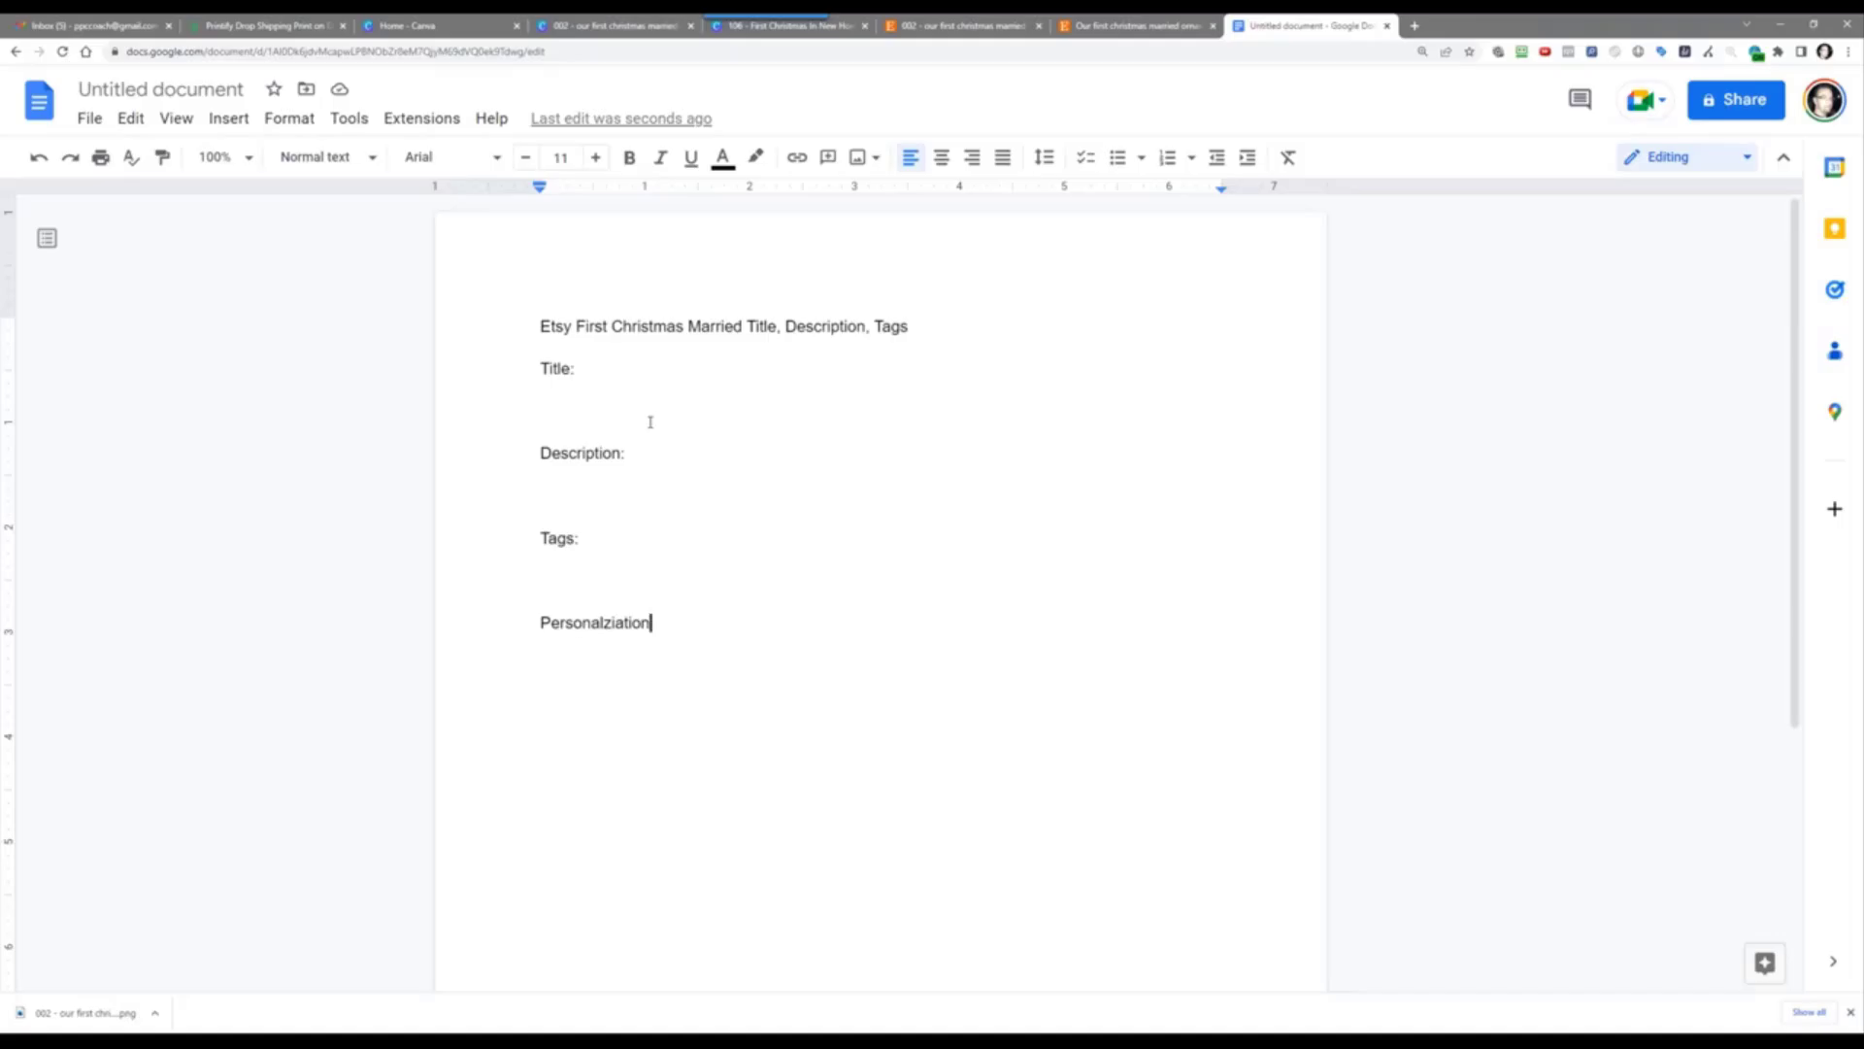
pyautogui.press('BackSpace')
pyautogui.press('BackSpace')
pyautogui.press('BackSpace')
pyautogui.press('BackSpace')
pyautogui.press('BackSpace')
pyautogui.press('BackSpace')
pyautogui.press('BackSpace')
pyautogui.write('ization:')
pyautogui.press('Return')
pyautogui.write('h')
pyautogui.press('BackSpace')
pyautogui.write('Hasht')
pyautogui.press('BackSpace')
pyautogui.write('htags:')
pyautogui.press('Return')
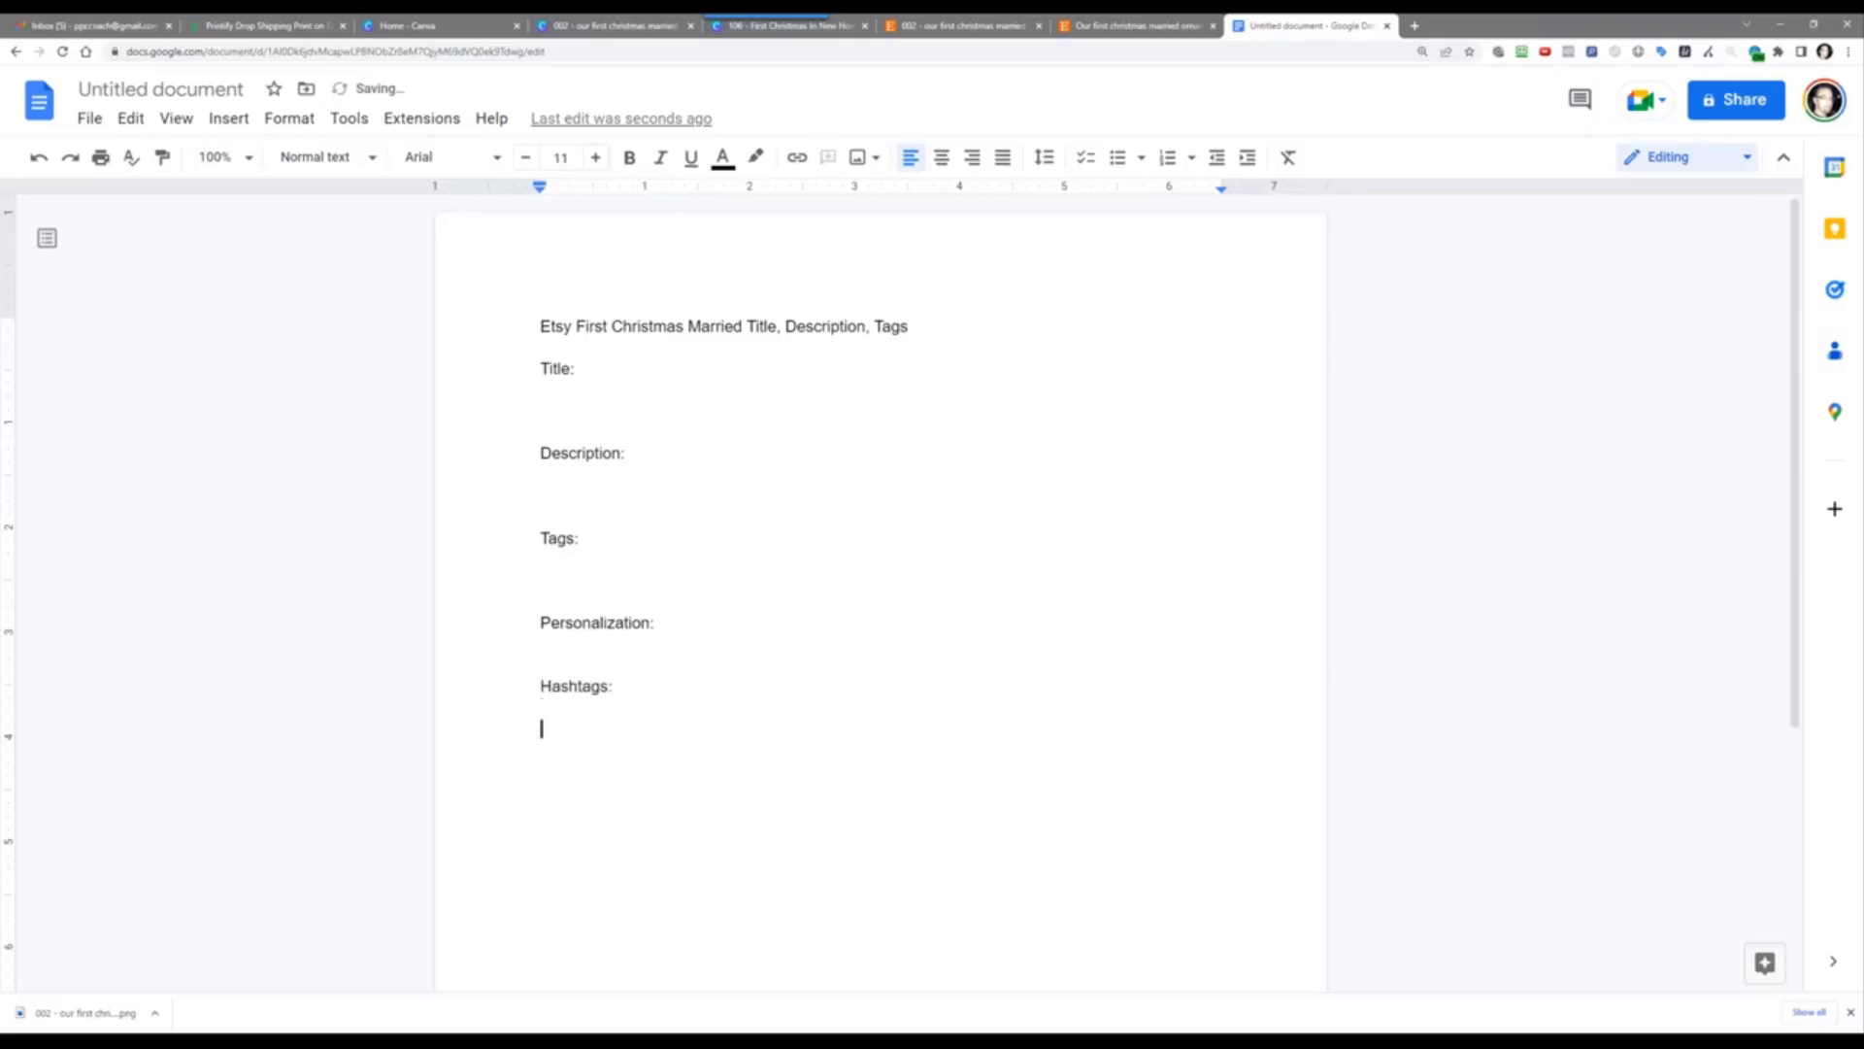
# Step: Copy the HelloDelicious listing title from EverBee and paste it under Title: in the doc
pyautogui.click(579, 398)
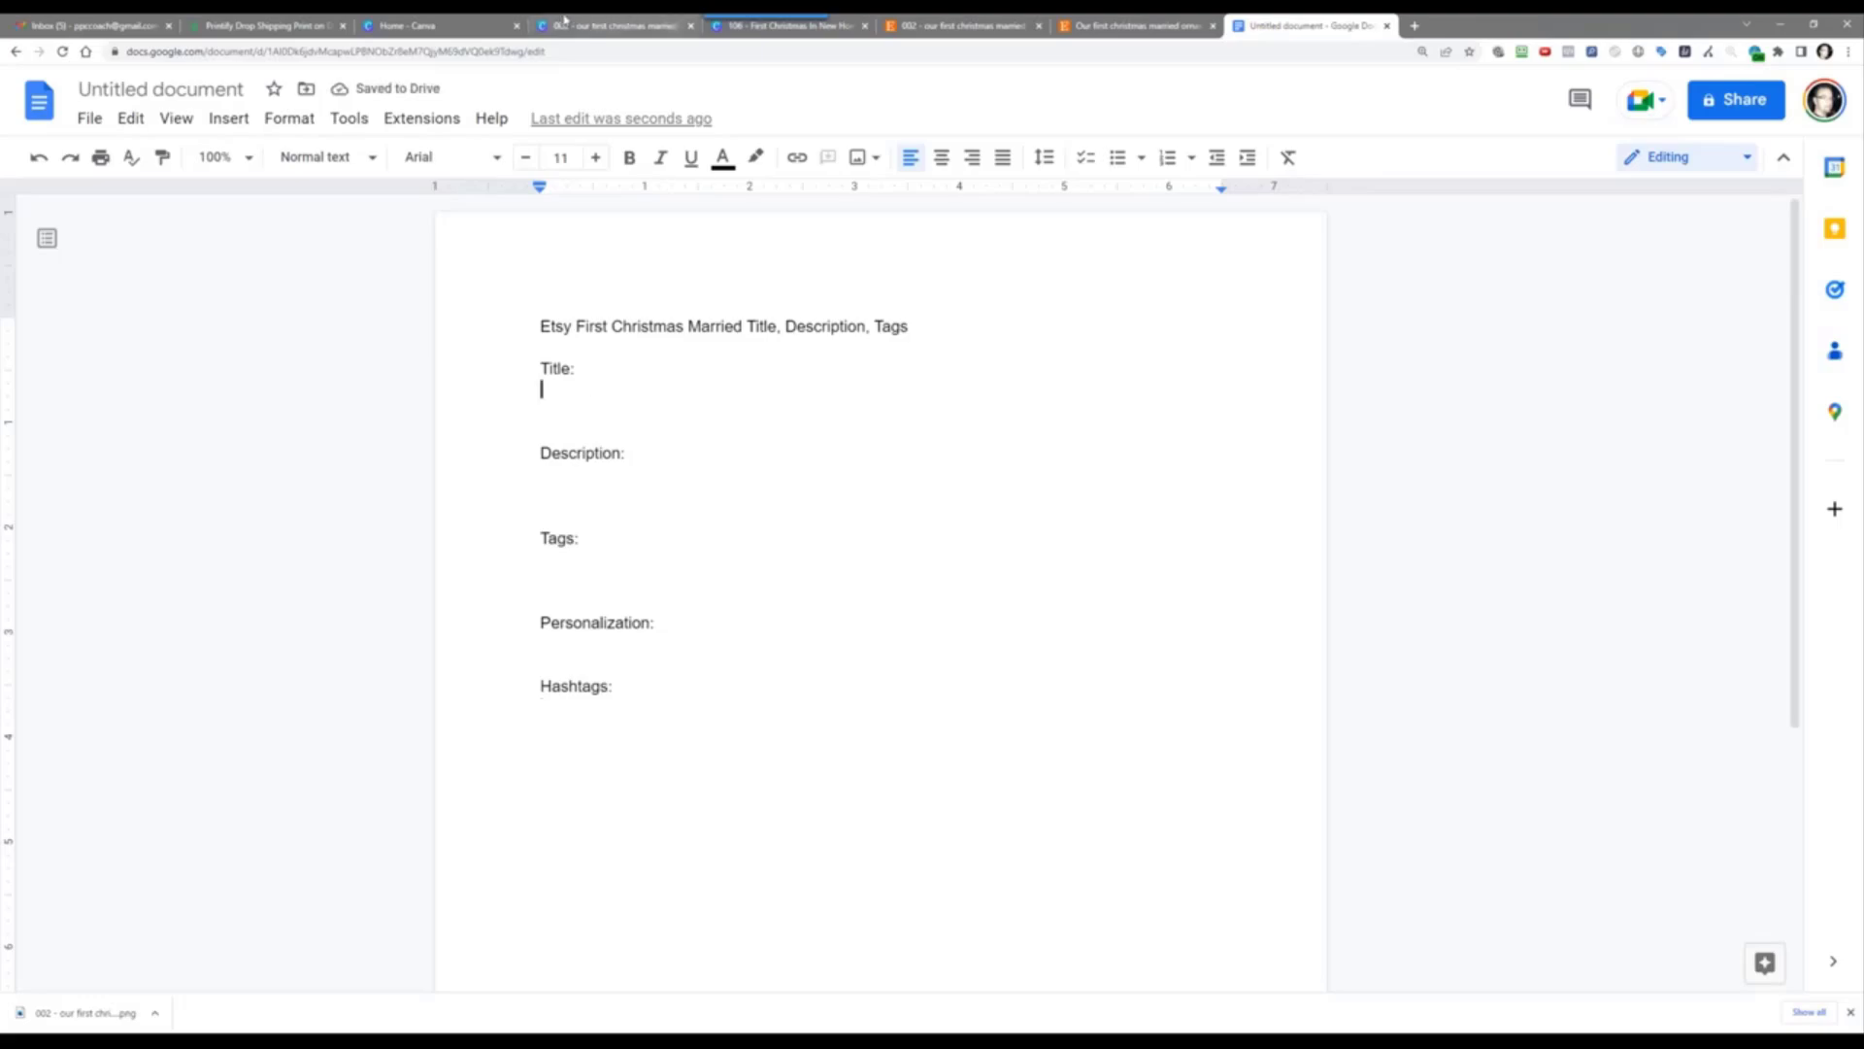
pyautogui.click(968, 21)
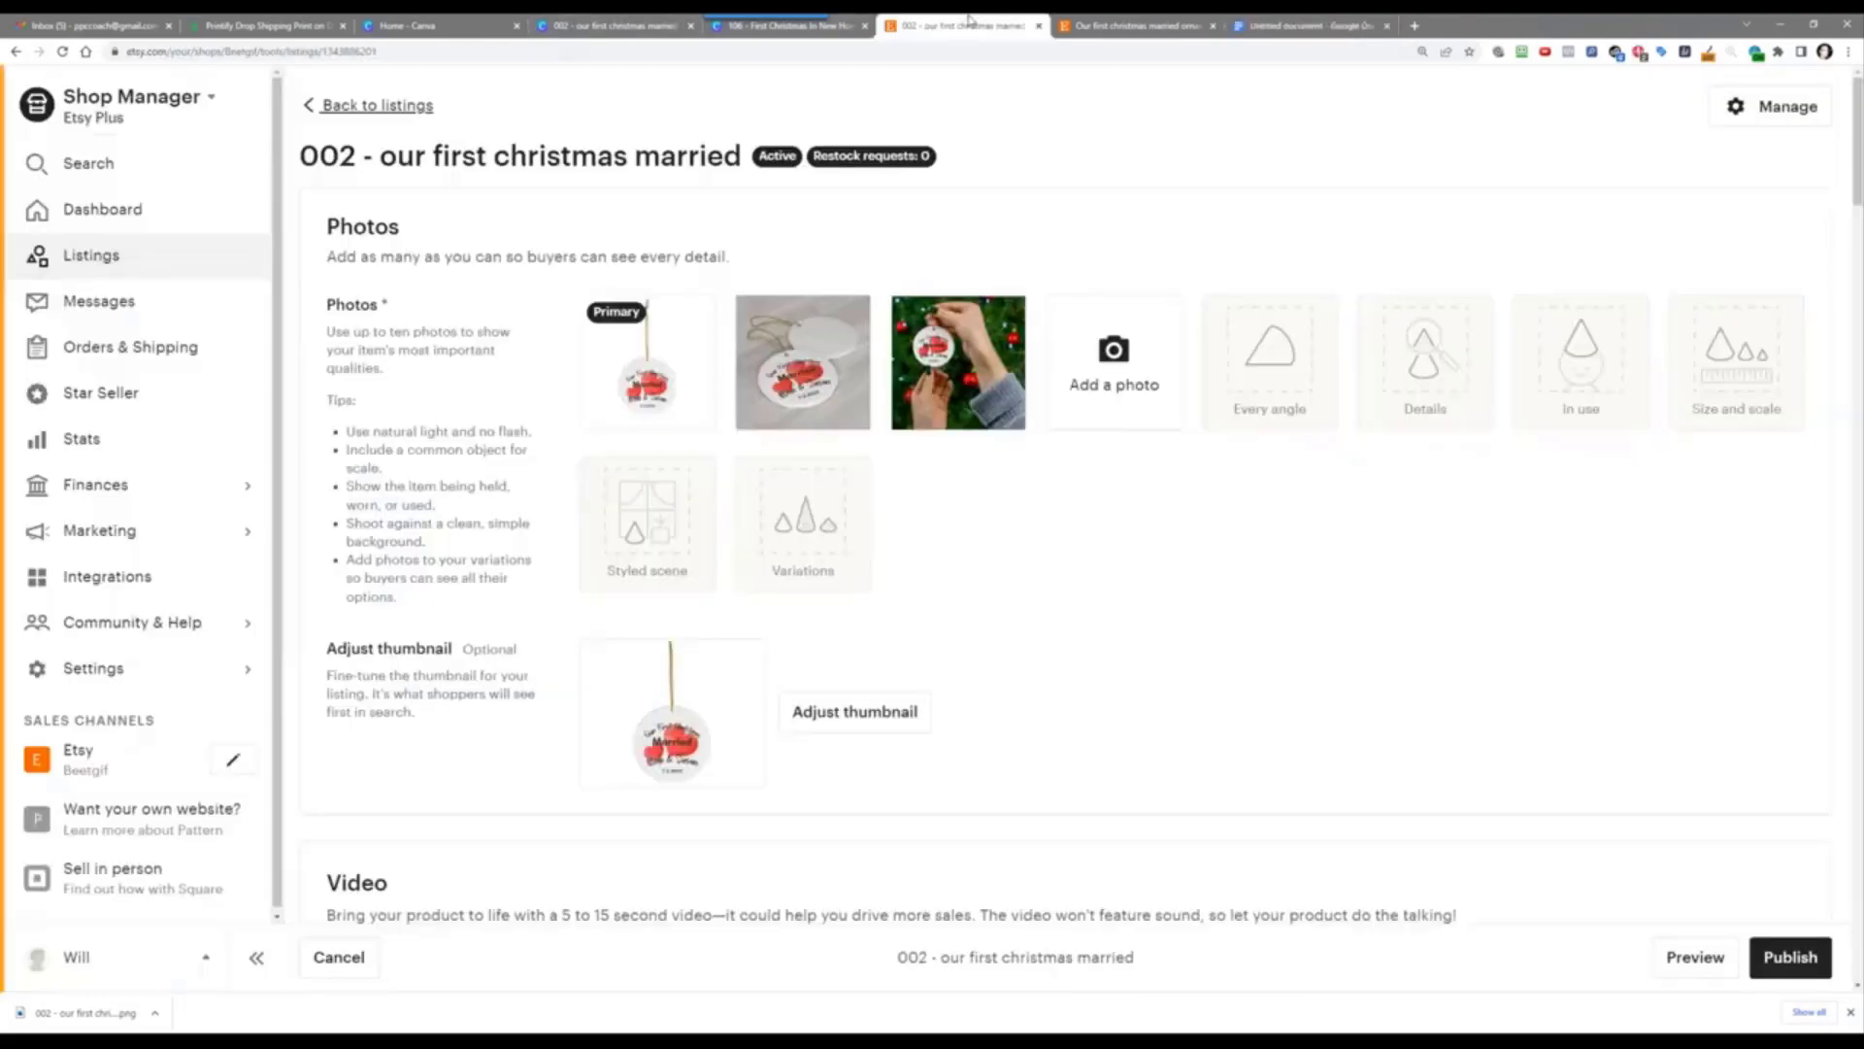
pyautogui.click(1087, 21)
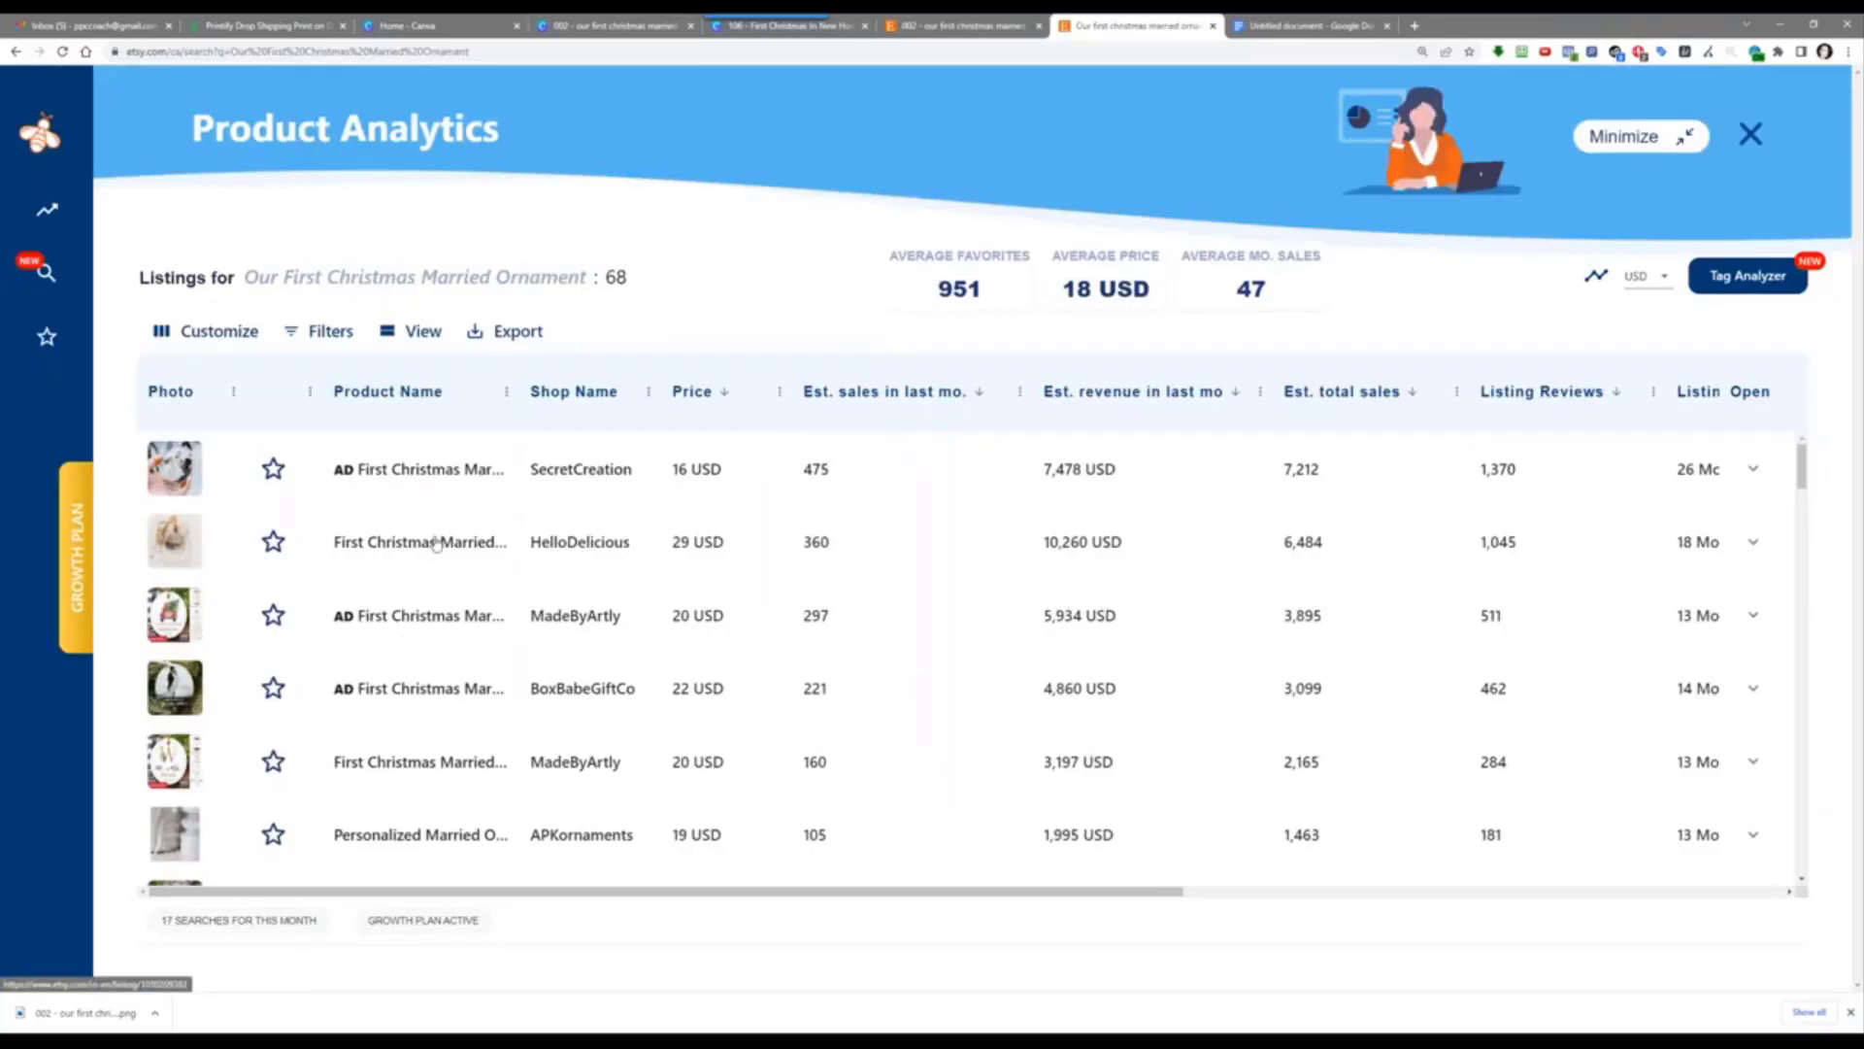
pyautogui.click(1754, 541)
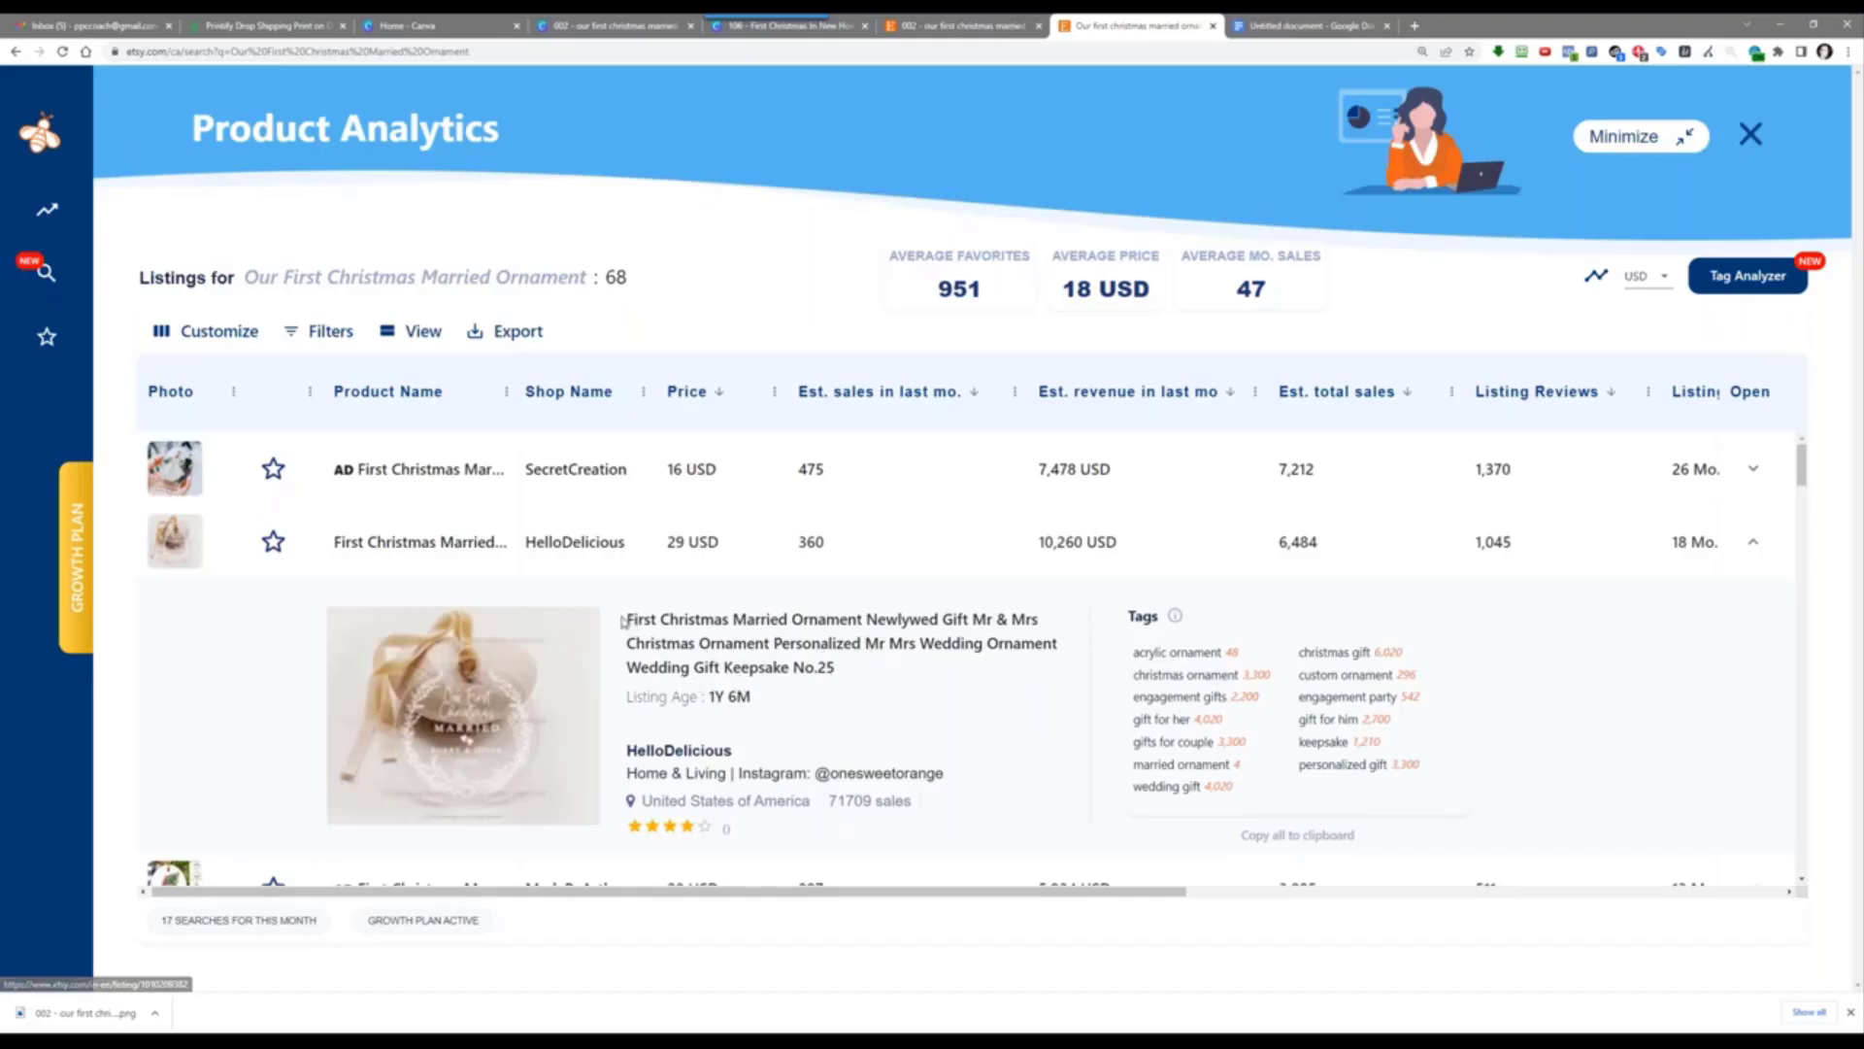
pyautogui.moveTo(626, 620); pyautogui.dragTo(784, 675)
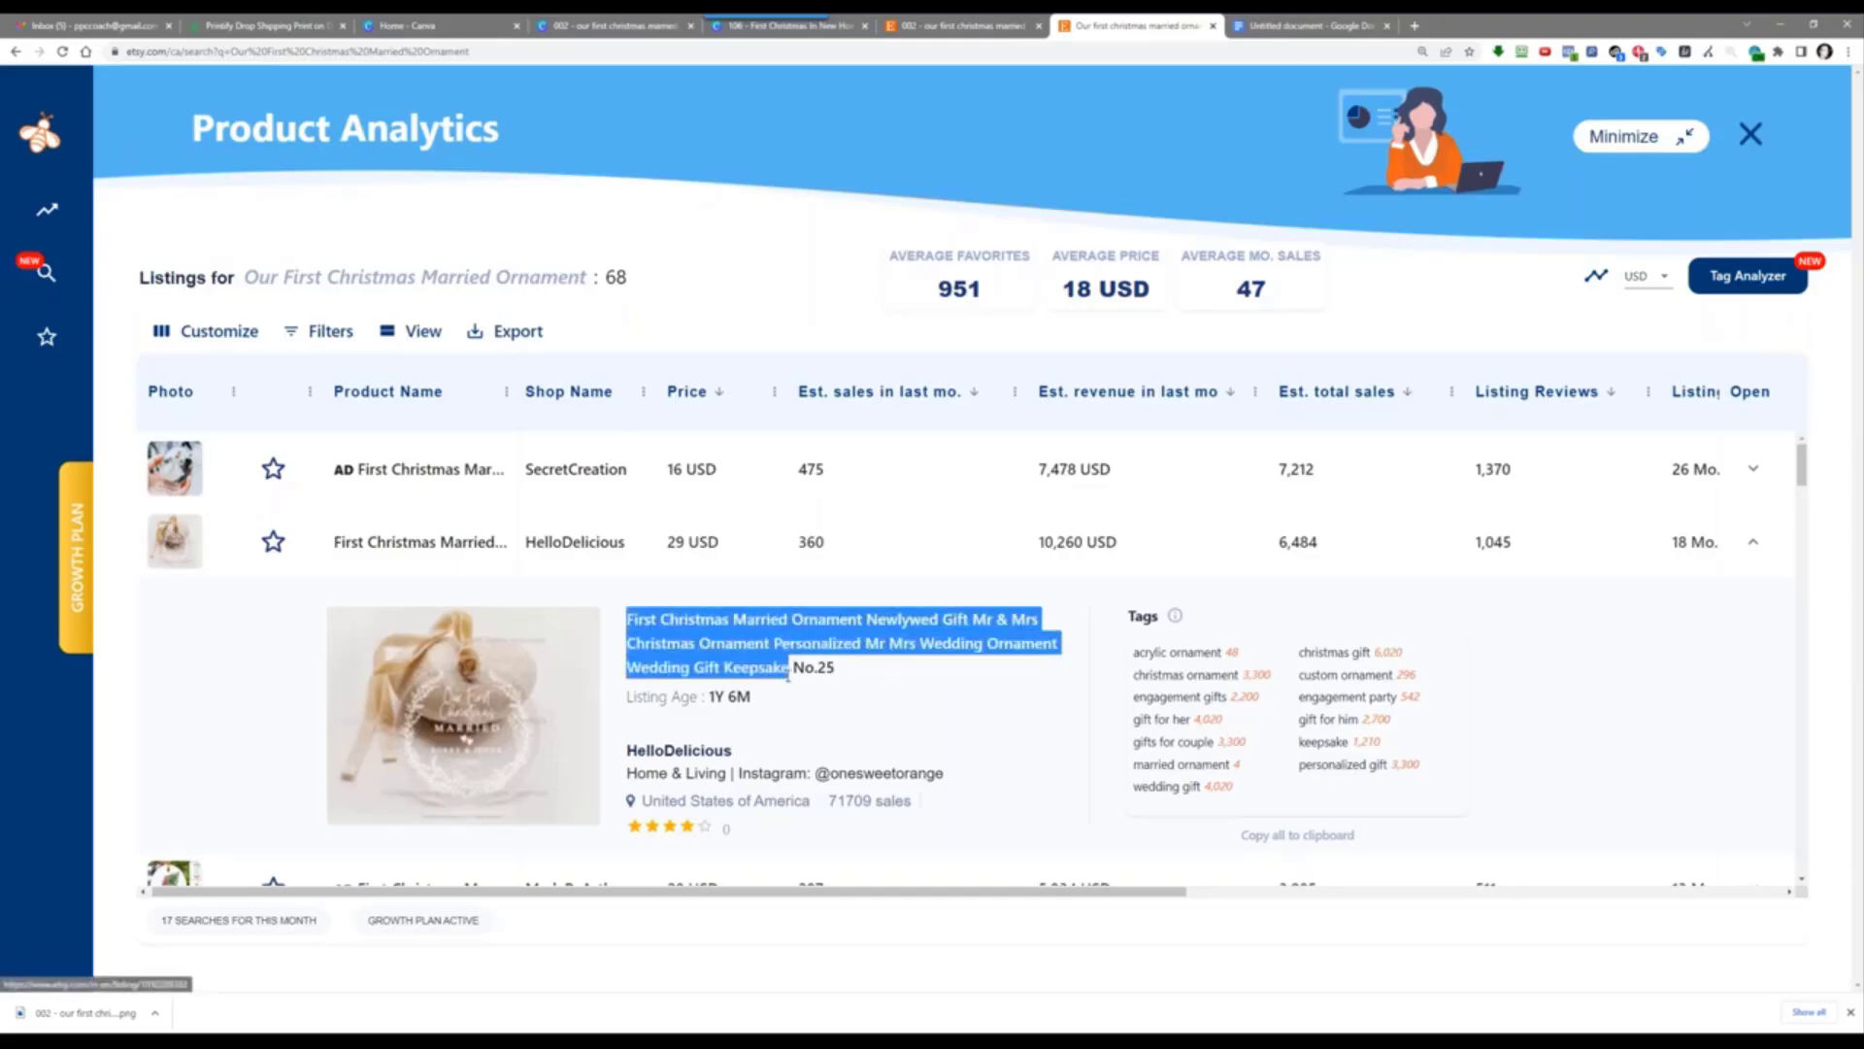
pyautogui.rightClick(757, 671)
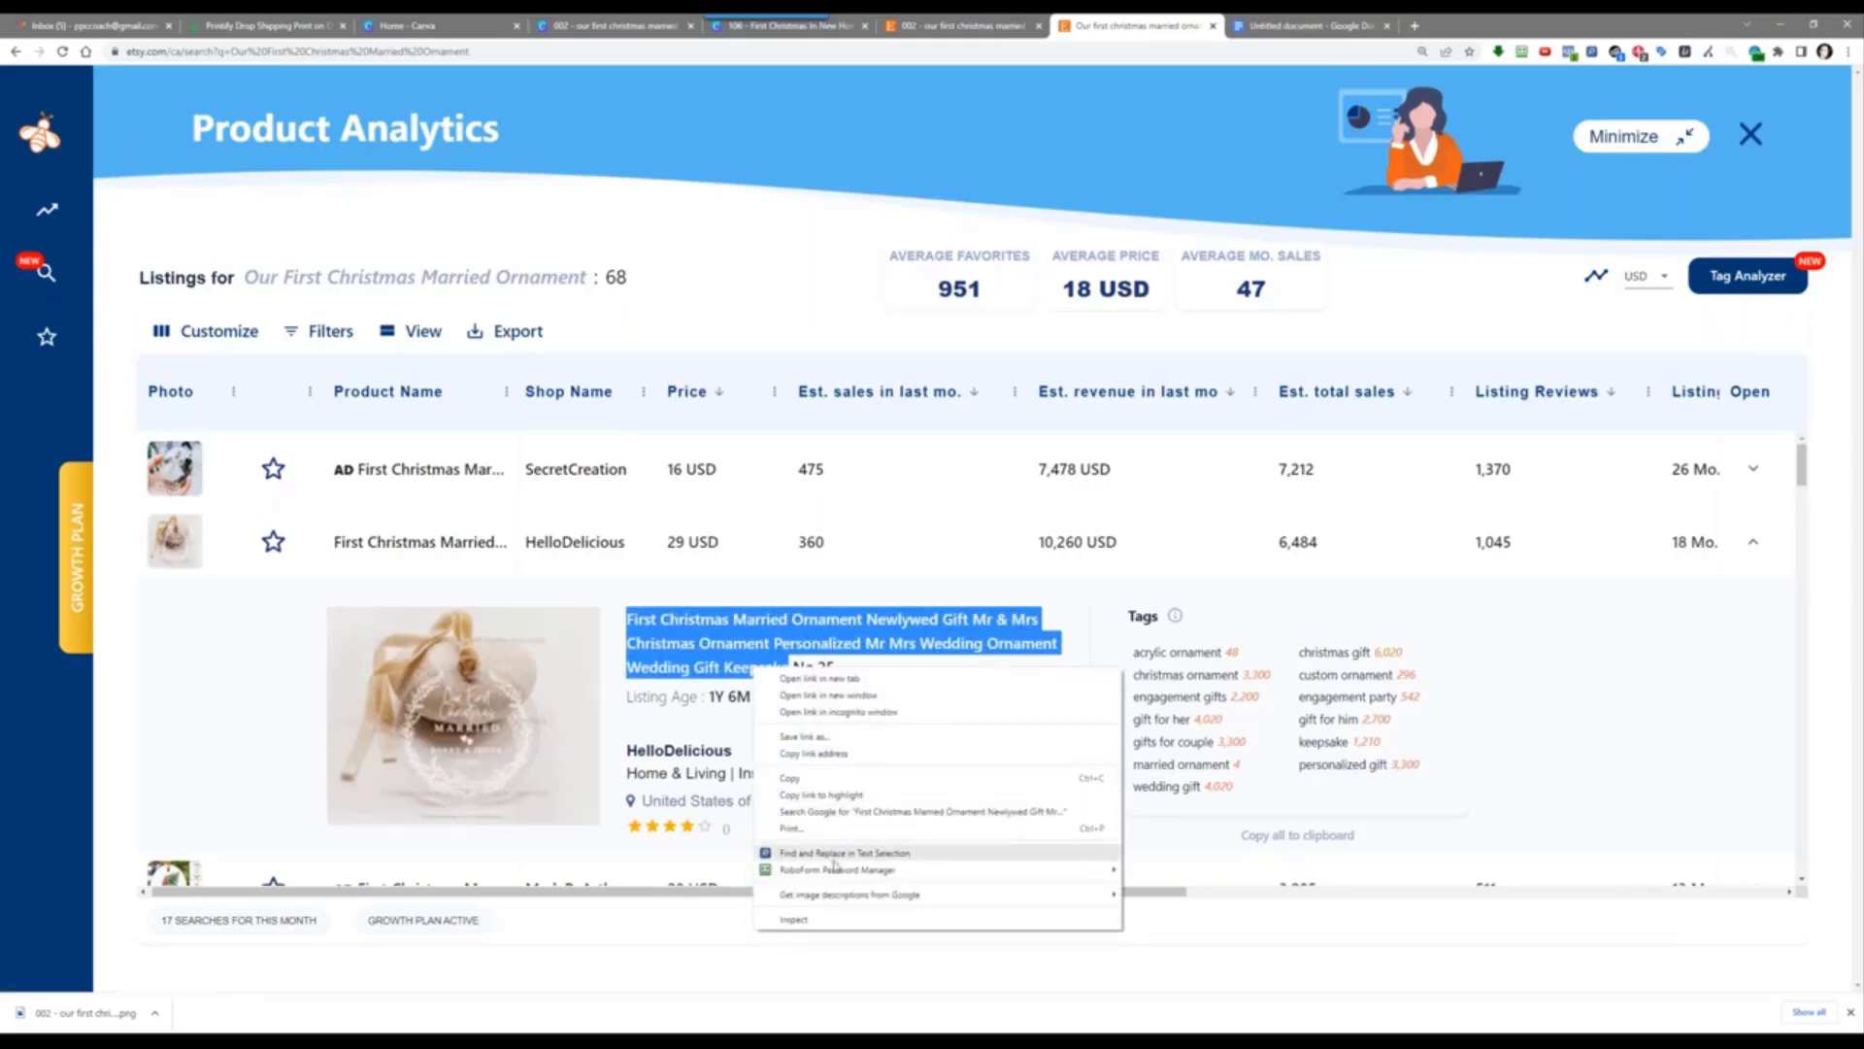
pyautogui.click(830, 777)
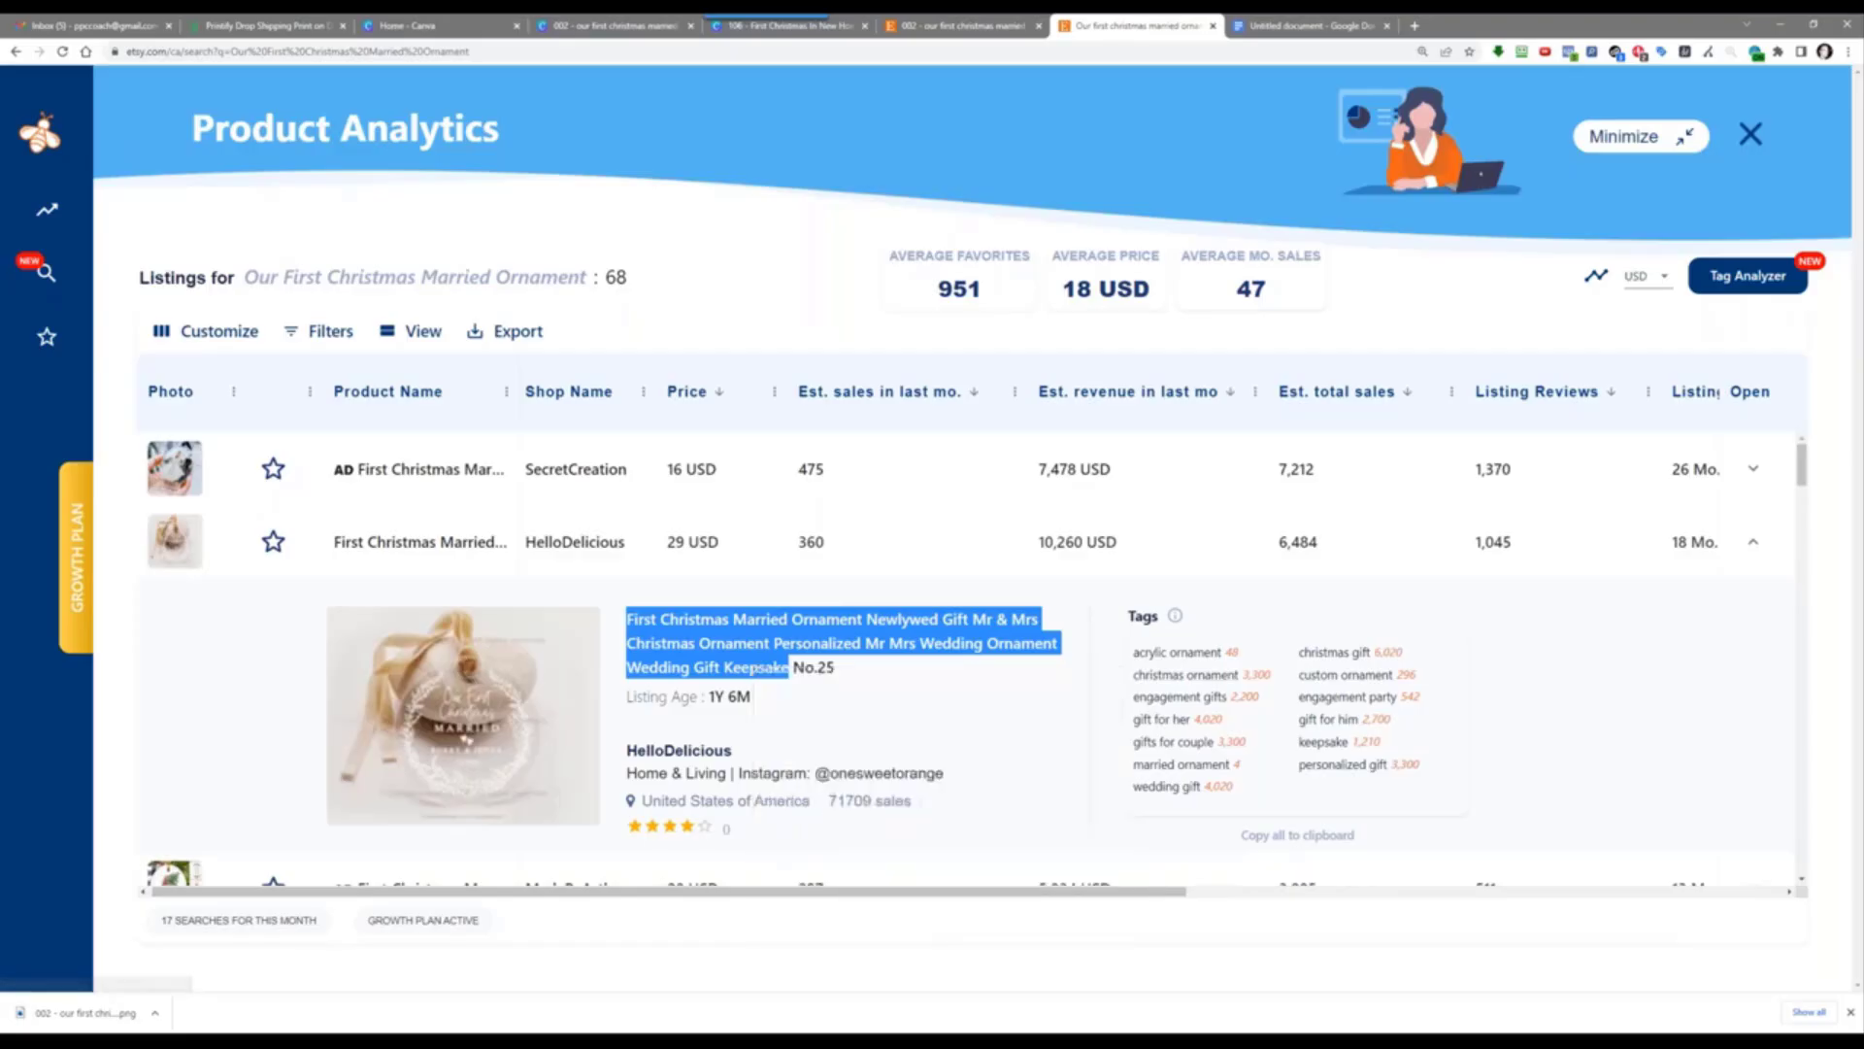
pyautogui.click(1330, 25)
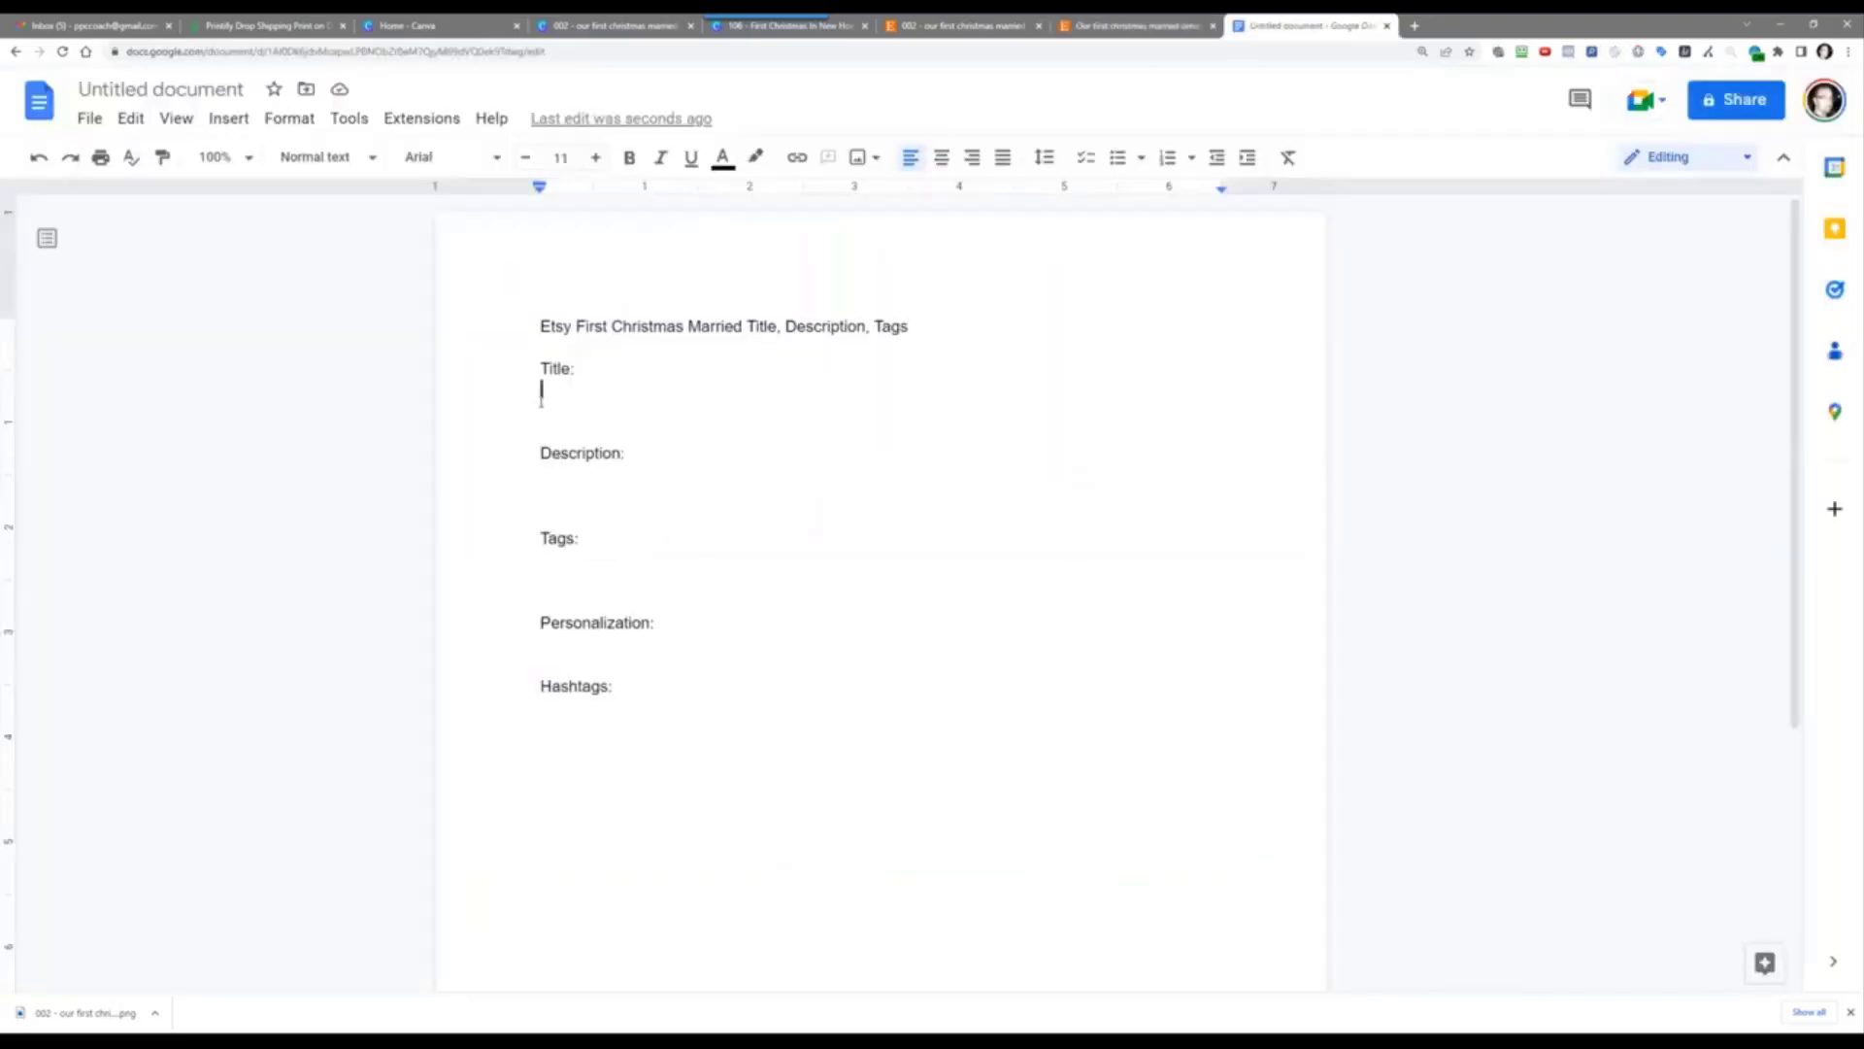
pyautogui.click(549, 404)
pyautogui.rightClick(550, 408)
pyautogui.click(658, 532)
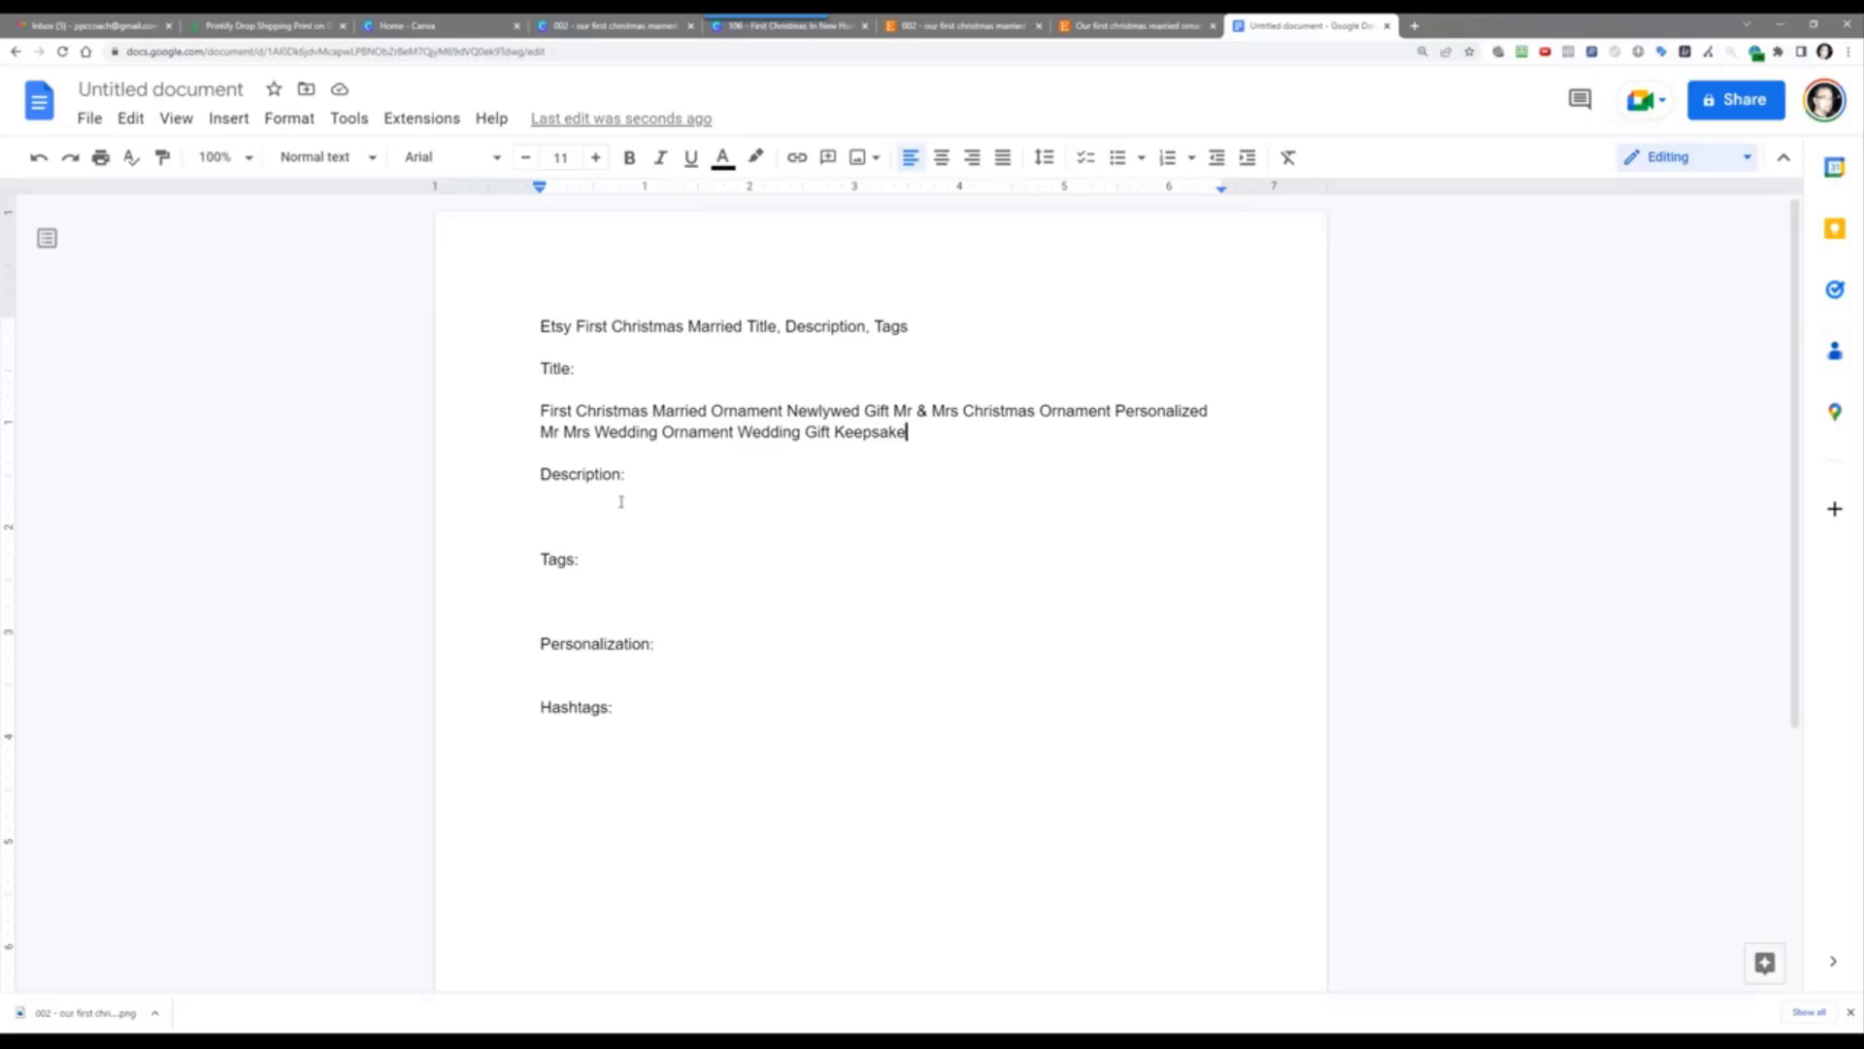
# Step: Paste the competitor's complete tag list from EverBee under Tags: as plain text
pyautogui.tripleClick(554, 517)
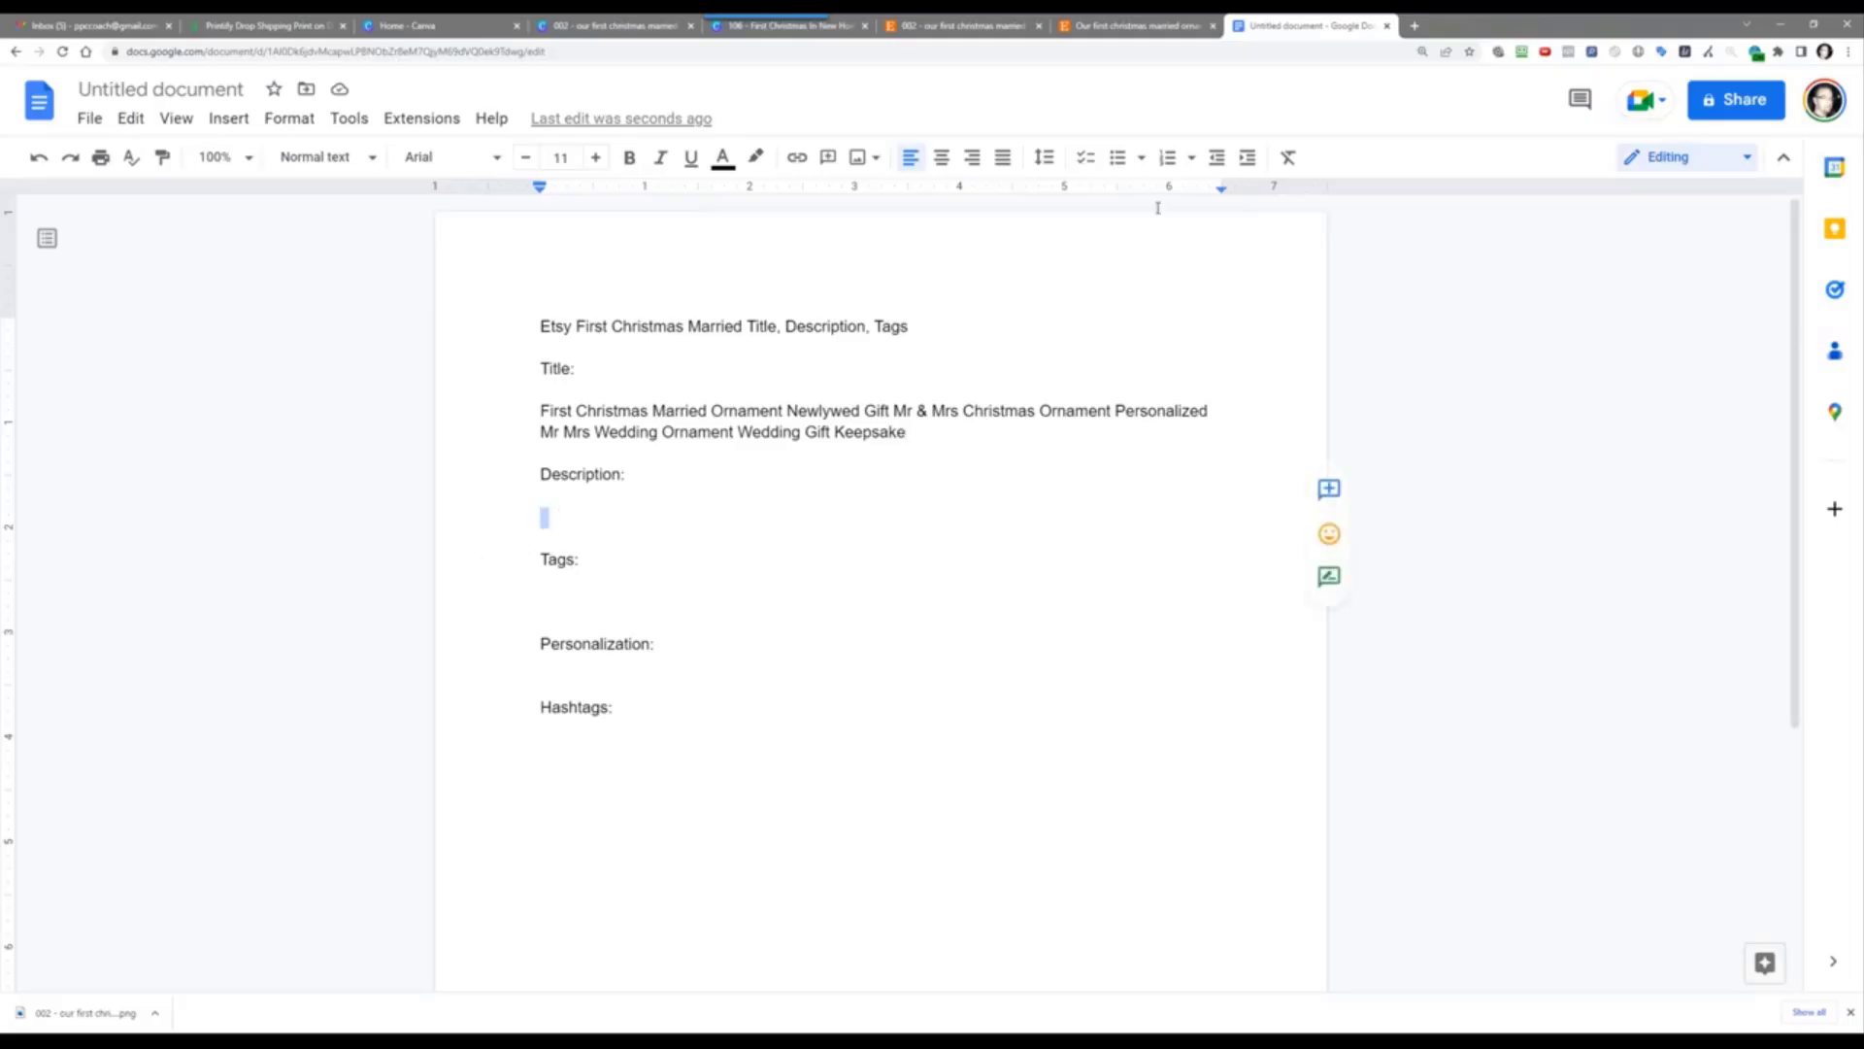
pyautogui.click(1122, 19)
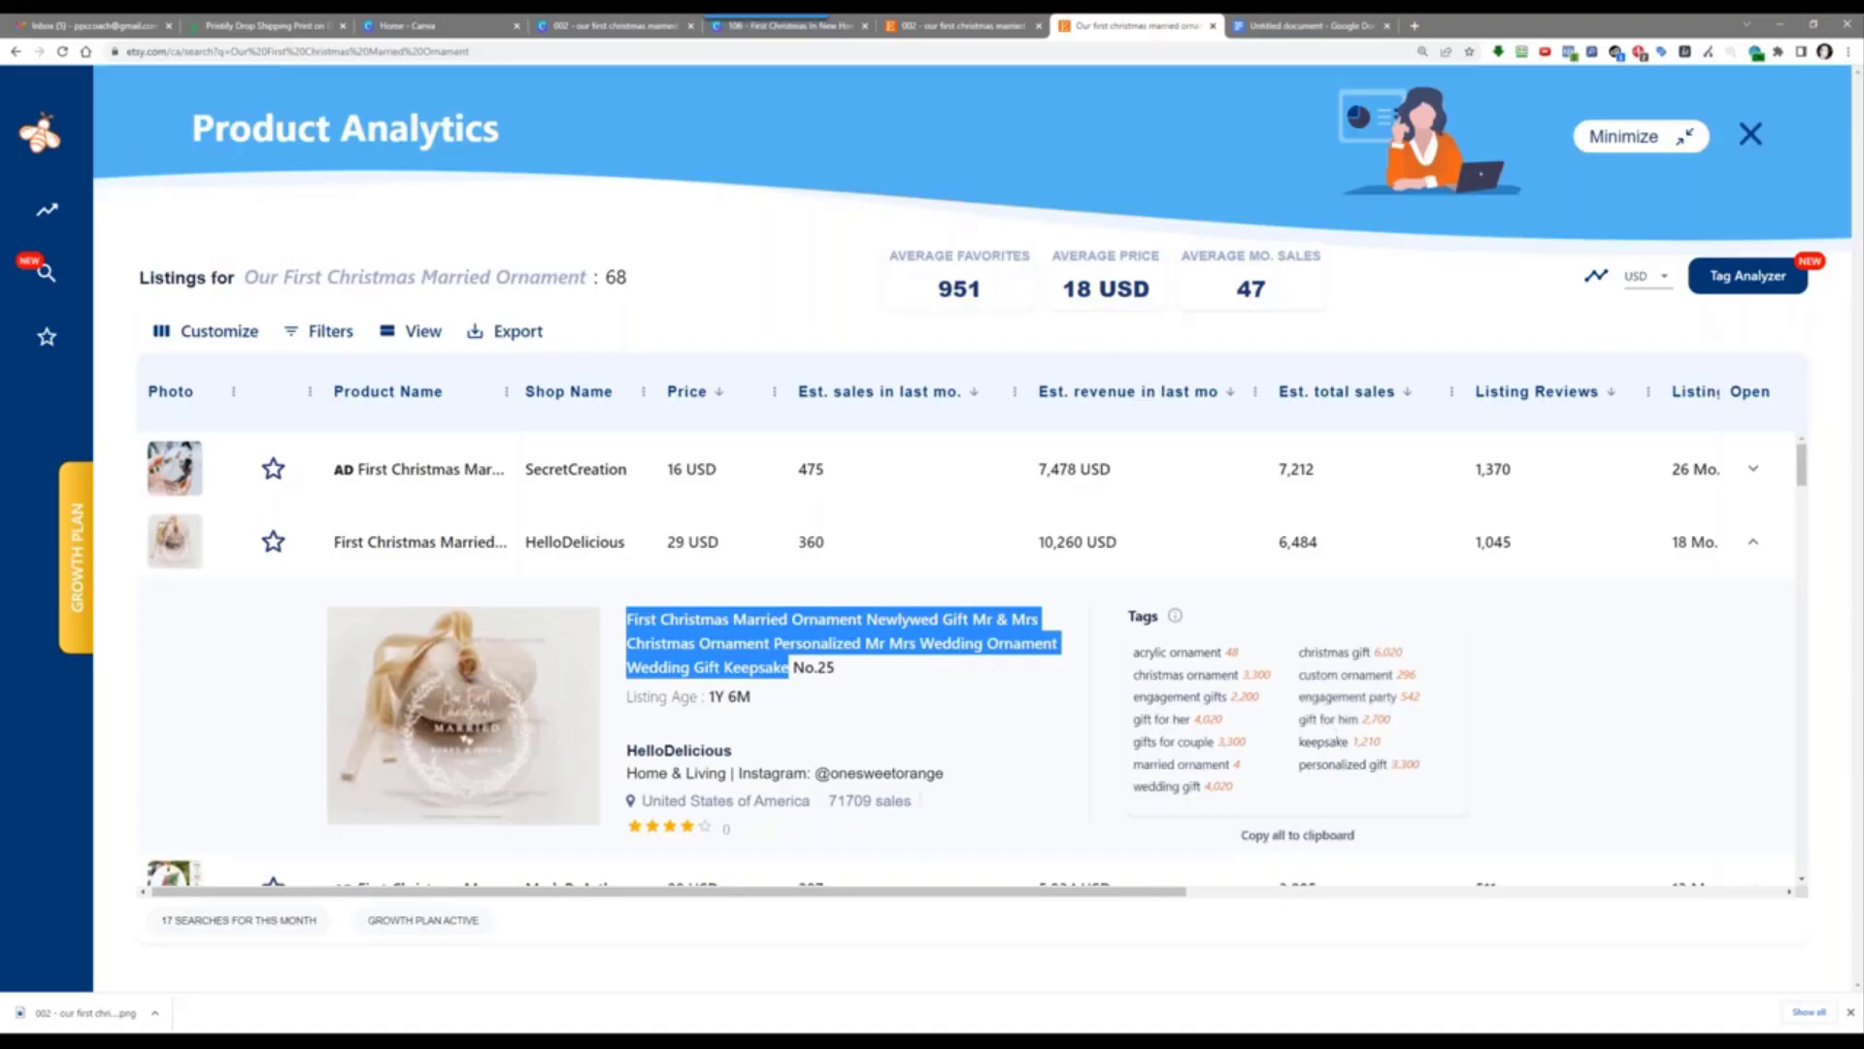
pyautogui.click(1306, 837)
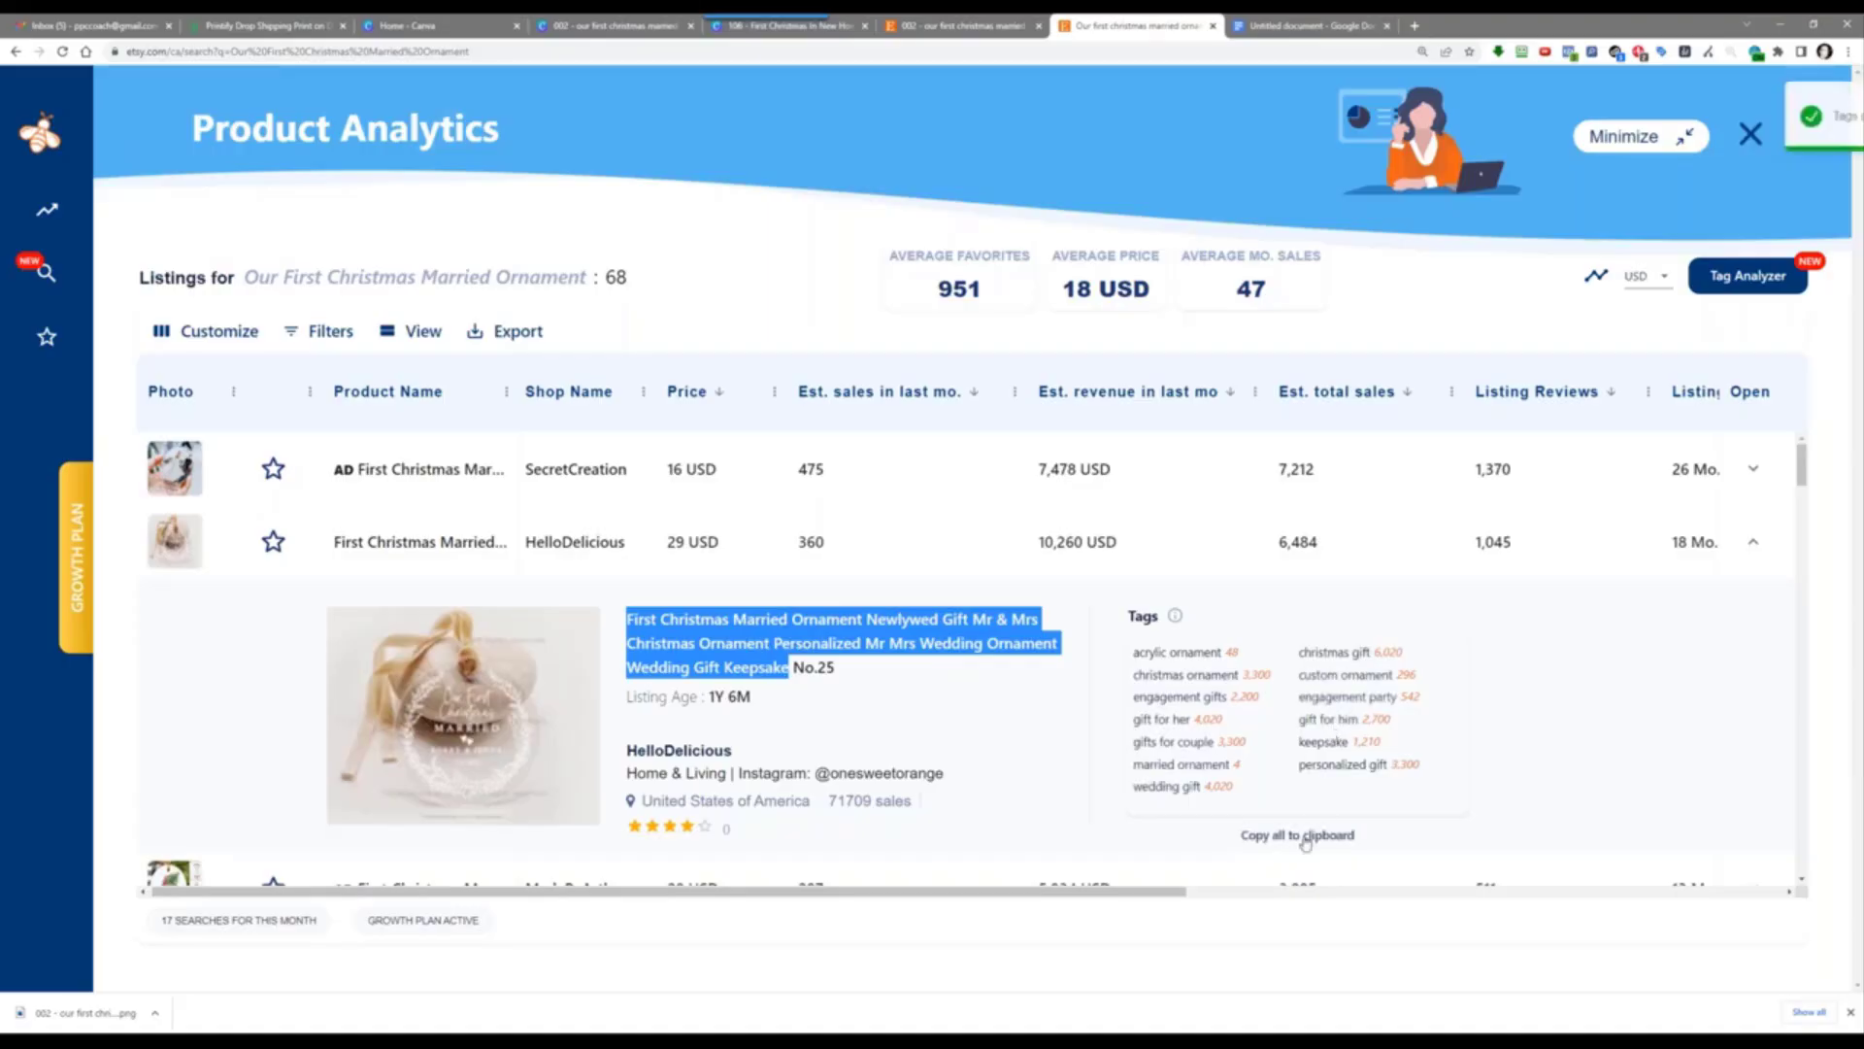
pyautogui.click(1258, 26)
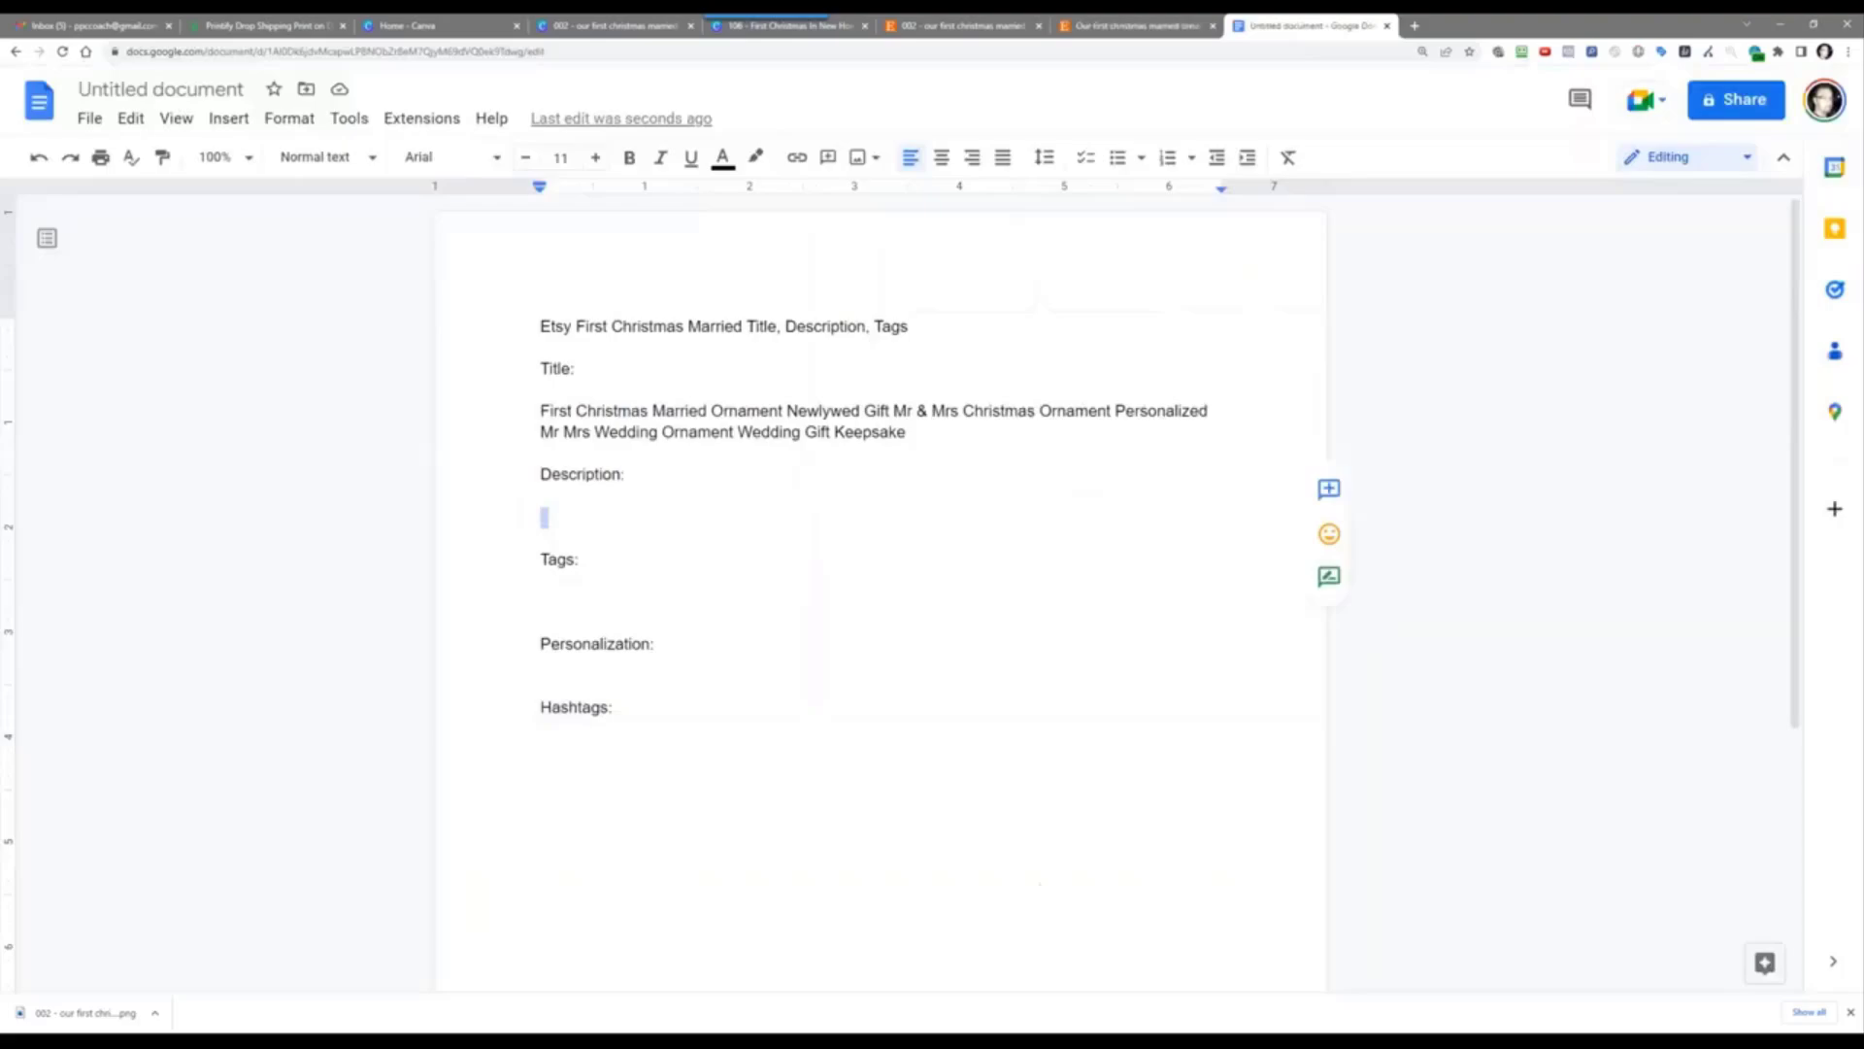
pyautogui.click(551, 605)
pyautogui.rightClick(550, 605)
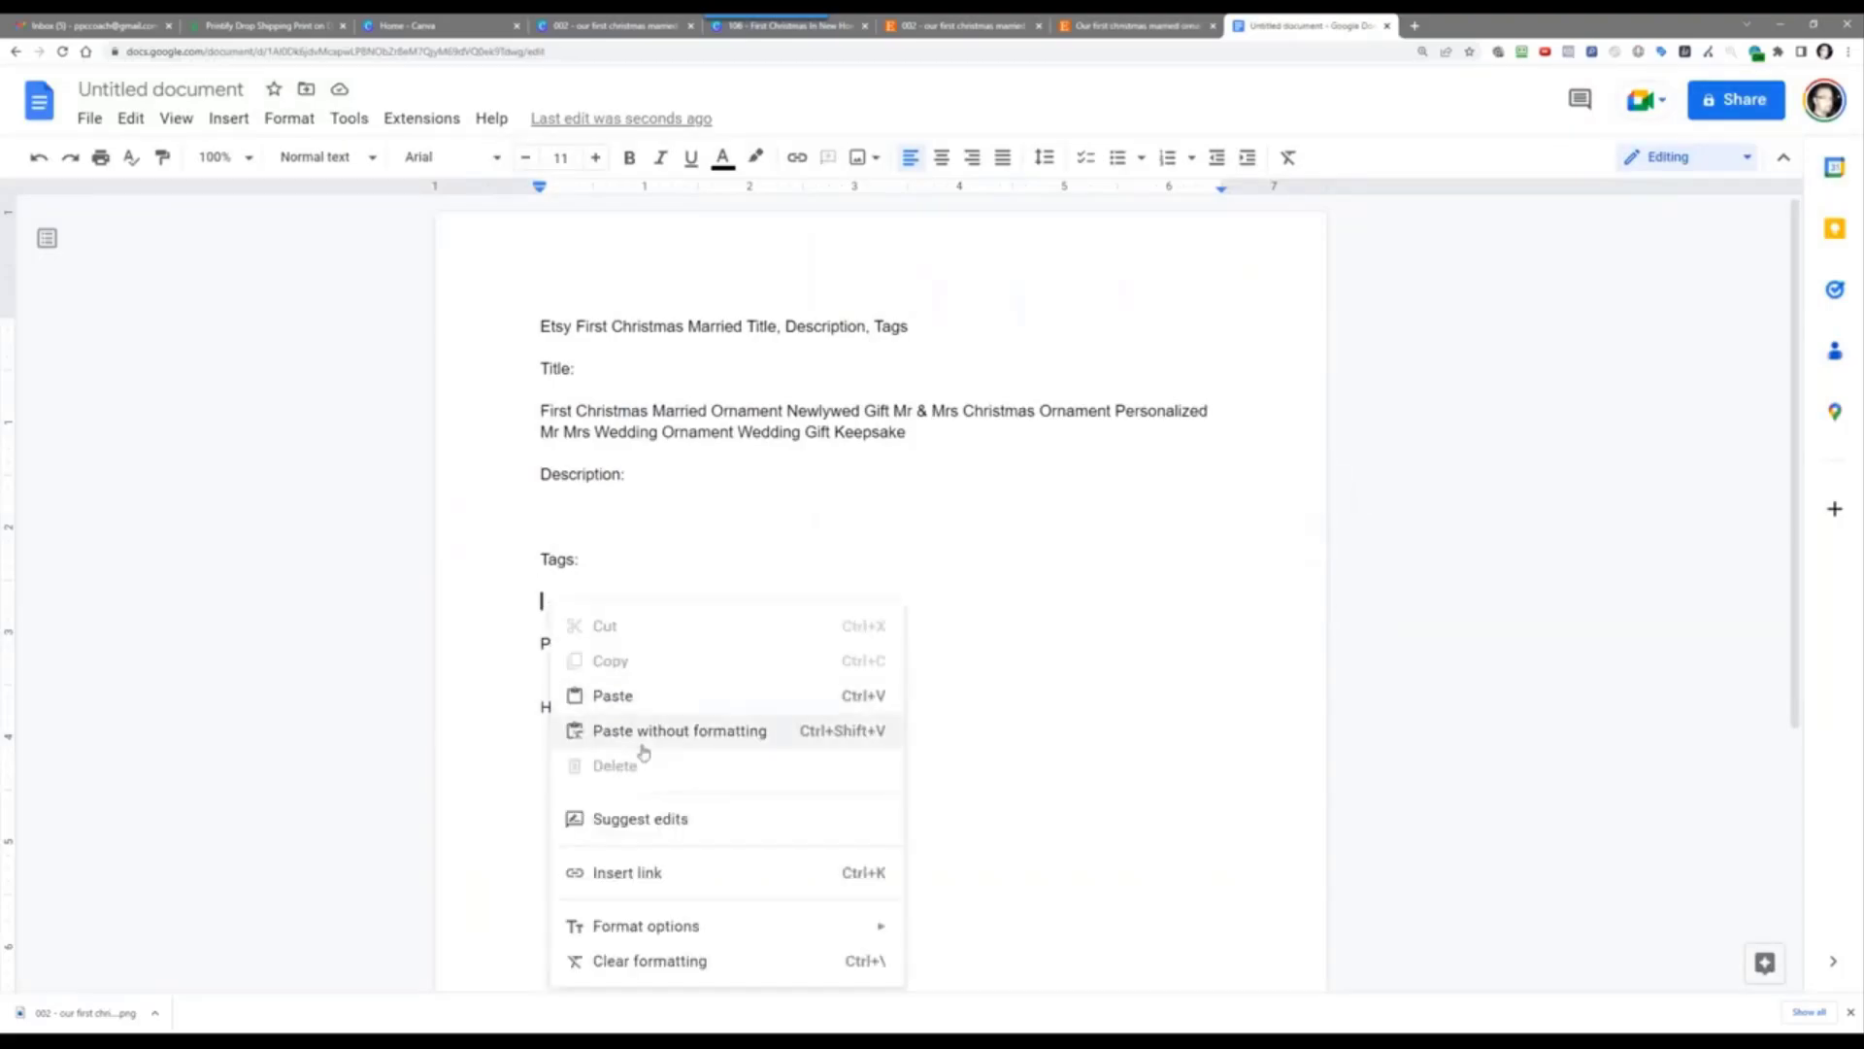
pyautogui.click(637, 749)
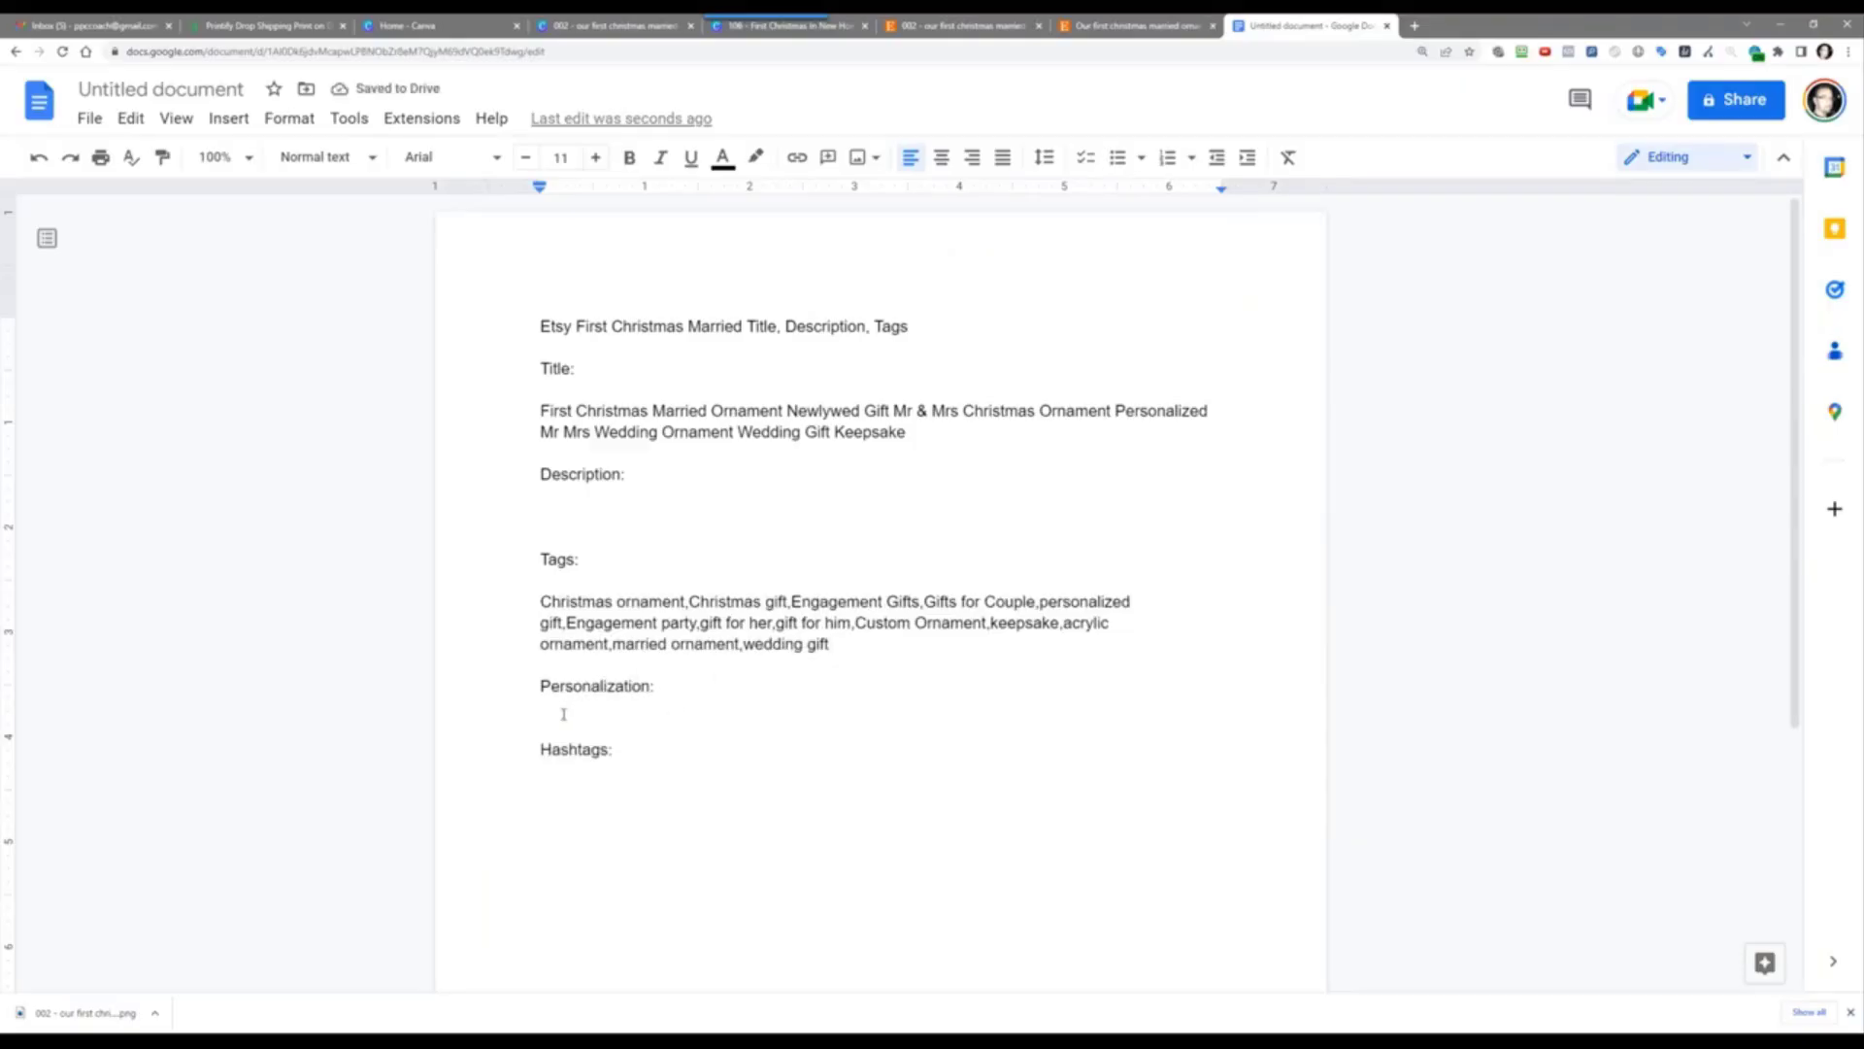
pyautogui.click(1076, 27)
# Step: Open the competitor's First Christmas Married listing and copy its personalization instructions
pyautogui.click(903, 26)
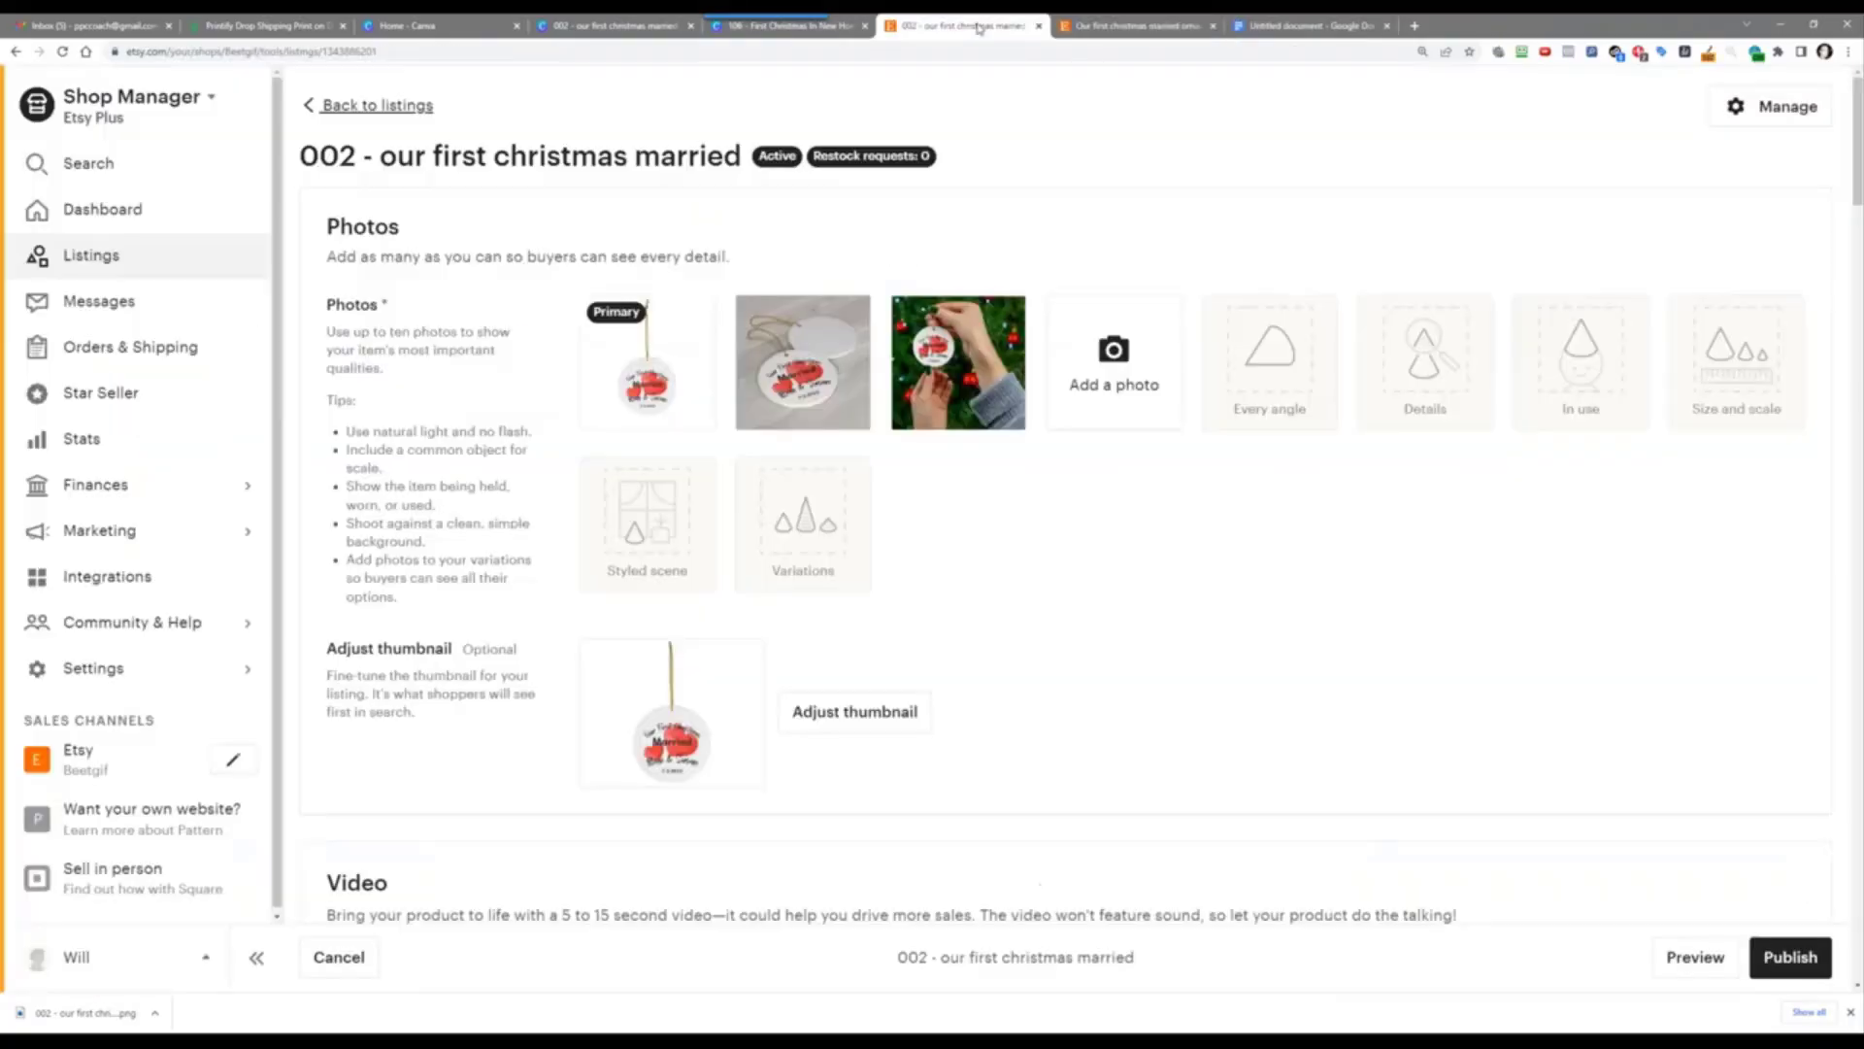
pyautogui.click(1087, 26)
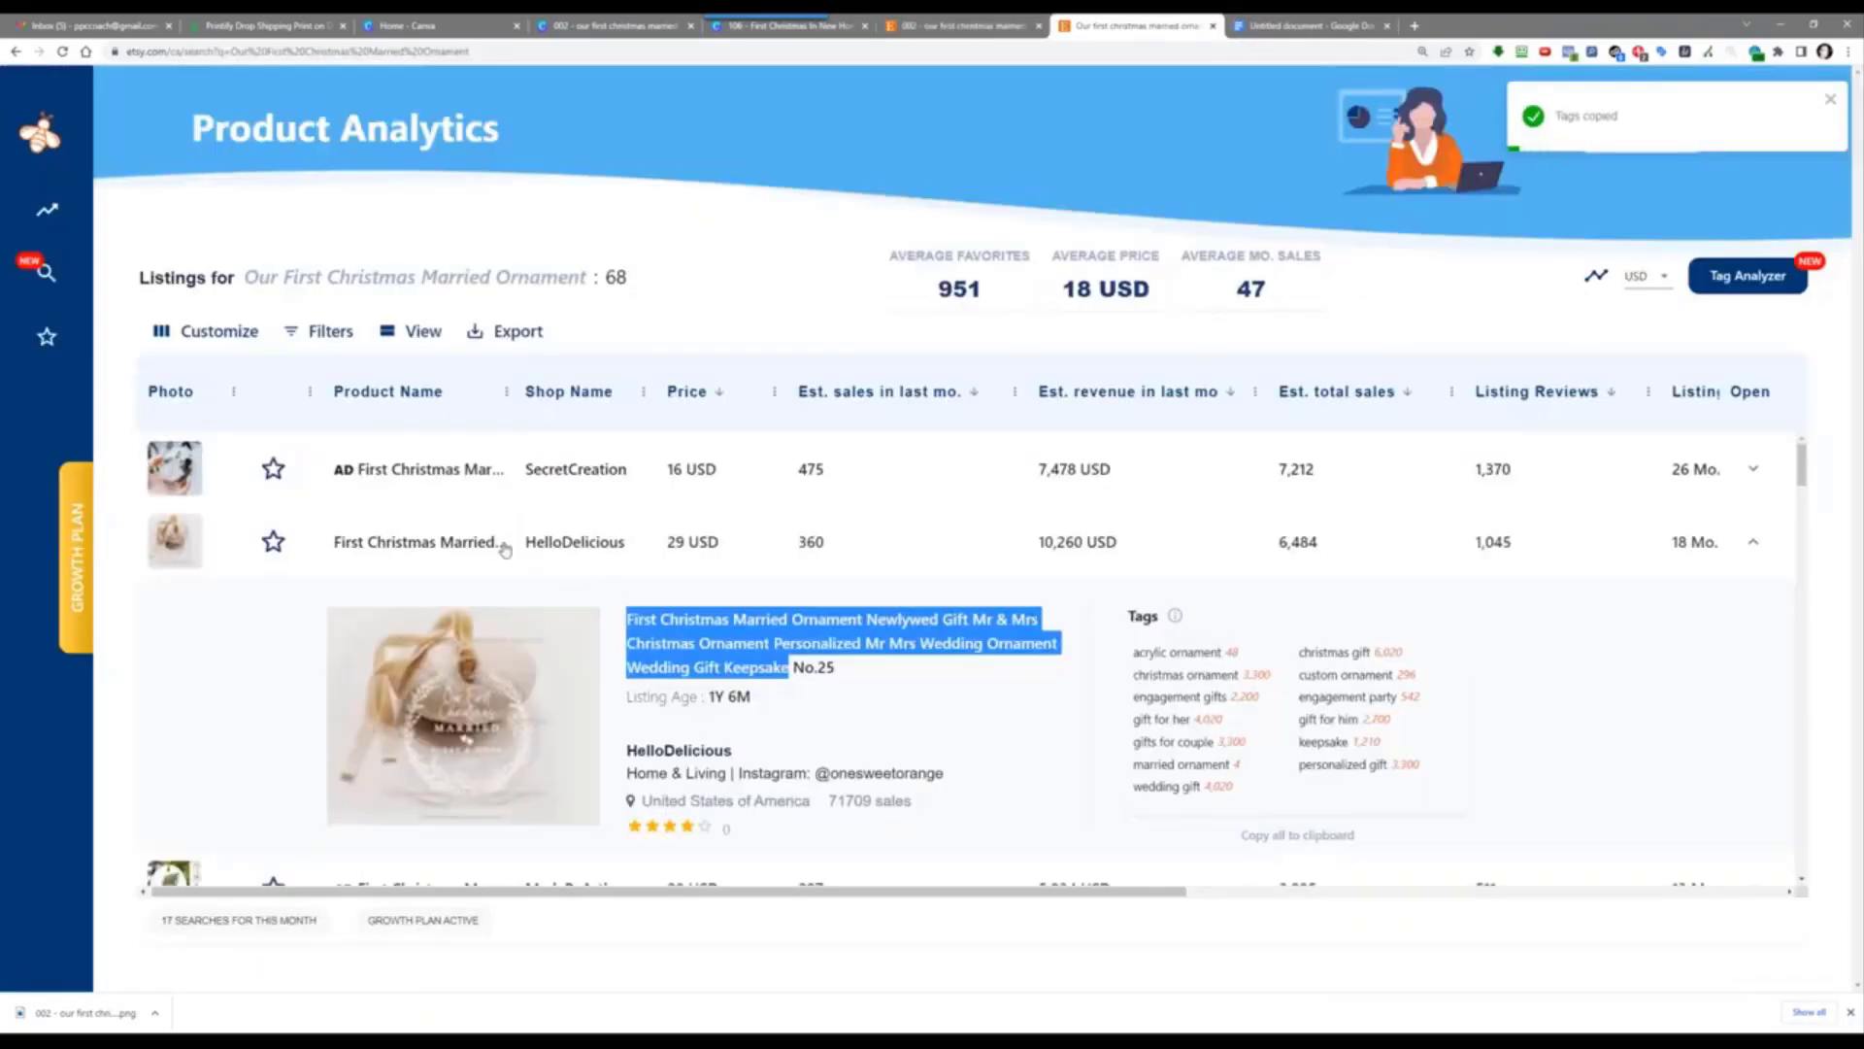
pyautogui.click(430, 544)
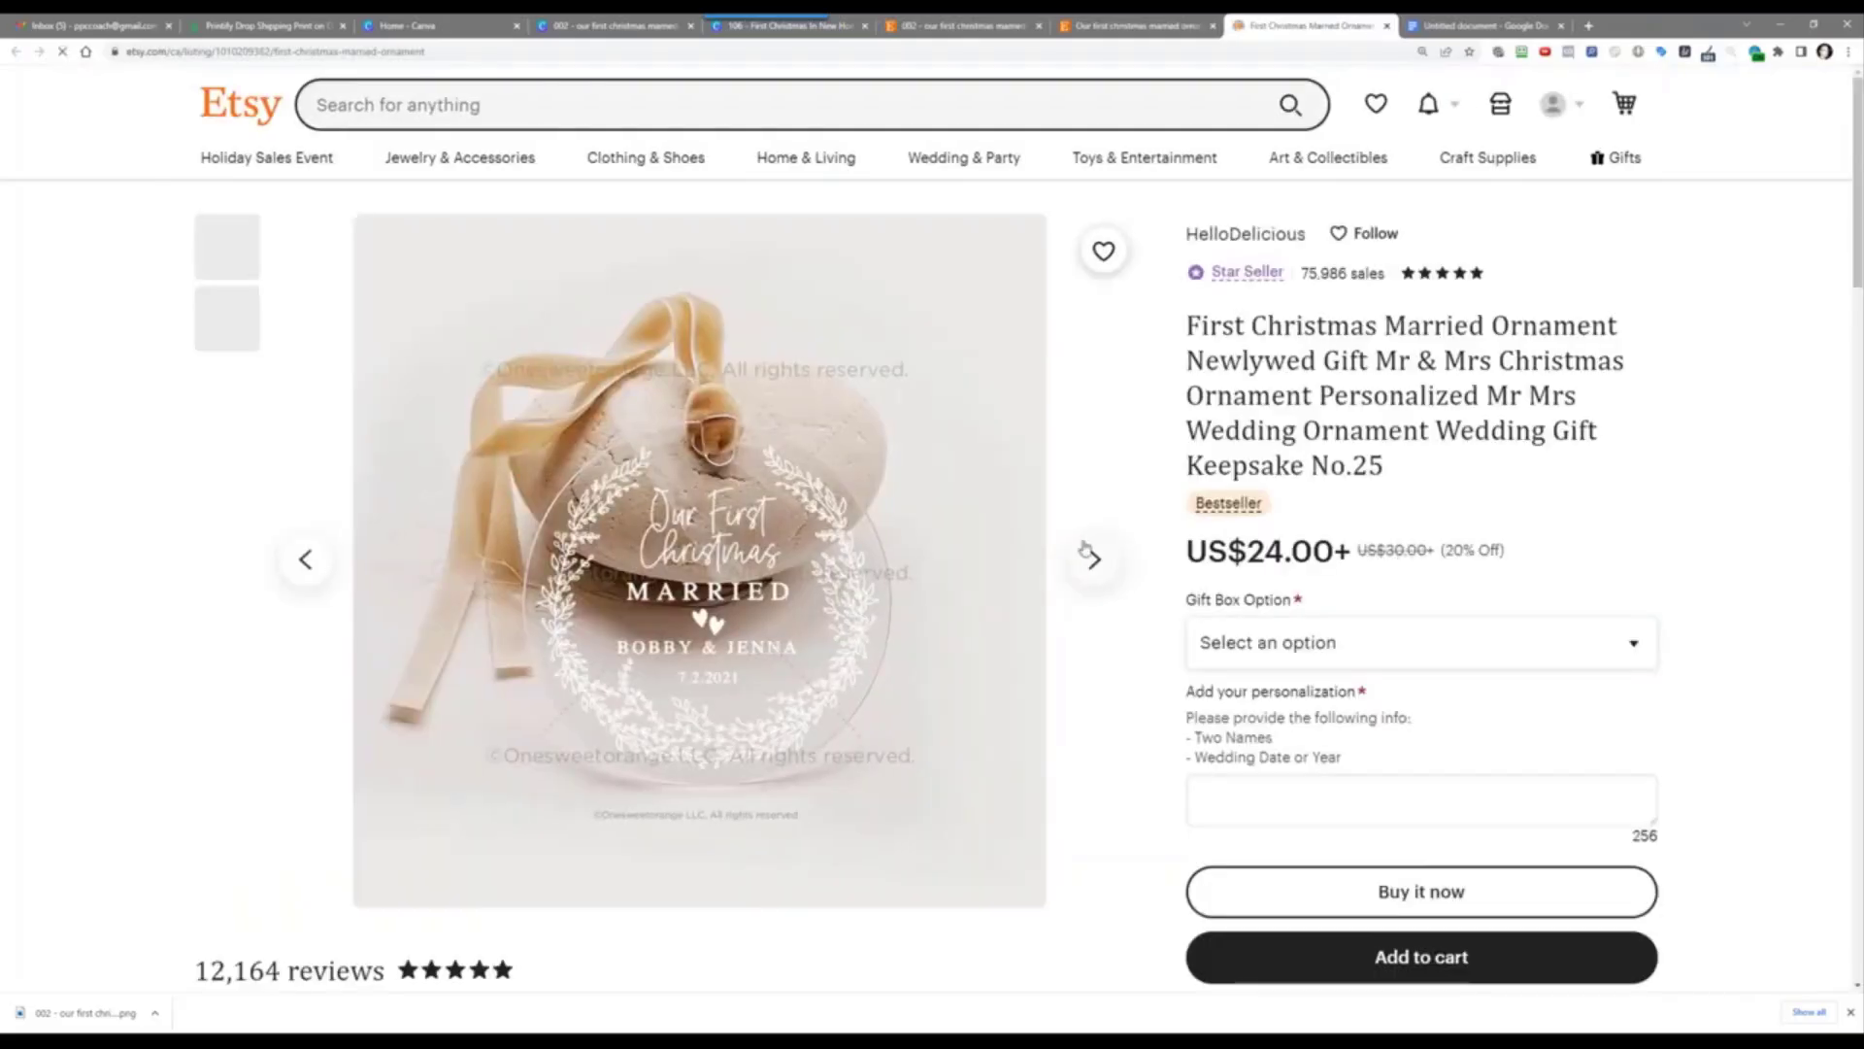
pyautogui.scroll(-4, 1212, 633)
pyautogui.scroll(1, 1214, 583)
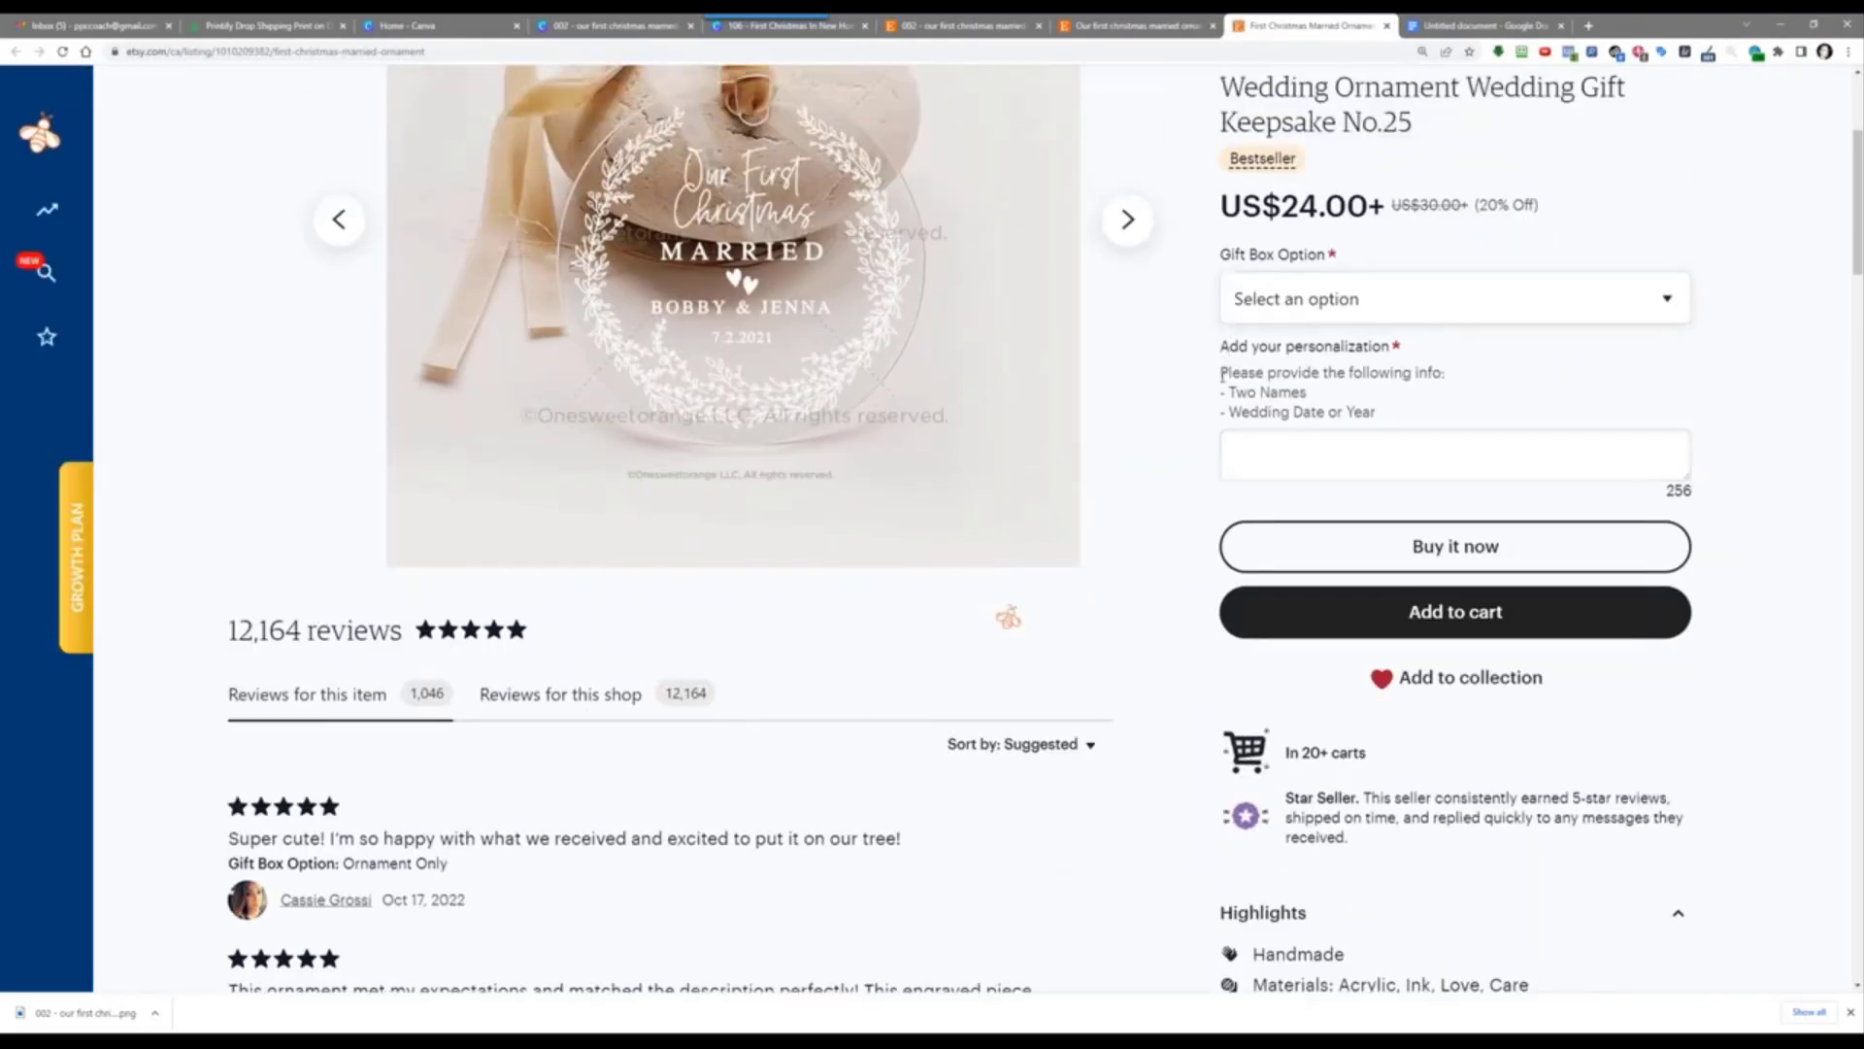
pyautogui.moveTo(1221, 372); pyautogui.dragTo(1366, 433)
pyautogui.rightClick(1276, 402)
pyautogui.click(1303, 420)
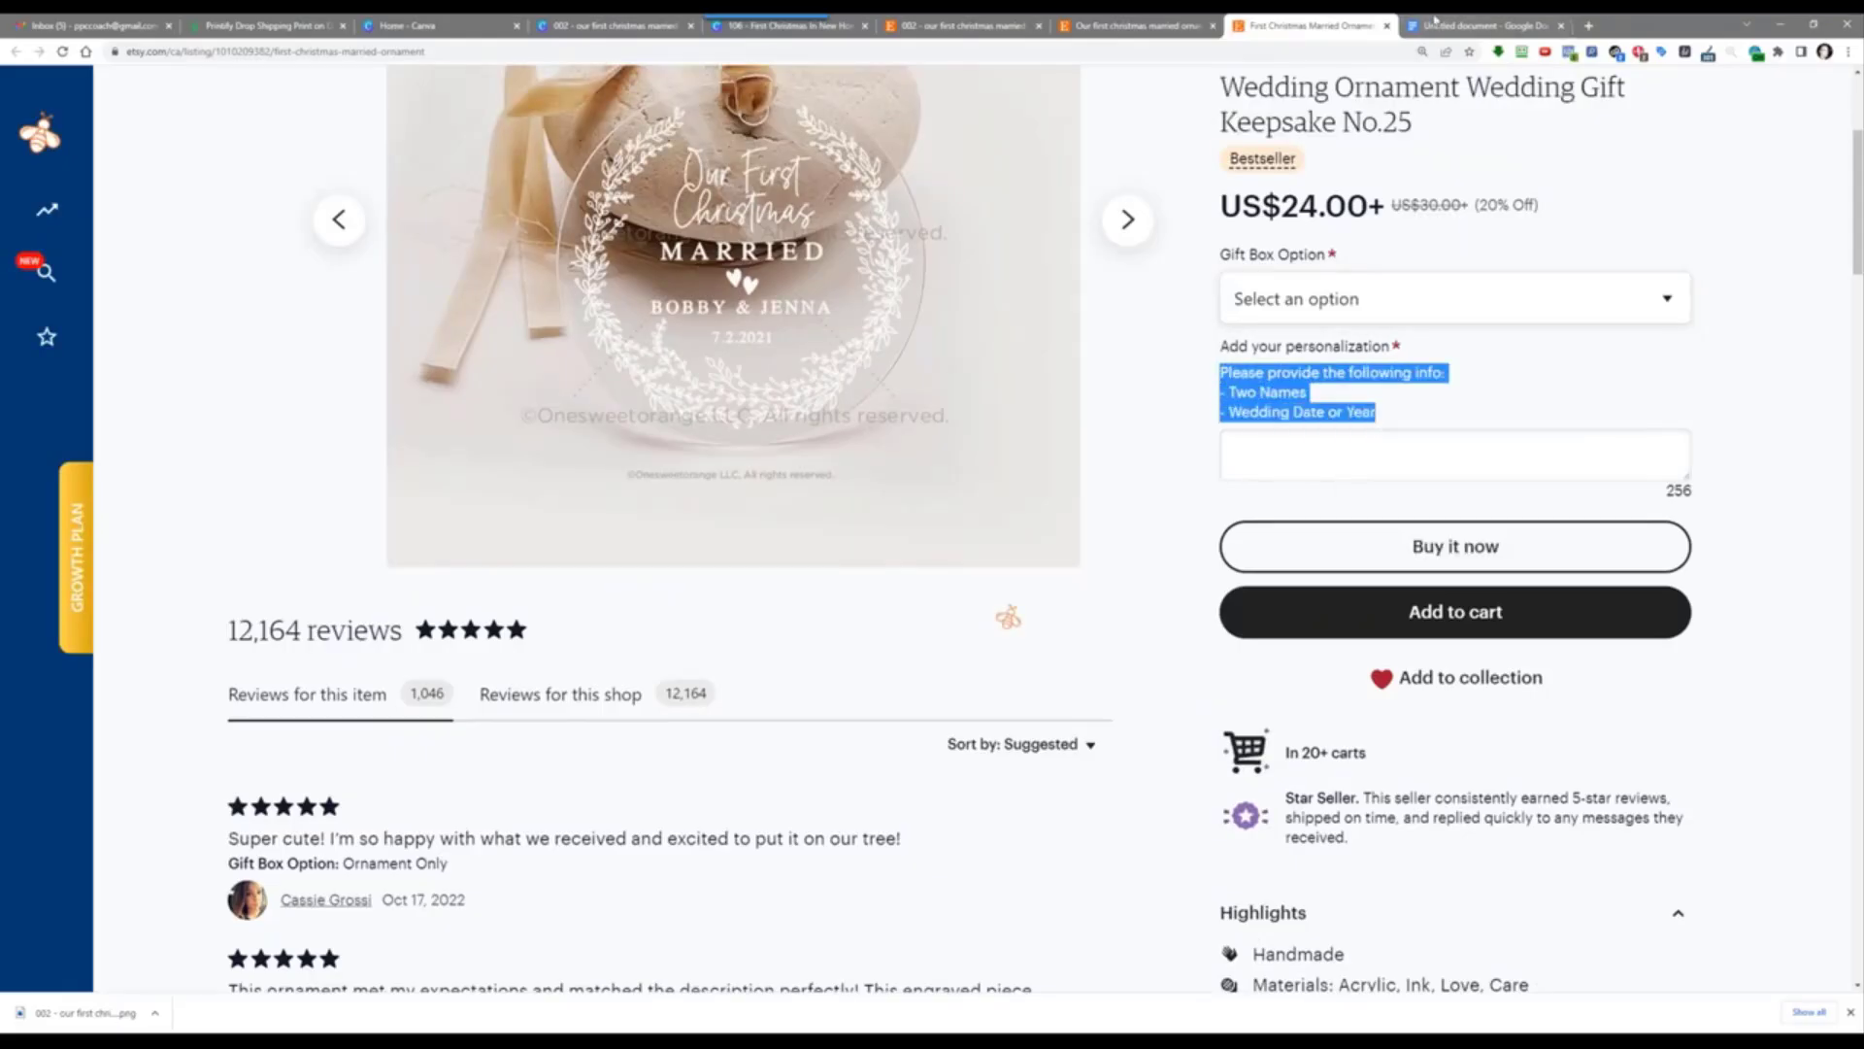
# Step: Paste the two-names and wedding-date prompt under Personalization: as plain text, removing extra blank lines
pyautogui.click(1466, 25)
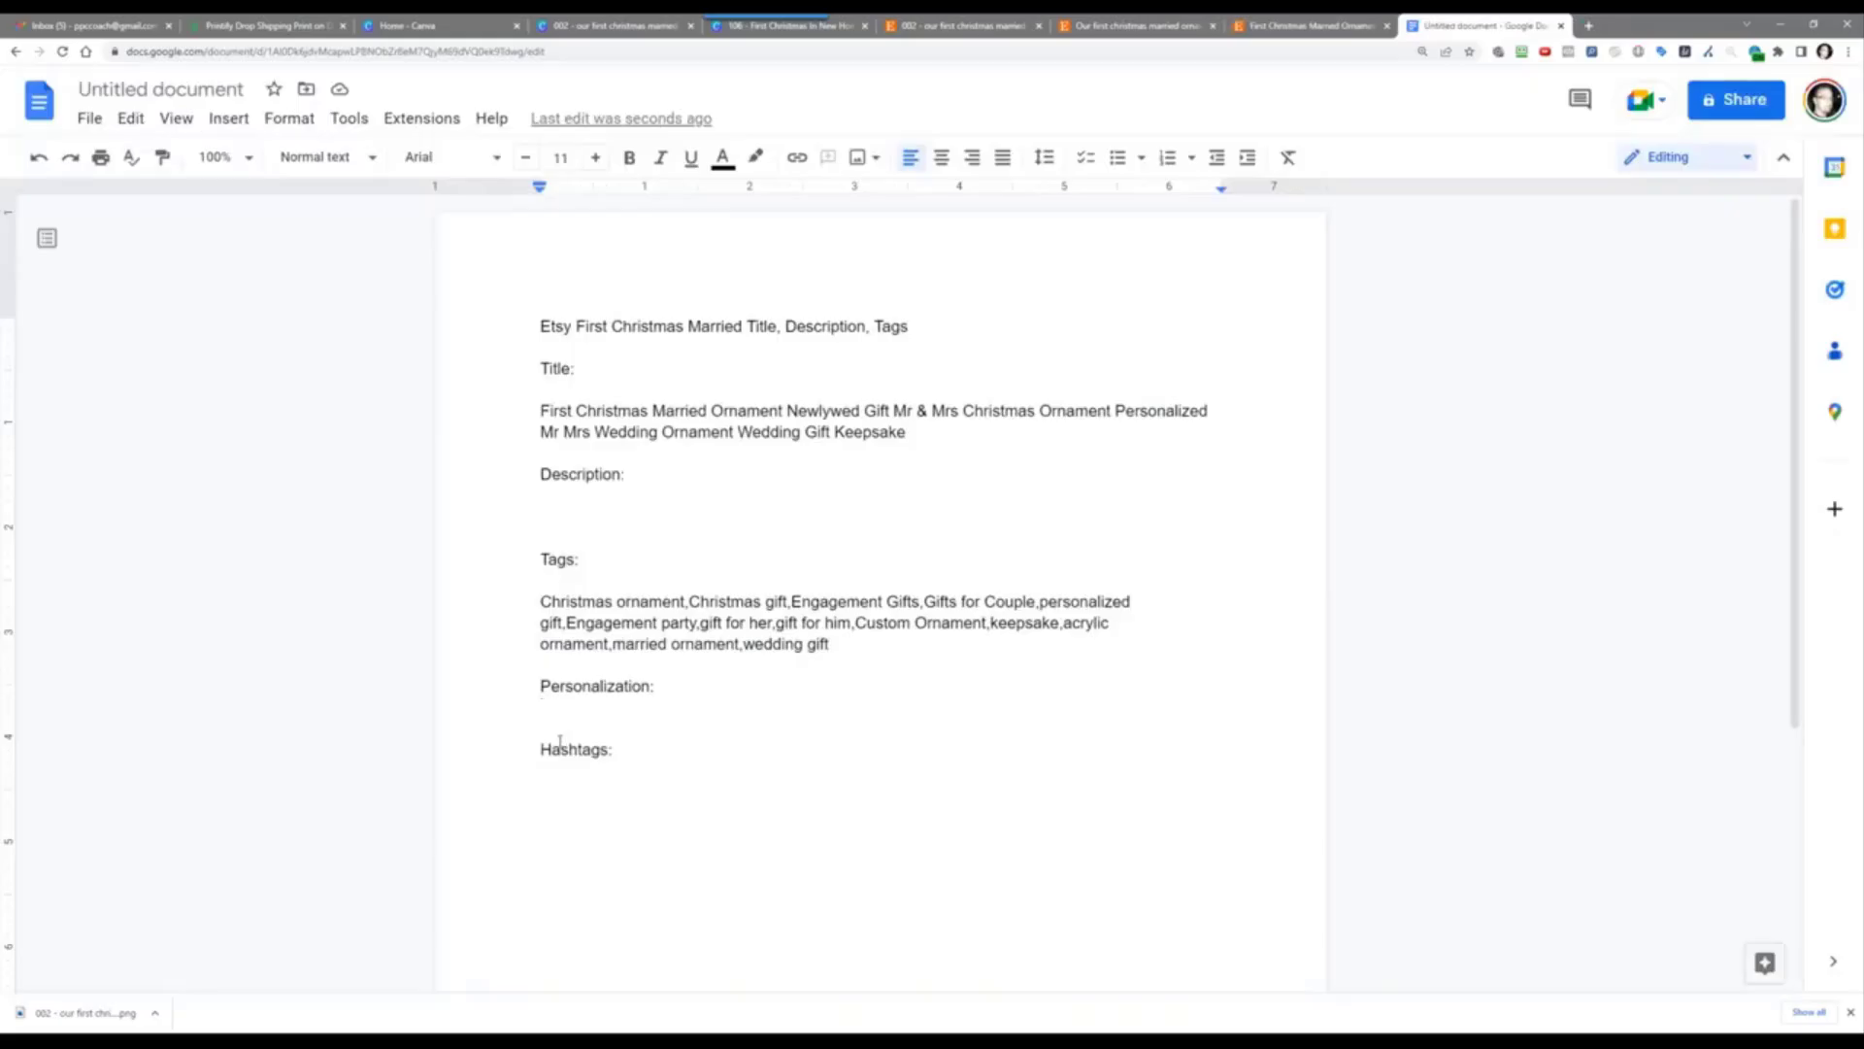
pyautogui.press('Return')
pyautogui.rightClick(551, 735)
pyautogui.click(715, 480)
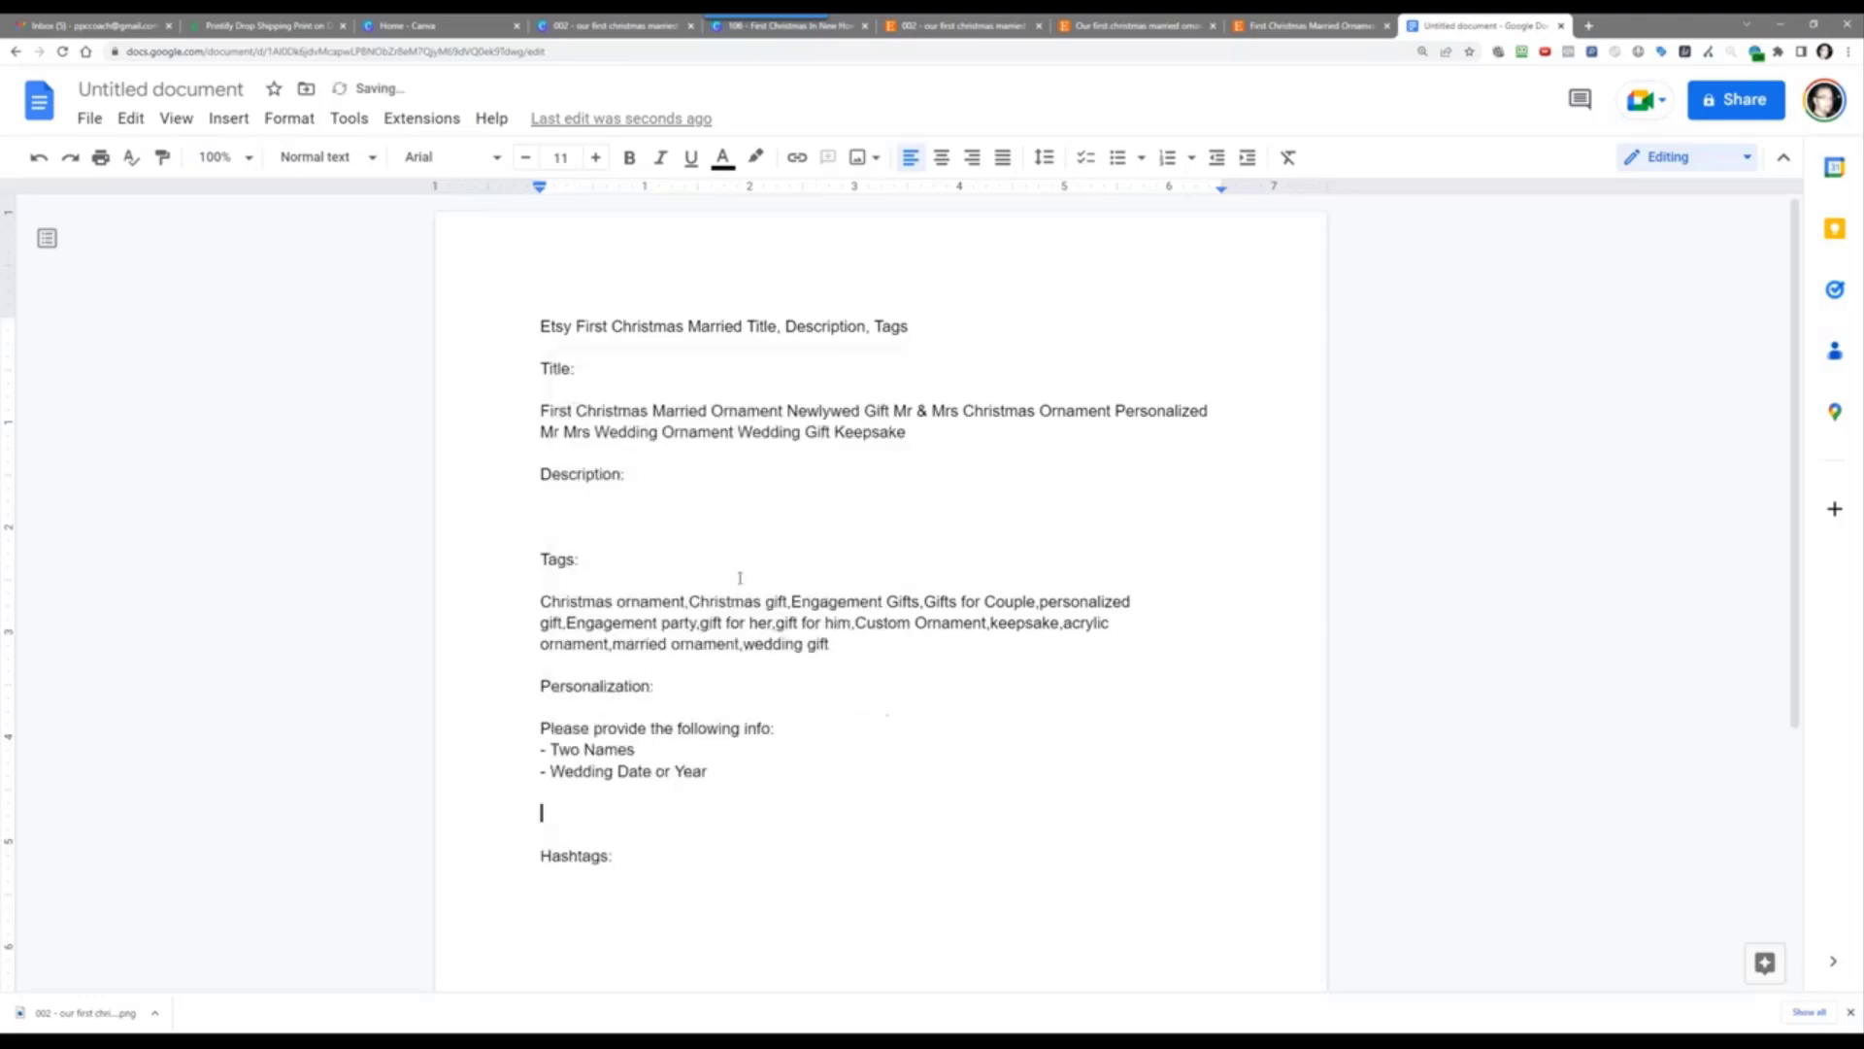
pyautogui.press('Delete')
pyautogui.press('Delete')
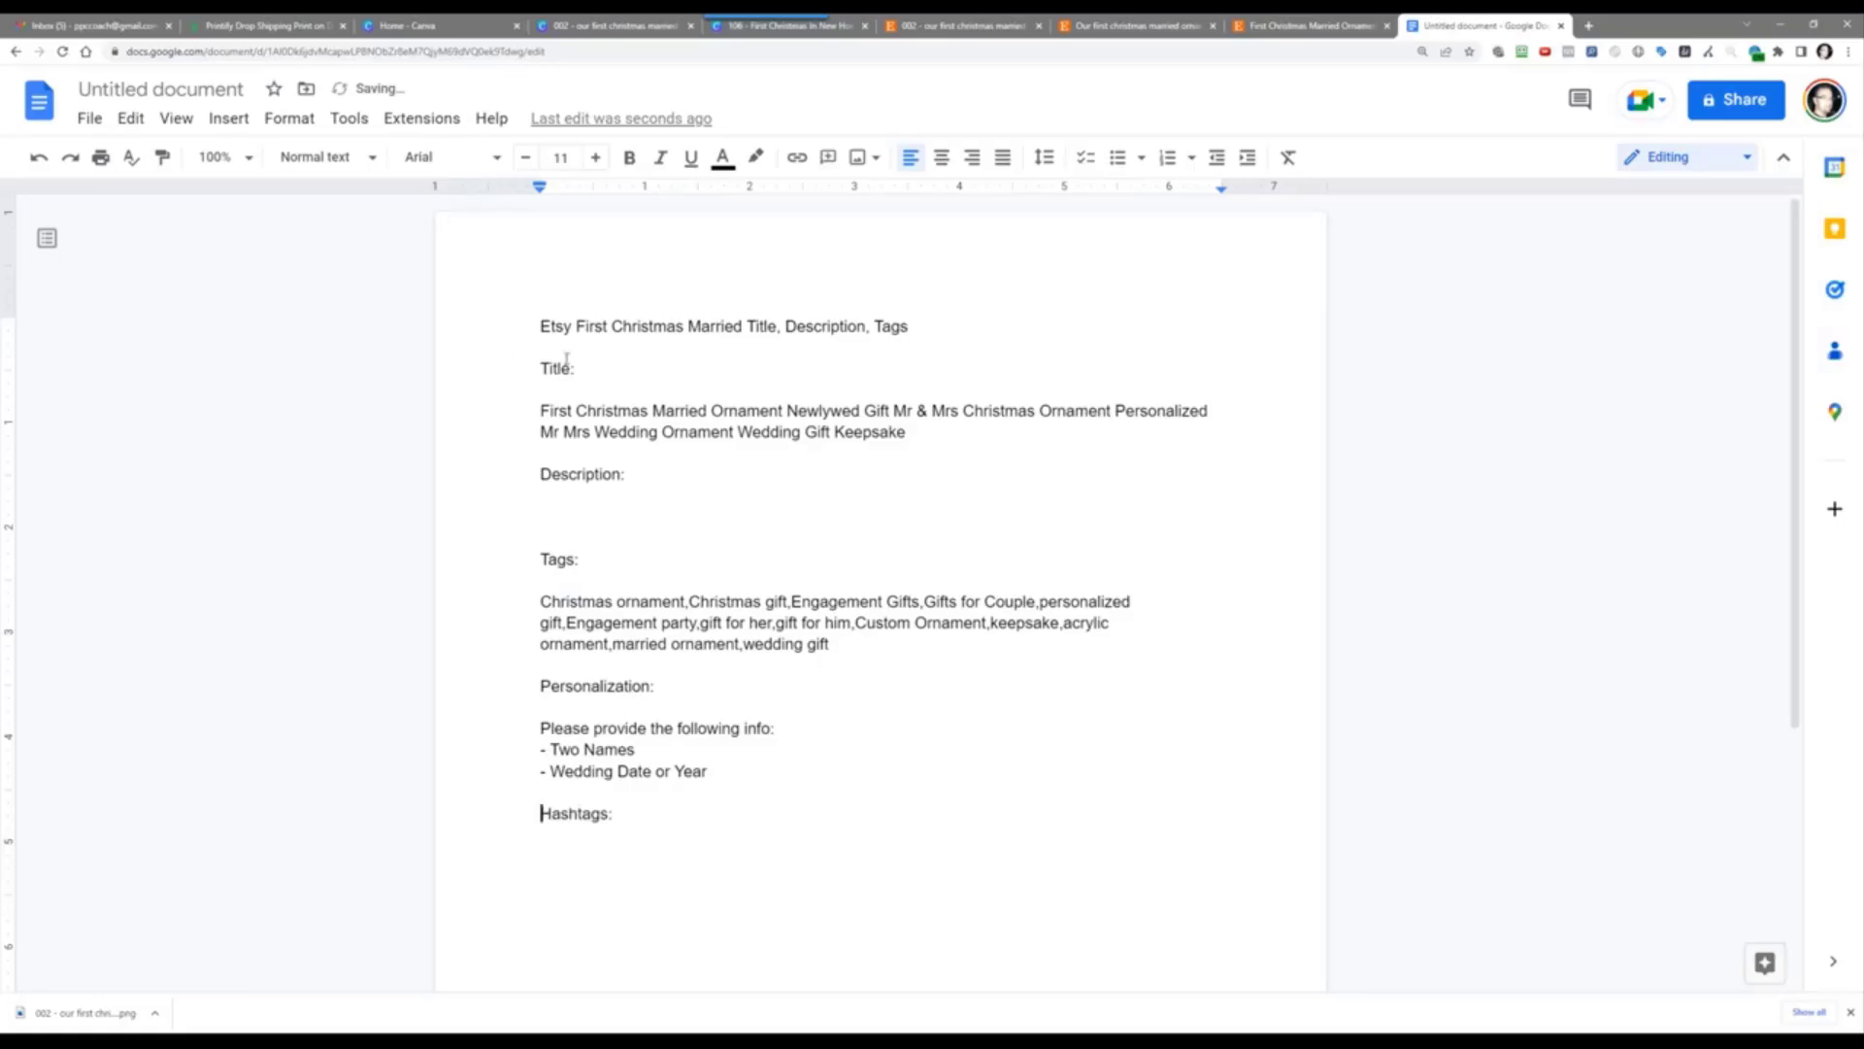
# Step: Bold the document heading and the Title:, Description: and Tags: labels
pyautogui.moveTo(536, 325); pyautogui.dragTo(587, 369)
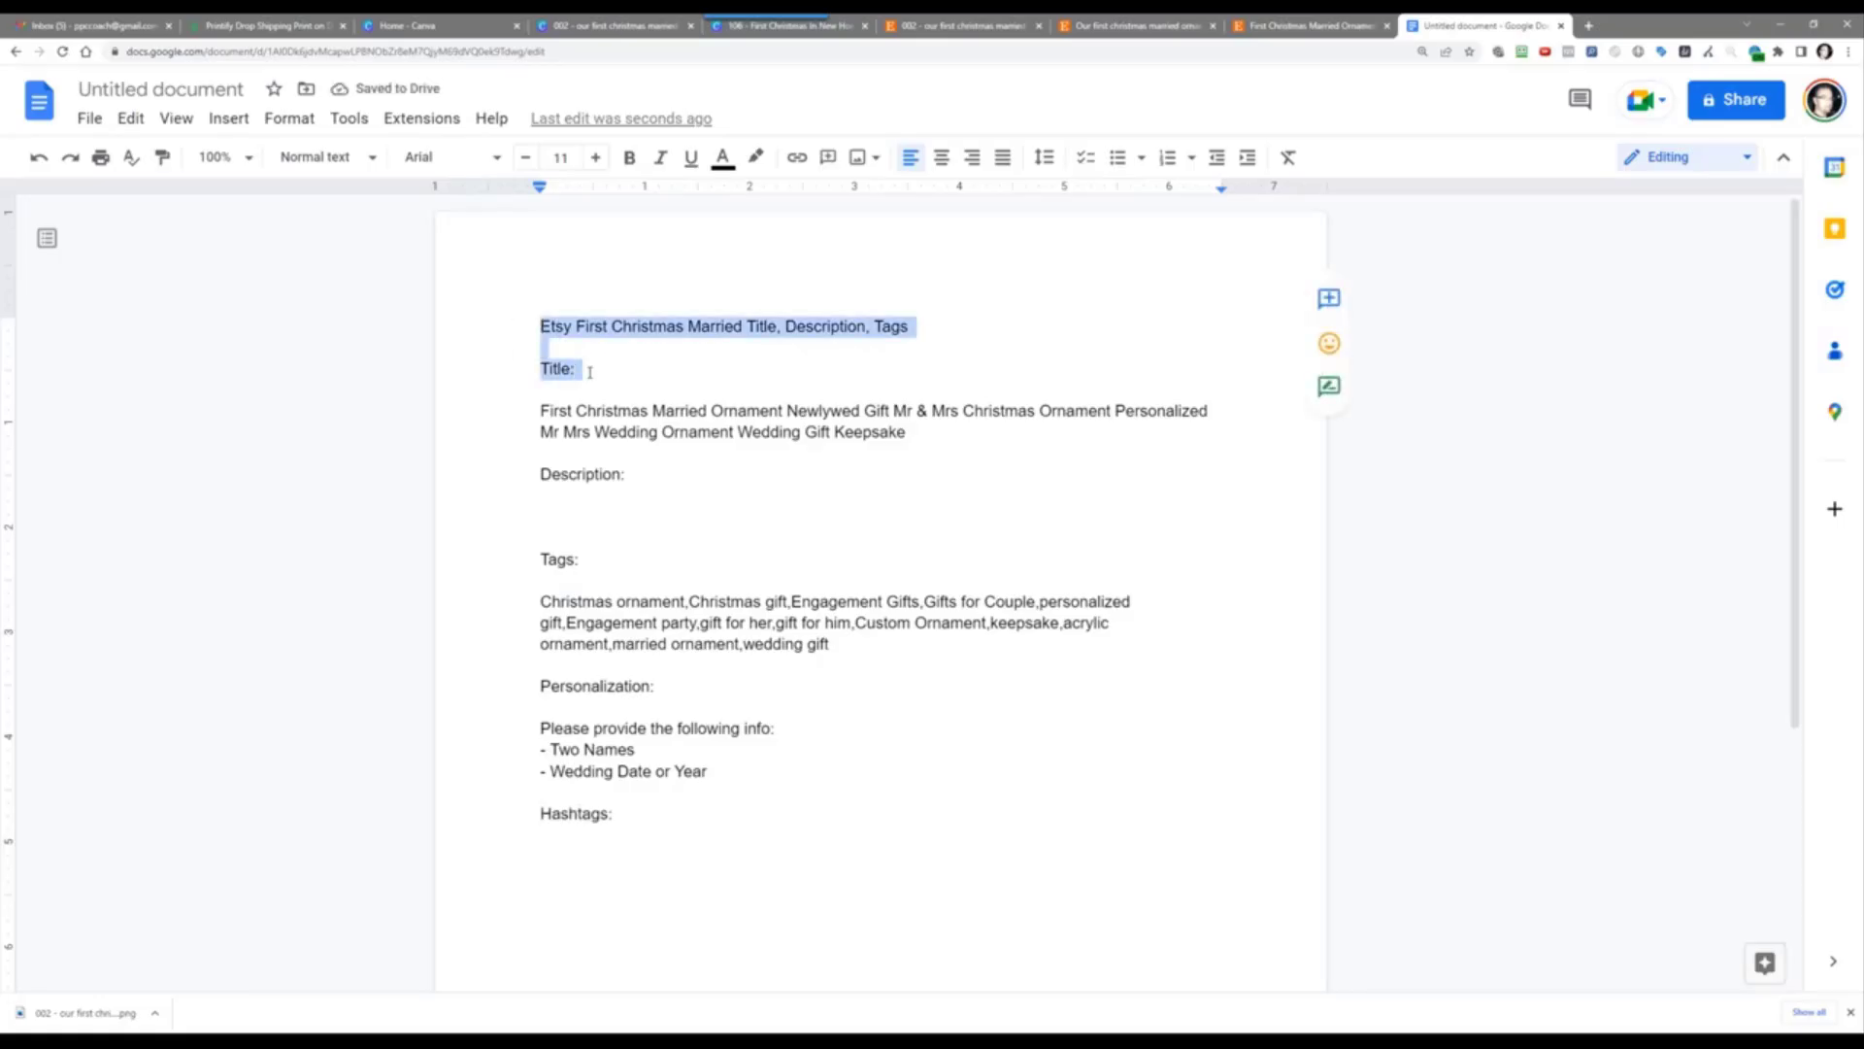
pyautogui.click(629, 157)
pyautogui.click(587, 473)
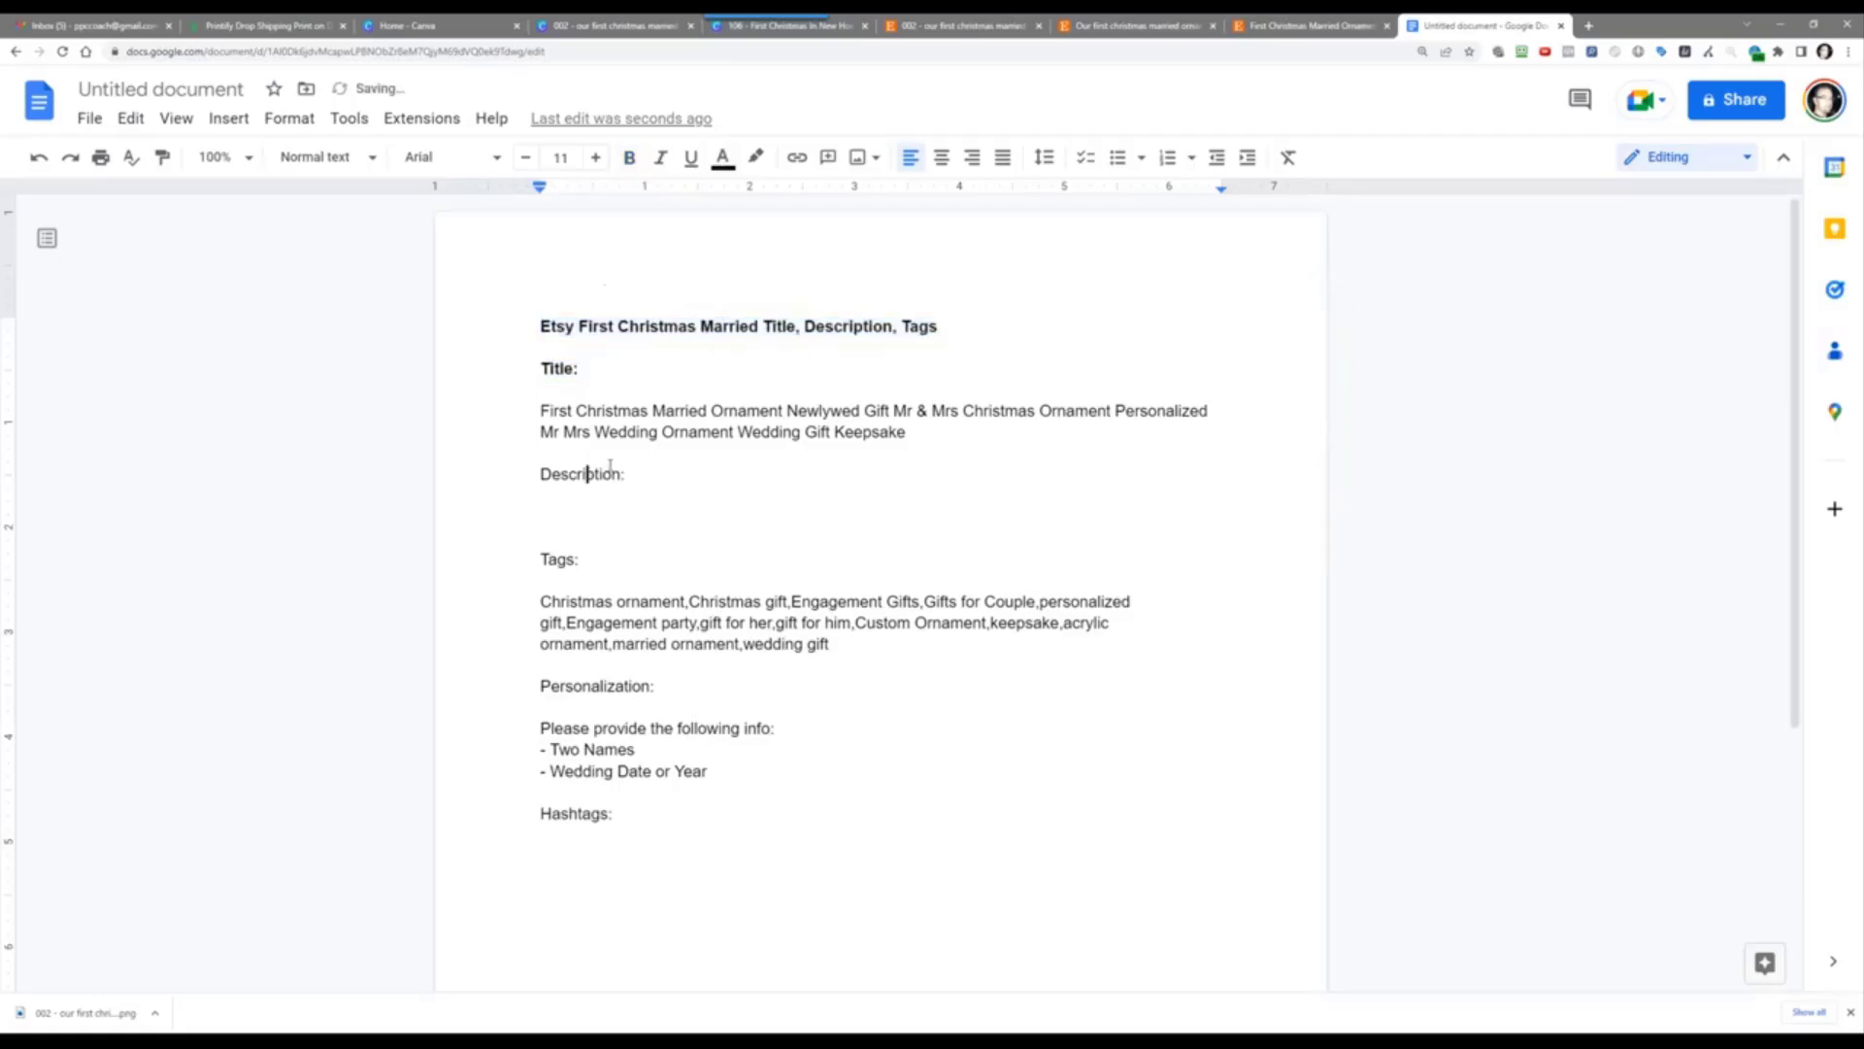
pyautogui.moveTo(627, 474); pyautogui.dragTo(534, 472)
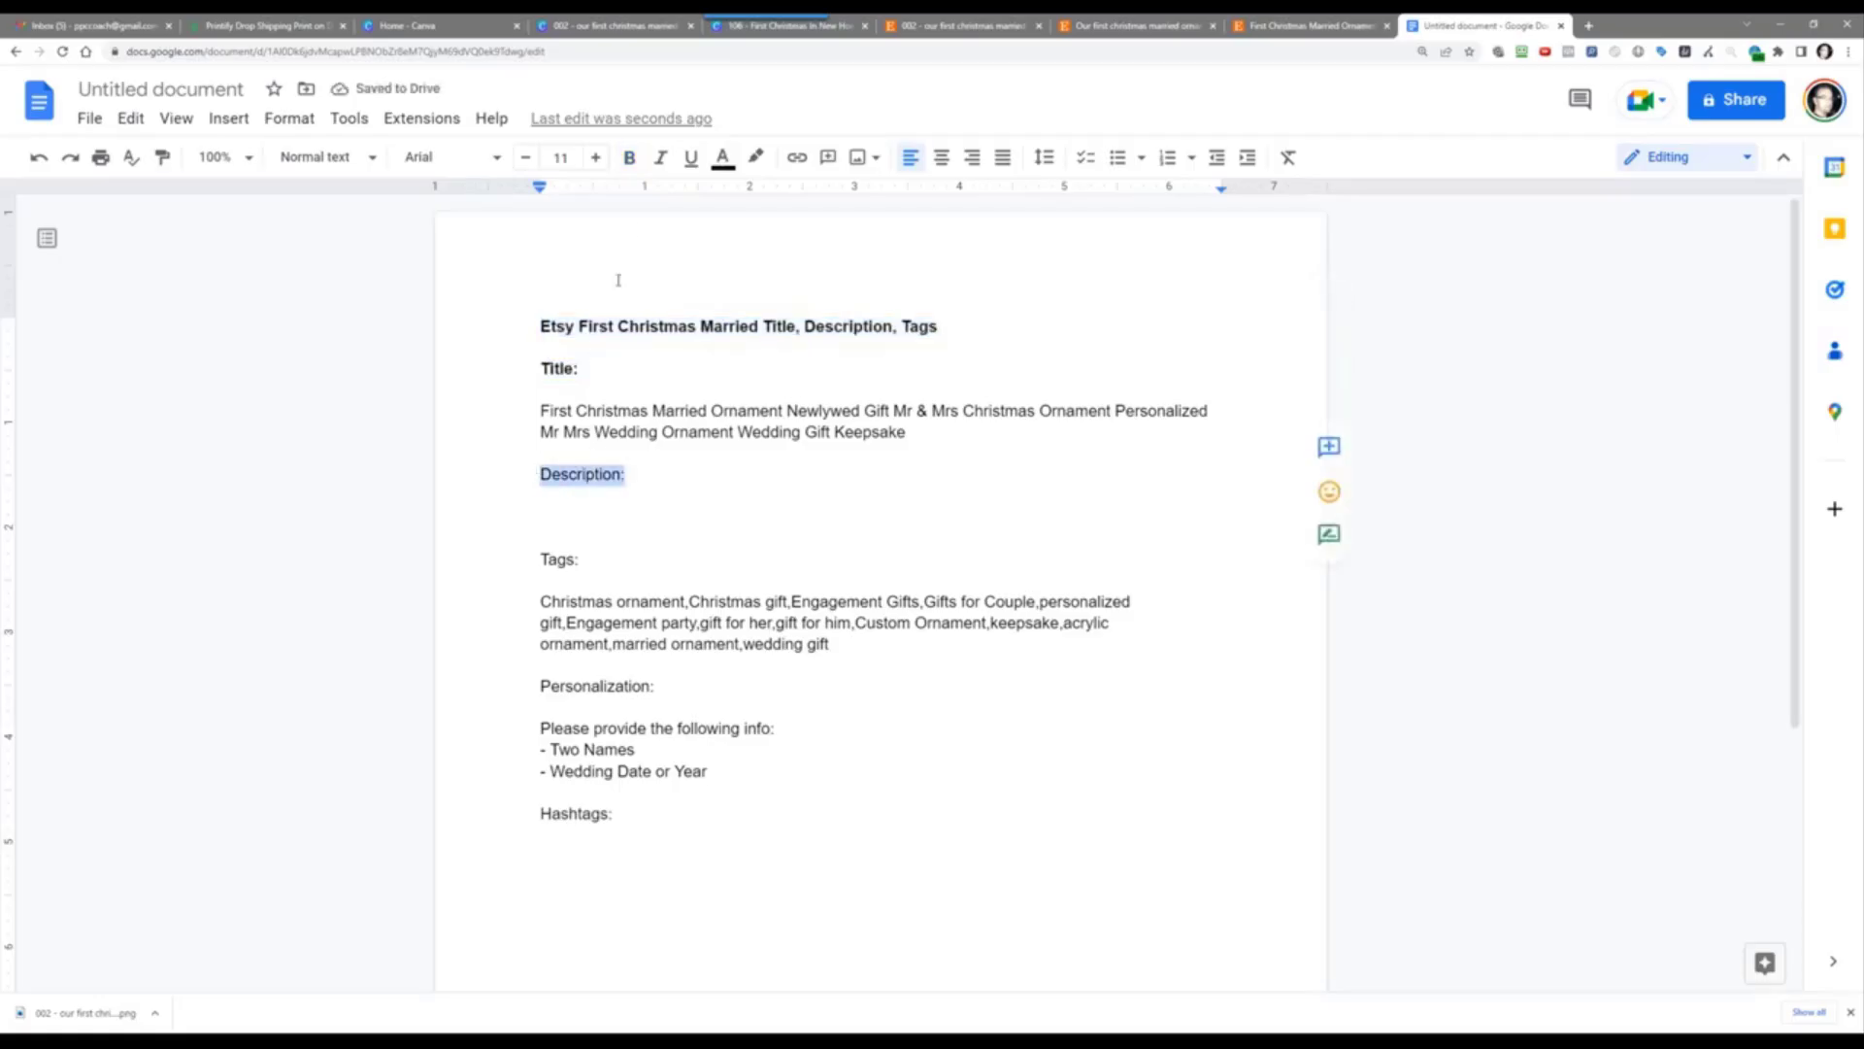
pyautogui.click(629, 158)
pyautogui.moveTo(578, 559); pyautogui.dragTo(541, 537)
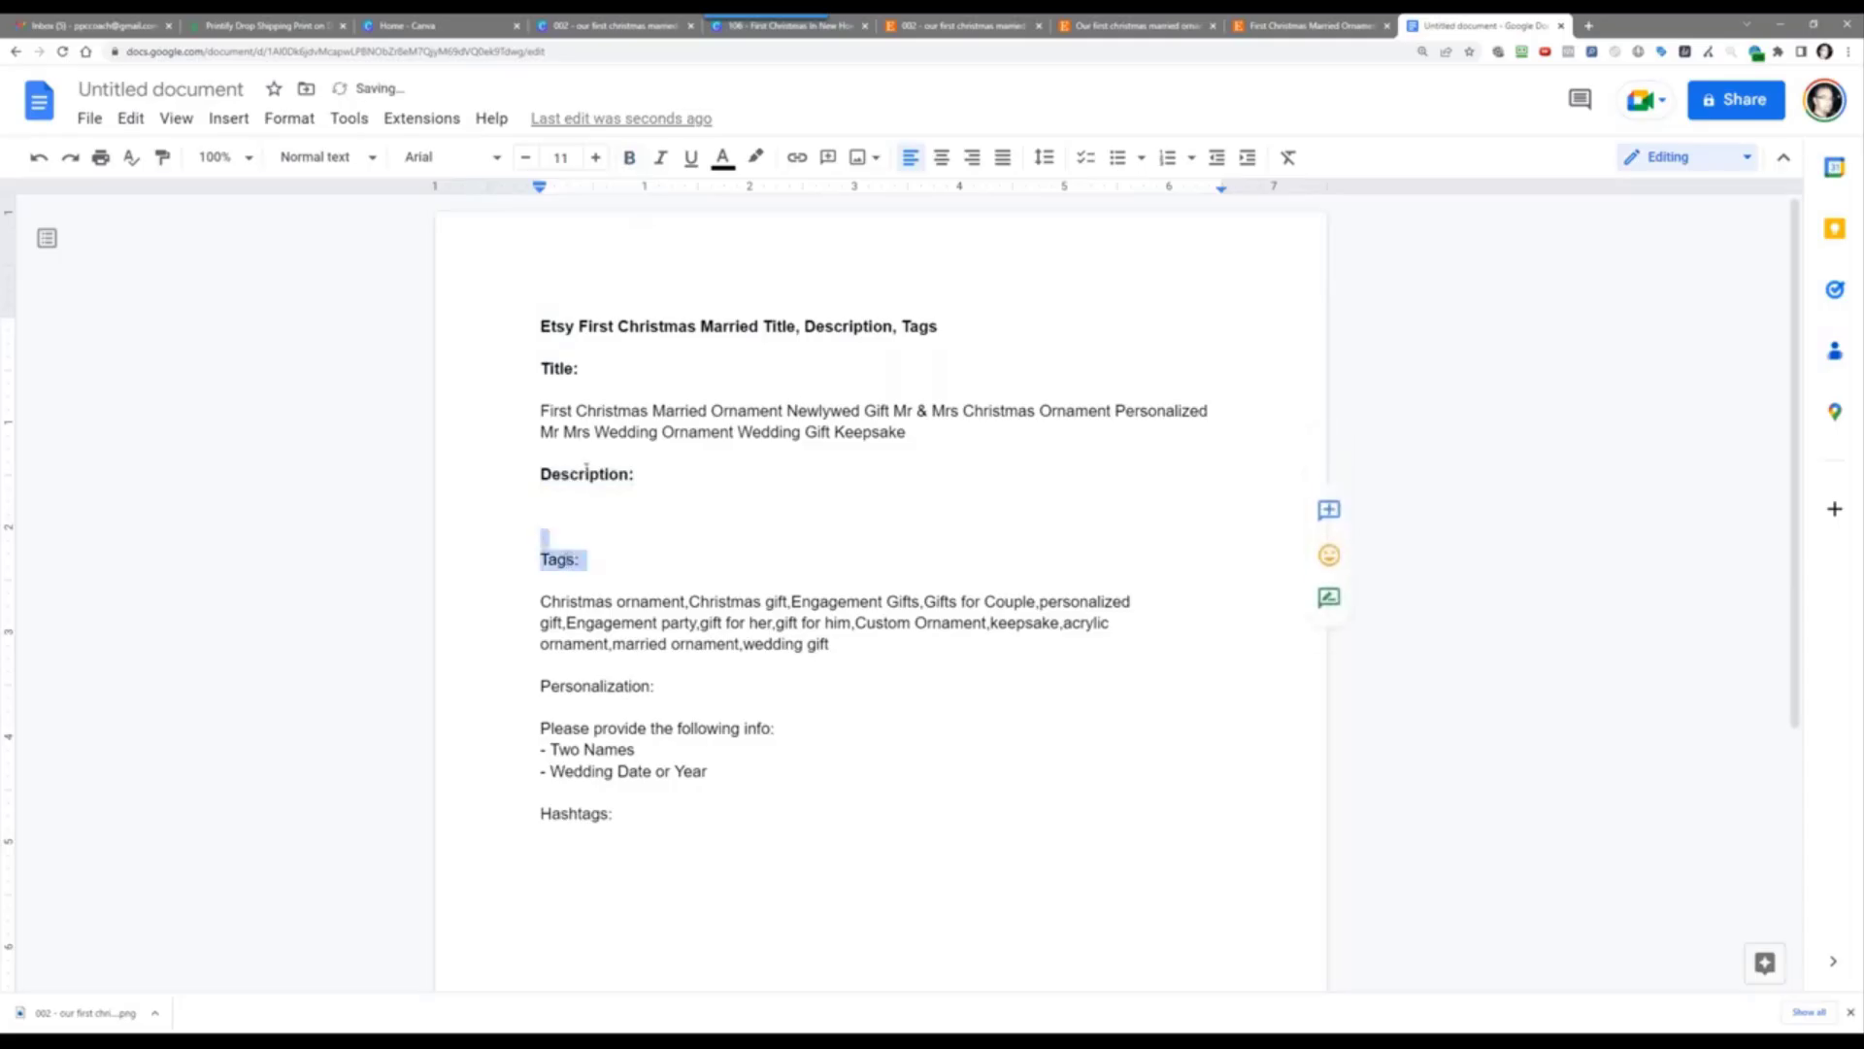
pyautogui.click(630, 158)
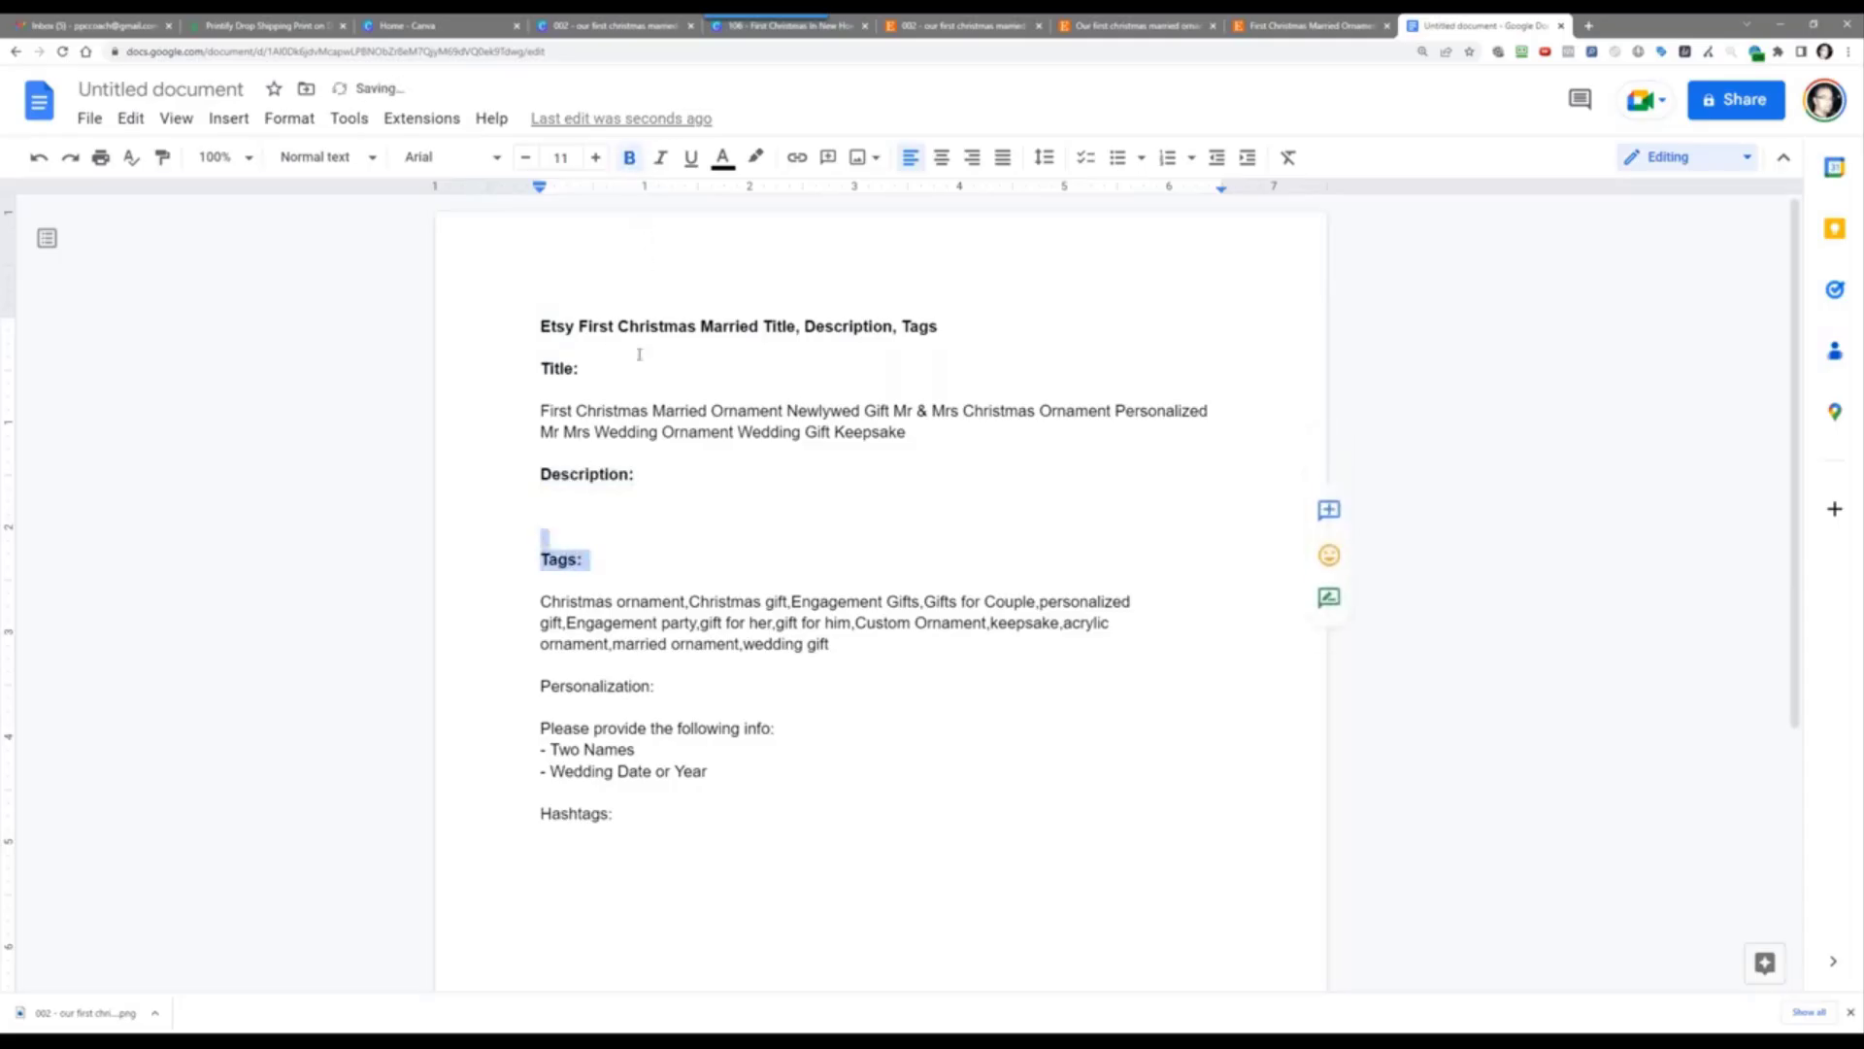
# Step: Bold the Personalization: and Hashtags: labels
pyautogui.doubleClick(609, 684)
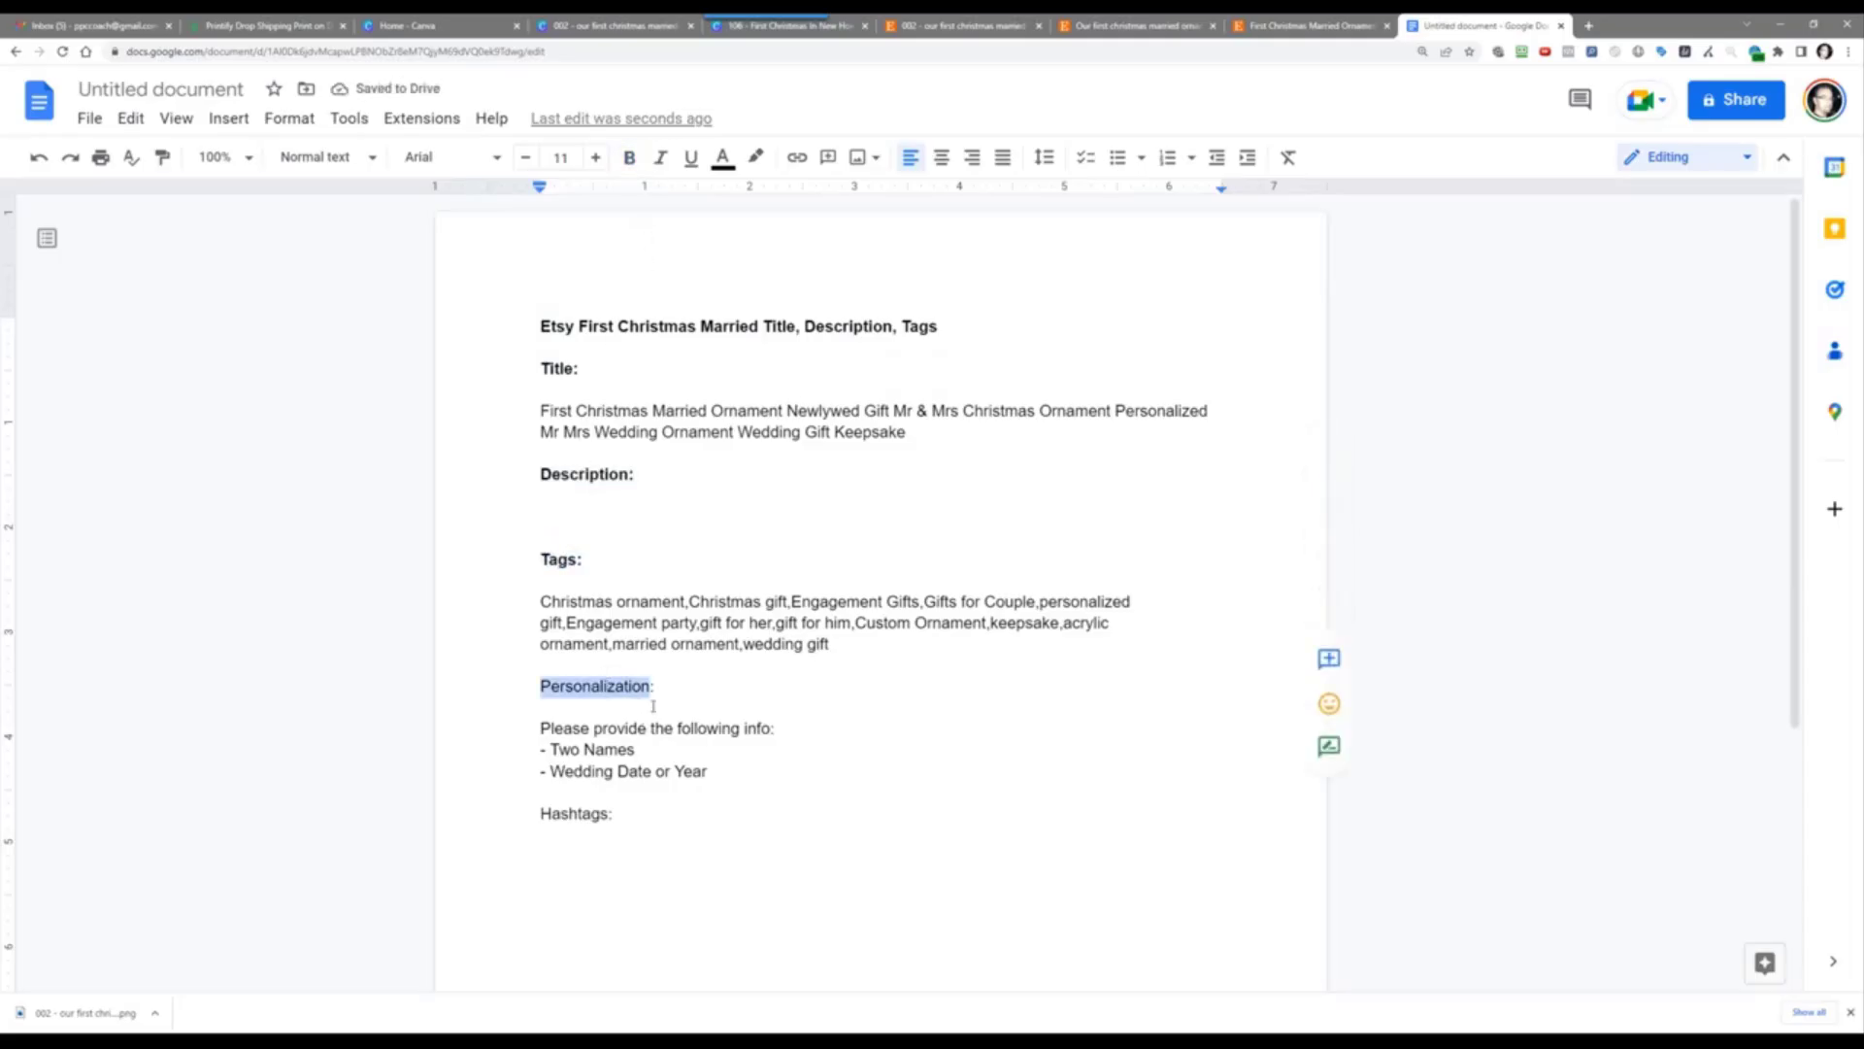
pyautogui.click(521, 666)
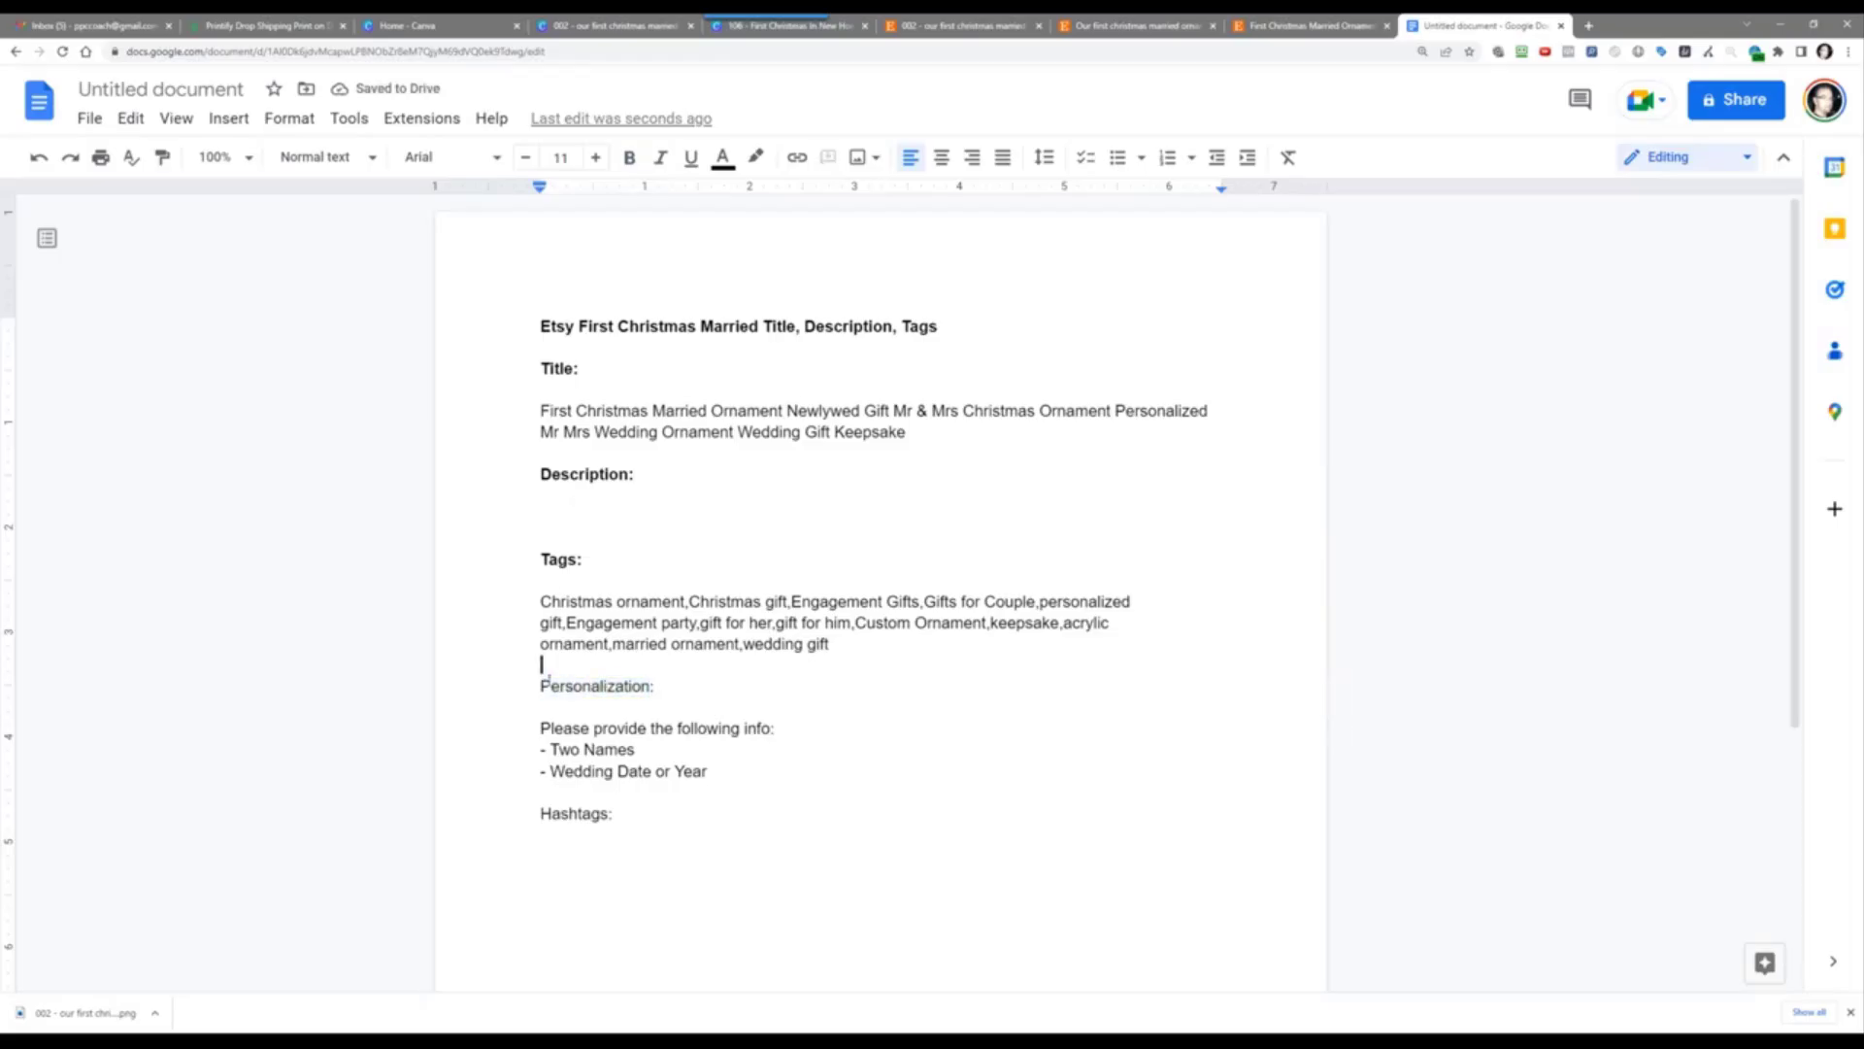
pyautogui.moveTo(539, 685); pyautogui.dragTo(662, 686)
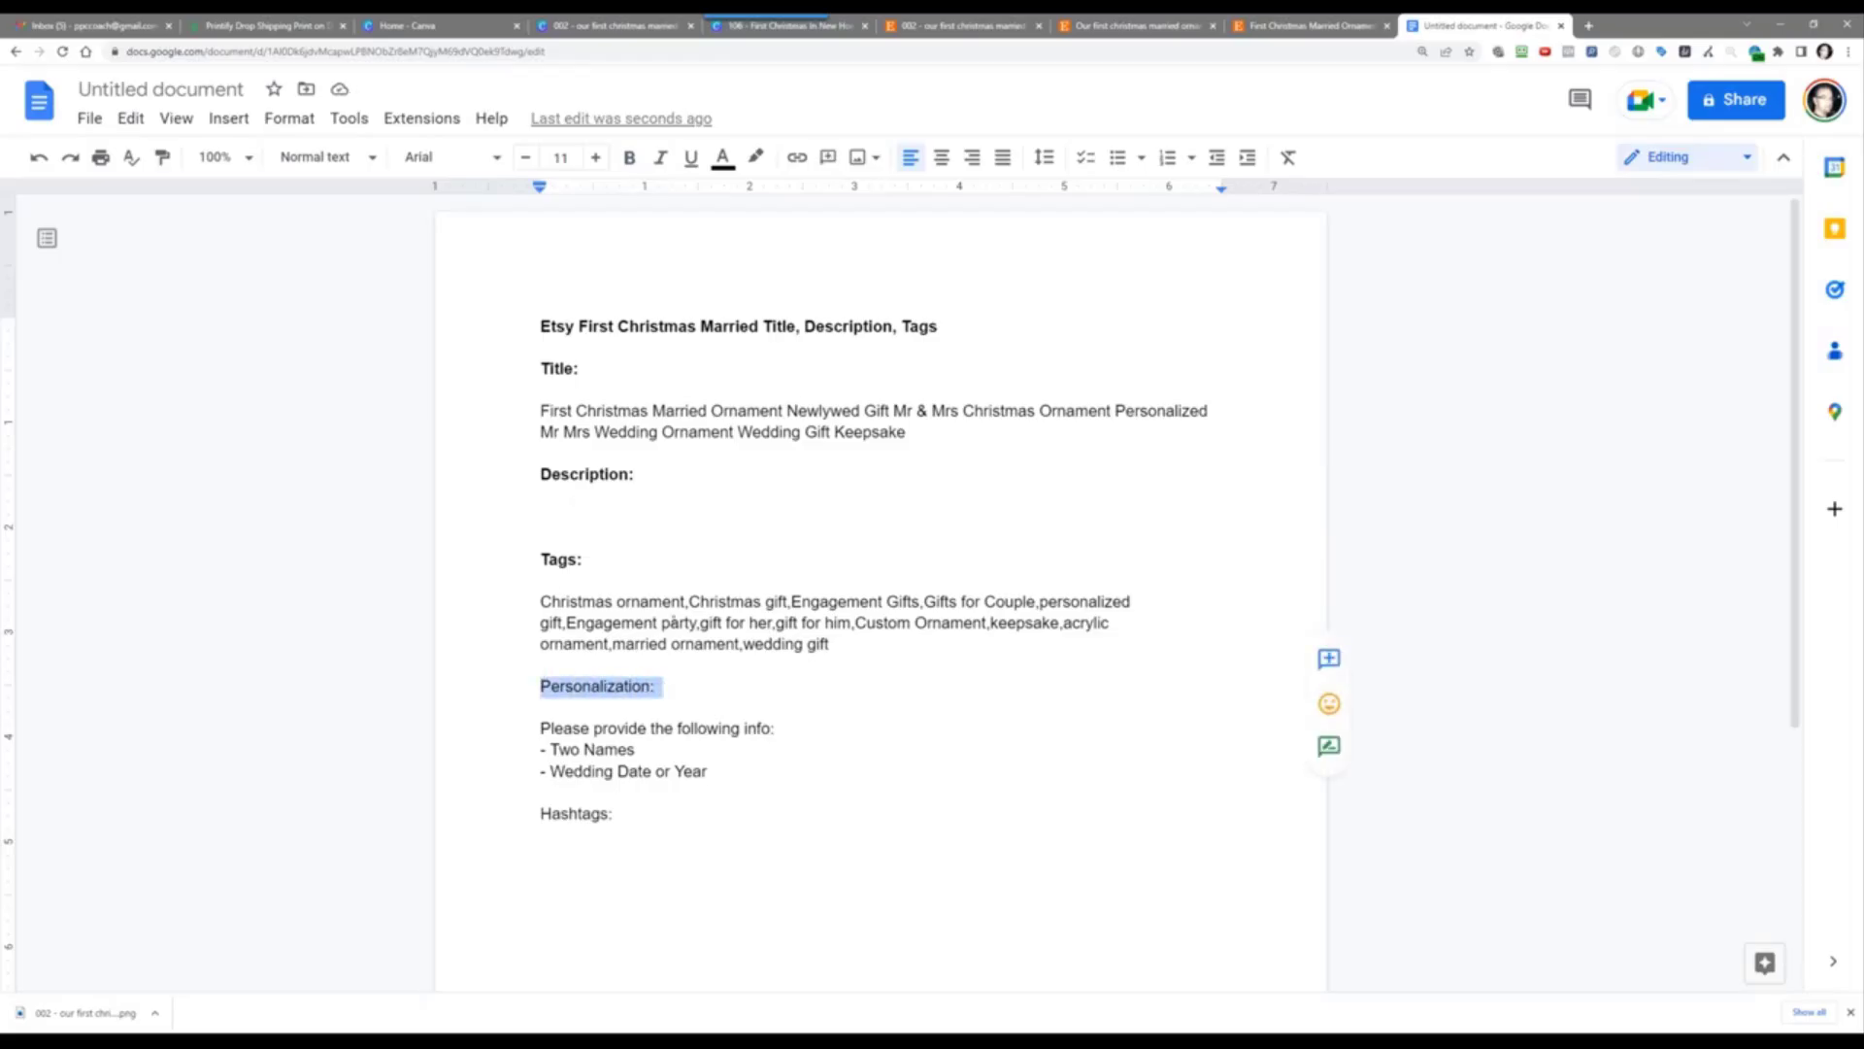
pyautogui.click(630, 157)
pyautogui.moveTo(533, 823); pyautogui.dragTo(654, 814)
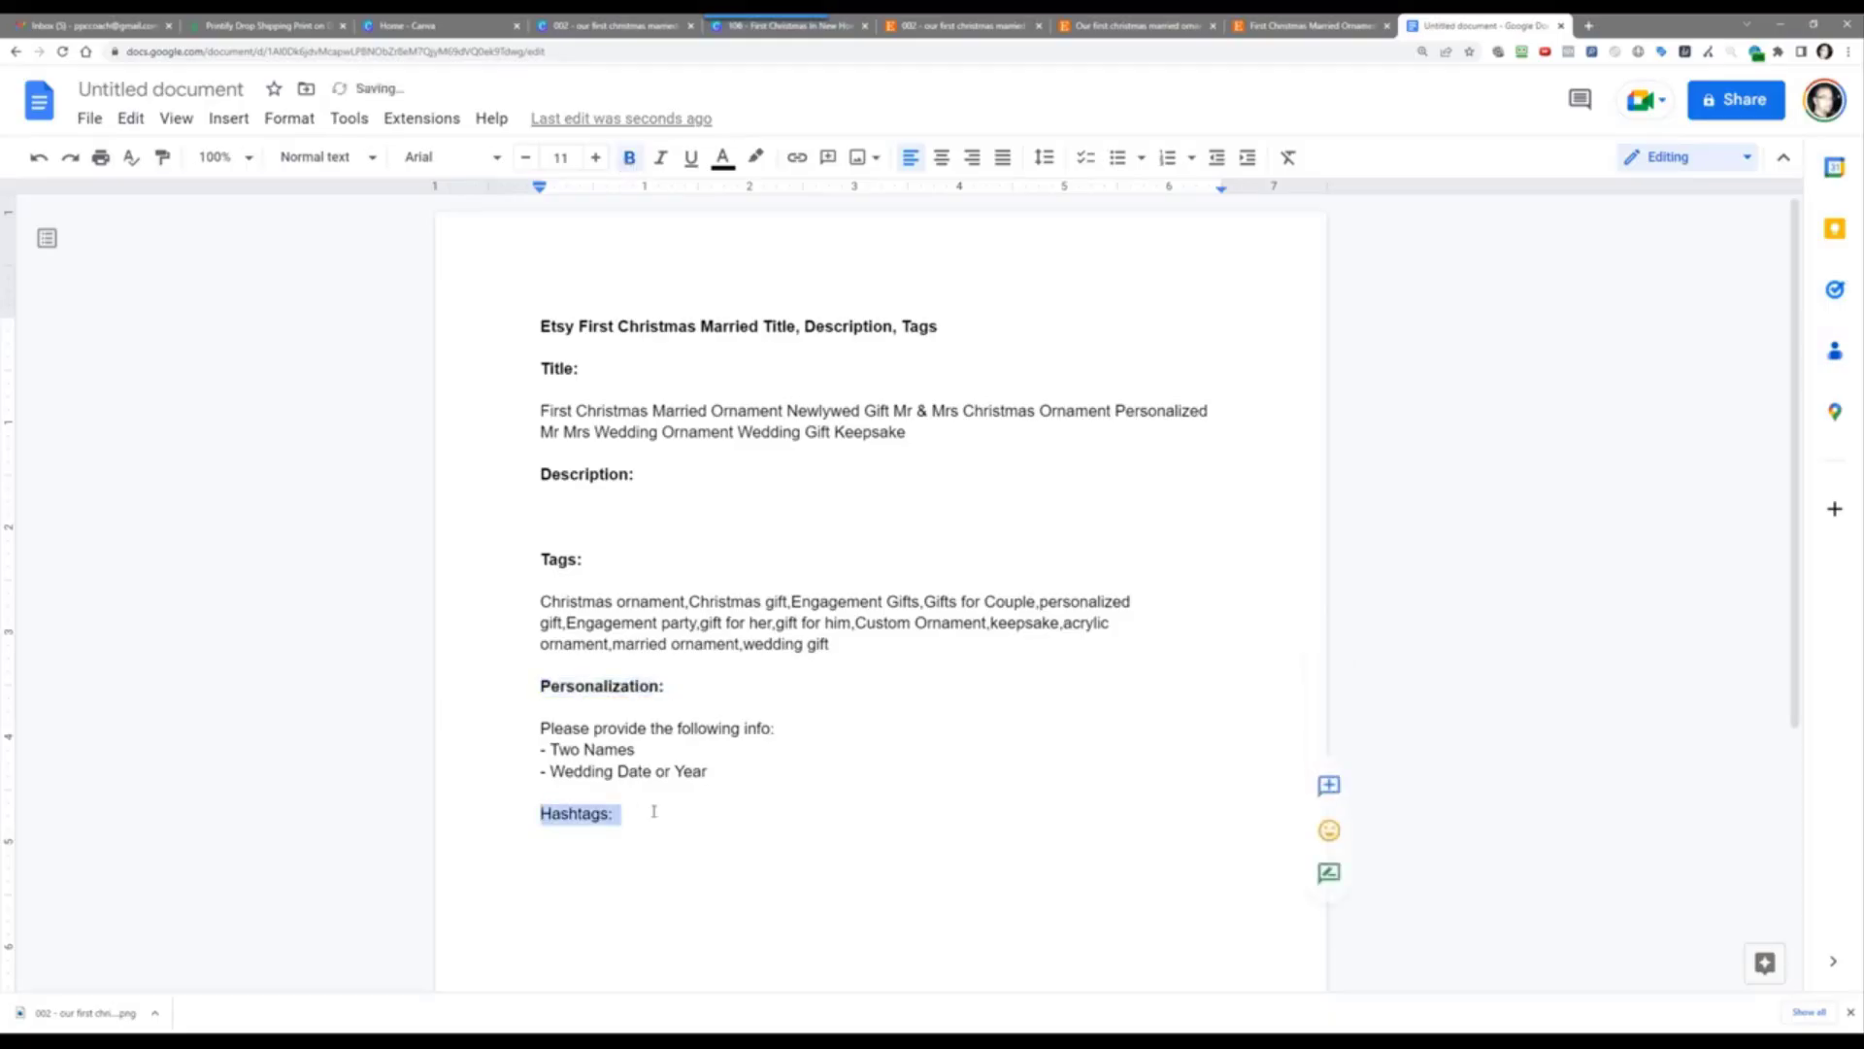
pyautogui.click(629, 158)
pyautogui.click(558, 506)
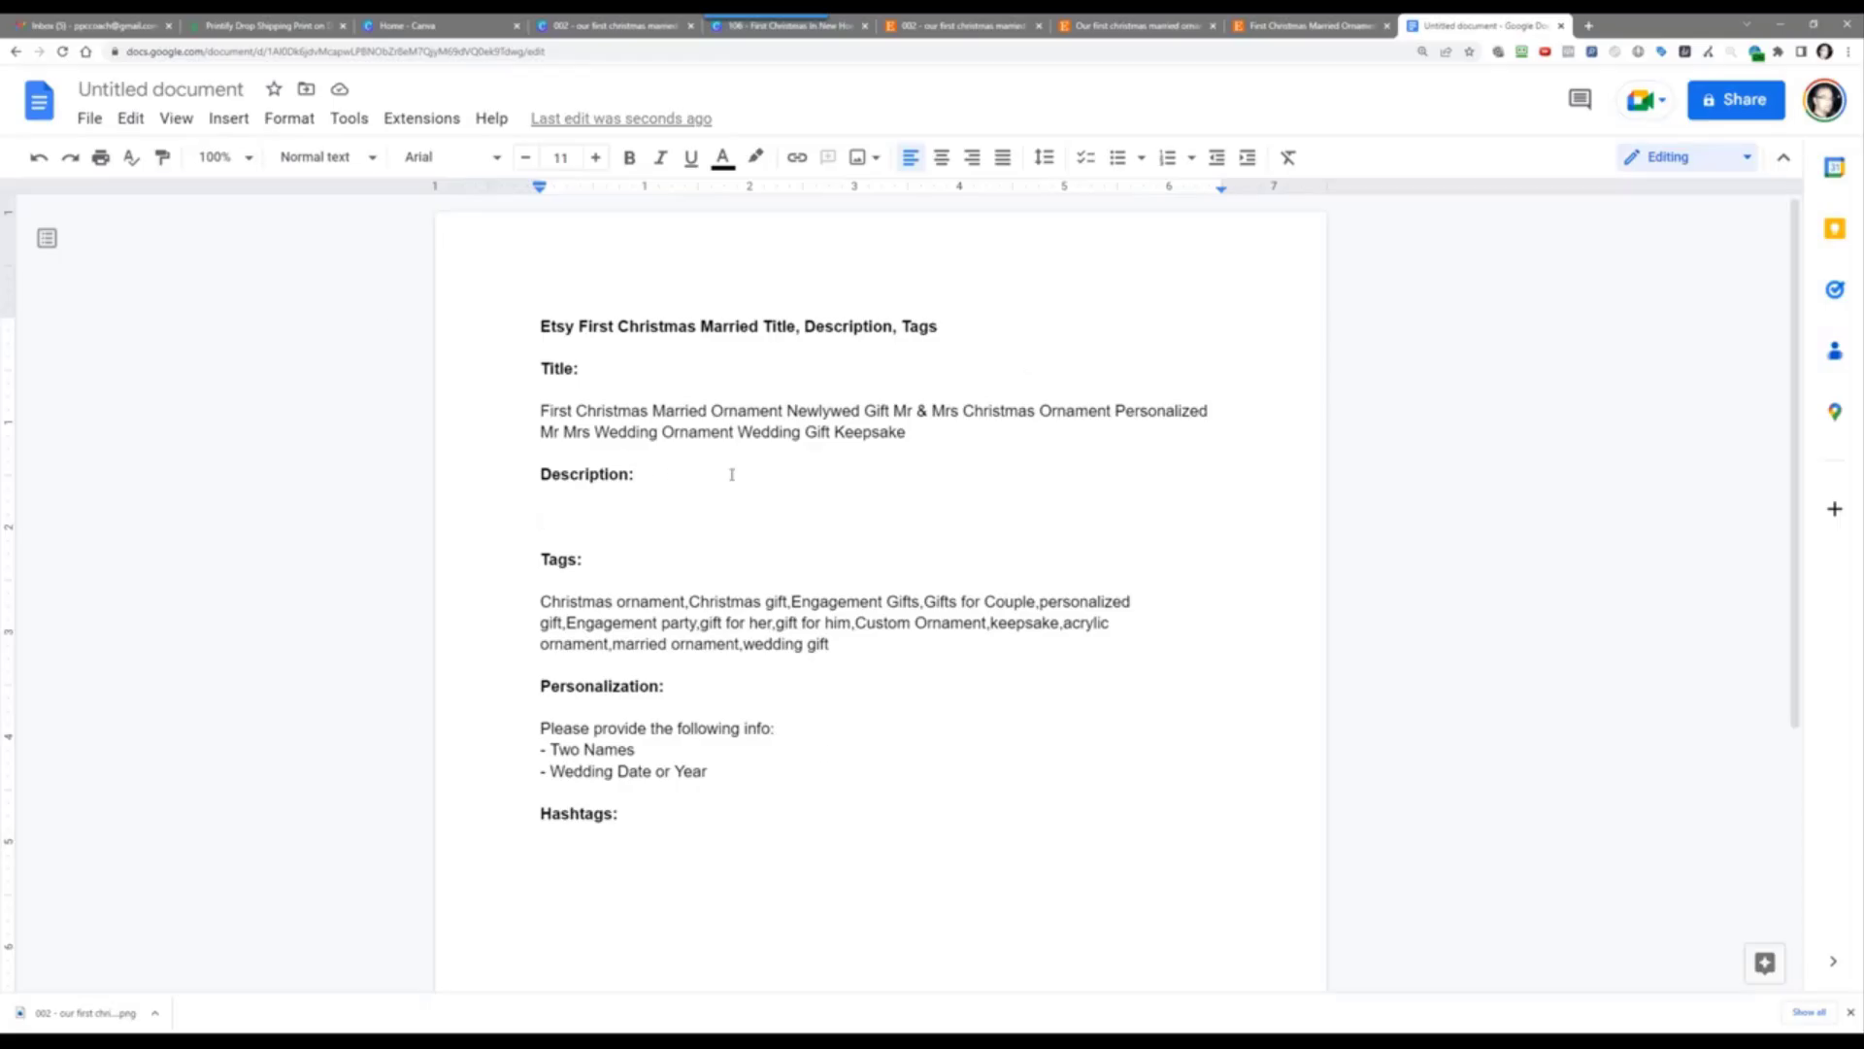
# Step: Read the HelloDelicious ornament listing's full description, then return to EverBee's product analytics
pyautogui.click(1303, 25)
pyautogui.scroll(-8, 1304, 748)
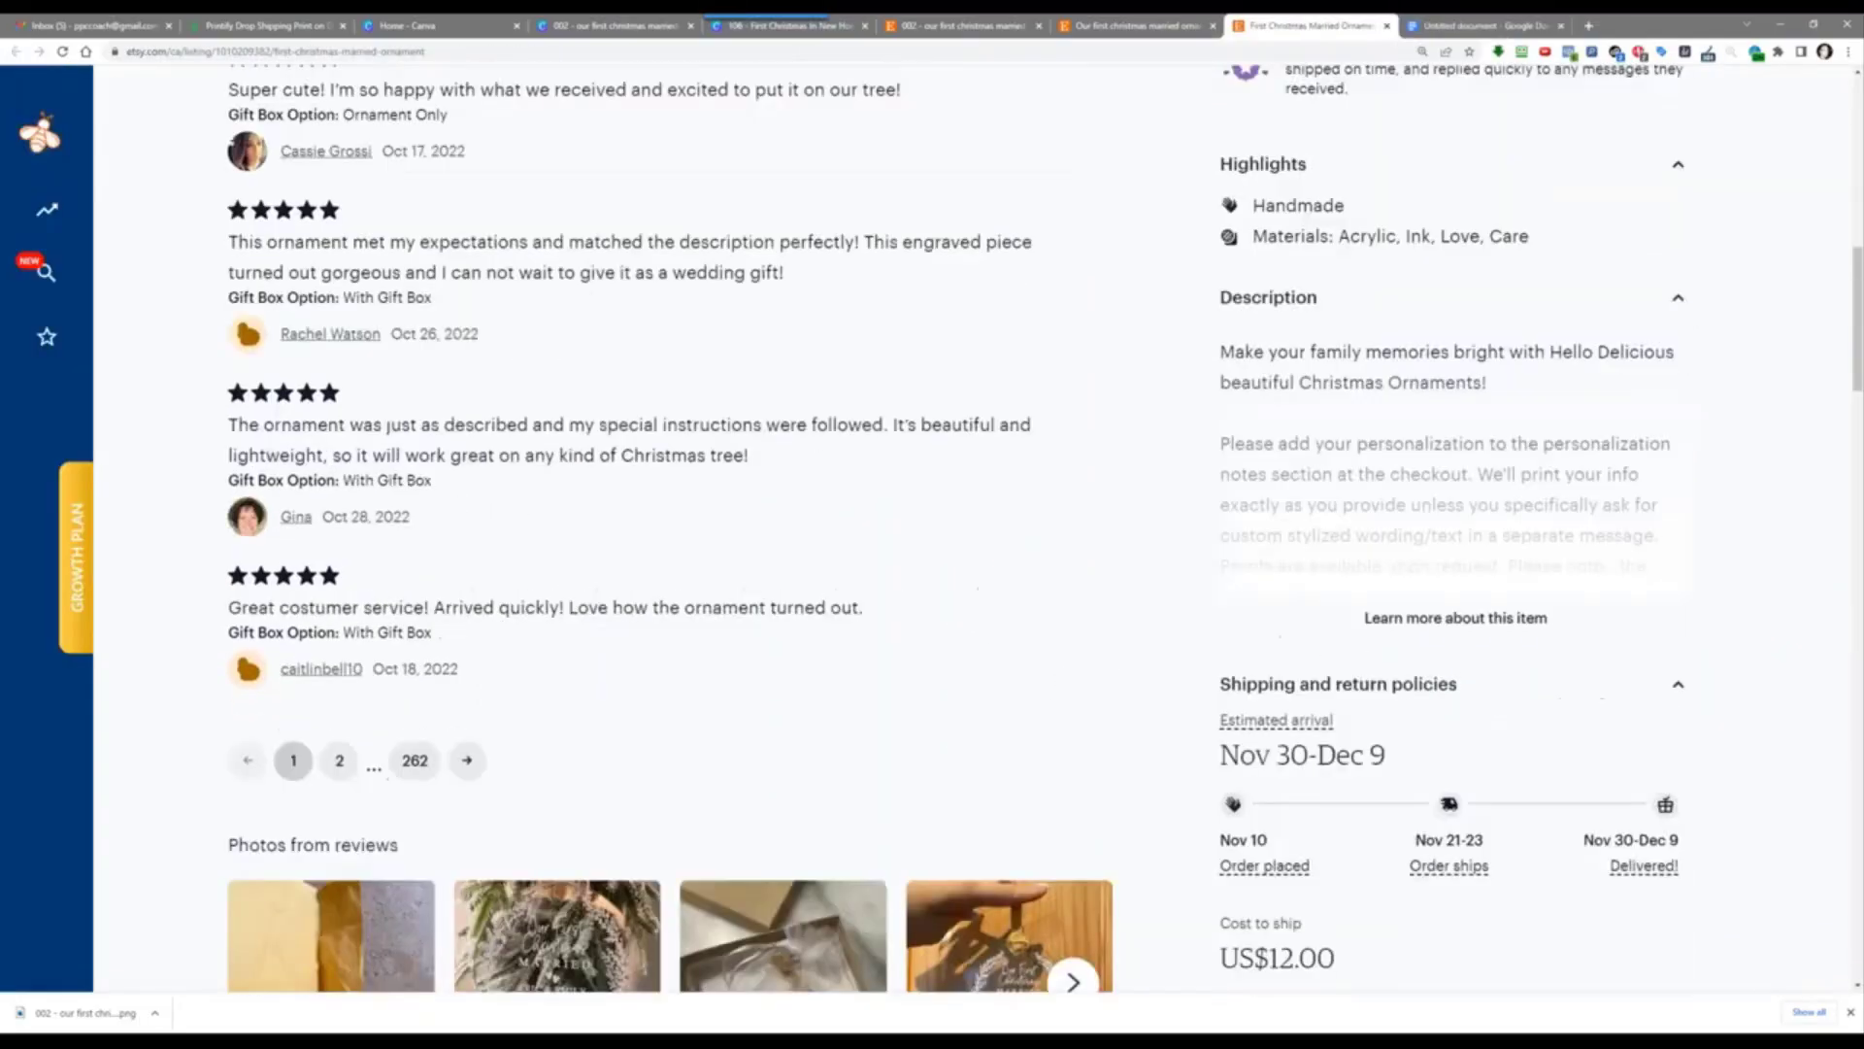
pyautogui.click(1398, 525)
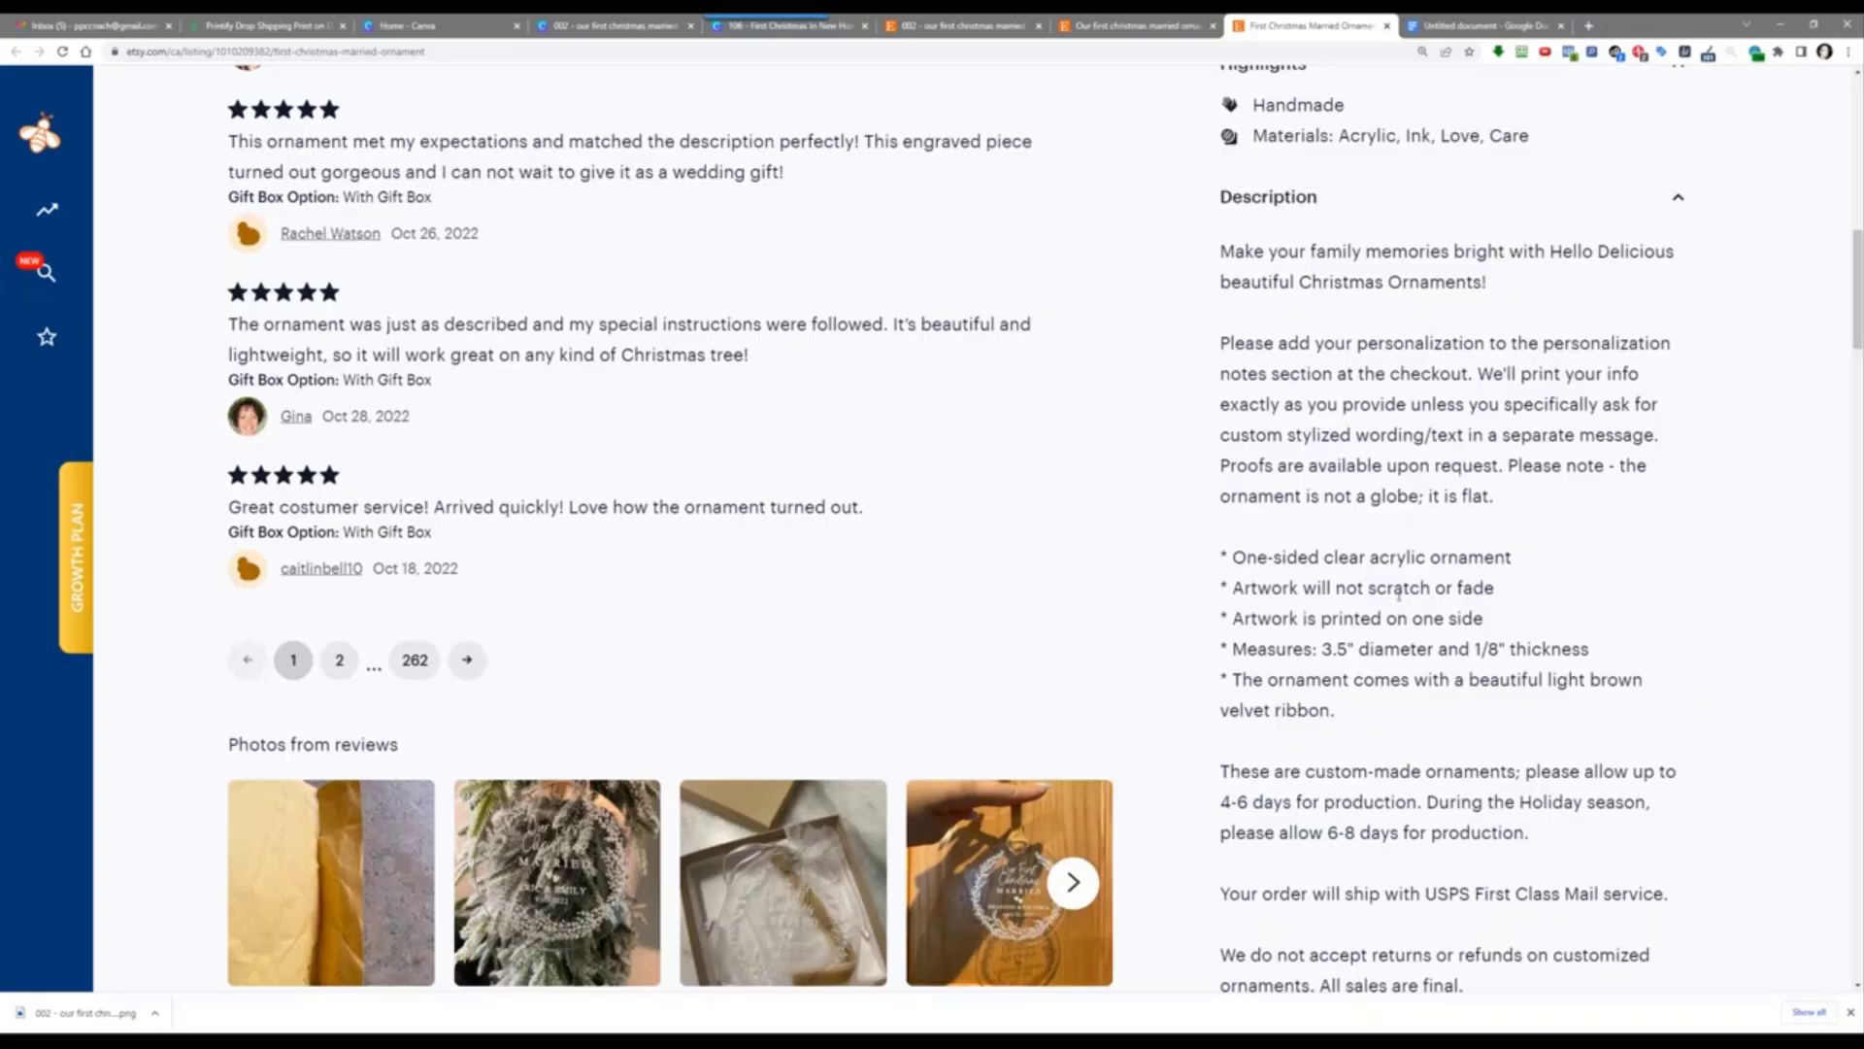
pyautogui.scroll(-3, 1427, 602)
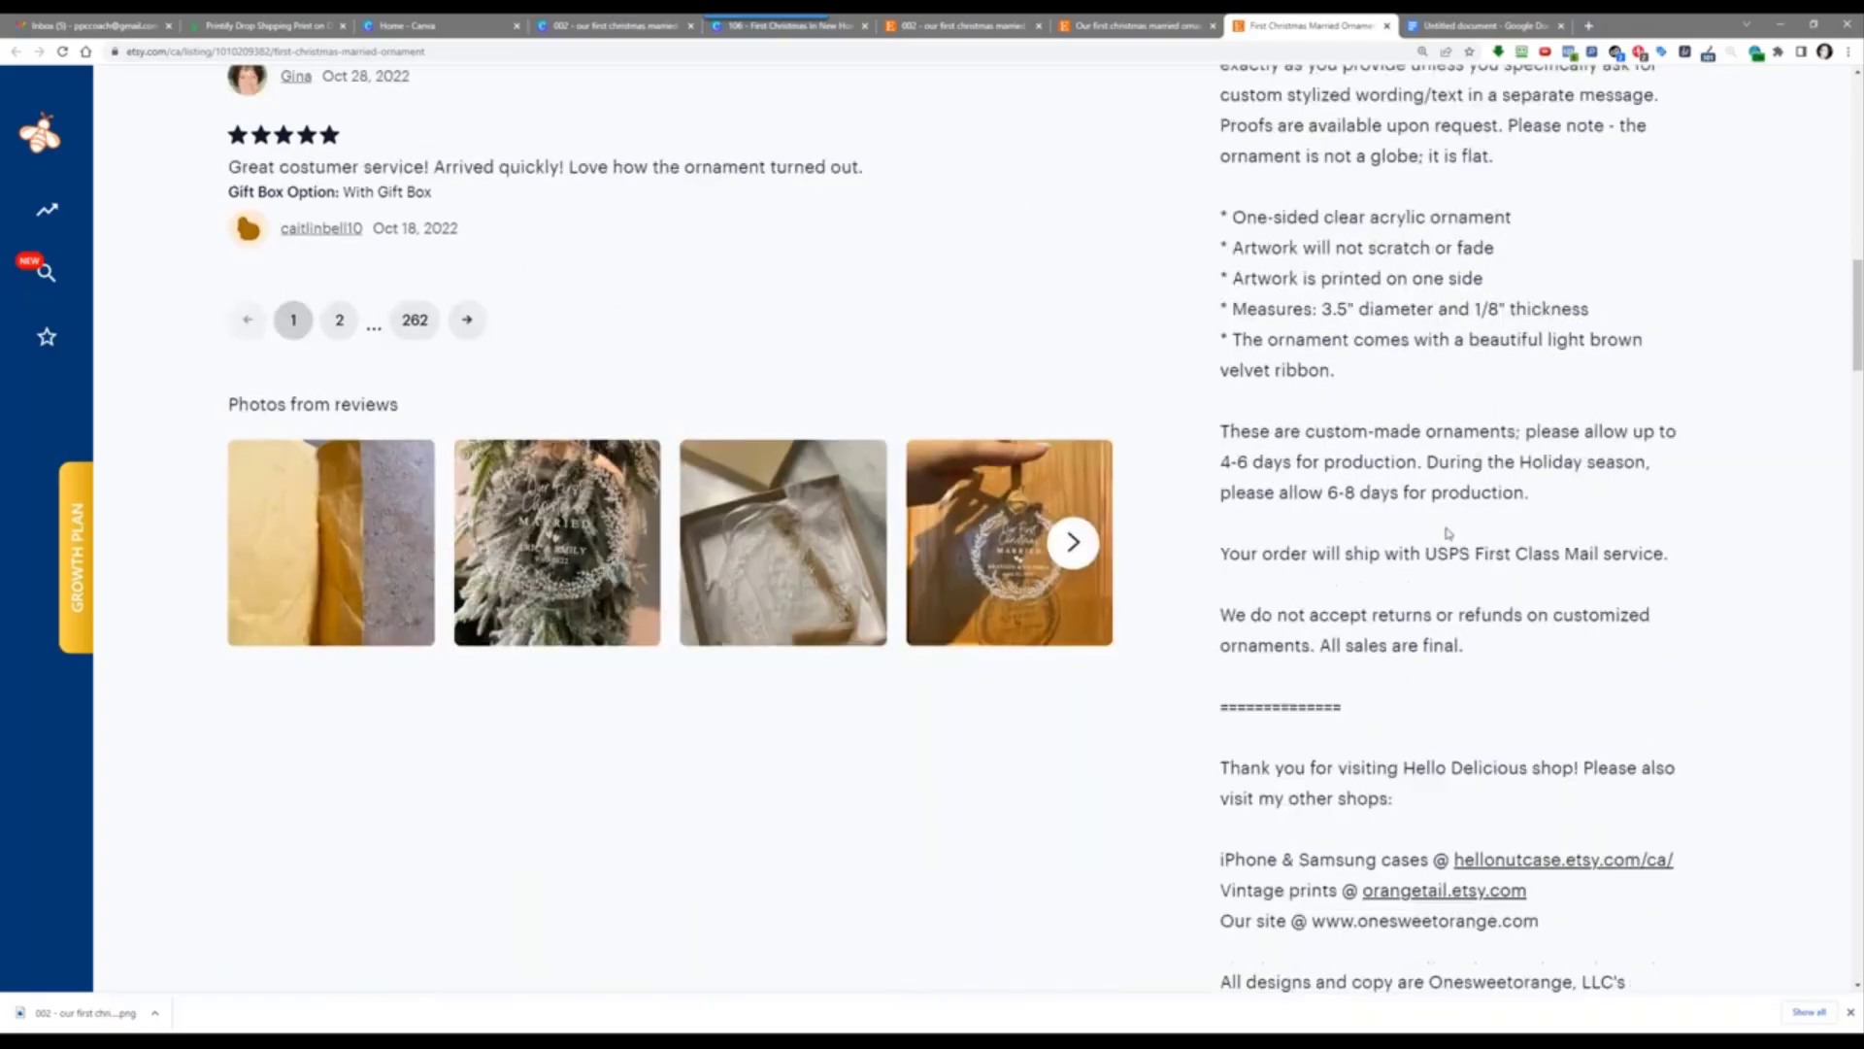
pyautogui.scroll(-5, 1448, 533)
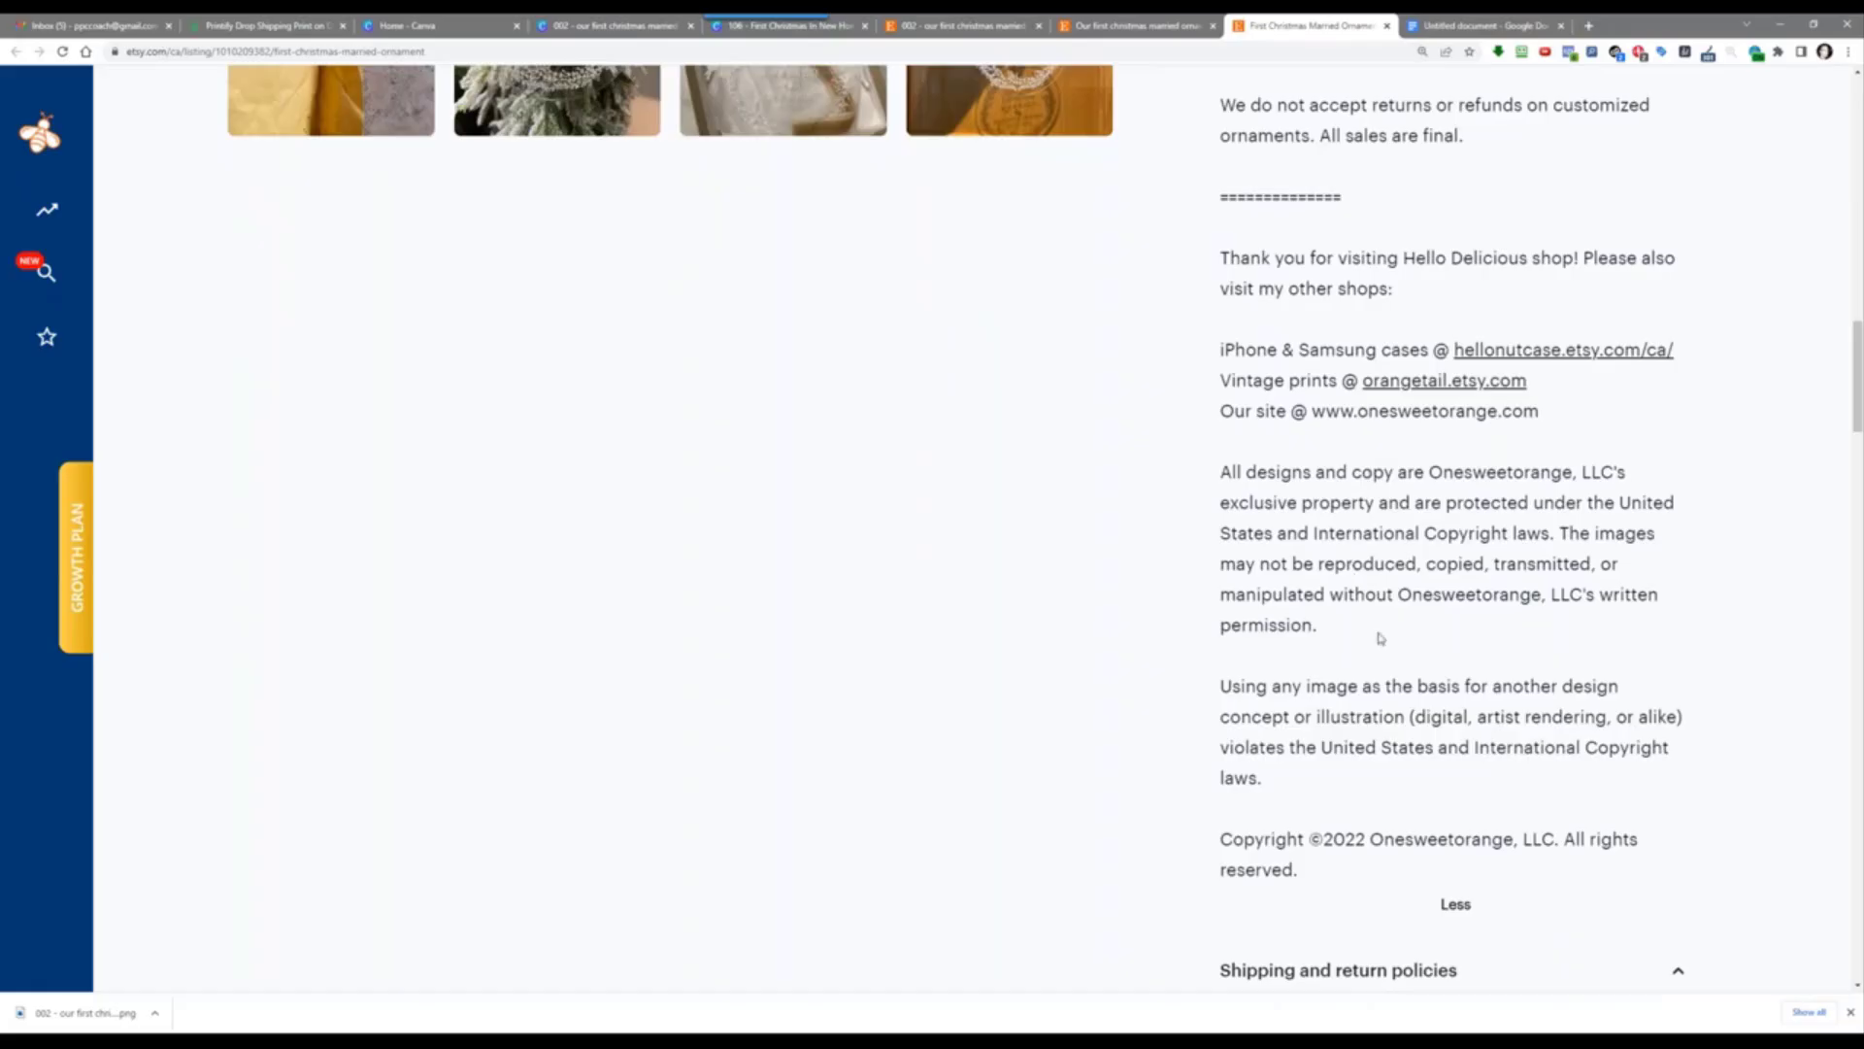
pyautogui.scroll(-4, 1381, 638)
pyautogui.scroll(9, 1418, 479)
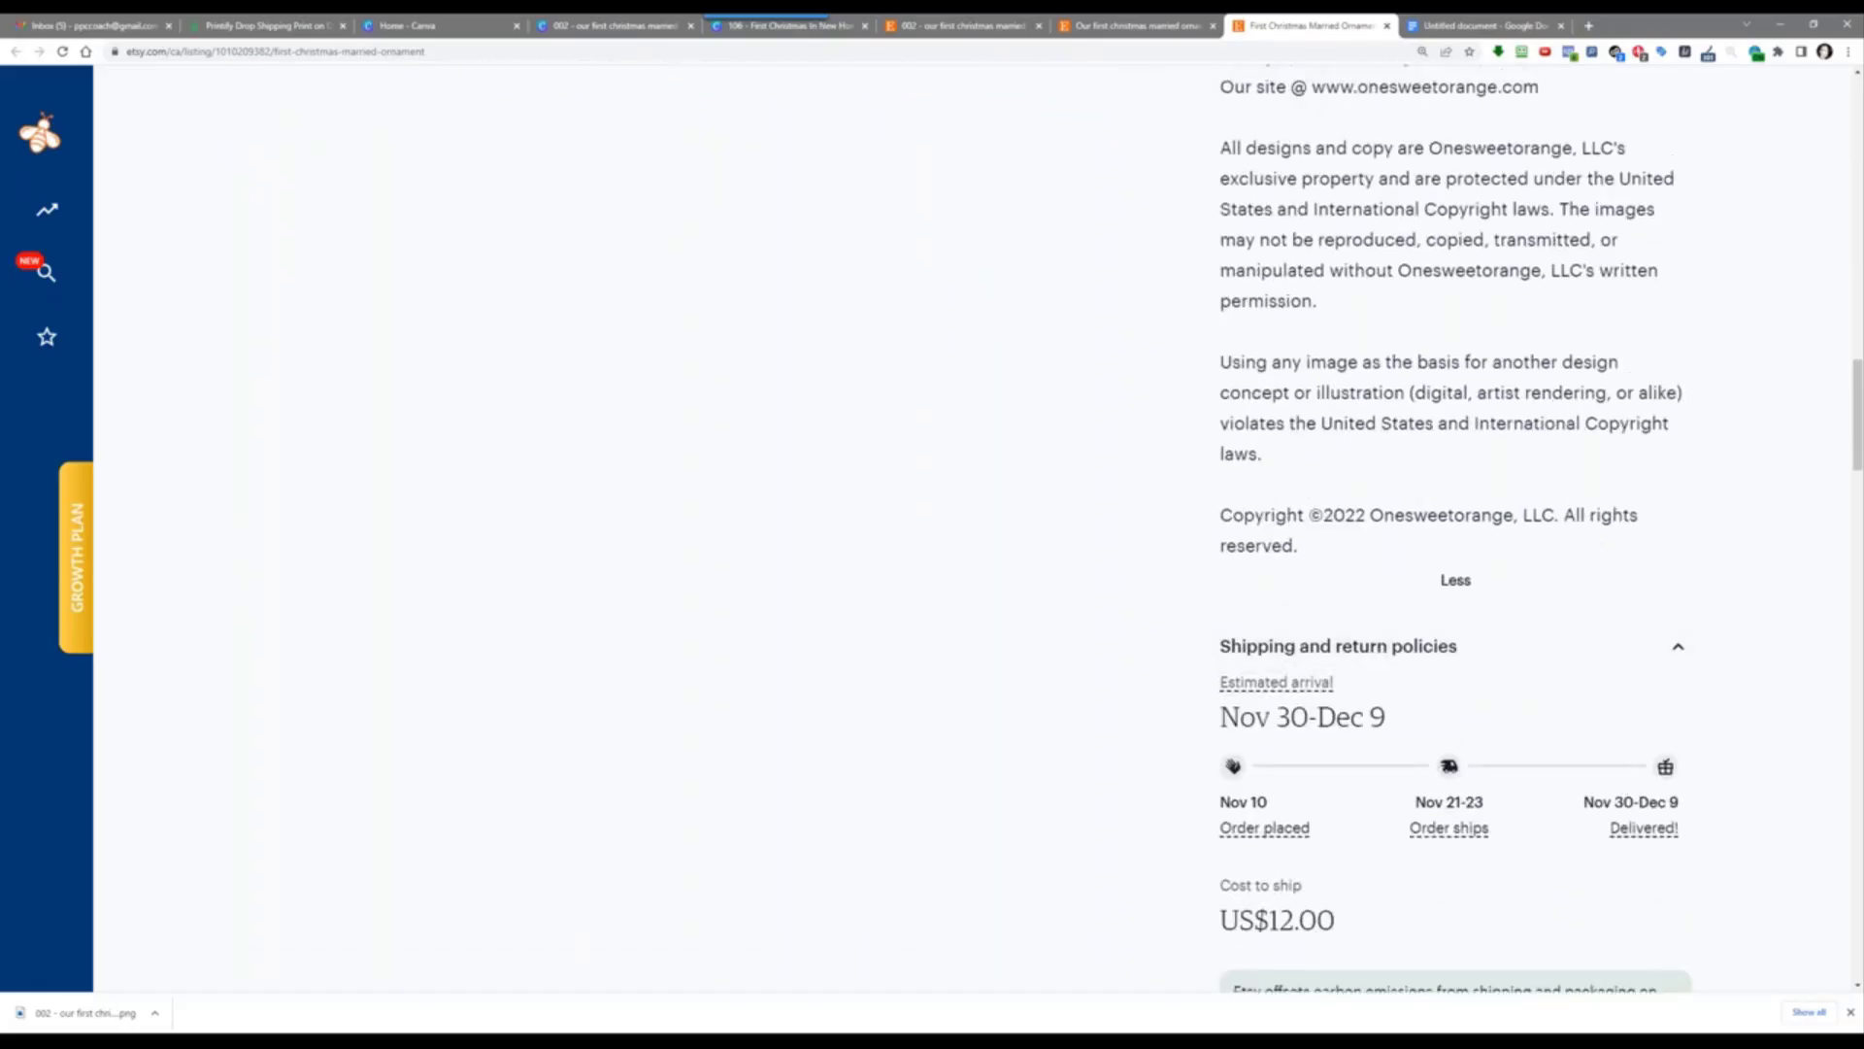
pyautogui.scroll(6, 1415, 491)
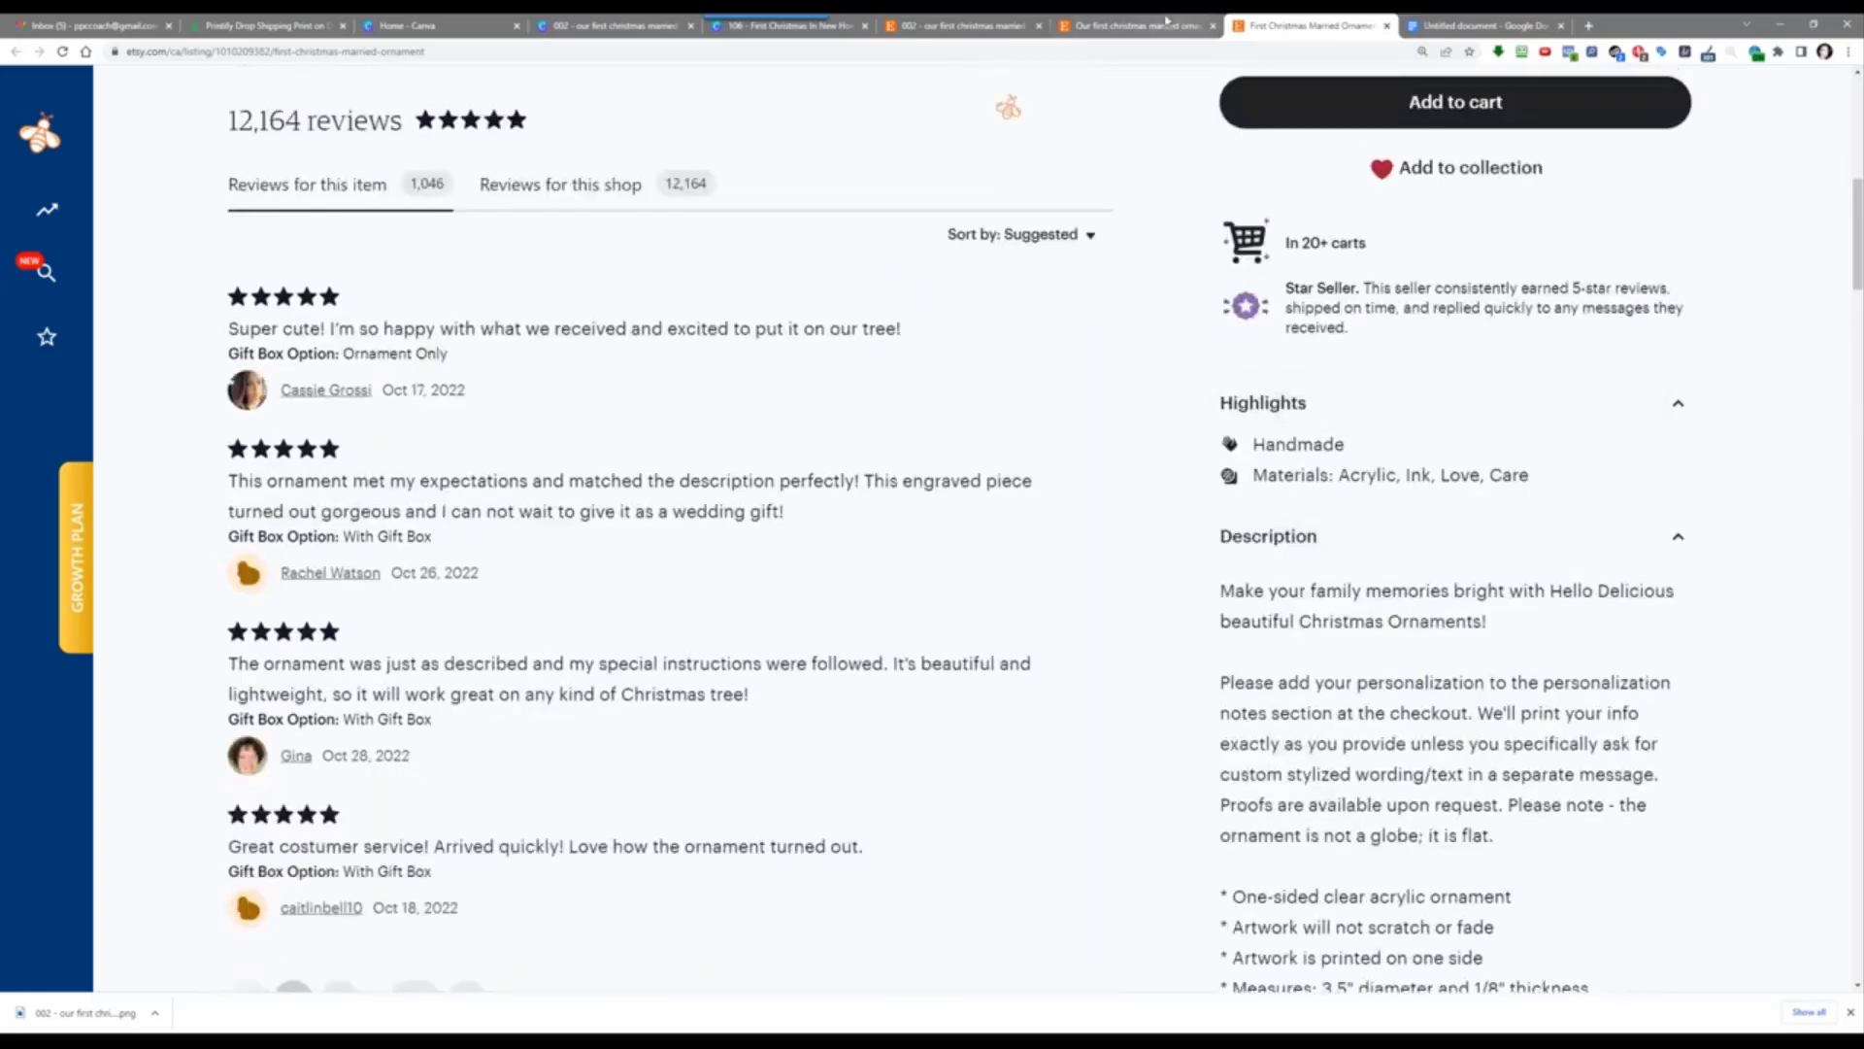
pyautogui.click(1093, 20)
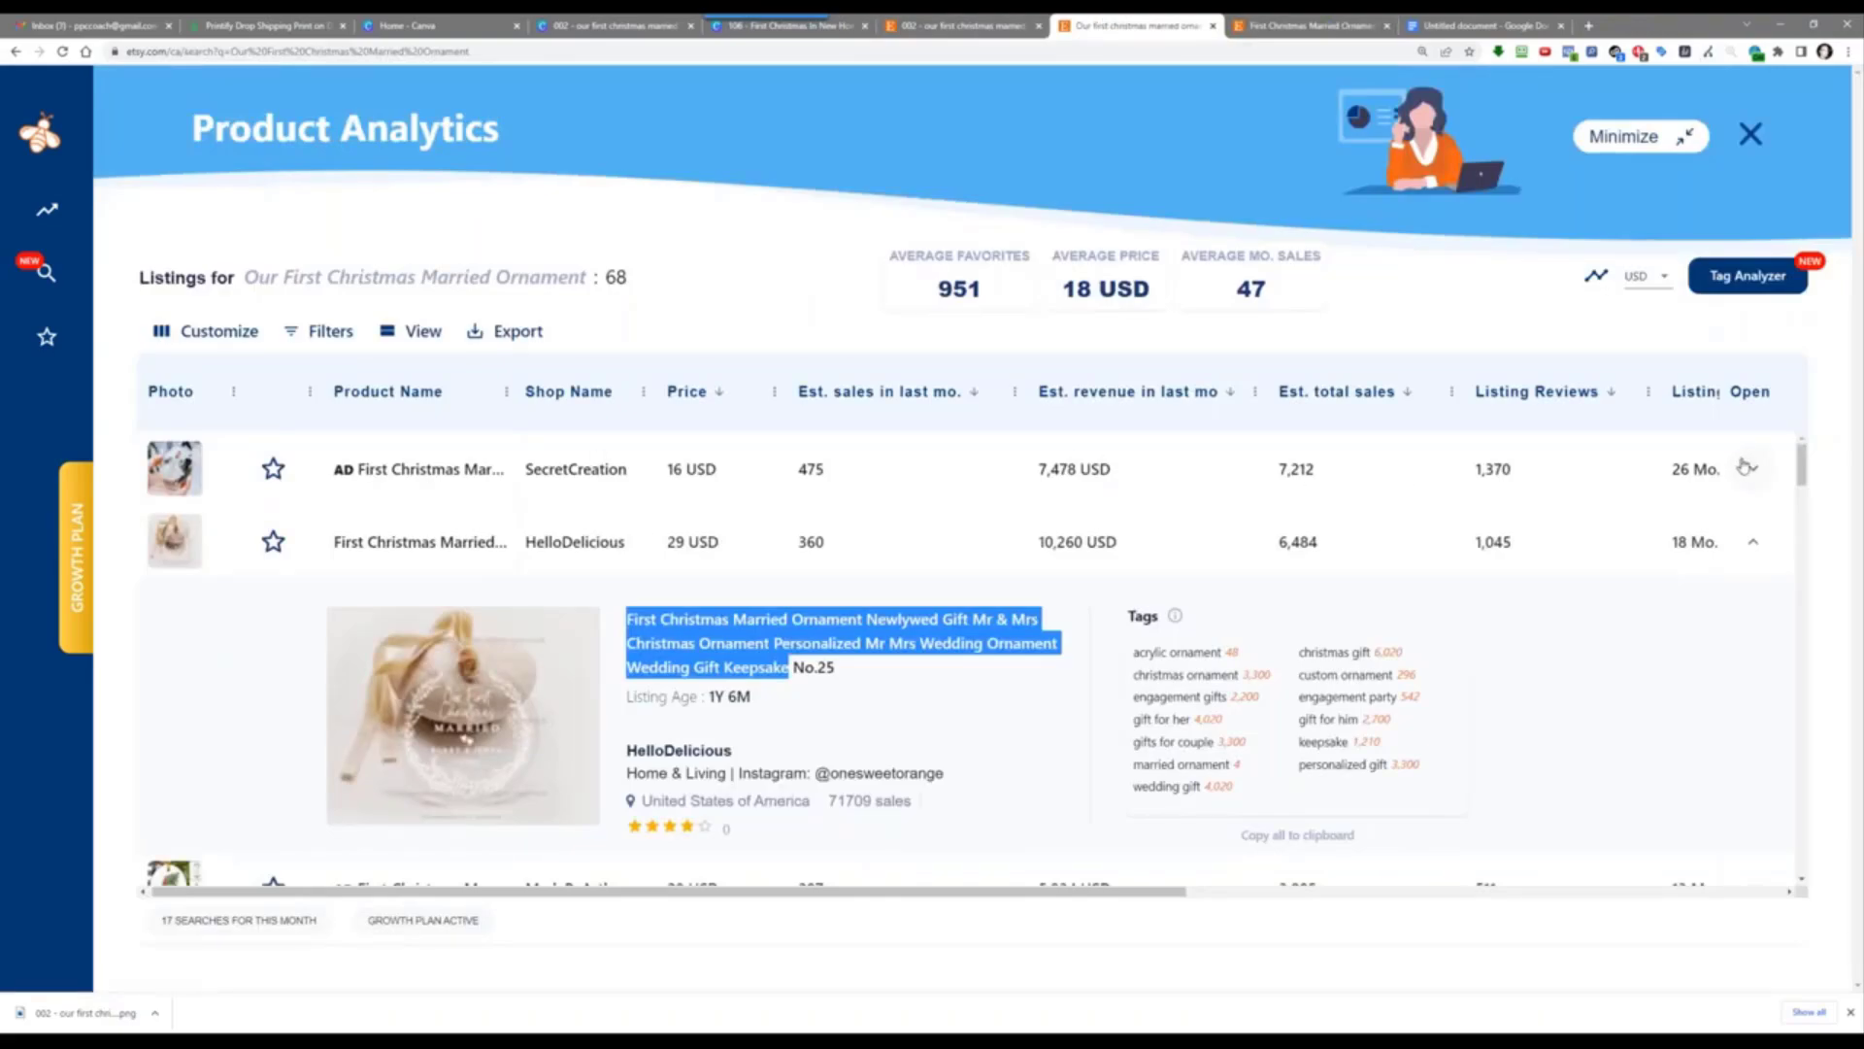
# Step: Open the top-ranked ornament listing from EverBee, read its full description, then return to the Google Doc
pyautogui.click(424, 474)
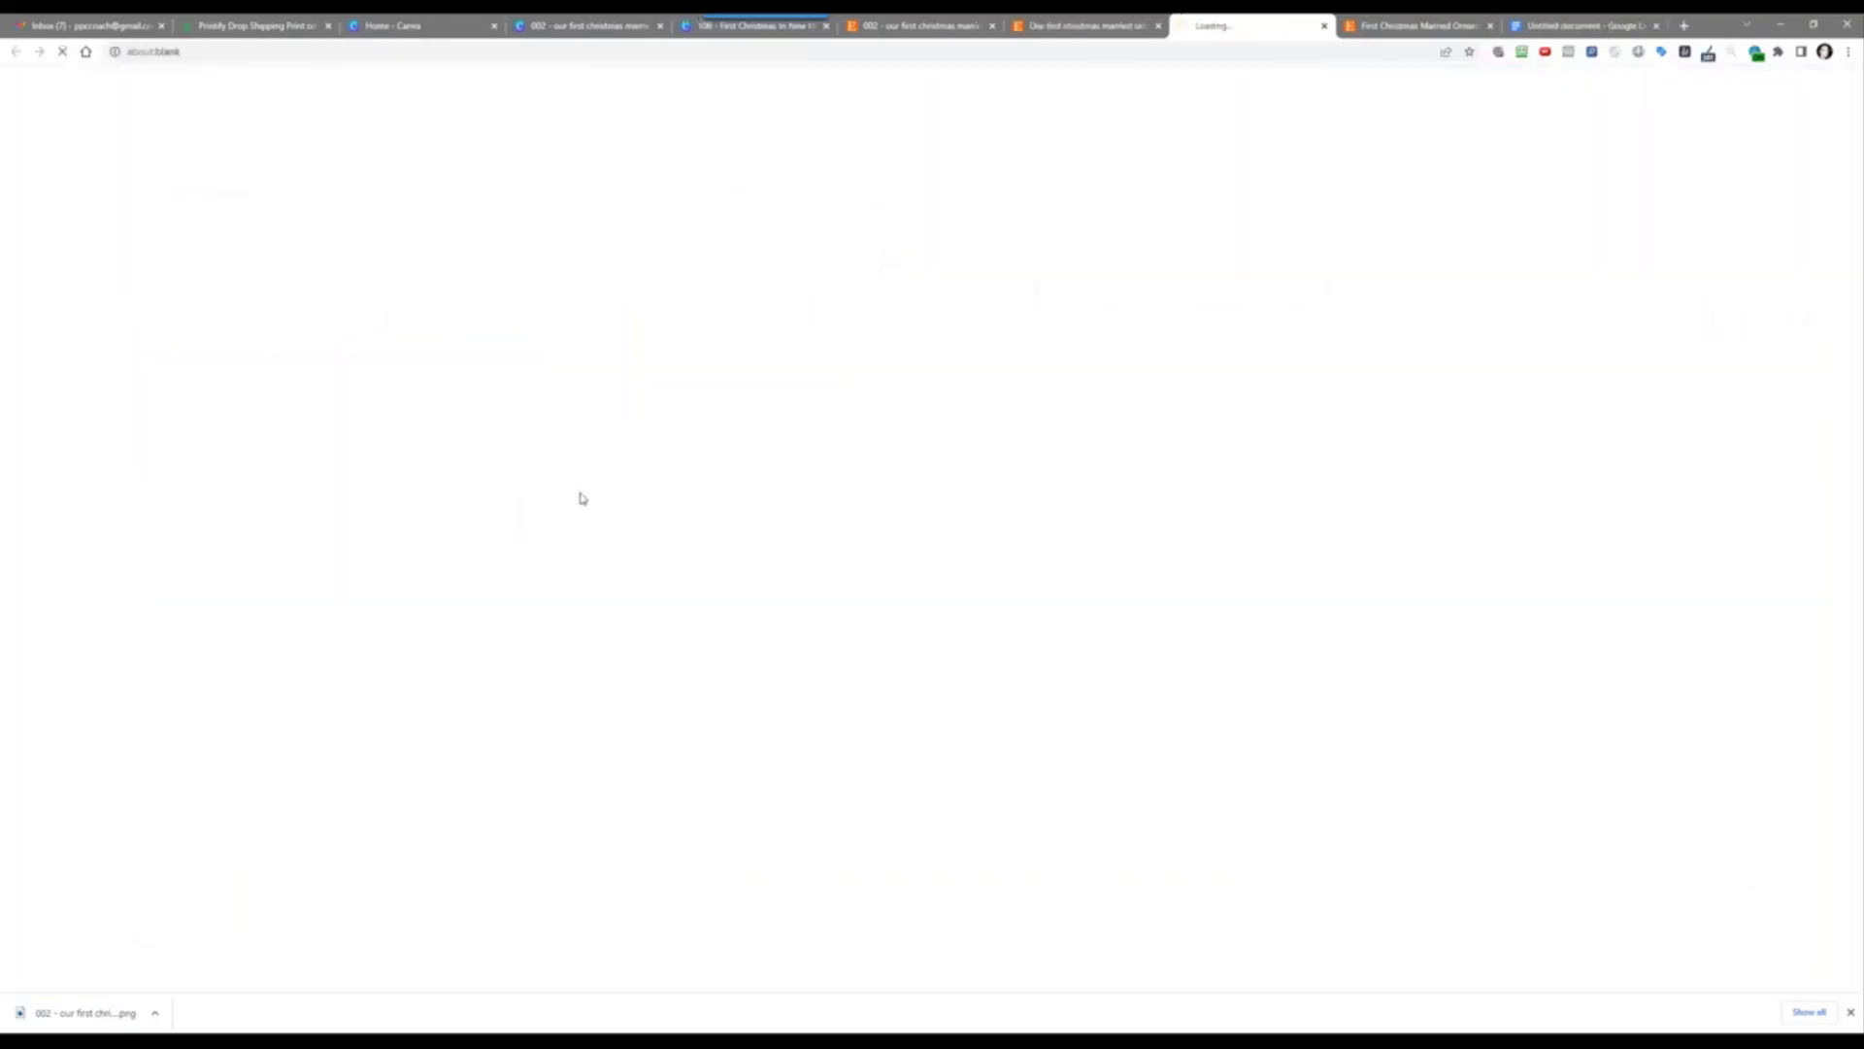
pyautogui.scroll(-6, 1105, 486)
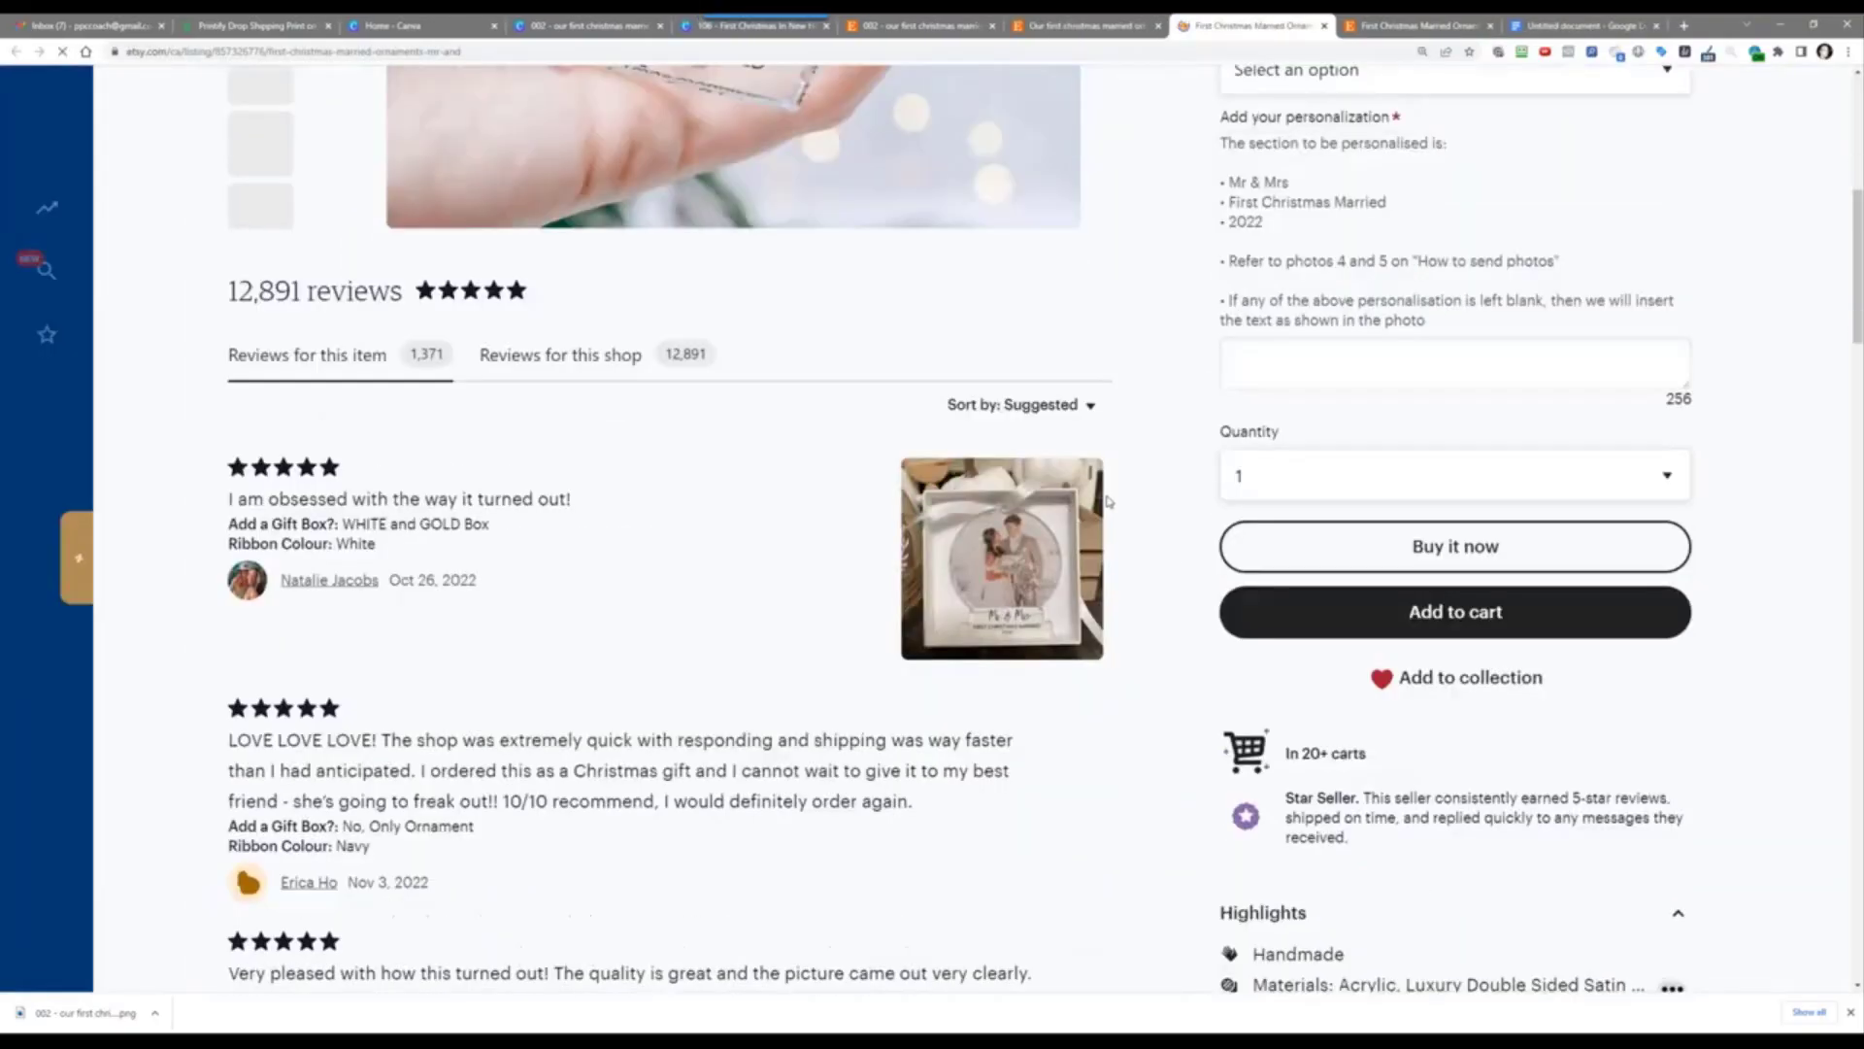
pyautogui.scroll(-7, 1136, 501)
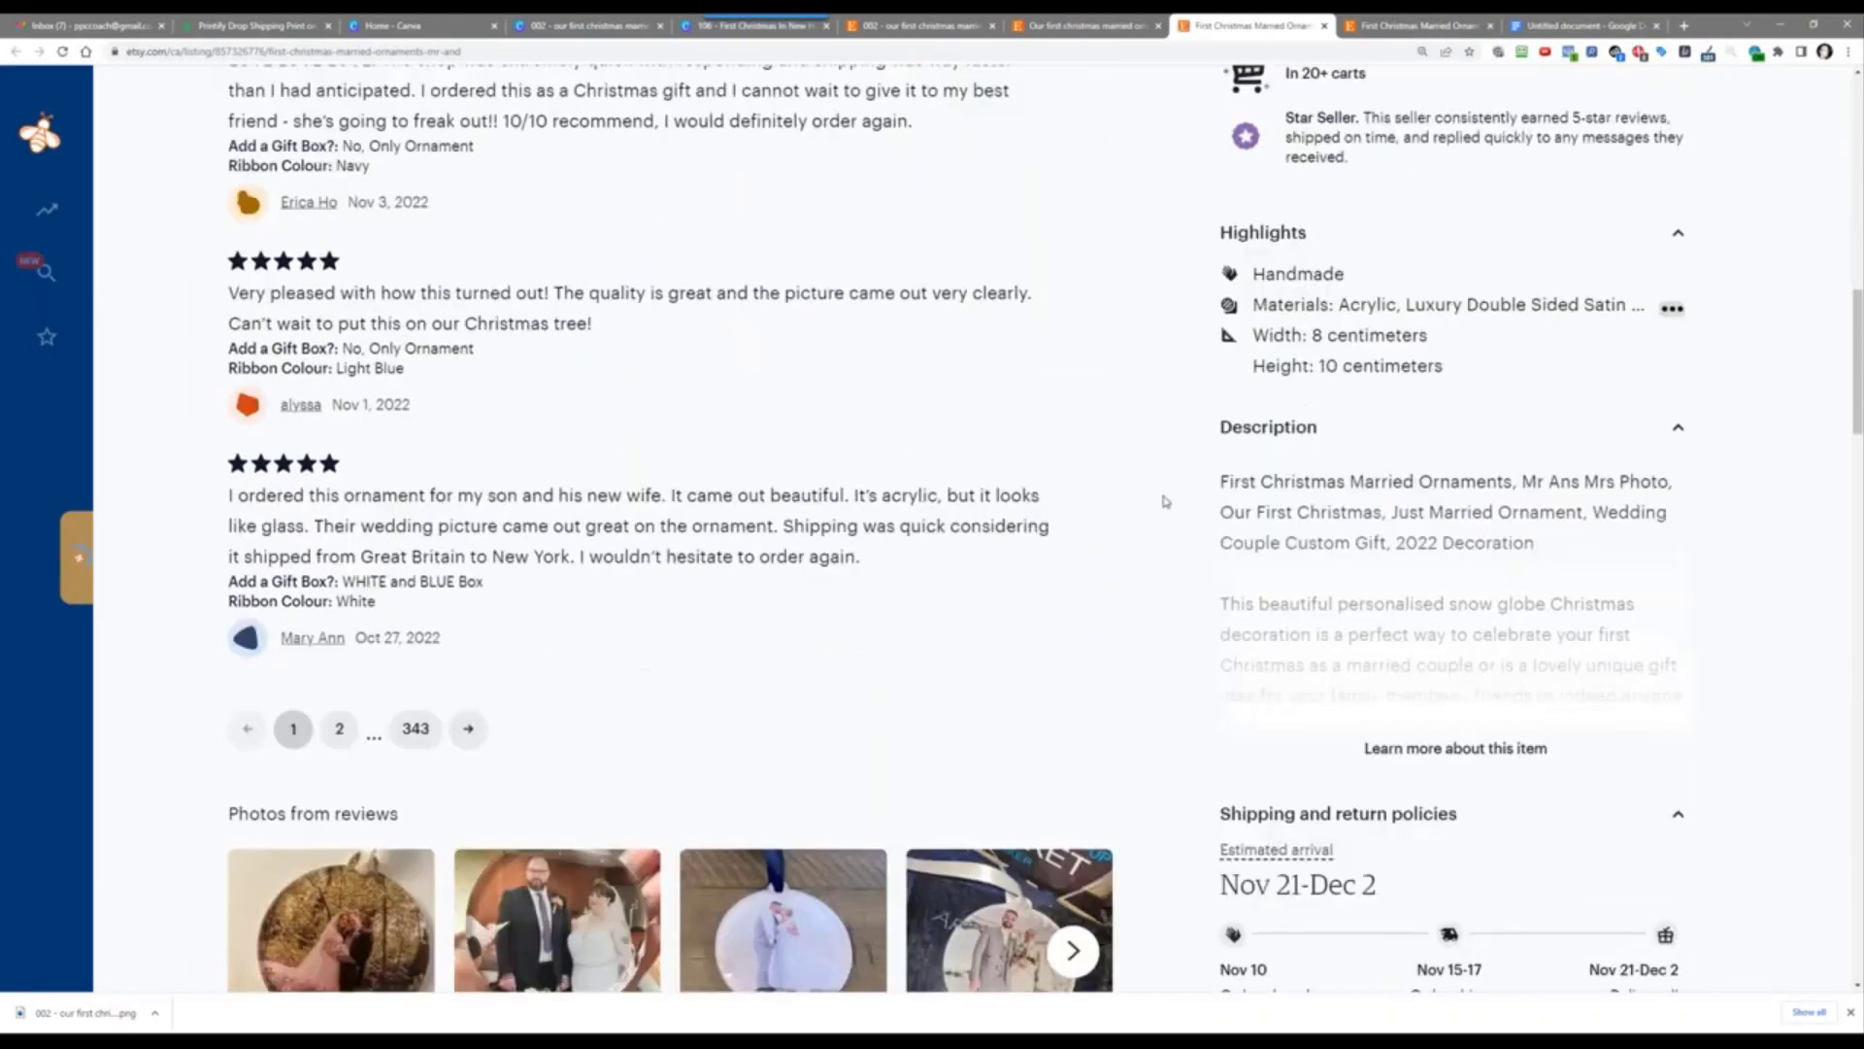
pyautogui.click(1462, 752)
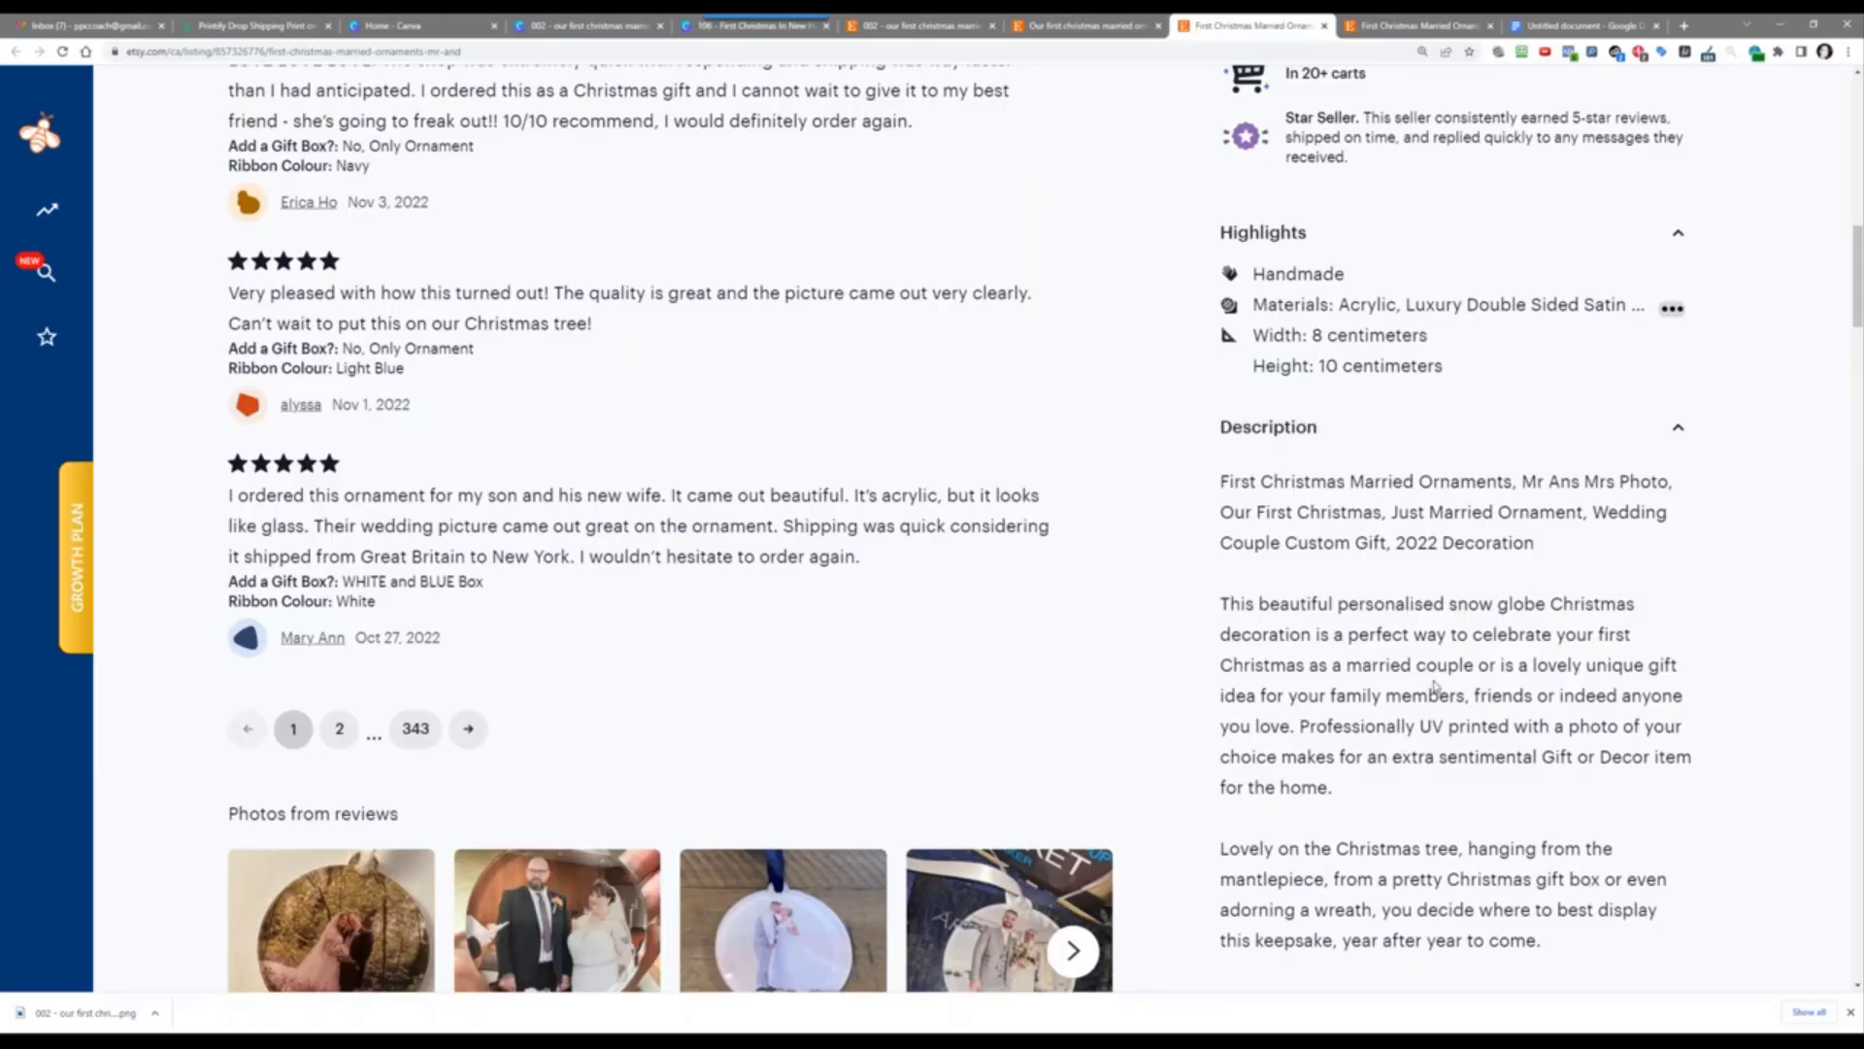
pyautogui.scroll(-3, 1435, 686)
pyautogui.scroll(10, 1422, 689)
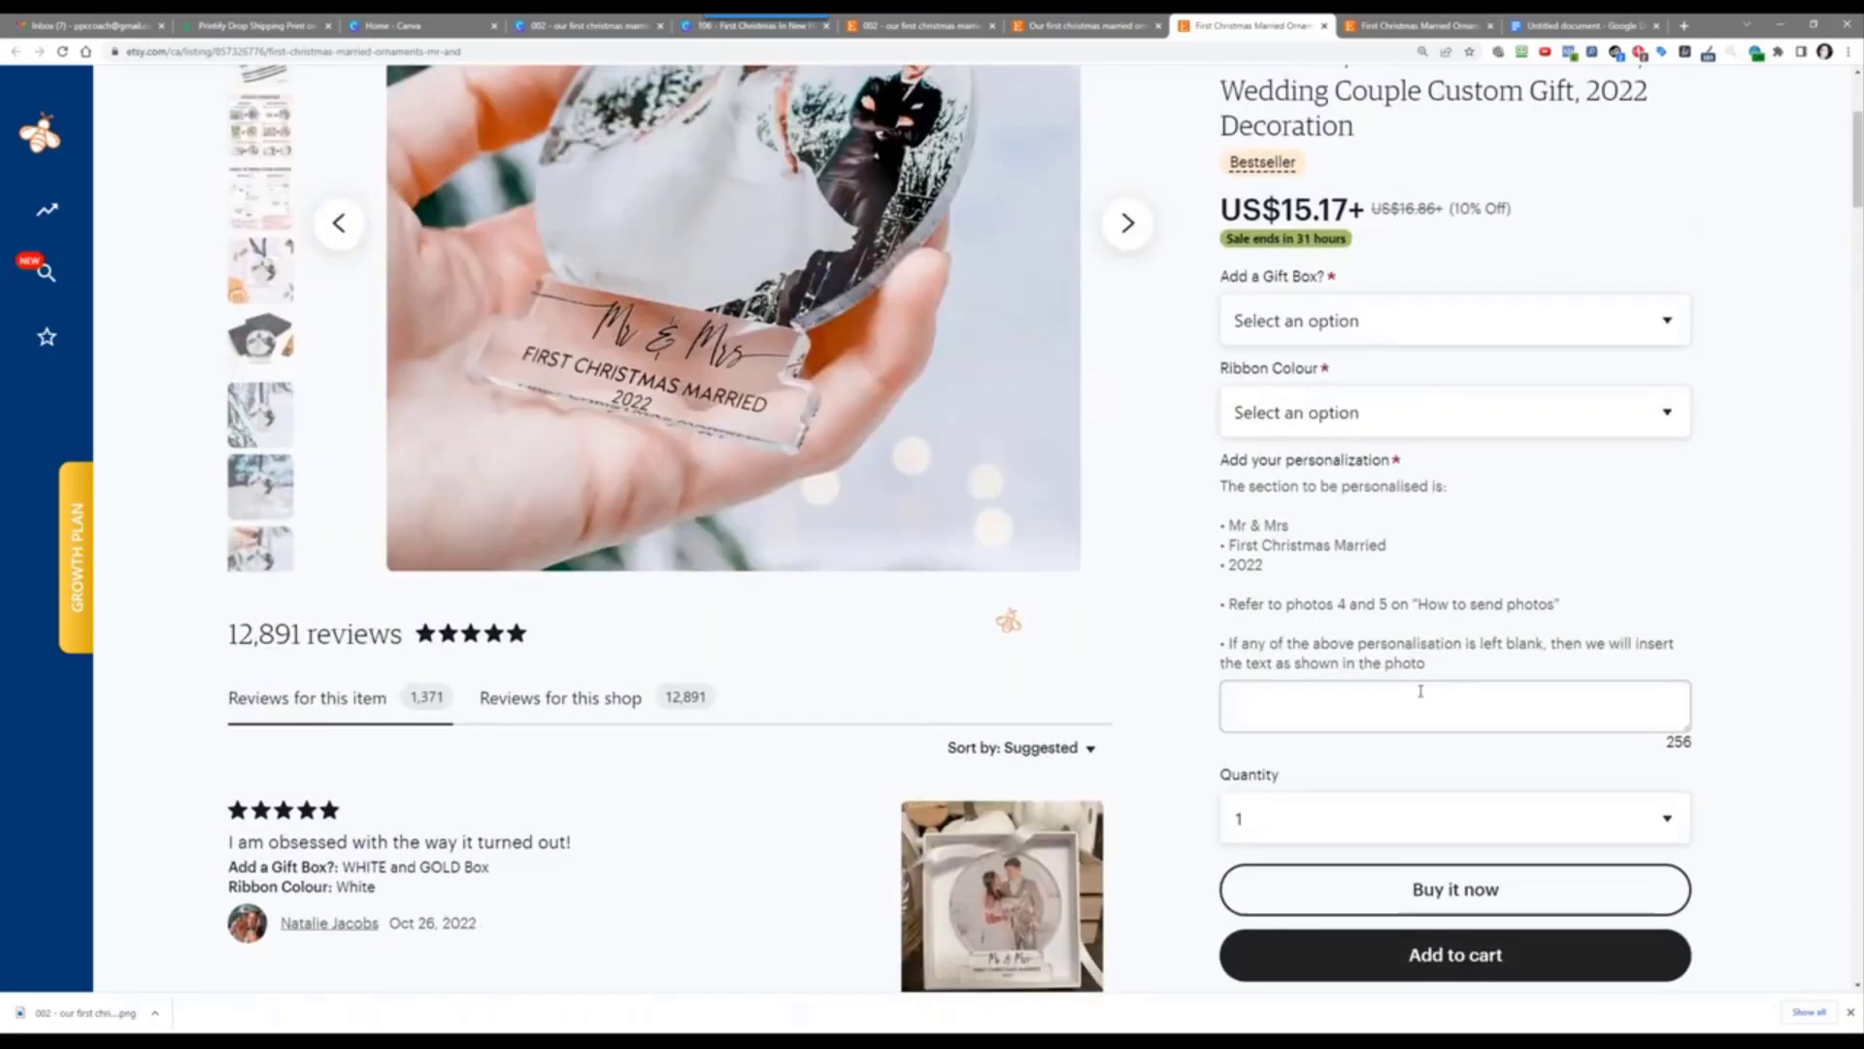
pyautogui.scroll(4, 1421, 691)
pyautogui.scroll(-12, 1421, 692)
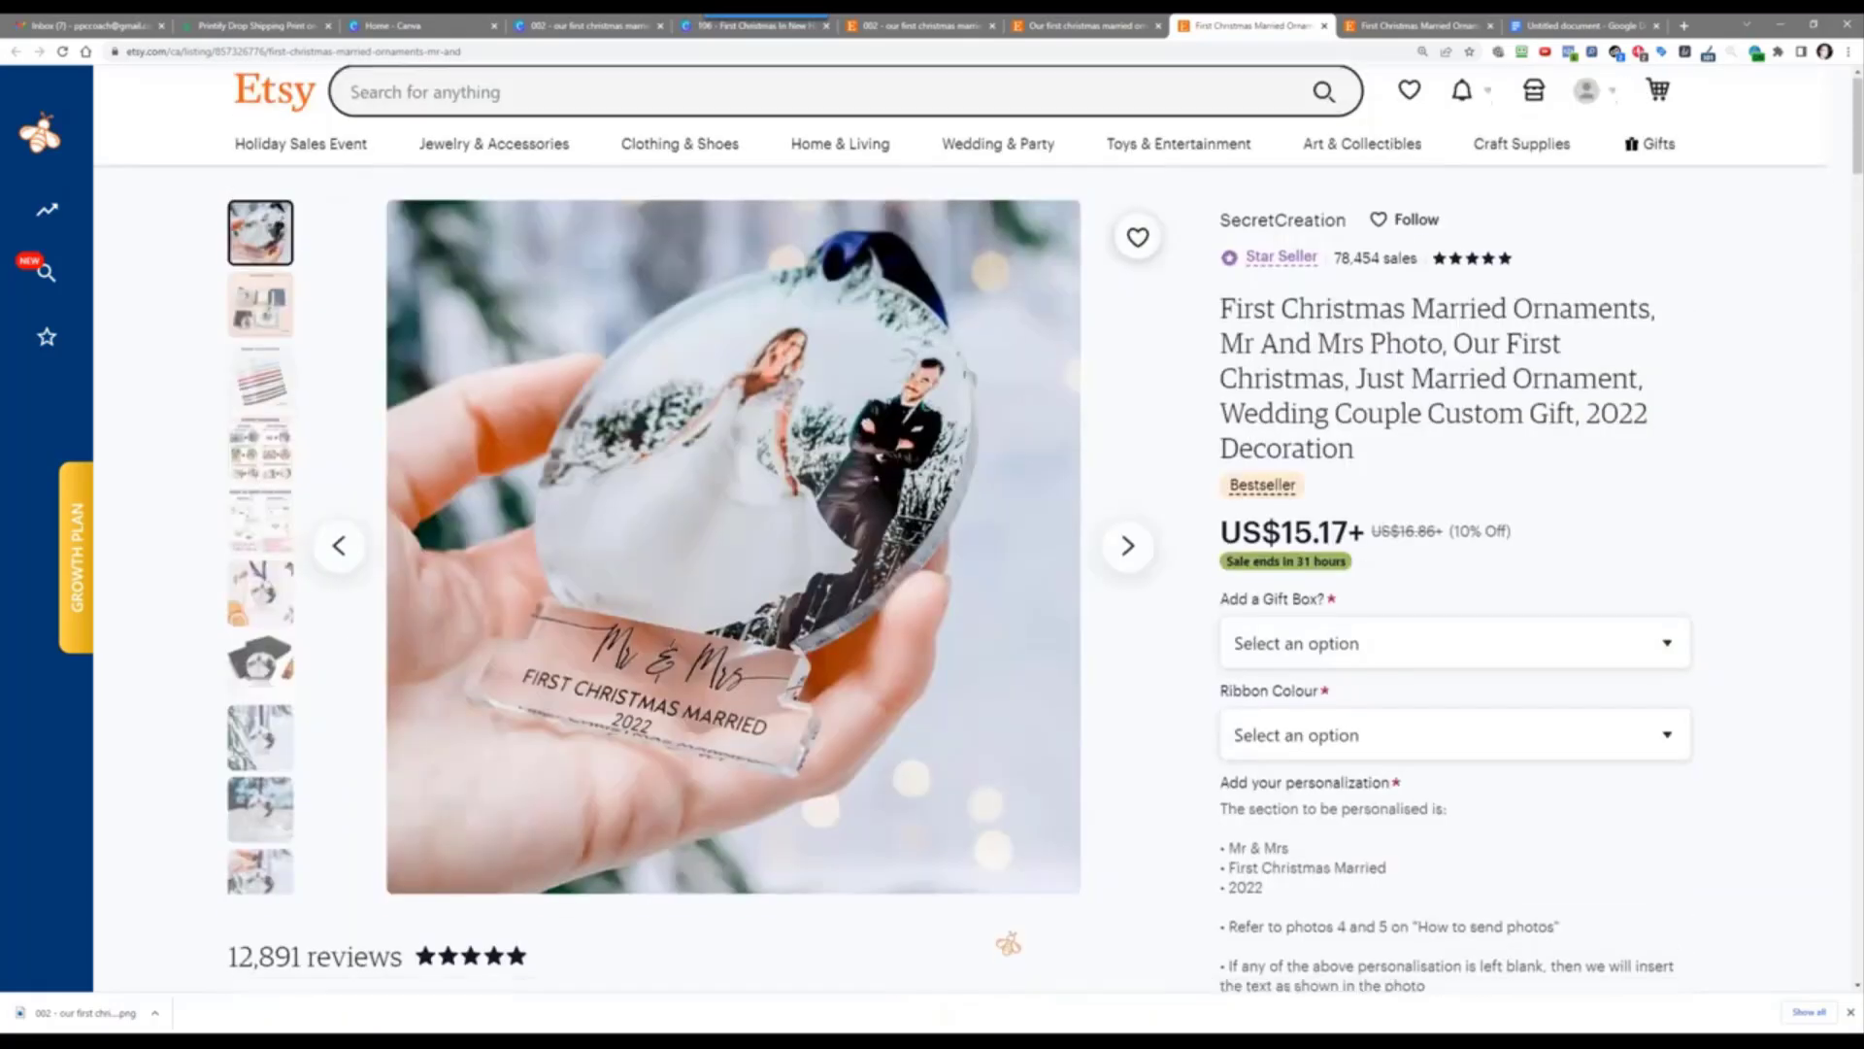
pyautogui.scroll(-2, 1420, 691)
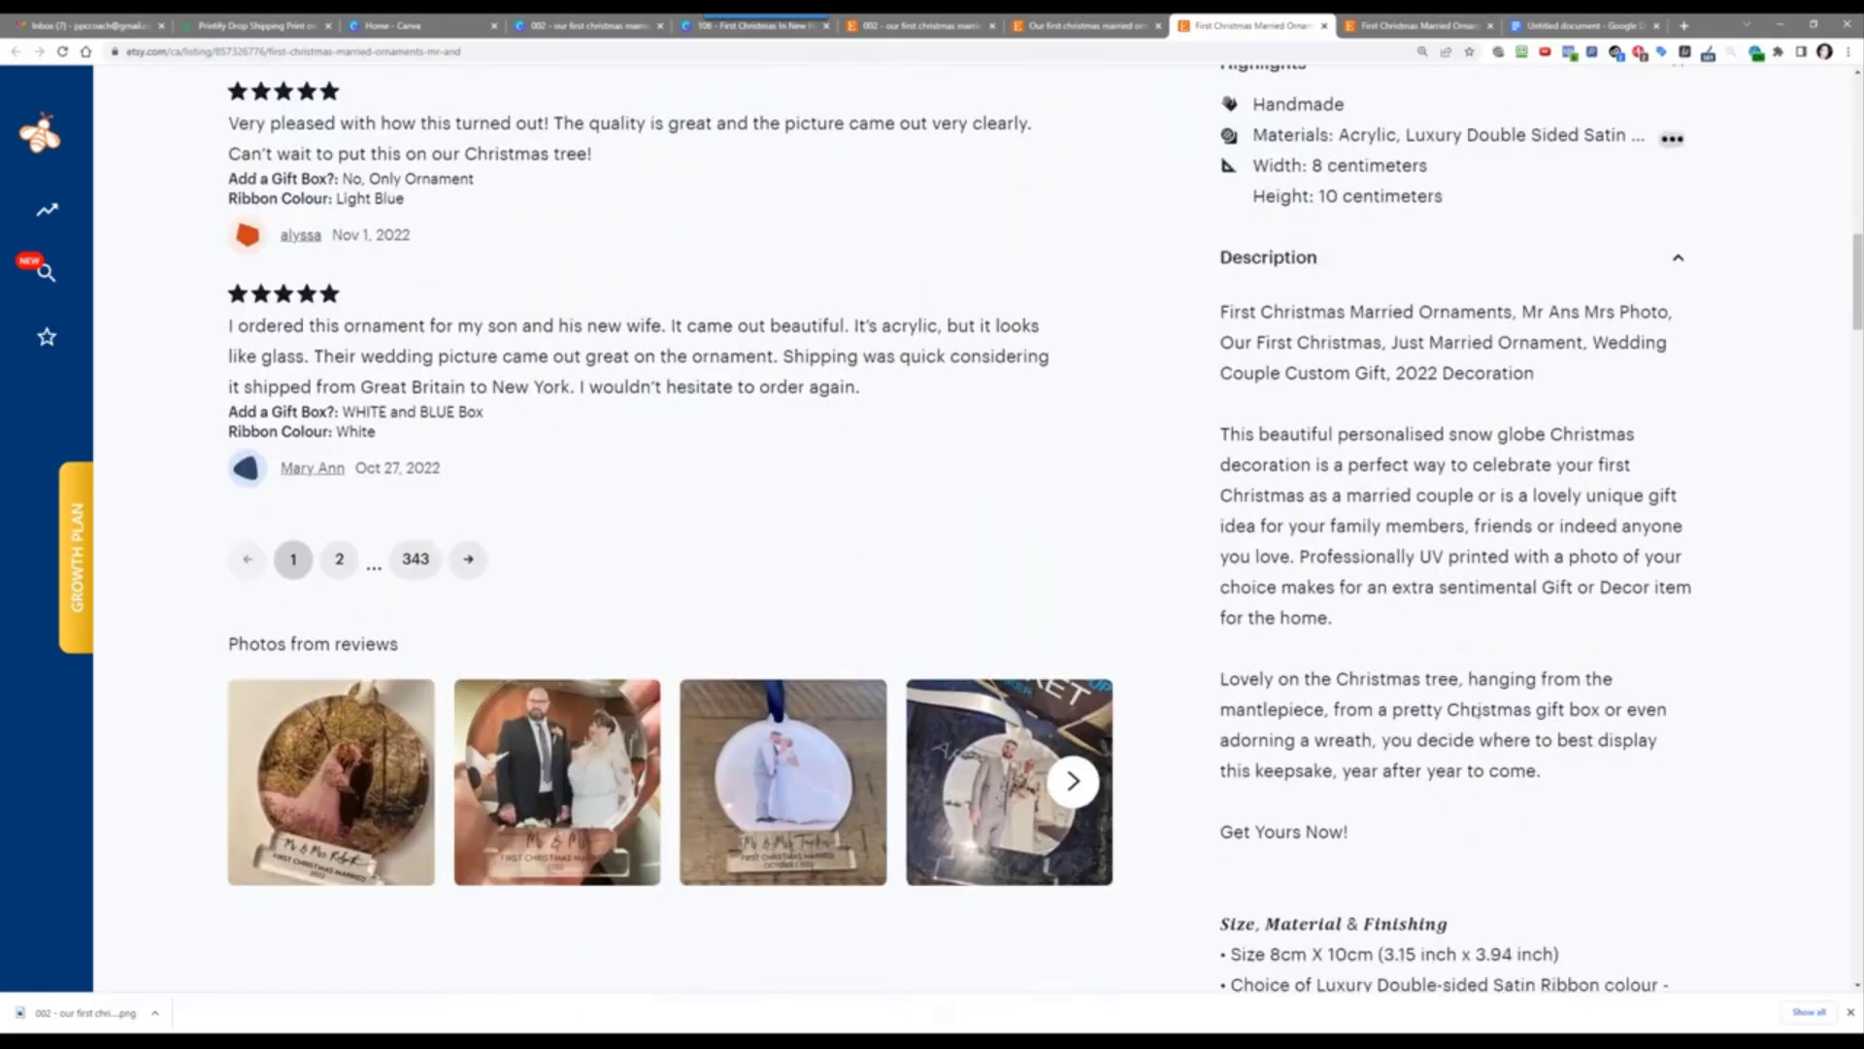
pyautogui.scroll(15, 1476, 675)
pyautogui.click(1531, 29)
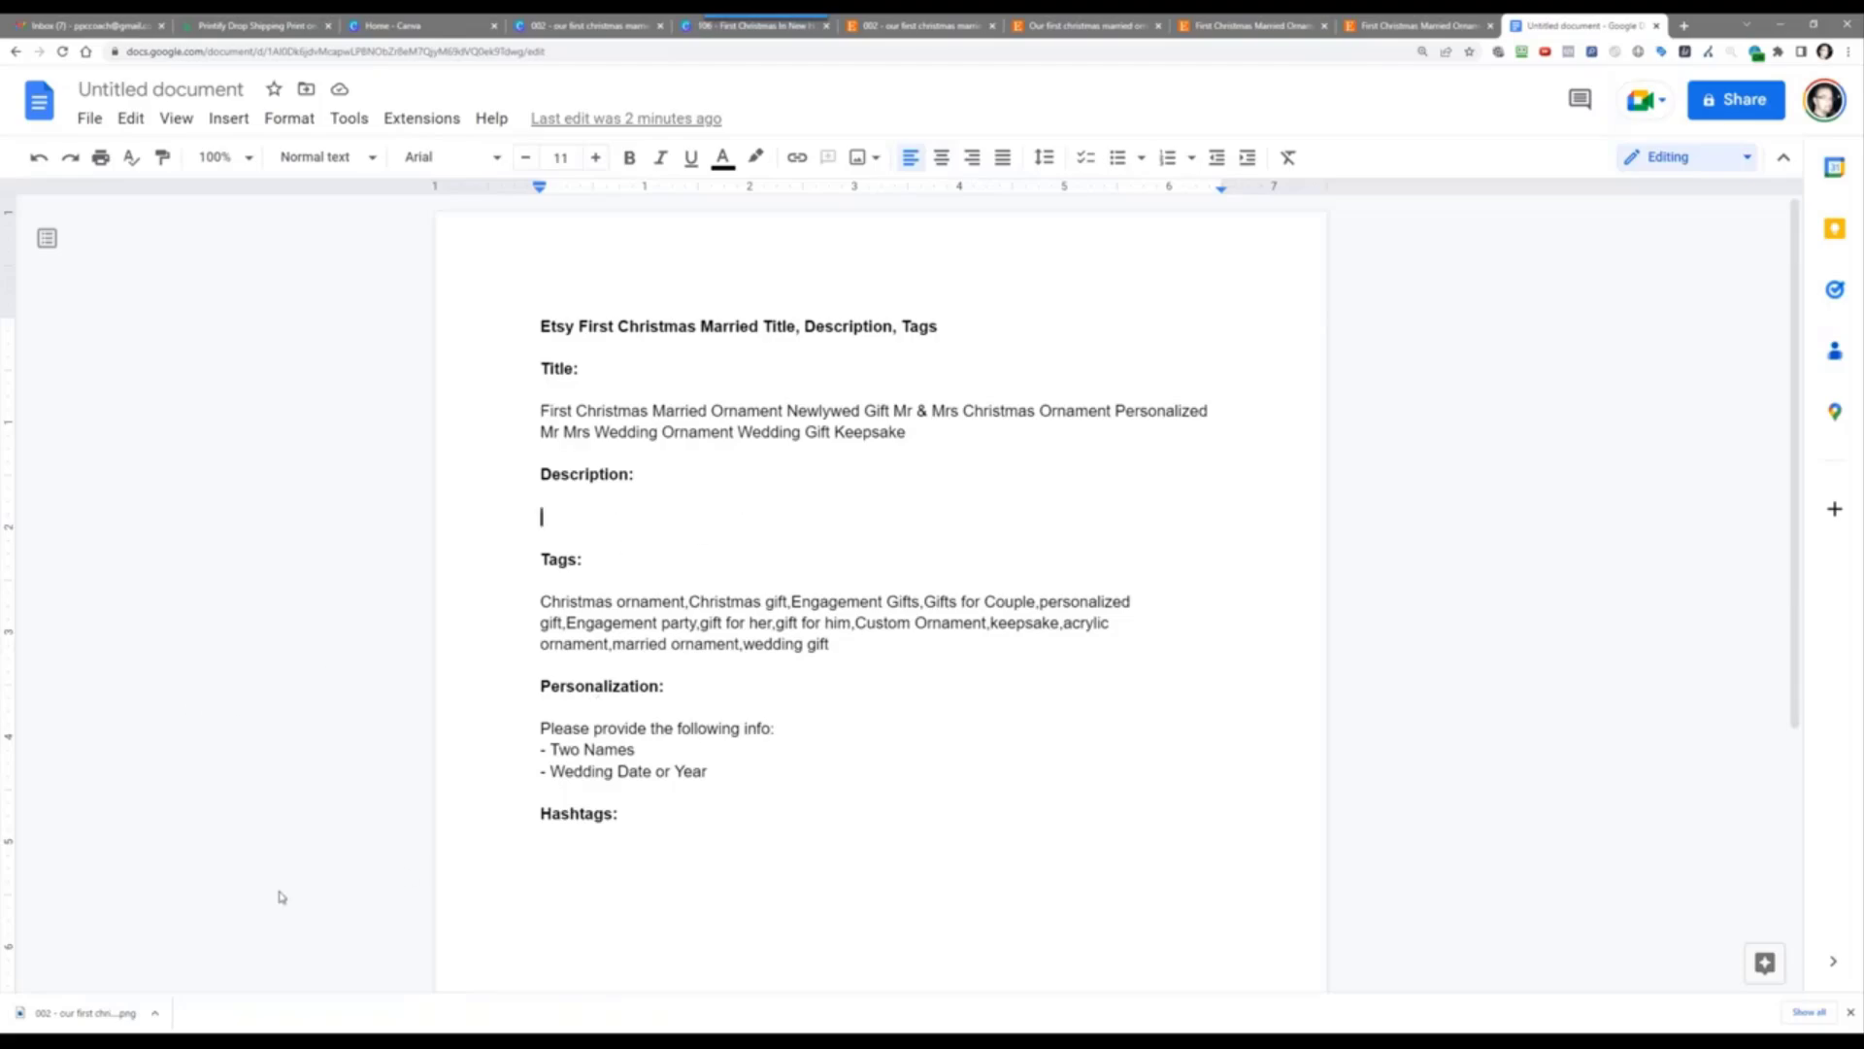
# Step: Under Description, write 'Is this your first Christmas married? … perfect Christmas gift for any newlyweds.'
pyautogui.write('Loo')
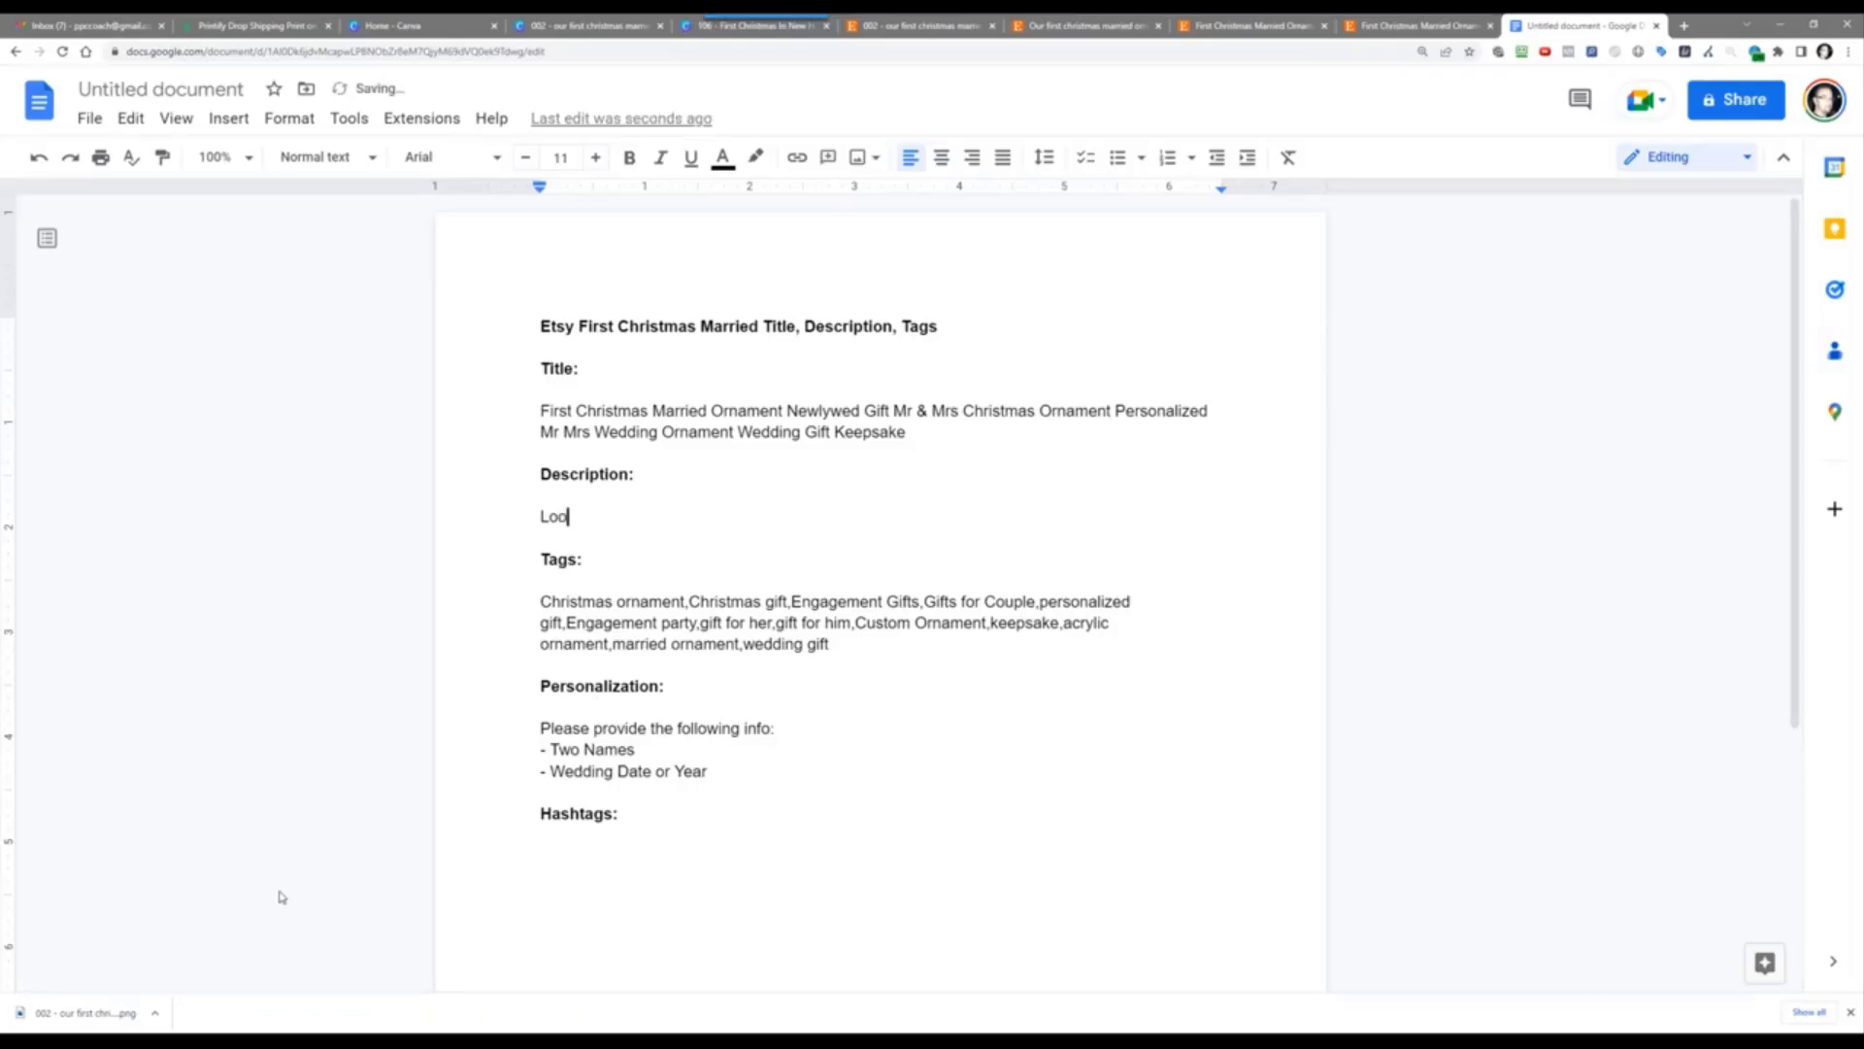
pyautogui.press('BackSpace')
pyautogui.press('BackSpace')
pyautogui.press('BackSpace')
pyautogui.write('Is this your first Christmas ')
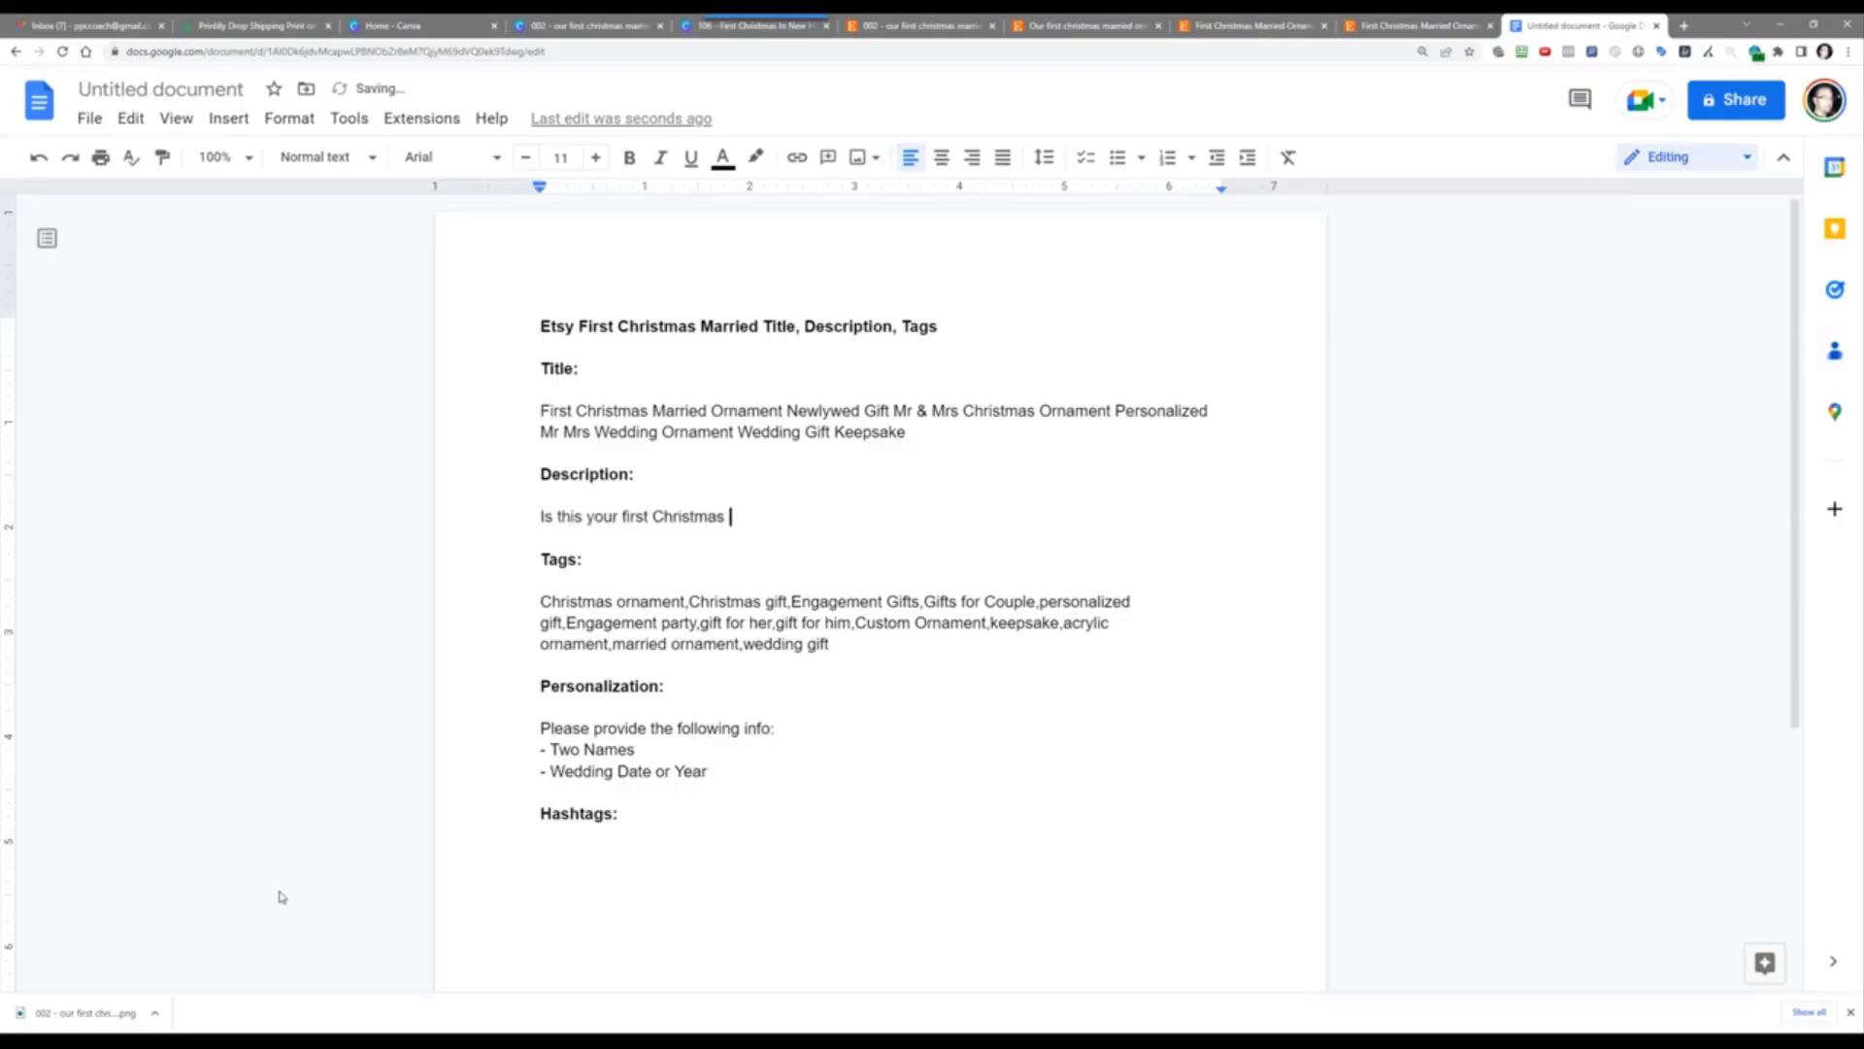
pyautogui.write('married?  Or Do you know someon')
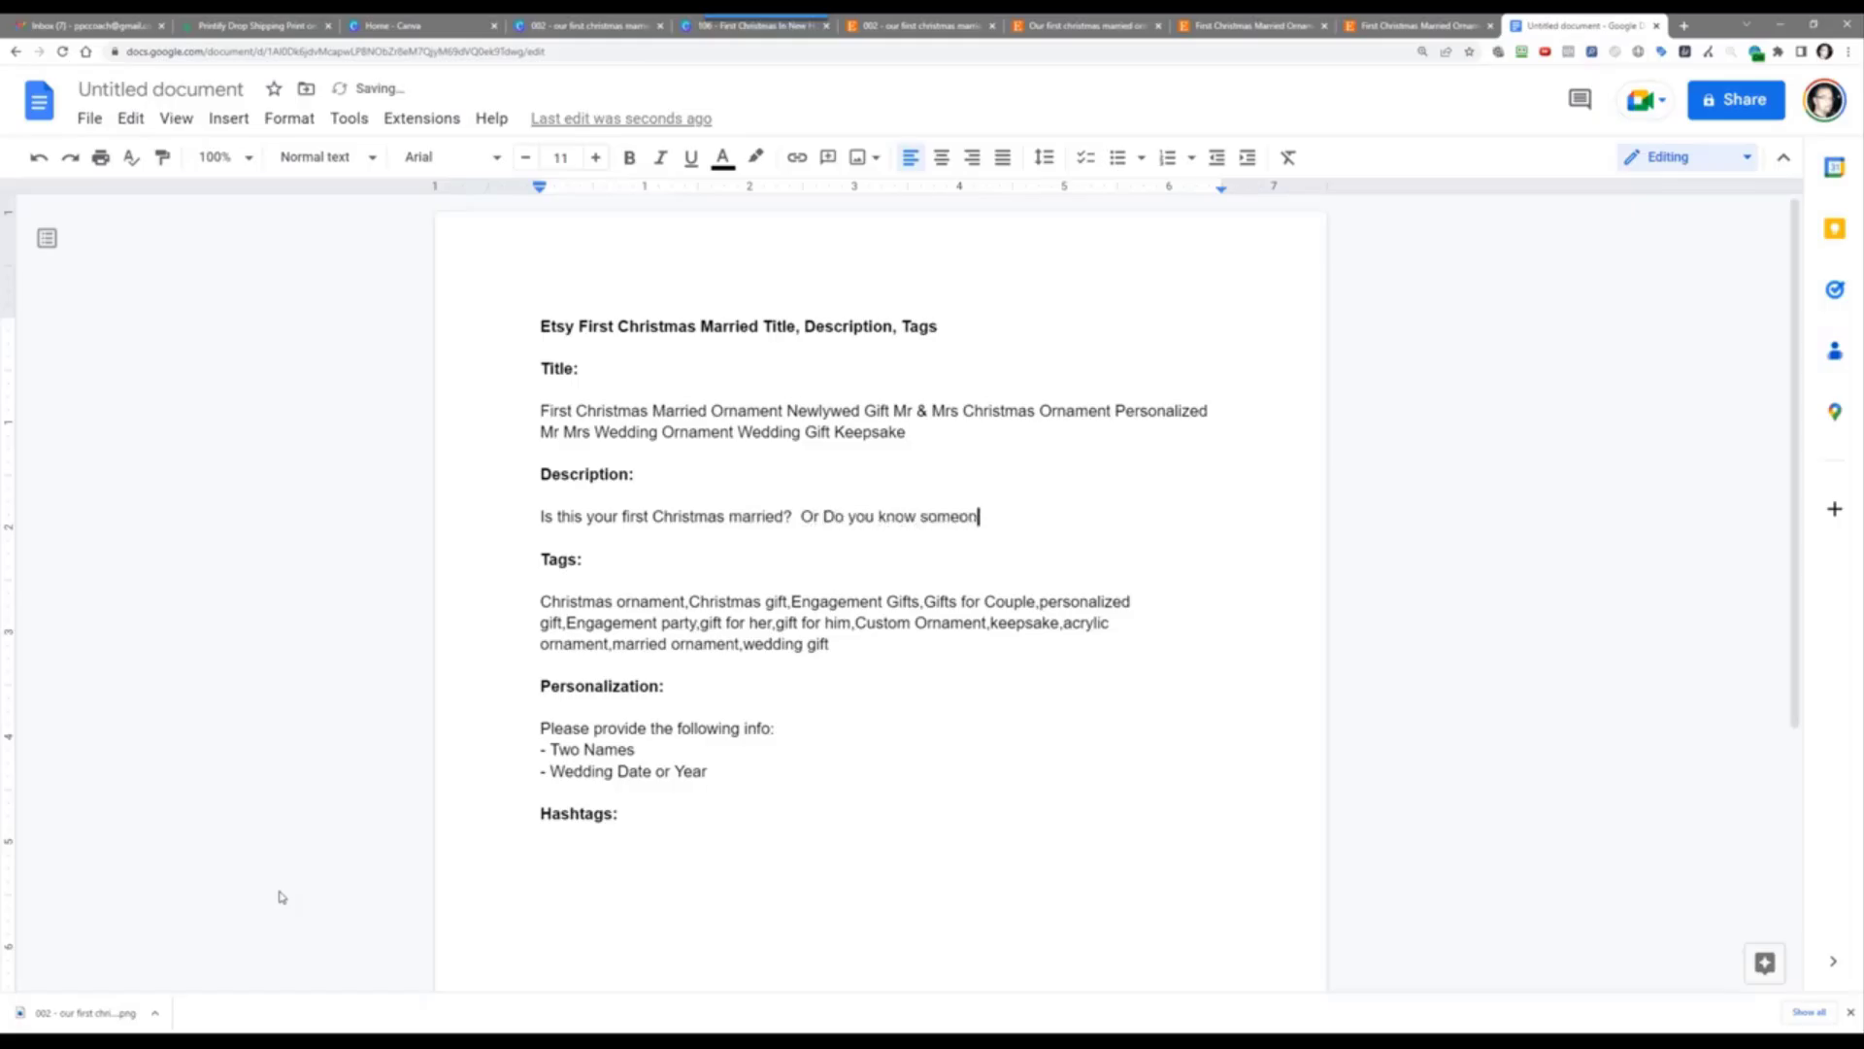
pyautogui.write('e who is having hteir fi')
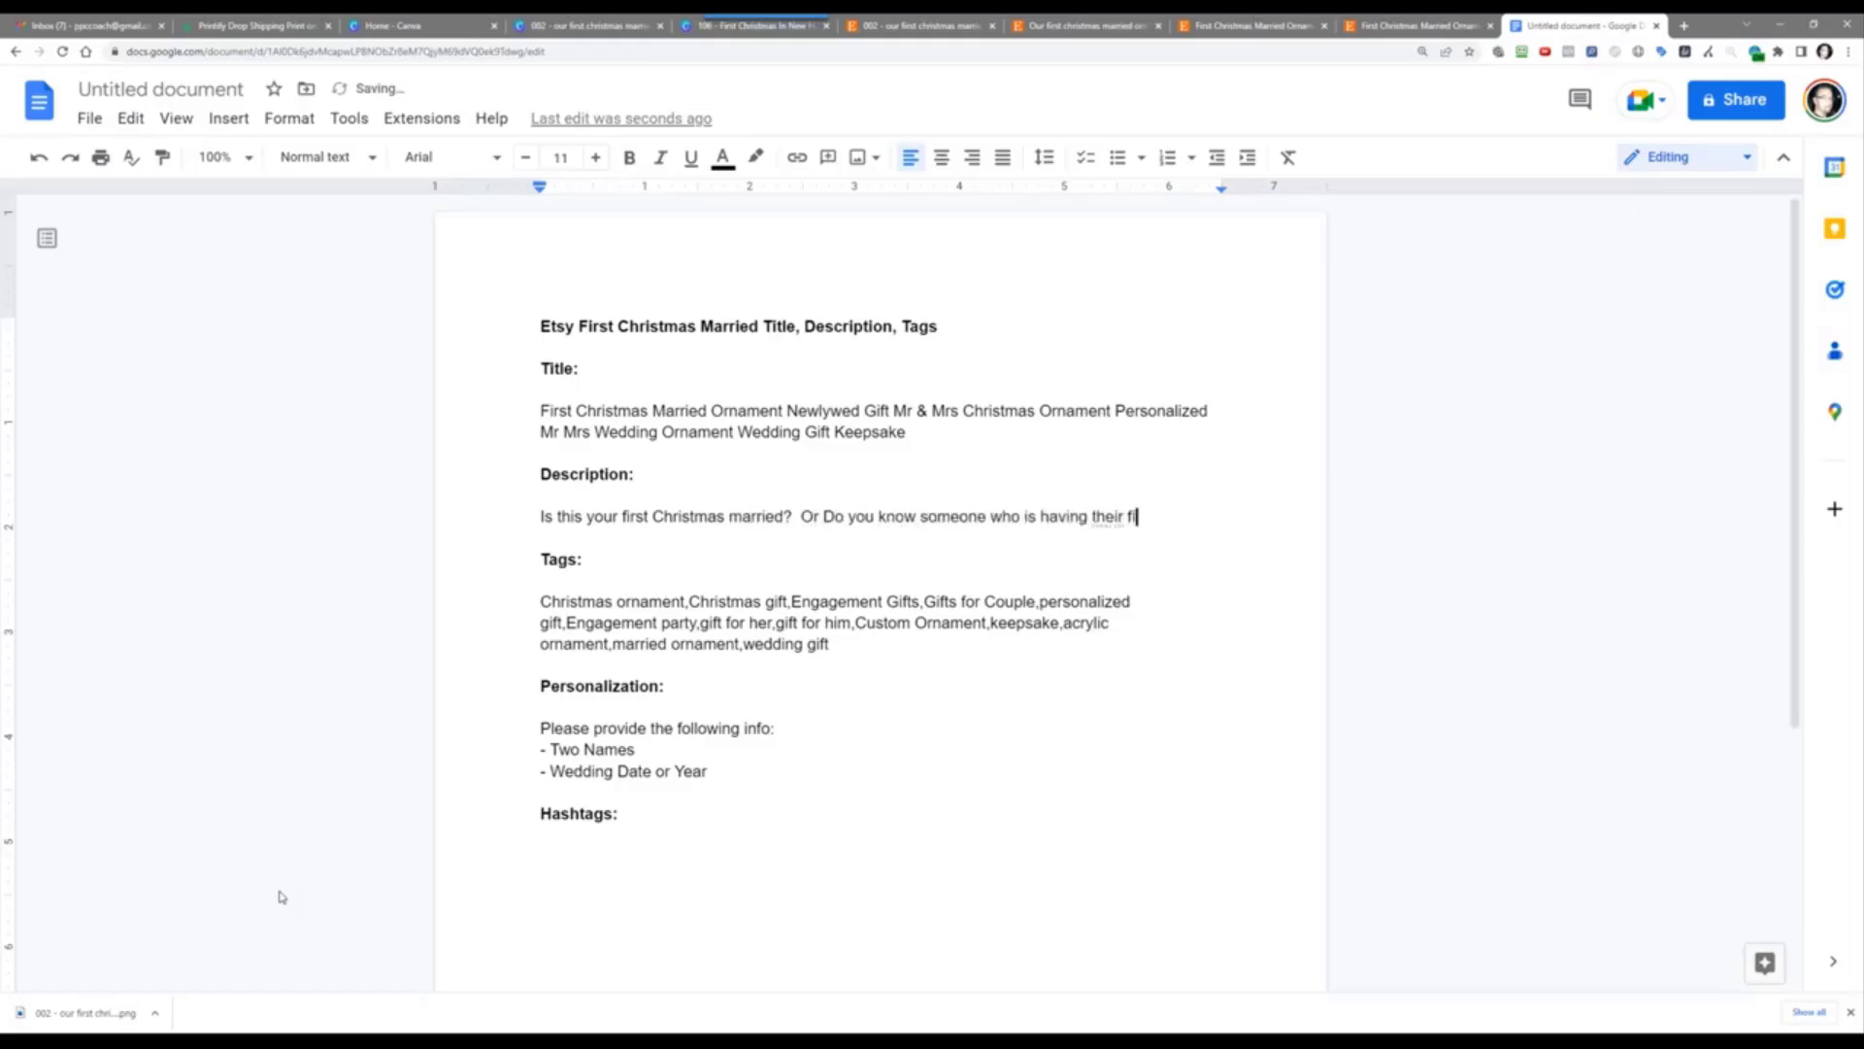
pyautogui.write('rst Crh')
pyautogui.press('BackSpace')
pyautogui.press('BackSpace')
pyautogui.write('heir first Christmas married?  Then')
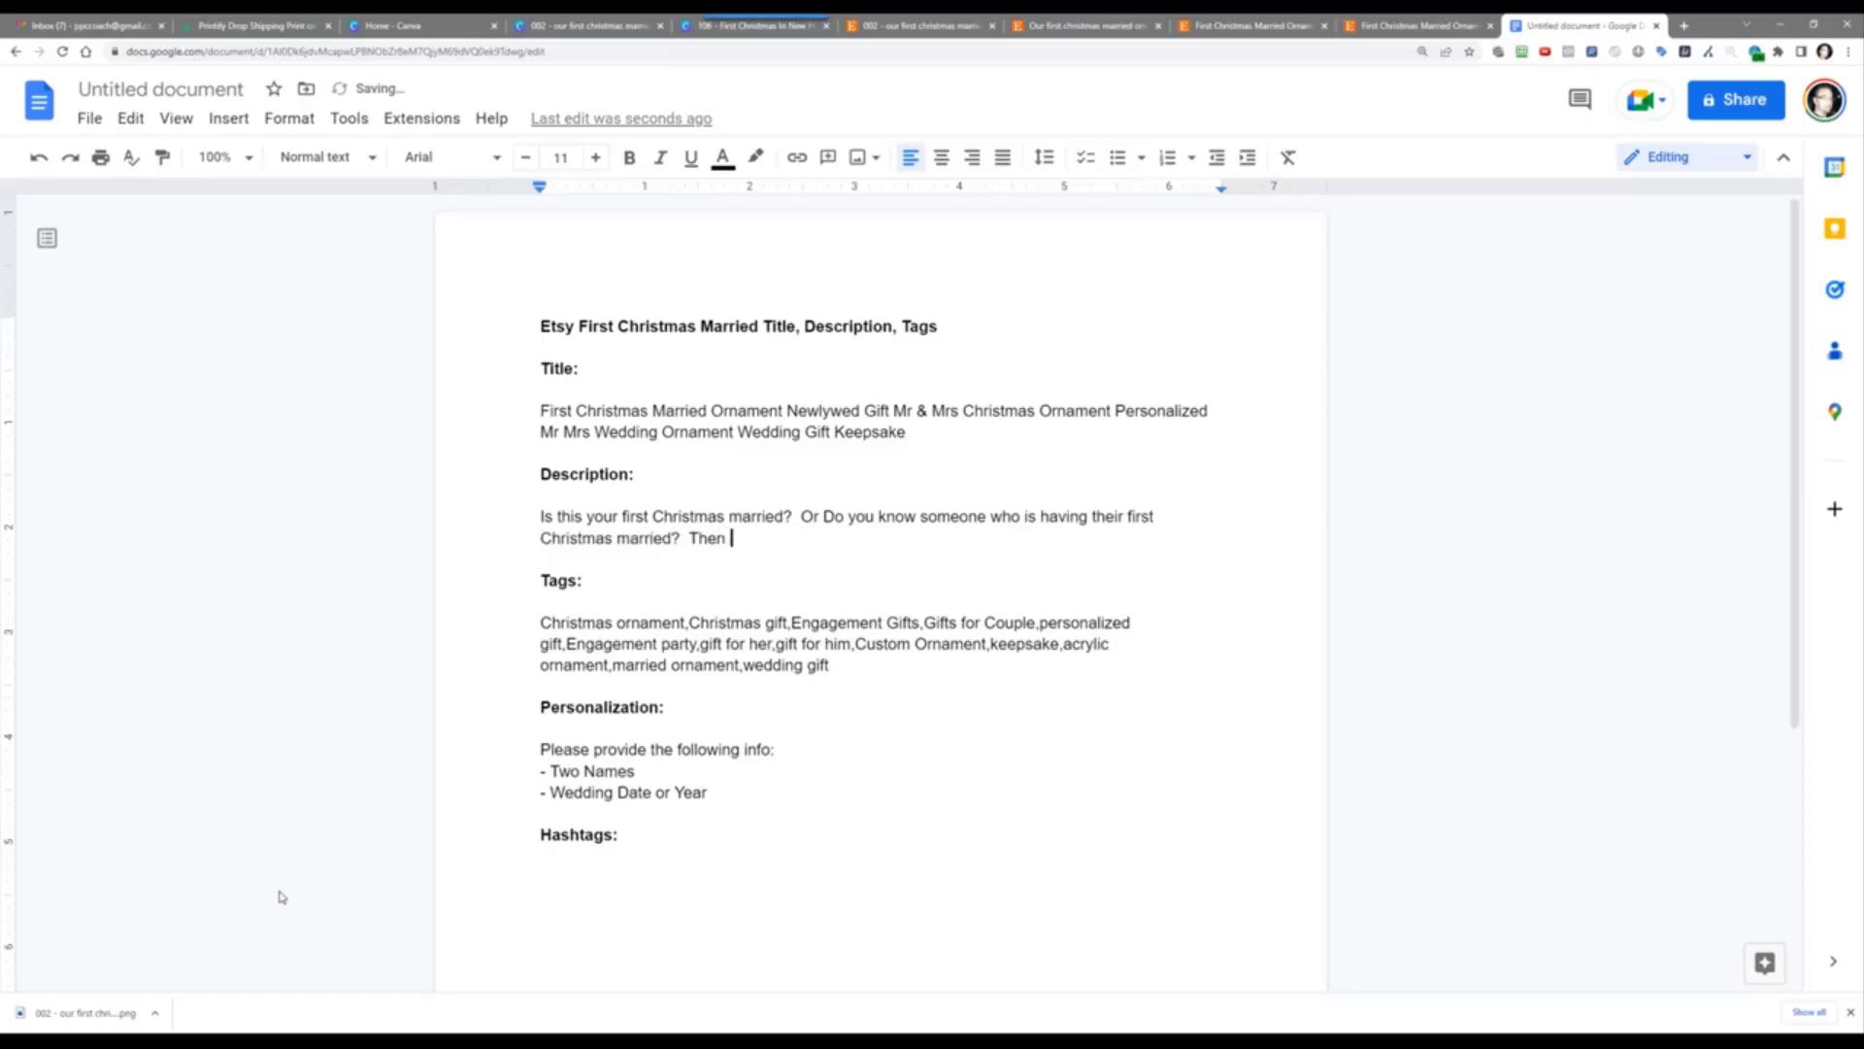
pyautogui.press('BackSpace')
pyautogui.press('BackSpace')
pyautogui.press('BackSpace')
pyautogui.press('BackSpace')
pyautogui.write("If that's the case then this pers")
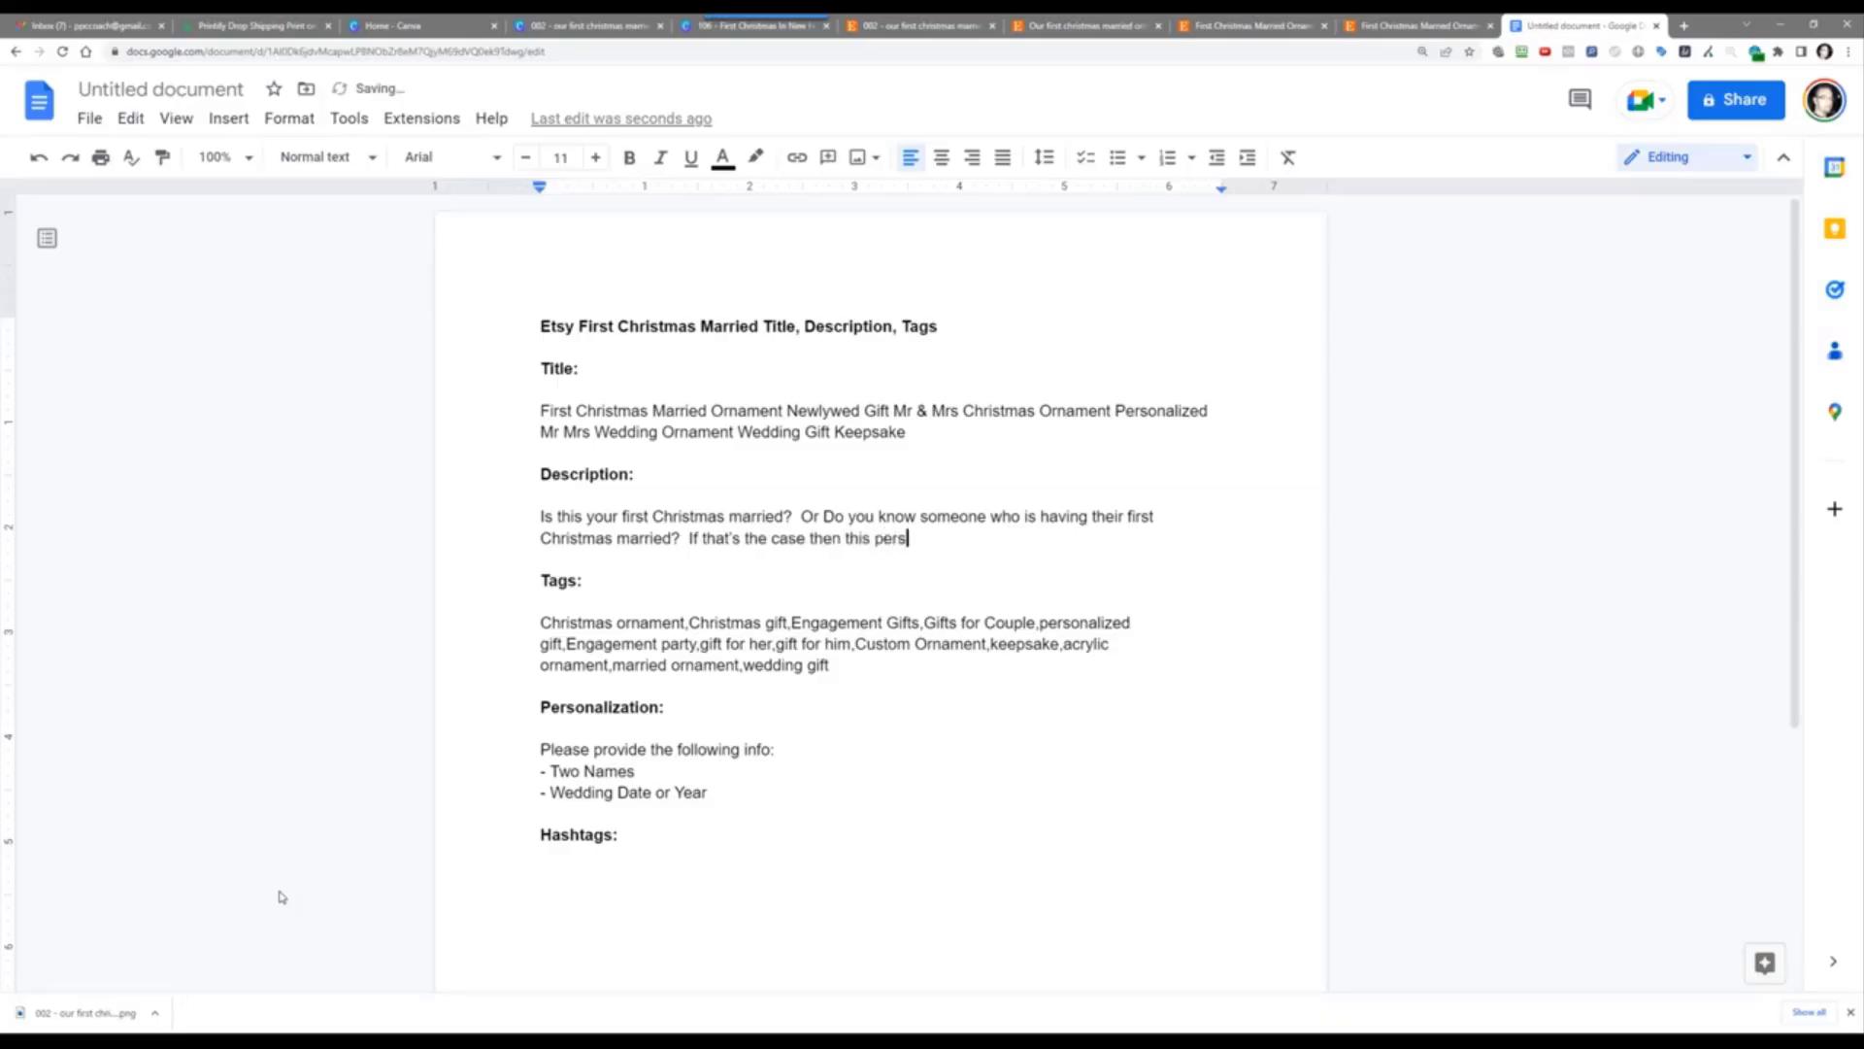
pyautogui.write('onalized ornament is the pe')
pyautogui.write('rfect c')
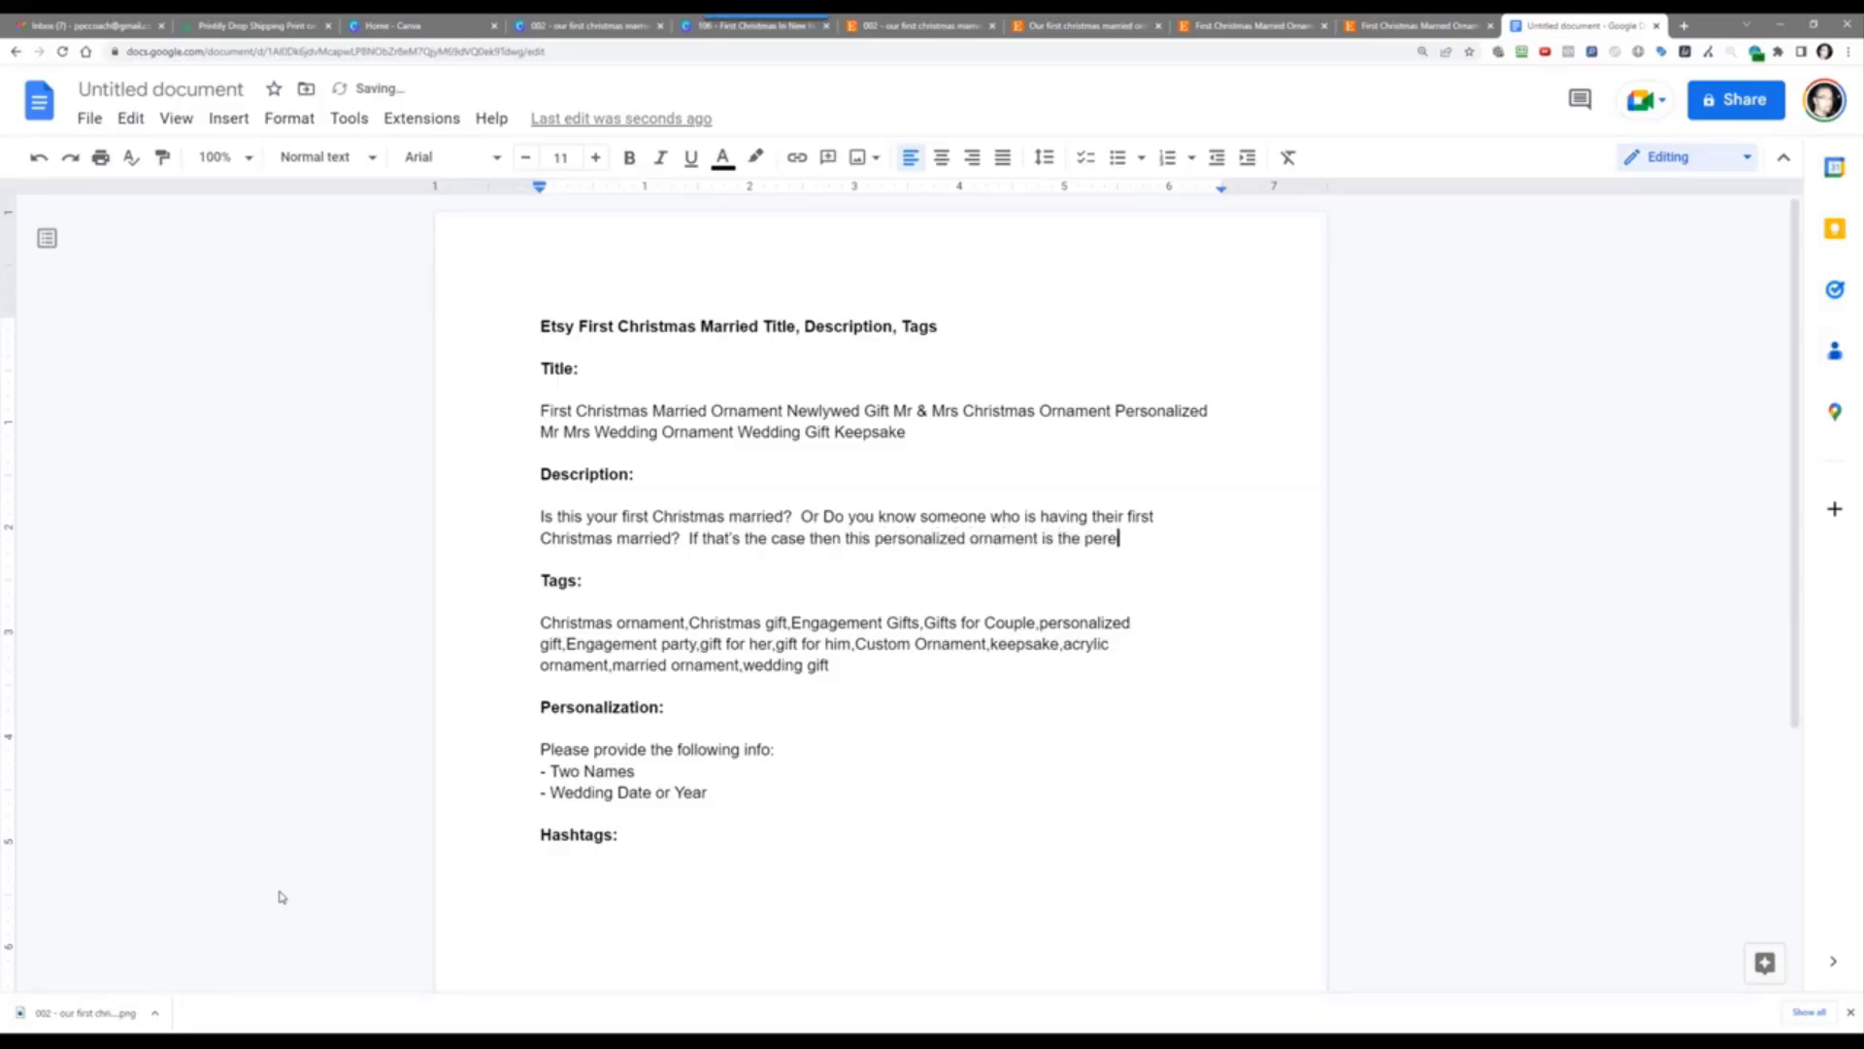
pyautogui.press('BackSpace')
pyautogui.write('Chiristmas gift for any ')
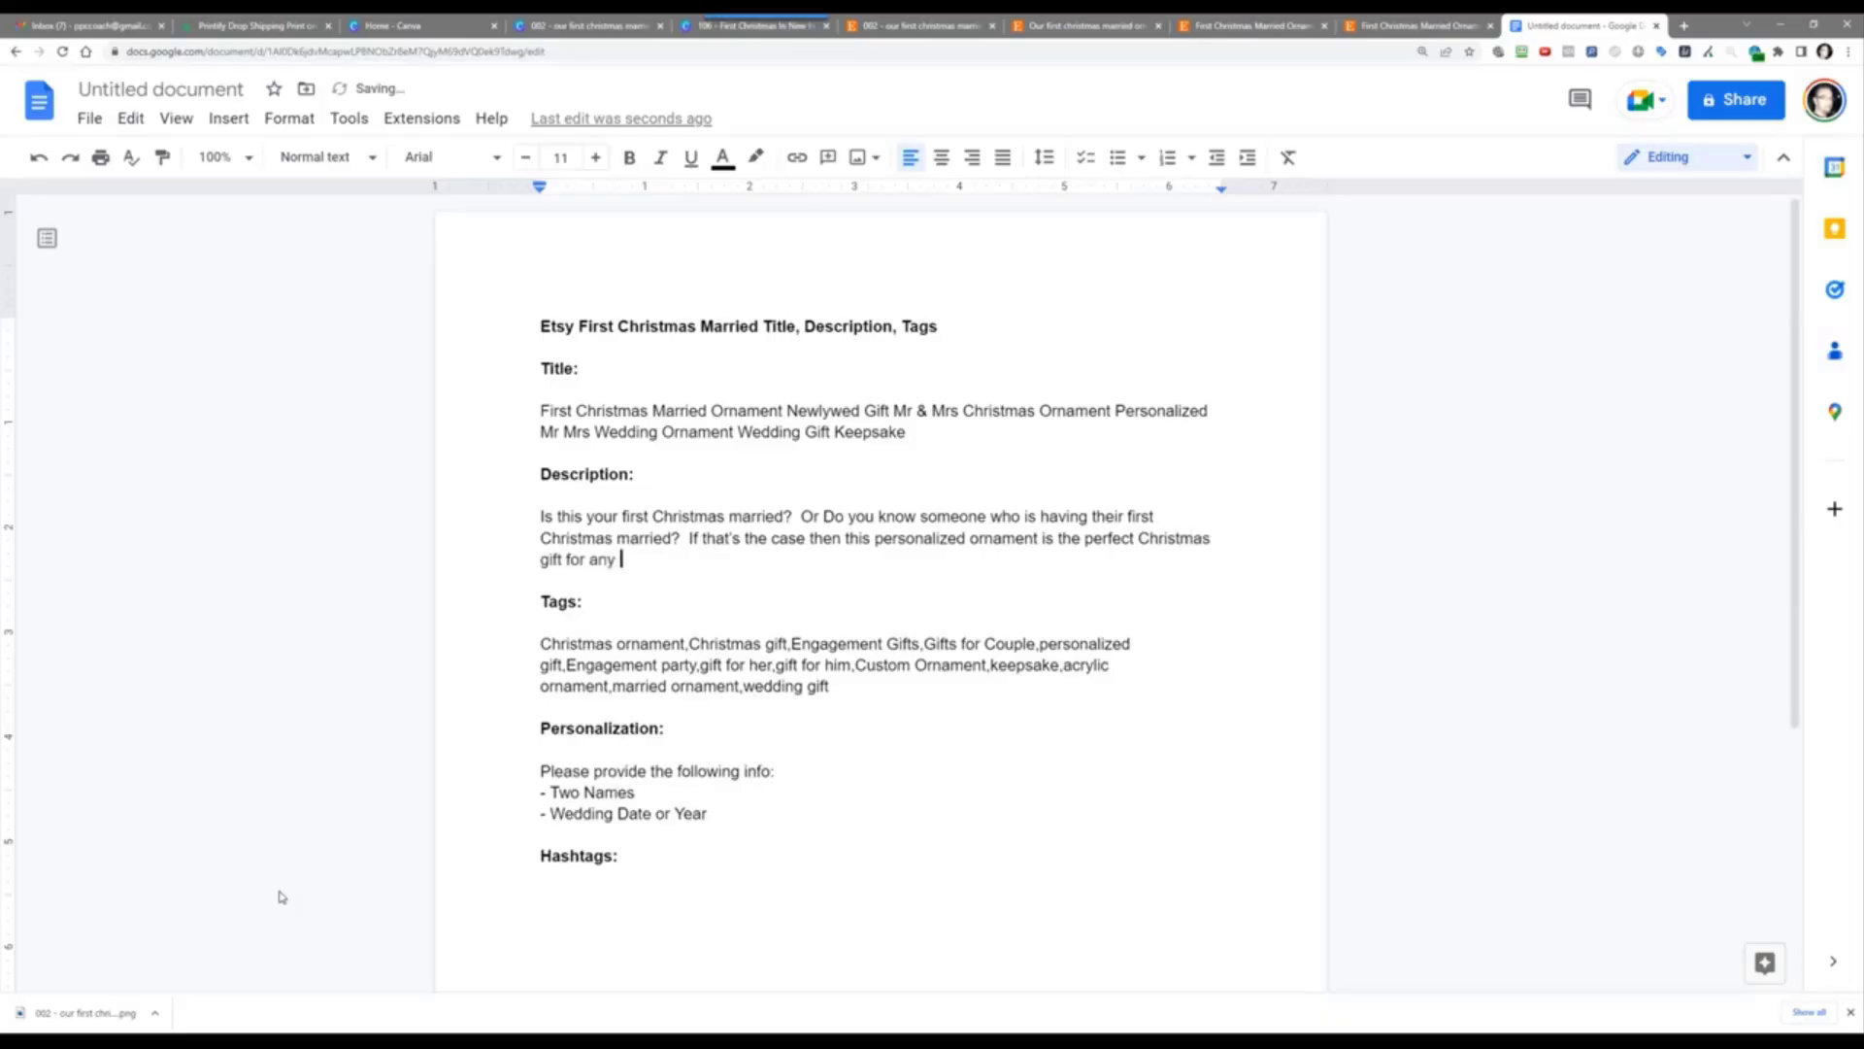
pyautogui.write('newlw')
pyautogui.press('BackSpace')
pyautogui.write('yweds.')
pyautogui.press('Return')
pyautogui.press('Return')
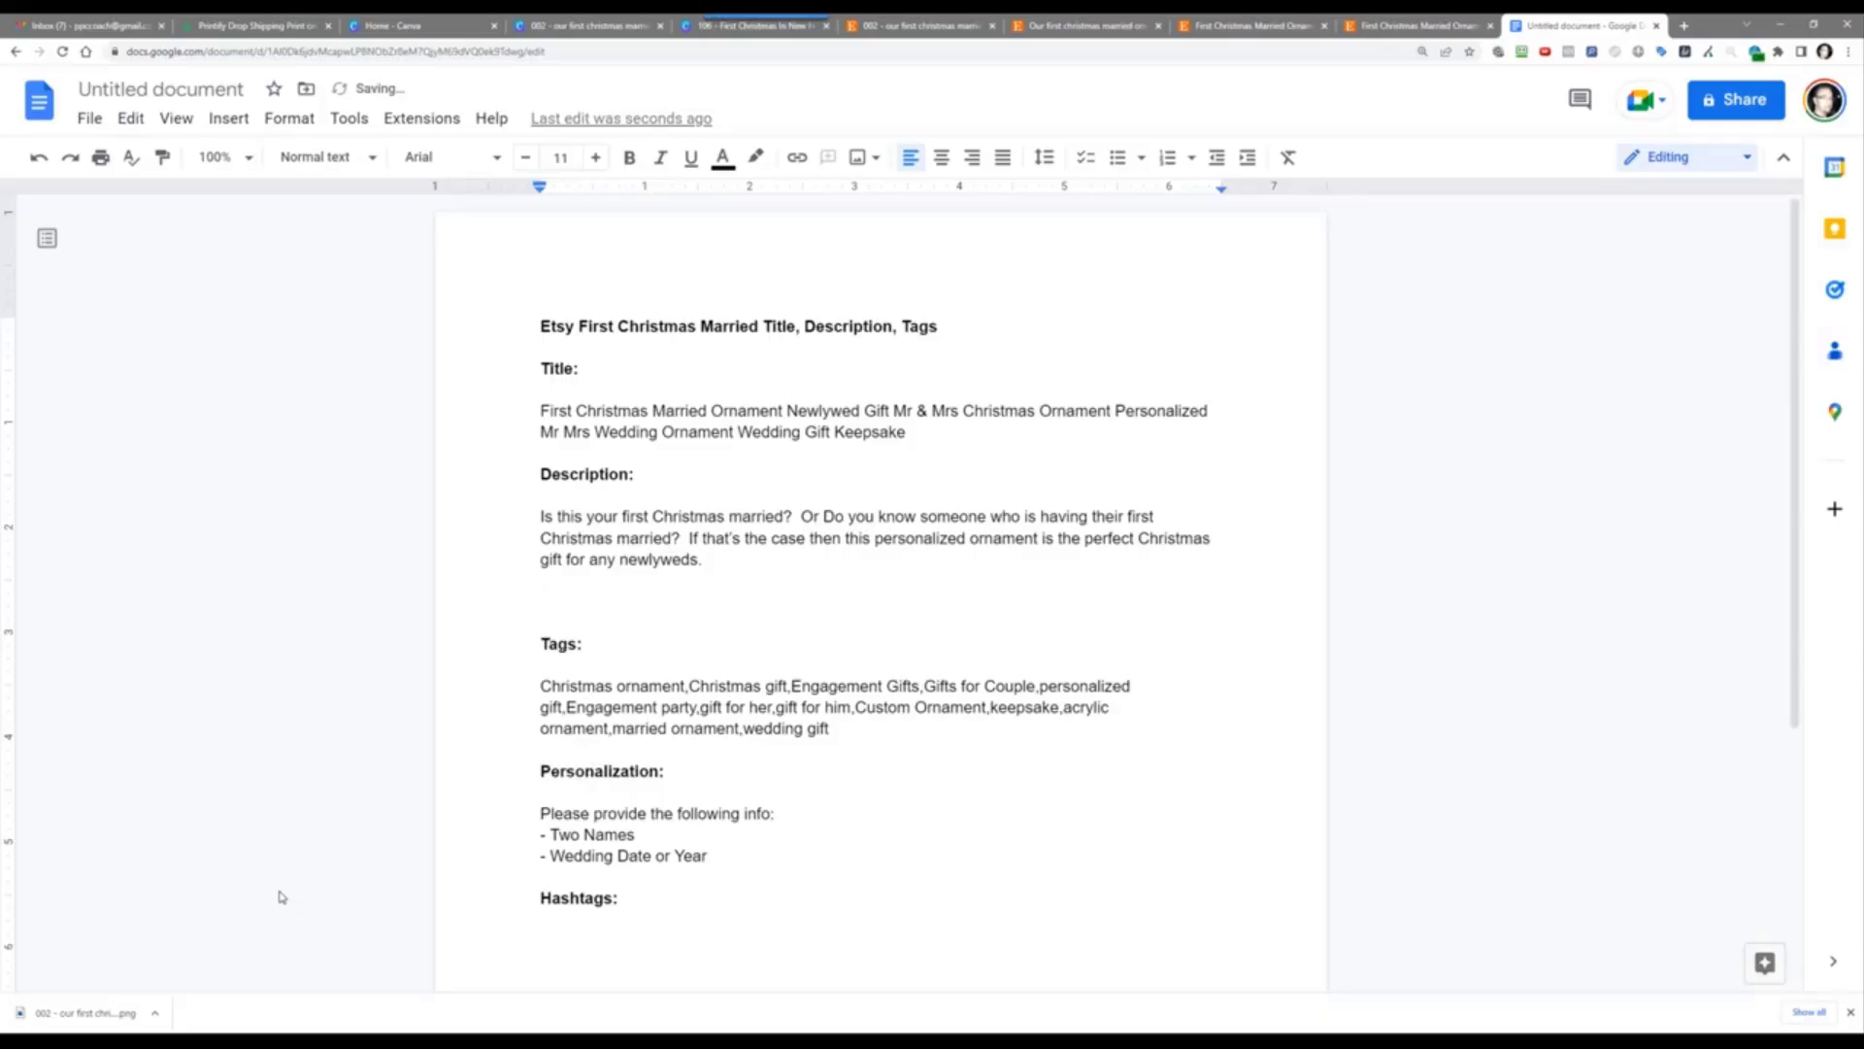
# Step: Add 'To personalize this ornament, simply type the name and date…' ending 'as fast as we can.'
pyautogui.write('To personalized')
pyautogui.write(' for')
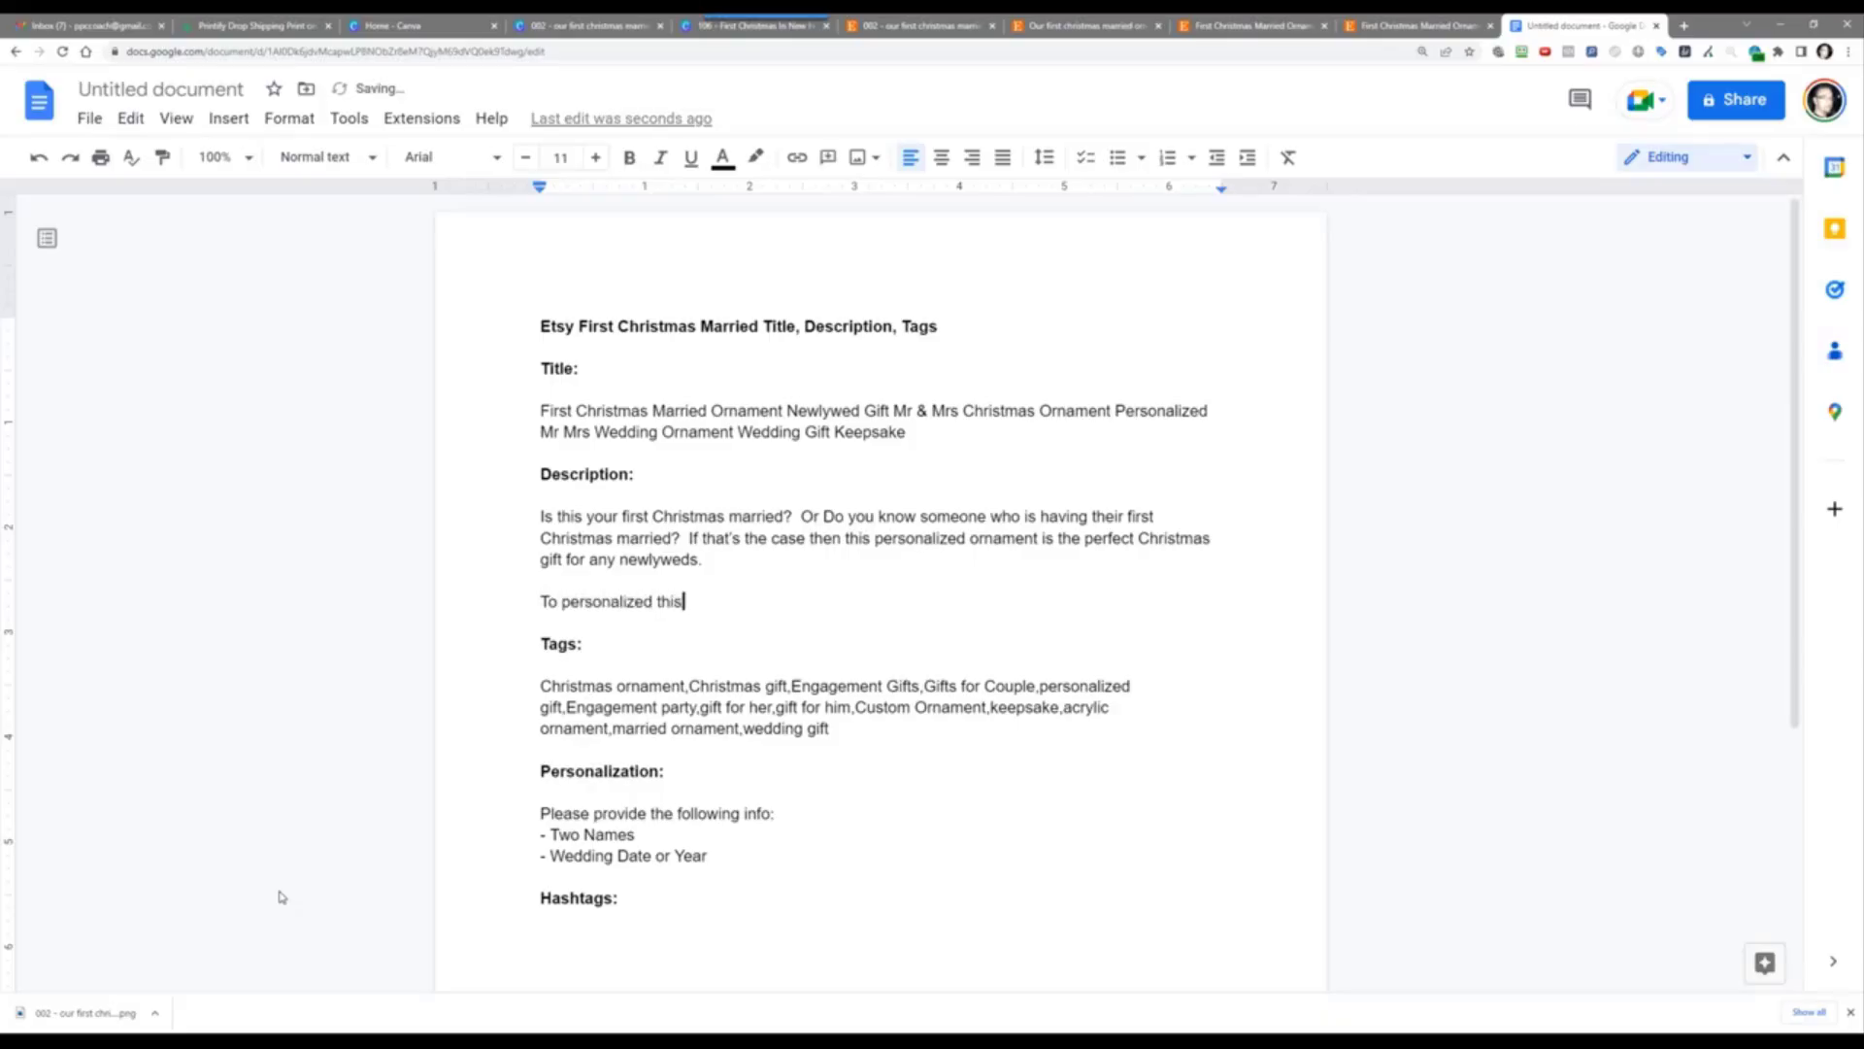
pyautogui.press('BackSpace')
pyautogui.press('BackSpace')
pyautogui.press('BackSpace')
pyautogui.press('BackSpace')
pyautogui.press('BackSpace')
pyautogui.write('this ornament,sim')
pyautogui.press('BackSpace')
pyautogui.press('BackSpace')
pyautogui.press('BackSpace')
pyautogui.write('simply type the naem an')
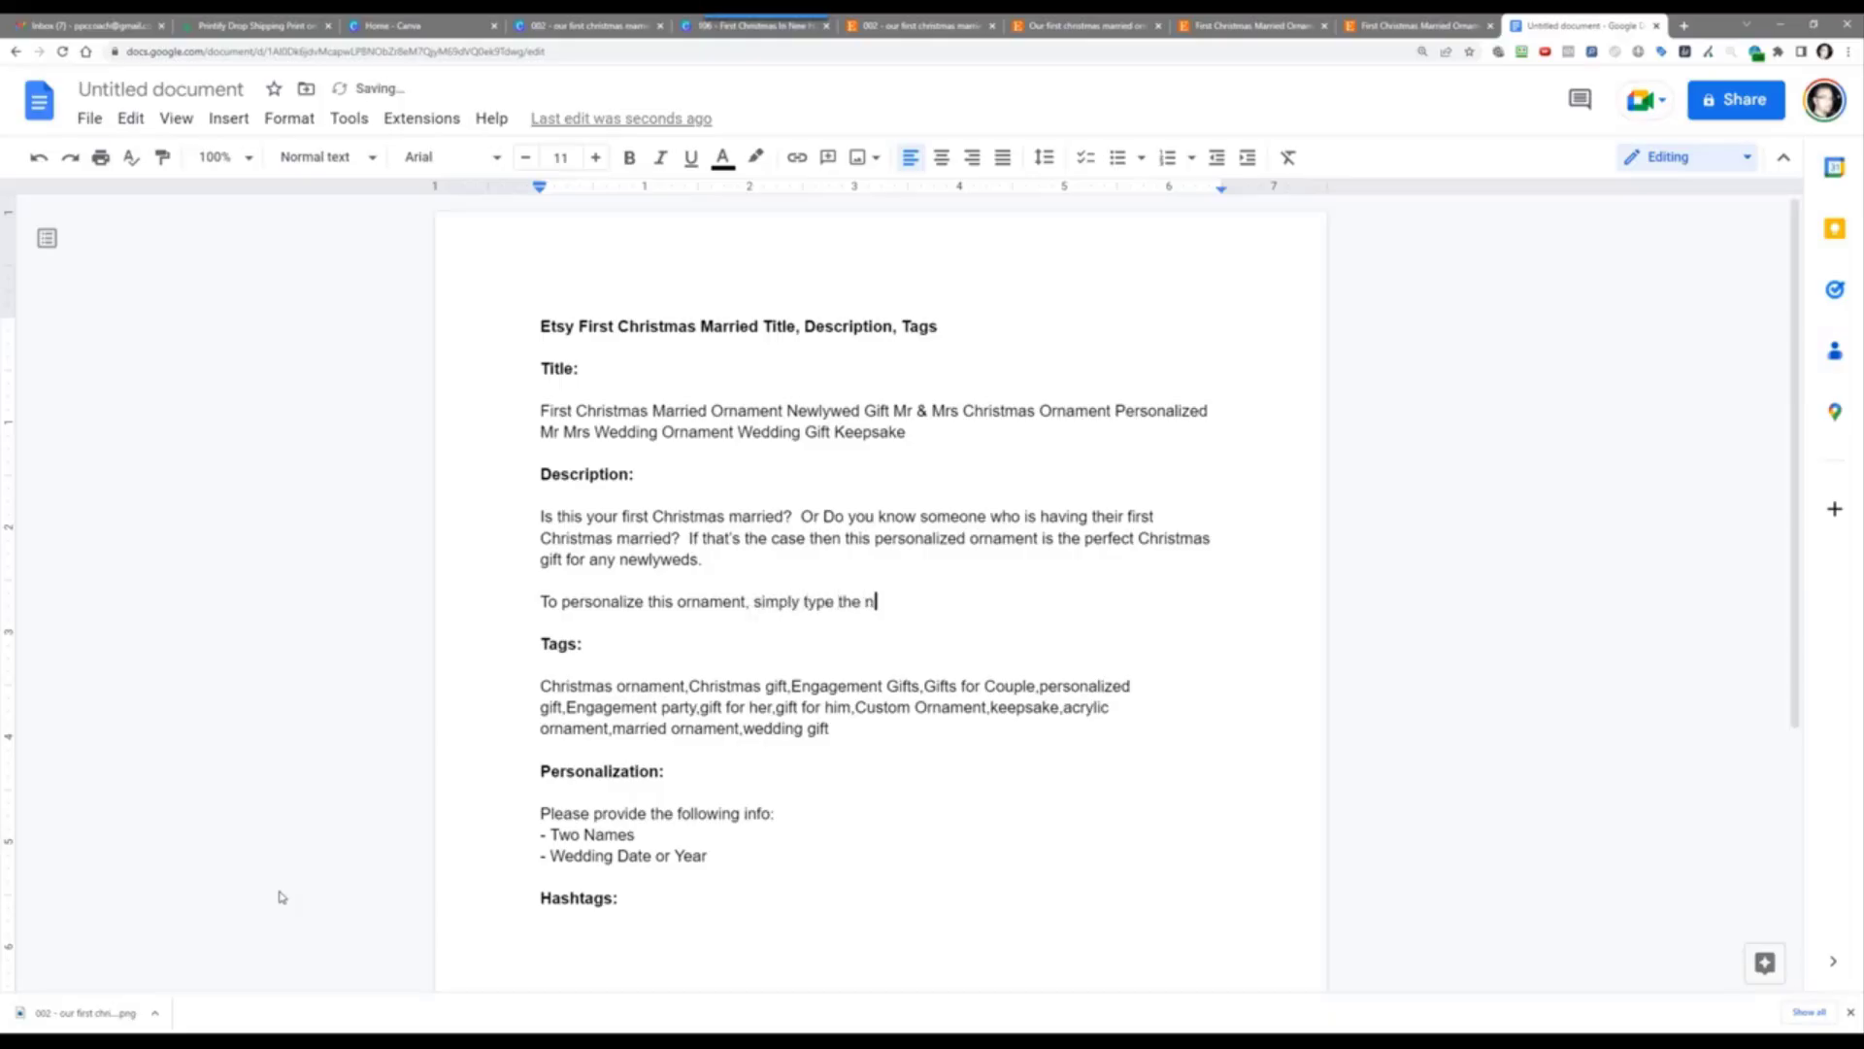
pyautogui.press('BackSpace')
pyautogui.press('BackSpace')
pyautogui.press('BackSpace')
pyautogui.press('BackSpace')
pyautogui.press('BackSpace')
pyautogui.write('ame')
pyautogui.press('BackSpace')
pyautogui.press('BackSpace')
pyautogui.press('BackSpace')
pyautogui.press('BackSpace')
pyautogui.write('ame and date you wan')
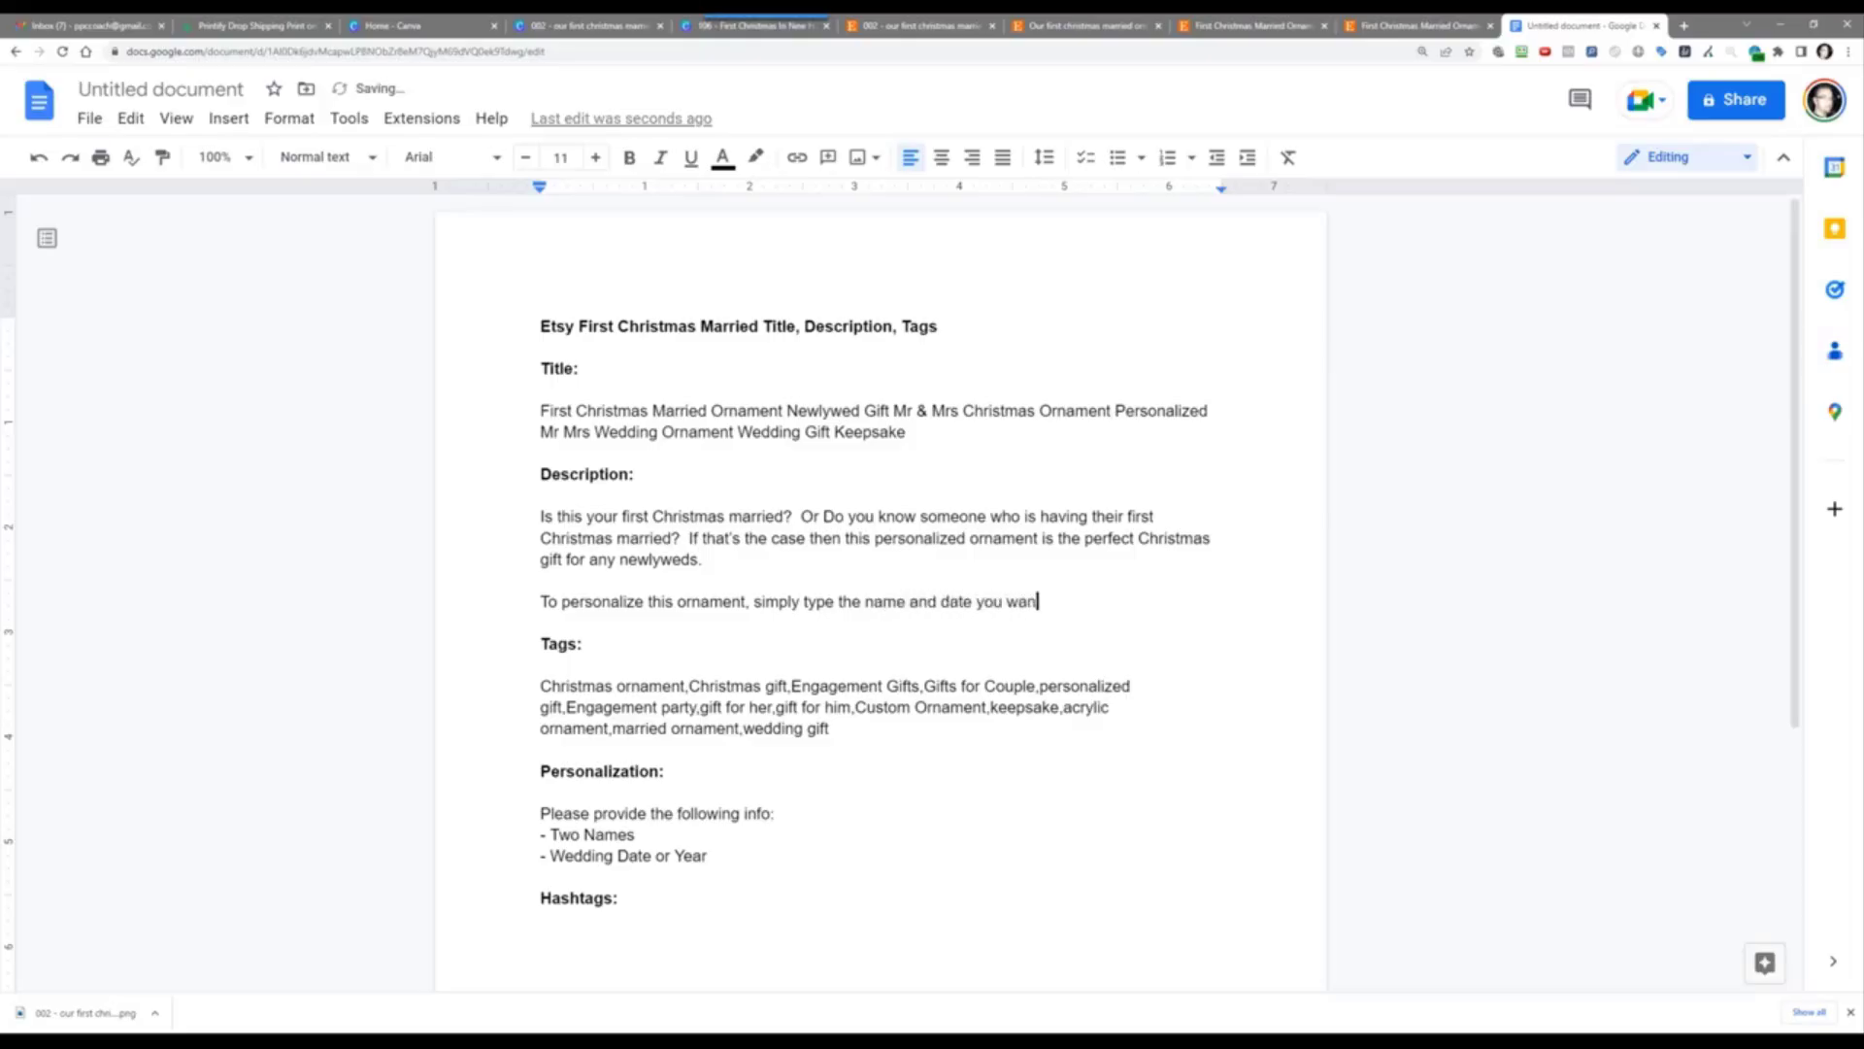
pyautogui.write('t to appear.  We will then ')
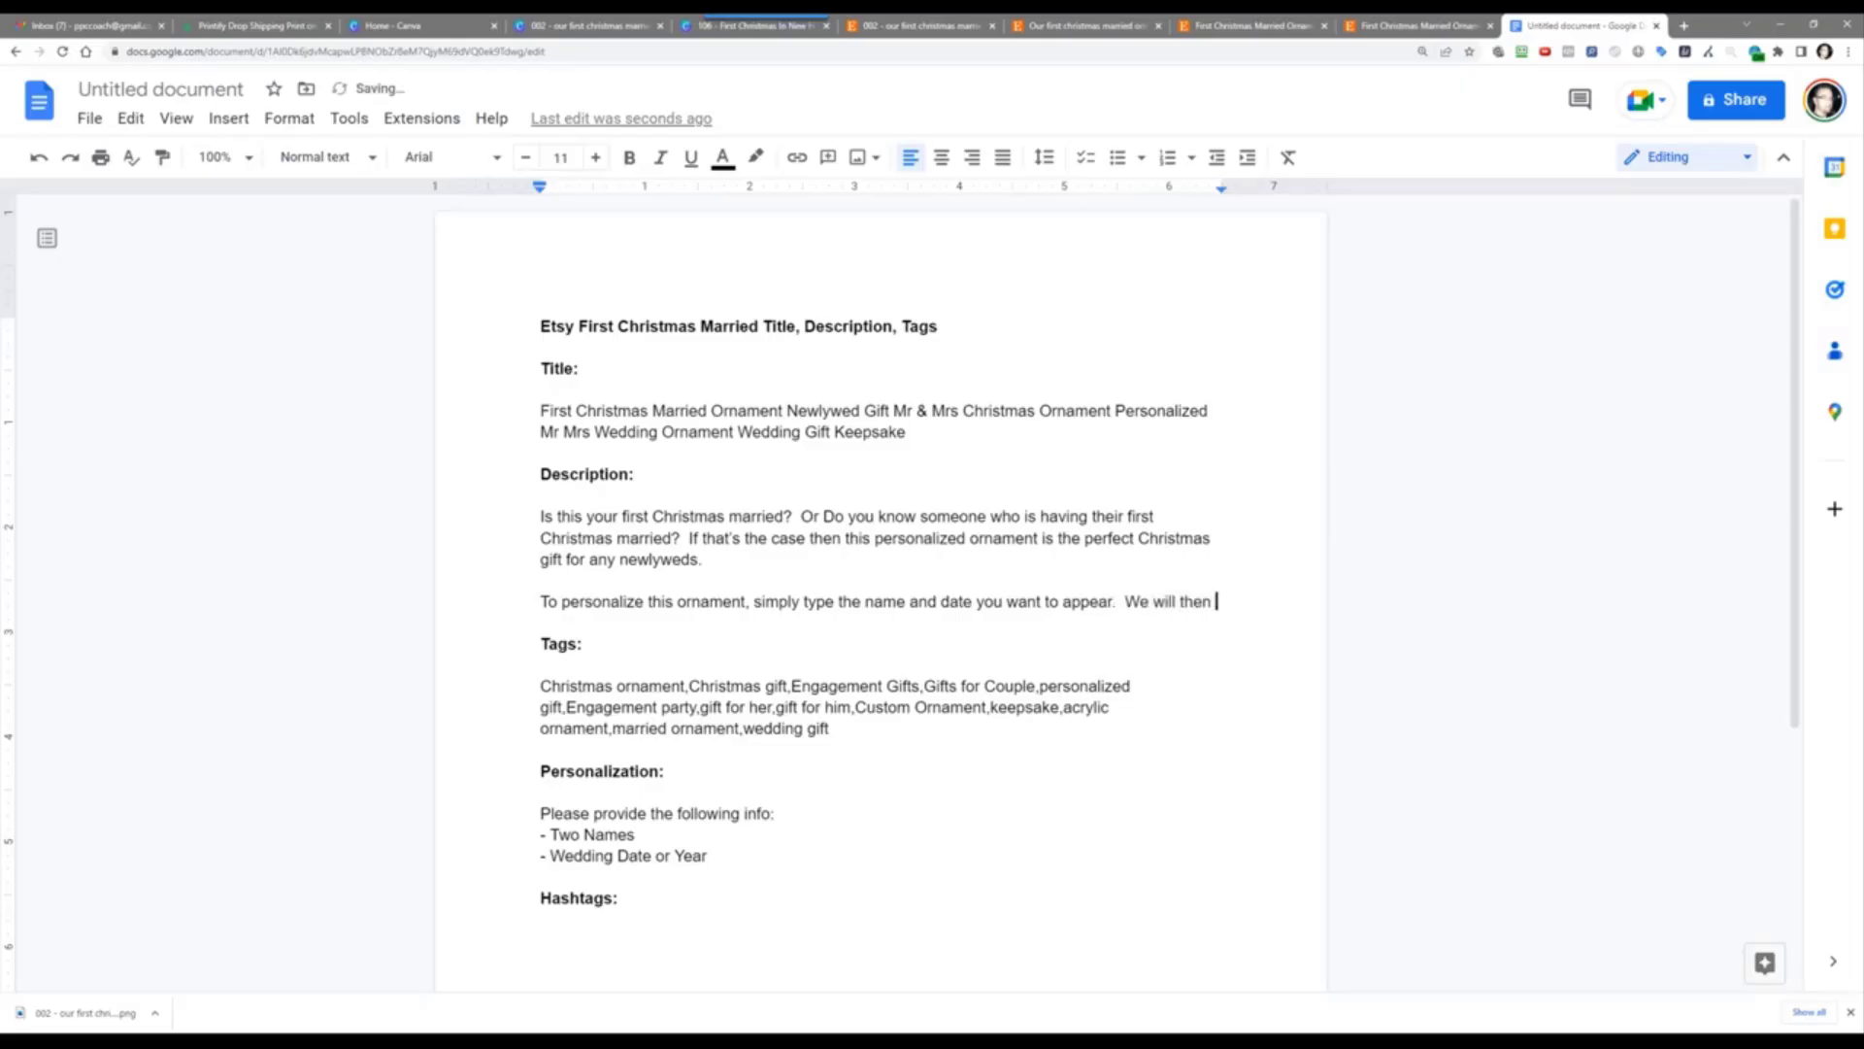
pyautogui.write('be')
pyautogui.press('BackSpace')
pyautogui.press('BackSpace')
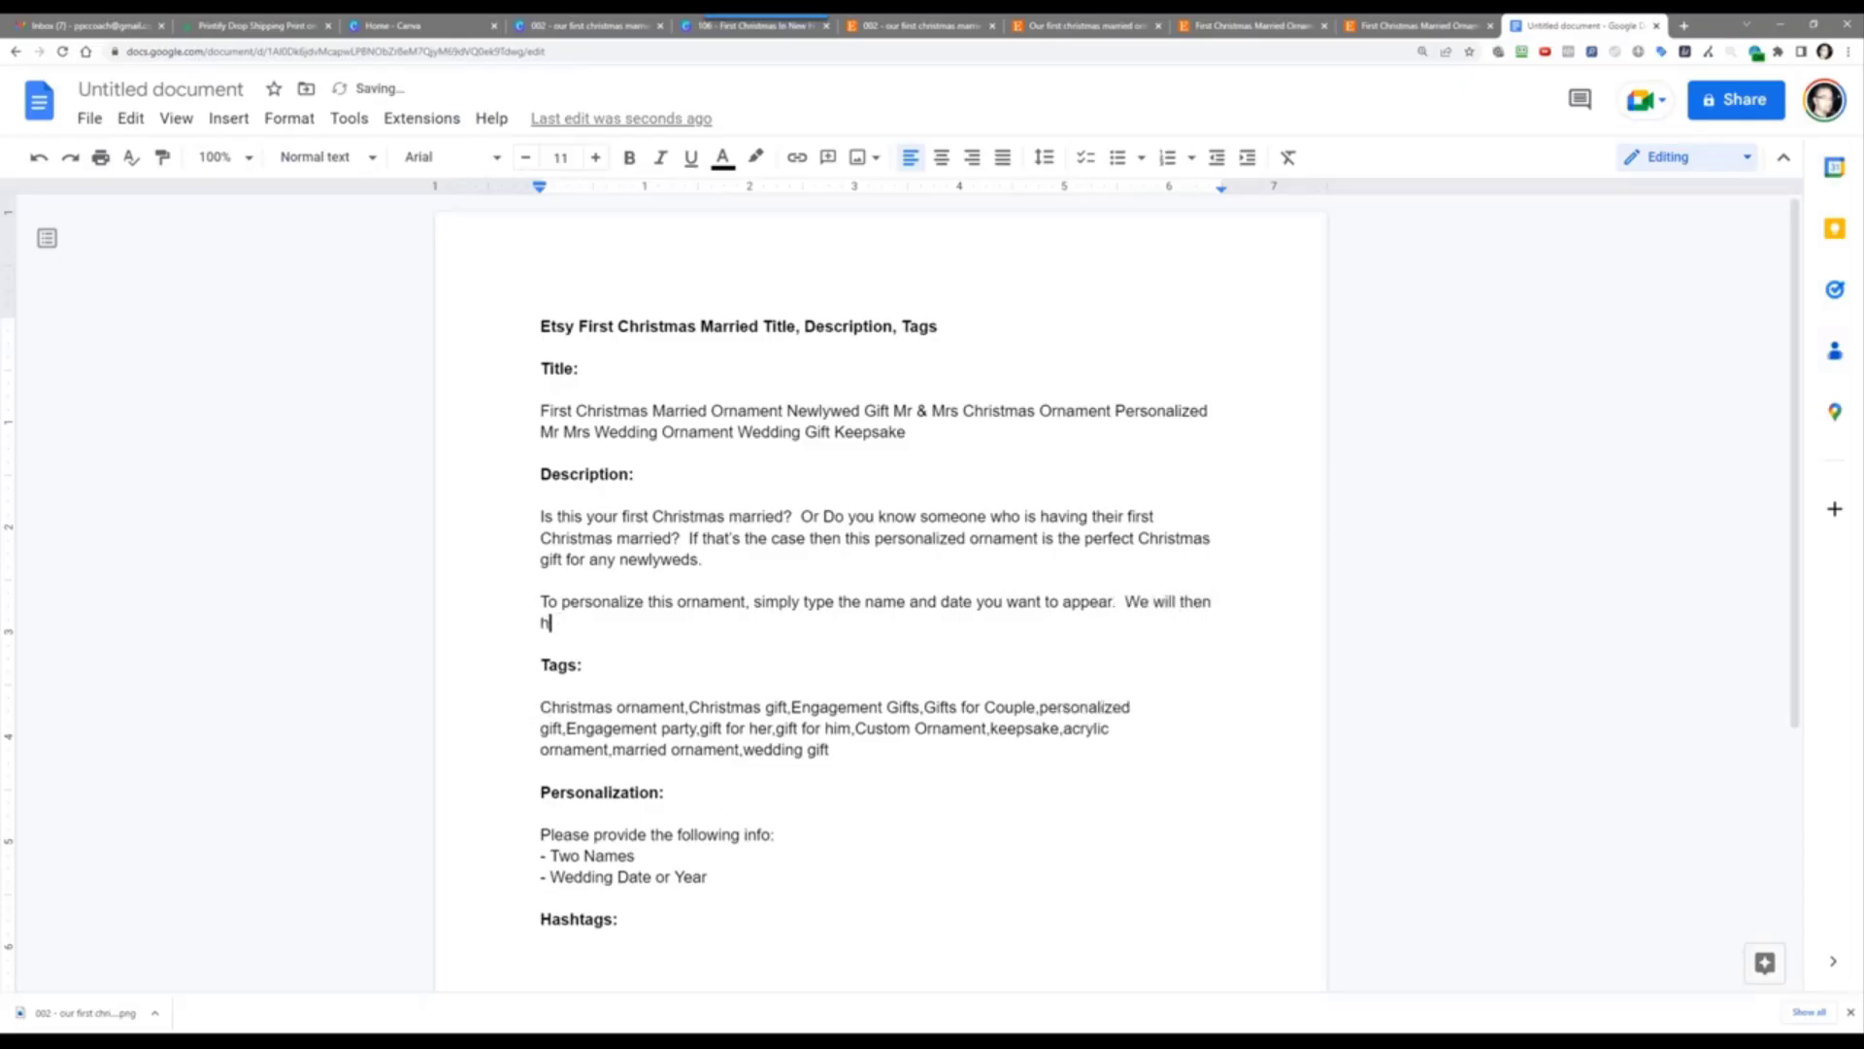
pyautogui.write('customize it for you and ')
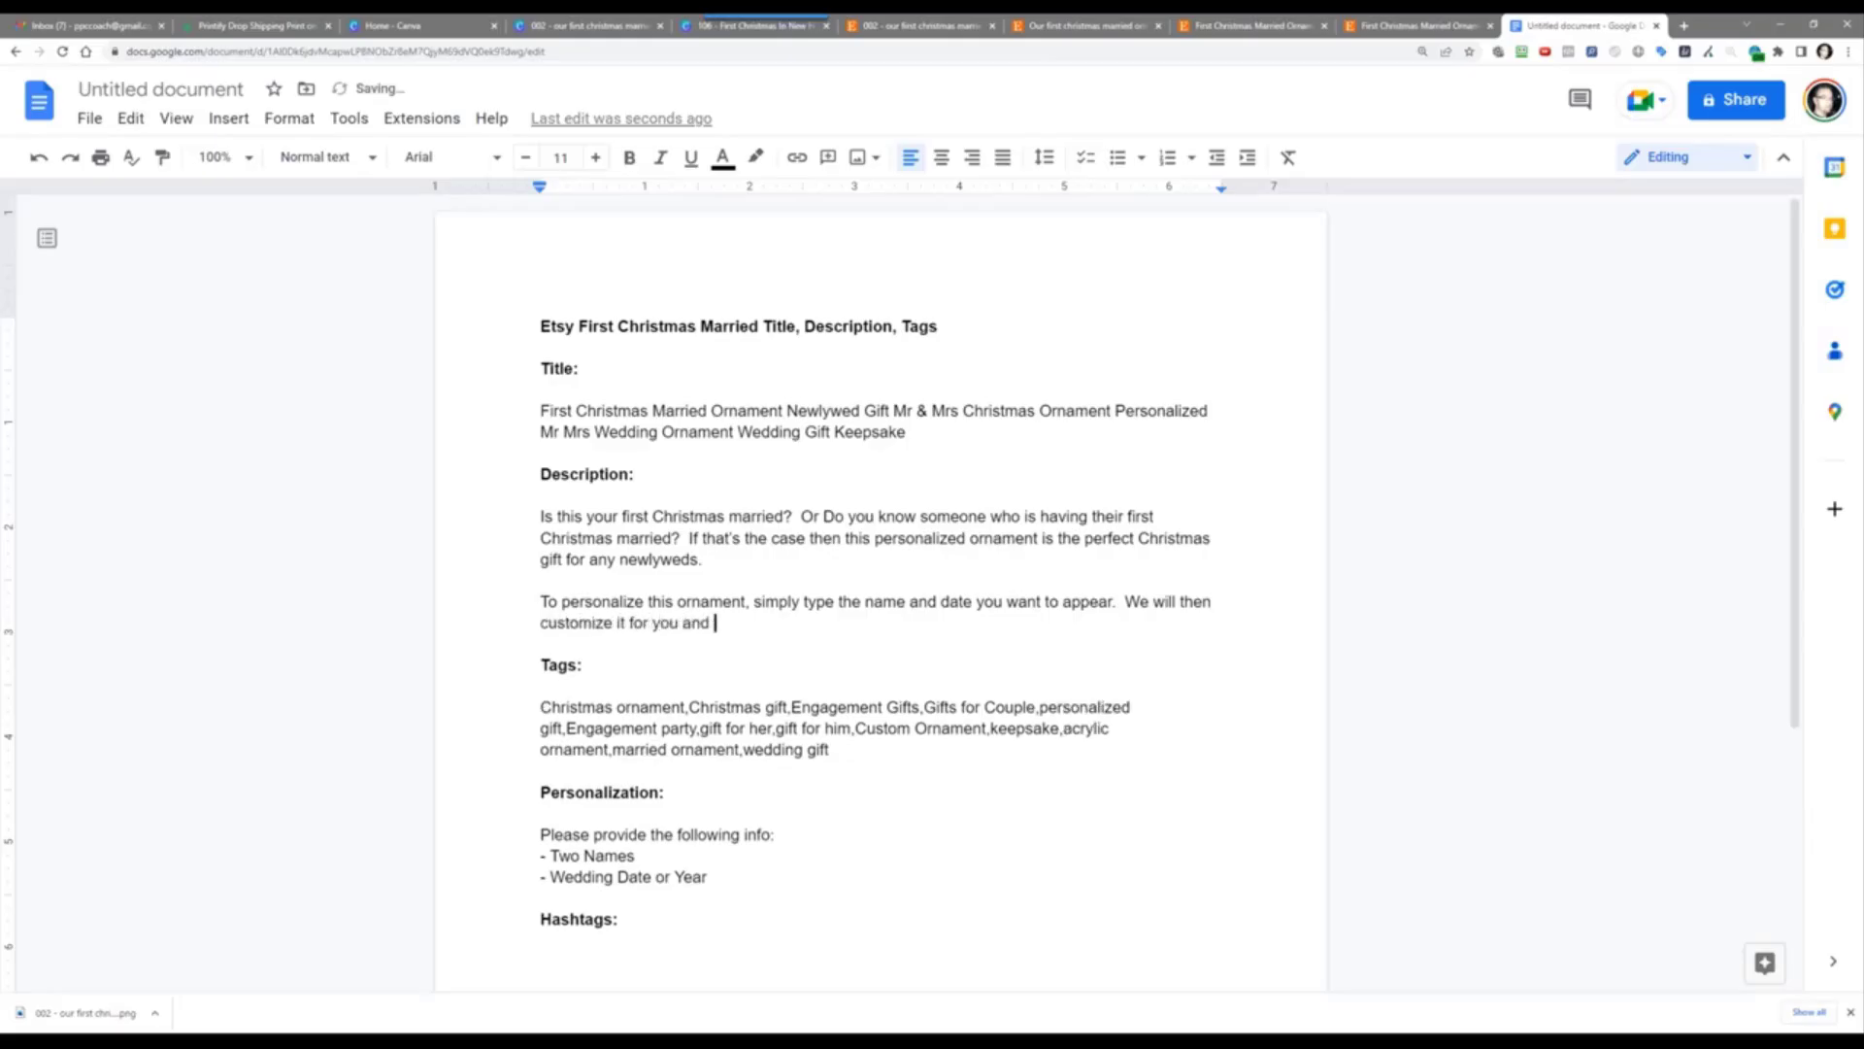
pyautogui.write('send it out as fast as we ca')
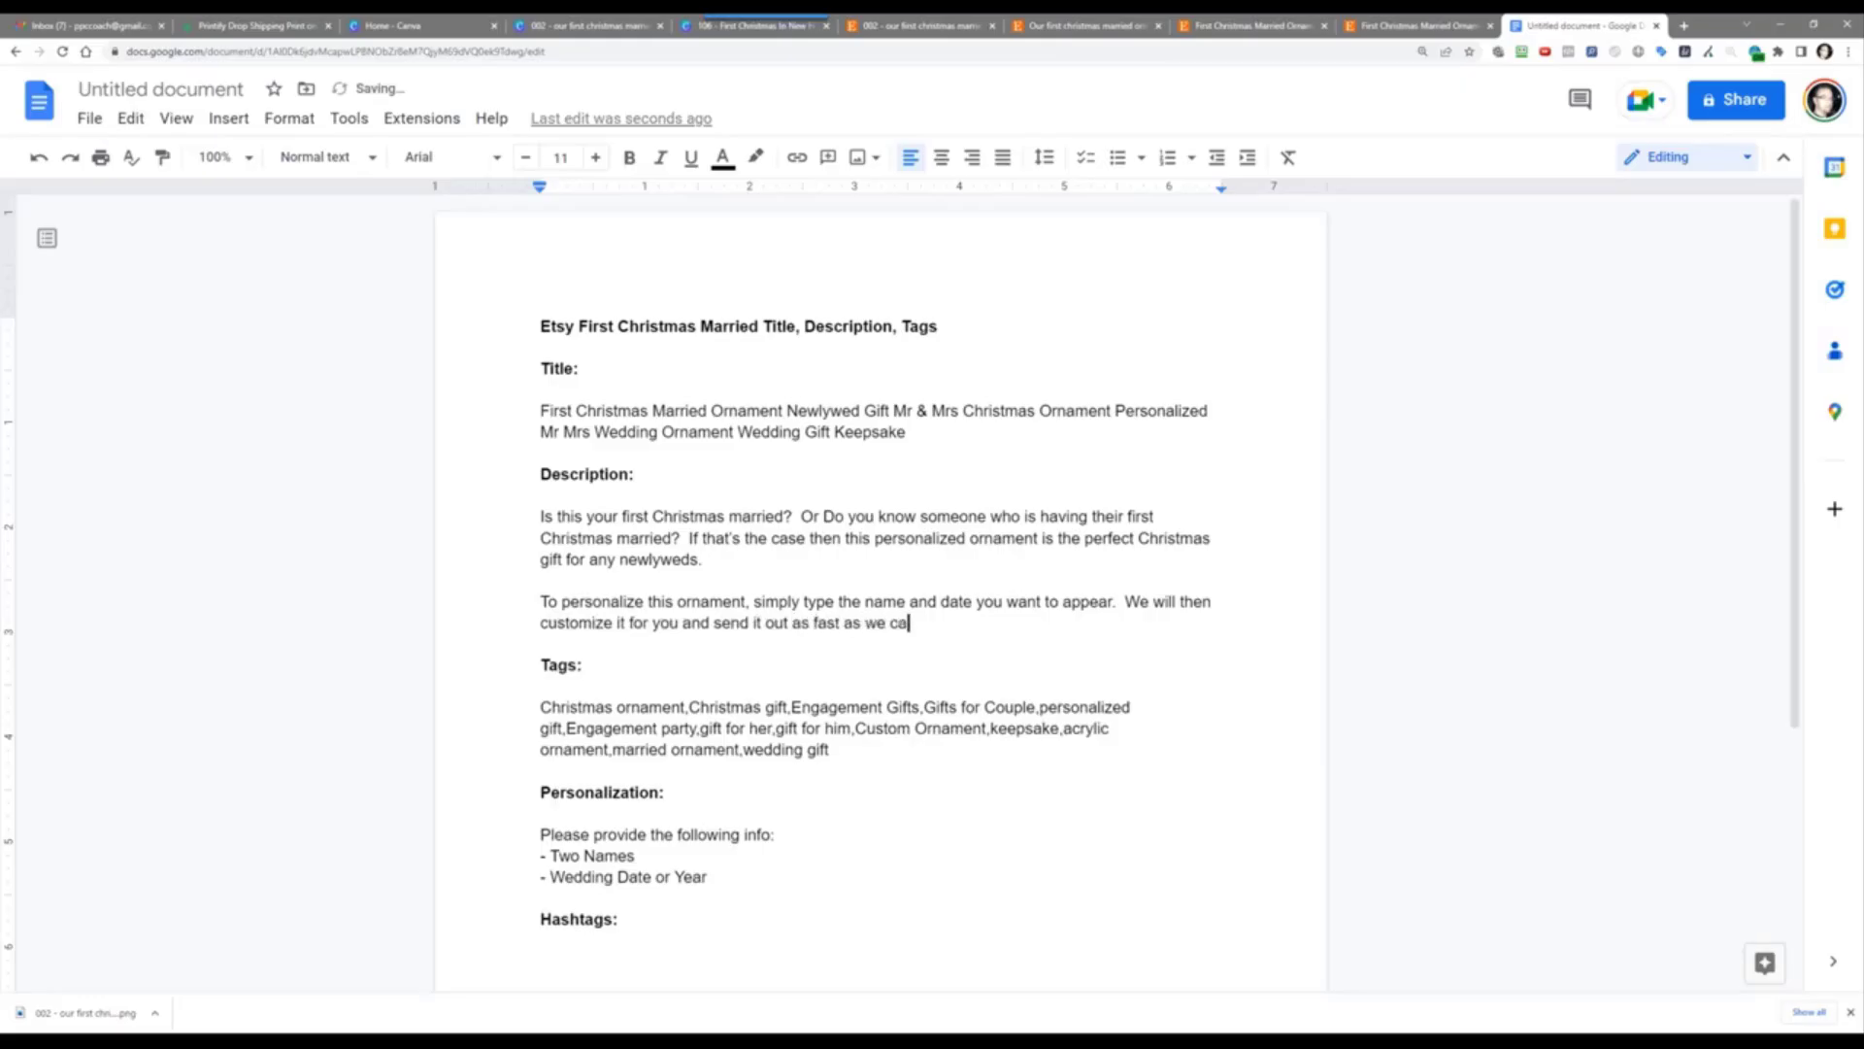
pyautogui.write('n.')
pyautogui.press('Return')
pyautogui.press('Return')
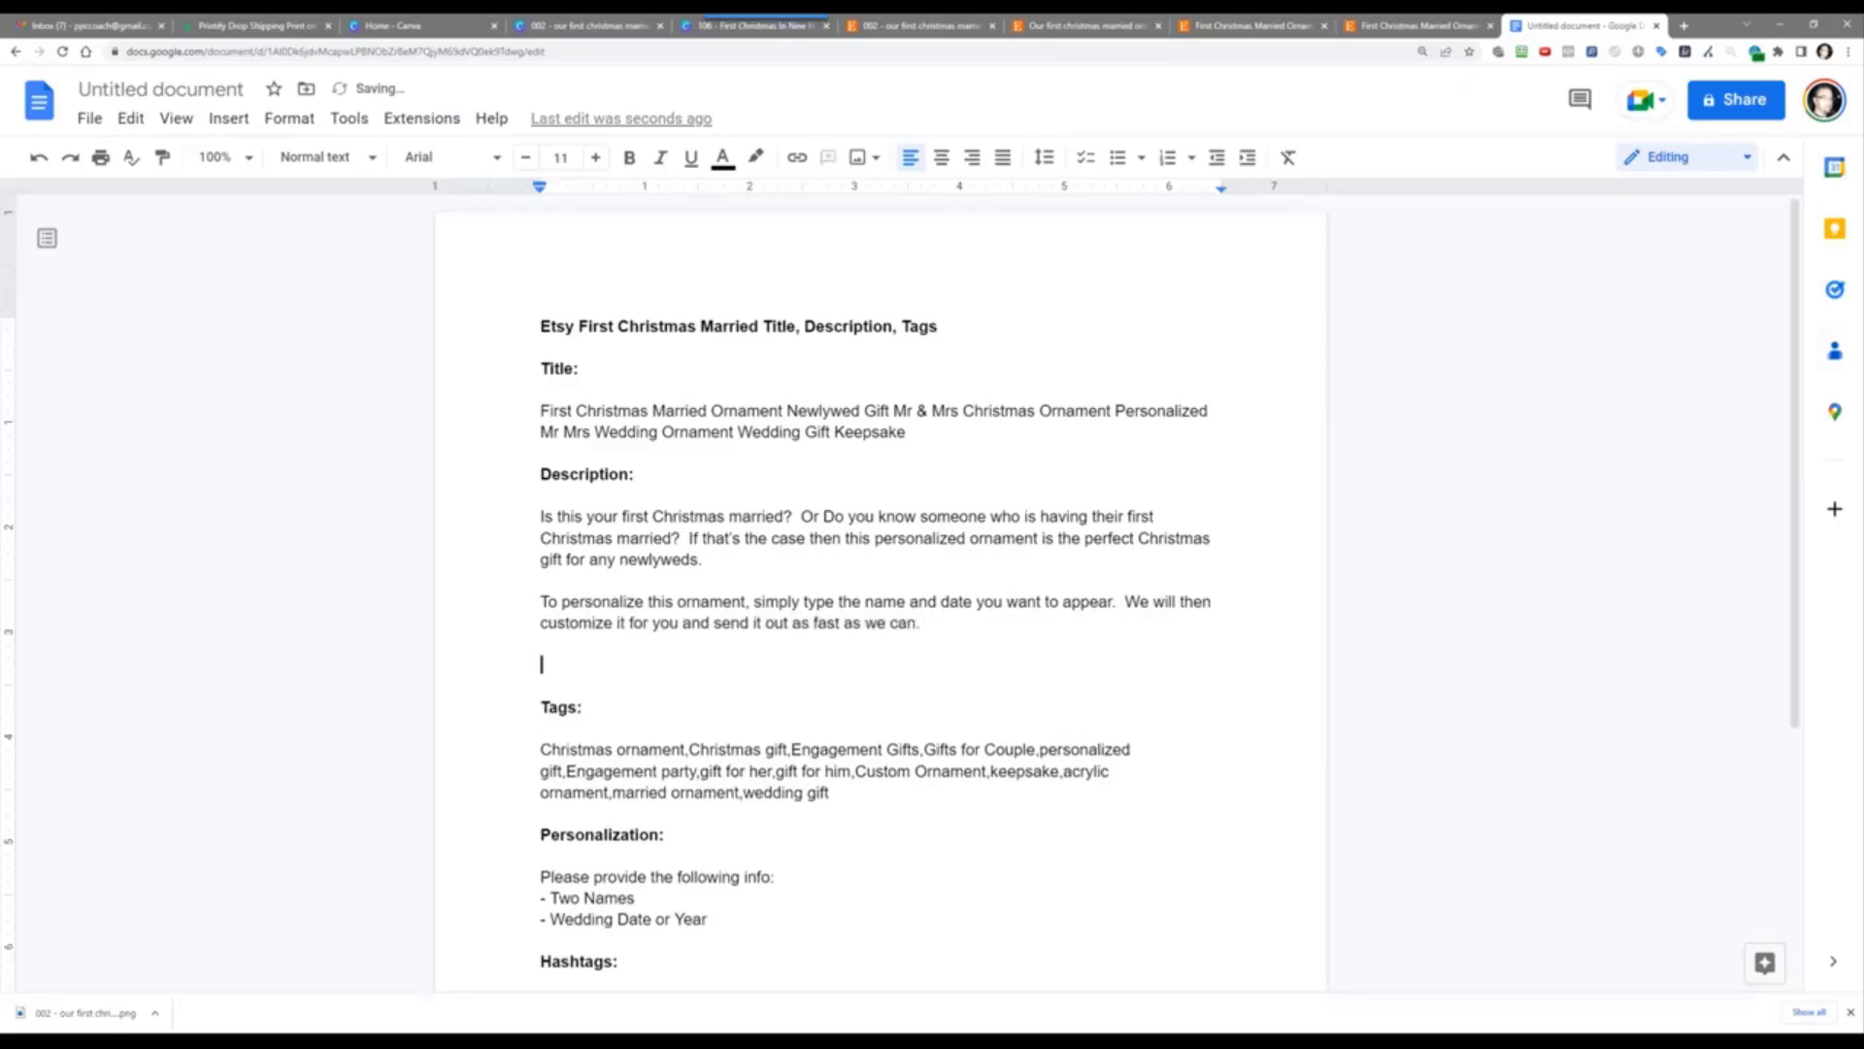
# Step: Add the 'It's the perfect Christmas gift…' keepsake paragraph ending 'Get one now!', then return to EverBee
pyautogui.write("It's the perfect Chris")
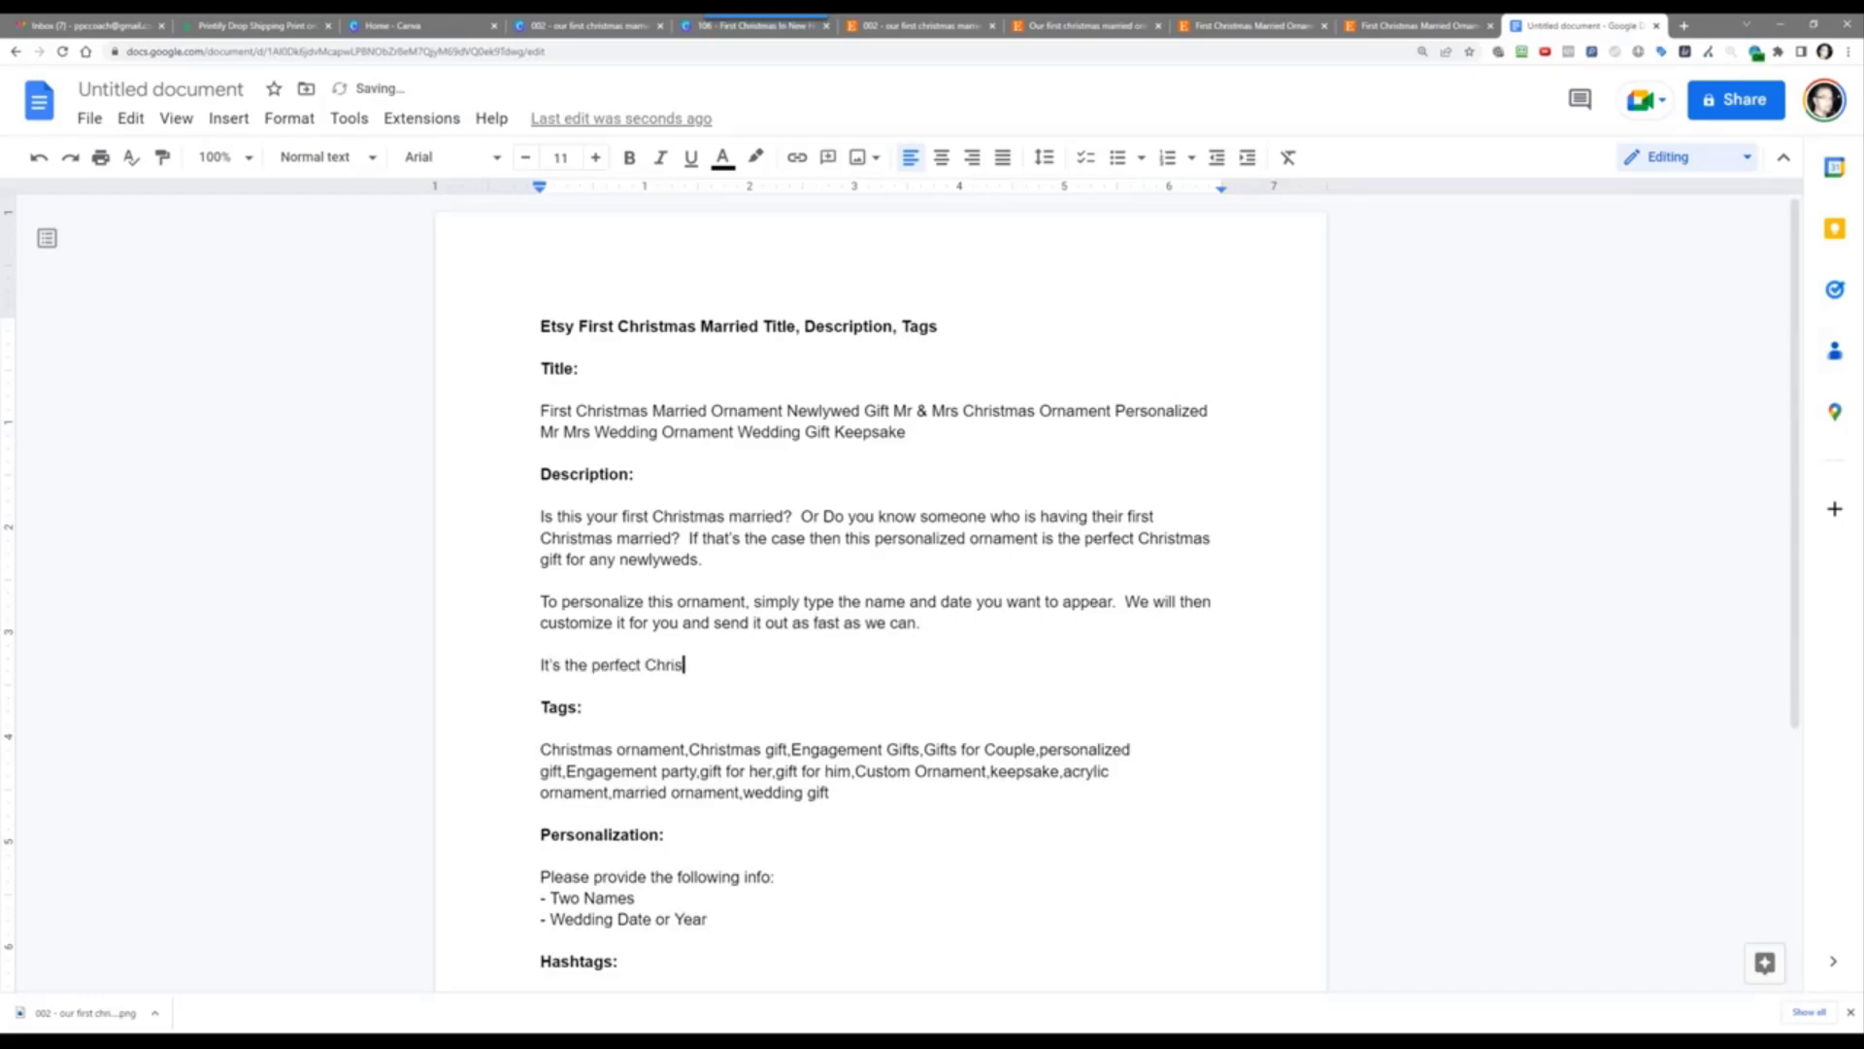
pyautogui.write('tmas gift, engagement gift, ')
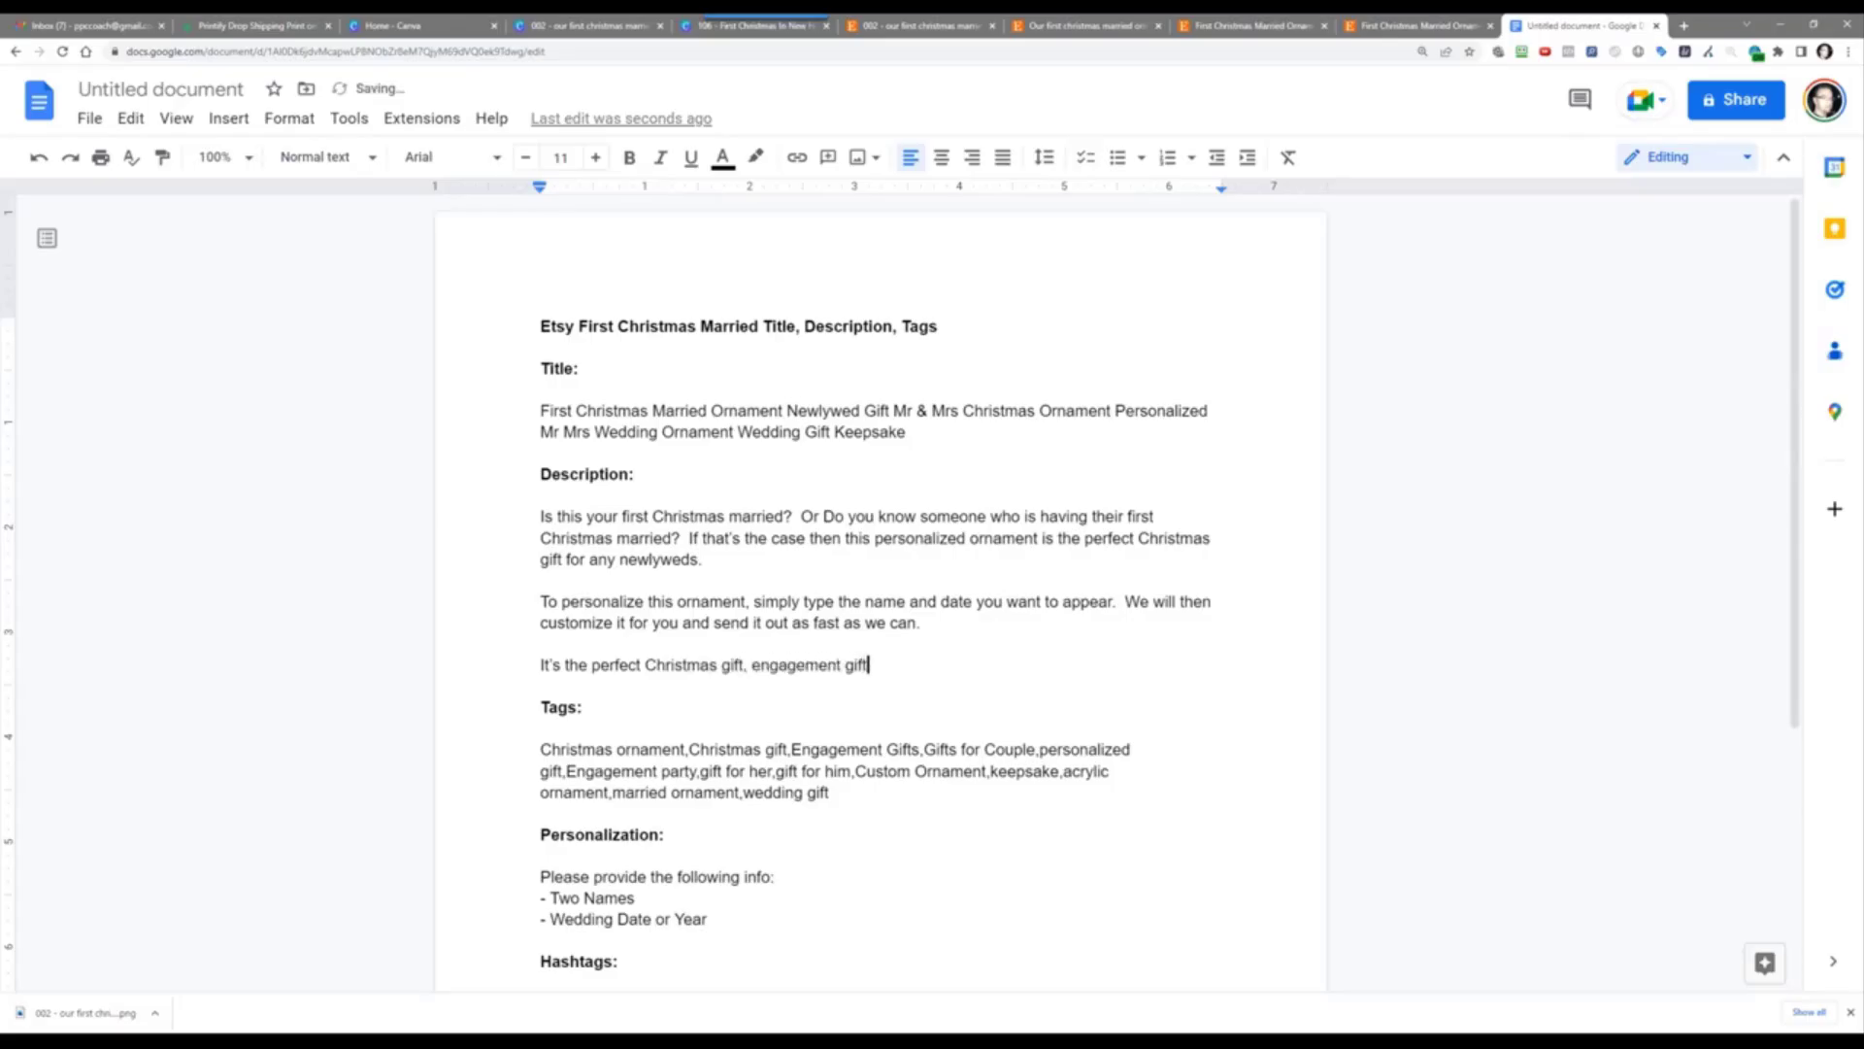
pyautogui.write('gift for a couple, gift fo')
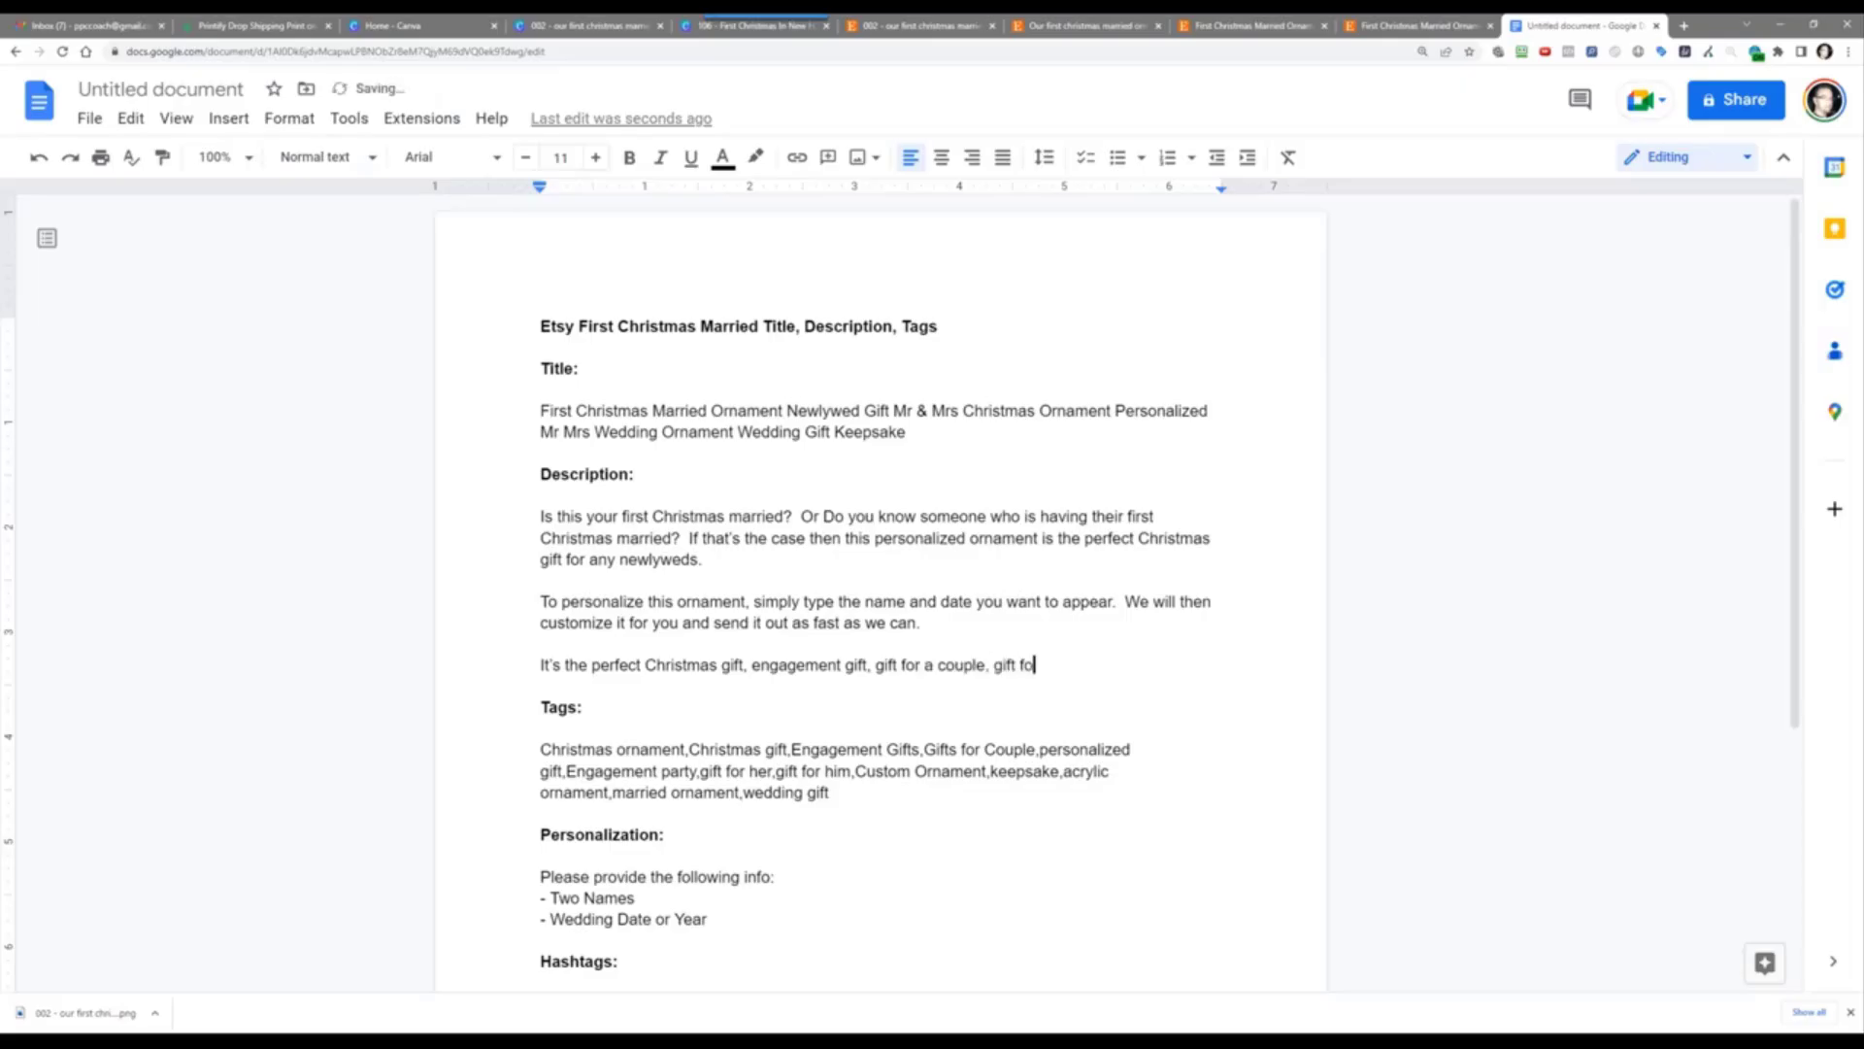
pyautogui.write('r her, gift for hijm')
pyautogui.press('BackSpace')
pyautogui.press('BackSpace')
pyautogui.write('m and thi')
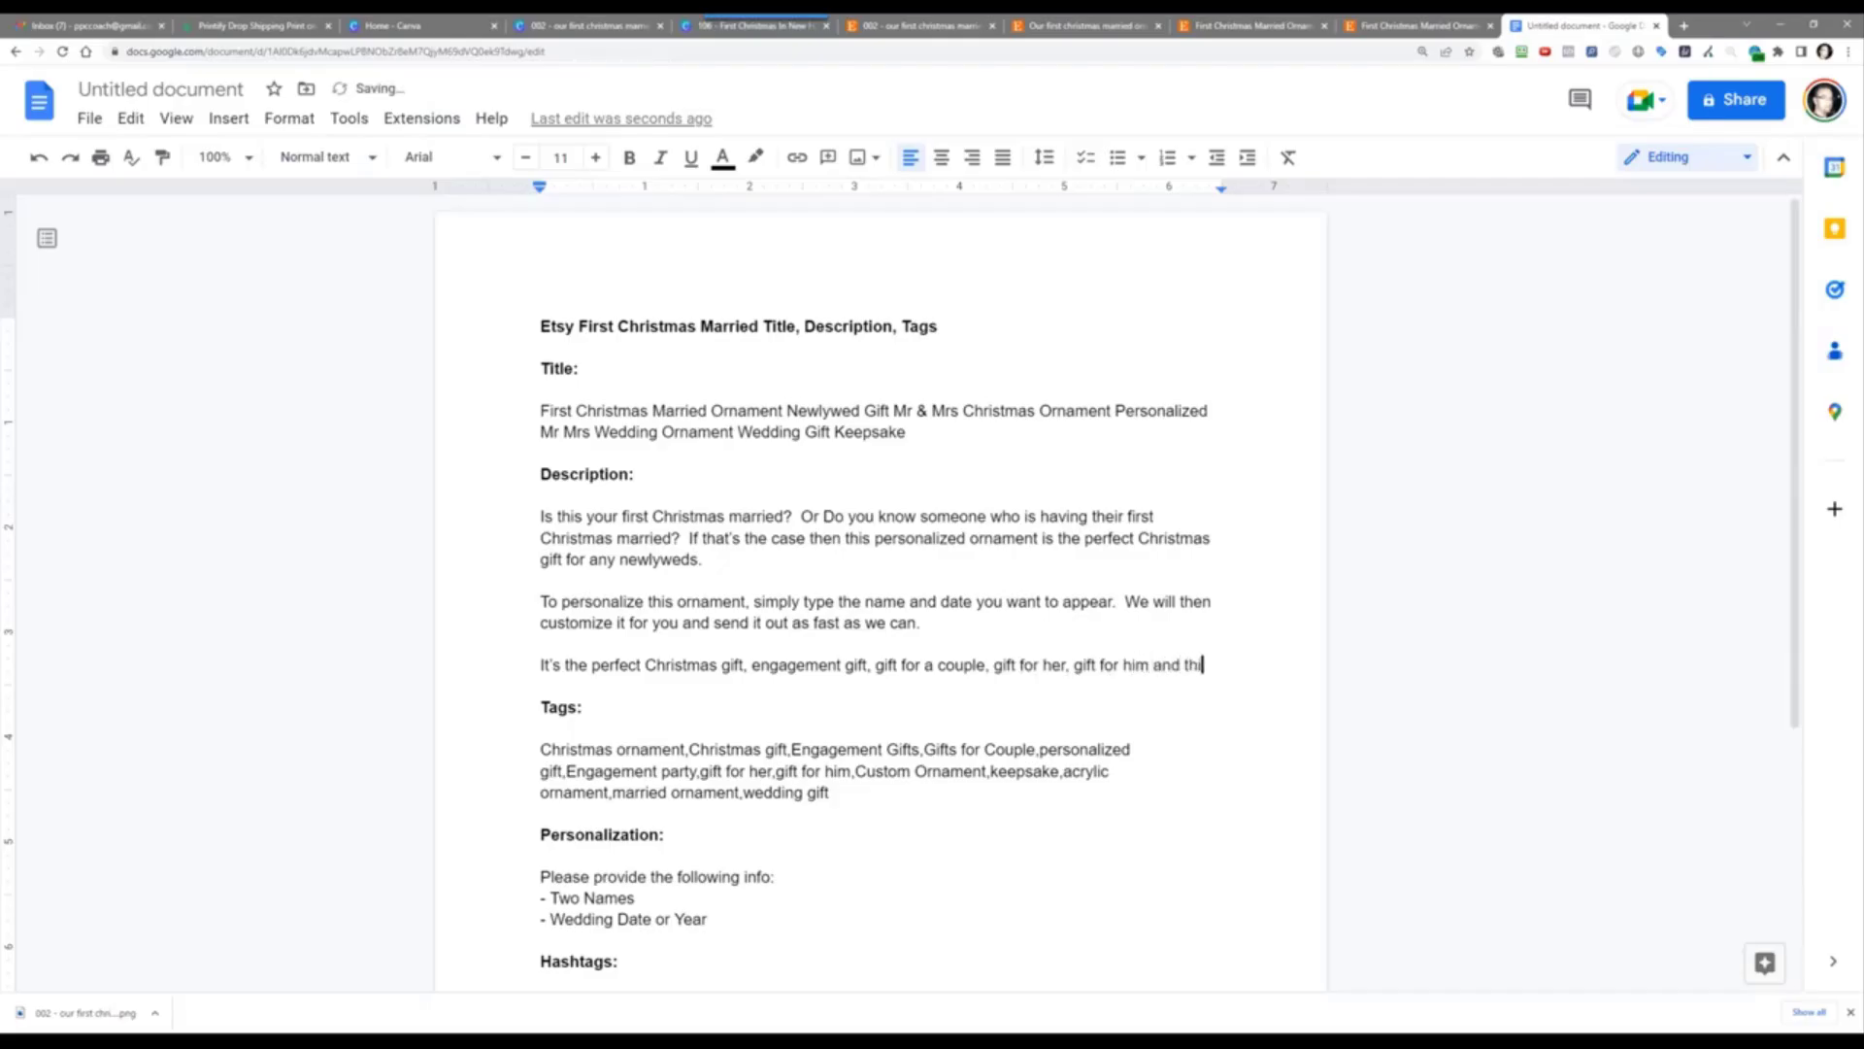
pyautogui.press('BackSpace')
pyautogui.press('BackSpace')
pyautogui.press('BackSpace')
pyautogui.write("it's a keeps")
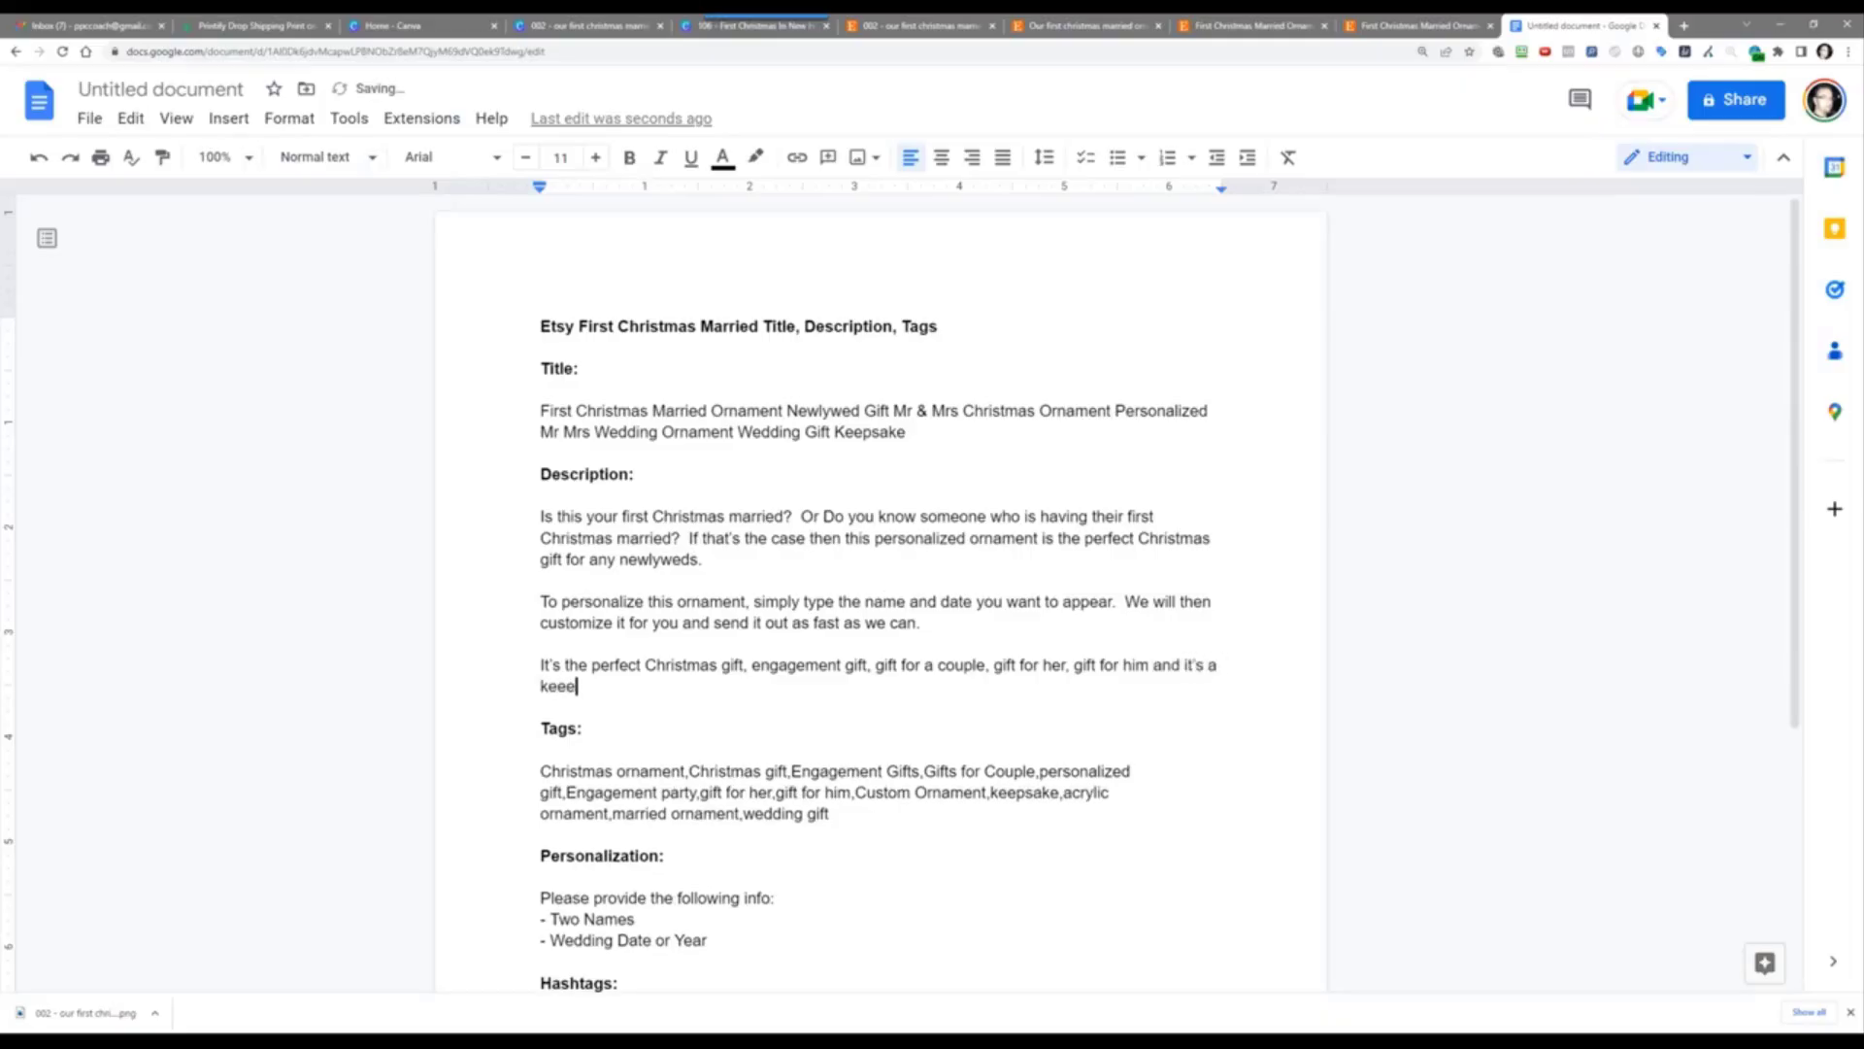
pyautogui.write('ake ornament they will ')
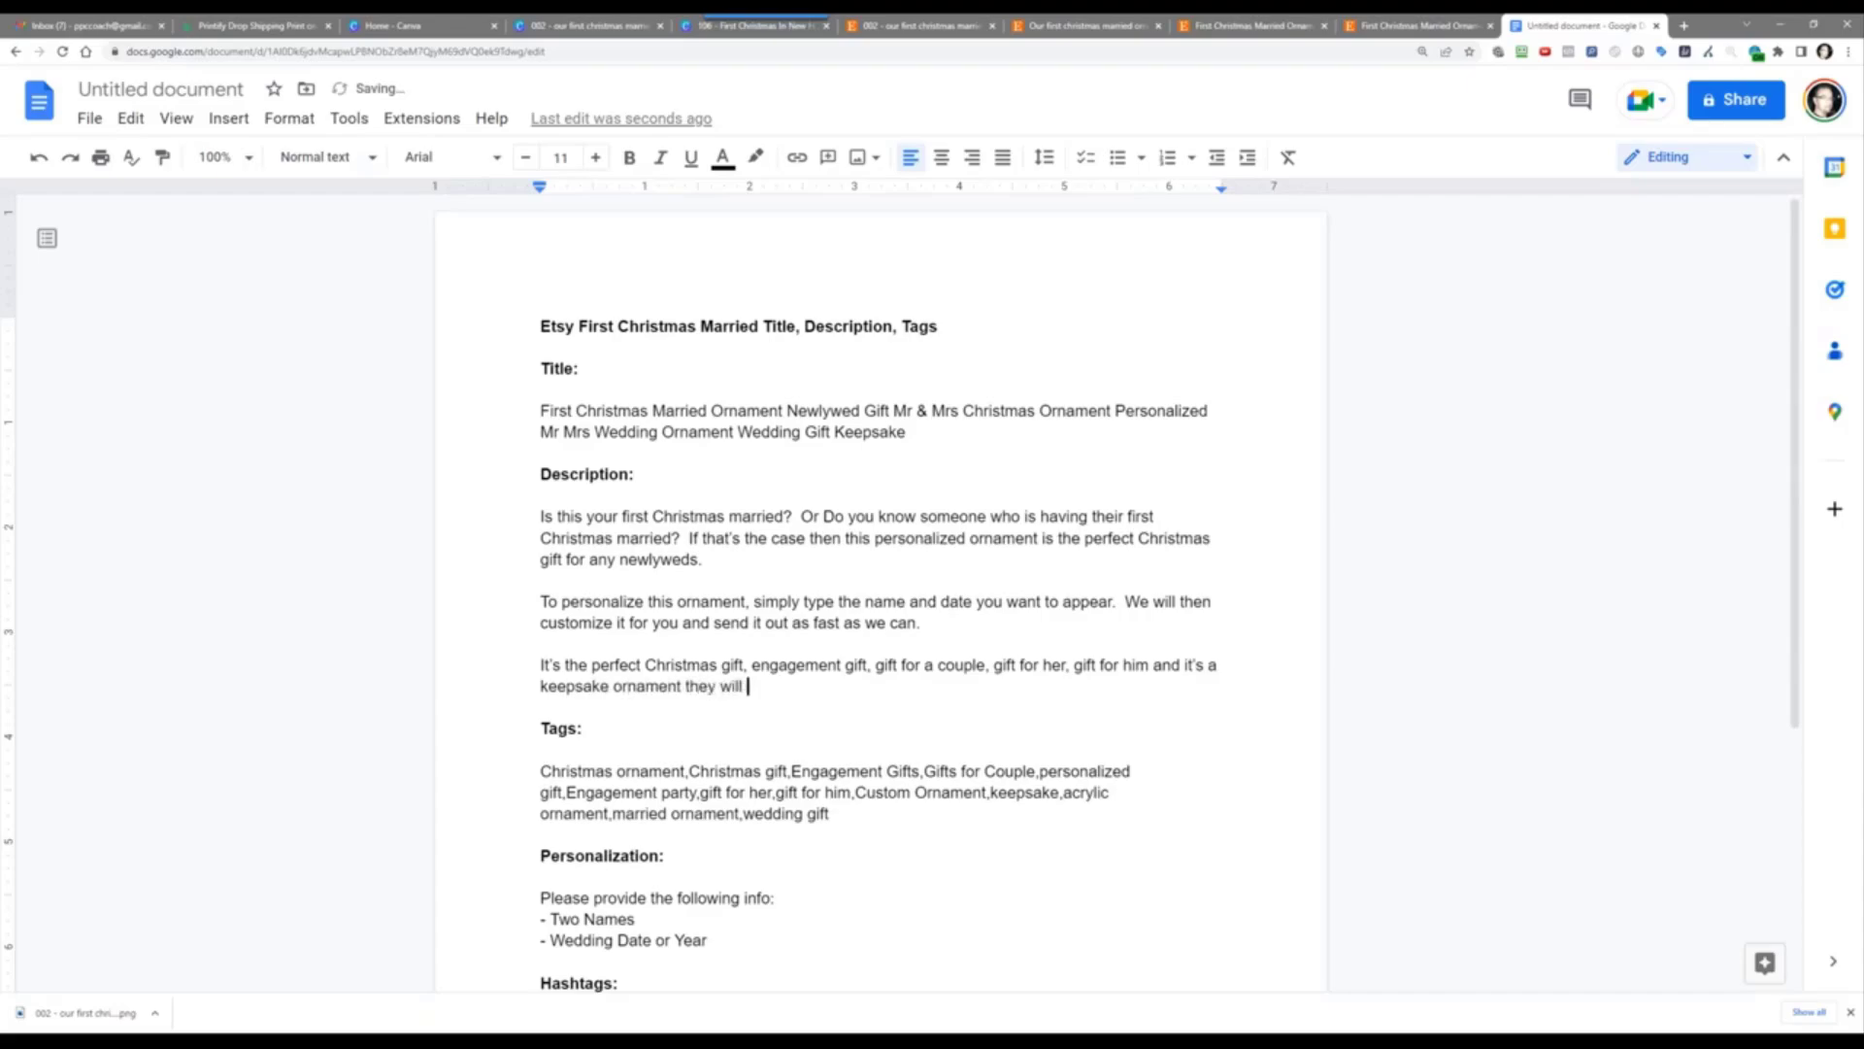
pyautogui.write('treasure fore')
pyautogui.write('ver.  Get')
pyautogui.press('BackSpace')
pyautogui.press('BackSpace')
pyautogui.press('BackSpace')
pyautogui.press('BackSpace')
pyautogui.write('Make their')
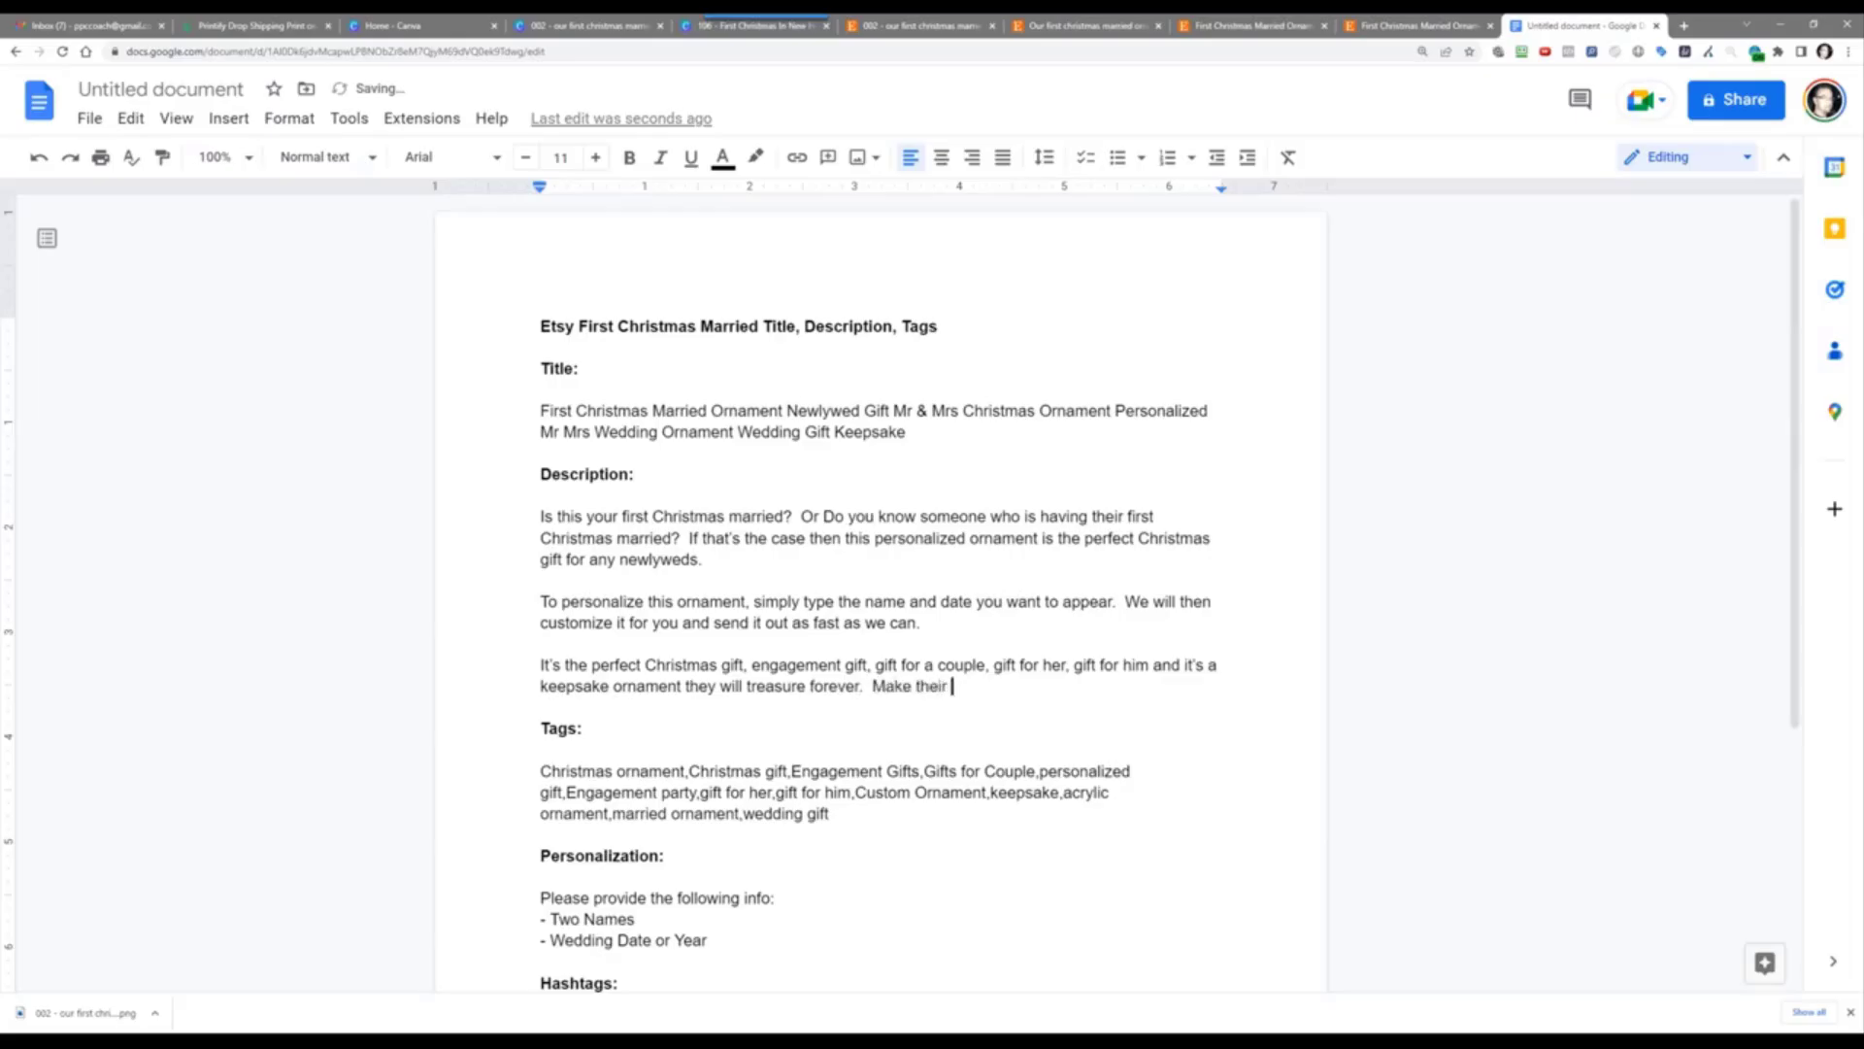
pyautogui.press('BackSpace')
pyautogui.press('BackSpace')
pyautogui.press('BackSpace')
pyautogui.press('BackSpace')
pyautogui.write('is the best fitrst Christmas gift ornament')
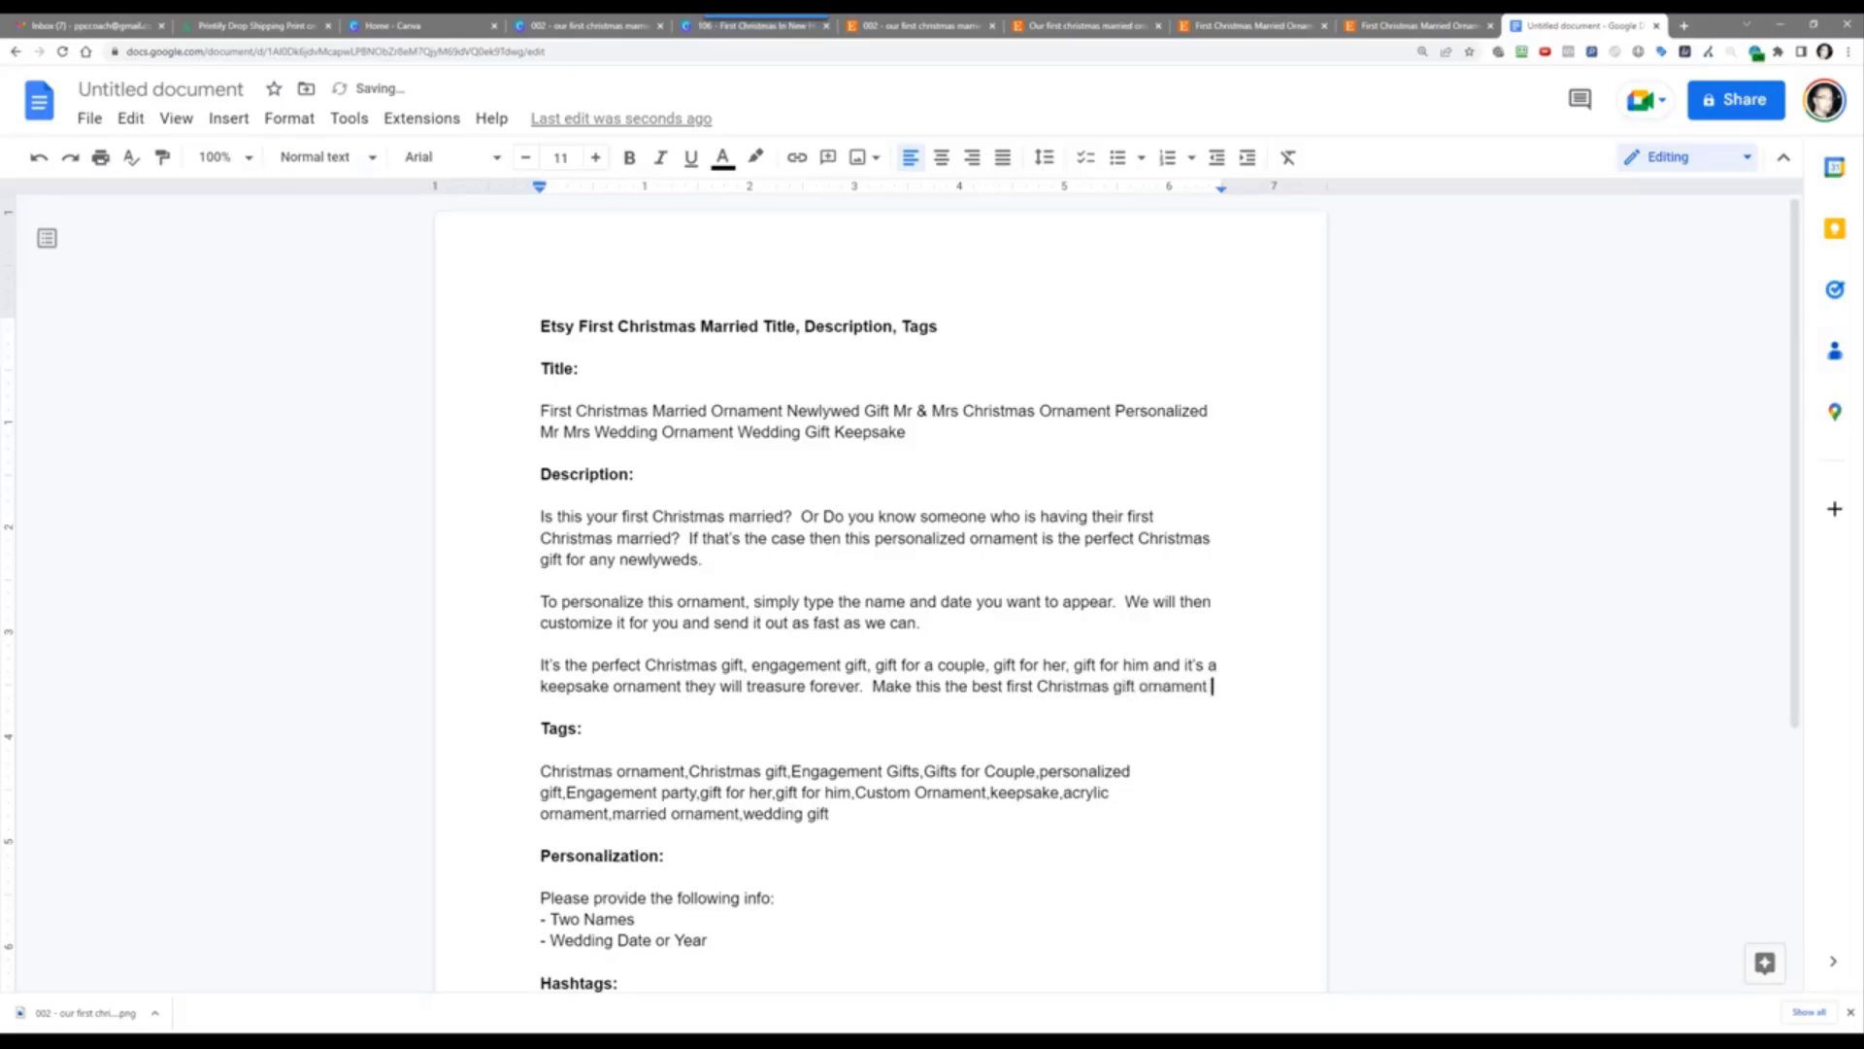
pyautogui.hotkey('ctrl', 'BackSpace')
pyautogui.hotkey('ctrl', 'BackSpace')
pyautogui.write('for them (or you).  Get one now!')
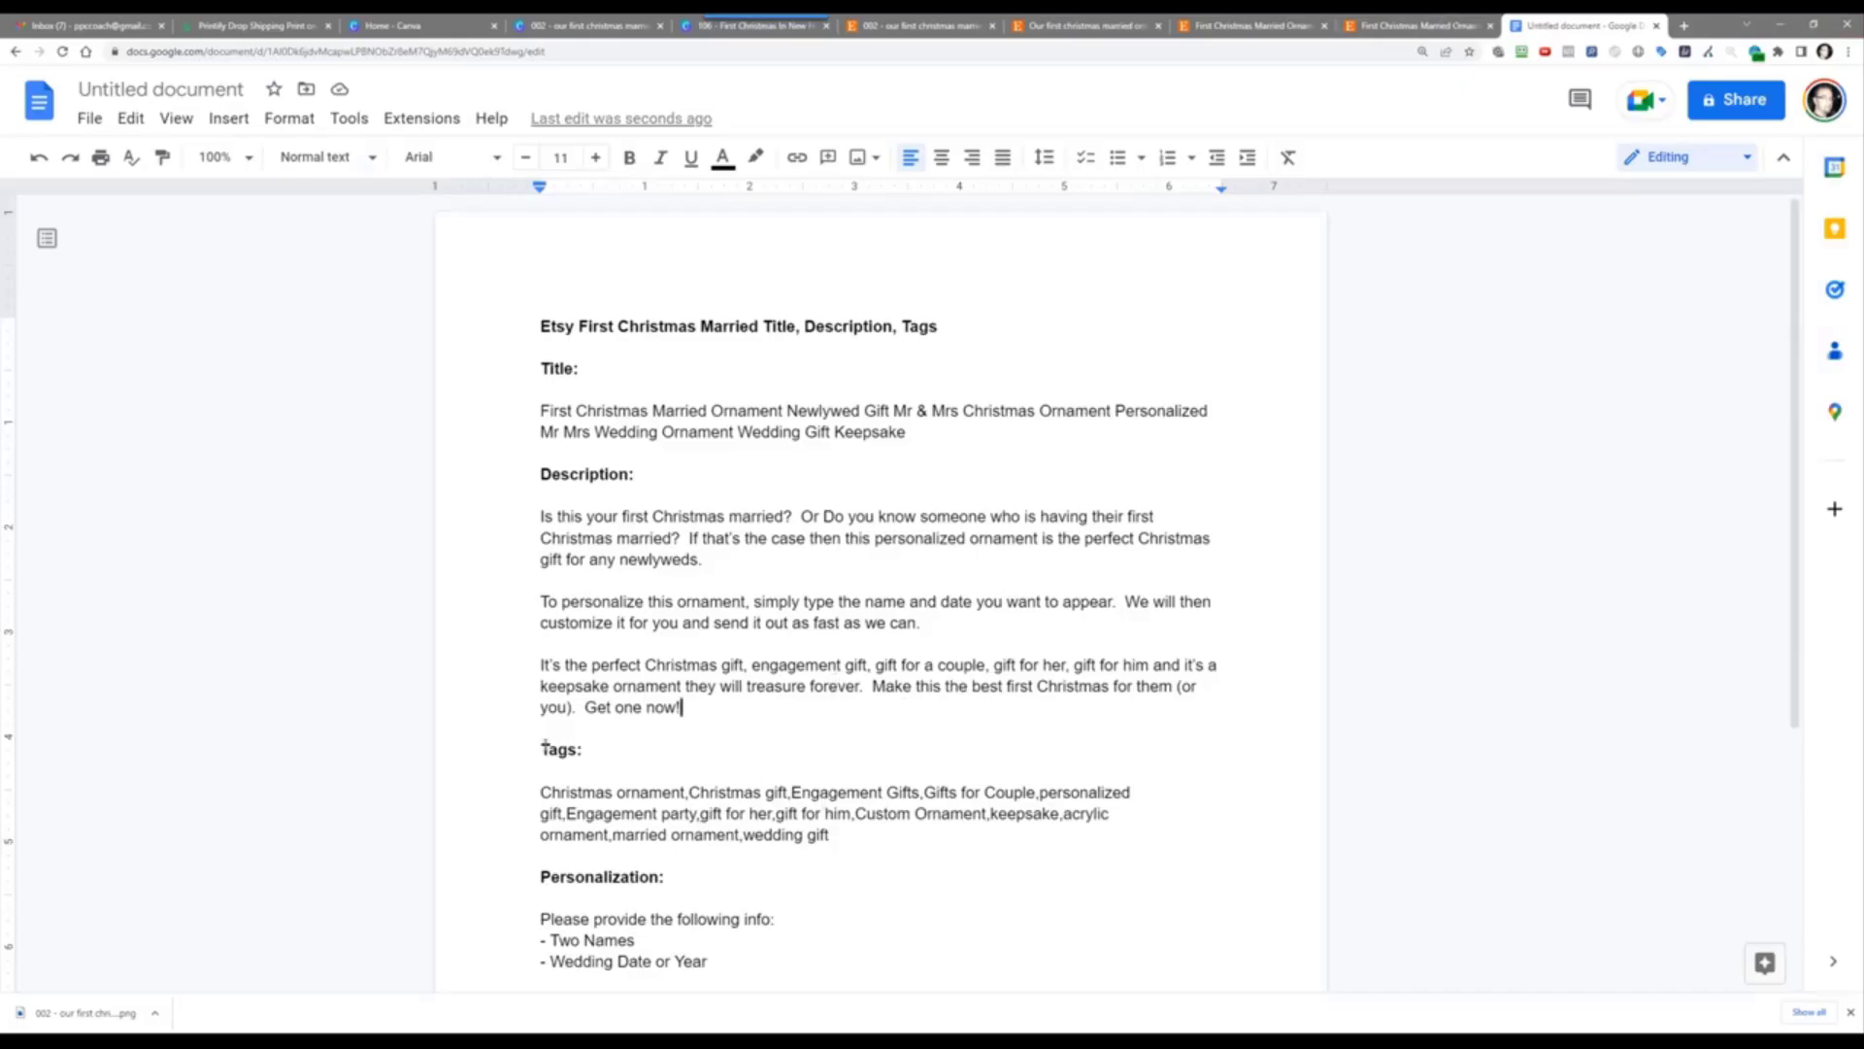
pyautogui.click(542, 792)
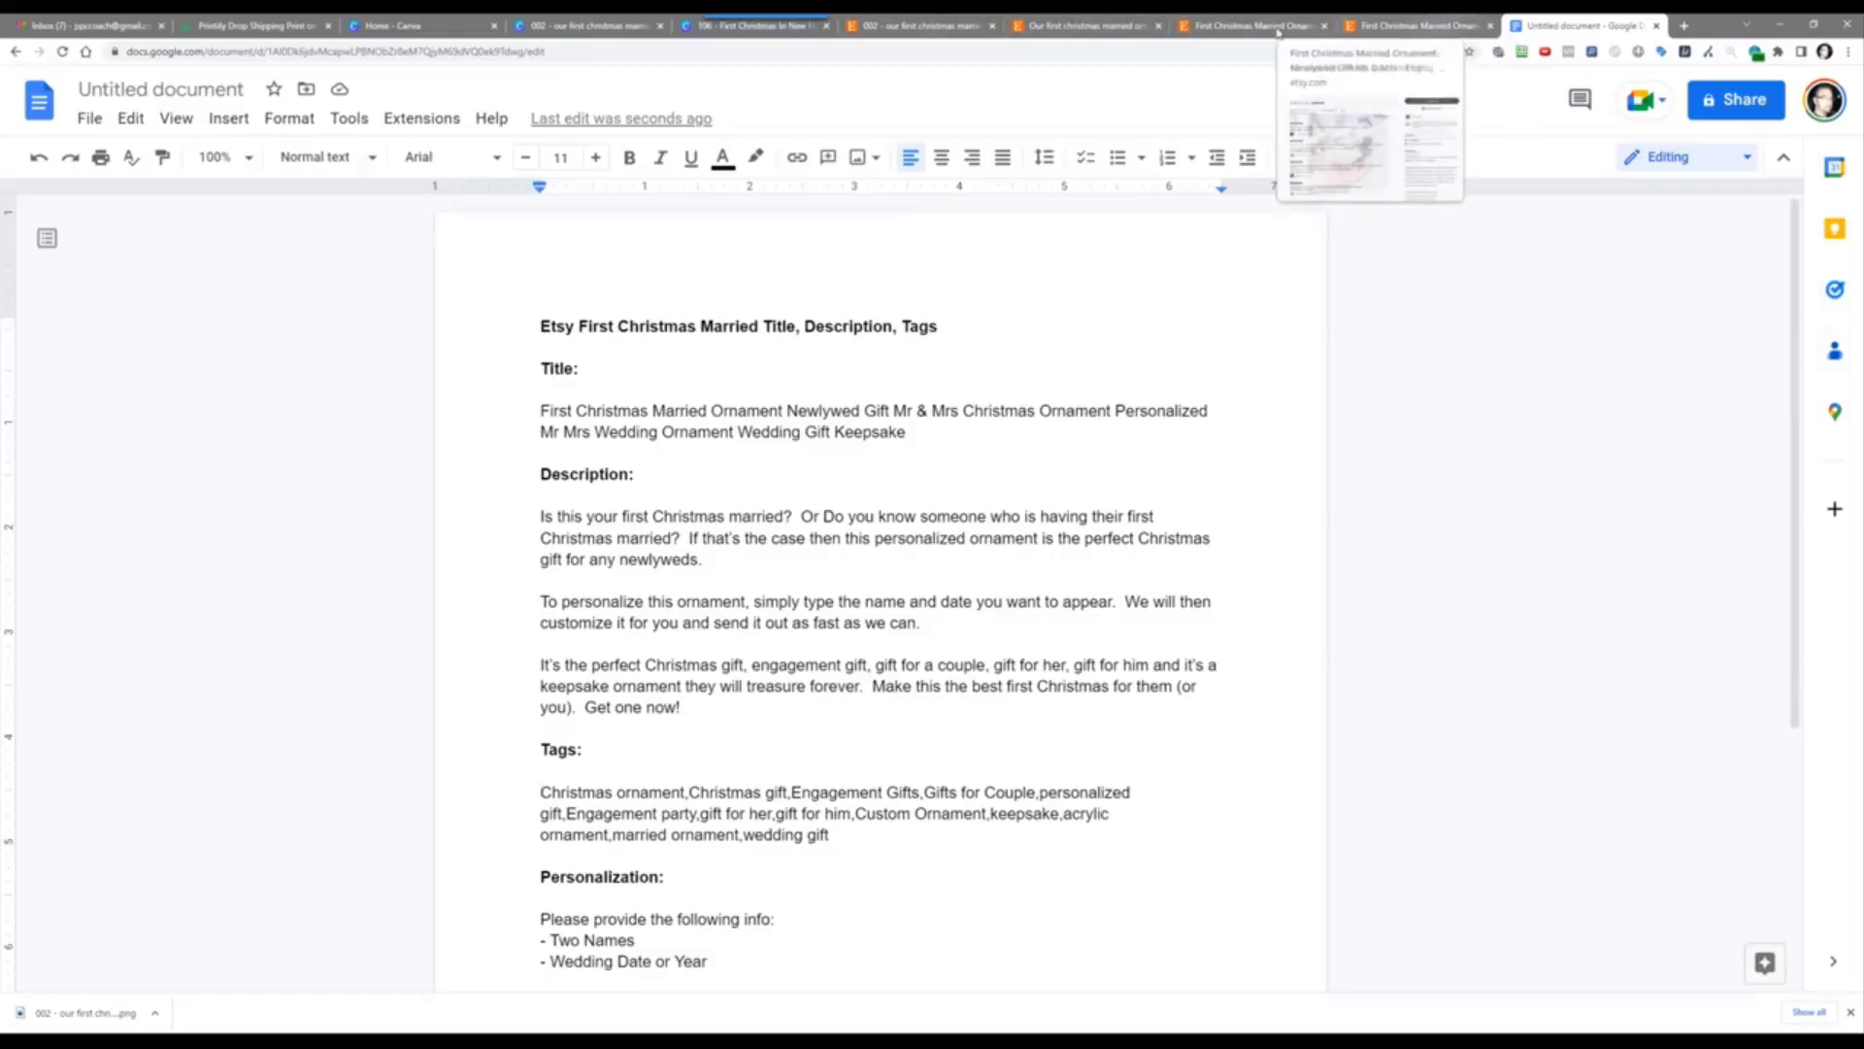
pyautogui.click(1031, 23)
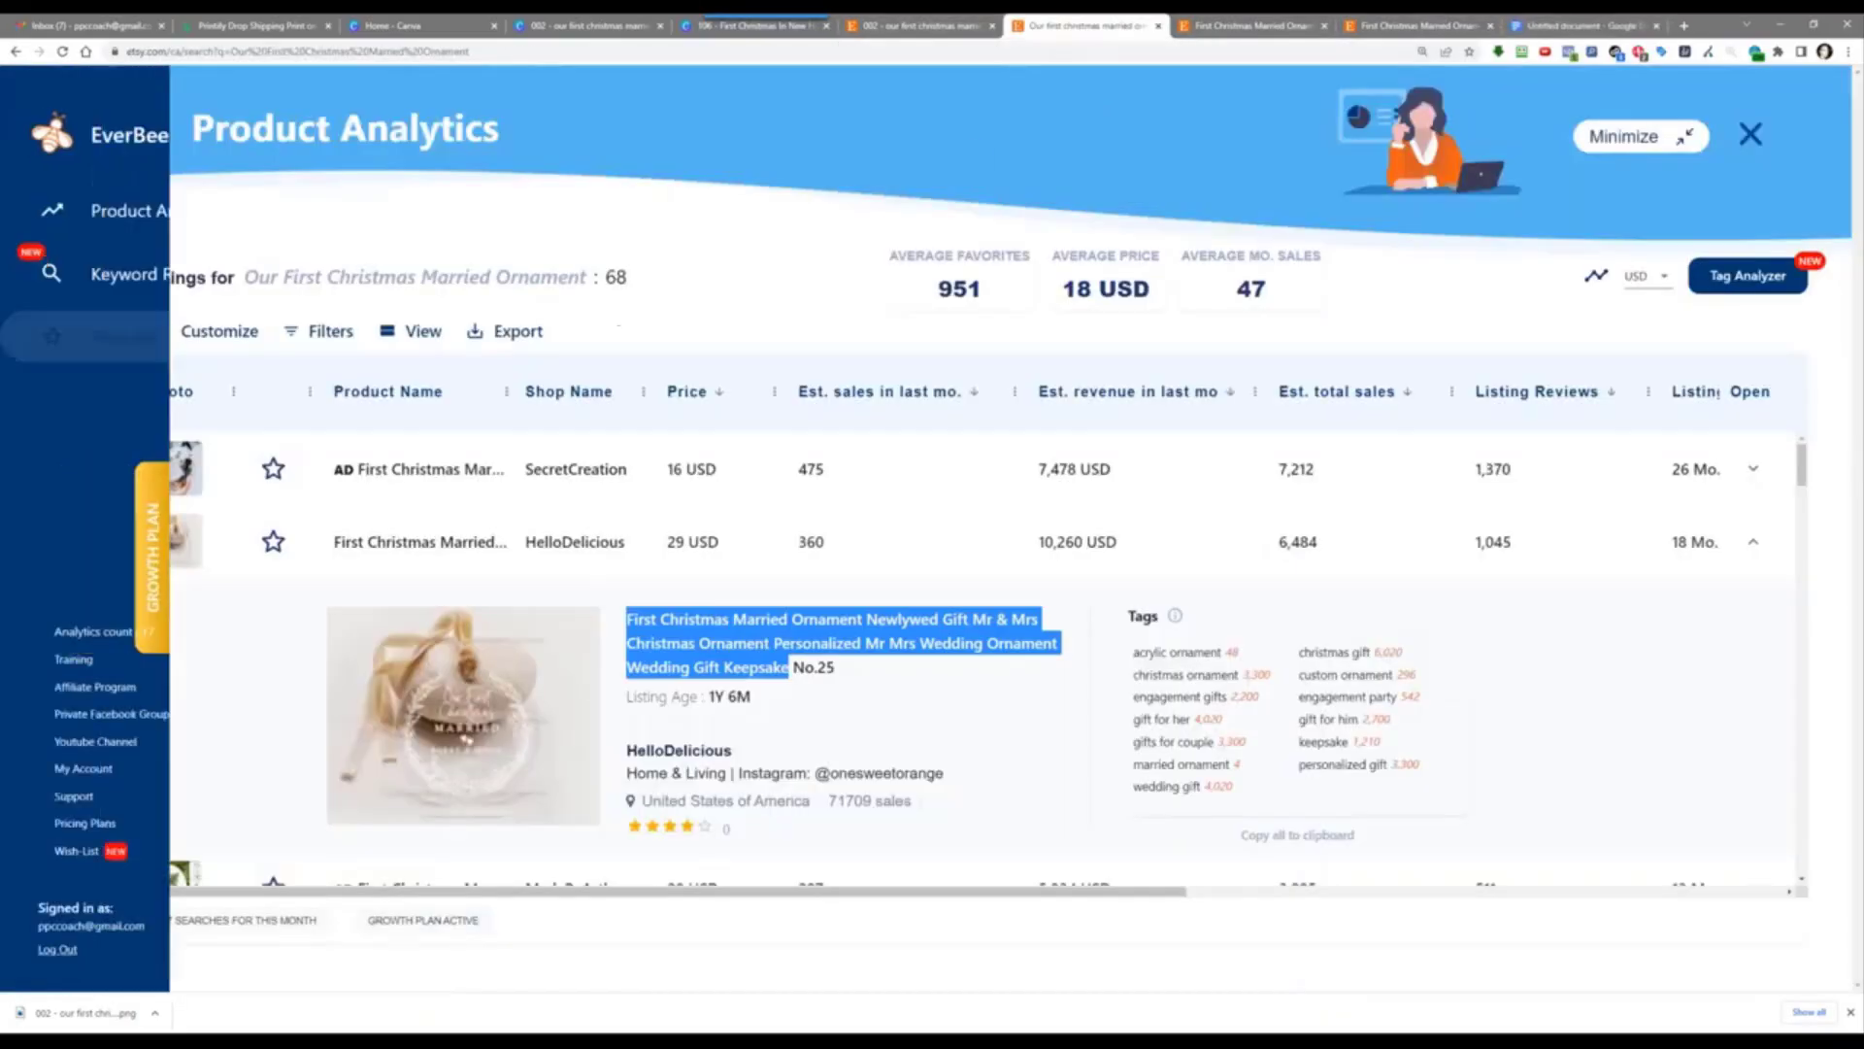
# Step: Sort EverBee's Tag Analyzer keywords by search volume and review them before returning to the doc
pyautogui.click(1709, 274)
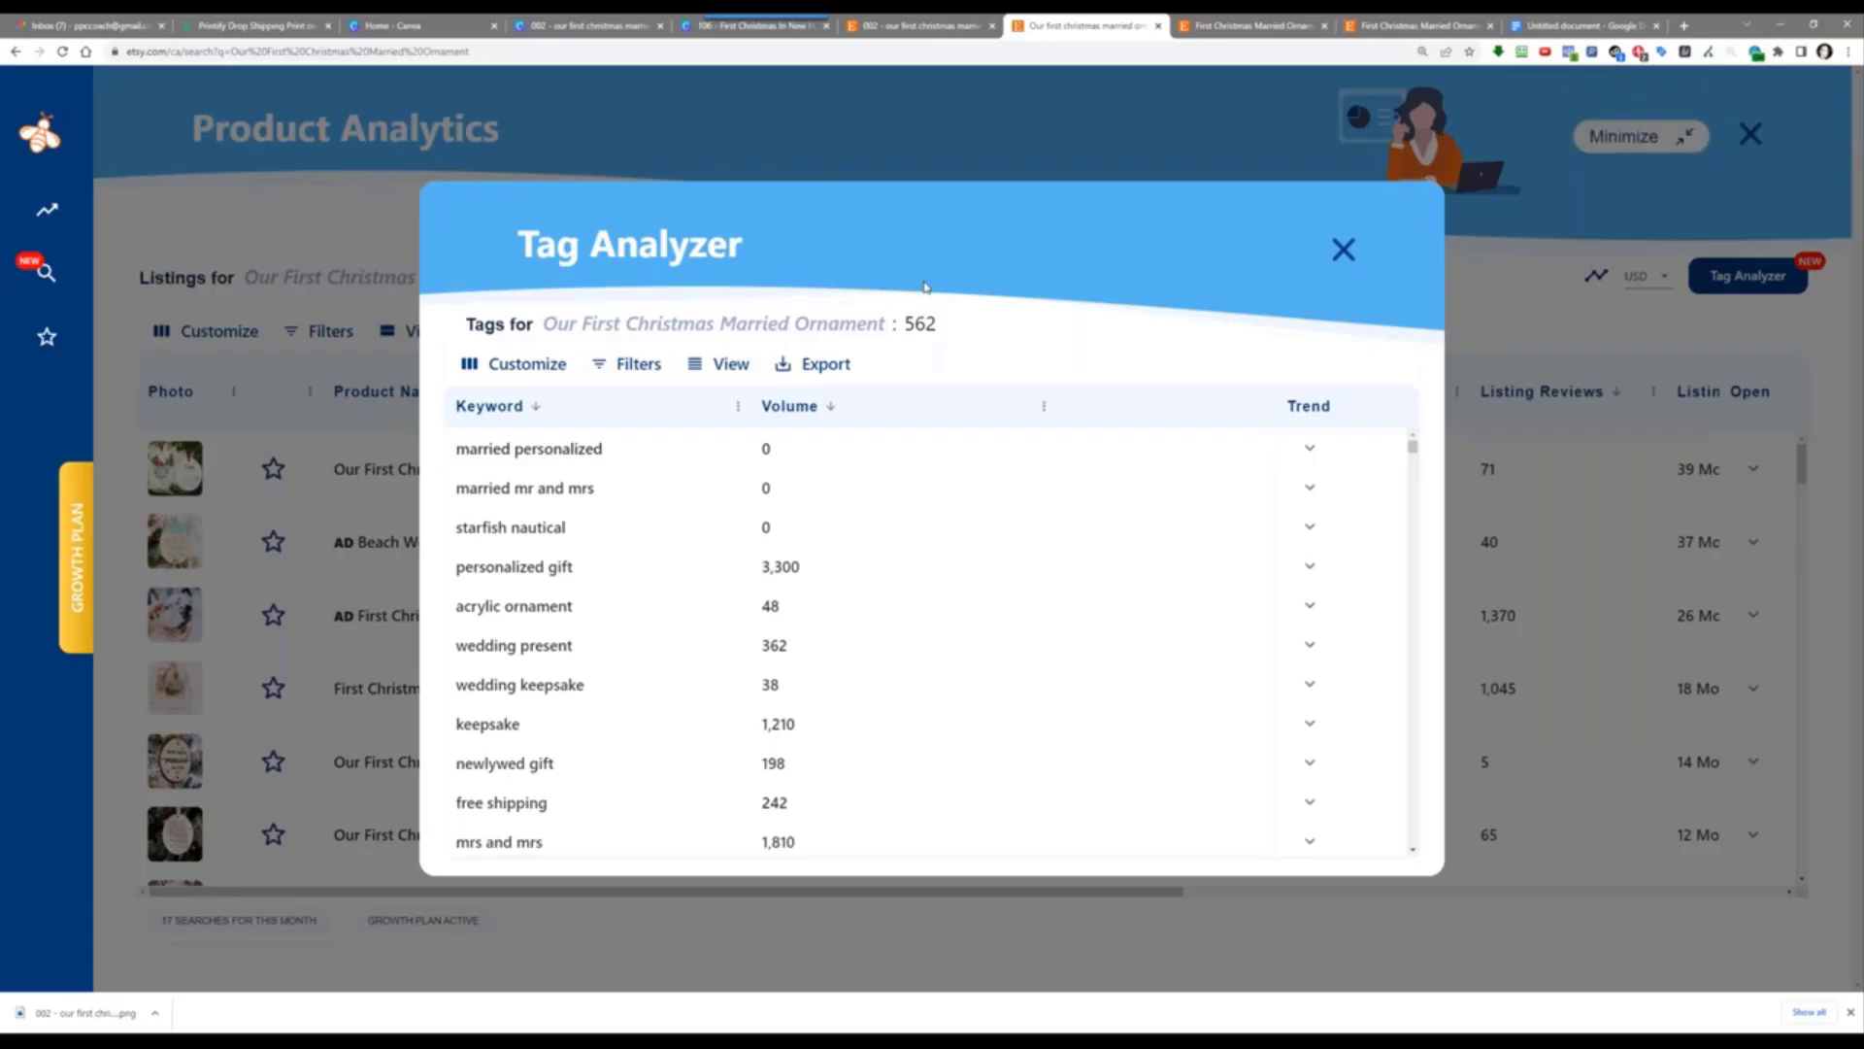
pyautogui.click(788, 408)
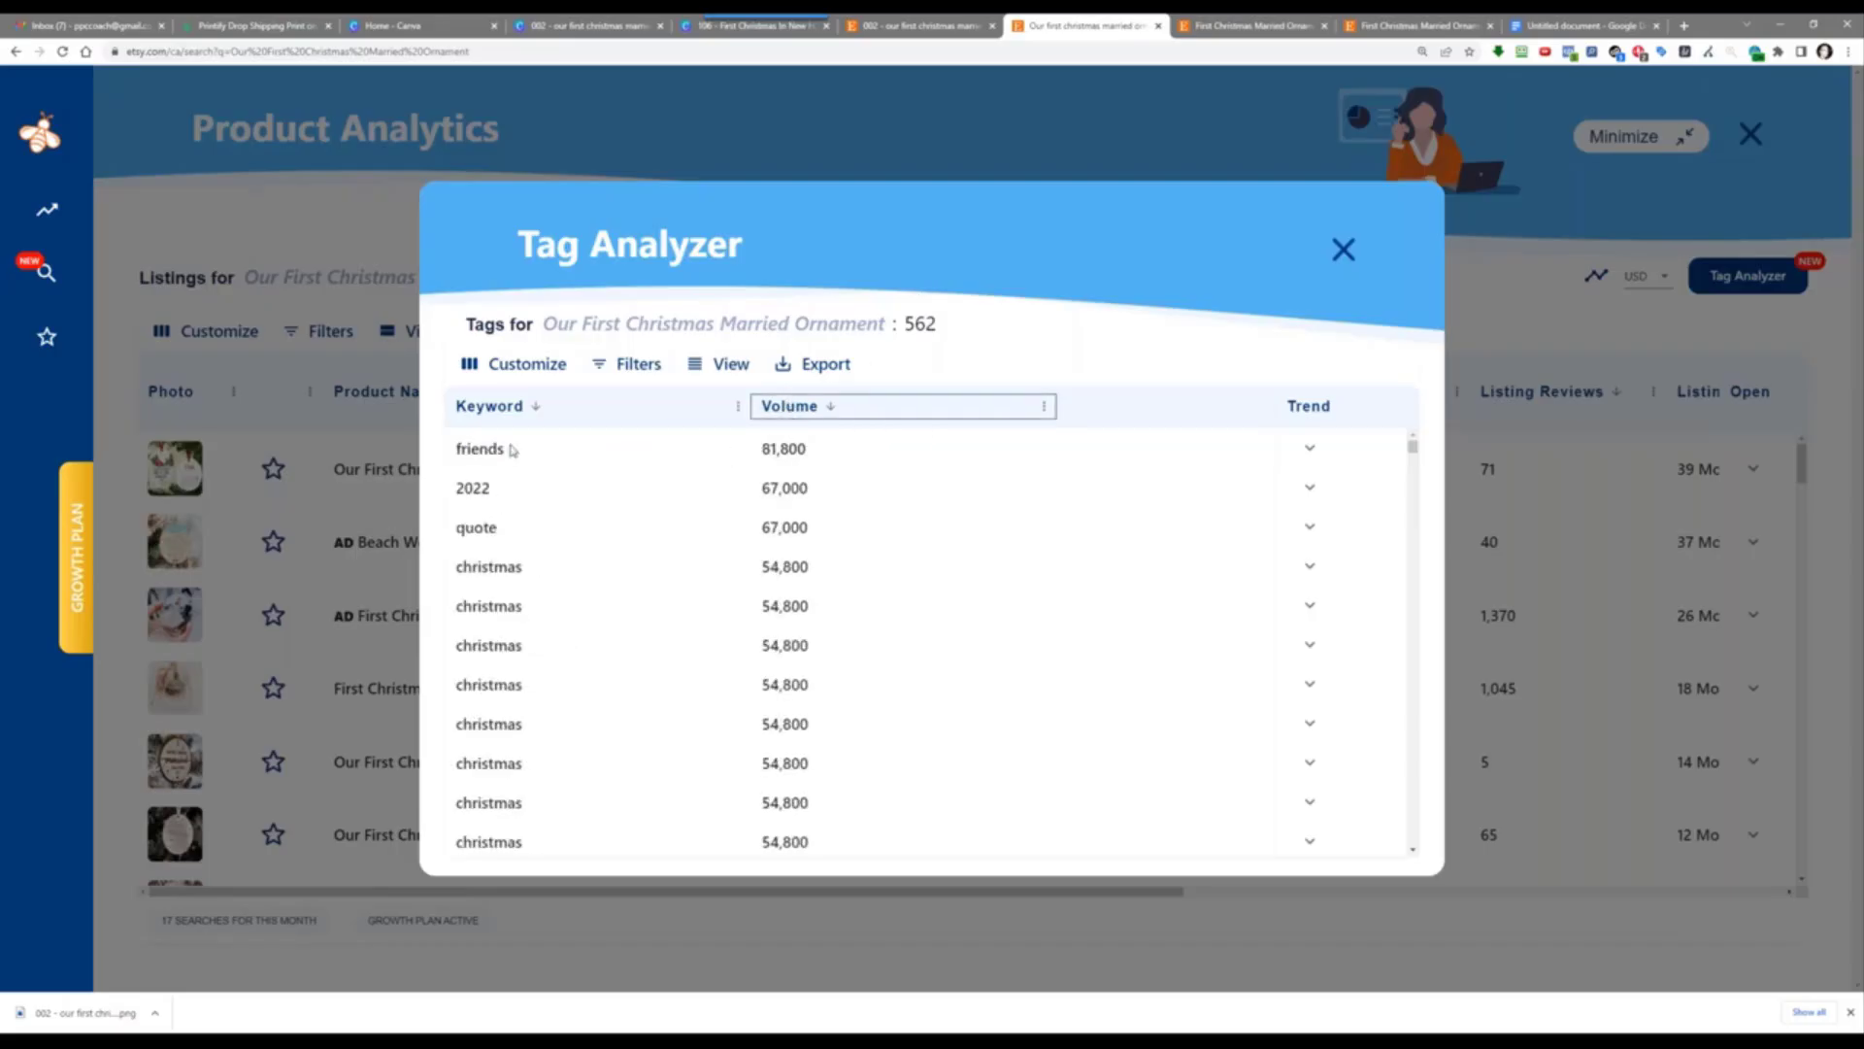
pyautogui.scroll(-3, 602, 623)
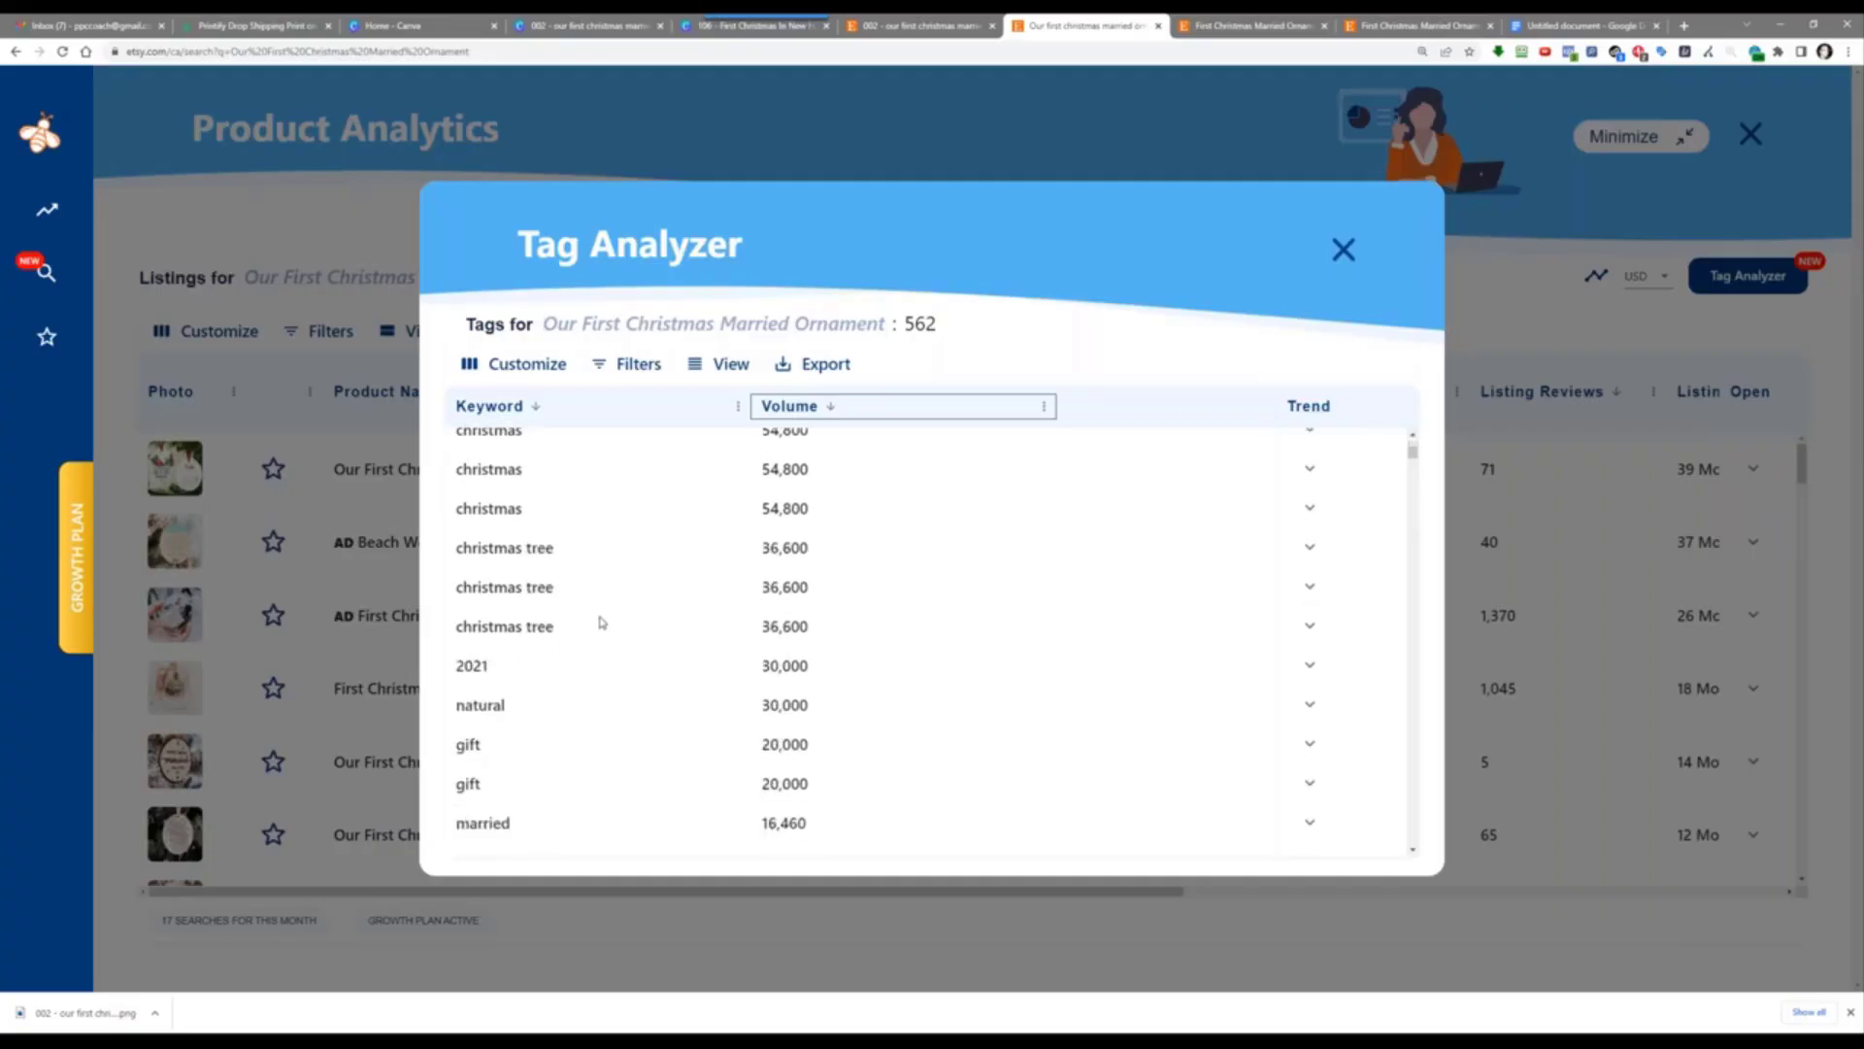
pyautogui.scroll(-3, 612, 575)
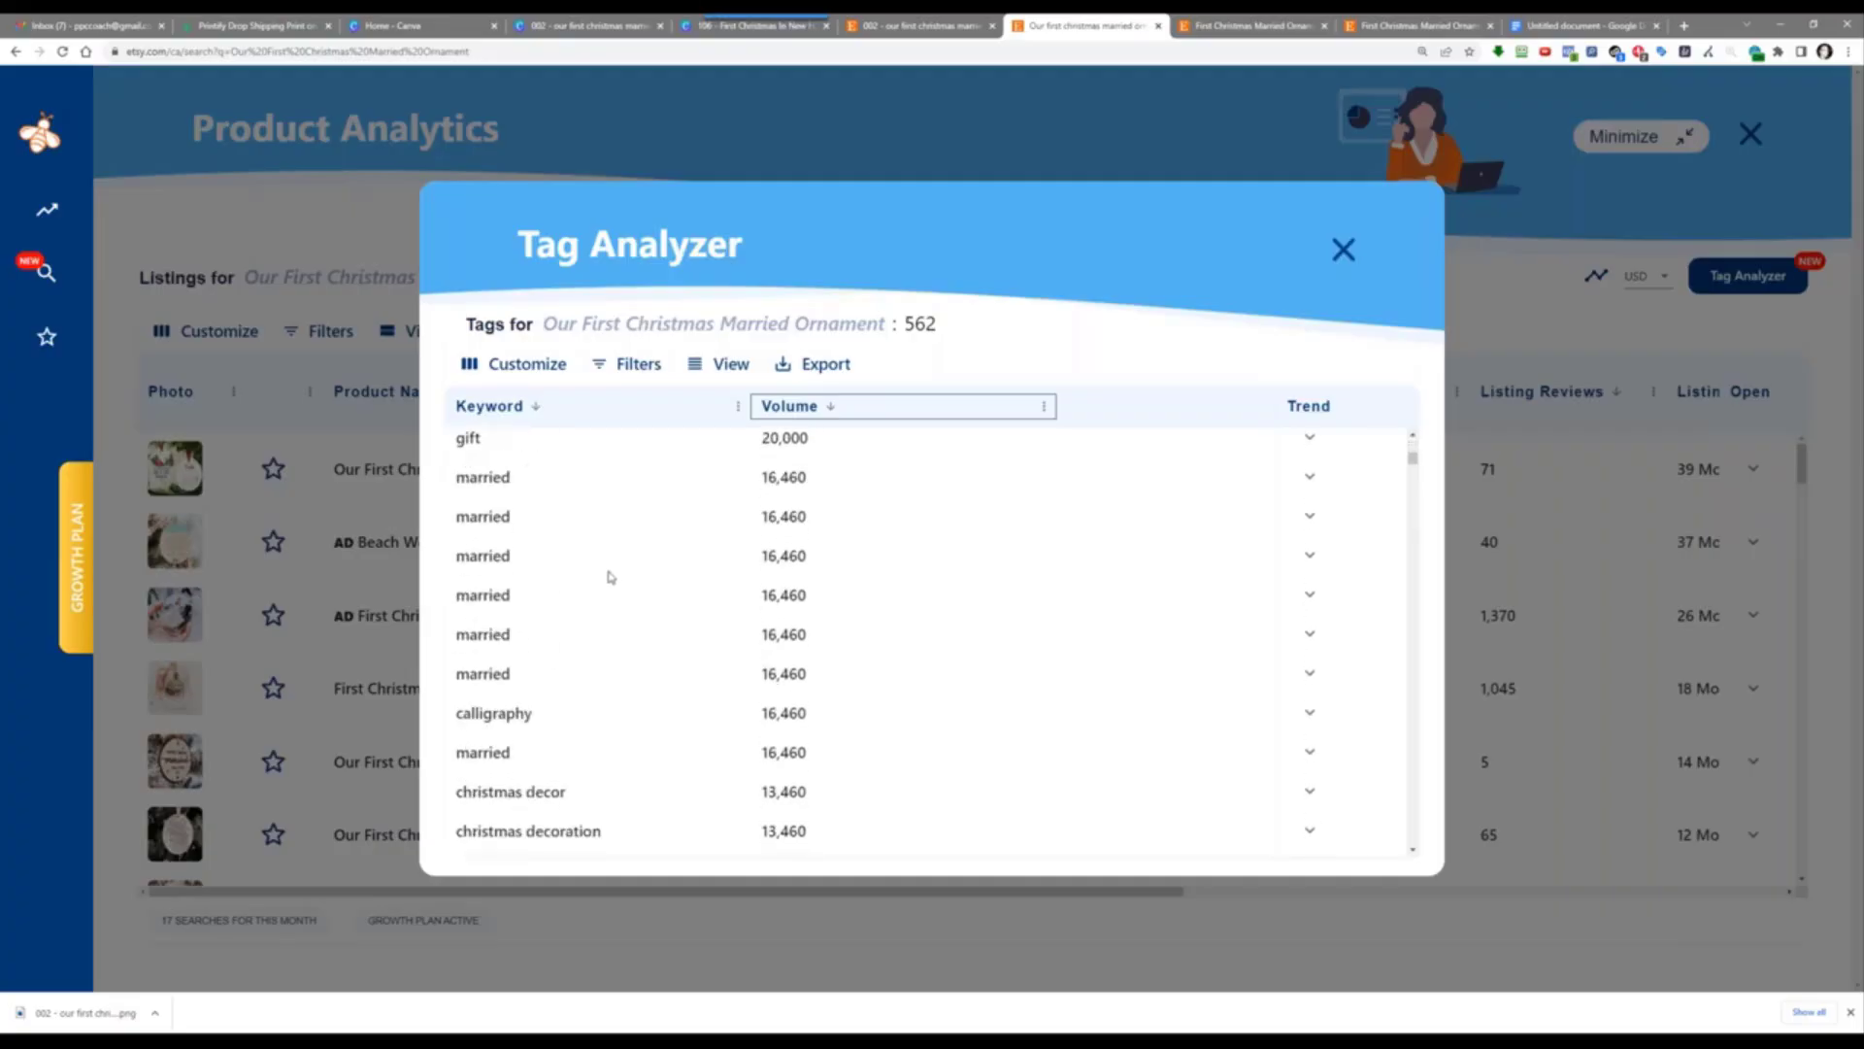
pyautogui.scroll(-3, 633, 515)
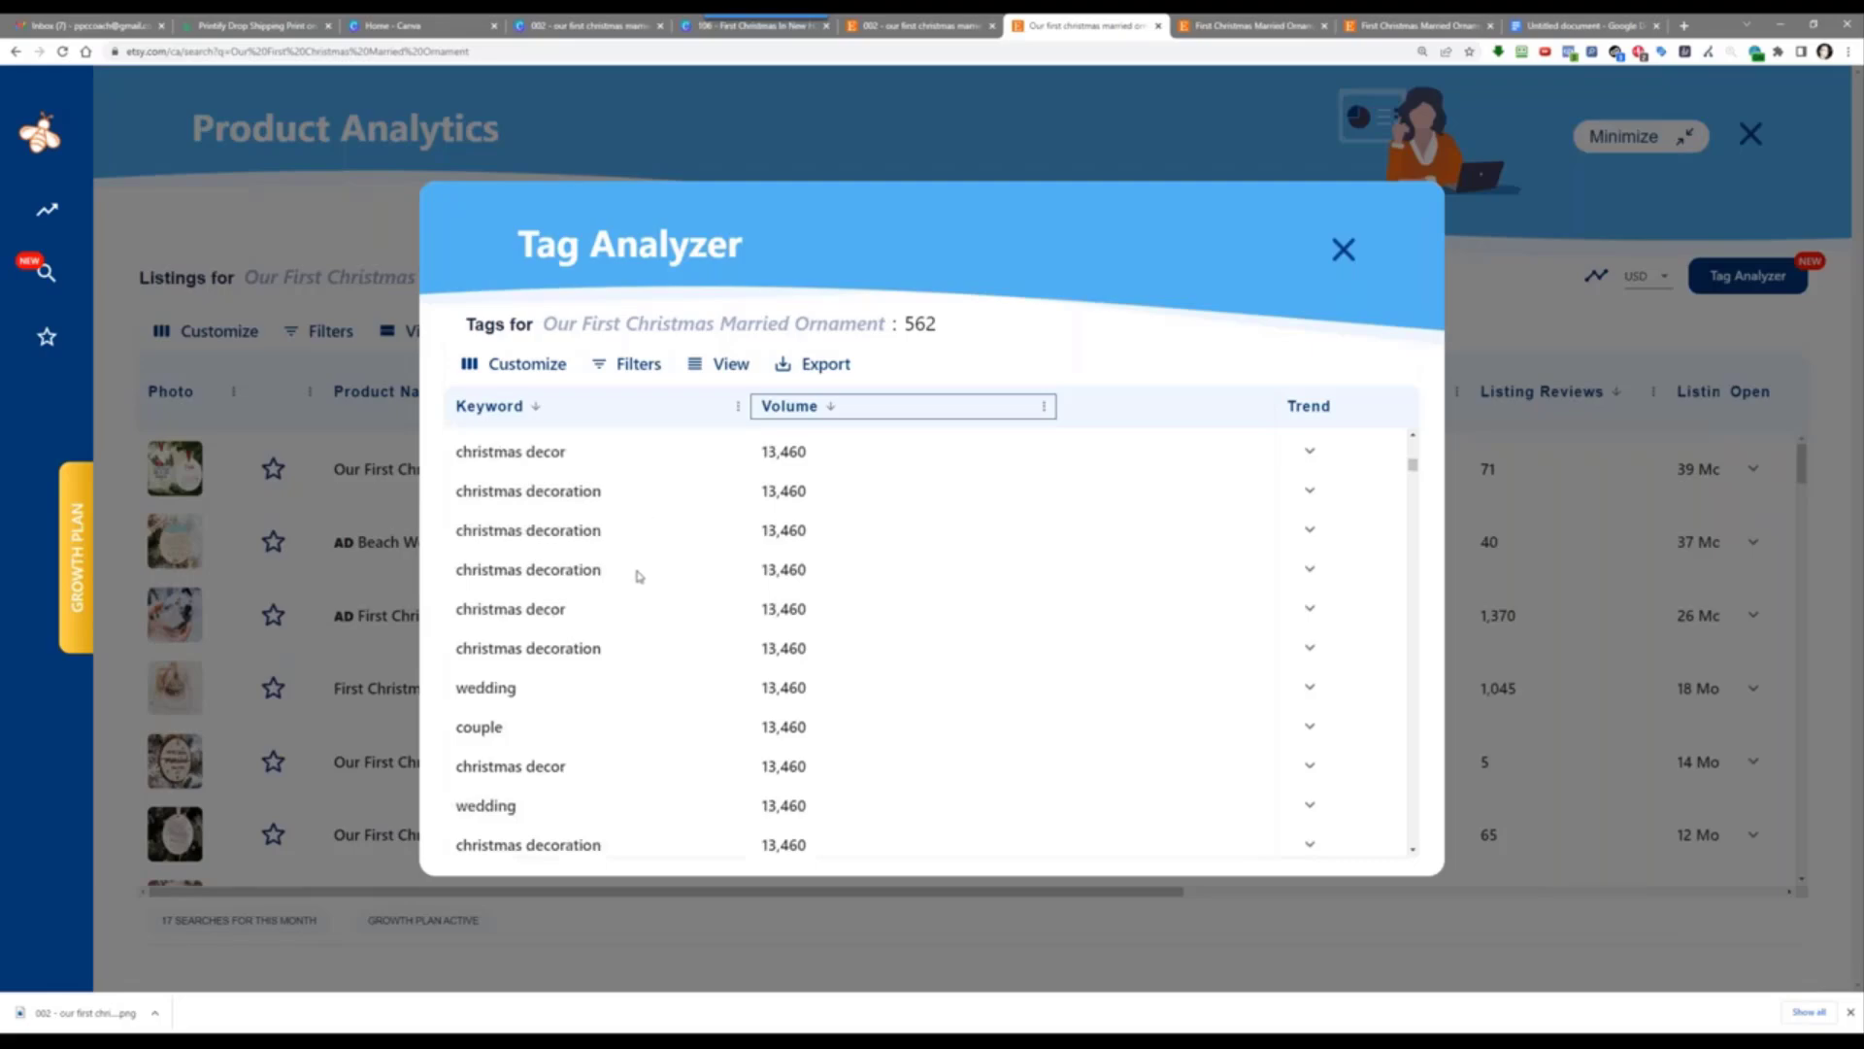
pyautogui.scroll(-3, 637, 576)
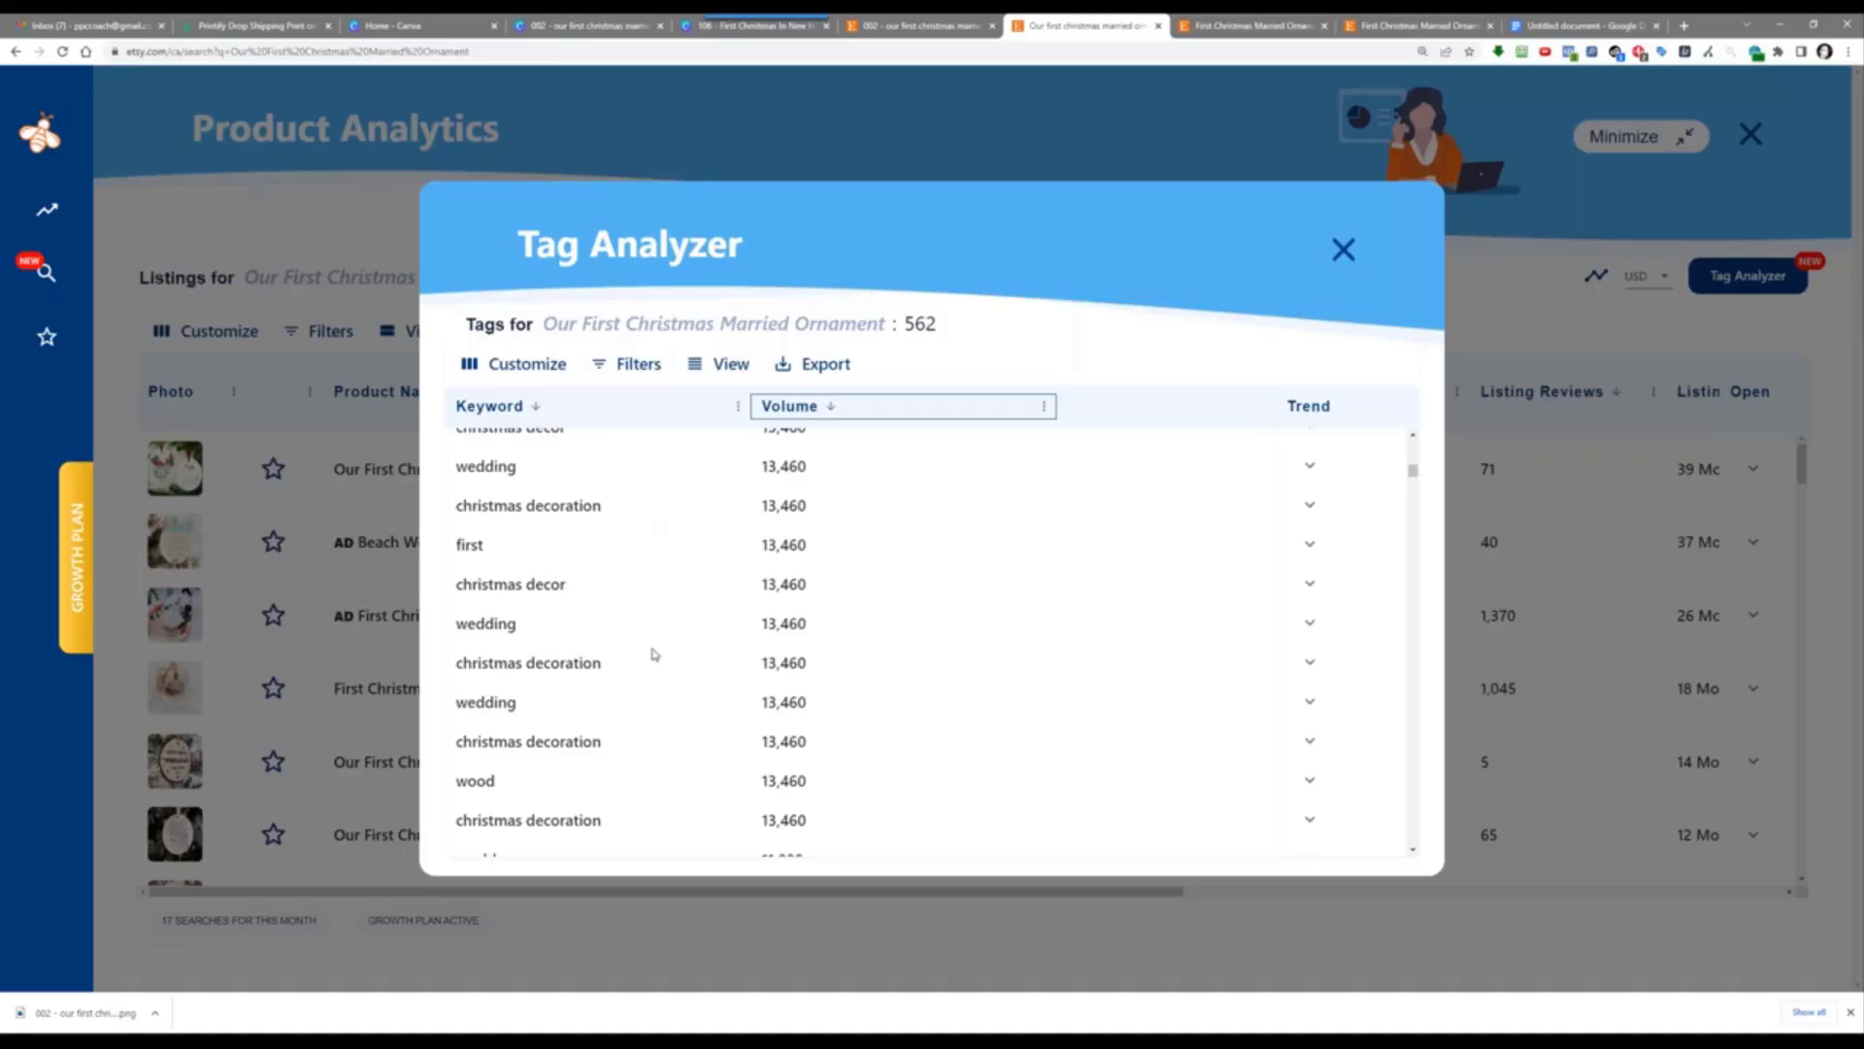
pyautogui.scroll(-6, 655, 654)
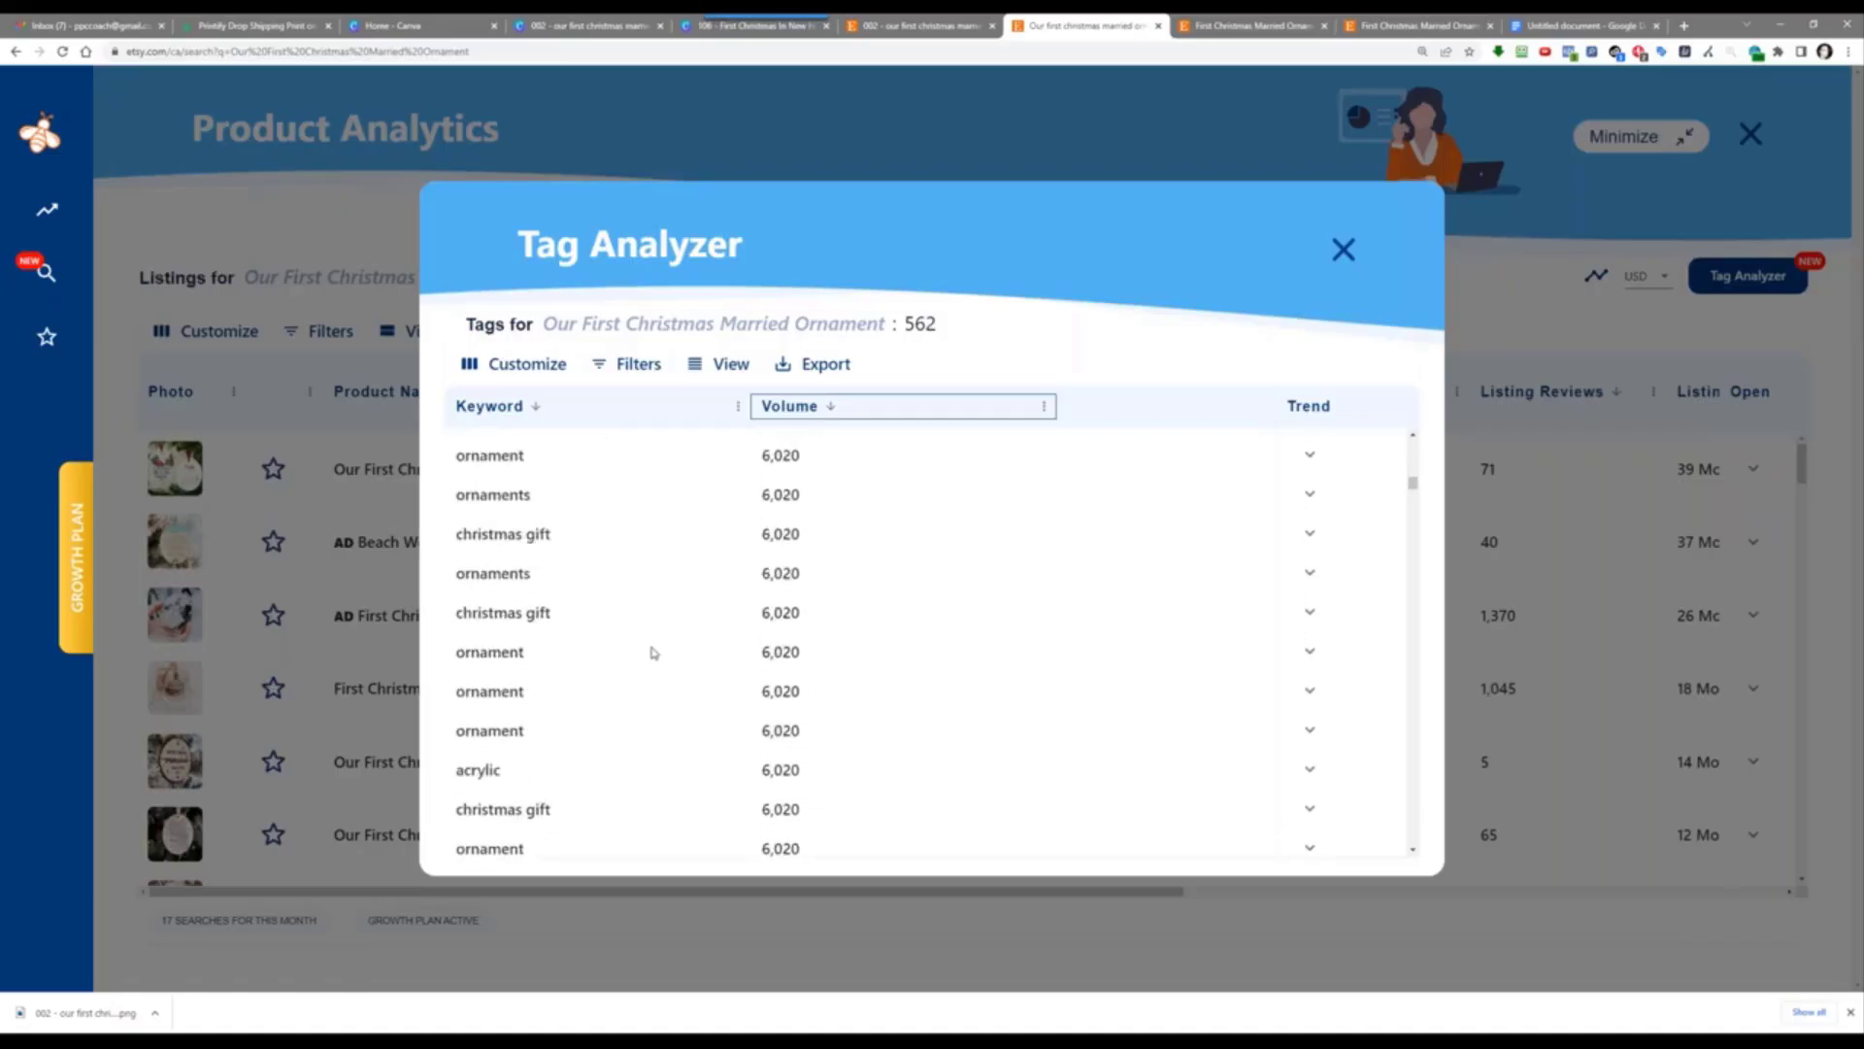
pyautogui.scroll(-2, 637, 611)
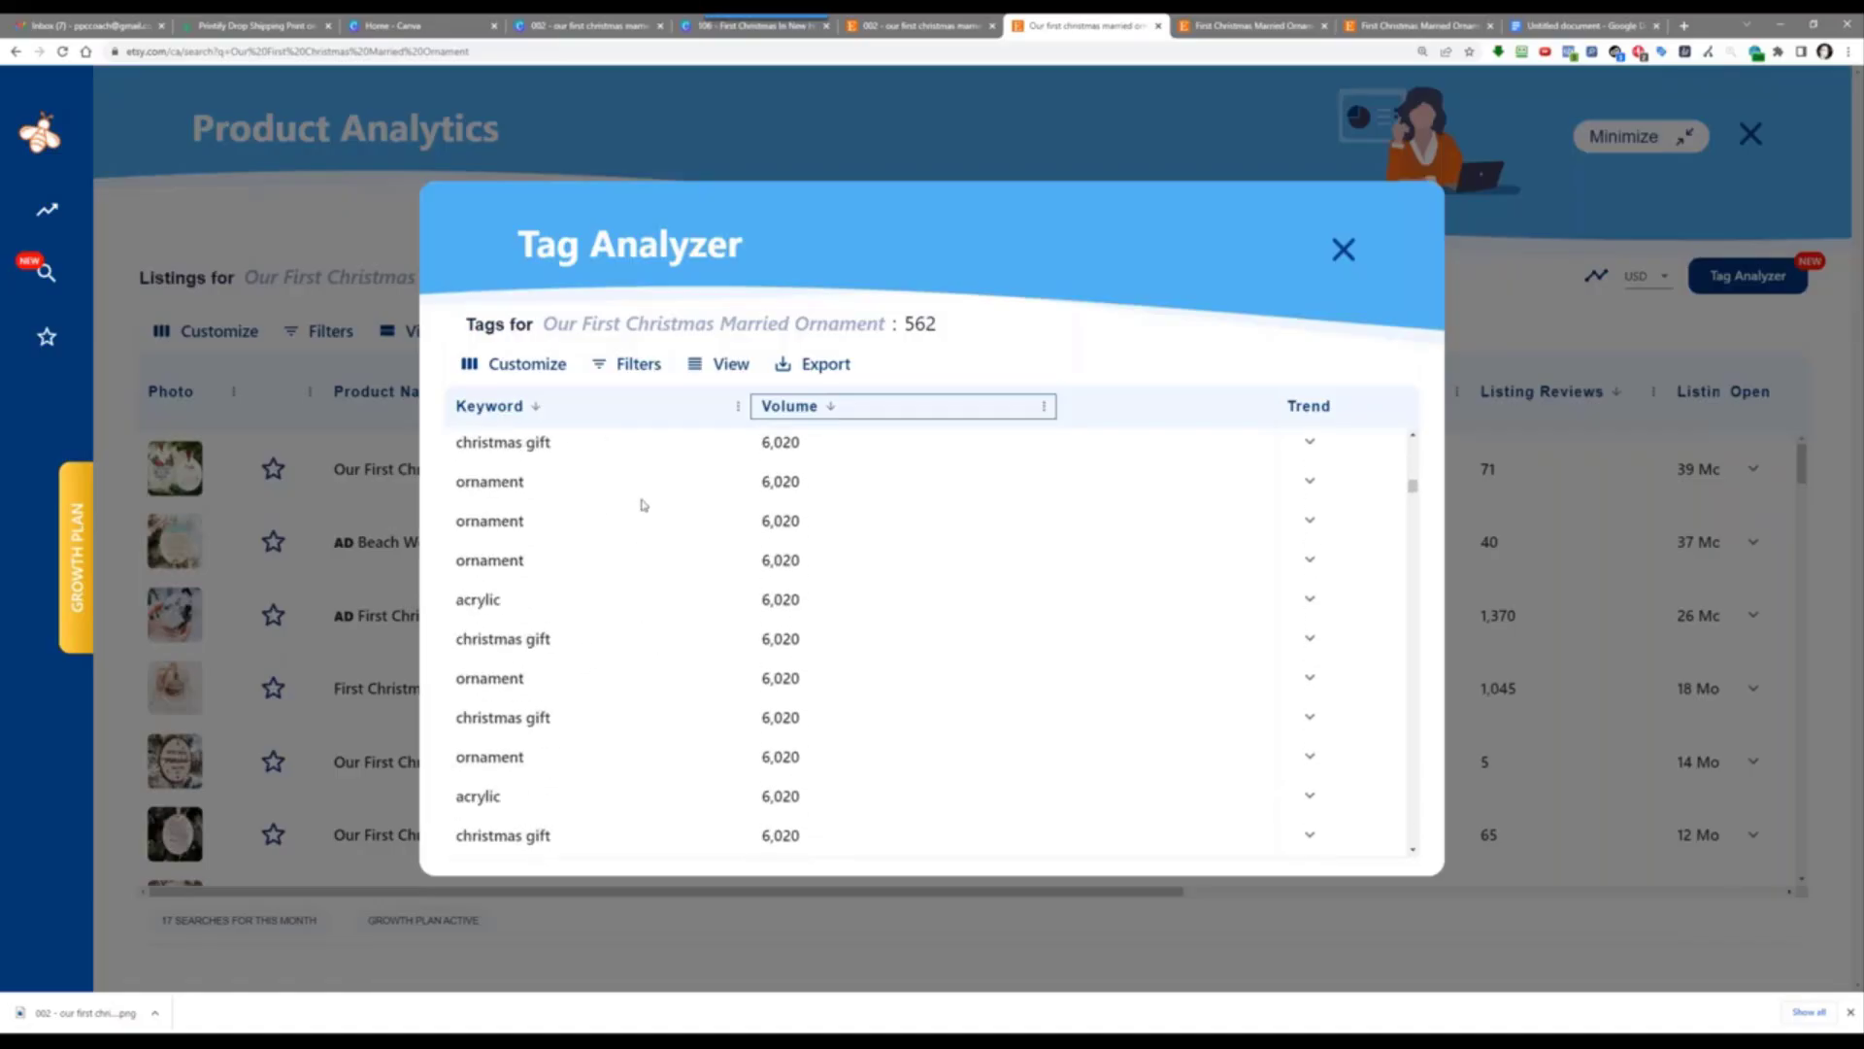
pyautogui.scroll(-2, 641, 509)
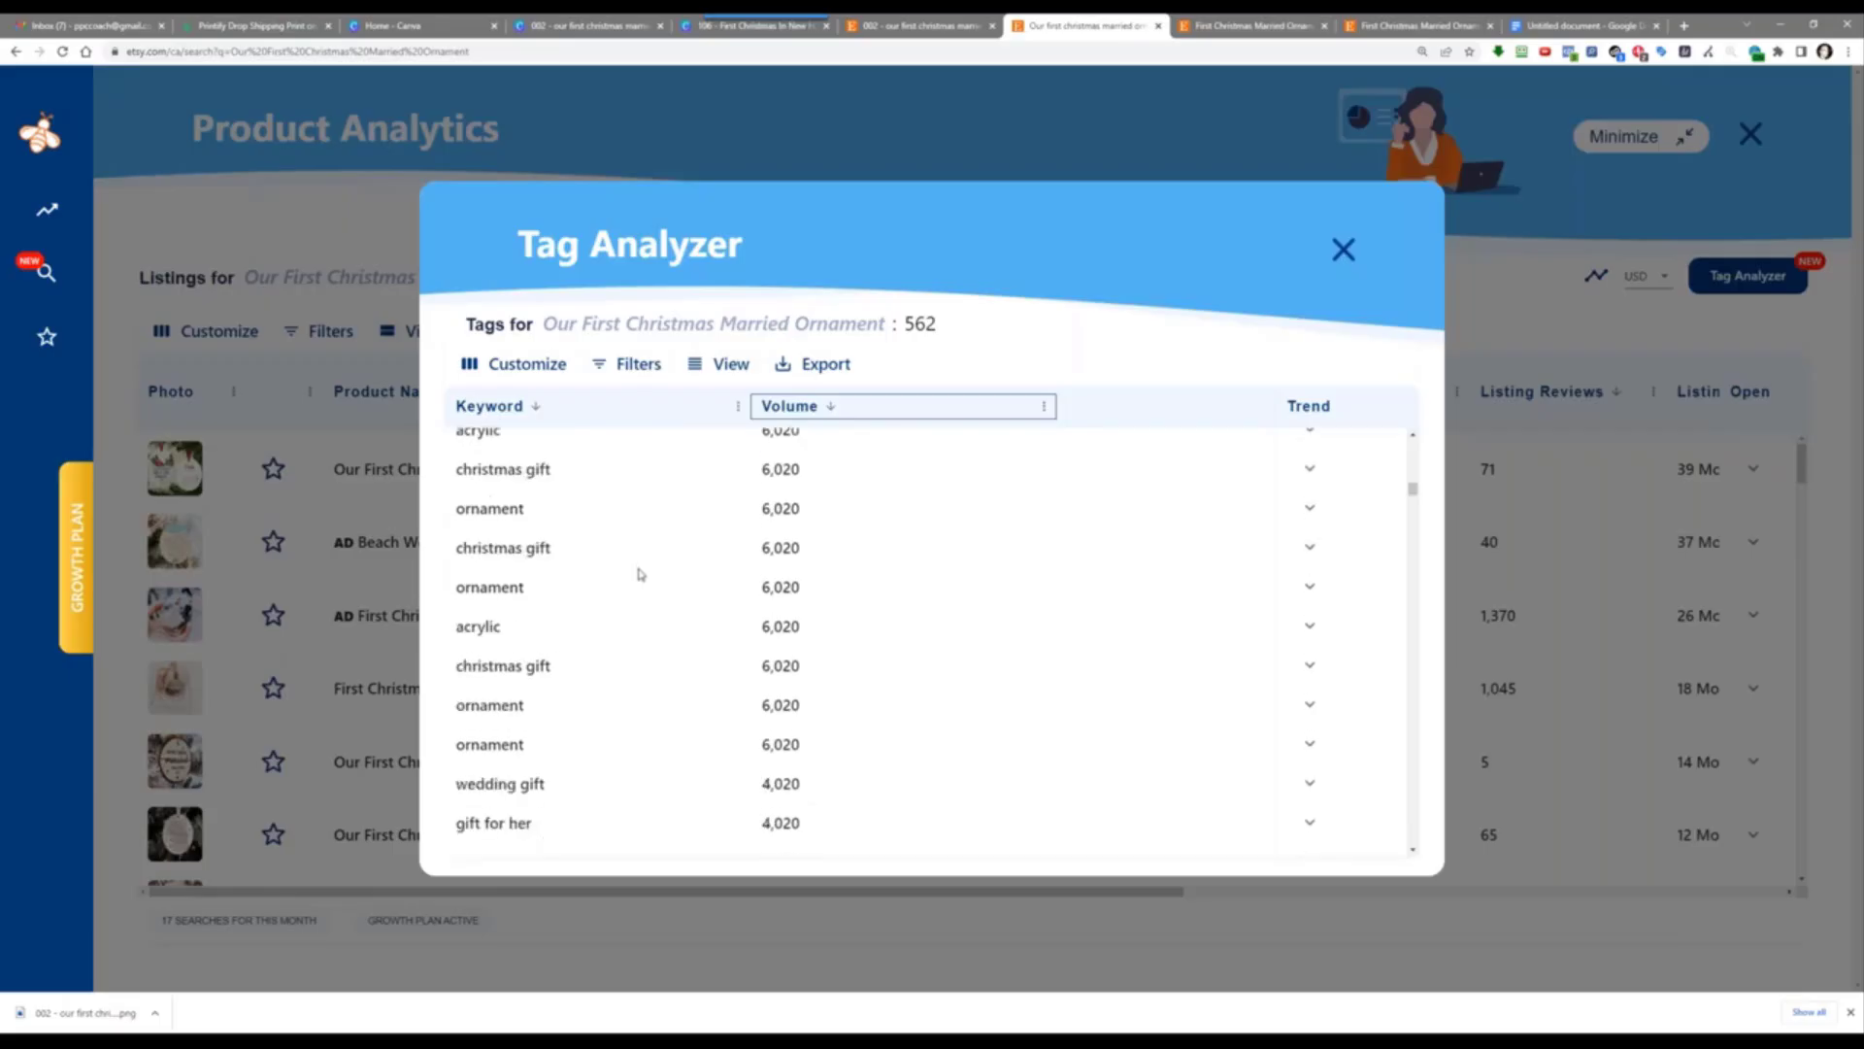
pyautogui.scroll(-2, 638, 632)
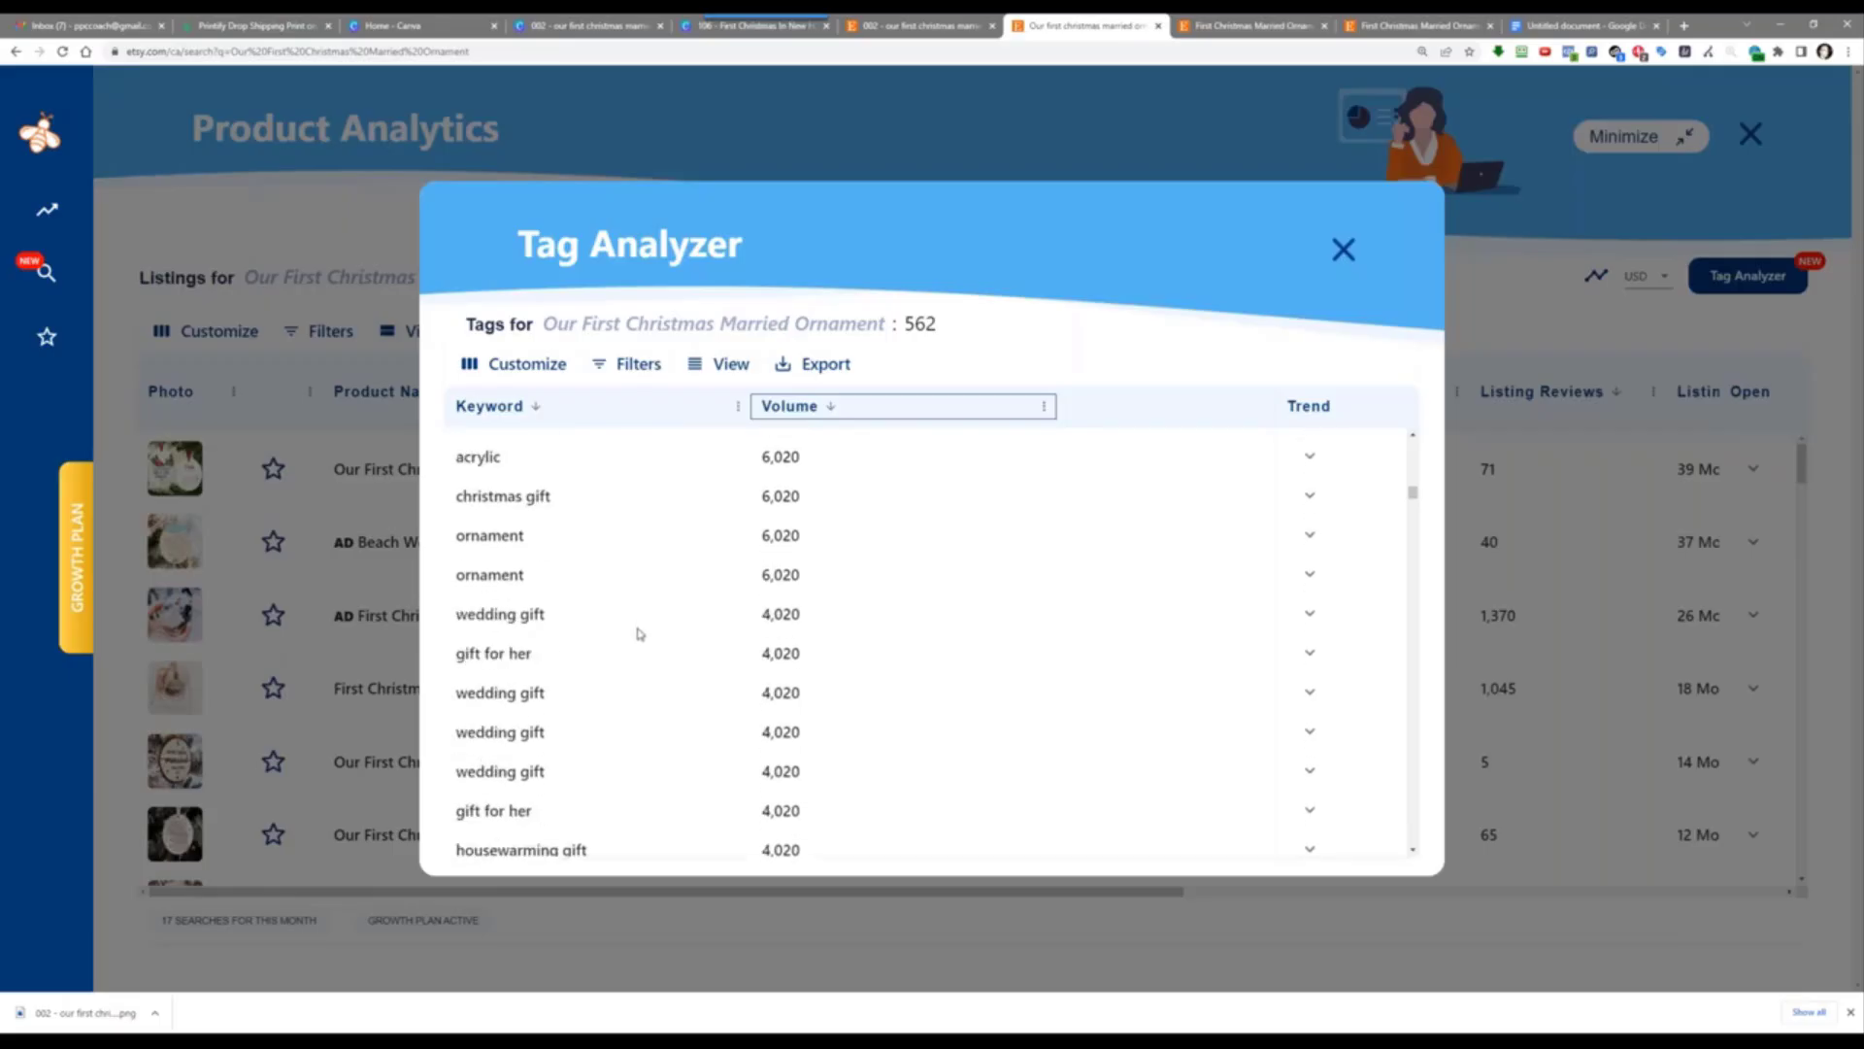
pyautogui.scroll(-2, 630, 697)
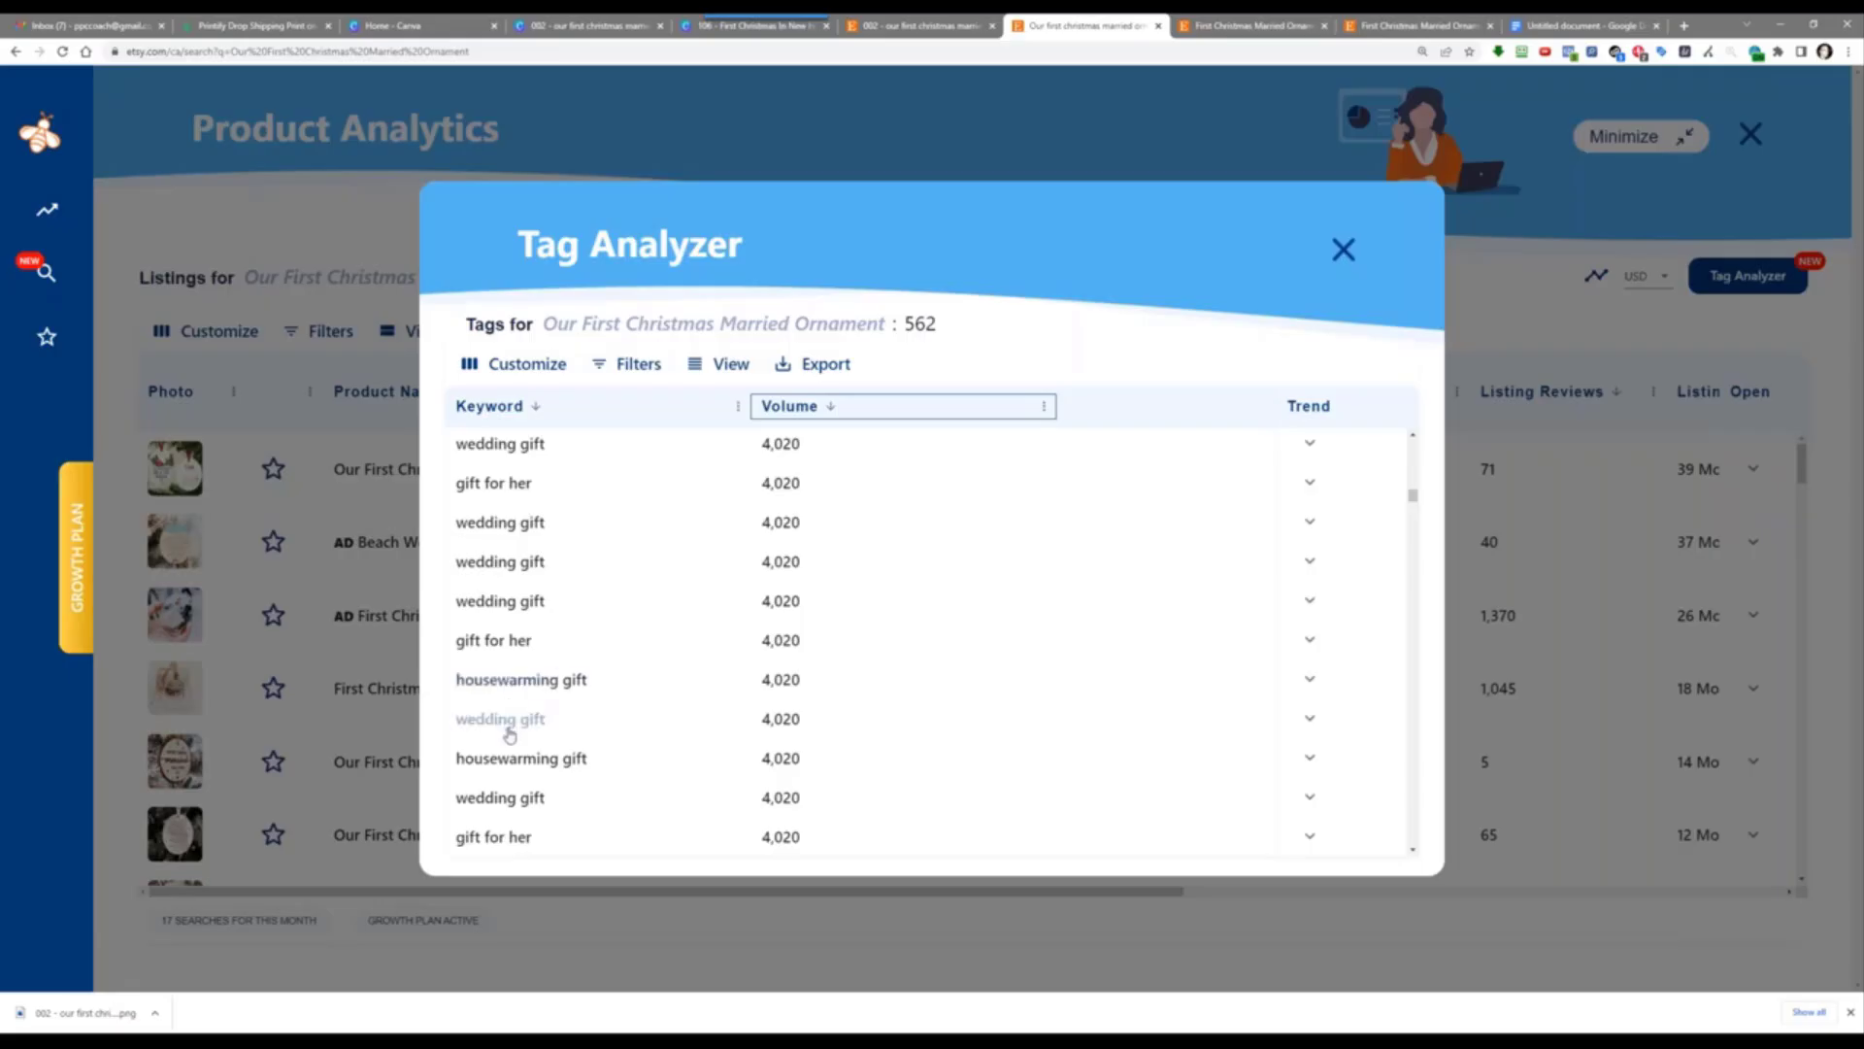
pyautogui.scroll(-1, 701, 677)
pyautogui.scroll(-3, 701, 677)
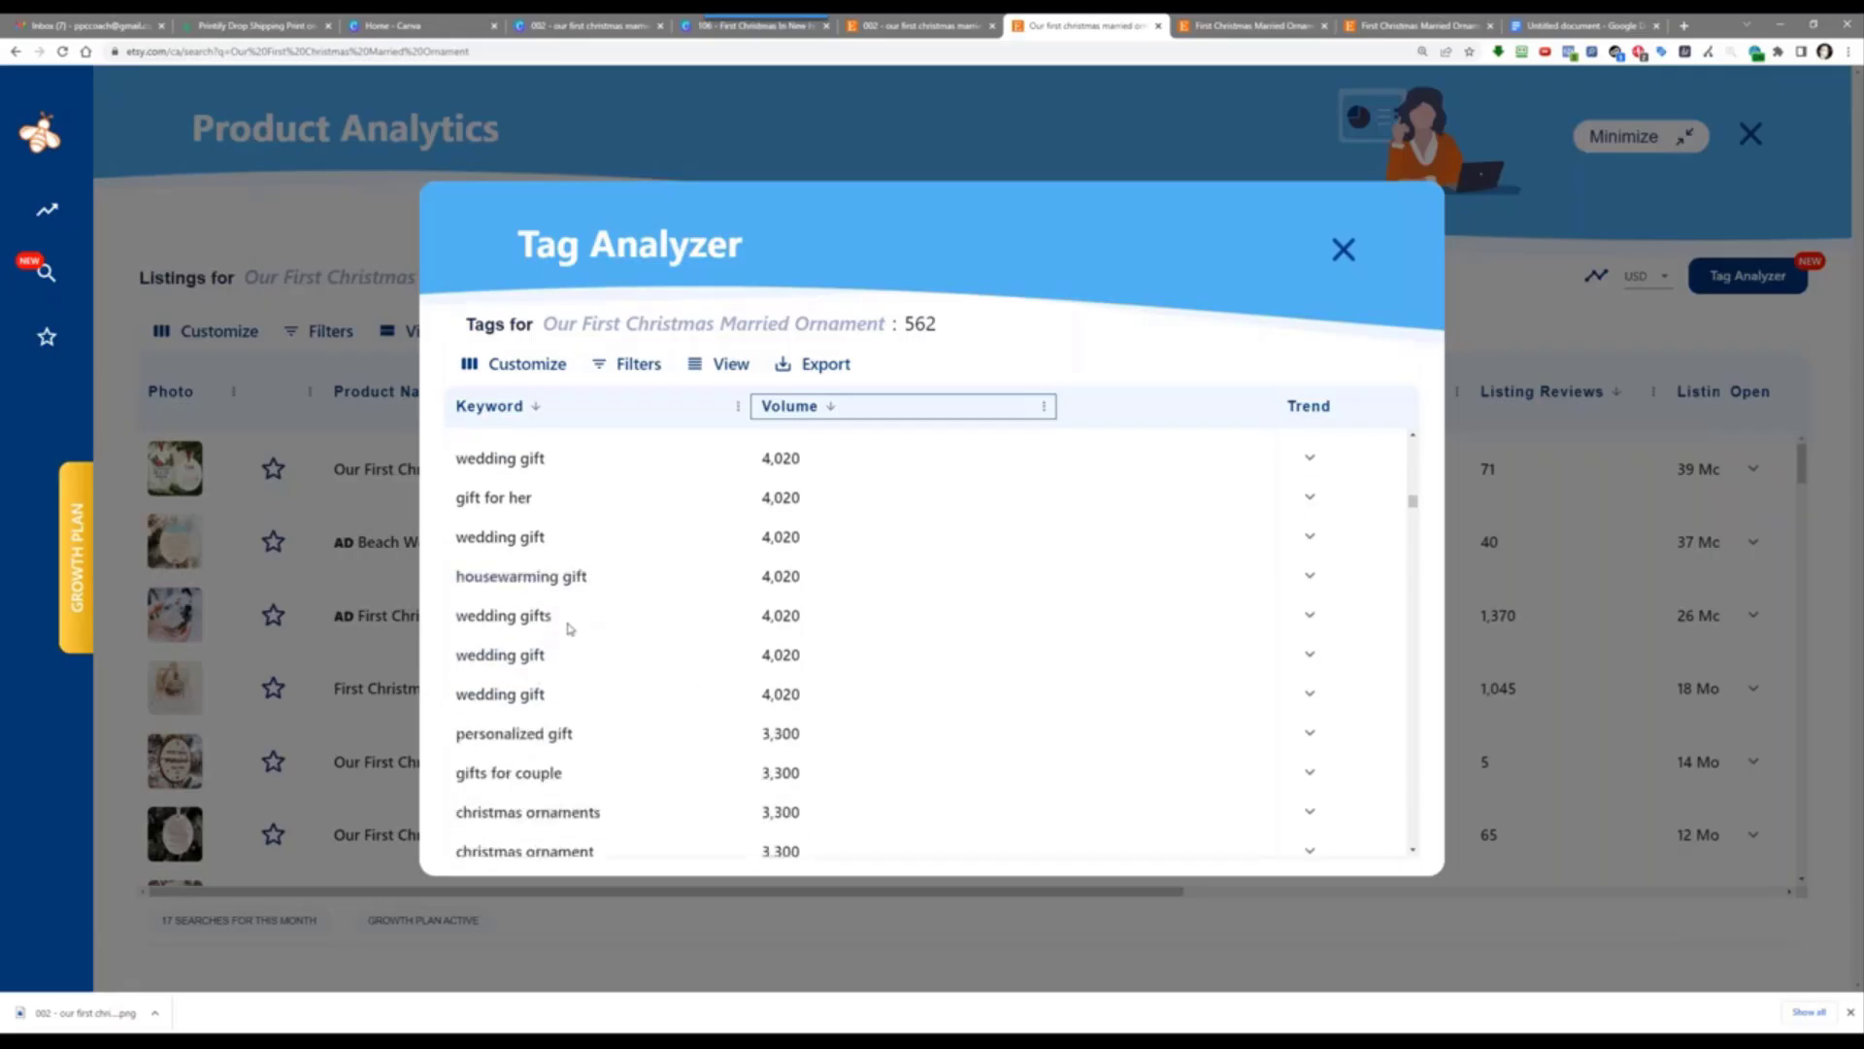
pyautogui.scroll(-3, 636, 714)
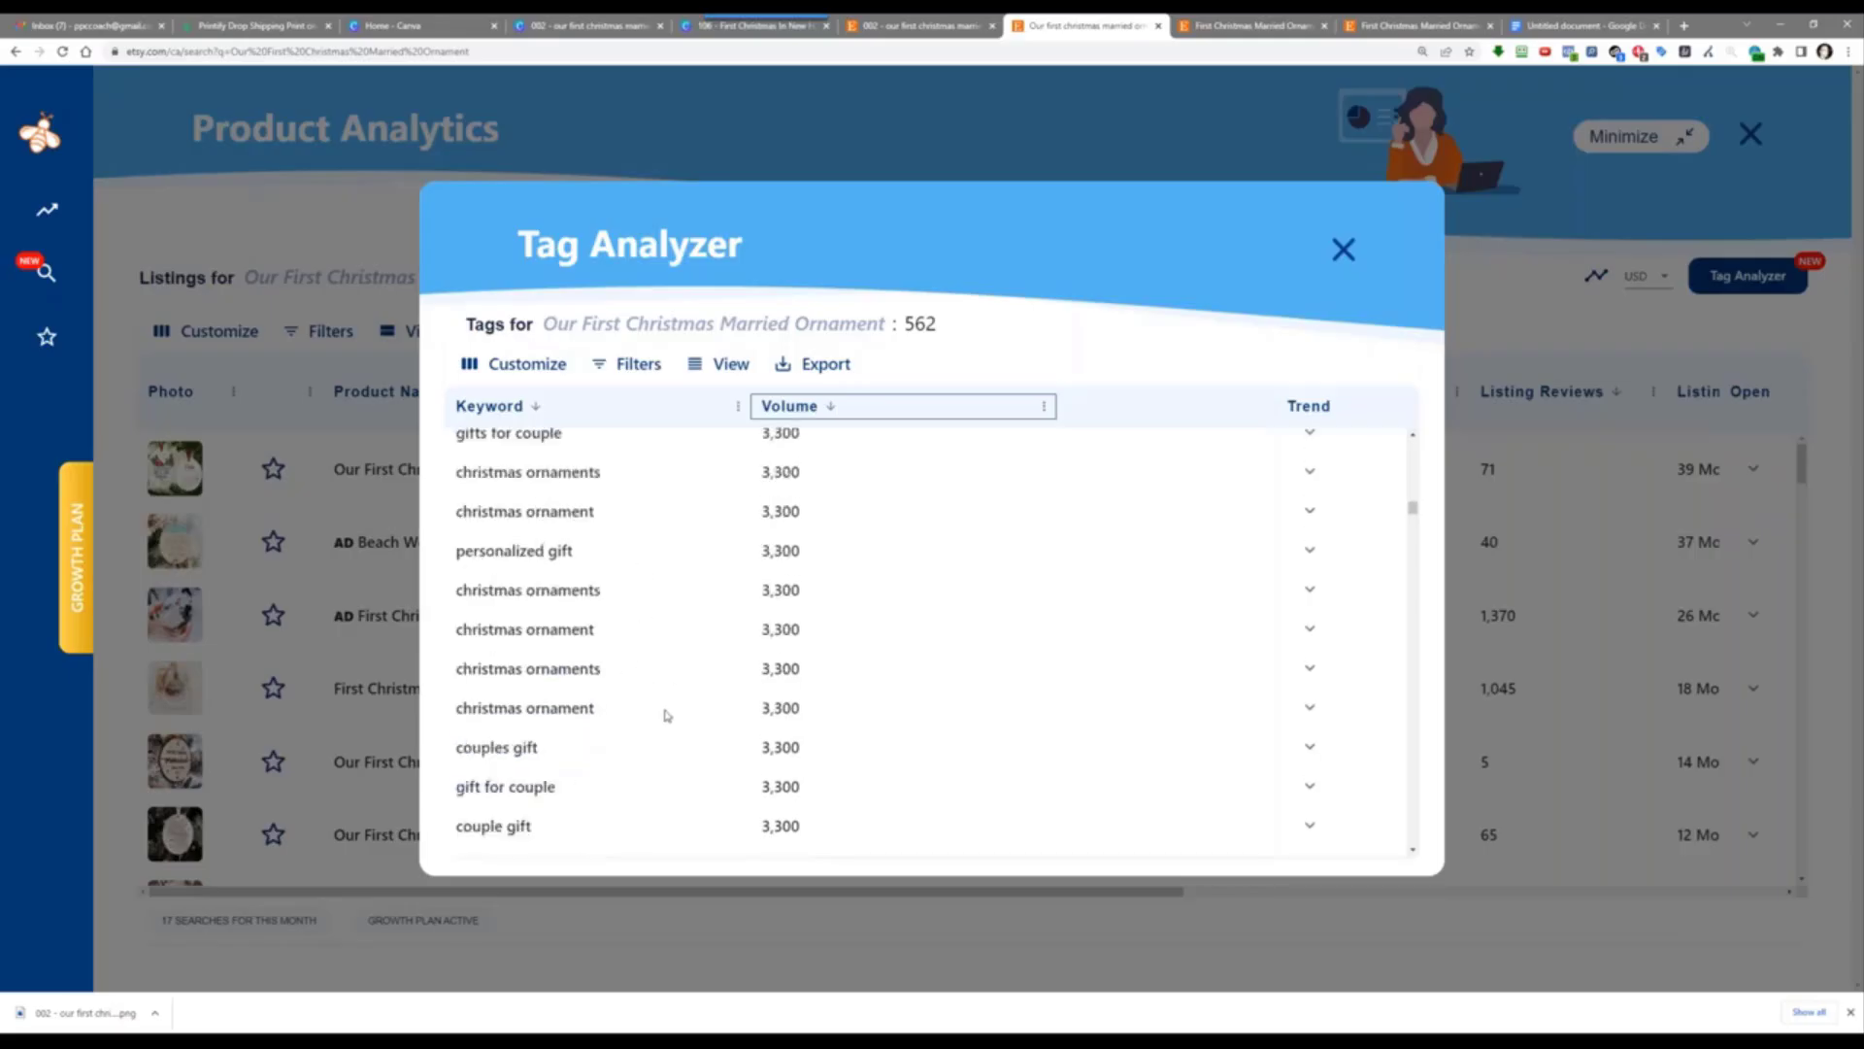
pyautogui.scroll(-2, 623, 614)
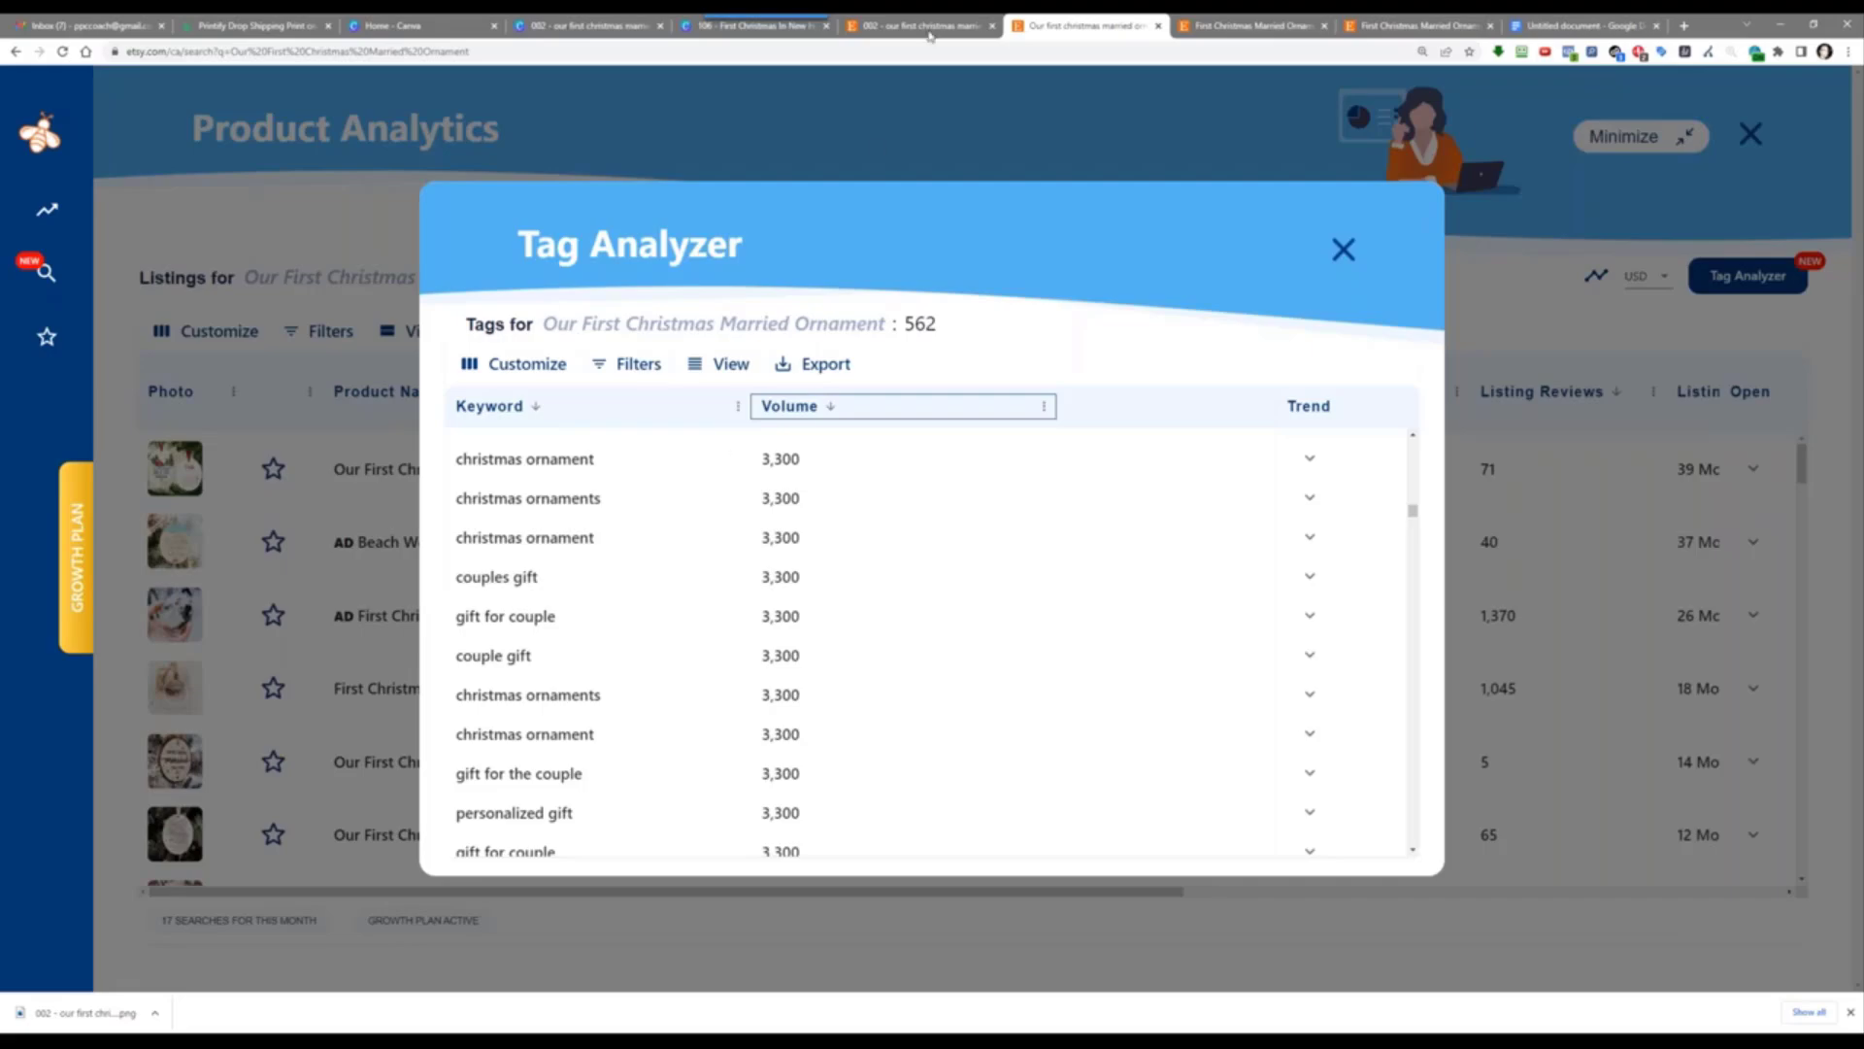
pyautogui.click(1568, 25)
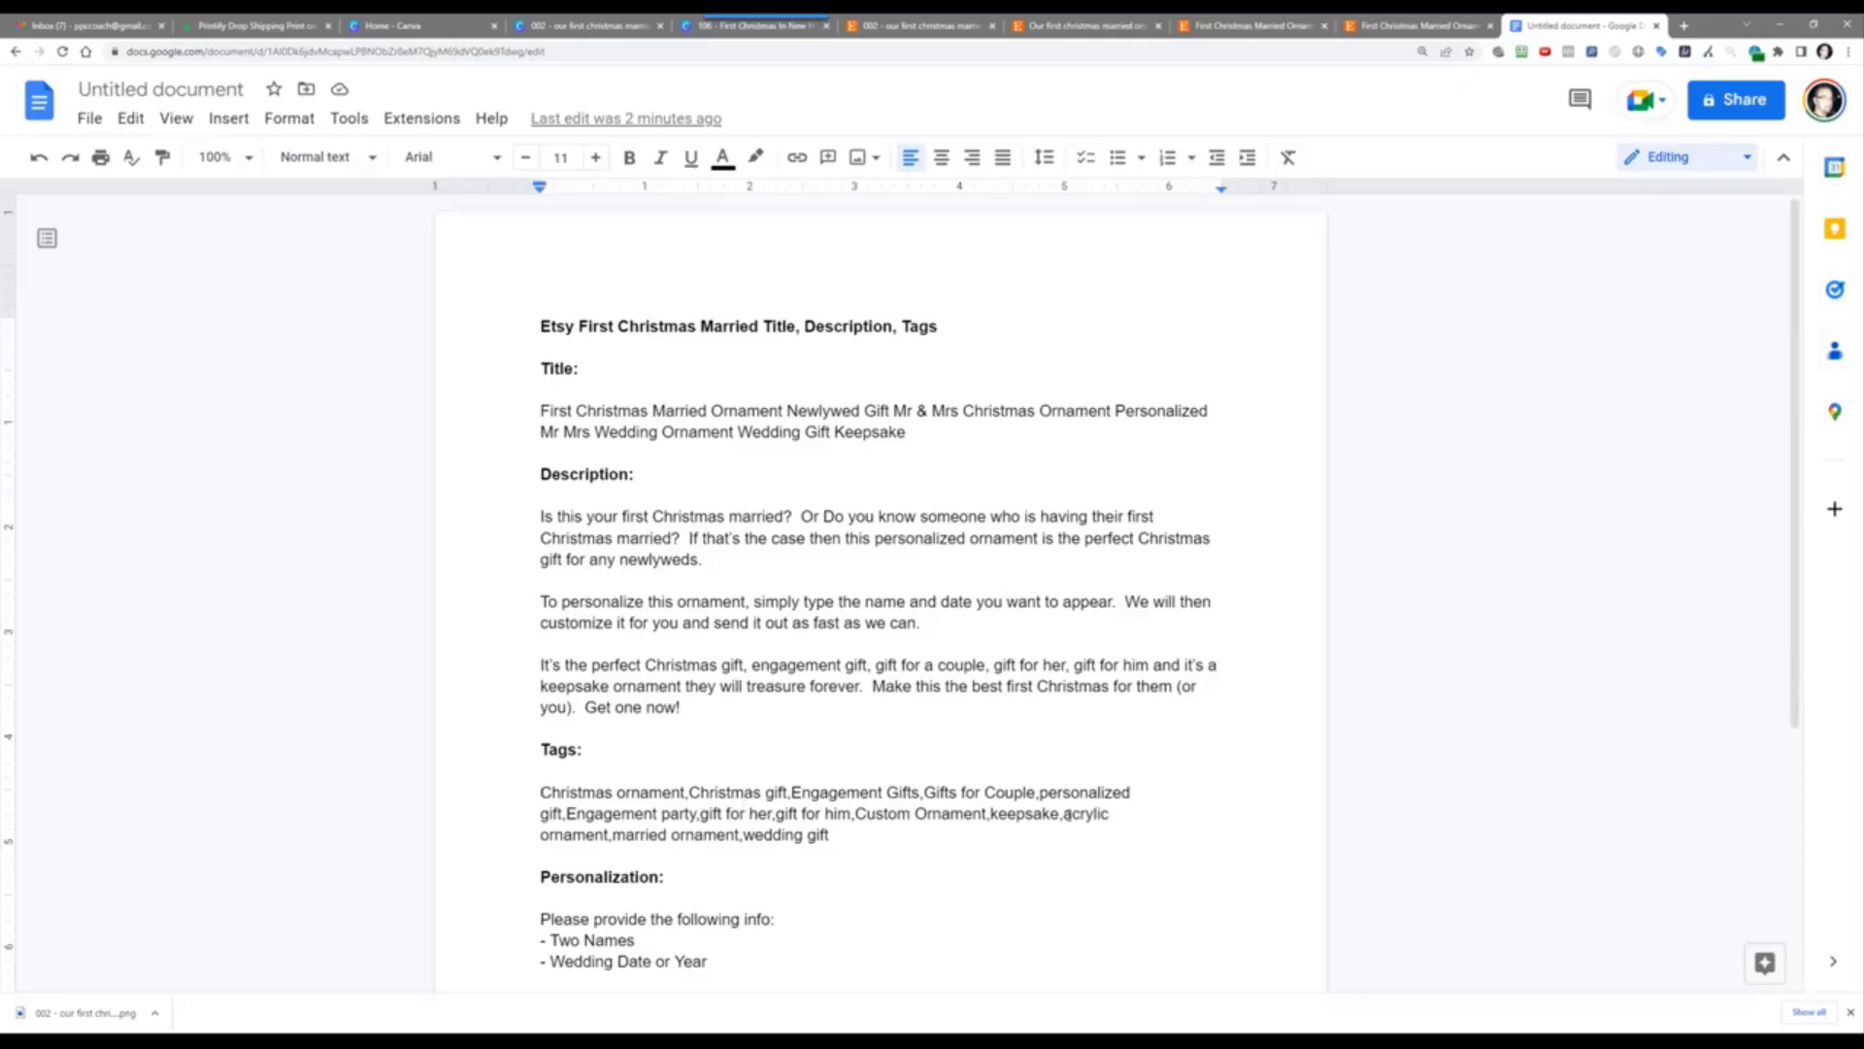
# Step: Replace the 'acrylic' tag with 'ceramic' in the Tags line
pyautogui.moveTo(1067, 814); pyautogui.dragTo(1109, 814)
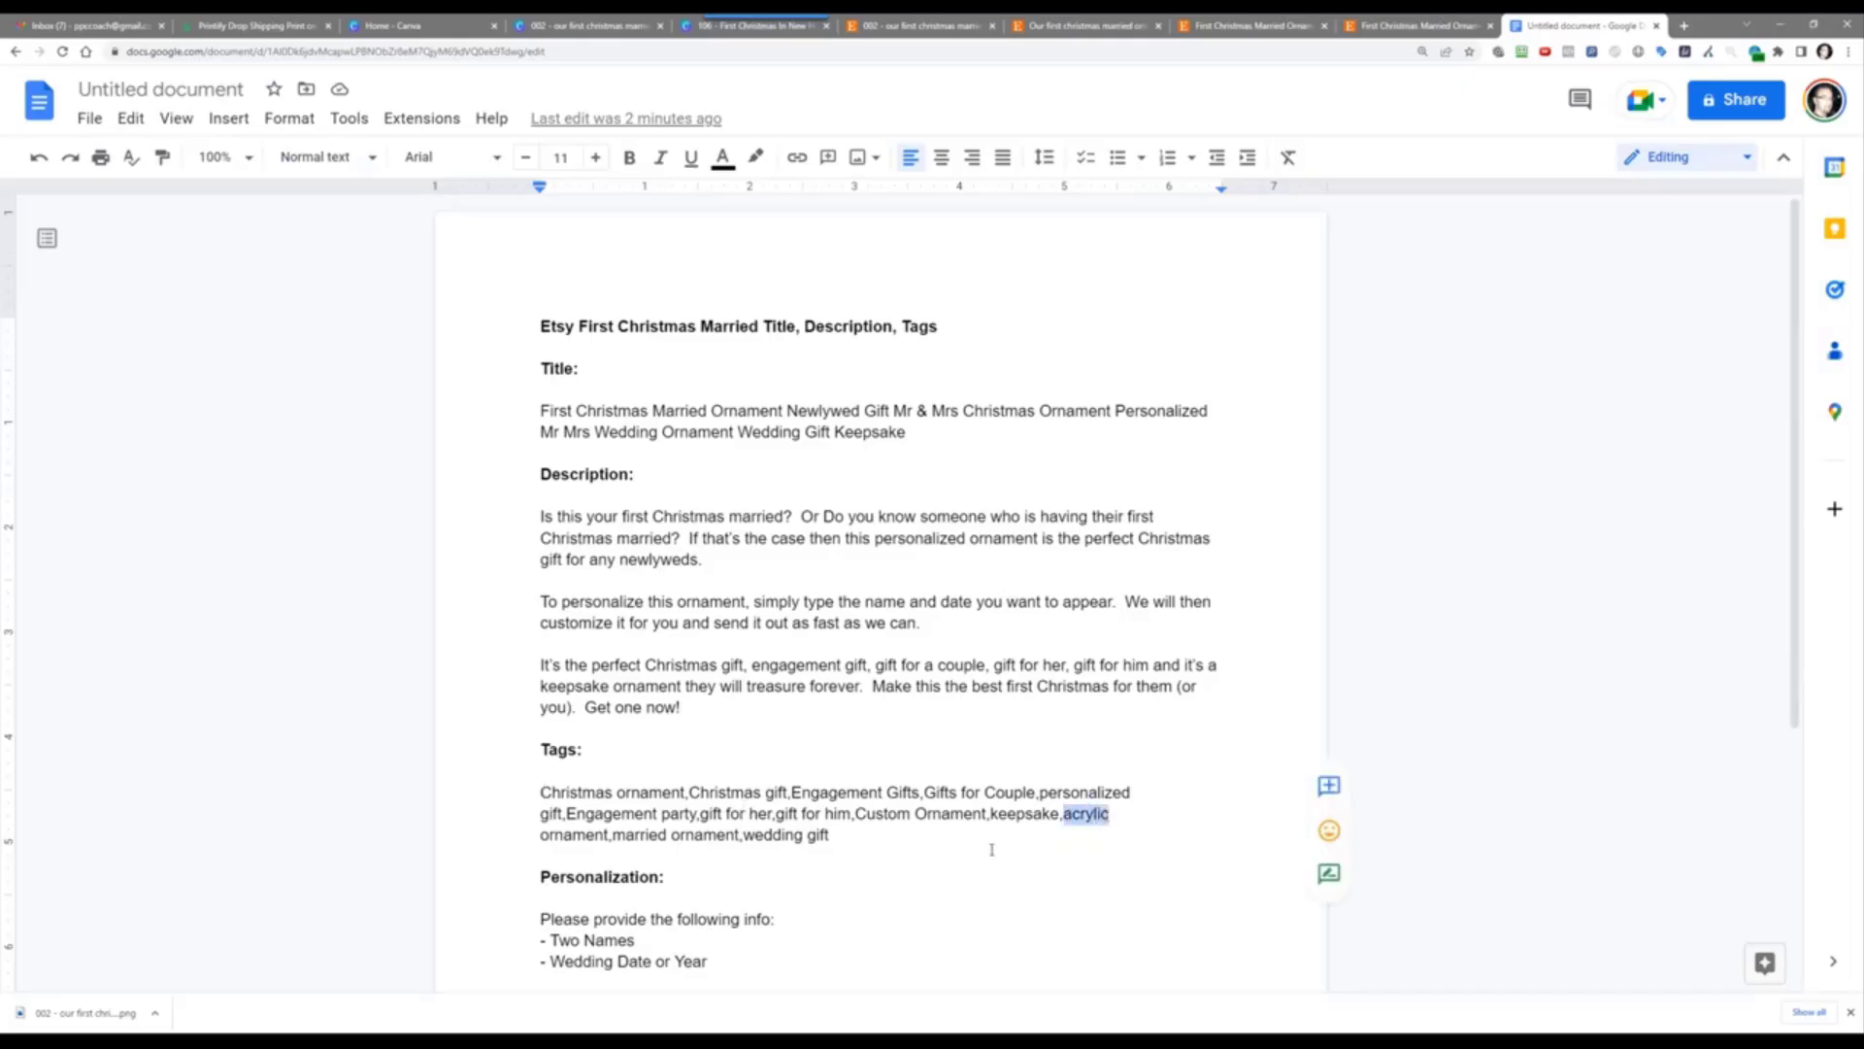
pyautogui.write('ceramic')
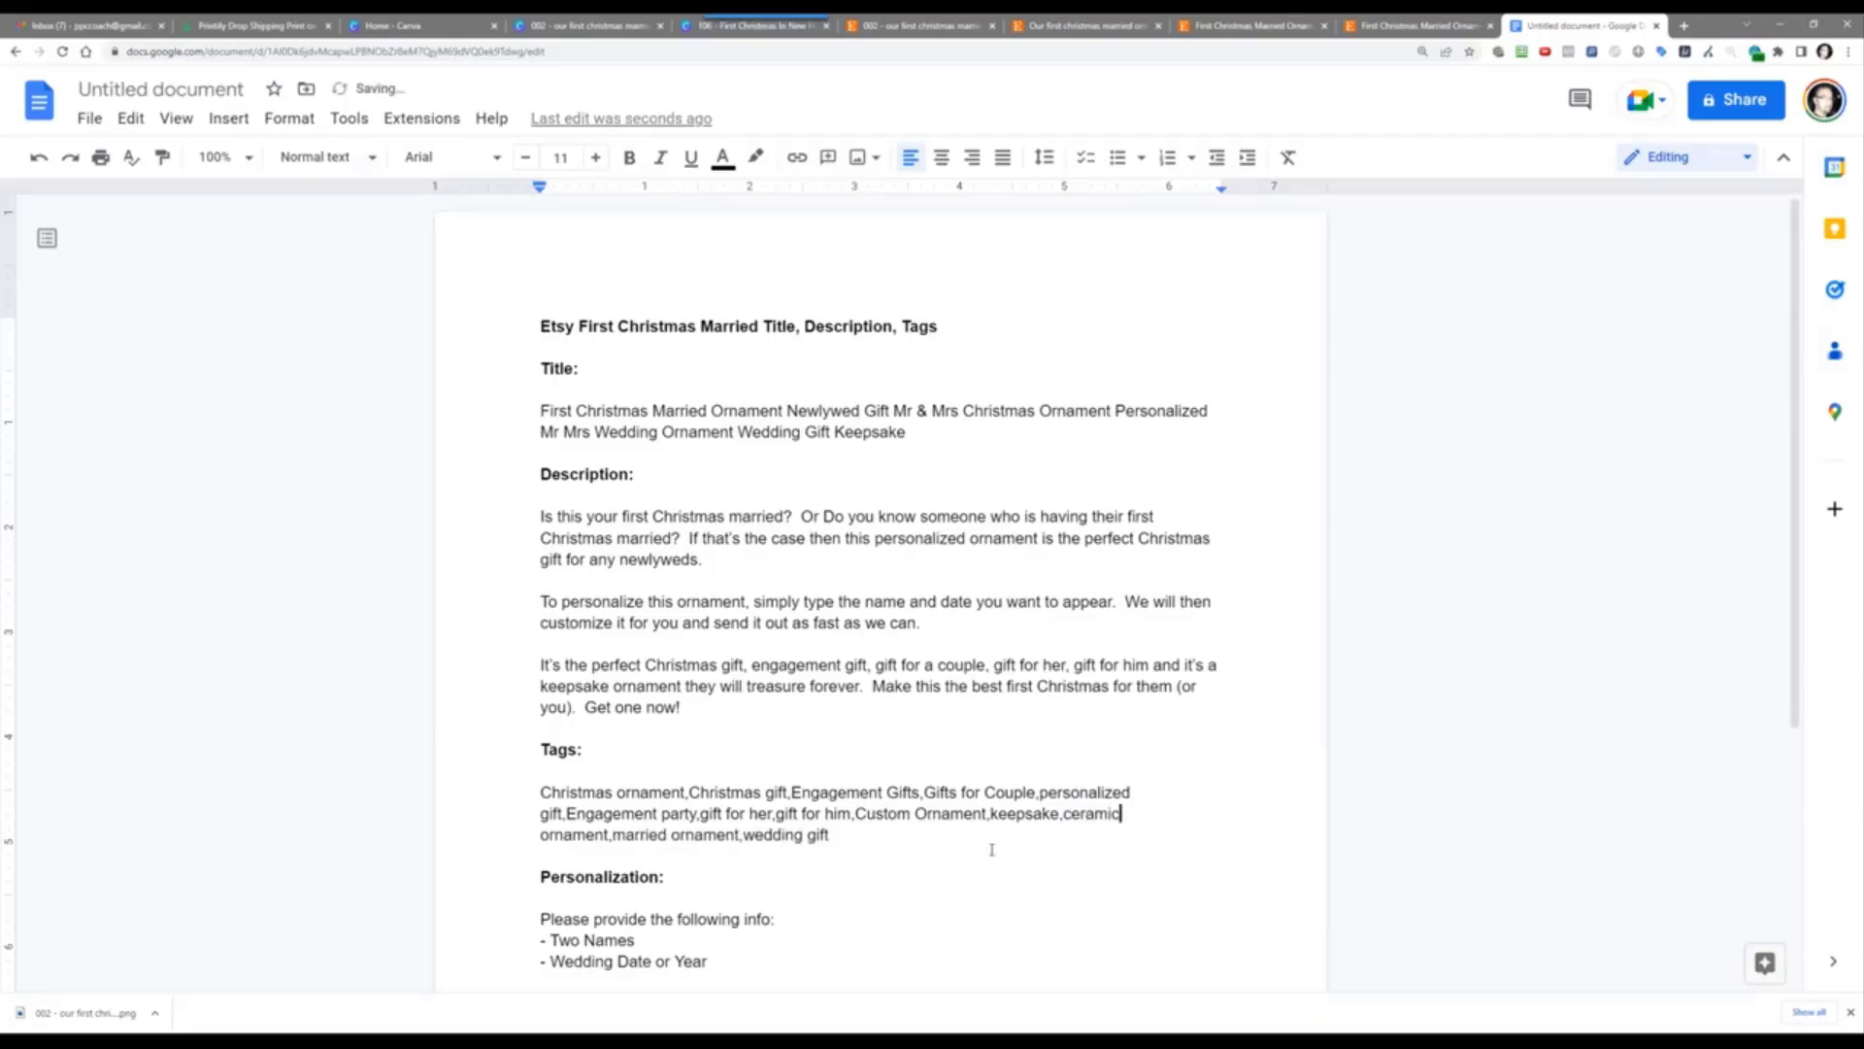
pyautogui.click(991, 850)
# Step: Scroll the Tag Analyzer down to the 1,810-volume 'mr and mrs' tags, then return to the doc's Tags line
pyautogui.click(1377, 23)
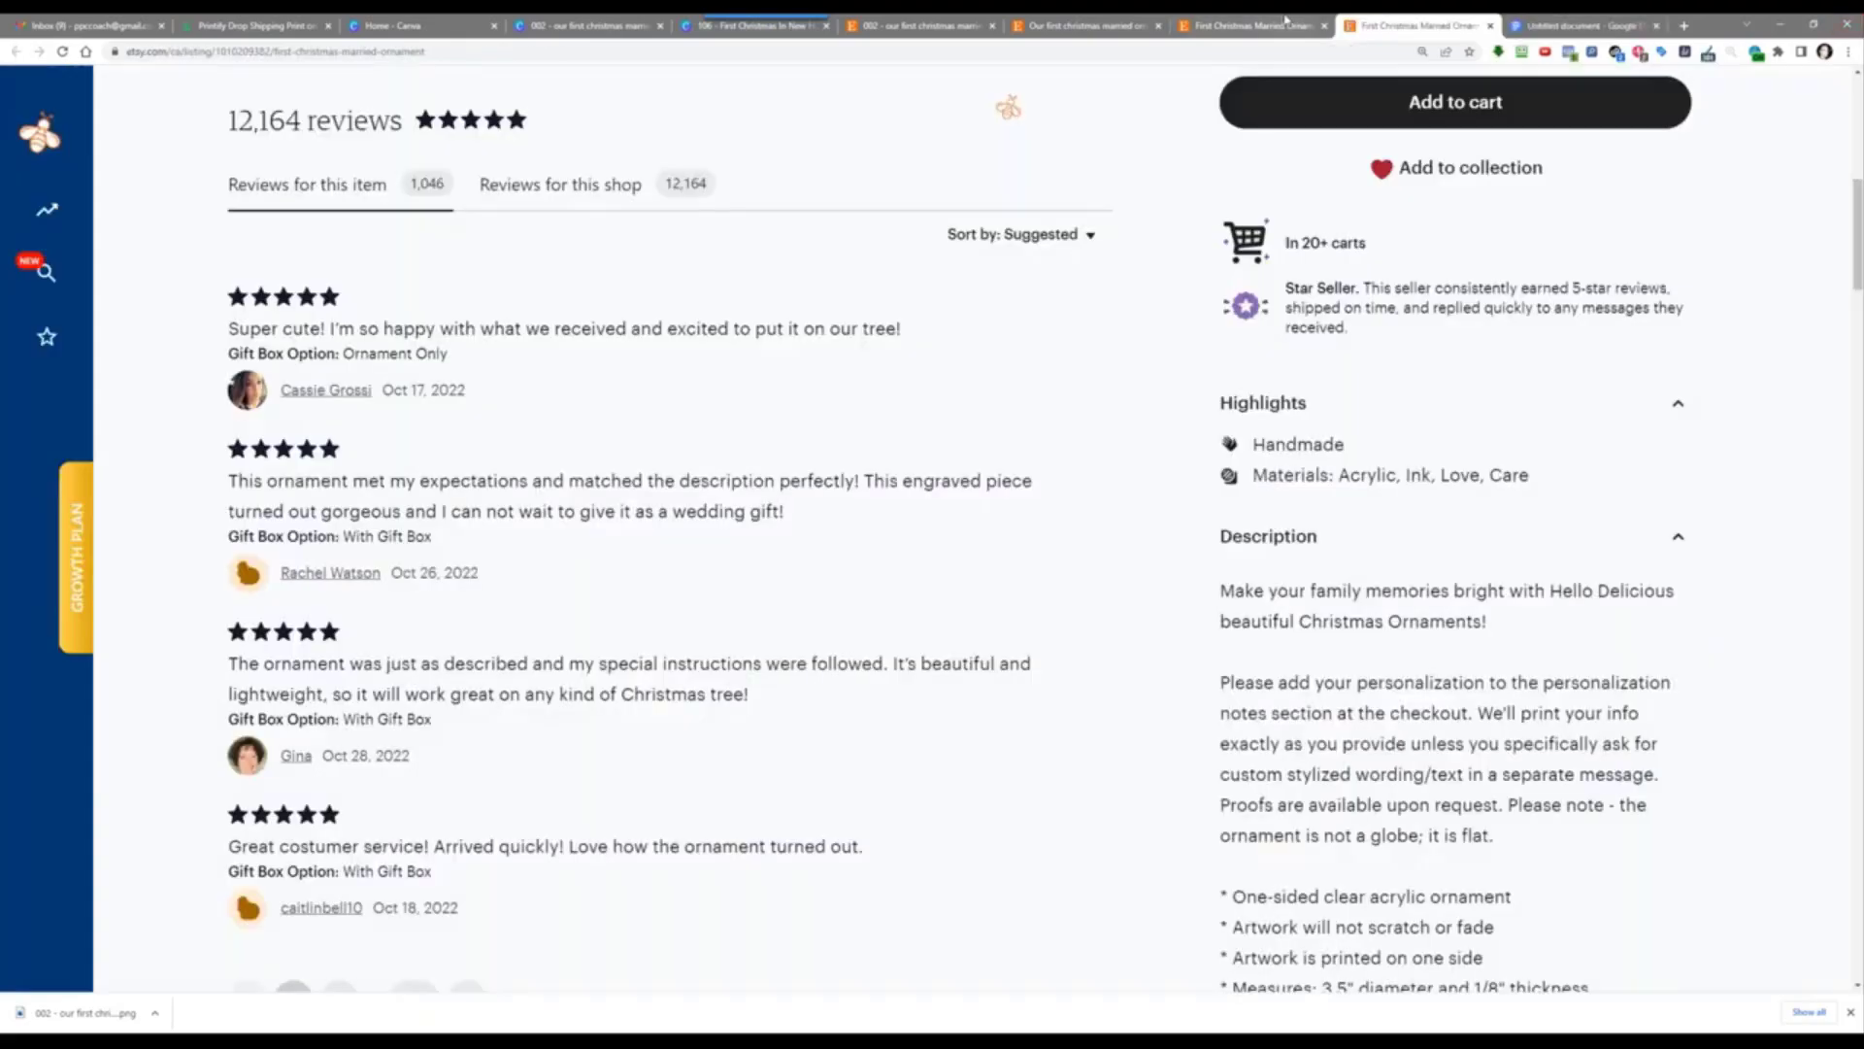
pyautogui.click(1290, 22)
pyautogui.click(1068, 25)
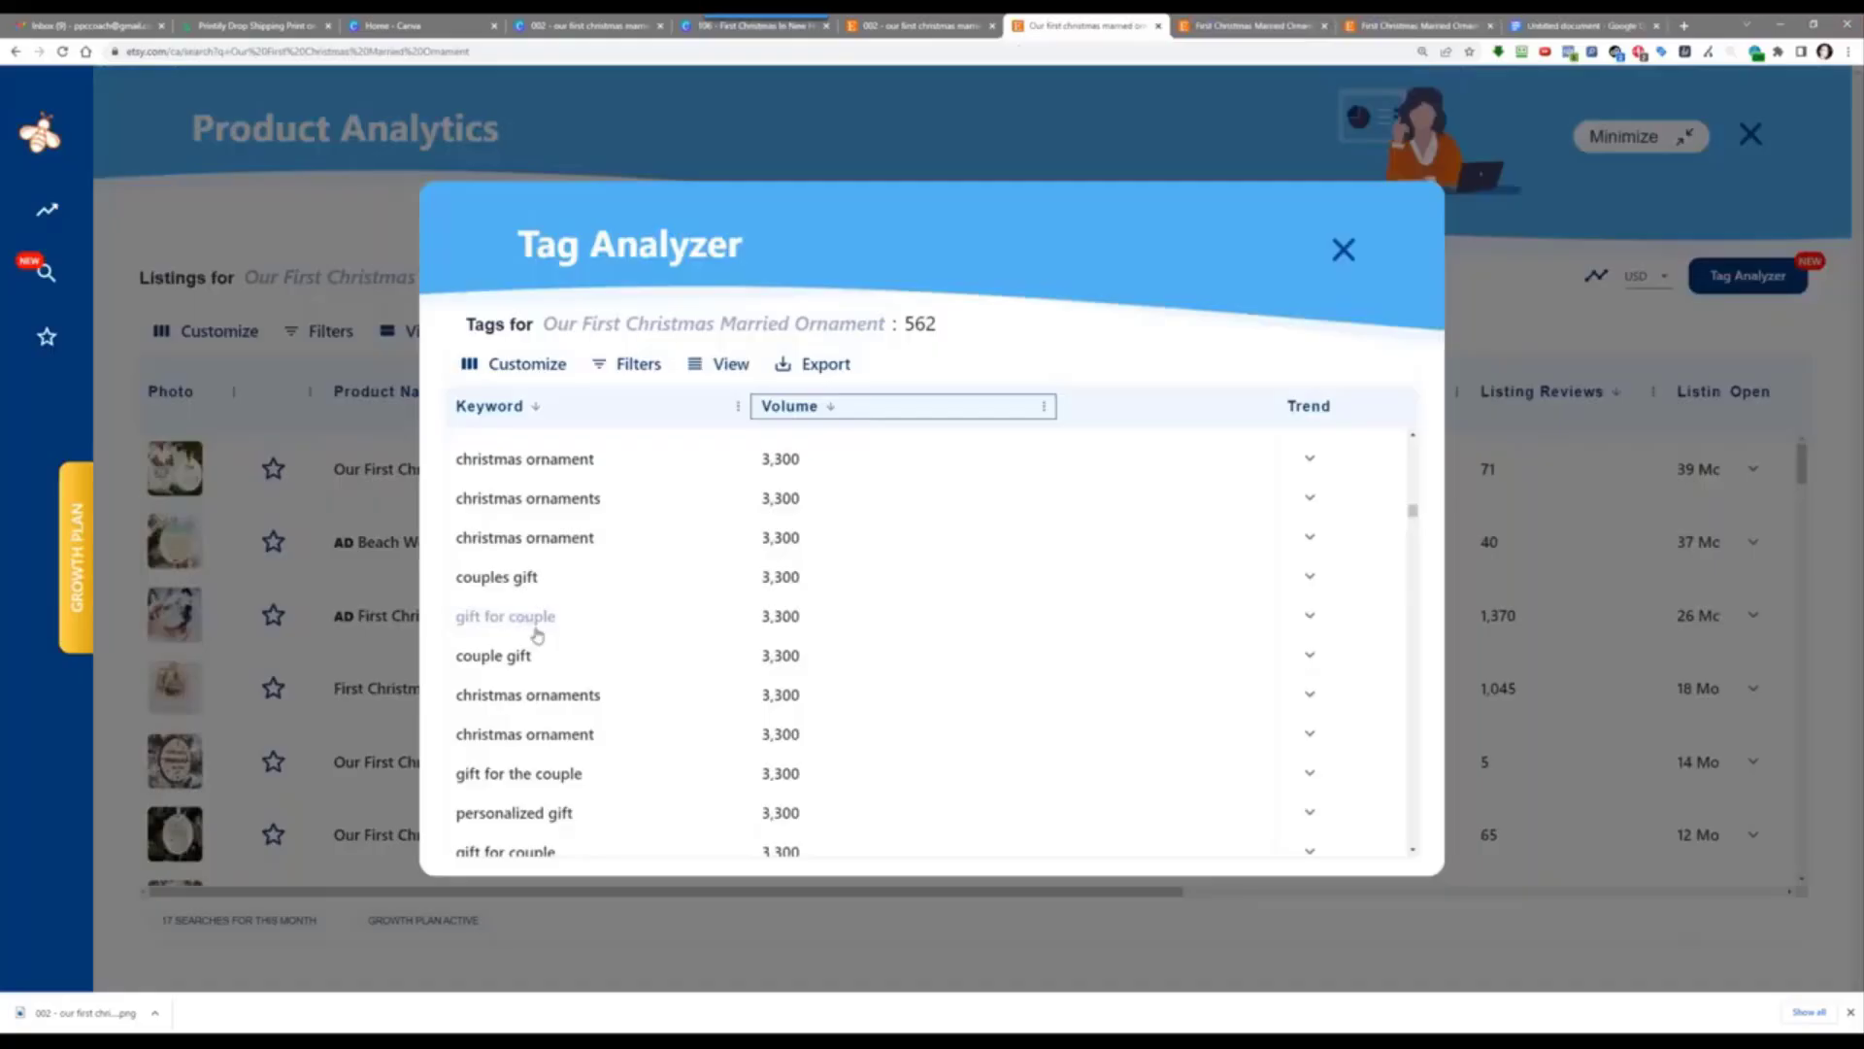
pyautogui.scroll(-5, 676, 719)
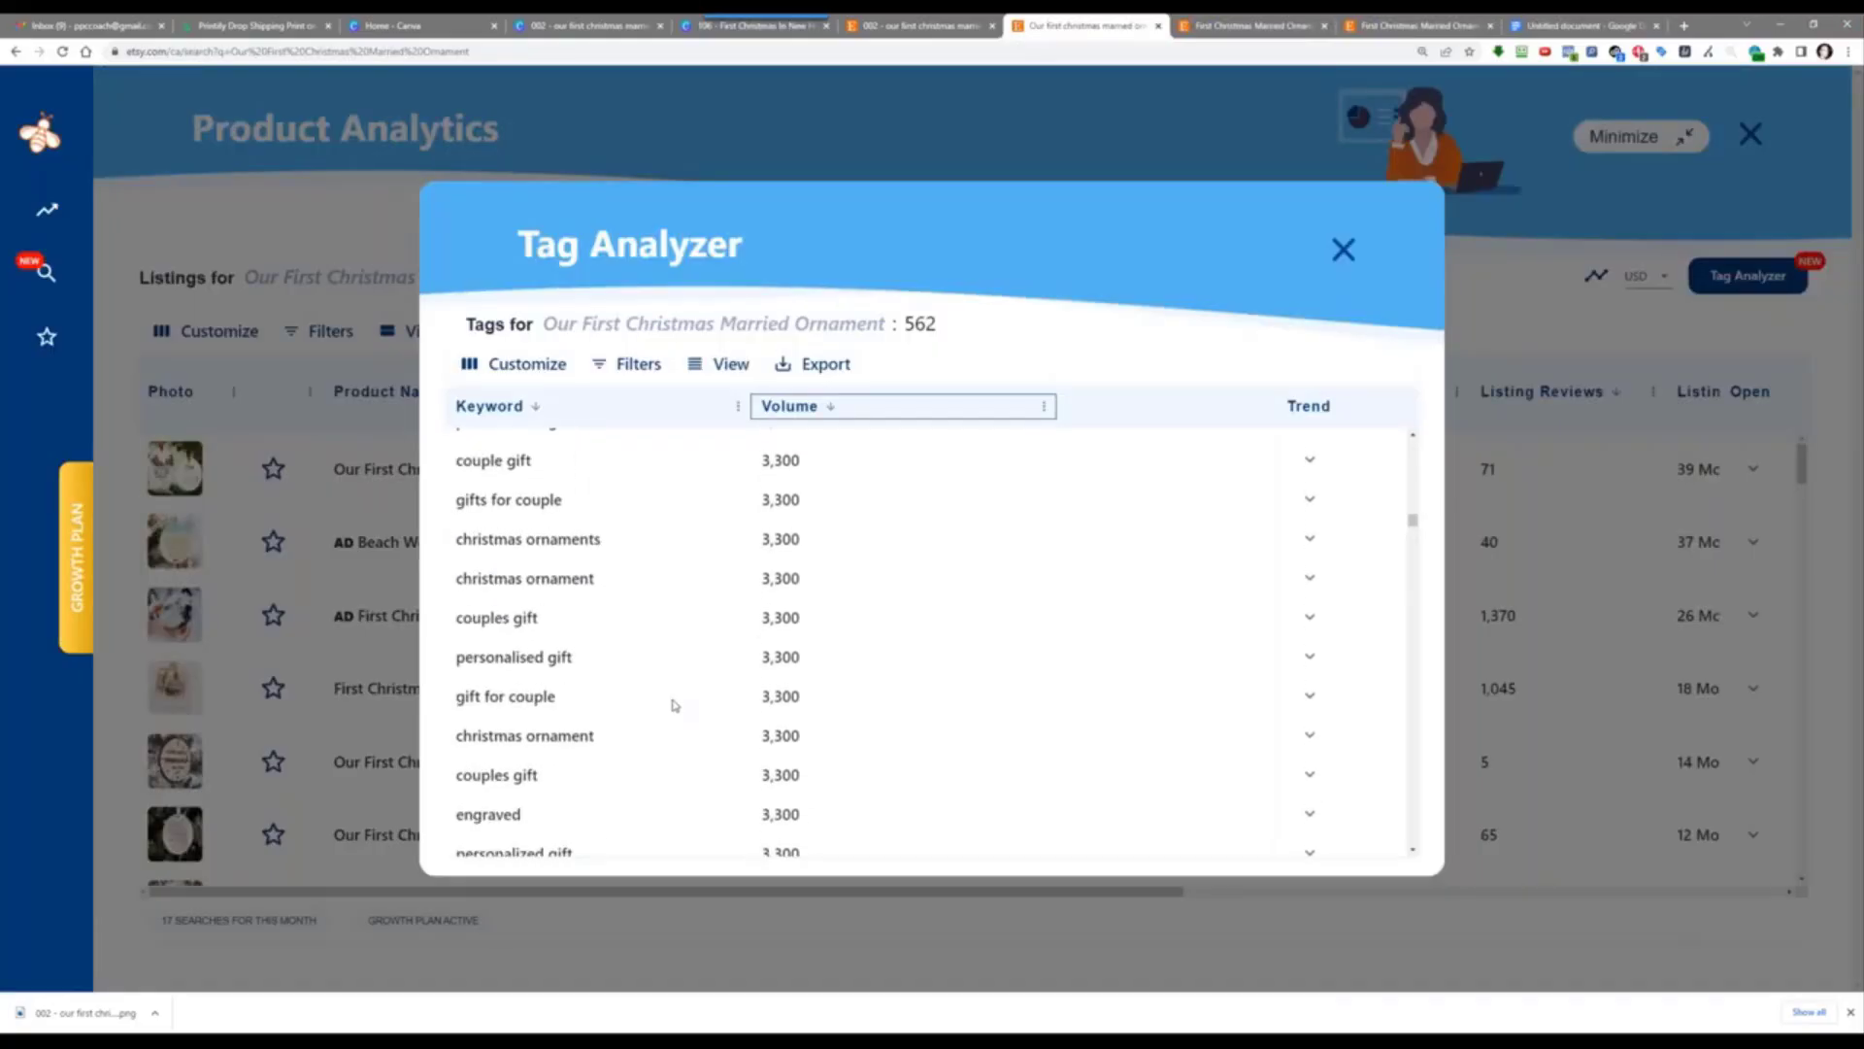
pyautogui.scroll(-2, 675, 705)
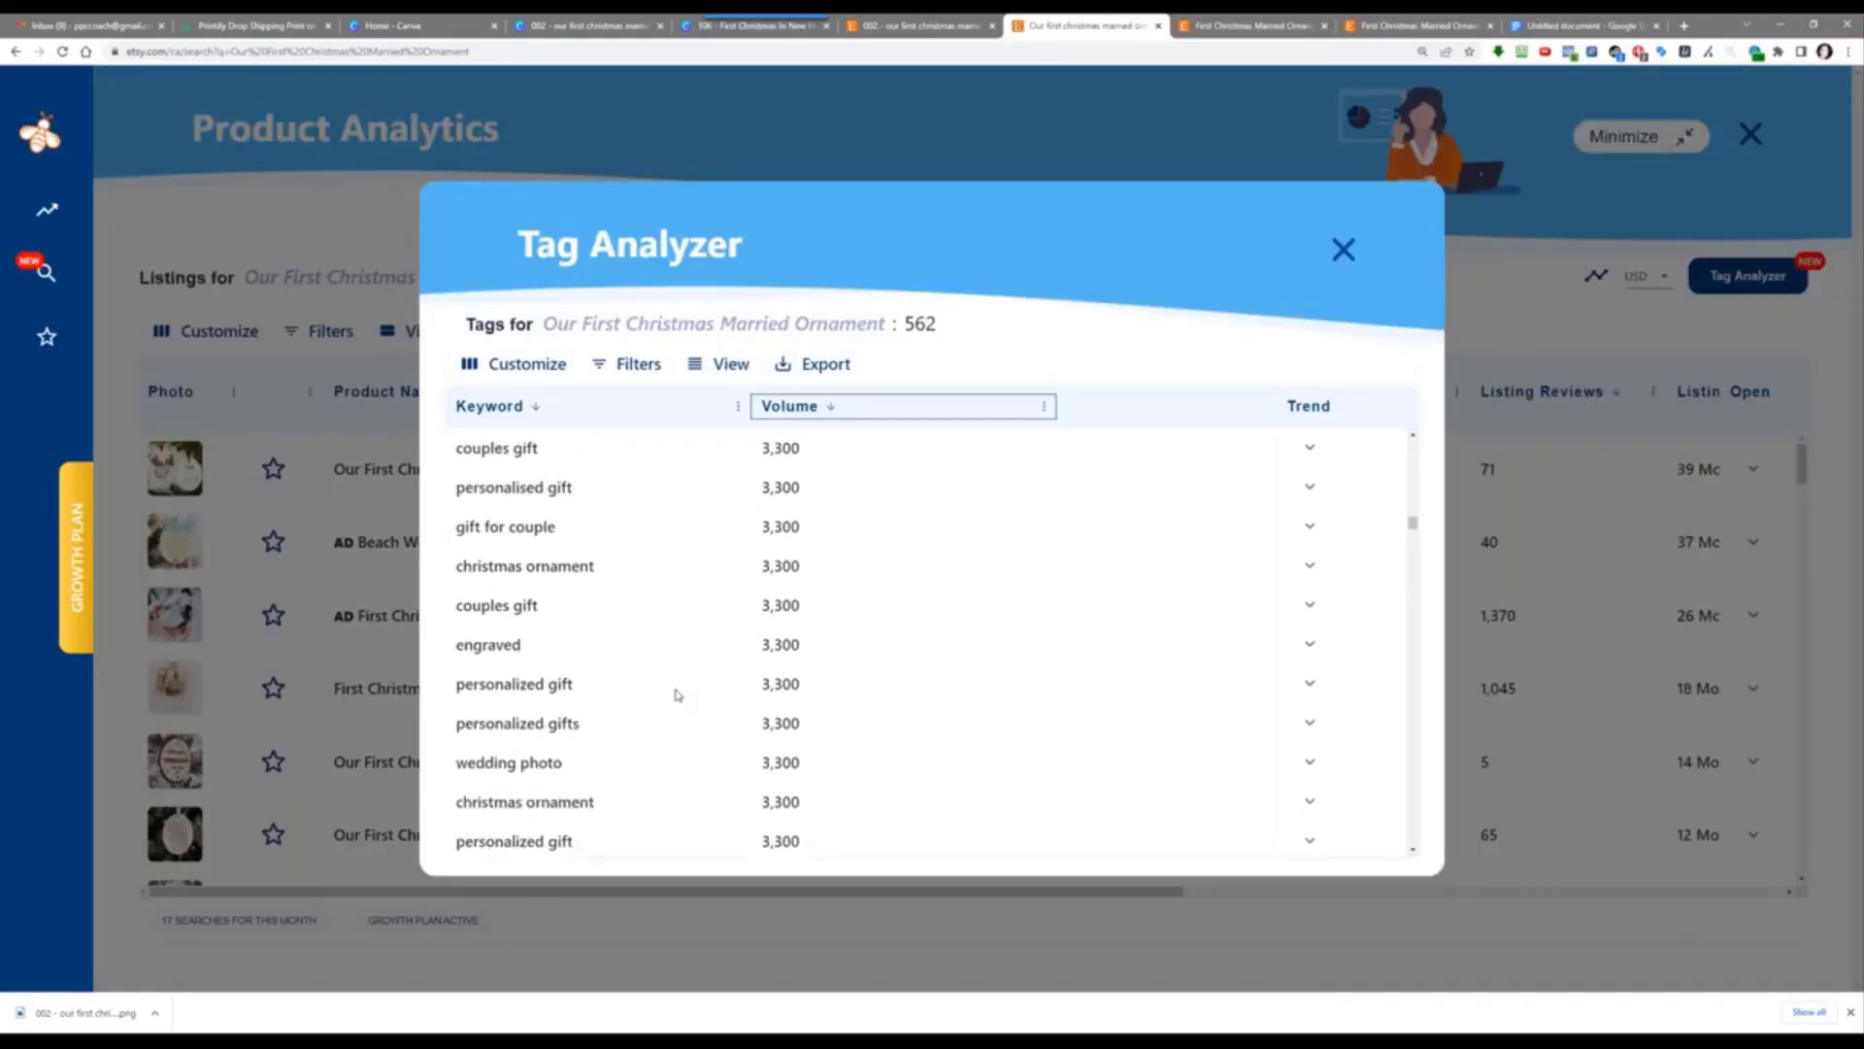
pyautogui.scroll(-2, 677, 692)
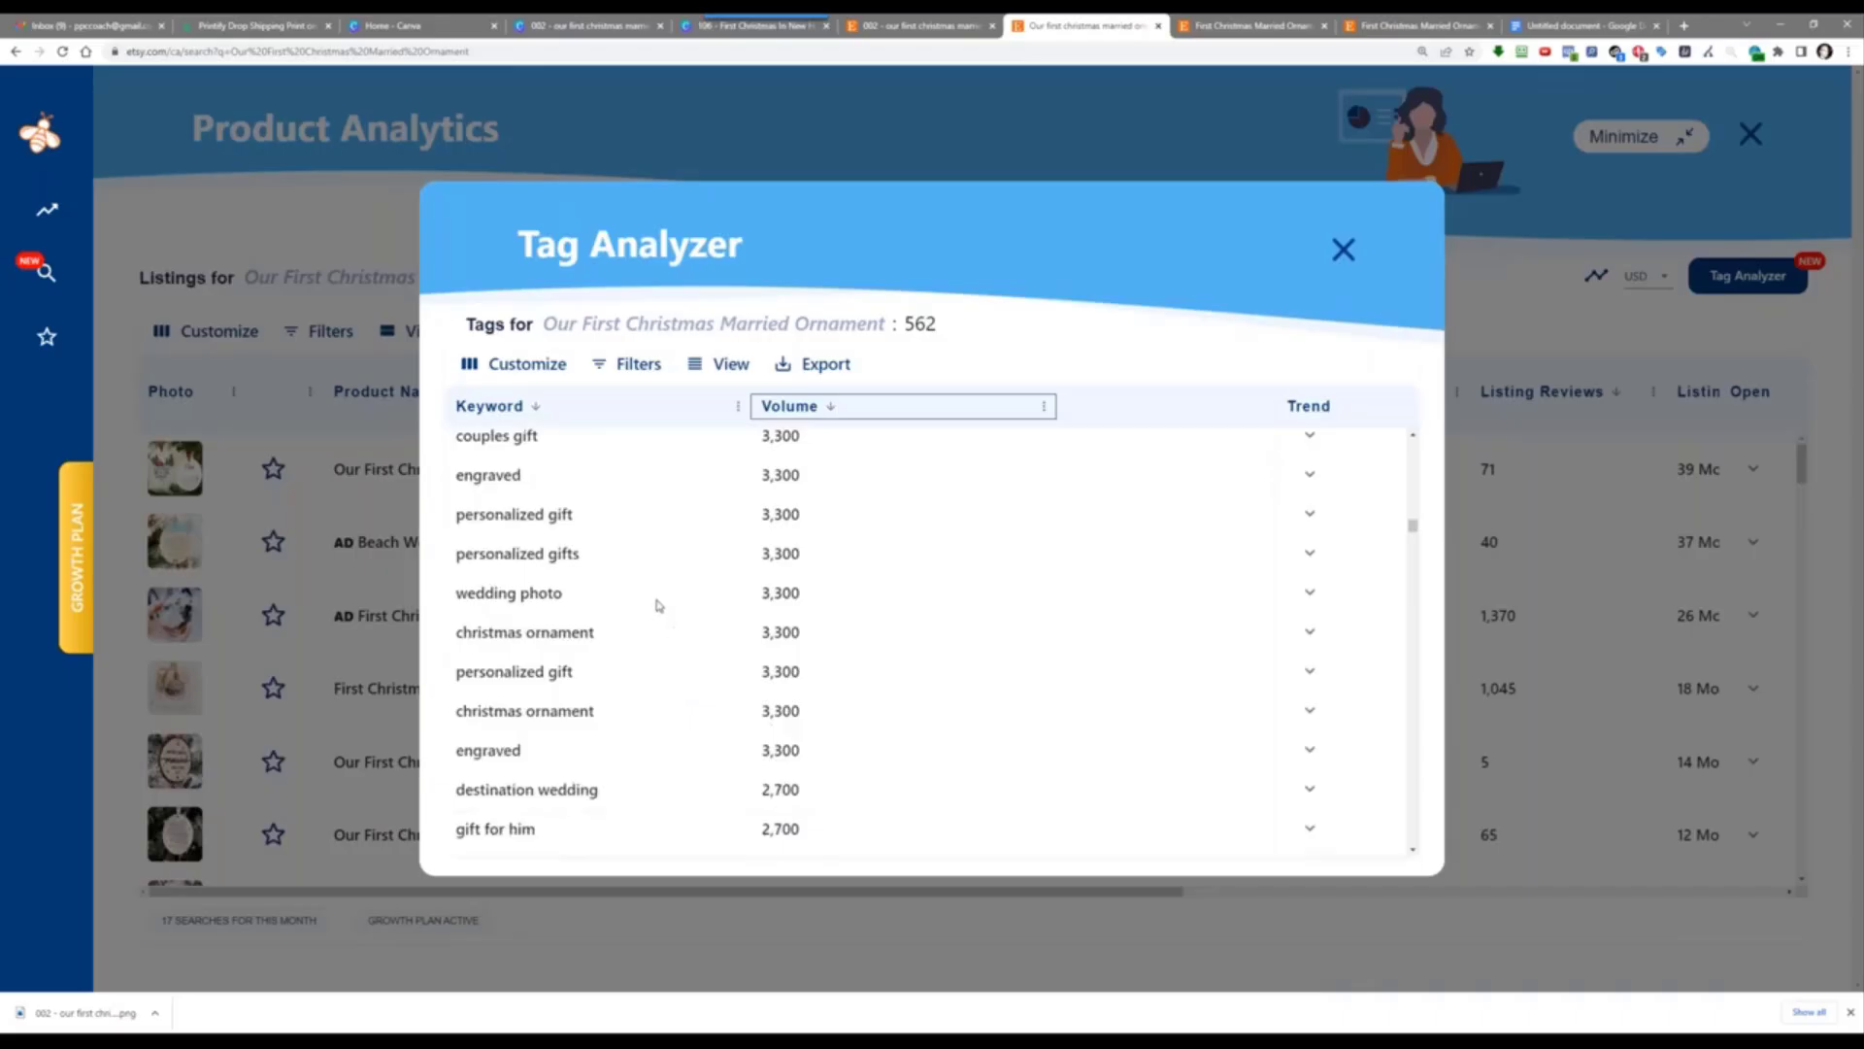
pyautogui.scroll(-4, 643, 719)
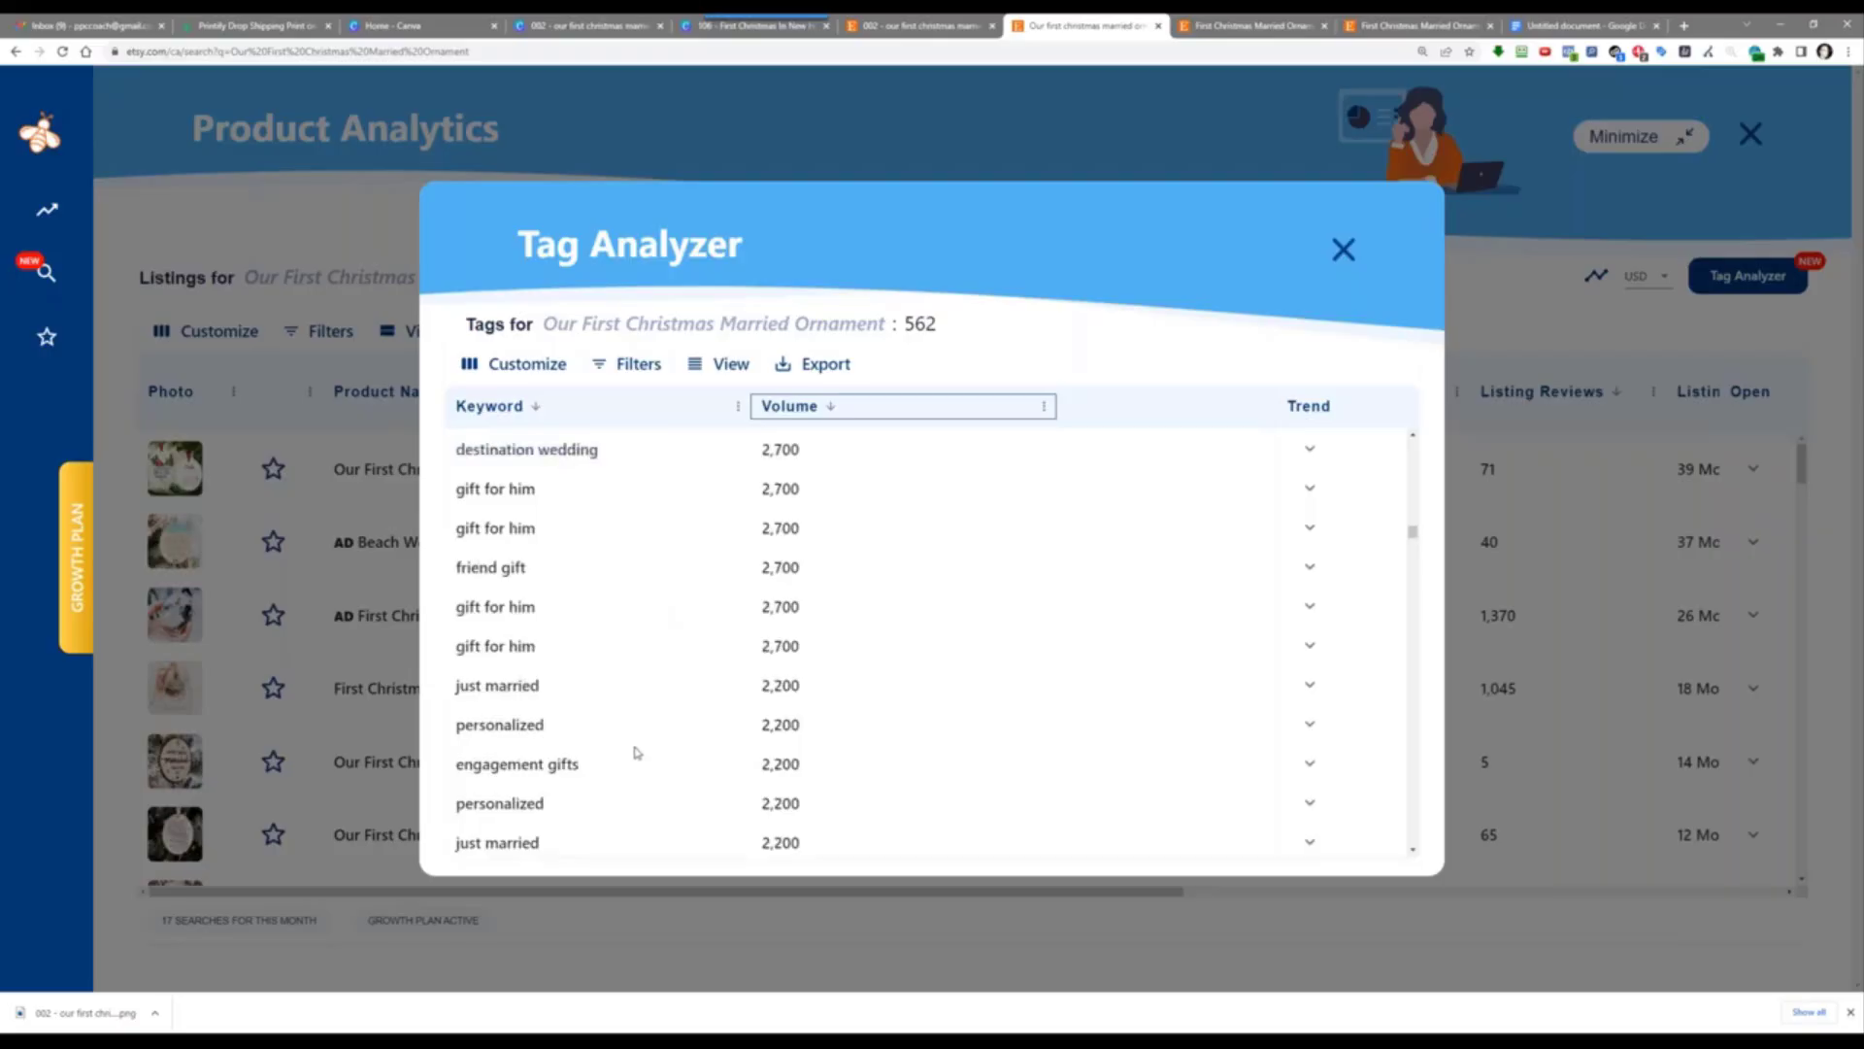
pyautogui.scroll(-2, 636, 738)
pyautogui.scroll(-2, 629, 690)
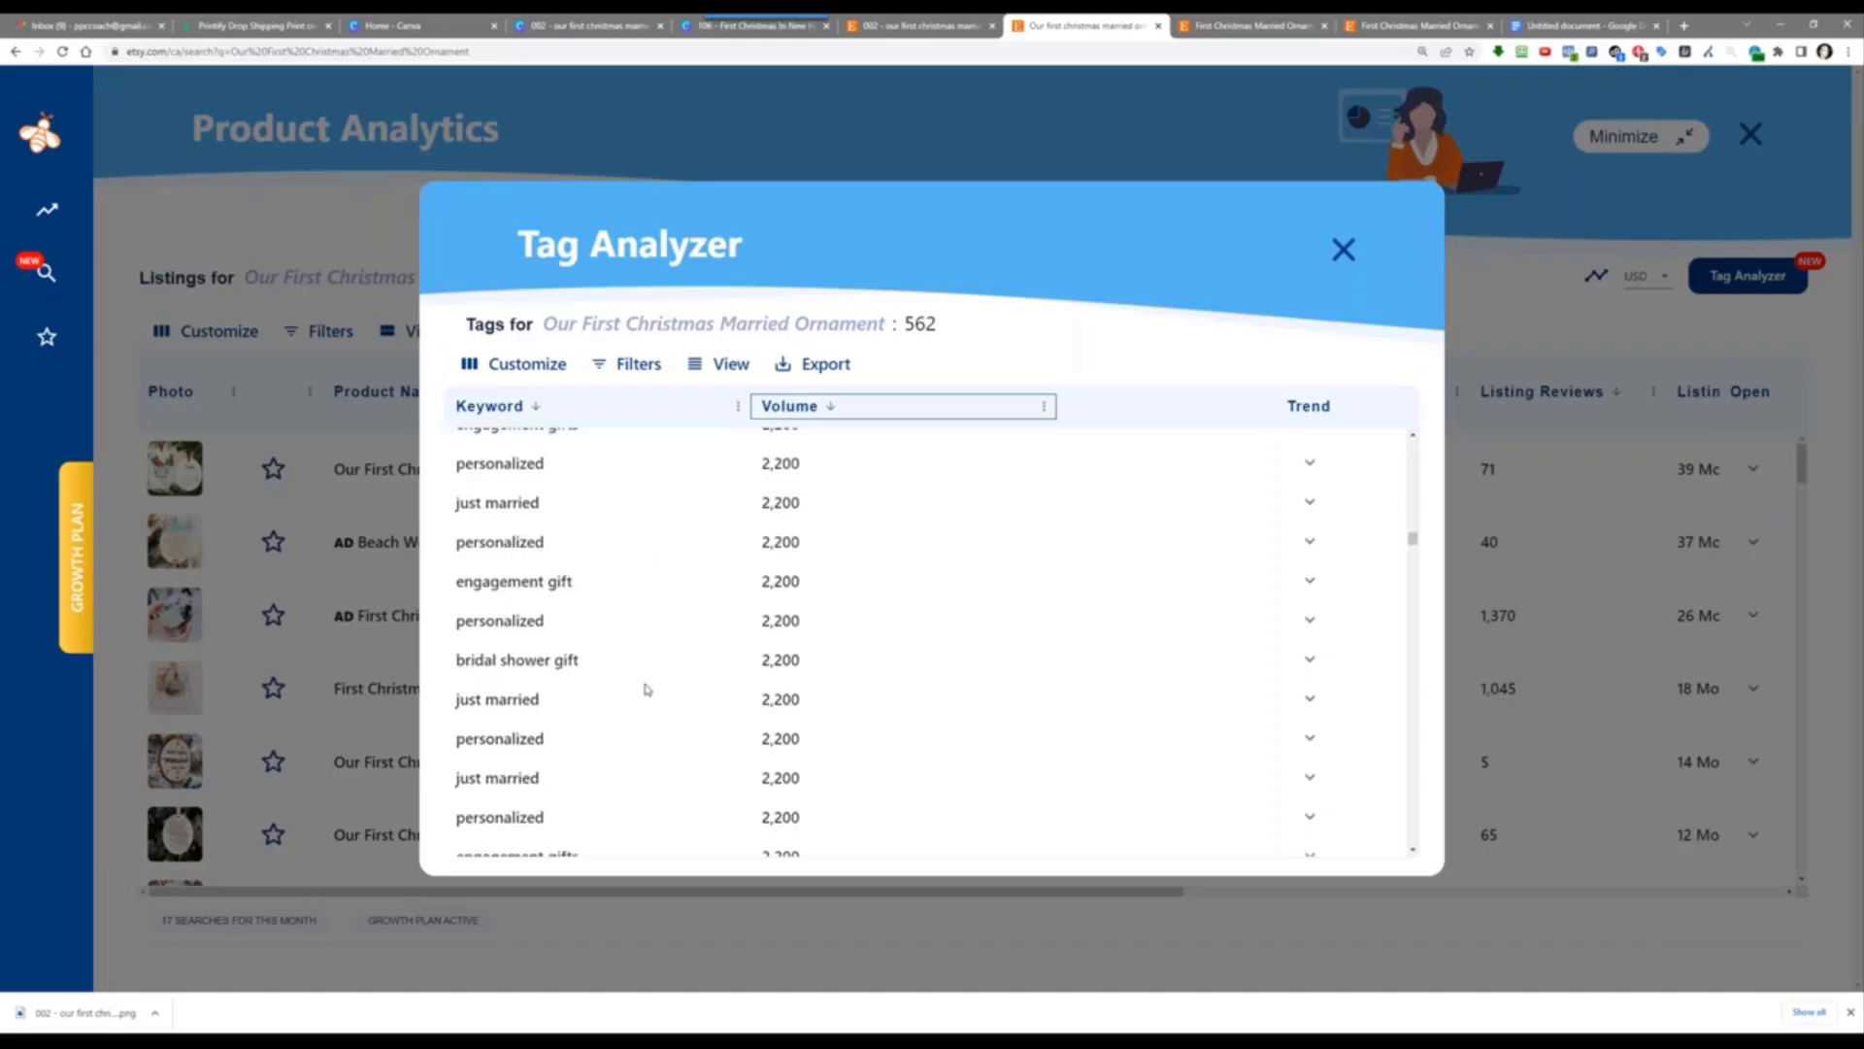
pyautogui.scroll(-2, 638, 666)
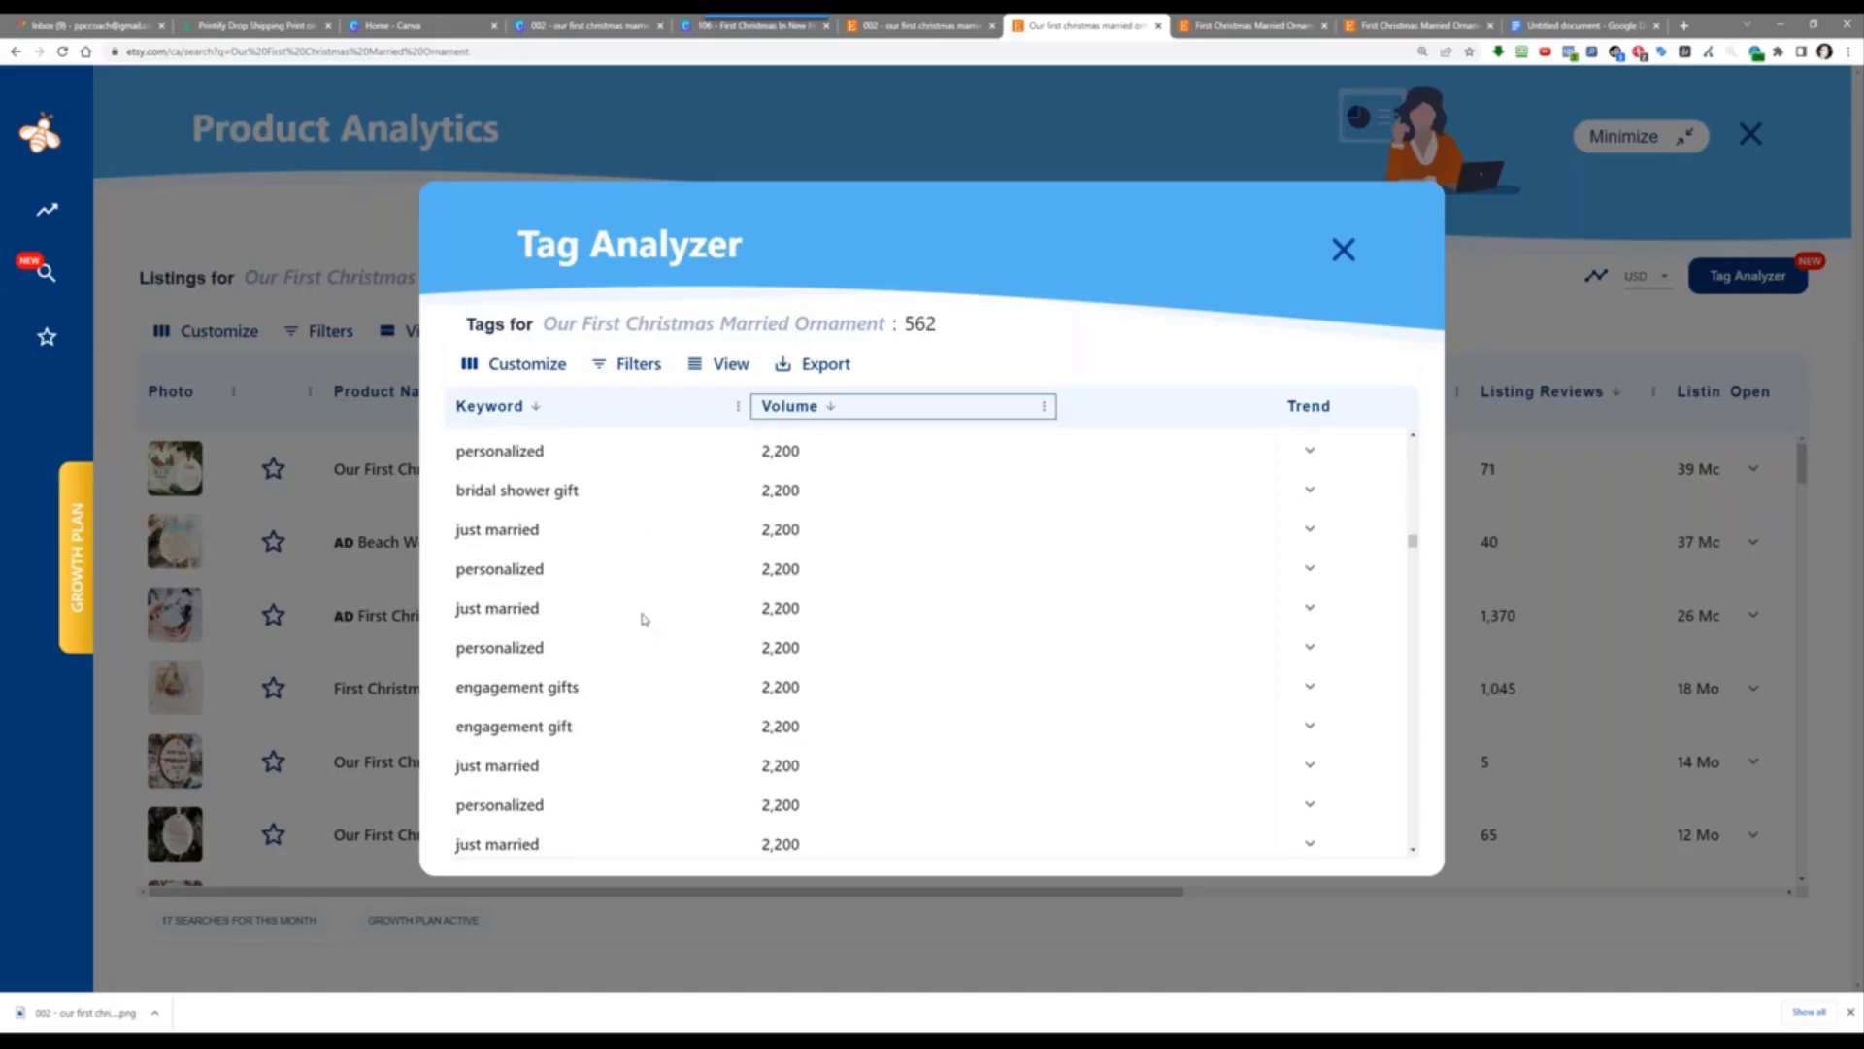
pyautogui.scroll(-5, 632, 732)
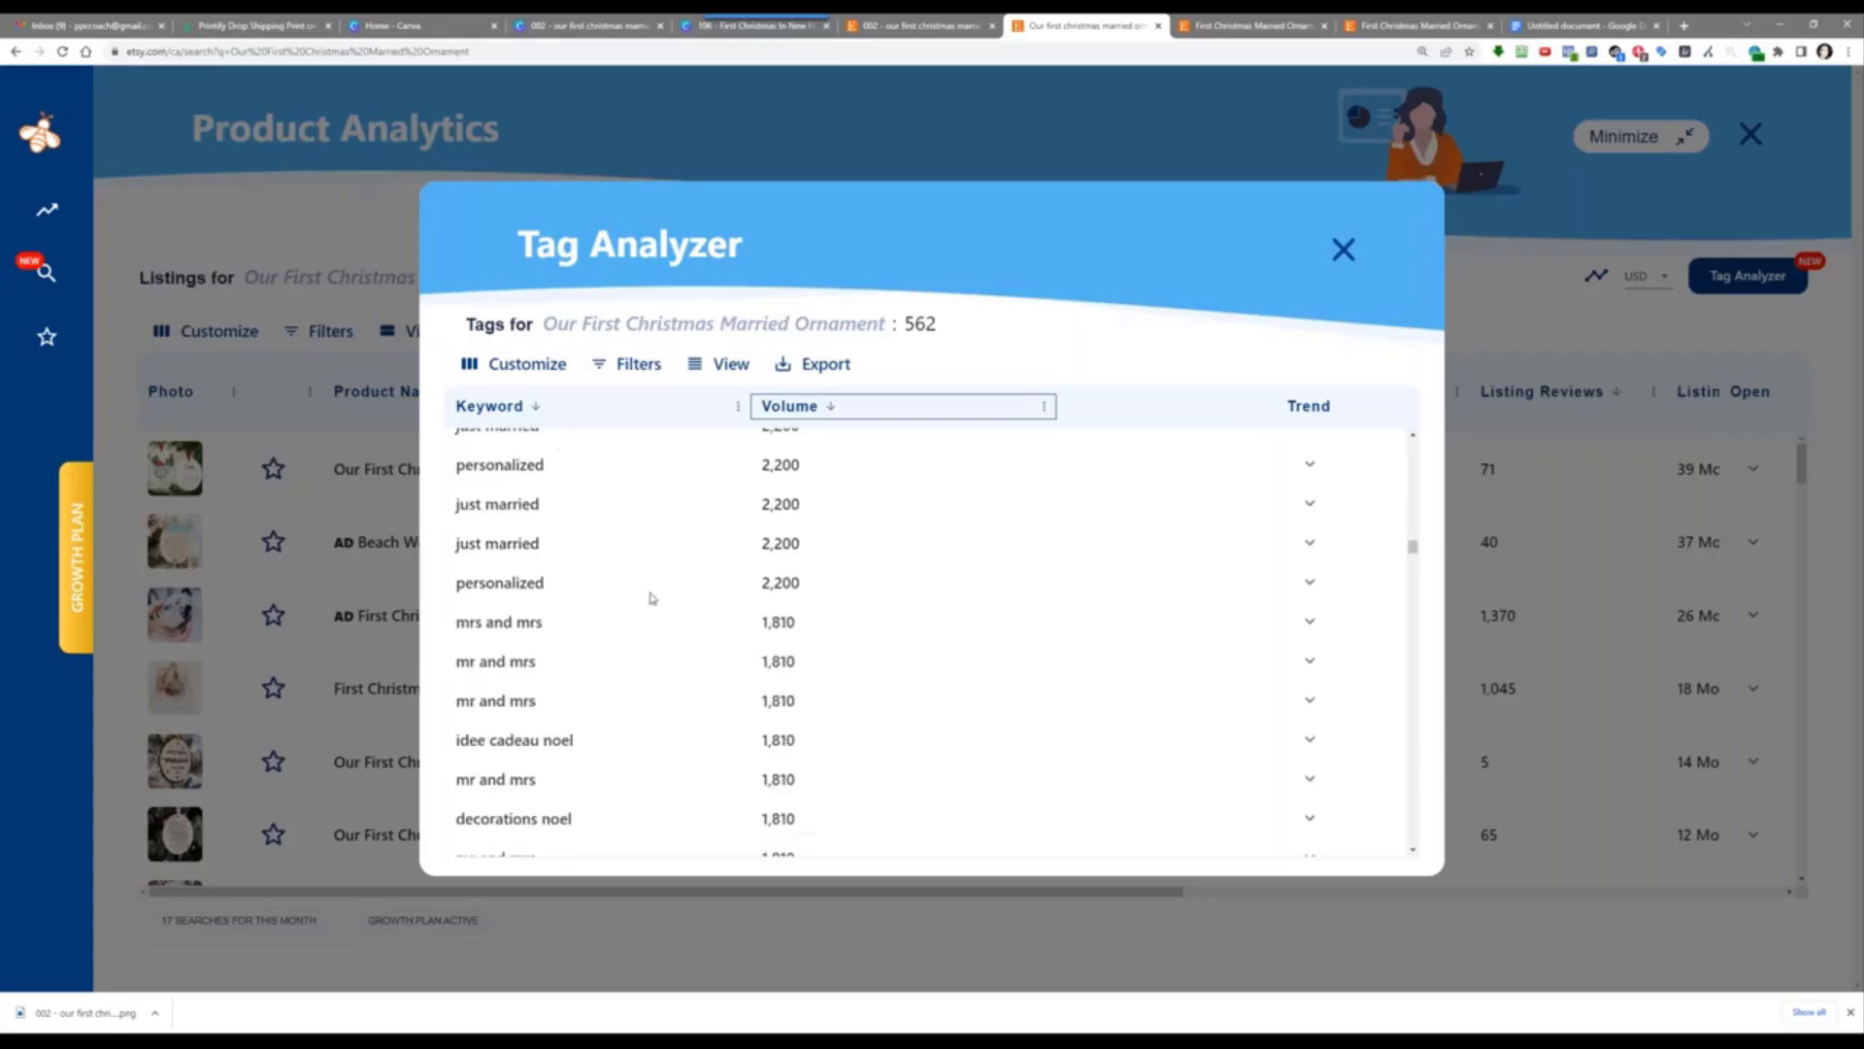
pyautogui.scroll(-4, 659, 710)
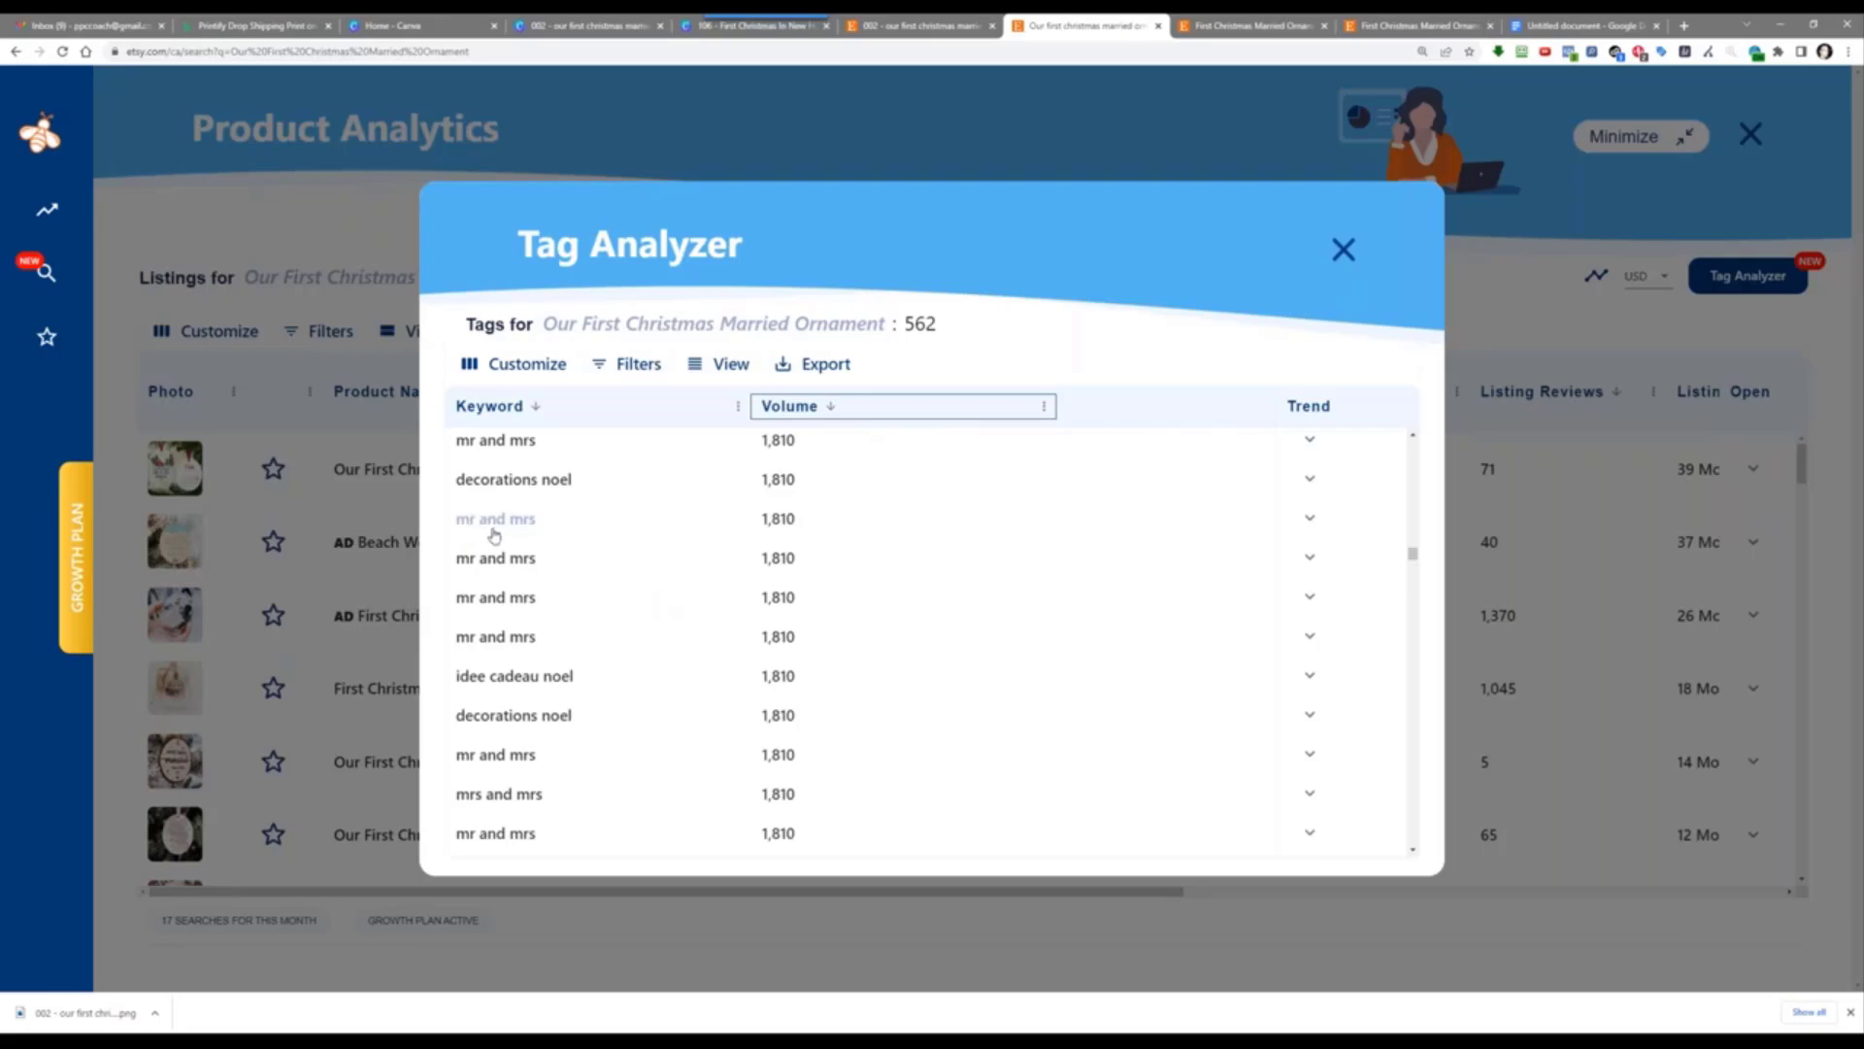
pyautogui.click(1582, 23)
pyautogui.click(1010, 836)
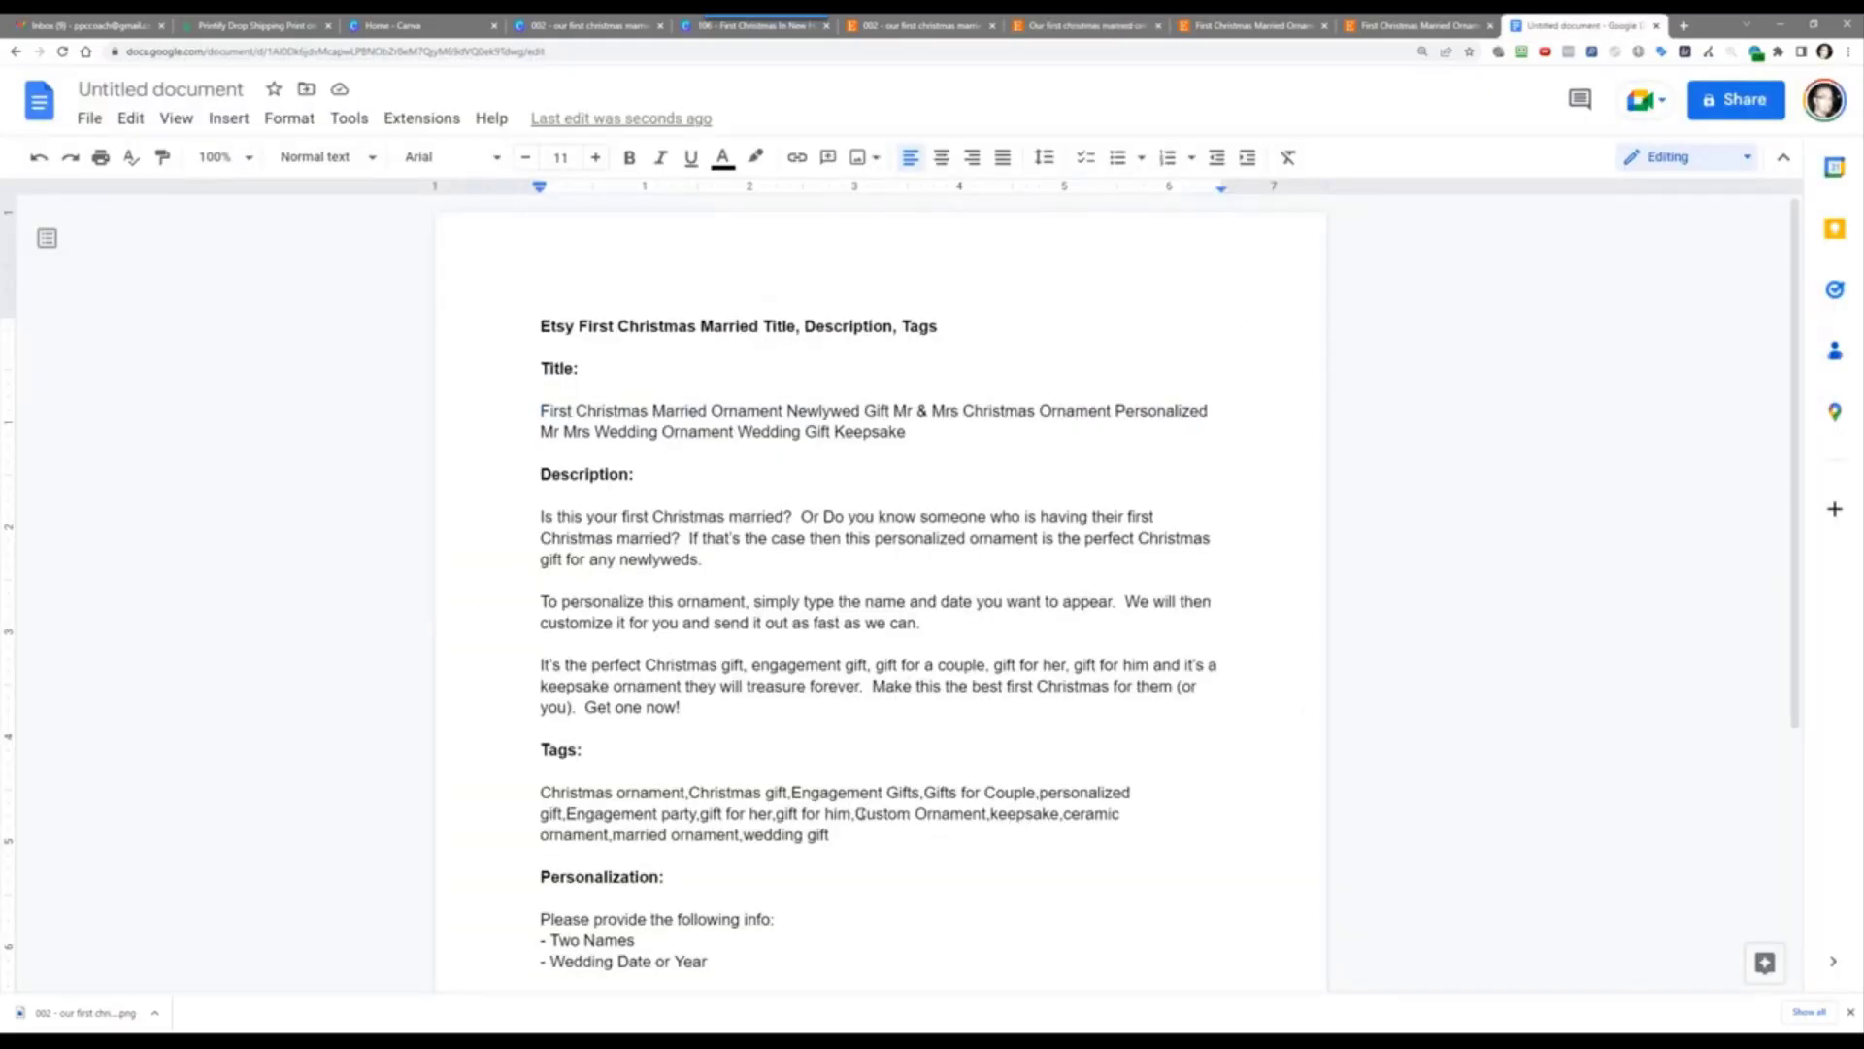
# Step: Replace the 'Custom Ornament' tag with 'mr and mrs', then go back to the Tag Analyzer
pyautogui.moveTo(856, 814); pyautogui.dragTo(988, 814)
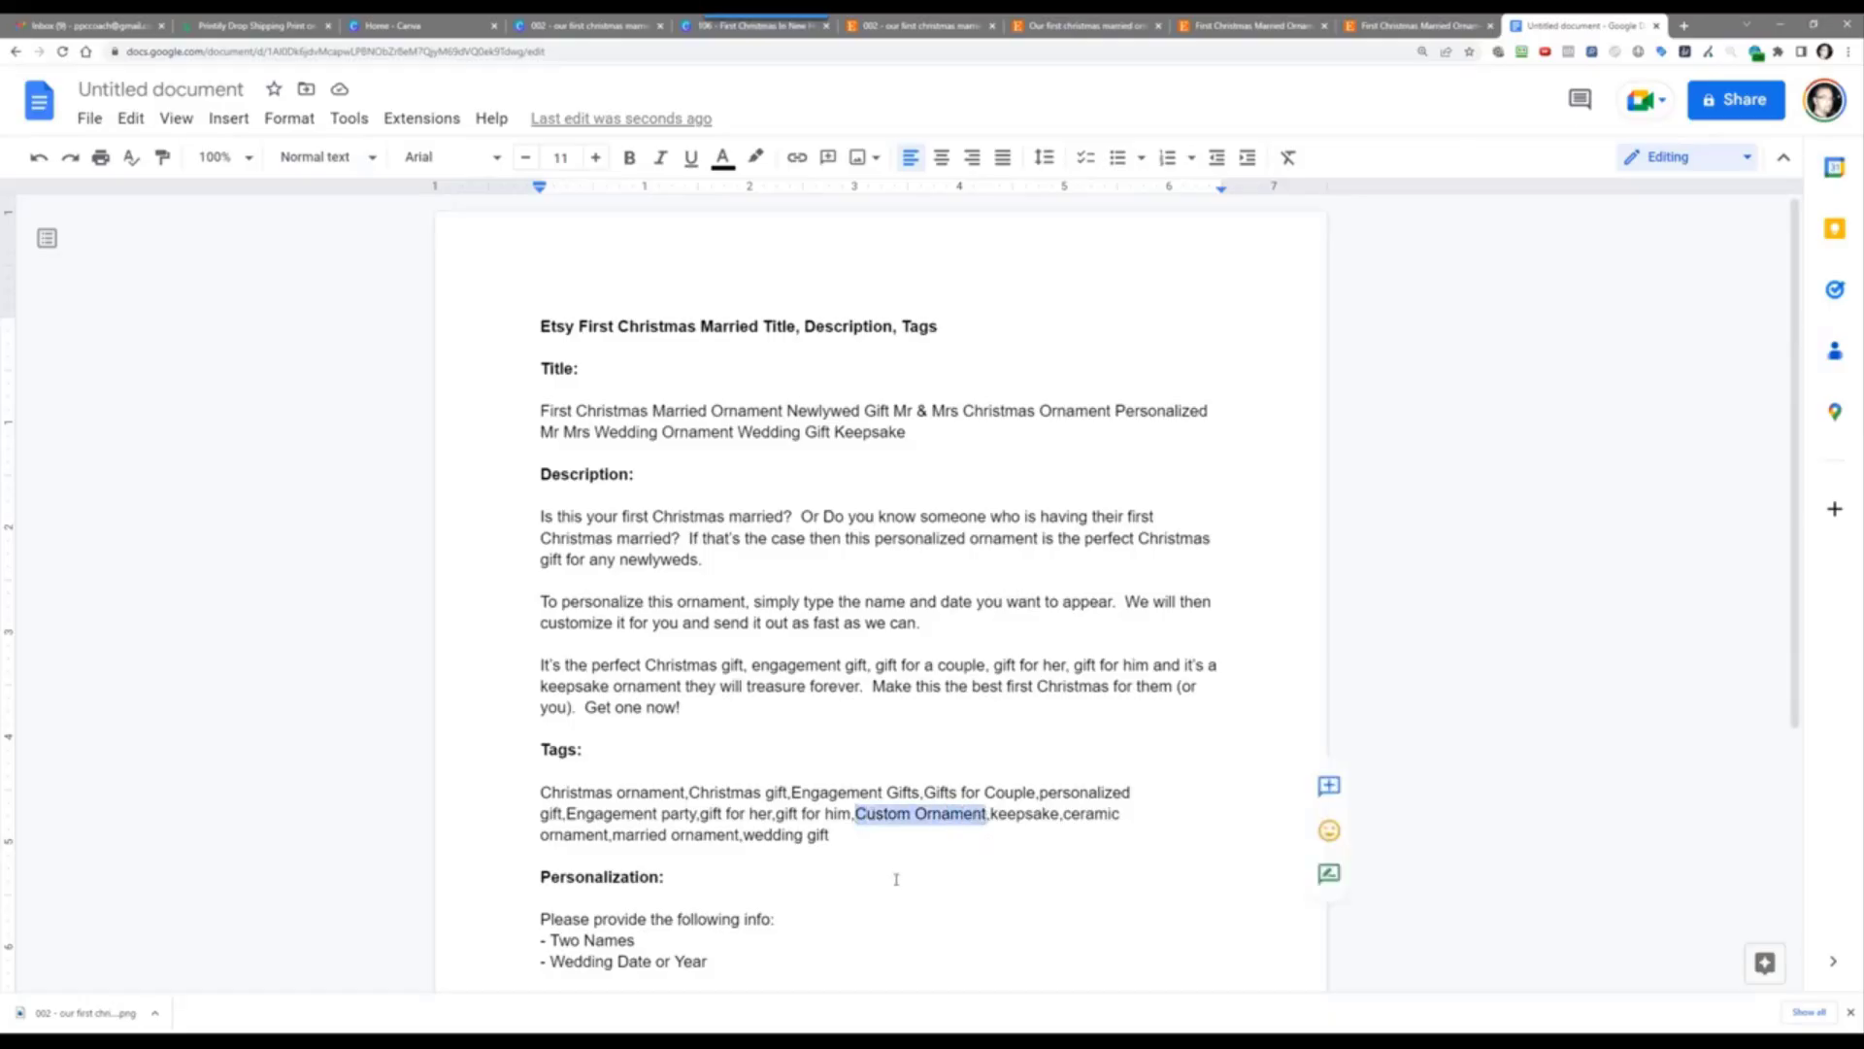
pyautogui.write('mr and')
pyautogui.write('mrs')
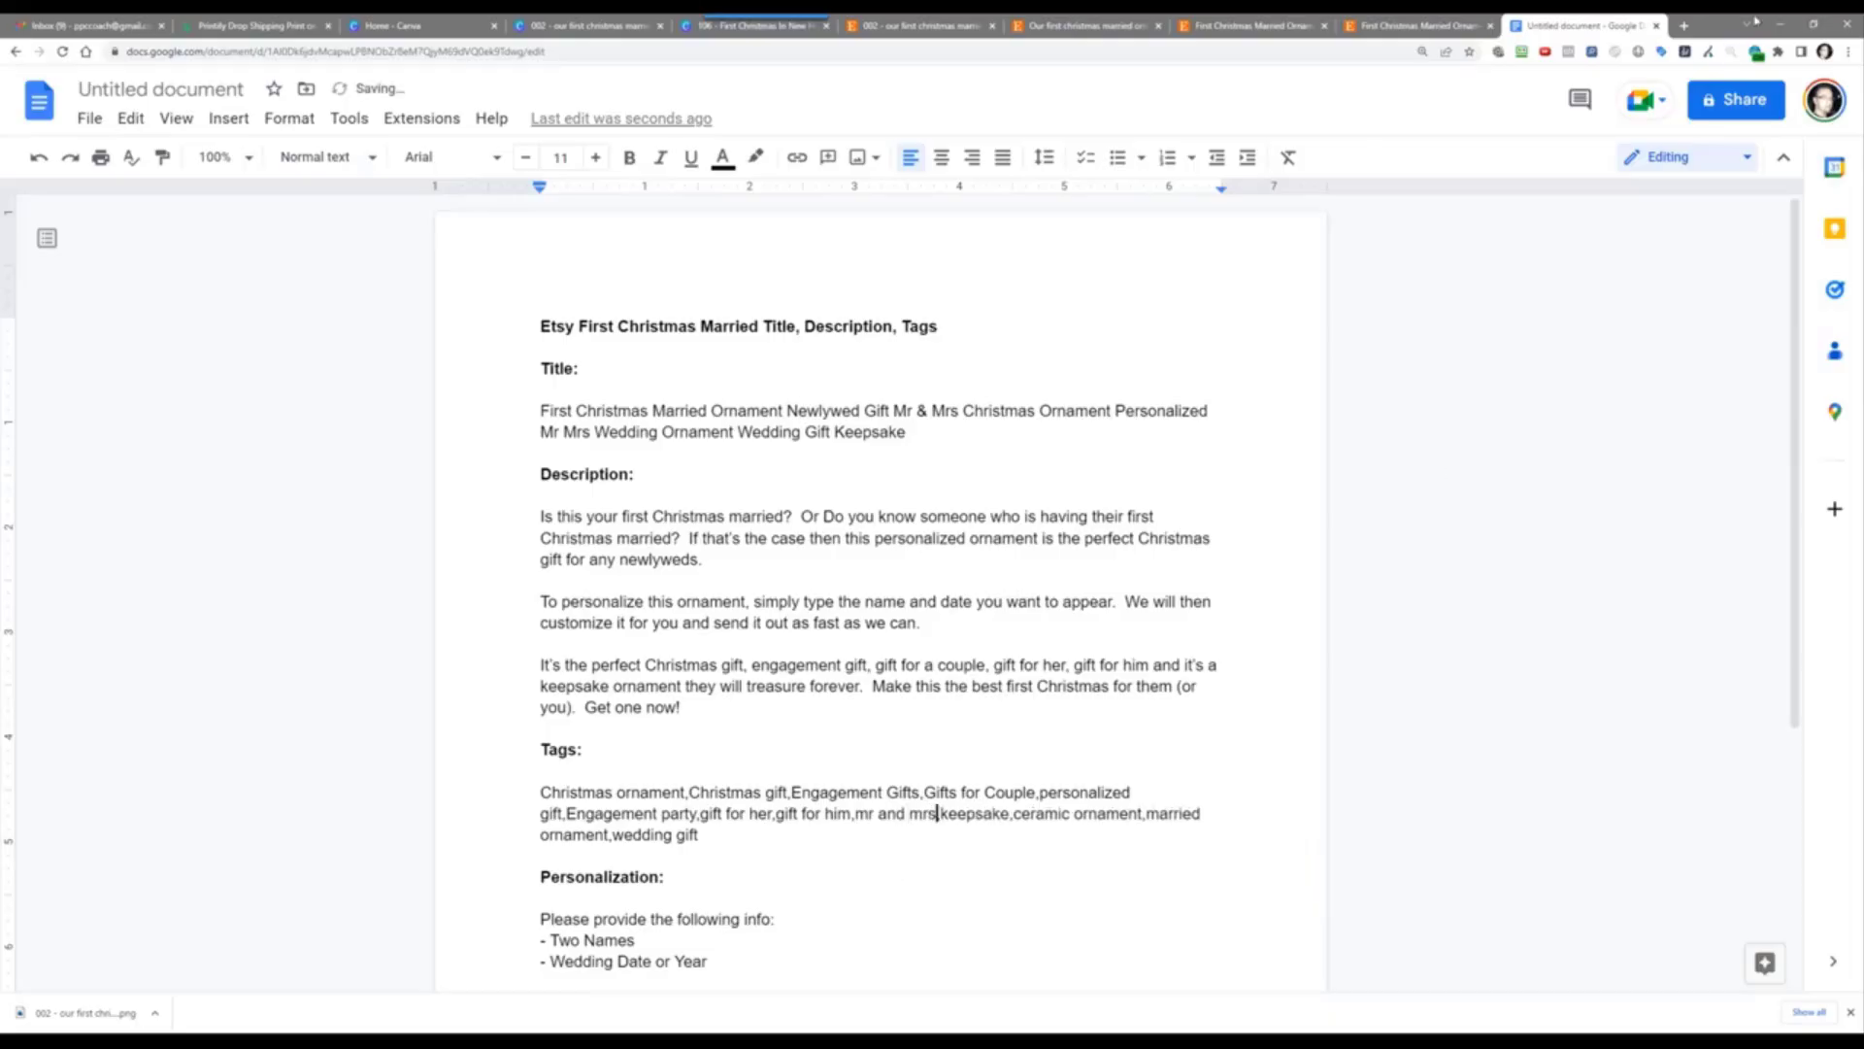
pyautogui.click(1068, 25)
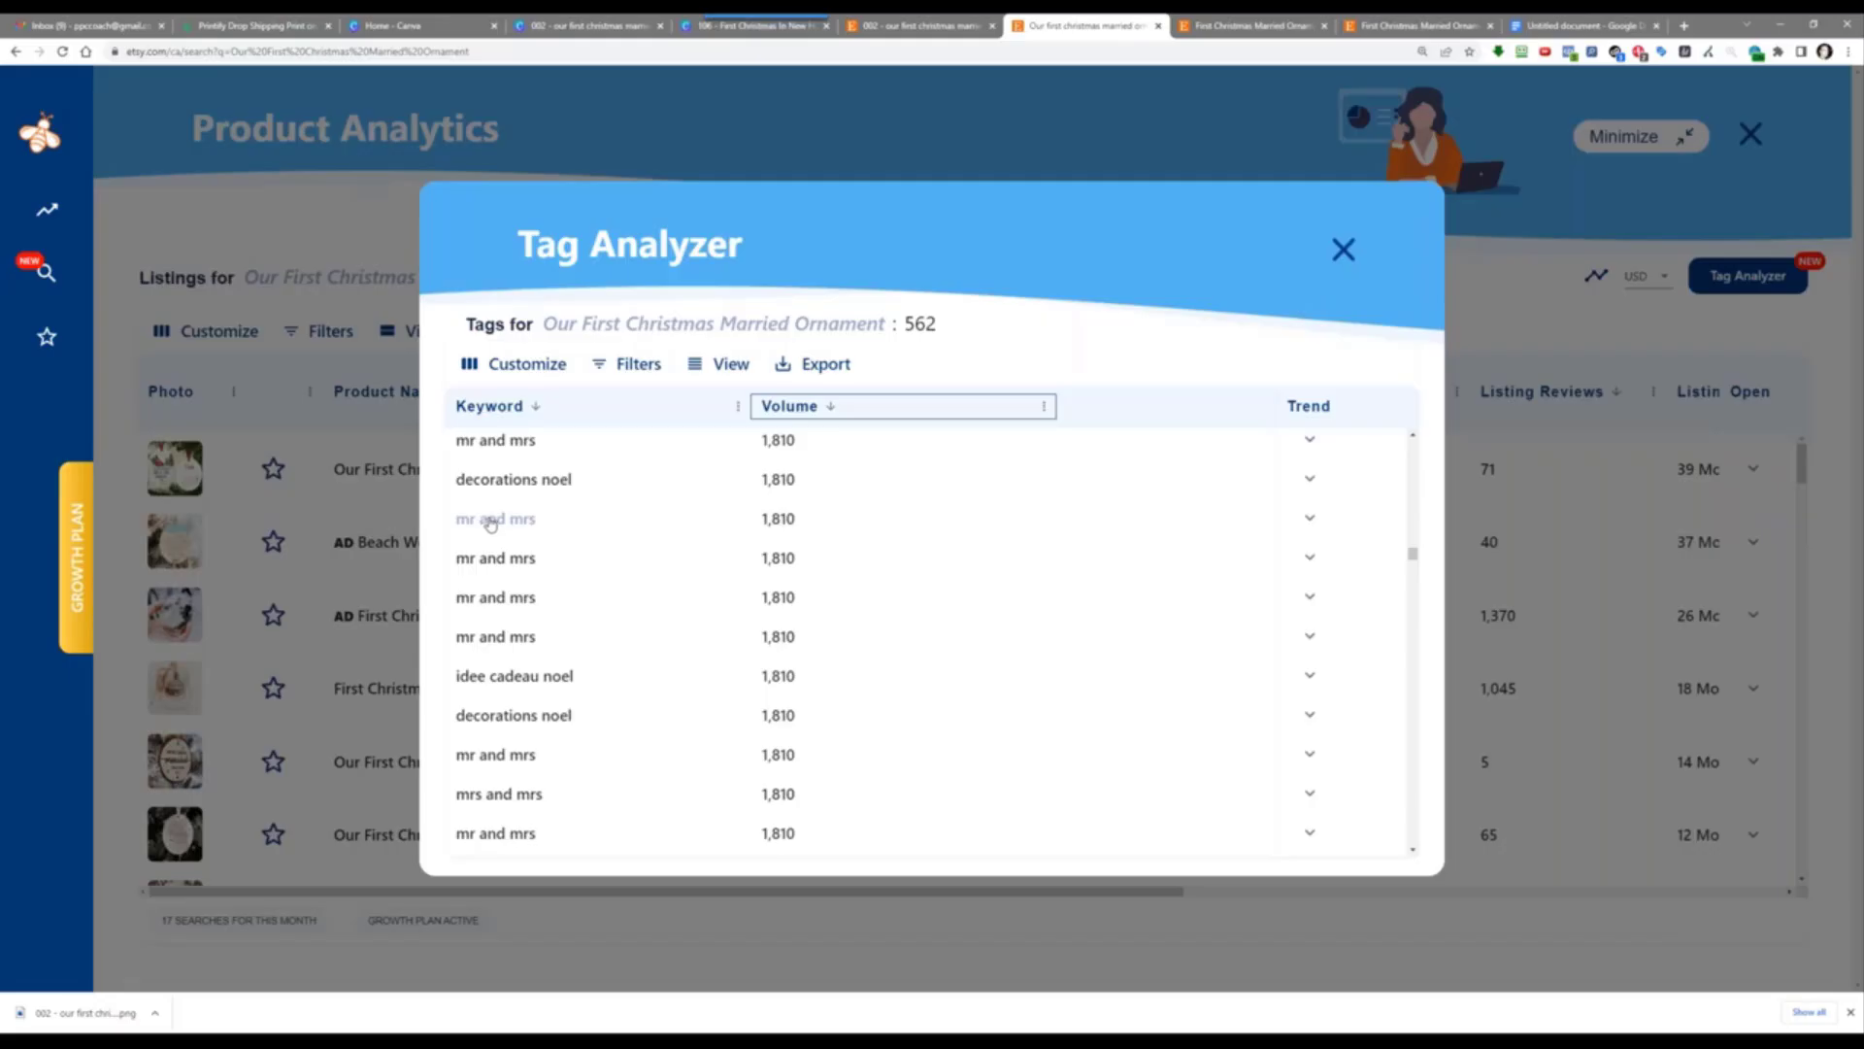
# Step: Scroll the Tag Analyzer past the 198-volume tags to 162-volume rows like picture and dog ornament
pyautogui.scroll(-2, 589, 626)
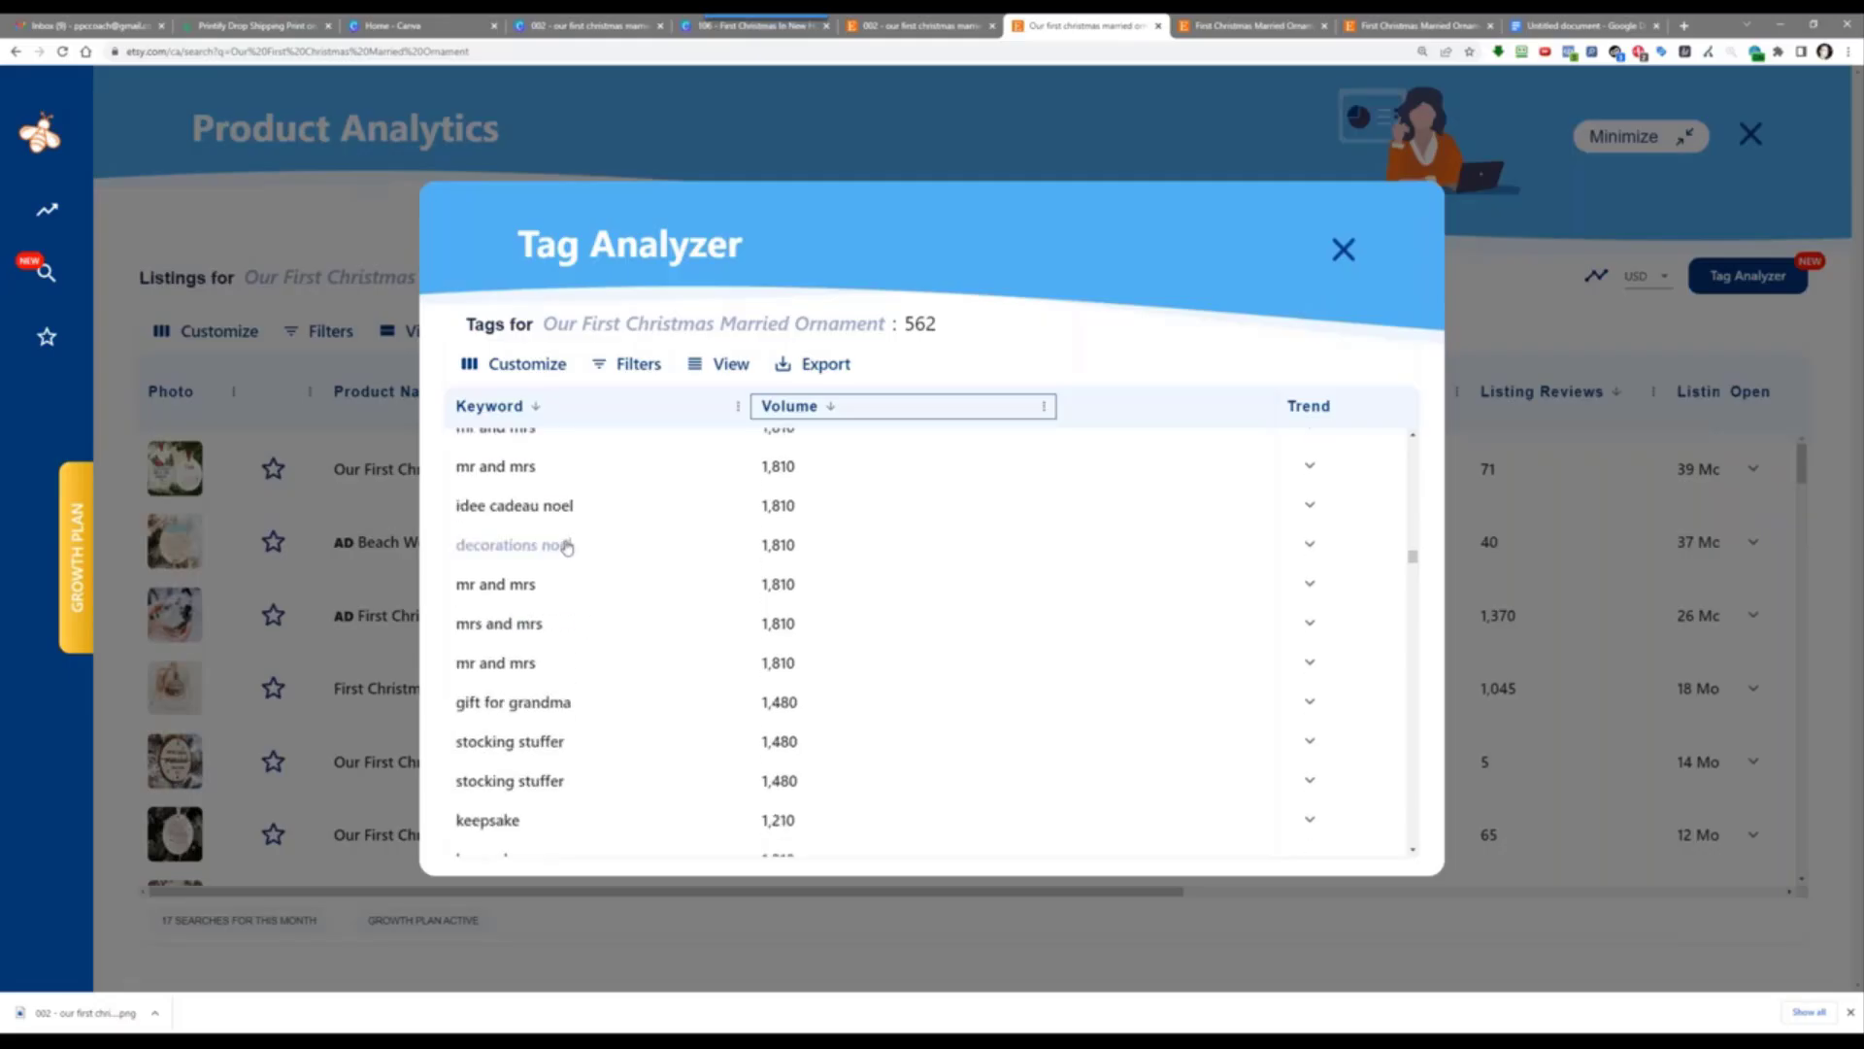
pyautogui.scroll(-3, 632, 608)
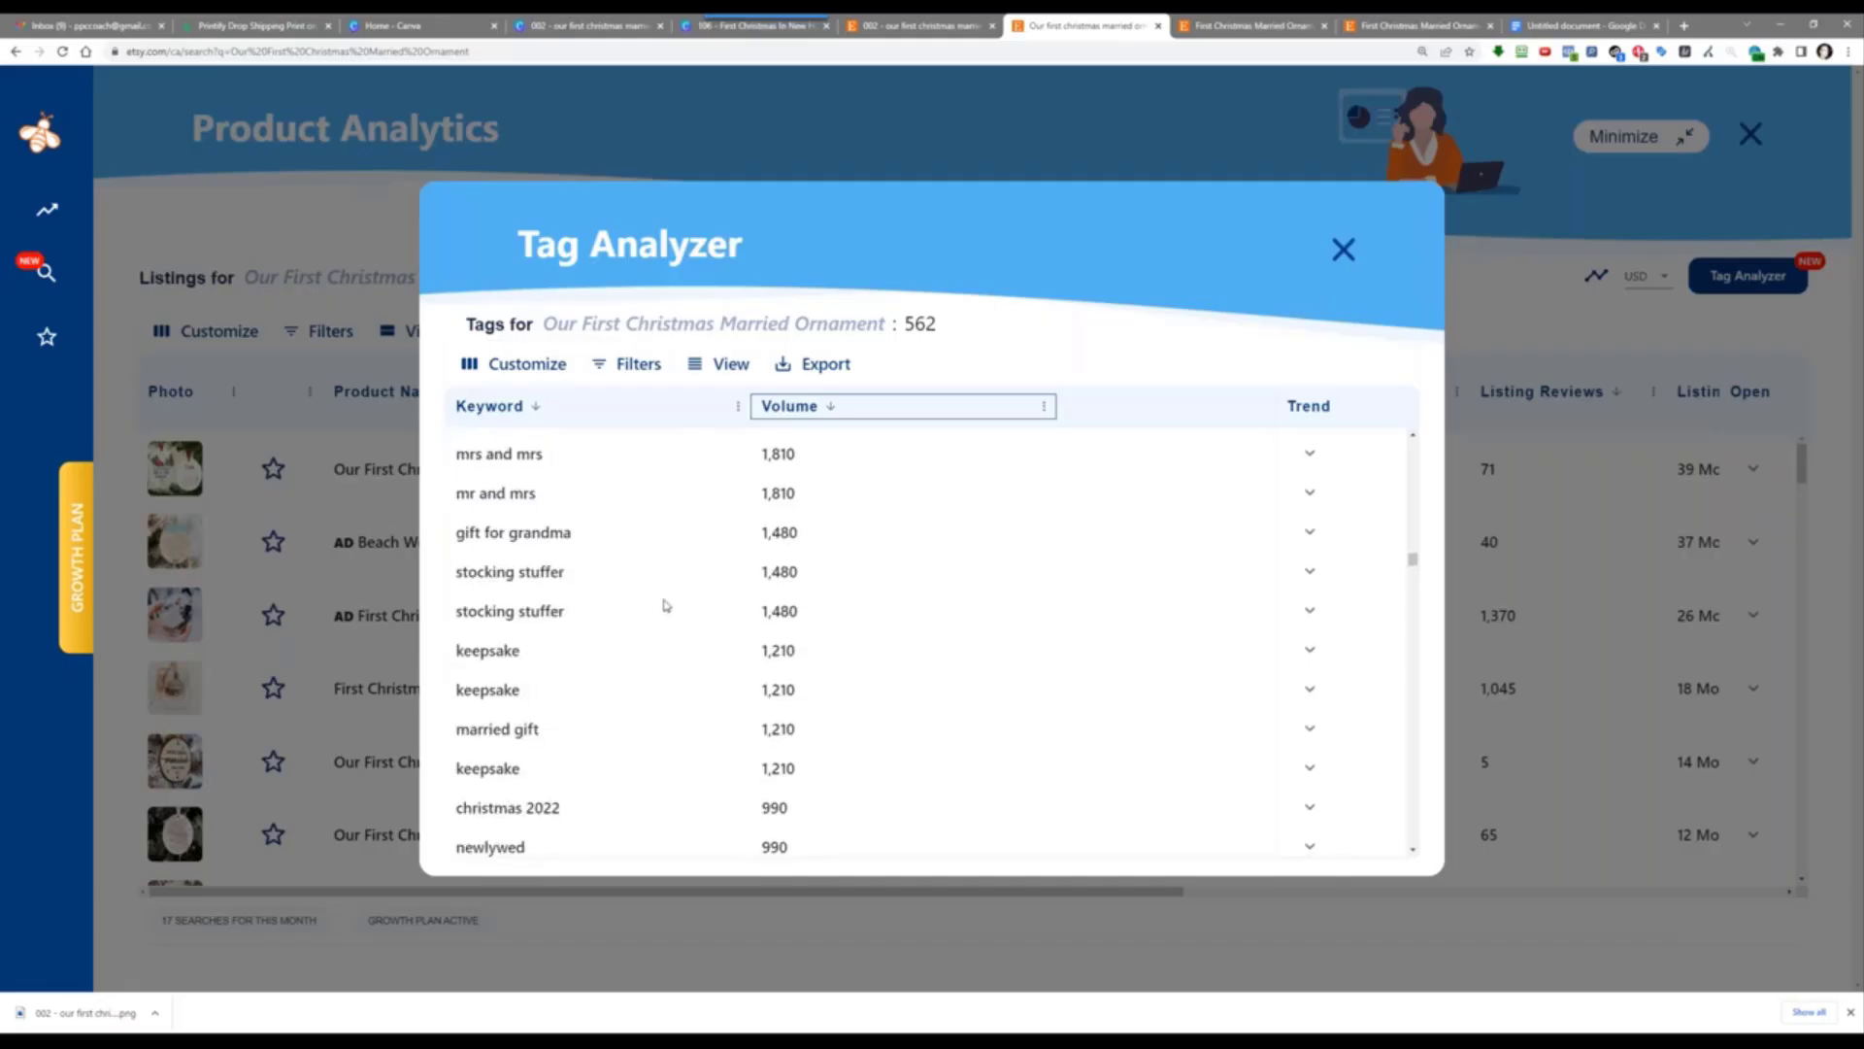
pyautogui.scroll(-3, 660, 613)
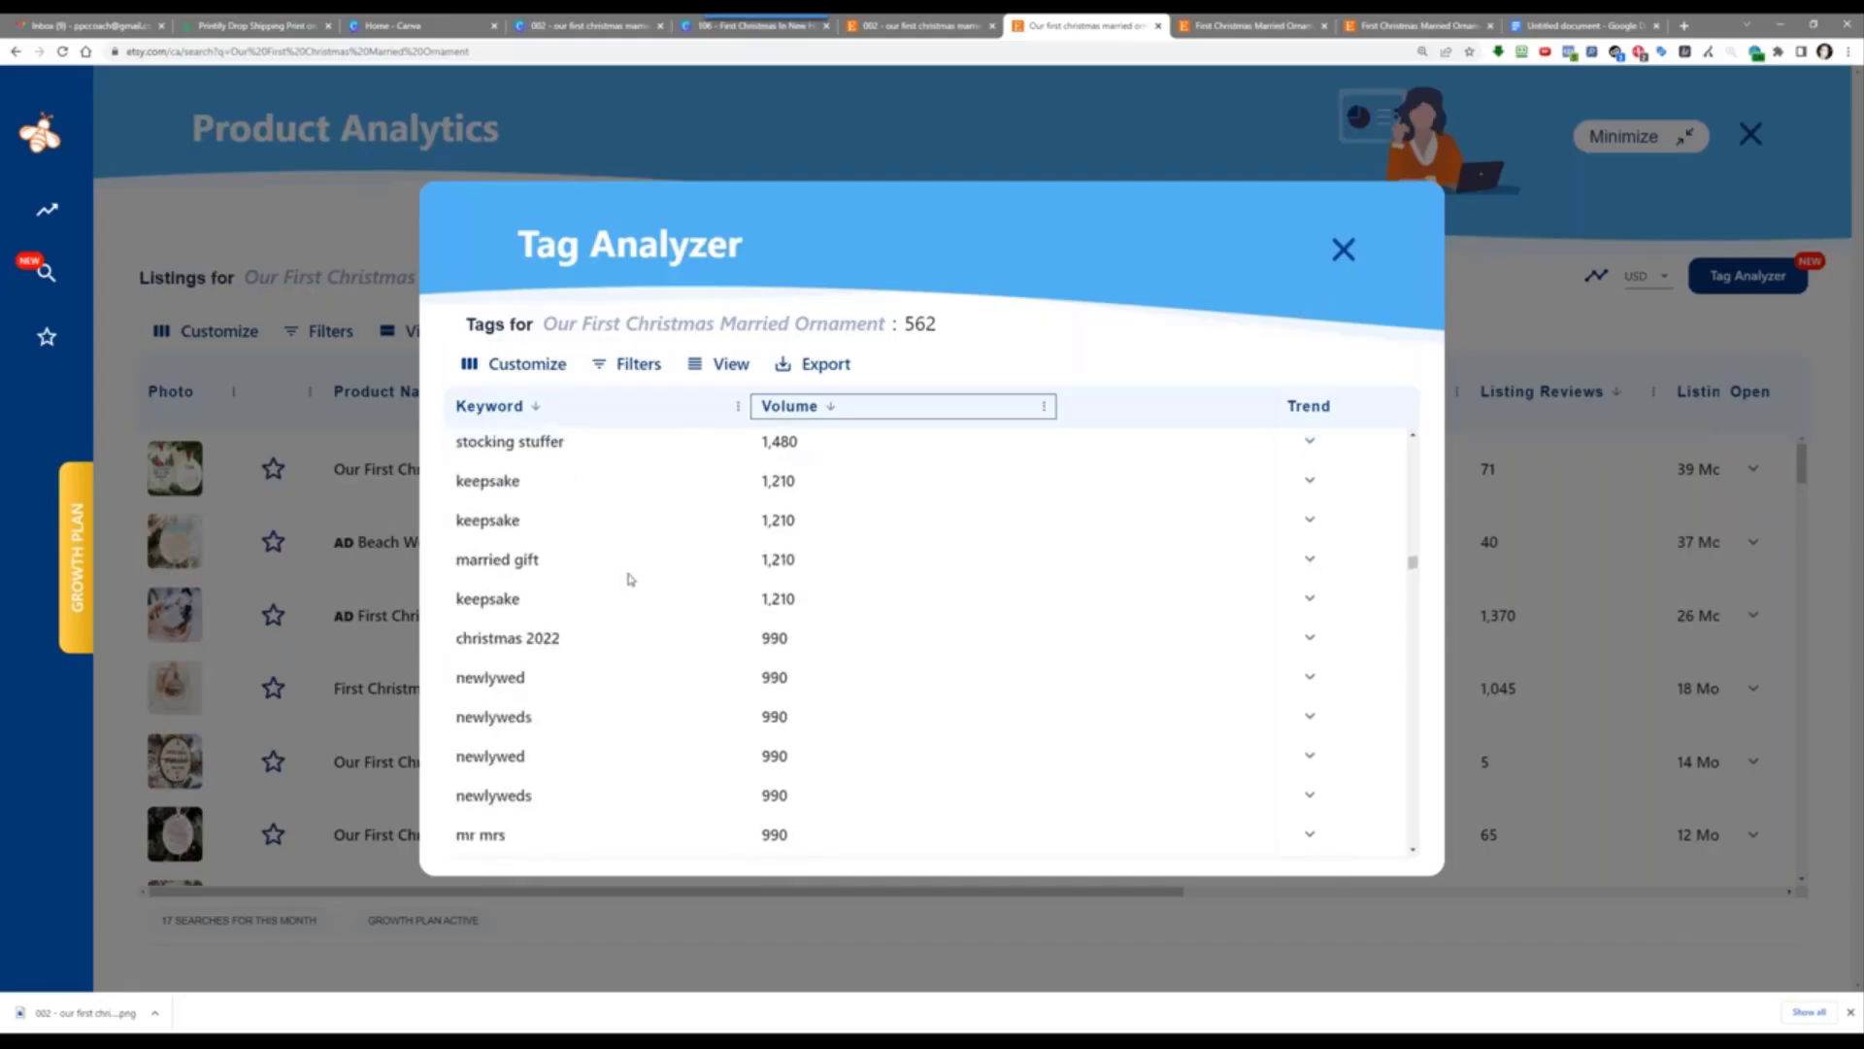
pyautogui.scroll(-3, 630, 572)
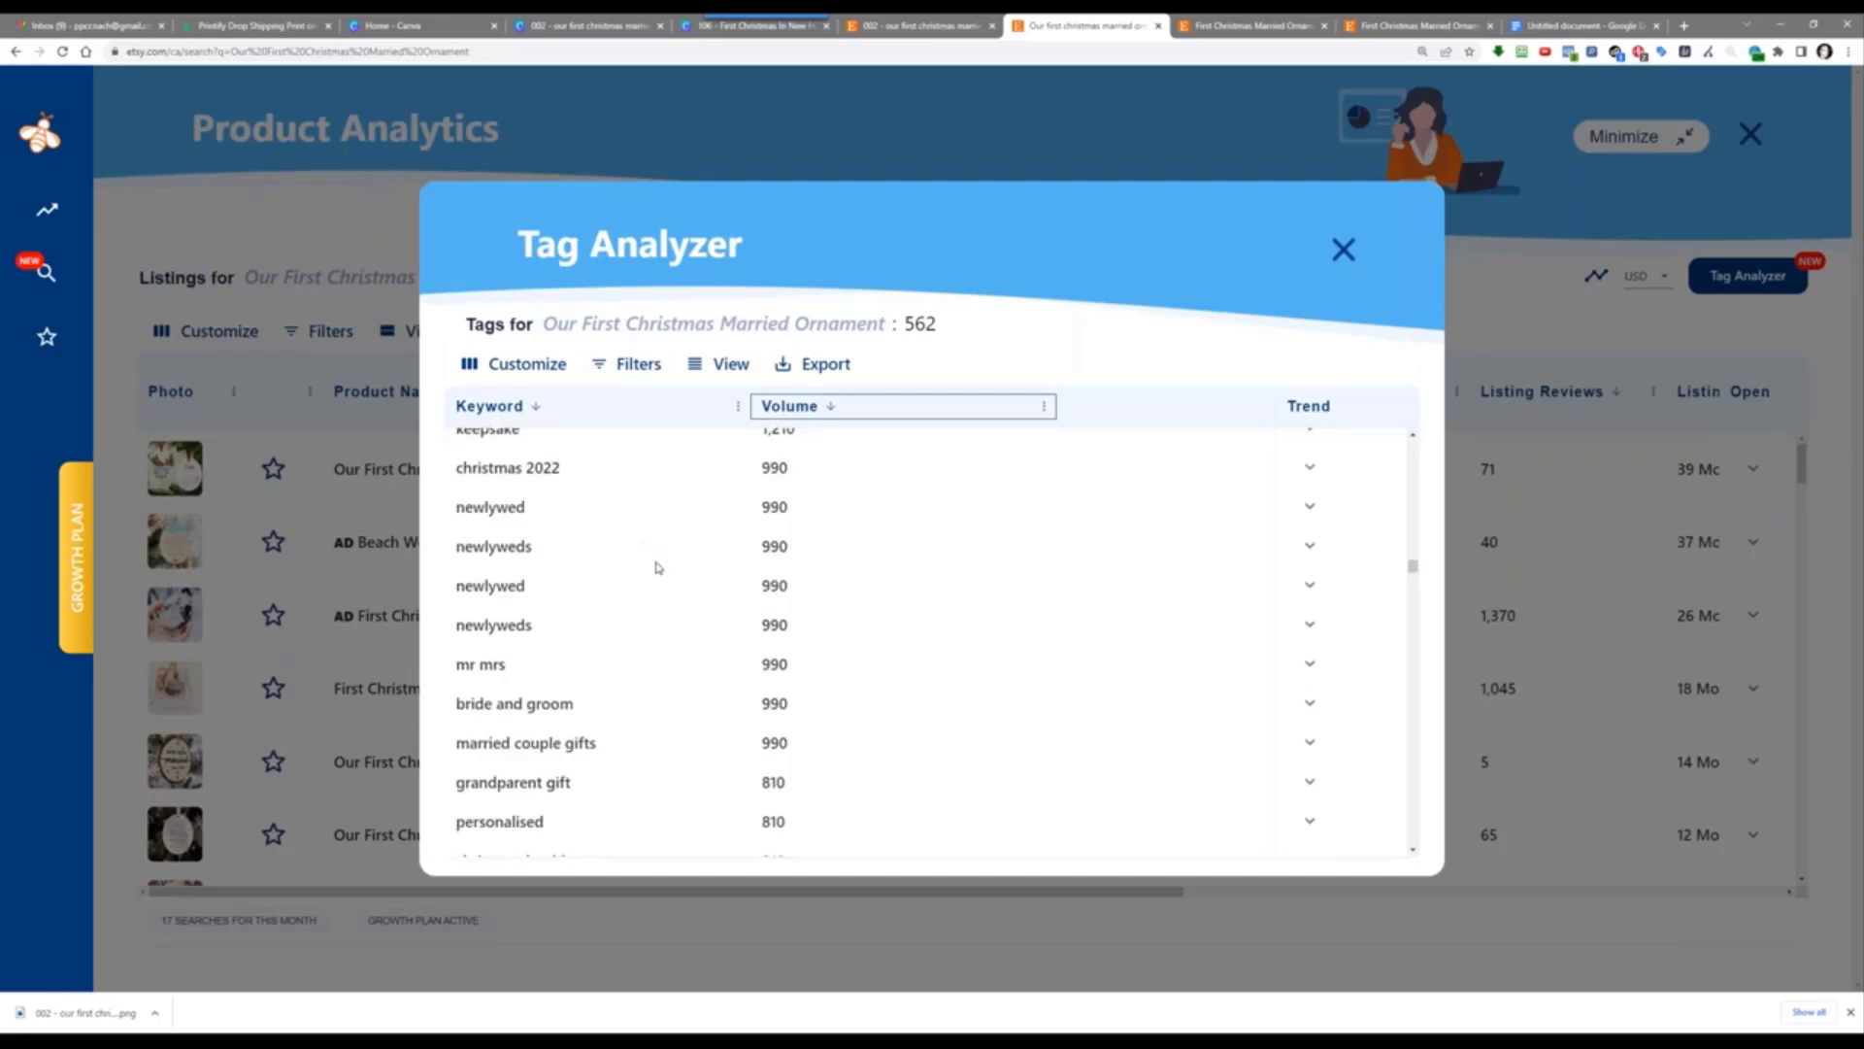
pyautogui.scroll(-3, 658, 568)
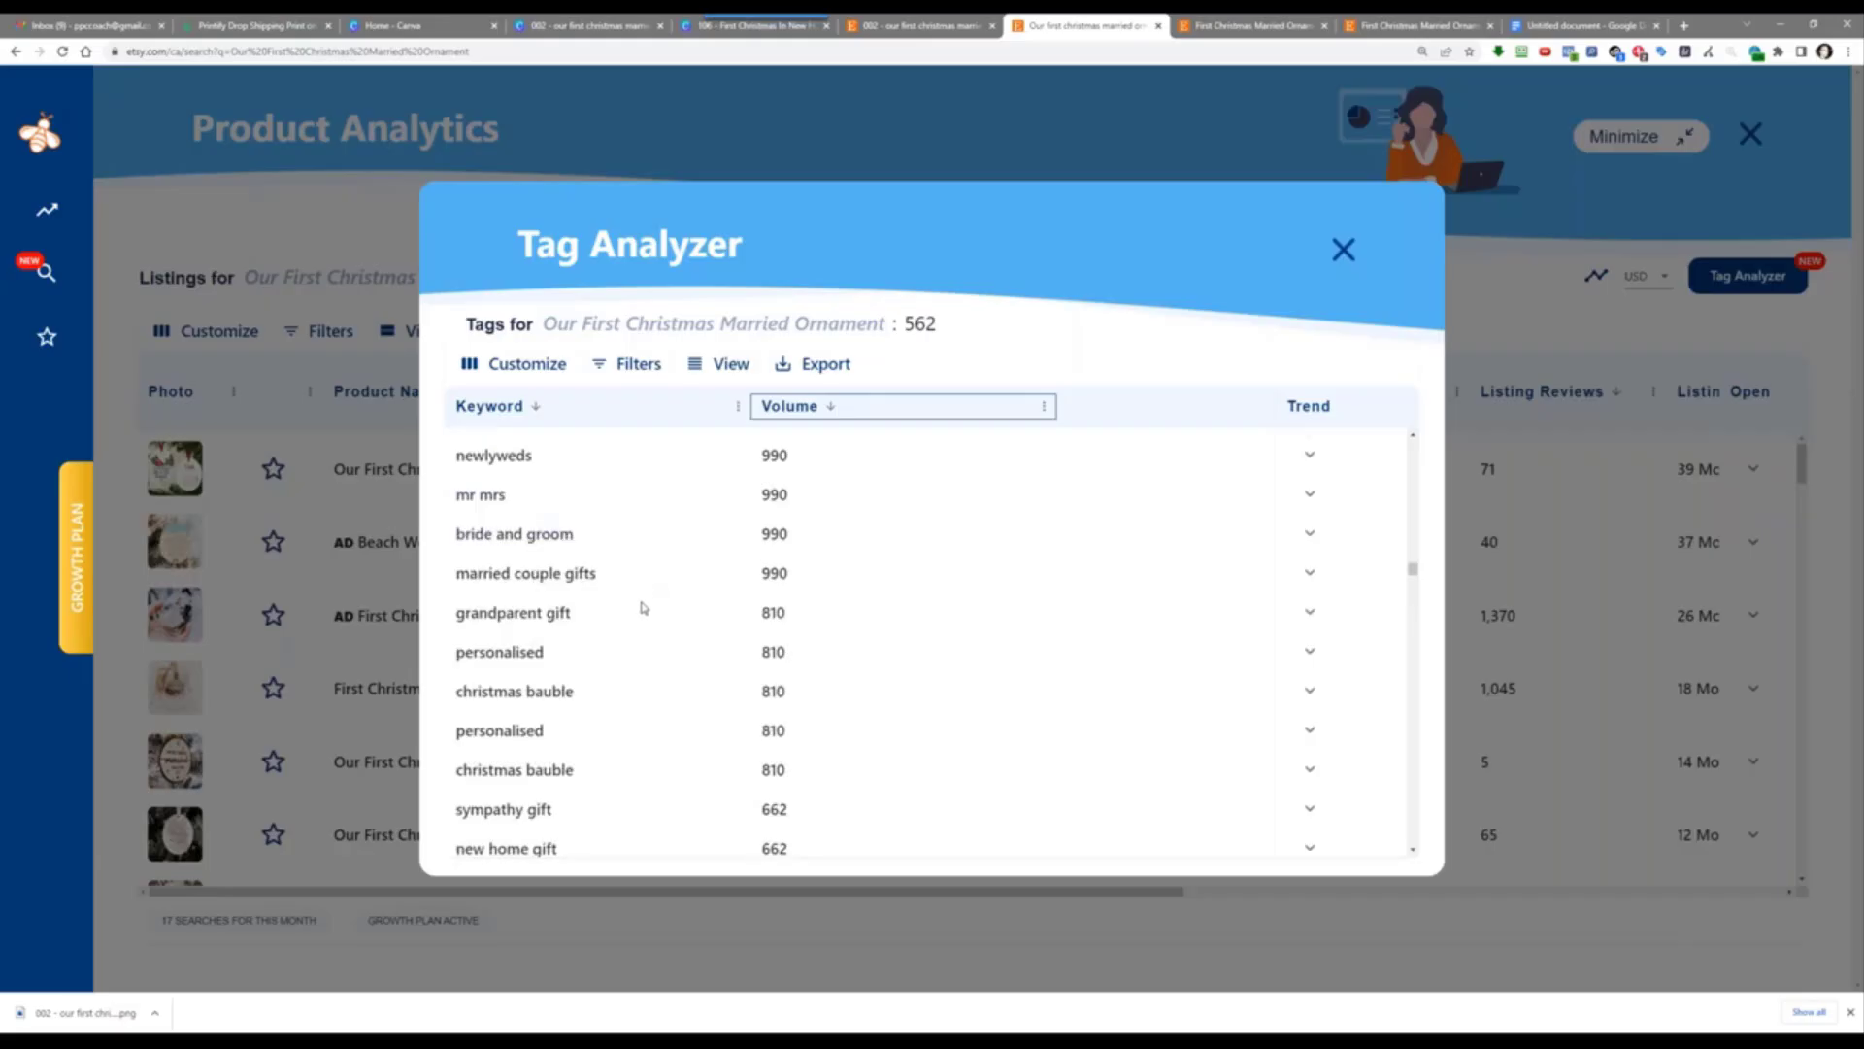
pyautogui.scroll(-3, 637, 622)
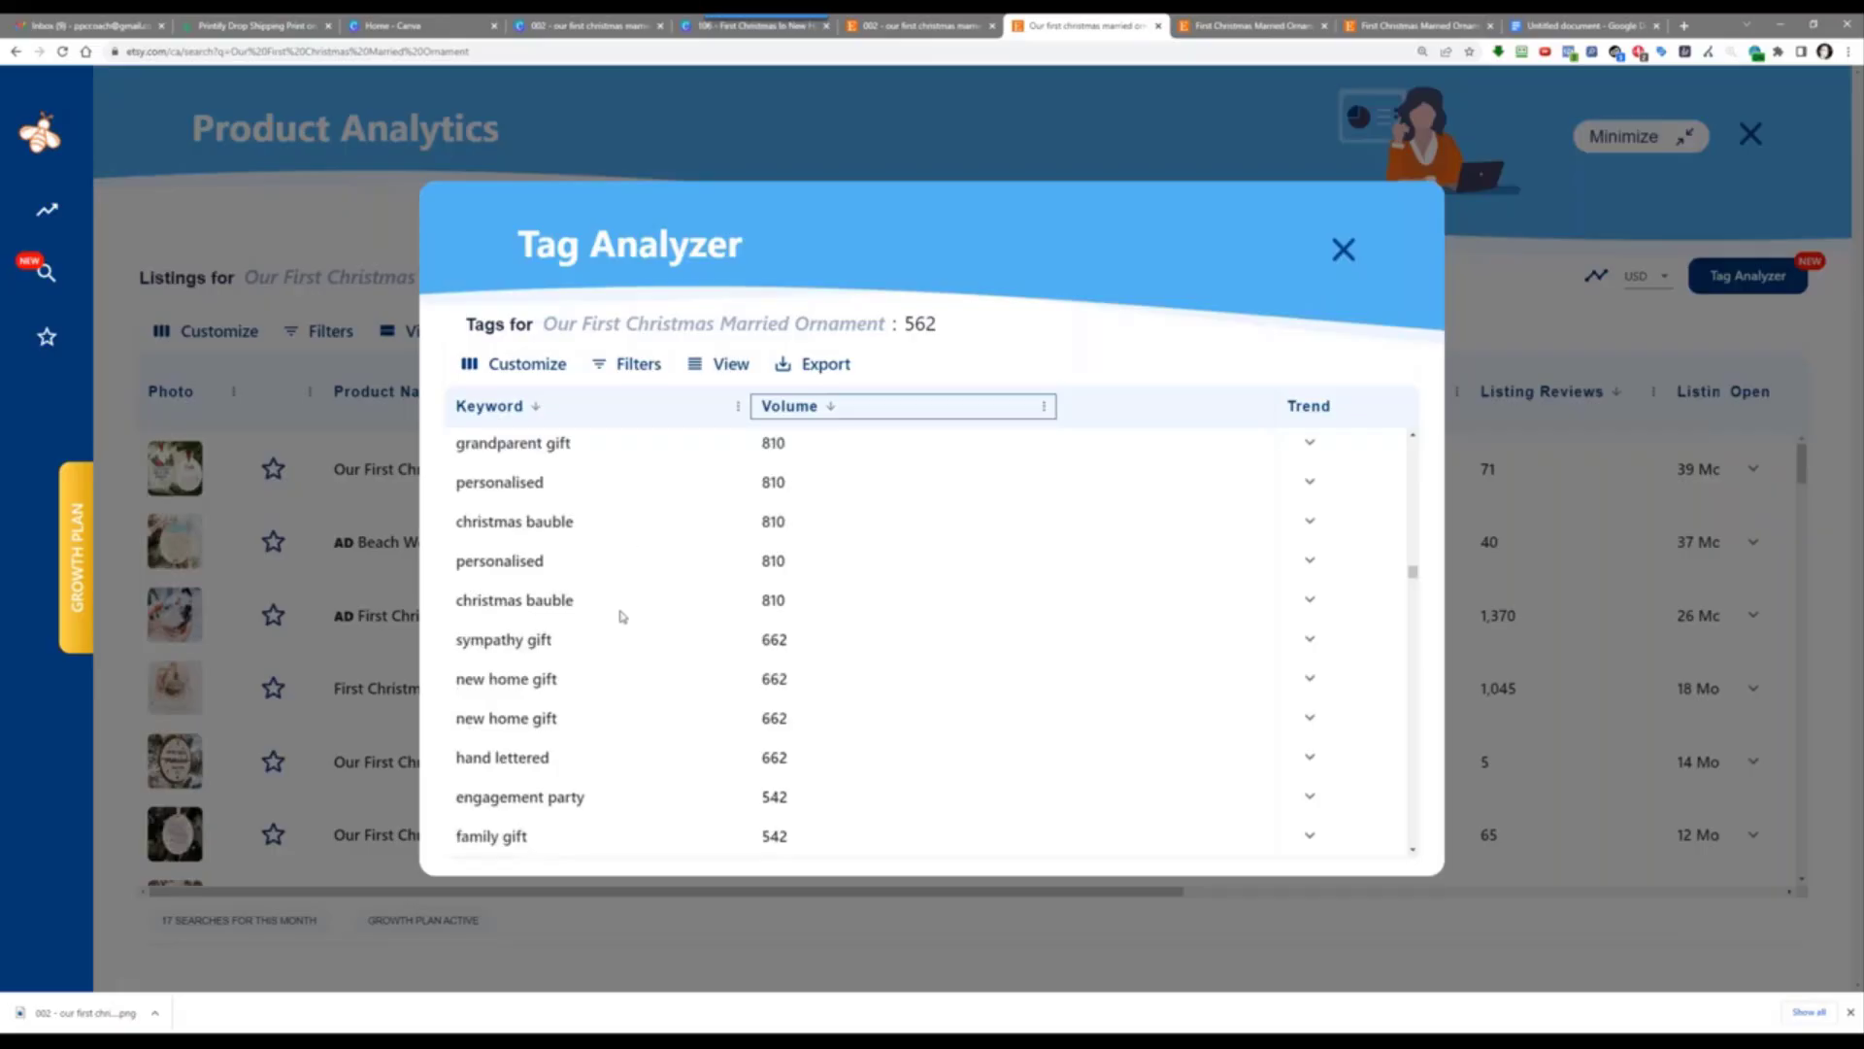
pyautogui.scroll(-3, 622, 647)
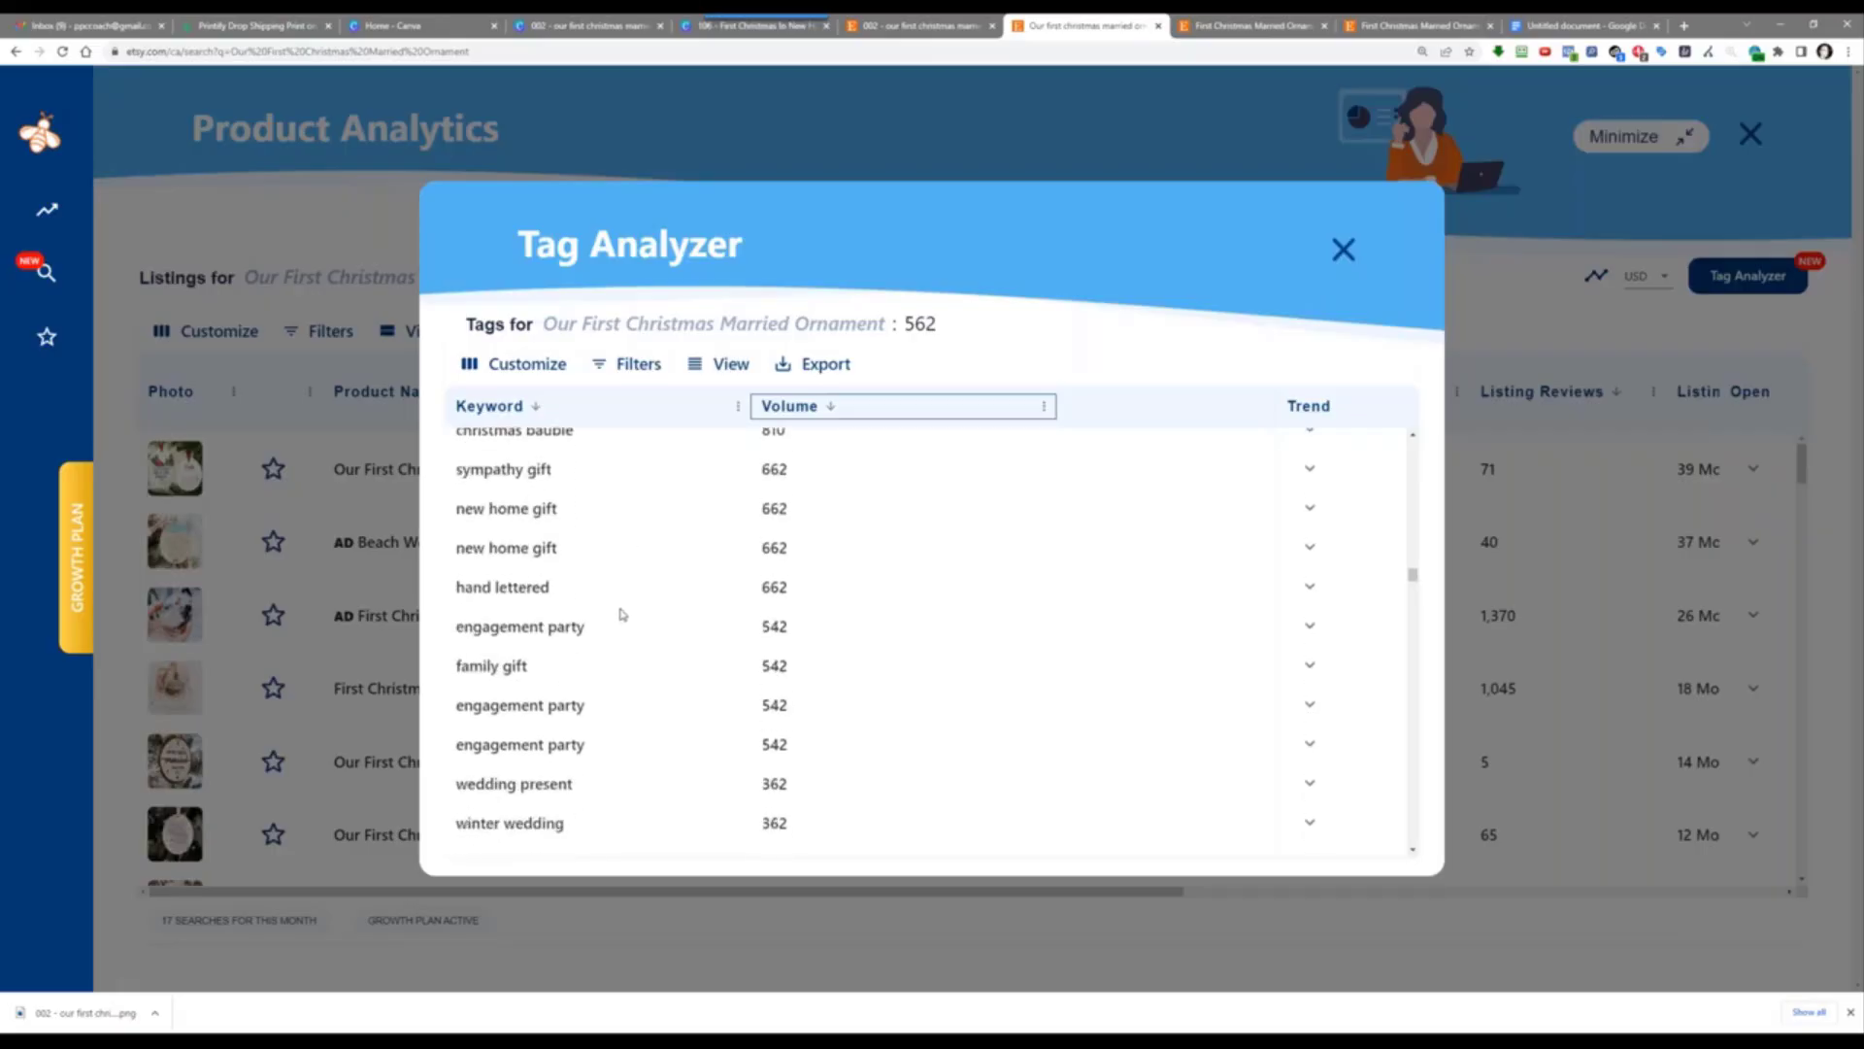
pyautogui.scroll(-6, 632, 627)
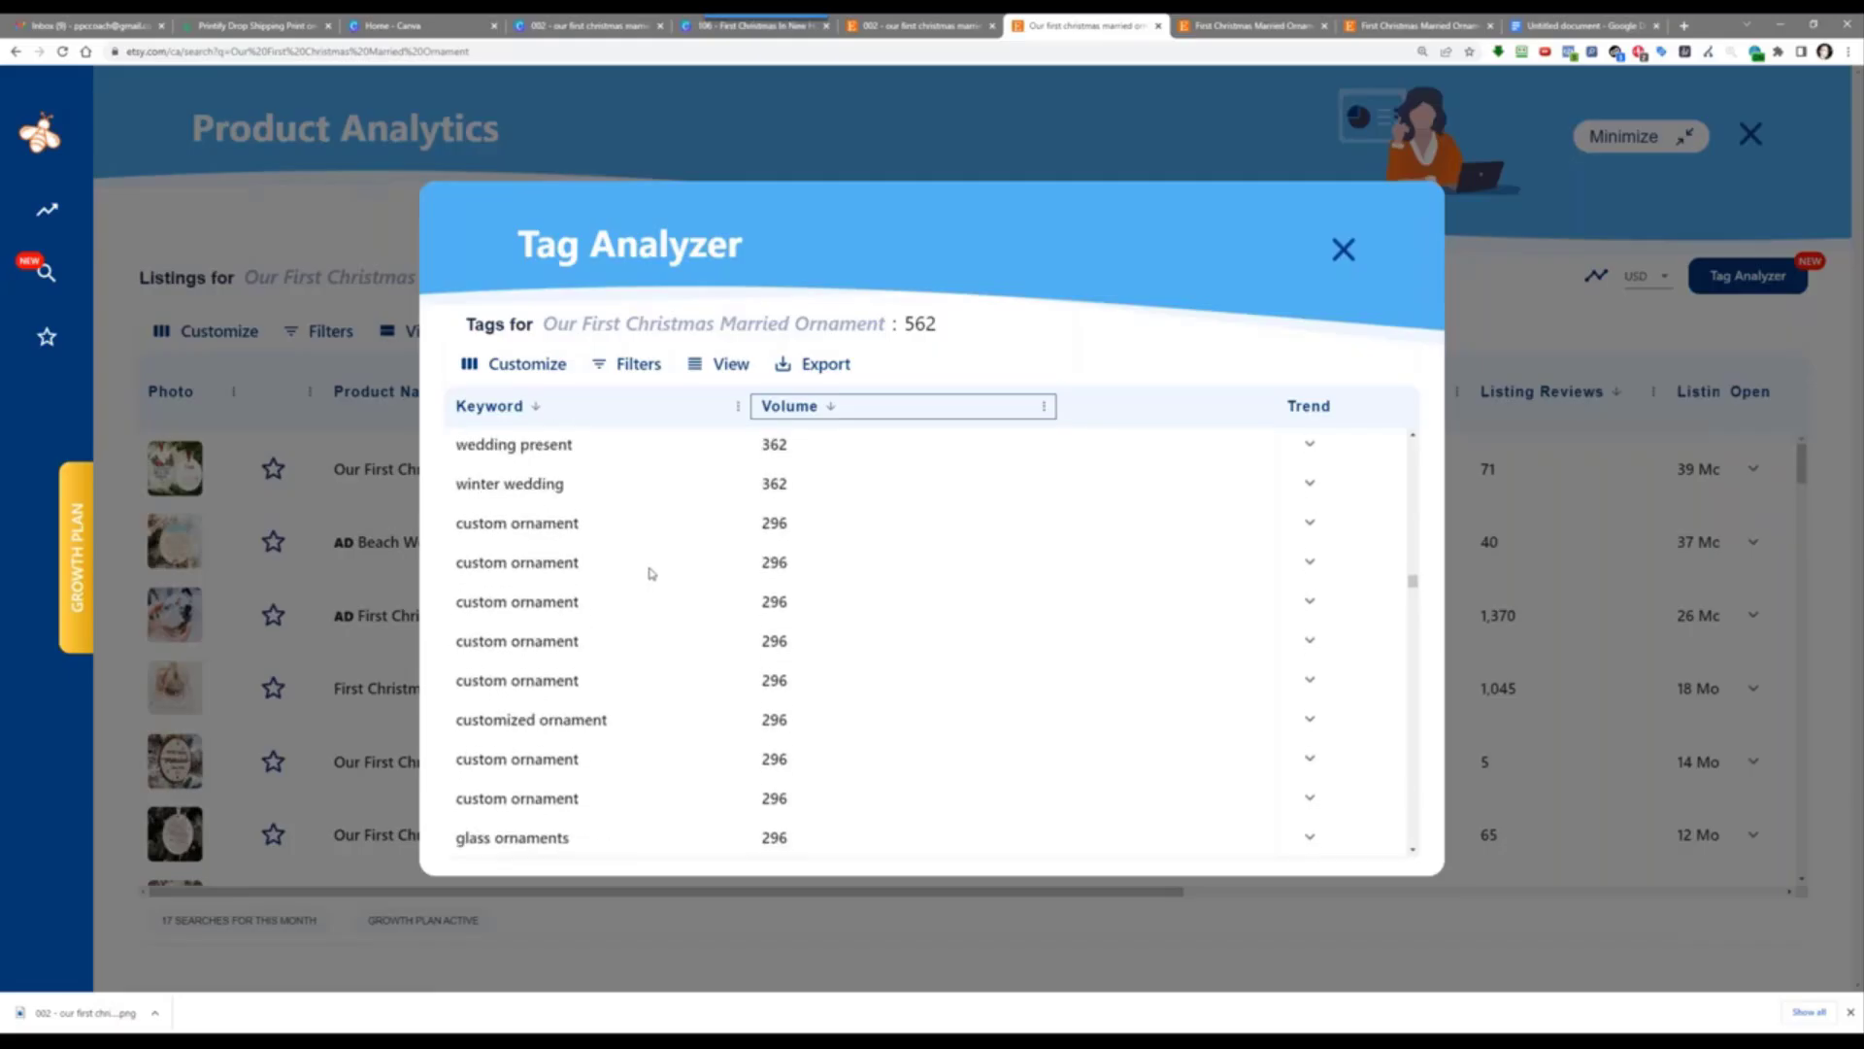
pyautogui.scroll(-5, 651, 578)
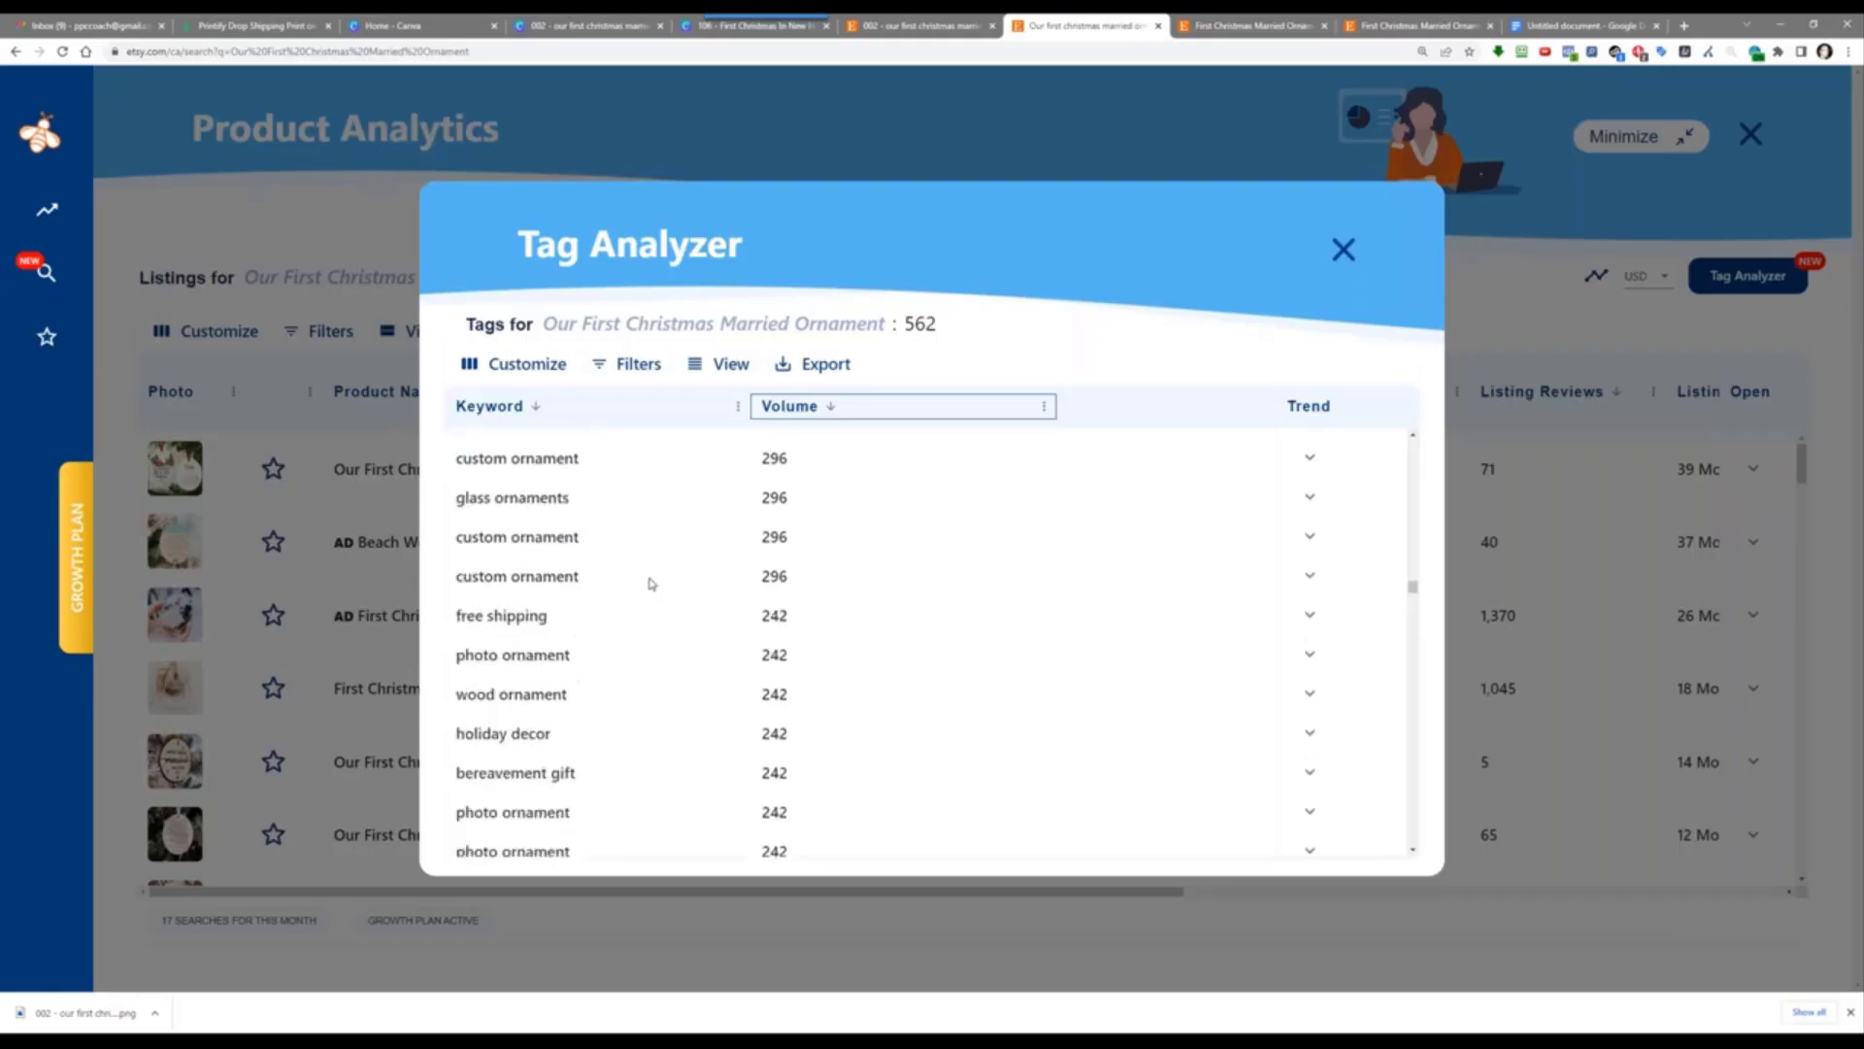
pyautogui.scroll(-3, 651, 583)
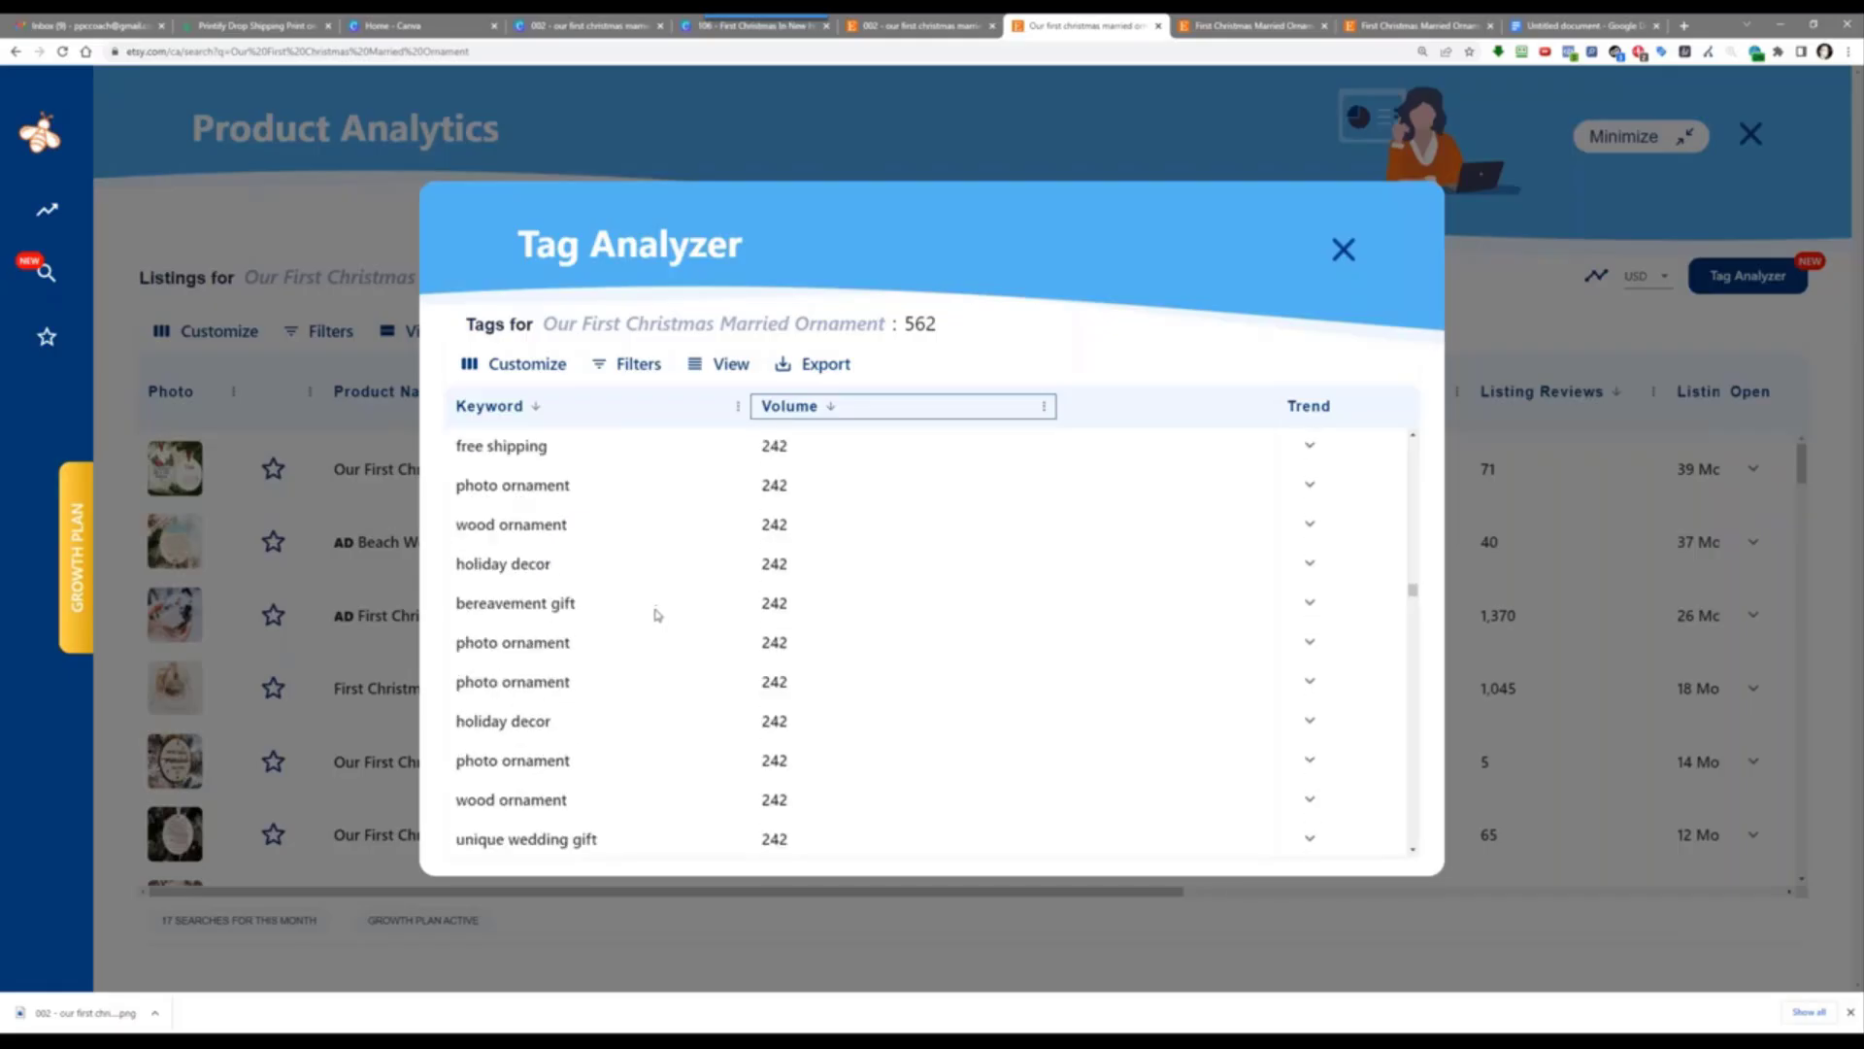
pyautogui.scroll(-3, 656, 612)
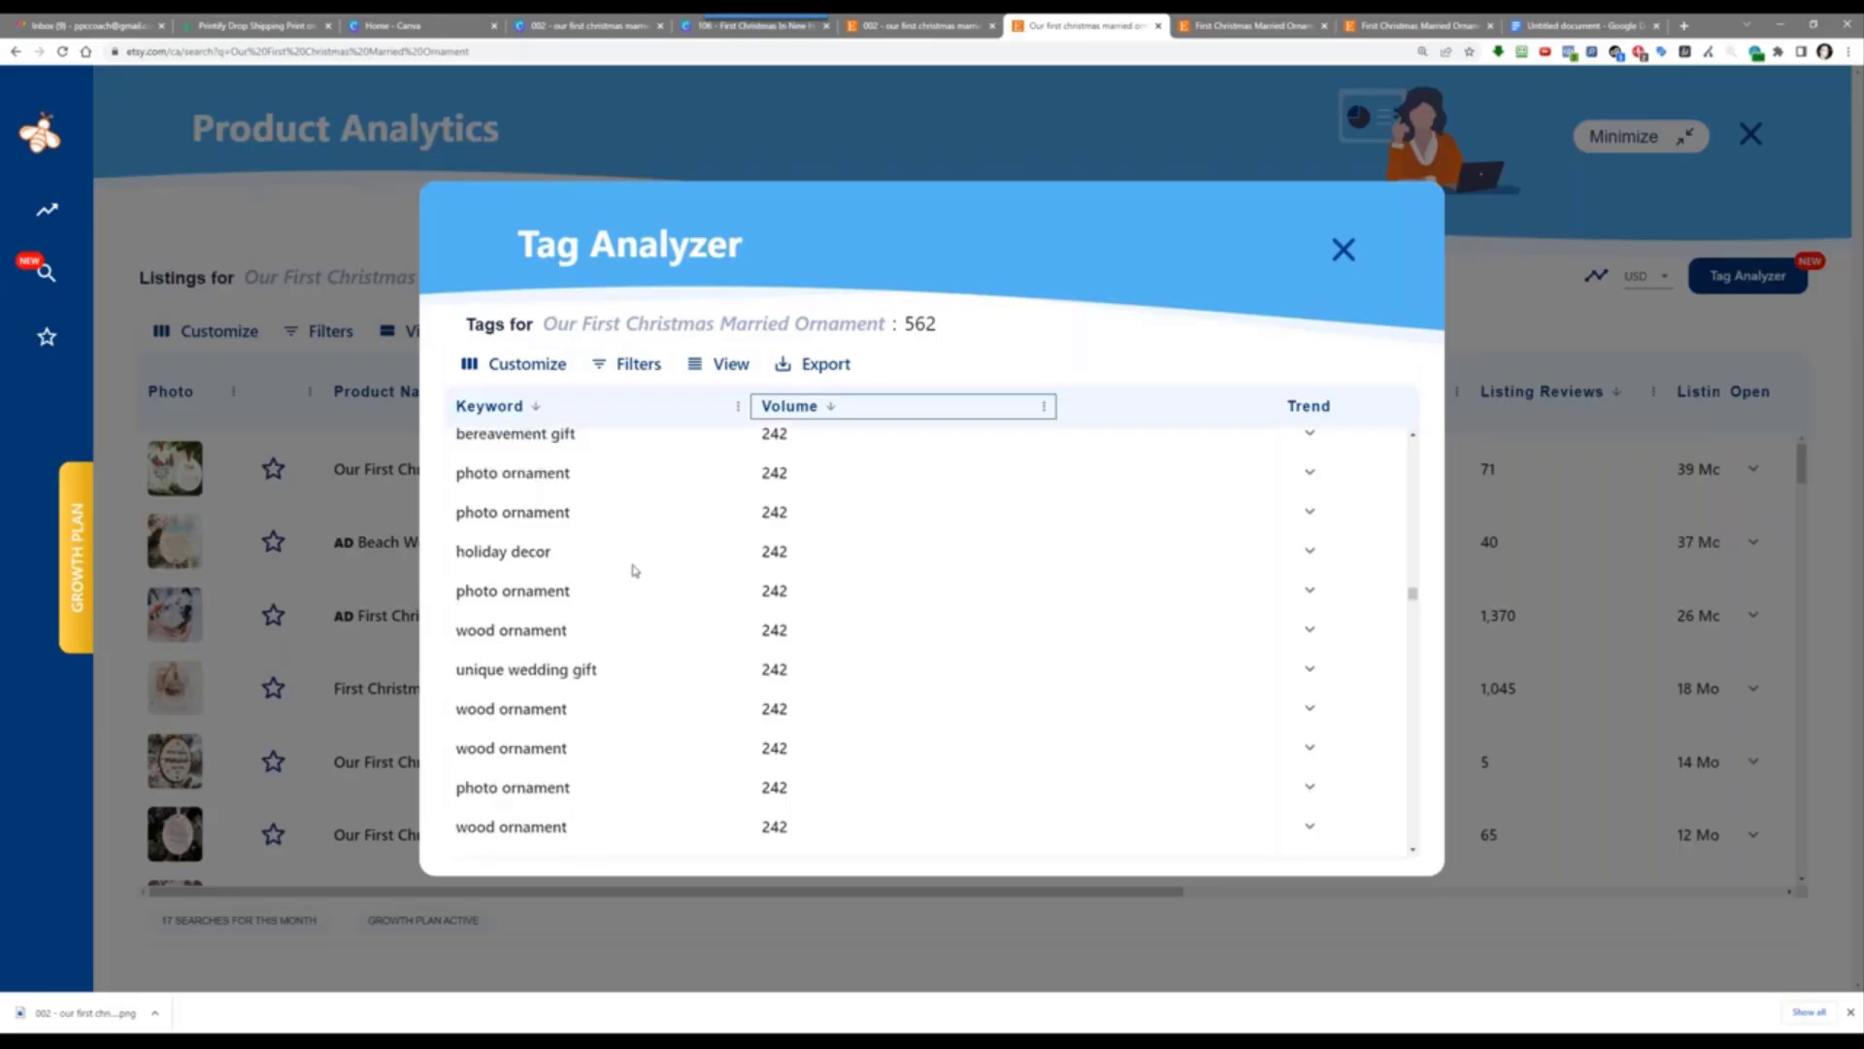
pyautogui.scroll(-3, 658, 592)
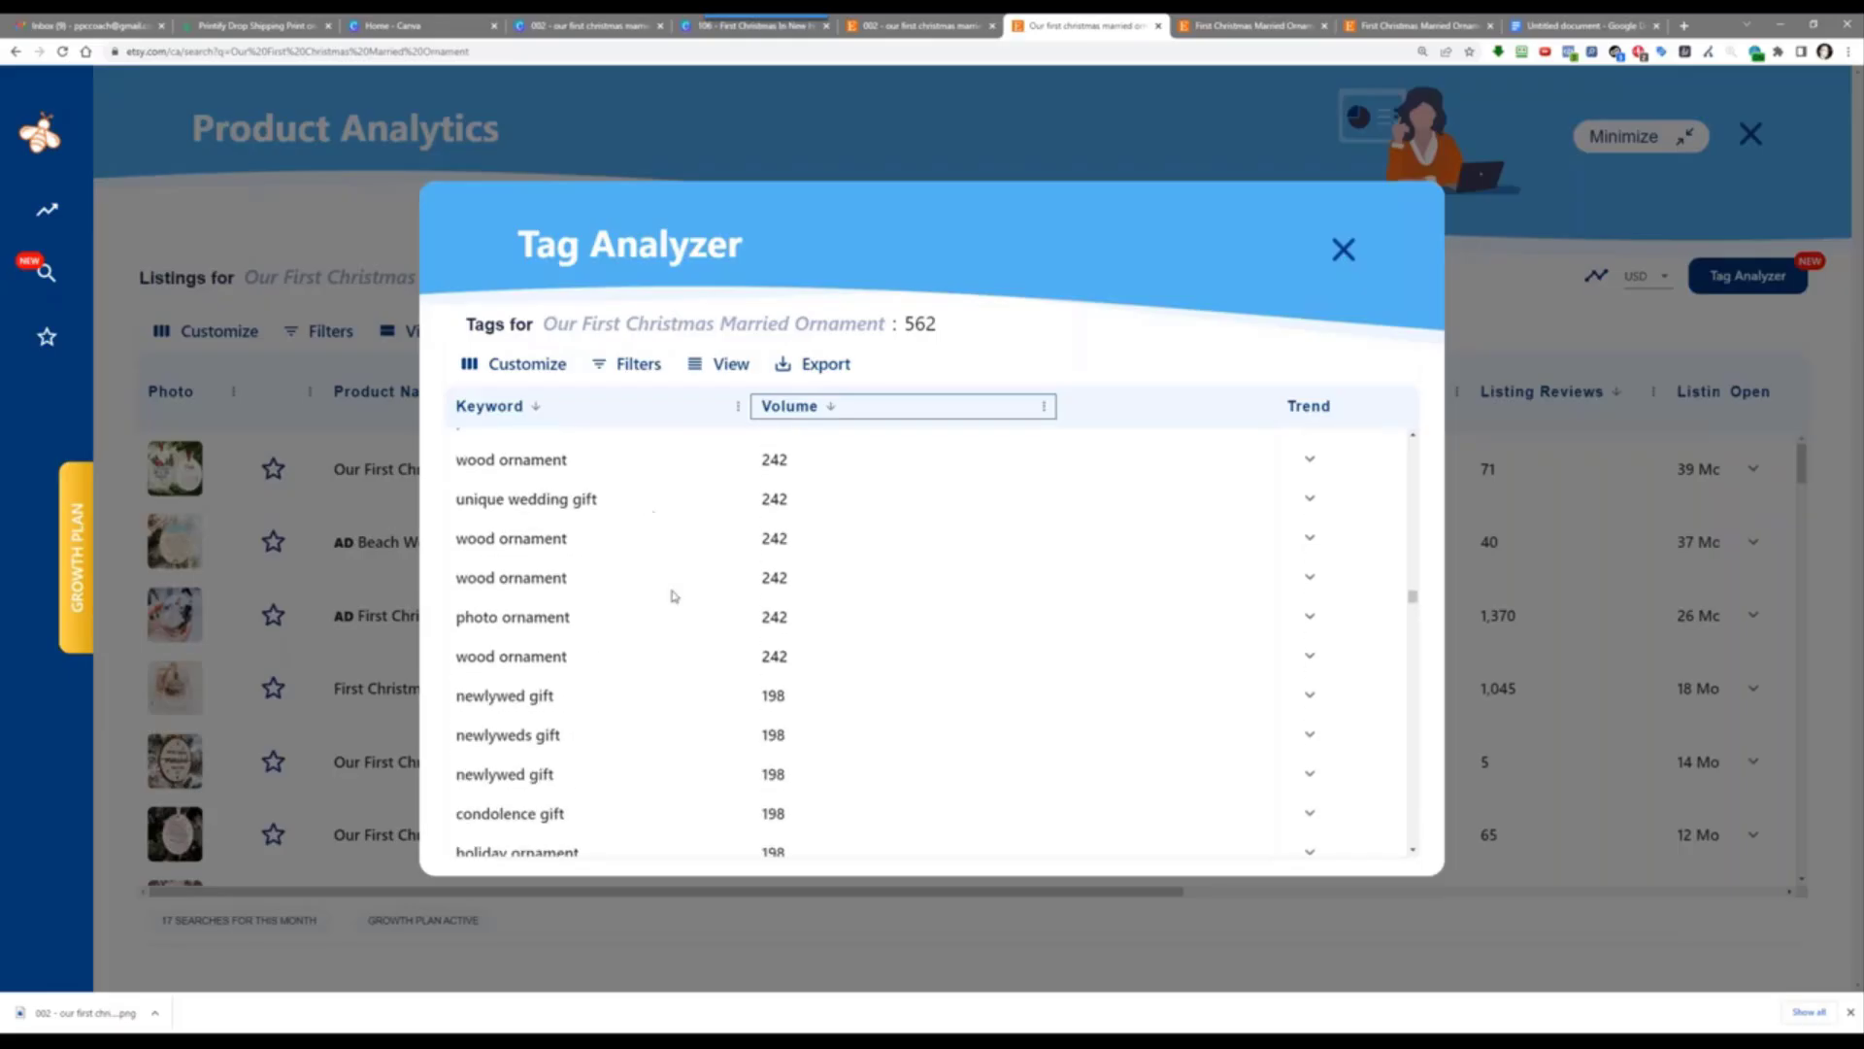
pyautogui.scroll(-2, 644, 692)
pyautogui.scroll(-5, 642, 693)
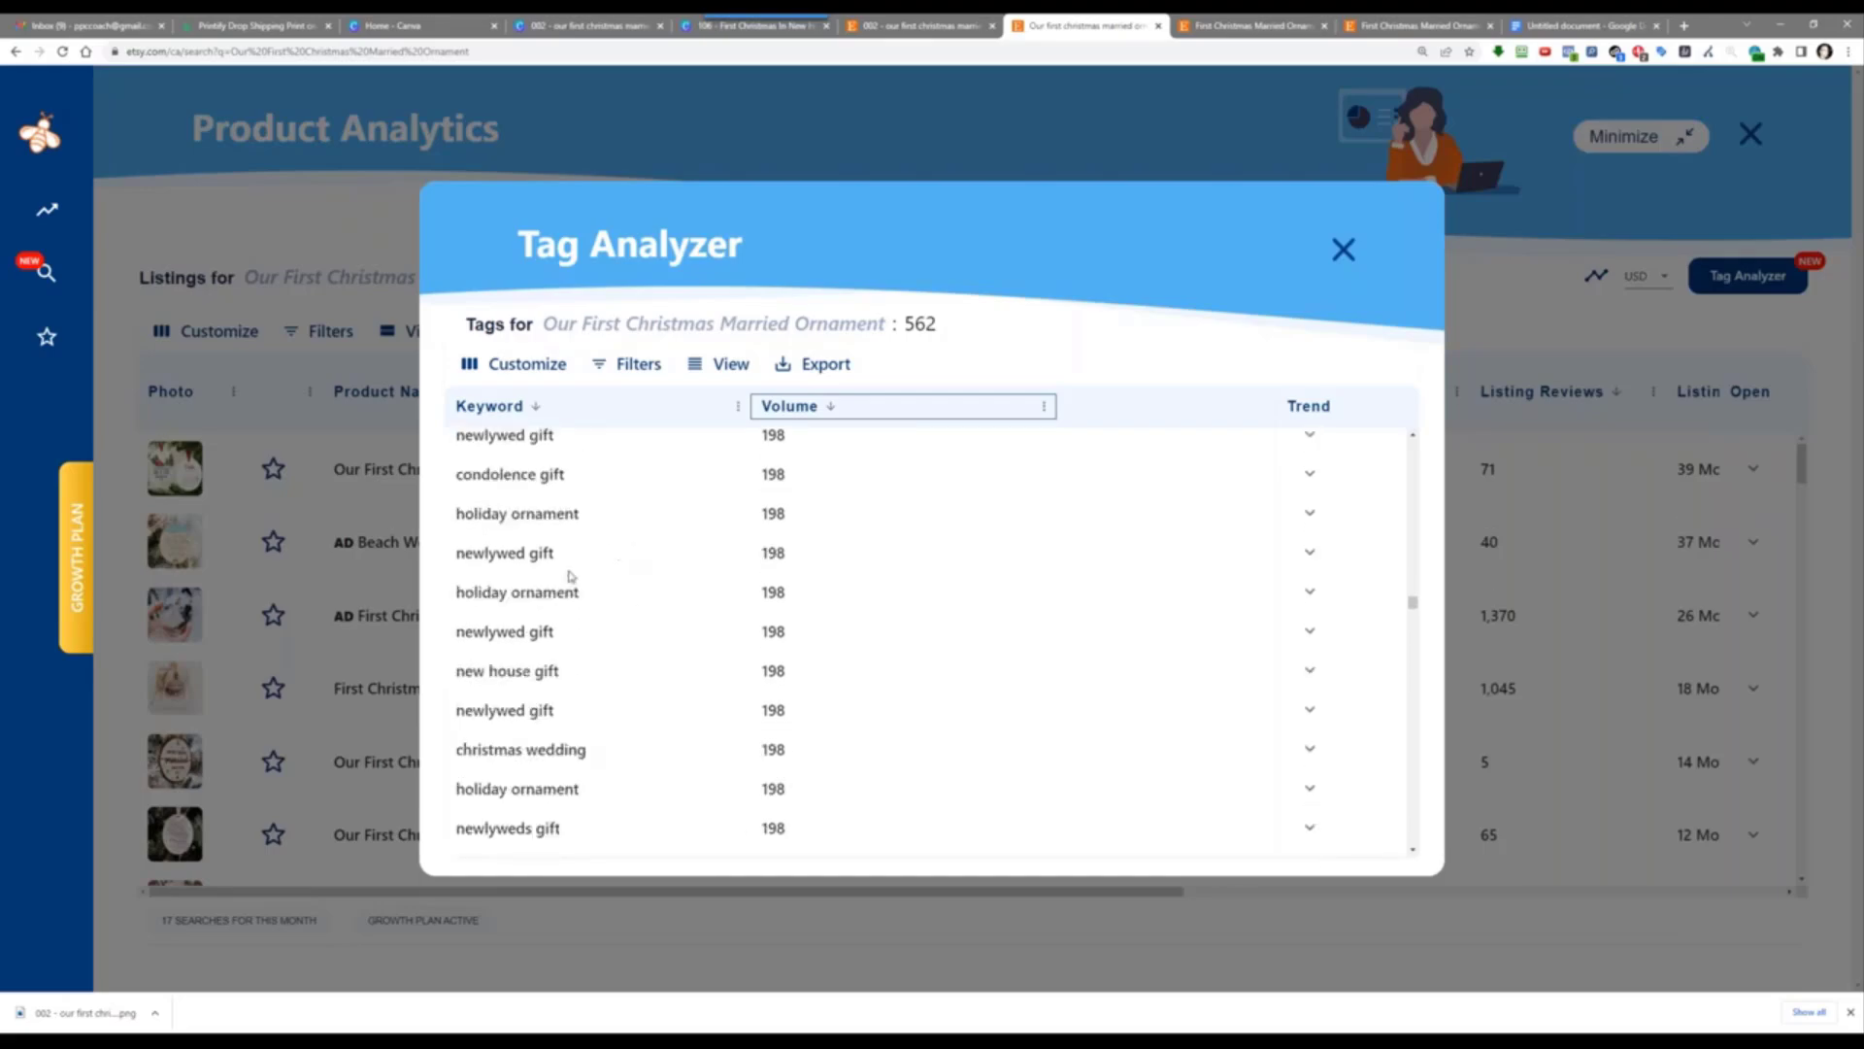
pyautogui.scroll(-3, 646, 704)
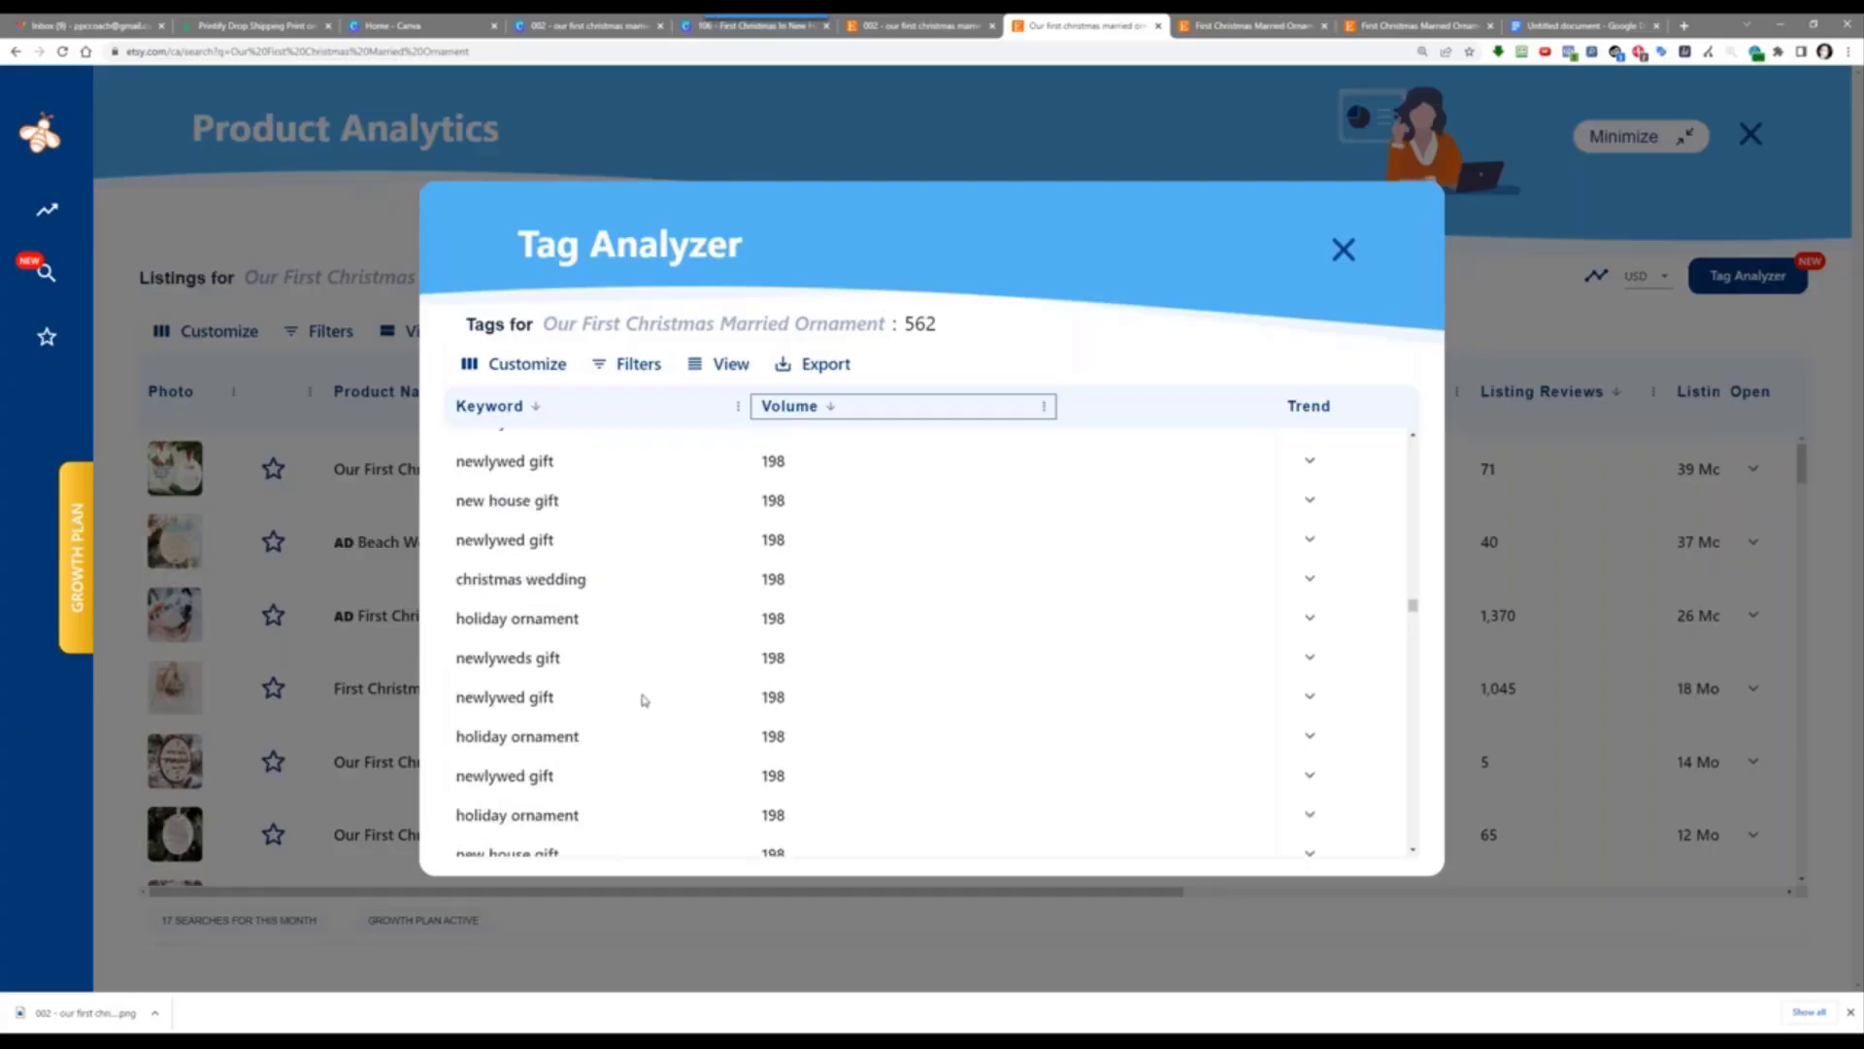
pyautogui.scroll(-5, 658, 666)
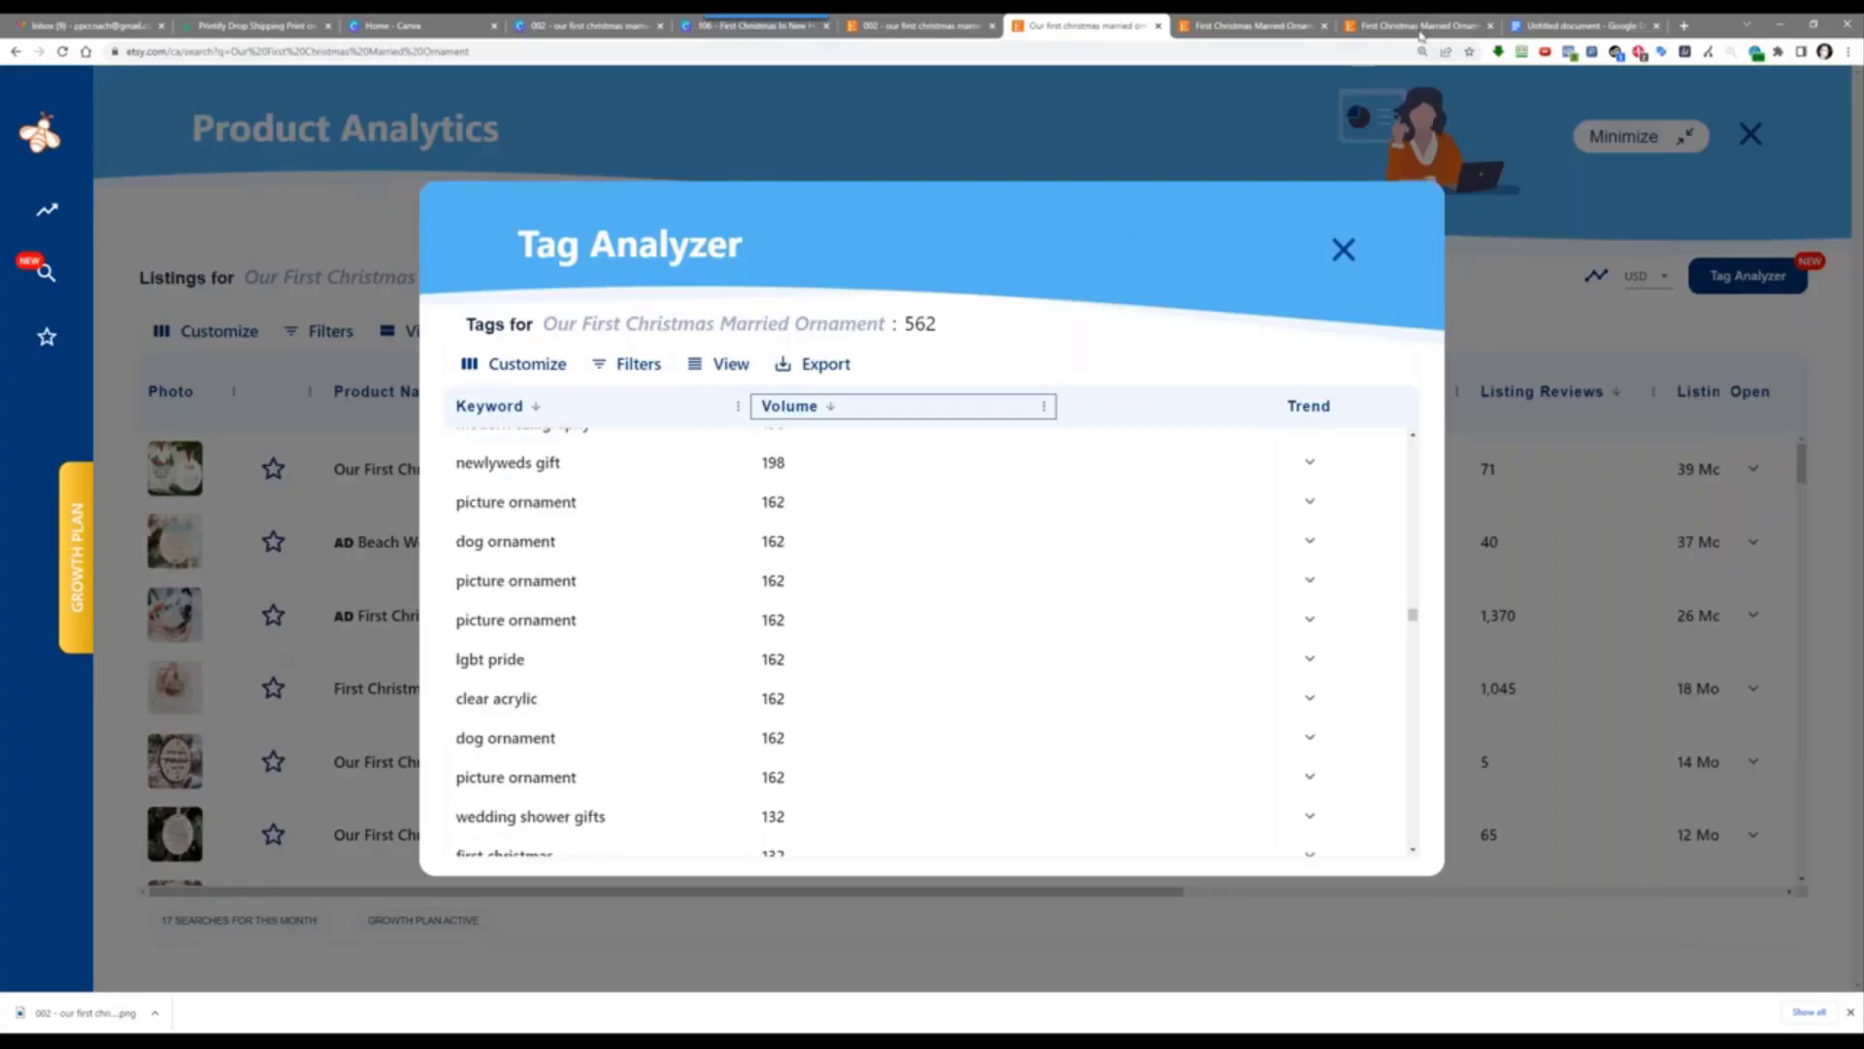
pyautogui.click(1583, 25)
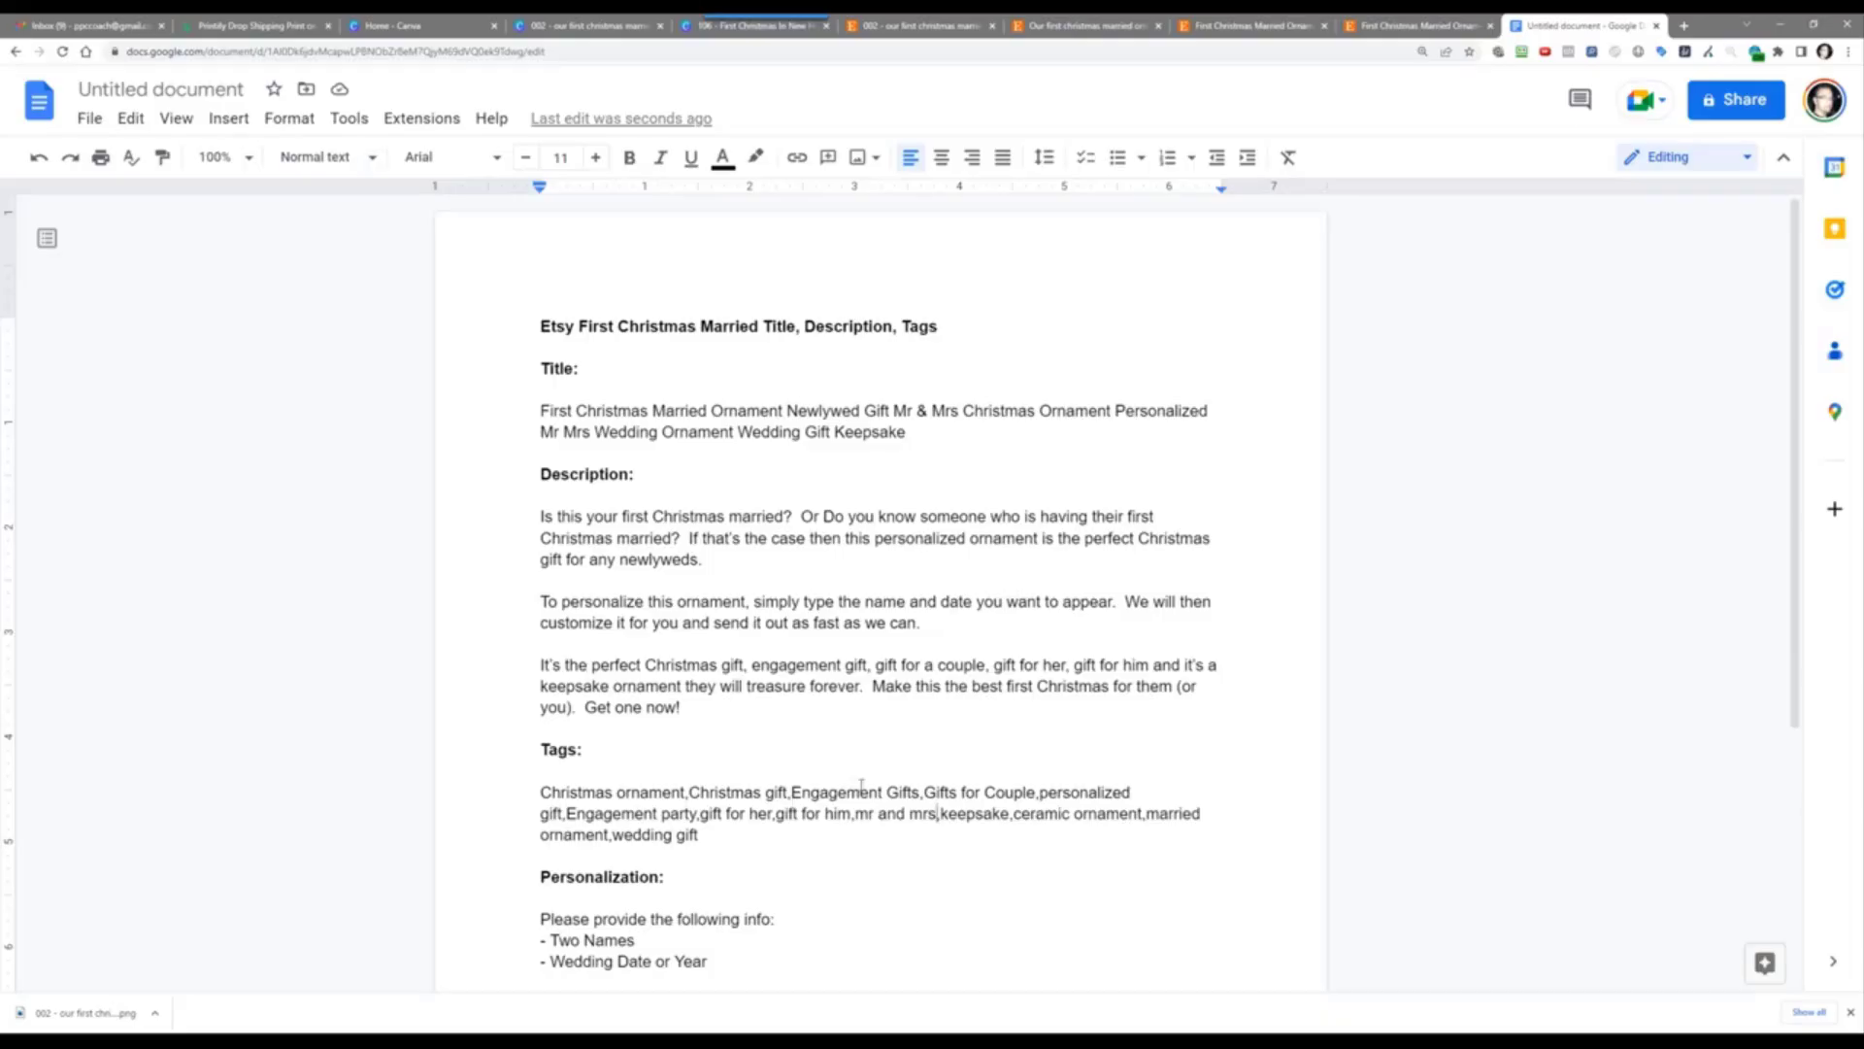
pyautogui.scroll(-2, 708, 715)
pyautogui.scroll(2, 708, 724)
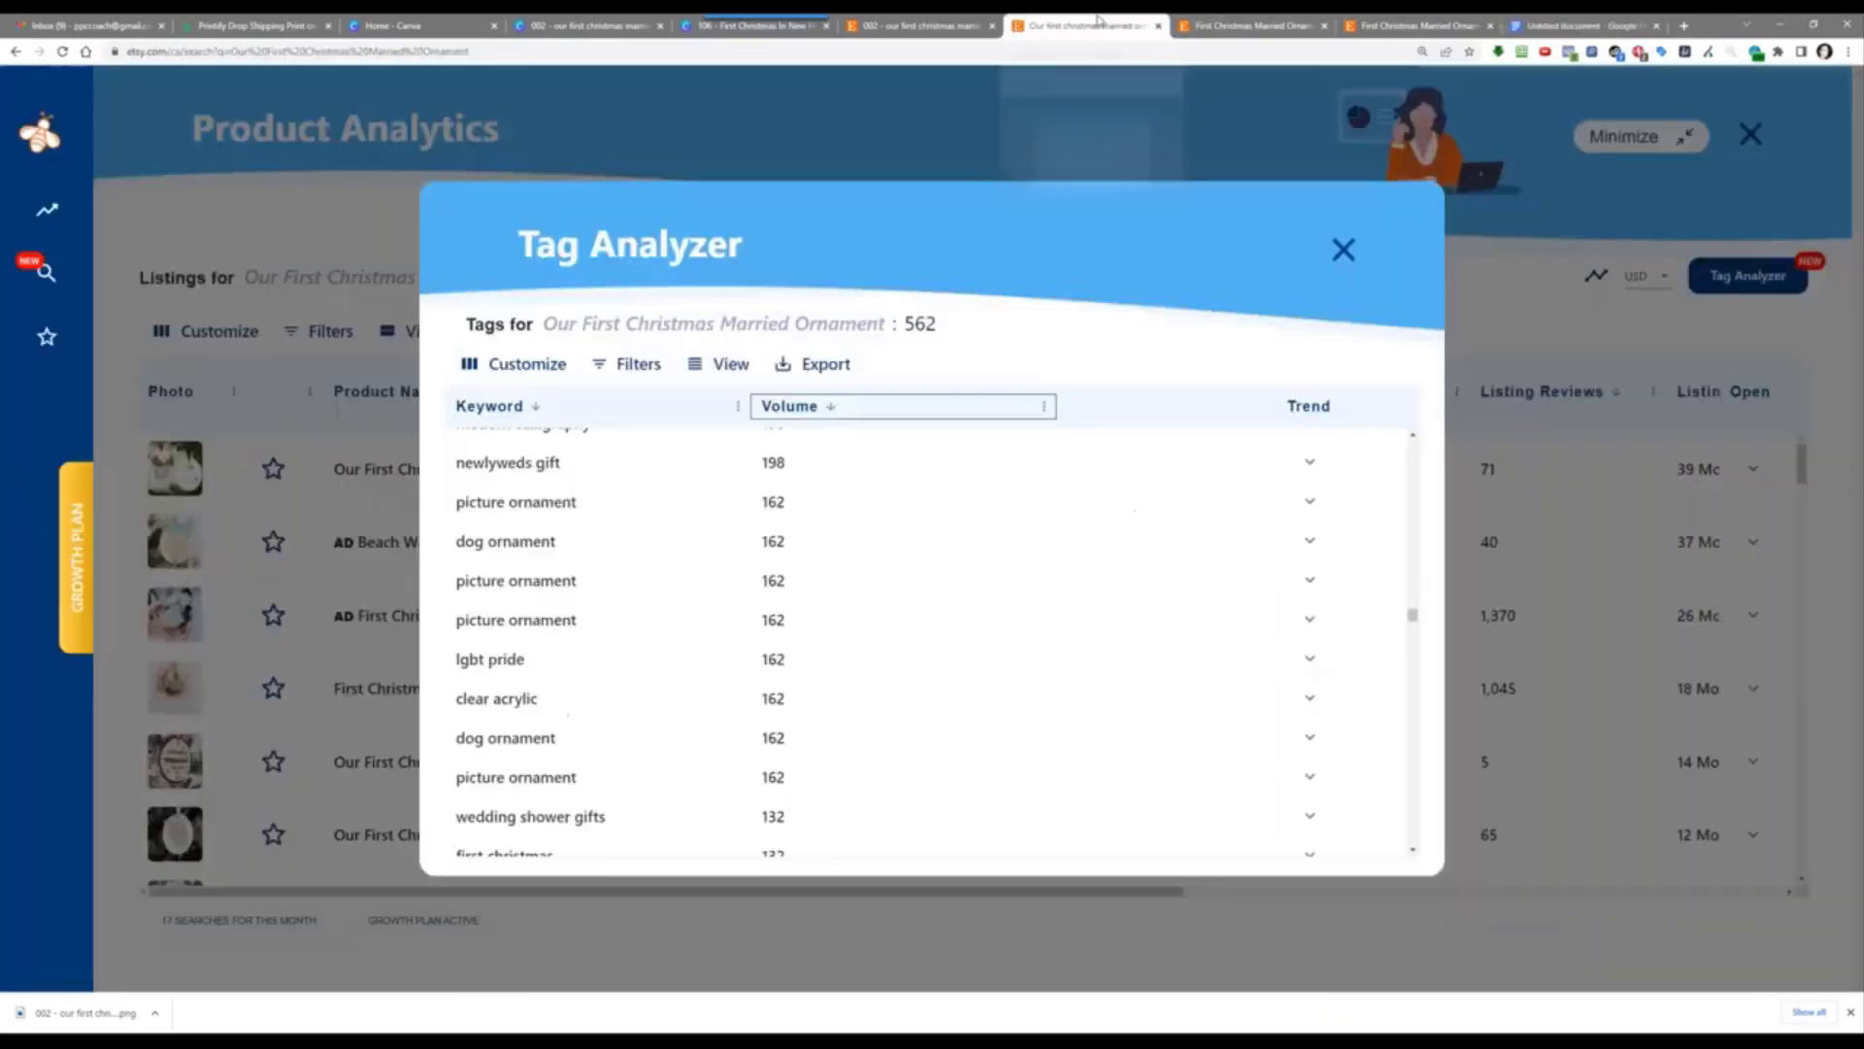
# Step: Review the remaining low-volume Tag Analyzer keywords, then close it to return to the 68-listing table
pyautogui.click(1102, 23)
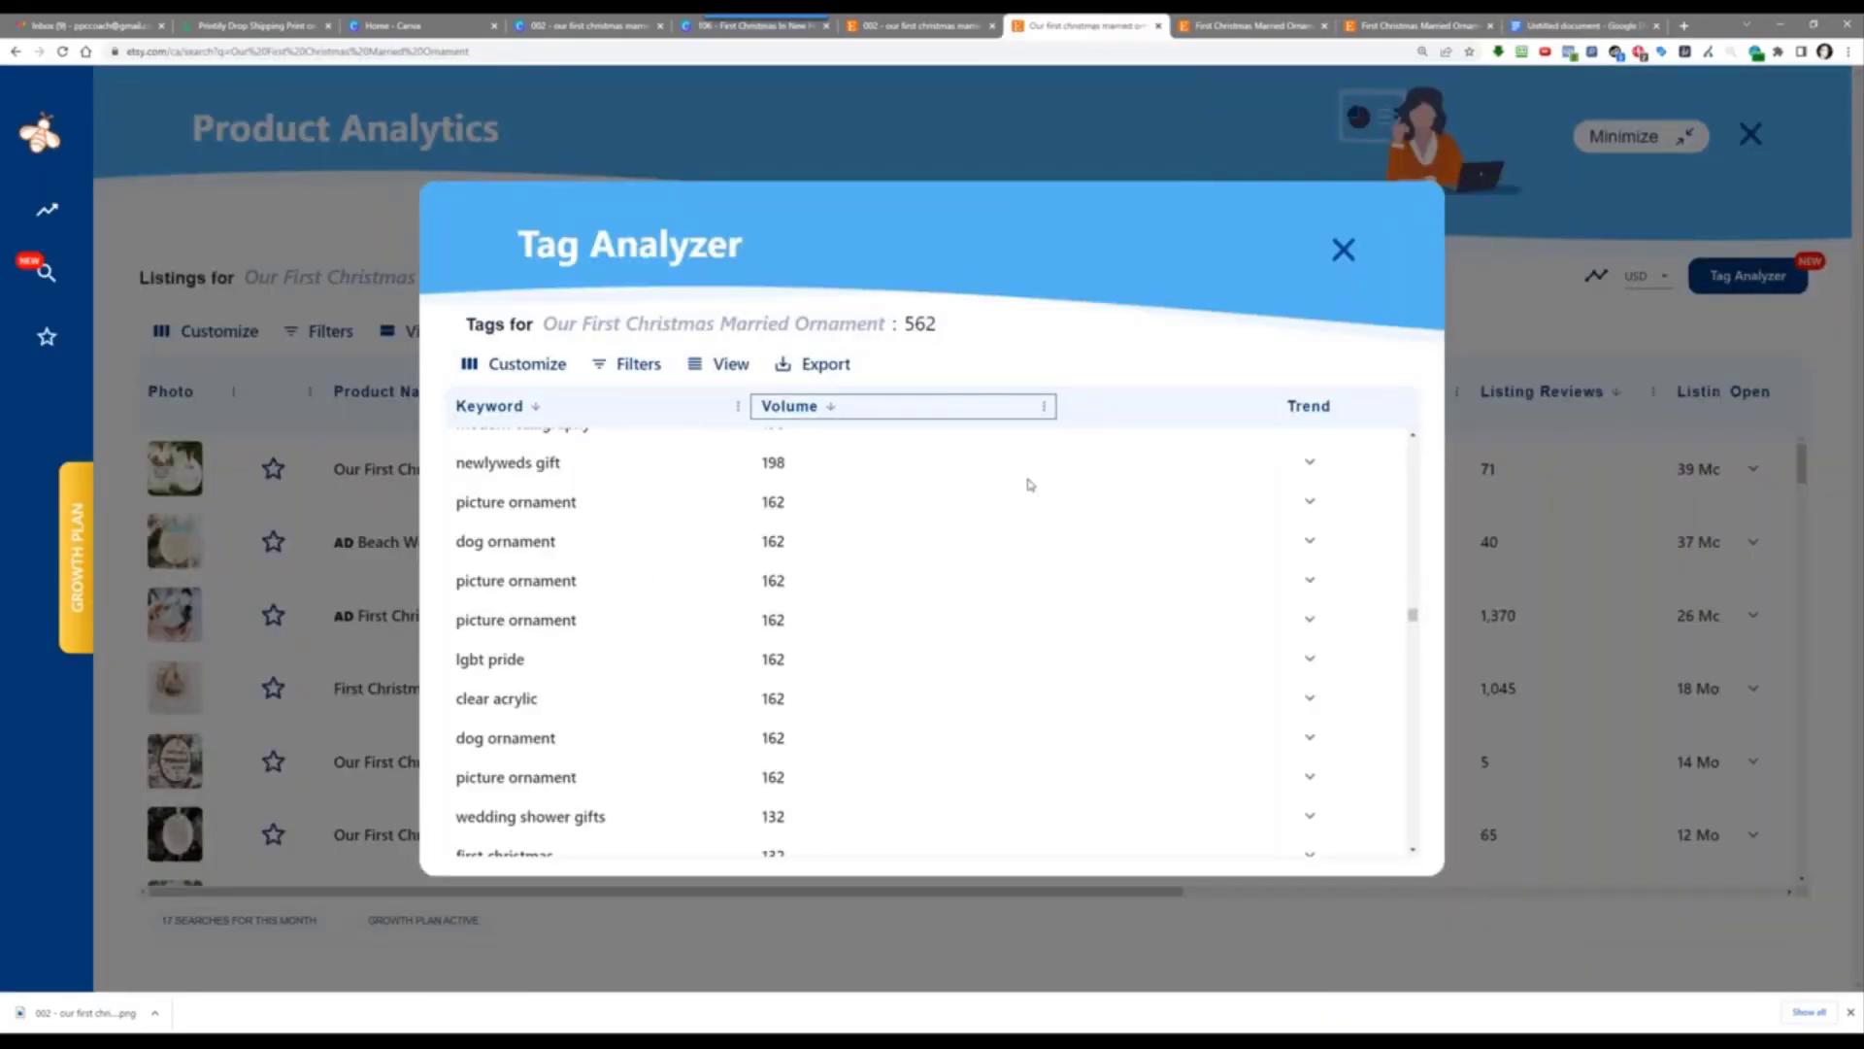
pyautogui.scroll(-5, 1021, 592)
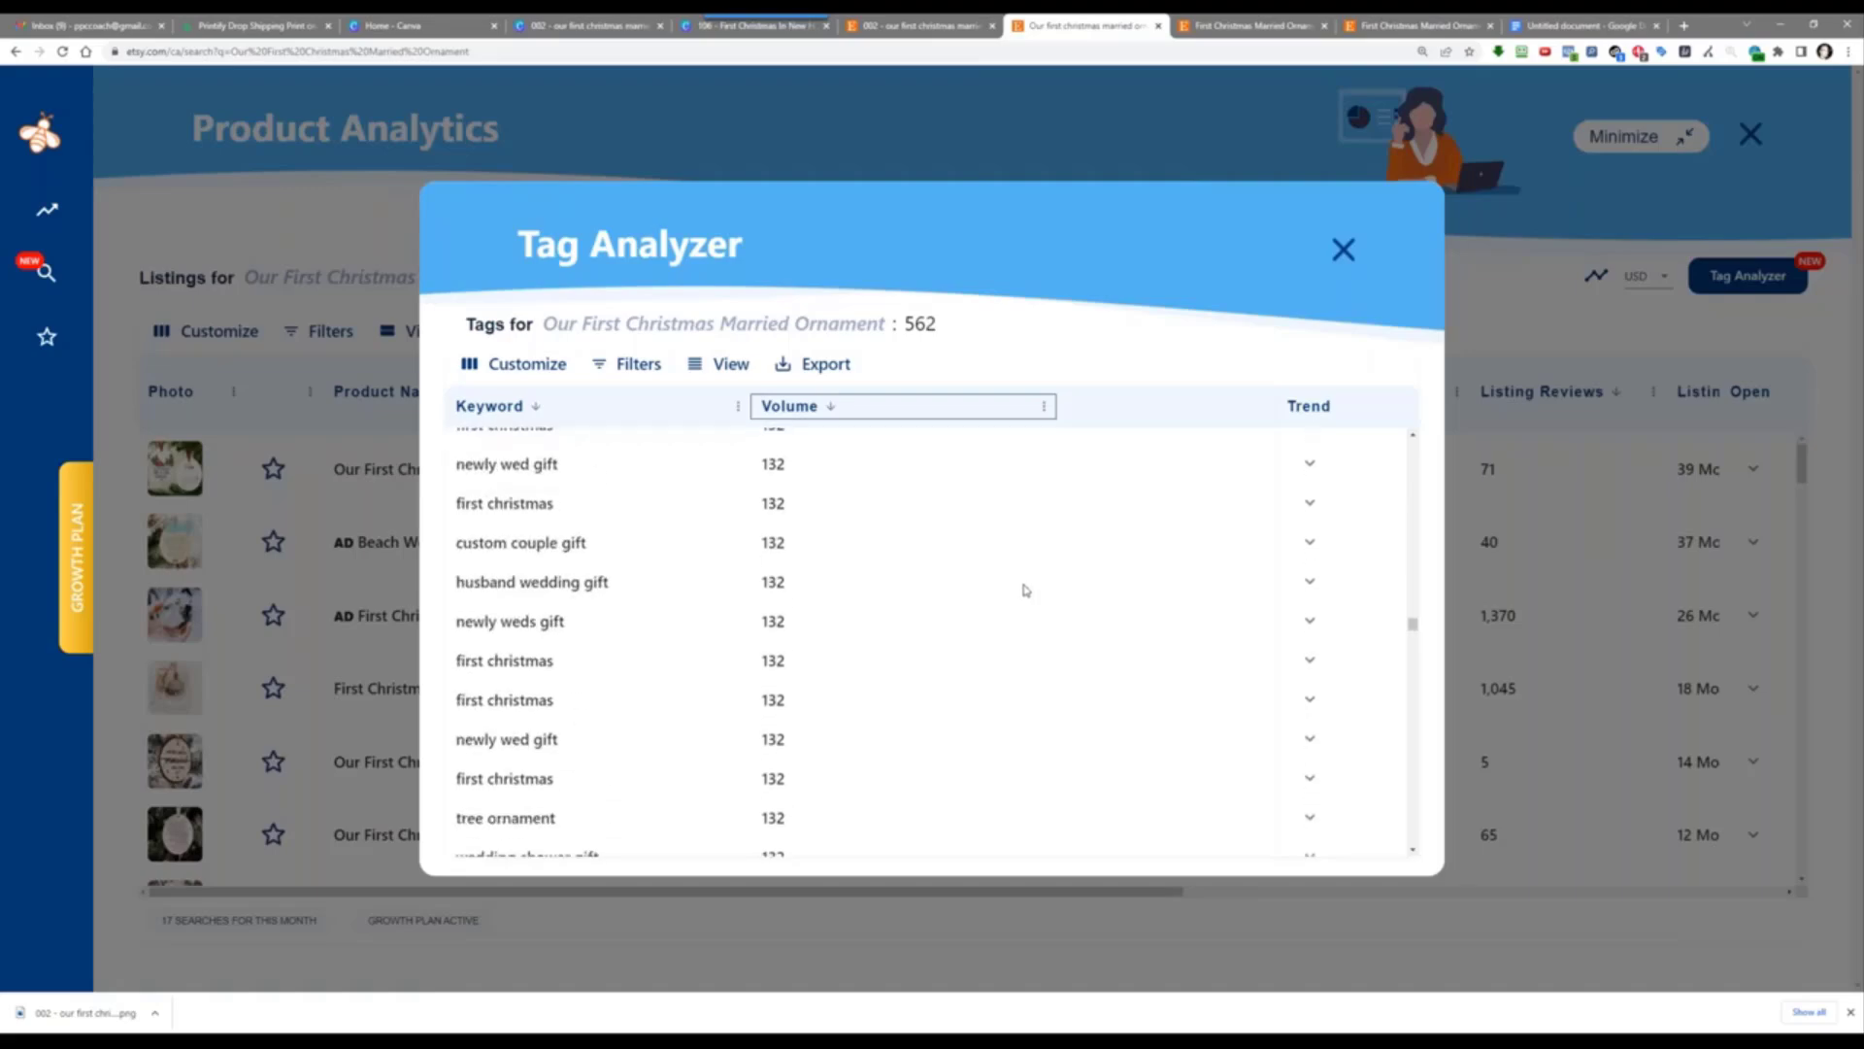
pyautogui.scroll(-3, 1026, 592)
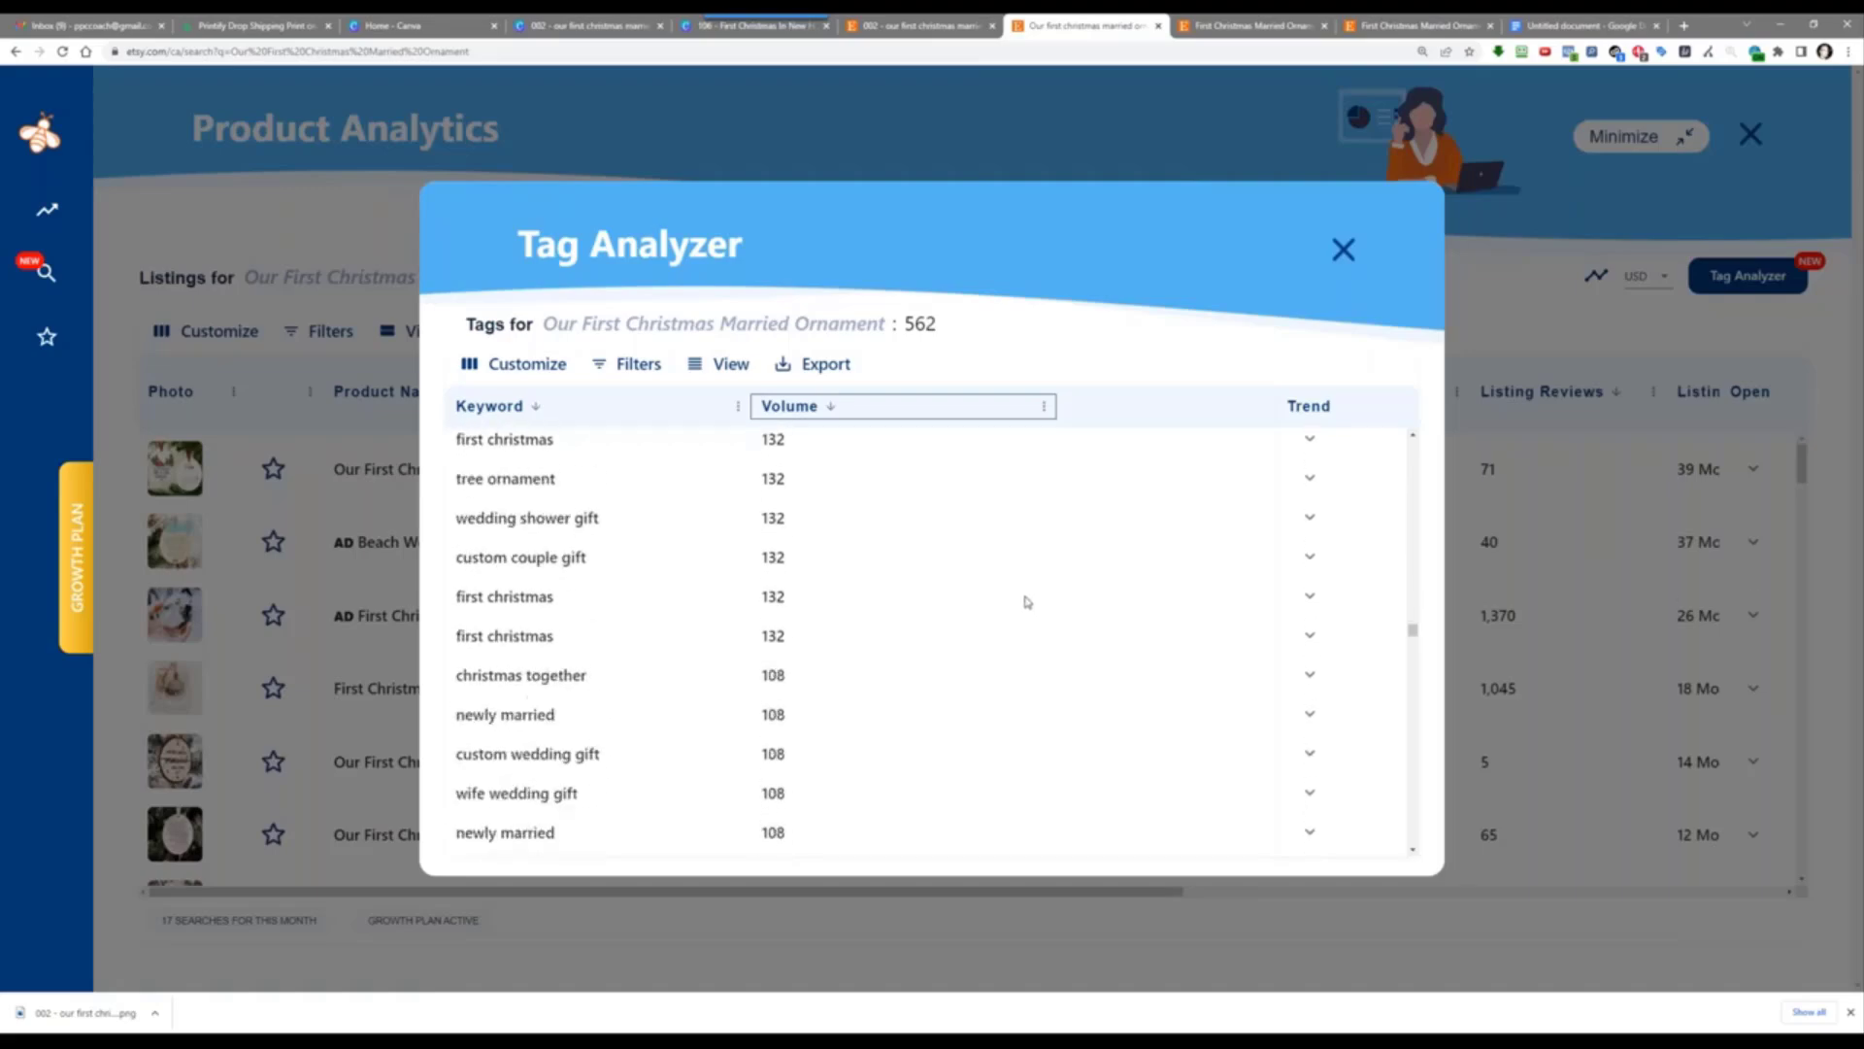
pyautogui.scroll(-2, 1026, 601)
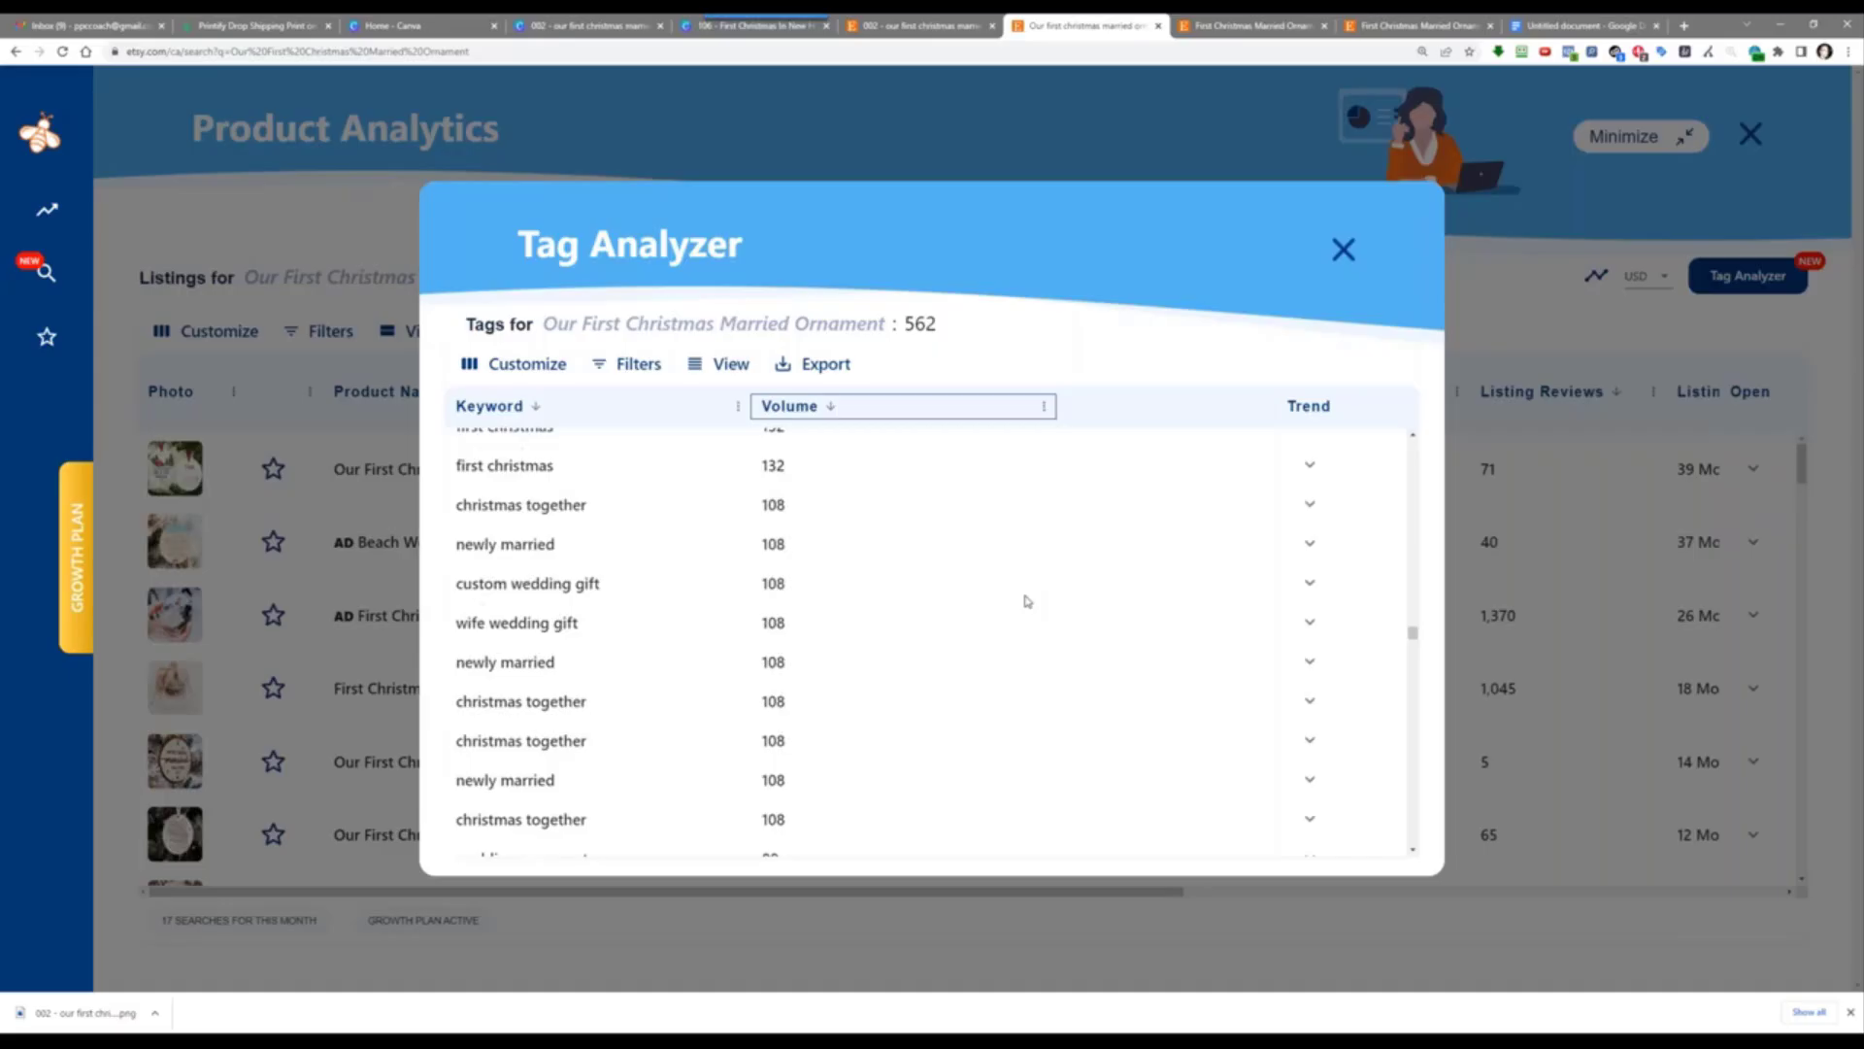
pyautogui.scroll(-2, 1026, 607)
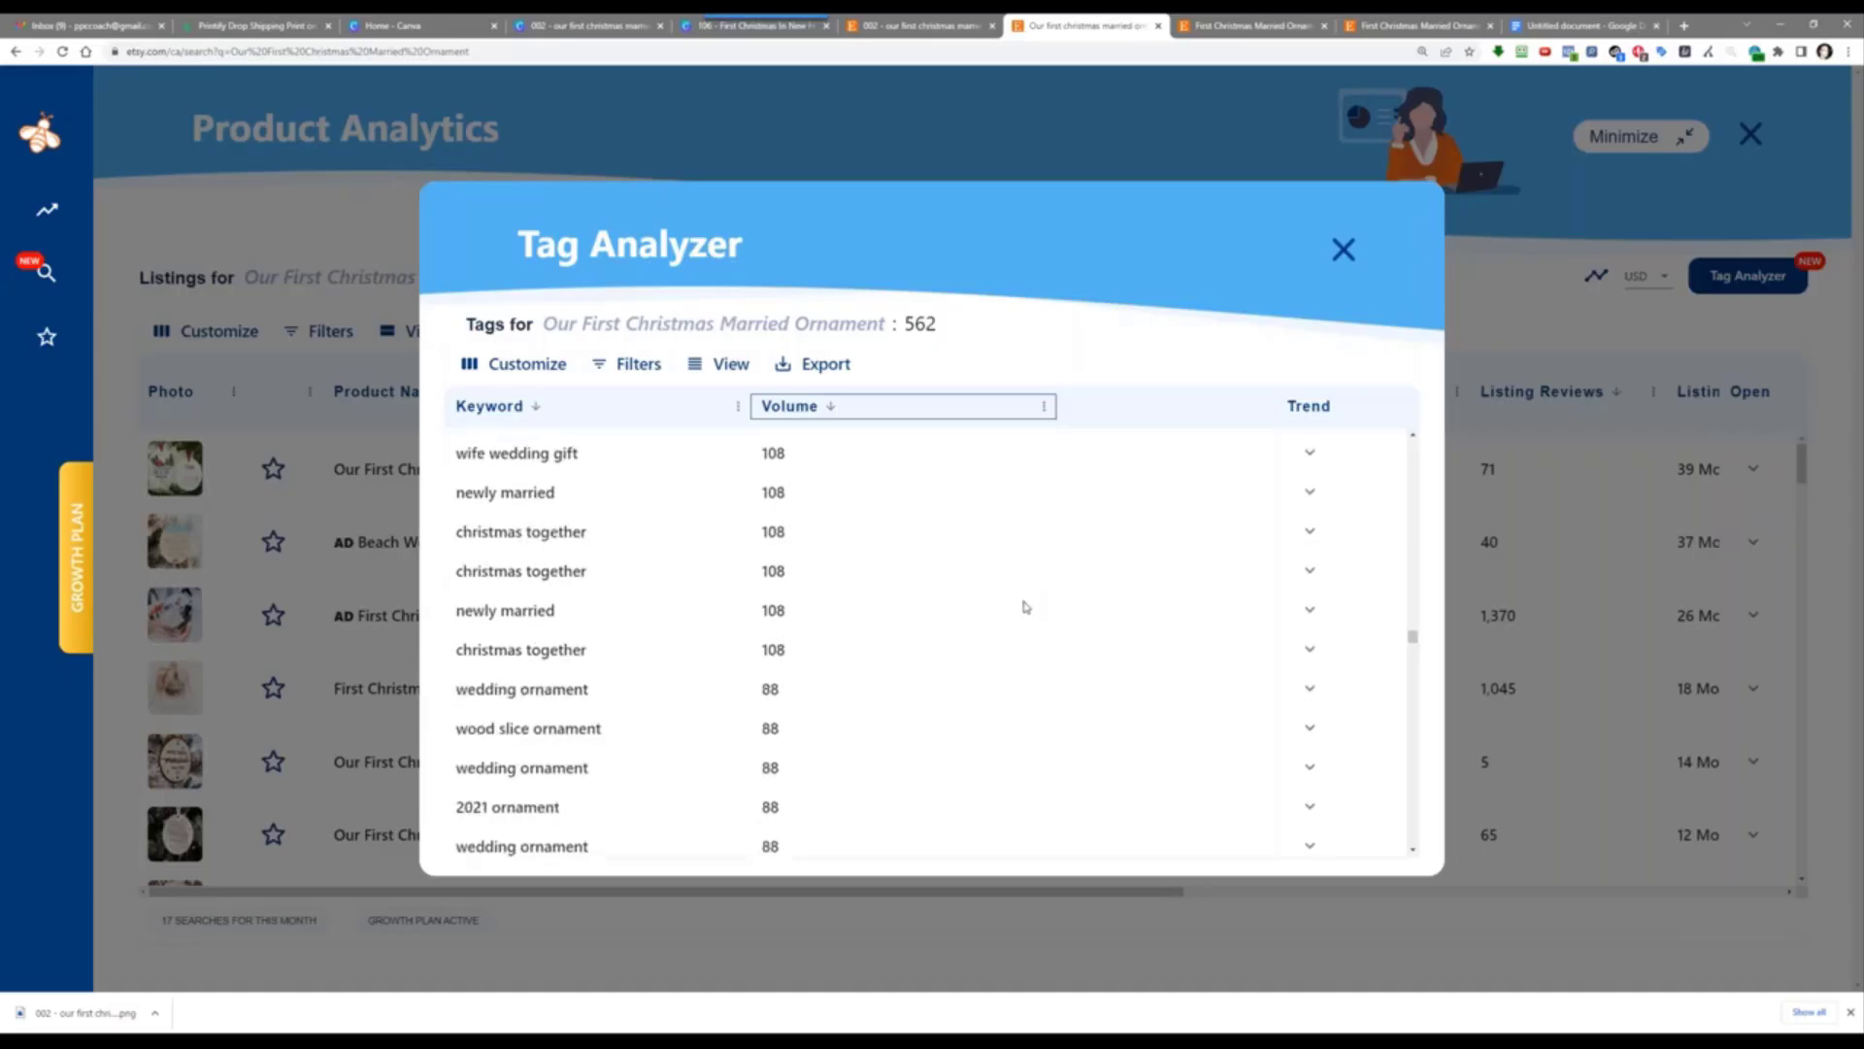
pyautogui.scroll(-3, 1025, 607)
pyautogui.scroll(-4, 1026, 606)
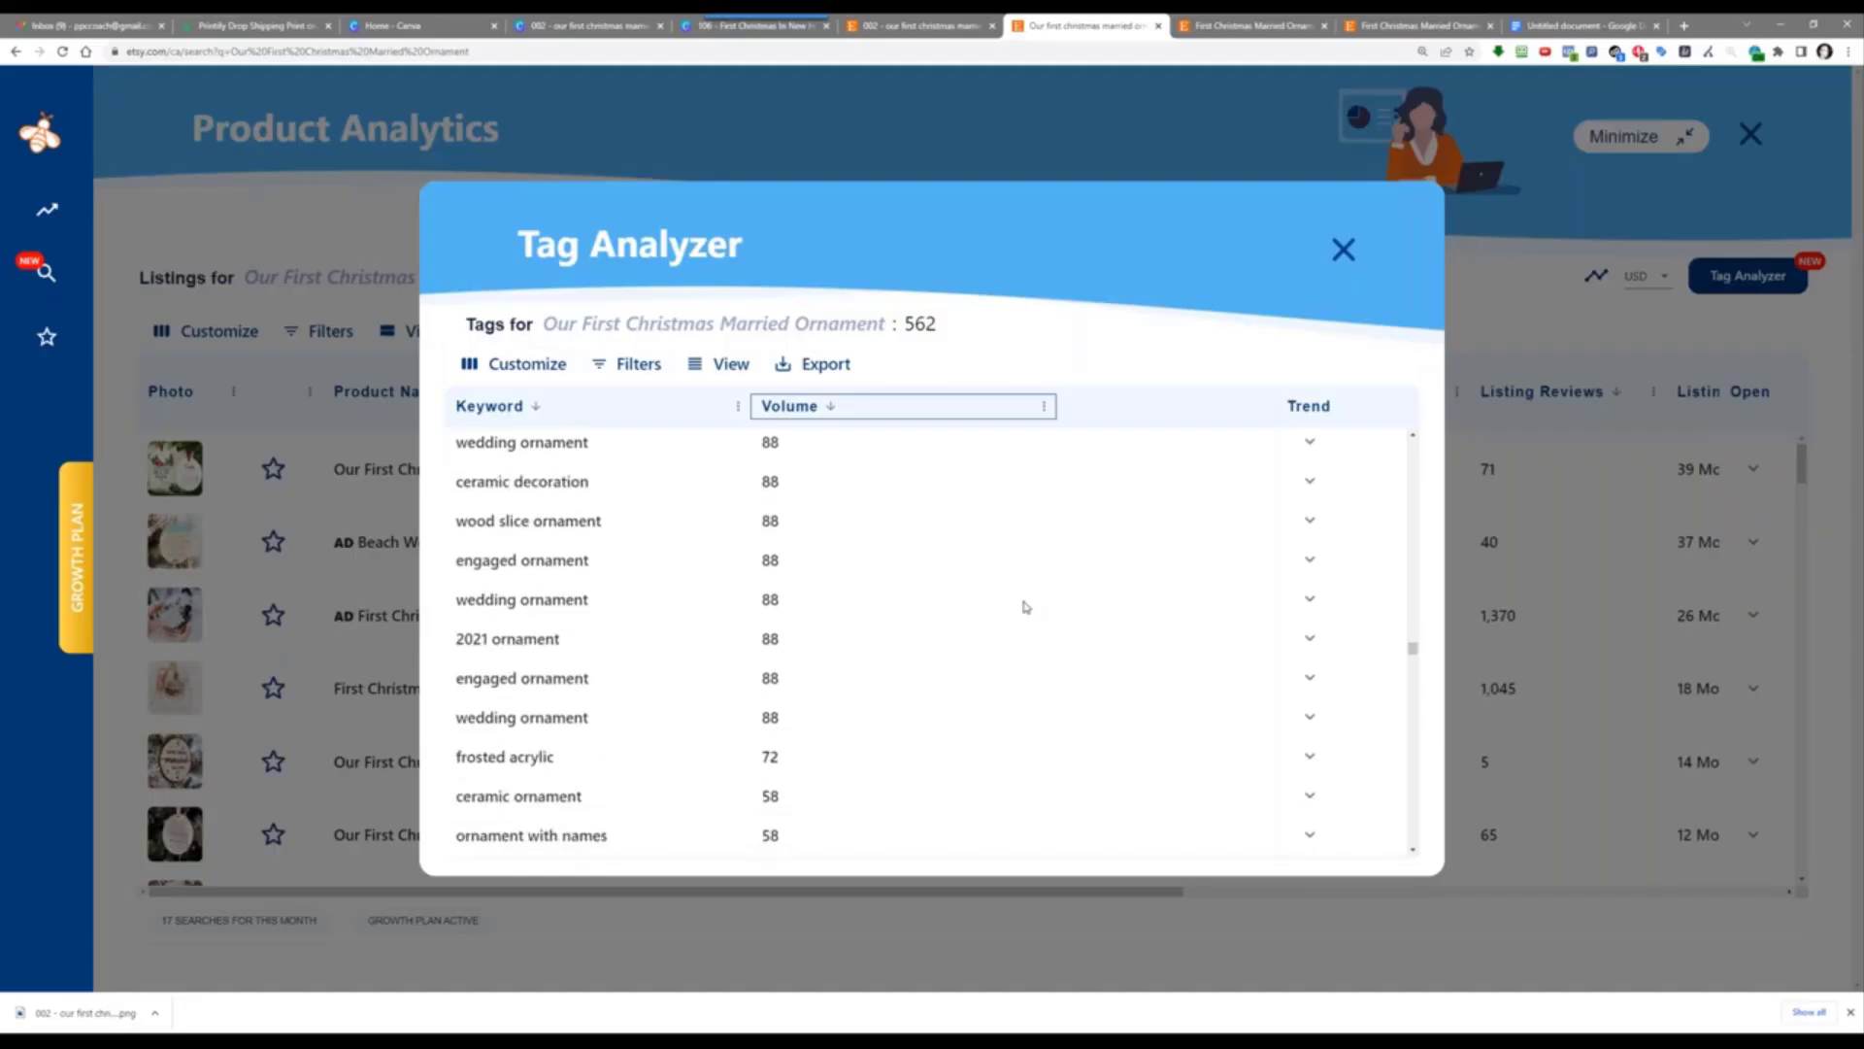
pyautogui.scroll(-4, 1025, 607)
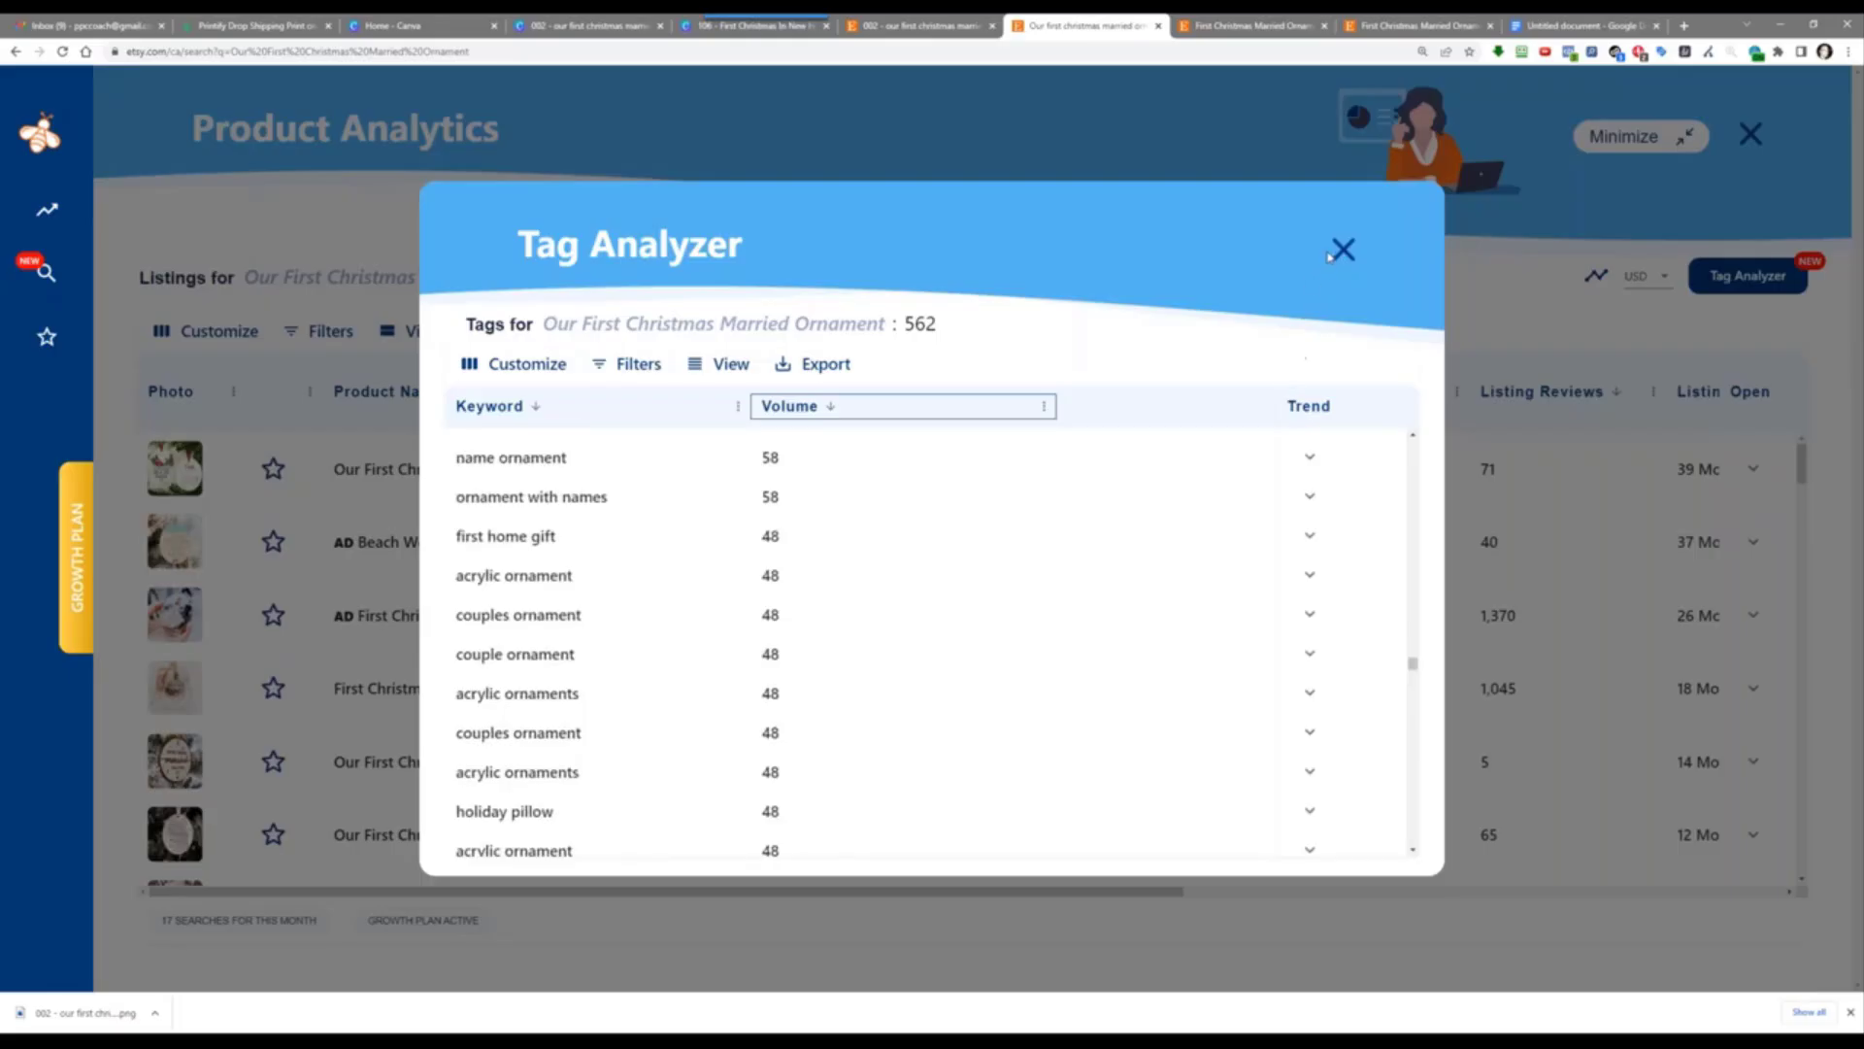
pyautogui.click(1139, 167)
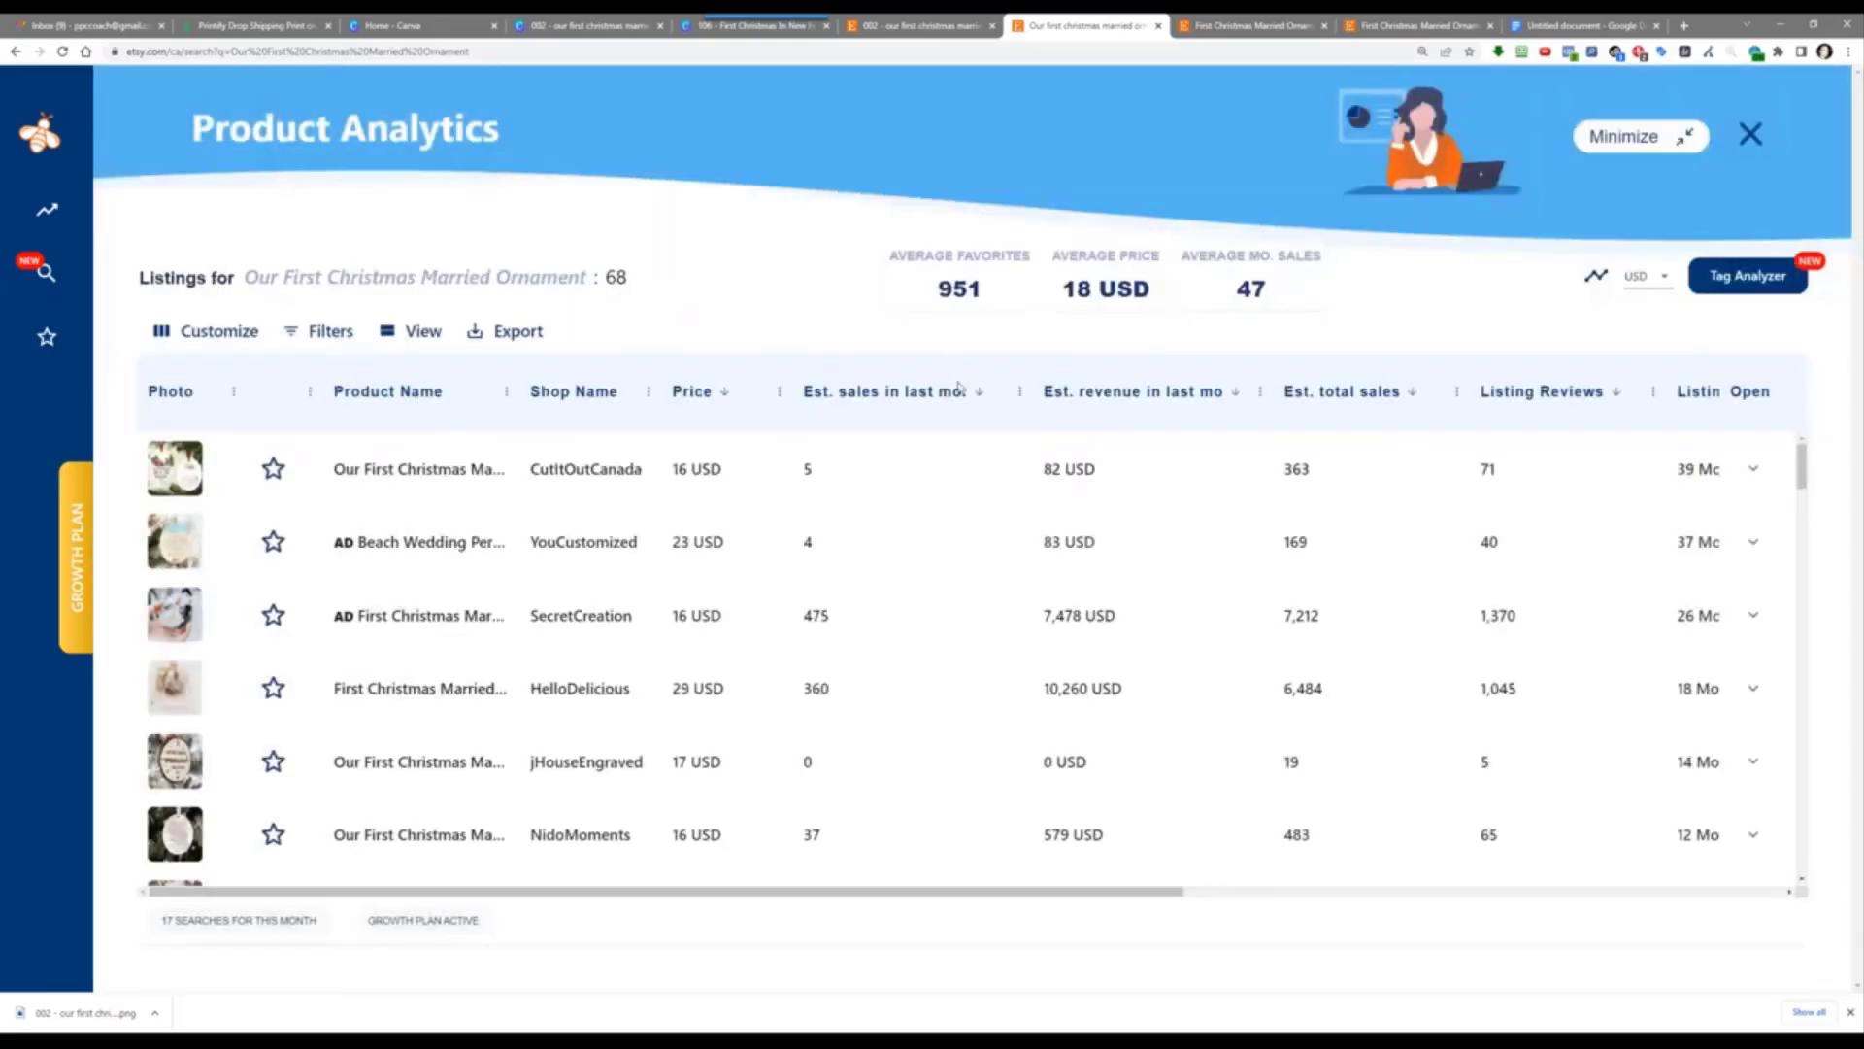
# Step: Sort listings by Est. total sales and open MadeByArtly's First Christmas Married ornament listing
pyautogui.click(1330, 398)
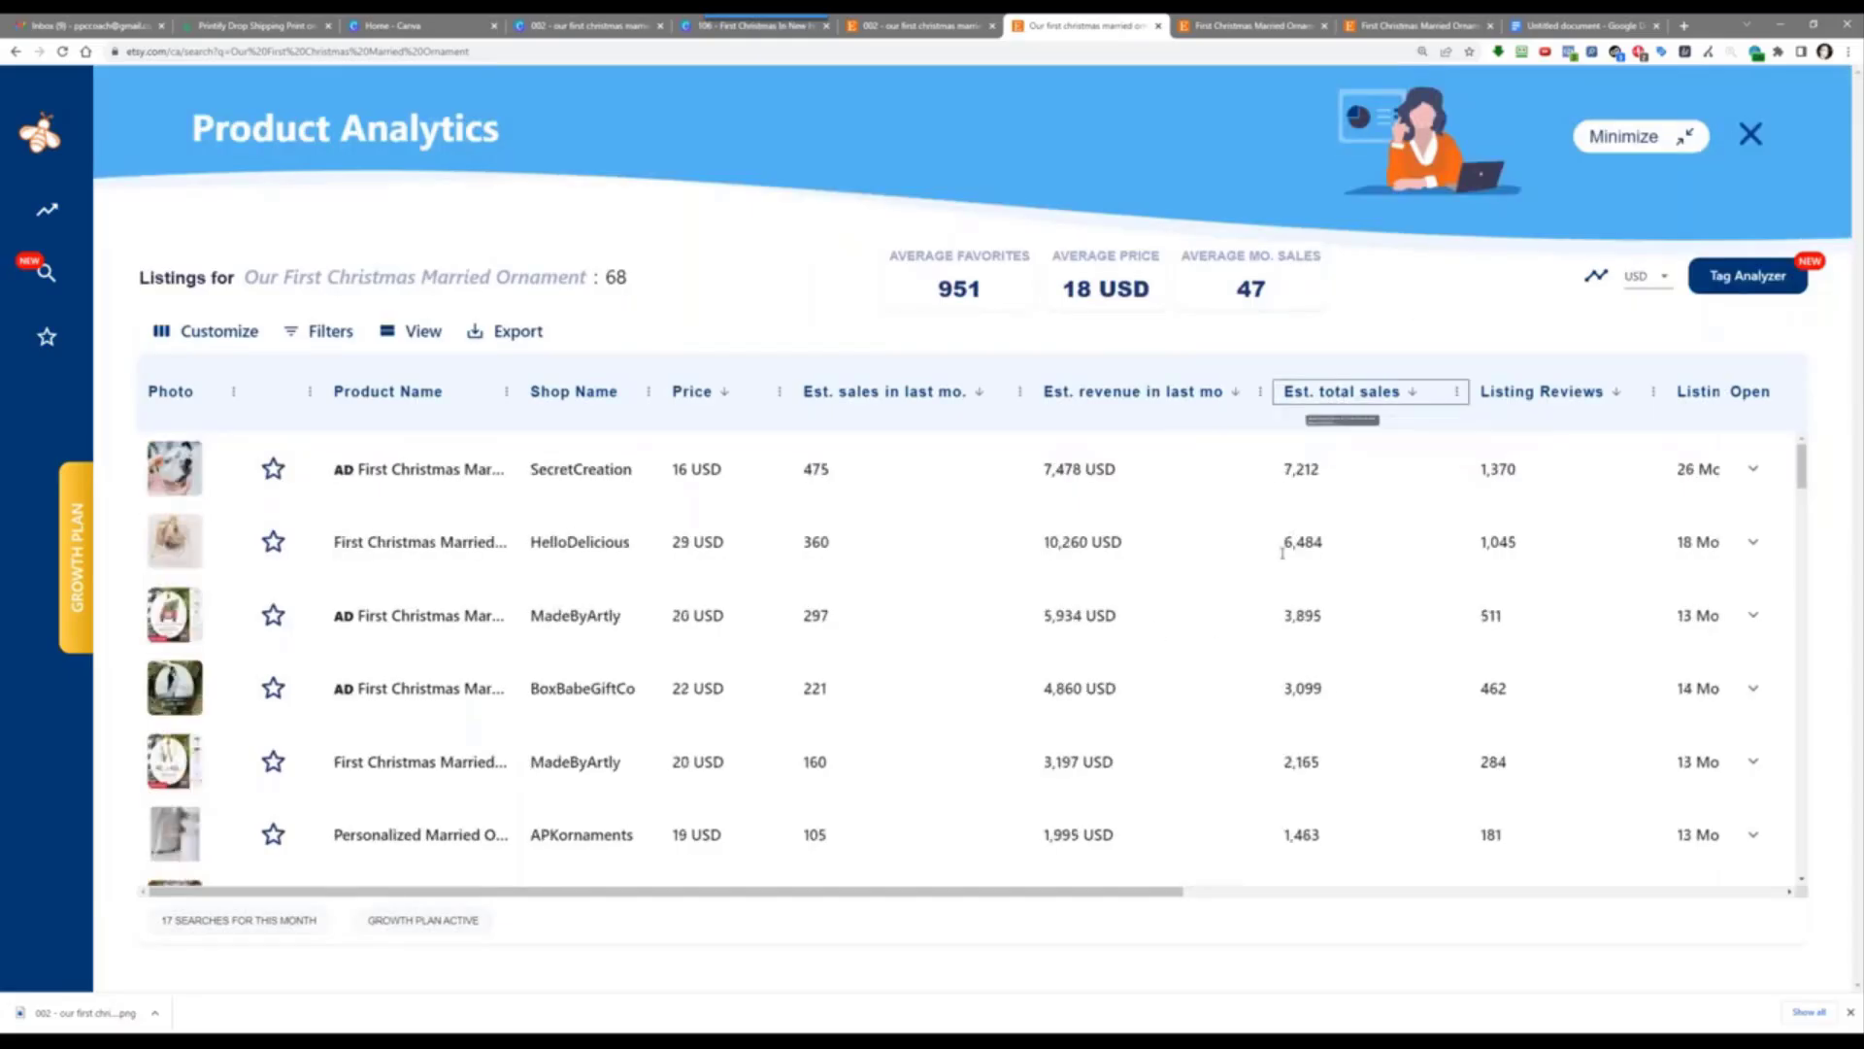
pyautogui.click(406, 620)
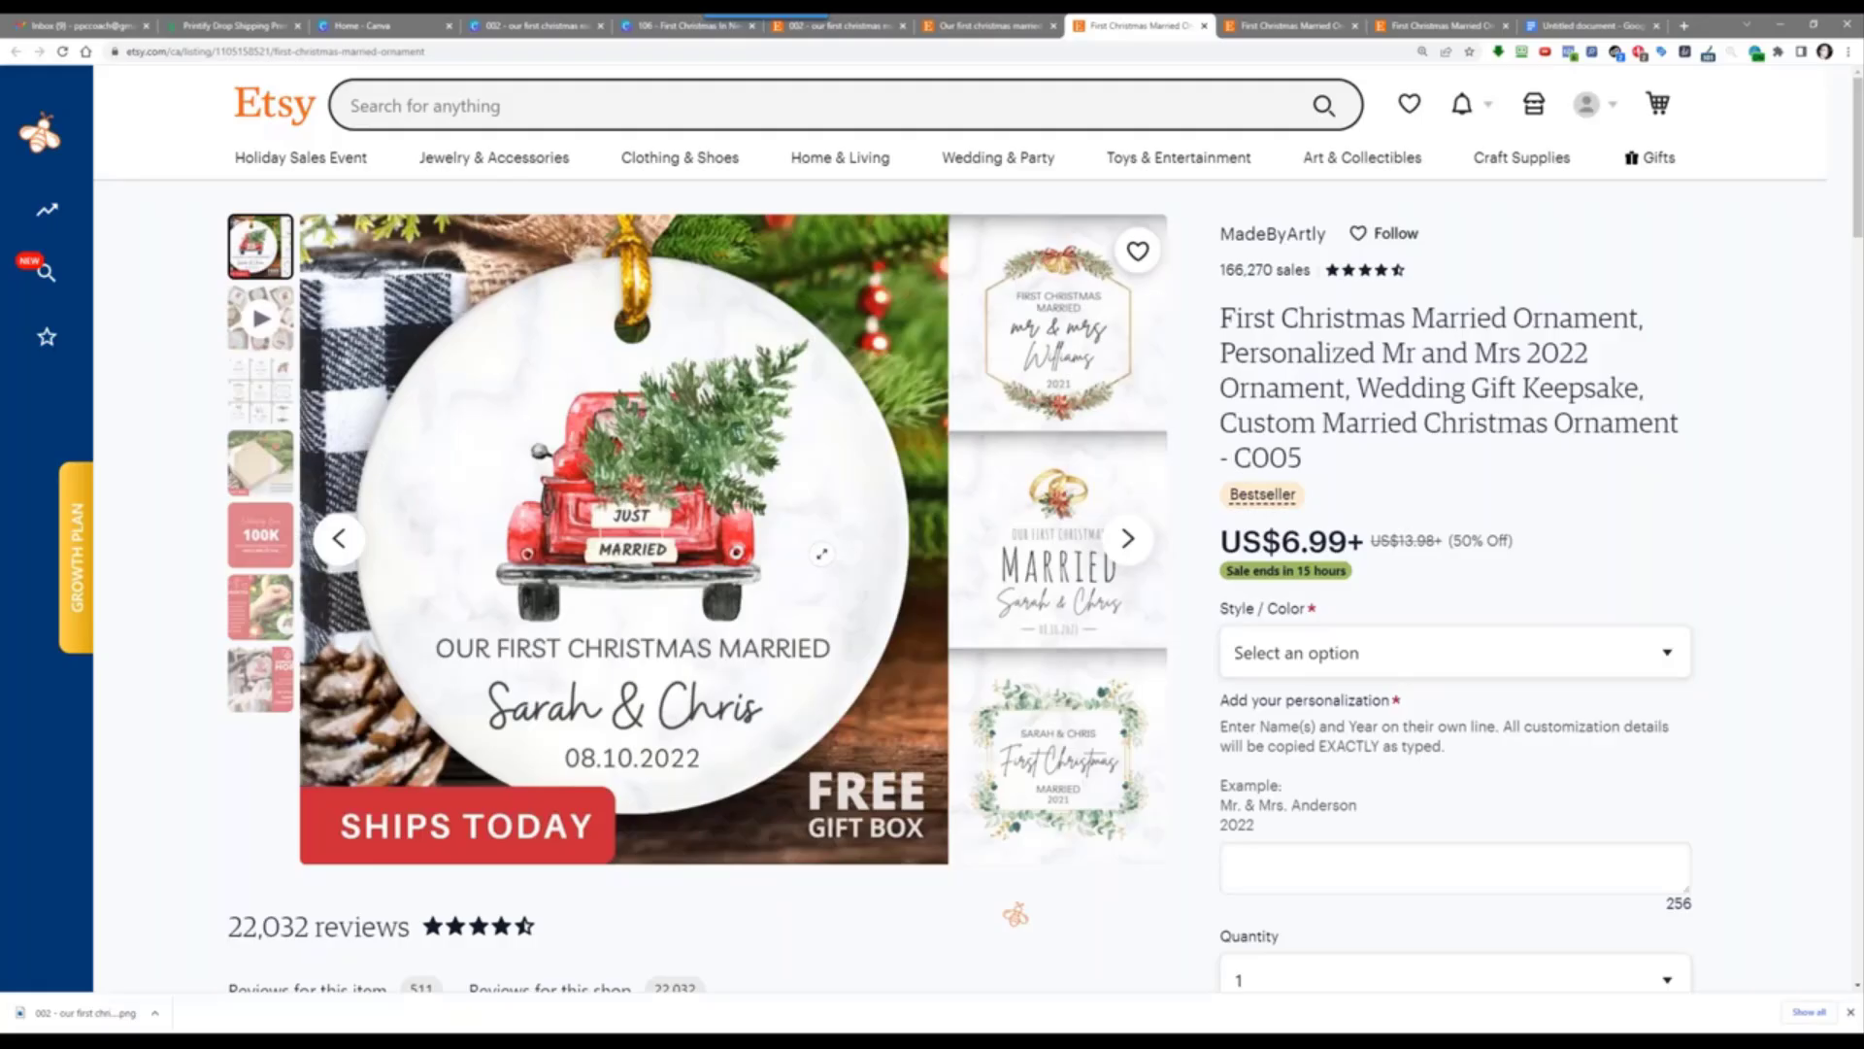
# Step: Open the fifth listing, another MadeByArtly ornament, and check its A–I designs at US$11.99 each
pyautogui.click(986, 25)
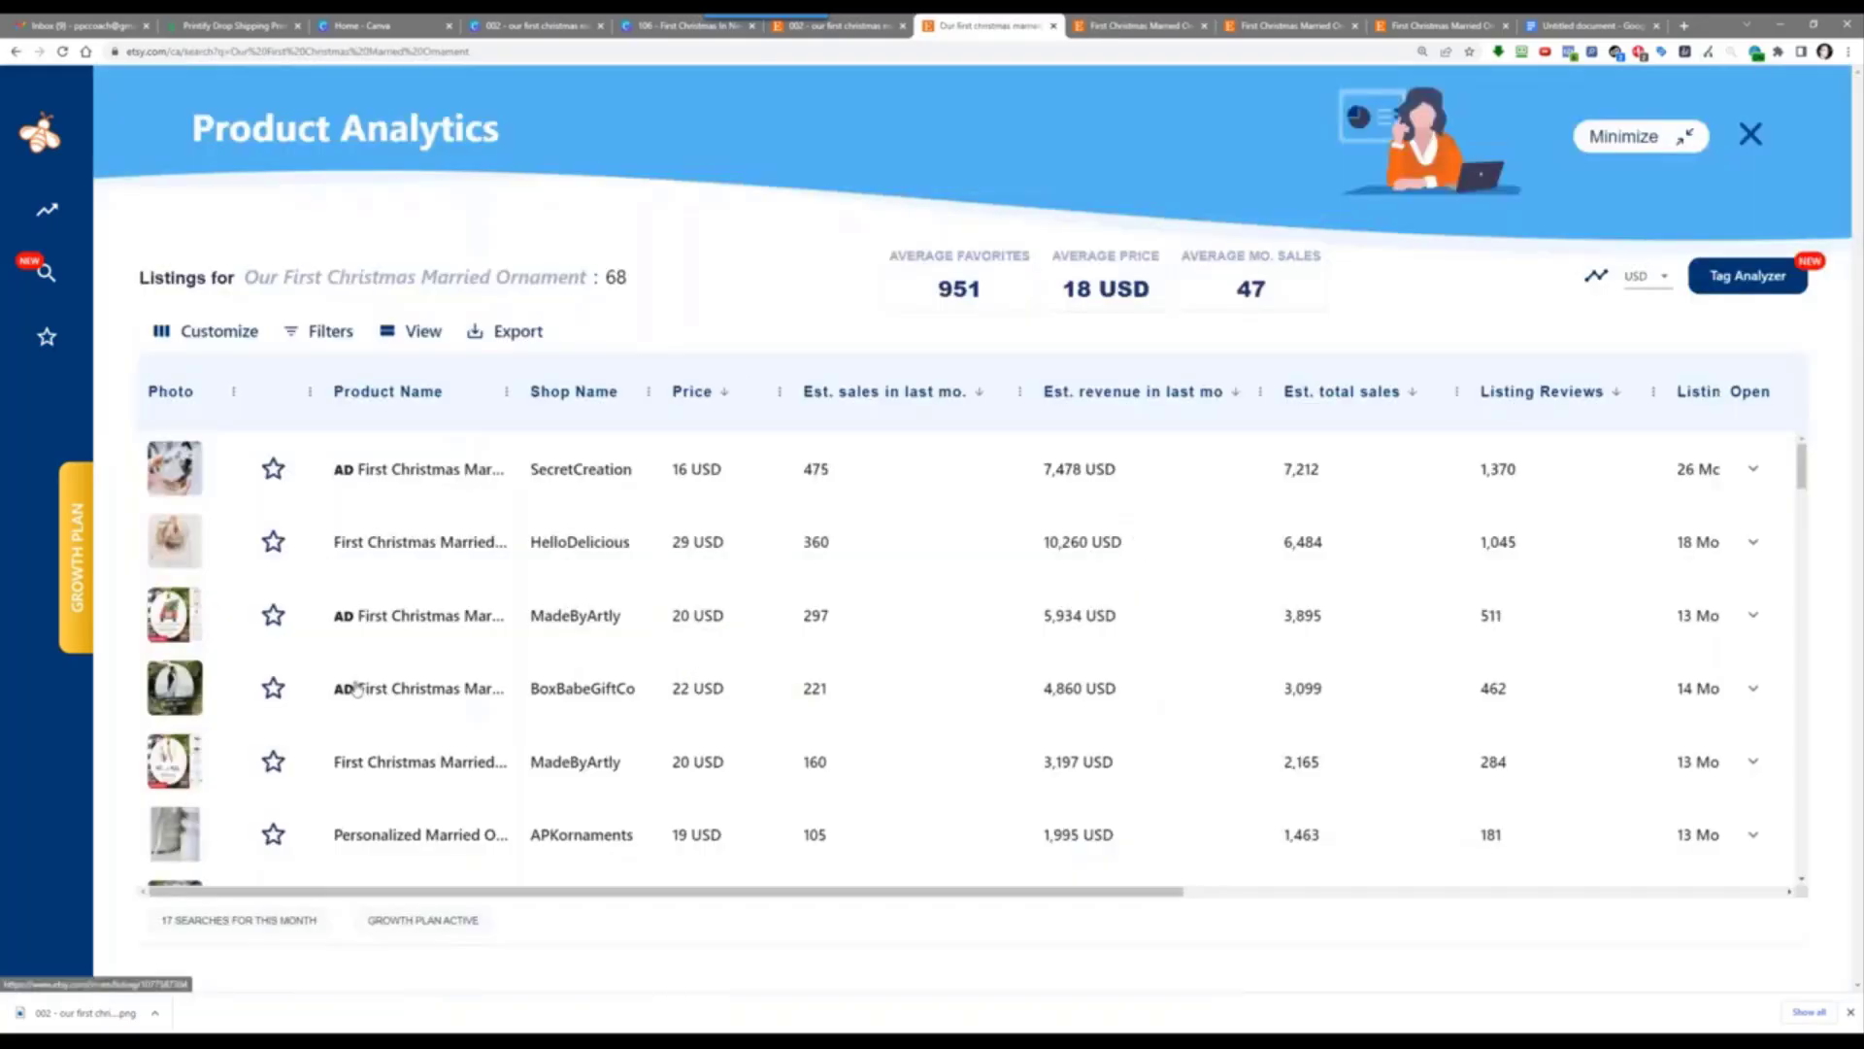
pyautogui.click(406, 765)
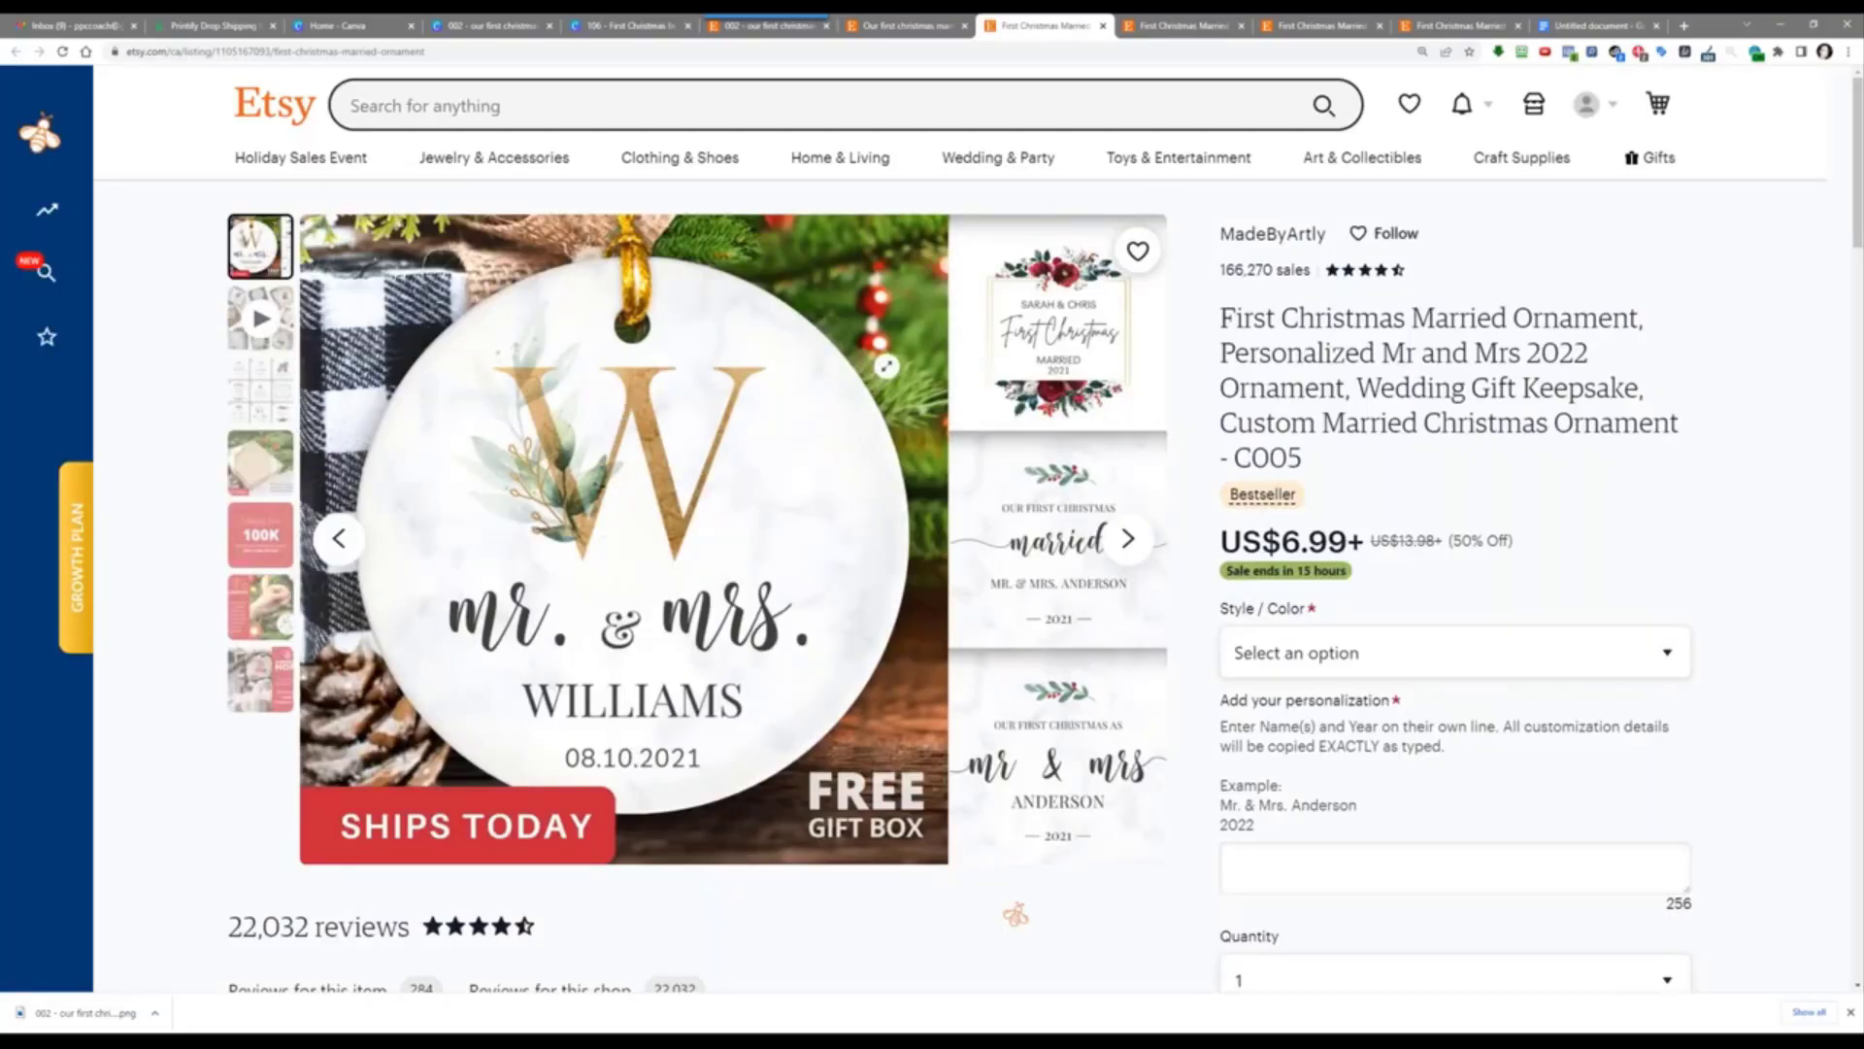
pyautogui.click(280, 390)
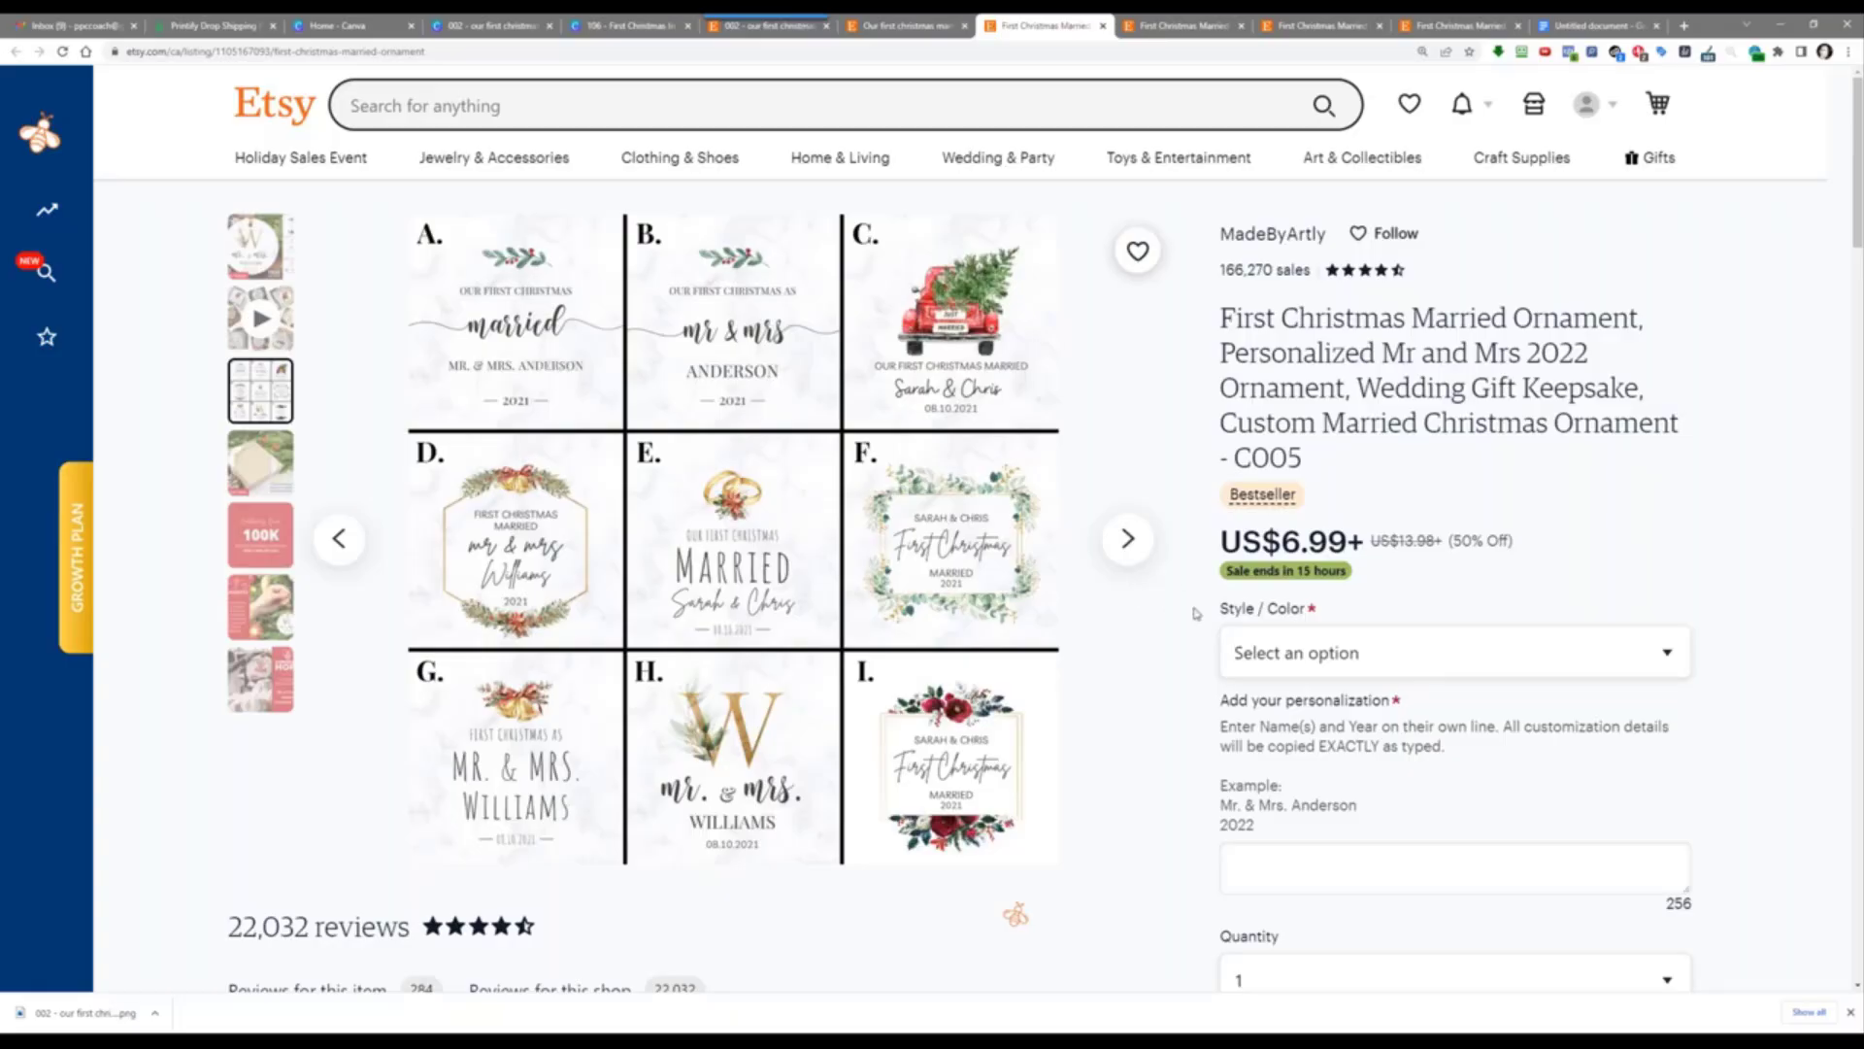
pyautogui.click(1296, 656)
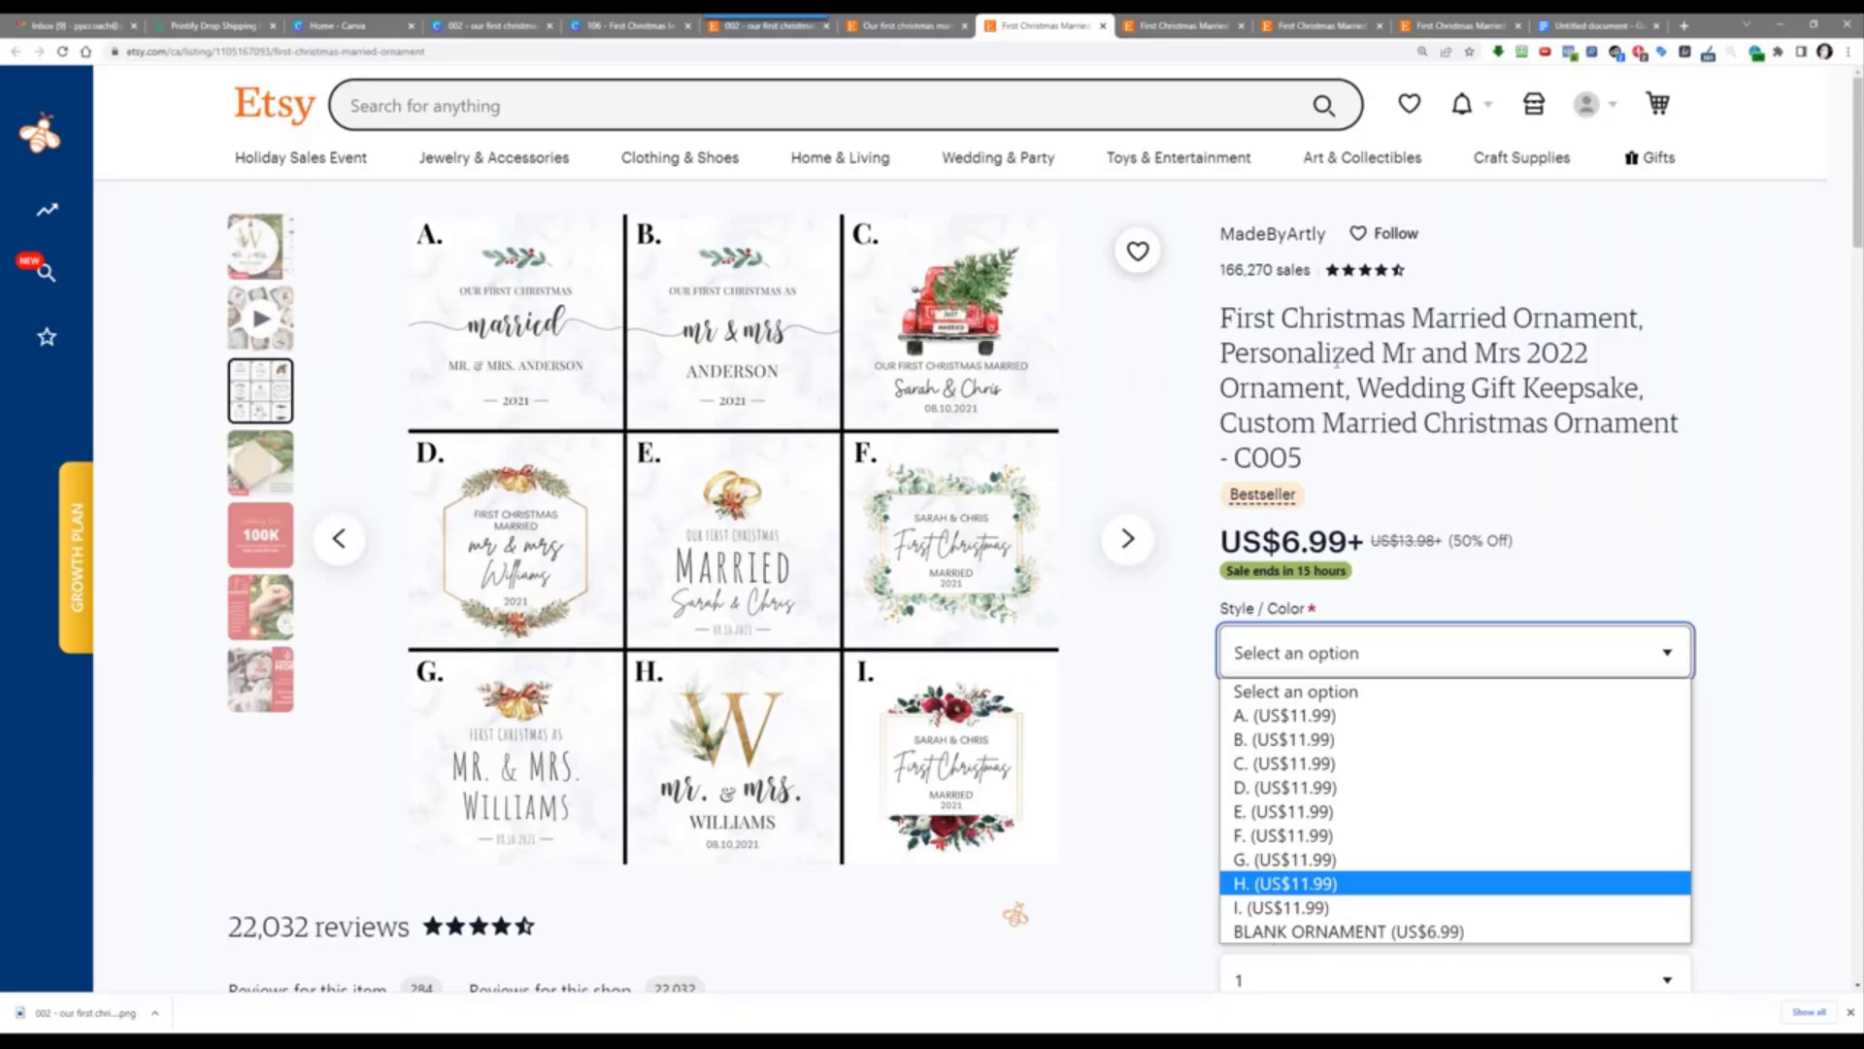
pyautogui.click(1227, 317)
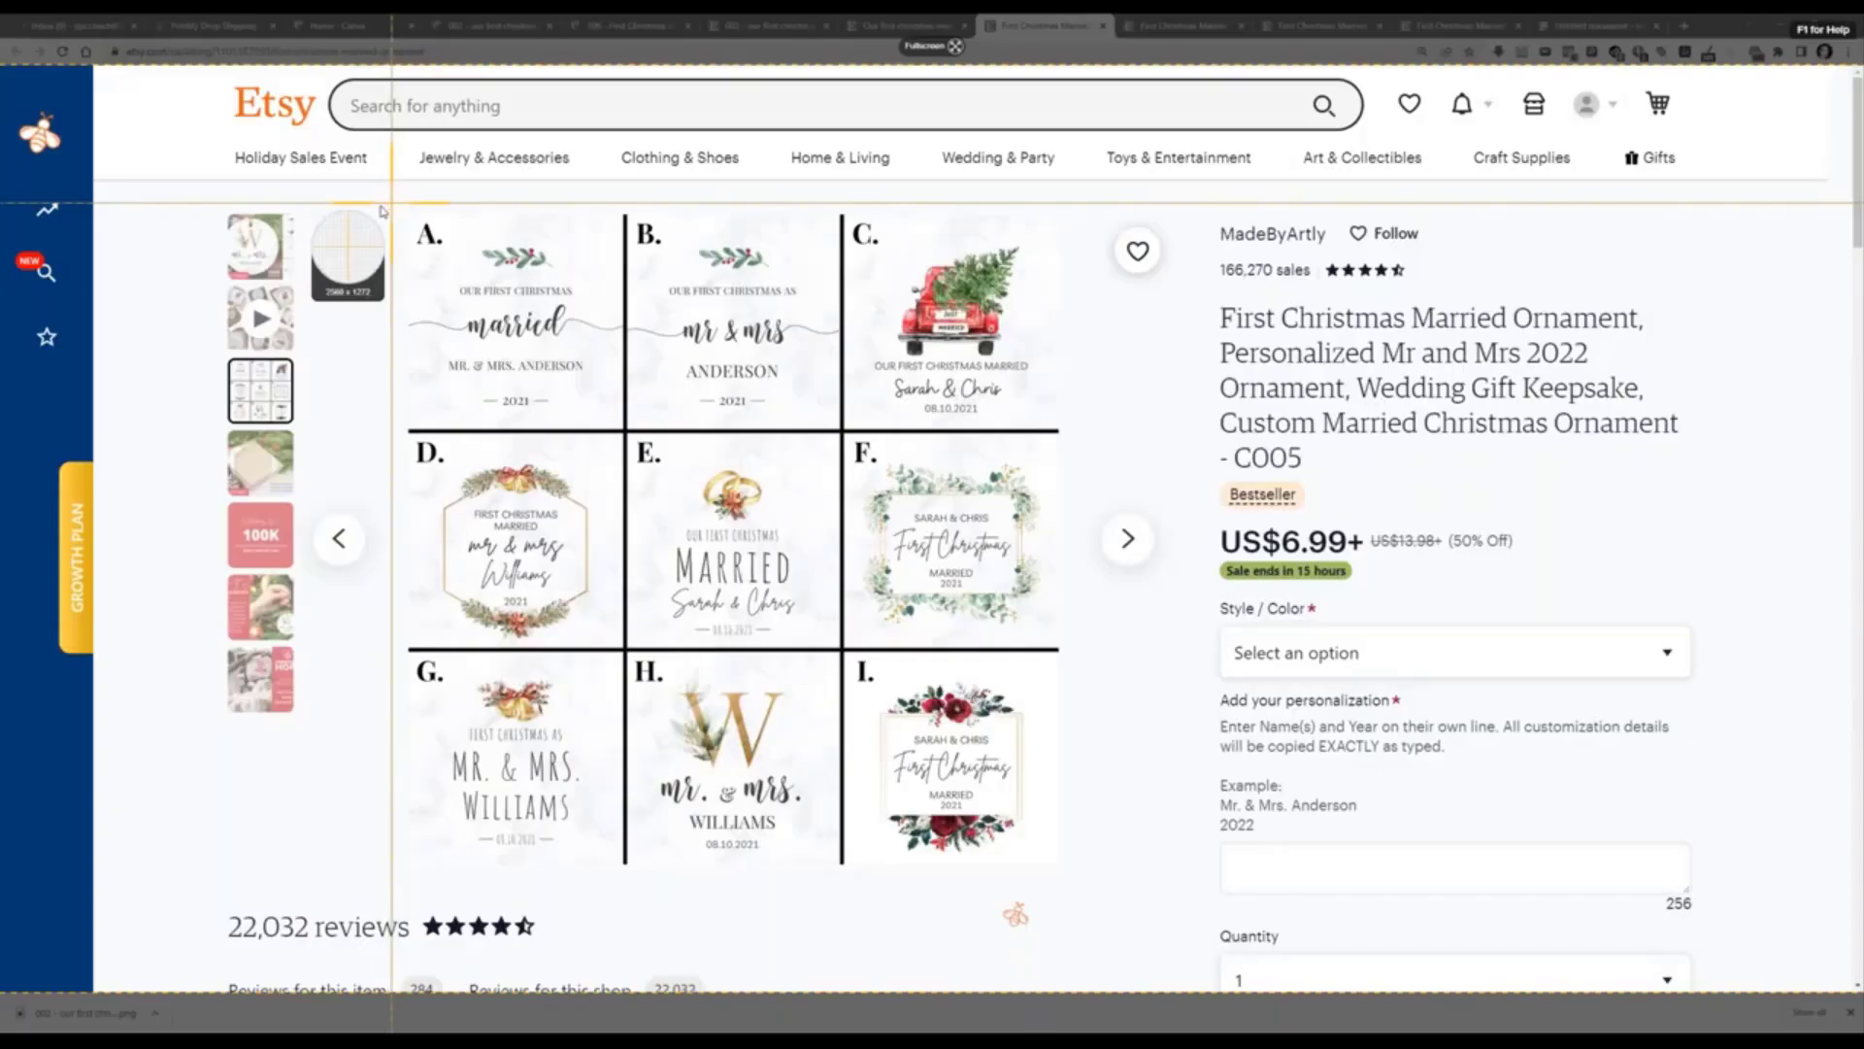
# Step: Take a Snagit region screenshot of MadeByArtly's A–I ornament design grid
pyautogui.press('Print')
pyautogui.moveTo(389, 202); pyautogui.dragTo(1075, 897)
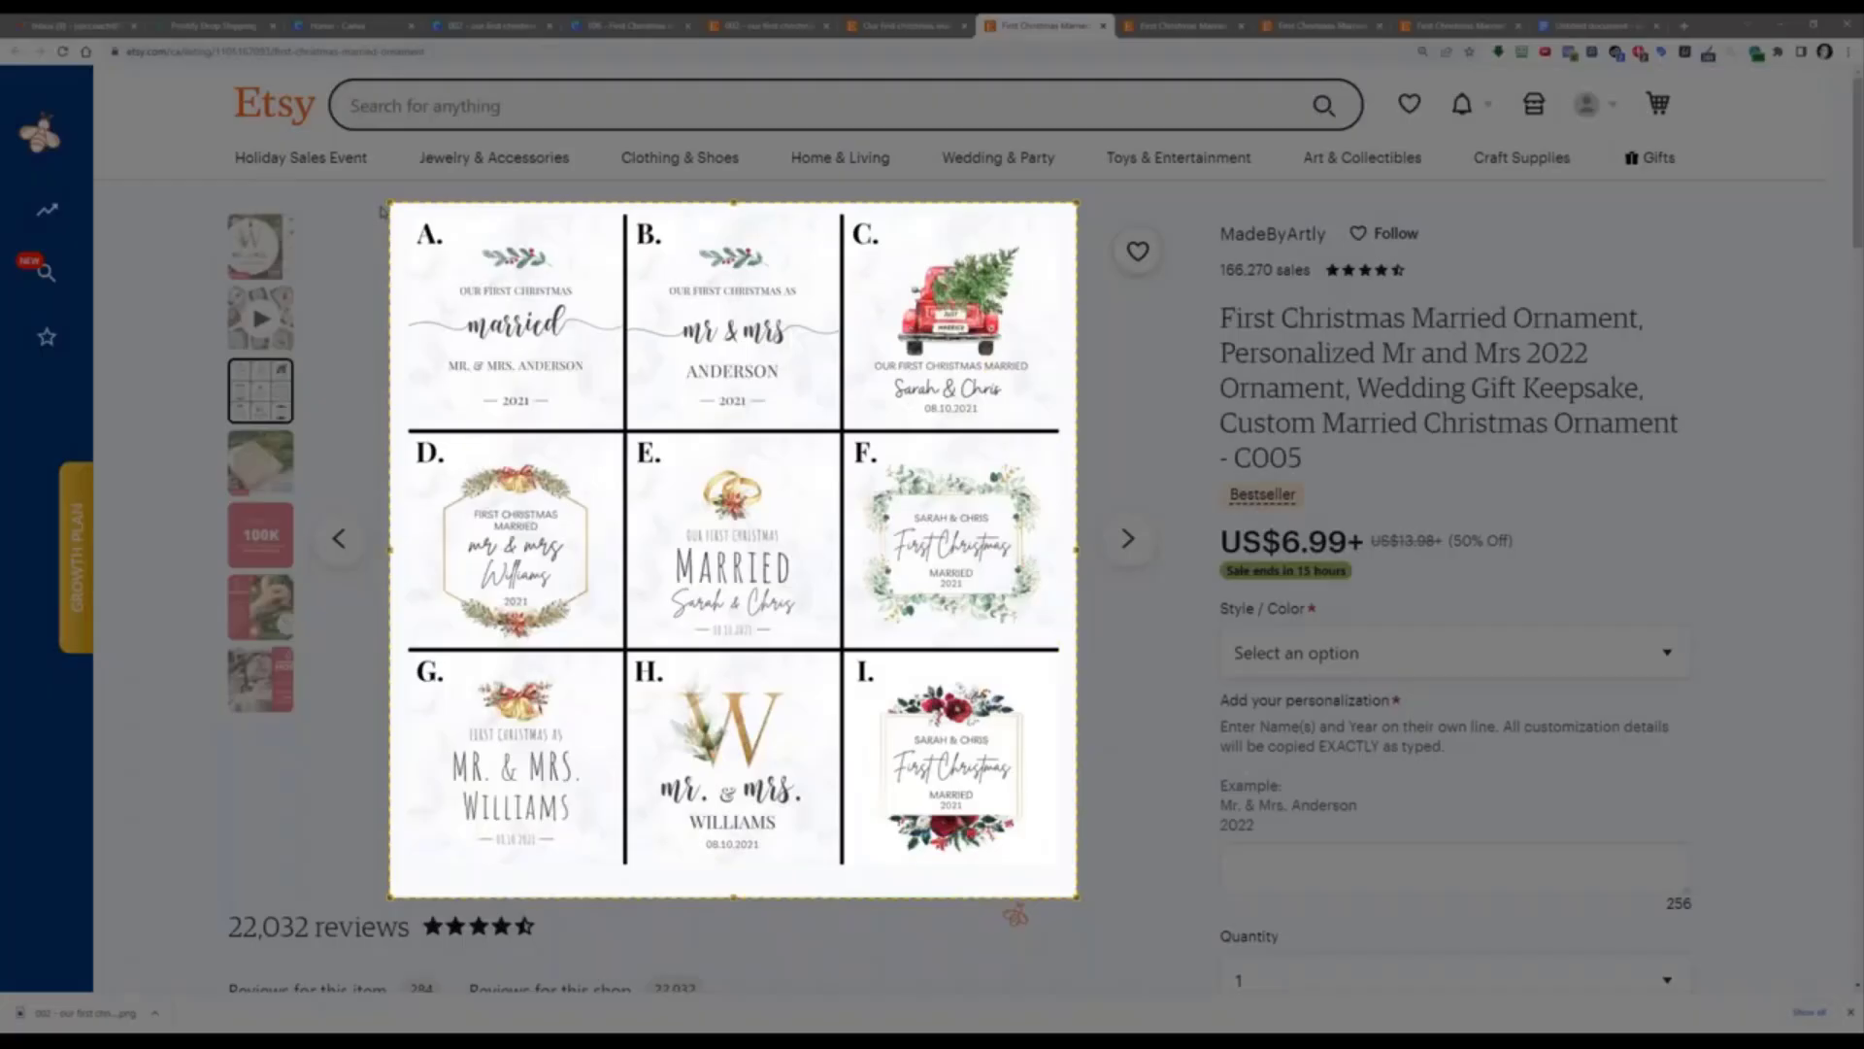
pyautogui.click(557, 925)
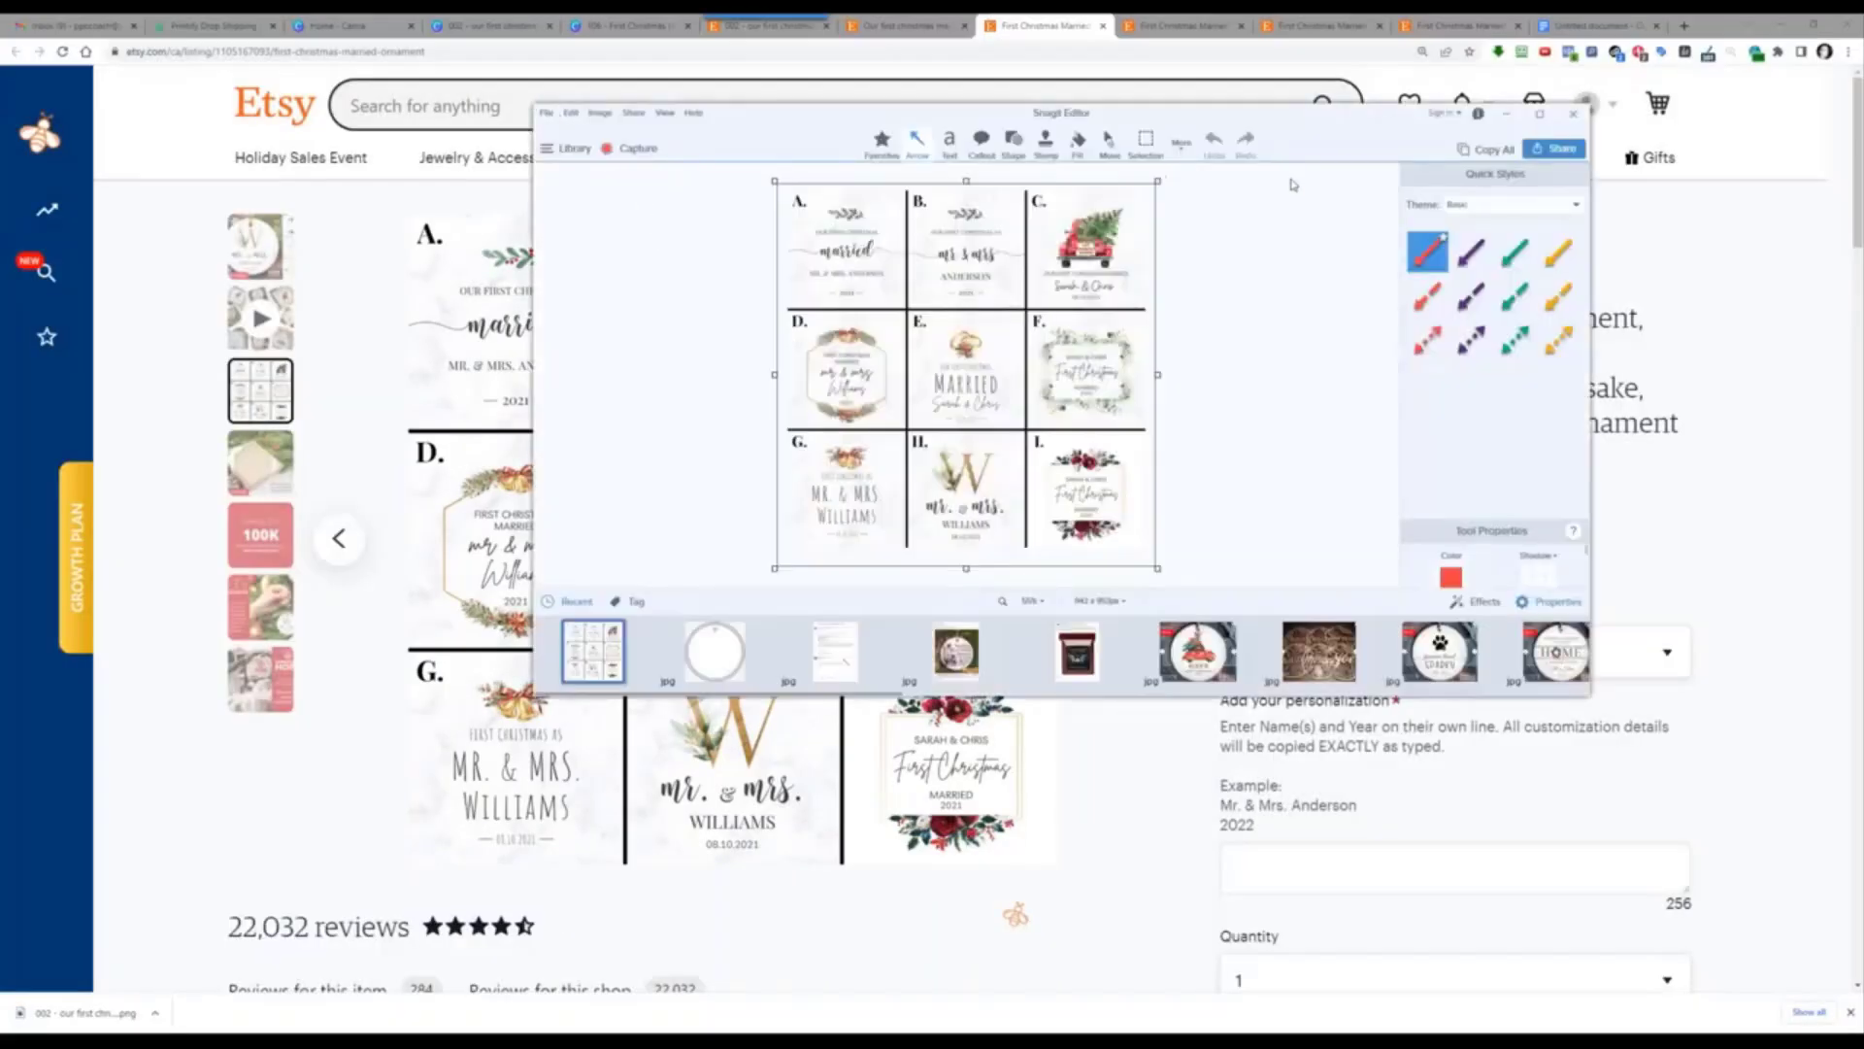
pyautogui.click(1510, 115)
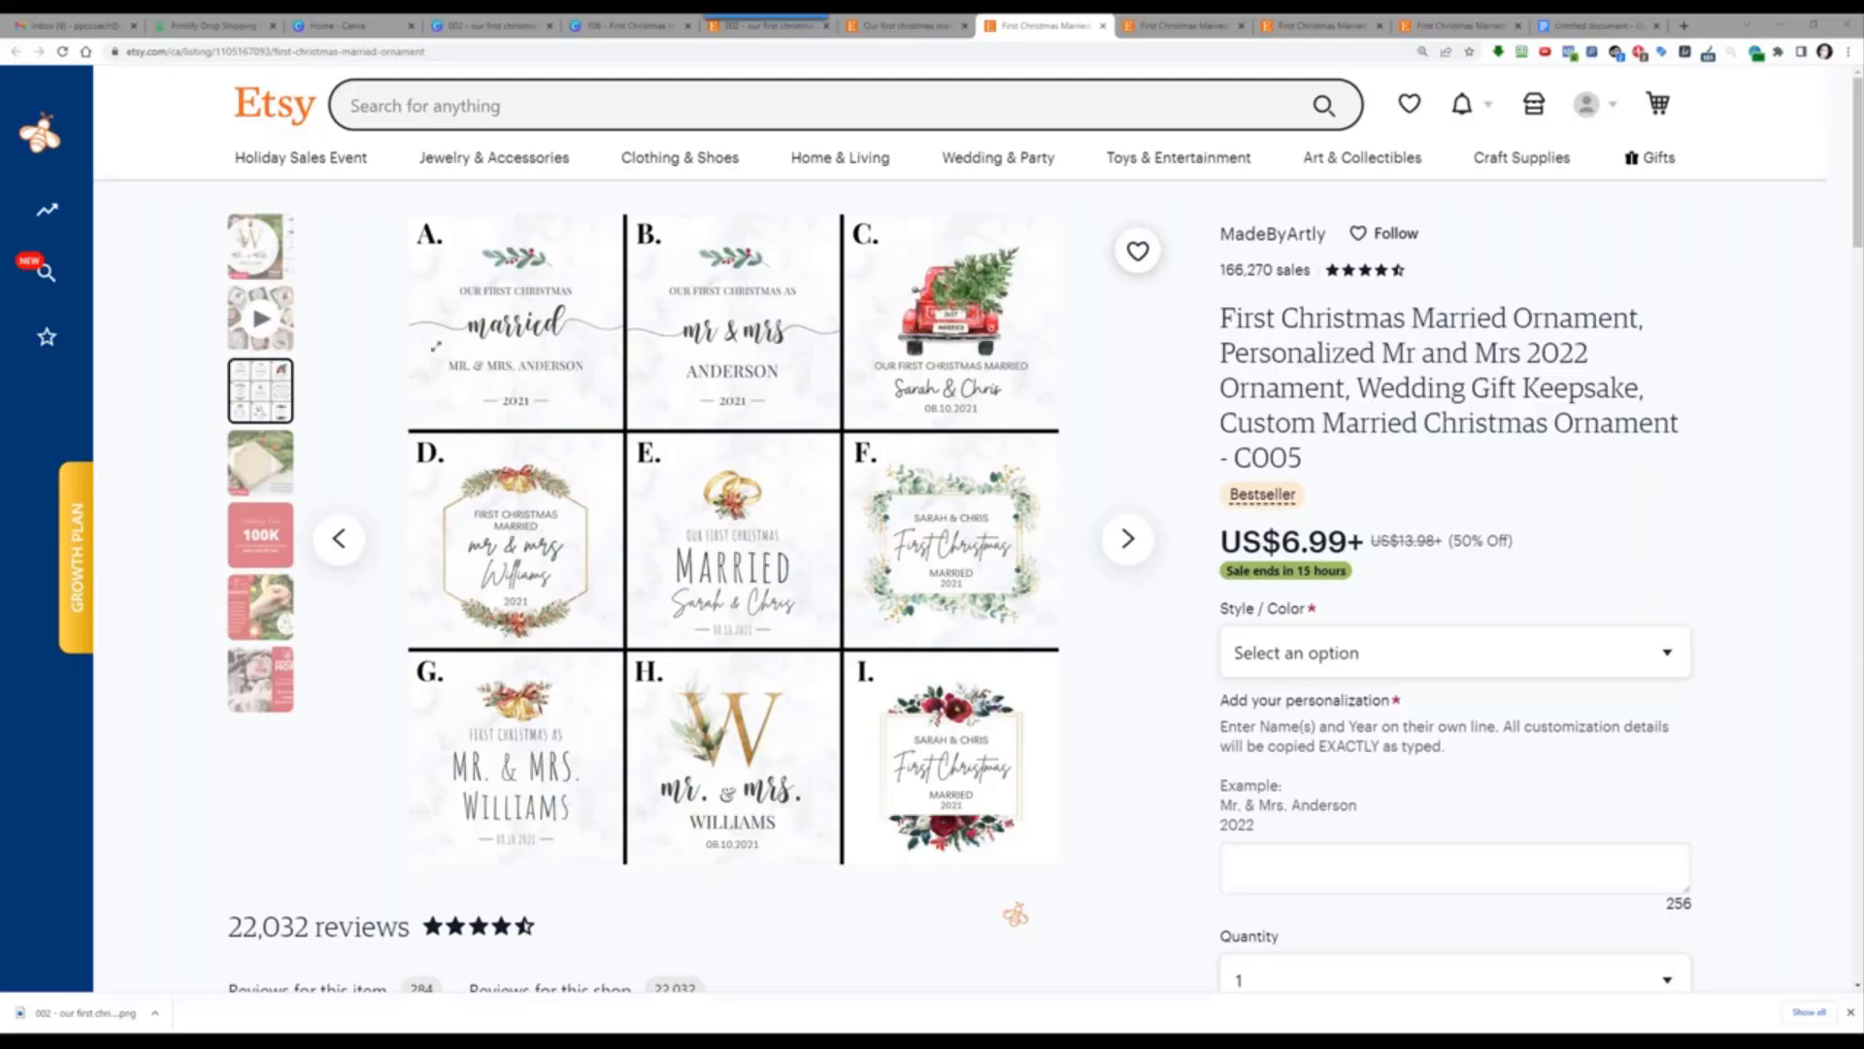
# Step: Browse the gift box, 100K, guarantee and Convoy of Hope photos and the video, then open MadeByArtly's shop
pyautogui.click(277, 455)
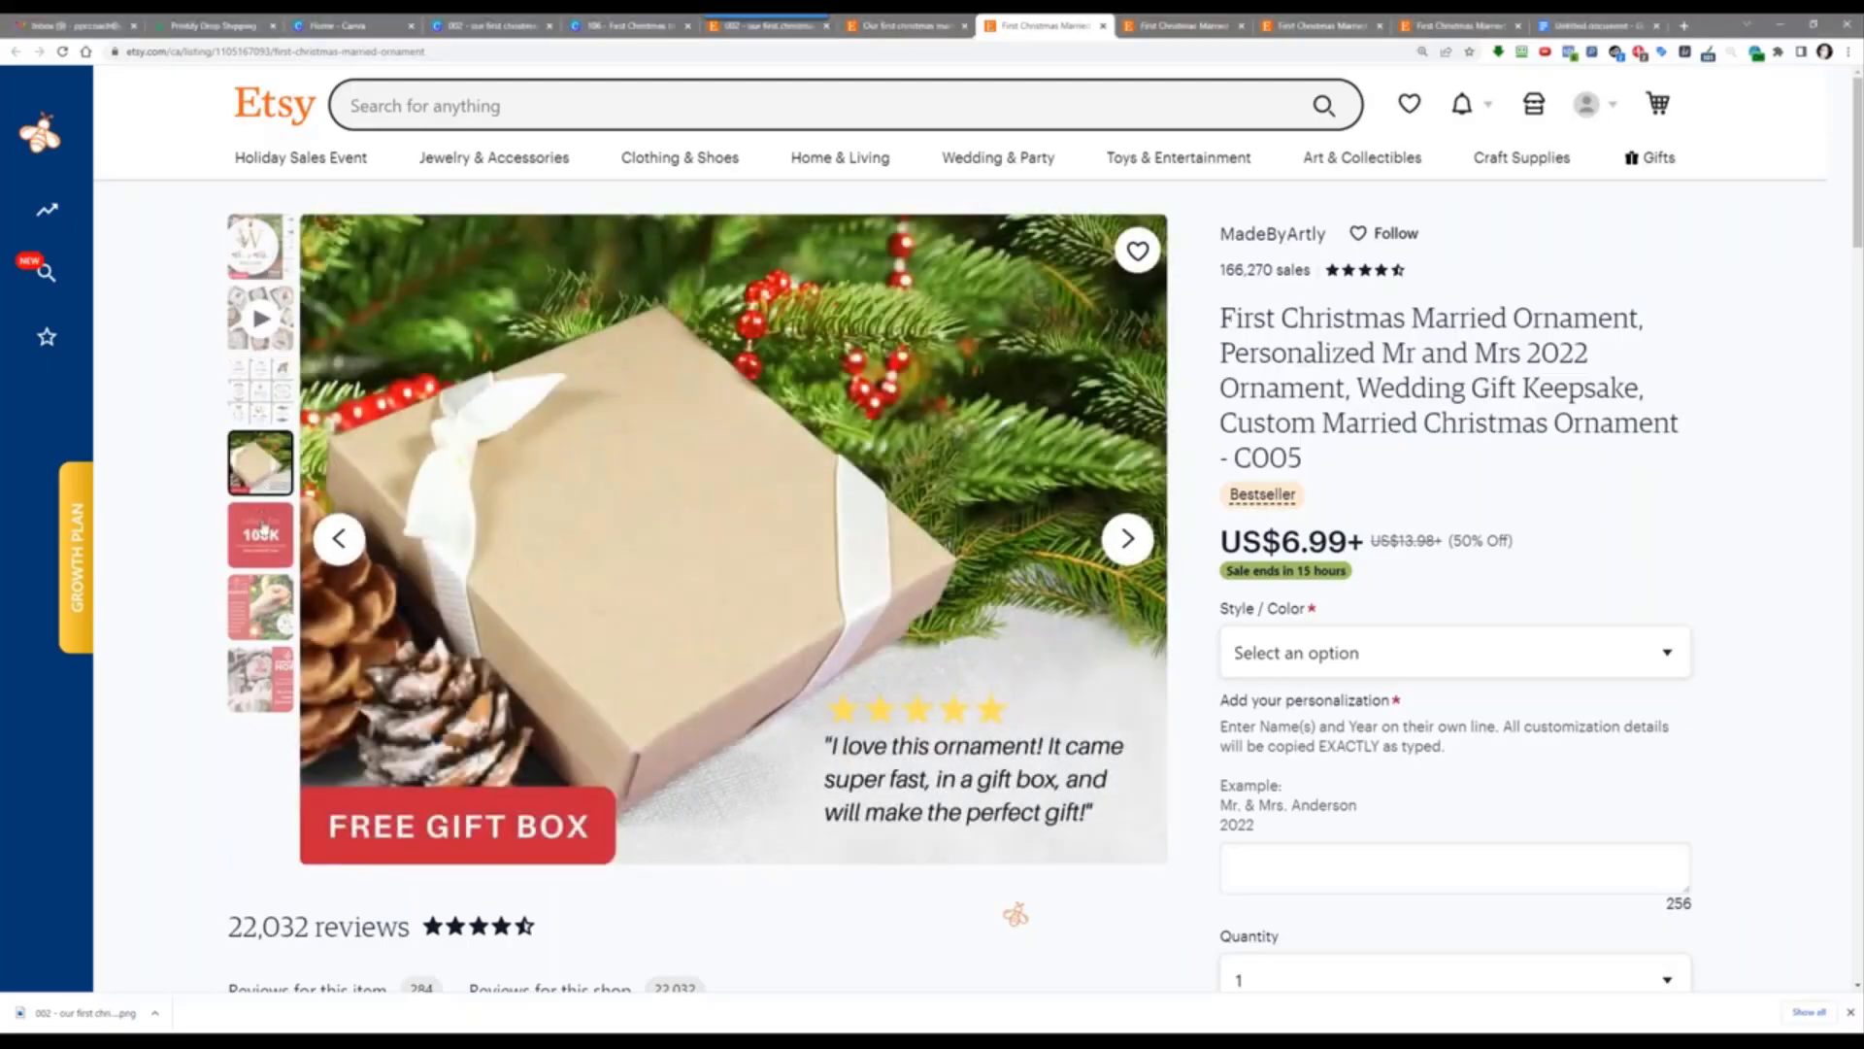
pyautogui.click(262, 521)
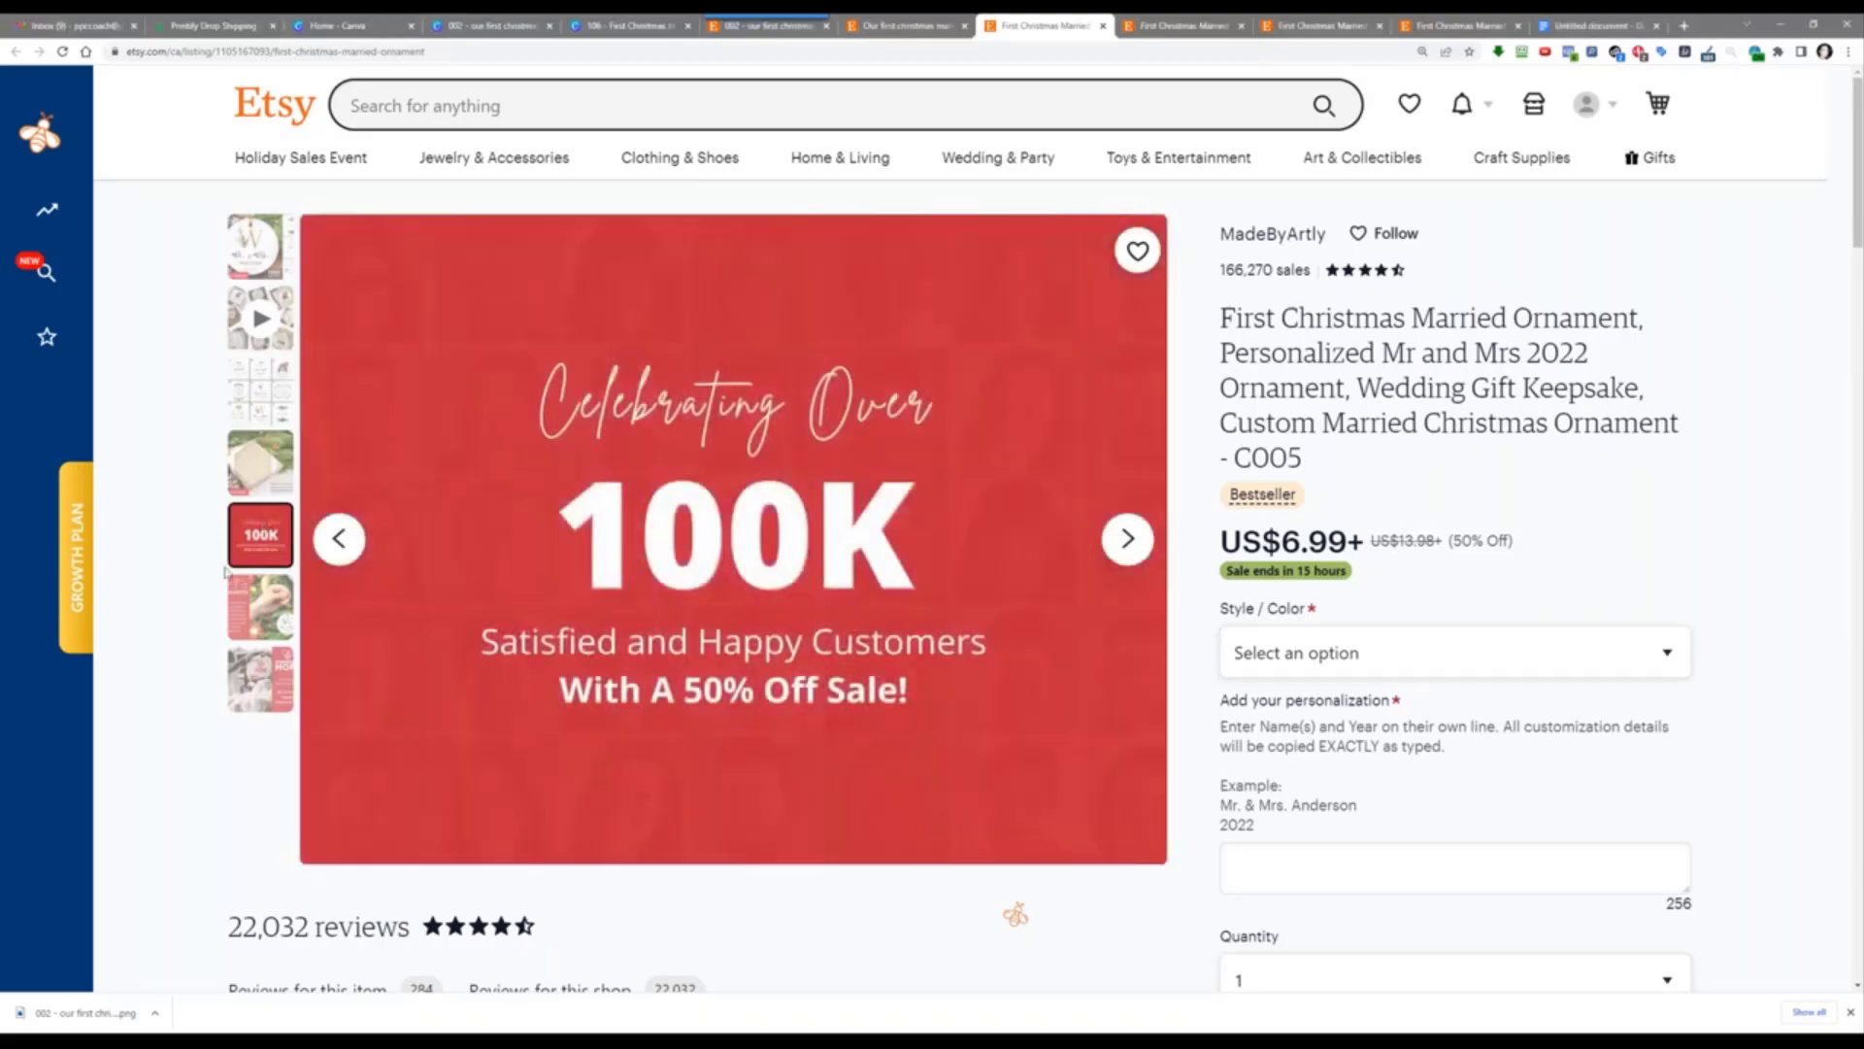
pyautogui.click(259, 602)
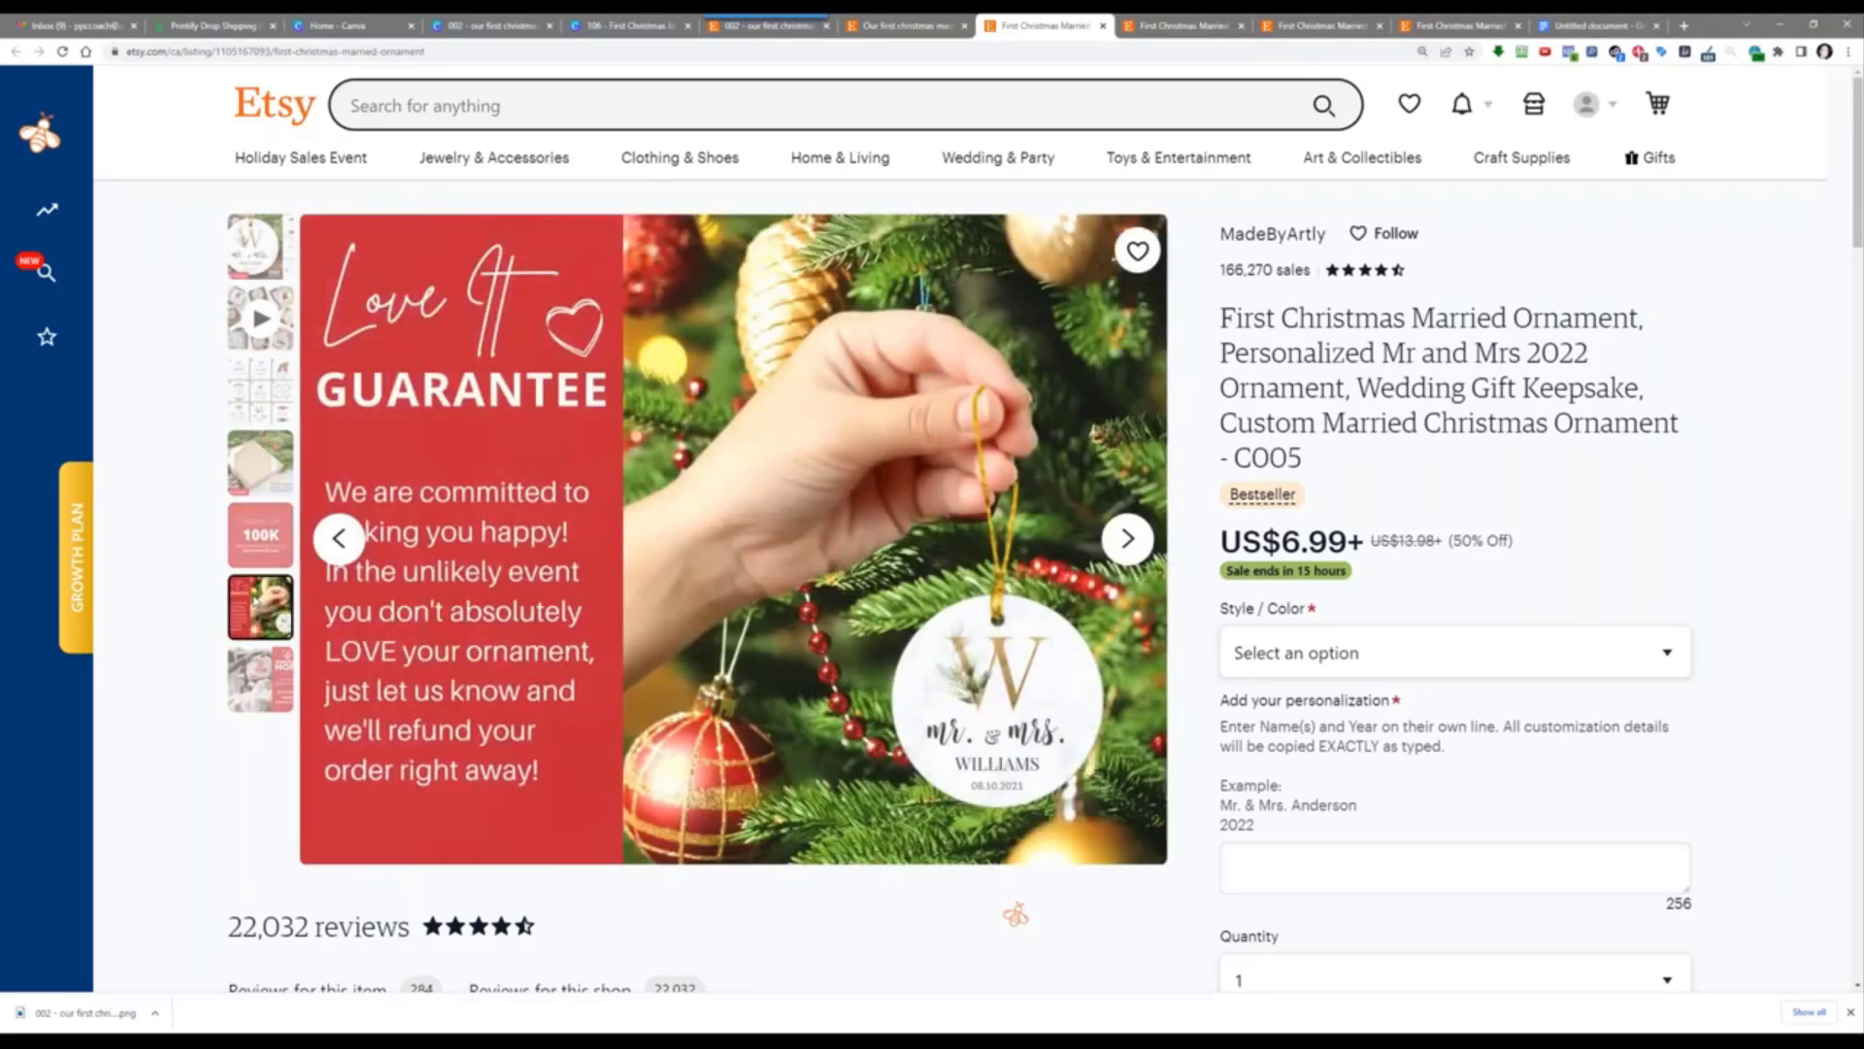
pyautogui.click(242, 691)
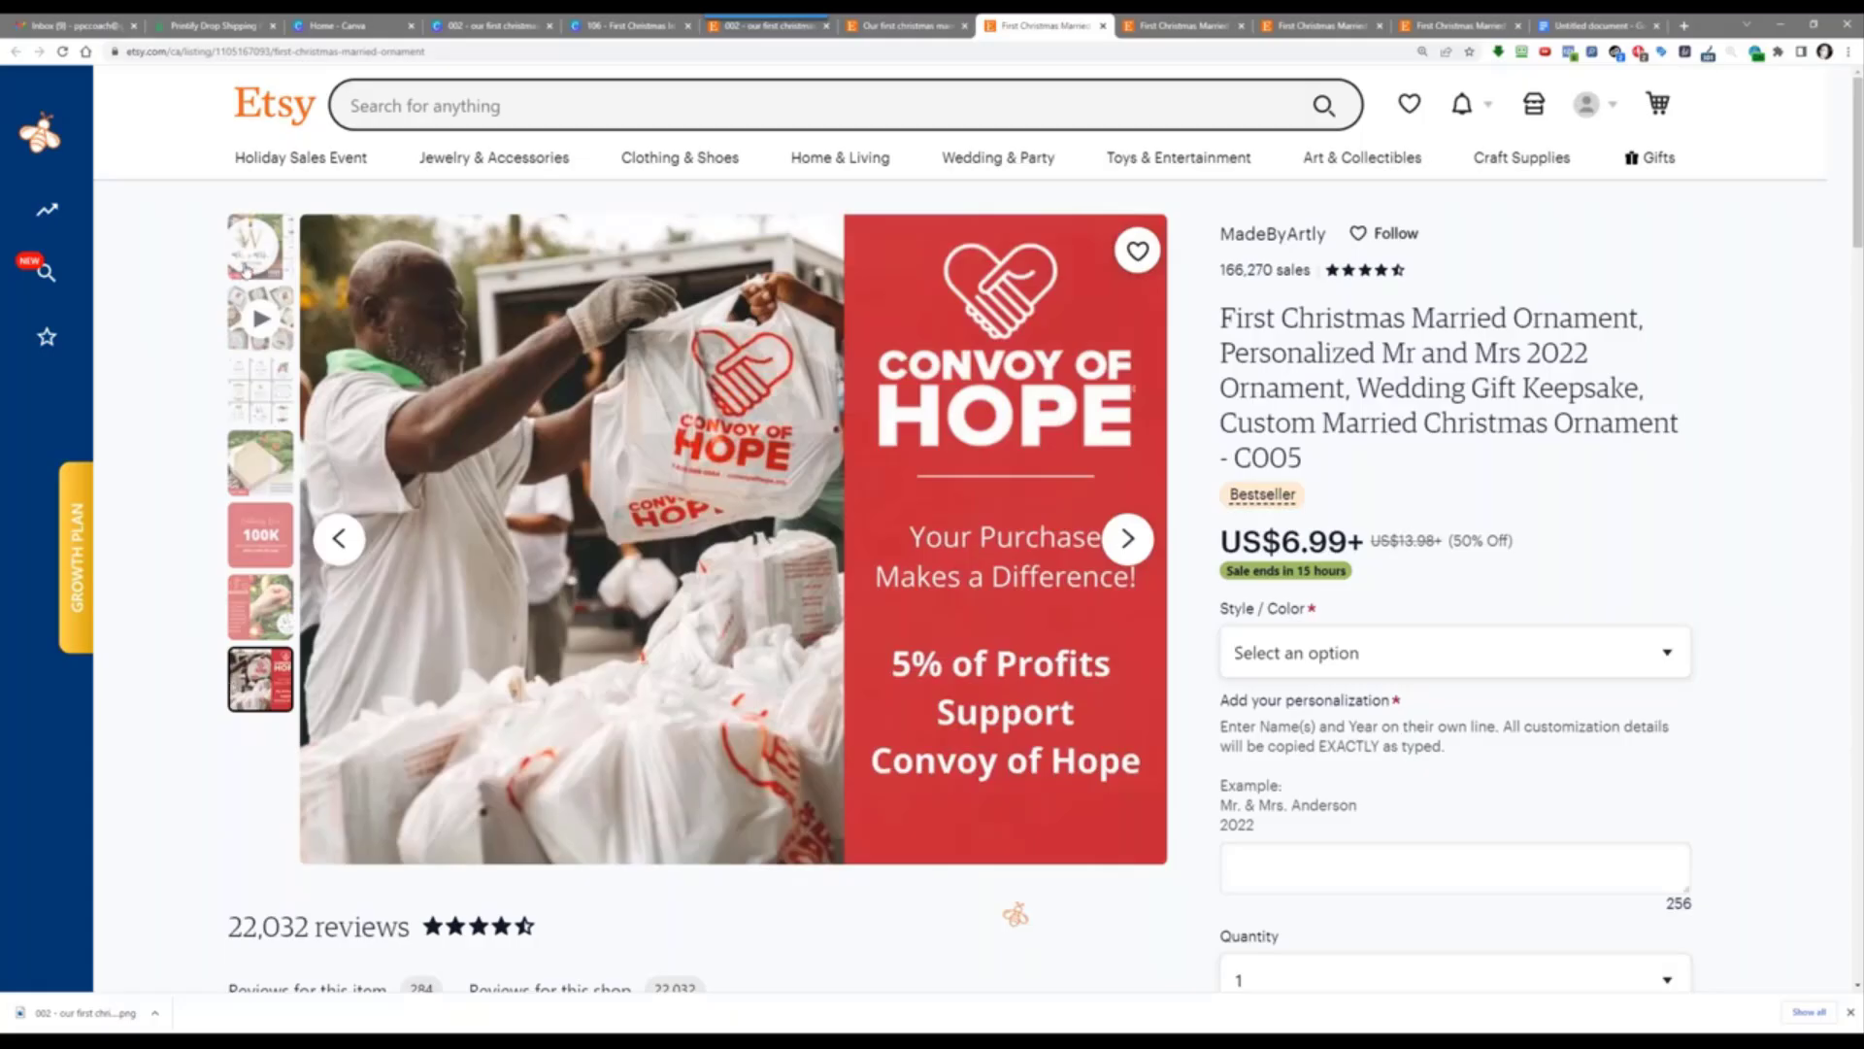
pyautogui.click(248, 271)
pyautogui.click(260, 318)
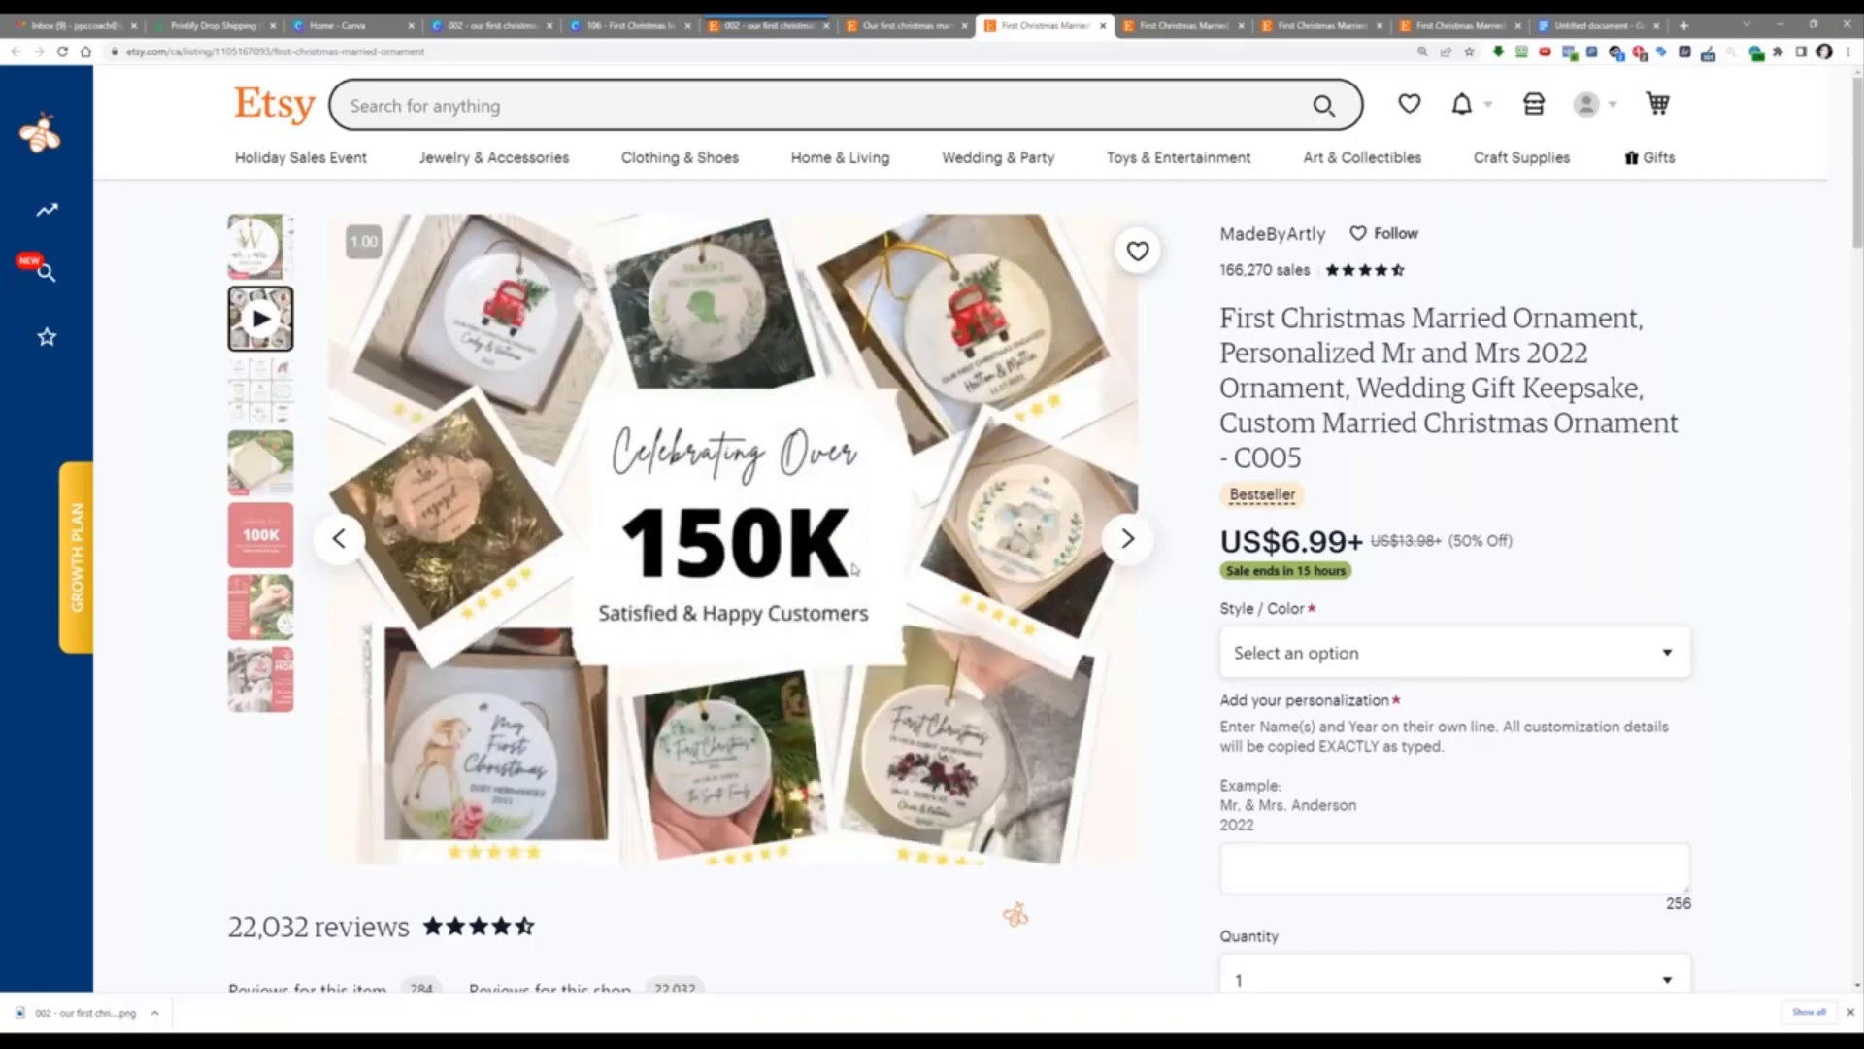
pyautogui.click(1268, 235)
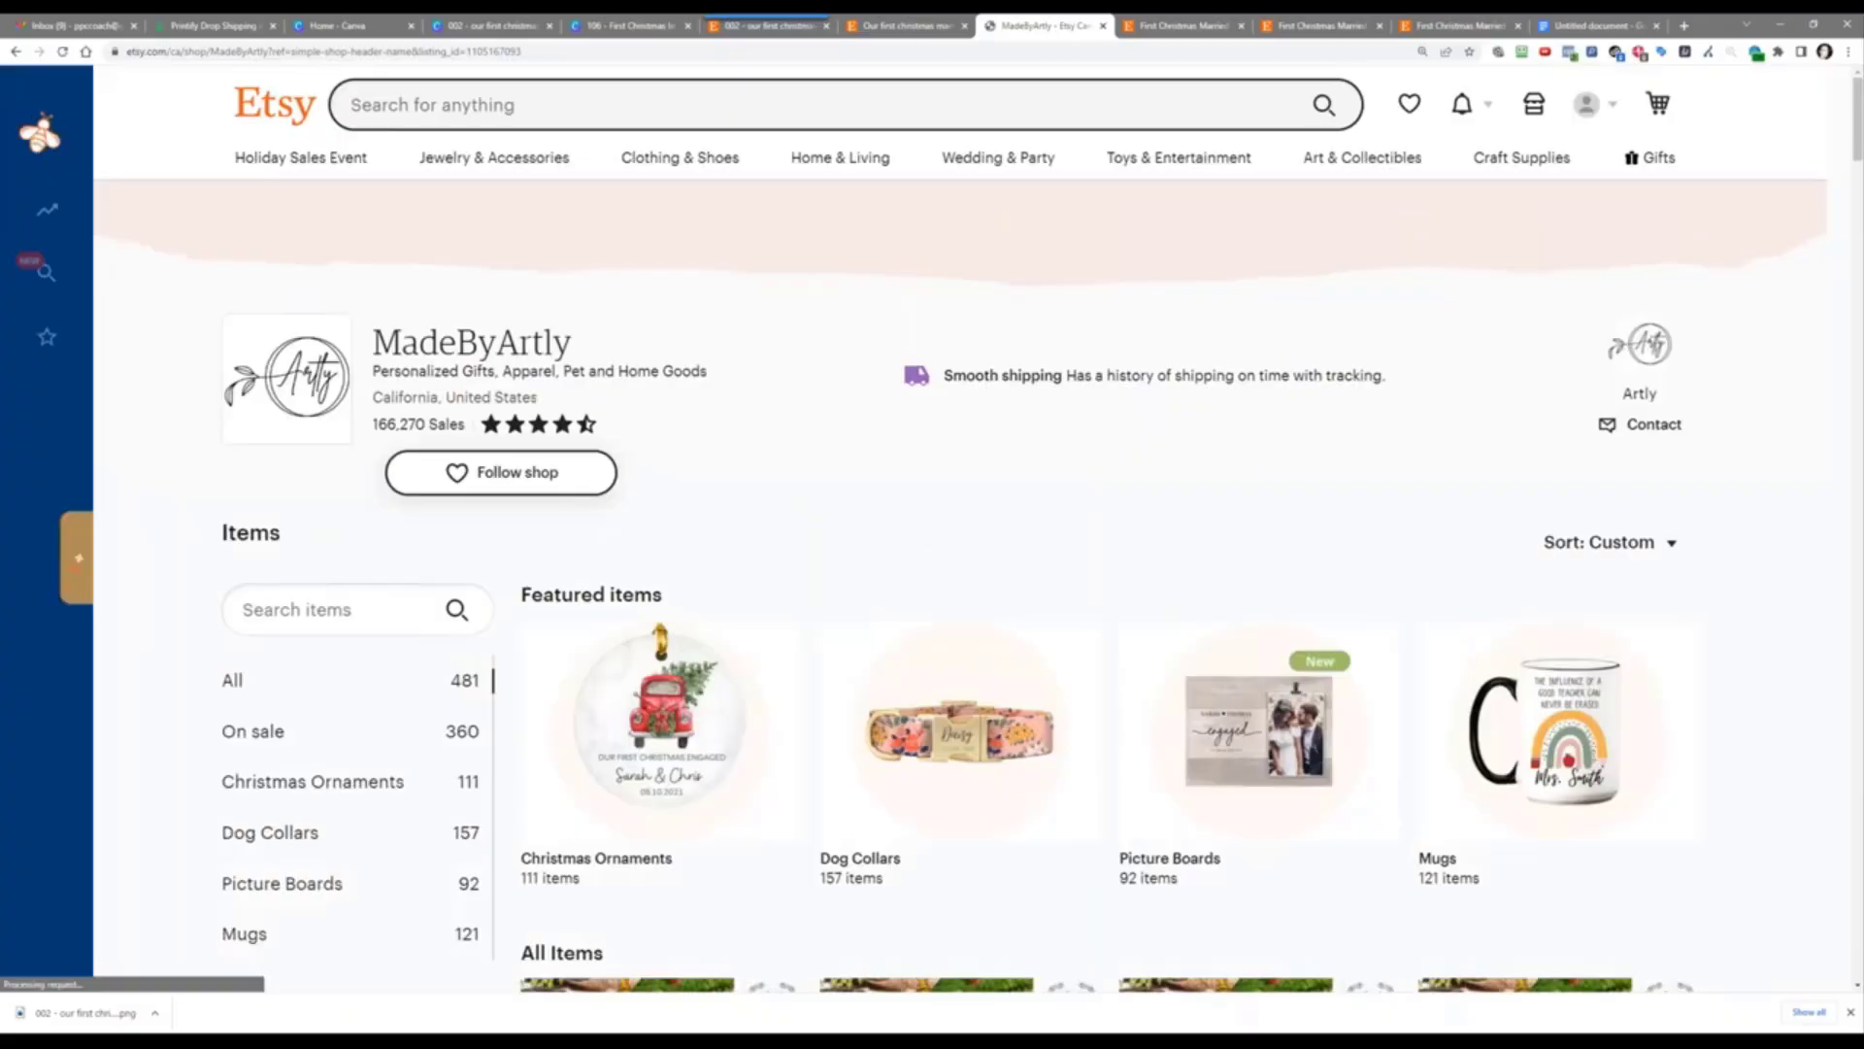
# Step: Show MadeByArtly's Christmas Ornaments section and open EverBee Product Analytics for it
pyautogui.click(266, 781)
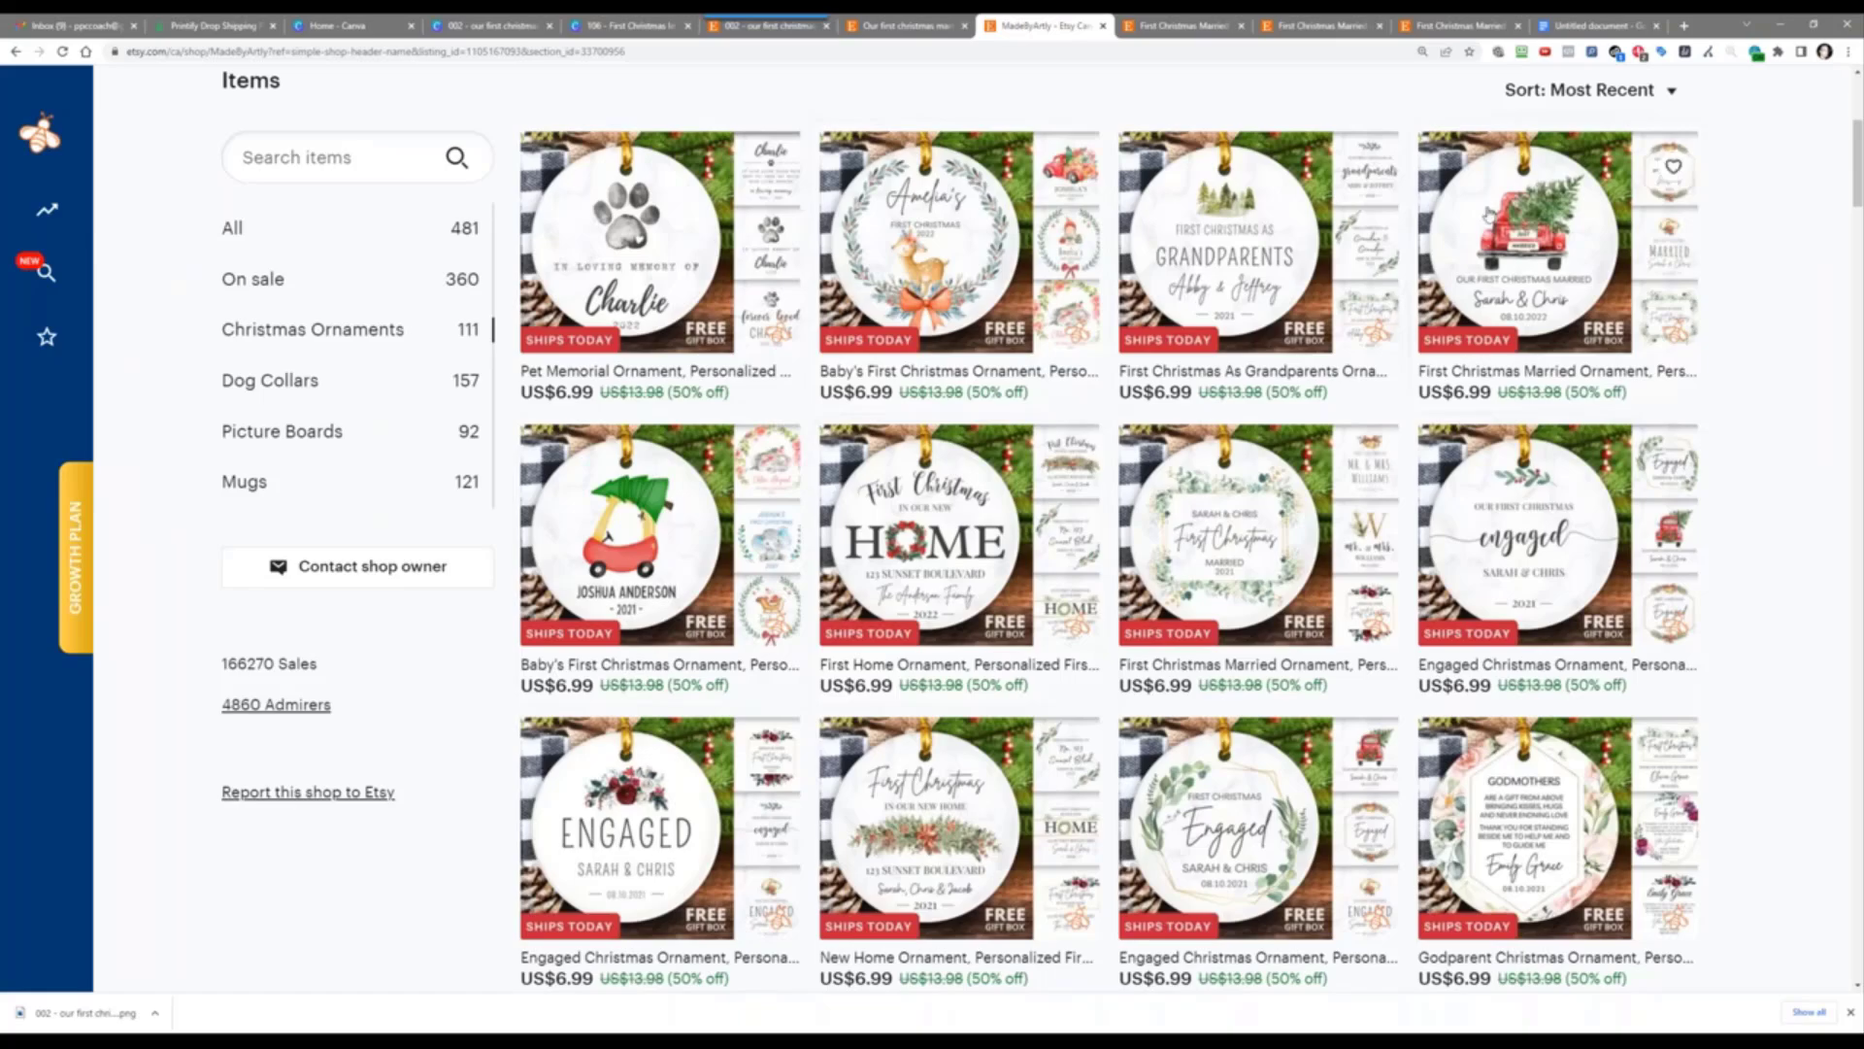
pyautogui.moveTo(125, 215)
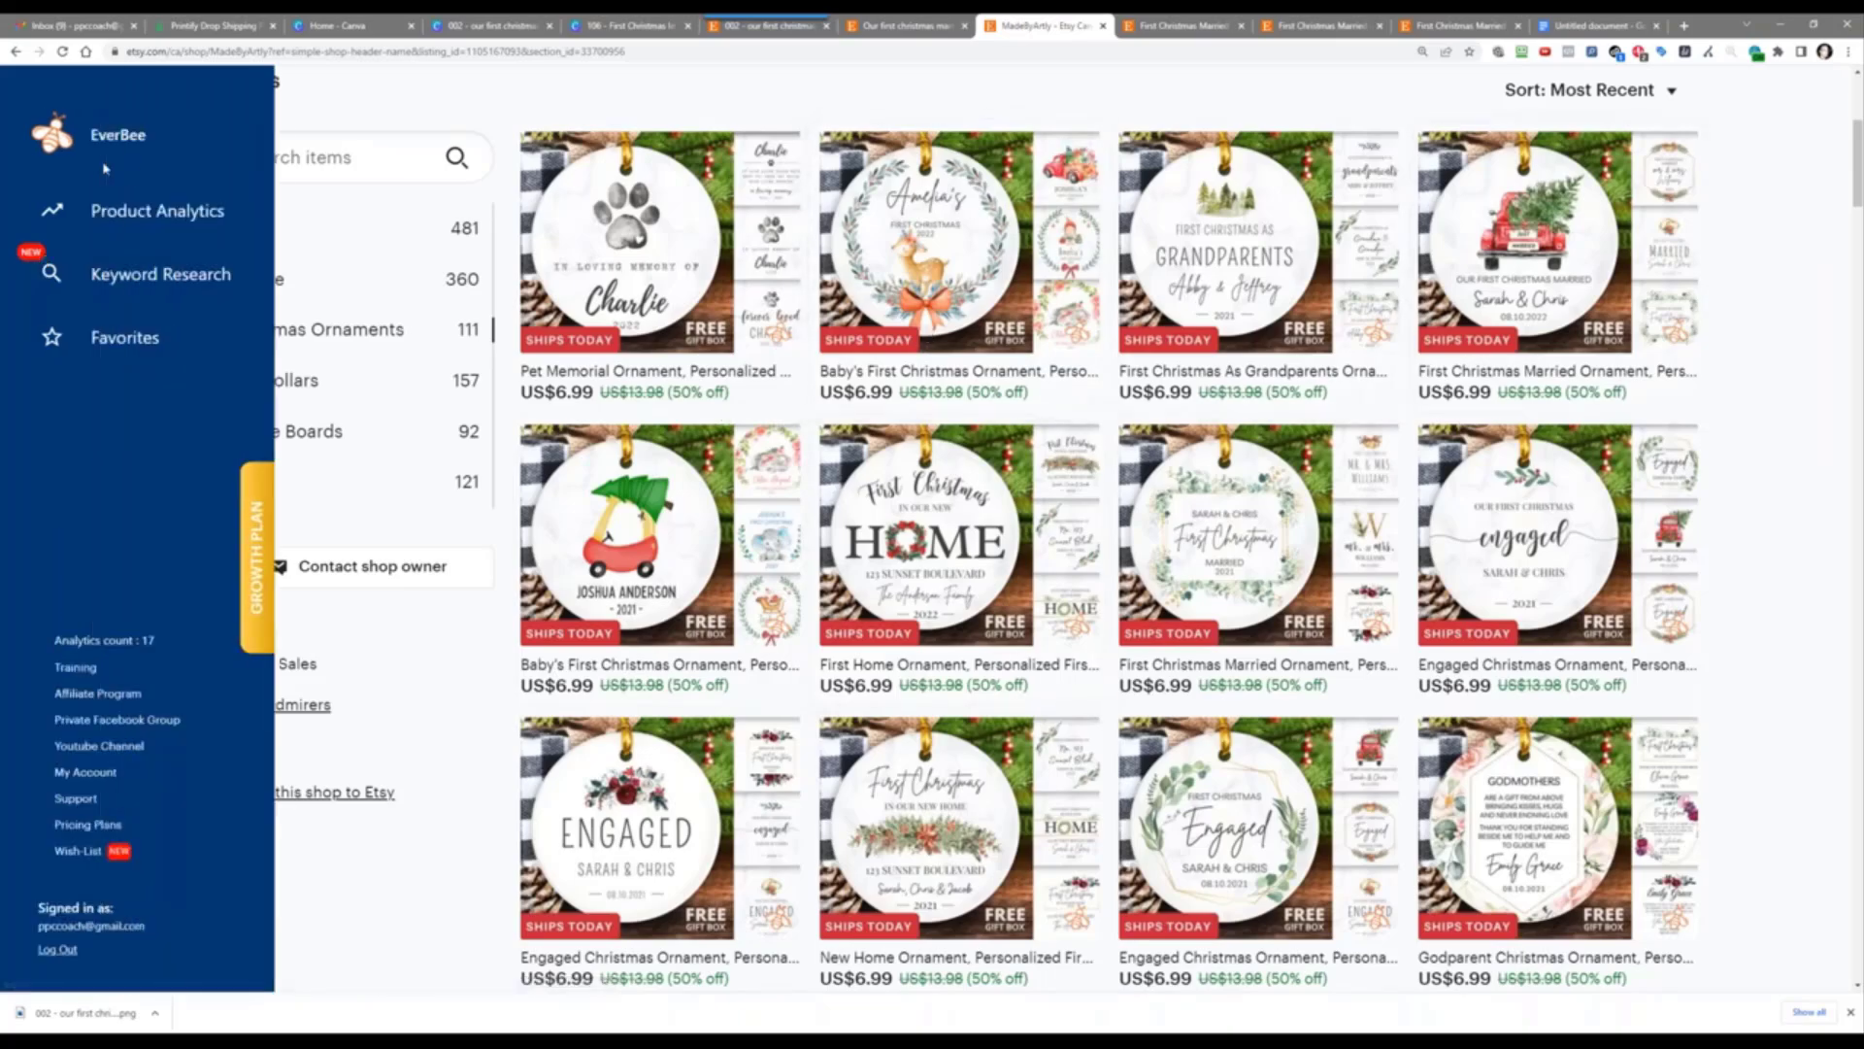
pyautogui.click(128, 212)
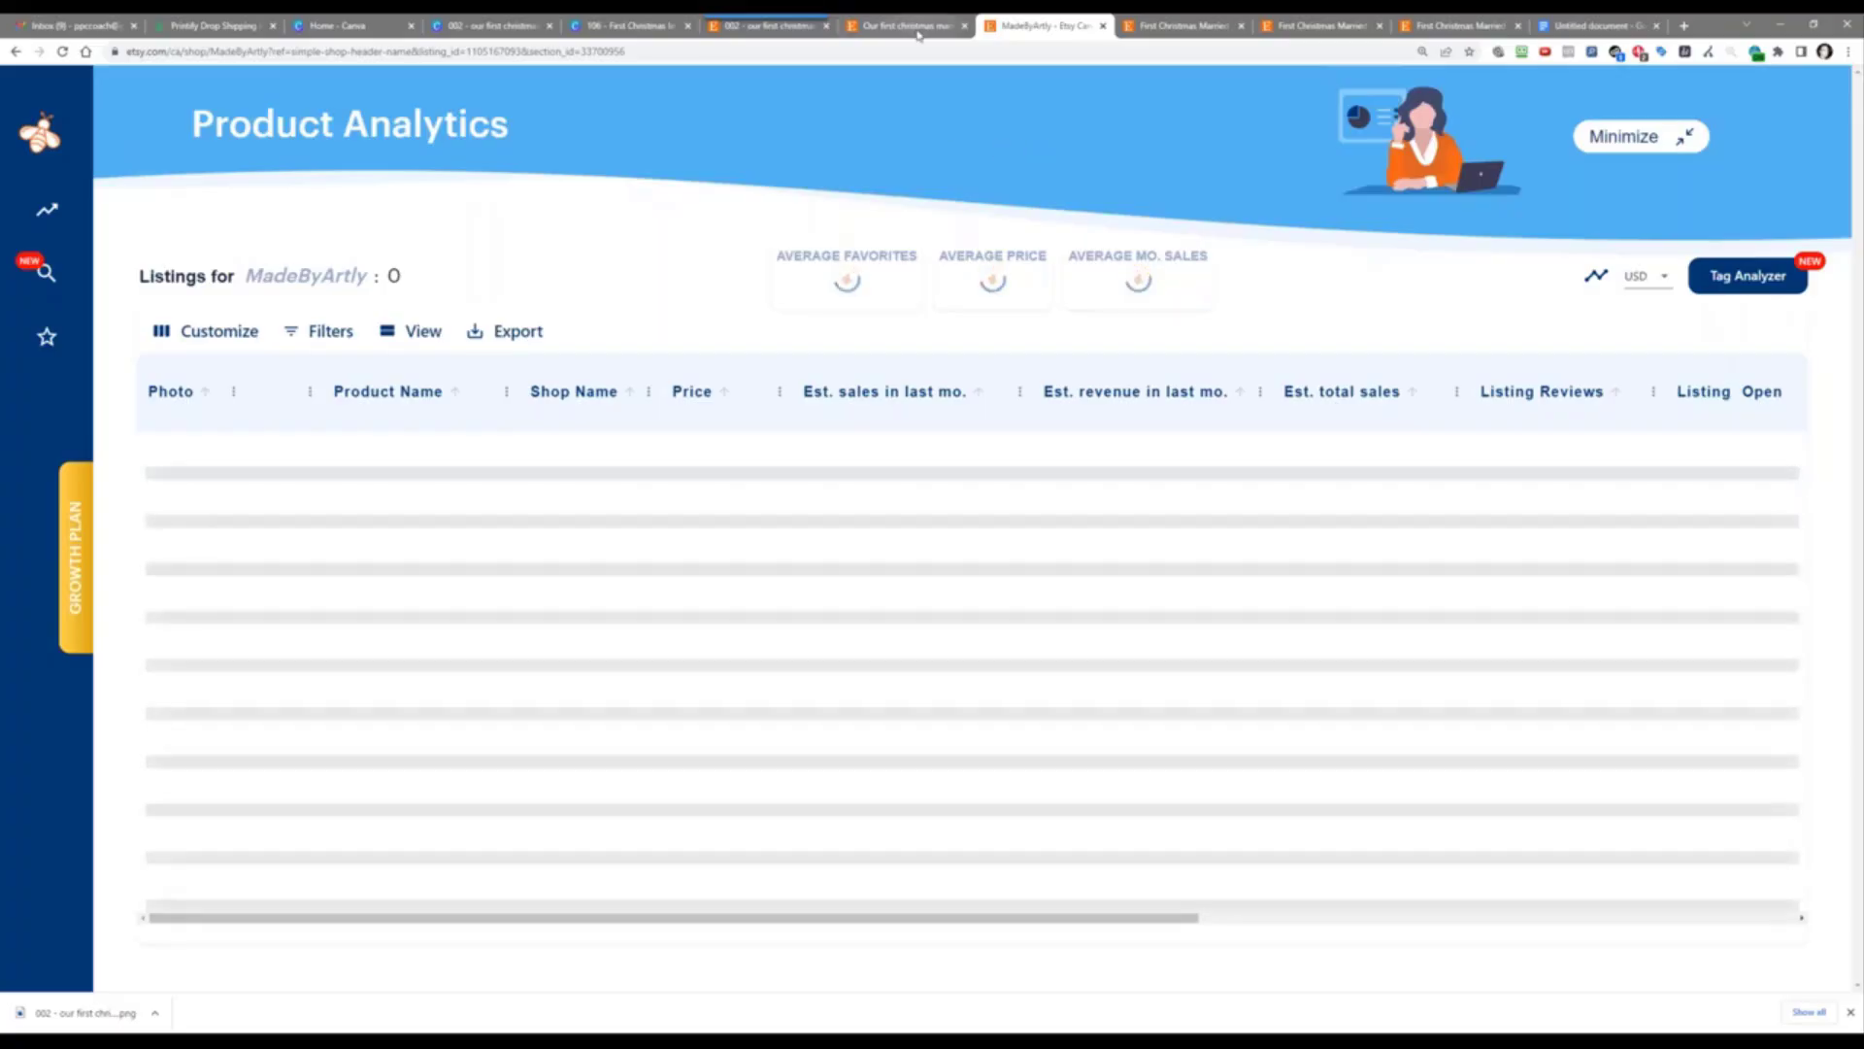
pyautogui.rightClick(940, 160)
pyautogui.click(470, 191)
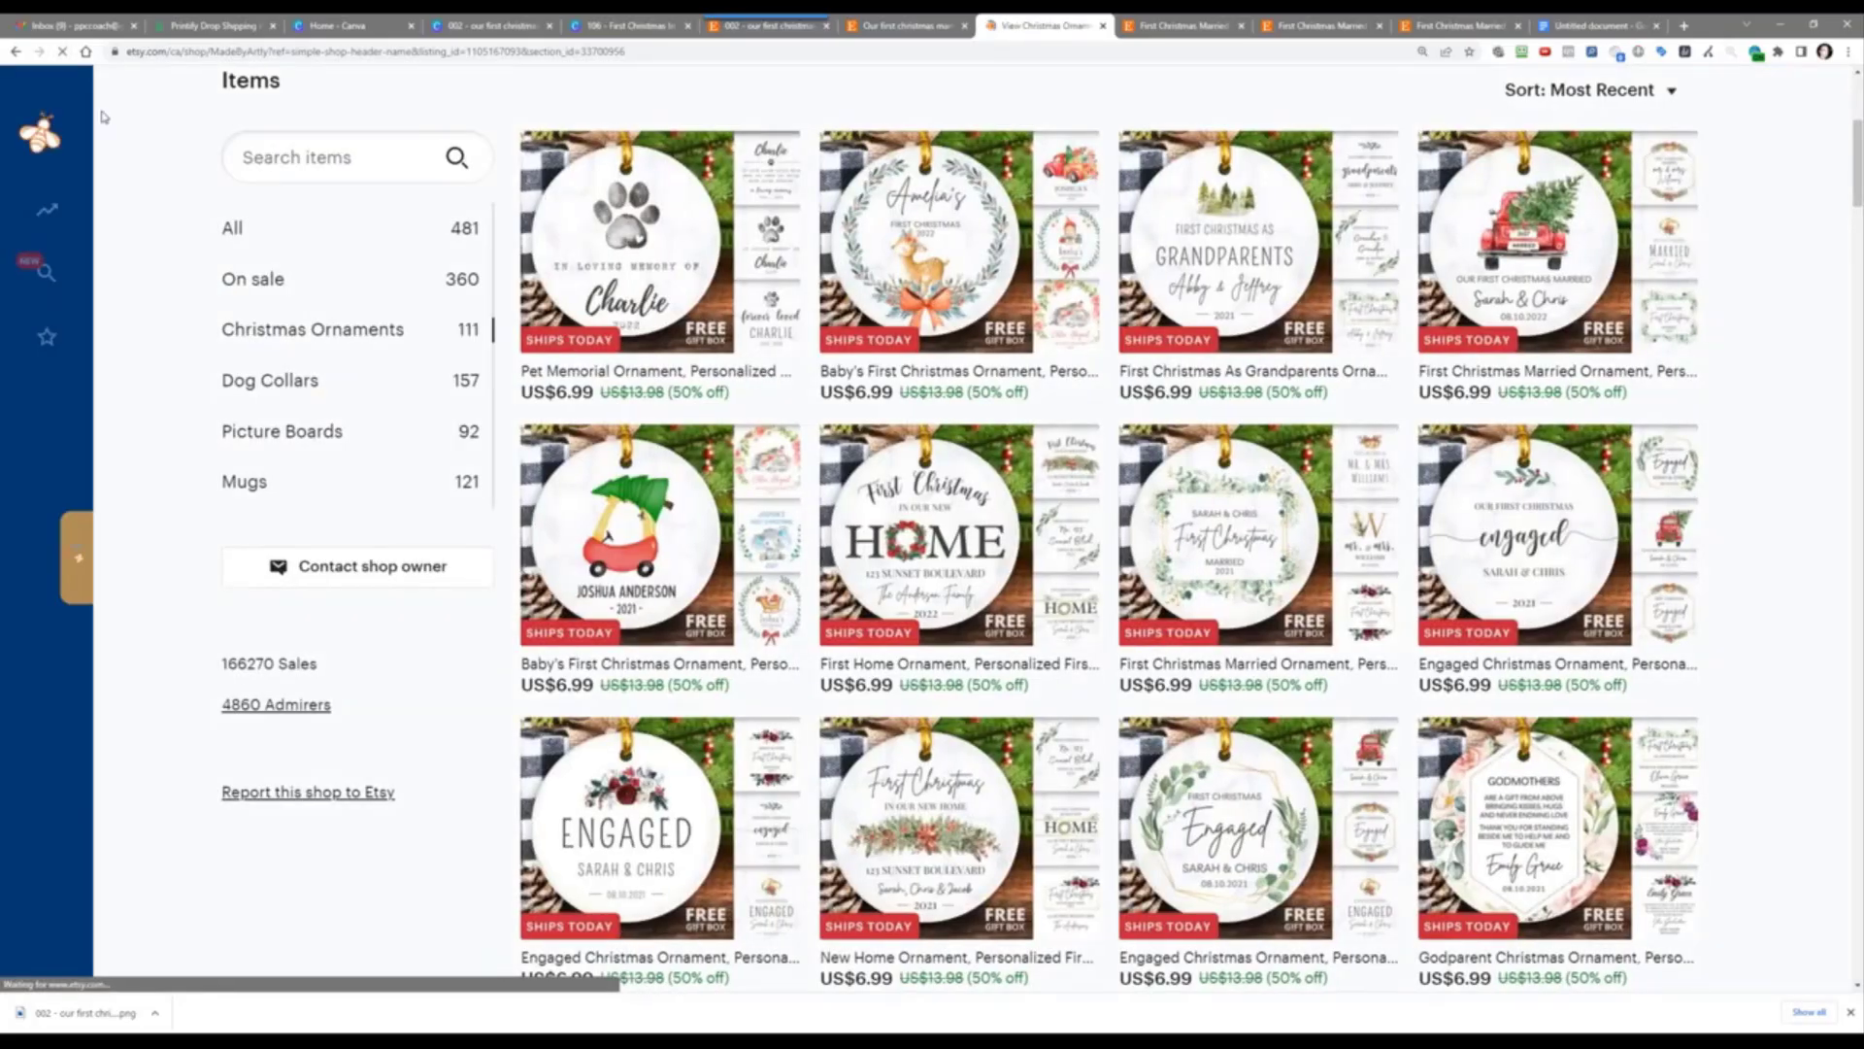
pyautogui.moveTo(71, 212)
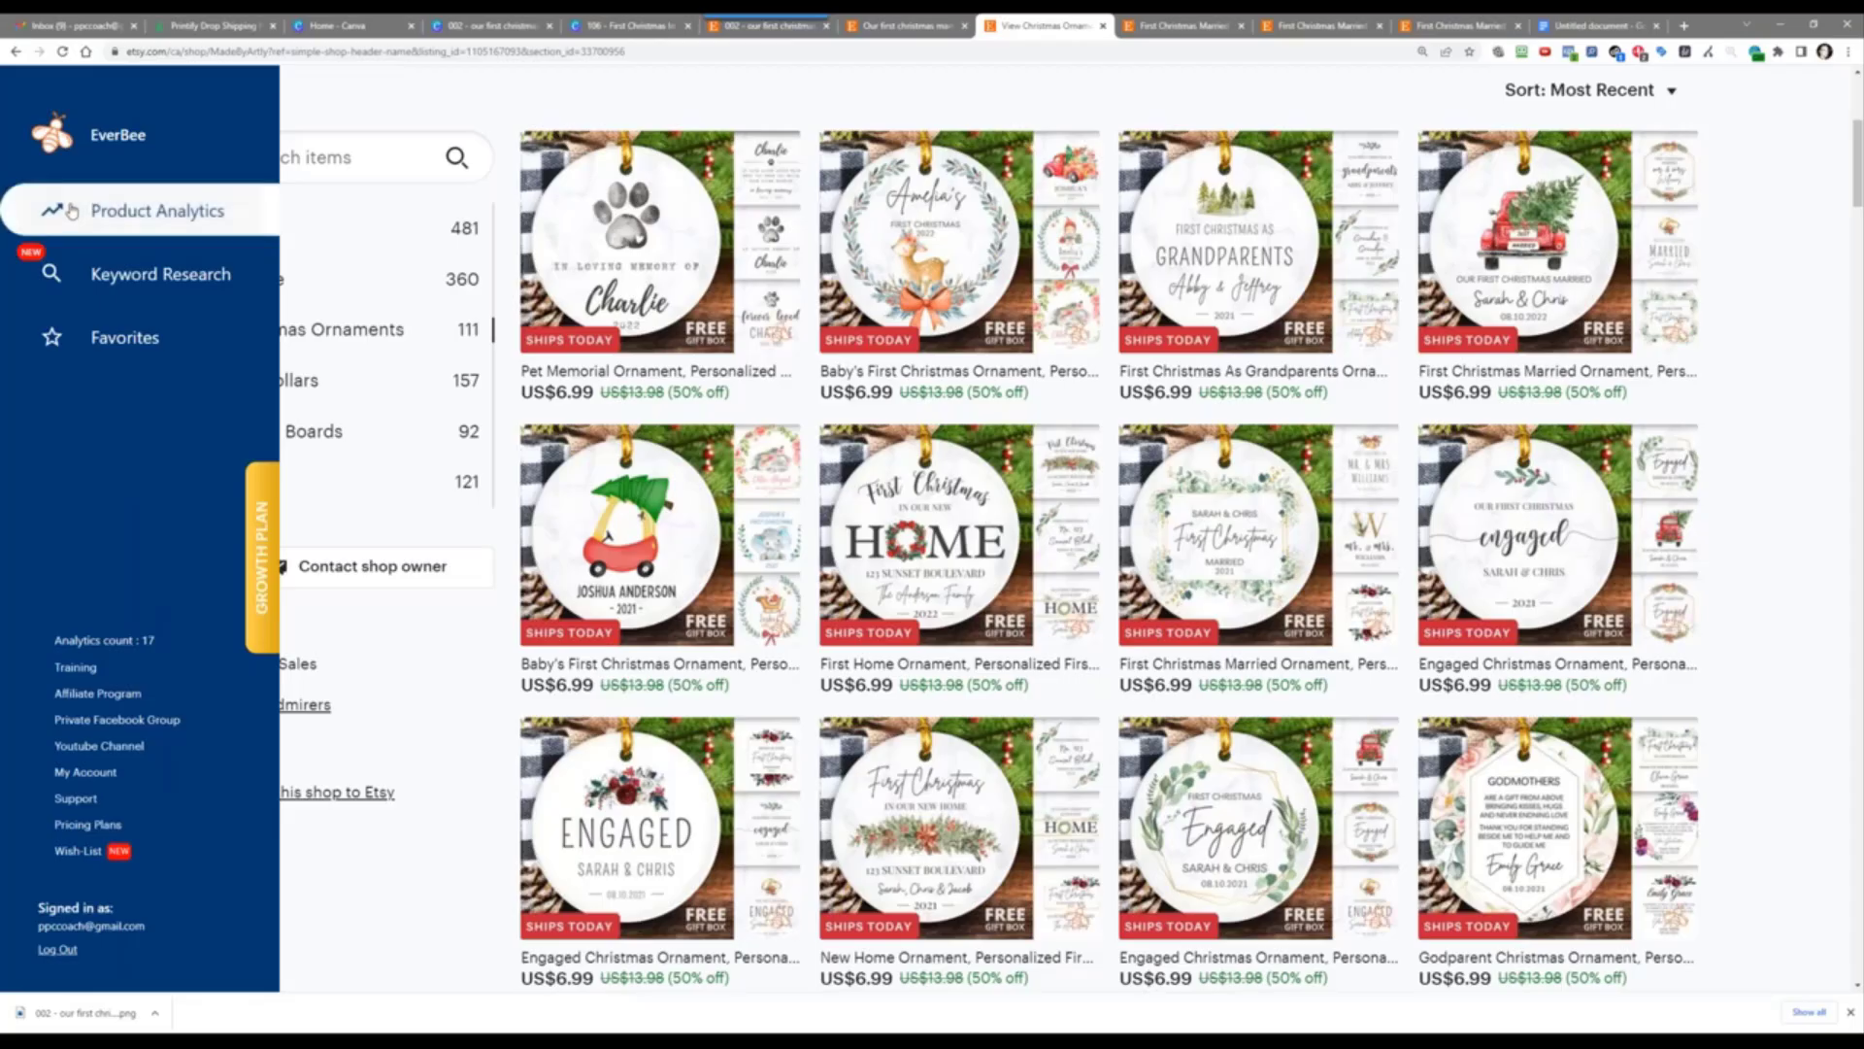
pyautogui.click(71, 212)
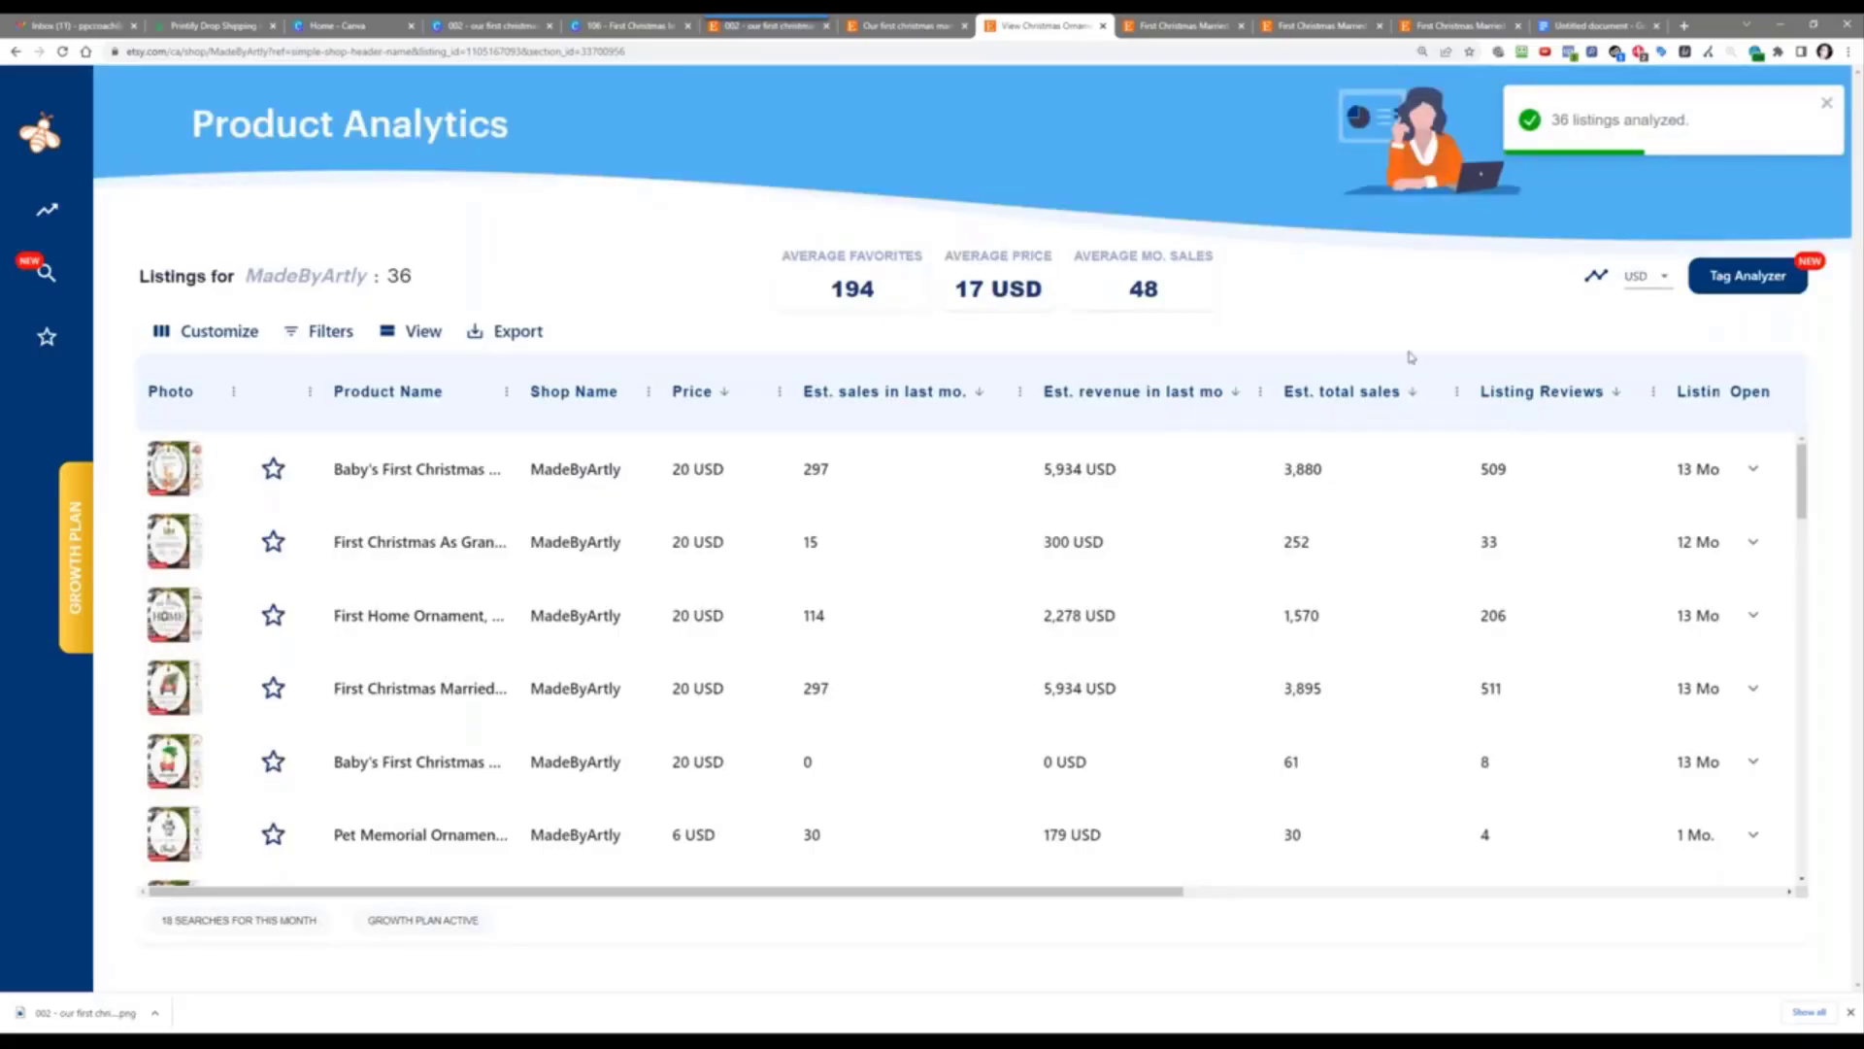
# Step: Sort by Est. total sales and open the top seller, the Engaged Christmas Ornament (5,046 sales)
pyautogui.click(1331, 393)
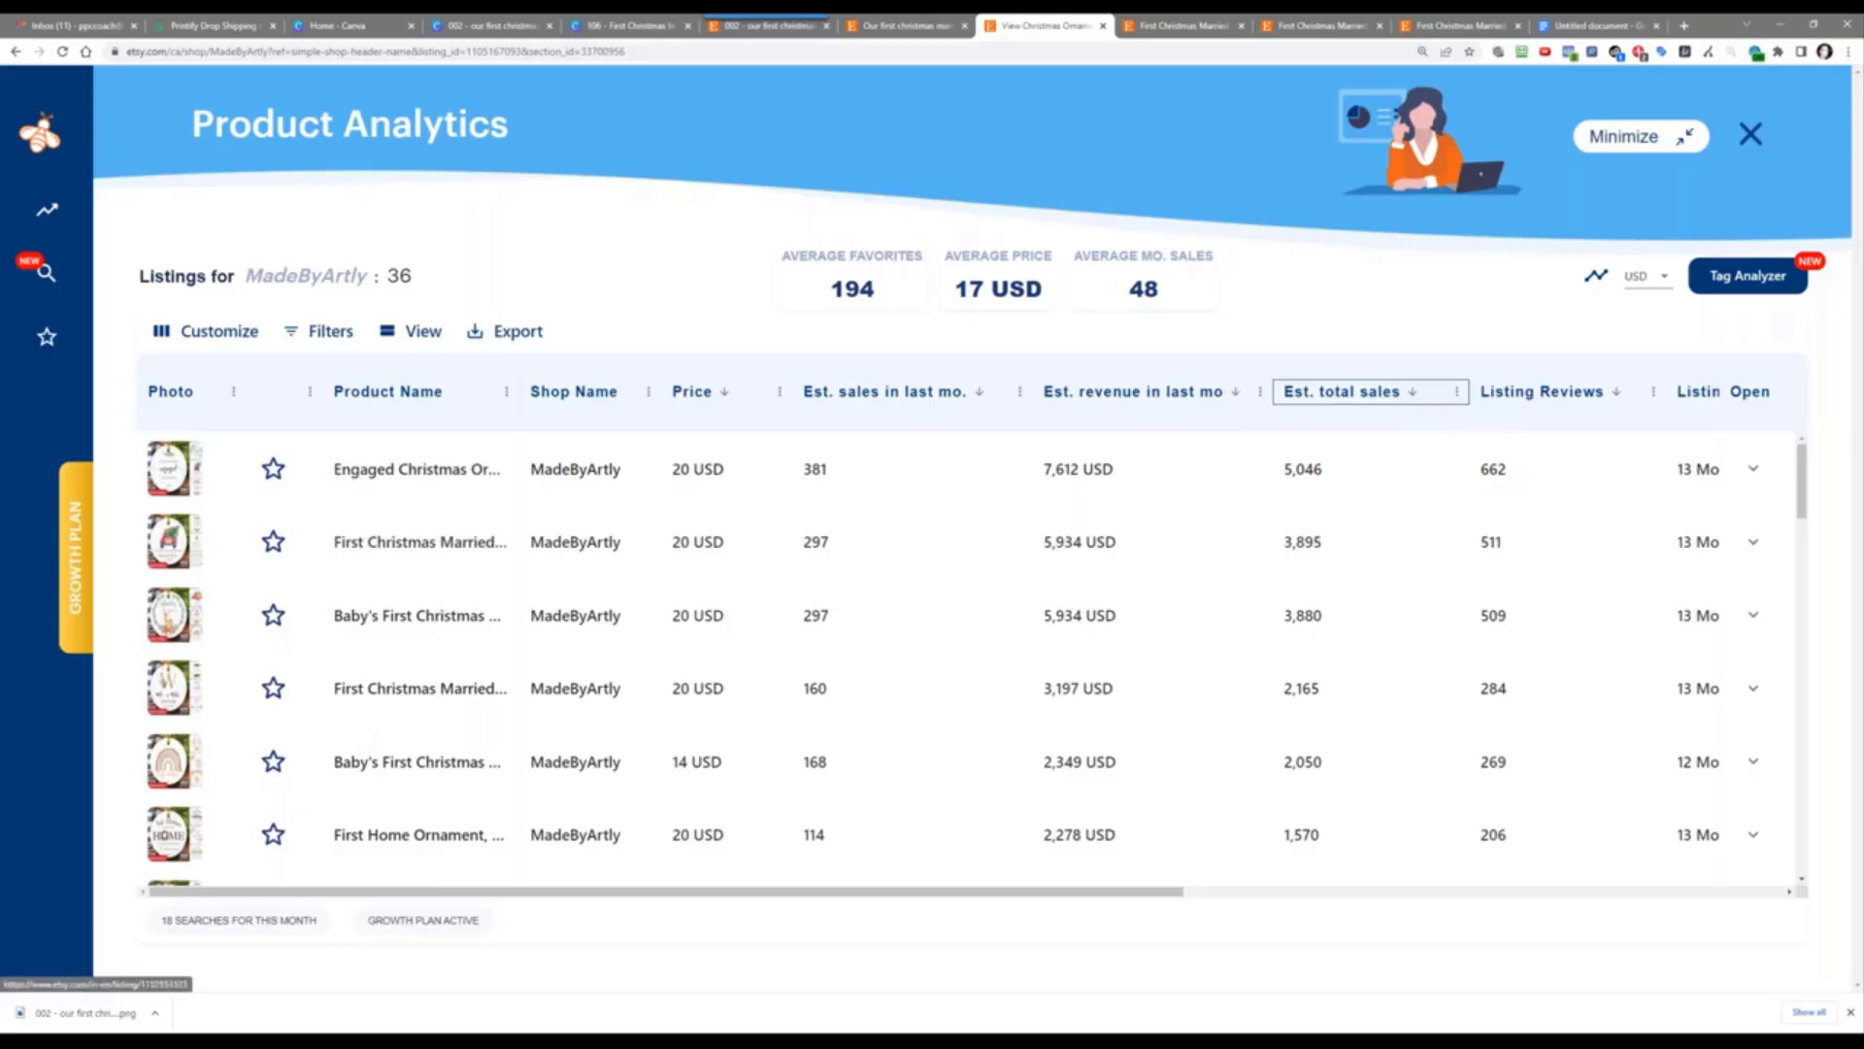
pyautogui.scroll(-10, 514, 666)
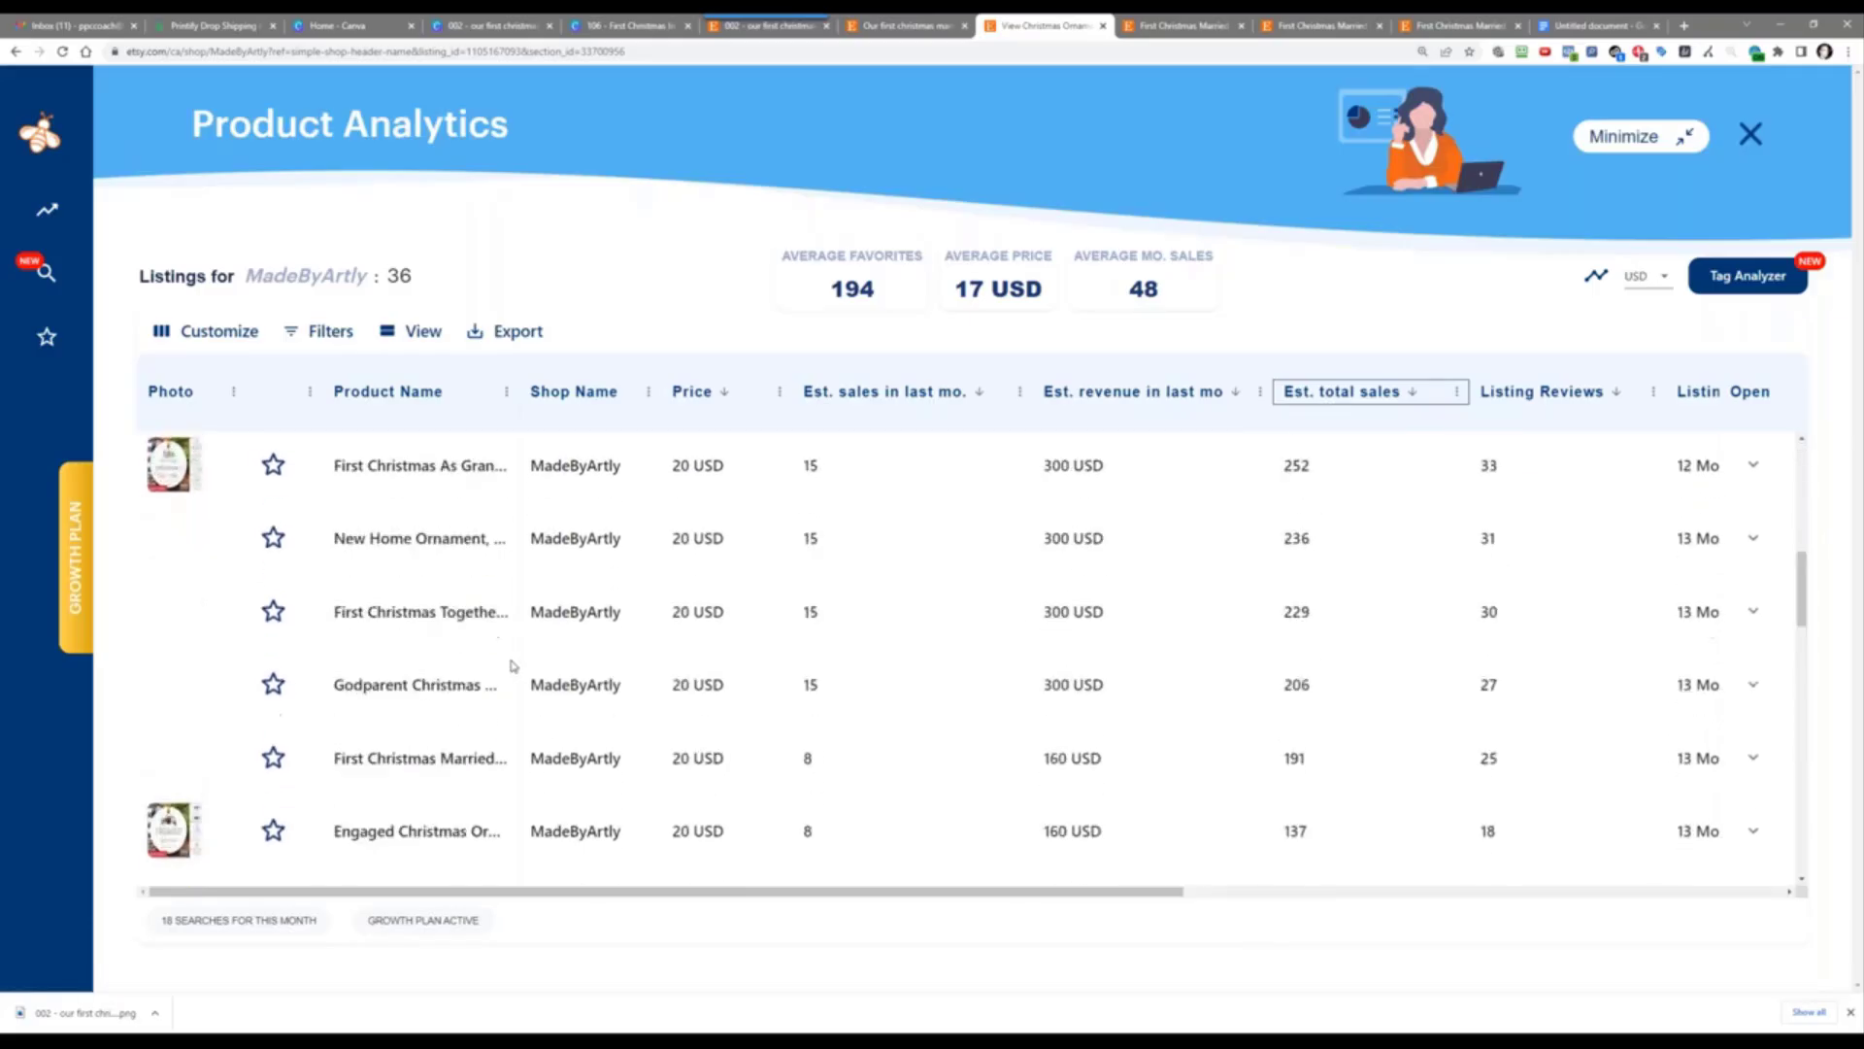
pyautogui.scroll(10, 514, 666)
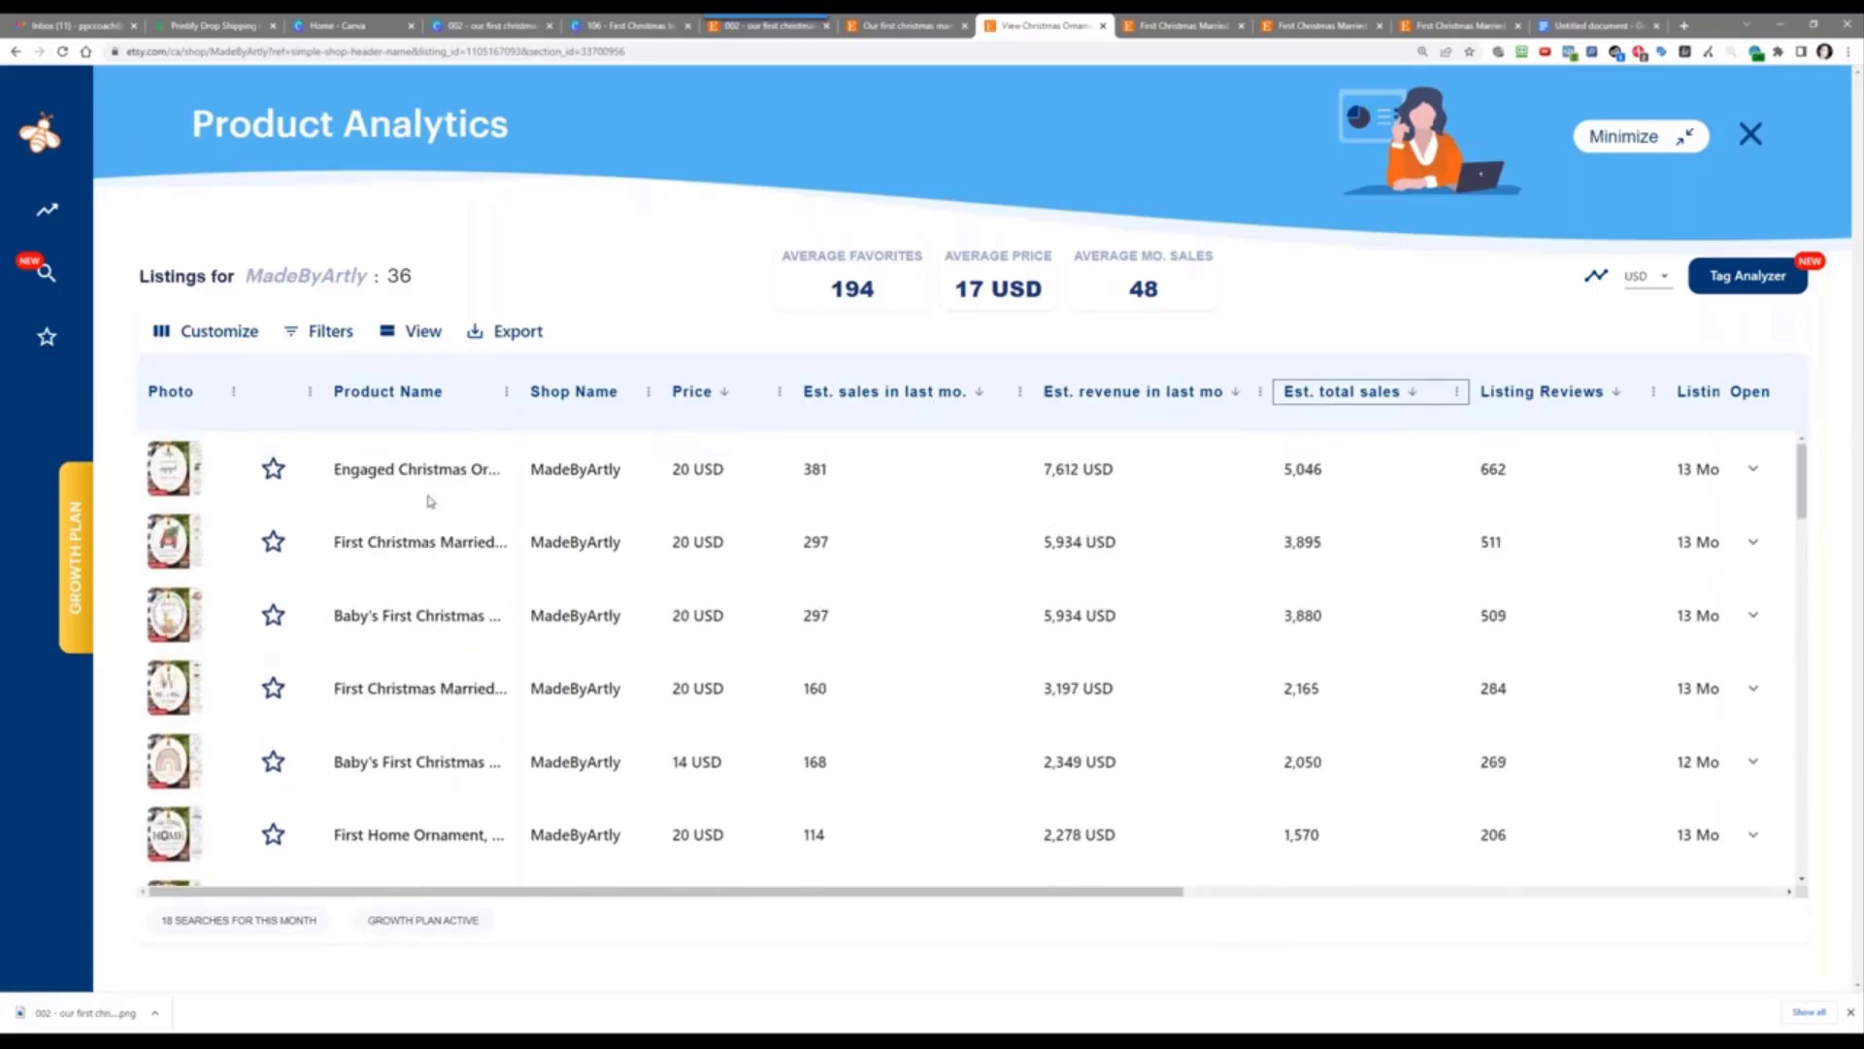
pyautogui.click(385, 472)
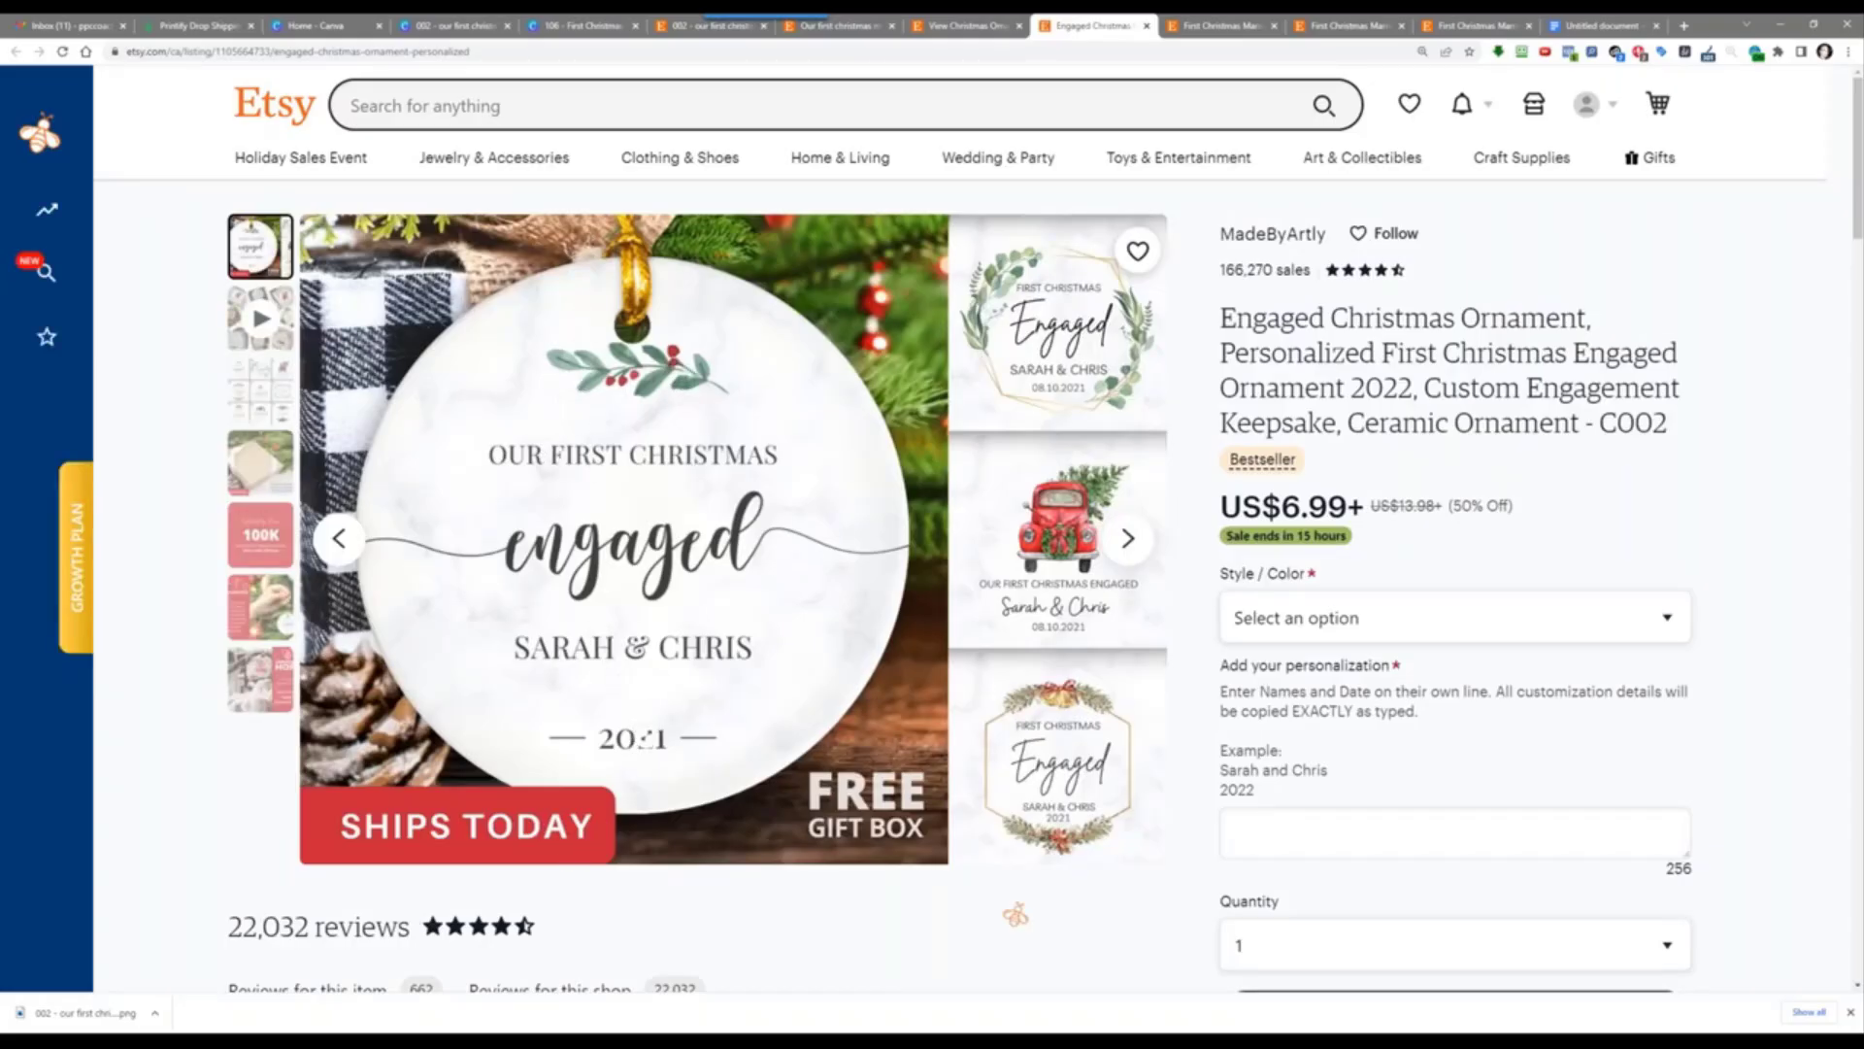
# Step: Compare the competitor listing tabs and close the blank Untitled Google Doc
pyautogui.scroll(-2, 587, 879)
pyautogui.scroll(2, 528, 774)
pyautogui.click(1498, 21)
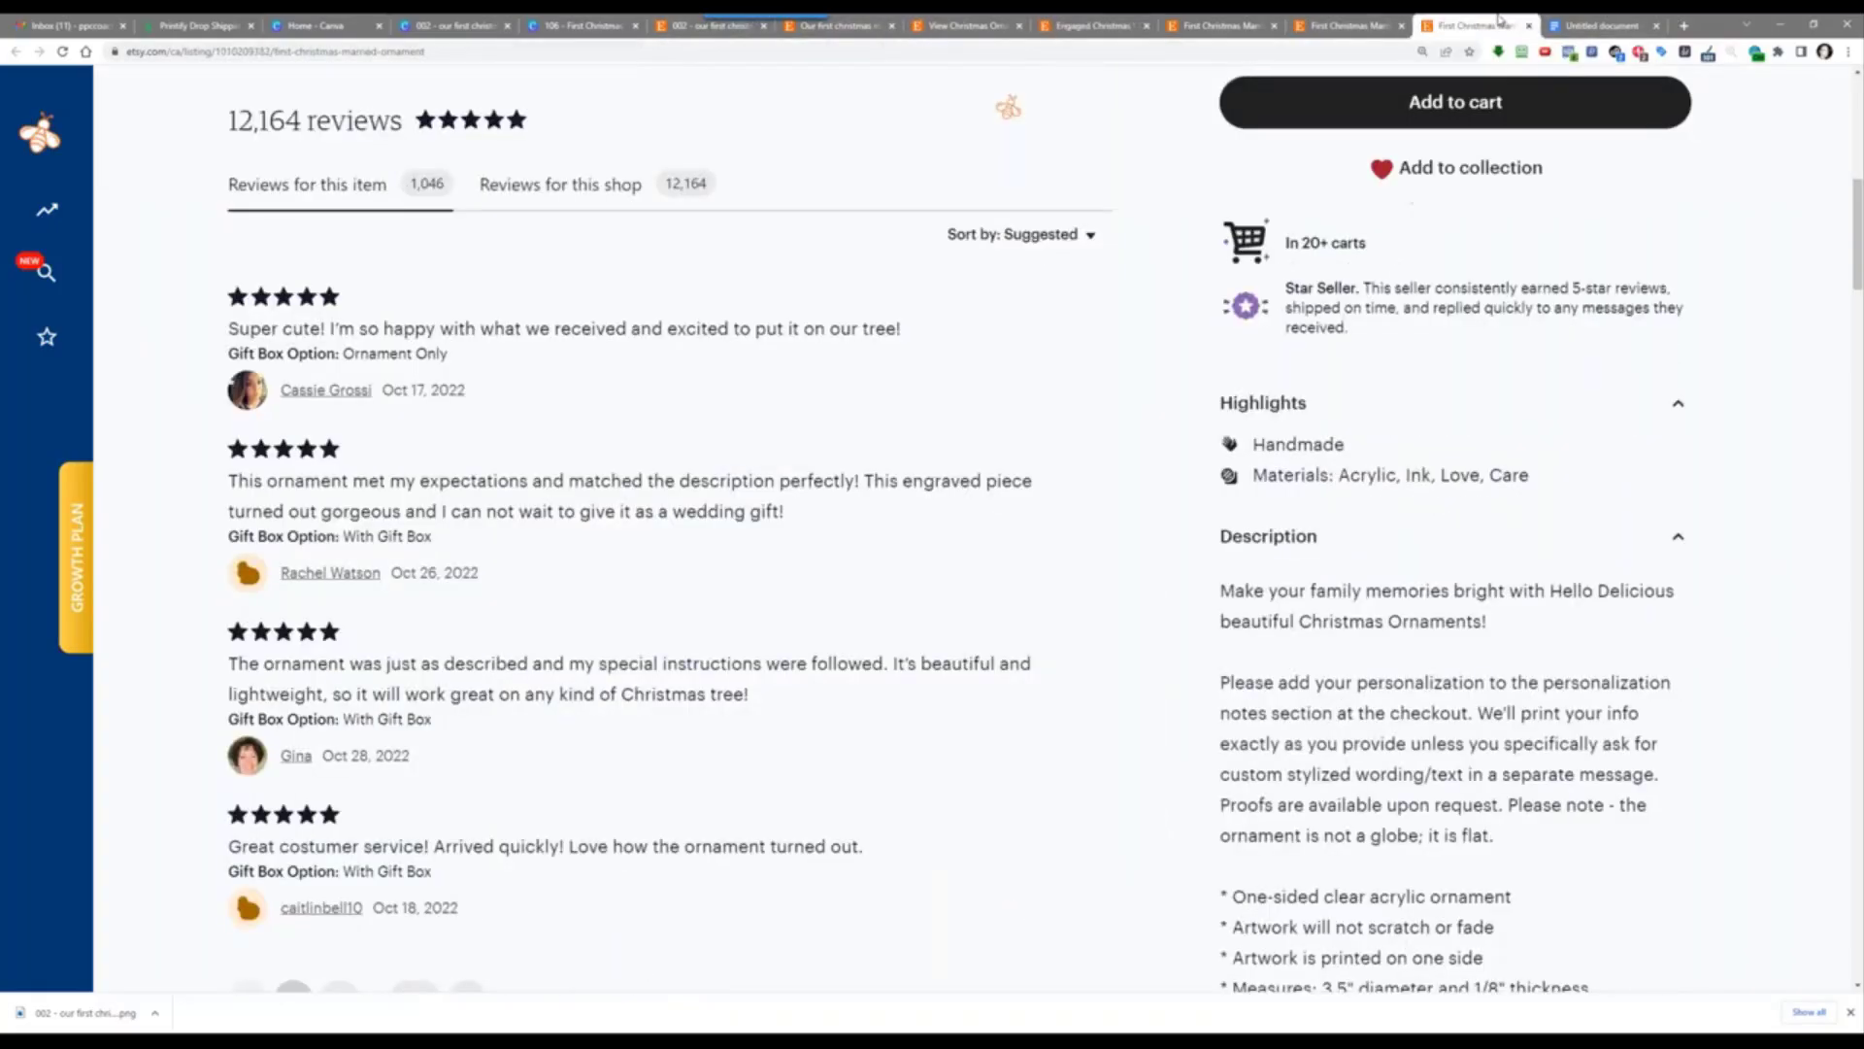
pyautogui.click(697, 23)
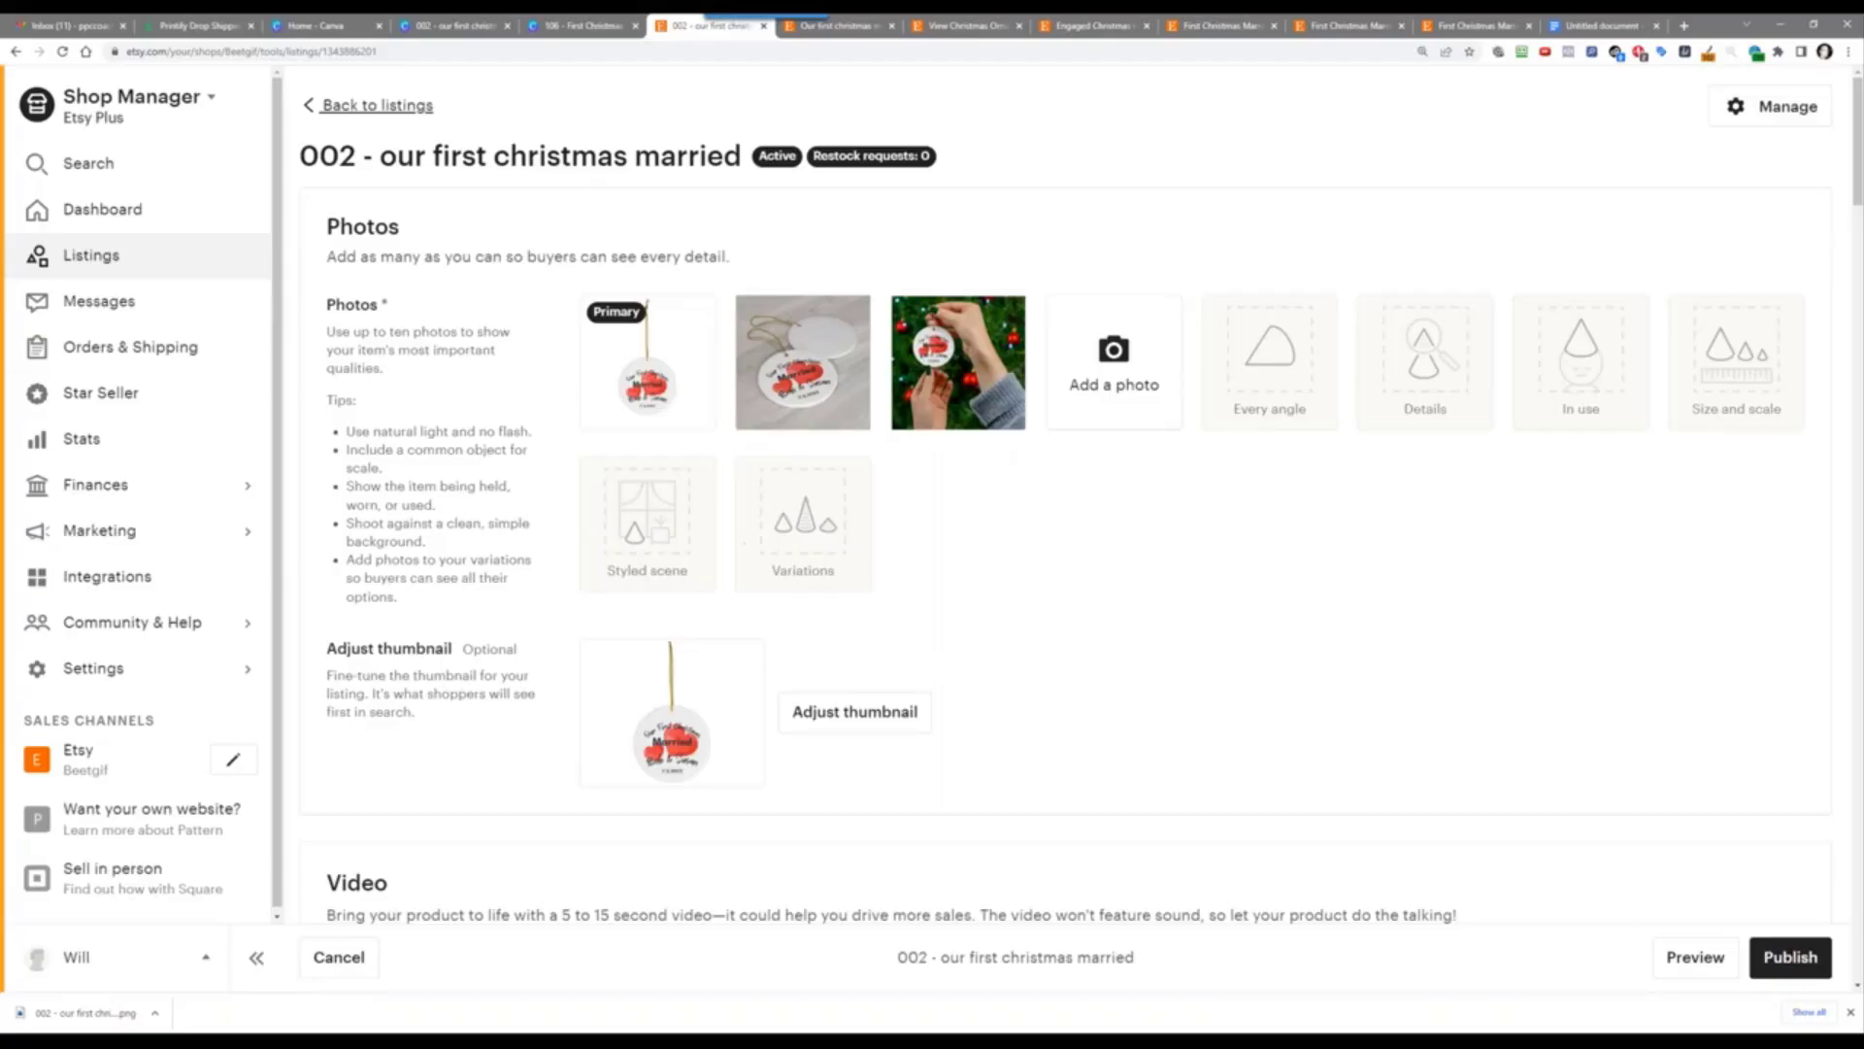
pyautogui.click(1593, 25)
pyautogui.hotkey('ctrl', 'w')
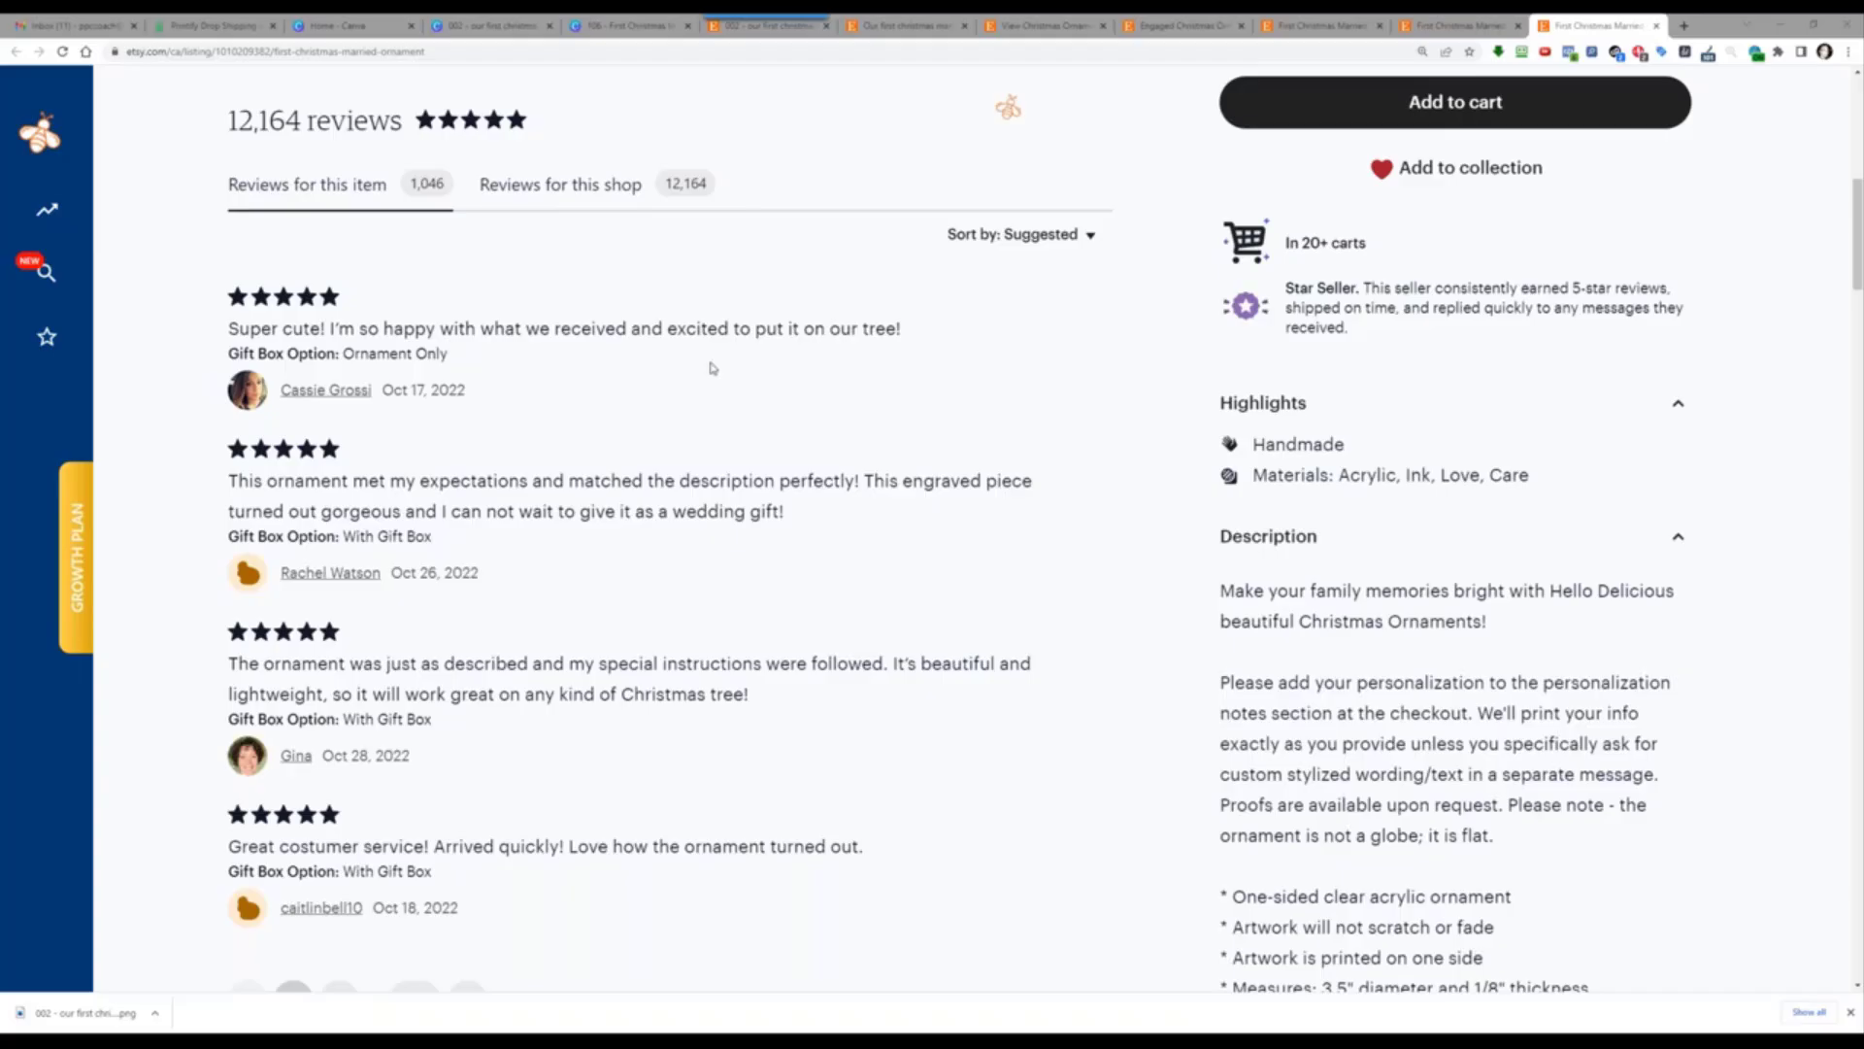
# Step: Replace the listing title with the pasted keyword-rich title
pyautogui.click(747, 27)
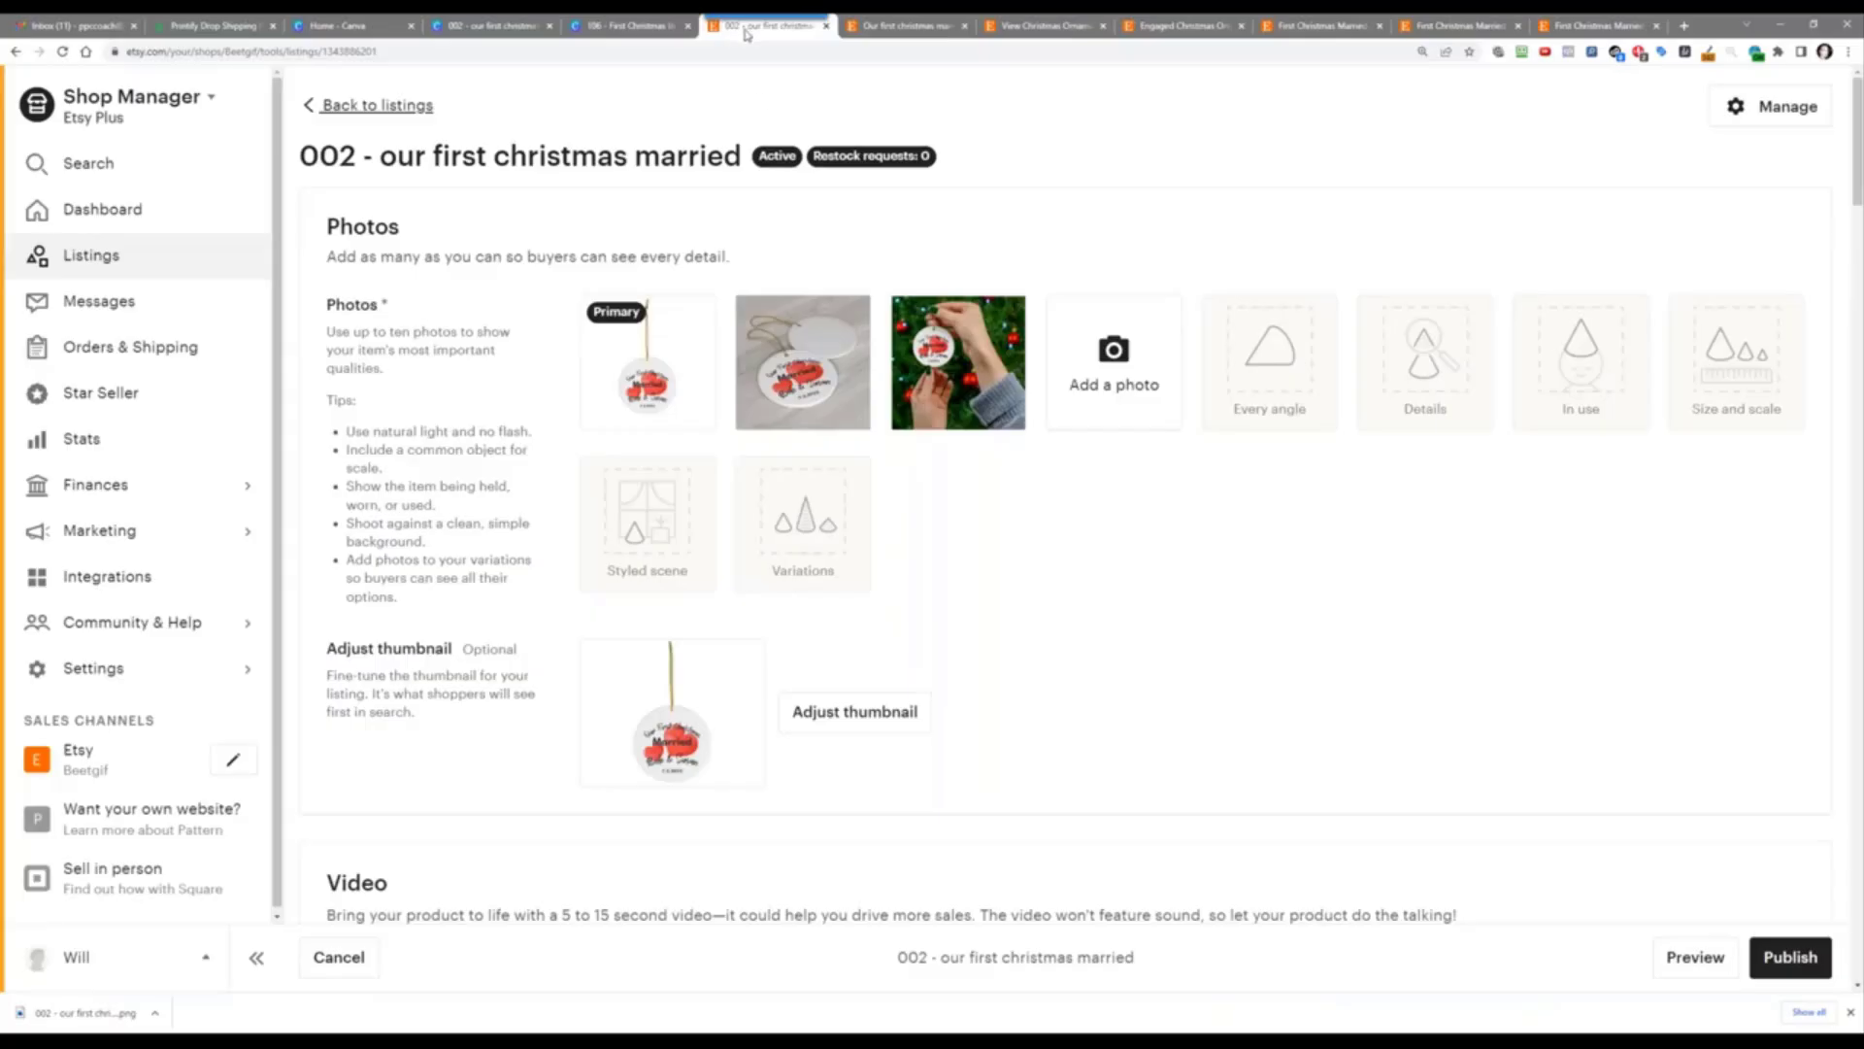
pyautogui.scroll(-9, 845, 558)
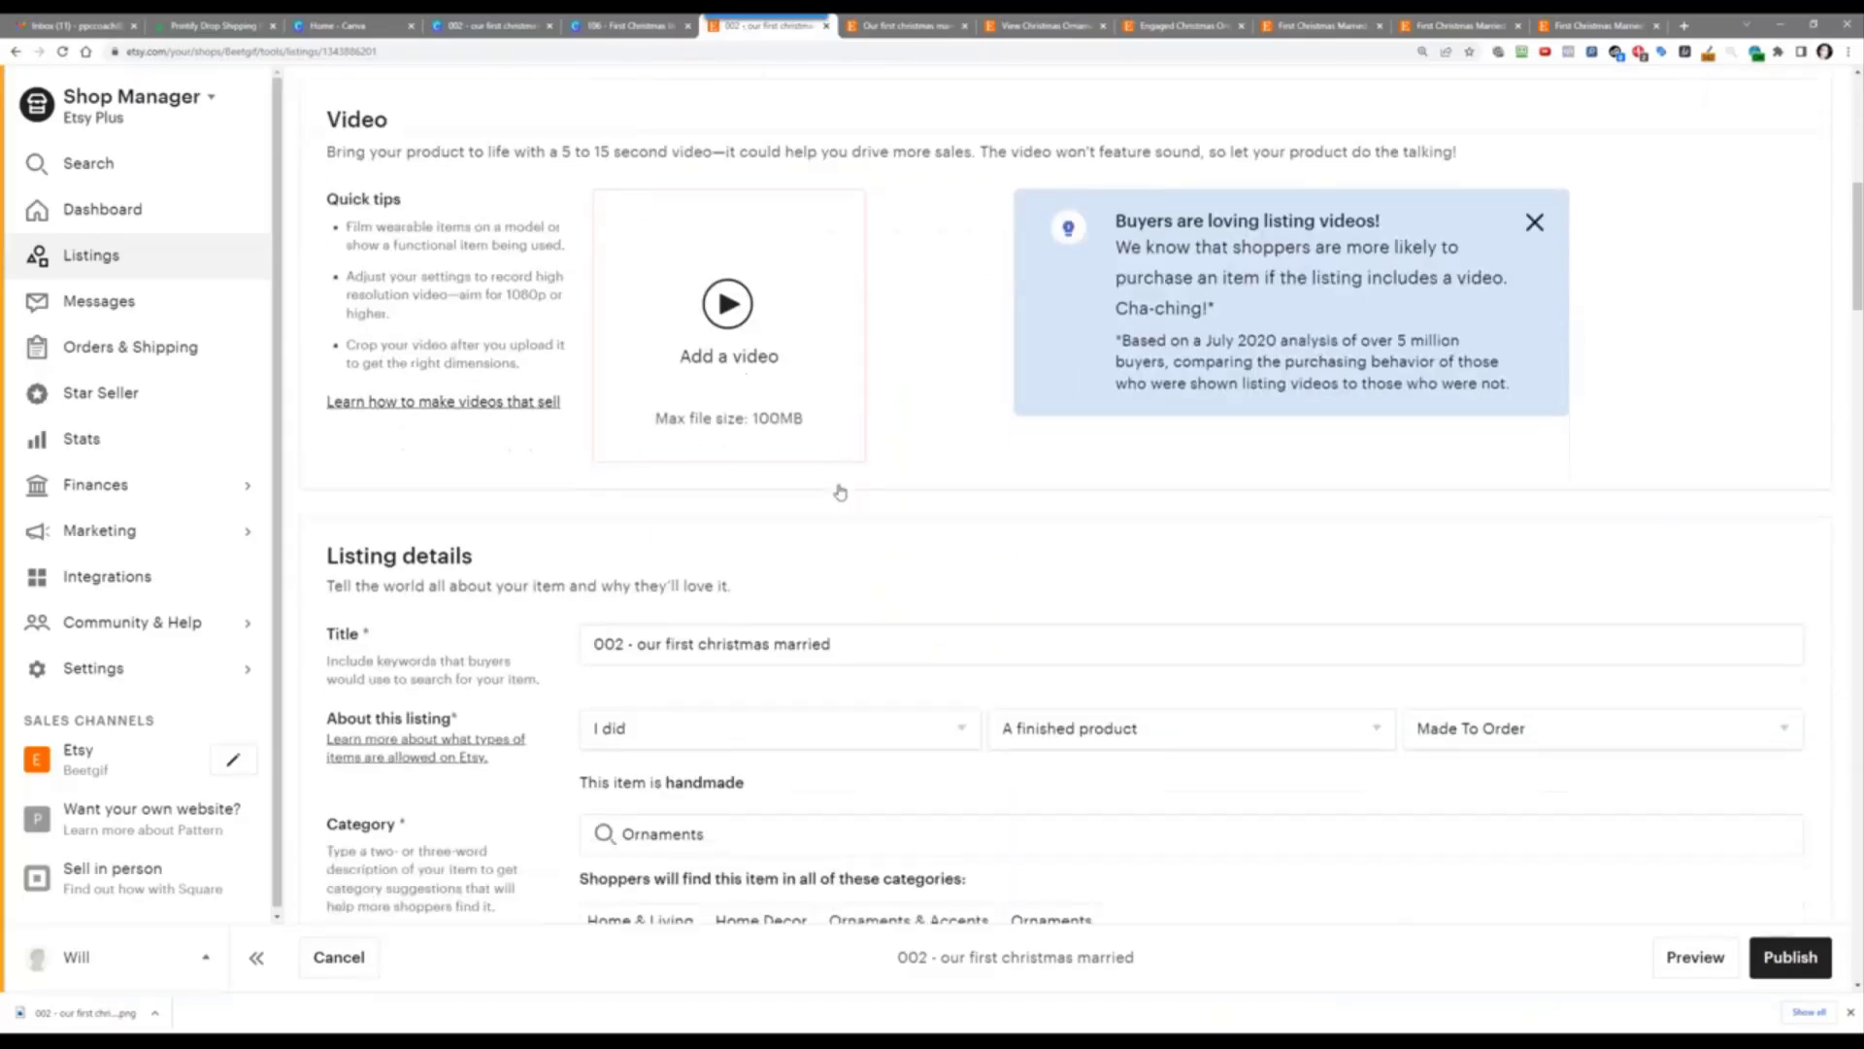
pyautogui.click(761, 563)
pyautogui.hotkey('ctrl', 'a')
pyautogui.rightClick(762, 563)
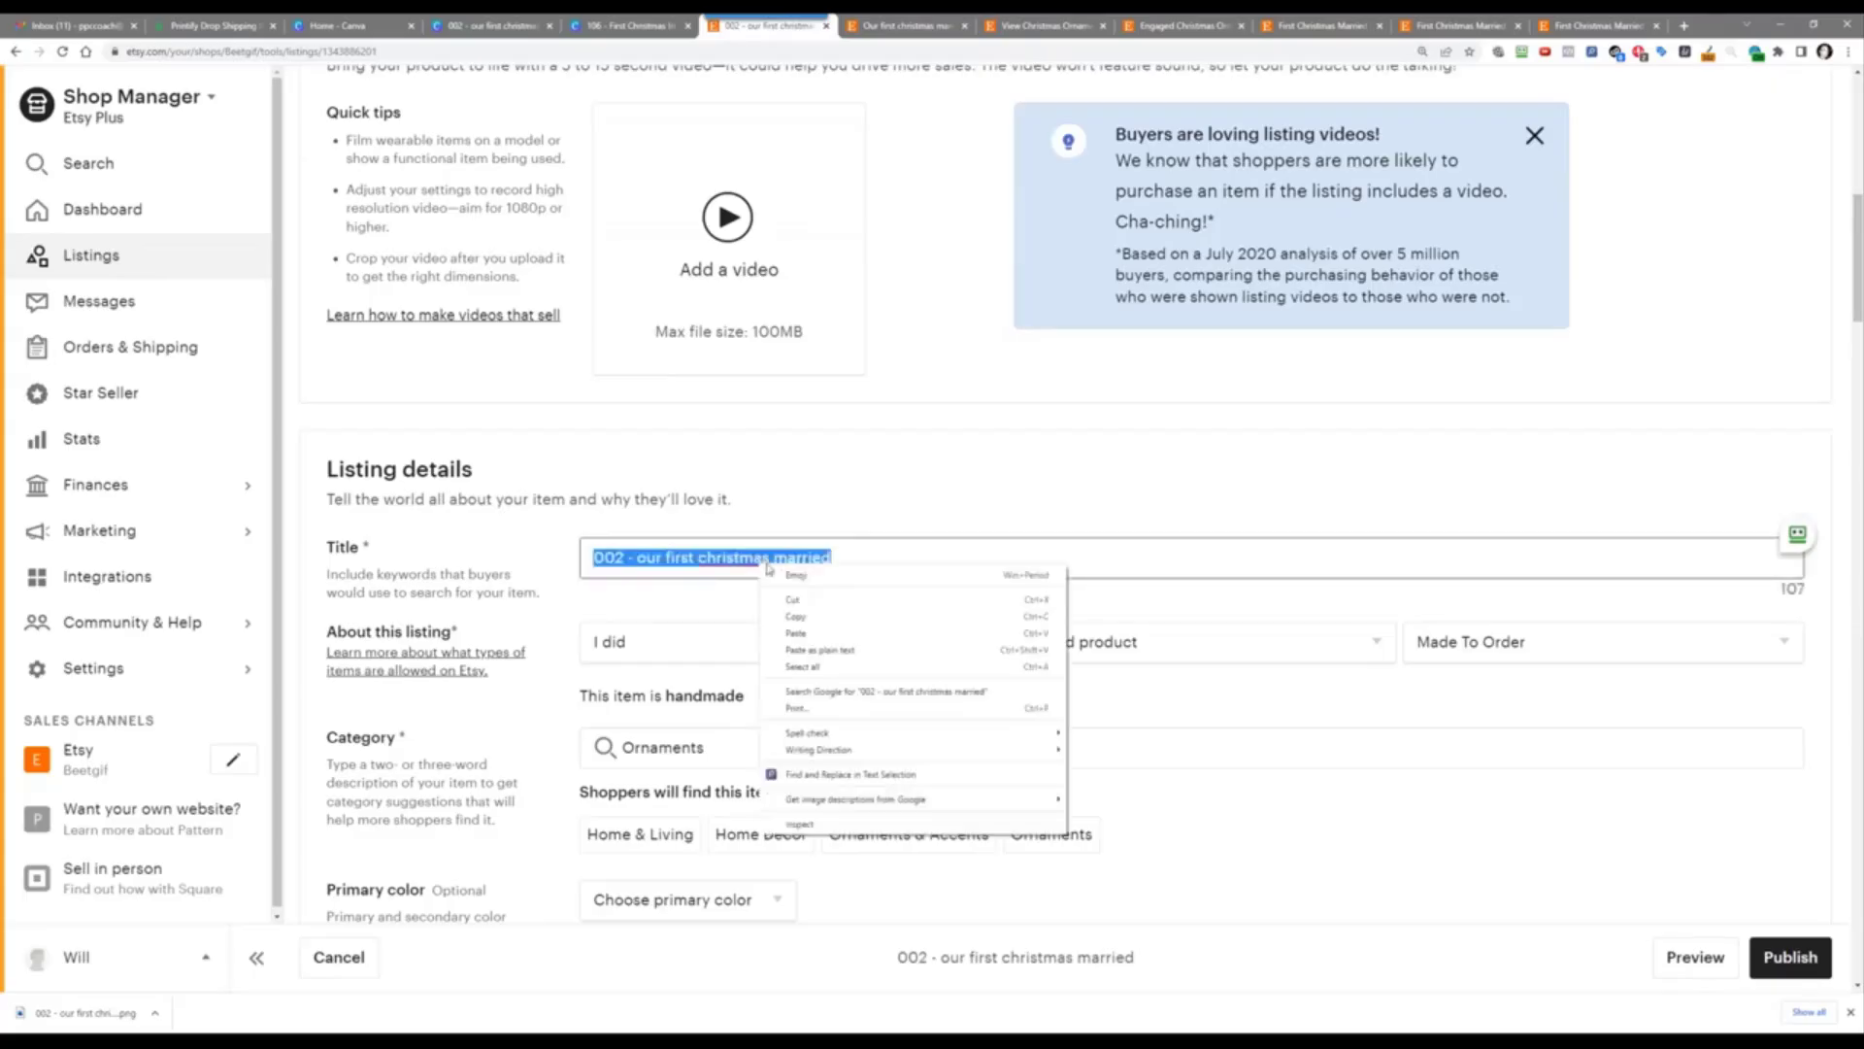
pyautogui.click(820, 633)
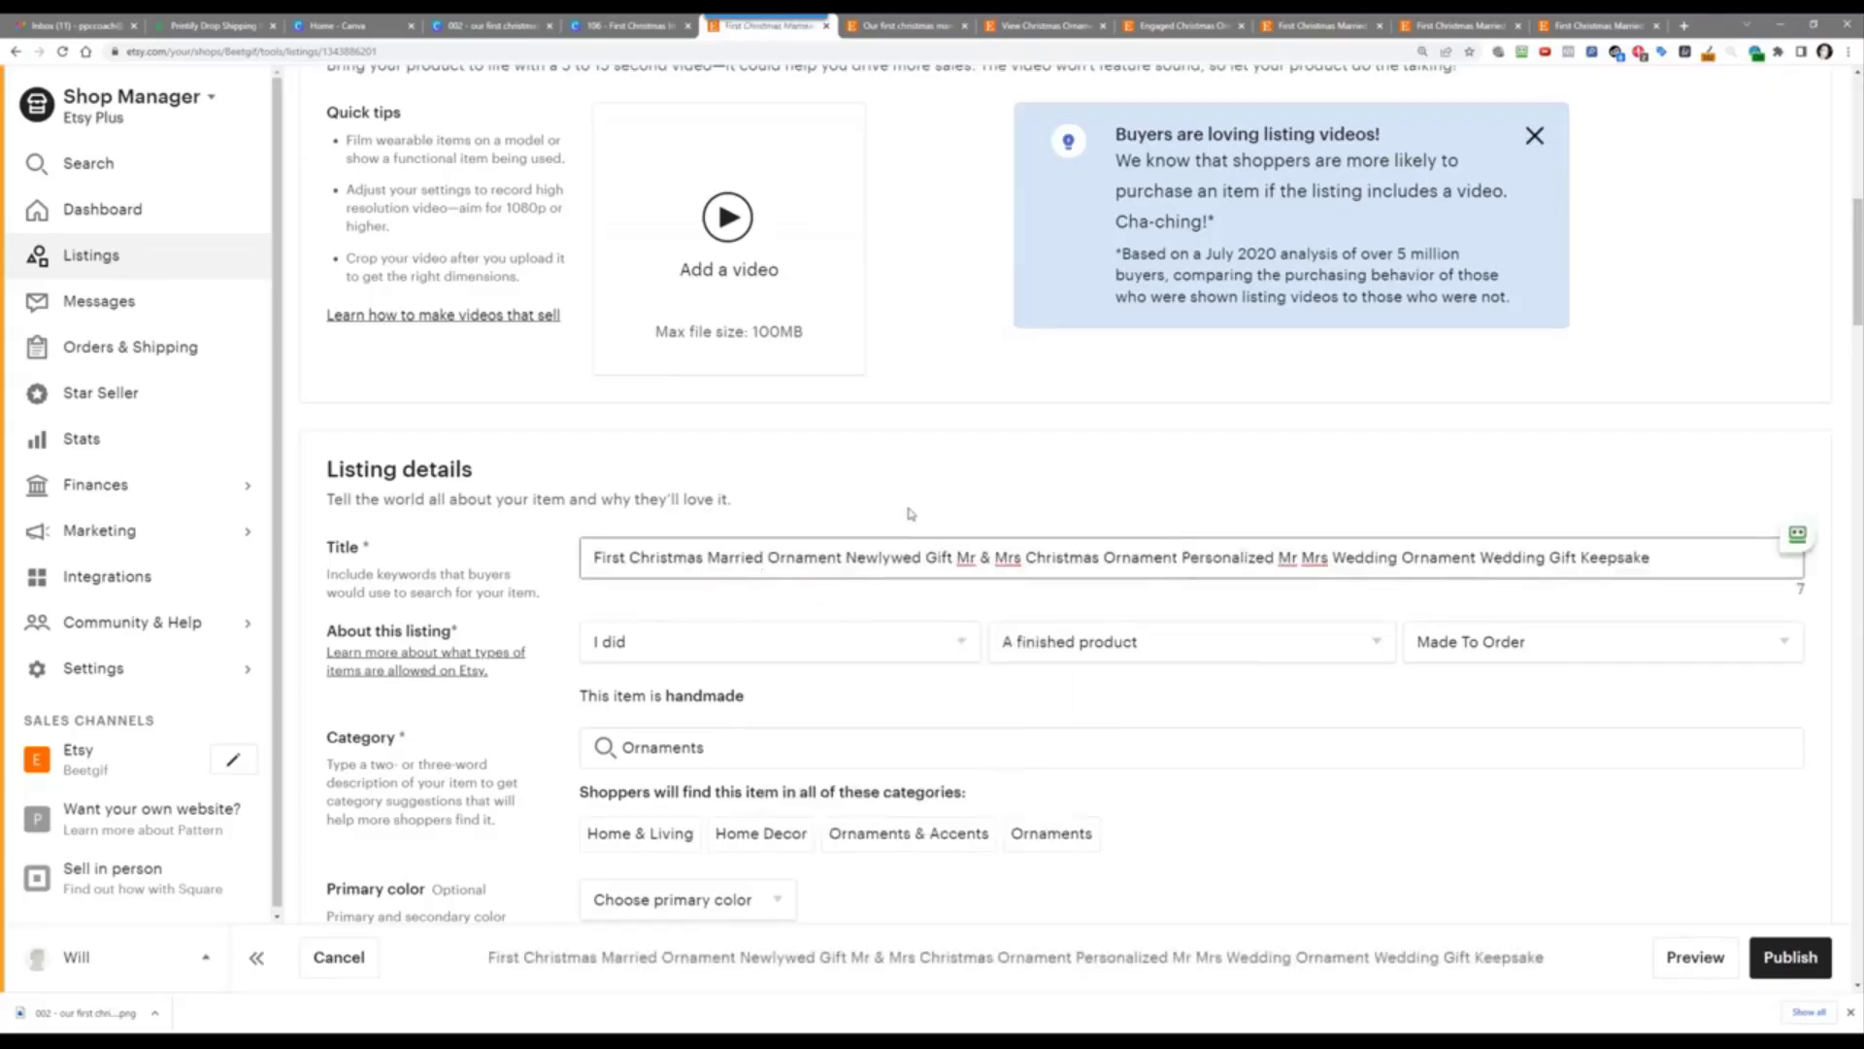
# Step: Set the maker to another company or person and the item type to a finished product
pyautogui.click(796, 642)
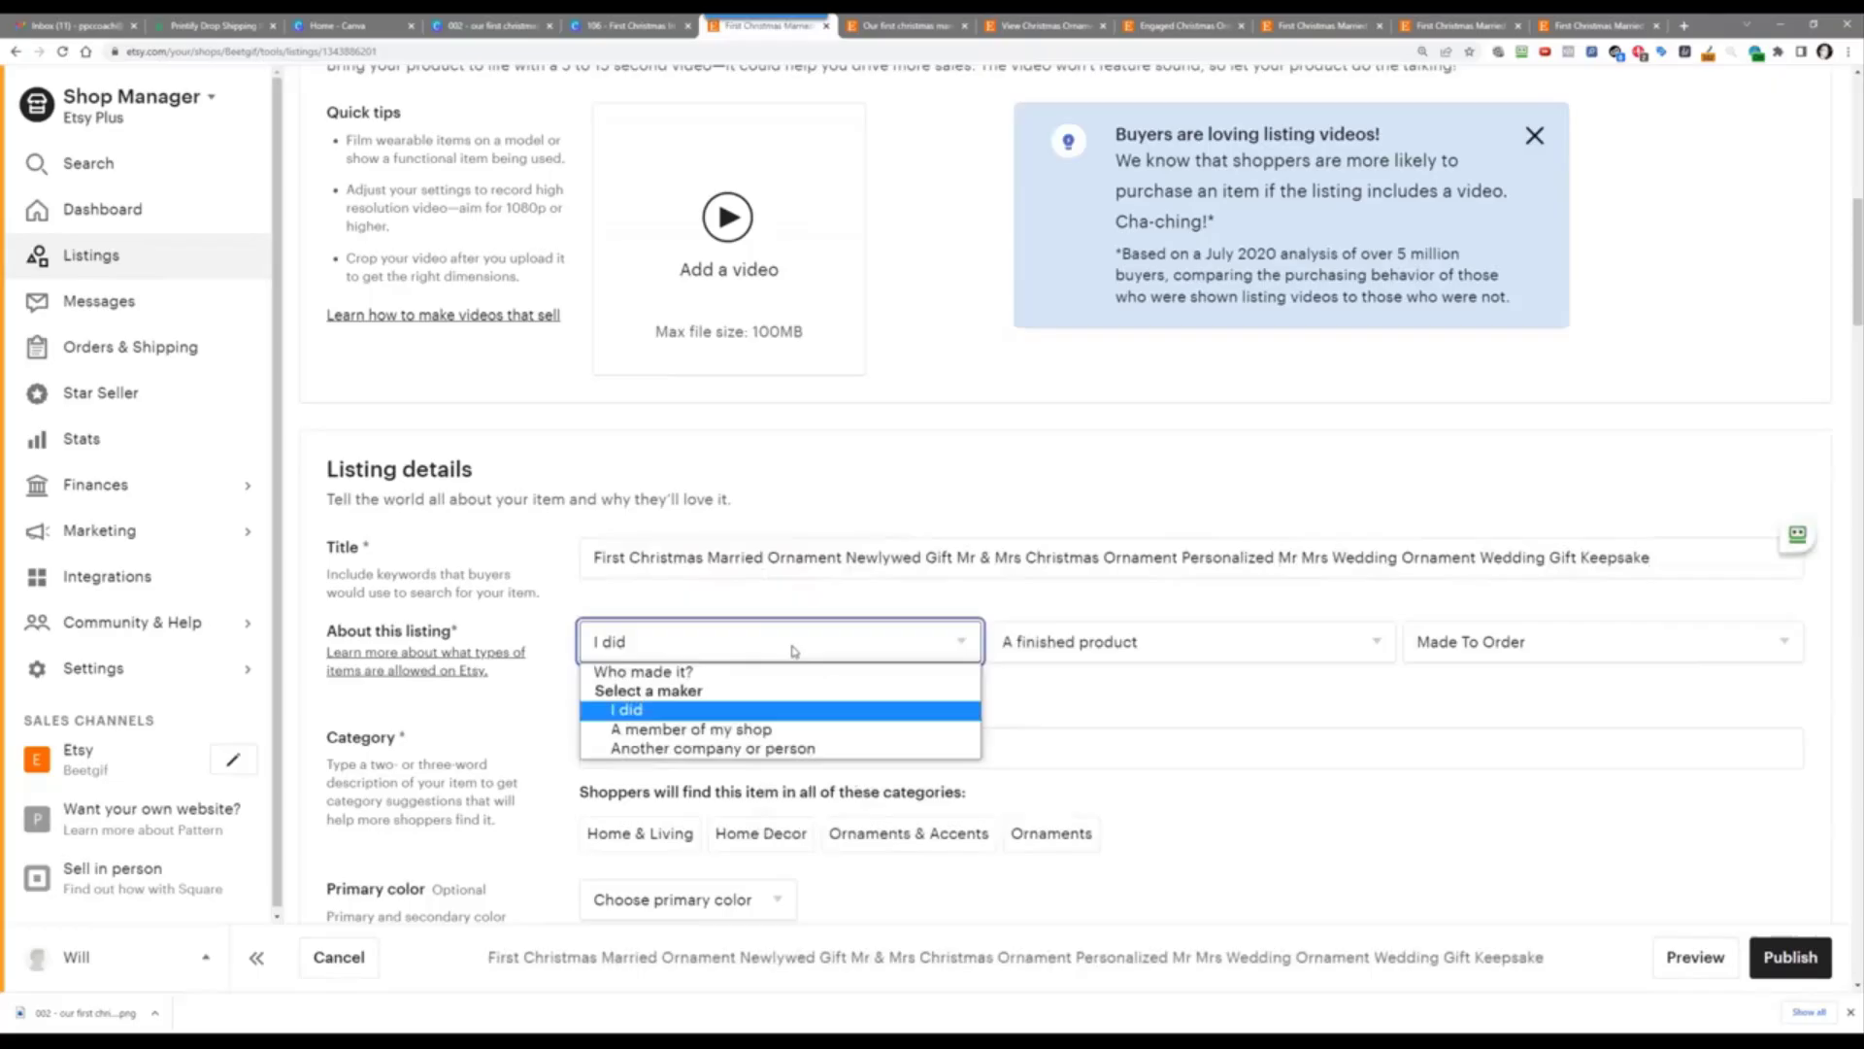
pyautogui.click(766, 748)
pyautogui.click(1063, 639)
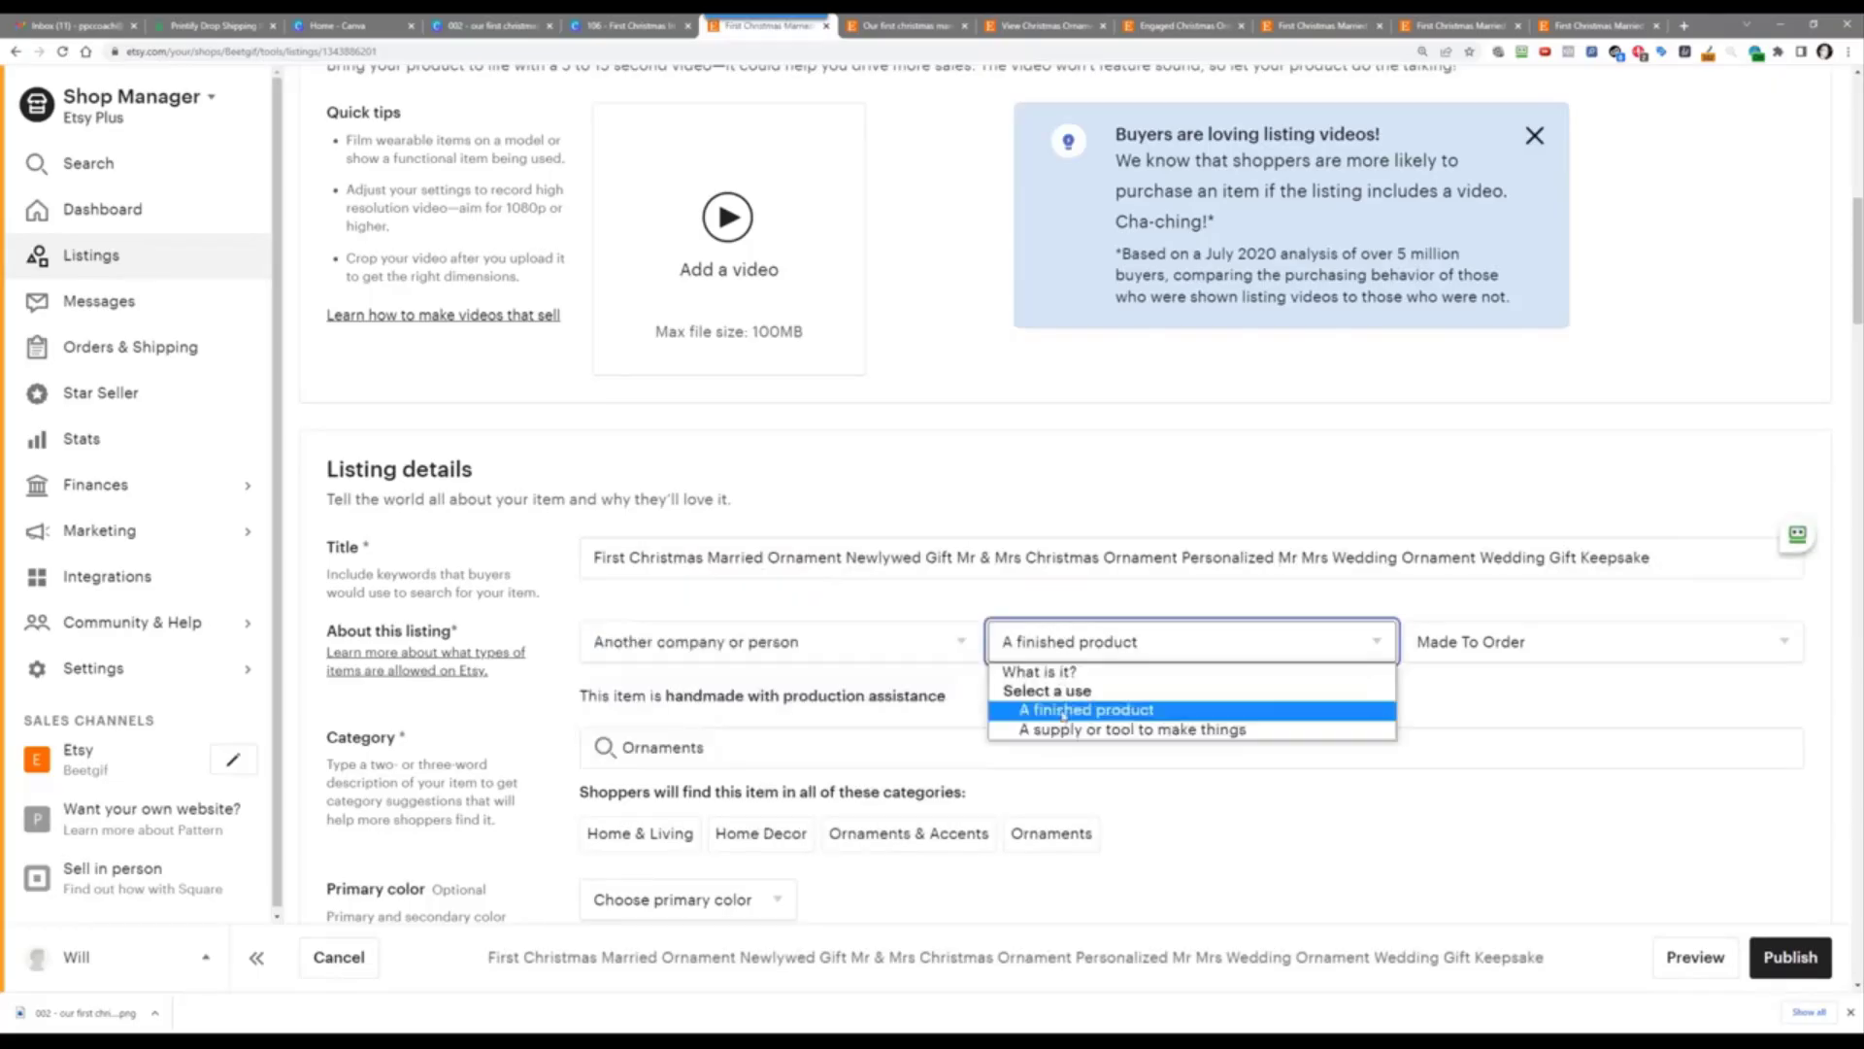
pyautogui.click(1063, 731)
pyautogui.click(1065, 652)
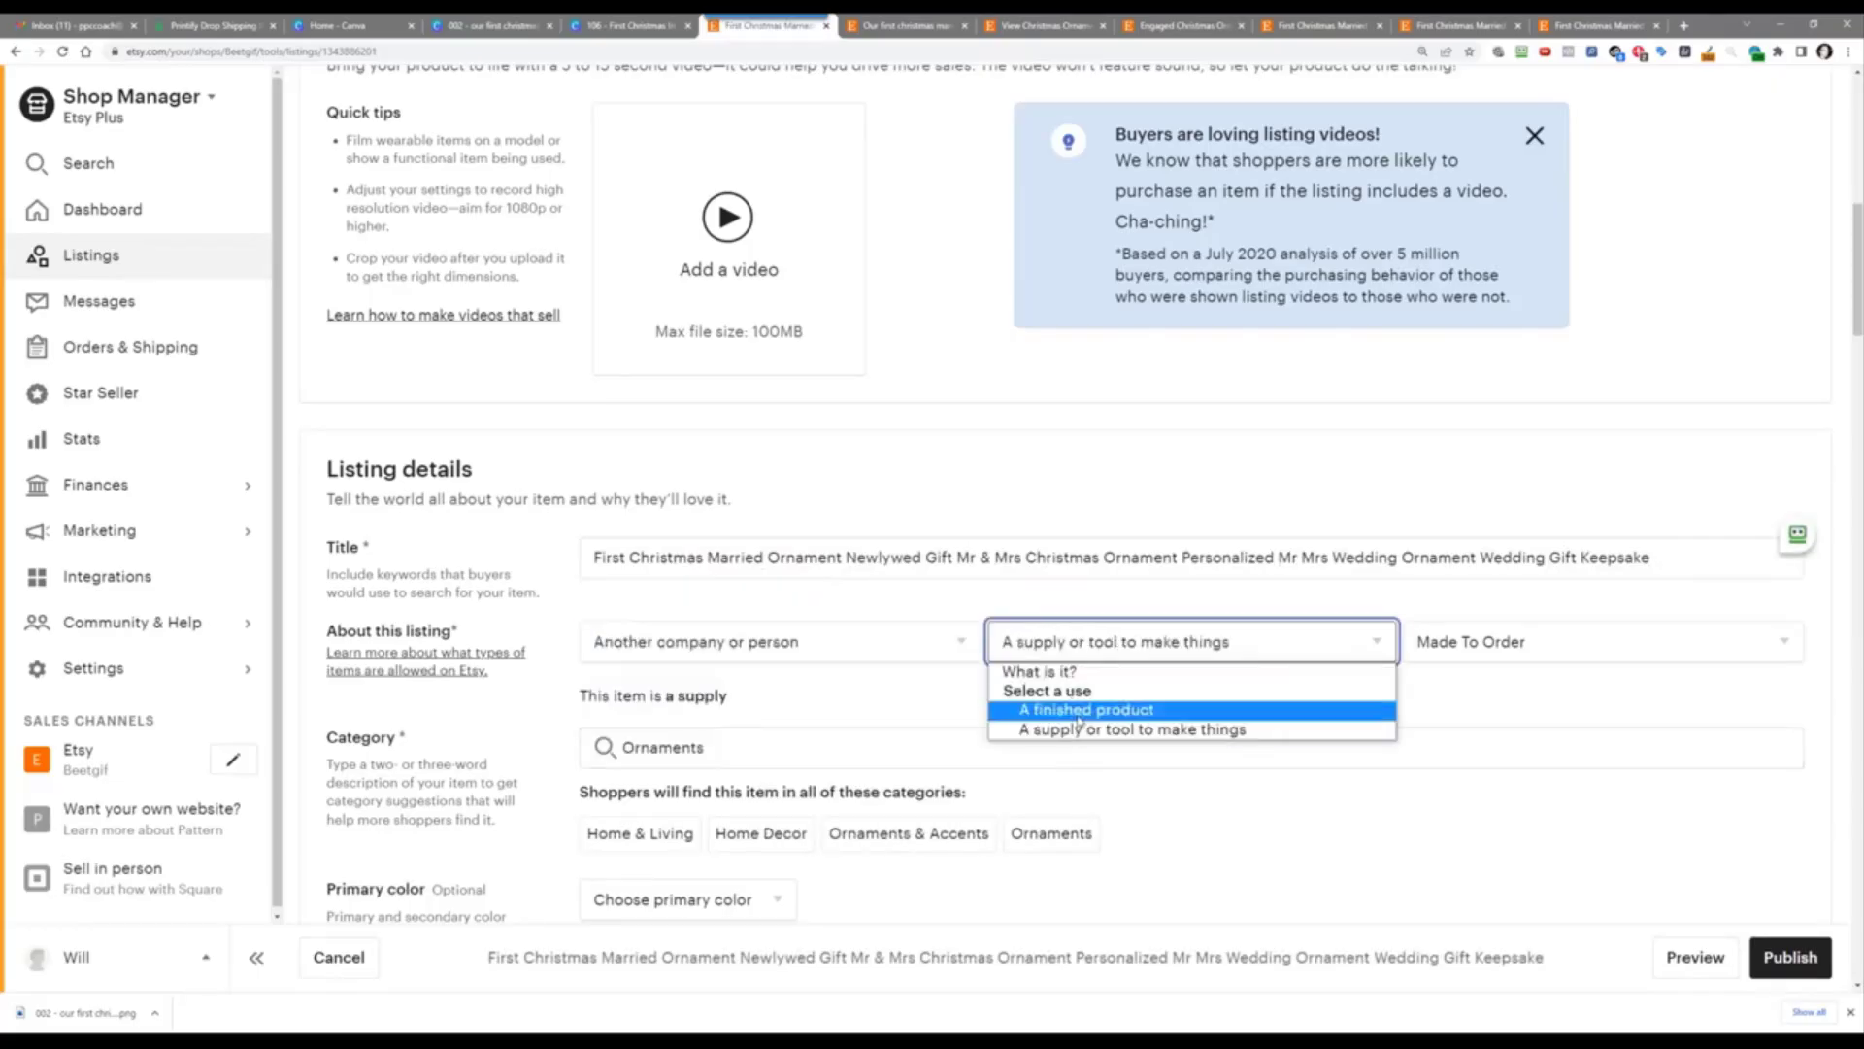
pyautogui.click(1081, 710)
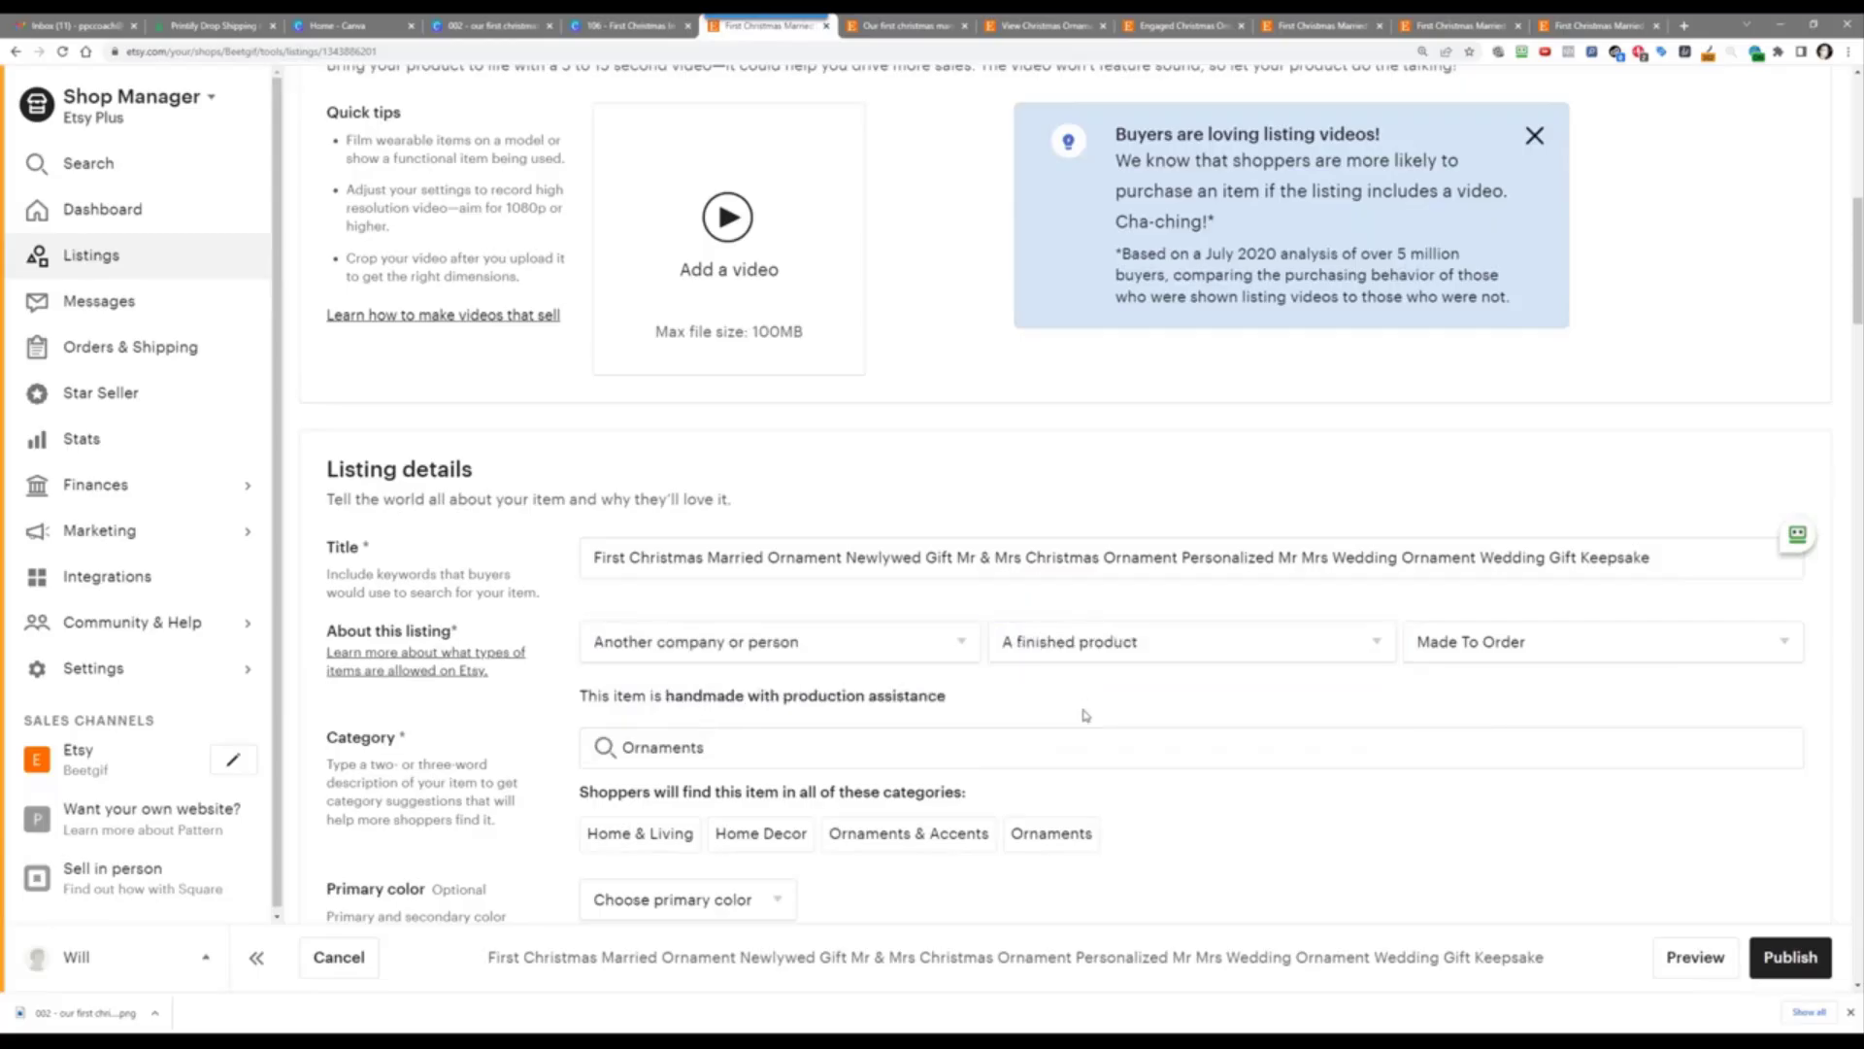
# Step: Set the primary colour to White and the secondary colour to Red
pyautogui.scroll(-2, 1078, 704)
pyautogui.scroll(-4, 699, 719)
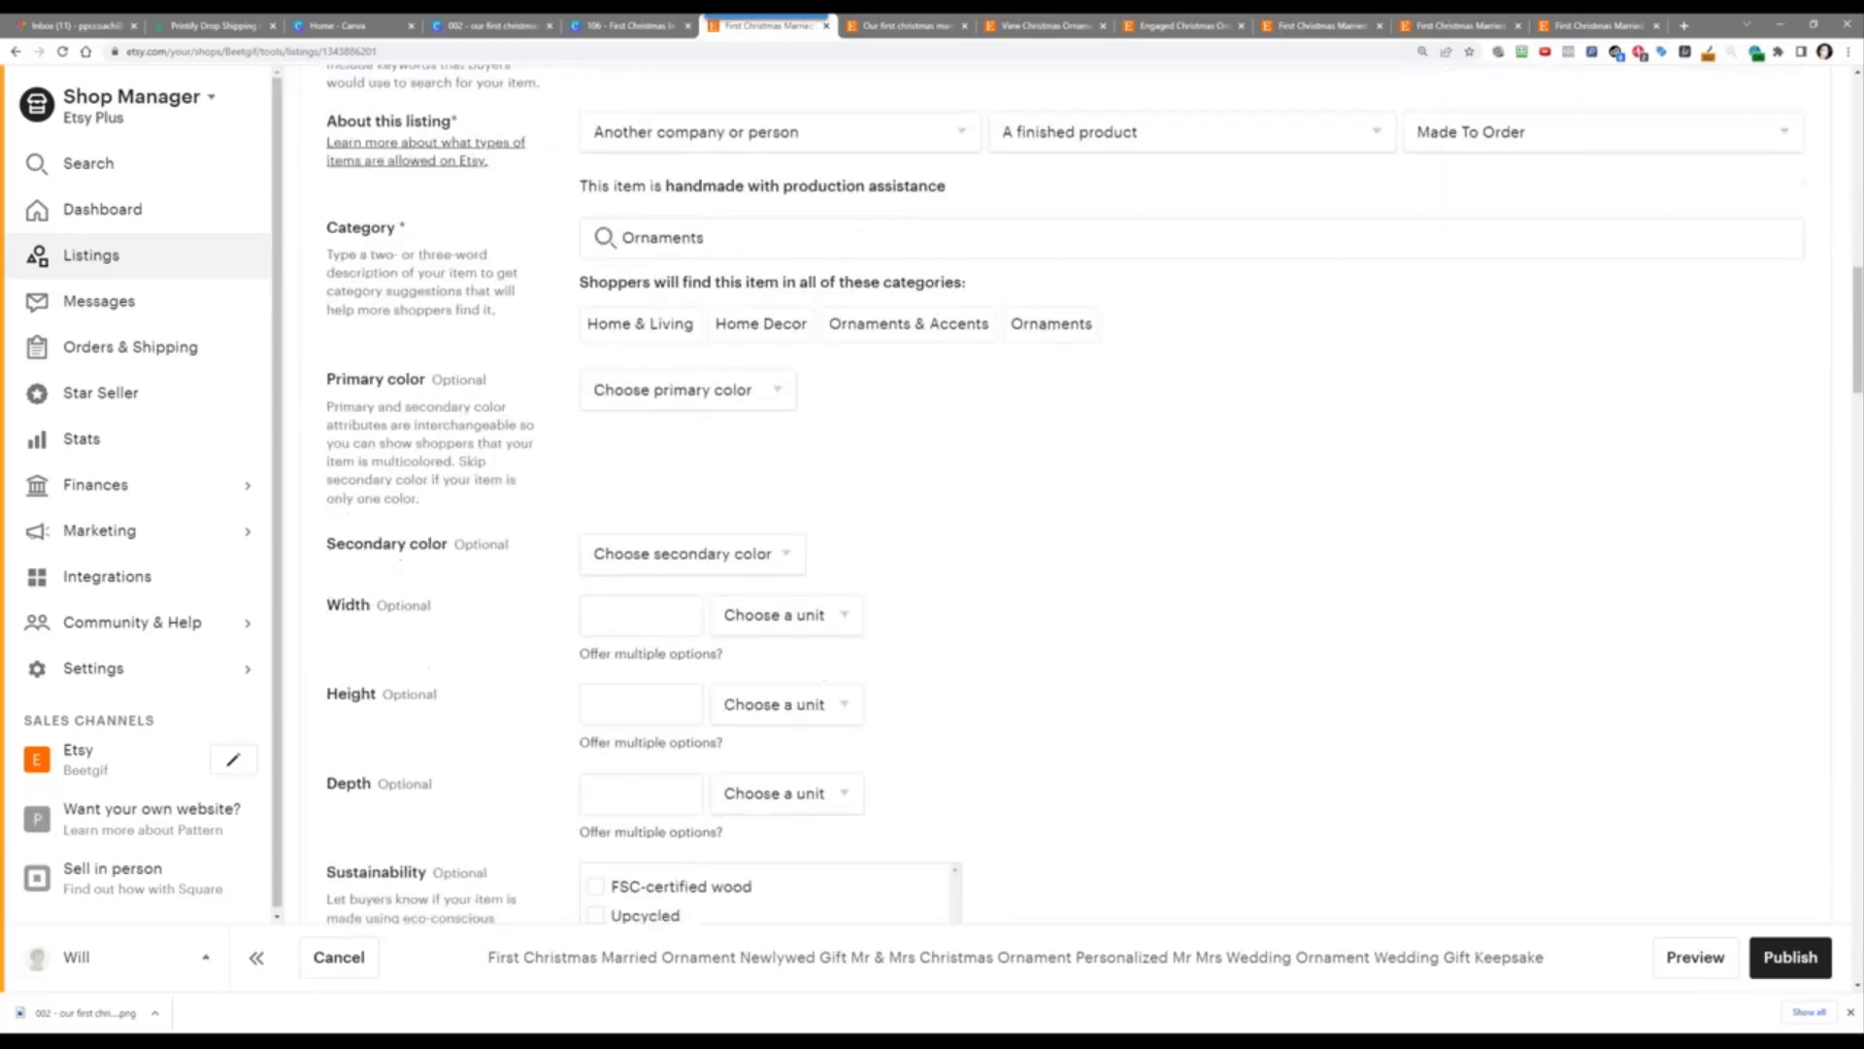
pyautogui.click(695, 399)
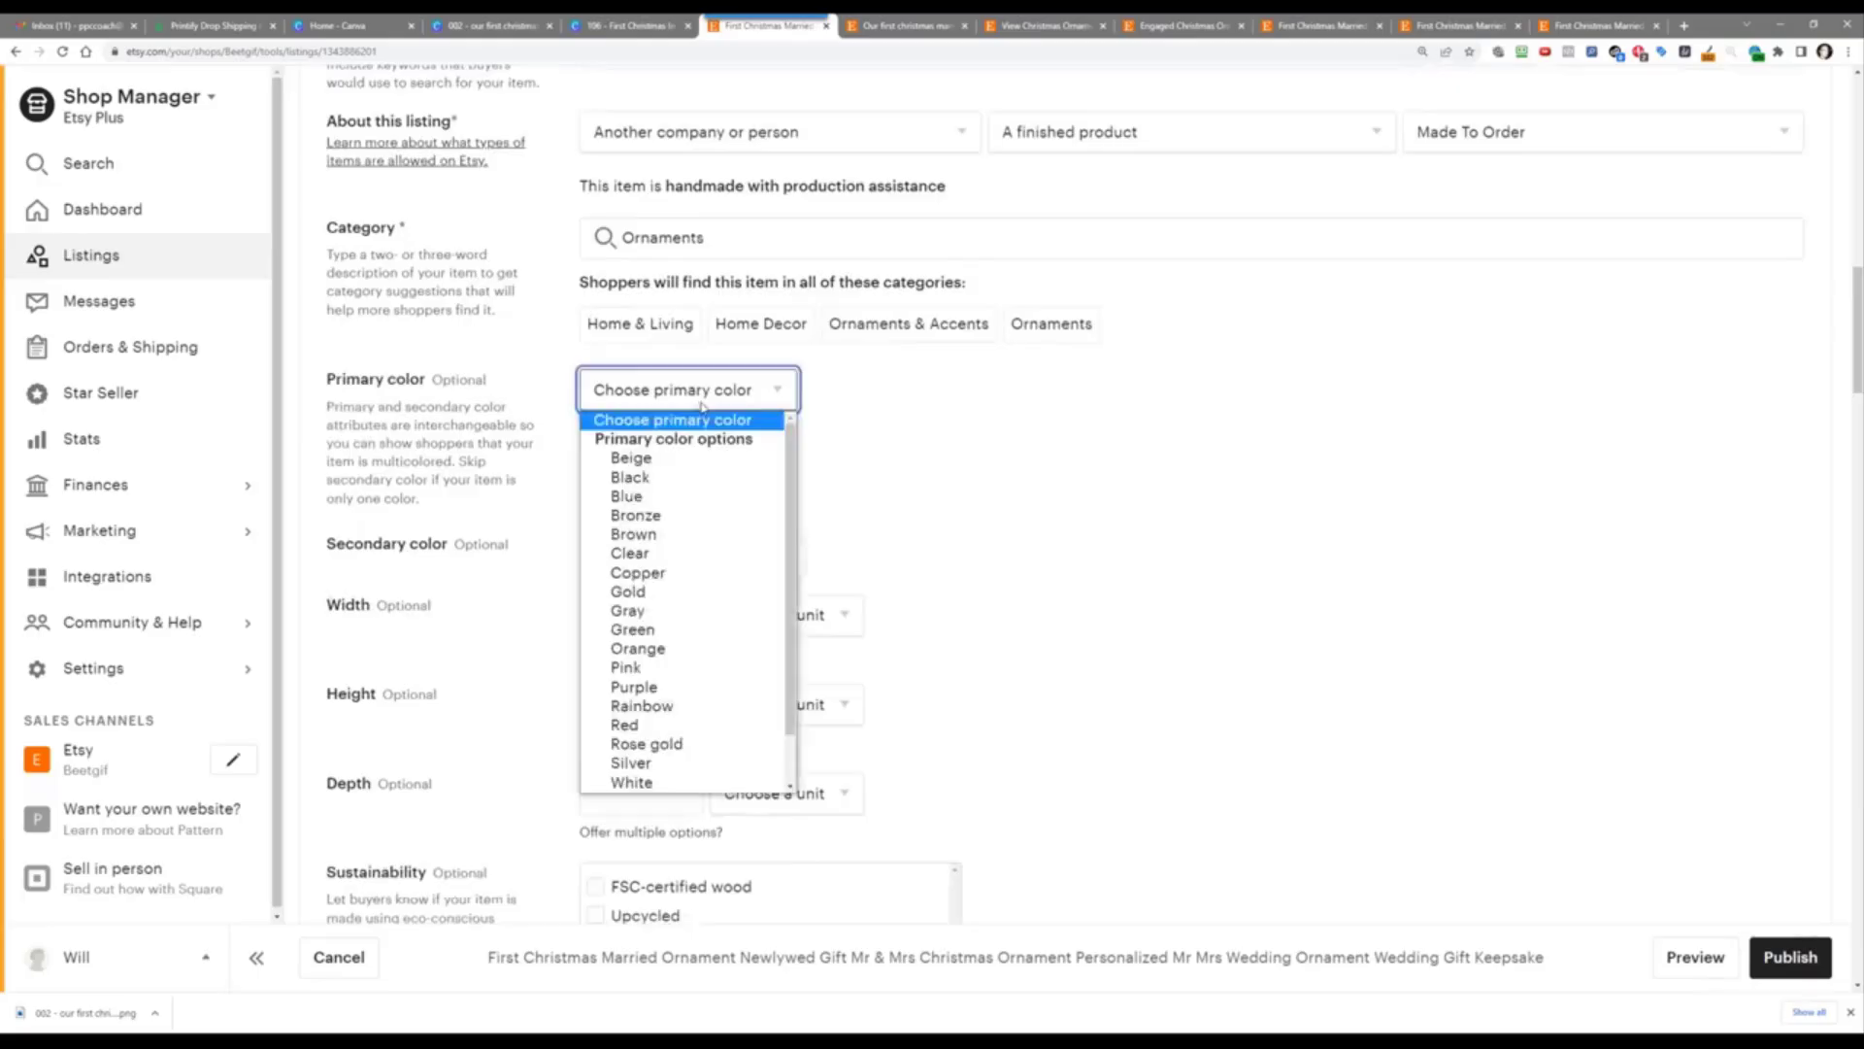
pyautogui.click(677, 784)
pyautogui.click(691, 561)
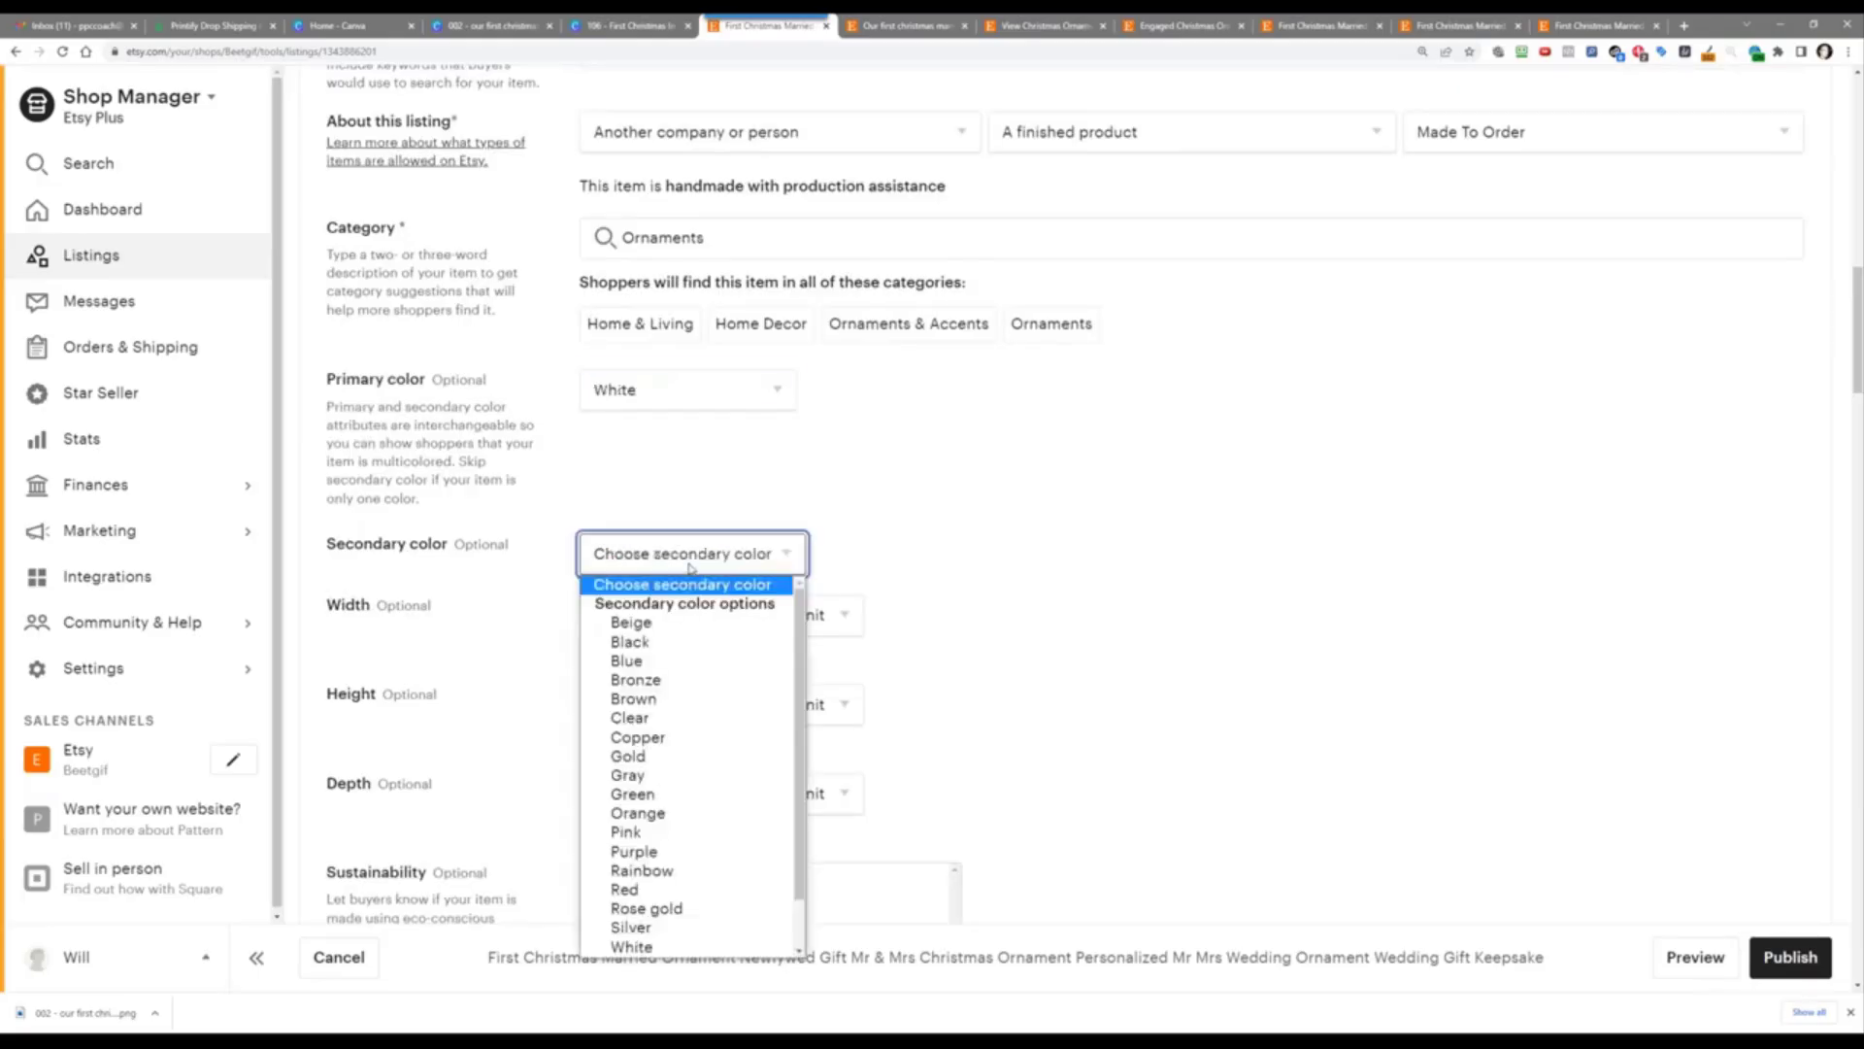
pyautogui.click(722, 890)
# Step: Set the width and height to 3 inches each
pyautogui.click(642, 622)
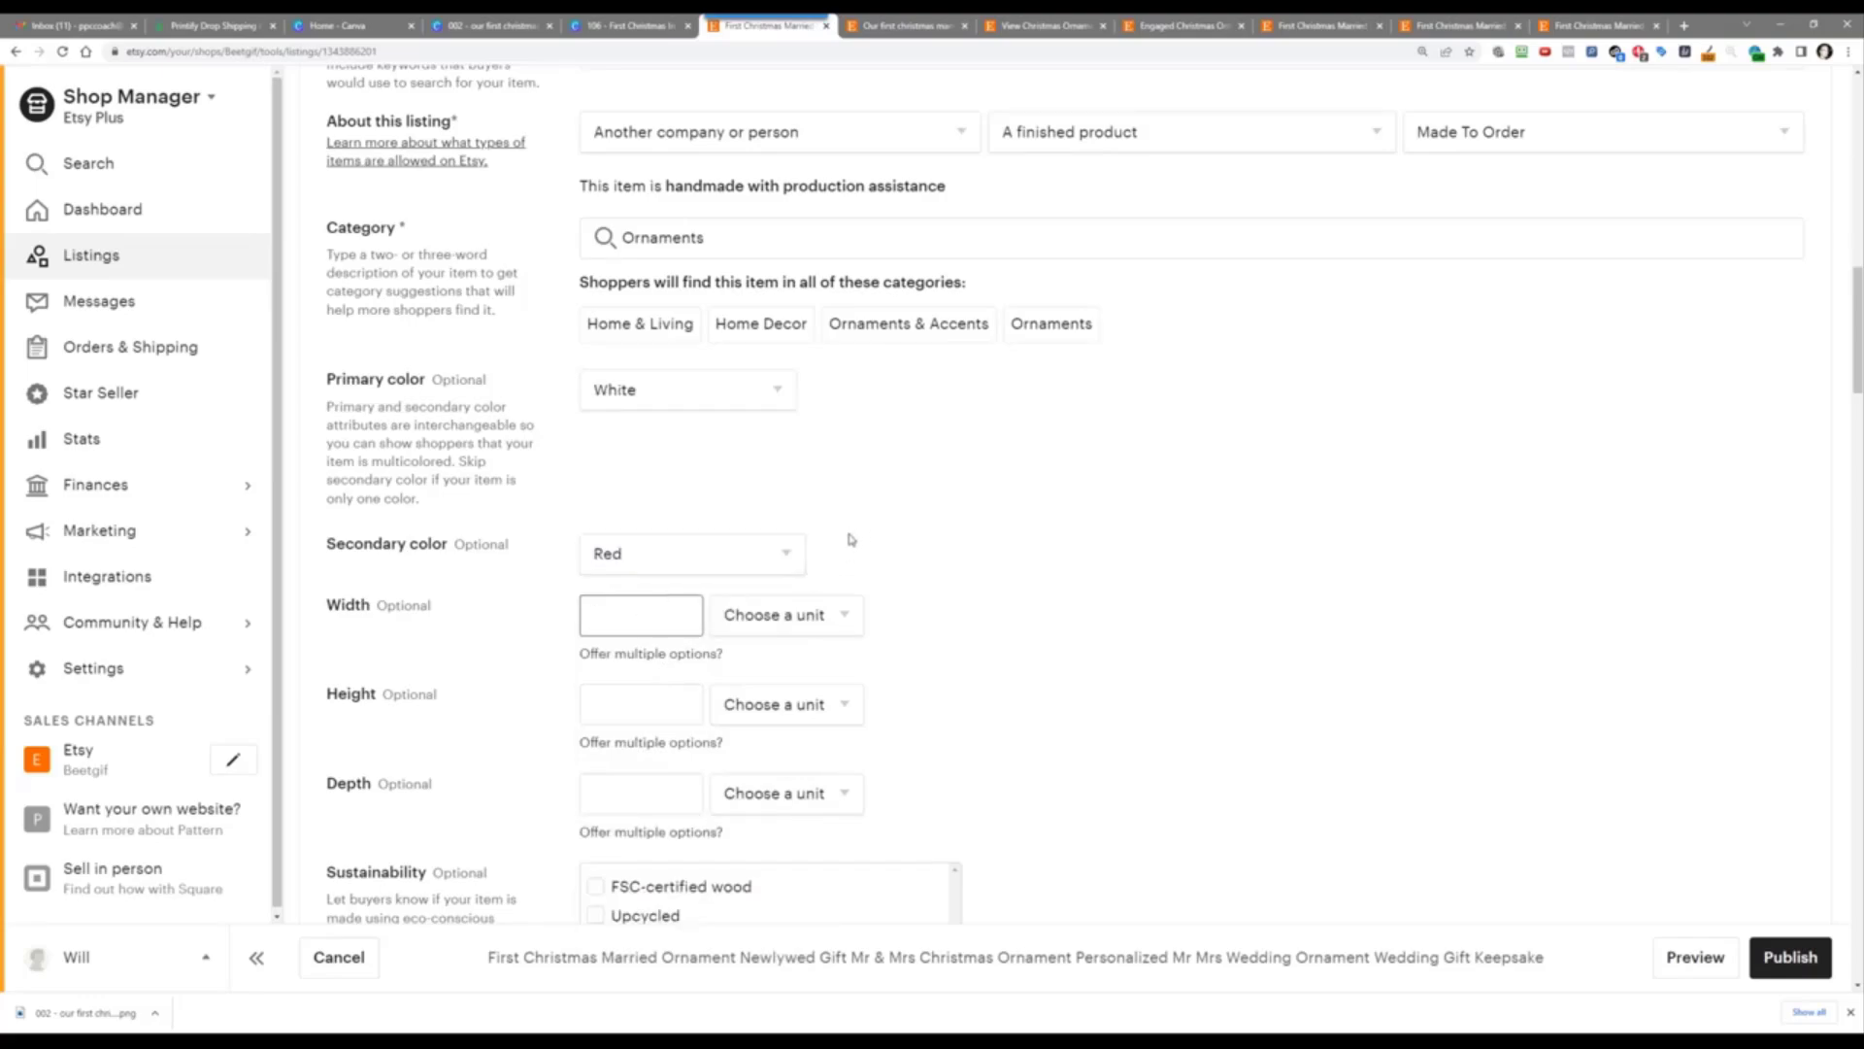
pyautogui.write('3')
pyautogui.click(804, 616)
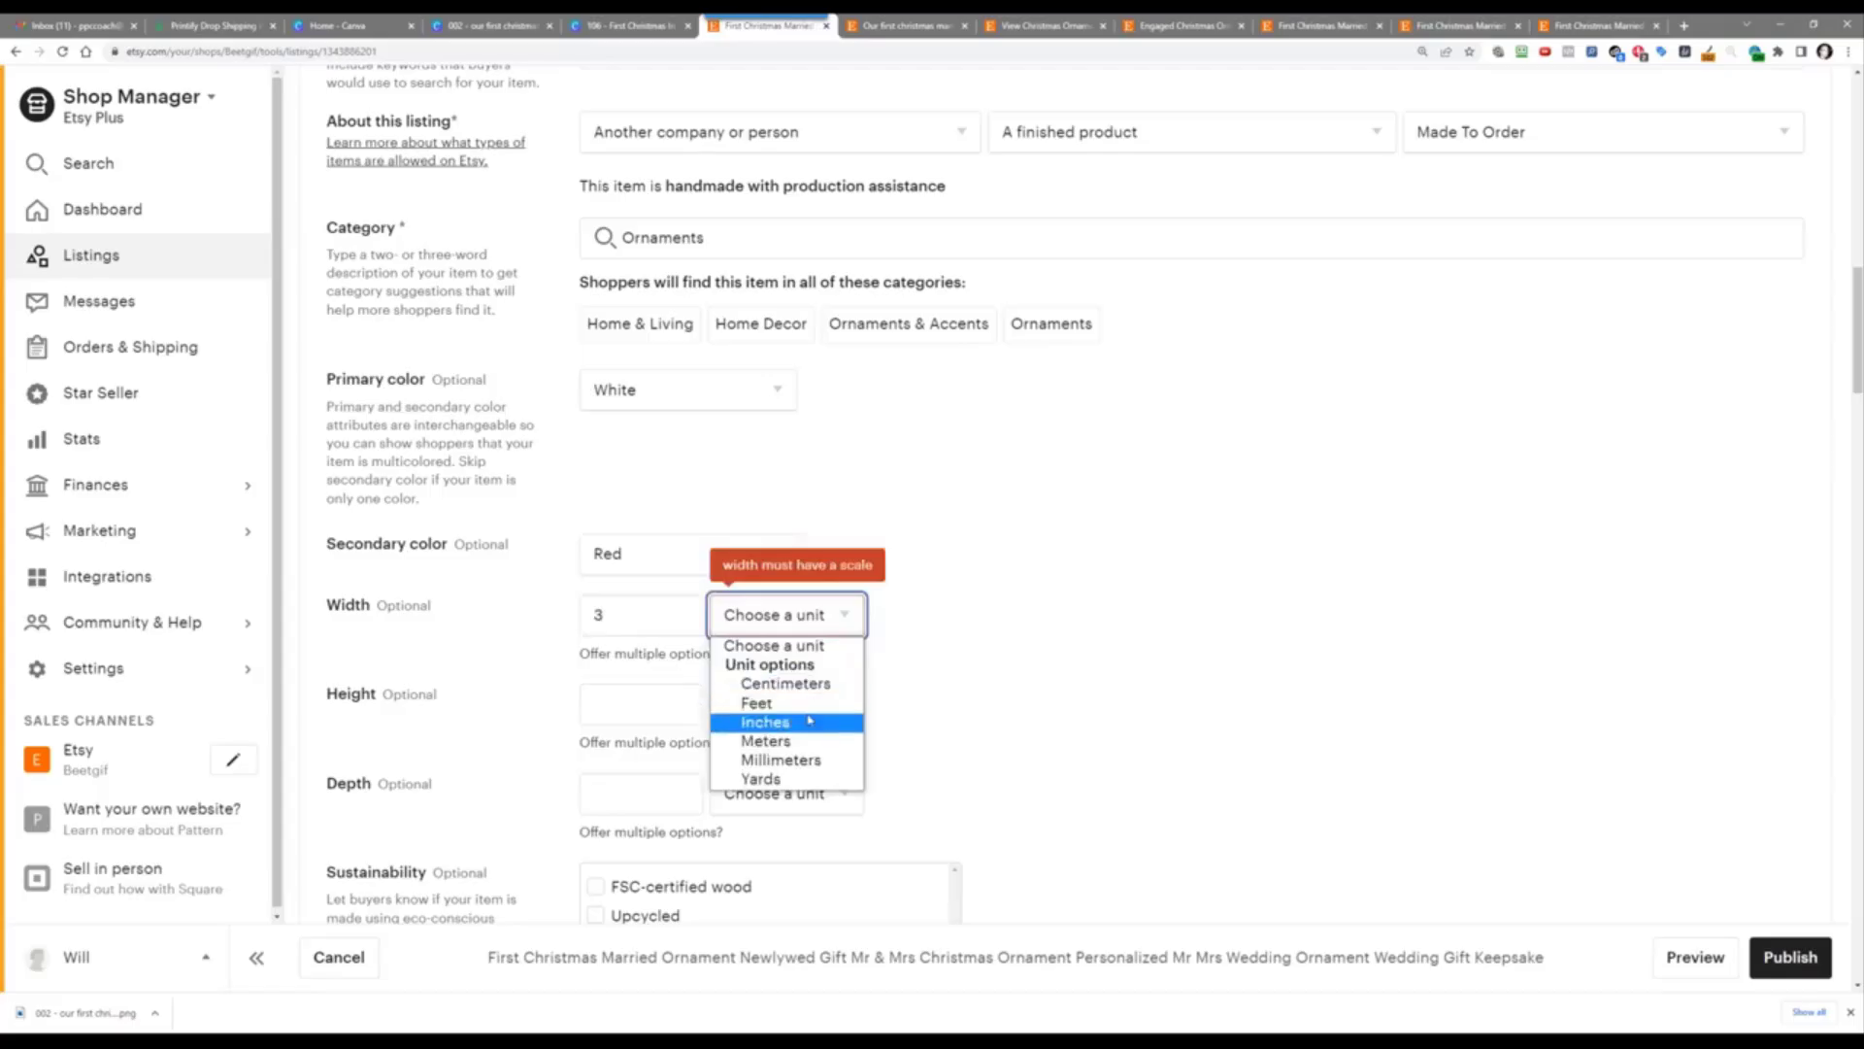
pyautogui.click(809, 721)
pyautogui.click(641, 704)
pyautogui.write('3')
pyautogui.click(786, 704)
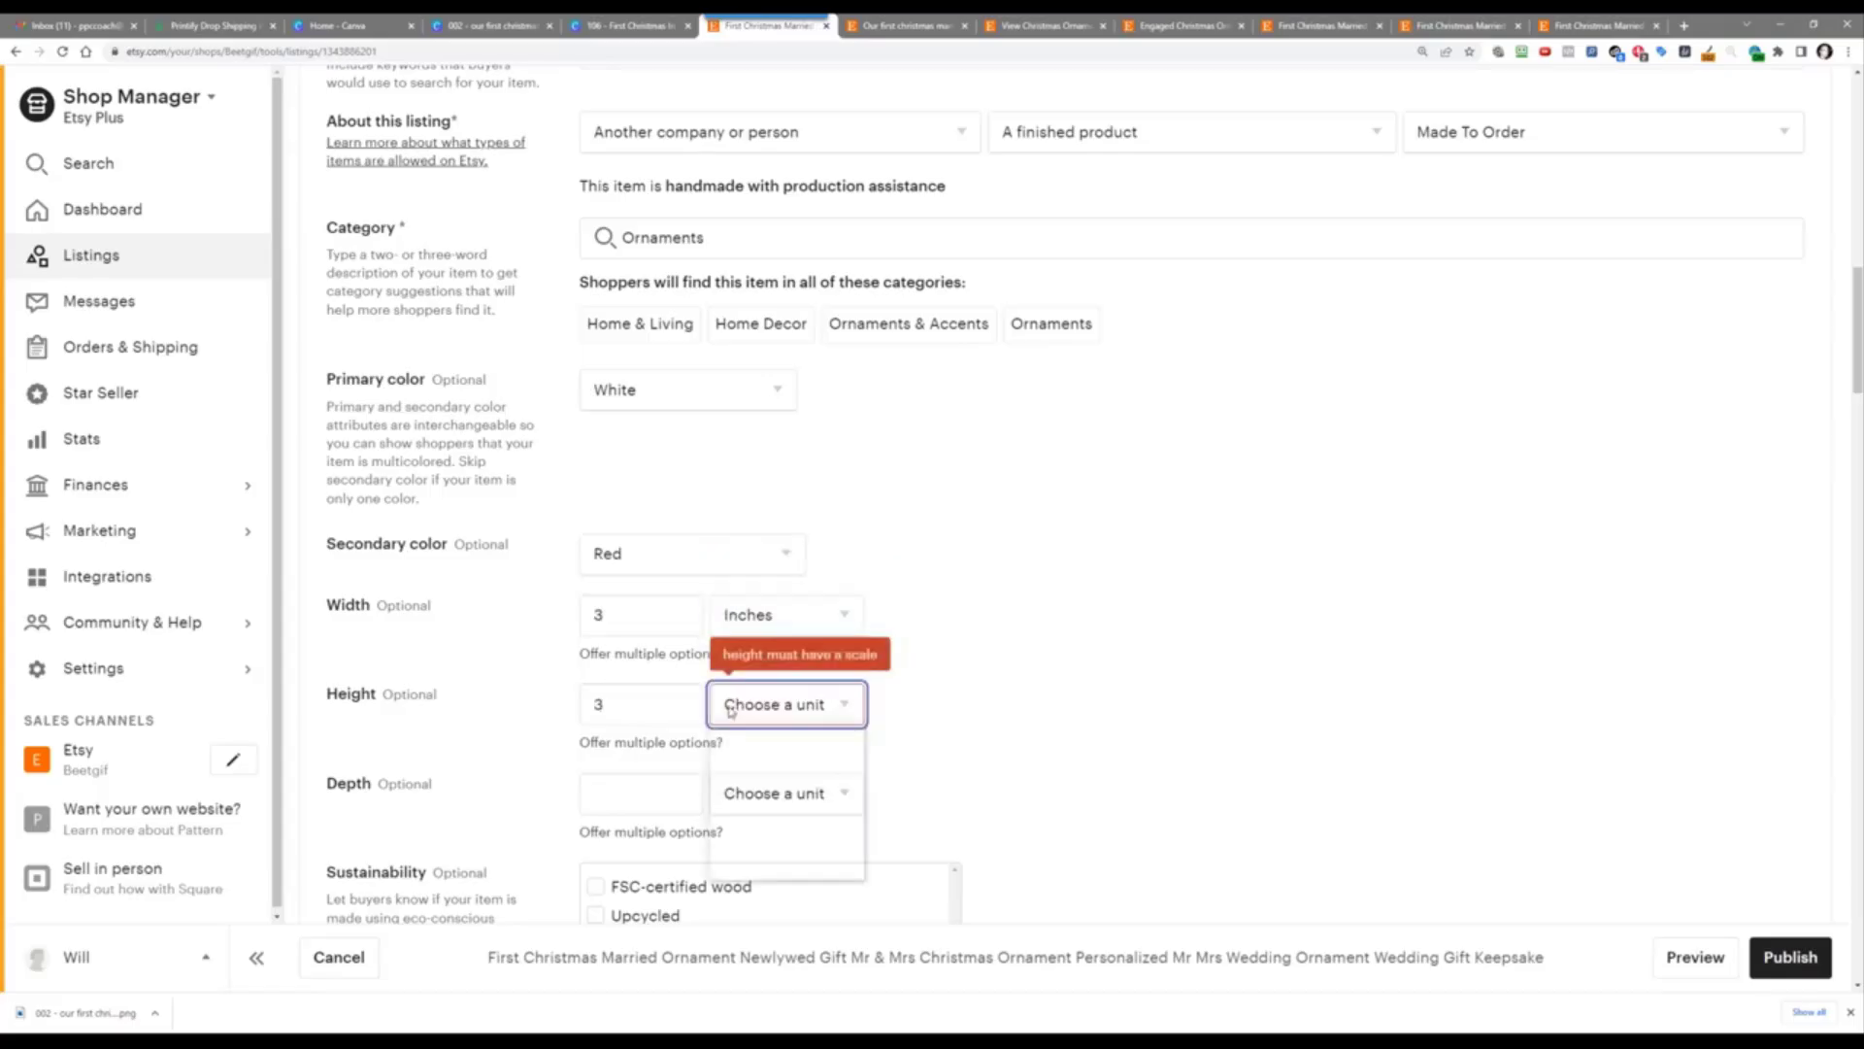
pyautogui.click(765, 811)
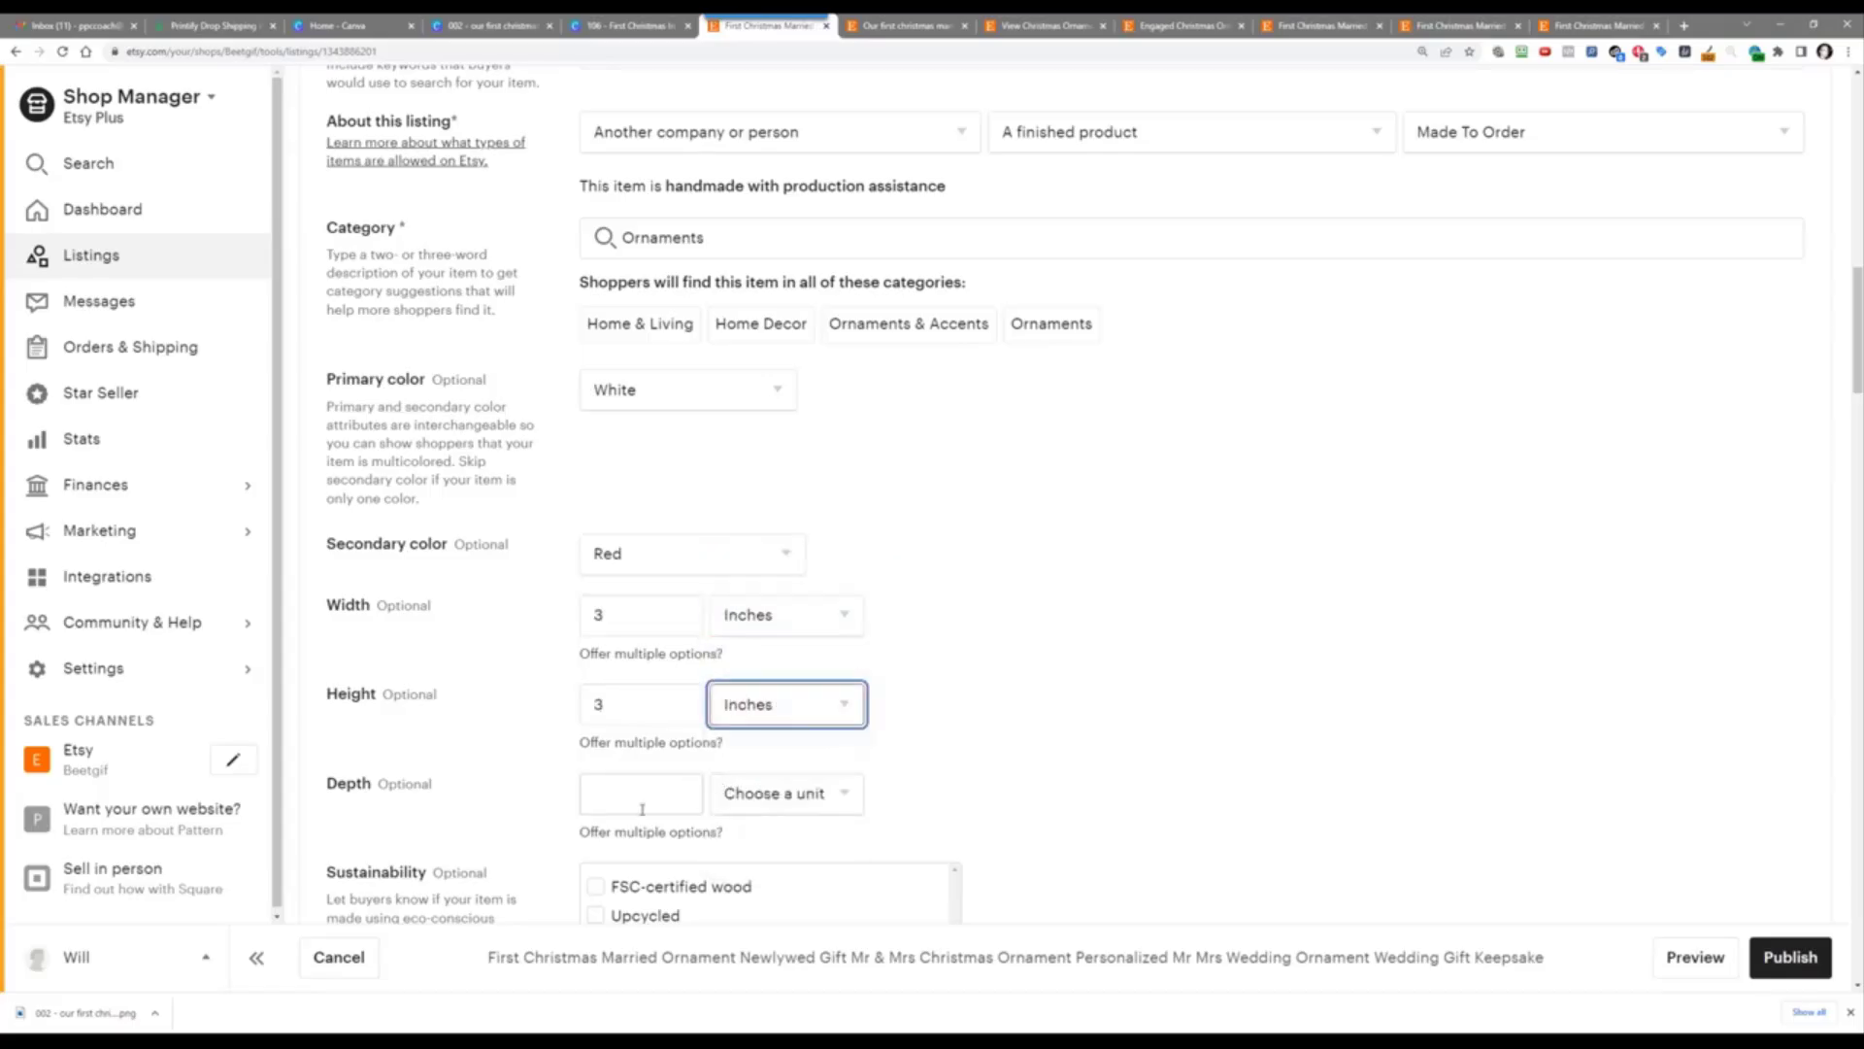
# Step: Set the depth to .125 inches
pyautogui.scroll(-3, 962, 724)
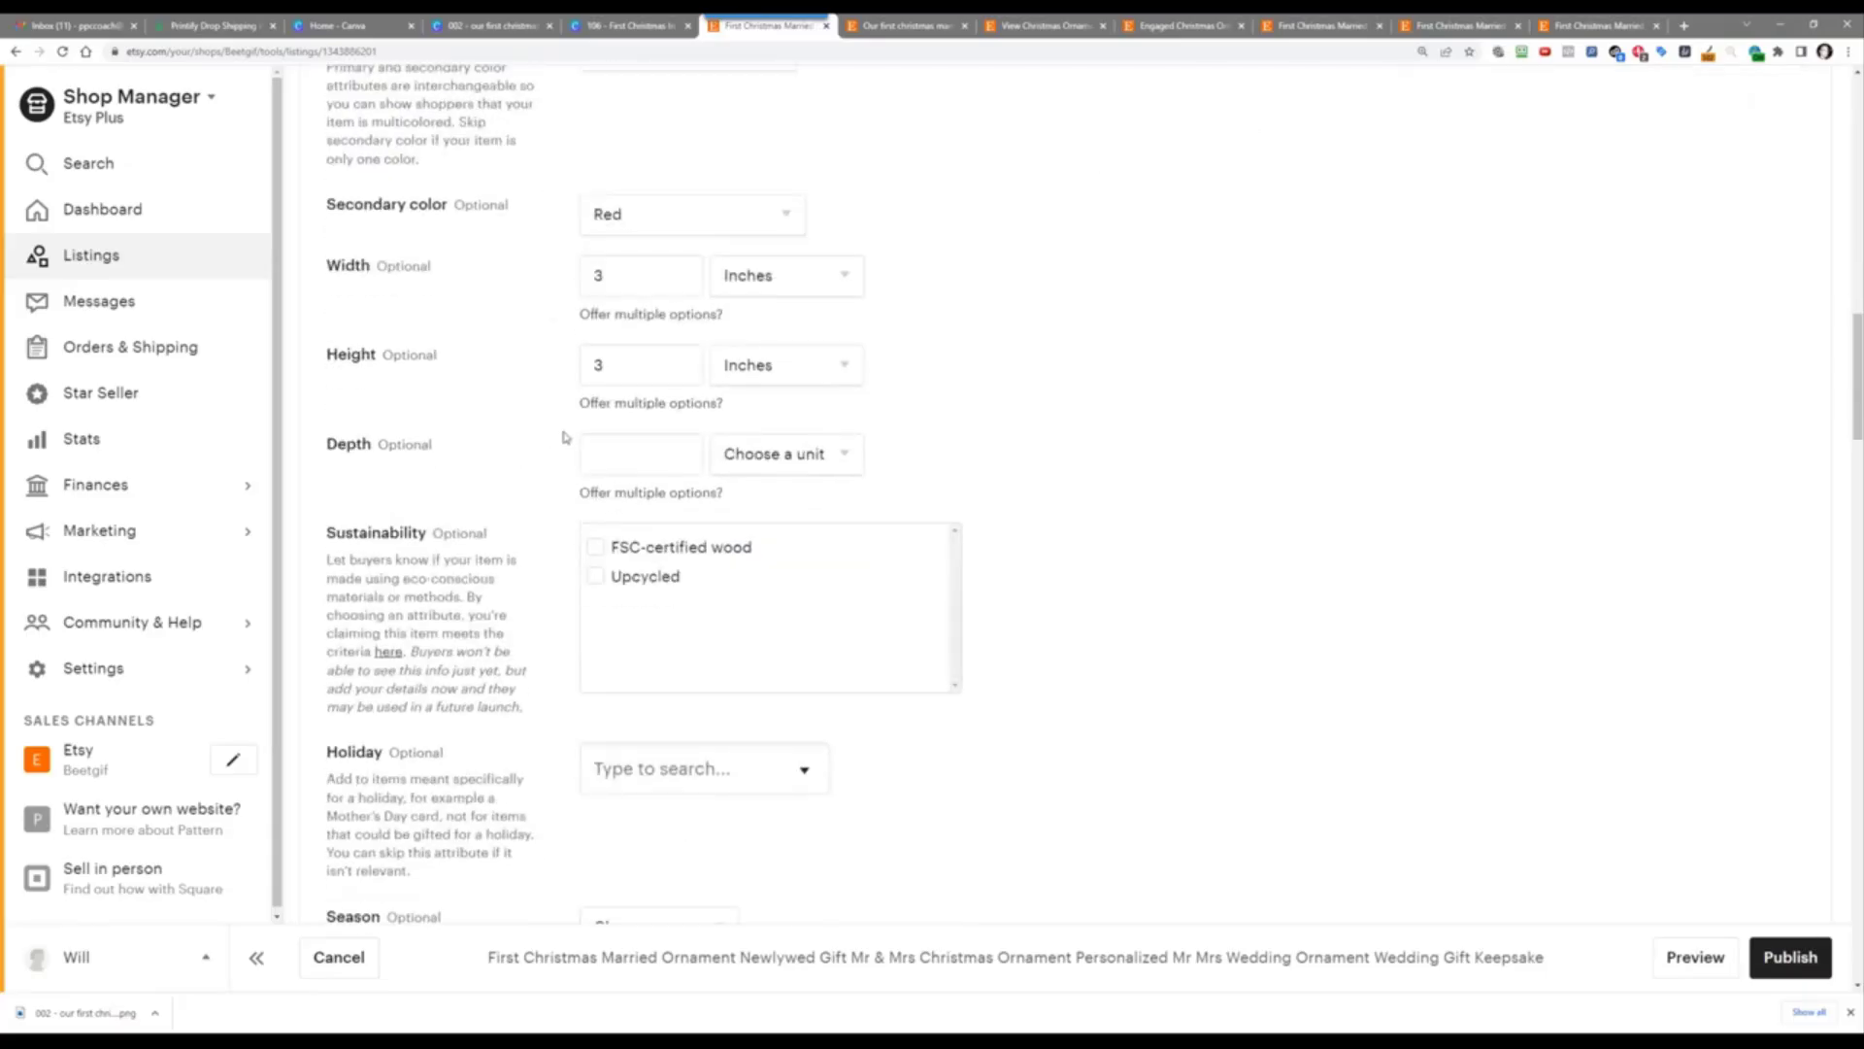
pyautogui.click(627, 456)
pyautogui.write('0125')
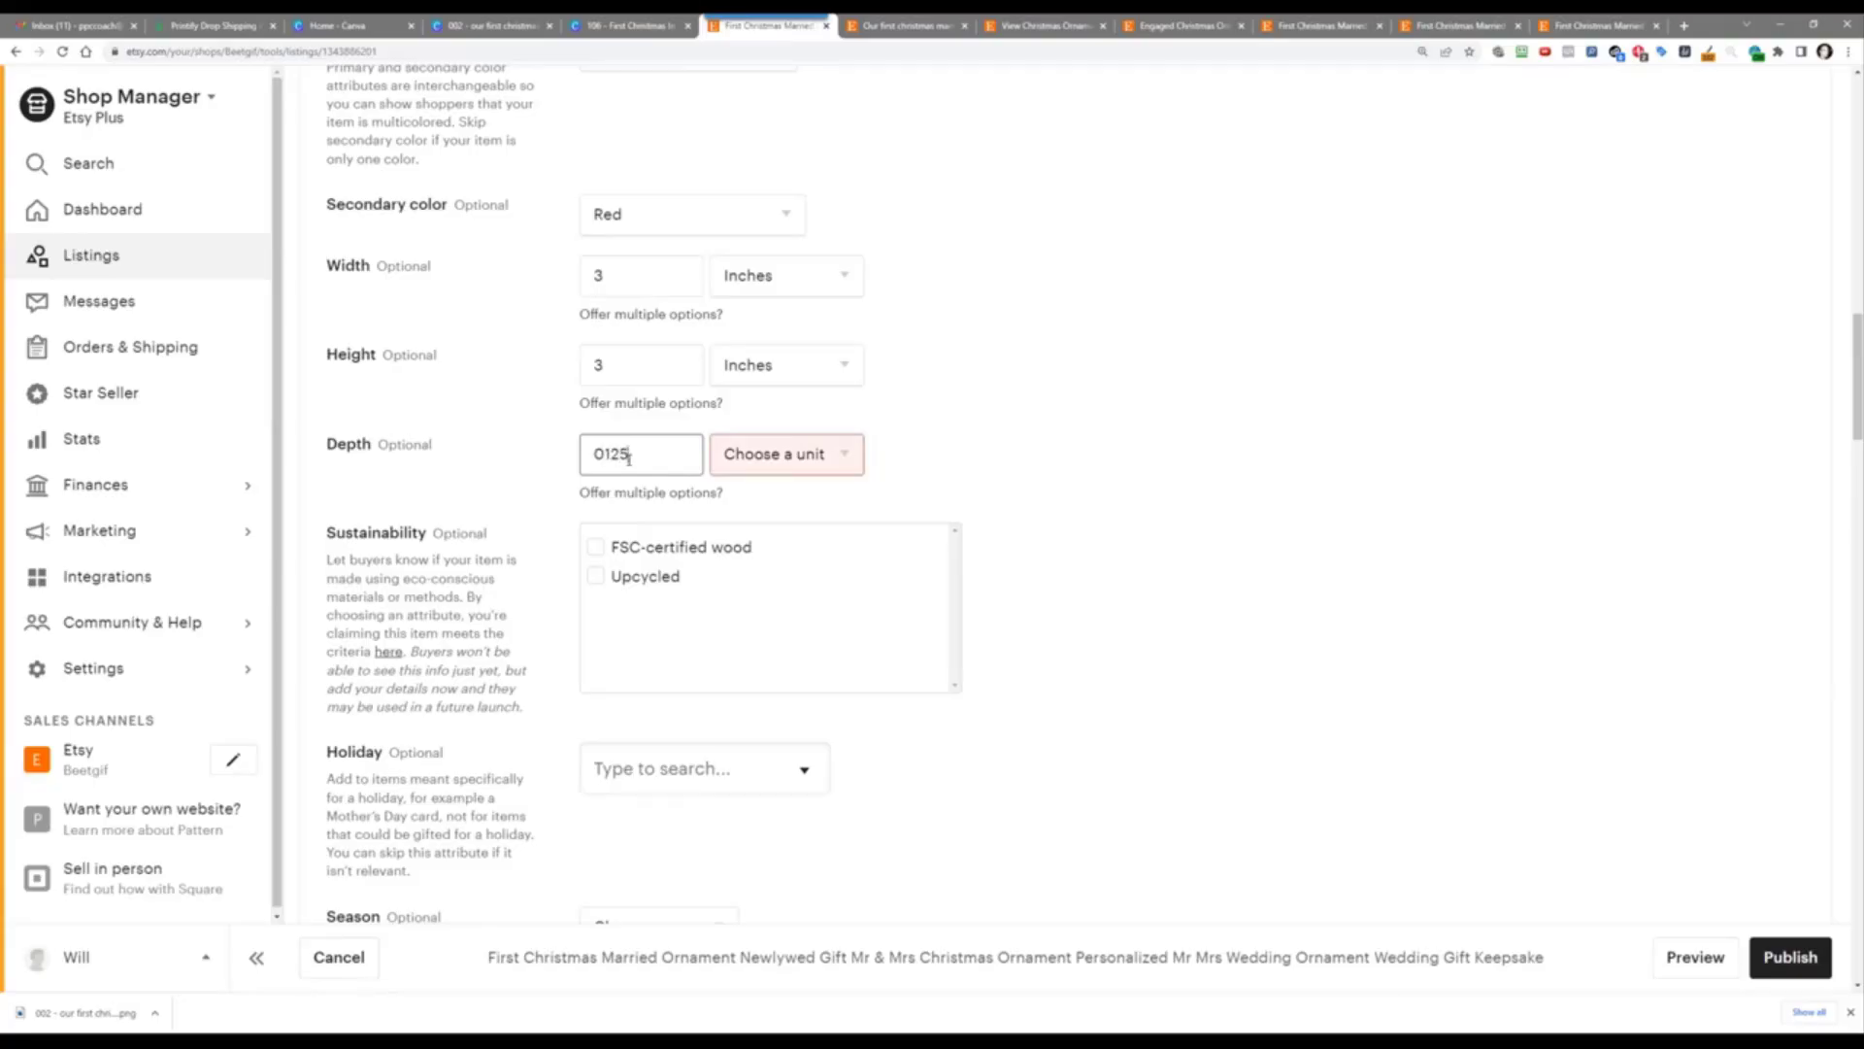
pyautogui.moveTo(629, 456); pyautogui.dragTo(561, 452)
pyautogui.write('.3')
pyautogui.press('BackSpace')
pyautogui.click(777, 454)
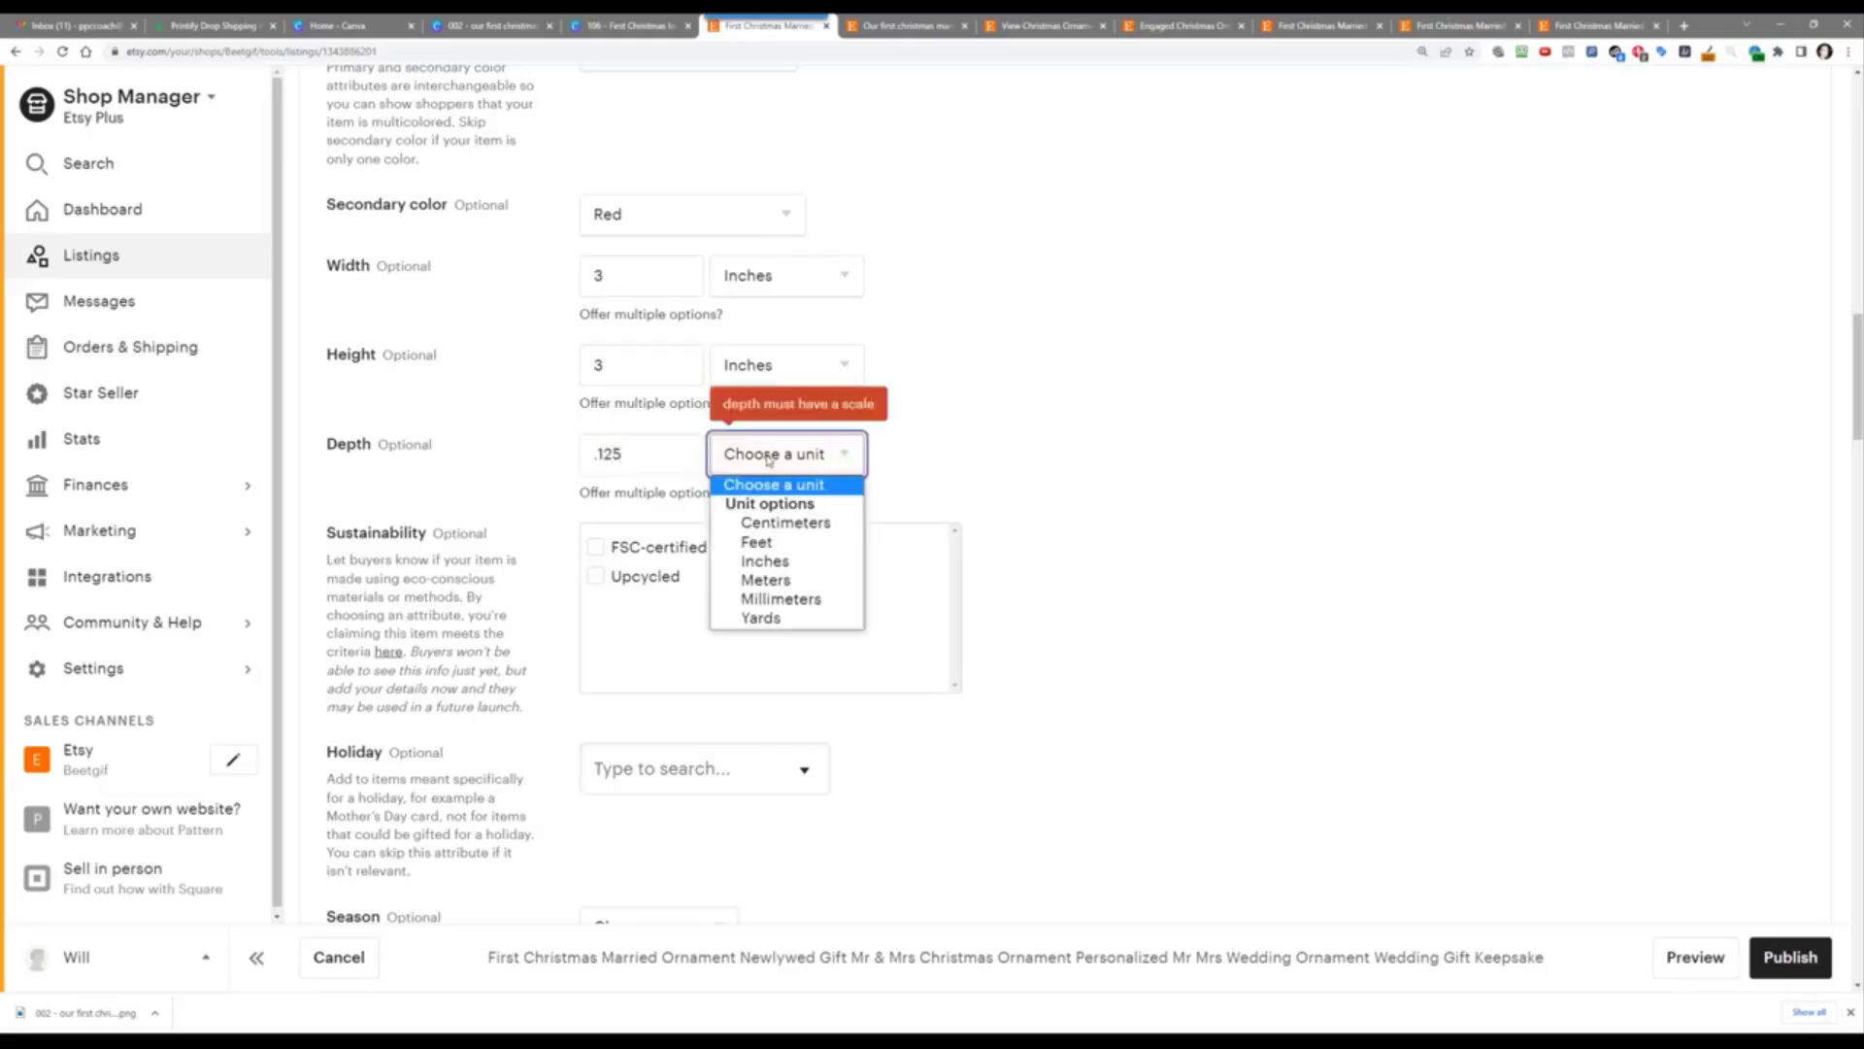
pyautogui.click(767, 560)
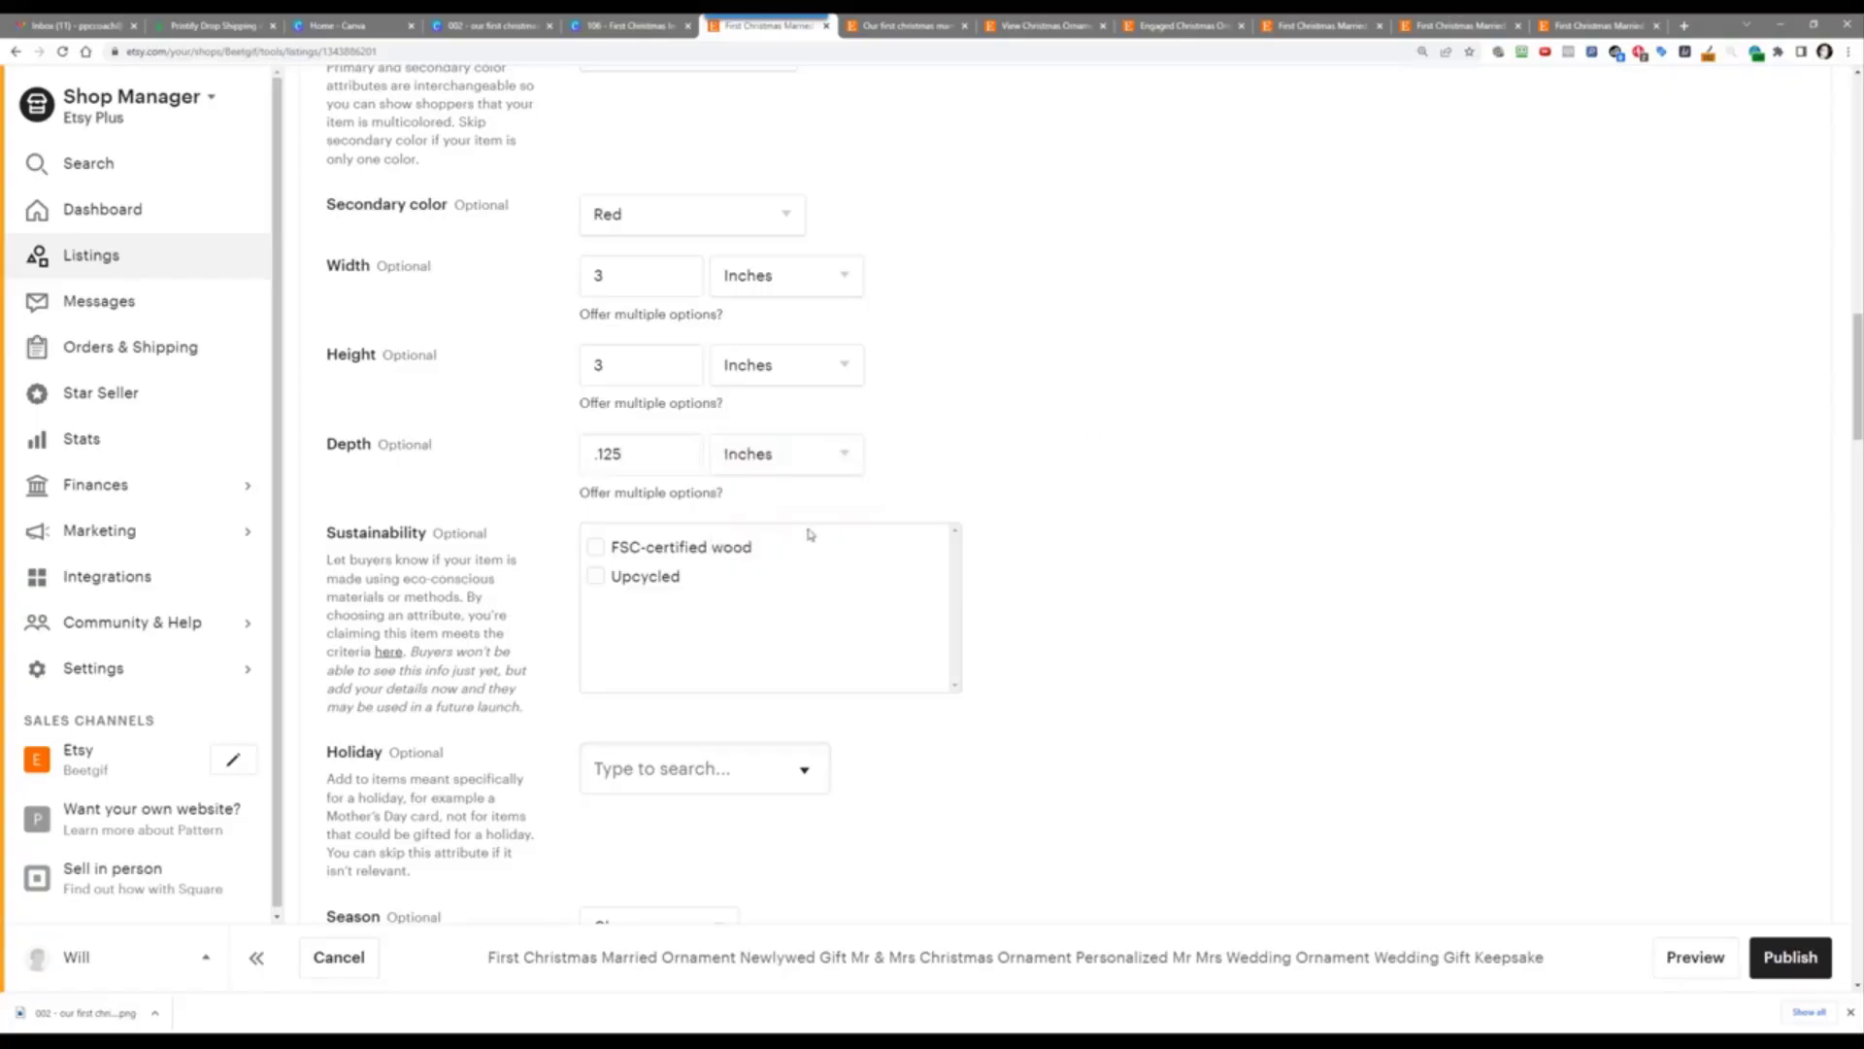
pyautogui.scroll(-4, 1119, 497)
# Step: Set the holiday to Christmas, the season to Winter, and renewal to Automatic
pyautogui.click(789, 428)
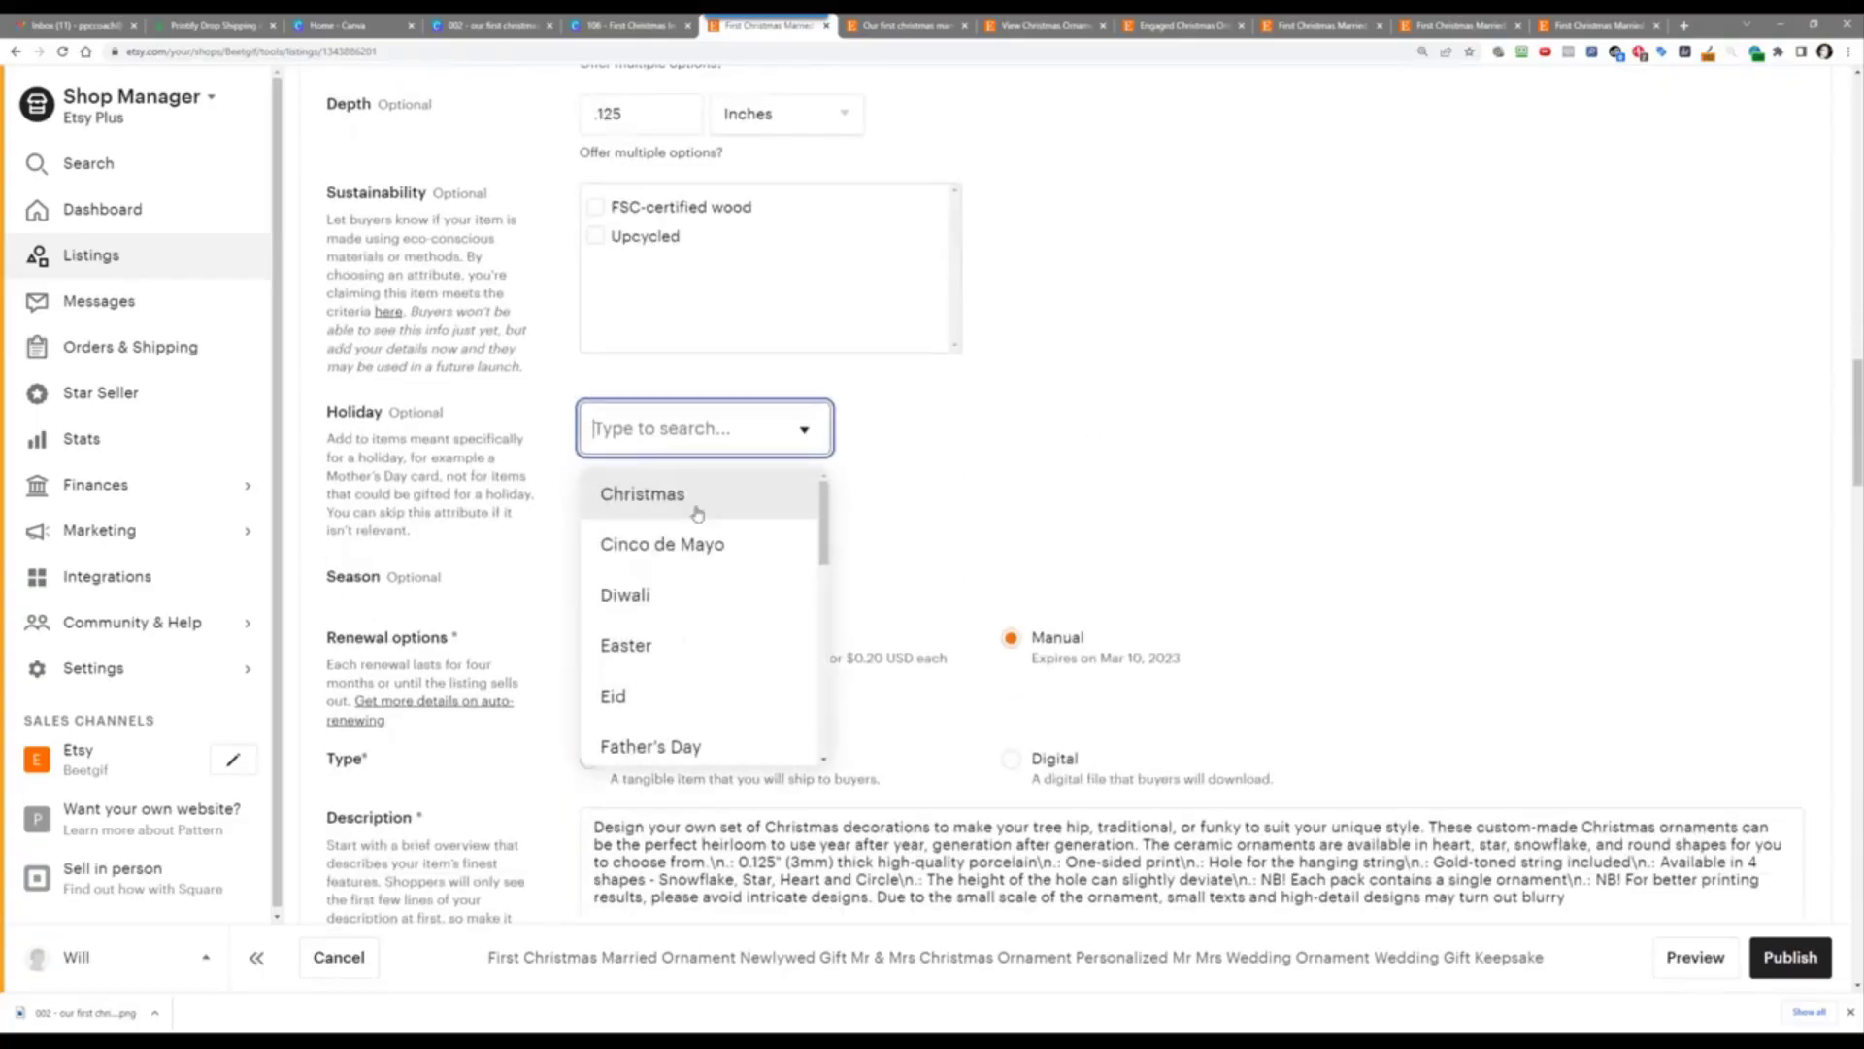
pyautogui.click(679, 493)
pyautogui.click(670, 600)
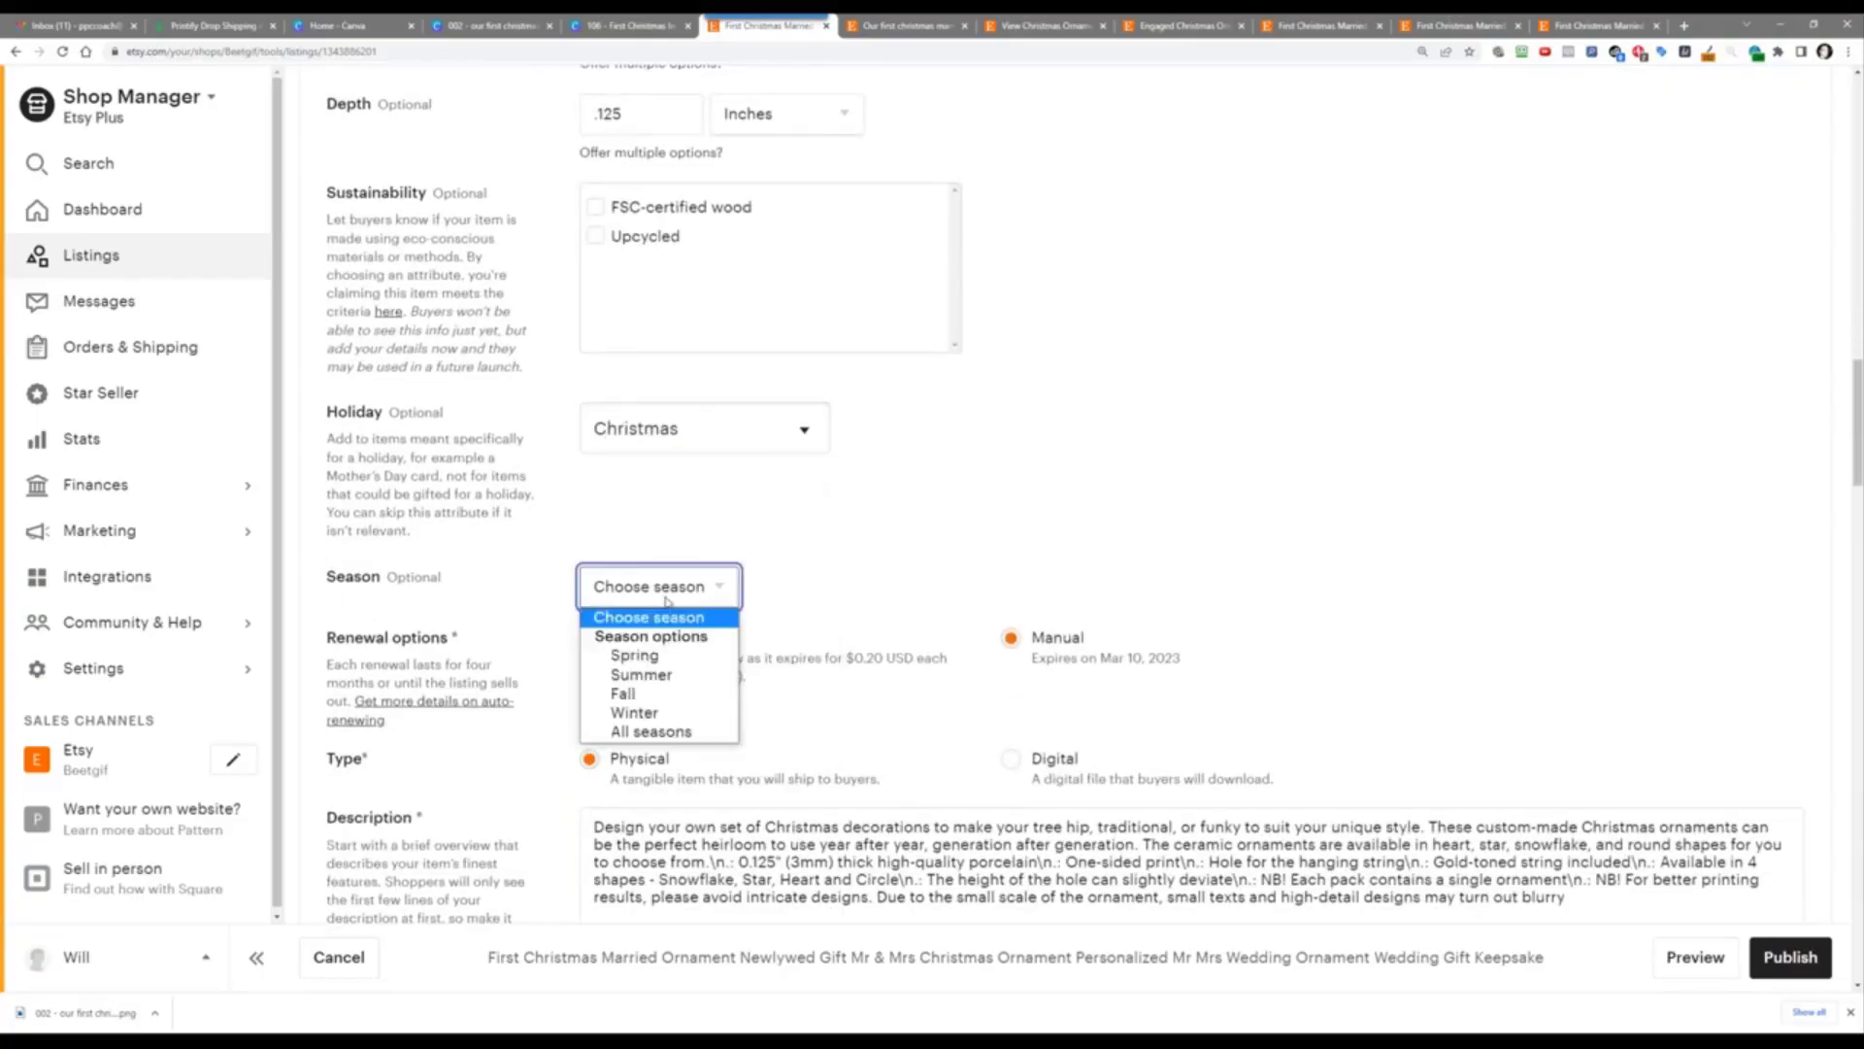
pyautogui.click(696, 715)
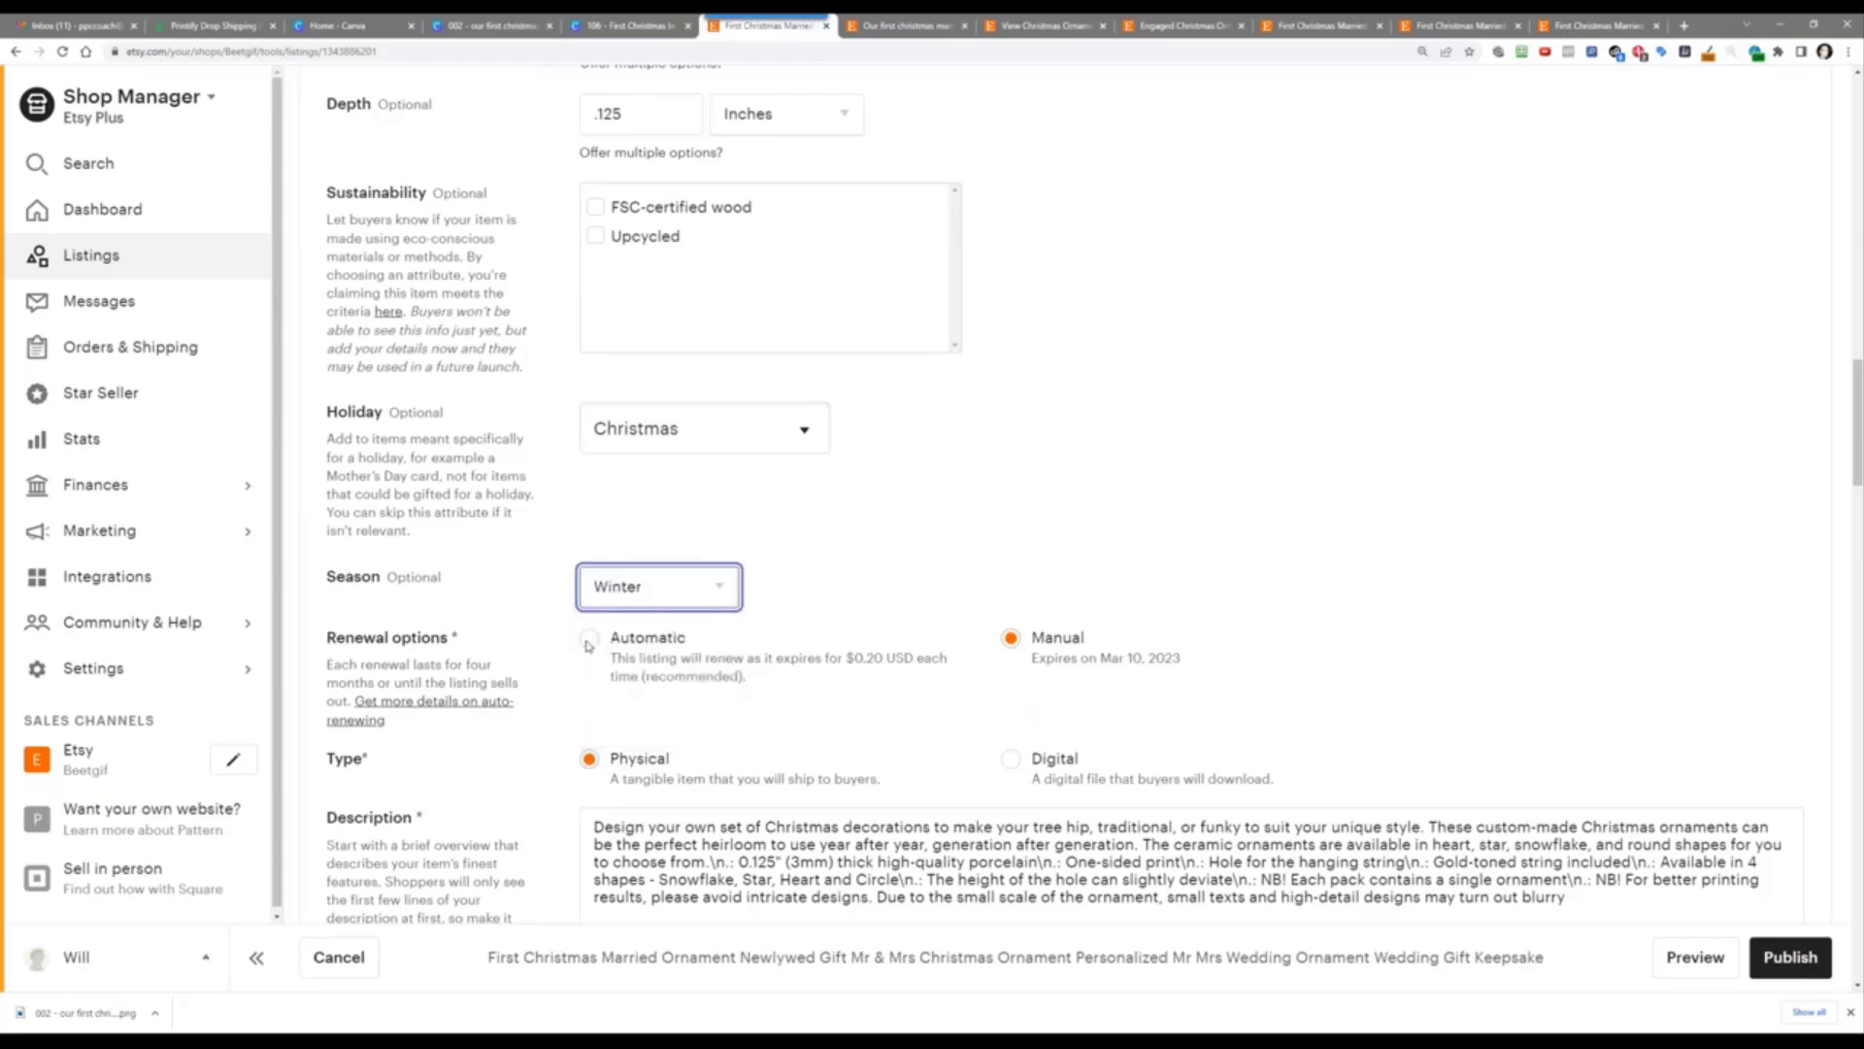
pyautogui.click(615, 646)
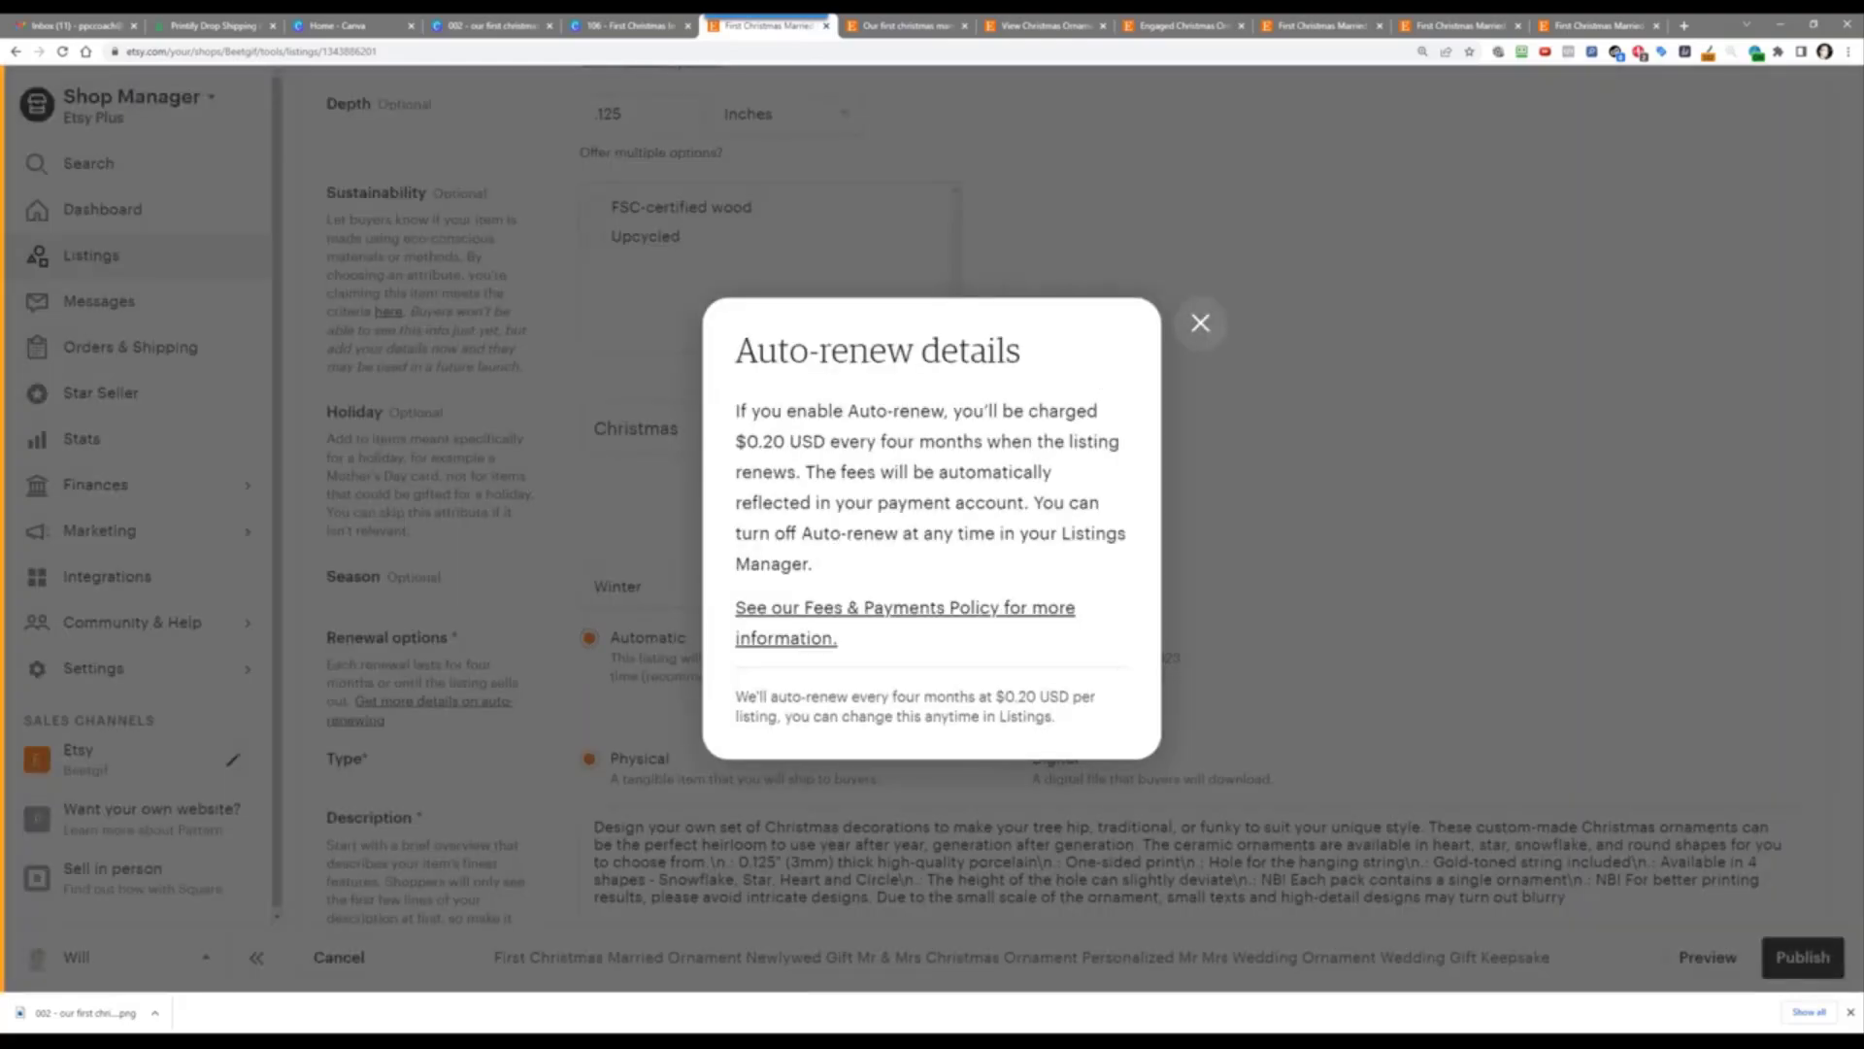
pyautogui.click(1200, 323)
pyautogui.scroll(-3, 524, 573)
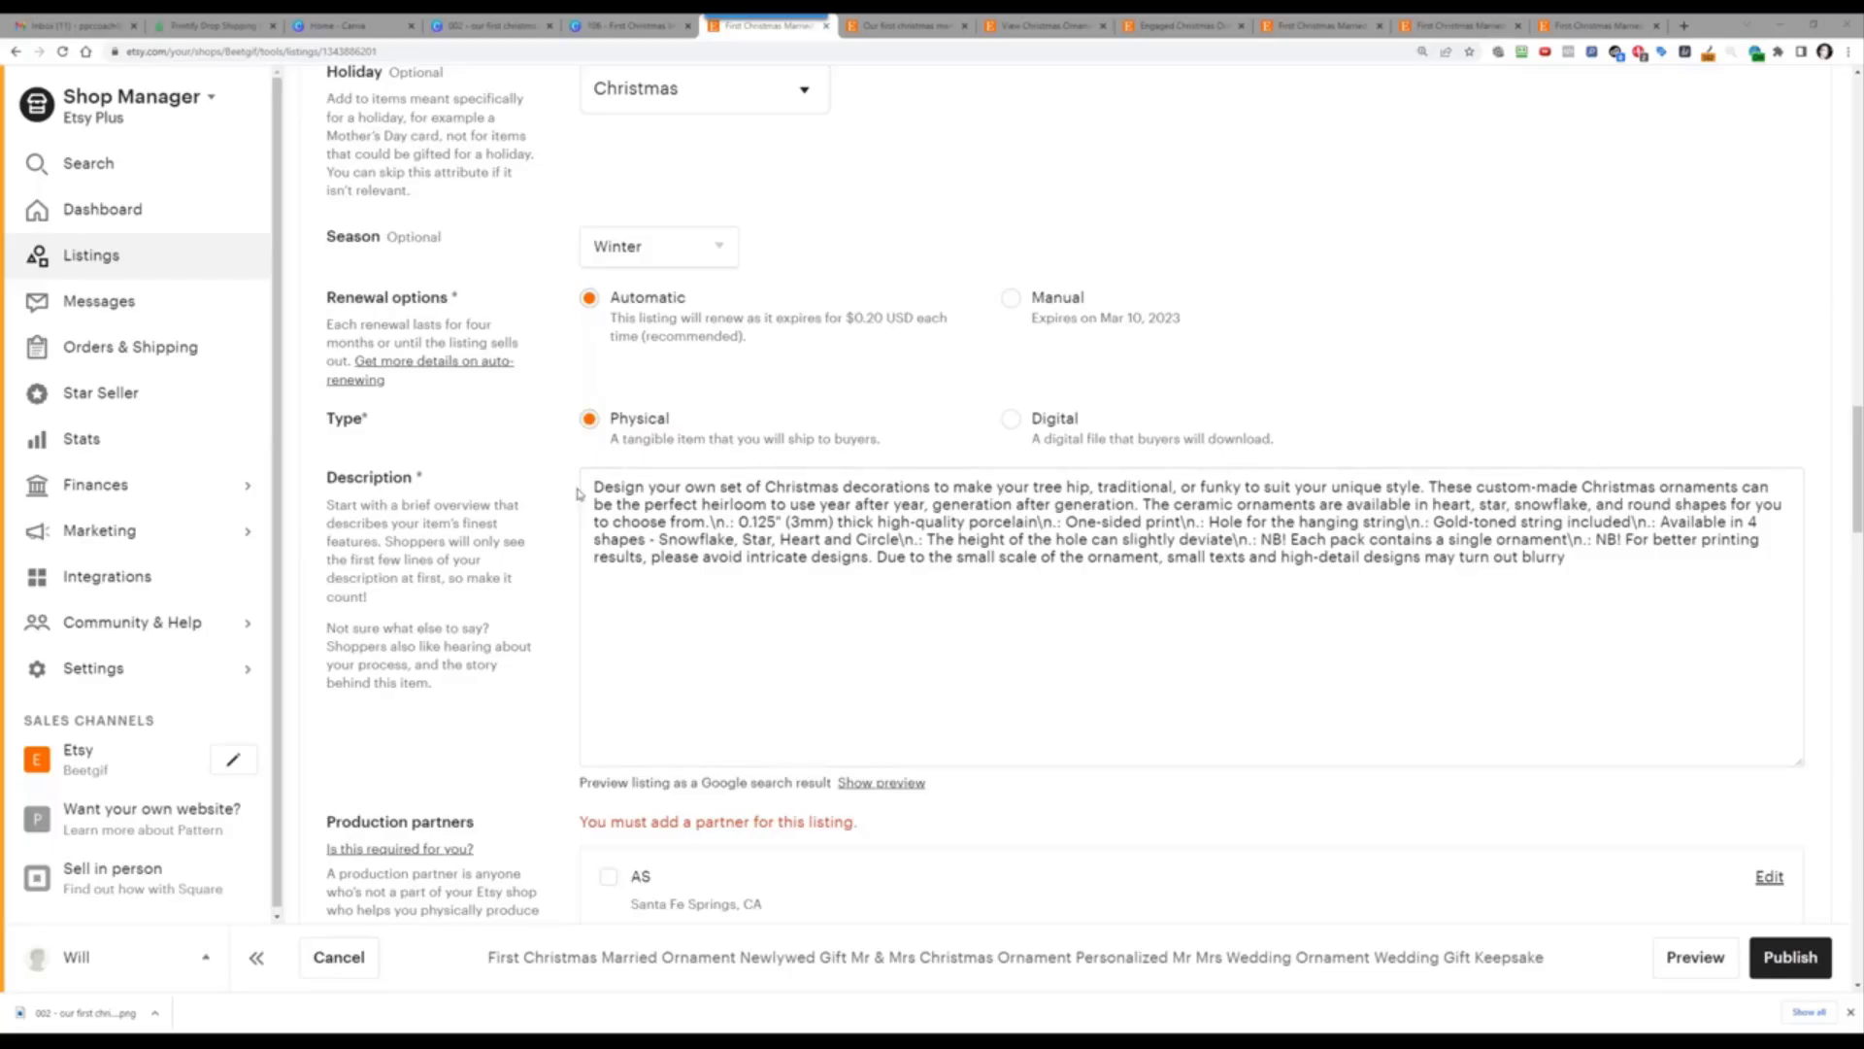
# Step: Paste the new description, opening 'Is this your first Christmas married?', over the old text
pyautogui.moveTo(590, 485); pyautogui.dragTo(1636, 588)
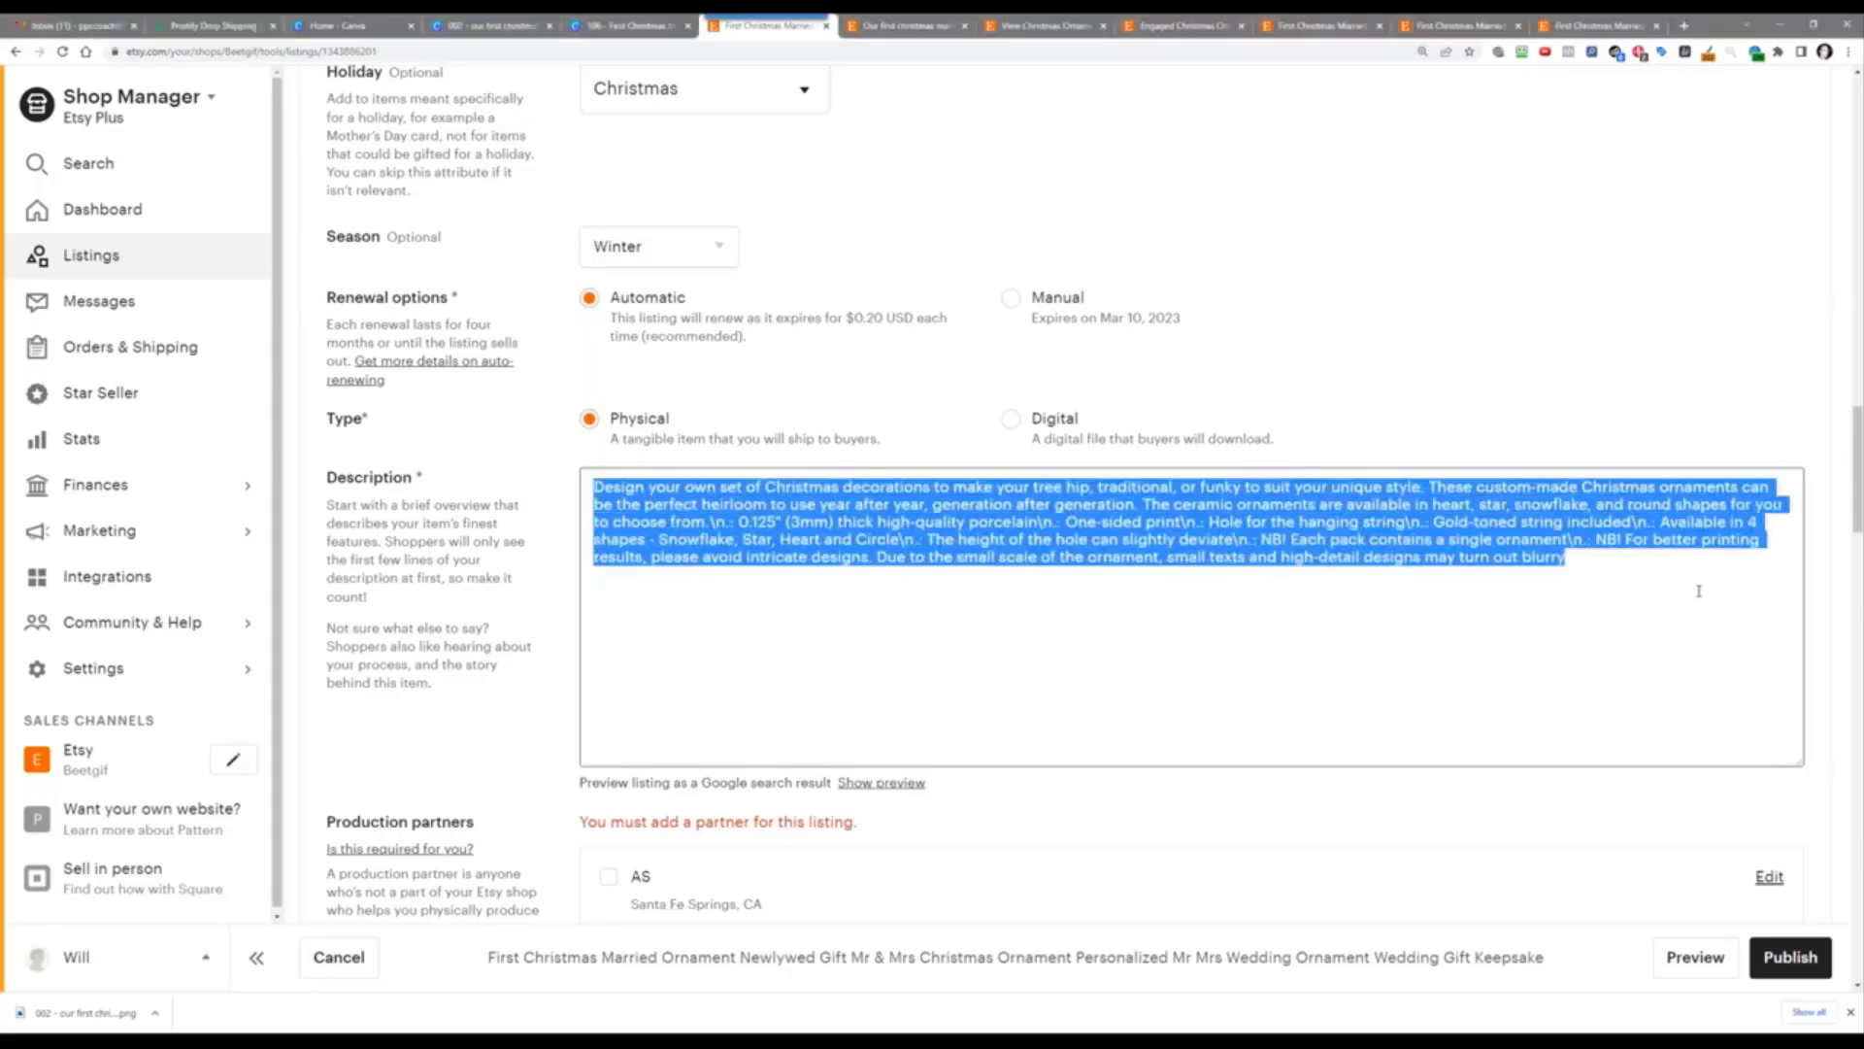
pyautogui.rightClick(971, 520)
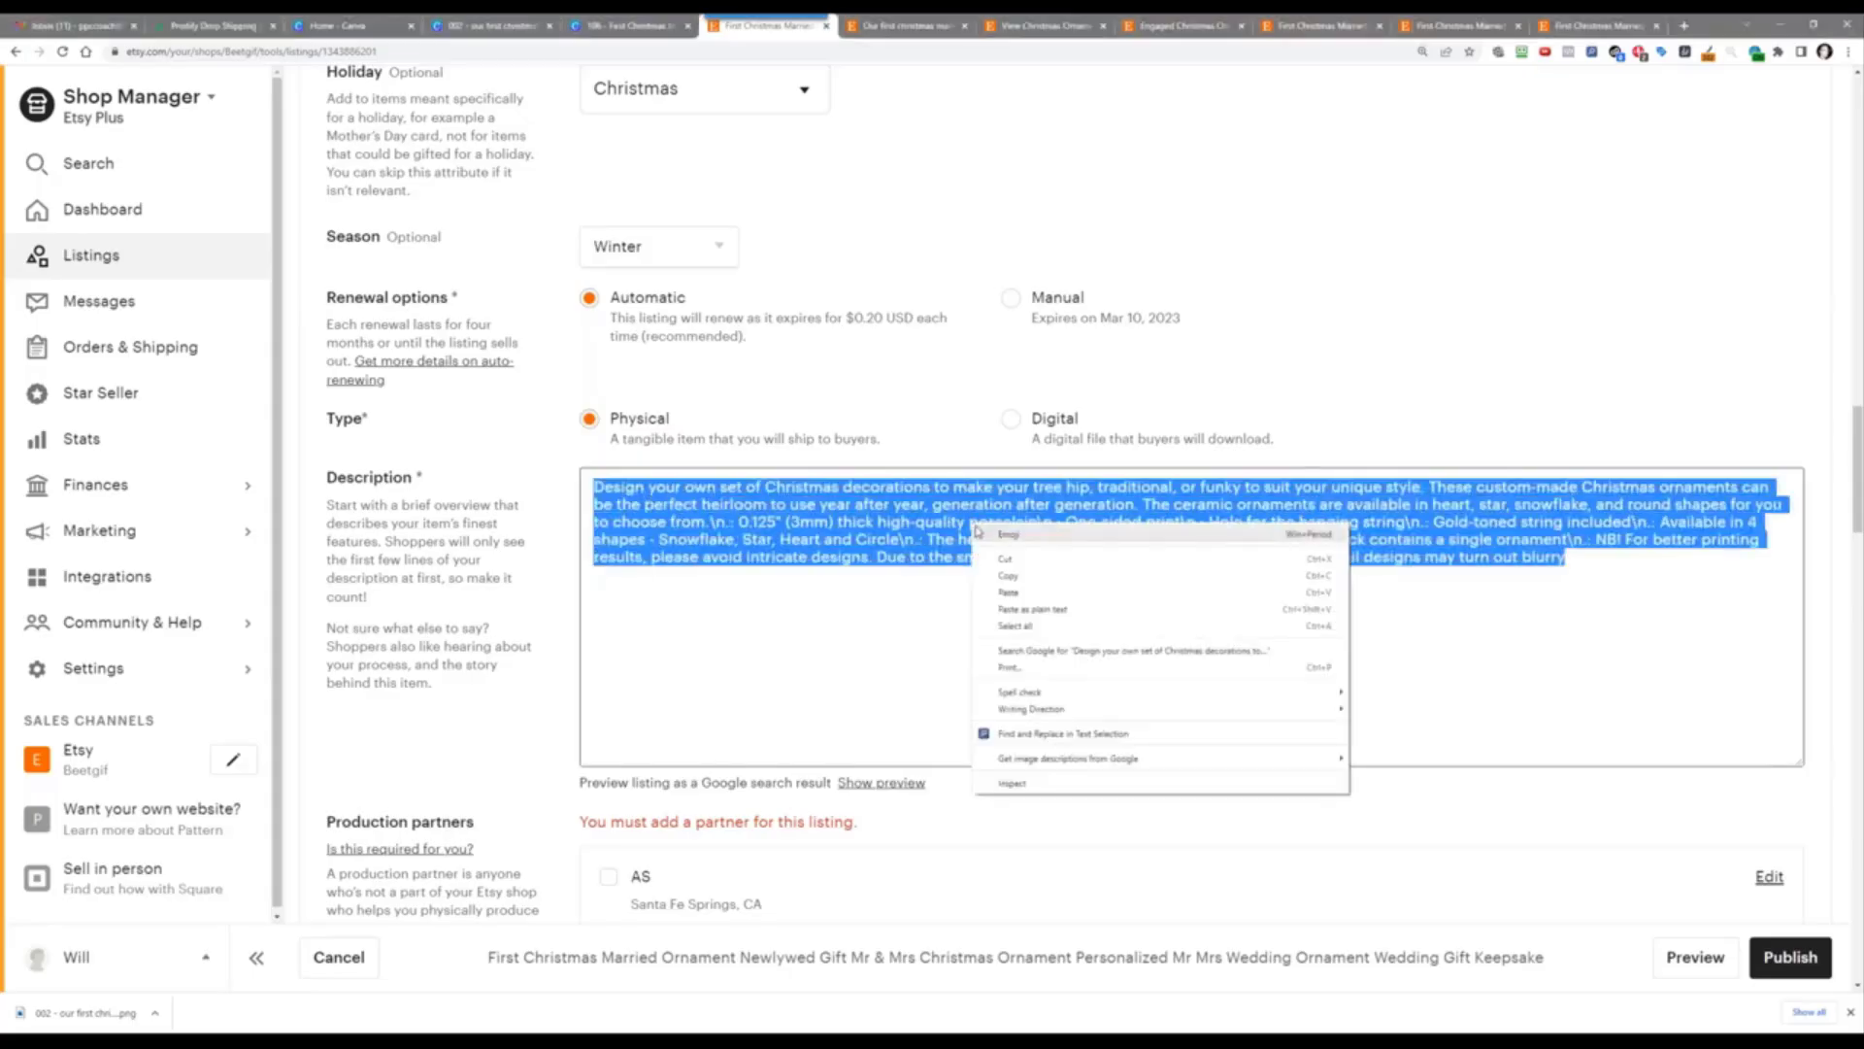
pyautogui.click(885, 522)
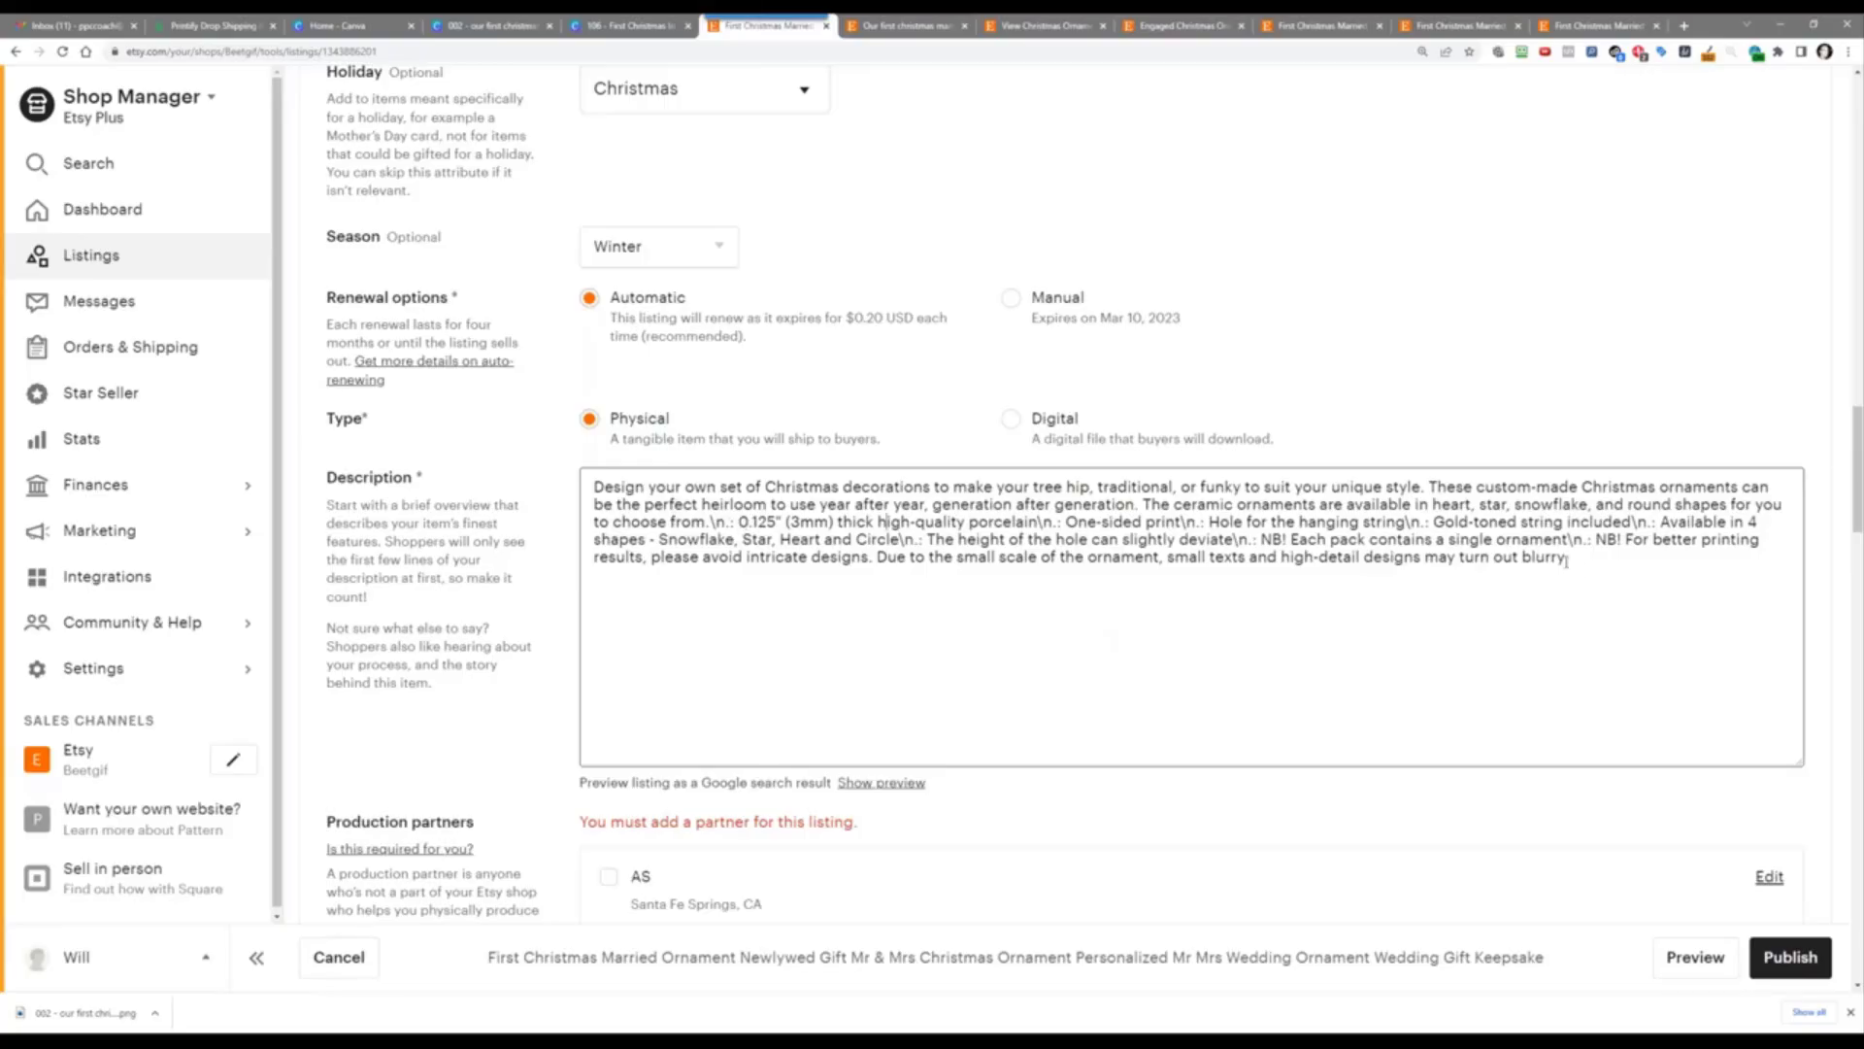
pyautogui.moveTo(1582, 562); pyautogui.dragTo(548, 500)
pyautogui.rightClick(678, 516)
pyautogui.click(781, 587)
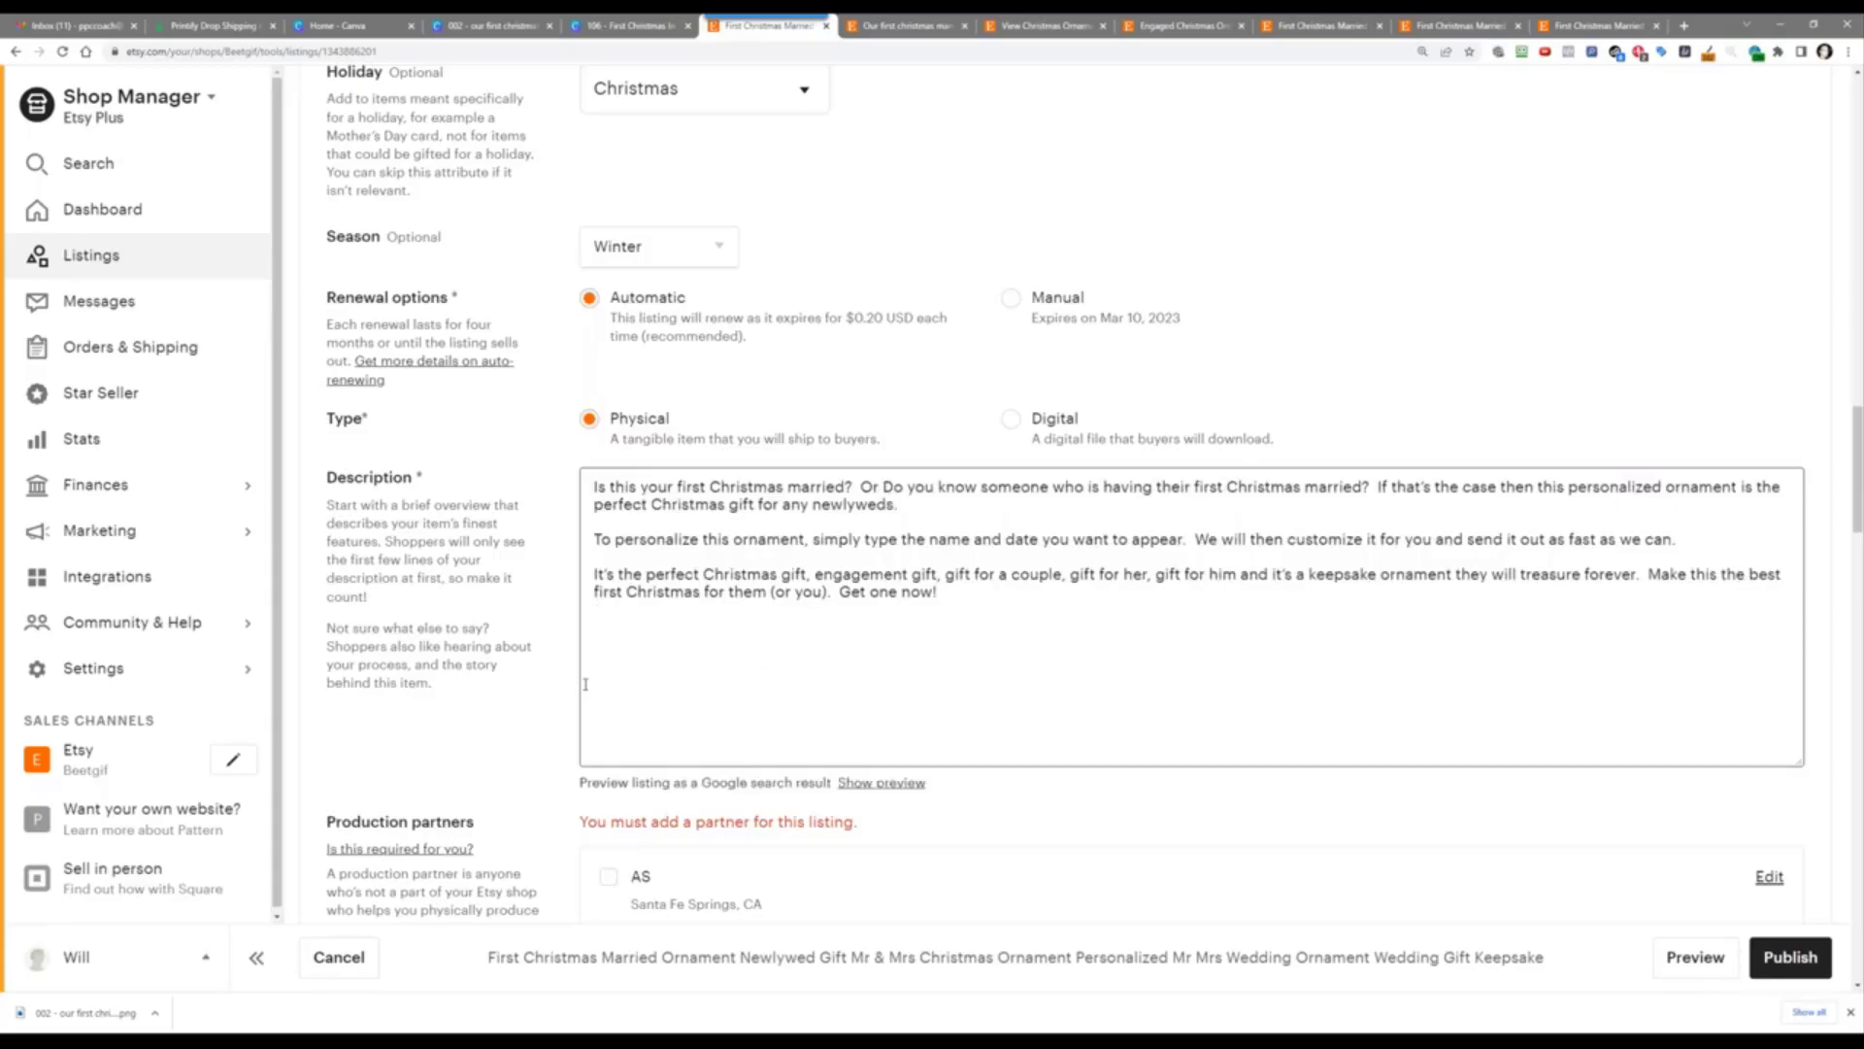
pyautogui.scroll(-3, 495, 728)
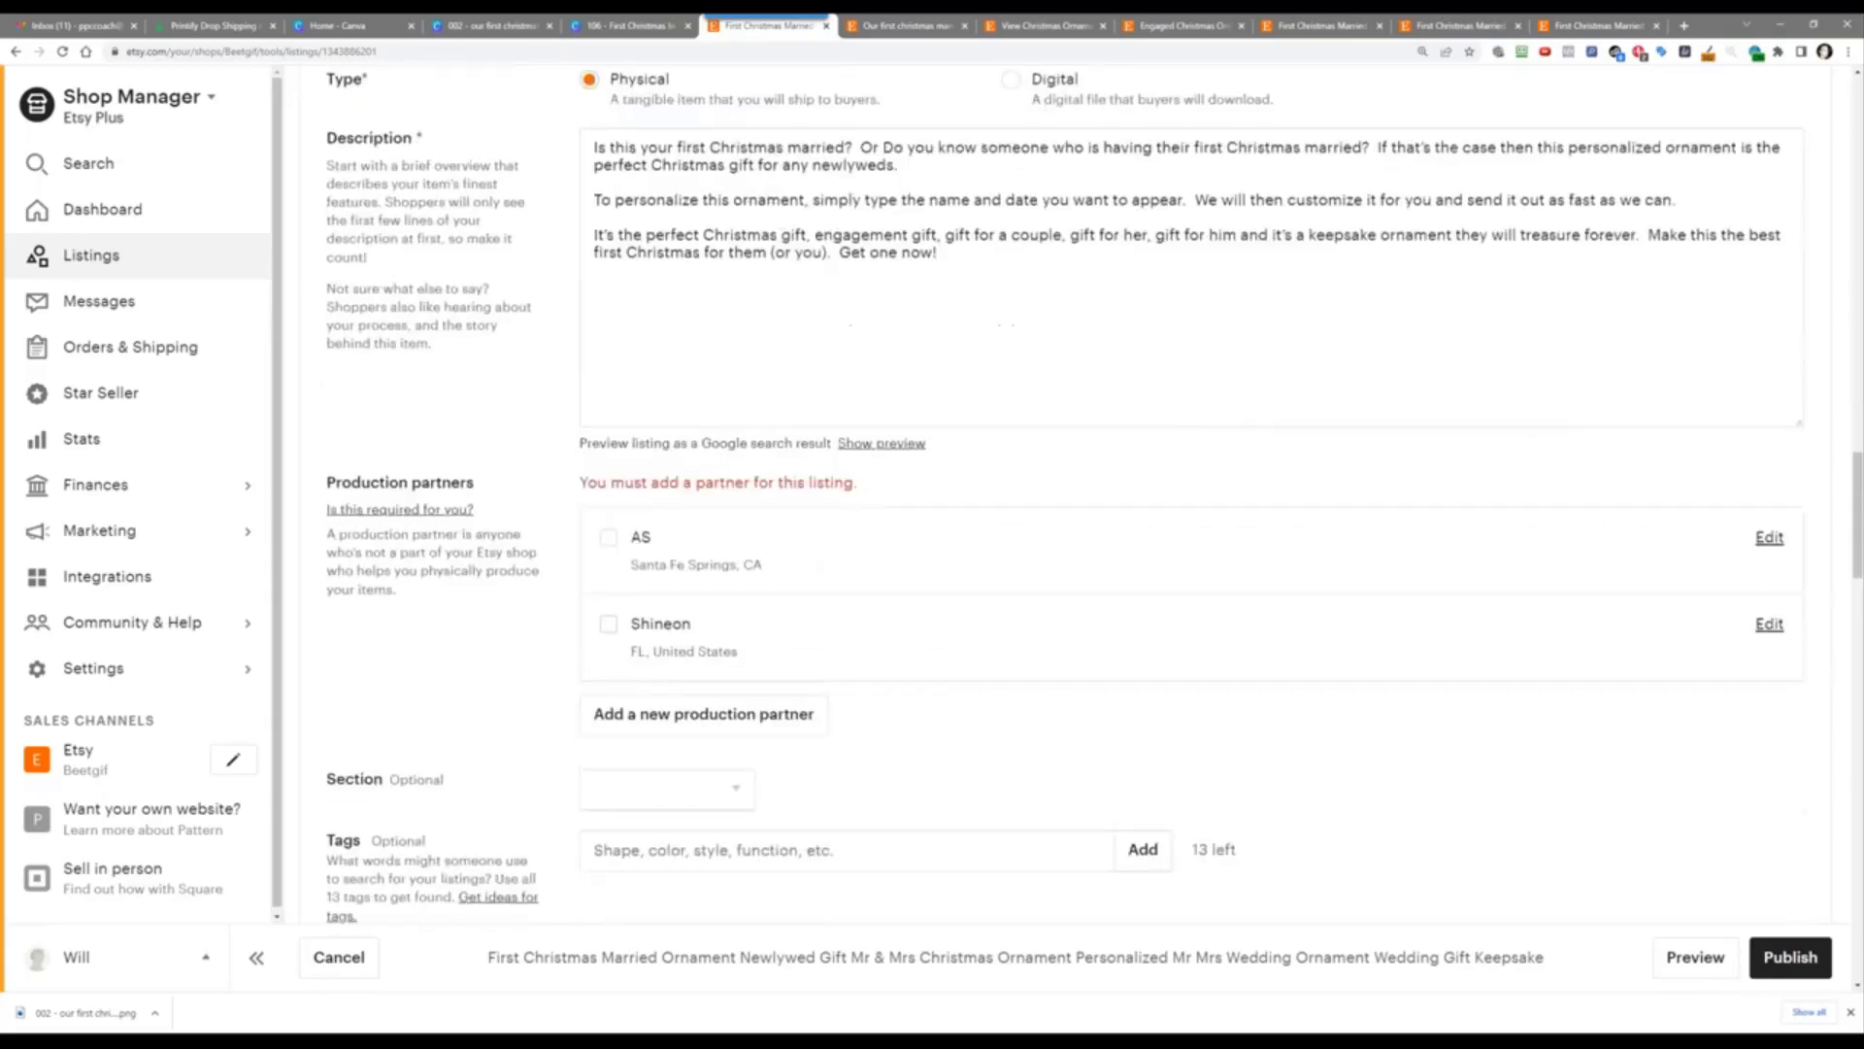
# Step: Enter Printify as a new production partner, then go back to the EverBee analytics tab
pyautogui.click(629, 730)
pyautogui.click(912, 400)
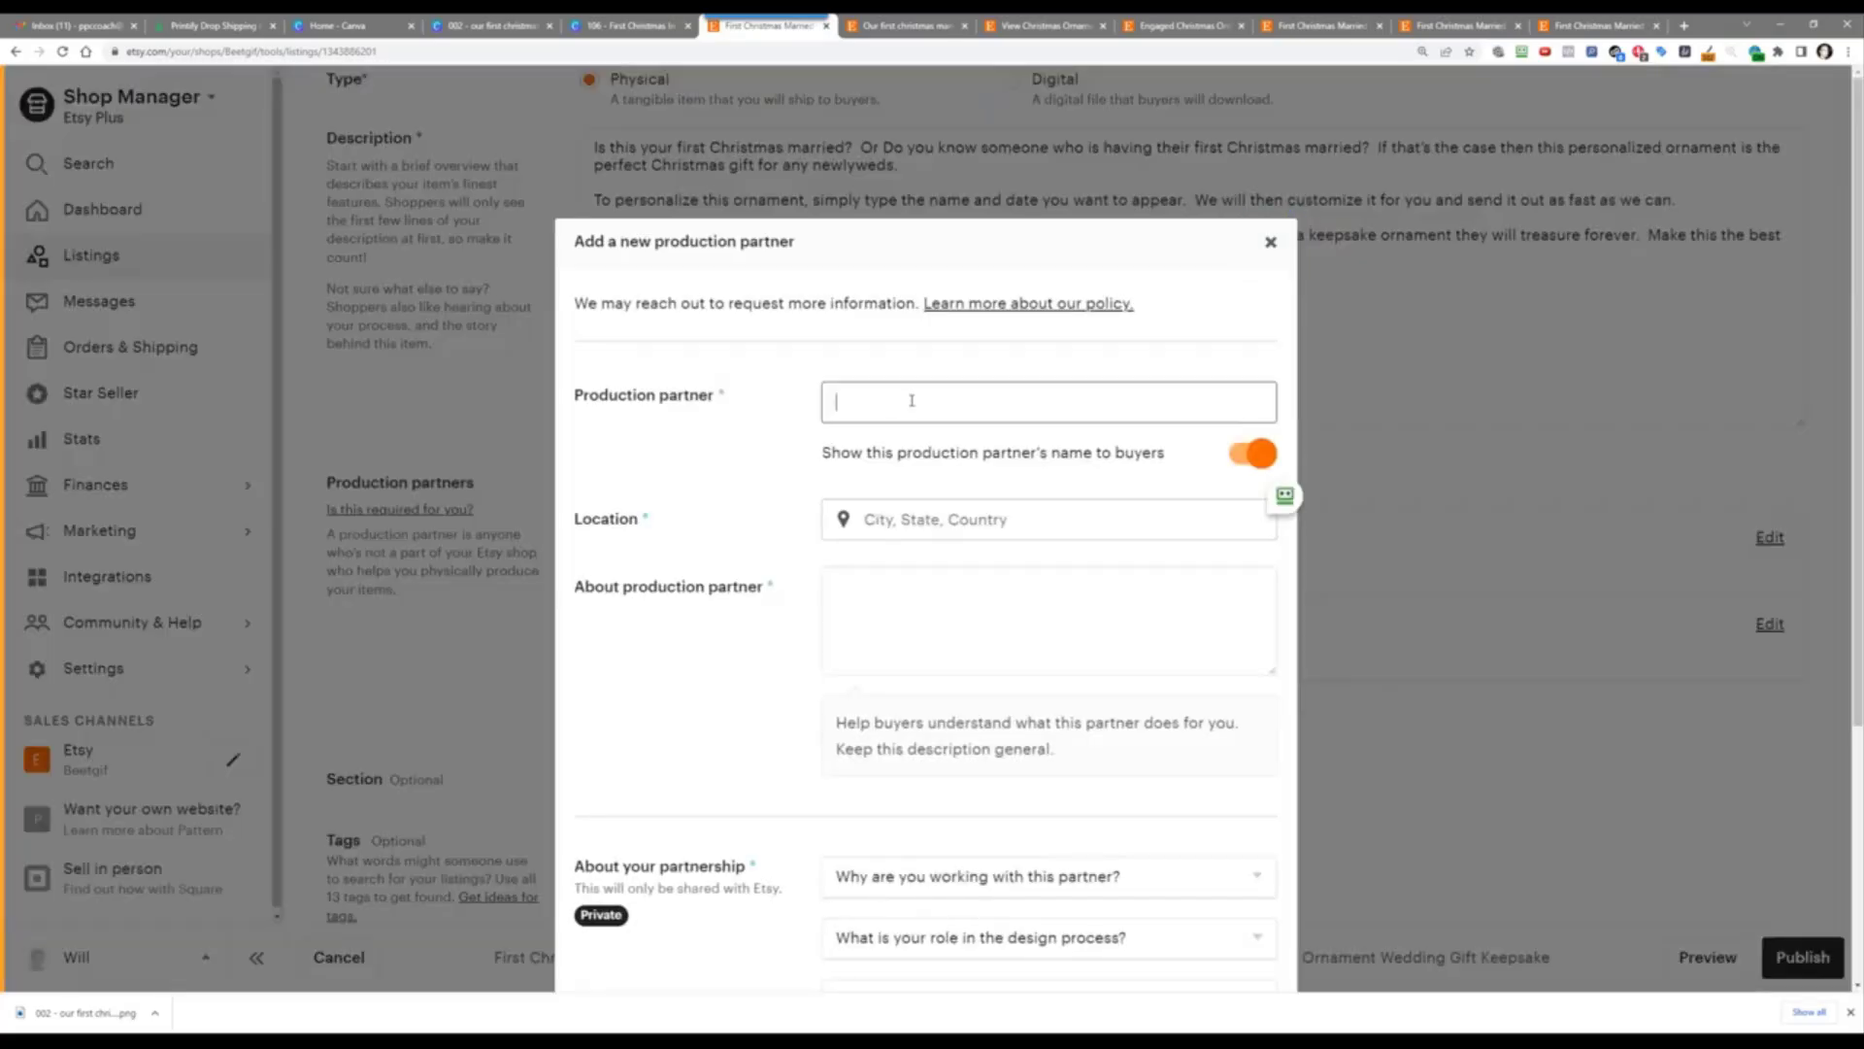
pyautogui.write('Printify')
pyautogui.press('Tab')
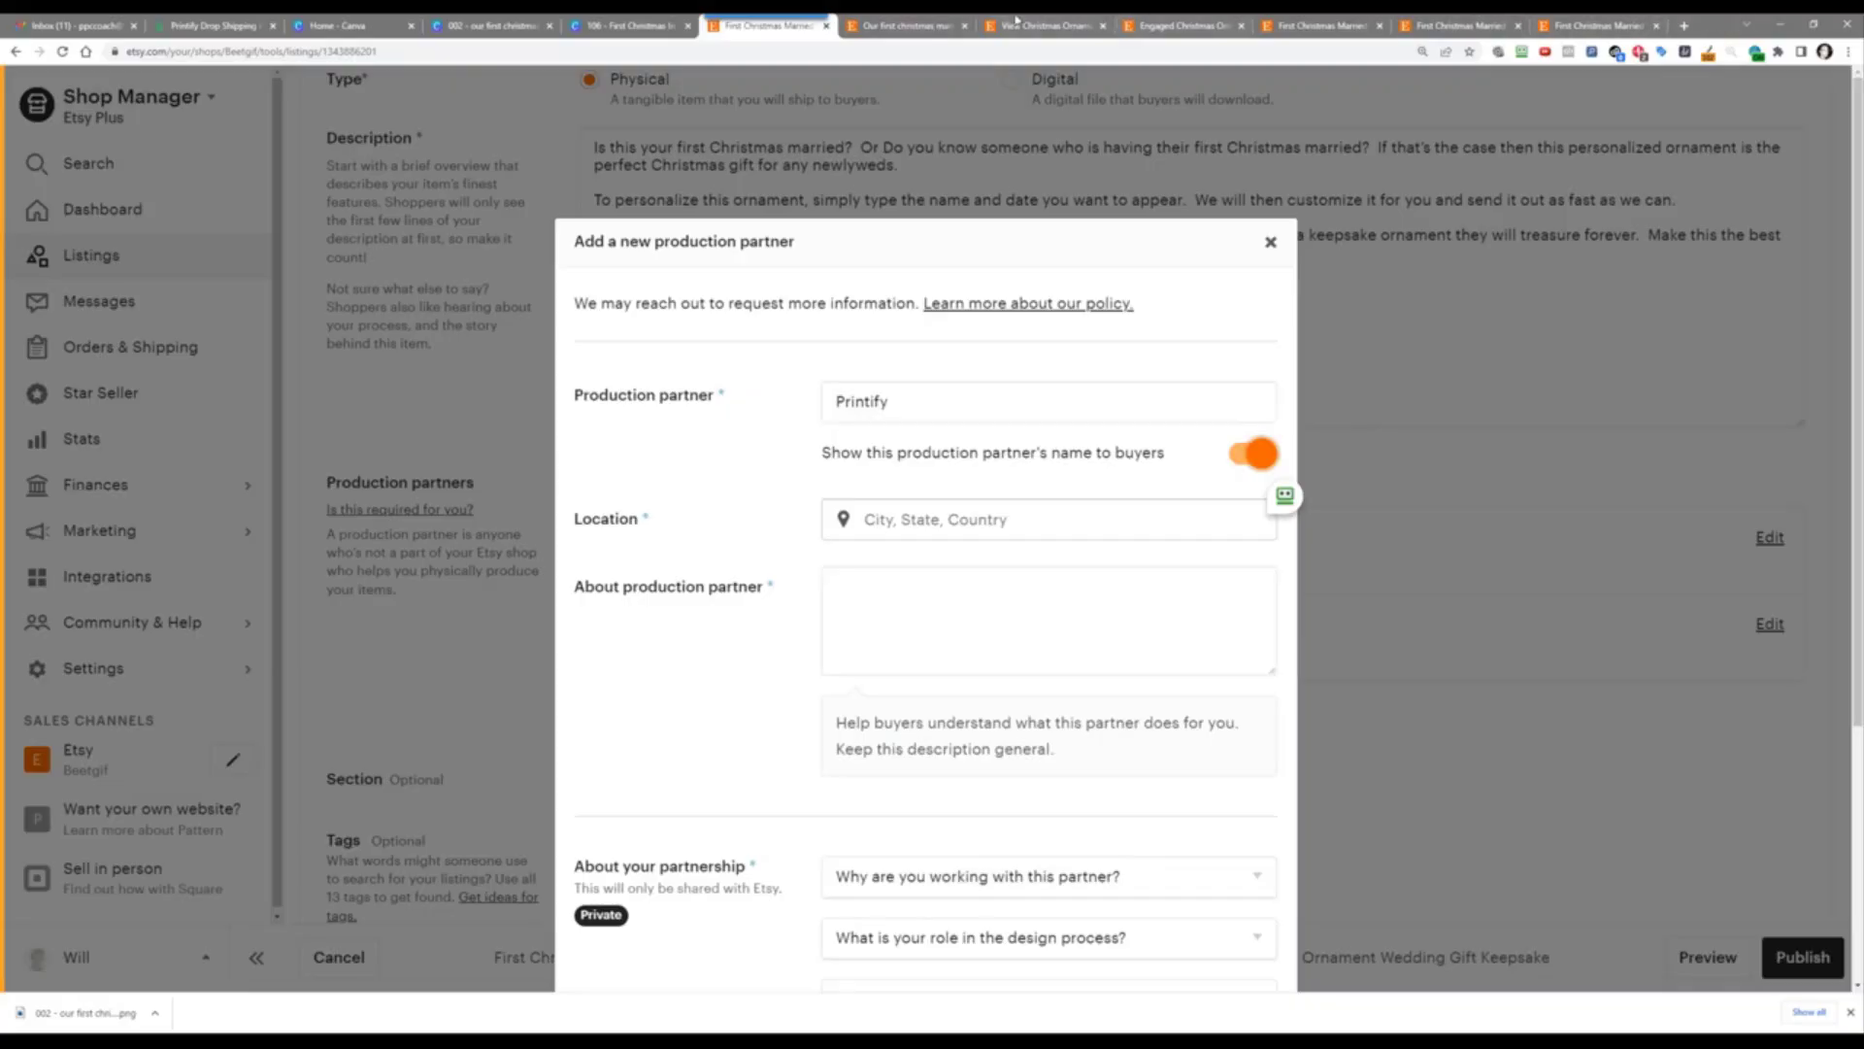
pyautogui.click(916, 20)
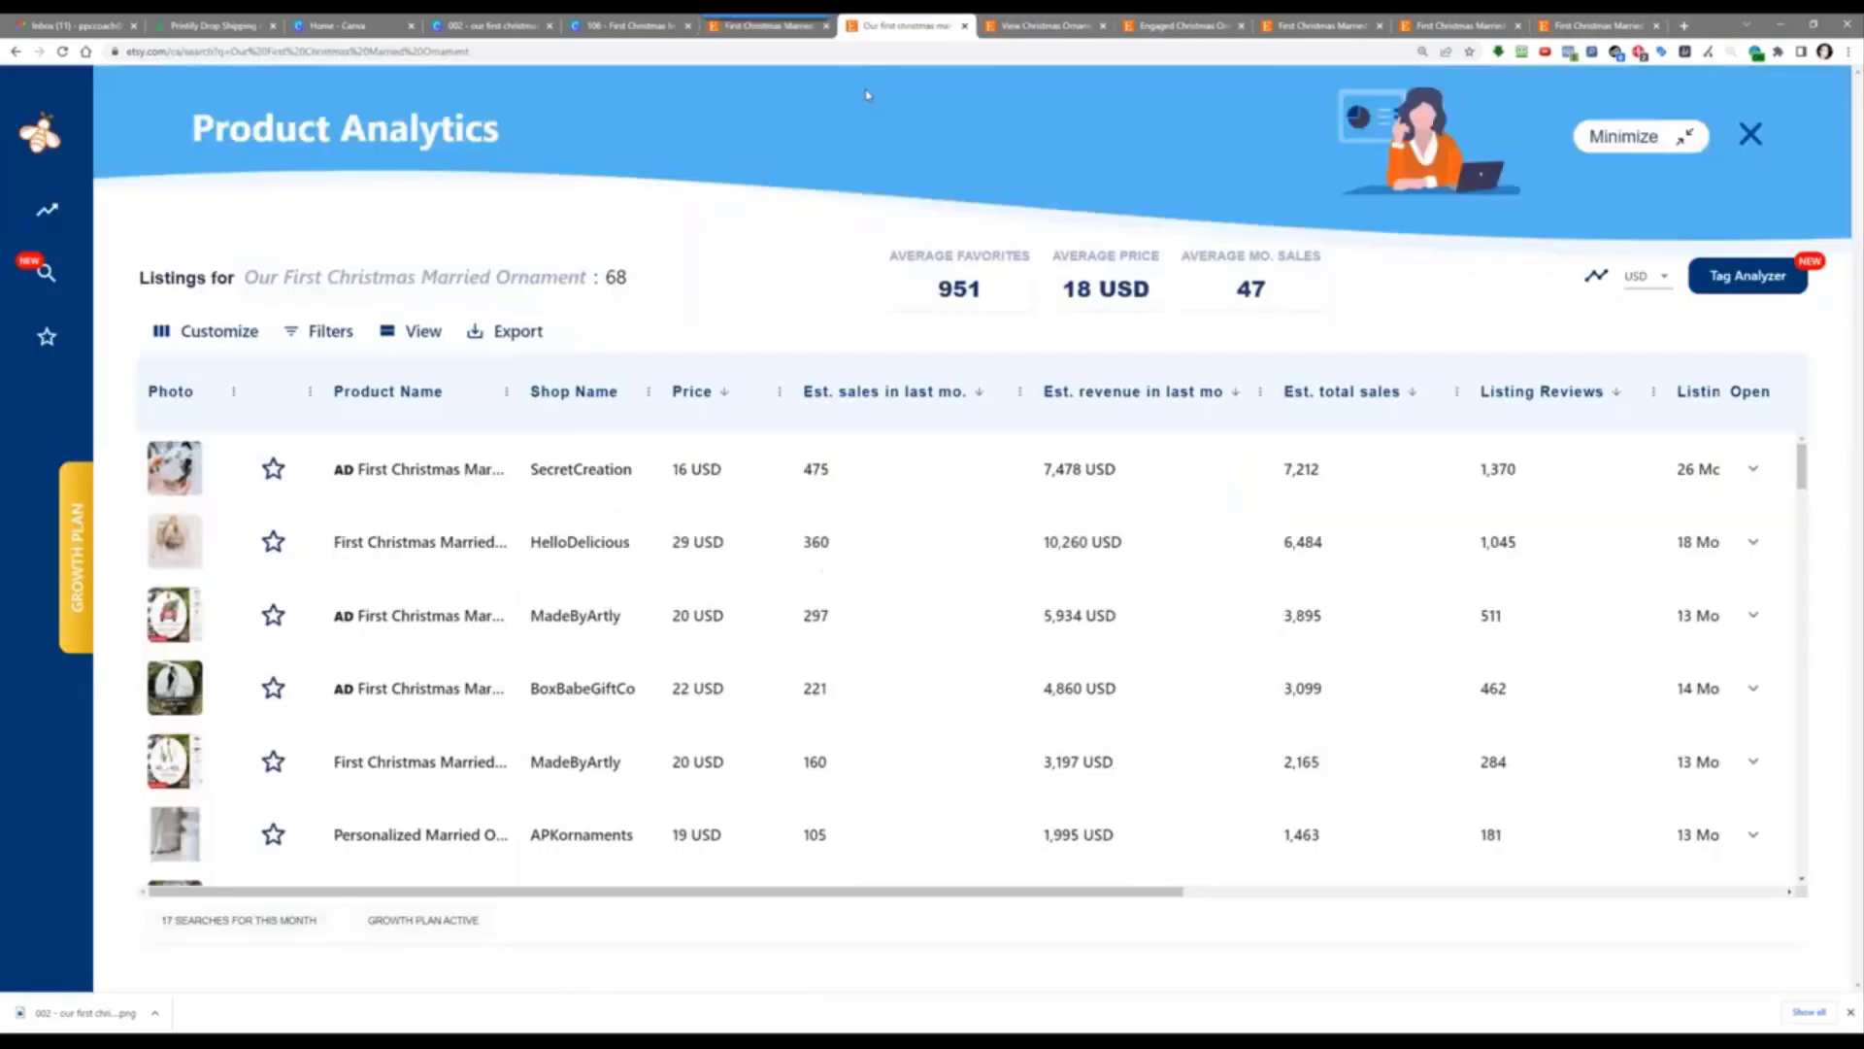
# Step: Search Google for 'printify production partner etsy info' and expand the FAQ on adding Printify as a partner
pyautogui.click(815, 48)
pyautogui.write('printify ')
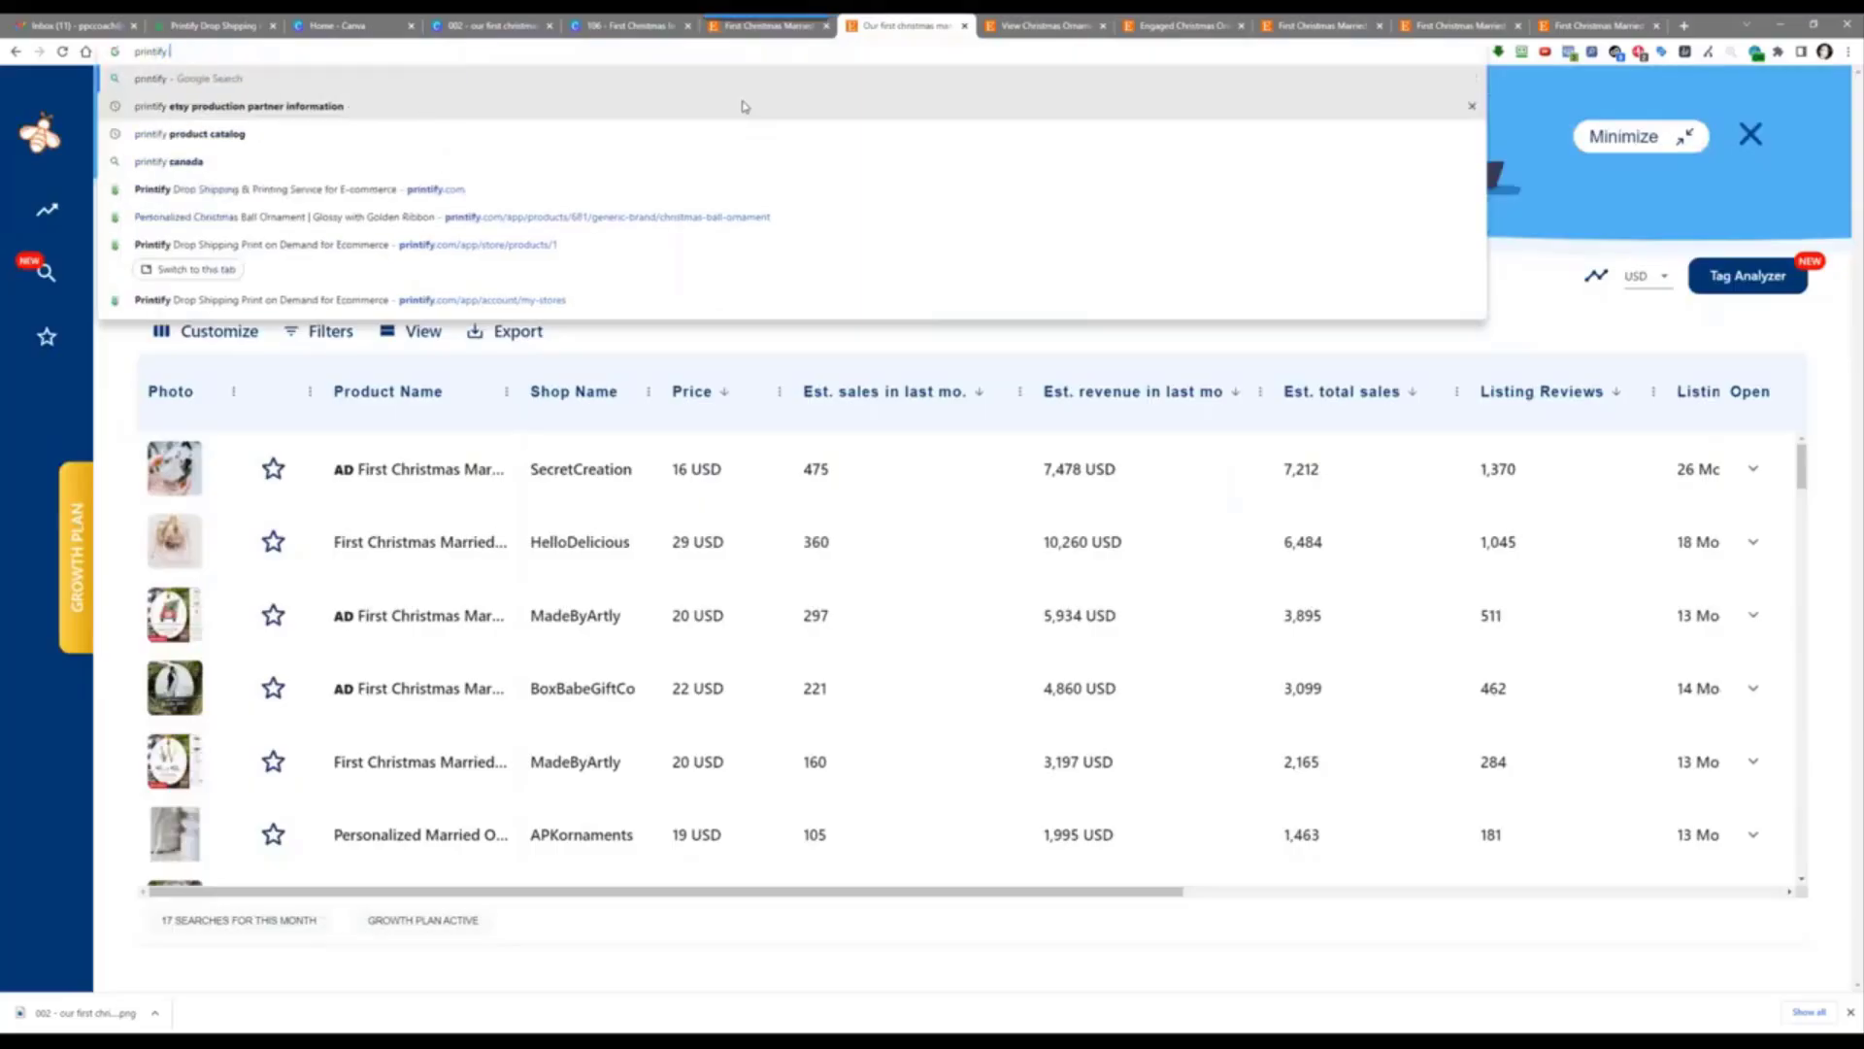
pyautogui.write('production par')
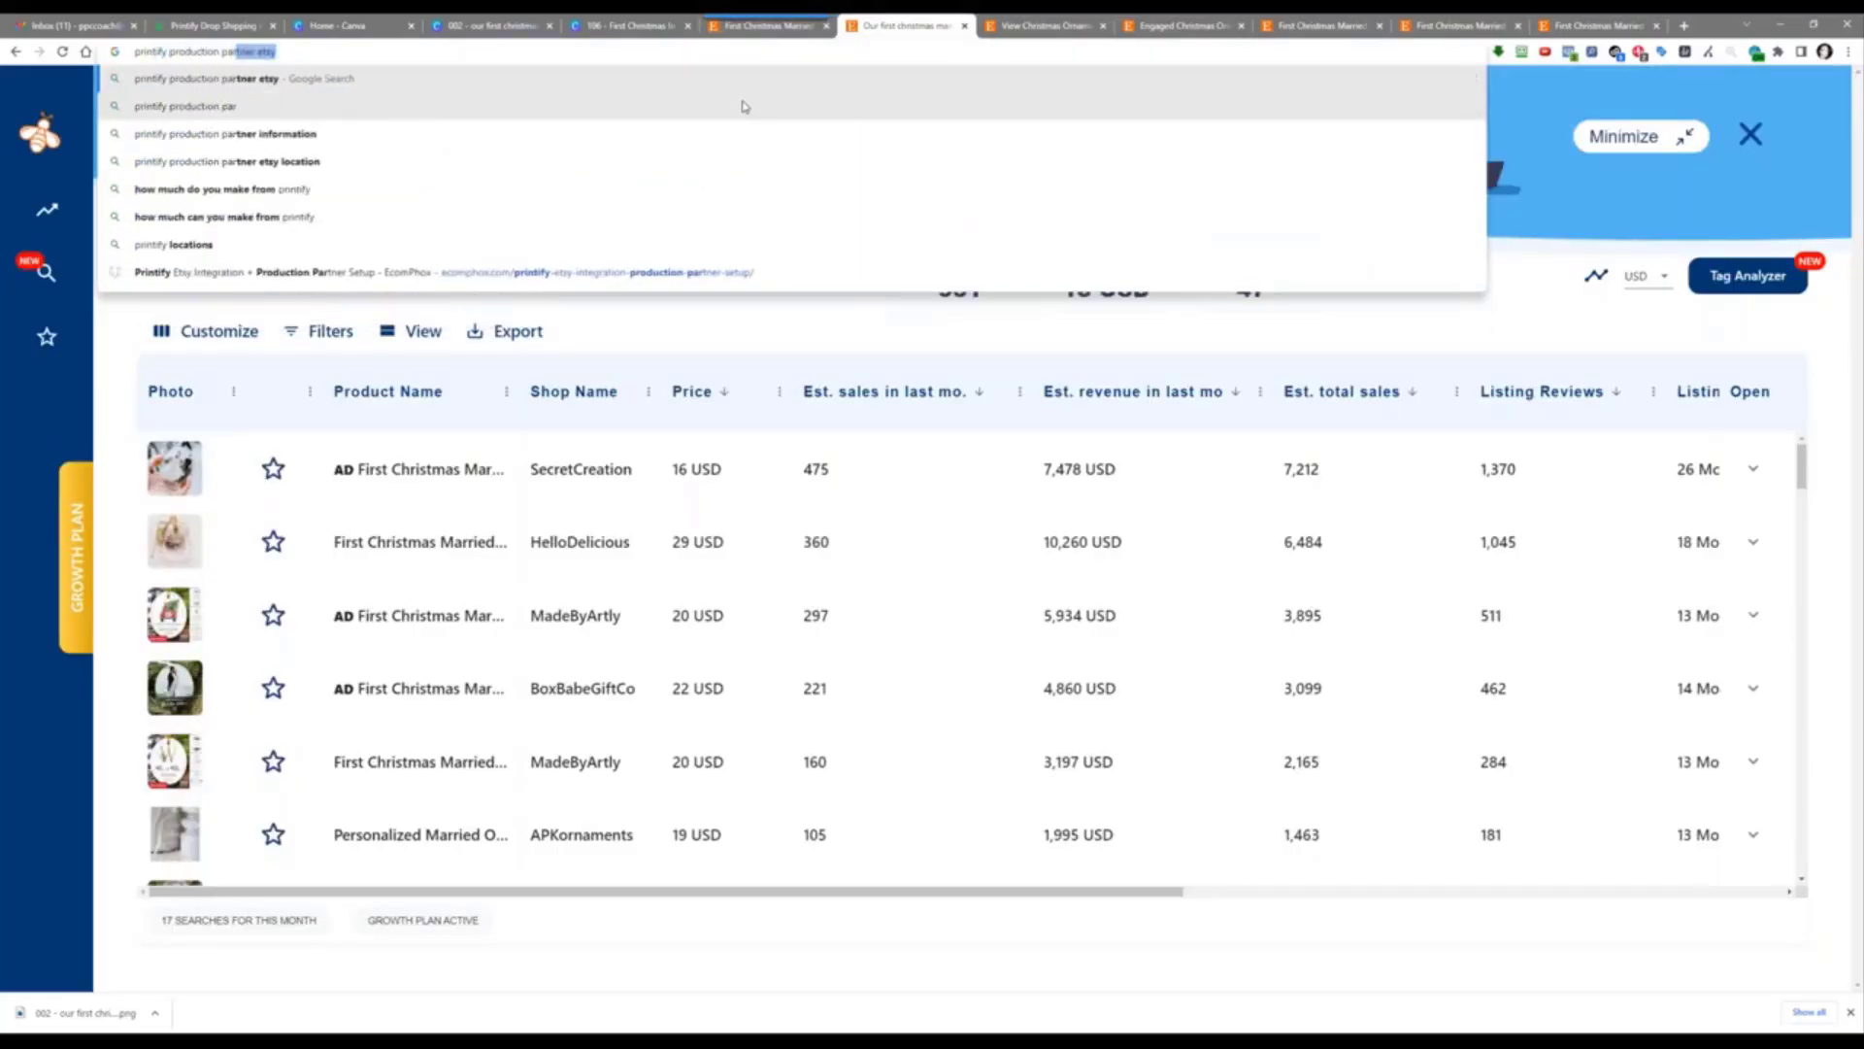
pyautogui.write('tner etsy info')
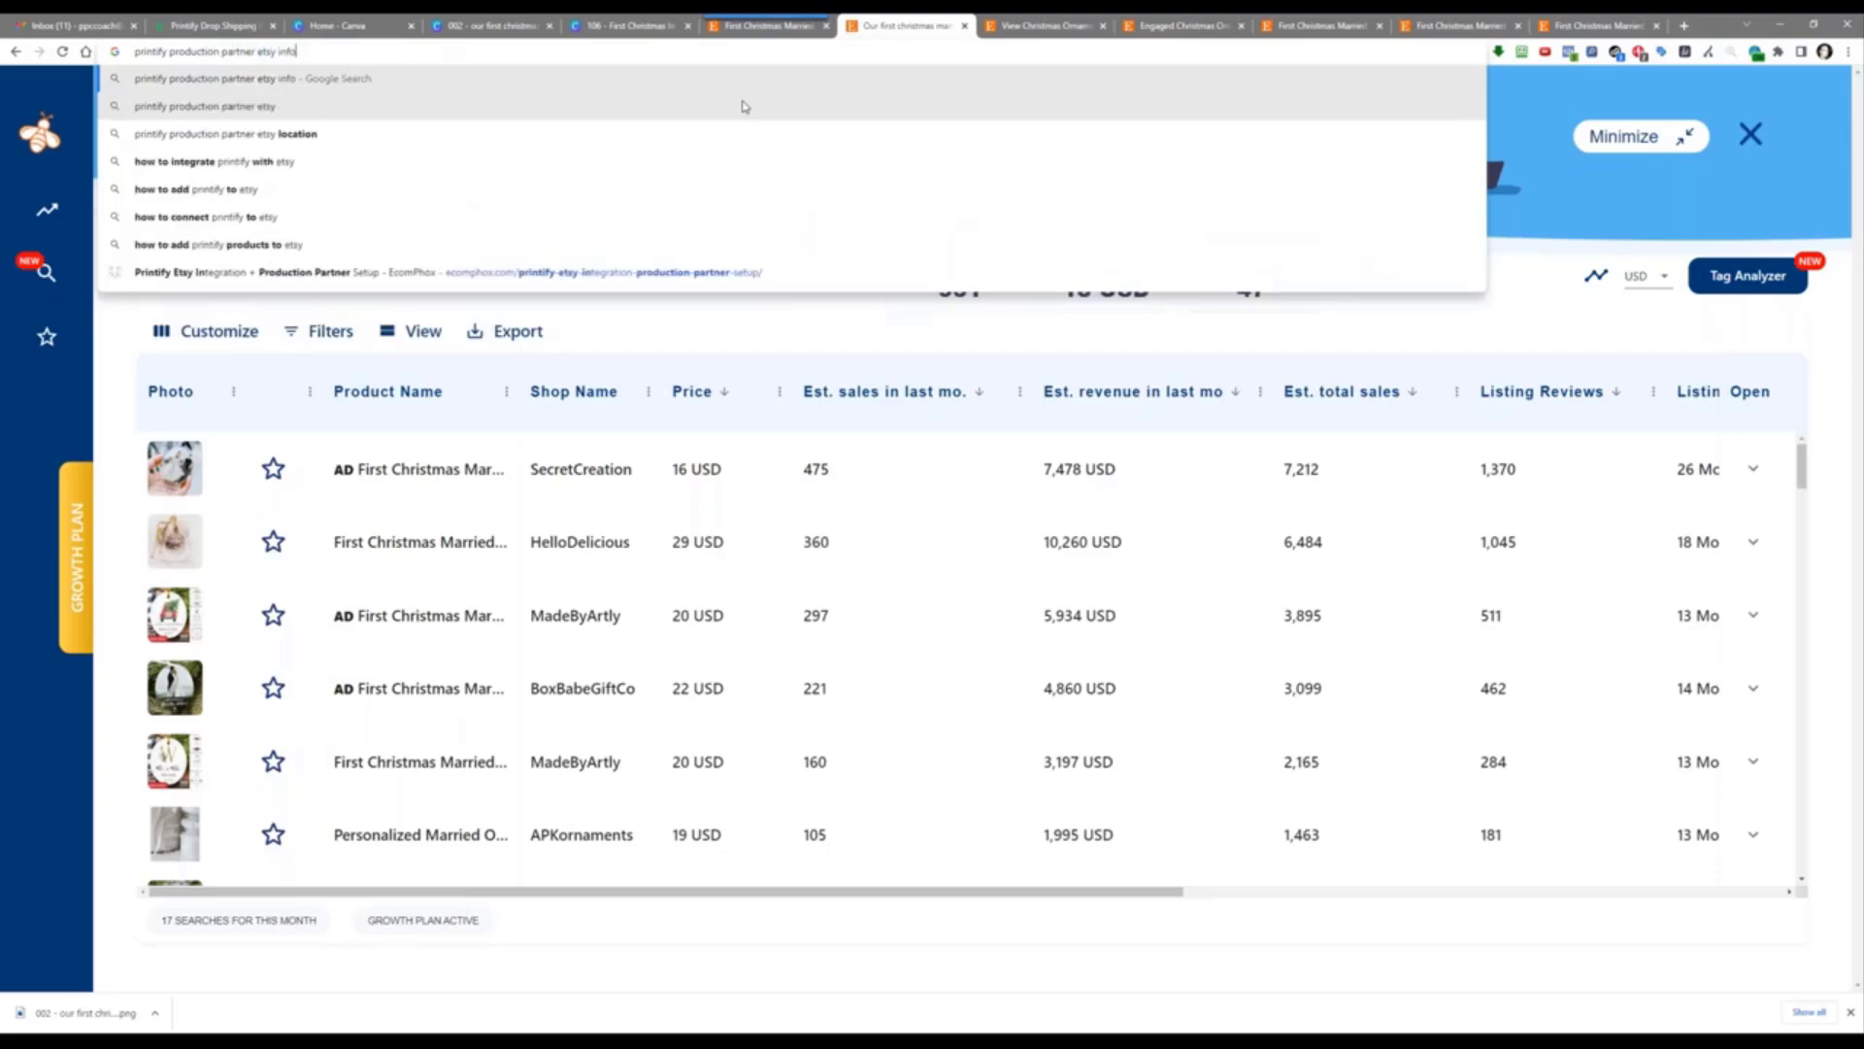
pyautogui.press('Return')
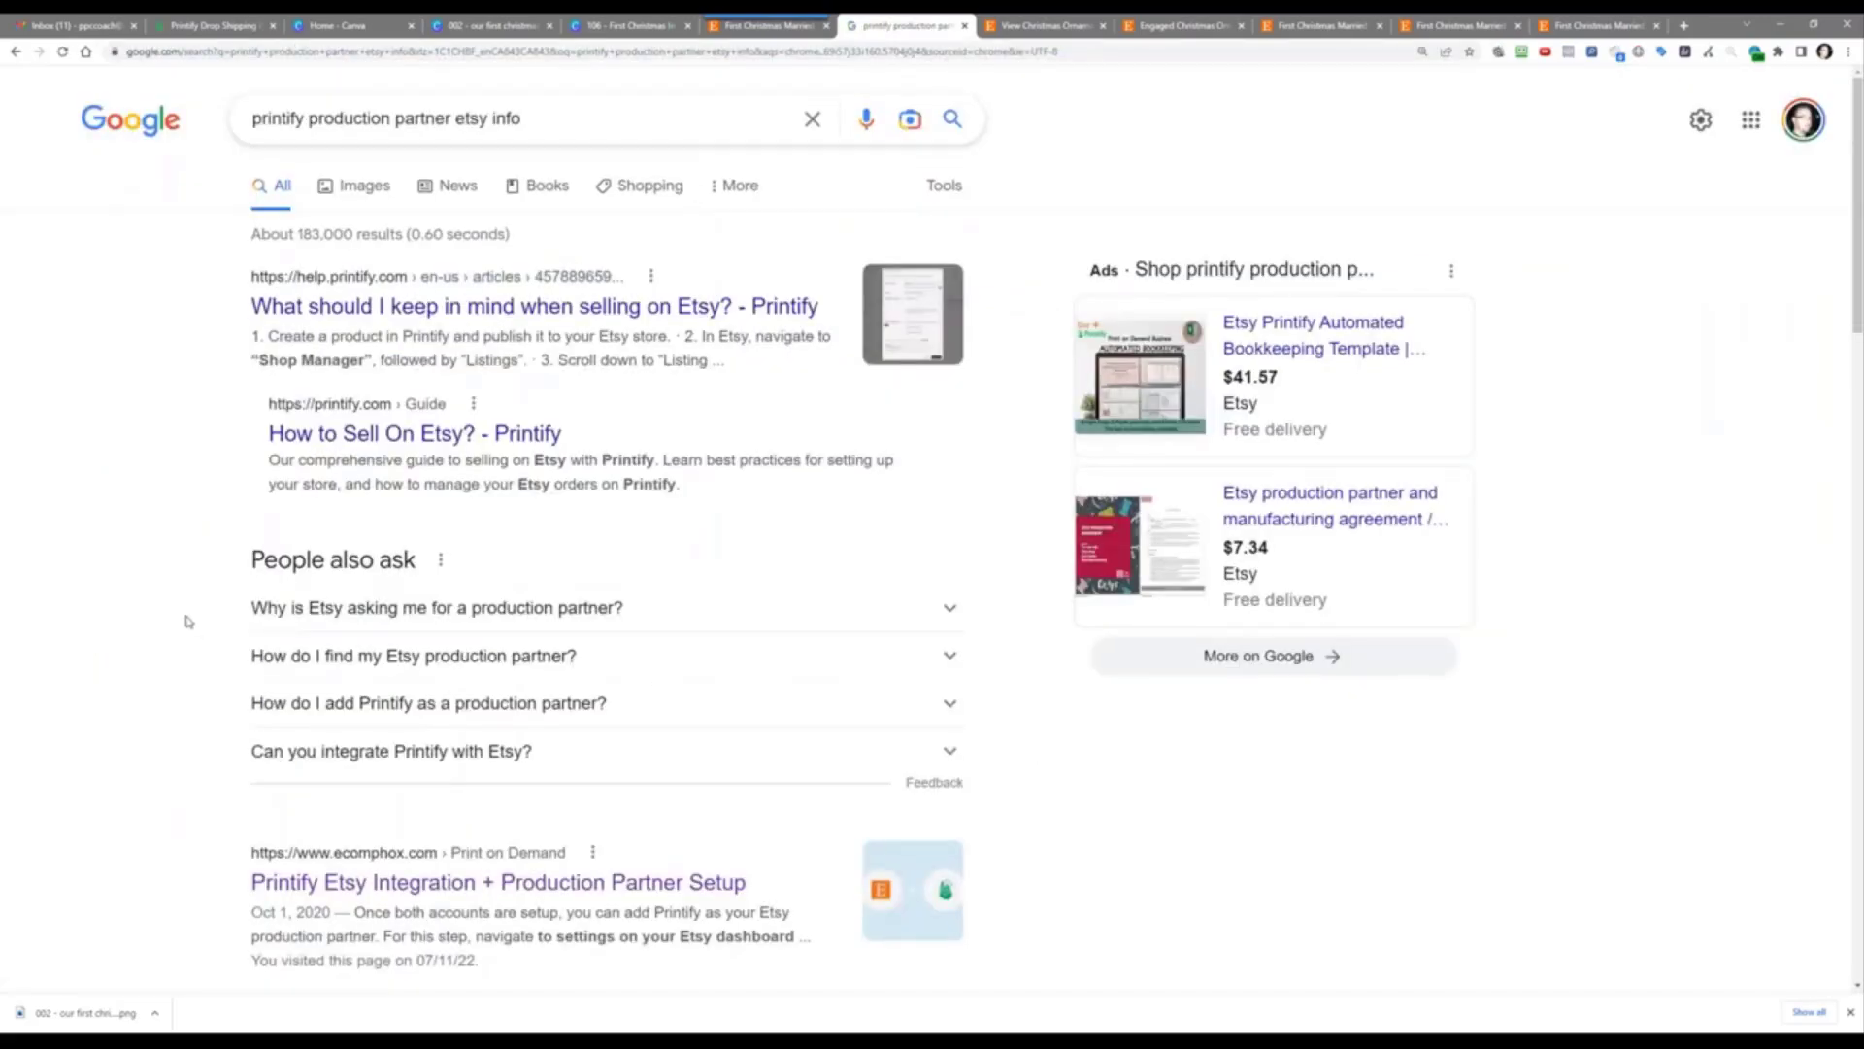
pyautogui.scroll(-5, 188, 622)
pyautogui.scroll(3, 229, 515)
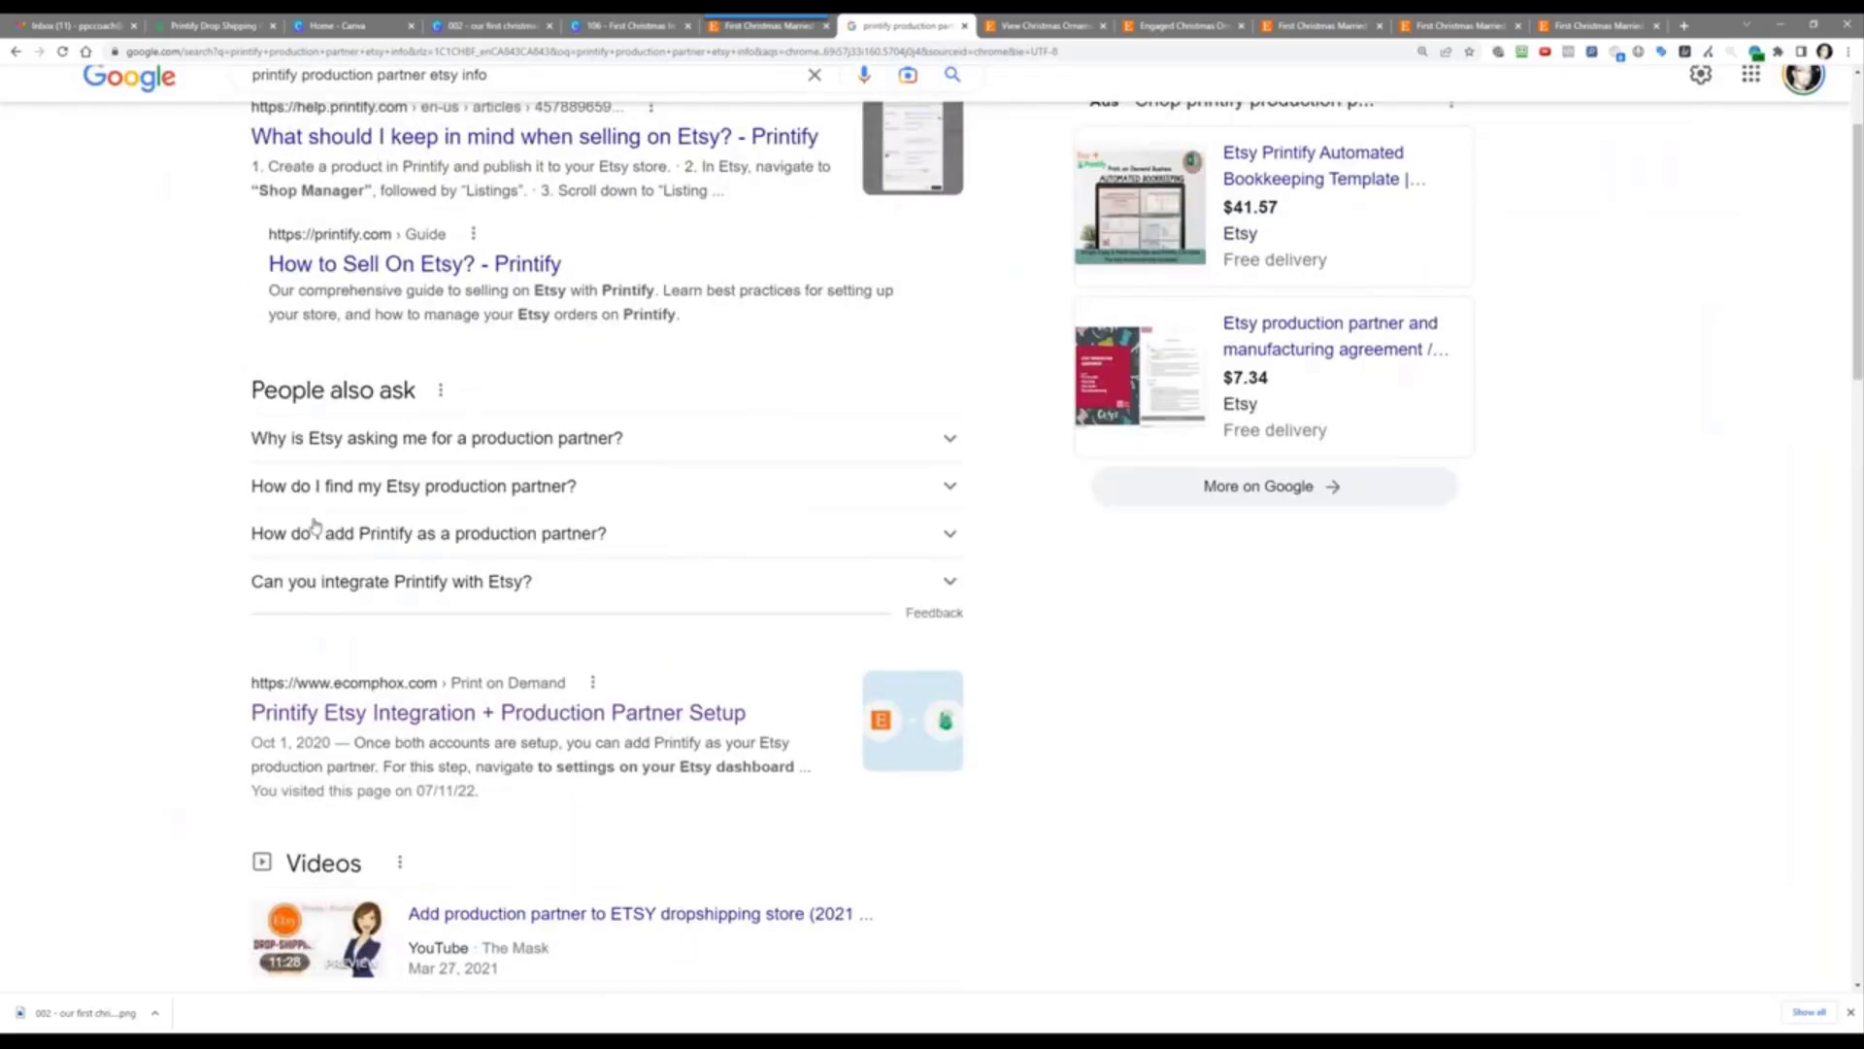
pyautogui.click(315, 534)
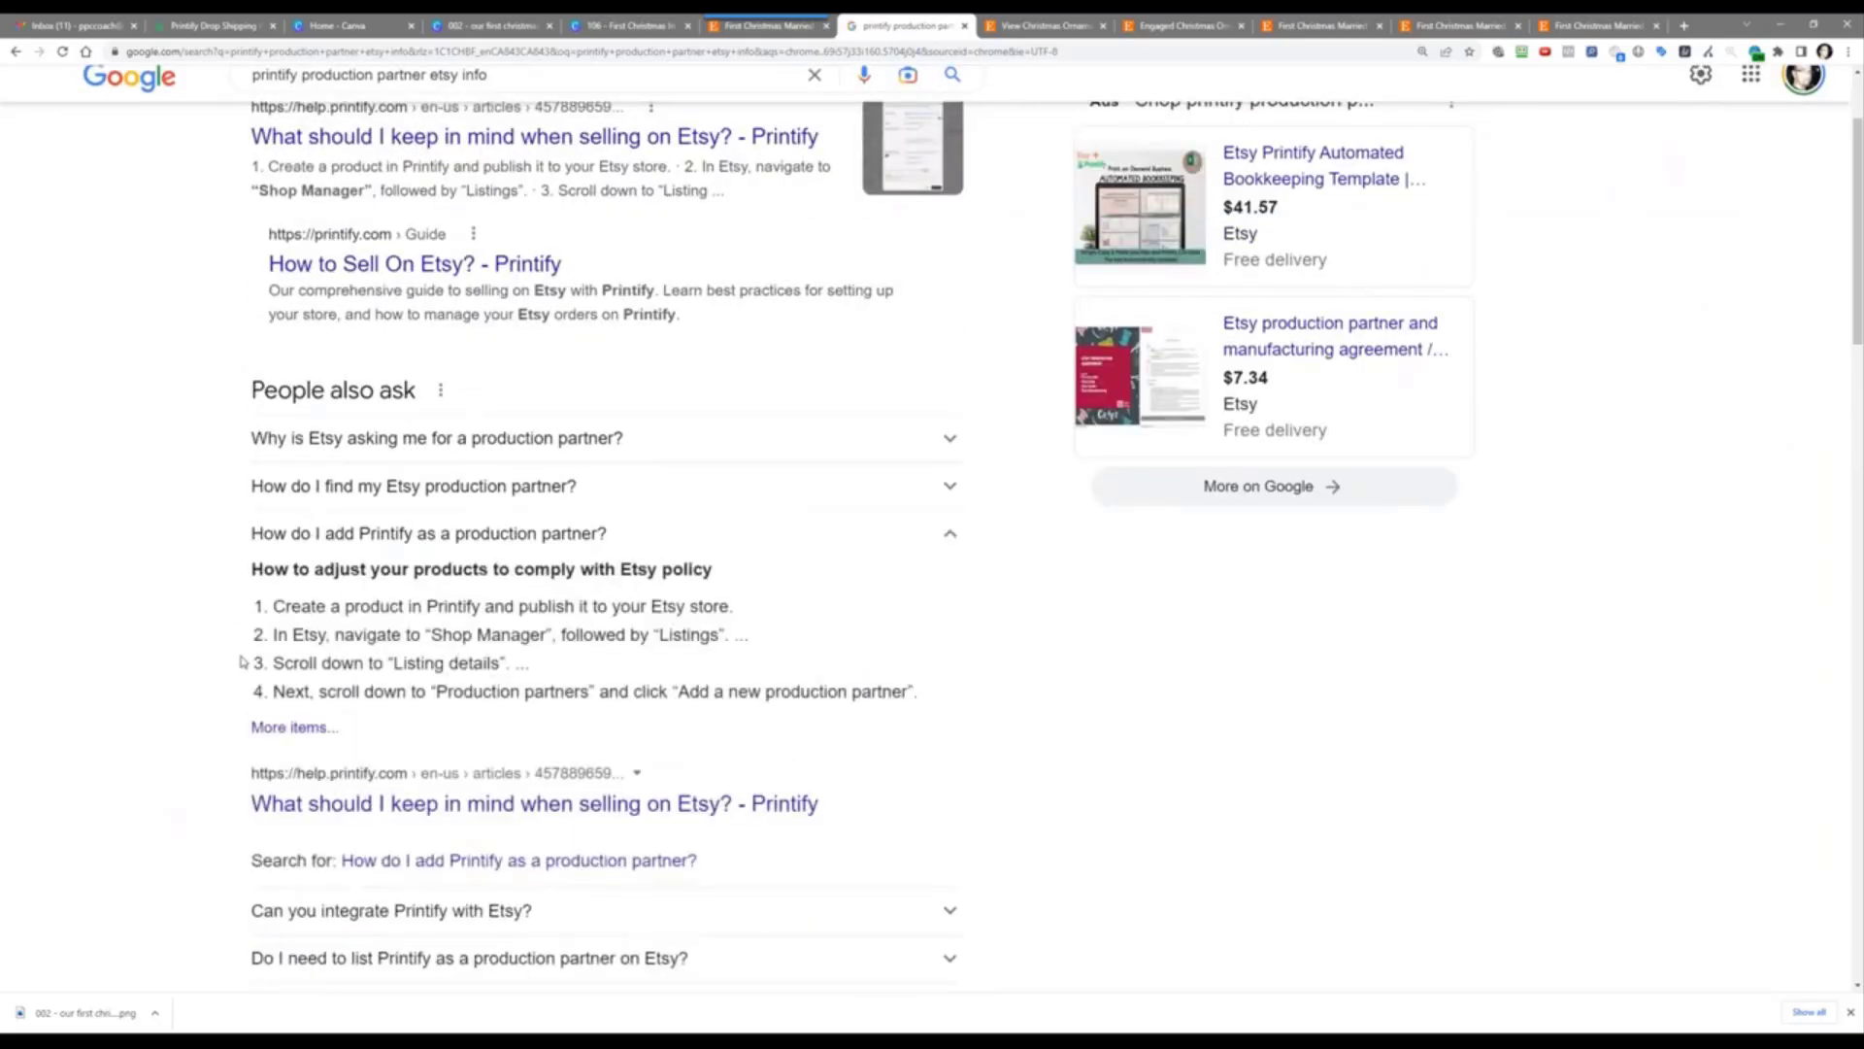
# Step: Open Printify's Etsy-selling help article and scroll to step 5's production partner details
pyautogui.click(293, 813)
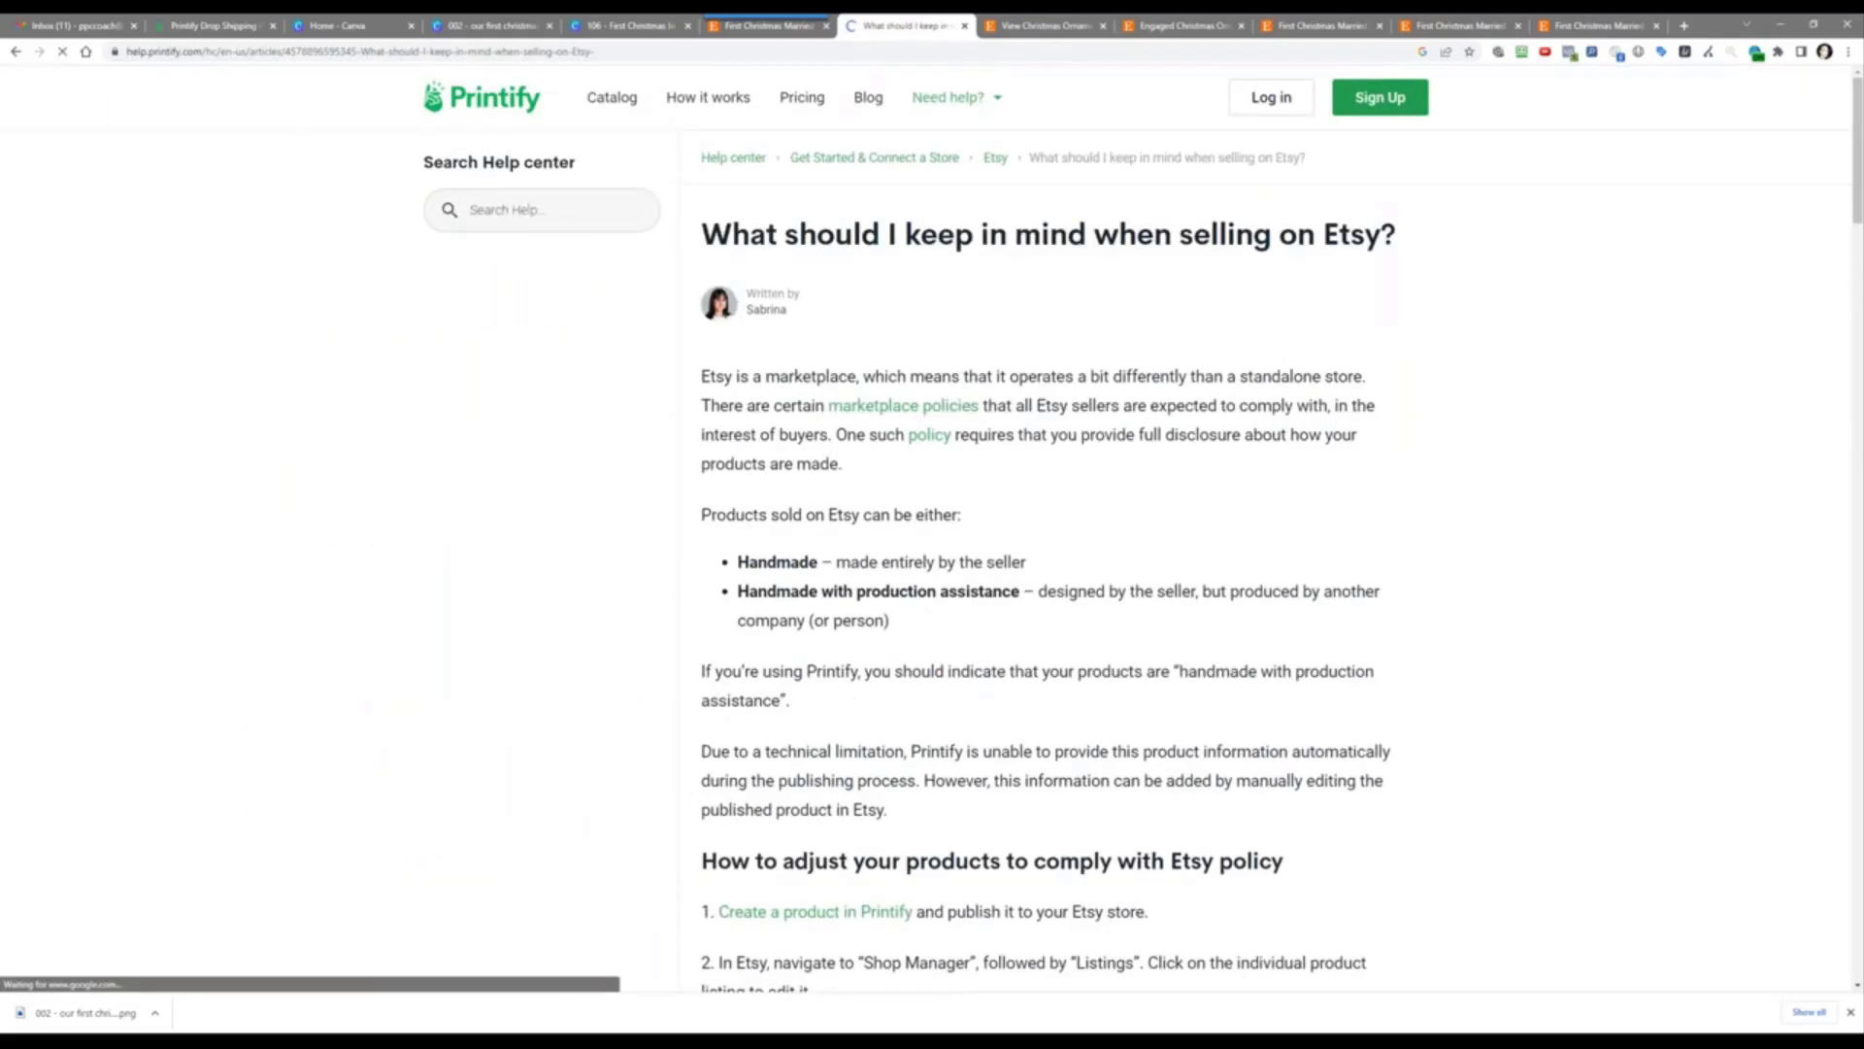
pyautogui.scroll(-2, 995, 483)
pyautogui.scroll(-4, 1015, 474)
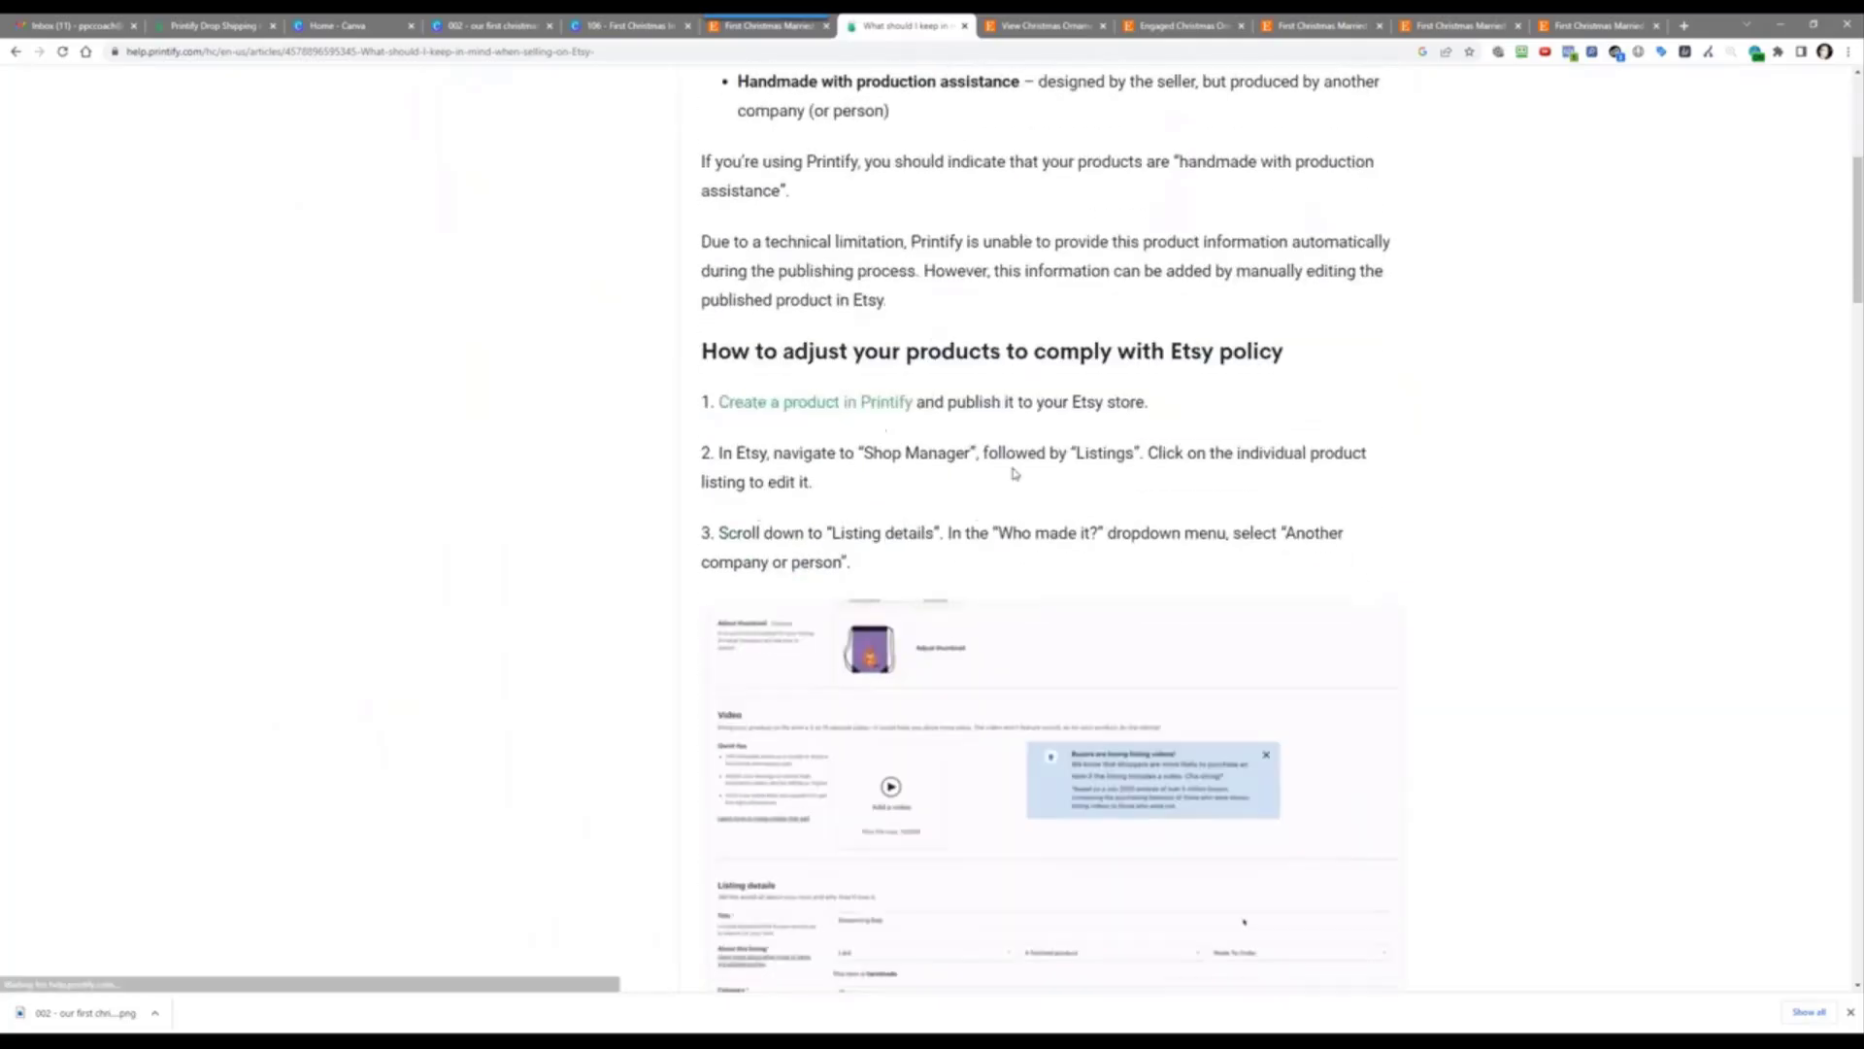
pyautogui.scroll(2, 1162, 348)
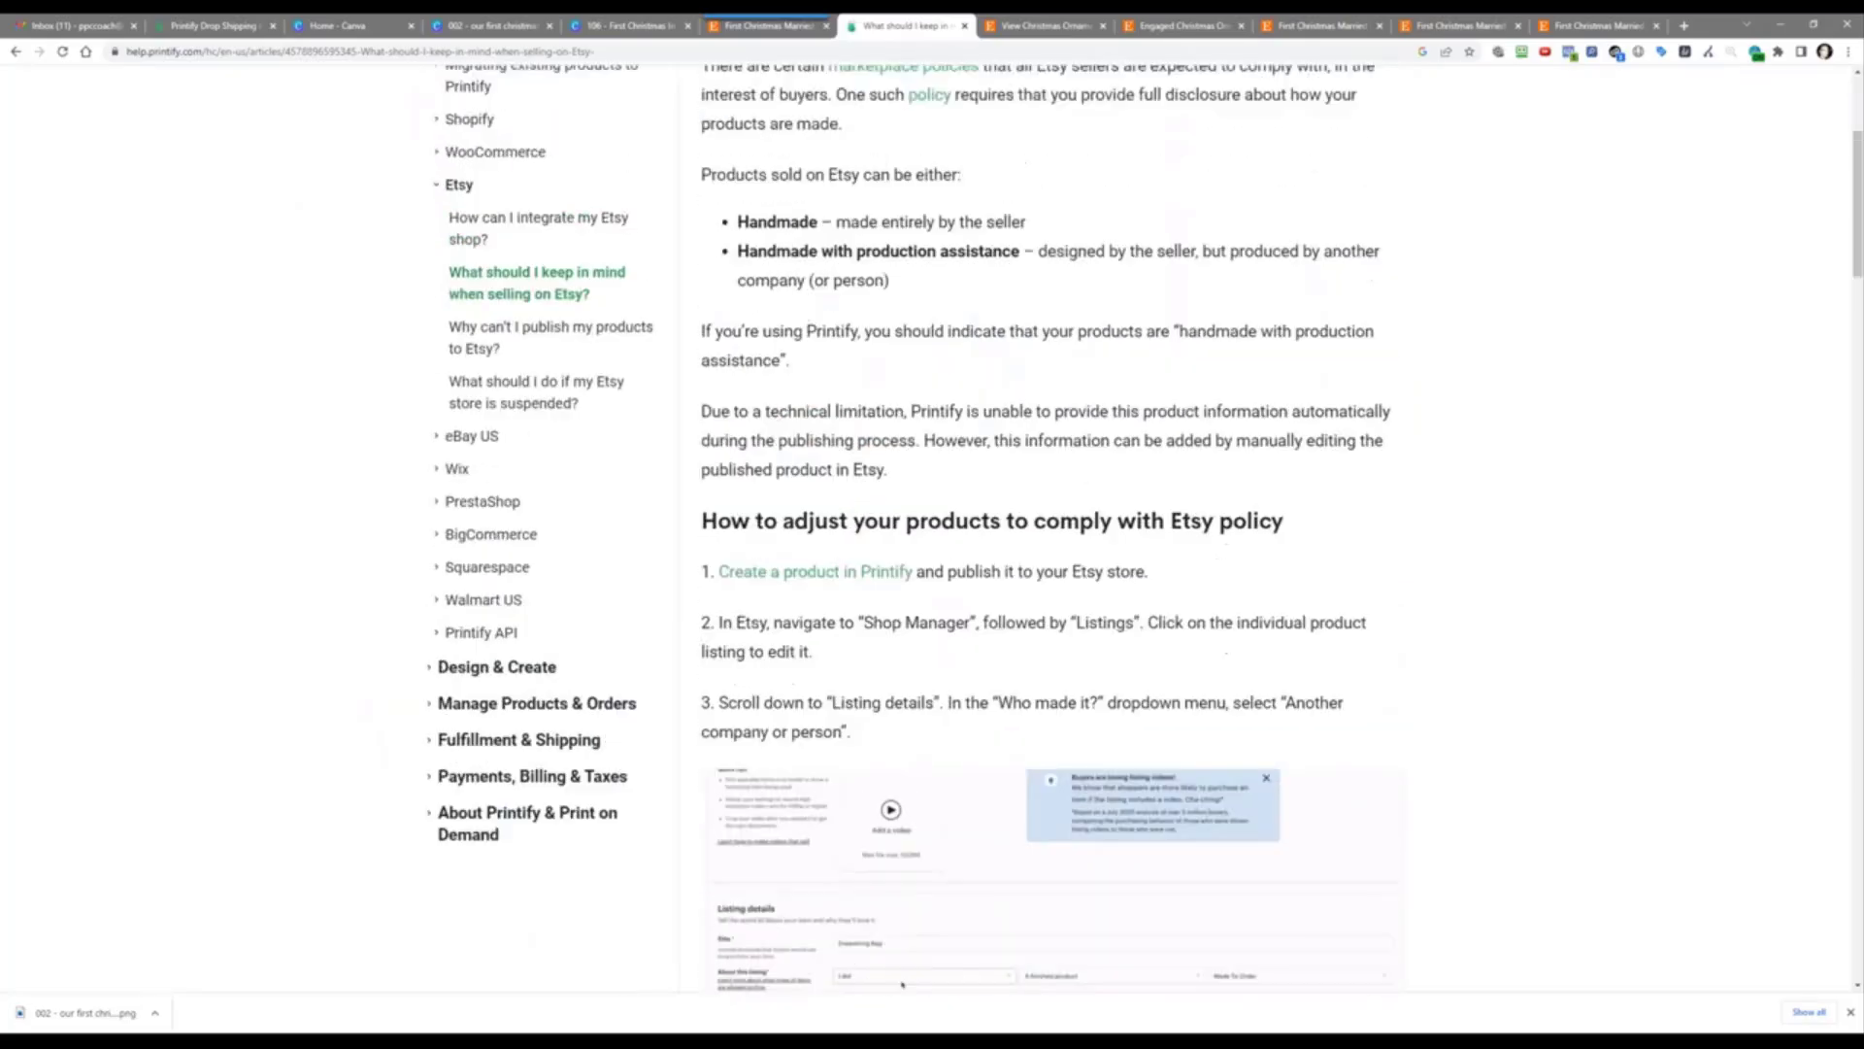
pyautogui.scroll(-10, 533, 688)
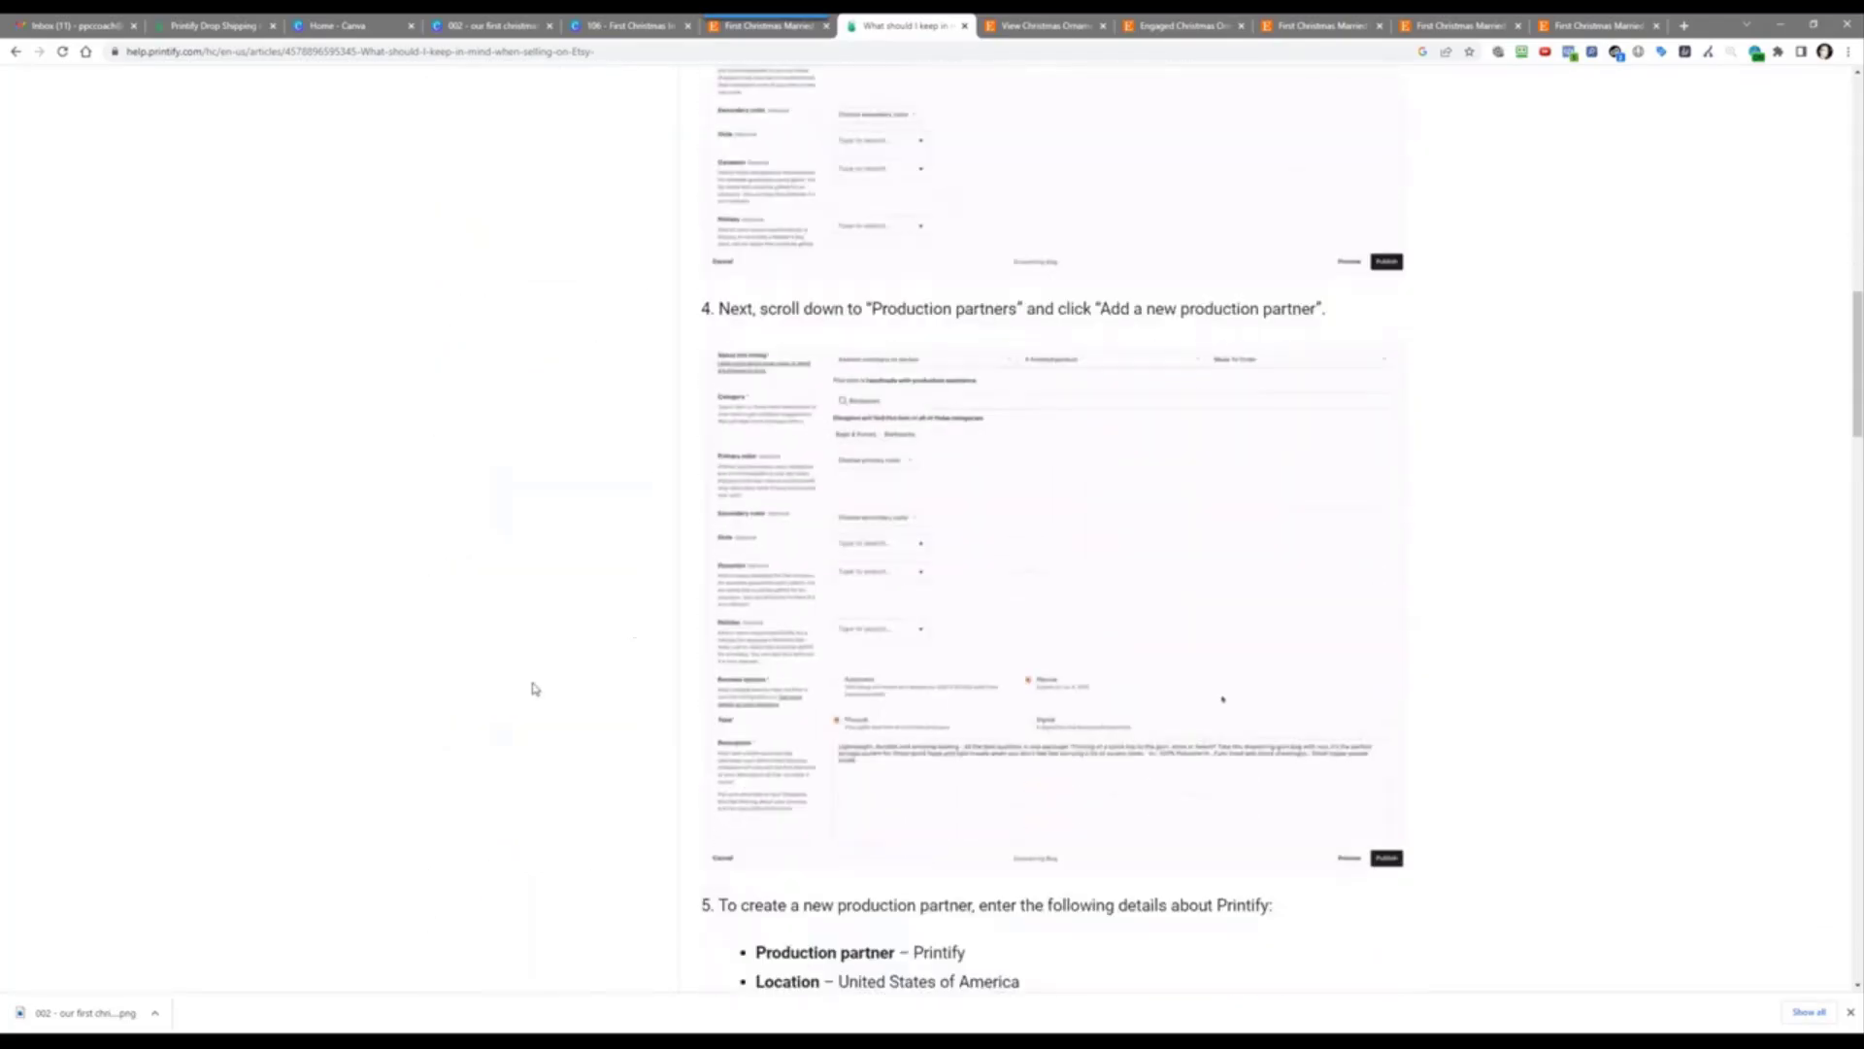
pyautogui.scroll(-3, 534, 688)
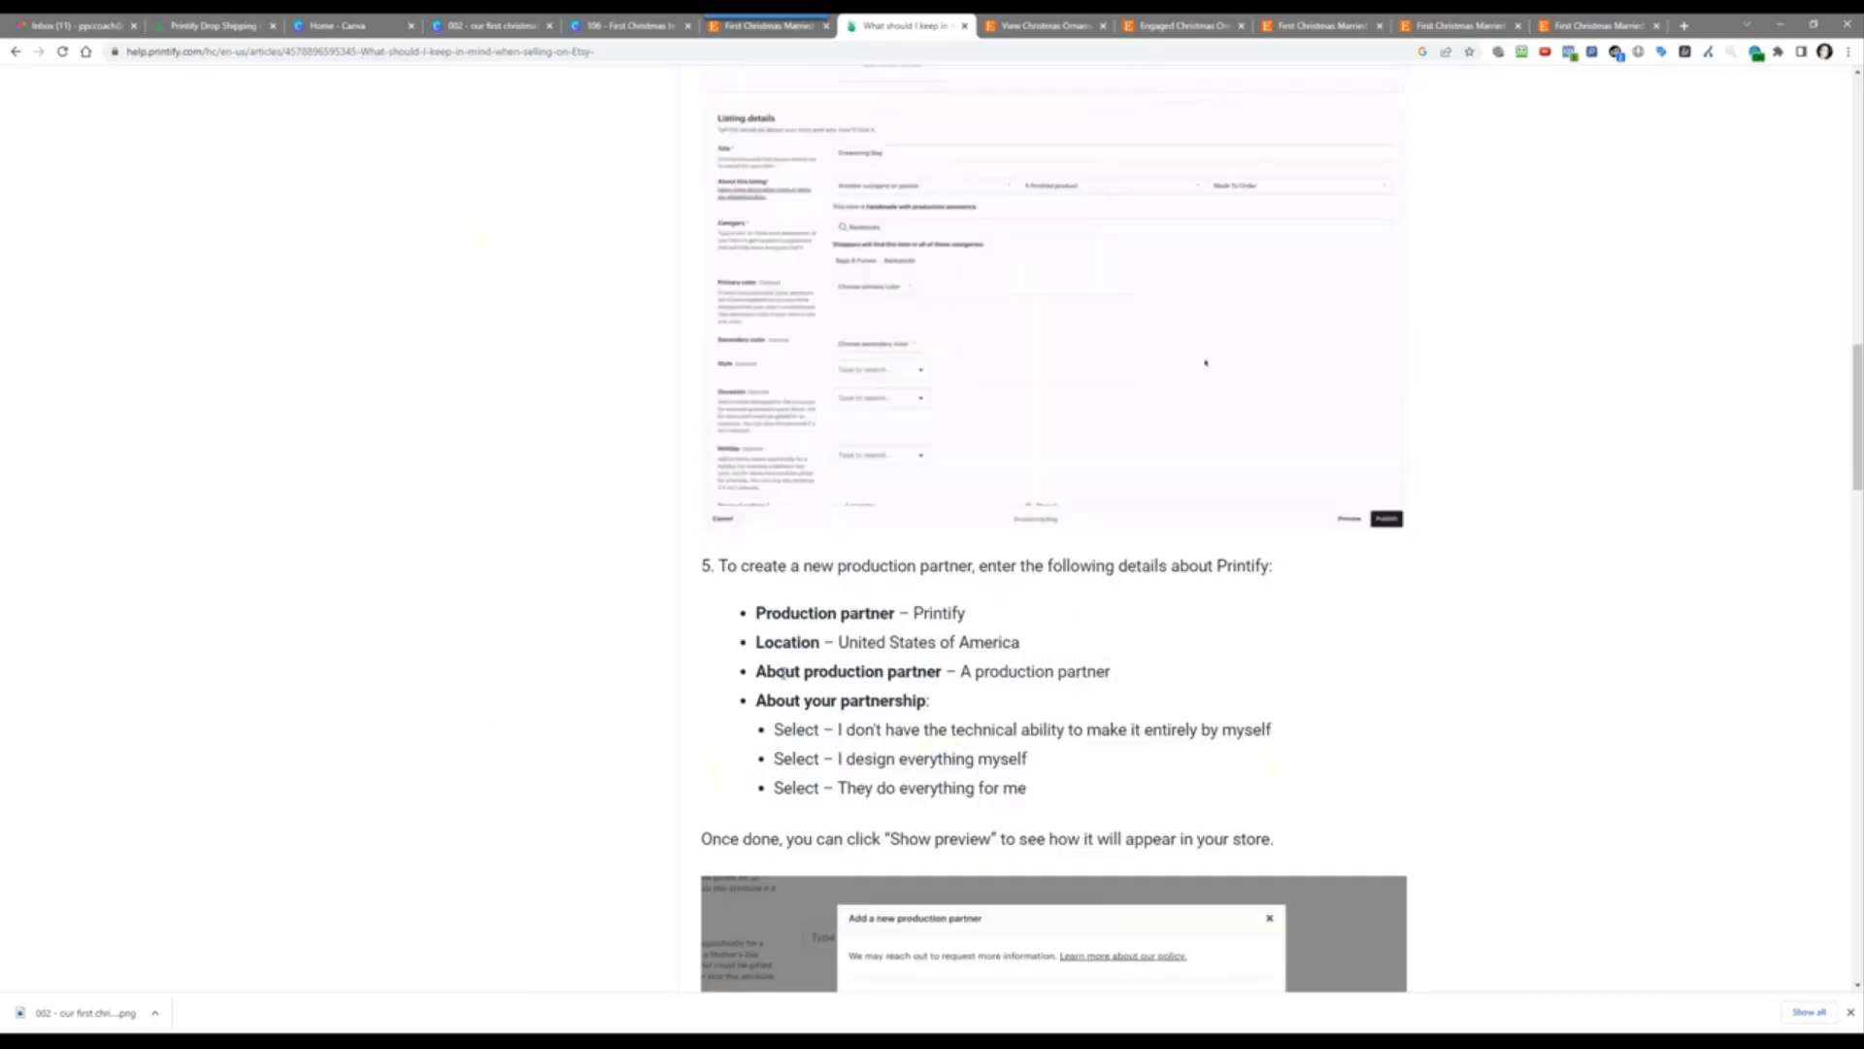
pyautogui.scroll(-2, 825, 756)
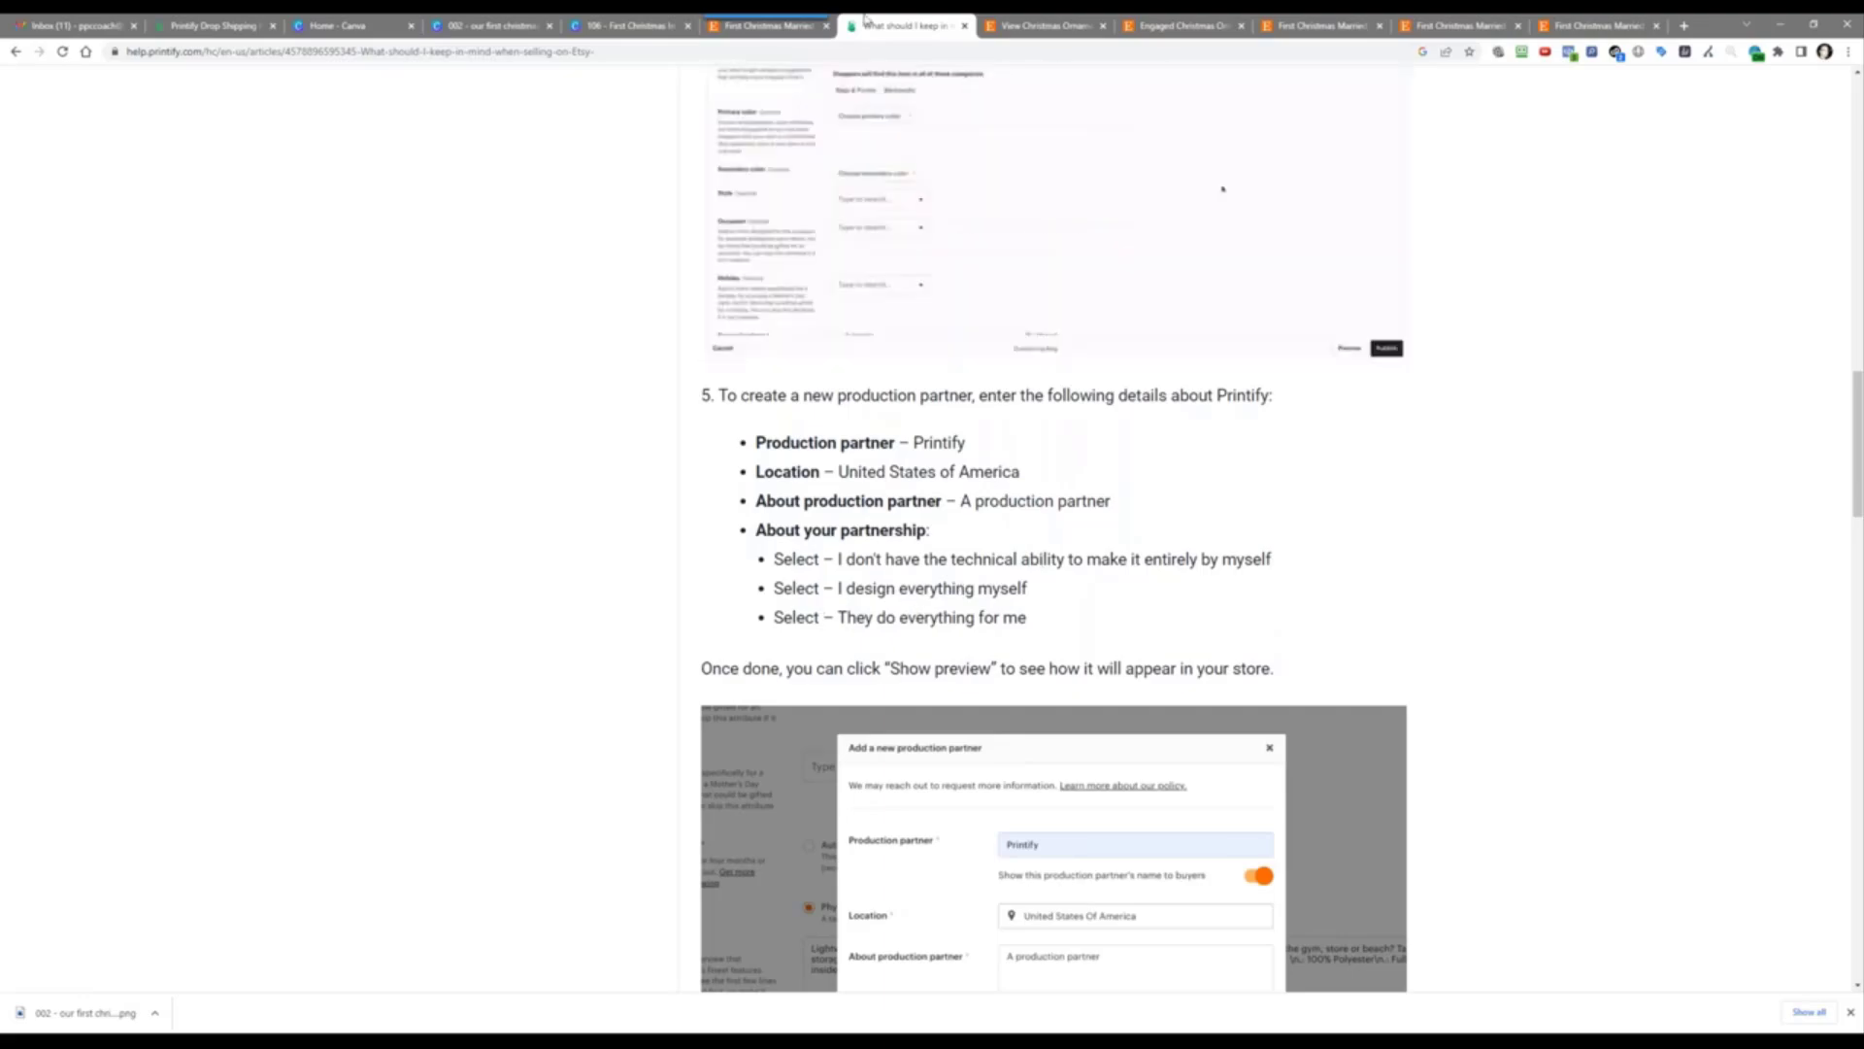
# Step: Set the Printify partner's location to United States Of America
pyautogui.click(772, 29)
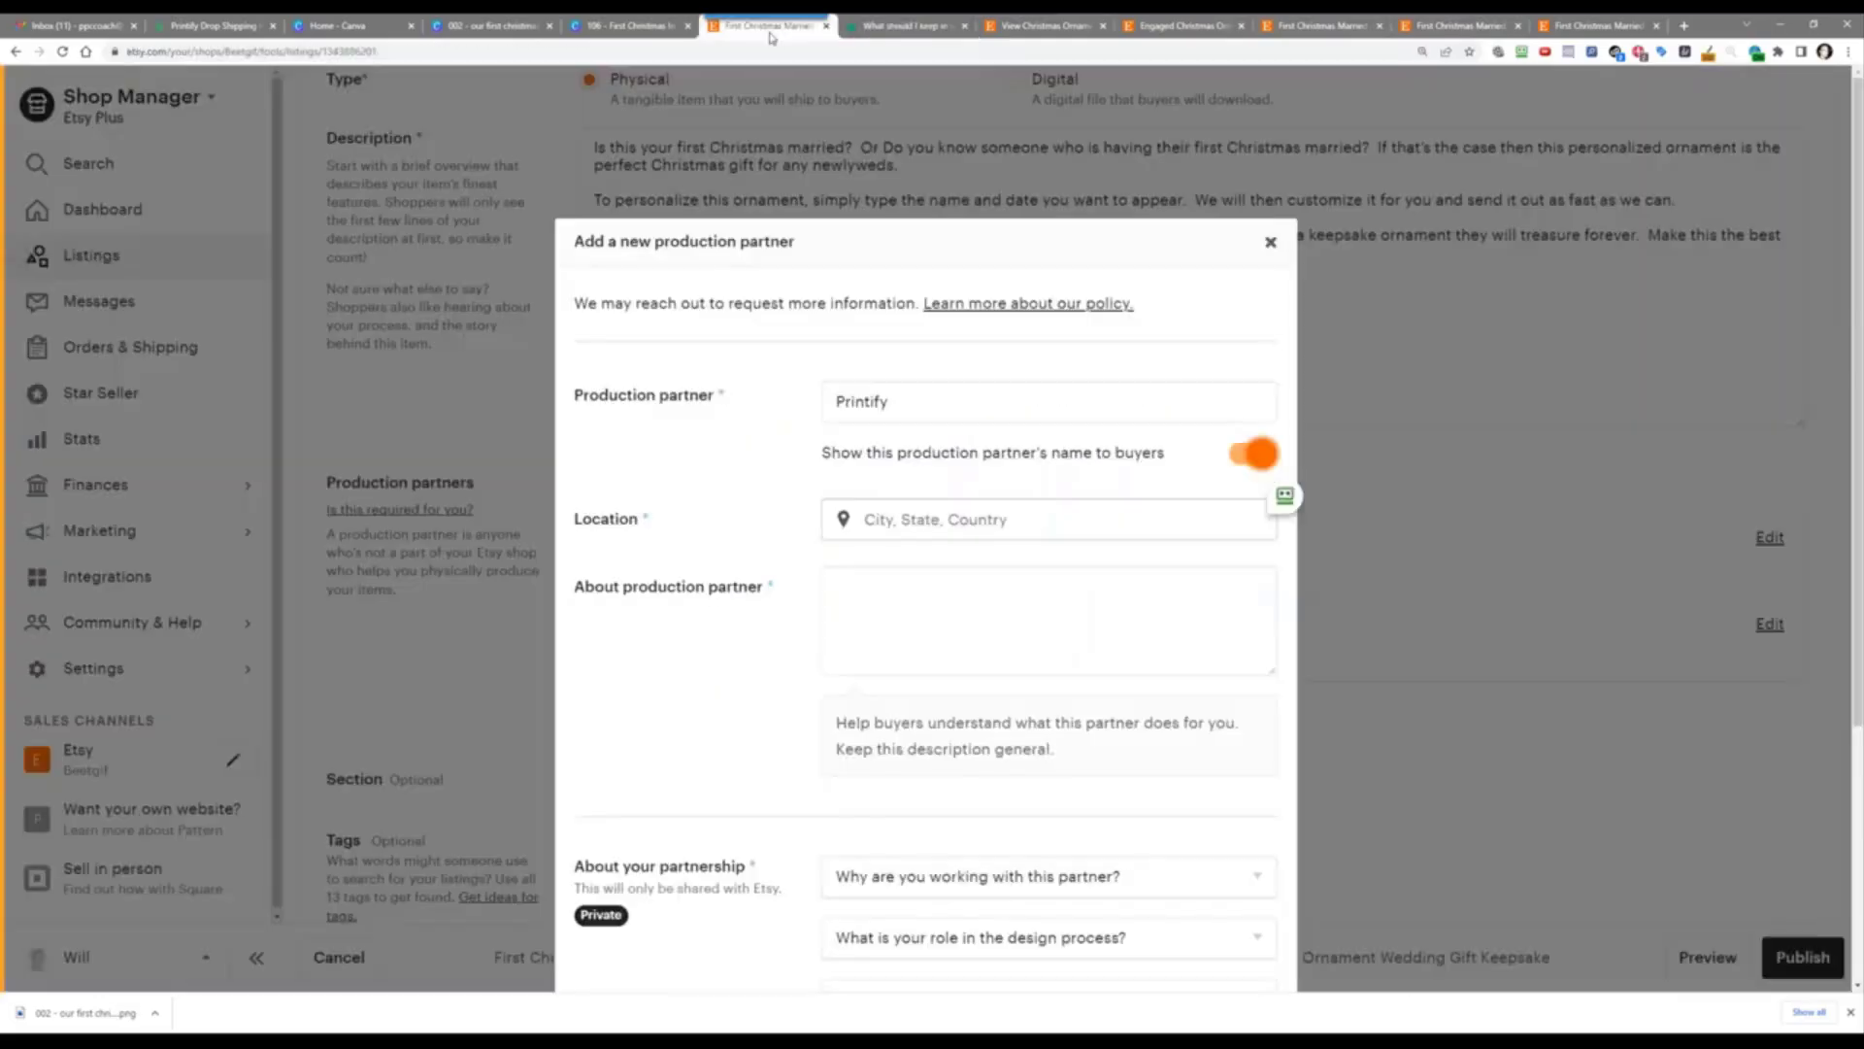
pyautogui.click(902, 515)
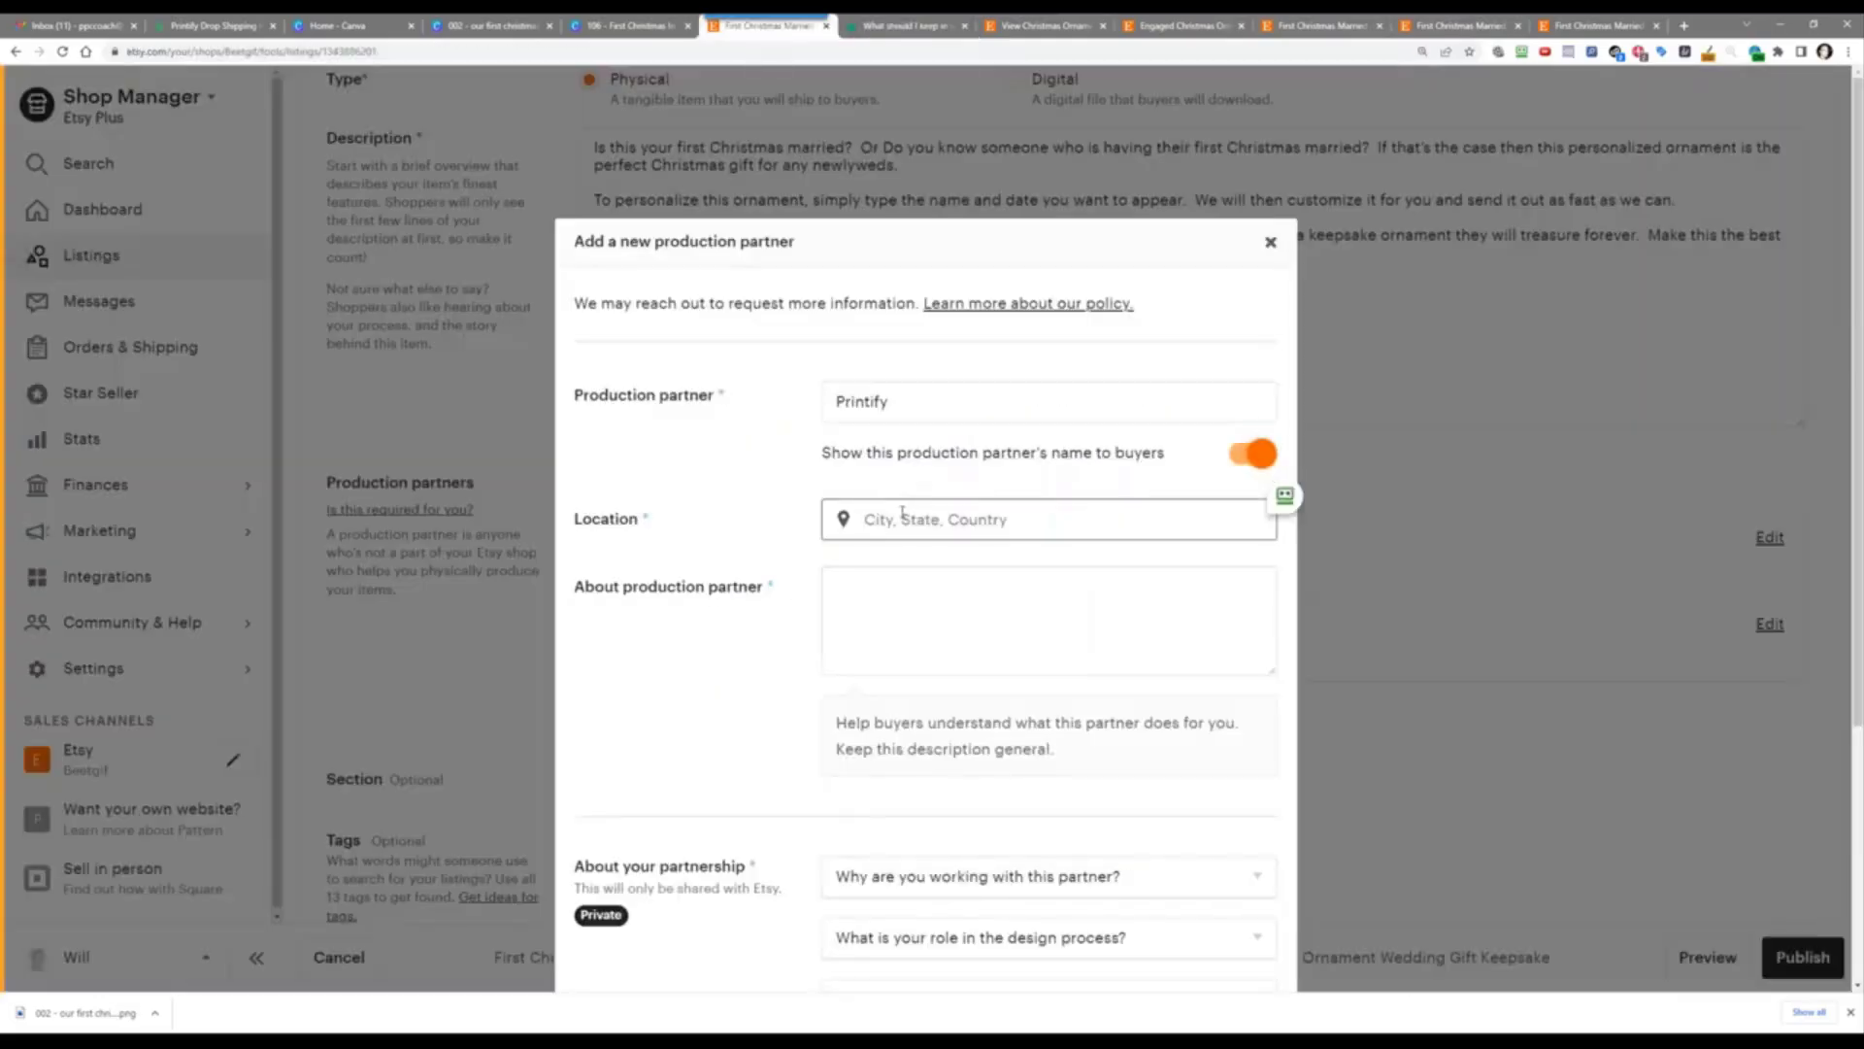
pyautogui.write('united')
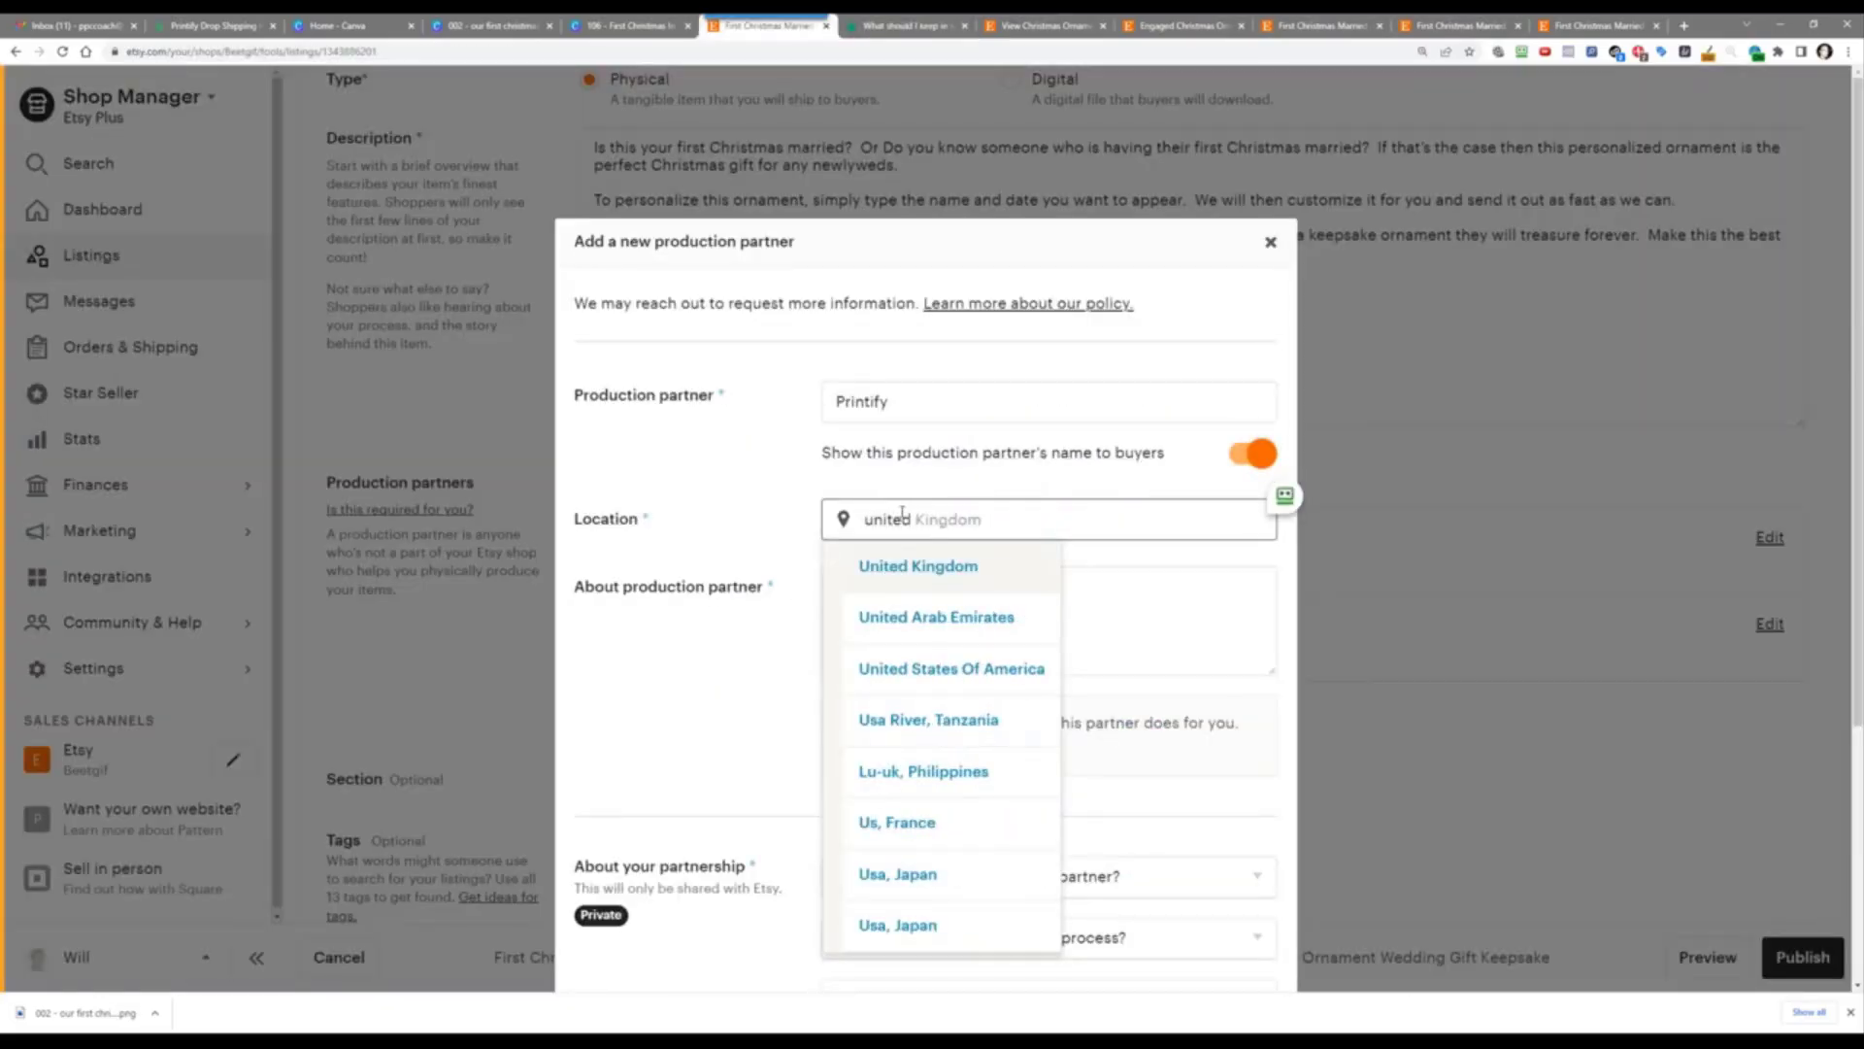
pyautogui.write(' state')
pyautogui.press('Return')
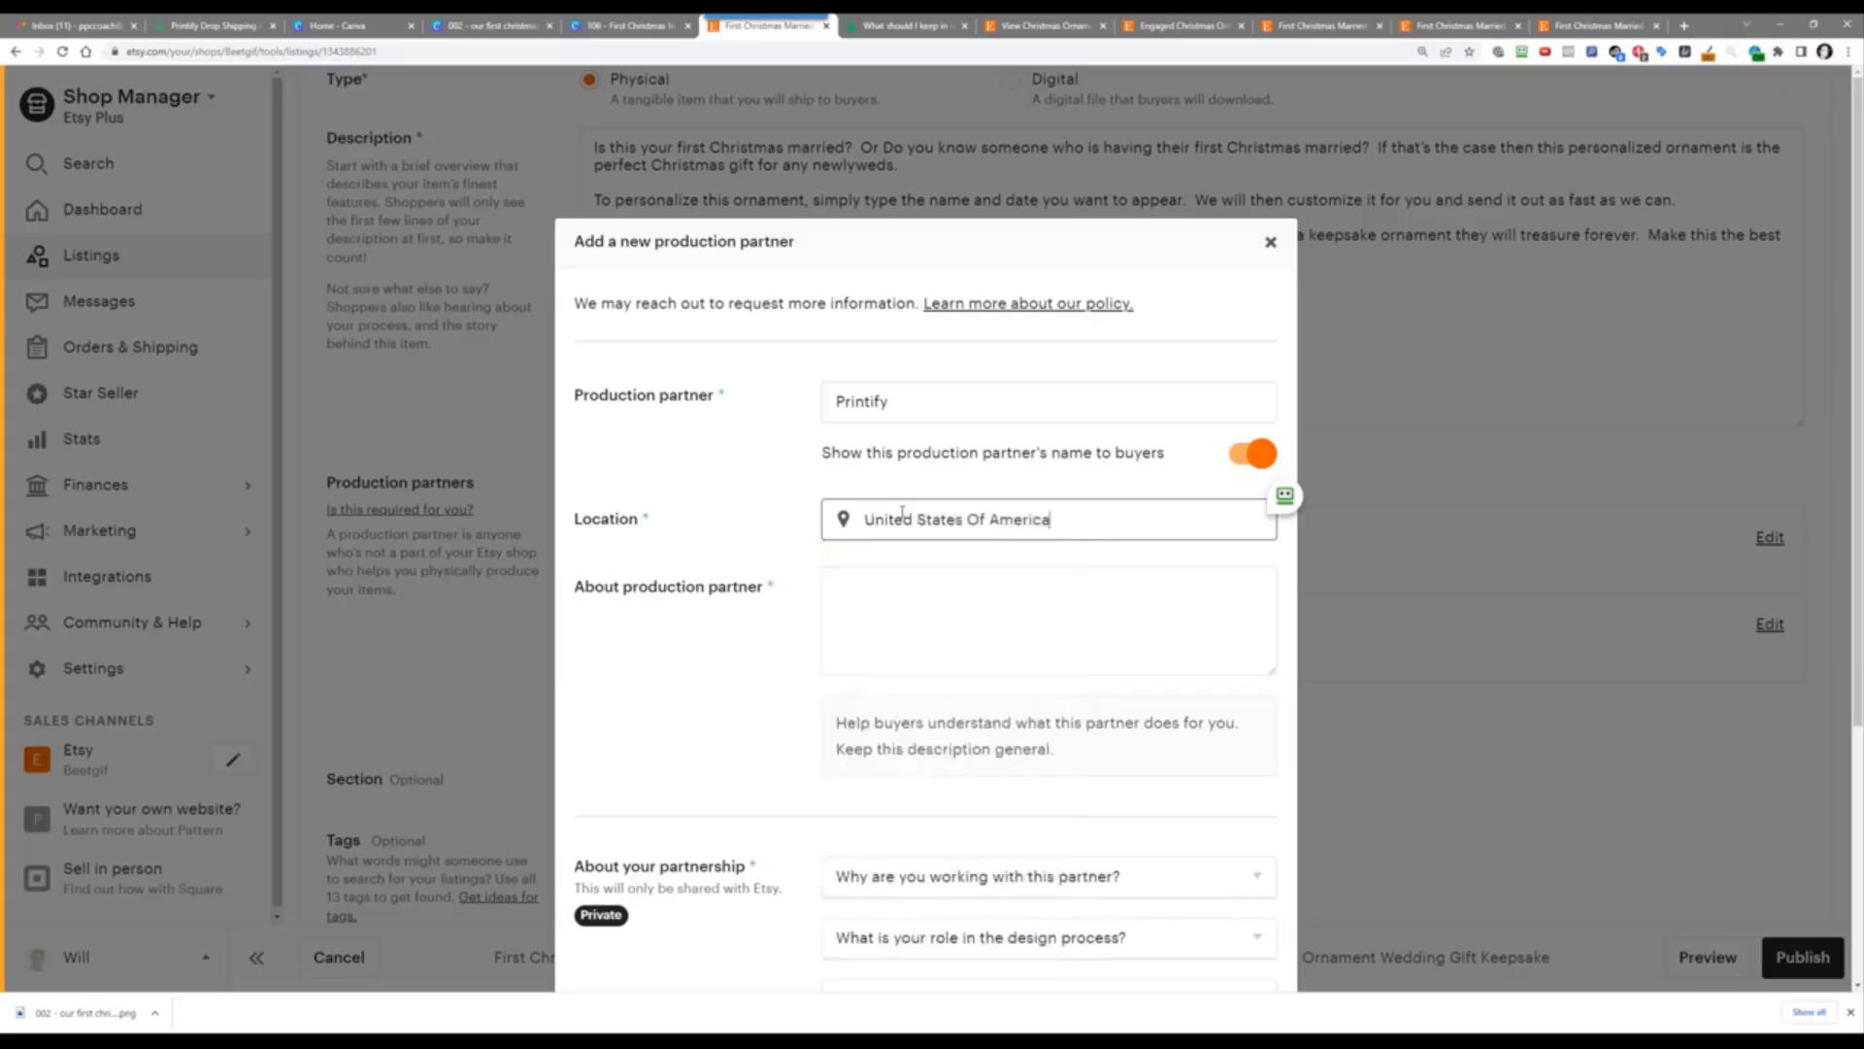
# Step: Describe the partner as 'They help me print, pack and ship all the awesome products I sell on my shop.'
pyautogui.press('Tab')
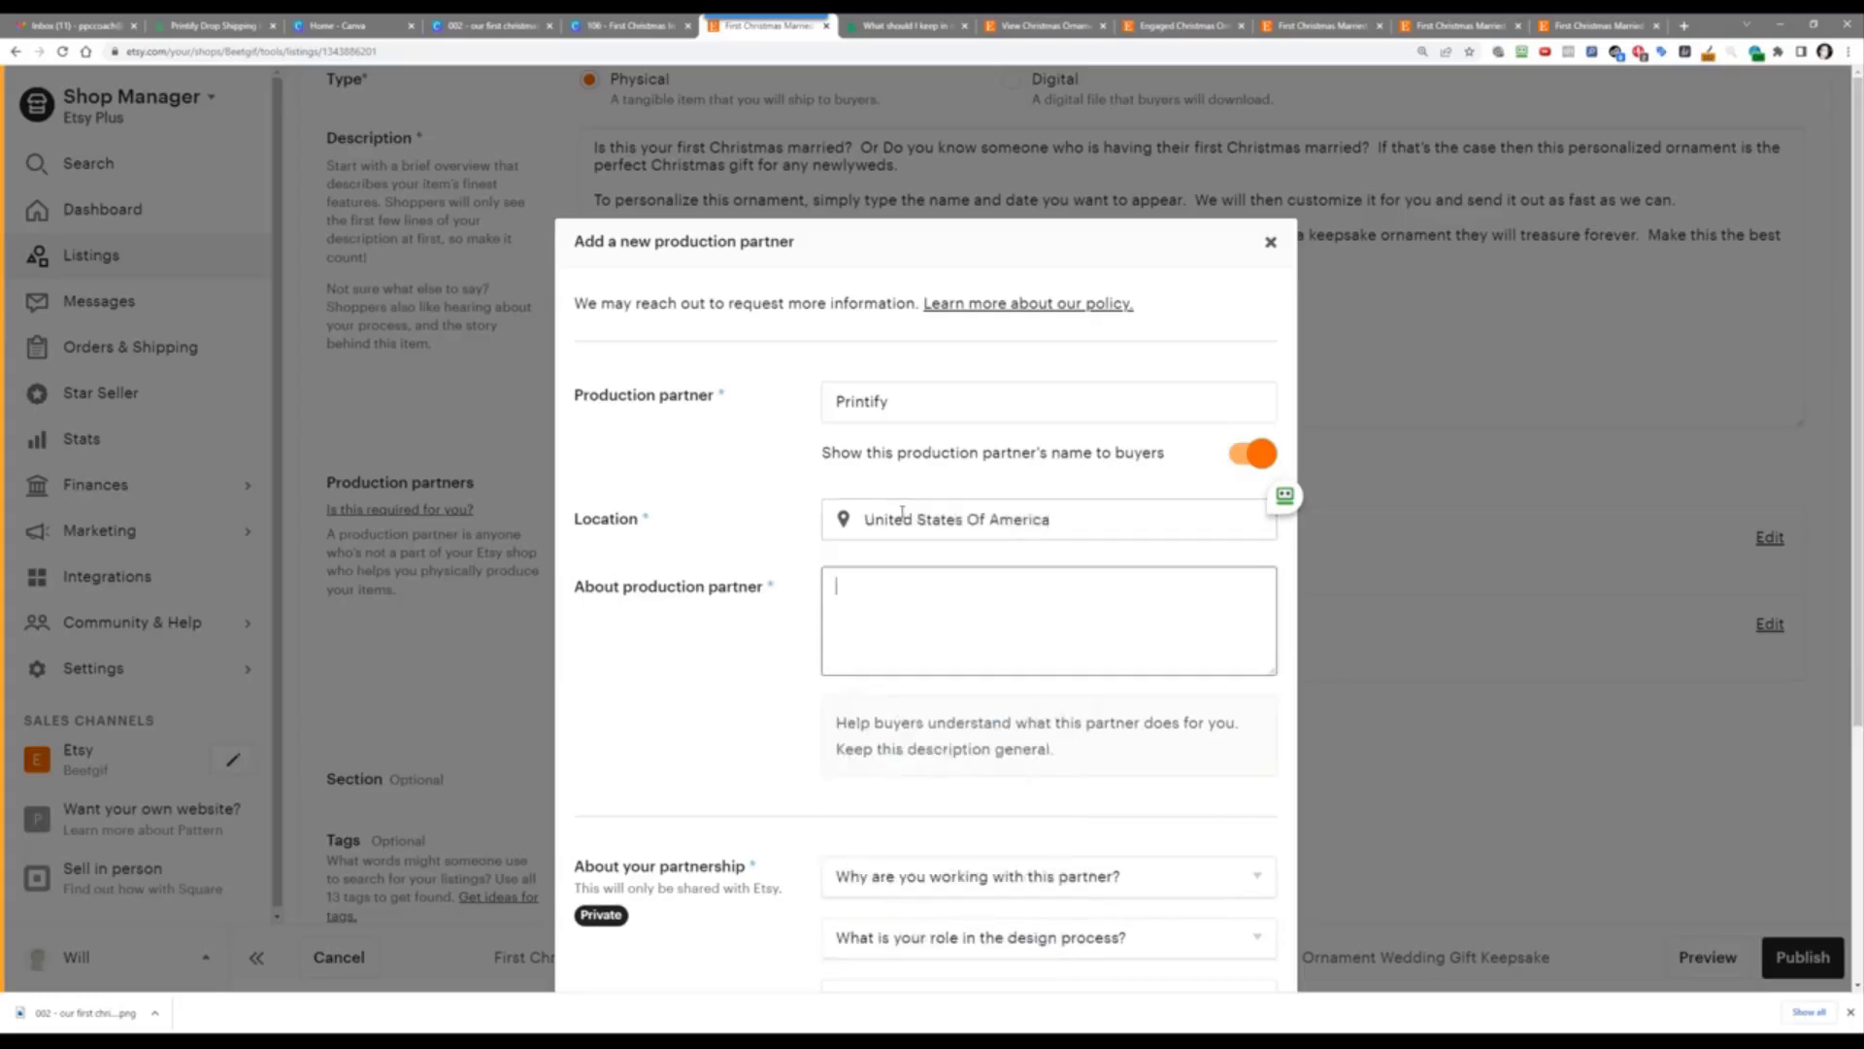
pyautogui.write('They help me pr')
pyautogui.write('int. packa nd shi')
pyautogui.press('BackSpace')
pyautogui.press('BackSpace')
pyautogui.press('BackSpace')
pyautogui.press('BackSpace')
pyautogui.press('BackSpace')
pyautogui.press('BackSpace')
pyautogui.press('BackSpace')
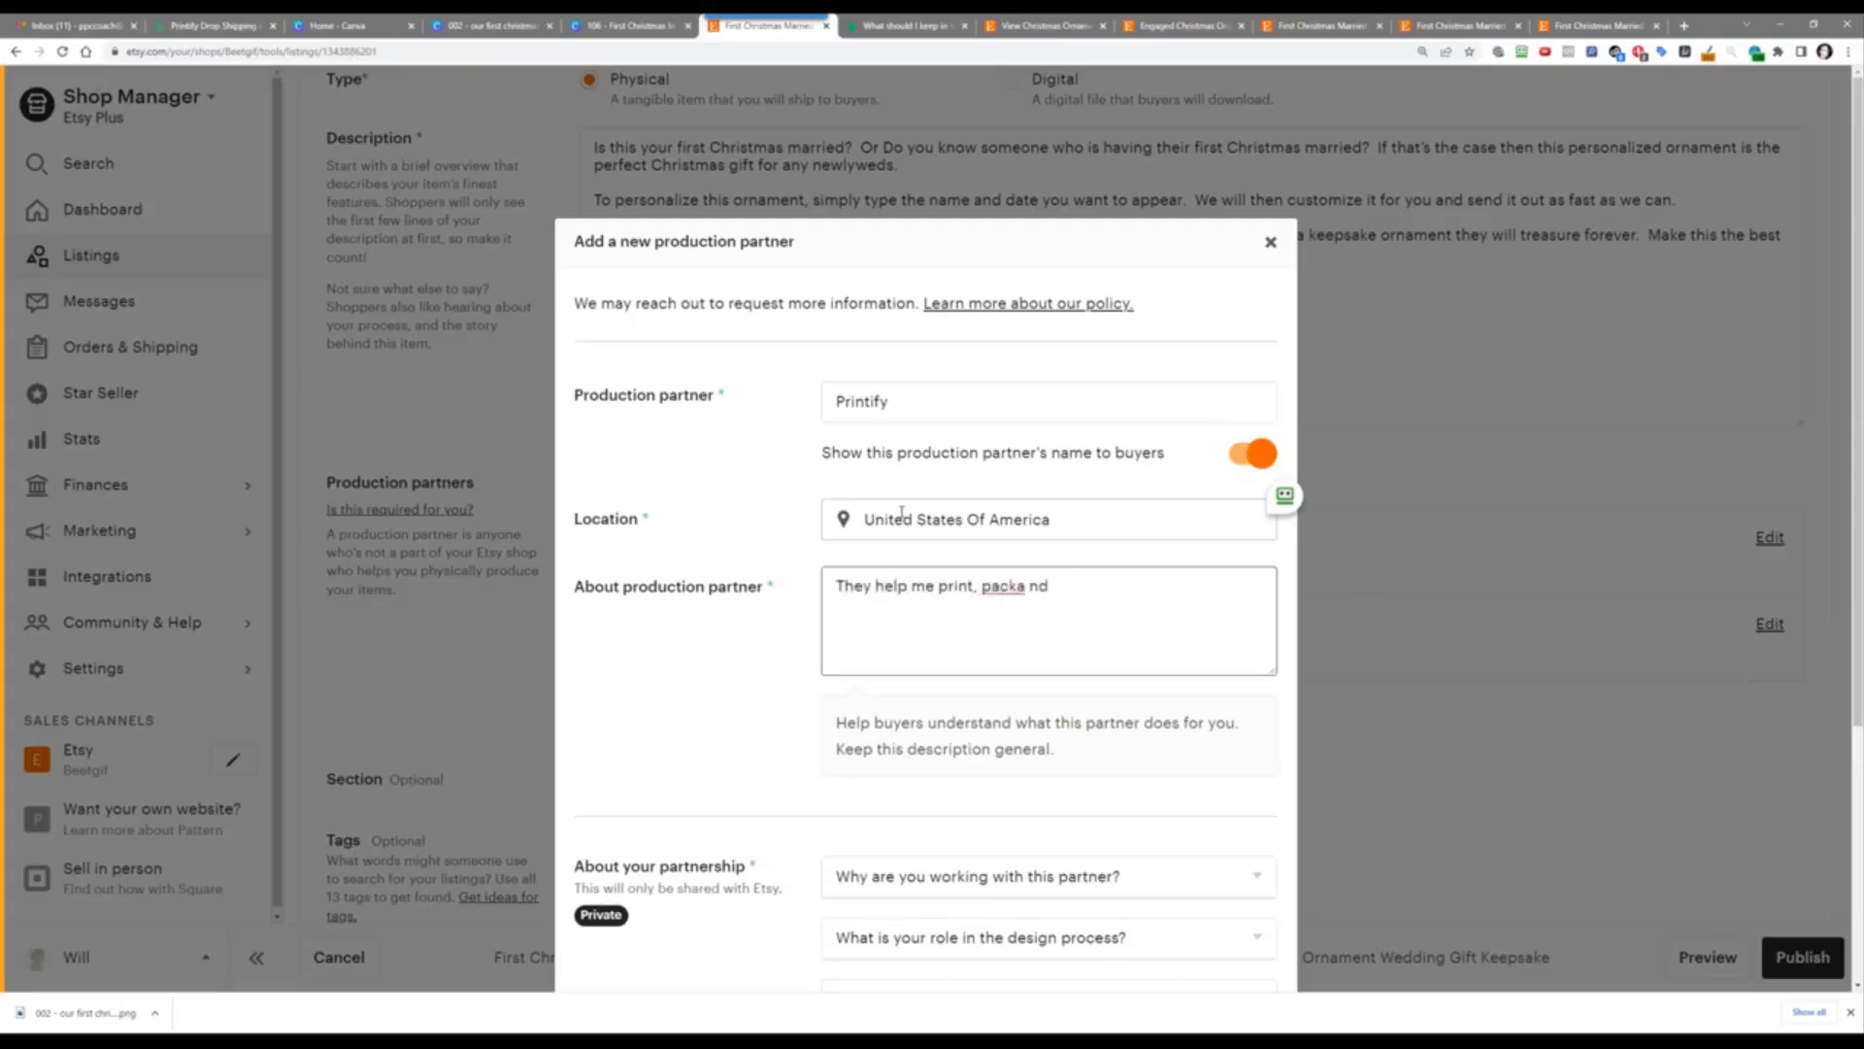
pyautogui.press('BackSpace')
pyautogui.write('and ship all the w')
pyautogui.press('BackSpace')
pyautogui.write('awesome products')
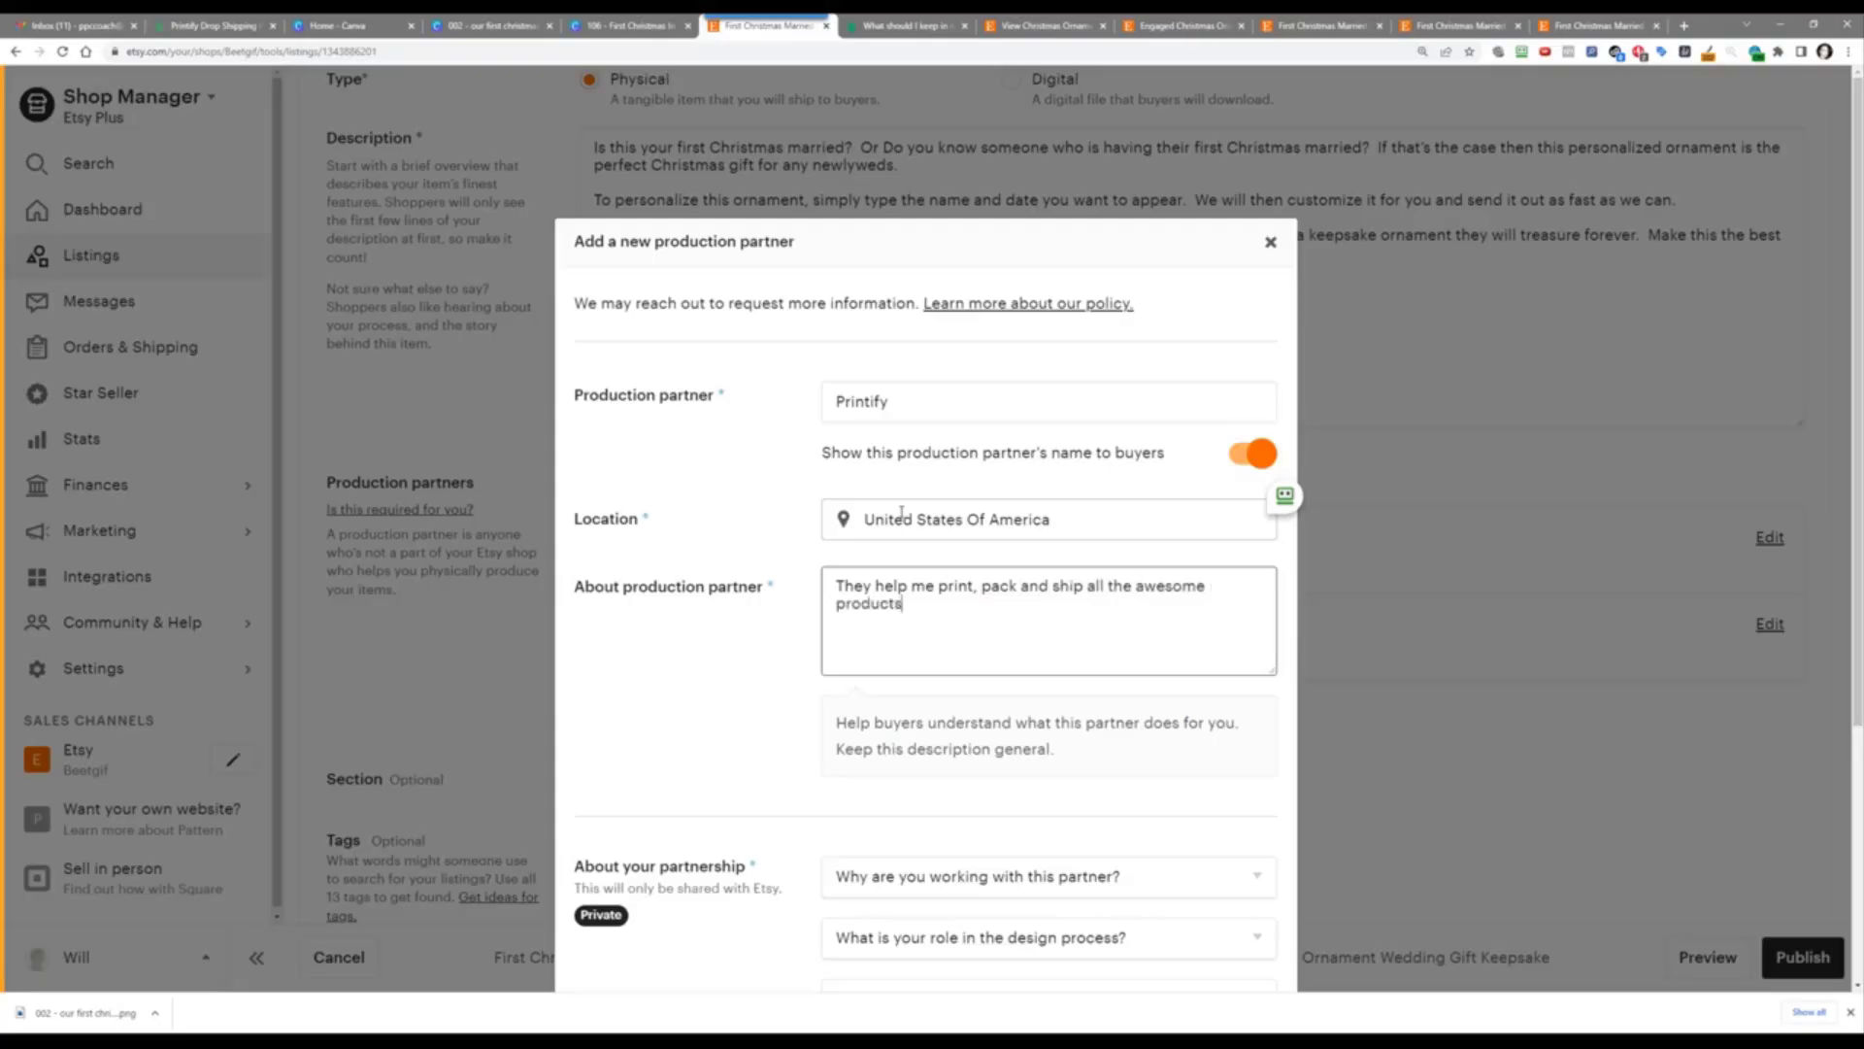
pyautogui.write(' I sell on my shop.')
pyautogui.scroll(-4, 870, 495)
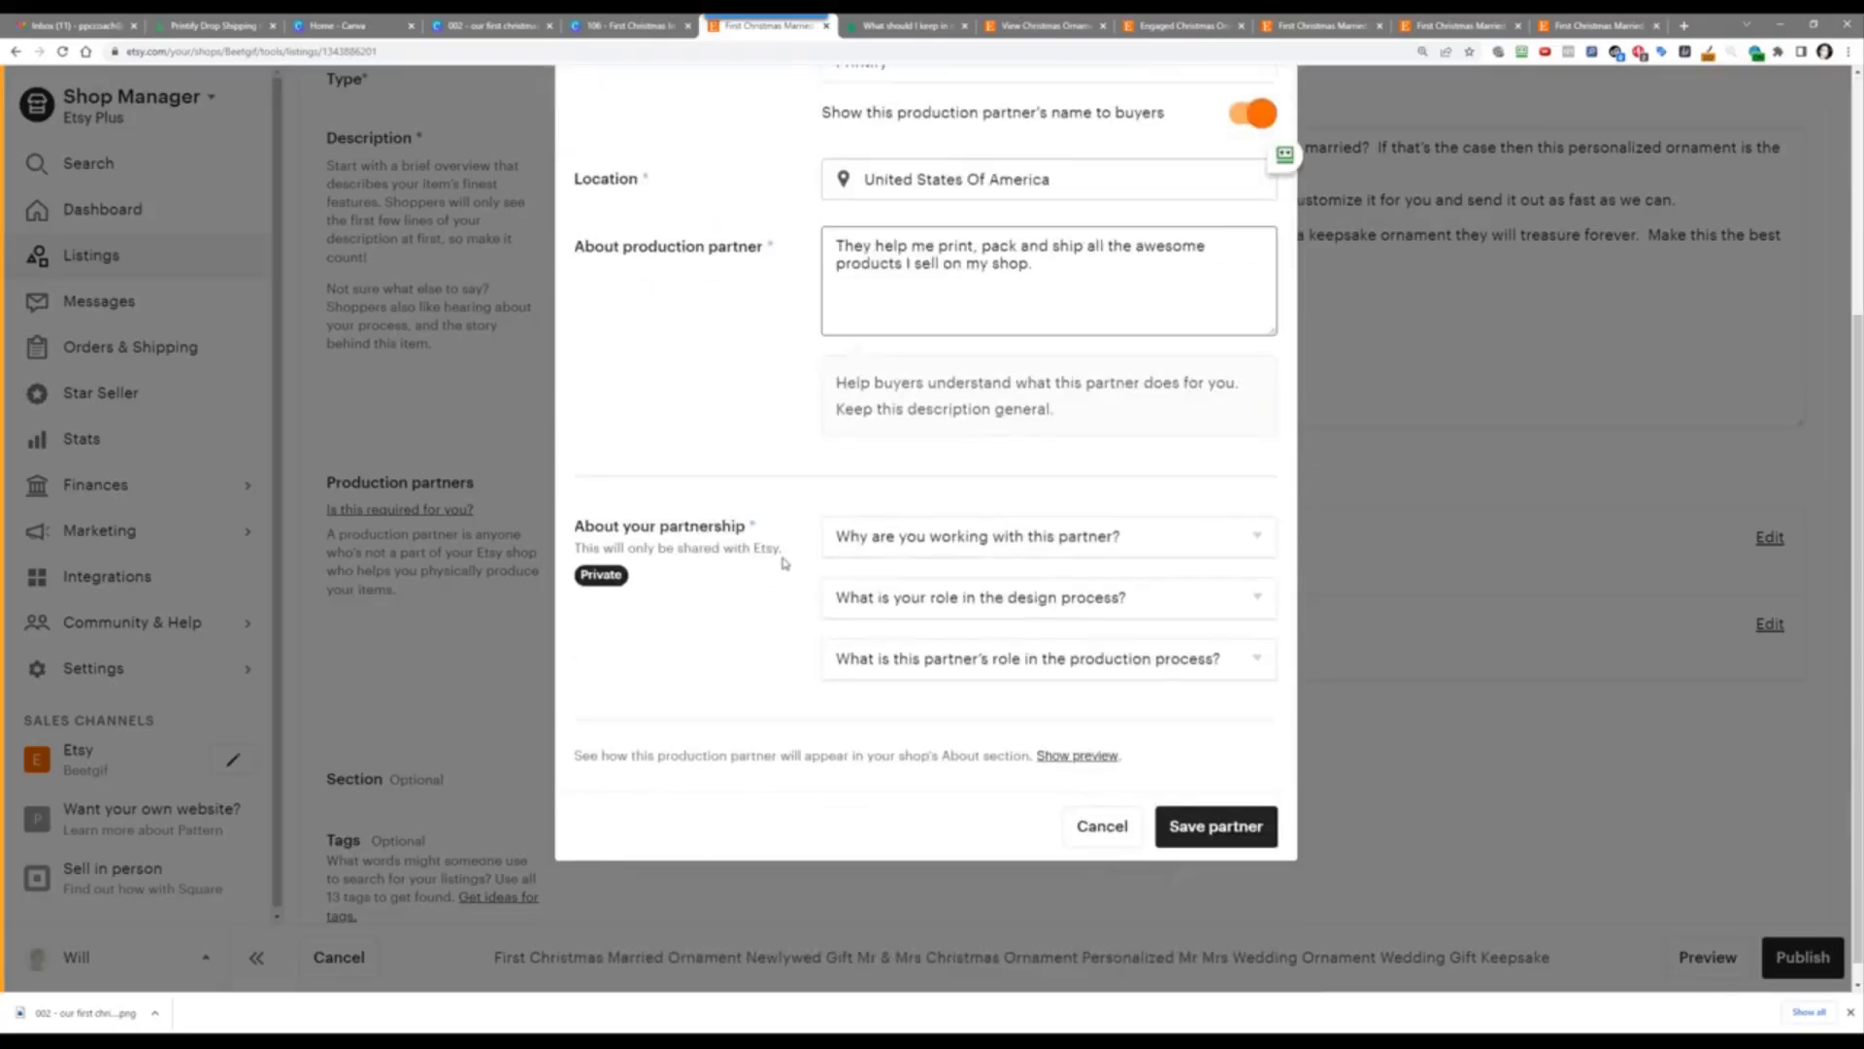
# Step: Answer that I lack the technical ability or equipment and that I design everything myself
pyautogui.click(874, 540)
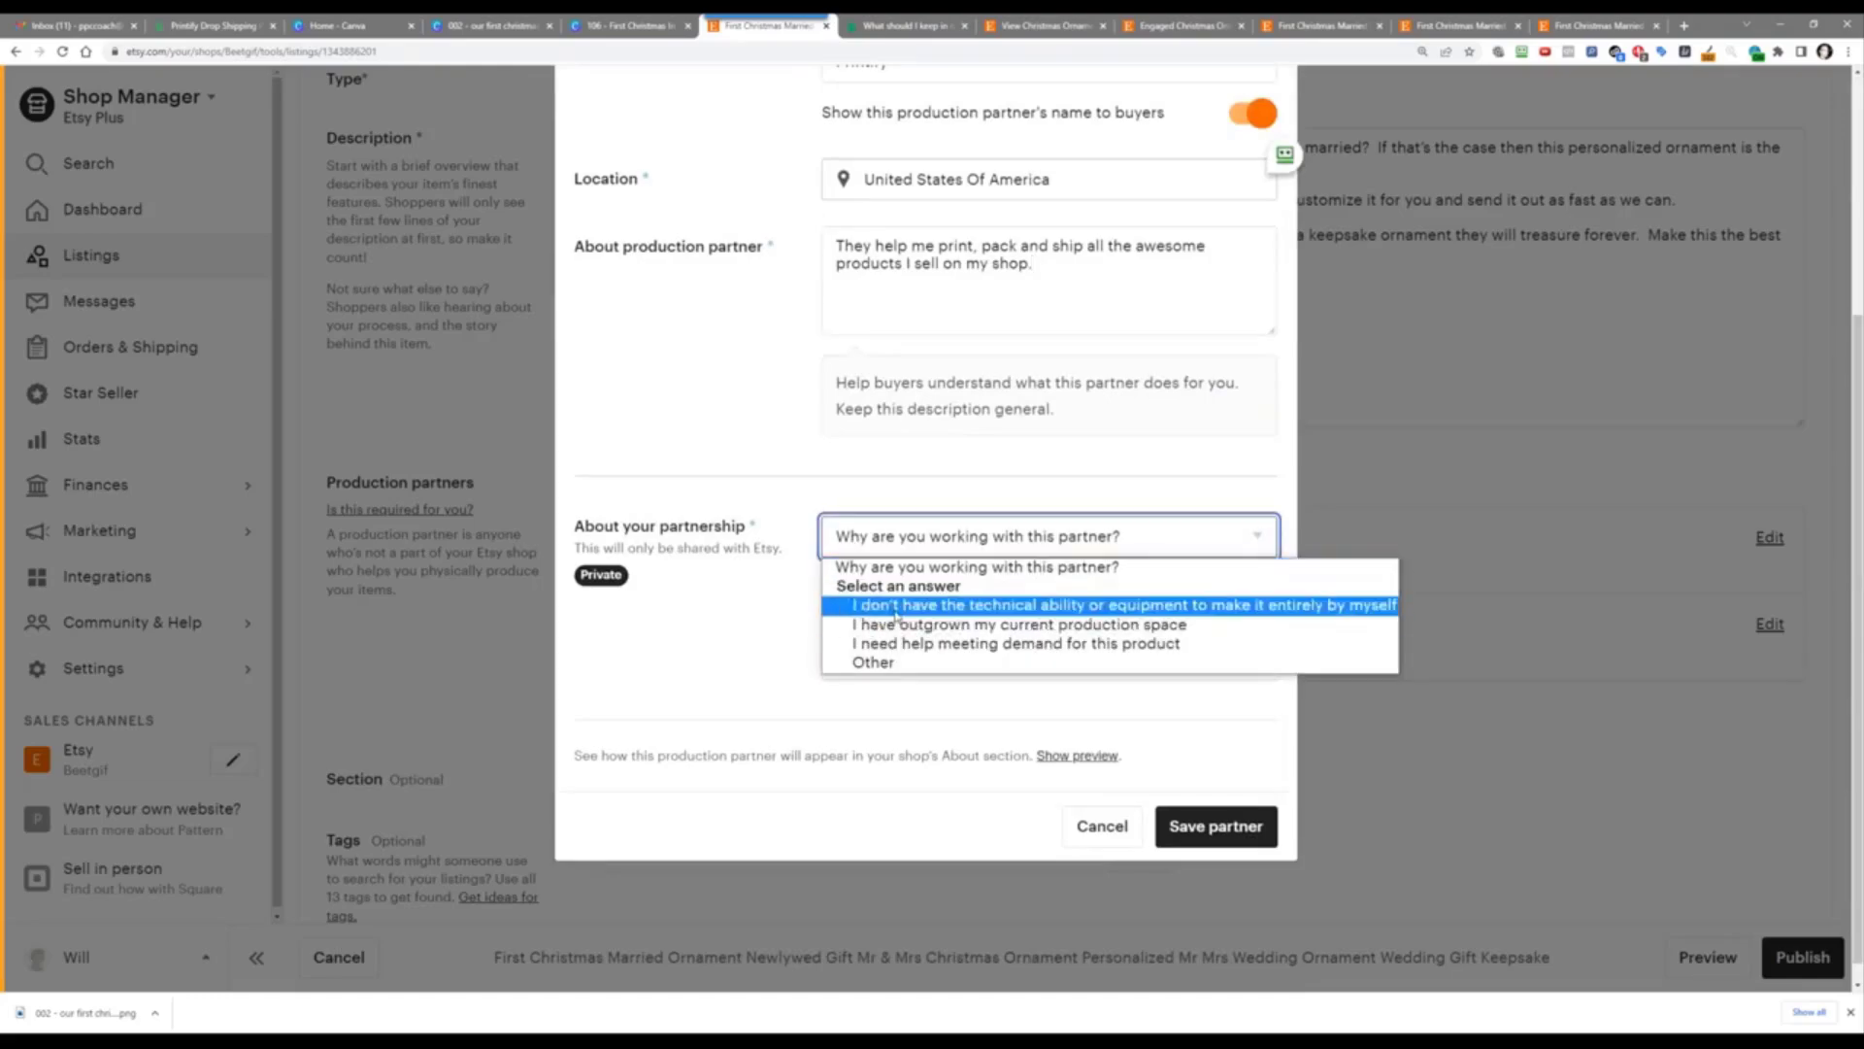
pyautogui.click(895, 610)
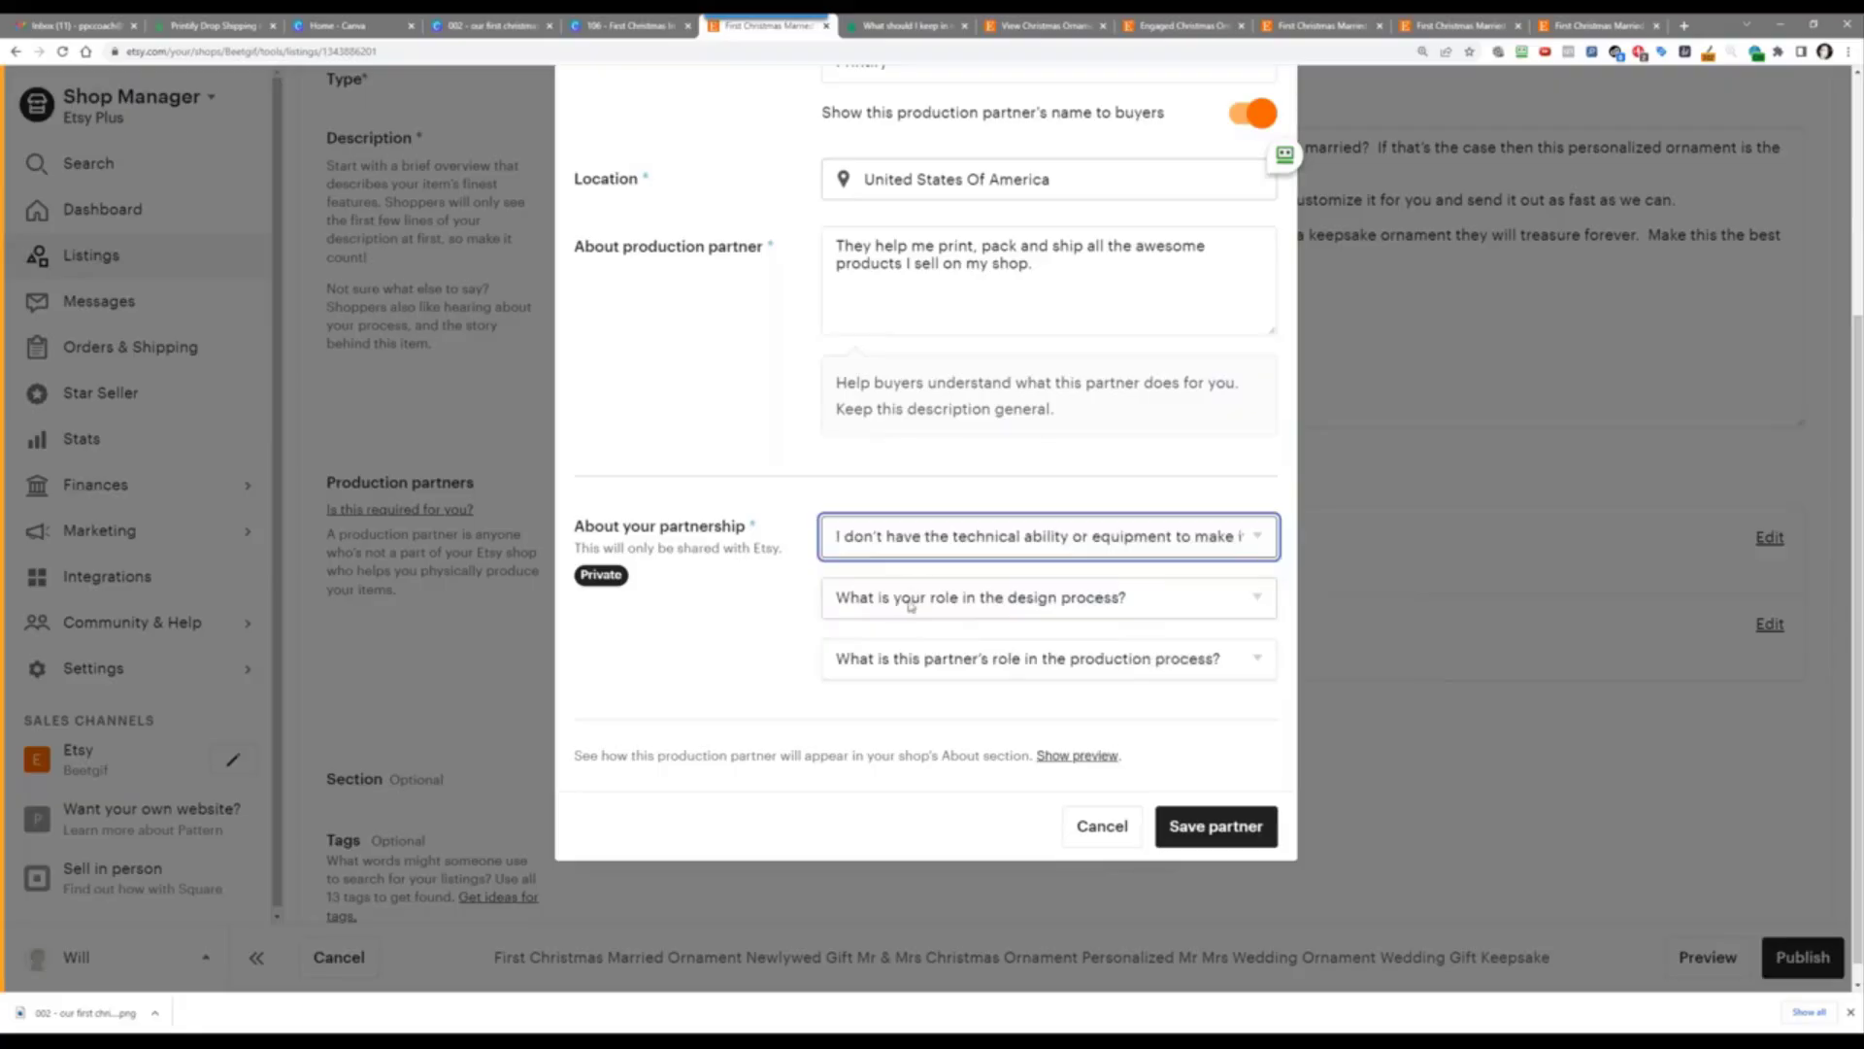
pyautogui.click(907, 597)
pyautogui.click(926, 669)
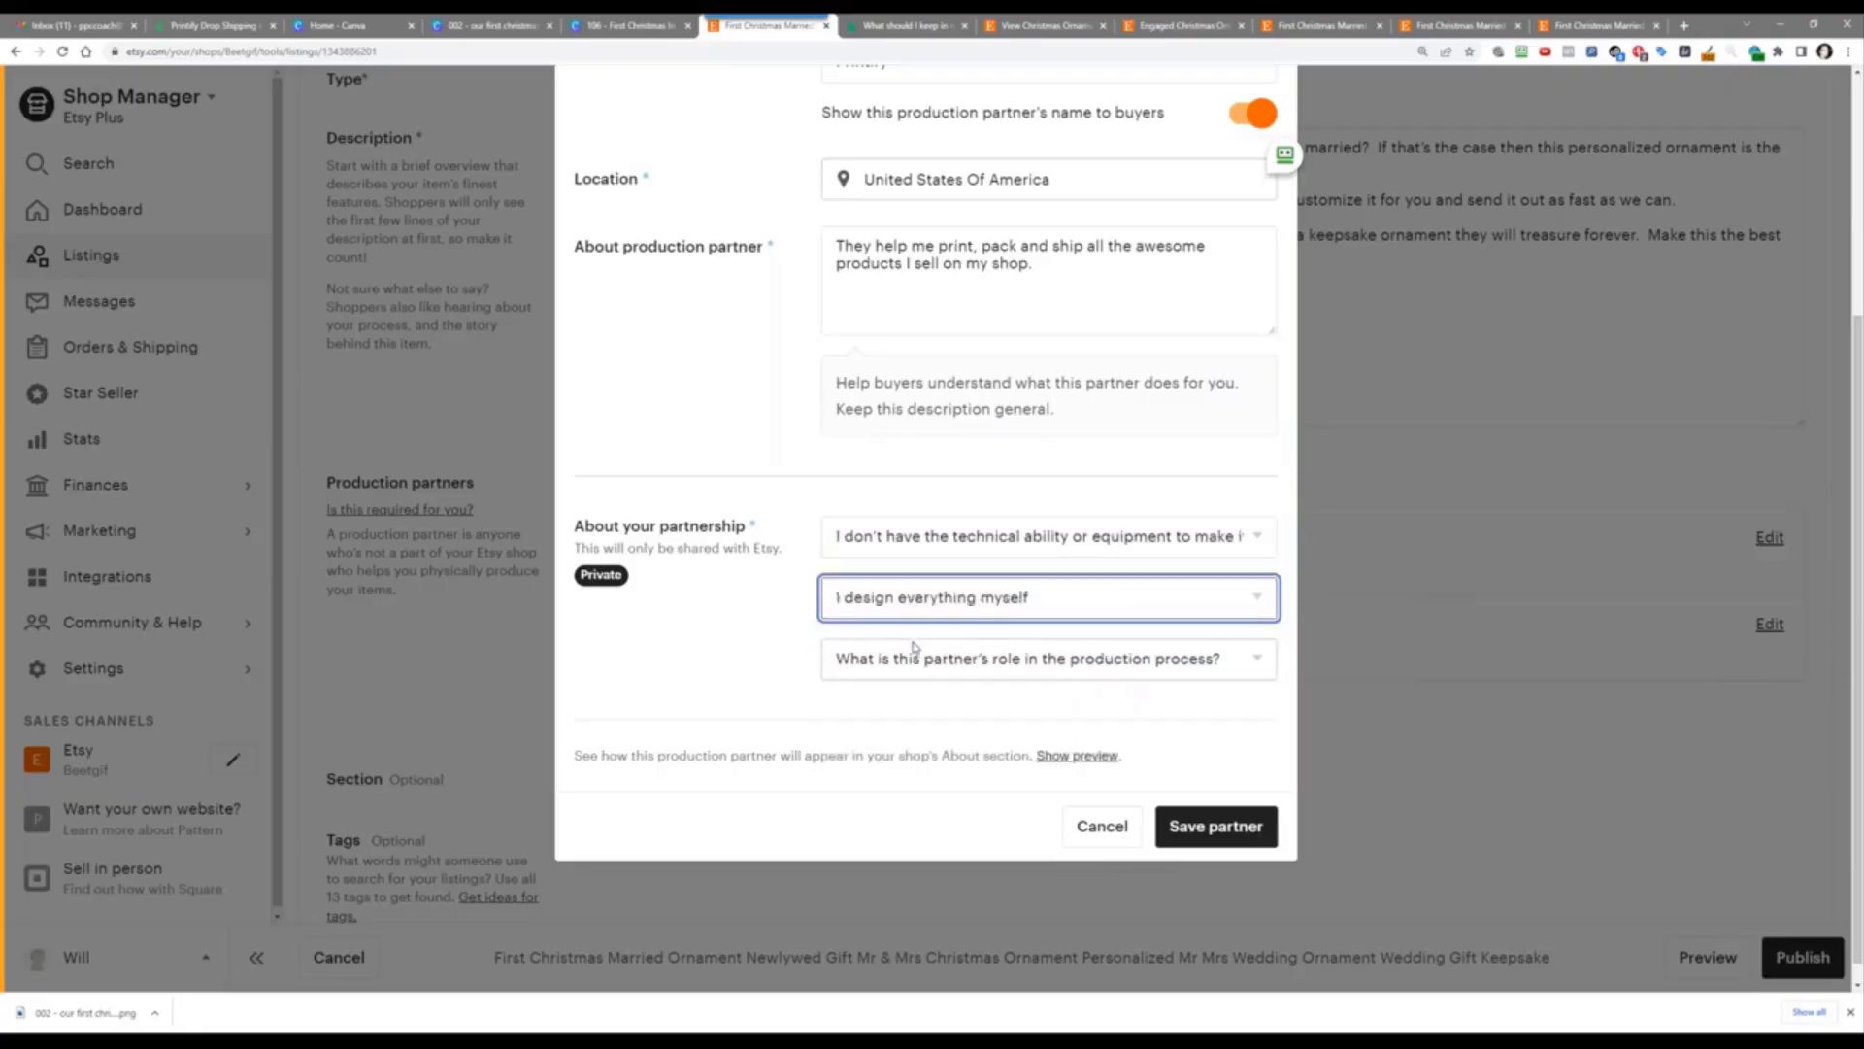
# Step: Choose 'They do everything for me' per Printify's guide, save the partner and assign it to the listing
pyautogui.click(913, 656)
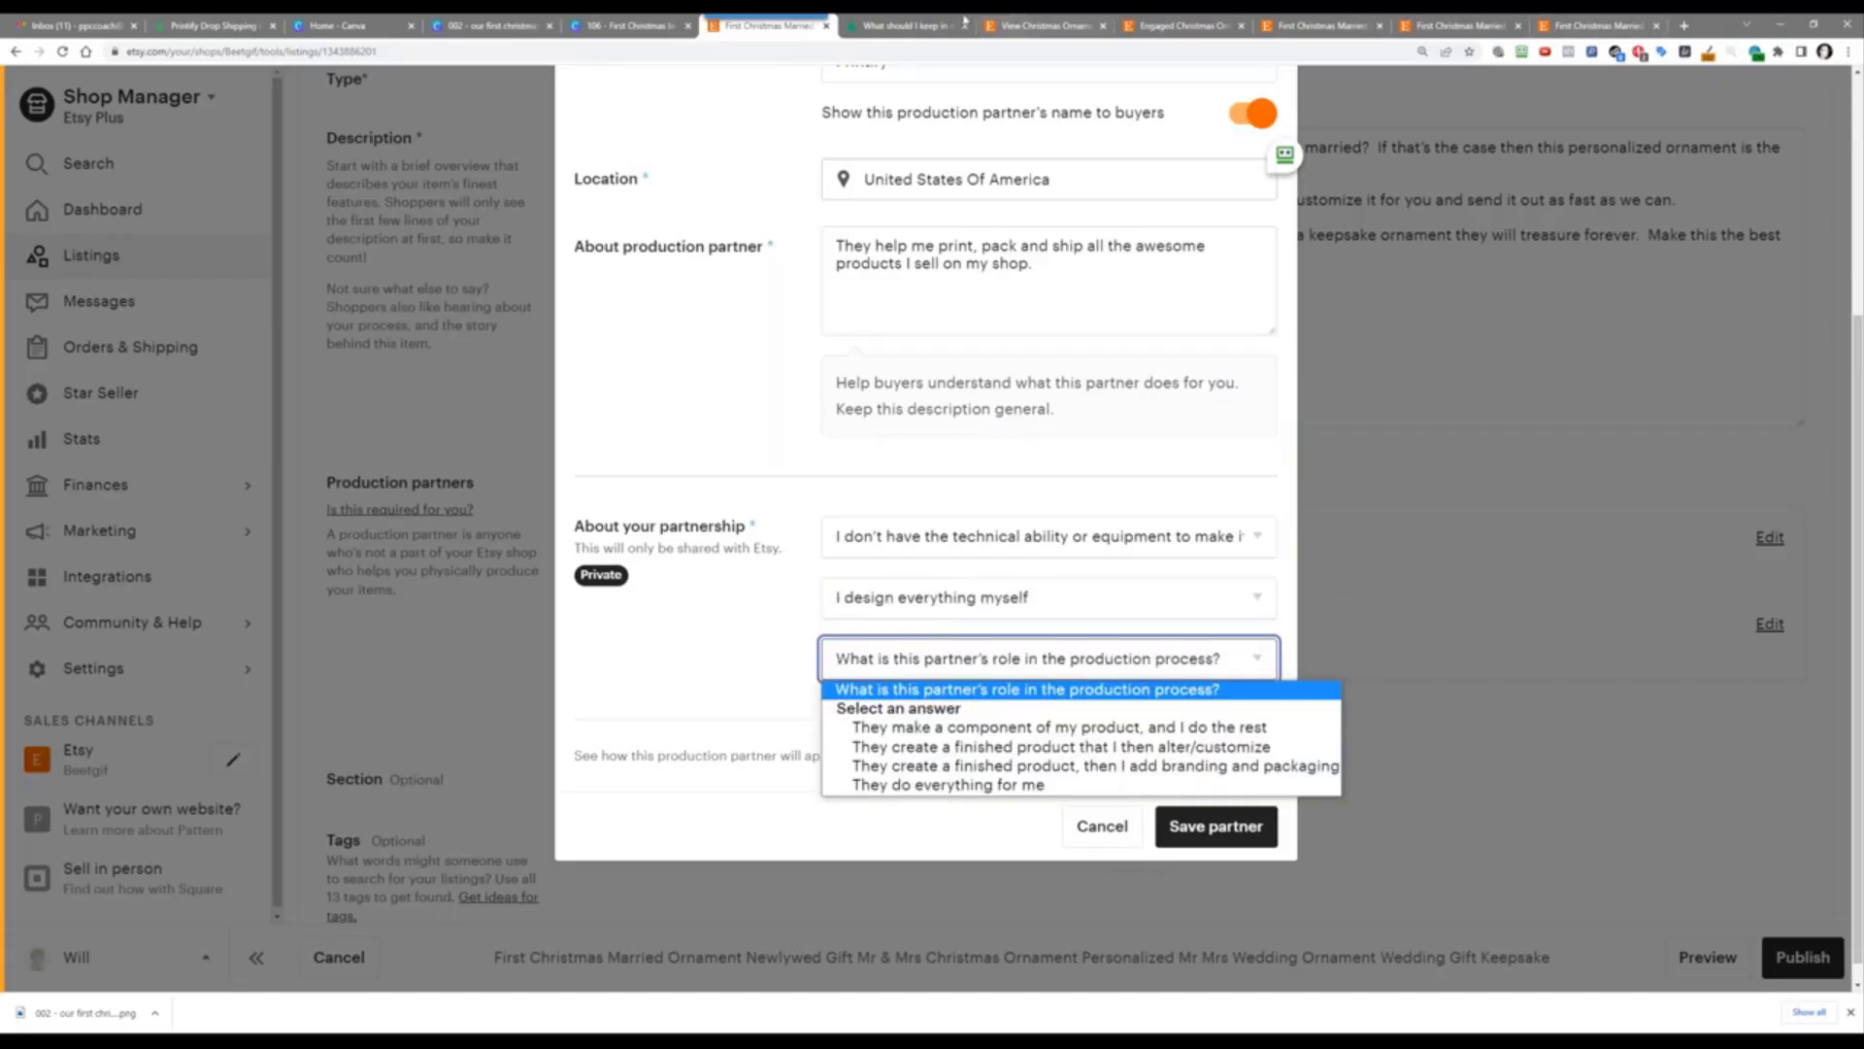
pyautogui.click(921, 25)
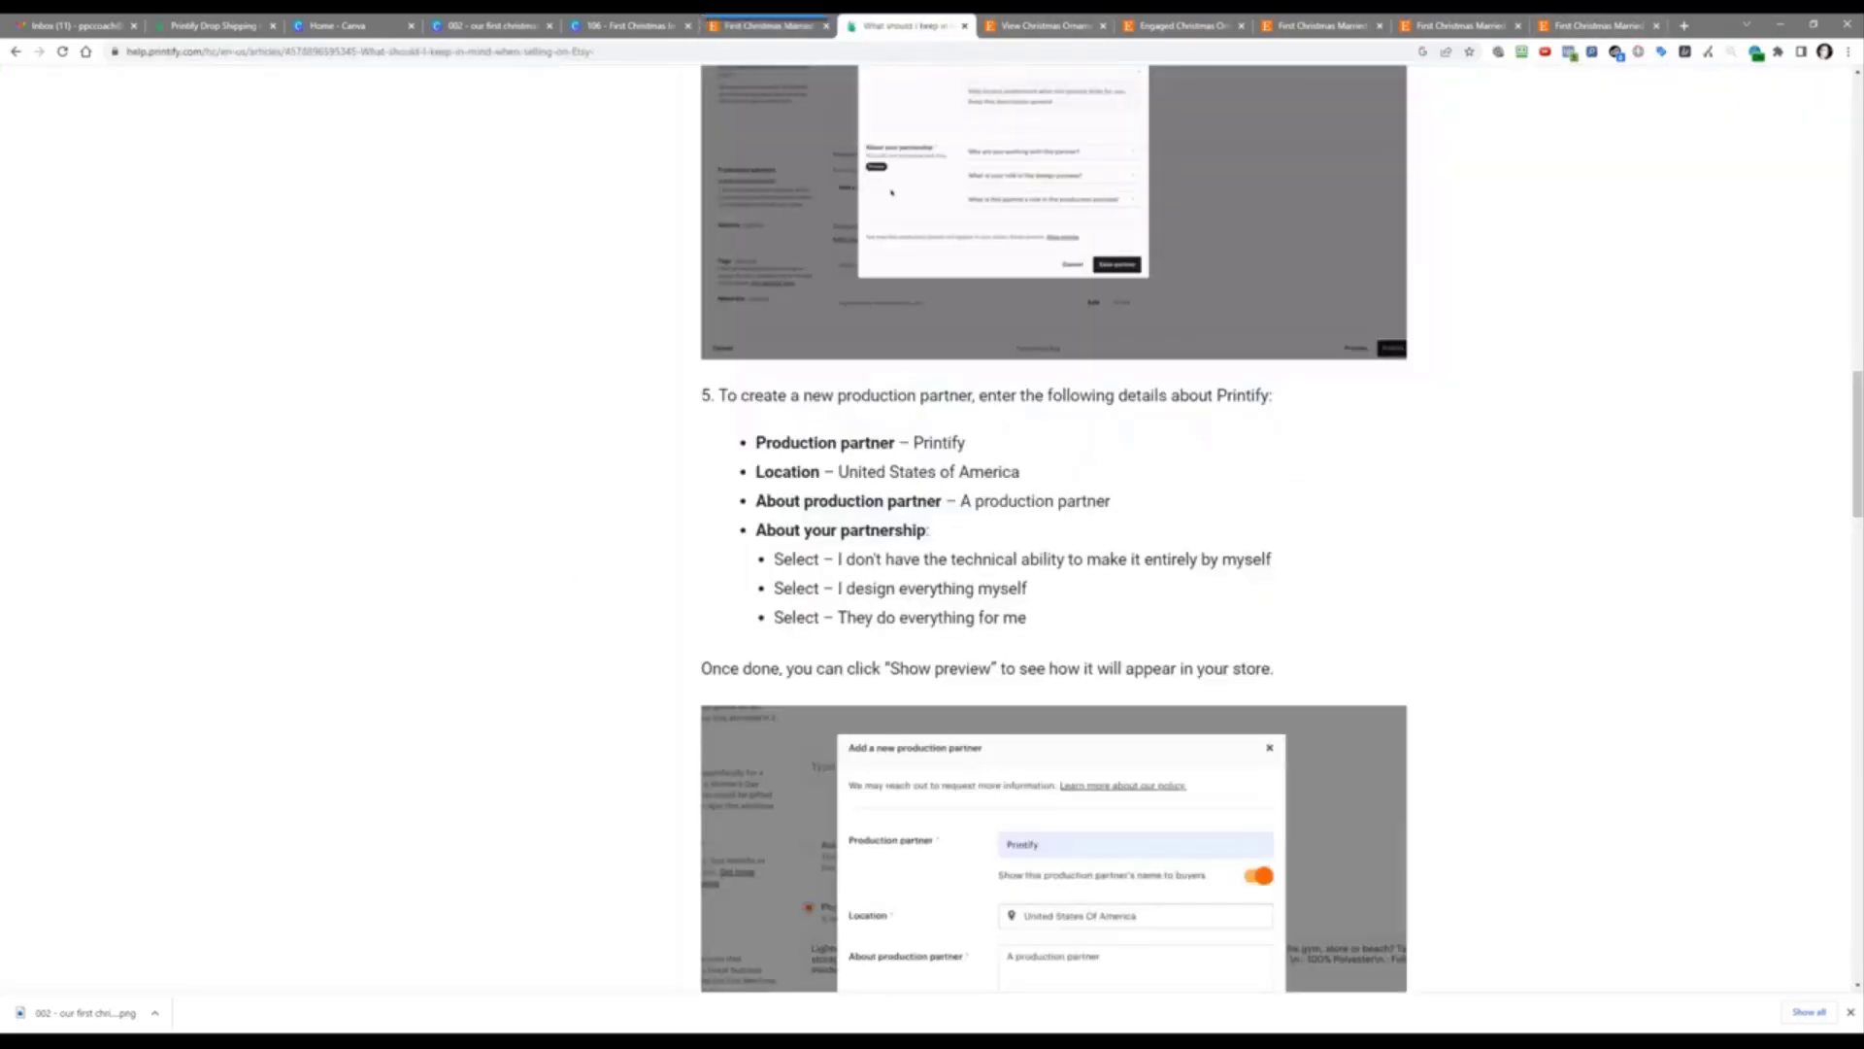
pyautogui.click(746, 35)
pyautogui.click(879, 668)
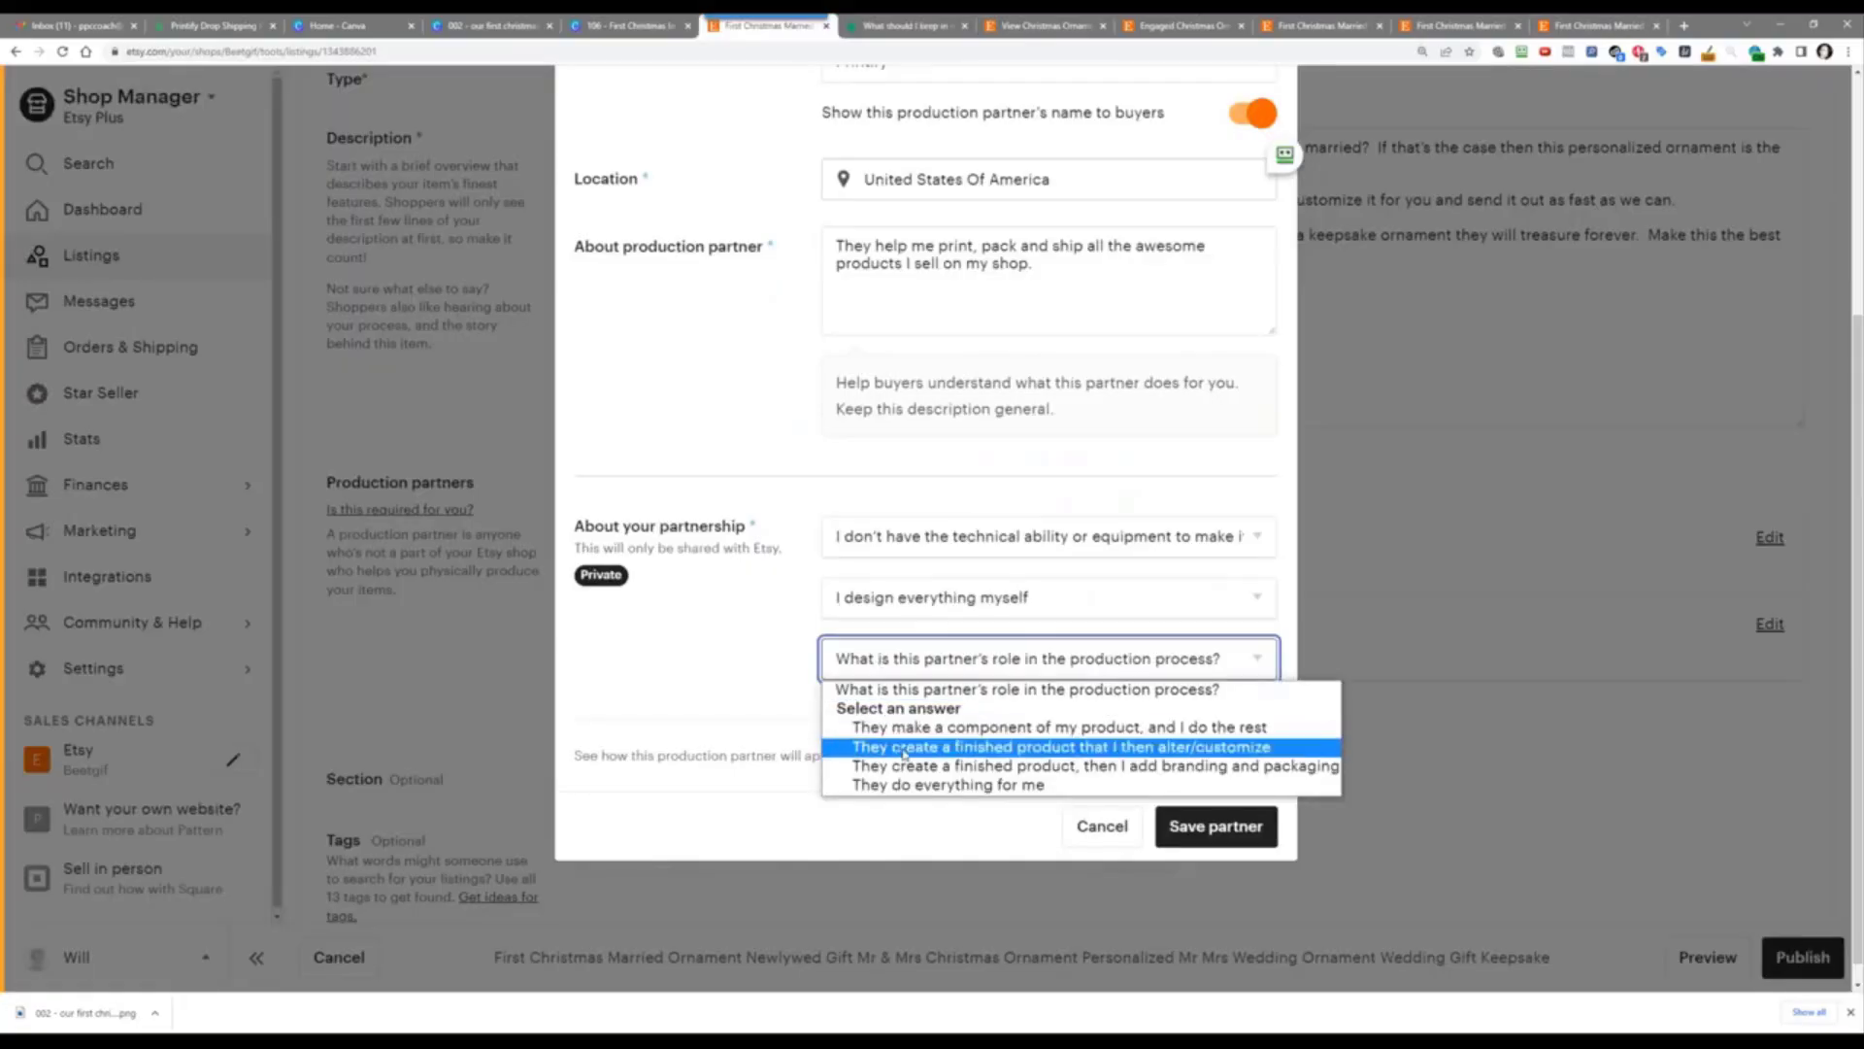
pyautogui.click(903, 783)
pyautogui.click(800, 636)
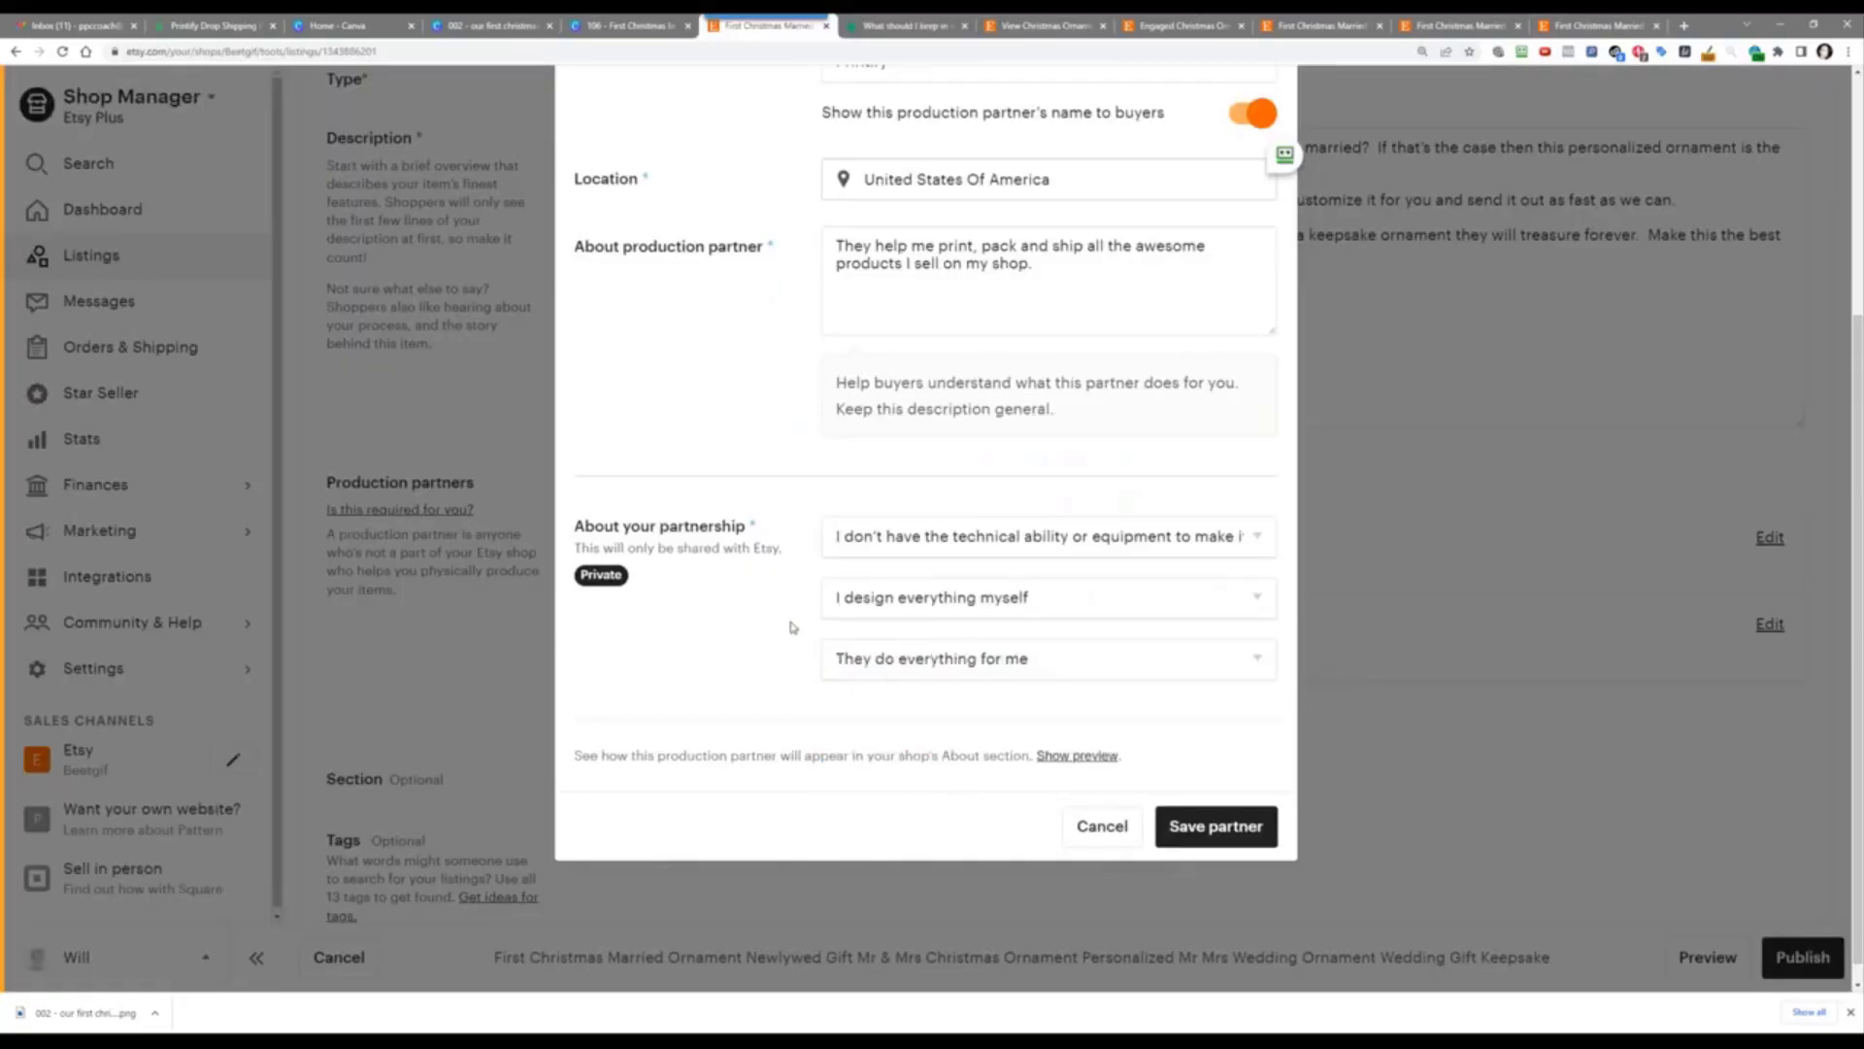
pyautogui.click(1204, 841)
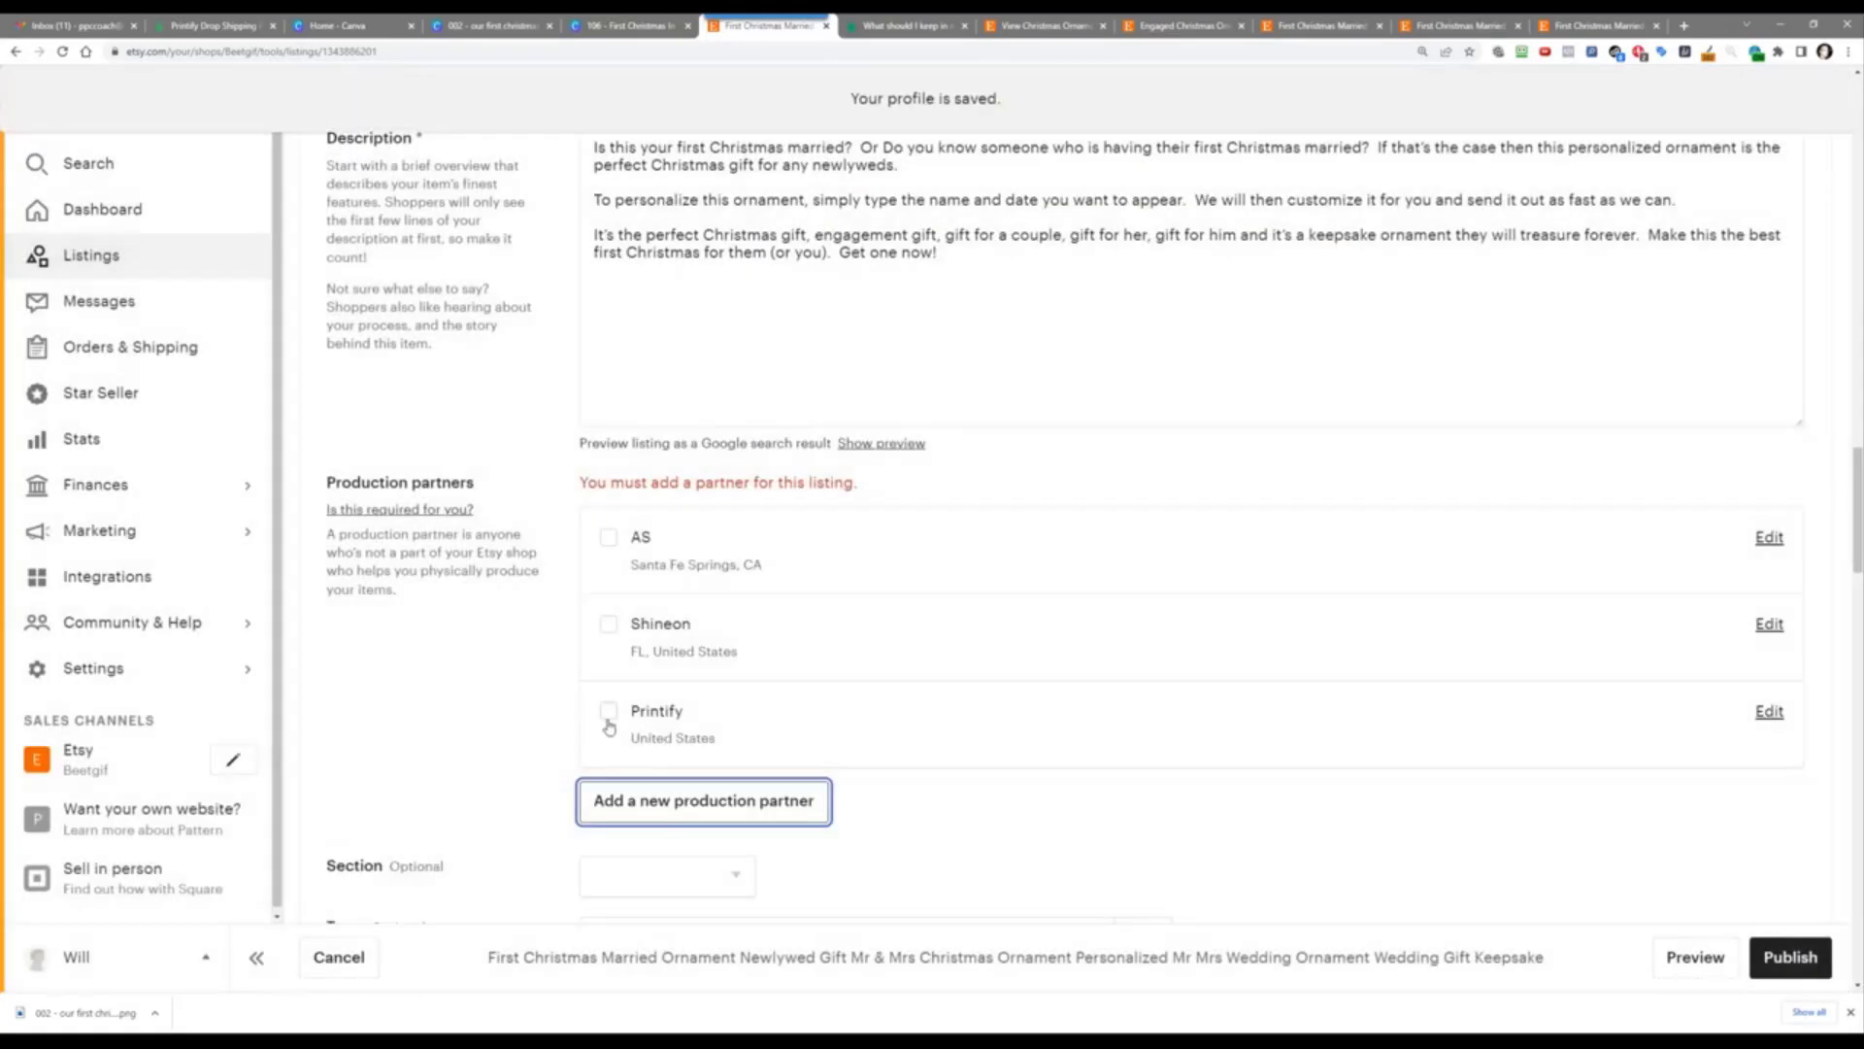
pyautogui.click(608, 714)
# Step: File the listing under the Christmas shop section
pyautogui.scroll(-3, 520, 703)
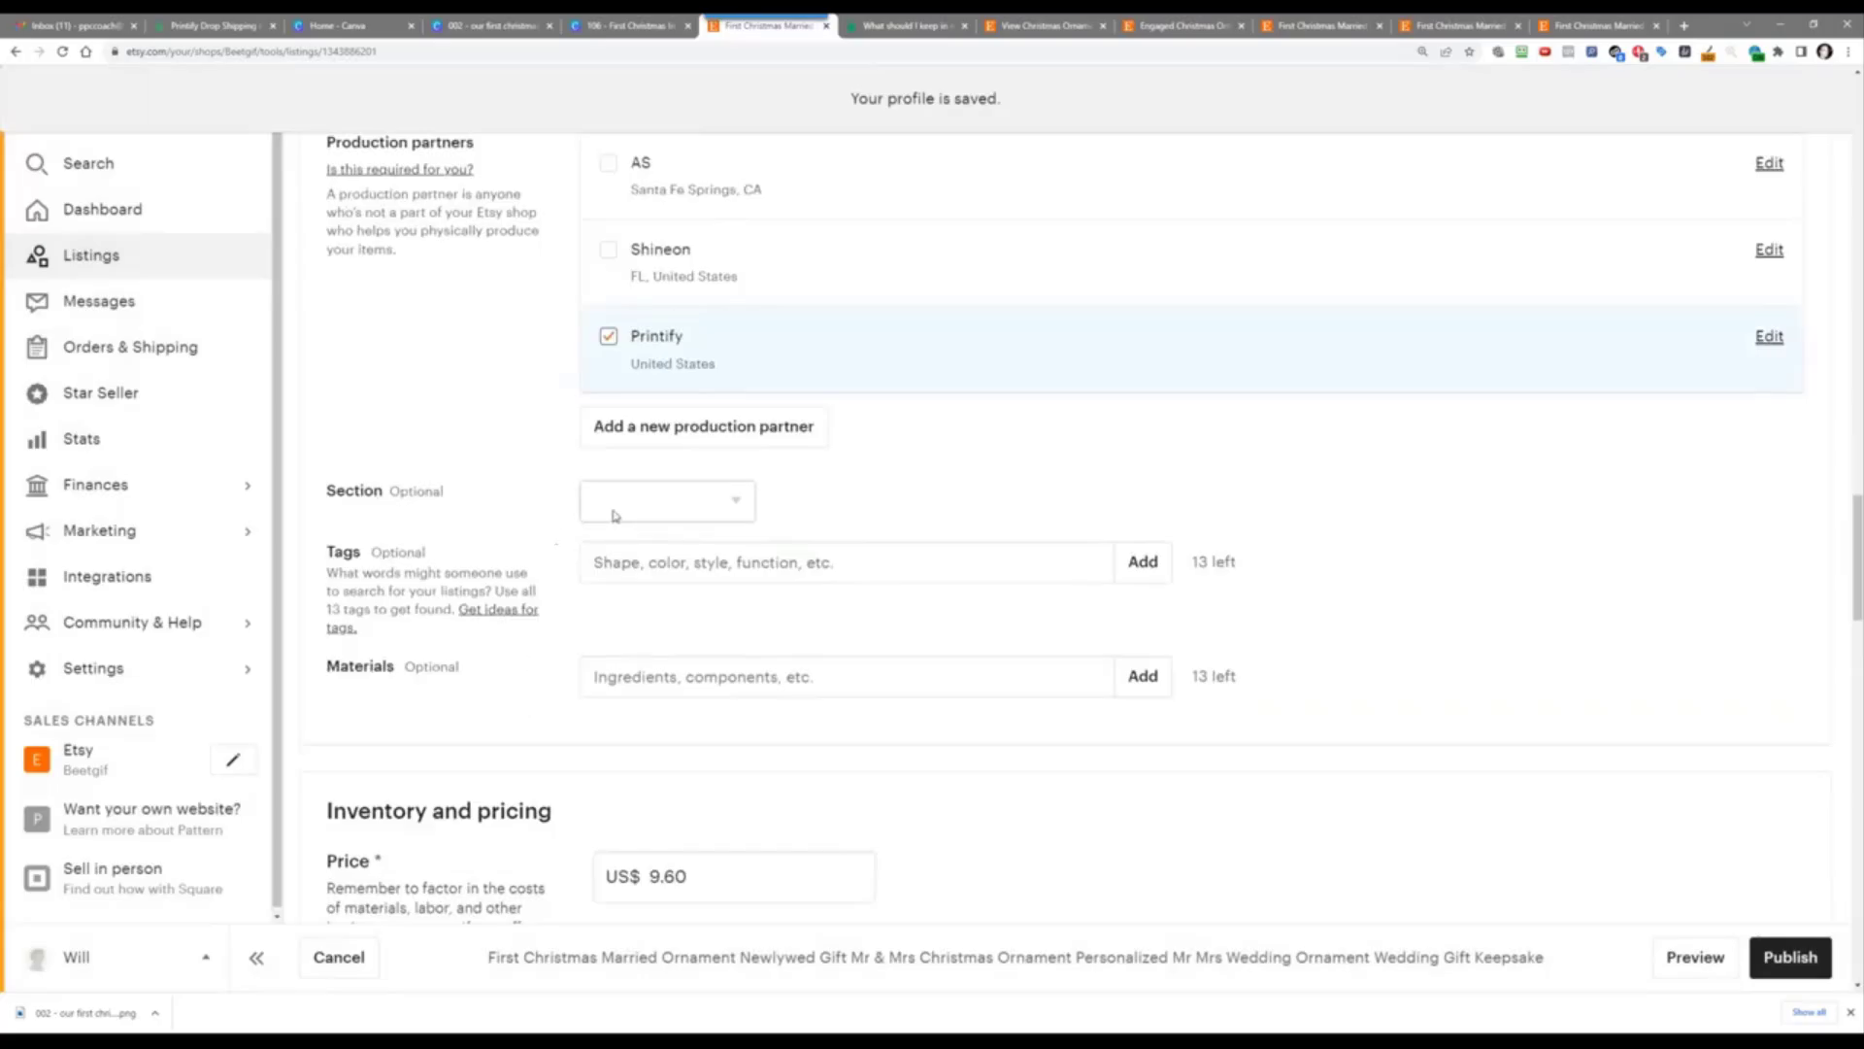
pyautogui.click(660, 503)
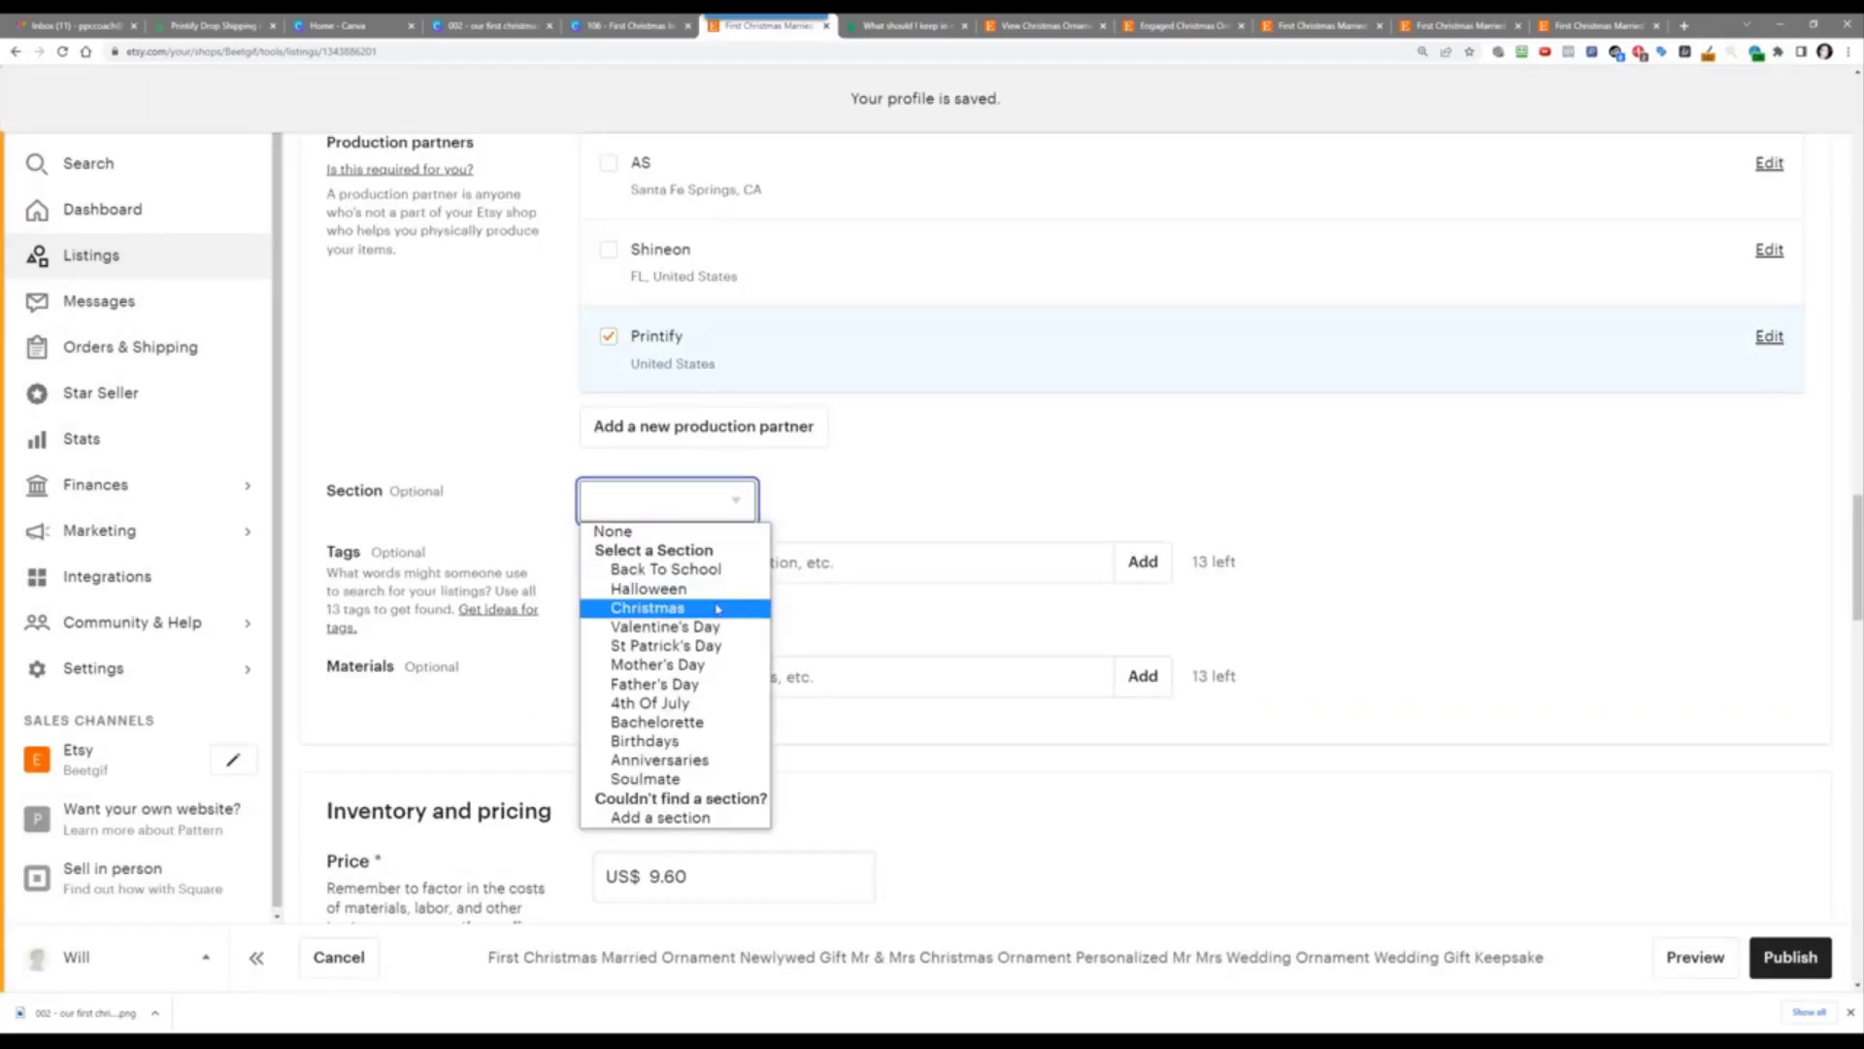
pyautogui.click(647, 608)
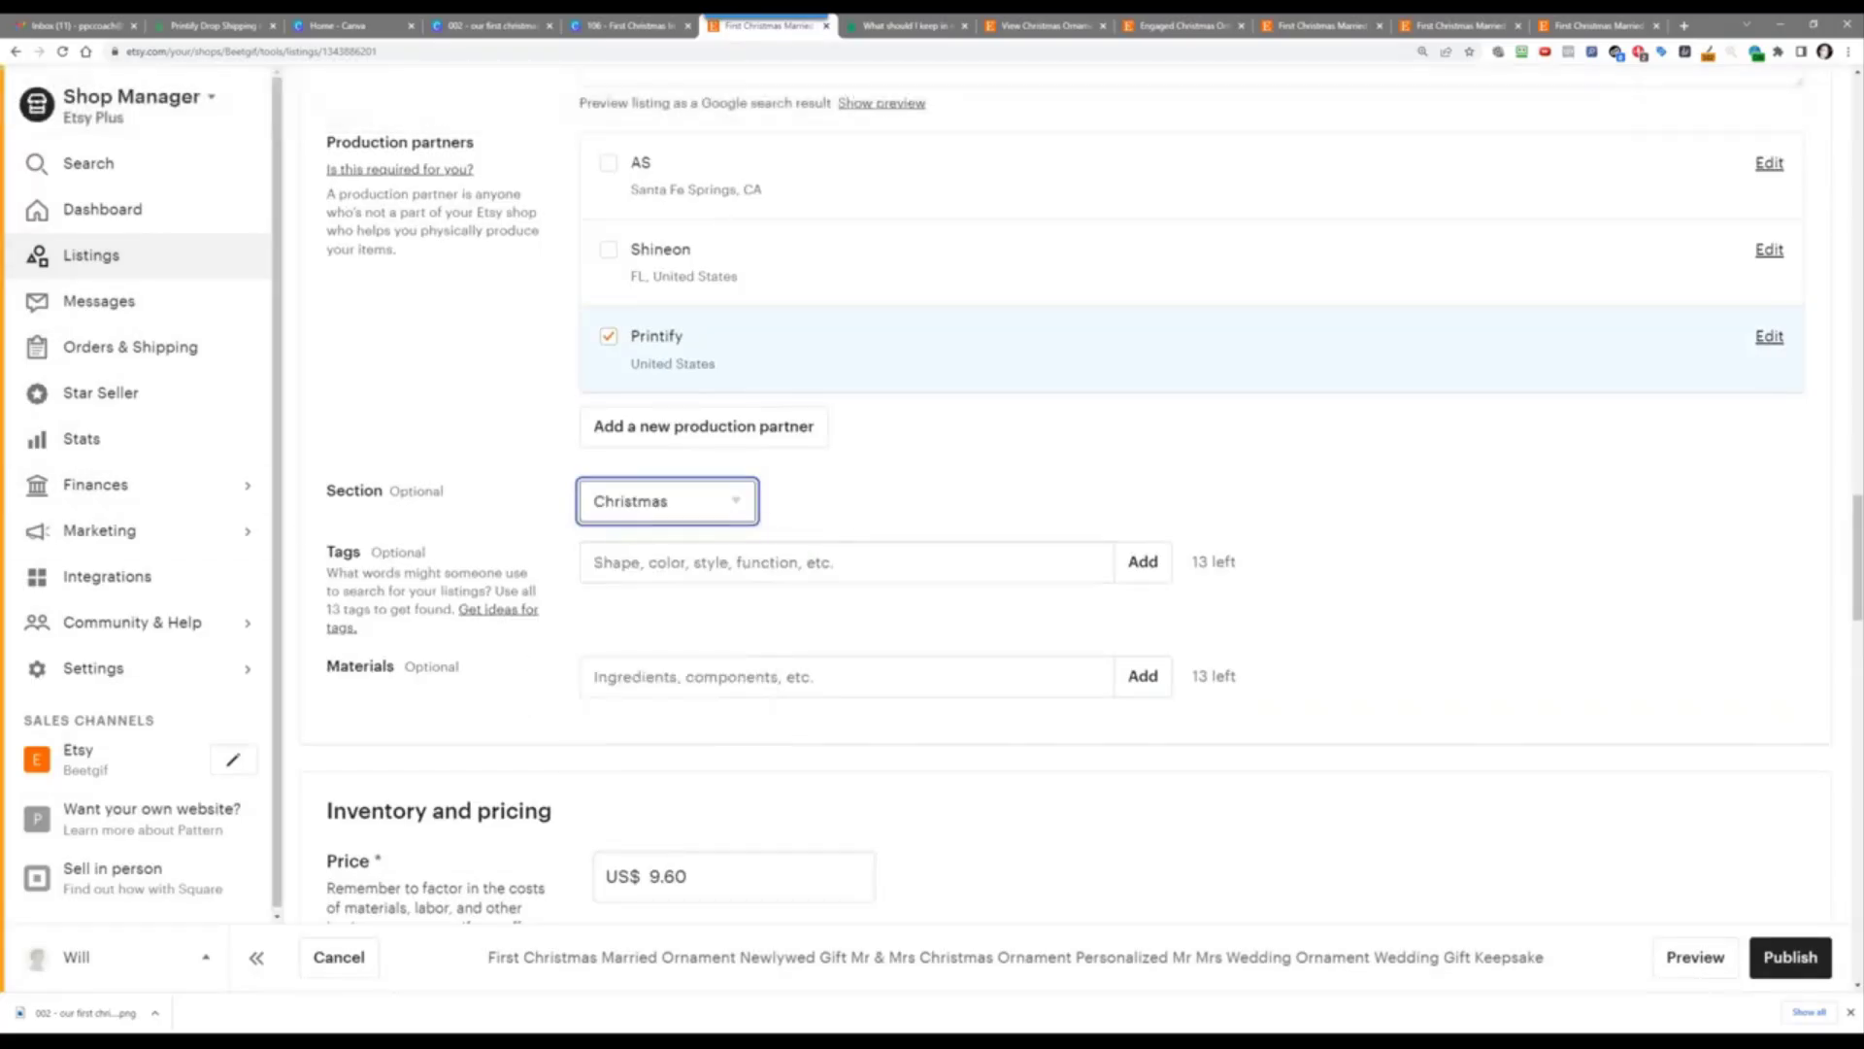
# Step: Paste the 13 prepared comma-separated tags, from 'Christmas ornament' to 'wedding gift', and add them
pyautogui.hotkey('alt', 'Tab')
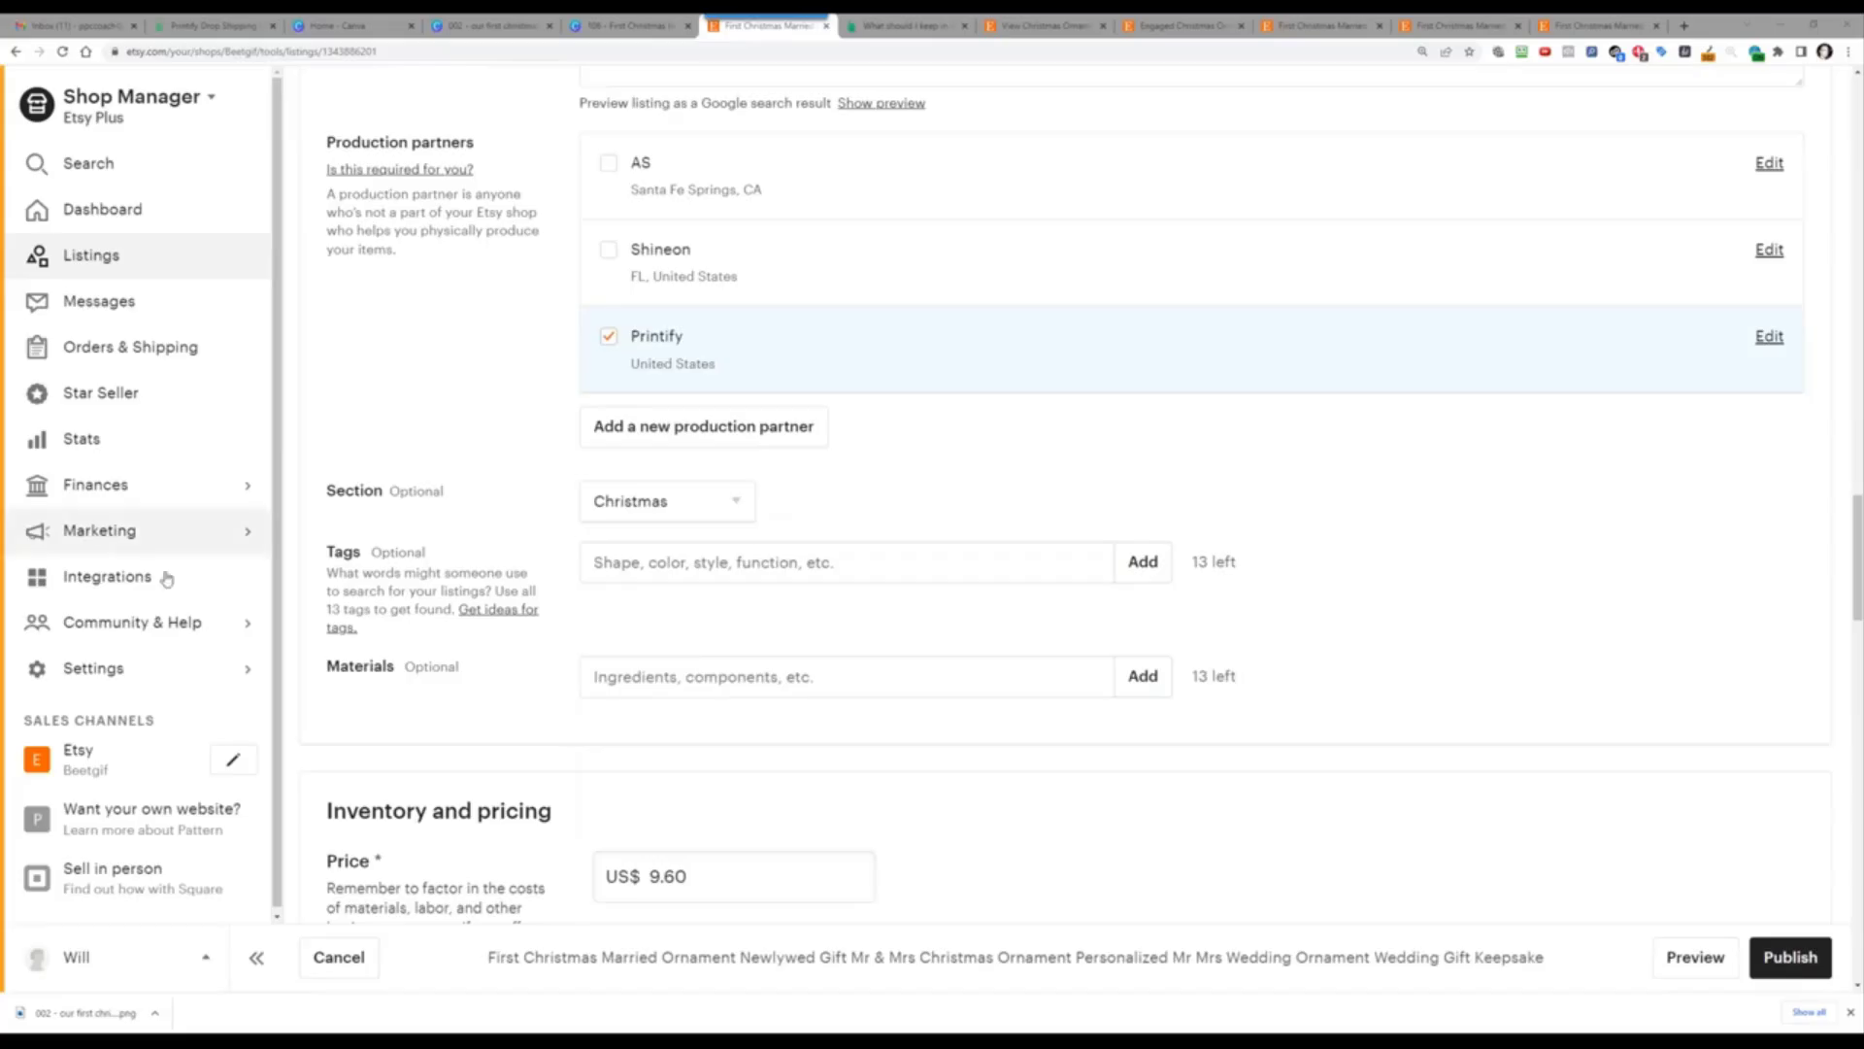
pyautogui.click(660, 573)
pyautogui.rightClick(660, 574)
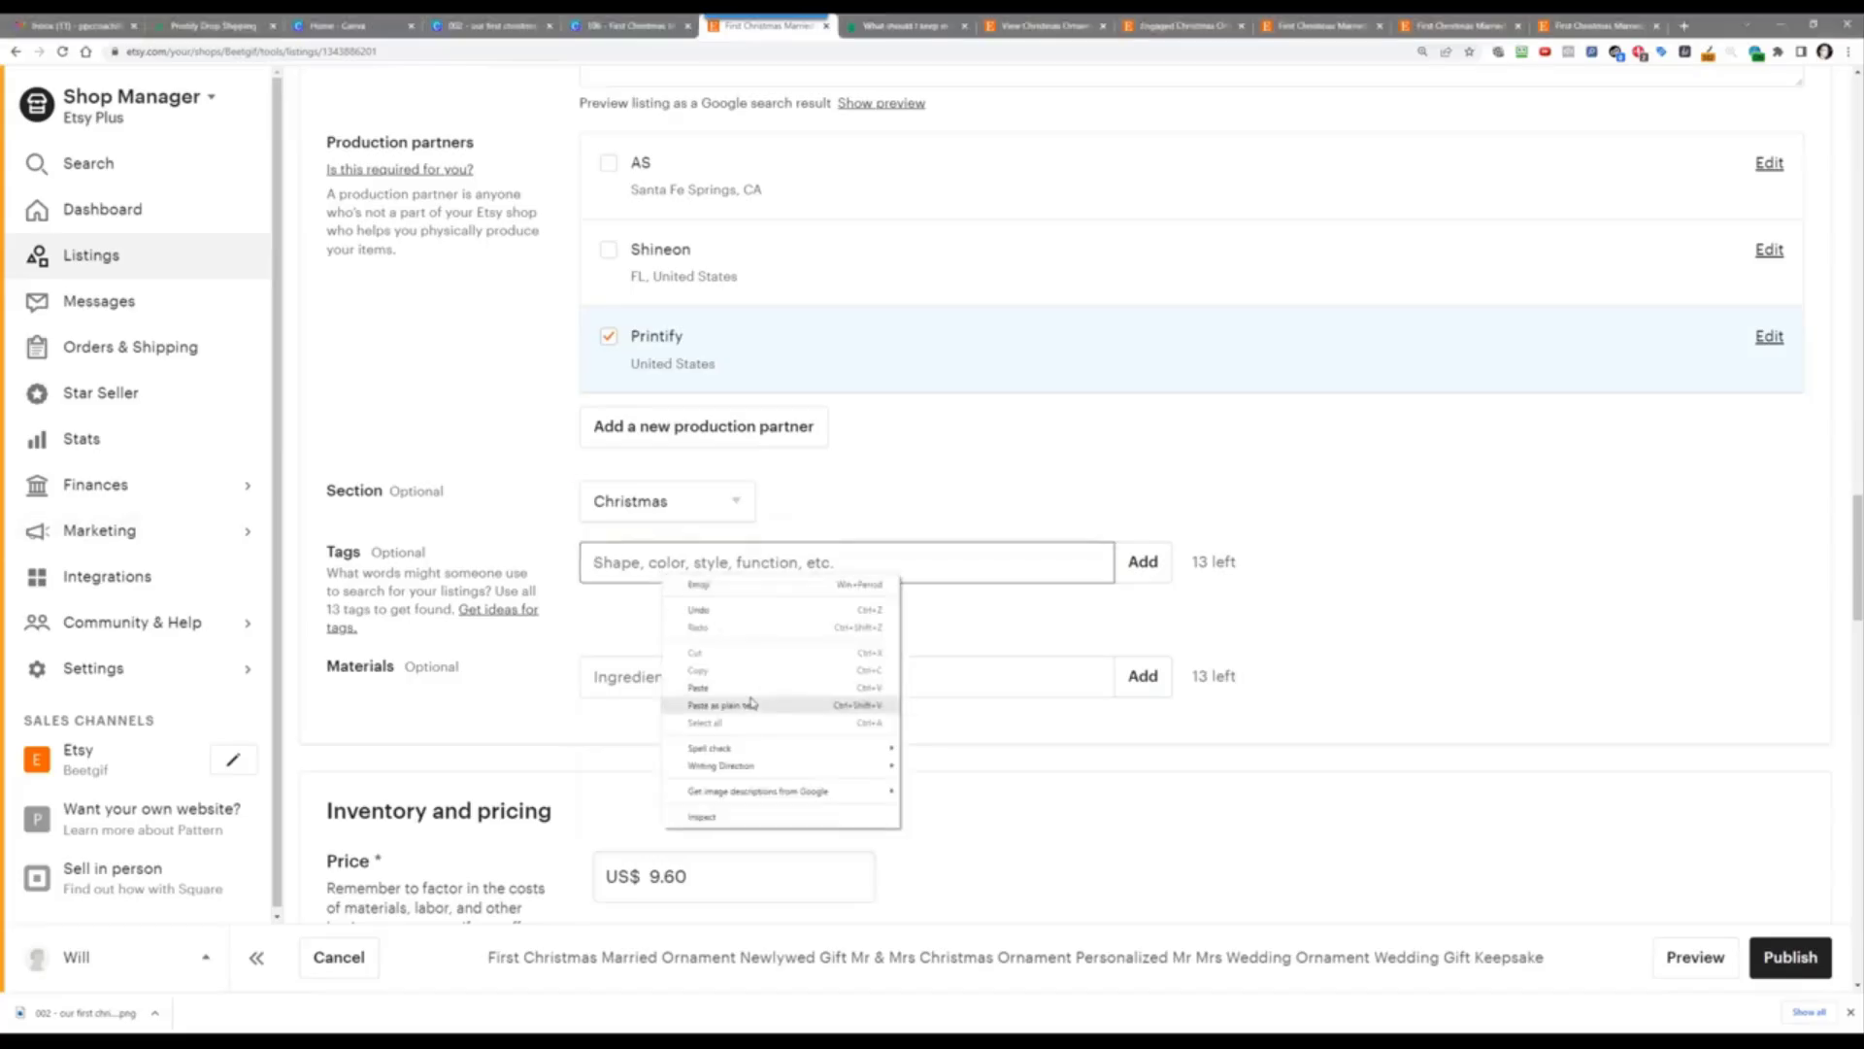
pyautogui.click(753, 693)
pyautogui.click(1140, 562)
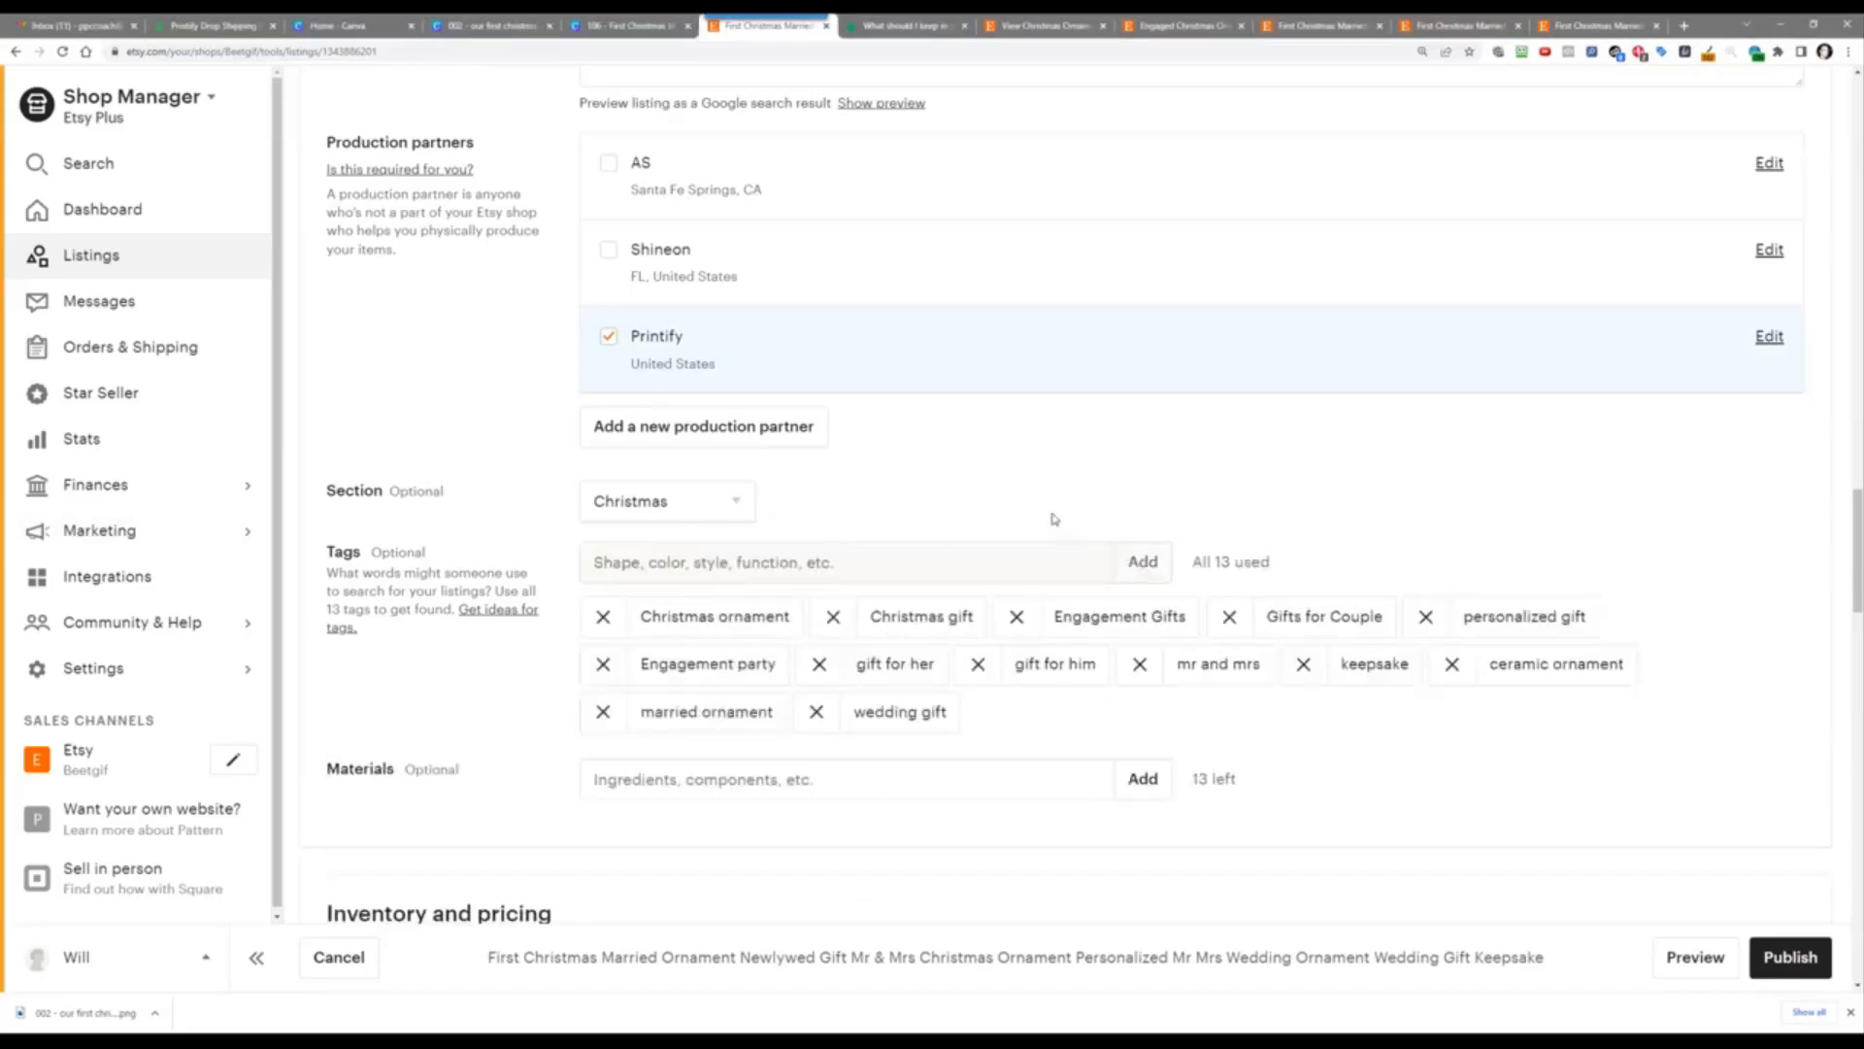
# Step: Add Ceramic as the listing's material
pyautogui.scroll(-2, 1041, 470)
pyautogui.click(738, 612)
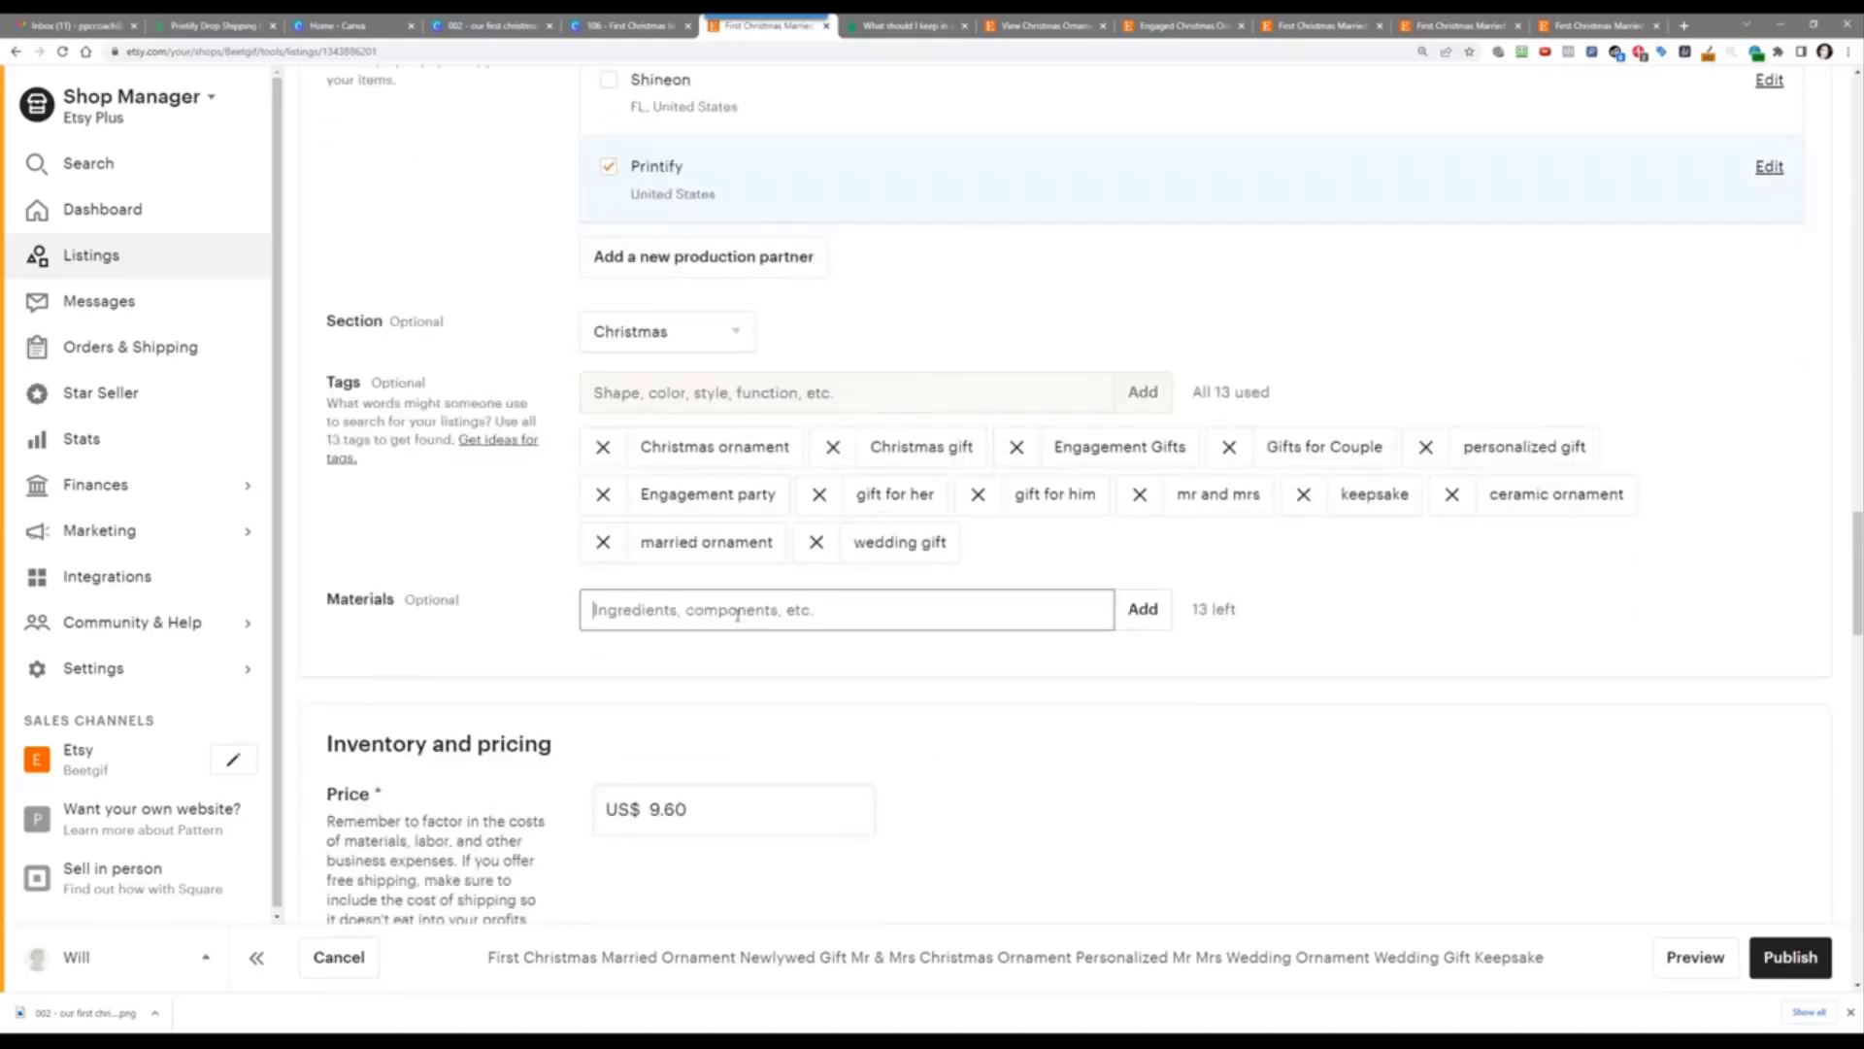
pyautogui.write('Ceramic')
pyautogui.press('Return')
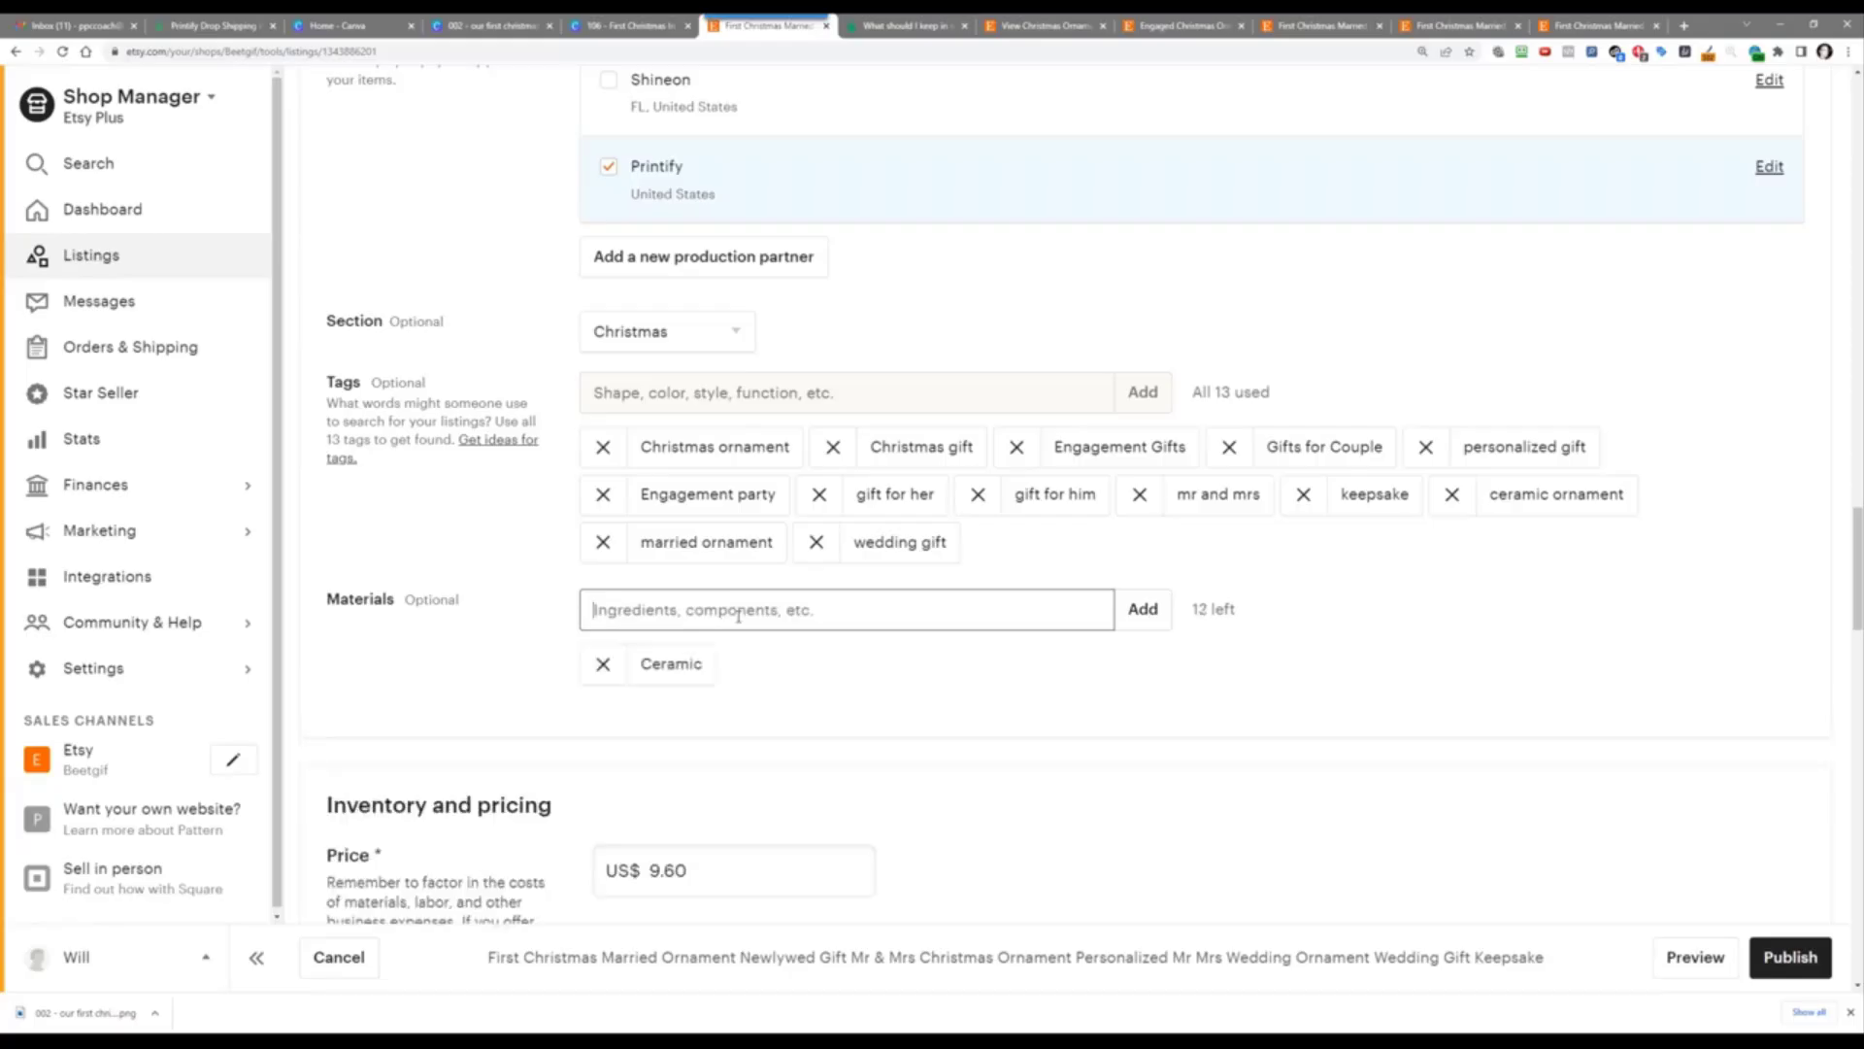
# Step: Change the price from 9.60 to US$19.99 and the quantity from 999 to 4
pyautogui.scroll(-5, 791, 708)
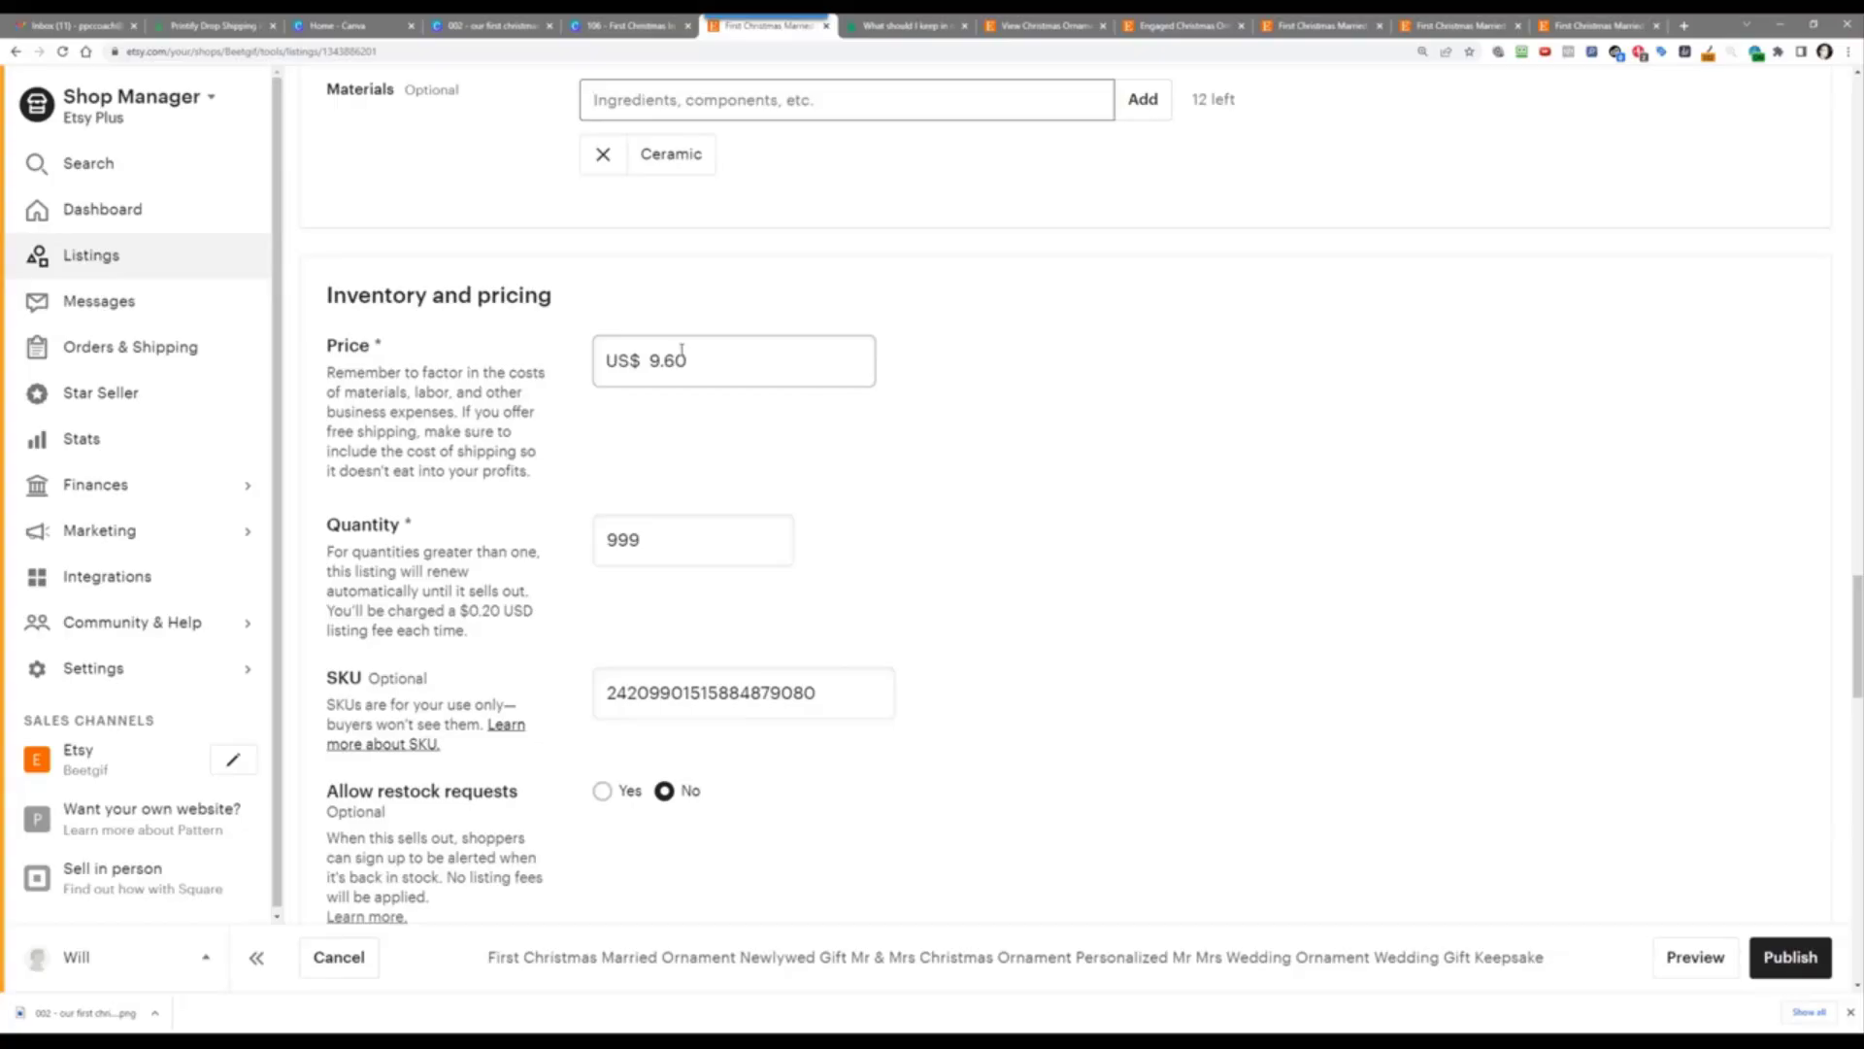
pyautogui.doubleClick(714, 369)
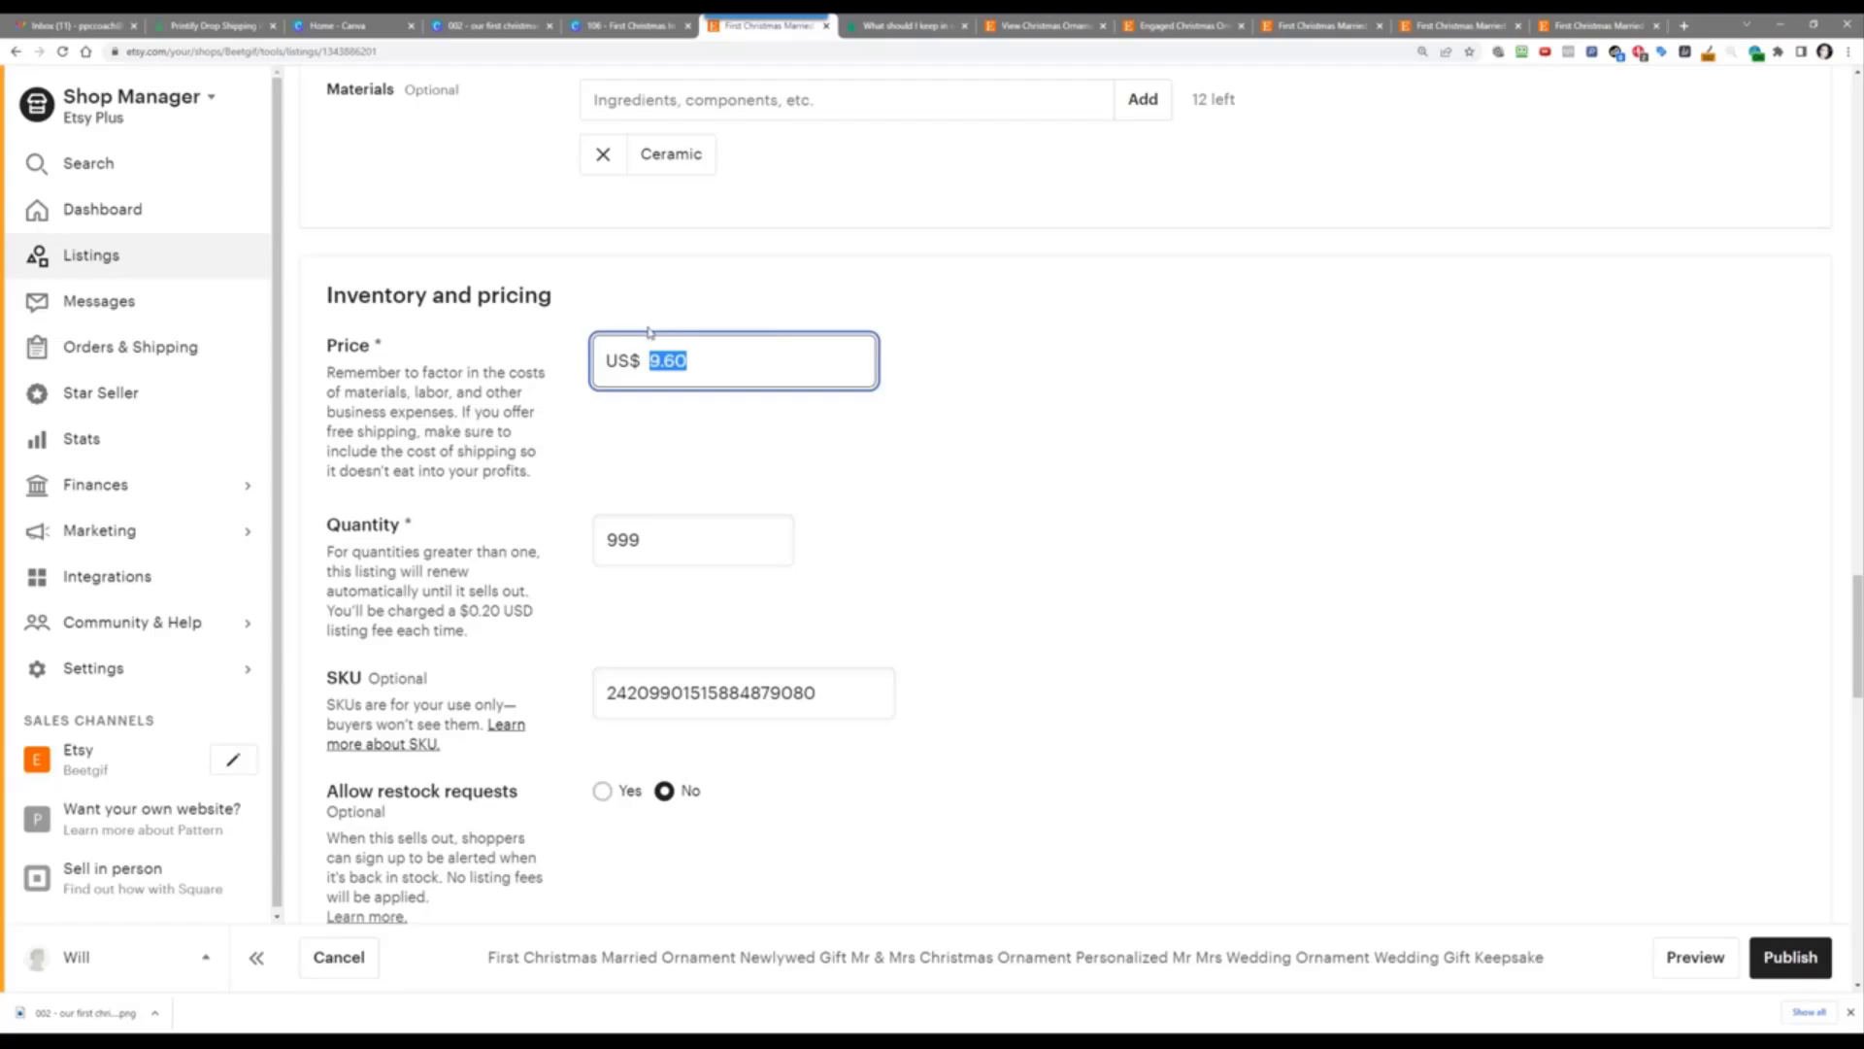
pyautogui.write('19.99')
pyautogui.click(693, 293)
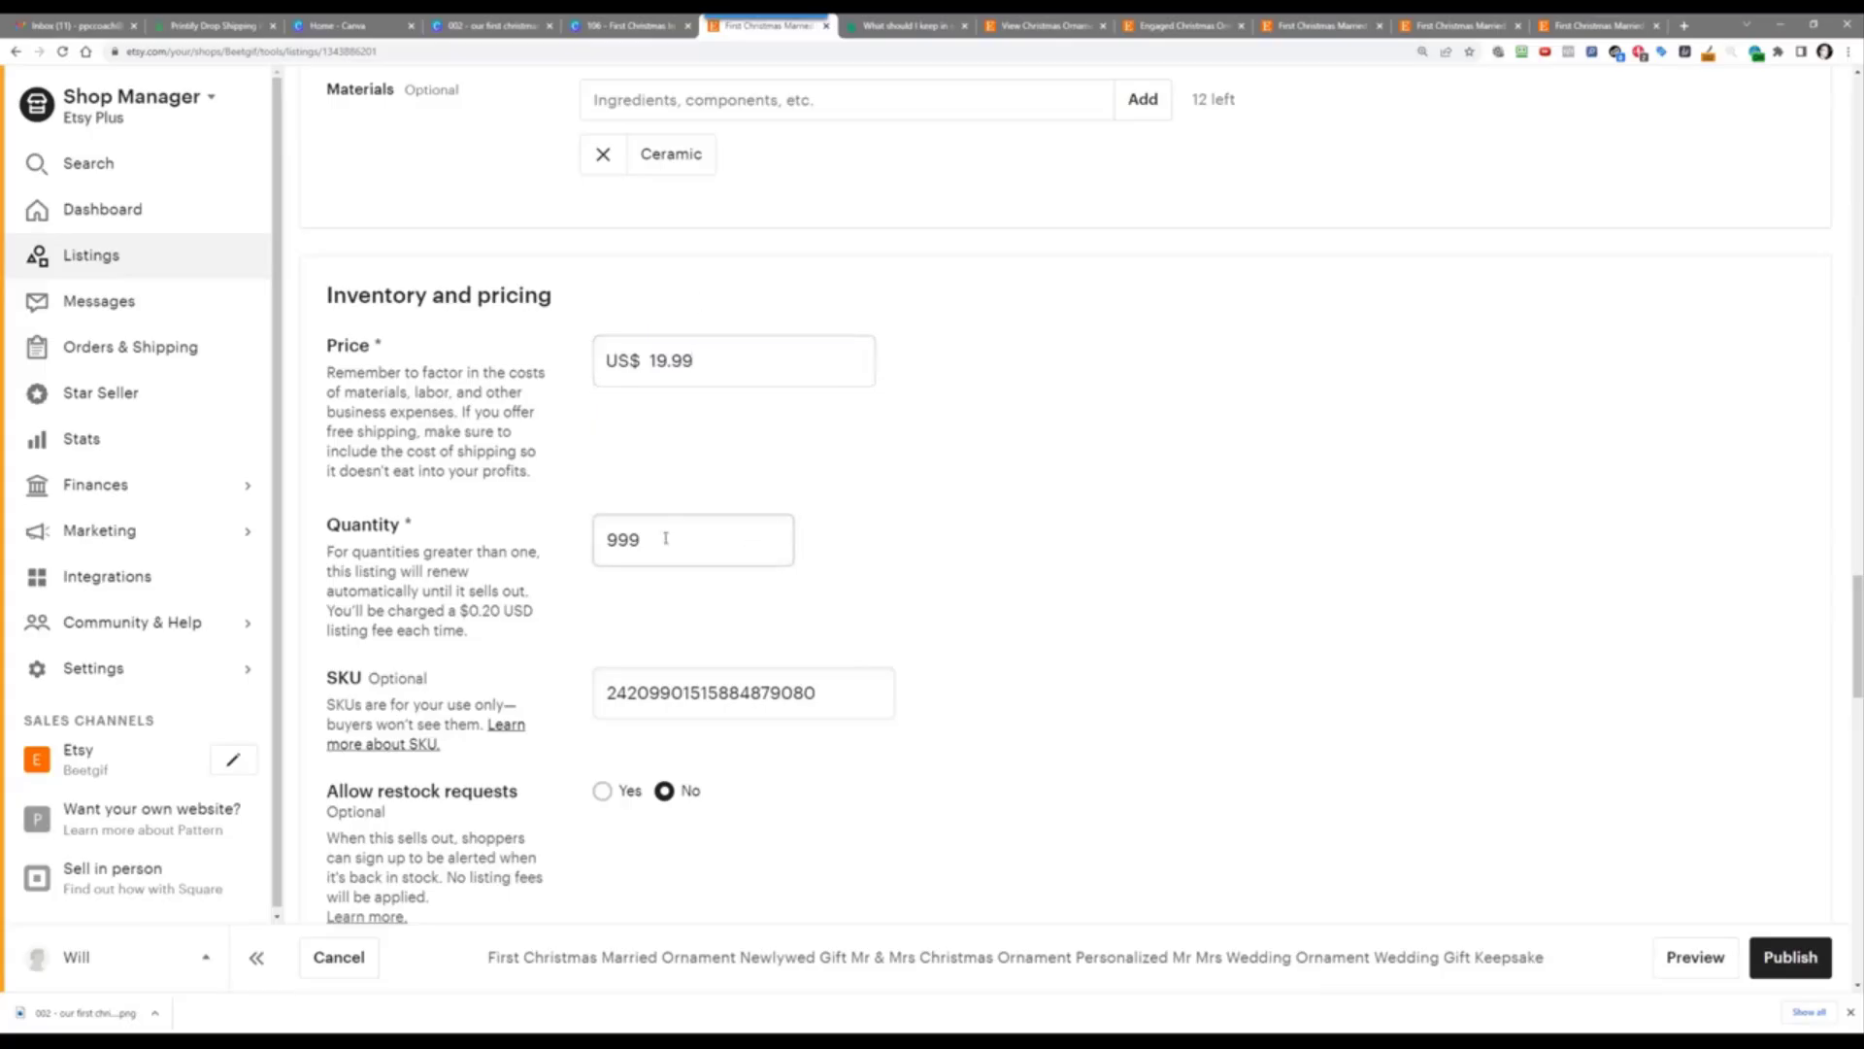
pyautogui.moveTo(662, 538); pyautogui.dragTo(491, 526)
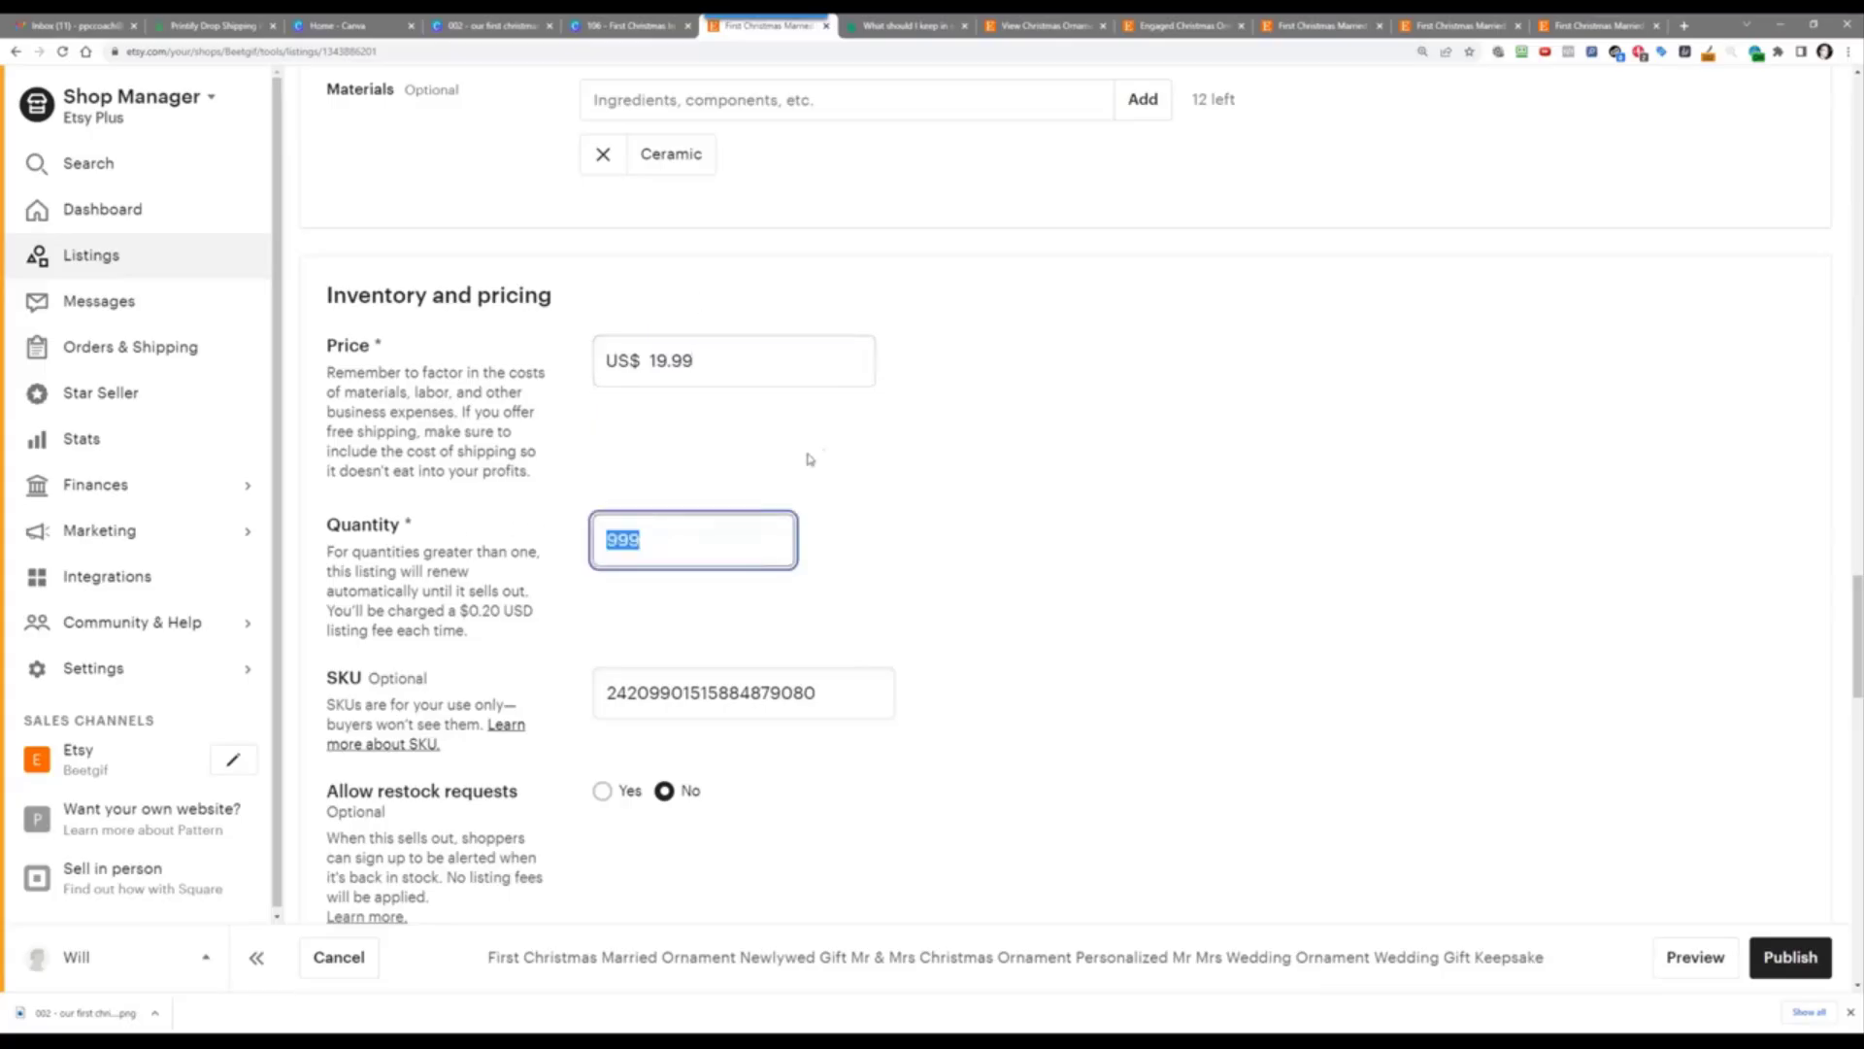
pyautogui.write('4')
pyautogui.click(765, 484)
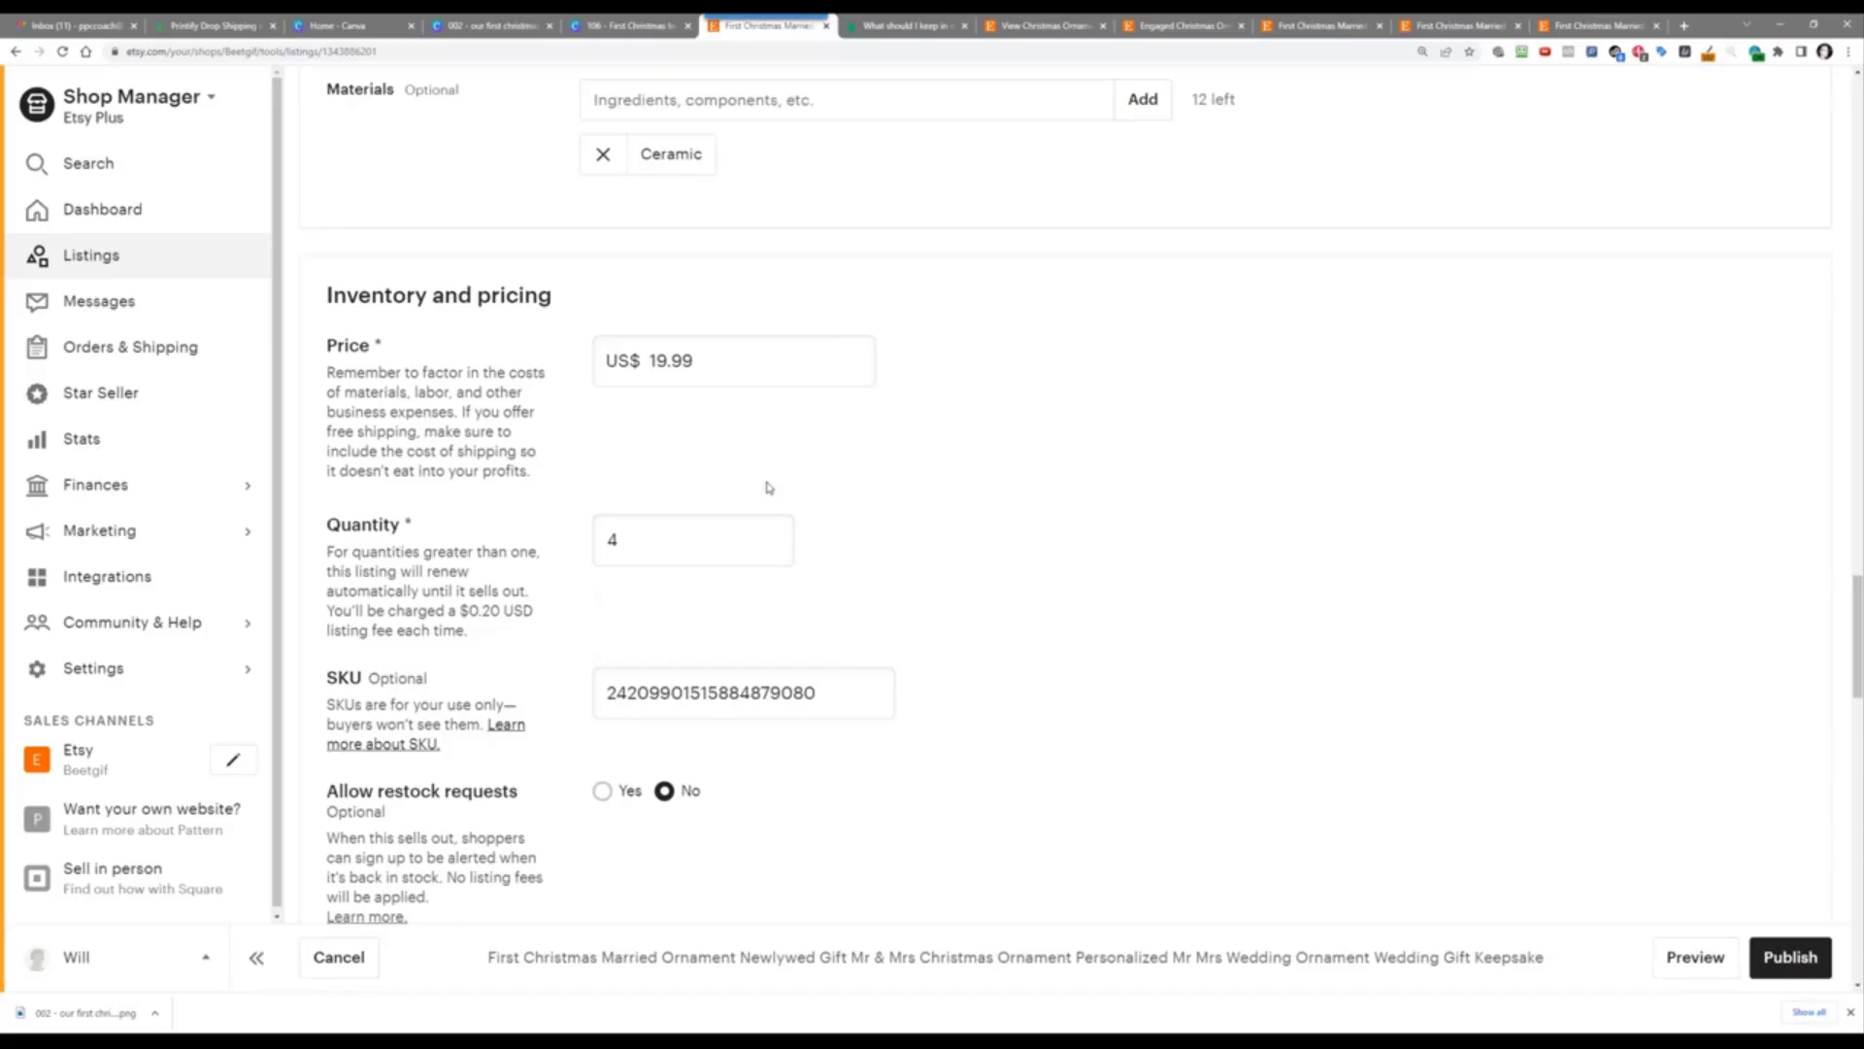
# Step: Turn on personalization for the ornament listing
pyautogui.scroll(-6, 1088, 488)
pyautogui.scroll(-1, 1088, 489)
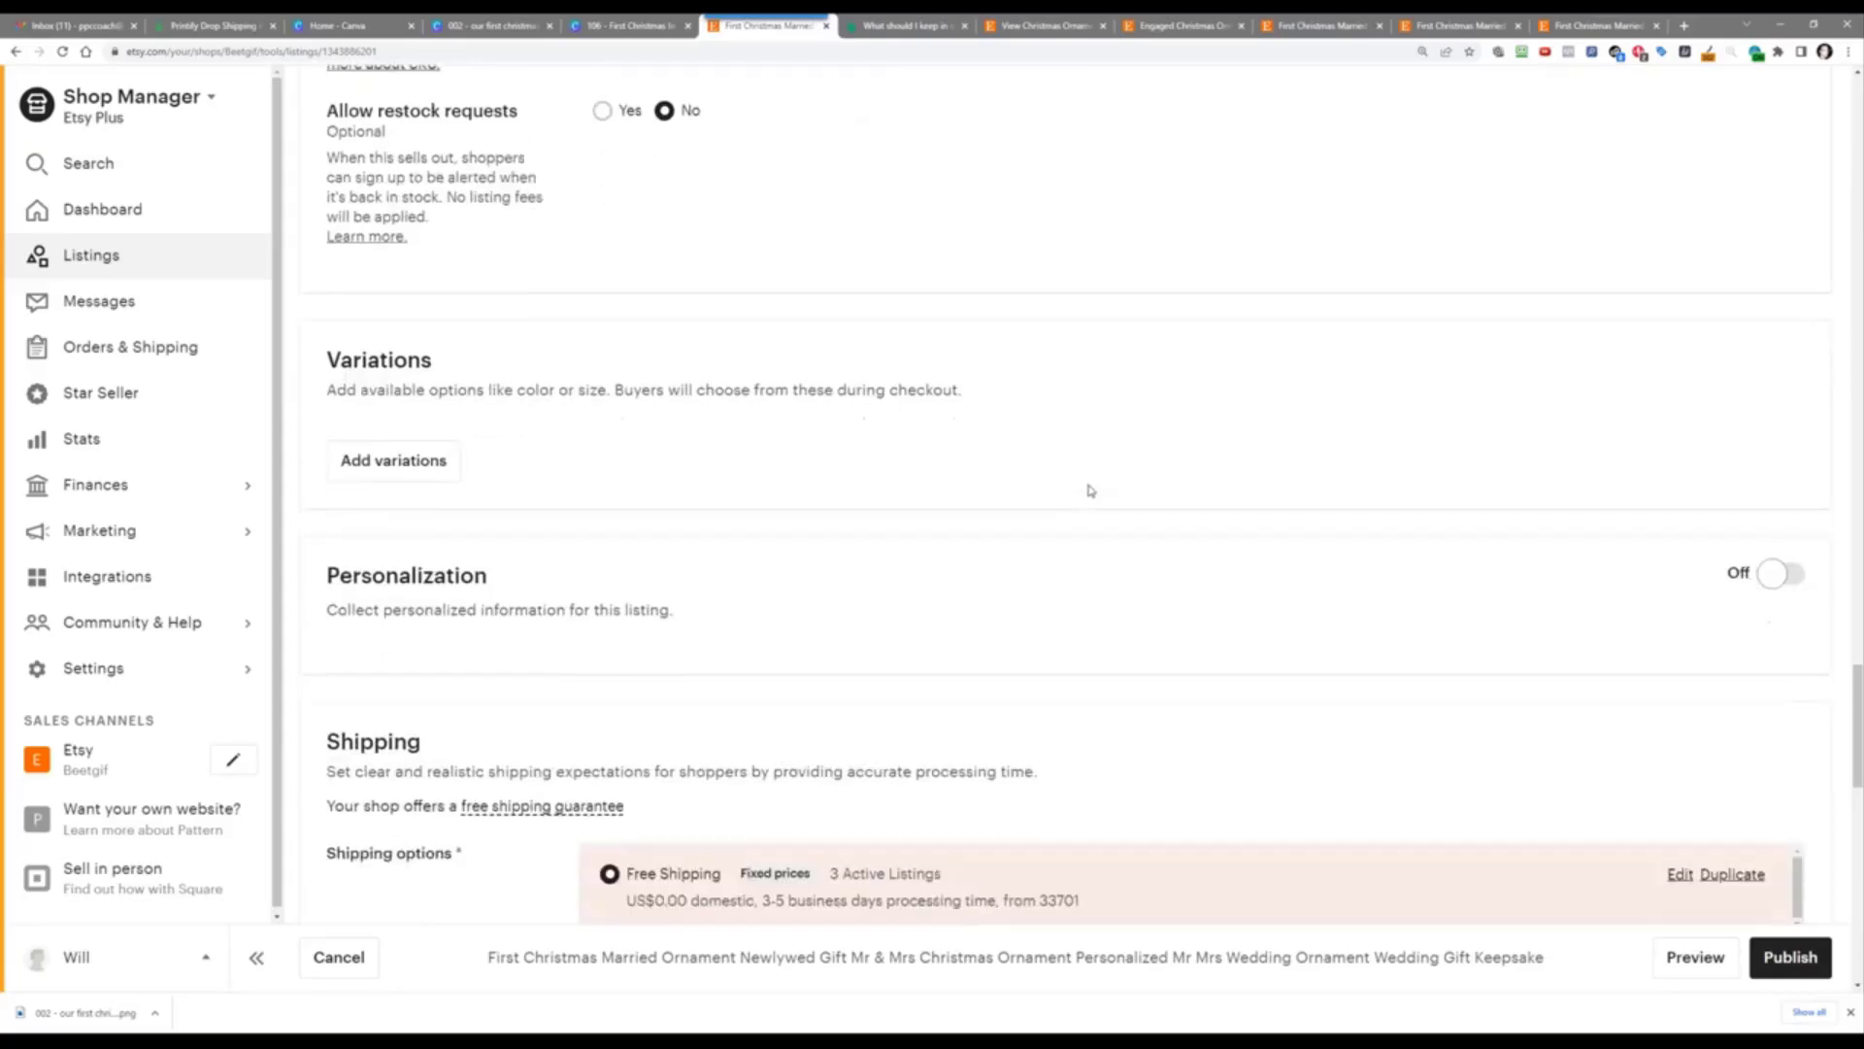
pyautogui.click(1796, 577)
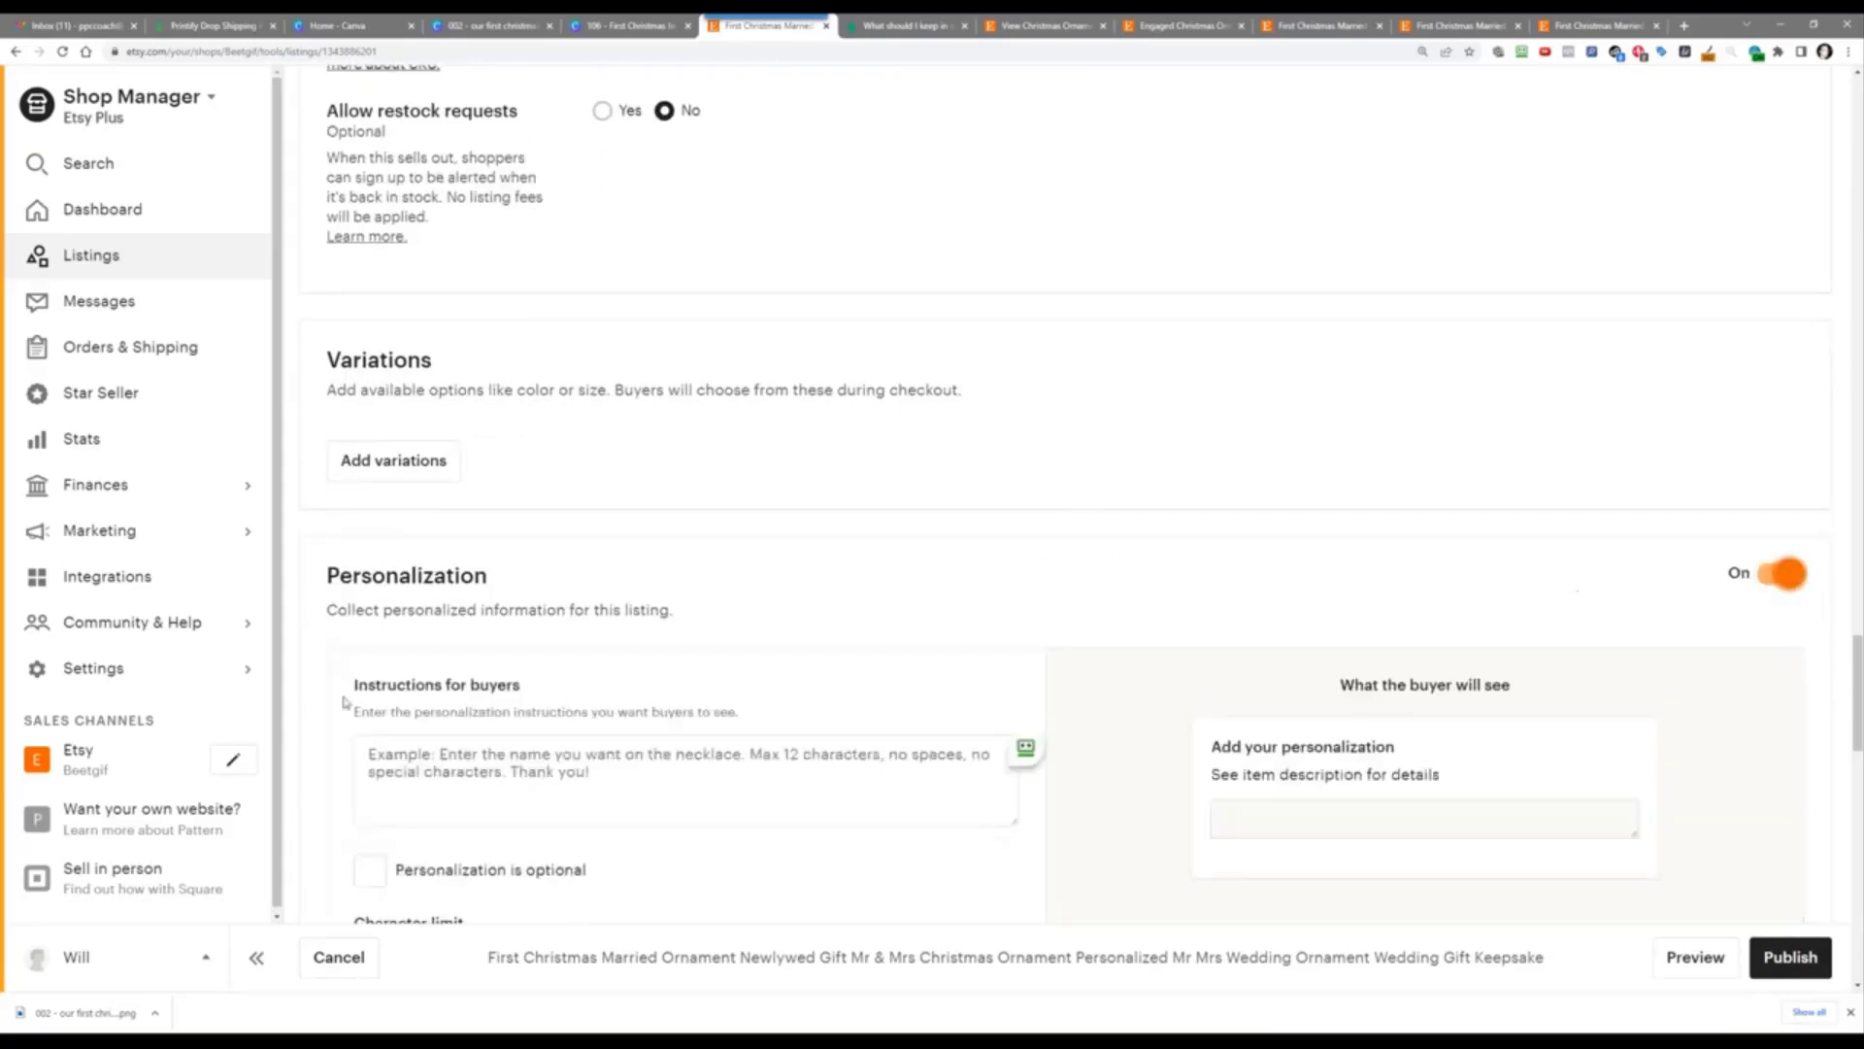
pyautogui.click(441, 760)
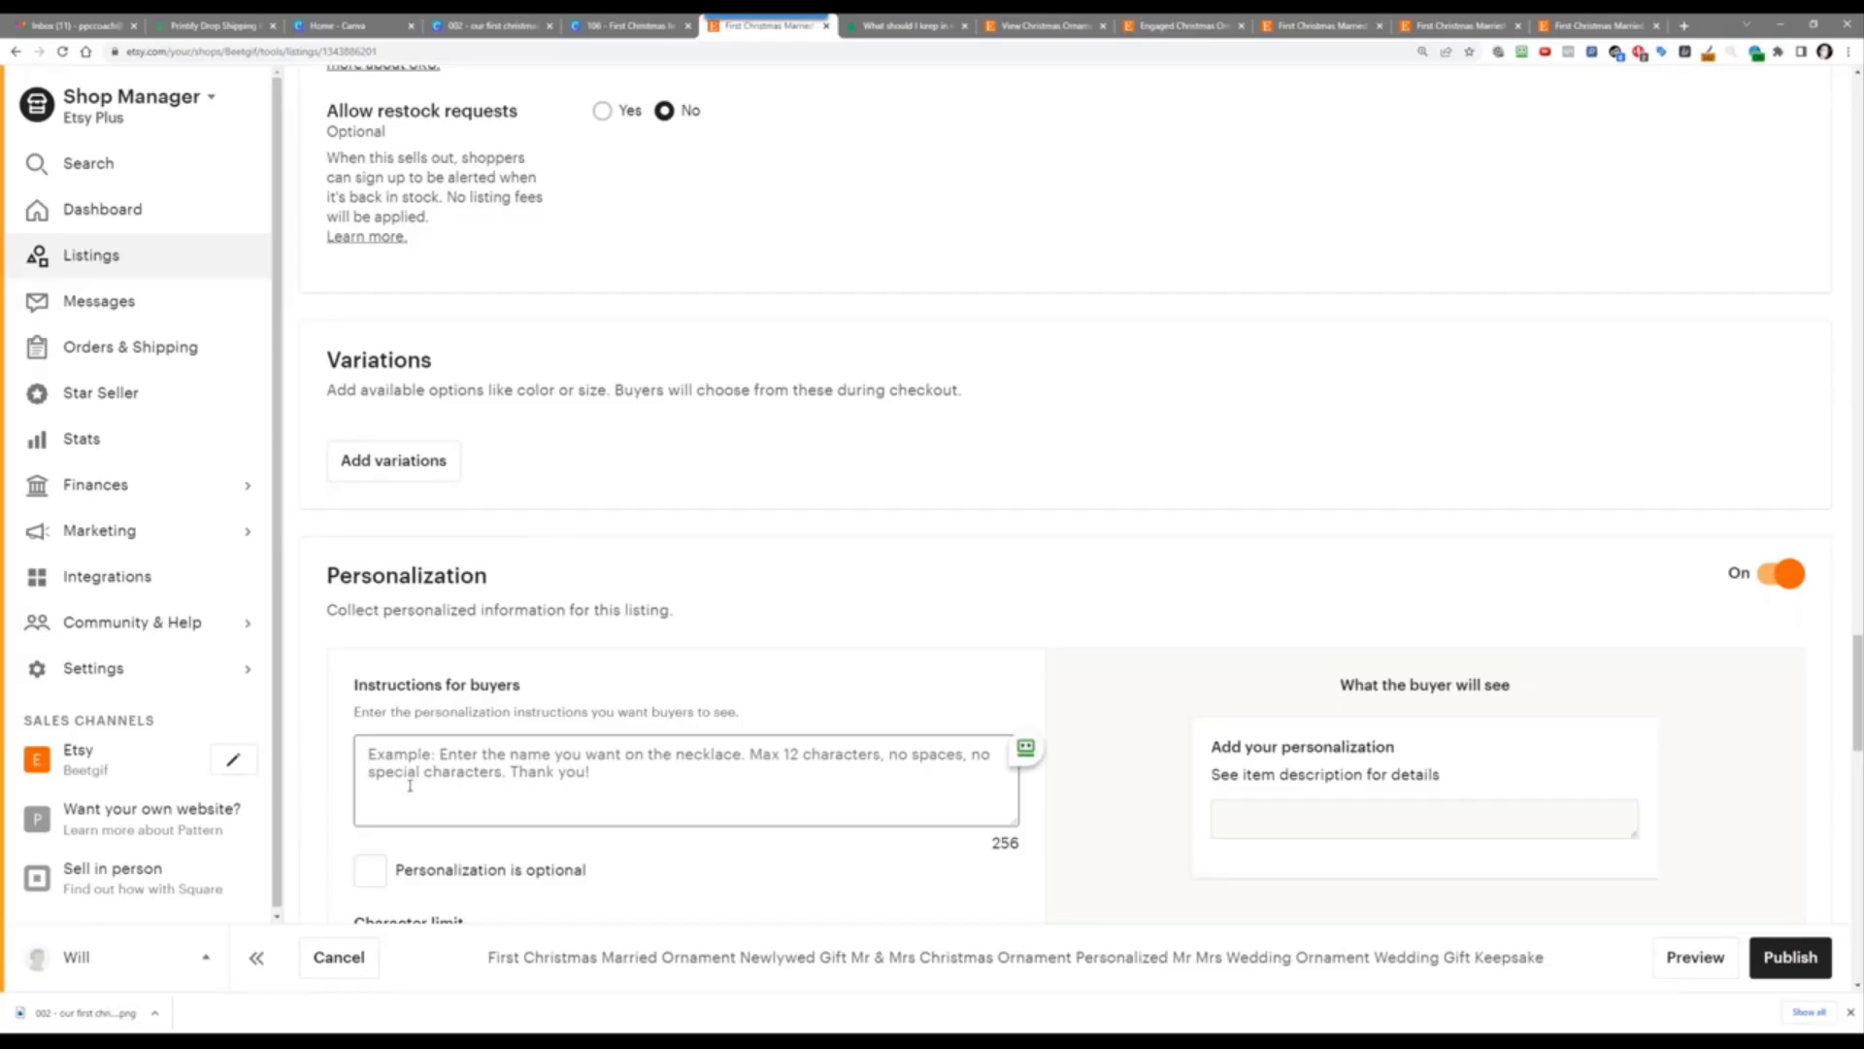
# Step: Write buyer instructions asking for the name and date, with a 'Bob & Susan' example
pyautogui.write('Please provie t')
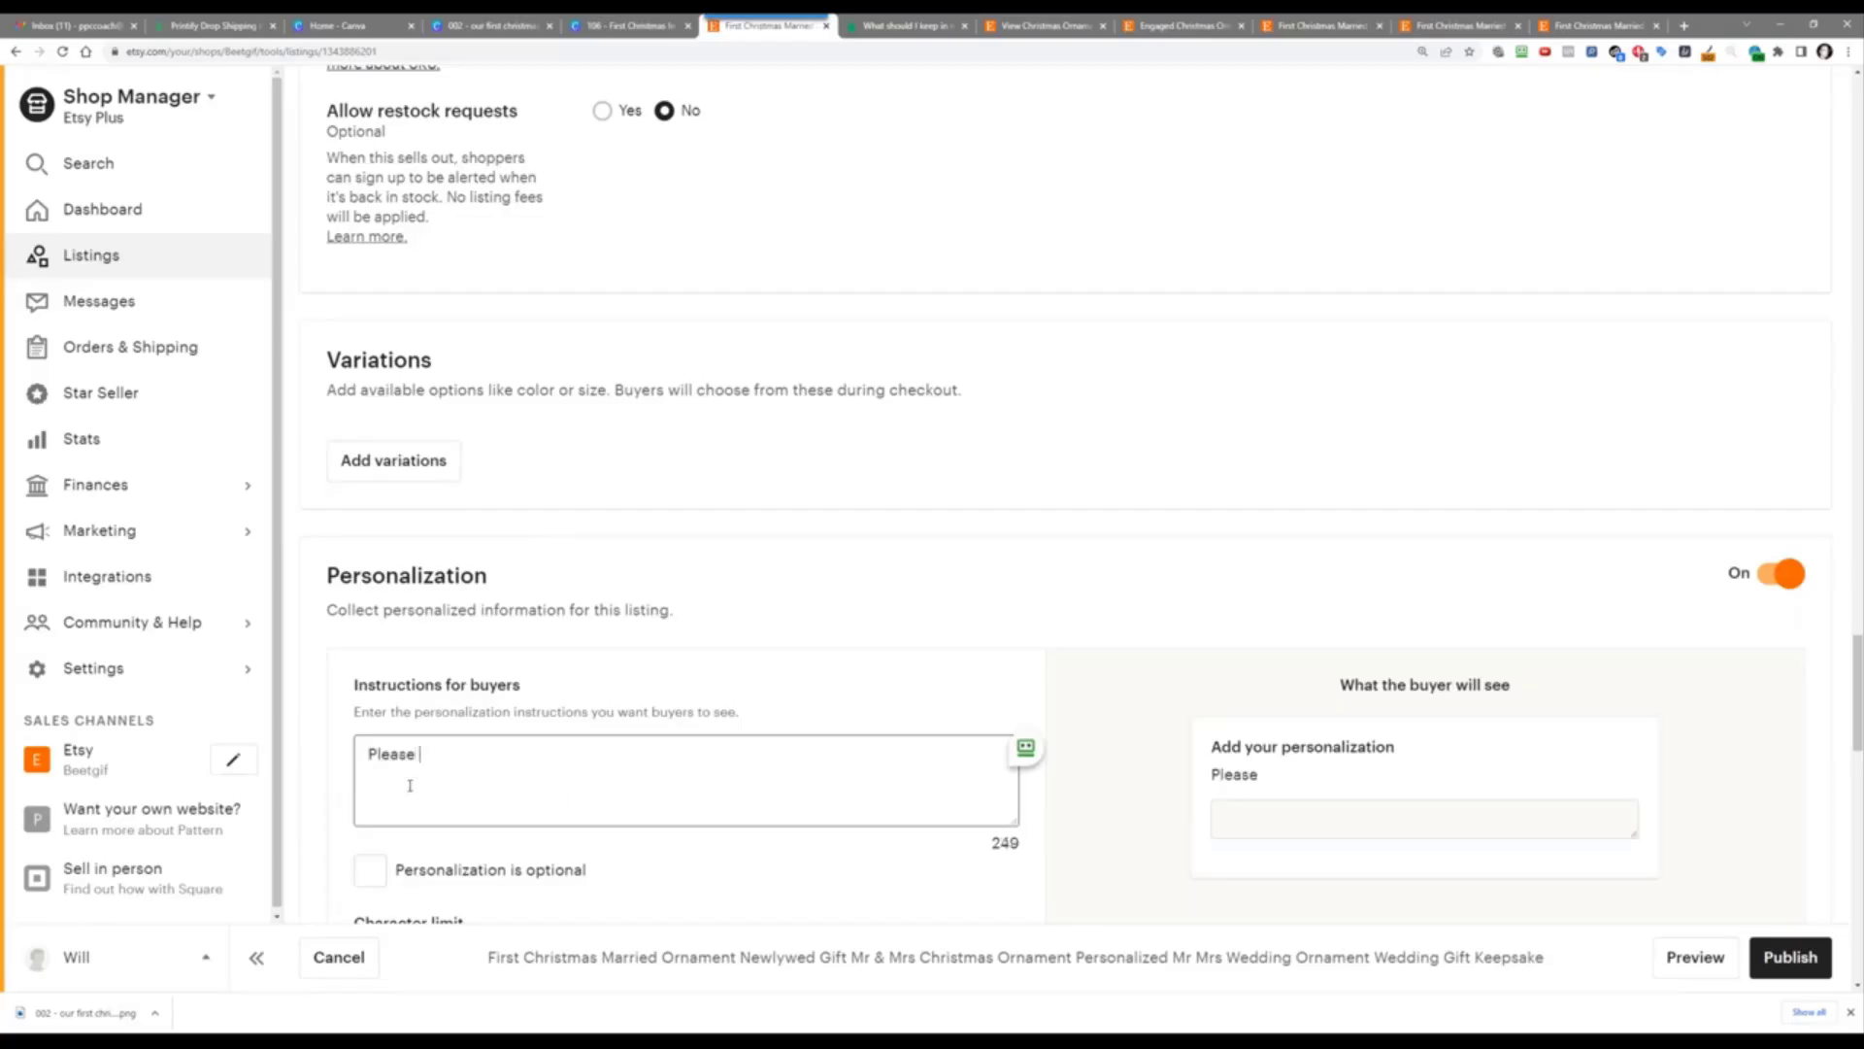
pyautogui.press('BackSpace')
pyautogui.press('BackSpace')
pyautogui.press('BackSpace')
pyautogui.write('de the name and date')
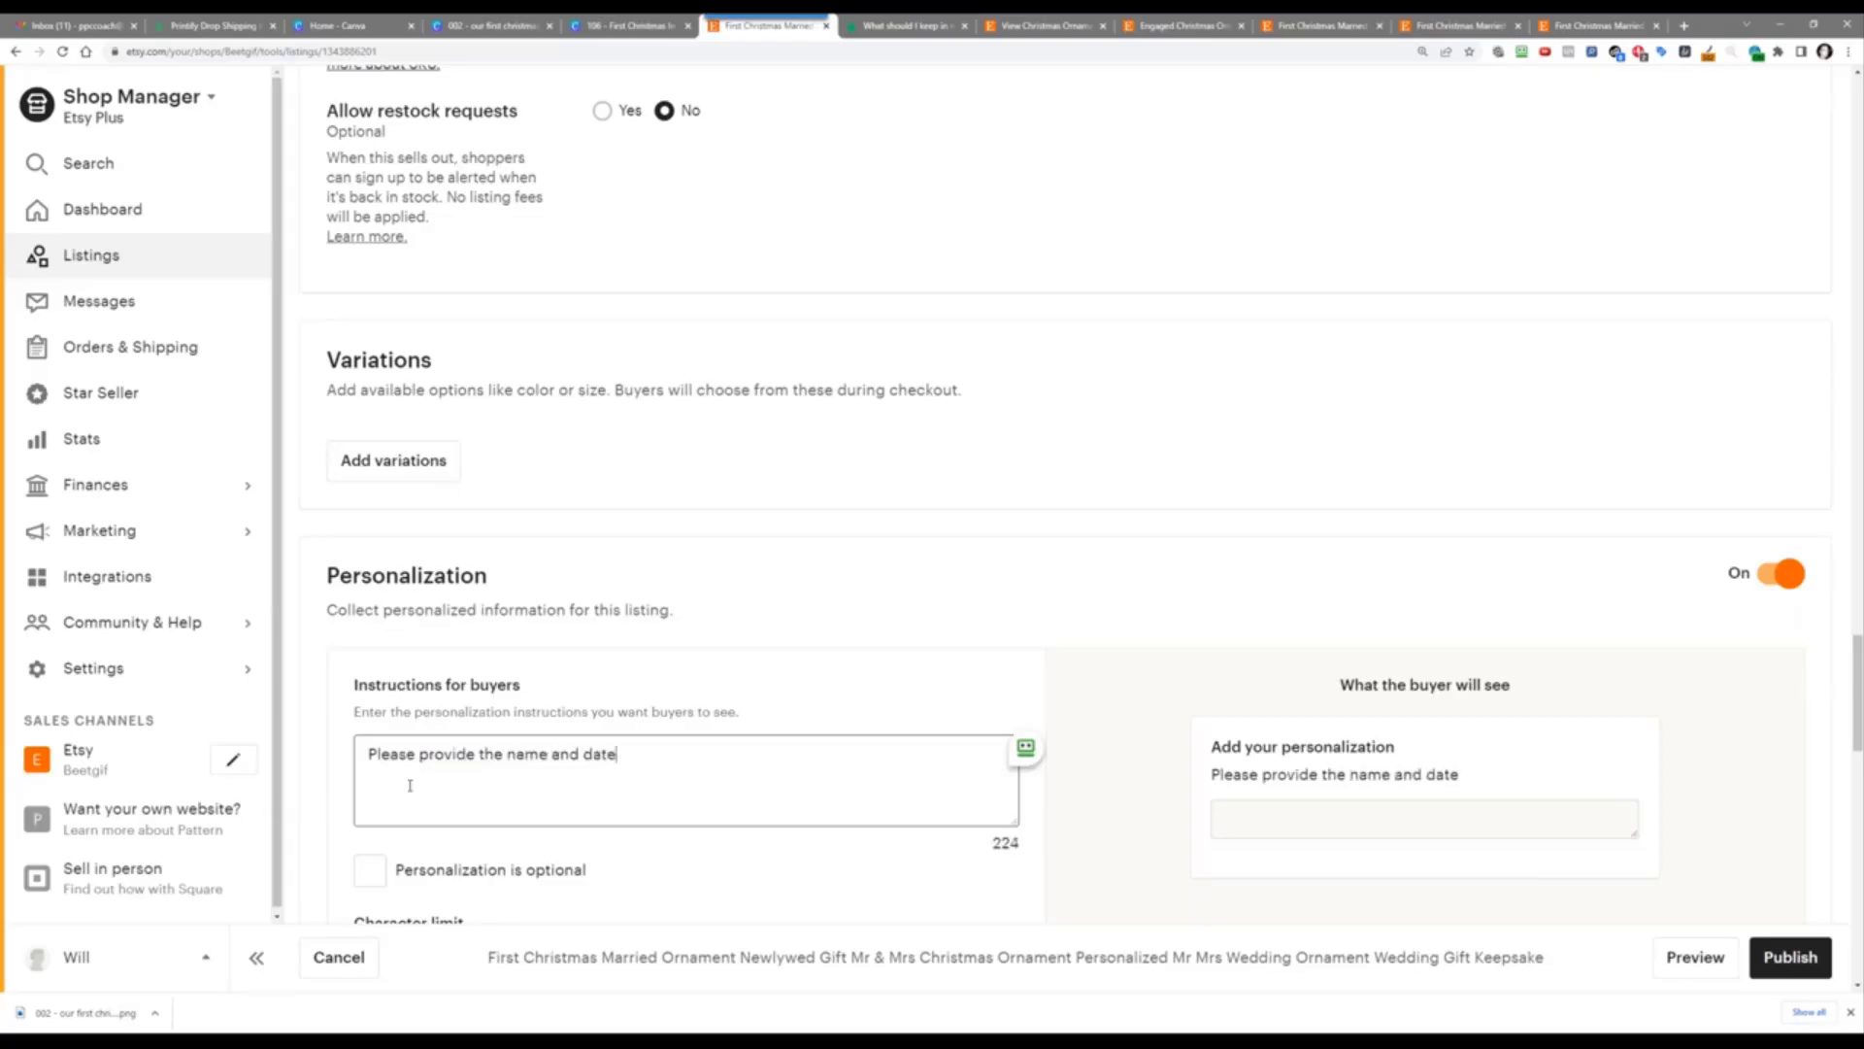
pyautogui.write(' you want ot show')
pyautogui.press('BackSpace')
pyautogui.press('BackSpace')
pyautogui.press('BackSpace')
pyautogui.press('BackSpace')
pyautogui.press('BackSpace')
pyautogui.press('BackSpace')
pyautogui.press('BackSpace')
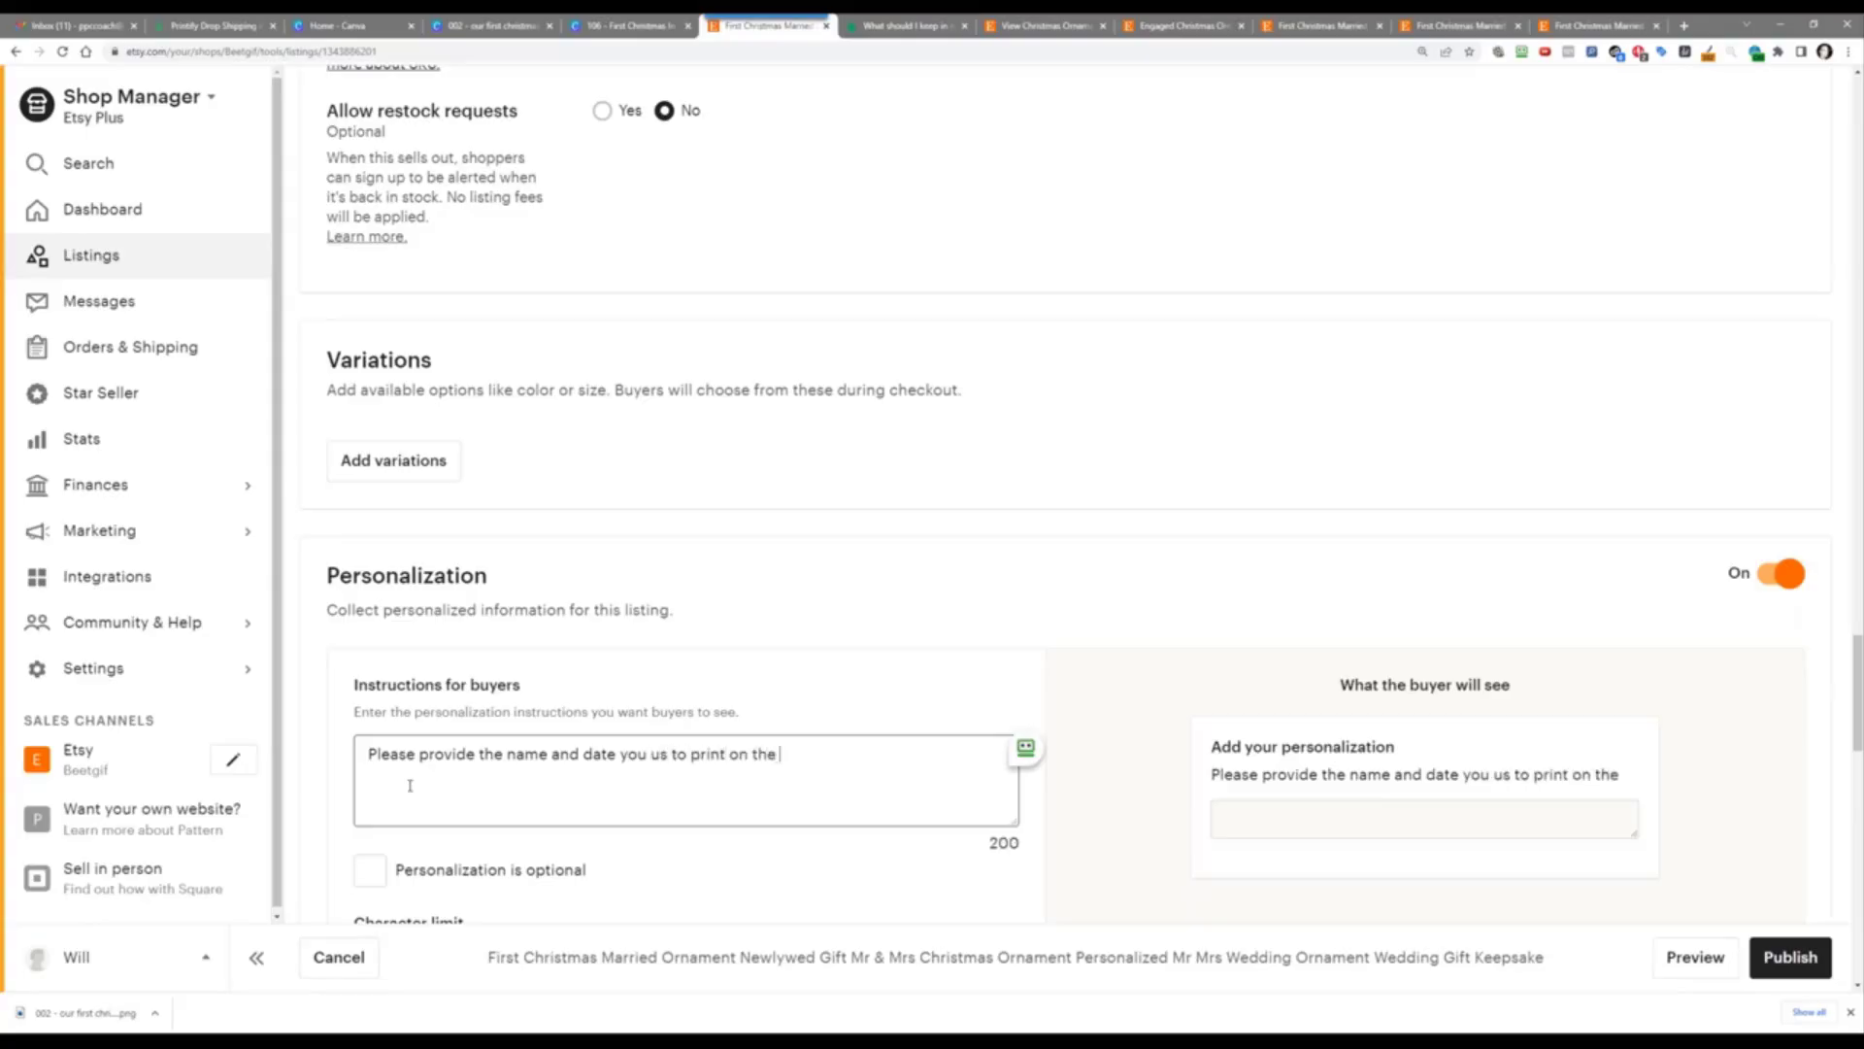
pyautogui.write('nament.')
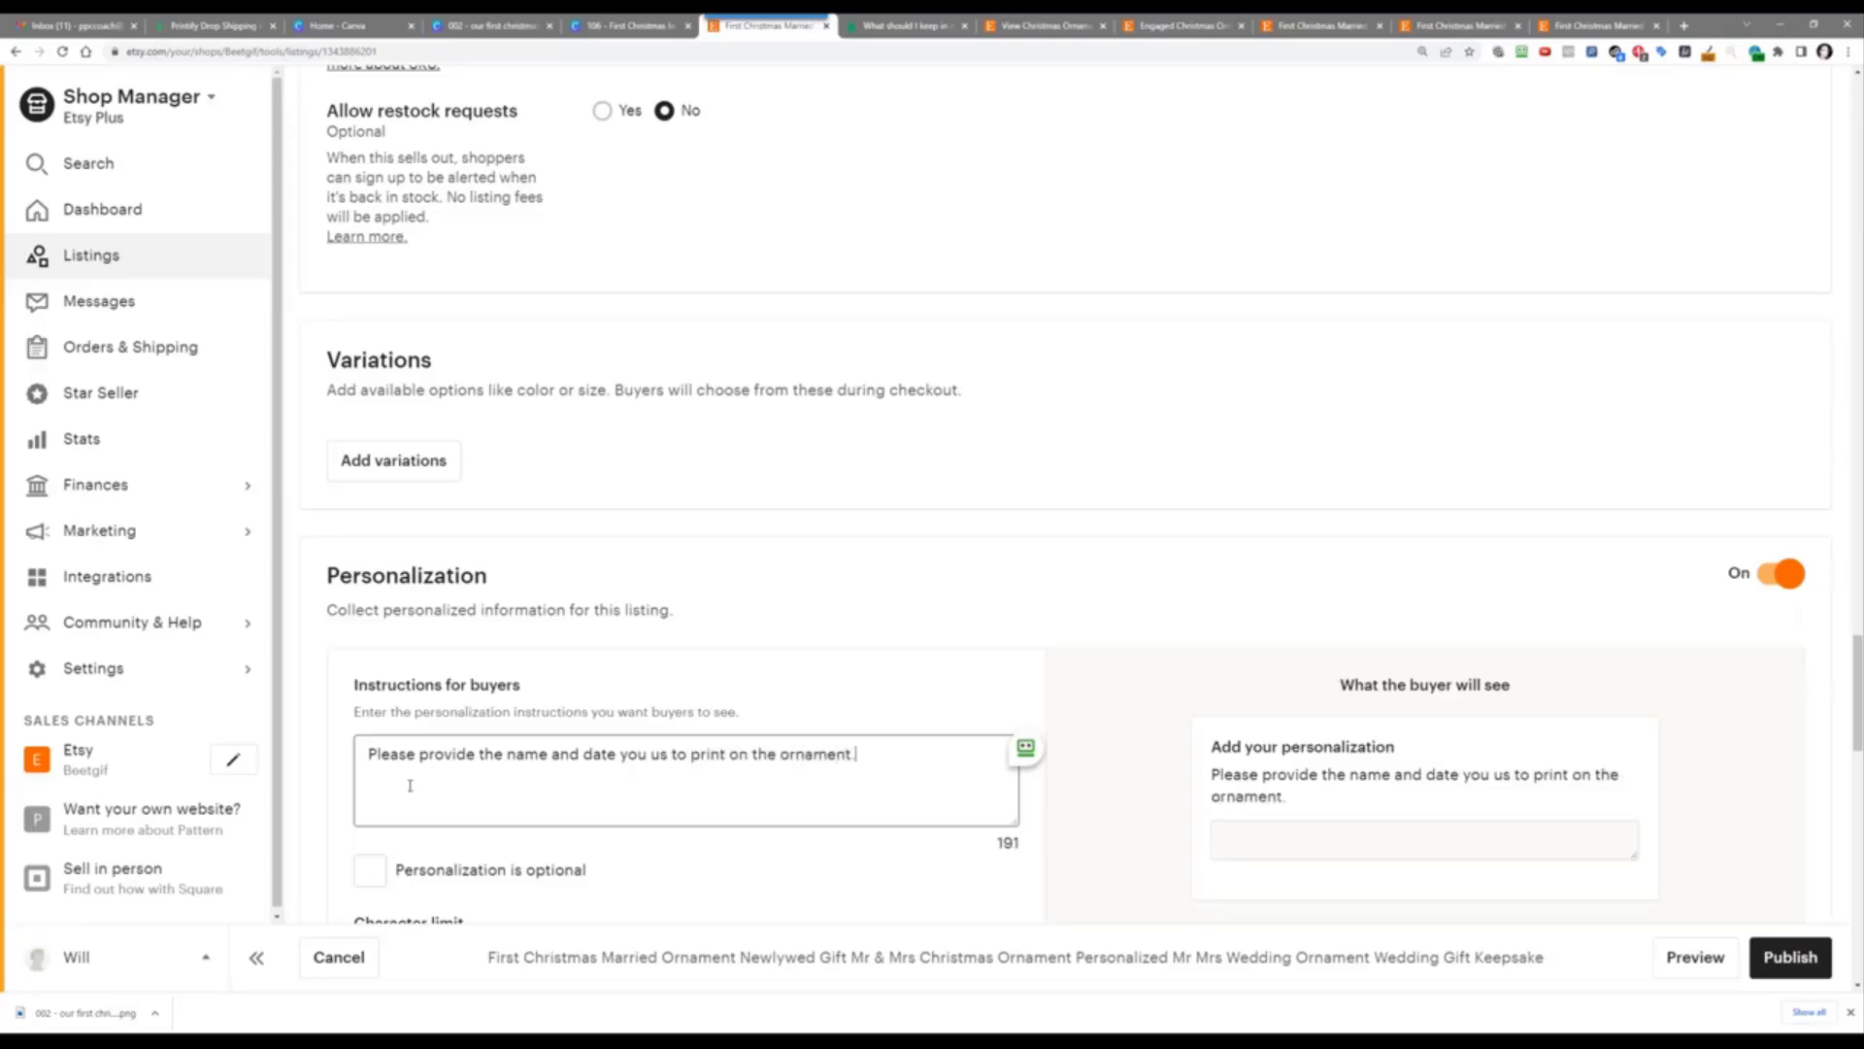
pyautogui.press('Return')
pyautogui.press('Return')
pyautogui.write('E')
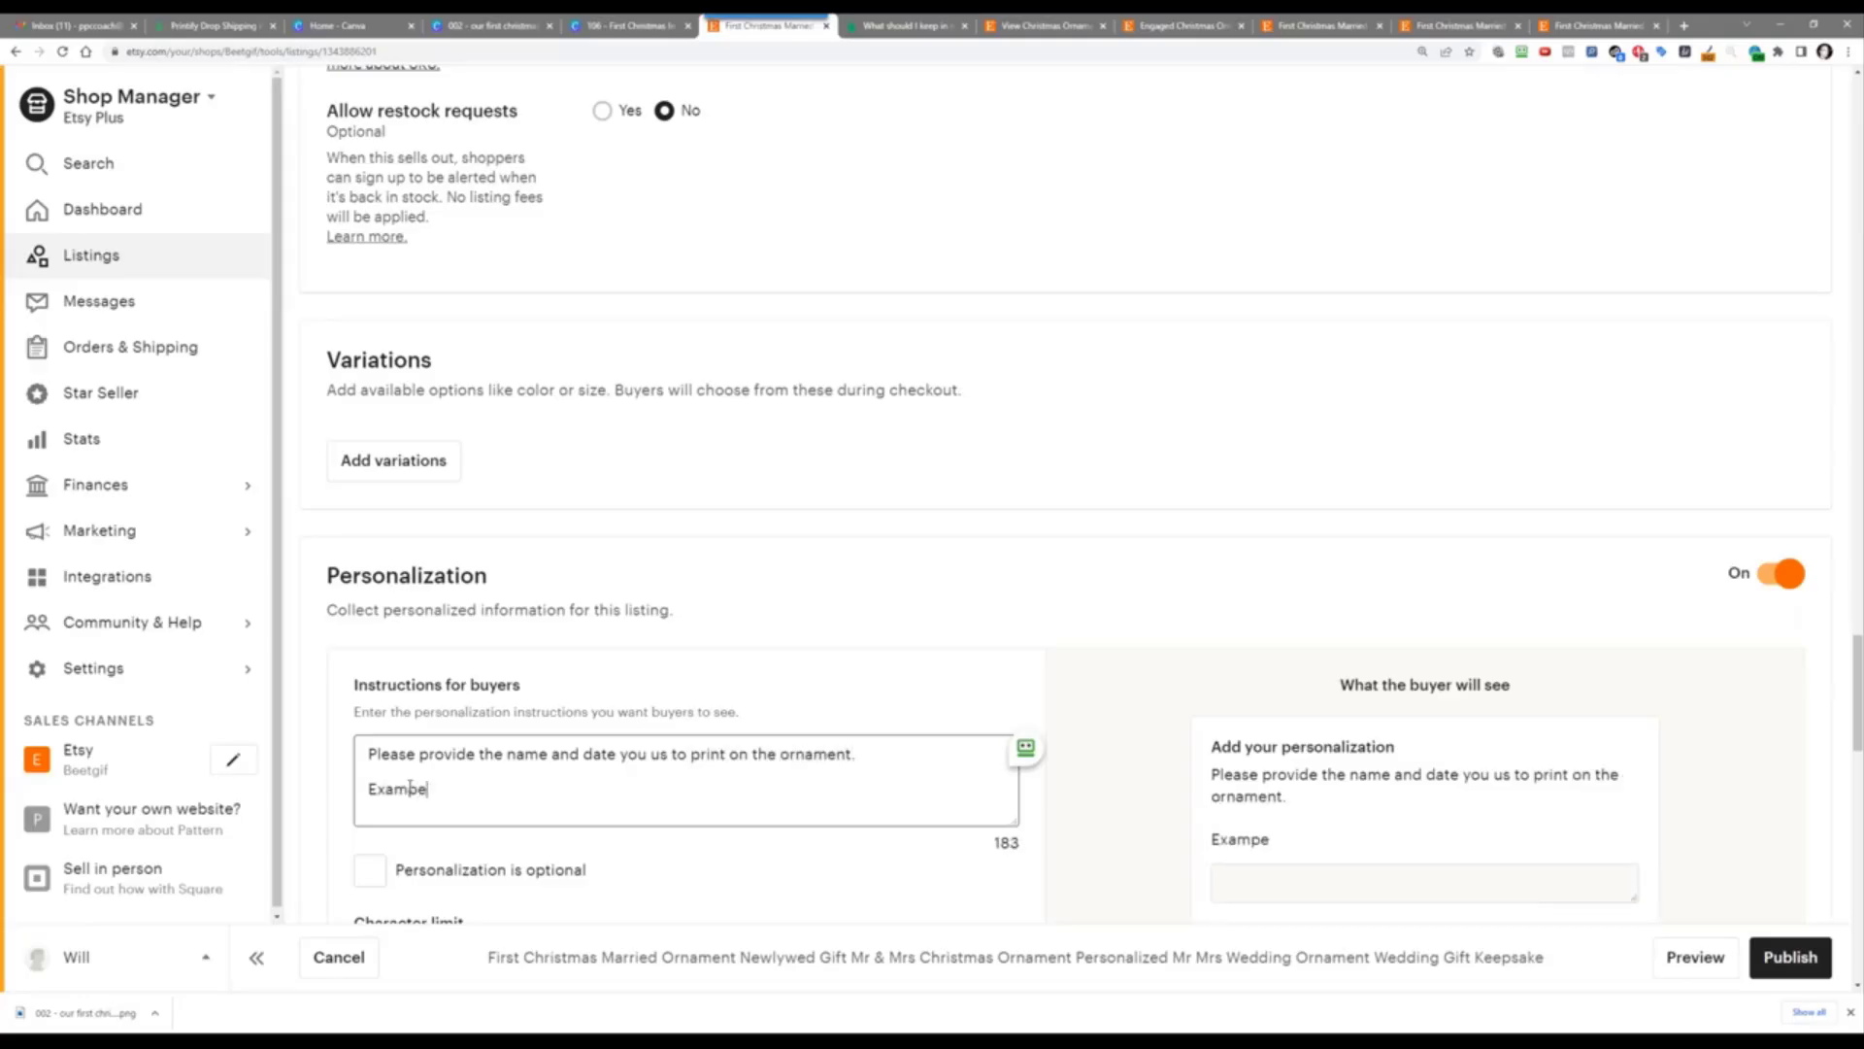
pyautogui.write('xample:')
pyautogui.press('Return')
pyautogui.press('Return')
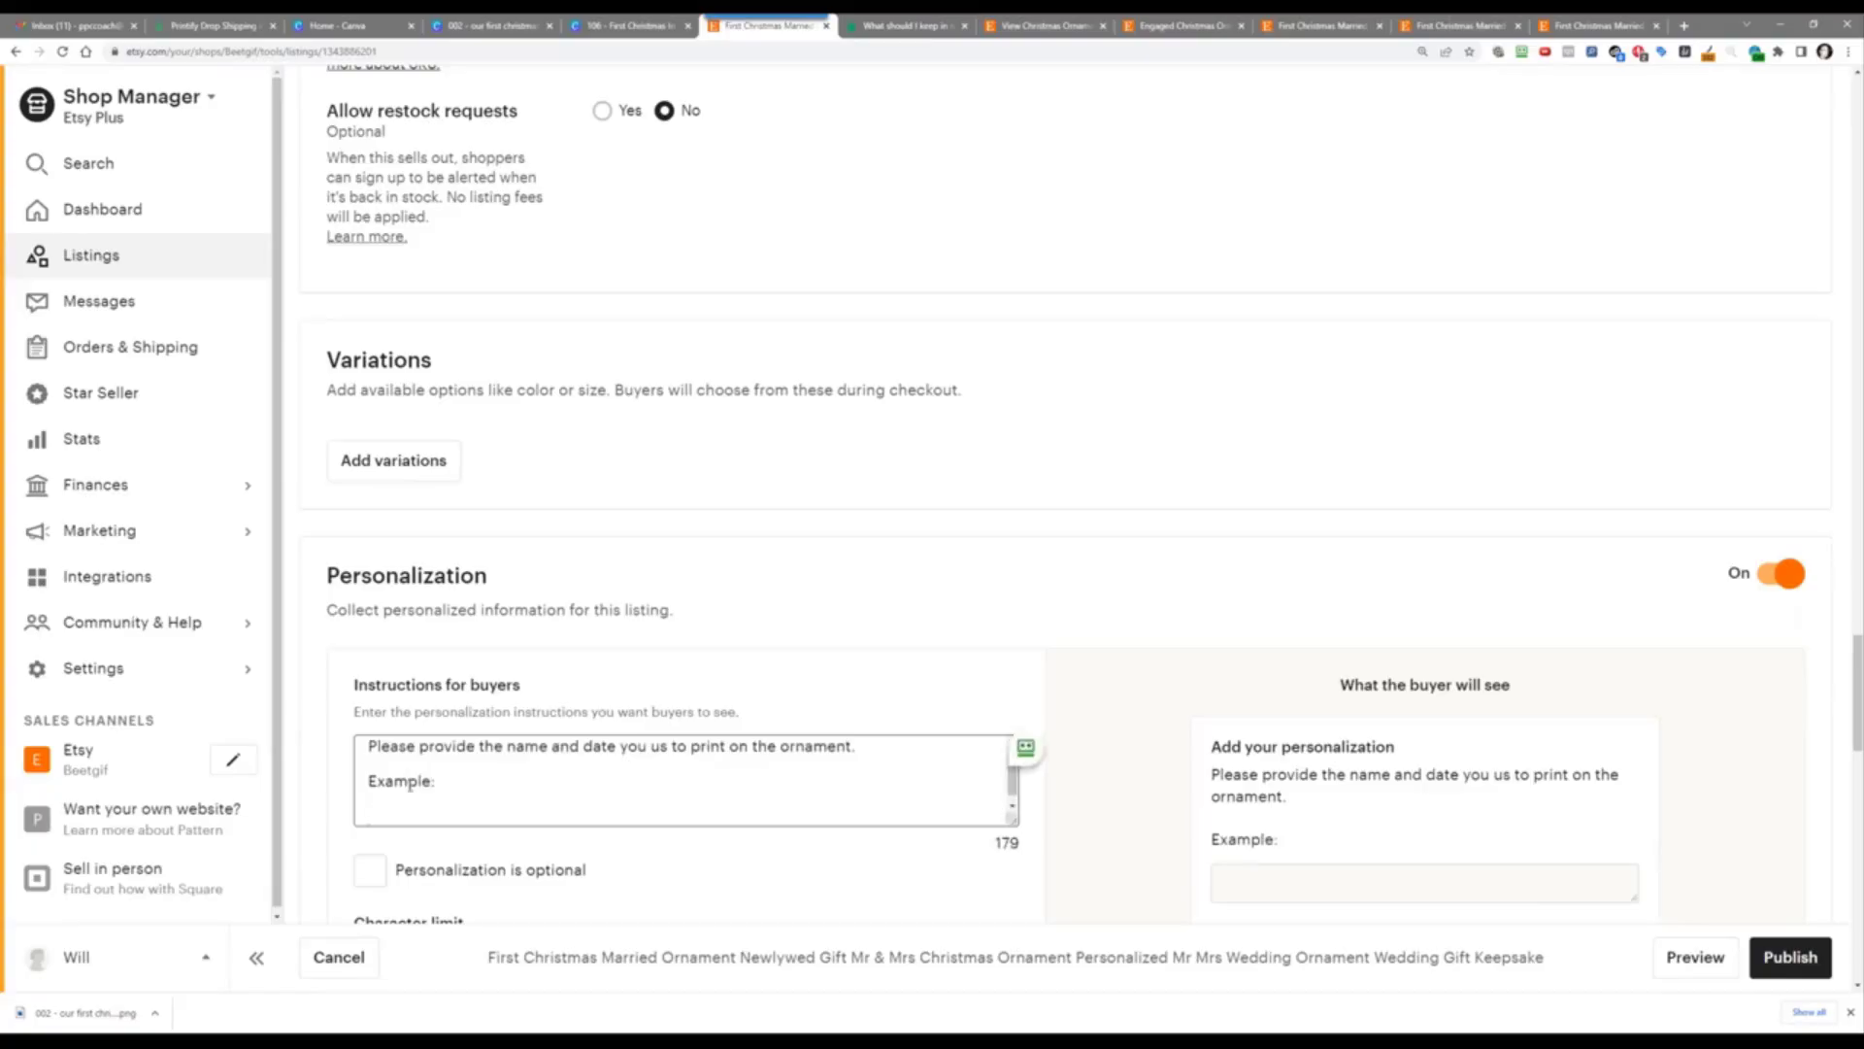
pyautogui.write('Bob')
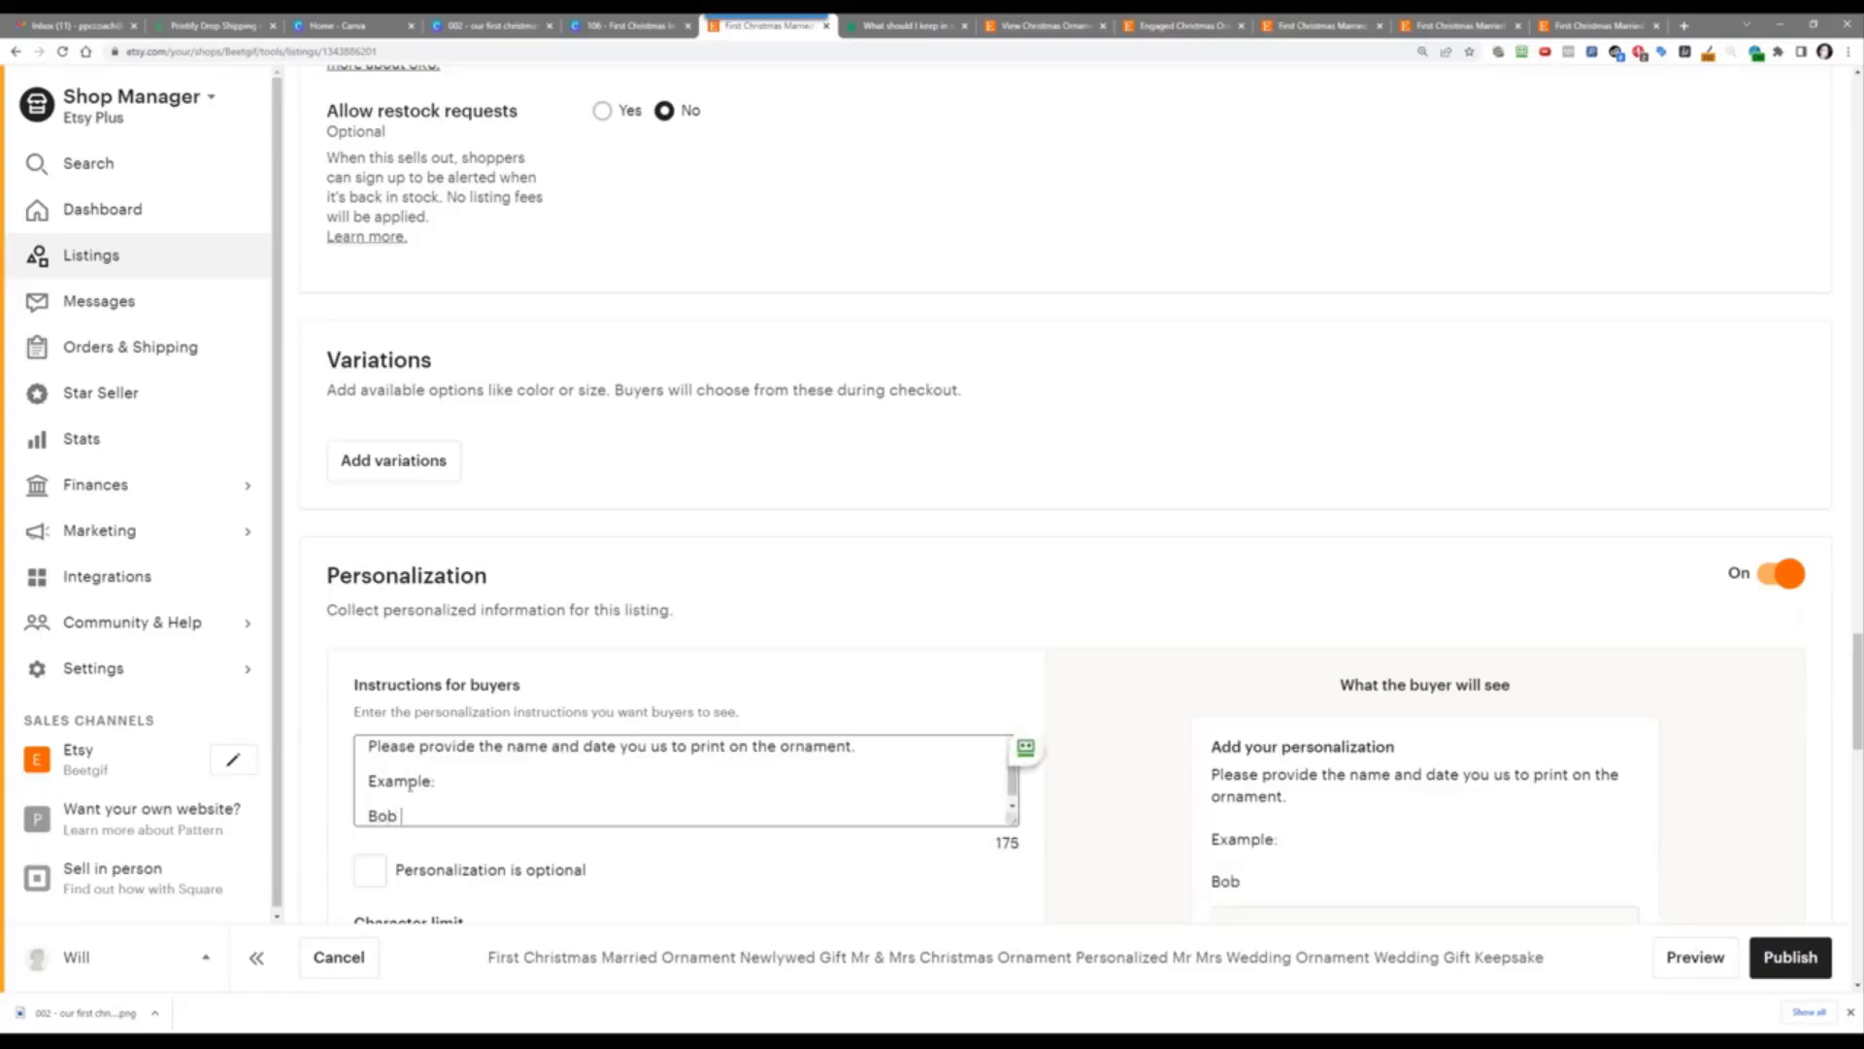
pyautogui.write(' & Susan')
pyautogui.press('Return')
pyautogui.write('7.21.2021')
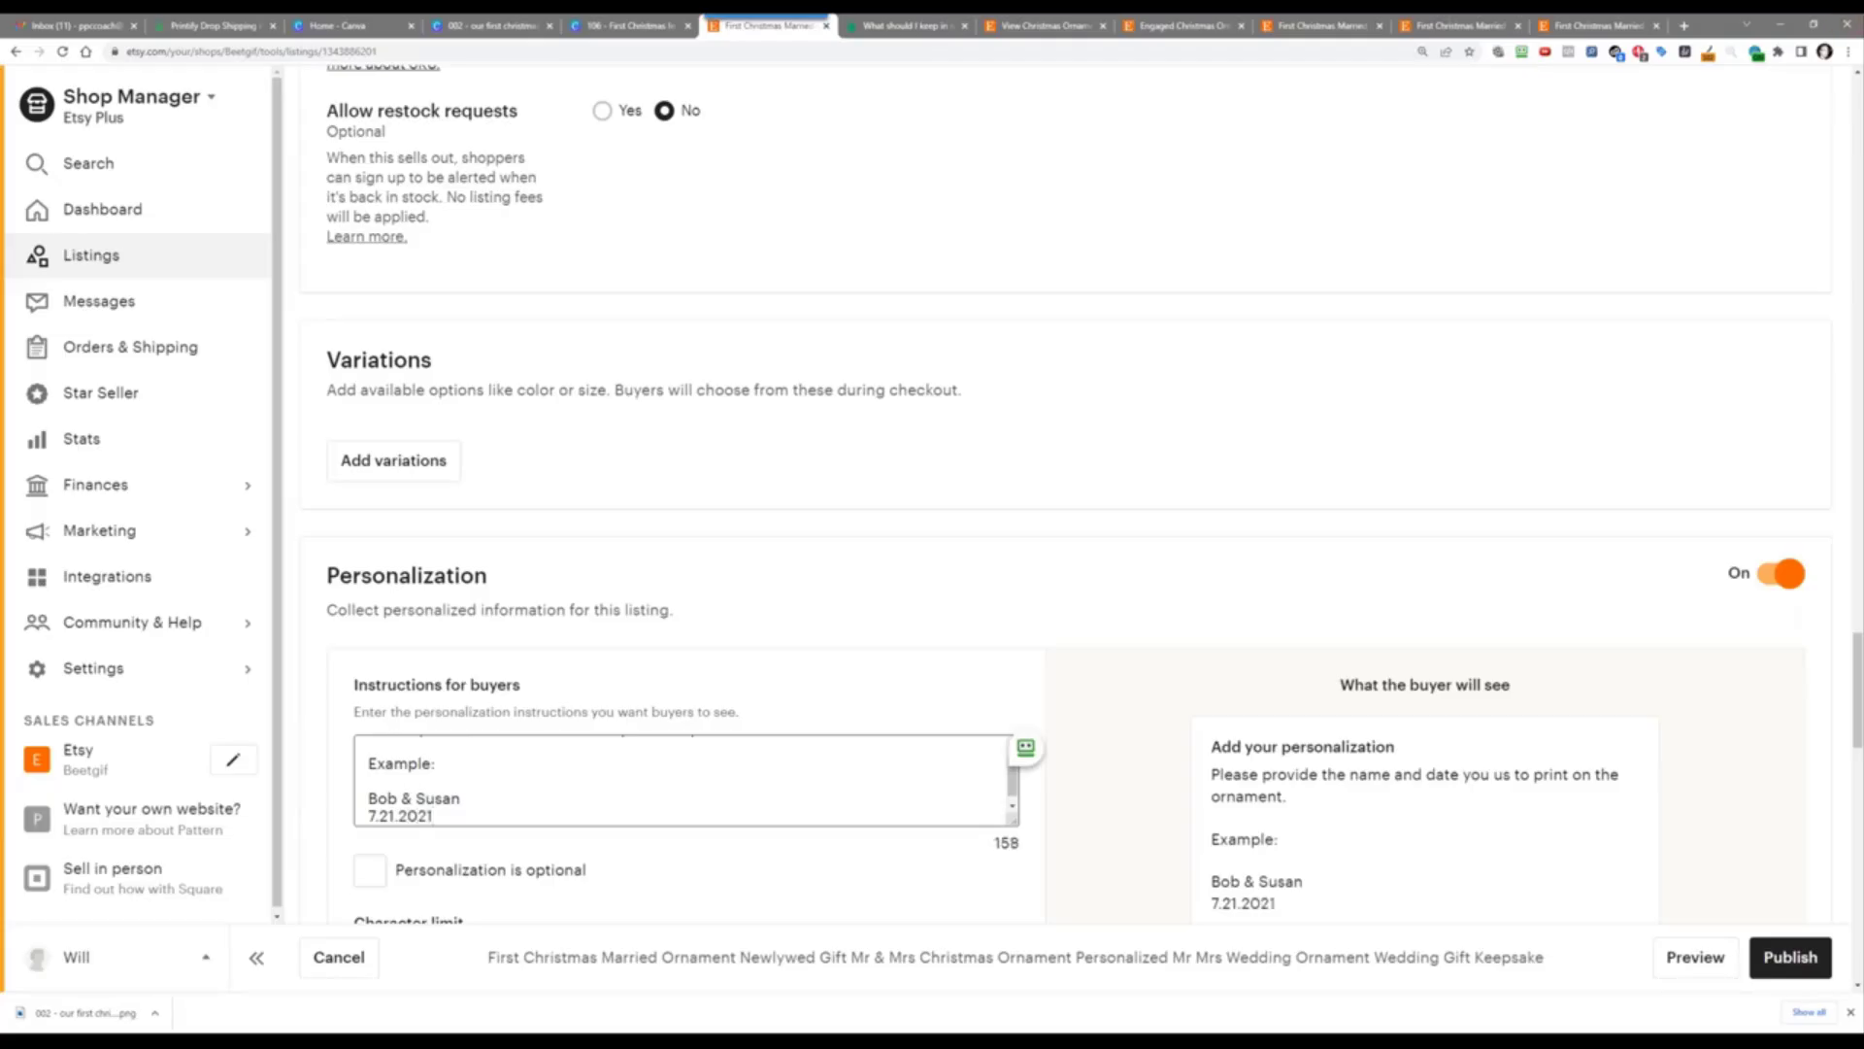
# Step: Enlarge the second listing photo to check the date shown on the ornament
pyautogui.scroll(20, 1426, 286)
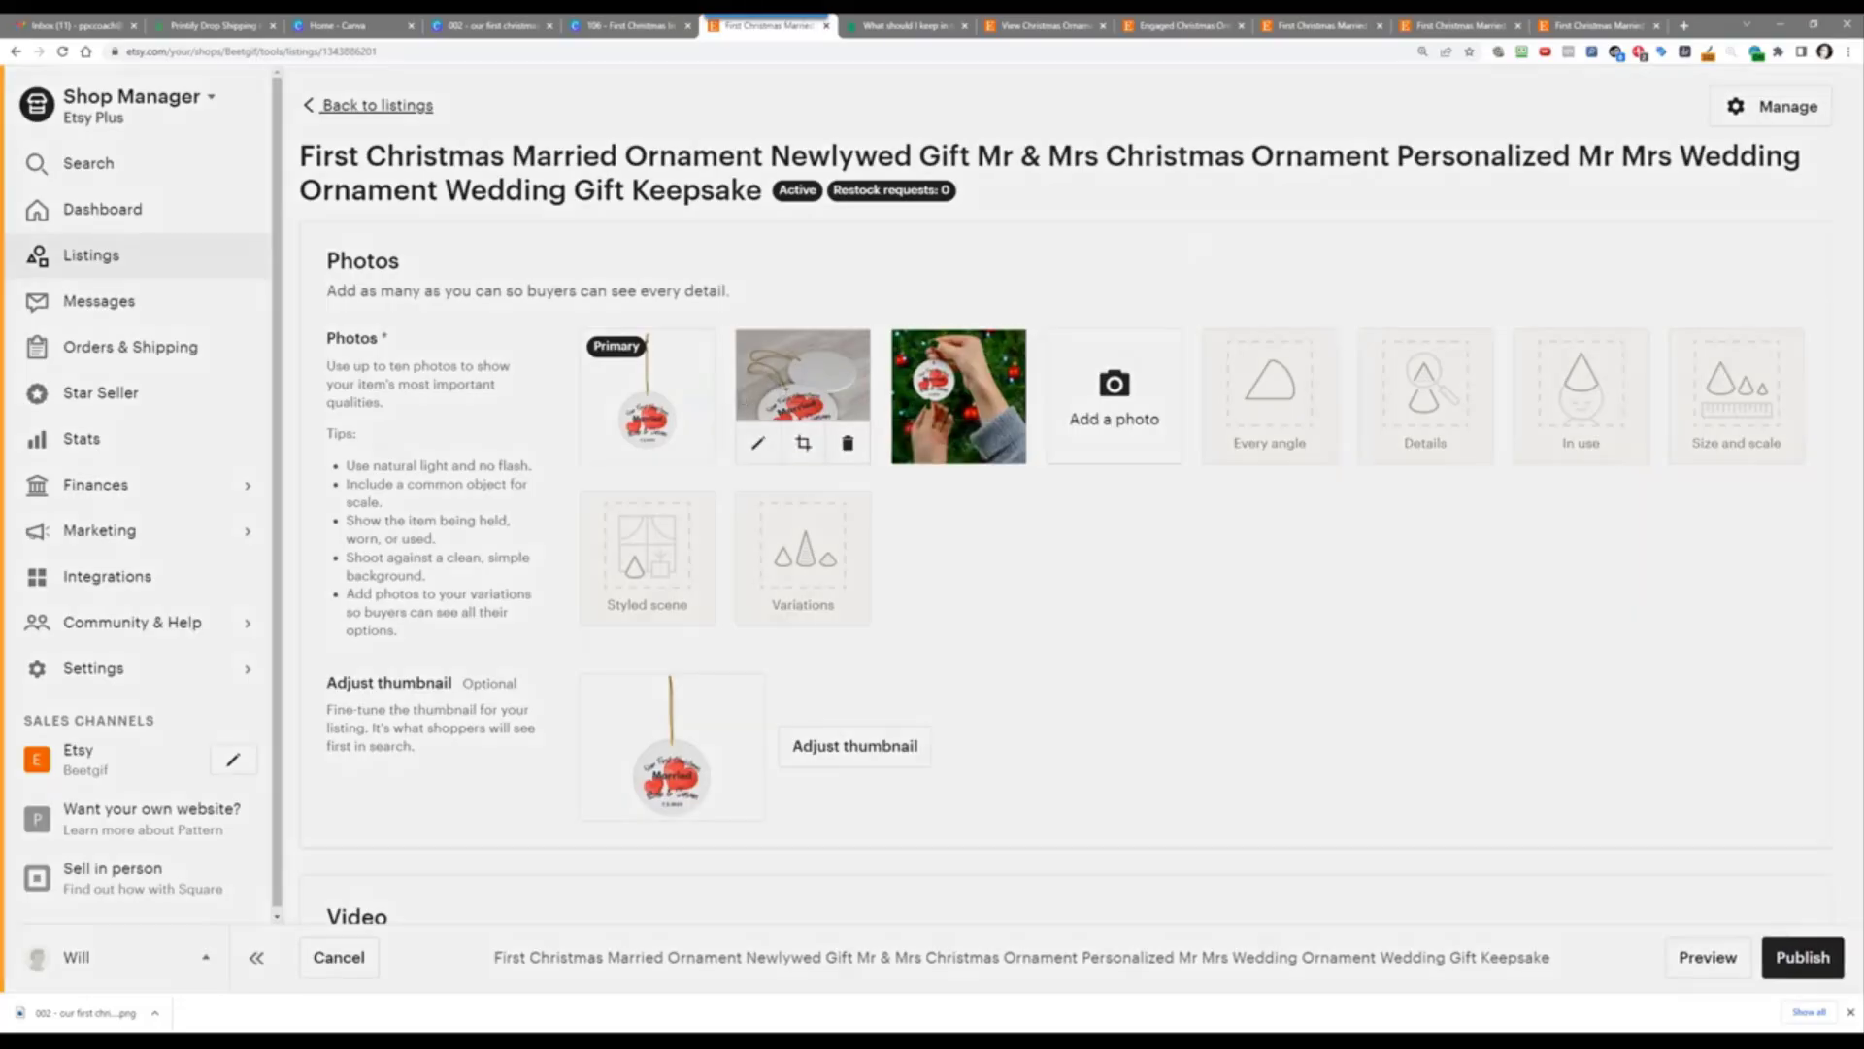
pyautogui.click(782, 388)
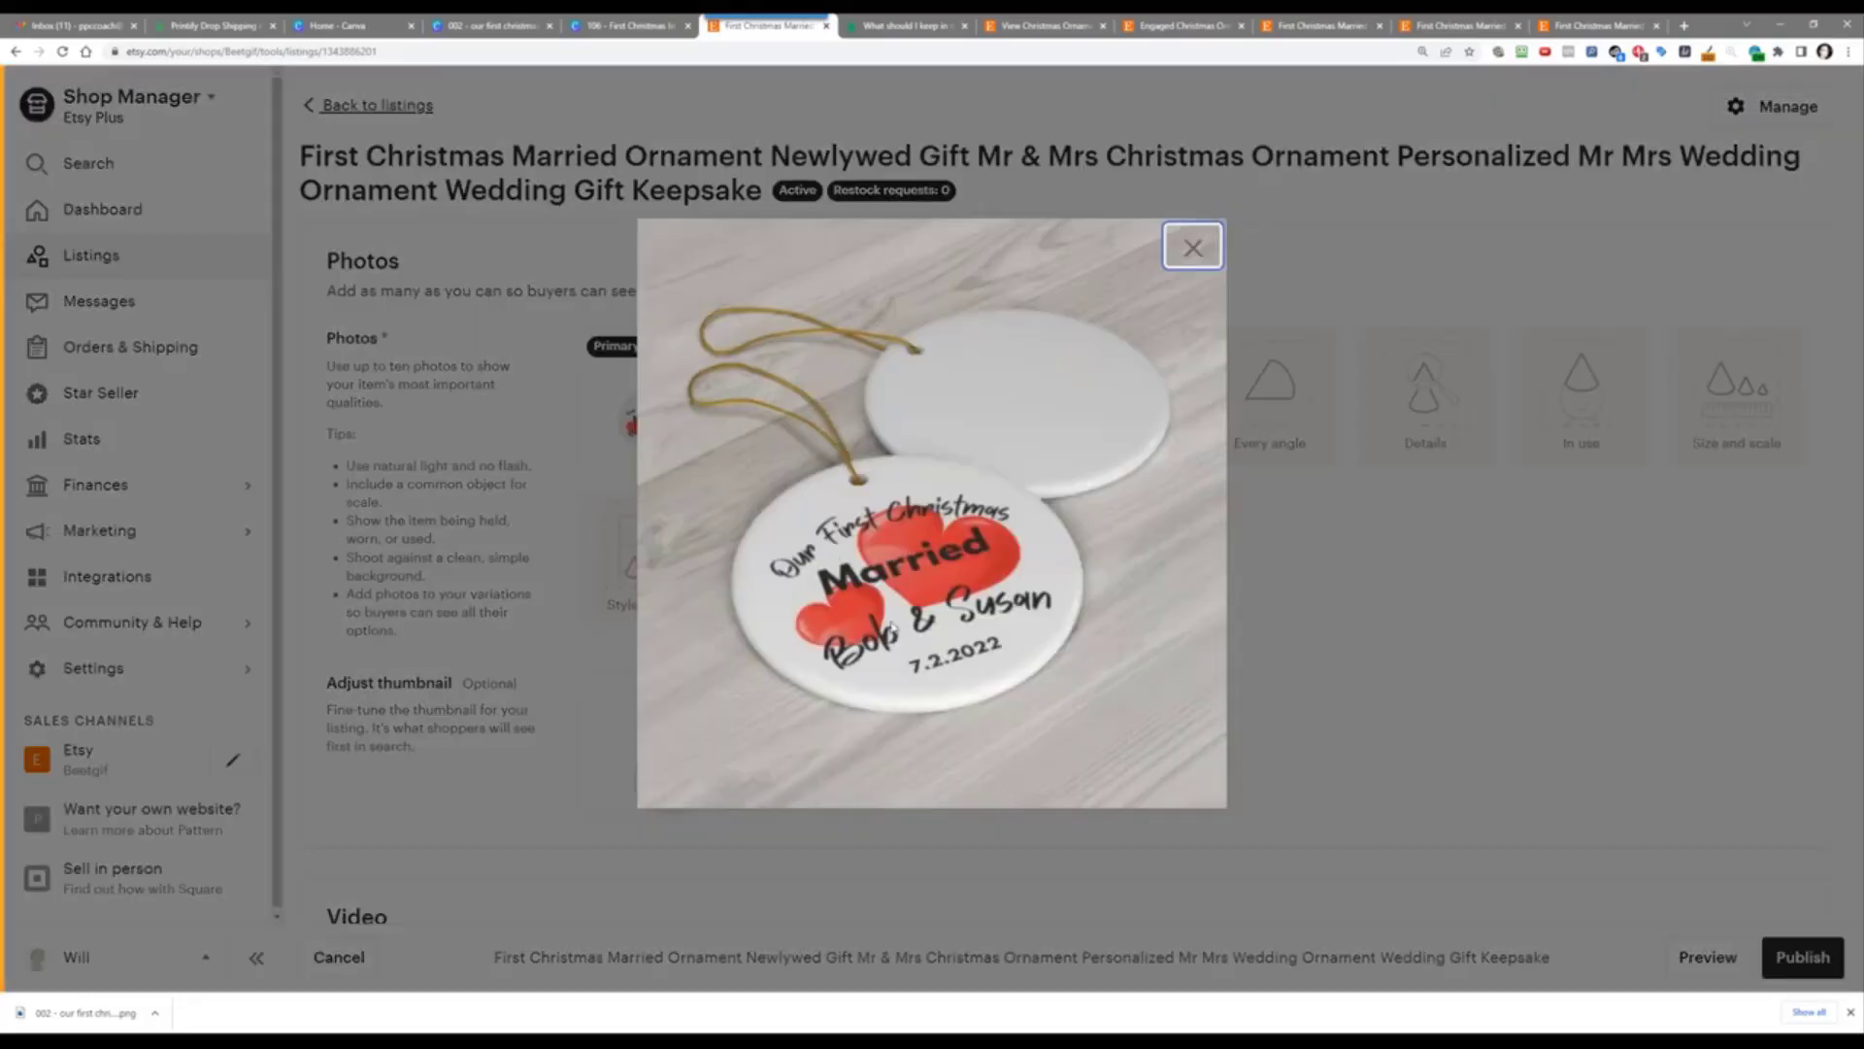
pyautogui.click(1548, 587)
pyautogui.scroll(-15, 1540, 586)
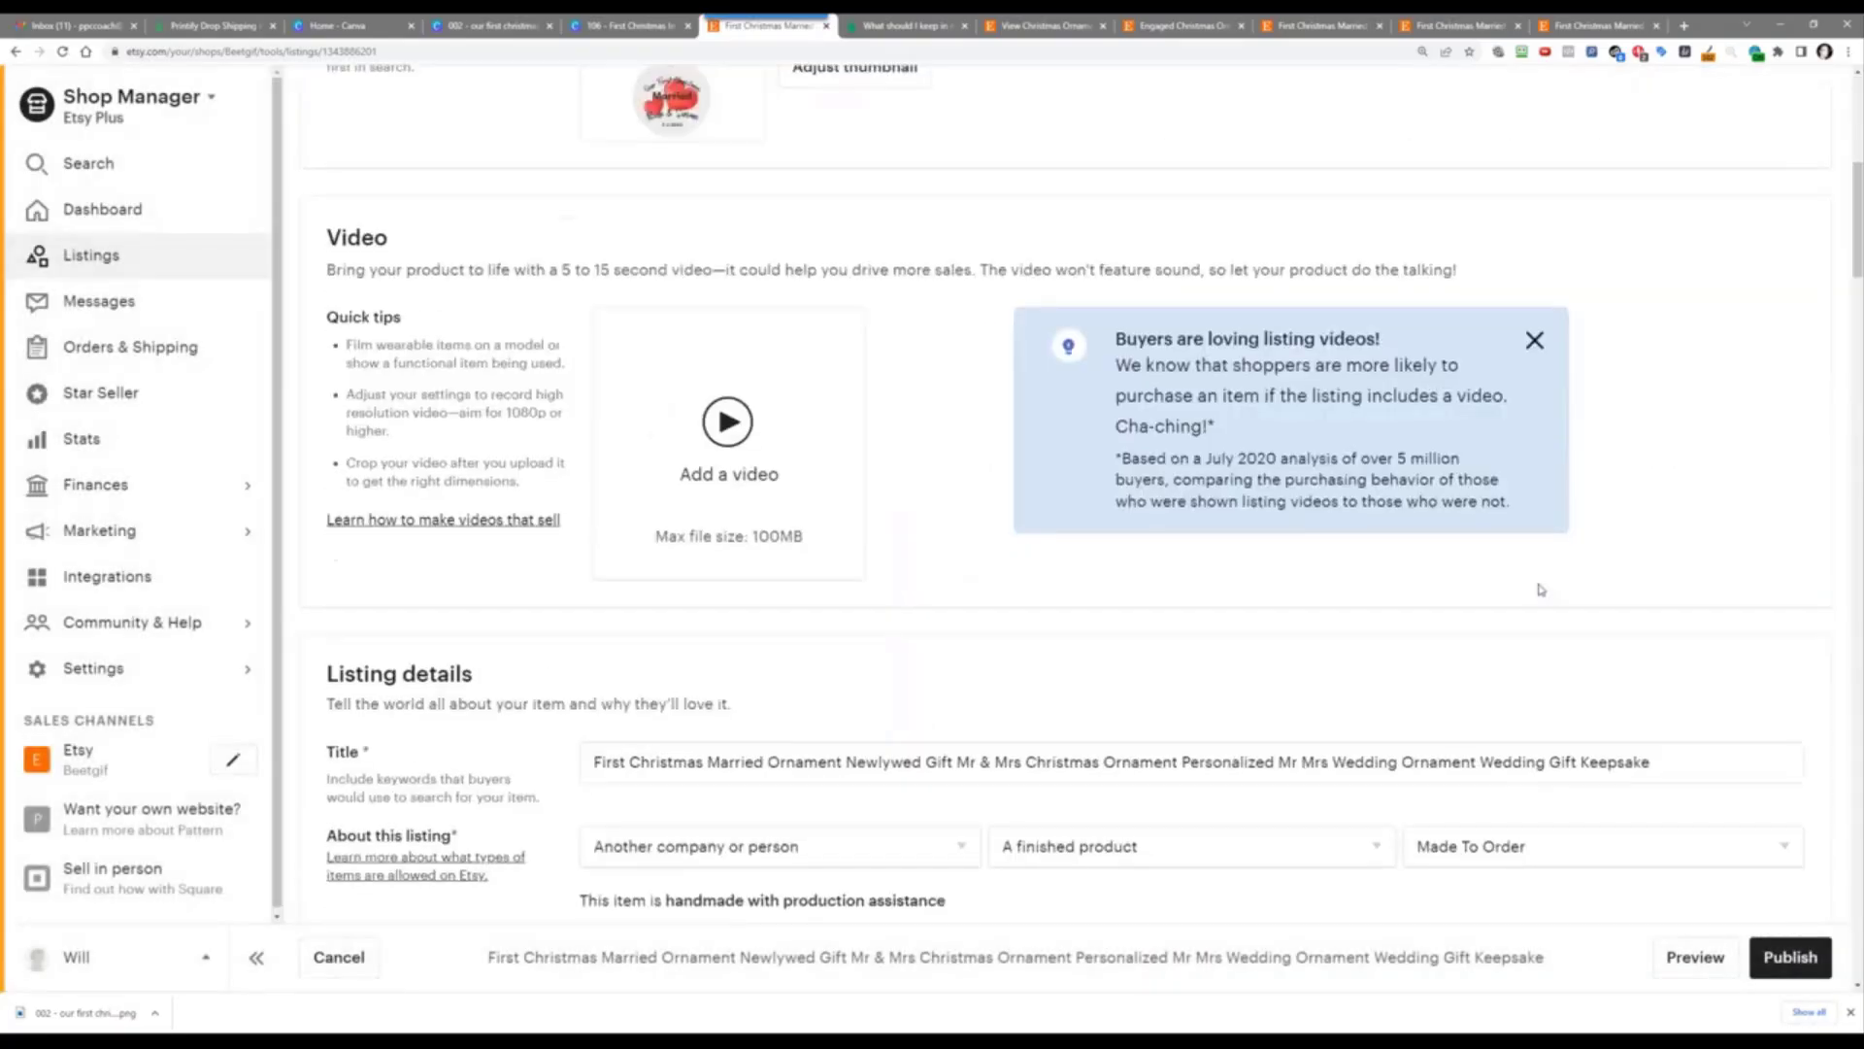
pyautogui.scroll(-20, 1454, 571)
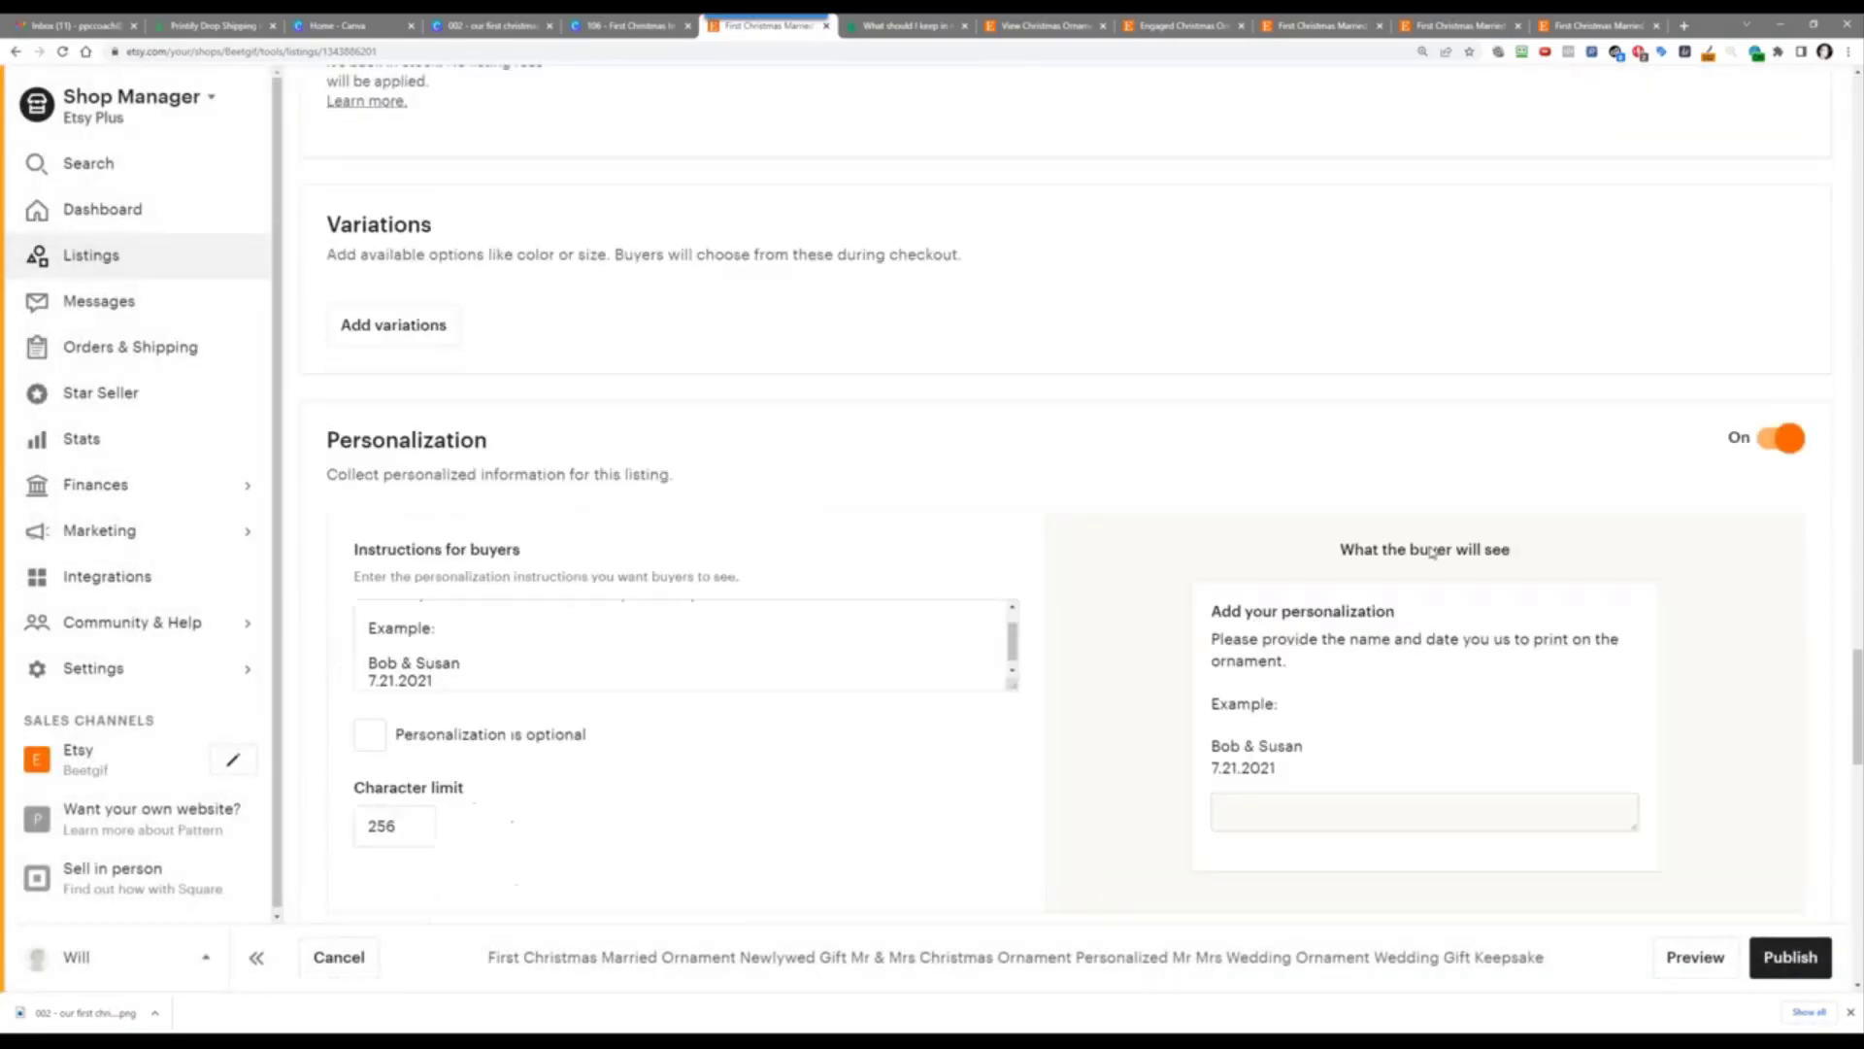
# Step: Change the example date in the buyer instructions to 7.2.2022
pyautogui.click(405, 335)
pyautogui.hotkey('ctrl', 'a')
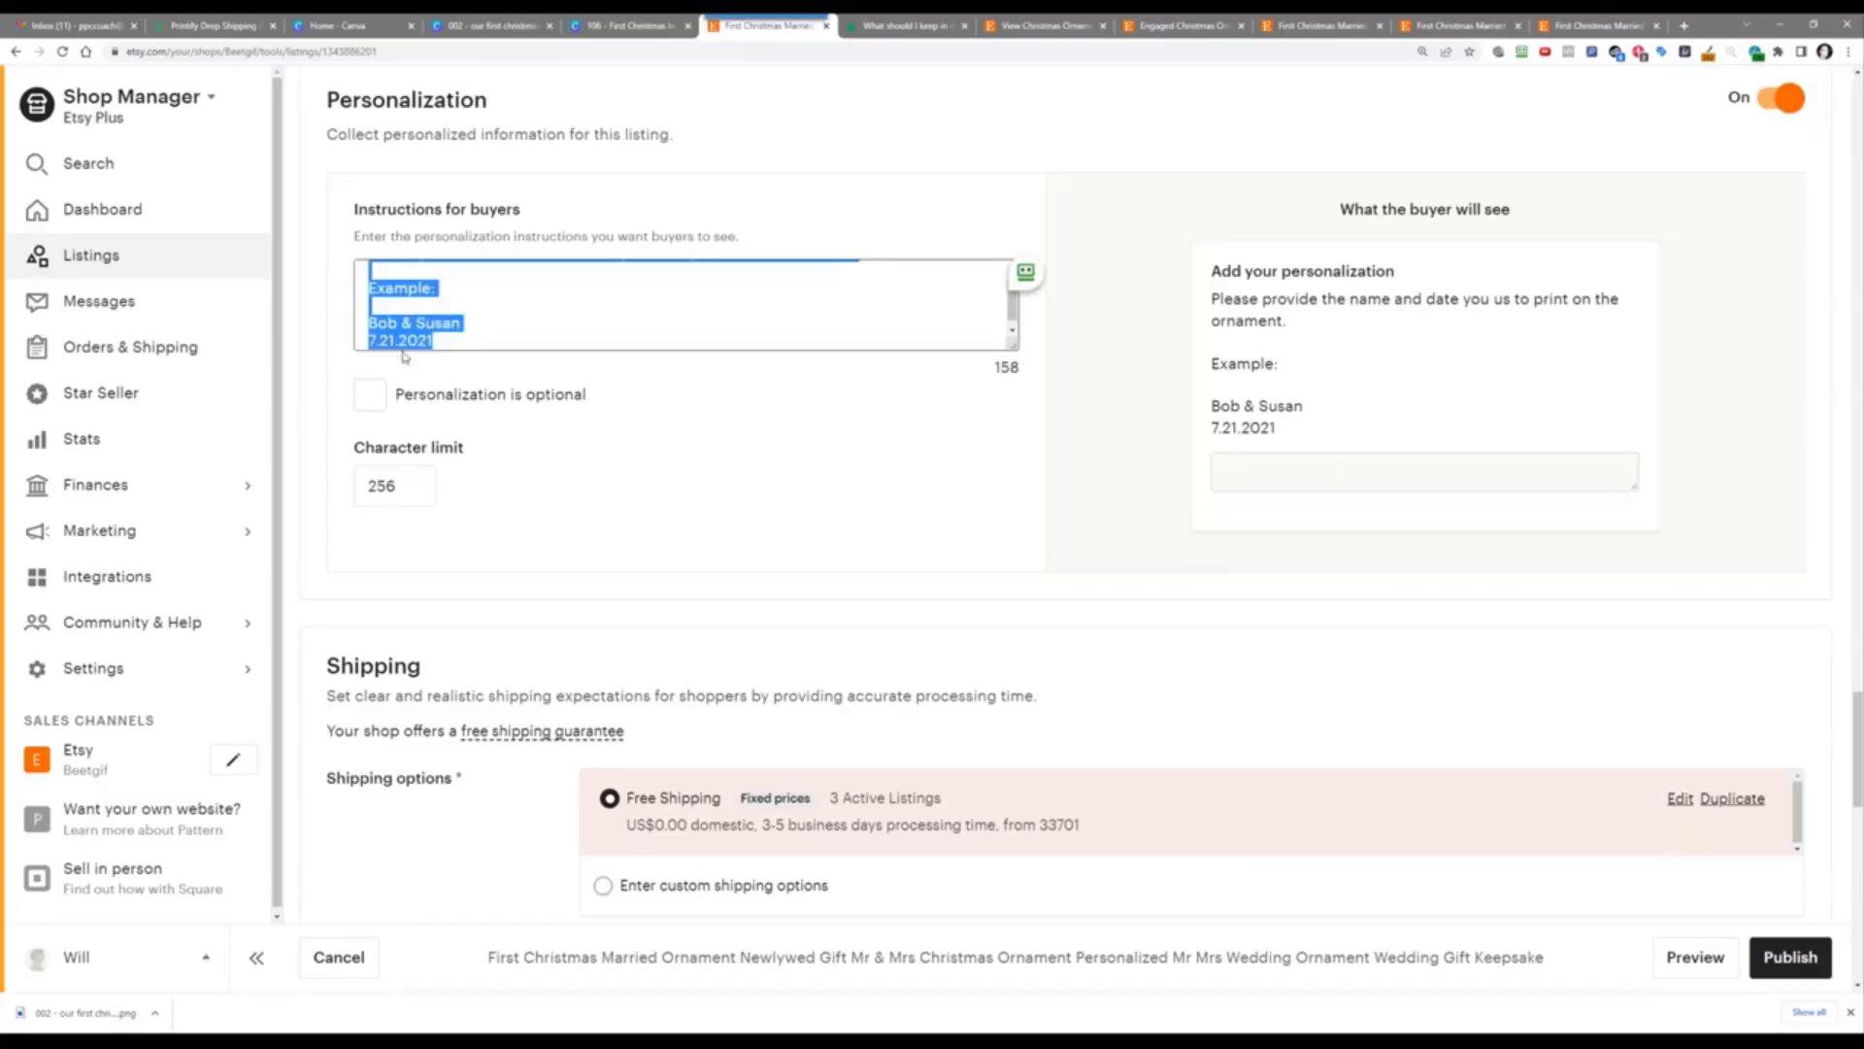
pyautogui.click(389, 340)
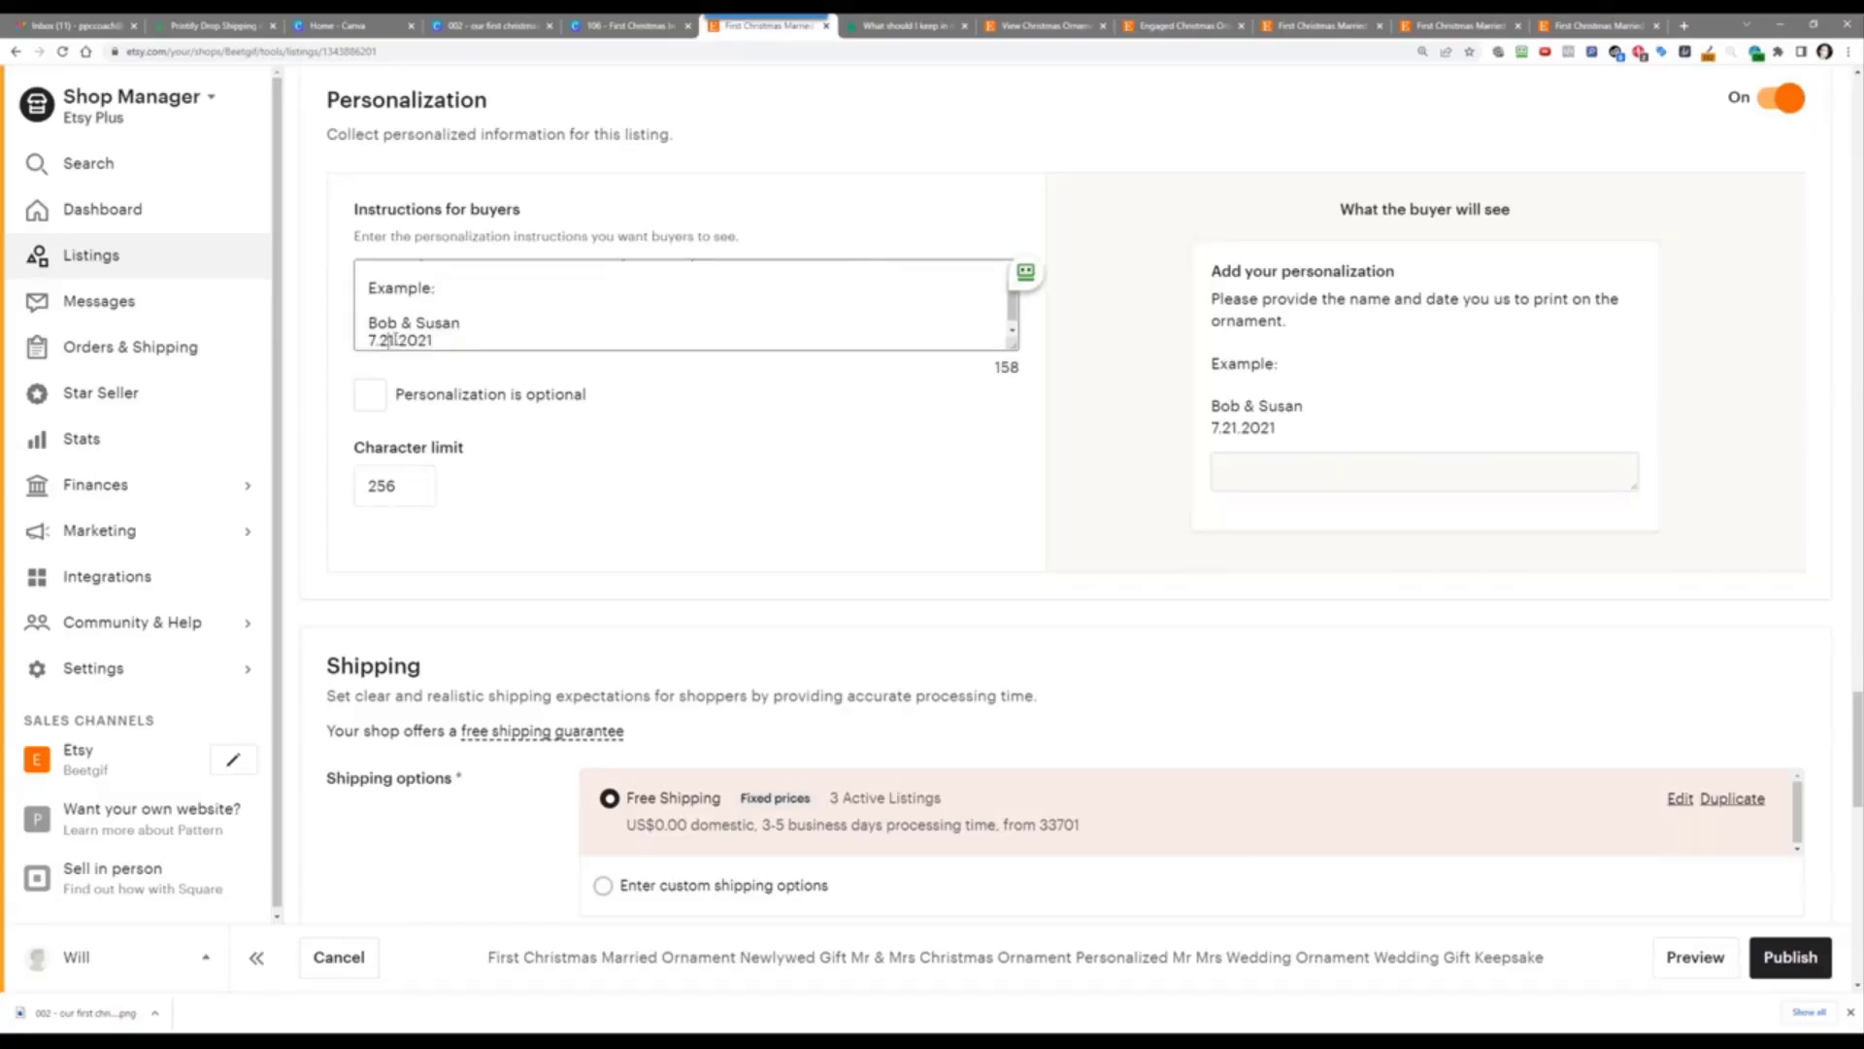
pyautogui.press('BackSpace')
pyautogui.click(779, 494)
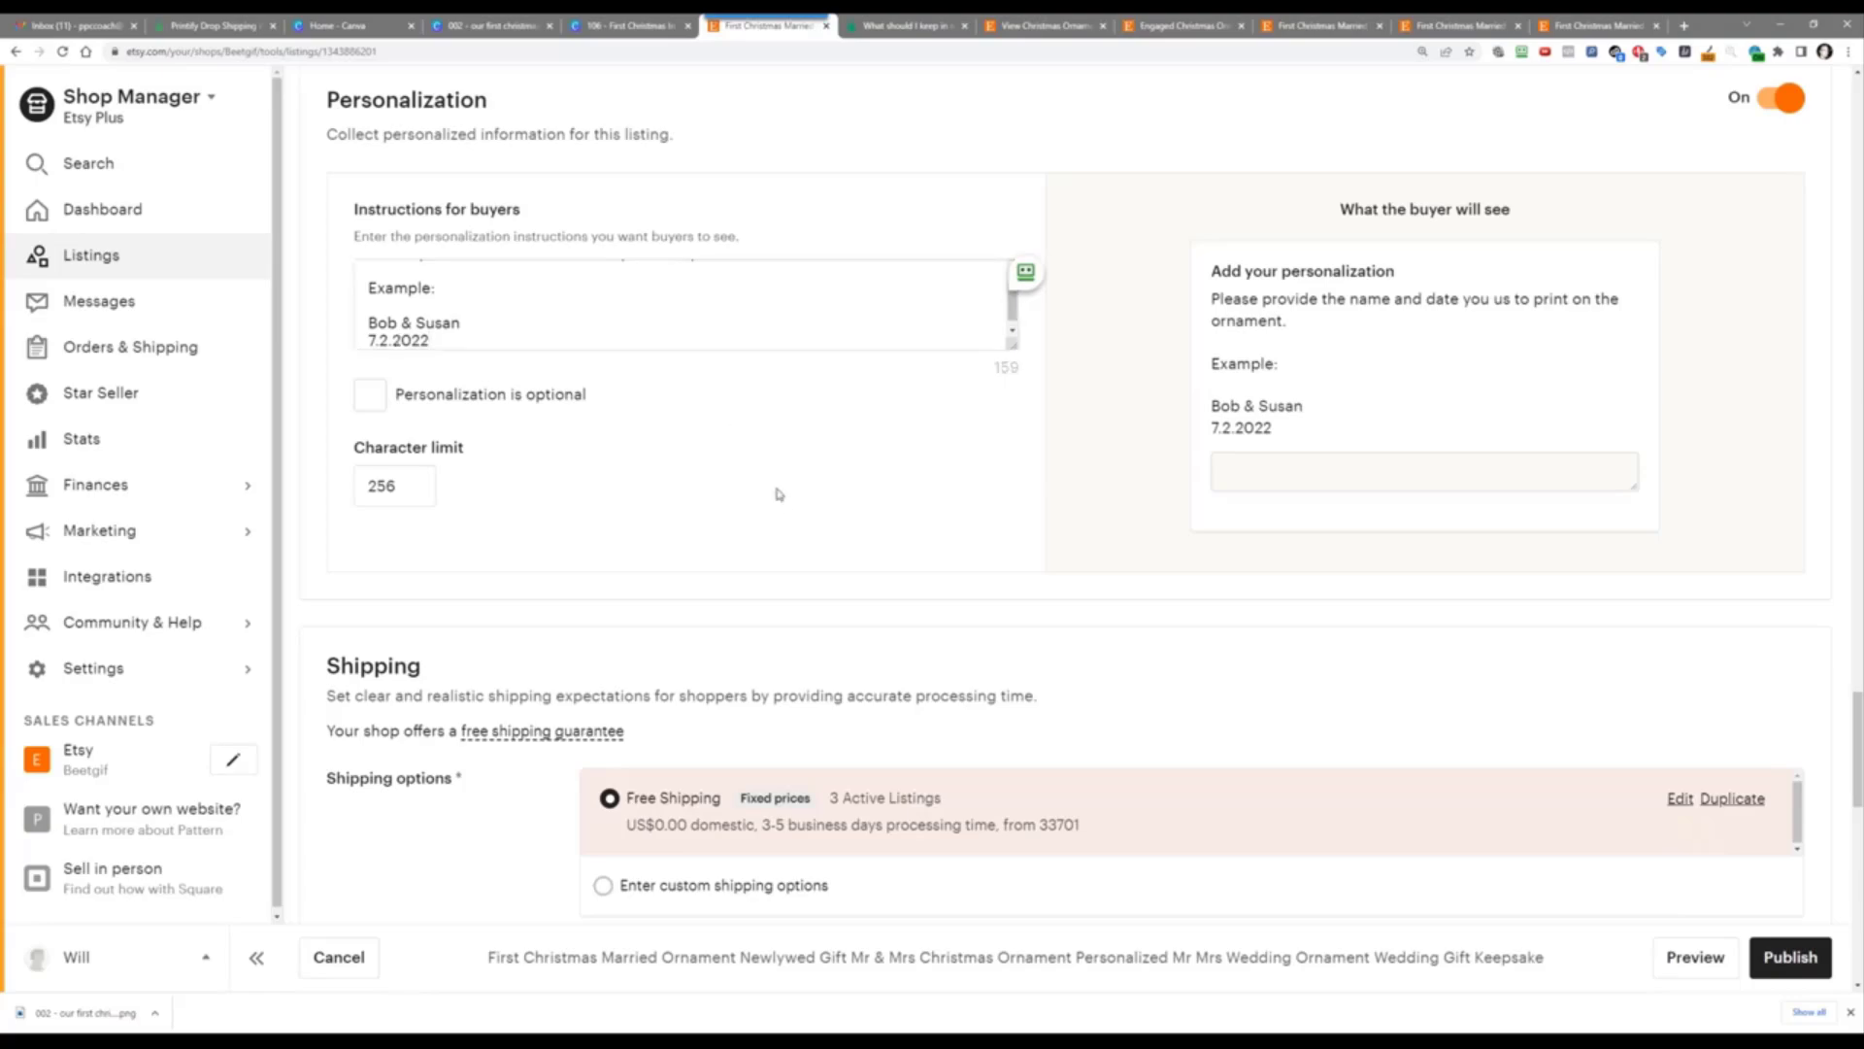
# Step: Apply the suggested 'No returns or exchanges' policy under Returns and exchanges
pyautogui.scroll(-2, 790, 411)
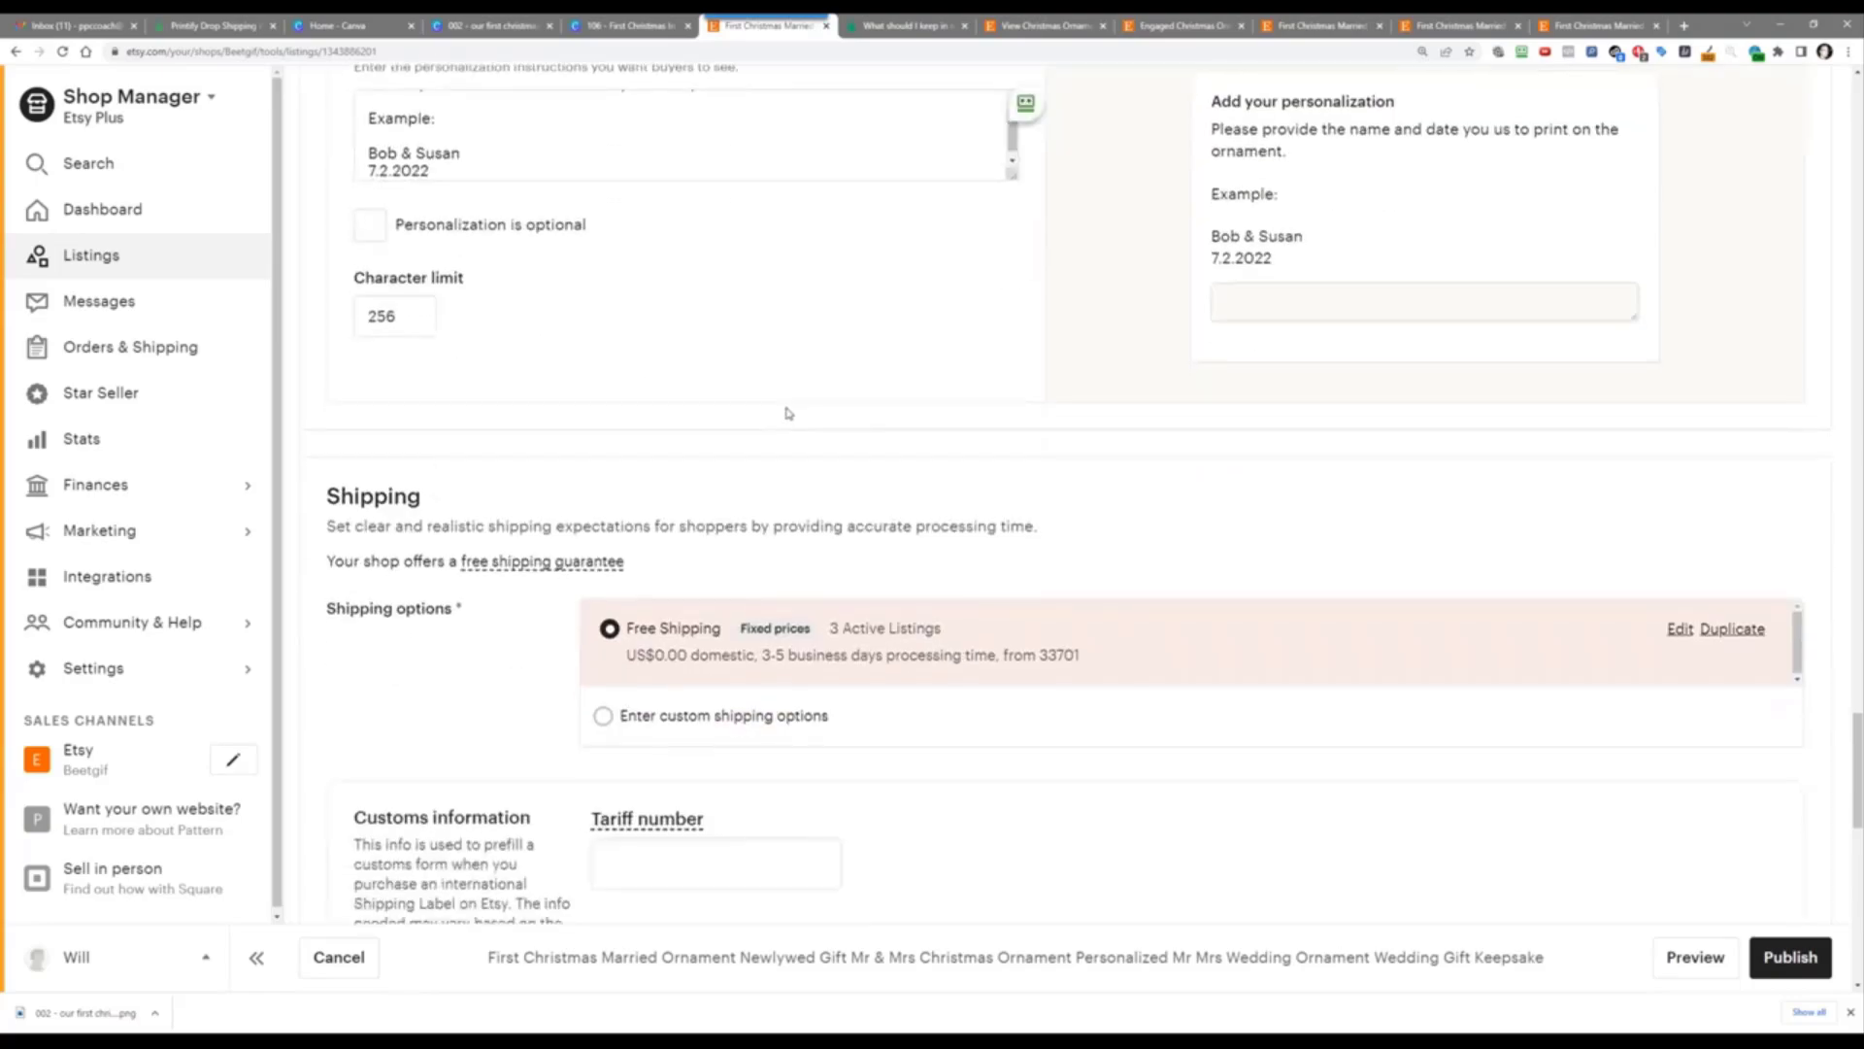
pyautogui.scroll(-7, 579, 680)
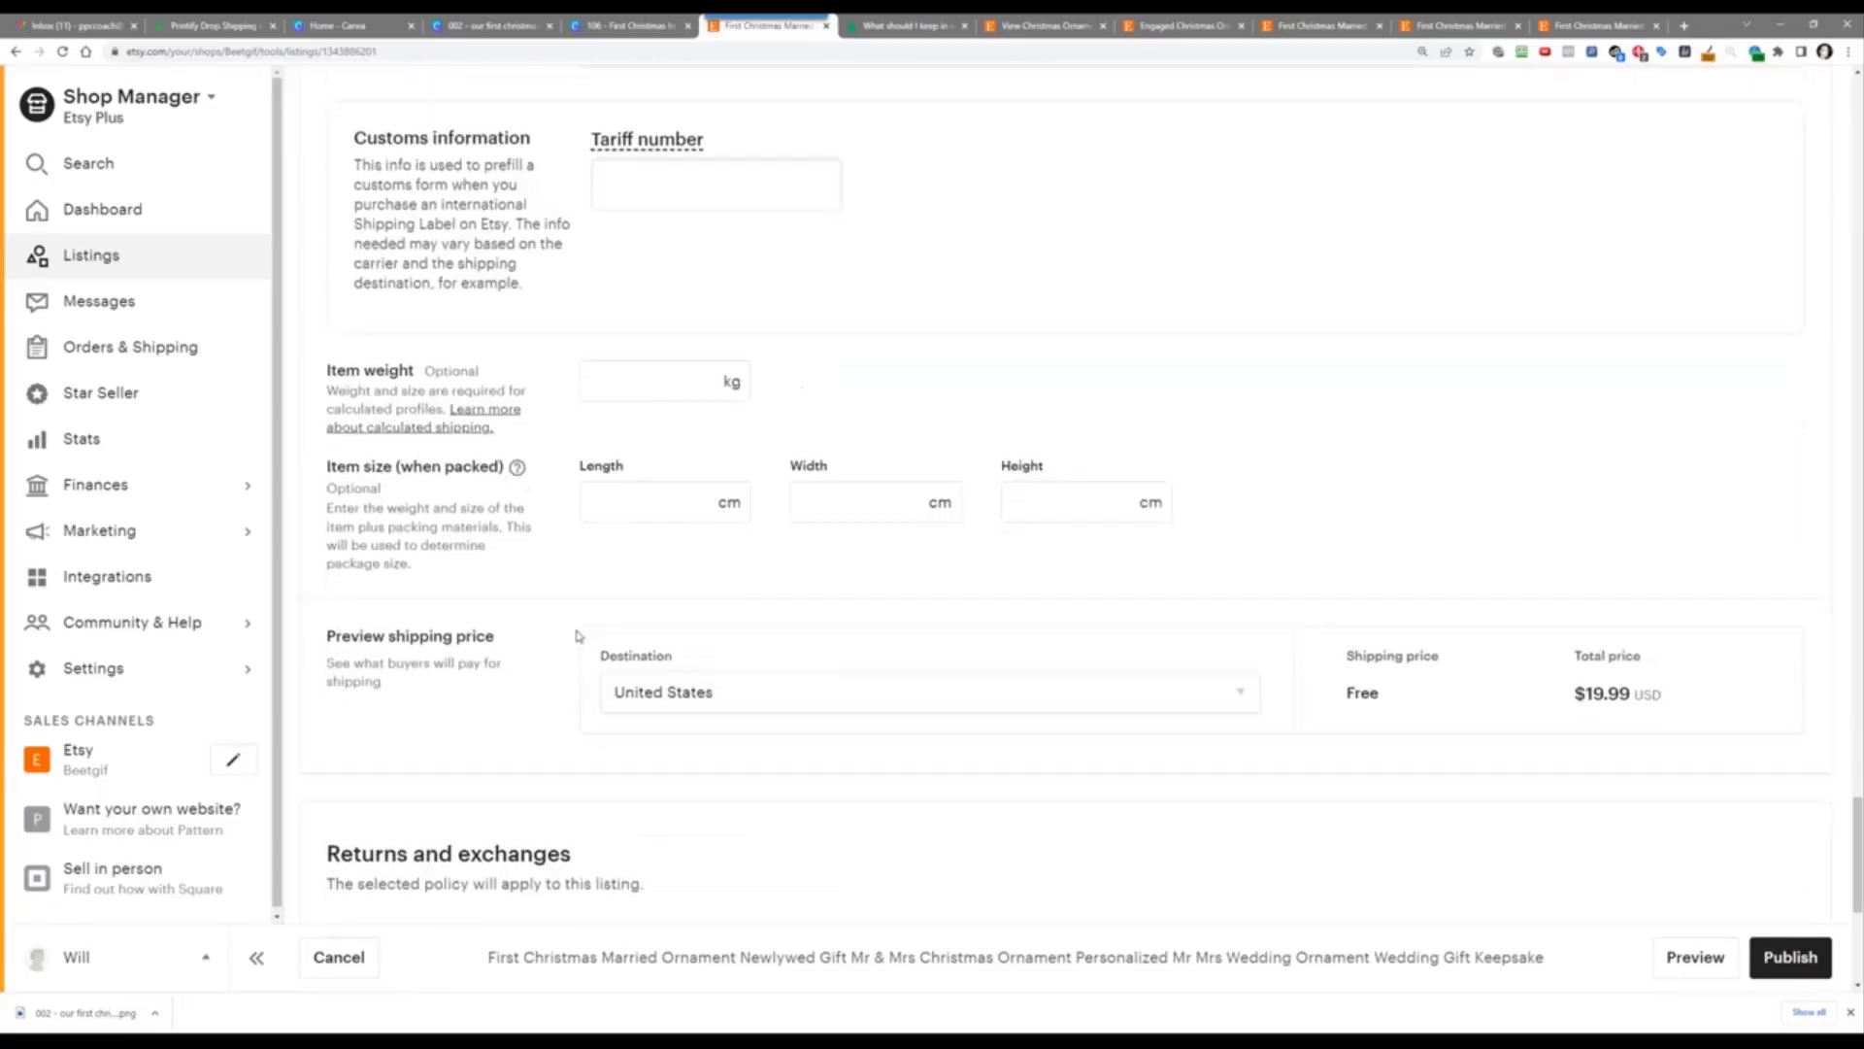
pyautogui.scroll(-2, 777, 573)
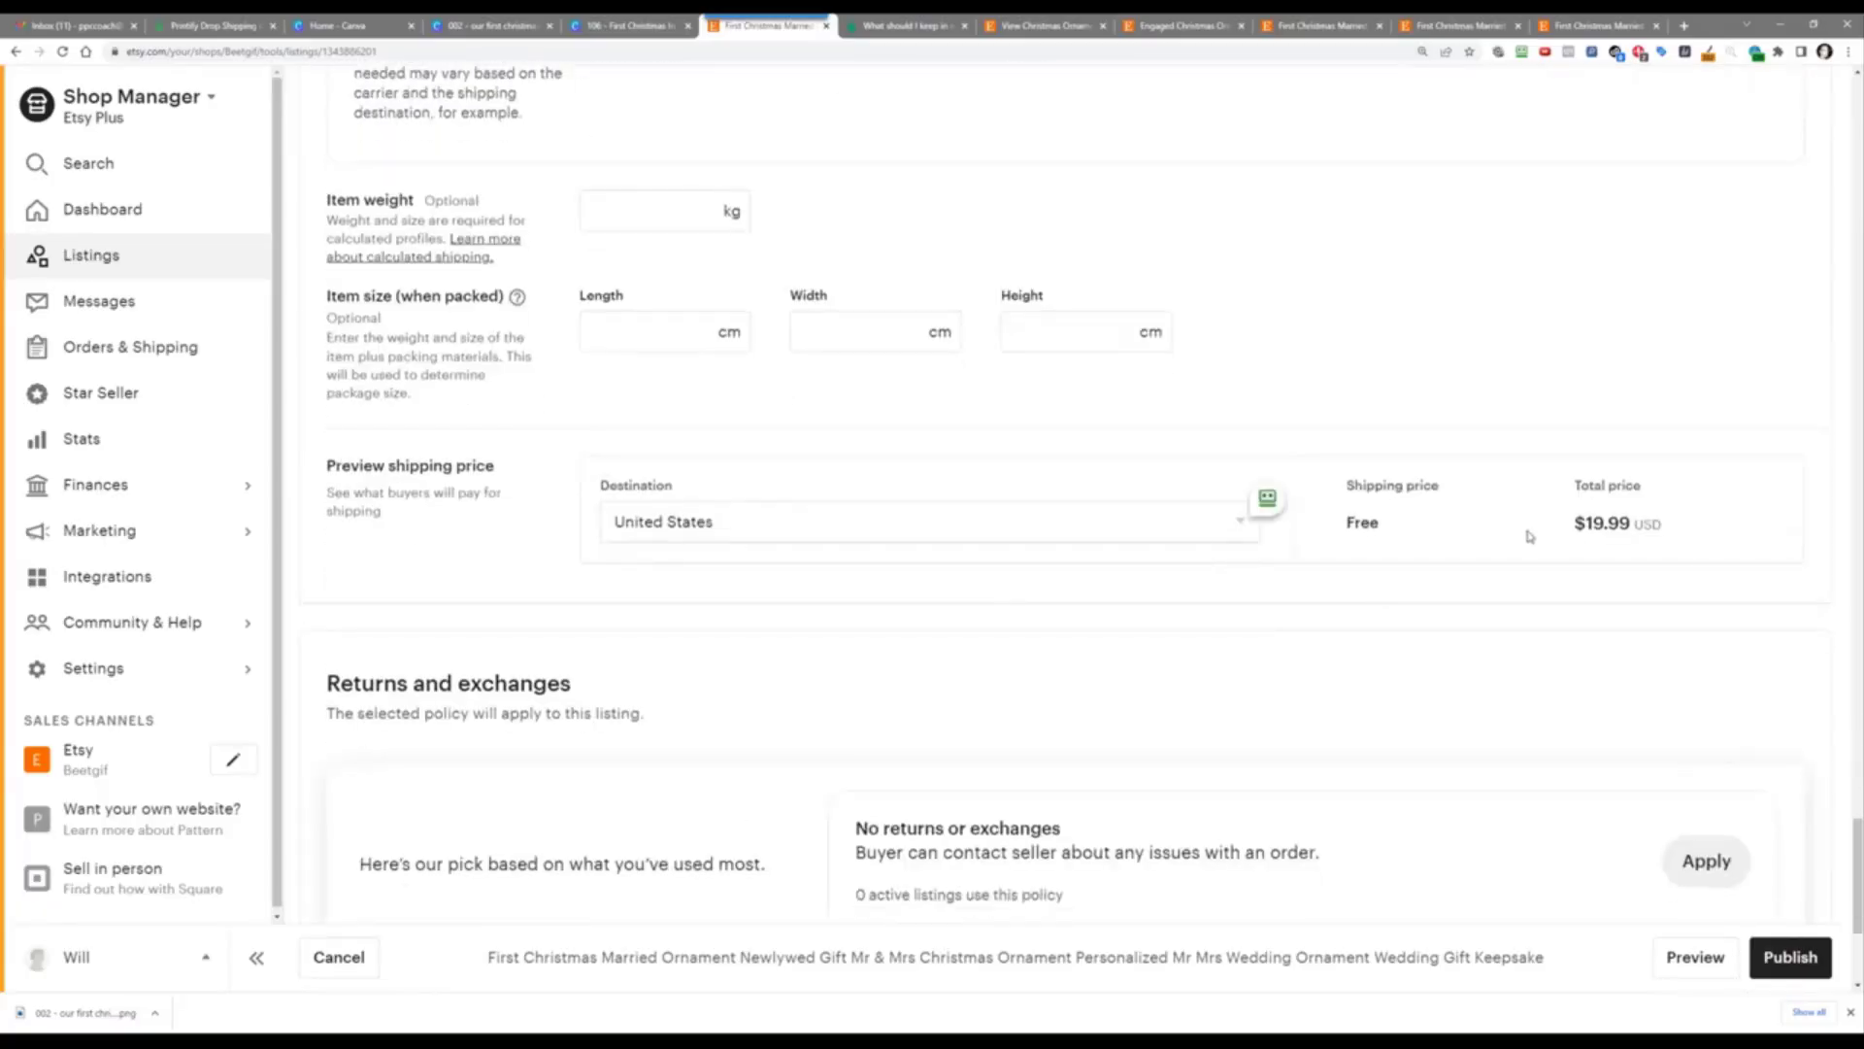
pyautogui.scroll(-2, 1282, 621)
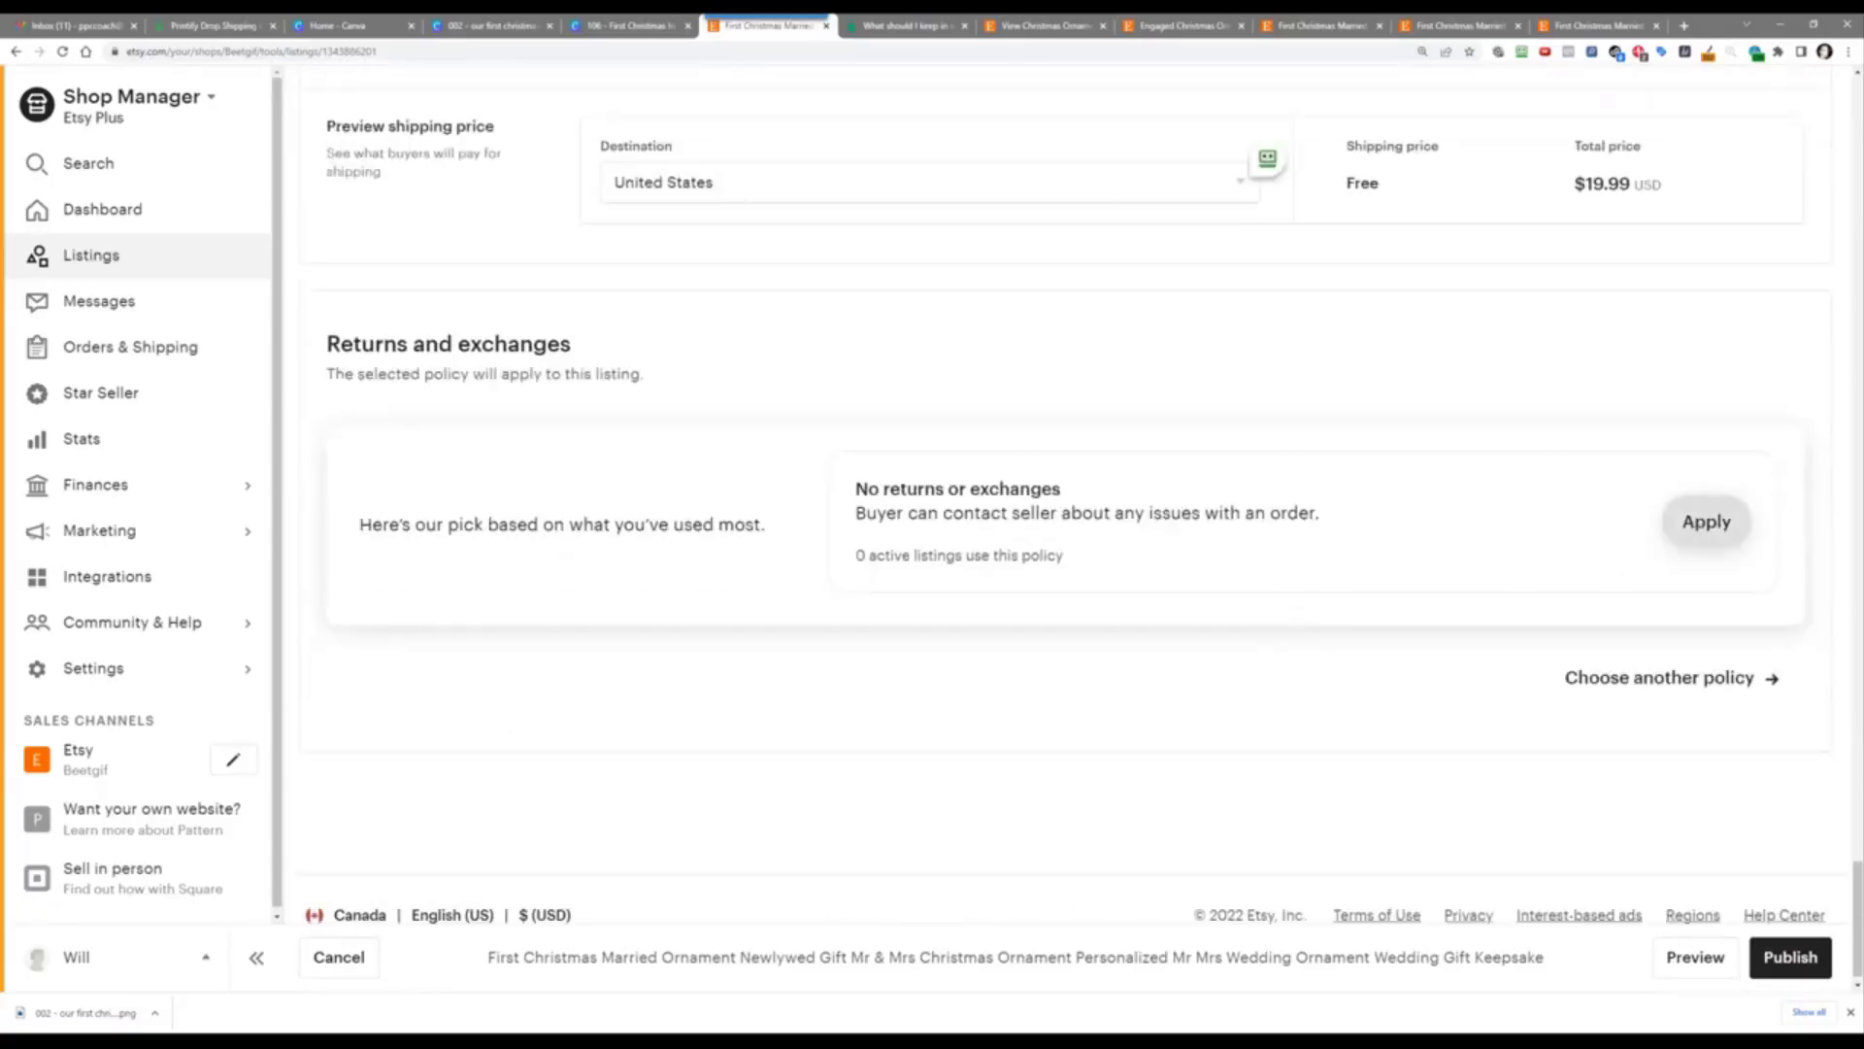
pyautogui.click(1706, 521)
pyautogui.scroll(20, 825, 518)
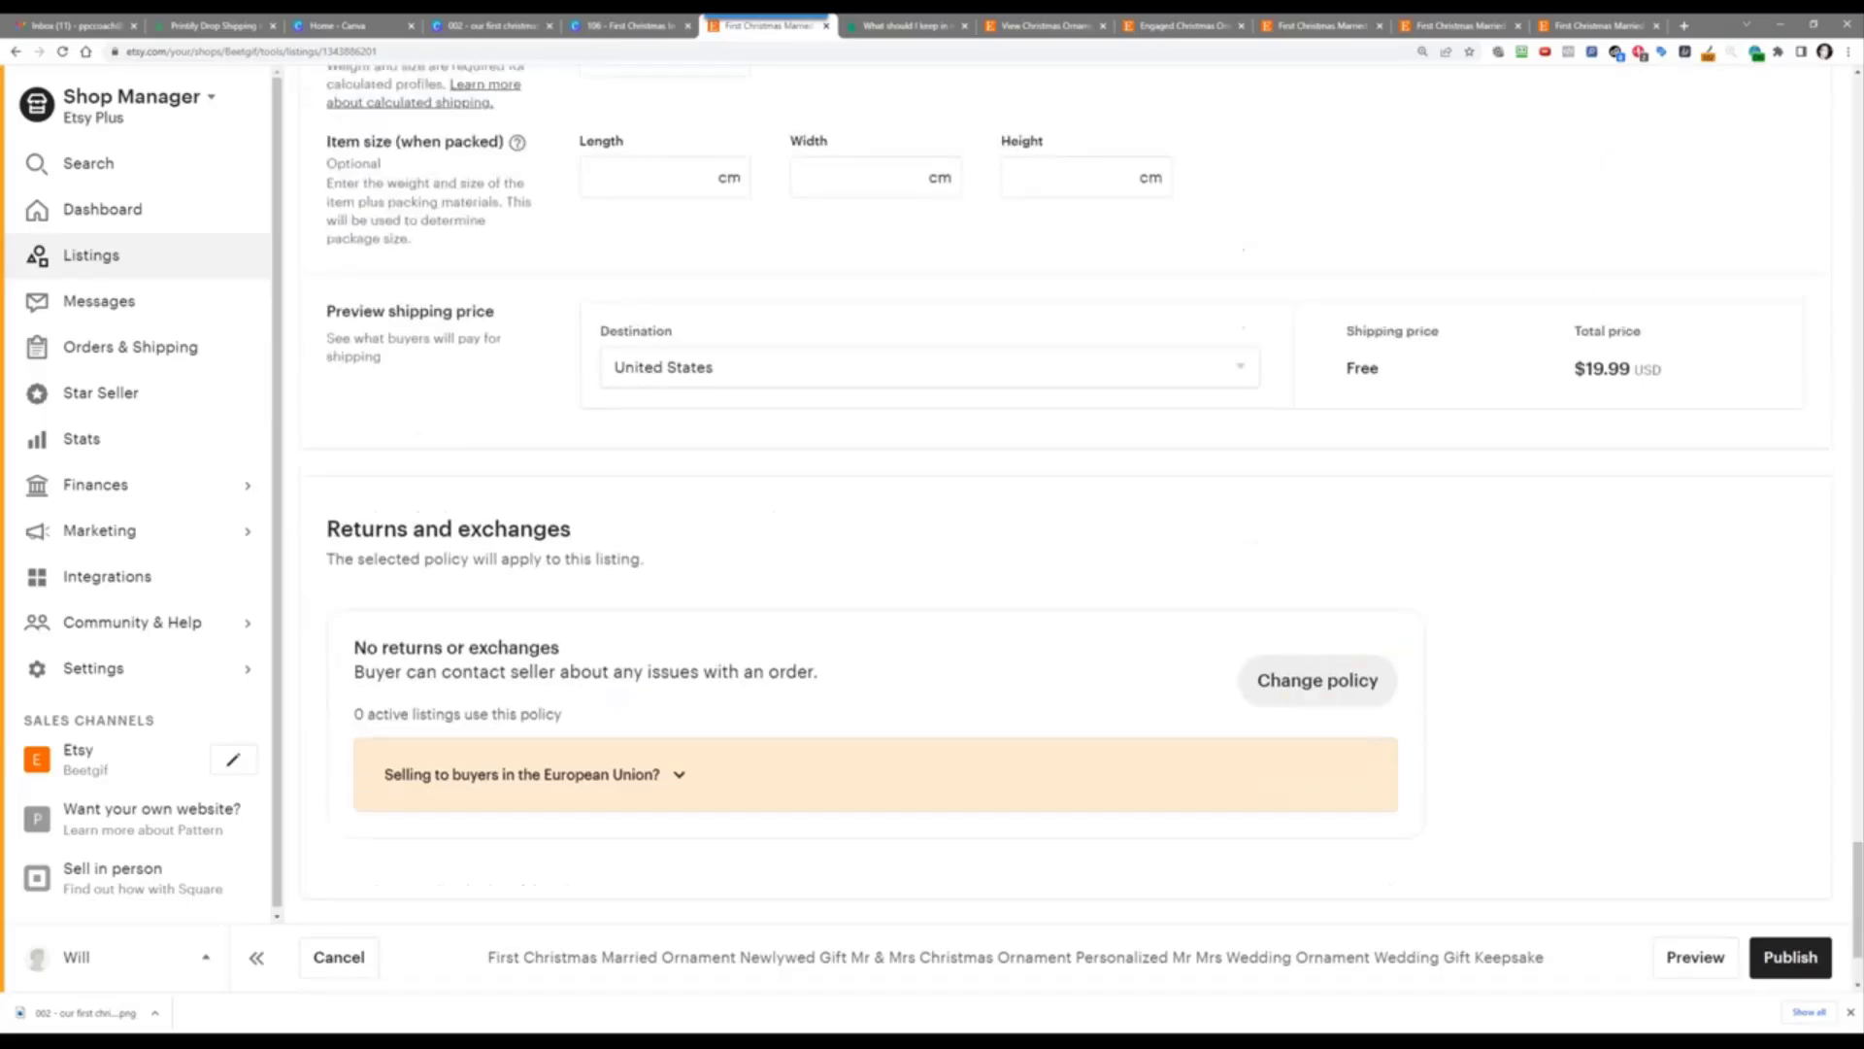
pyautogui.scroll(10, 1068, 485)
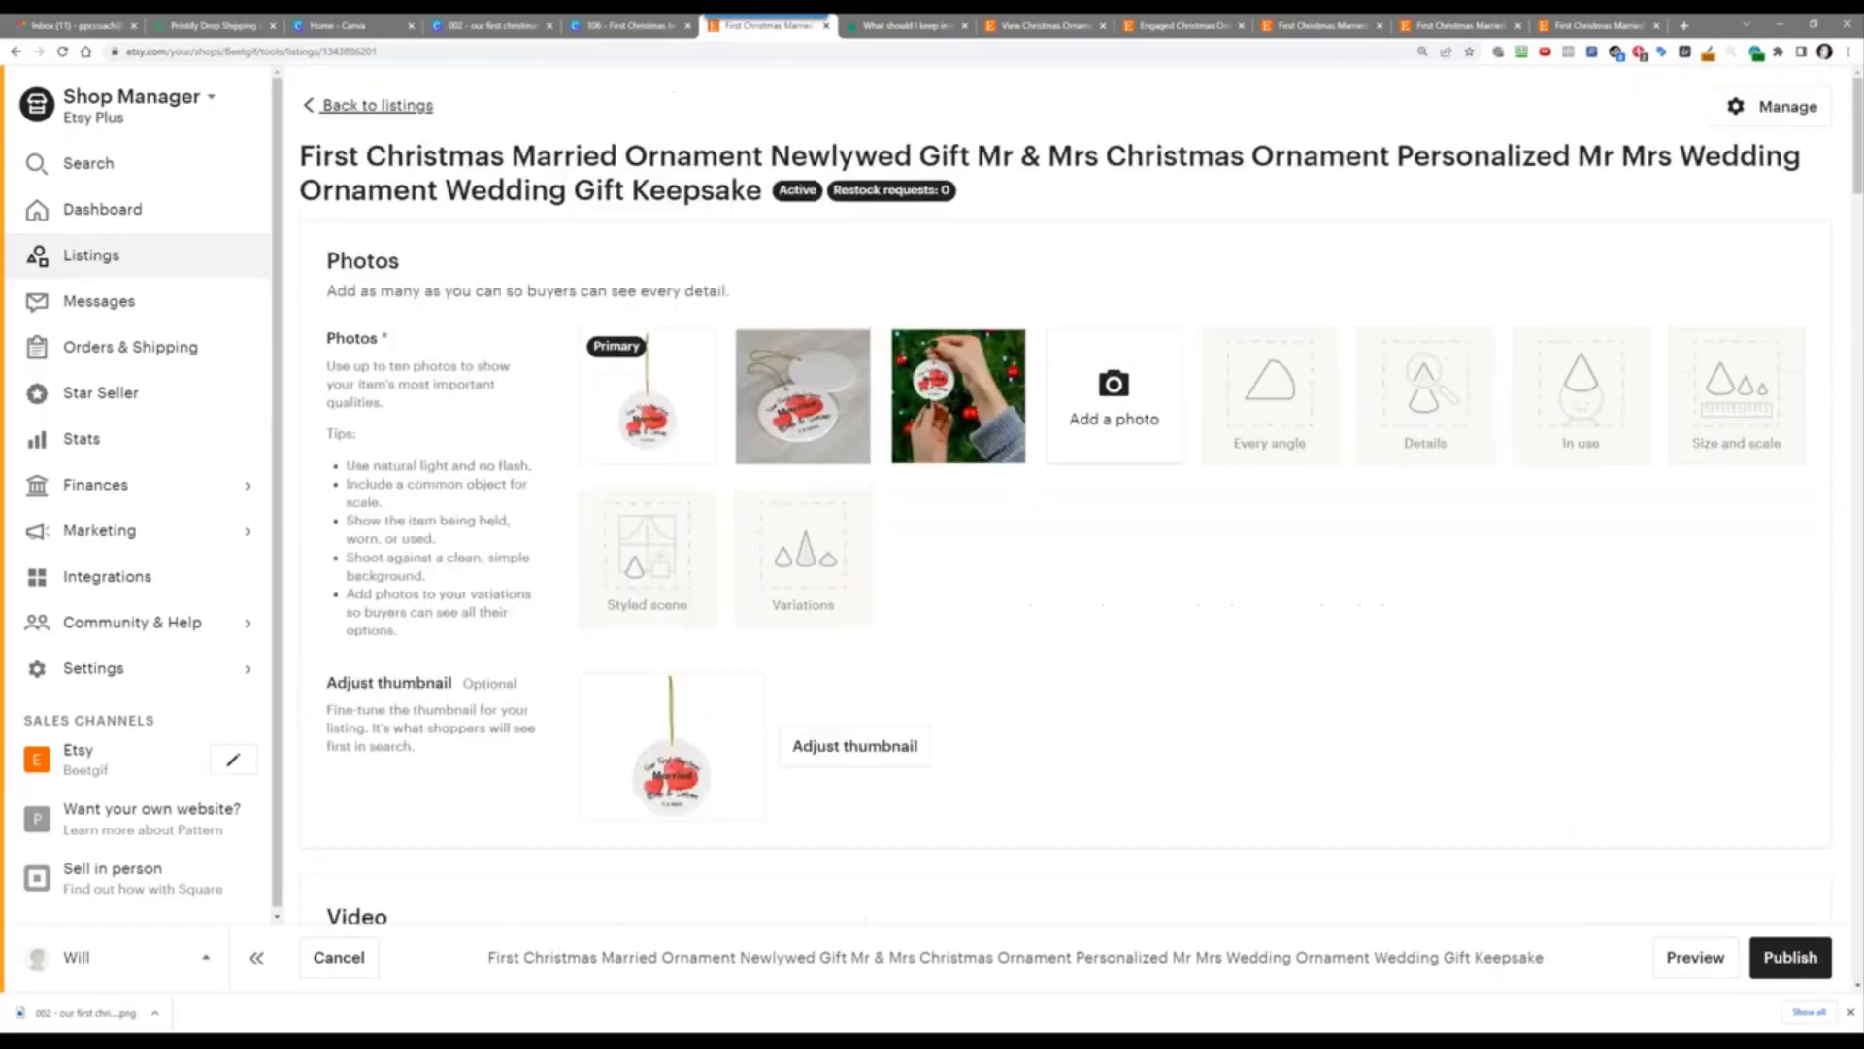
pyautogui.scroll(-5, 828, 517)
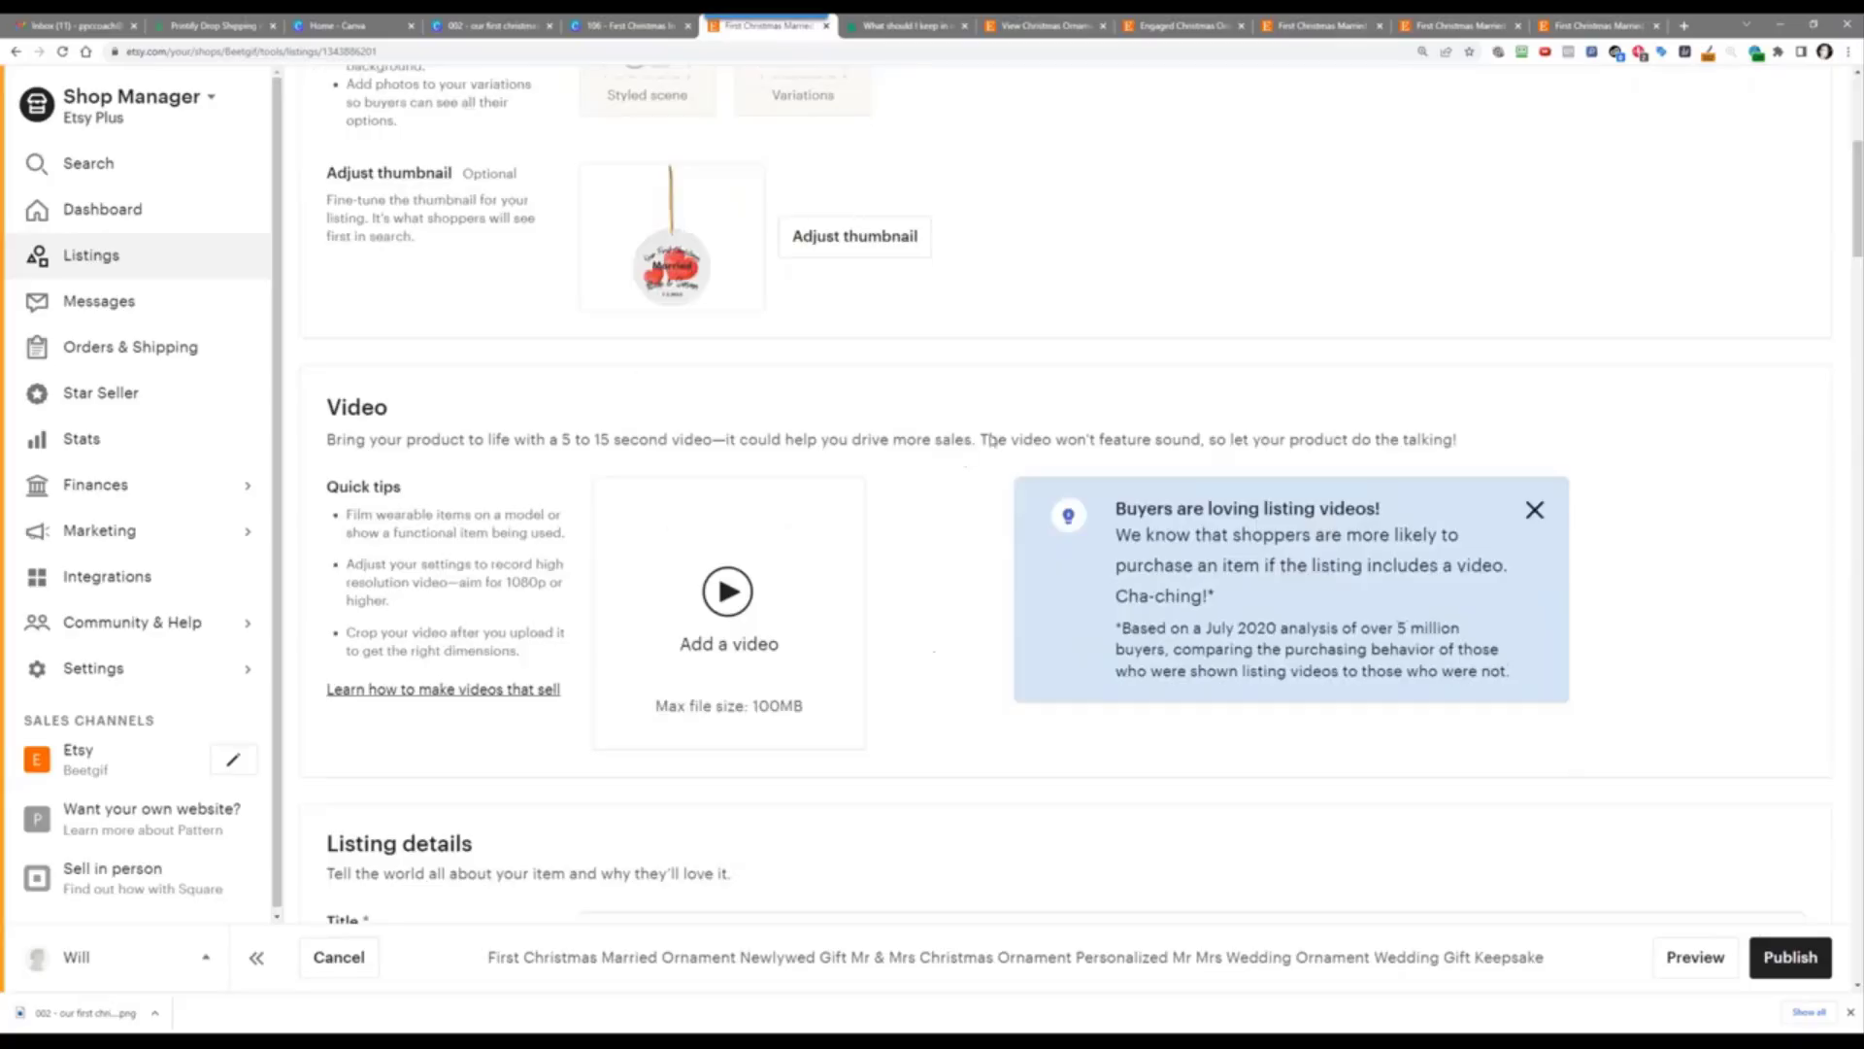
pyautogui.scroll(5, 991, 440)
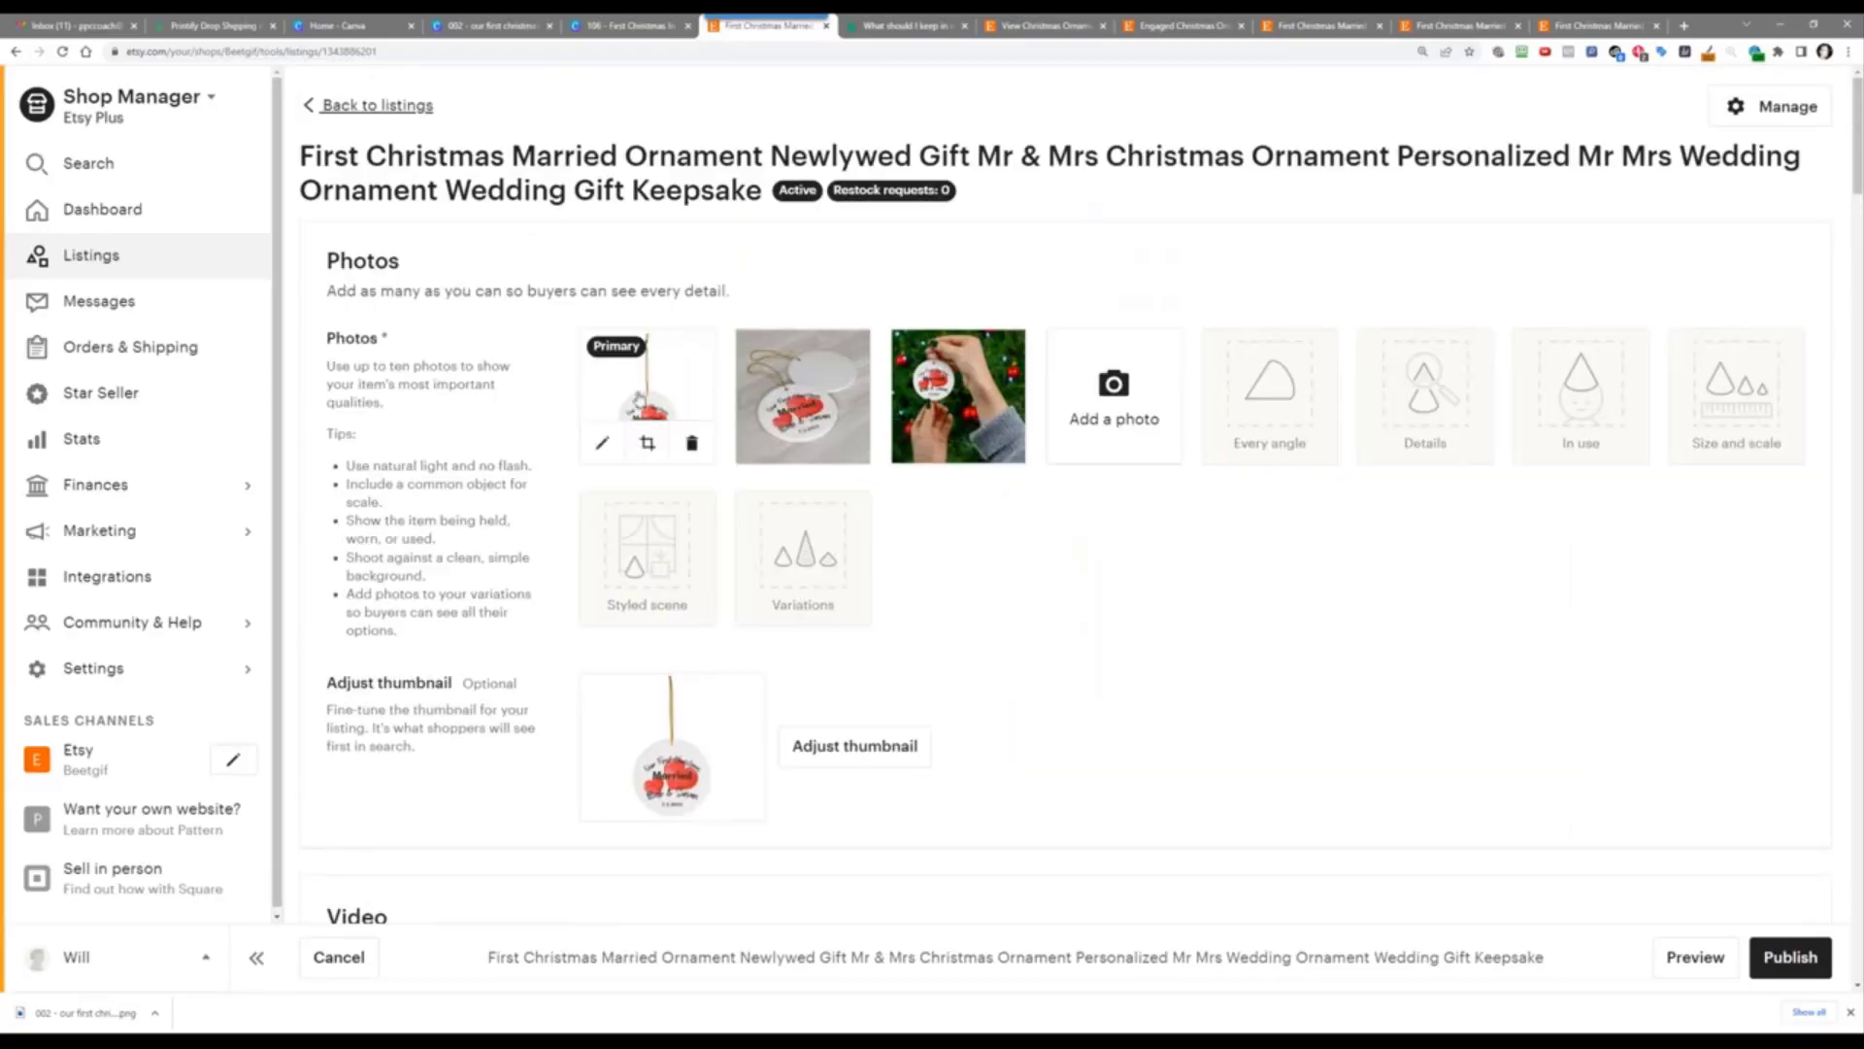
# Step: Save the primary ornament photo into challenges > 039 > products > 002 - our first christmas married
pyautogui.click(639, 398)
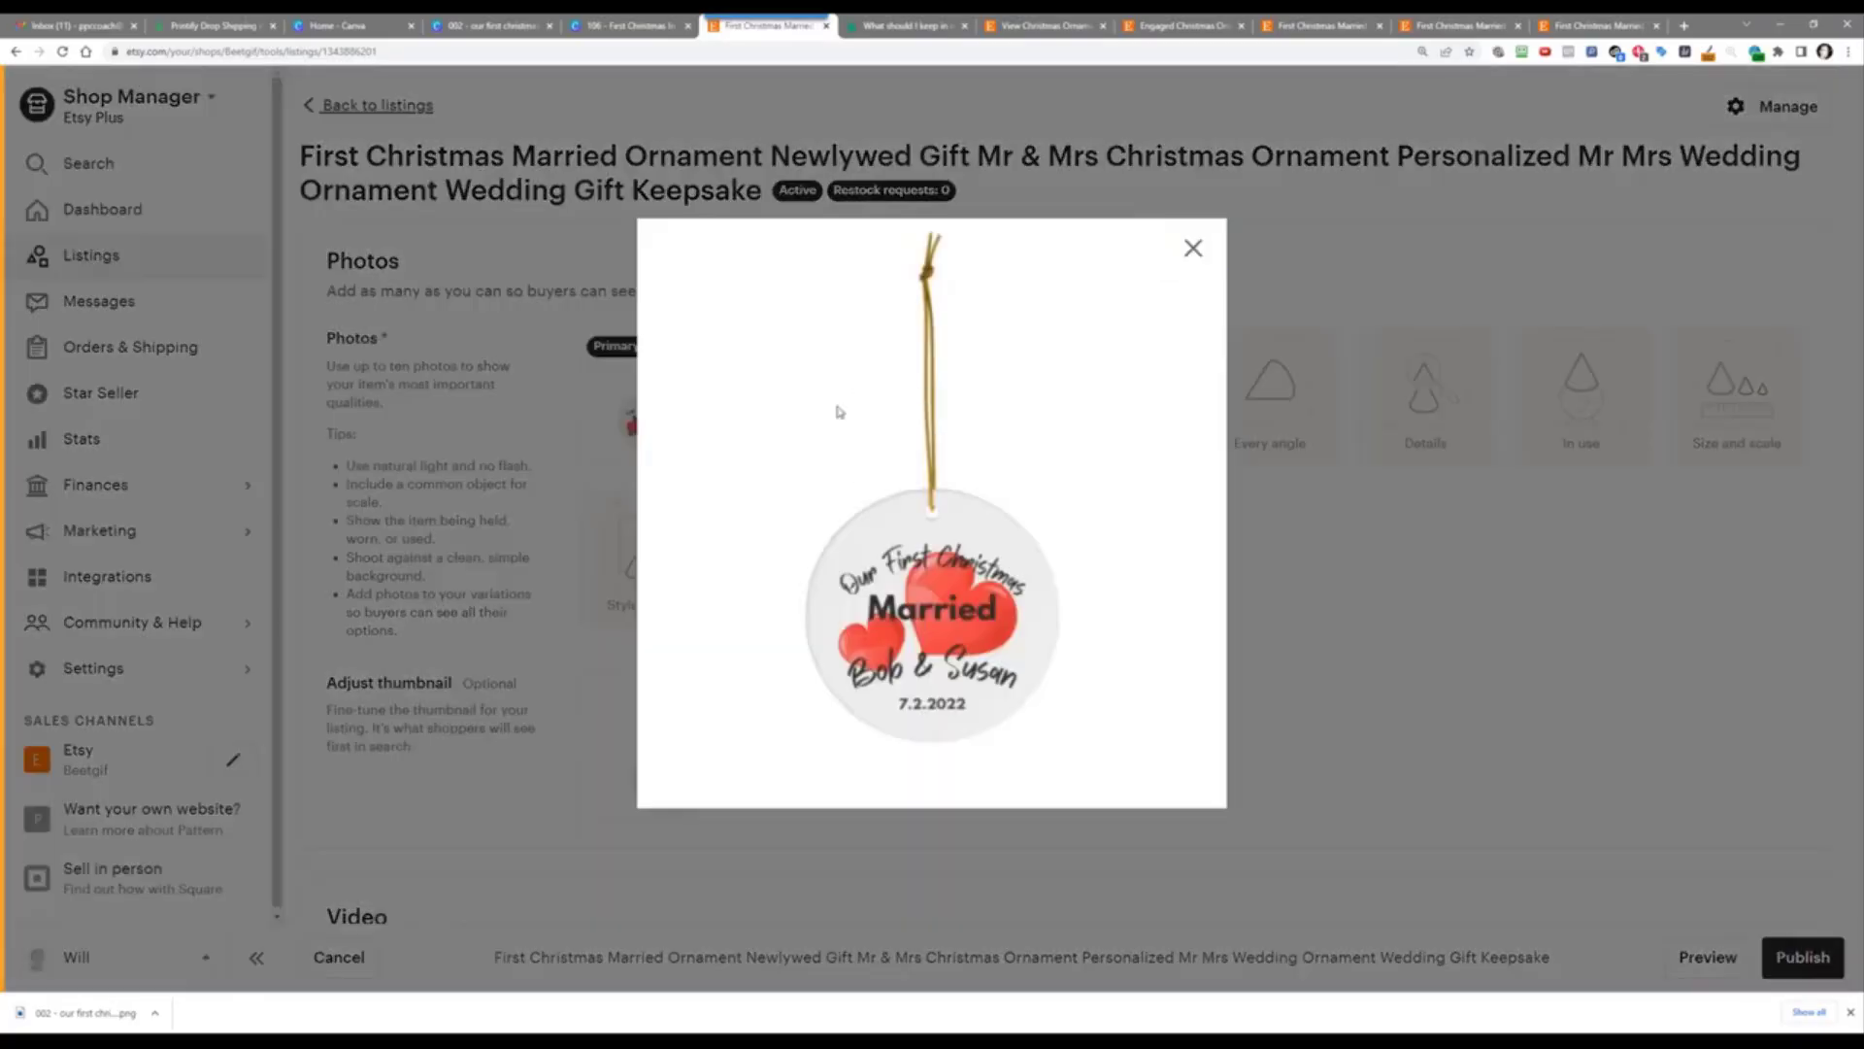
pyautogui.click(839, 413)
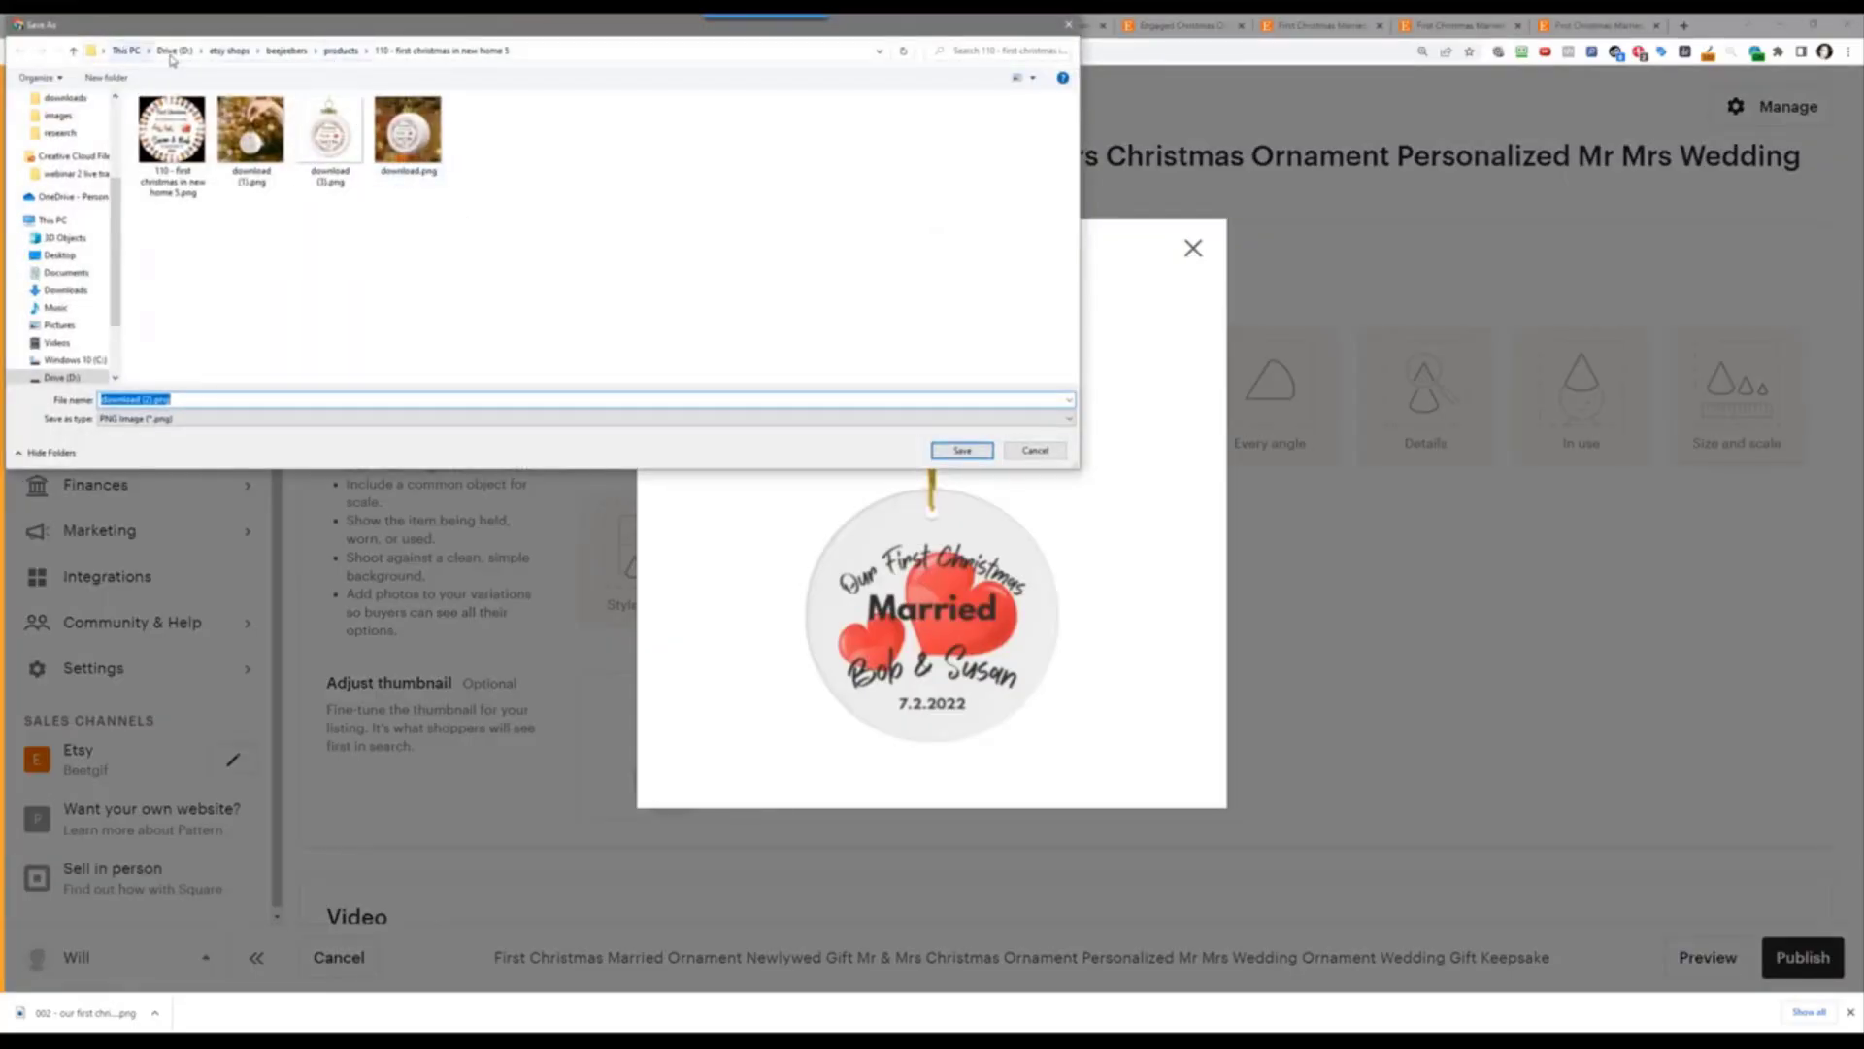
pyautogui.click(174, 50)
pyautogui.doubleClick(209, 204)
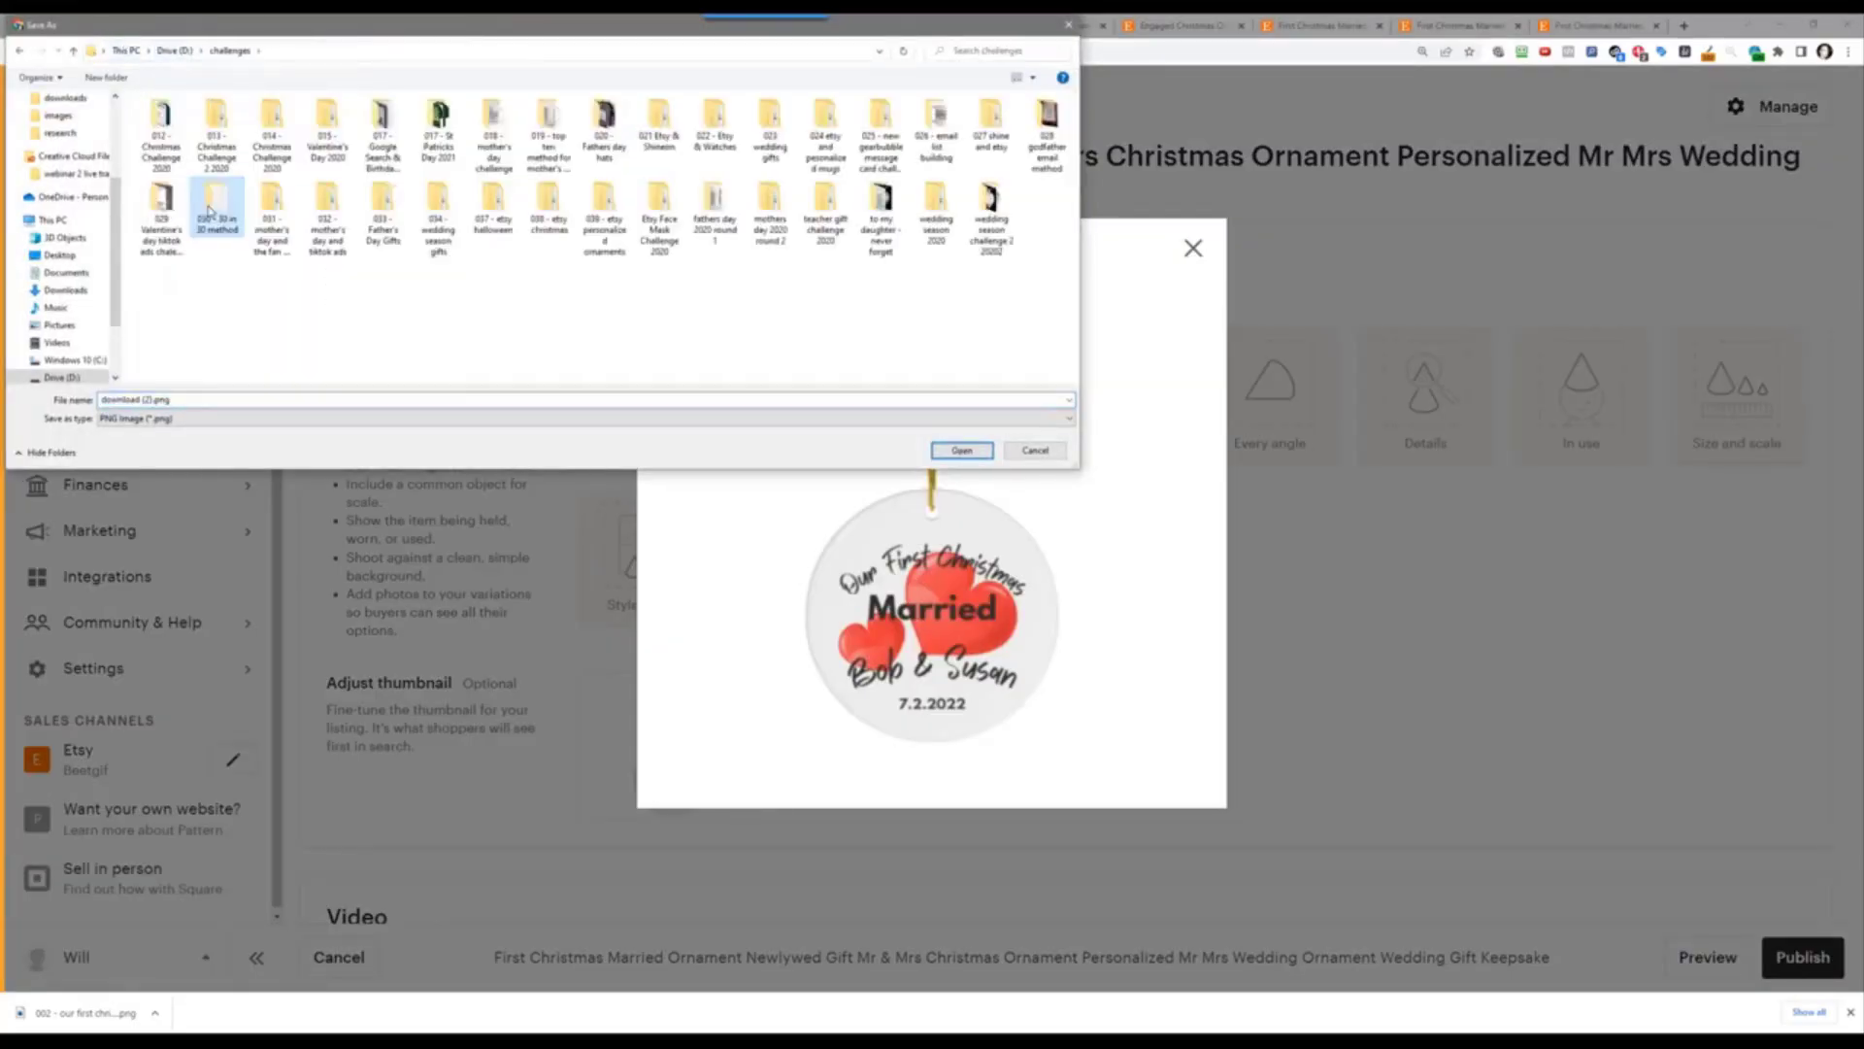
pyautogui.click(597, 223)
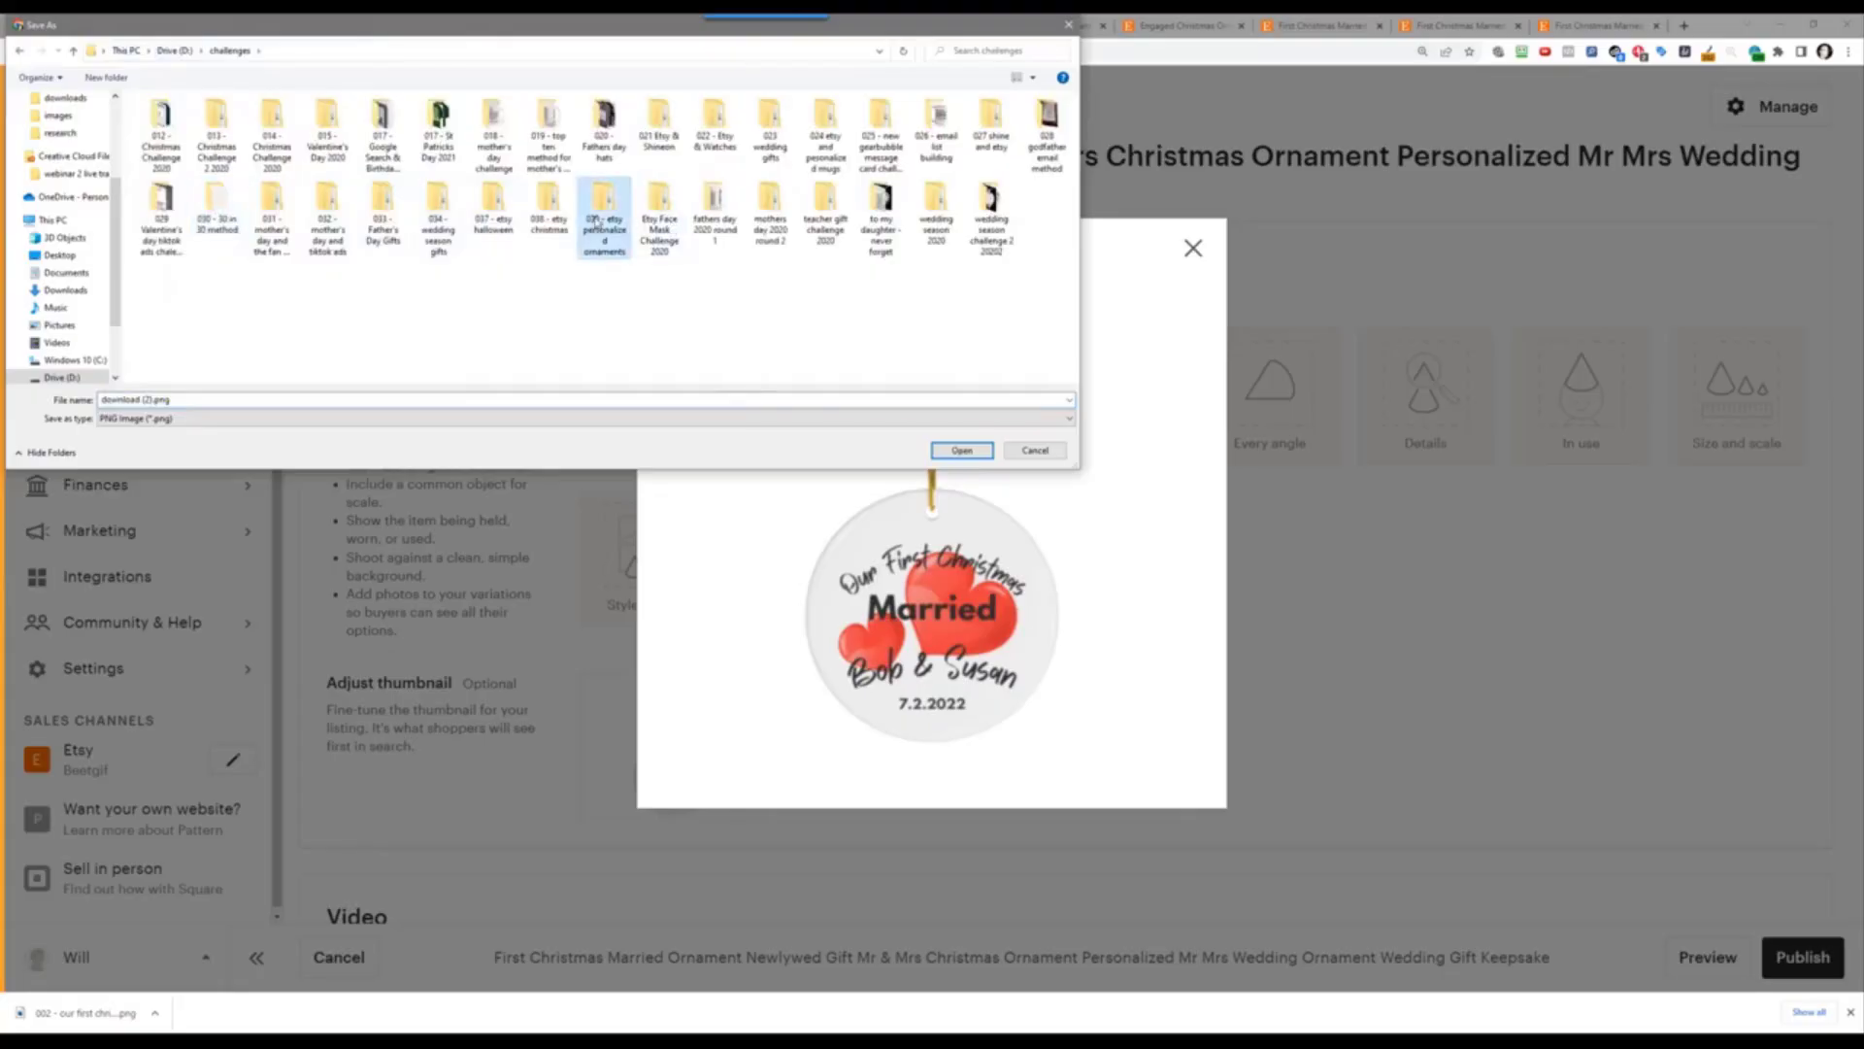
pyautogui.doubleClick(598, 224)
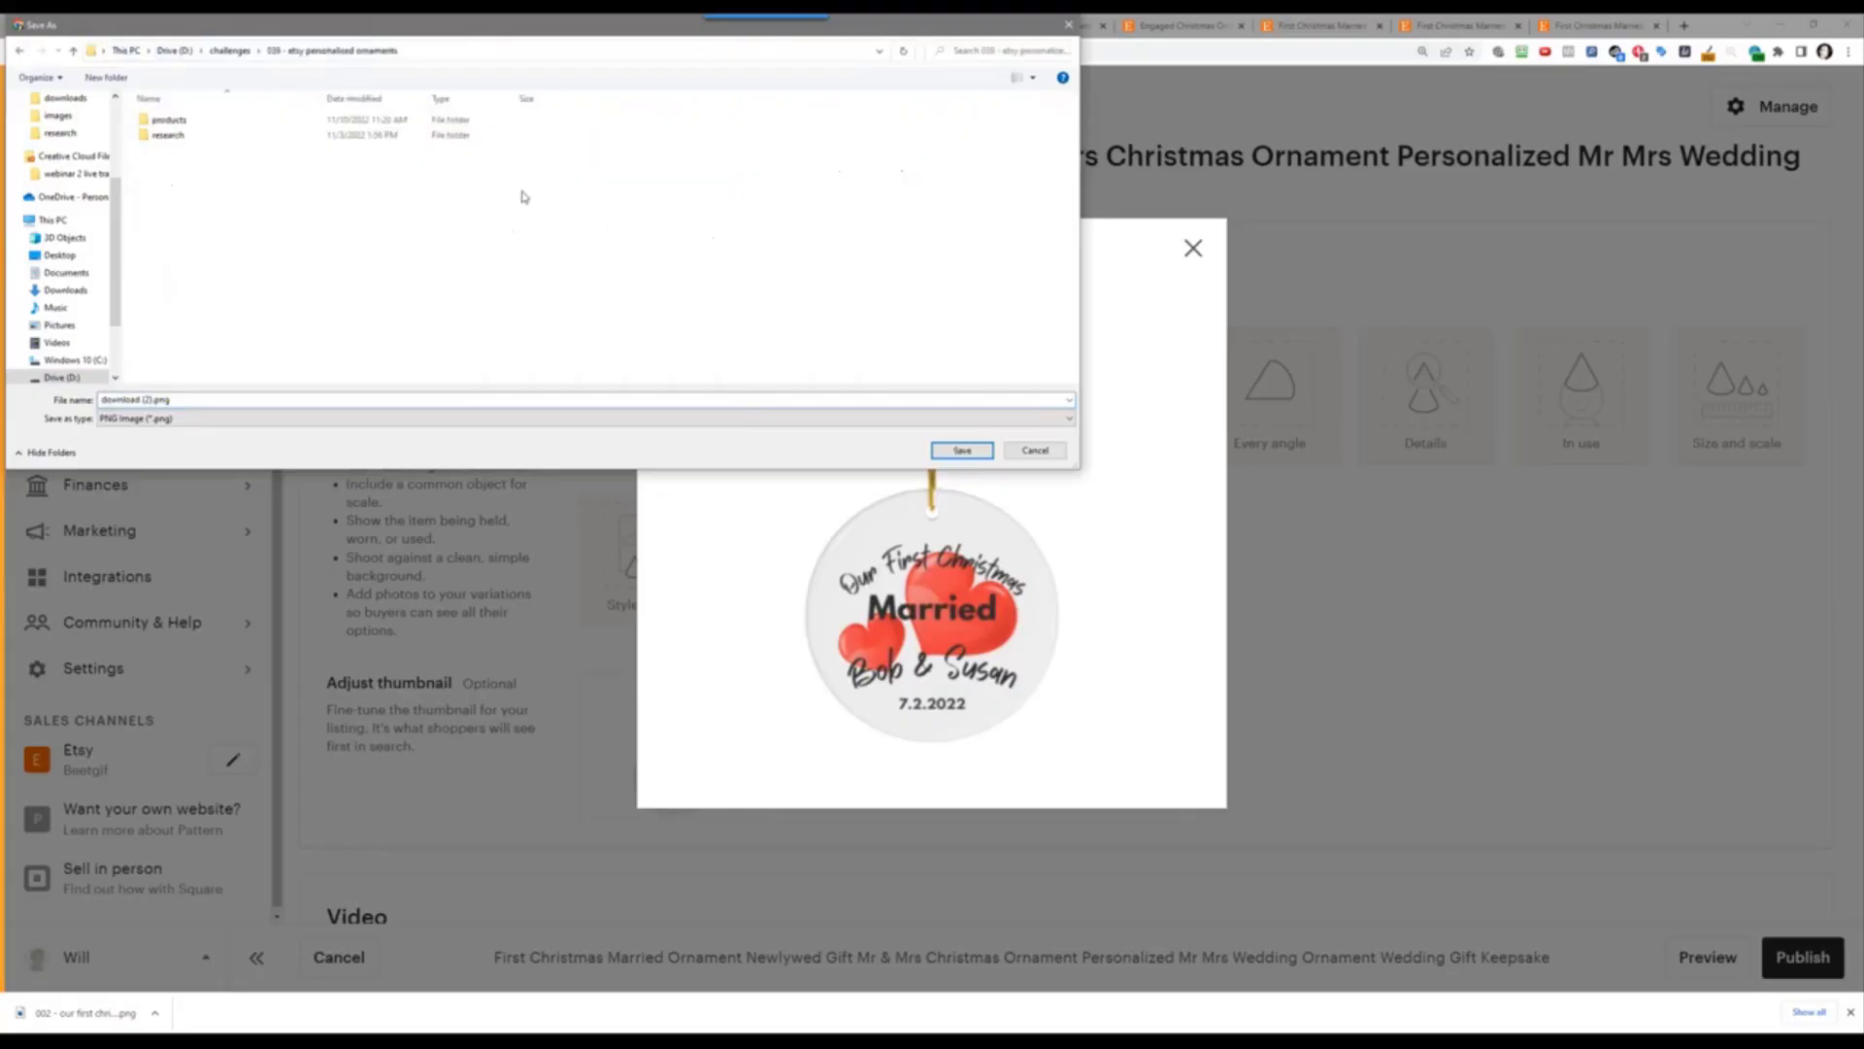
pyautogui.doubleClick(206, 120)
pyautogui.doubleClick(208, 122)
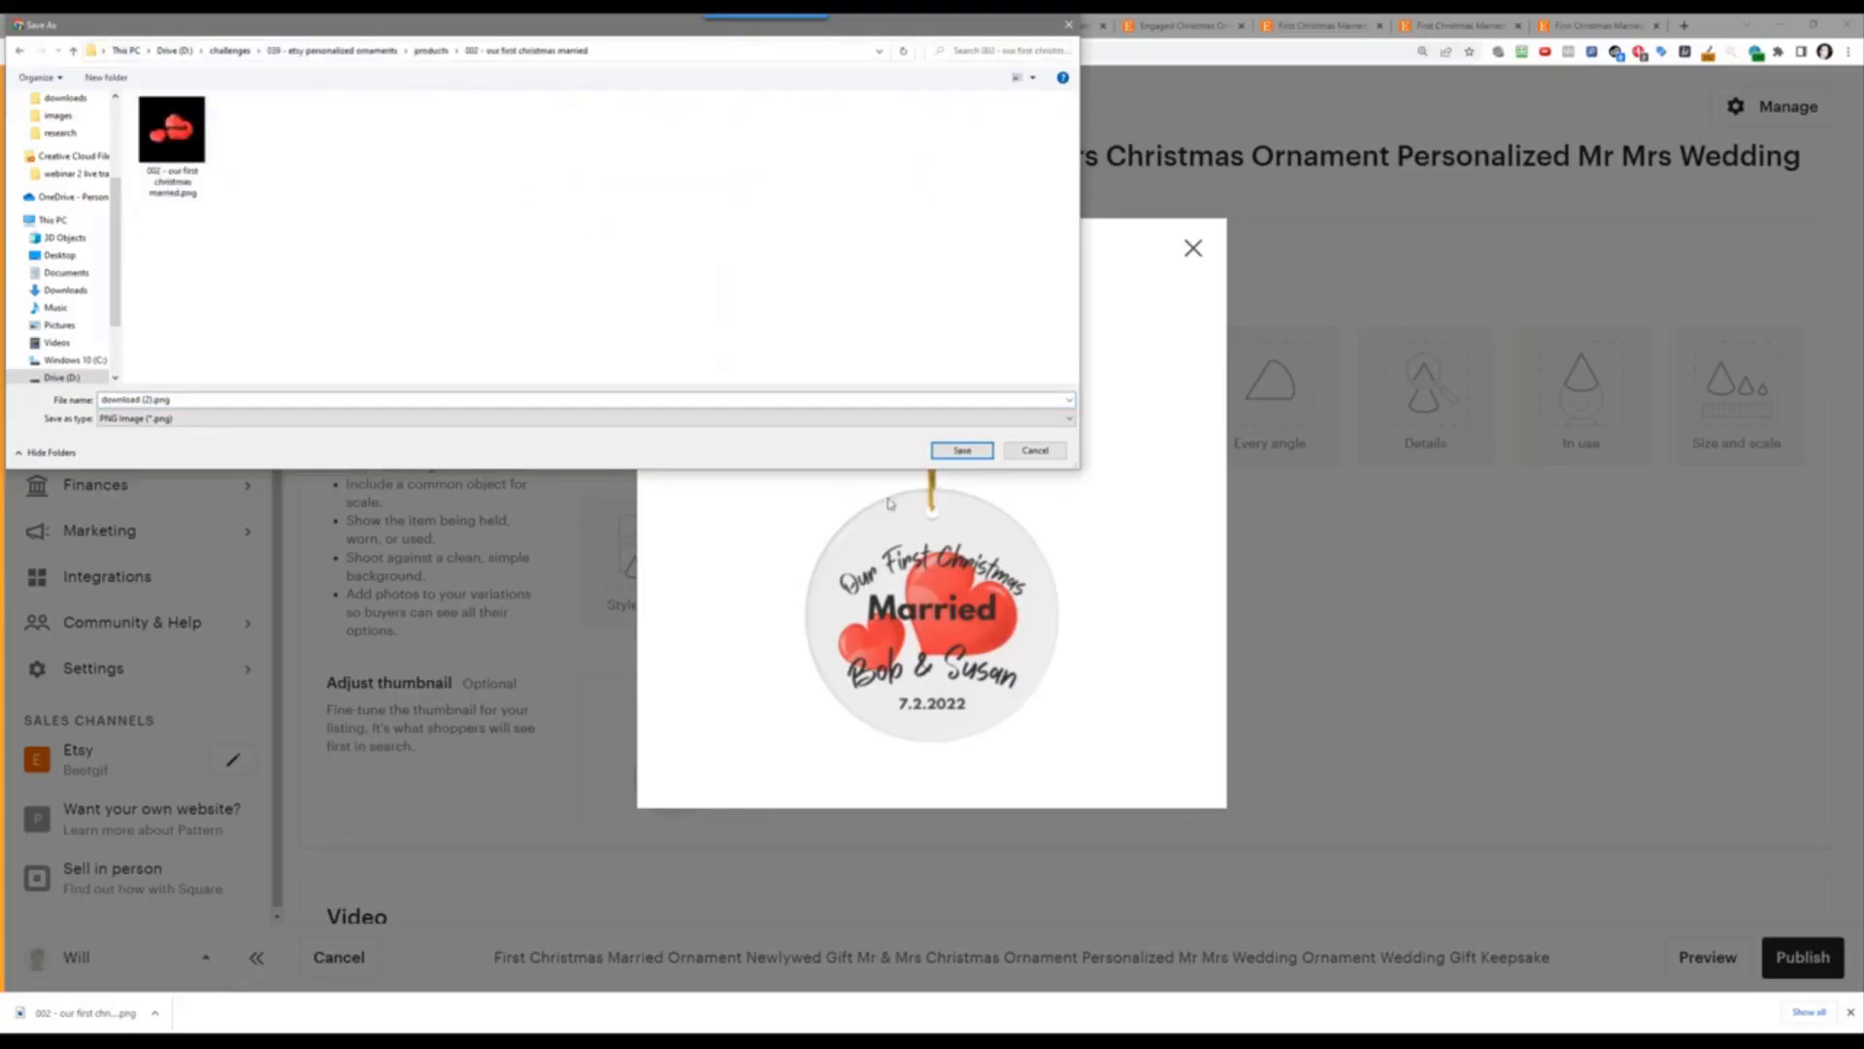
pyautogui.click(962, 451)
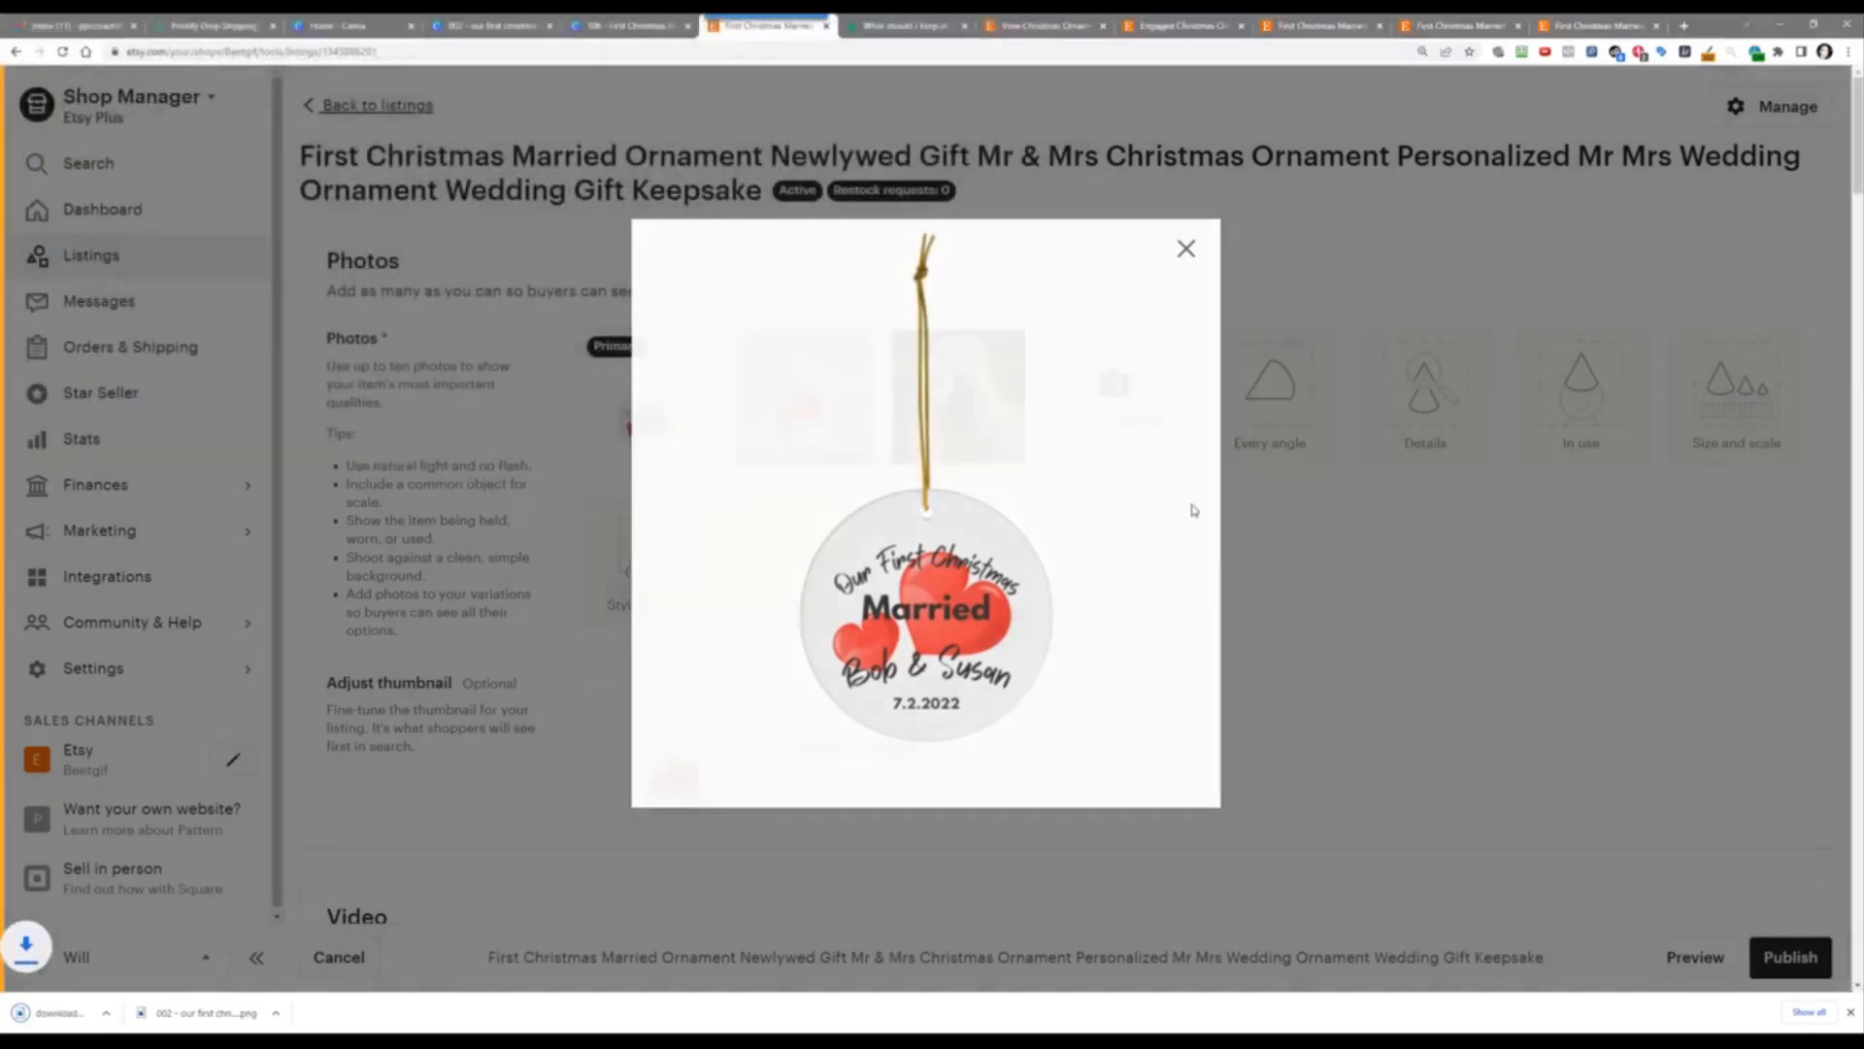
pyautogui.press('Escape')
# Step: Save the second listing photo into the same product folder
pyautogui.click(831, 403)
pyautogui.rightClick(803, 415)
pyautogui.click(835, 449)
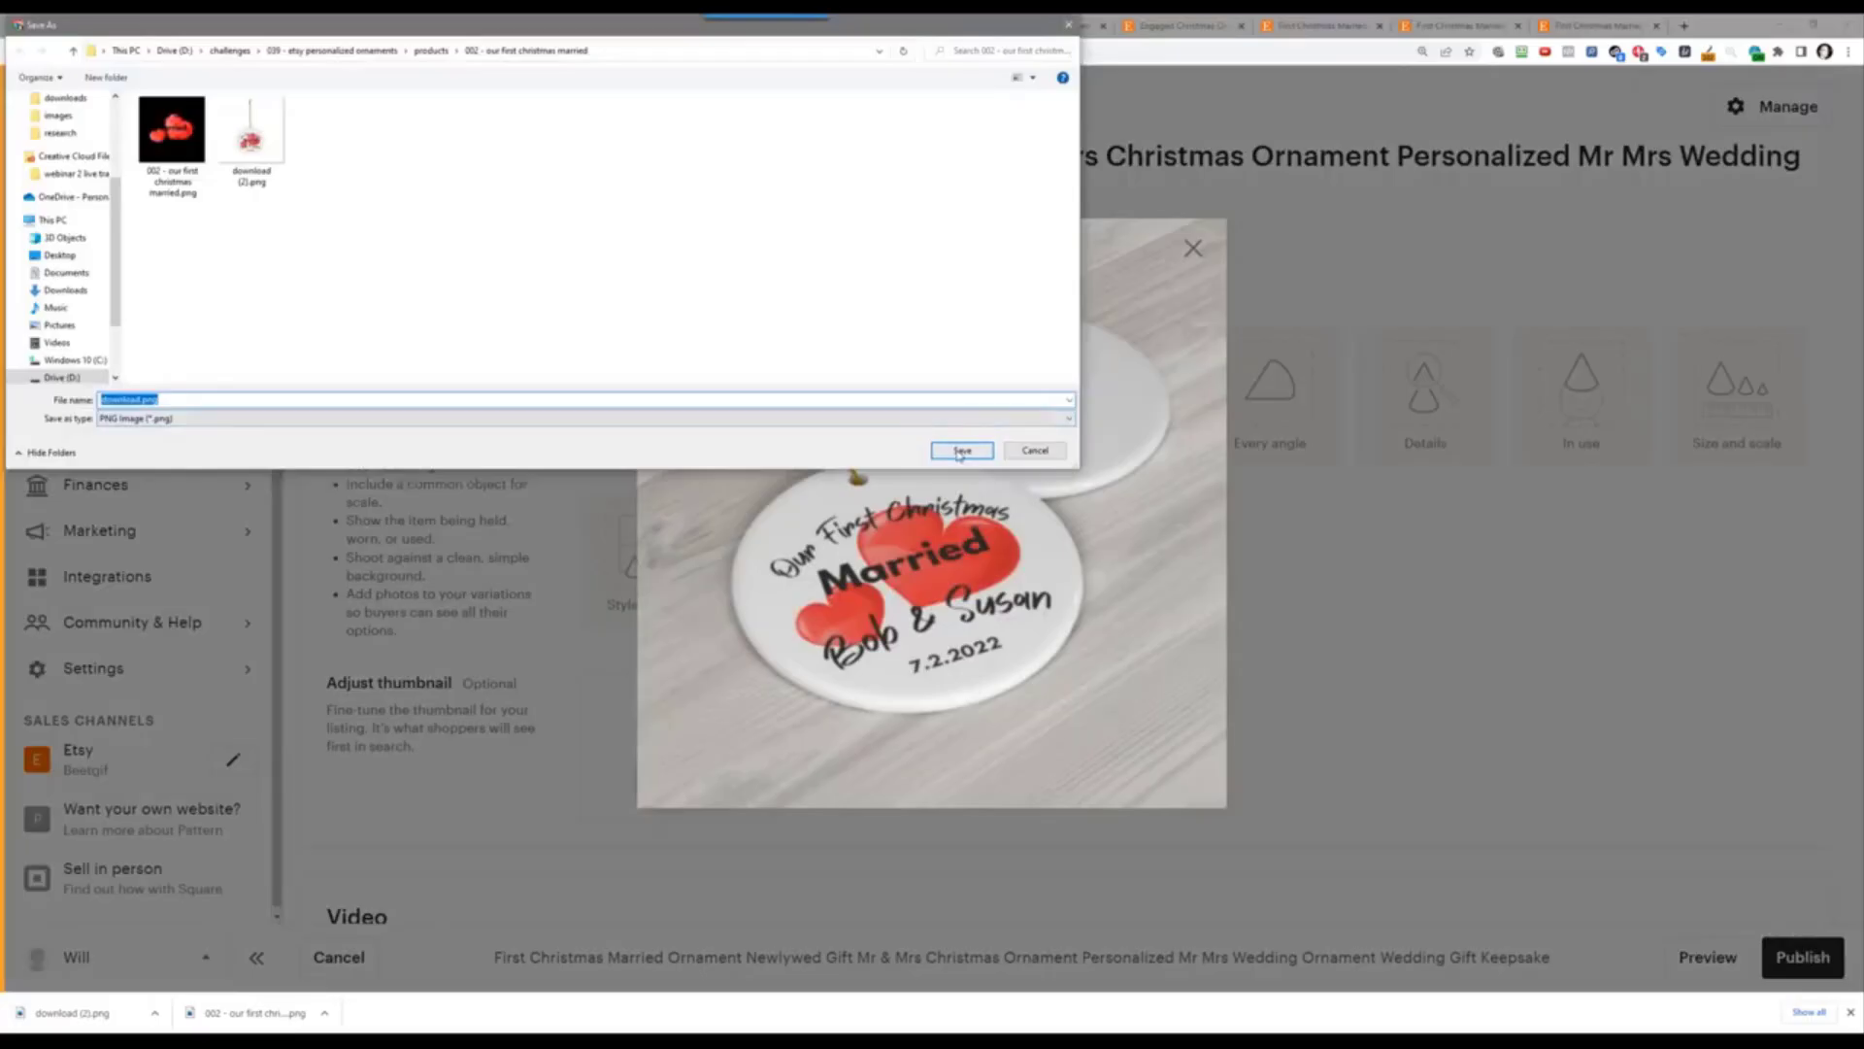
pyautogui.click(961, 450)
pyautogui.press('Escape')
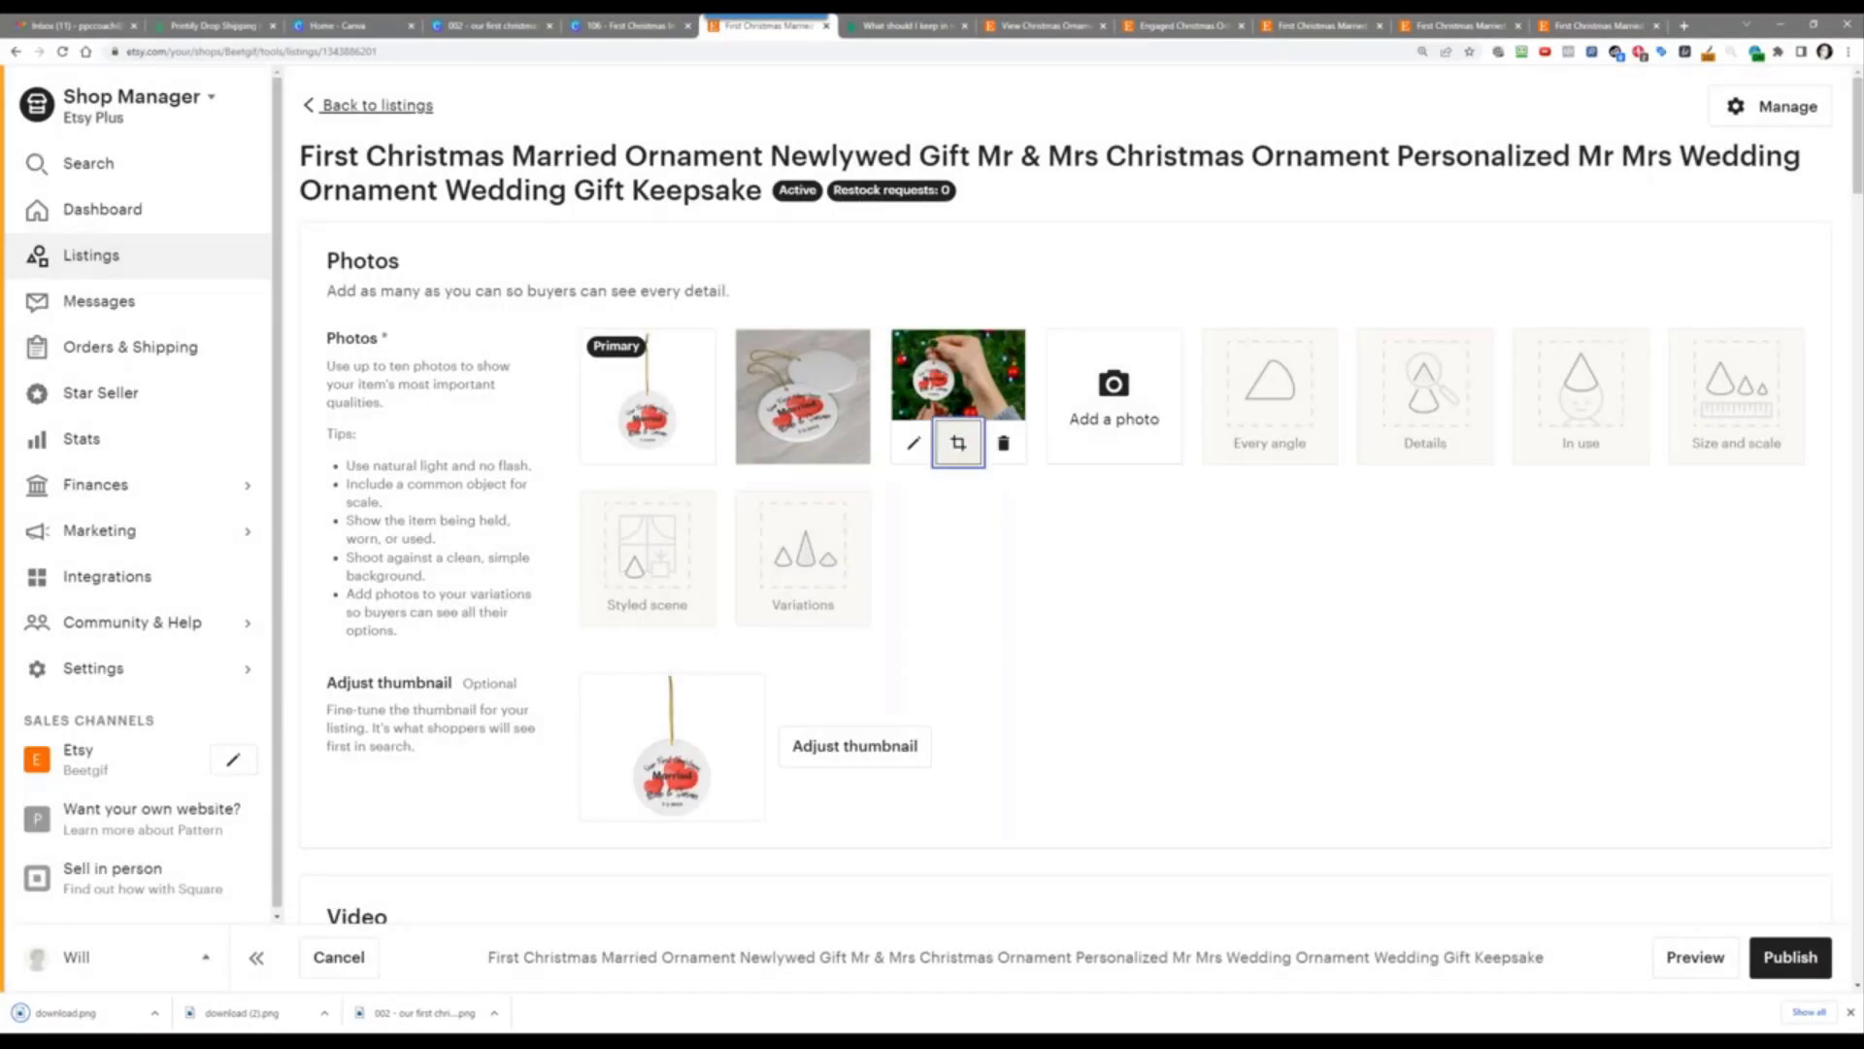
# Step: Save the third listing photo into the same product folder
pyautogui.click(958, 443)
pyautogui.click(1359, 692)
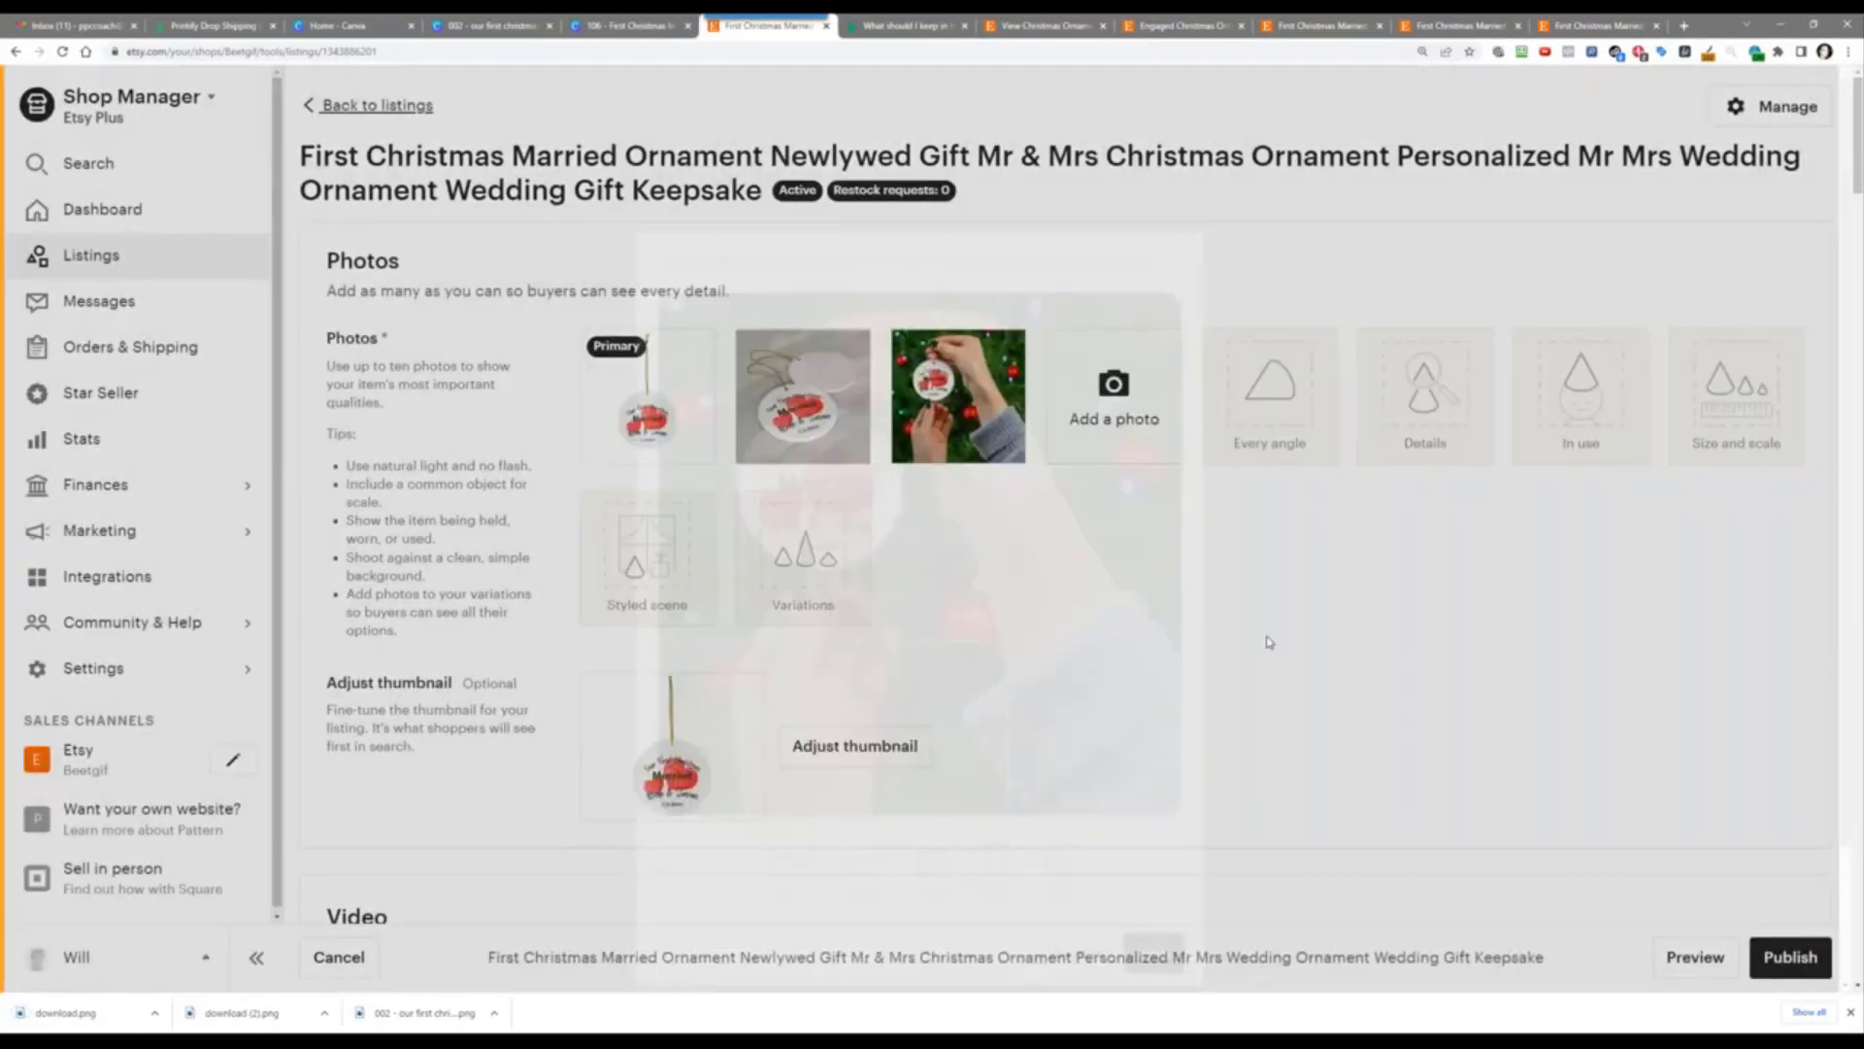
pyautogui.click(956, 380)
pyautogui.rightClick(930, 474)
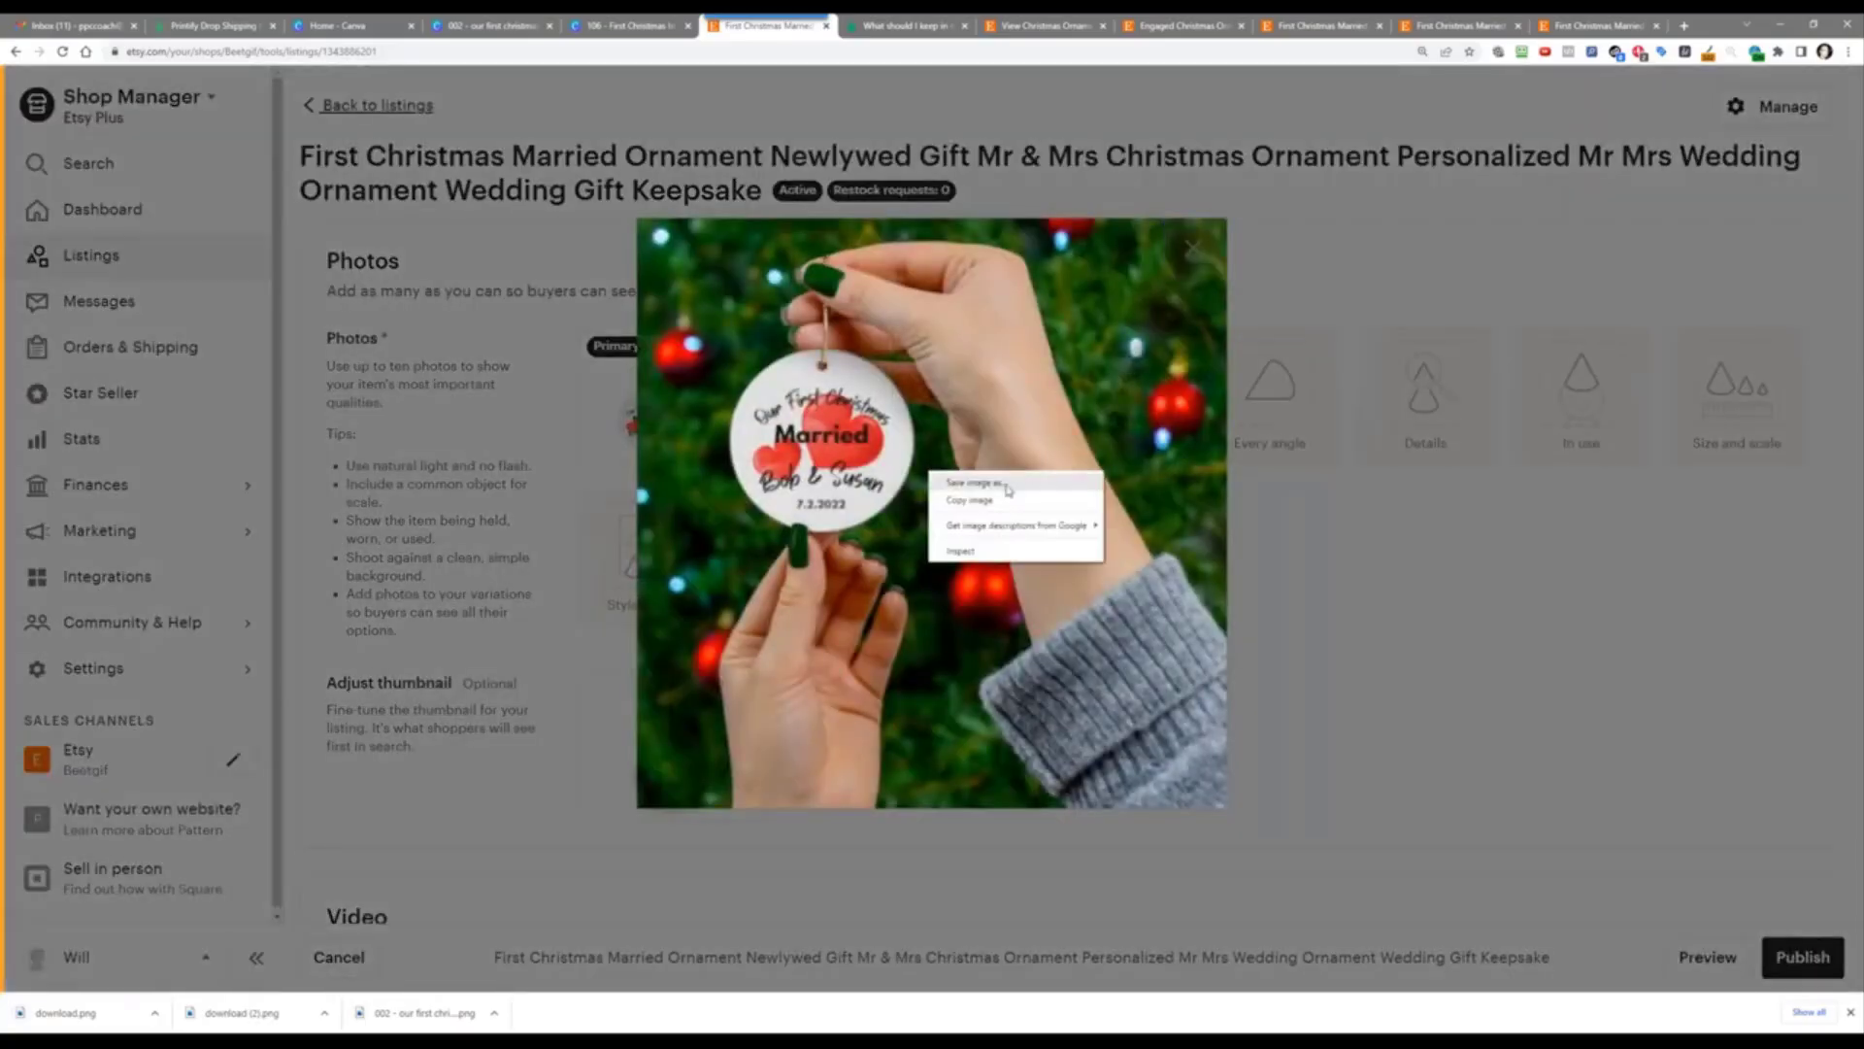
pyautogui.click(974, 482)
pyautogui.click(964, 453)
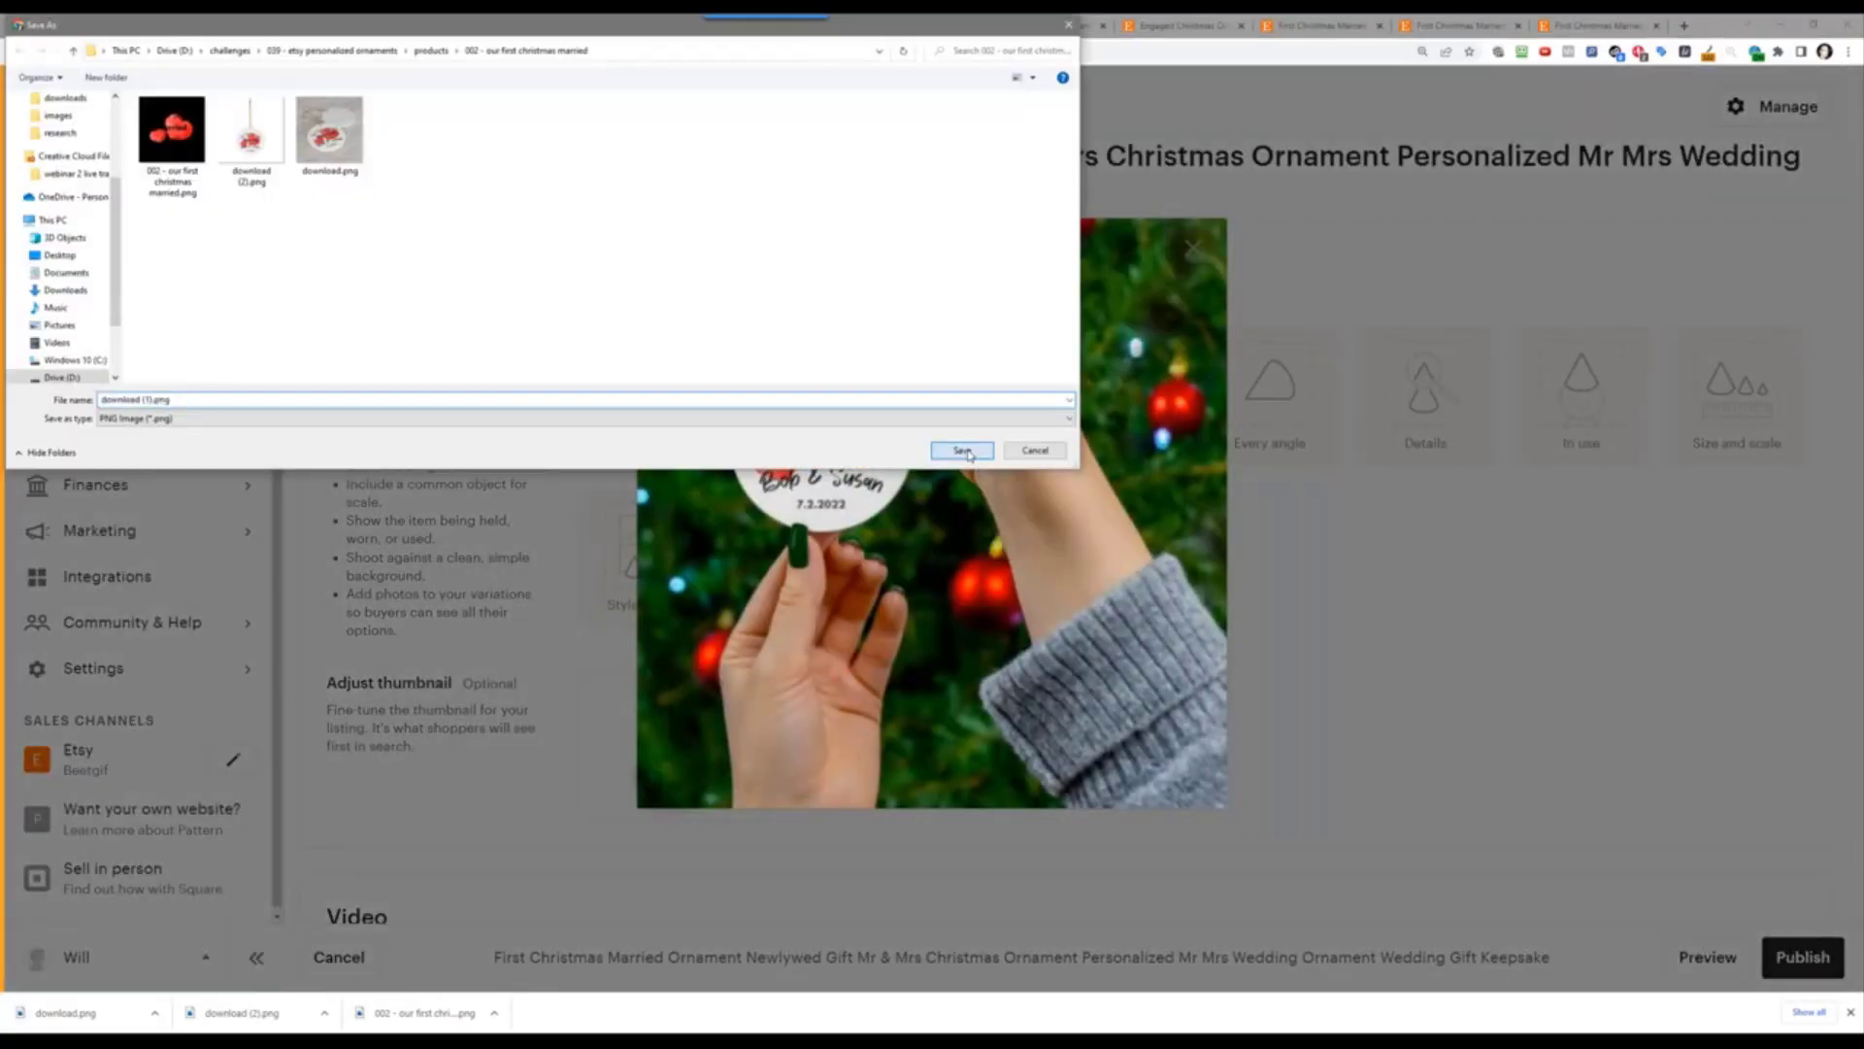
pyautogui.click(1329, 572)
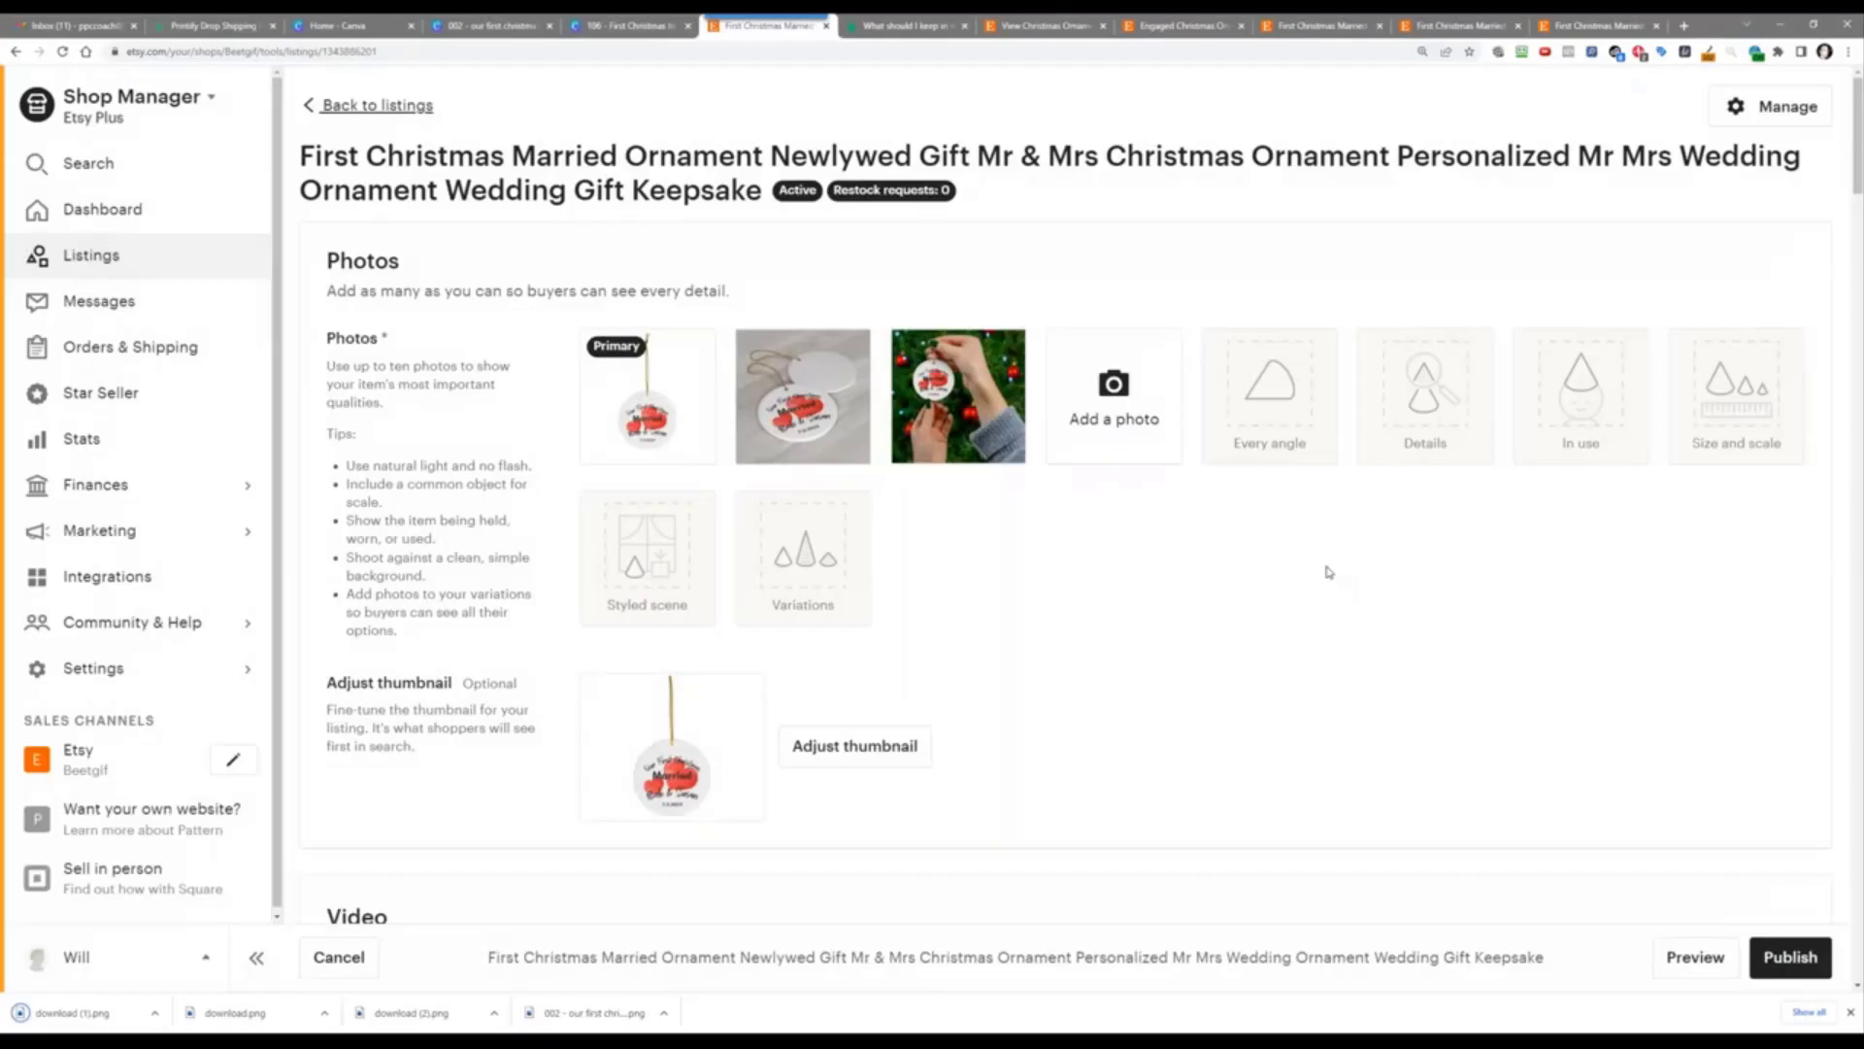
# Step: Go to placeit.net and sign in with the saved login credentials
pyautogui.click(894, 19)
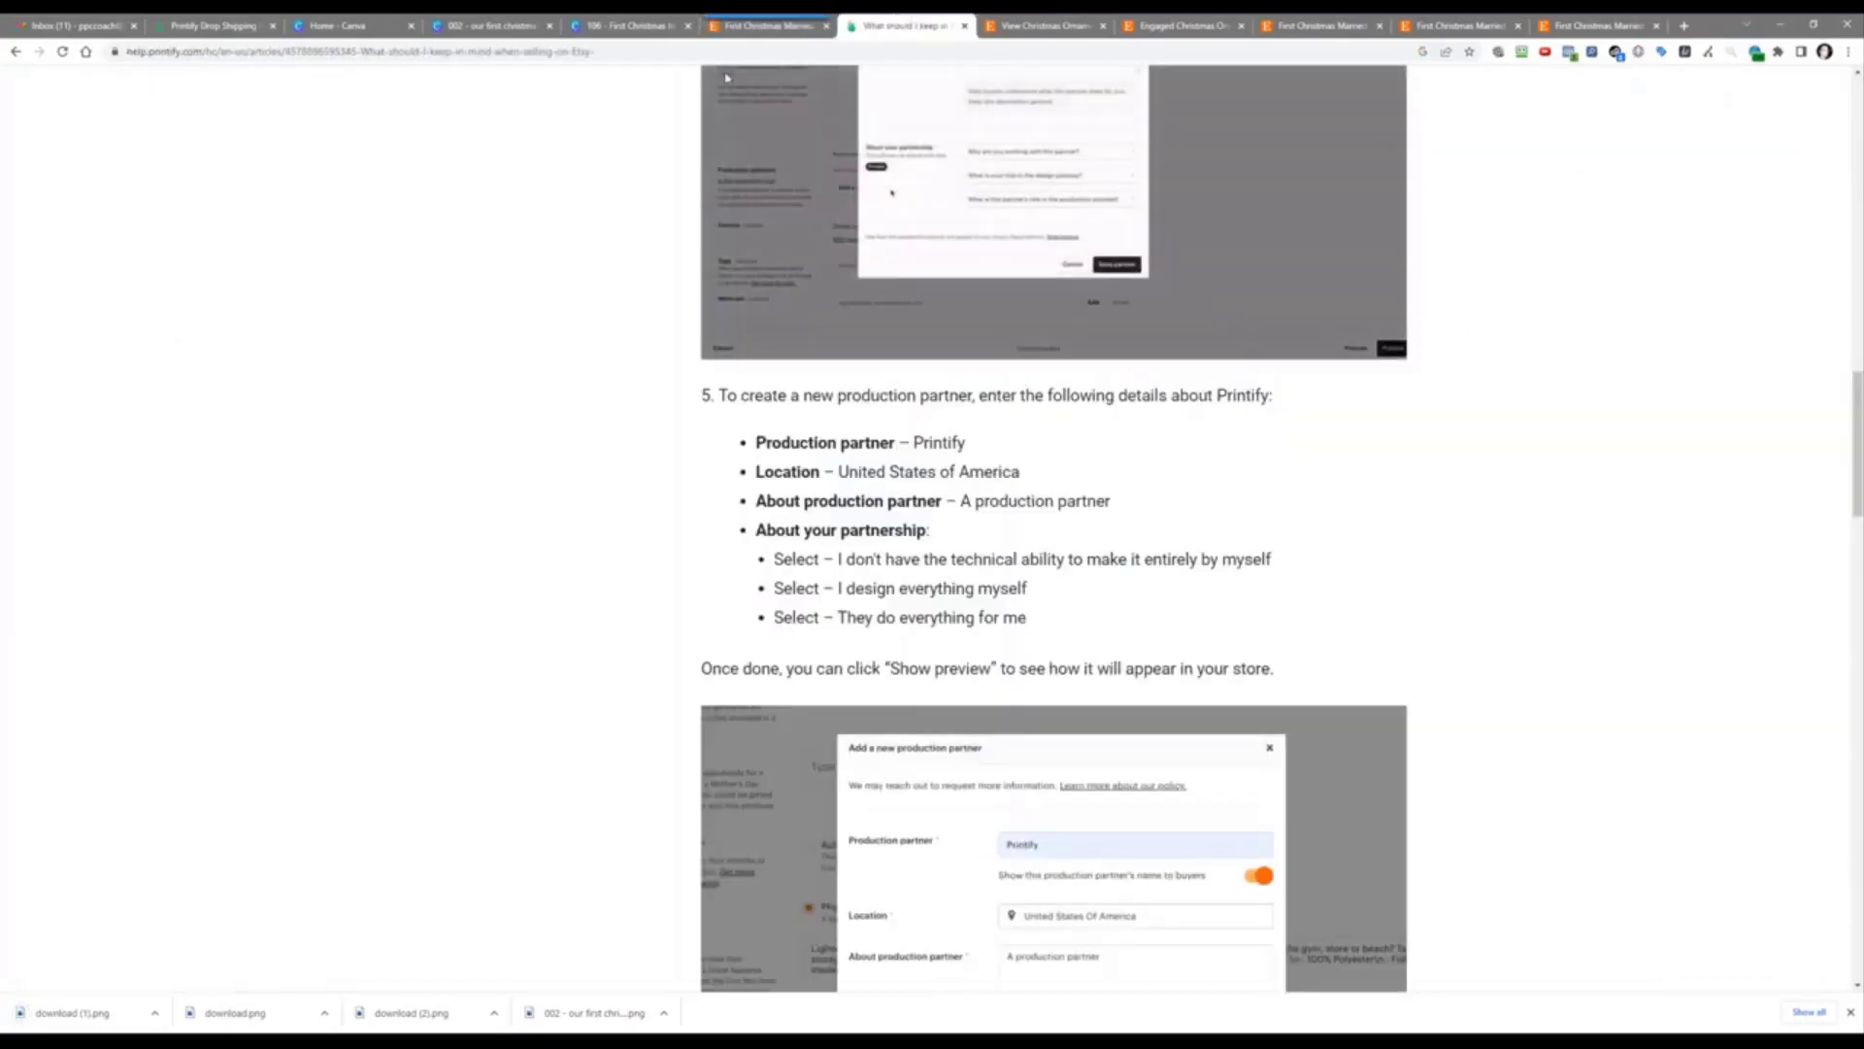
pyautogui.click(719, 55)
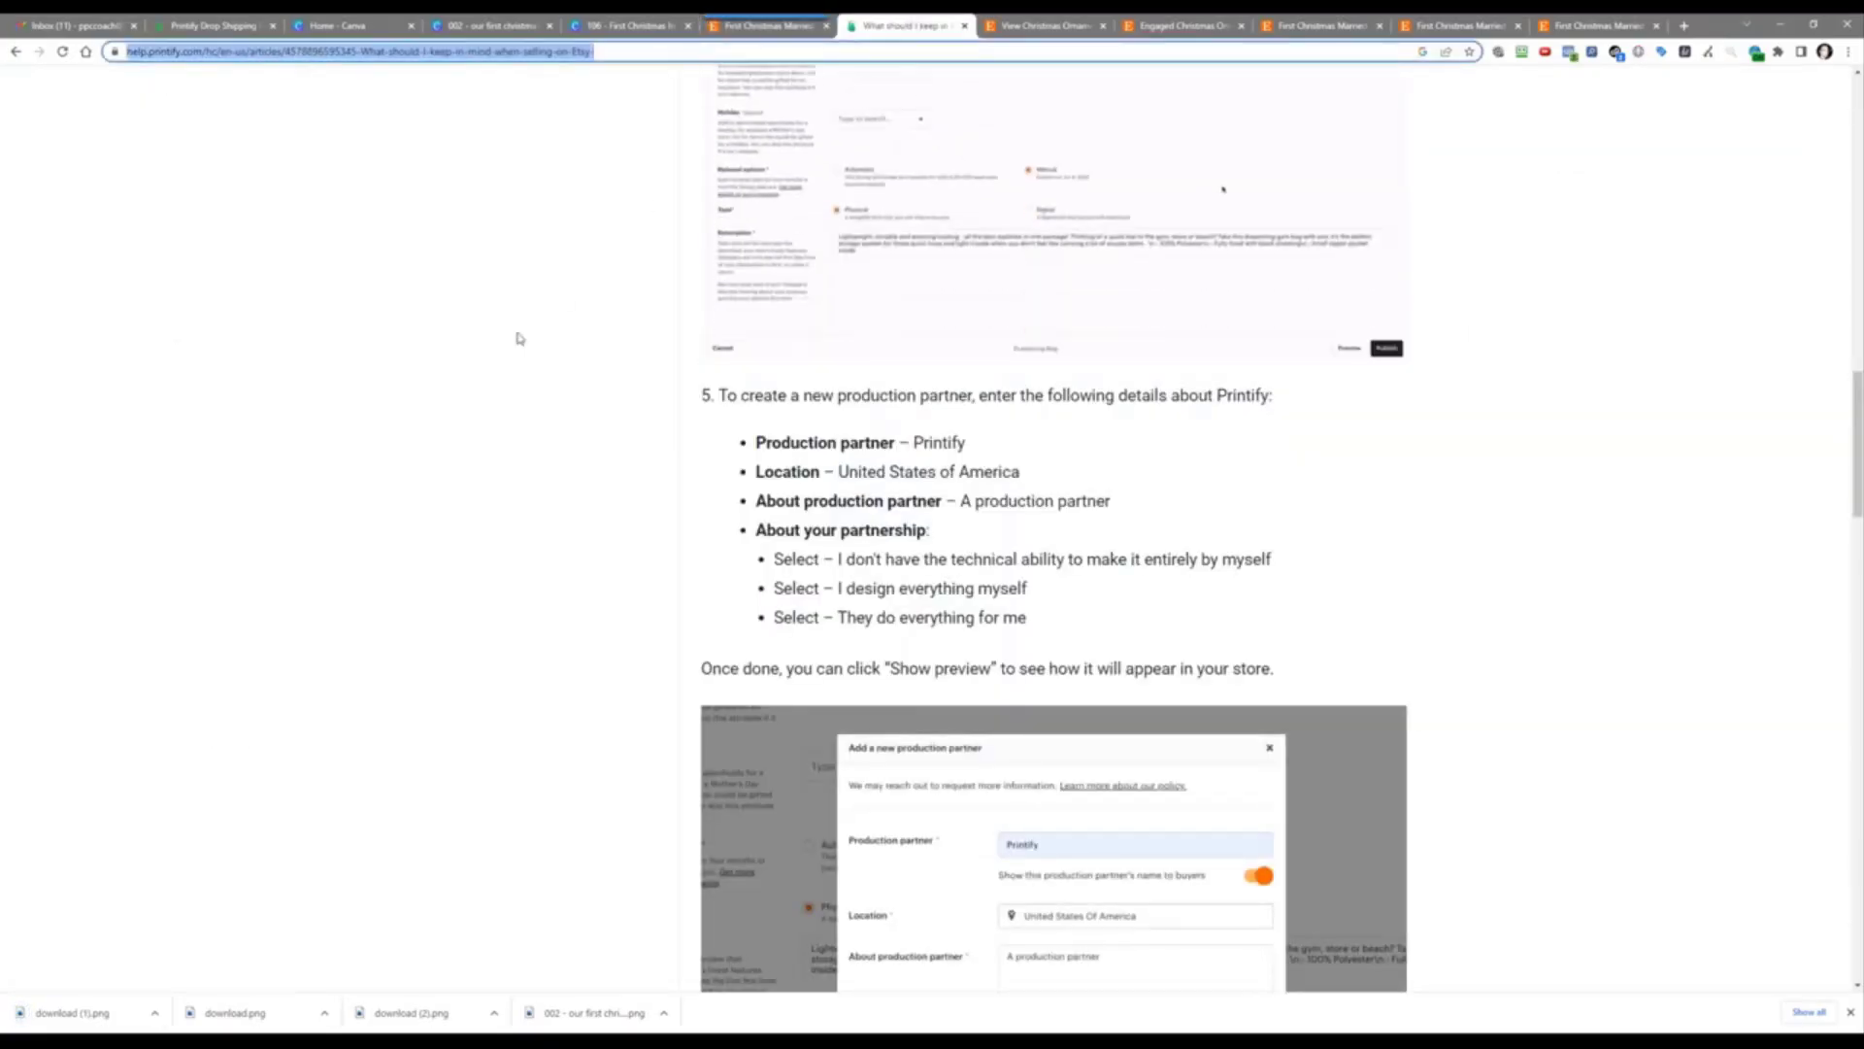
pyautogui.write('plac')
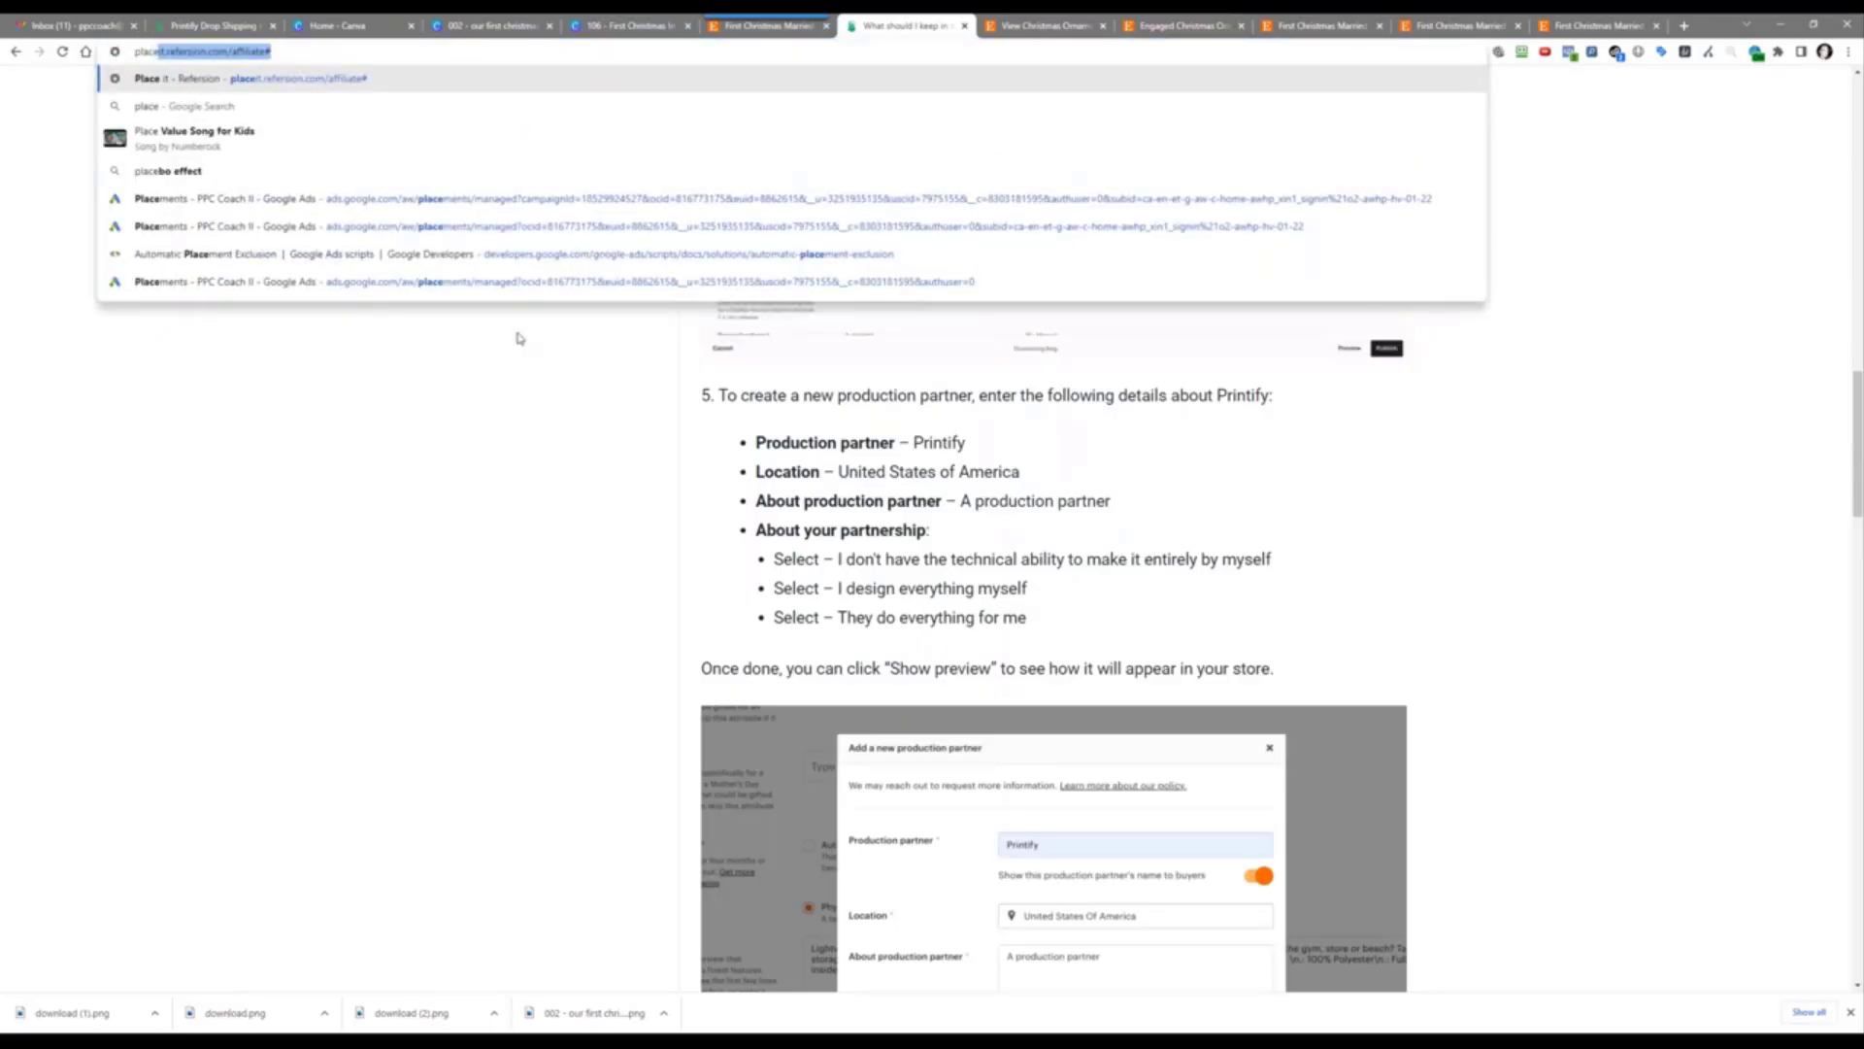
pyautogui.write('eit.r')
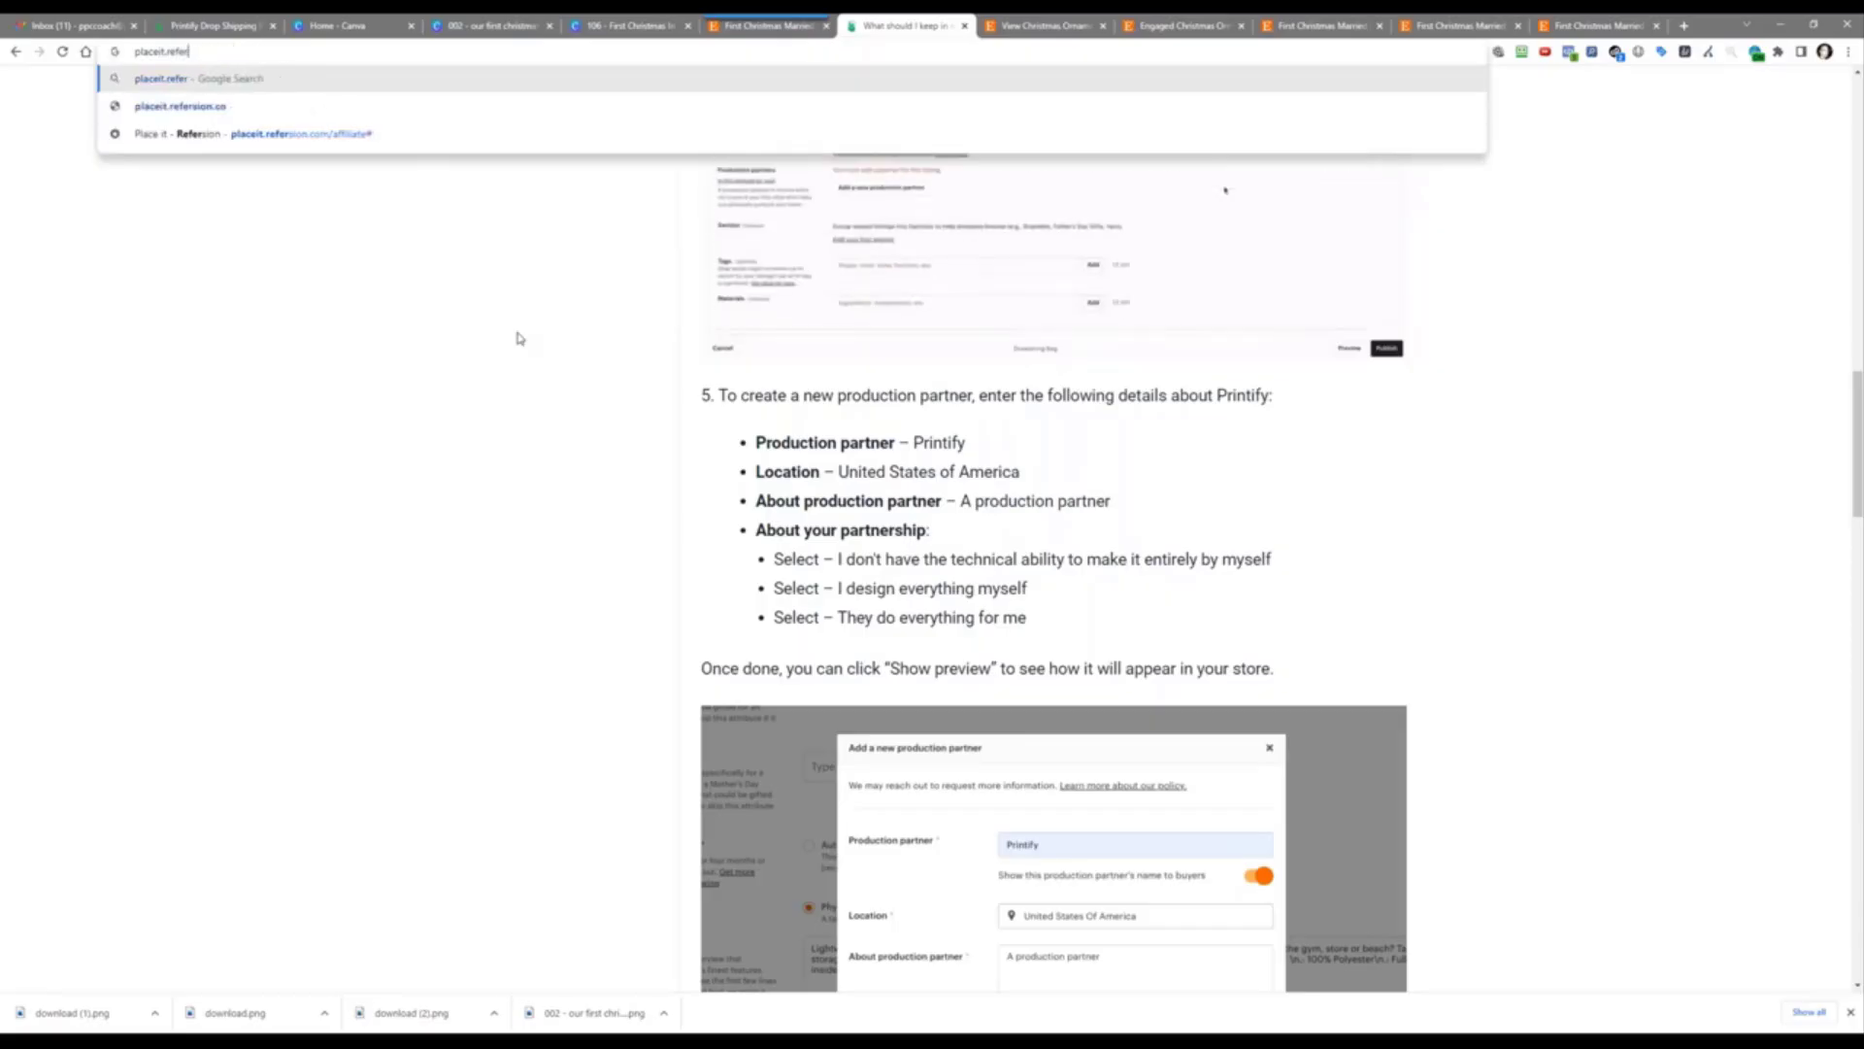
pyautogui.press('BackSpace')
pyautogui.write('net')
pyautogui.press('Return')
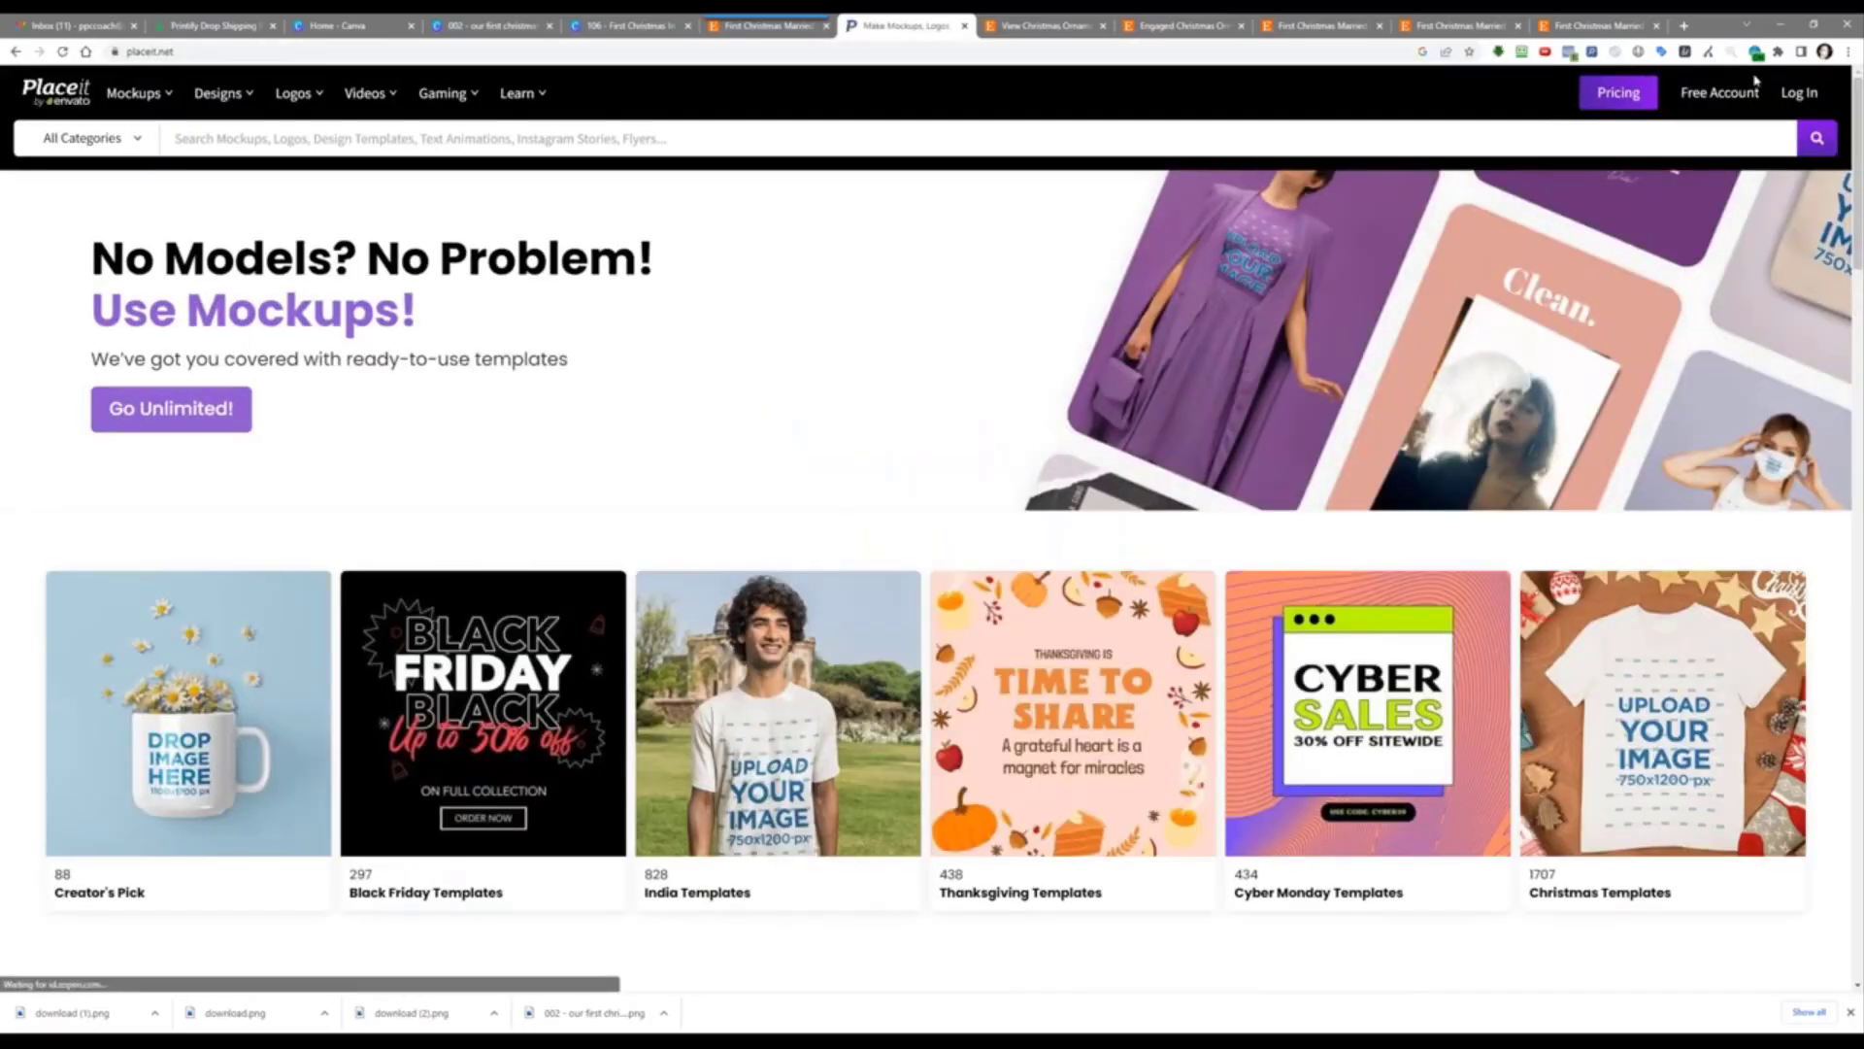
pyautogui.click(1800, 92)
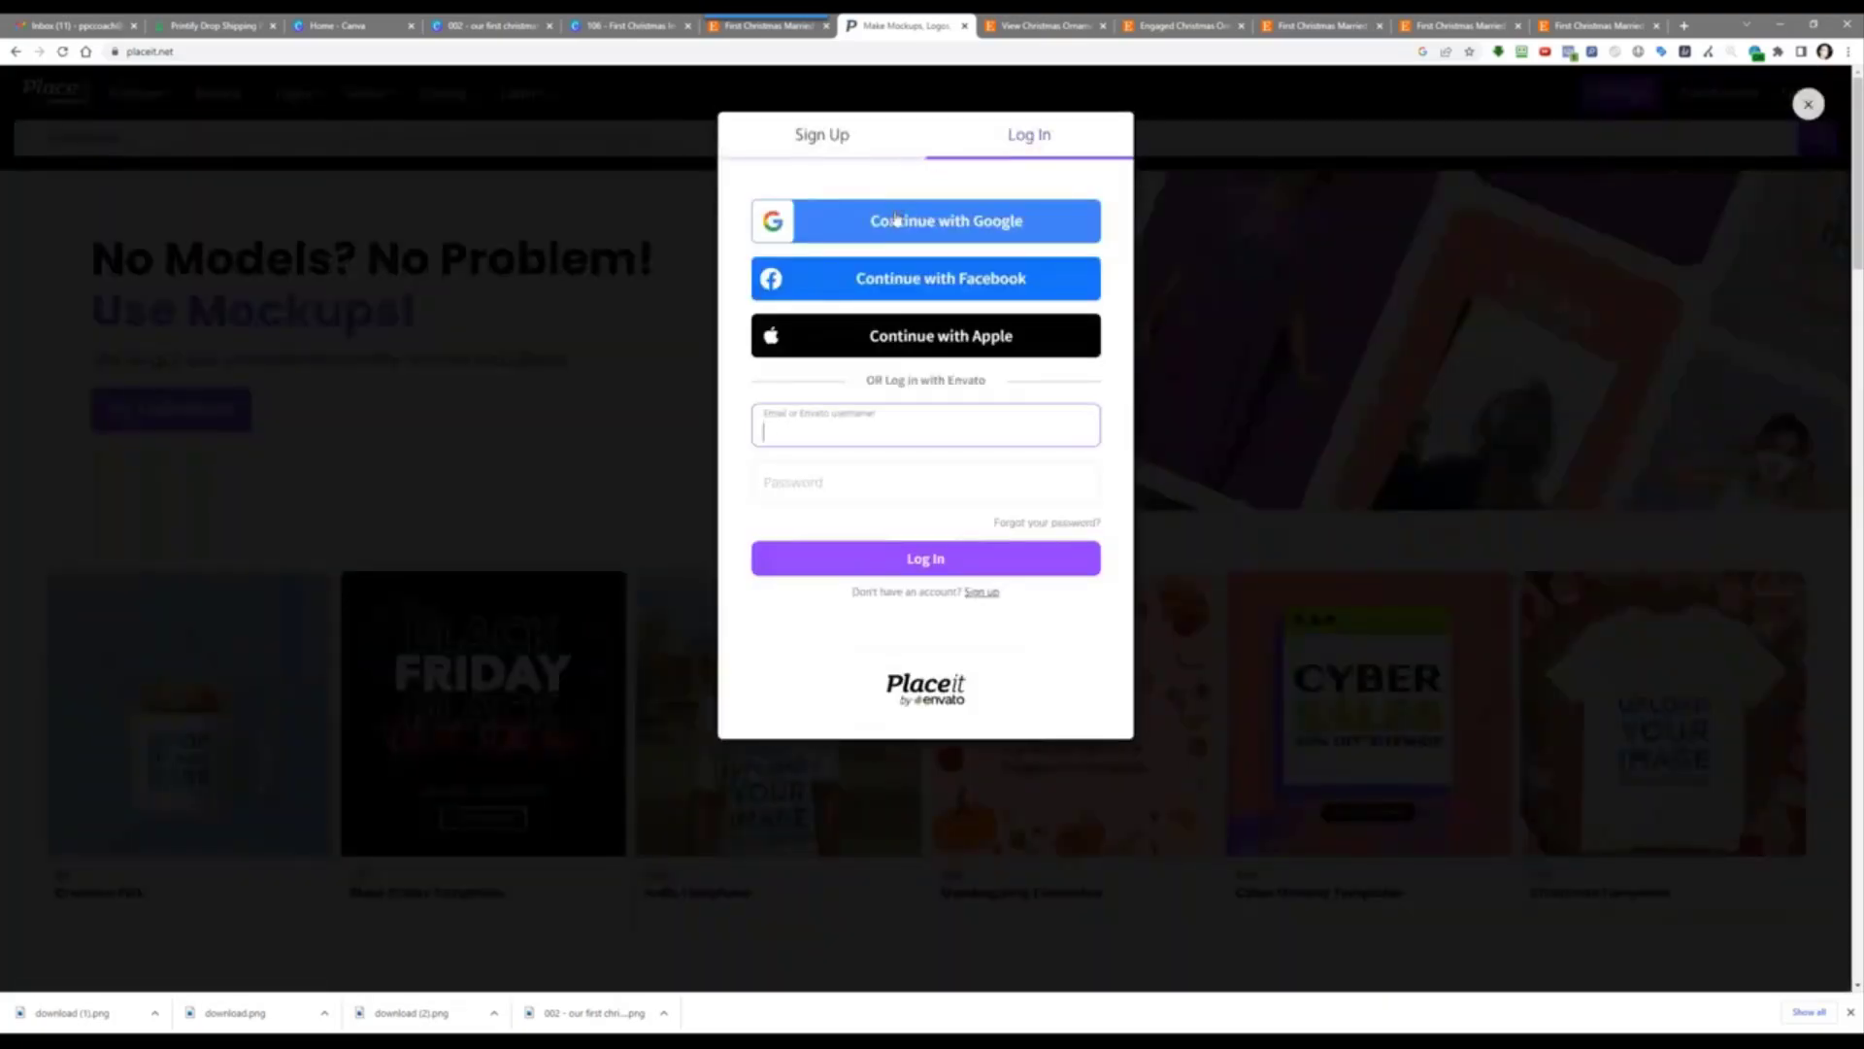
pyautogui.click(1110, 411)
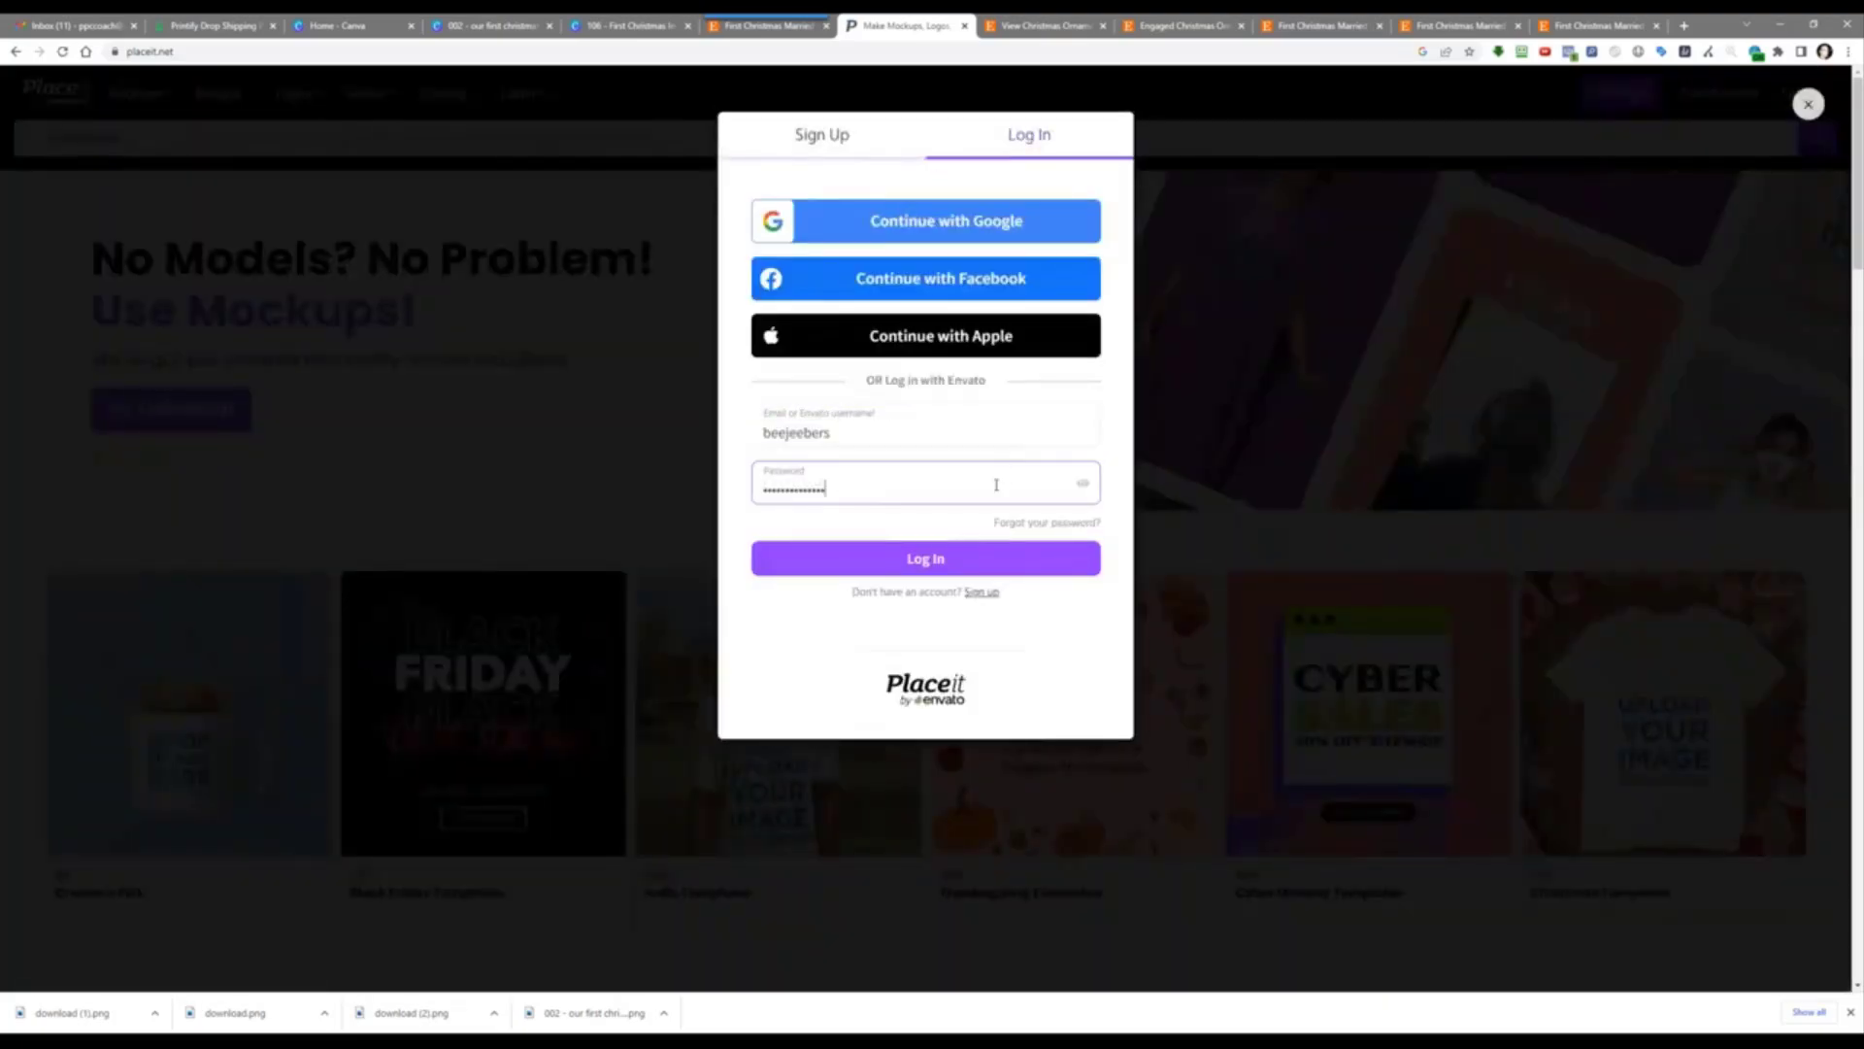
pyautogui.click(899, 559)
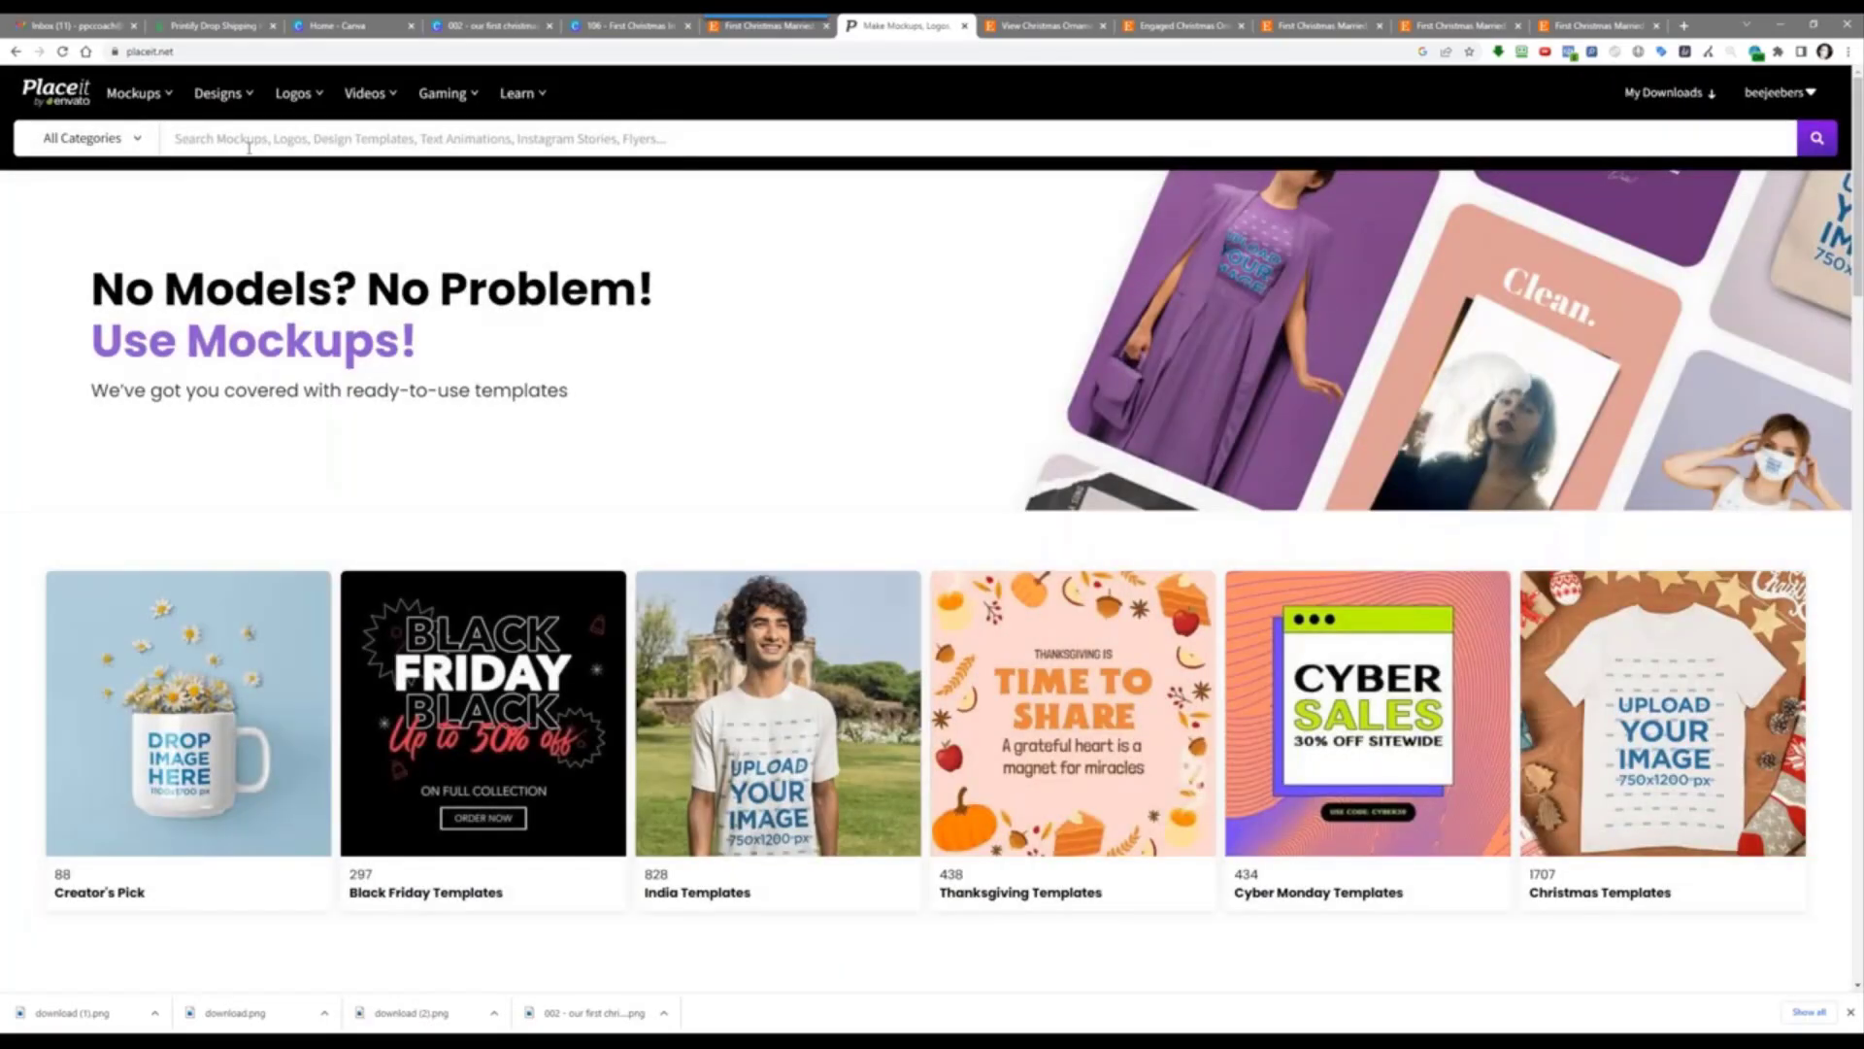
# Step: Search Placeit for 'ornaments' and scroll through the 160 results
pyautogui.click(245, 148)
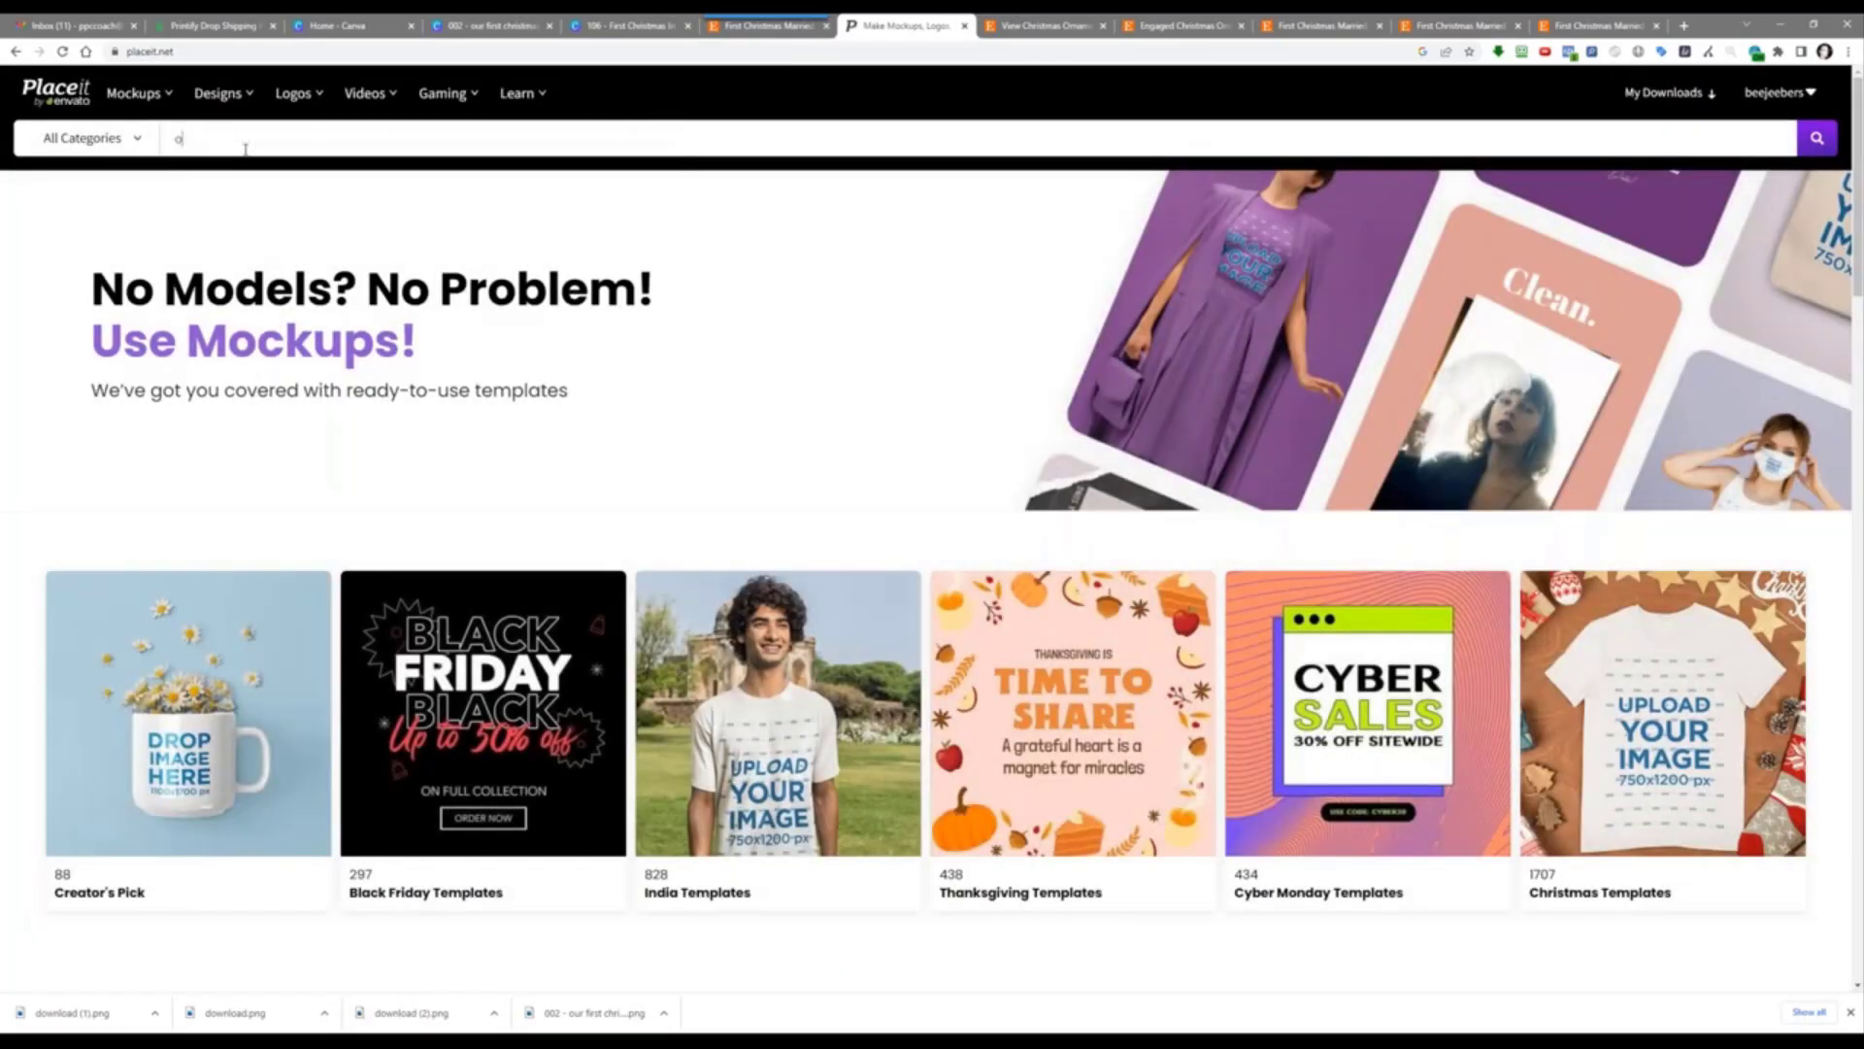
pyautogui.write('ornaments')
pyautogui.press('Return')
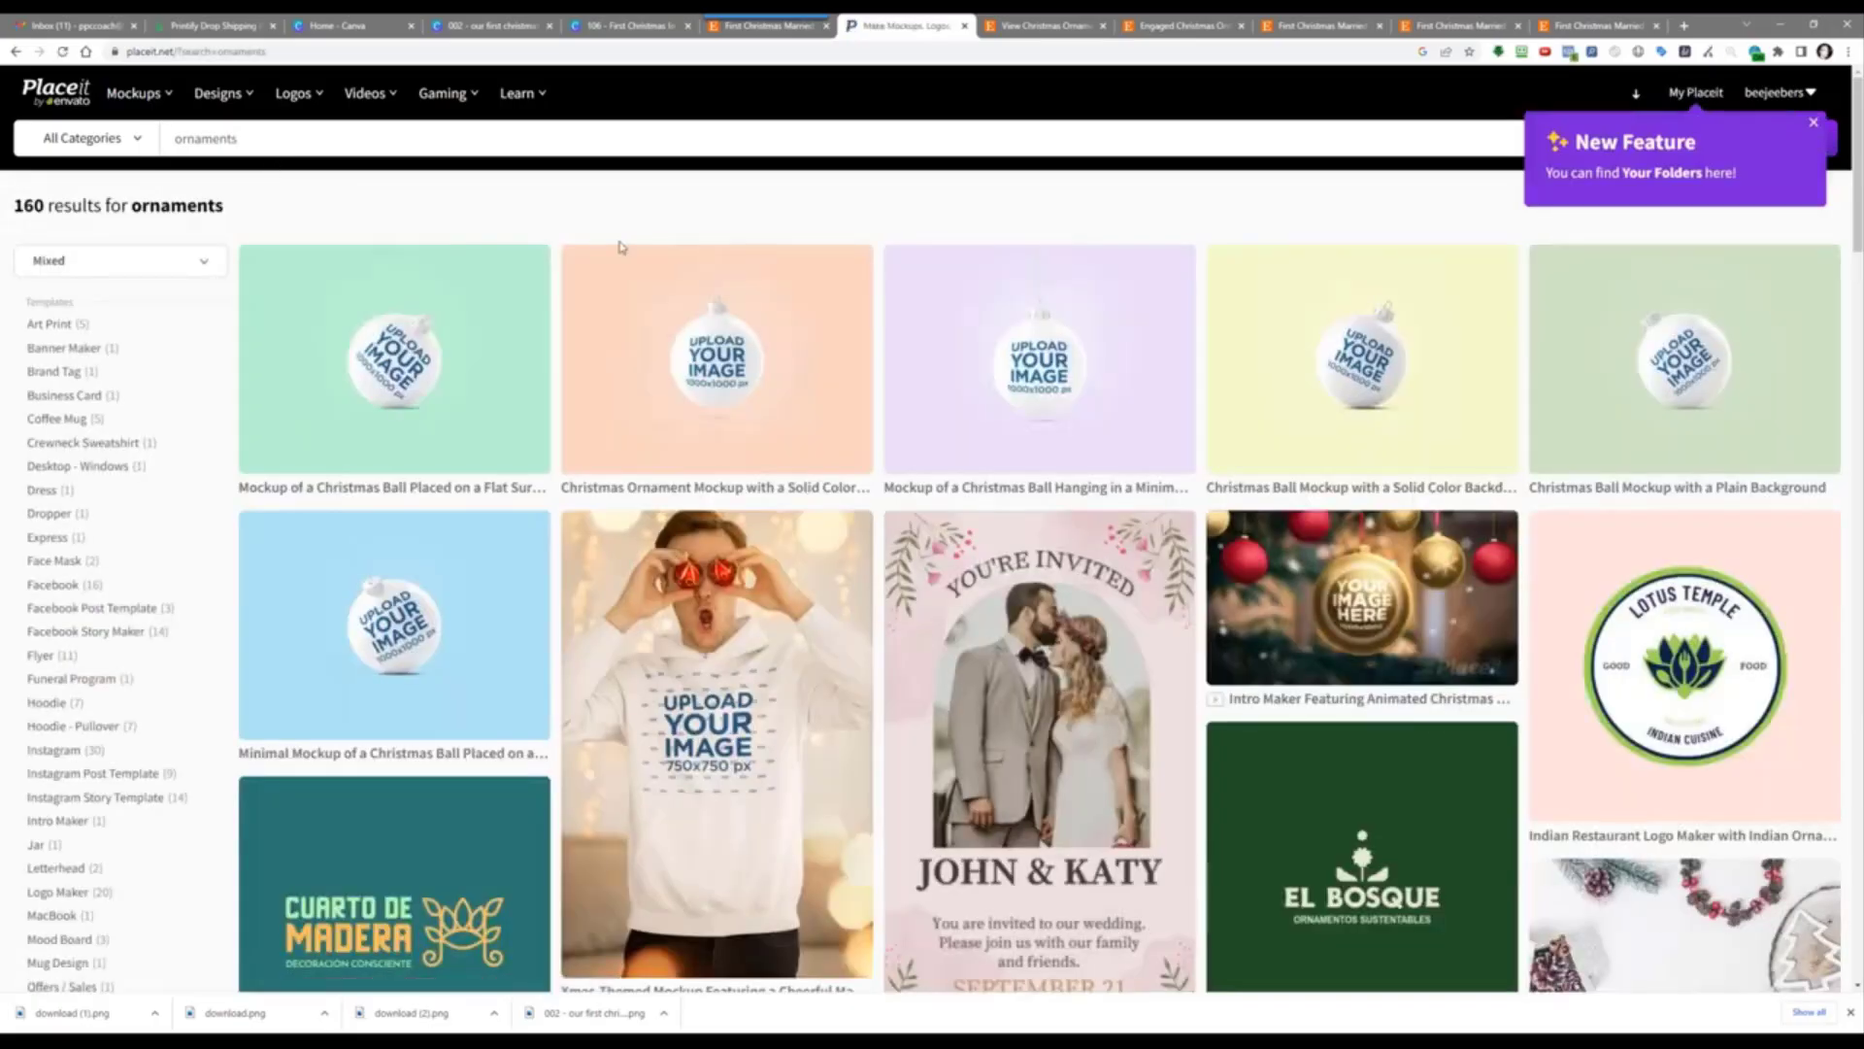
pyautogui.scroll(-7, 670, 454)
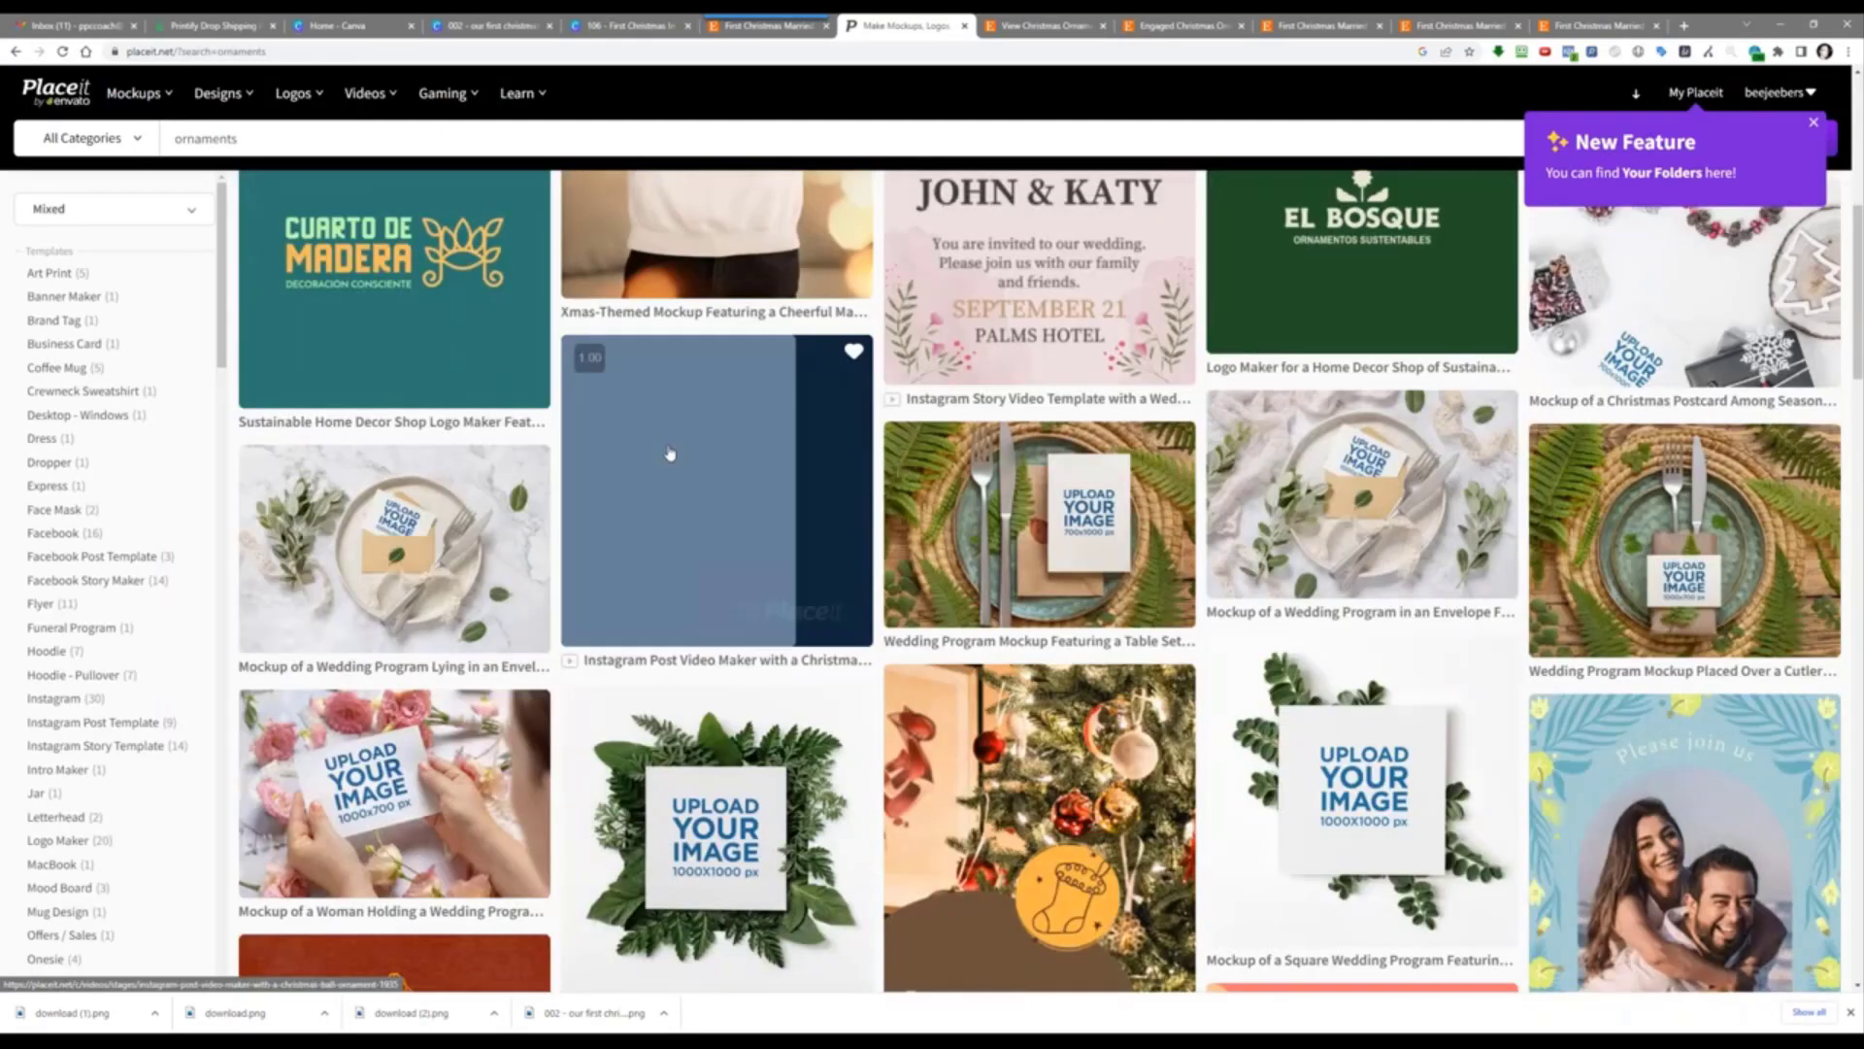
pyautogui.scroll(-1, 1583, 330)
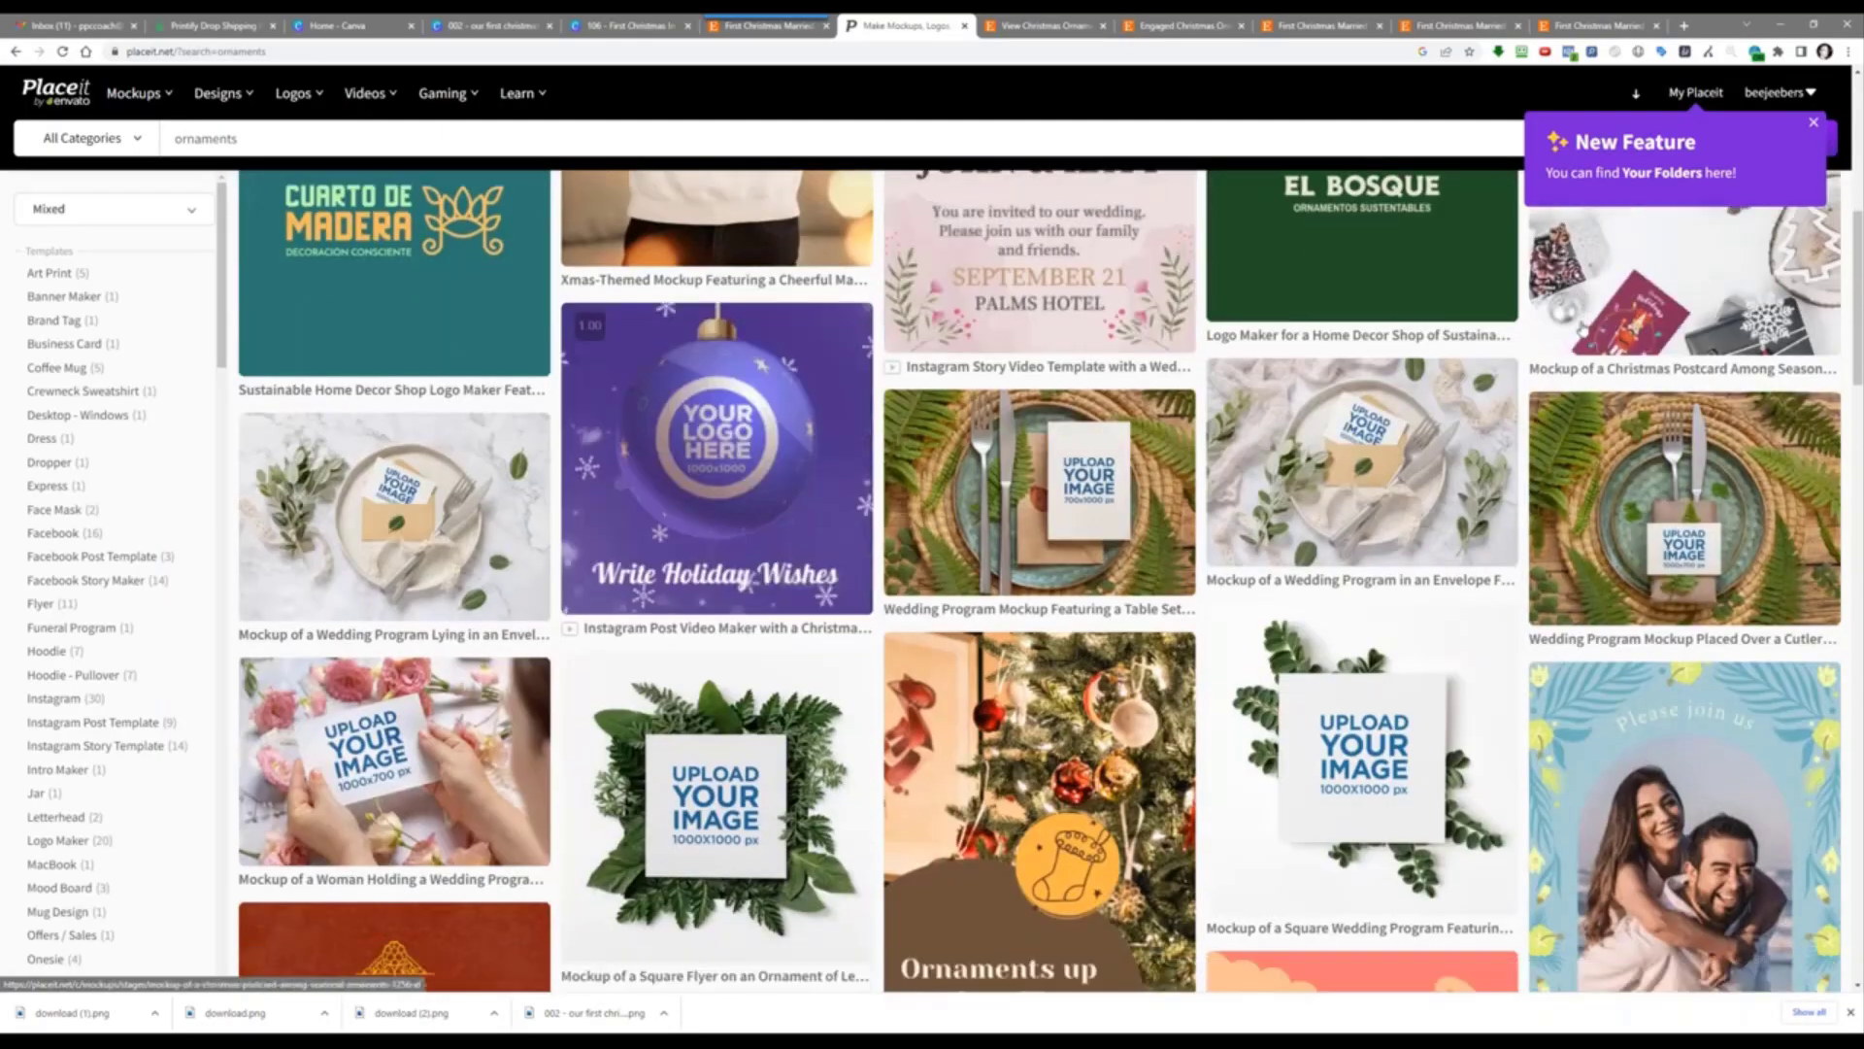
pyautogui.scroll(-5, 1583, 330)
pyautogui.scroll(12, 1582, 330)
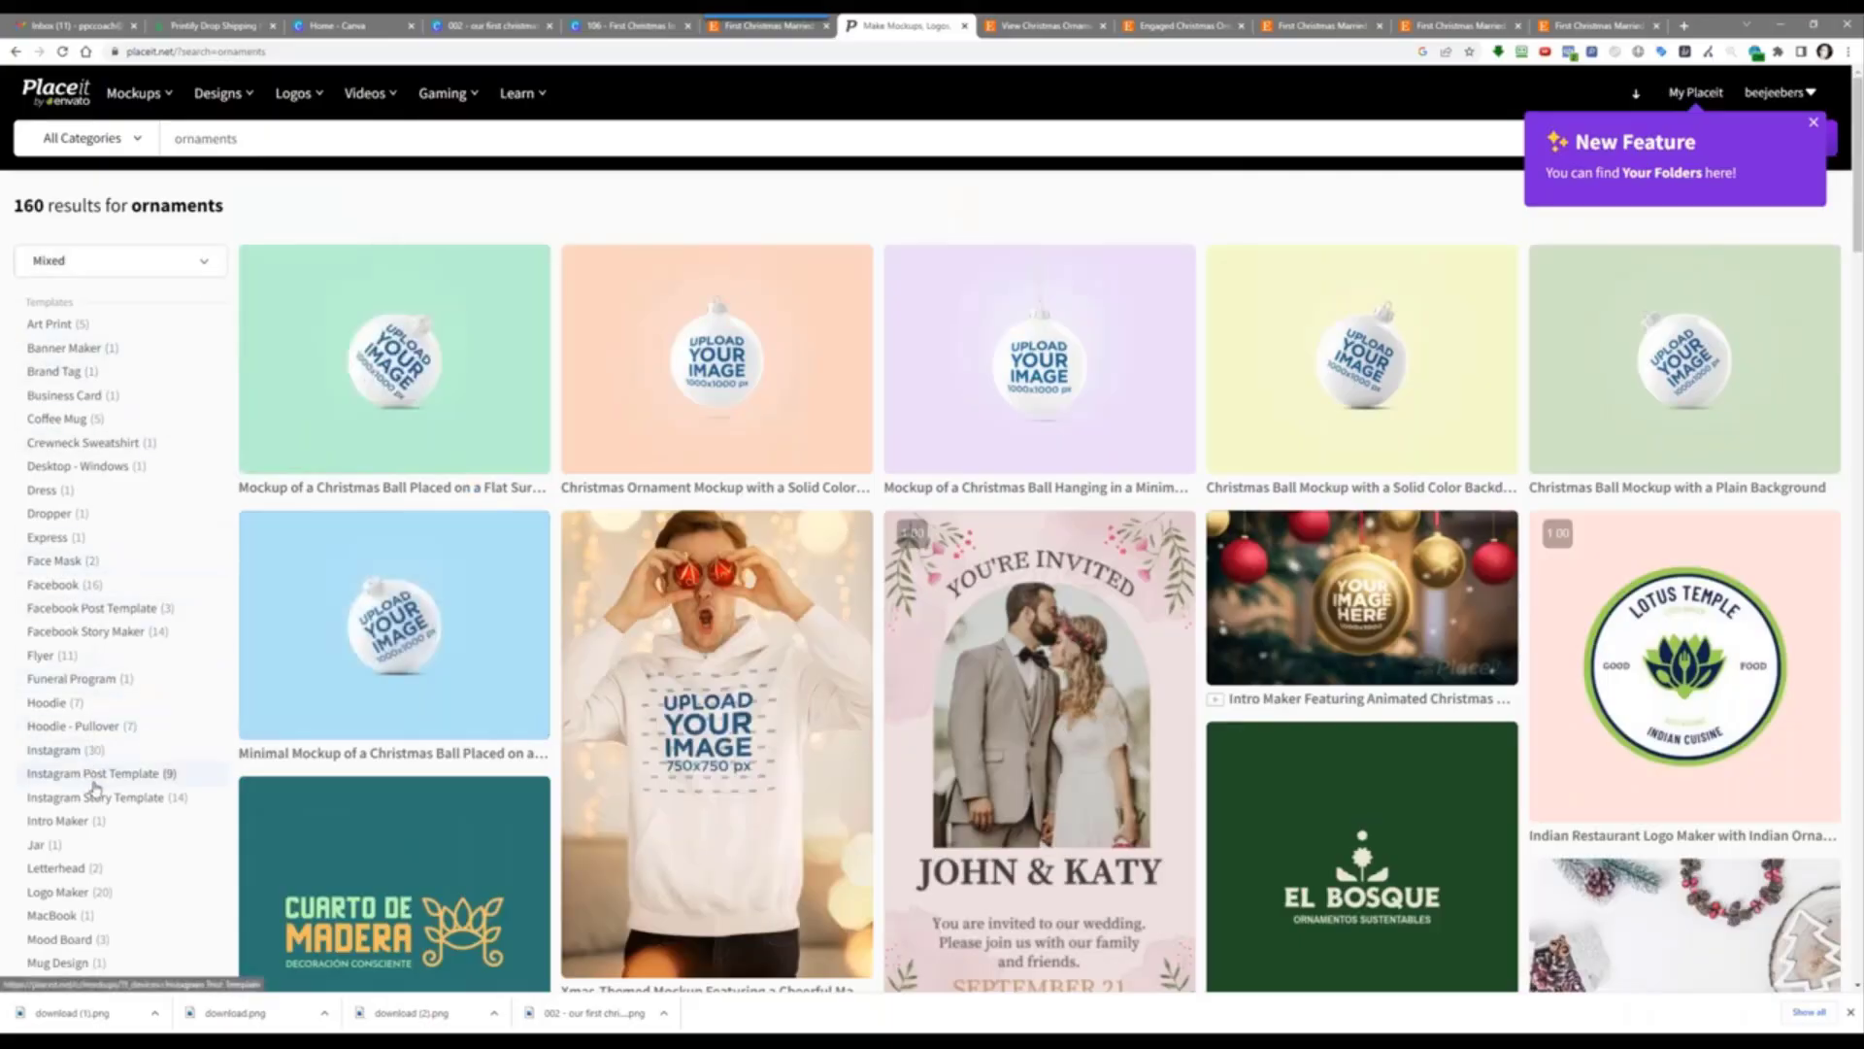
pyautogui.scroll(-2, 98, 780)
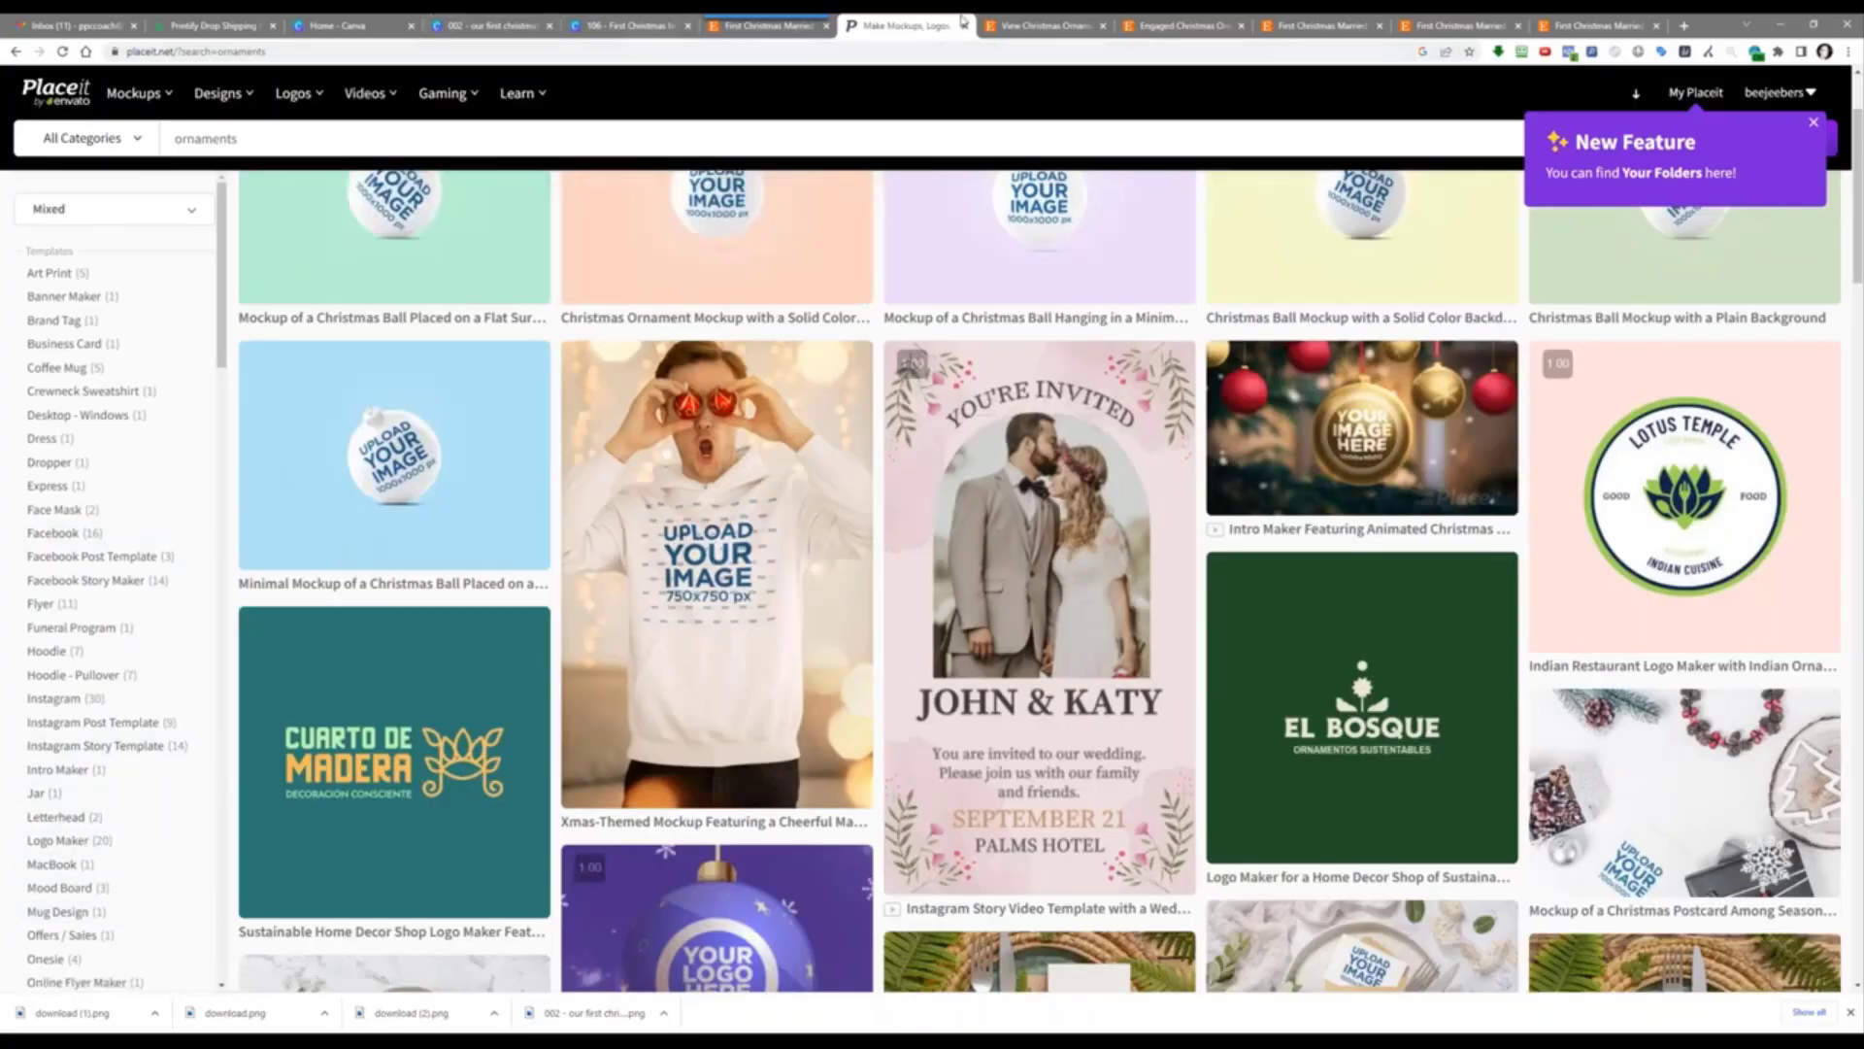
# Step: Google 'ornament mockups' and open the 'Ornament Mockup - Etsy Canada' result in a new tab
pyautogui.click(1006, 19)
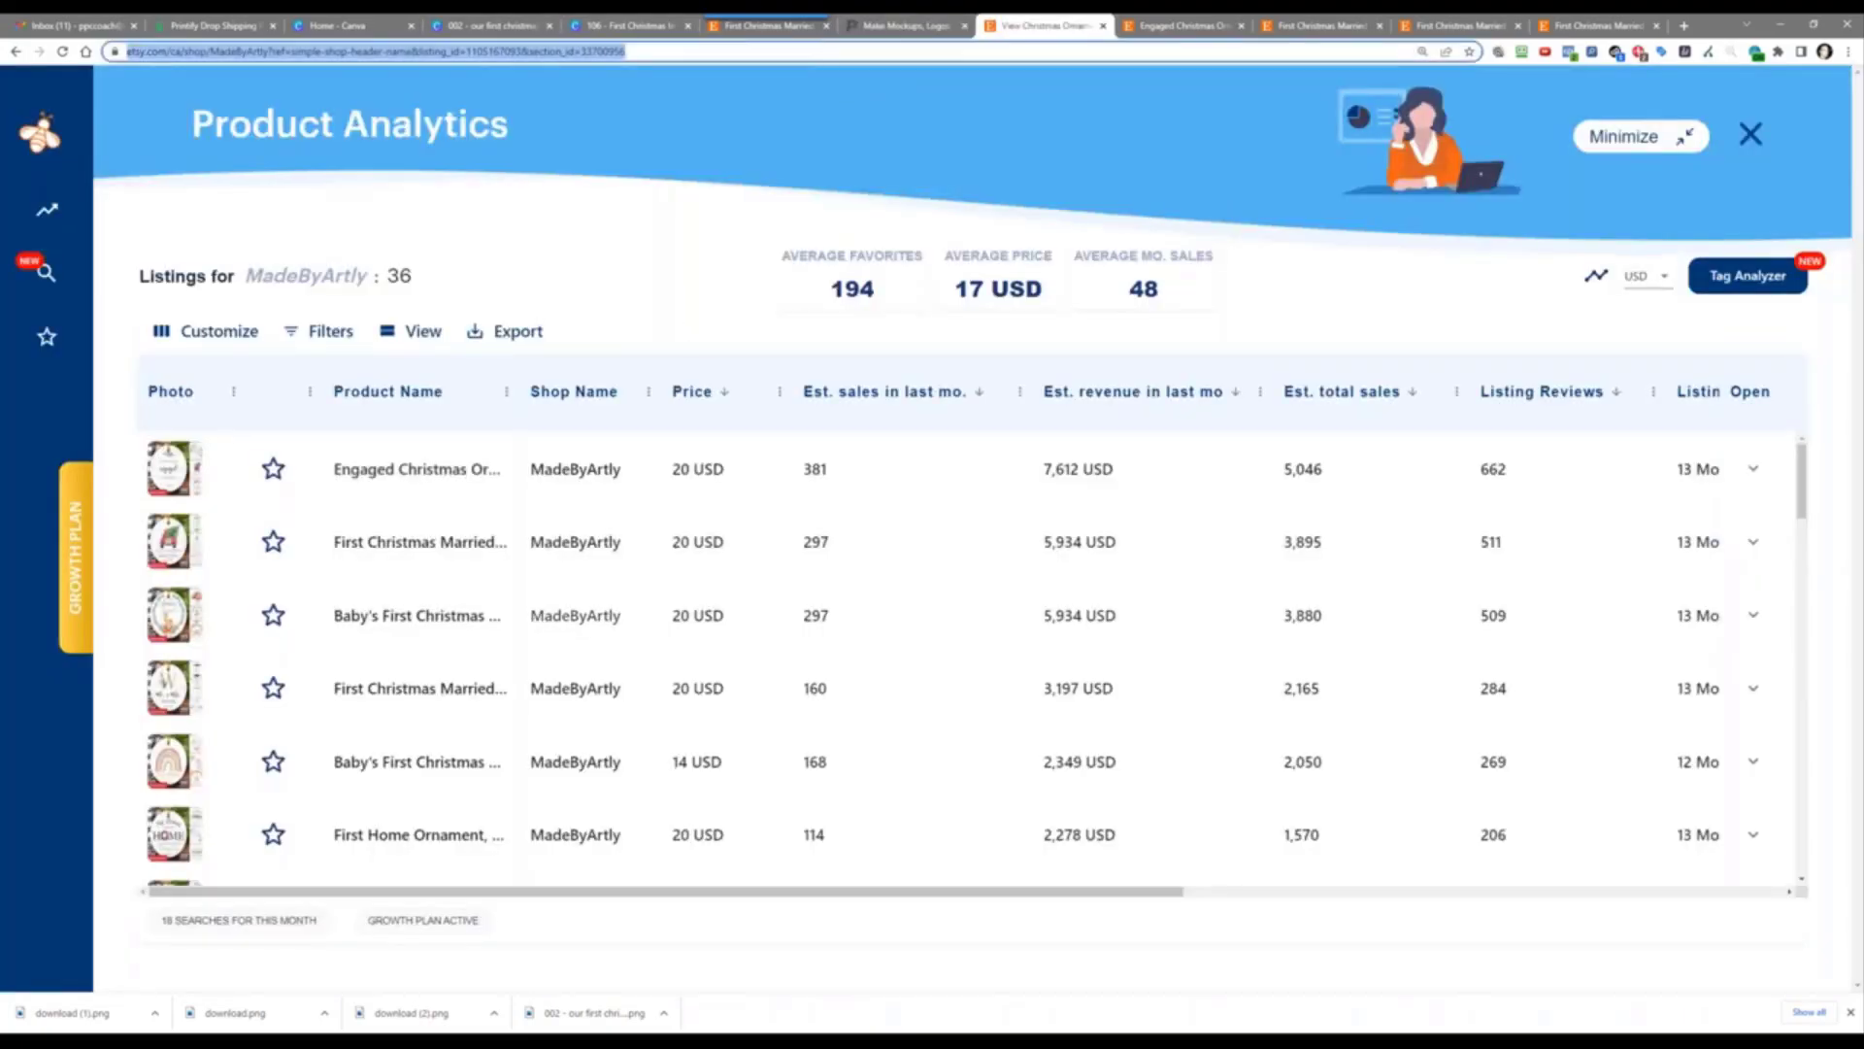
pyautogui.write('or')
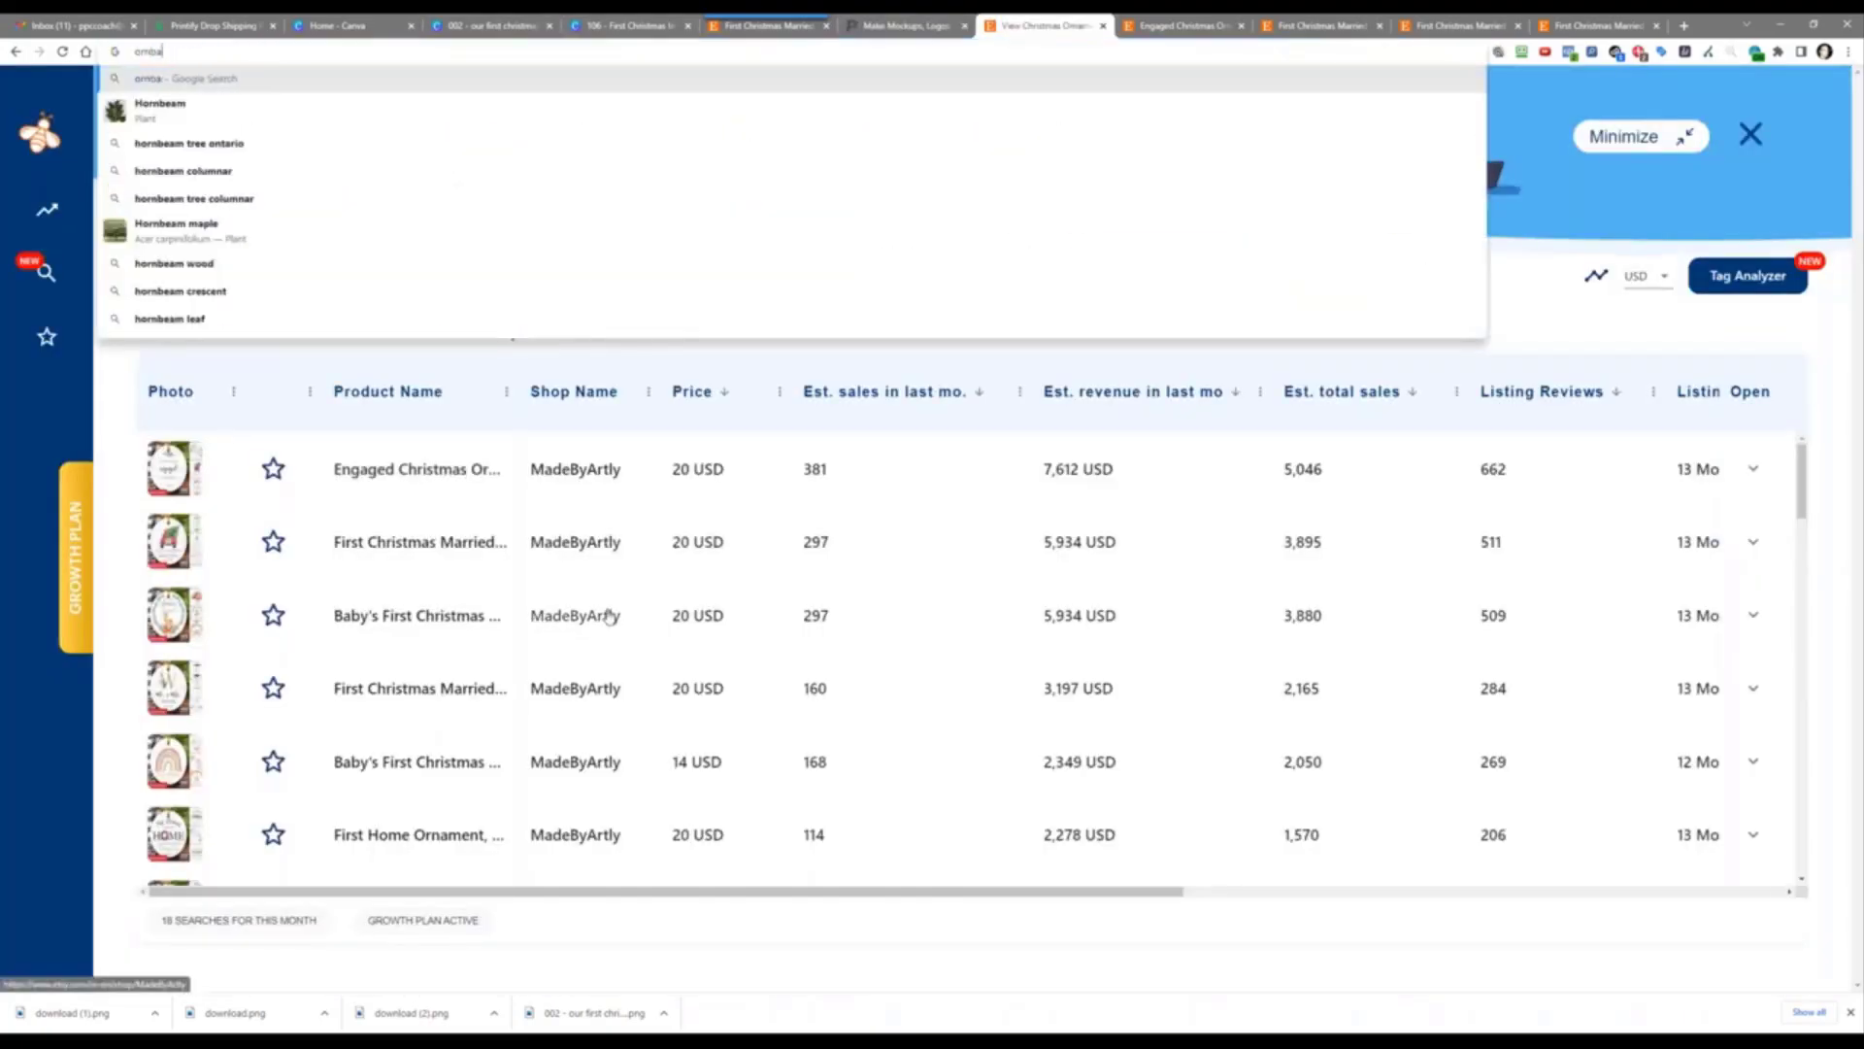
pyautogui.write('nament mockups')
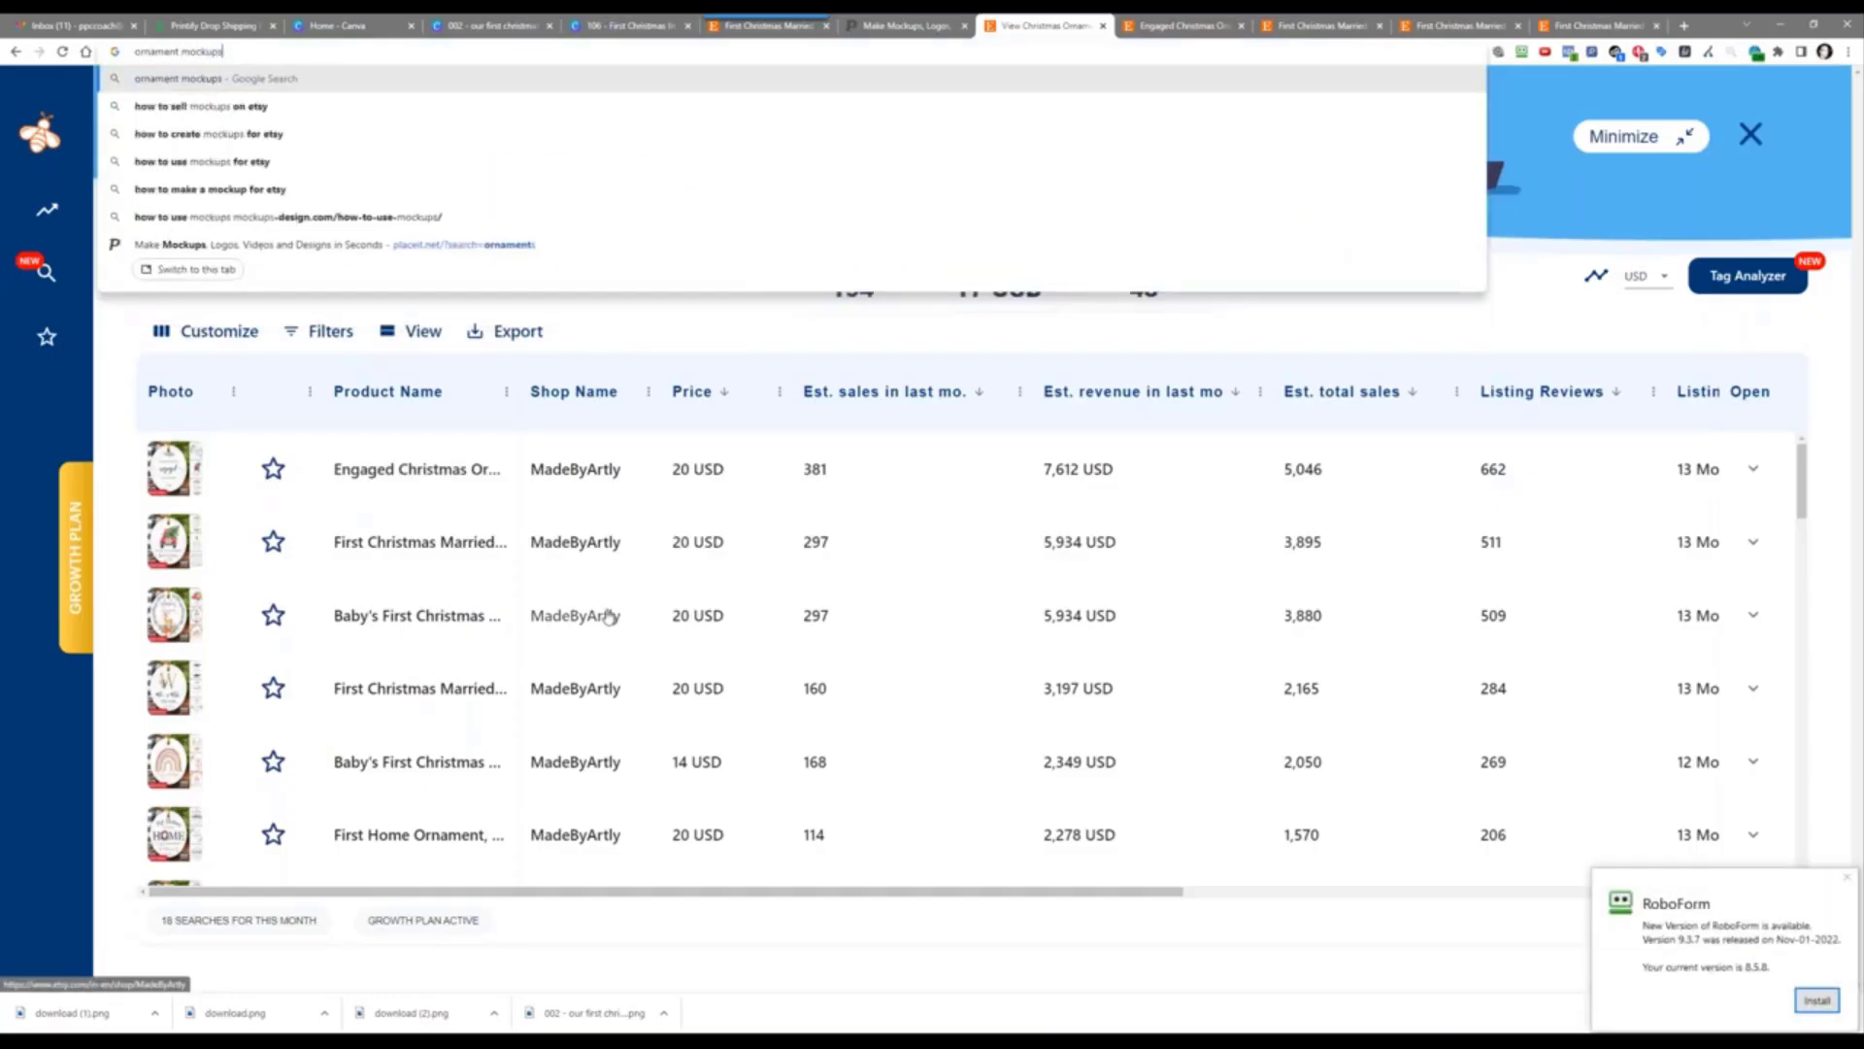
pyautogui.press('Return')
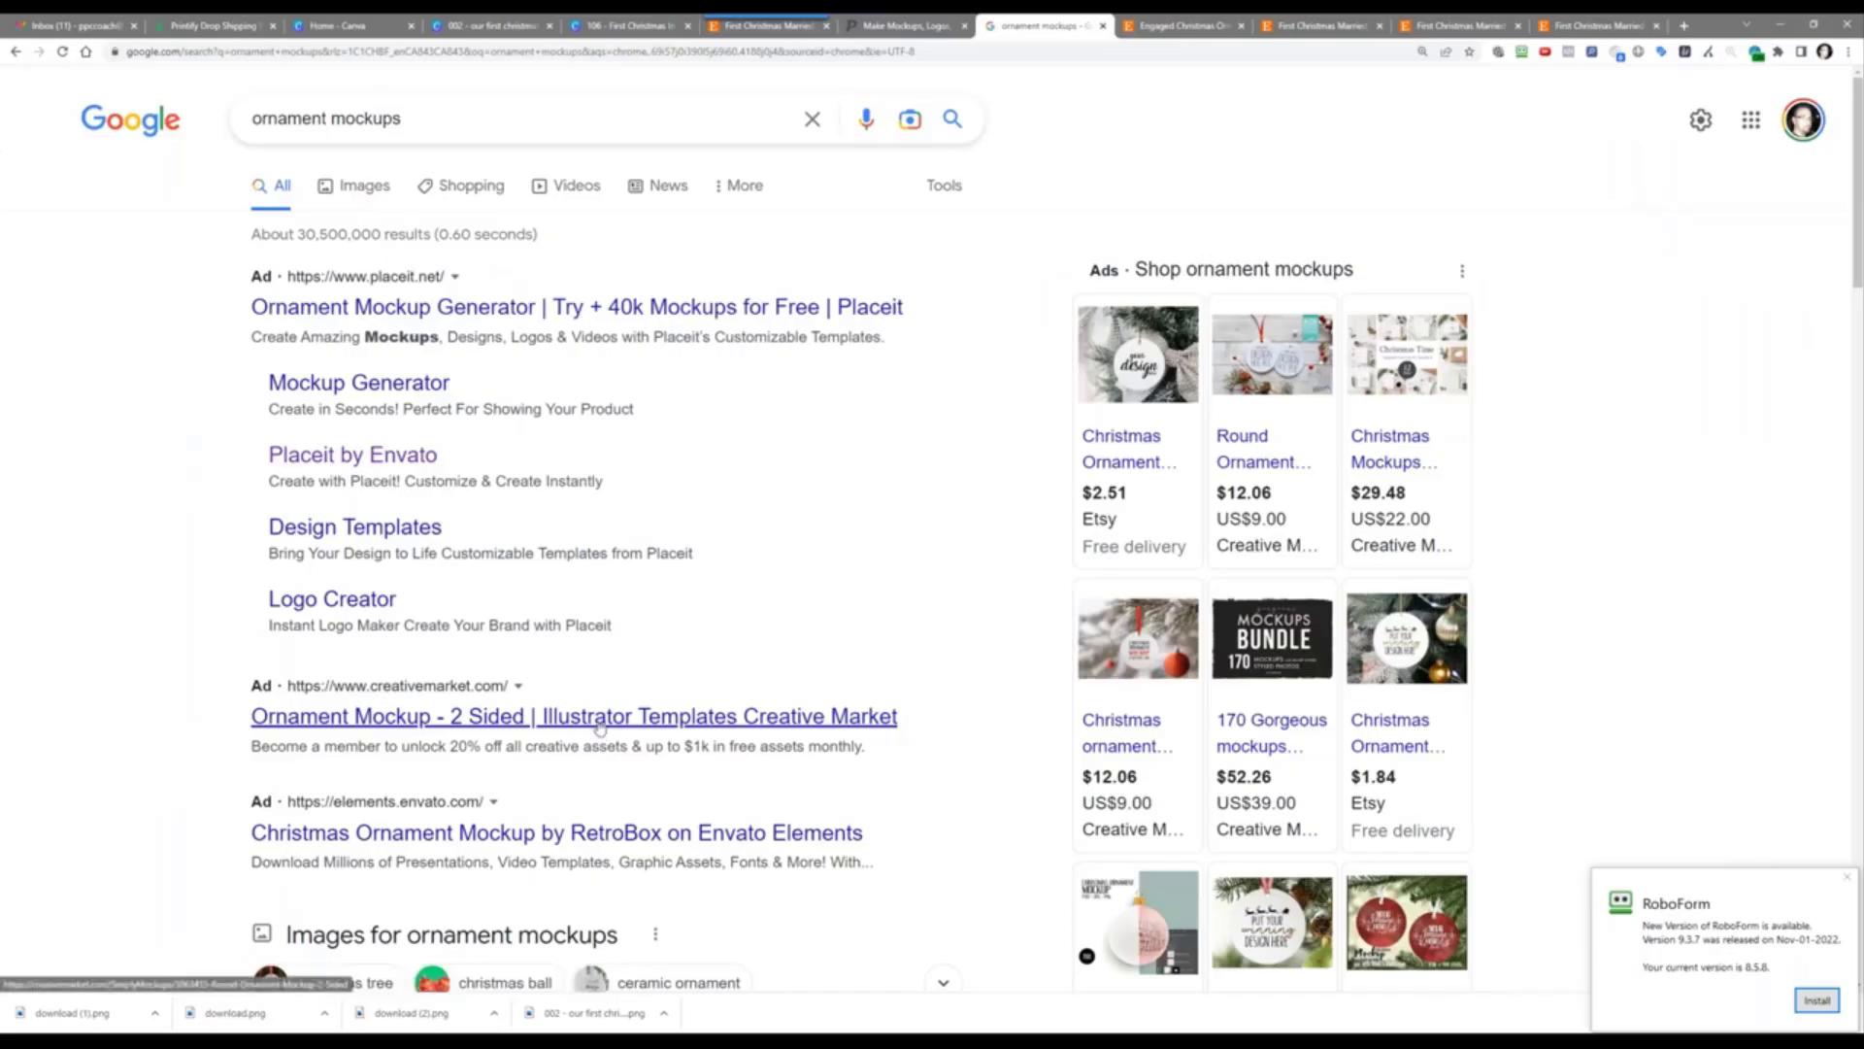
pyautogui.scroll(-3, 603, 732)
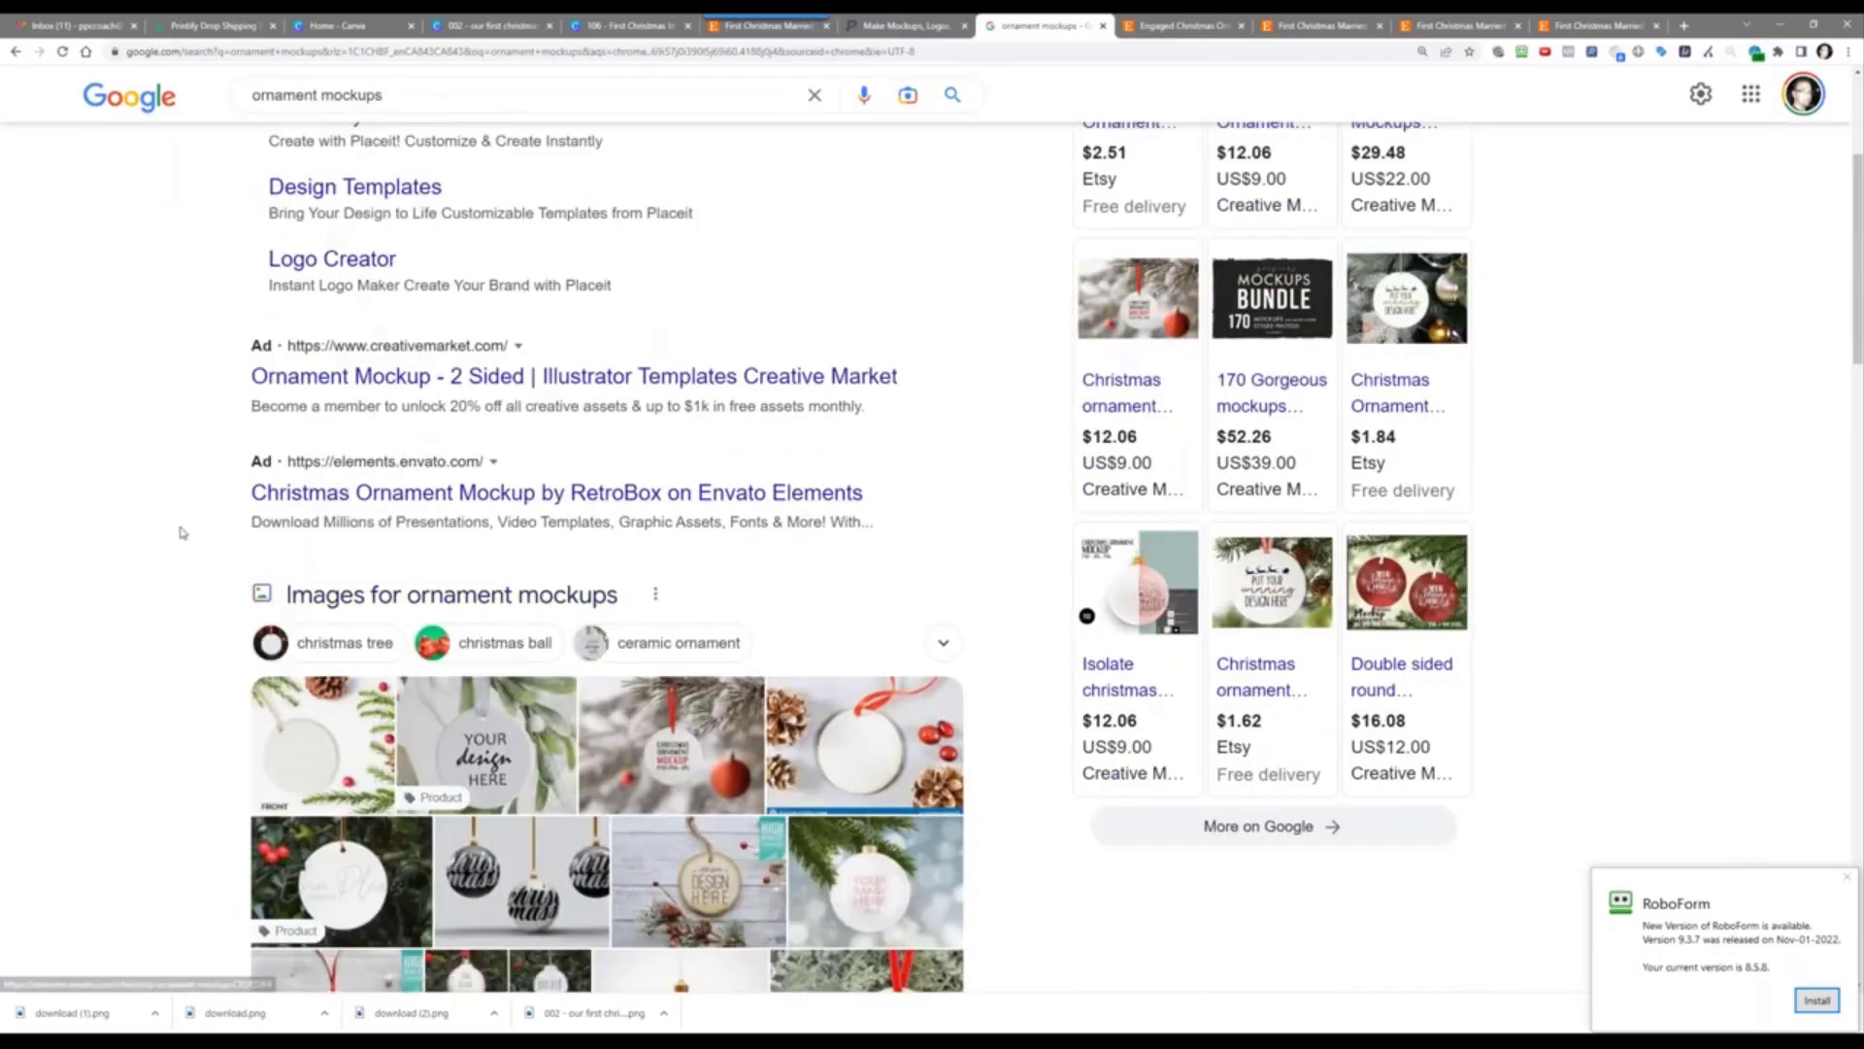
pyautogui.scroll(-5, 178, 534)
pyautogui.scroll(-4, 176, 547)
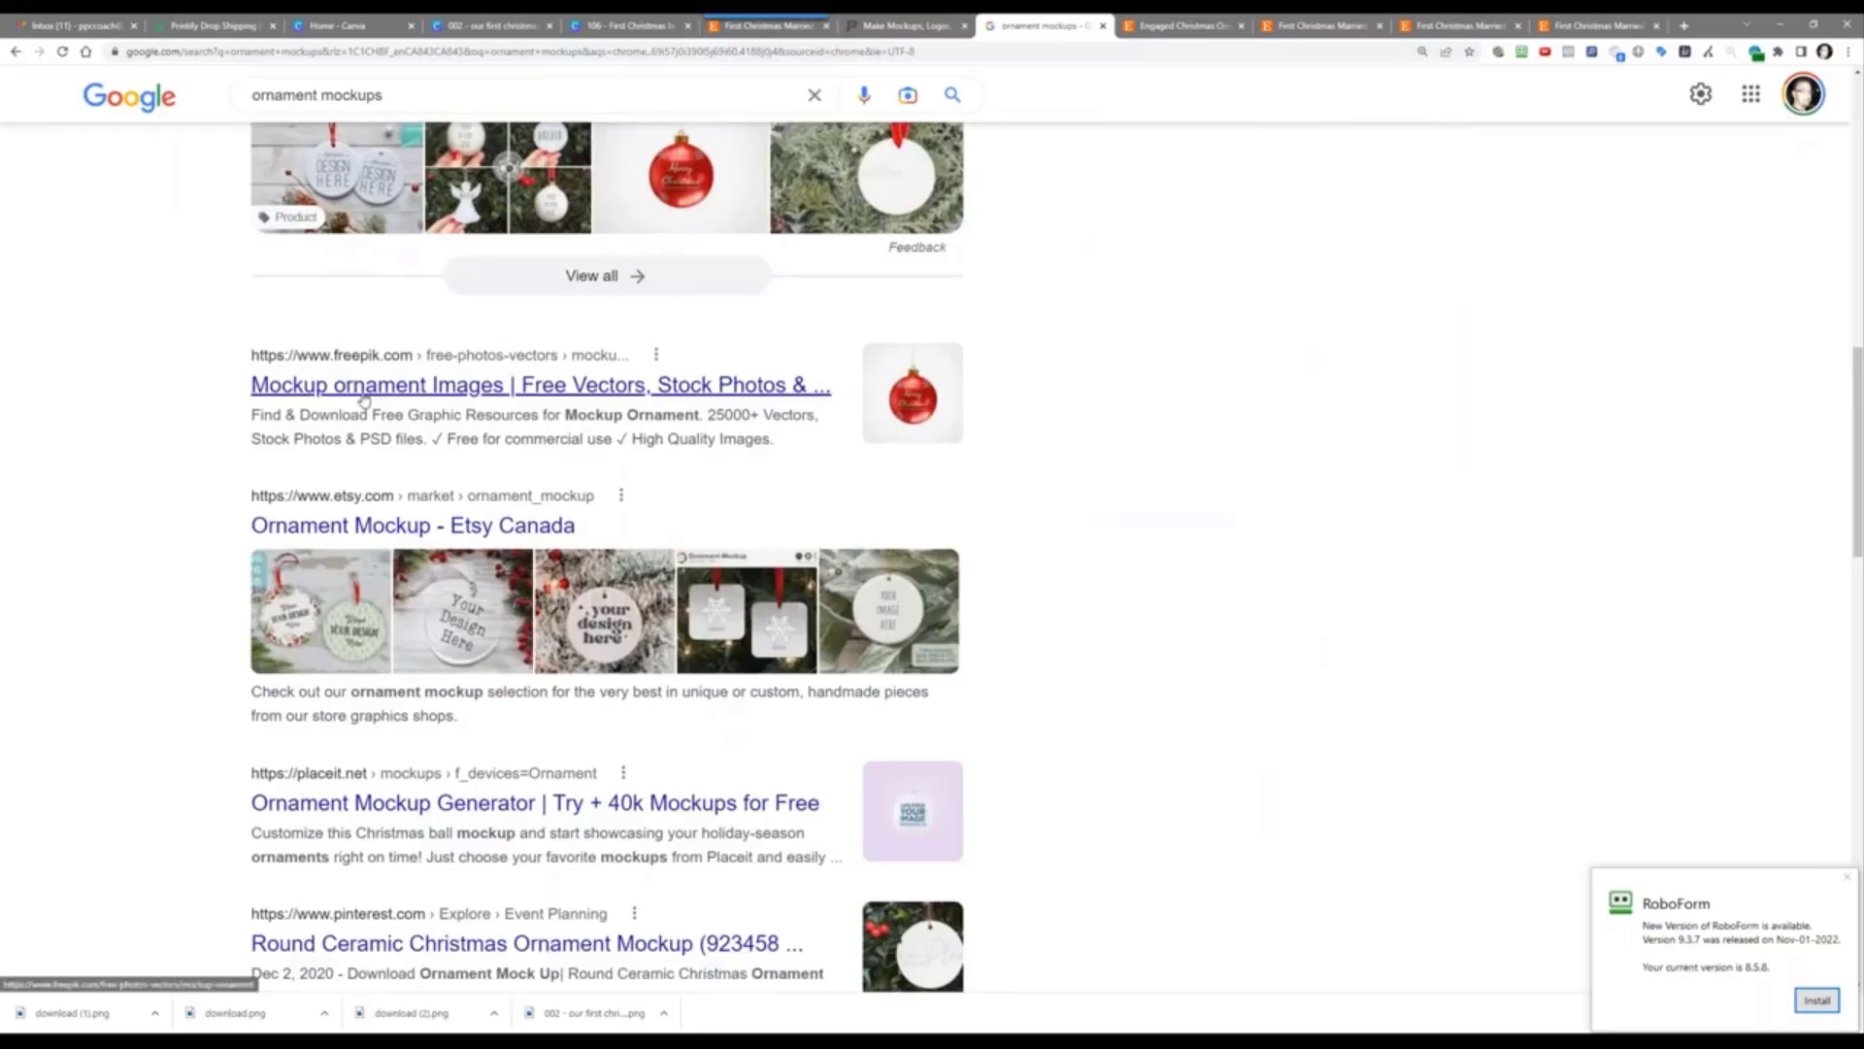
pyautogui.rightClick(350, 522)
pyautogui.click(390, 537)
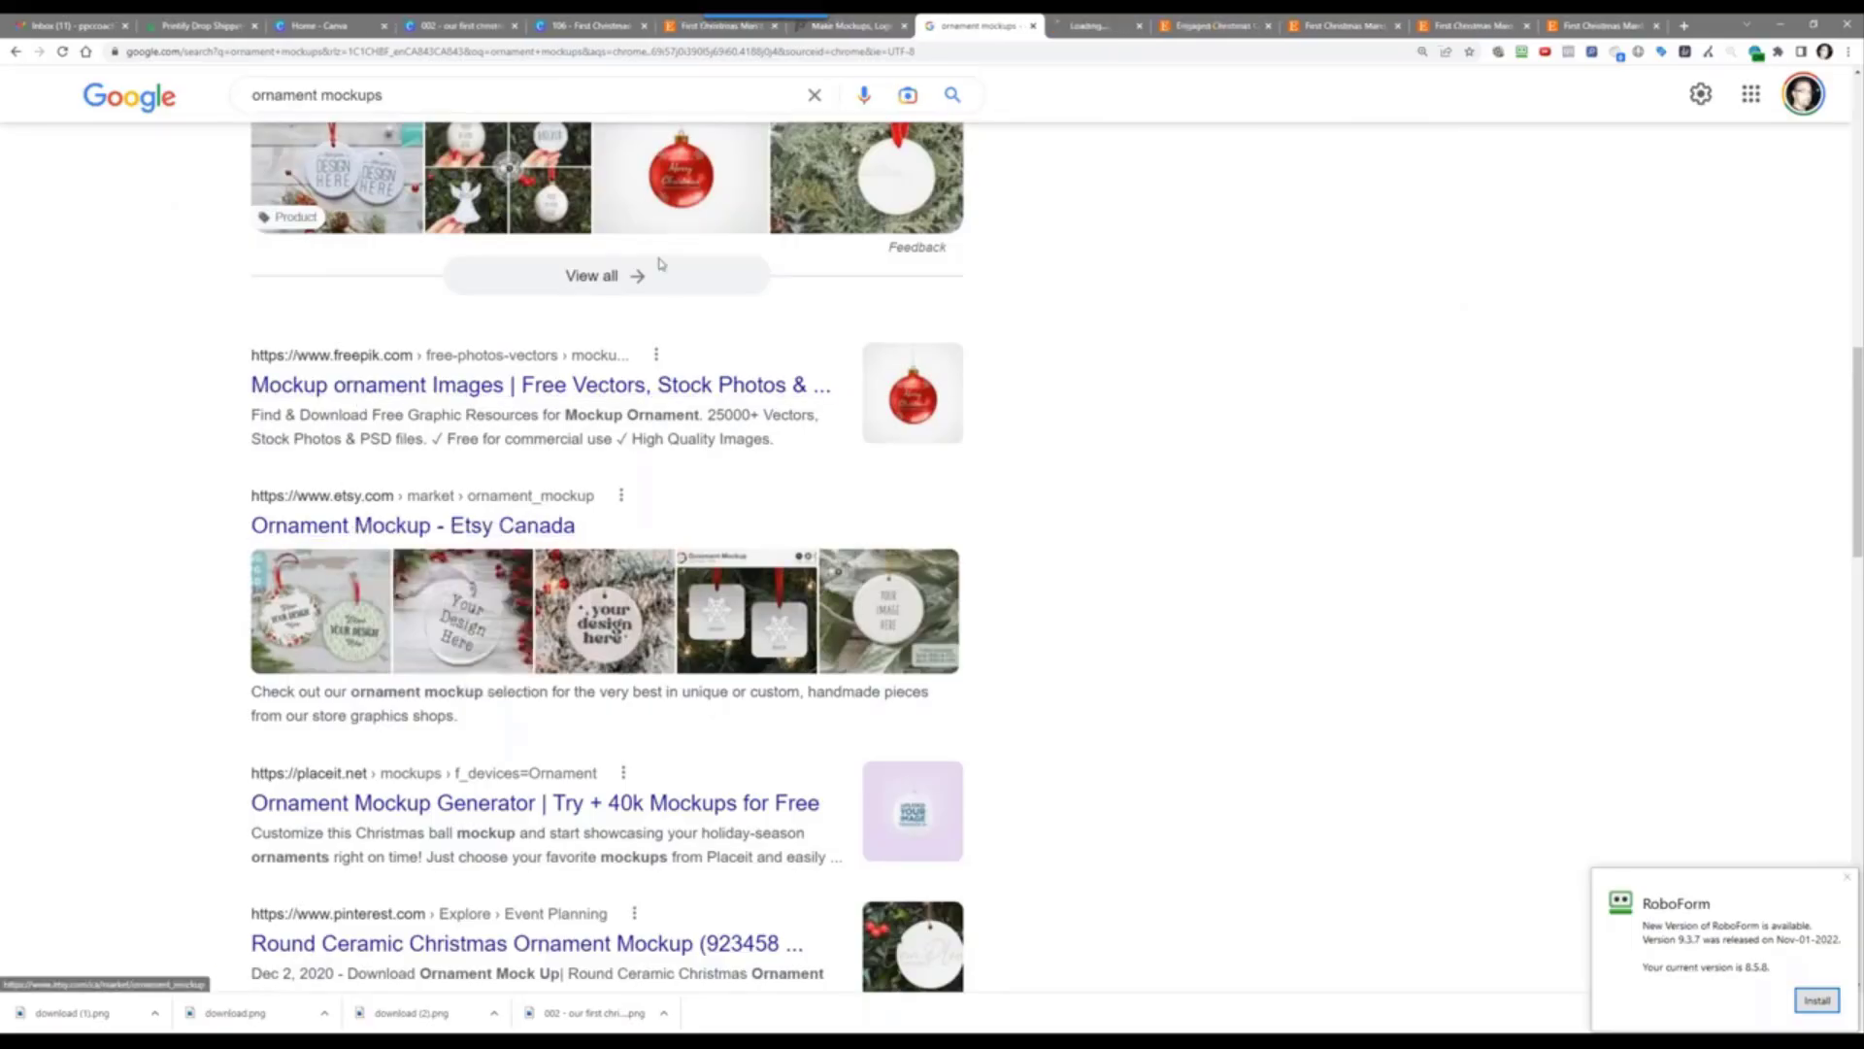
# Step: Switch to the Etsy Ornament Mockup tab and scroll through the mockup listings
pyautogui.hotkey('ctrl', 'Tab')
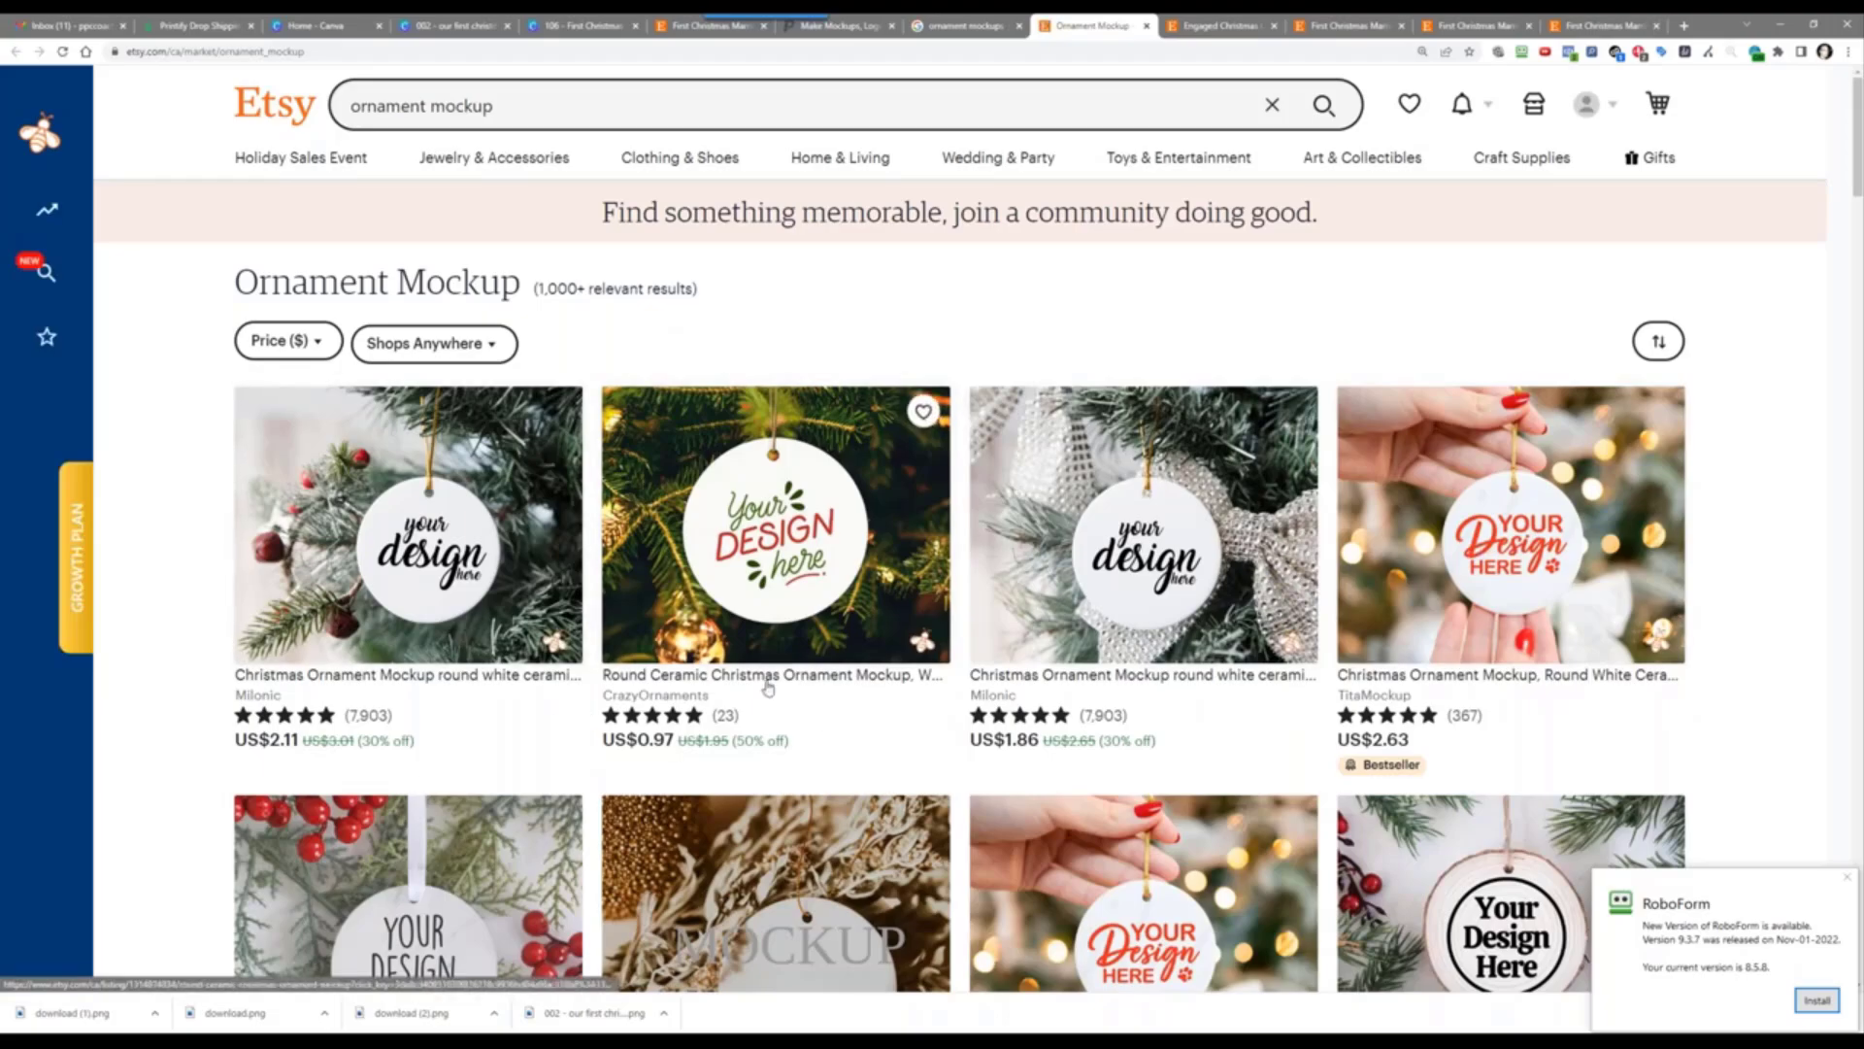
pyautogui.scroll(-3, 738, 650)
pyautogui.scroll(-3, 738, 650)
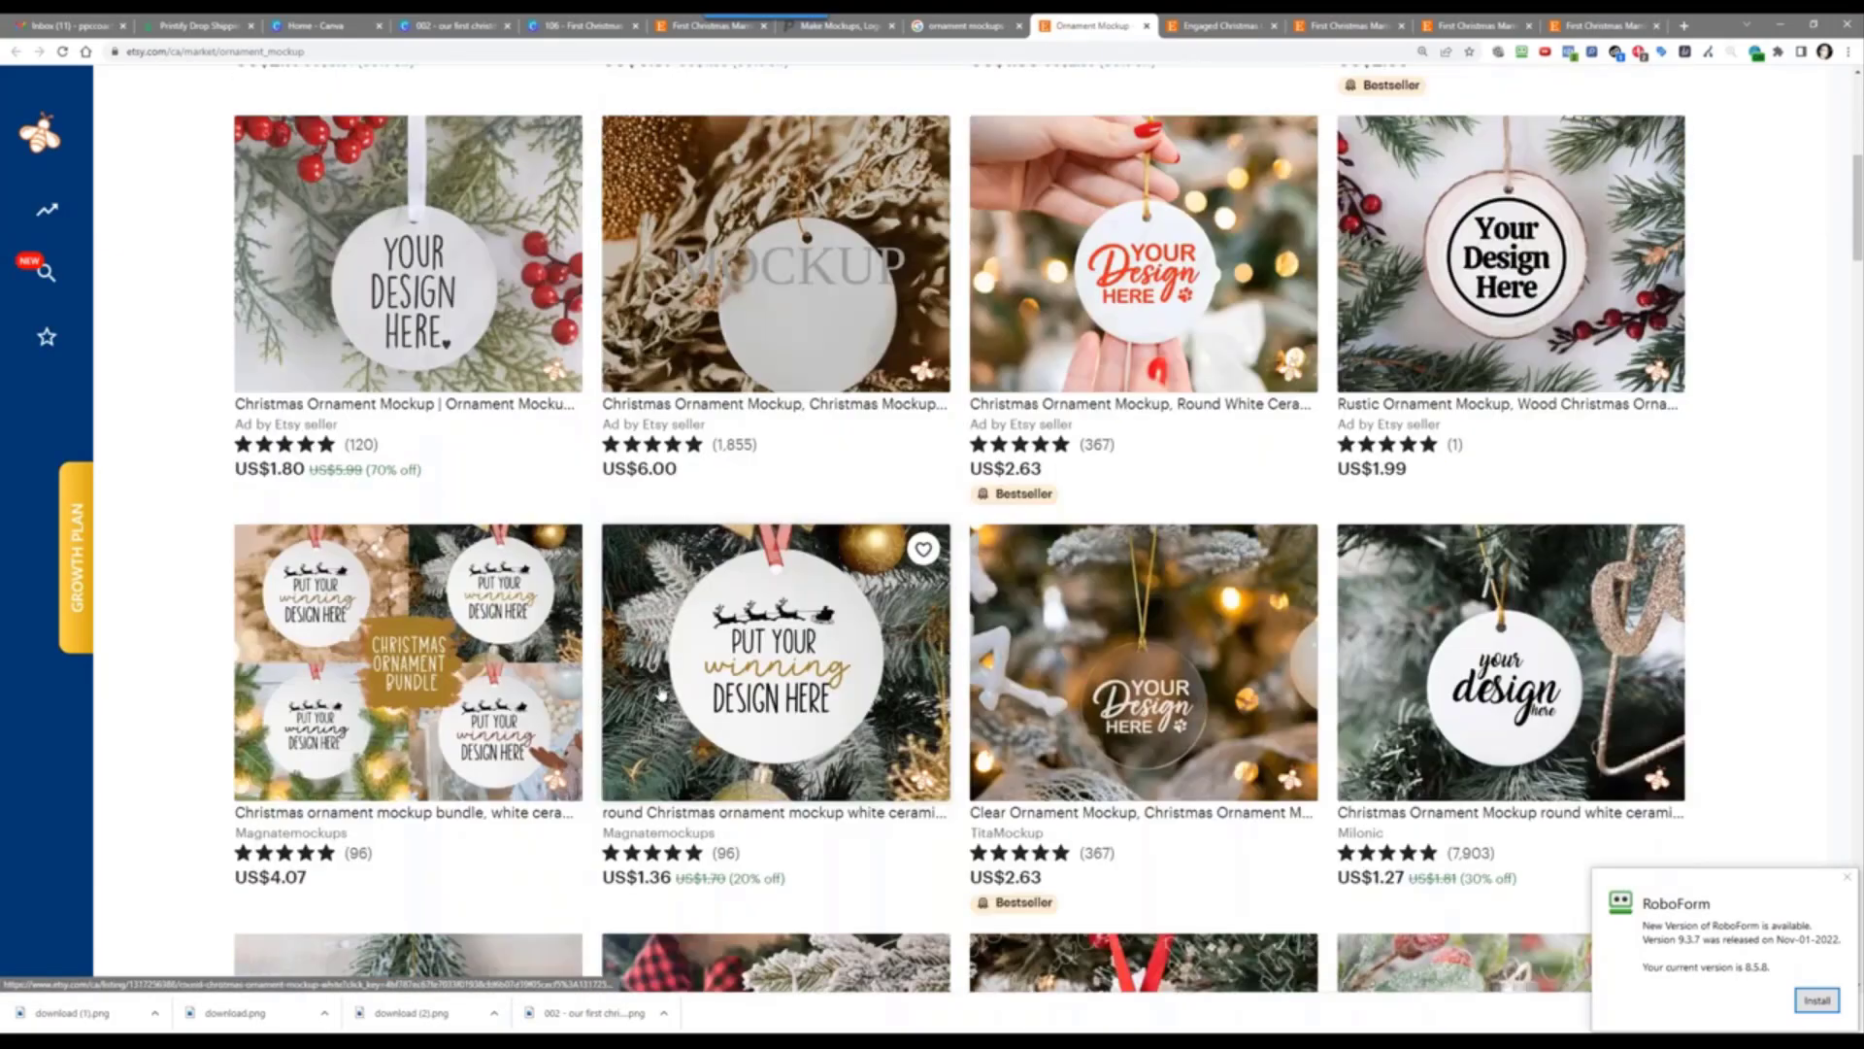
pyautogui.scroll(-2, 658, 691)
pyautogui.scroll(-8, 658, 692)
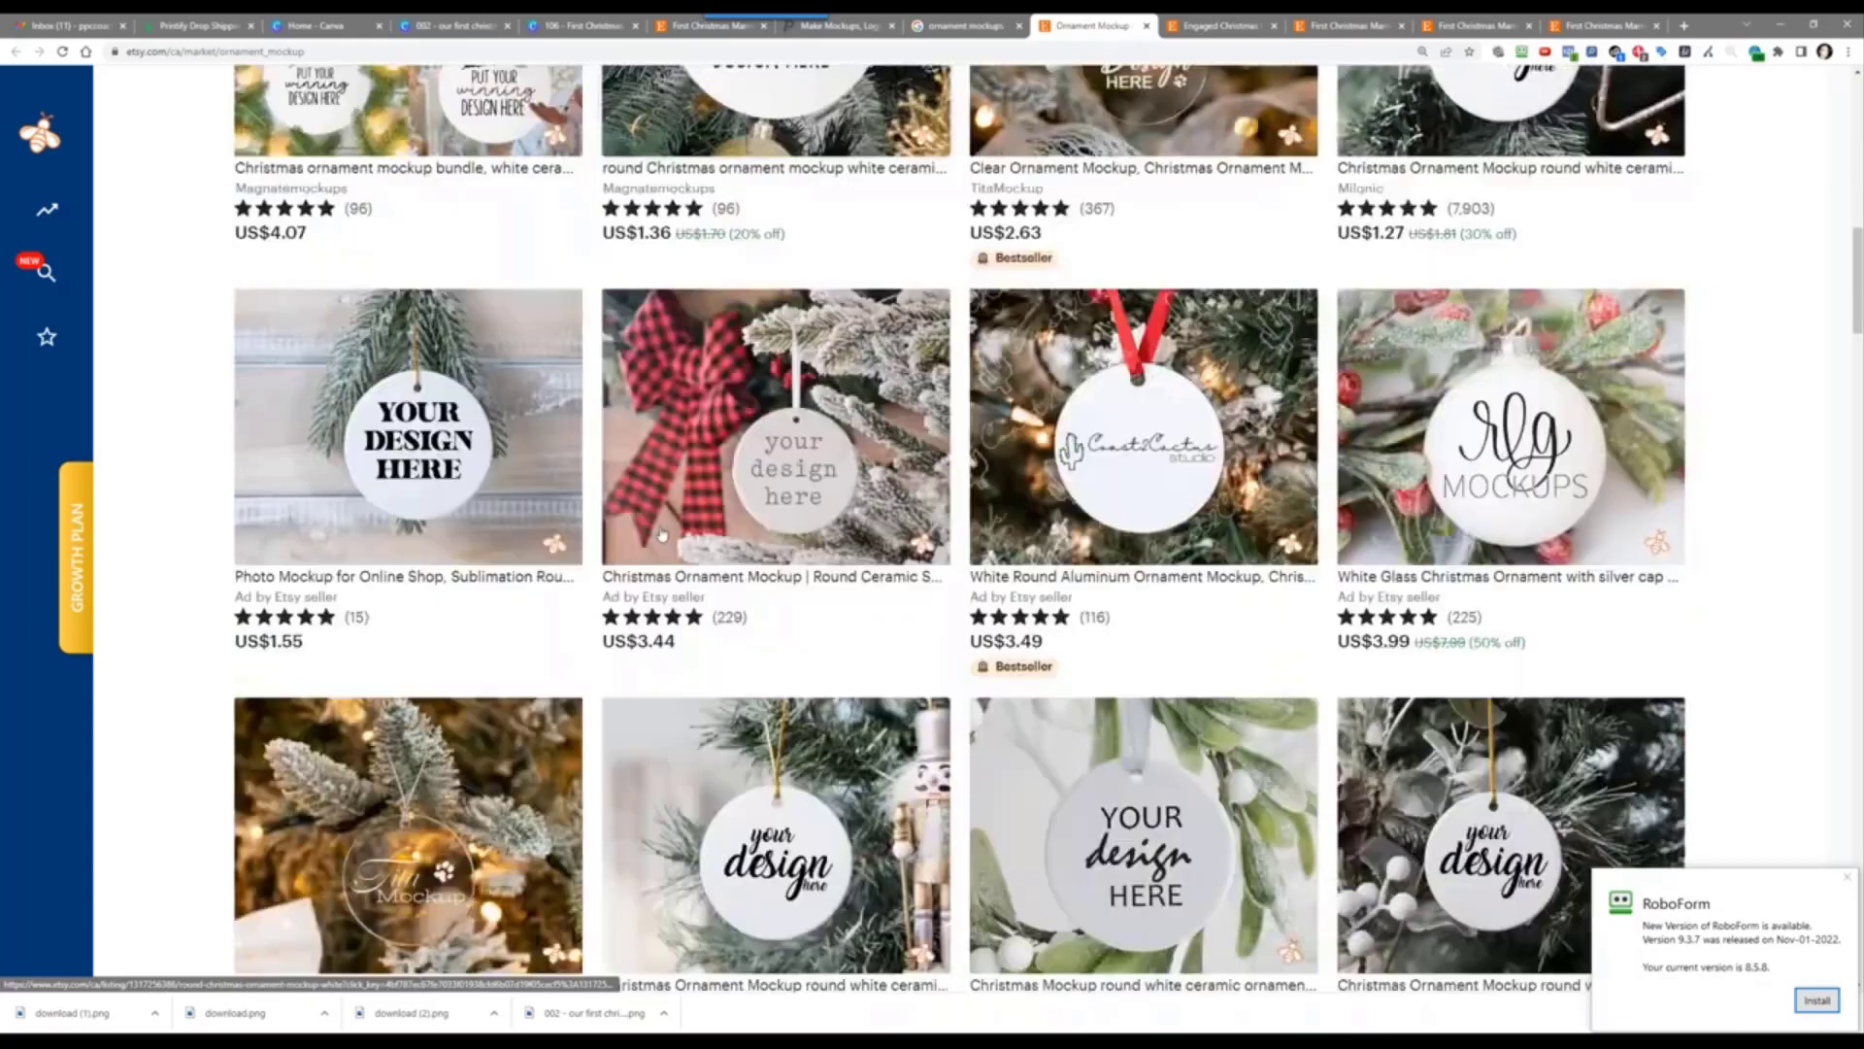
pyautogui.scroll(-5, 661, 531)
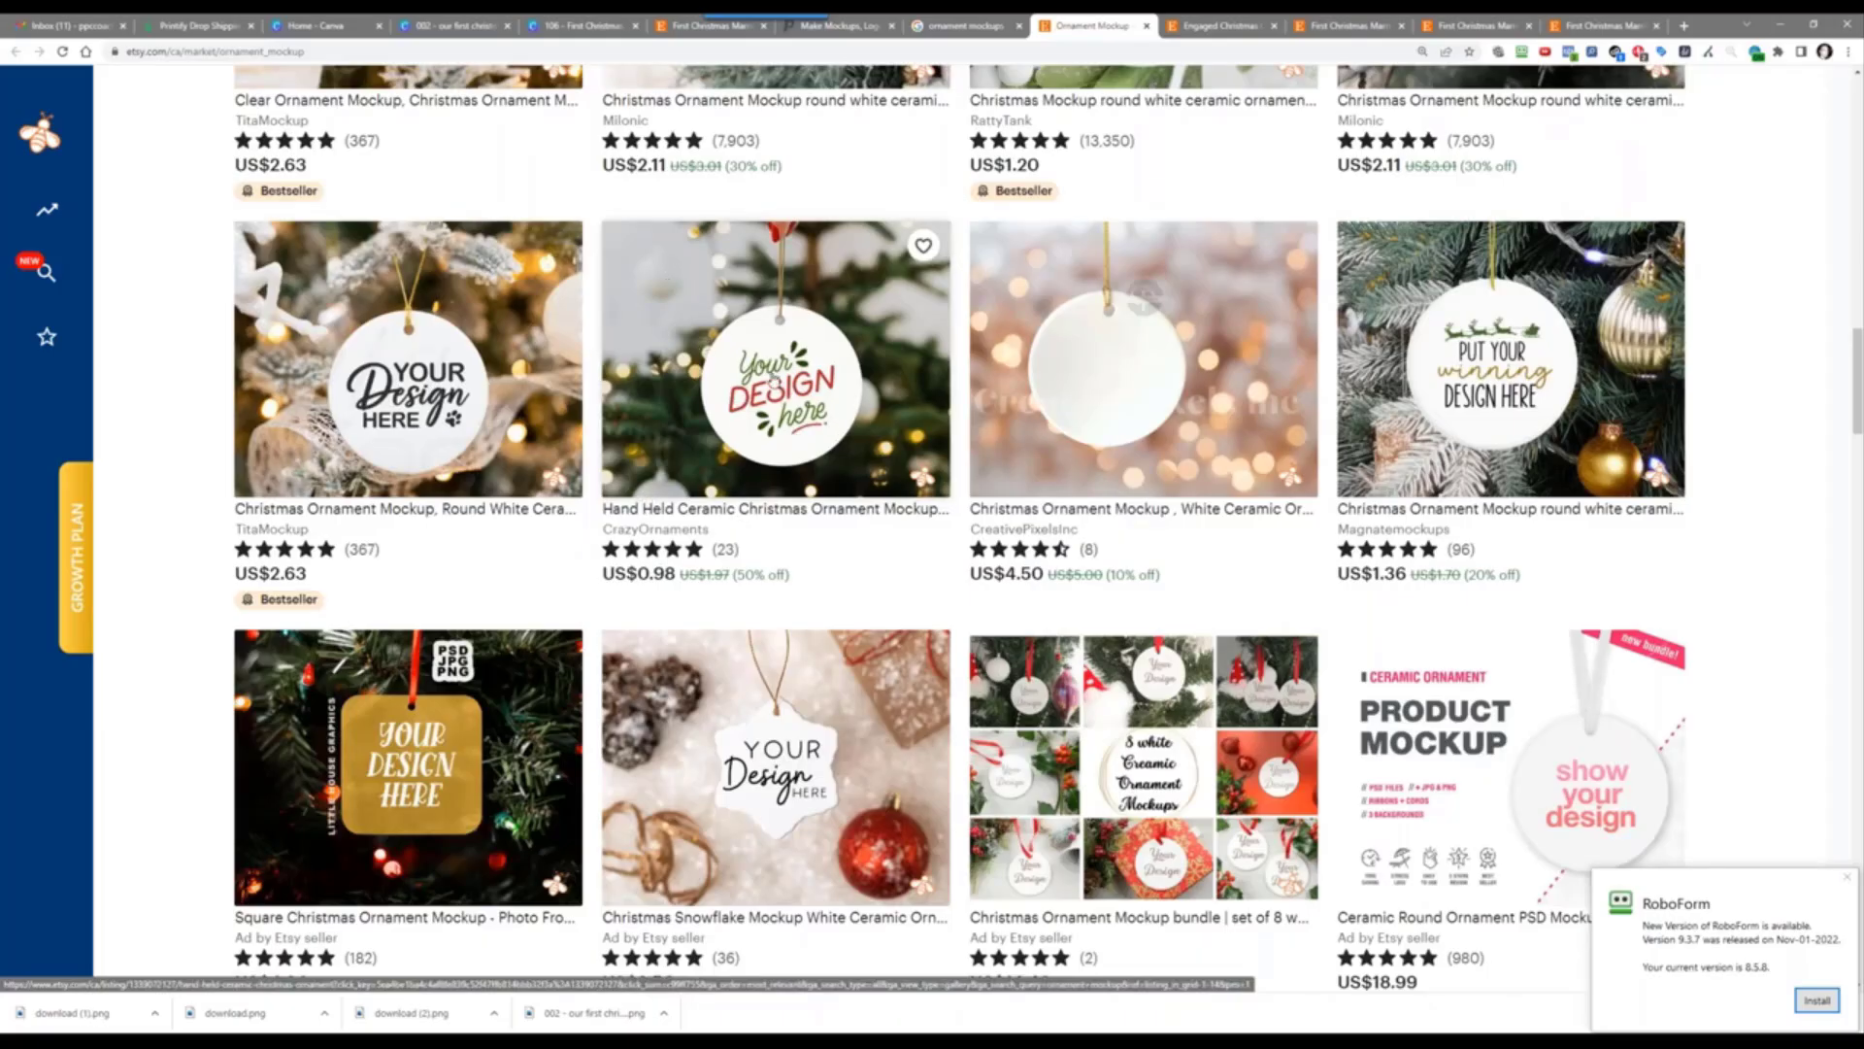
pyautogui.scroll(-5, 782, 378)
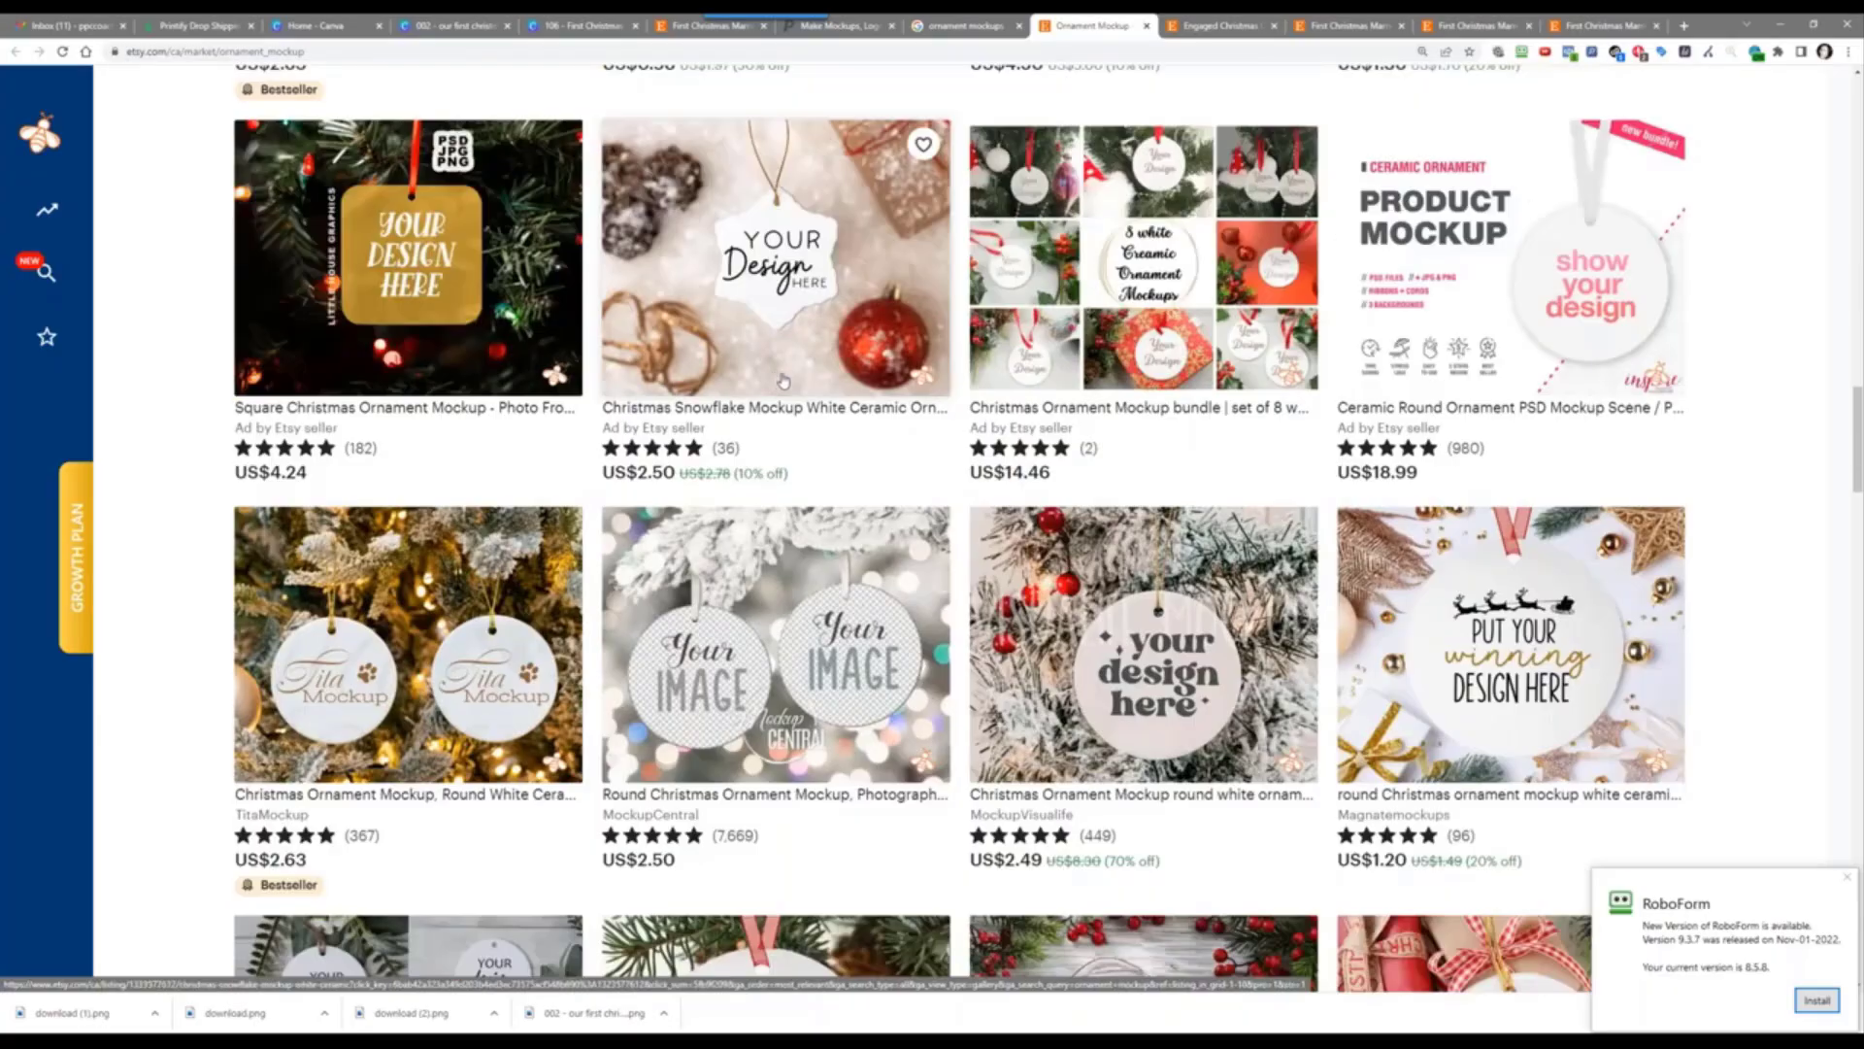
pyautogui.scroll(-10, 785, 379)
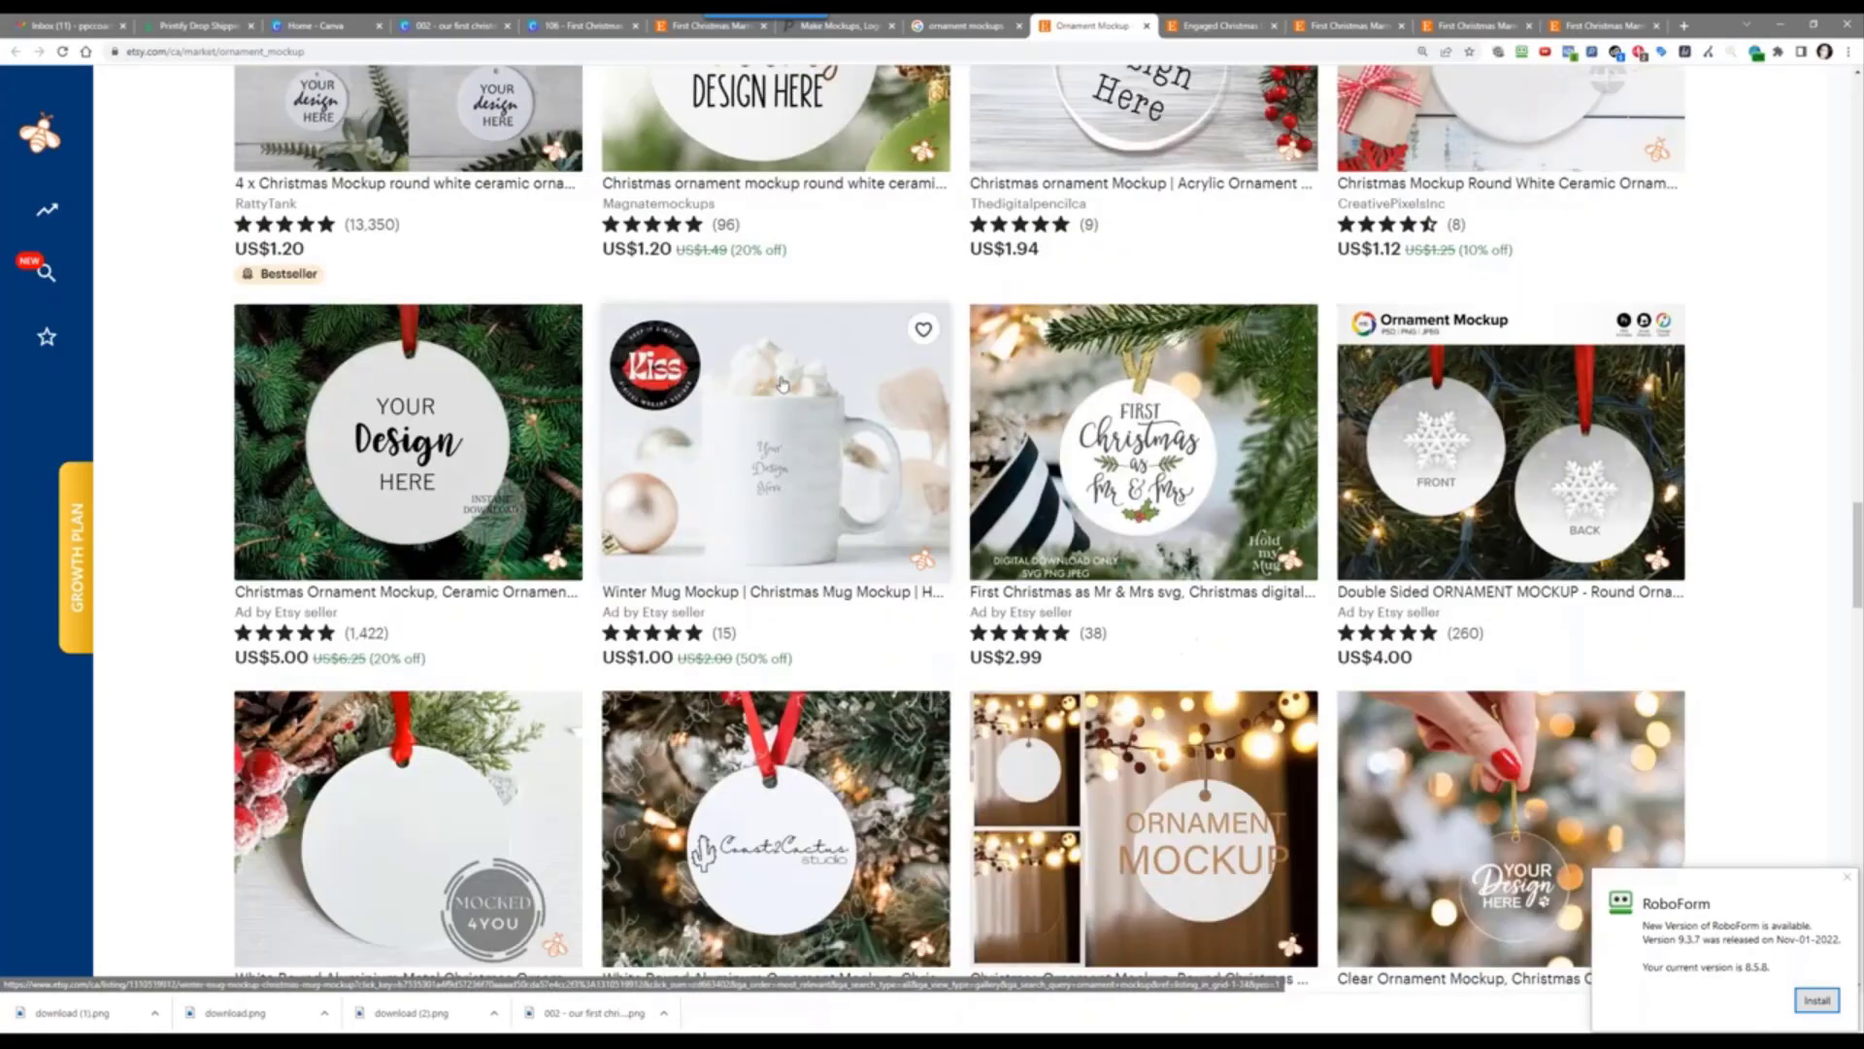
pyautogui.scroll(8, 773, 410)
pyautogui.scroll(15, 774, 410)
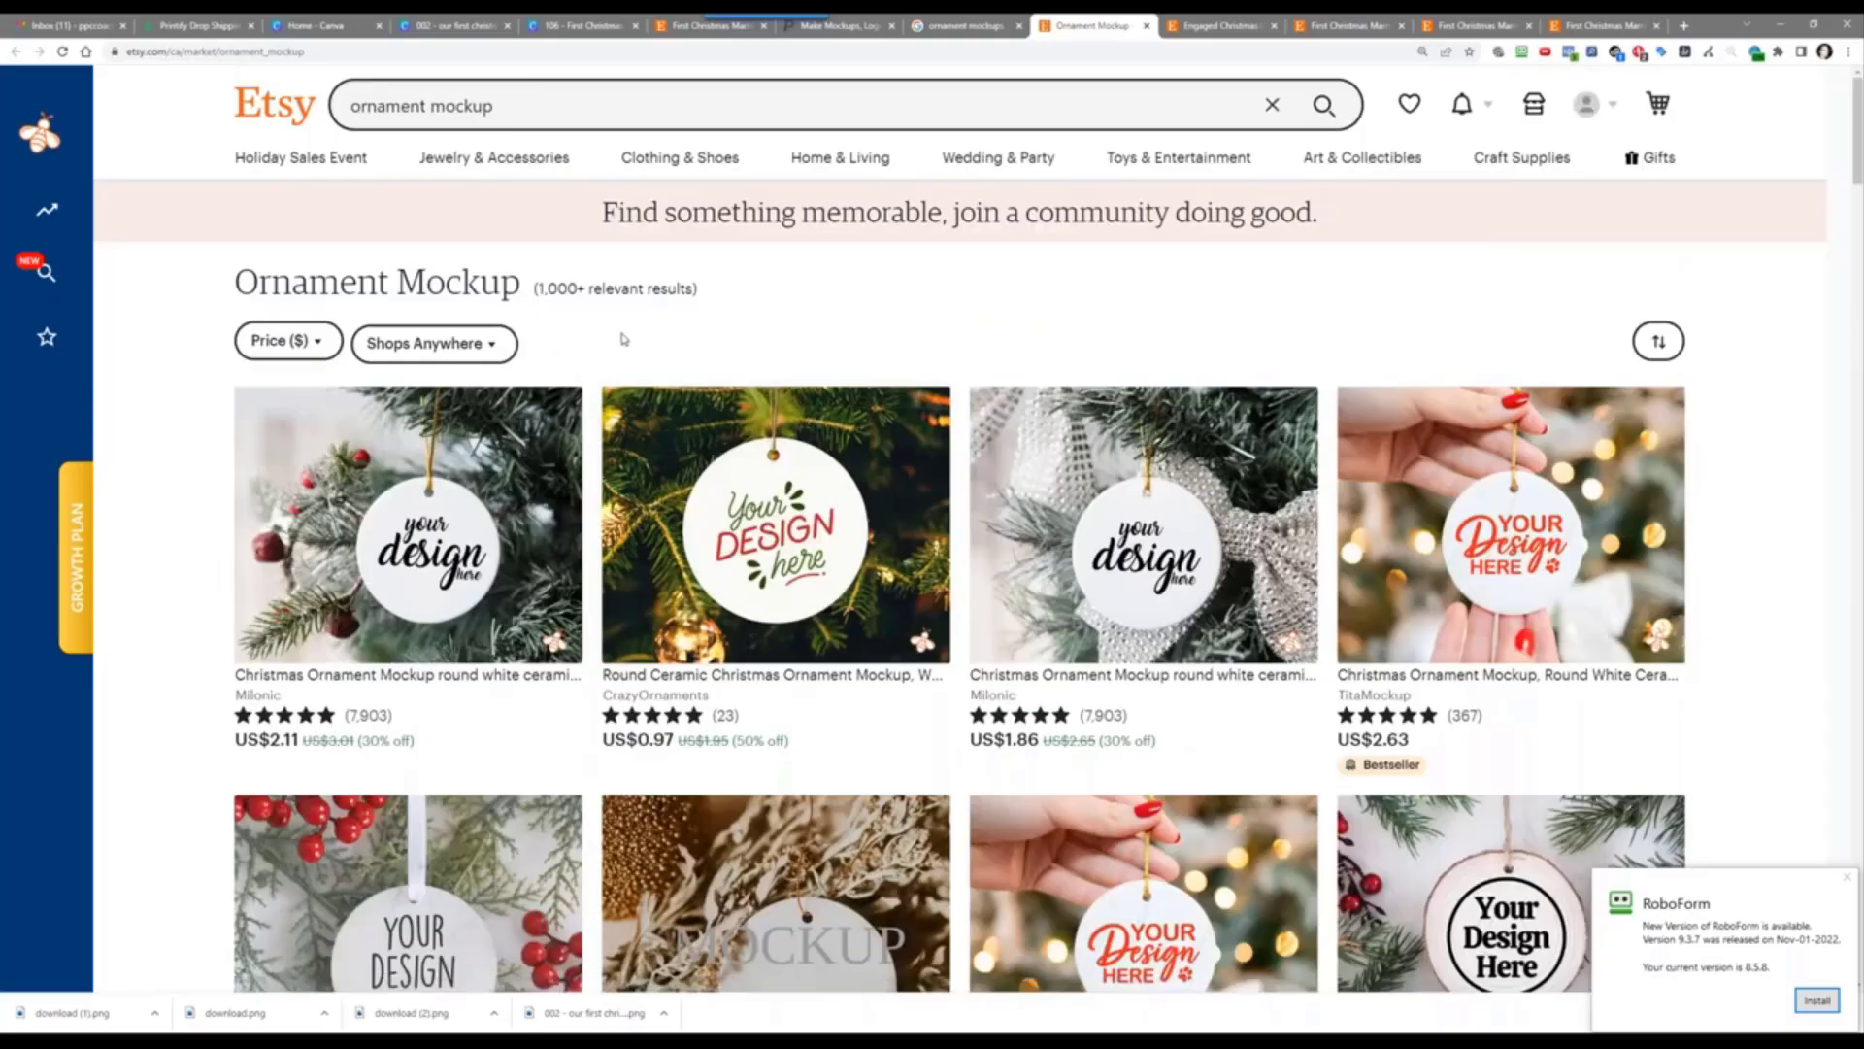
# Step: Try a 1000 × 1000 px design in Canva, then browse the home page's video templates
pyautogui.click(328, 22)
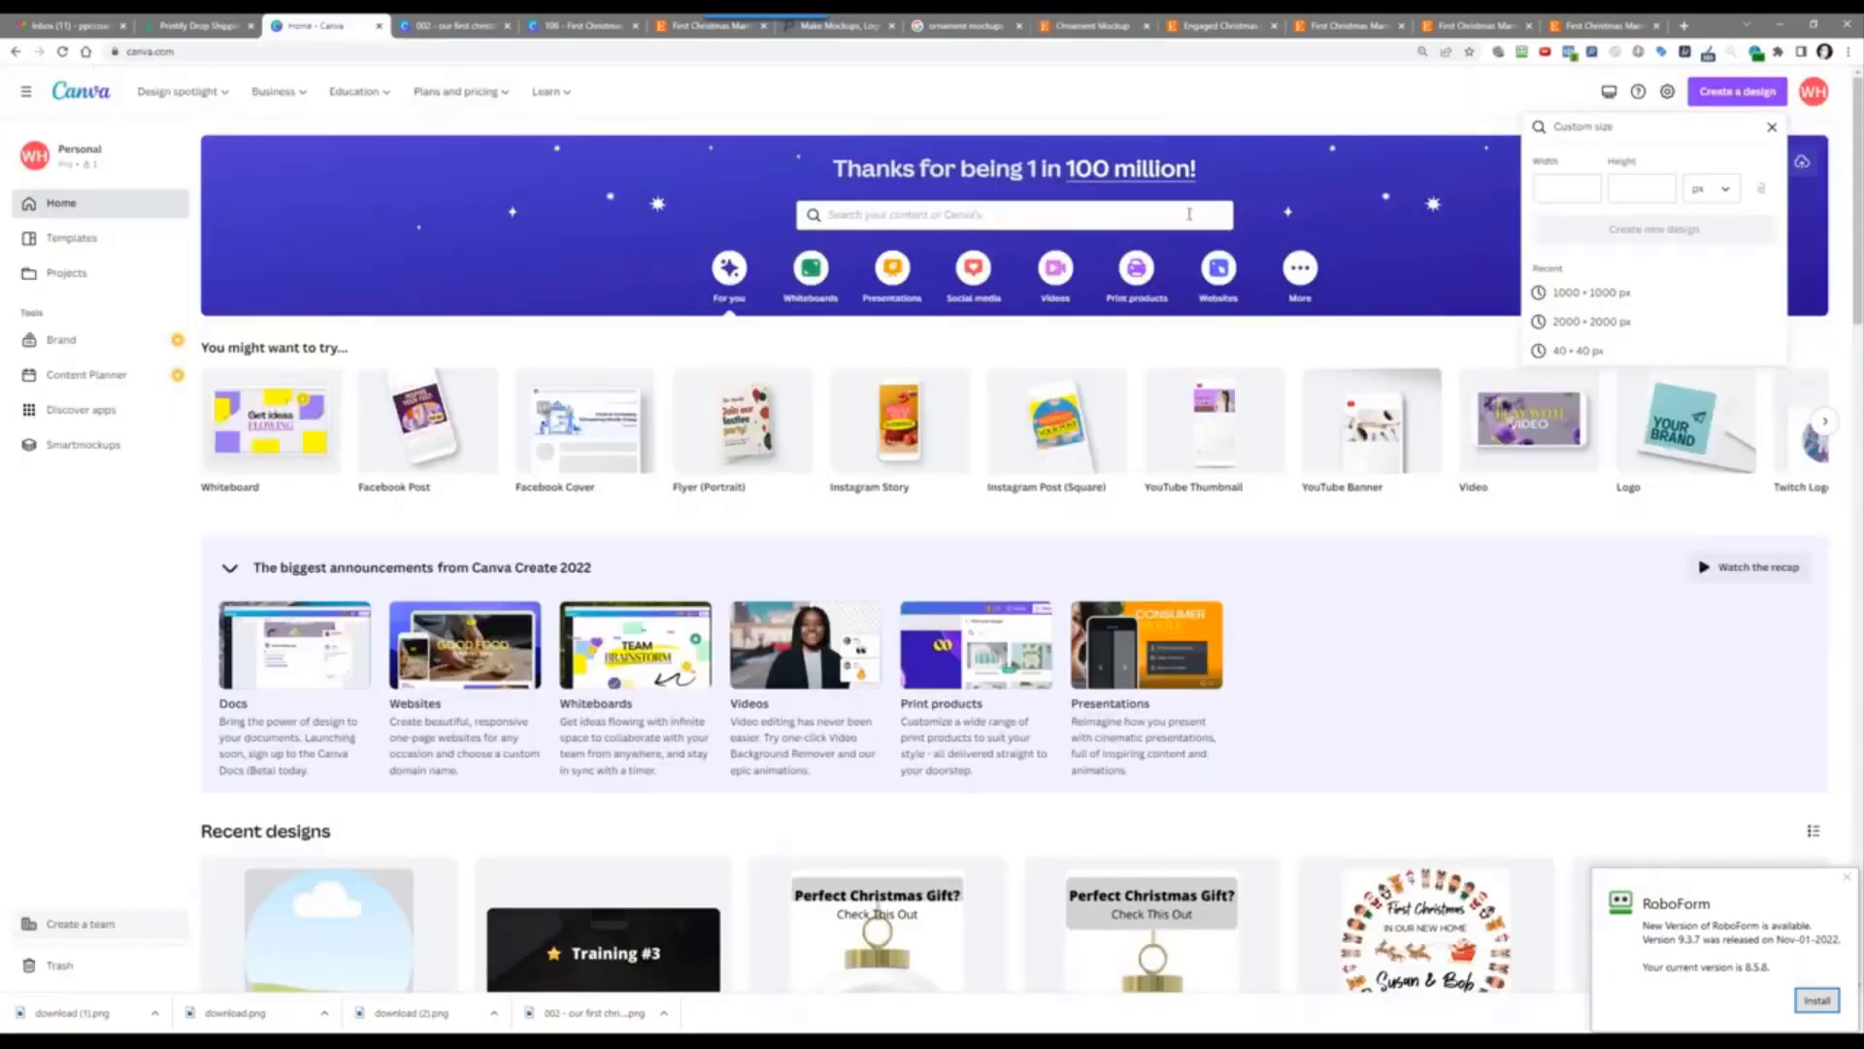
pyautogui.click(1569, 293)
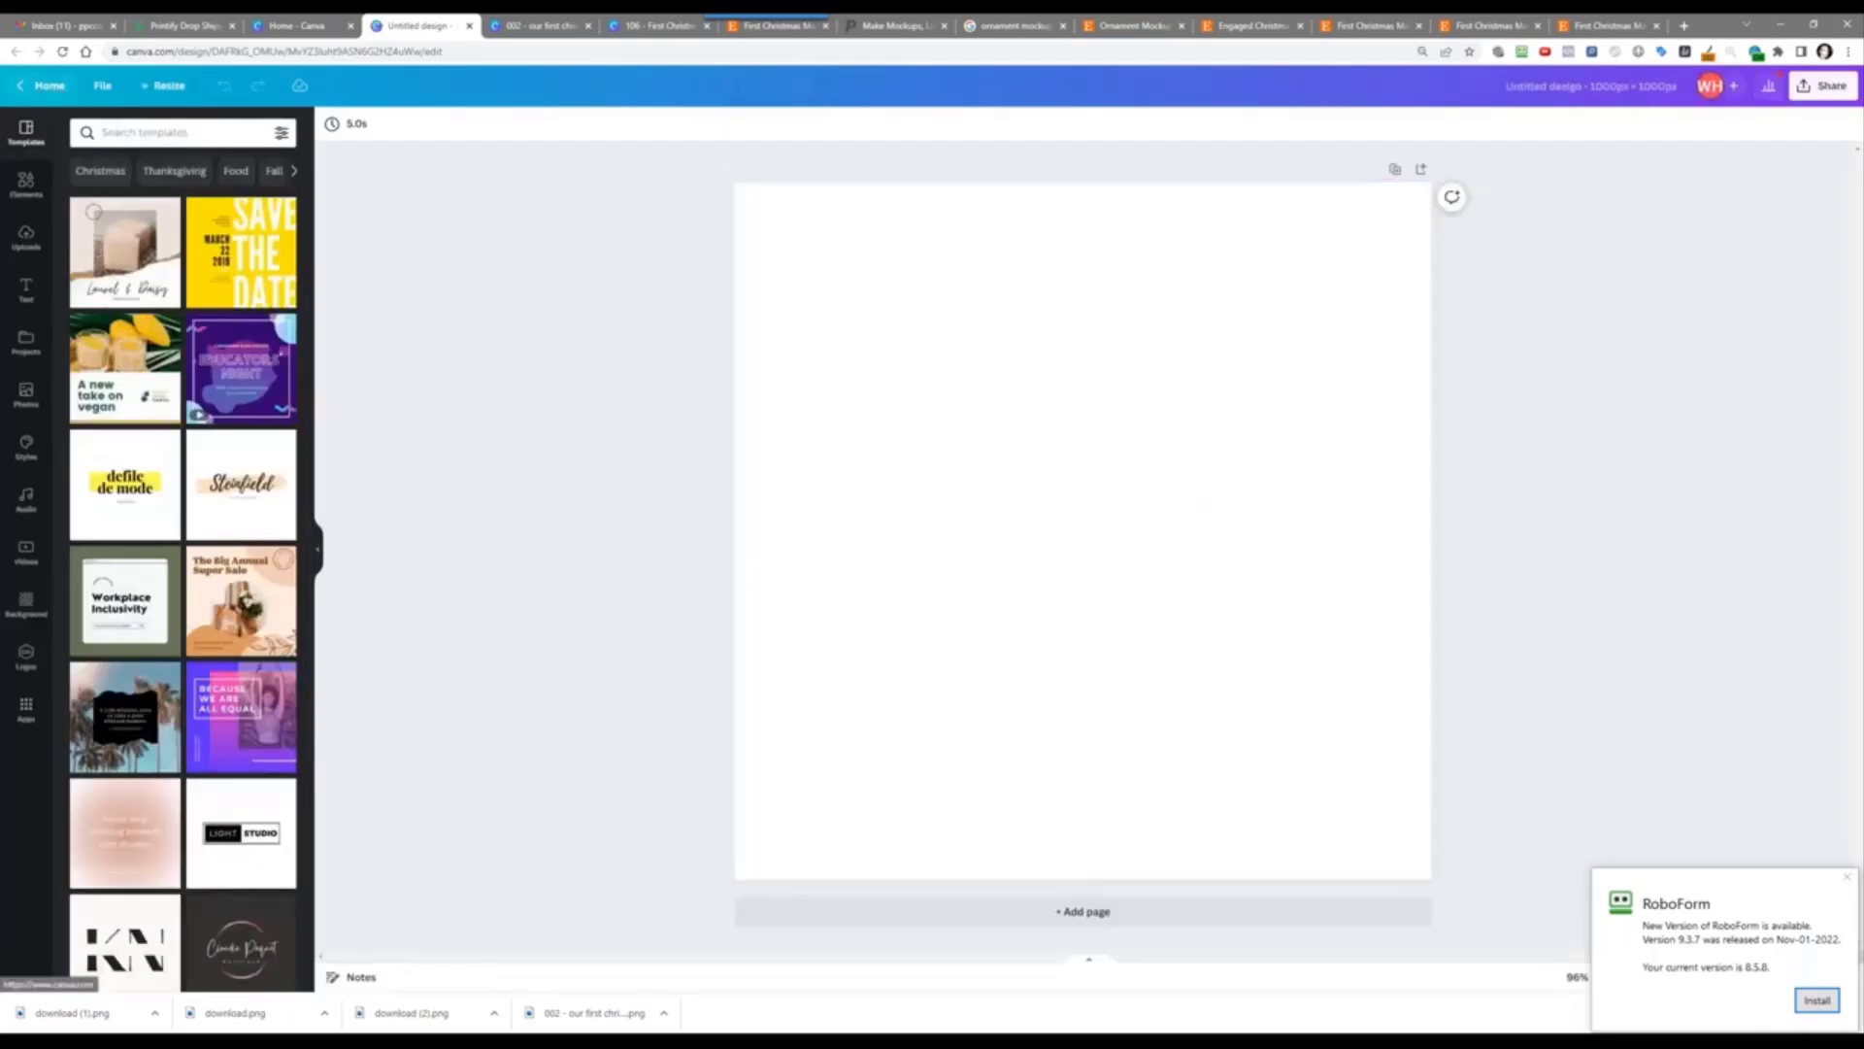
pyautogui.click(54, 91)
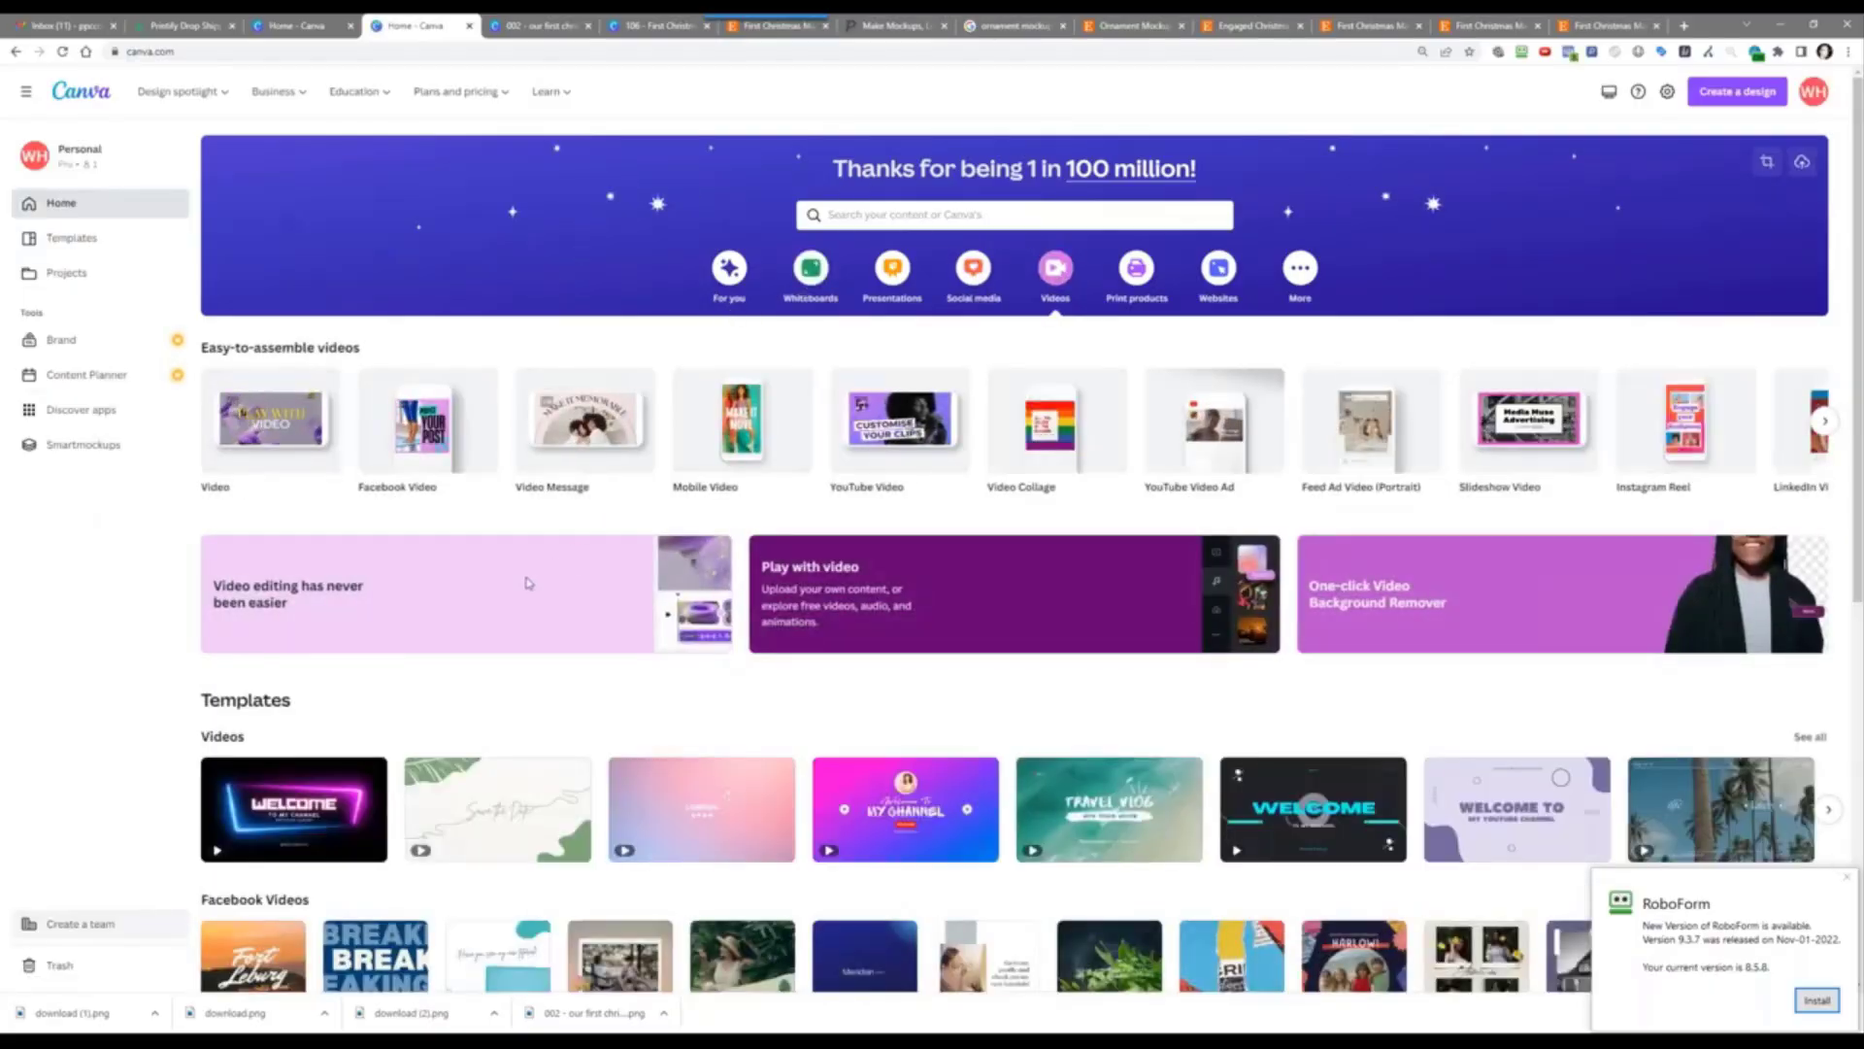
pyautogui.scroll(-4, 218, 494)
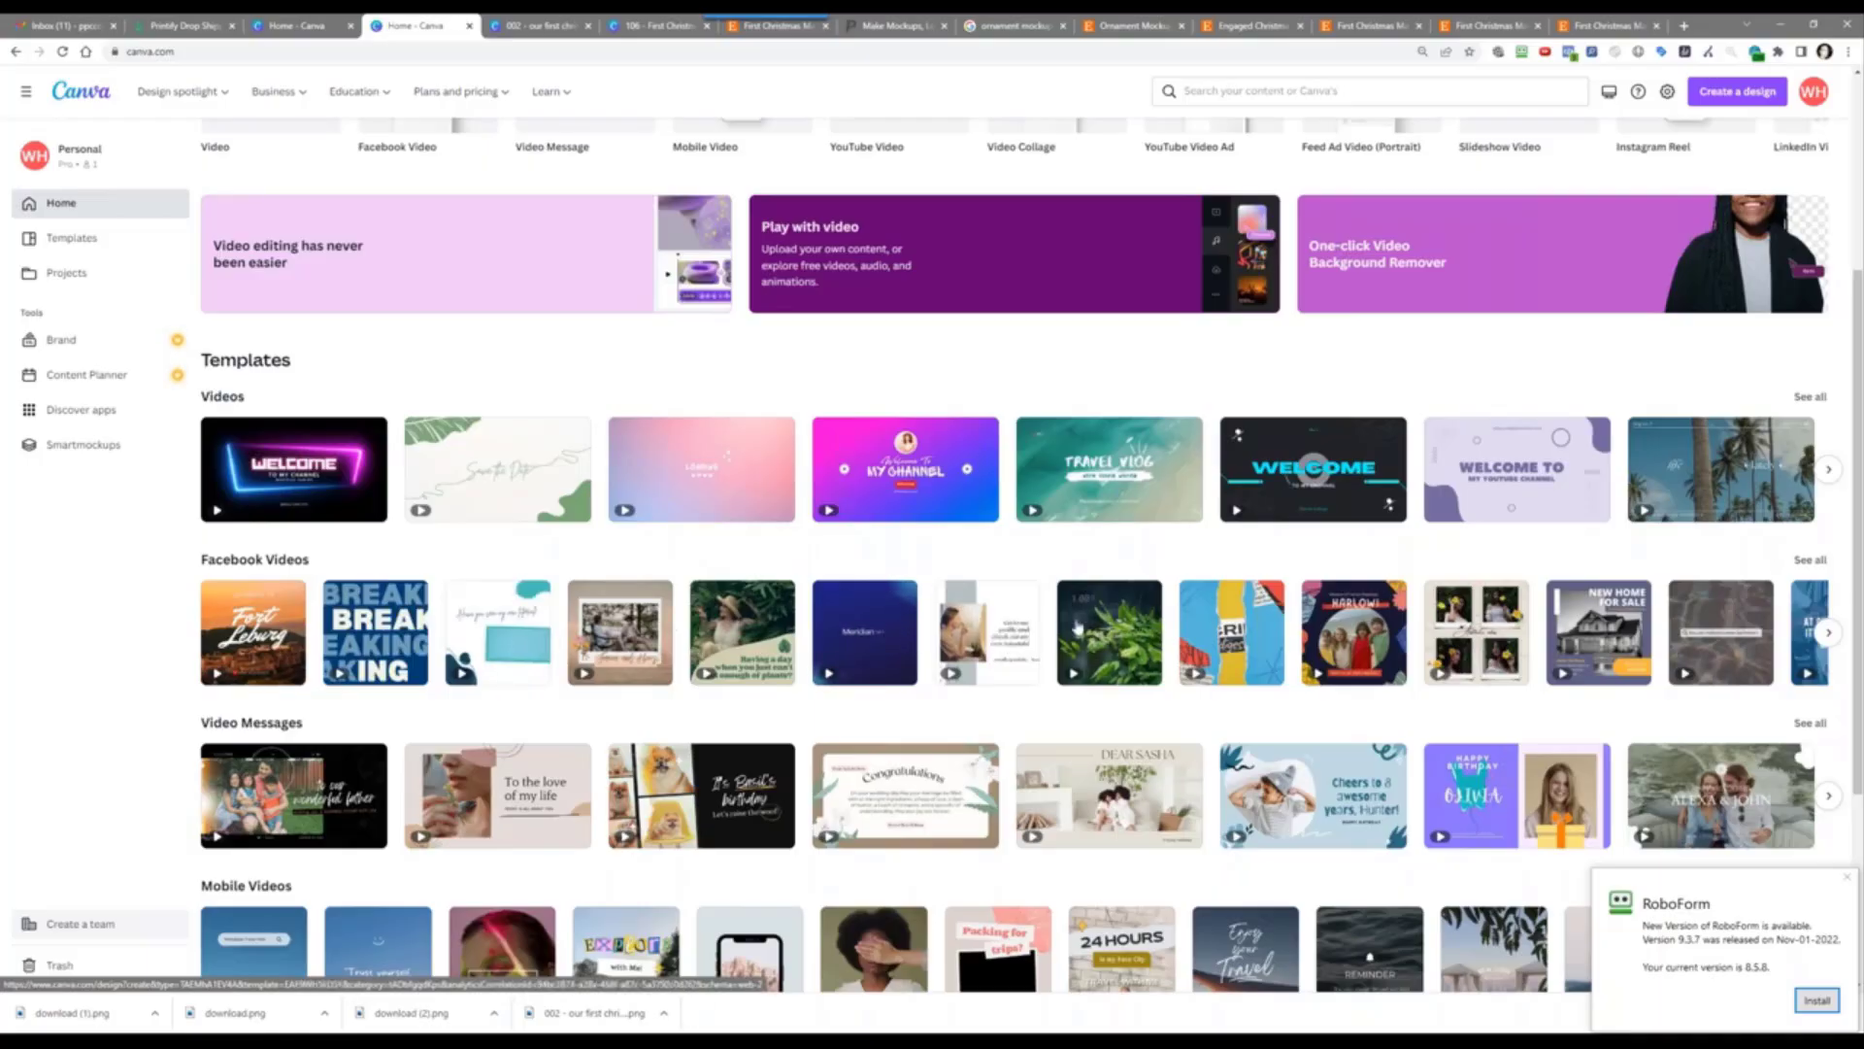
pyautogui.scroll(4, 554, 654)
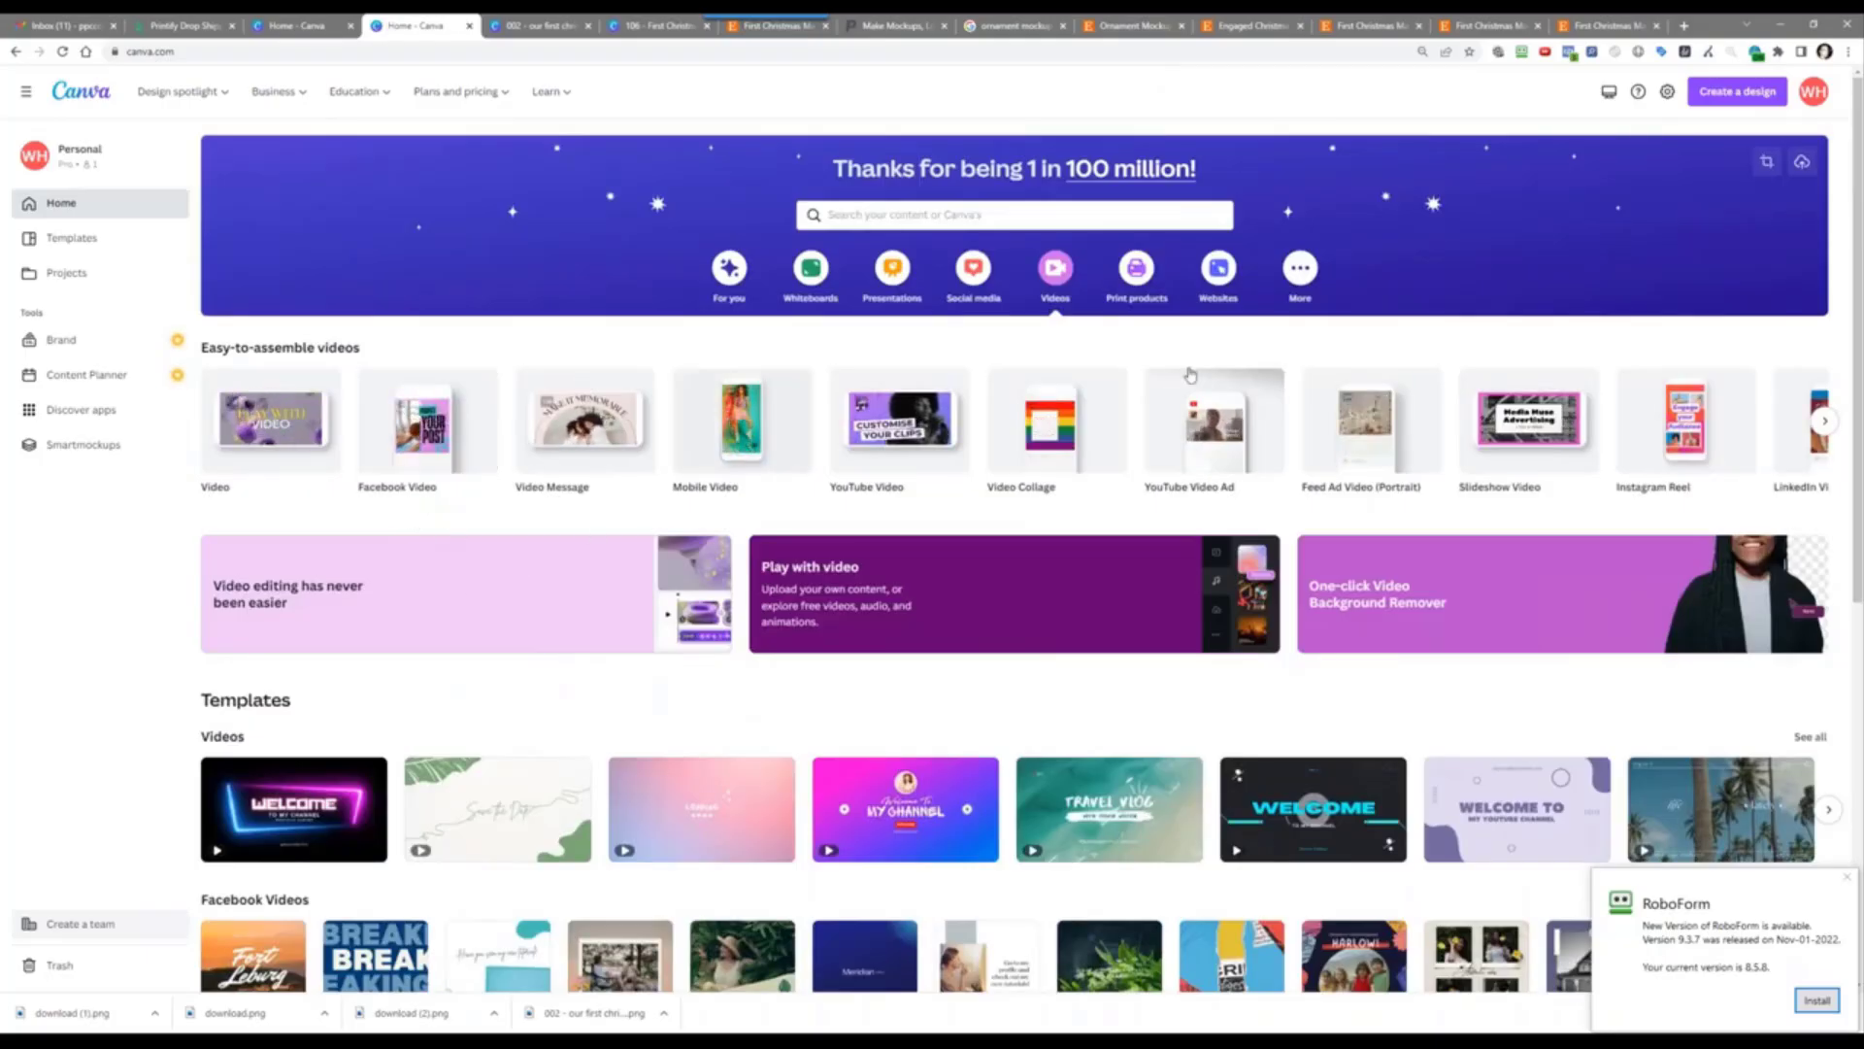
pyautogui.click(1720, 97)
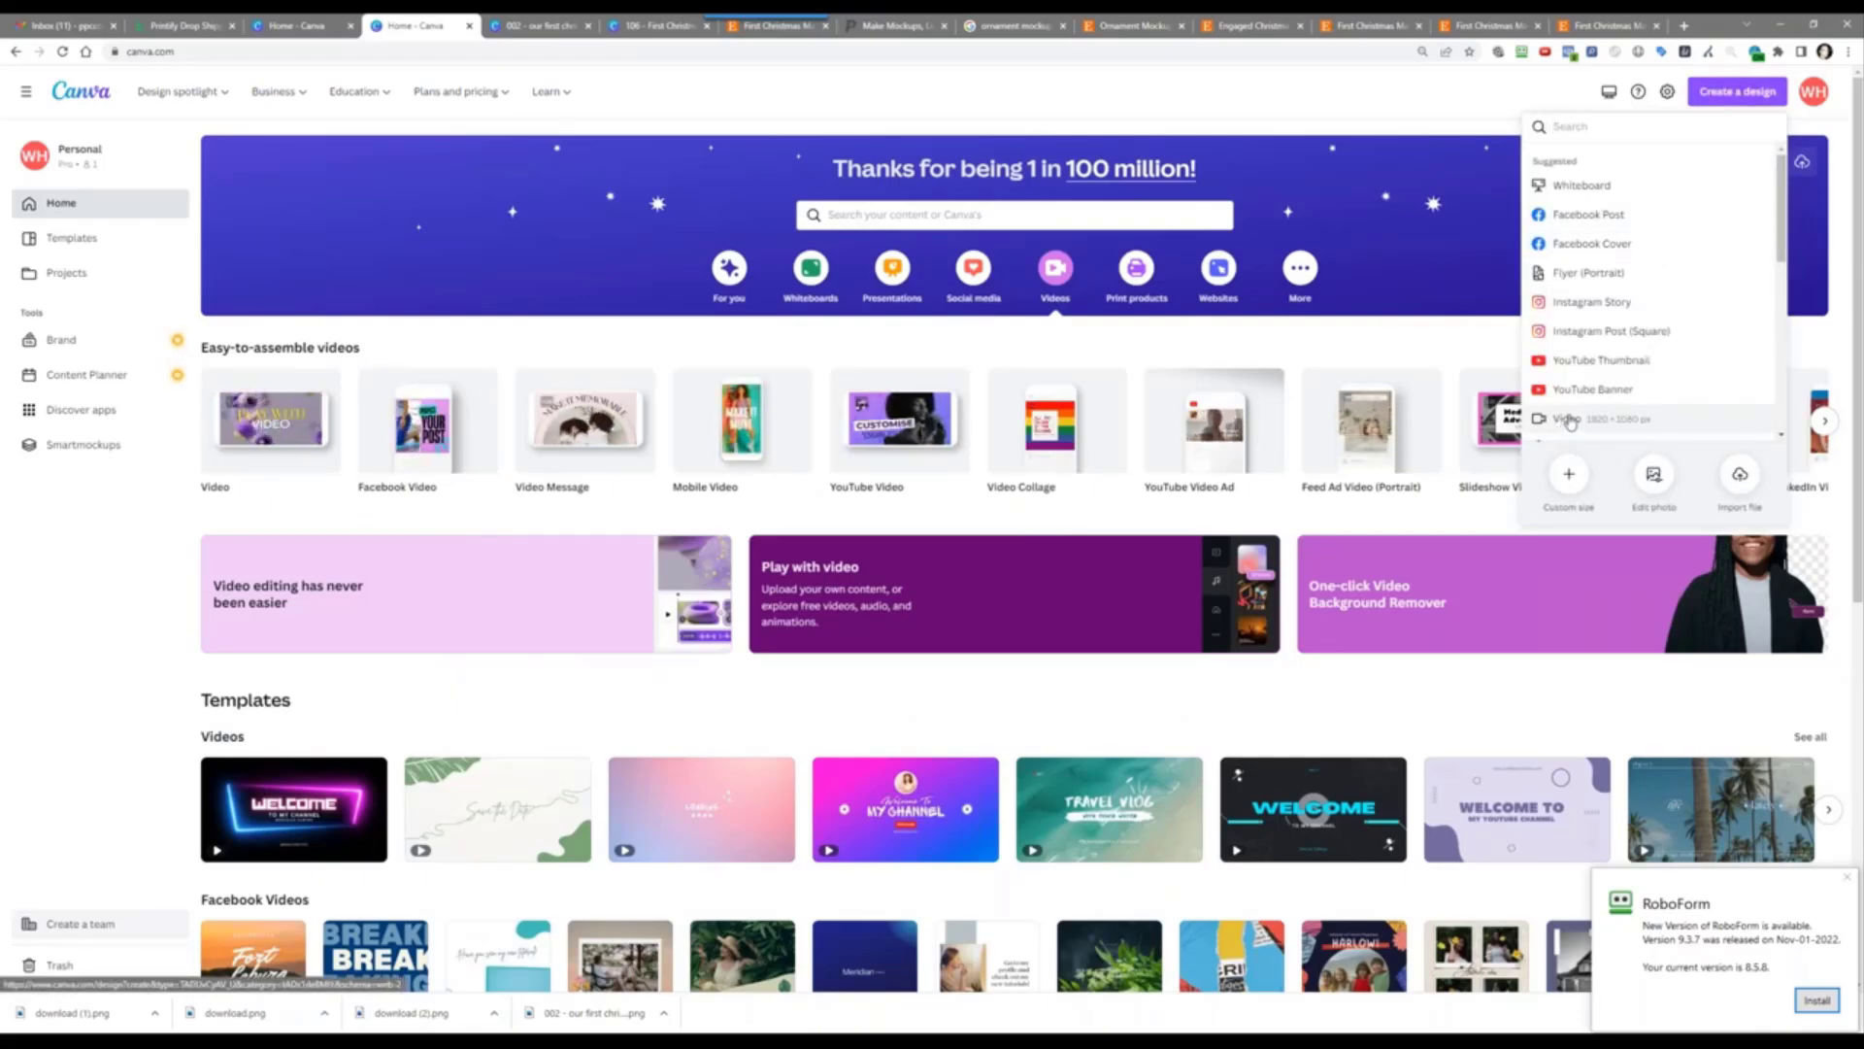
pyautogui.scroll(-2, 1562, 423)
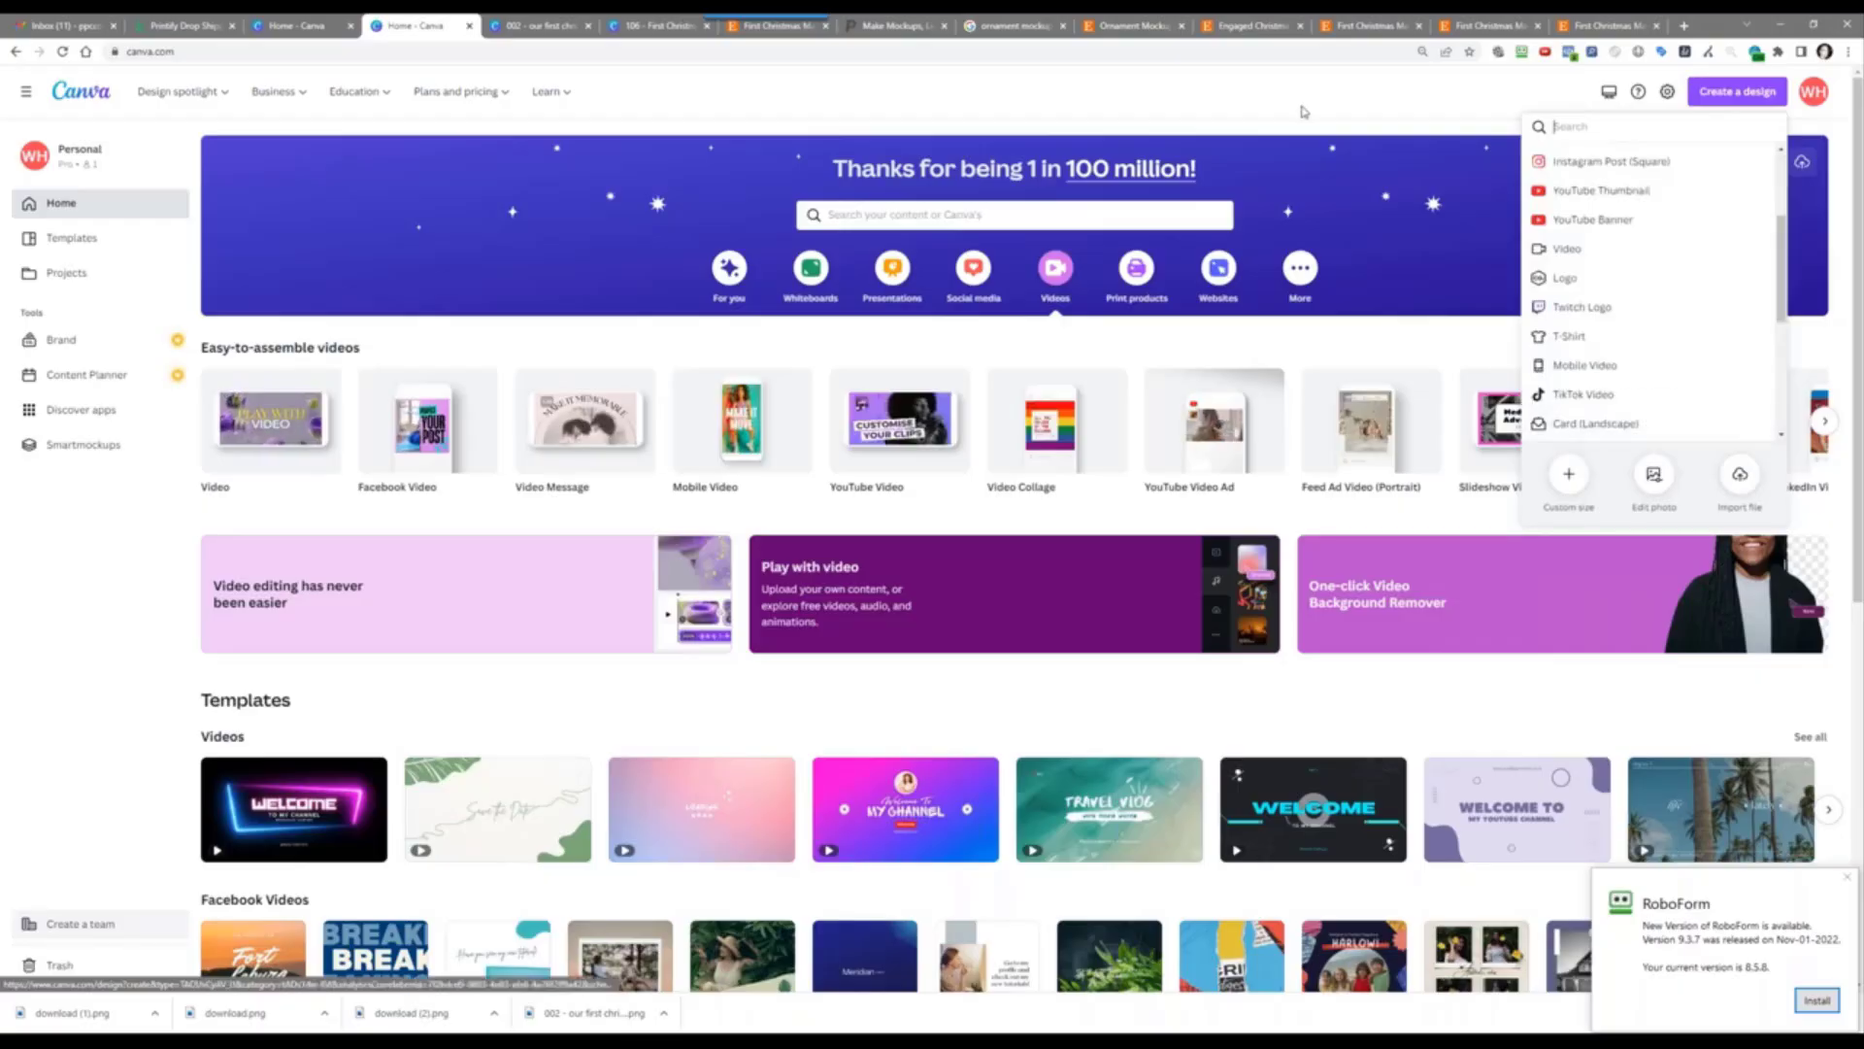
pyautogui.click(1007, 113)
pyautogui.scroll(-3, 570, 678)
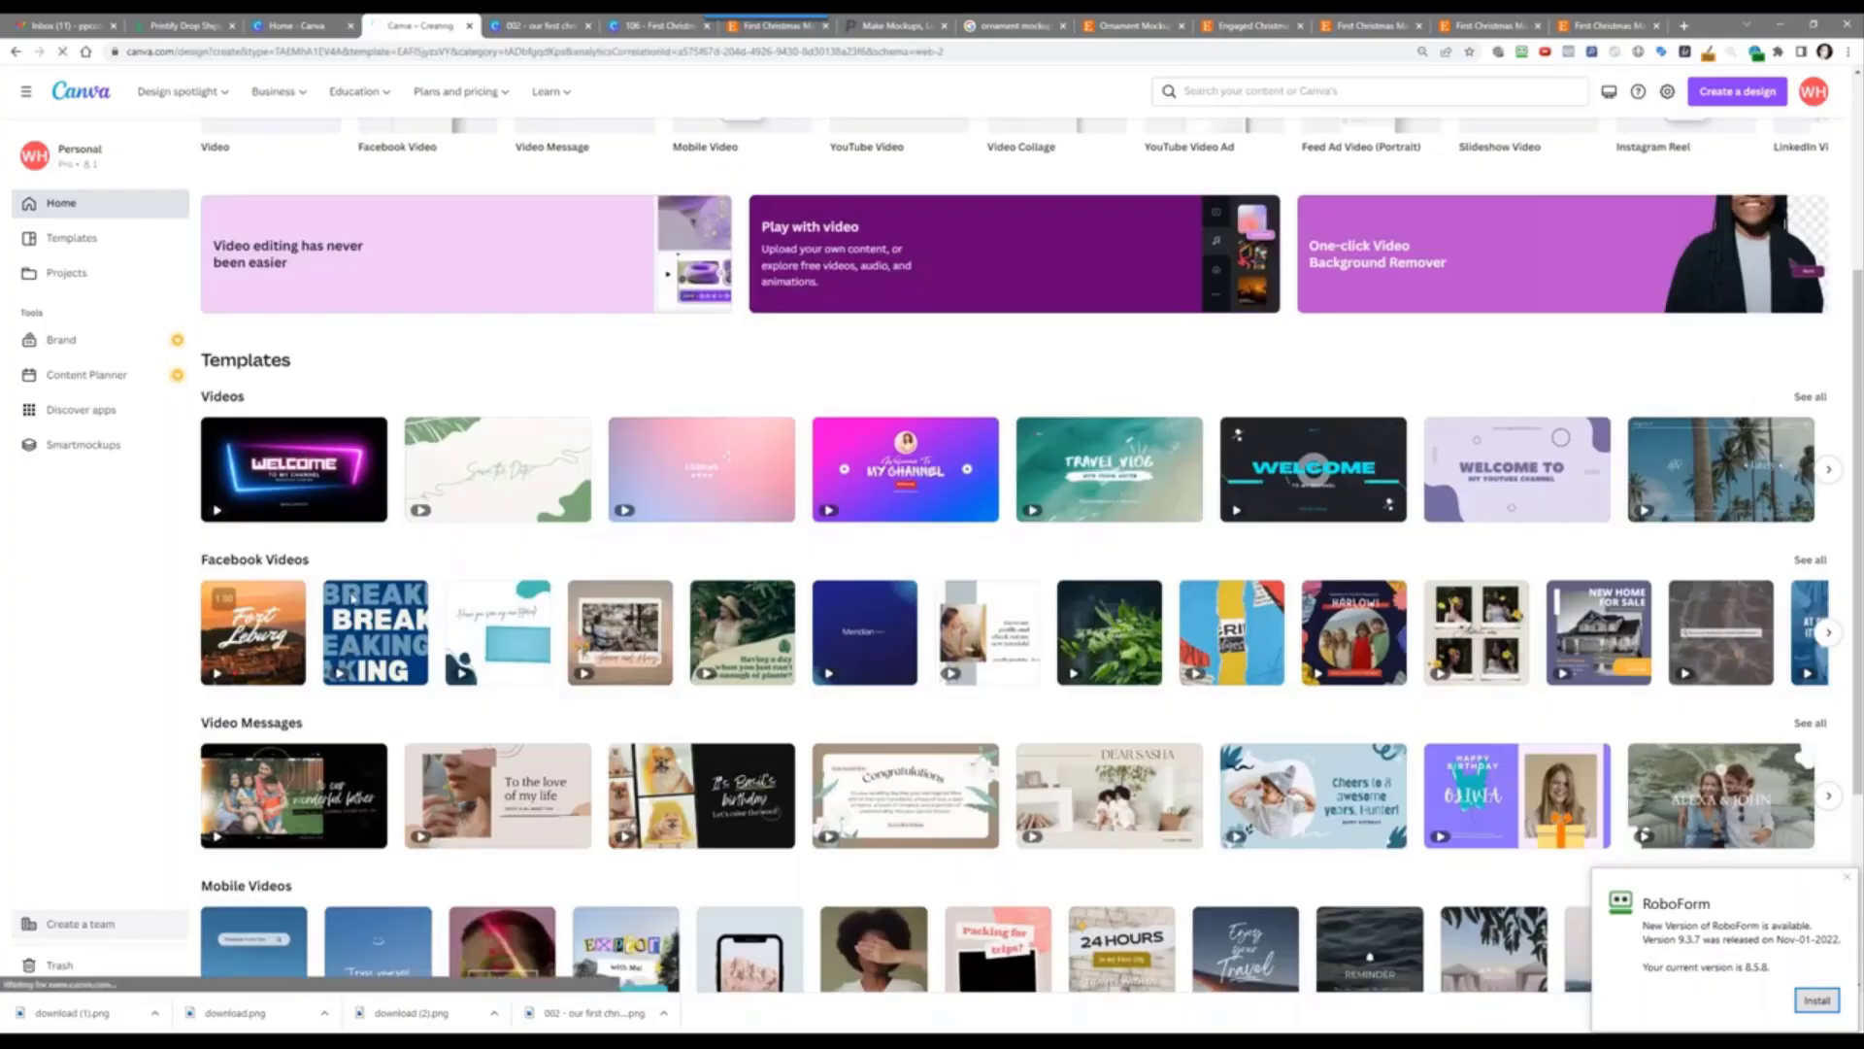
# Step: Open the Fort Leburg travel Facebook video template and delete its audio track
pyautogui.click(245, 636)
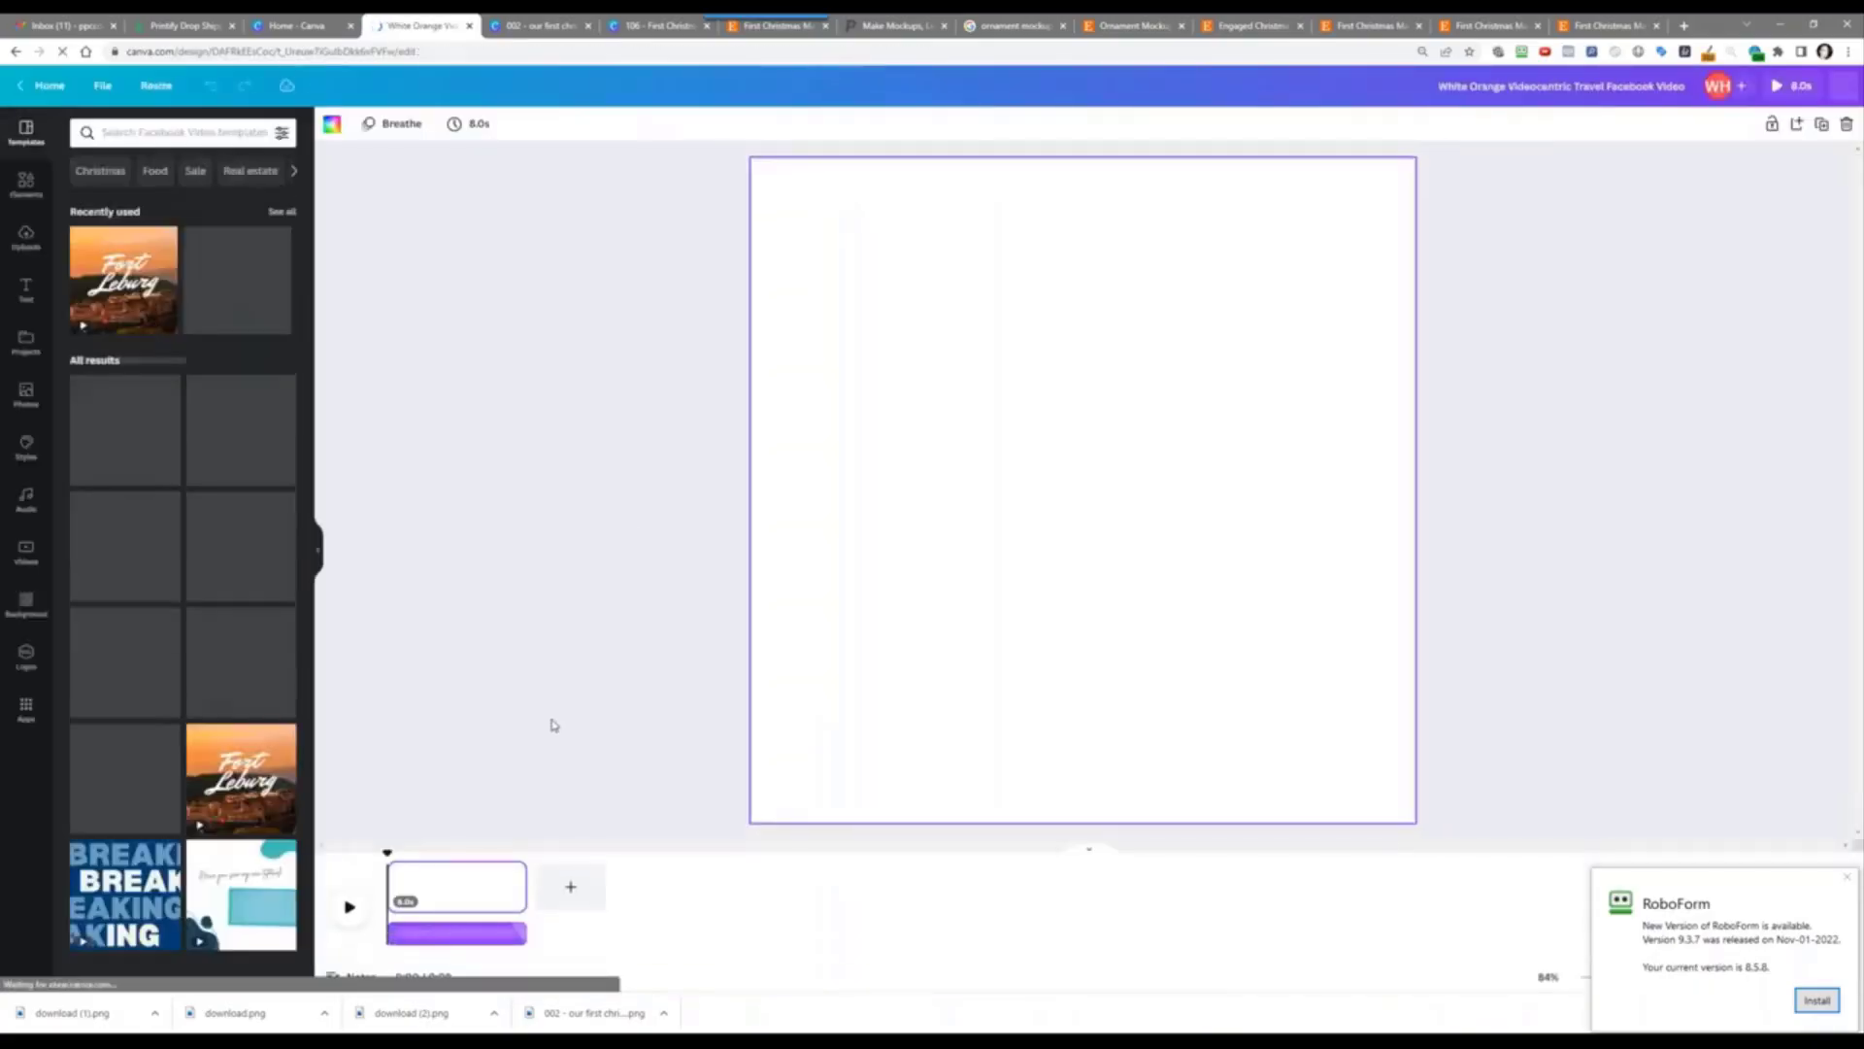
pyautogui.click(500, 942)
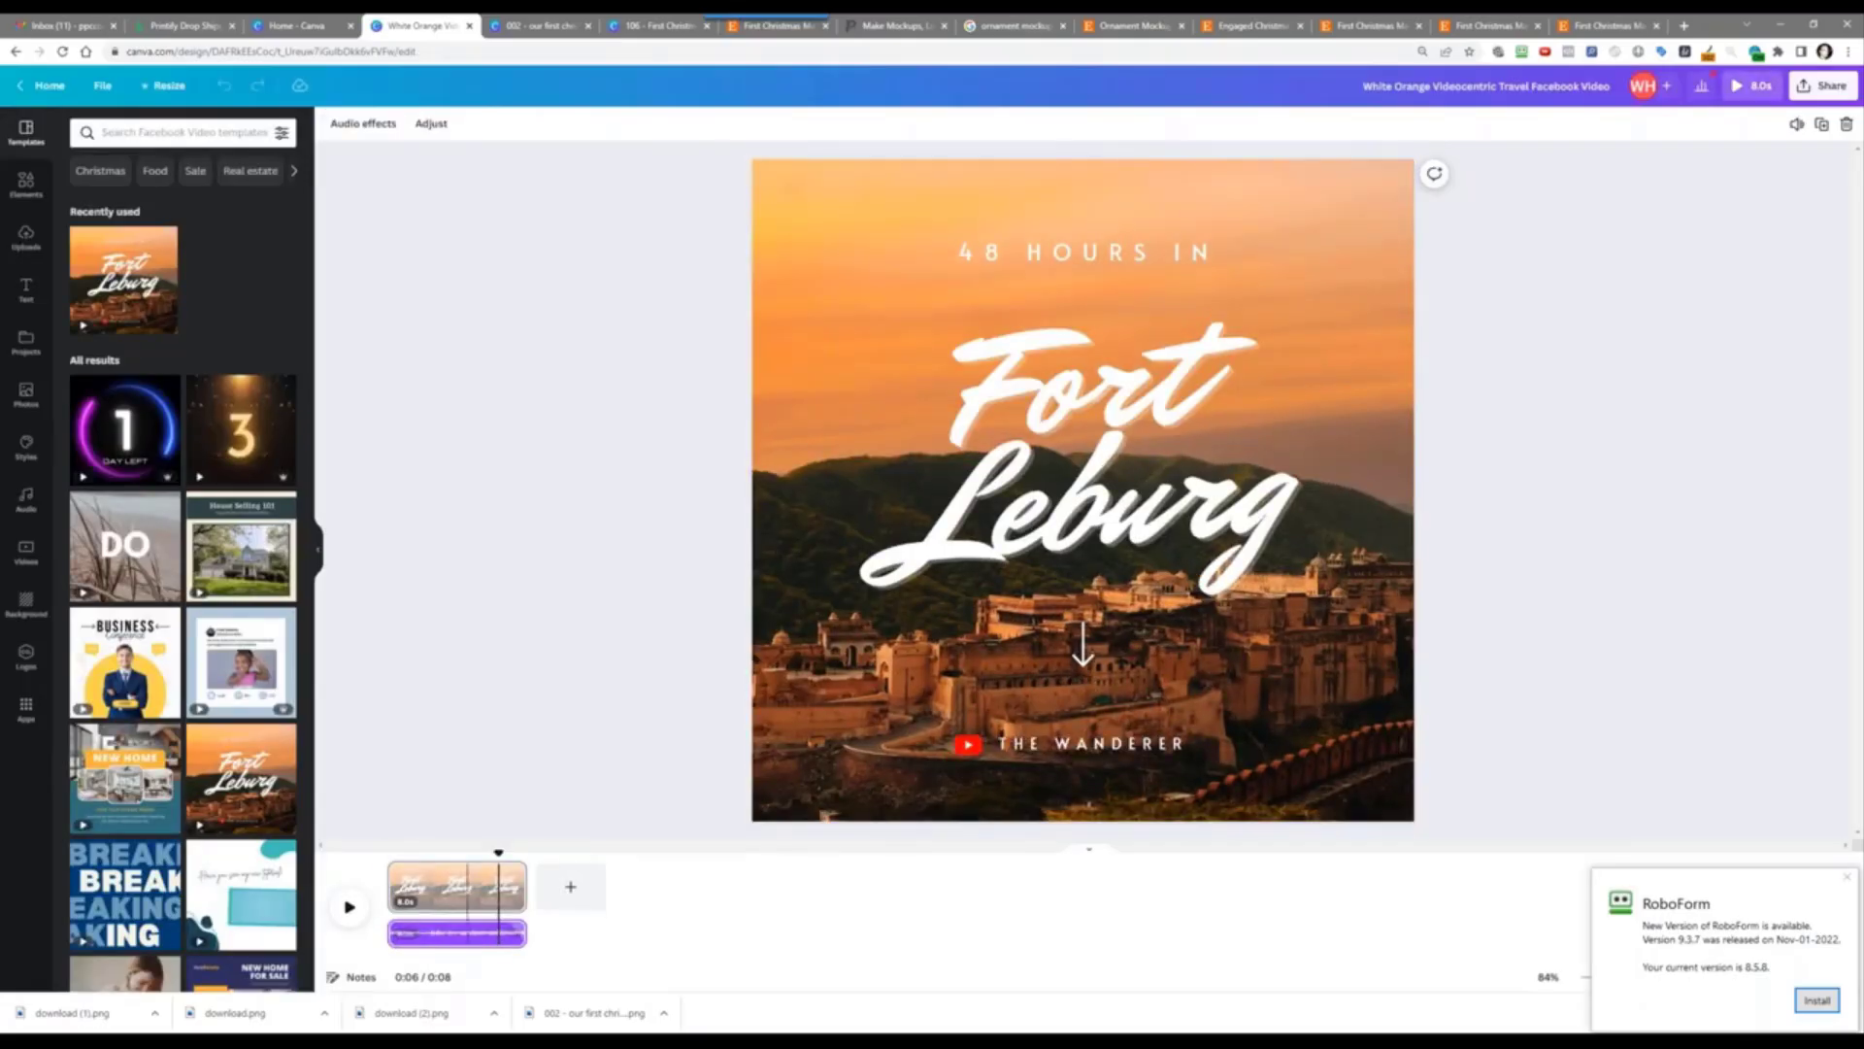
pyautogui.rightClick(519, 934)
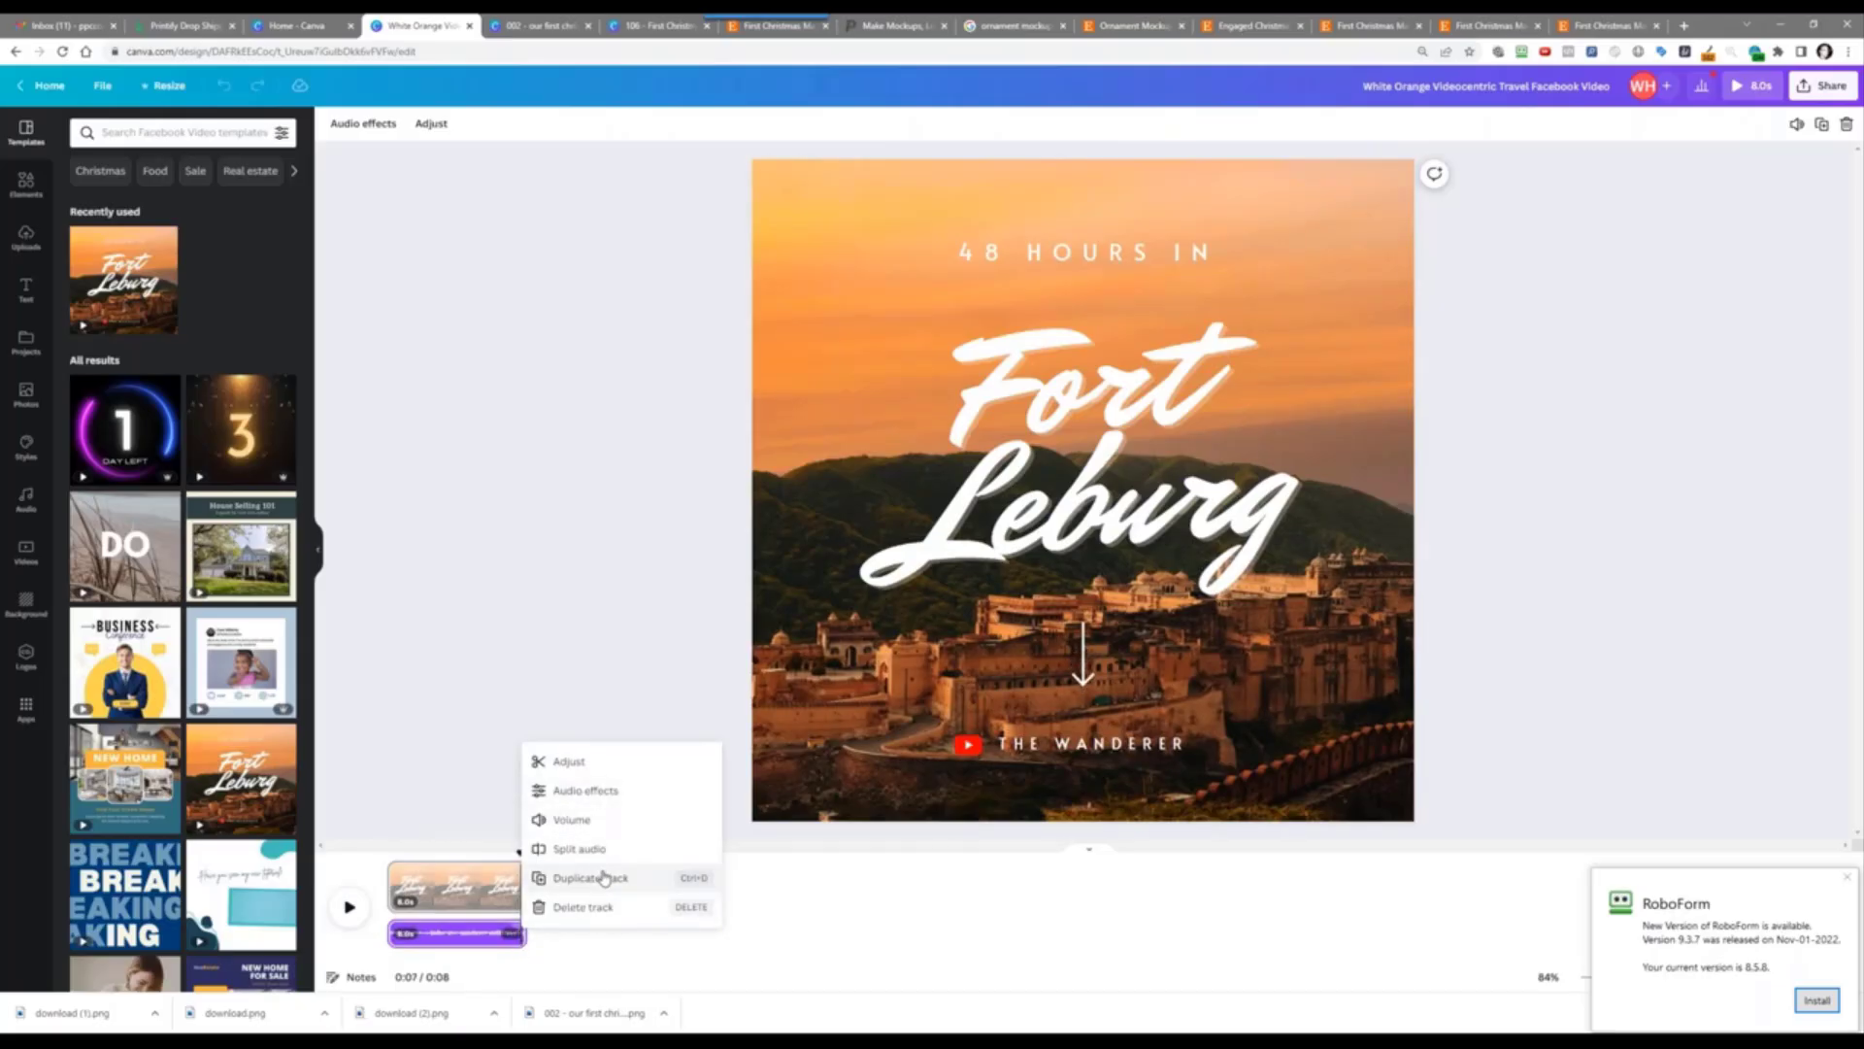
pyautogui.click(604, 906)
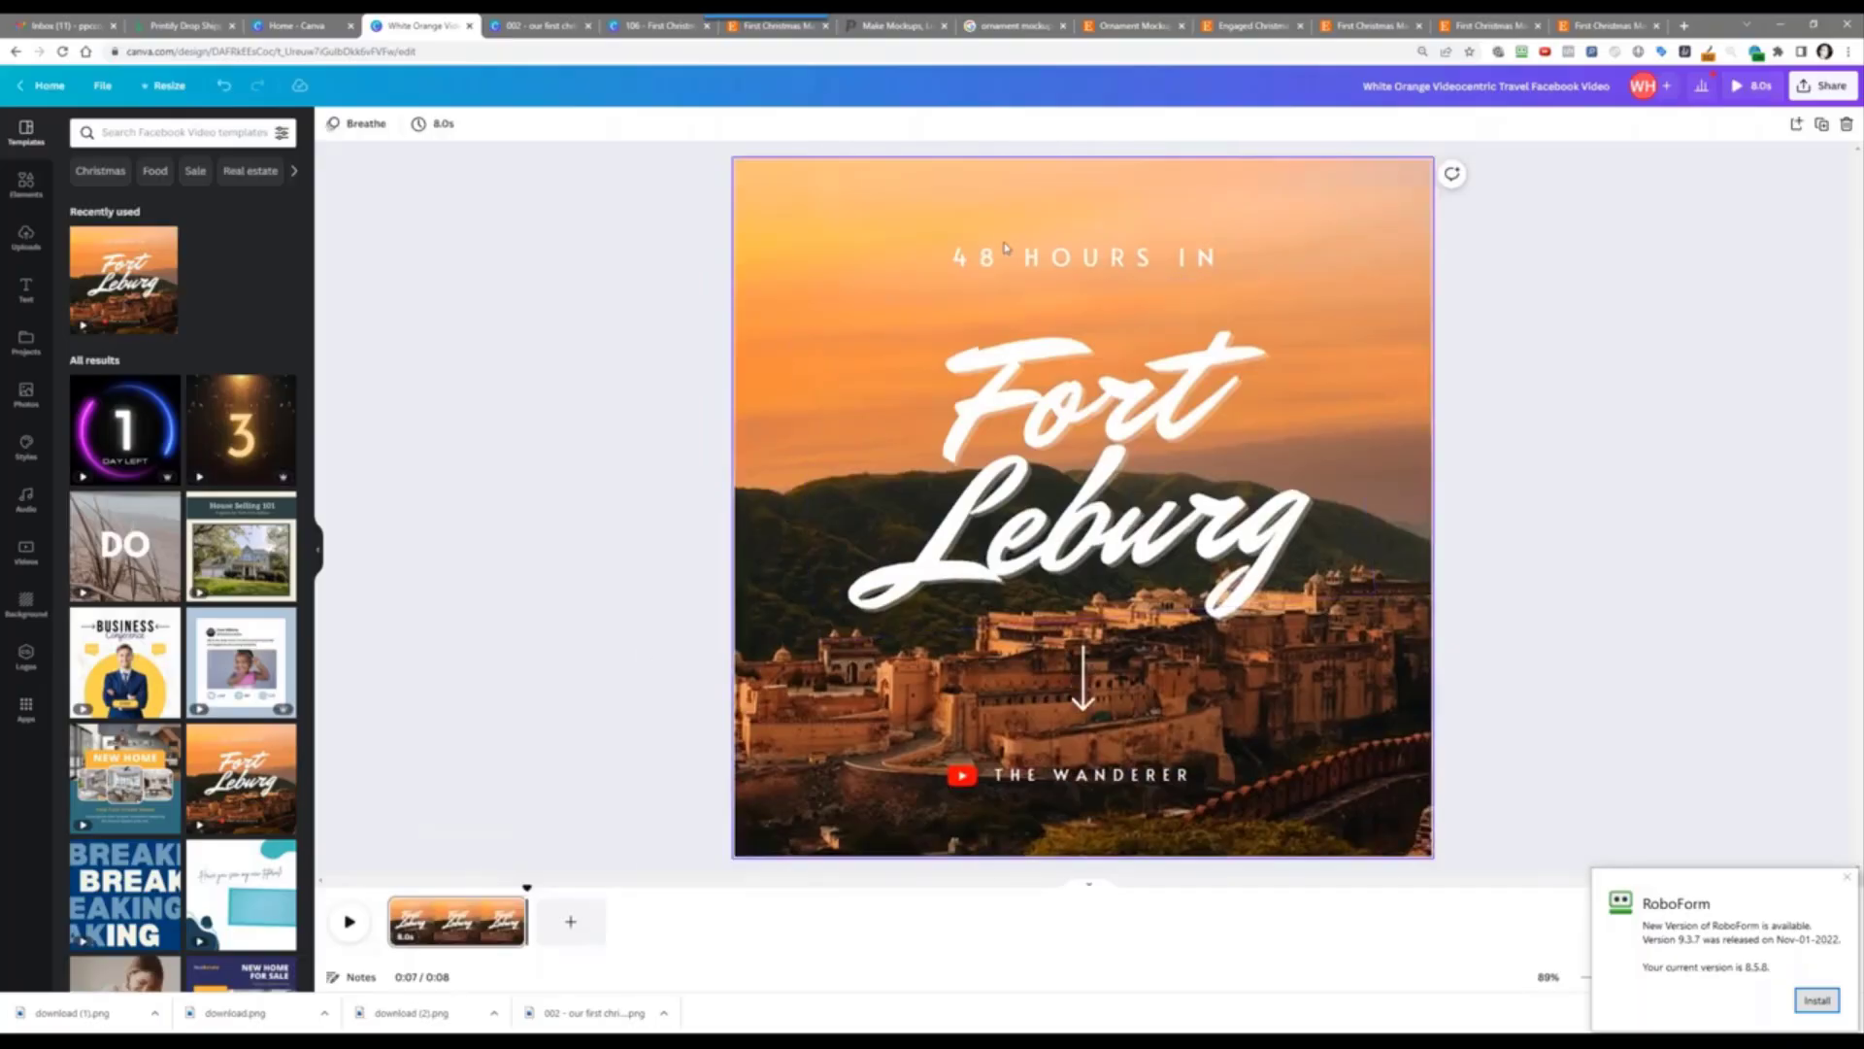
# Step: Shorten the page duration from 8.0s to 5.0s
pyautogui.click(447, 127)
pyautogui.moveTo(467, 190); pyautogui.dragTo(463, 192)
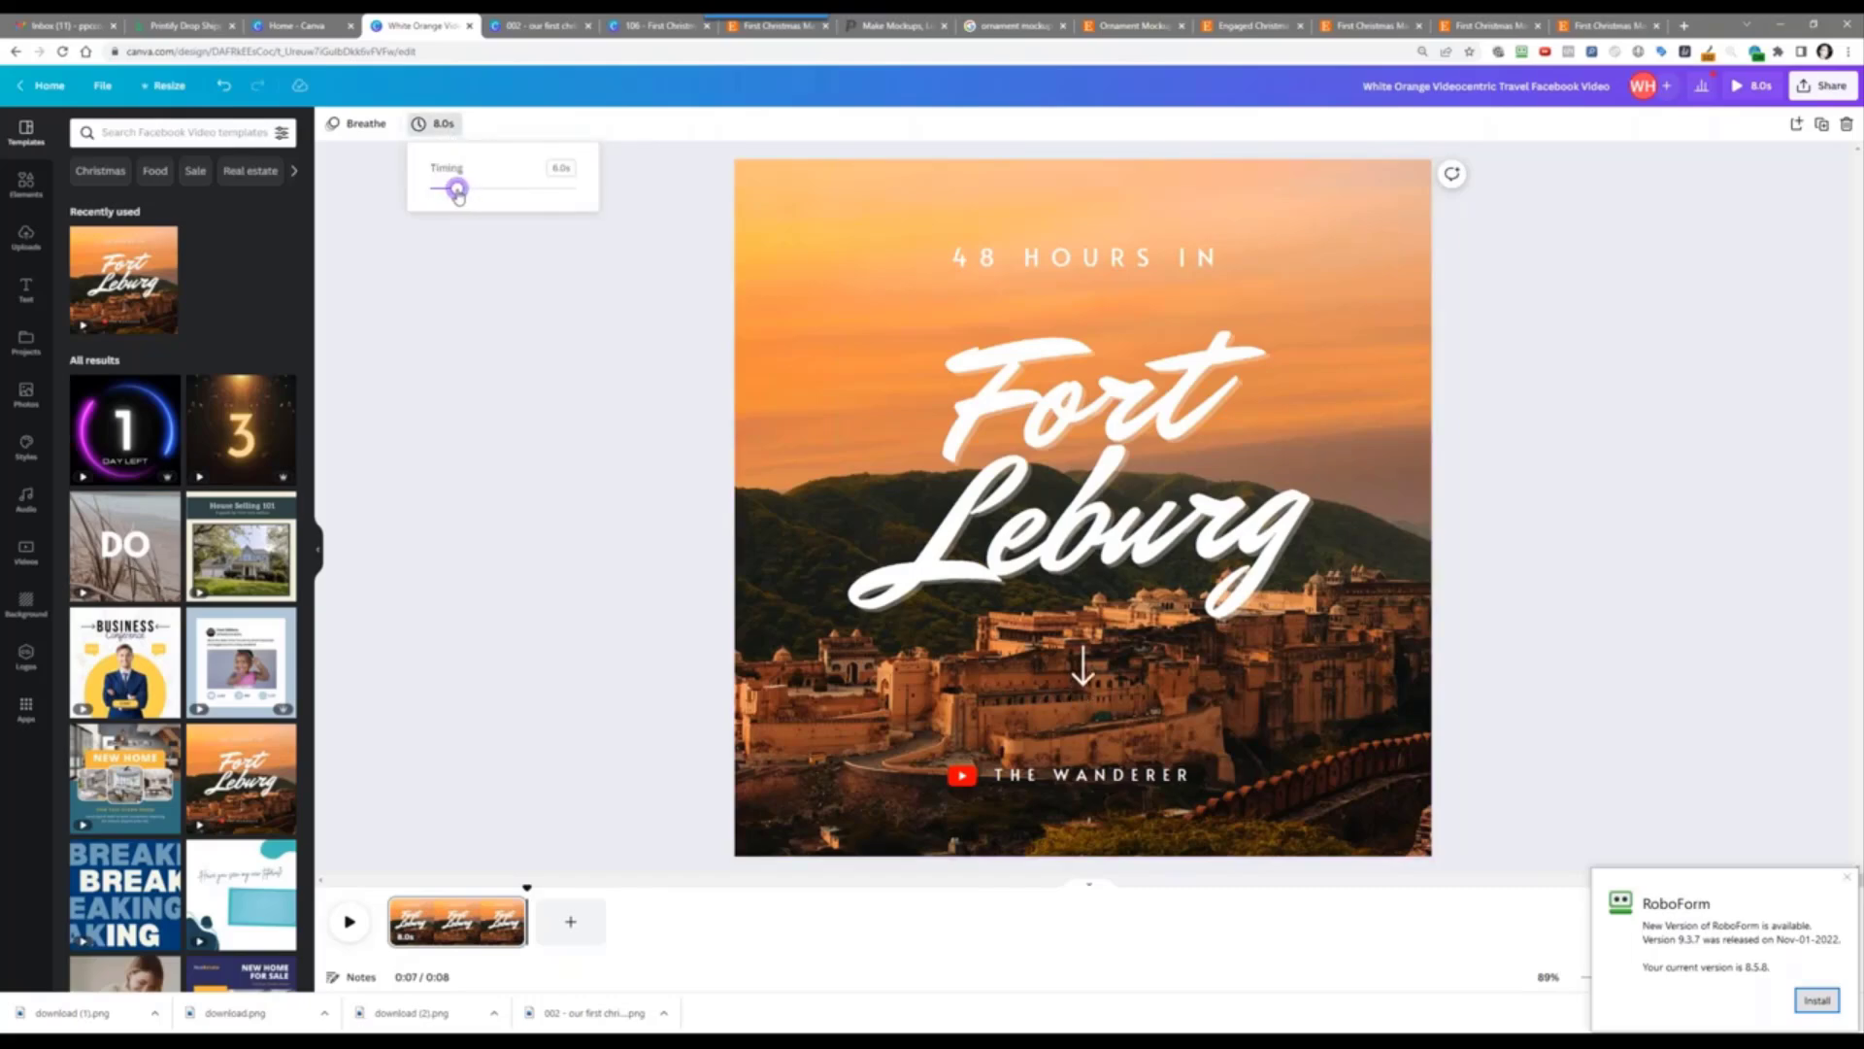
pyautogui.moveTo(453, 194); pyautogui.dragTo(452, 193)
pyautogui.click(582, 346)
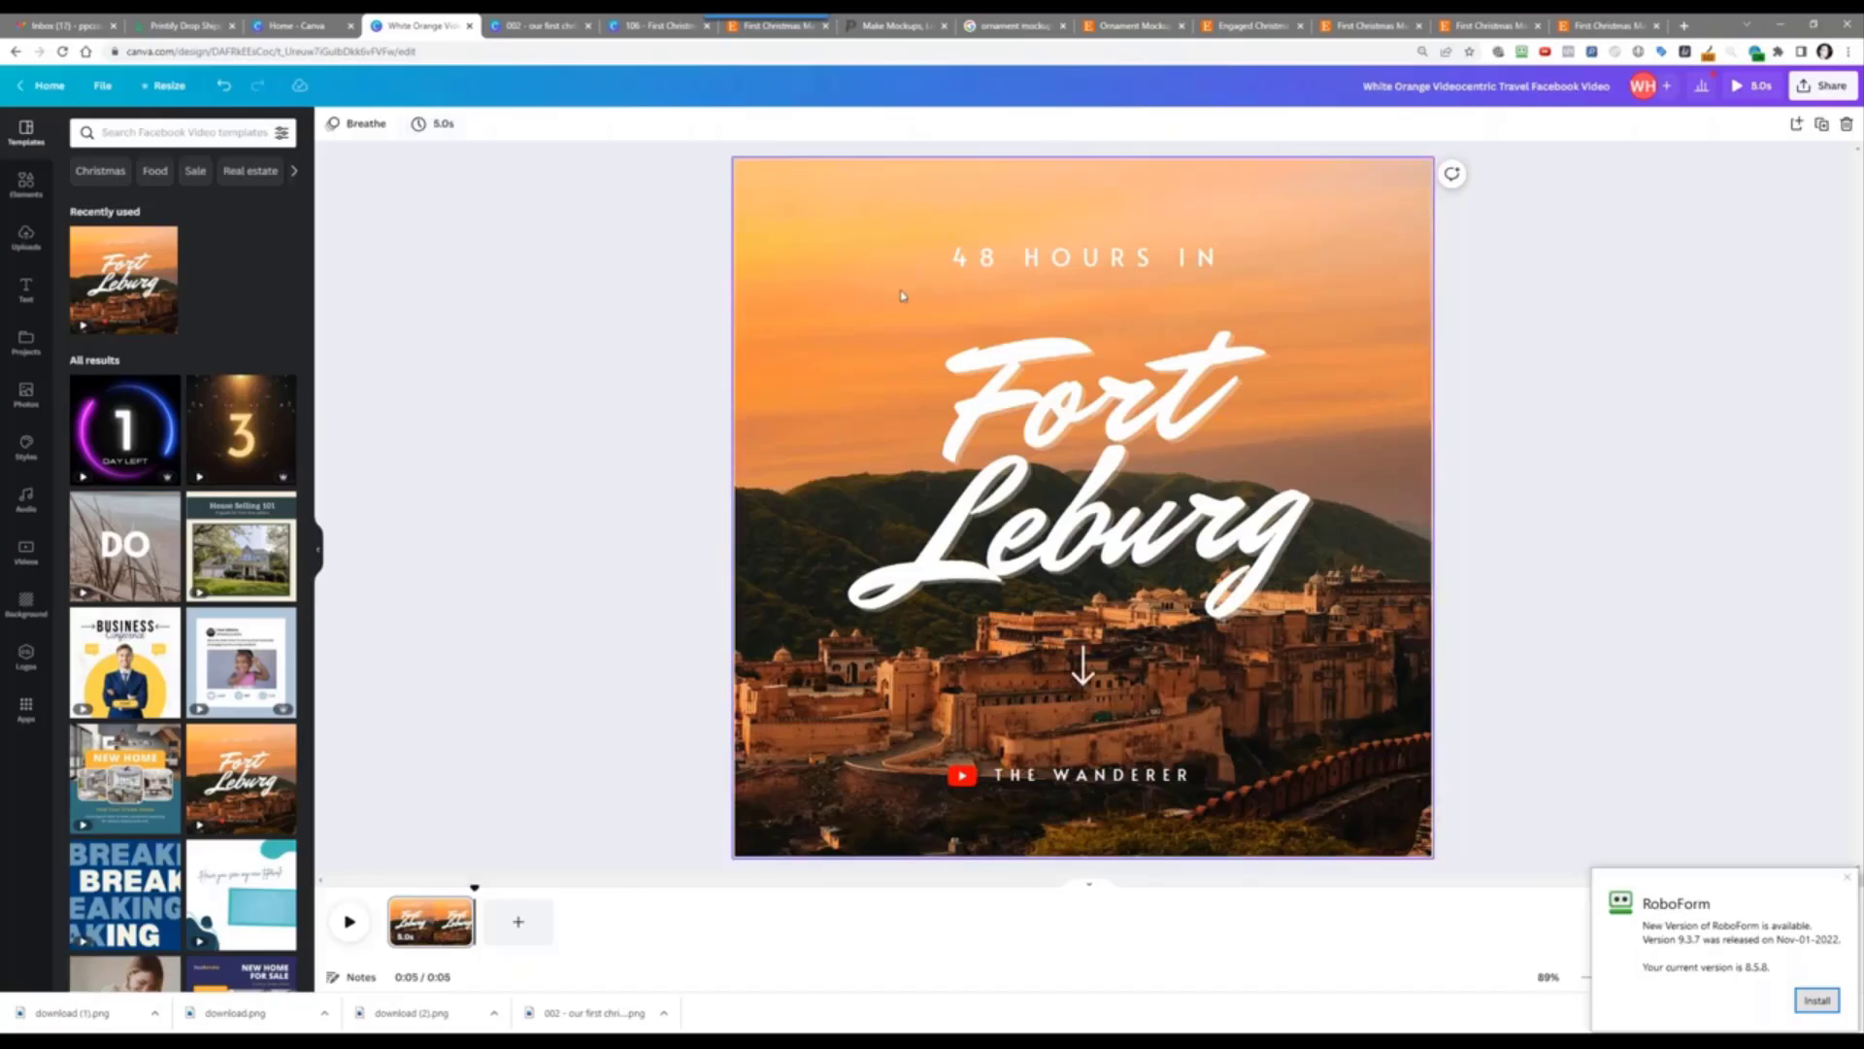
pyautogui.click(25, 238)
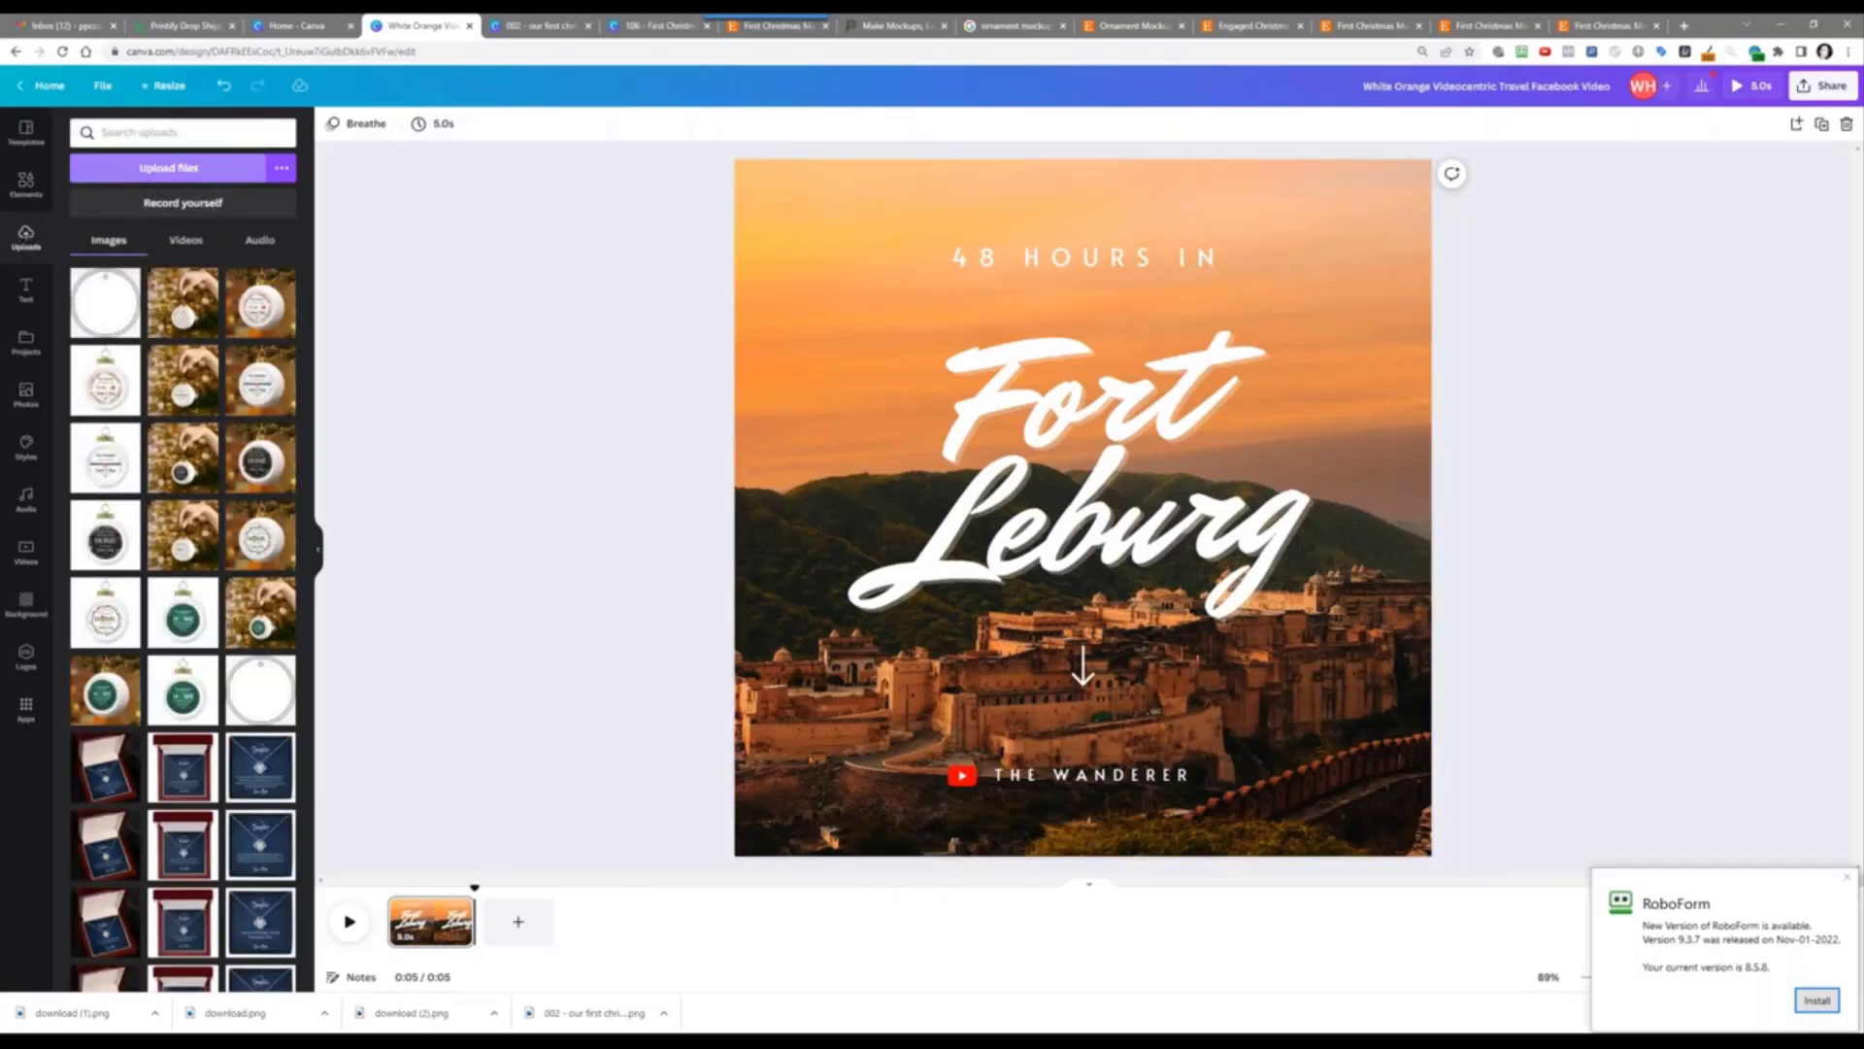
# Step: Upload the three downloaded ornament PNG images
pyautogui.click(168, 167)
pyautogui.moveTo(430, 197); pyautogui.dragTo(248, 109)
pyautogui.click(961, 451)
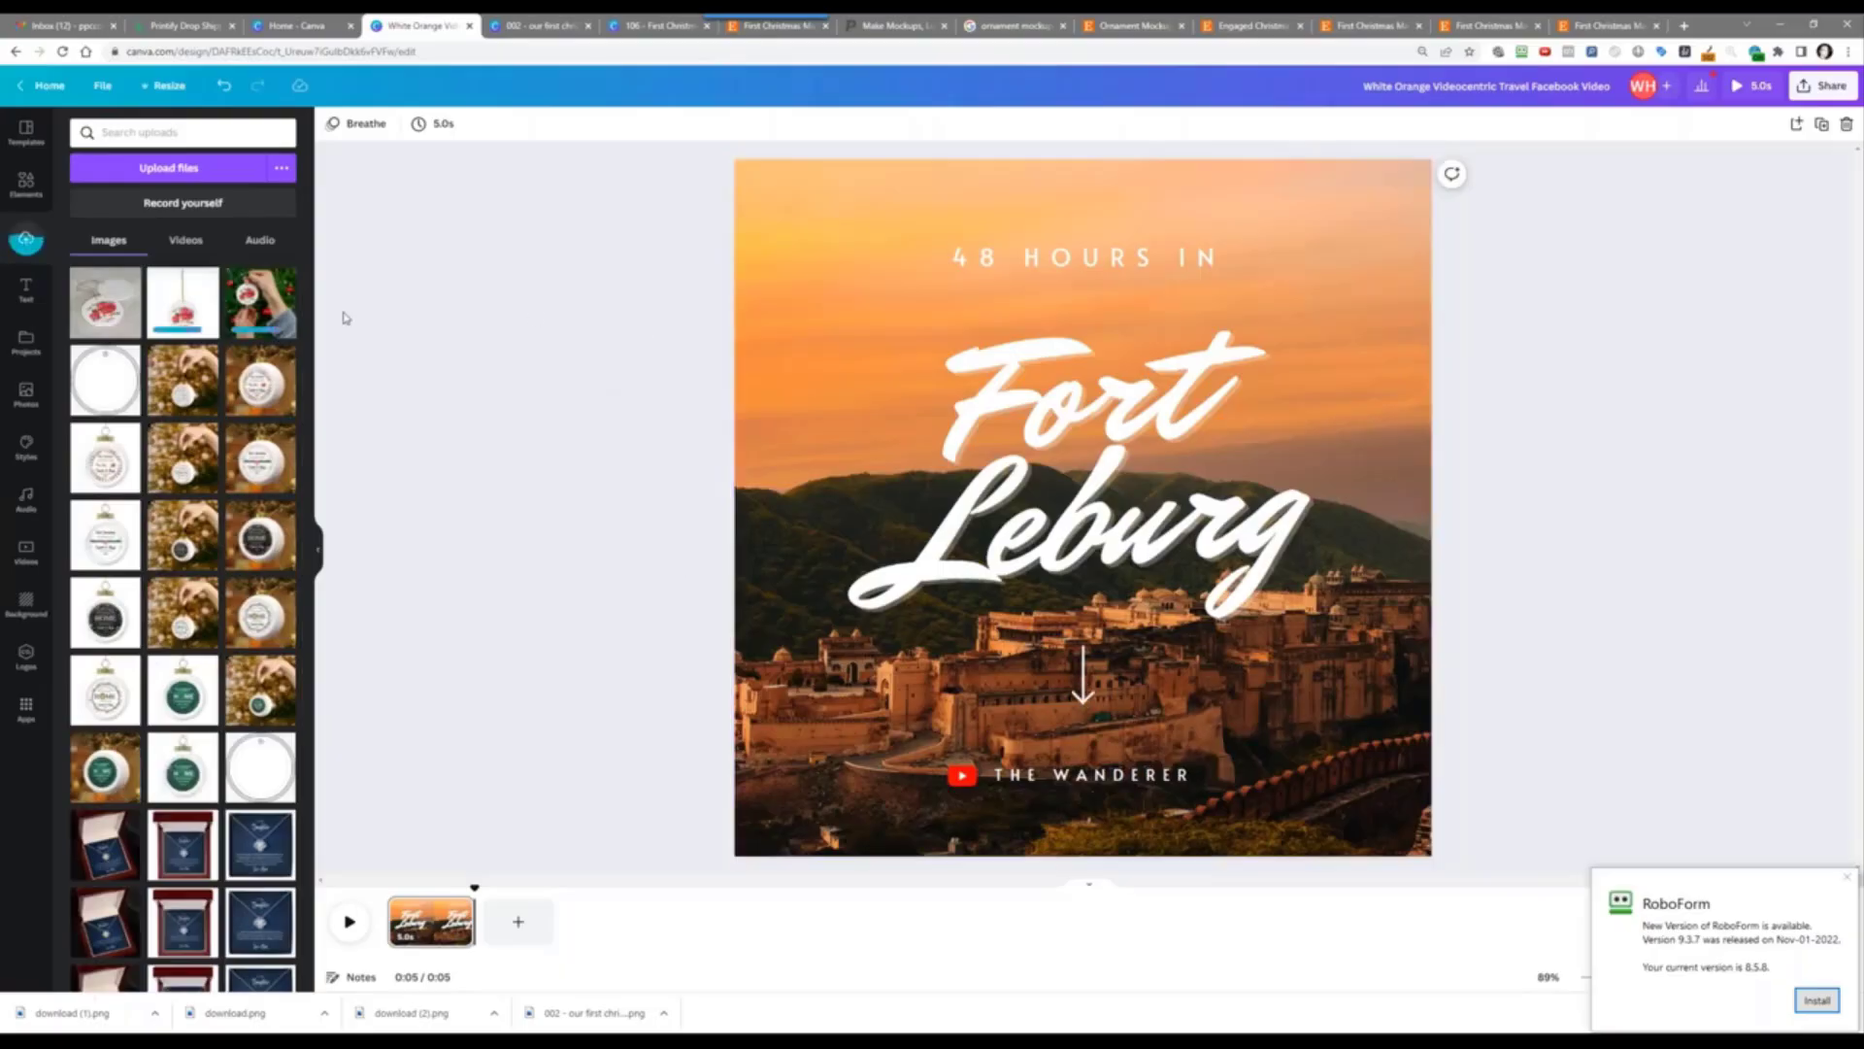
# Step: Make the hanging 'Our First Christmas Married' ornament image the page background
pyautogui.click(1055, 268)
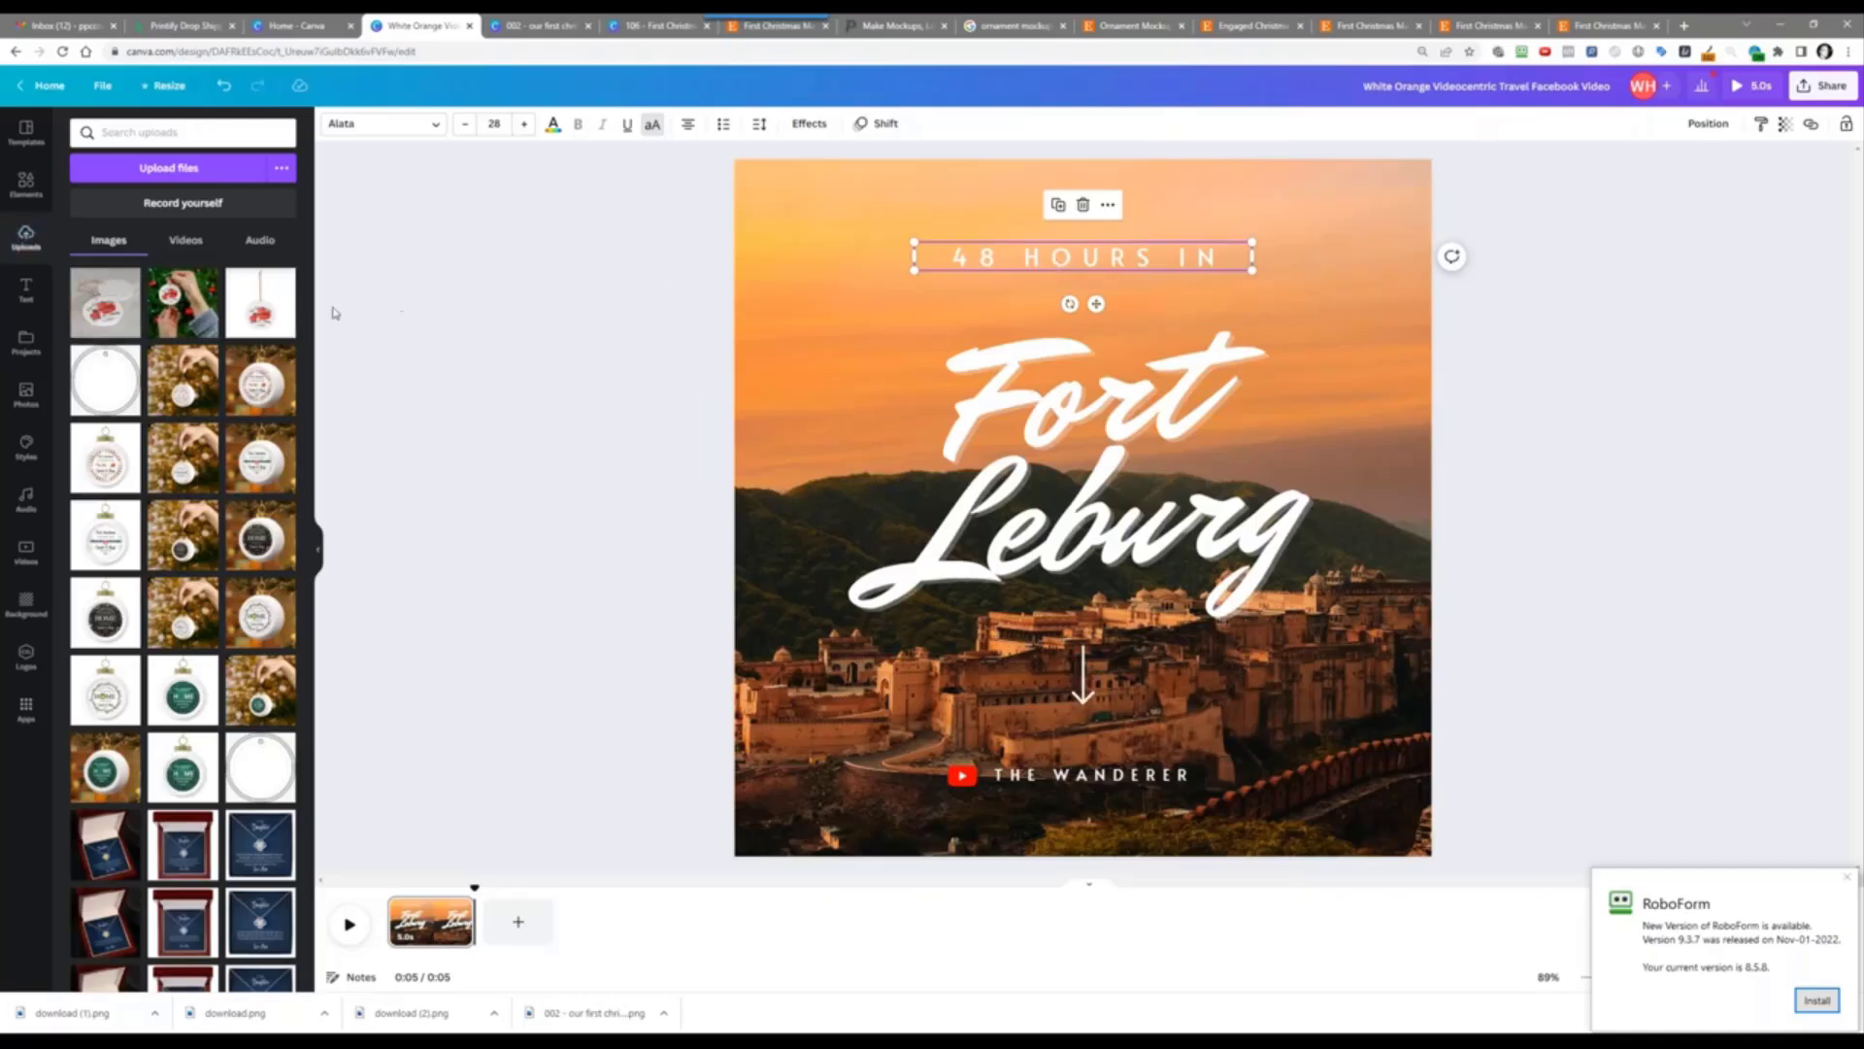
pyautogui.click(260, 292)
pyautogui.rightClick(953, 404)
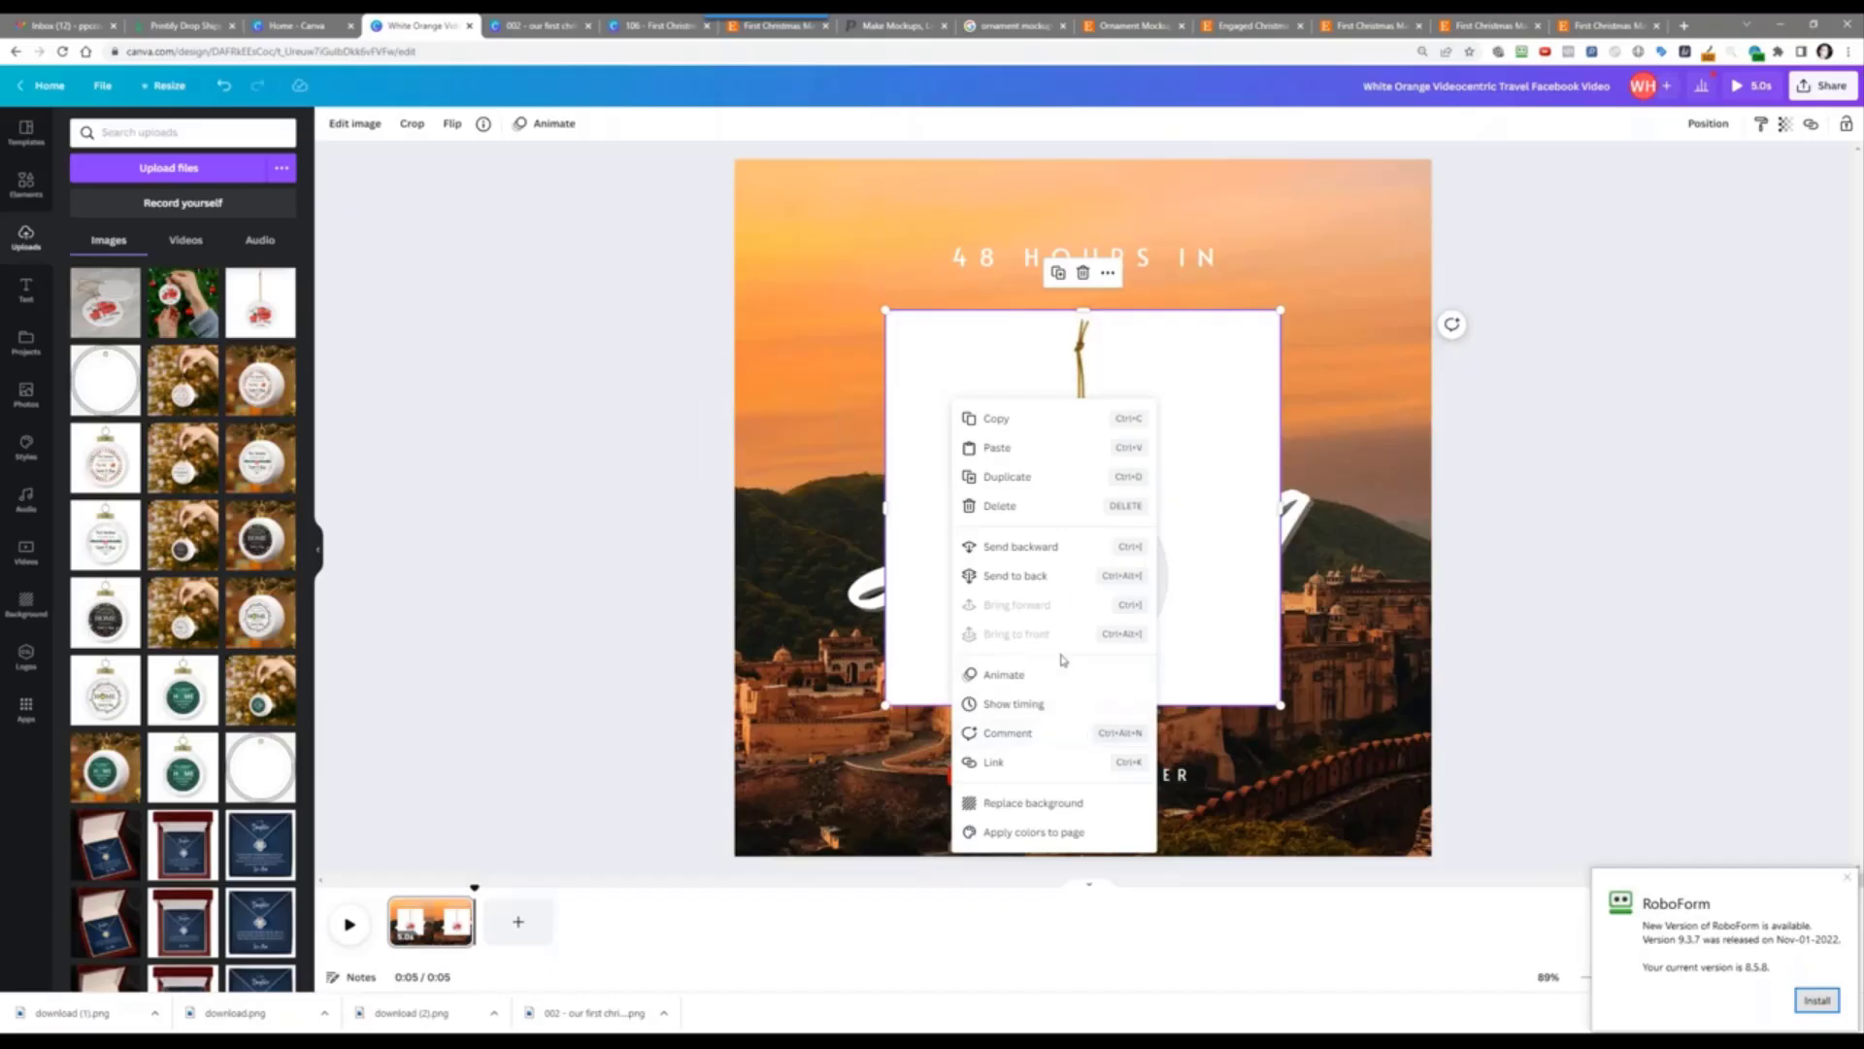
pyautogui.click(1044, 804)
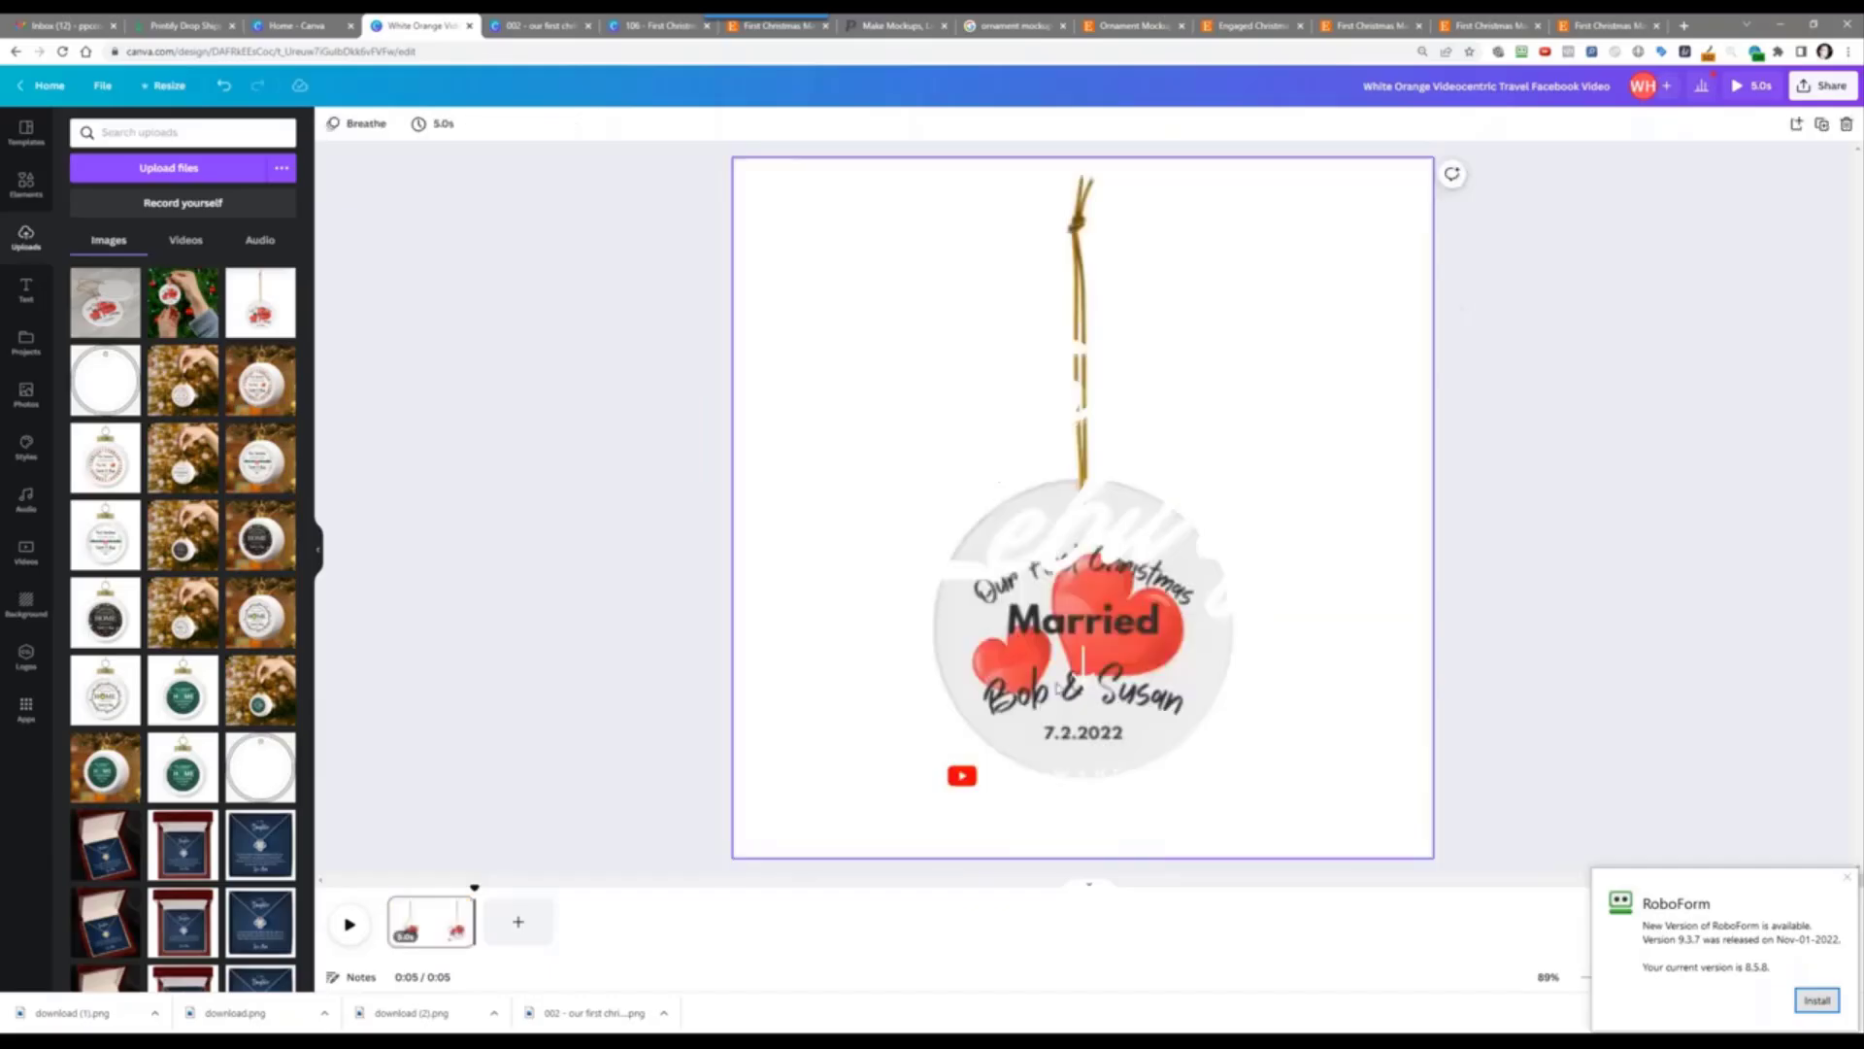
# Step: Turn the 48 HOURS IN text dark grey
pyautogui.click(1022, 254)
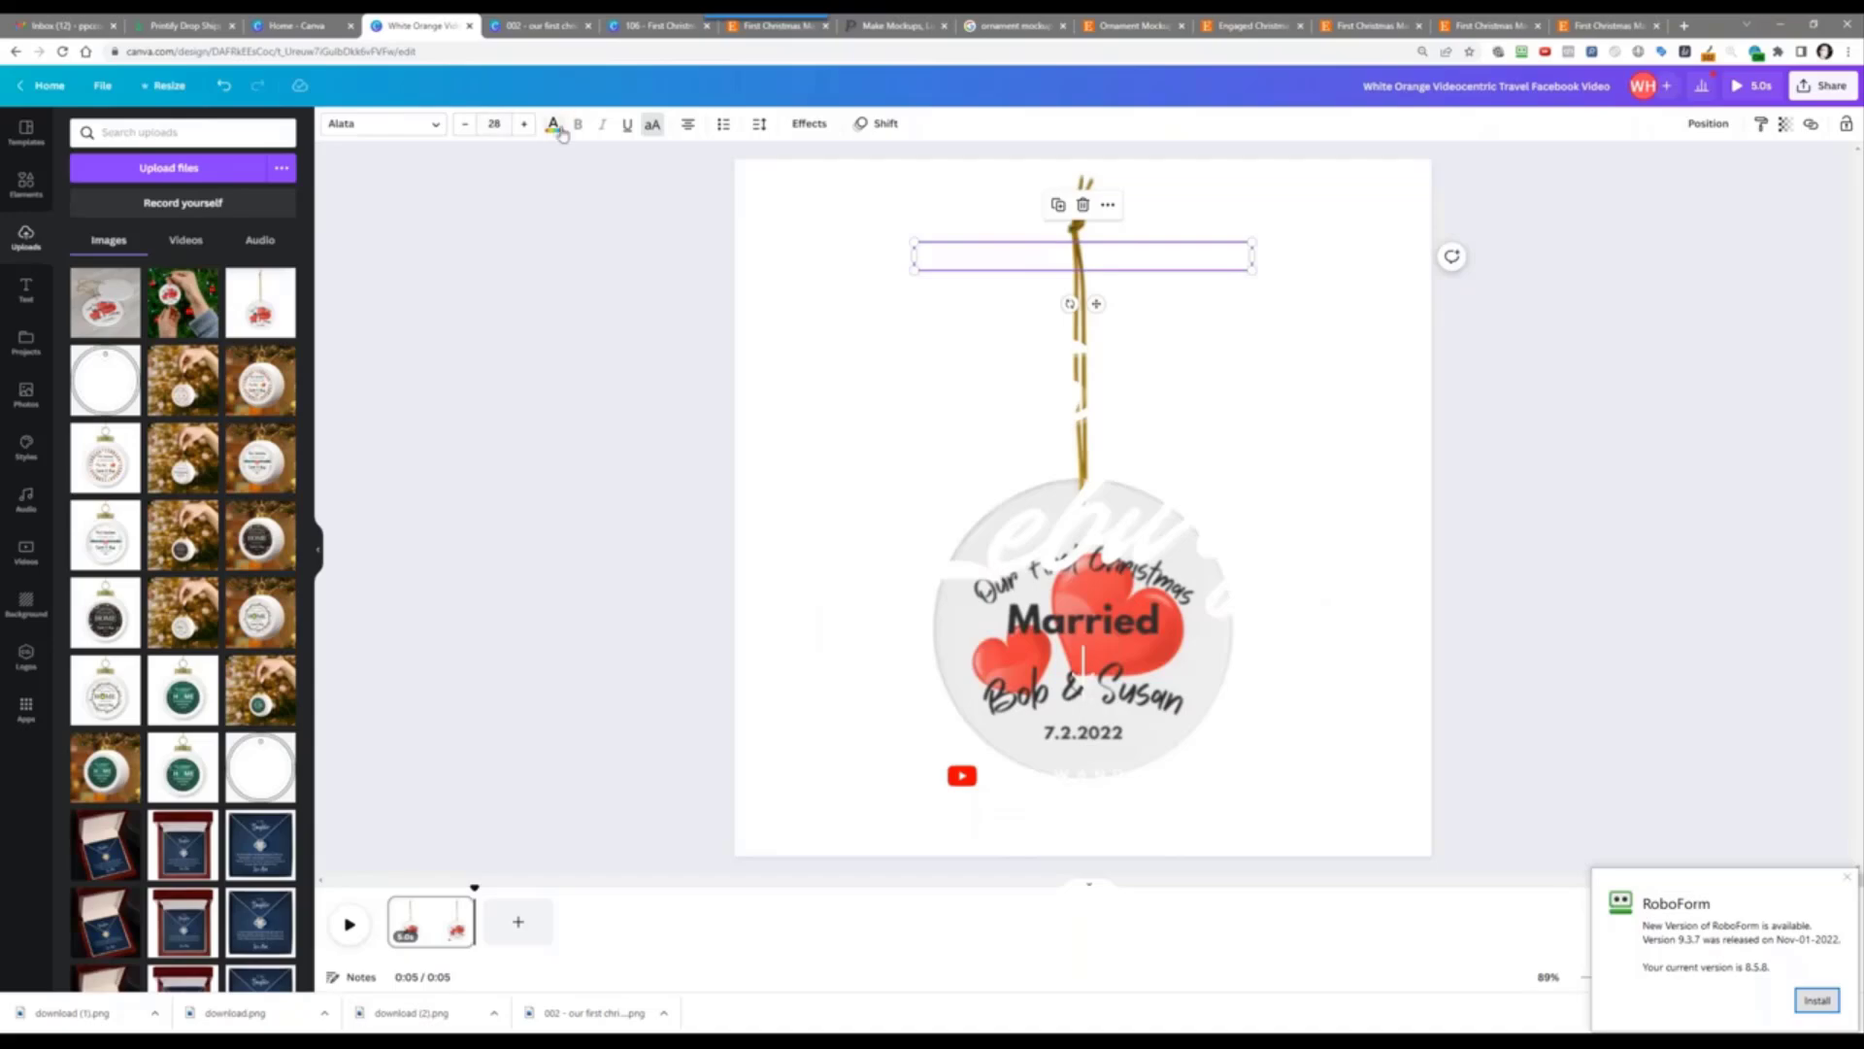
pyautogui.click(553, 125)
pyautogui.click(241, 367)
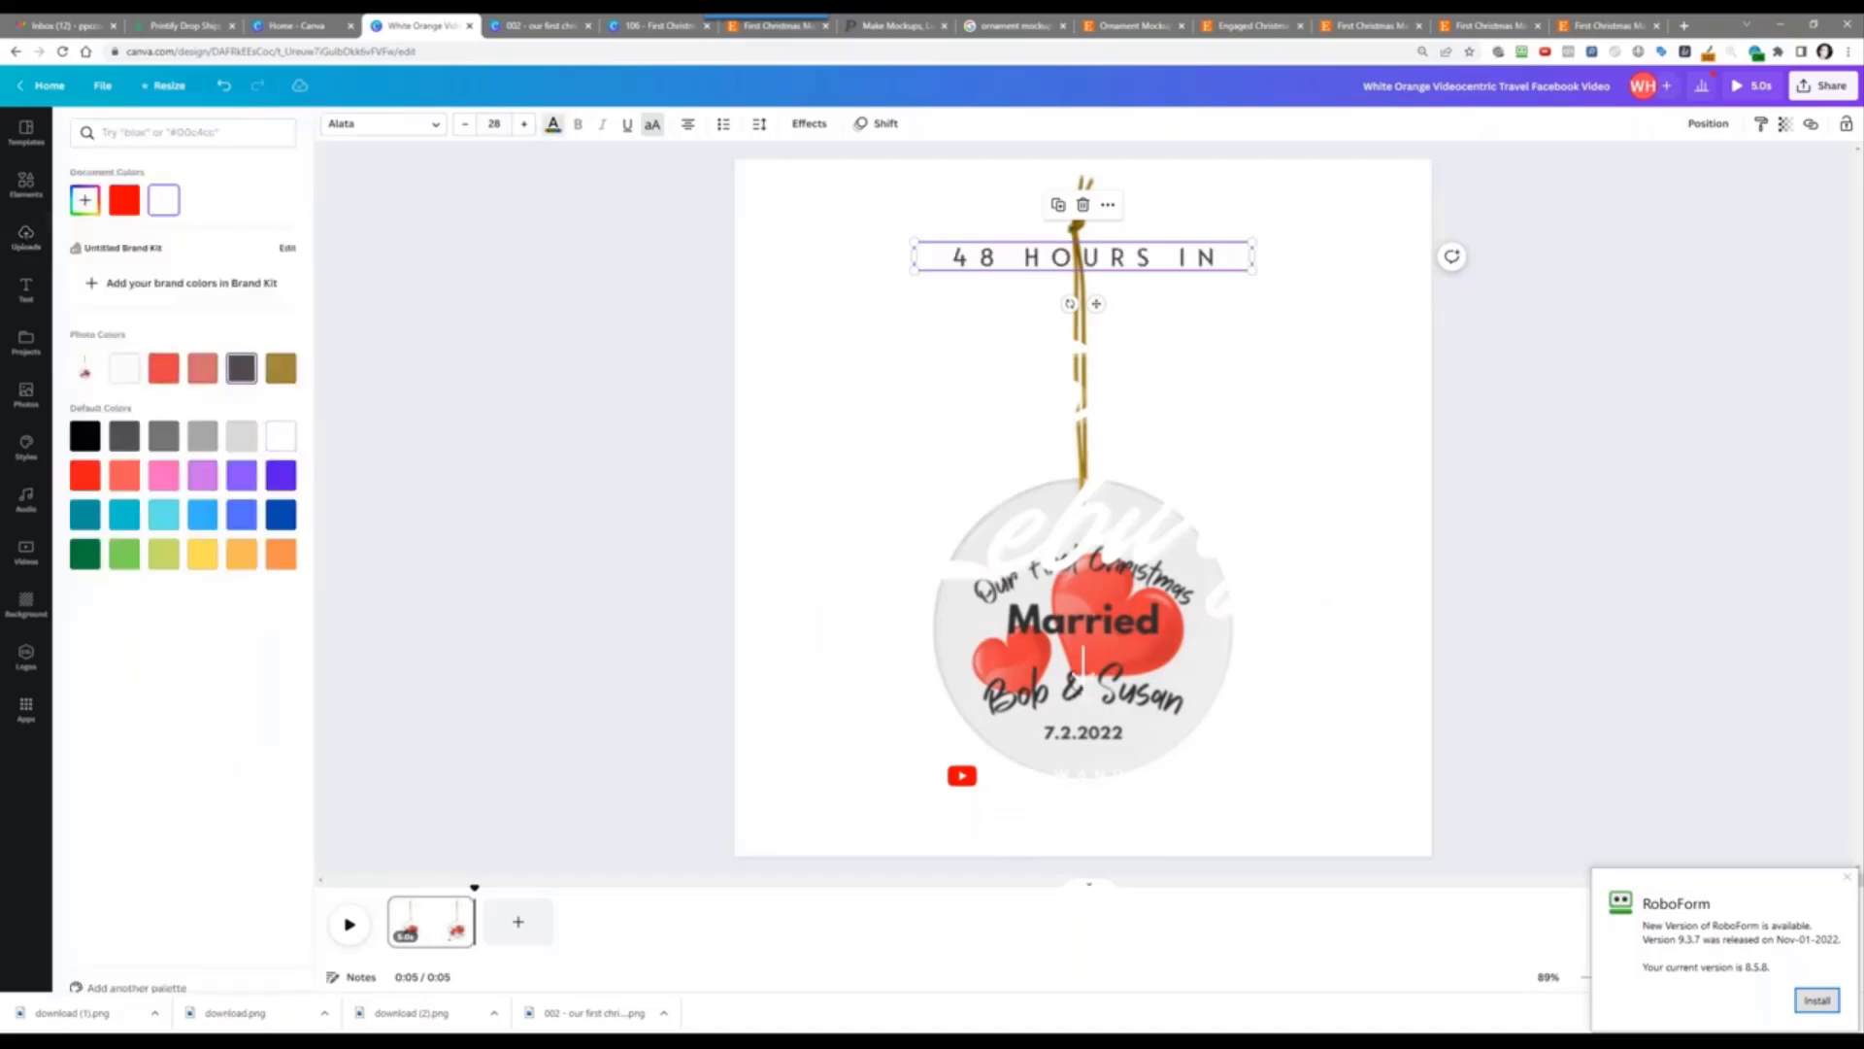
# Step: Make the Fort Leburg script heading black
pyautogui.click(979, 397)
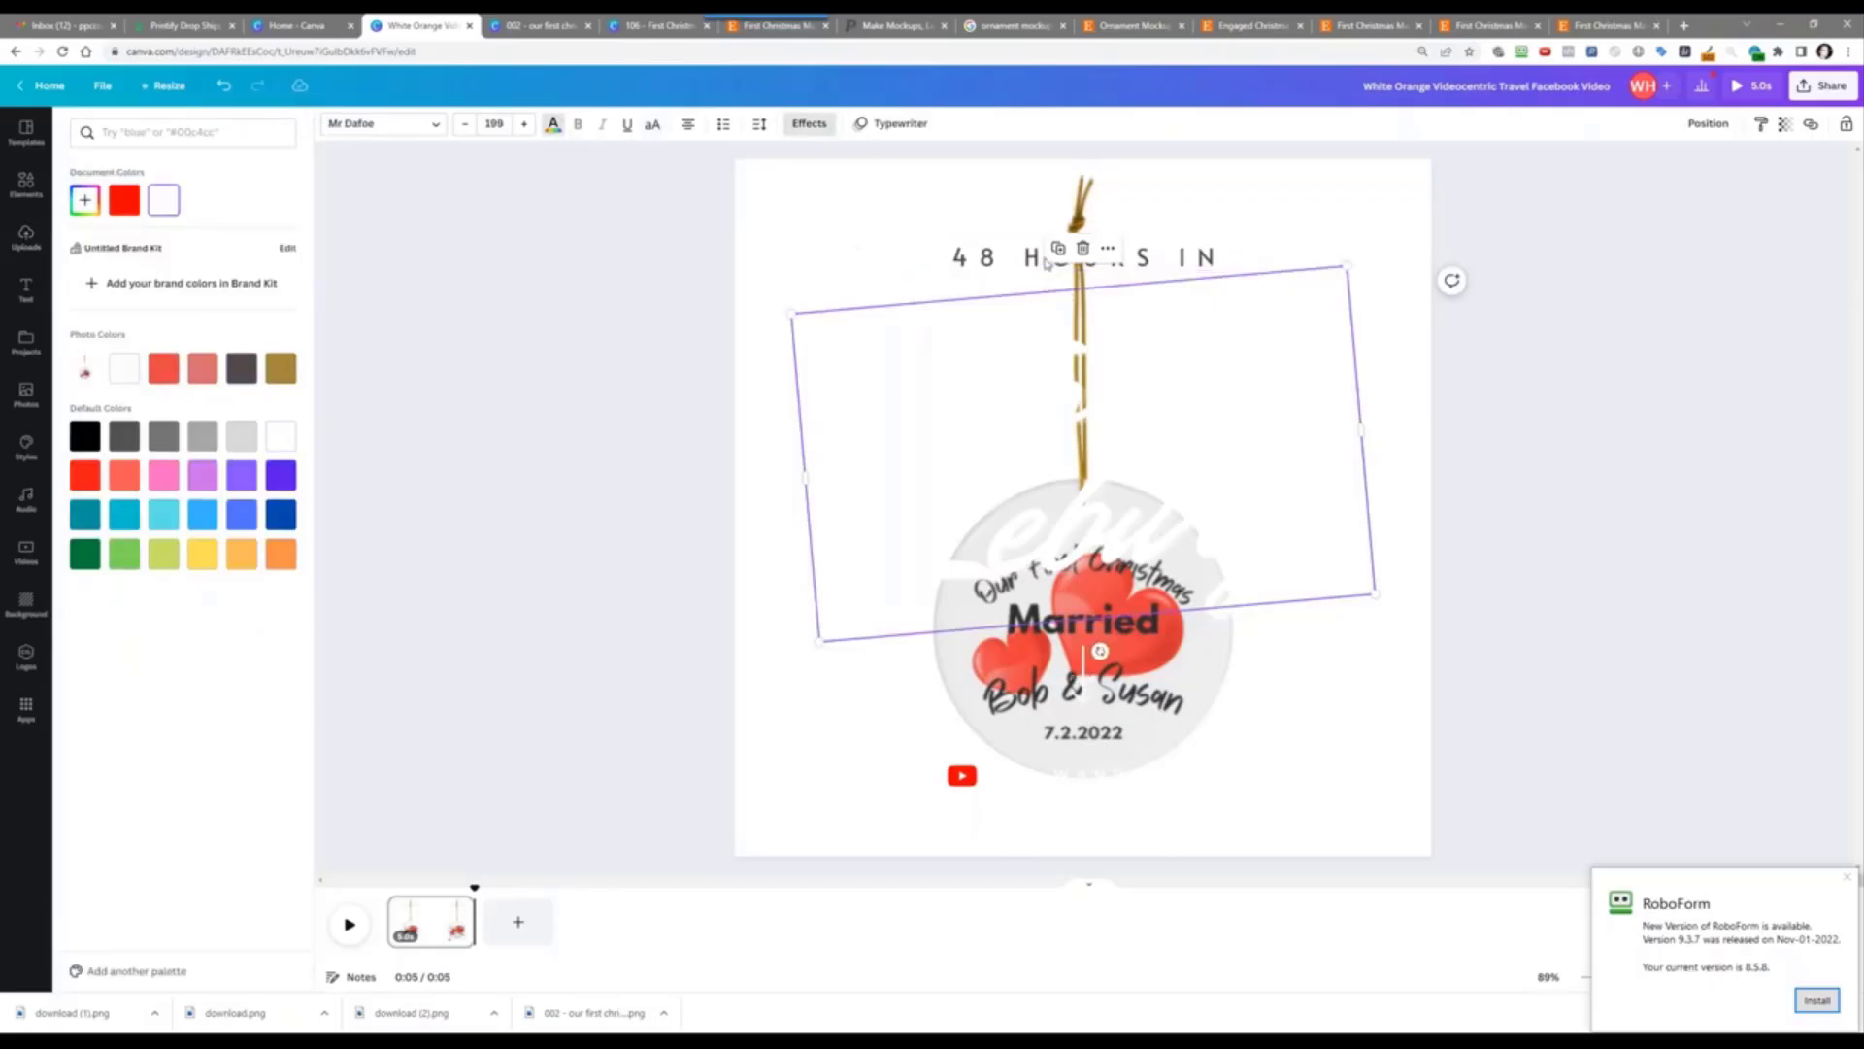
pyautogui.click(553, 127)
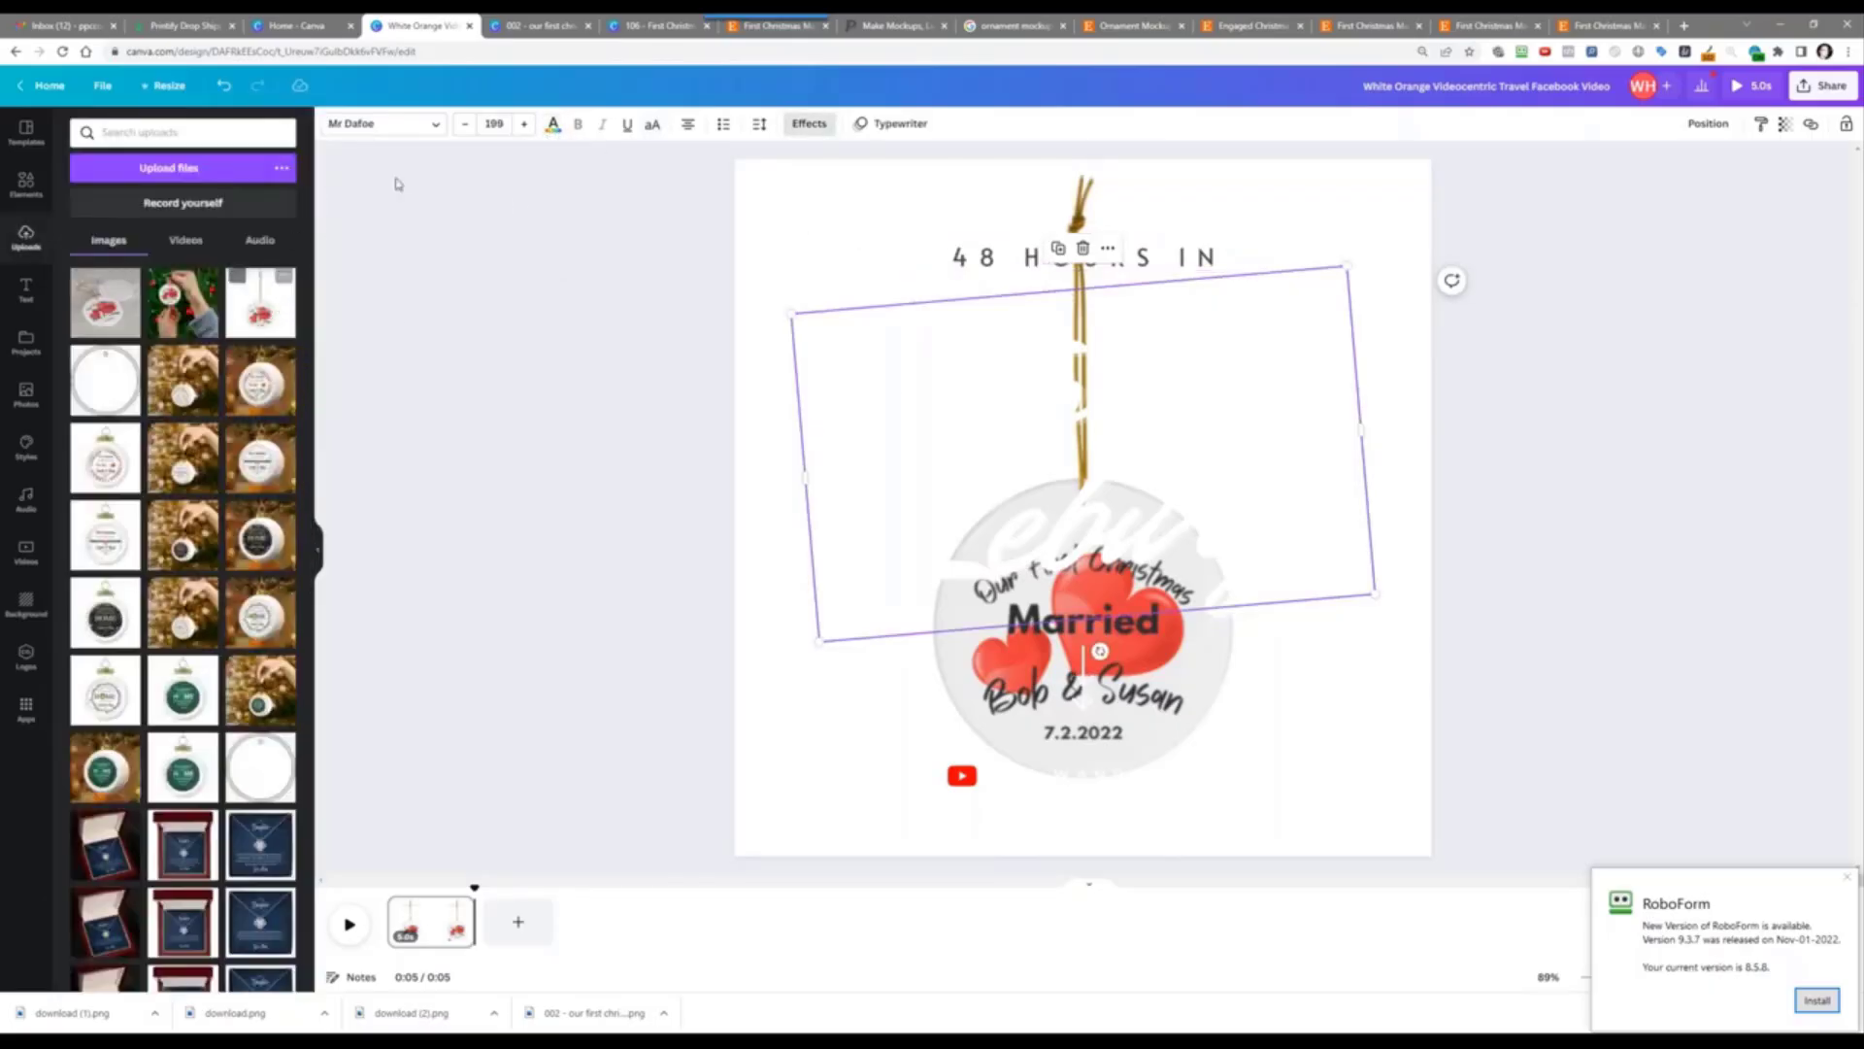
pyautogui.click(554, 128)
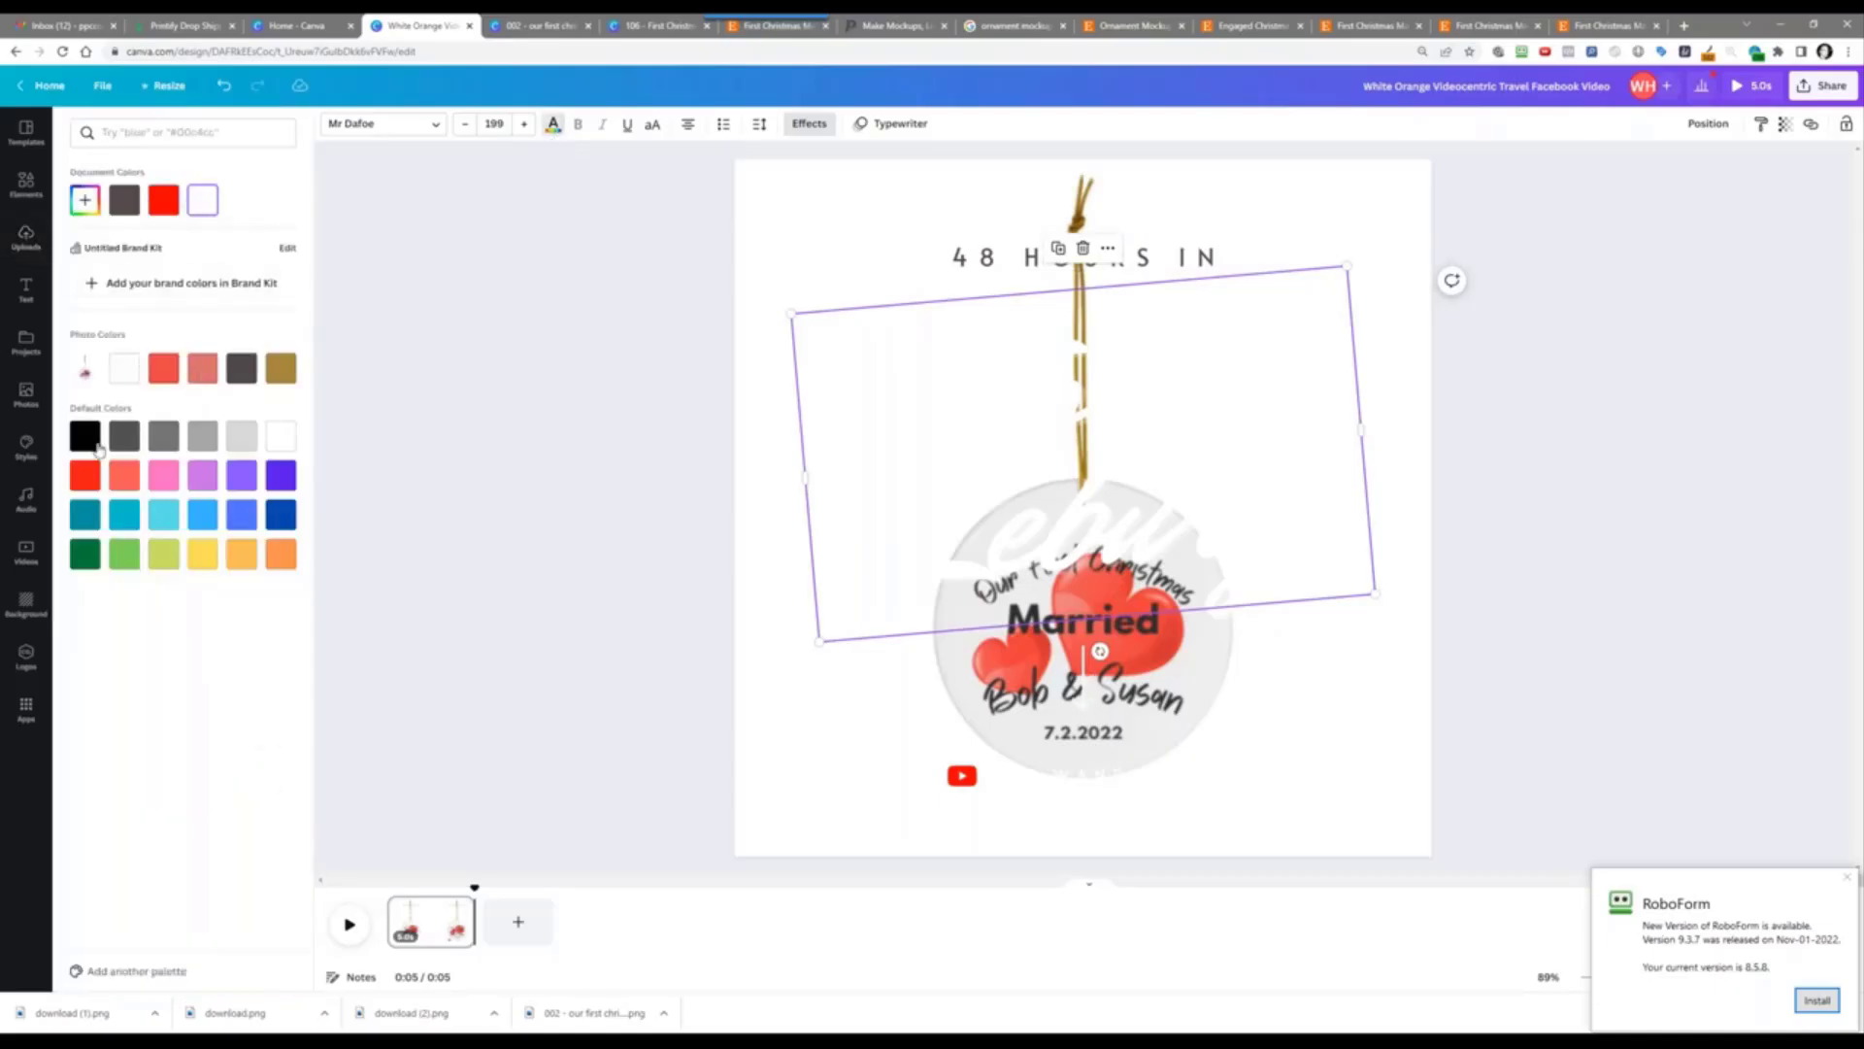
pyautogui.click(100, 446)
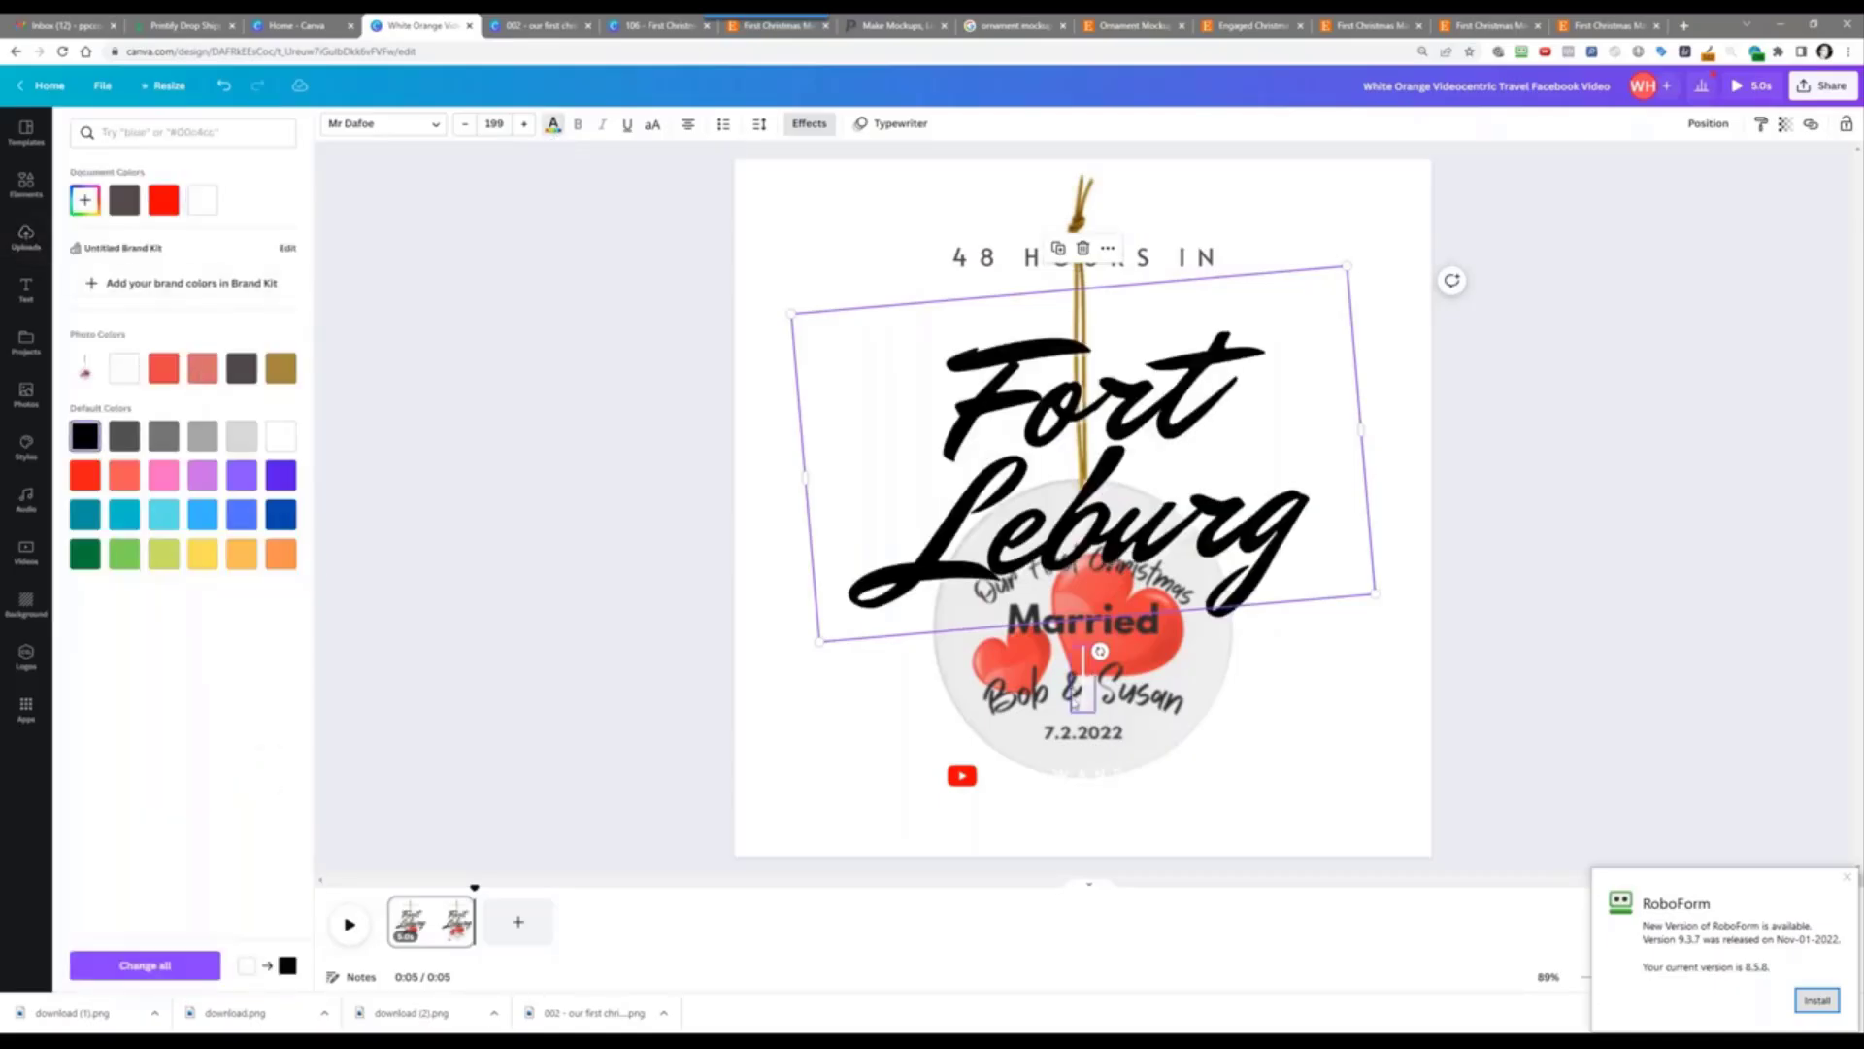
# Step: Make THE WANDERER caption group's text black
pyautogui.click(1028, 778)
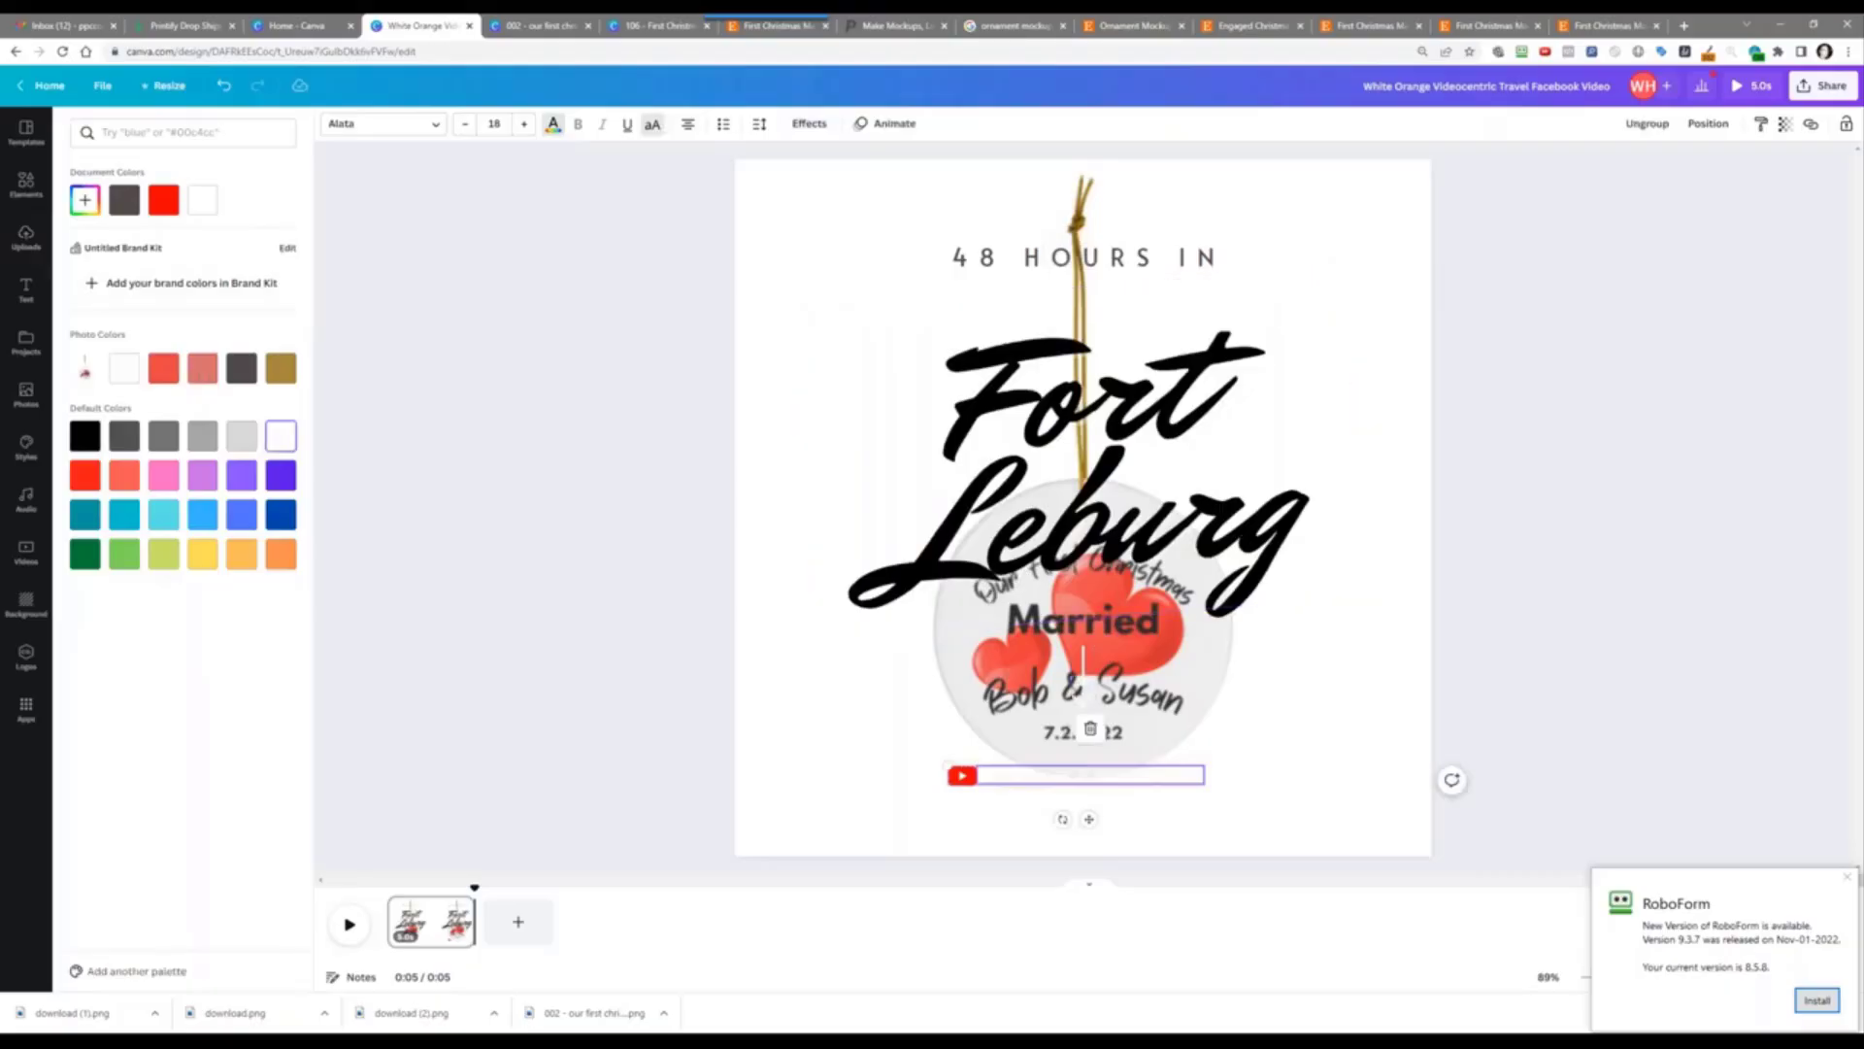
pyautogui.click(551, 127)
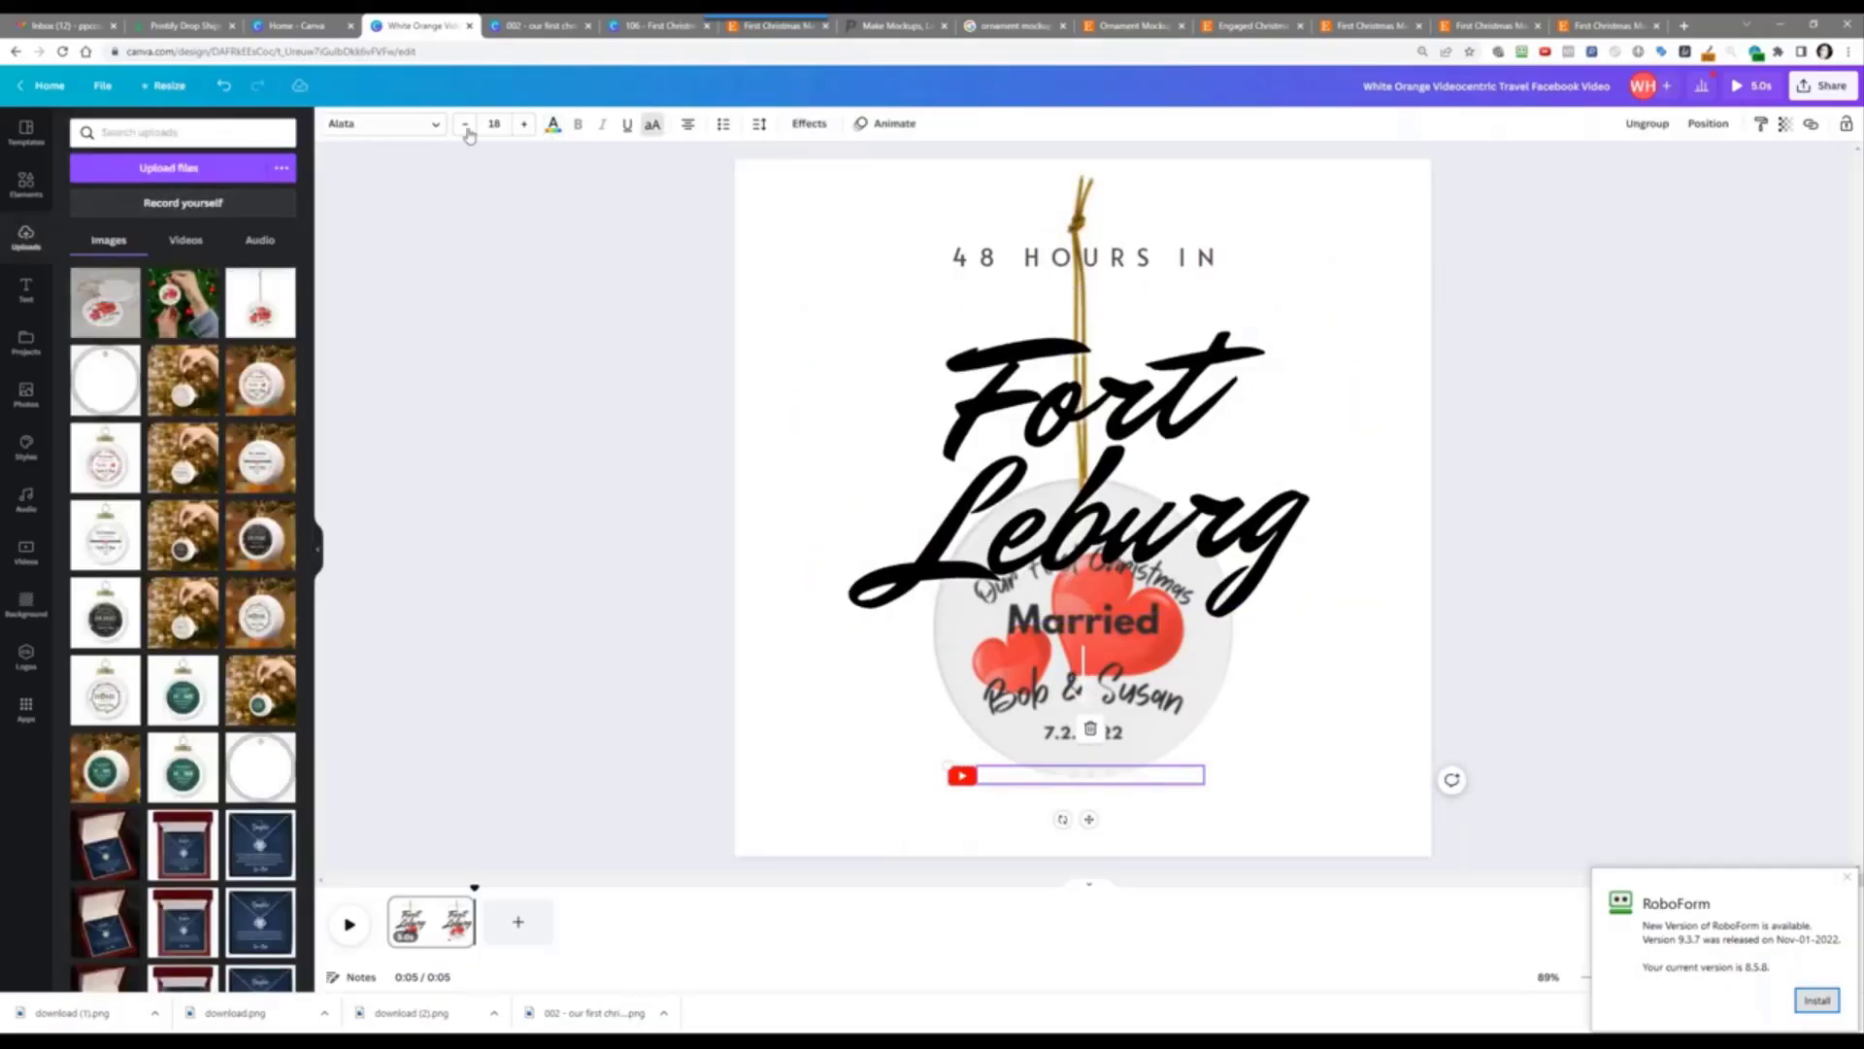
pyautogui.click(552, 130)
pyautogui.click(125, 200)
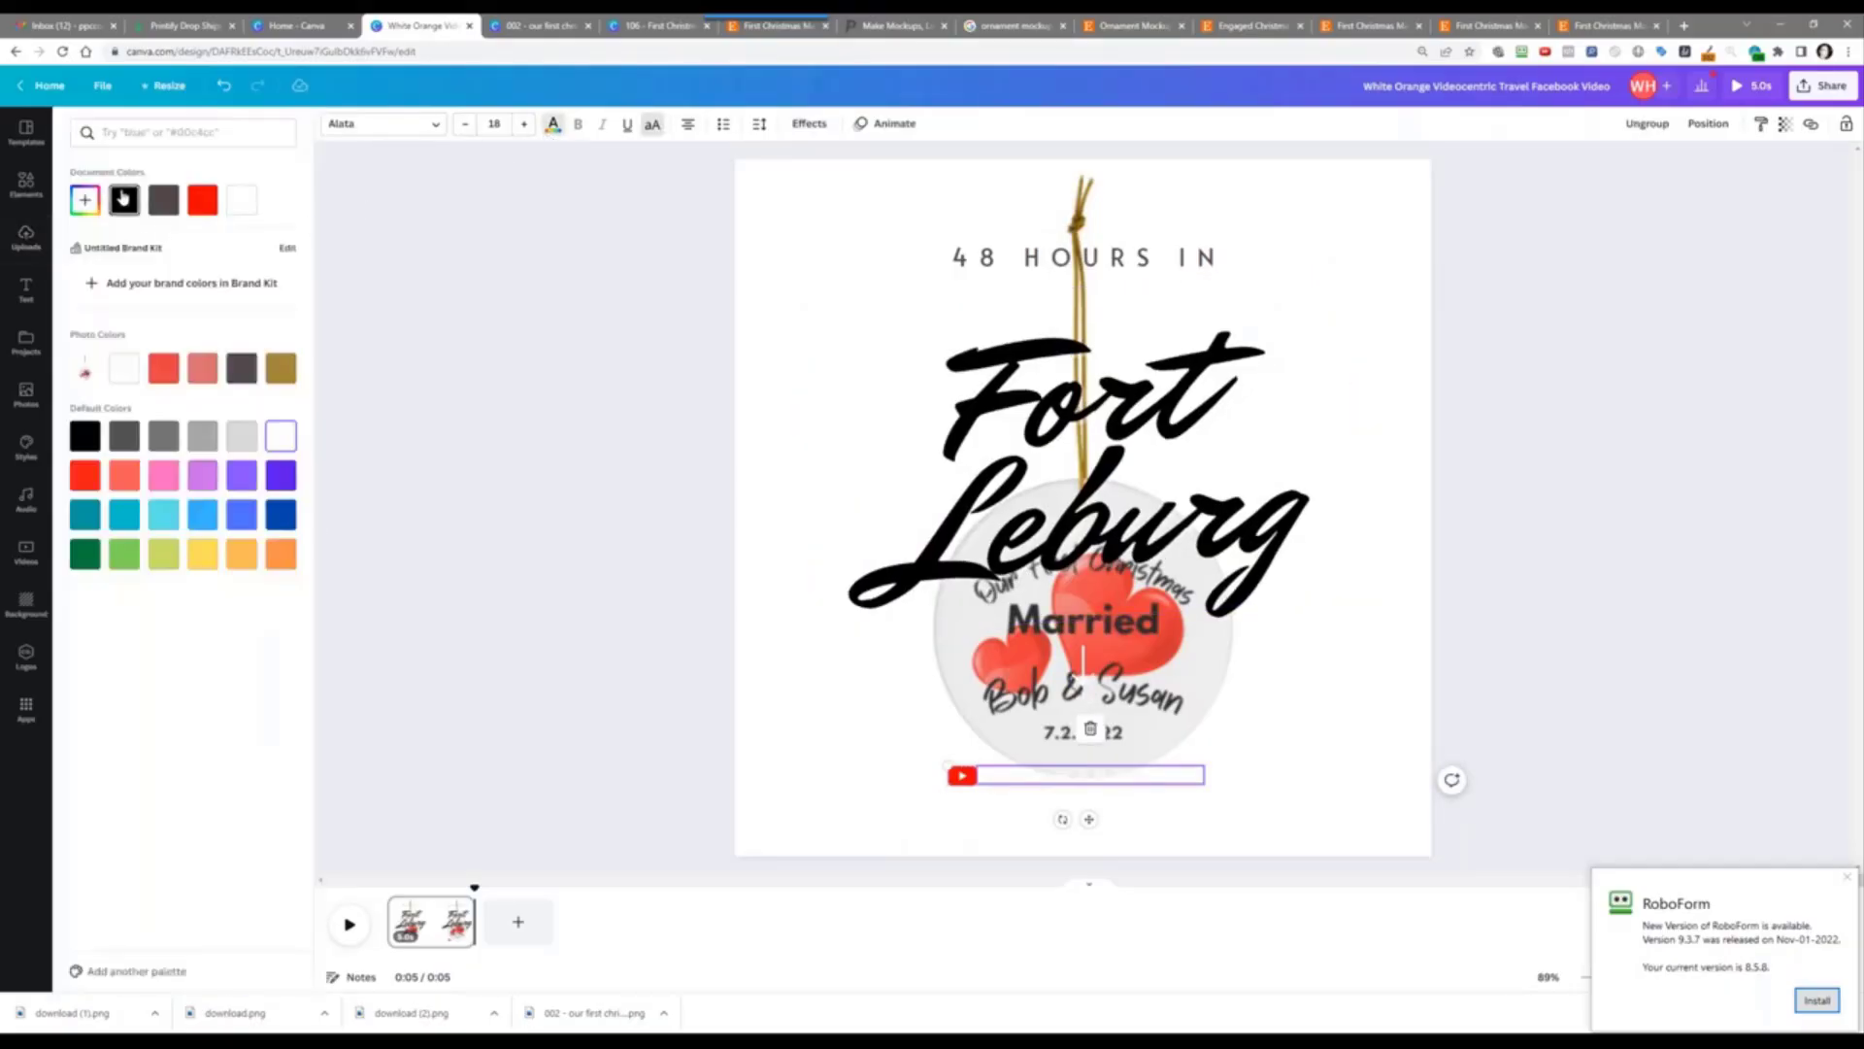
# Step: Replace the 48 HOURS IN line with 'PERFECT GIFT?'
pyautogui.click(1008, 265)
pyautogui.doubleClick(1009, 265)
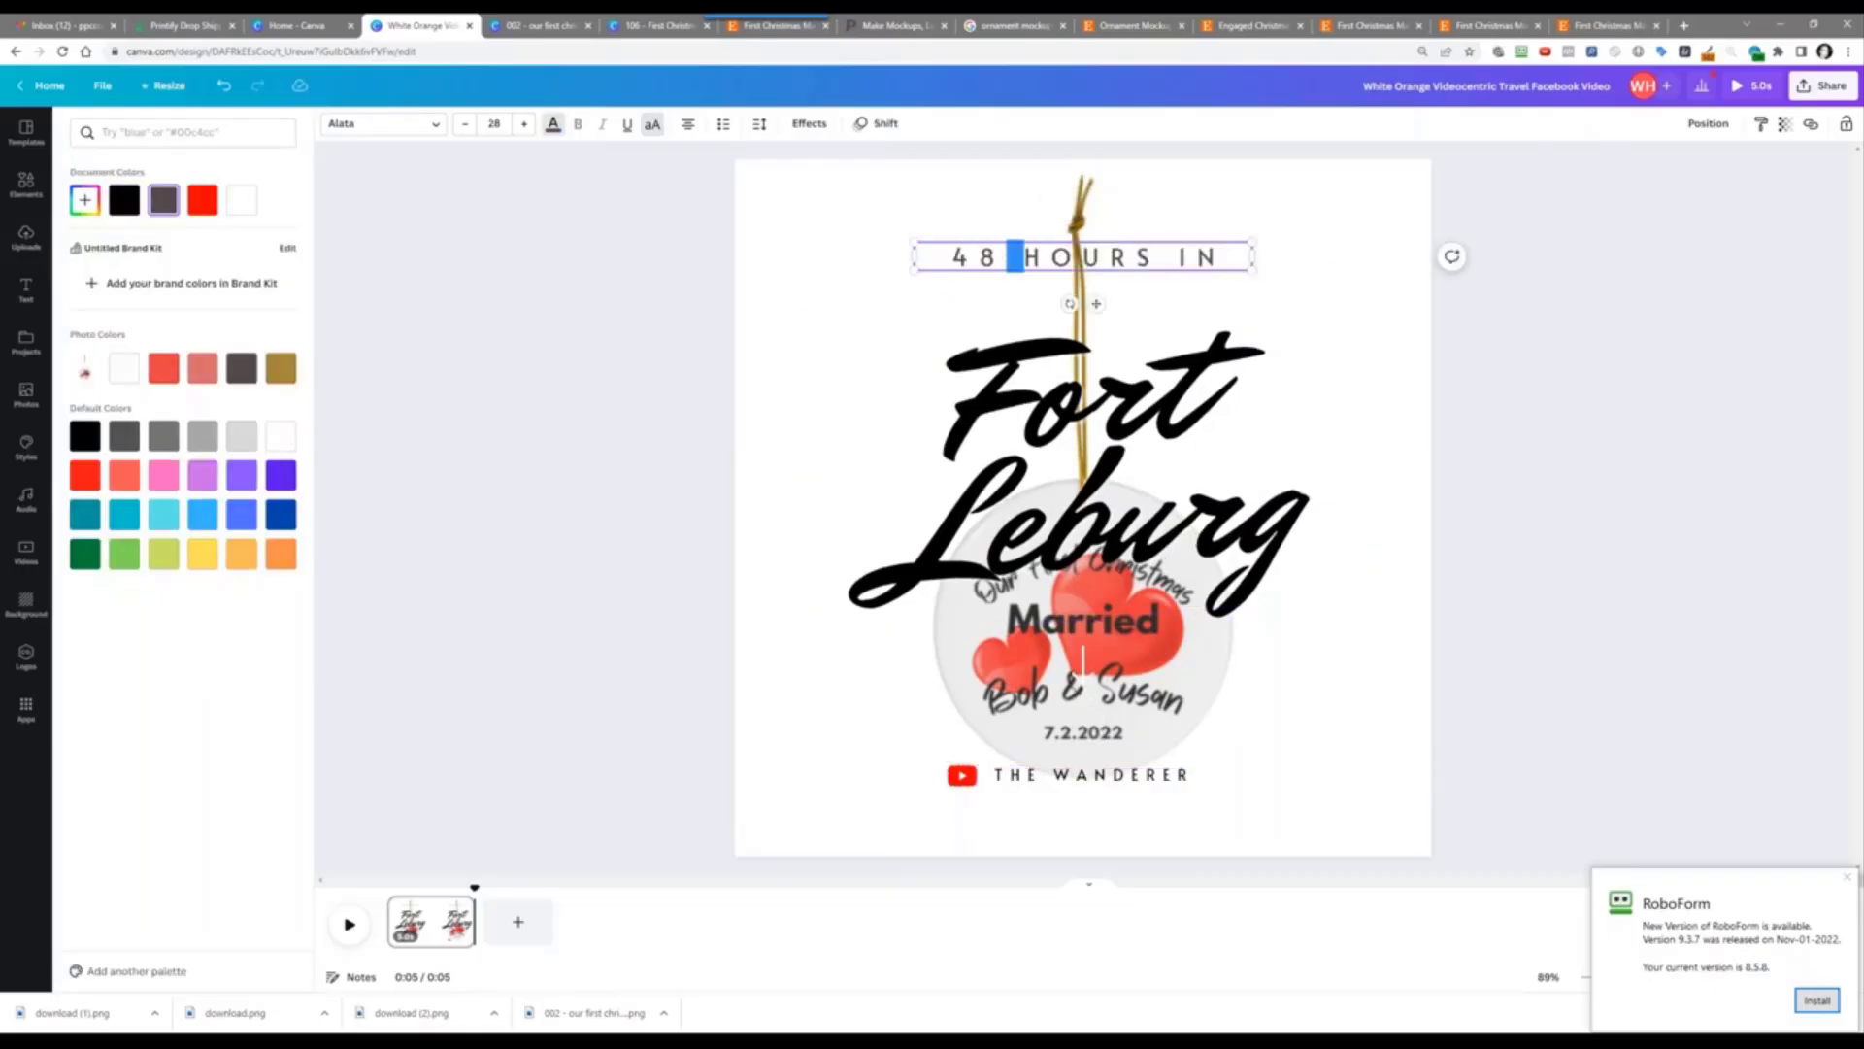
pyautogui.tripleClick(1032, 258)
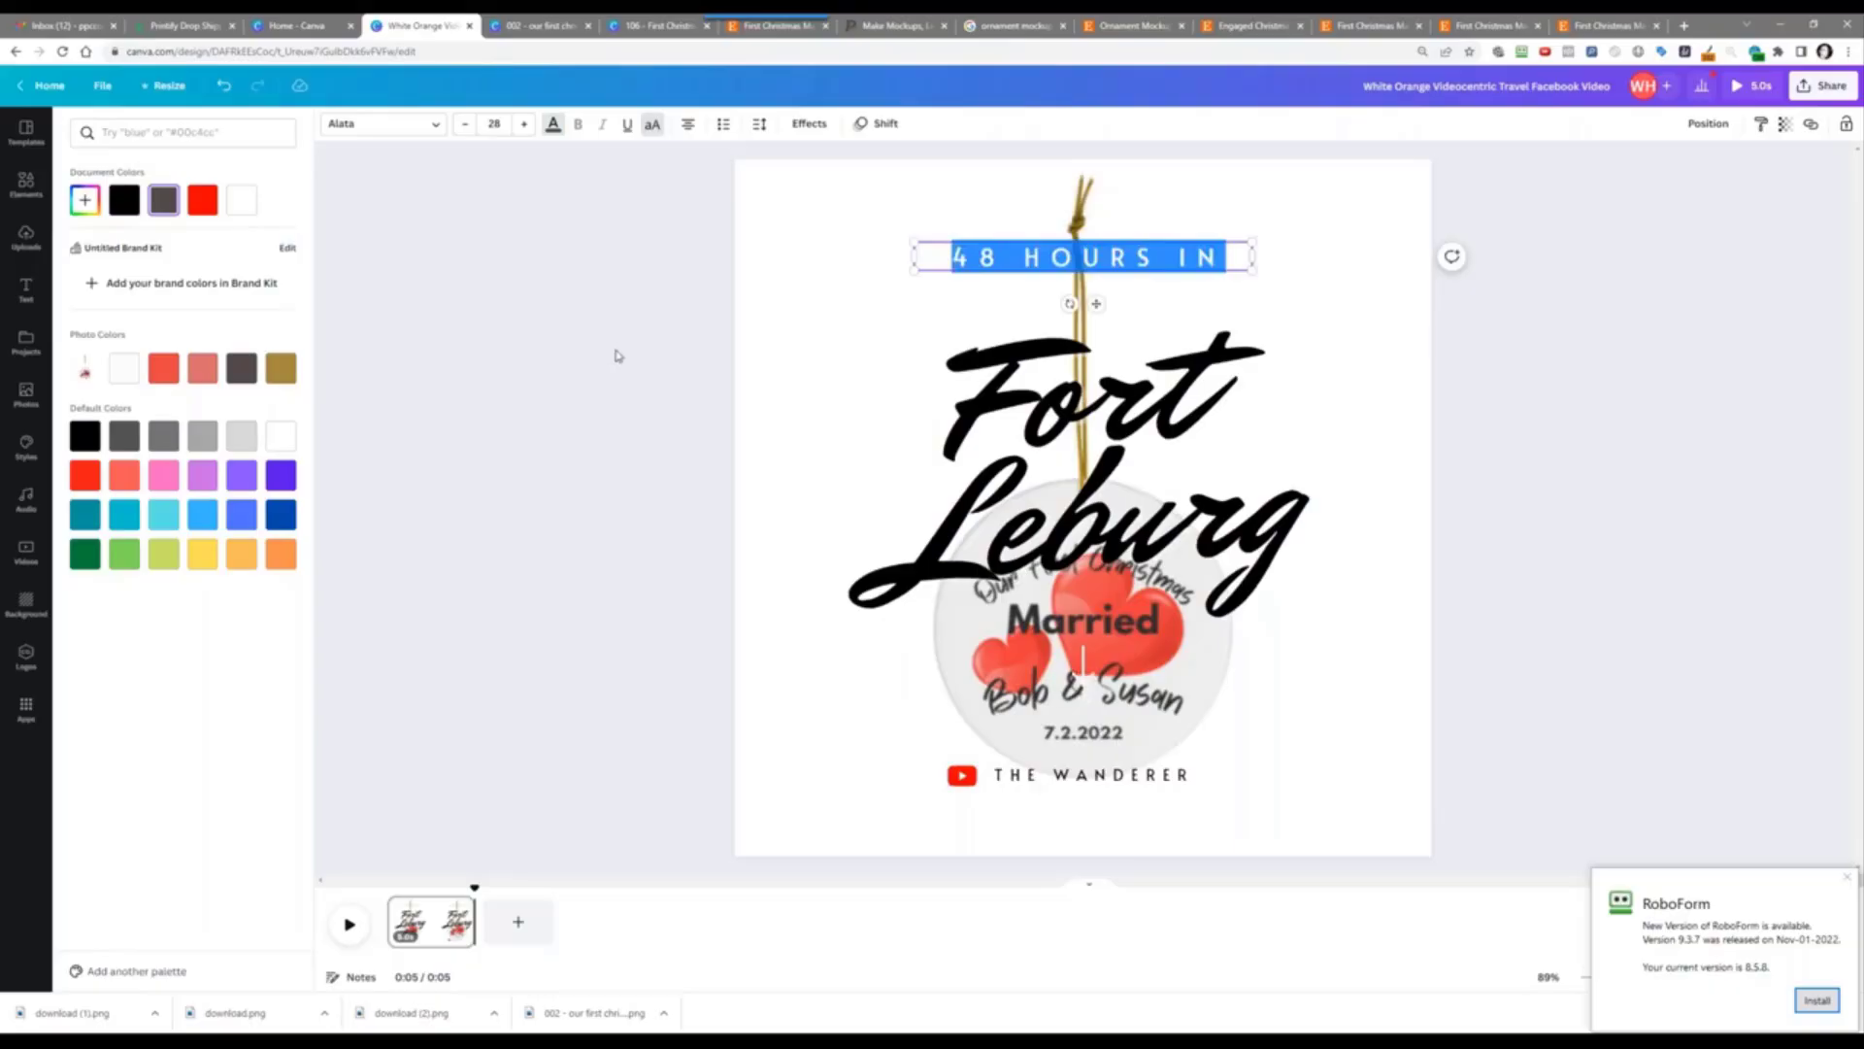
pyautogui.write('PER')
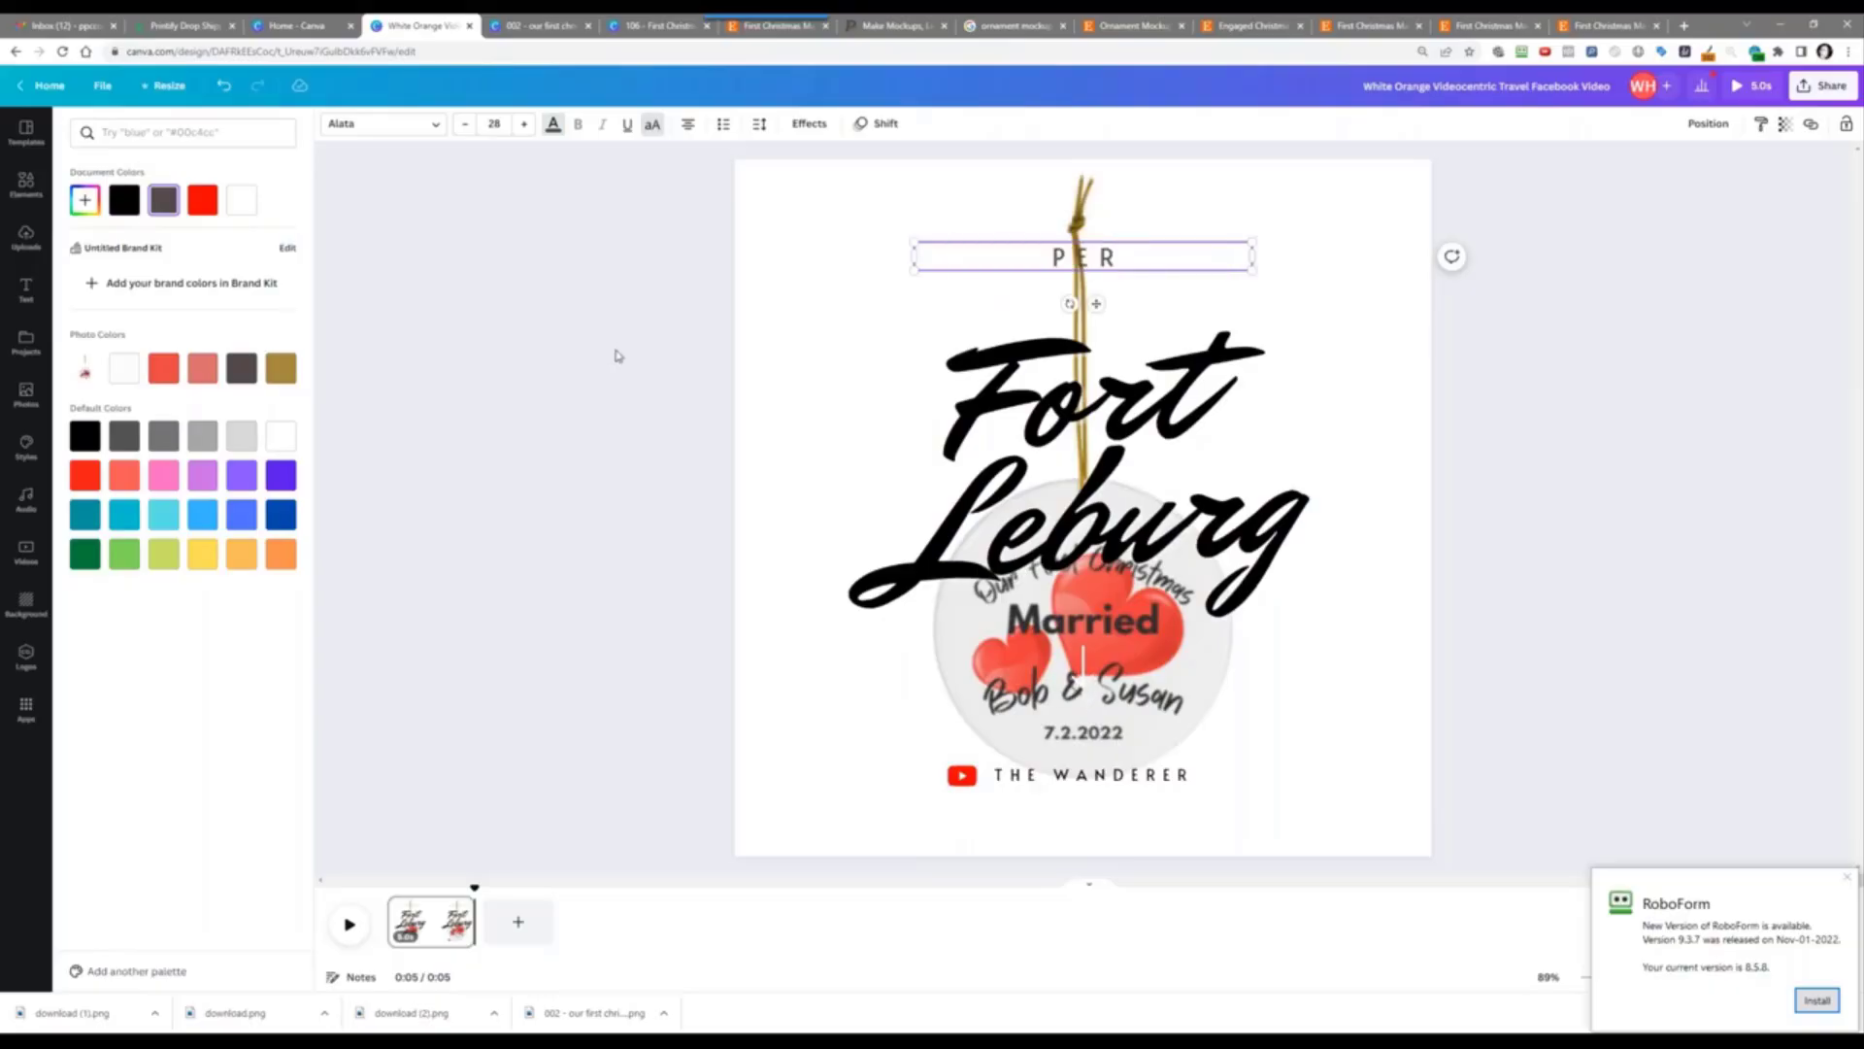
pyautogui.write('FECT GIFT?')
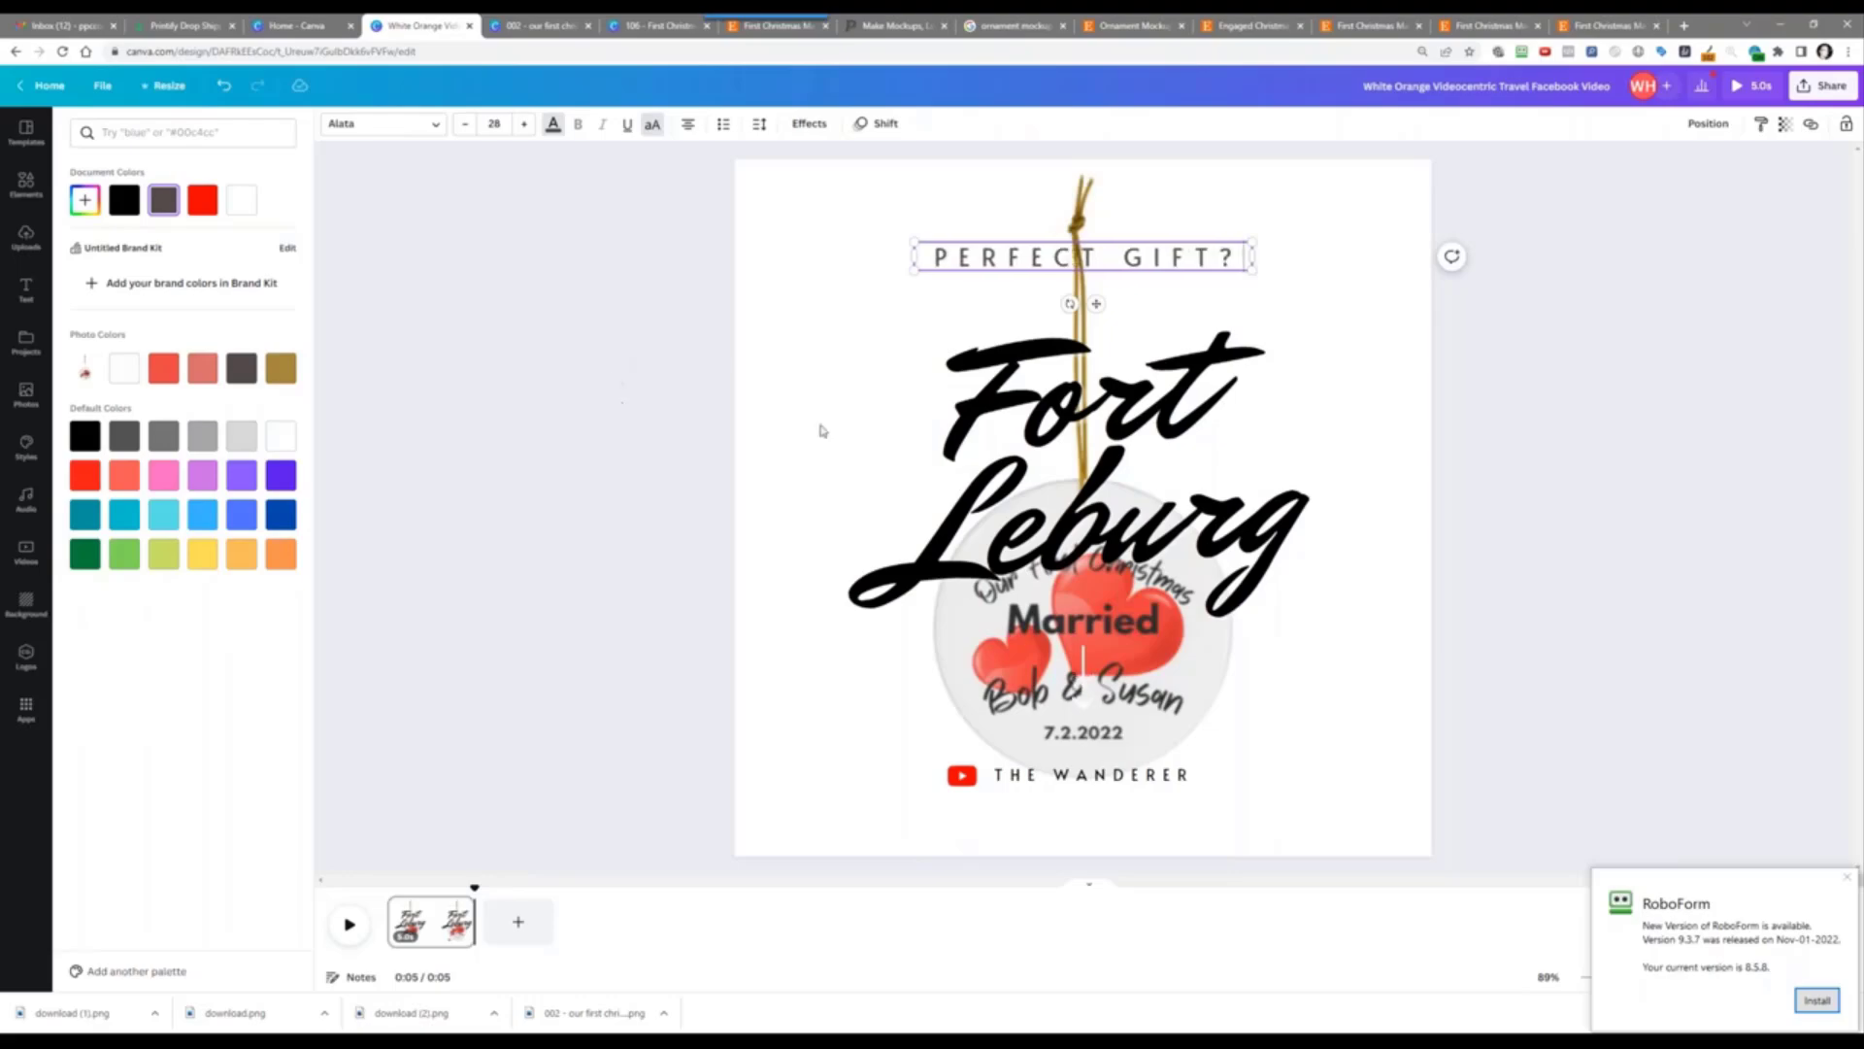
# Step: Retype the script heading as 'For Newlyweds?' and set its font size to 64
pyautogui.doubleClick(1086, 448)
pyautogui.write('For Newl')
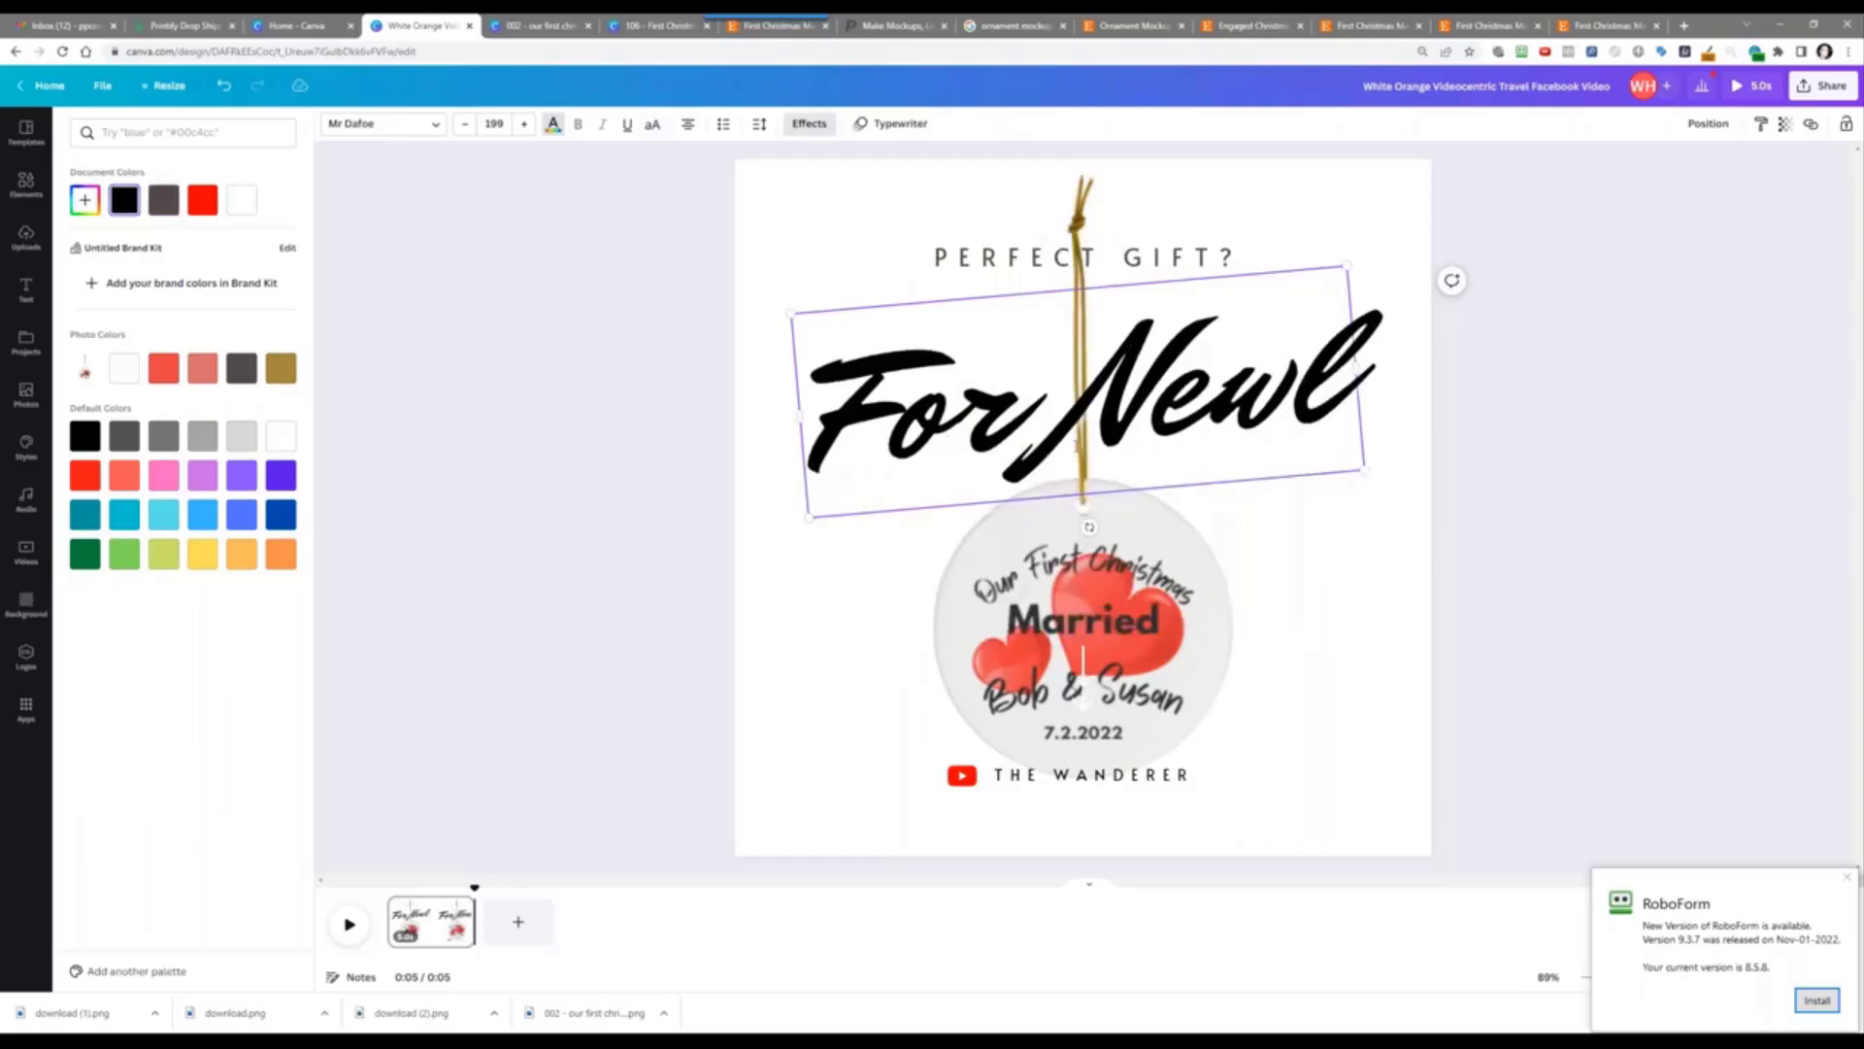
pyautogui.write('yweds')
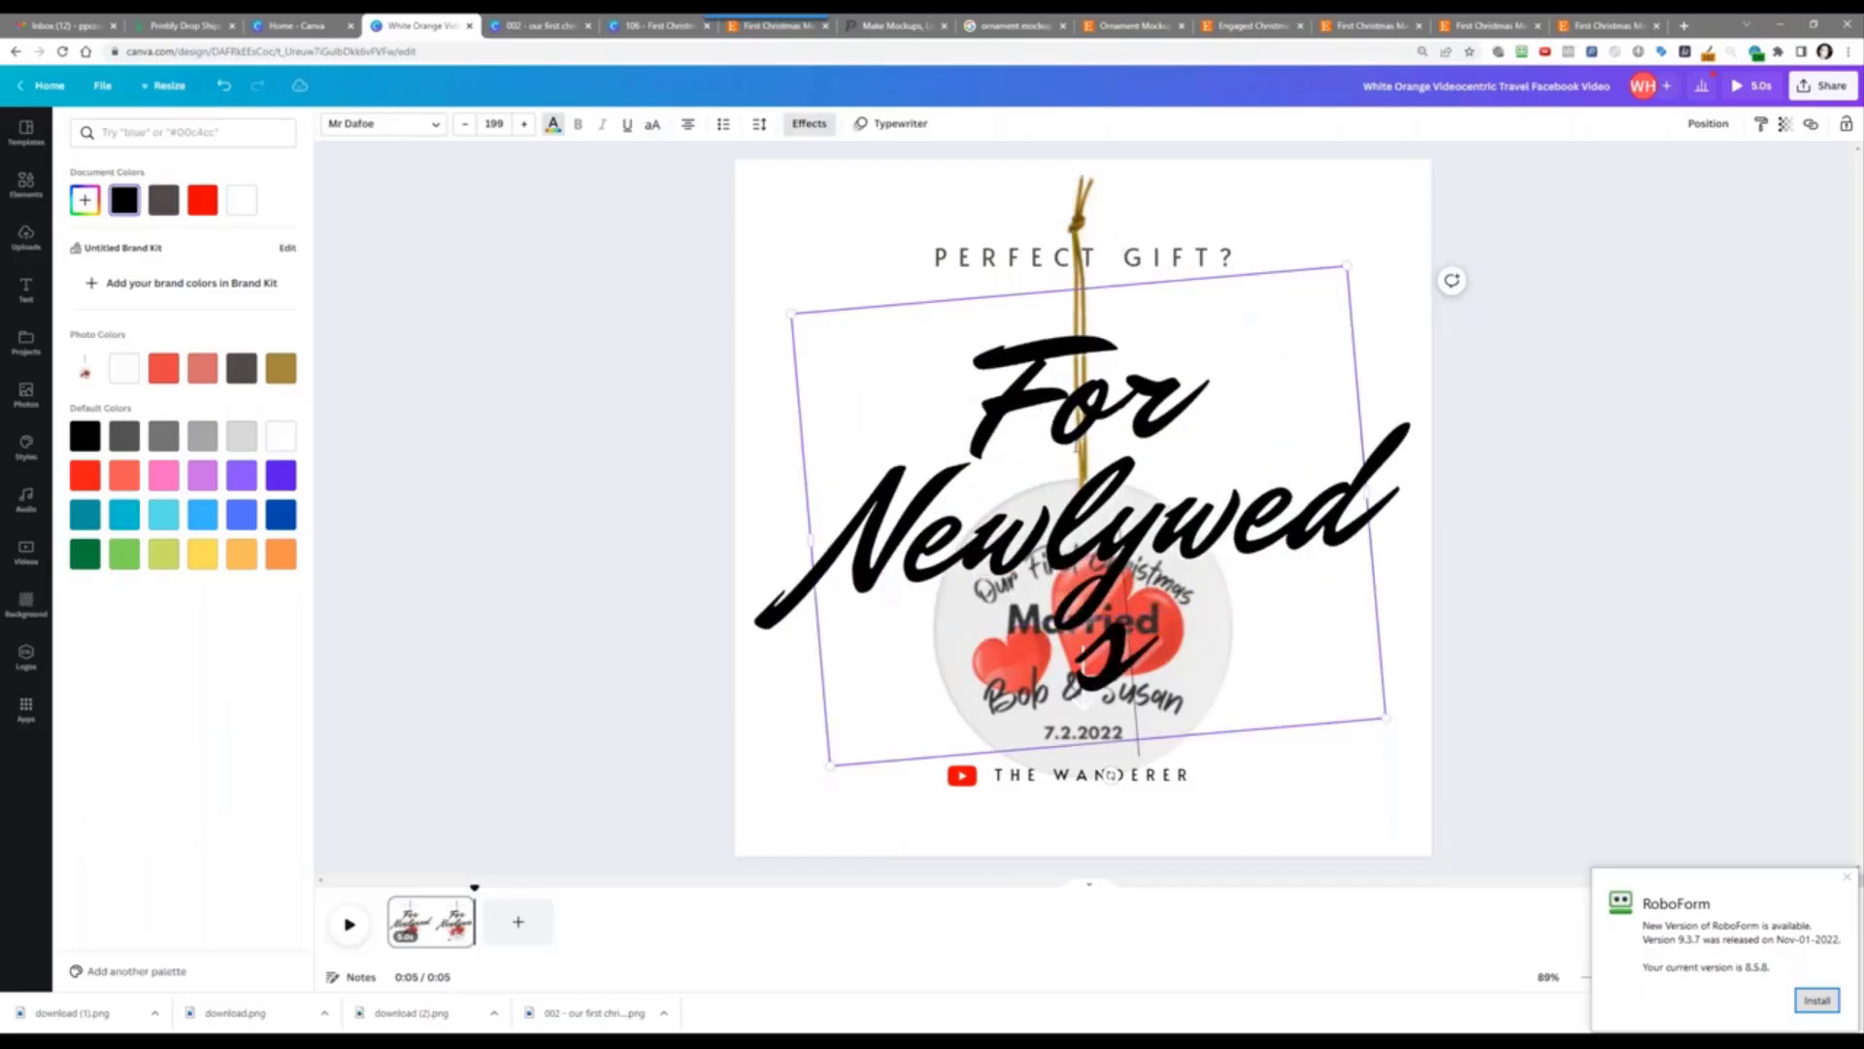
pyautogui.write('?')
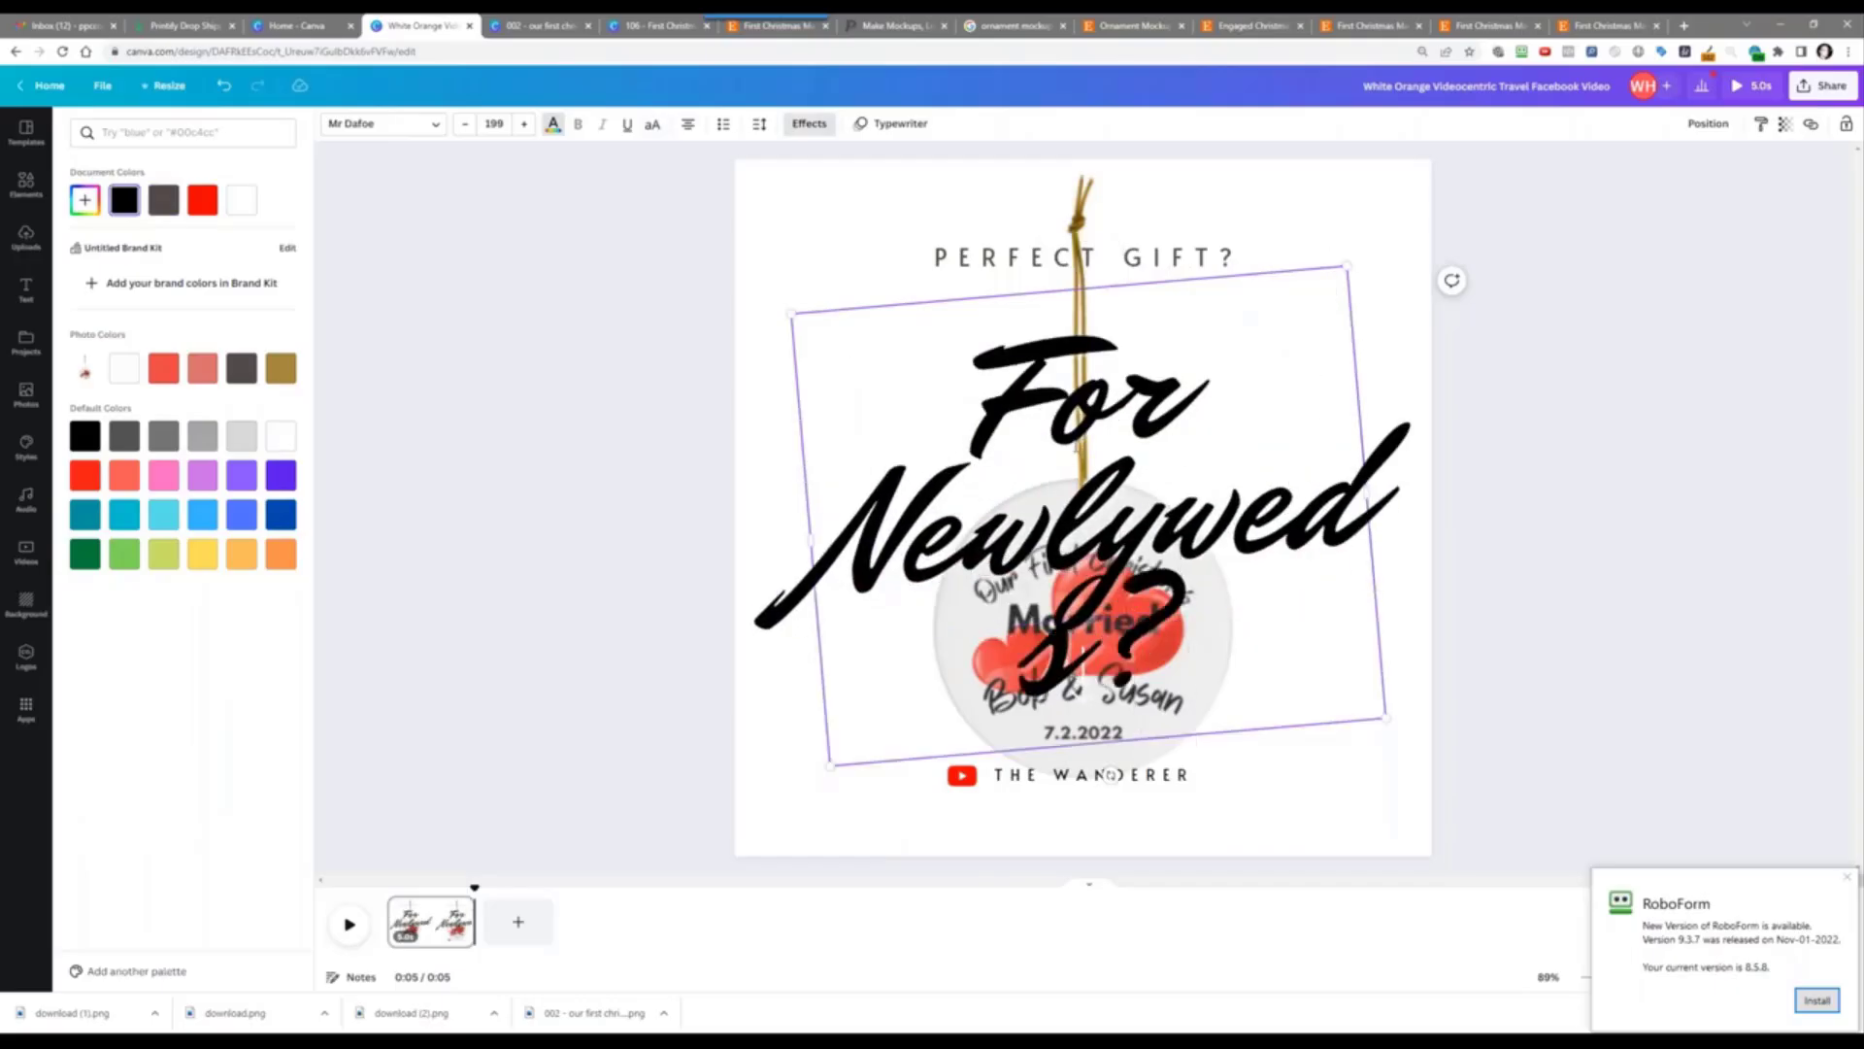
pyautogui.click(494, 123)
pyautogui.click(516, 599)
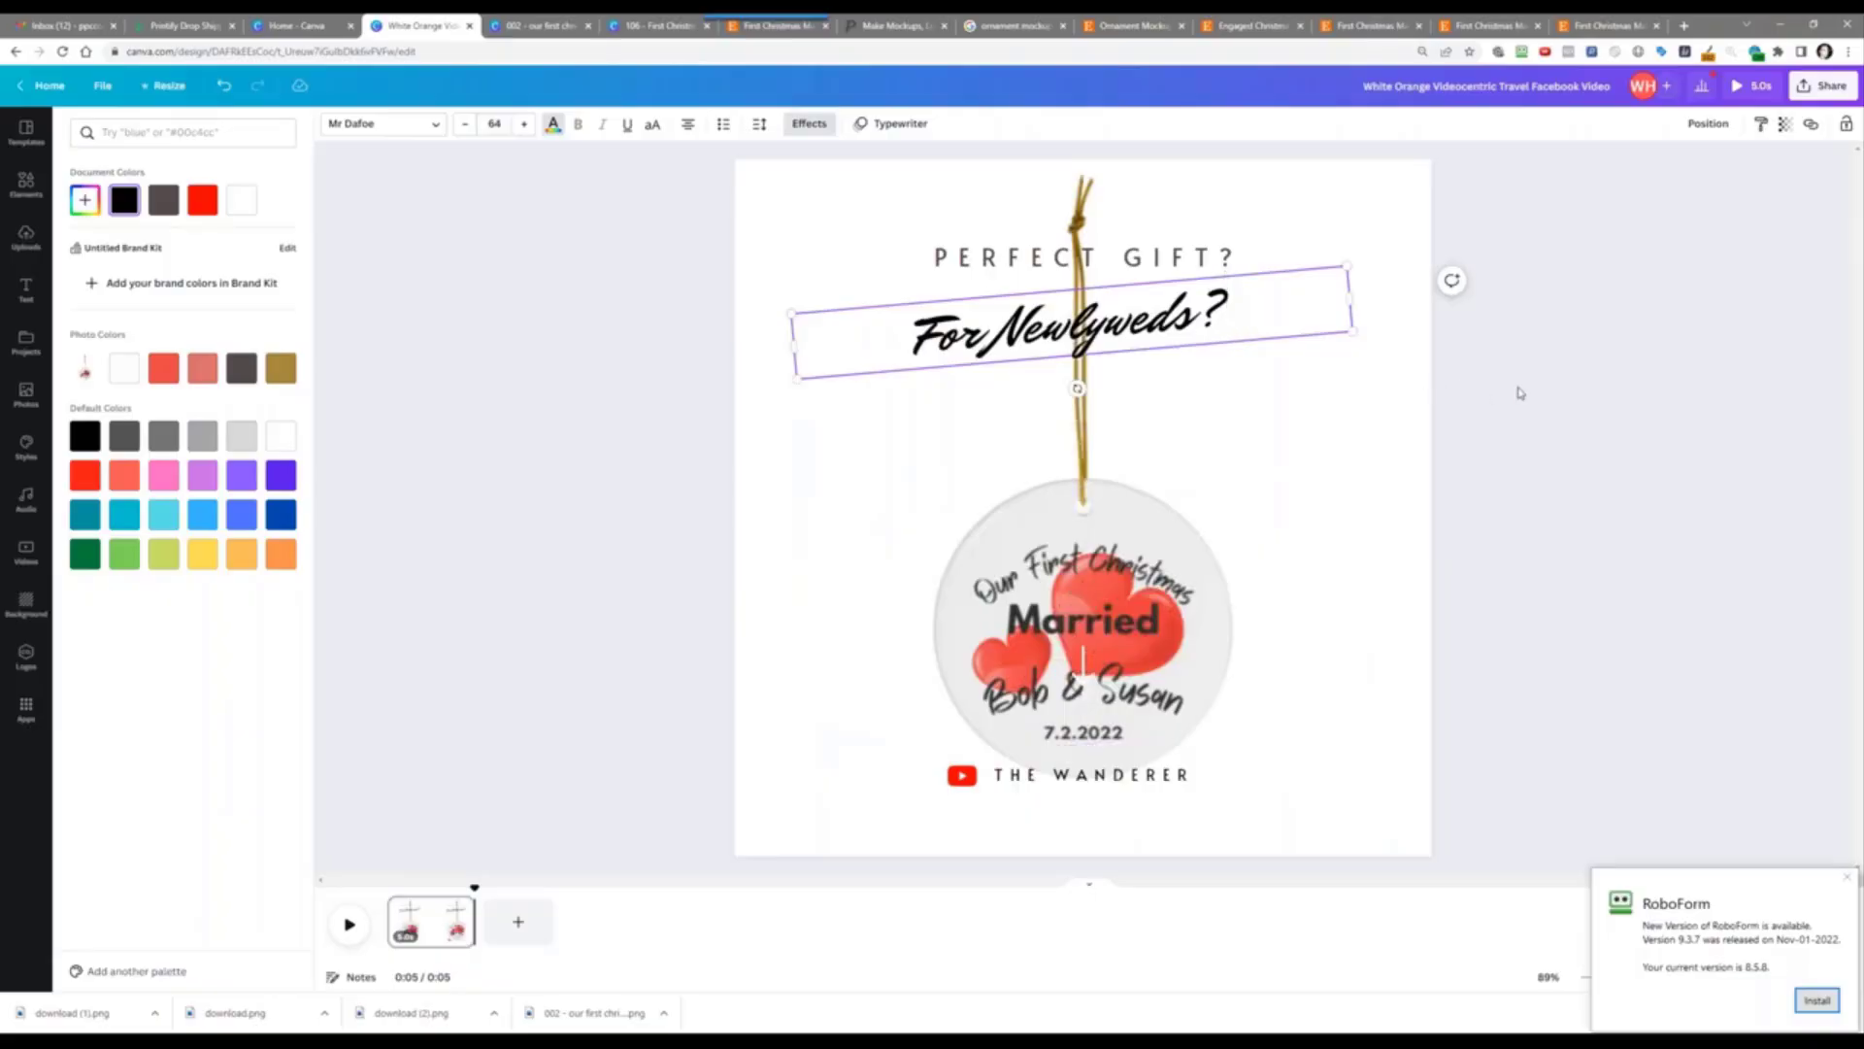
pyautogui.click(1204, 311)
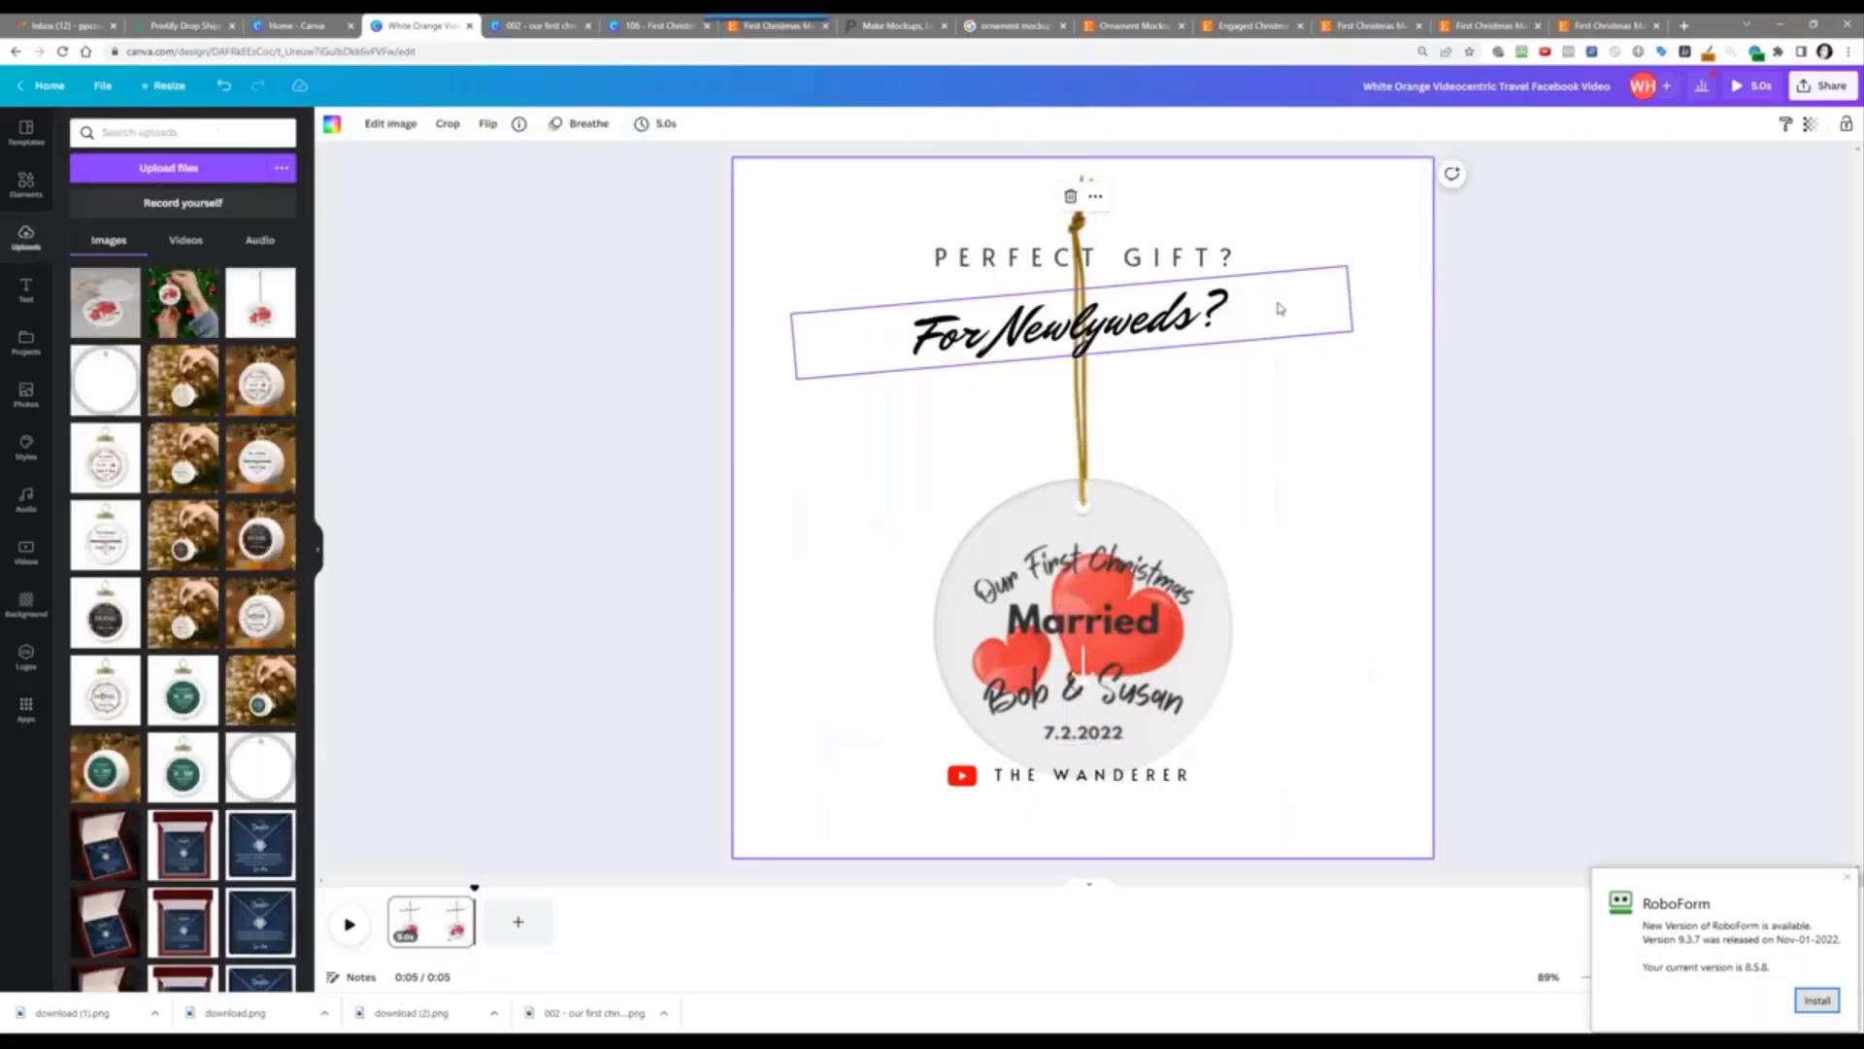
# Step: Lower For Newlyweds? slightly and move the small element near Bob & Susan off to the right
pyautogui.moveTo(1278, 308); pyautogui.dragTo(1291, 330)
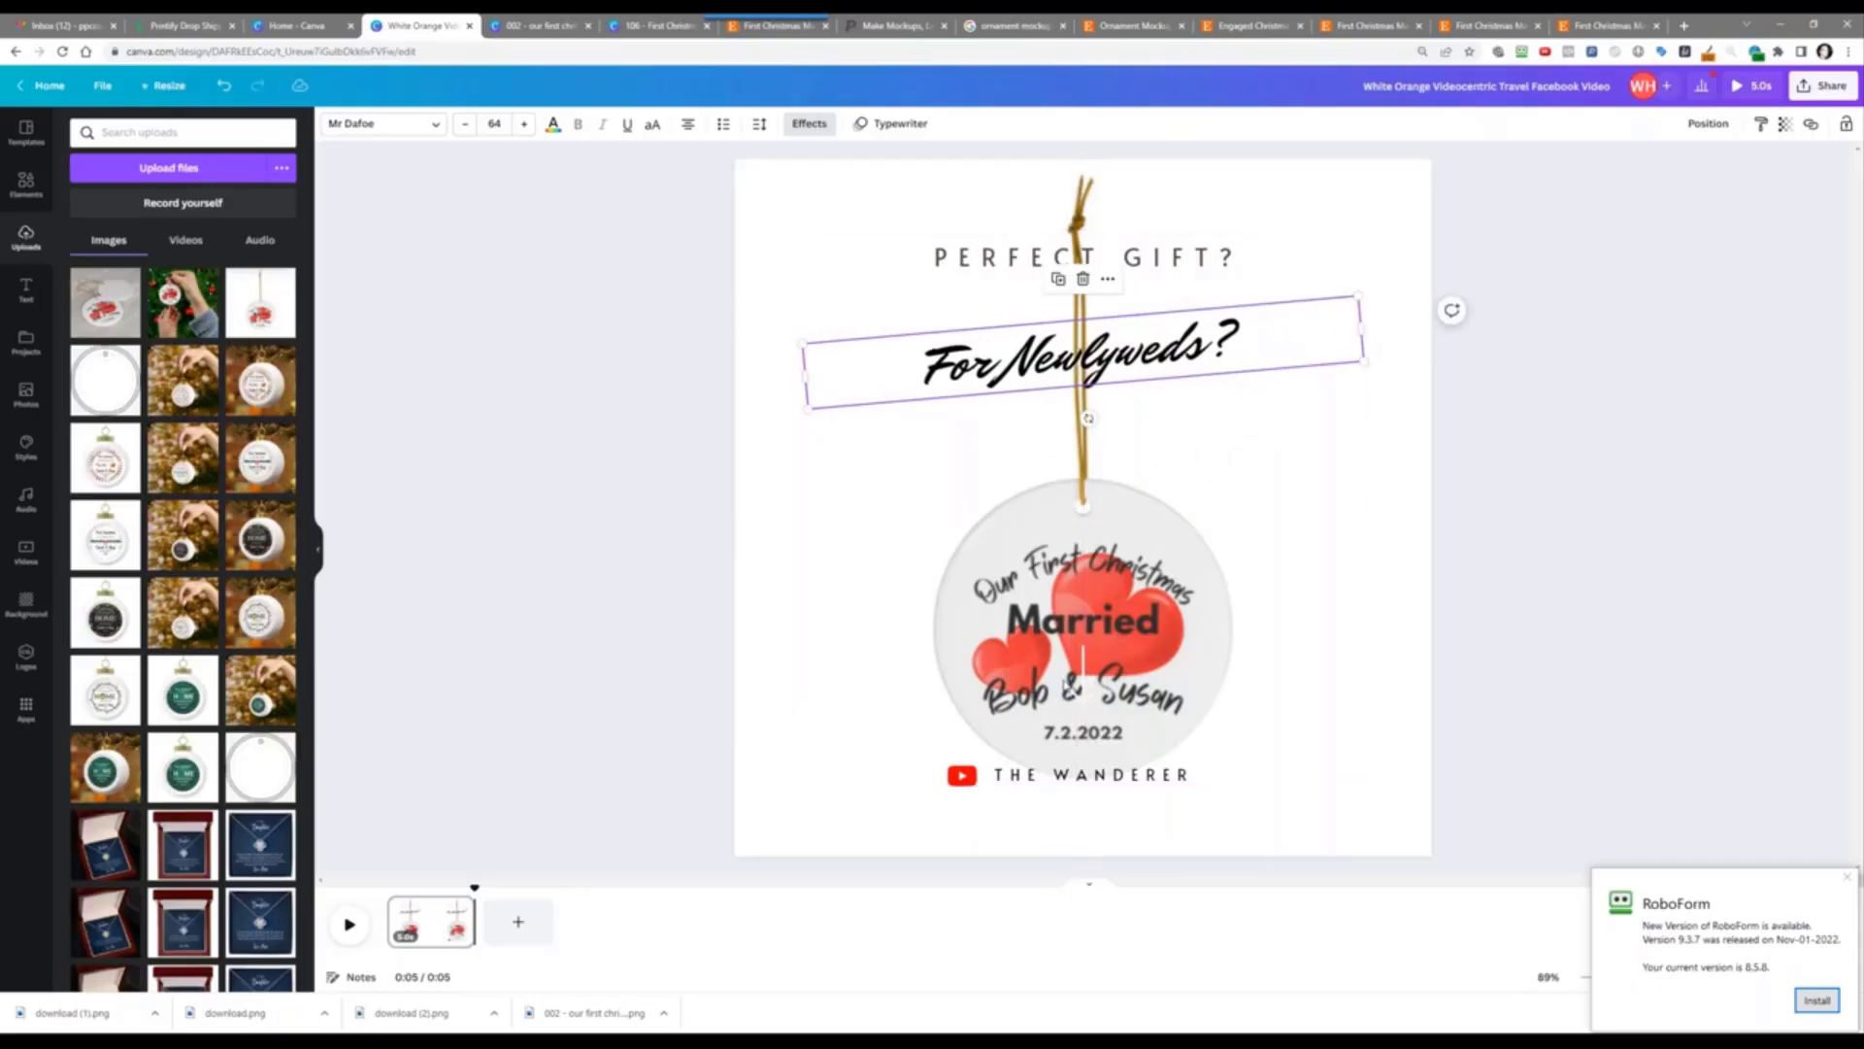
pyautogui.click(1081, 688)
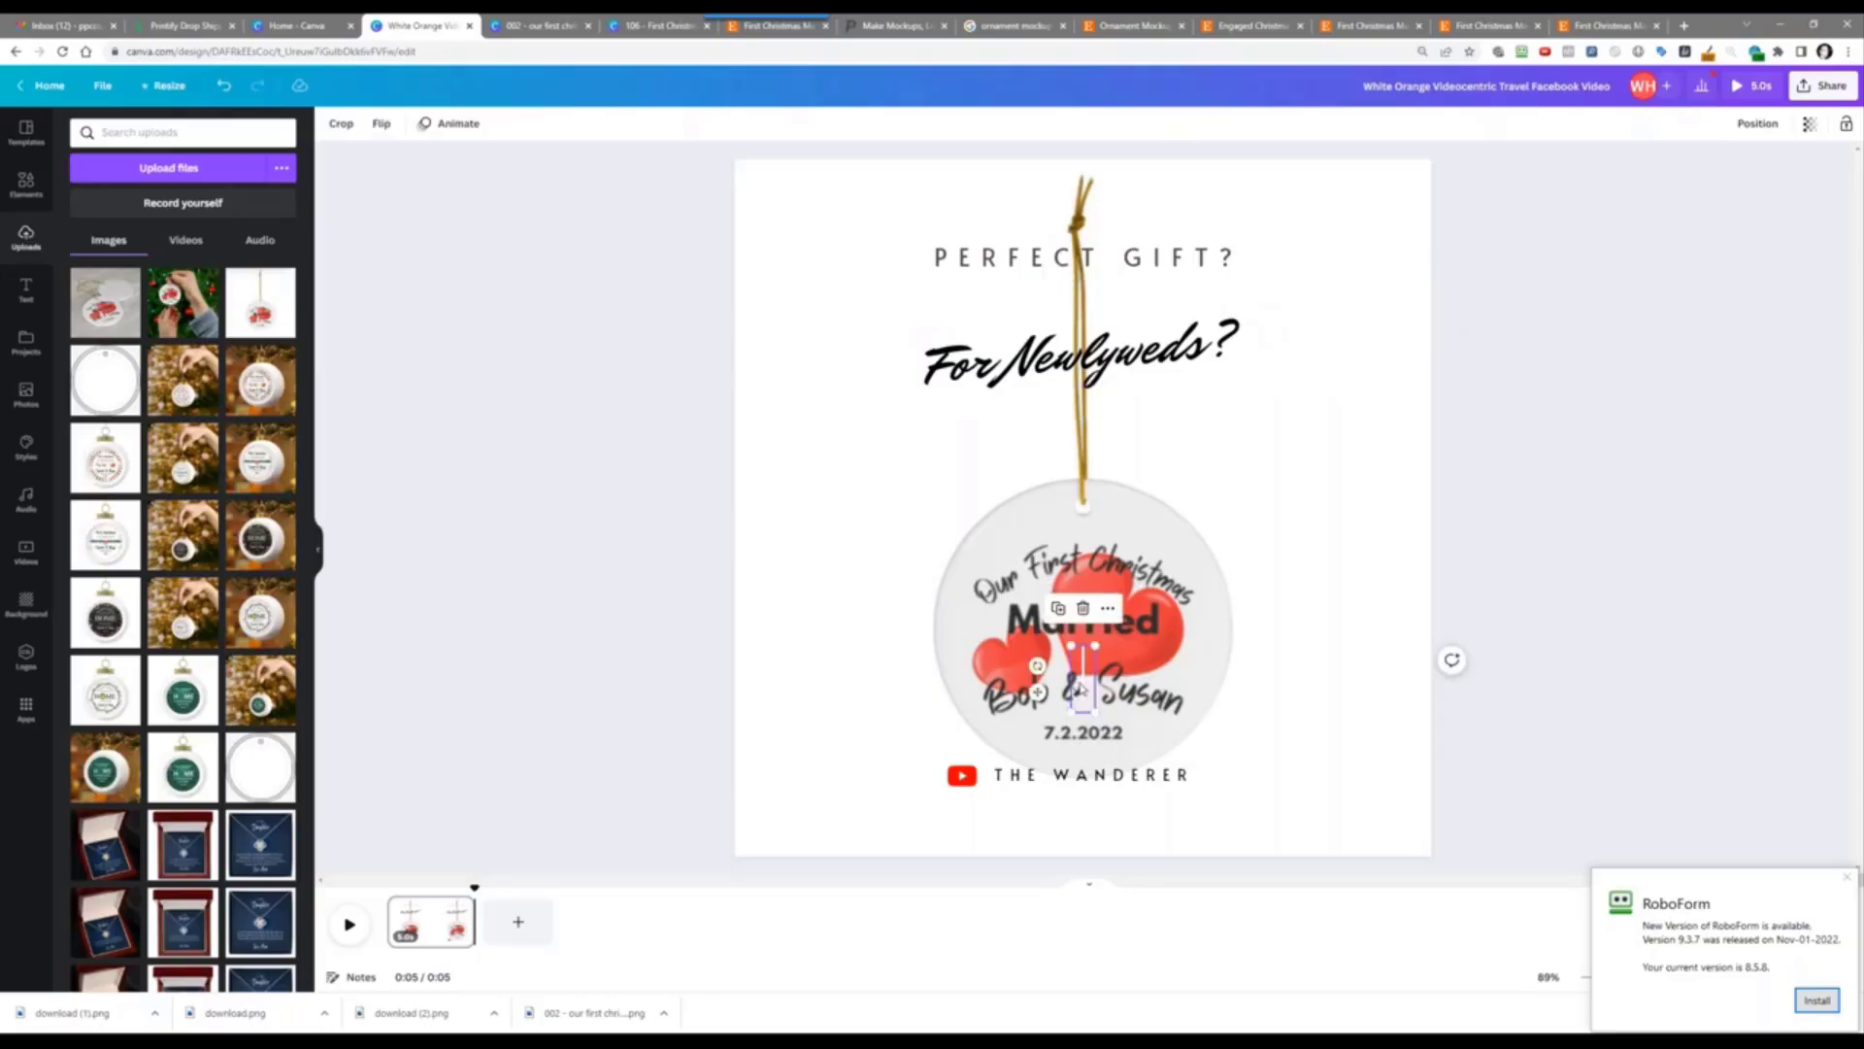
pyautogui.moveTo(1080, 688); pyautogui.dragTo(1282, 687)
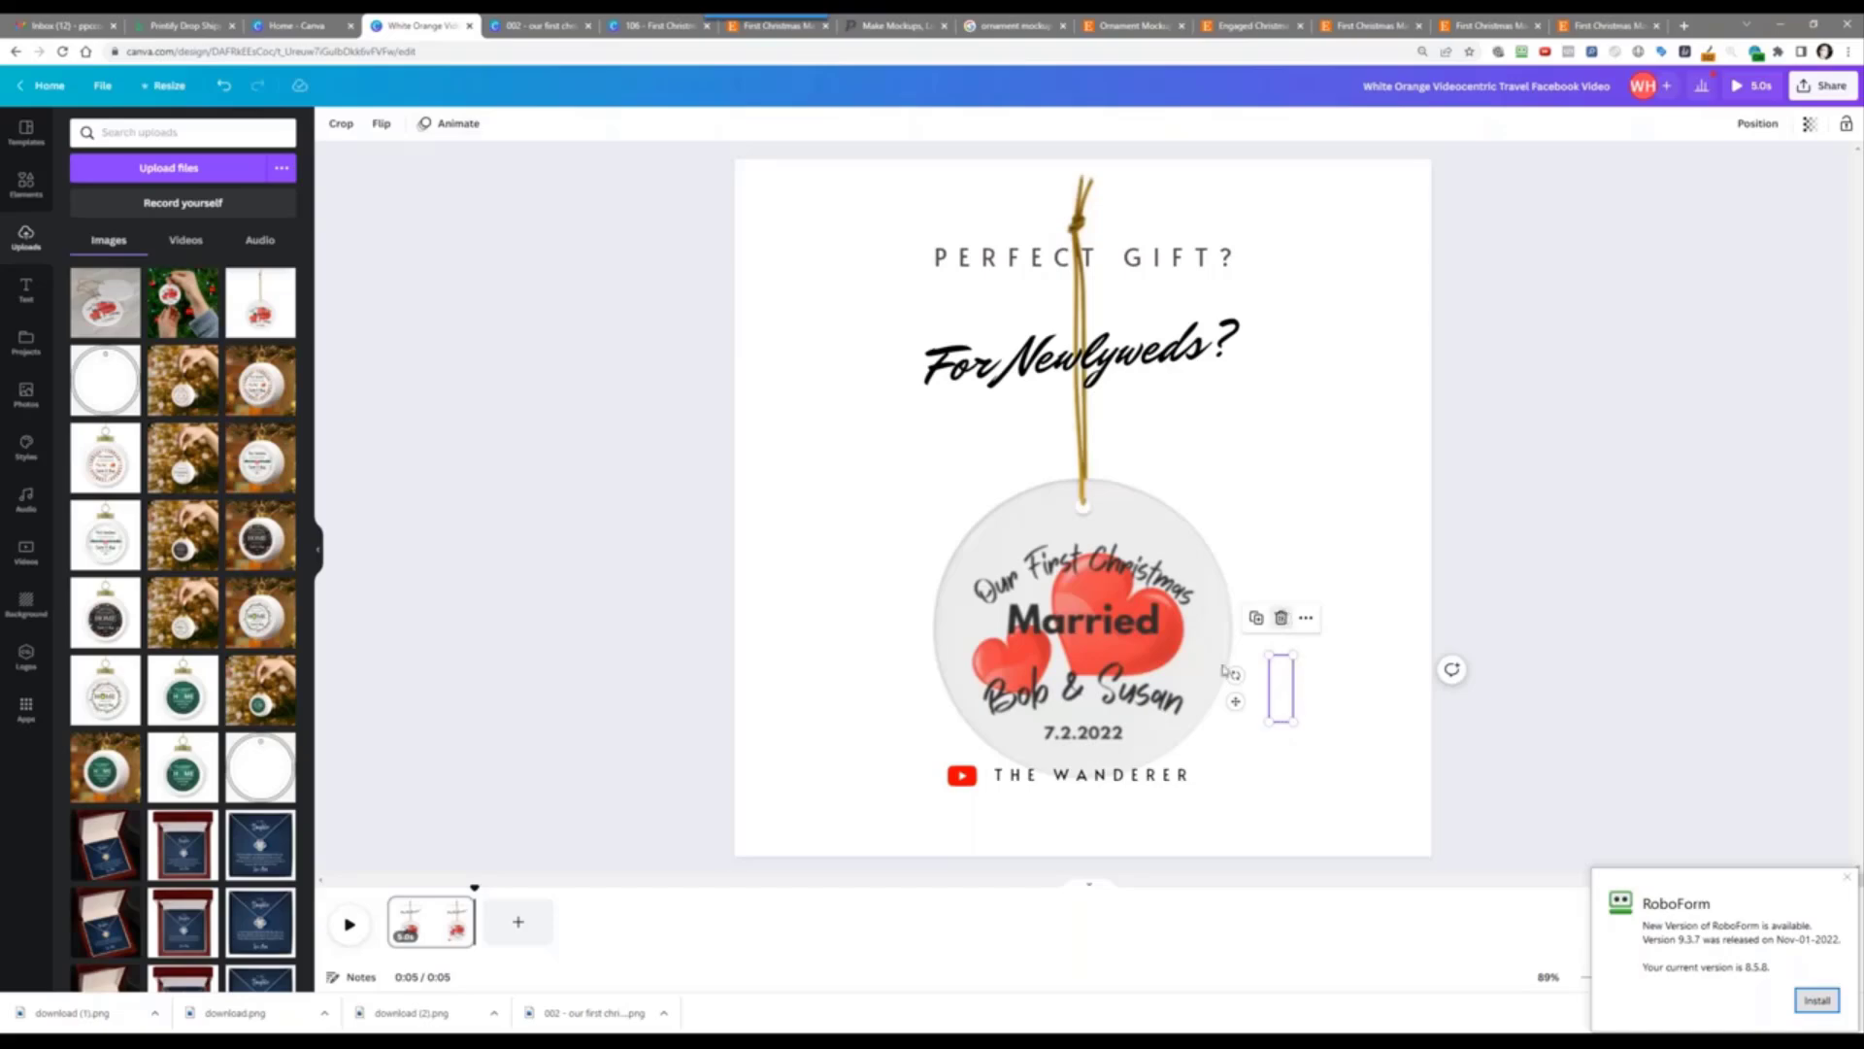
# Step: Delete THE WANDERER caption and the leftover YouTube icon
pyautogui.click(971, 775)
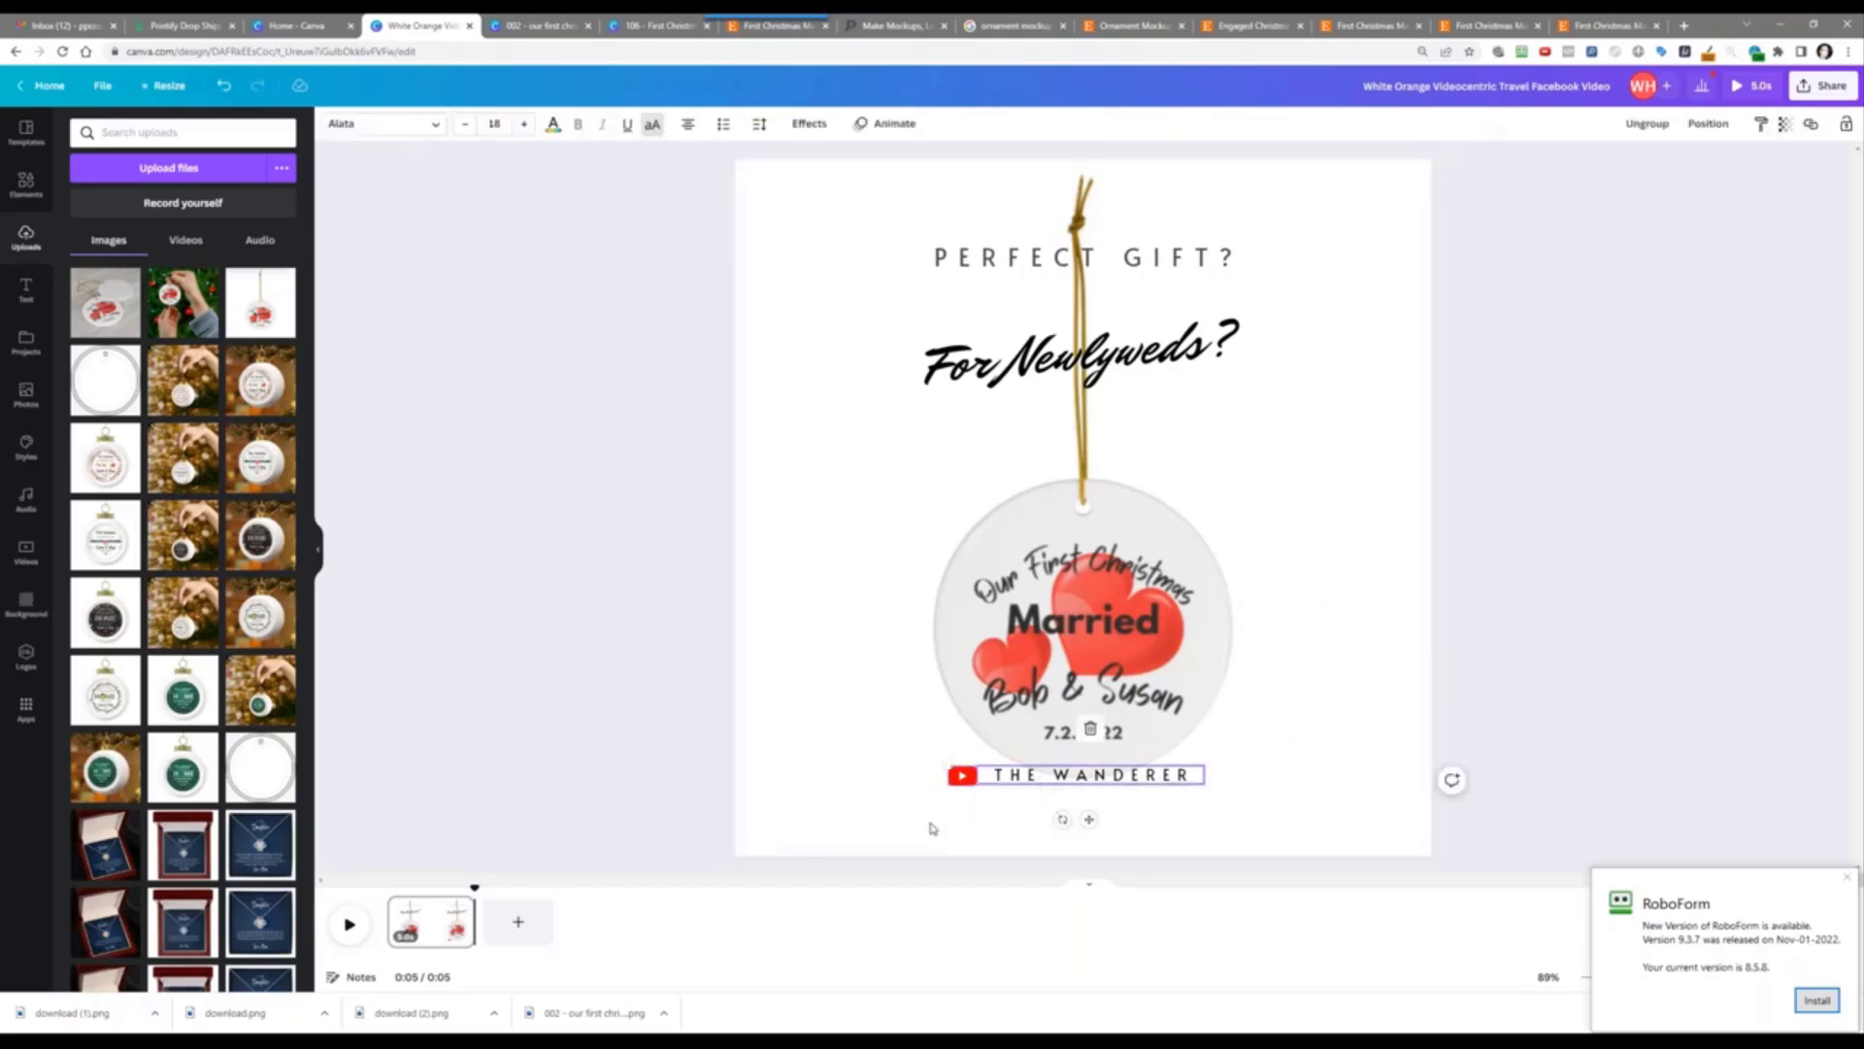
pyautogui.press('Delete')
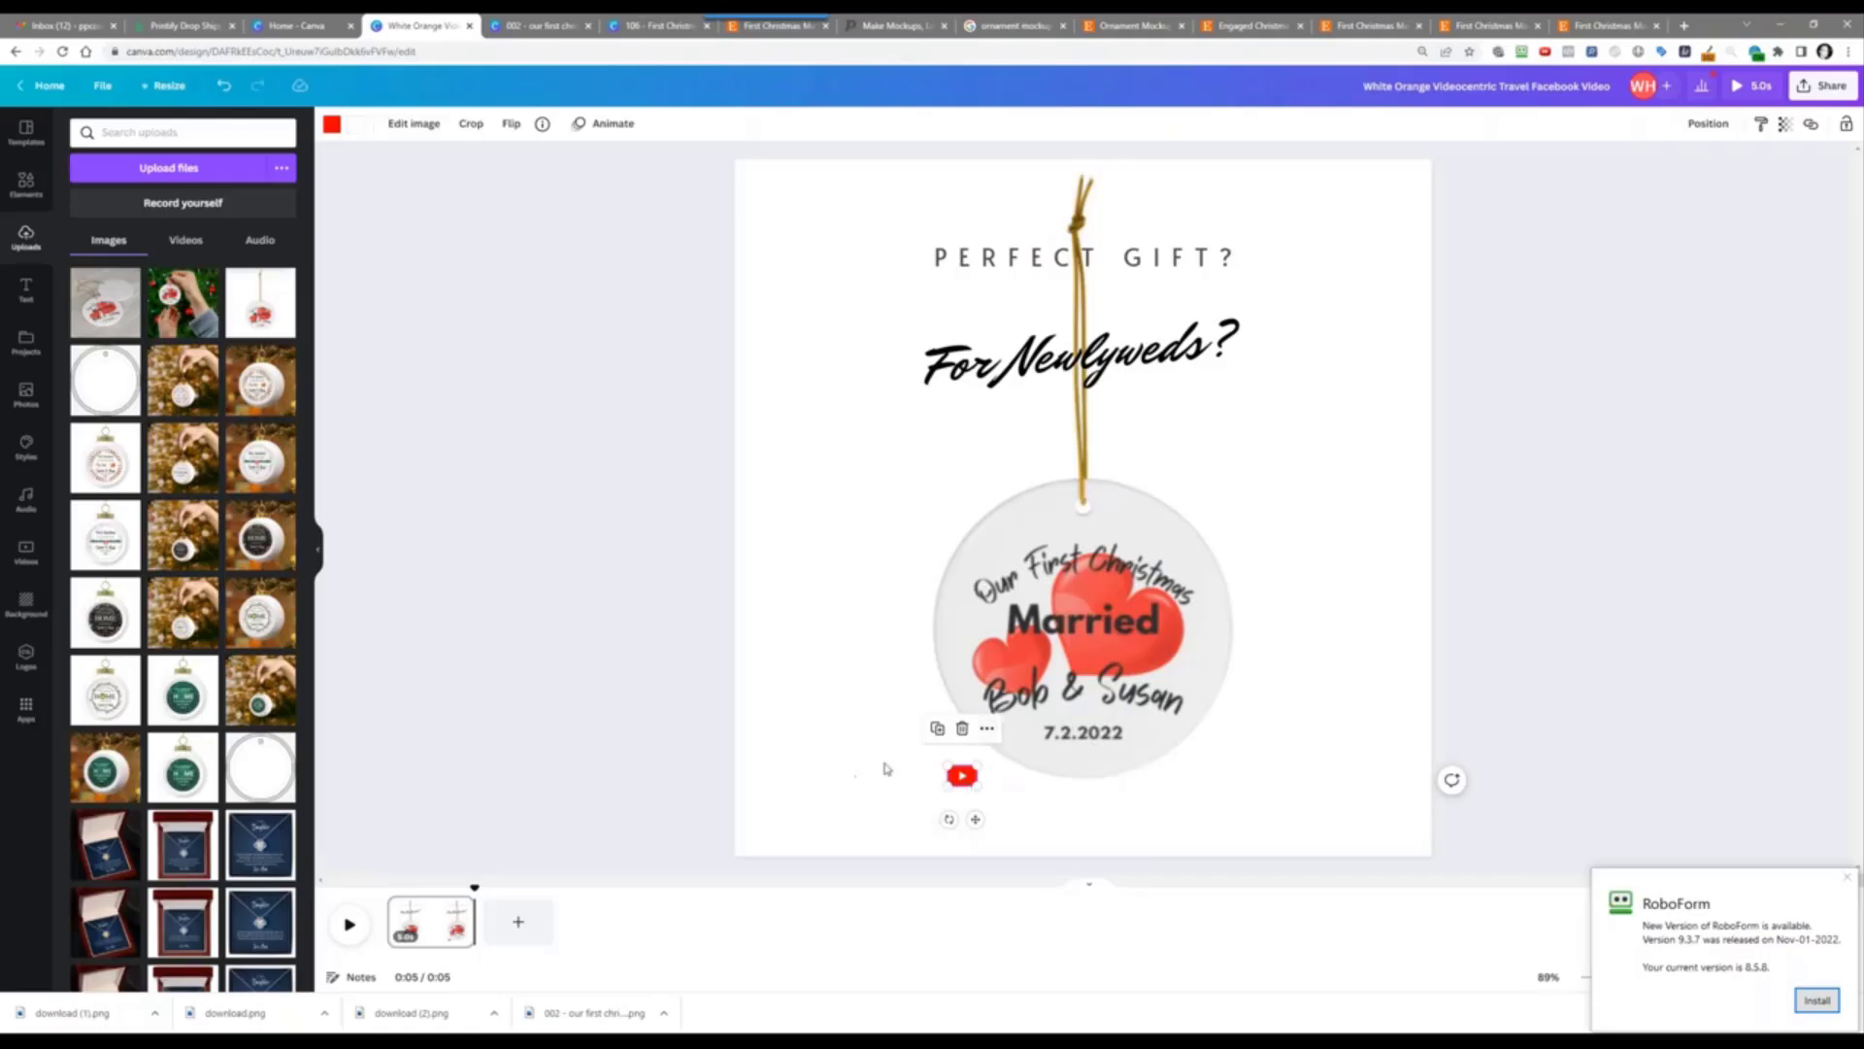
pyautogui.click(962, 728)
# Step: Preview the animated design and review the page animation choices
pyautogui.click(1030, 340)
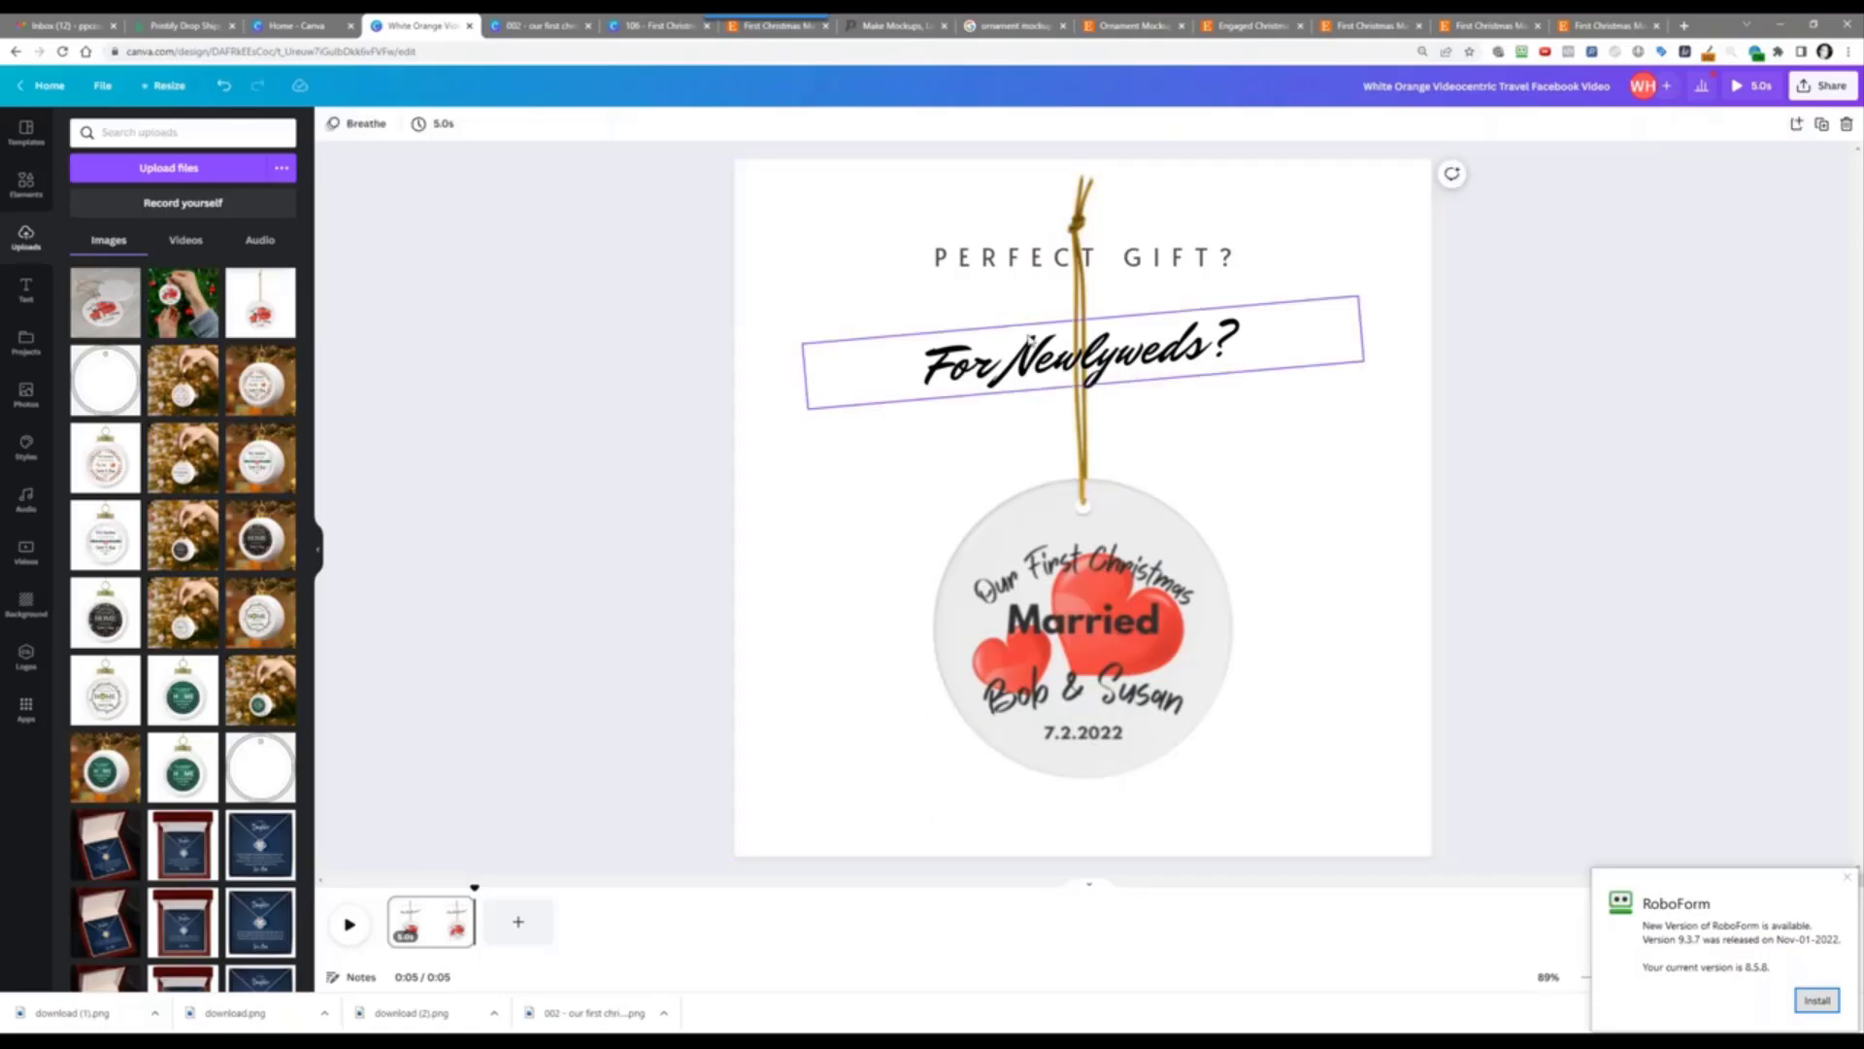
pyautogui.click(982, 257)
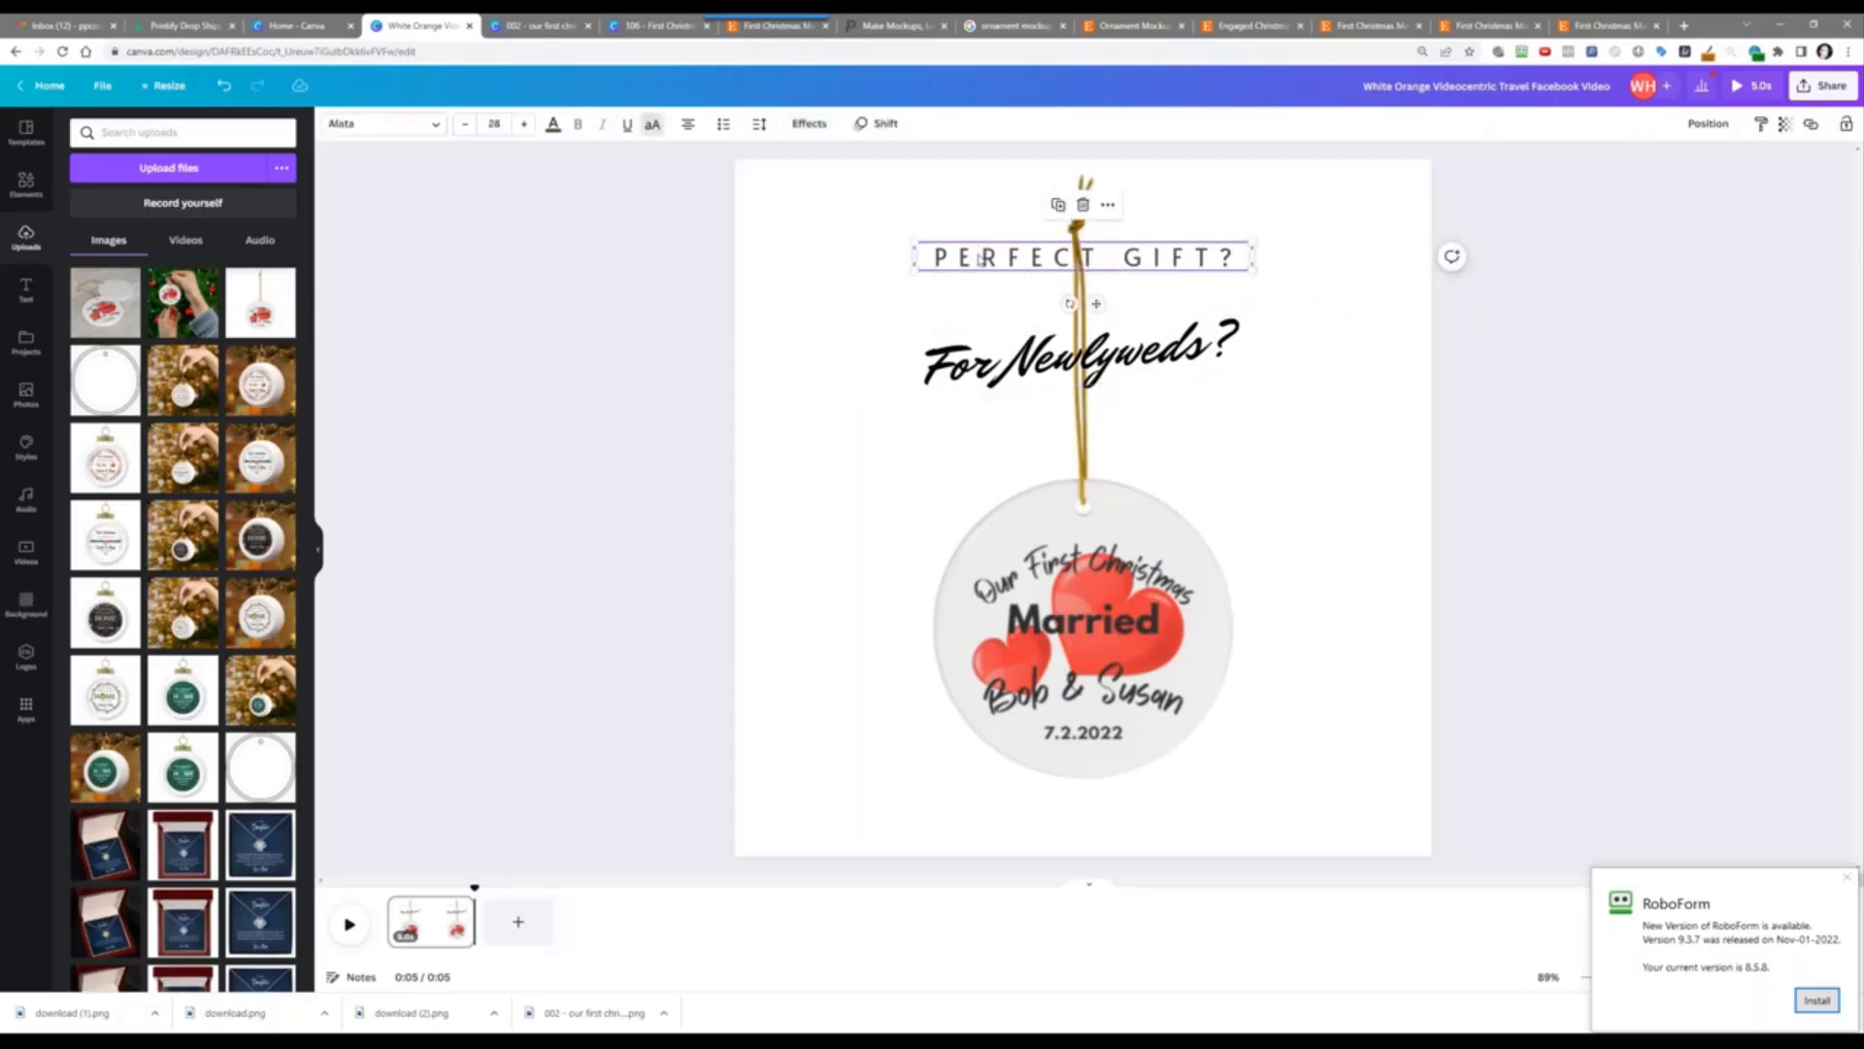
pyautogui.click(353, 925)
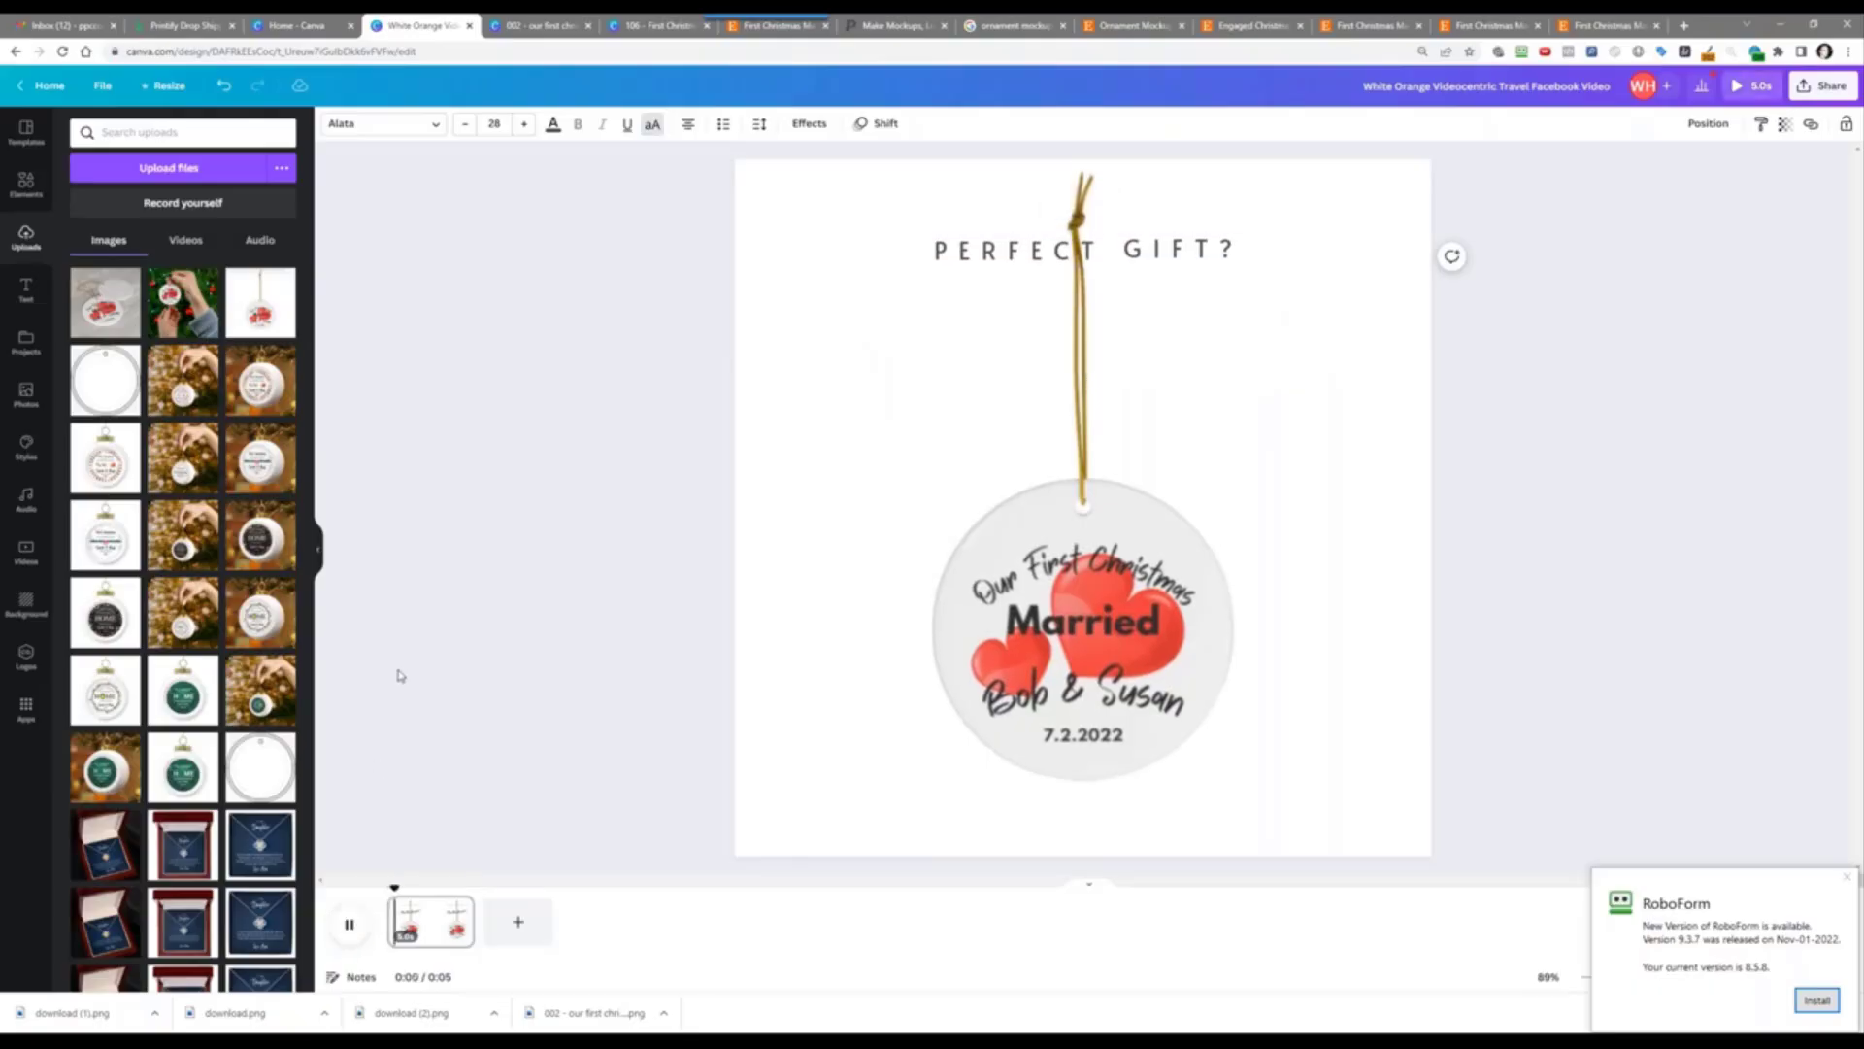
pyautogui.click(945, 636)
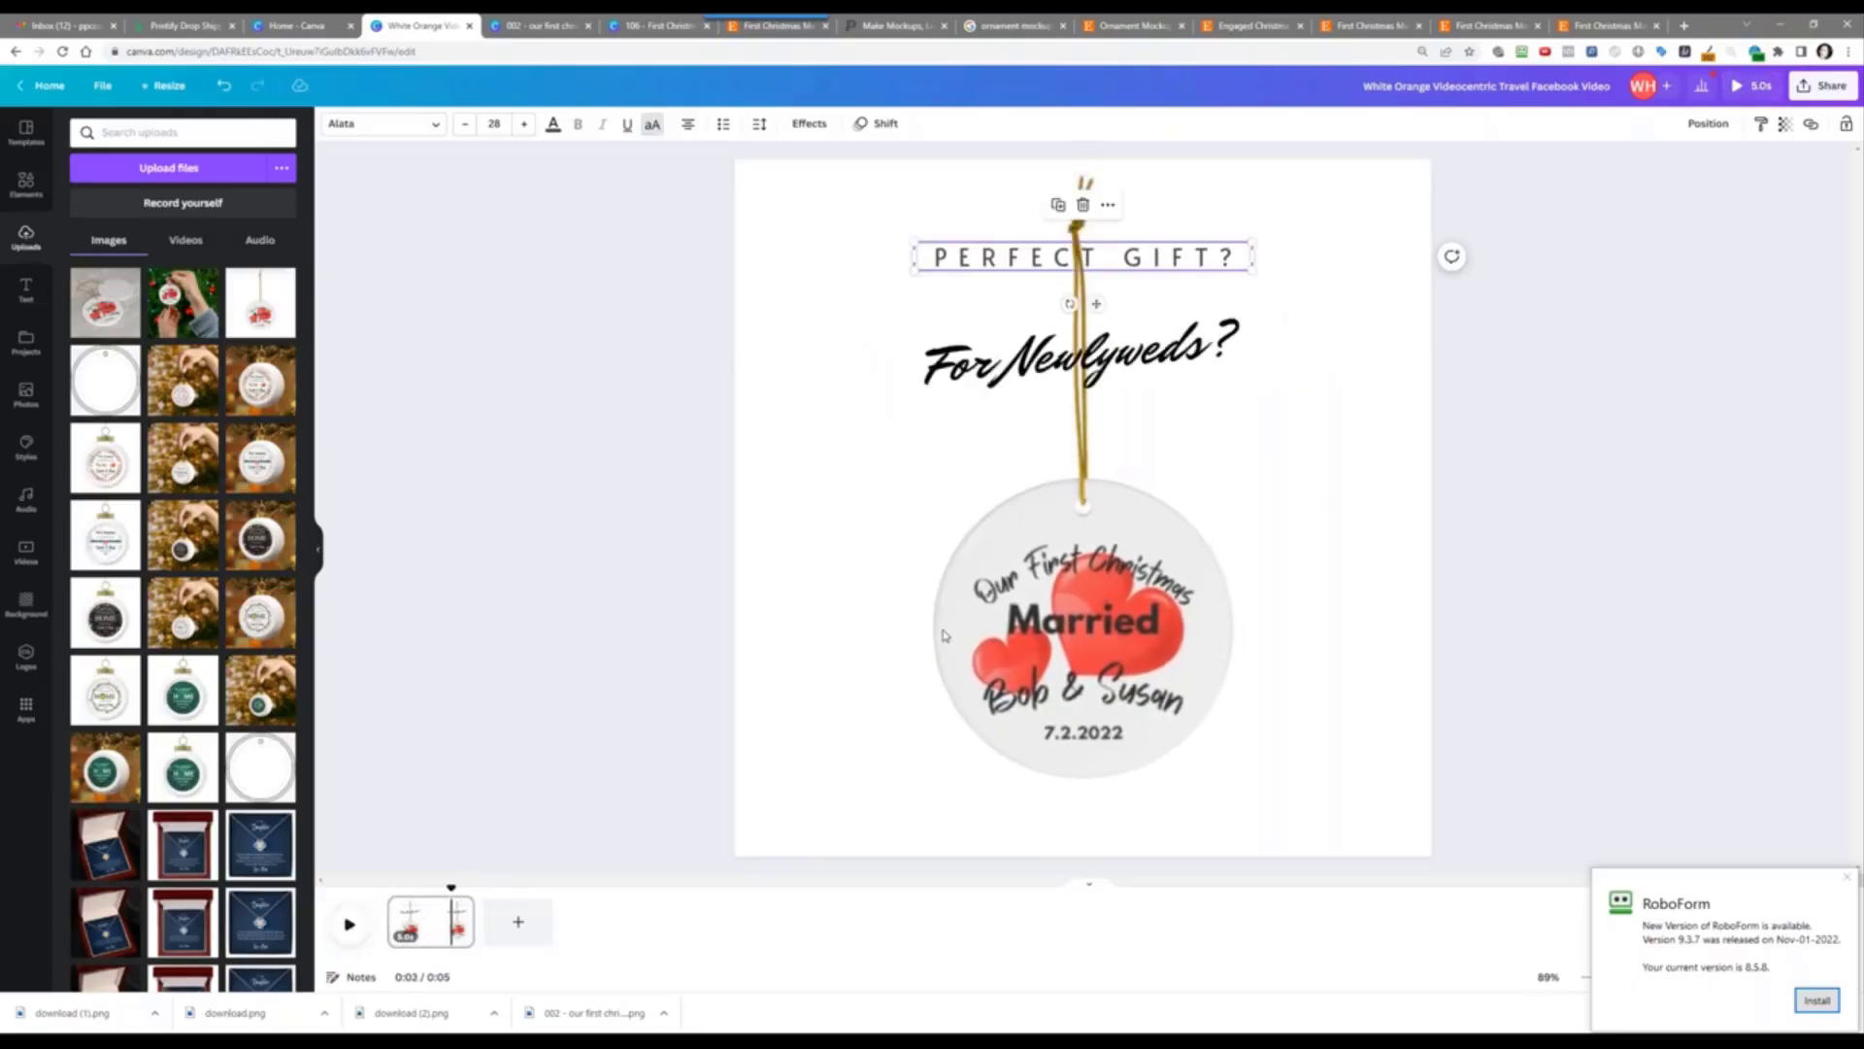
pyautogui.click(873, 538)
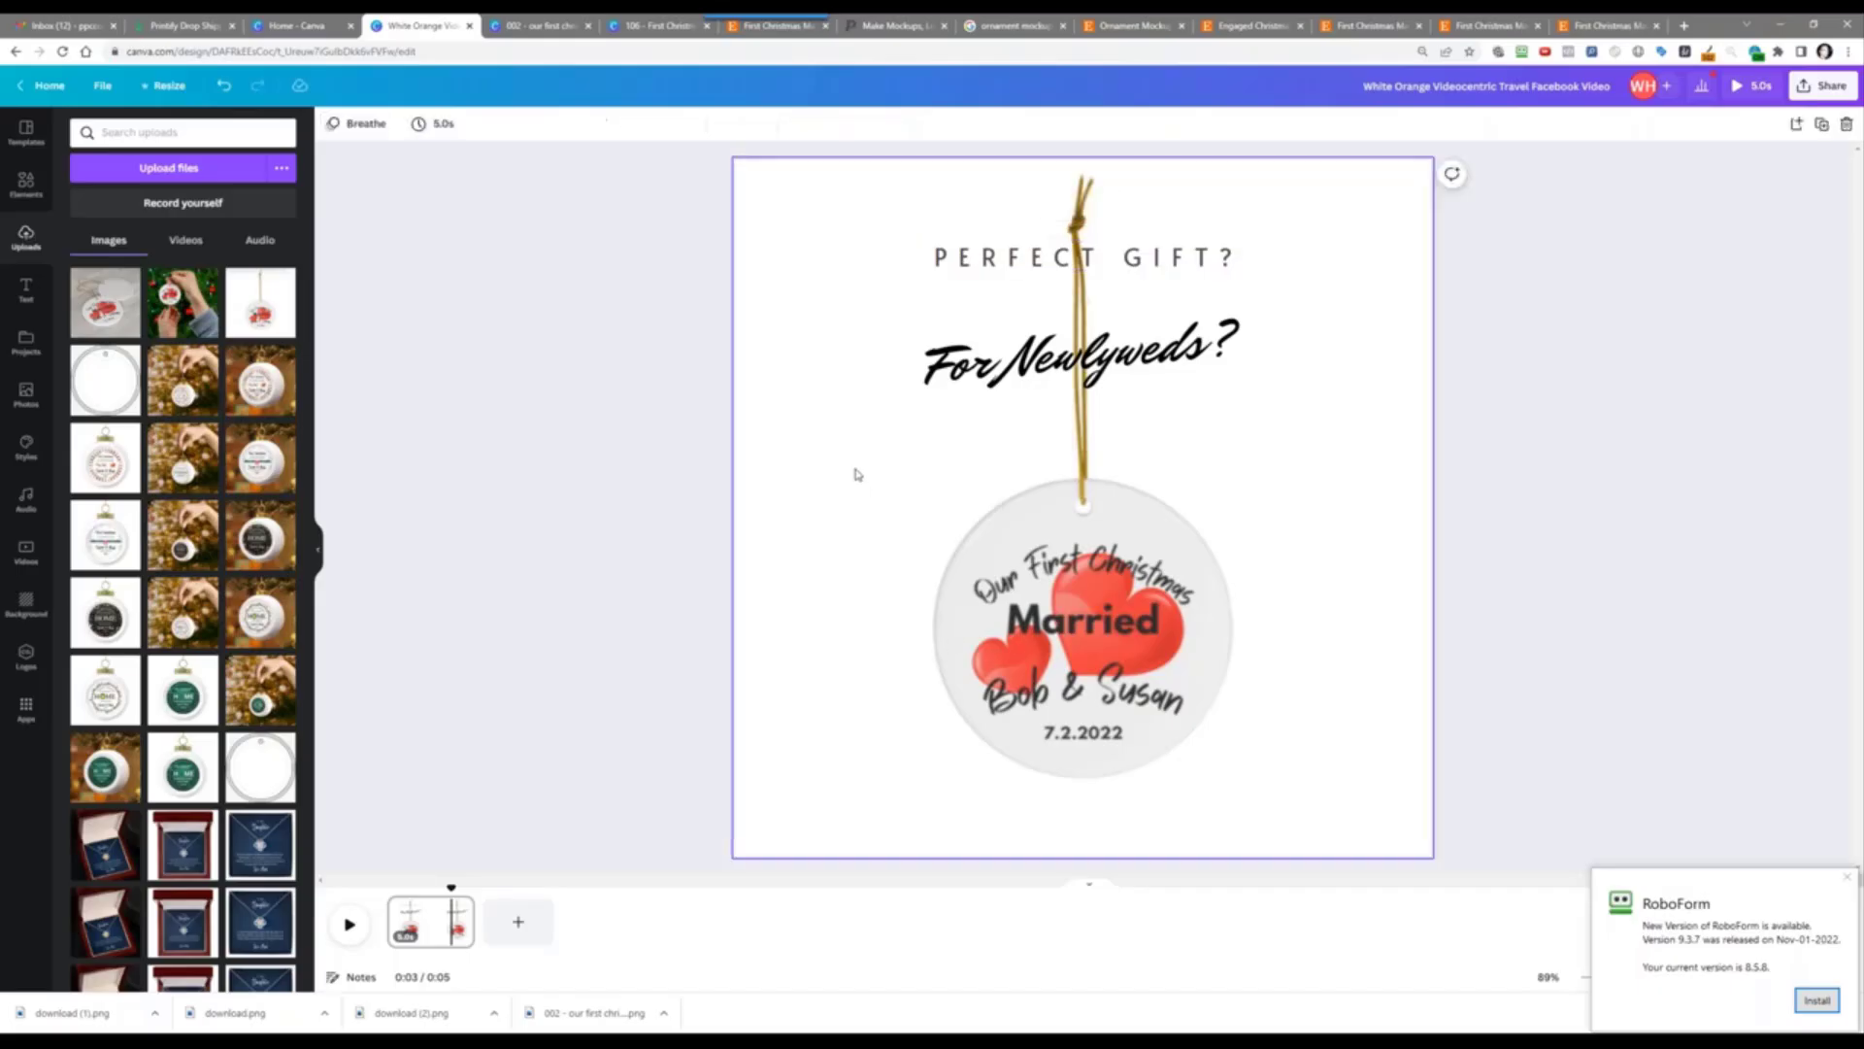
pyautogui.click(367, 125)
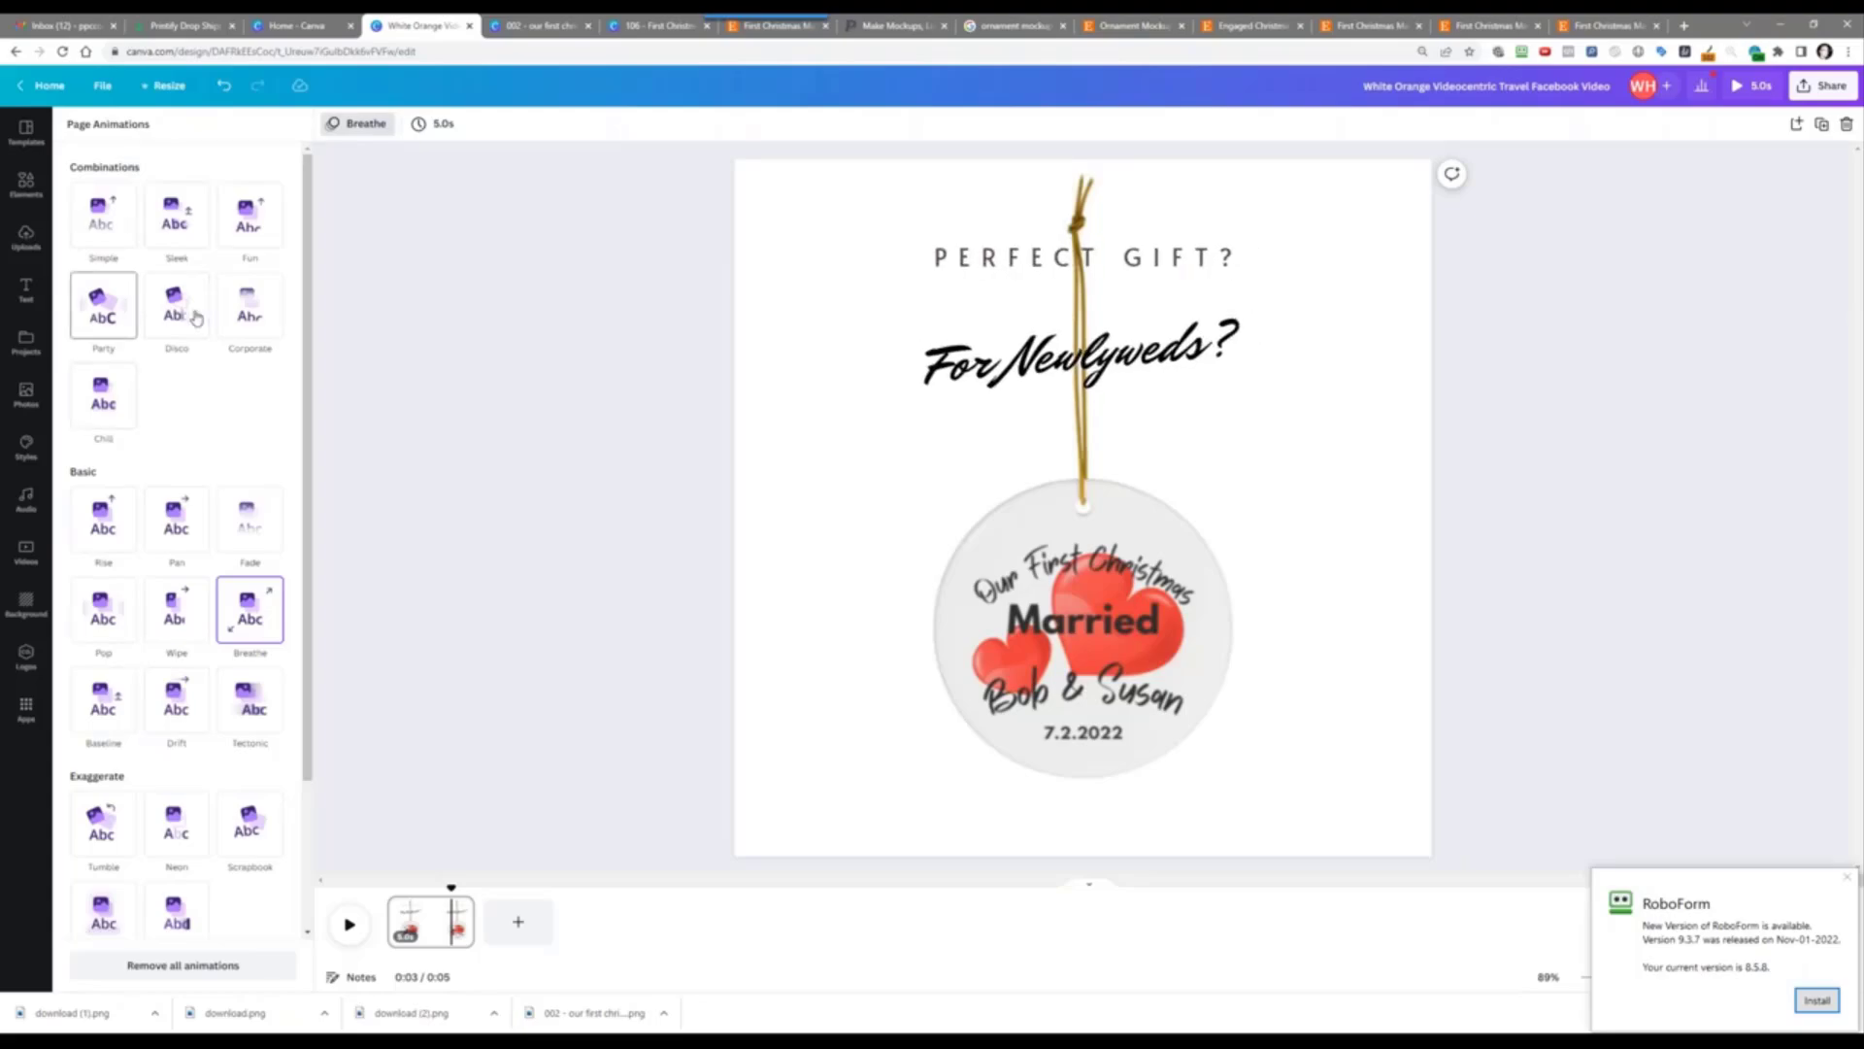
pyautogui.click(480, 397)
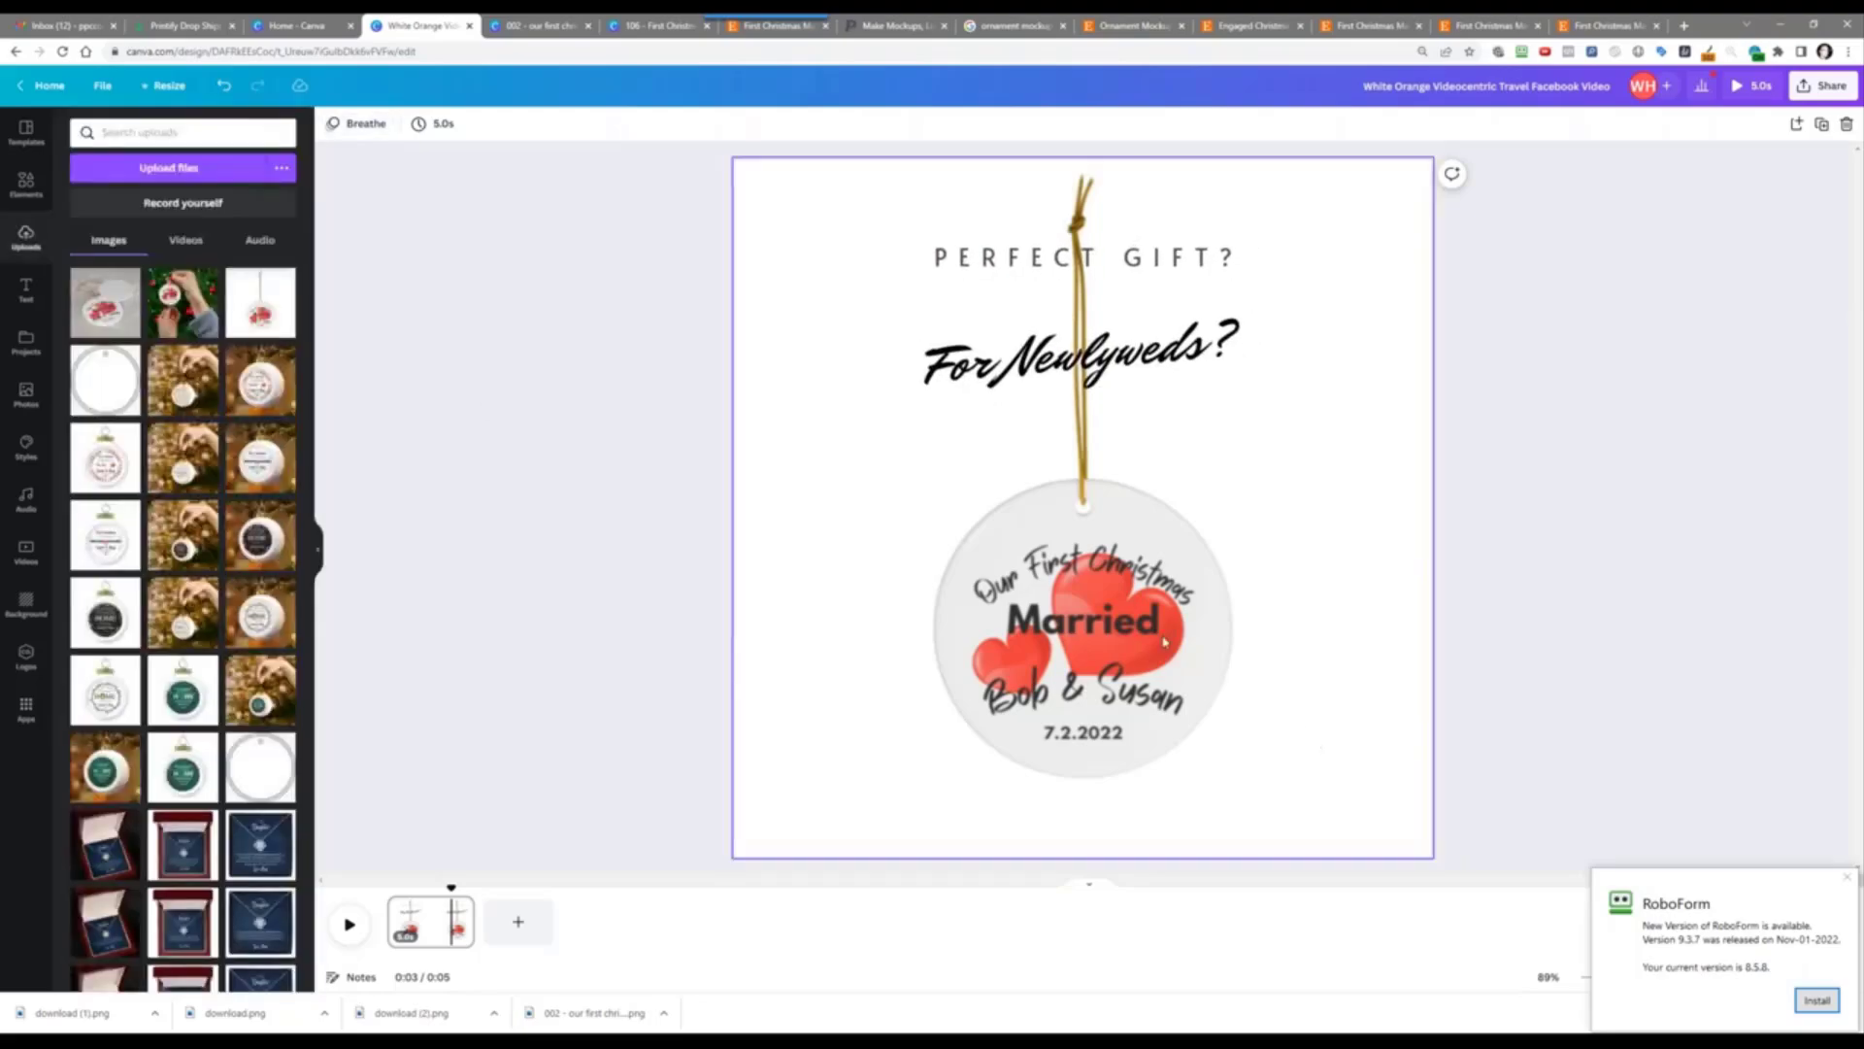
pyautogui.click(1089, 629)
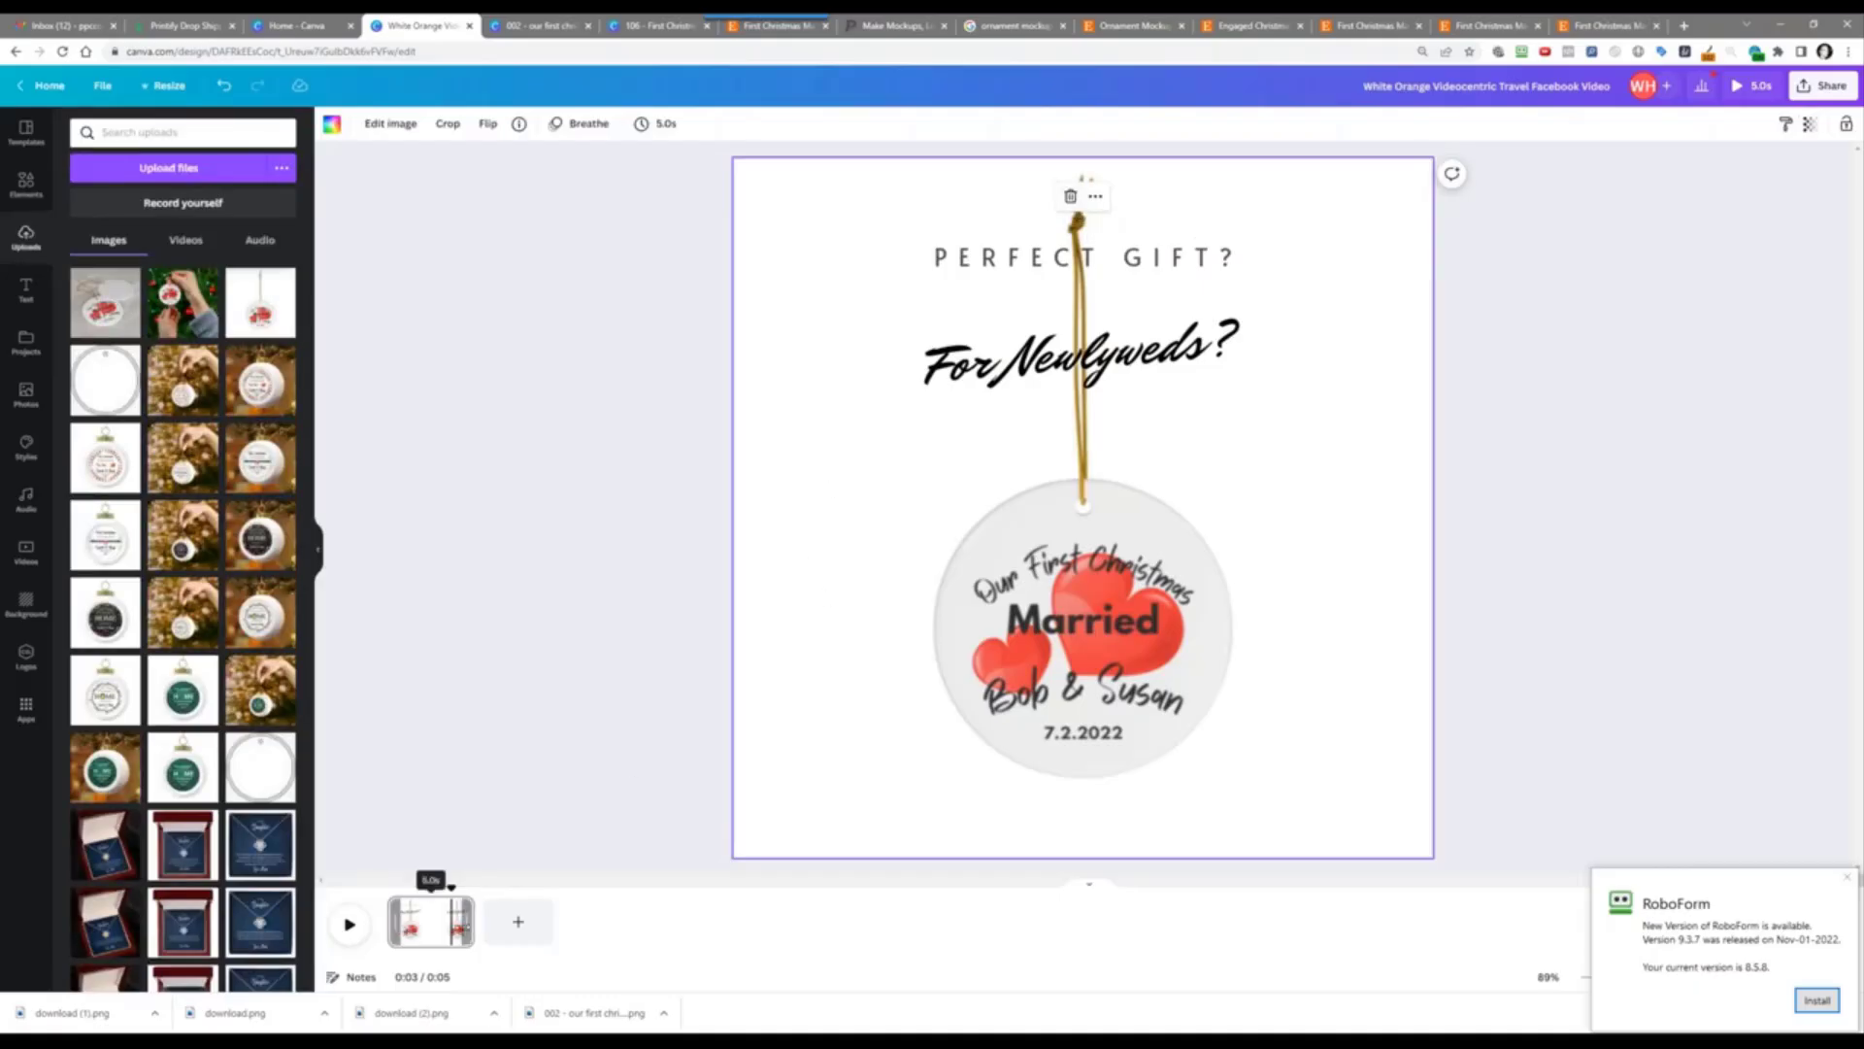
# Step: Duplicate the first page and switch to the new second page
pyautogui.rightClick(437, 921)
pyautogui.click(536, 744)
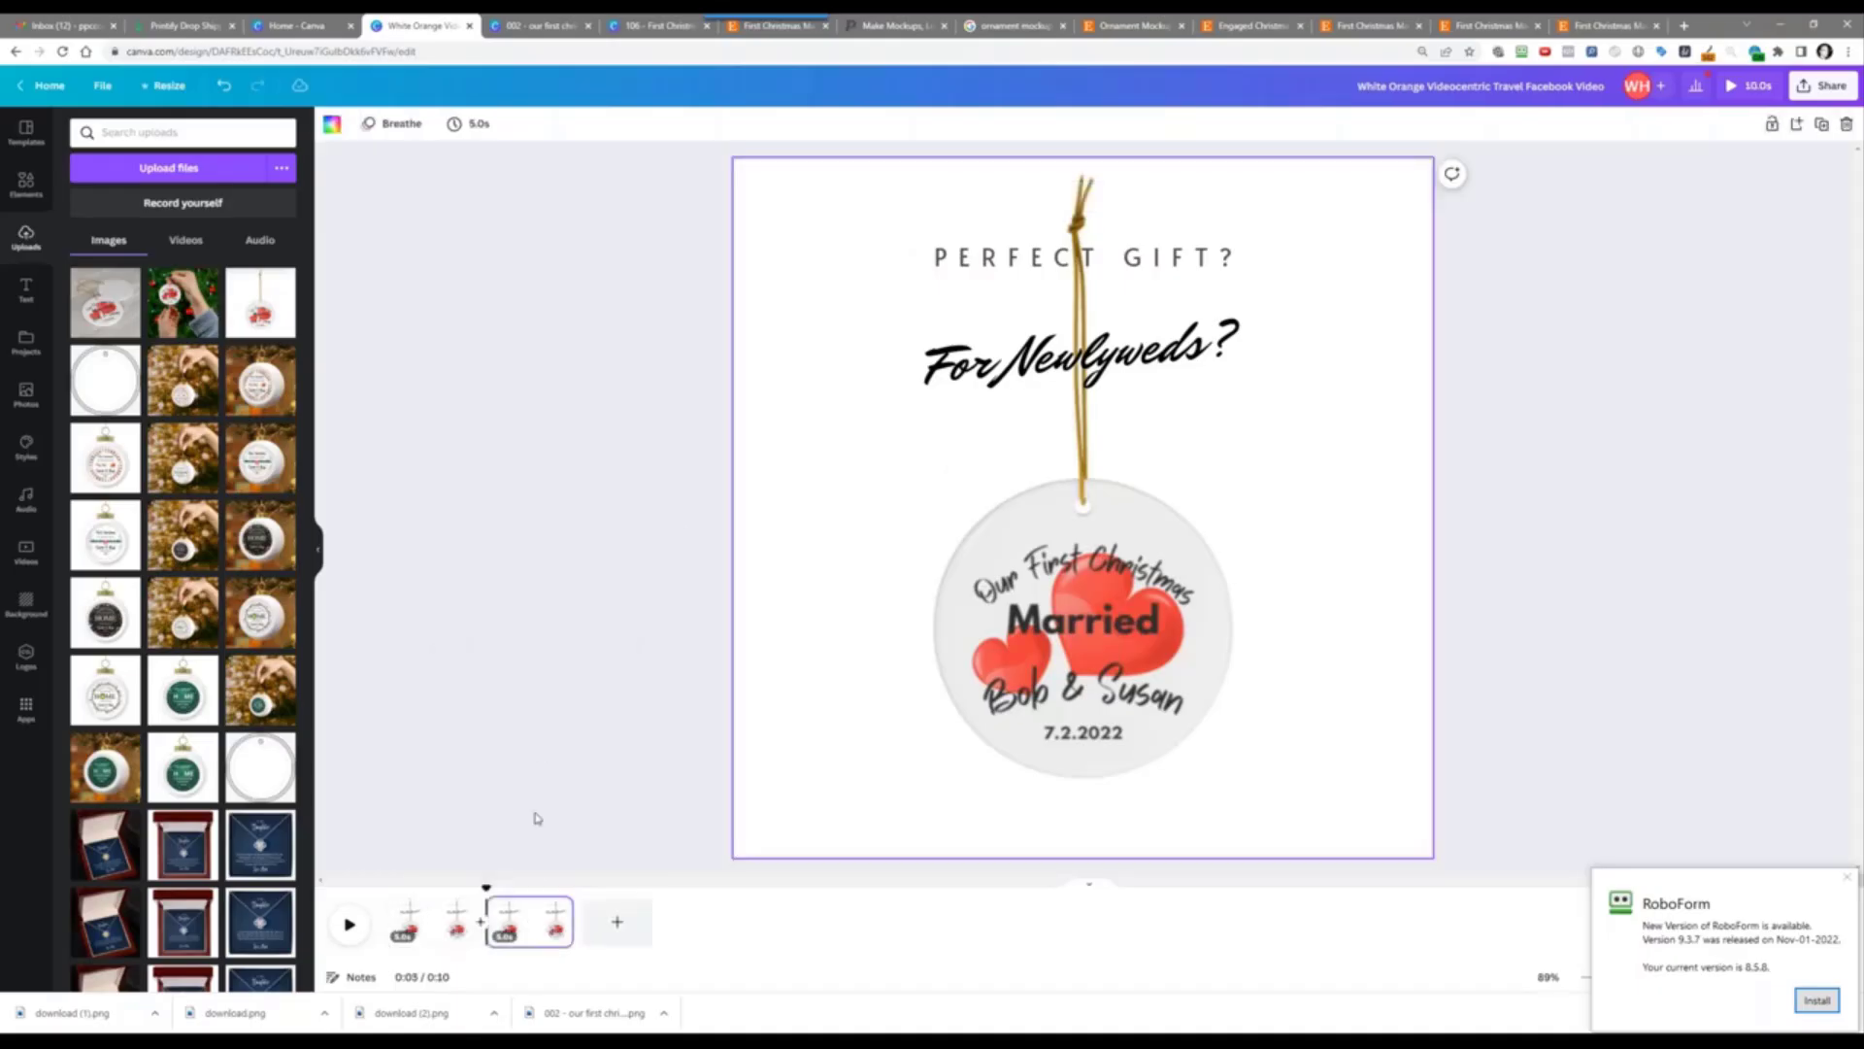
pyautogui.click(527, 921)
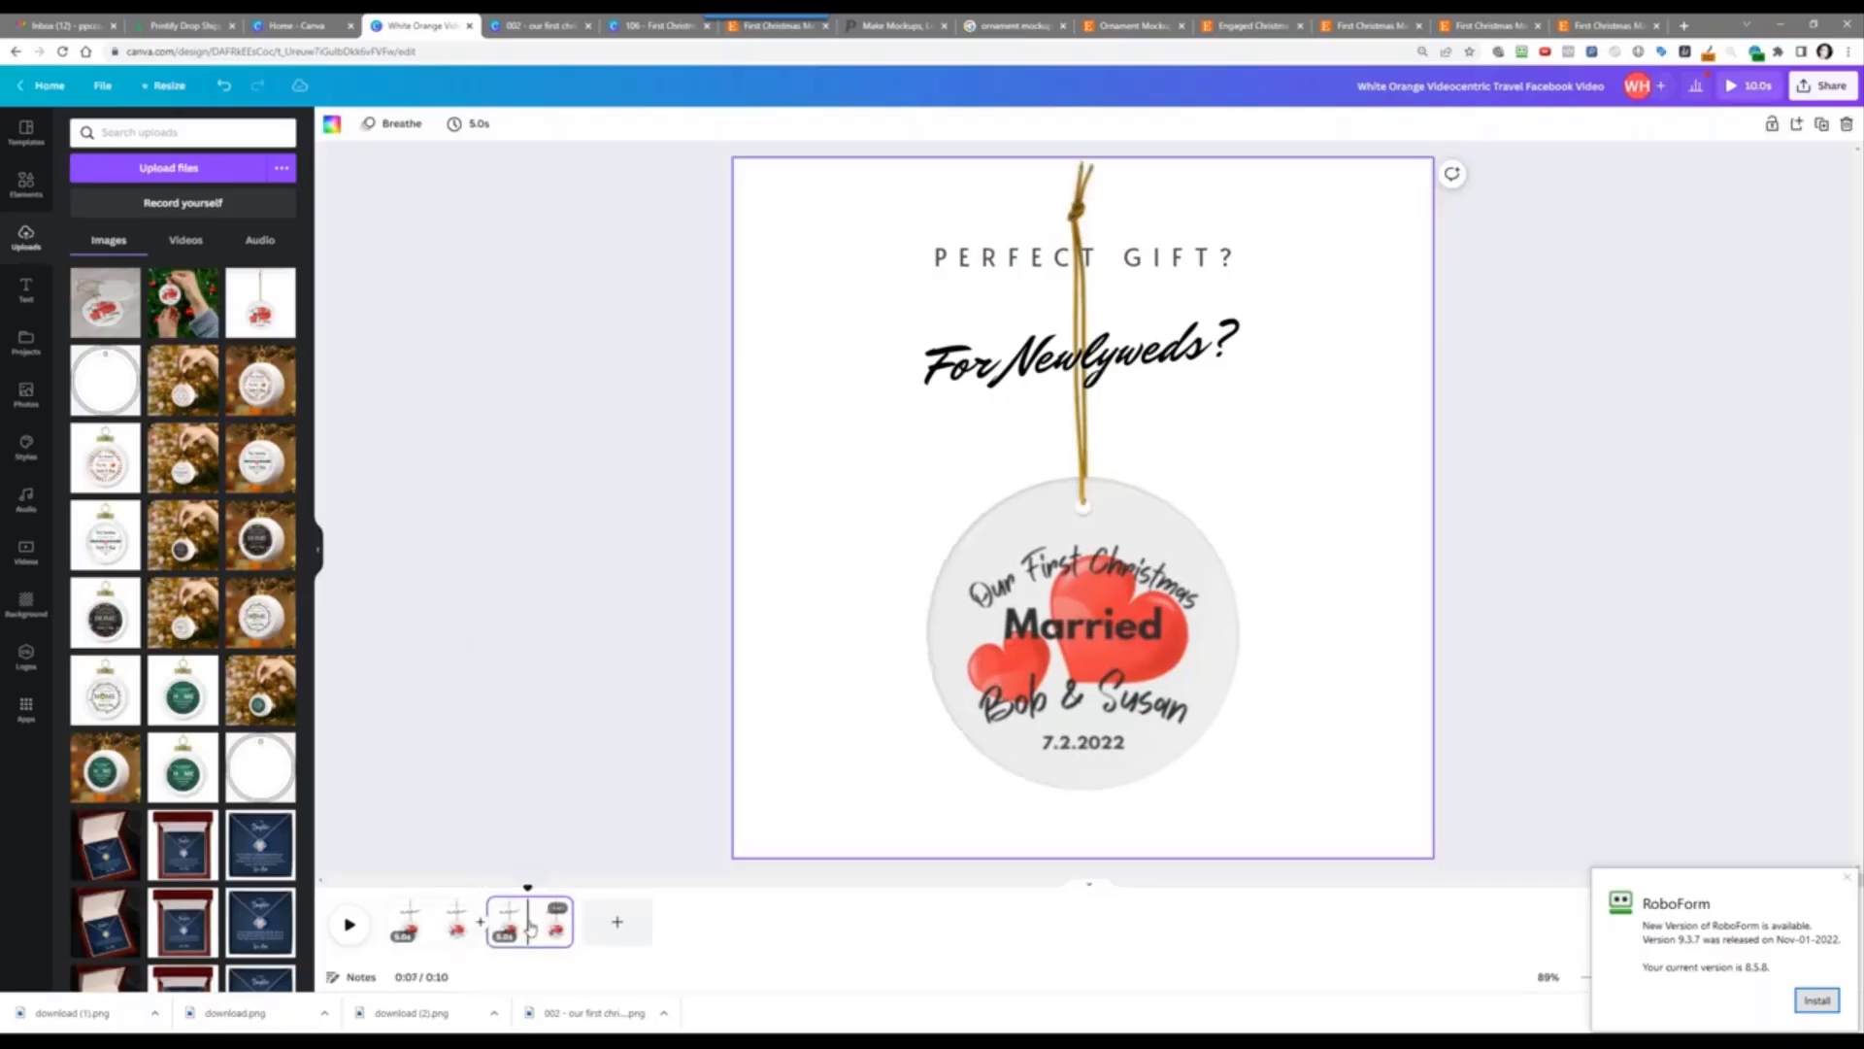
# Step: Replace the plain ornament with the photo of hands holding it
pyautogui.rightClick(877, 631)
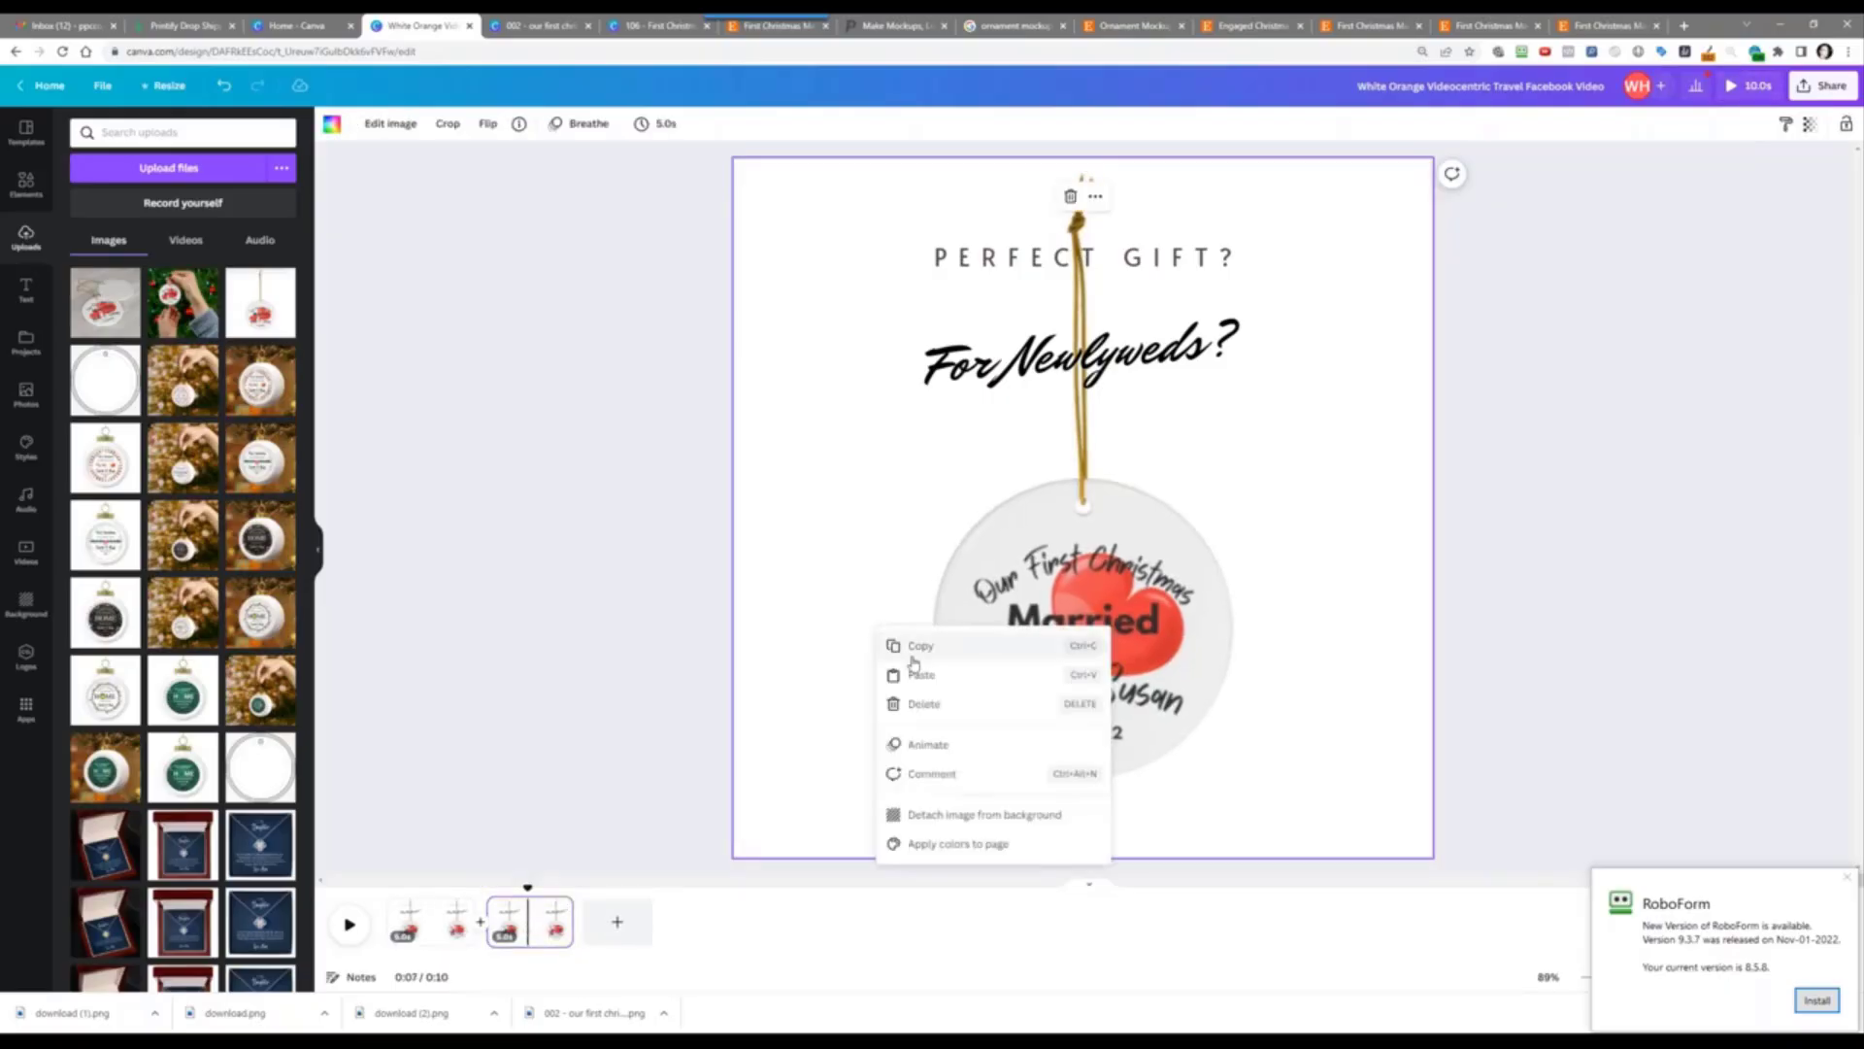
pyautogui.click(971, 814)
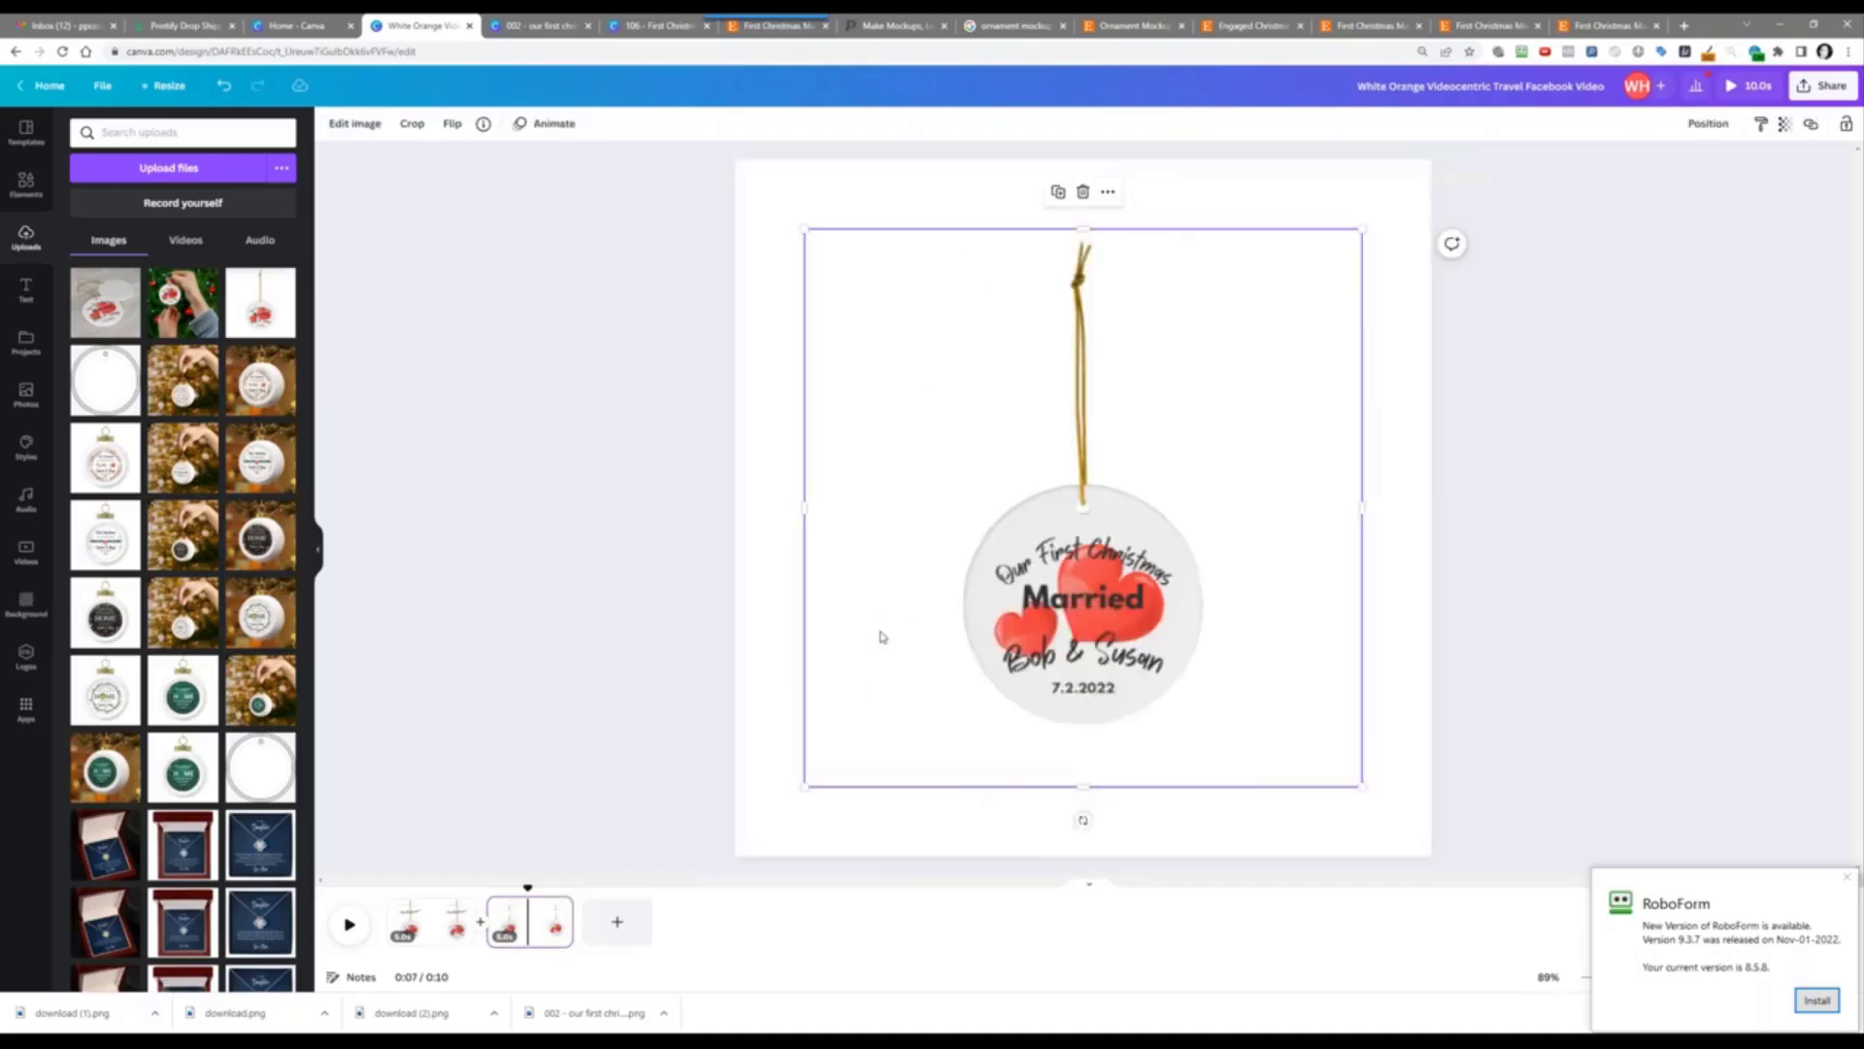
pyautogui.press('Delete')
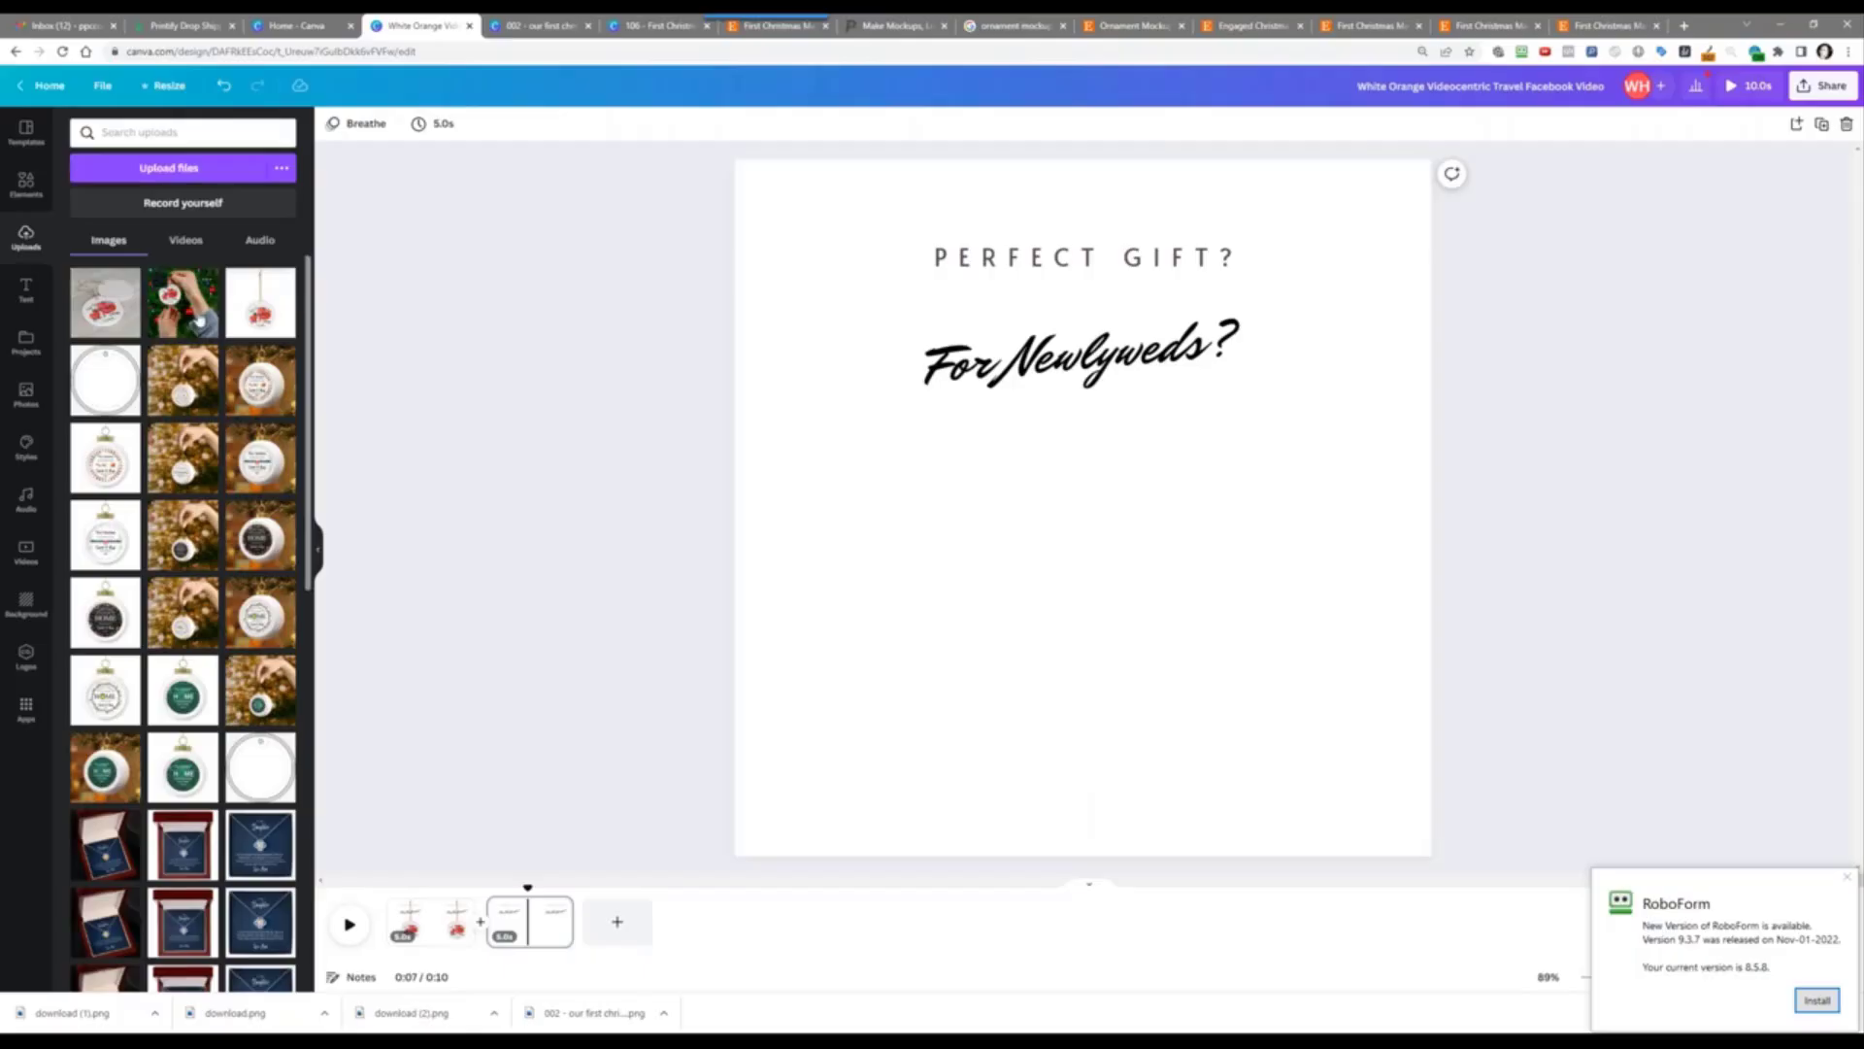
pyautogui.click(199, 321)
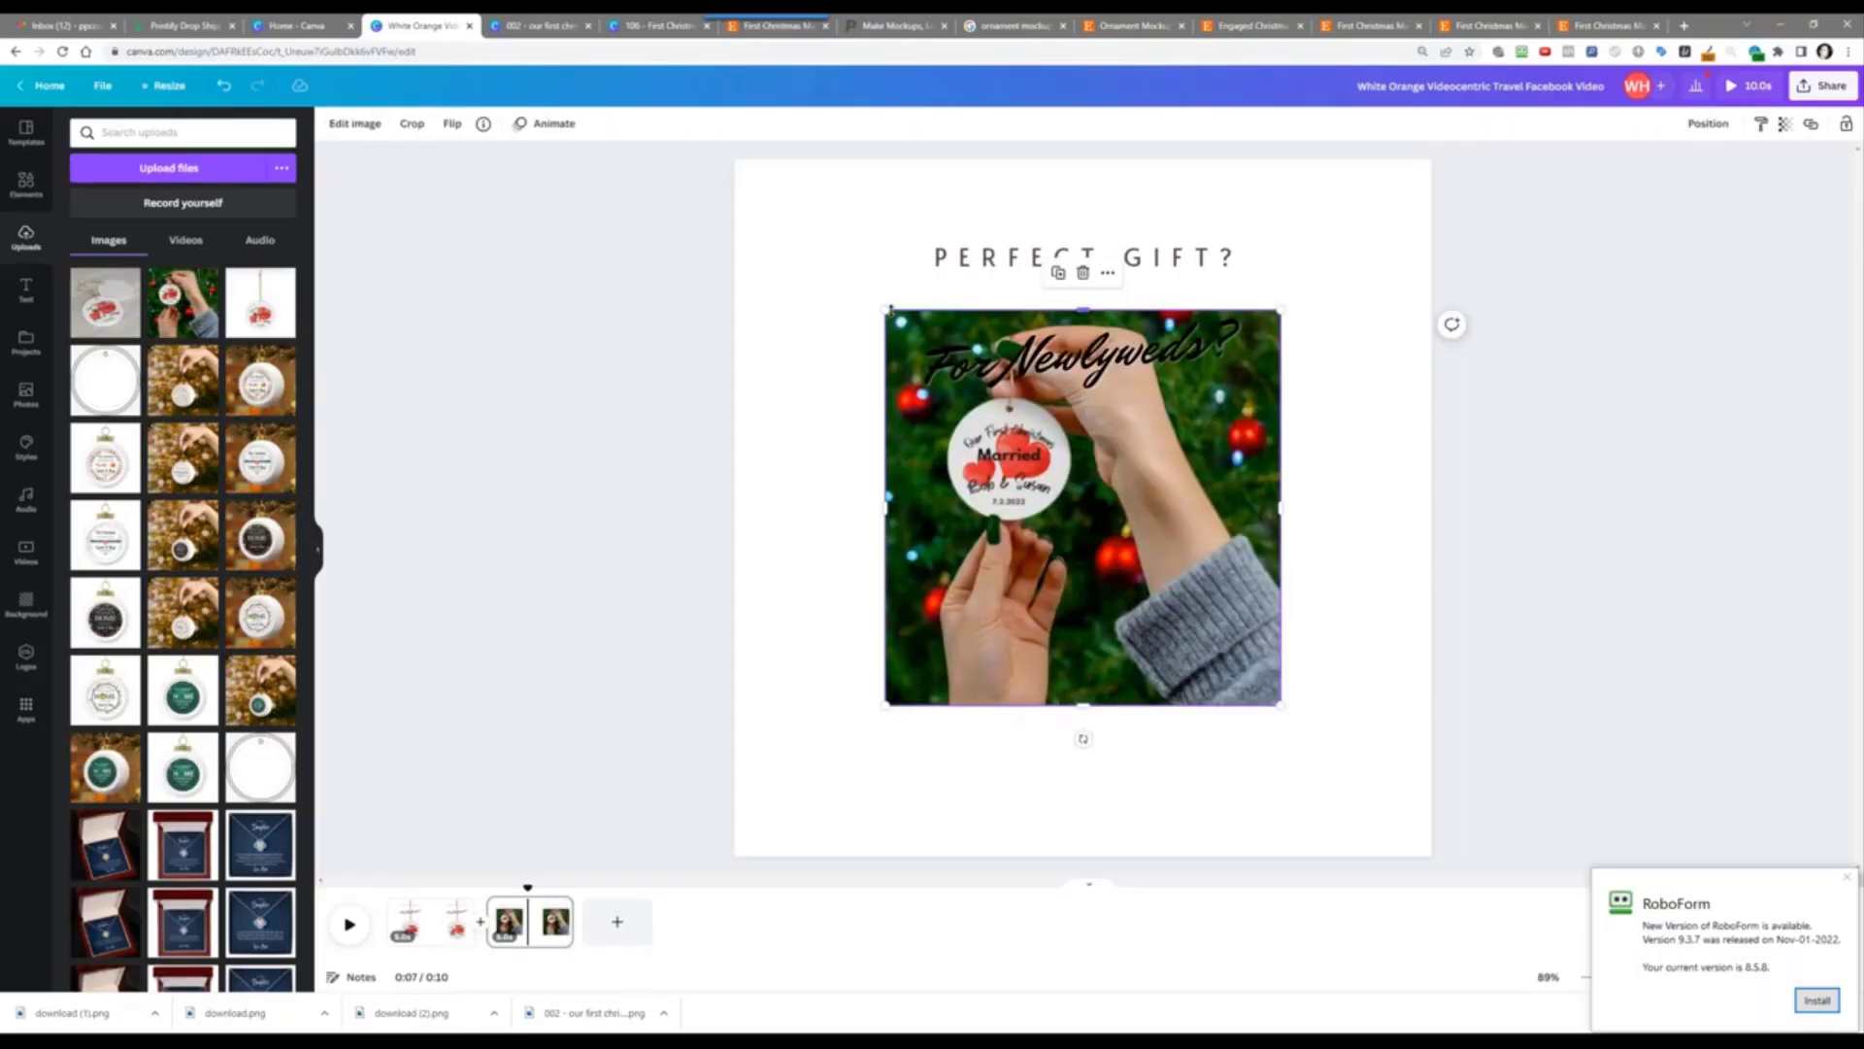
# Step: Enlarge and position the hands photo so it fills the page
pyautogui.moveTo(886, 308); pyautogui.dragTo(704, 140)
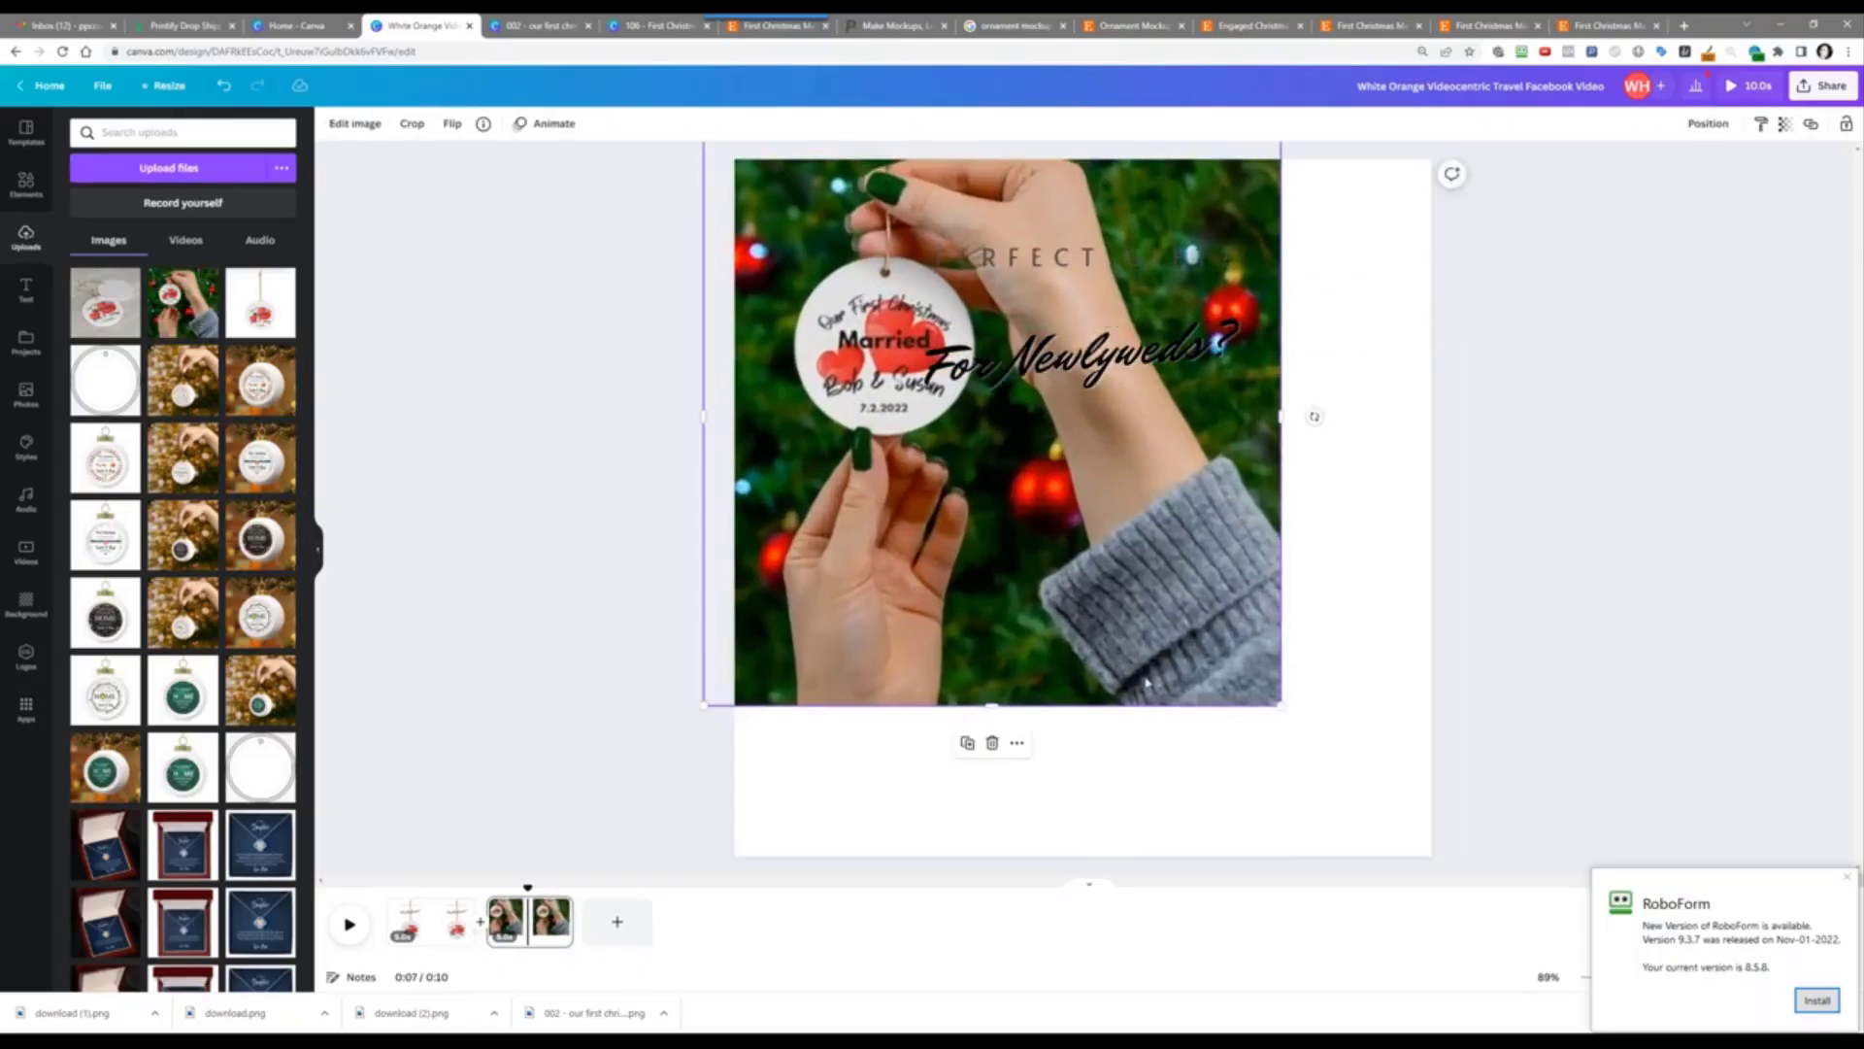
pyautogui.moveTo(1280, 706); pyautogui.dragTo(1745, 1044)
pyautogui.moveTo(1660, 667); pyautogui.dragTo(1758, 780)
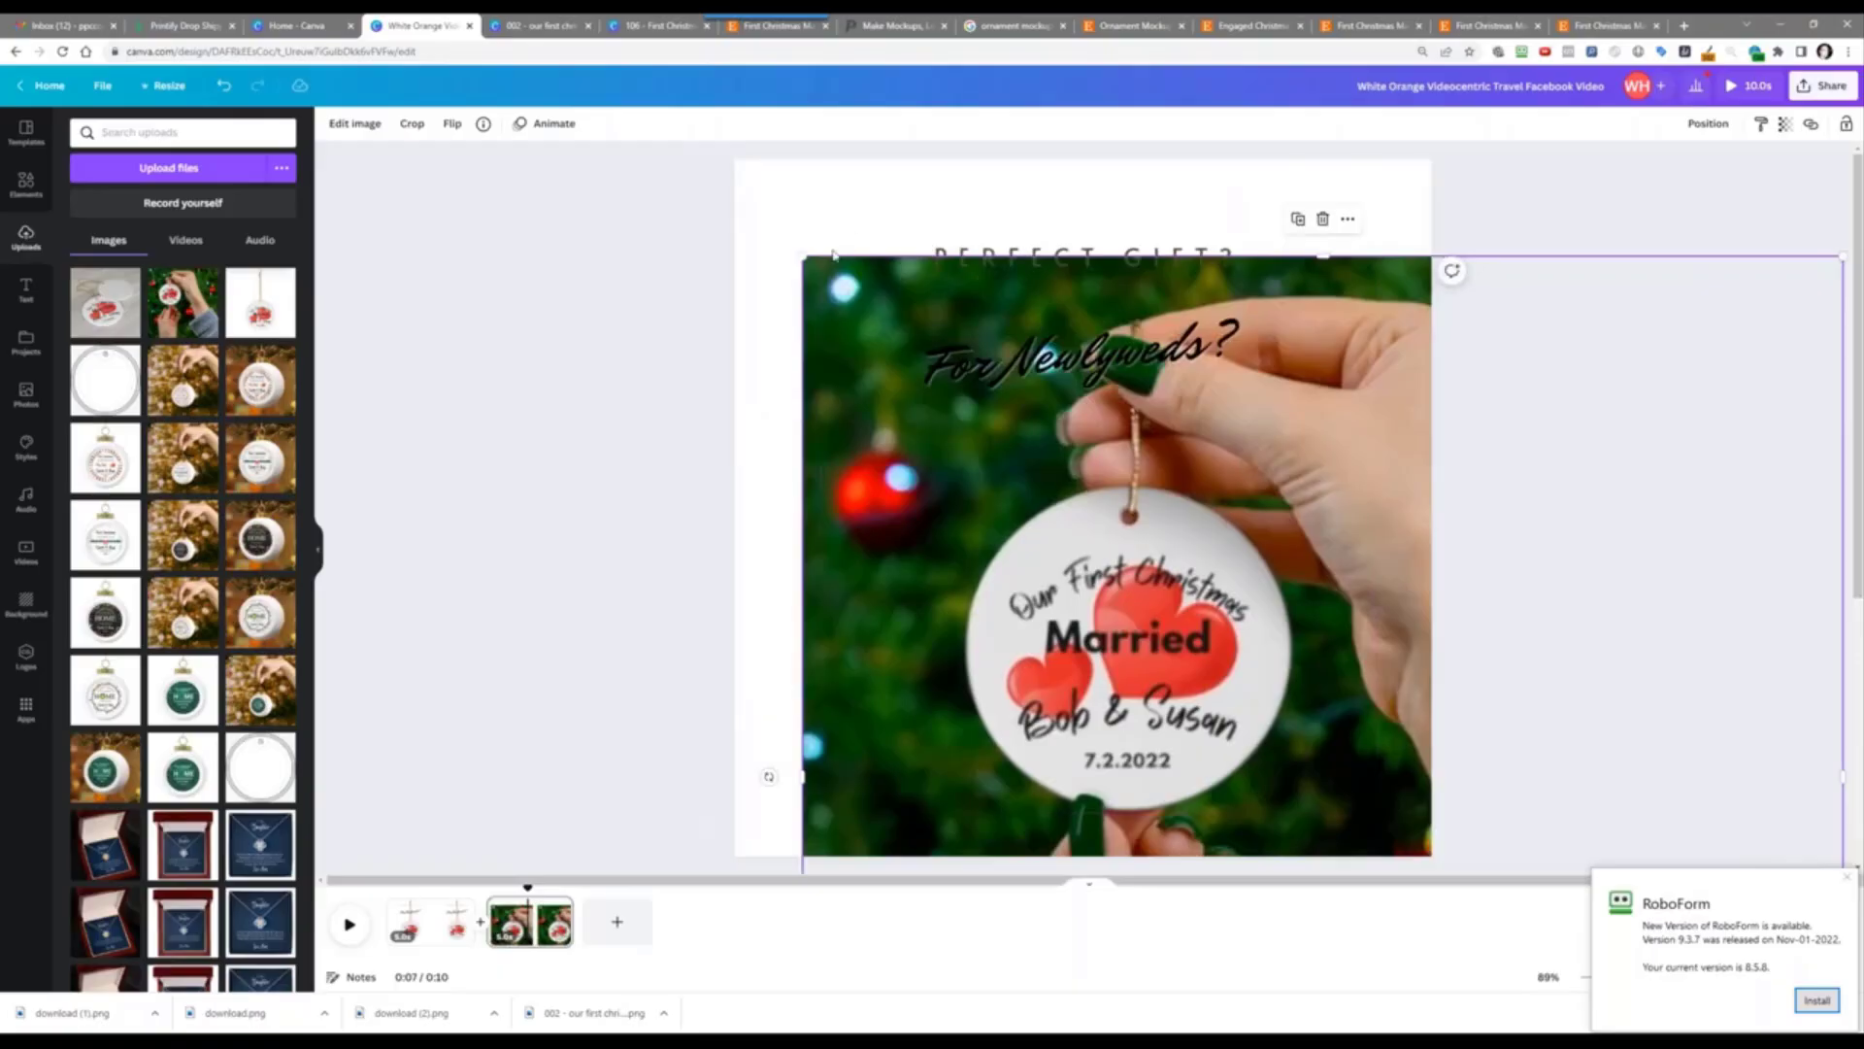
pyautogui.moveTo(802, 257); pyautogui.dragTo(660, 125)
pyautogui.moveTo(1008, 545); pyautogui.dragTo(1042, 578)
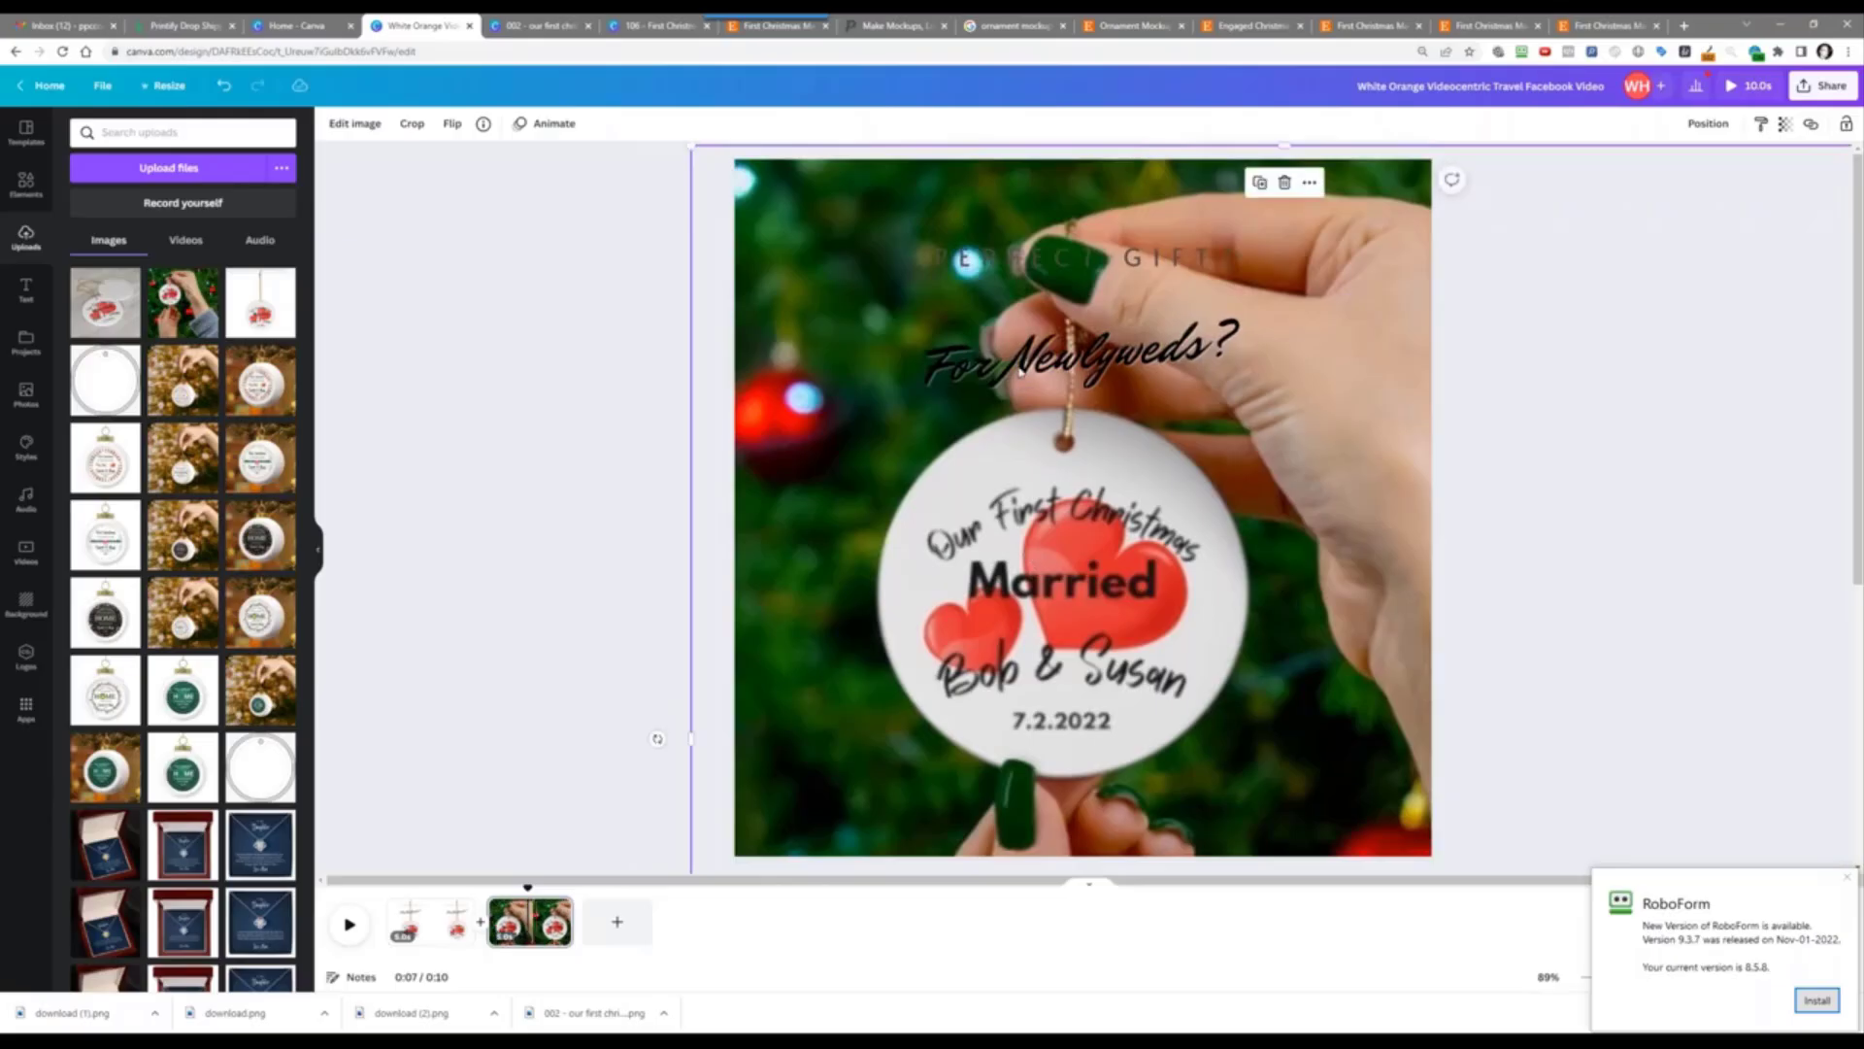
# Step: Select the PERFECT GIFT? heading for editing
pyautogui.click(1018, 248)
pyautogui.press('Delete')
pyautogui.click(1019, 254)
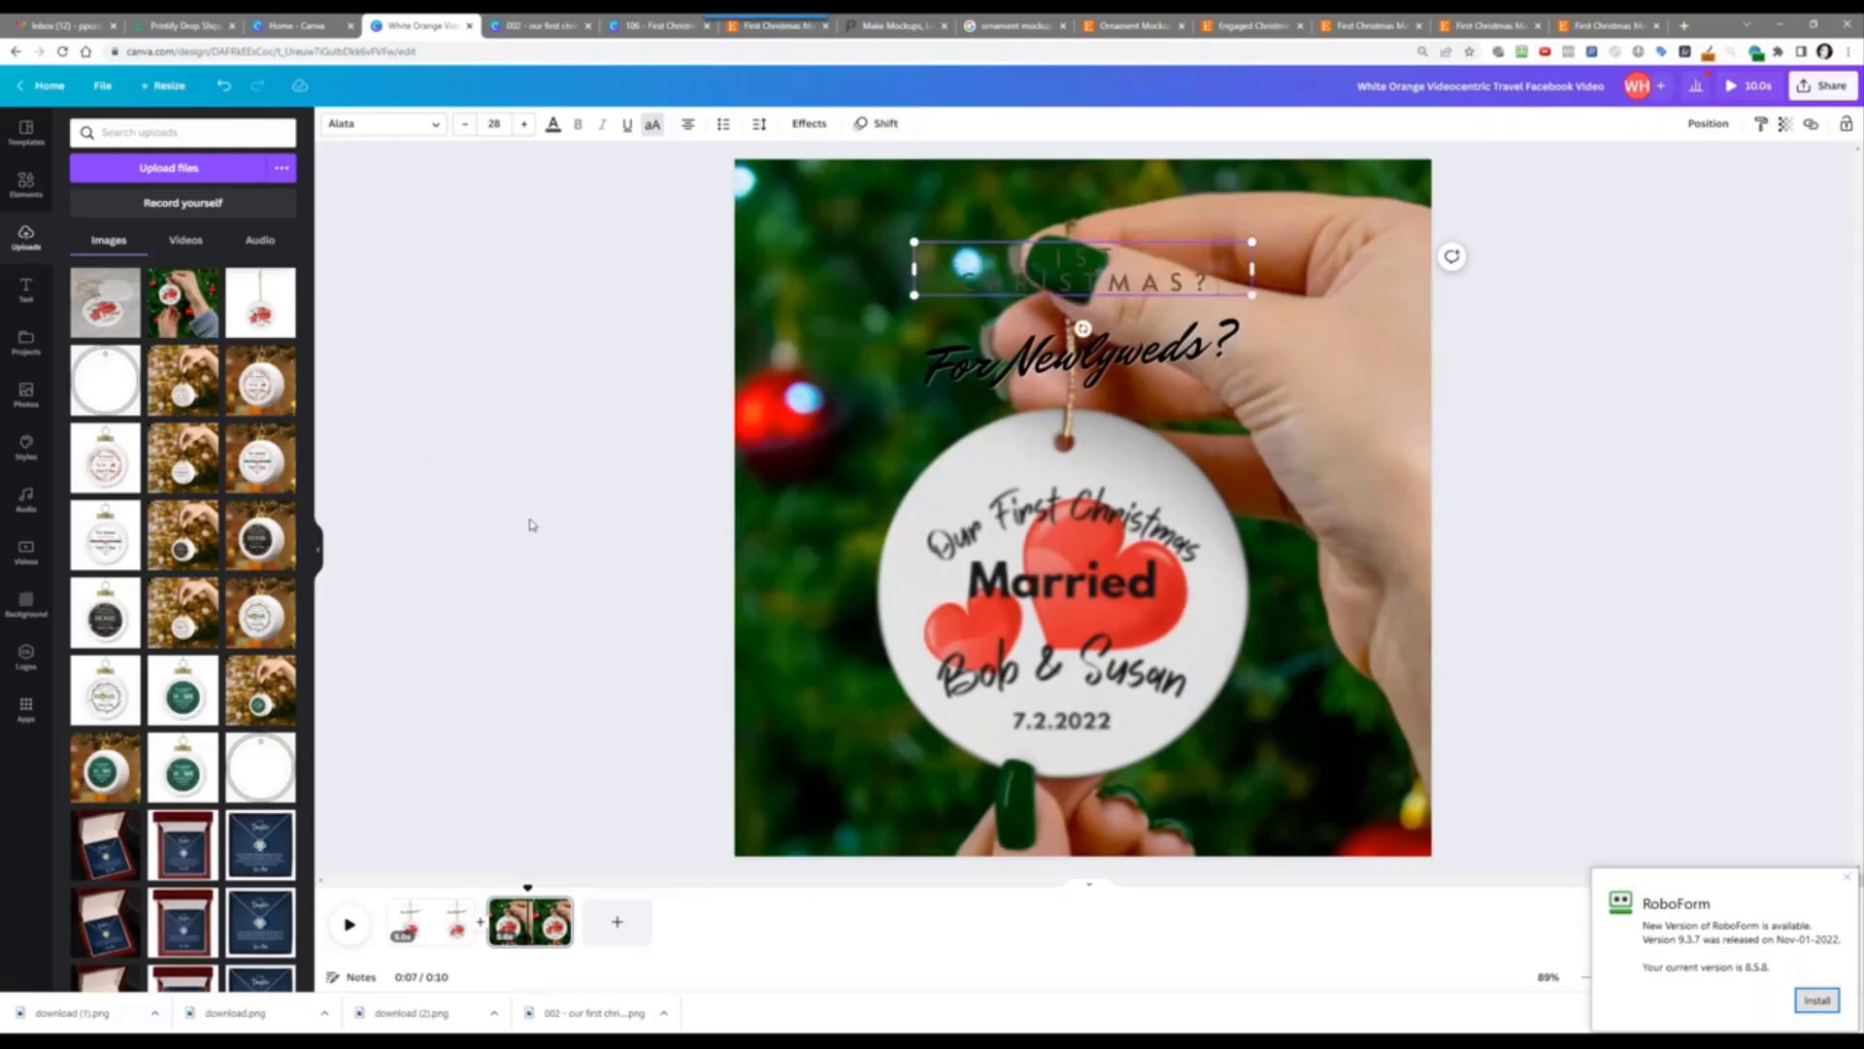
# Step: Widen the PERFECT GIFT? heading to one line and make it white
pyautogui.moveTo(1256, 265); pyautogui.dragTo(1264, 259)
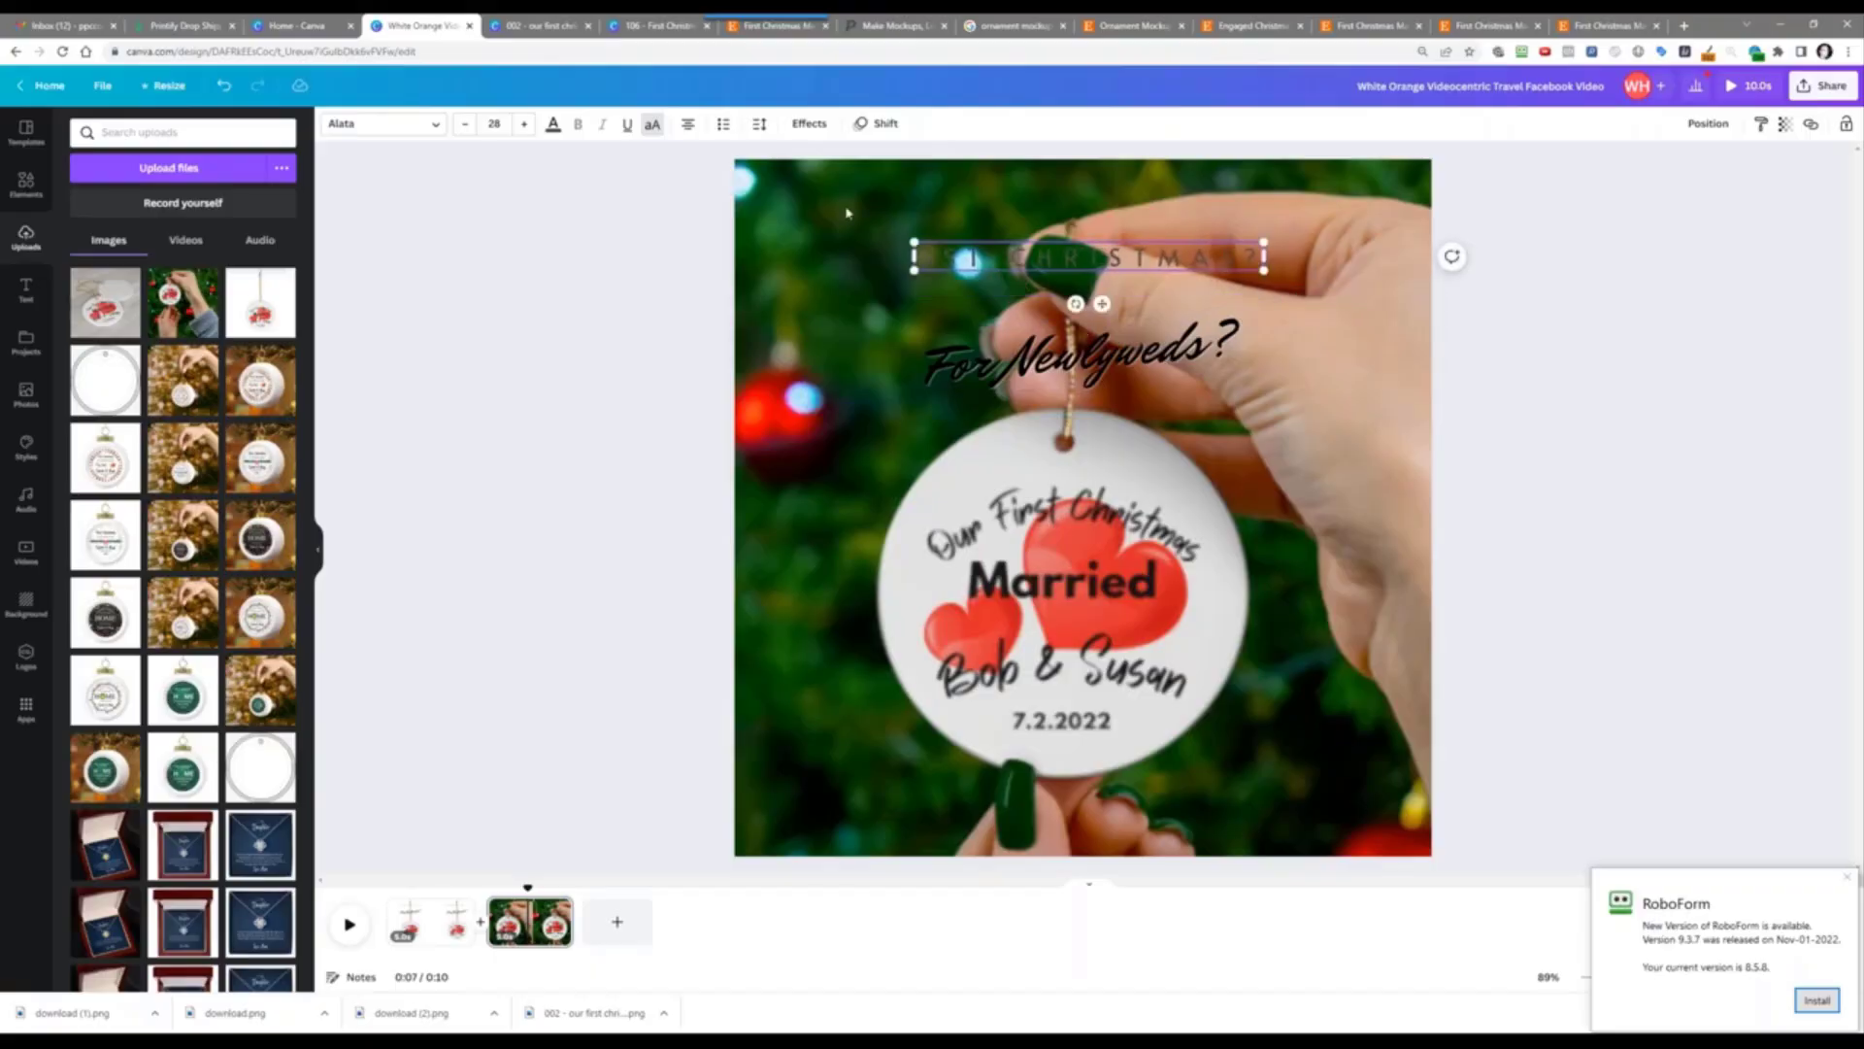
pyautogui.click(553, 126)
pyautogui.click(202, 201)
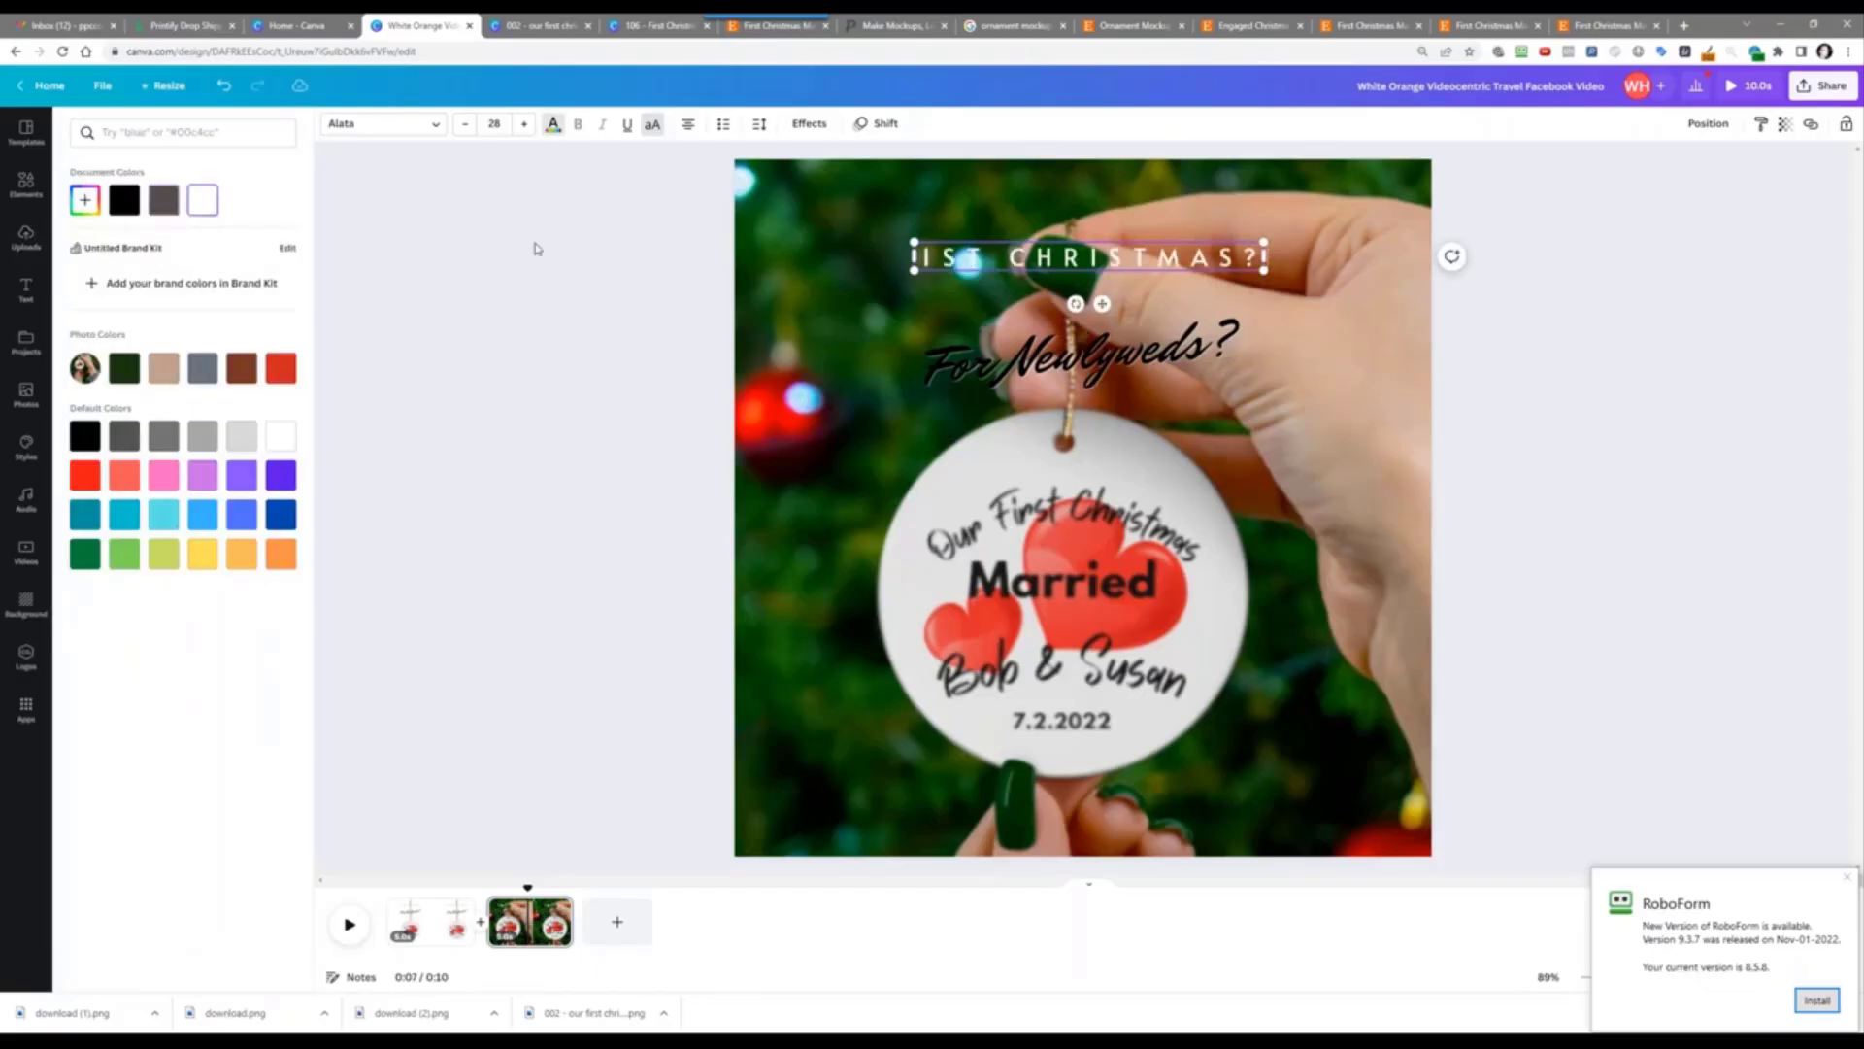
# Step: Replace For Newlyweds? with 'Always A Special One...' in white
pyautogui.click(962, 366)
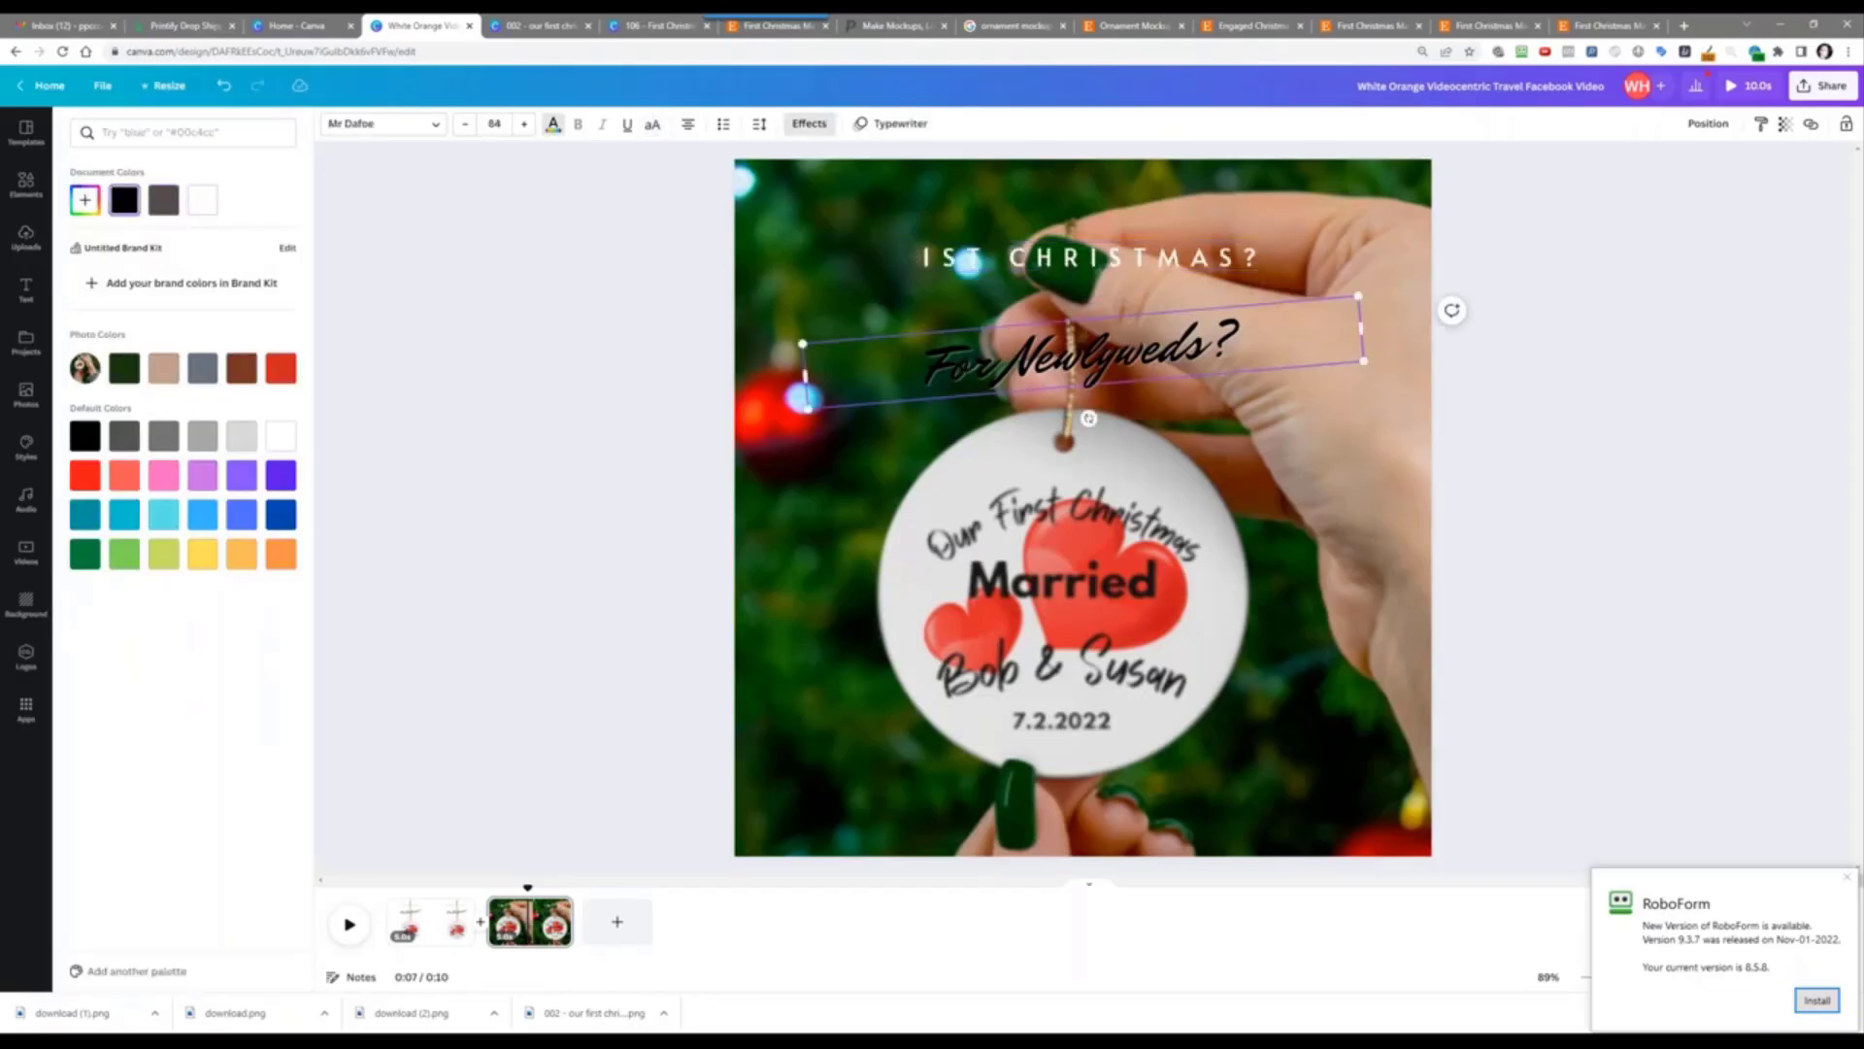
pyautogui.tripleClick(962, 366)
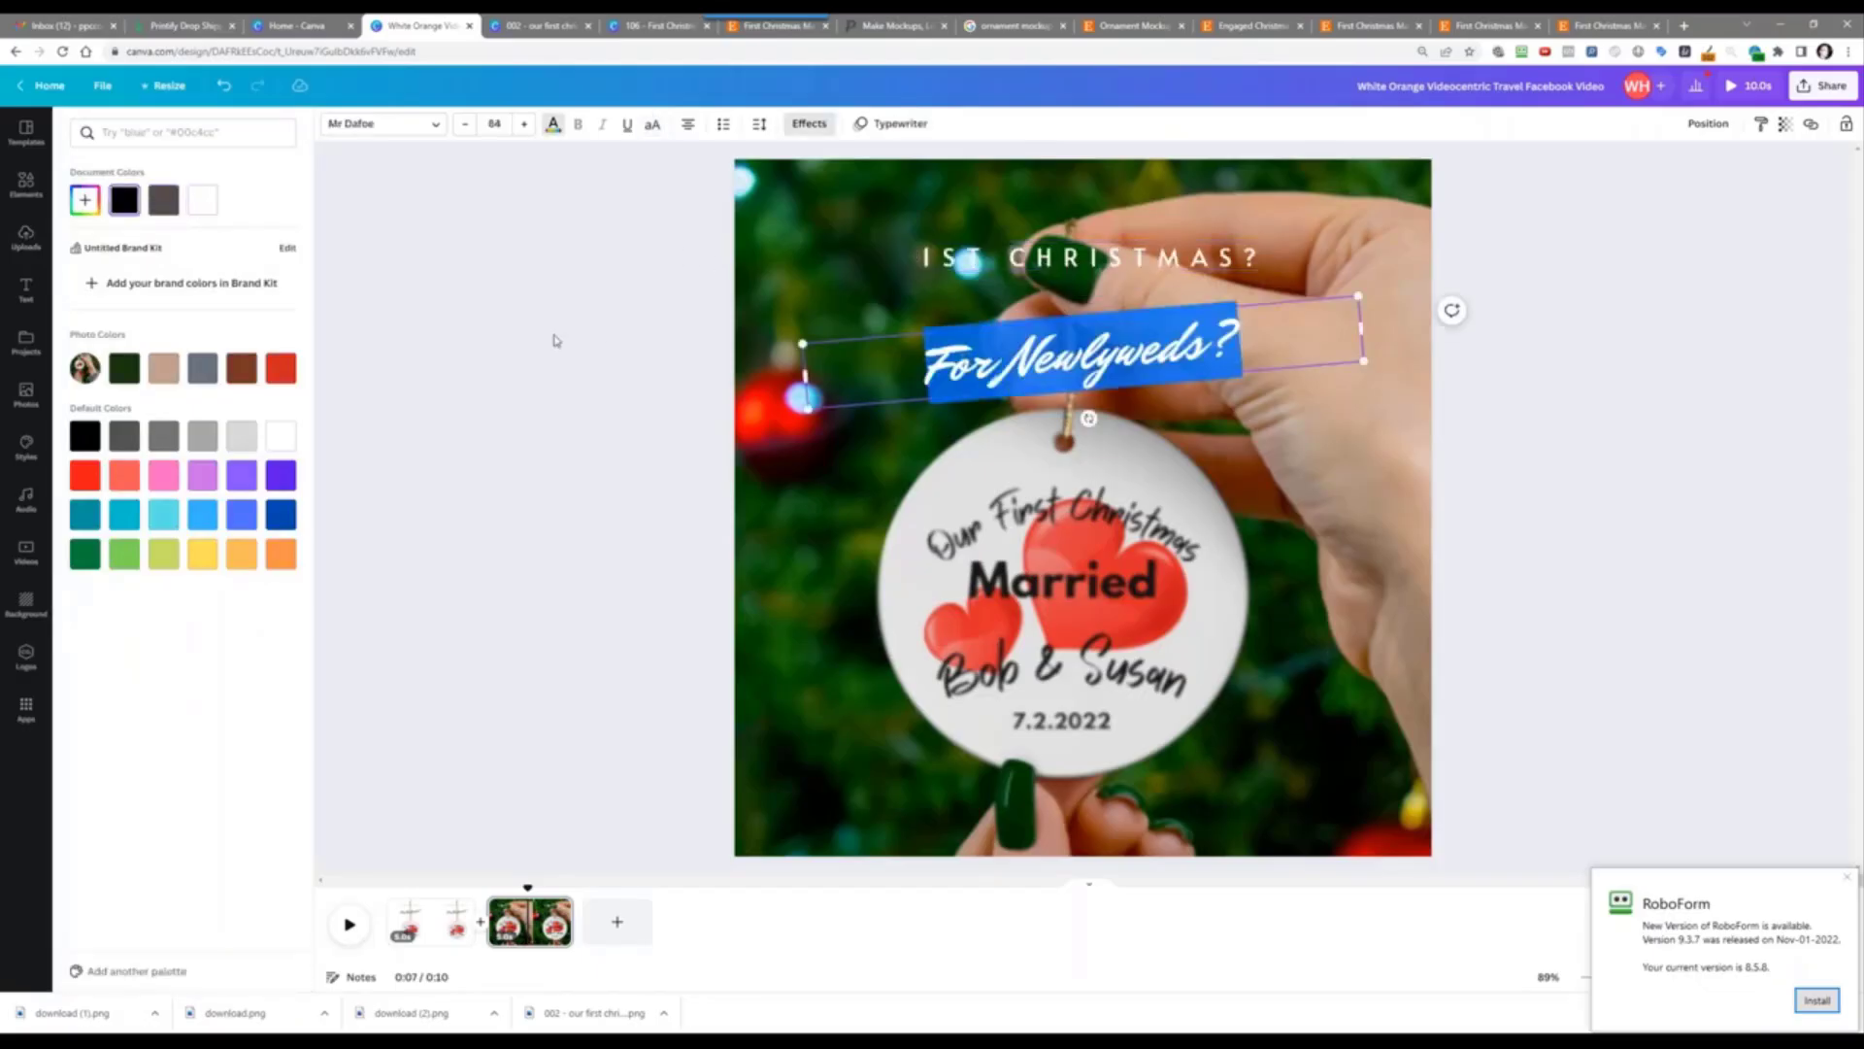
pyautogui.write('A')
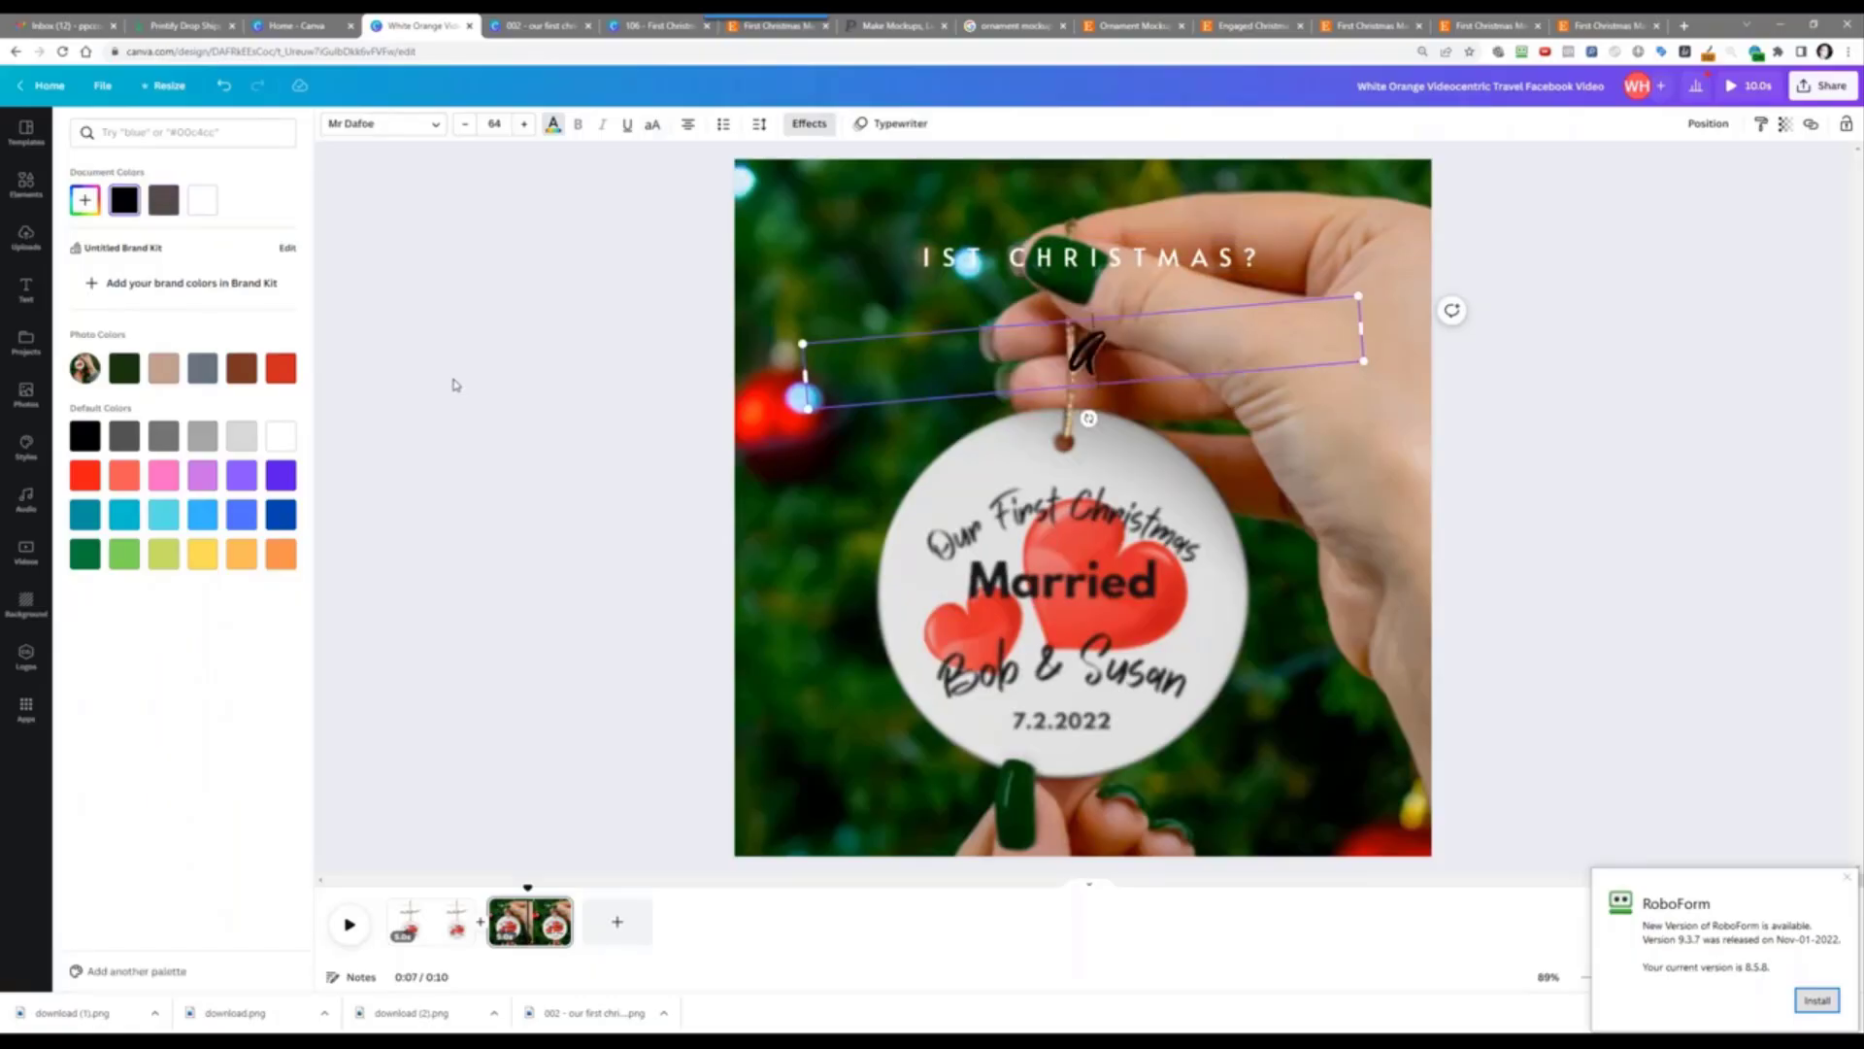
pyautogui.write('lways A')
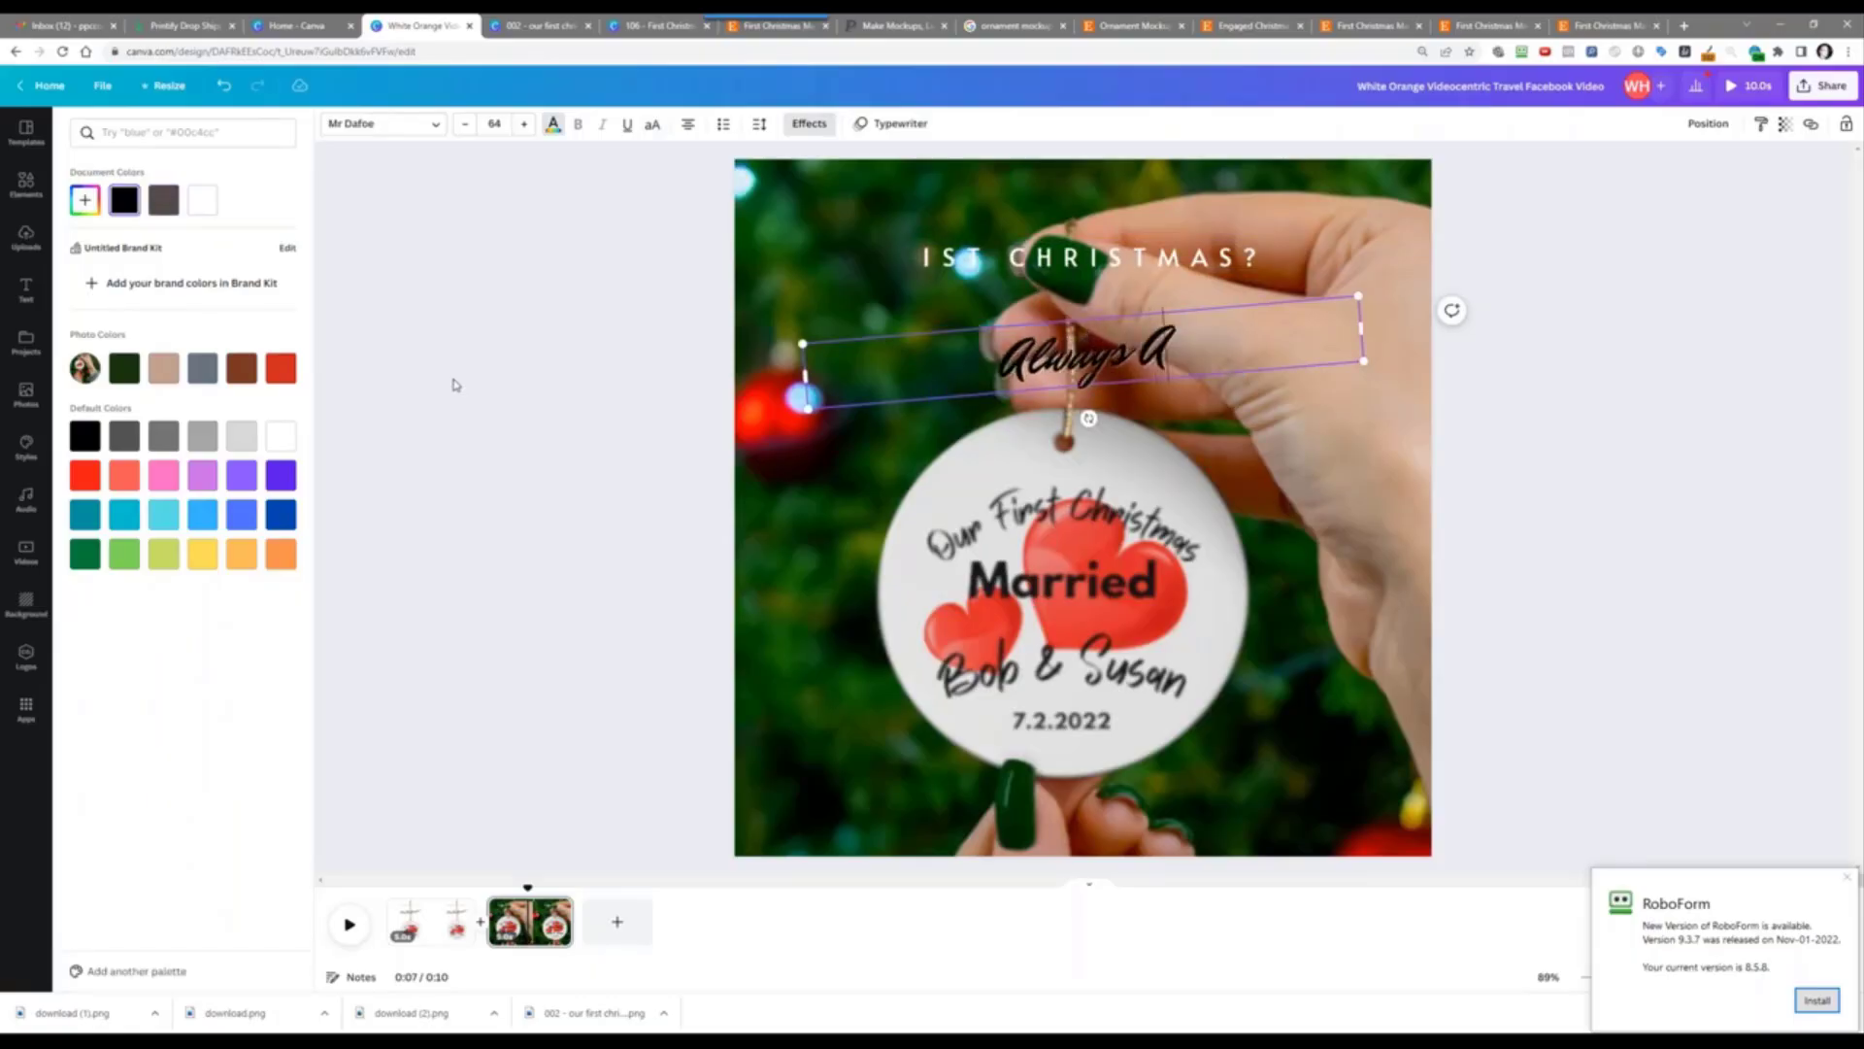
pyautogui.write(' Special One...')
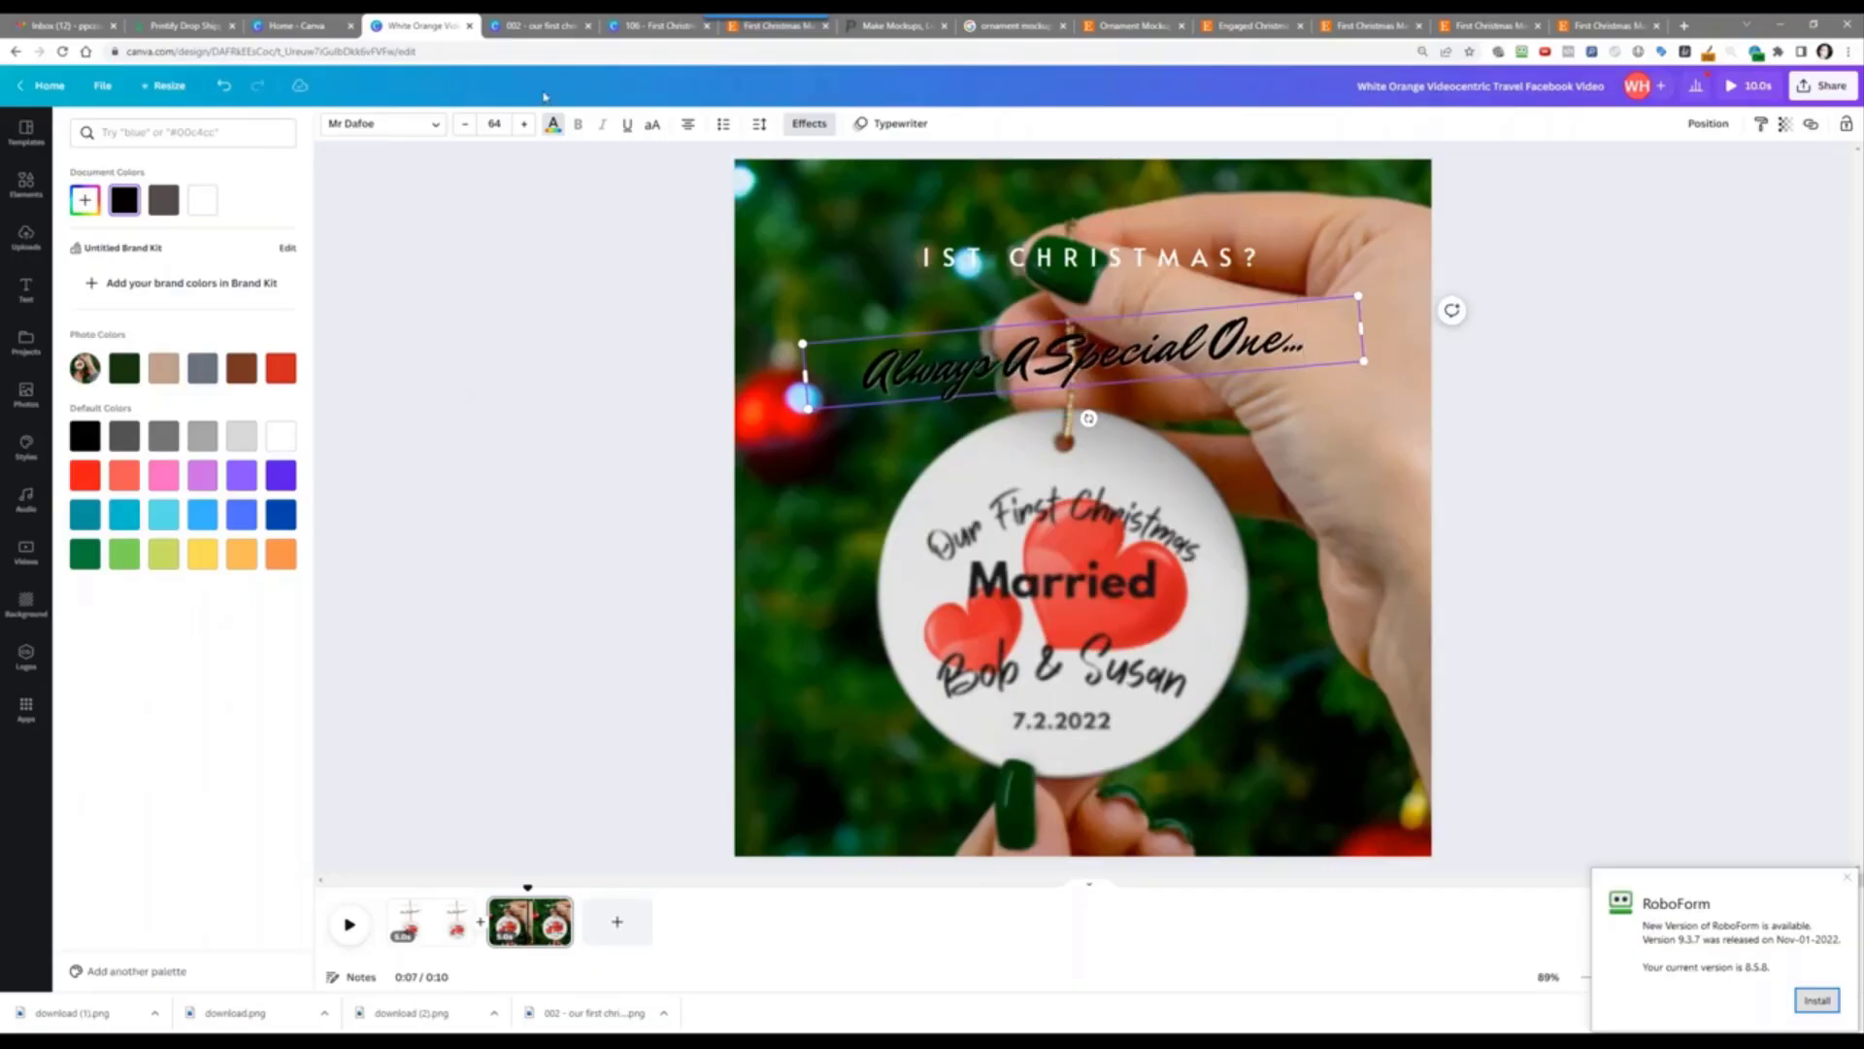
pyautogui.click(555, 128)
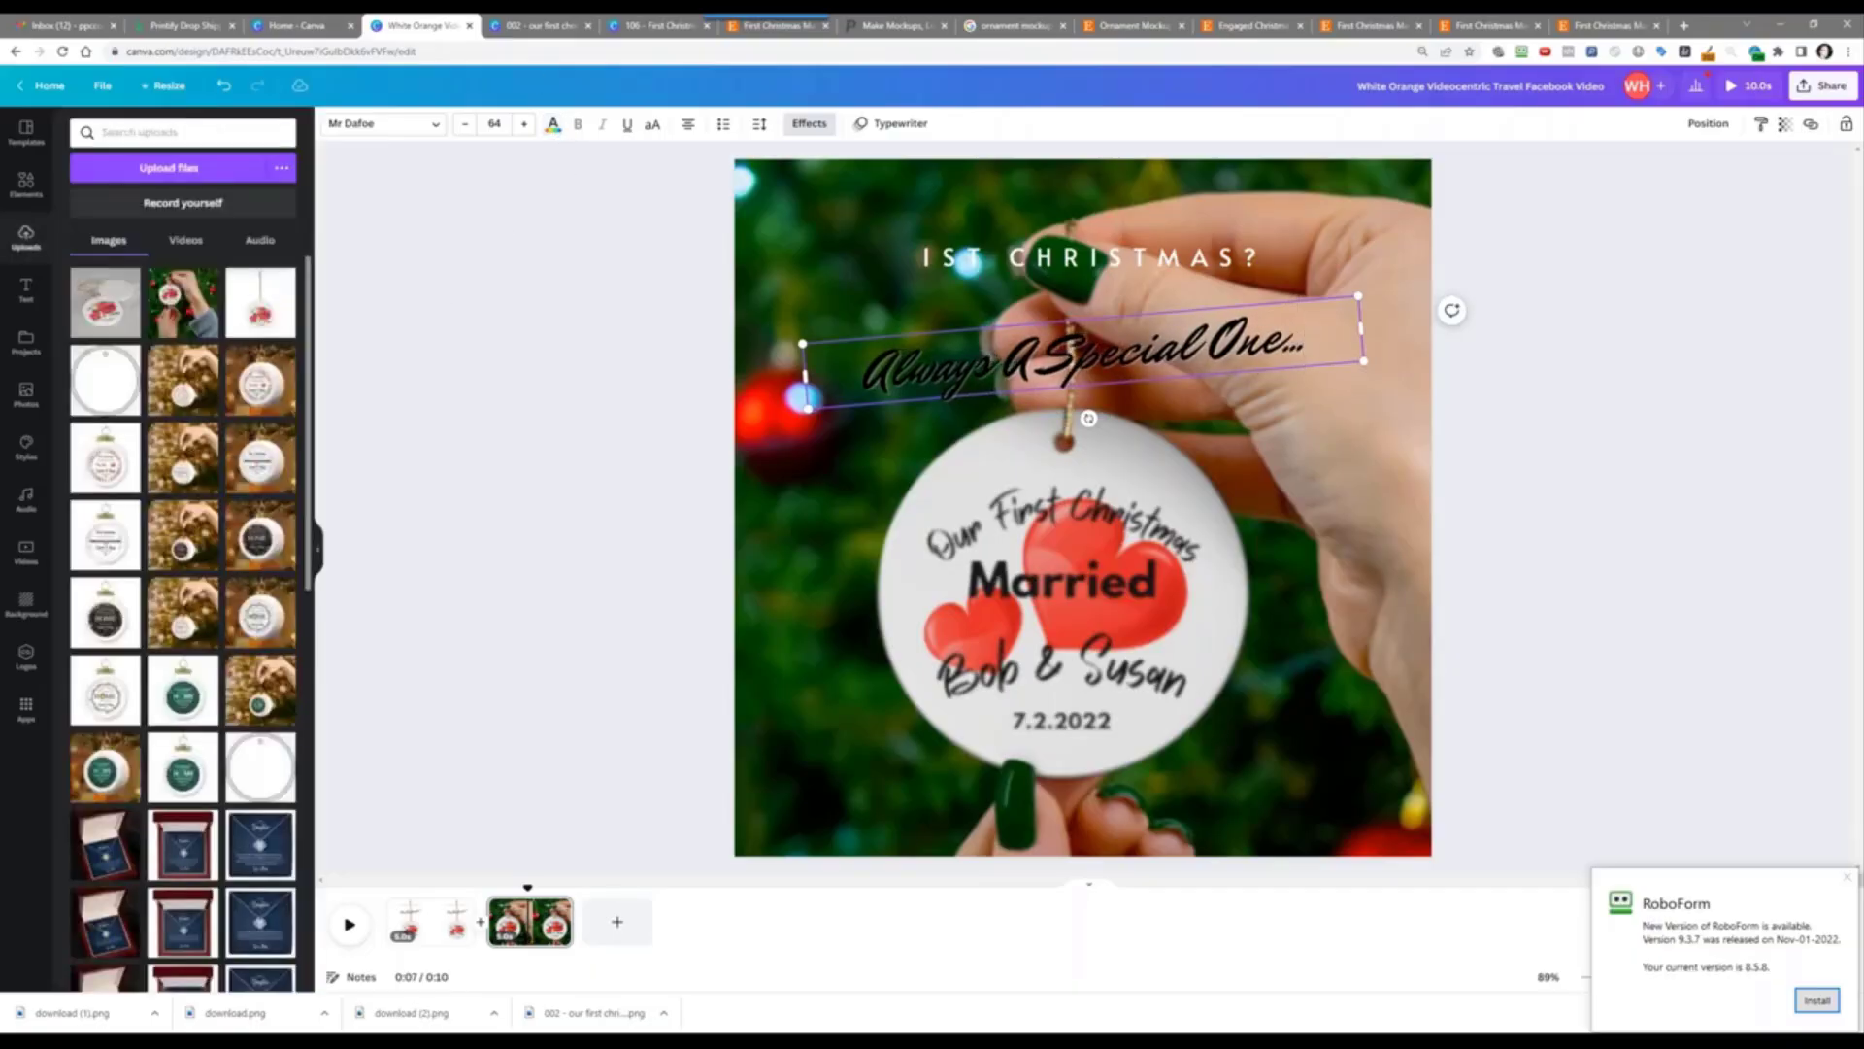
pyautogui.click(553, 126)
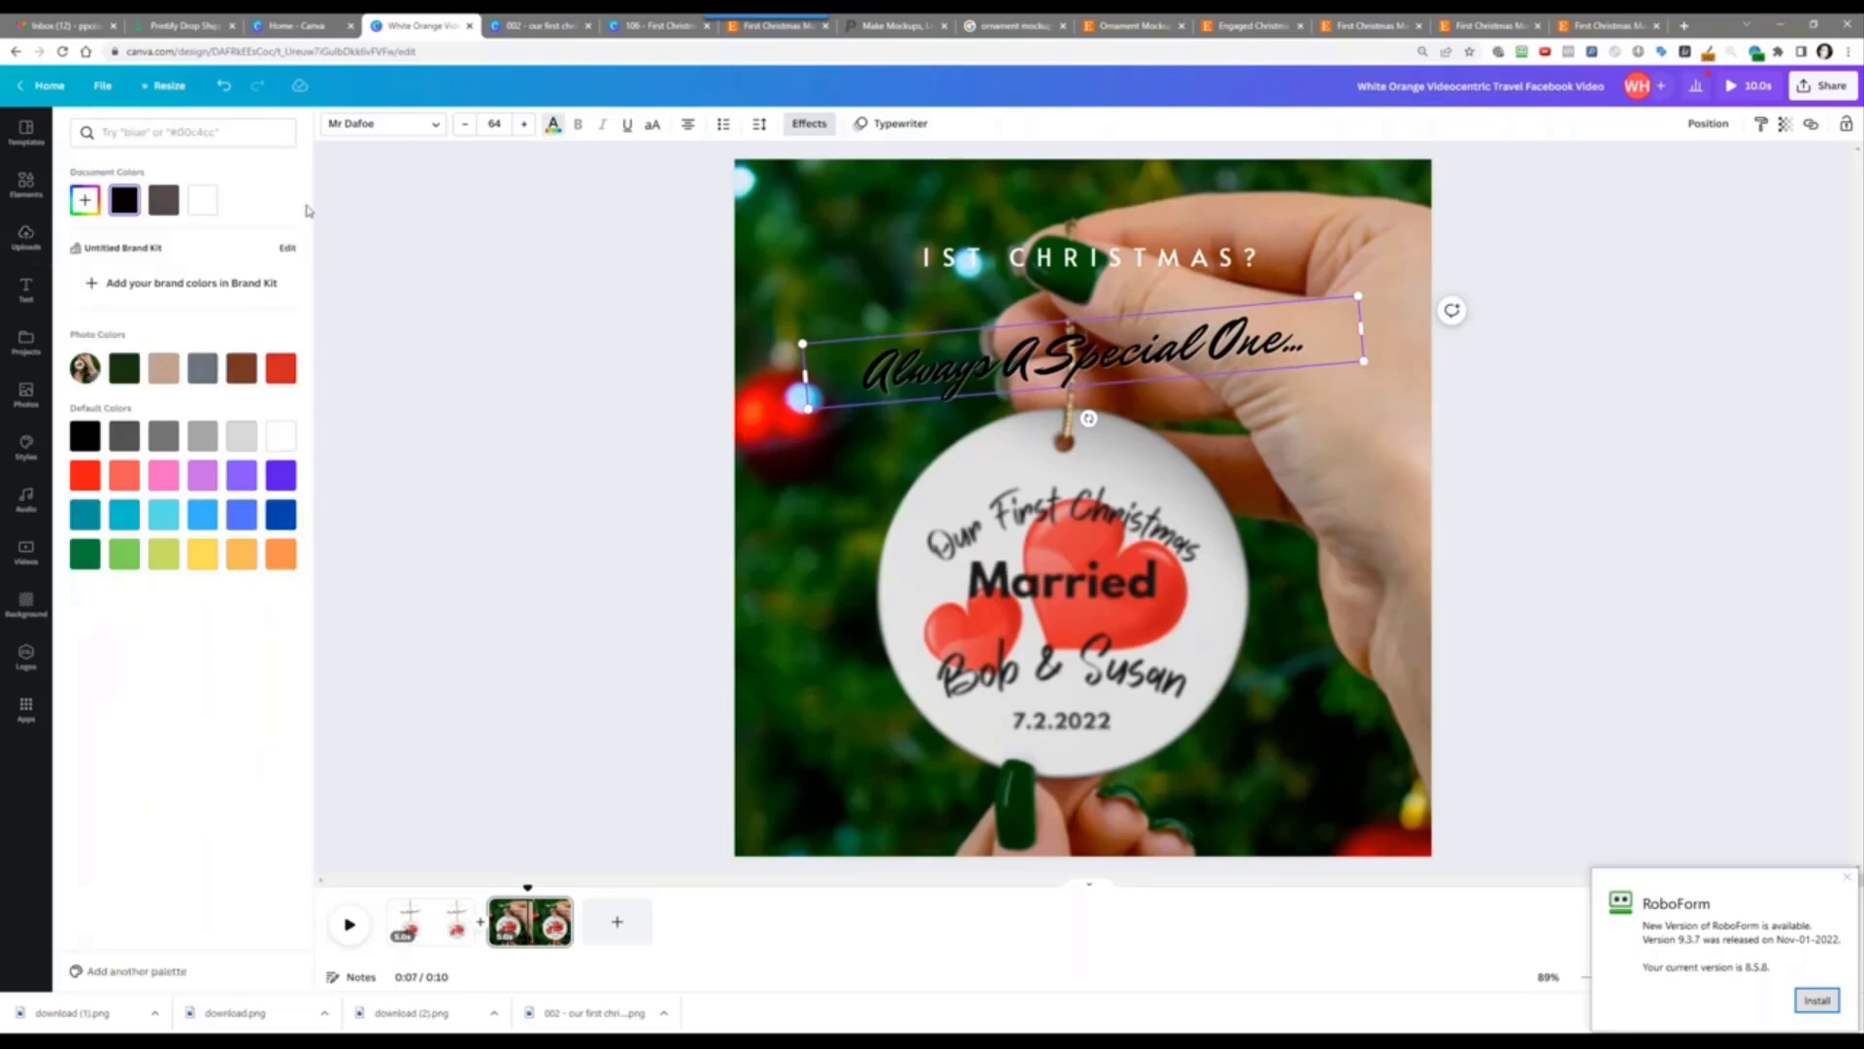
pyautogui.click(212, 201)
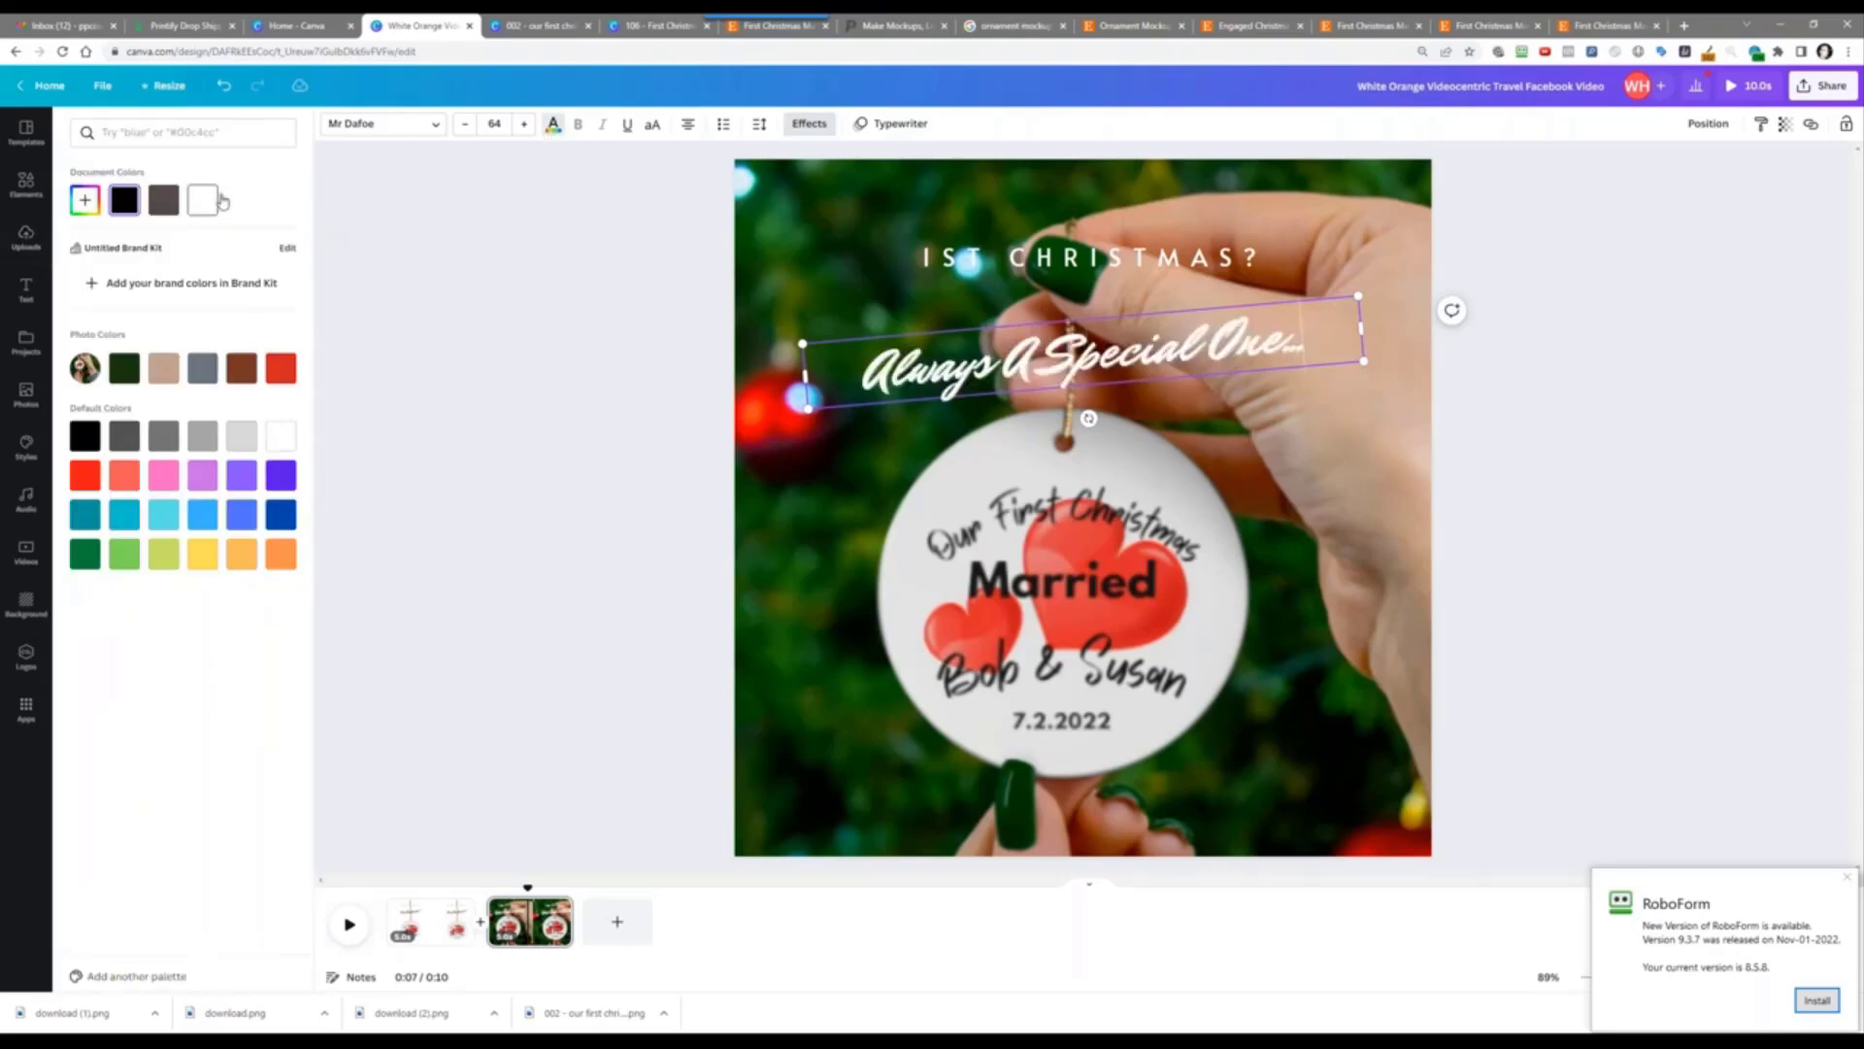
pyautogui.click(560, 295)
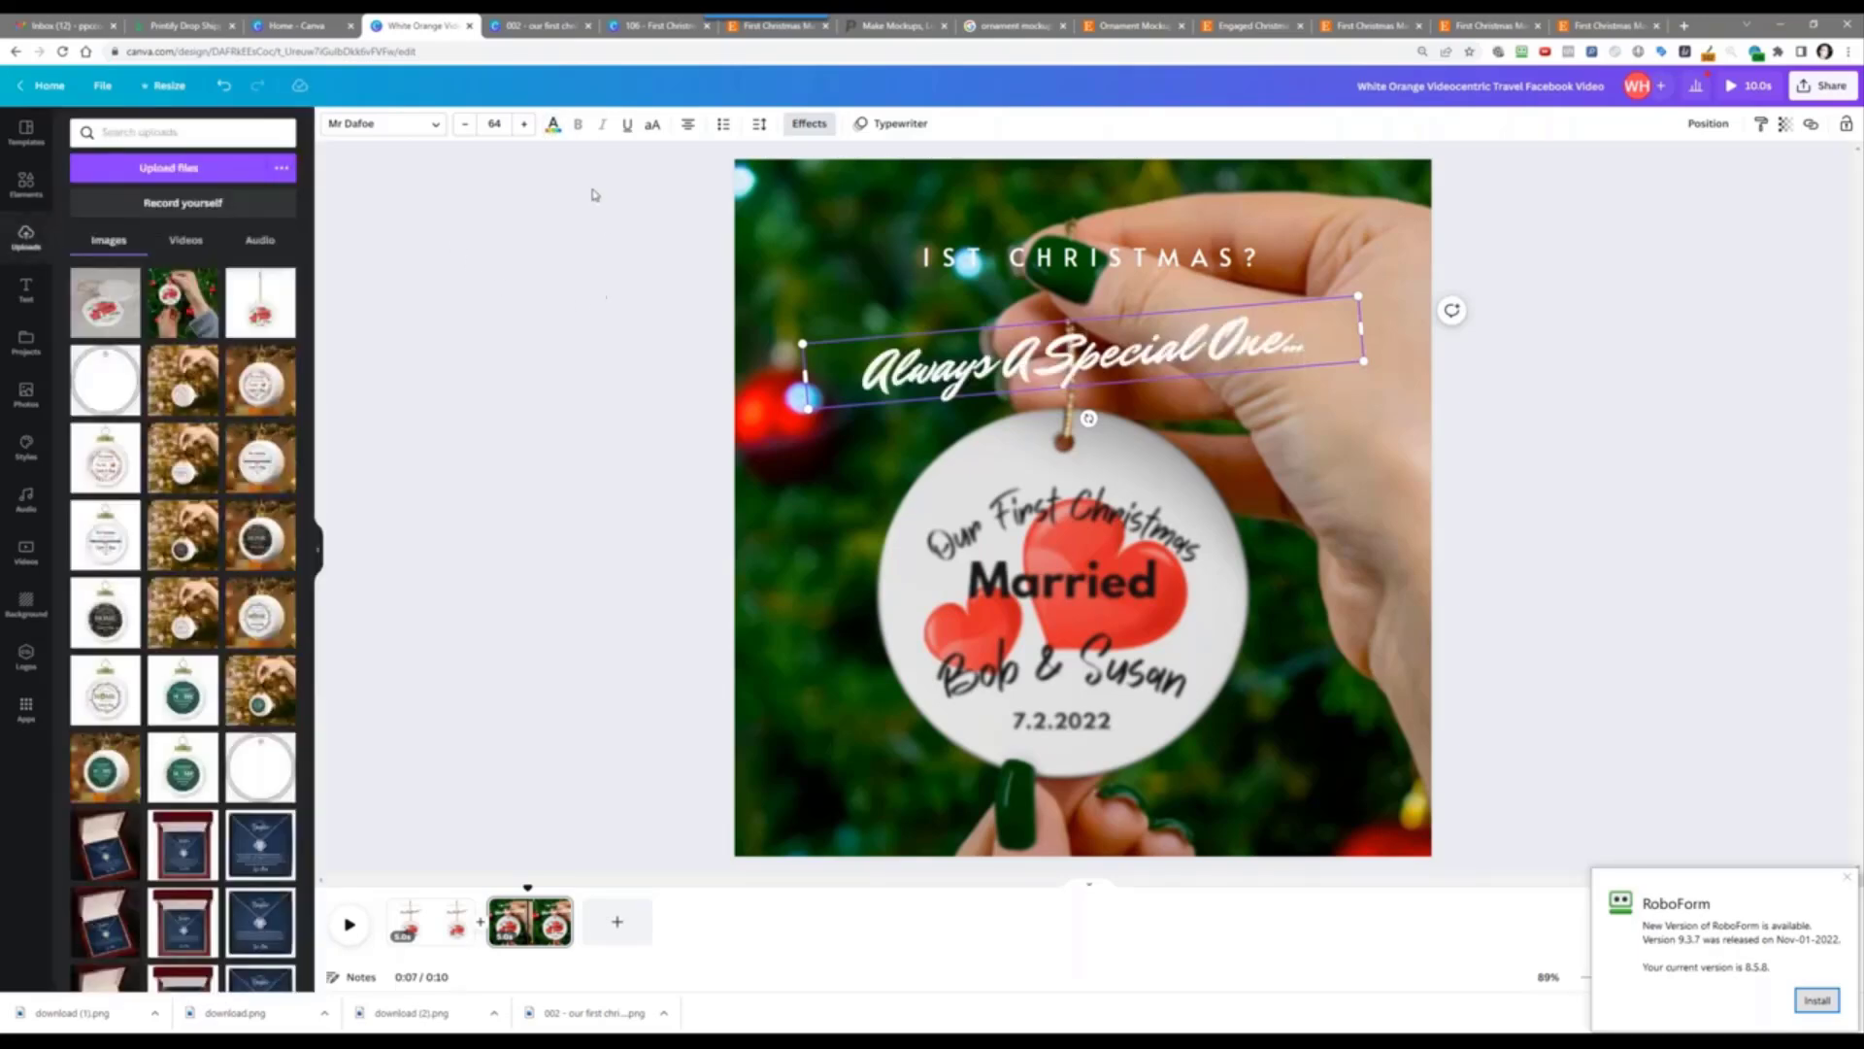
# Step: Preview the video, then duplicate the first page and move the copy to the end
pyautogui.click(361, 924)
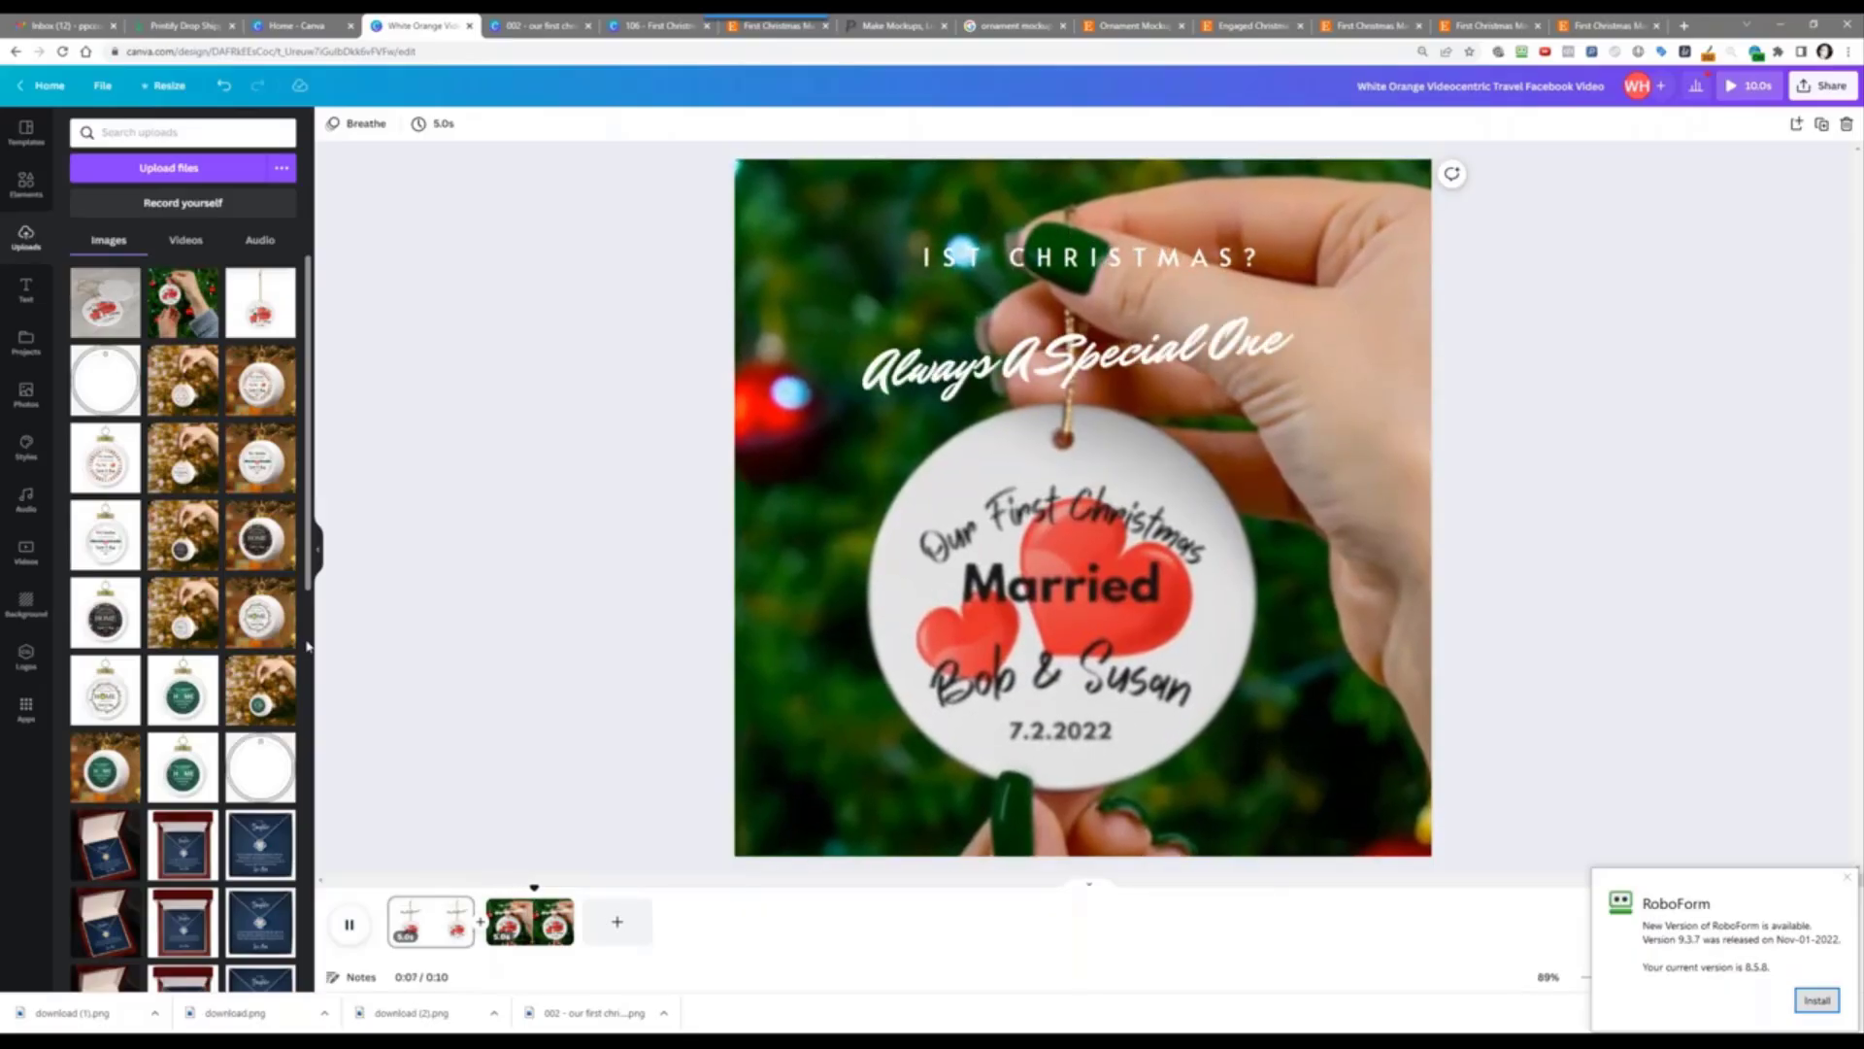
pyautogui.rightClick(519, 932)
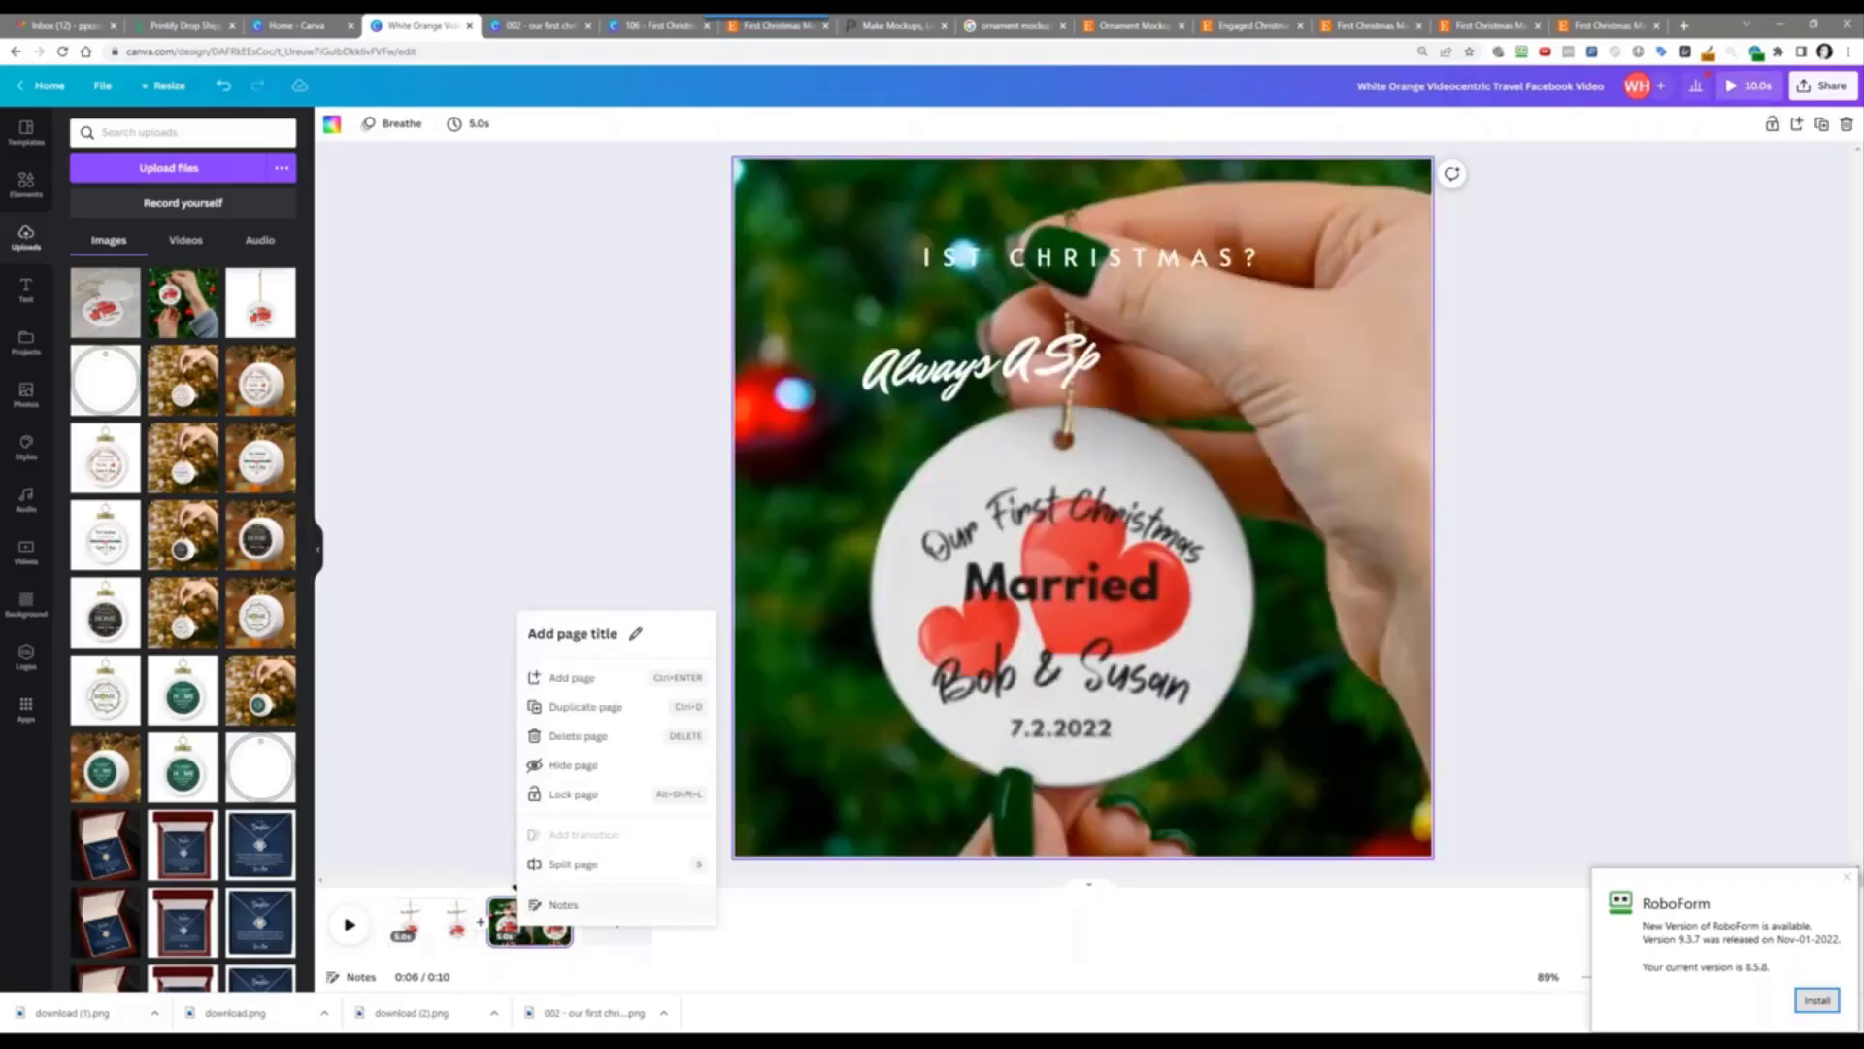
pyautogui.click(424, 946)
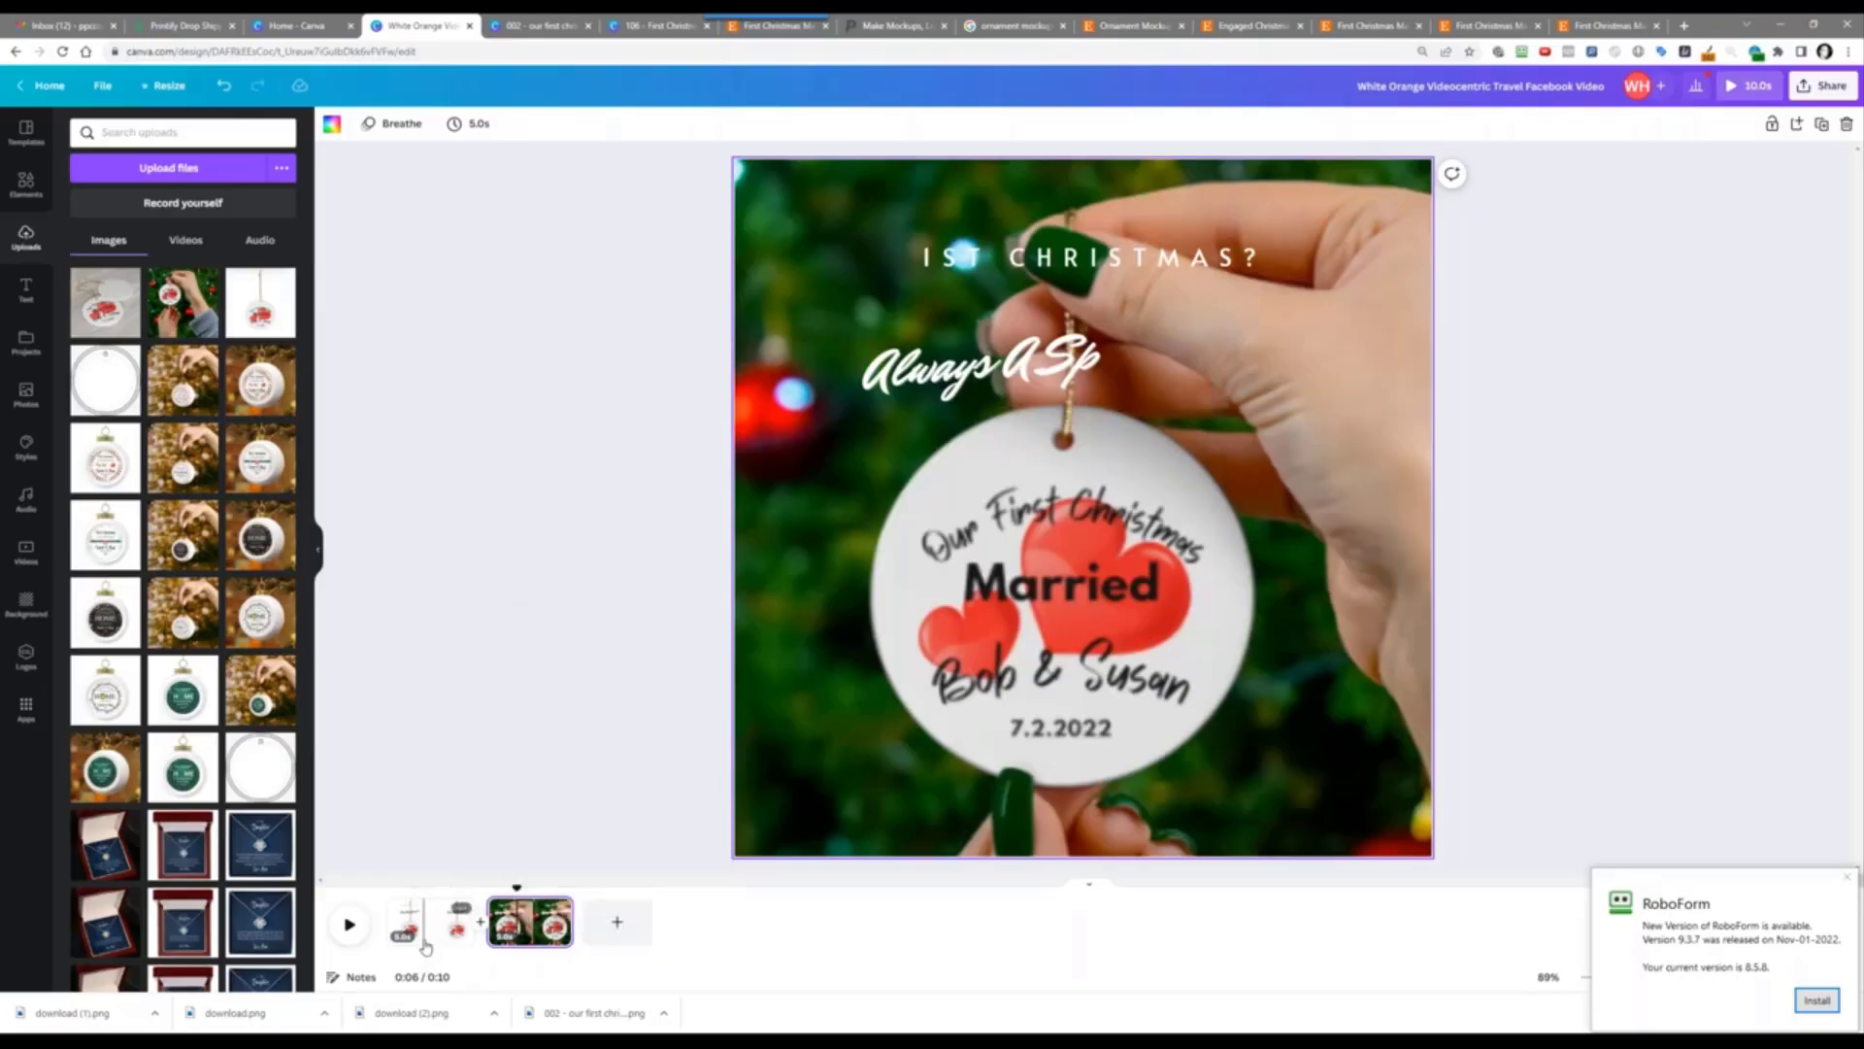
pyautogui.rightClick(424, 947)
pyautogui.click(505, 721)
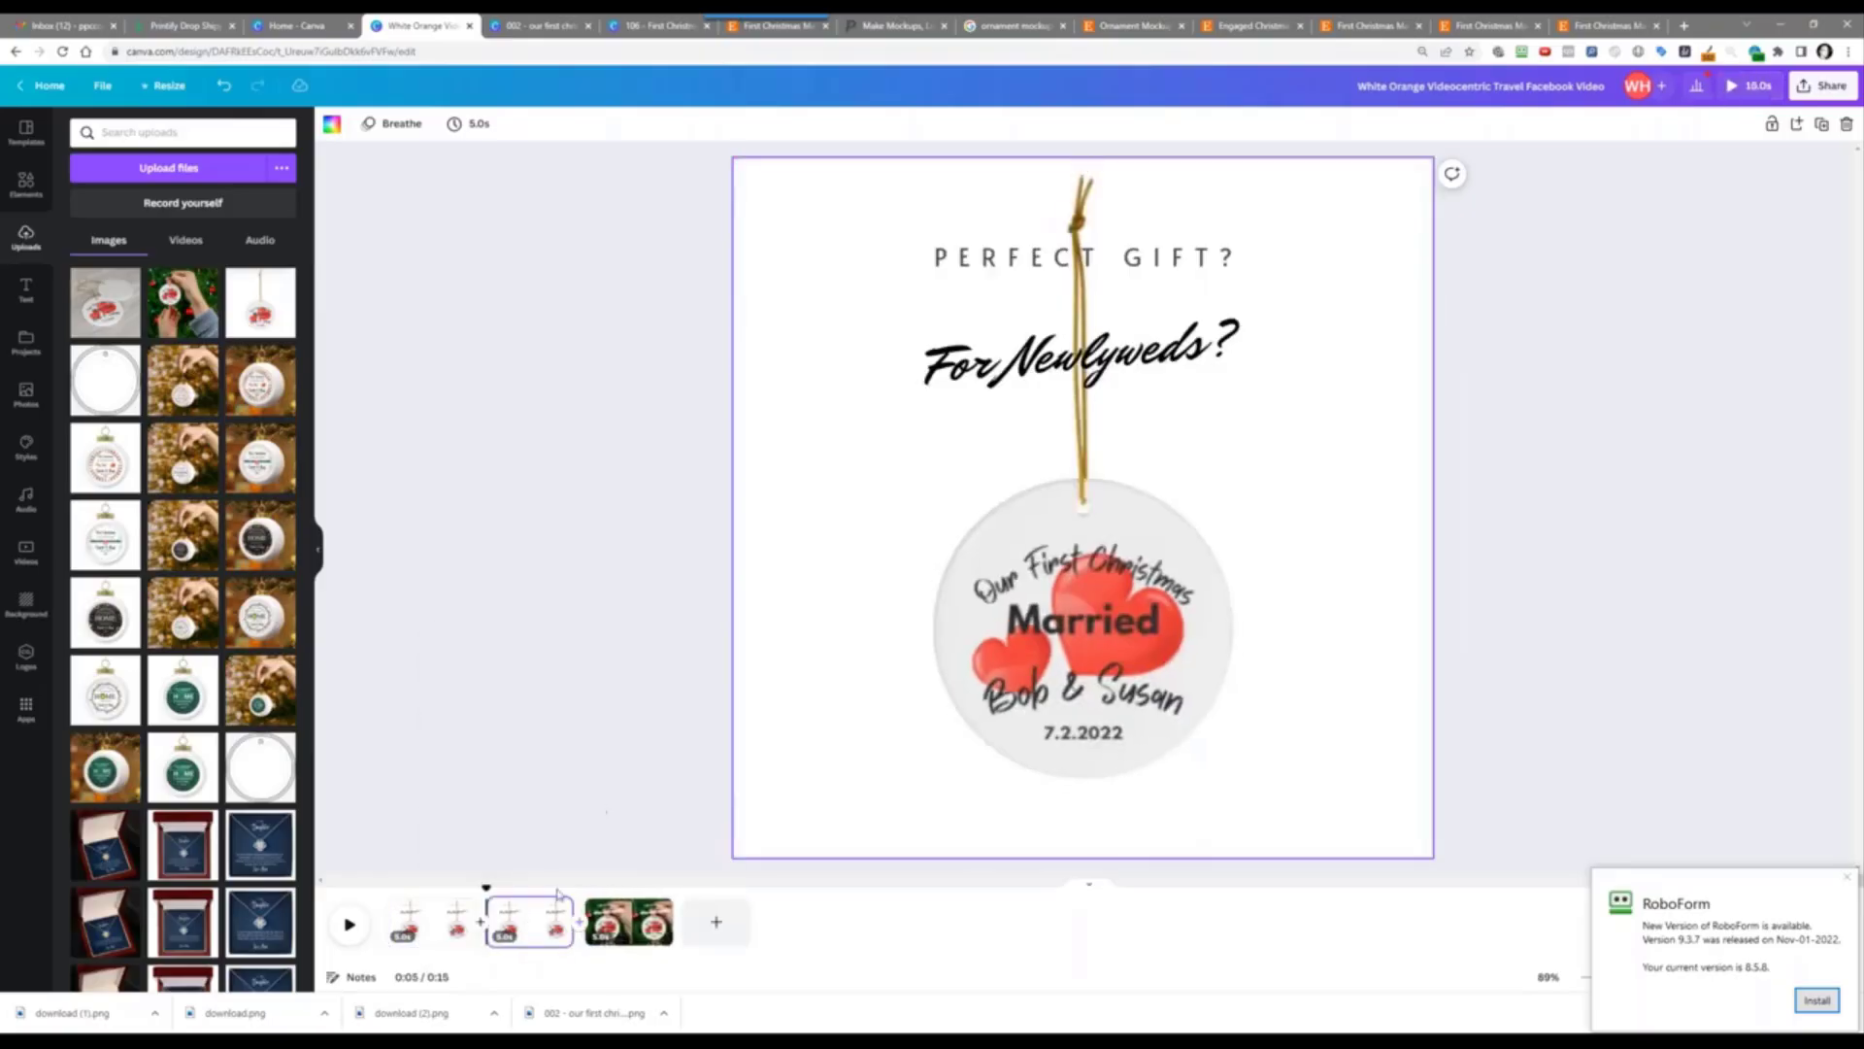
pyautogui.moveTo(531, 925); pyautogui.dragTo(624, 920)
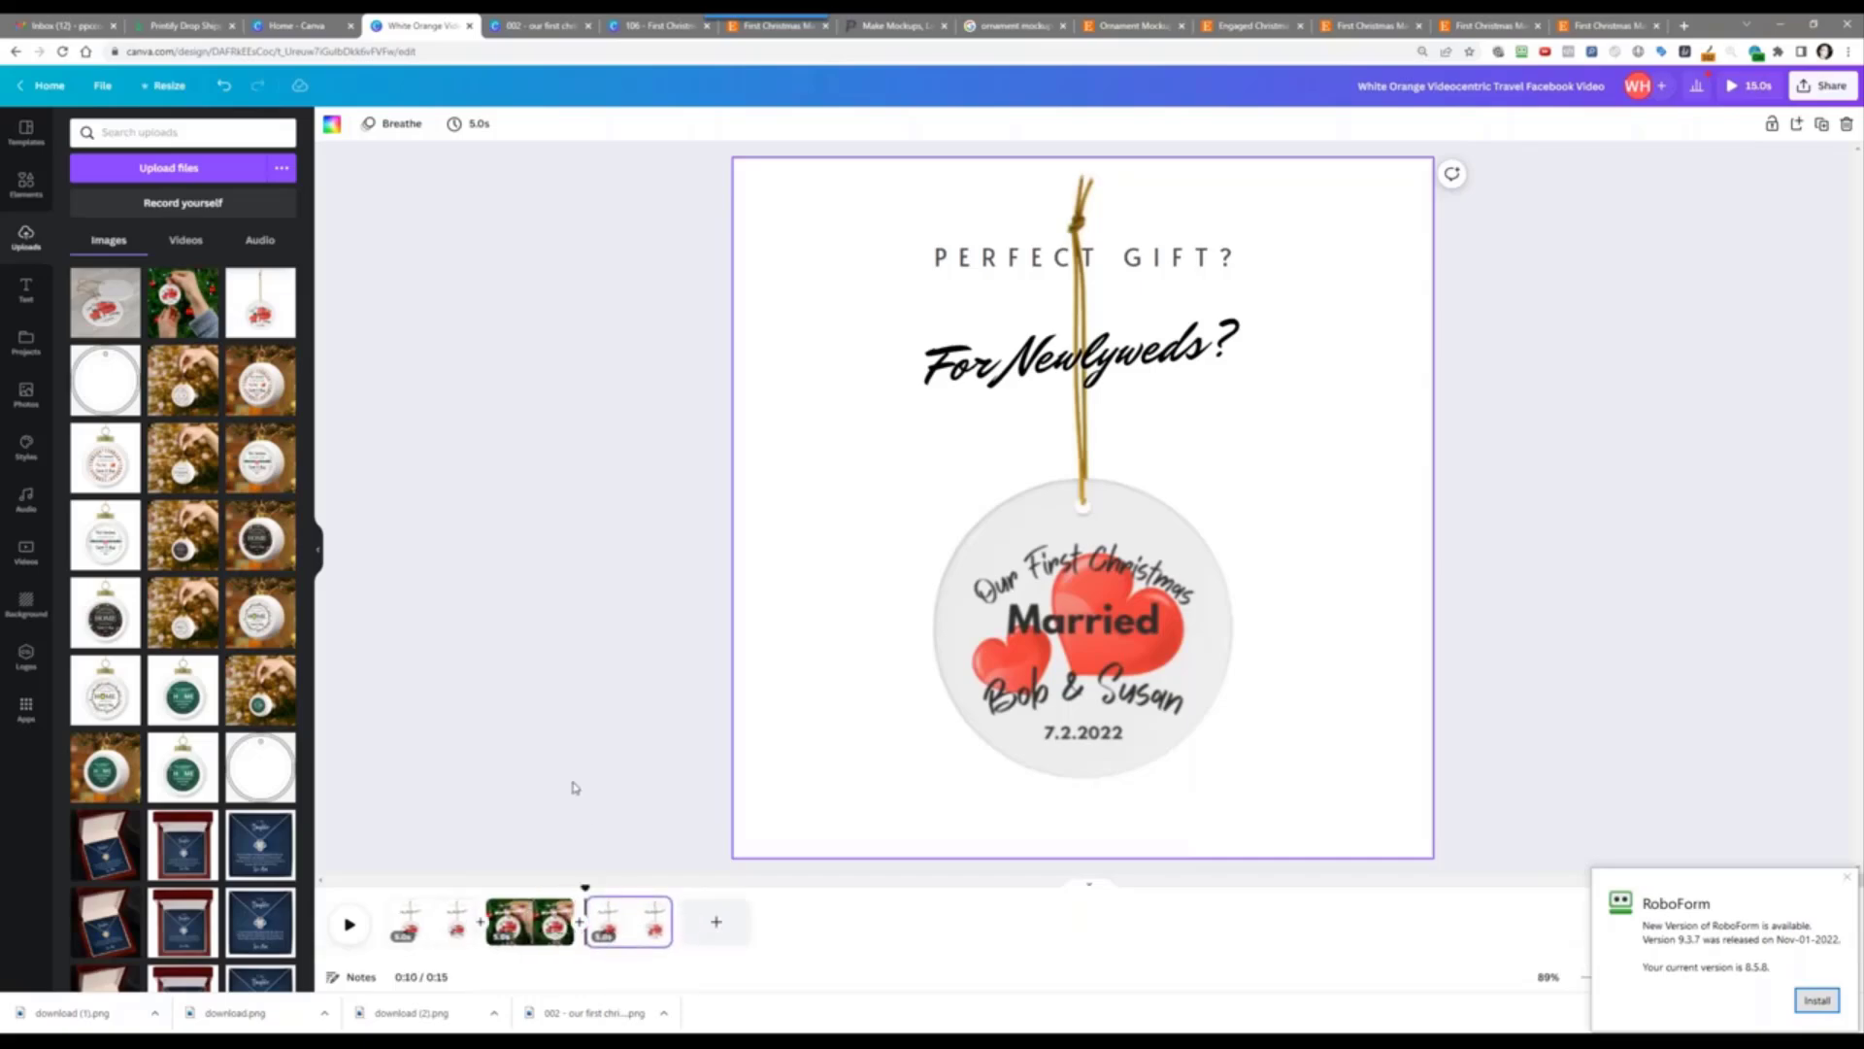
pyautogui.click(627, 922)
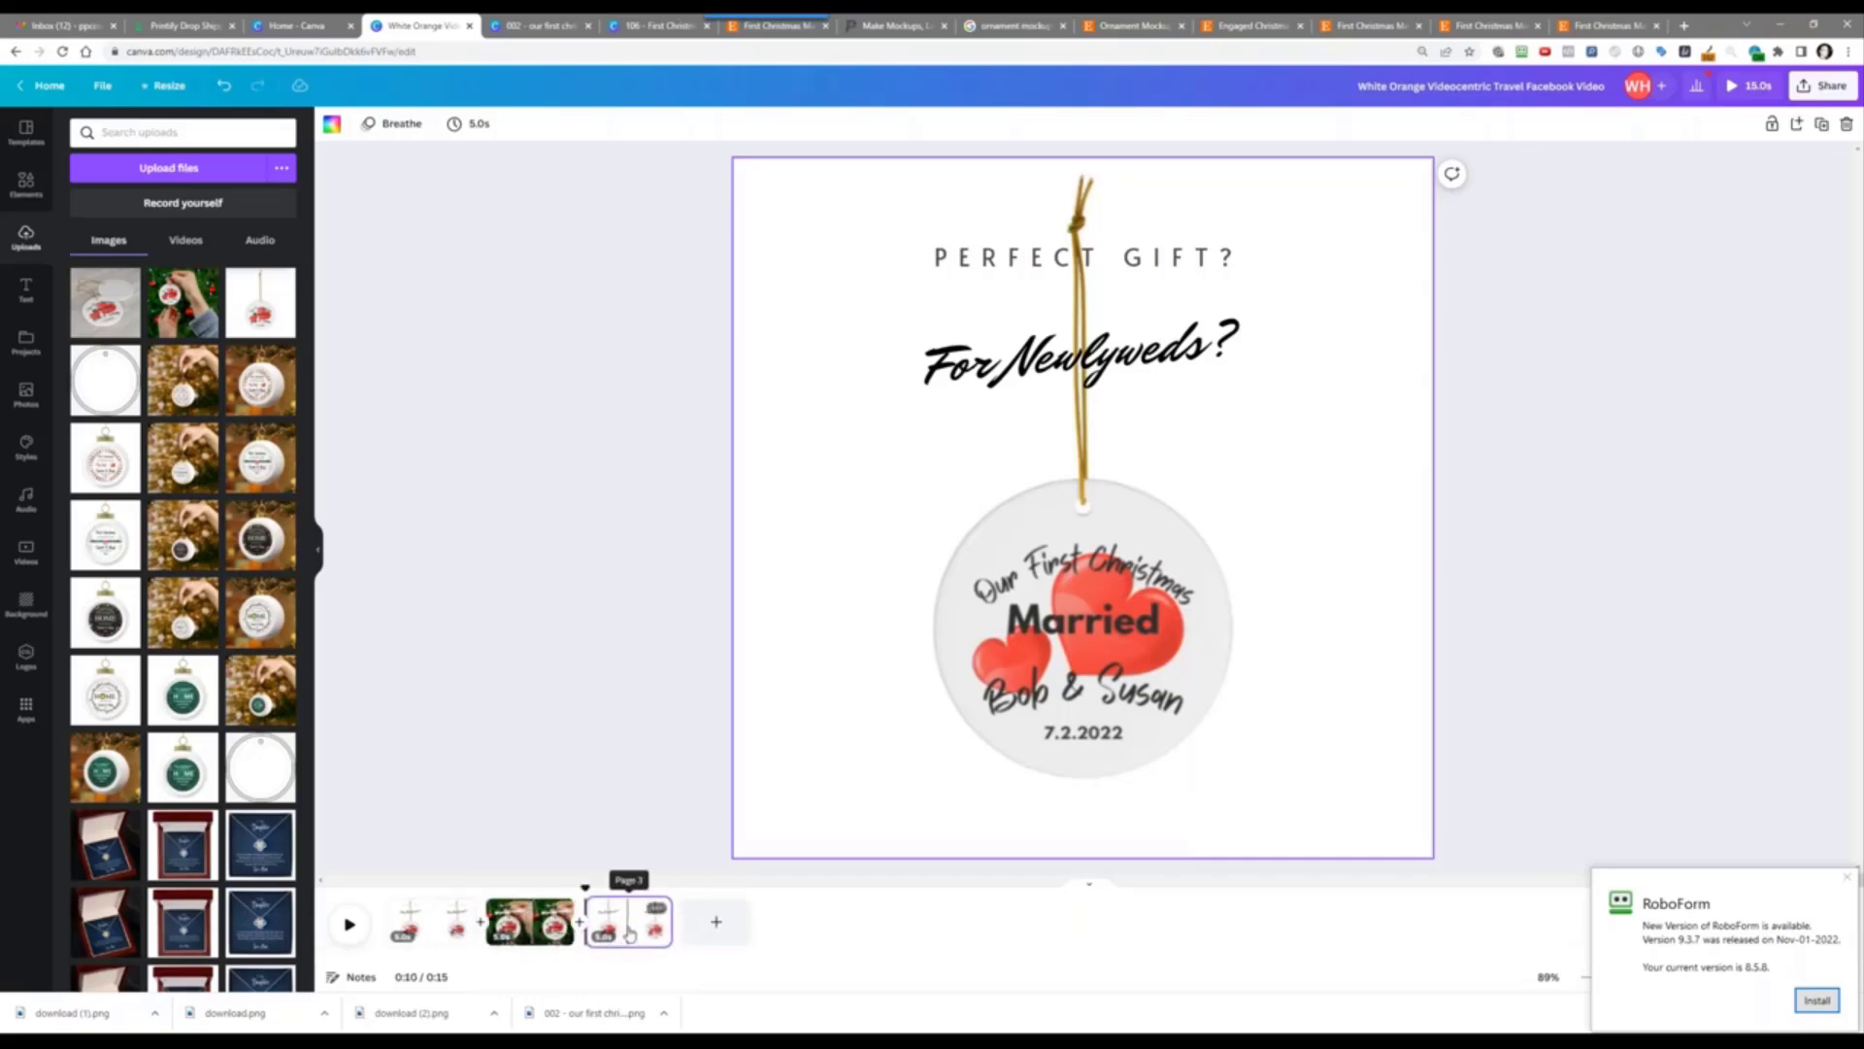
pyautogui.rightClick(1080, 628)
# Step: Swap the plain ornament for the wooden-surface ornaments photo, enlarged and centred to fill the page
pyautogui.click(1166, 812)
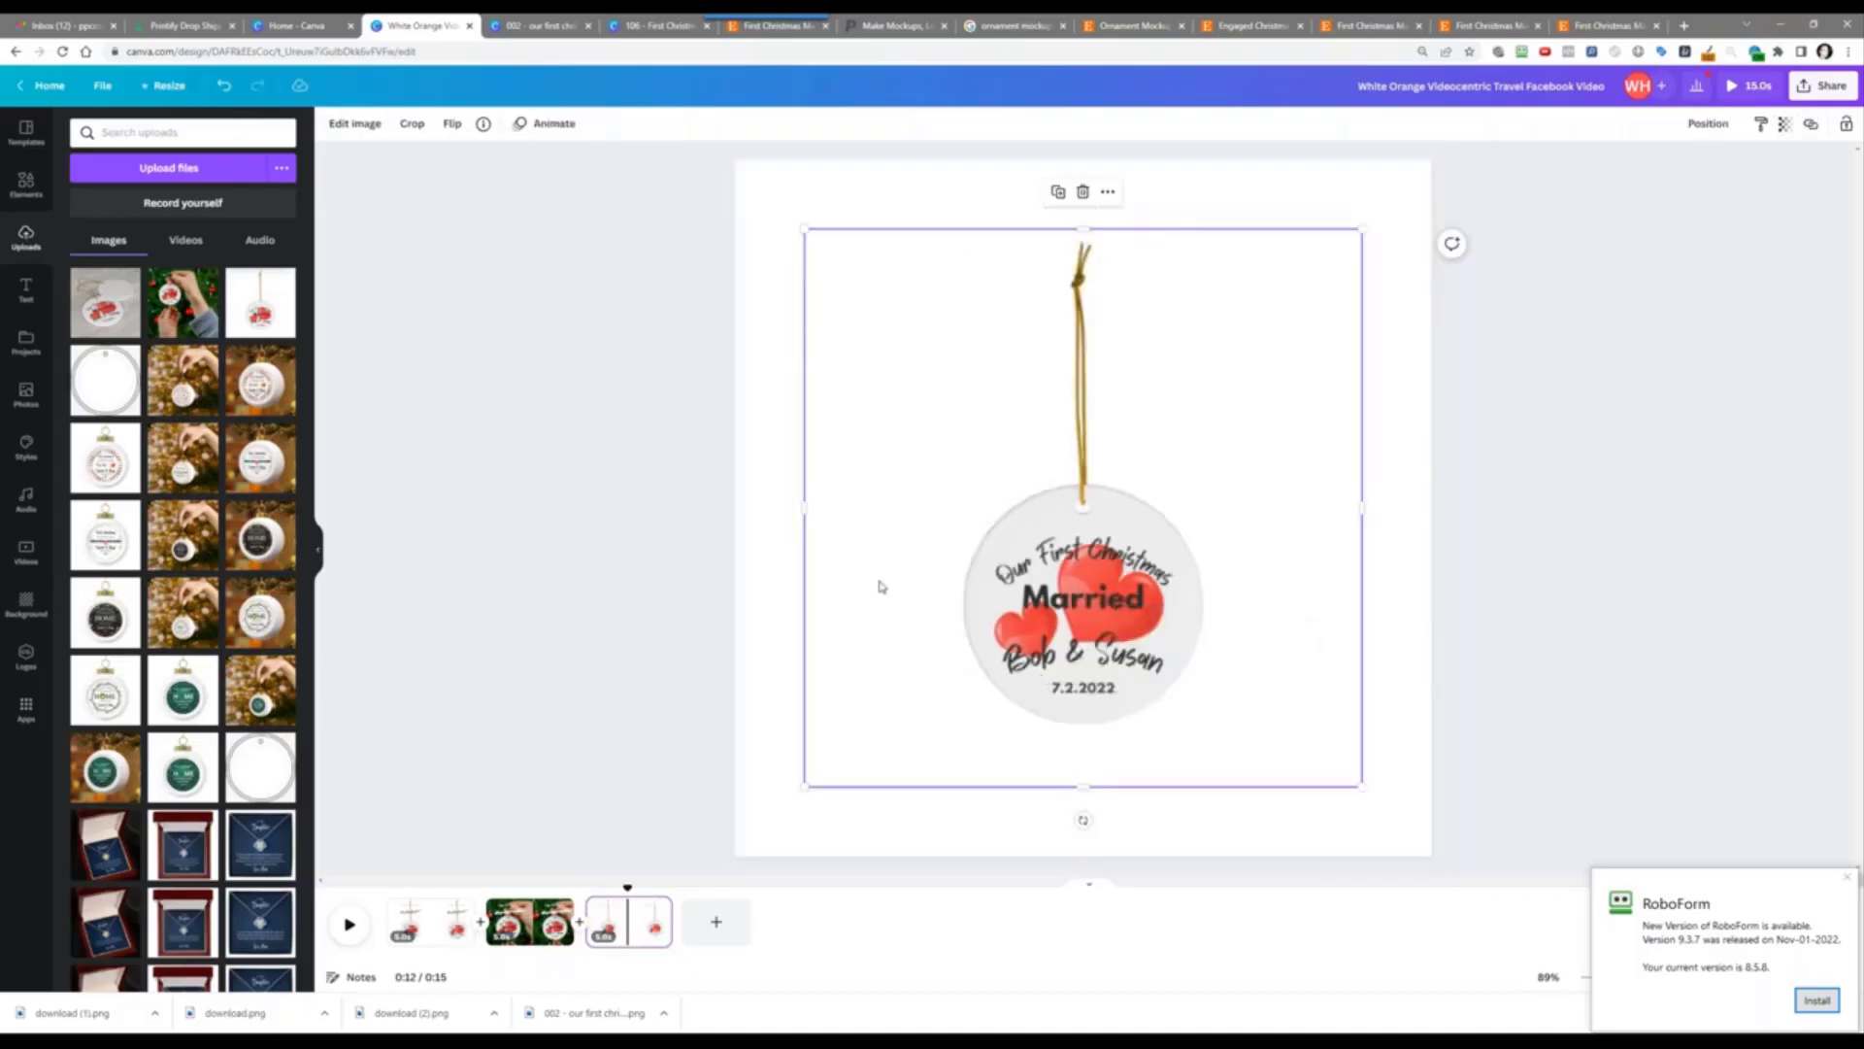
pyautogui.press('Delete')
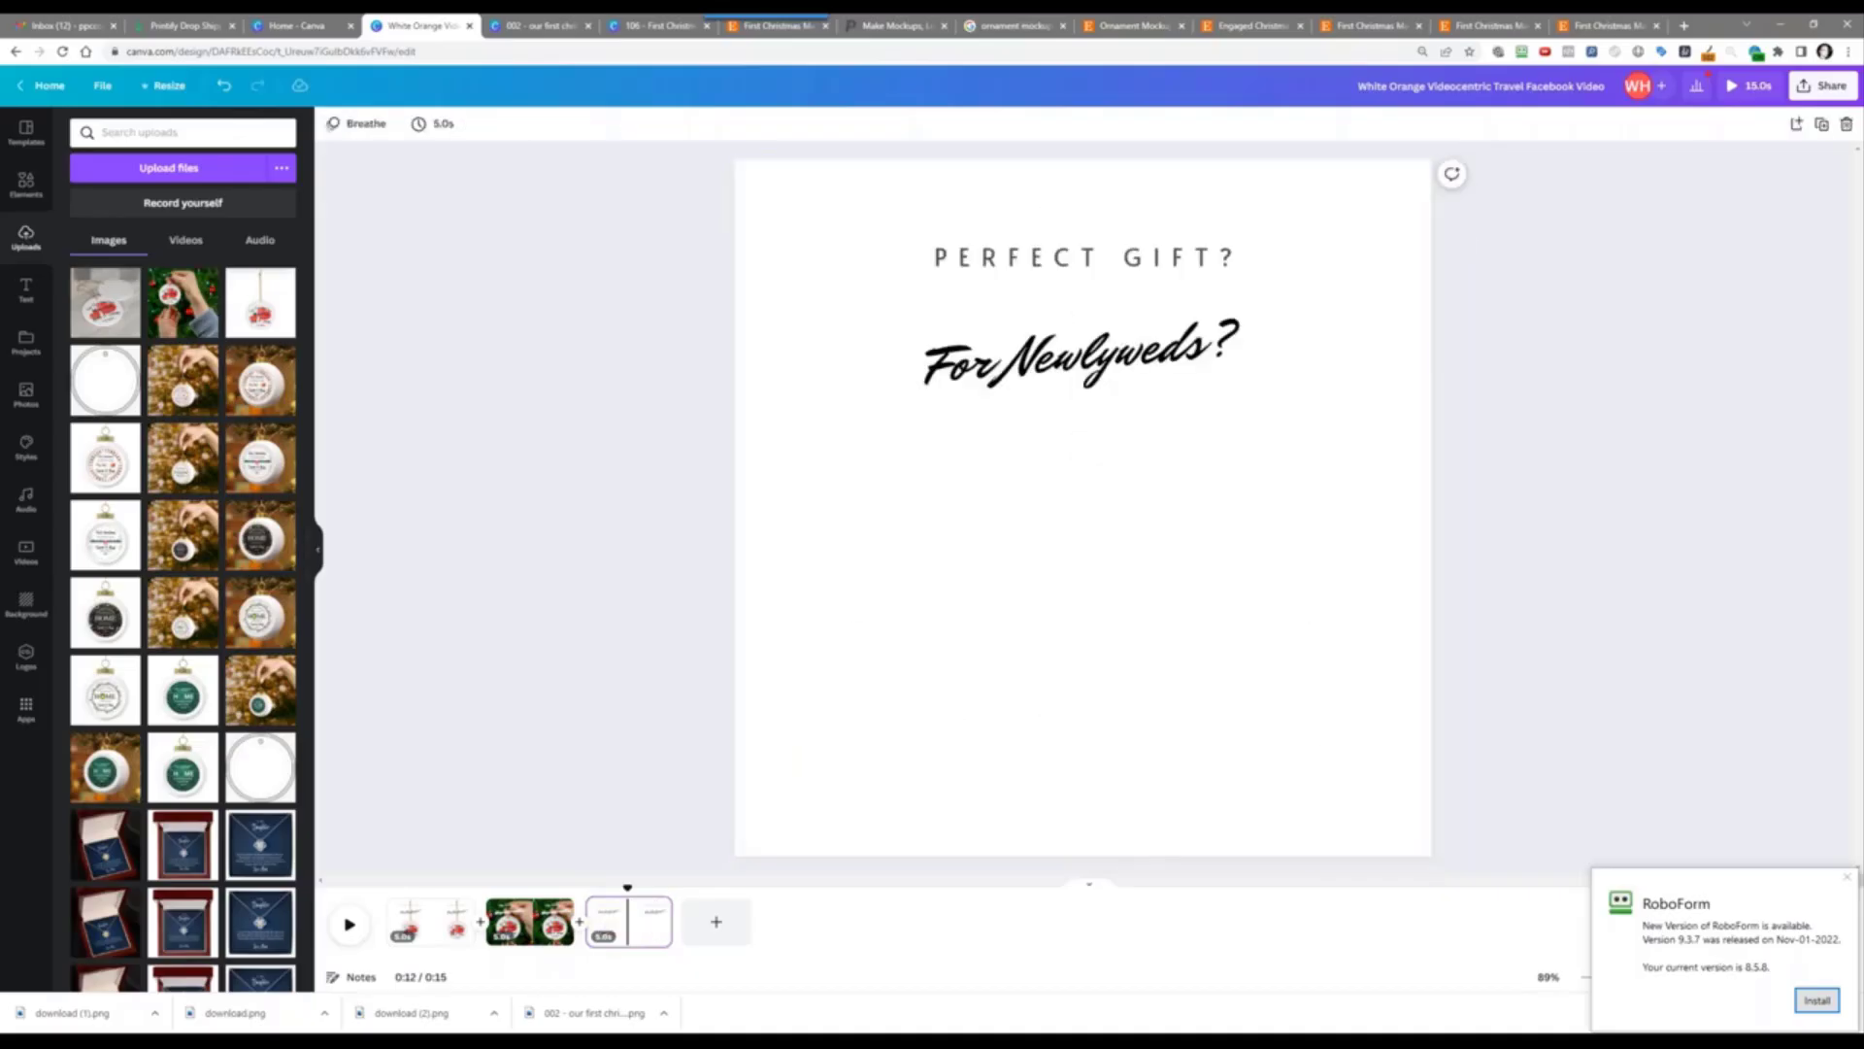
pyautogui.click(105, 302)
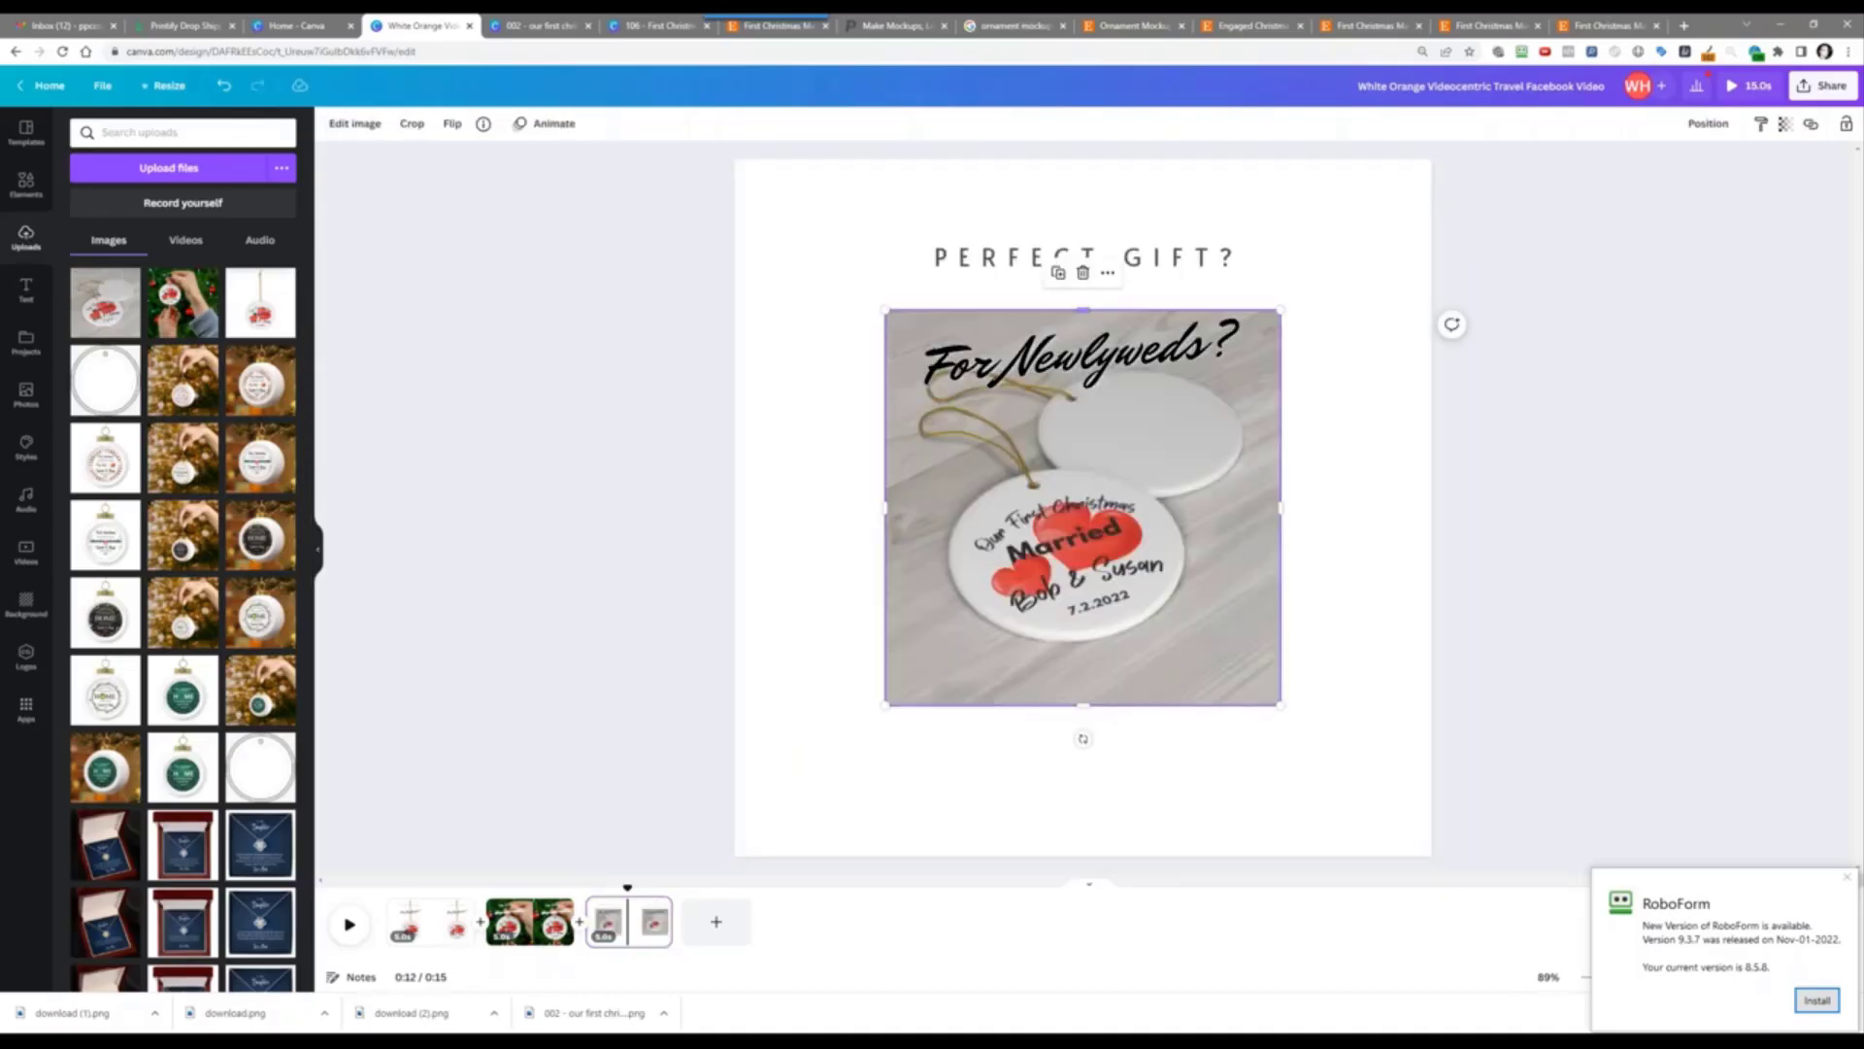
pyautogui.moveTo(885, 310); pyautogui.dragTo(580, 77)
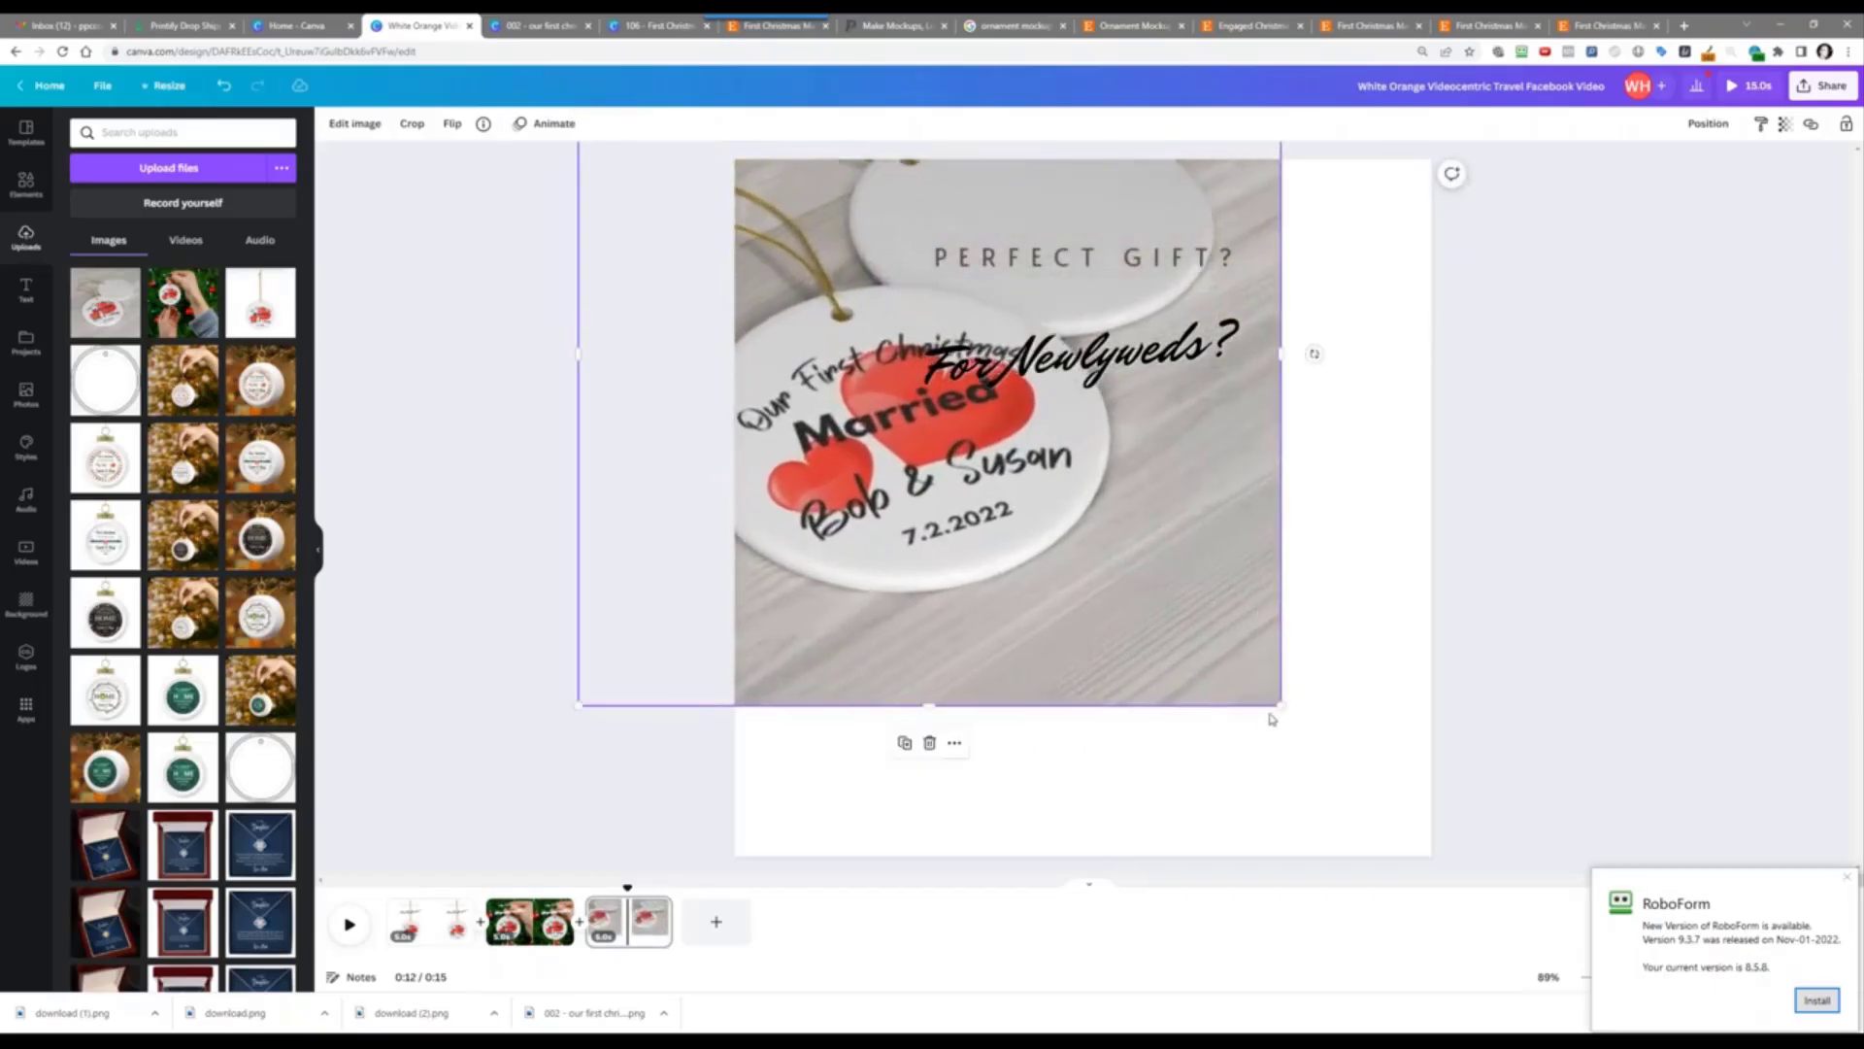
pyautogui.moveTo(1278, 708); pyautogui.dragTo(1560, 979)
pyautogui.moveTo(1341, 670); pyautogui.dragTo(1391, 690)
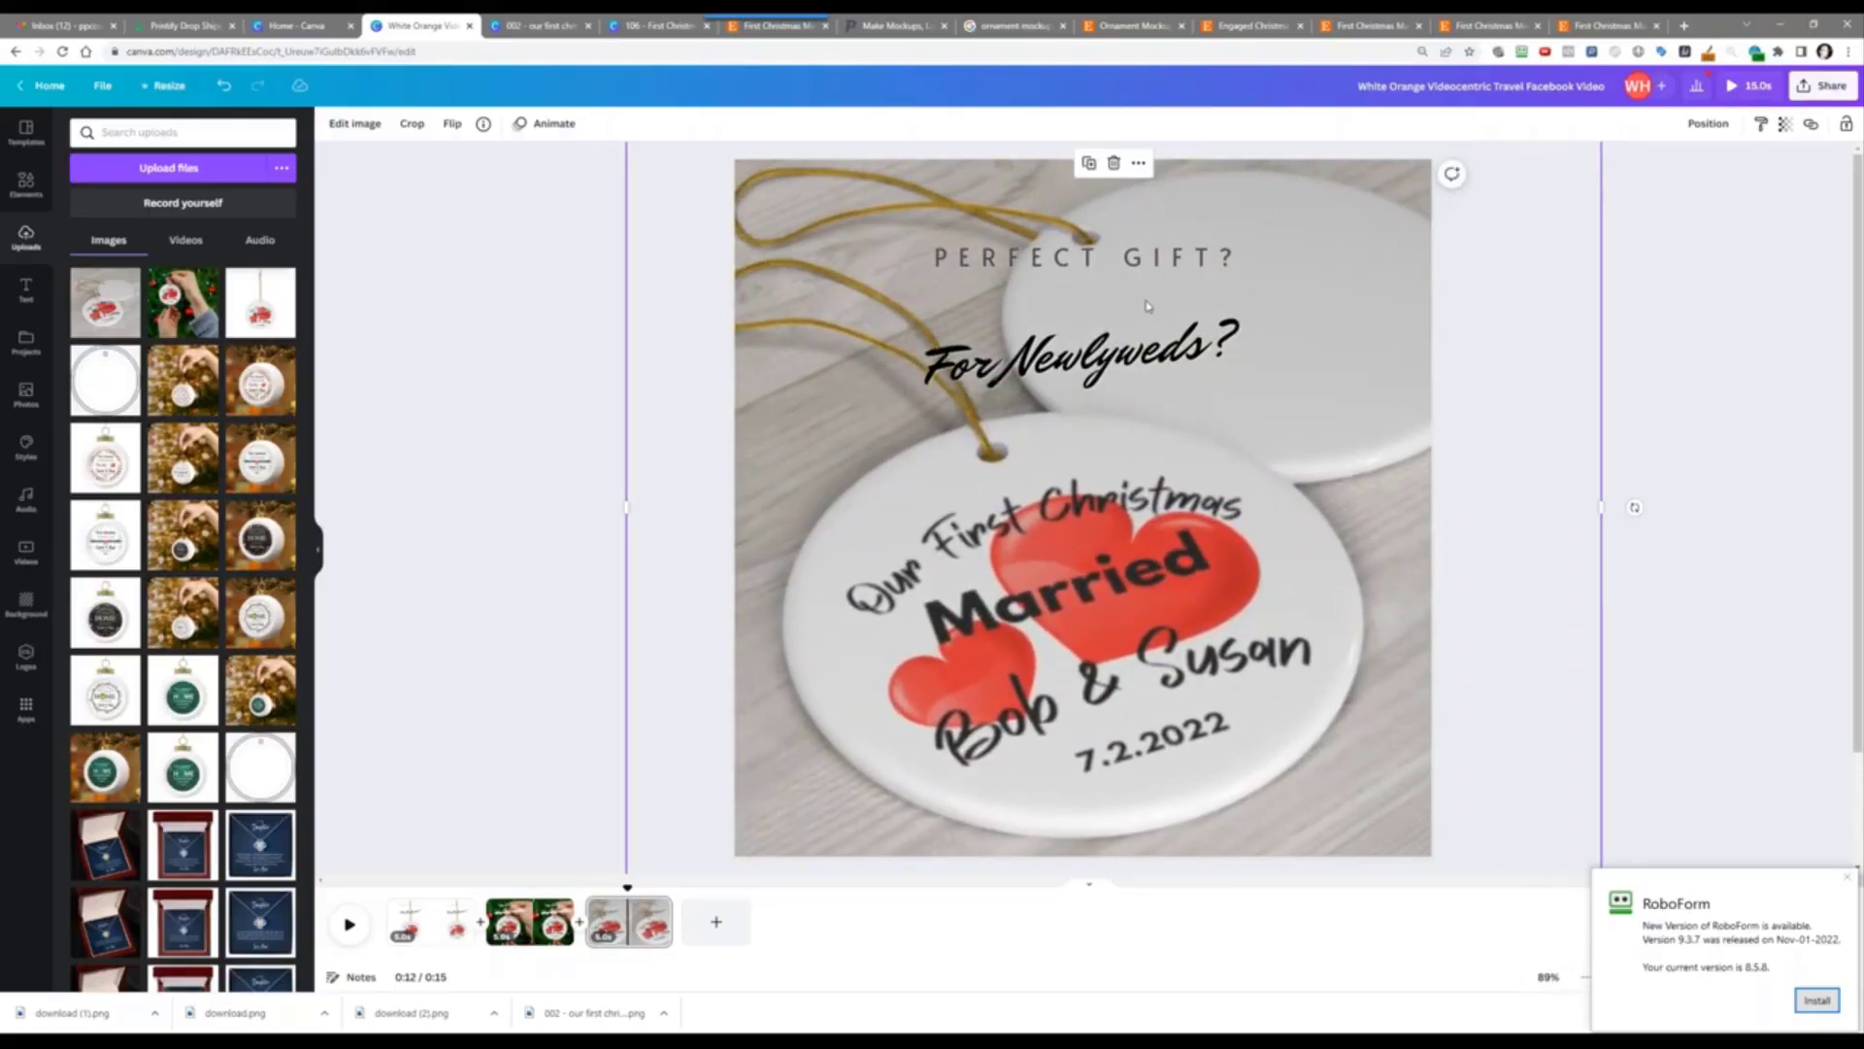
# Step: Retype the captions as 'CUSTOMIZE IT!' and 'With The Name & Date Now...', widening the second
pyautogui.doubleClick(1122, 256)
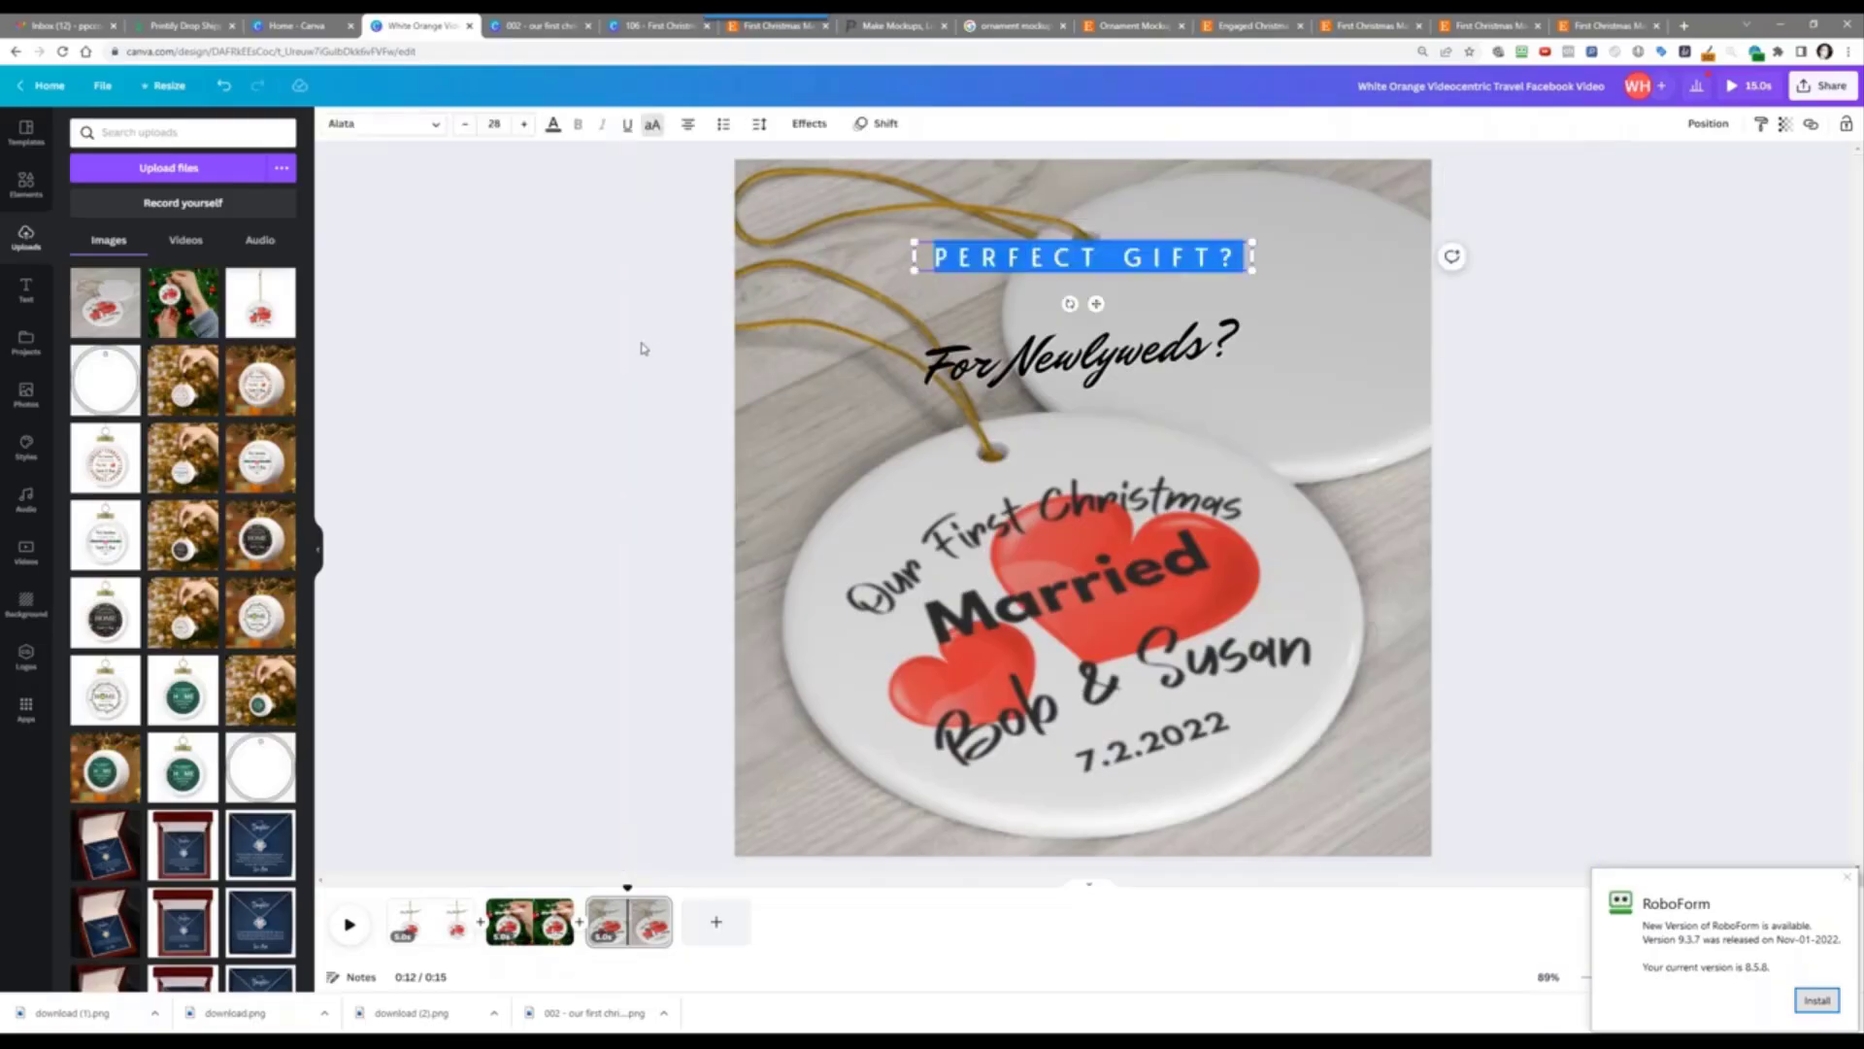
pyautogui.write('CUSTOMIZE ')
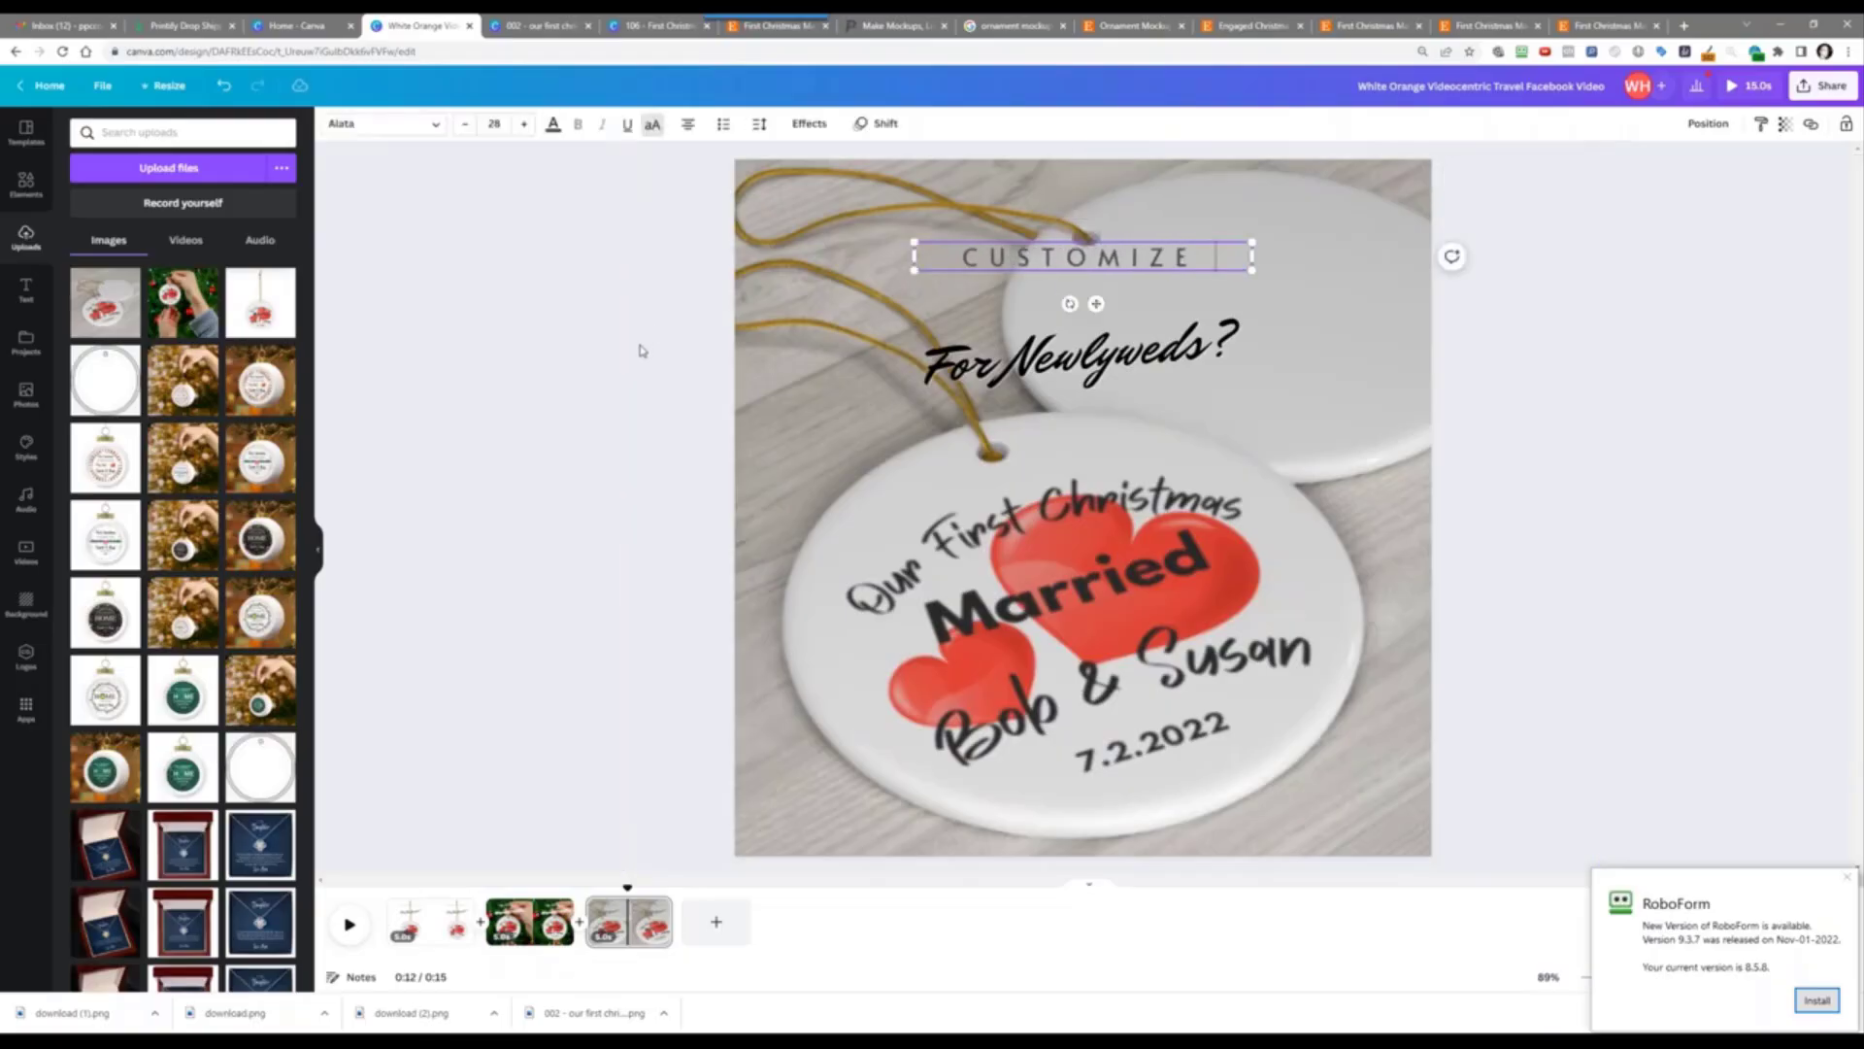
pyautogui.write('IT!')
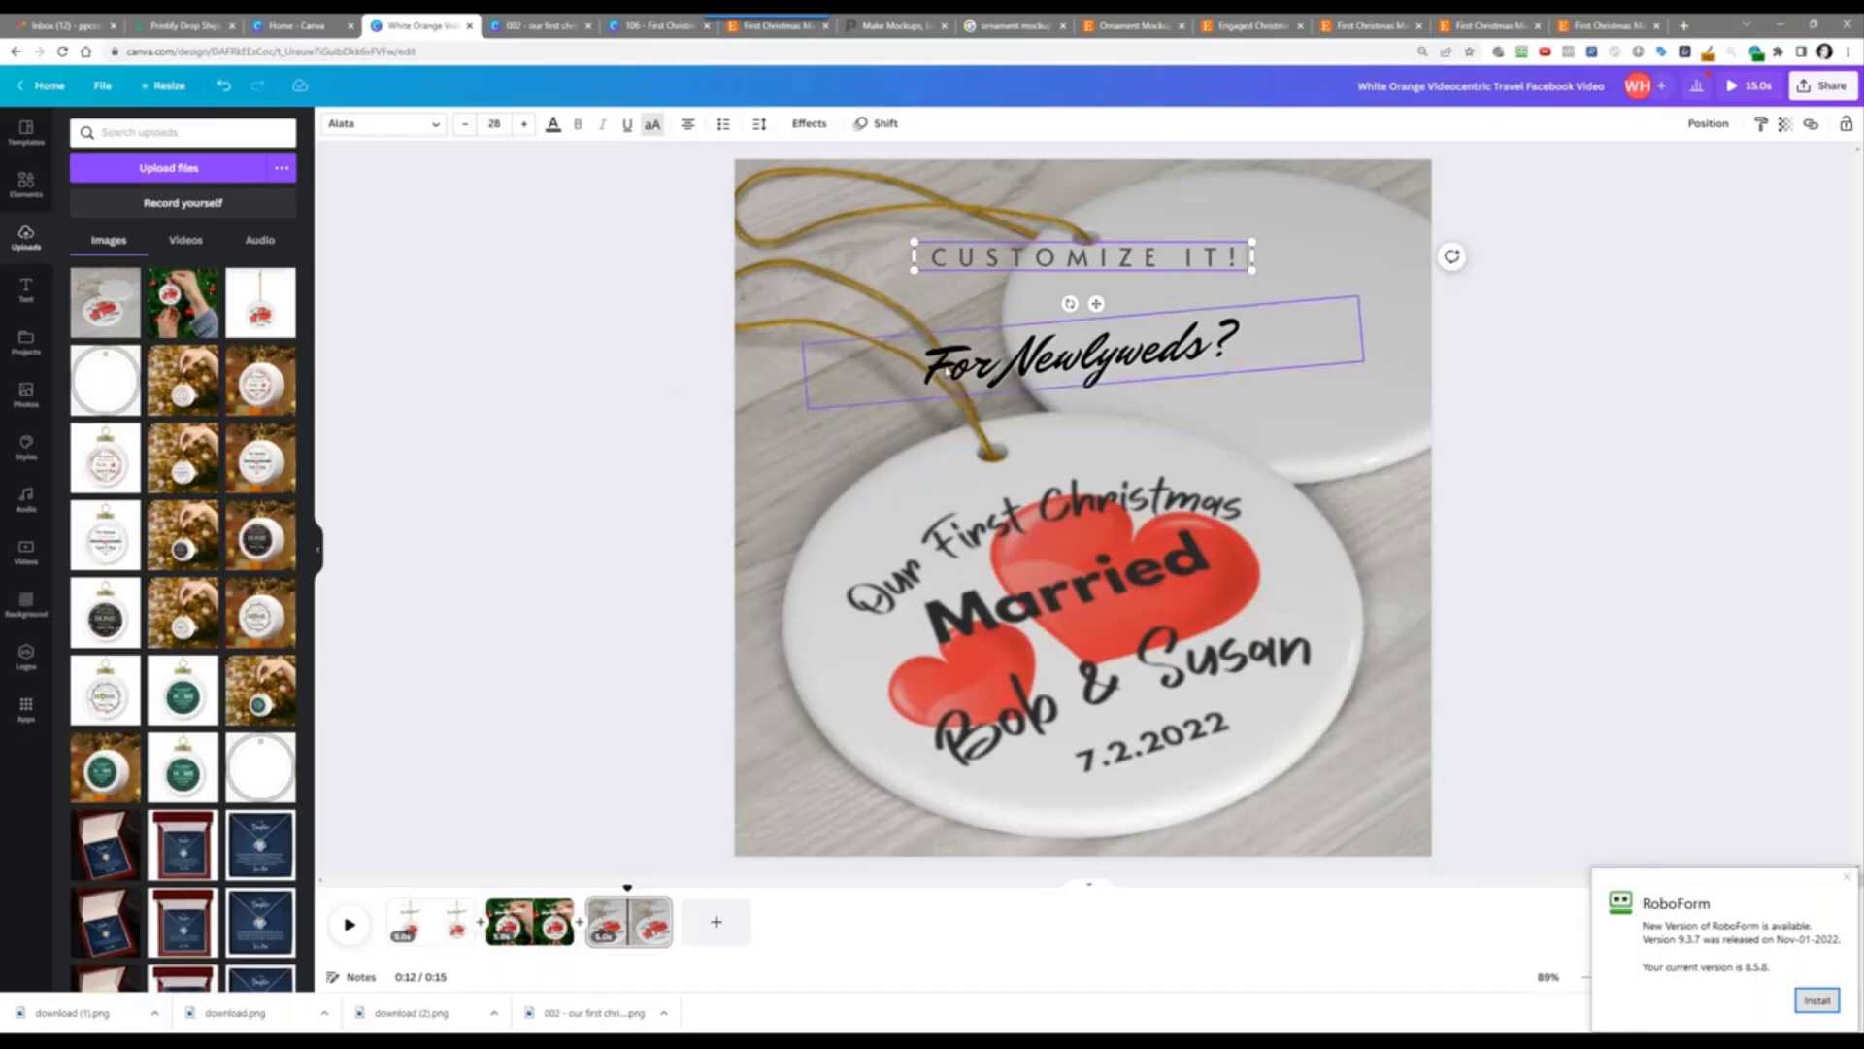
pyautogui.doubleClick(1012, 387)
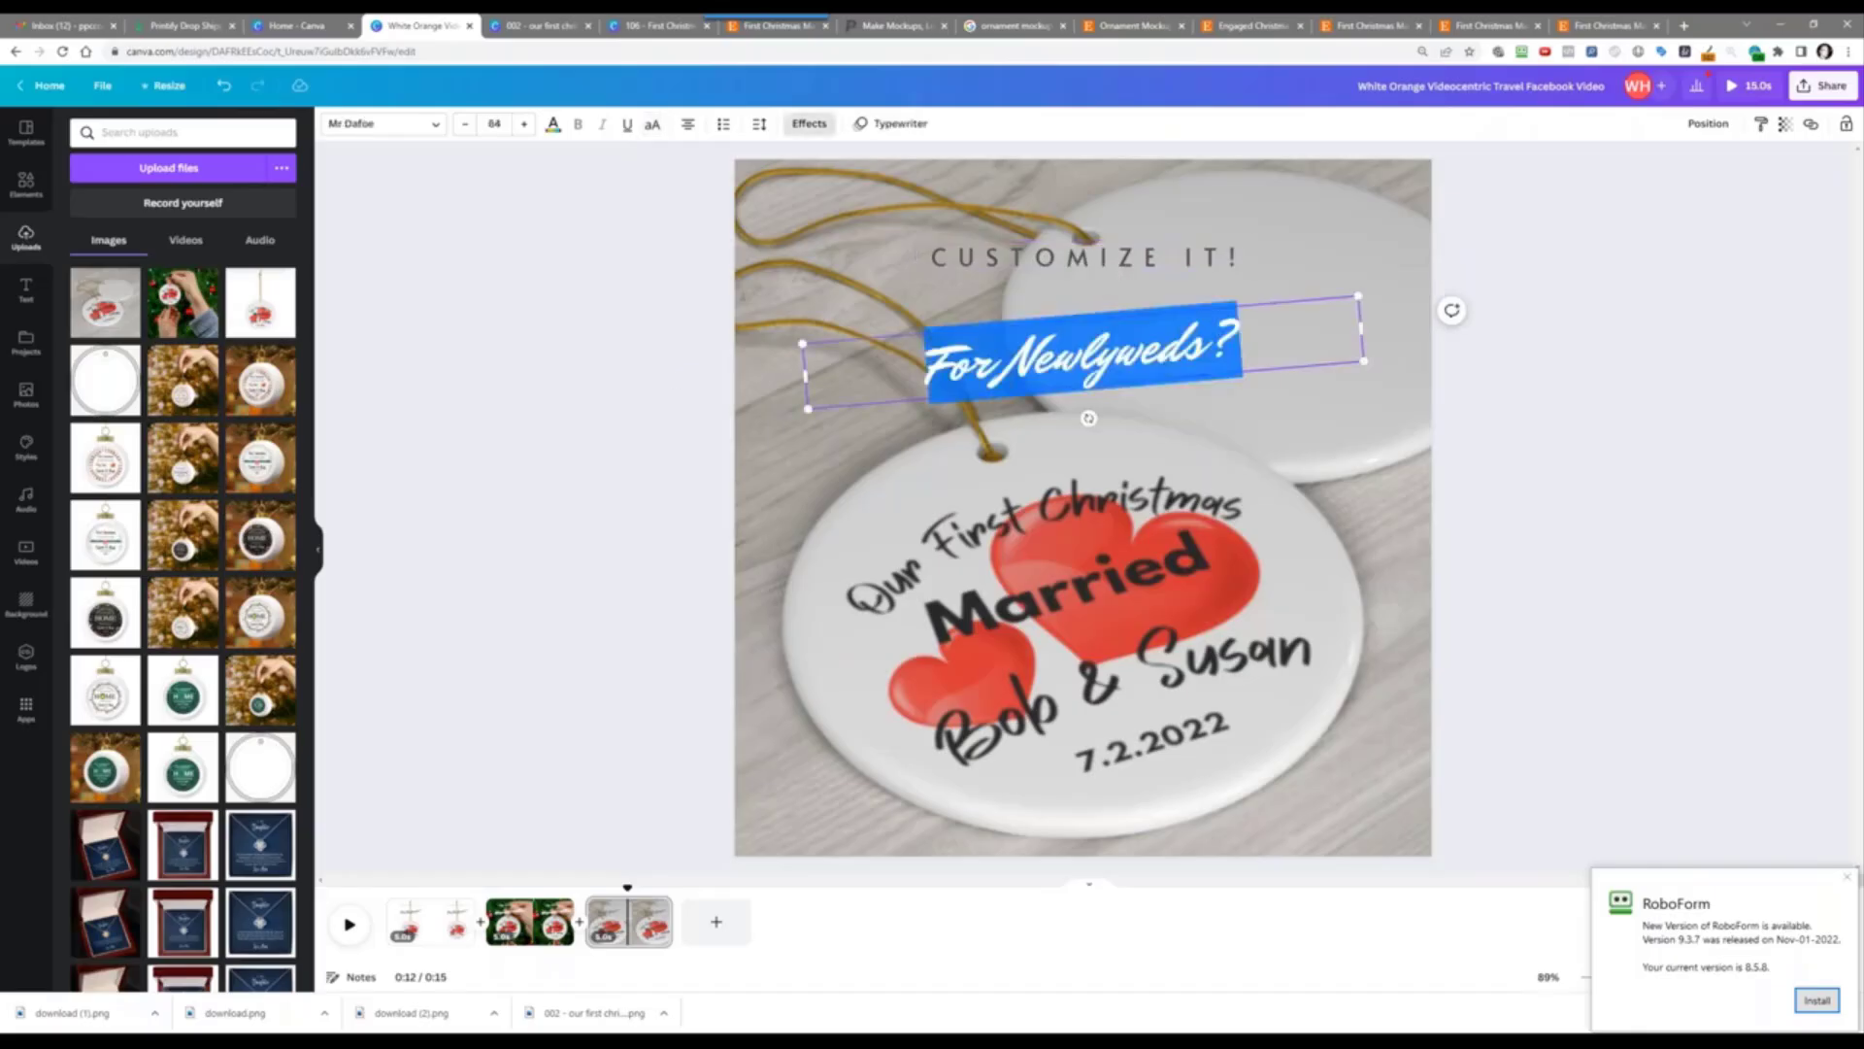
pyautogui.write('With The Name &')
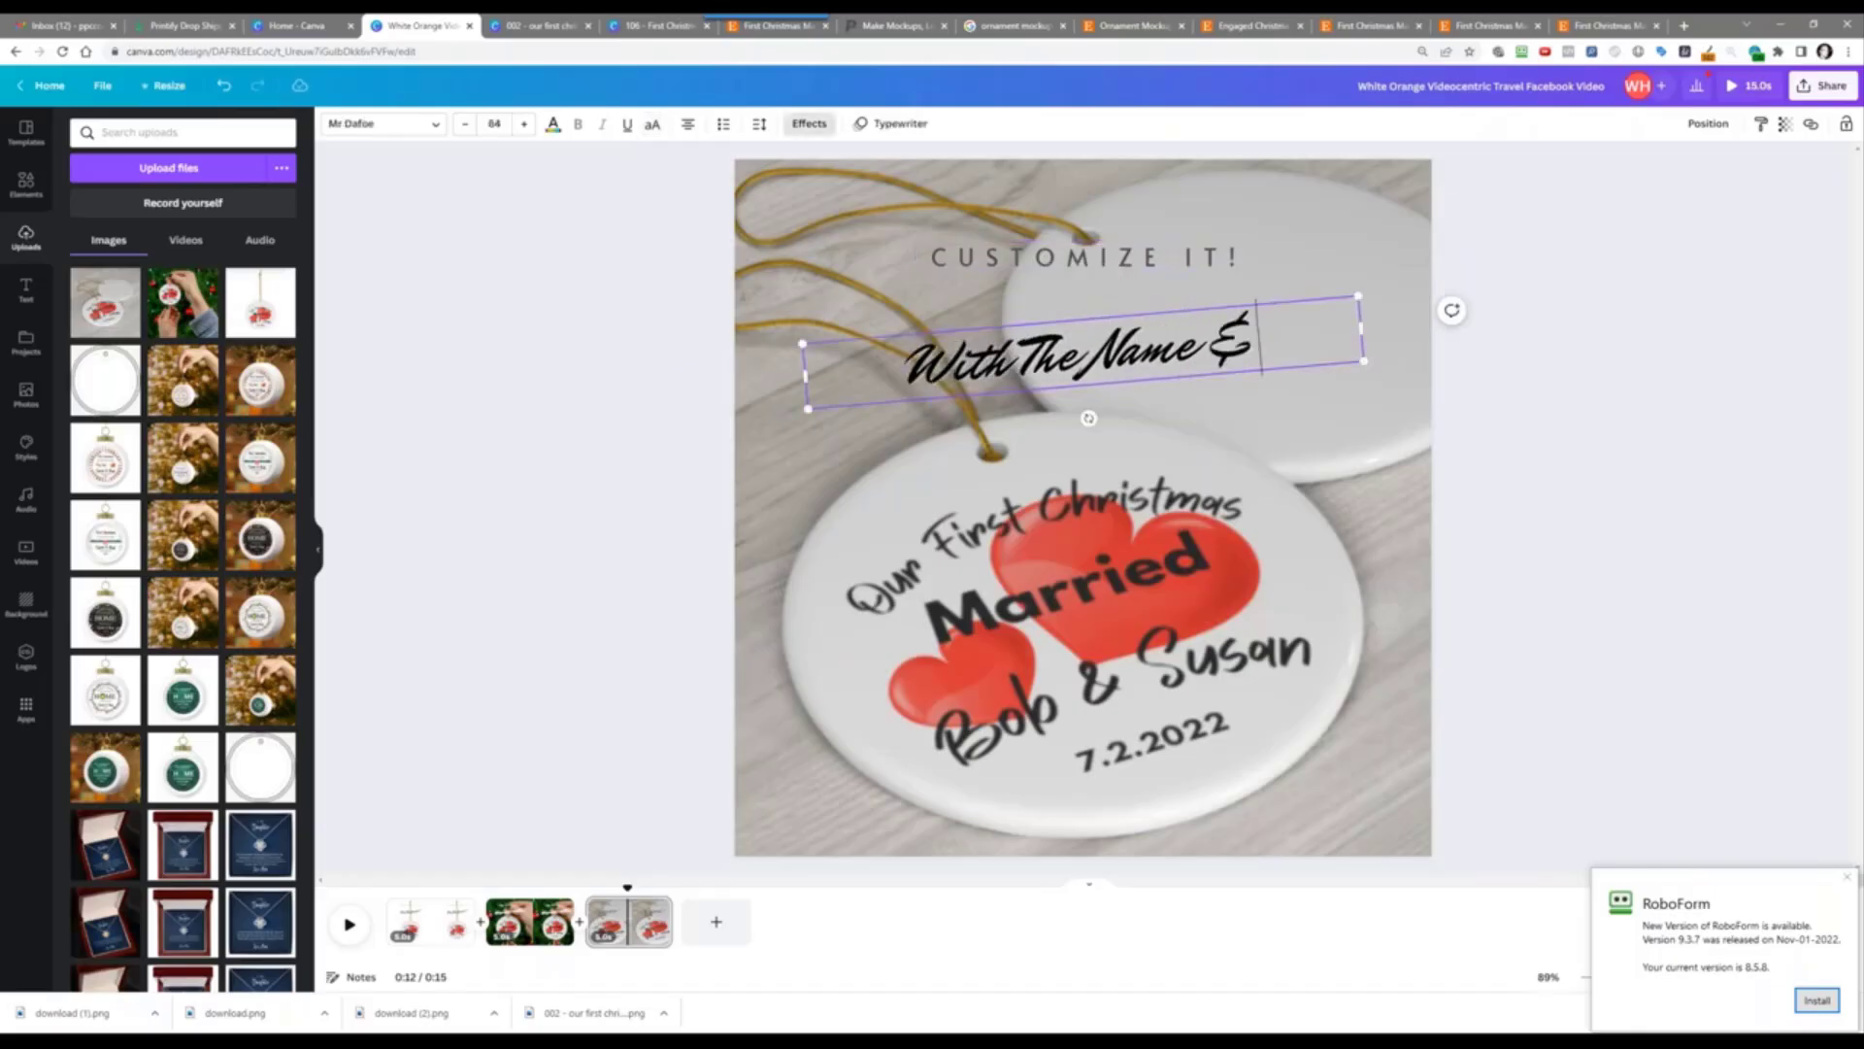
pyautogui.write(' Date Now')
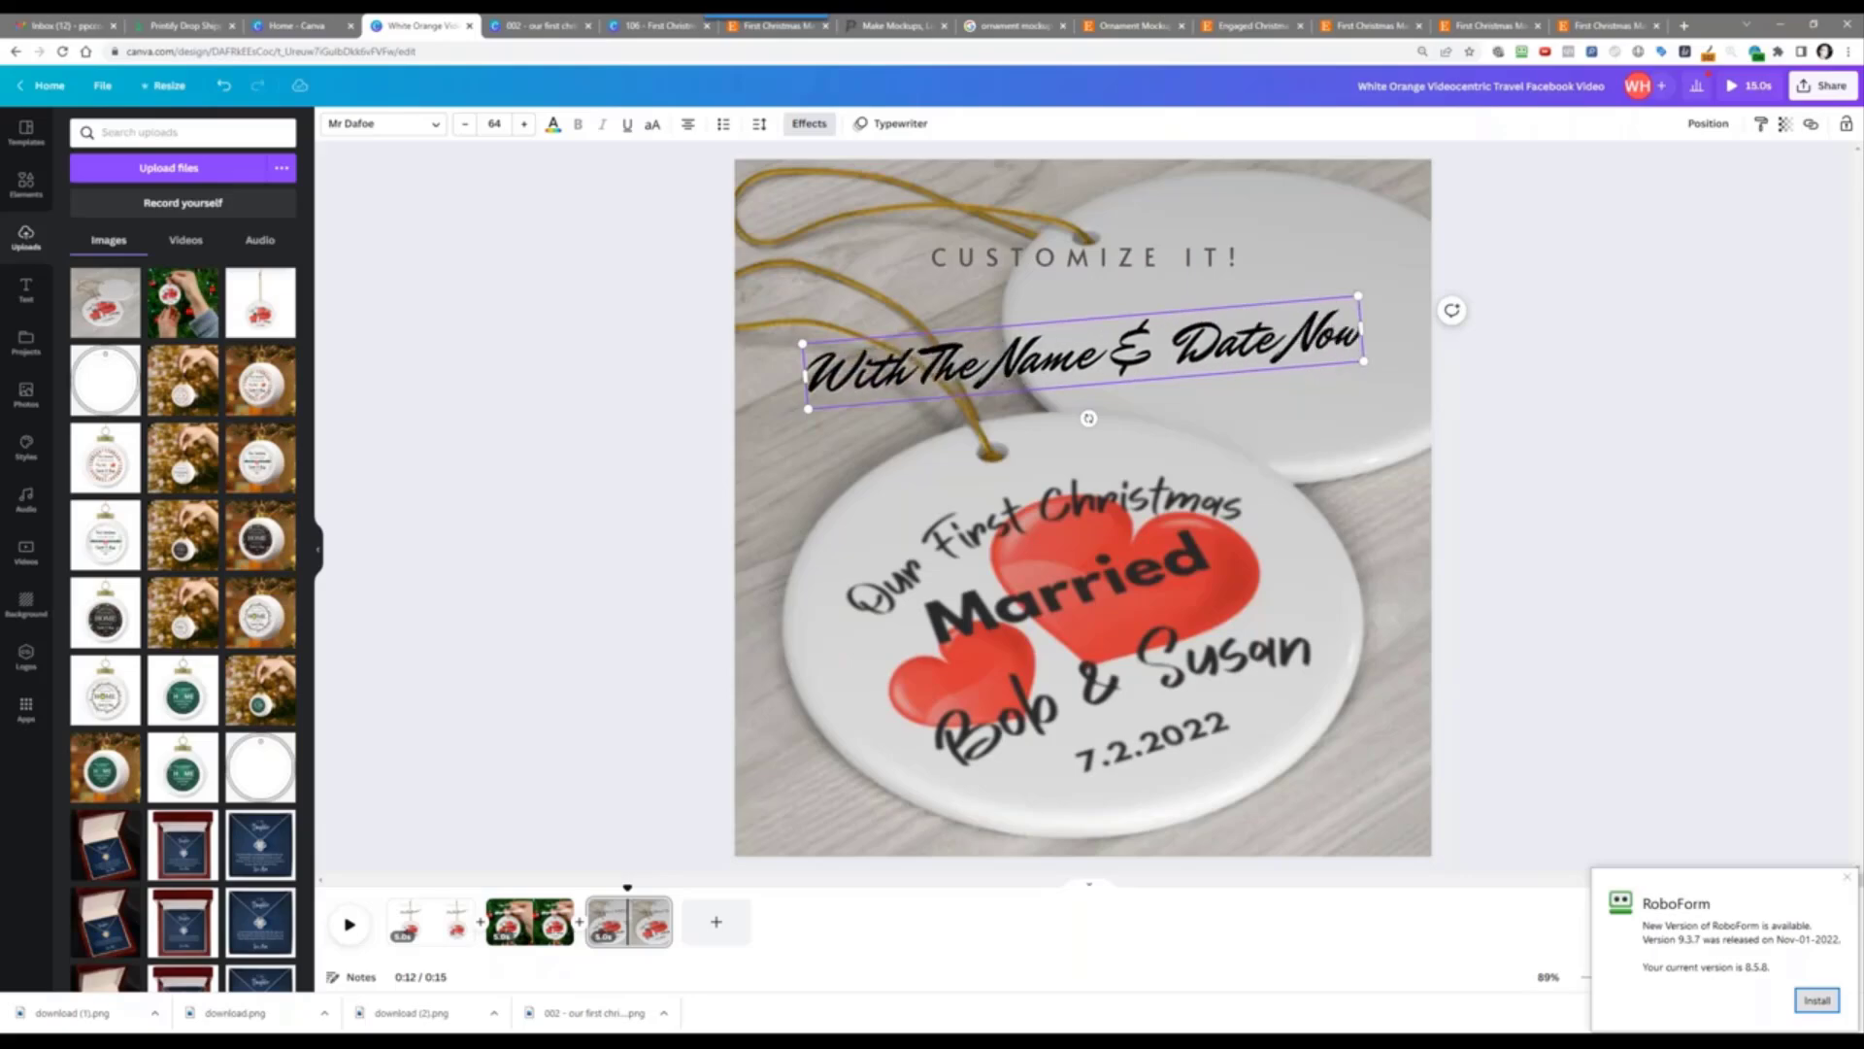
pyautogui.write('...')
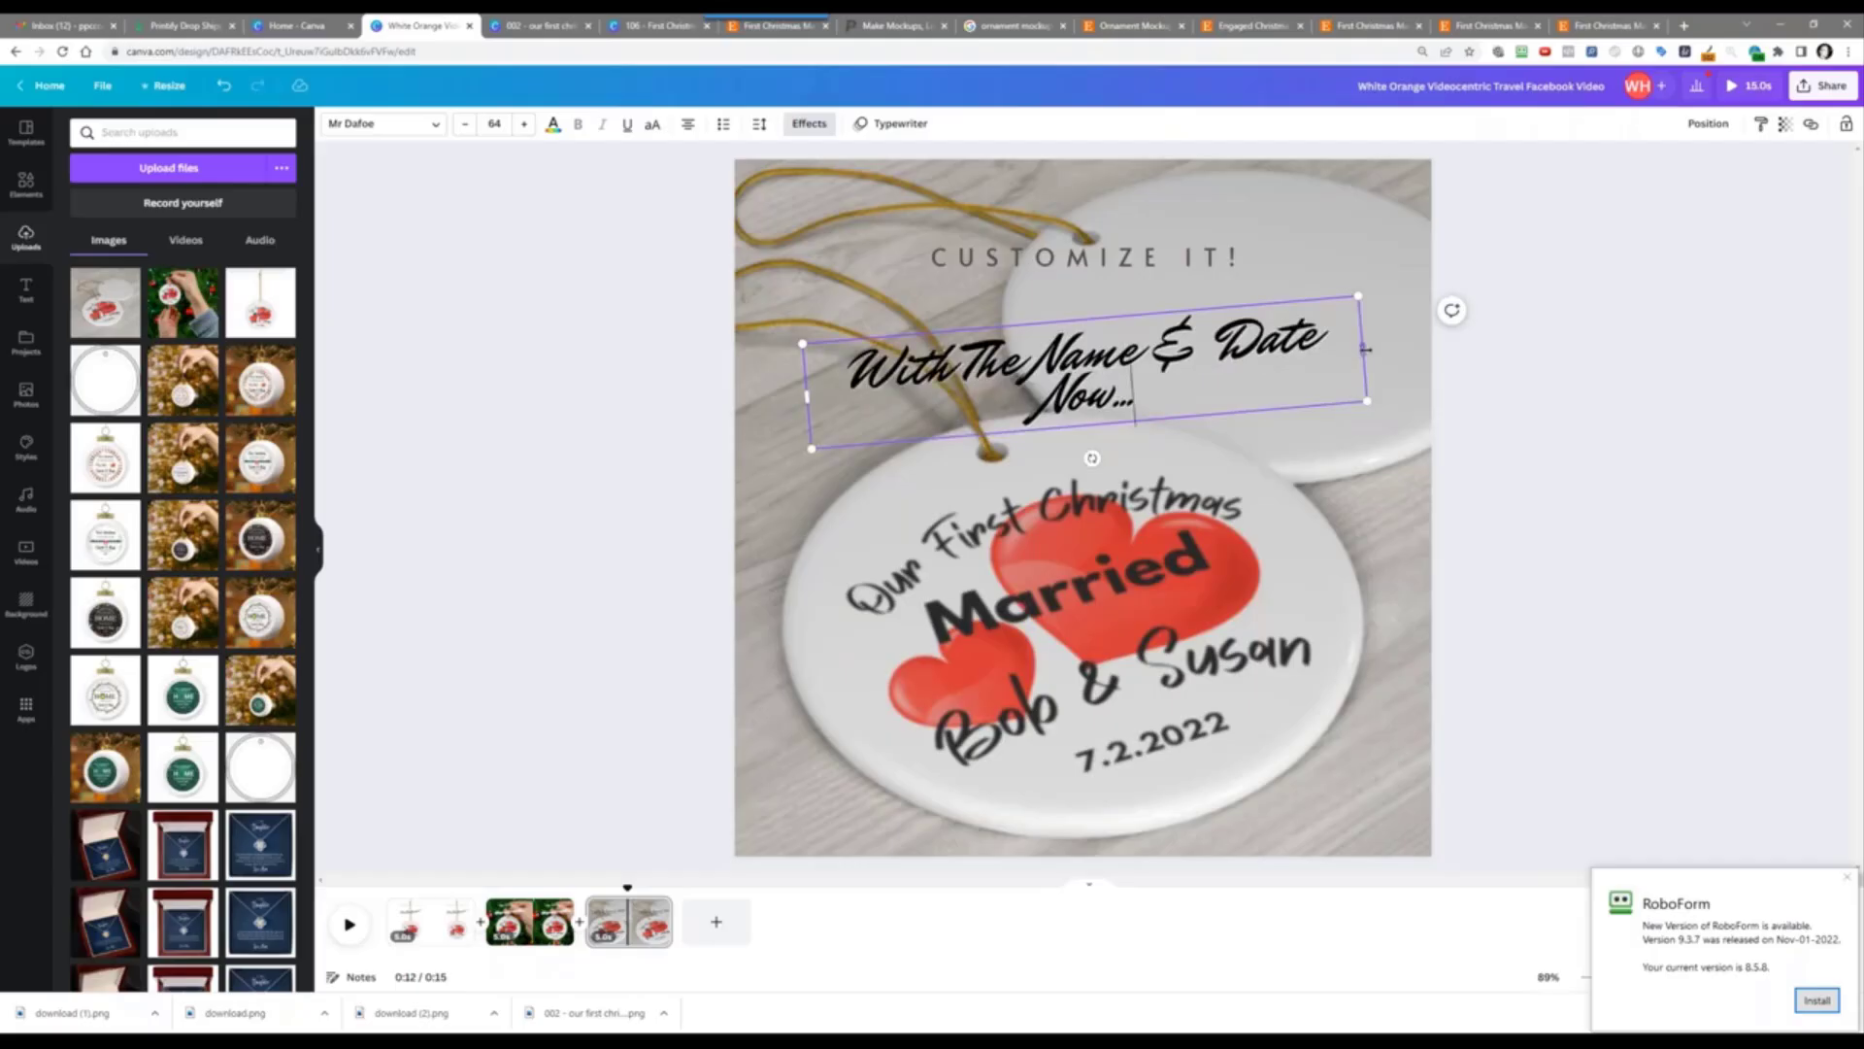
pyautogui.moveTo(1366, 349); pyautogui.dragTo(1395, 342)
# Step: Centre the two captions on each other and preview the video from the start
pyautogui.keyDown('shift'); pyautogui.click(1097, 257); pyautogui.keyUp('shift')
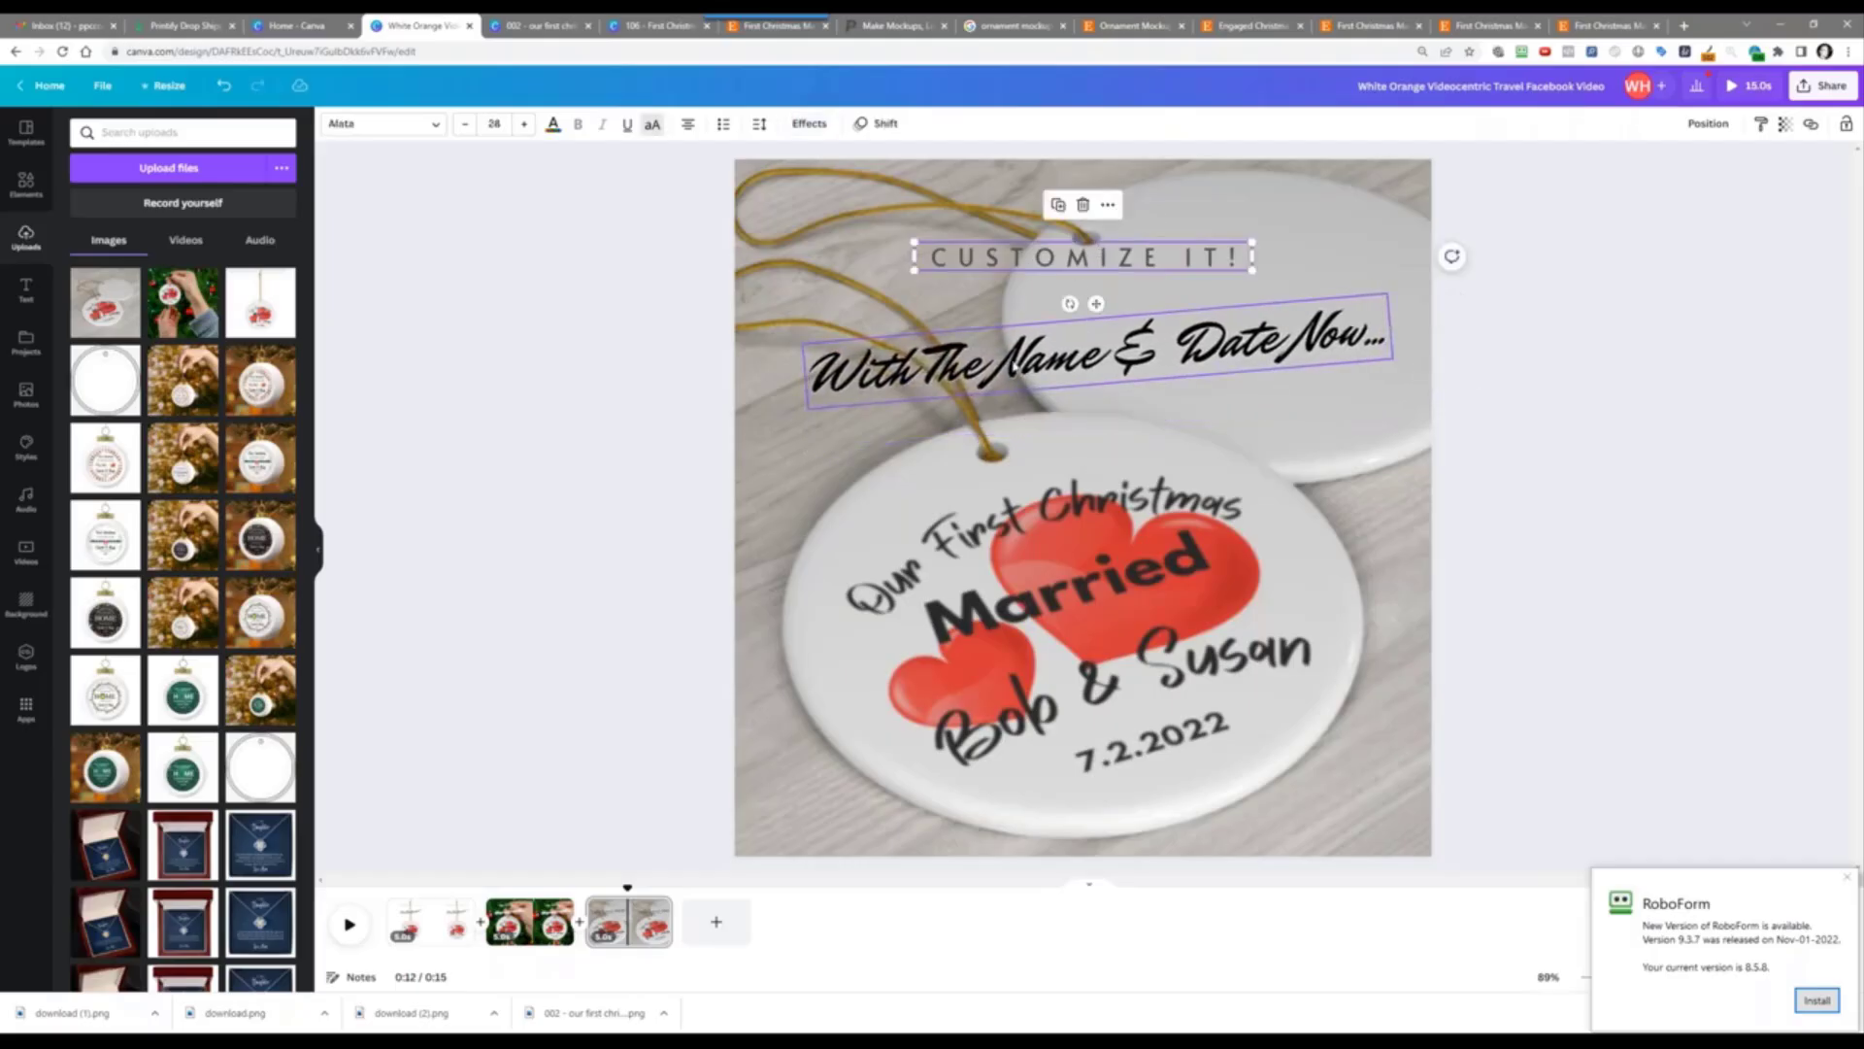
pyautogui.click(1725, 118)
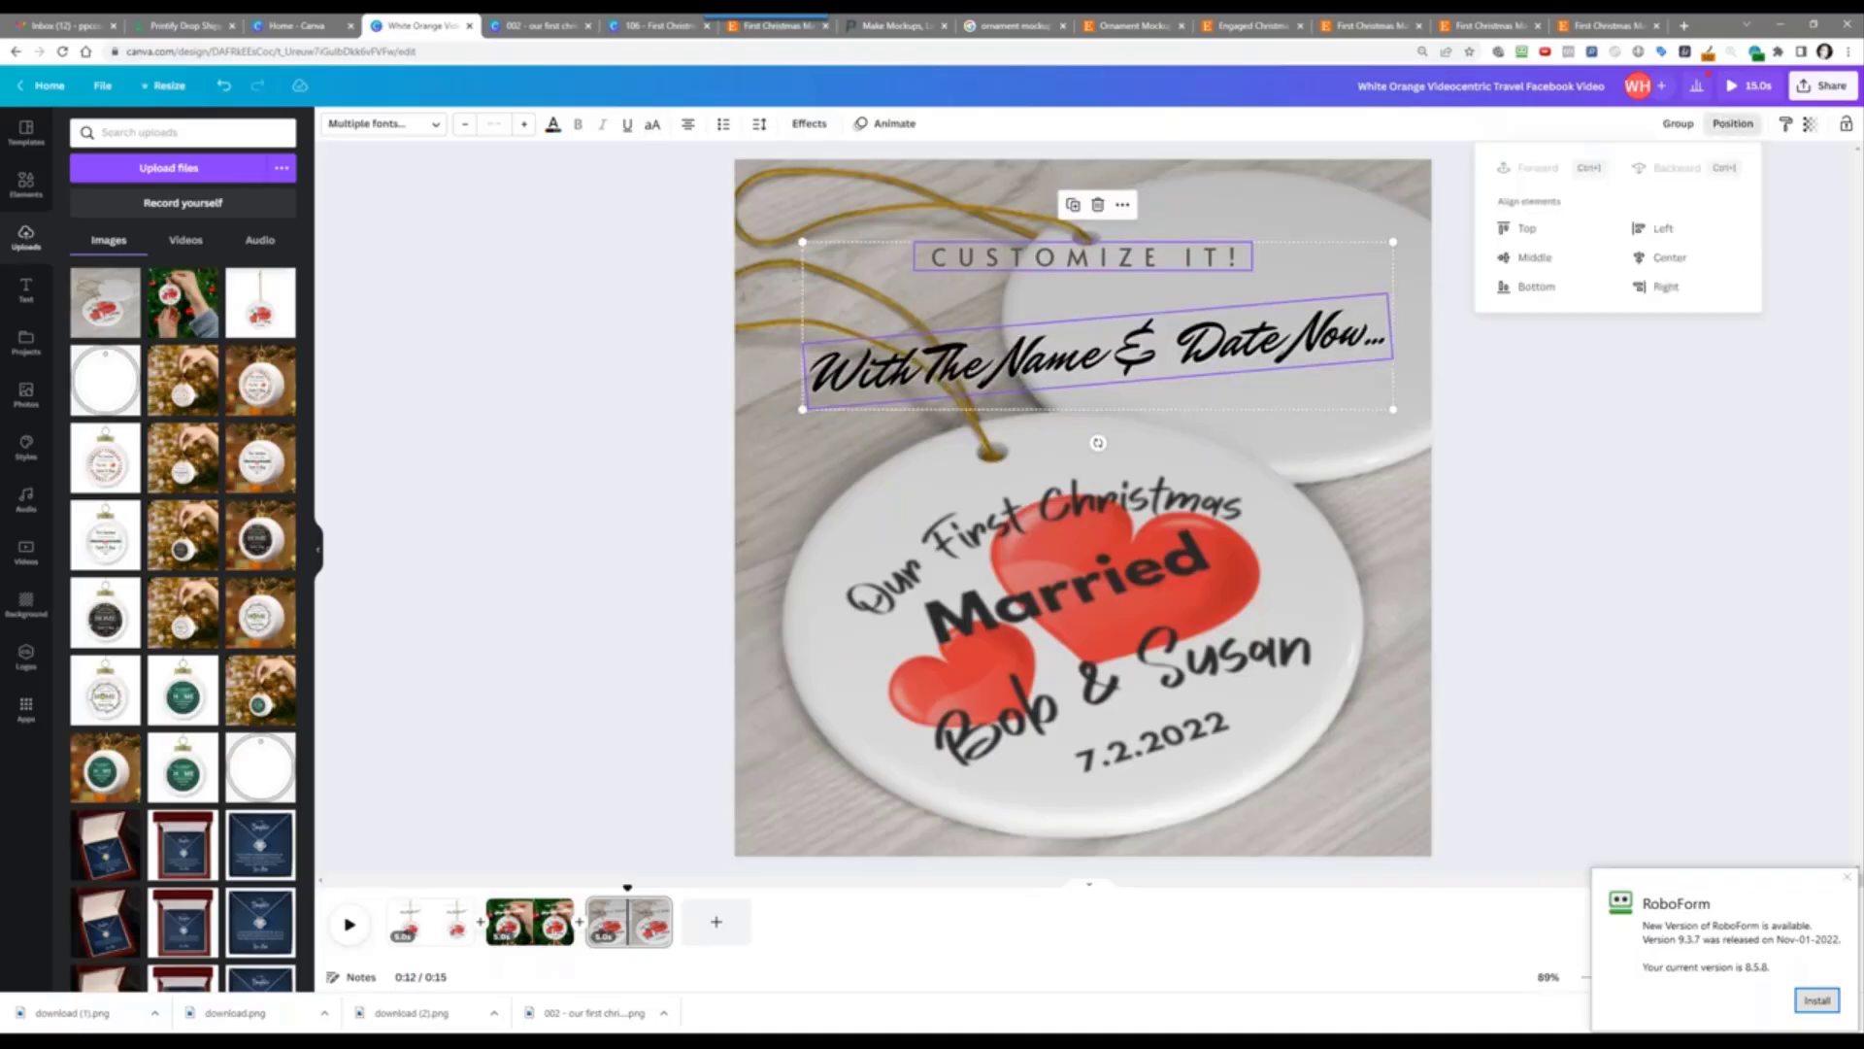
pyautogui.click(1686, 264)
pyautogui.click(623, 370)
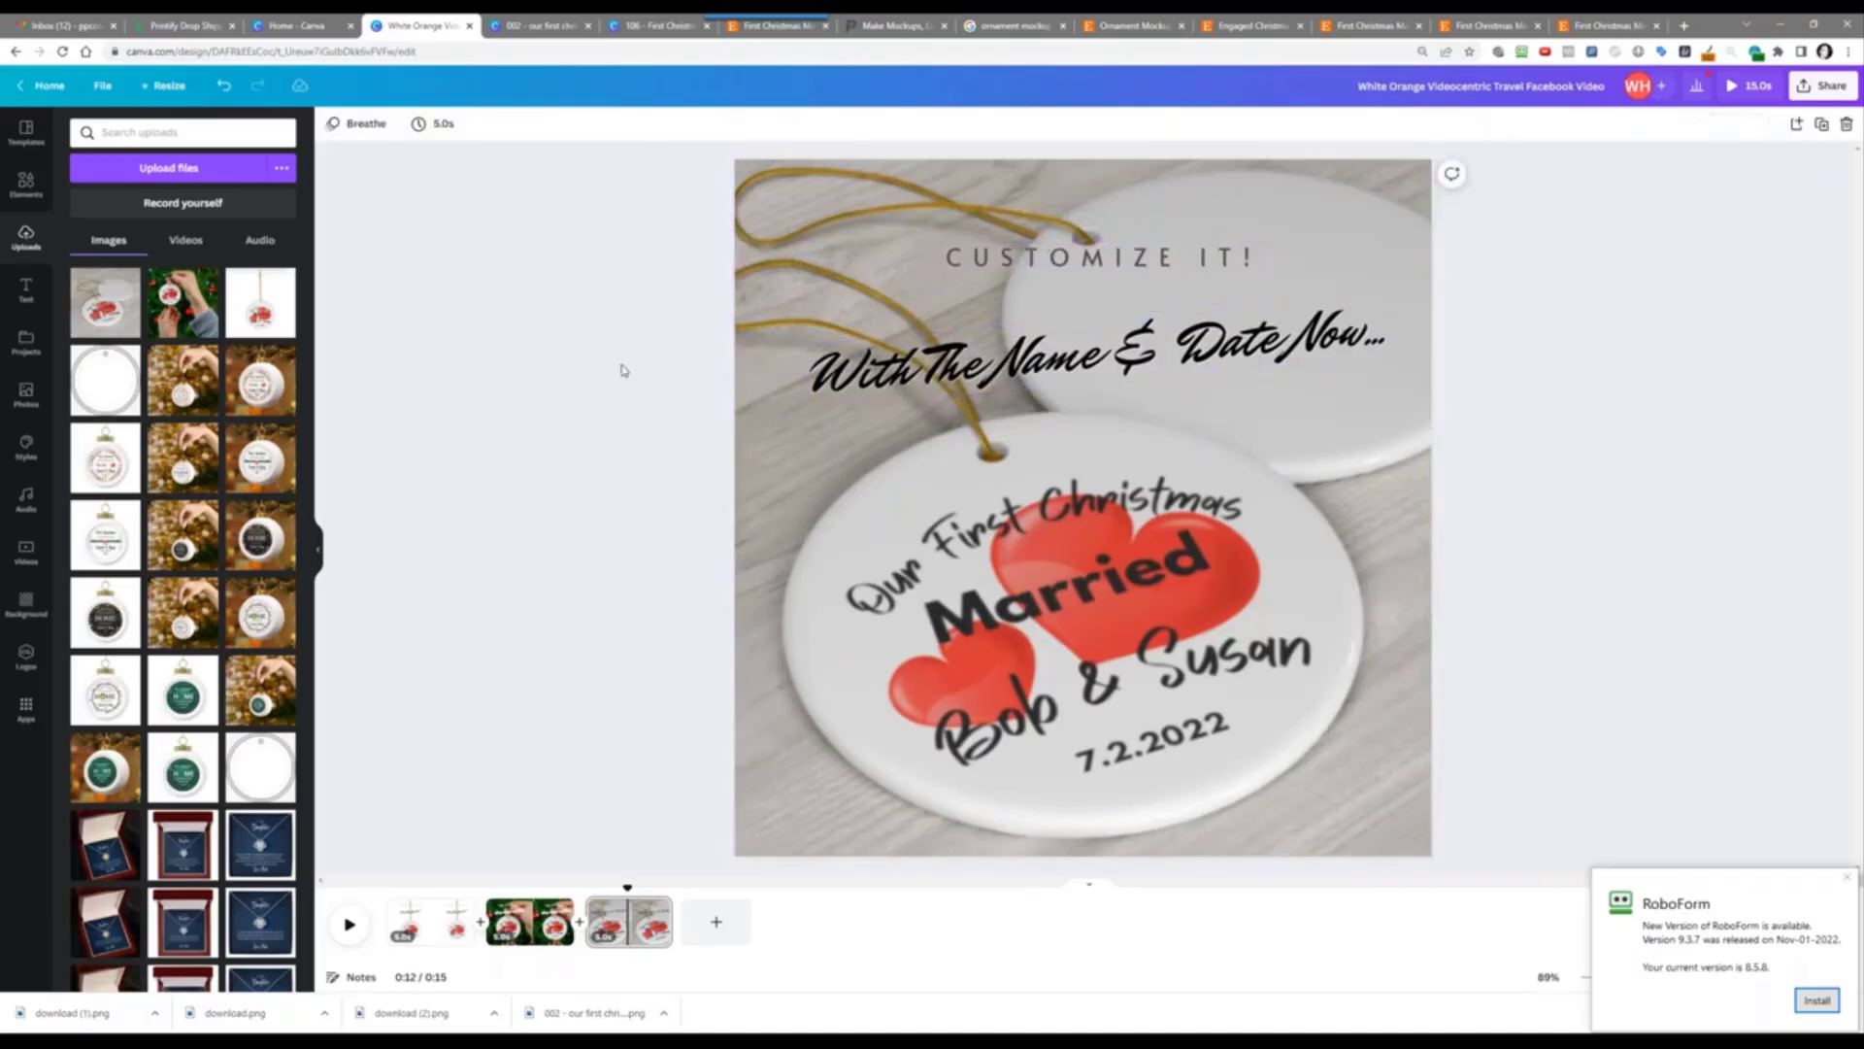
pyautogui.click(359, 915)
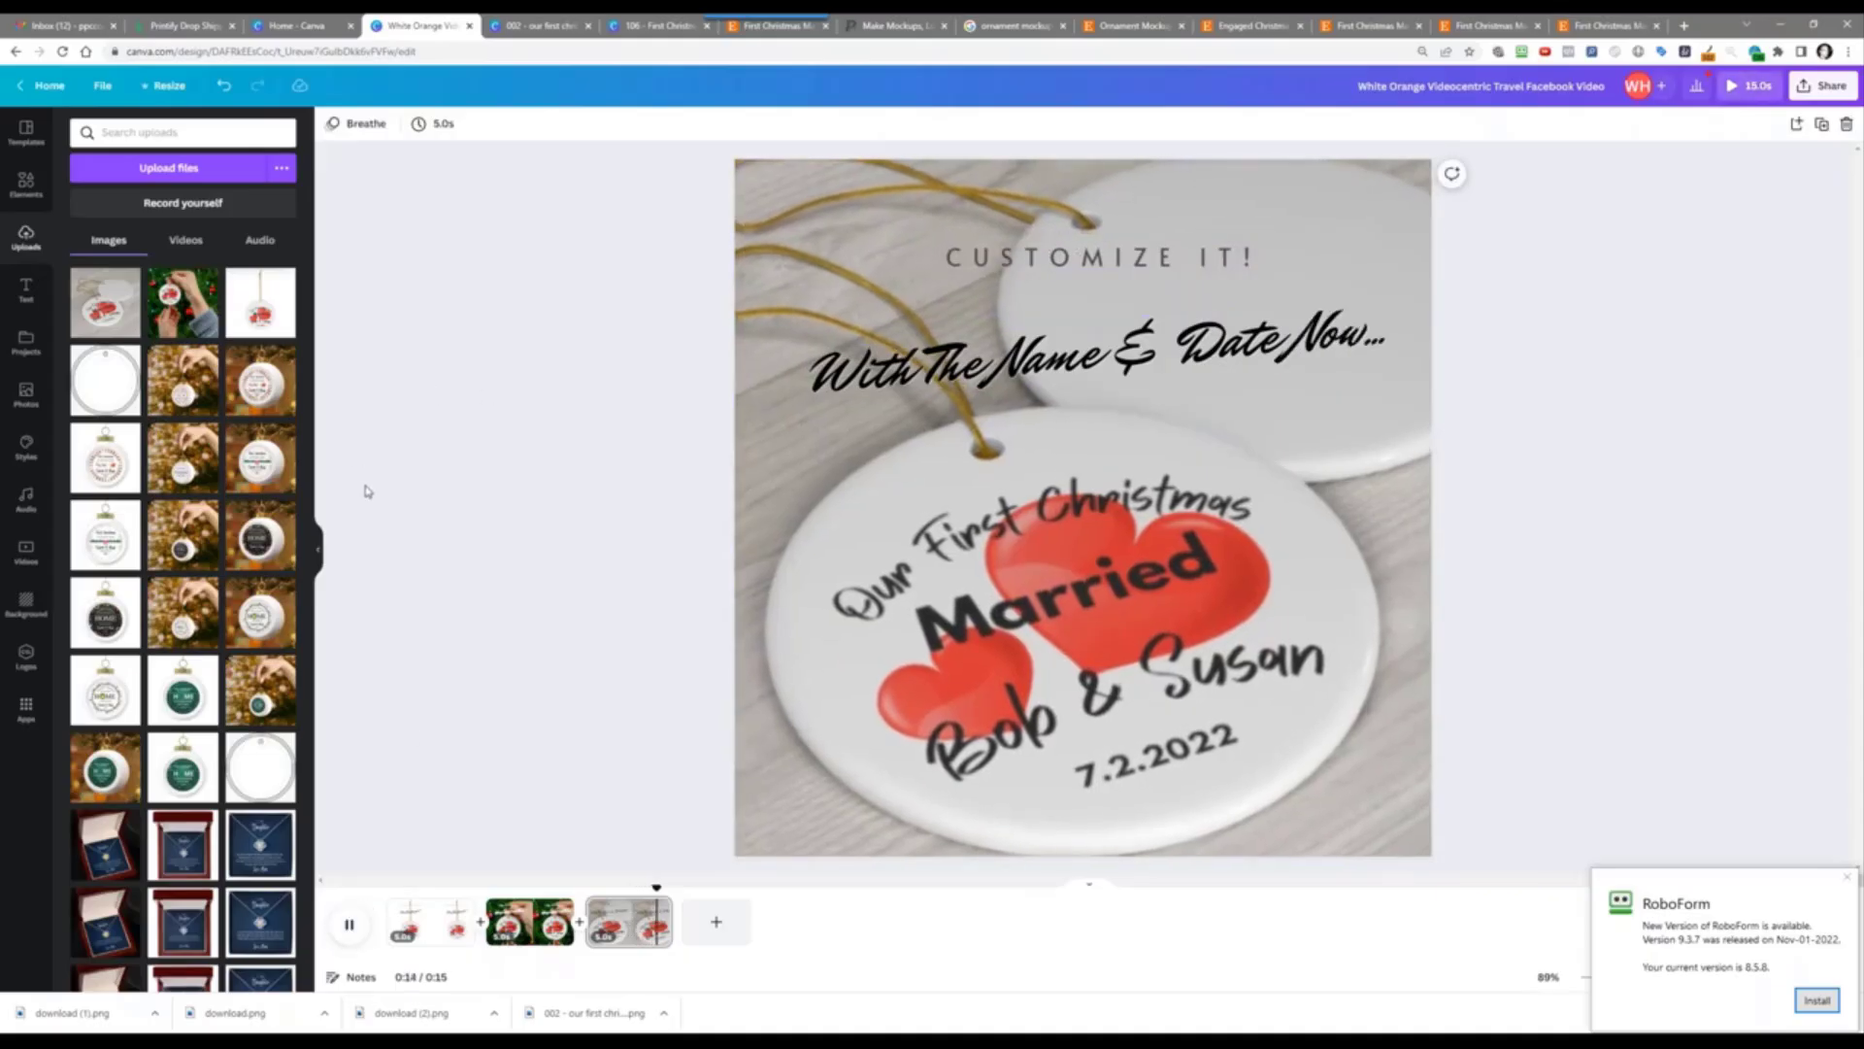
pyautogui.click(353, 921)
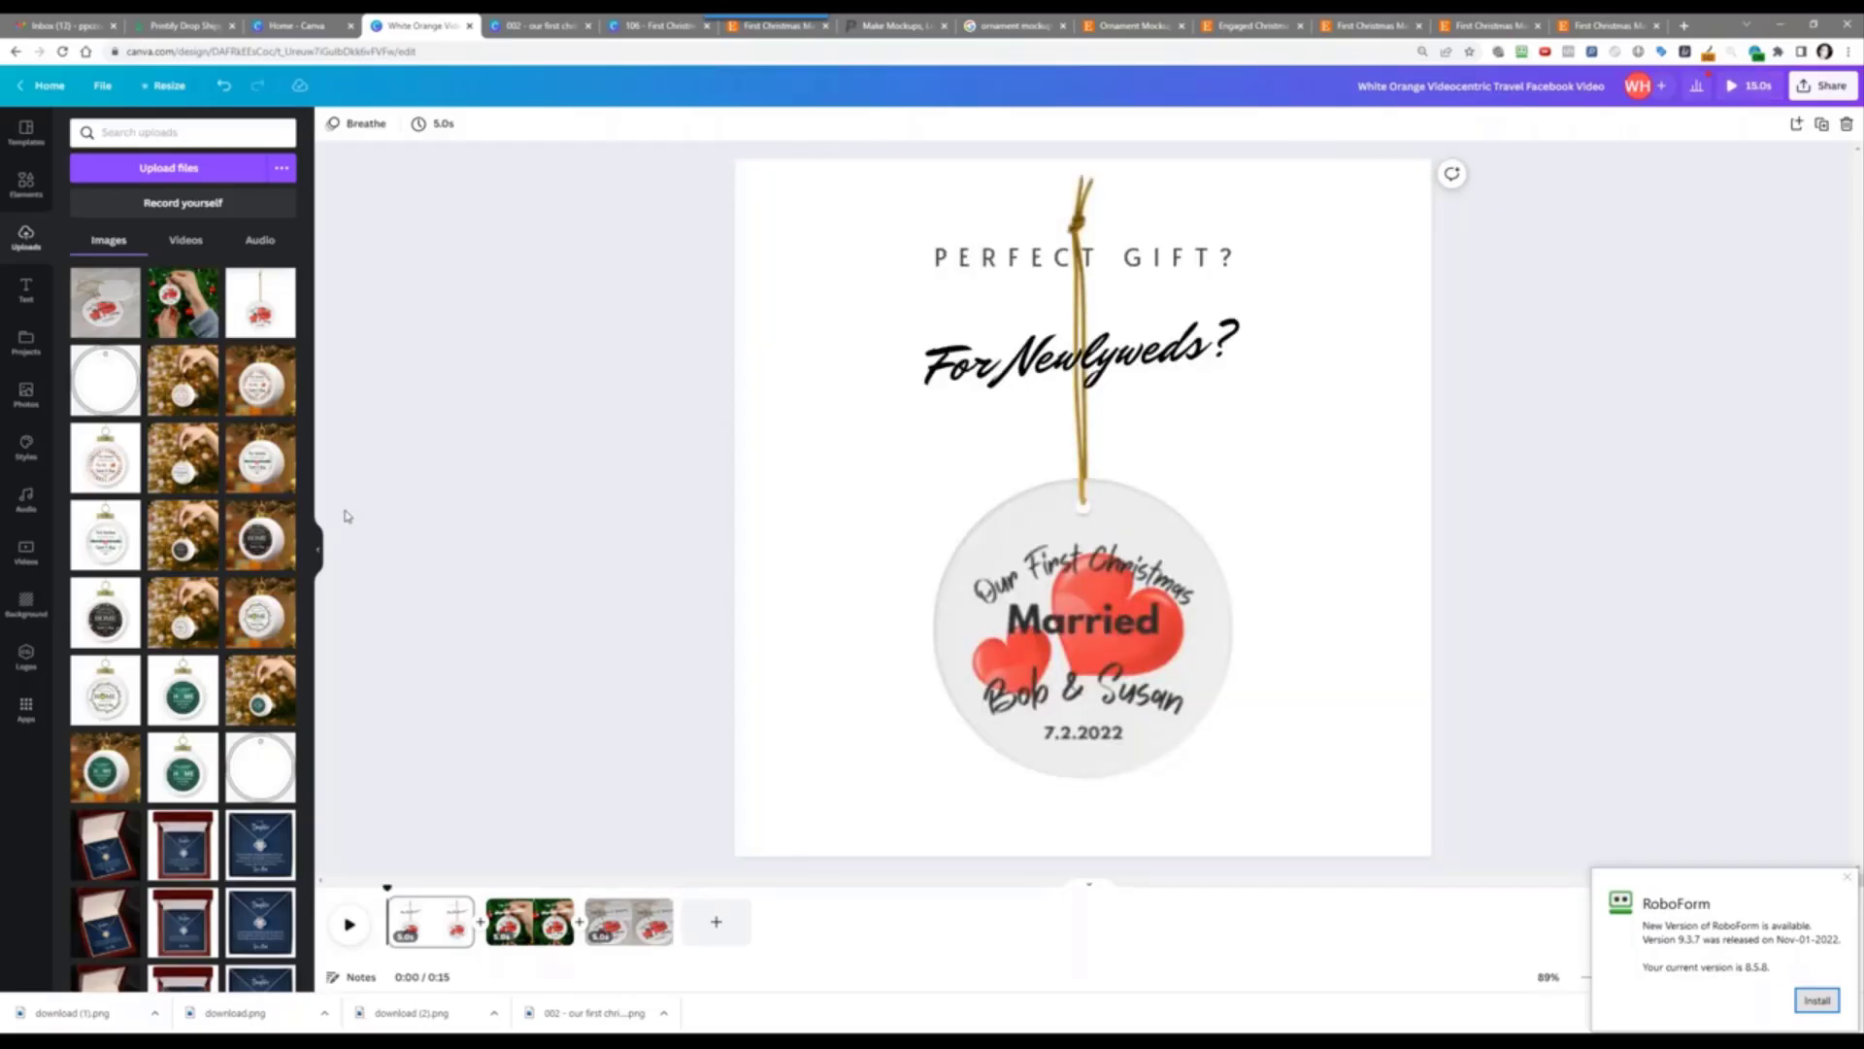
# Step: Edit the third-page caption to 'With Their Names' / '& Date Now...' on two lines
pyautogui.click(647, 925)
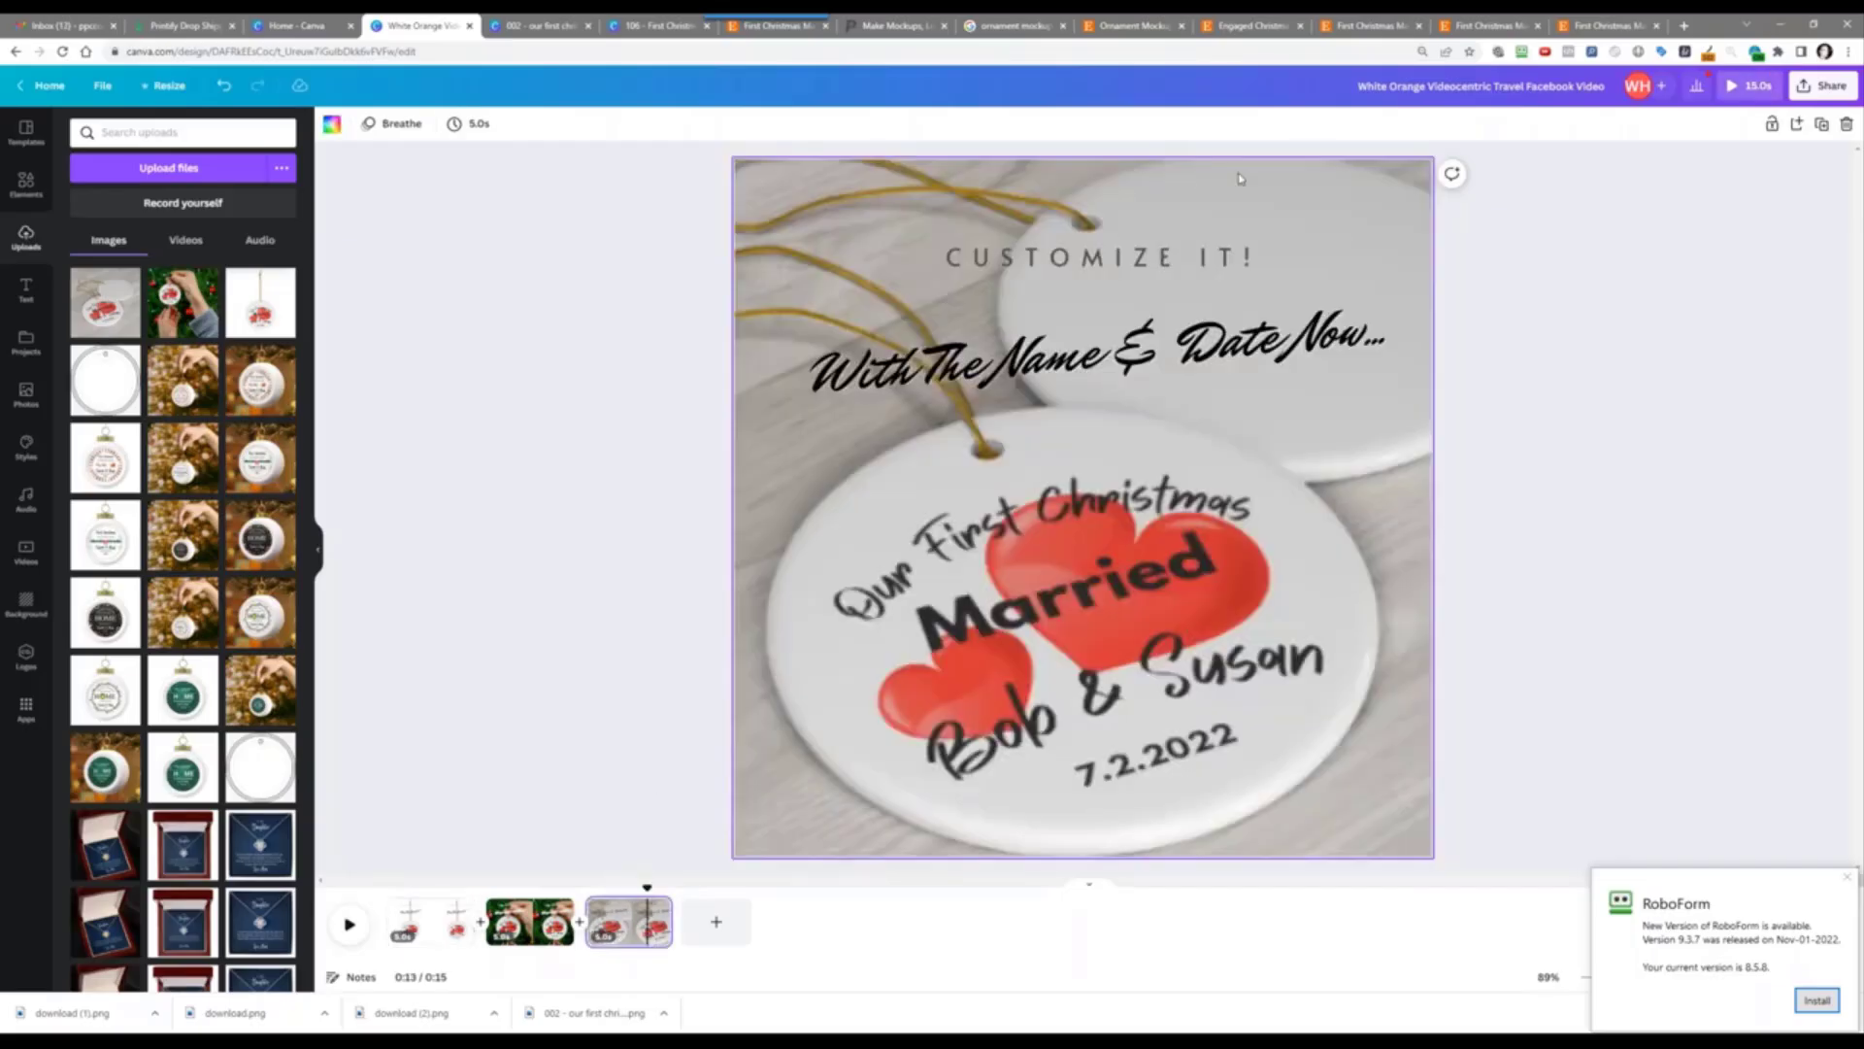
pyautogui.click(1000, 370)
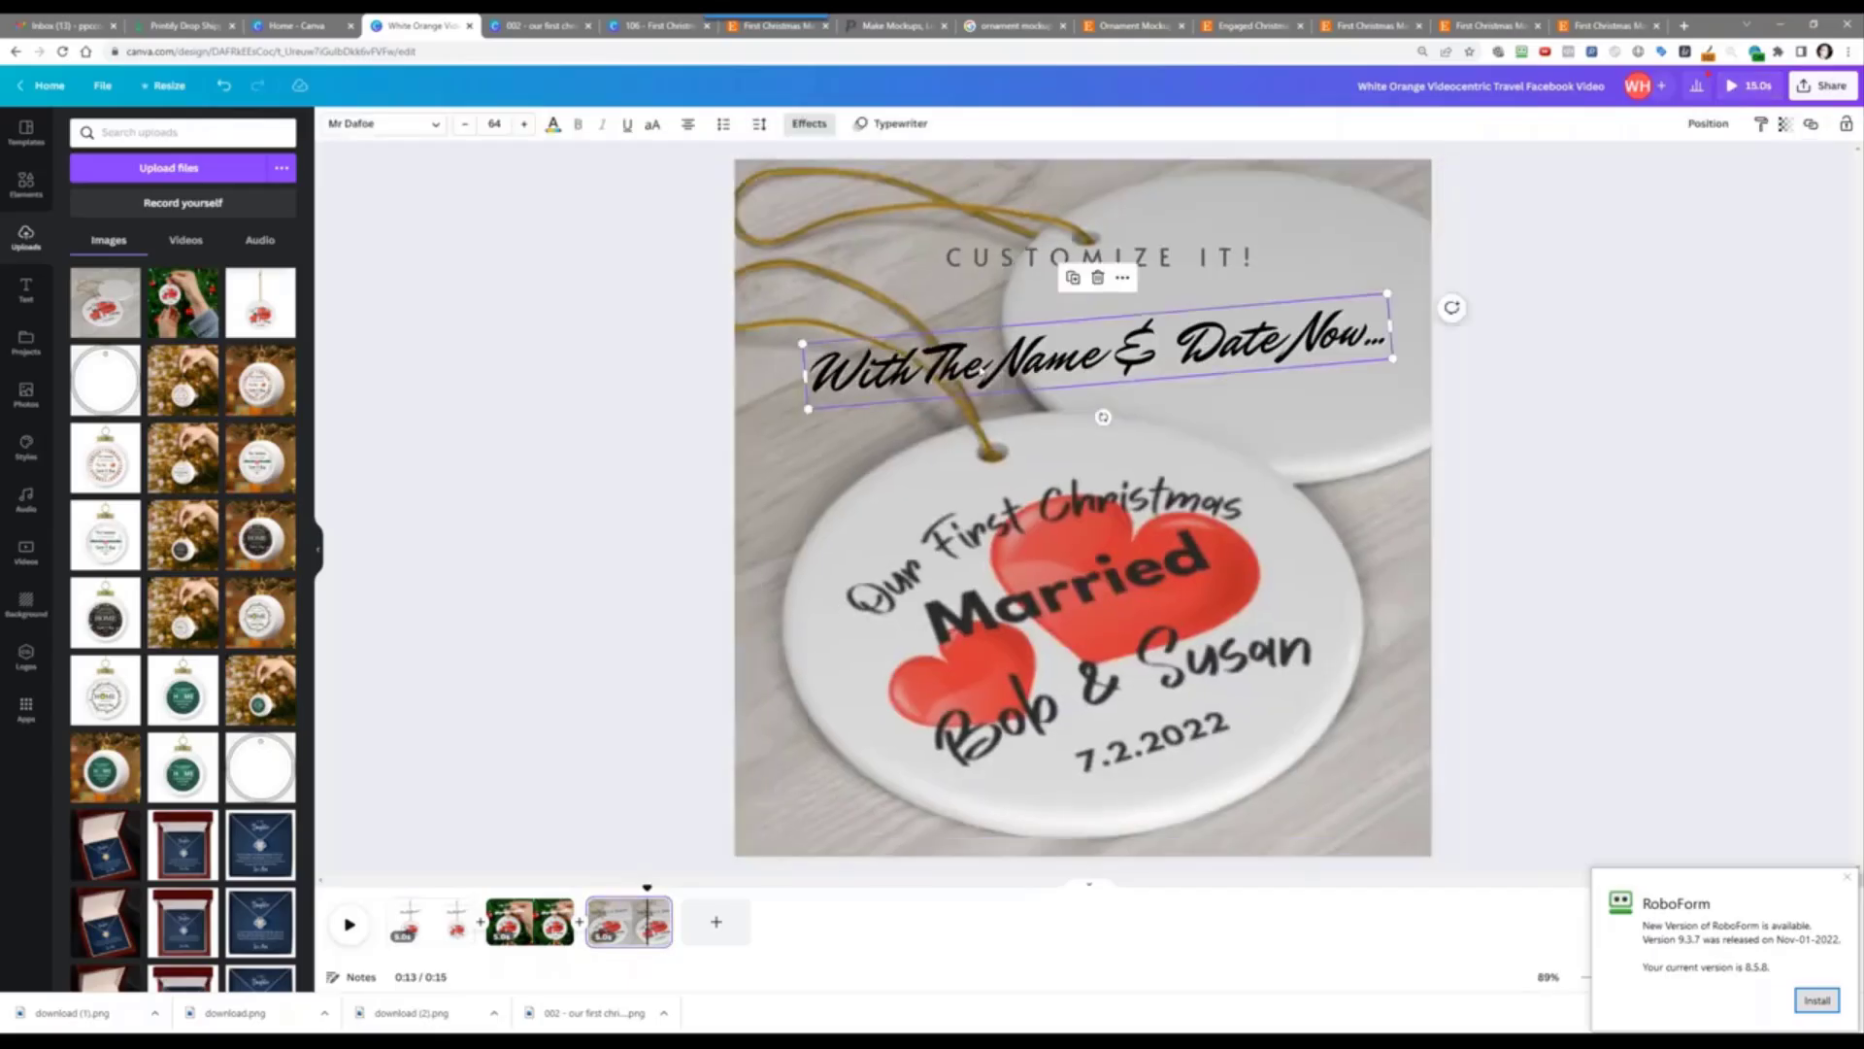
pyautogui.click(1017, 366)
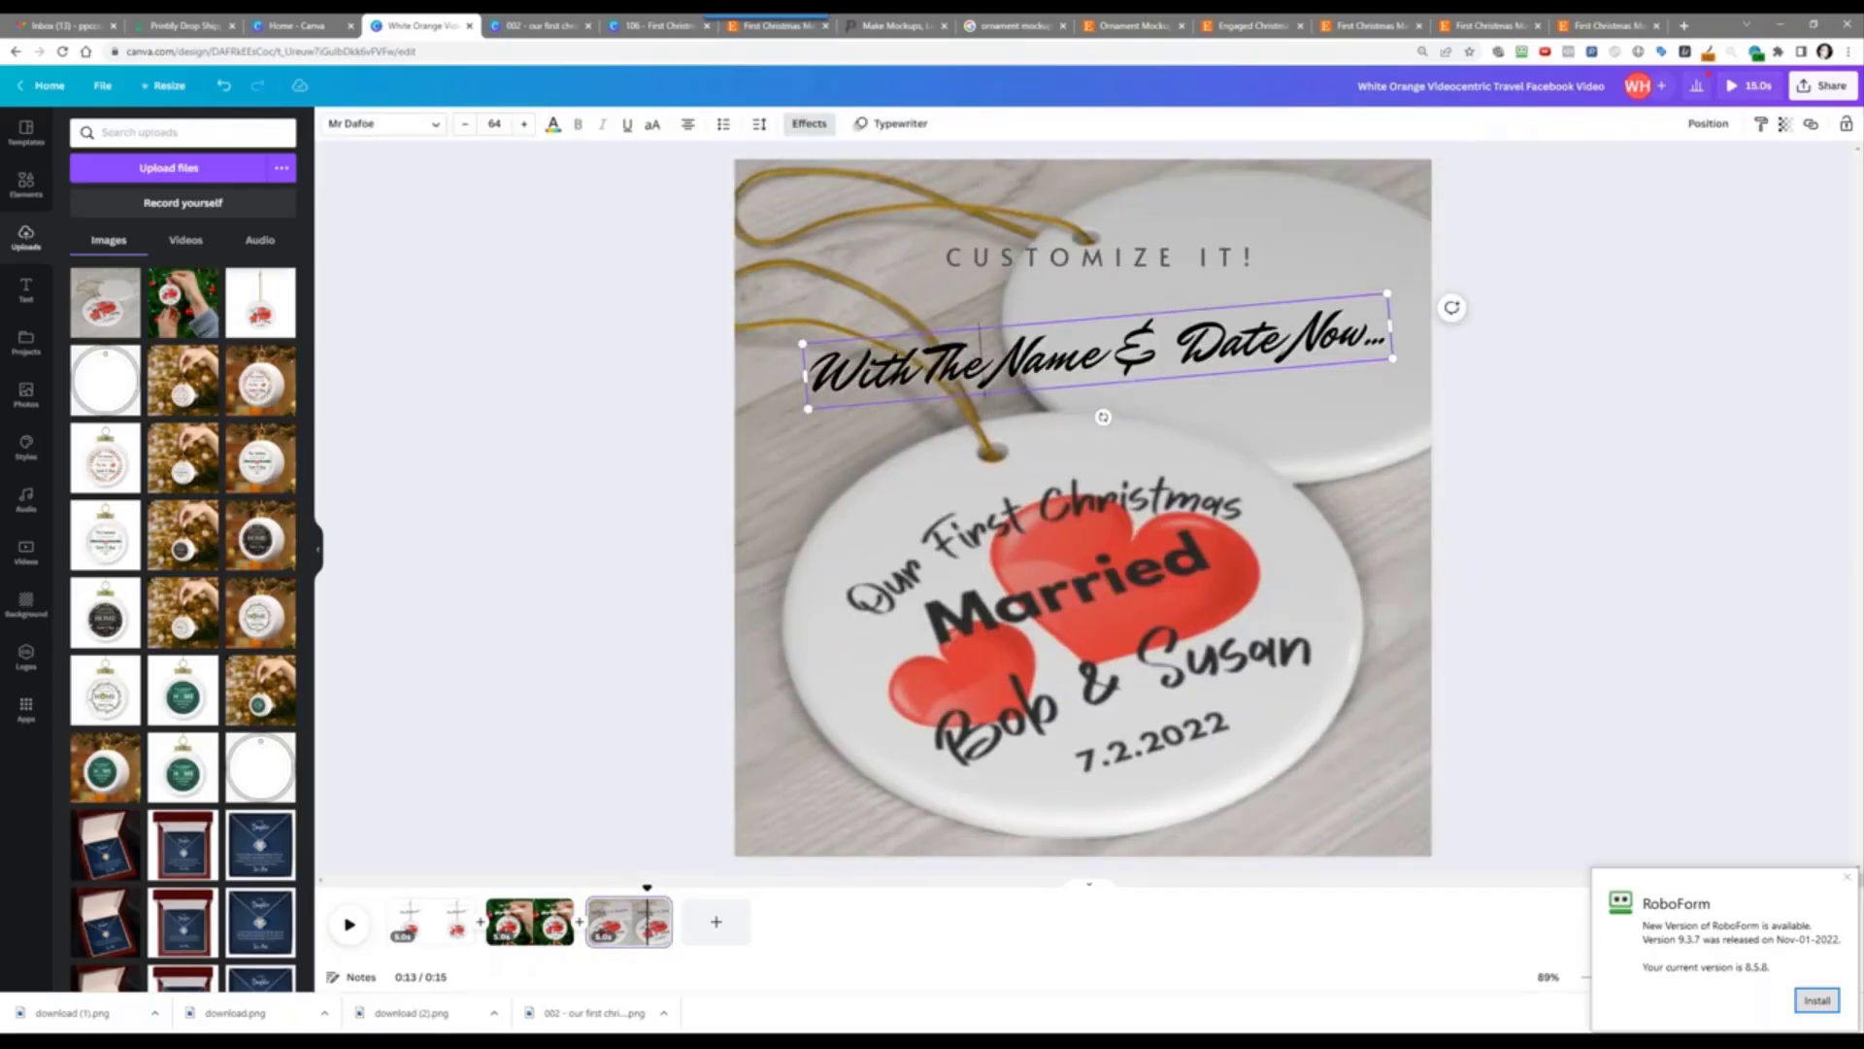
pyautogui.write('ir')
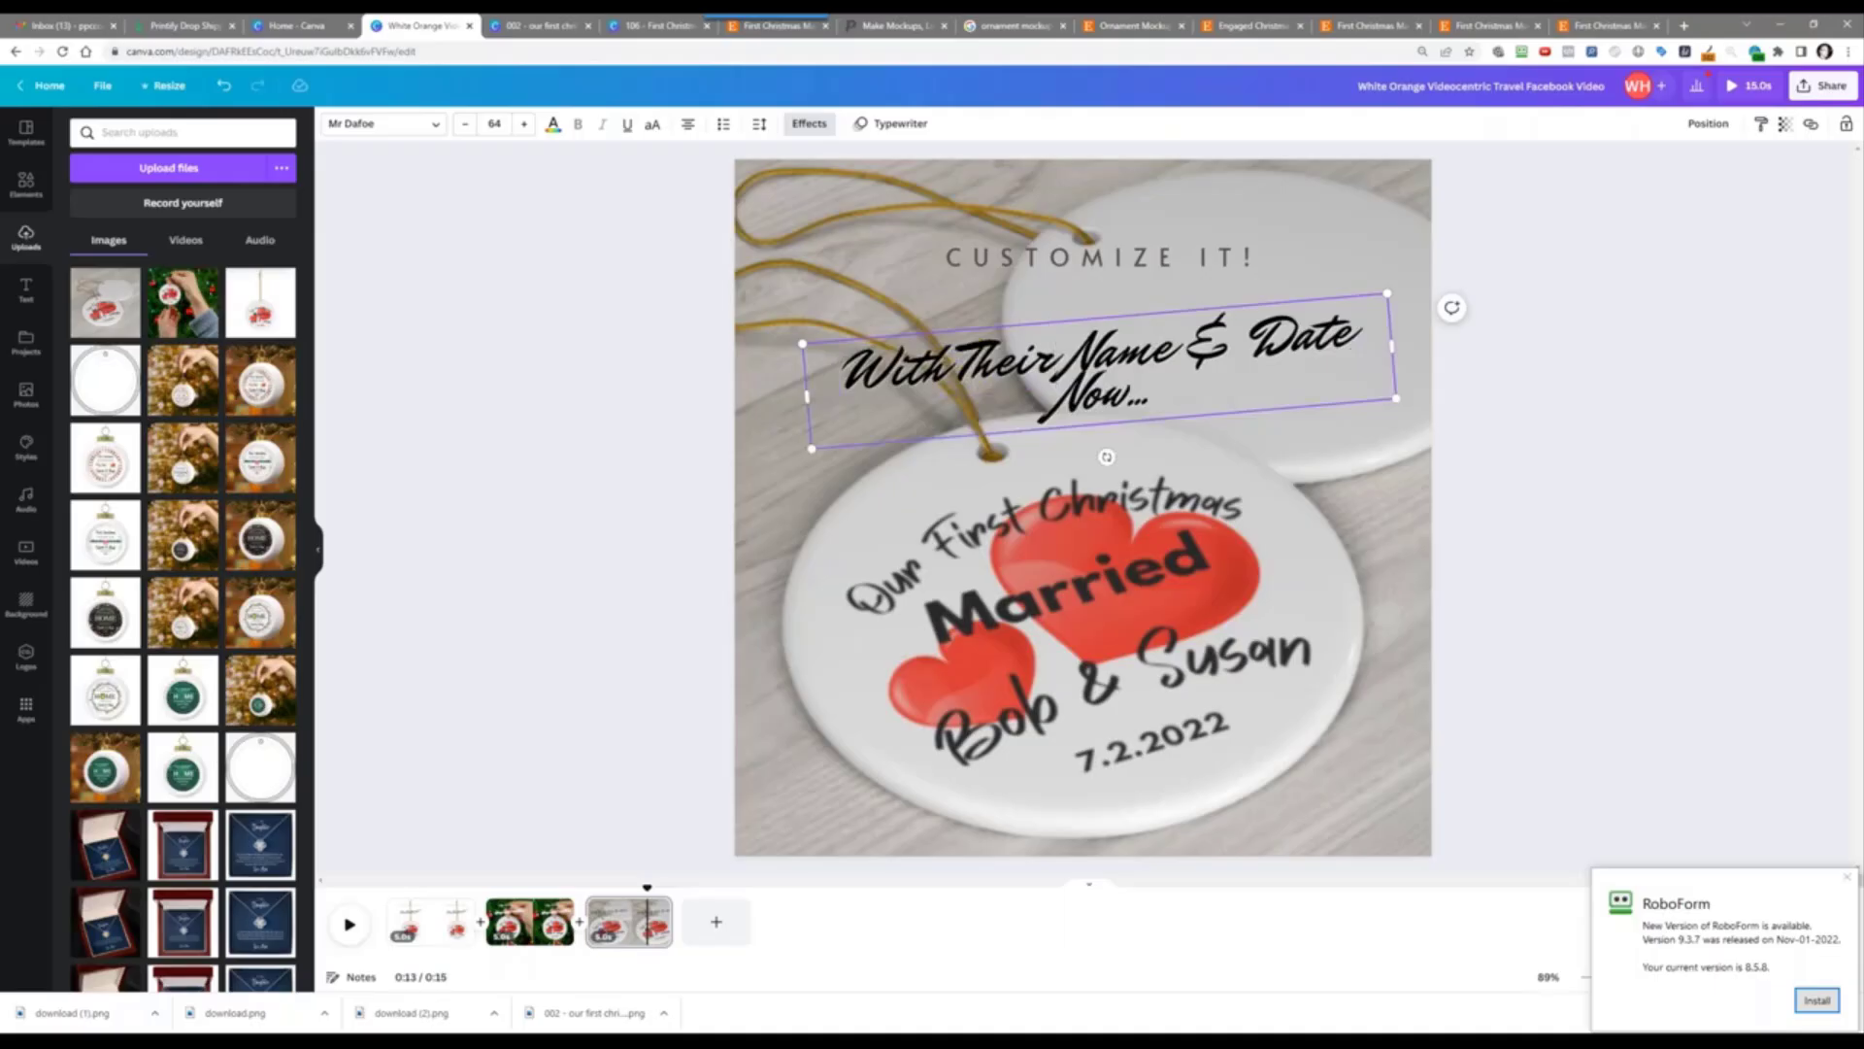
pyautogui.press('BackSpace')
pyautogui.press('Right')
pyautogui.press('Right')
pyautogui.press('Right')
pyautogui.write('s')
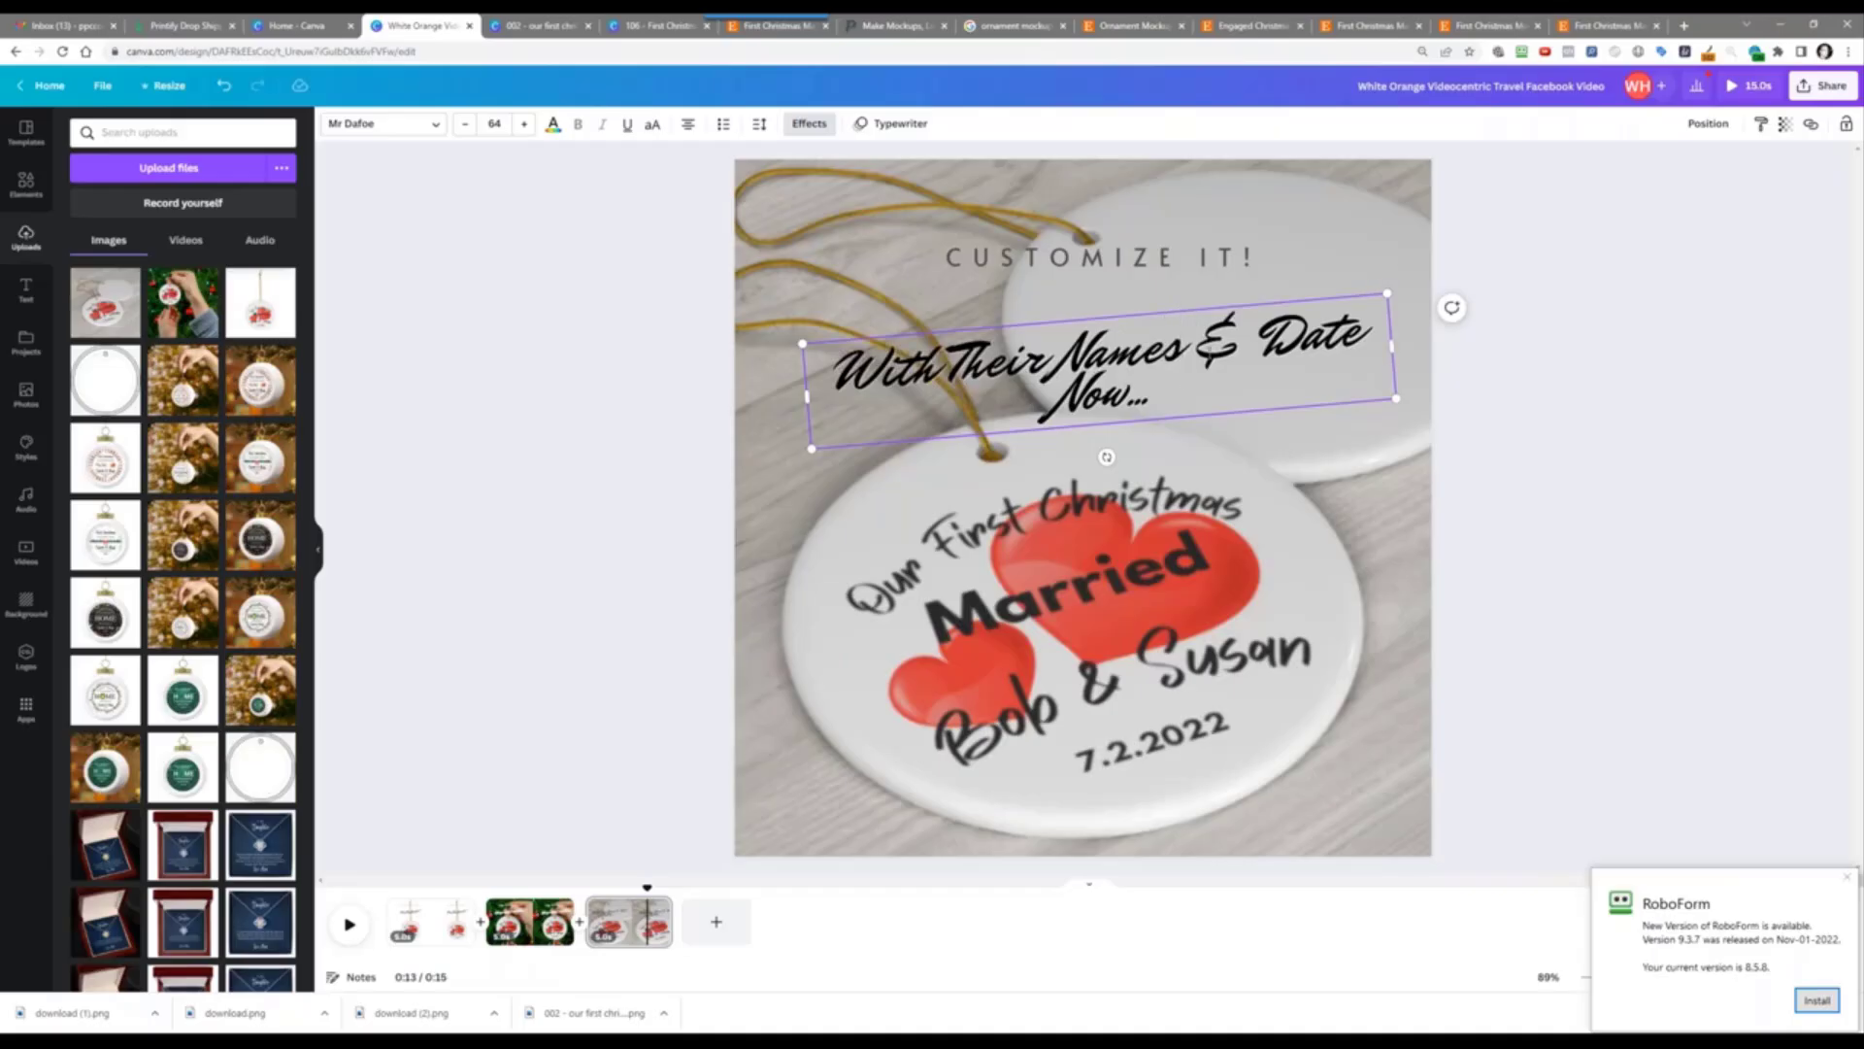
pyautogui.press('Return')
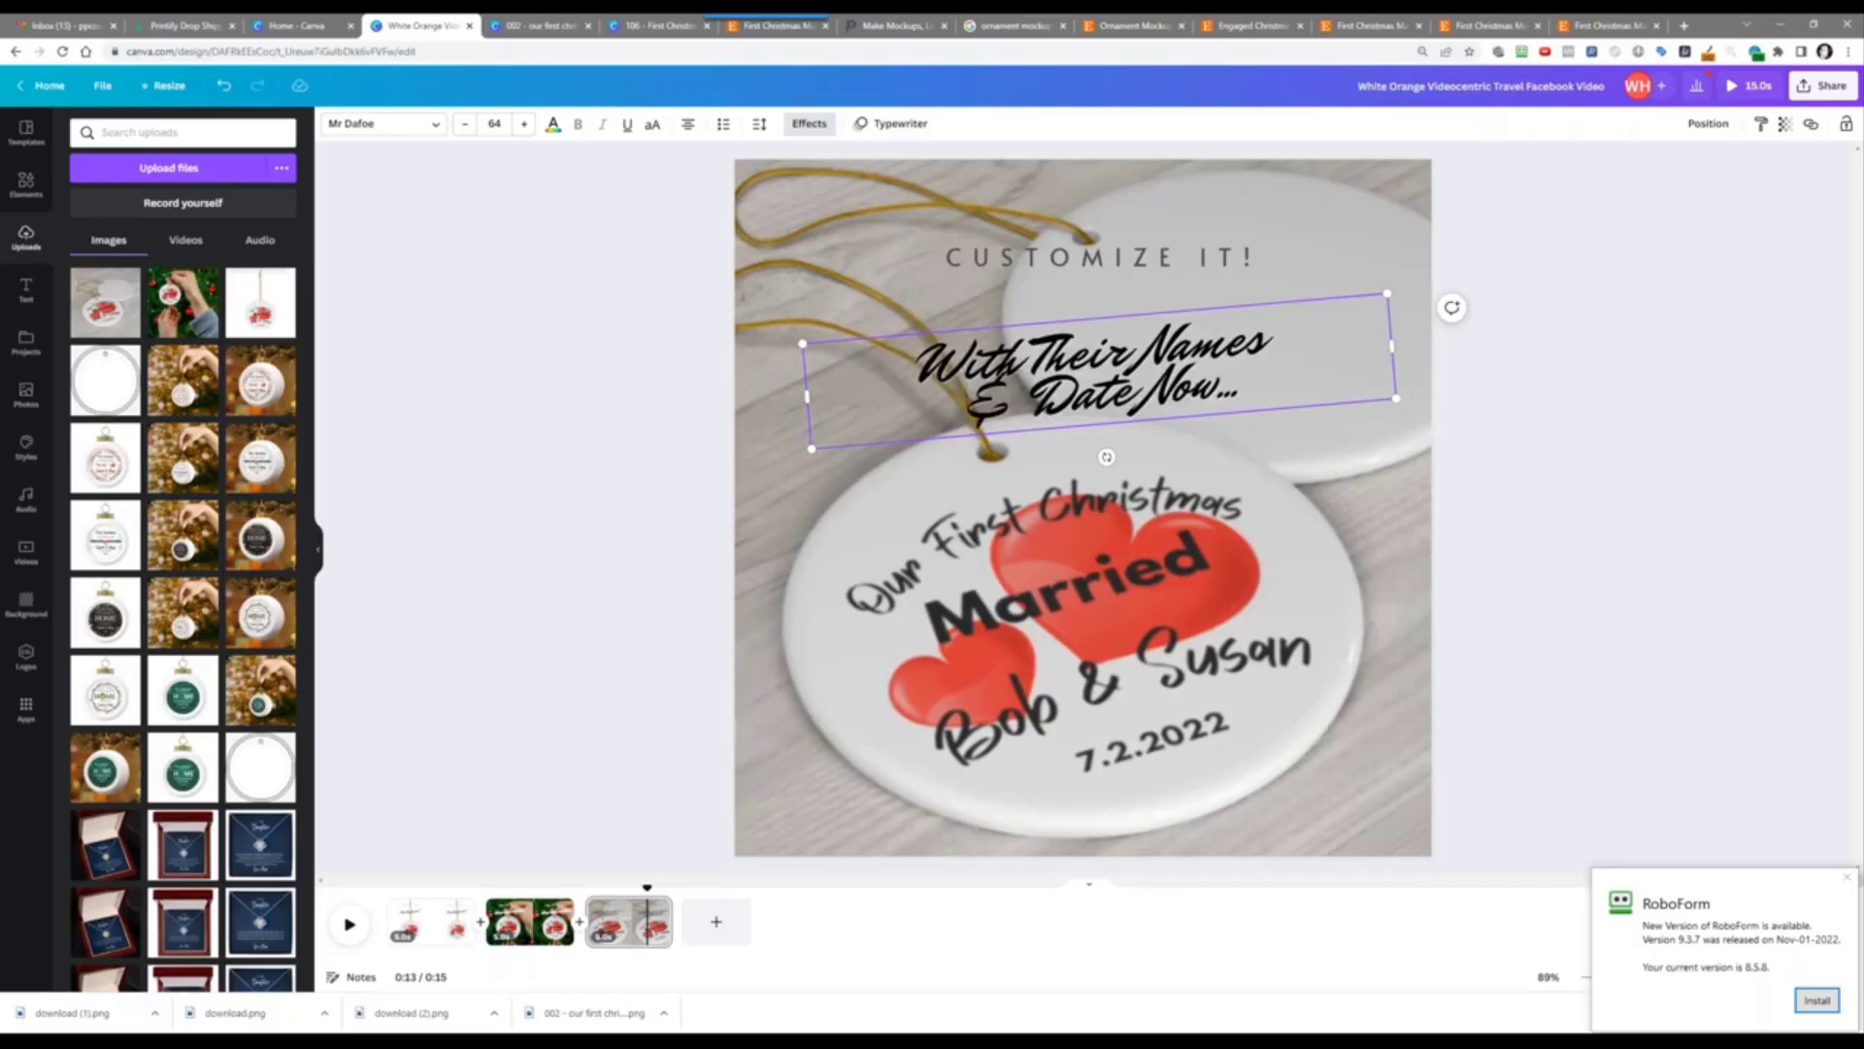
# Step: Increase the caption's line spacing and nudge it slightly higher
pyautogui.click(761, 125)
pyautogui.moveTo(797, 231); pyautogui.dragTo(852, 226)
pyautogui.click(557, 402)
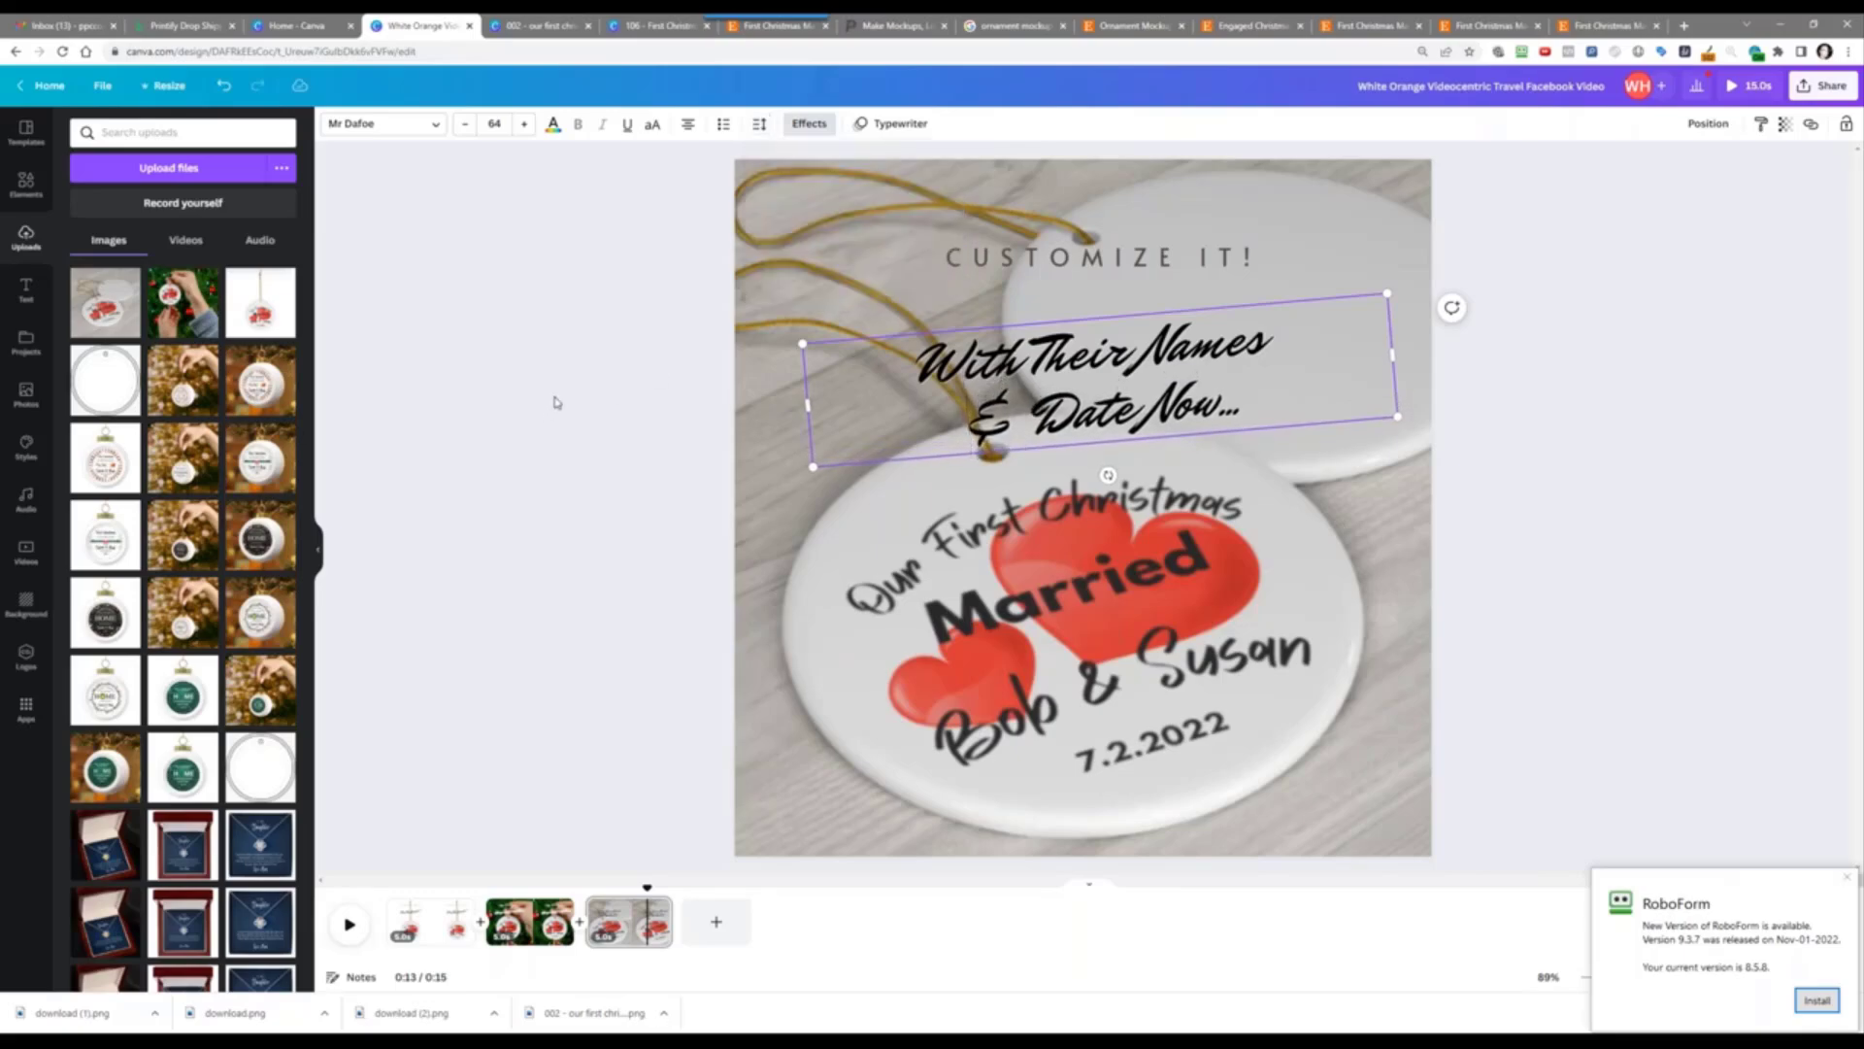
pyautogui.click(624, 374)
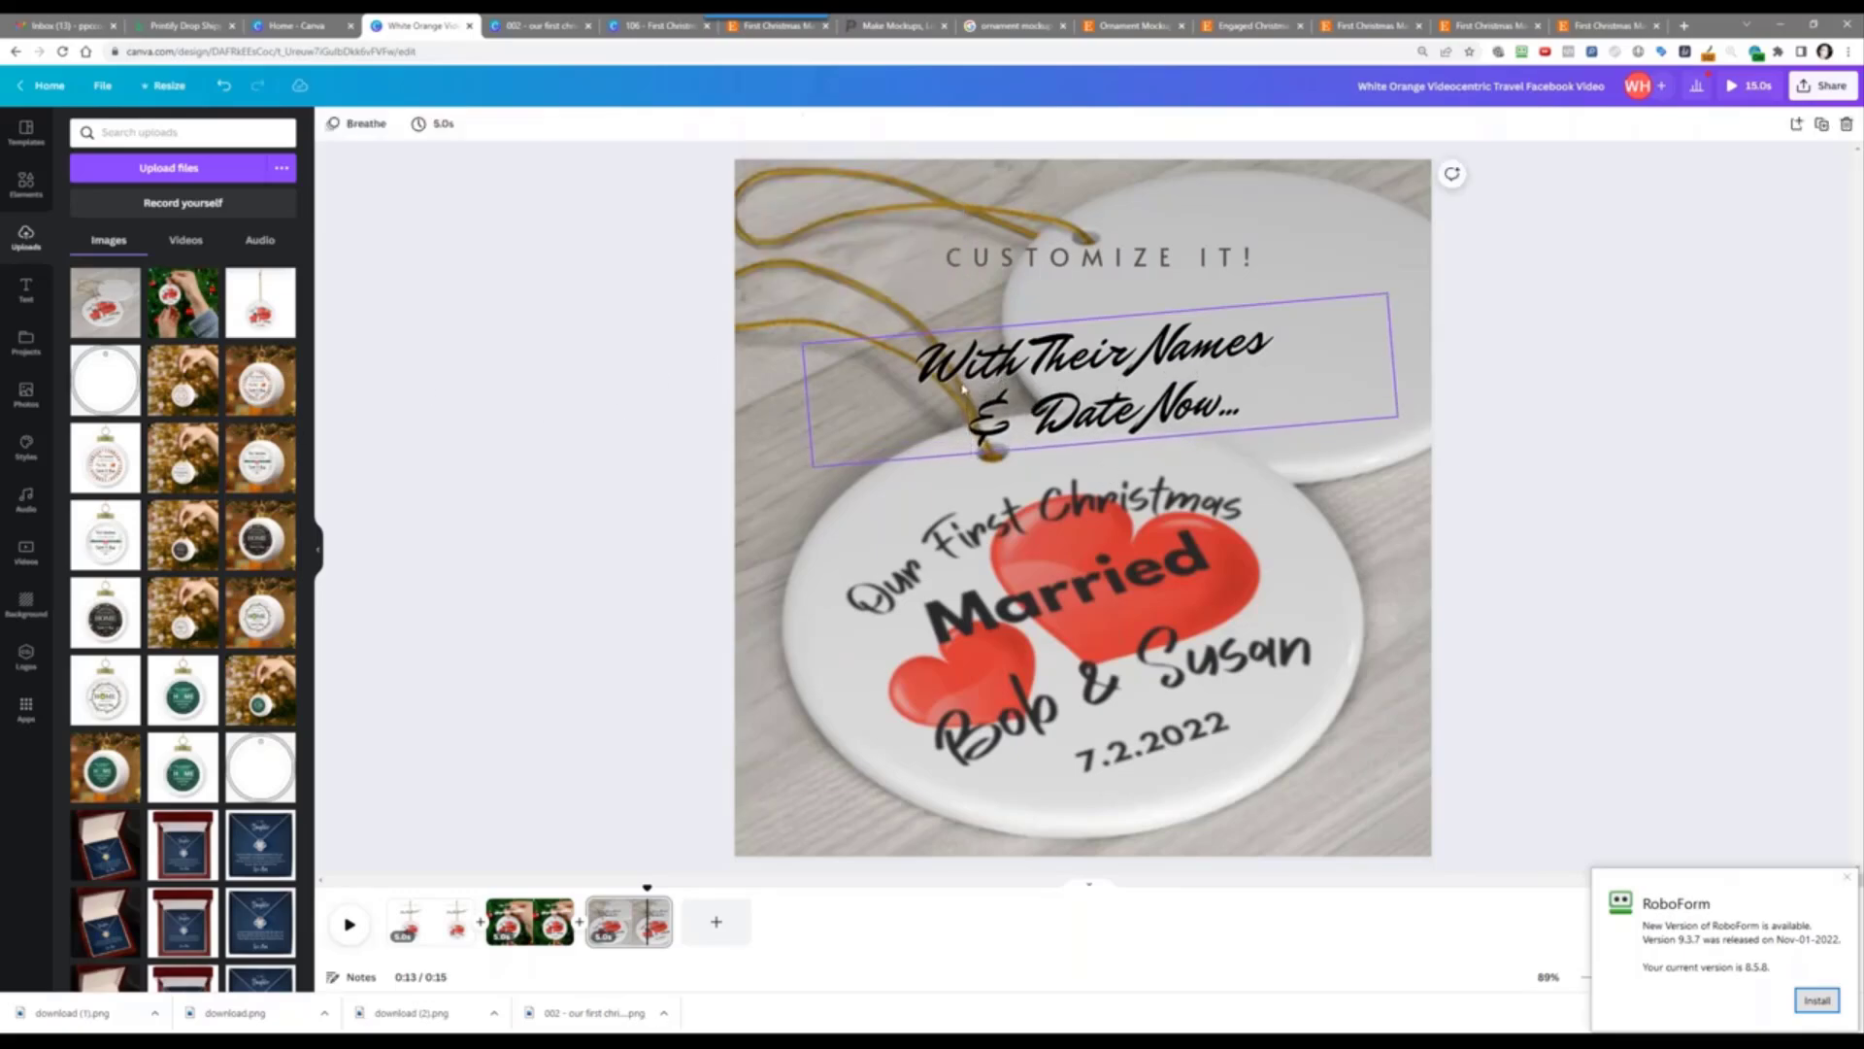
pyautogui.moveTo(992, 418); pyautogui.dragTo(994, 399)
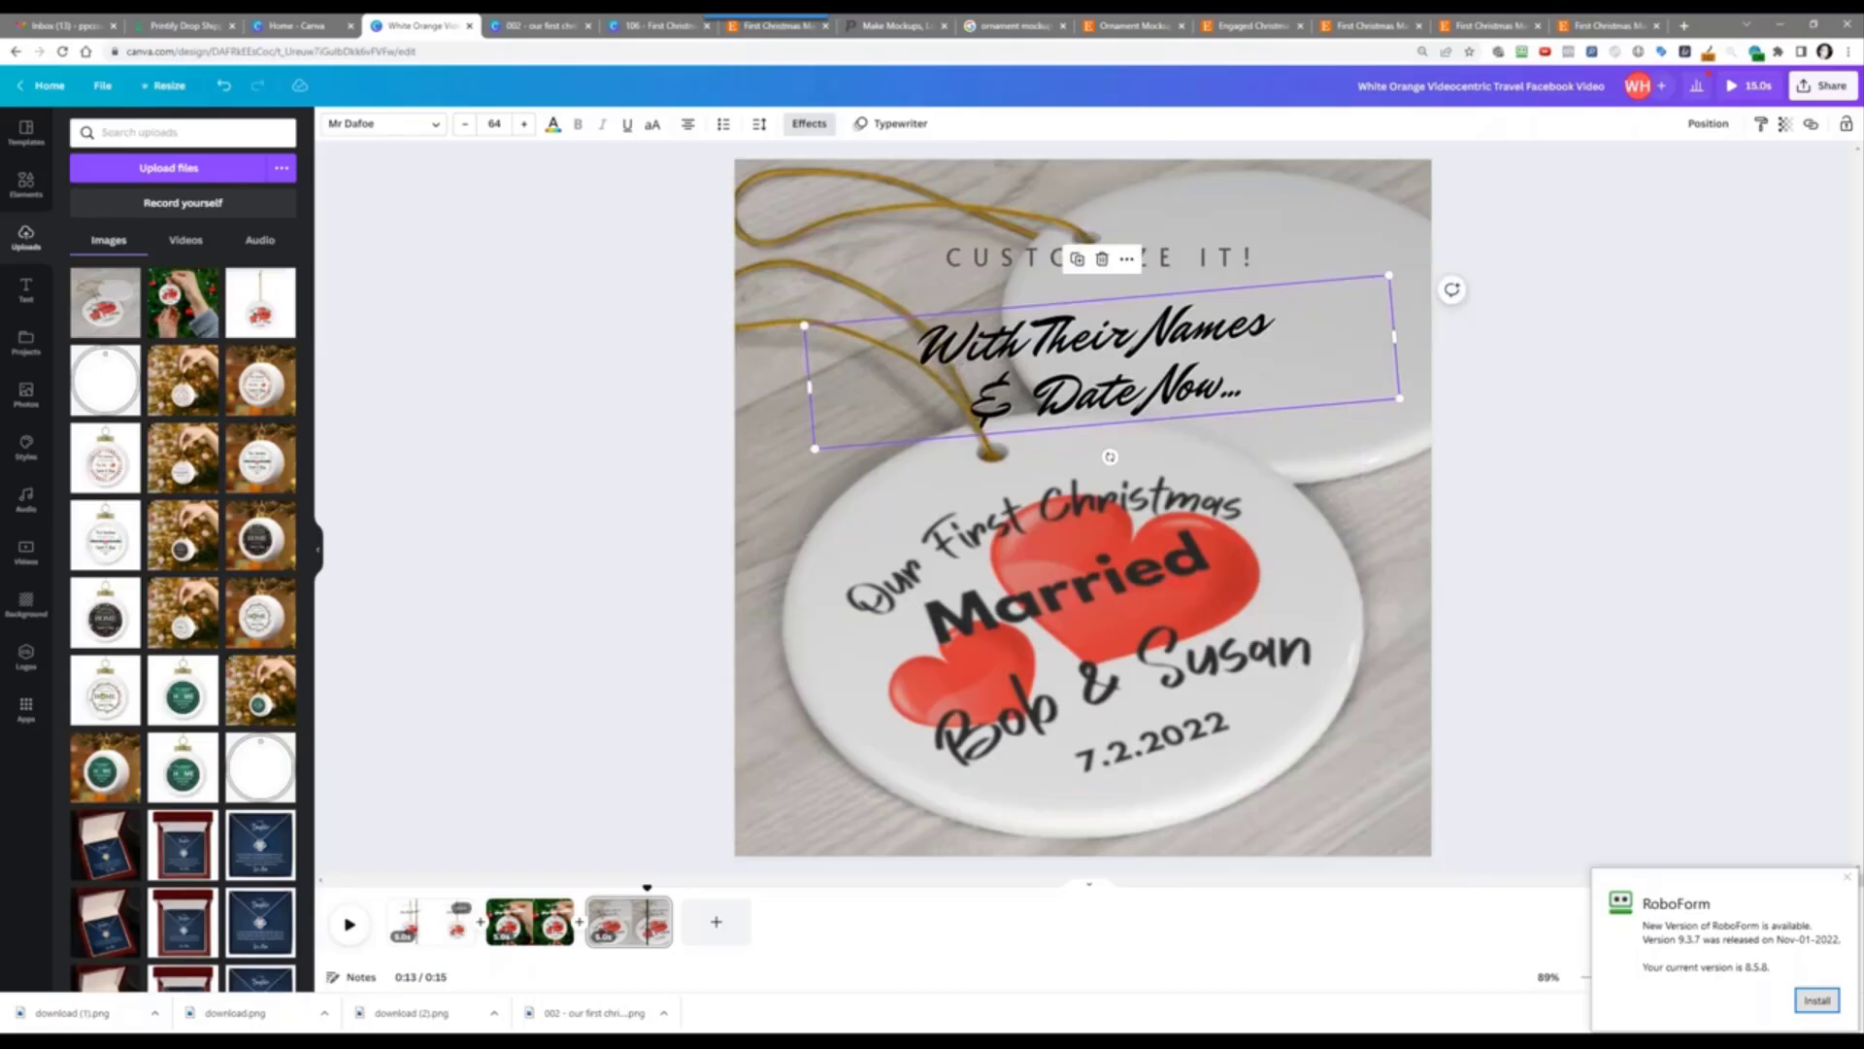
pyautogui.click(424, 923)
# Step: Apply the Chill page animation to the first slide, preview it, then undo back to Breathe
pyautogui.rightClick(953, 614)
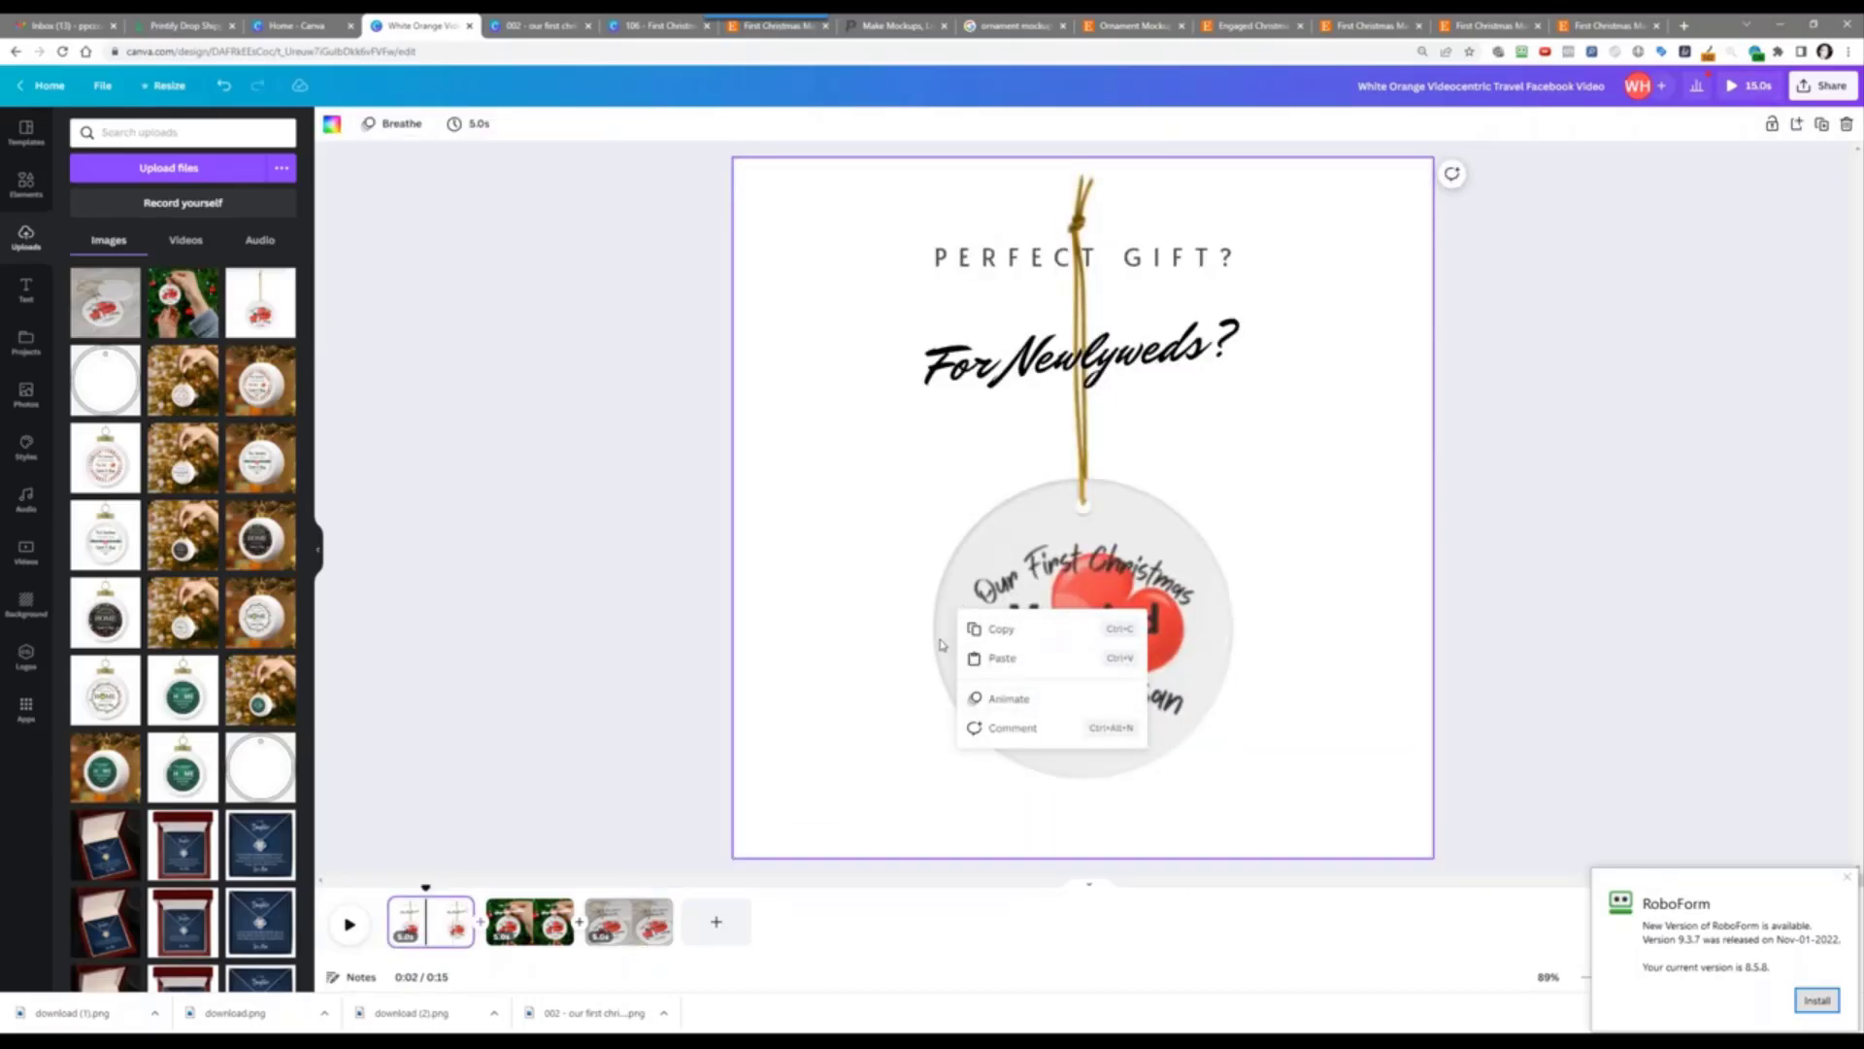
pyautogui.click(1001, 698)
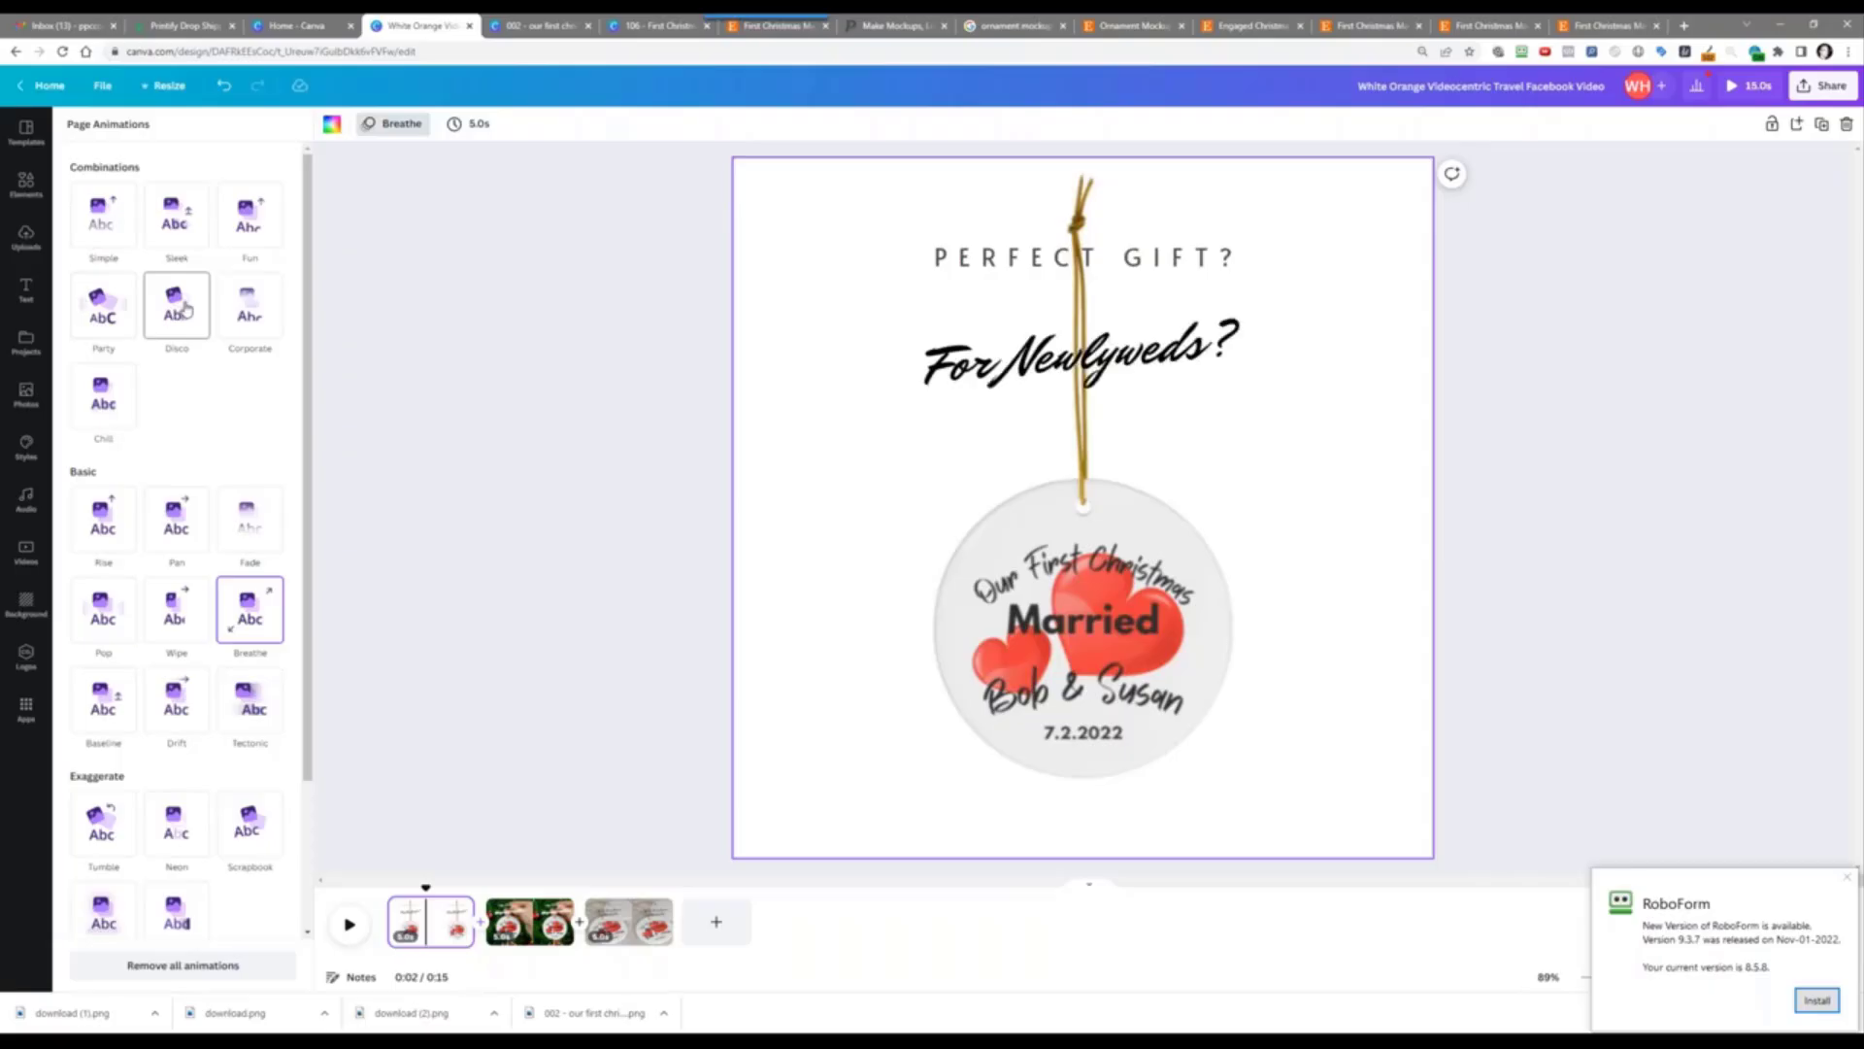
pyautogui.click(122, 414)
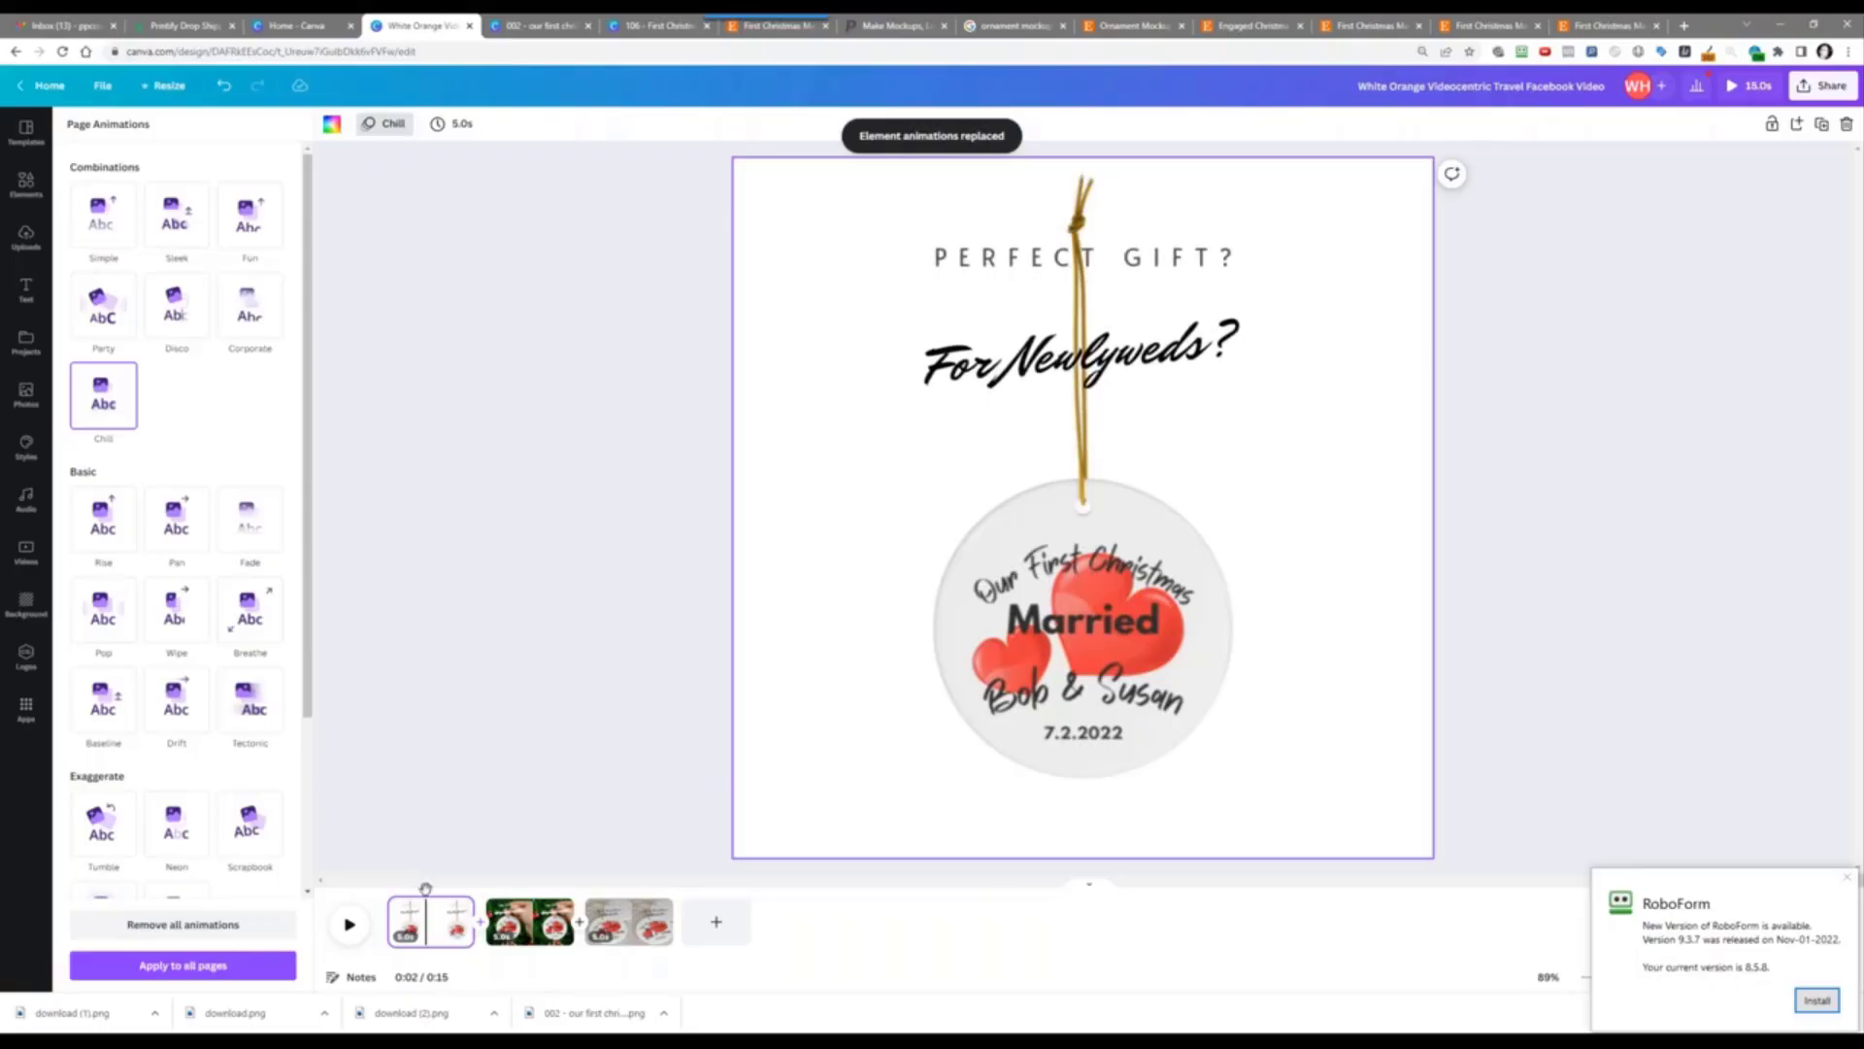
pyautogui.click(350, 924)
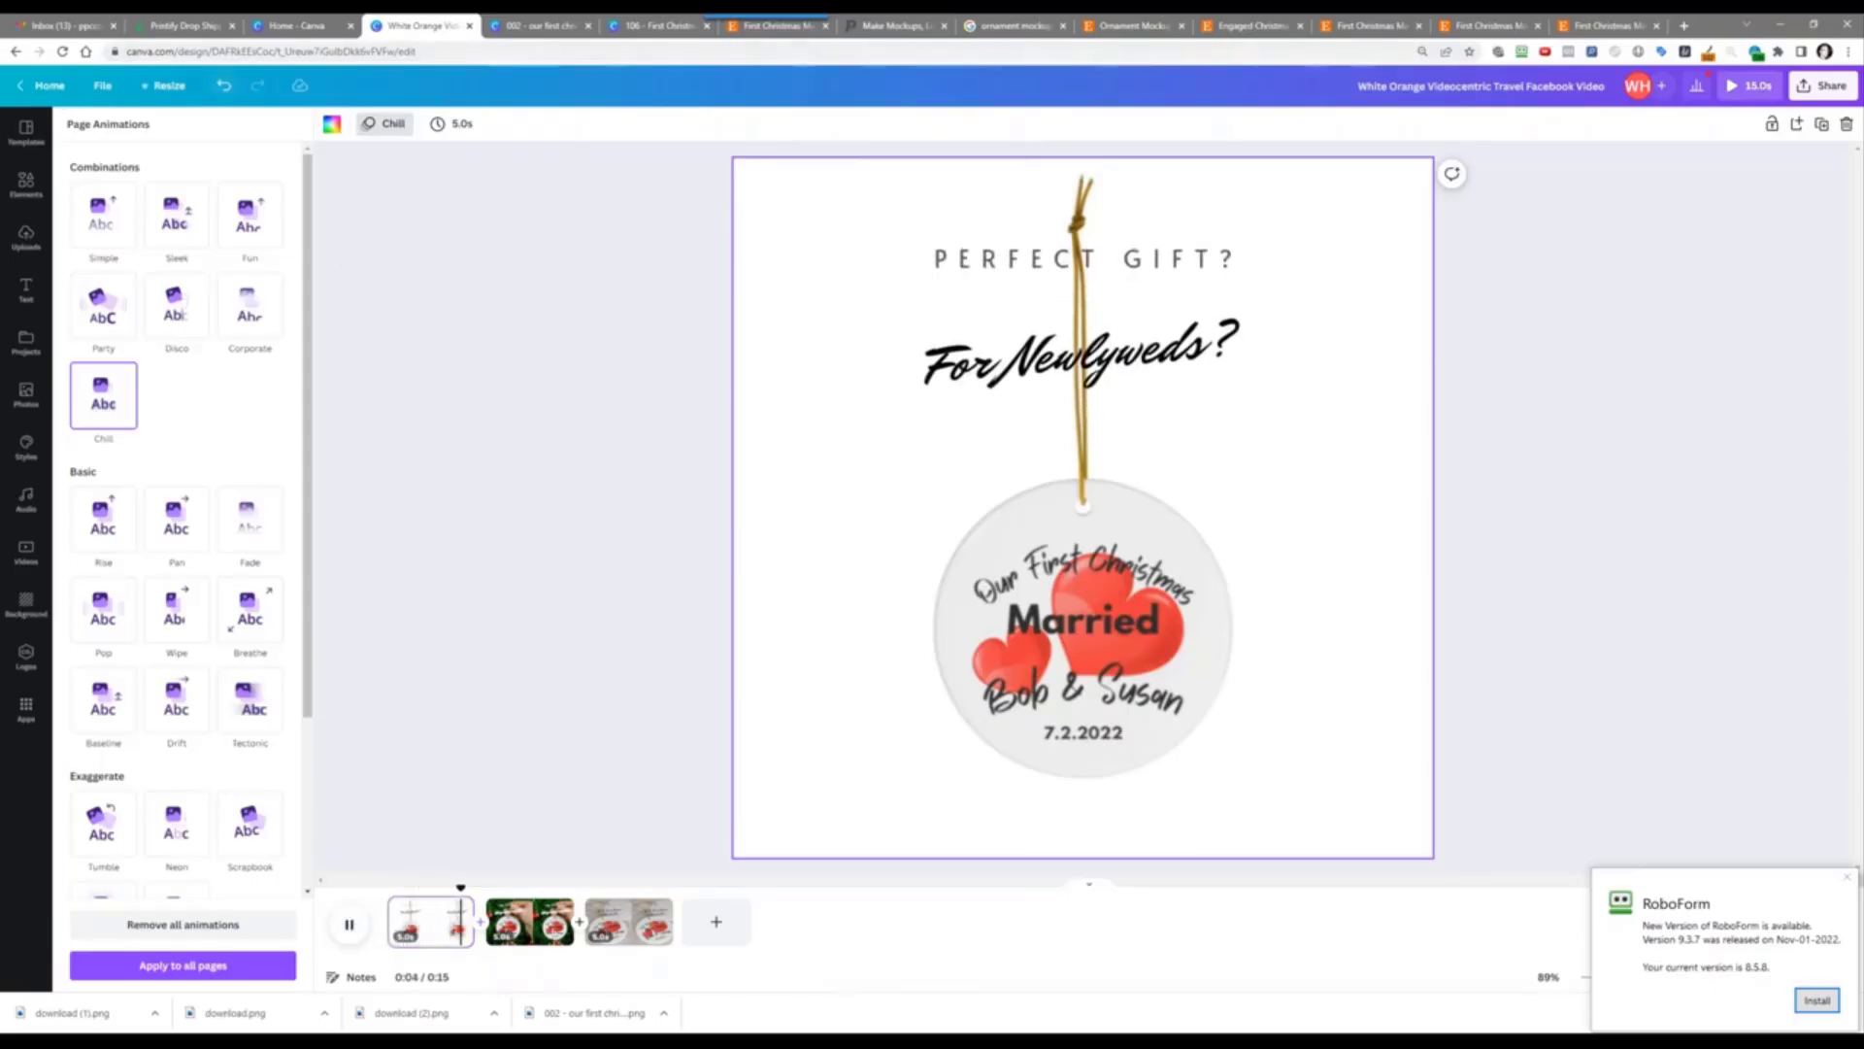
pyautogui.click(222, 87)
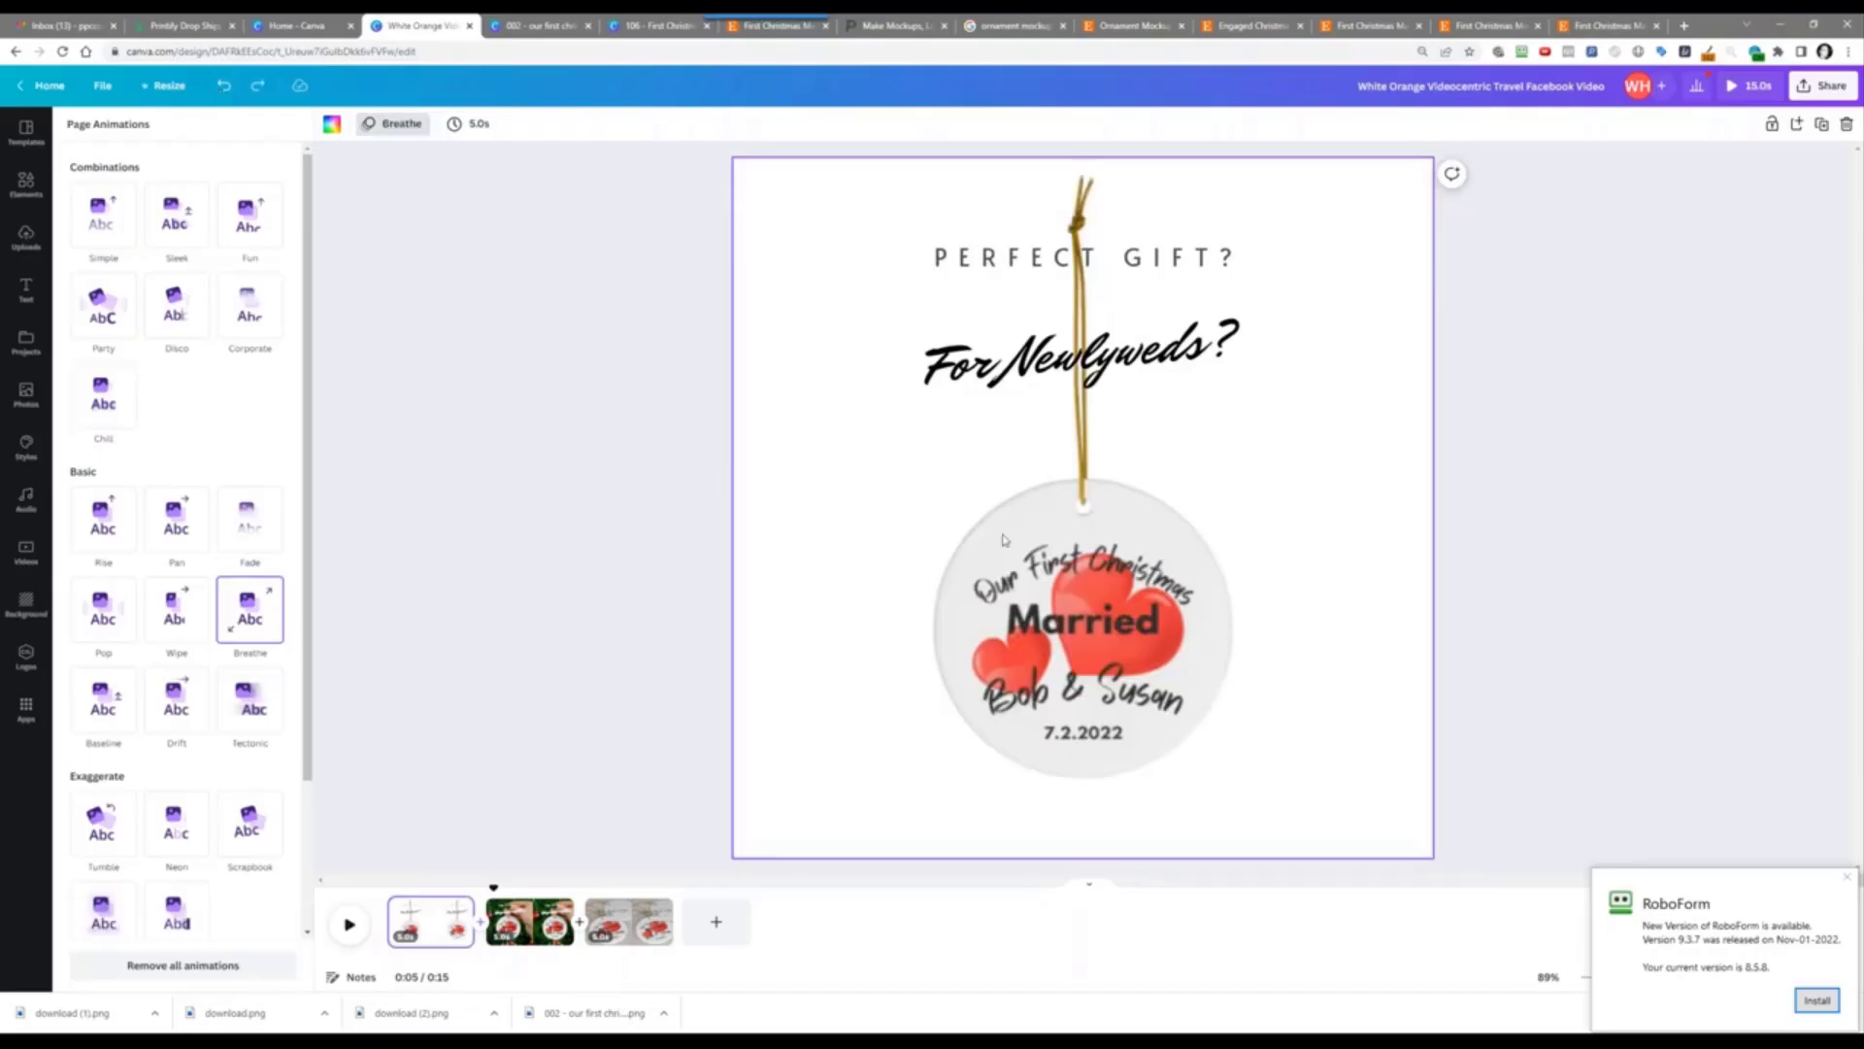
pyautogui.click(1006, 567)
pyautogui.rightClick(1008, 569)
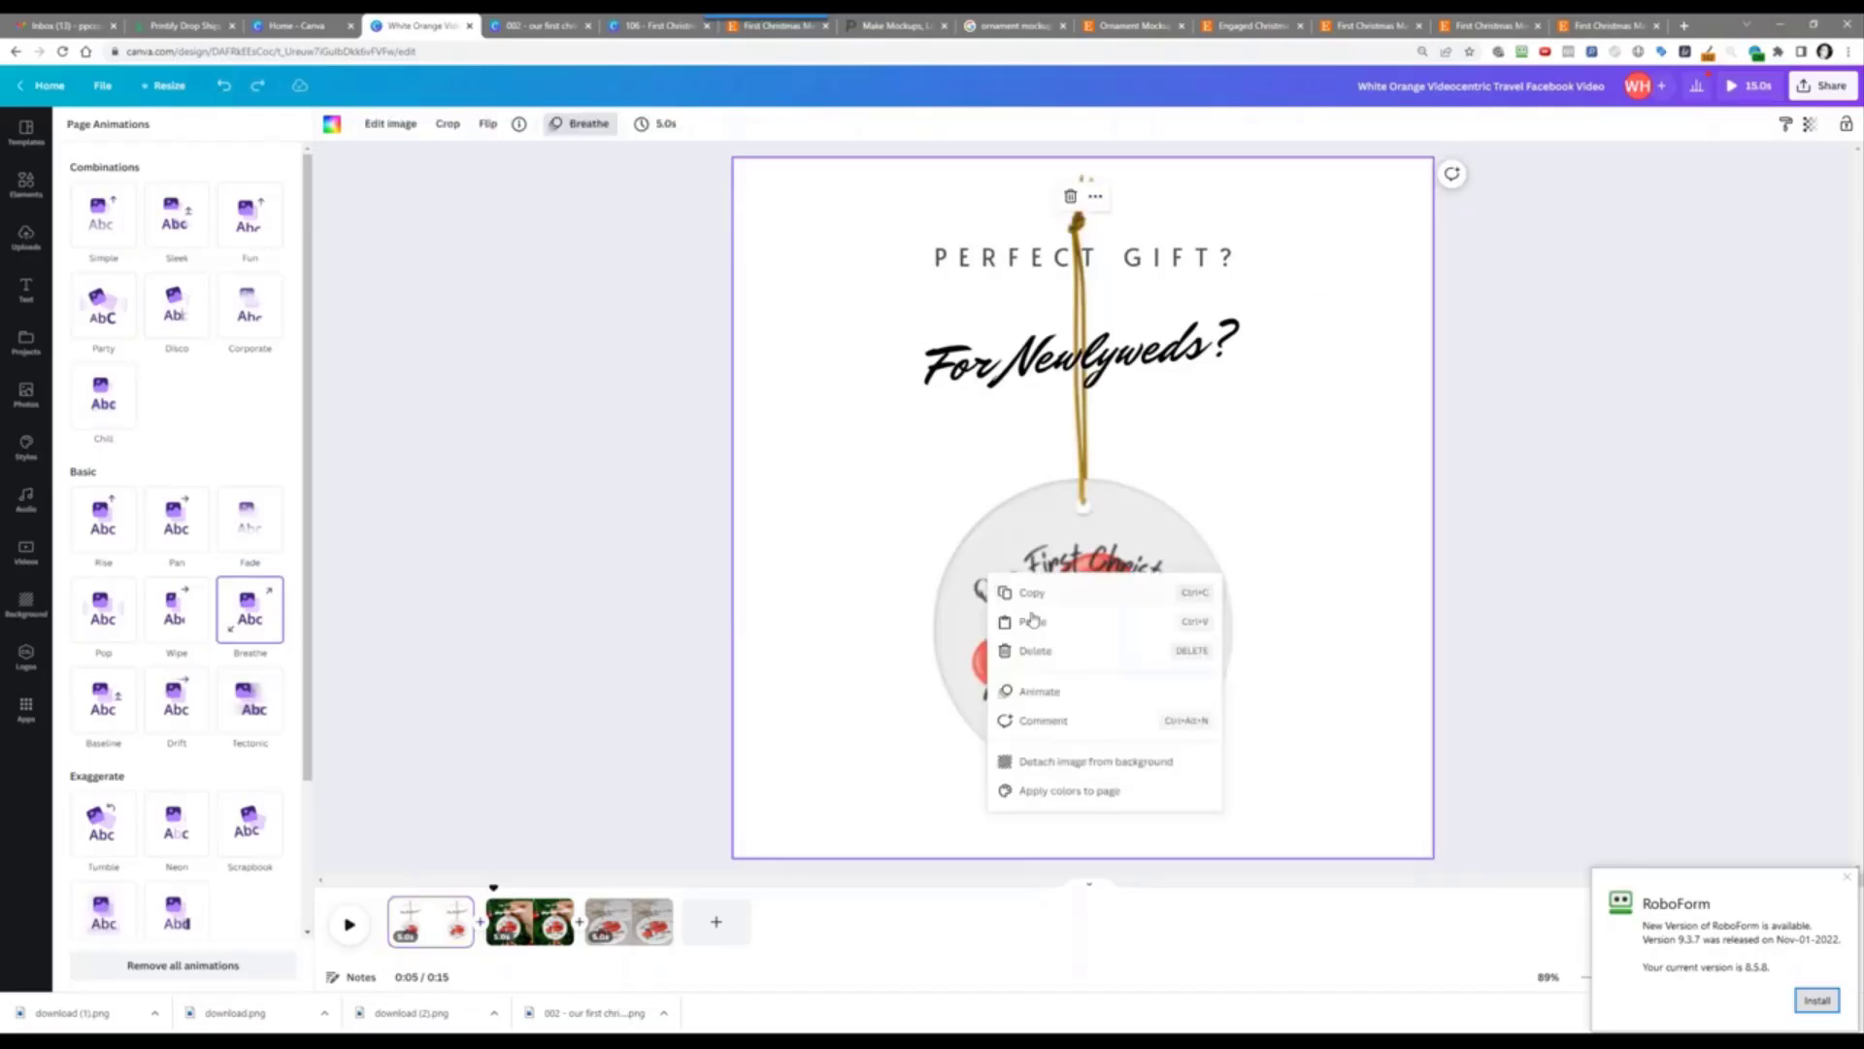
# Step: Detach the ornament image from the background and enlarge it
pyautogui.click(1053, 764)
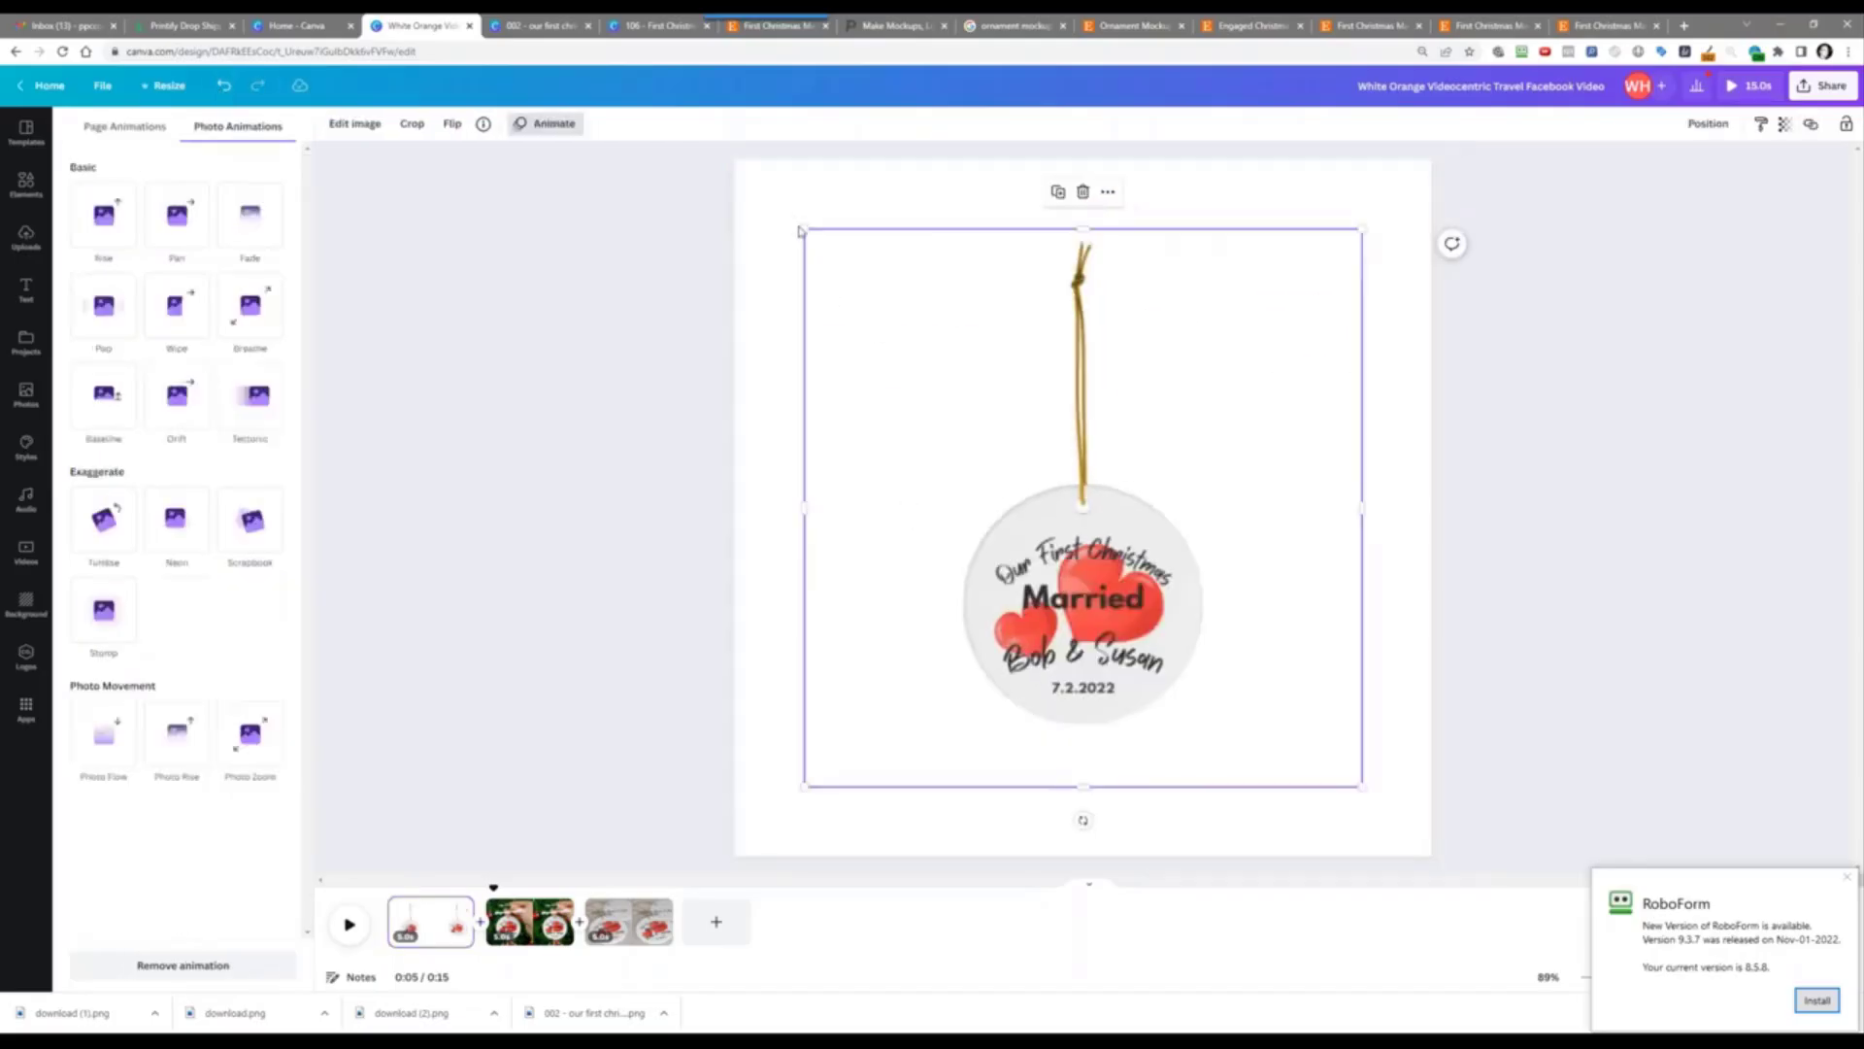
pyautogui.moveTo(804, 229); pyautogui.dragTo(657, 102)
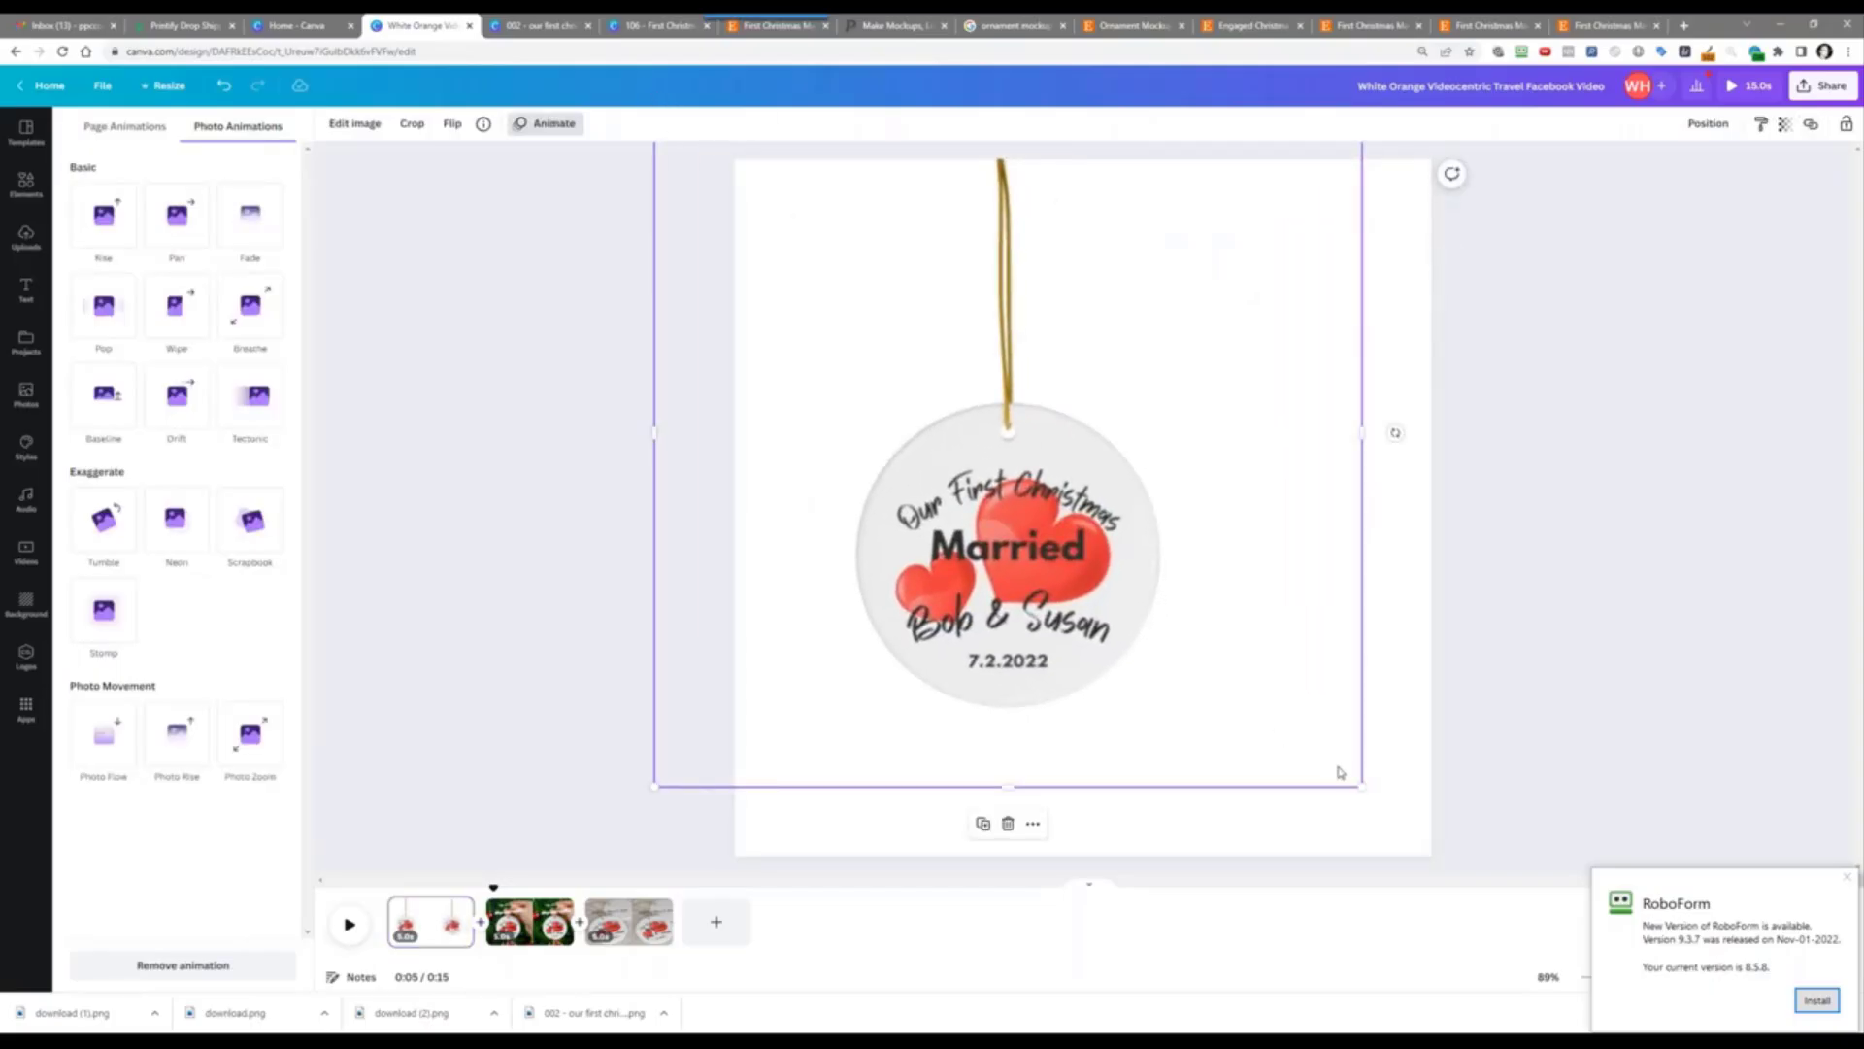
pyautogui.moveTo(1360, 784); pyautogui.dragTo(1531, 971)
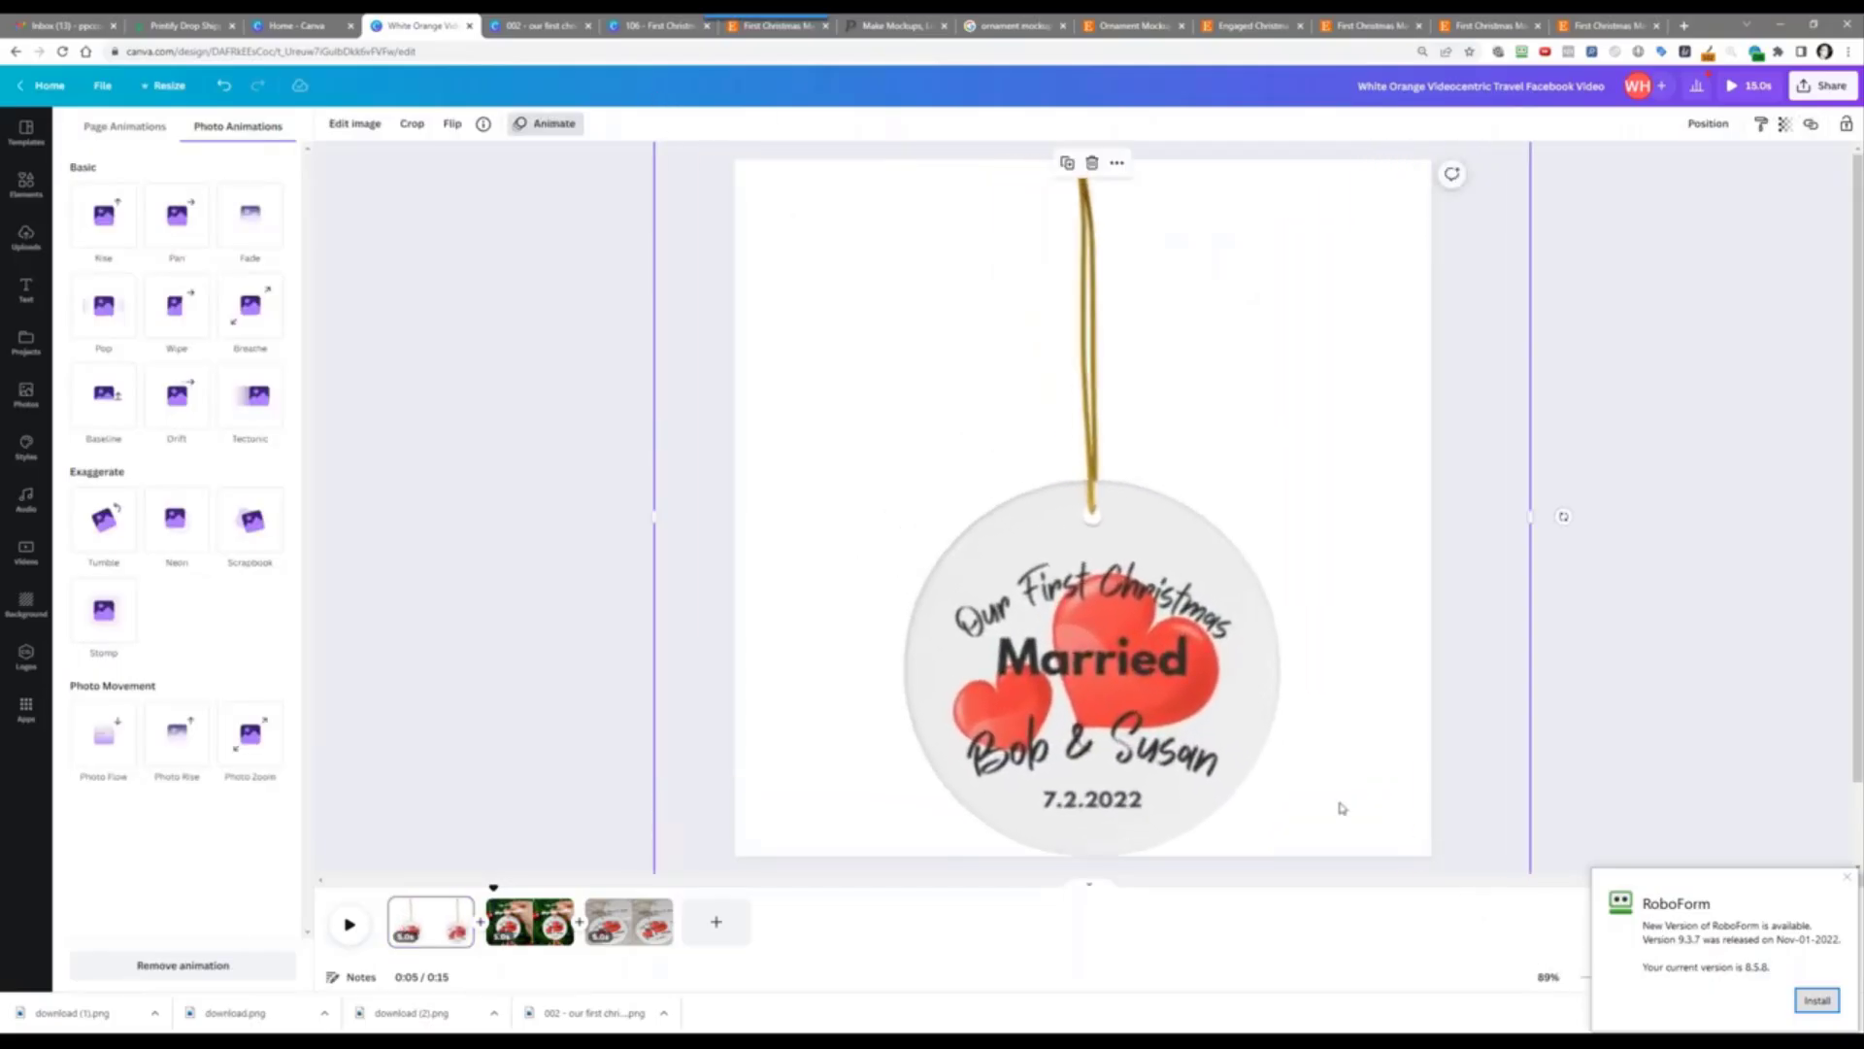
pyautogui.moveTo(1293, 719)
pyautogui.mouseDown()
pyautogui.moveTo(1289, 670)
pyautogui.moveTo(1289, 710)
pyautogui.mouseUp()
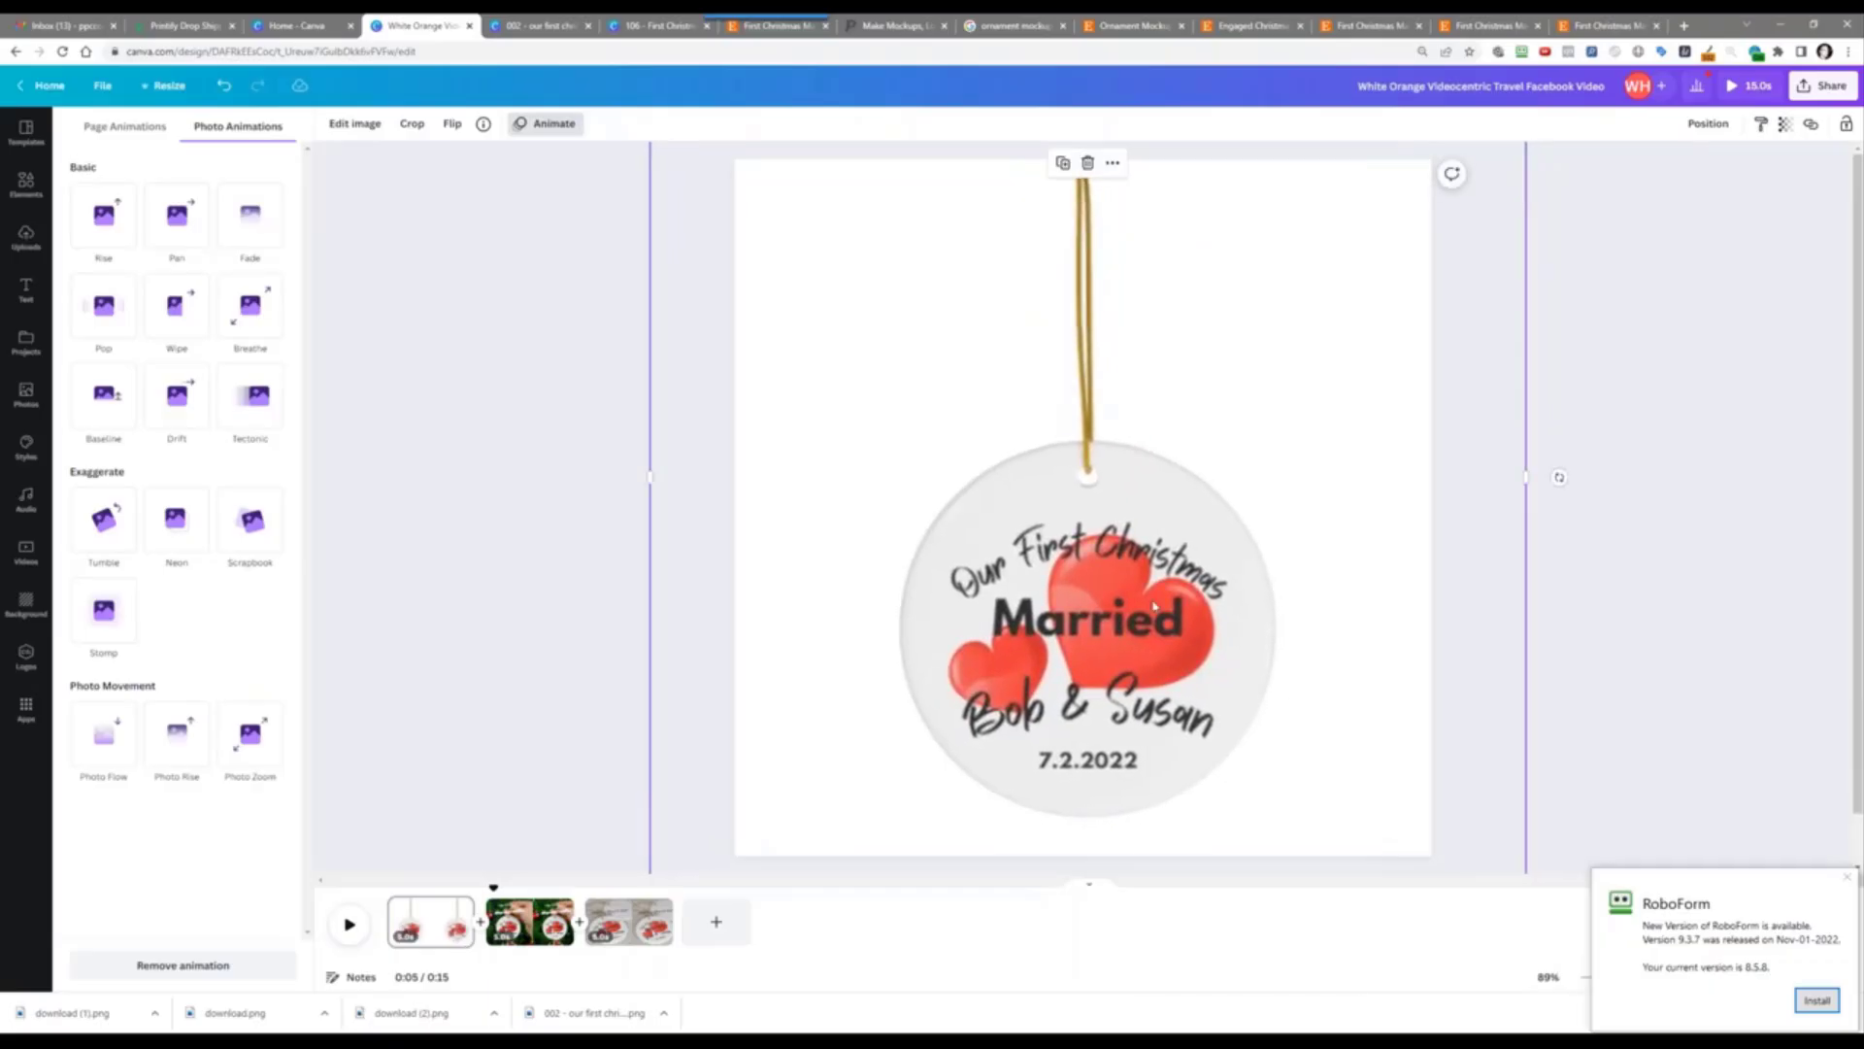
# Step: Send the ornament photo backward twice so For Newlyweds? shows
pyautogui.rightClick(1155, 606)
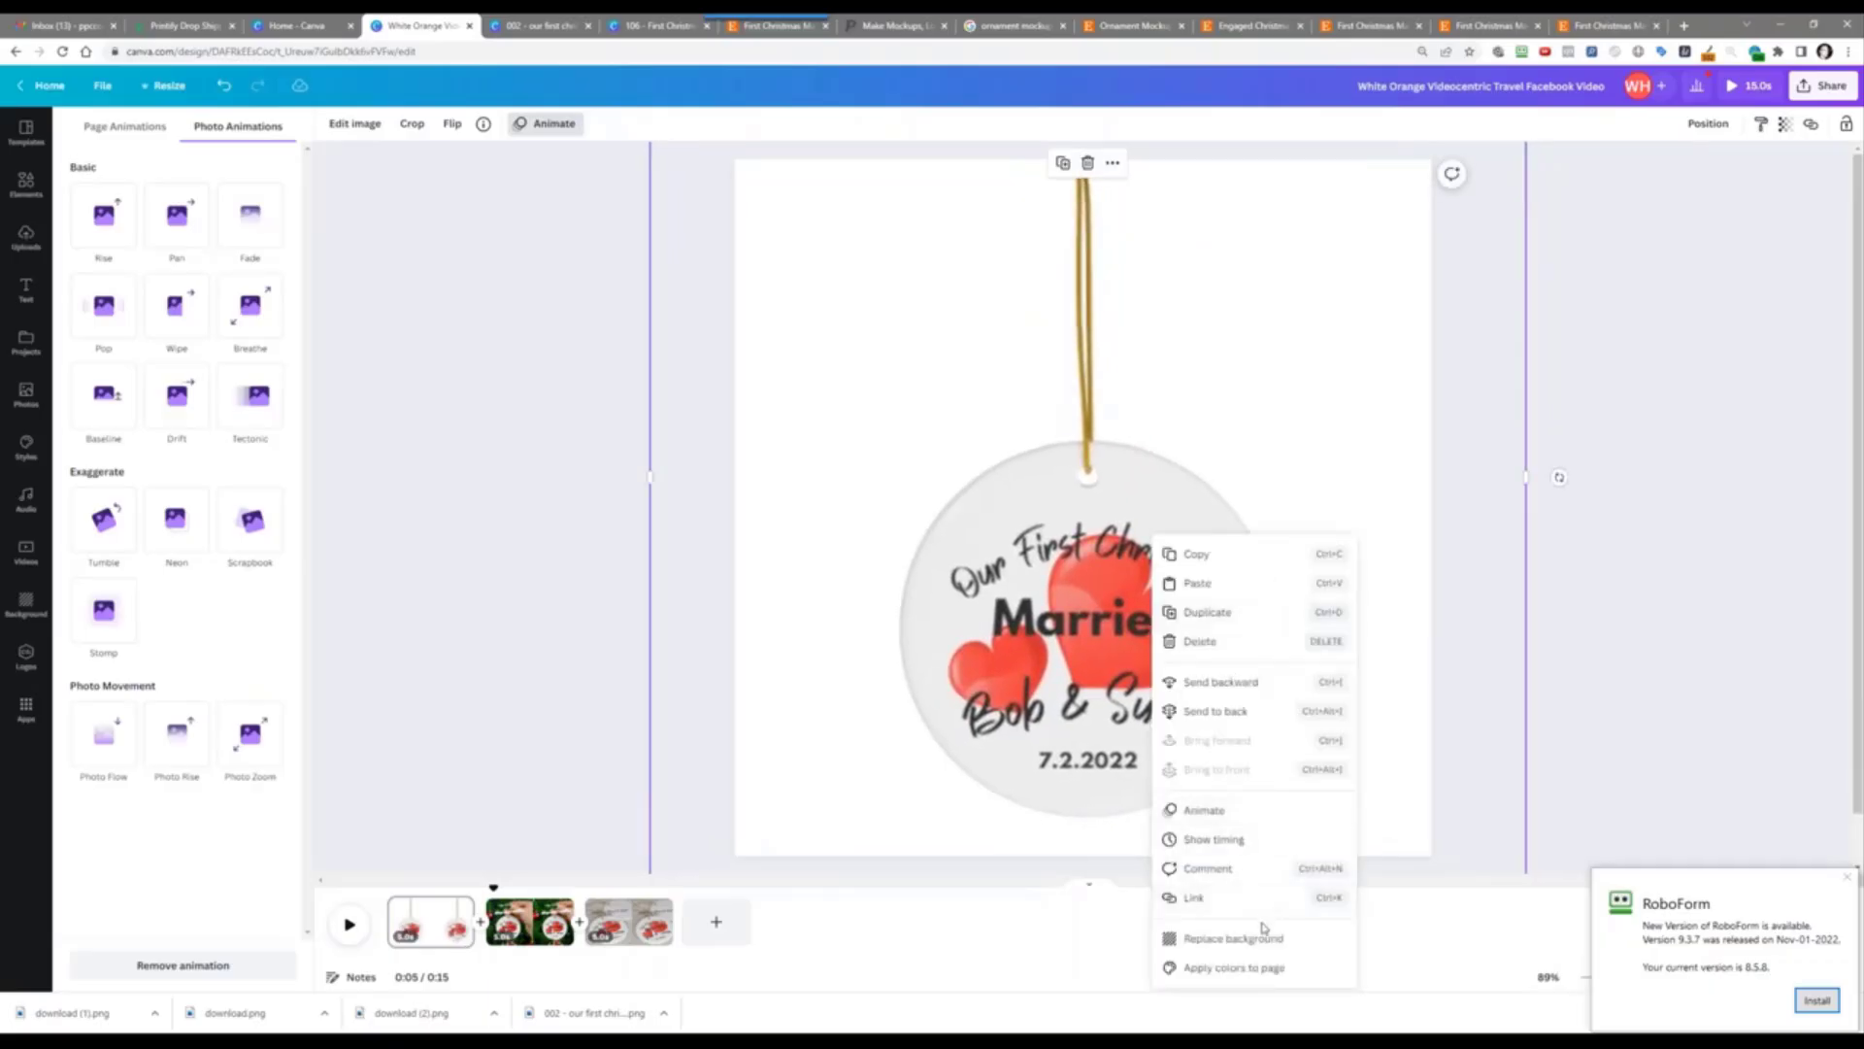
pyautogui.click(1206, 682)
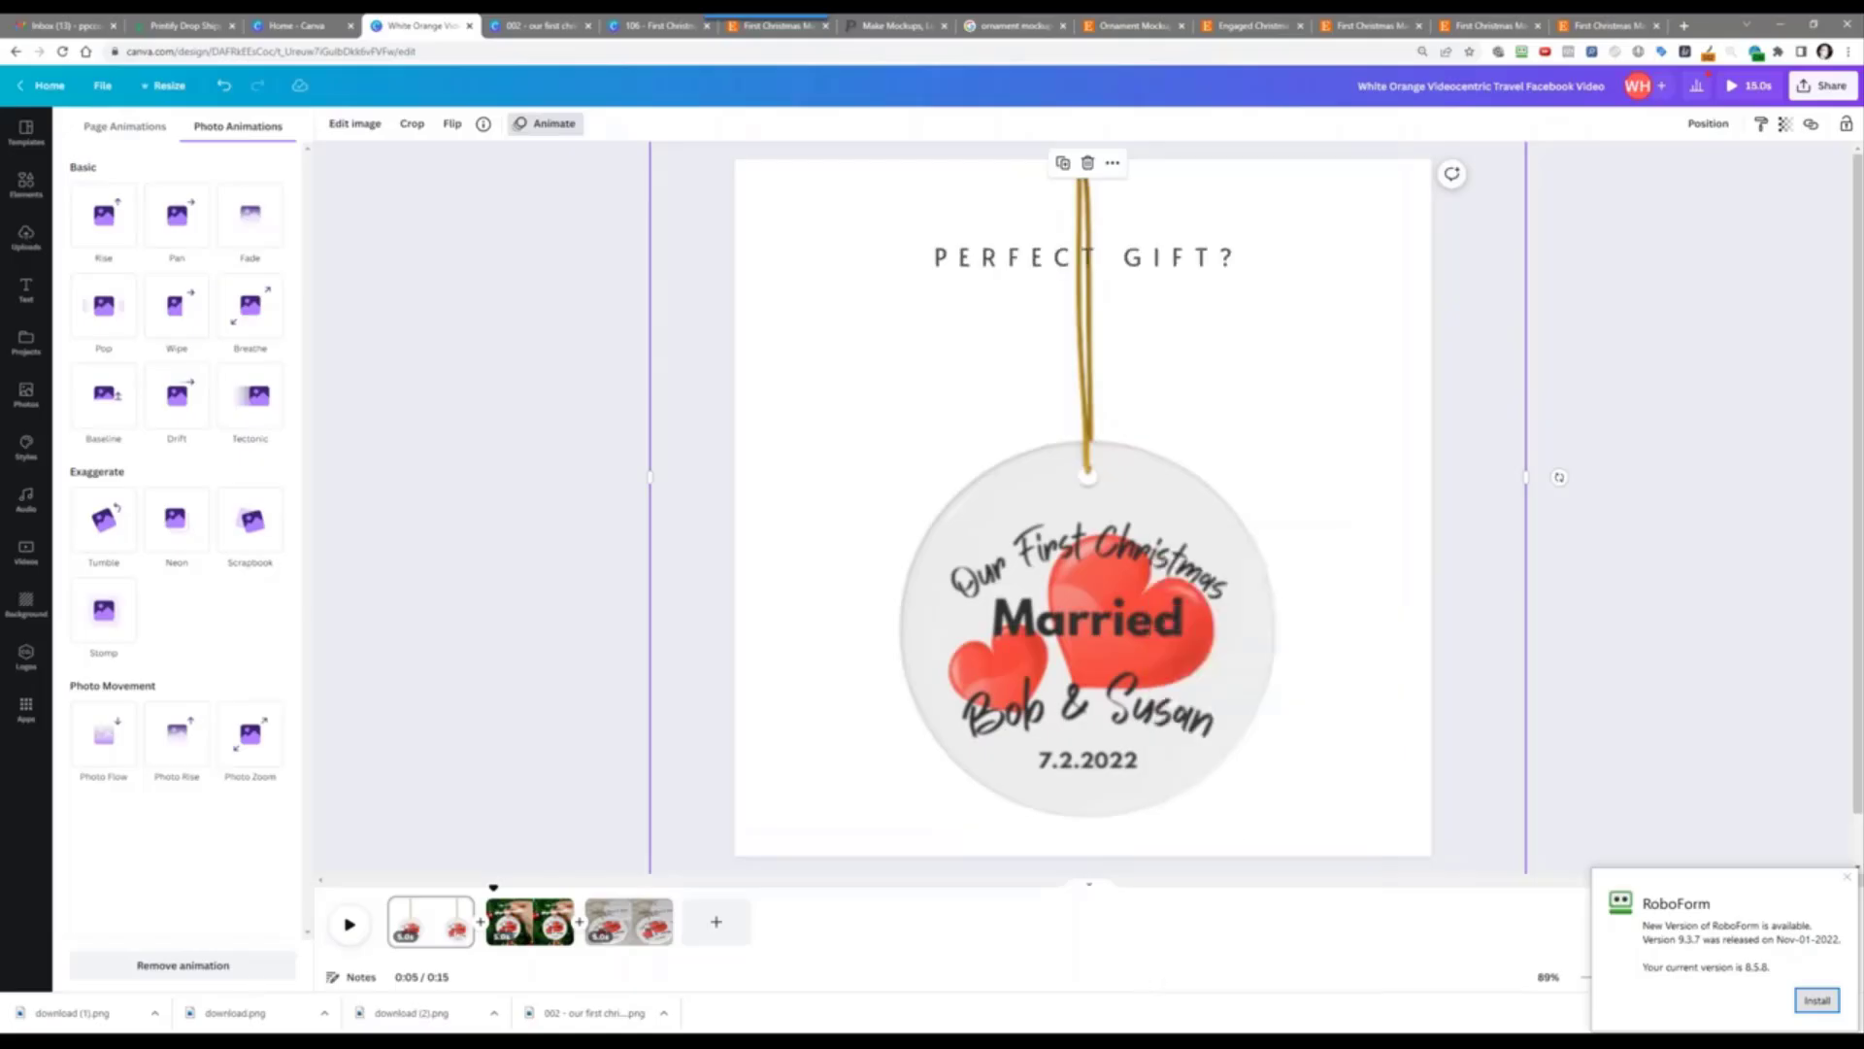
pyautogui.rightClick(1140, 574)
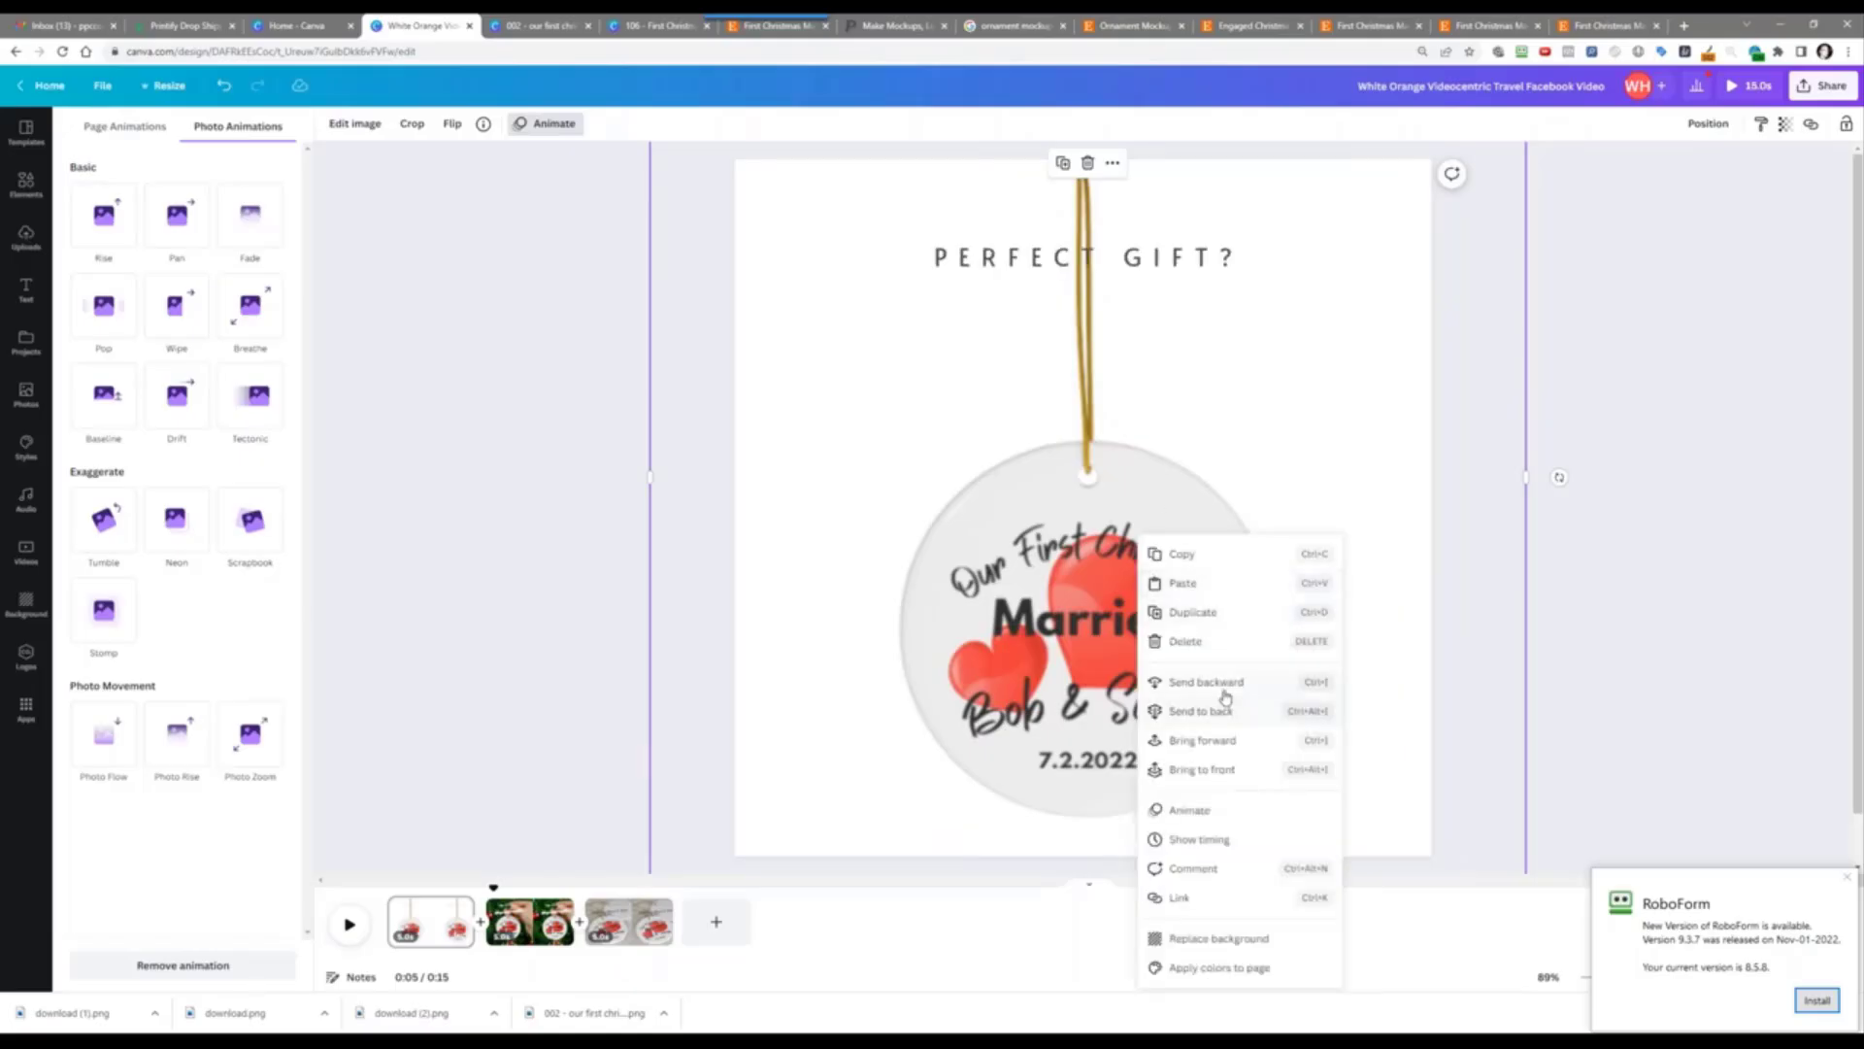
pyautogui.click(1206, 680)
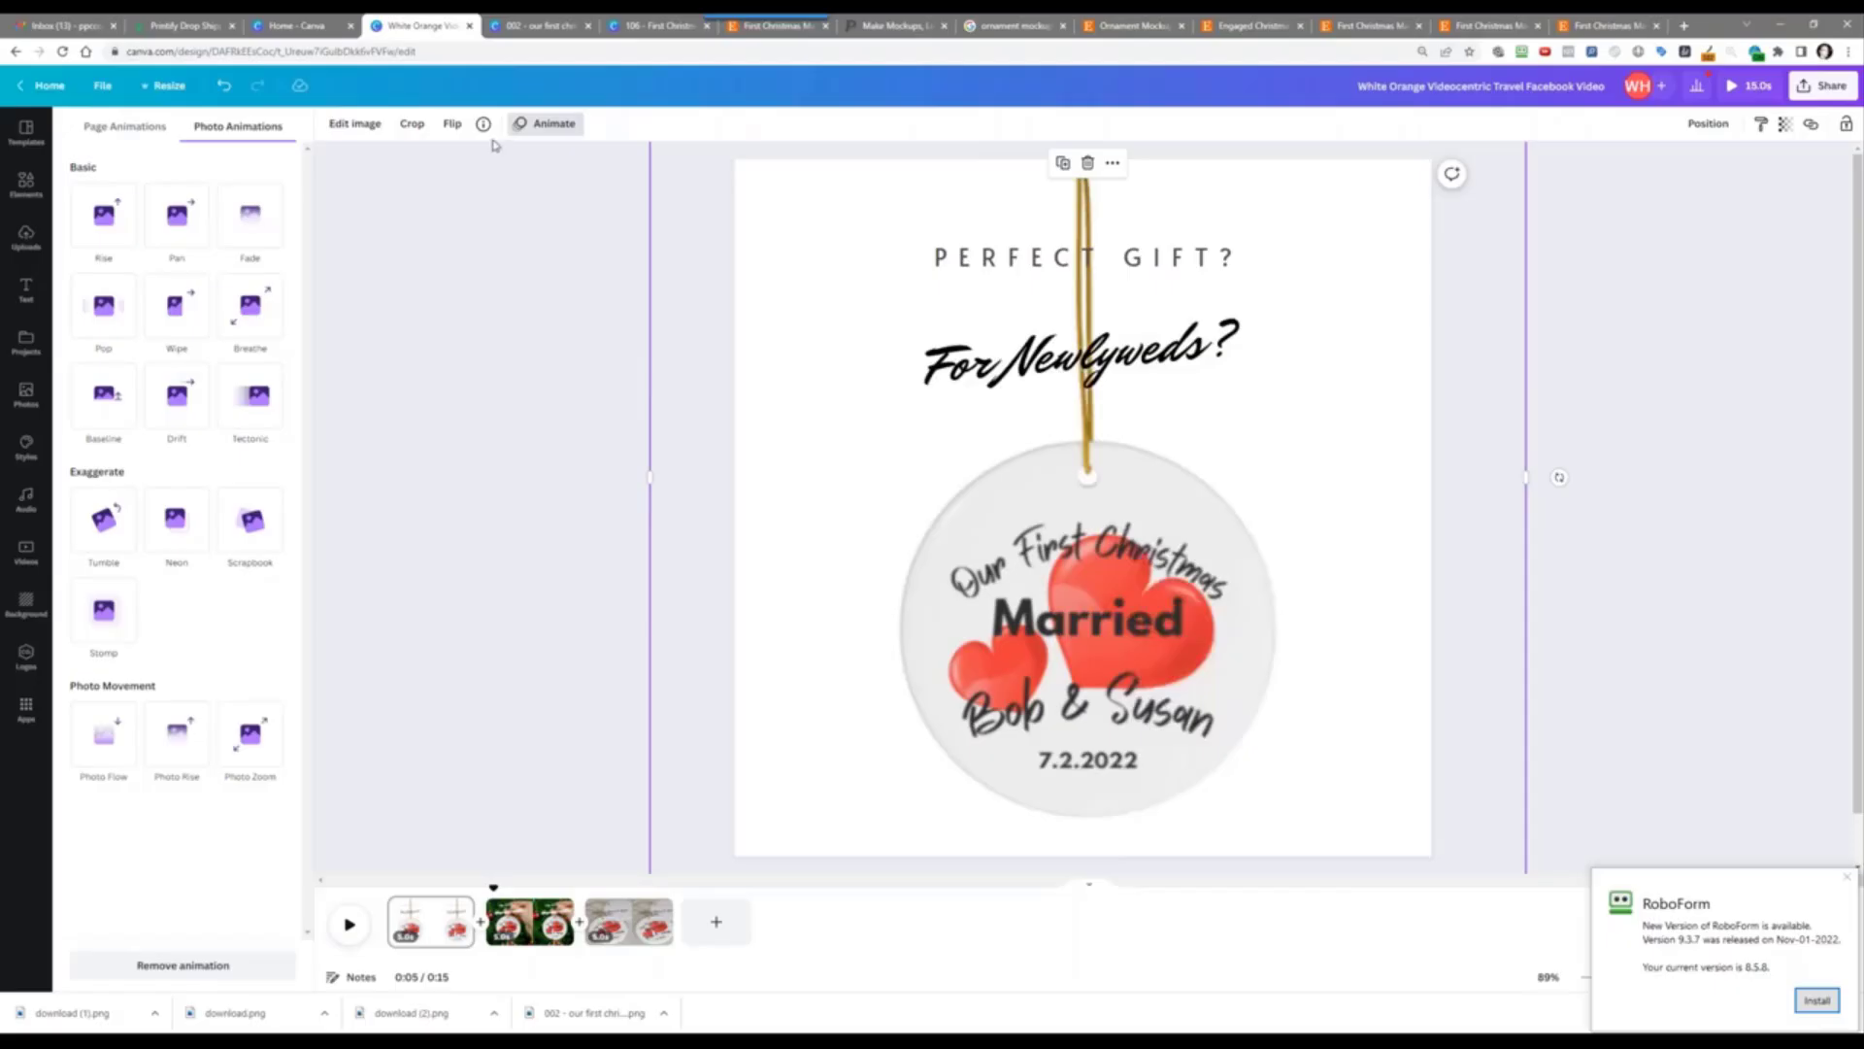
# Step: Give the ornament photo the Rise animation and preview the video
pyautogui.click(527, 126)
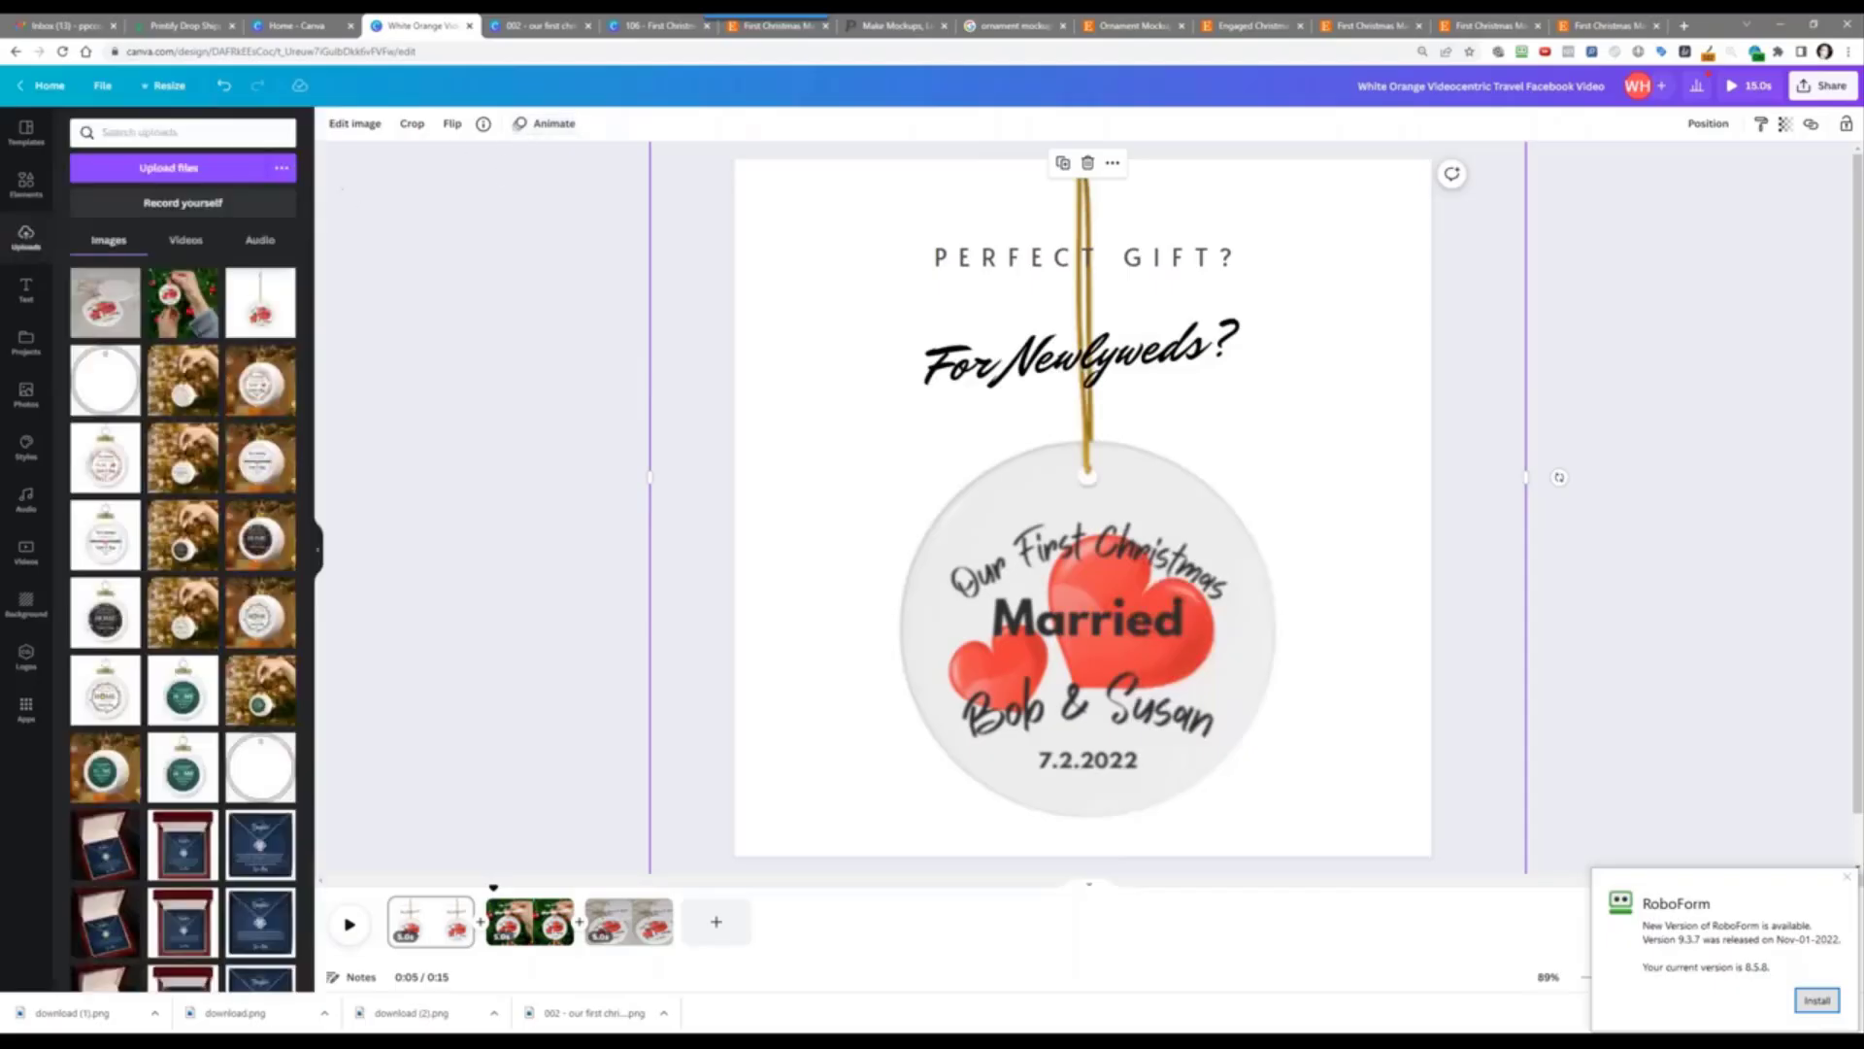
pyautogui.click(541, 123)
pyautogui.click(115, 212)
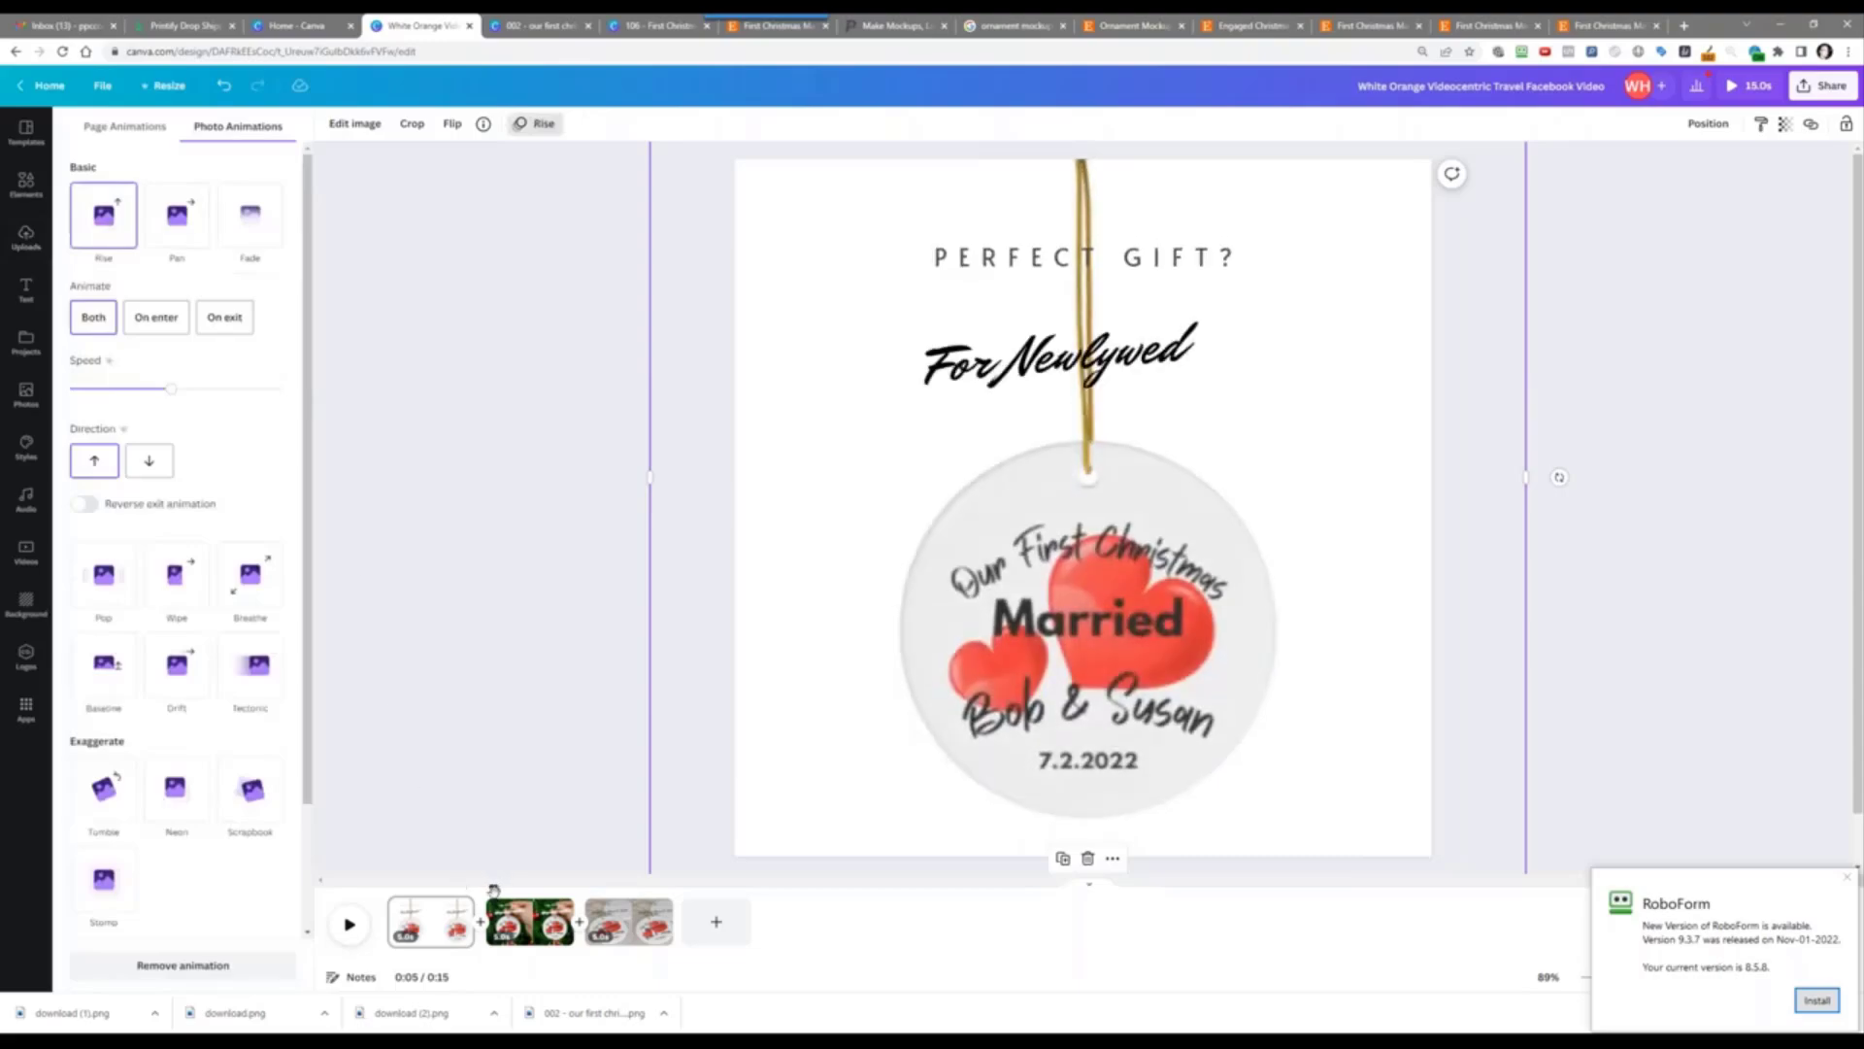
pyautogui.click(350, 924)
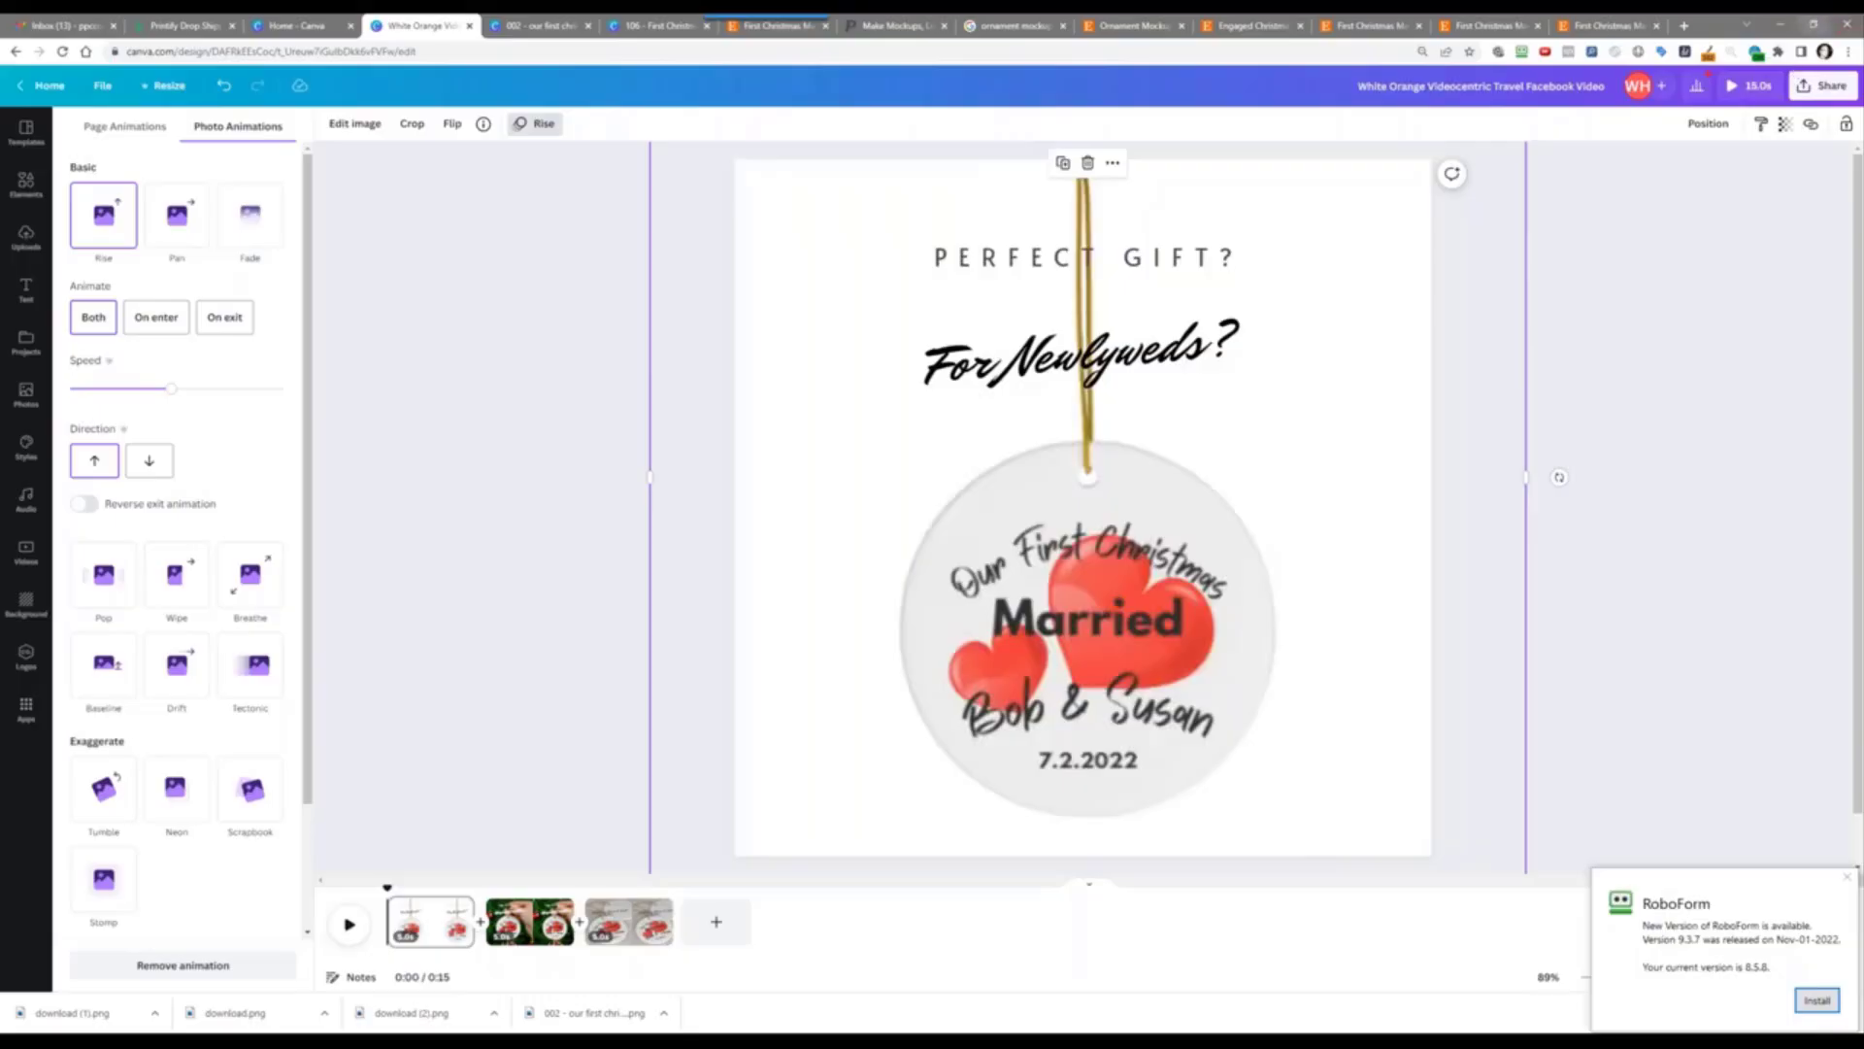
# Step: Download the Canva design as an MP4 video of all pages, dismissing the RoboForm popup
pyautogui.click(1806, 86)
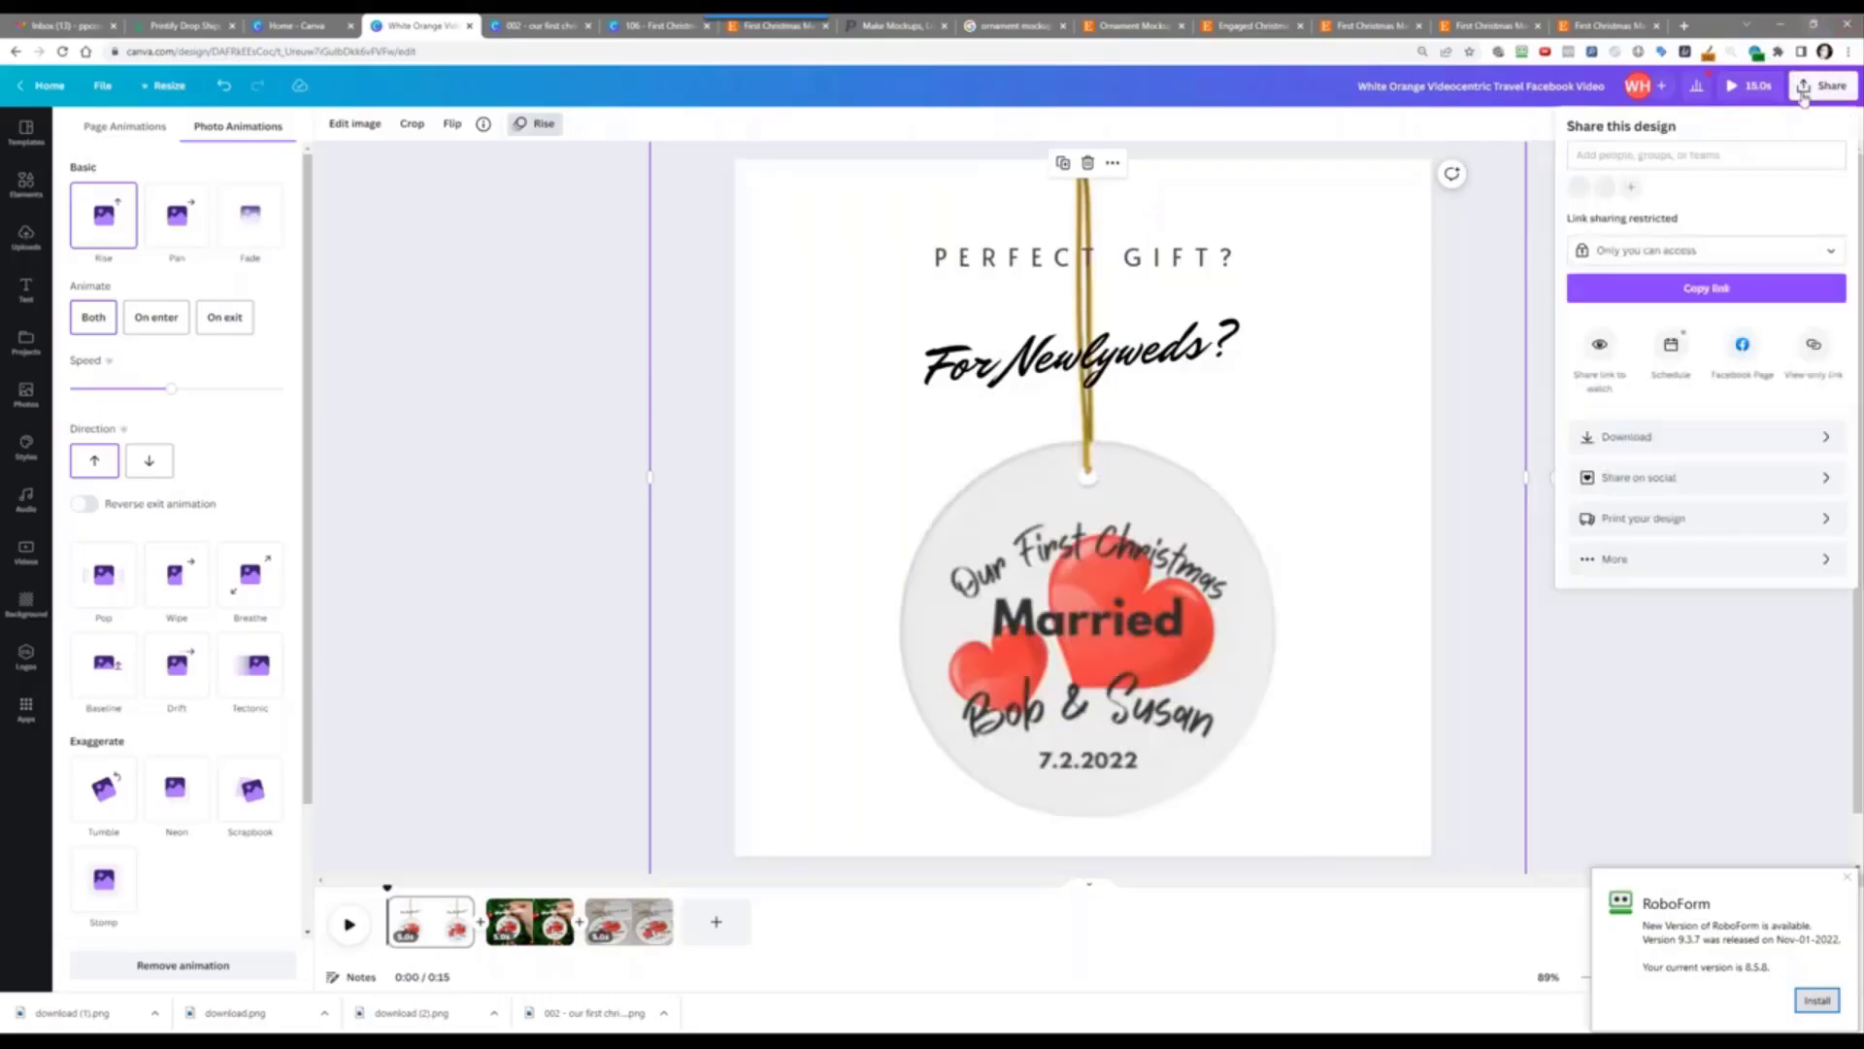
pyautogui.click(1701, 436)
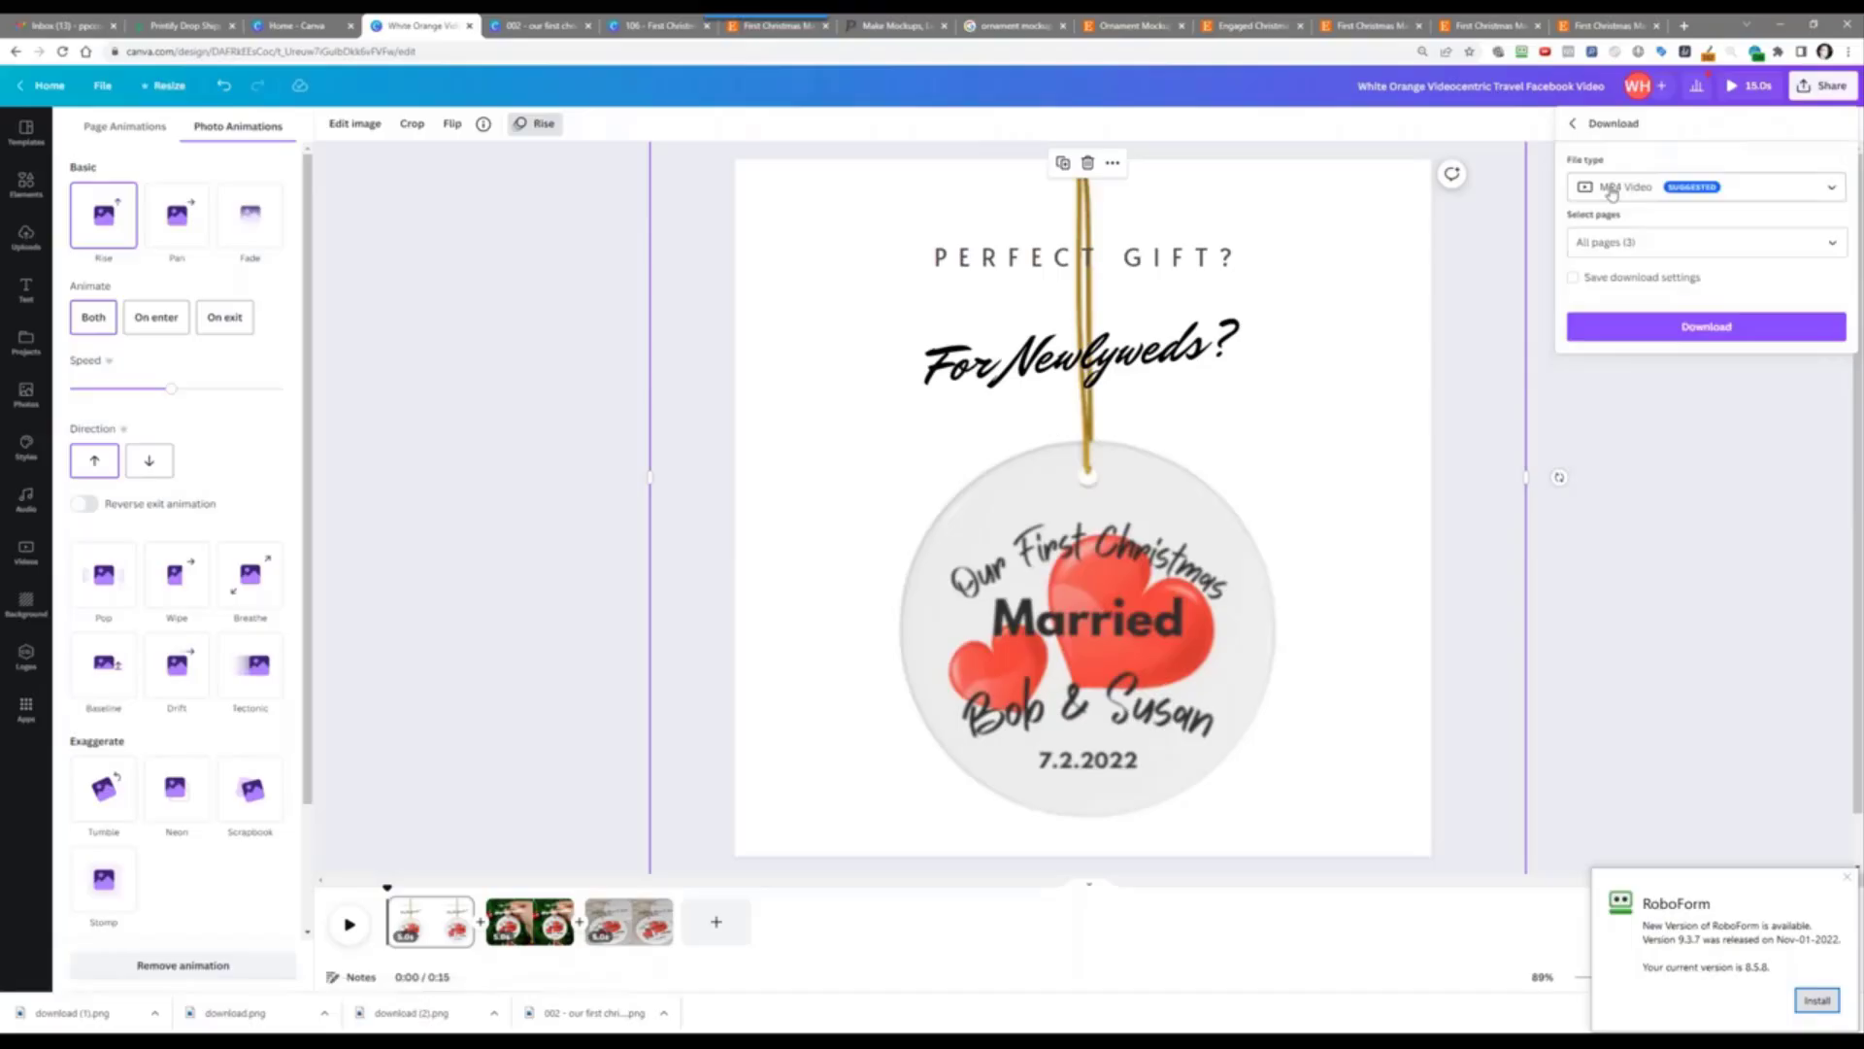
pyautogui.click(1689, 326)
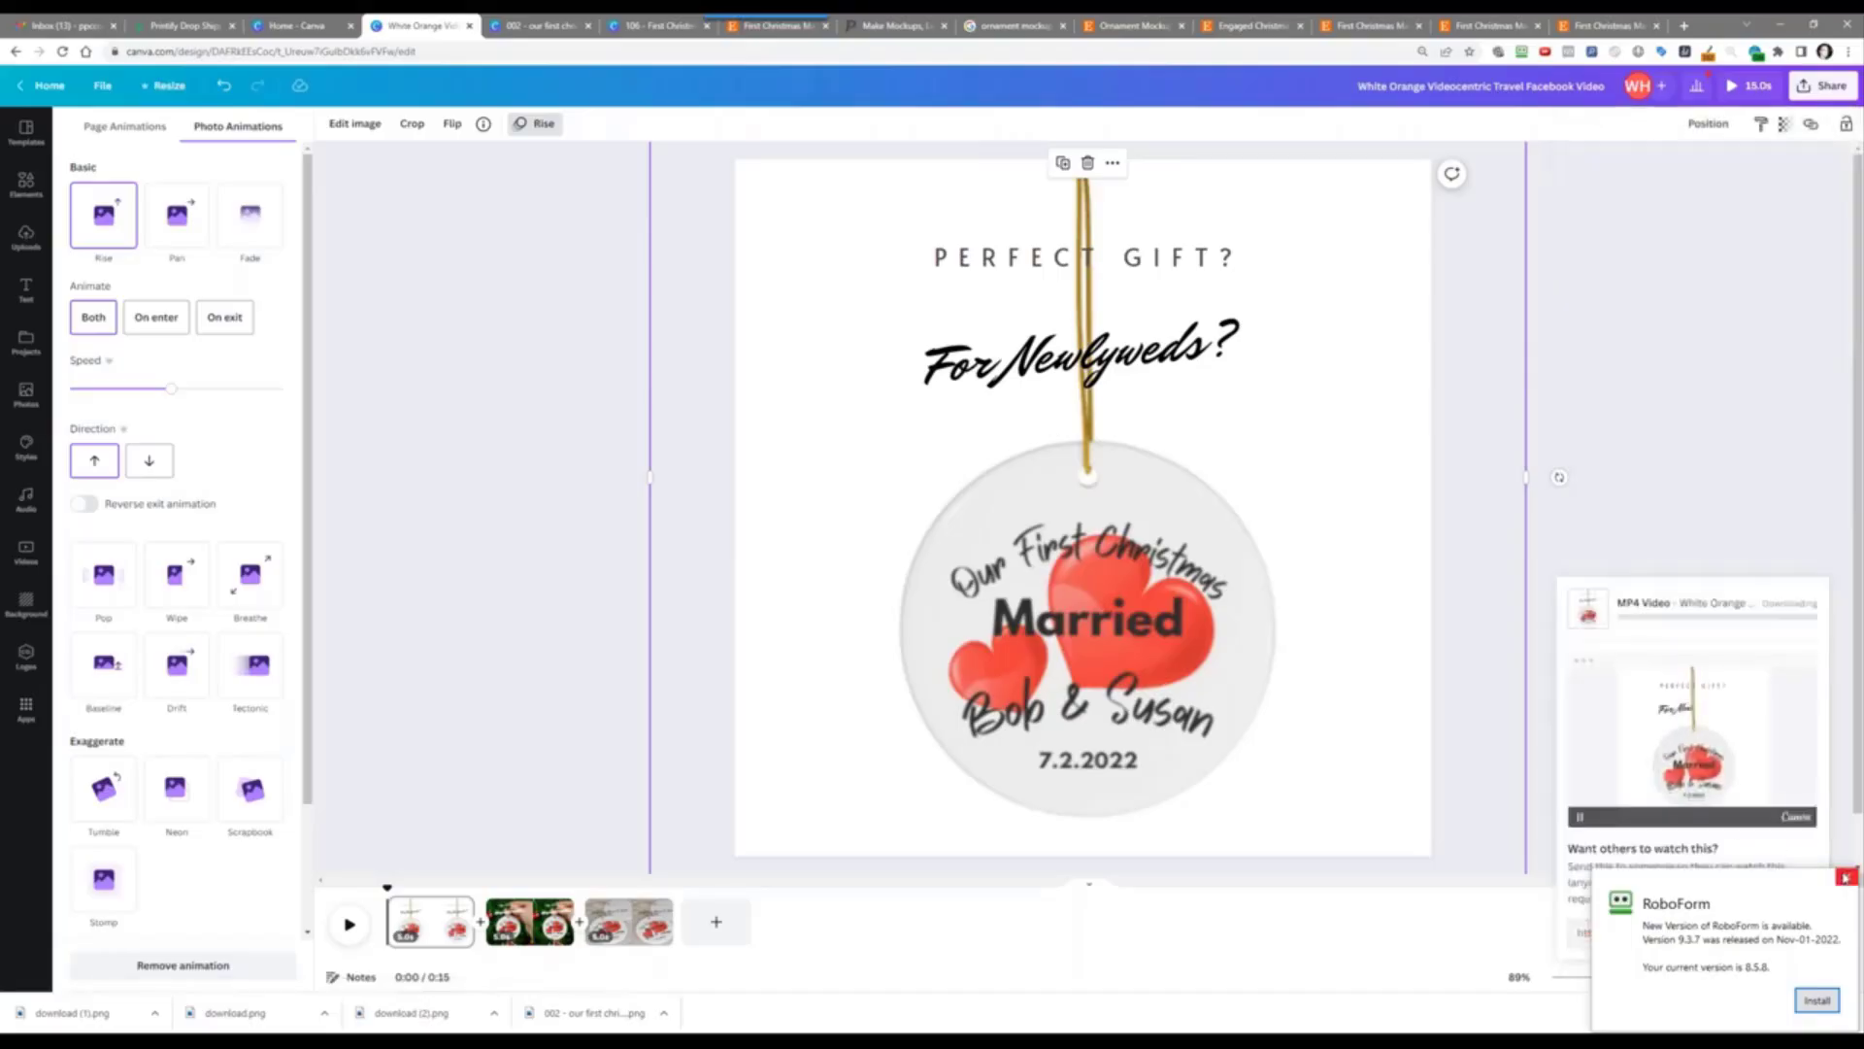
pyautogui.click(1847, 876)
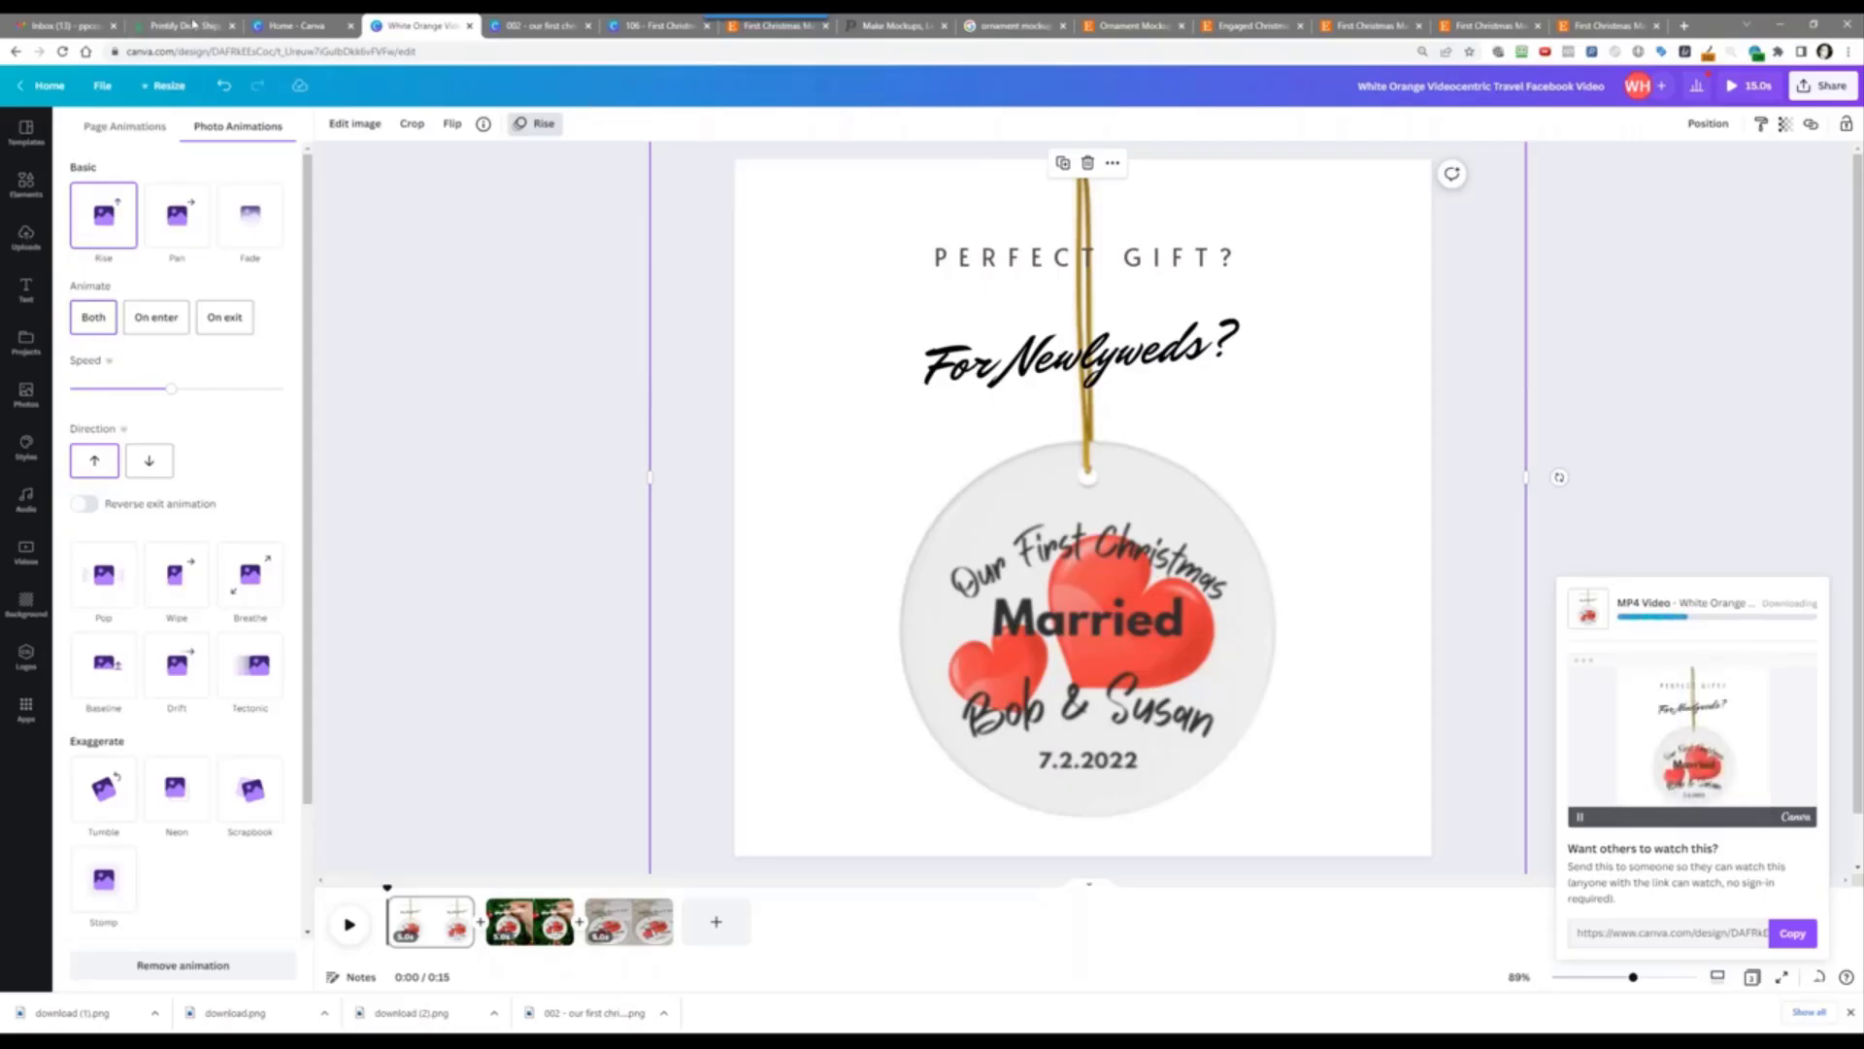
# Step: Switch to the Etsy ornament listing editor and scroll toward its Video section
pyautogui.moveTo(403, 29); pyautogui.dragTo(267, 49)
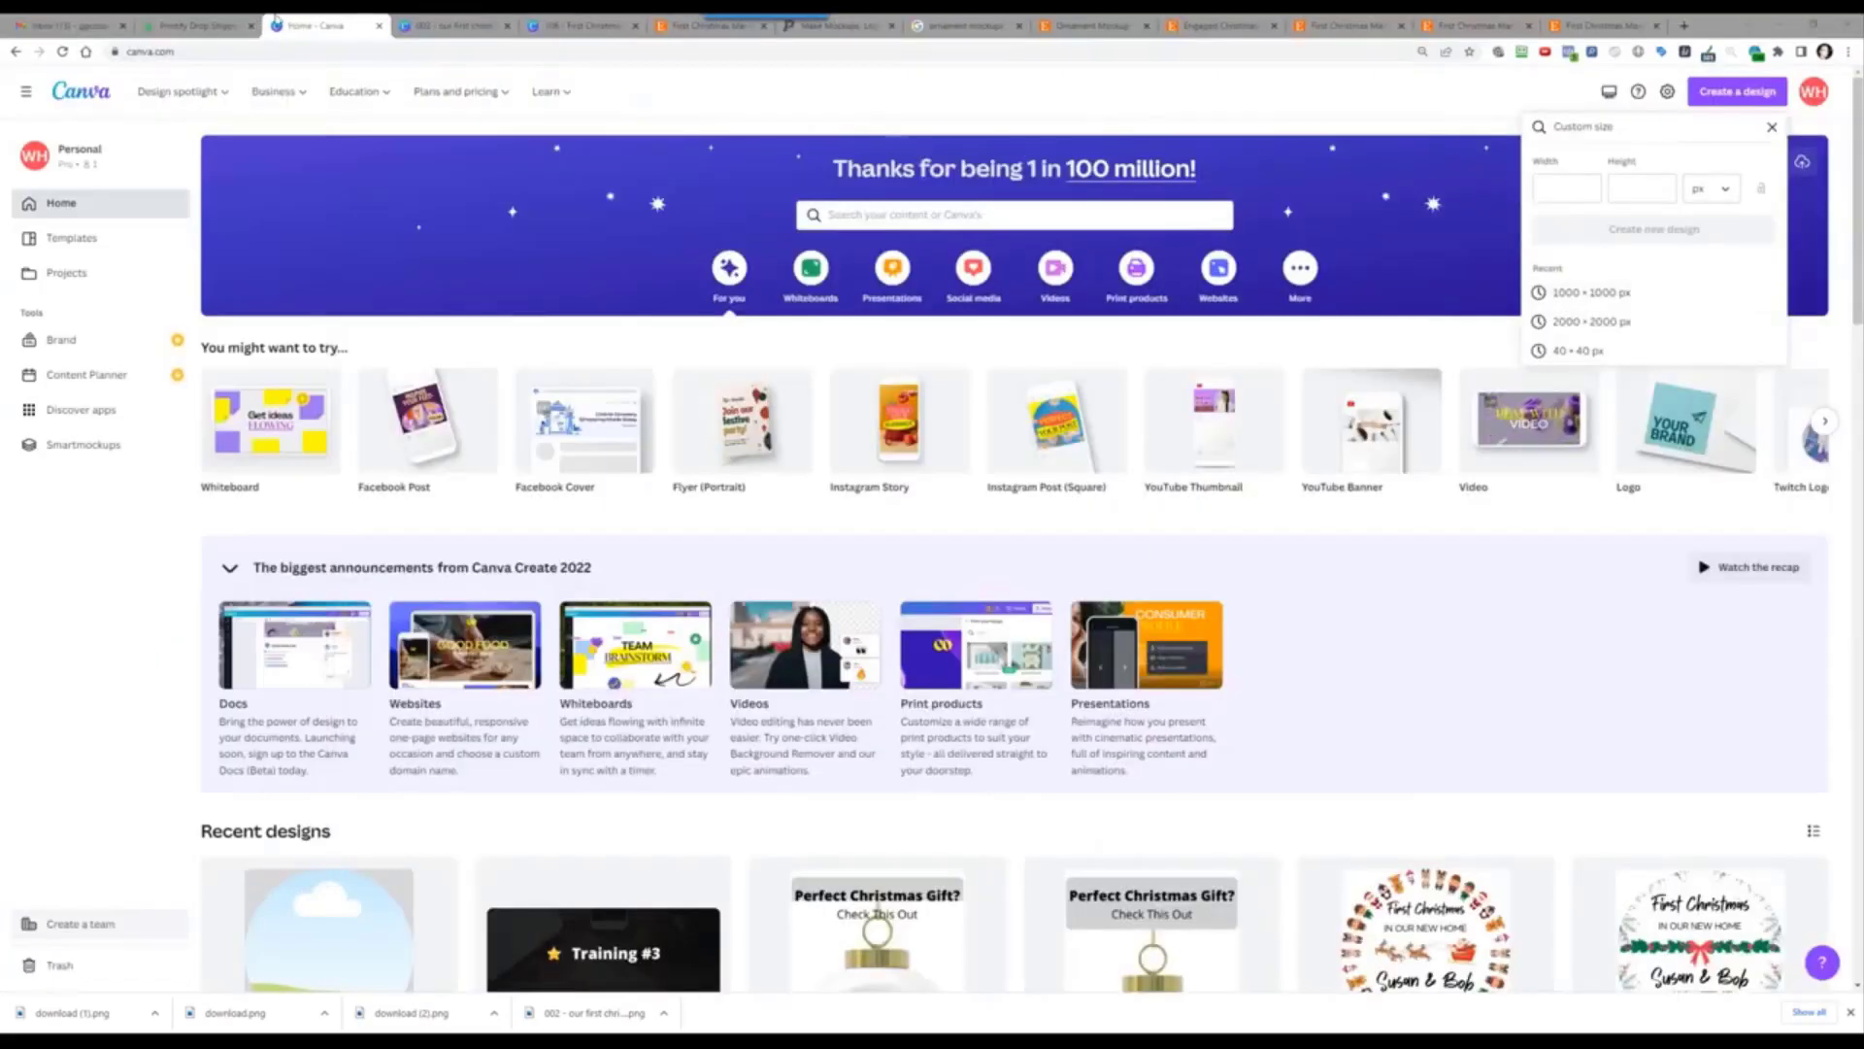
pyautogui.click(701, 25)
pyautogui.scroll(-5, 1141, 703)
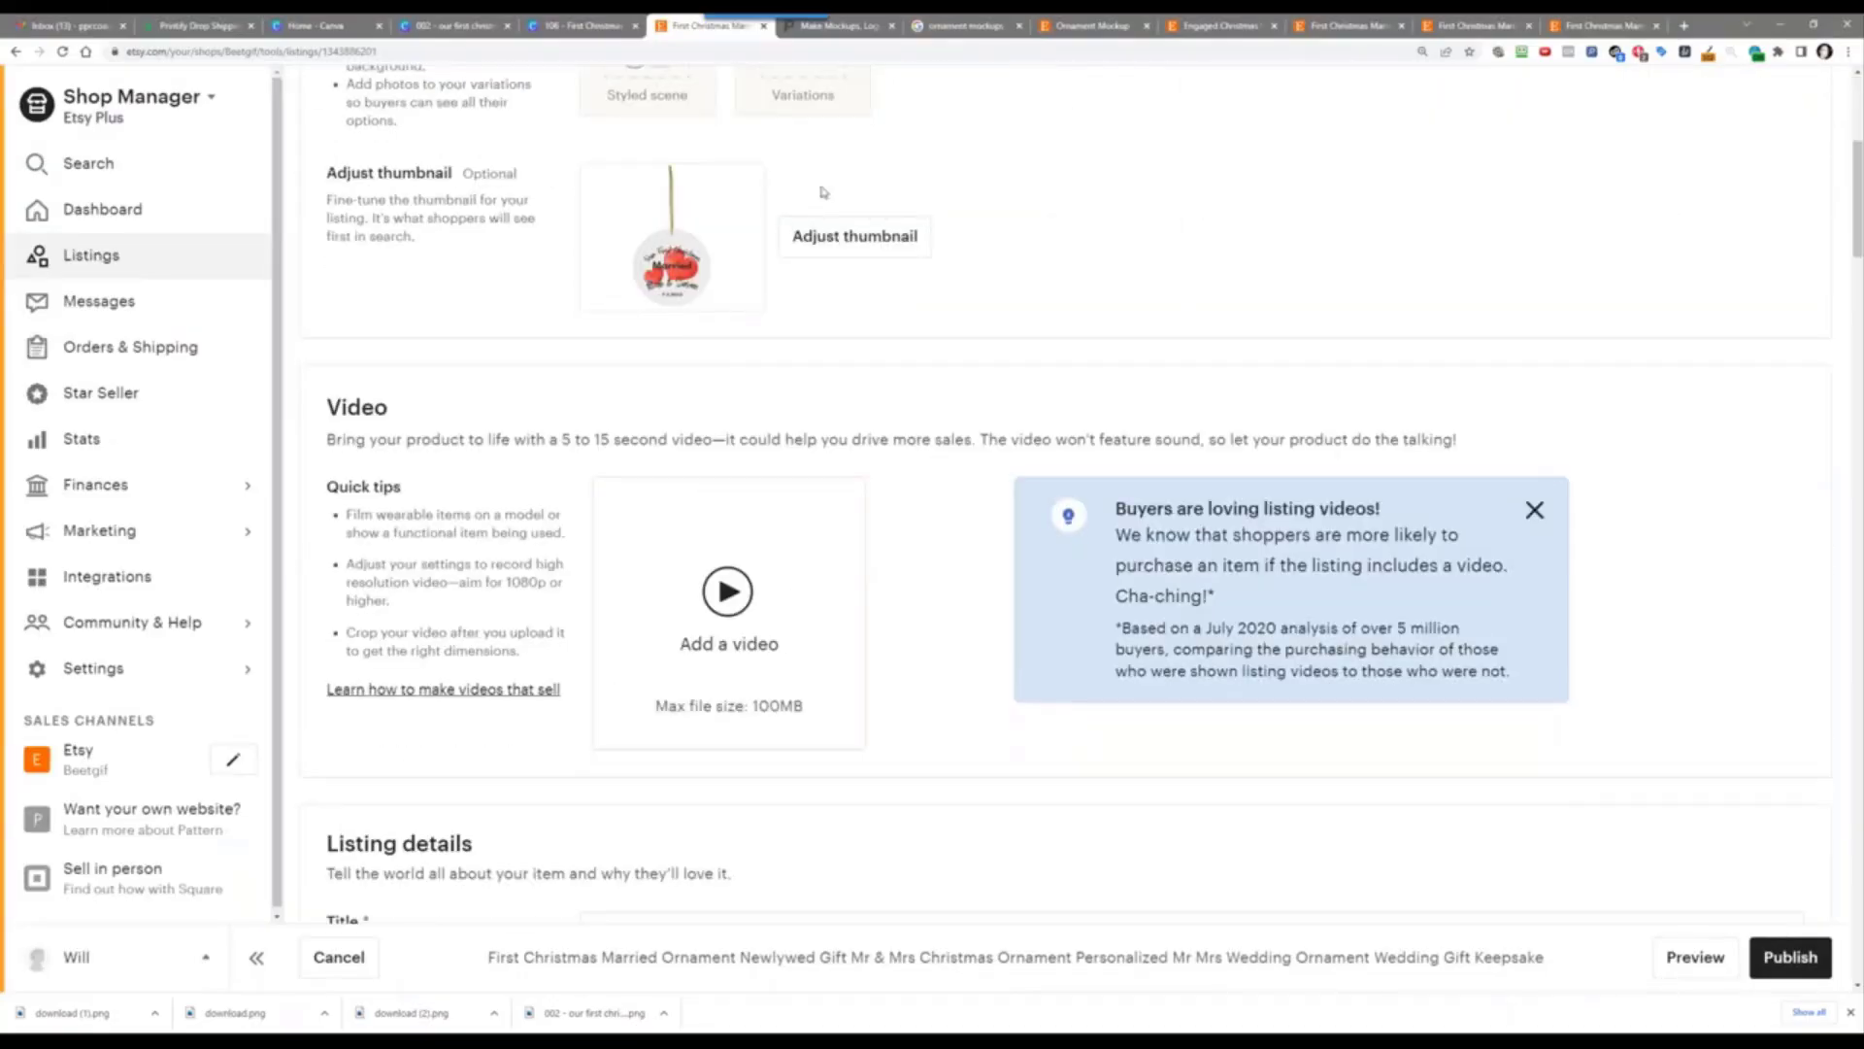
# Step: Zoom and reposition the listing thumbnail so the ornament fills the frame, then save it
pyautogui.click(865, 244)
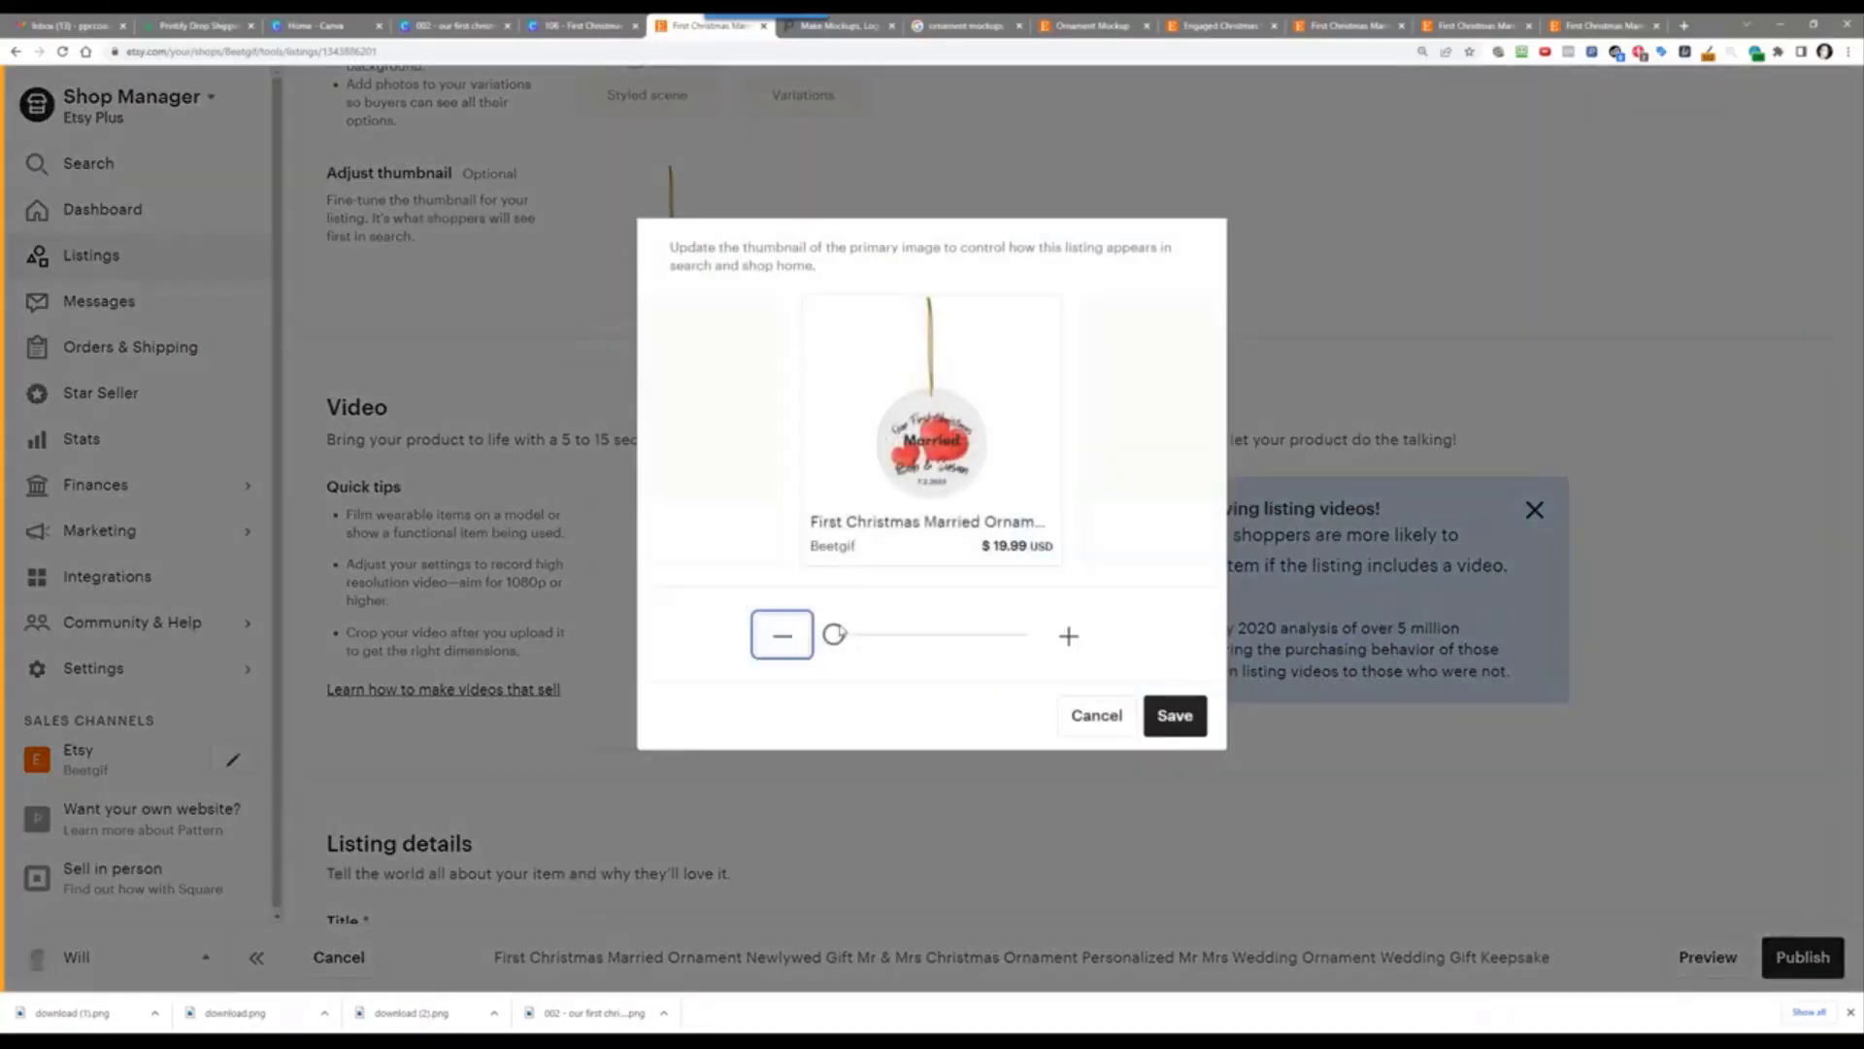
pyautogui.moveTo(837, 636); pyautogui.dragTo(960, 634)
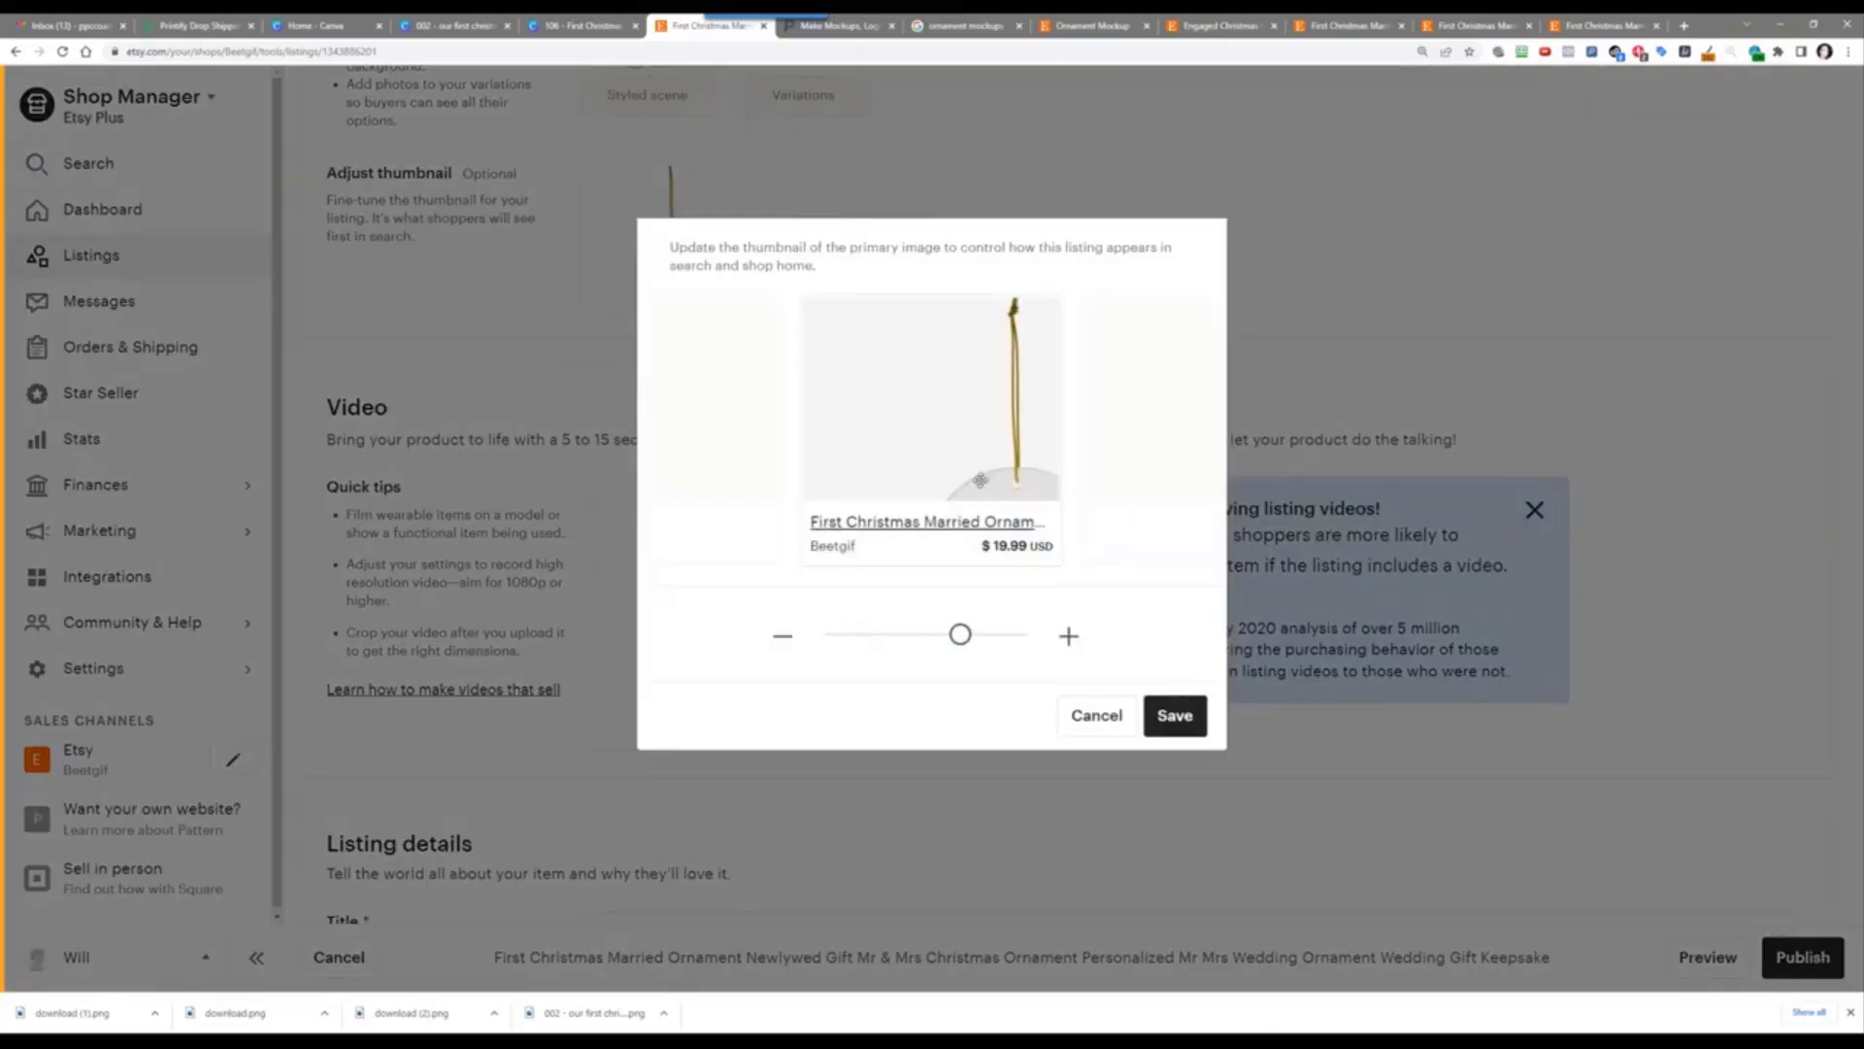
pyautogui.moveTo(910, 362); pyautogui.dragTo(893, 324)
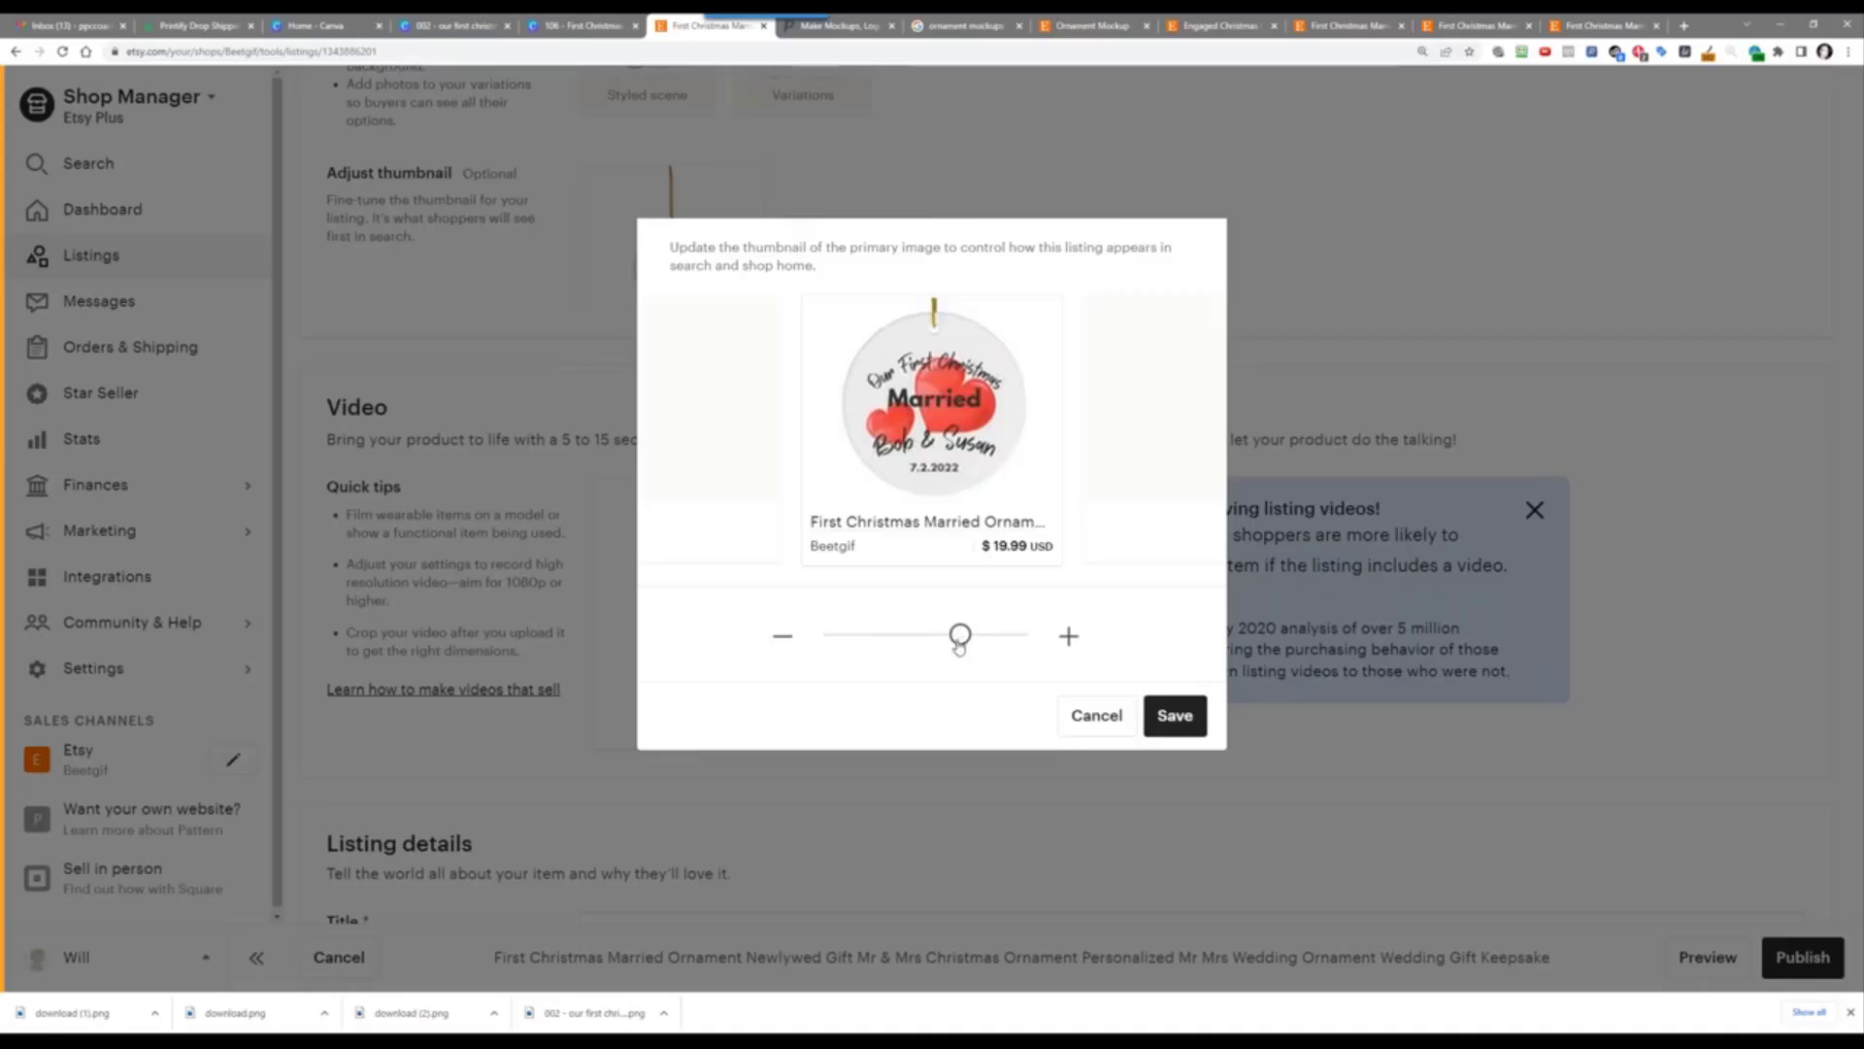
pyautogui.moveTo(960, 646)
pyautogui.mouseDown()
pyautogui.moveTo(978, 647)
pyautogui.moveTo(934, 648)
pyautogui.moveTo(959, 652)
pyautogui.mouseUp()
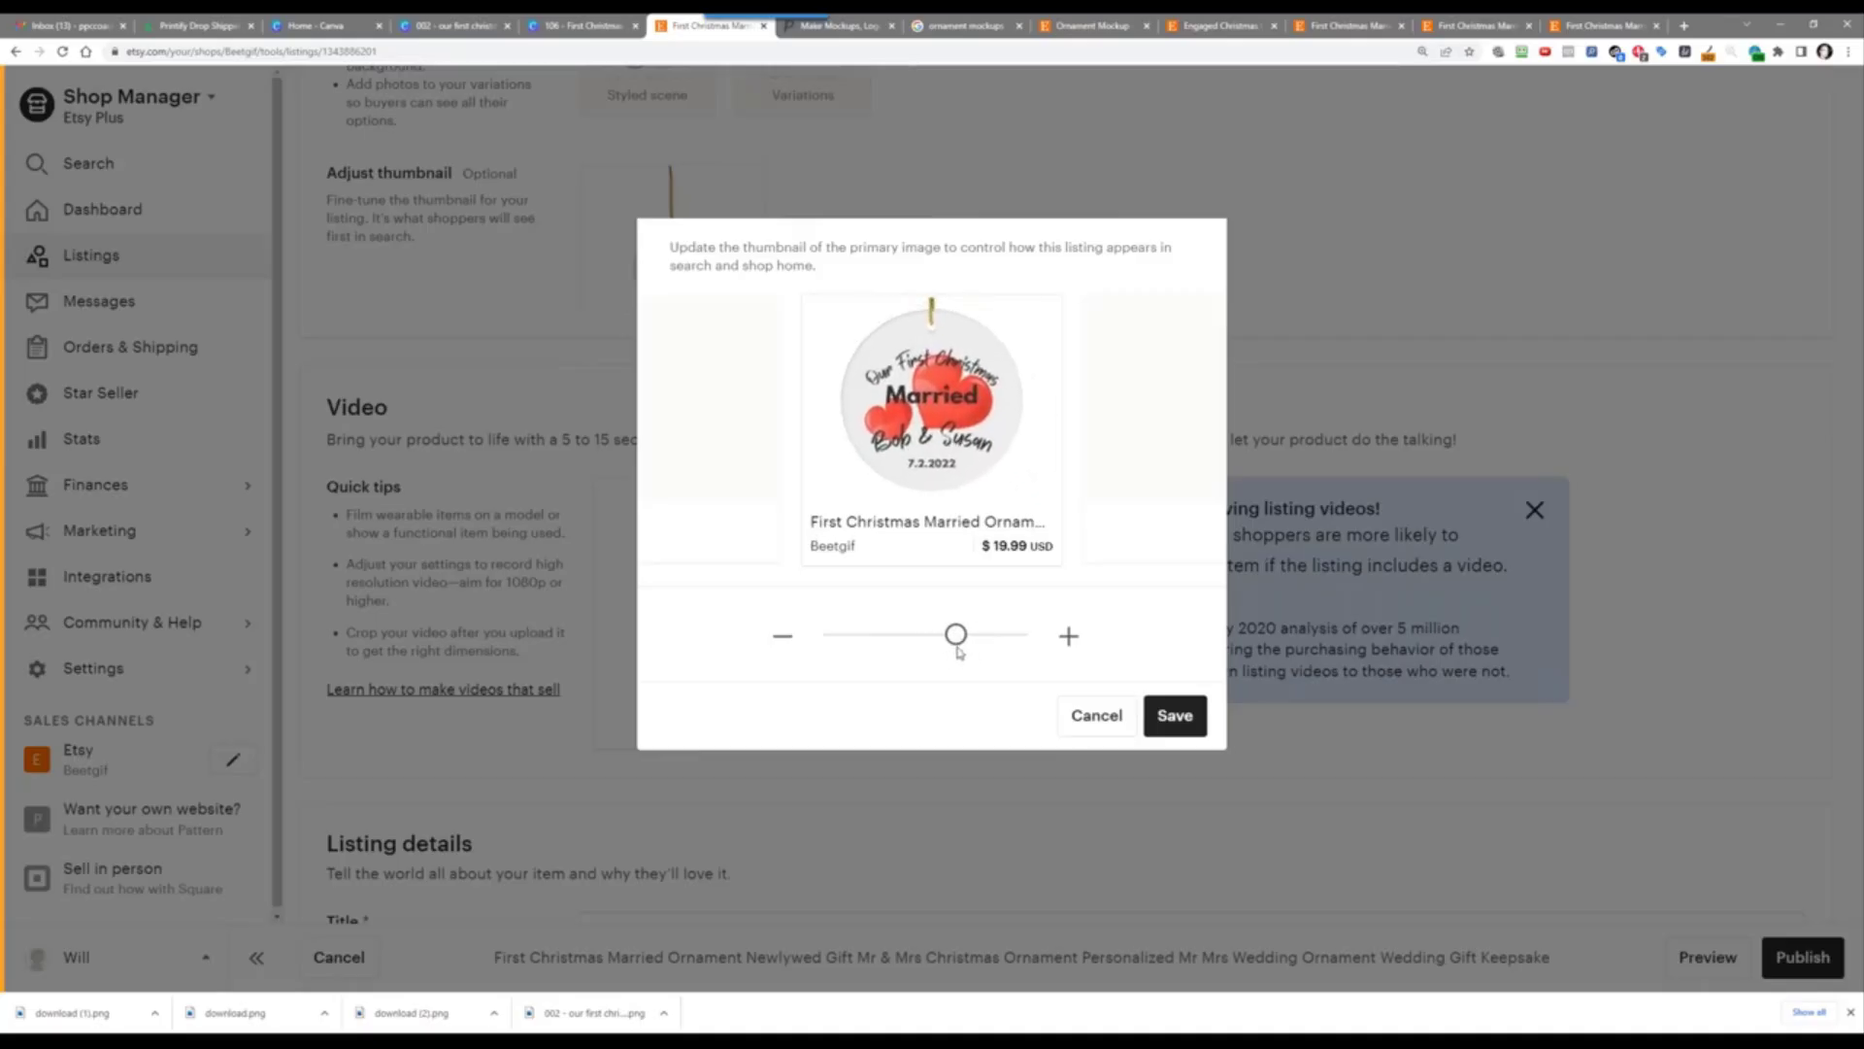
pyautogui.click(1162, 715)
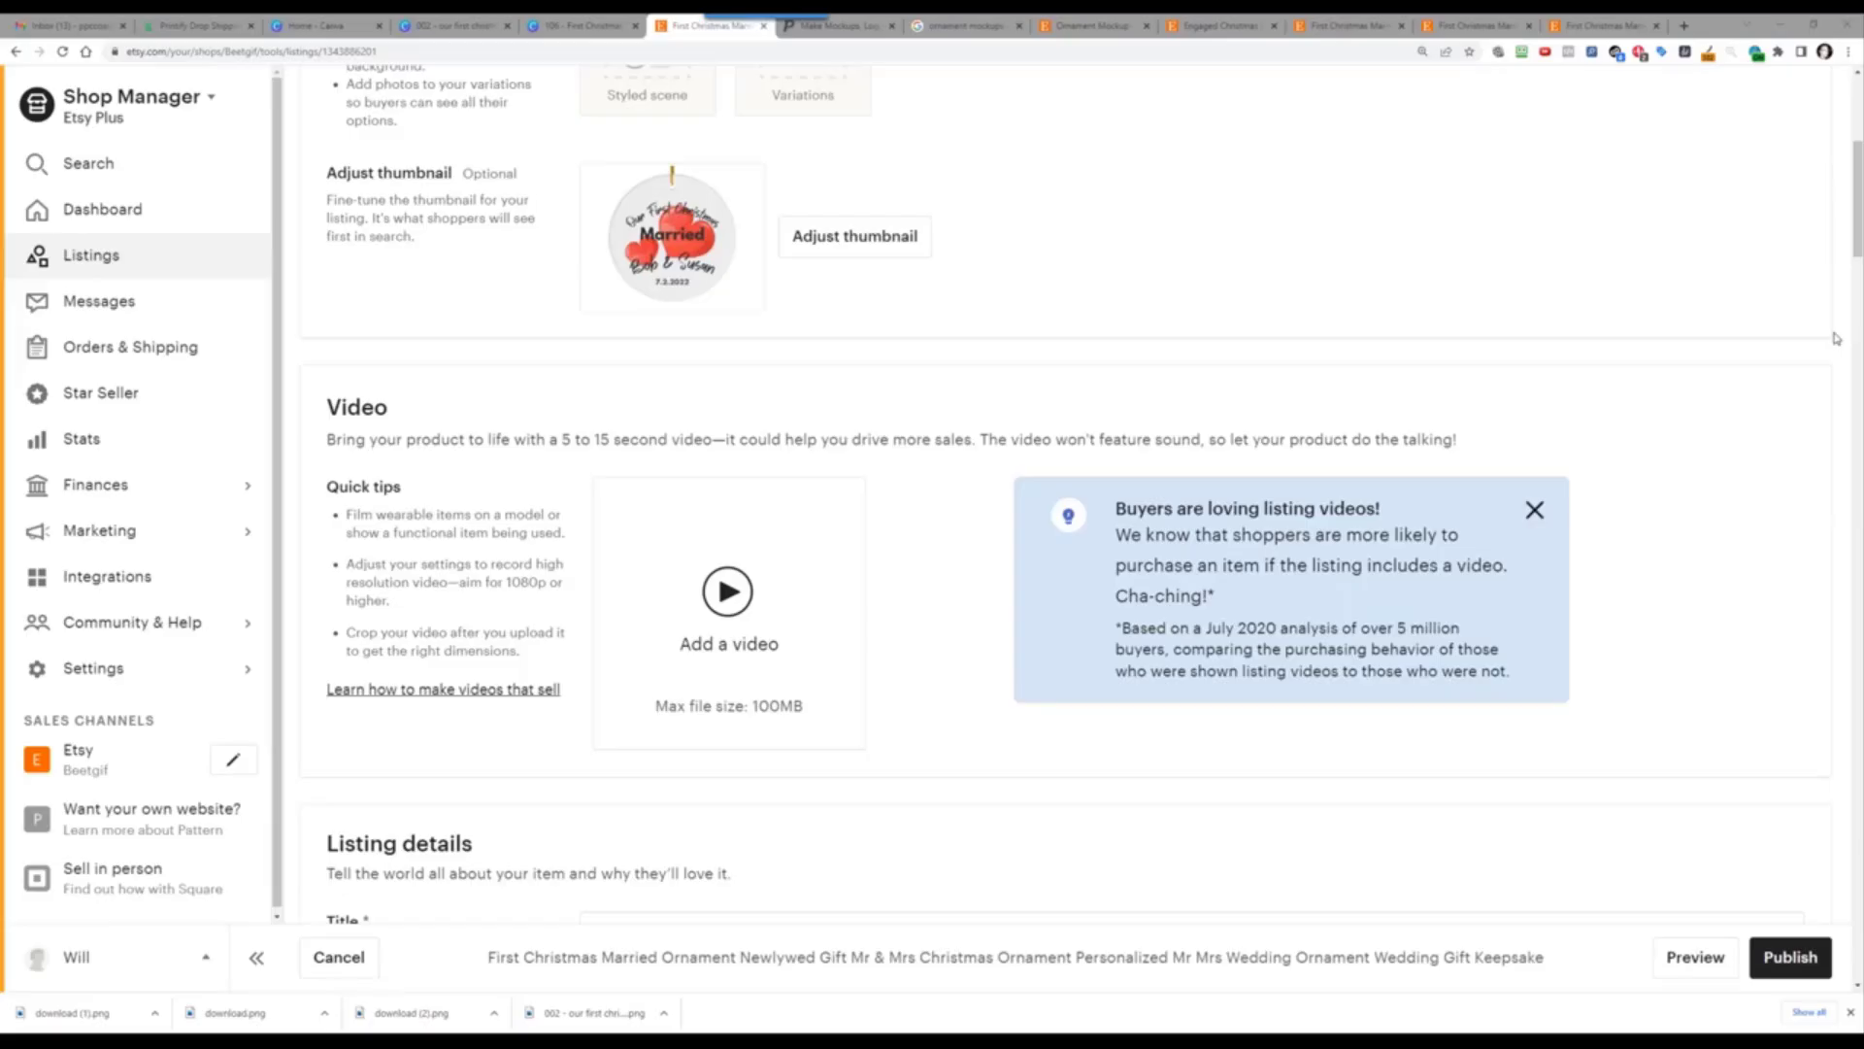
# Step: Upload the downloaded MP4 promo video to the listing, play it to check, and publish
pyautogui.moveTo(1835, 338); pyautogui.dragTo(694, 621)
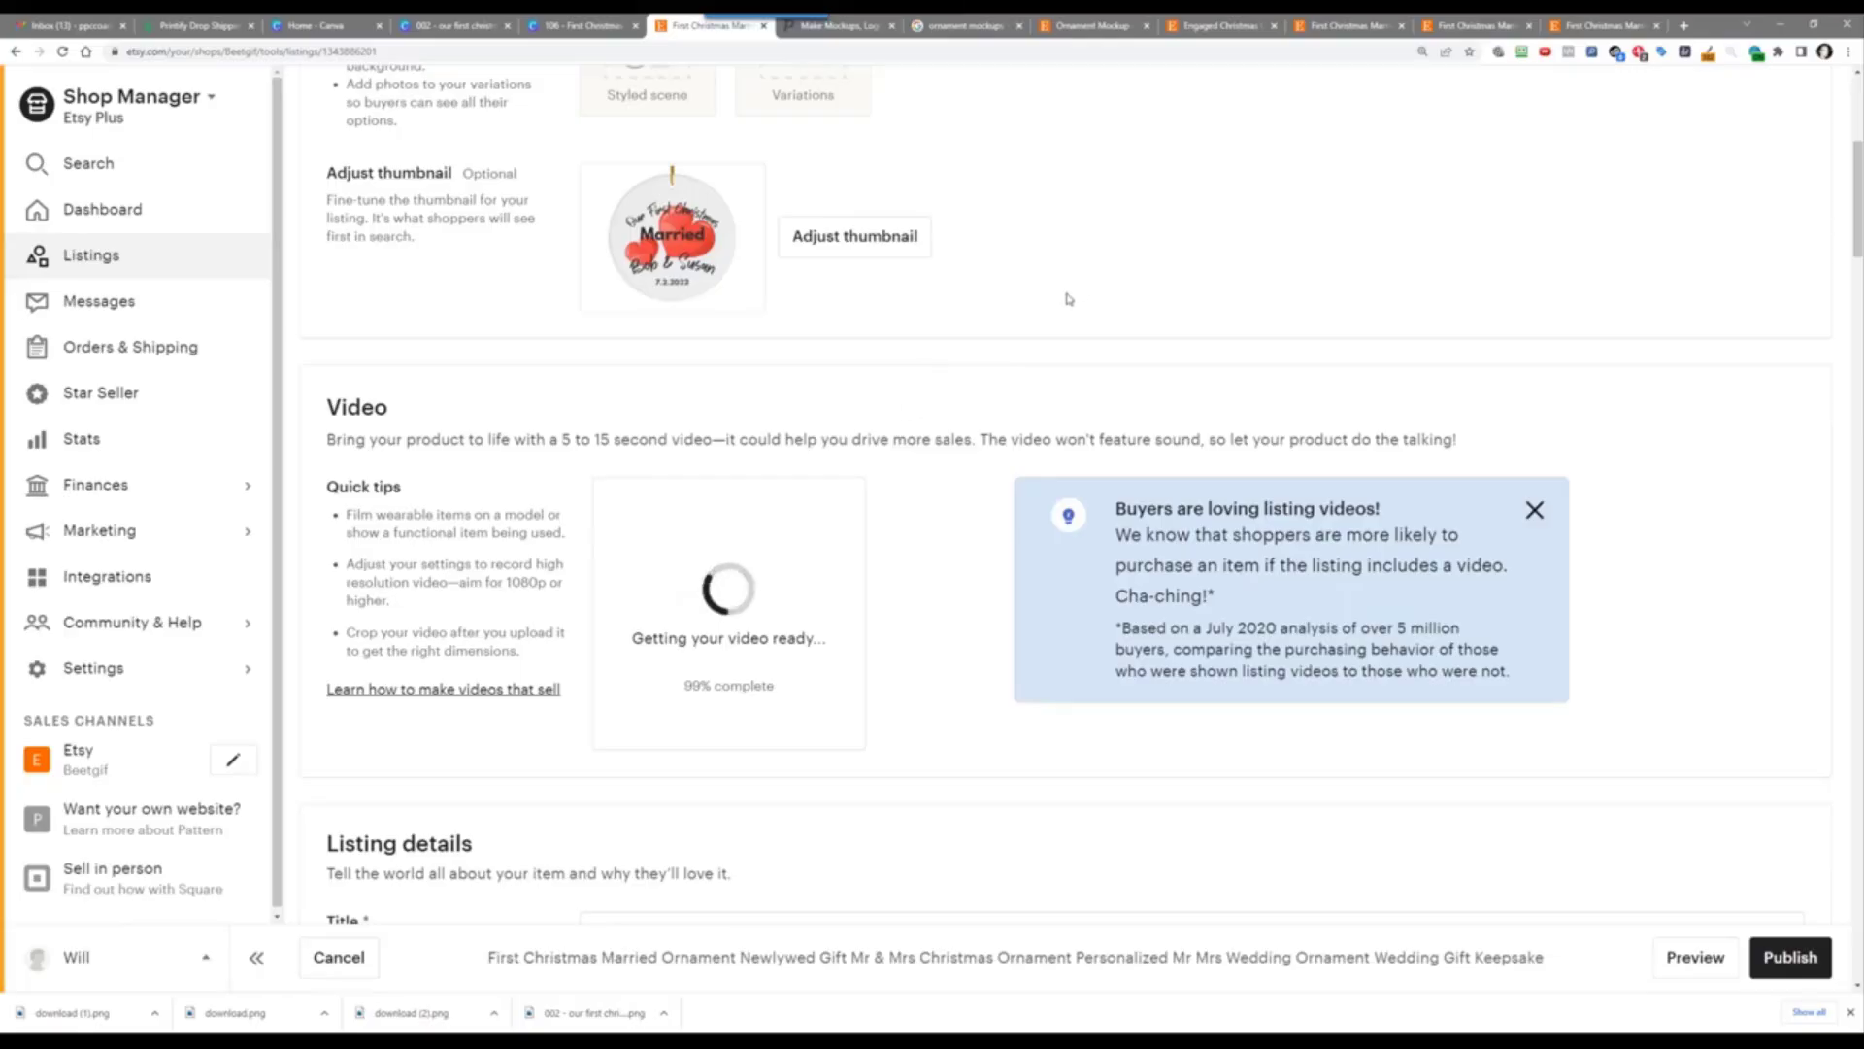
pyautogui.scroll(5, 1065, 295)
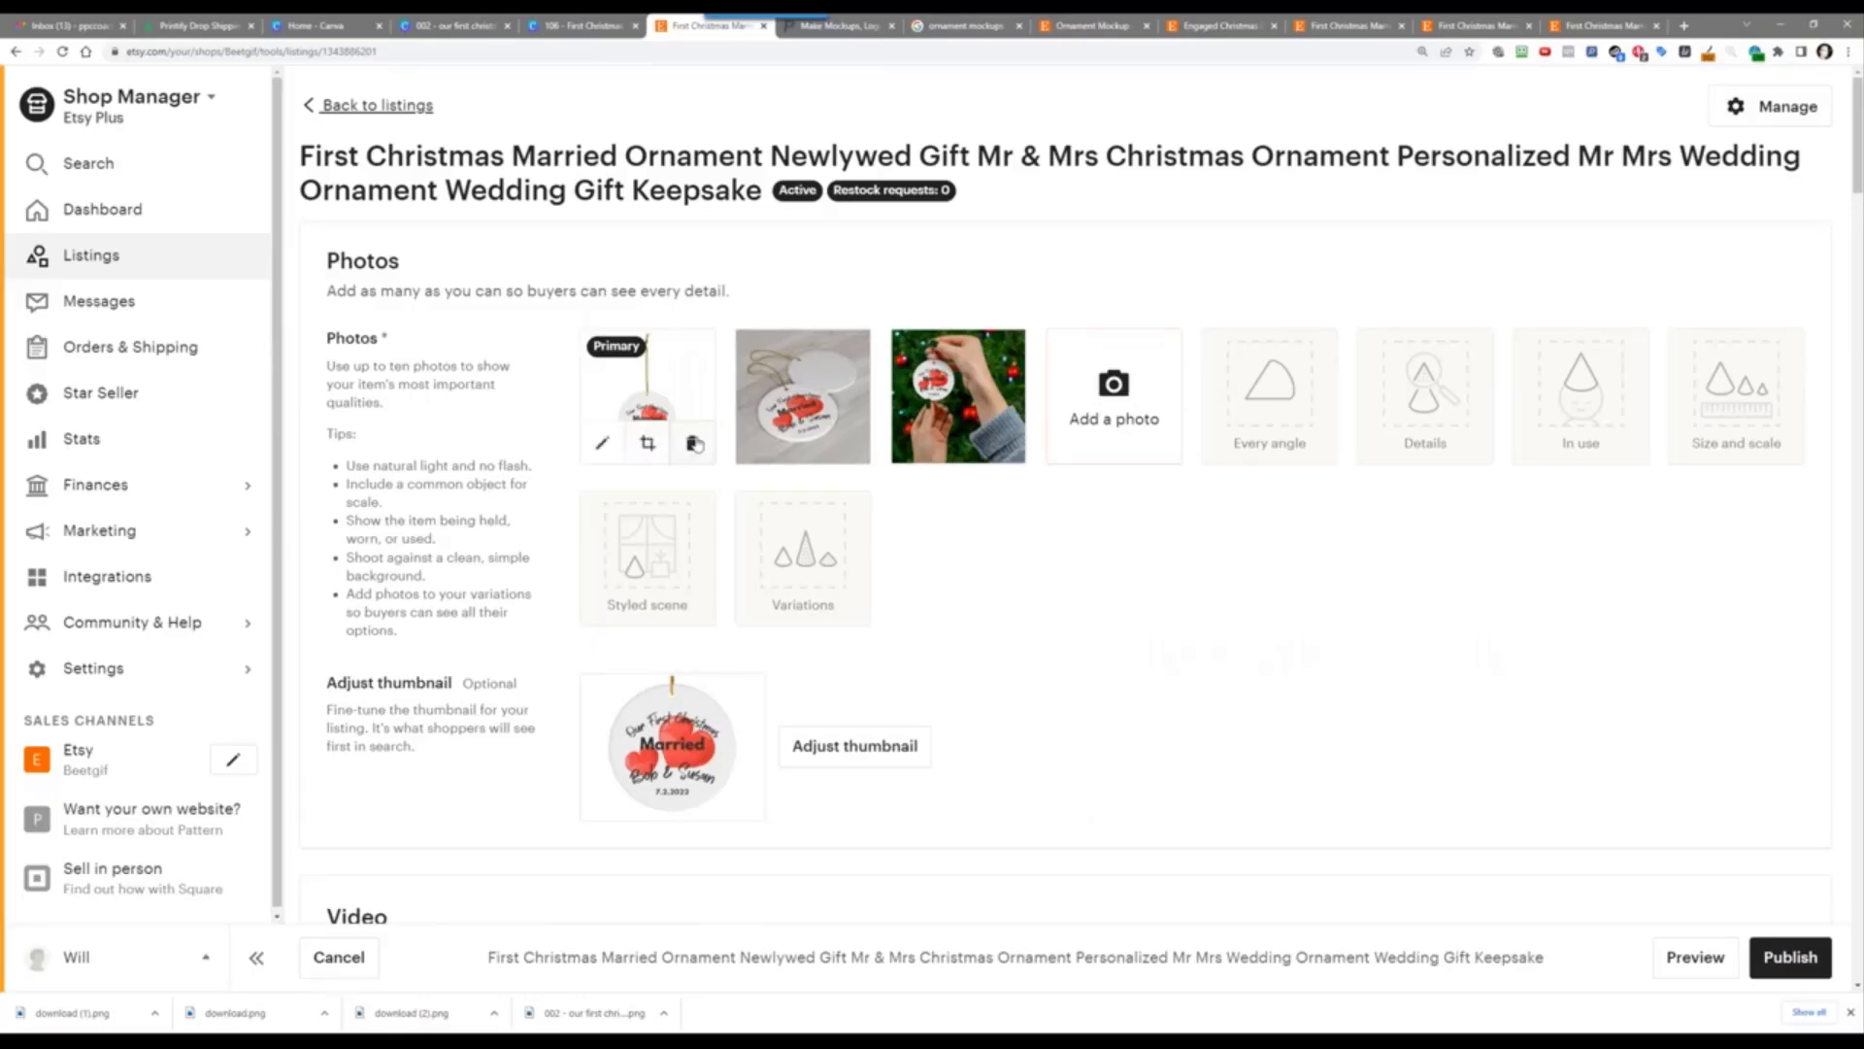
pyautogui.scroll(-4, 1341, 620)
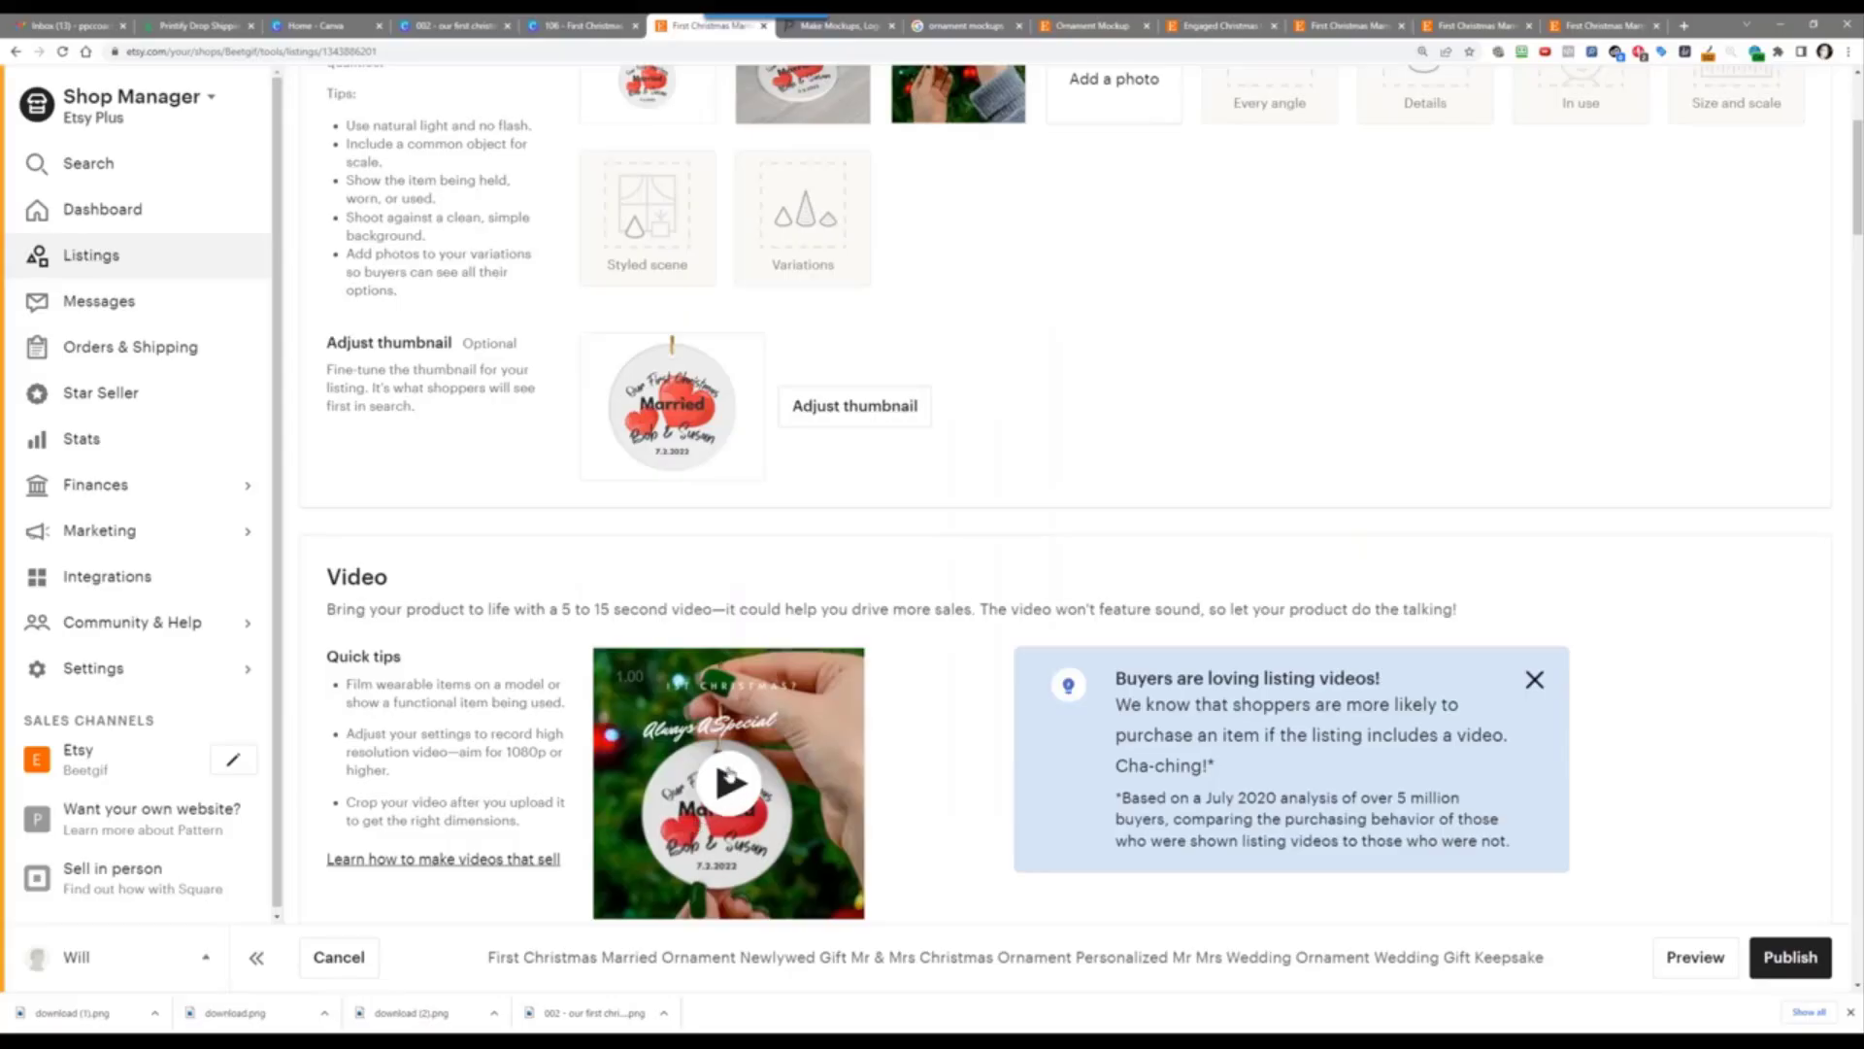
pyautogui.click(731, 774)
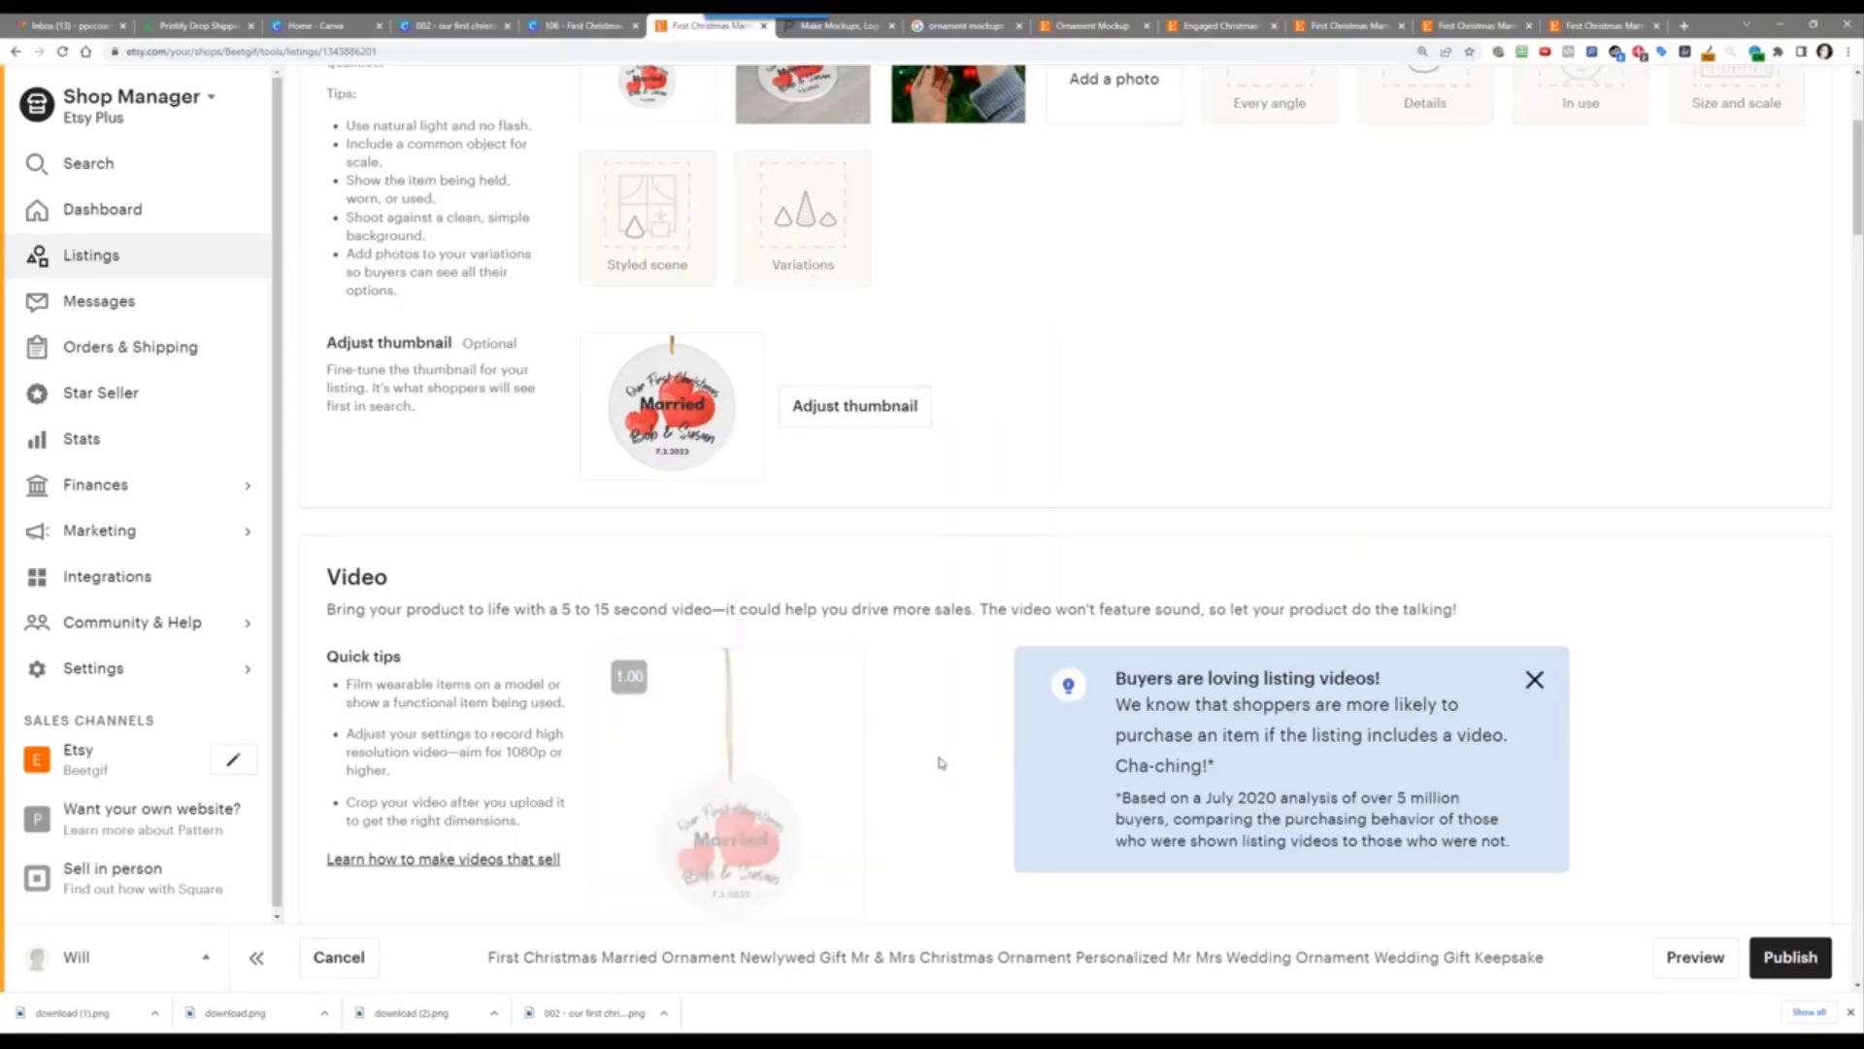
pyautogui.scroll(-2, 932, 738)
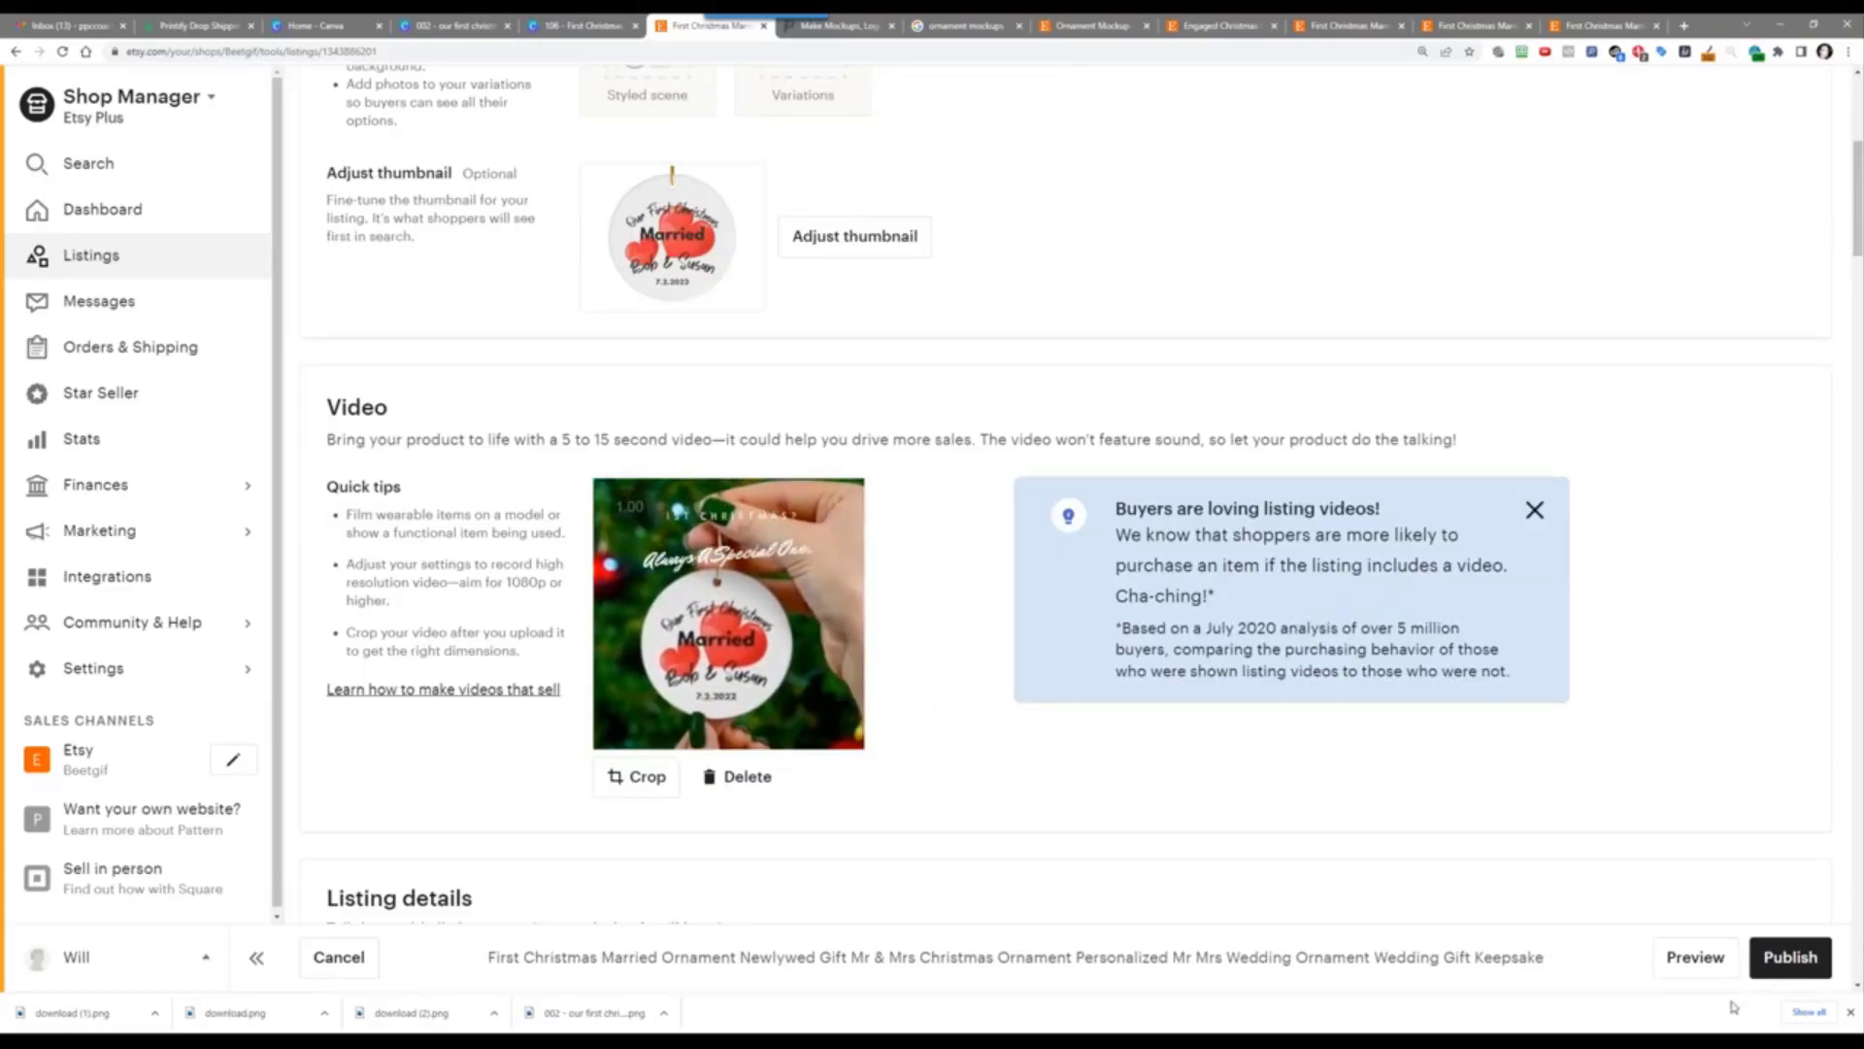
pyautogui.click(1791, 959)
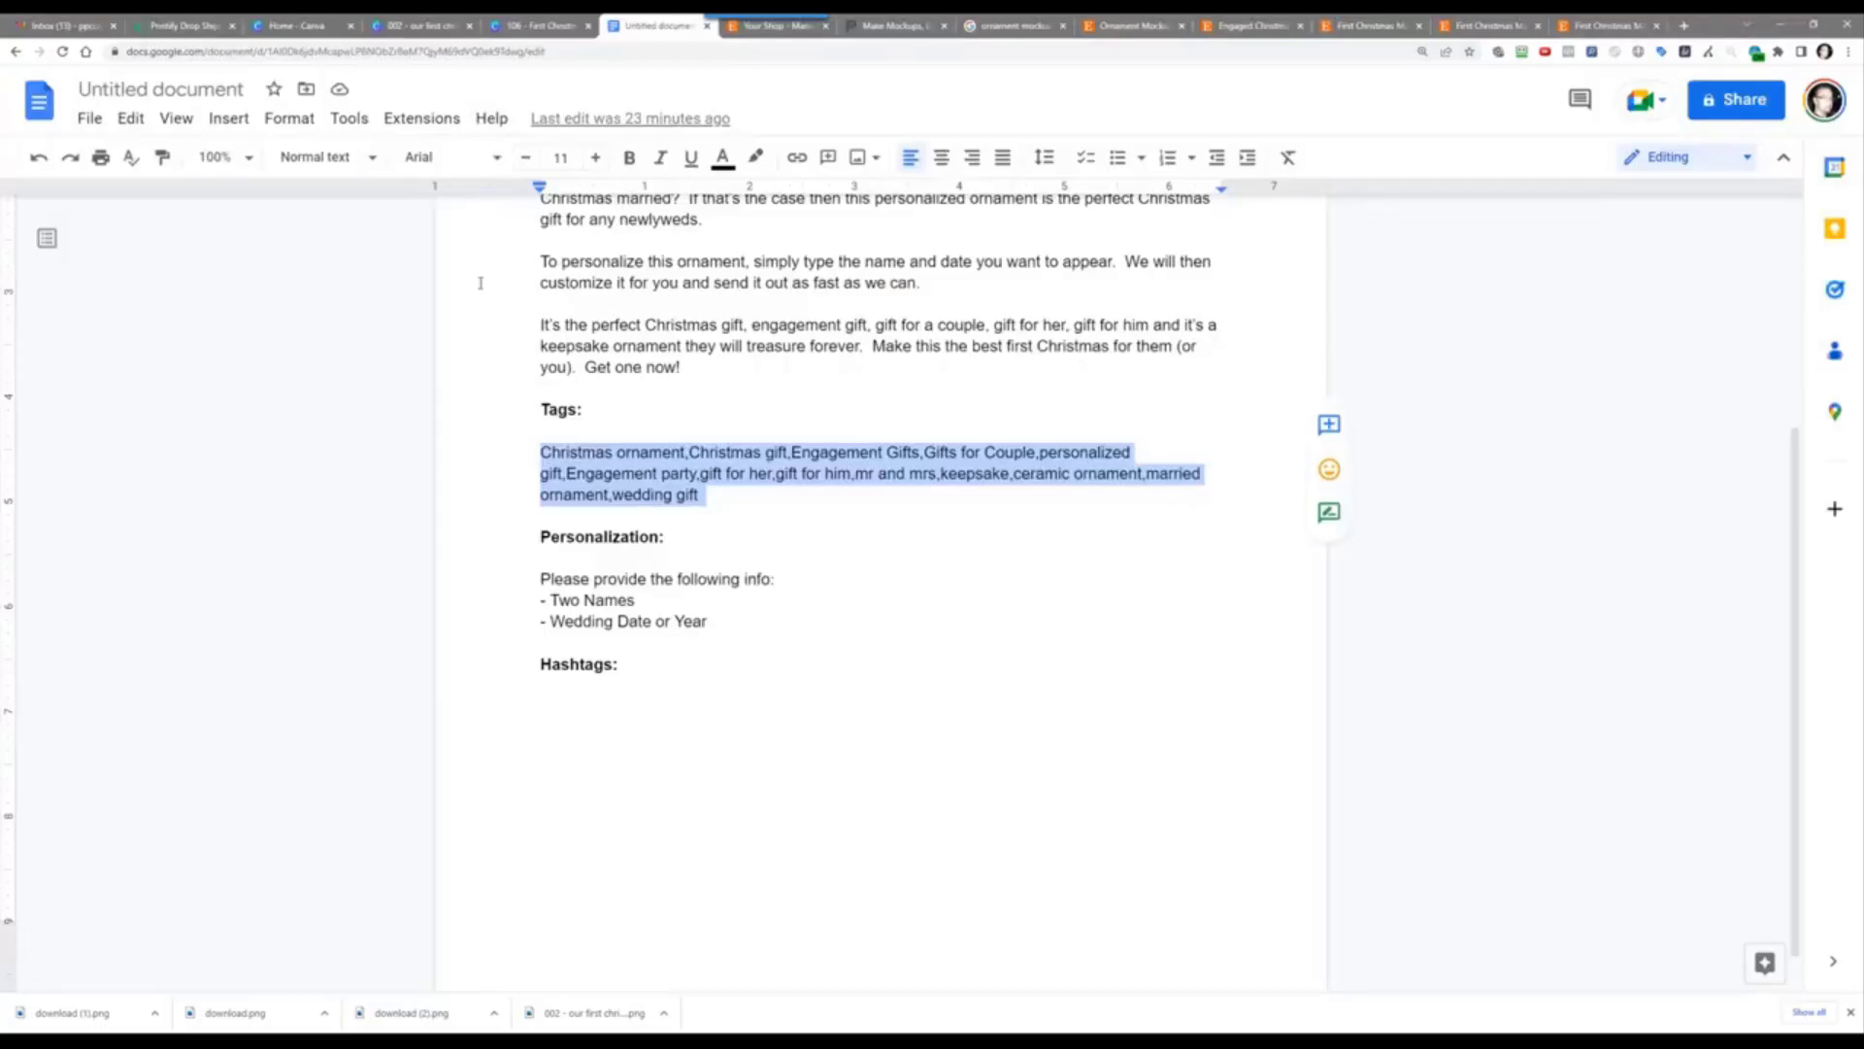
# Step: Name the Google Doc 'Etsy First Christmas Married Title, Description, Tags' and return to Etsy listings
pyautogui.click(134, 91)
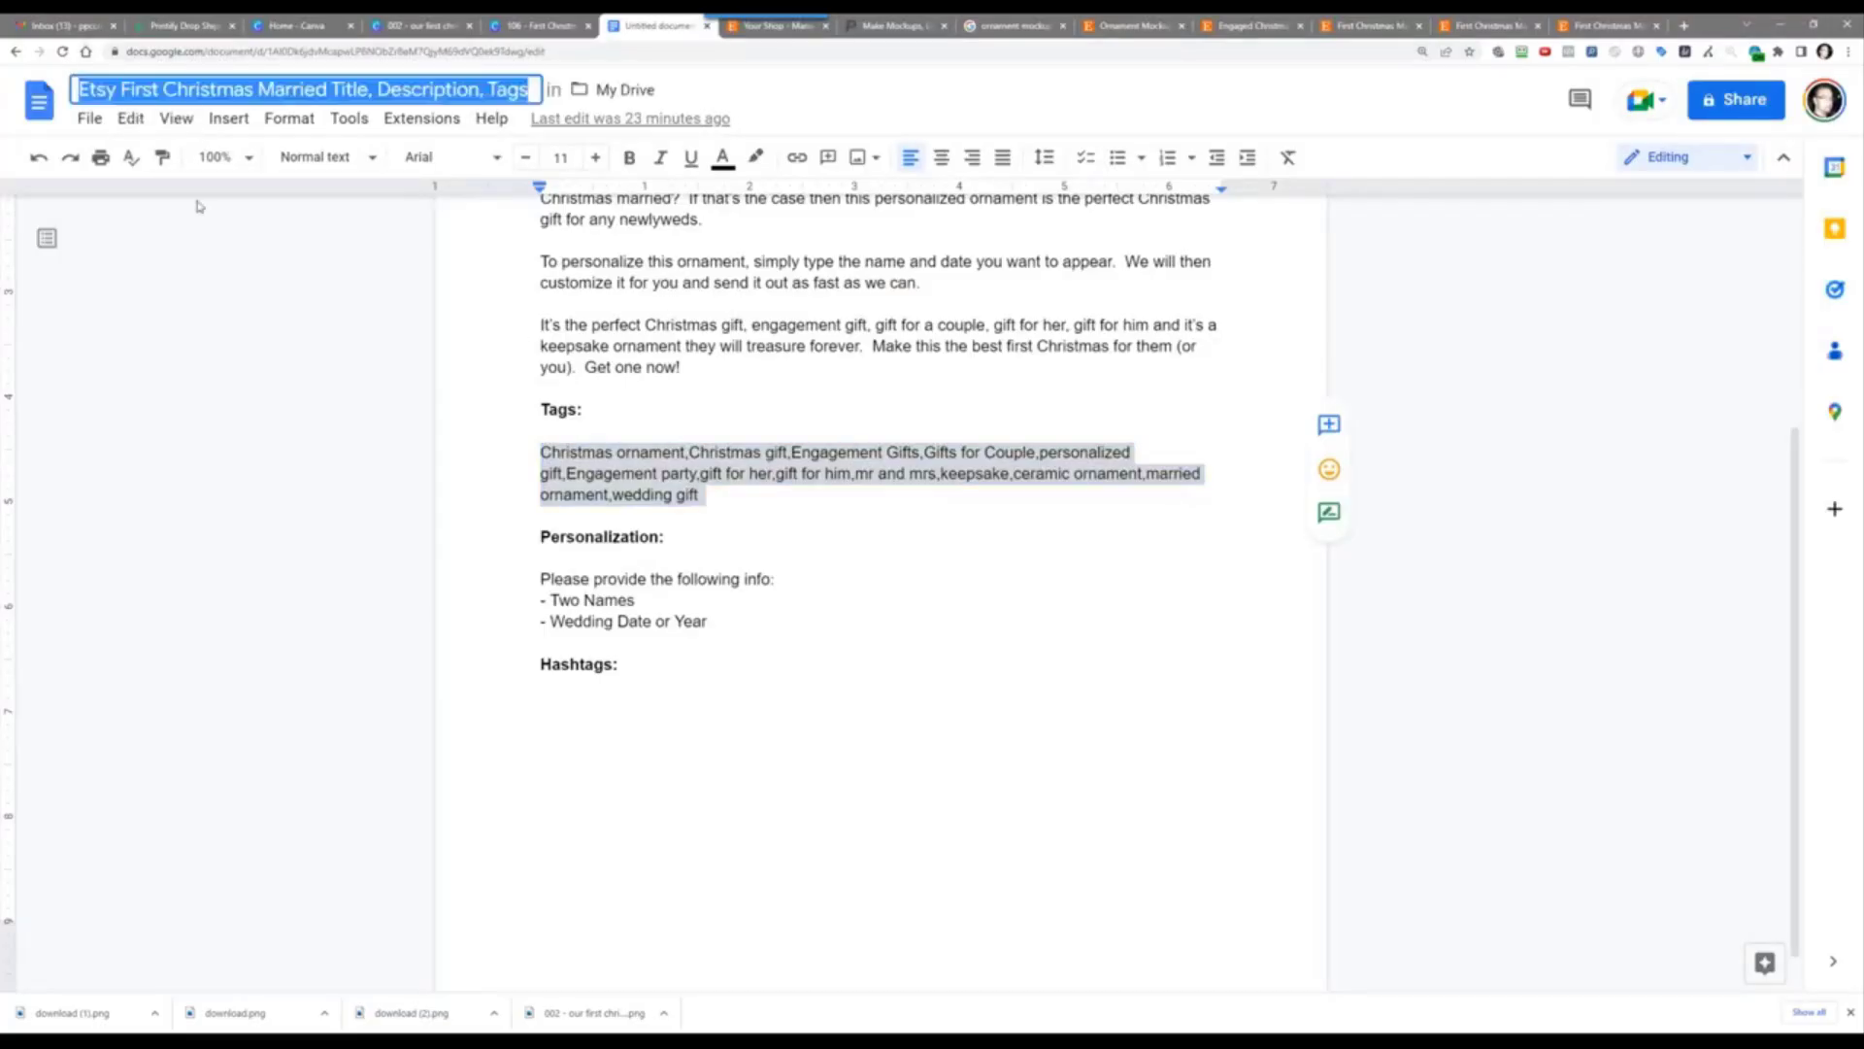
pyautogui.click(207, 483)
pyautogui.scroll(4, 678, 297)
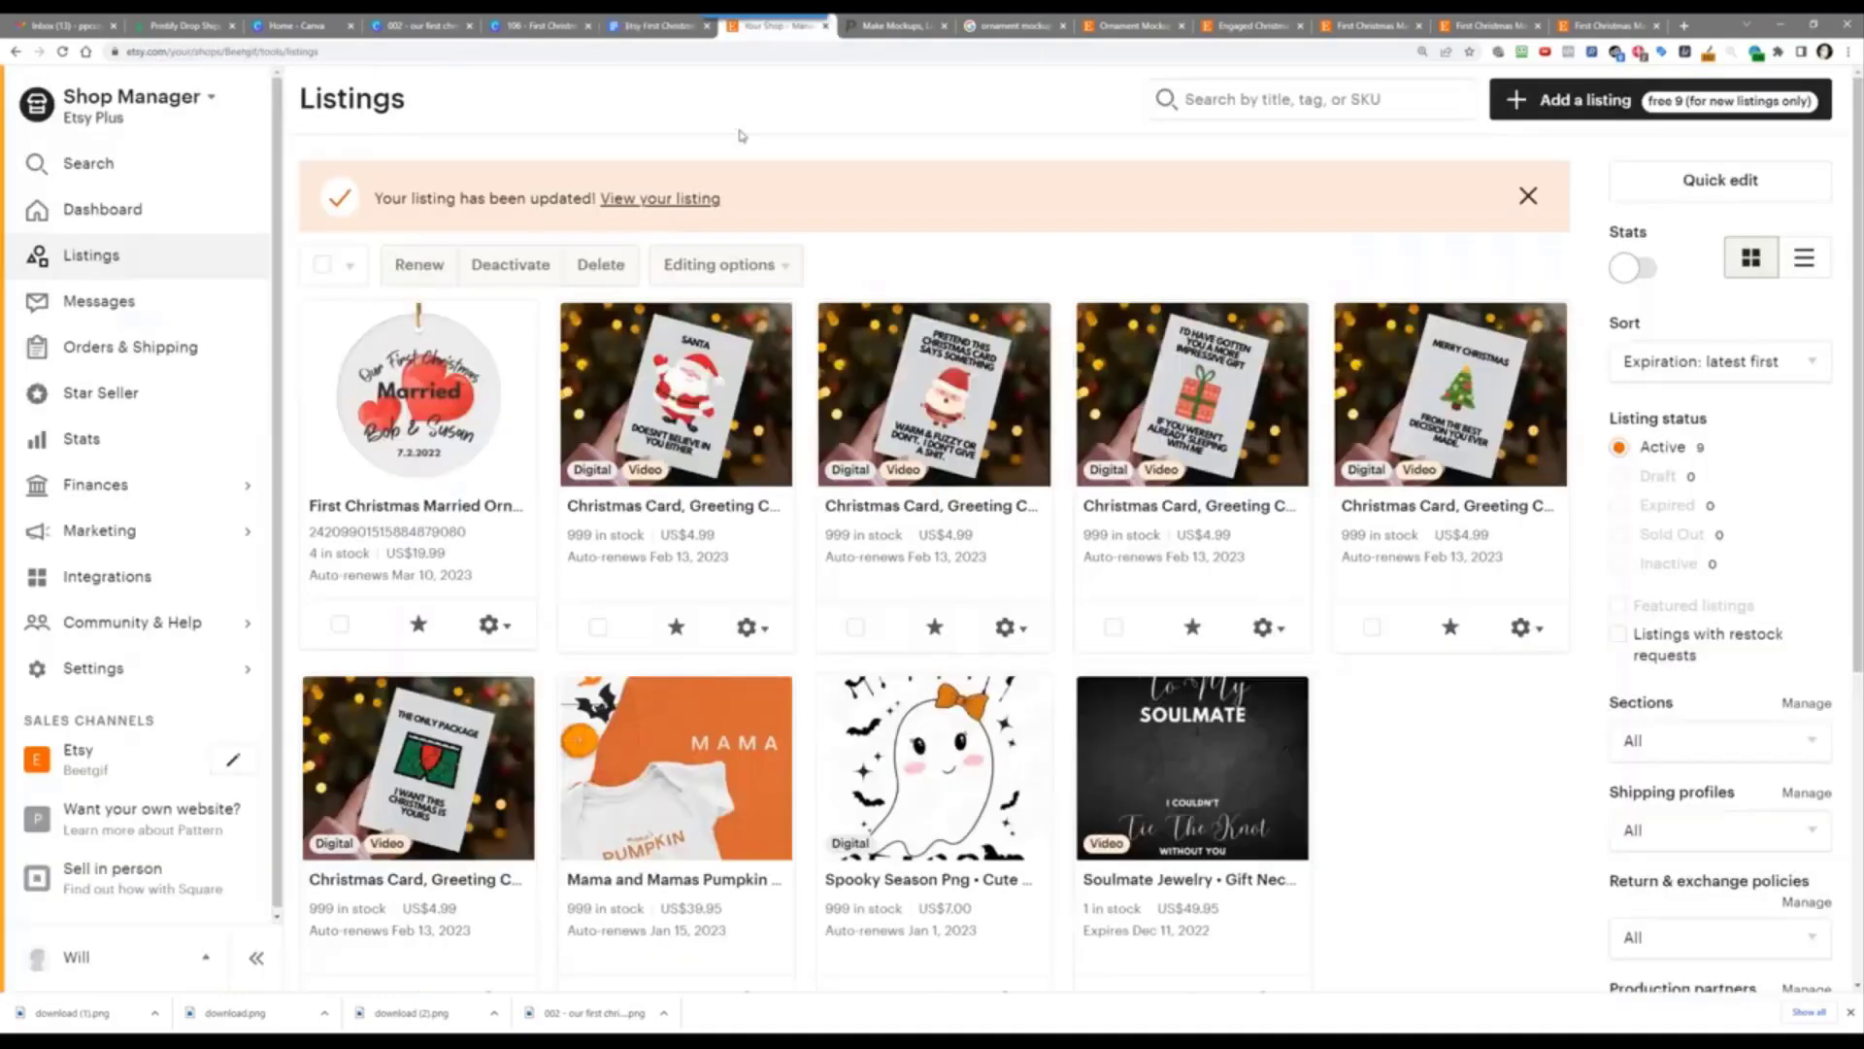
pyautogui.click(767, 27)
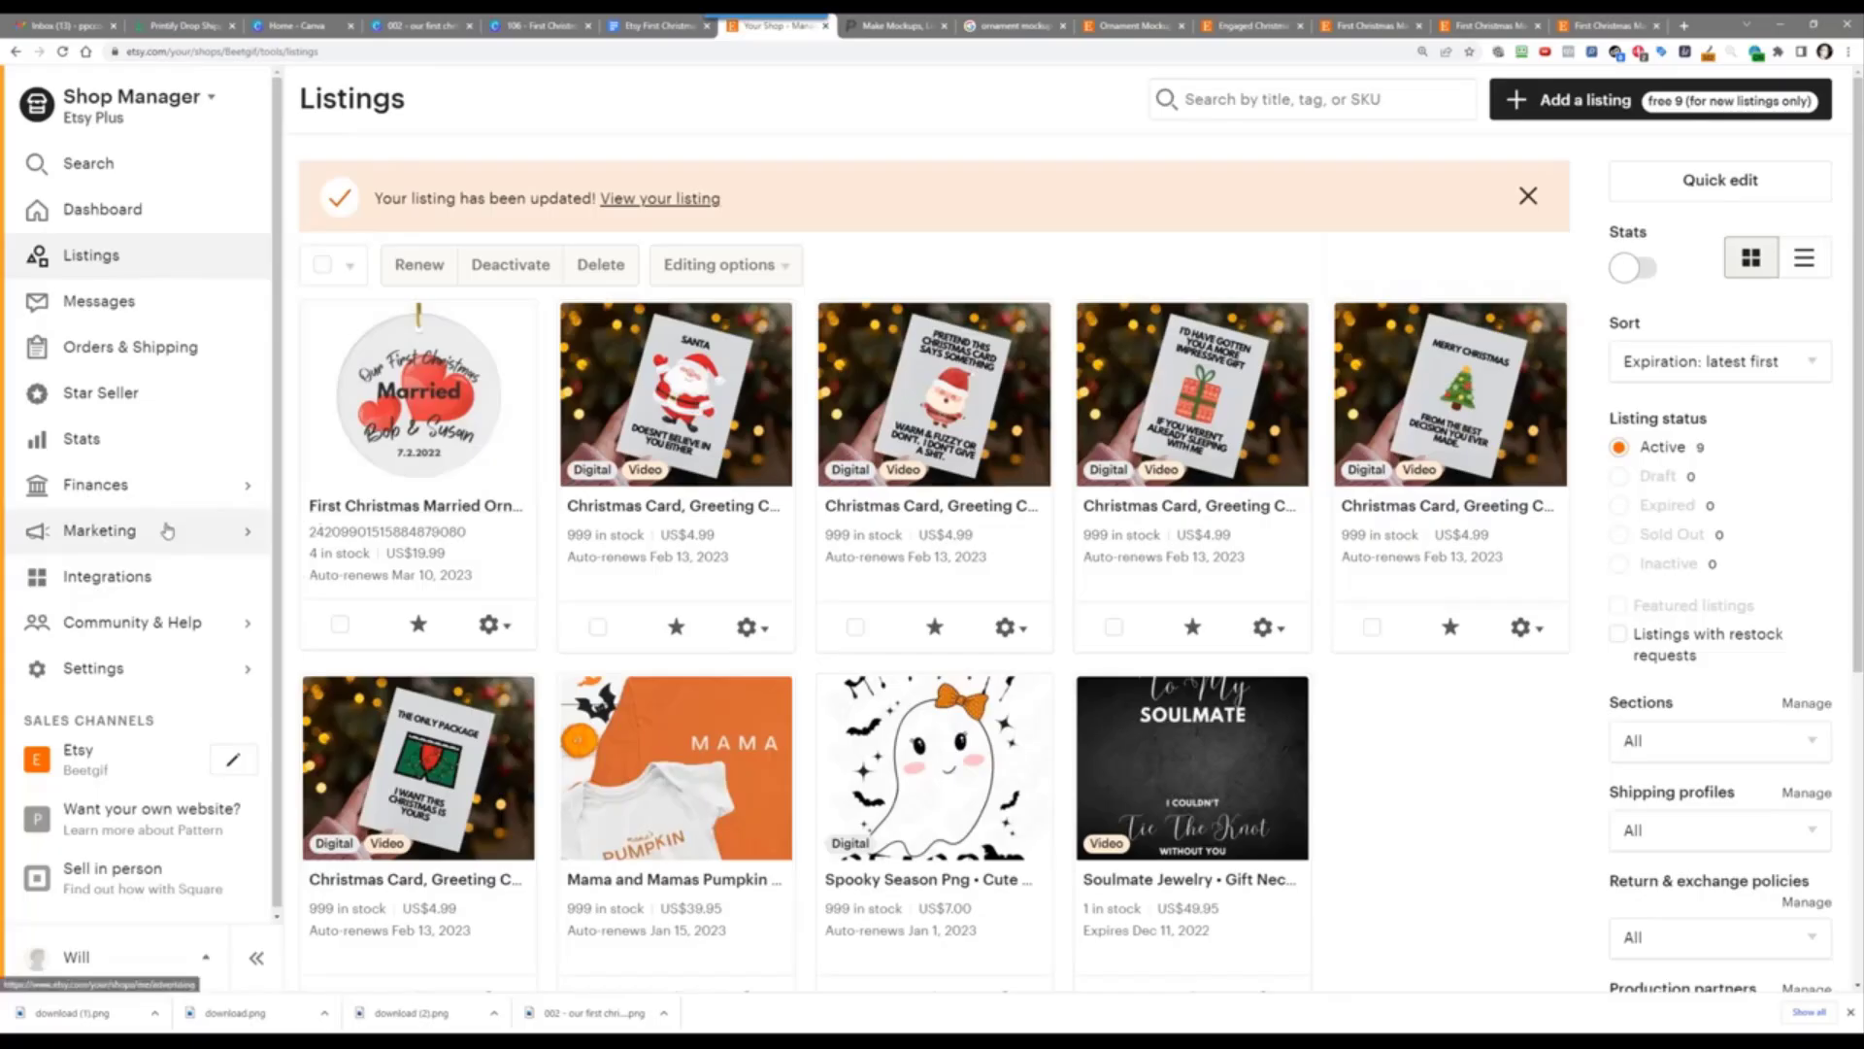
# Step: Go to Marketing > Sales and discounts in Shop Manager and scroll through the offers
pyautogui.click(101, 542)
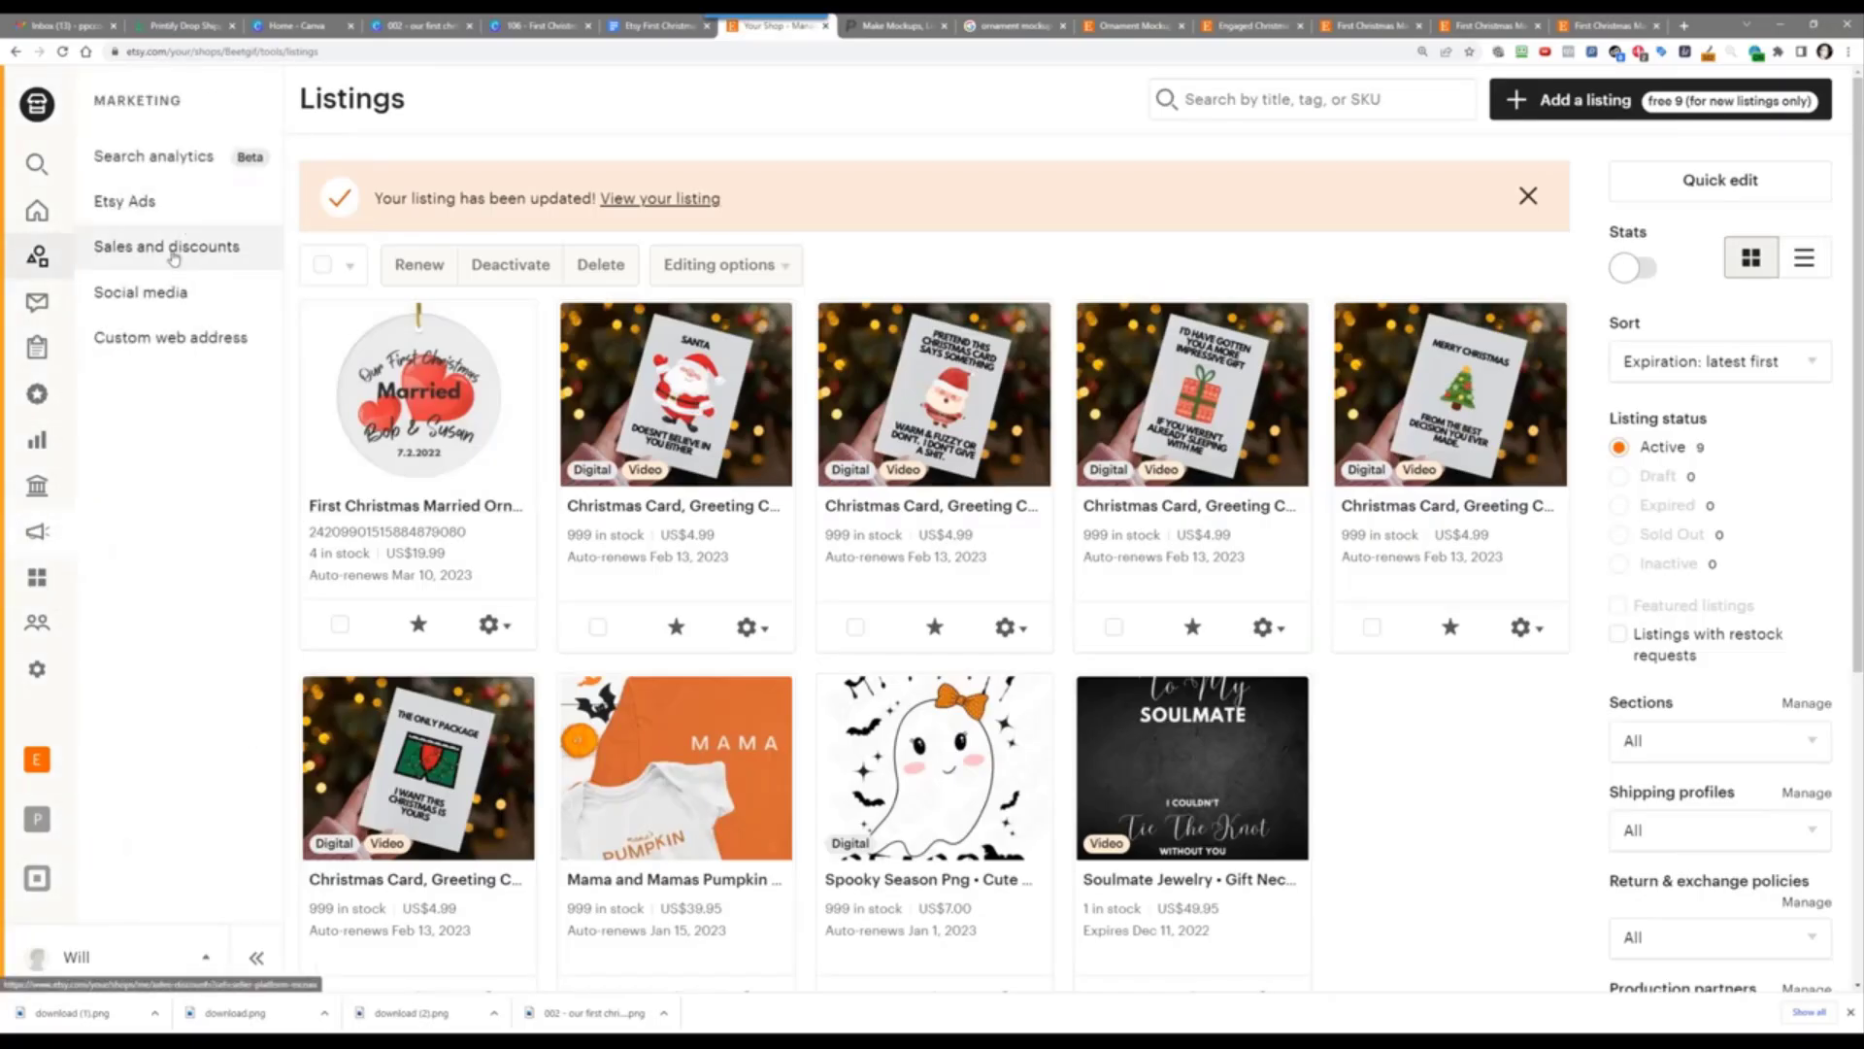
pyautogui.click(167, 247)
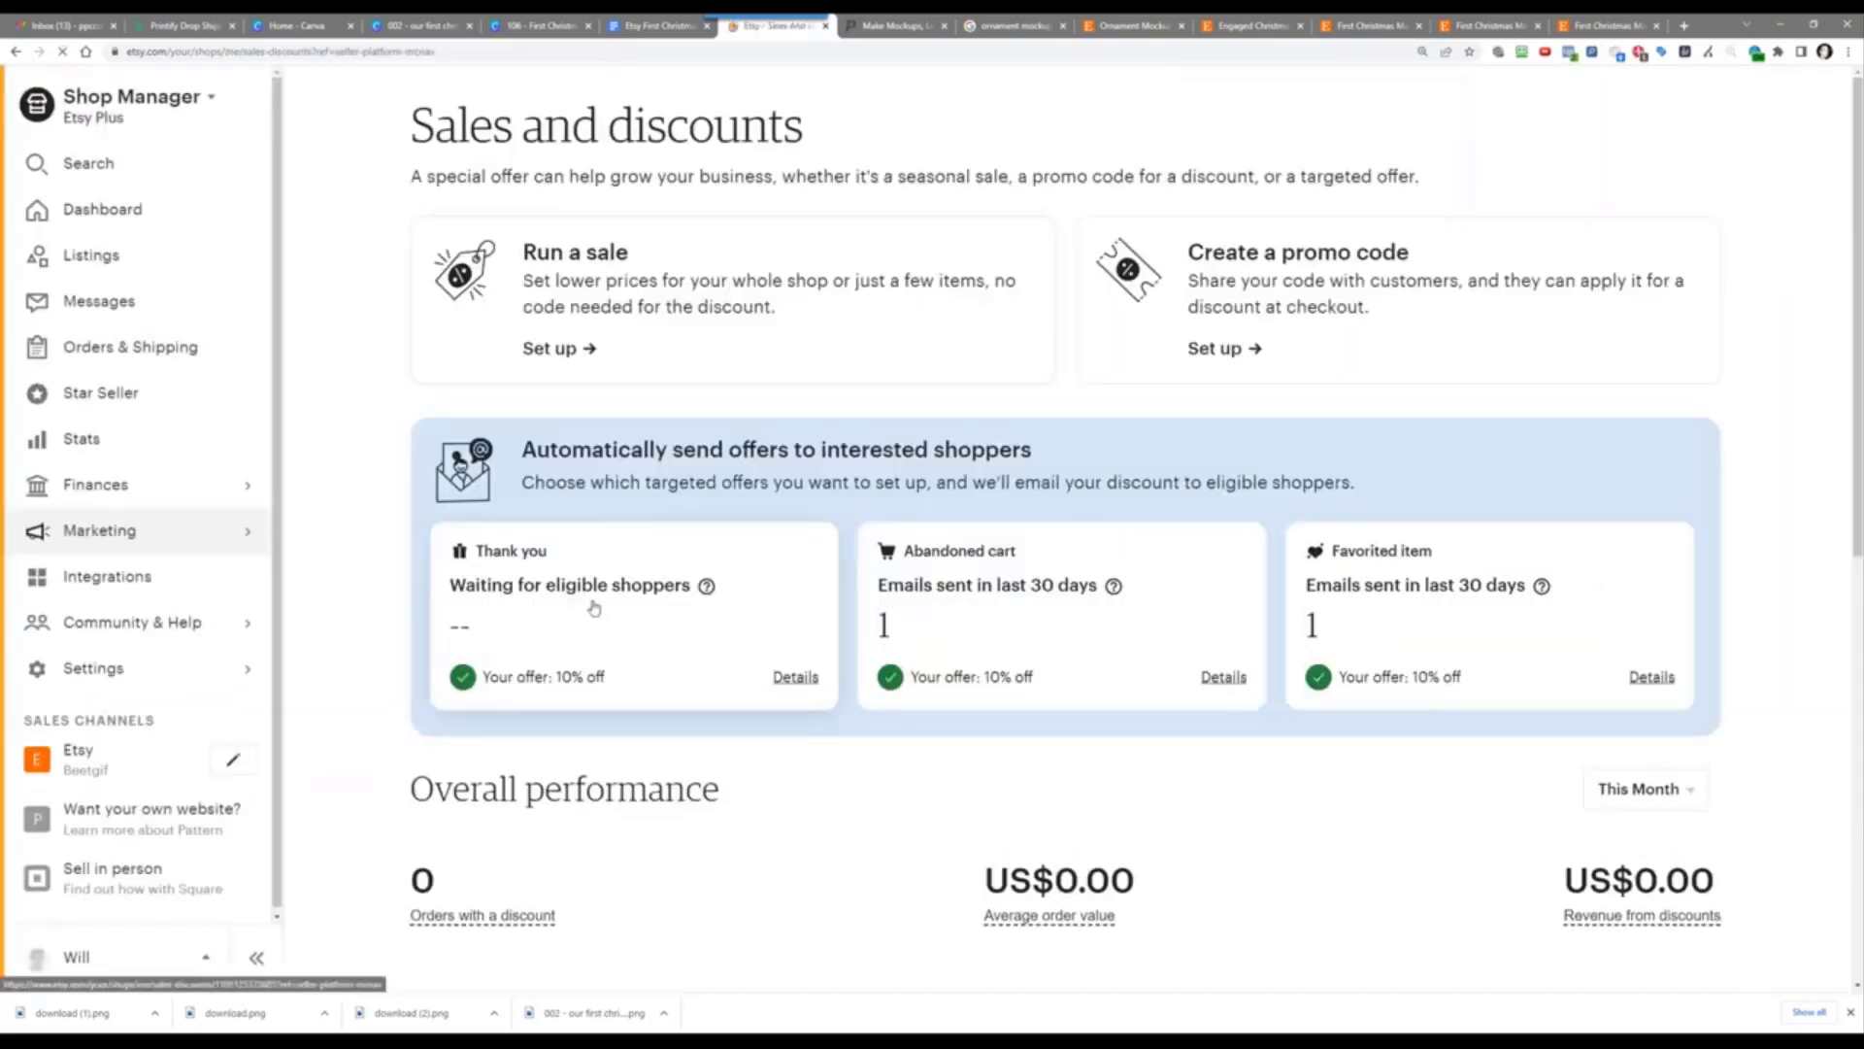
pyautogui.scroll(-5, 594, 606)
pyautogui.scroll(-3, 631, 645)
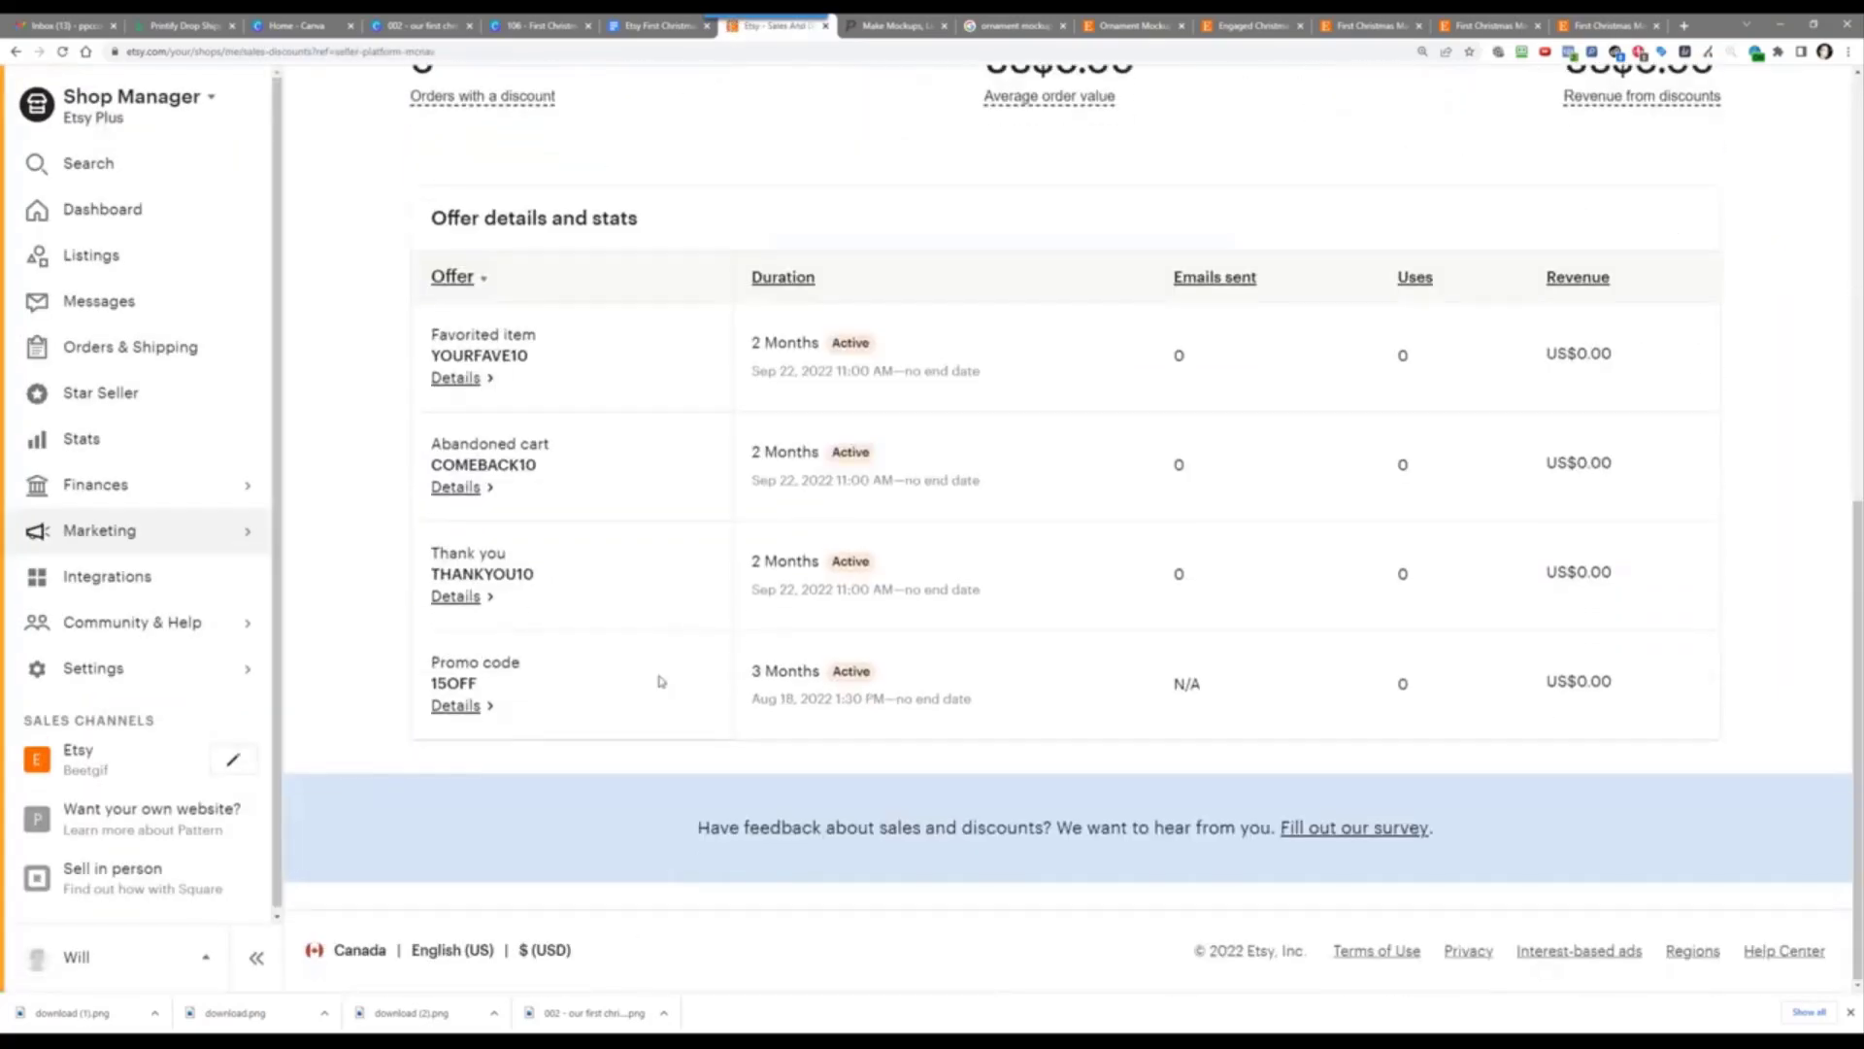
pyautogui.scroll(7, 666, 427)
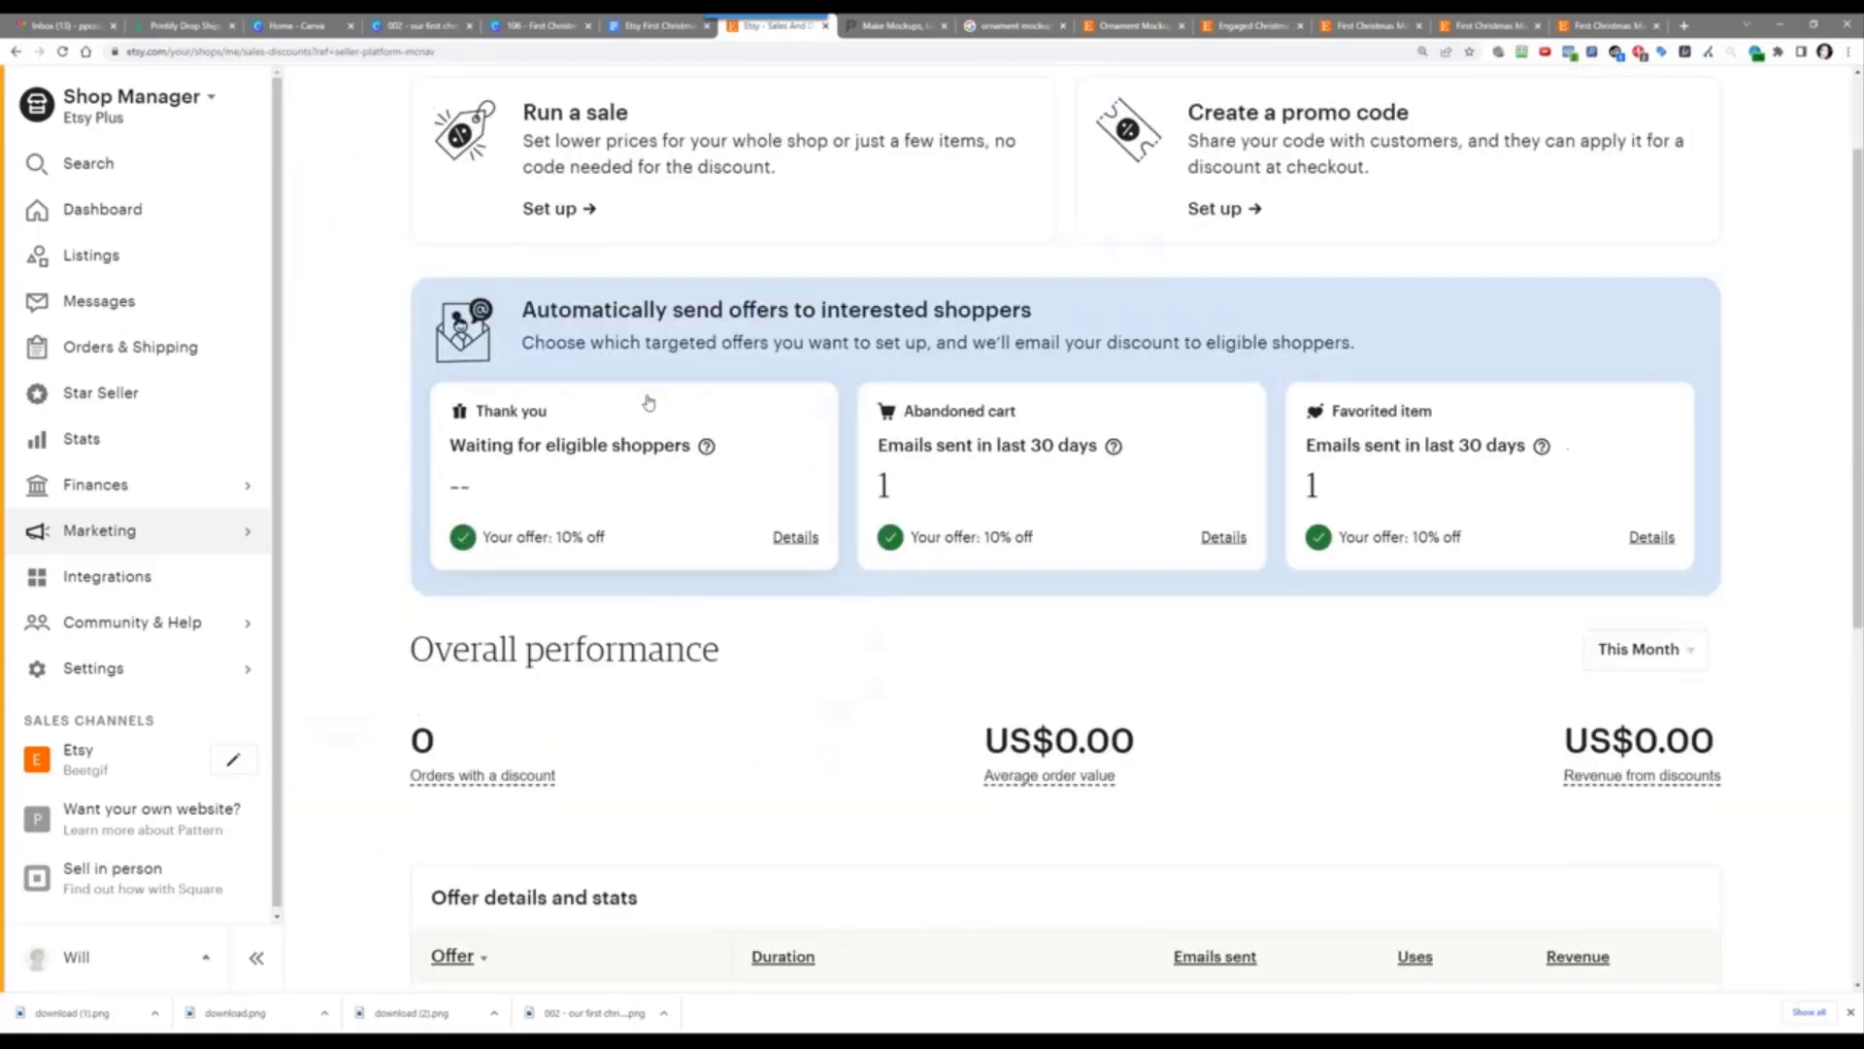
pyautogui.scroll(2, 708, 428)
# Step: Set up a 30% off sale running from 11/10/2022 to 11/12/2022
pyautogui.click(735, 296)
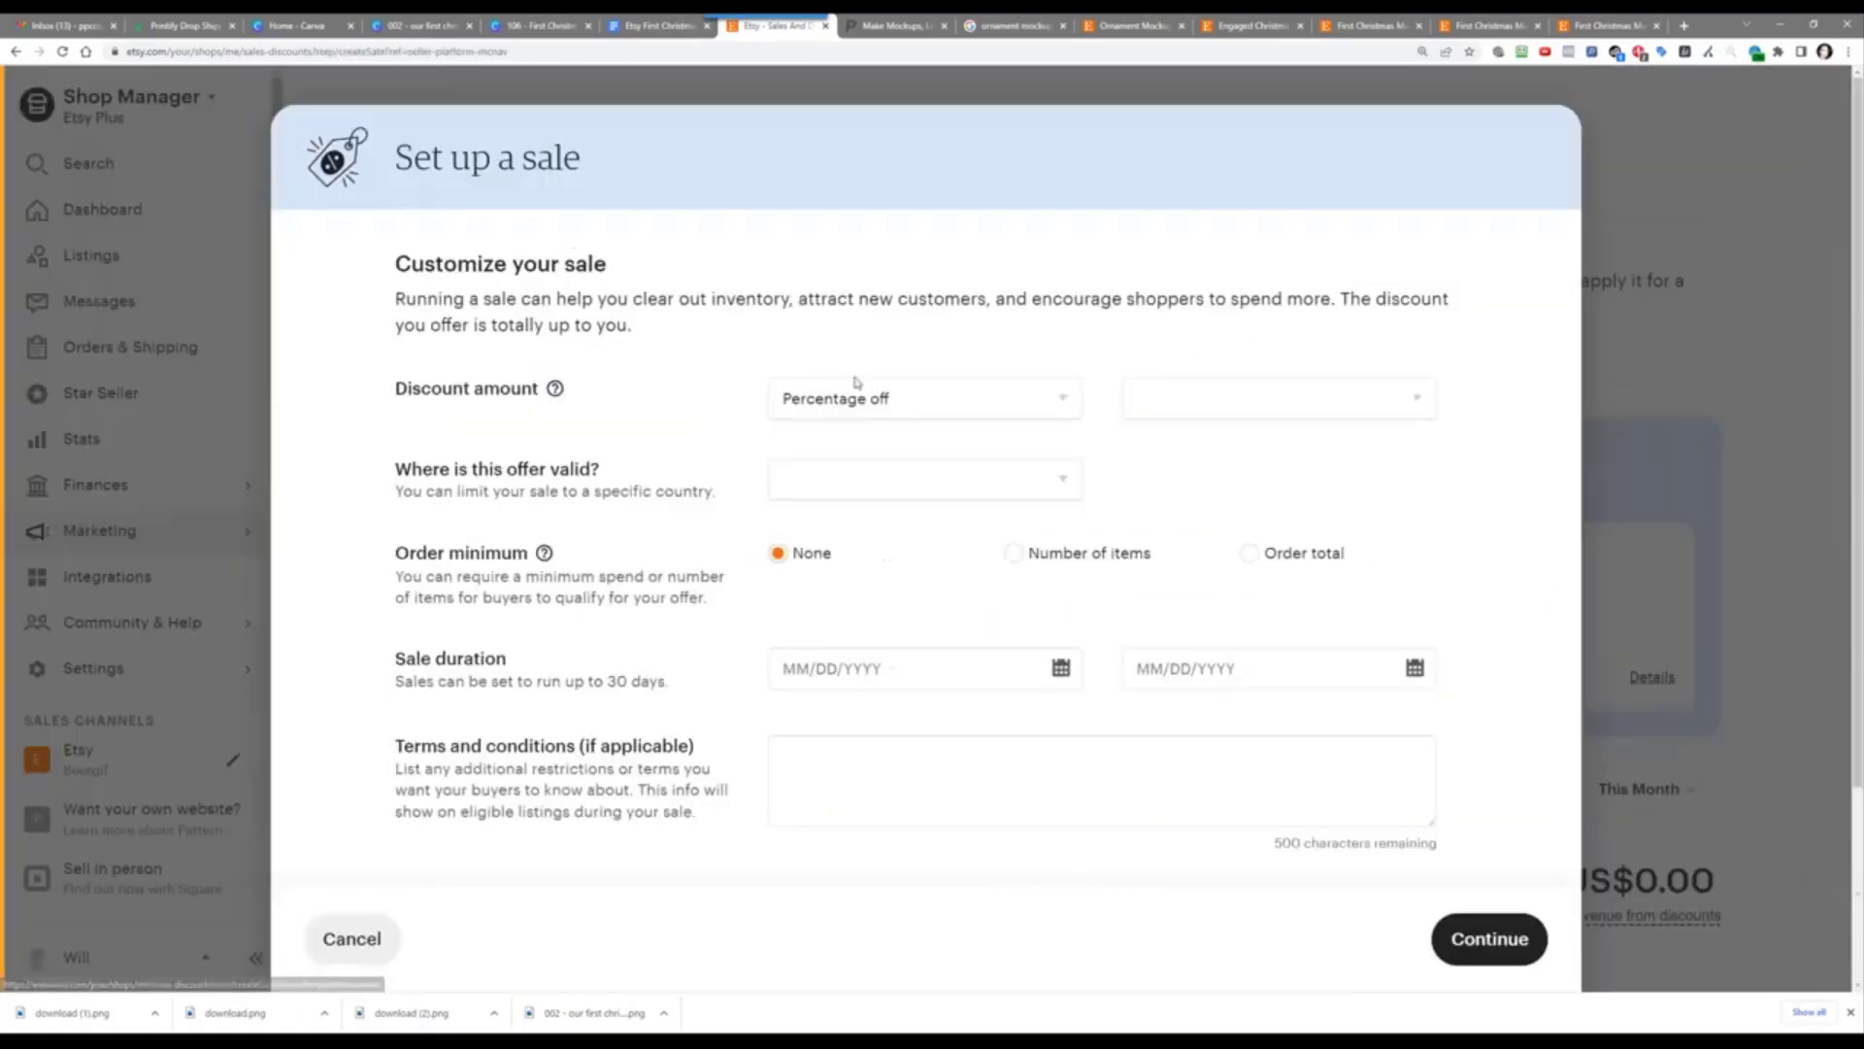
pyautogui.click(1185, 396)
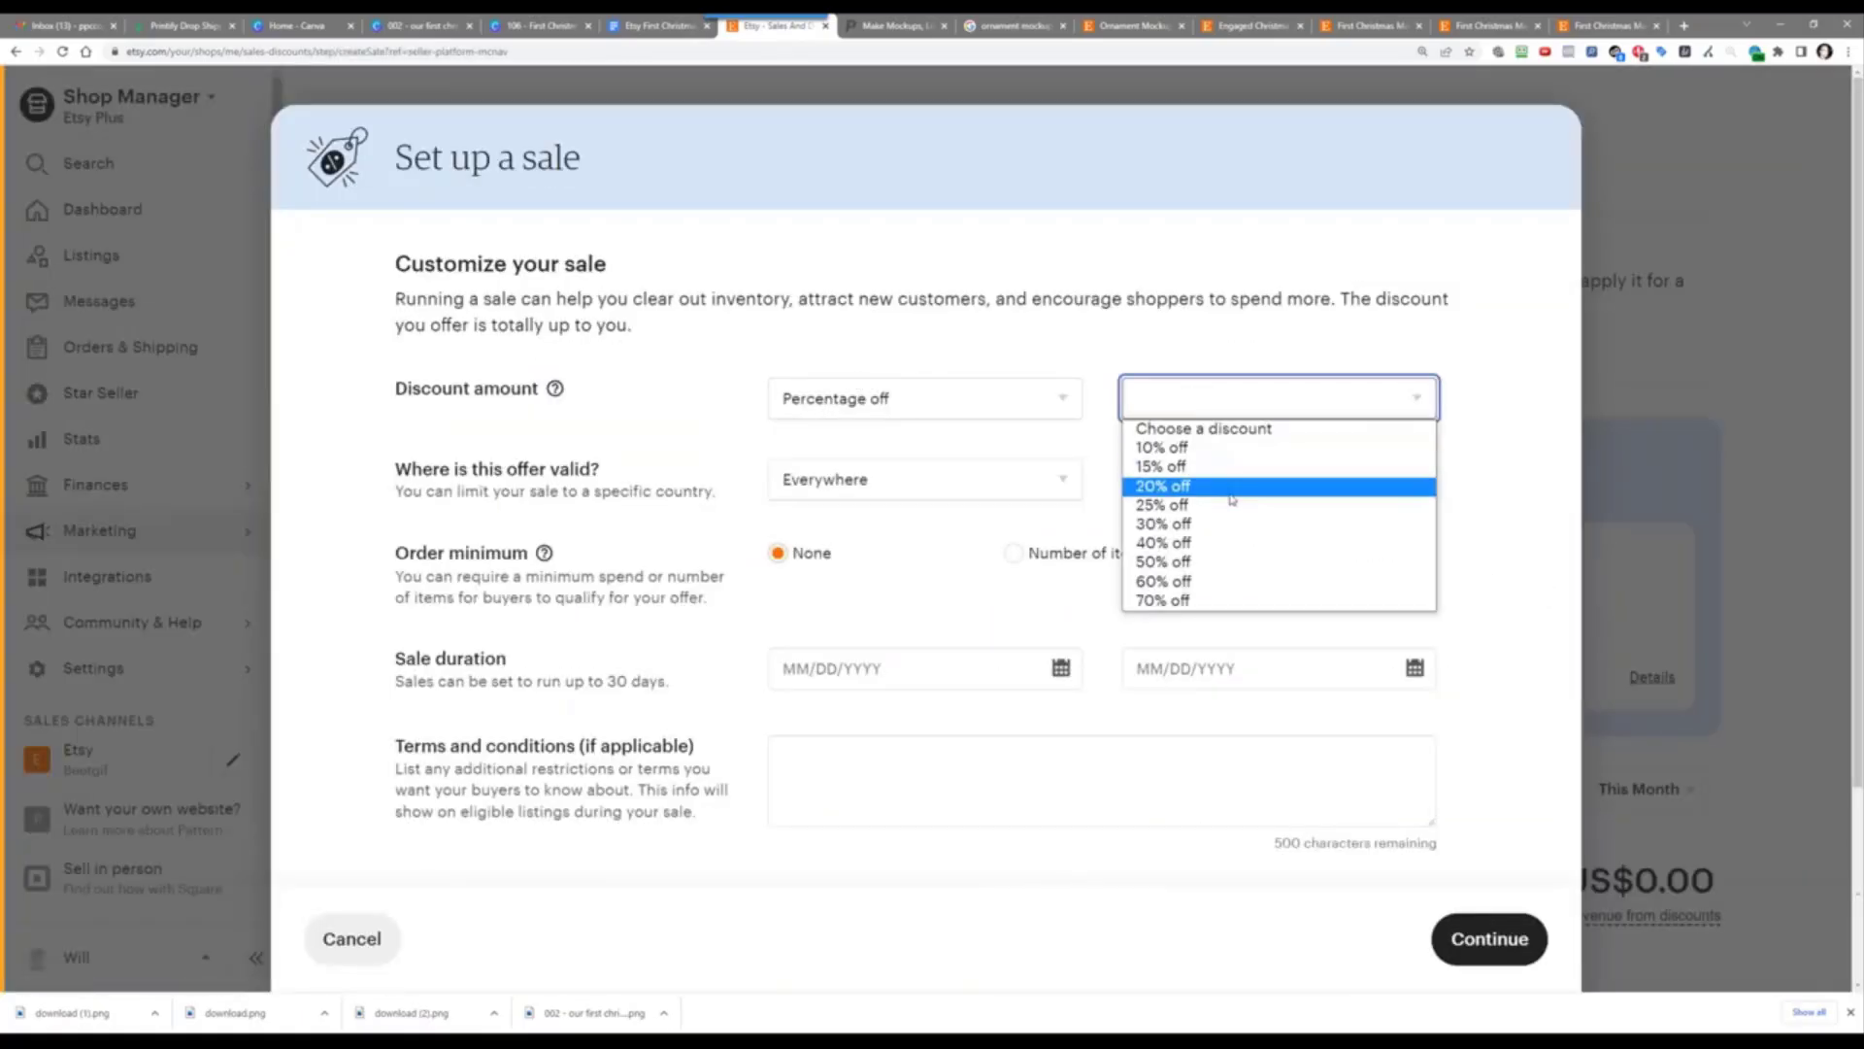
pyautogui.click(1239, 525)
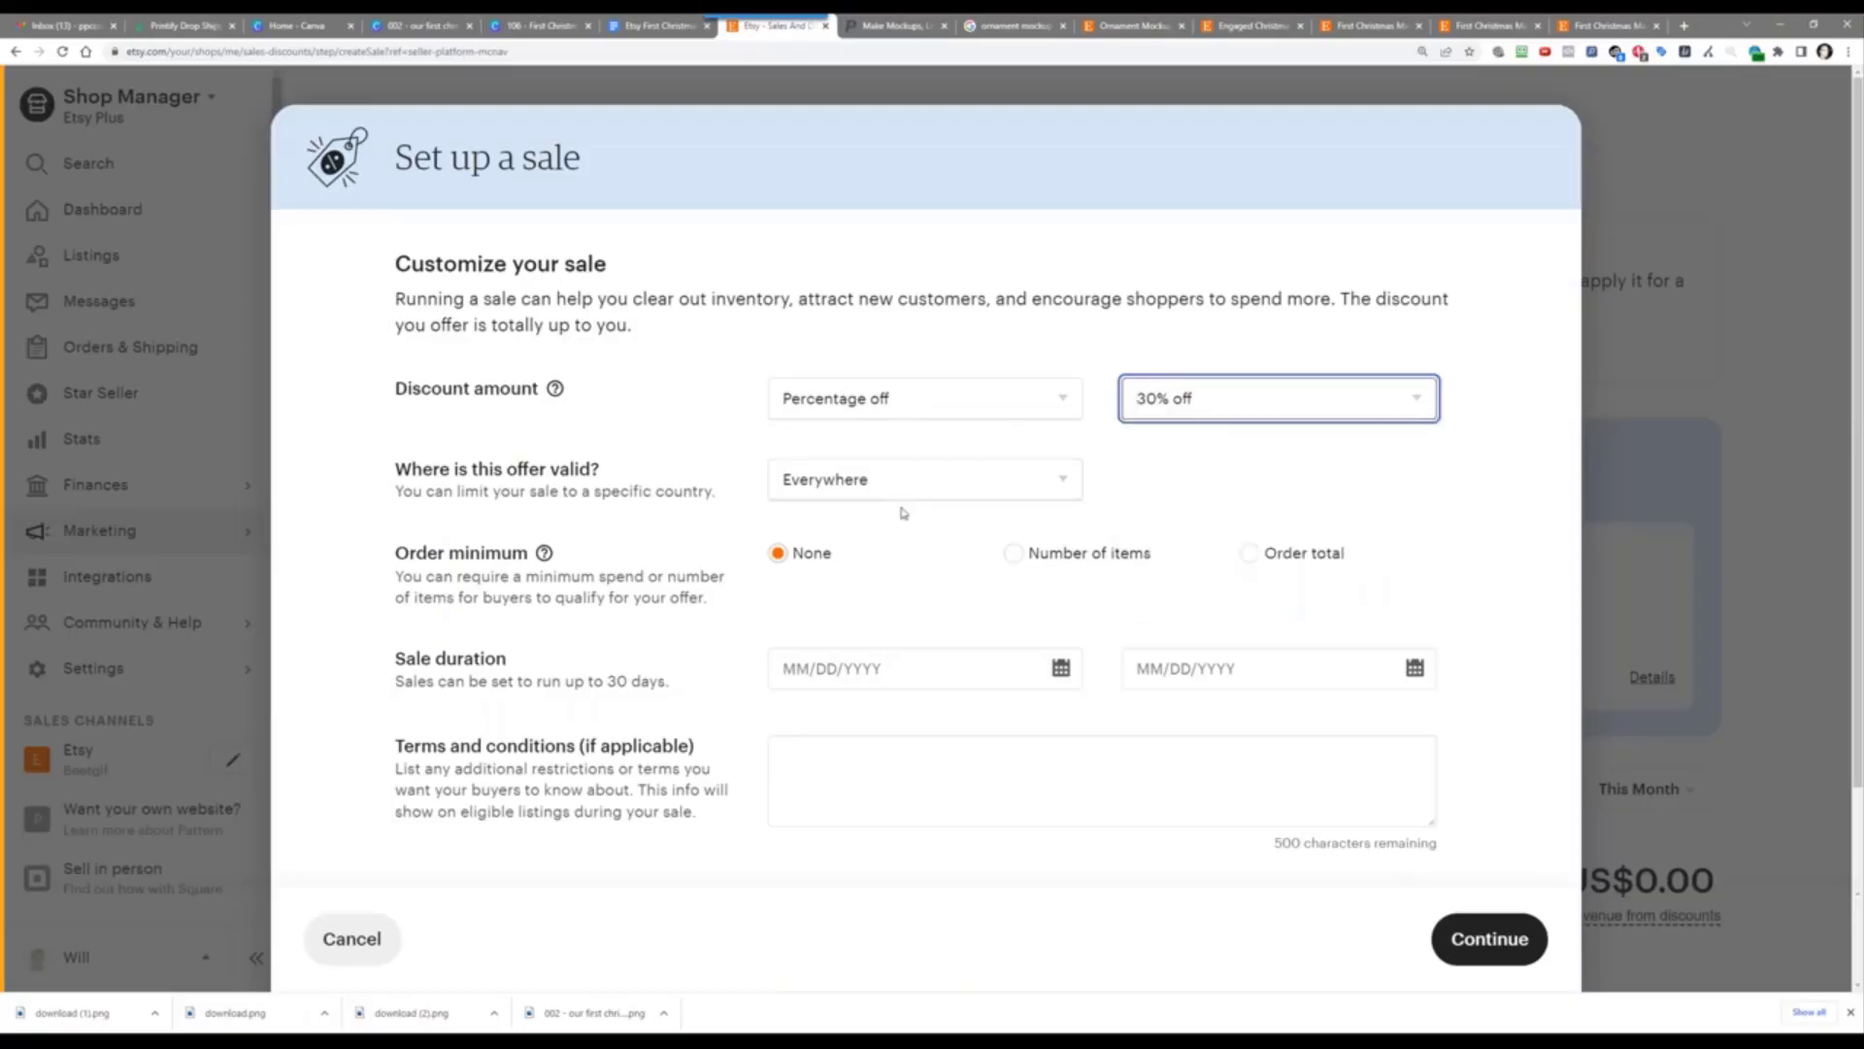
pyautogui.click(1061, 668)
pyautogui.scroll(-2, 913, 835)
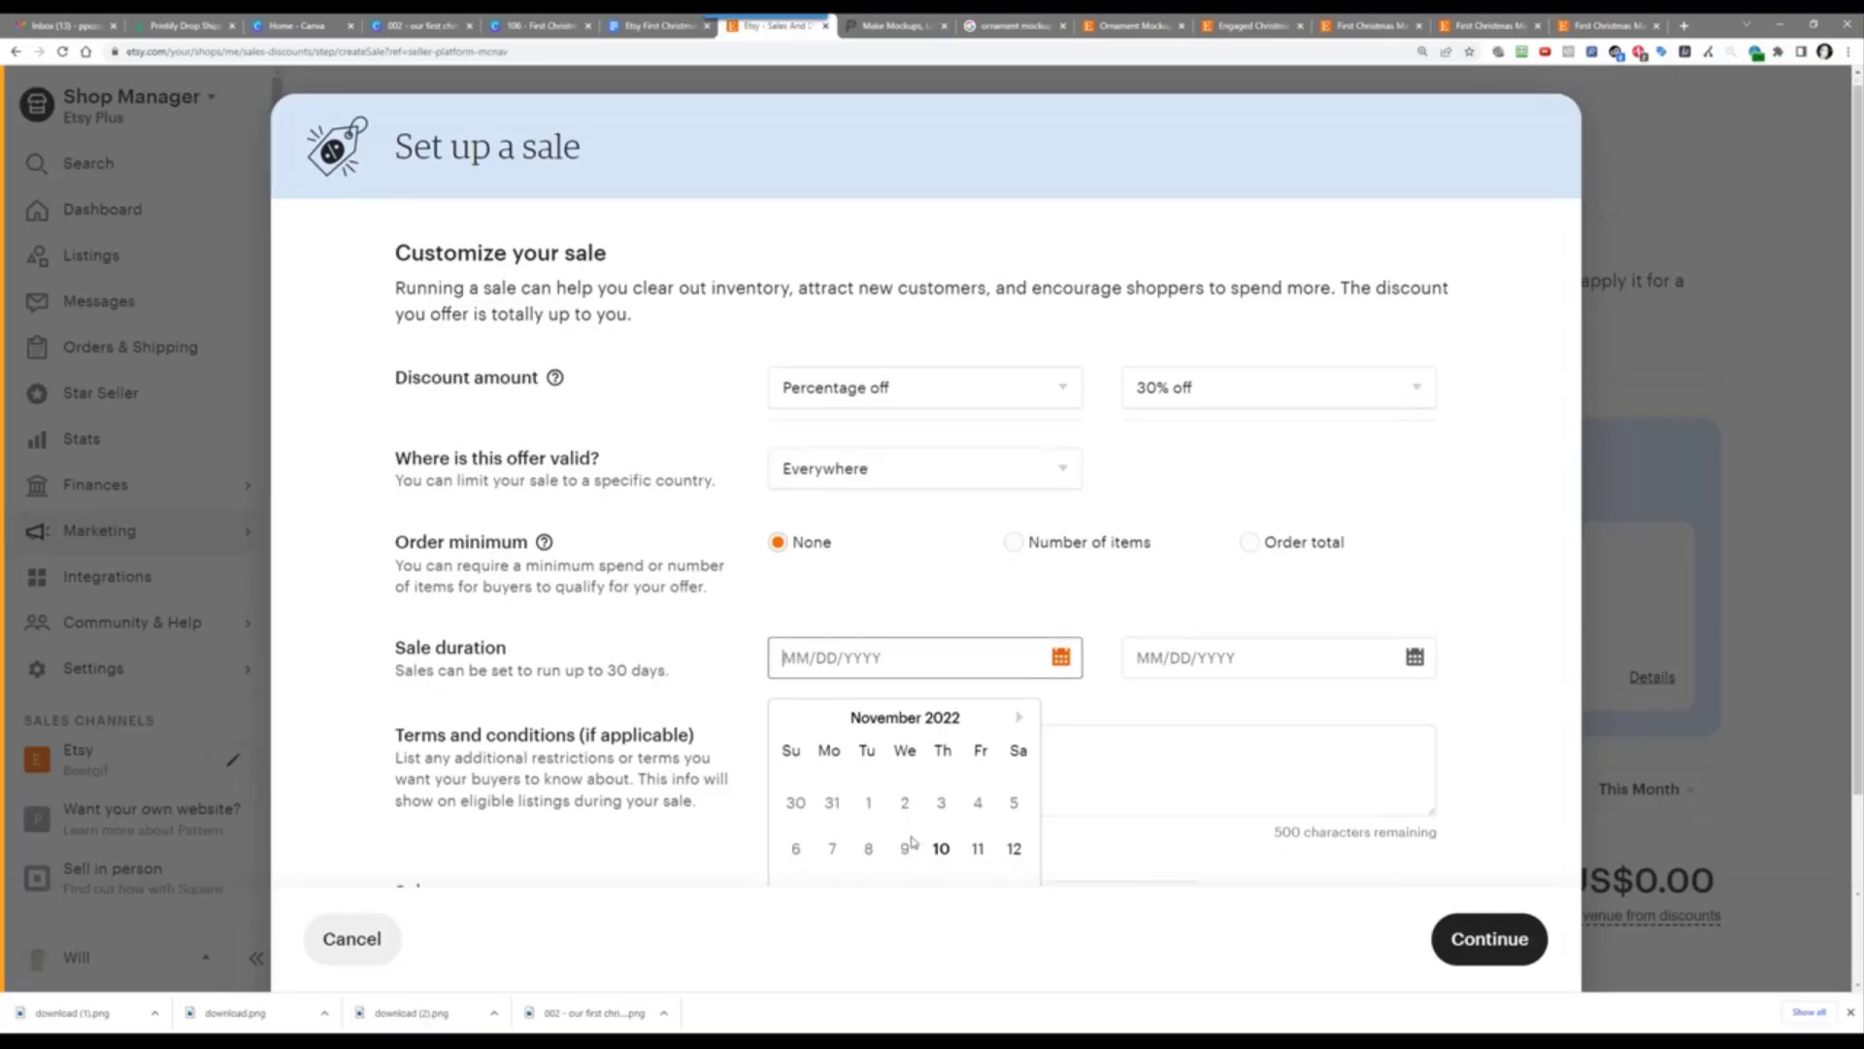
pyautogui.click(941, 689)
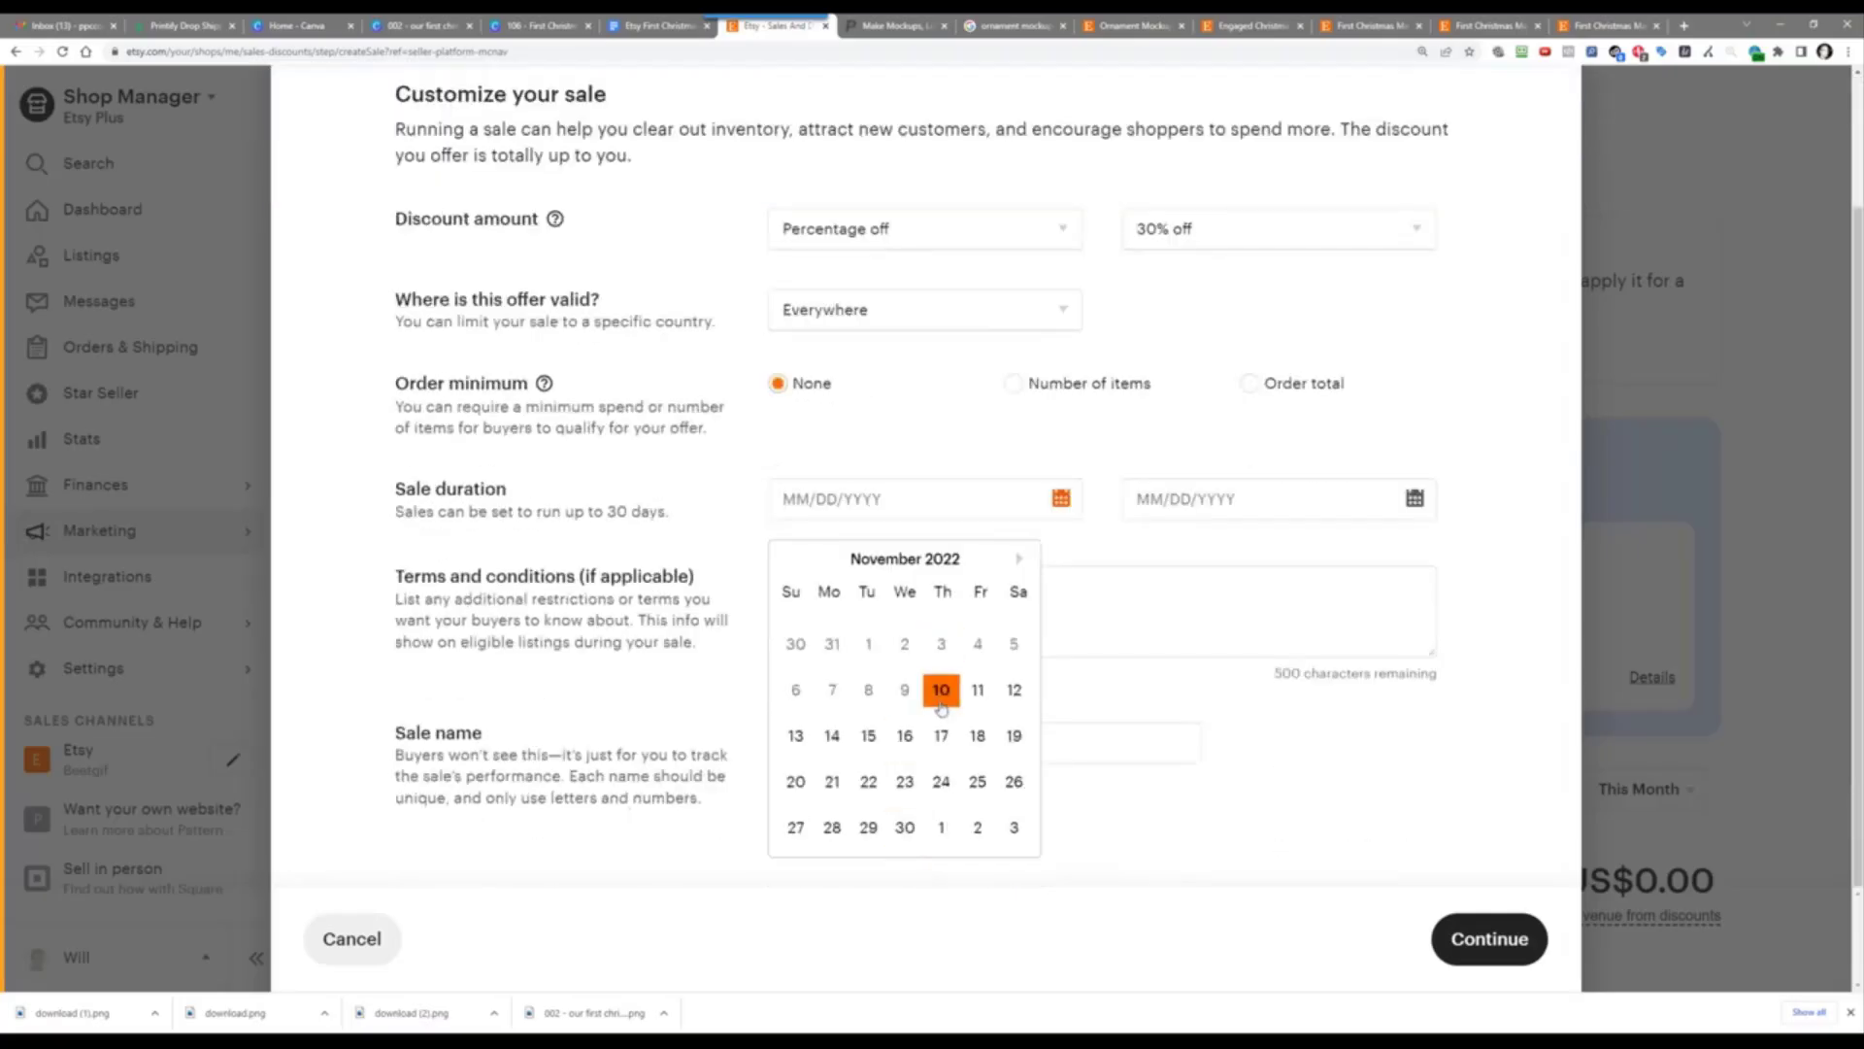
pyautogui.click(1252, 511)
pyautogui.click(1369, 689)
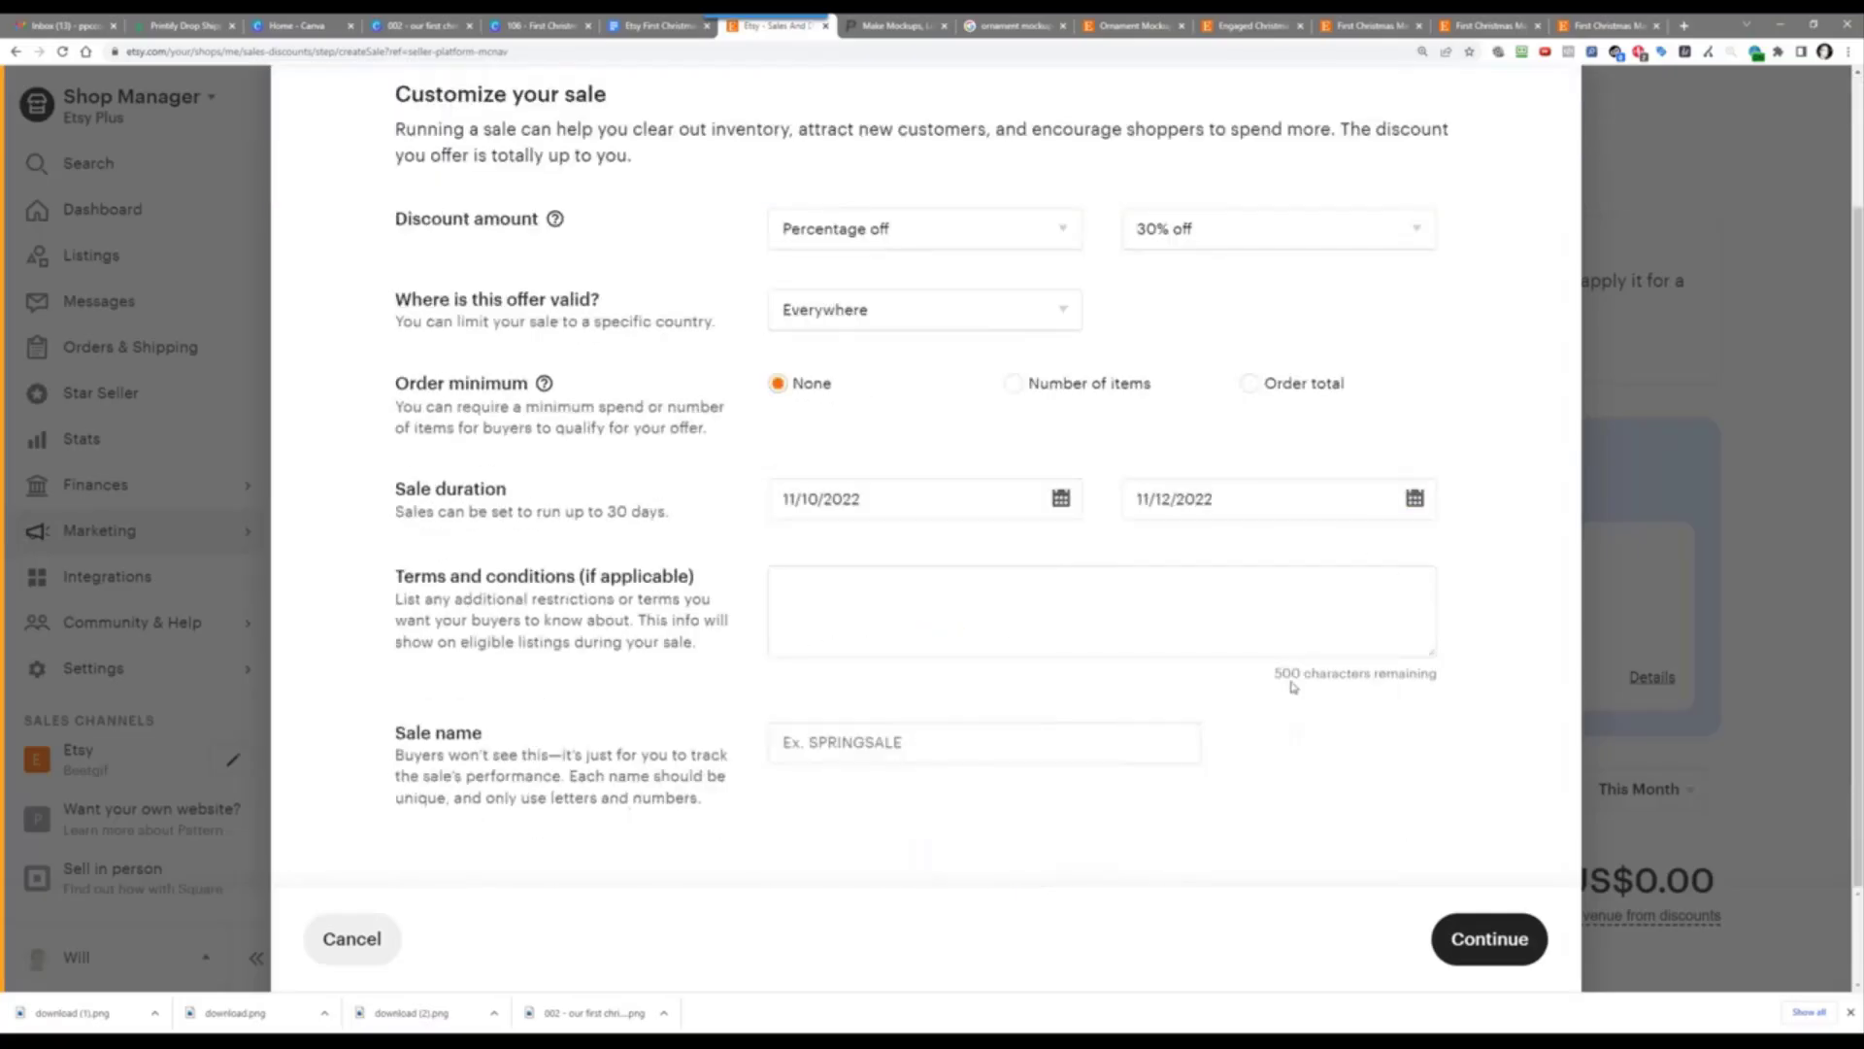
# Step: Name the sale NOV1030OFF and continue to the Included Listings step
pyautogui.click(858, 751)
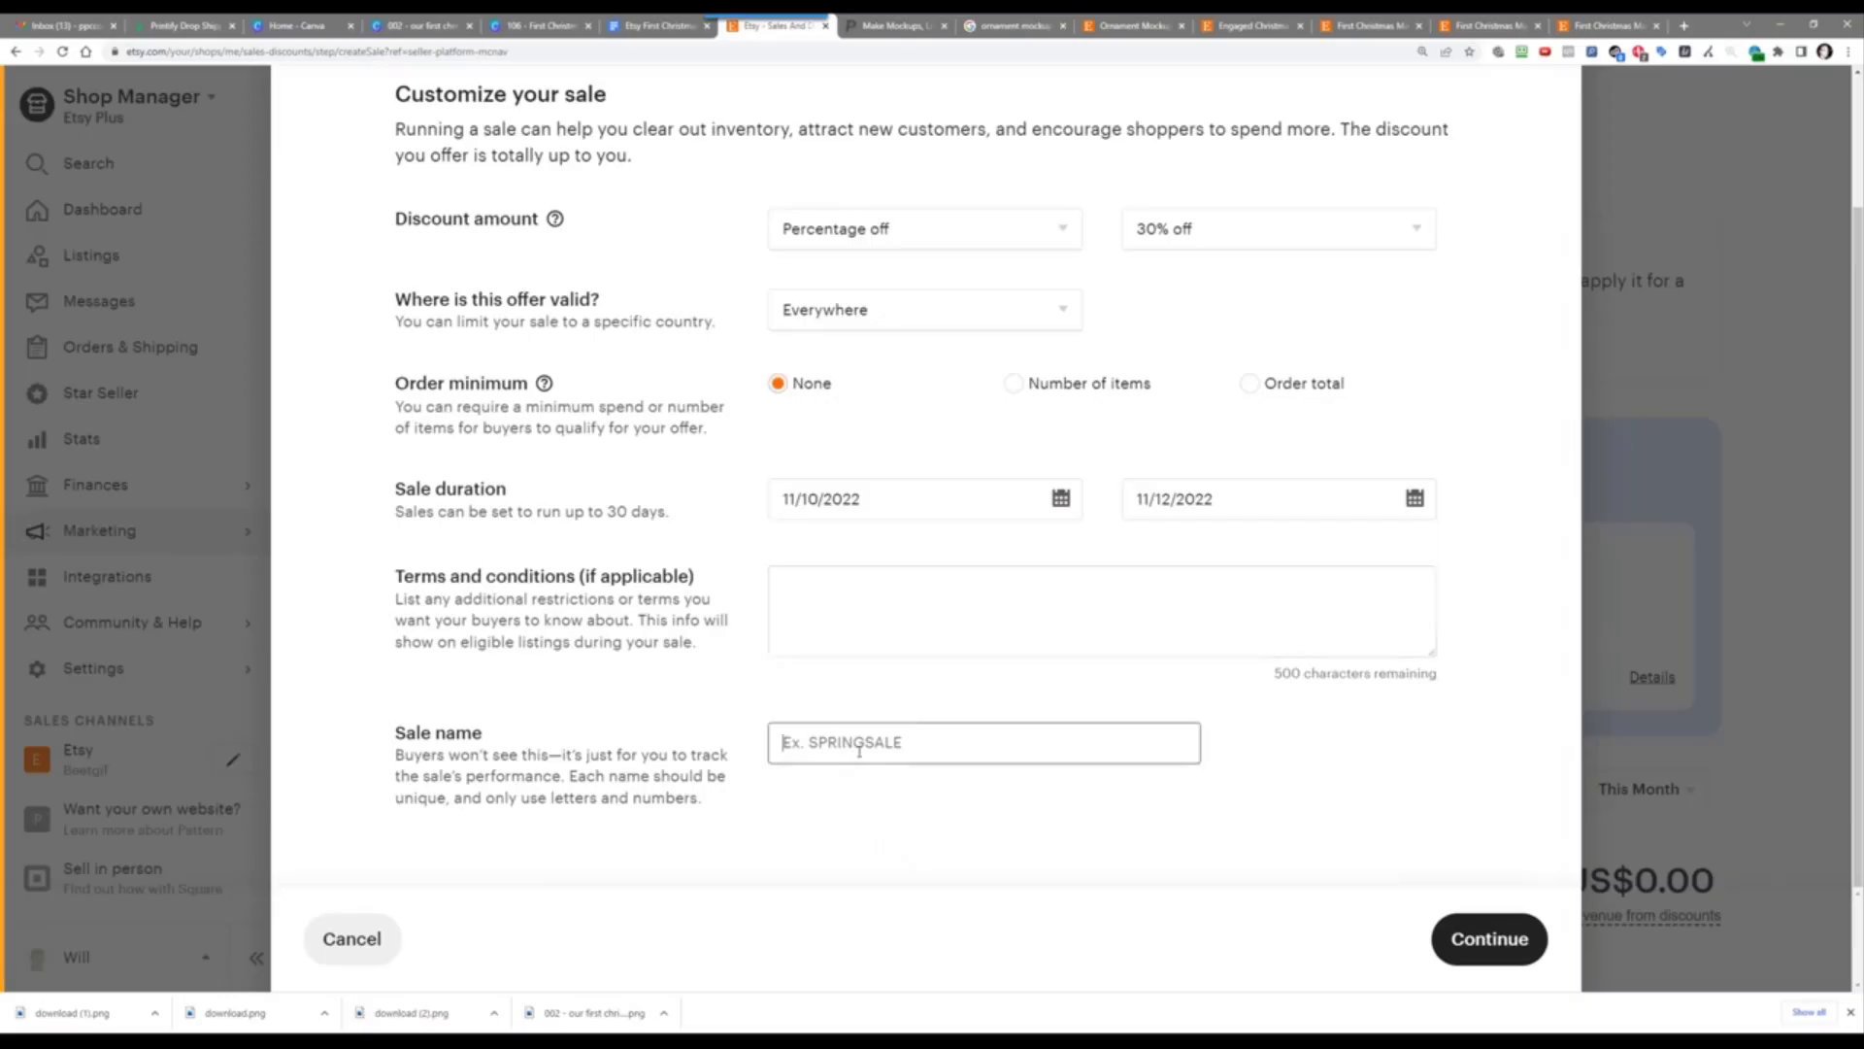
pyautogui.write('NOV104')
pyautogui.press('BackSpace')
pyautogui.write('30OFF')
pyautogui.click(1496, 934)
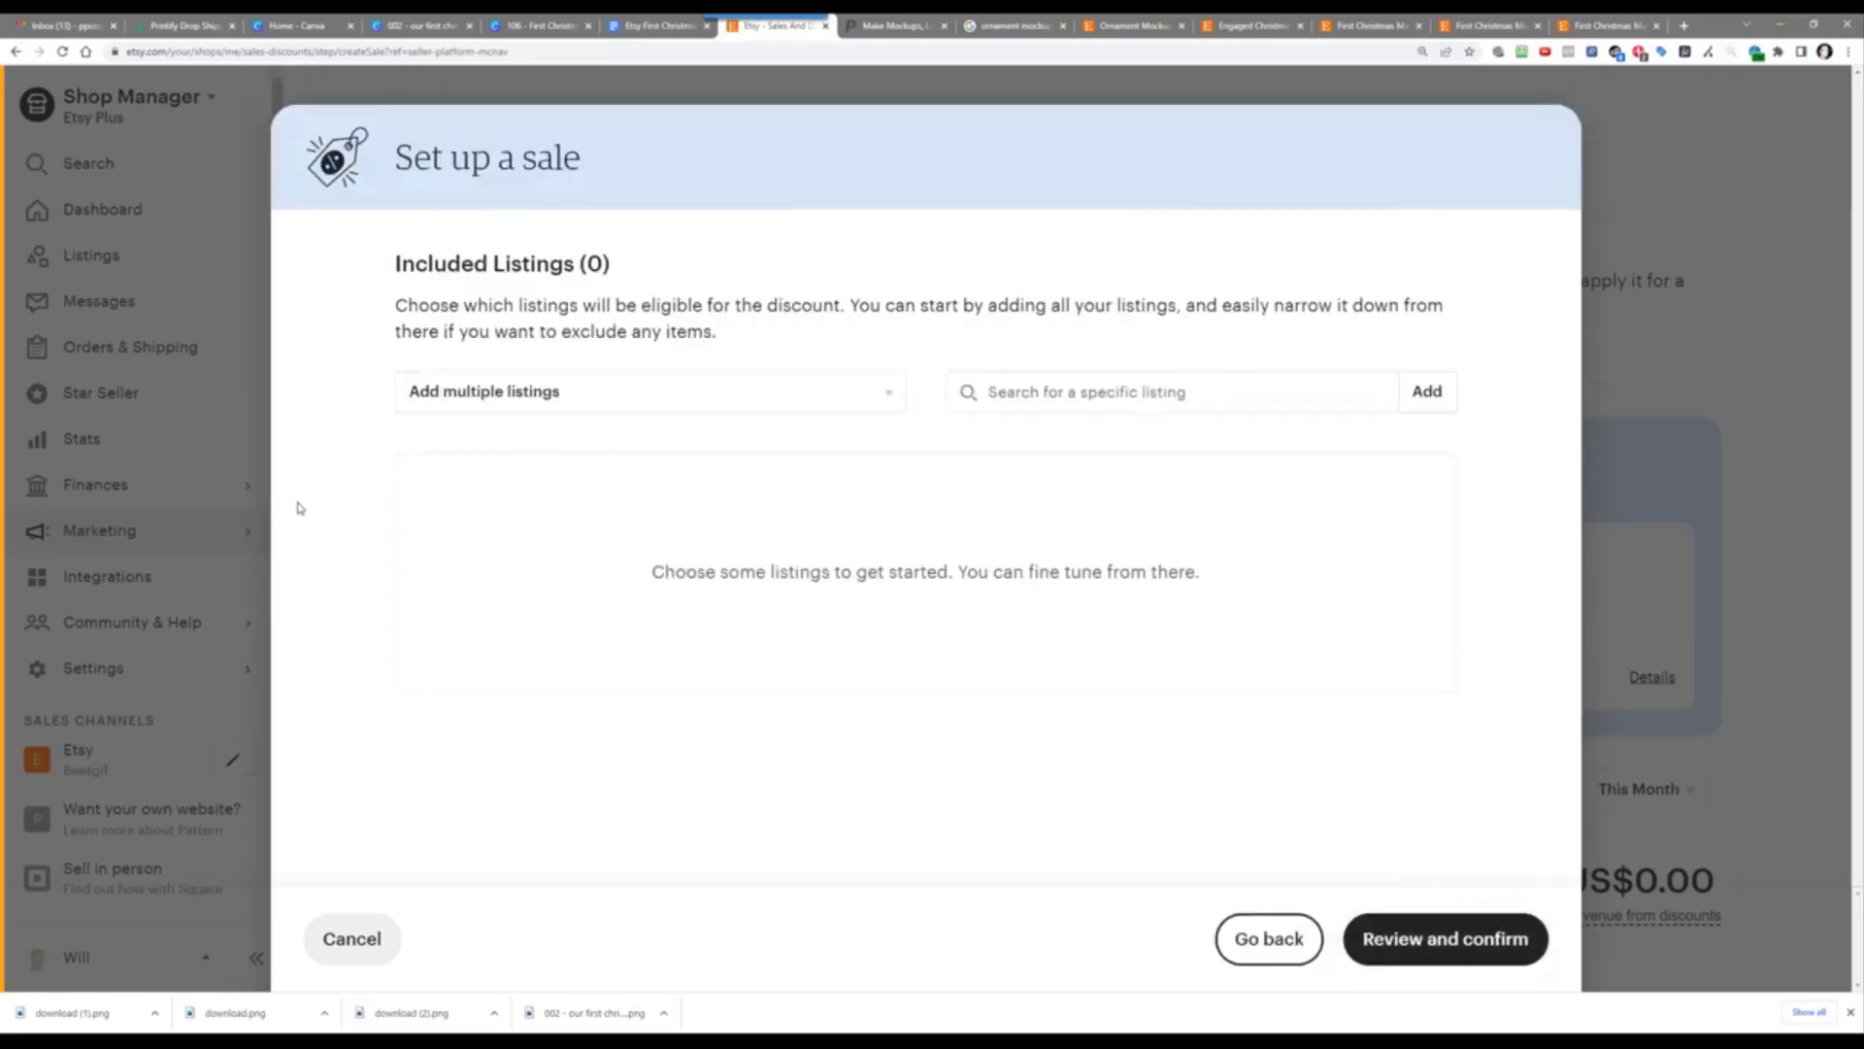
# Step: Add the Soulmate, six Christmas and two Halloween listings to the sale
pyautogui.click(450, 398)
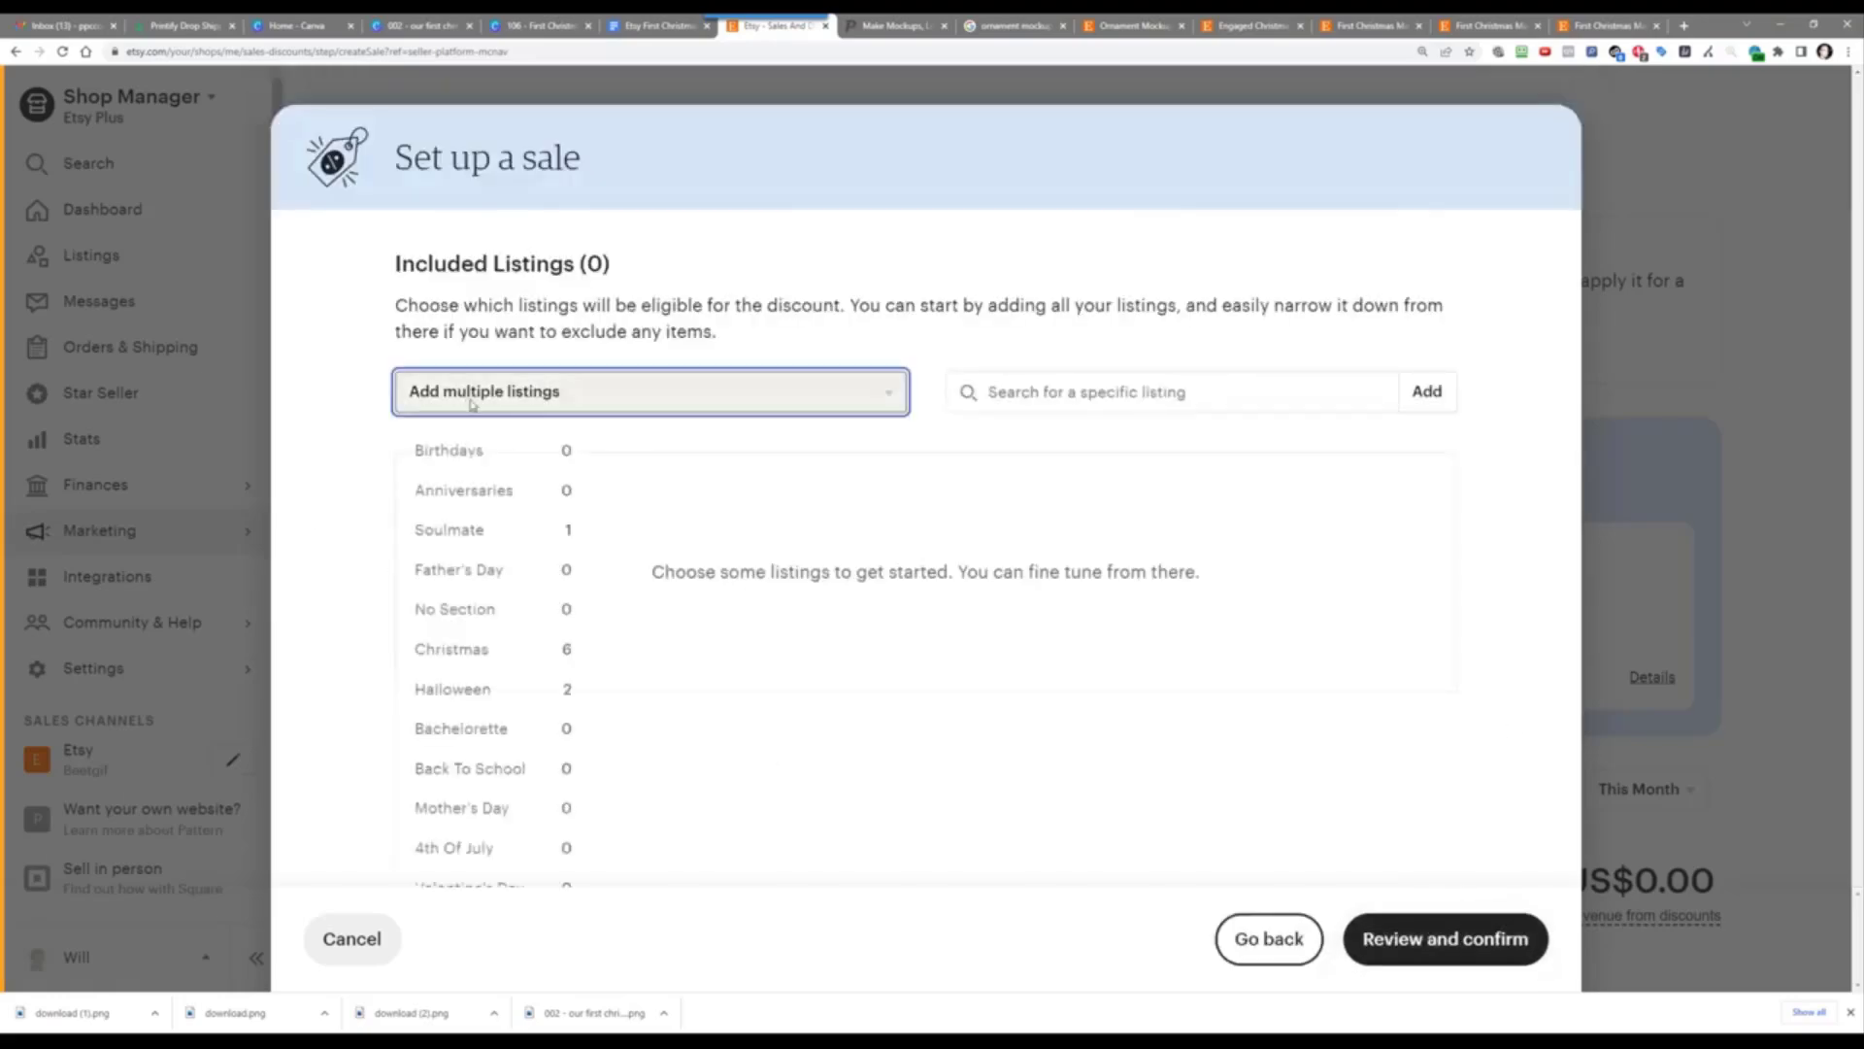
pyautogui.click(476, 544)
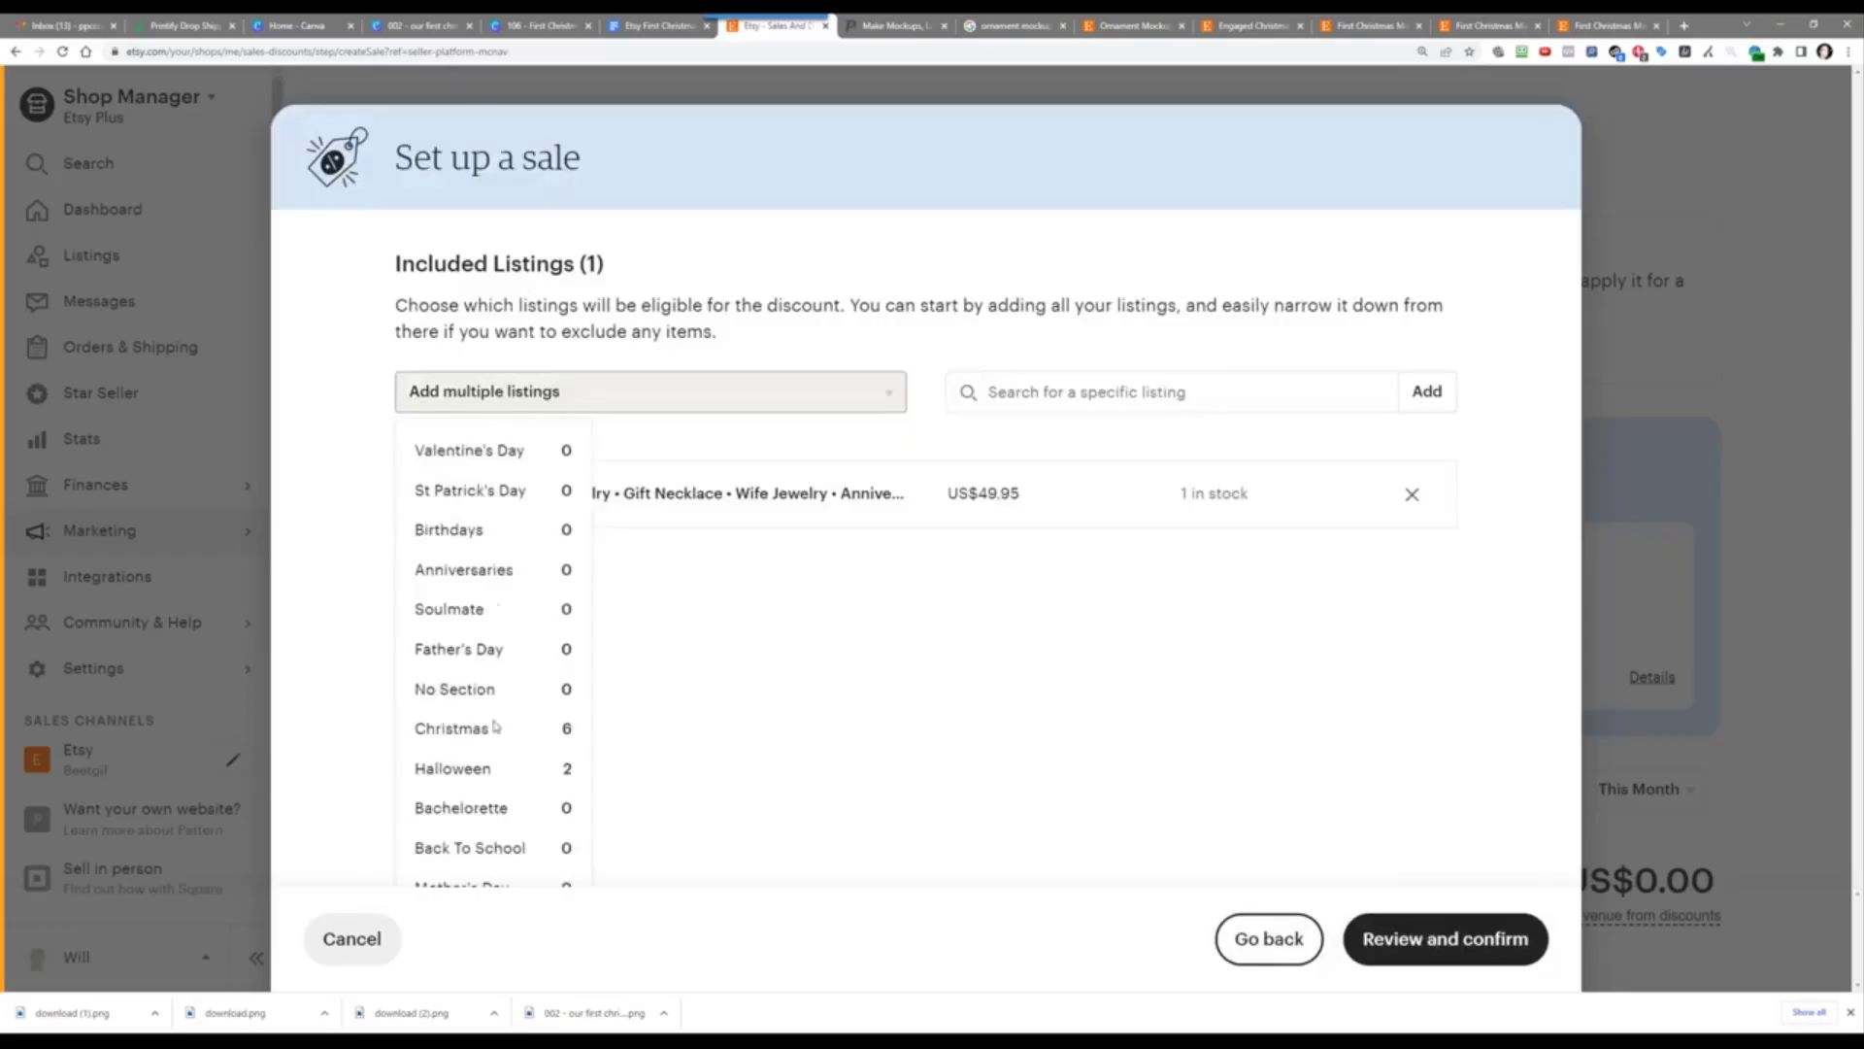
pyautogui.click(495, 729)
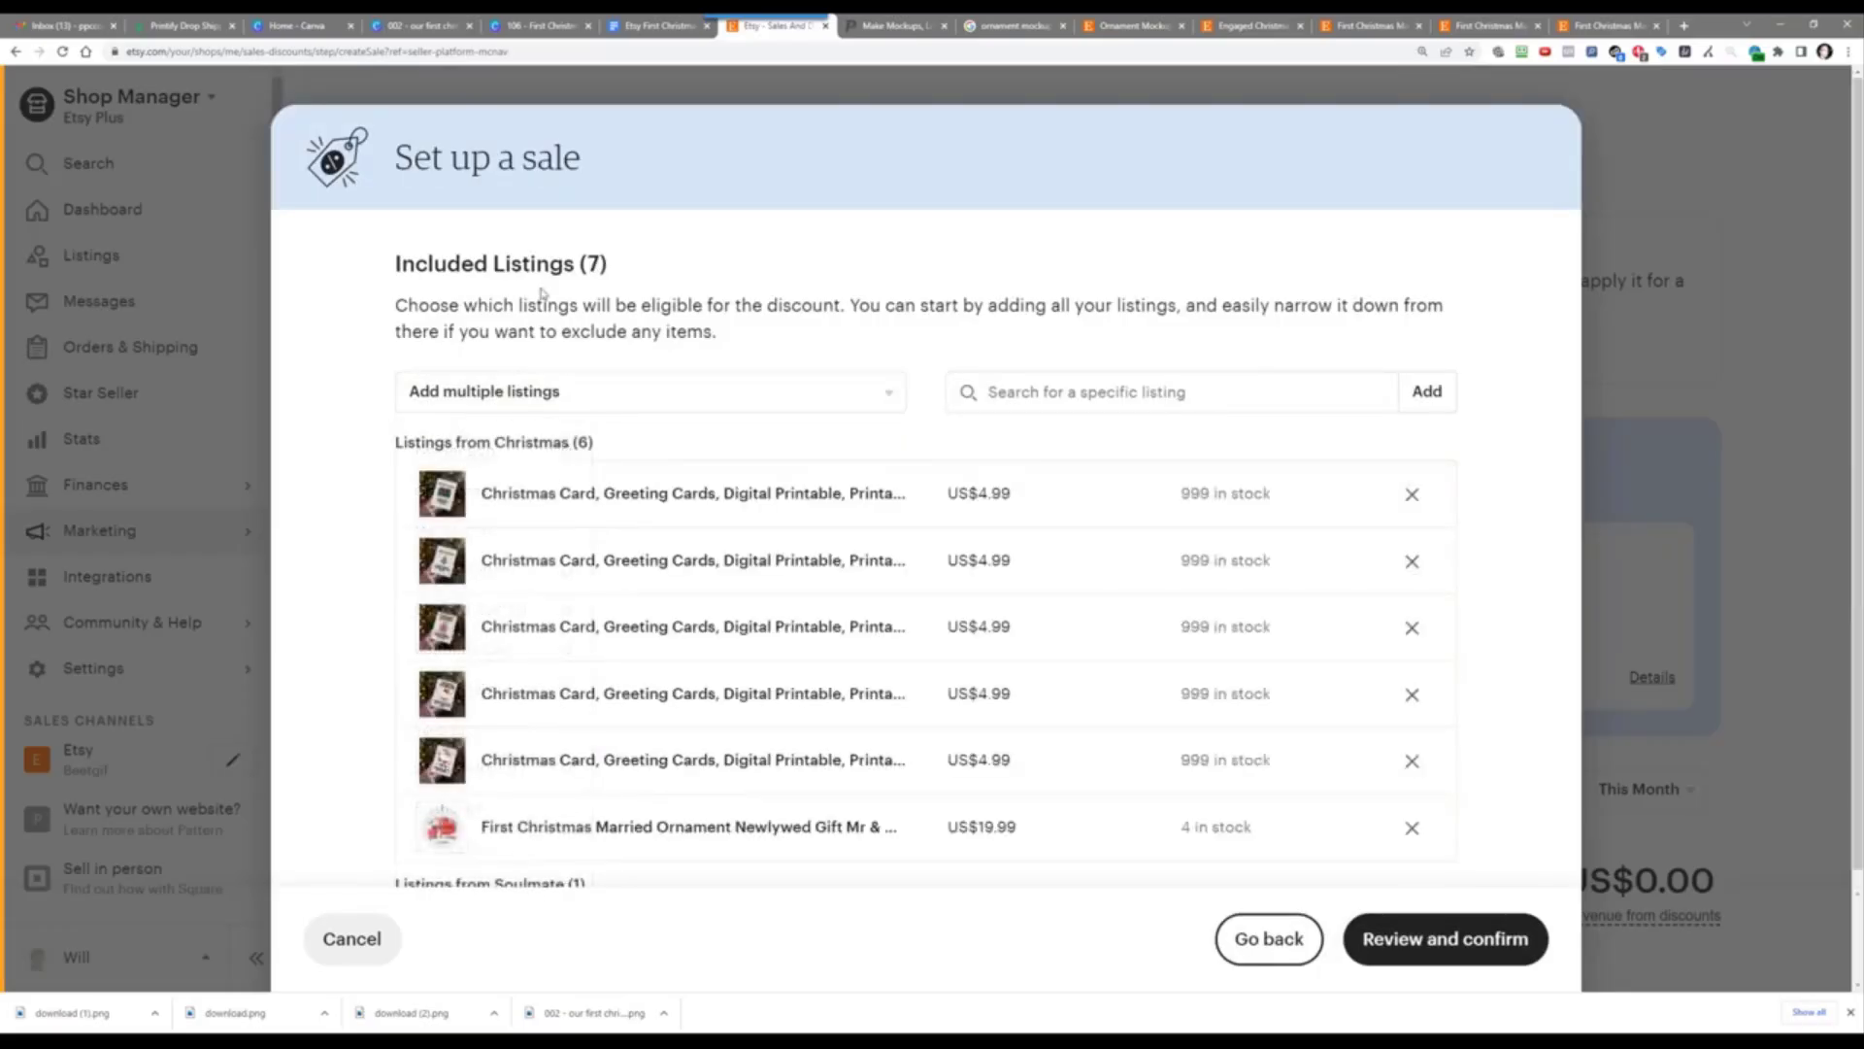
pyautogui.click(540, 403)
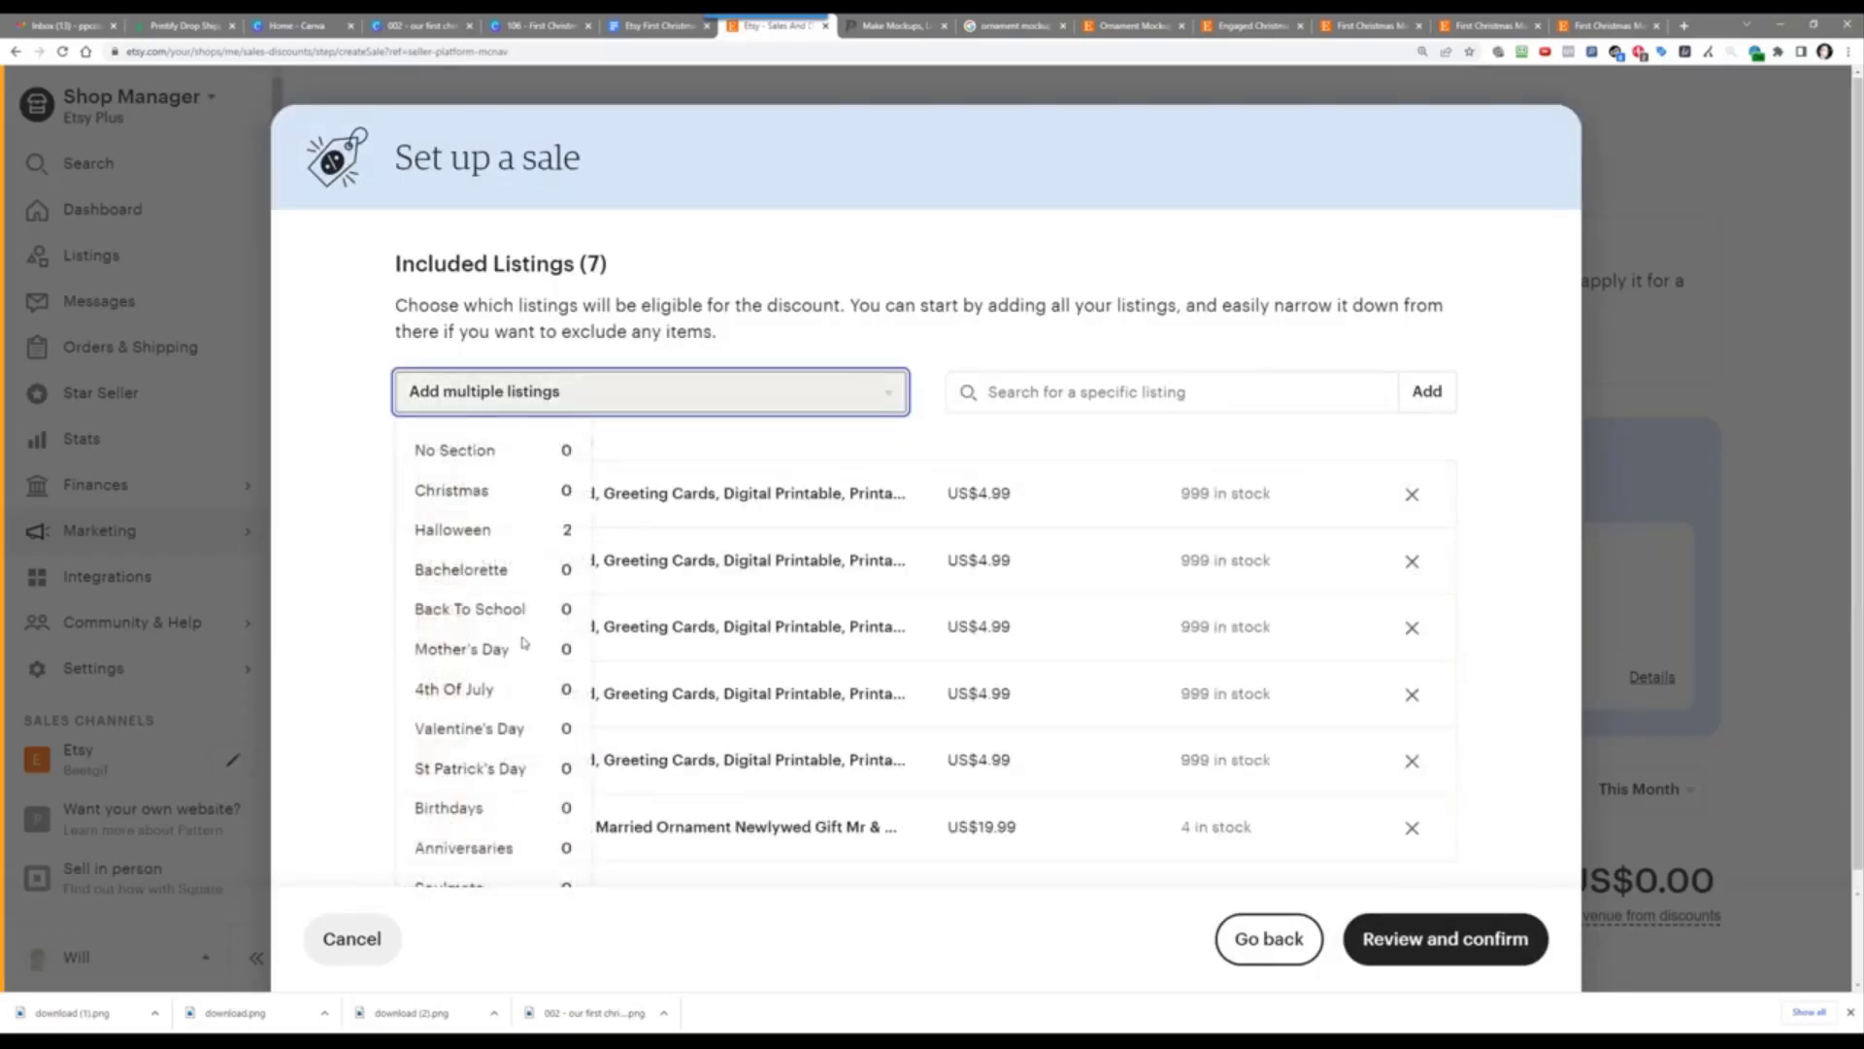
pyautogui.click(512, 541)
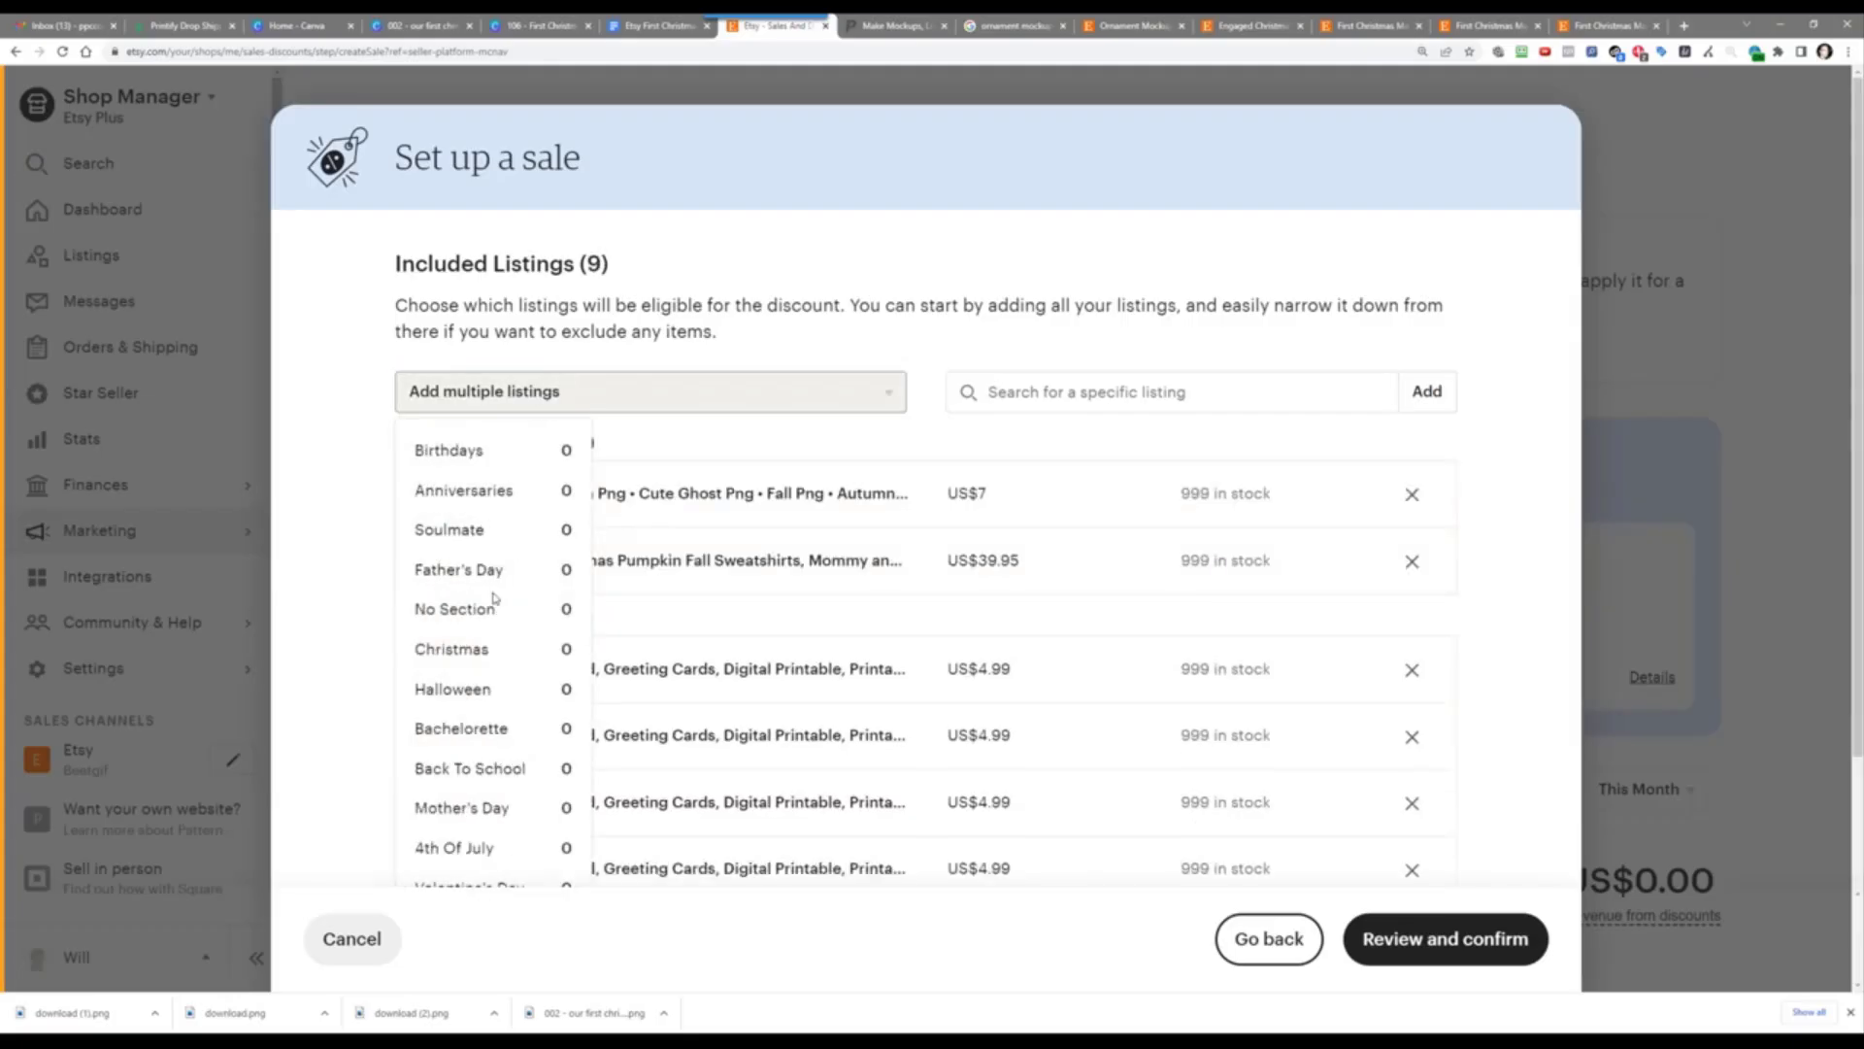
pyautogui.scroll(-2, 495, 600)
pyautogui.scroll(2, 494, 595)
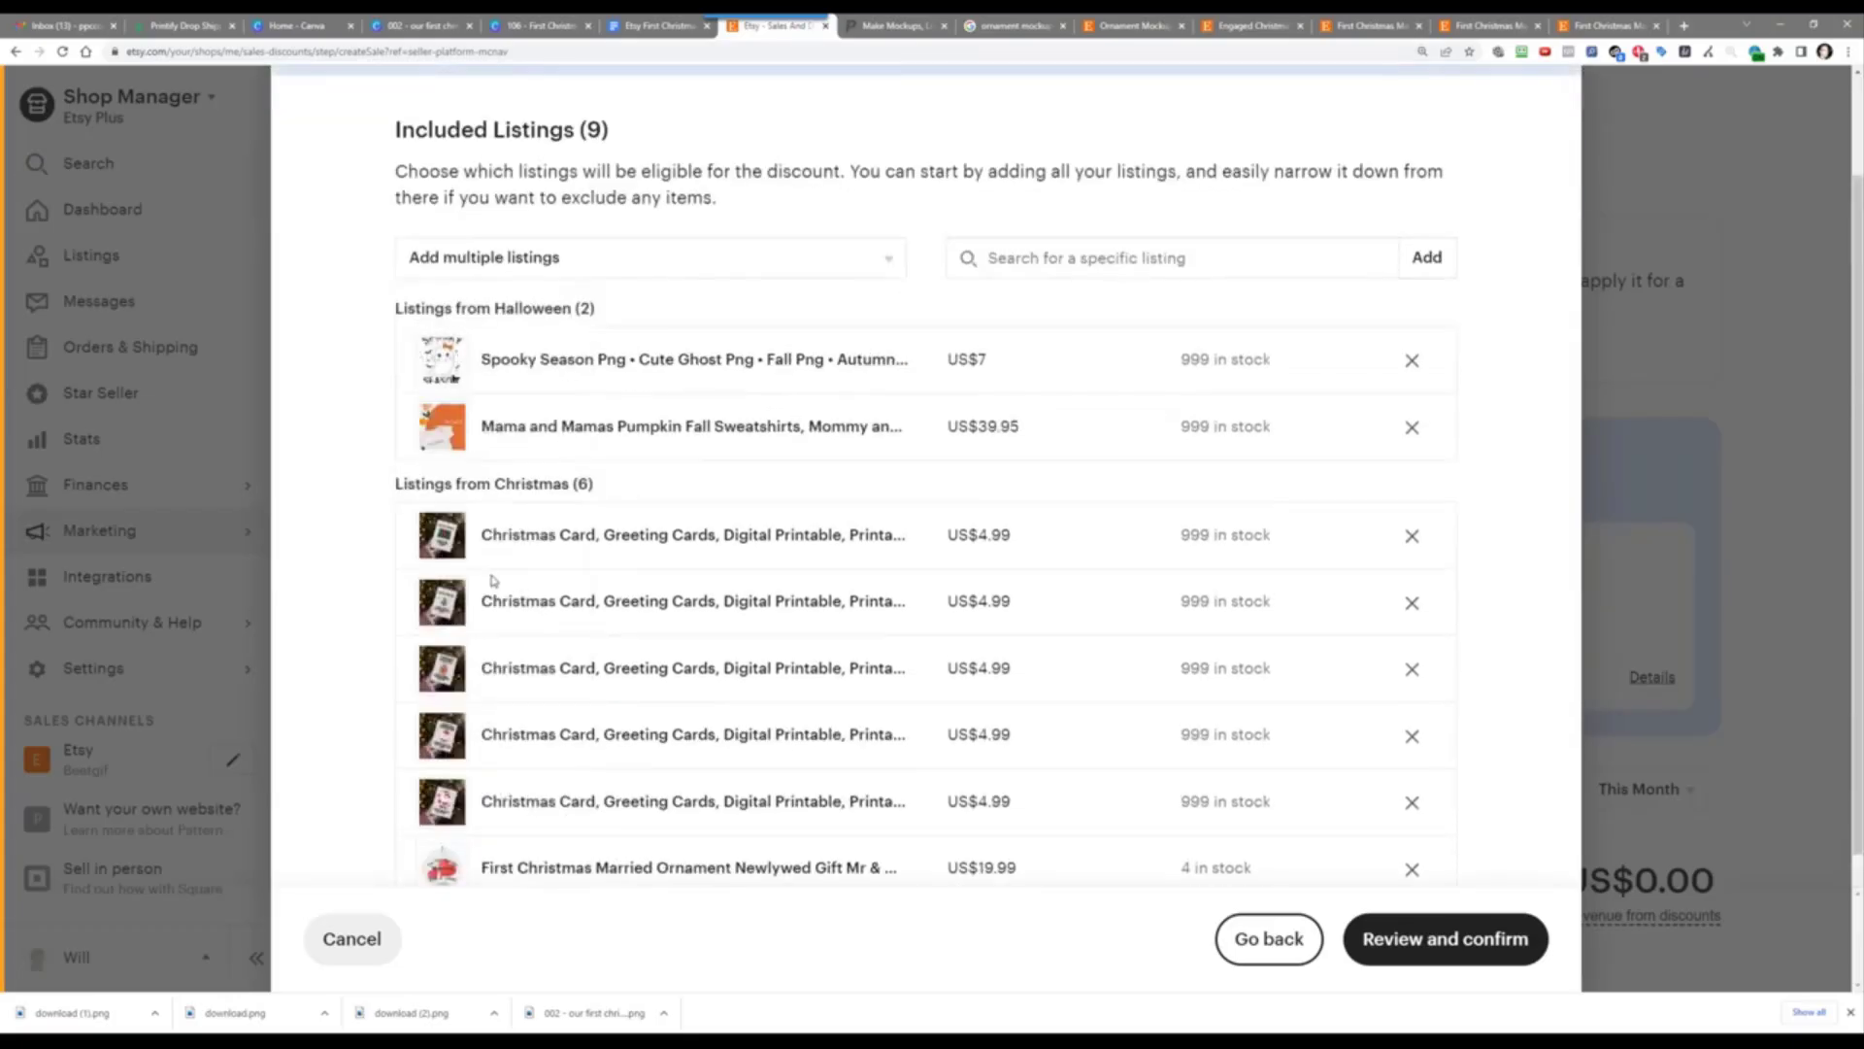
pyautogui.scroll(-2, 703, 648)
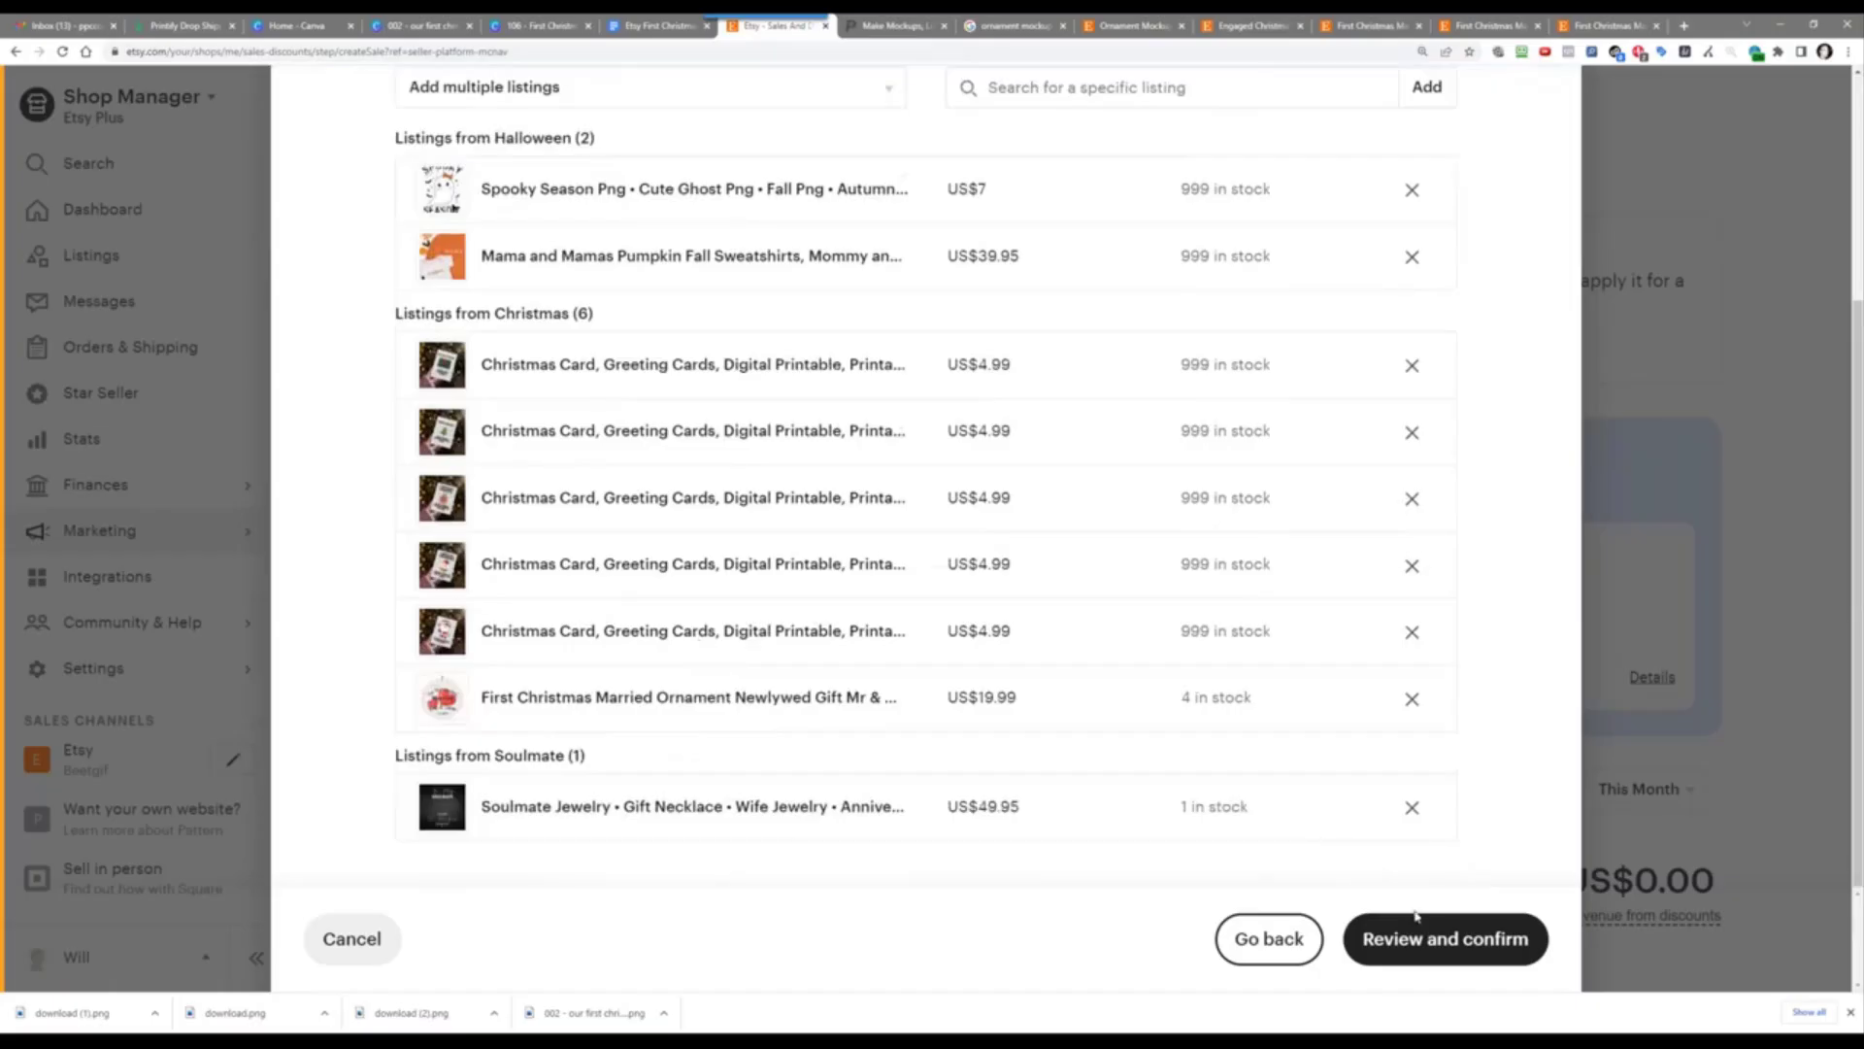
# Step: Review and confirm the NOV1030OFF sale so it goes live
pyautogui.click(1431, 946)
pyautogui.click(1402, 940)
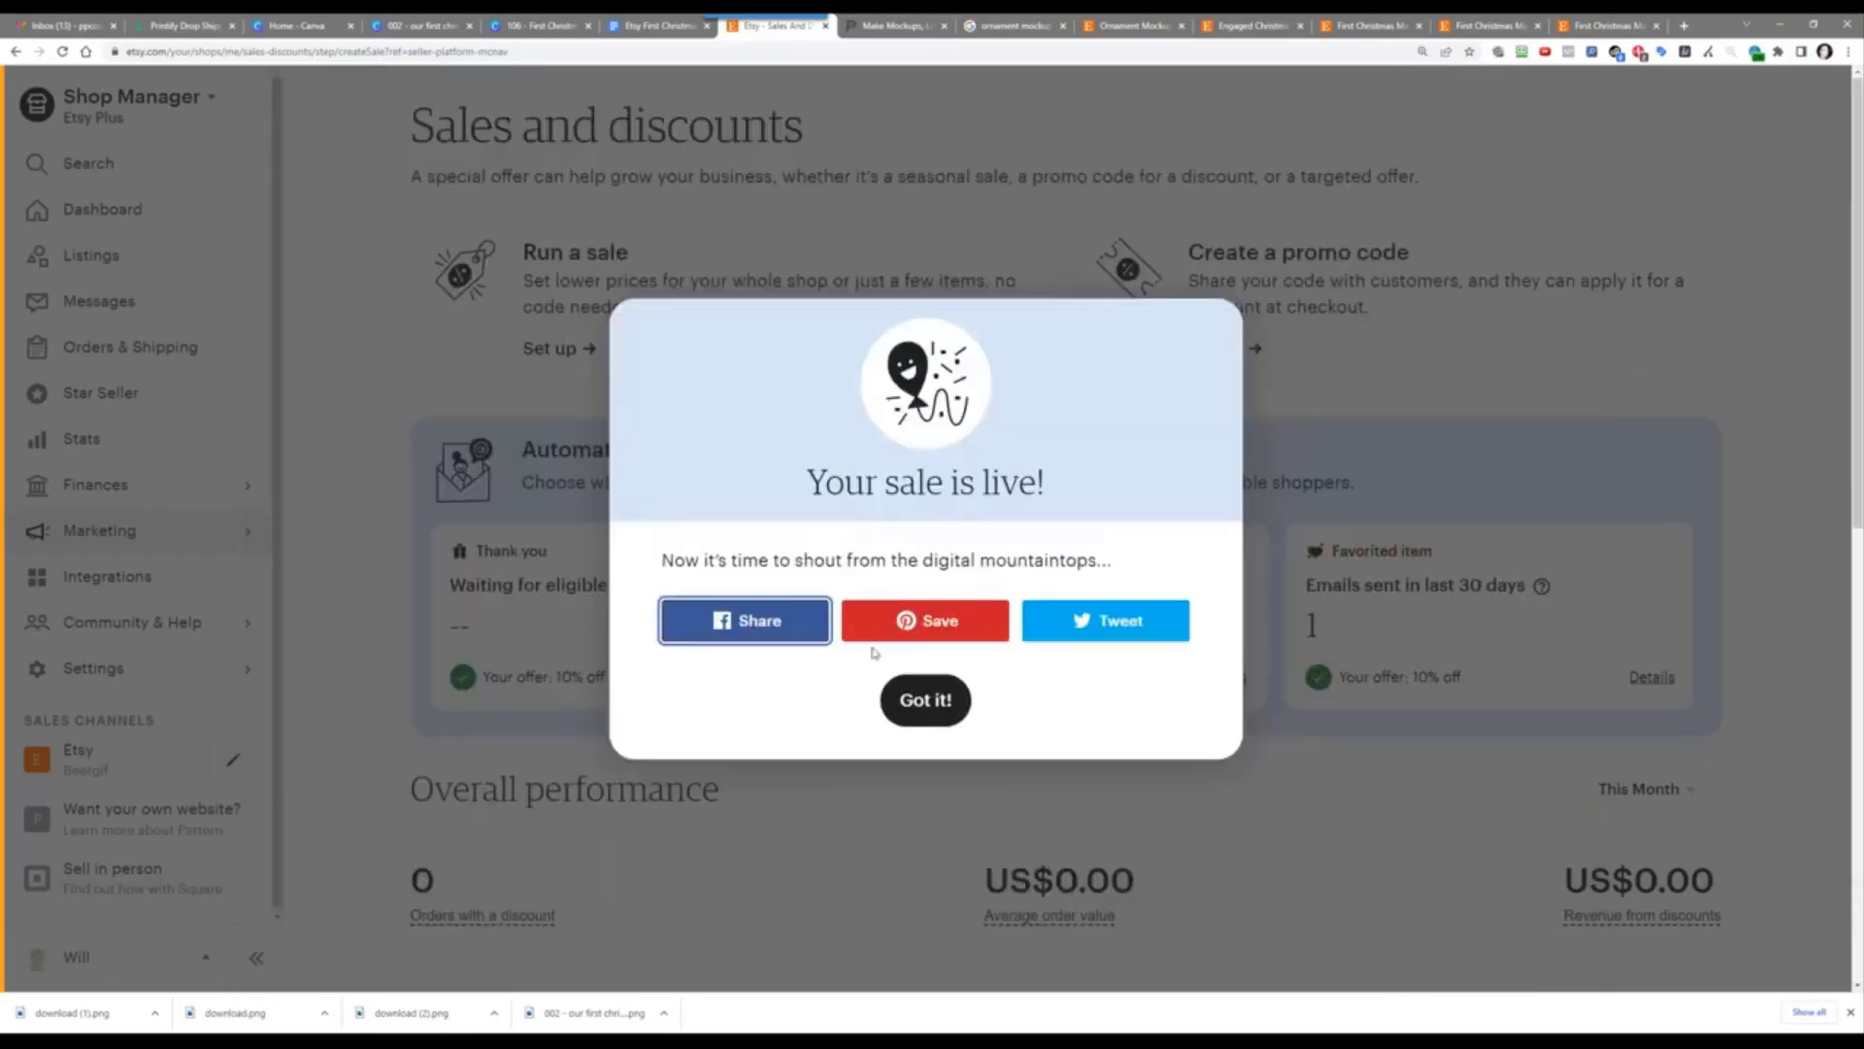
pyautogui.click(947, 701)
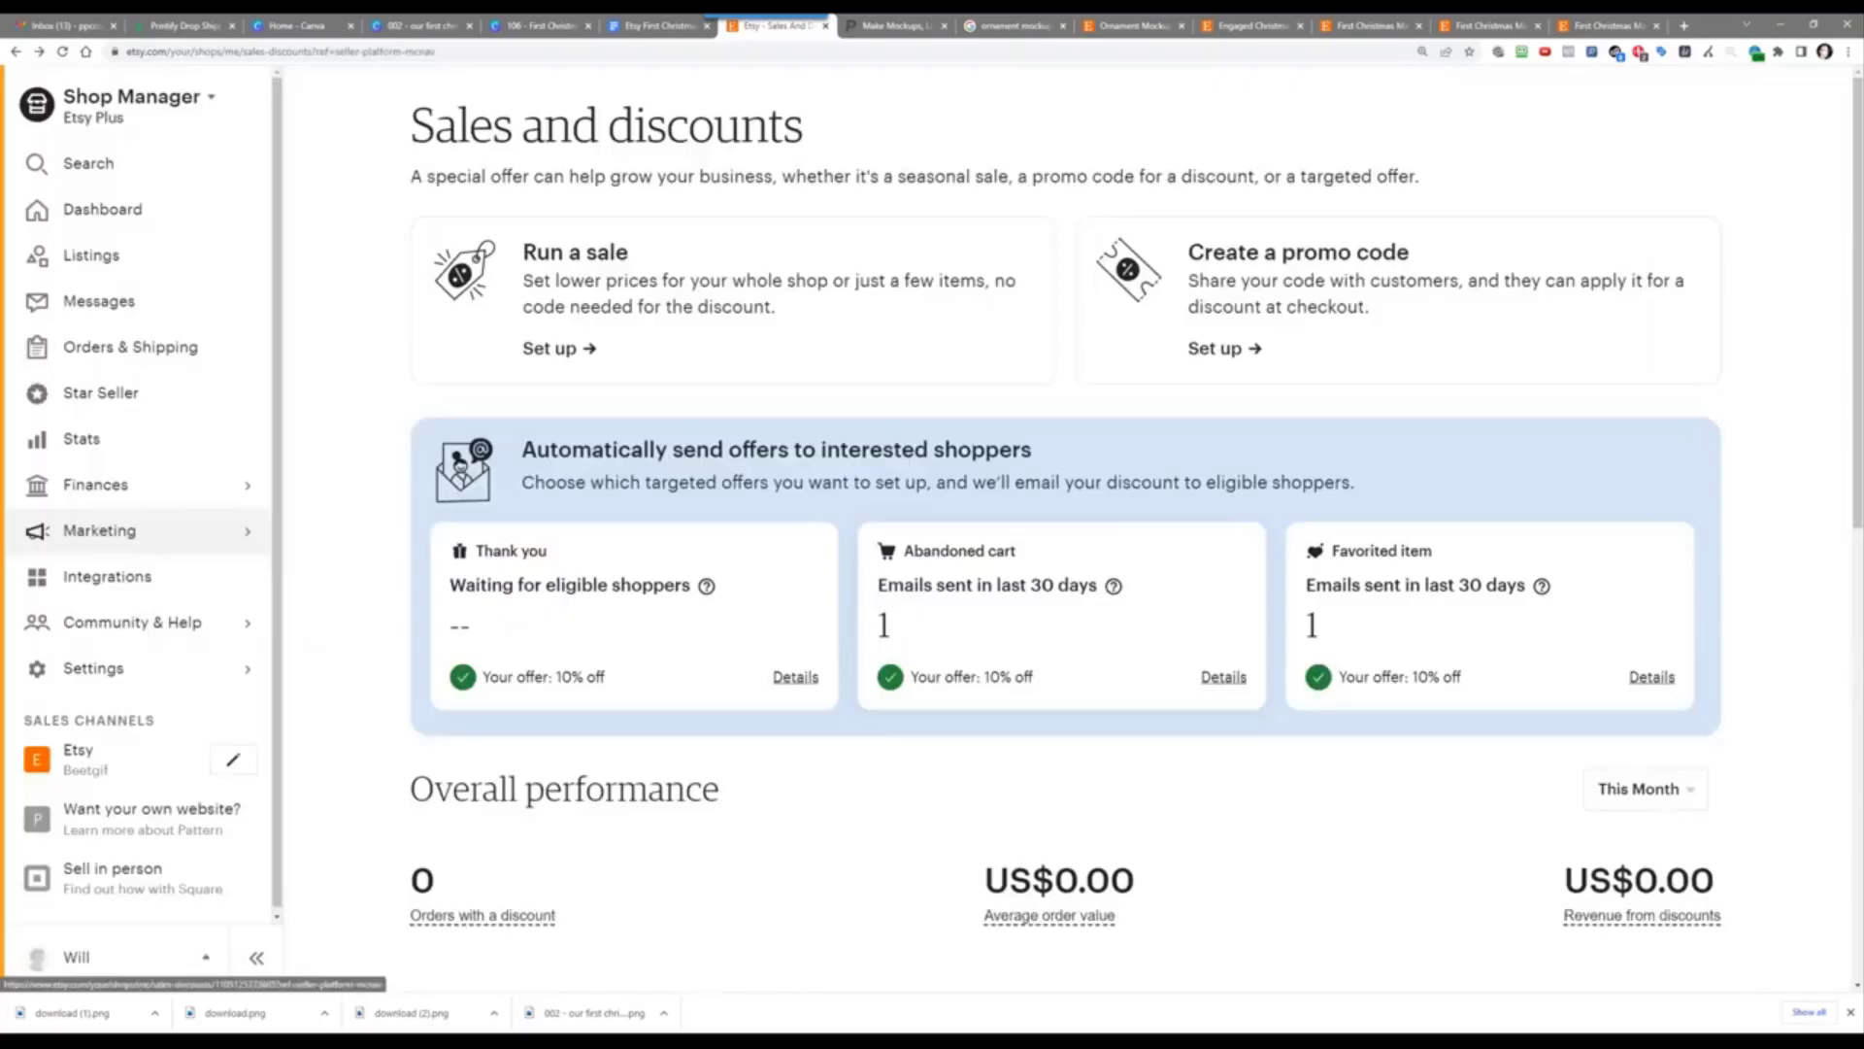
# Step: Open the live Etsy shop and the First Christmas Married Ornament listing, now US$13.99
pyautogui.click(107, 759)
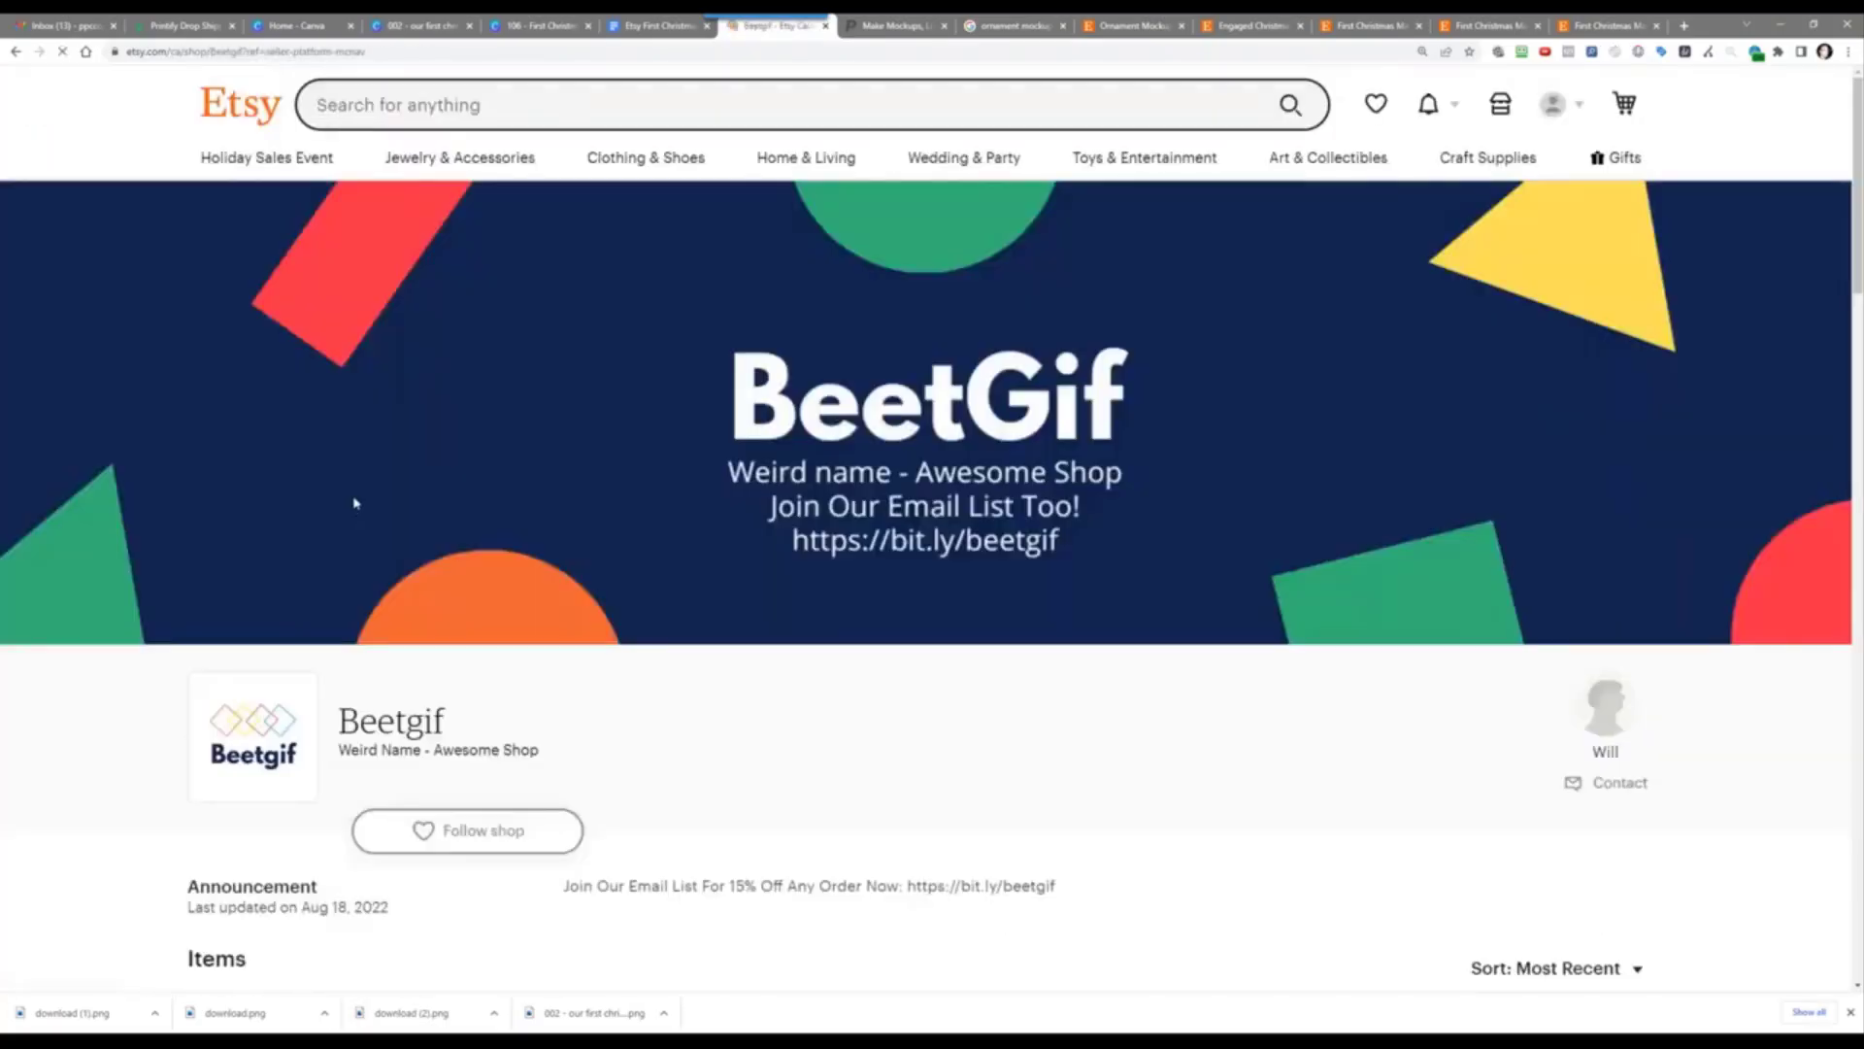
pyautogui.scroll(-3, 457, 464)
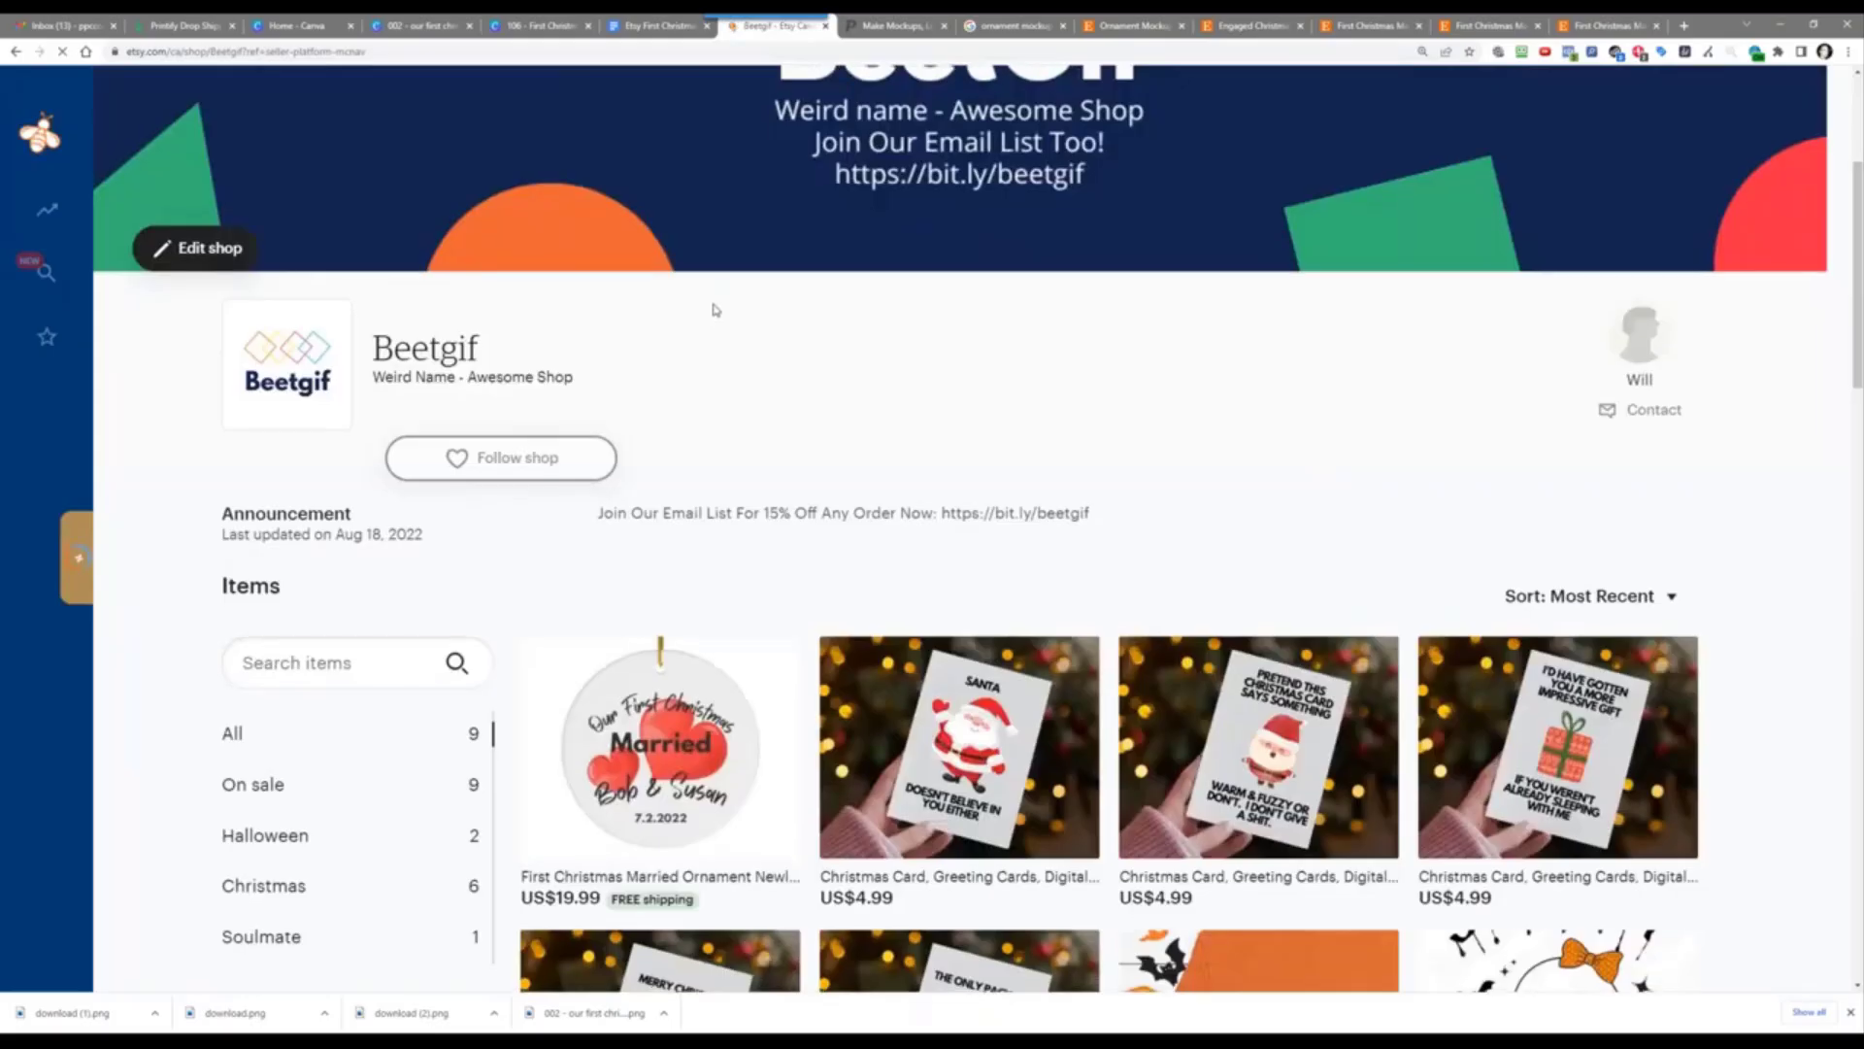
pyautogui.scroll(-4, 623, 442)
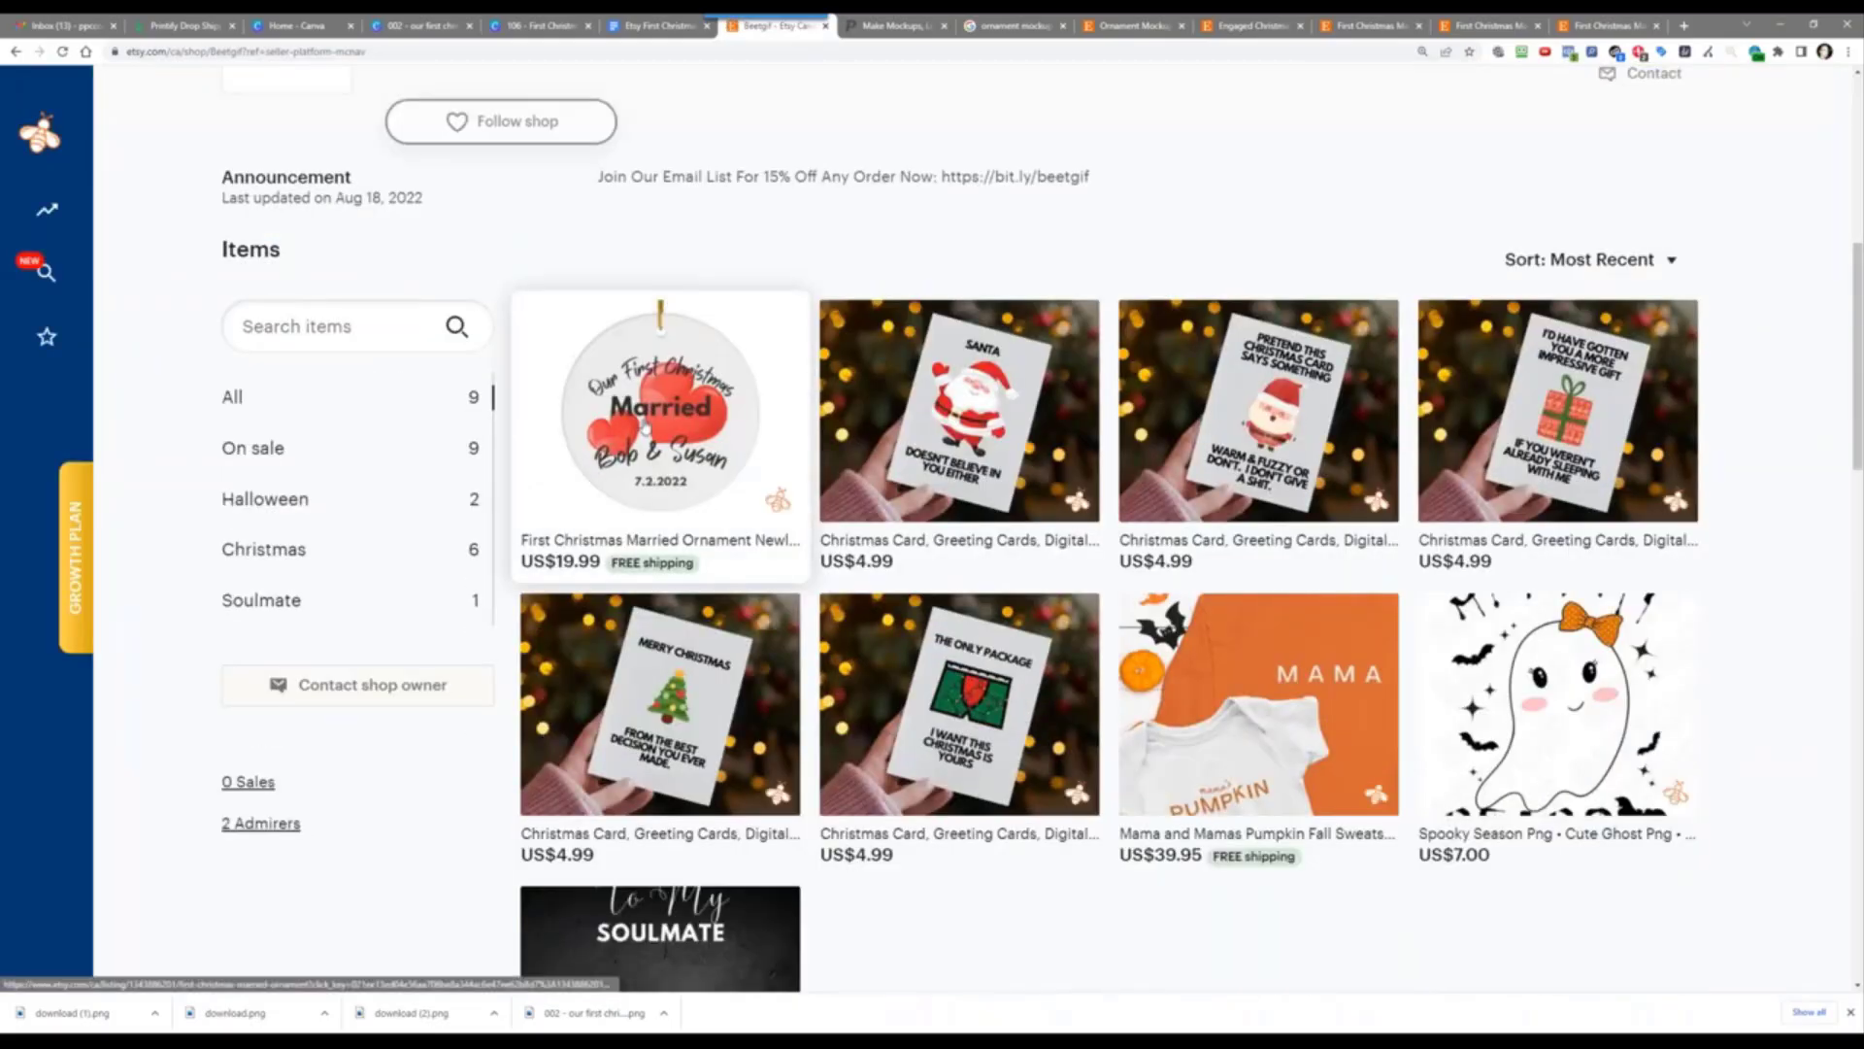
pyautogui.click(667, 449)
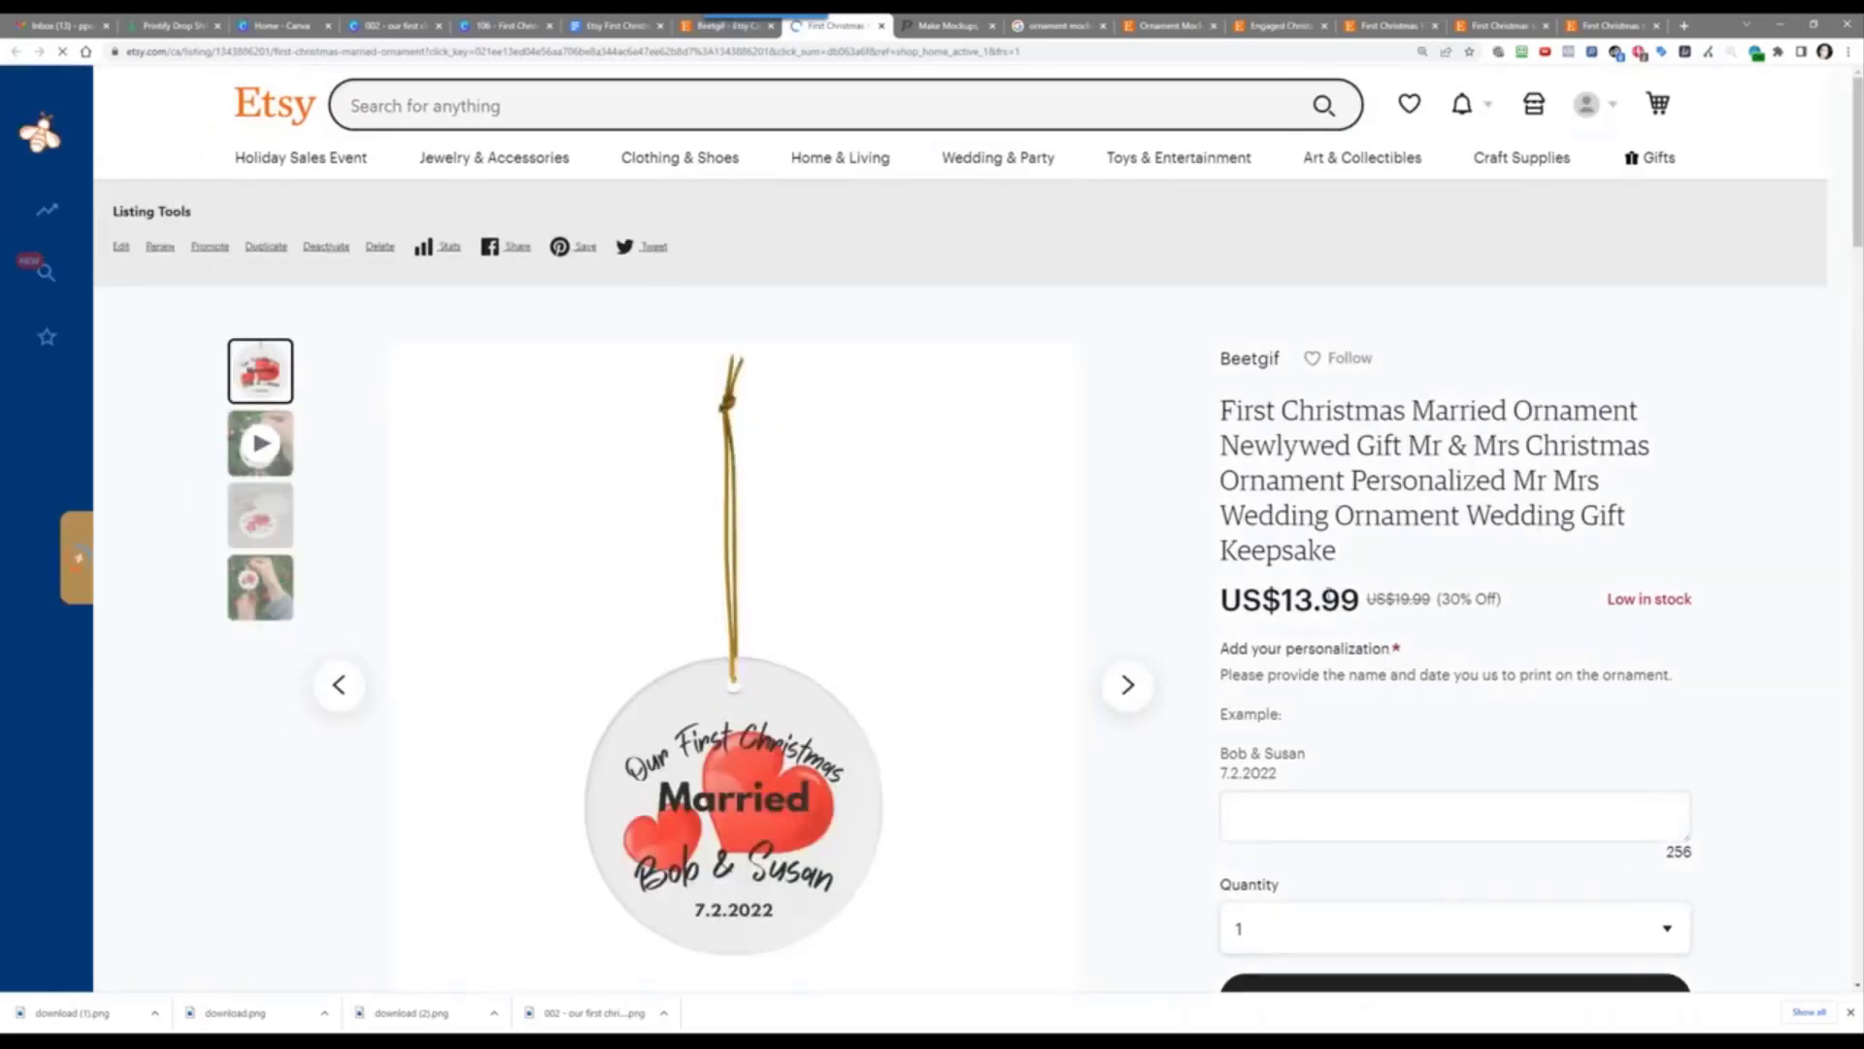
pyautogui.moveTo(1609, 599); pyautogui.dragTo(1692, 601)
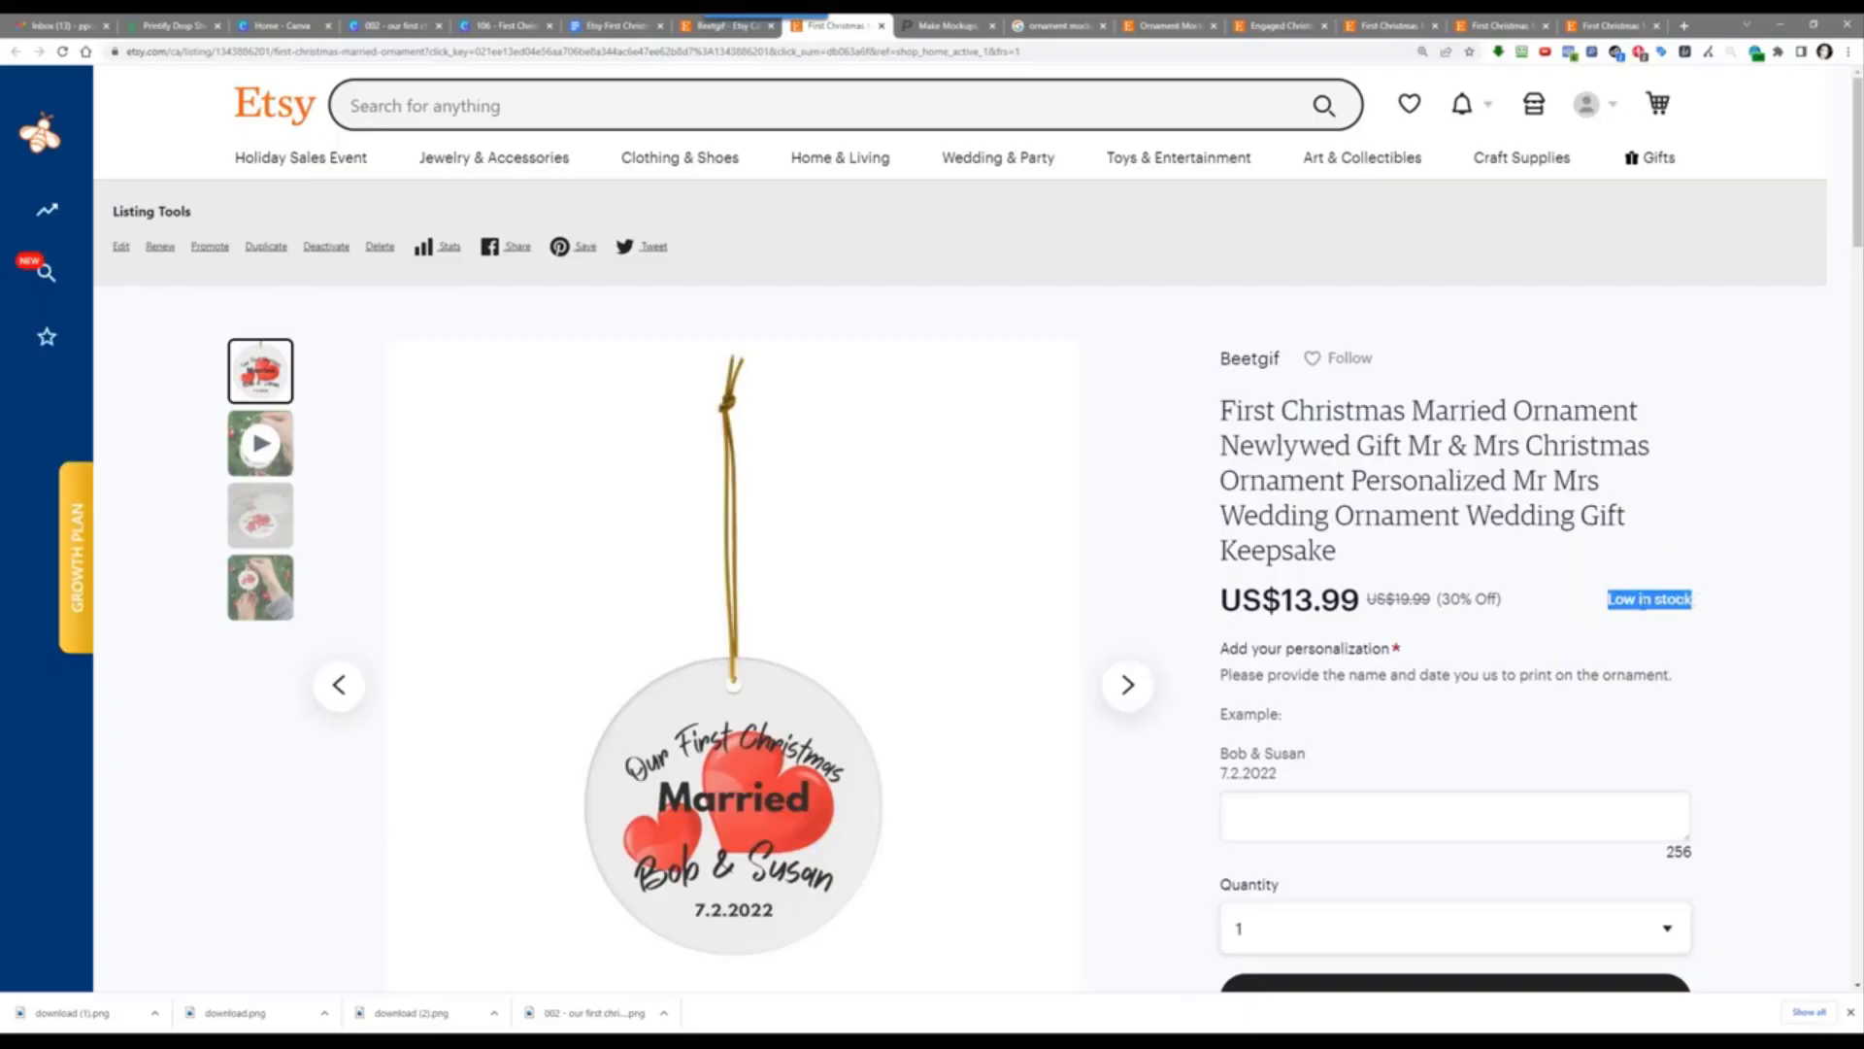
pyautogui.click(1642, 602)
pyautogui.moveTo(1609, 599); pyautogui.dragTo(1698, 611)
pyautogui.click(1627, 635)
pyautogui.scroll(-10, 1465, 543)
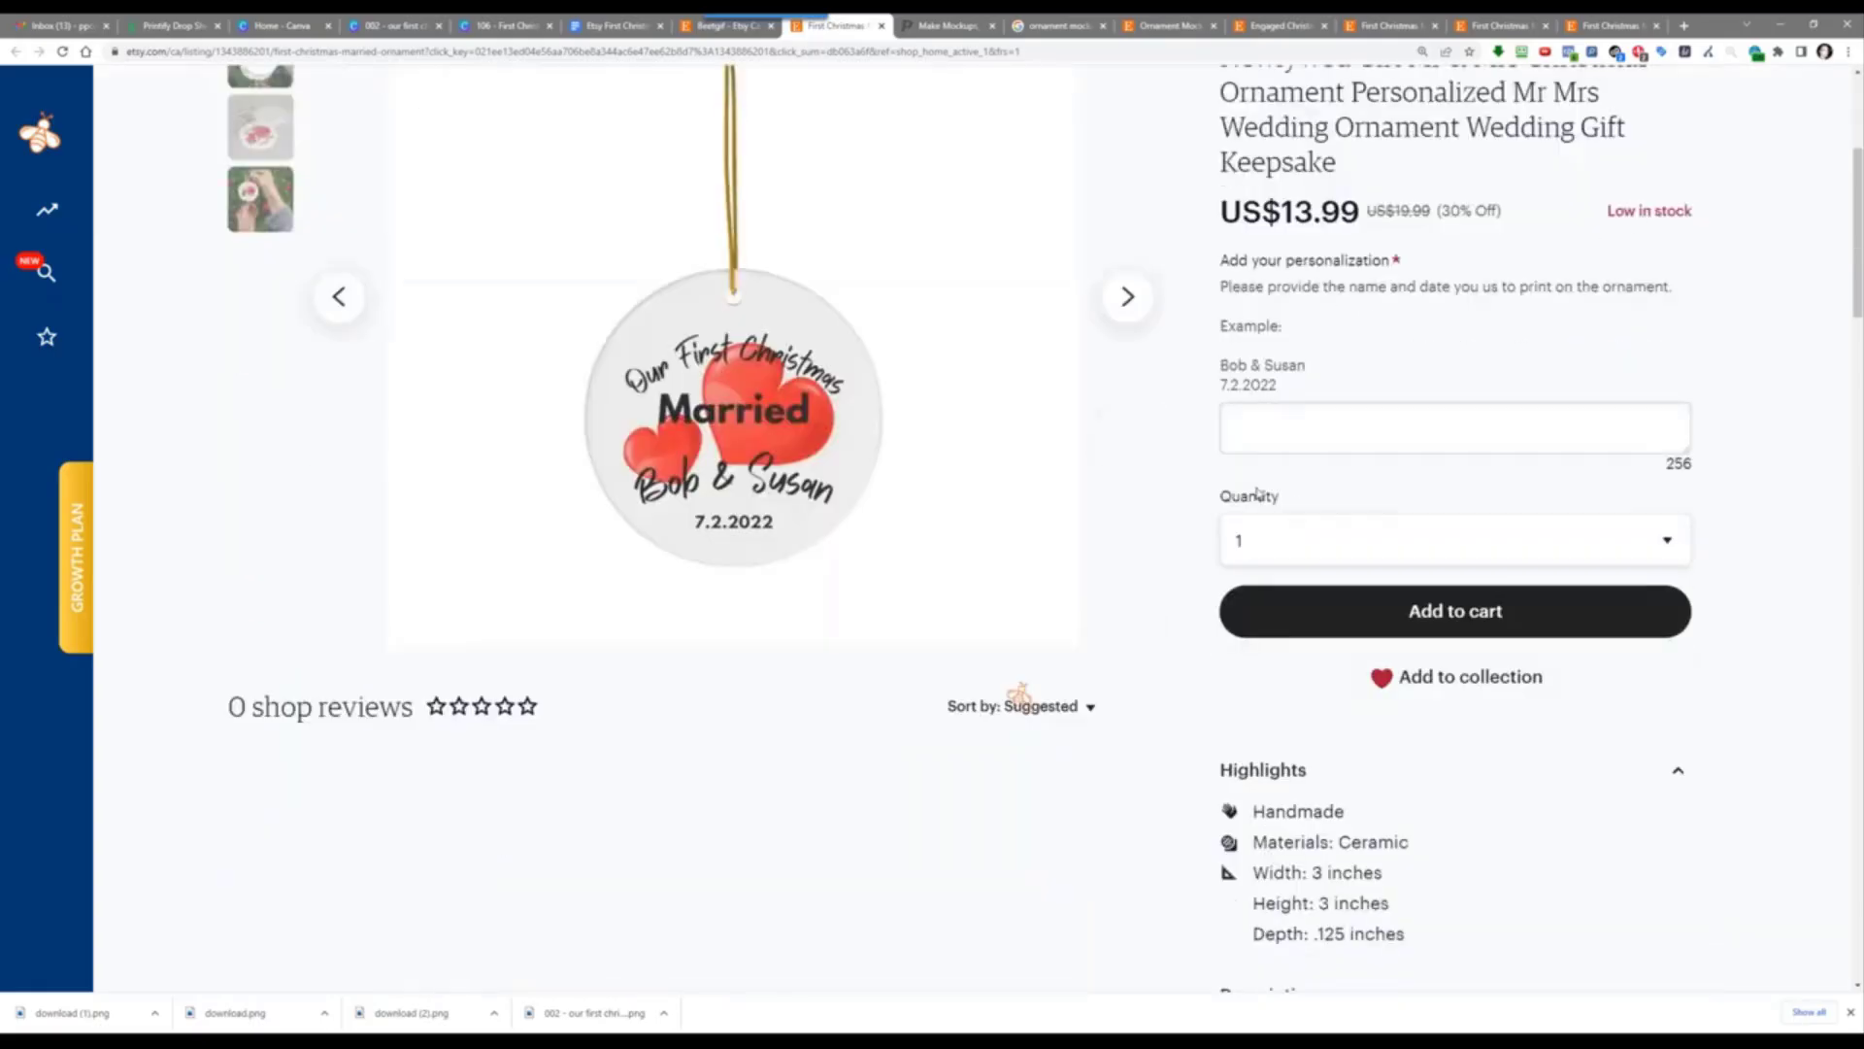
pyautogui.scroll(-3, 1178, 636)
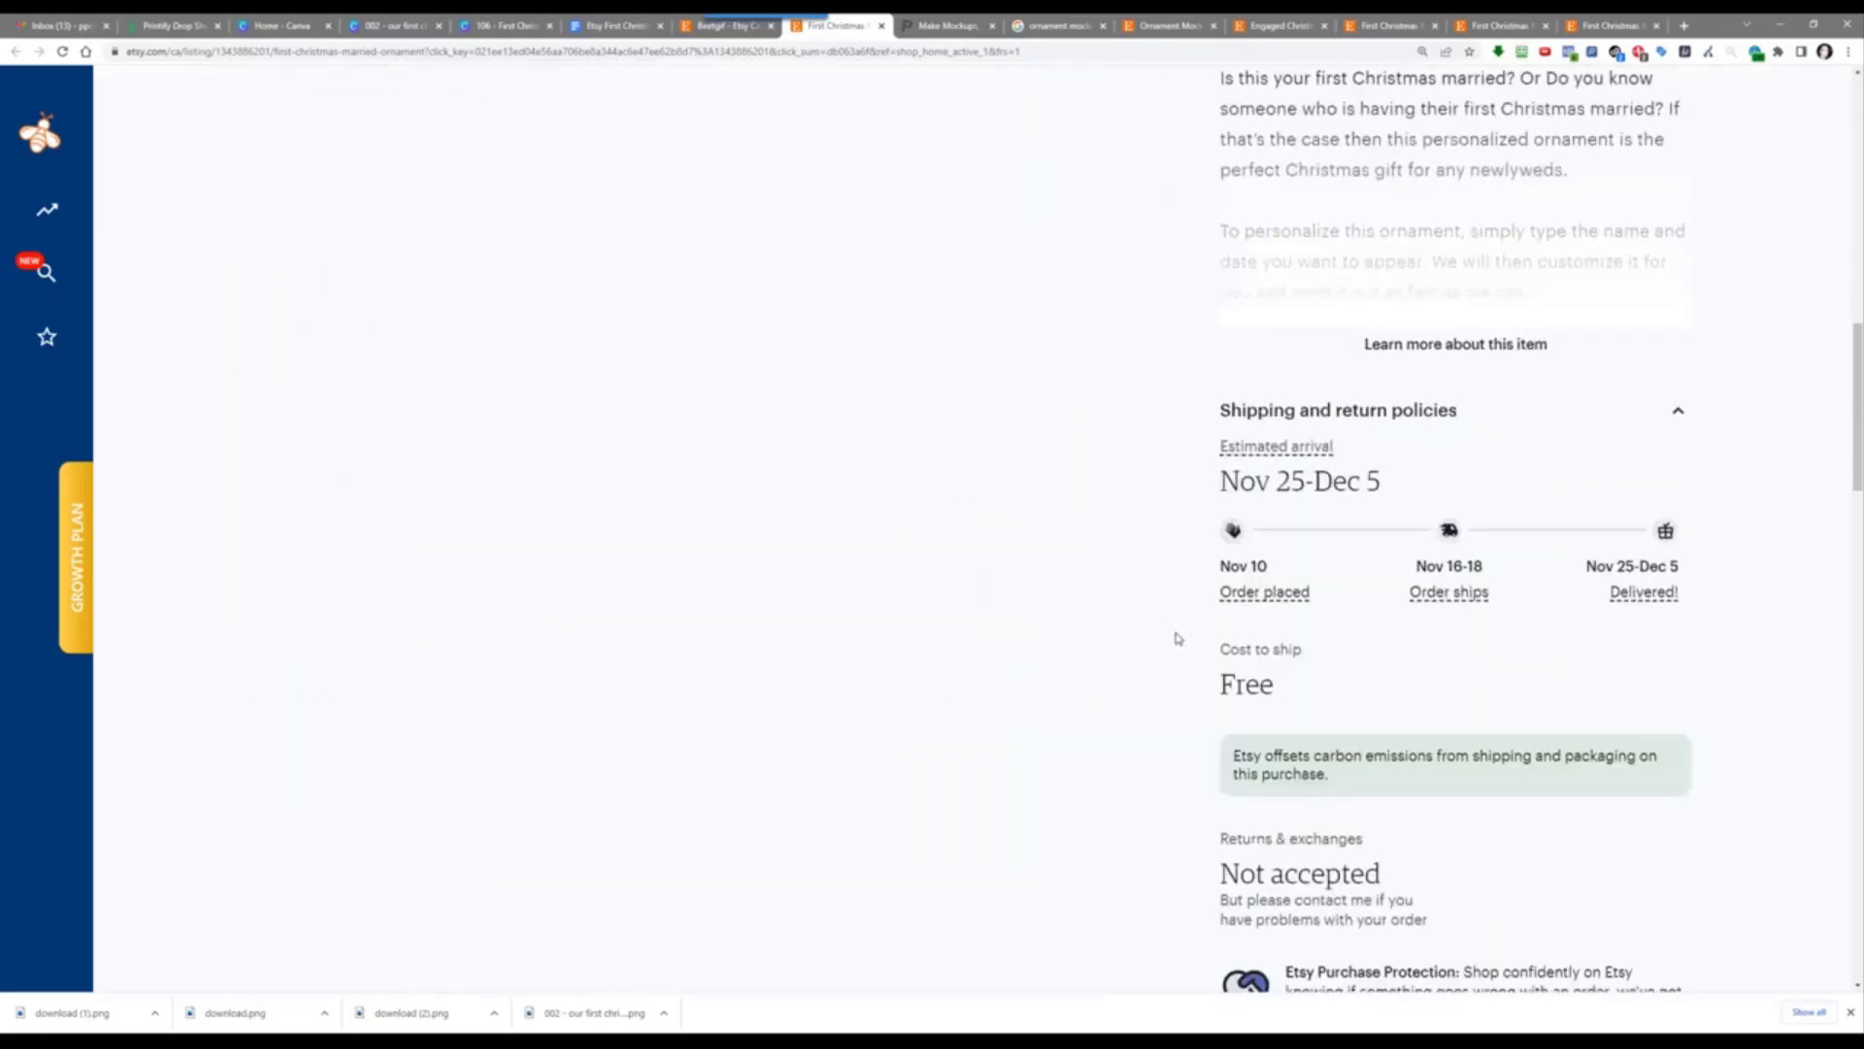
pyautogui.scroll(14, 1178, 679)
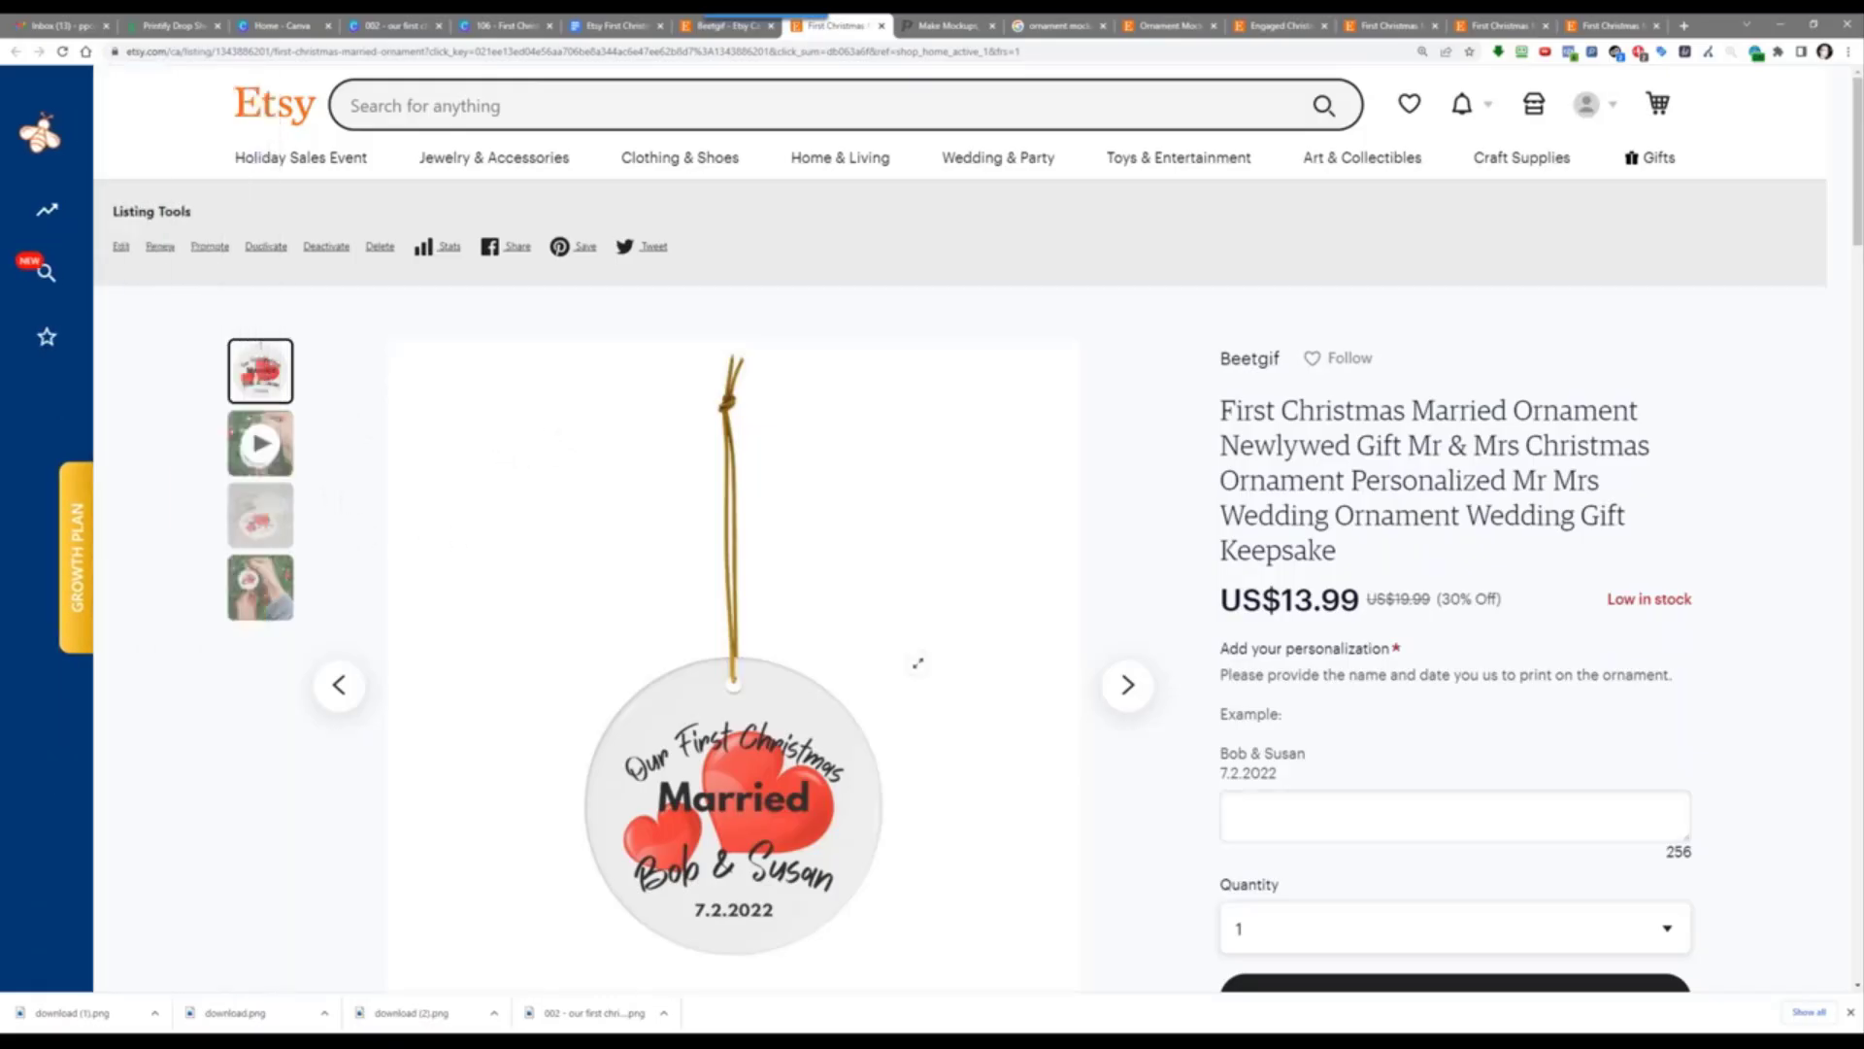
pyautogui.click(1142, 690)
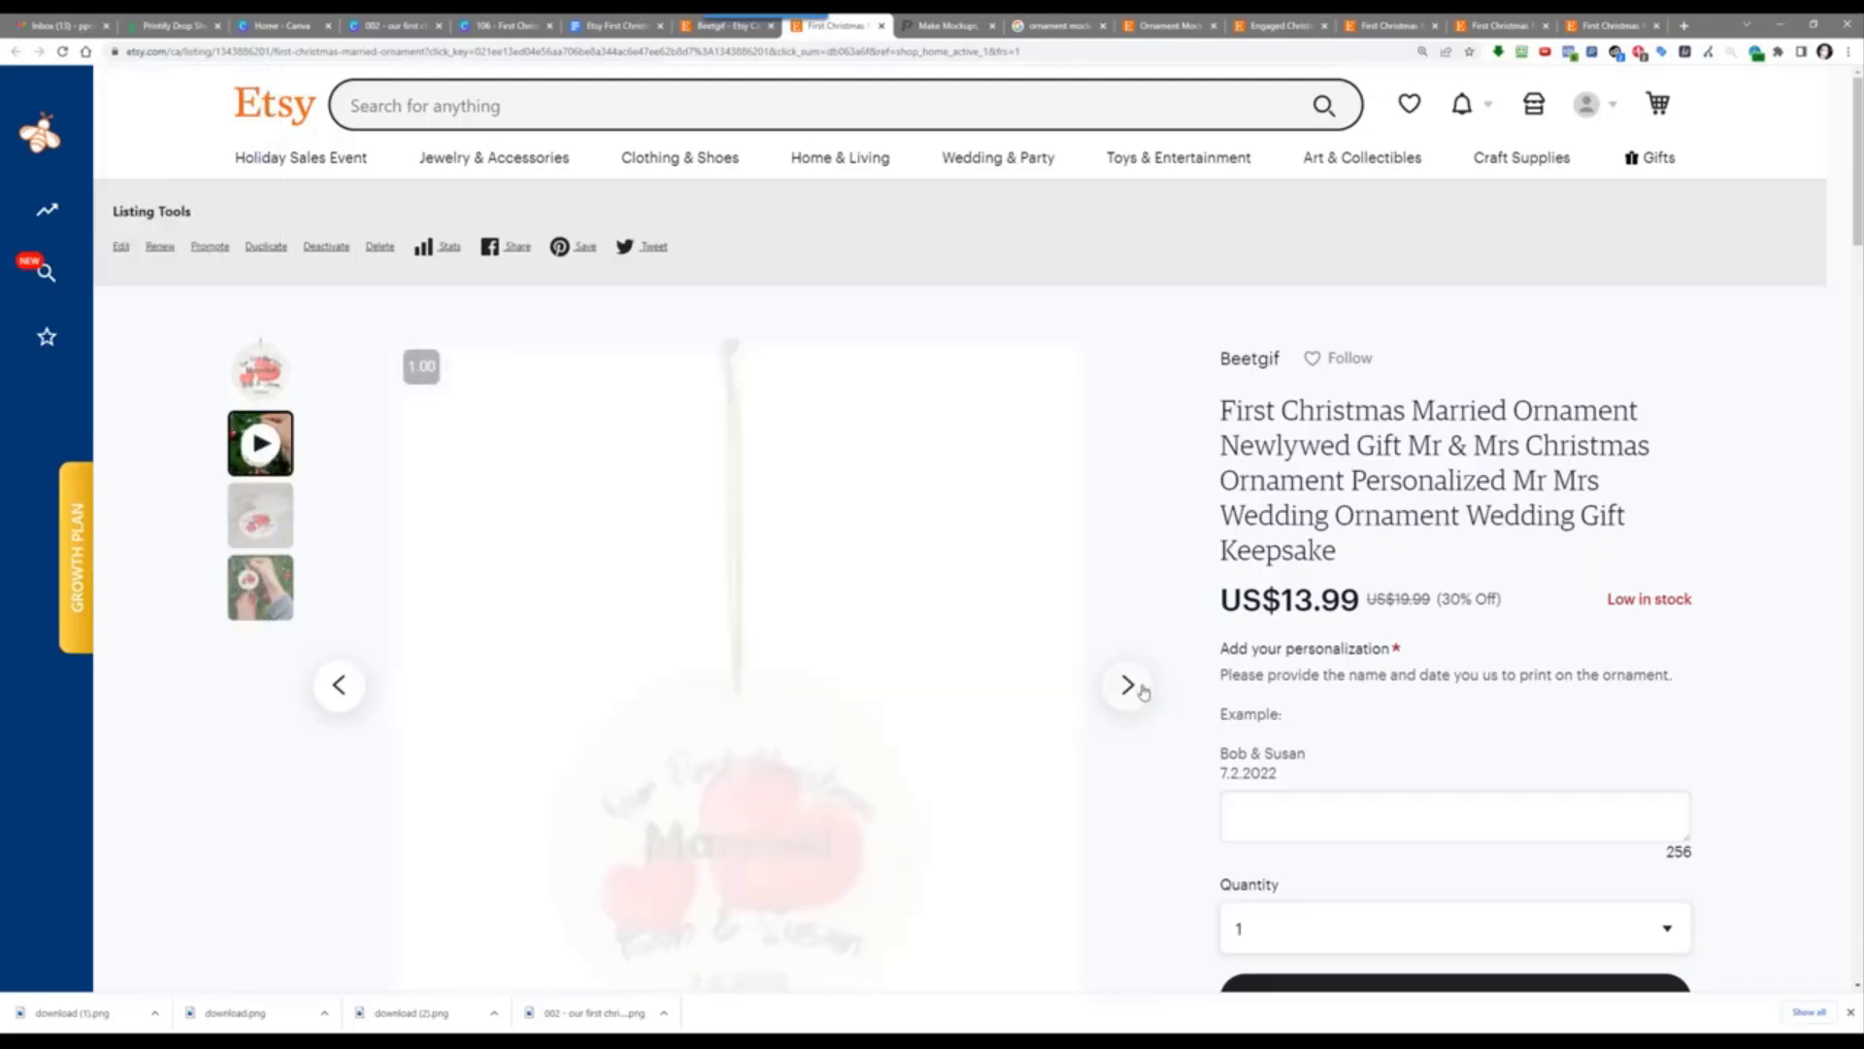
pyautogui.scroll(-2, 1146, 525)
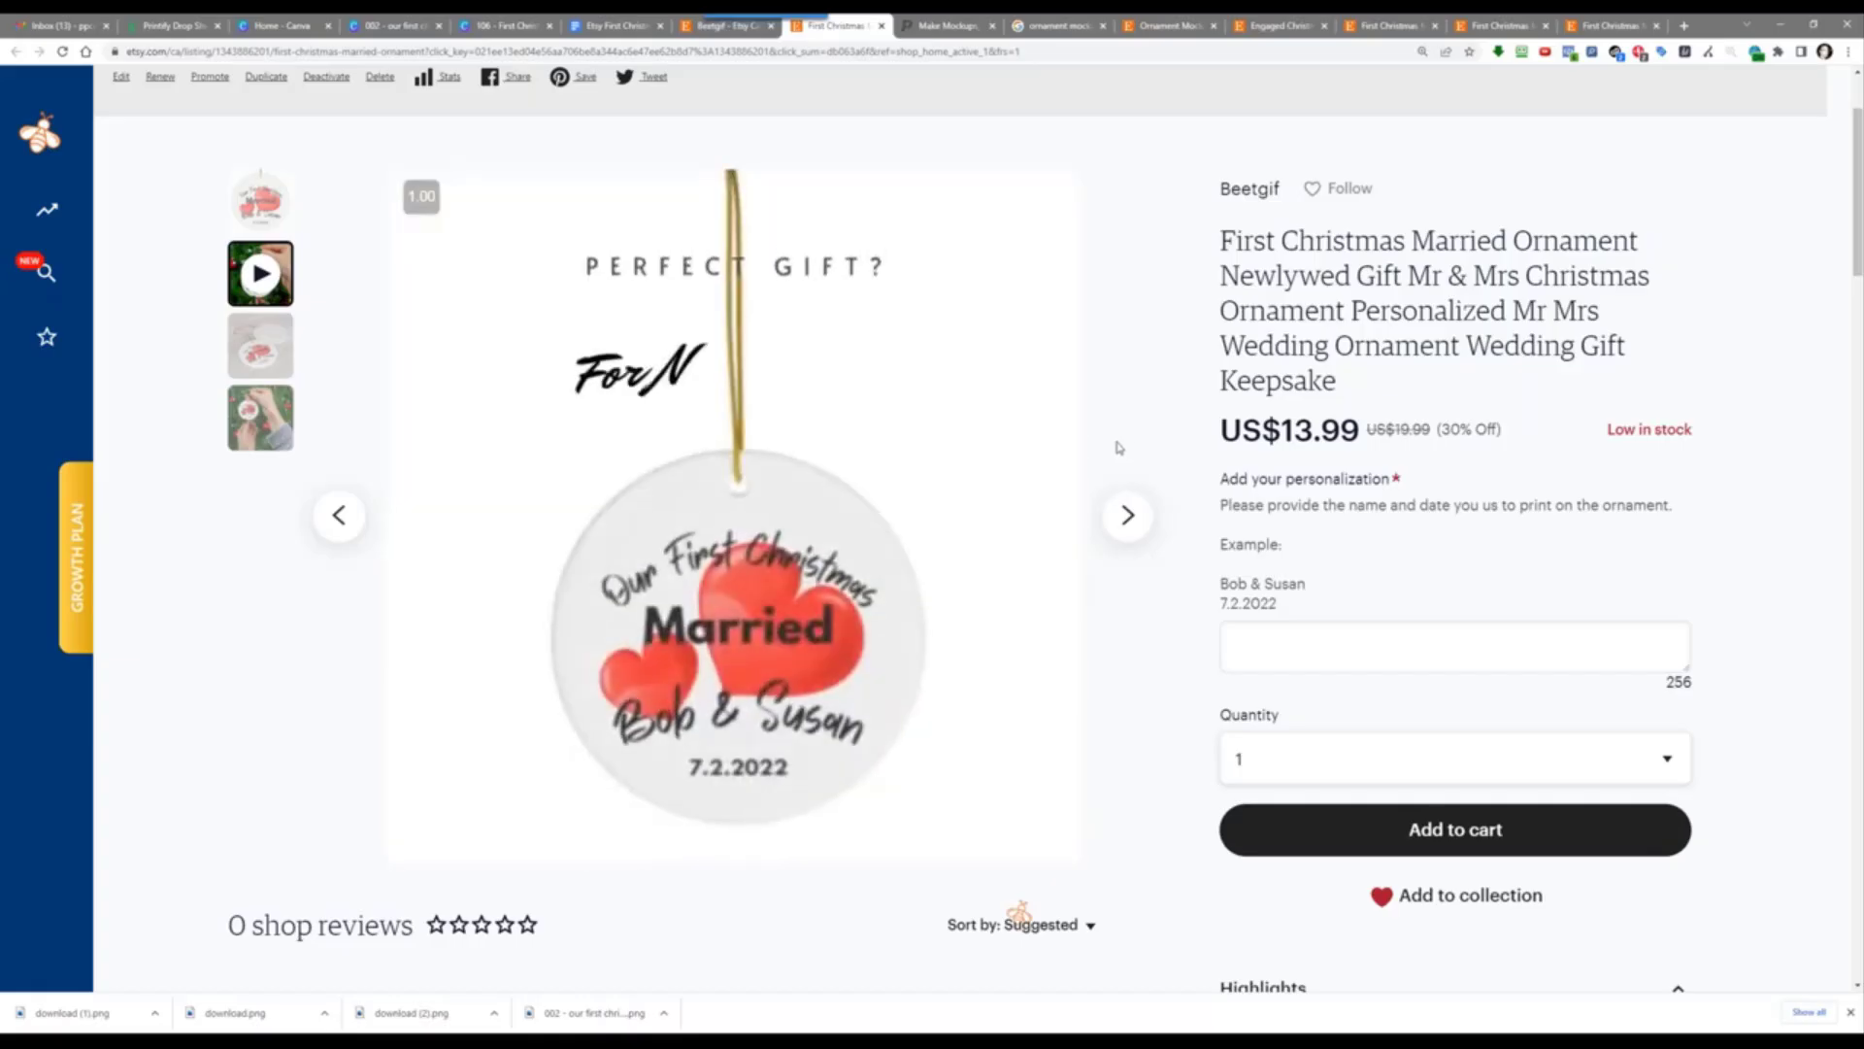
pyautogui.click(1127, 517)
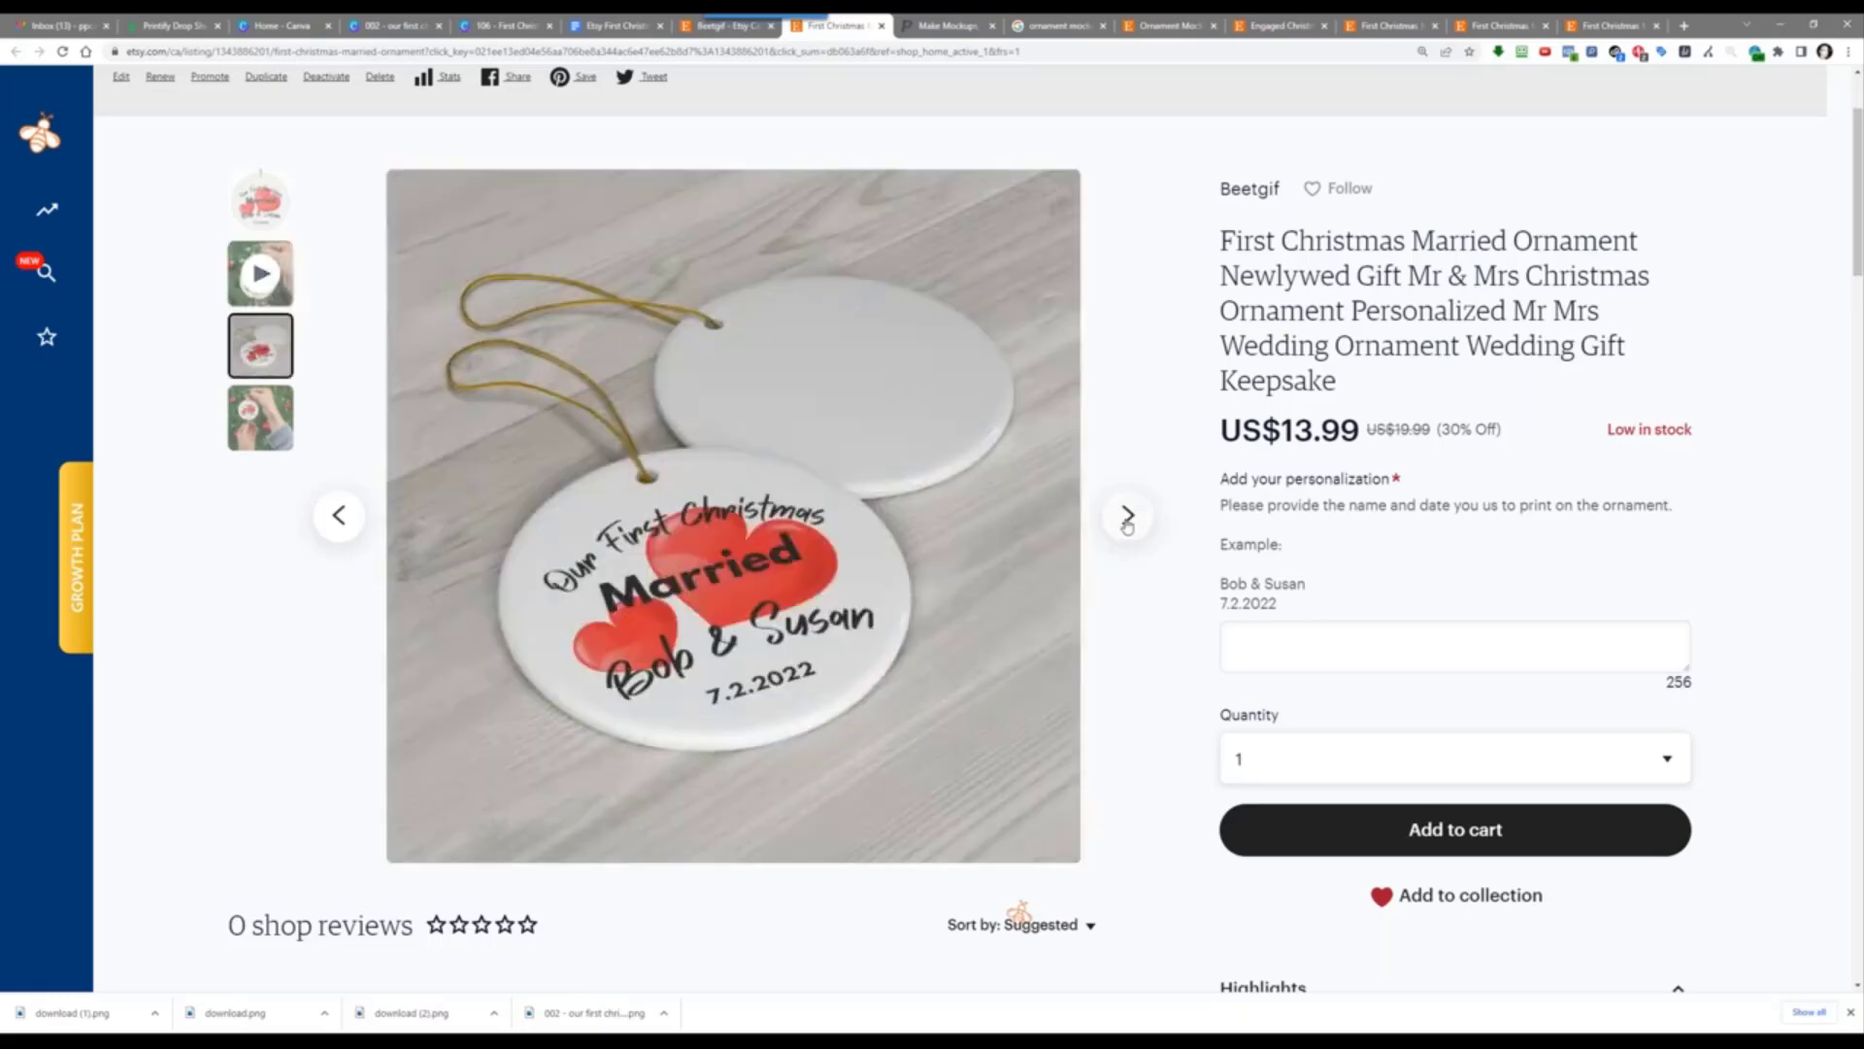
pyautogui.click(1127, 517)
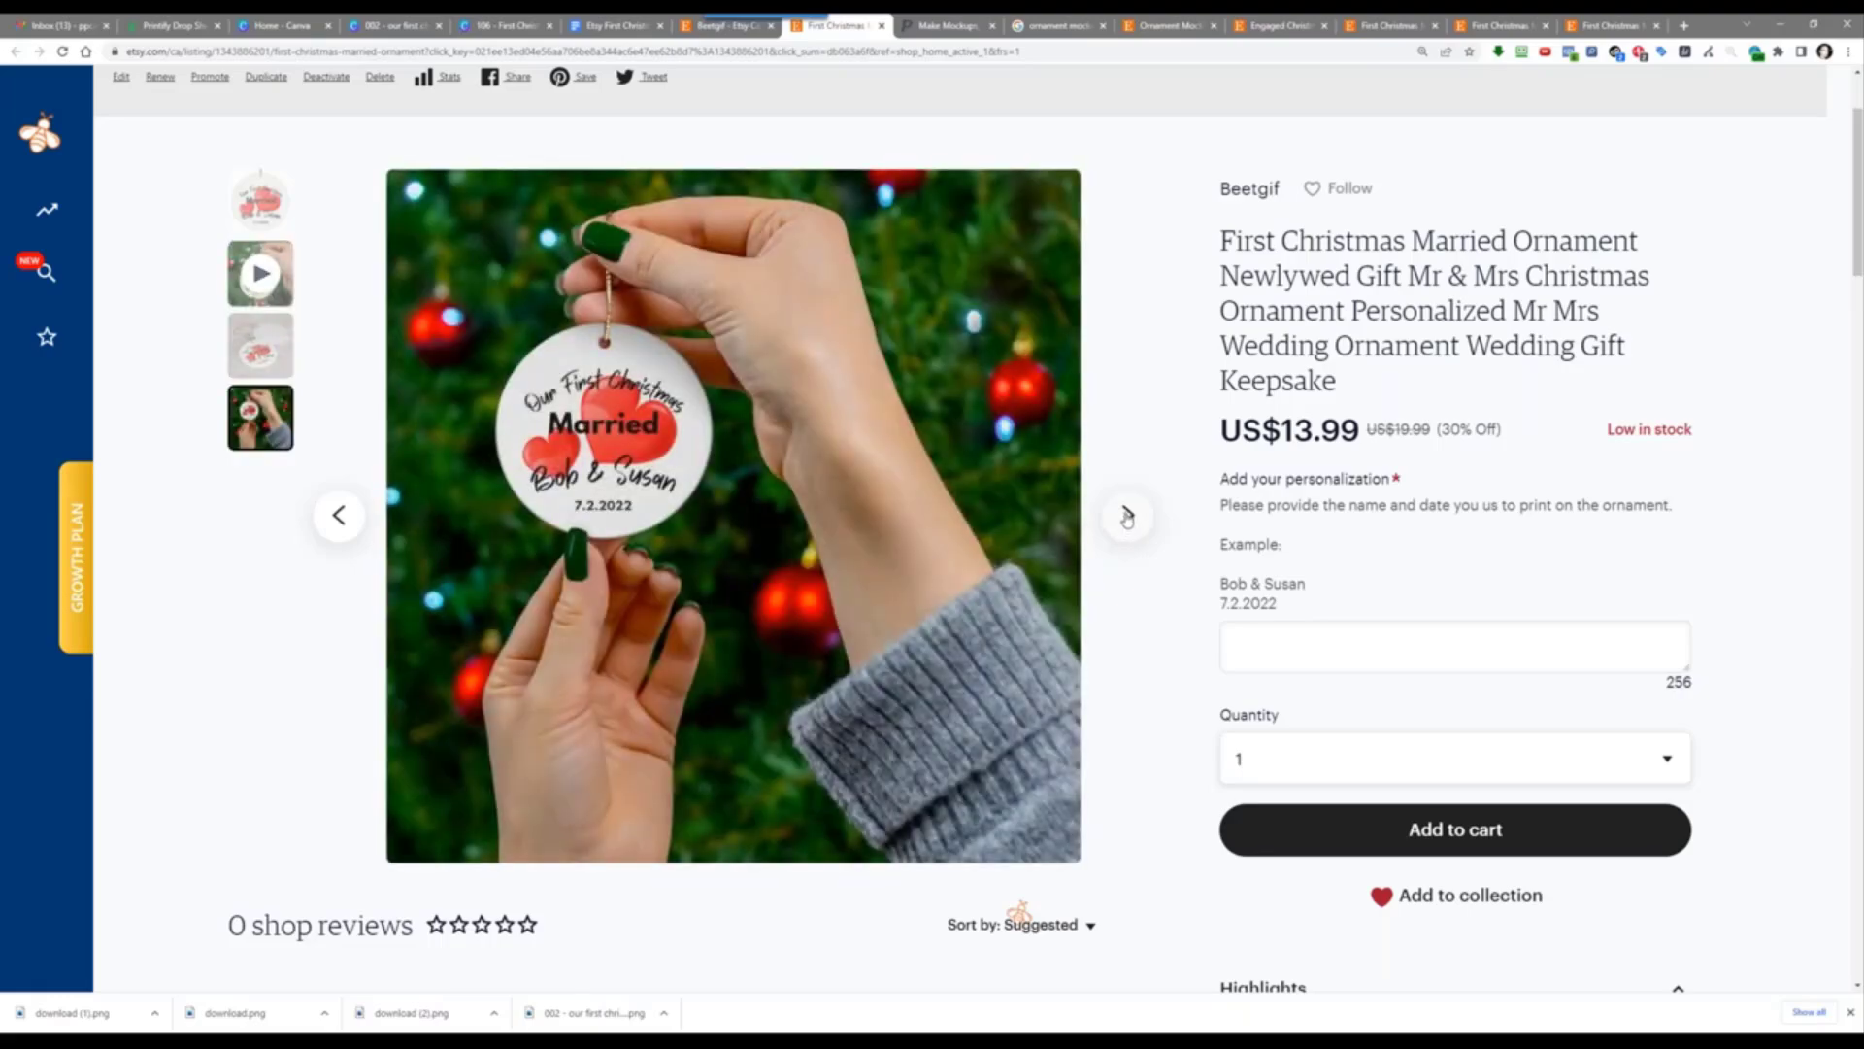
pyautogui.click(1127, 518)
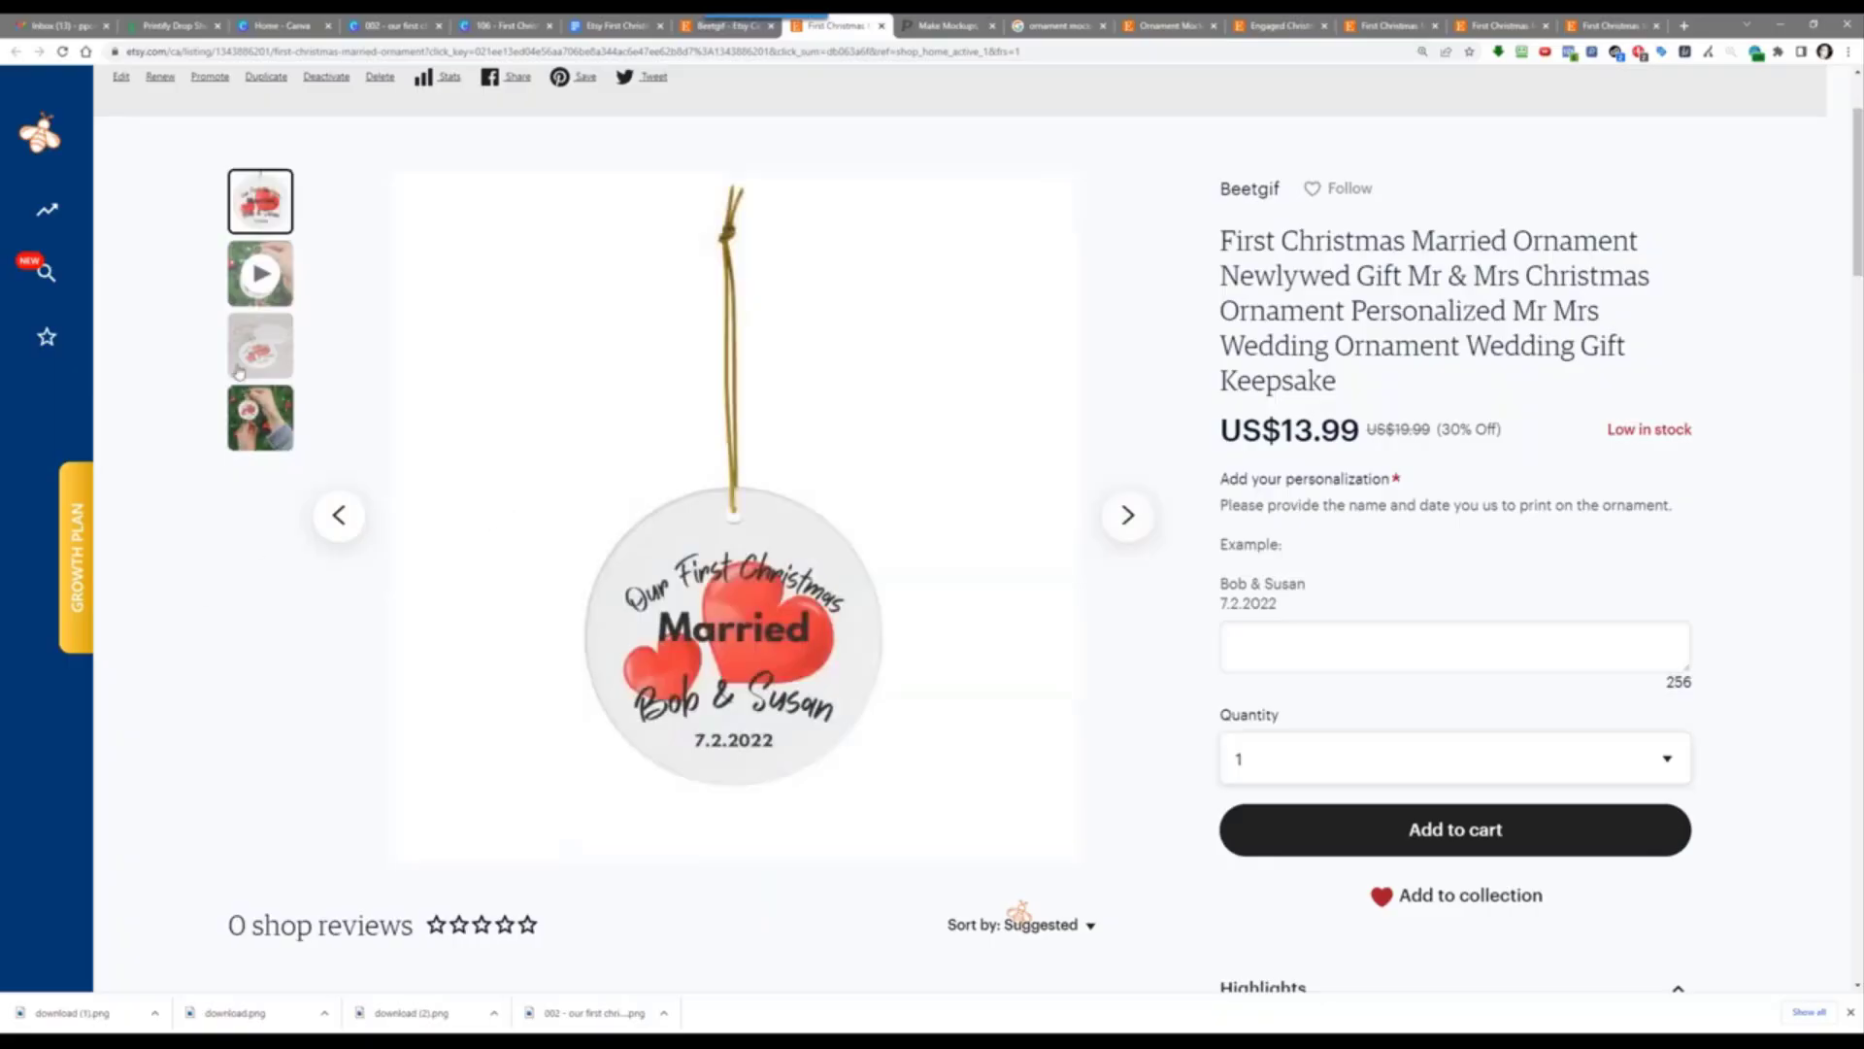
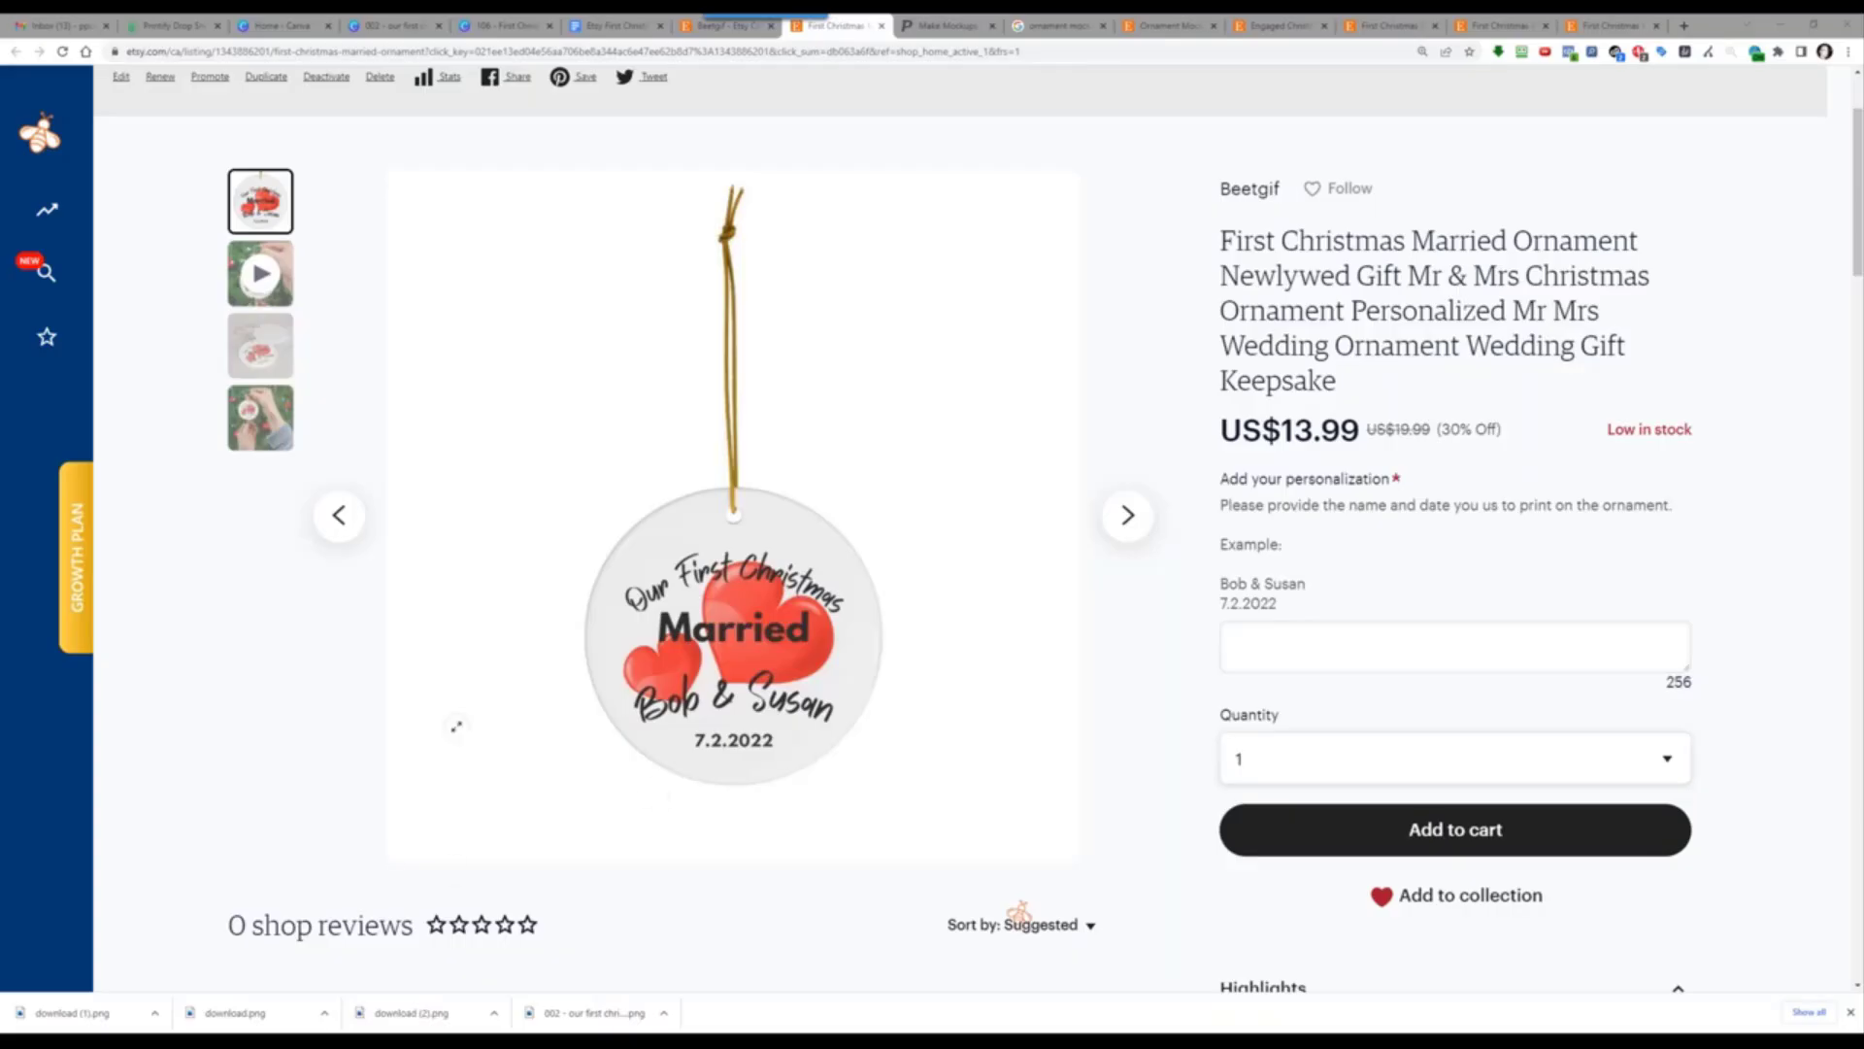
# Step: Switch from the Etsy listing to the Canva design '002 - our first christmas married'
pyautogui.click(520, 24)
pyautogui.click(386, 25)
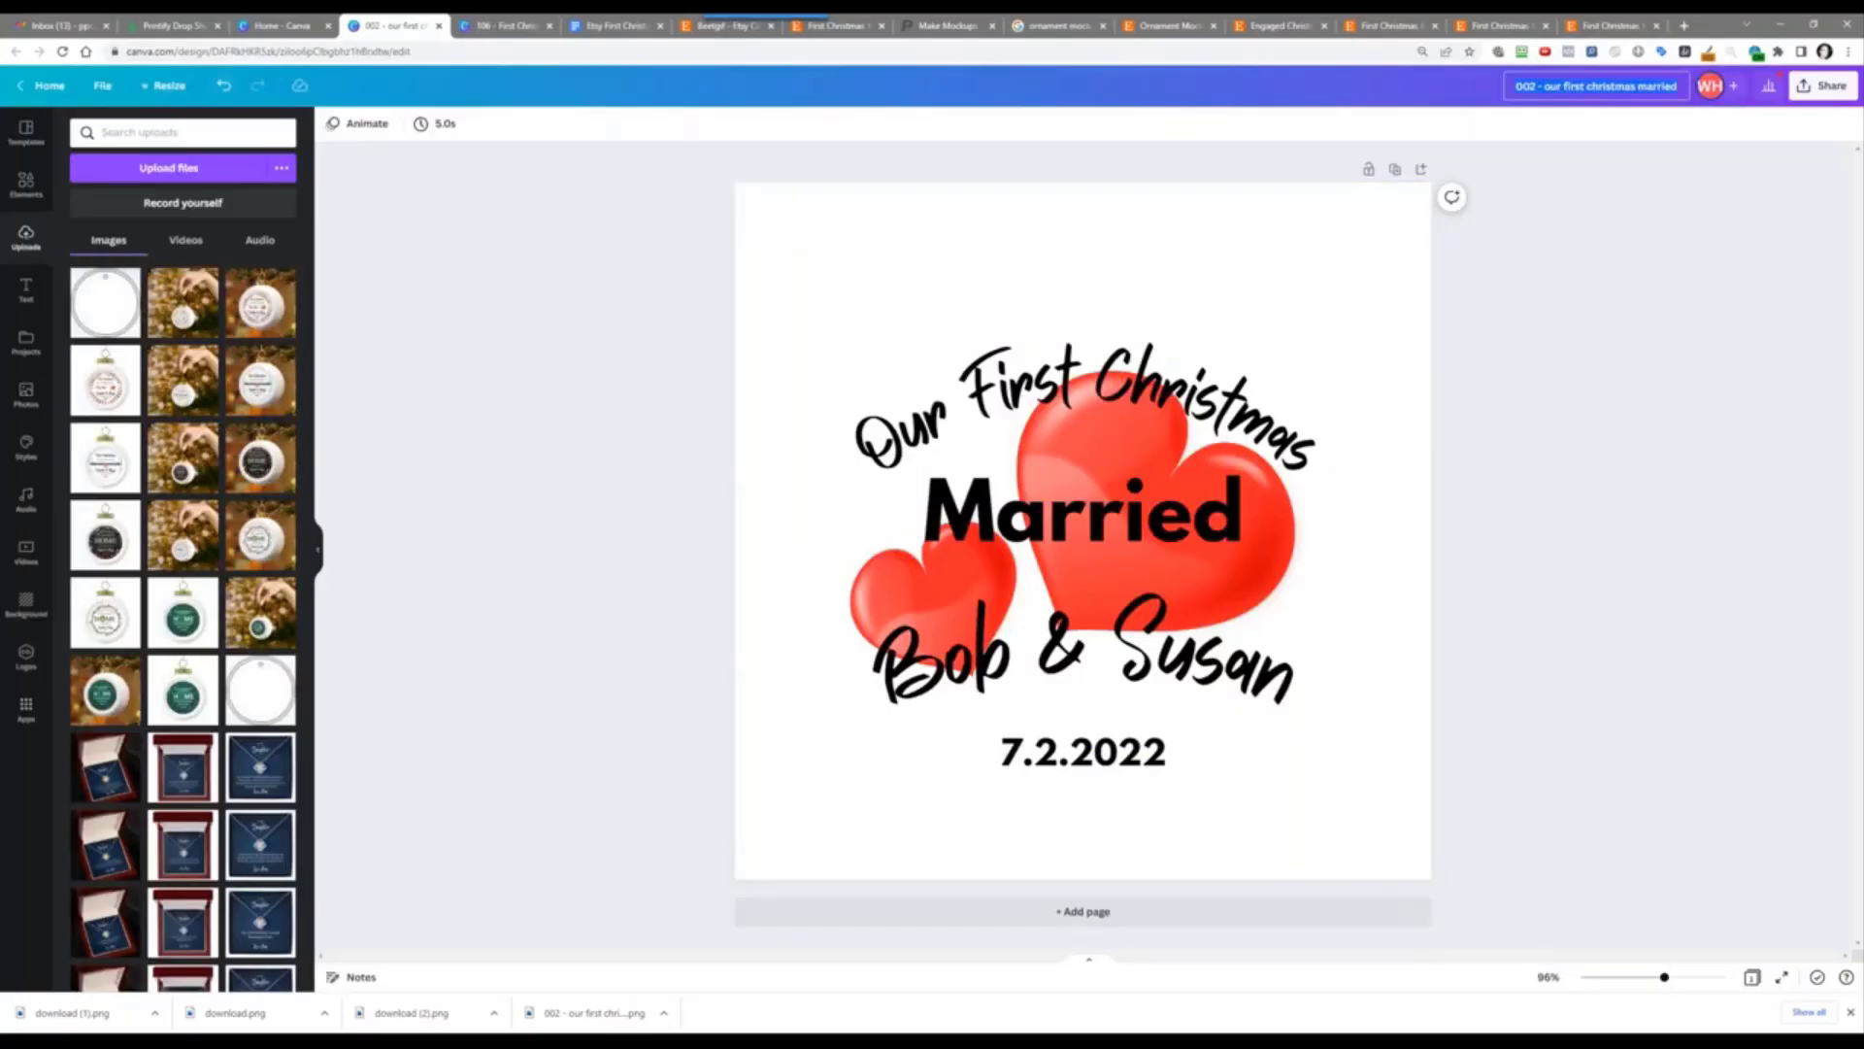
# Step: Undo to restore the ornament outline, then search Elements for 'red heart background'
pyautogui.click(224, 85)
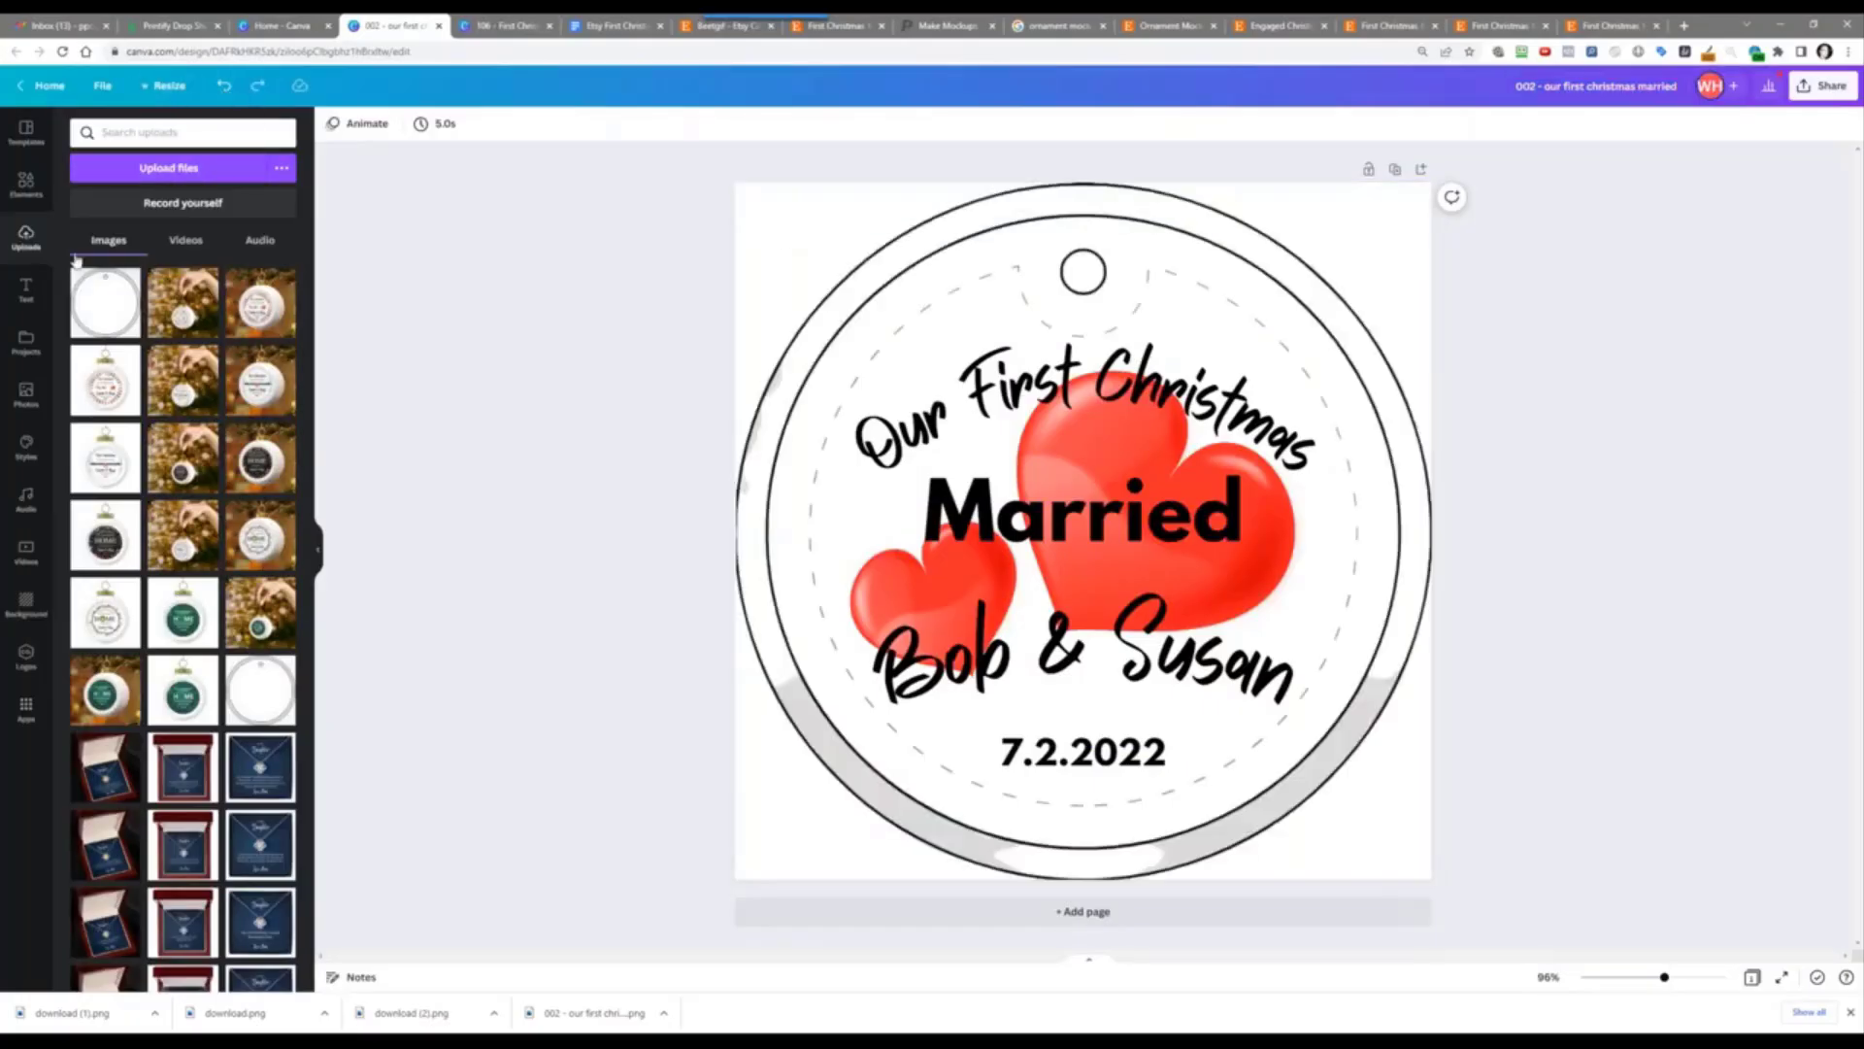
pyautogui.click(27, 183)
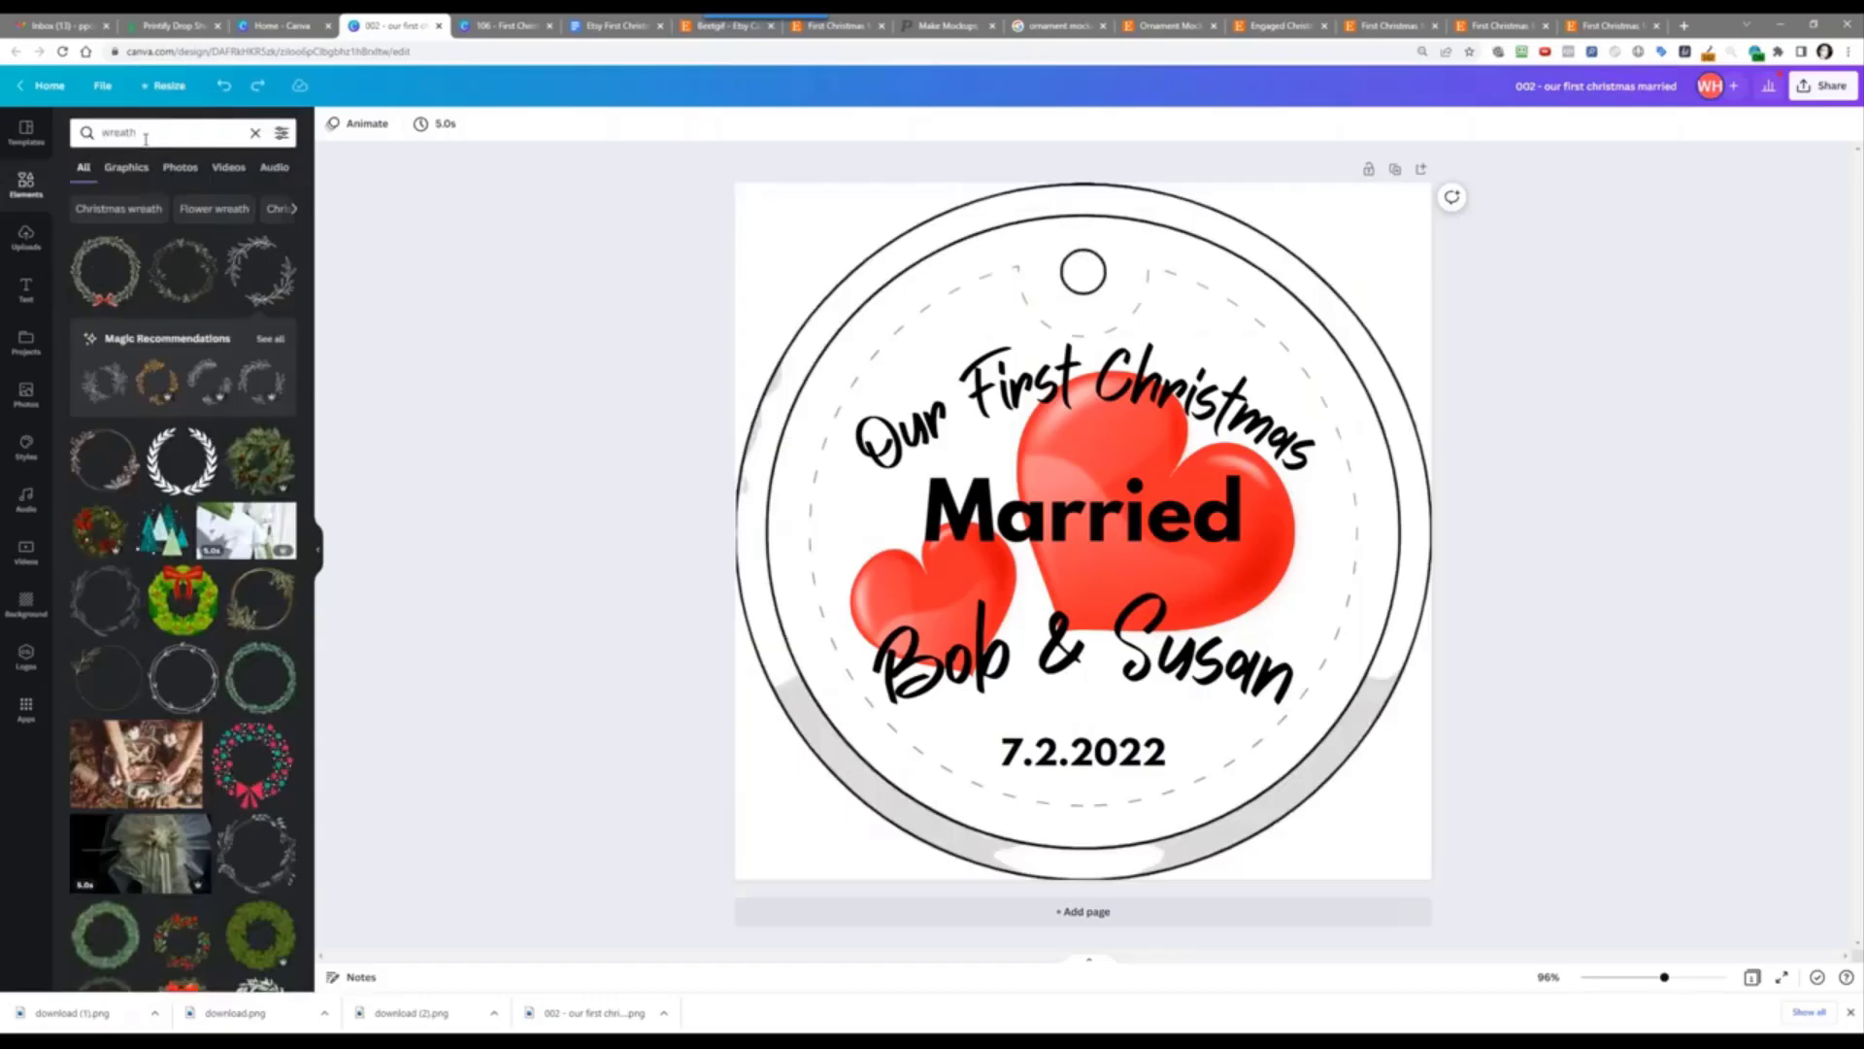
pyautogui.click(145, 136)
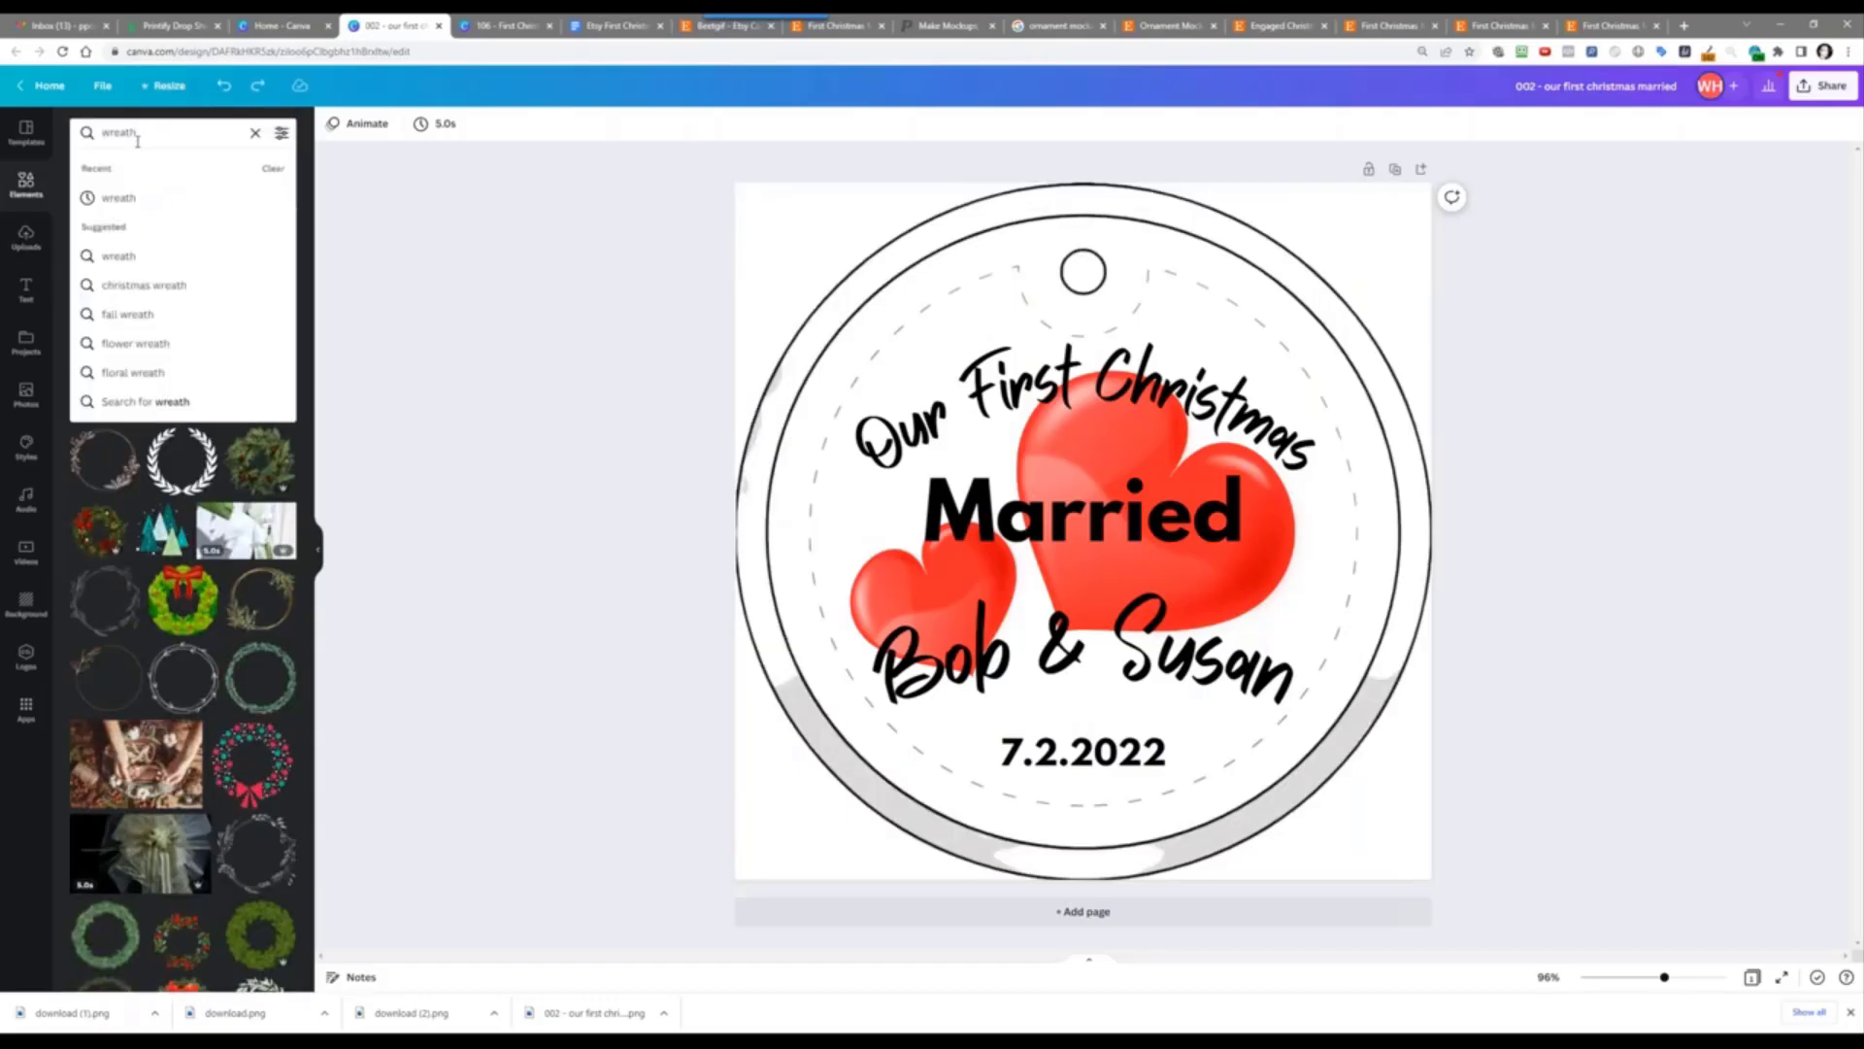
pyautogui.press('BackSpace')
pyautogui.press('BackSpace')
pyautogui.press('BackSpace')
pyautogui.press('BackSpace')
pyautogui.press('BackSpace')
pyautogui.press('BackSpace')
pyautogui.write('star')
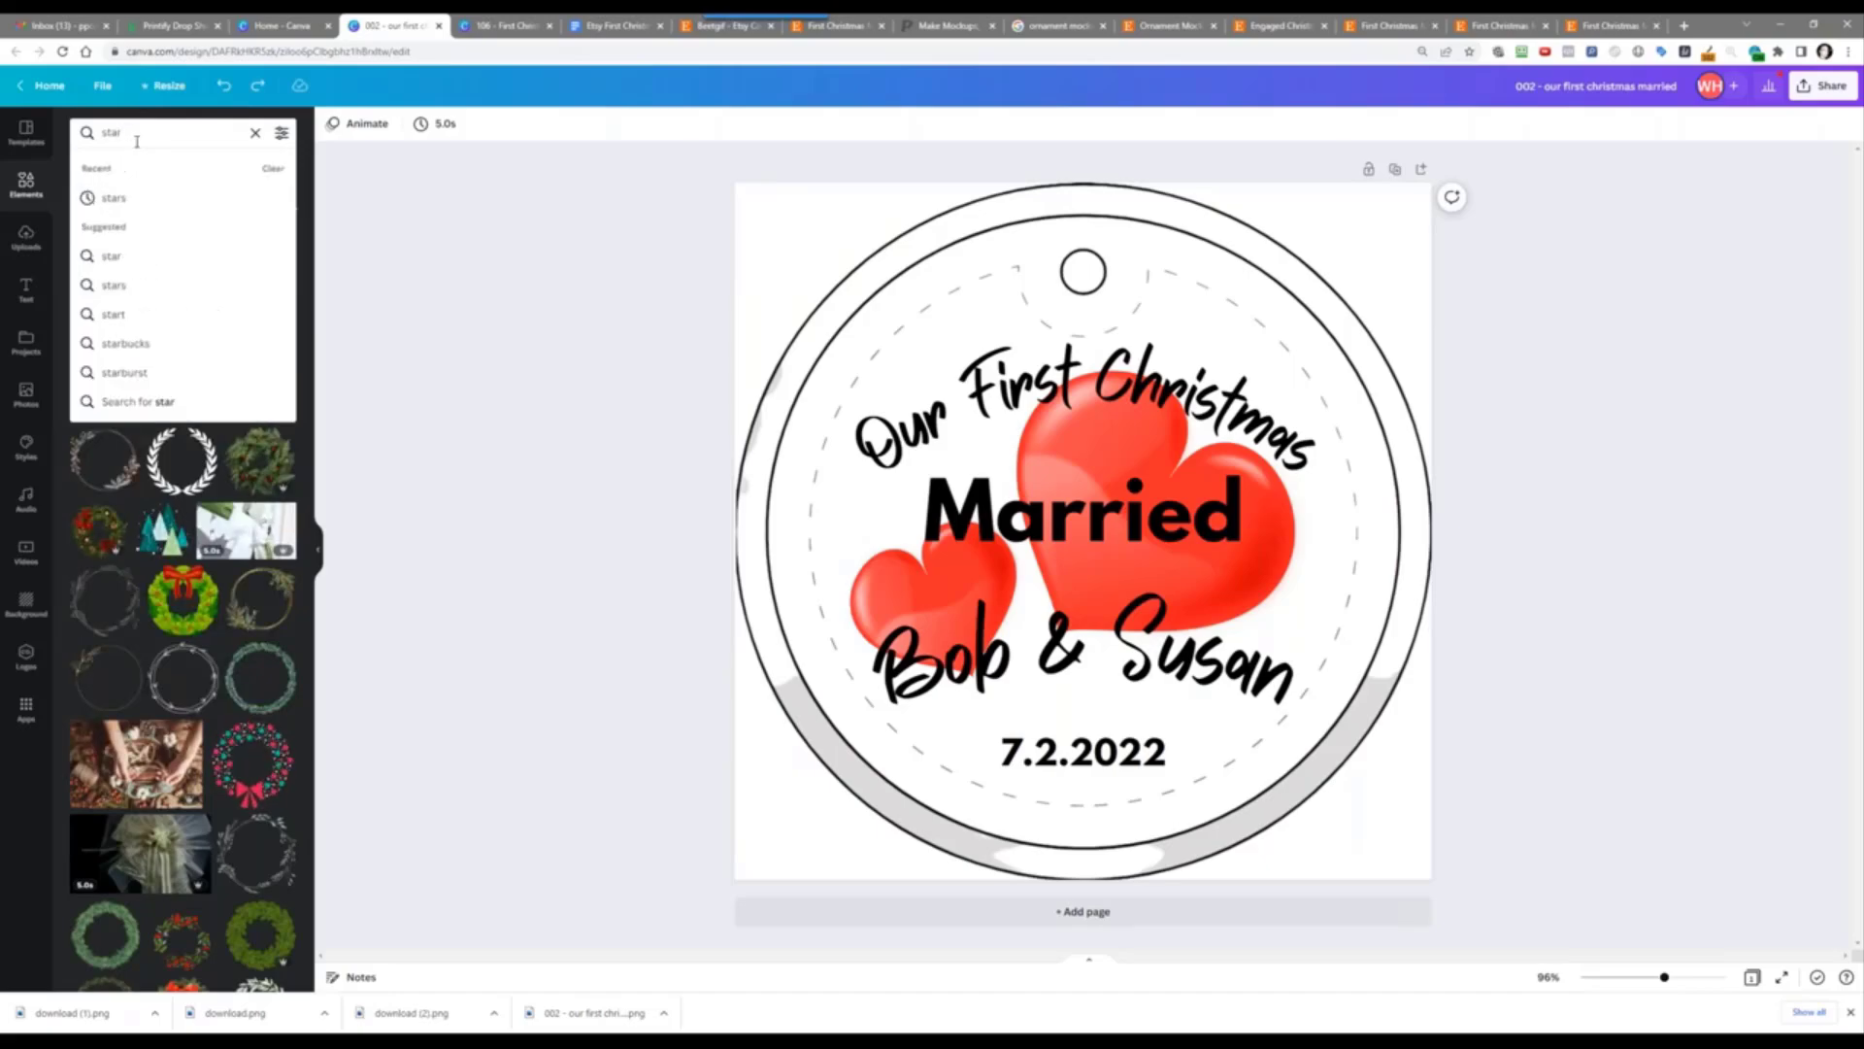
pyautogui.press('BackSpace')
pyautogui.press('BackSpace')
pyautogui.press('BackSpace')
pyautogui.press('BackSpace')
pyautogui.write('heart')
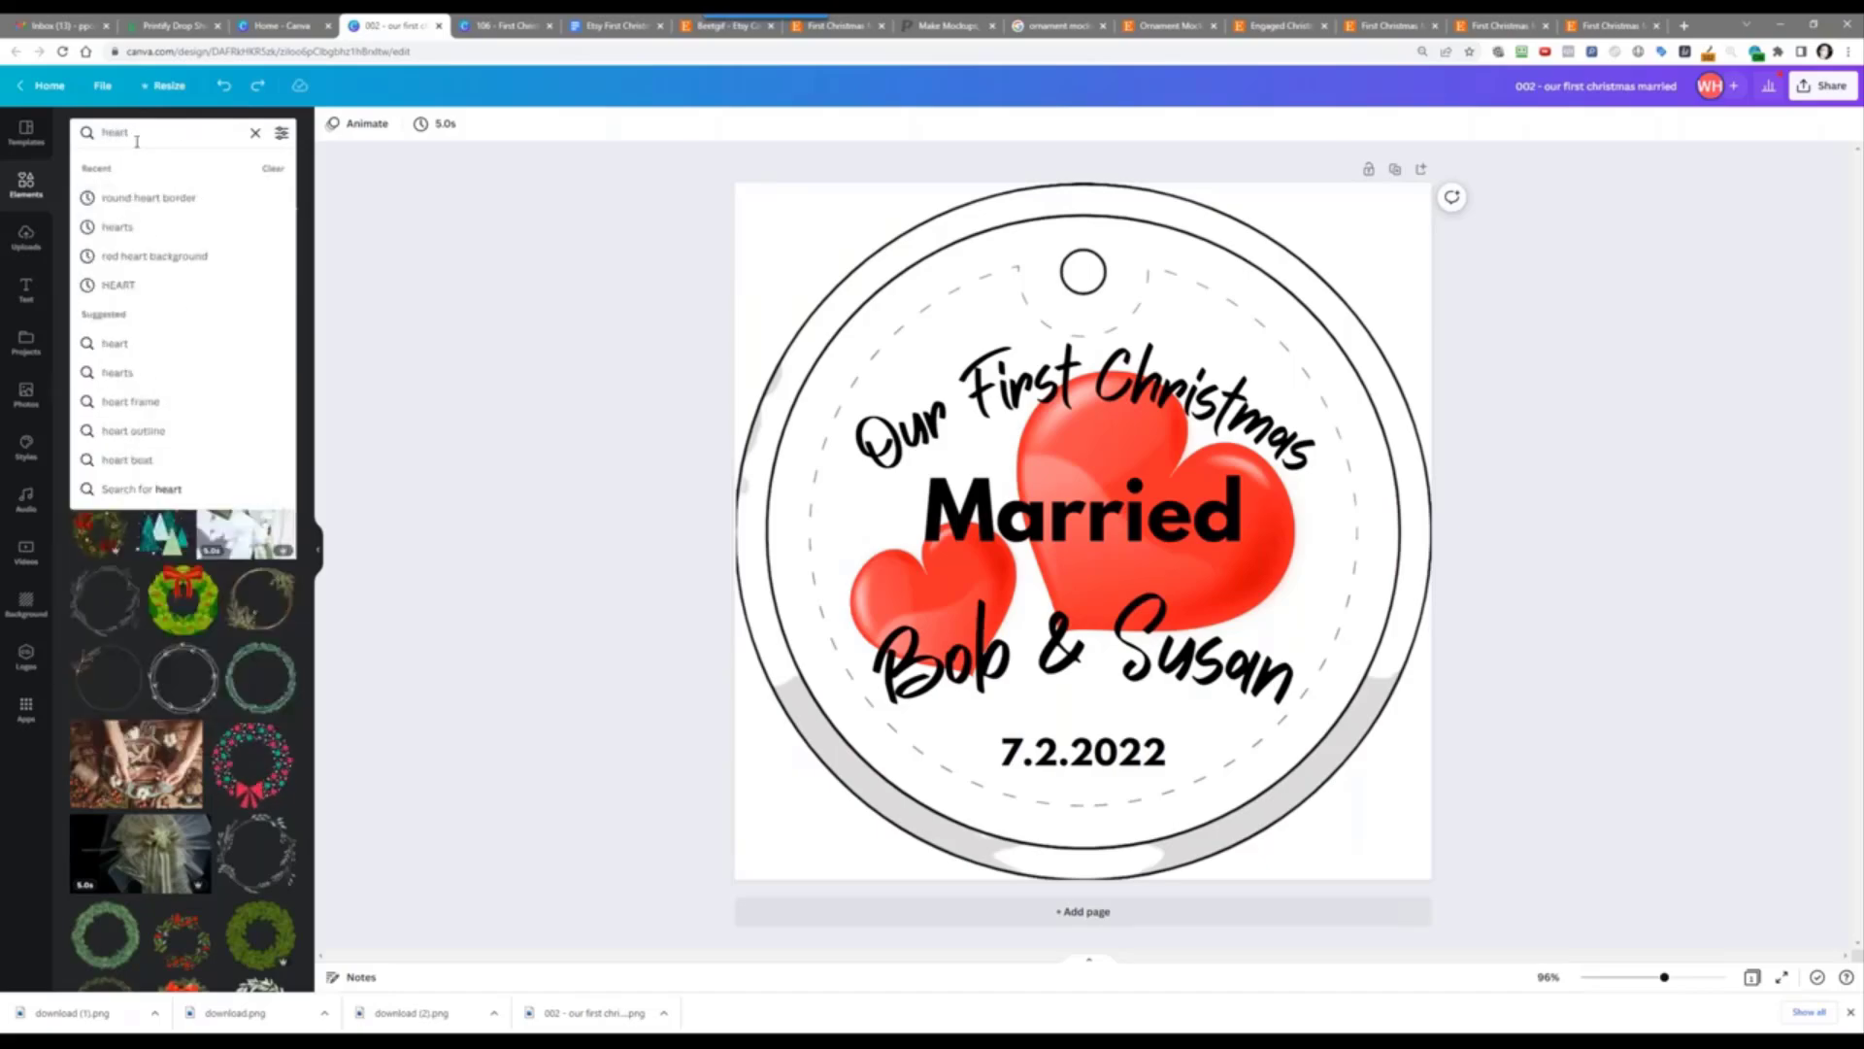
pyautogui.press('Down')
pyautogui.press('Down')
pyautogui.press('Down')
pyautogui.press('Return')
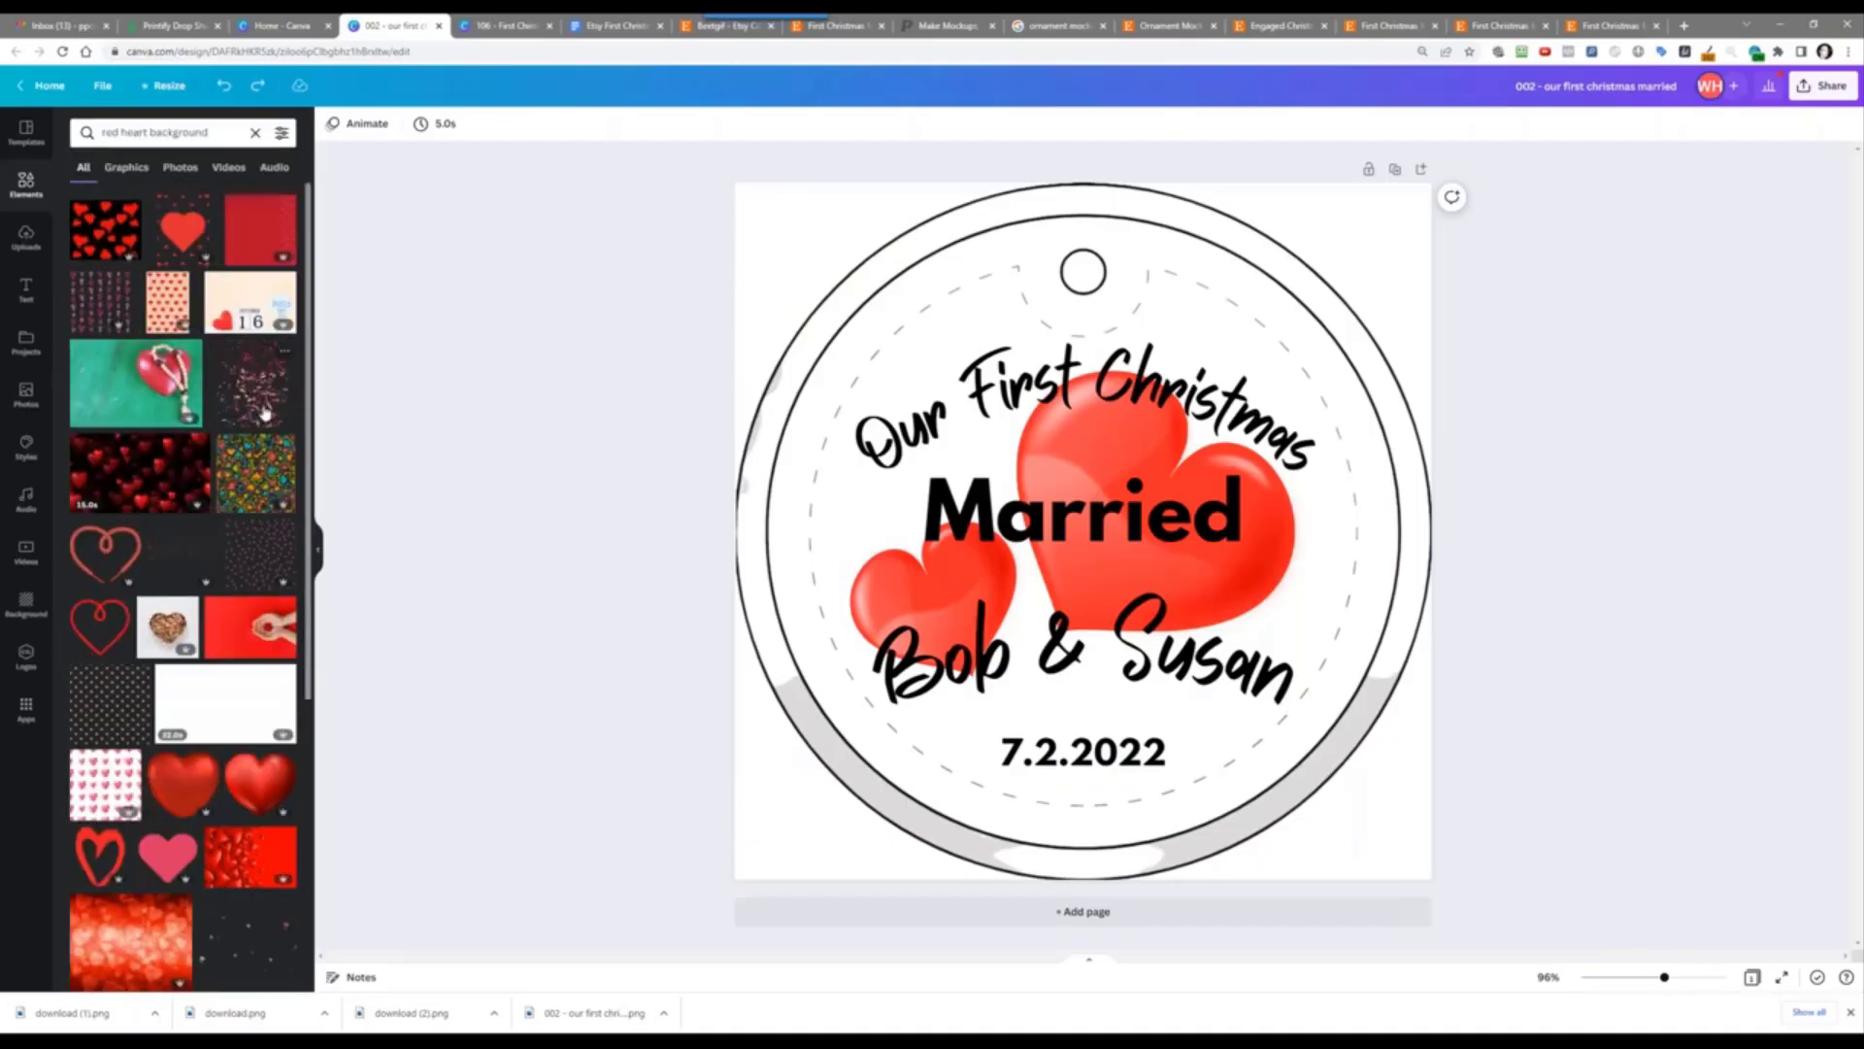
# Step: Try the black-and-red hearts graphic from the Graphics results, then delete it
pyautogui.click(126, 167)
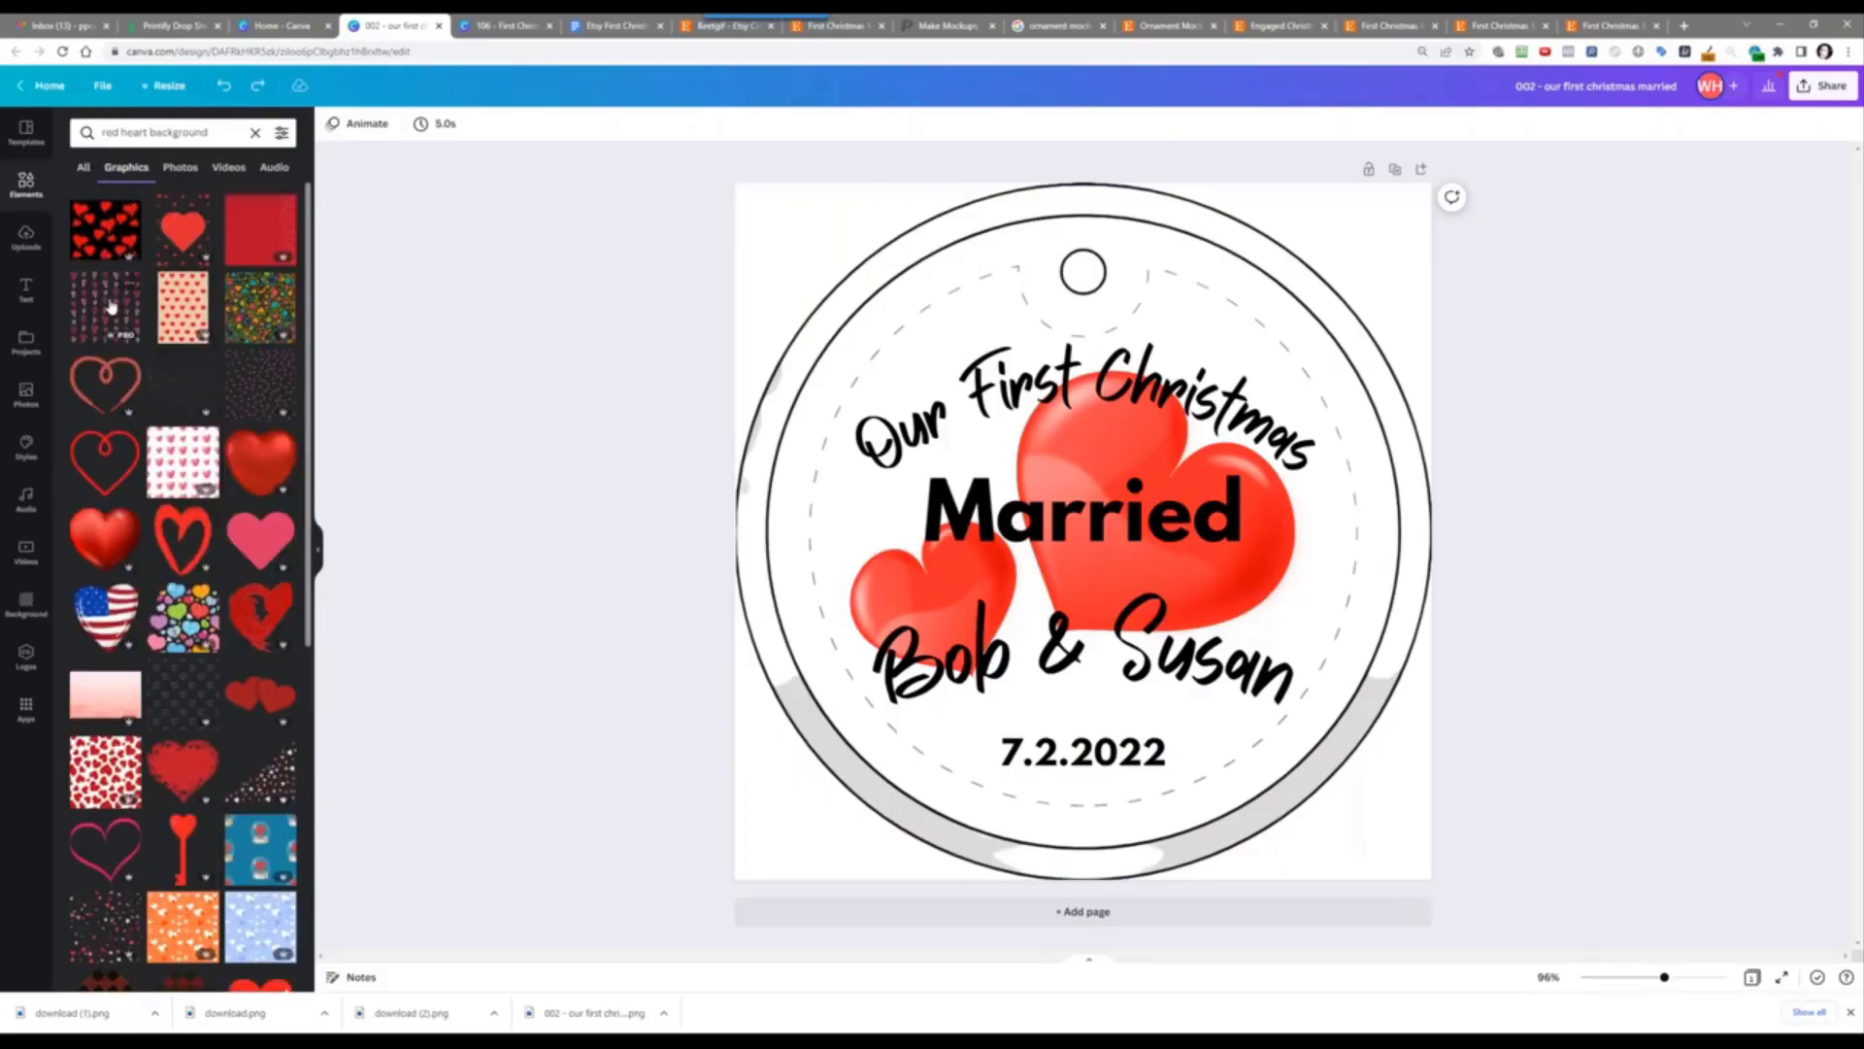
pyautogui.click(89, 224)
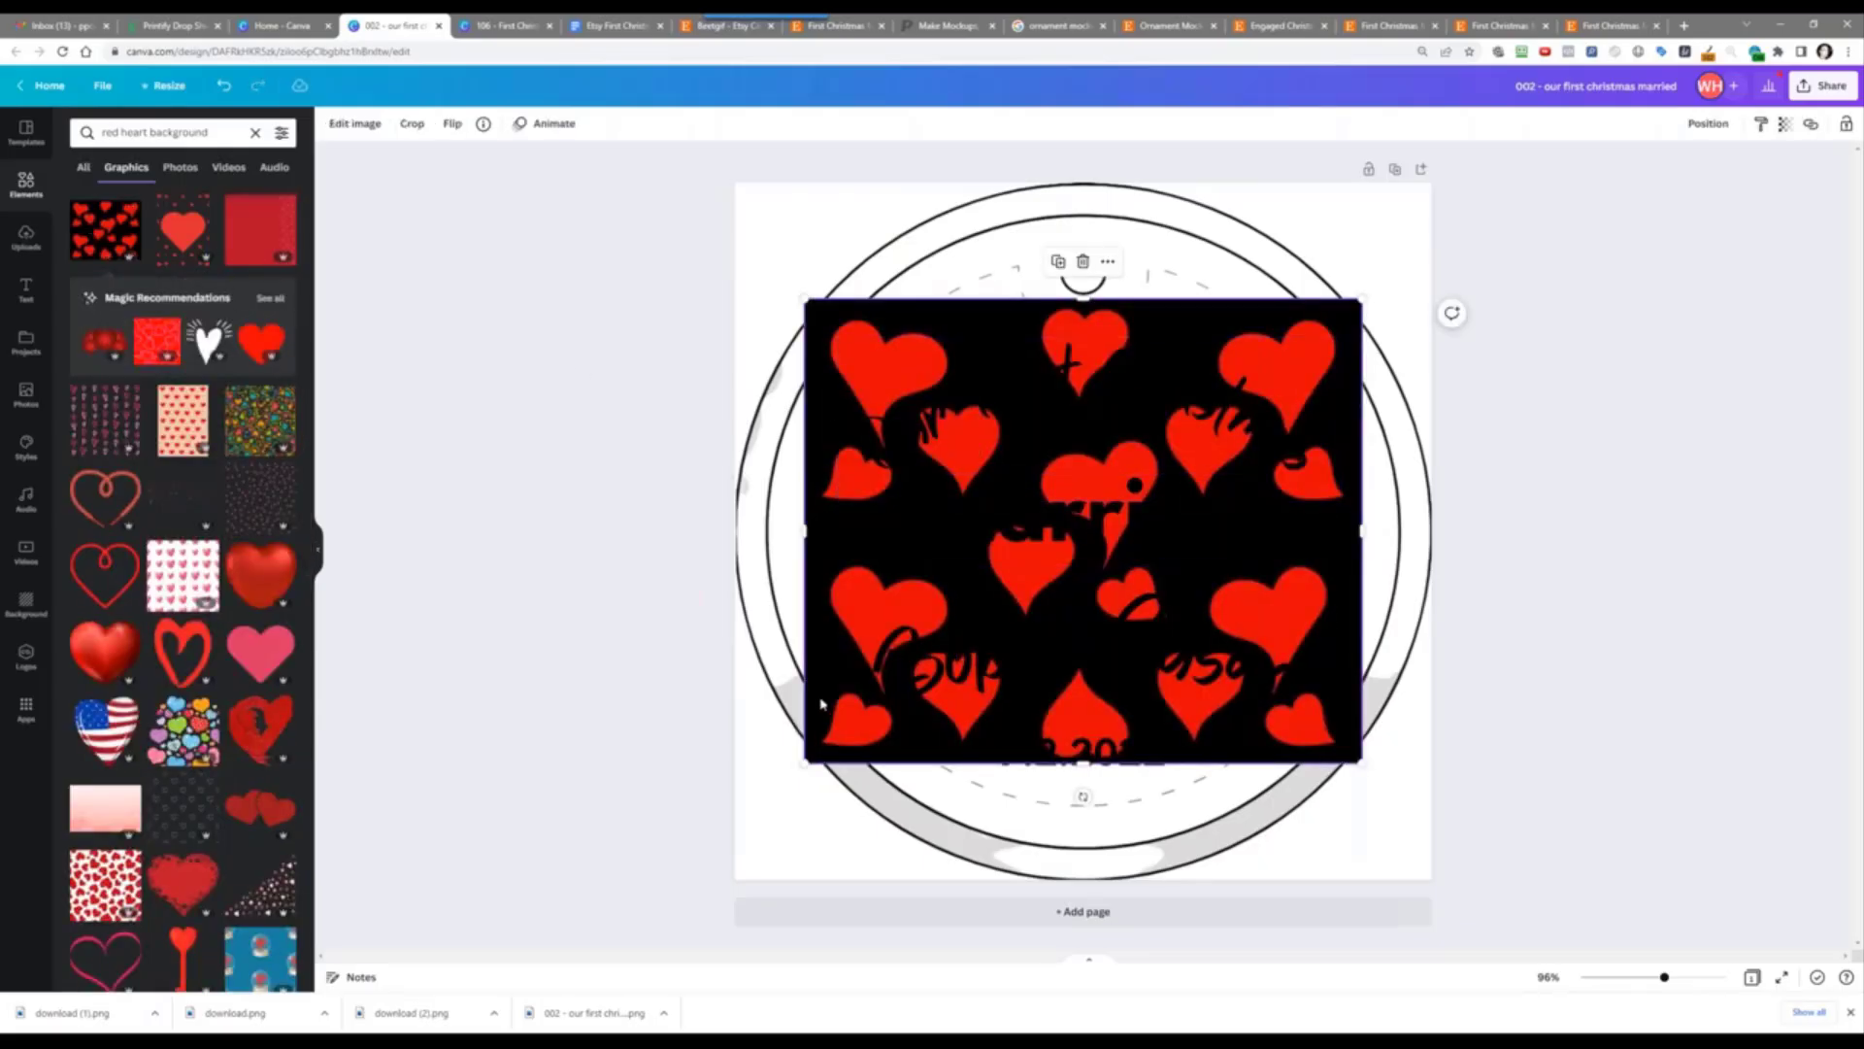
pyautogui.press('Delete')
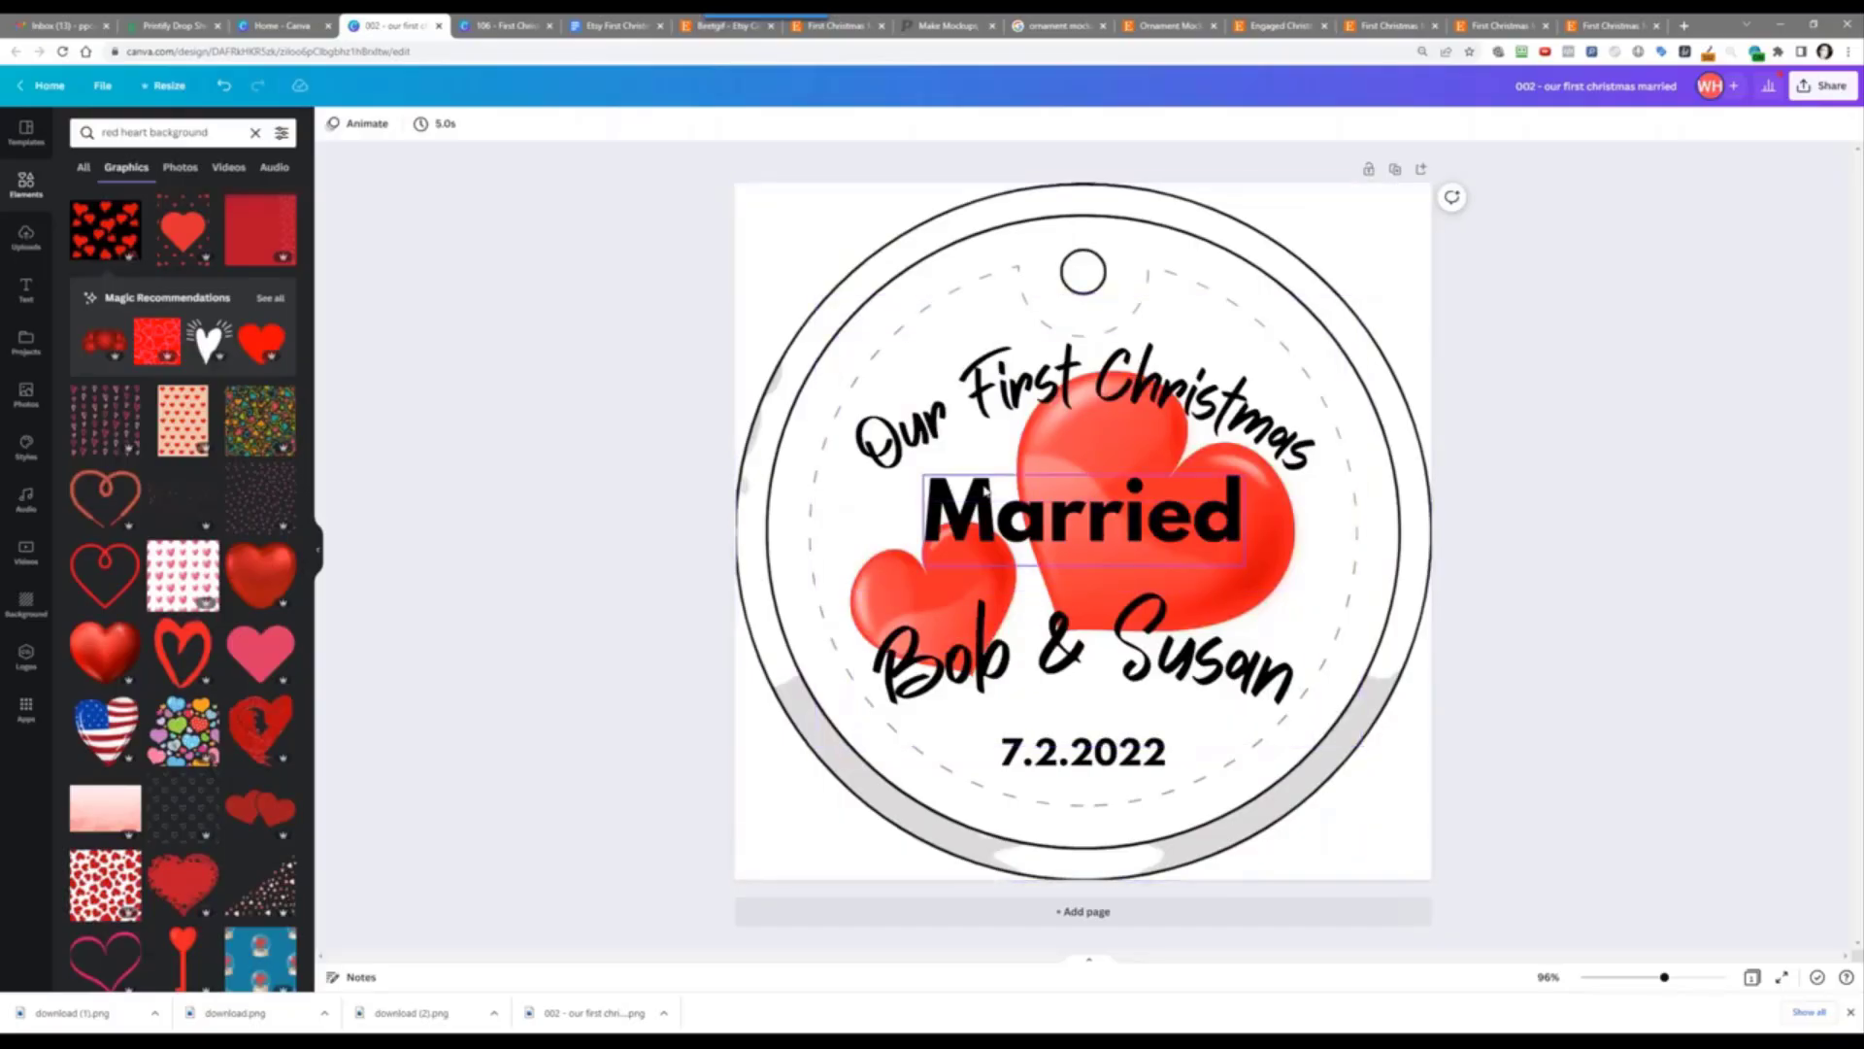
# Step: Replace the element search with 'frame' and run it
pyautogui.click(124, 134)
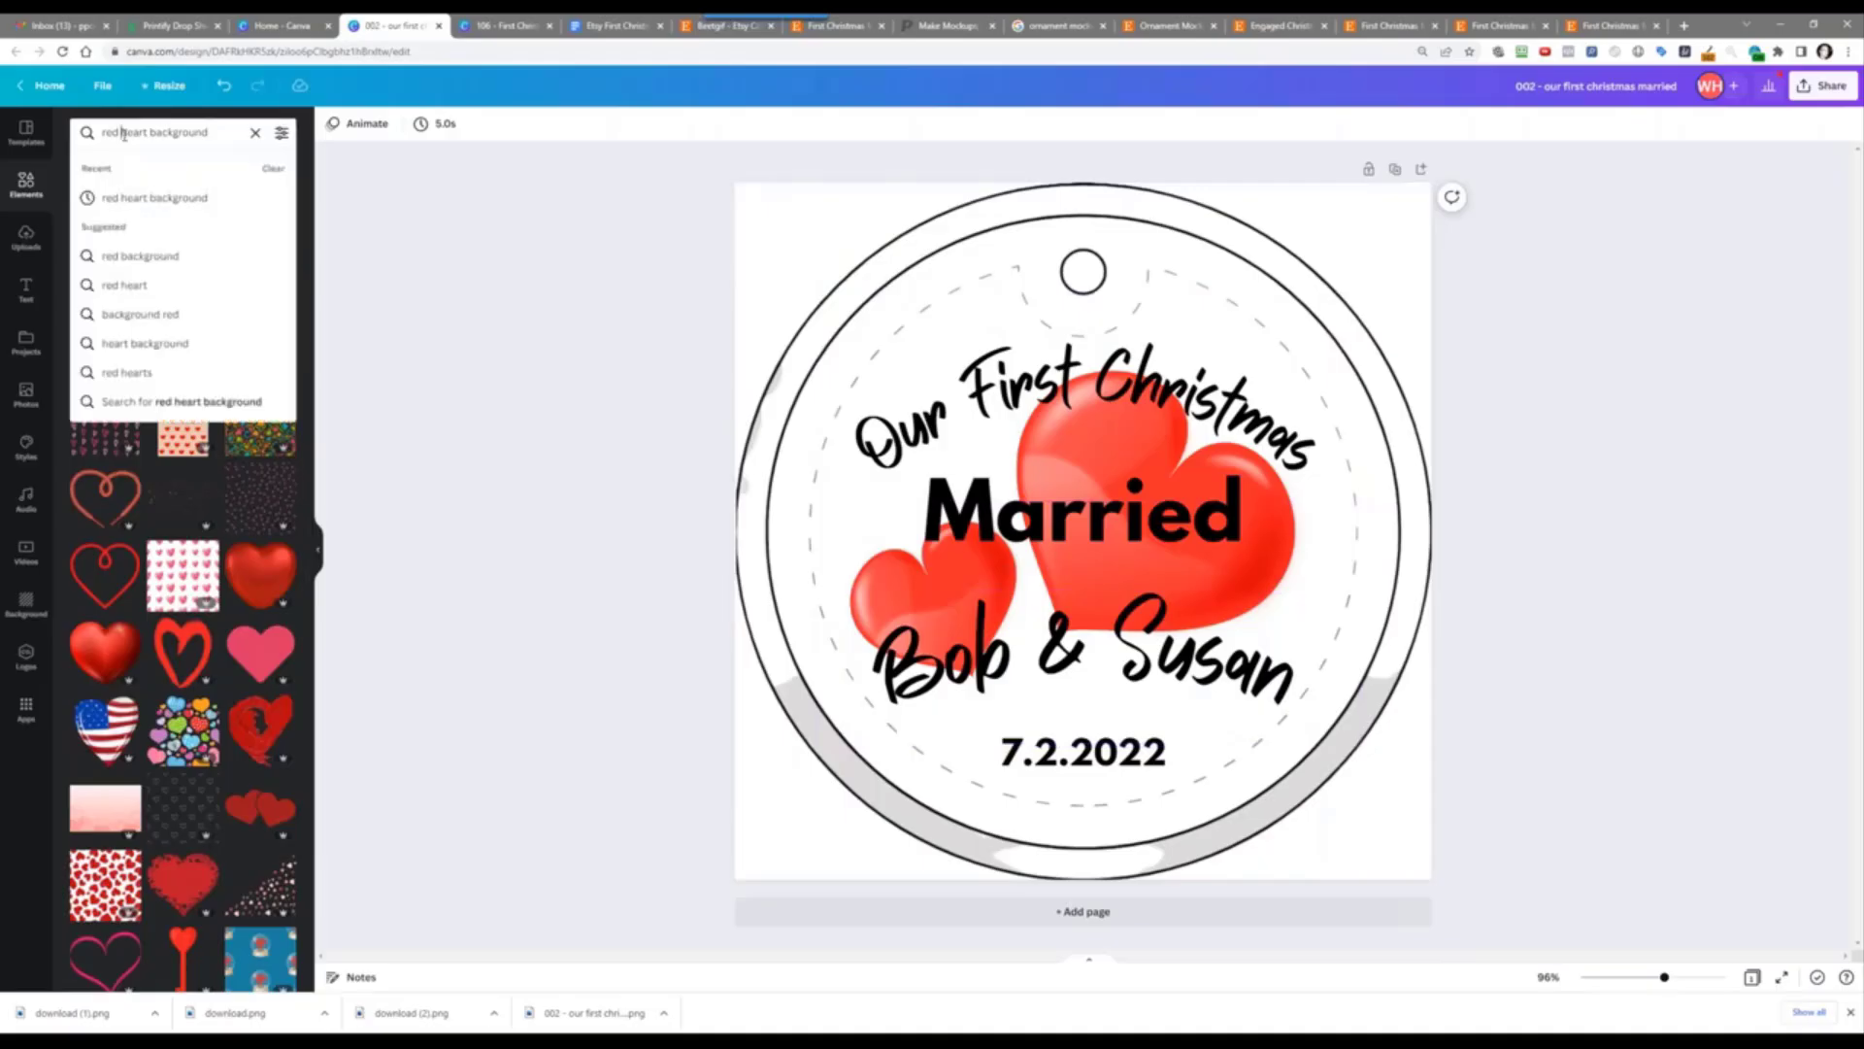
pyautogui.tripleClick(123, 134)
pyautogui.write('frame')
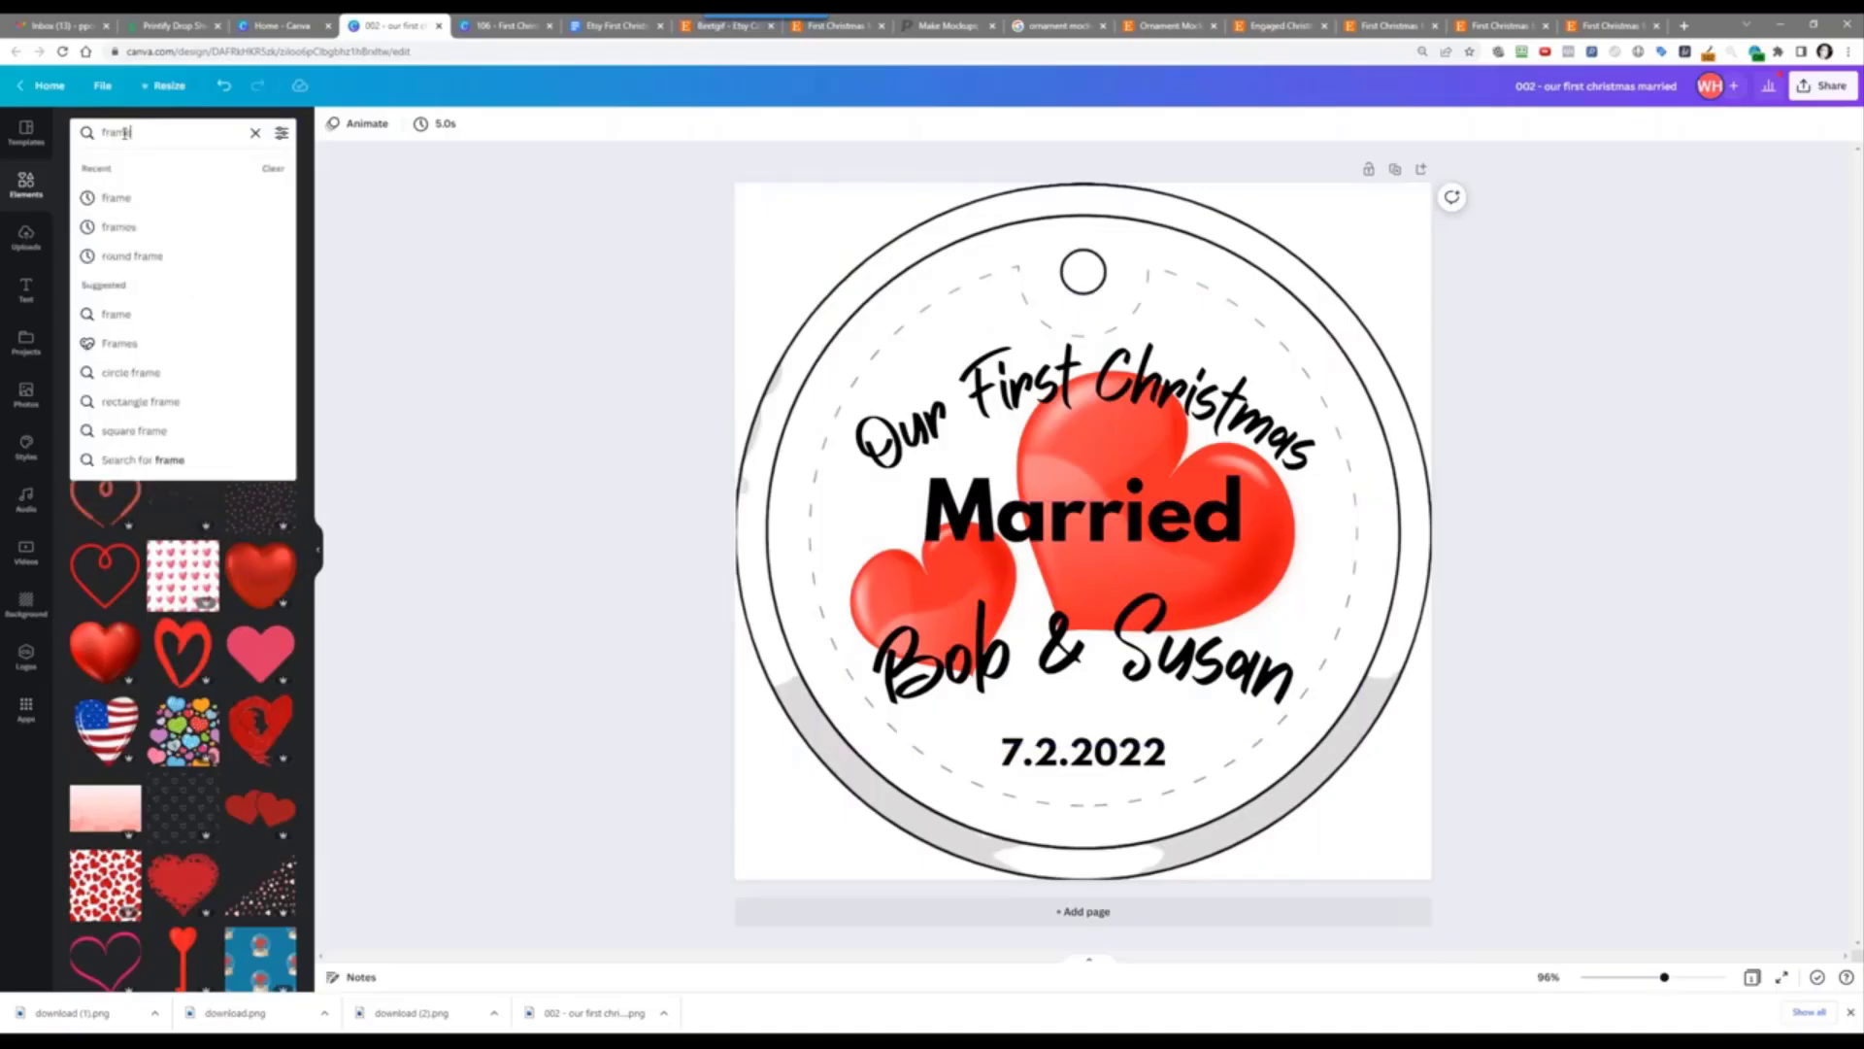
pyautogui.press('Return')
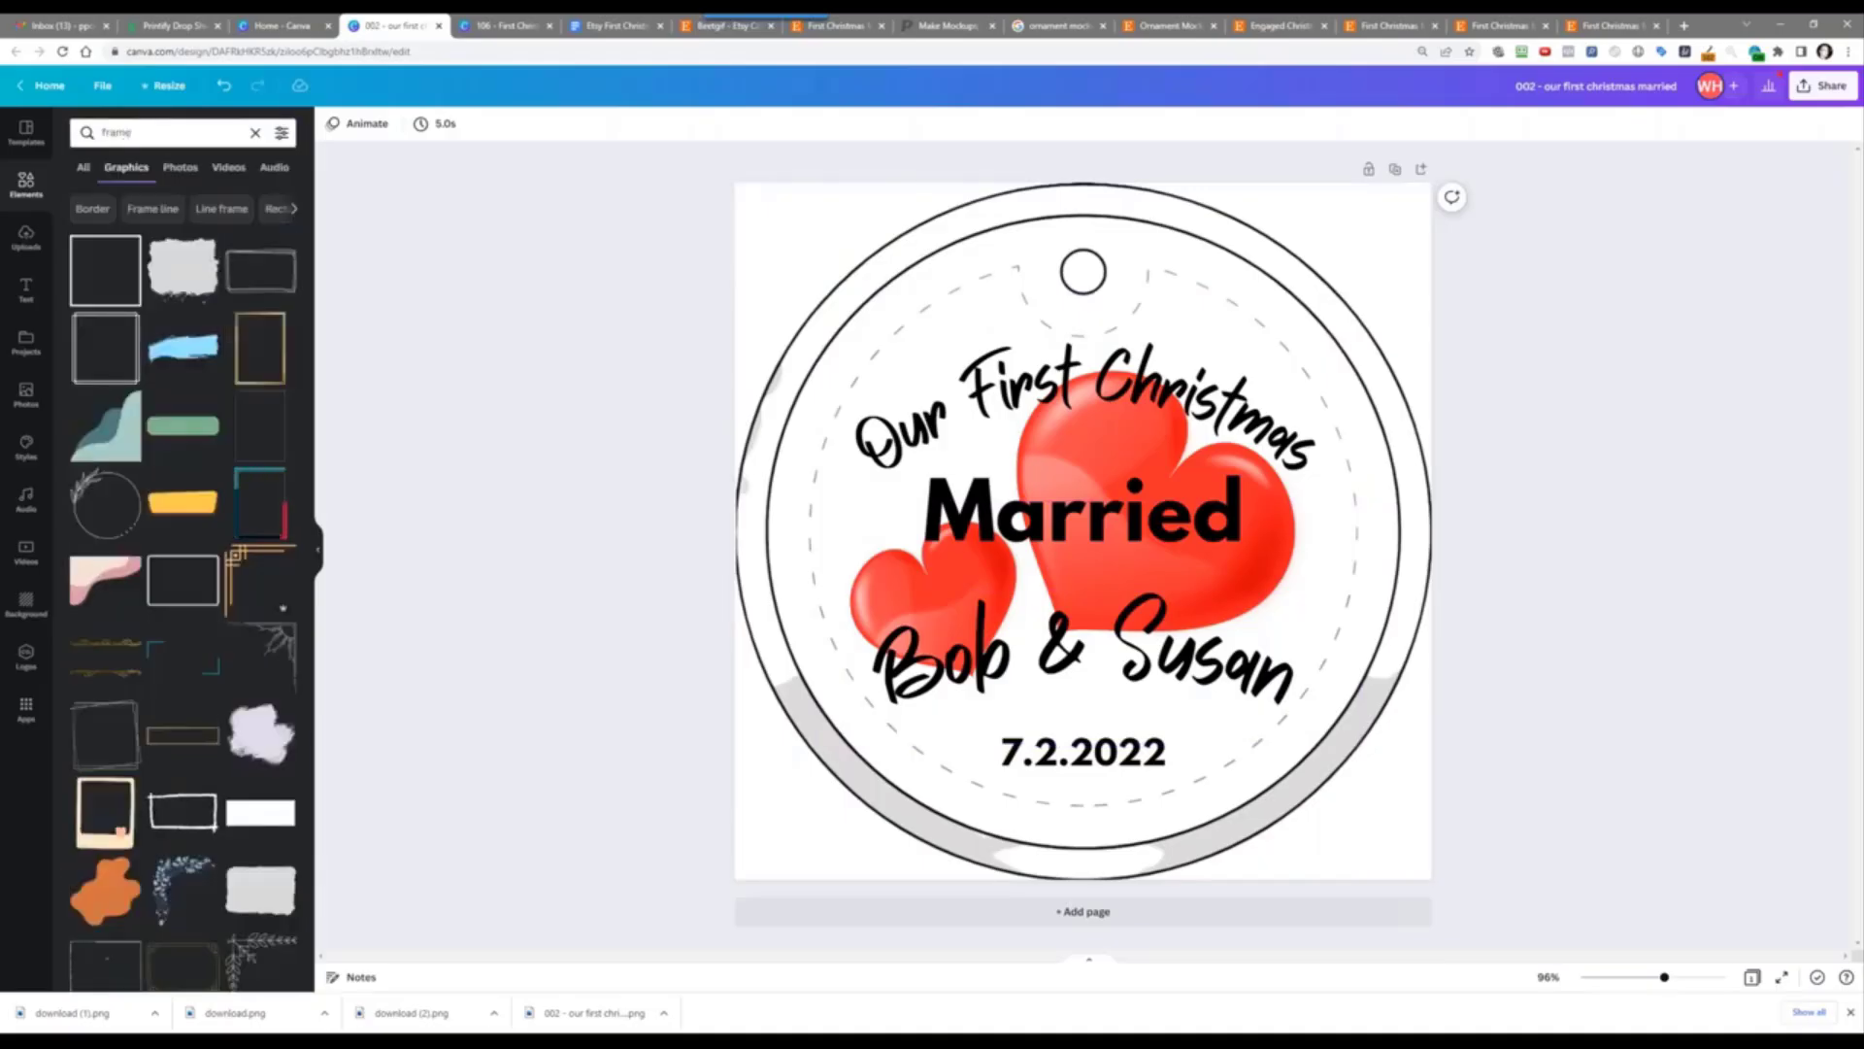
# Step: Add the circle photo frame, enlarge it to about 889 px and centre it on the ornament
pyautogui.click(85, 170)
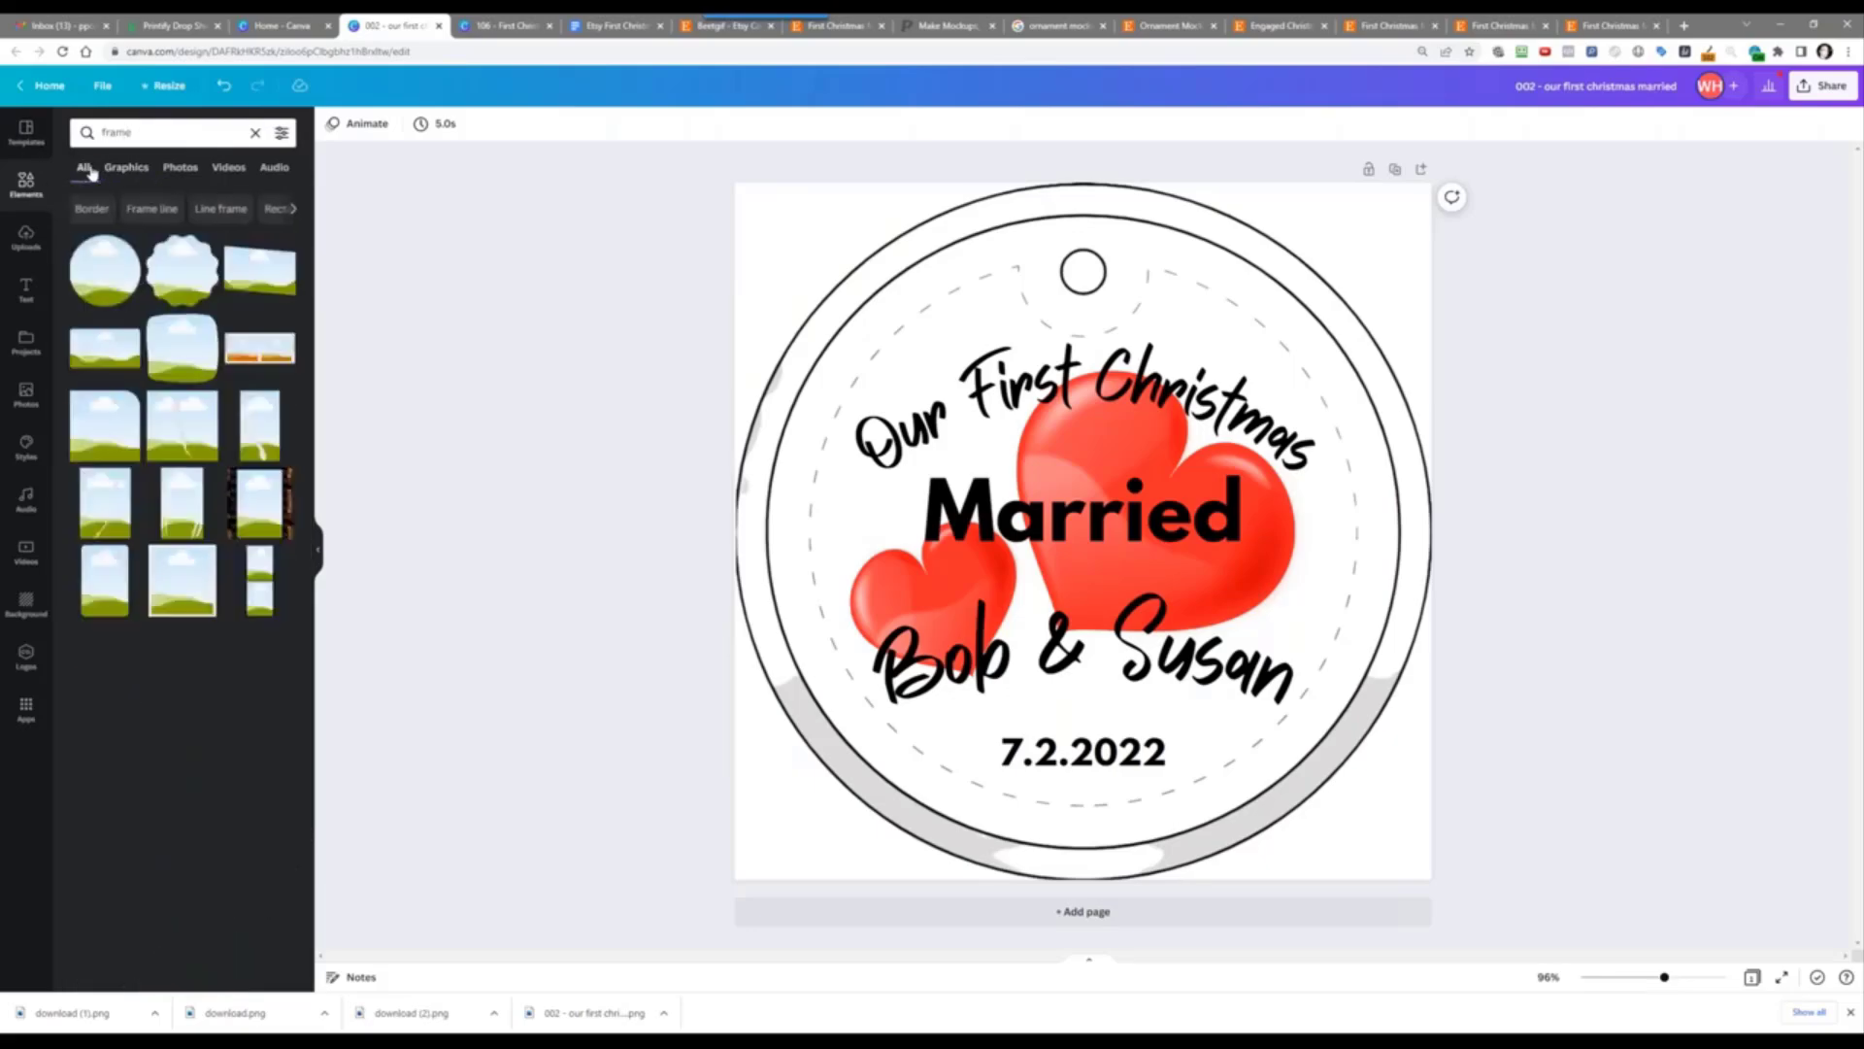
pyautogui.click(102, 284)
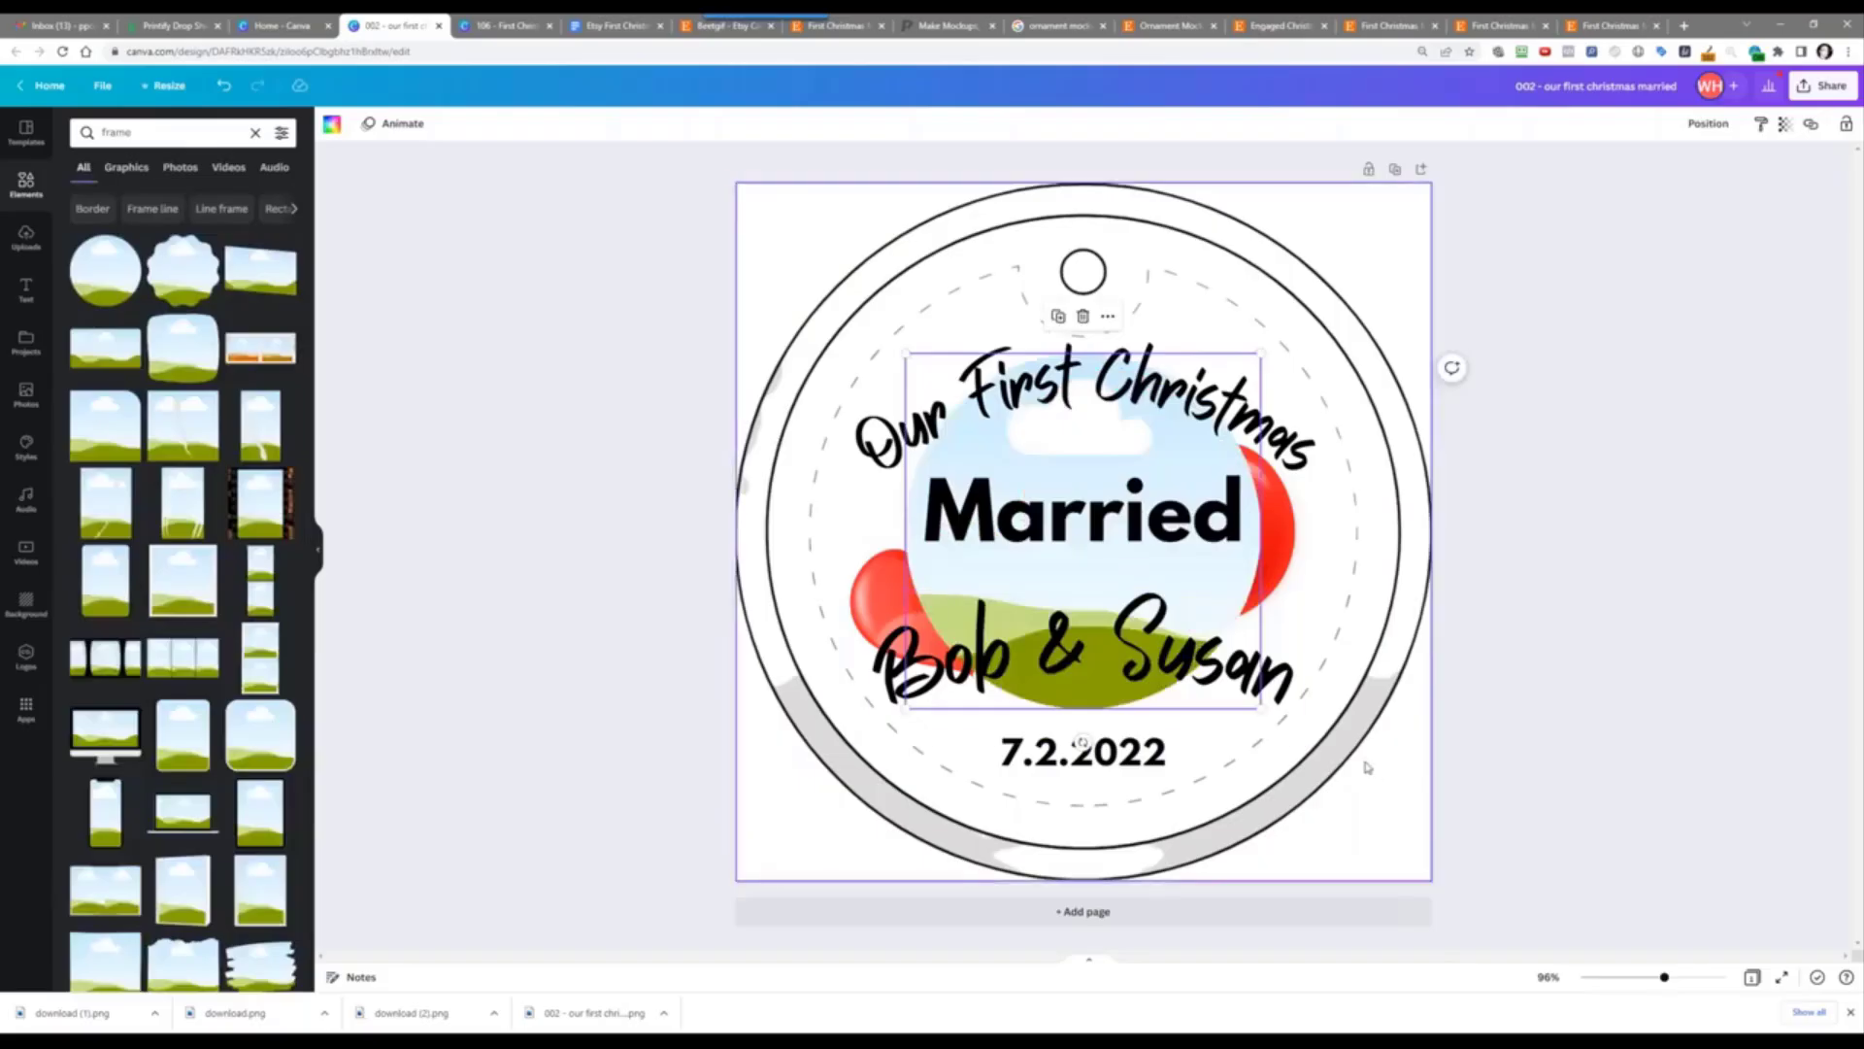
pyautogui.moveTo(1260, 708); pyautogui.dragTo(1365, 844)
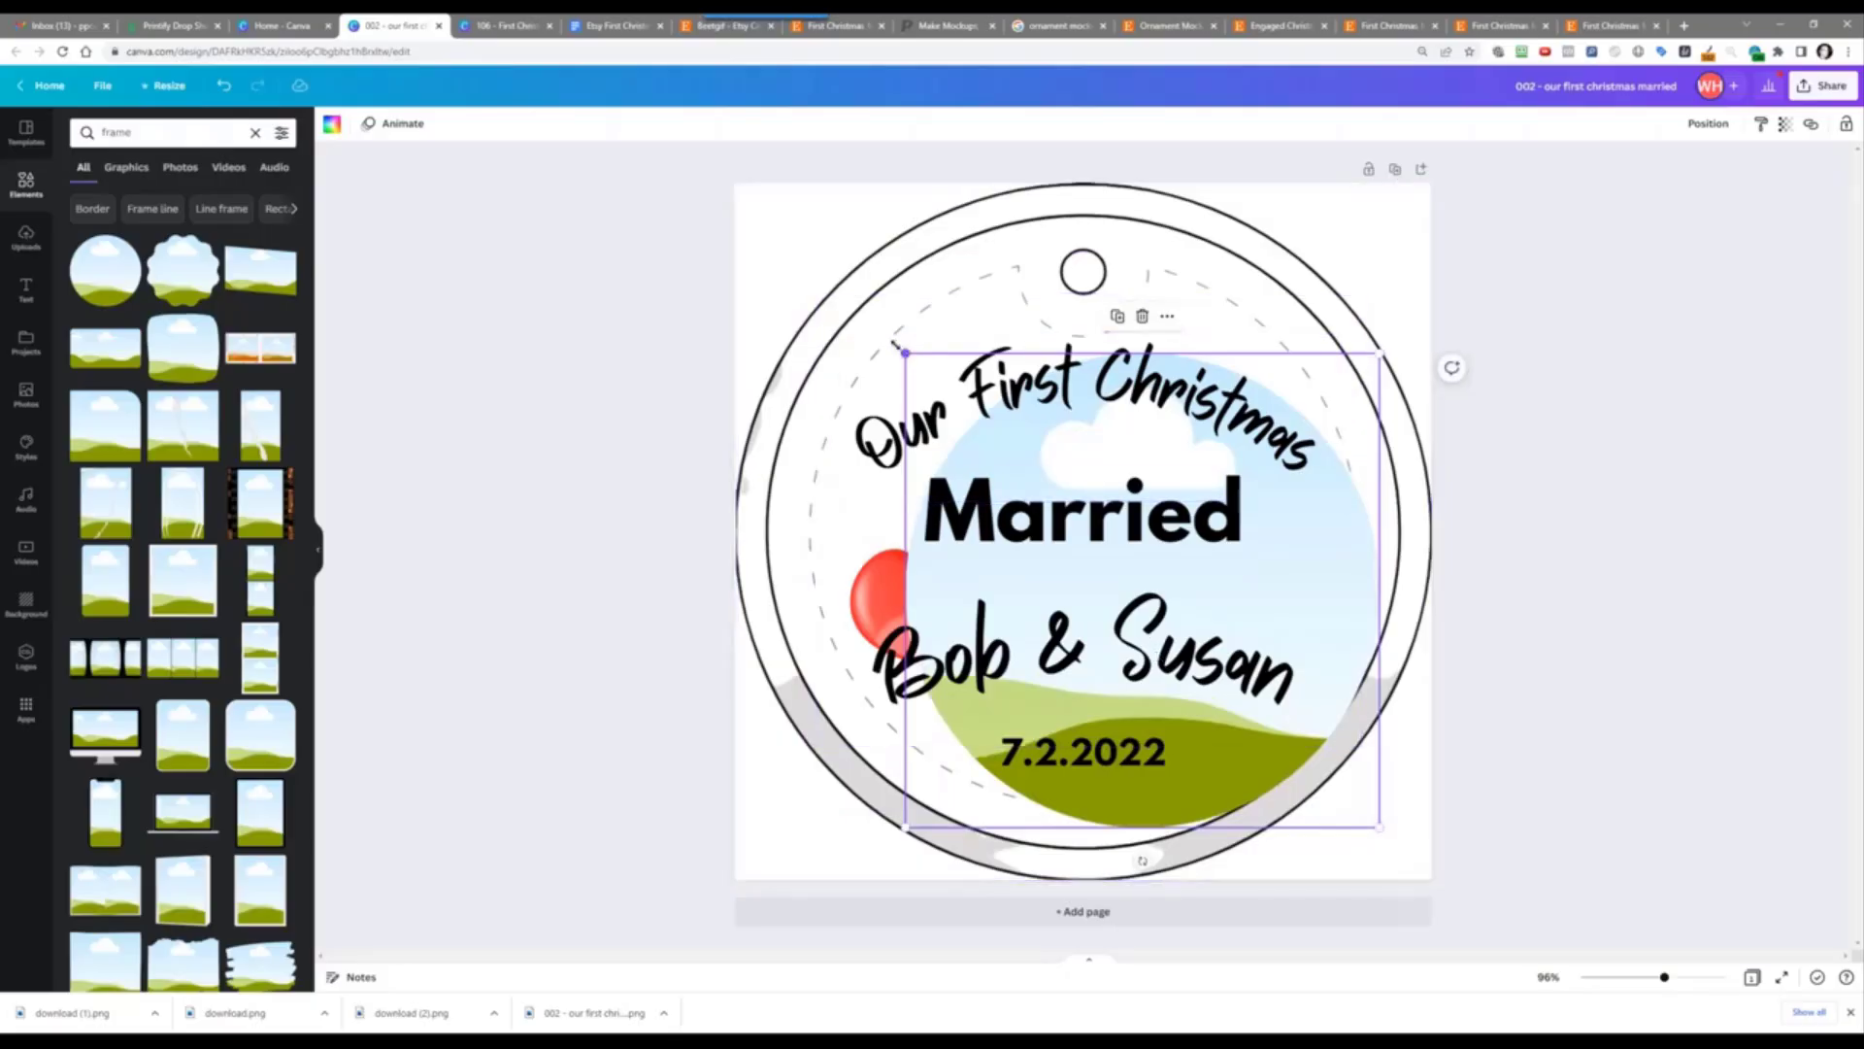
pyautogui.moveTo(894, 344); pyautogui.dragTo(772, 220)
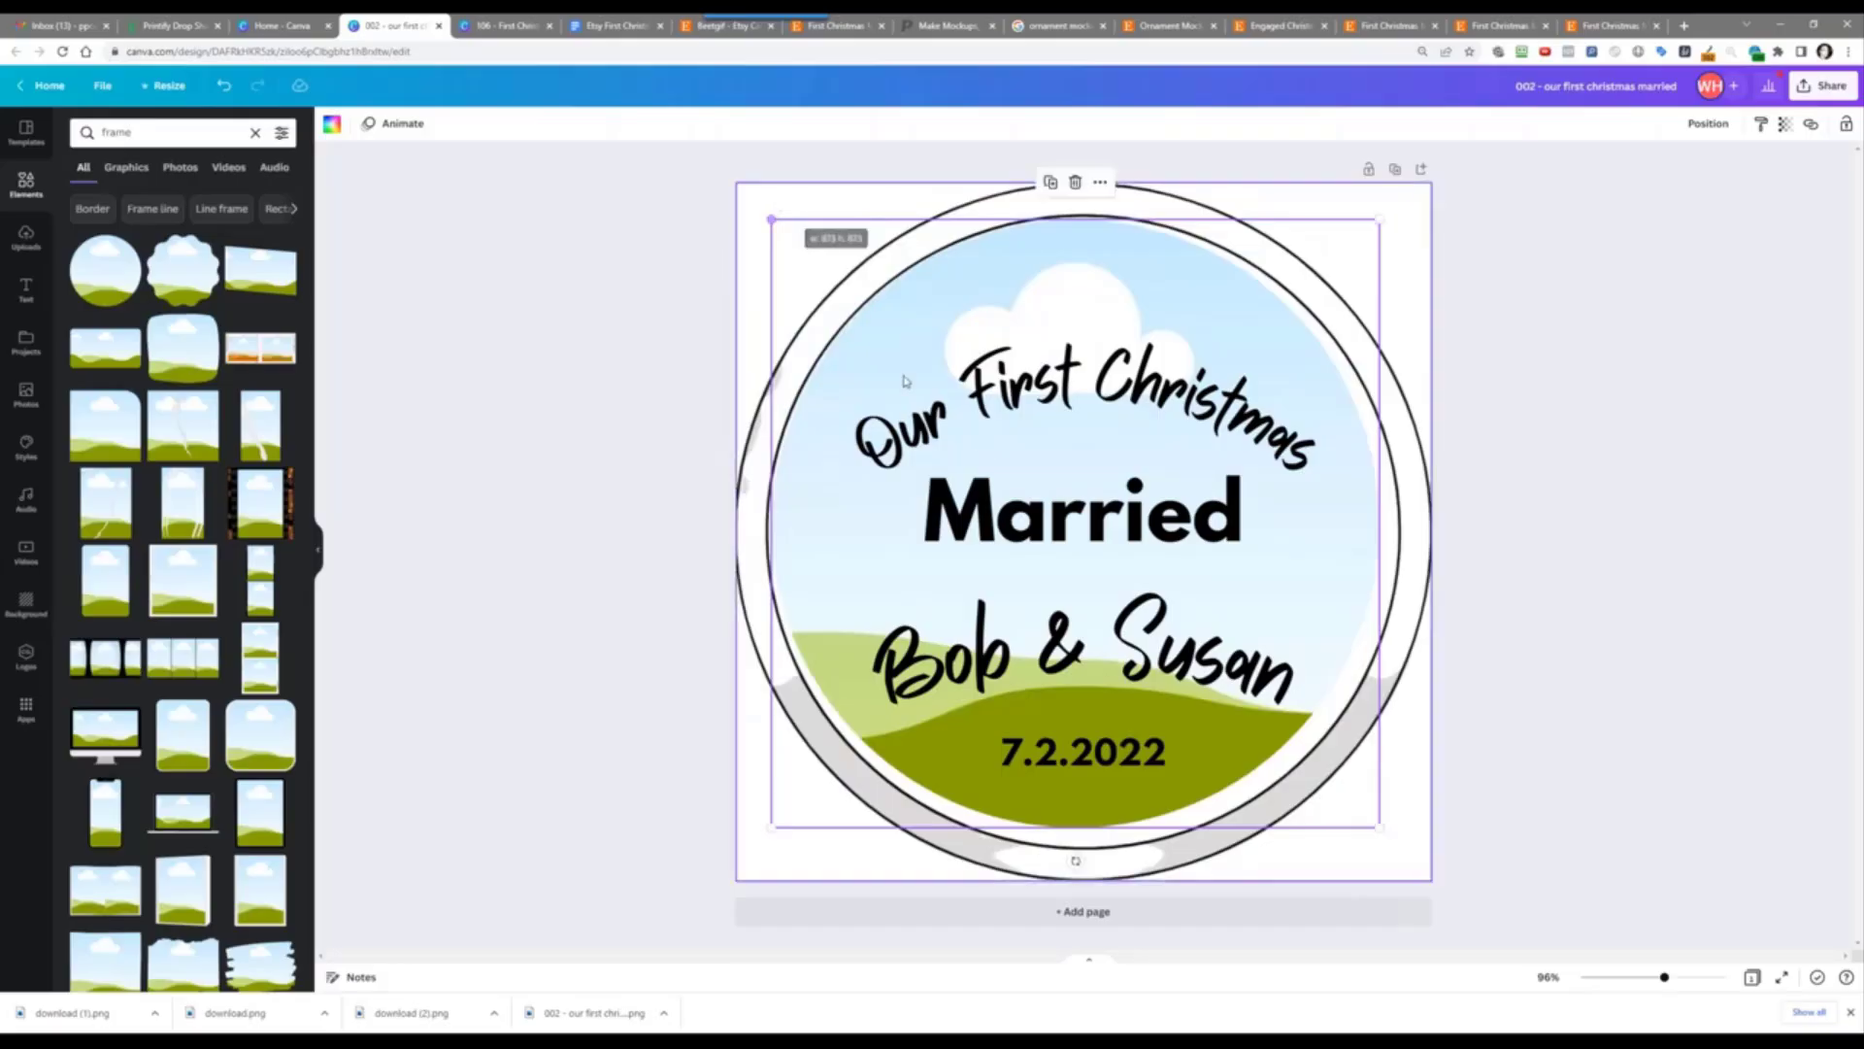
pyautogui.moveTo(1379, 828); pyautogui.dragTo(1397, 845)
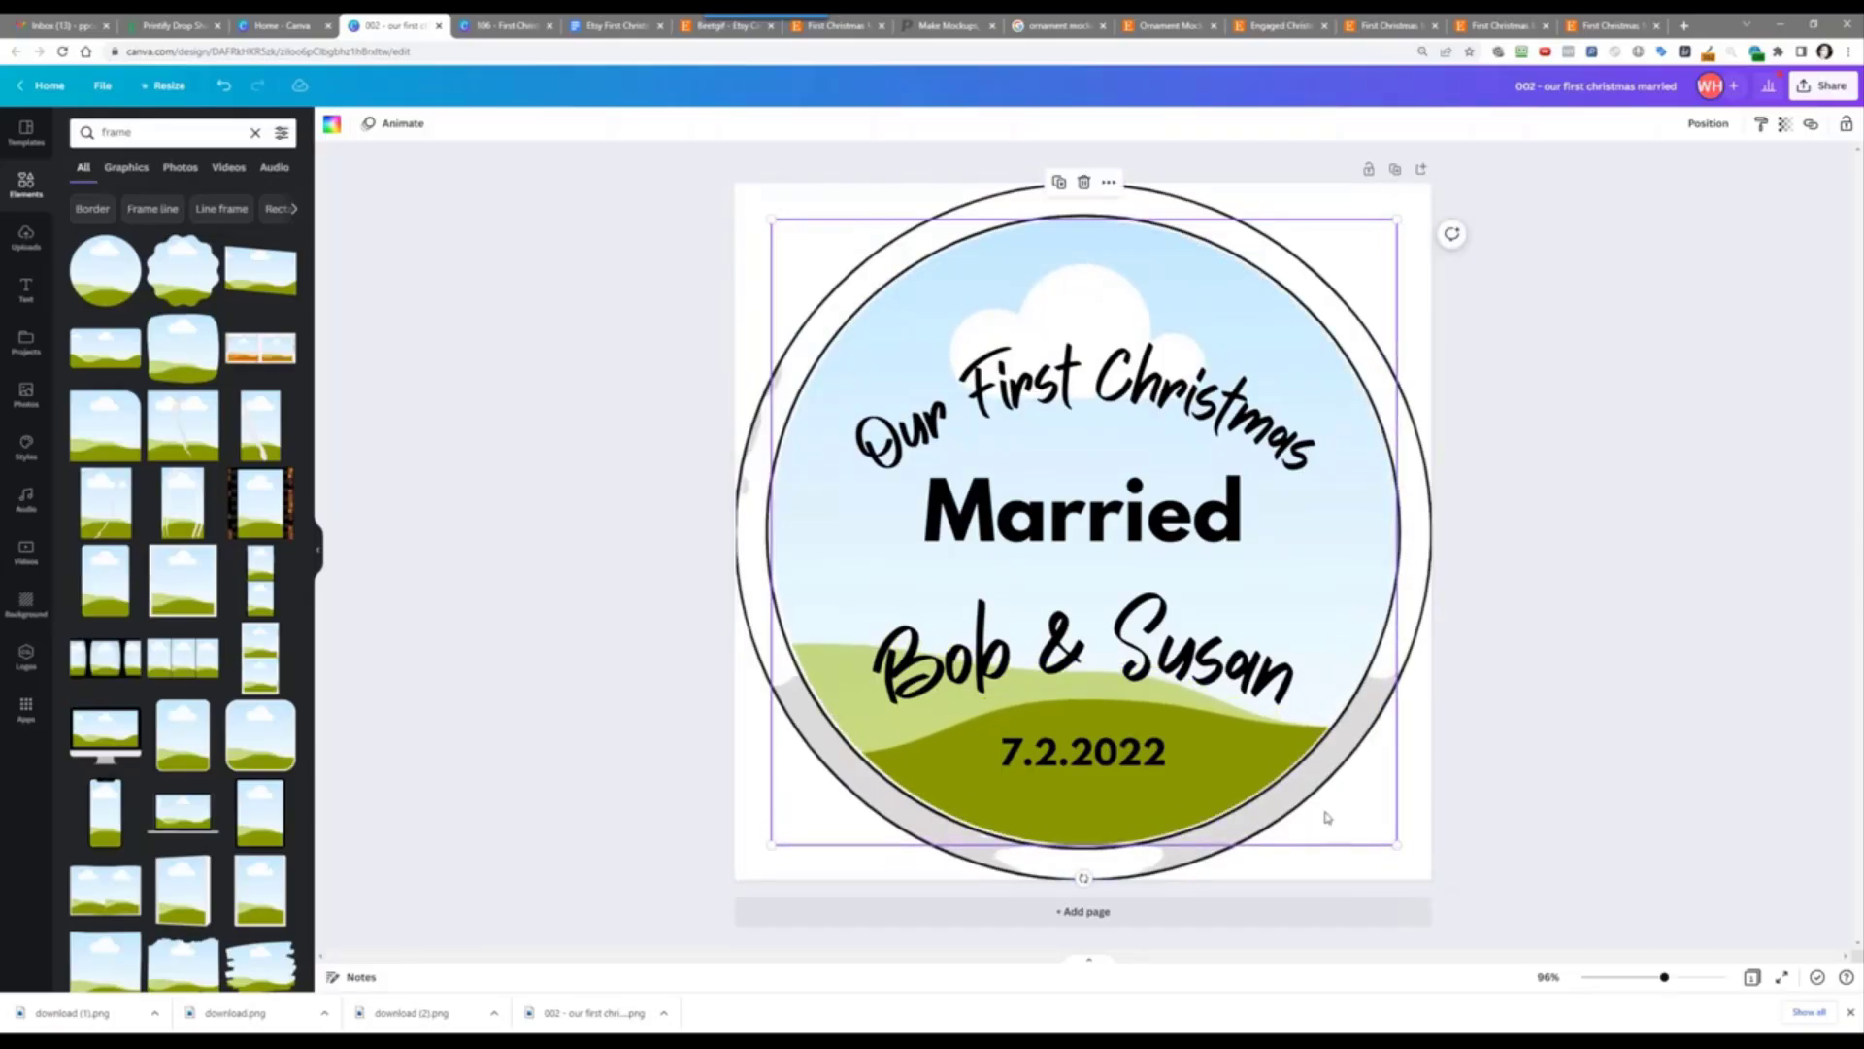
pyautogui.moveTo(939, 300); pyautogui.dragTo(938, 299)
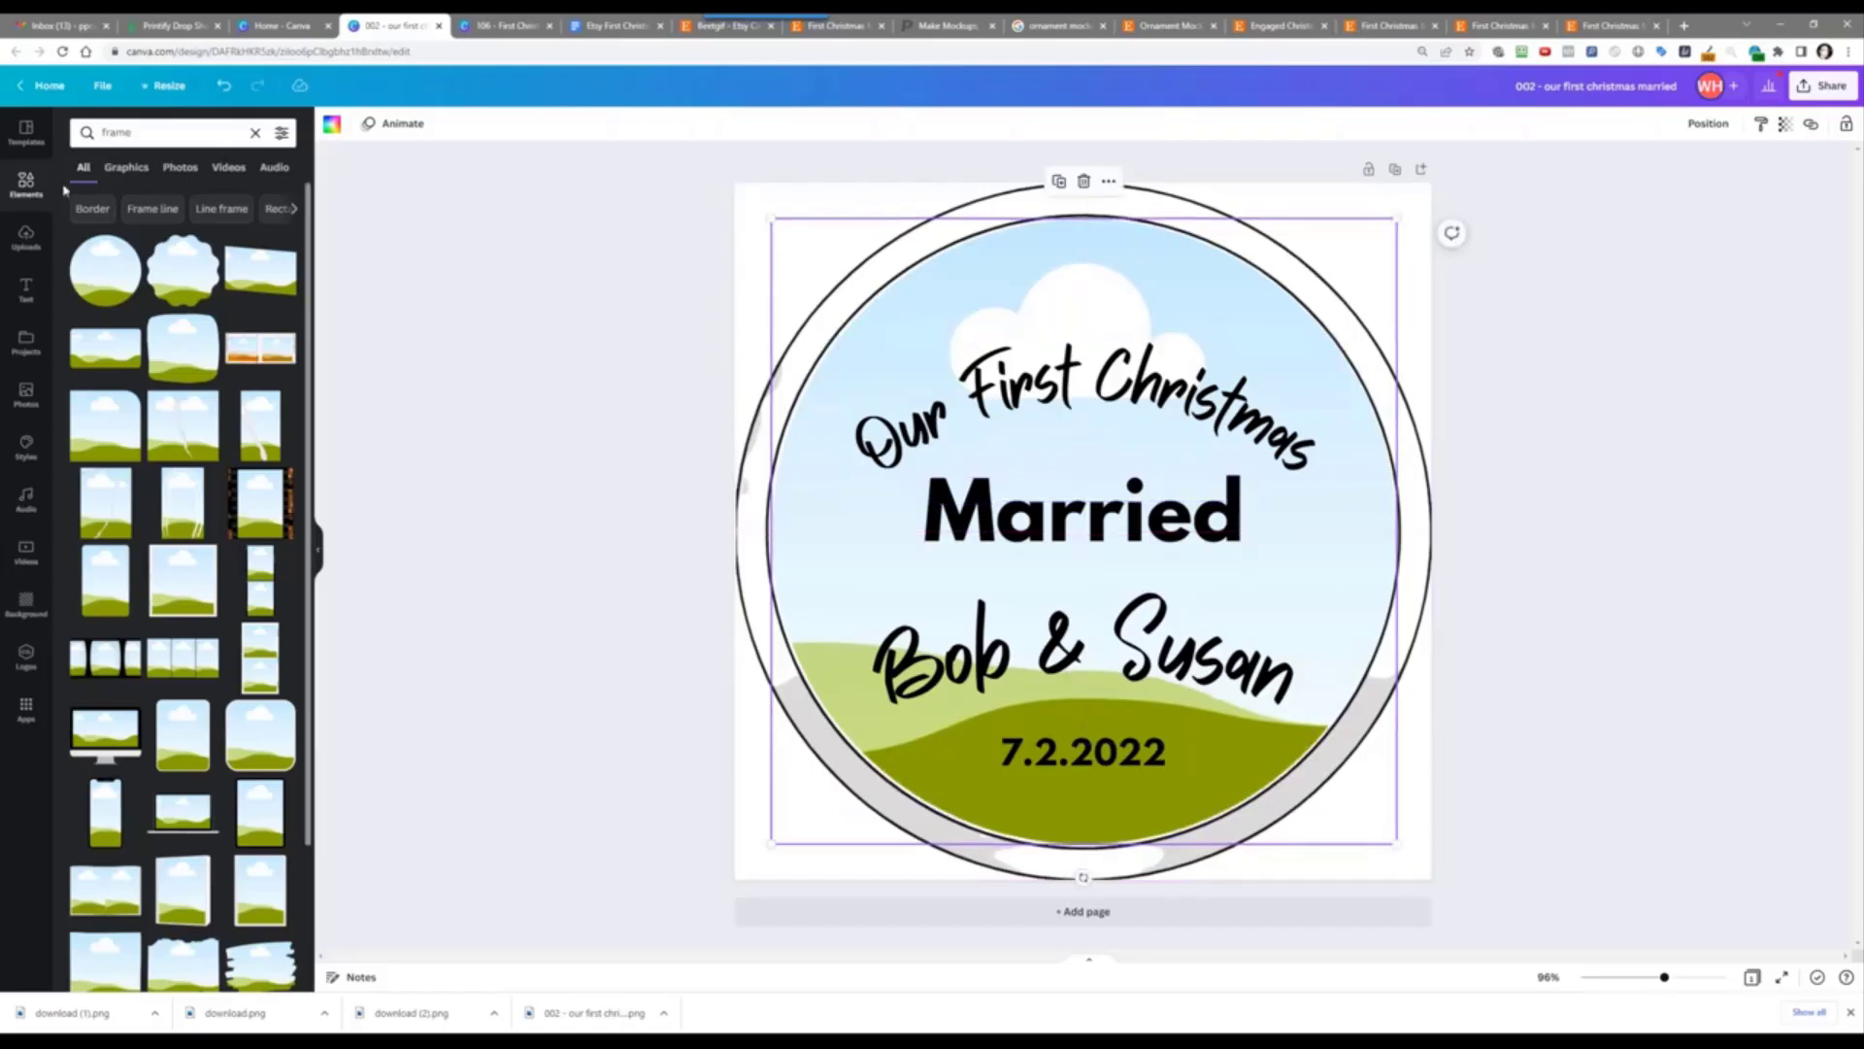
pyautogui.click(134, 128)
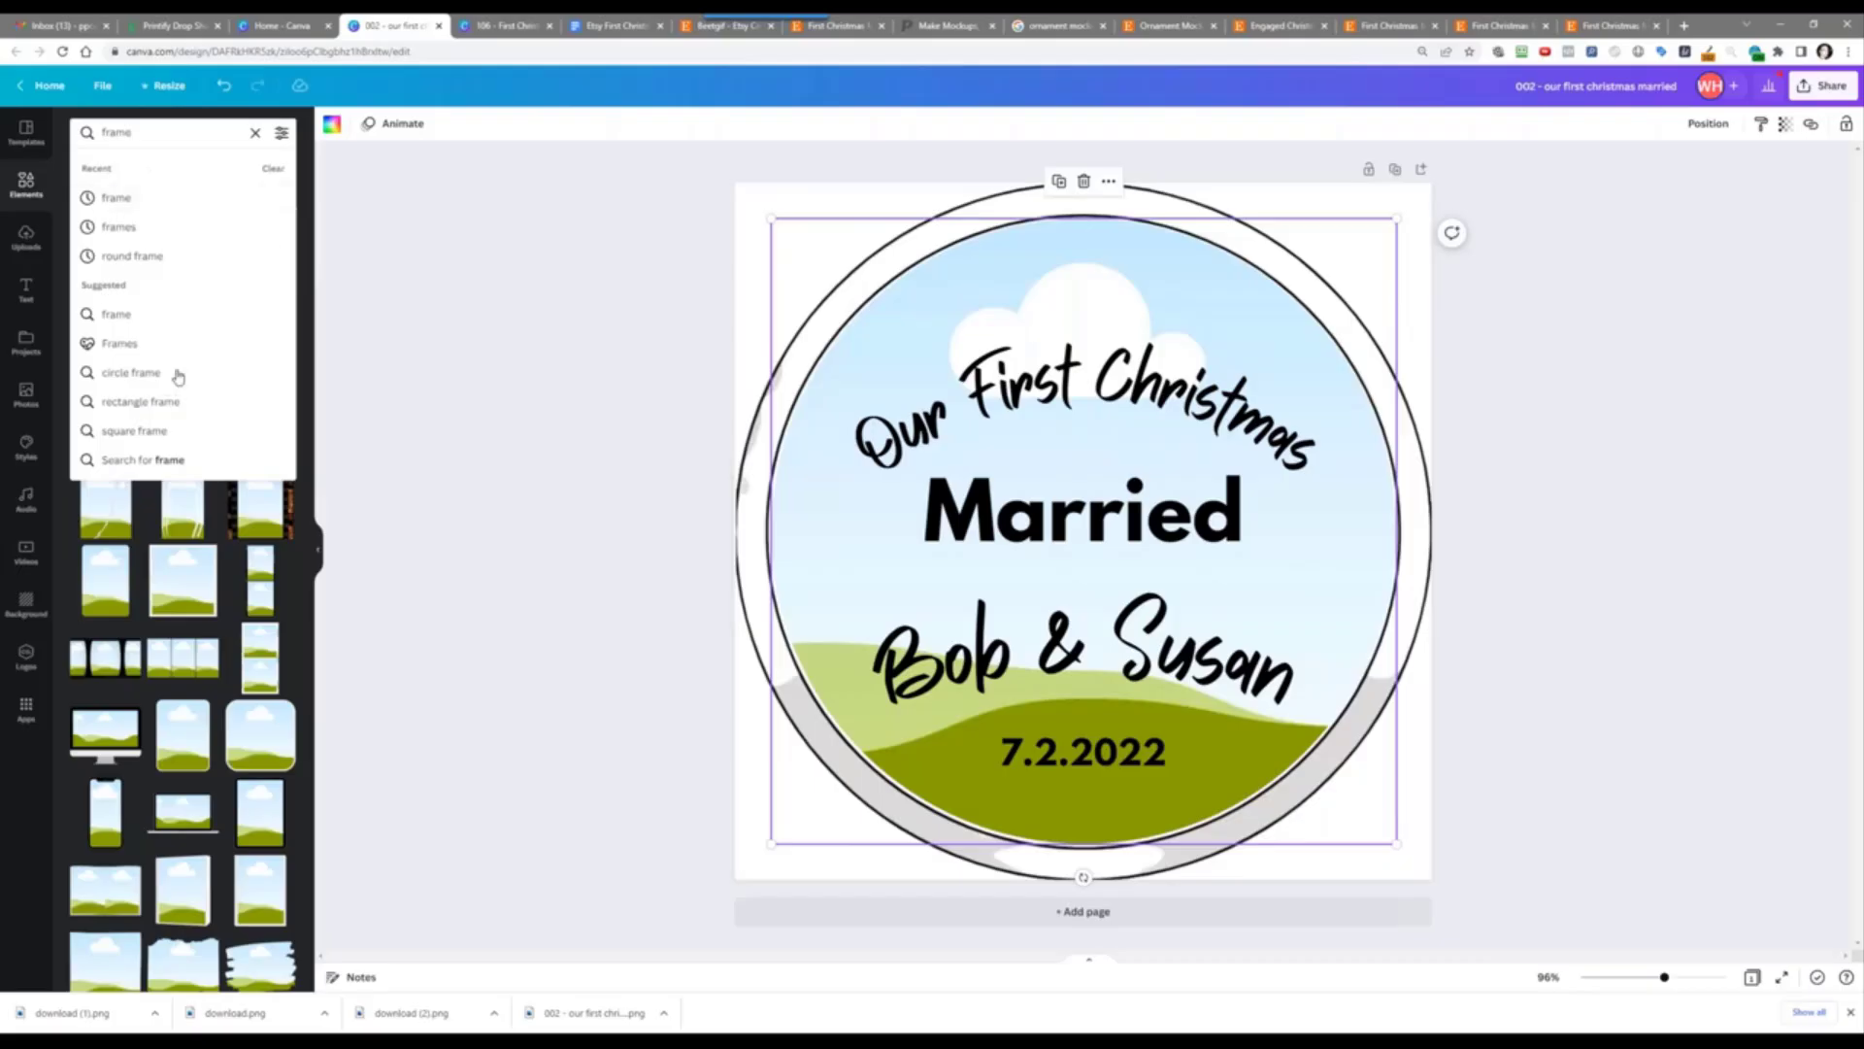
# Step: Search 'red heart background' again and fill the circle frame with the pink hearts pattern
pyautogui.moveTo(134, 131); pyautogui.dragTo(102, 123)
pyautogui.write('hear')
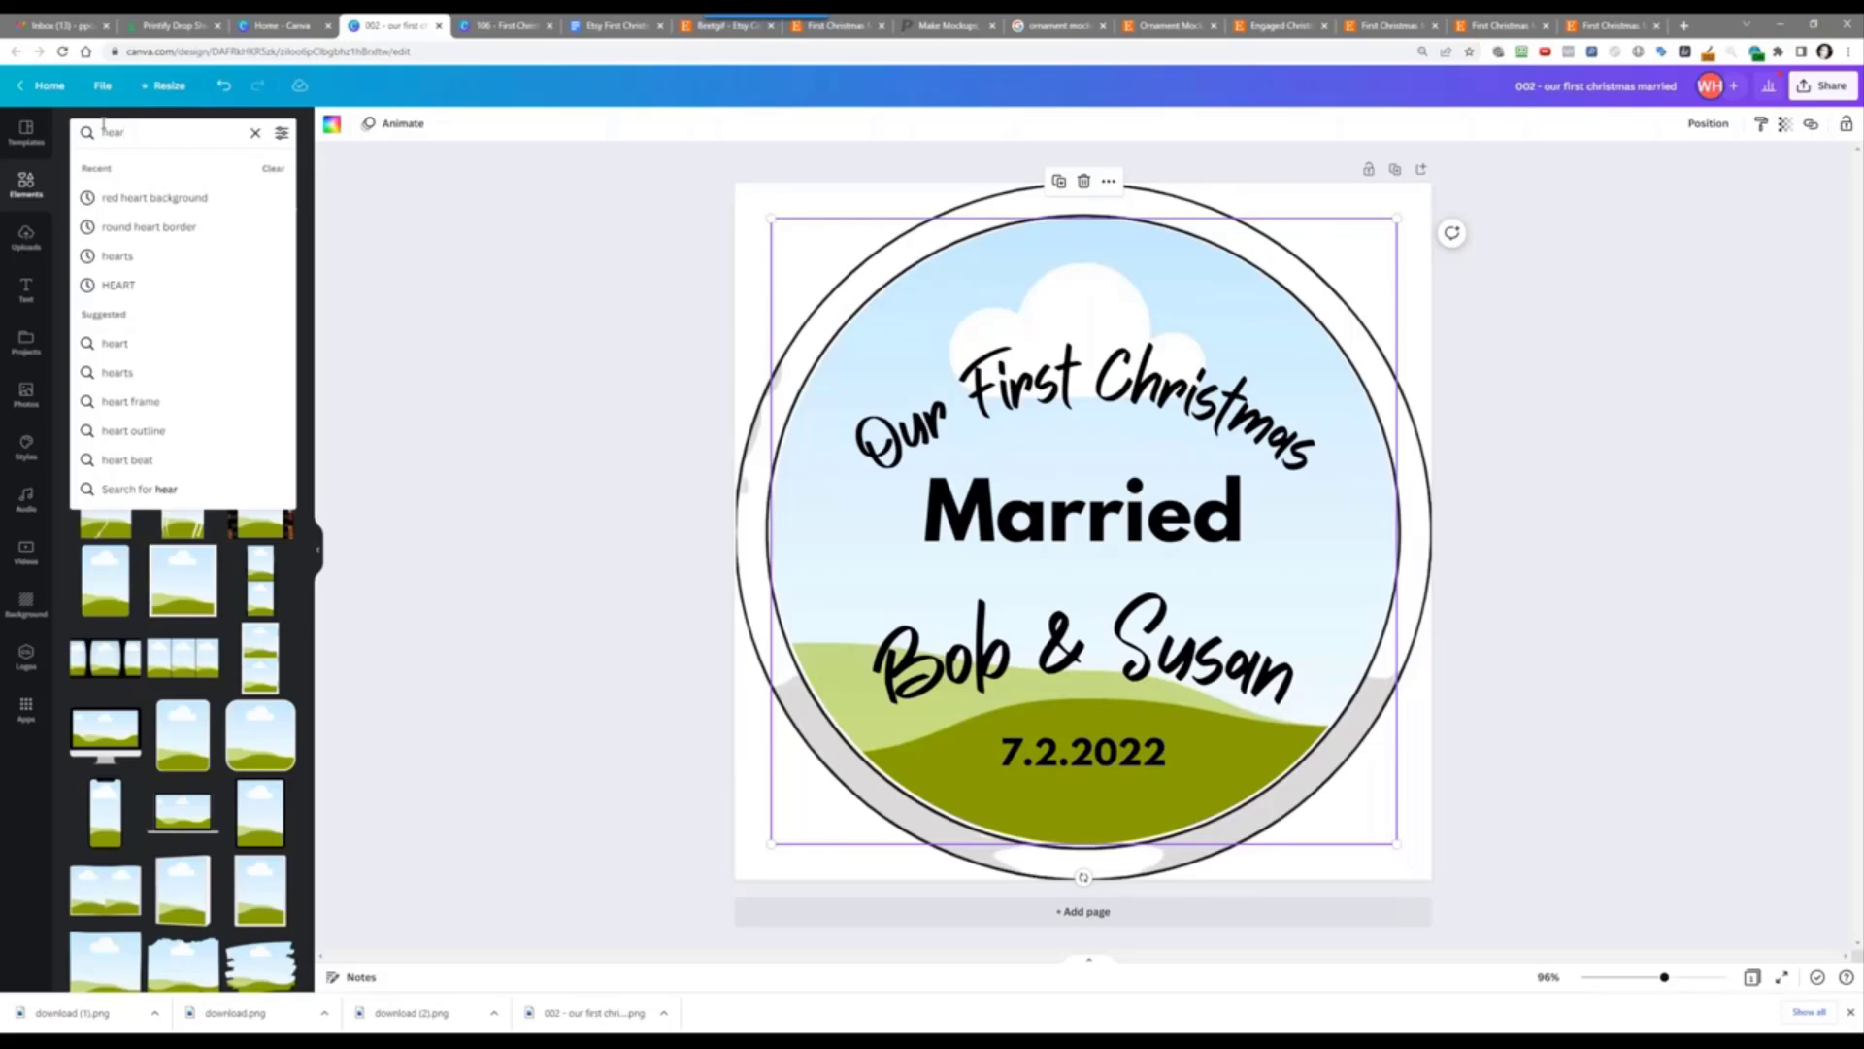
pyautogui.press('Down')
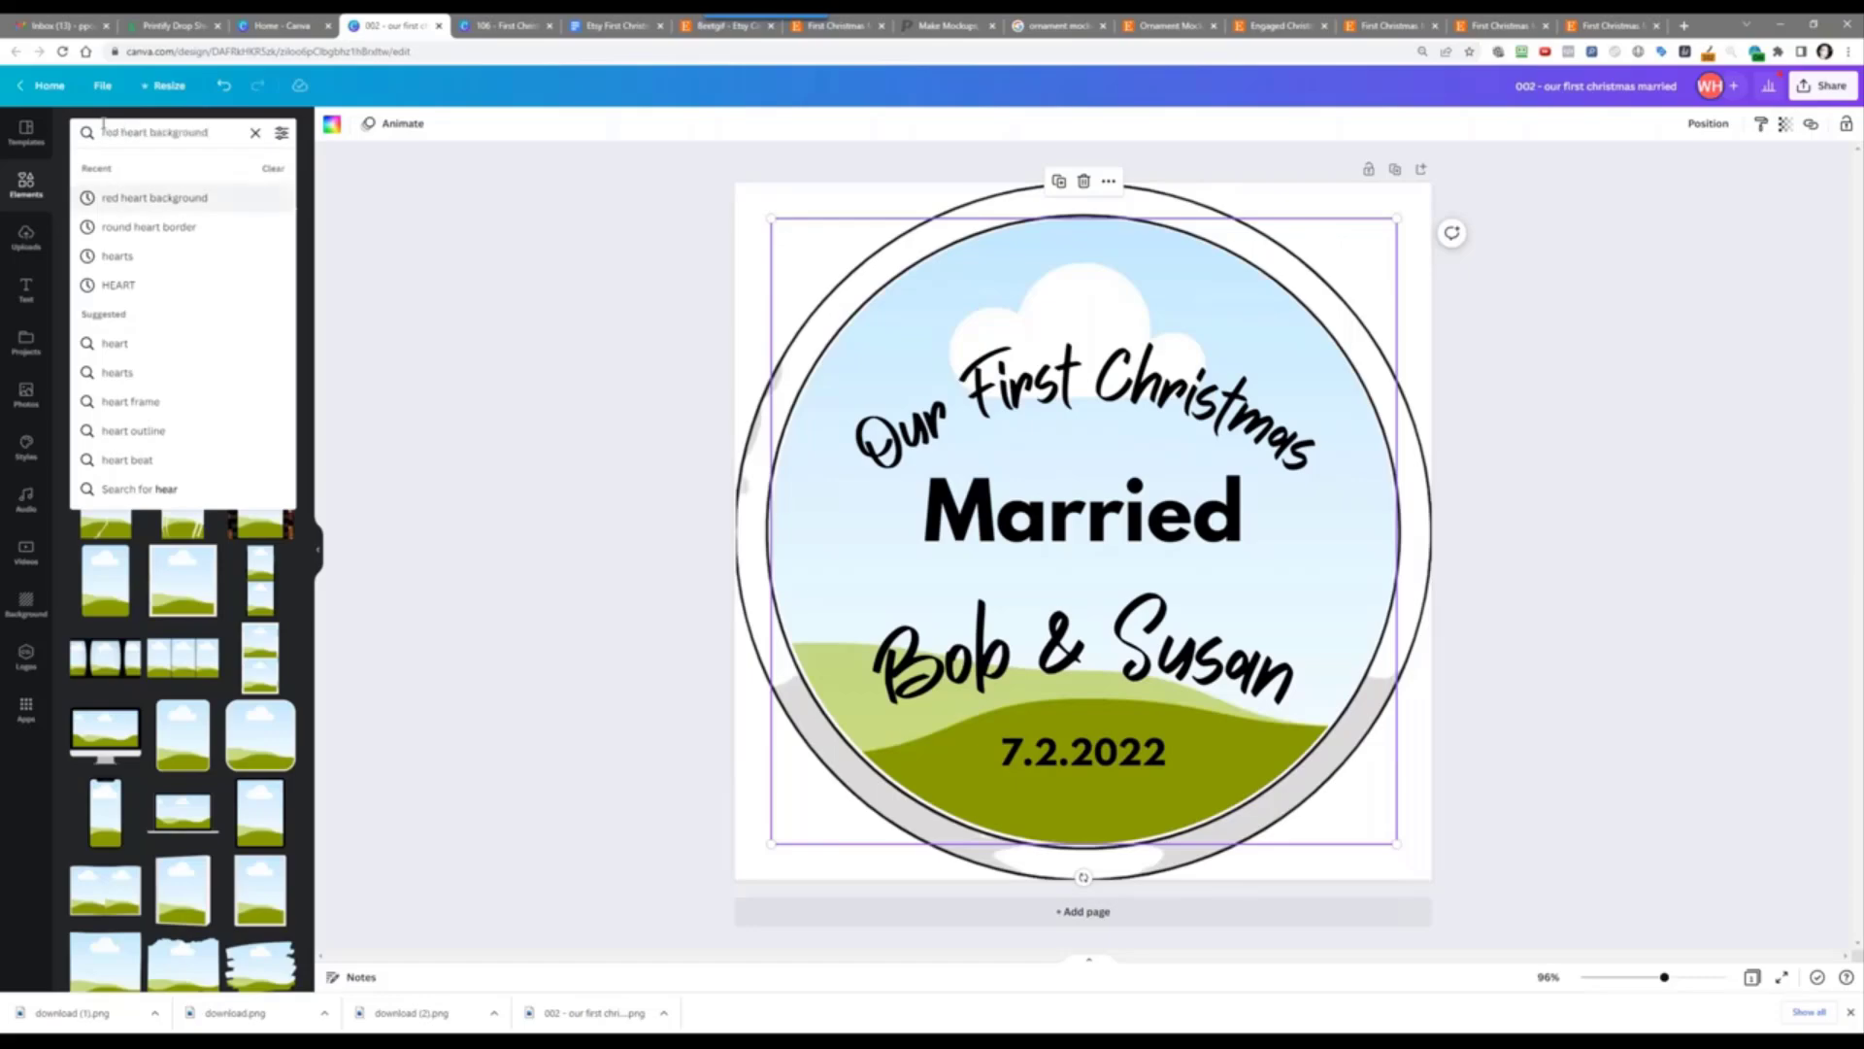
pyautogui.press('Return')
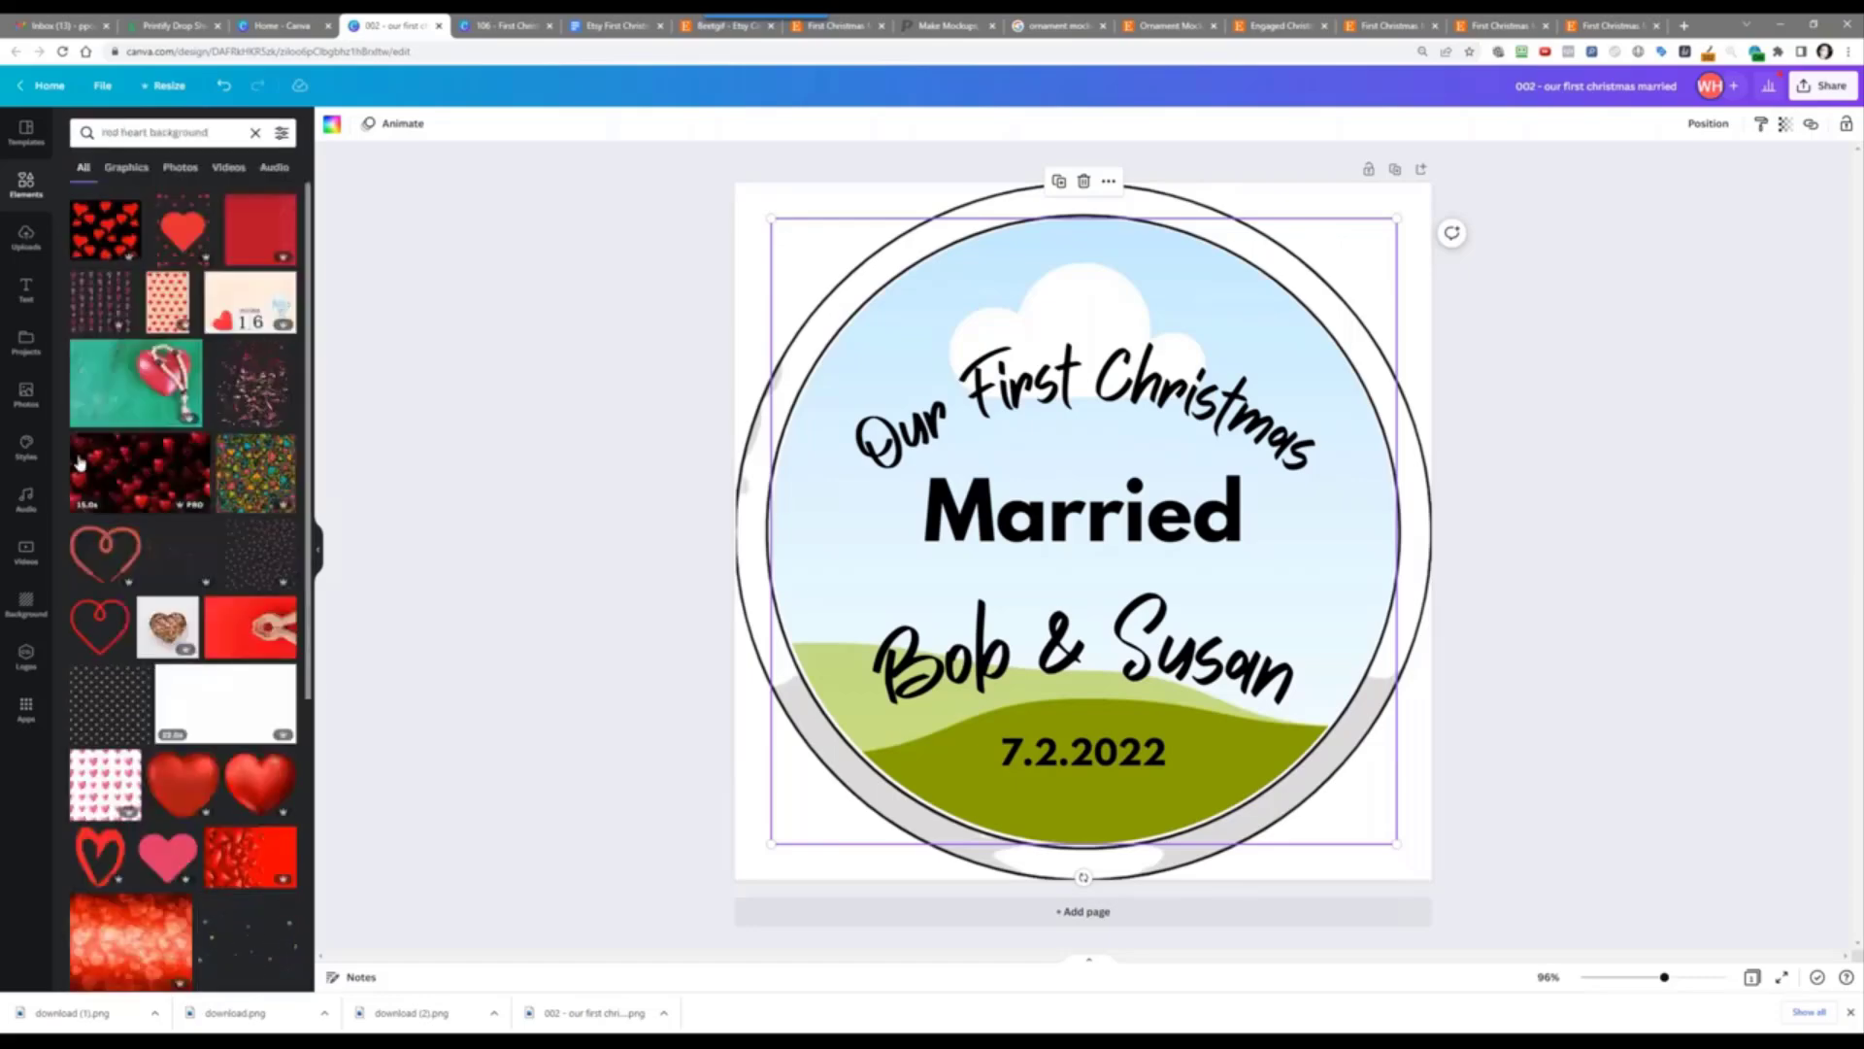
pyautogui.click(125, 168)
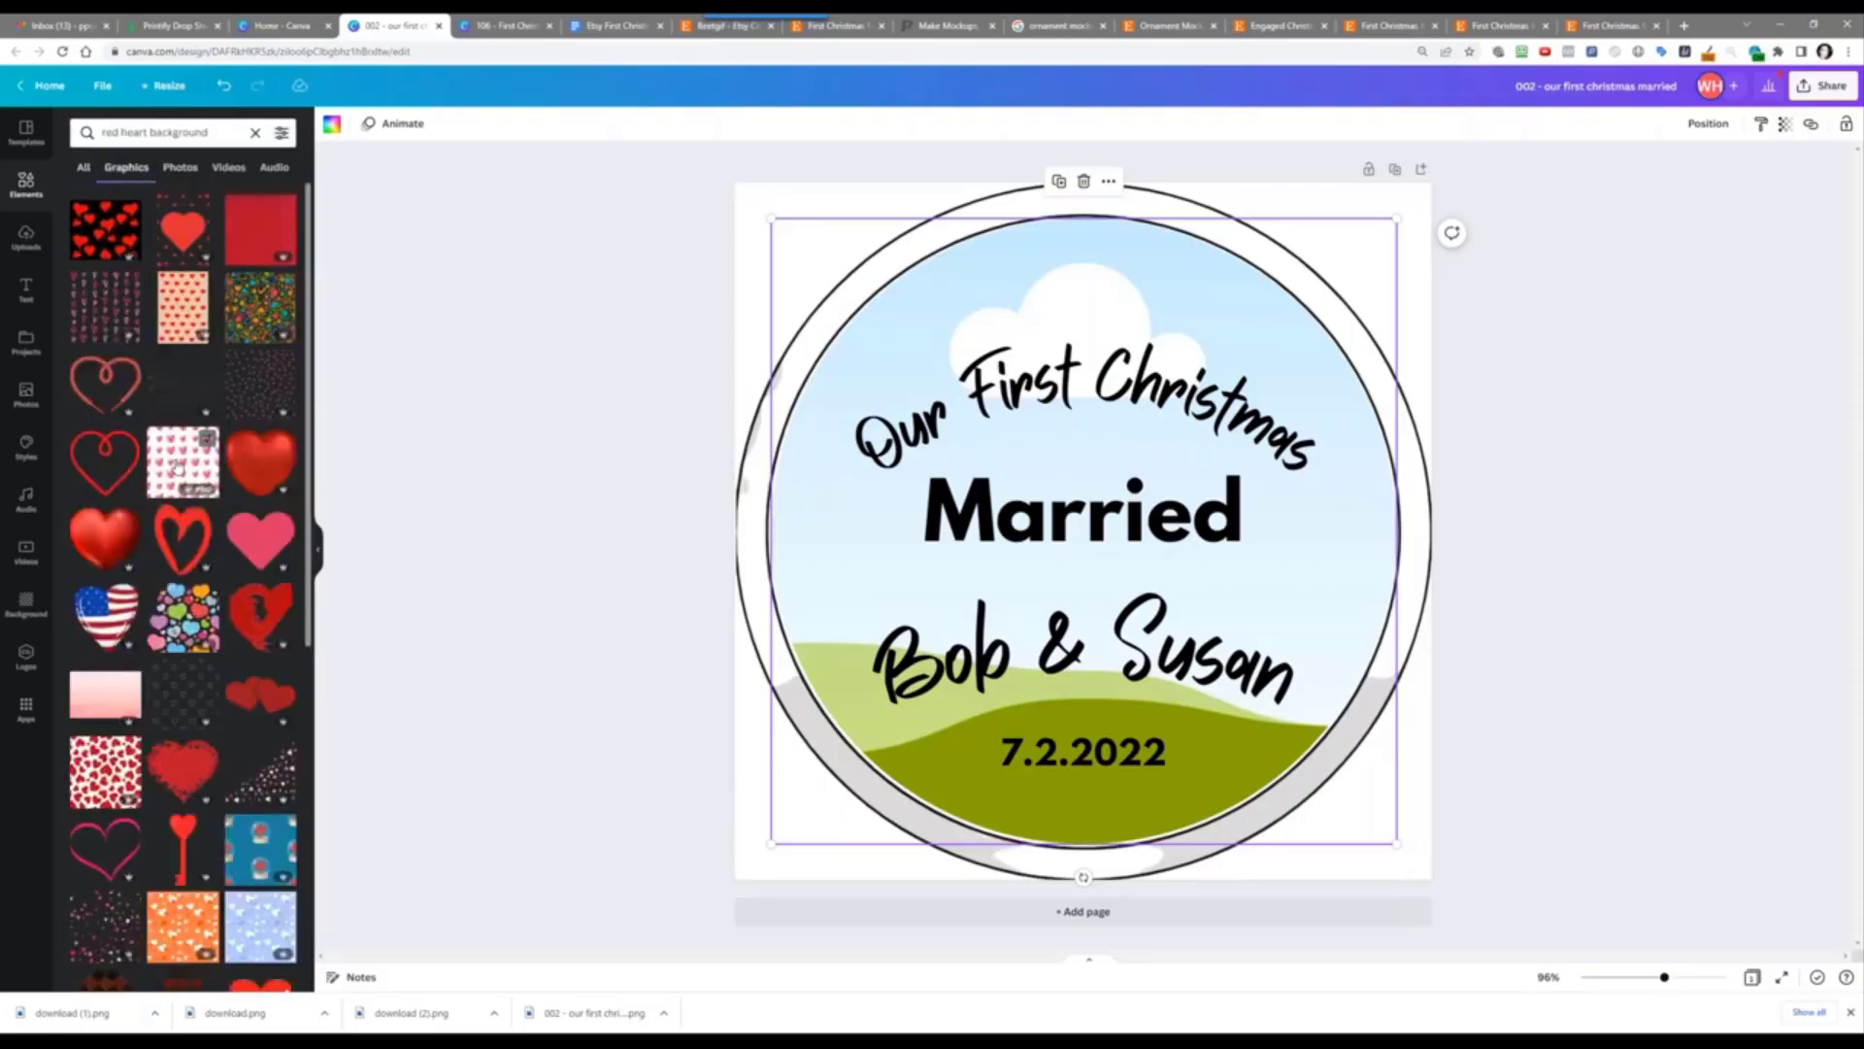
pyautogui.click(176, 467)
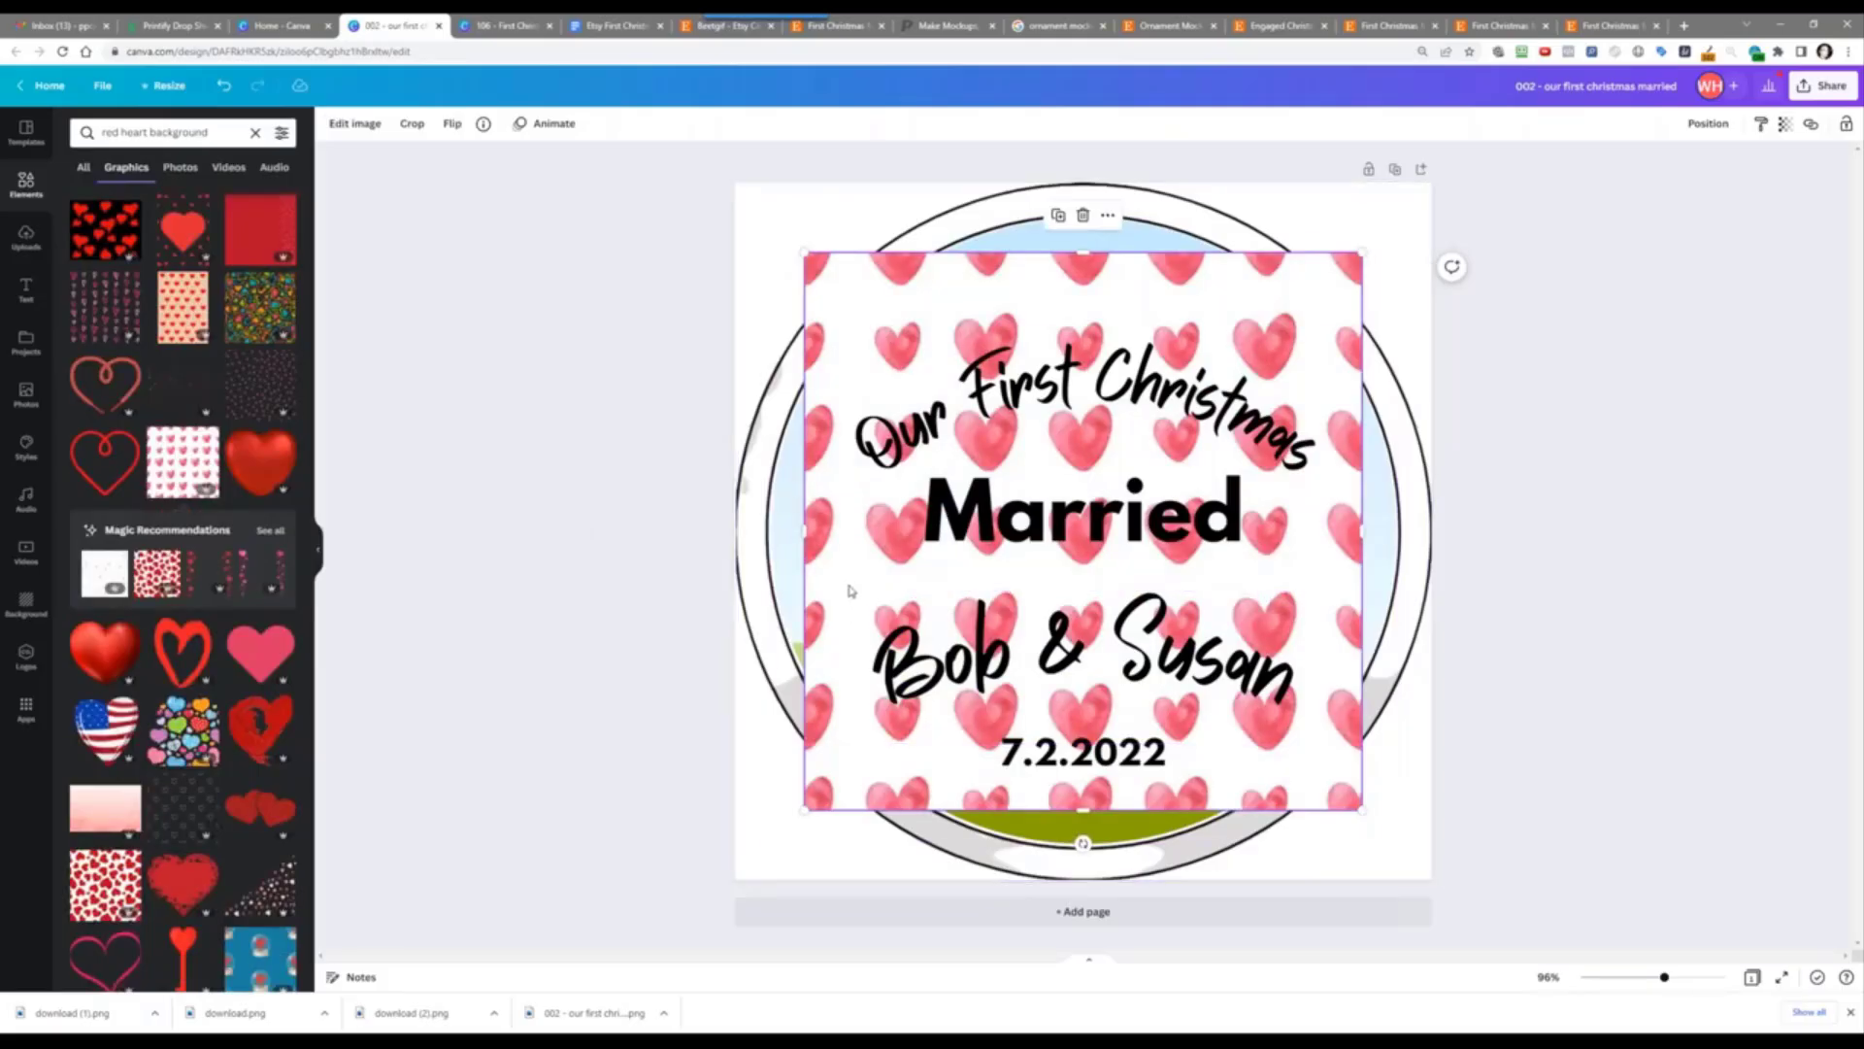
pyautogui.moveTo(853, 590); pyautogui.dragTo(811, 613)
pyautogui.click(559, 659)
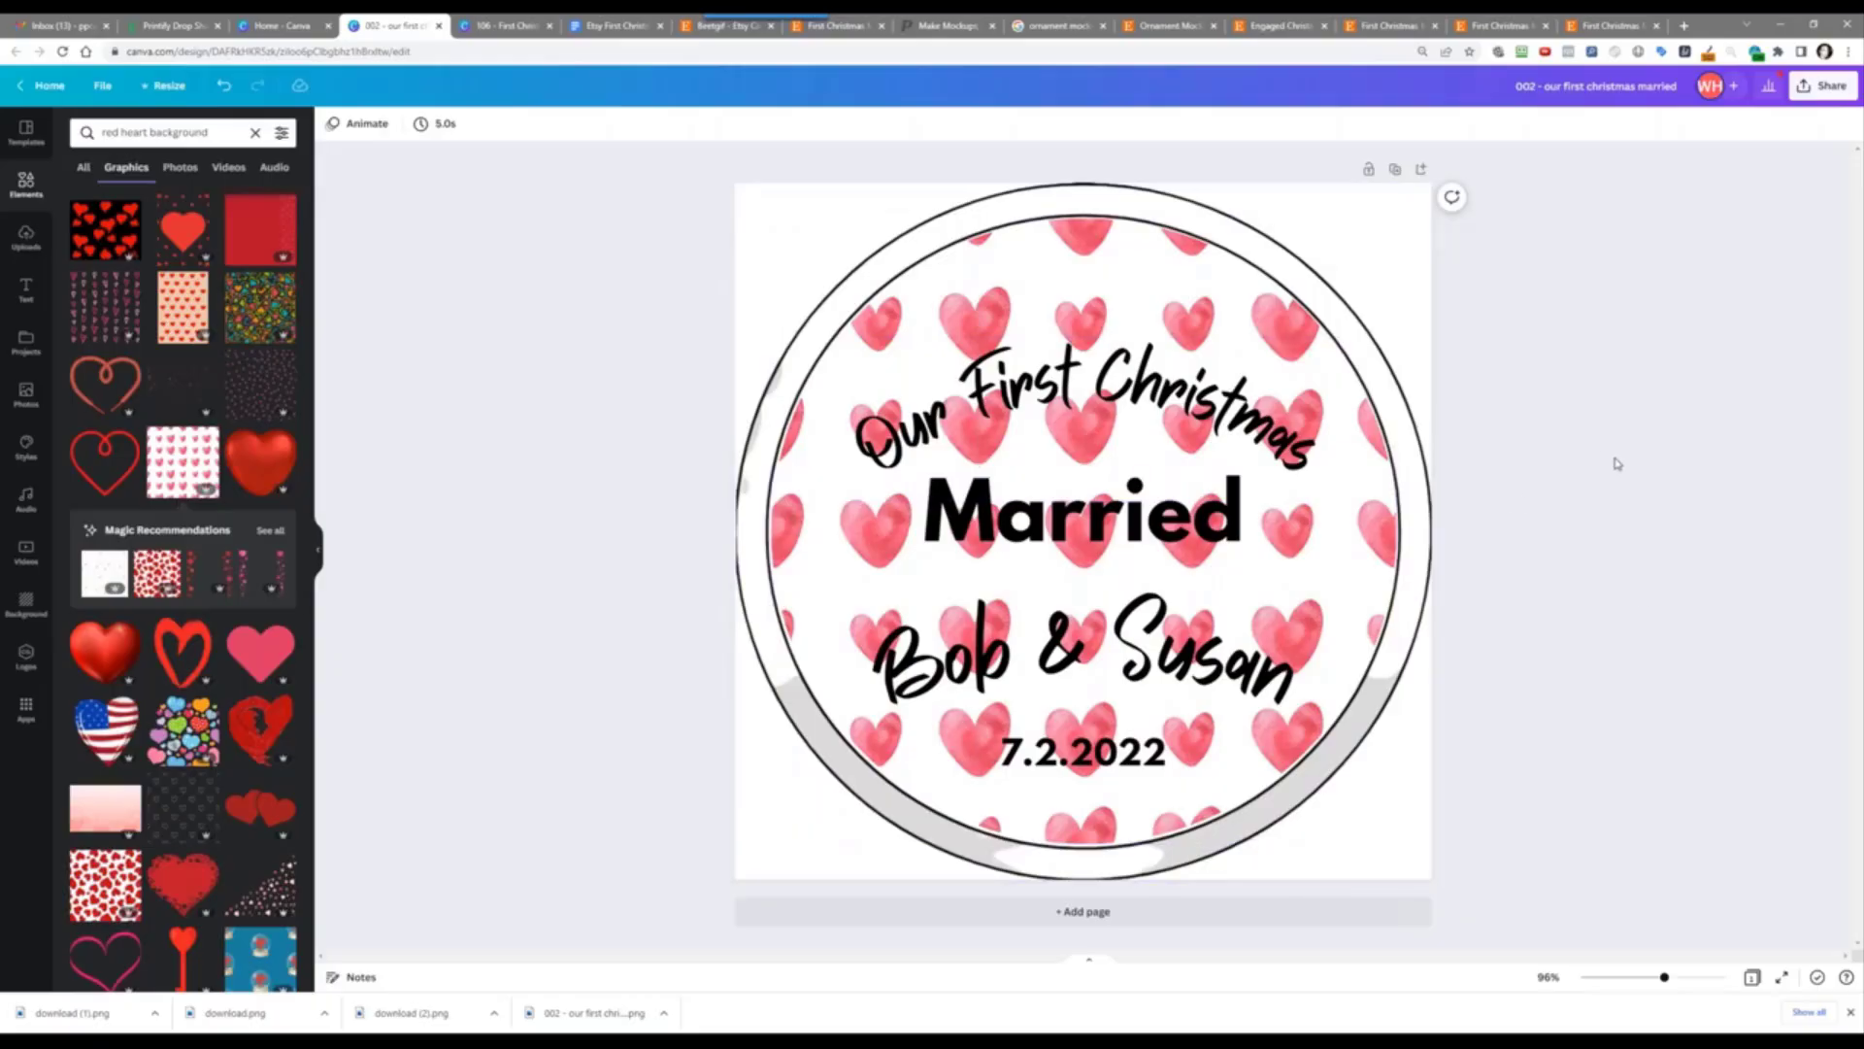
# Step: Undo back to the two large red hearts and delete the round ornament frame image
pyautogui.click(225, 87)
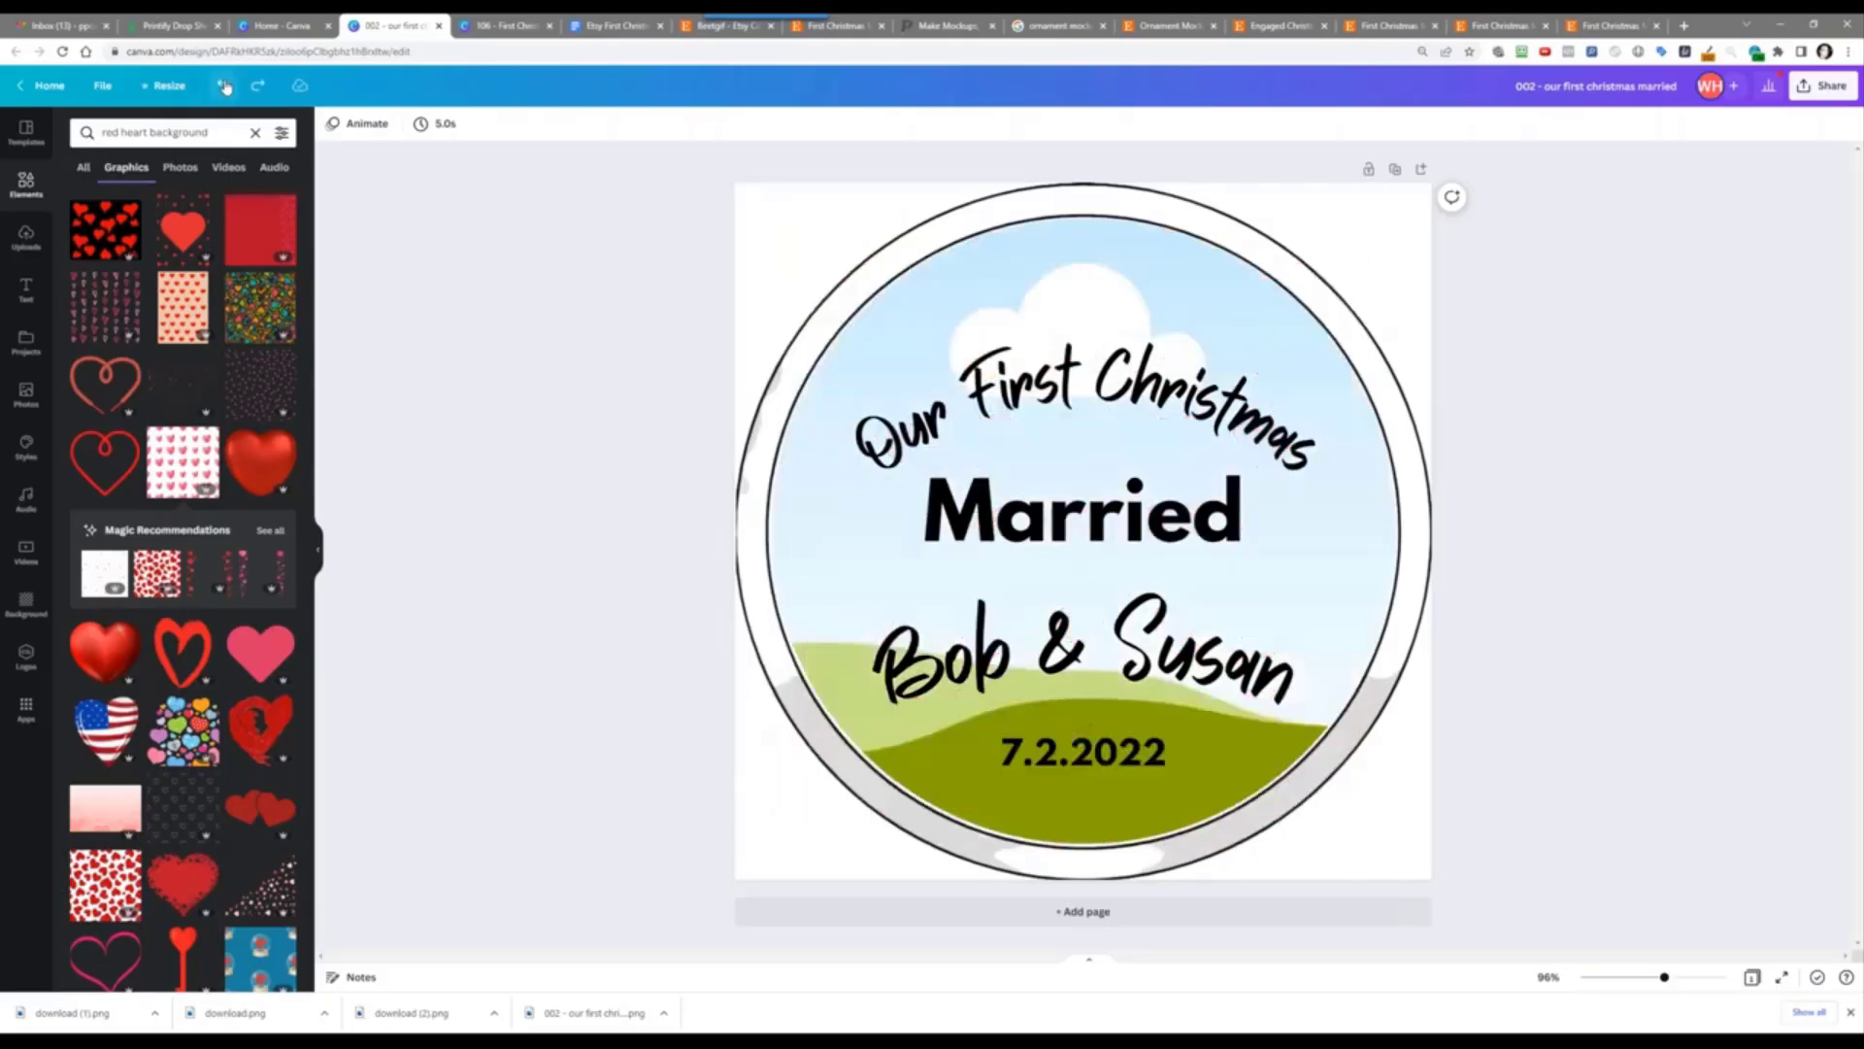
pyautogui.click(226, 86)
pyautogui.click(226, 86)
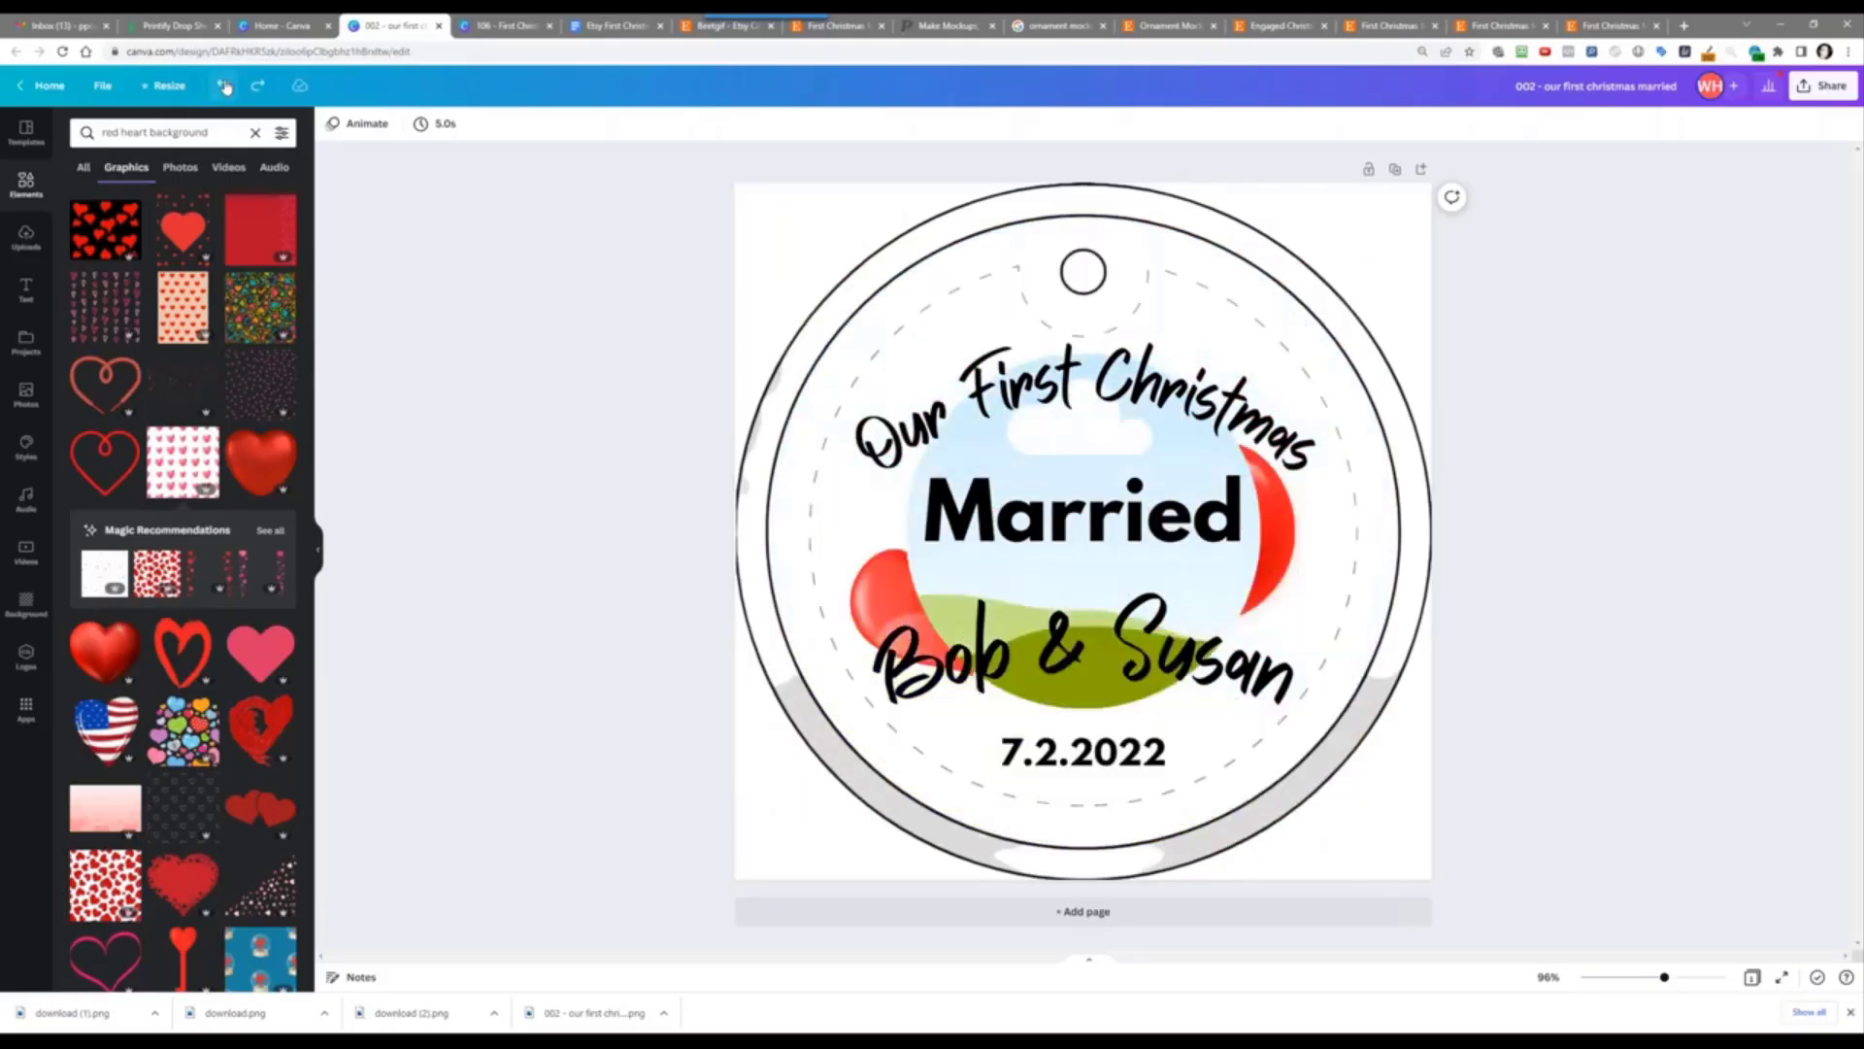
pyautogui.click(225, 87)
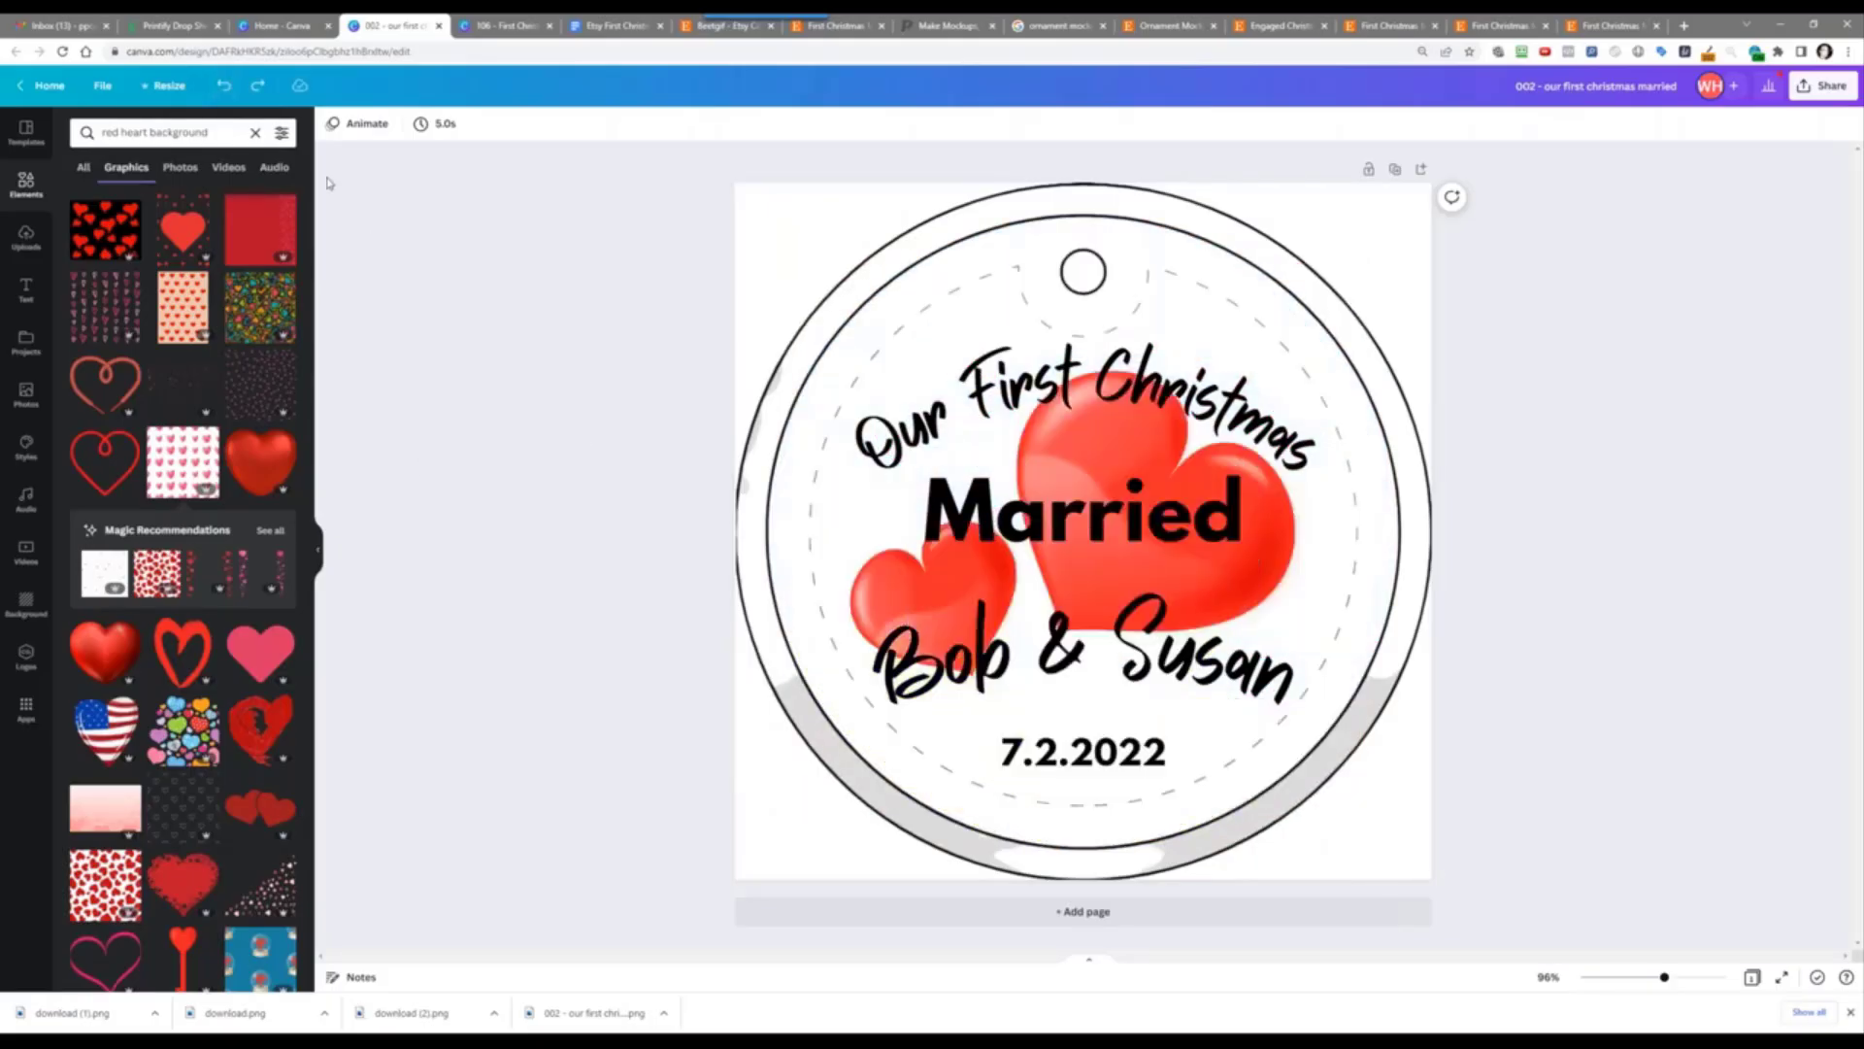
pyautogui.click(222, 87)
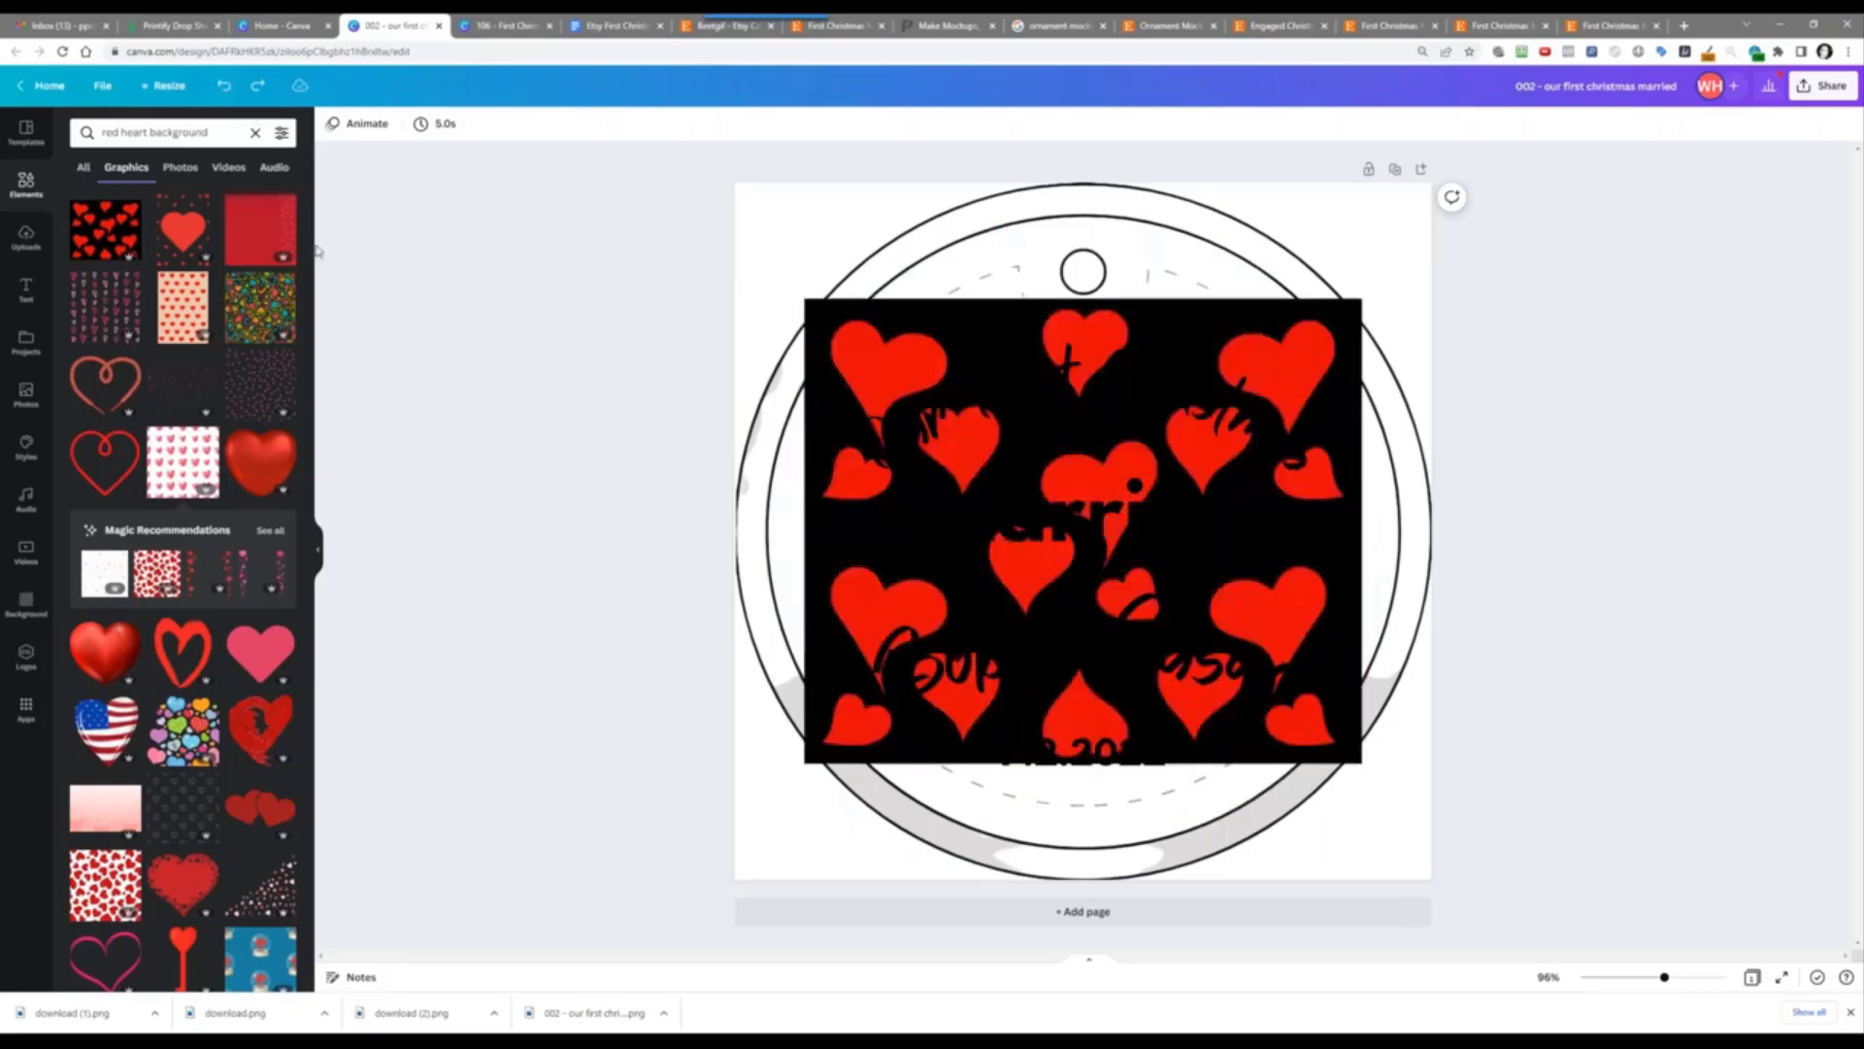
pyautogui.click(218, 88)
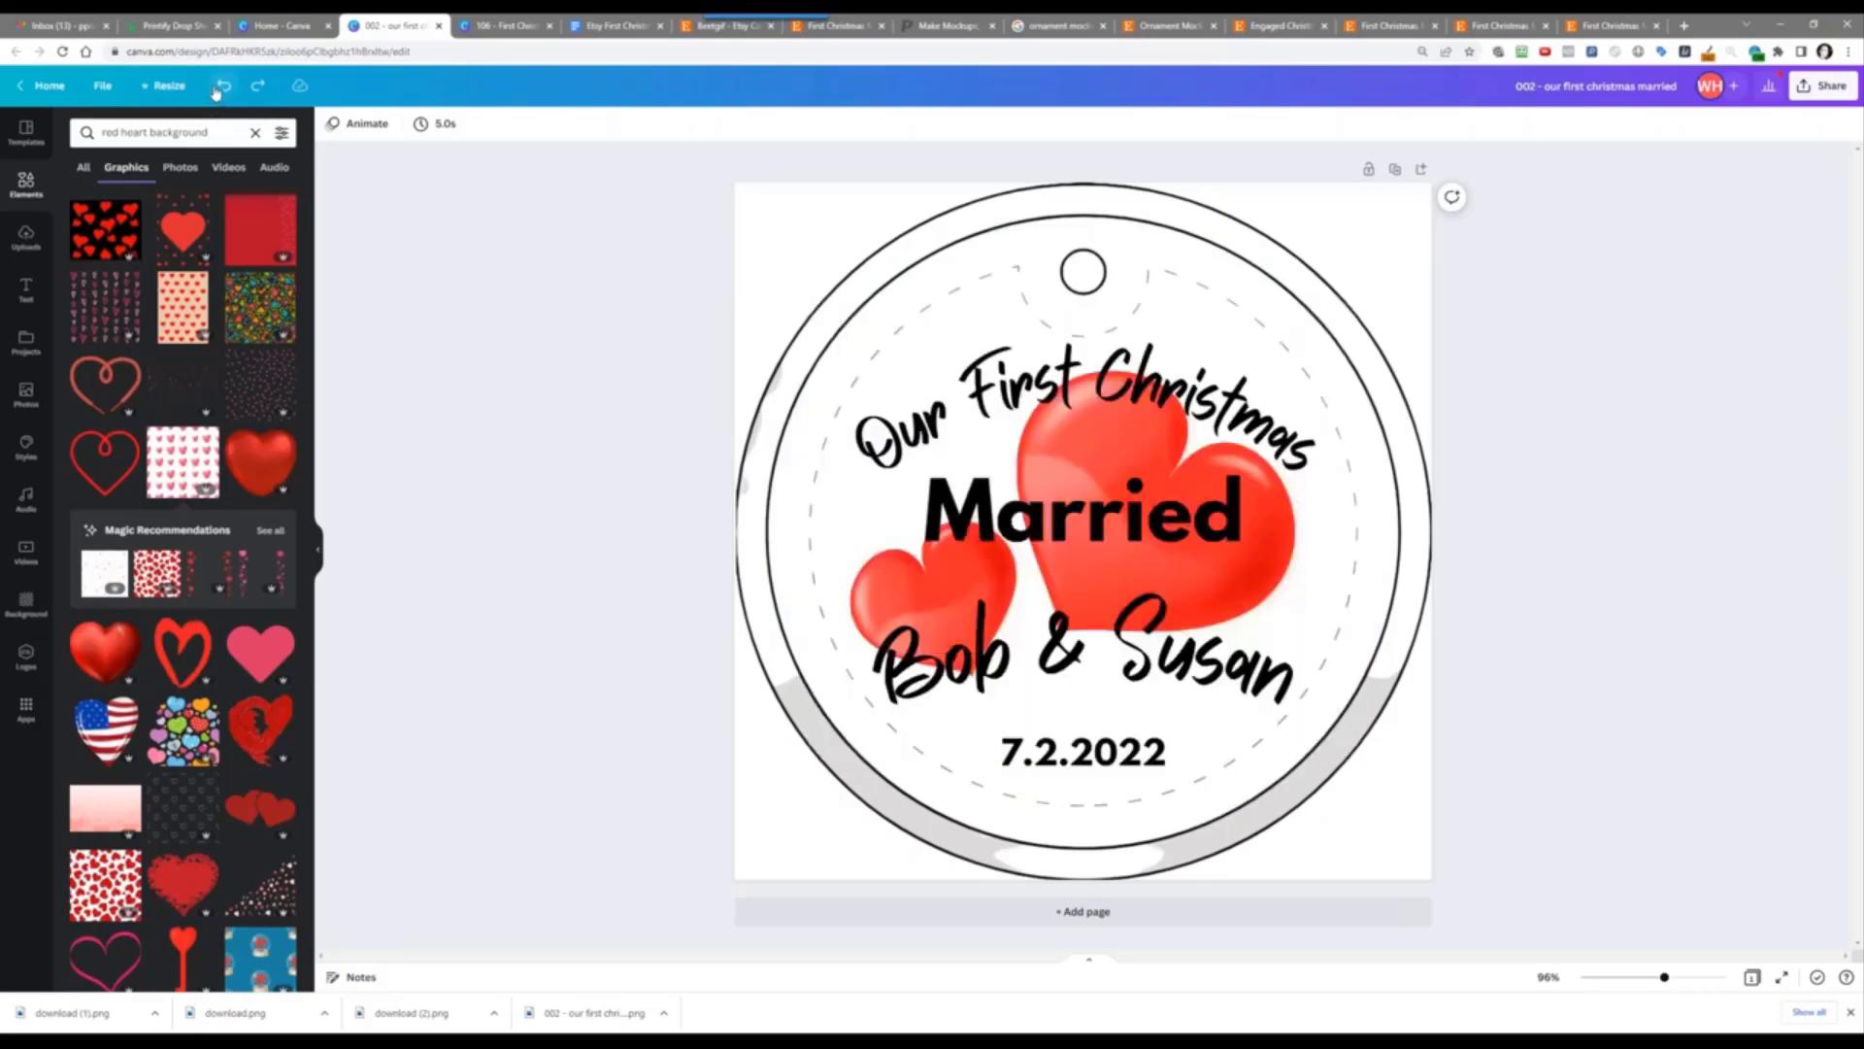
pyautogui.click(218, 88)
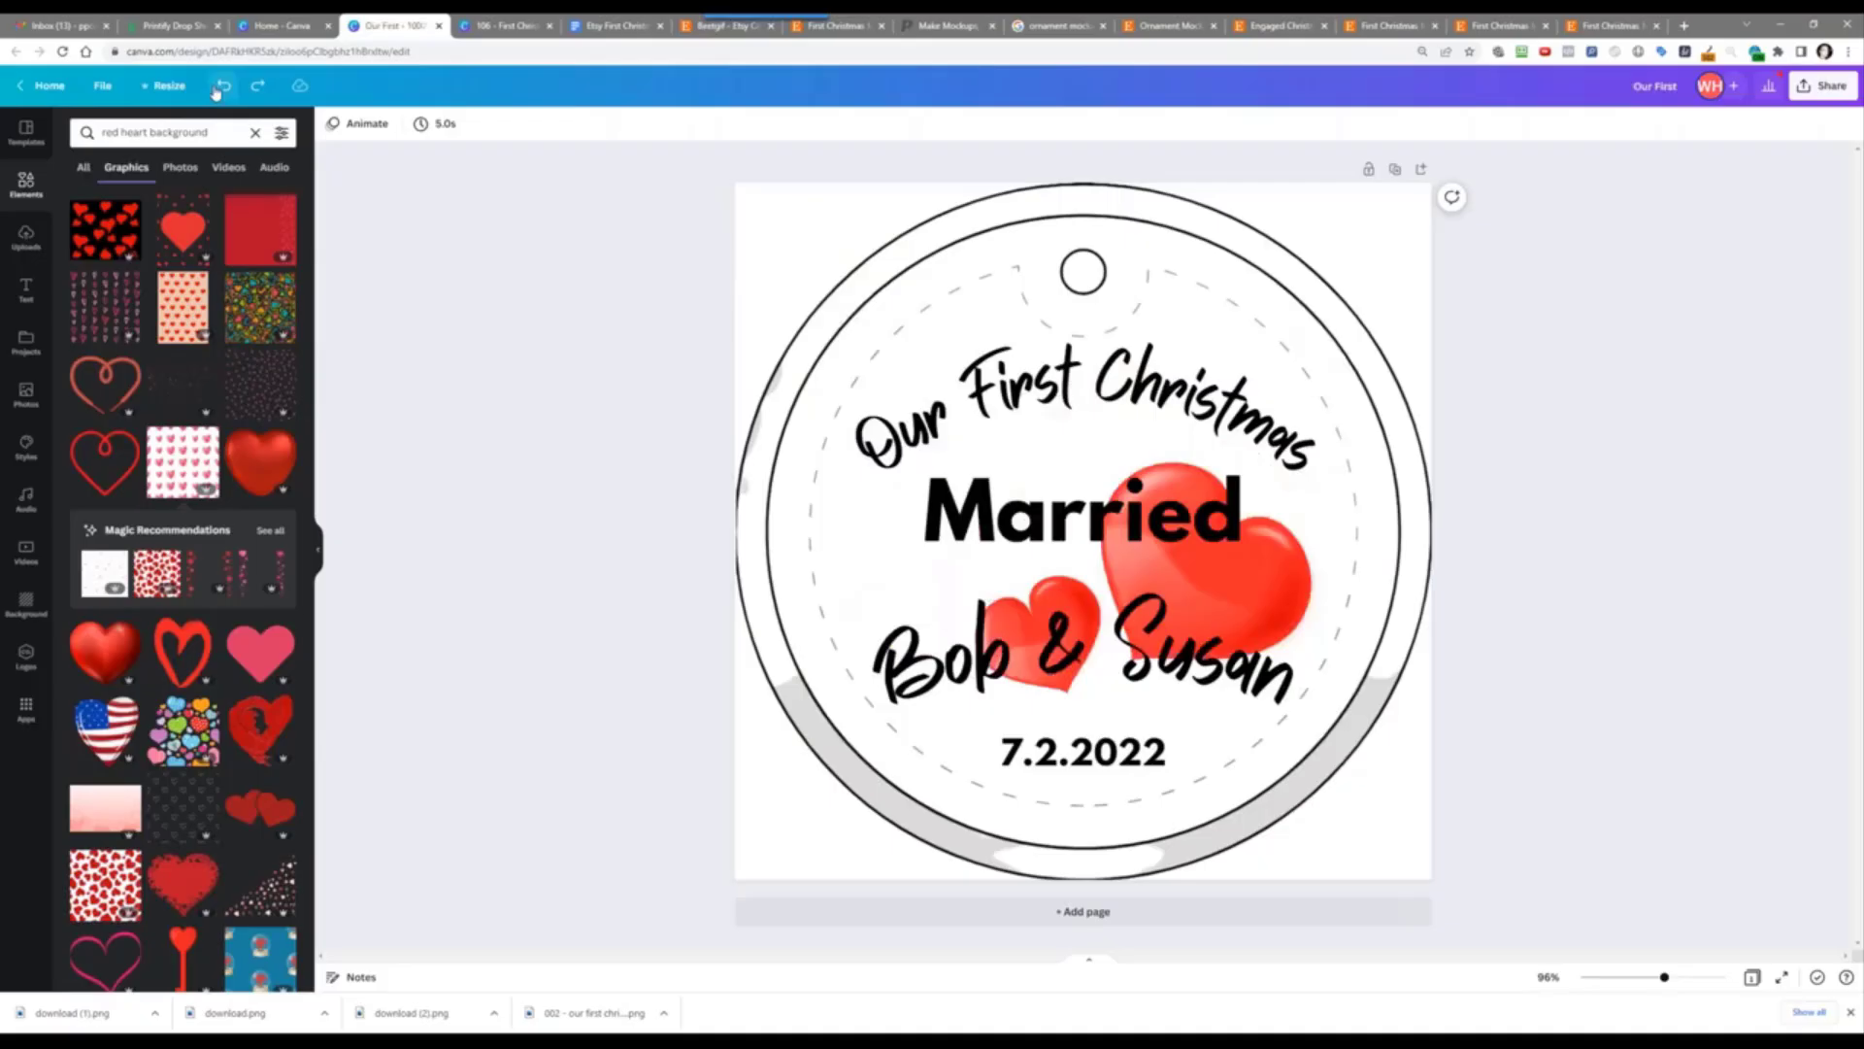
pyautogui.click(256, 86)
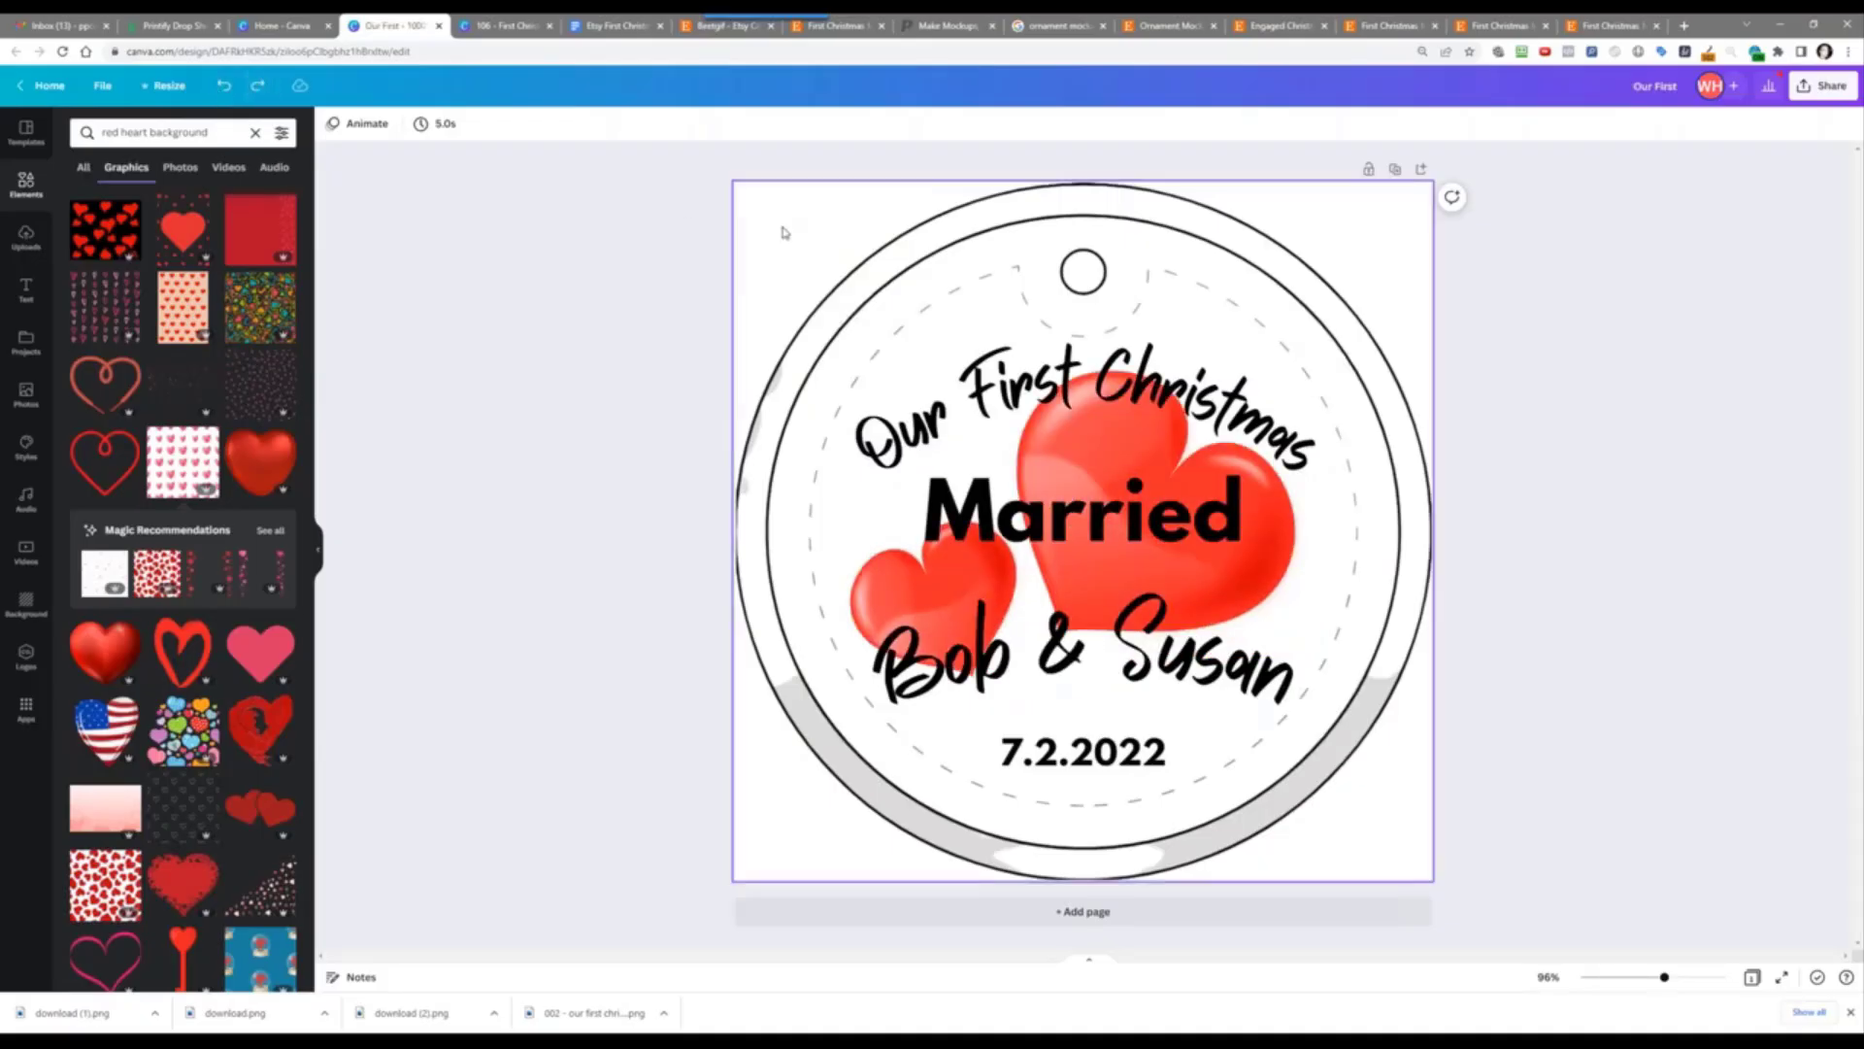
pyautogui.click(861, 281)
pyautogui.press('Delete')
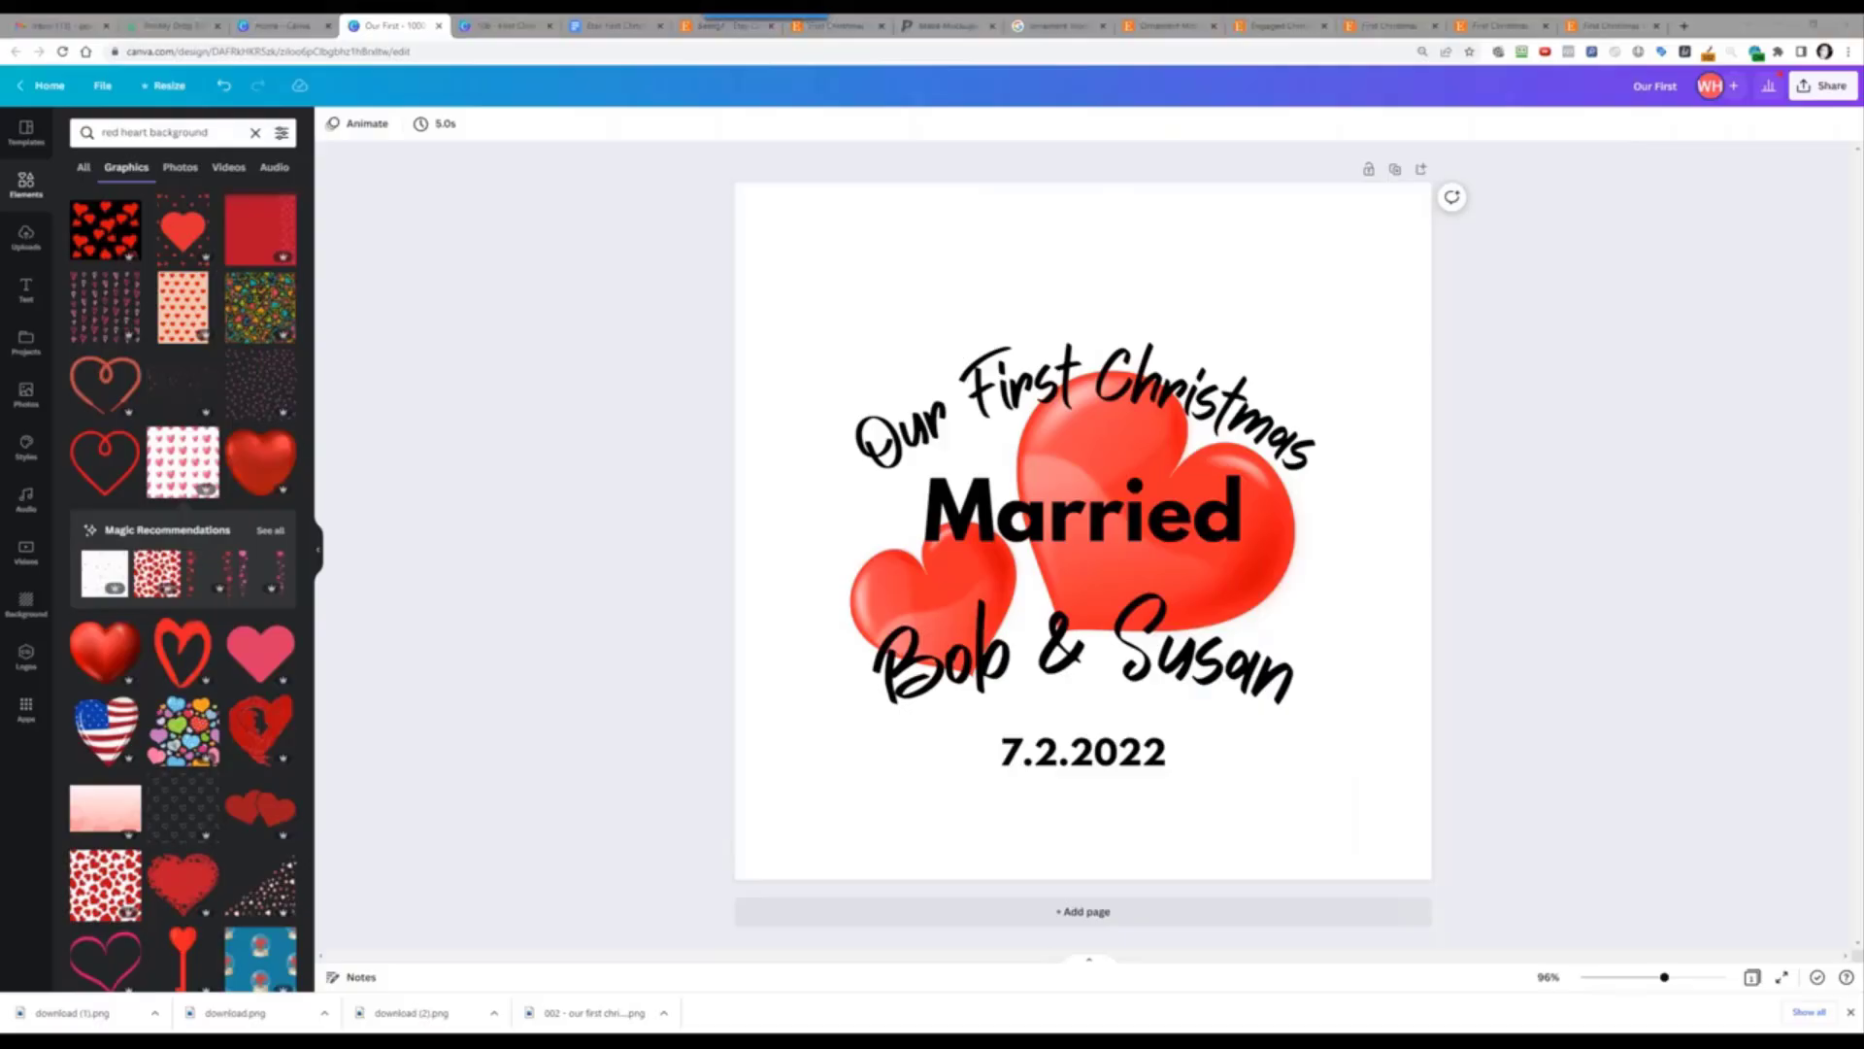
# Step: Go from the Beetgif shop page through Shop Manager to Settings > Shipping settings
pyautogui.click(743, 35)
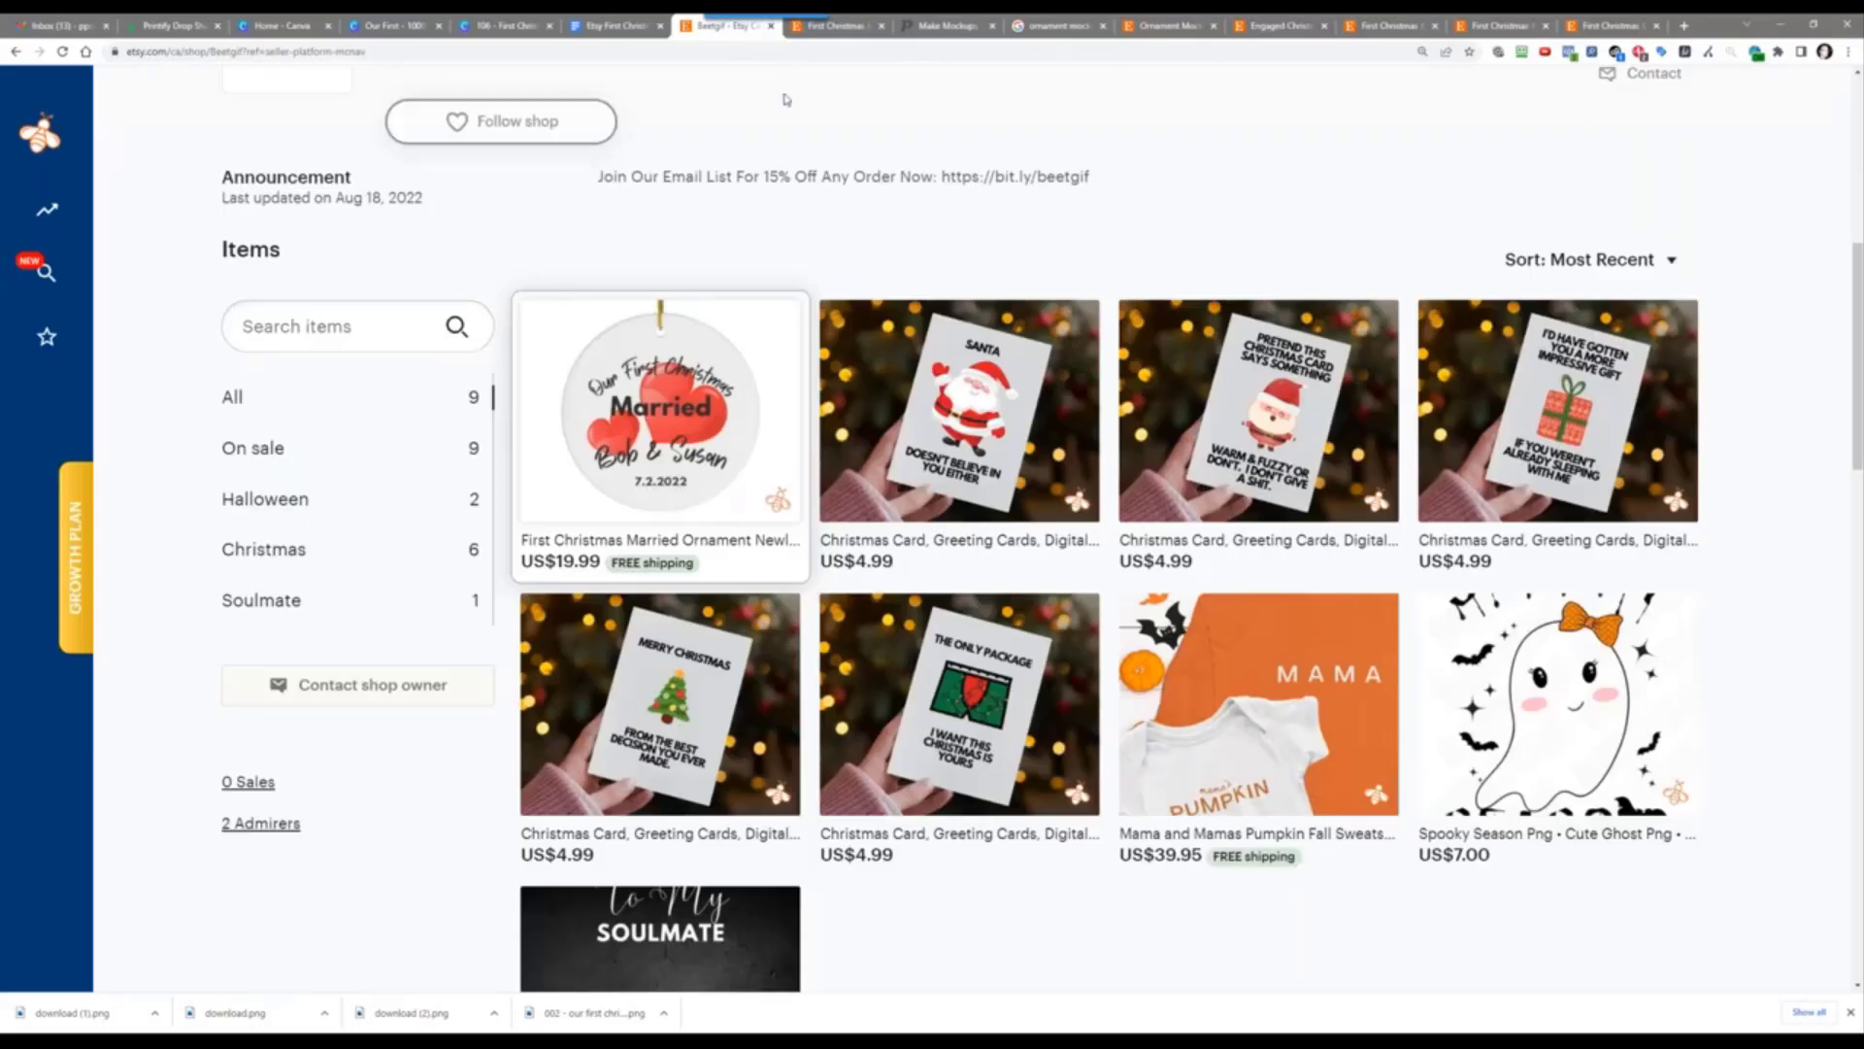
pyautogui.click(837, 35)
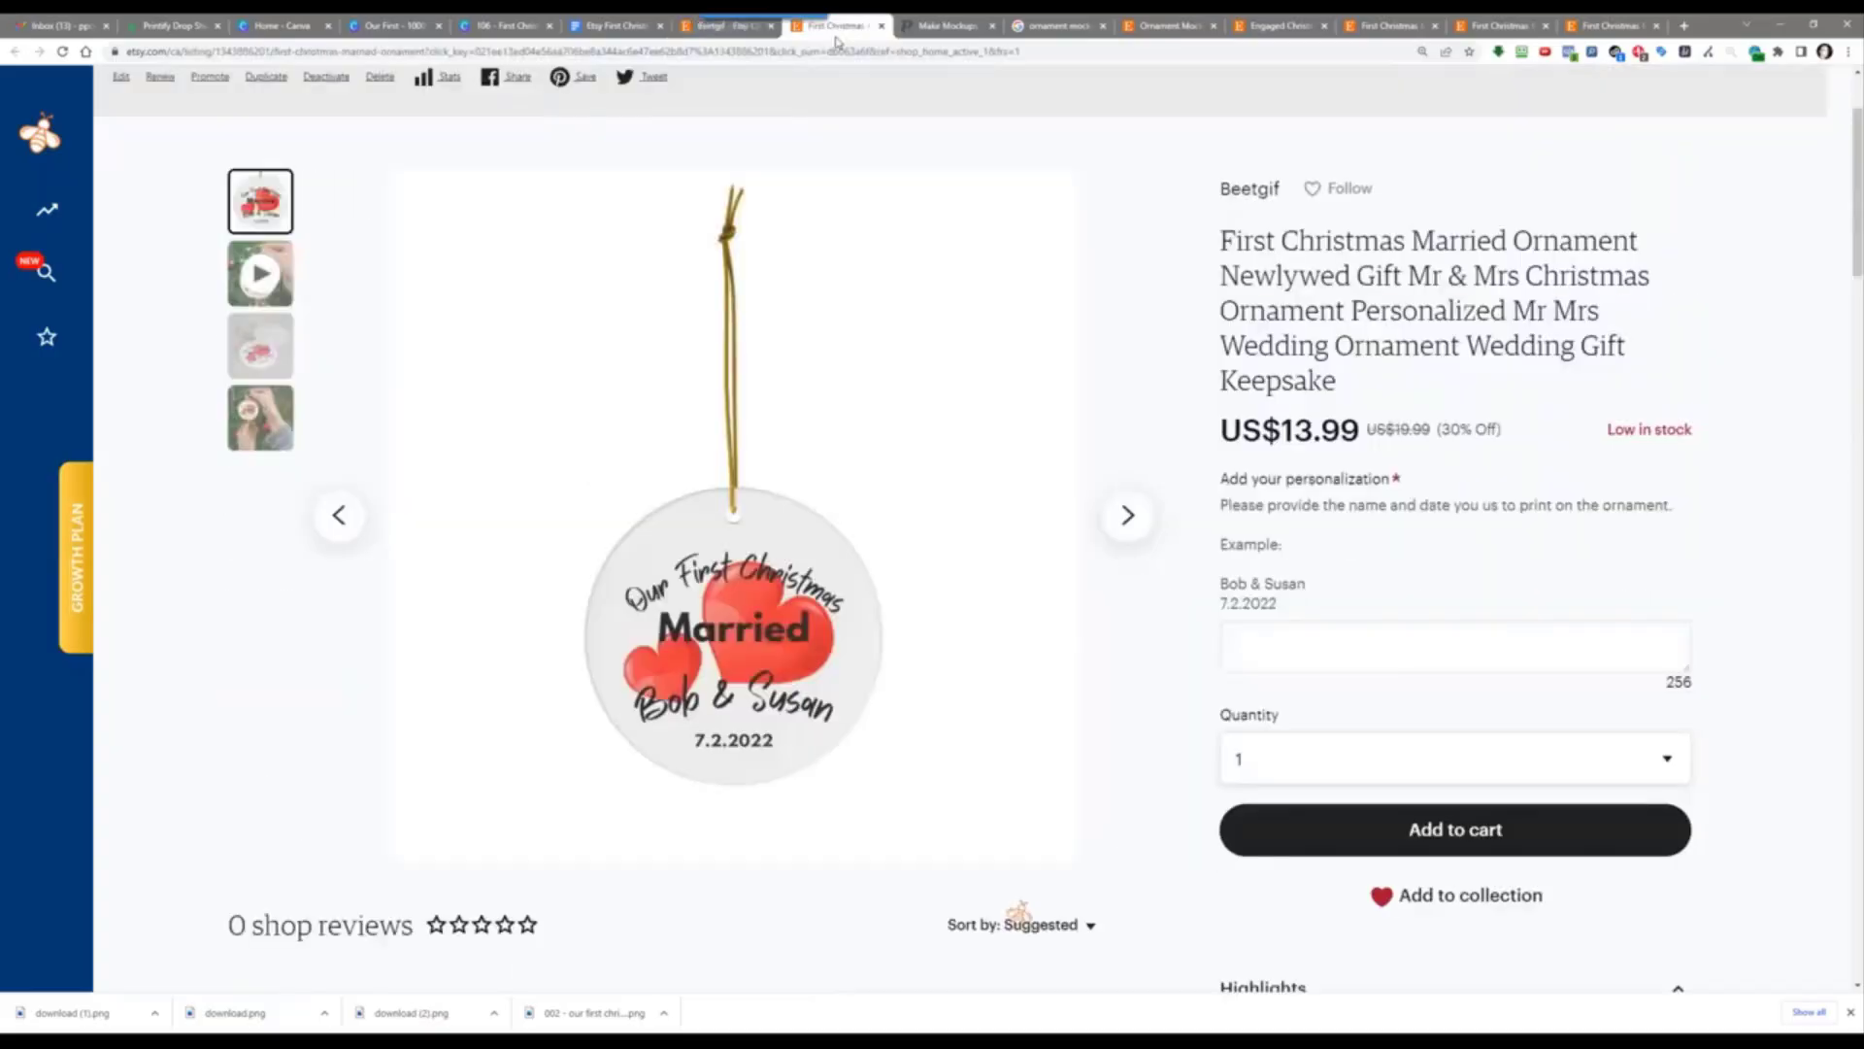
pyautogui.click(728, 27)
pyautogui.scroll(7, 1369, 233)
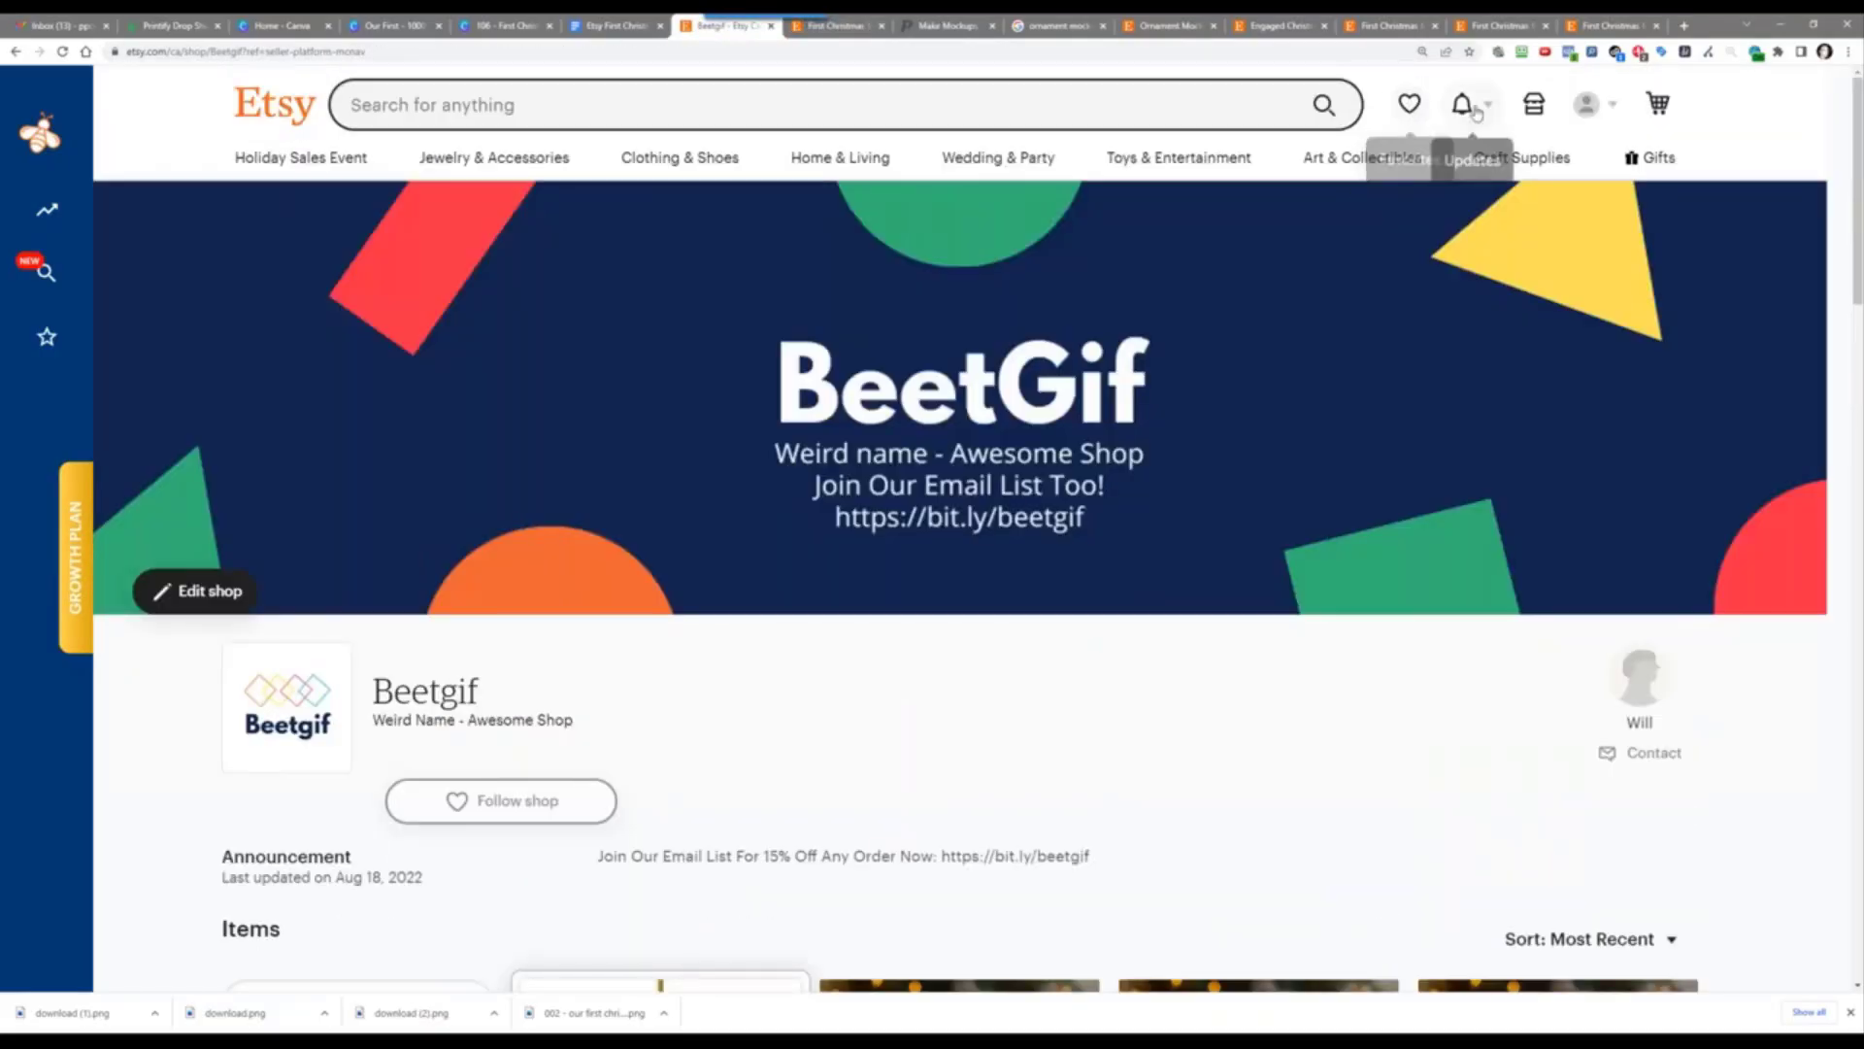
pyautogui.click(1534, 103)
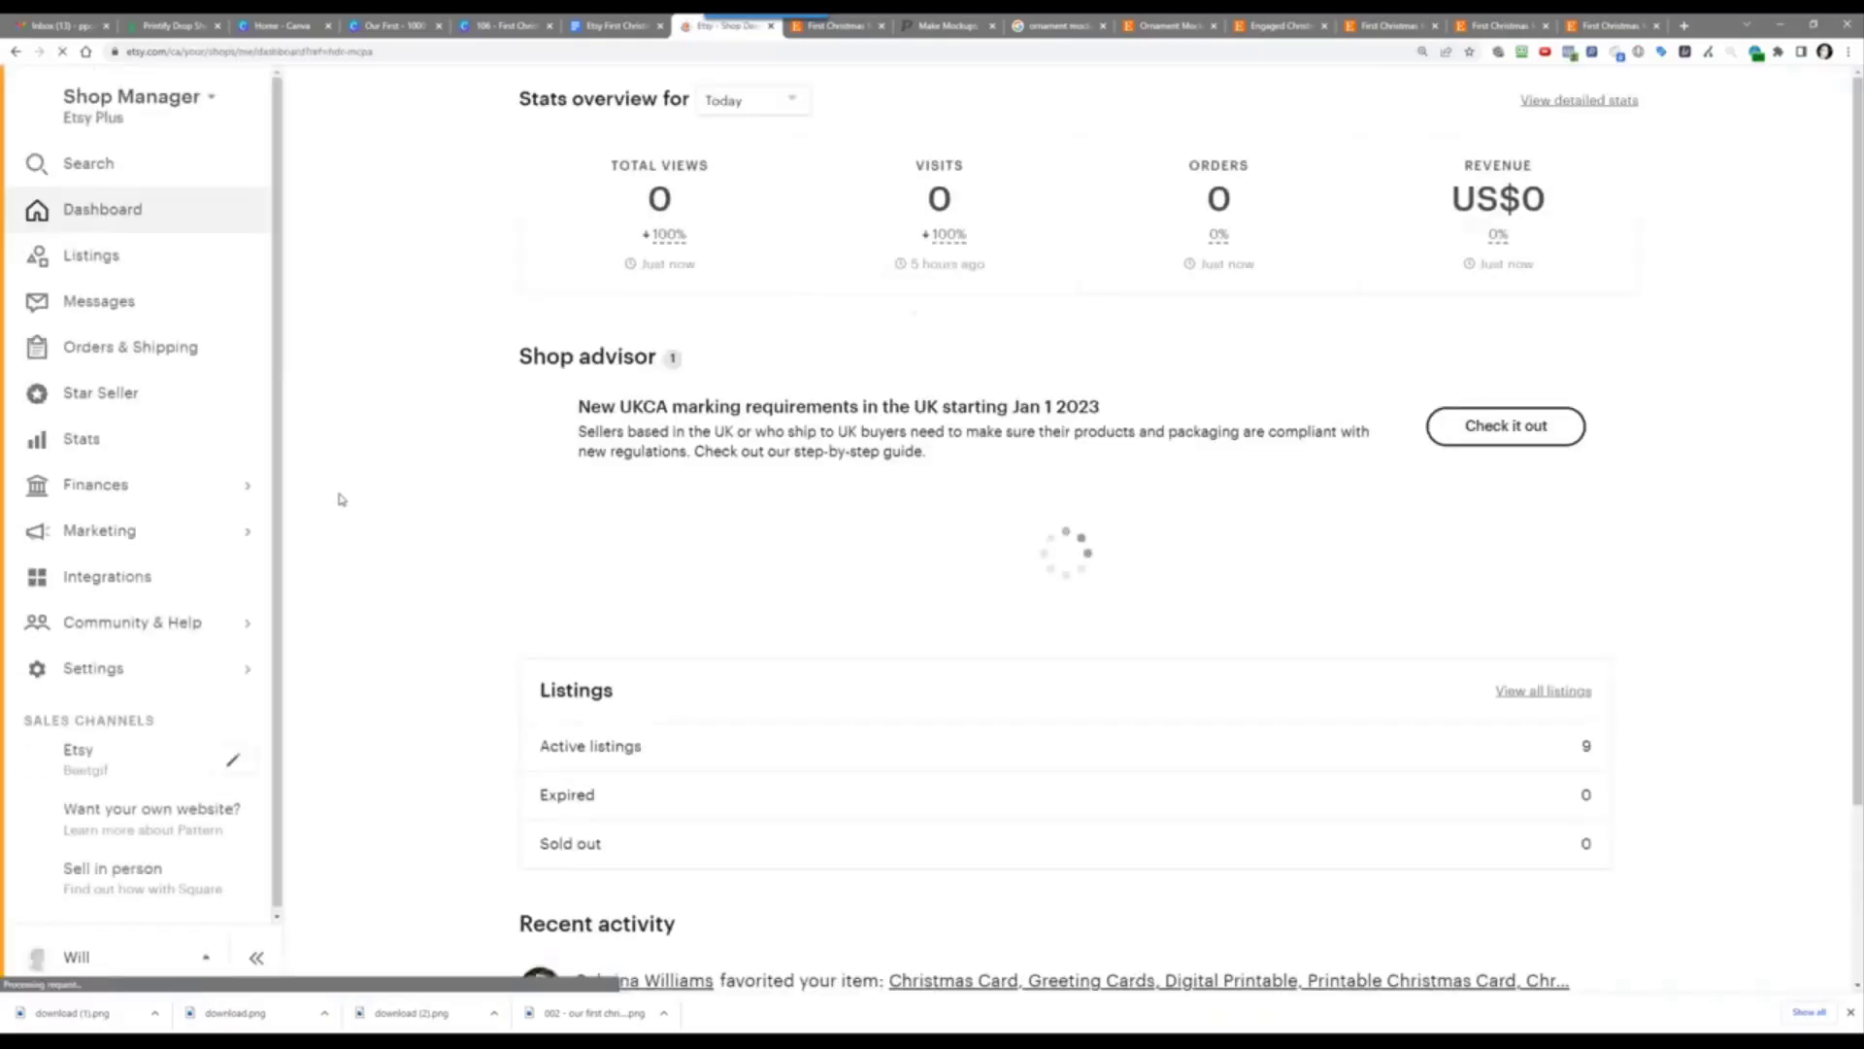
pyautogui.click(112, 665)
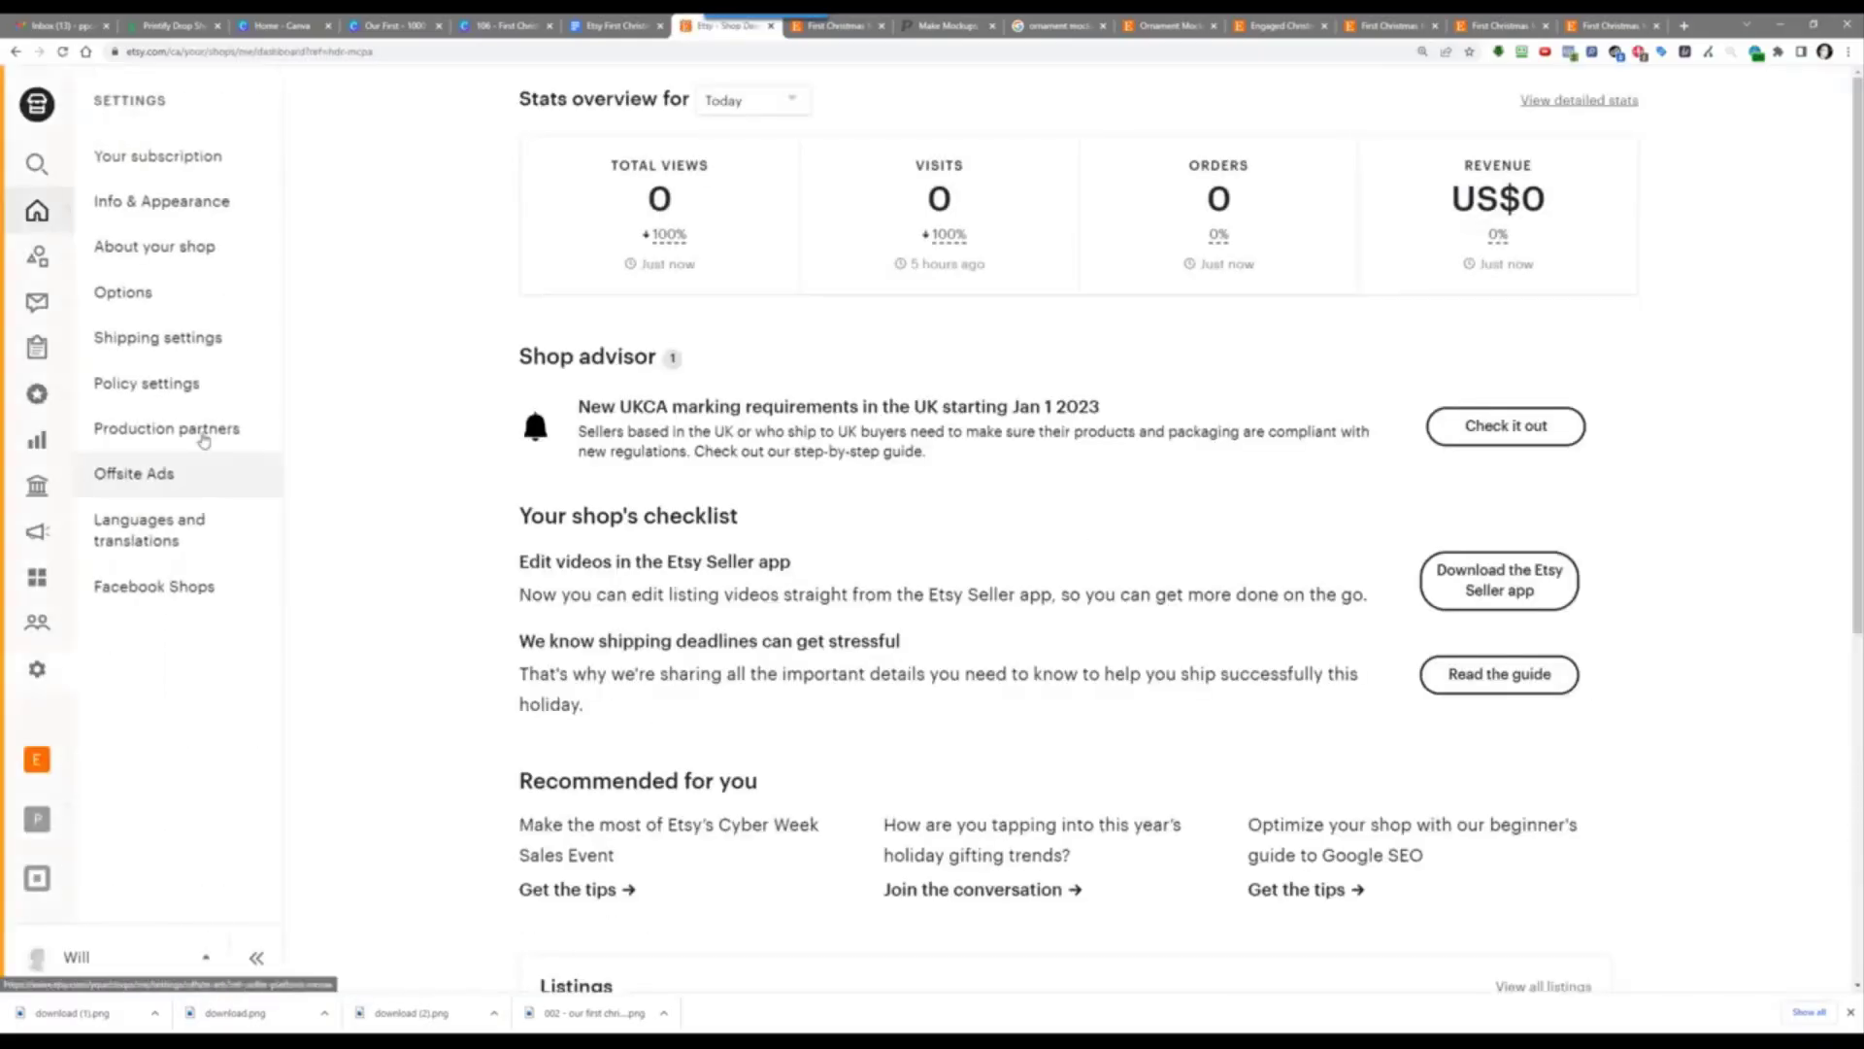
pyautogui.click(225, 333)
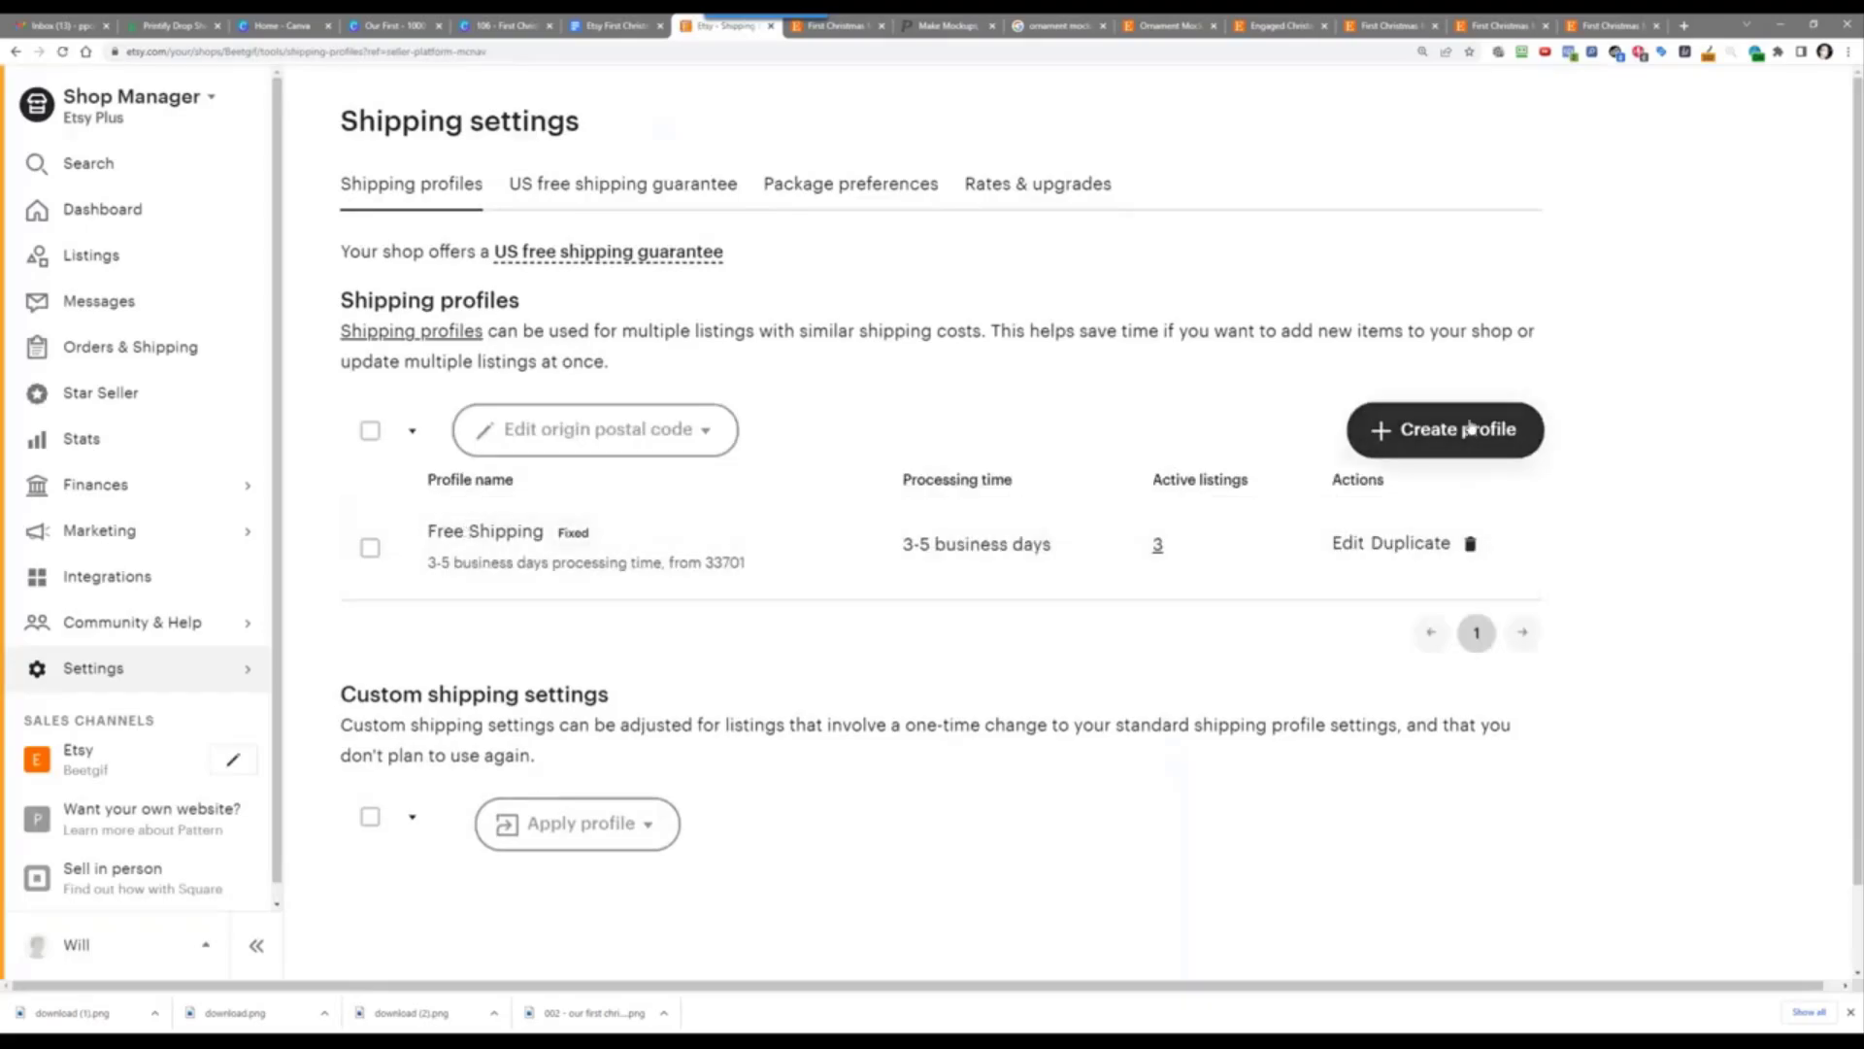
# Step: Start a new shipping profile with manually entered fixed prices and United States origin
pyautogui.click(1471, 427)
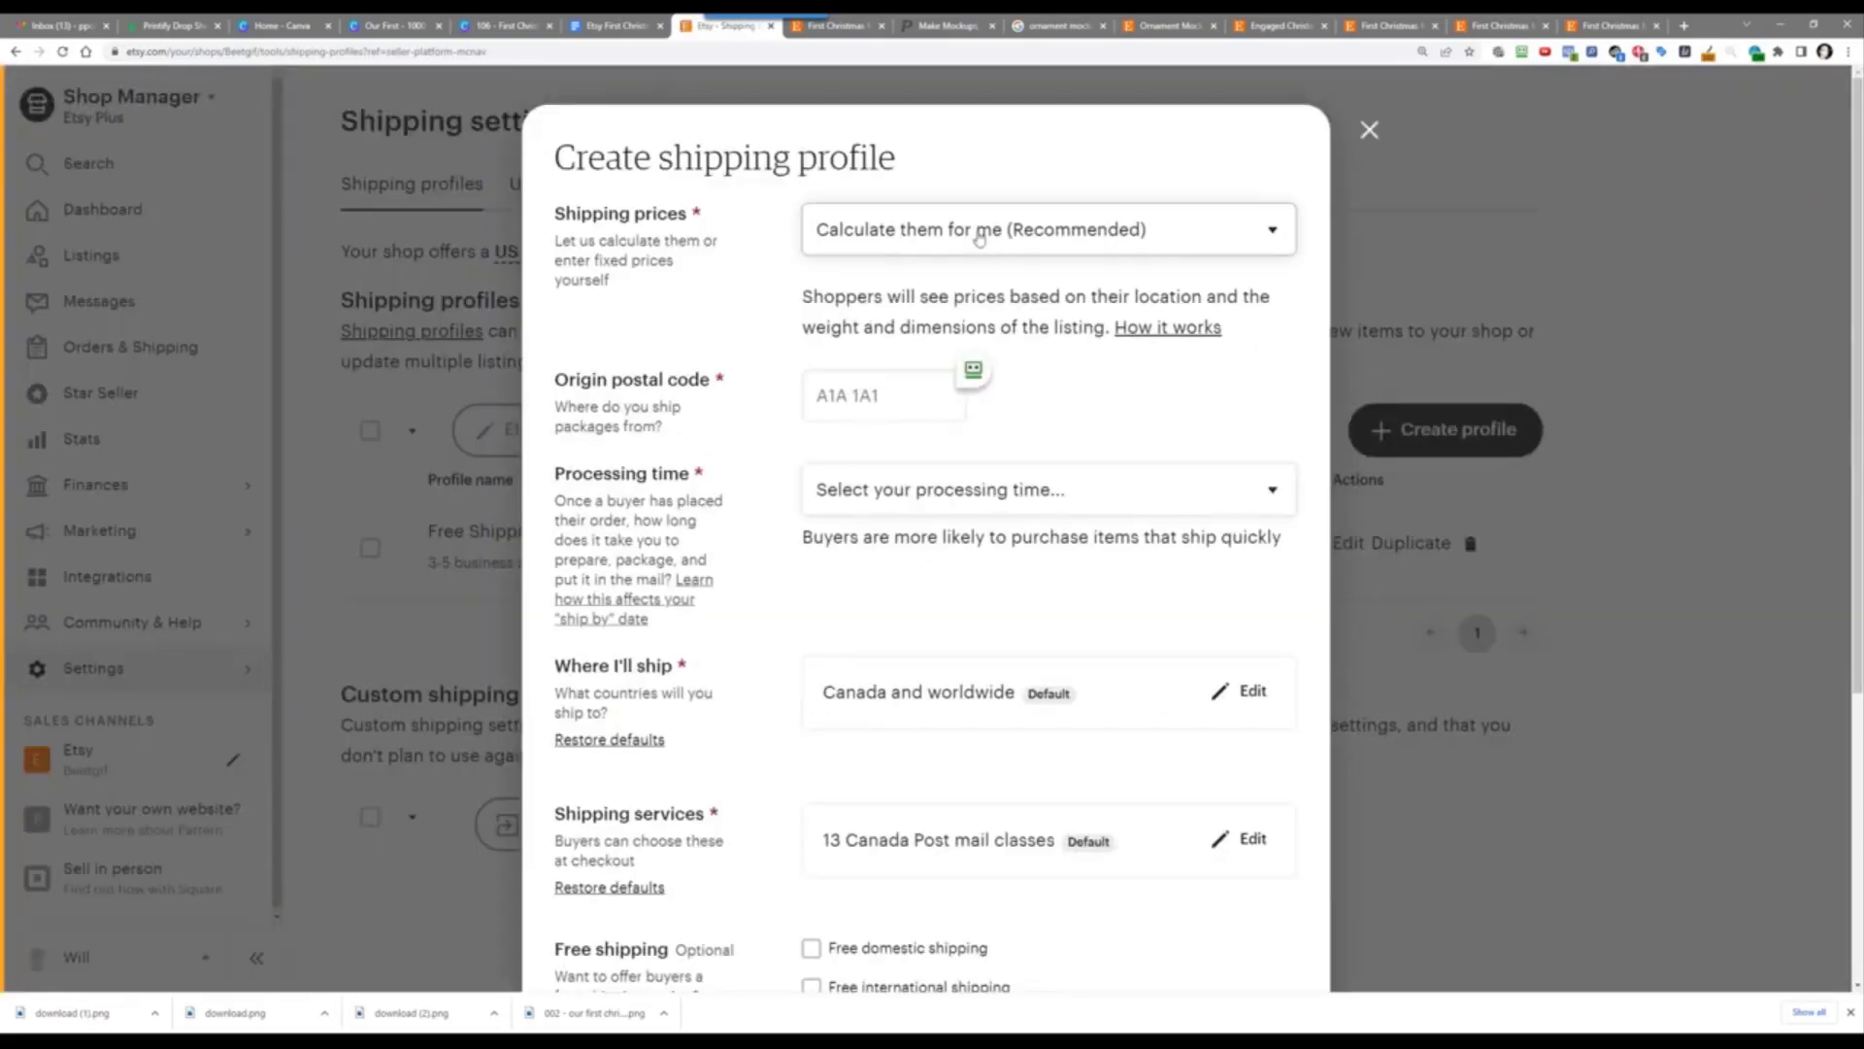
pyautogui.click(979, 233)
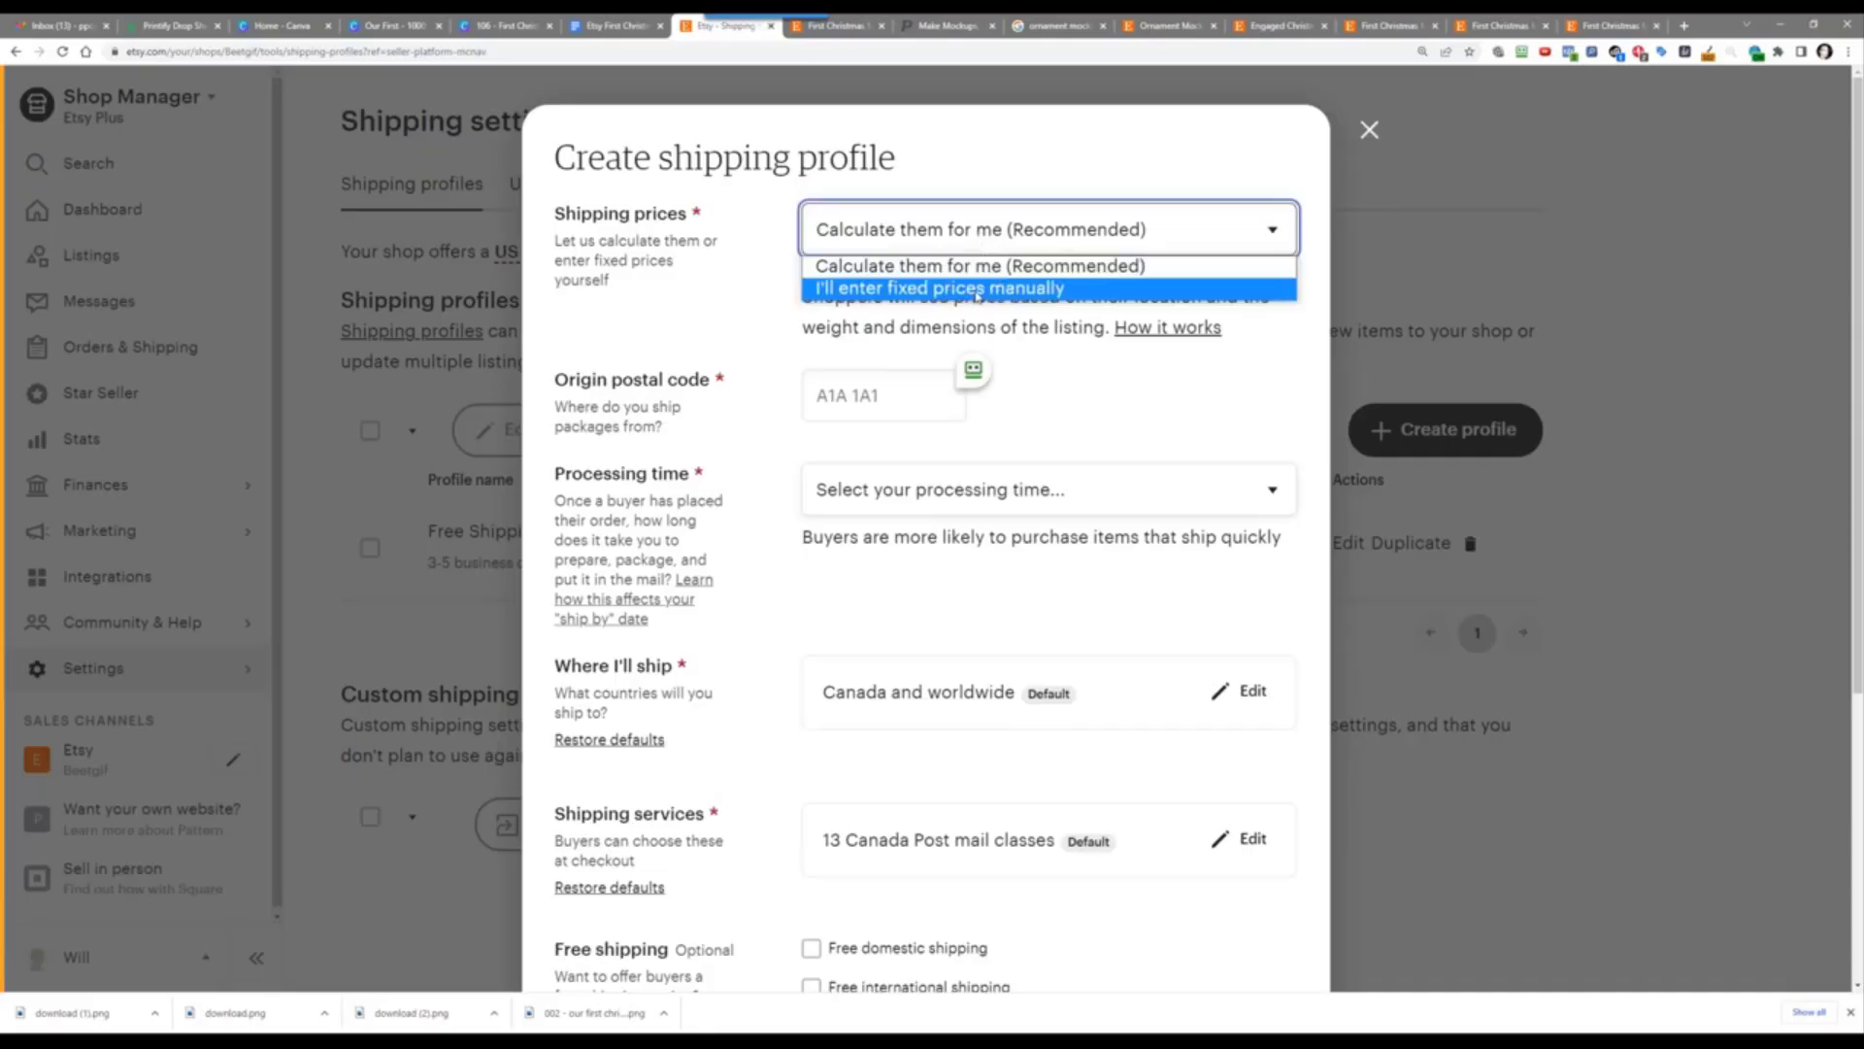
pyautogui.click(979, 288)
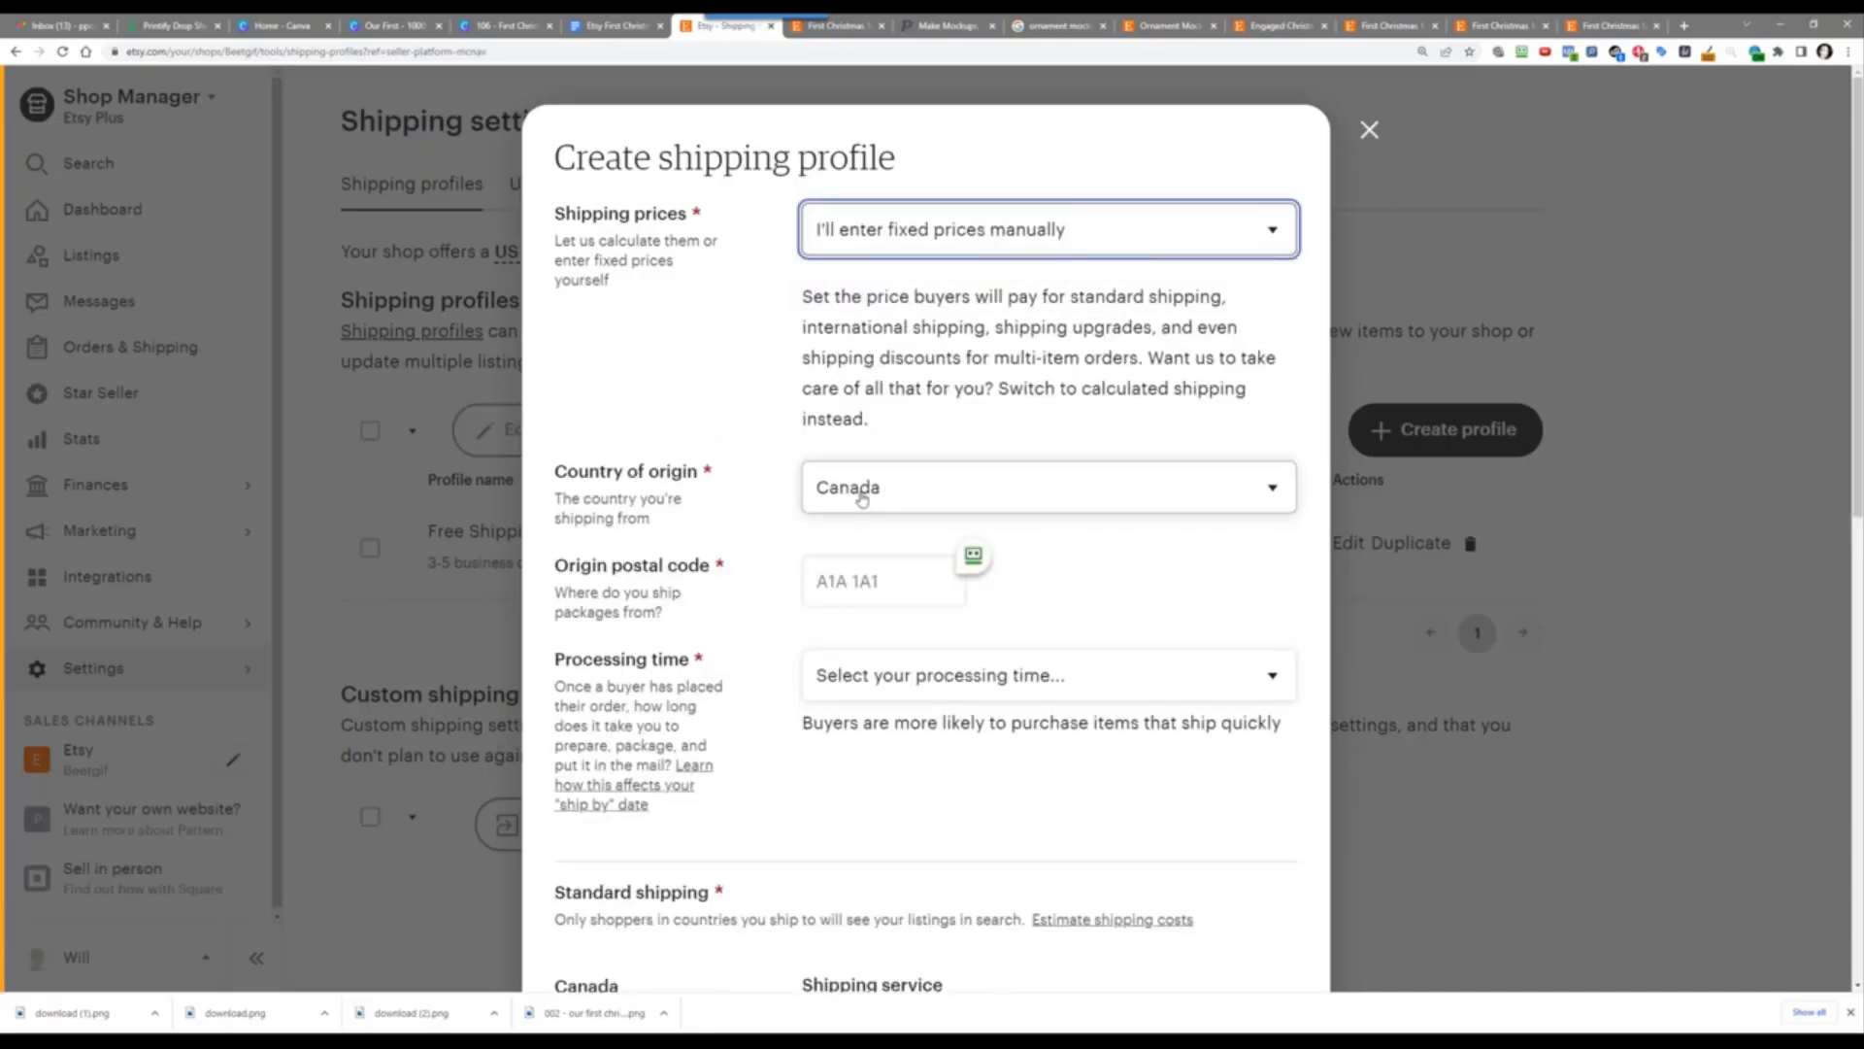
pyautogui.click(888, 493)
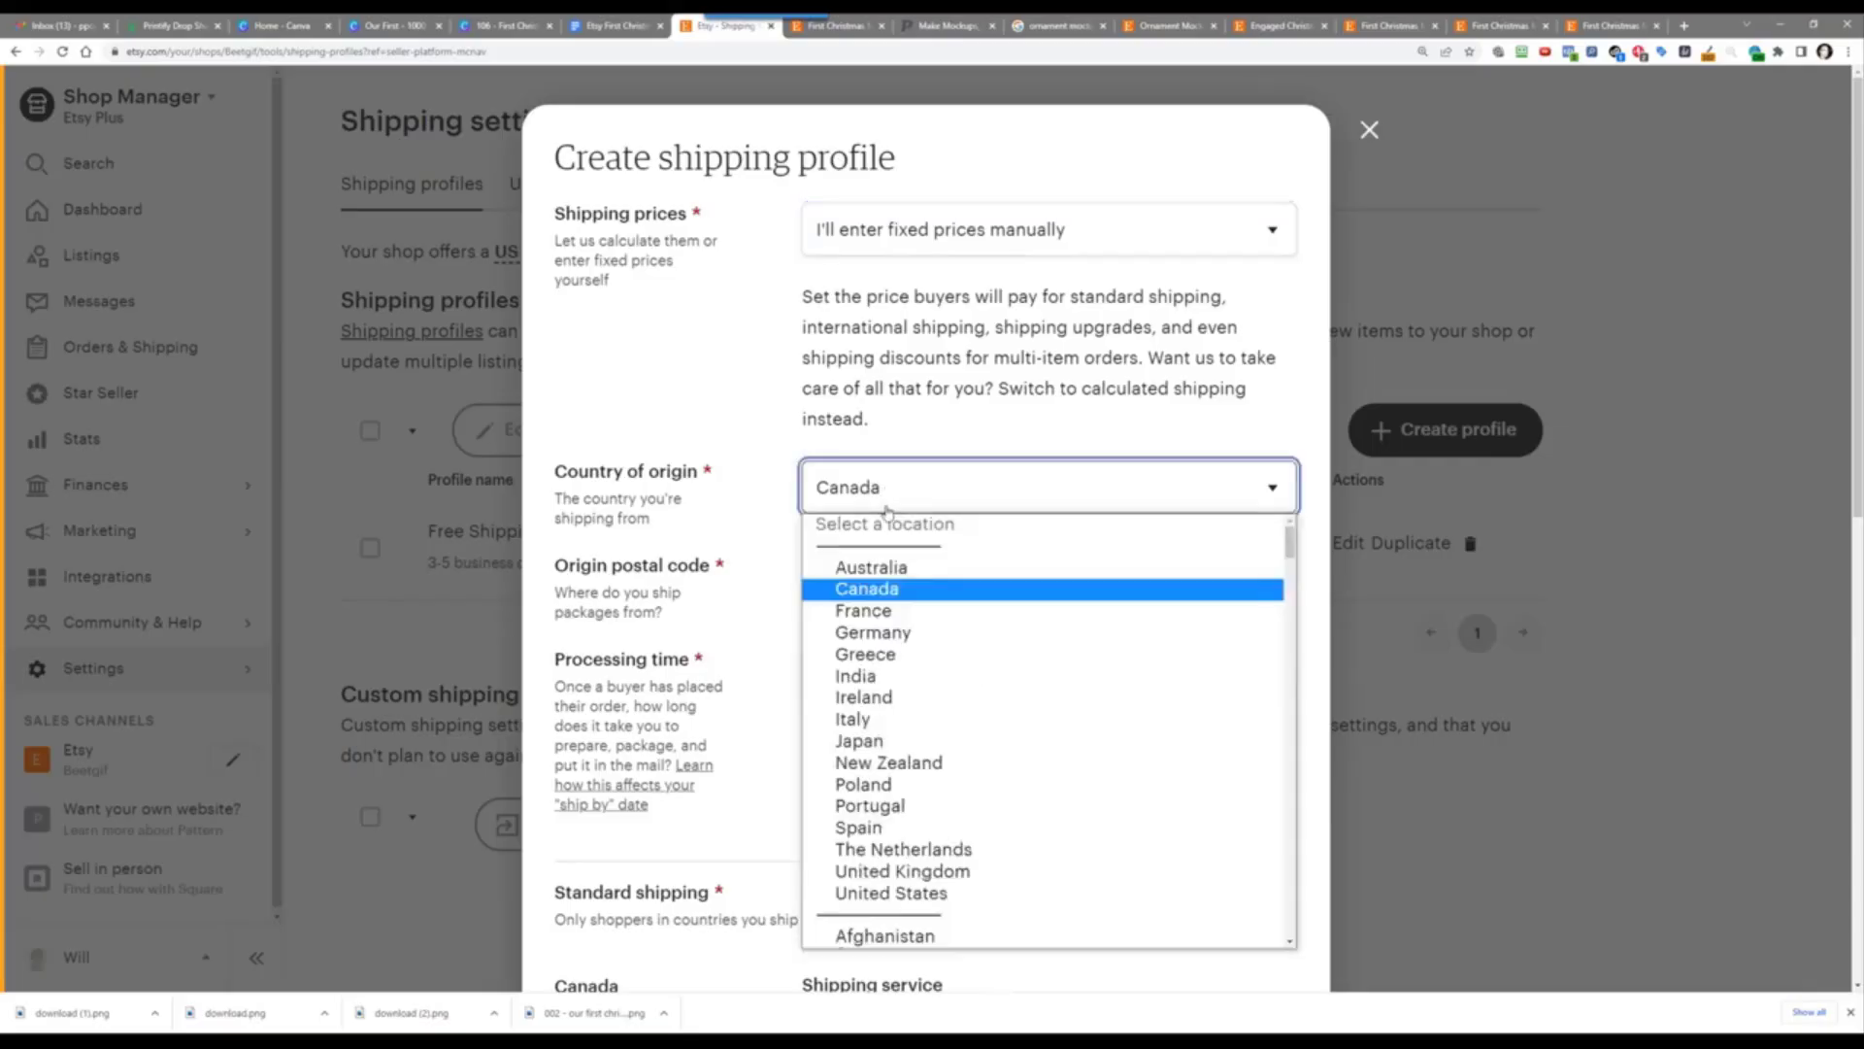
pyautogui.click(986, 895)
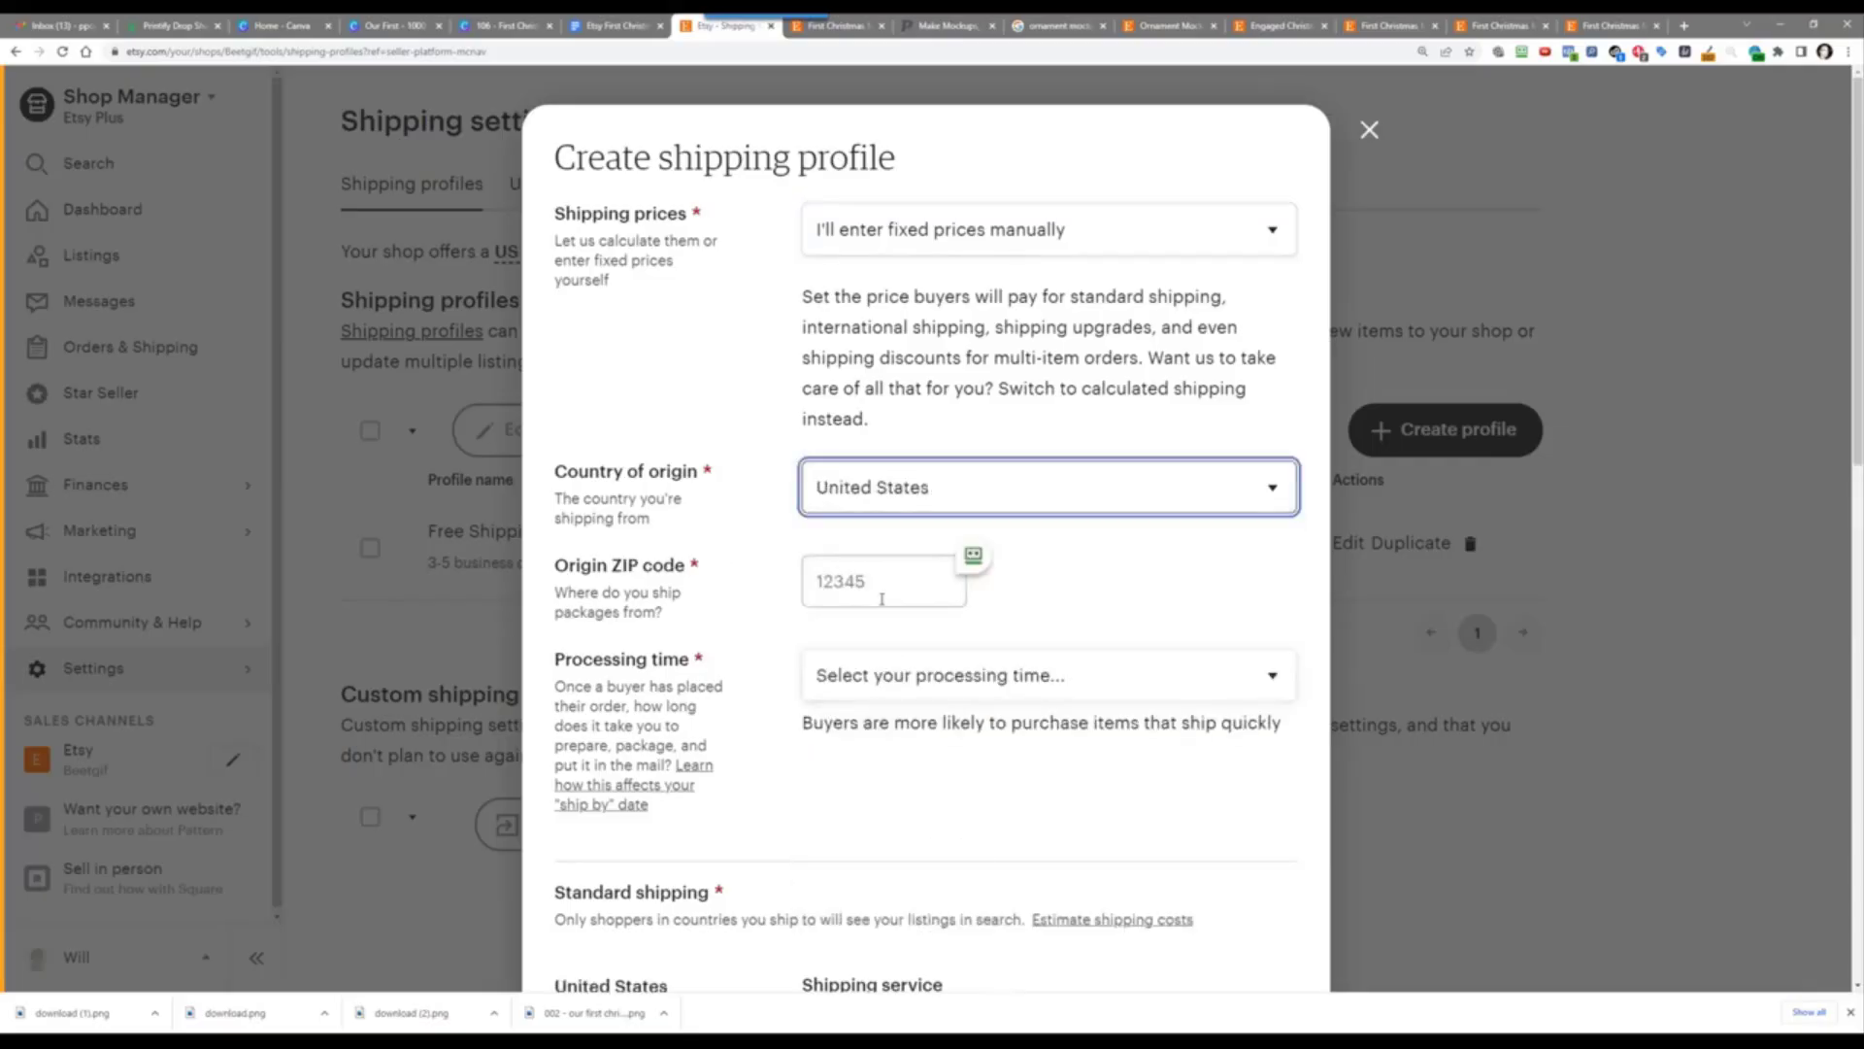
pyautogui.click(828, 576)
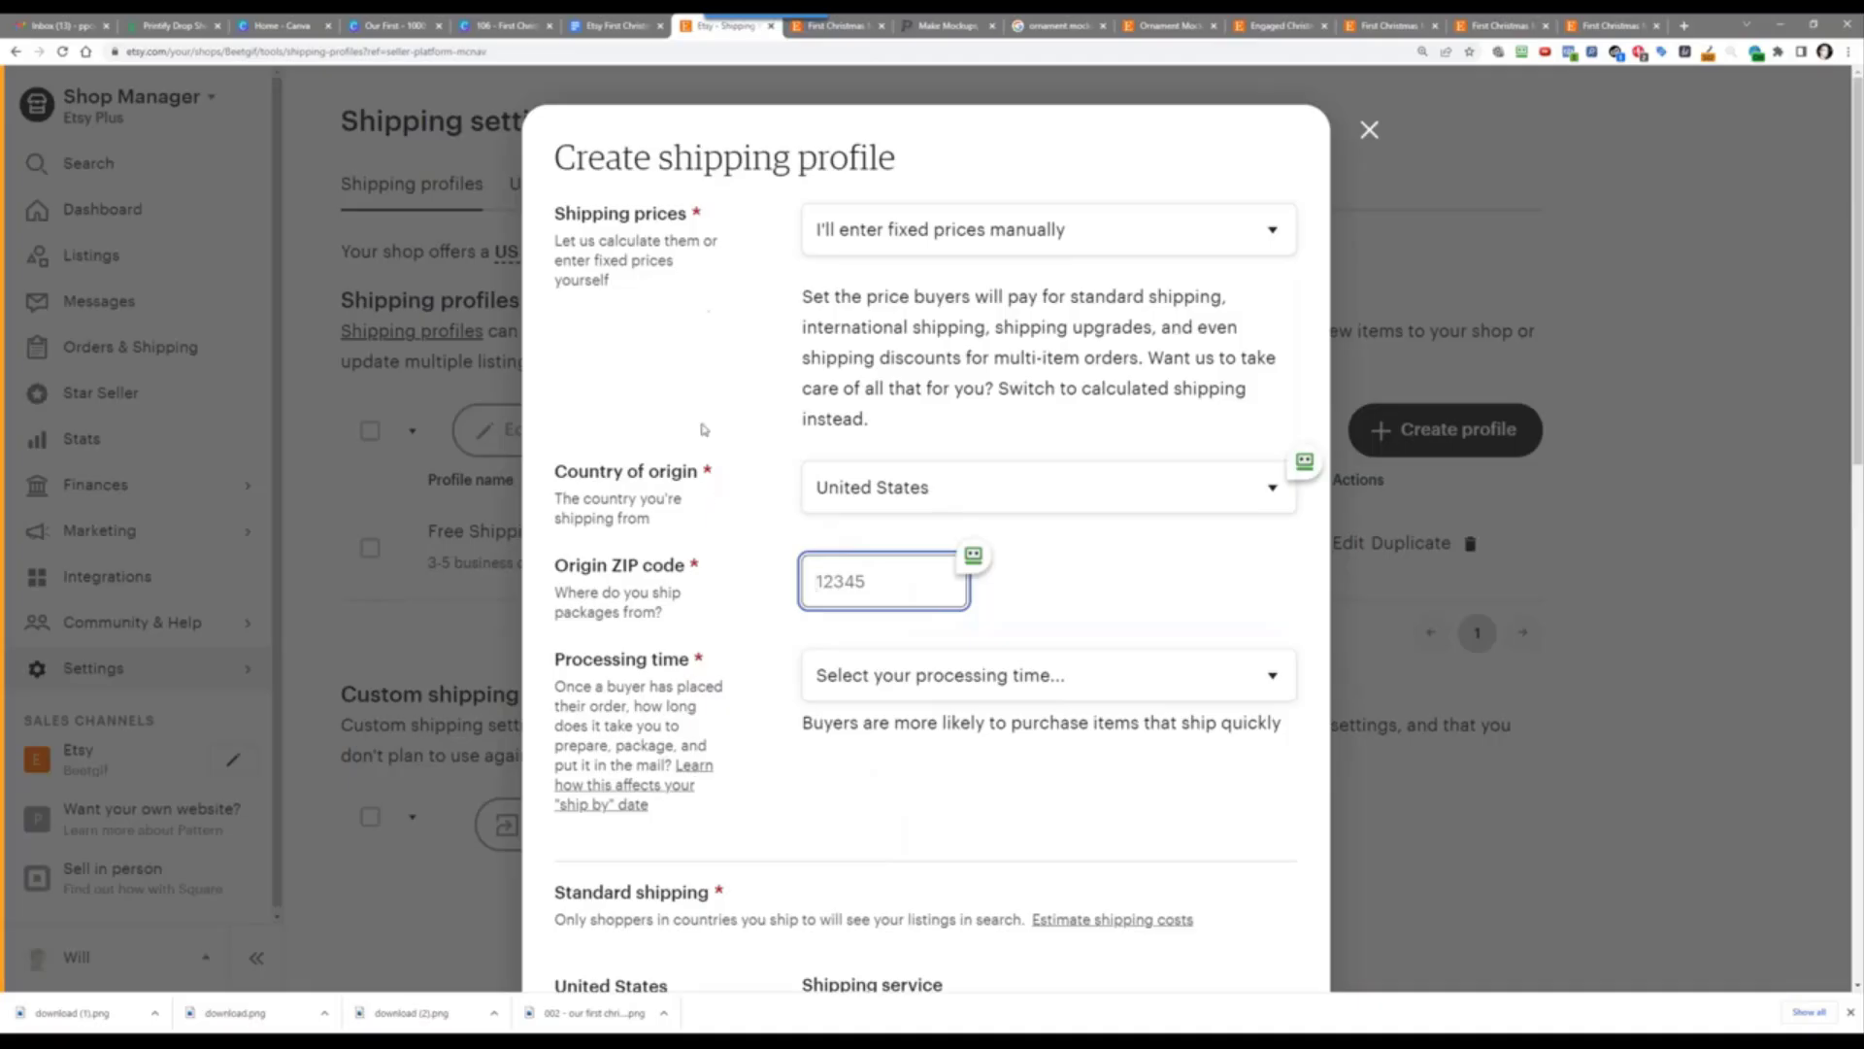
# Step: Set 3-5 business days processing and free USPS First-Class Mail, then close the form unsaved
pyautogui.click(892, 687)
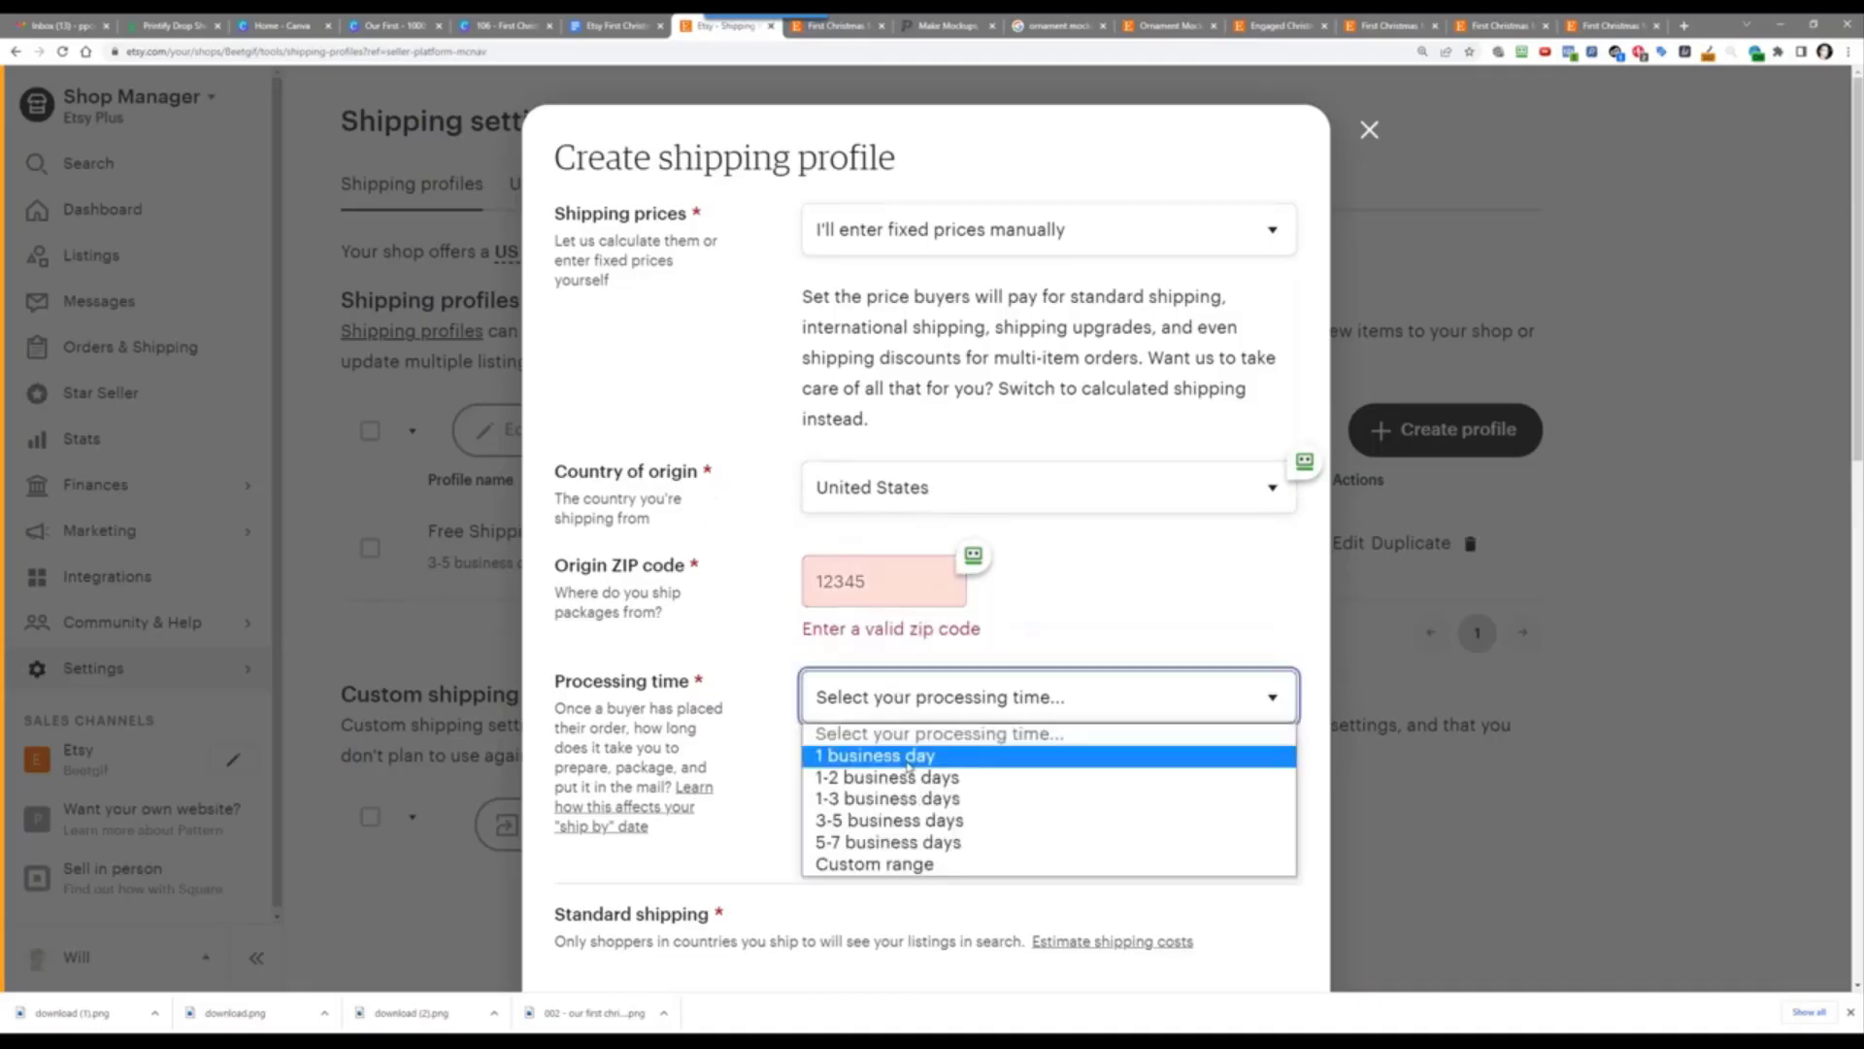
pyautogui.click(893, 821)
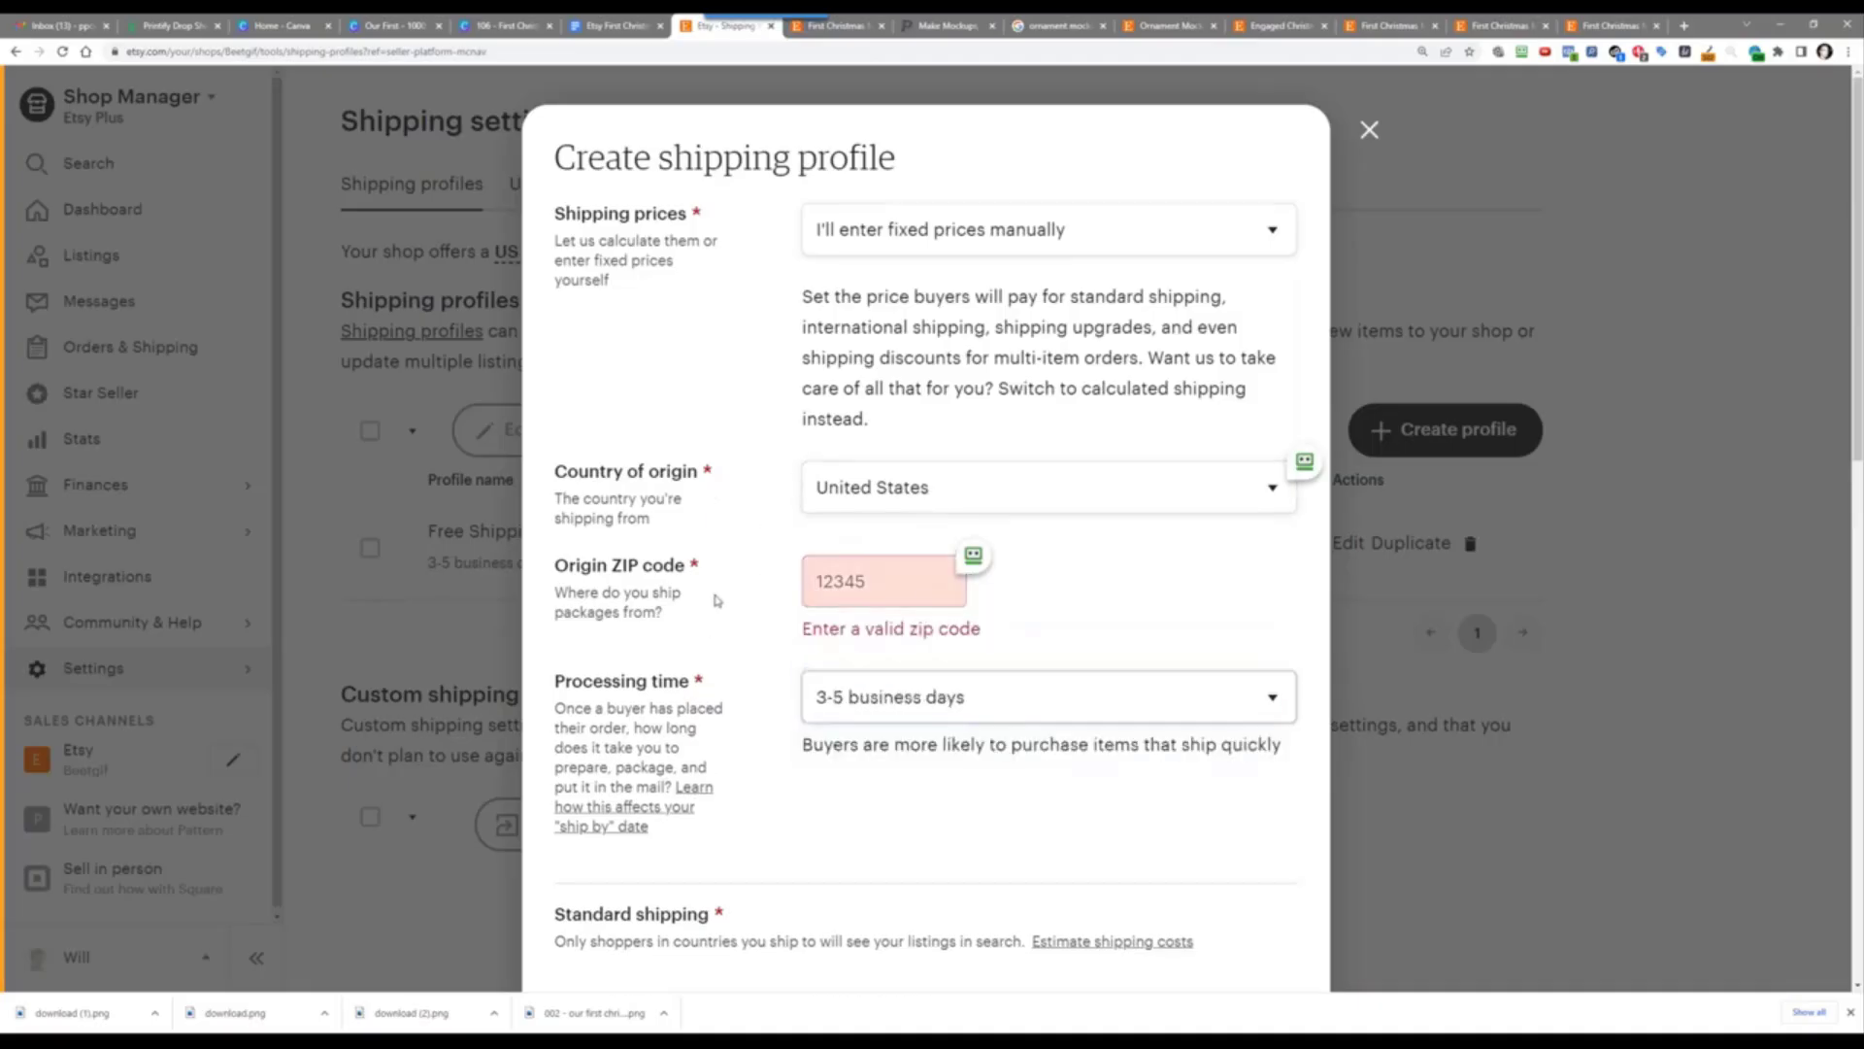
pyautogui.scroll(-7, 753, 495)
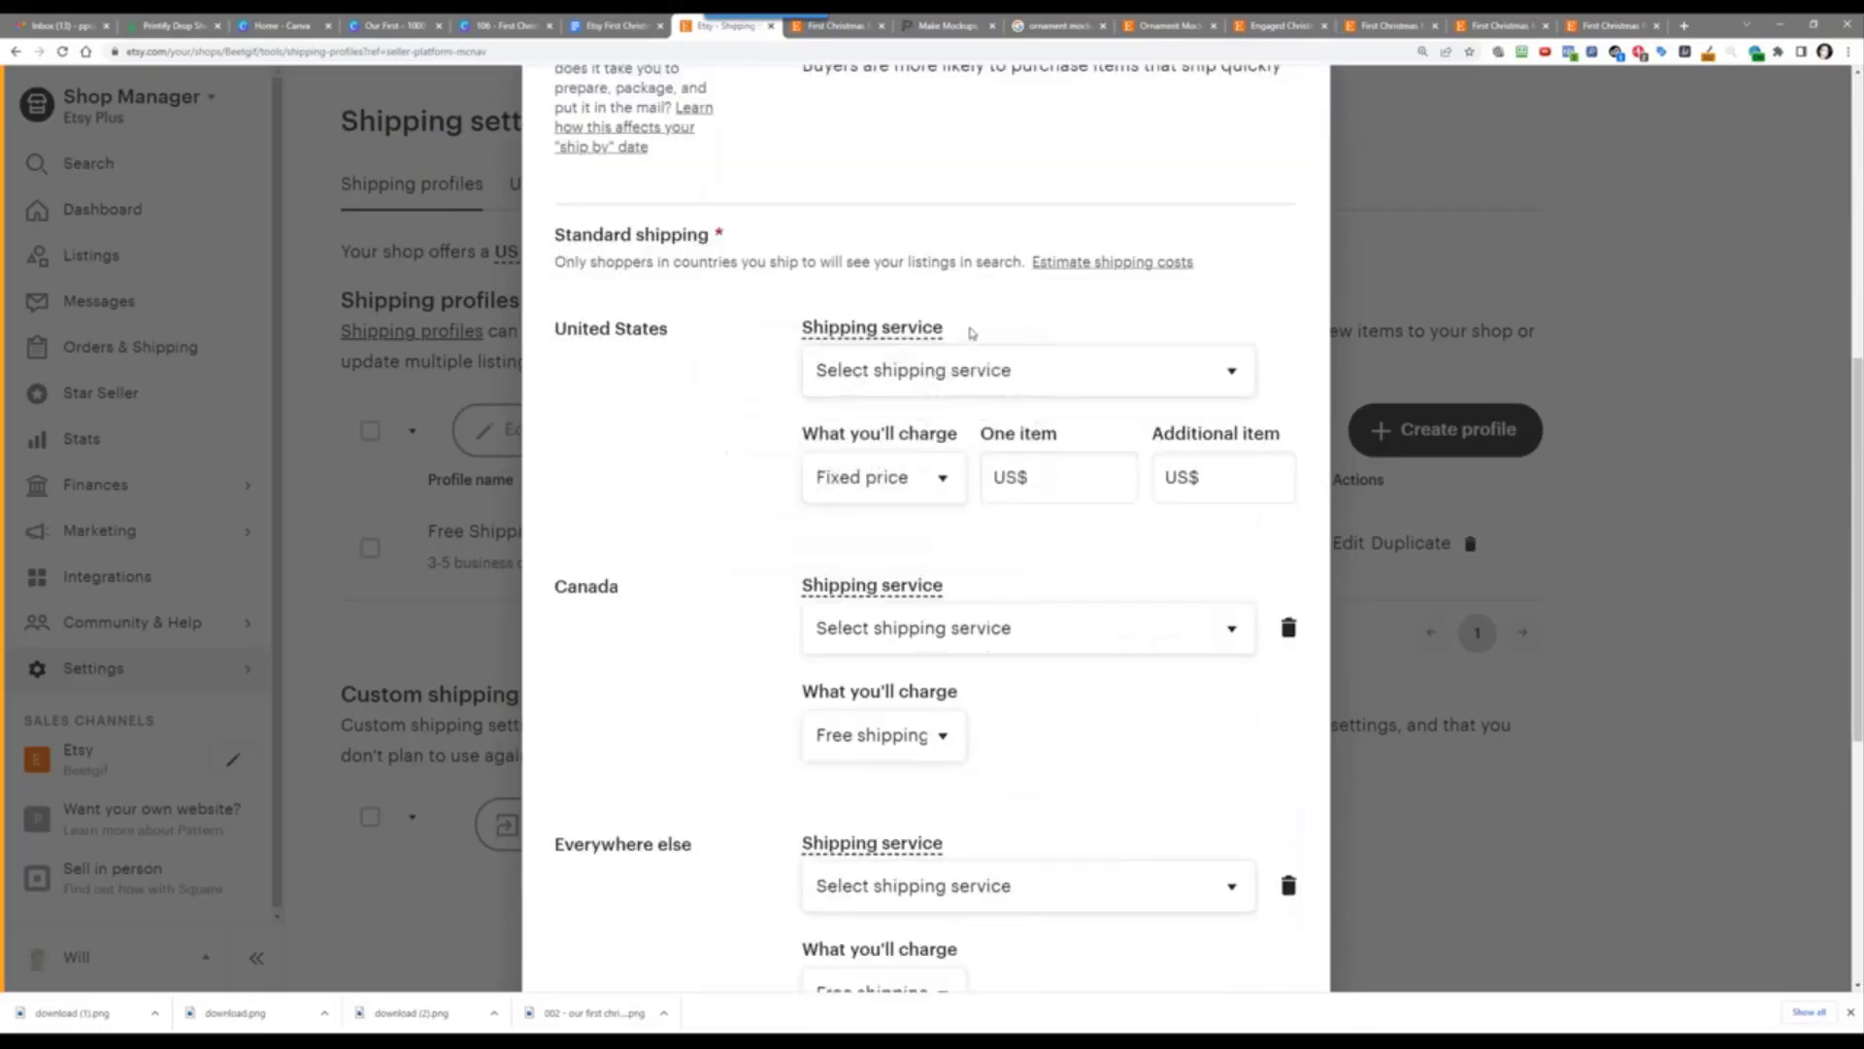
pyautogui.click(1005, 372)
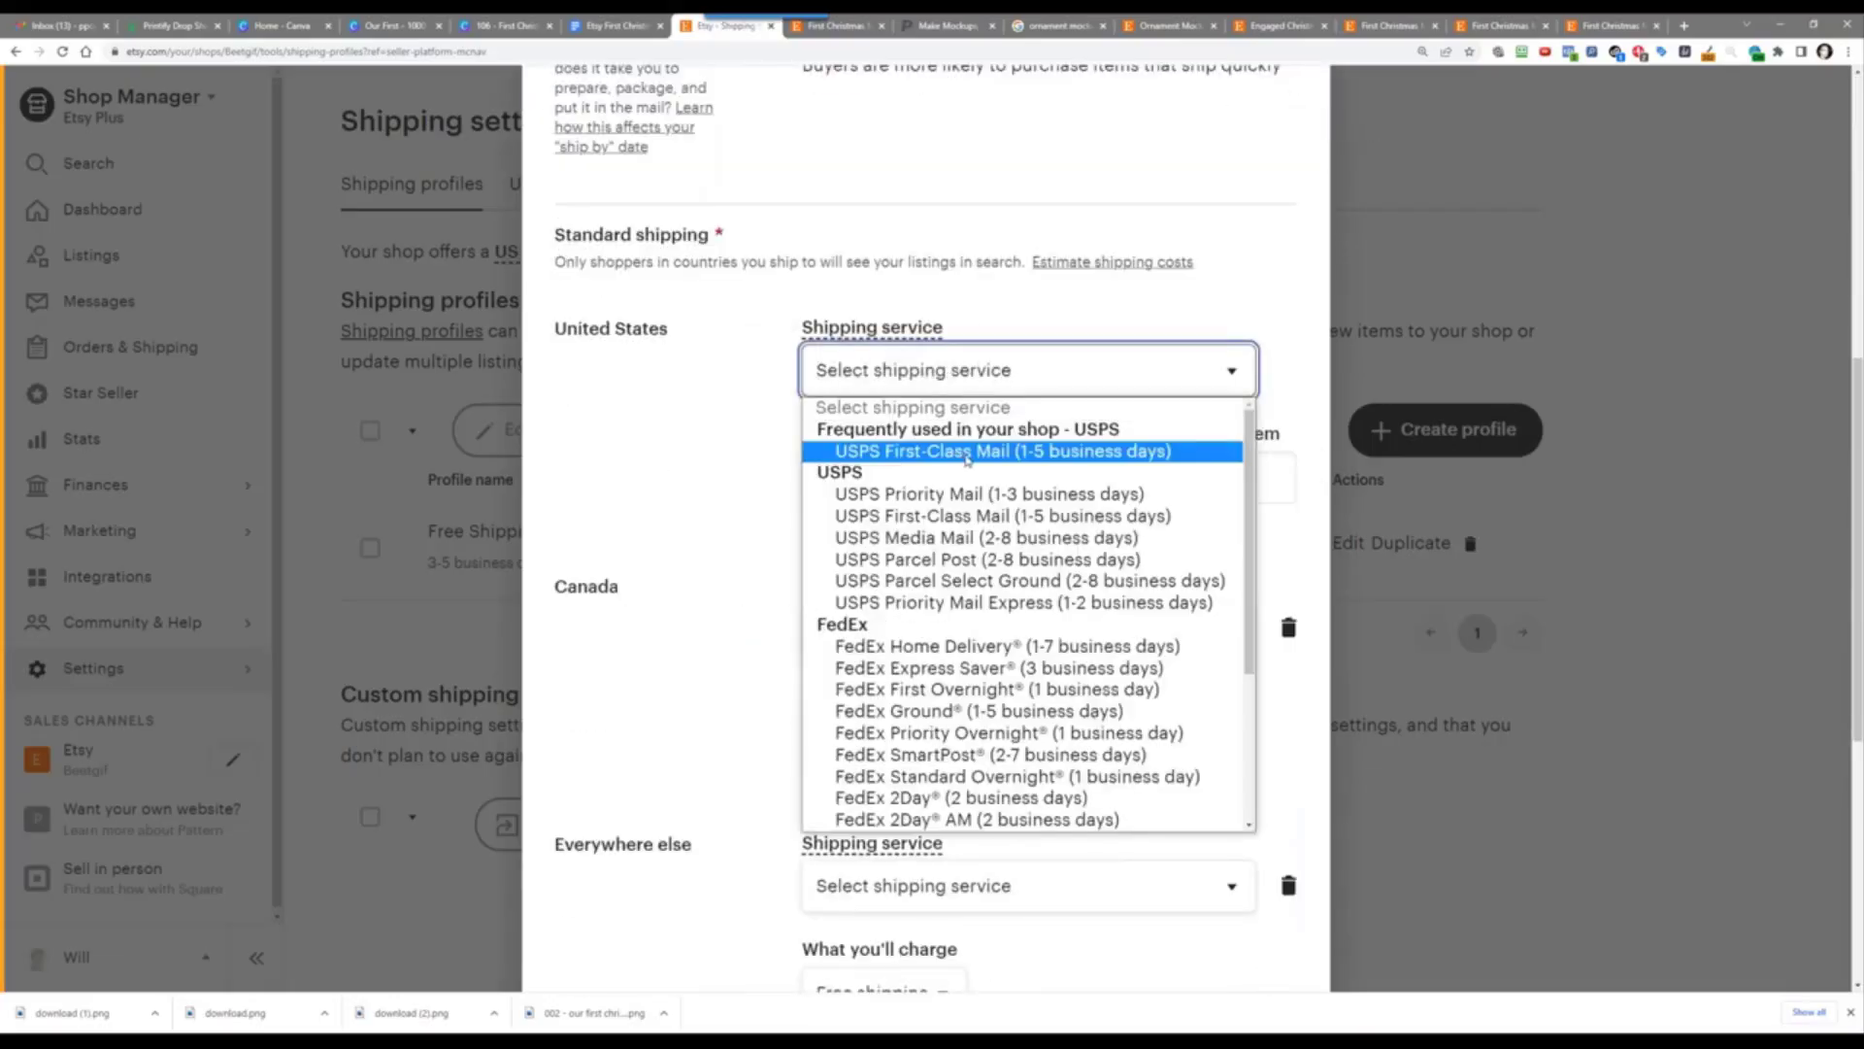
pyautogui.click(967, 459)
pyautogui.click(917, 480)
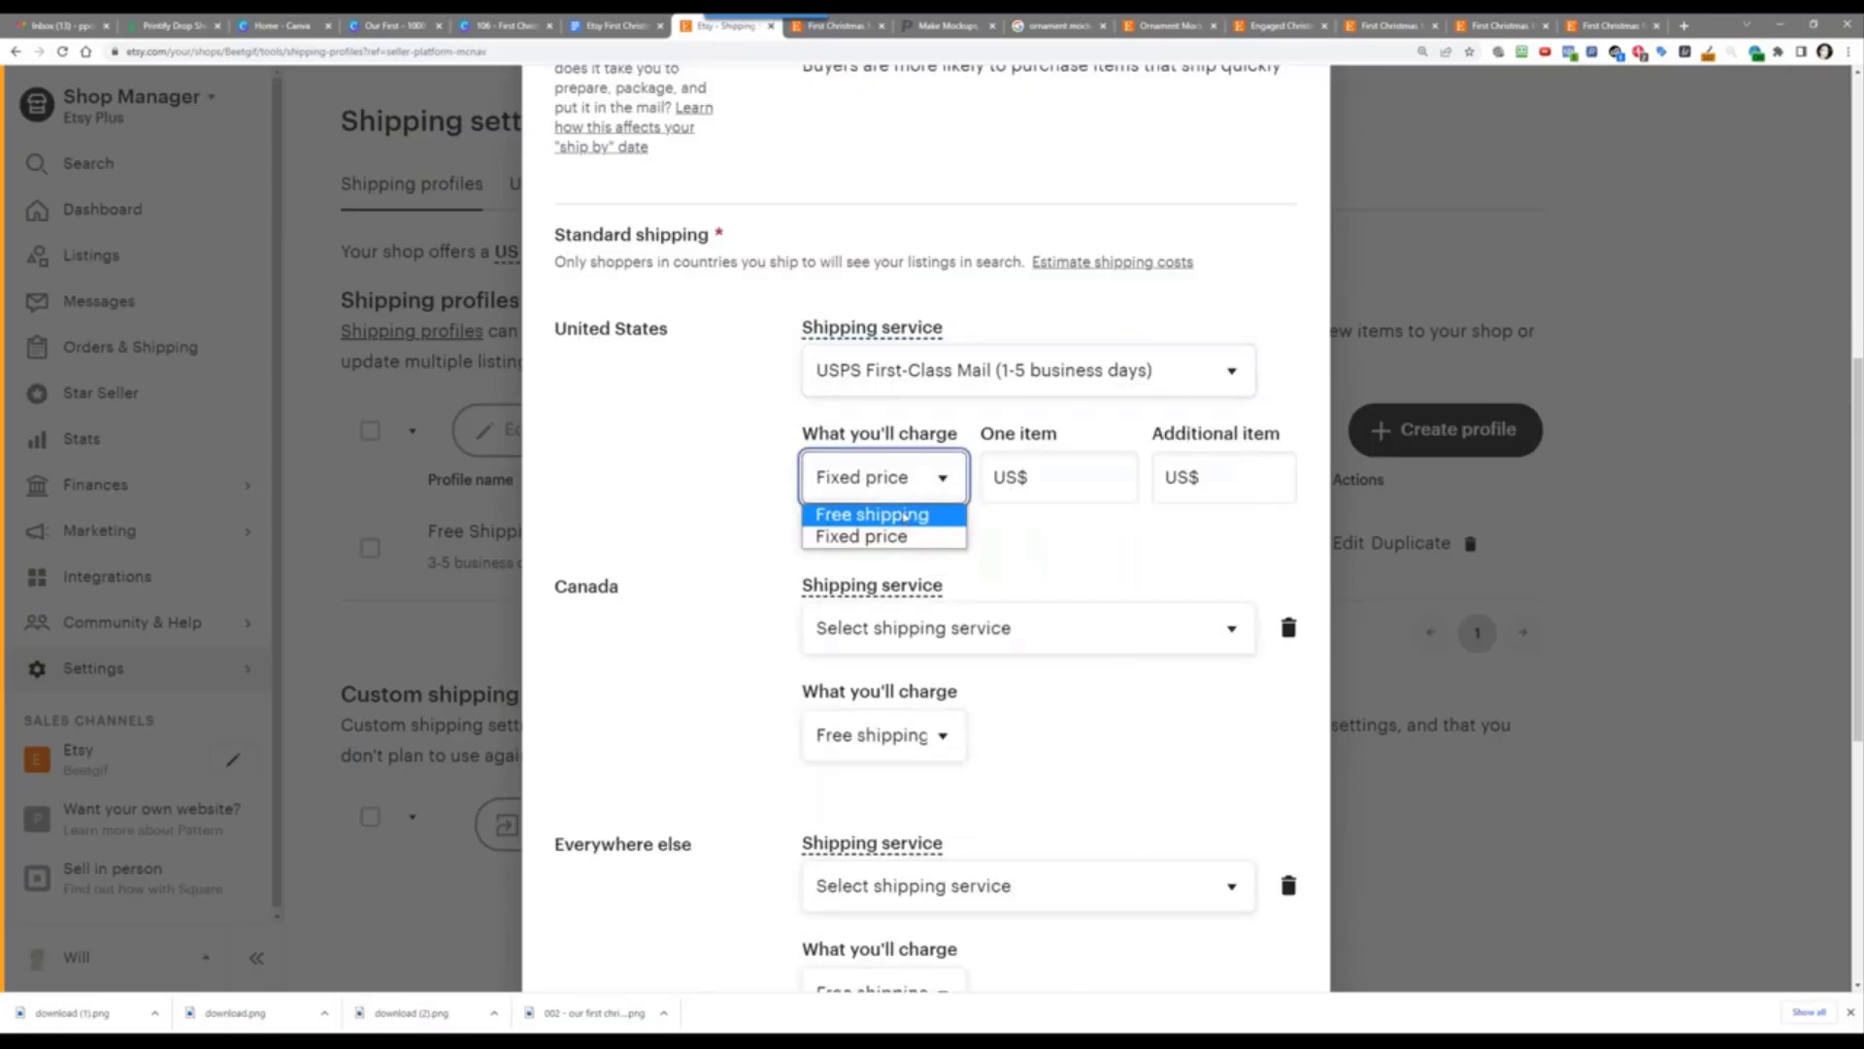
pyautogui.click(904, 516)
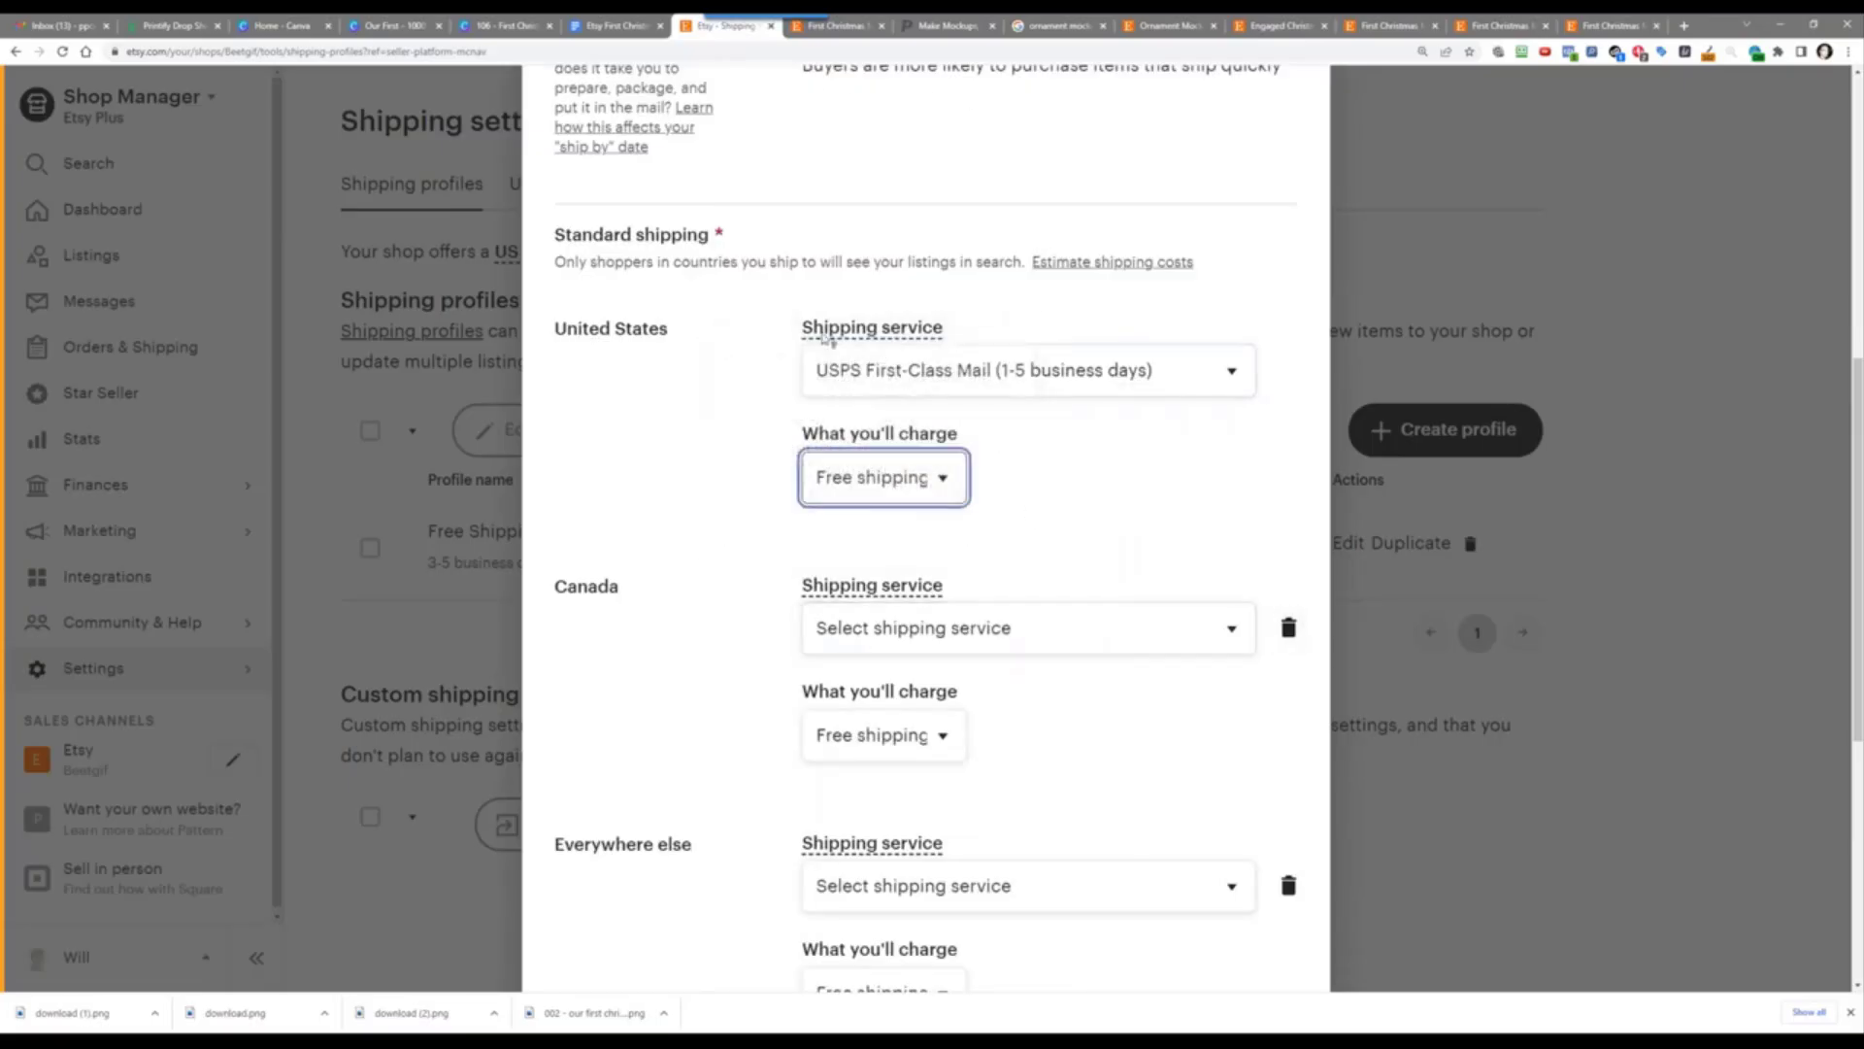
pyautogui.scroll(-6, 812, 772)
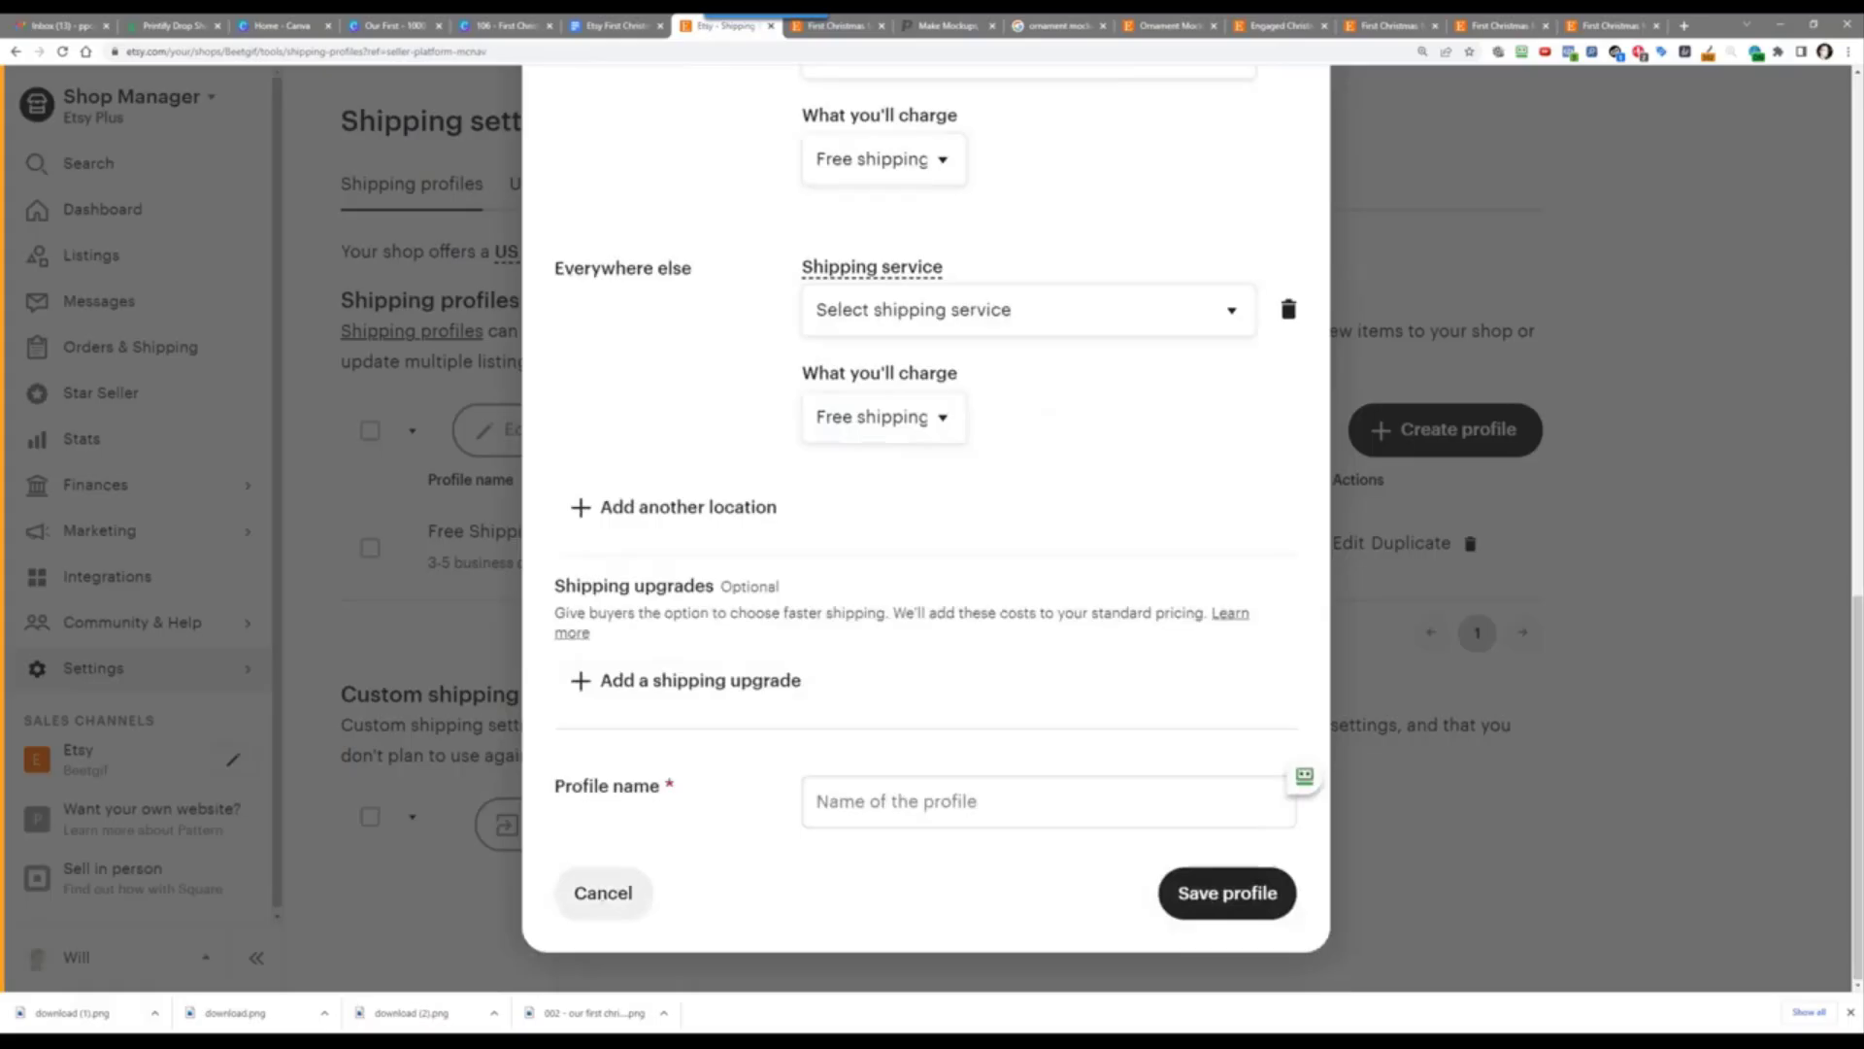
pyautogui.click(603, 892)
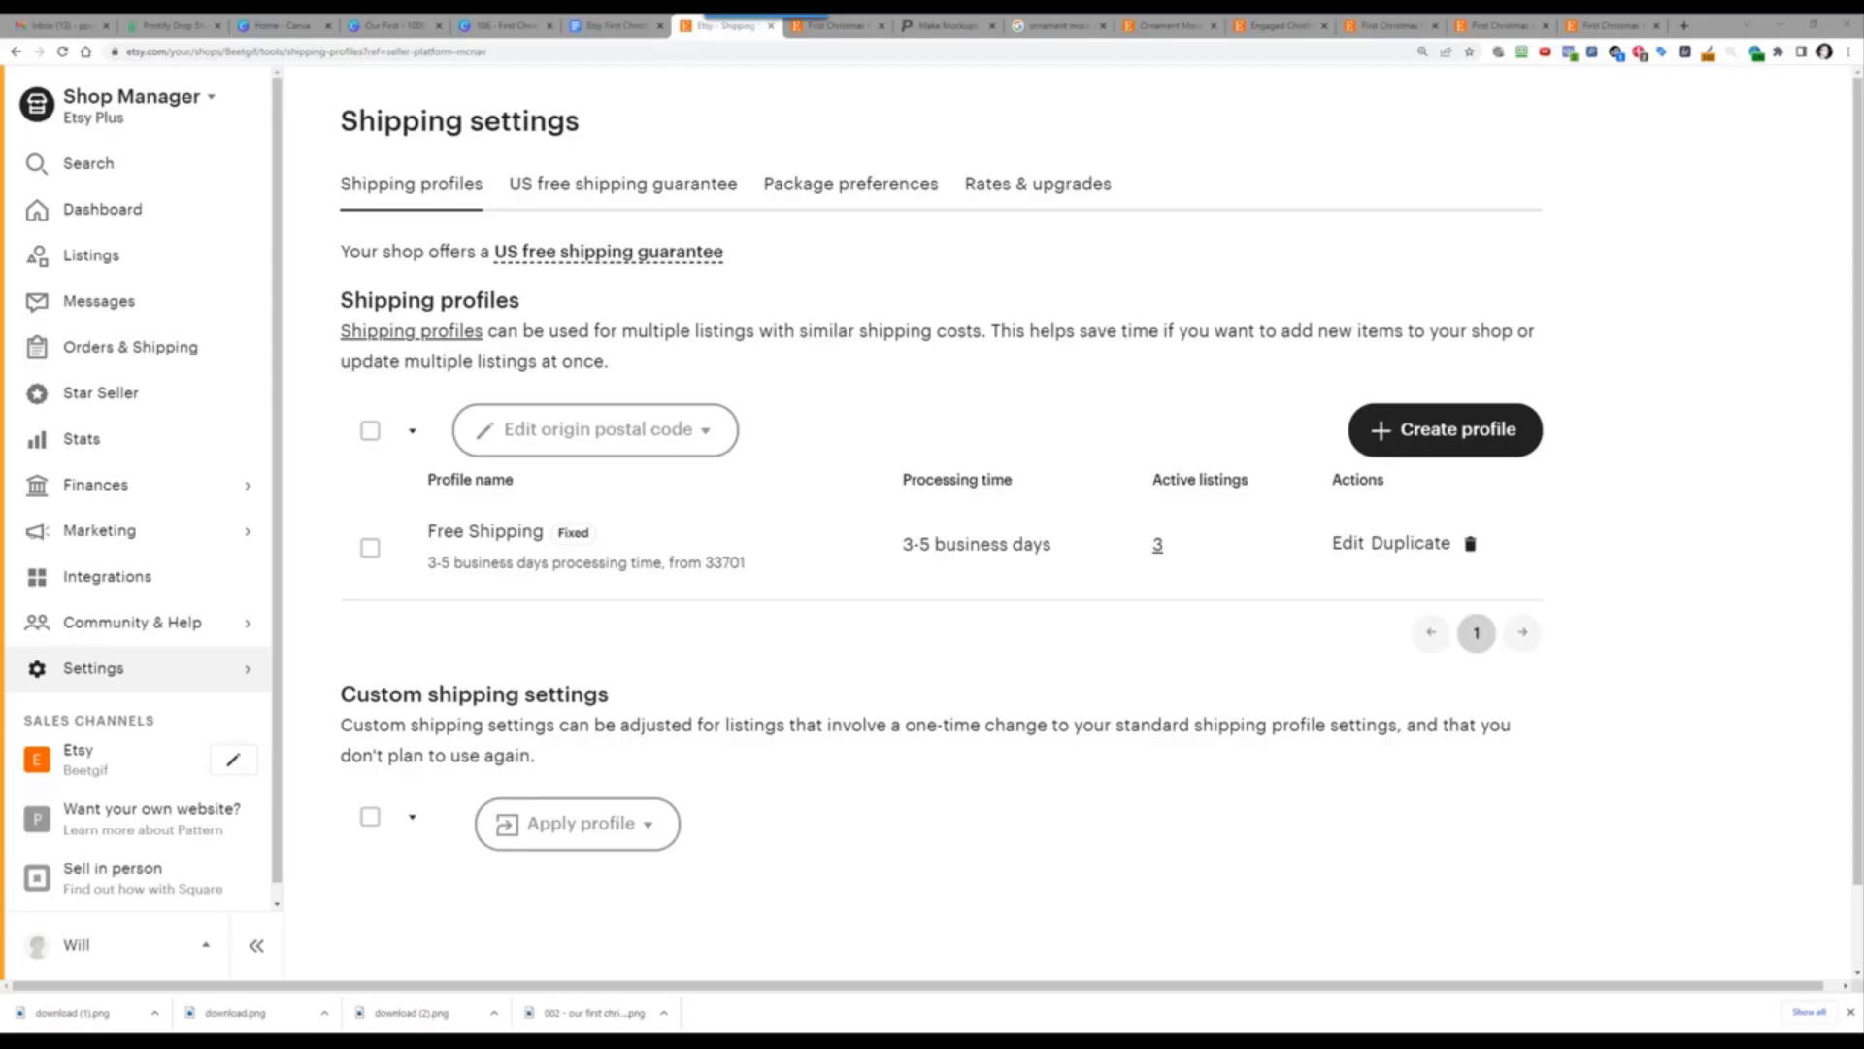
# Step: Browse competing First Christmas ornament listings and show EverBee analytics for the HelloDelicious one
pyautogui.click(1155, 23)
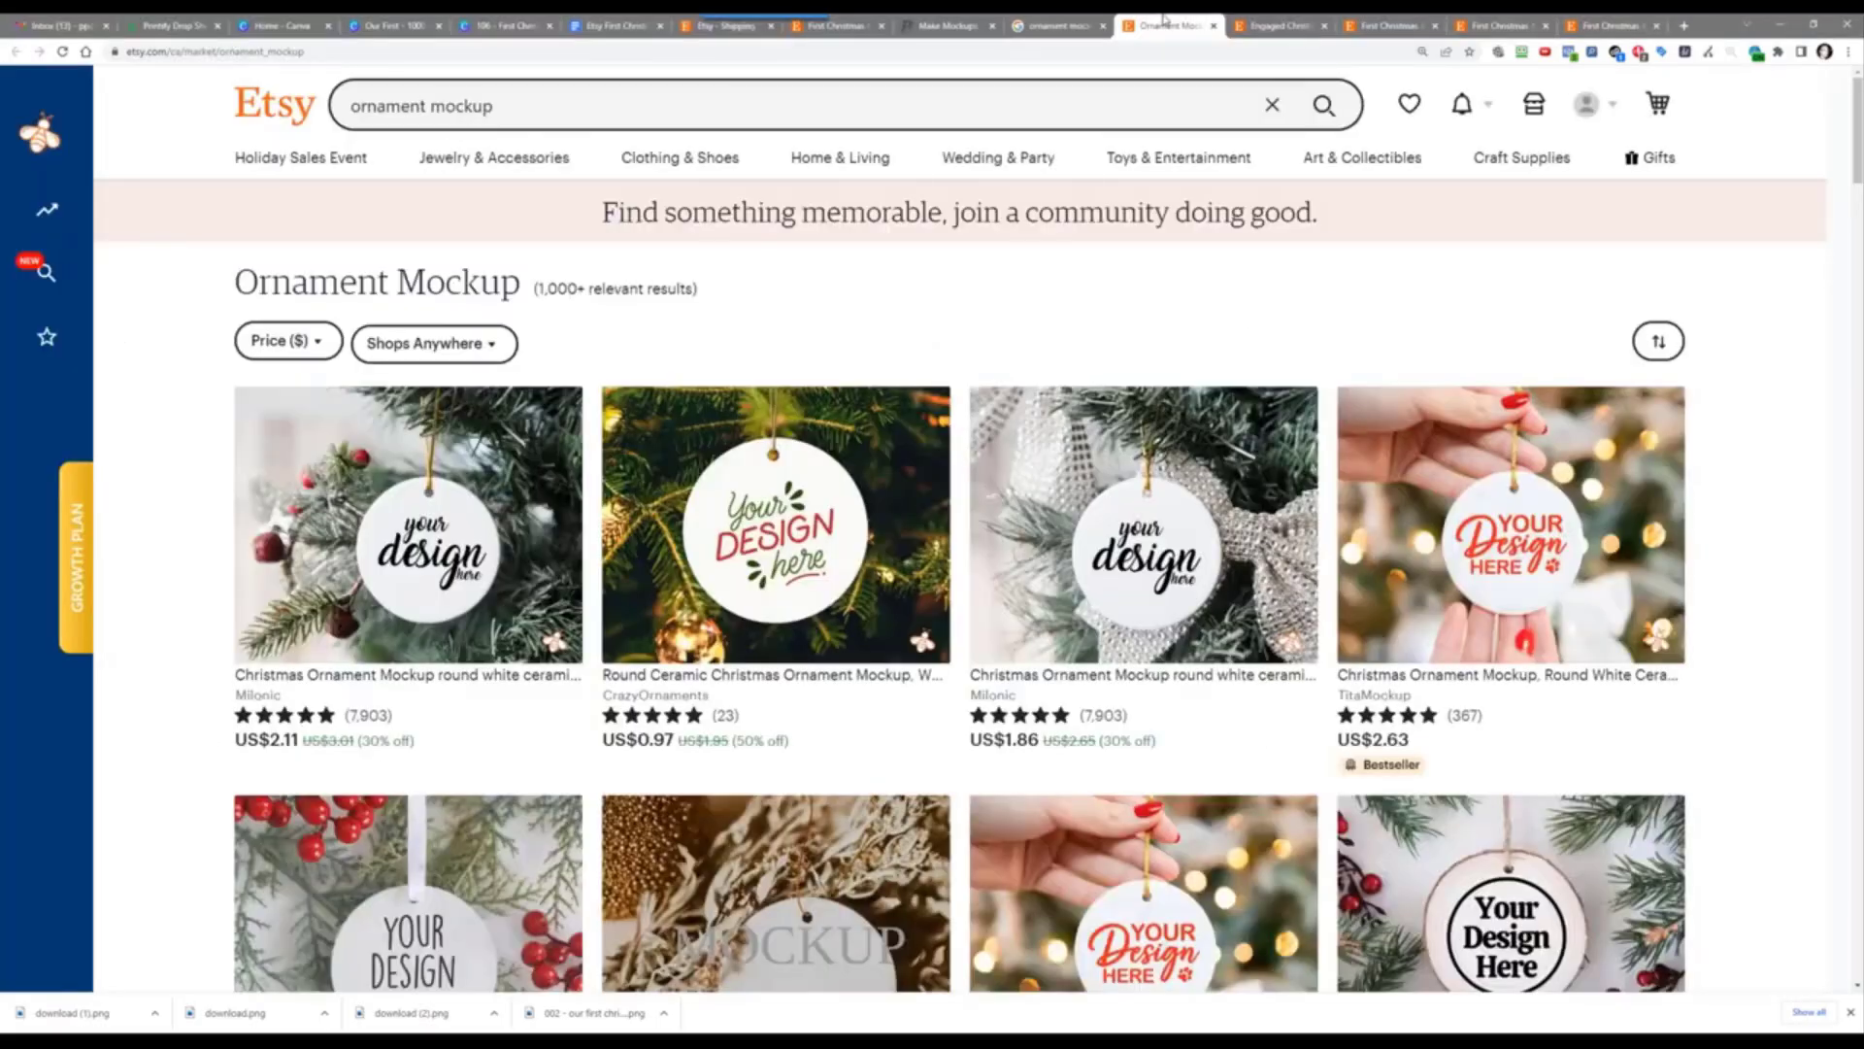
pyautogui.click(841, 23)
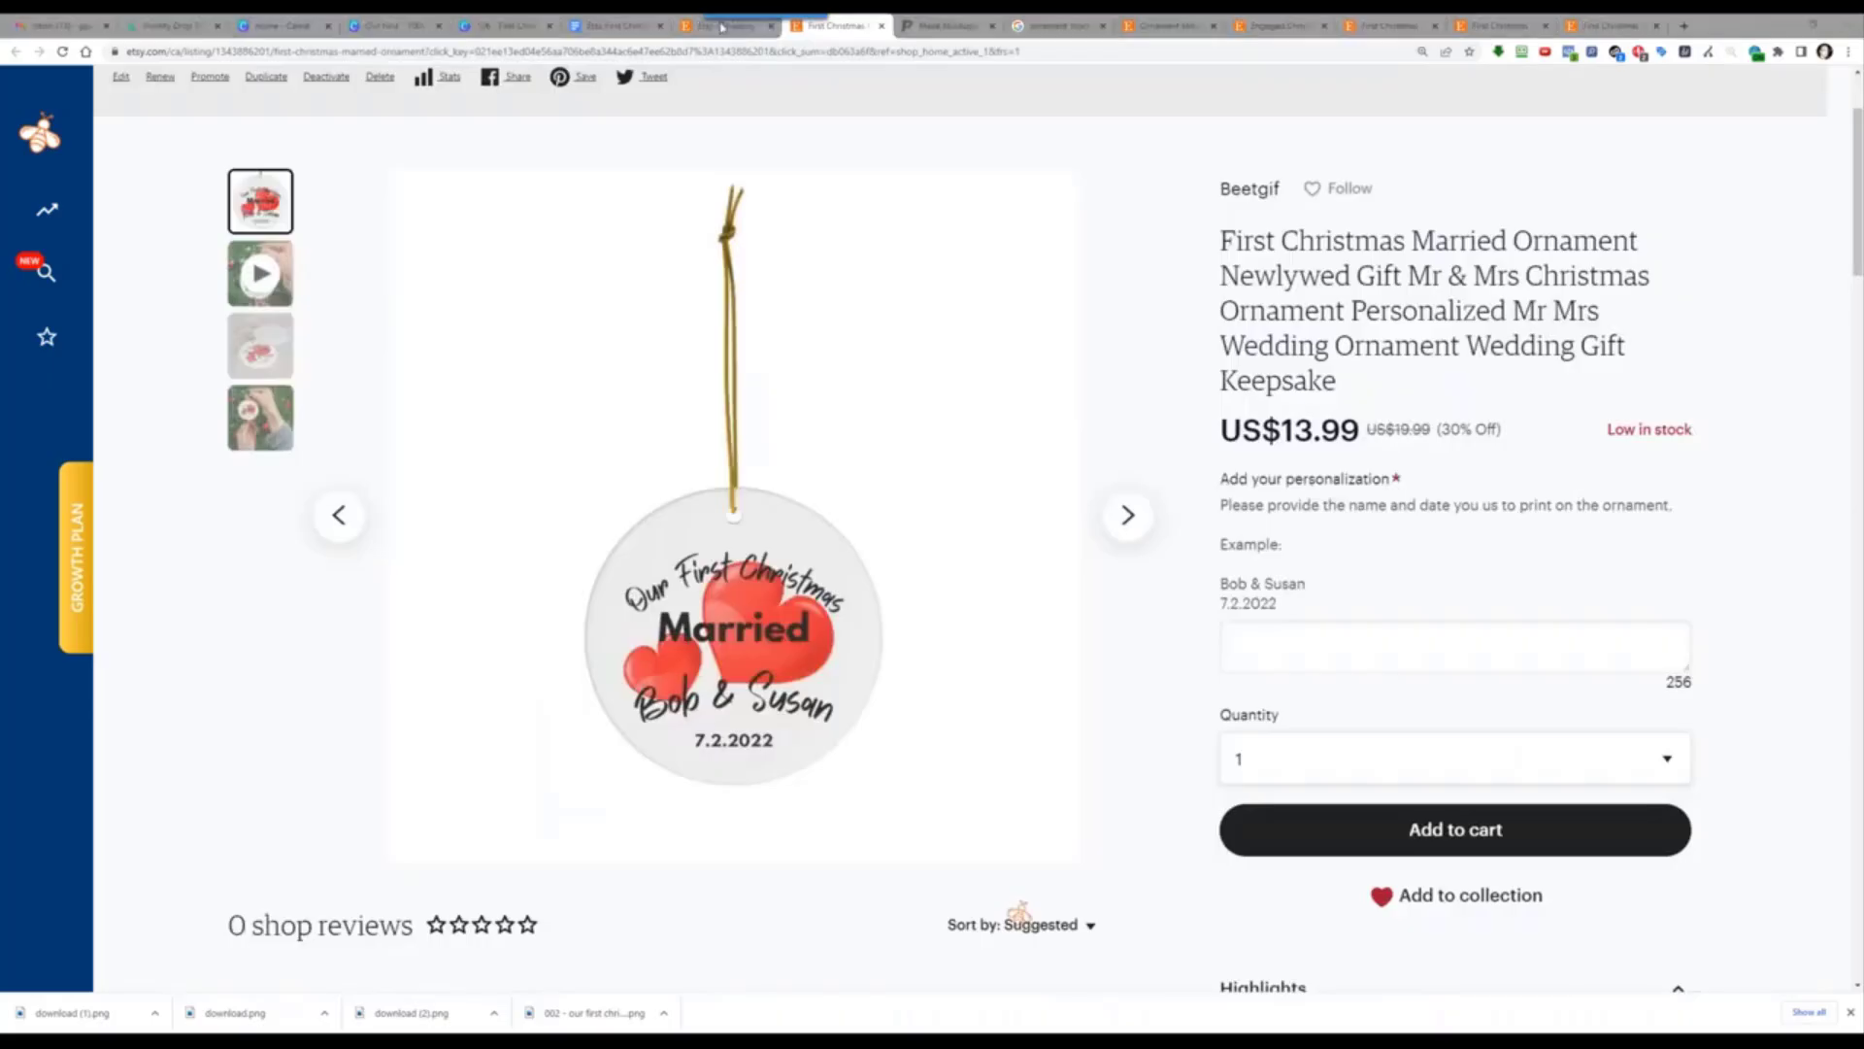
pyautogui.click(1272, 25)
pyautogui.click(1388, 25)
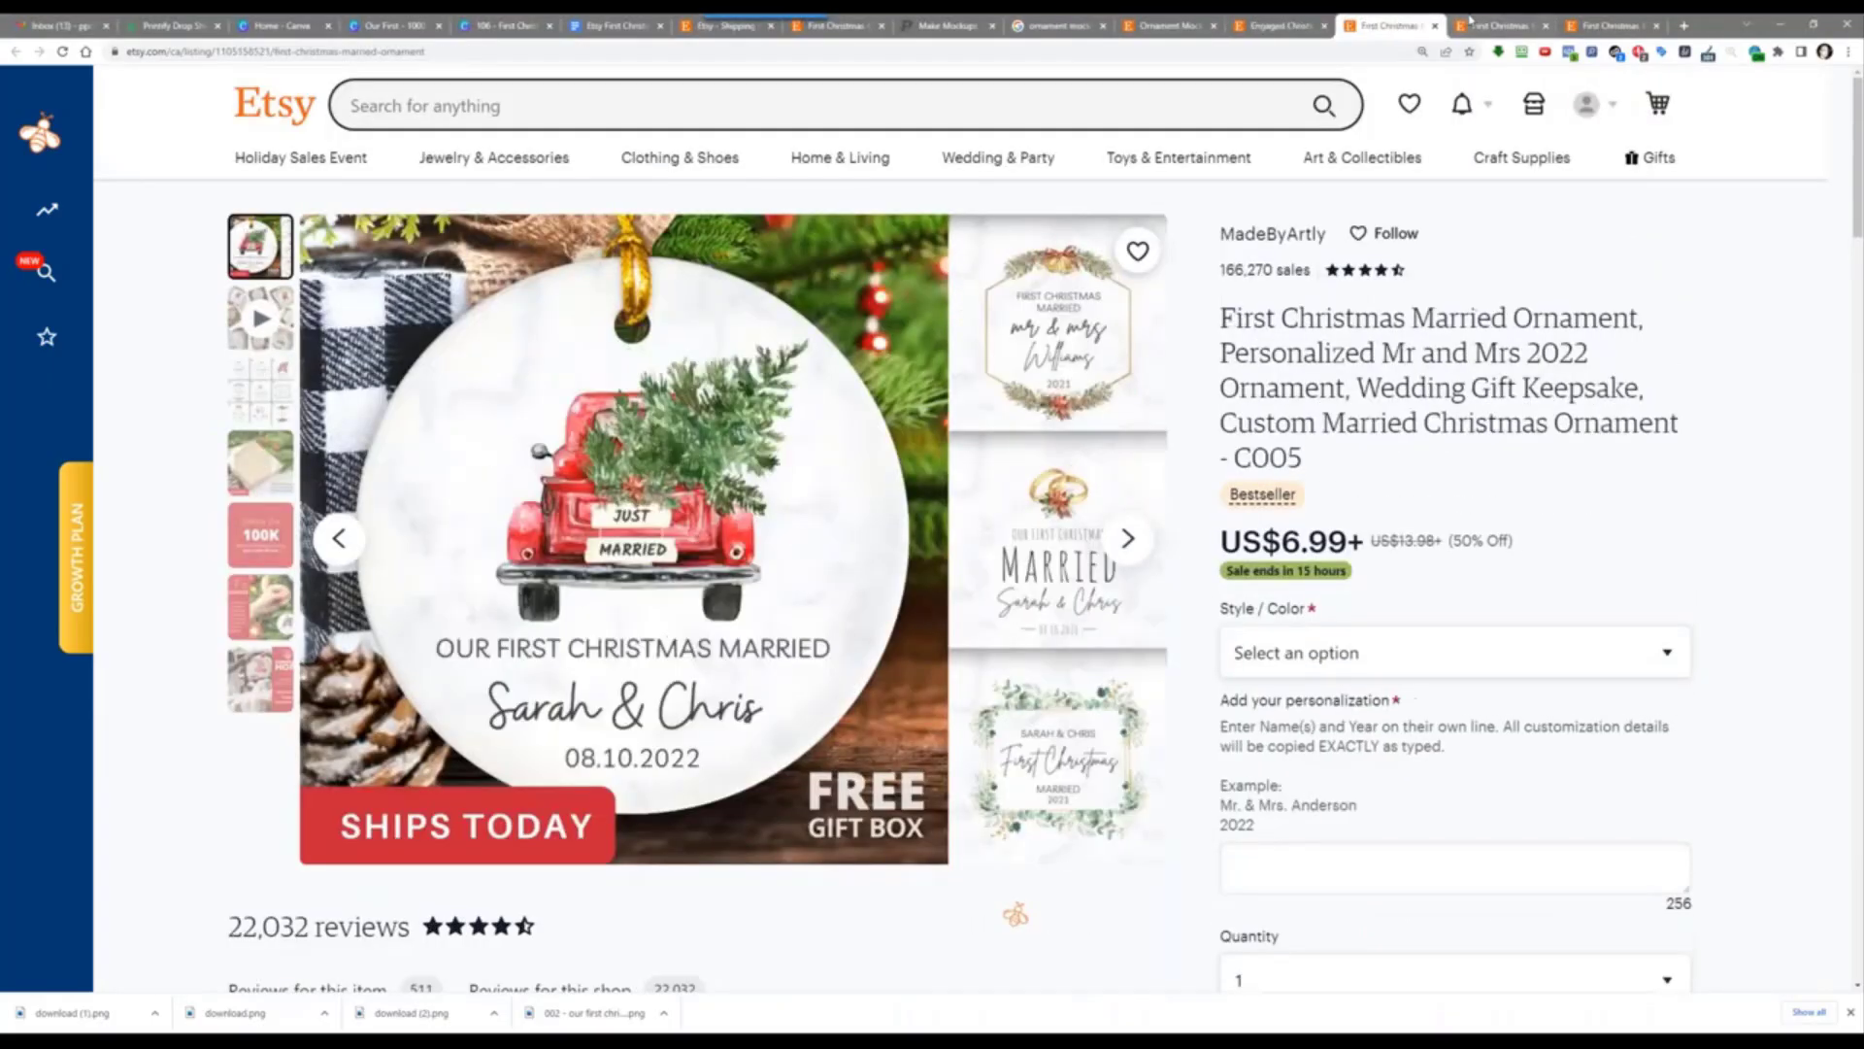
pyautogui.click(1500, 25)
pyautogui.click(1619, 22)
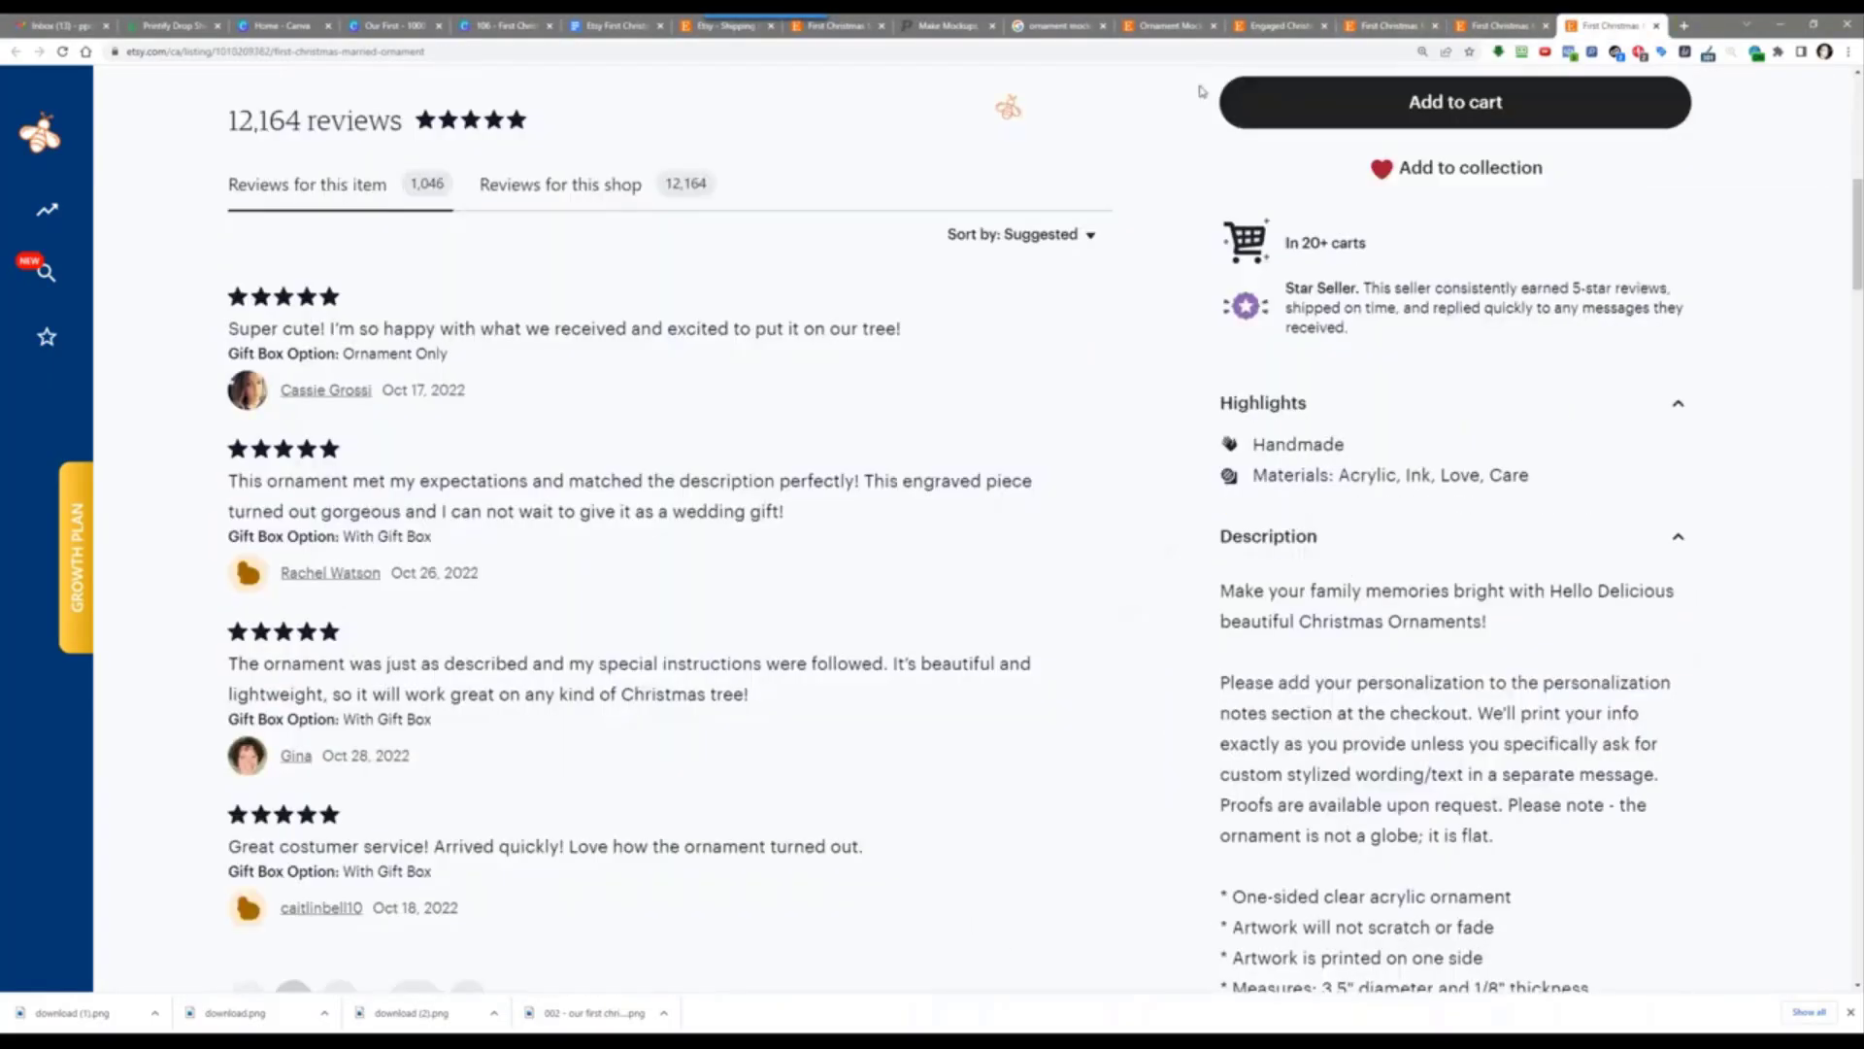
pyautogui.scroll(7, 881, 289)
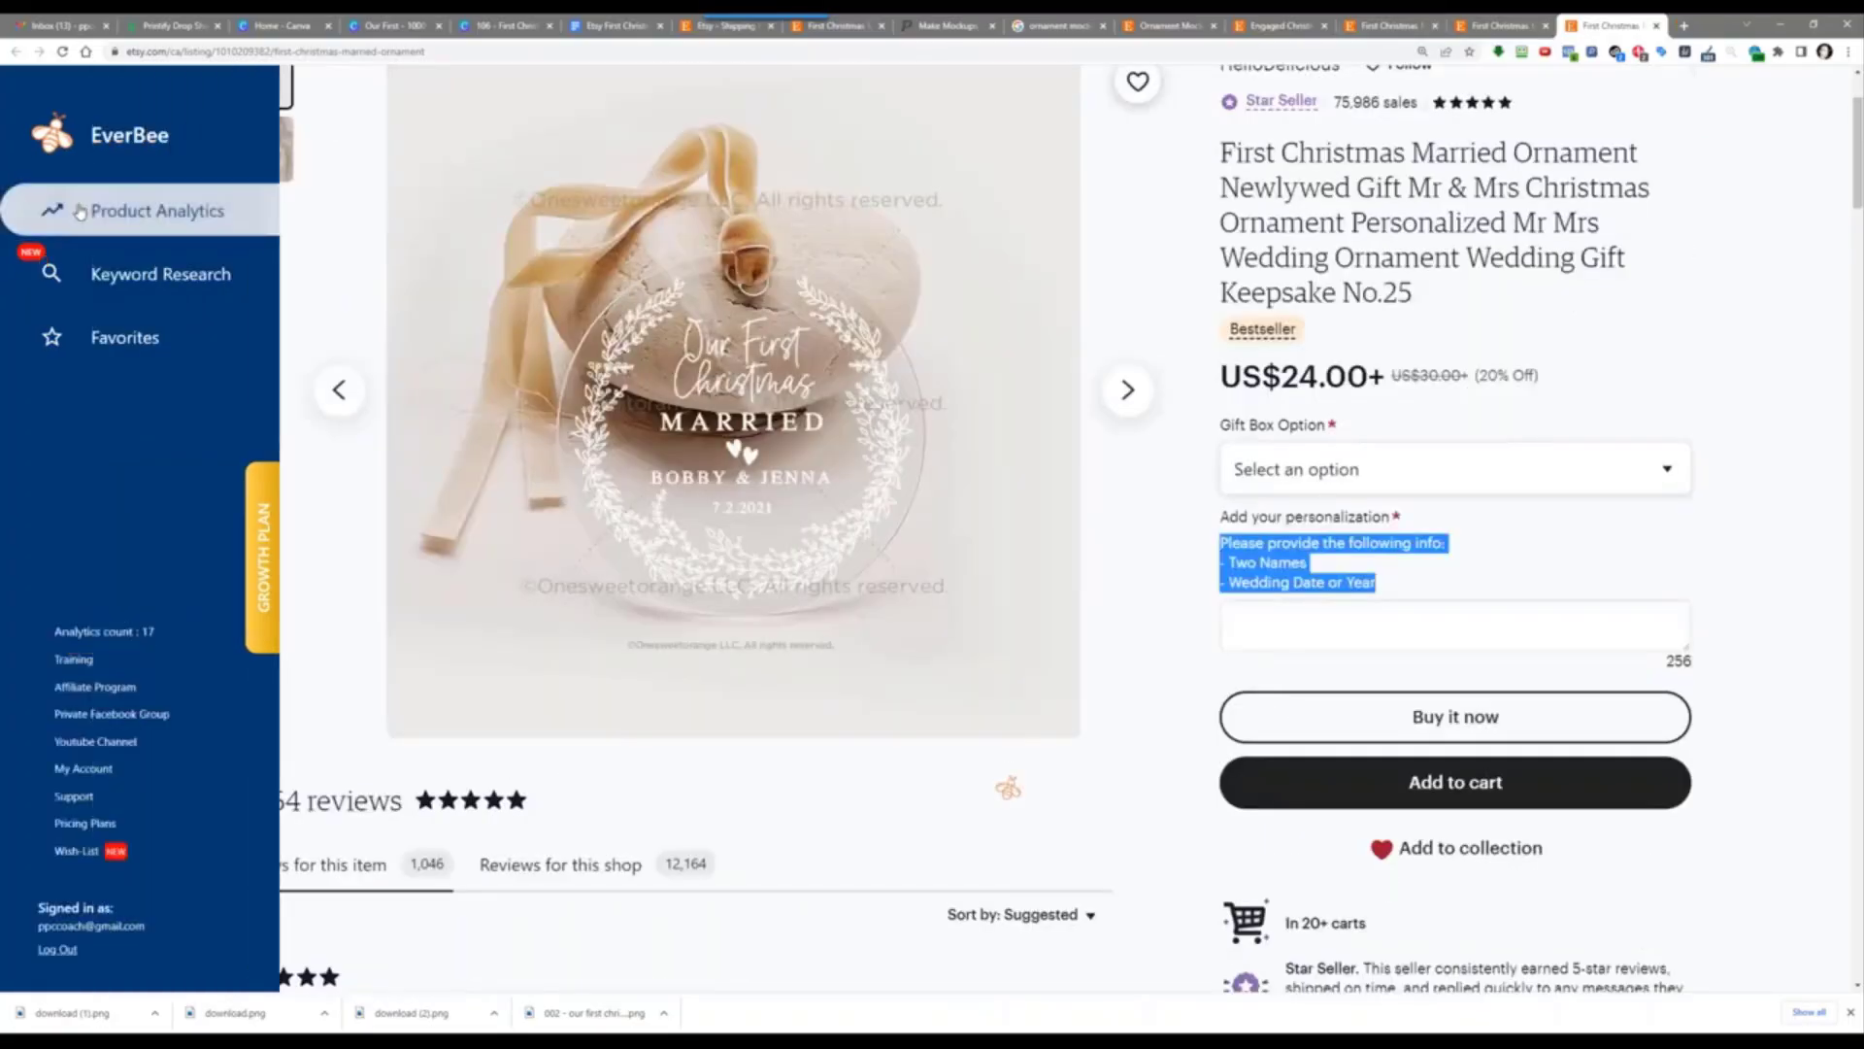
pyautogui.click(127, 214)
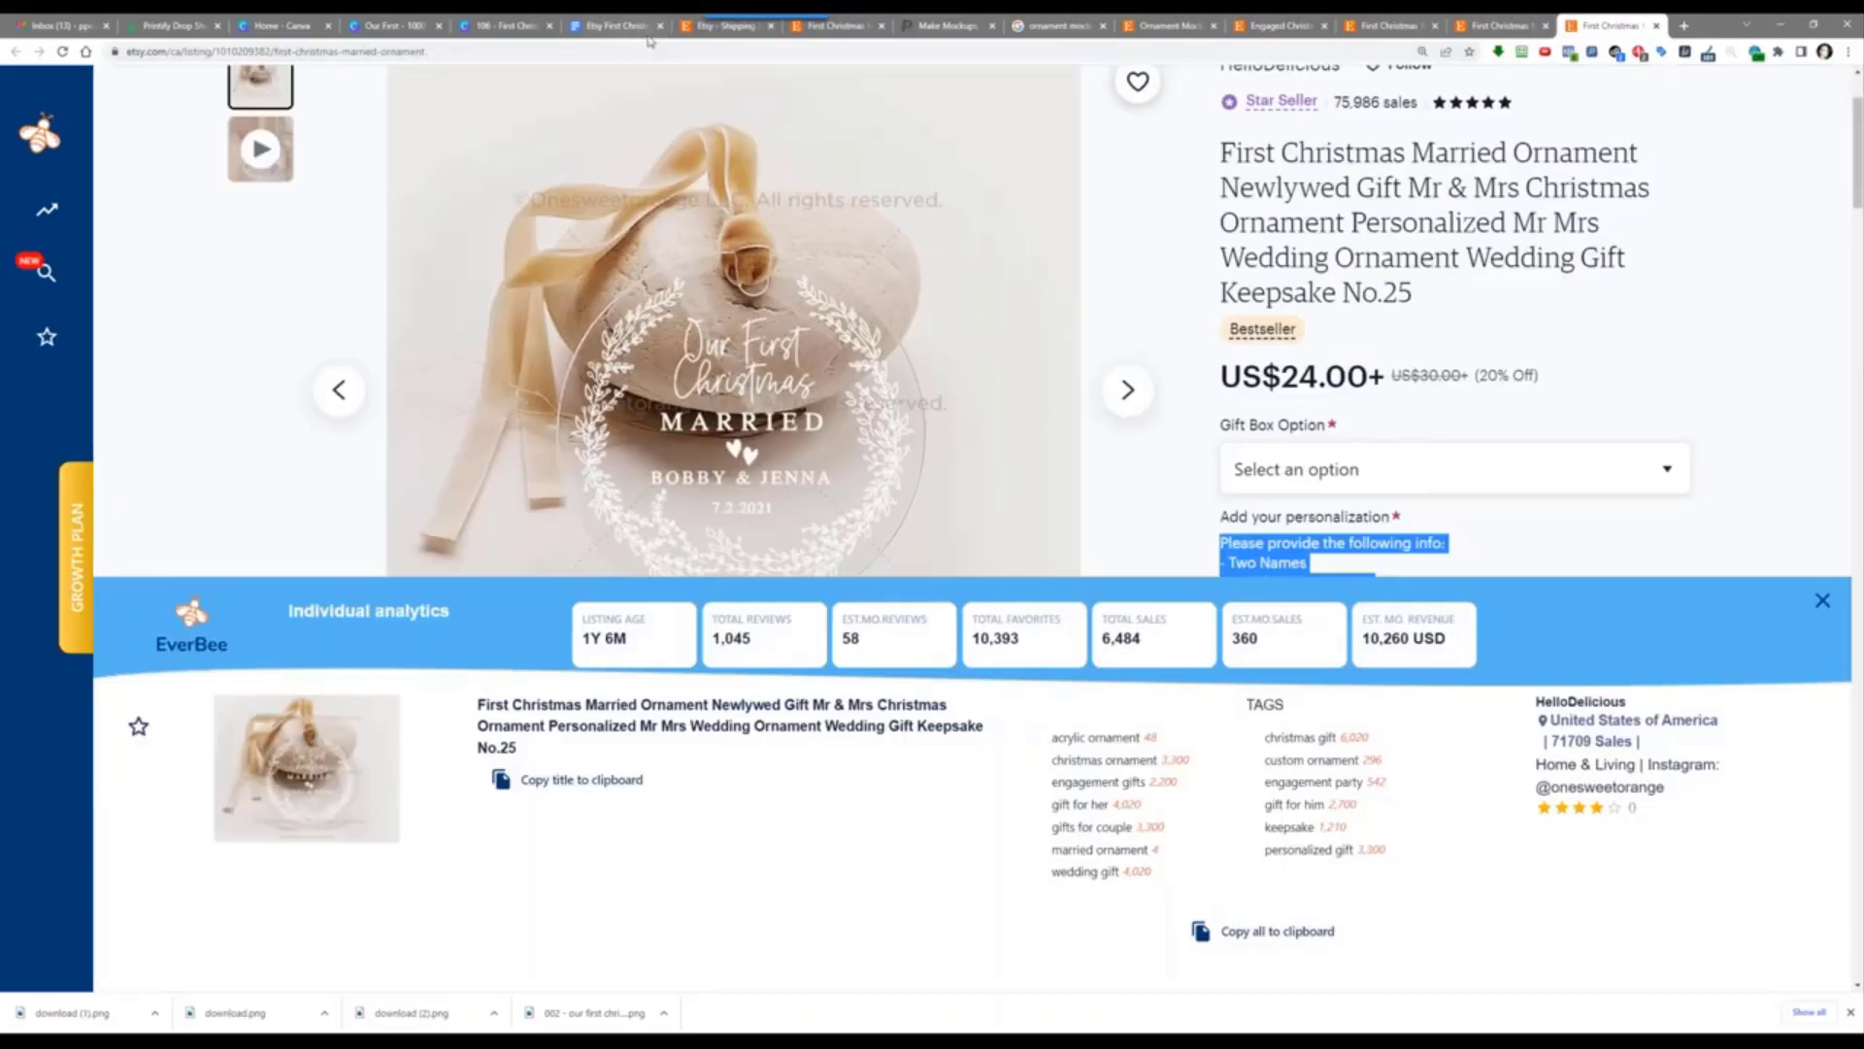
pyautogui.scroll(2, 343, 283)
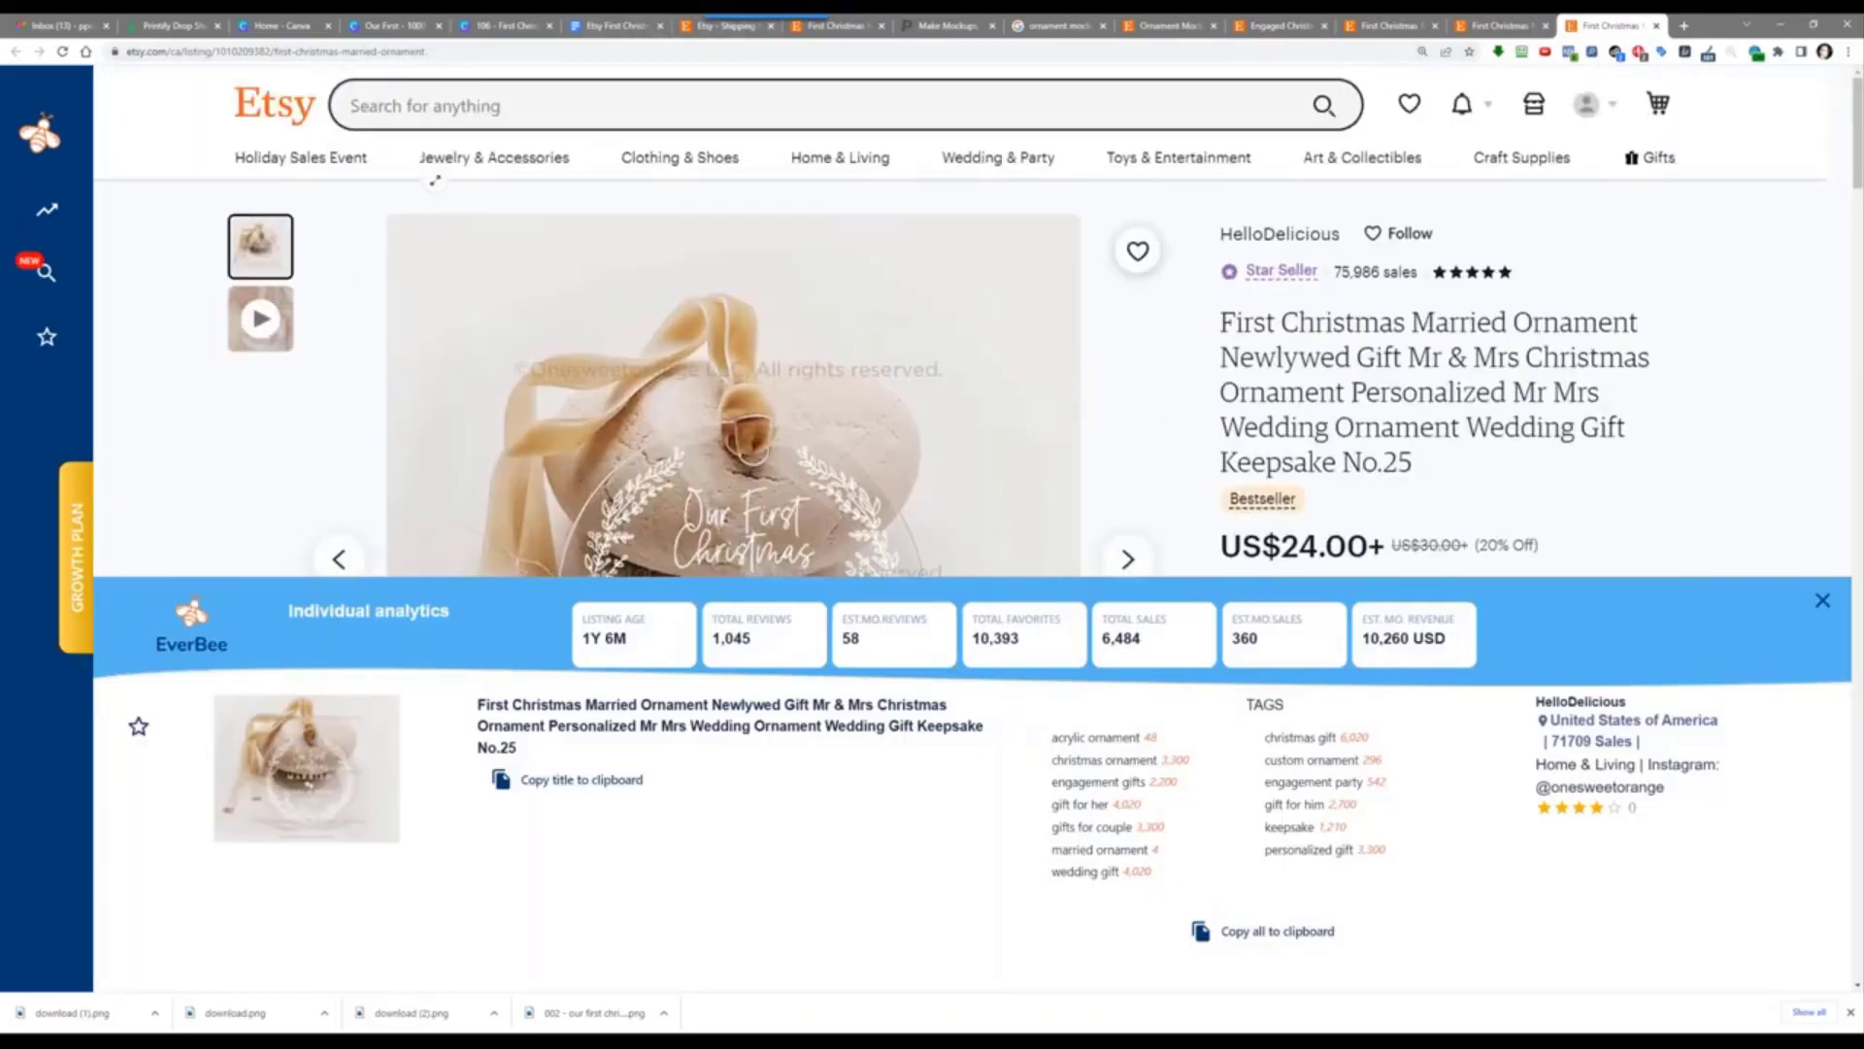
# Step: Search Etsy for 'ornaments christmas personalized' and run EverBee Product Analytics on the 65 results
pyautogui.click(455, 97)
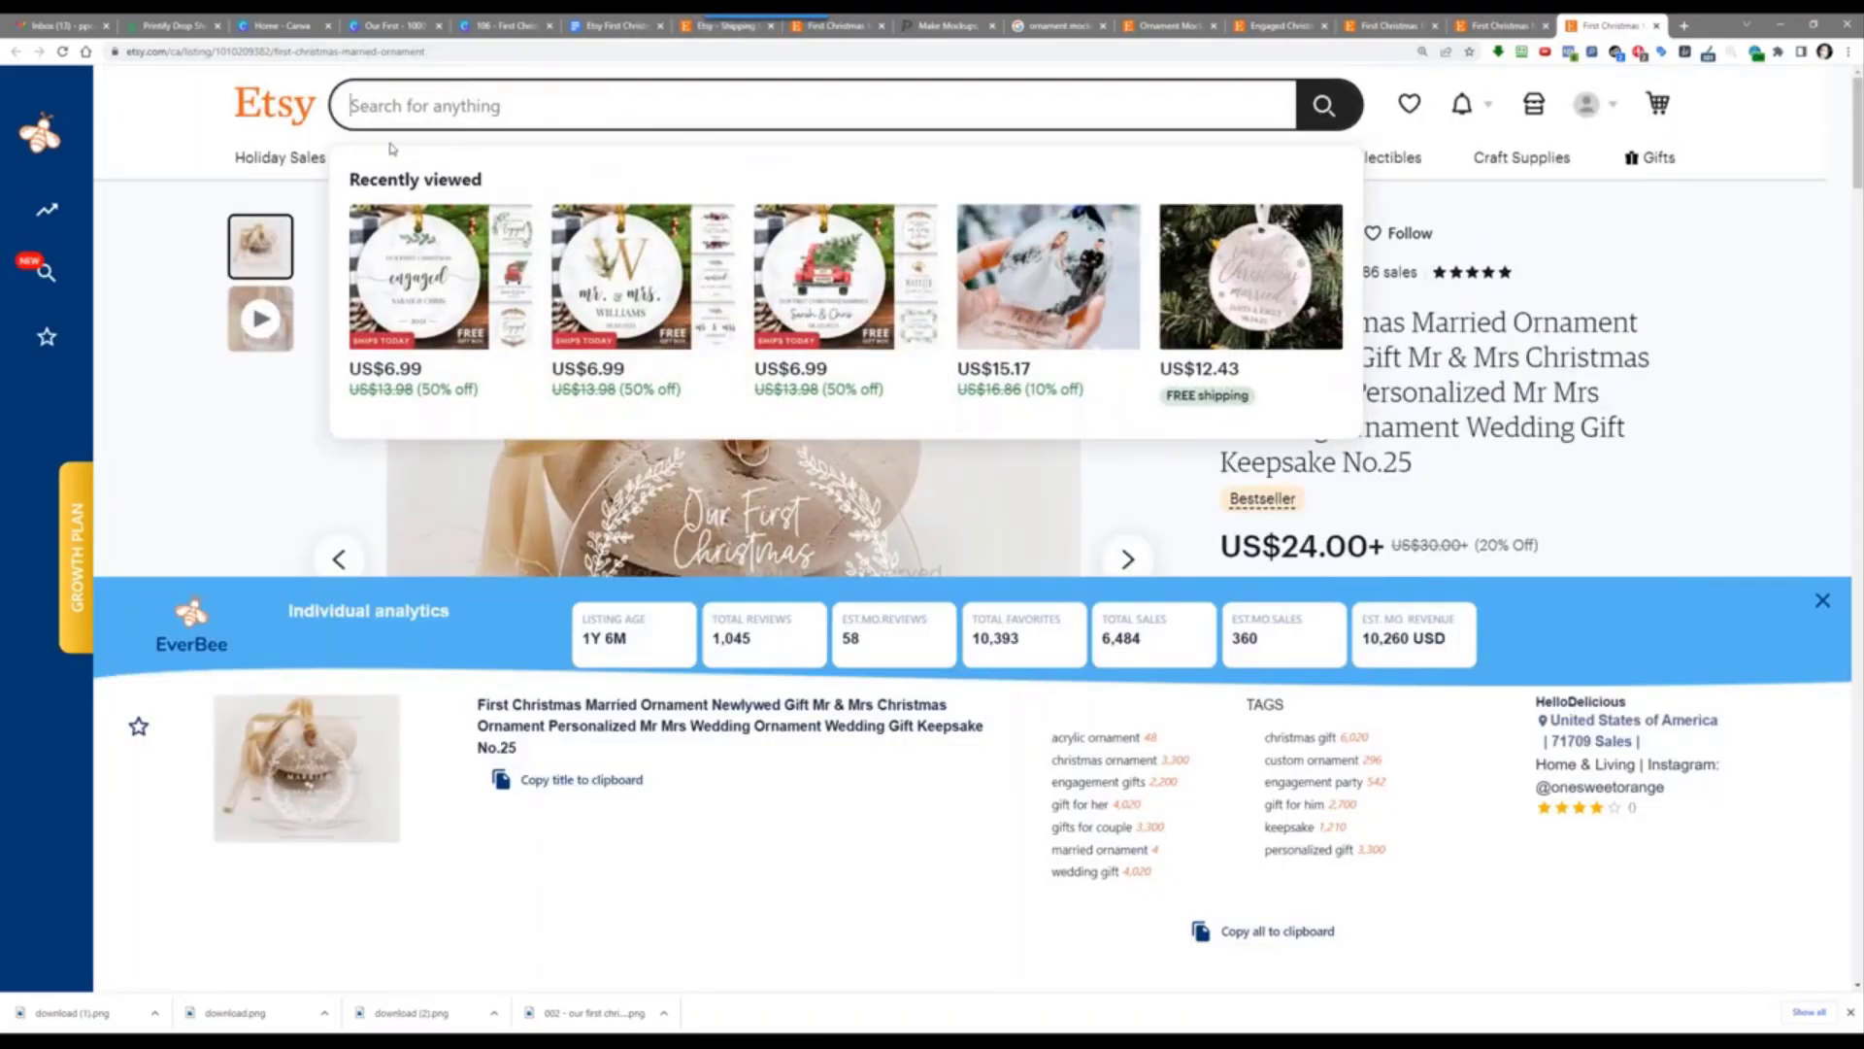
pyautogui.write('ornaments')
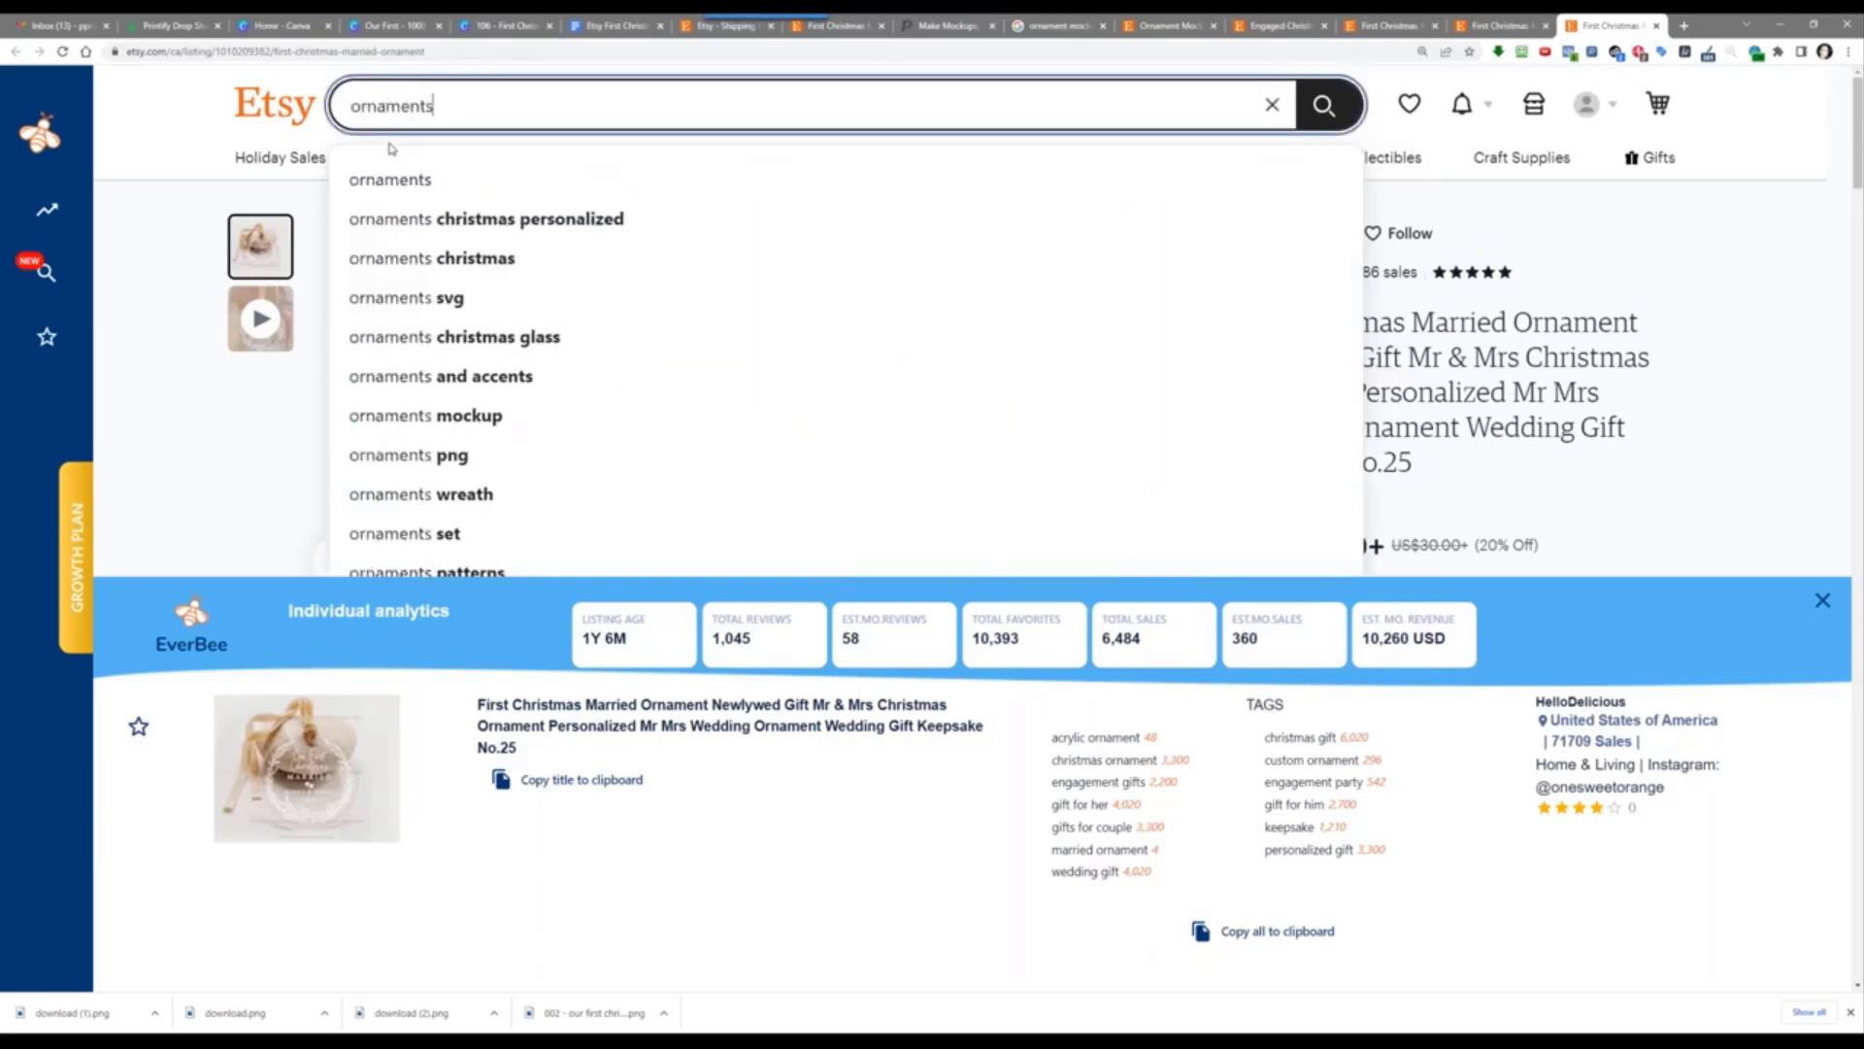
pyautogui.press('Down')
pyautogui.press('Down')
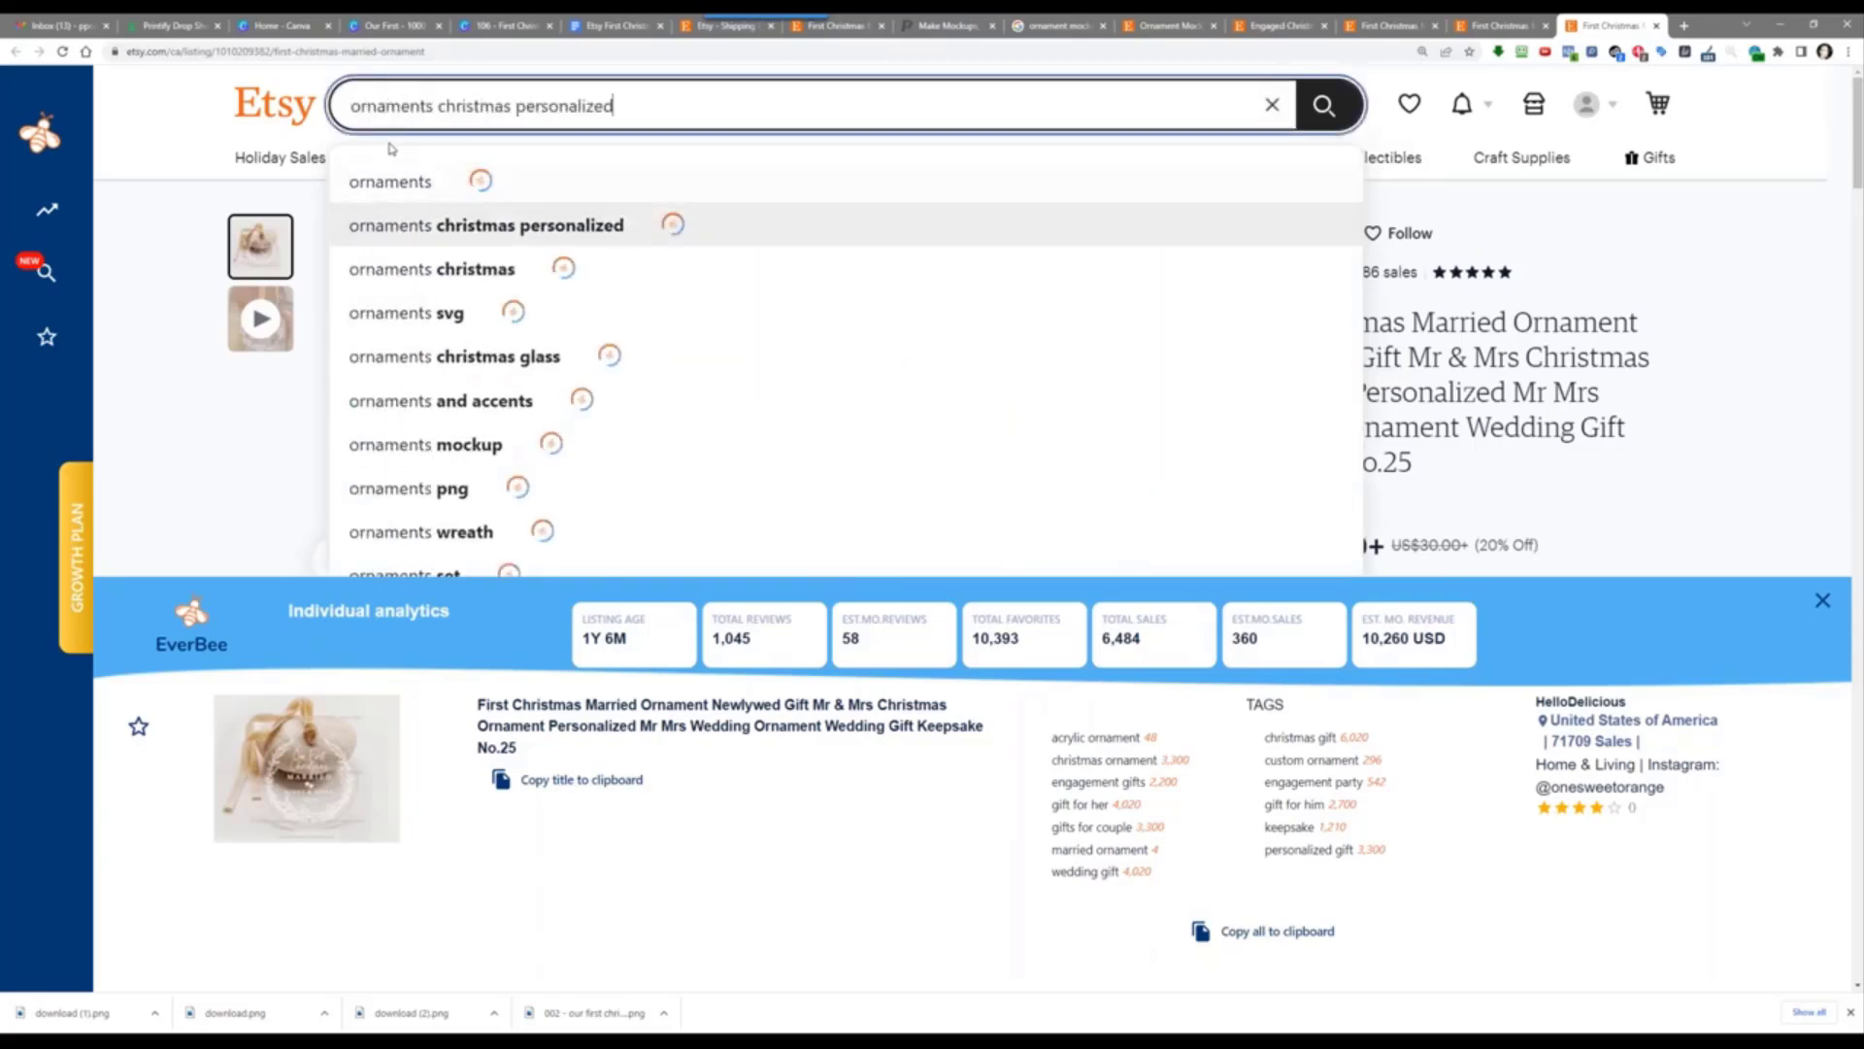
pyautogui.press('Return')
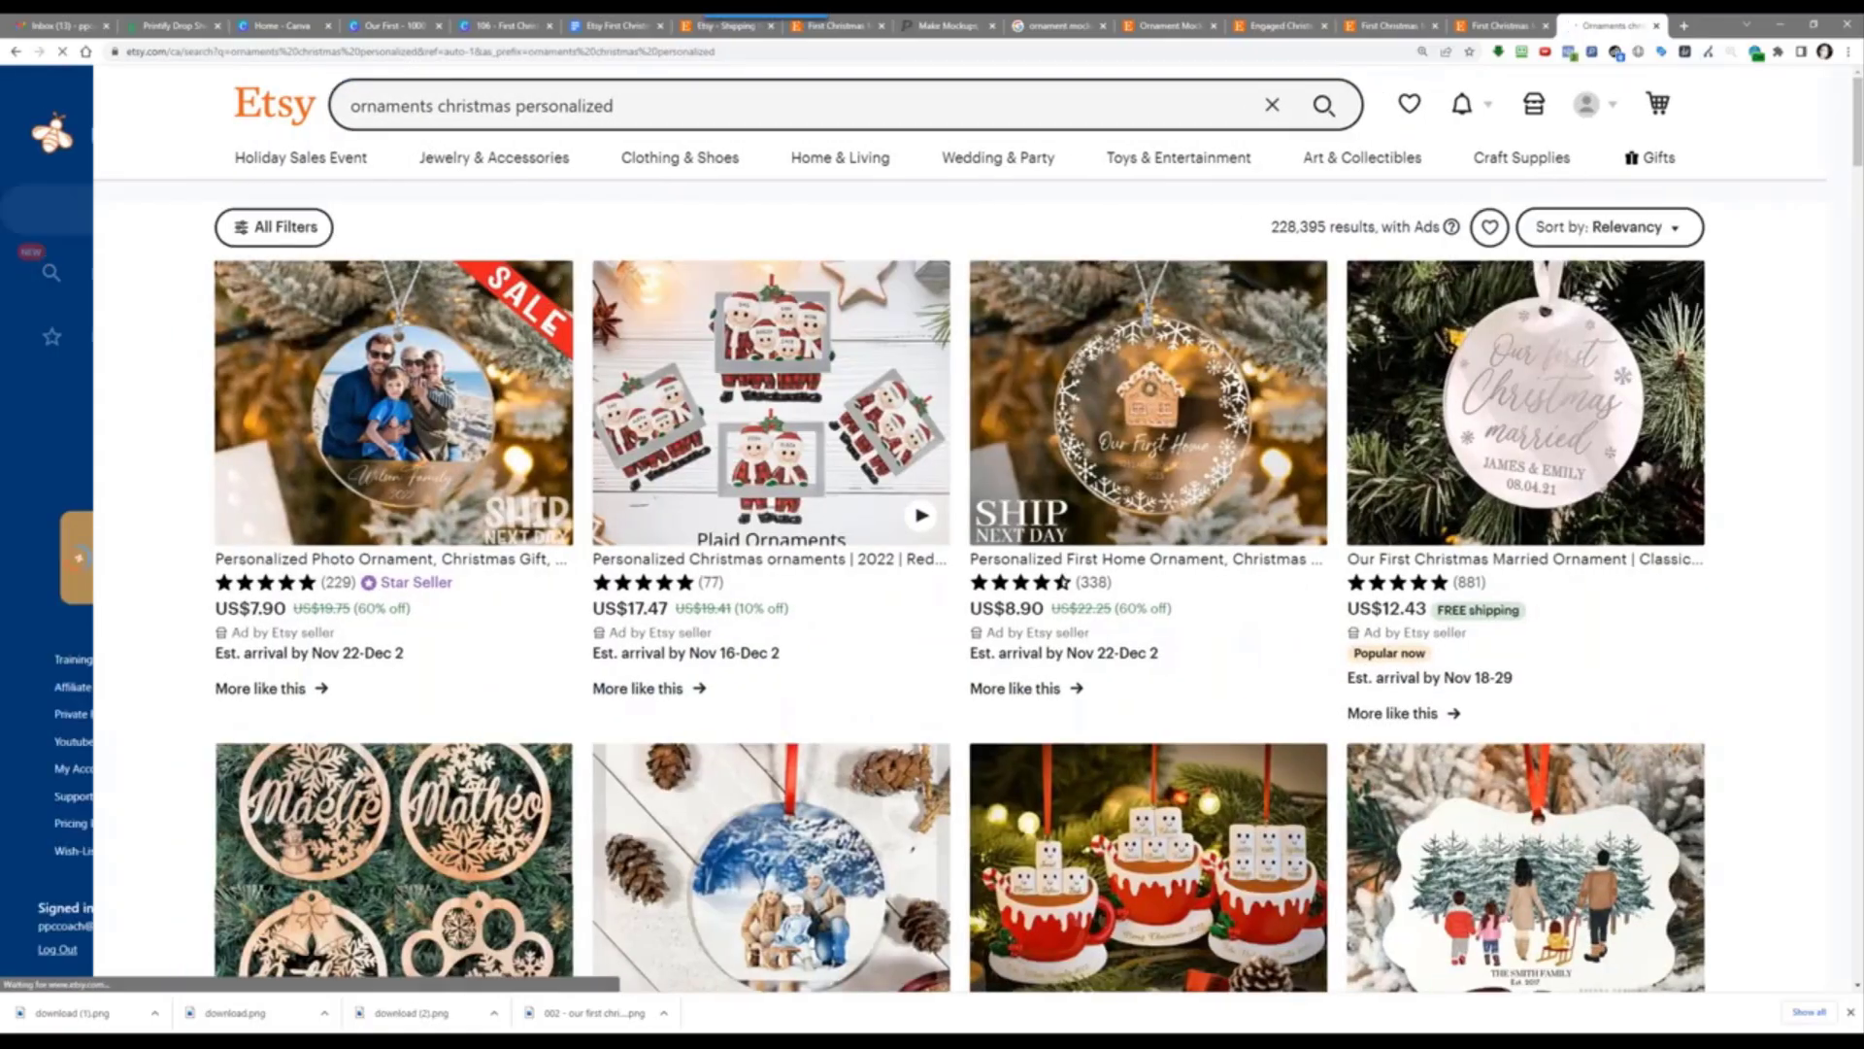
pyautogui.moveTo(147, 205)
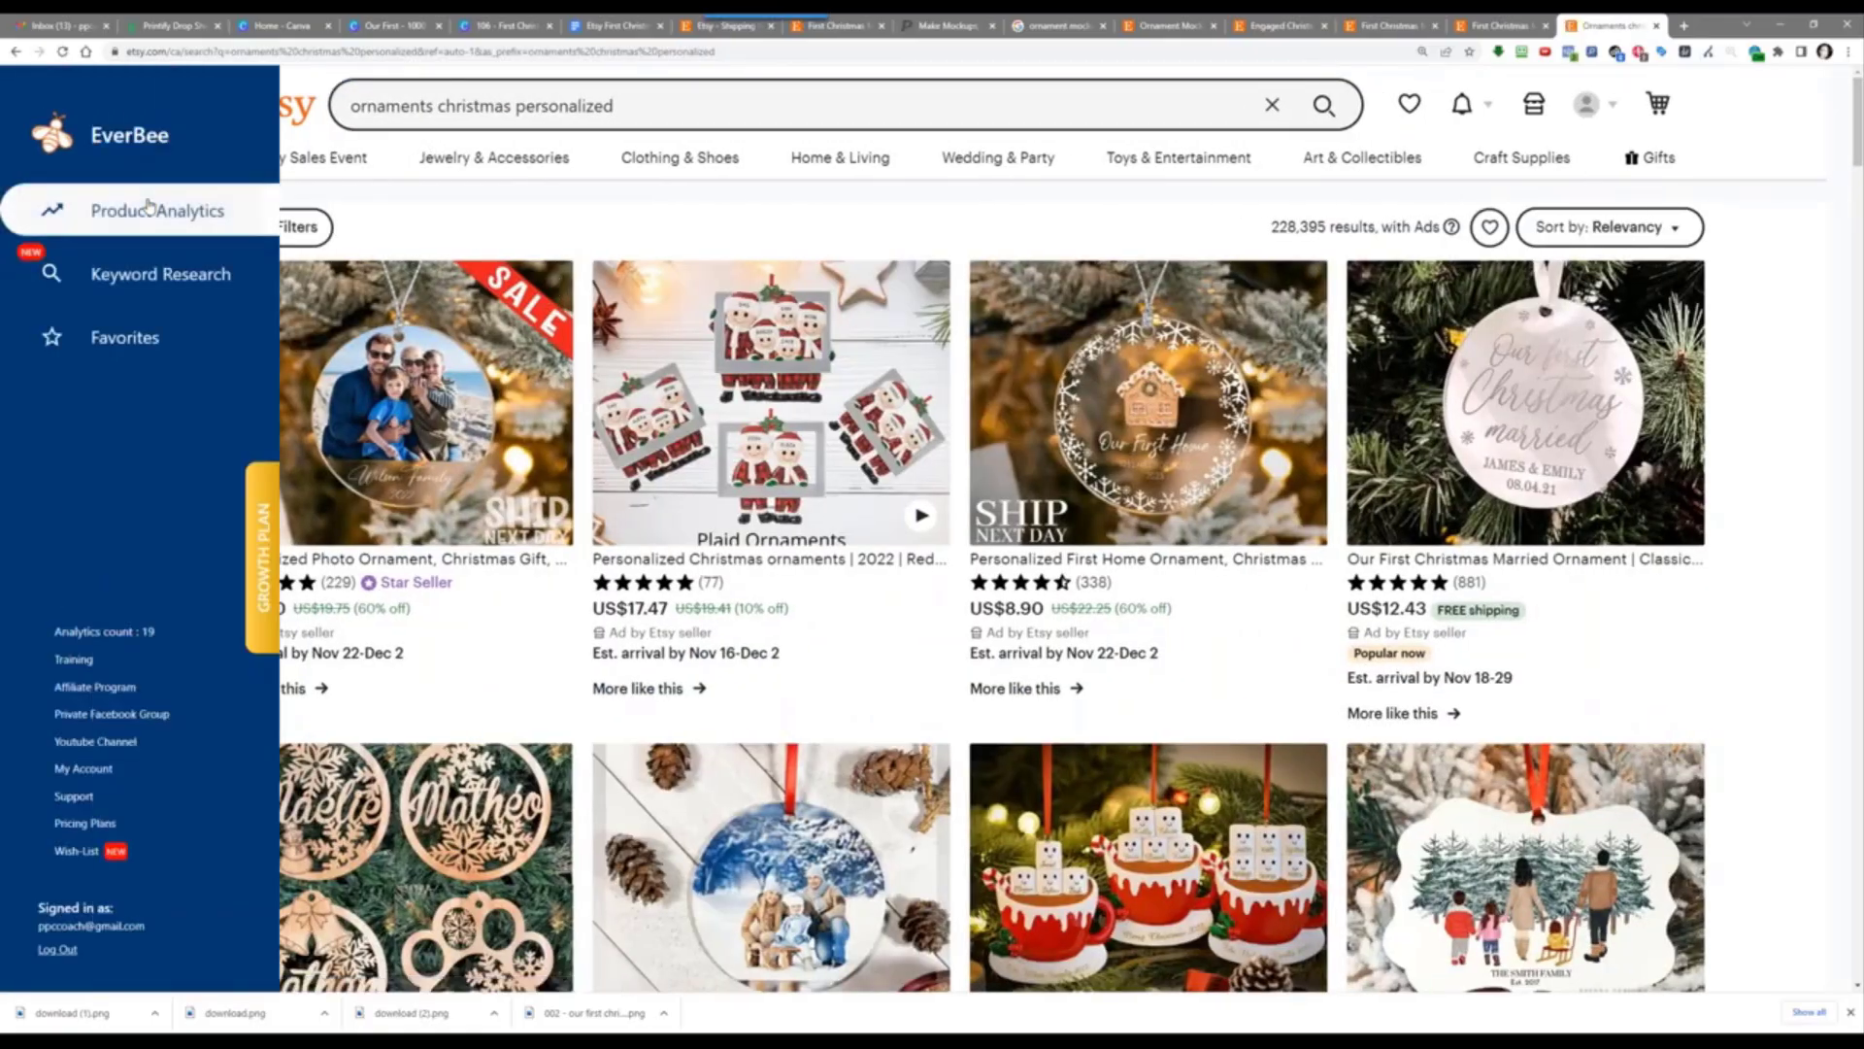
pyautogui.click(148, 208)
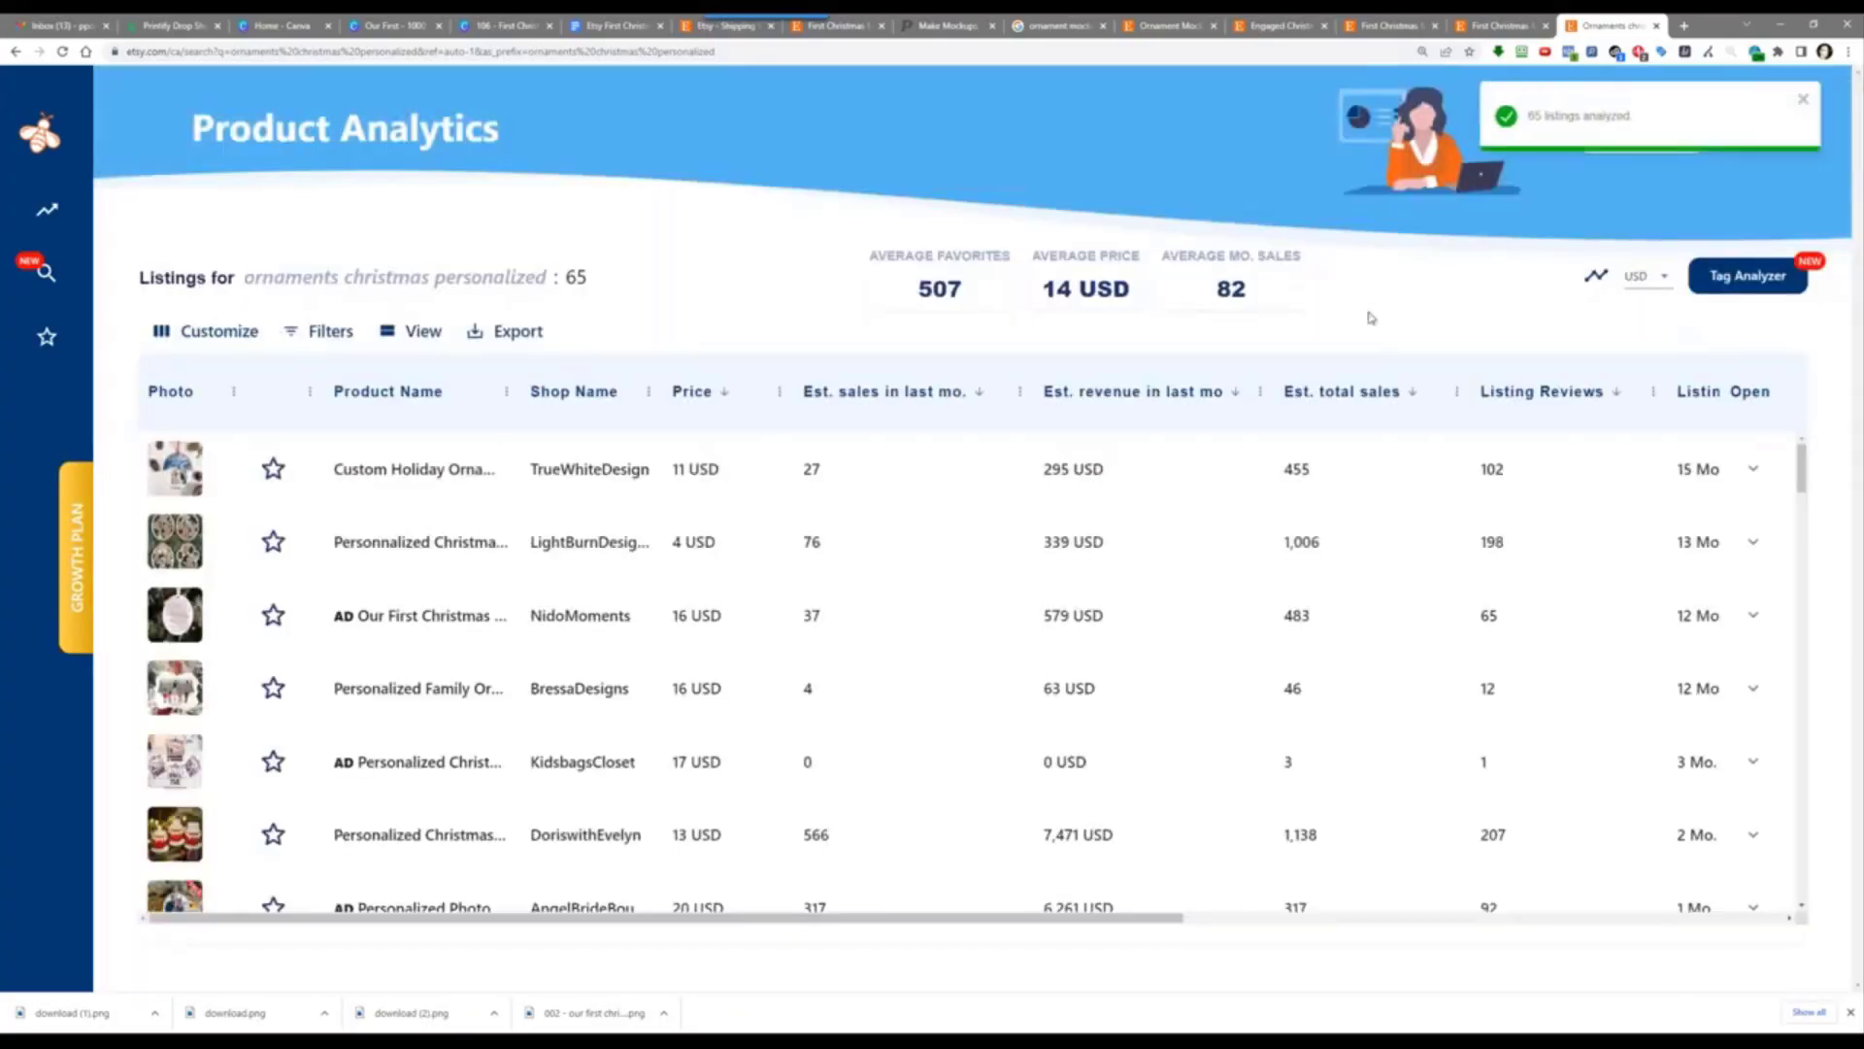
# Step: Open Tag Analyzer's 622 tags, peek at the 'love' trend, then expand 'first home ornament' trend
pyautogui.click(1748, 276)
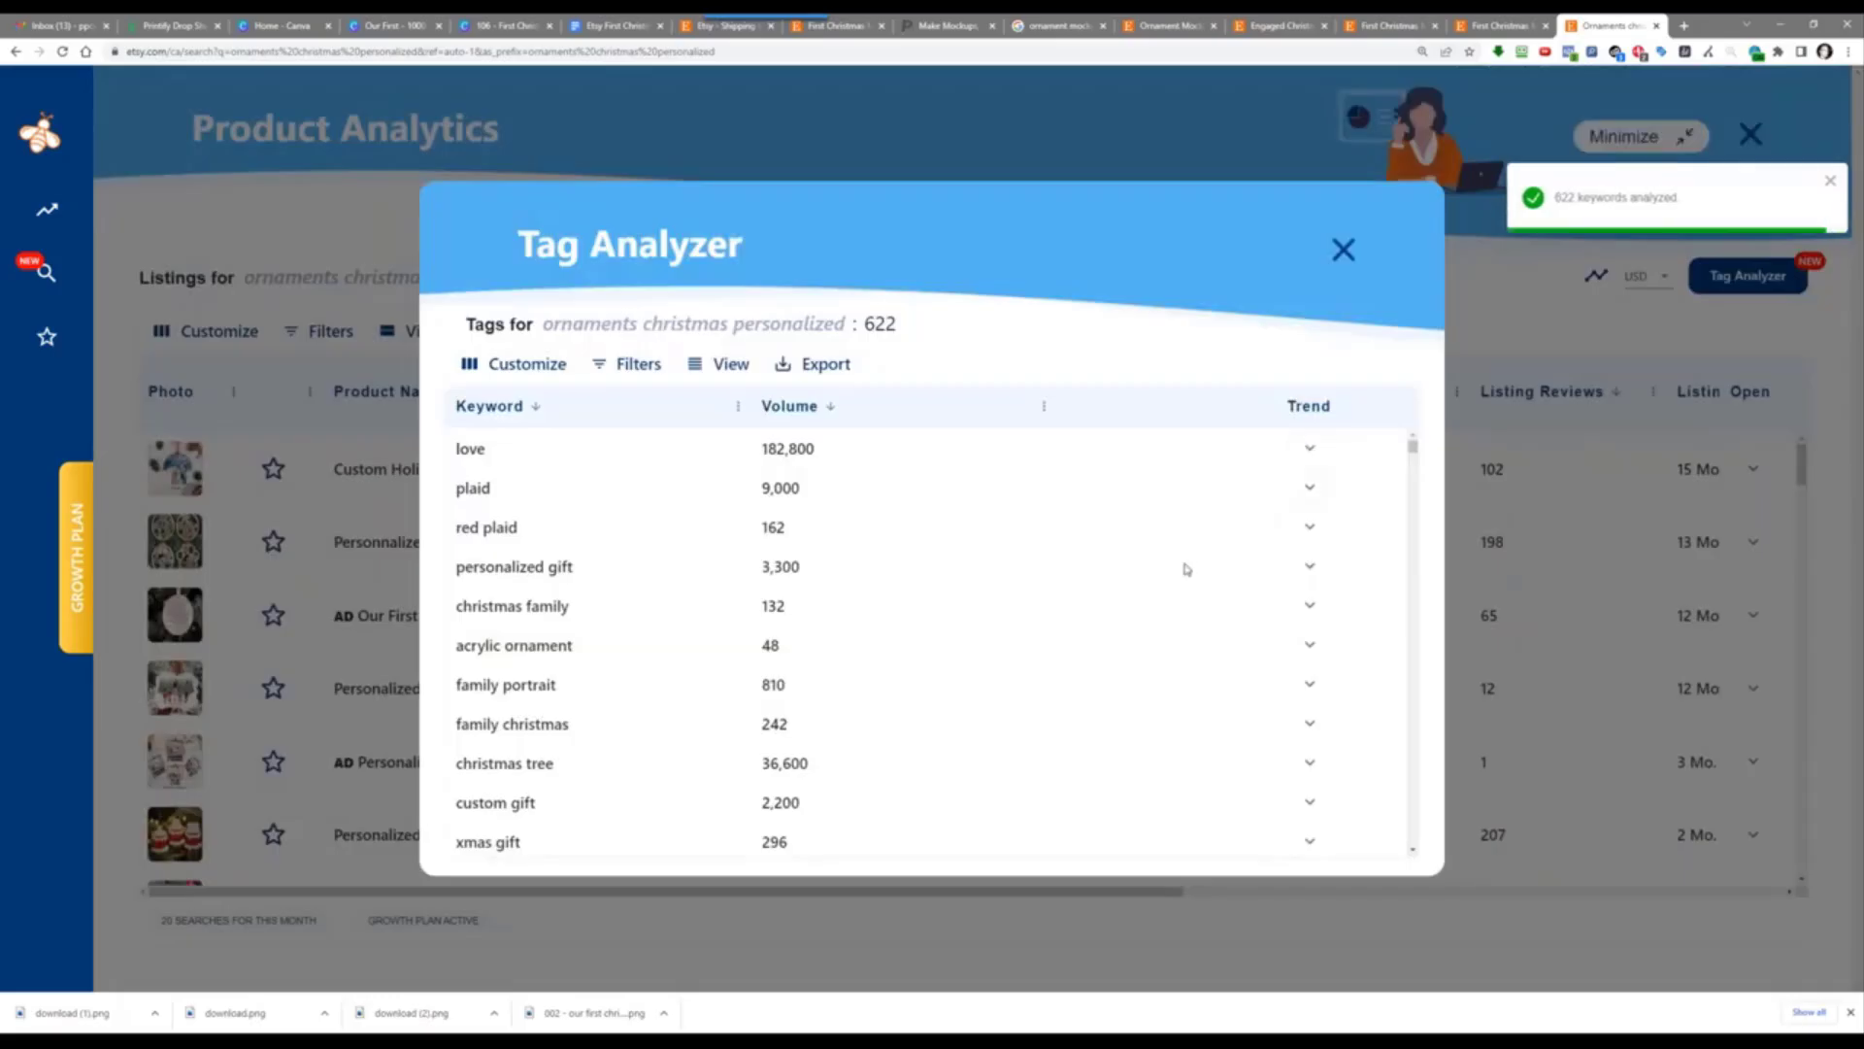
pyautogui.click(1310, 448)
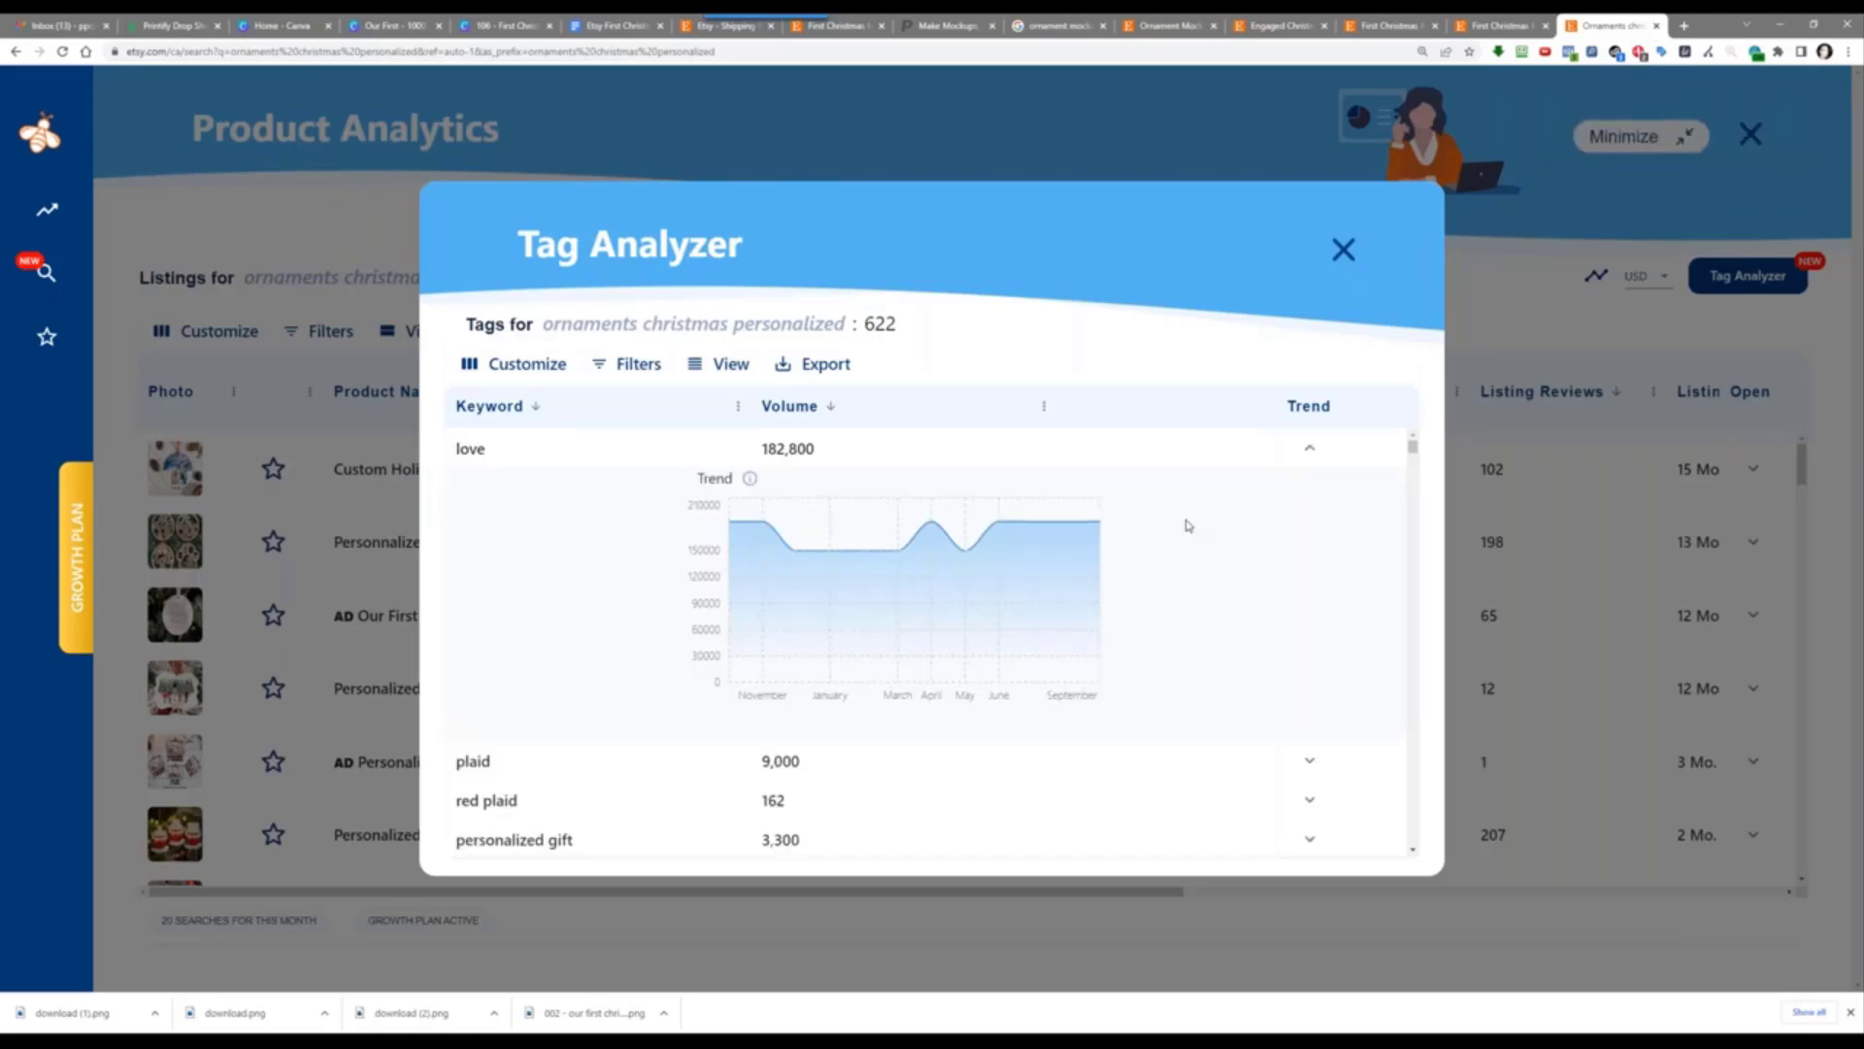
pyautogui.click(1306, 449)
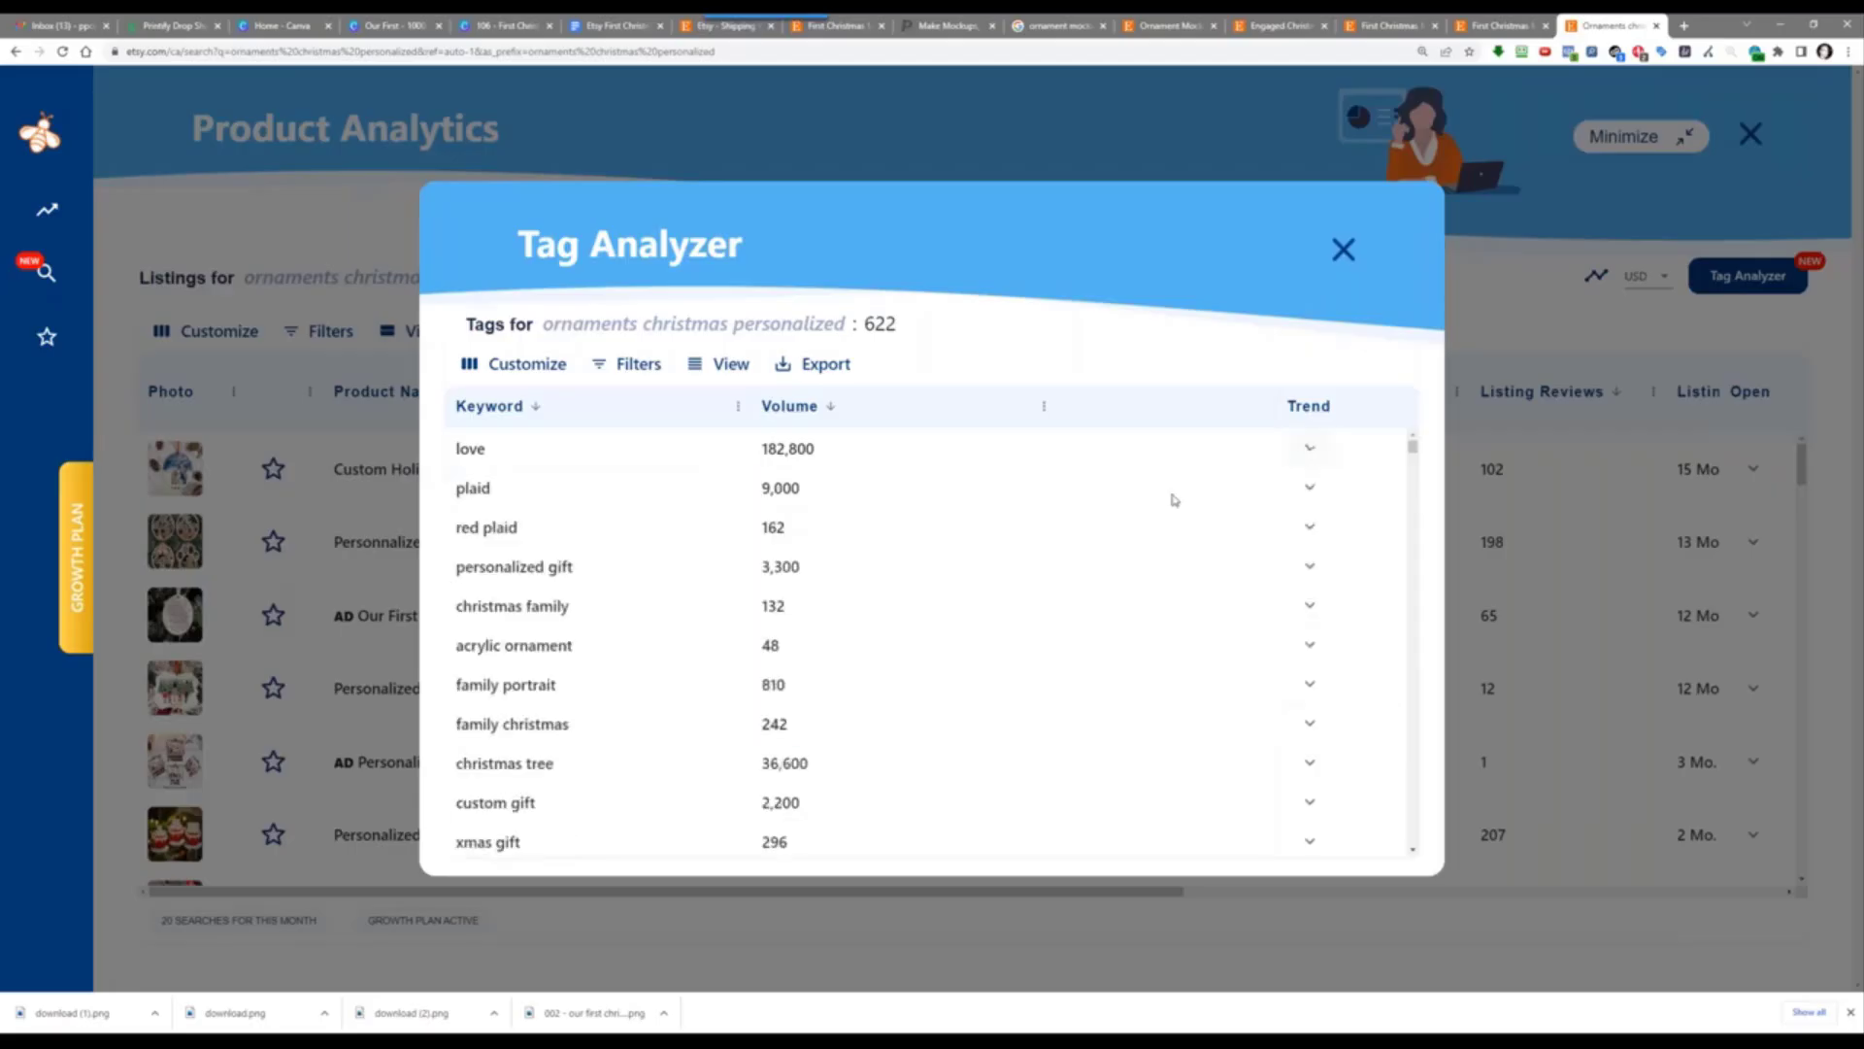
pyautogui.scroll(-3, 1107, 558)
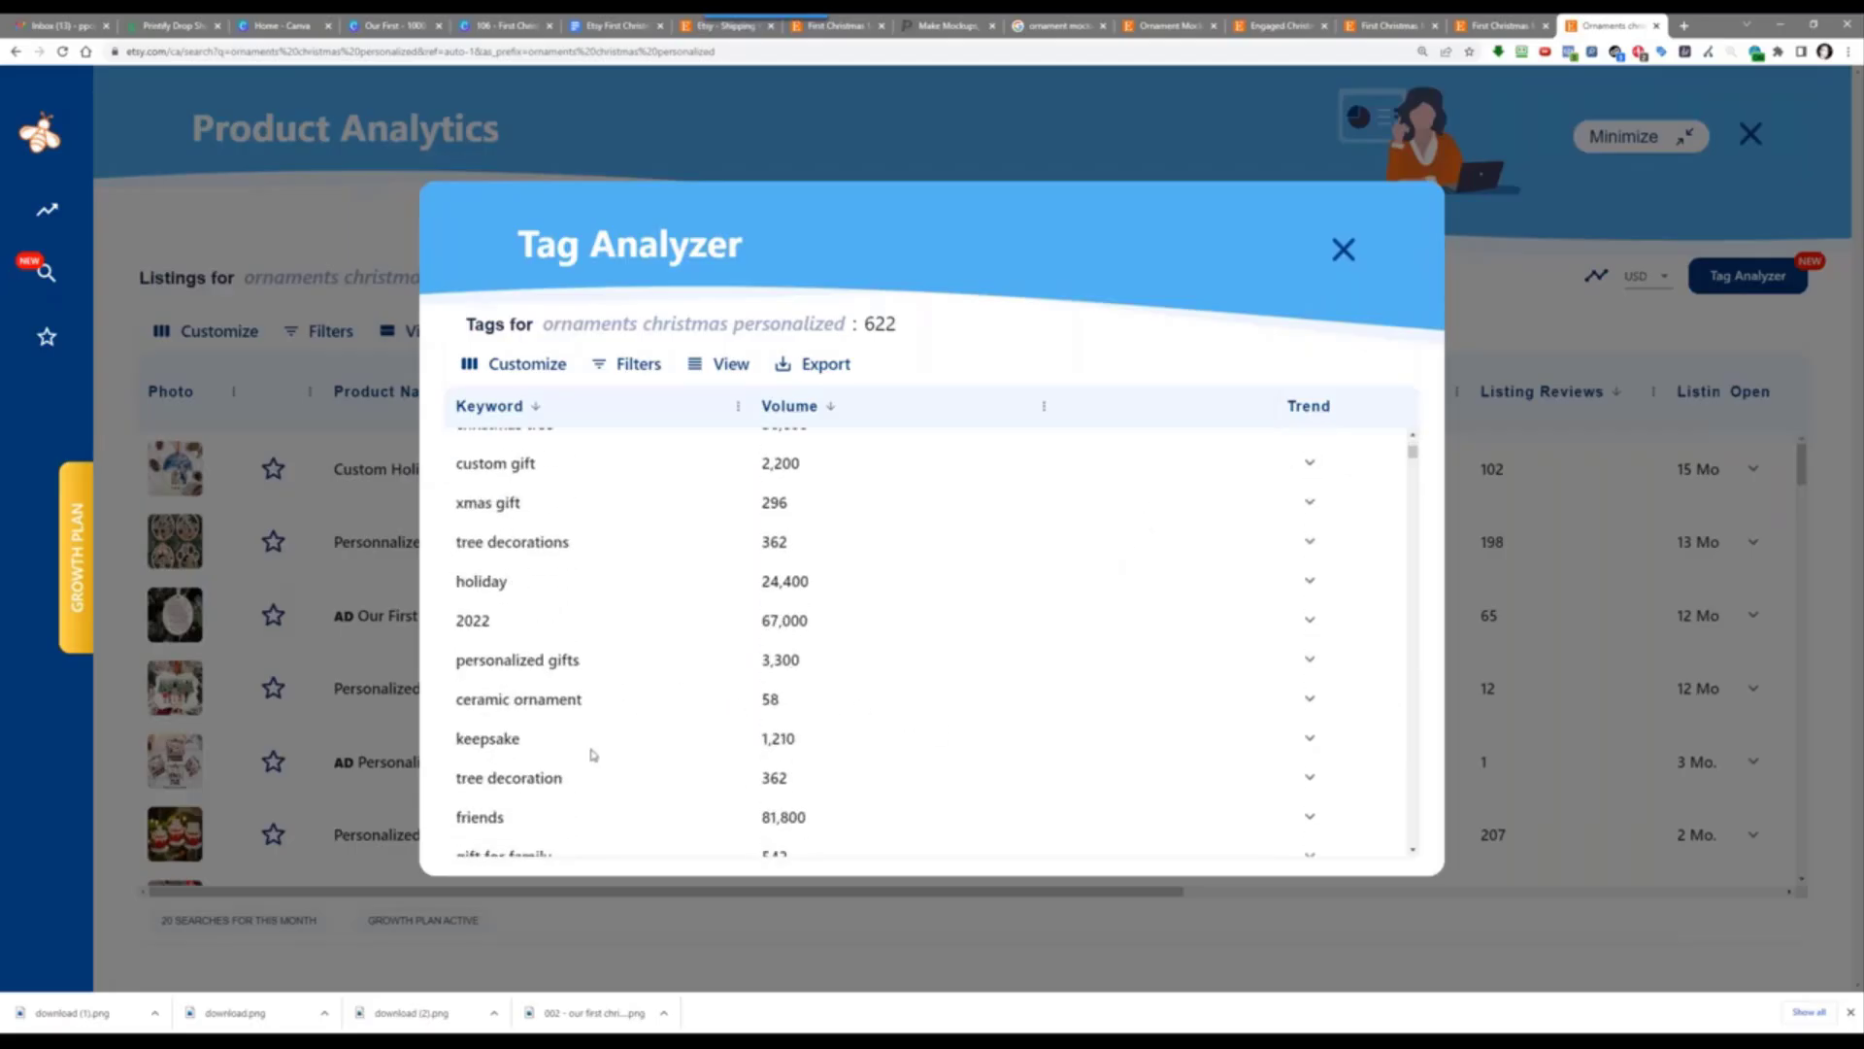
pyautogui.scroll(-3, 666, 716)
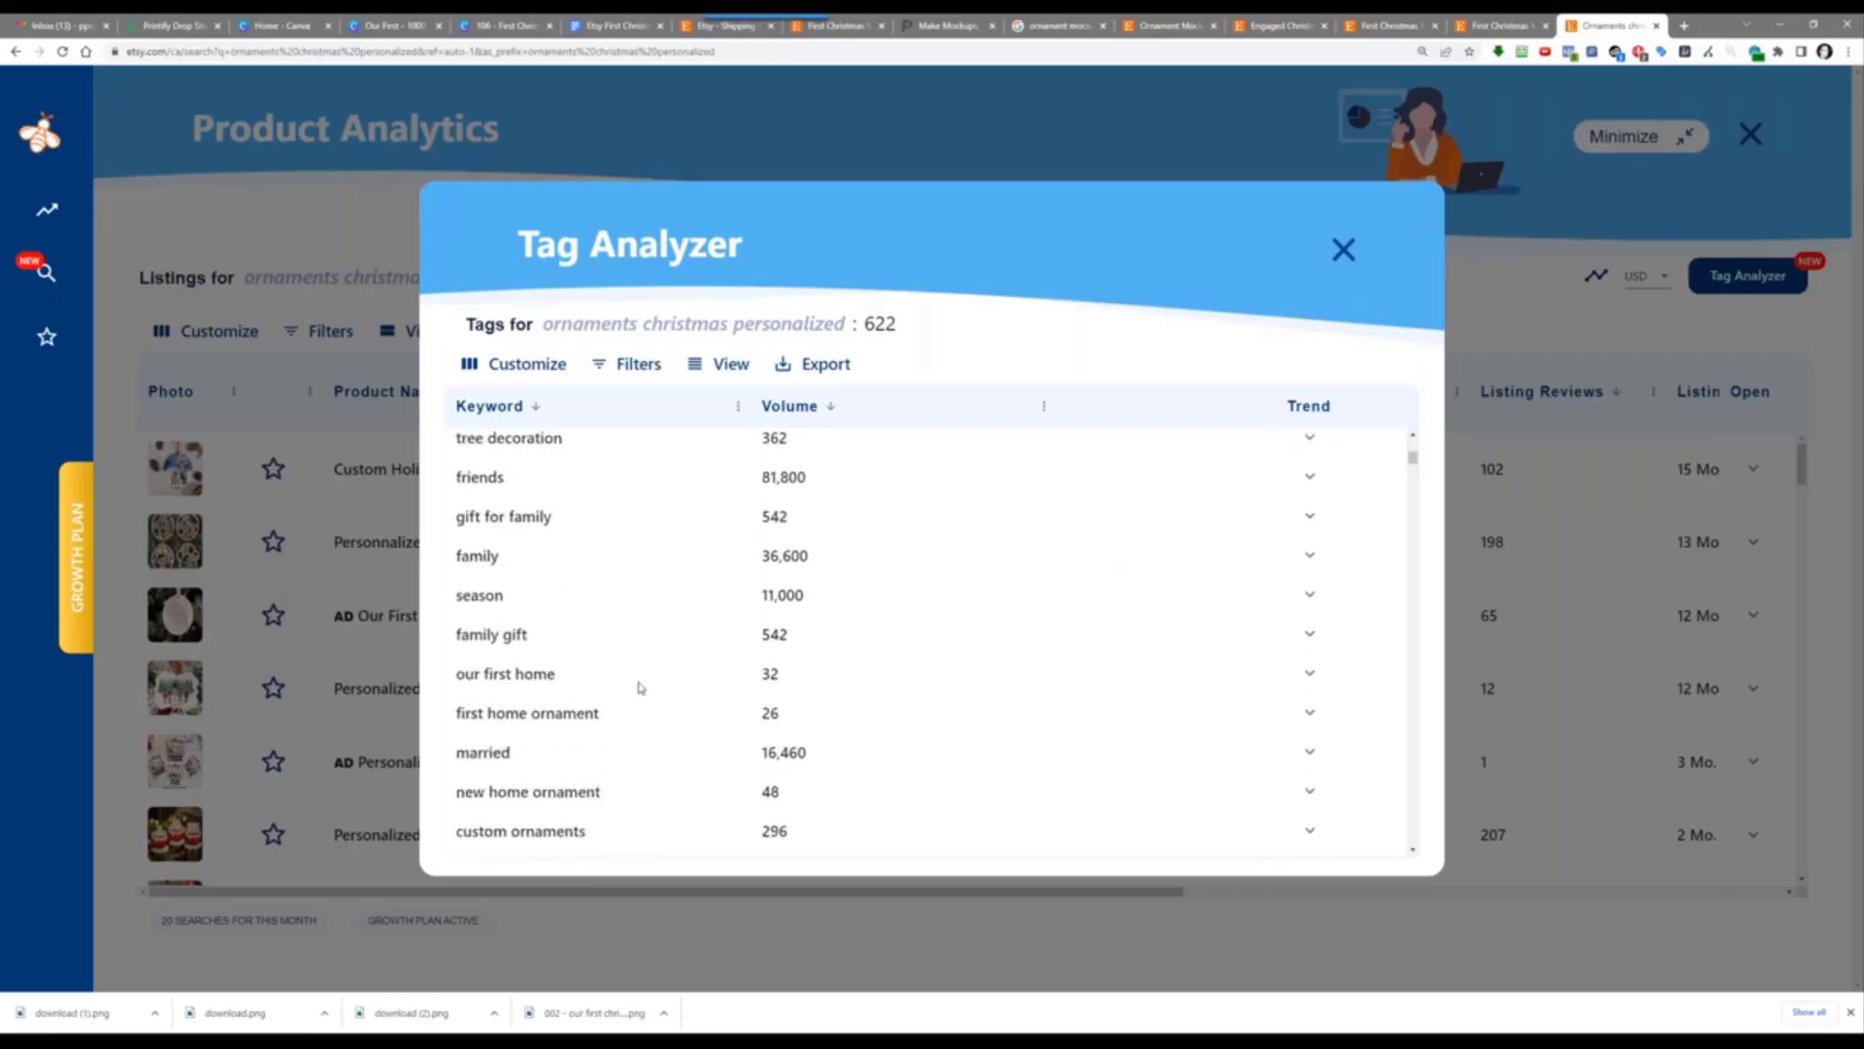
pyautogui.click(1309, 714)
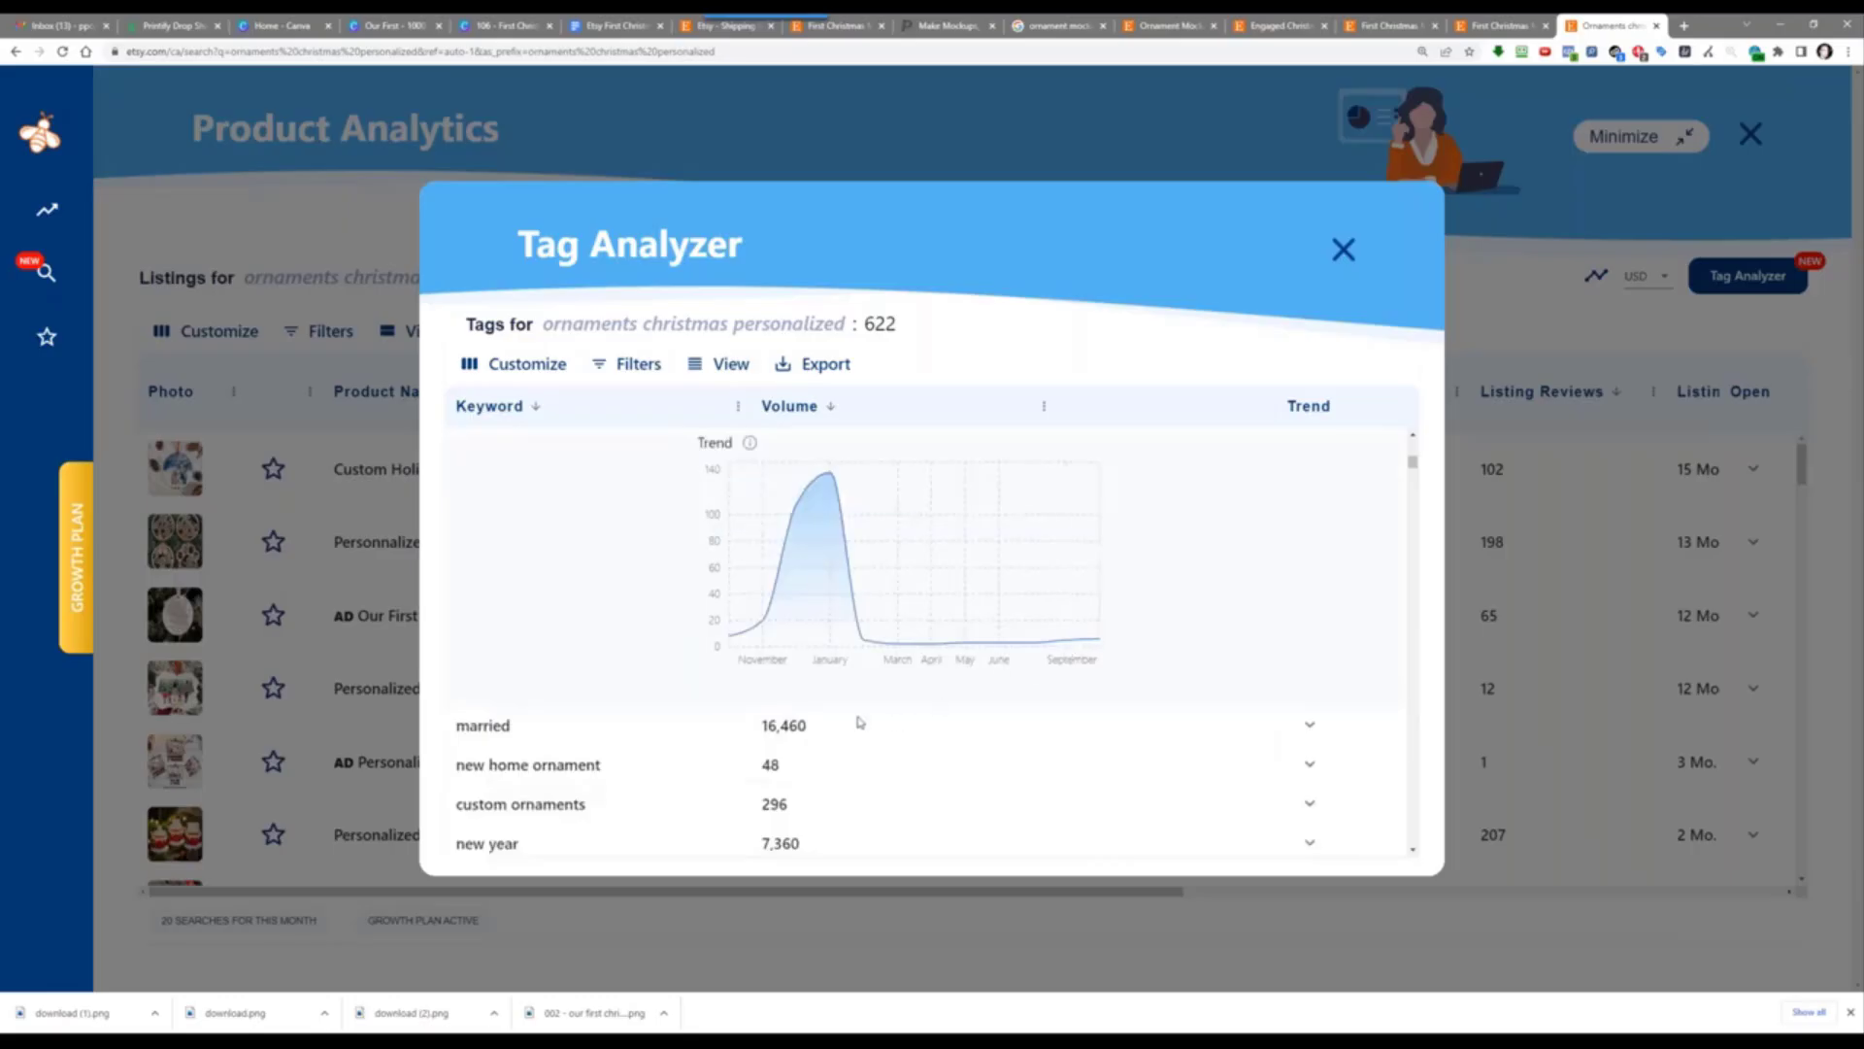
pyautogui.moveTo(770, 624)
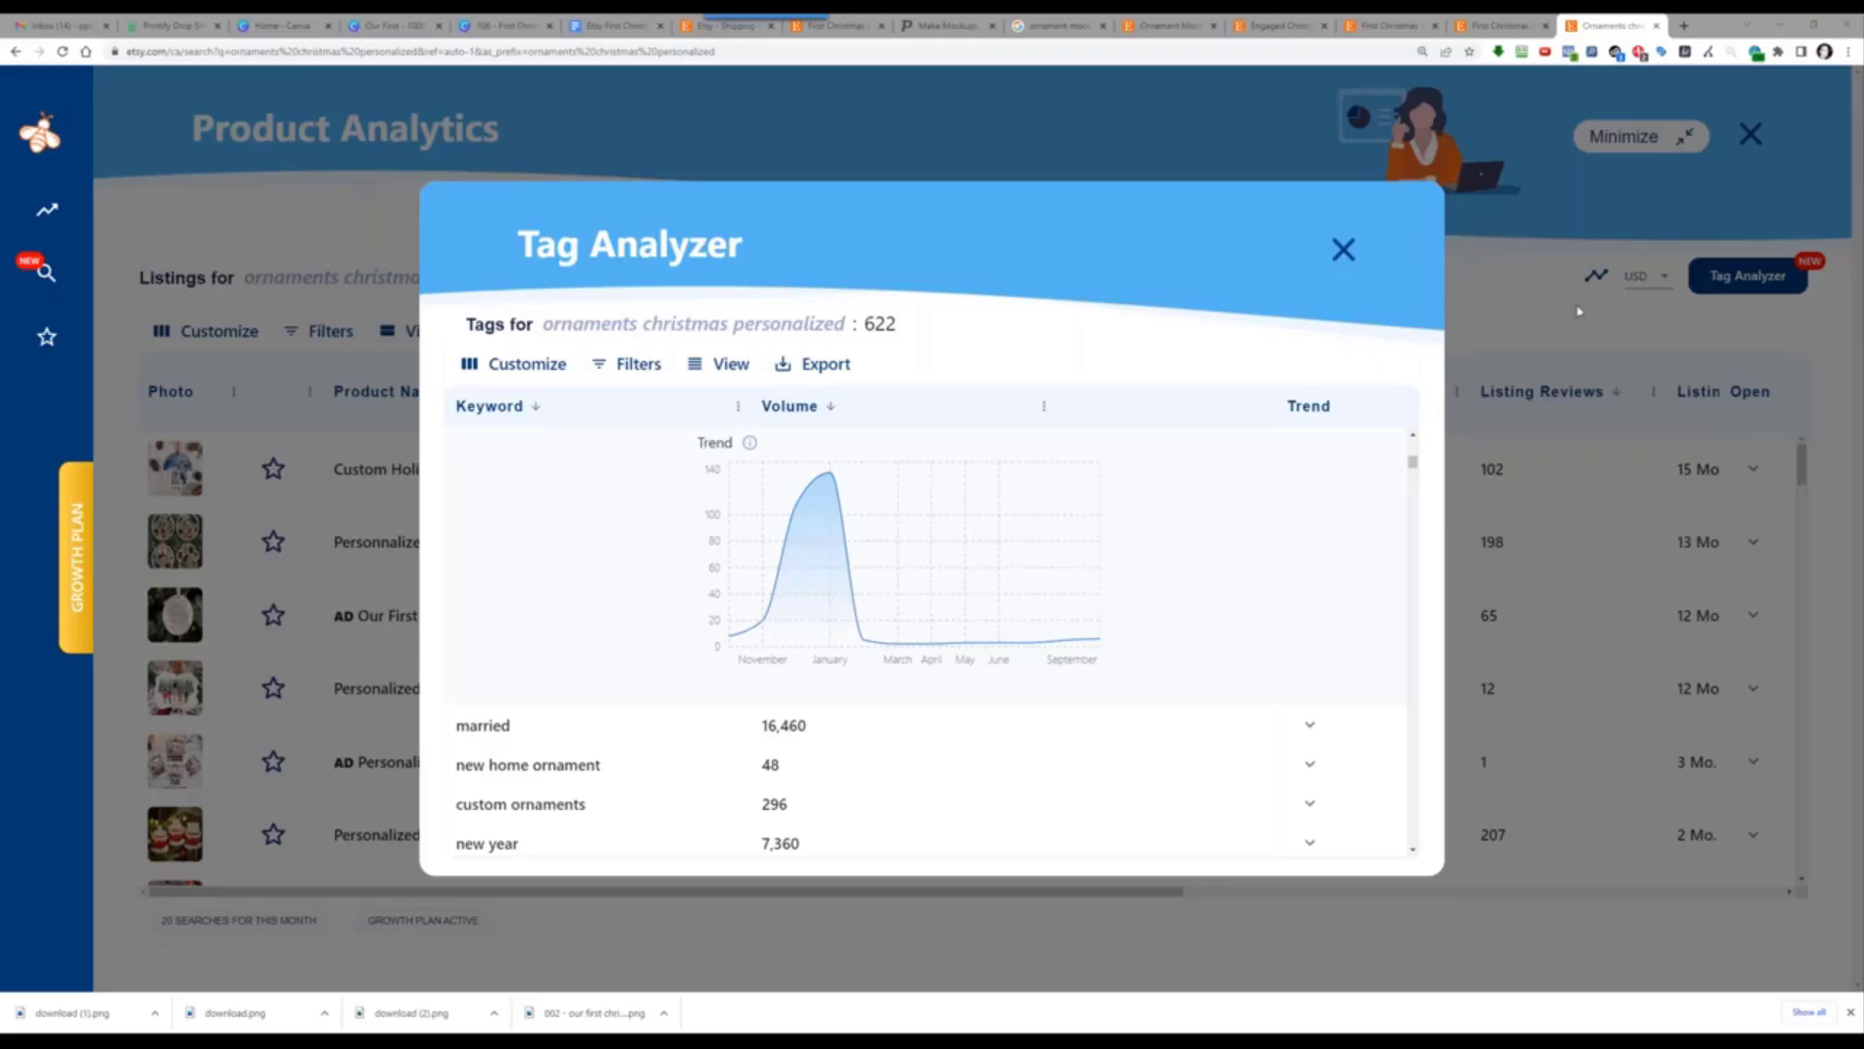
# Step: Close the Tag Analyzer dialog to return to the 65-listing Product Analytics table
pyautogui.click(1344, 250)
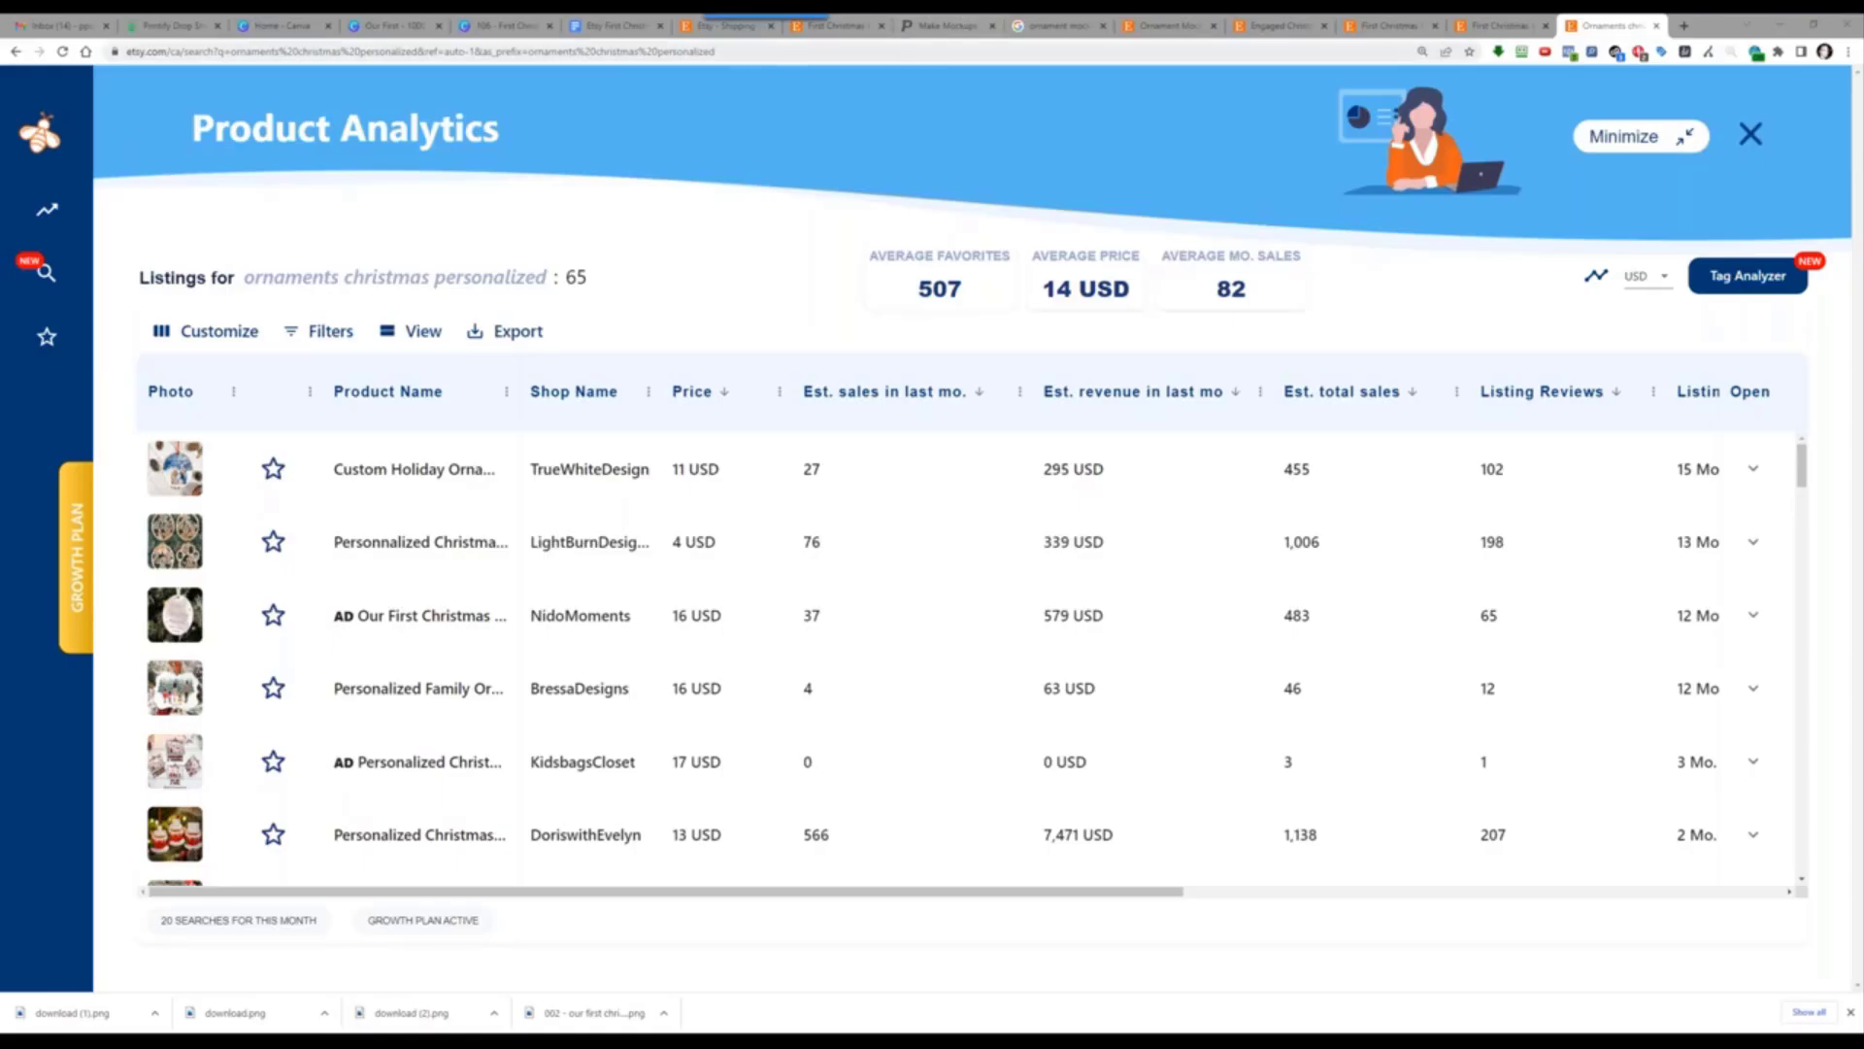
# Step: Open the Beetgif public storefront on Etsy and scroll through its nine listed items
pyautogui.click(728, 26)
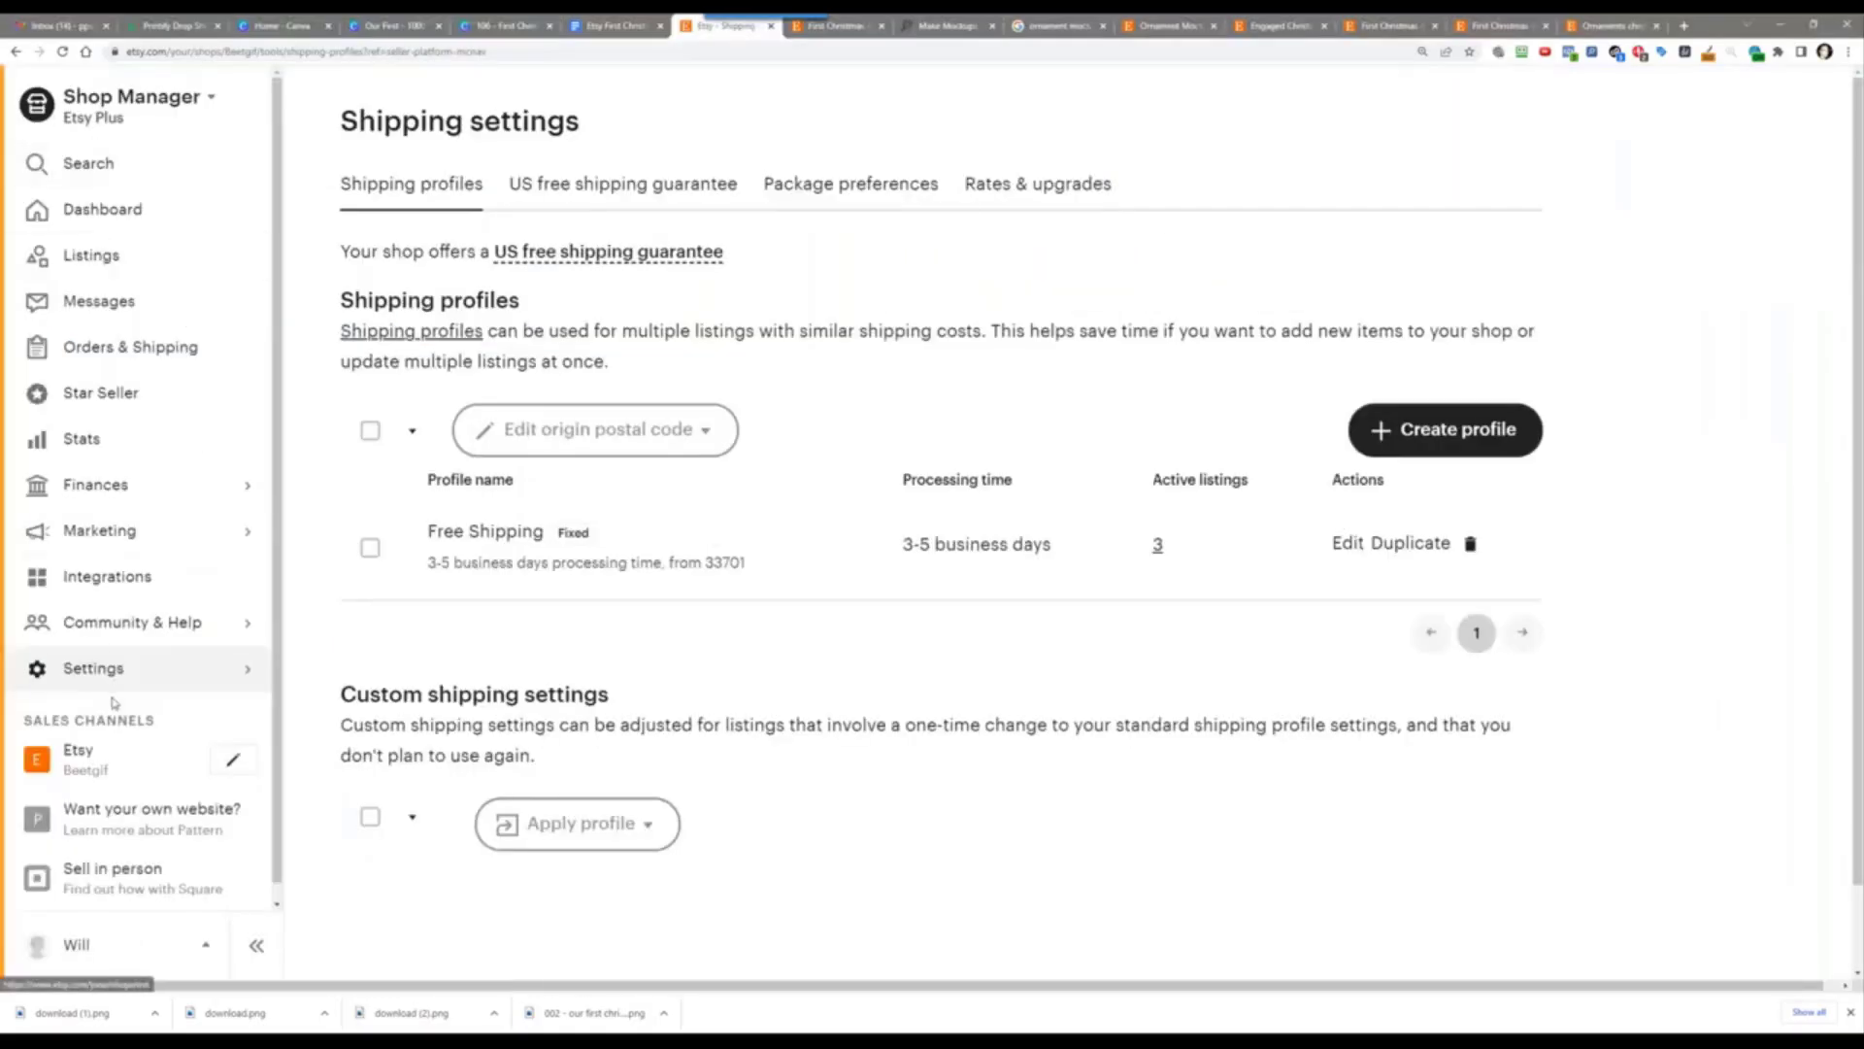
pyautogui.click(144, 763)
pyautogui.scroll(-5, 596, 399)
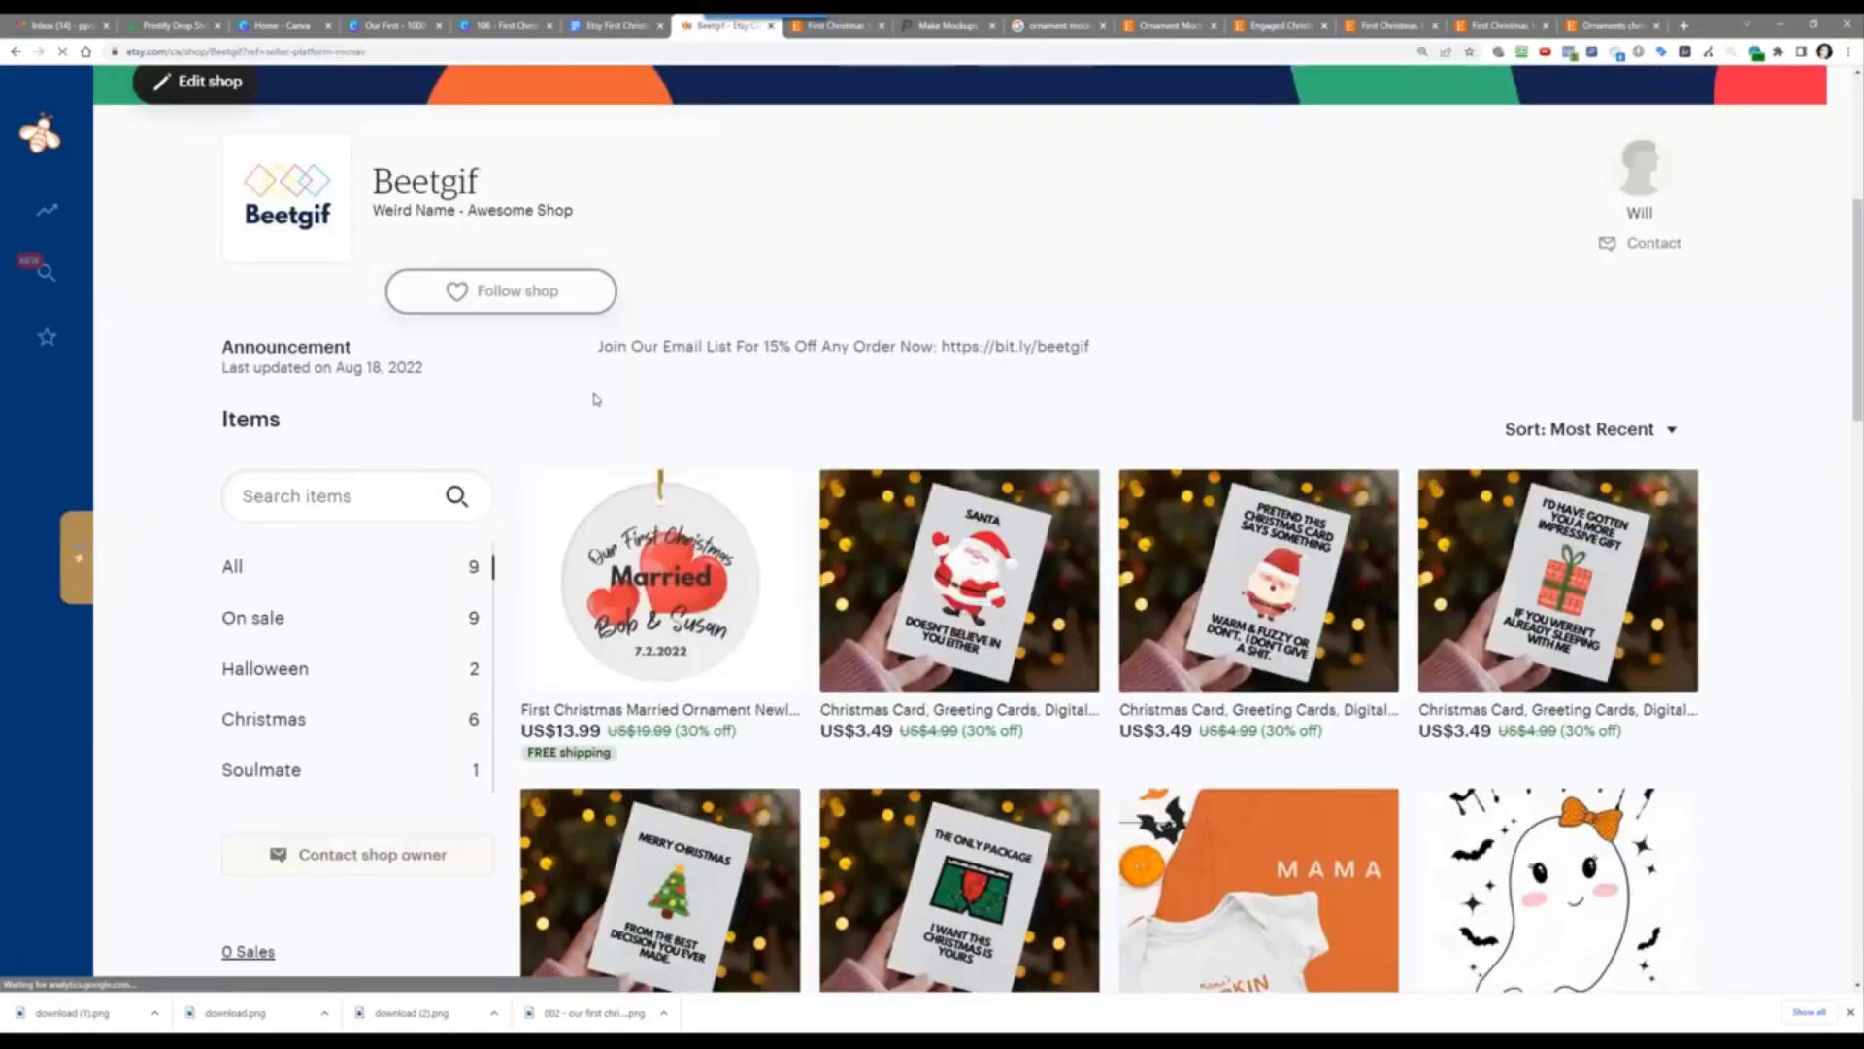
pyautogui.scroll(-7, 595, 399)
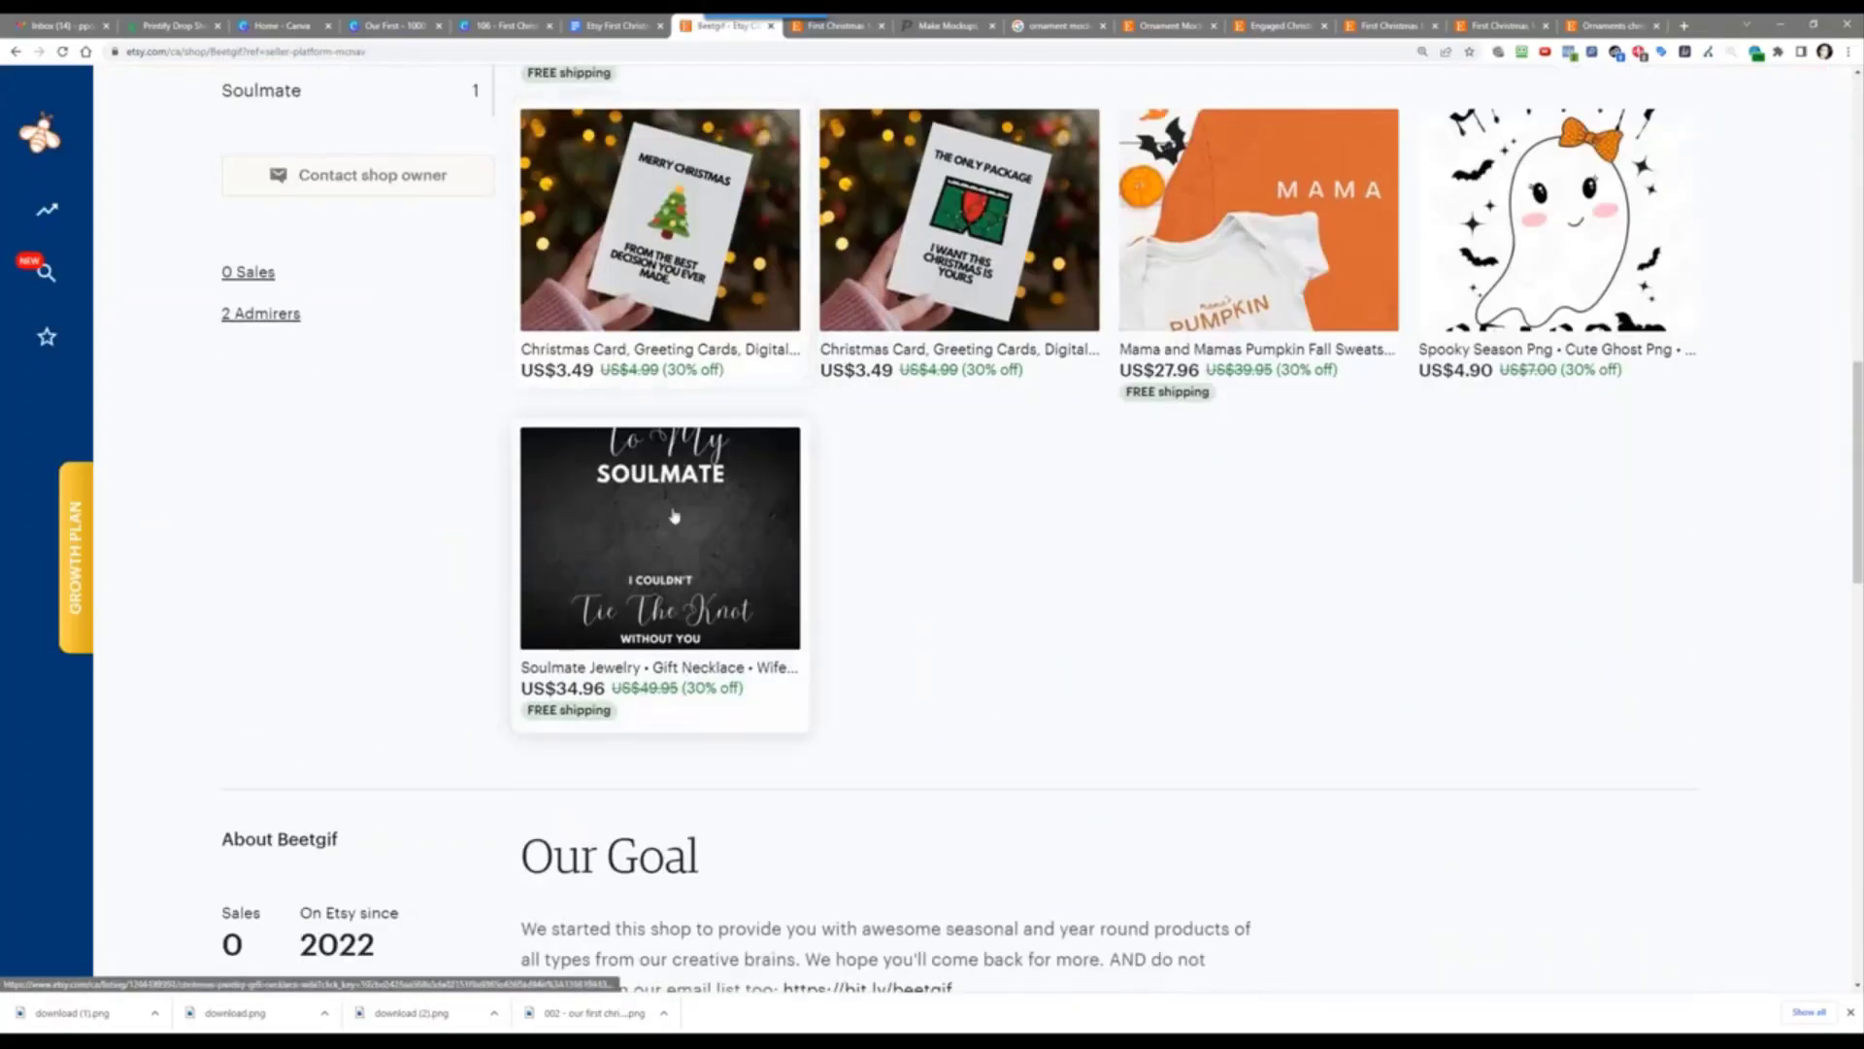
pyautogui.scroll(2, 866, 379)
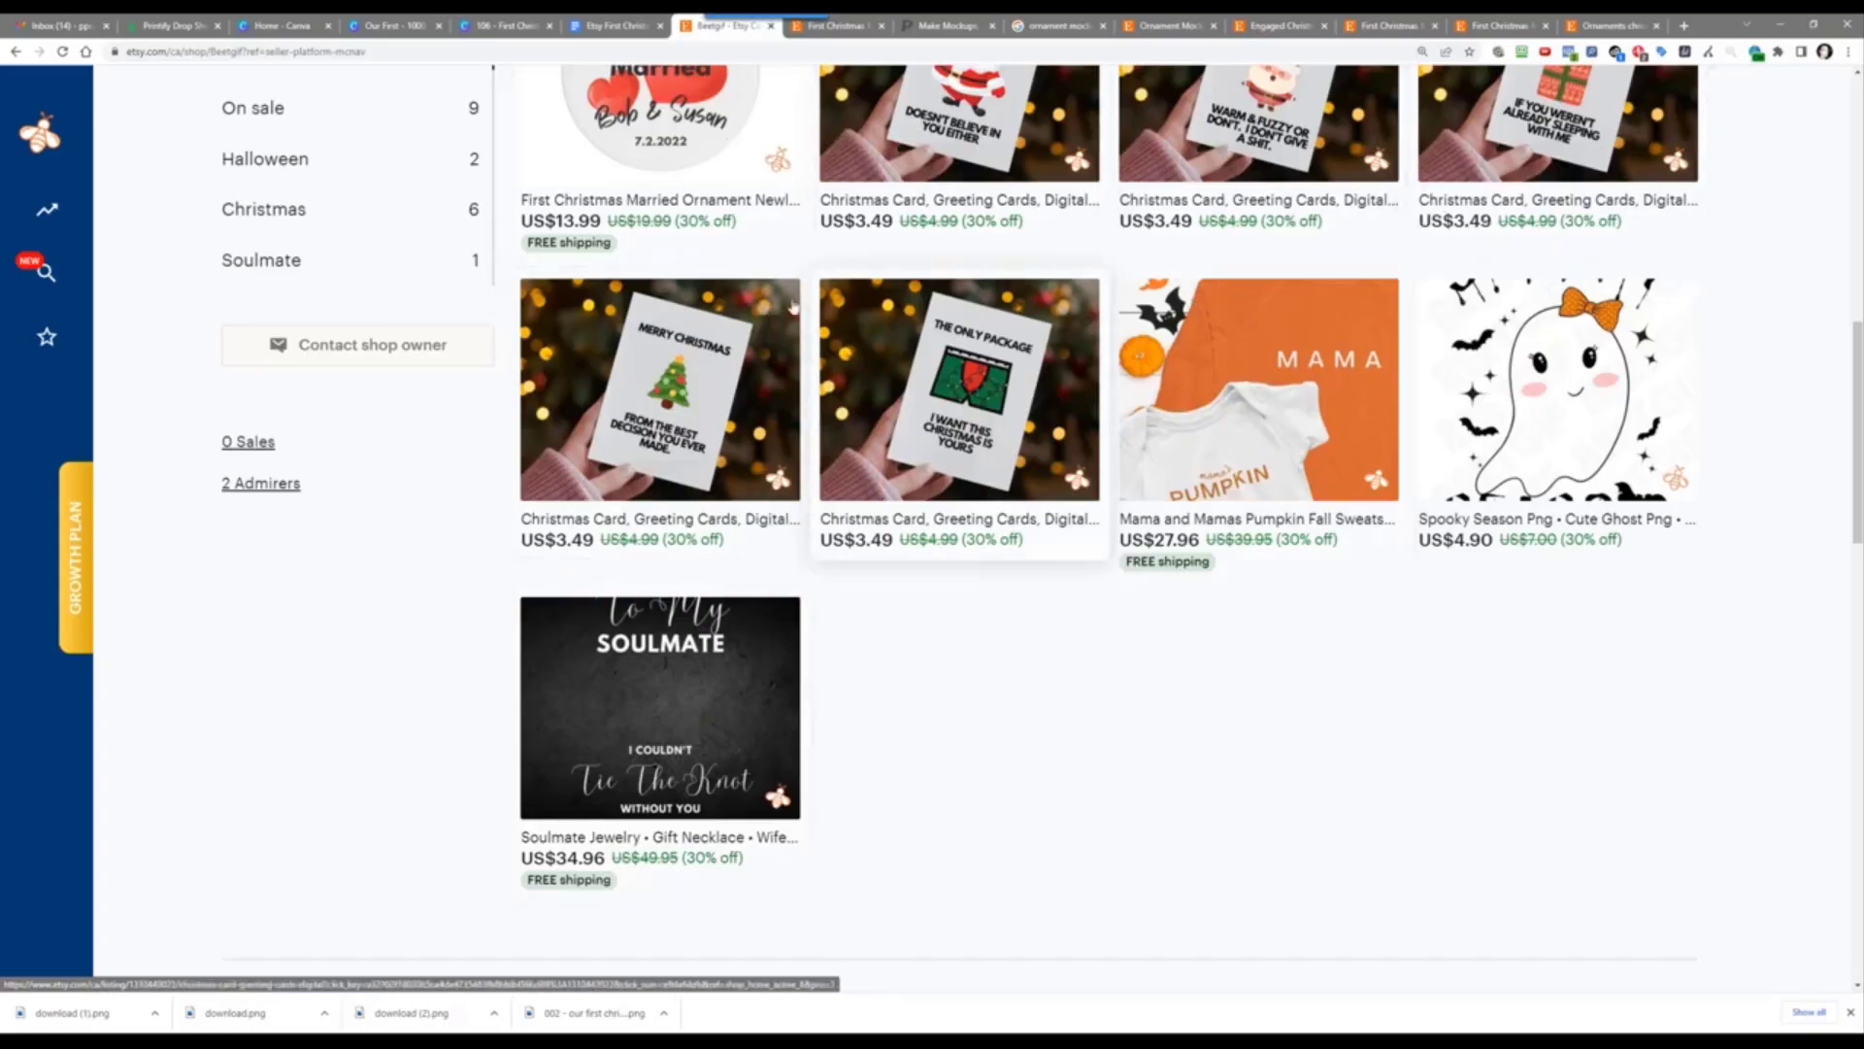
pyautogui.scroll(3, 767, 233)
pyautogui.scroll(-3, 689, 735)
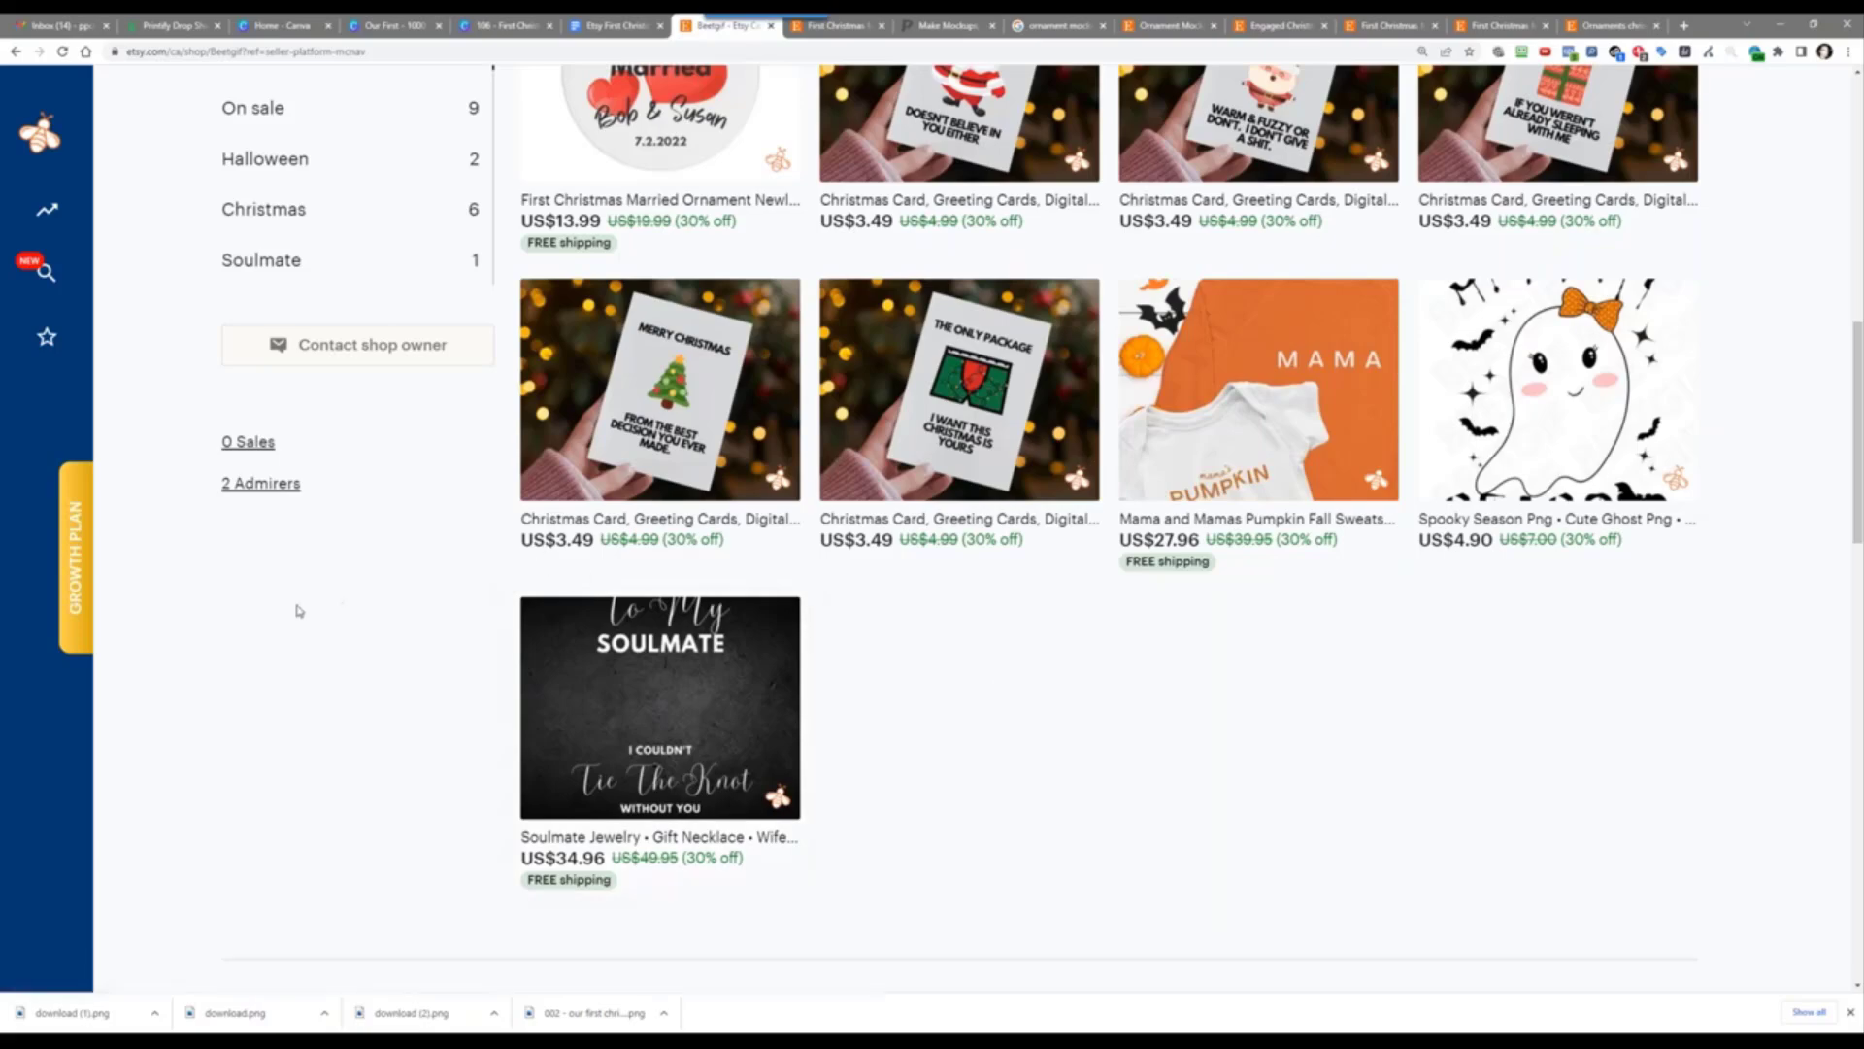
pyautogui.scroll(5, 341, 632)
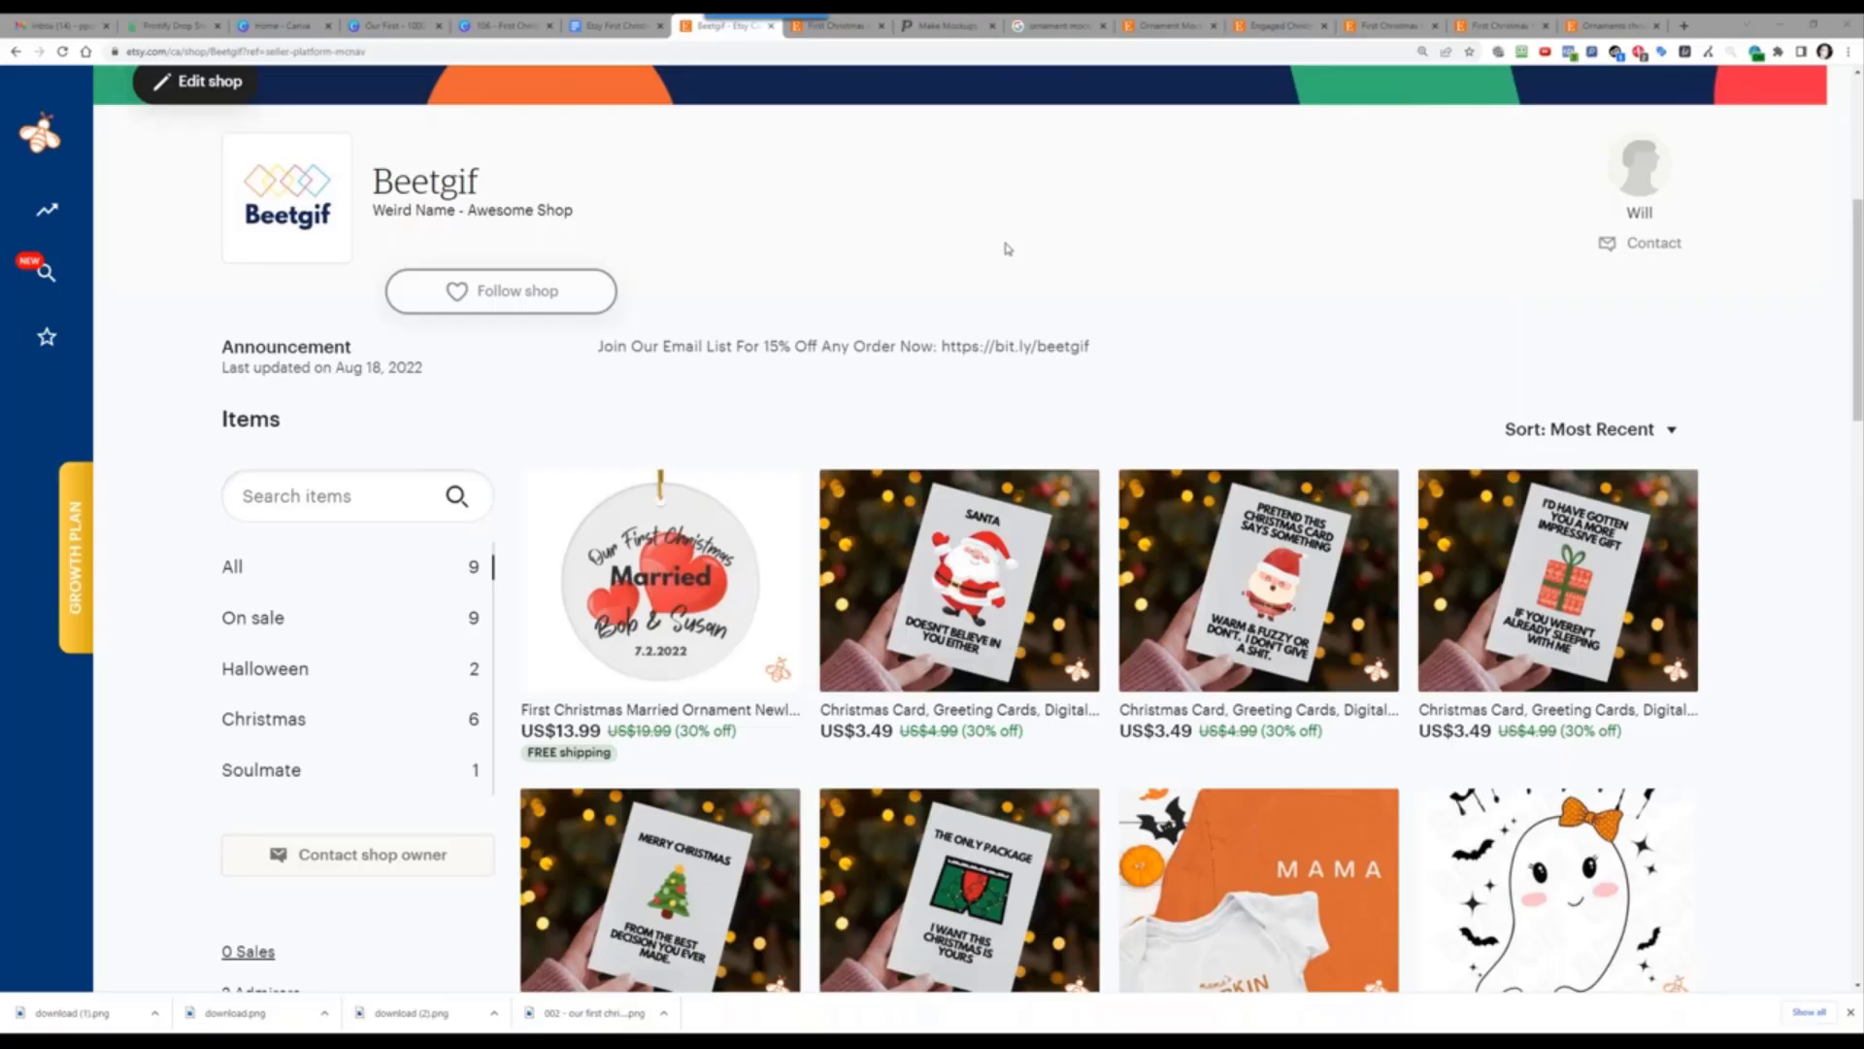
# Step: Scroll the Beetgif storefront to the ornament, now US$19.99 with free shipping
pyautogui.scroll(5, 1008, 248)
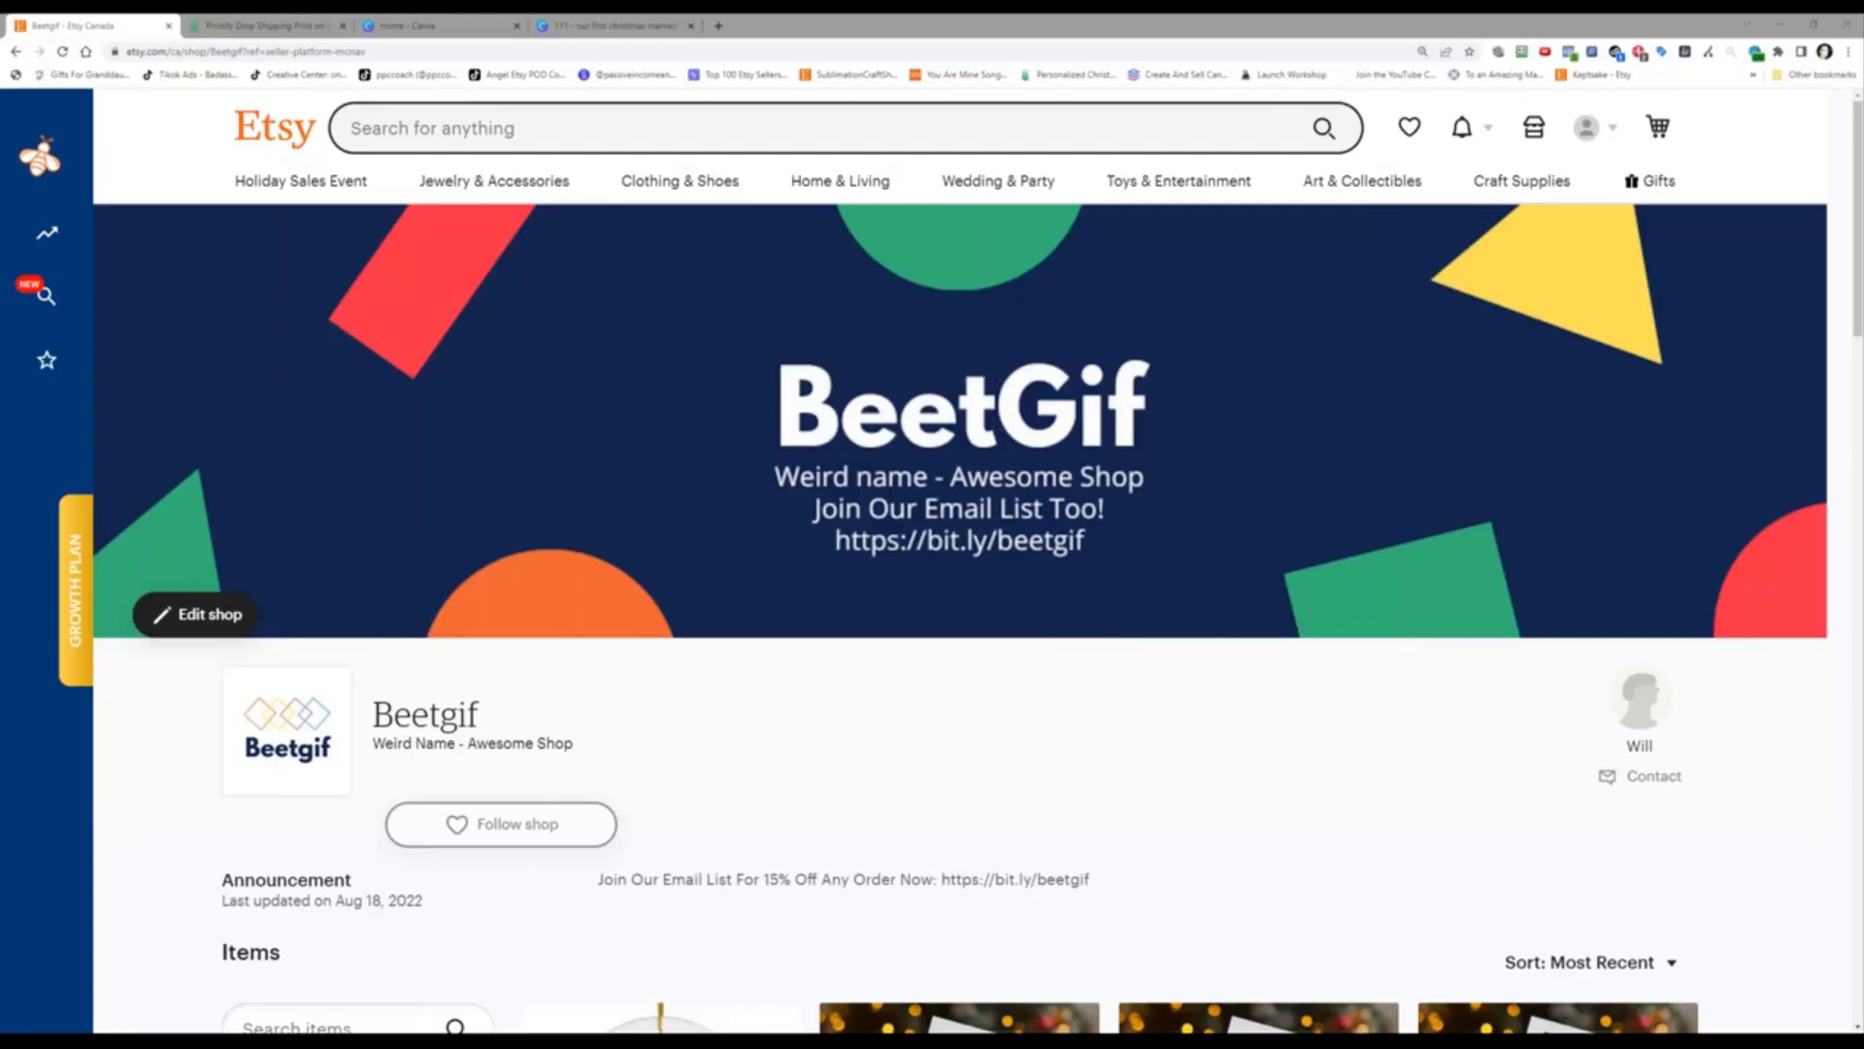
pyautogui.scroll(-1, 817, 571)
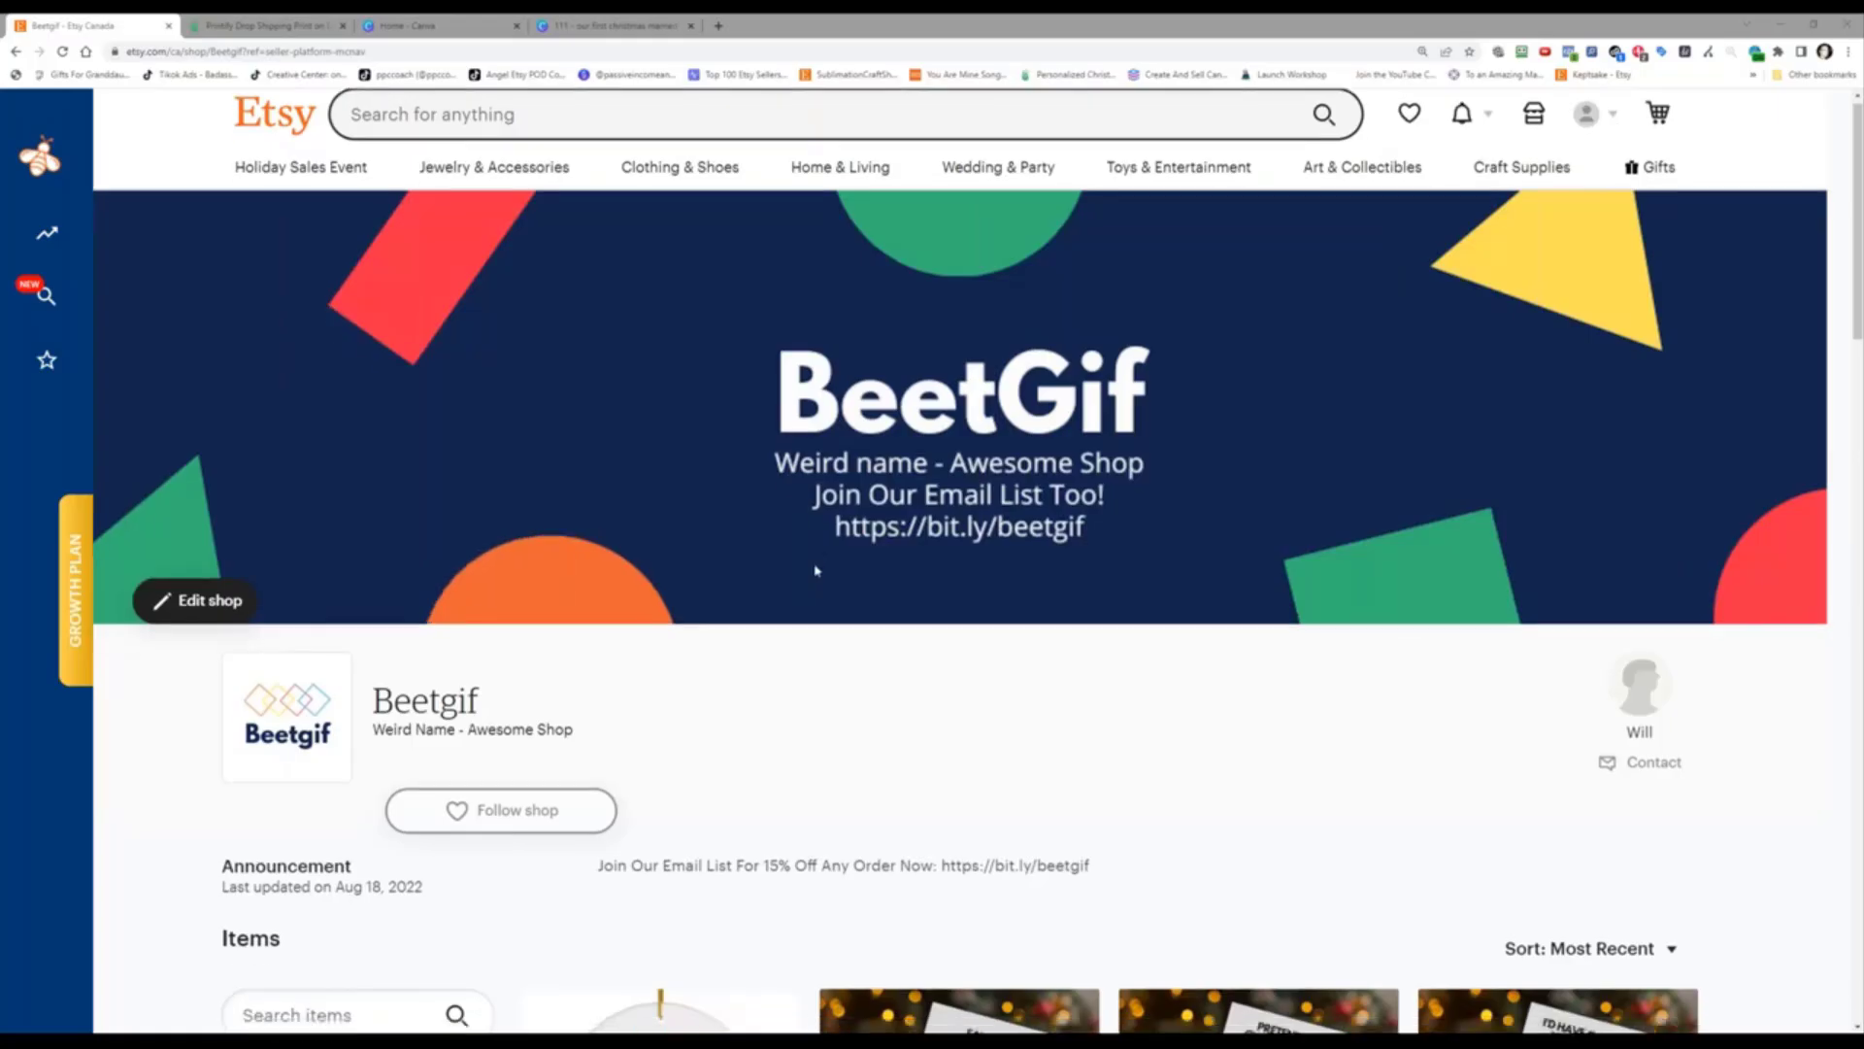
pyautogui.scroll(-6, 816, 571)
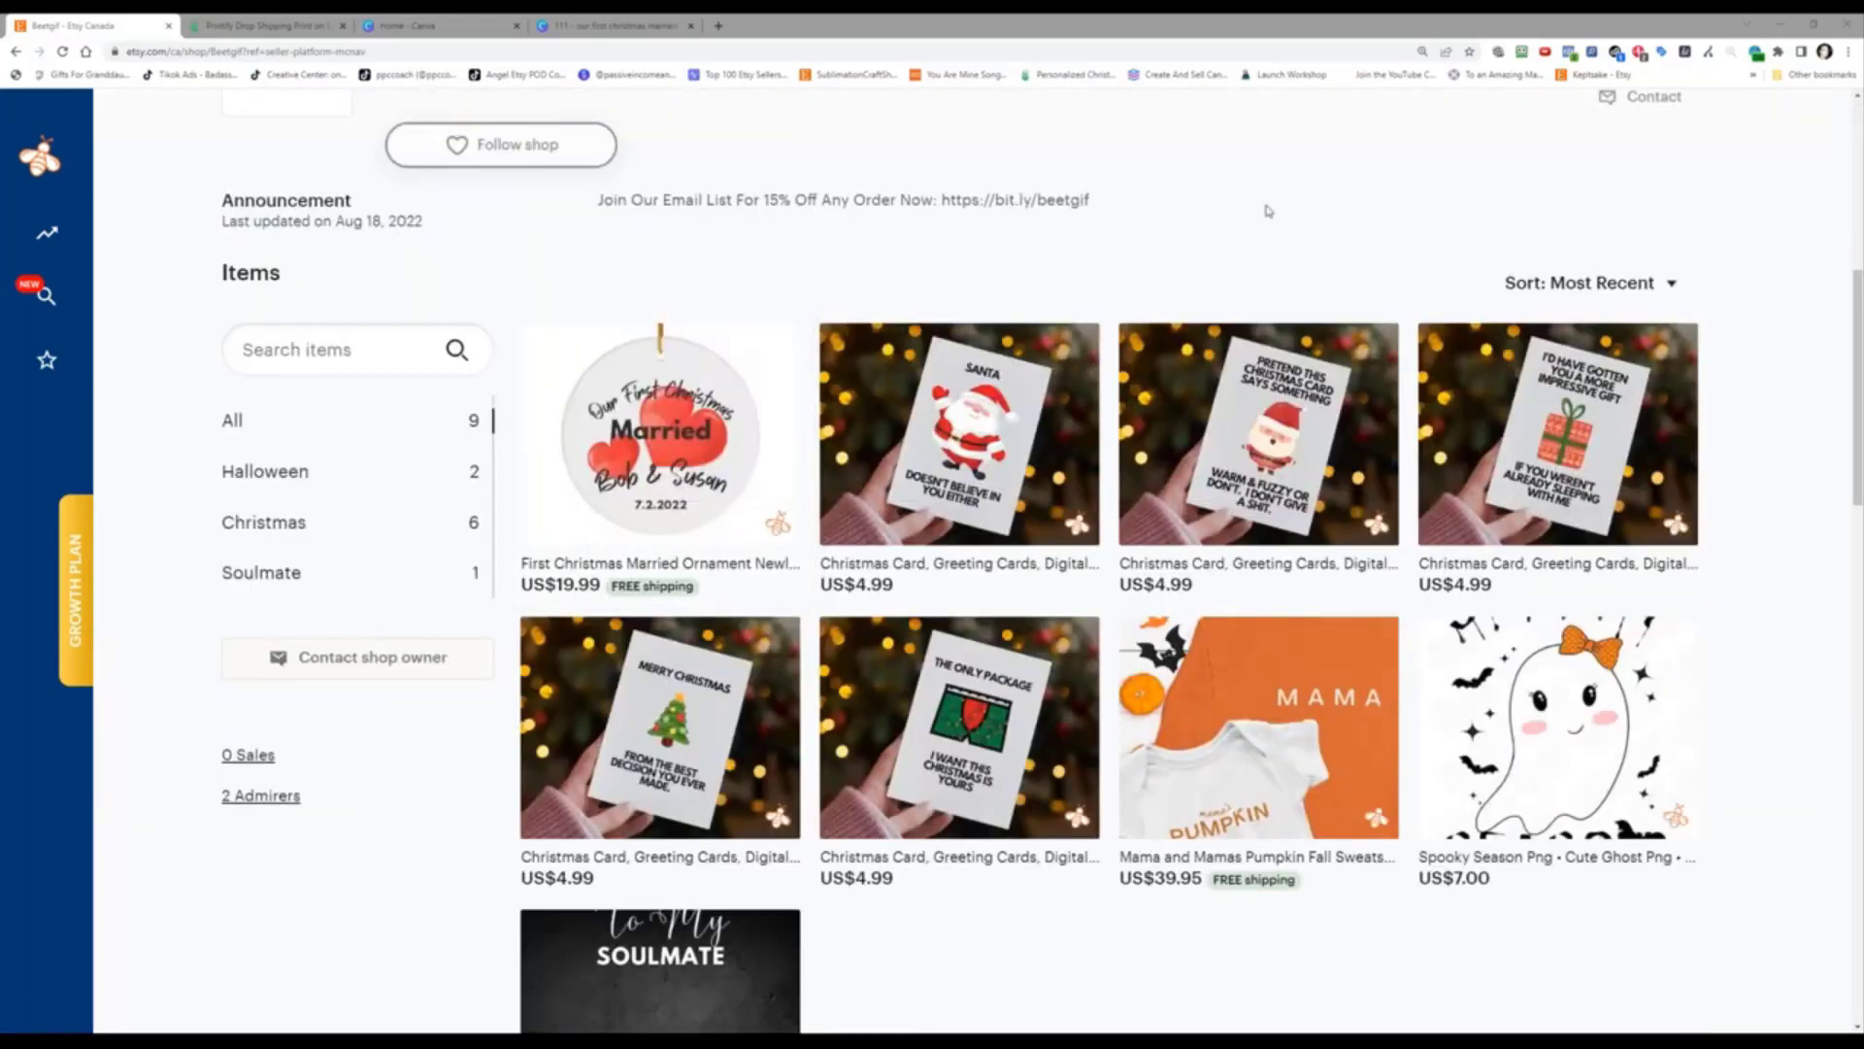
pyautogui.scroll(7, 1268, 211)
# Step: Go to Shop Manager > Marketing > Sales and discounts and start a new promo code
pyautogui.click(1461, 127)
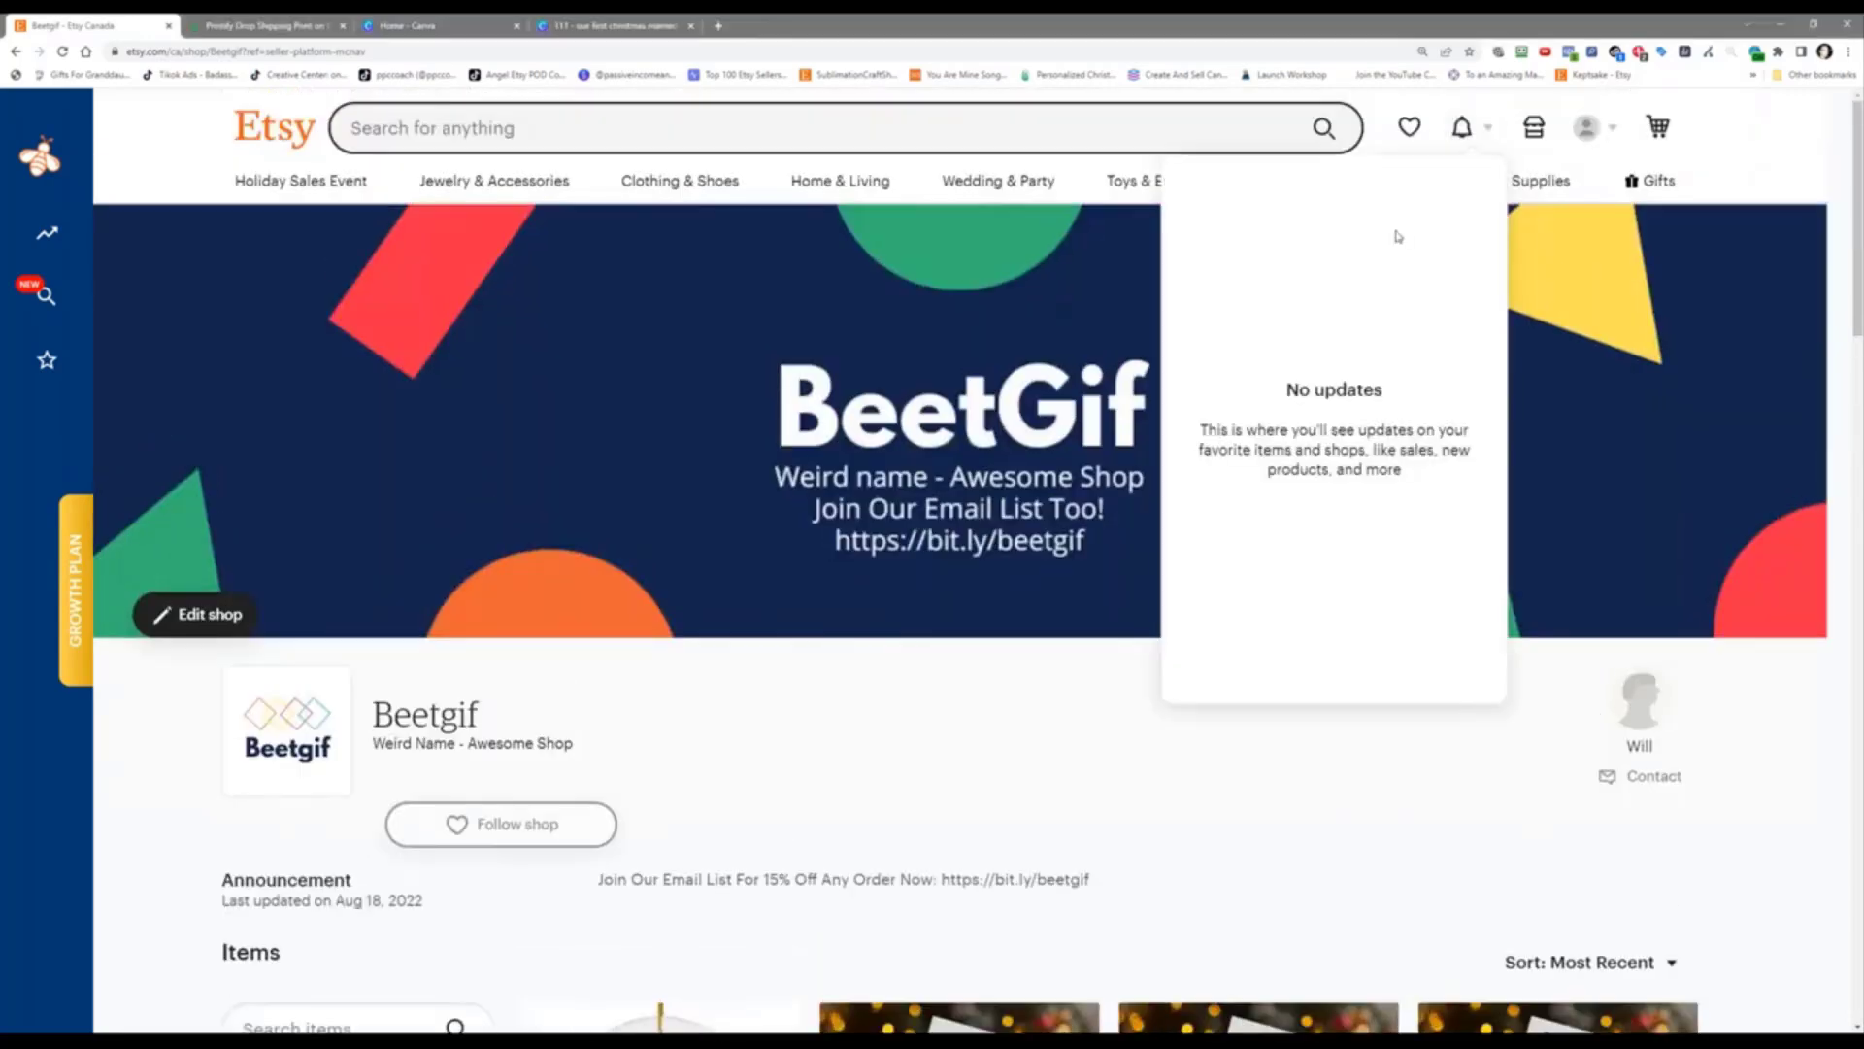
pyautogui.click(1534, 143)
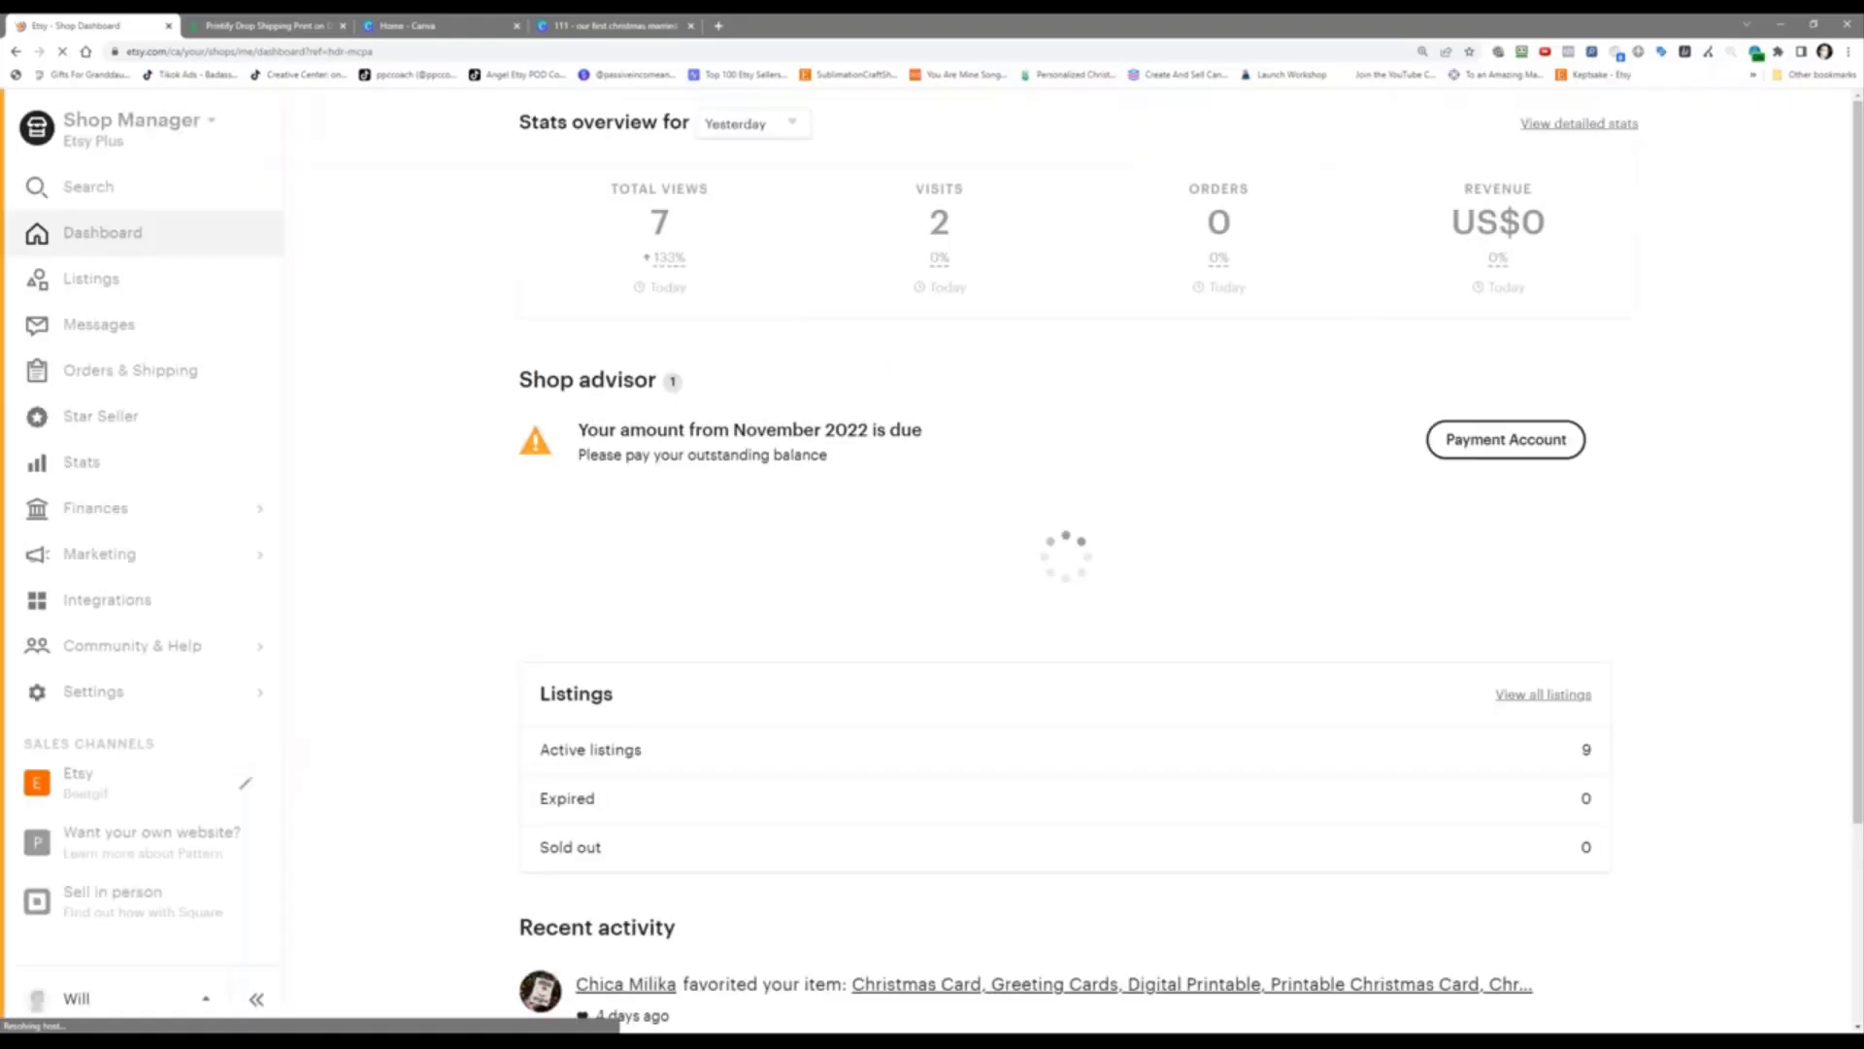
pyautogui.click(126, 549)
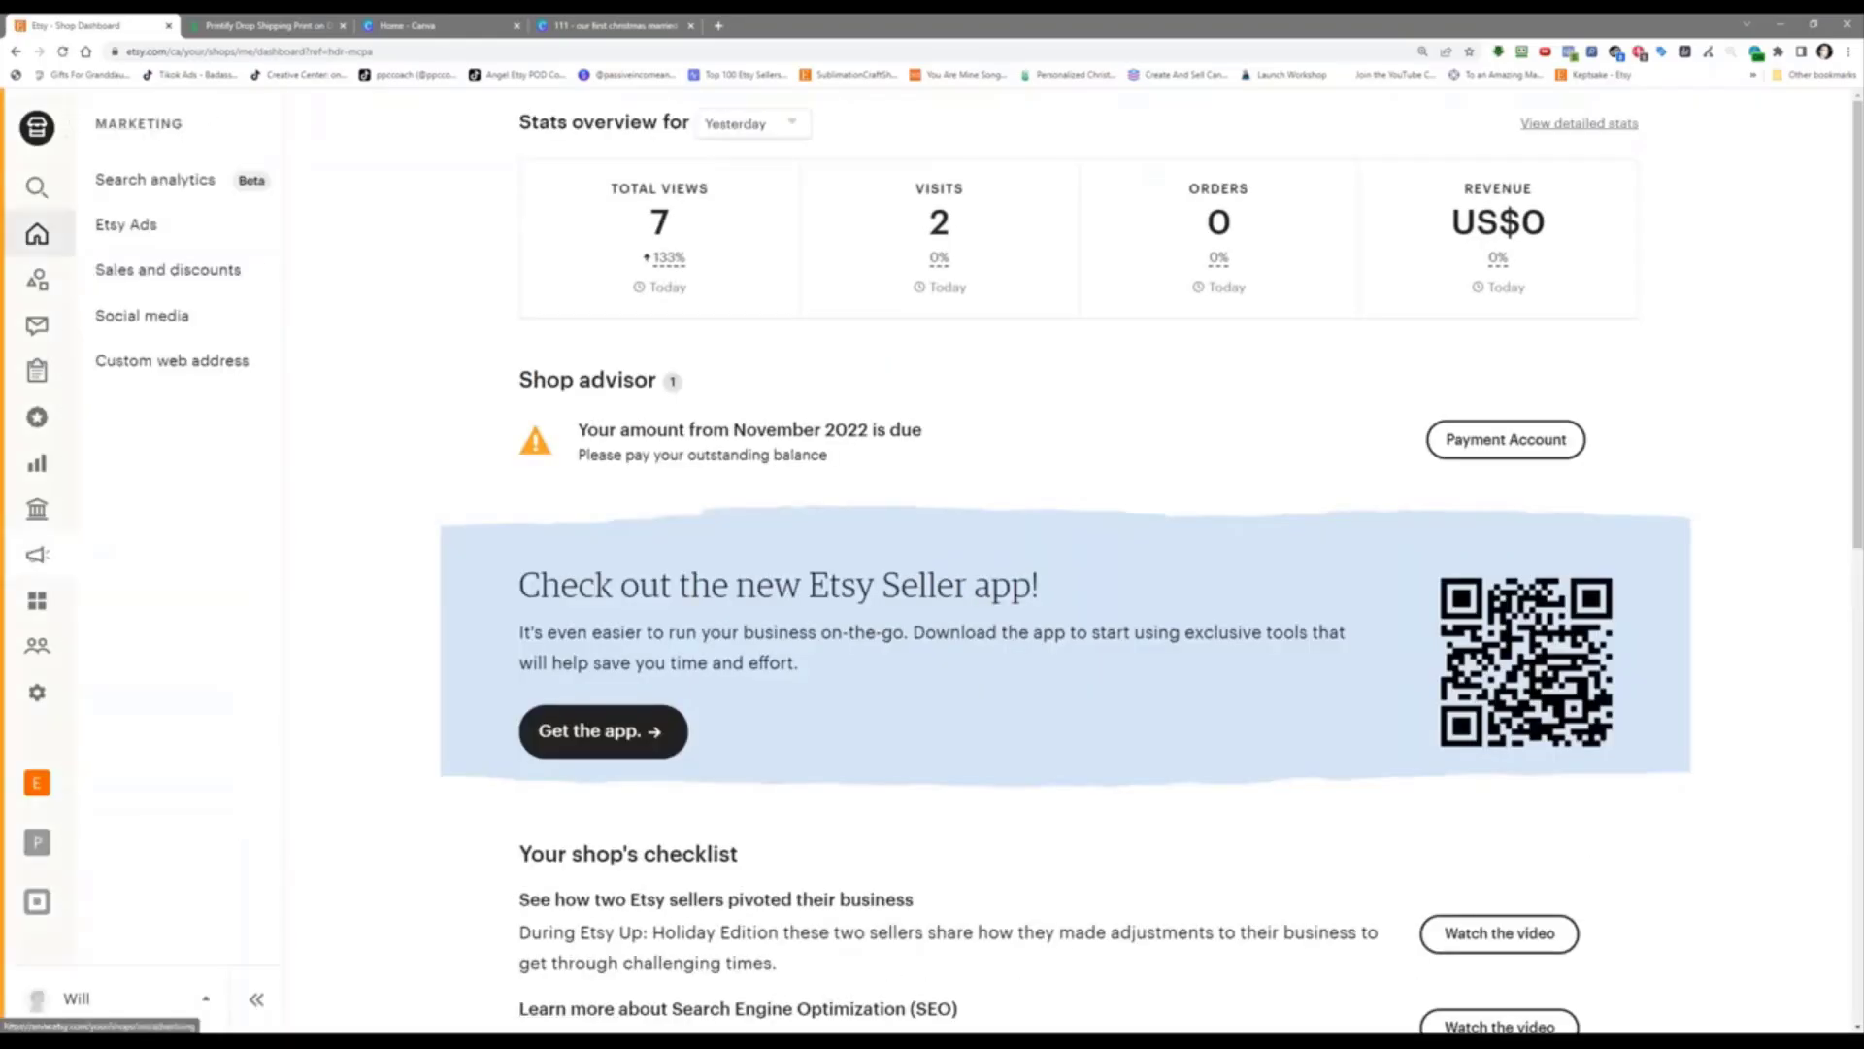
pyautogui.click(237, 269)
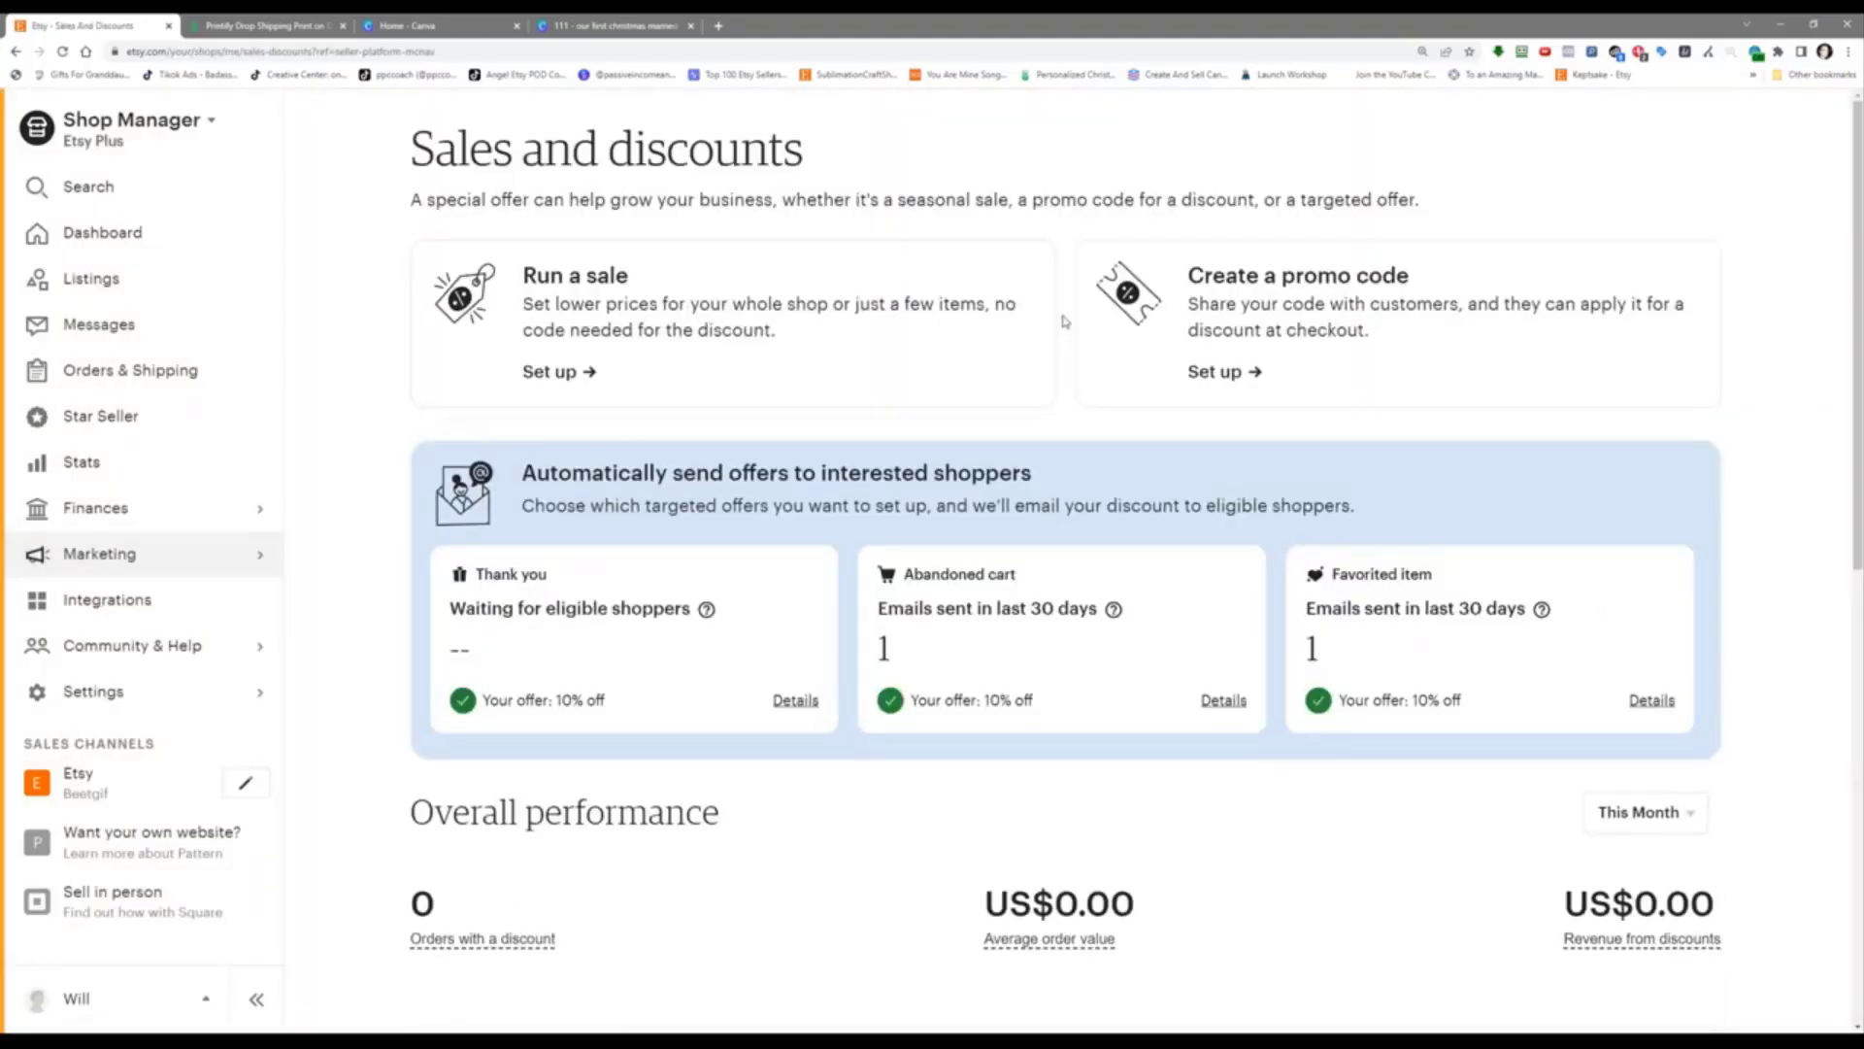
pyautogui.click(1291, 313)
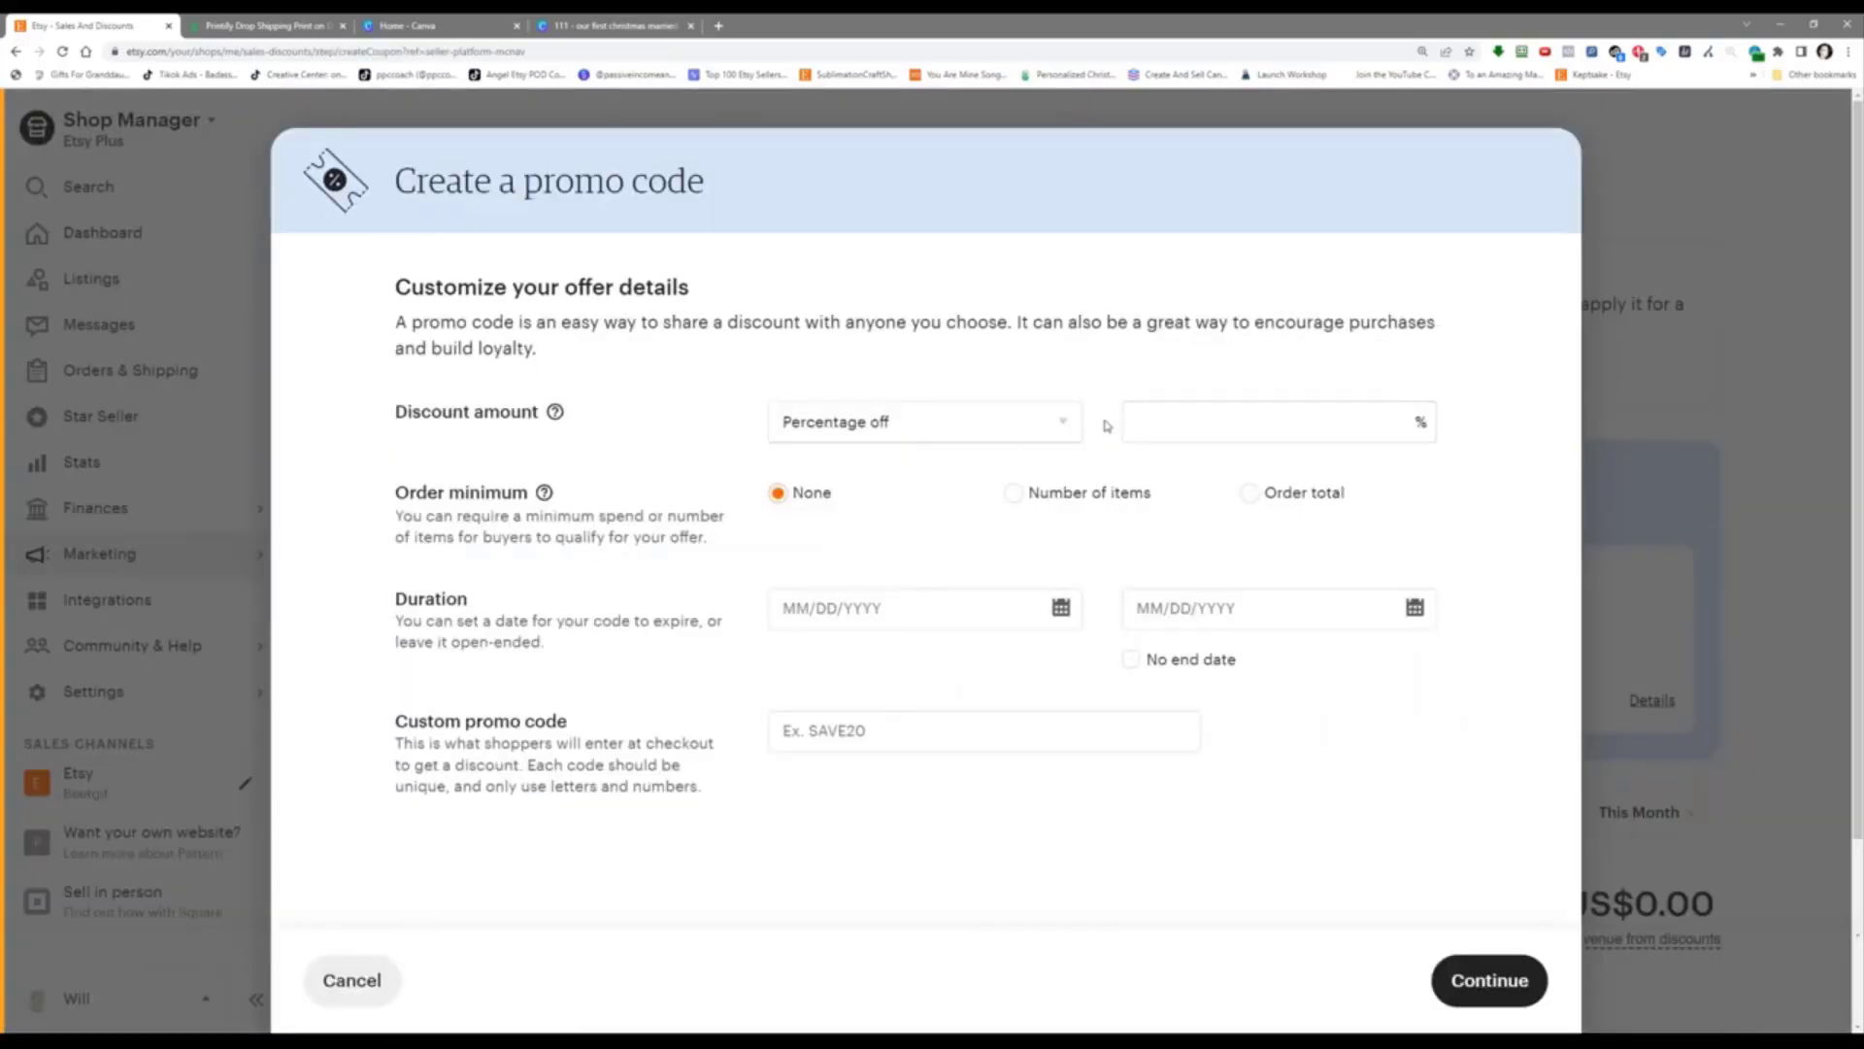
# Step: Set the promo code to 50% off, dated 11/17/2022 to 11/17/2022, with code DEMO50
pyautogui.click(1158, 427)
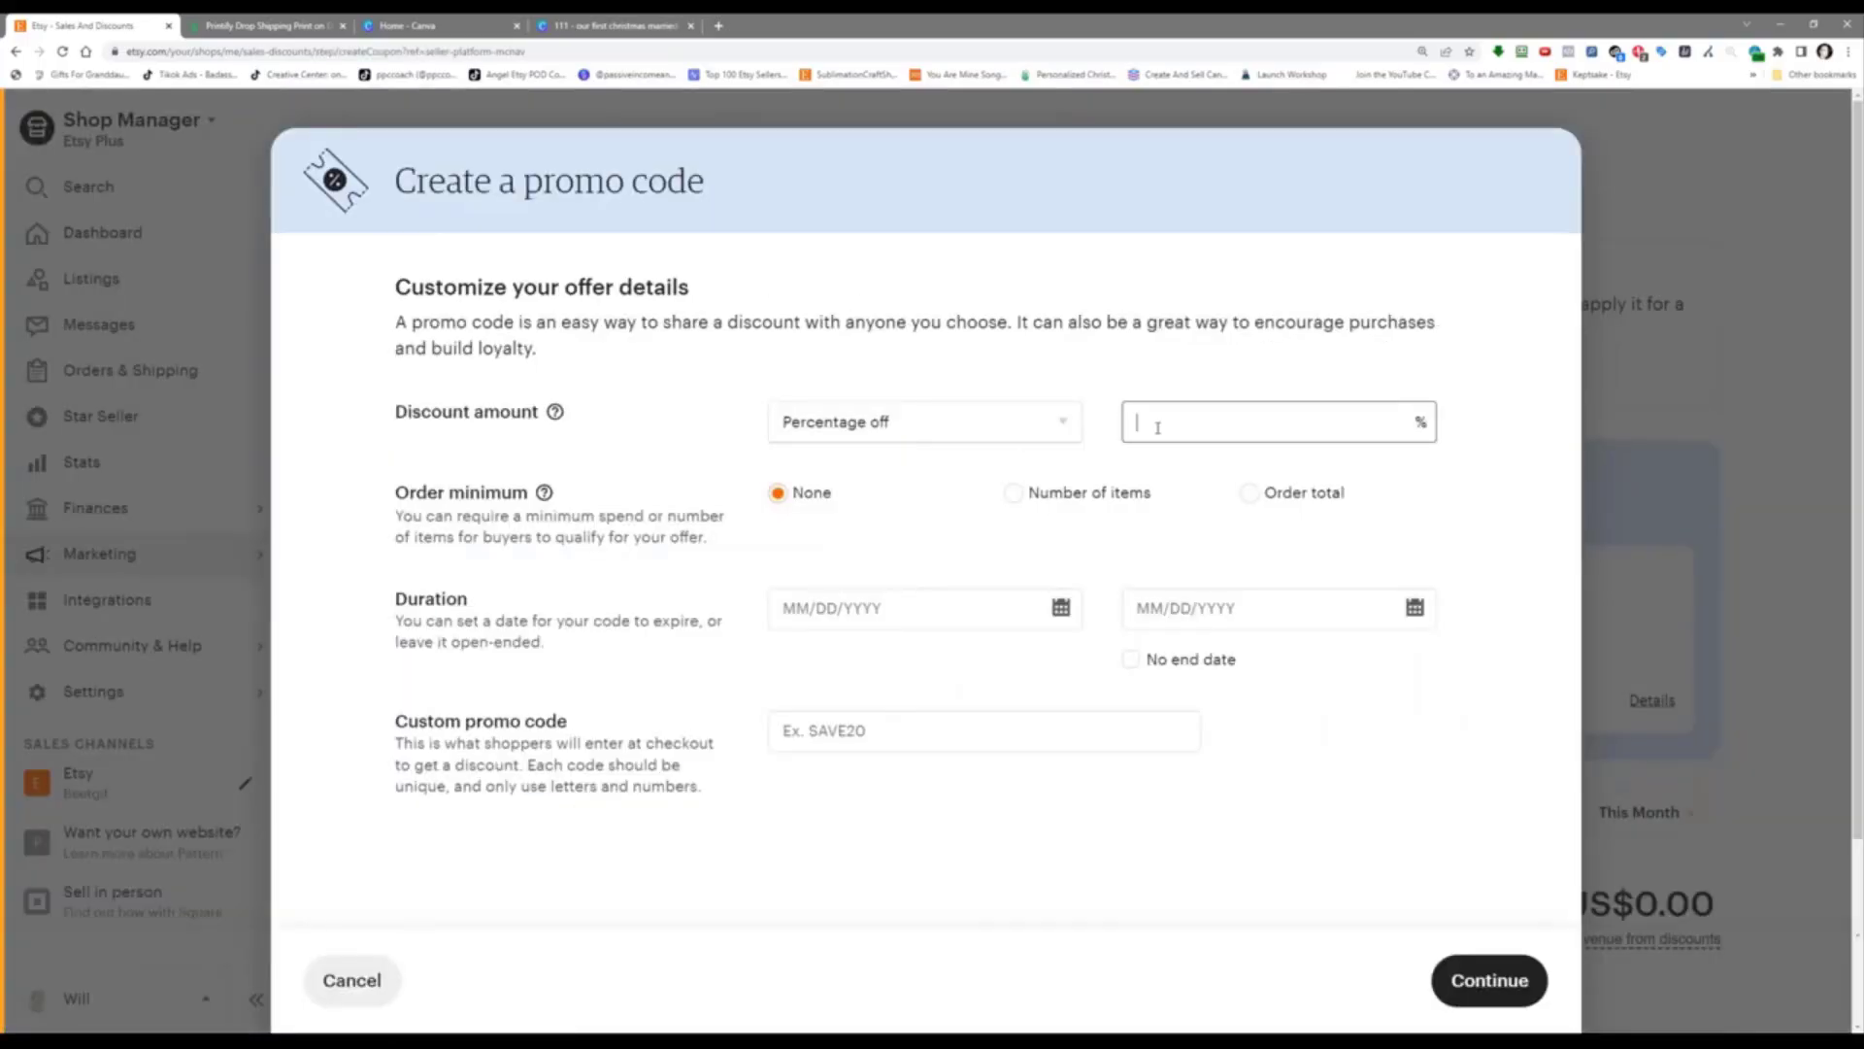
pyautogui.write('50')
pyautogui.click(1229, 620)
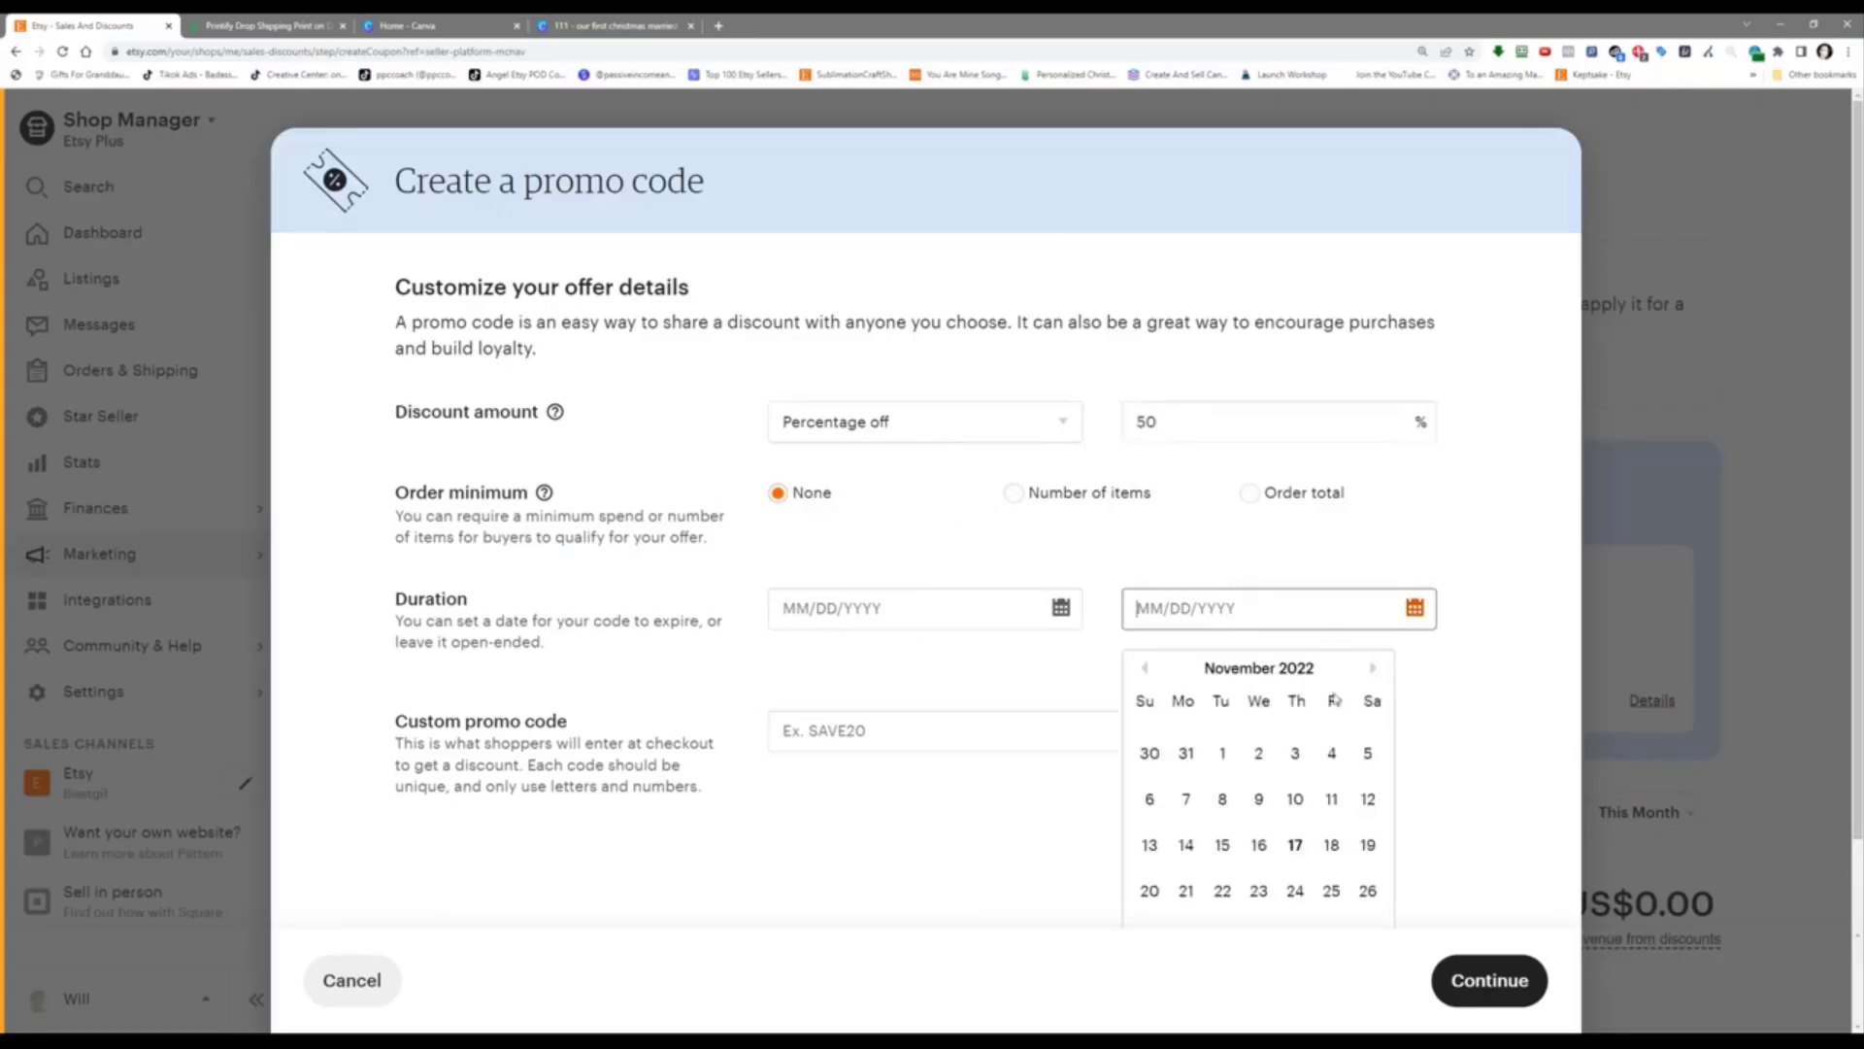
pyautogui.click(1292, 847)
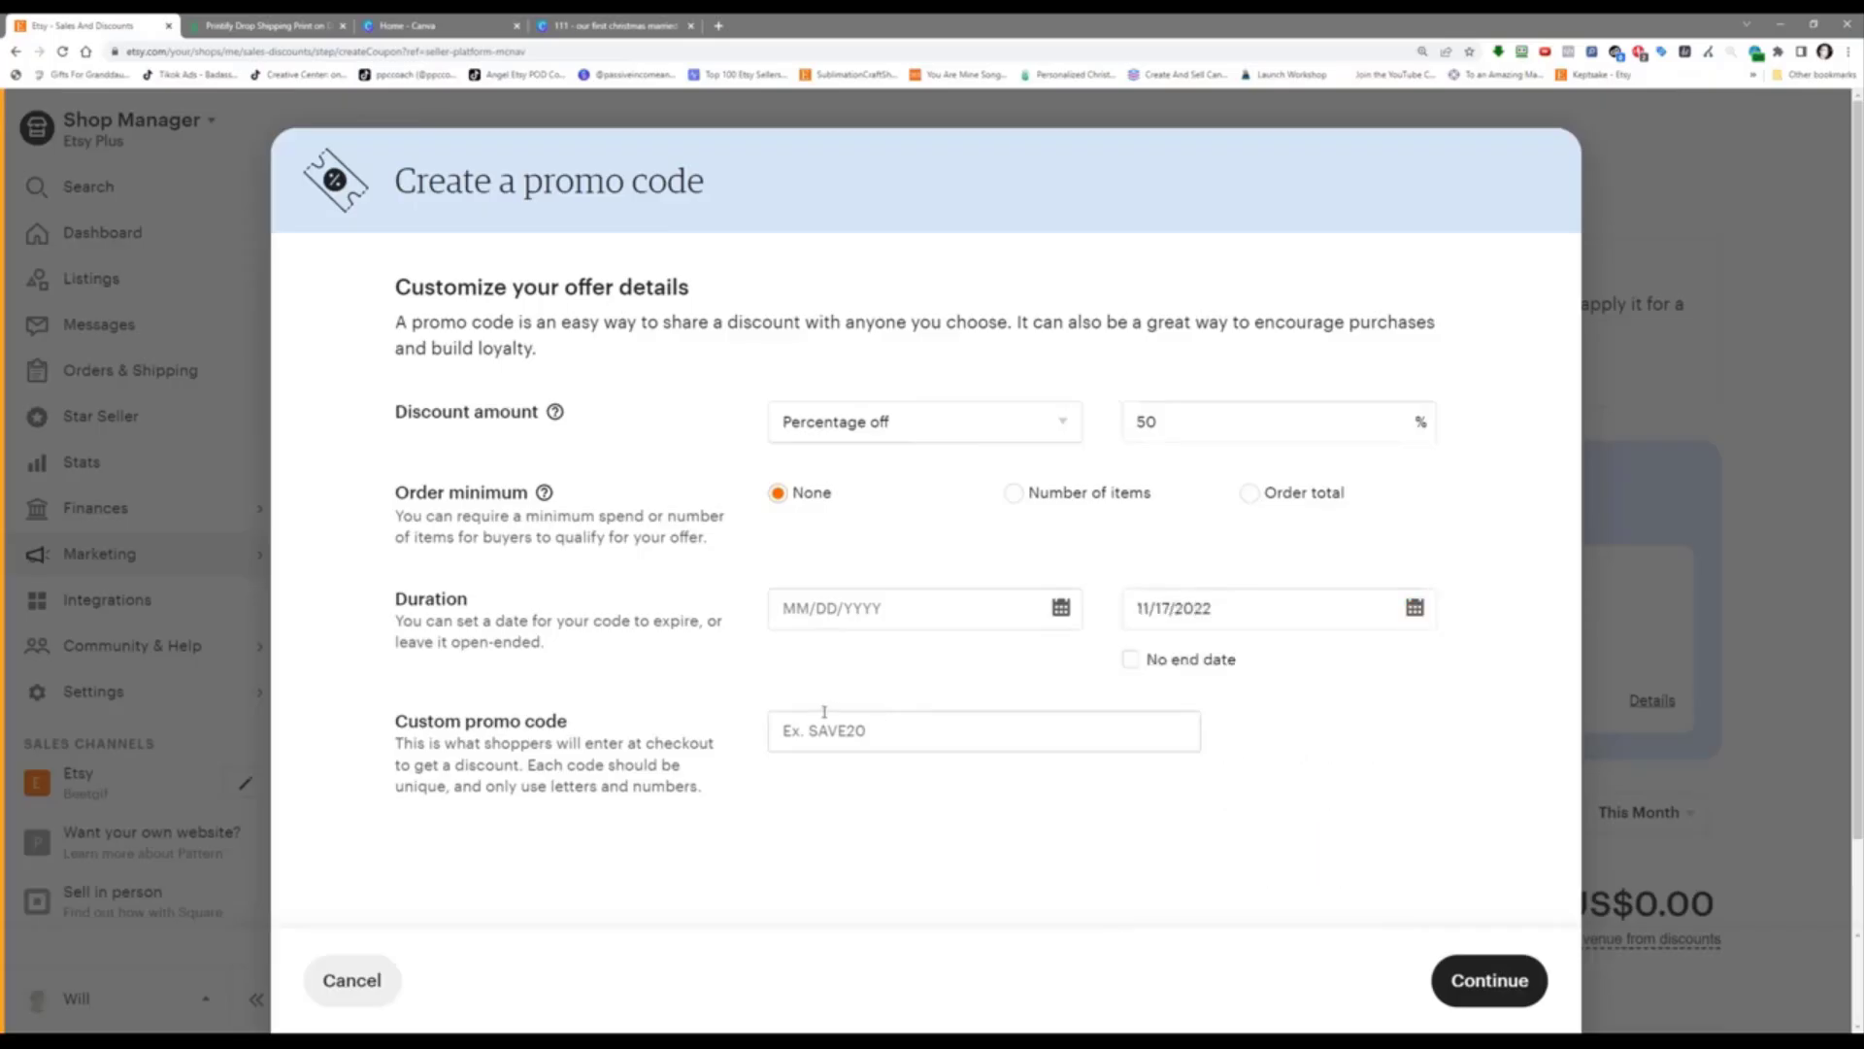
pyautogui.click(889, 617)
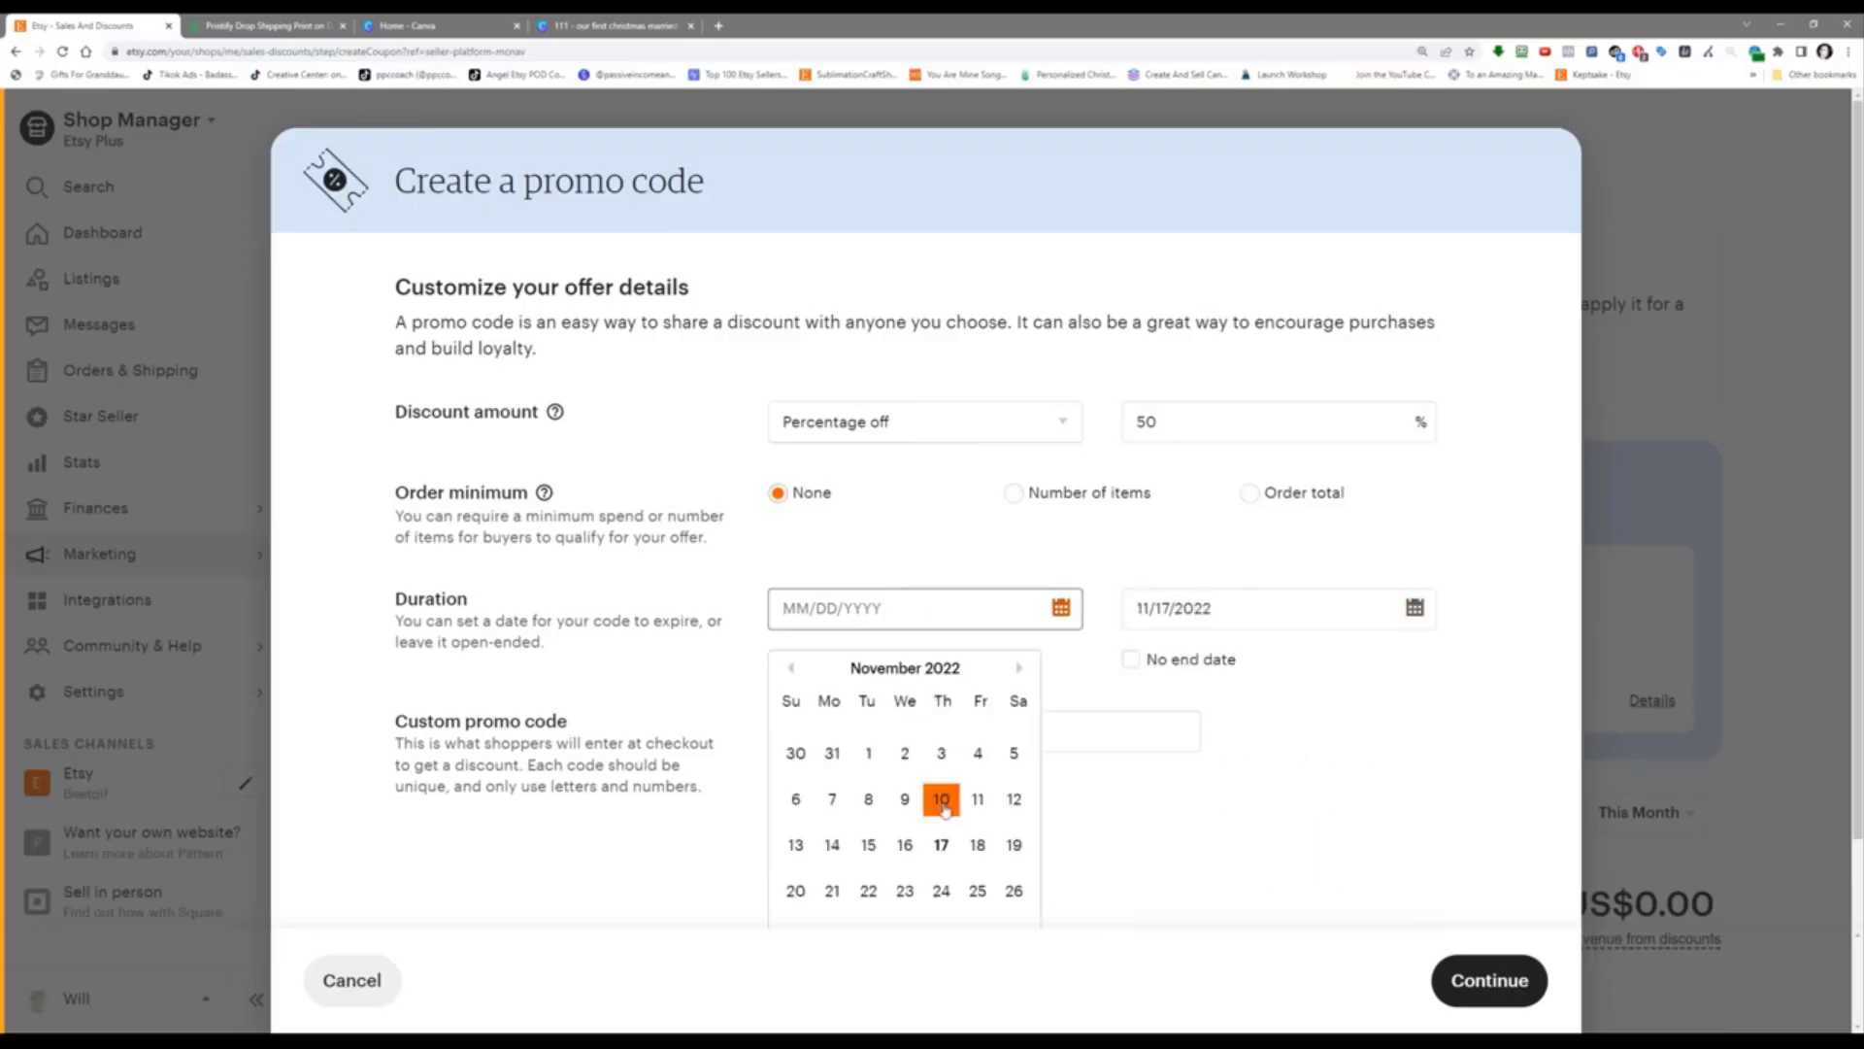
pyautogui.click(942, 845)
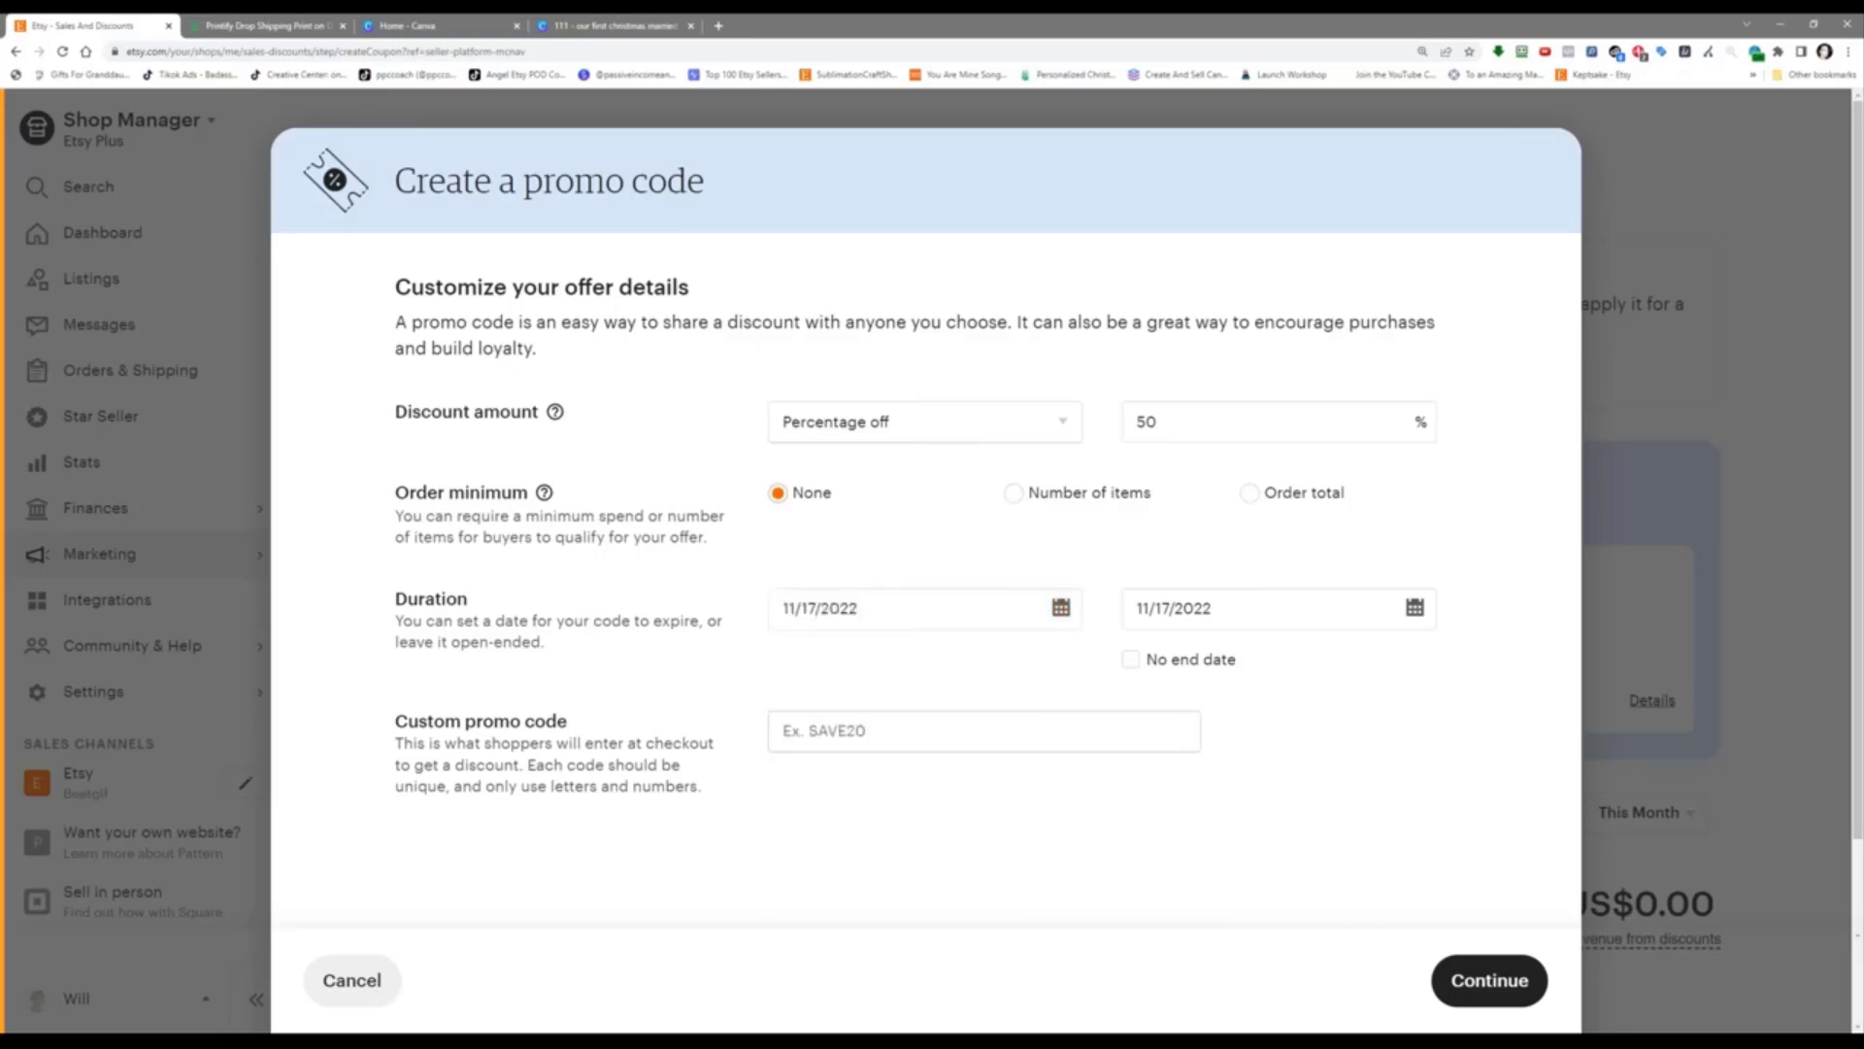
pyautogui.click(930, 719)
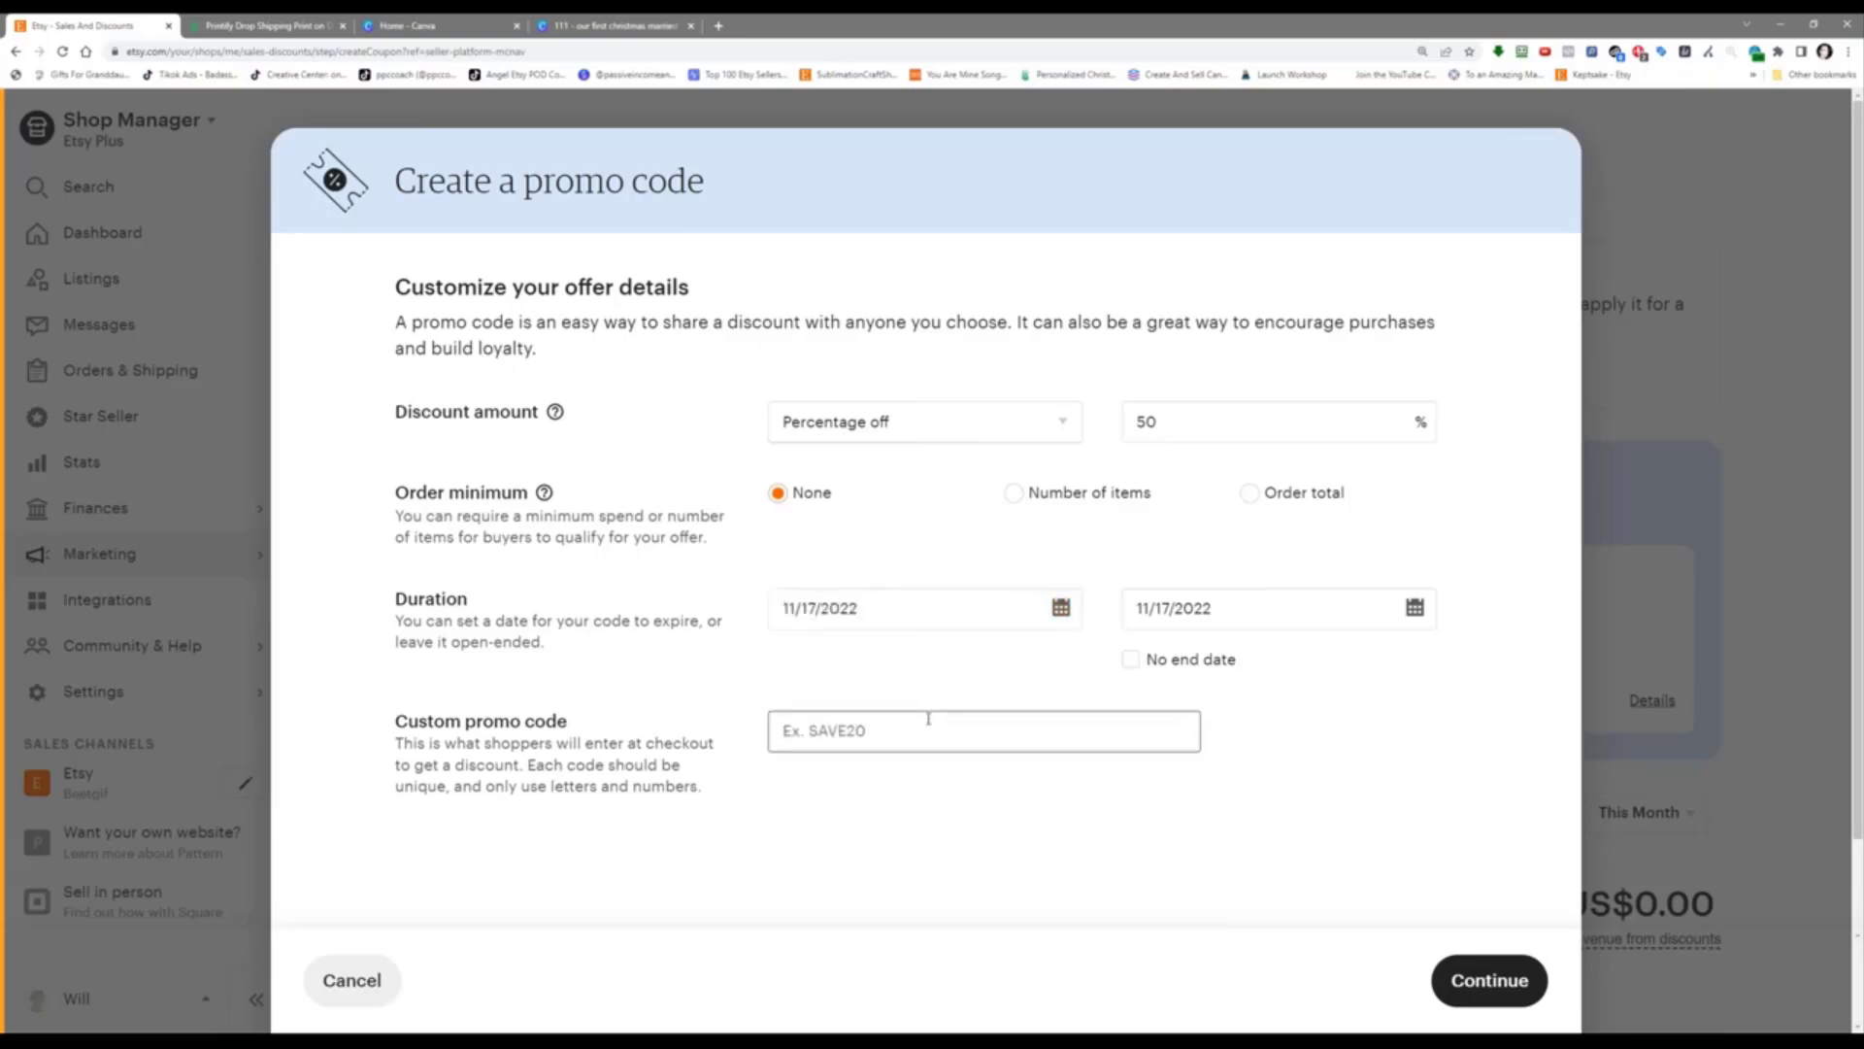
pyautogui.write('DEMO50')
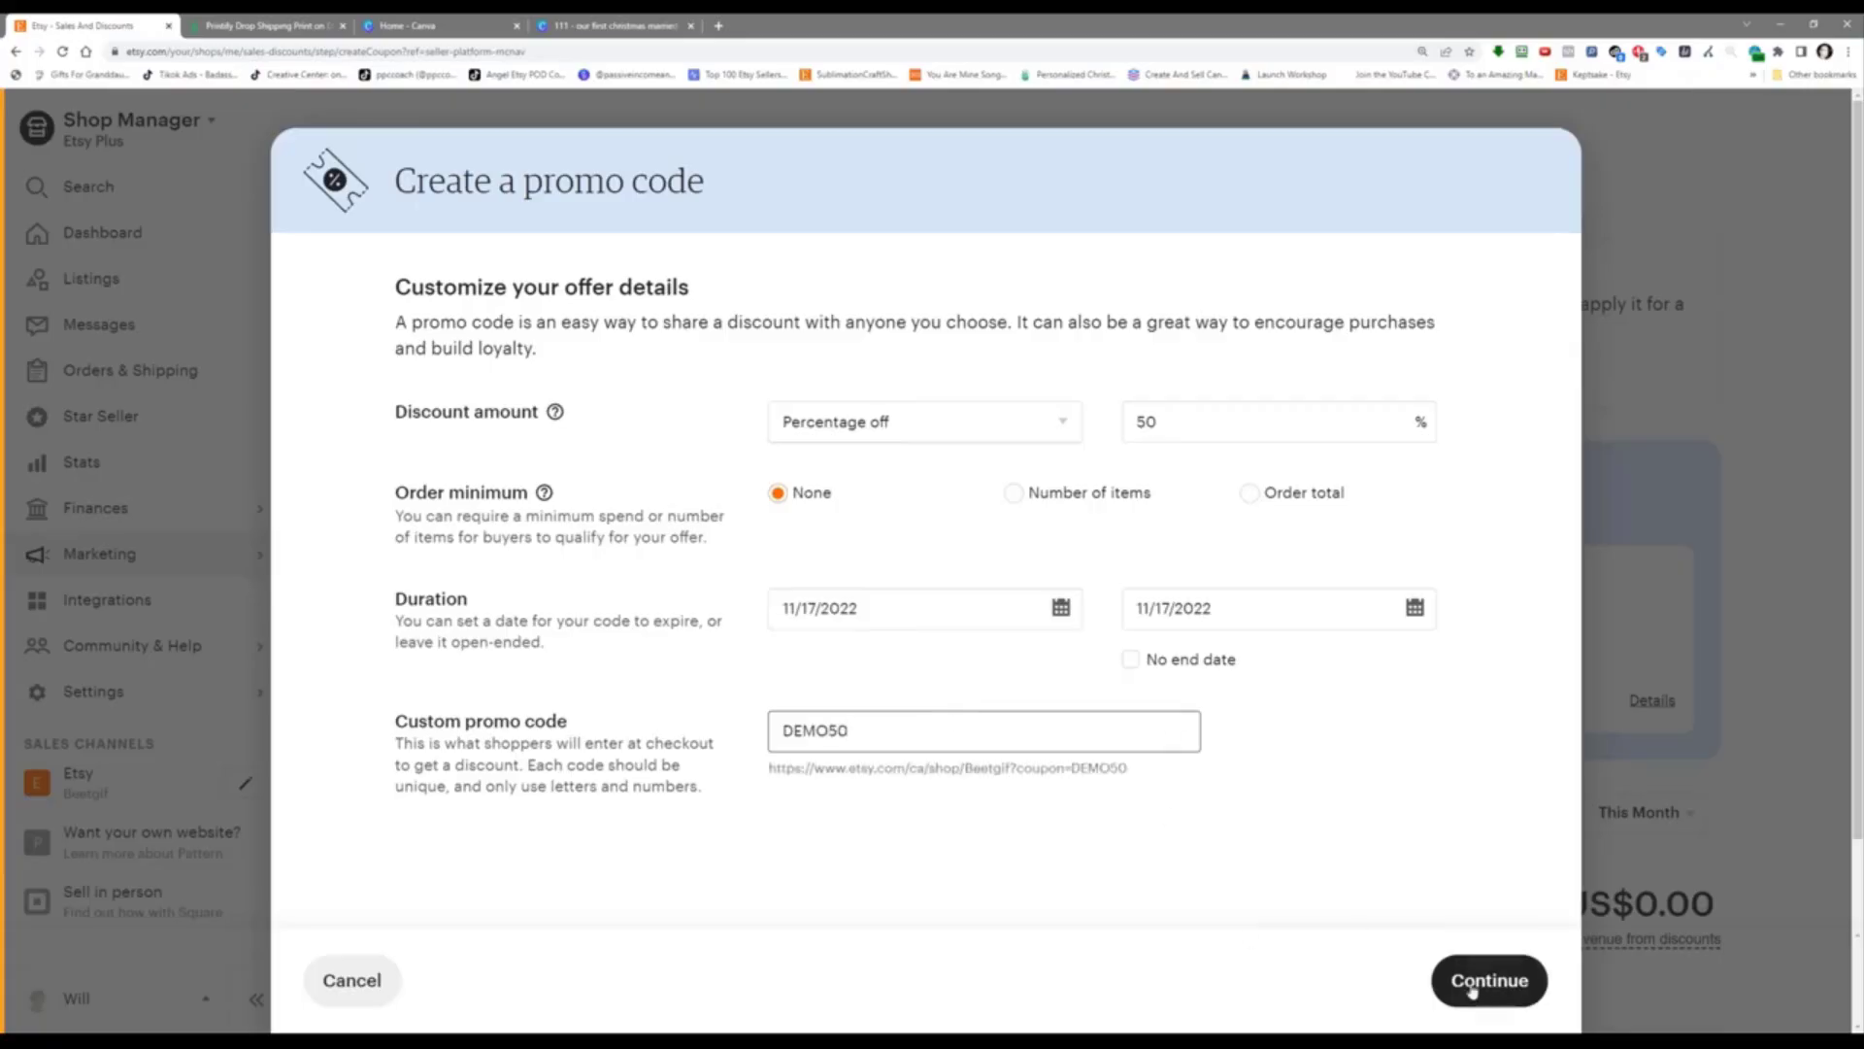
pyautogui.click(1472, 986)
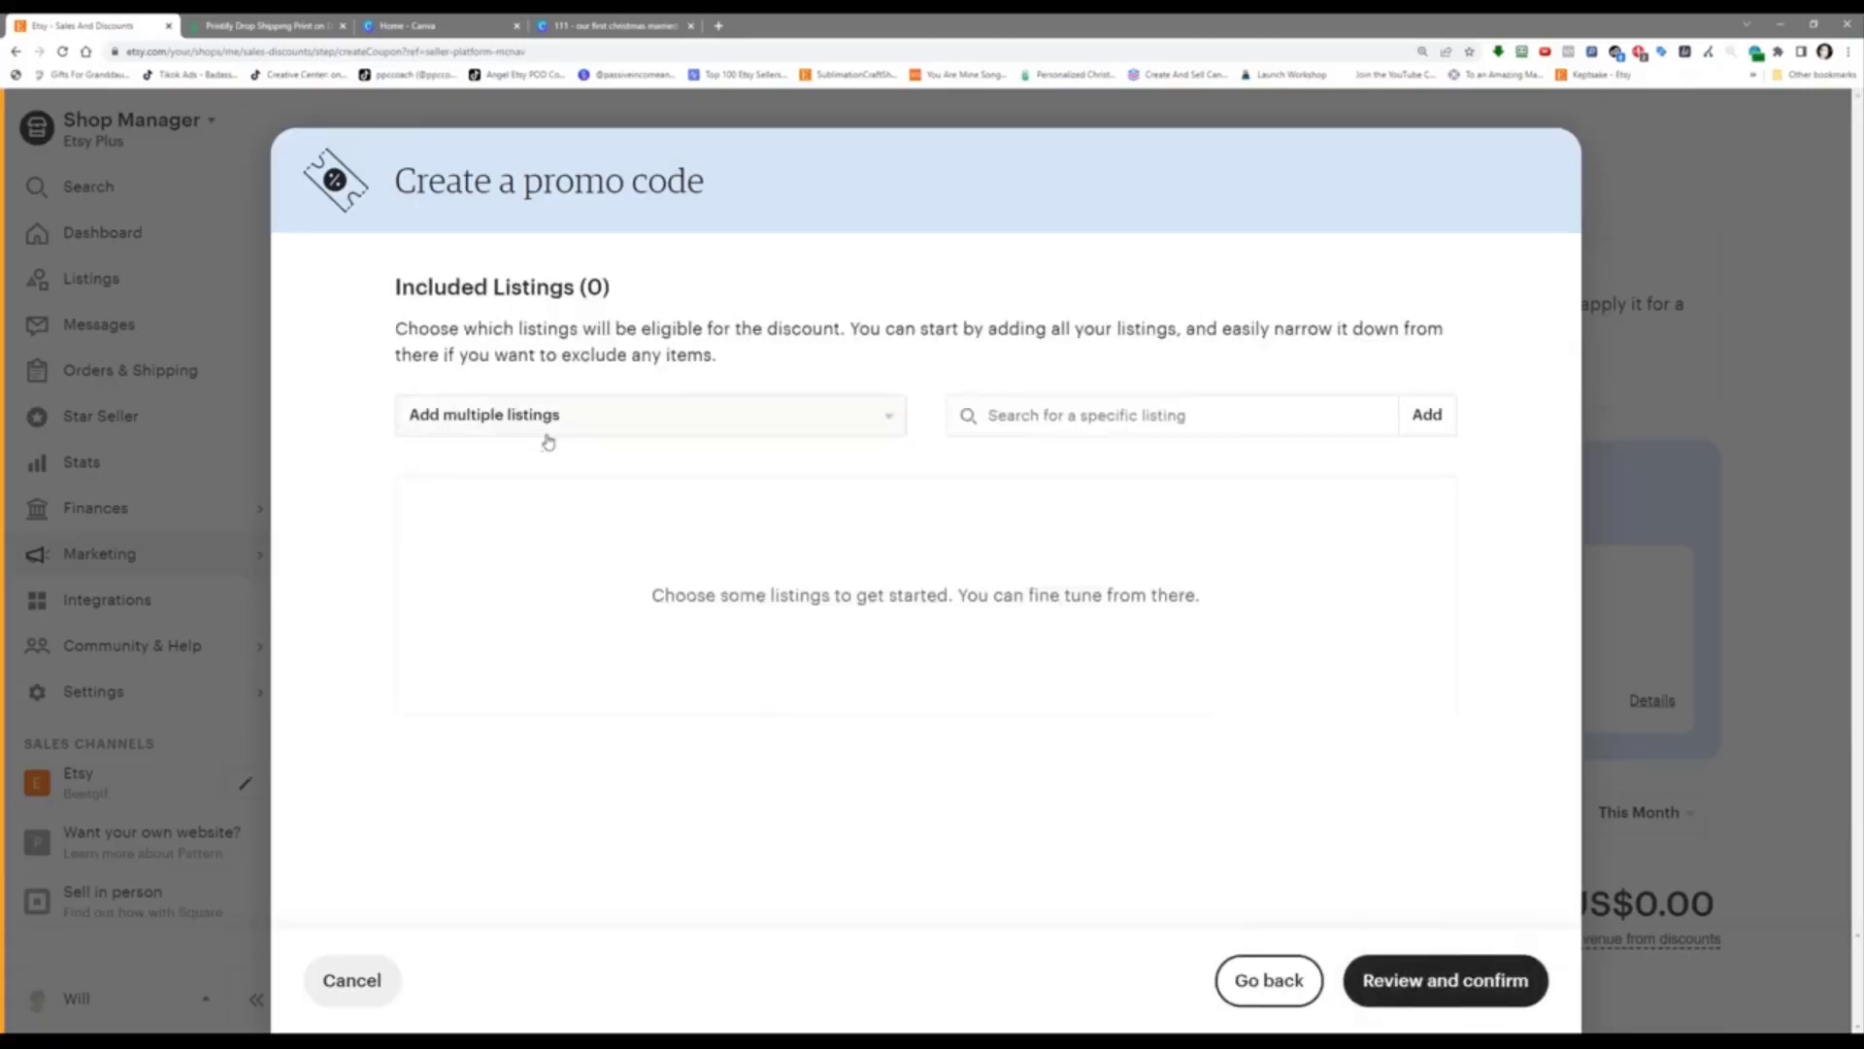
# Step: Add the Christmas section listings, then remove the three Christmas card listings
pyautogui.click(547, 434)
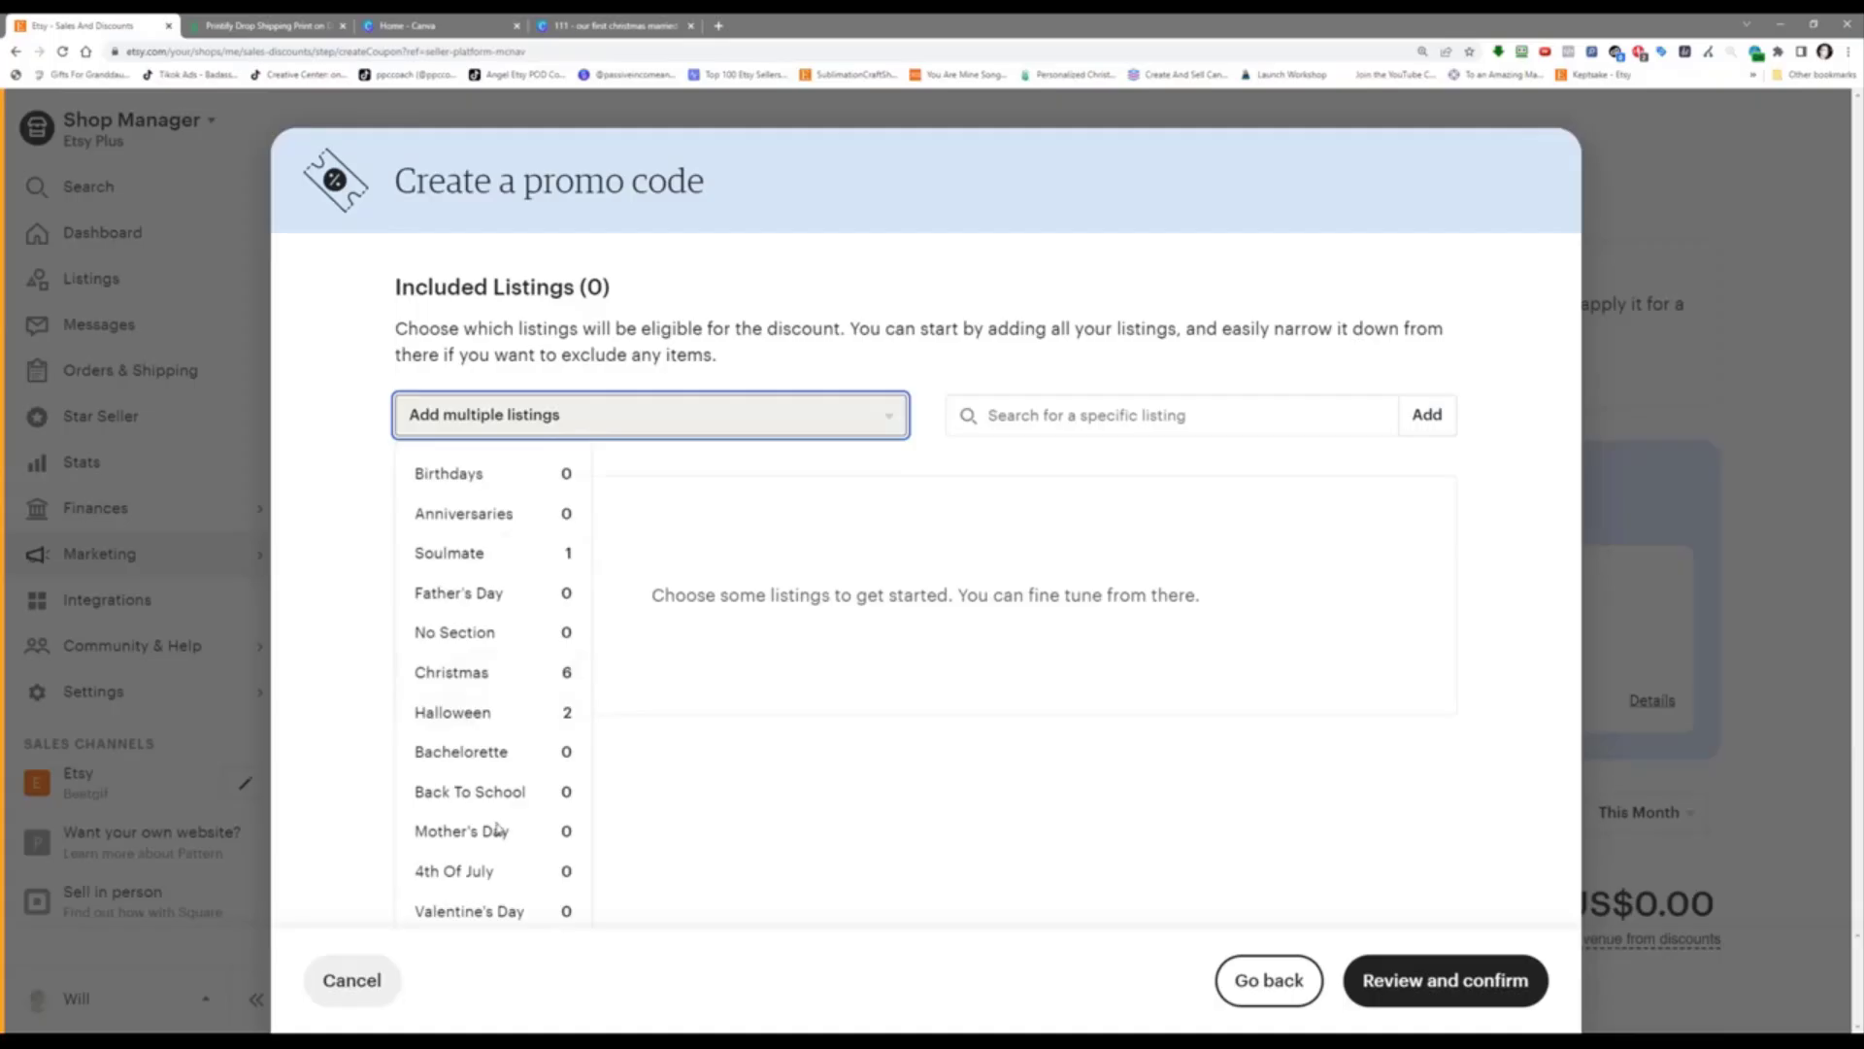
pyautogui.click(507, 672)
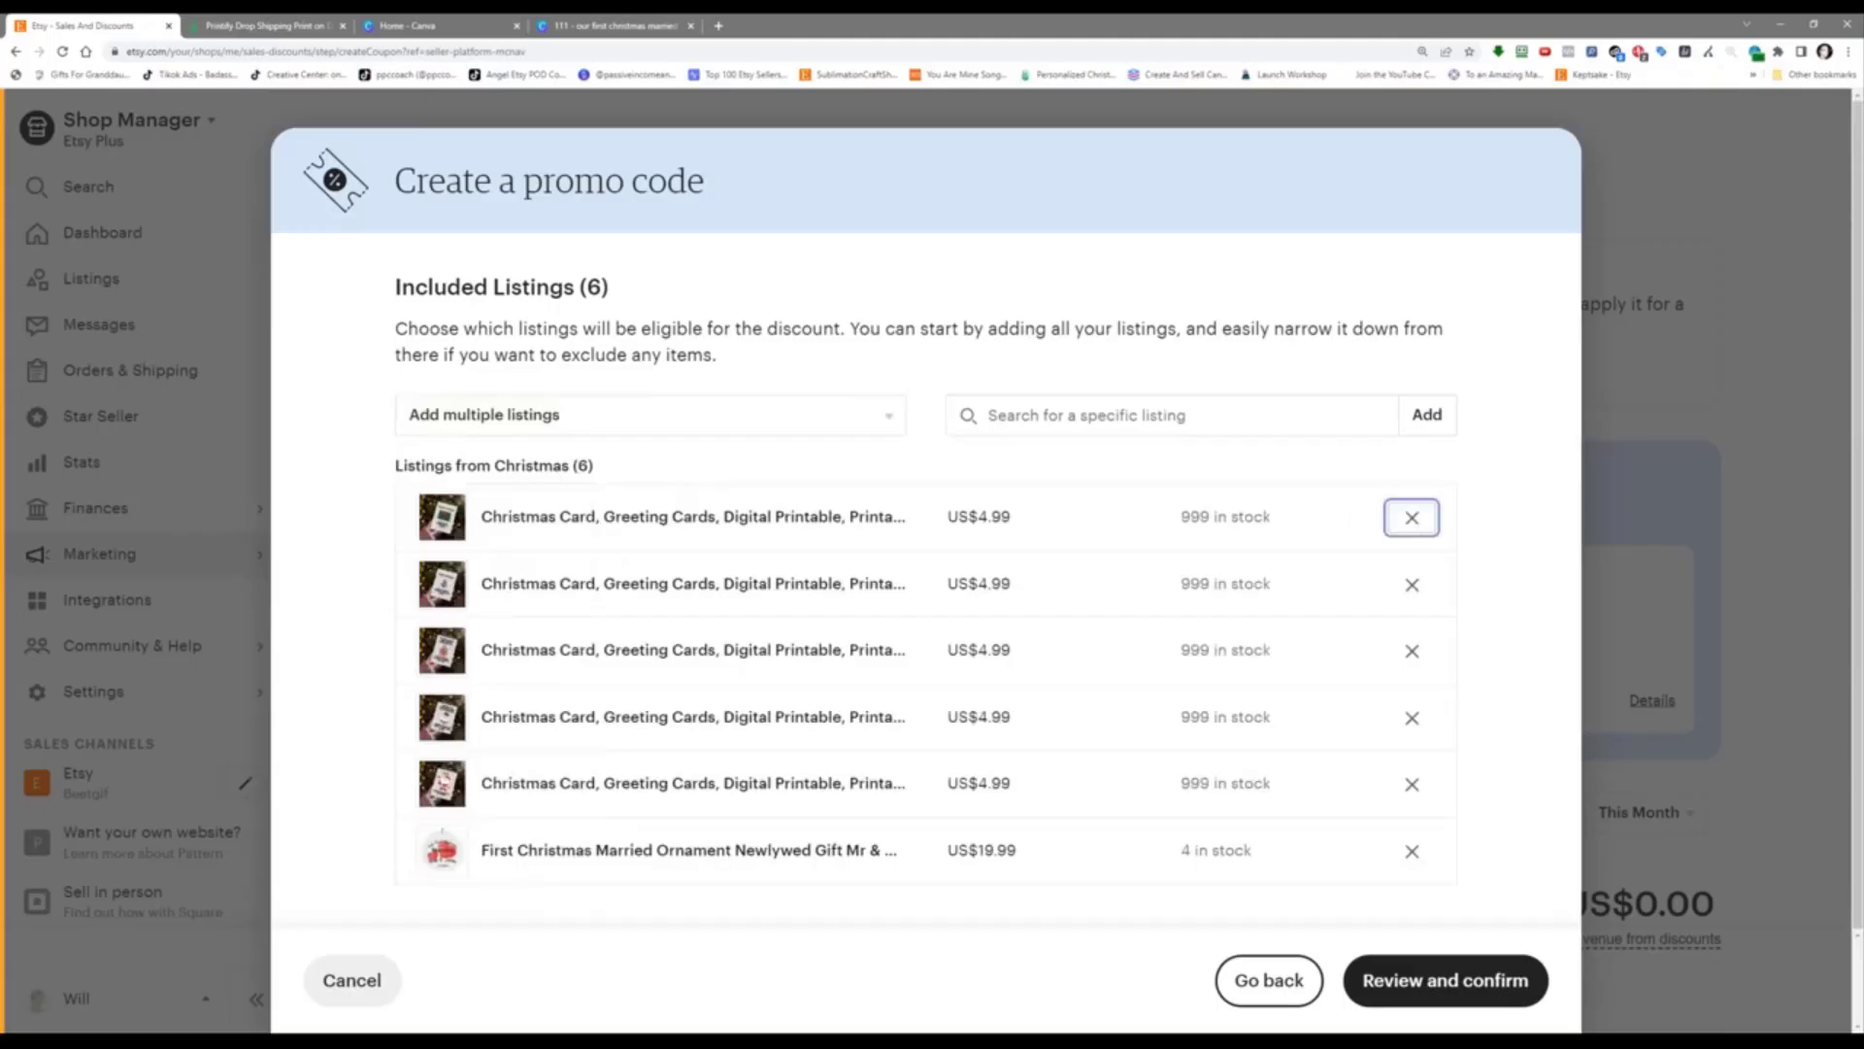
pyautogui.click(1412, 517)
pyautogui.click(1412, 517)
pyautogui.click(1412, 516)
pyautogui.click(1412, 517)
pyautogui.click(1411, 517)
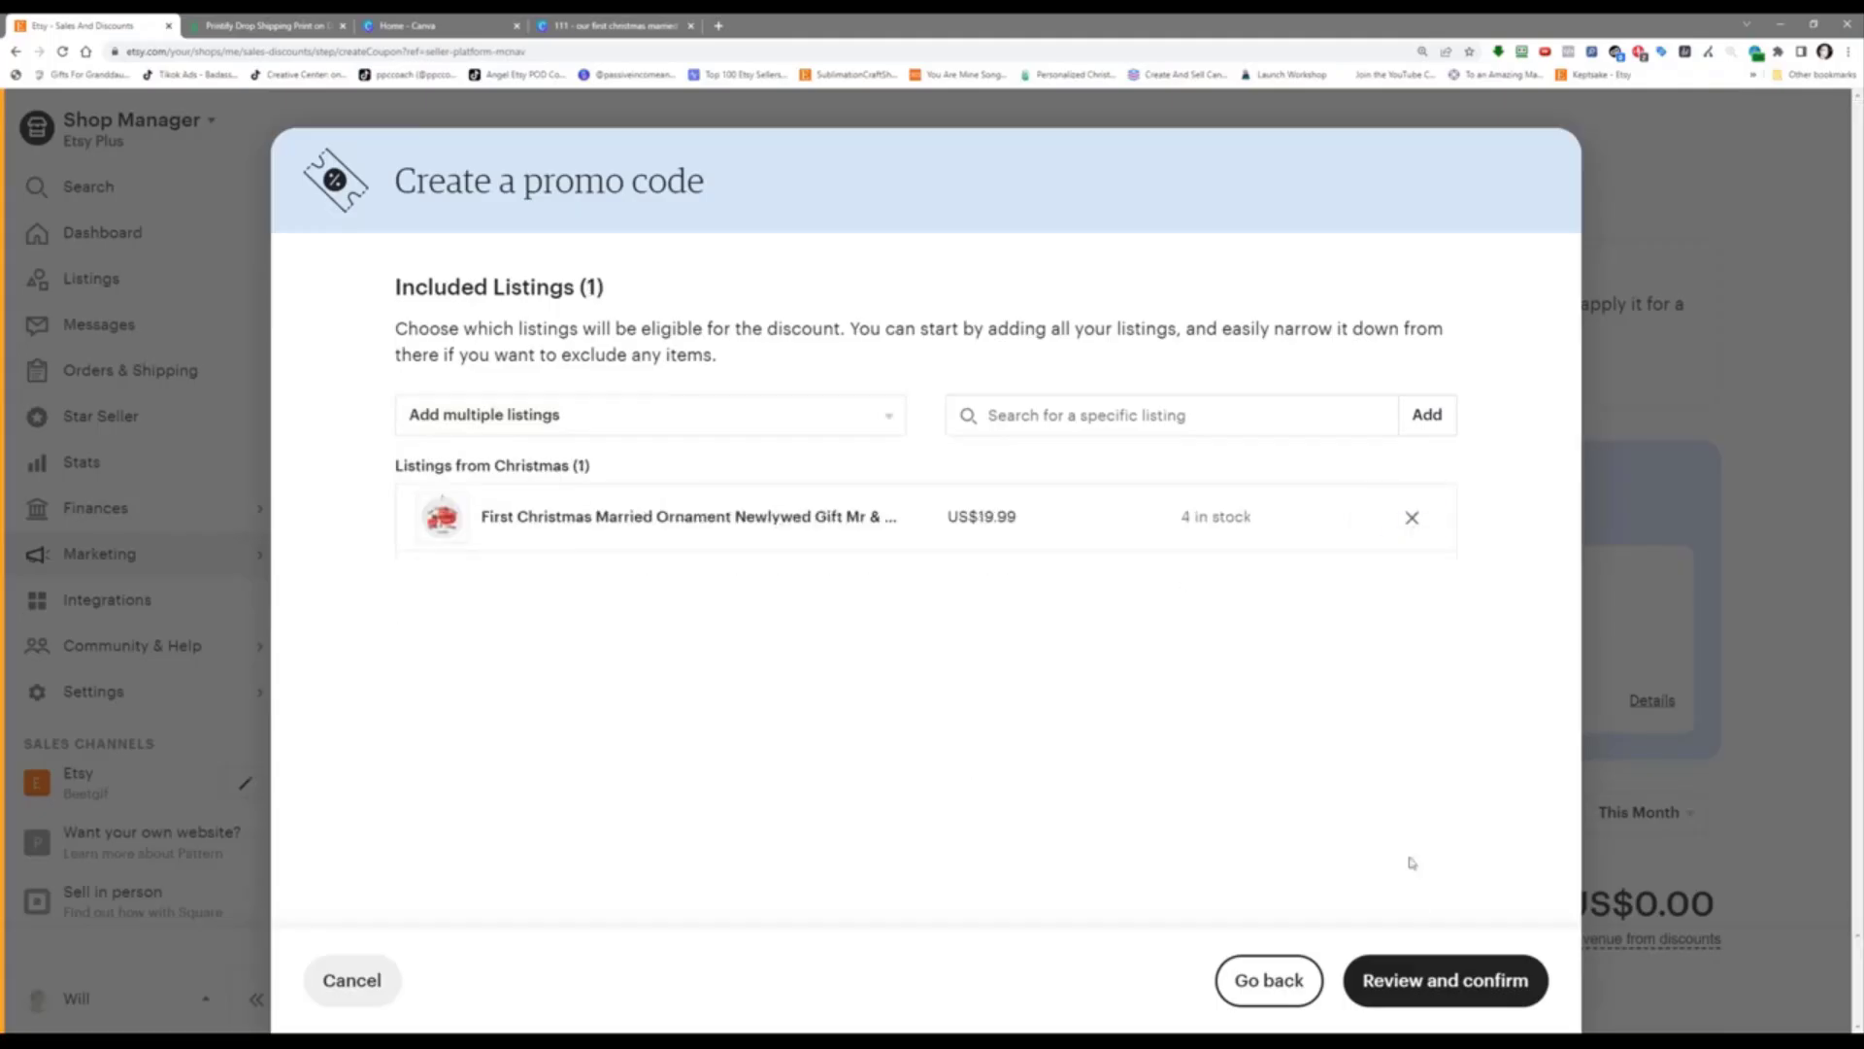
# Step: Review the code, copy its shareable coupon URL, and create the DEMO50 promo code
pyautogui.click(1441, 982)
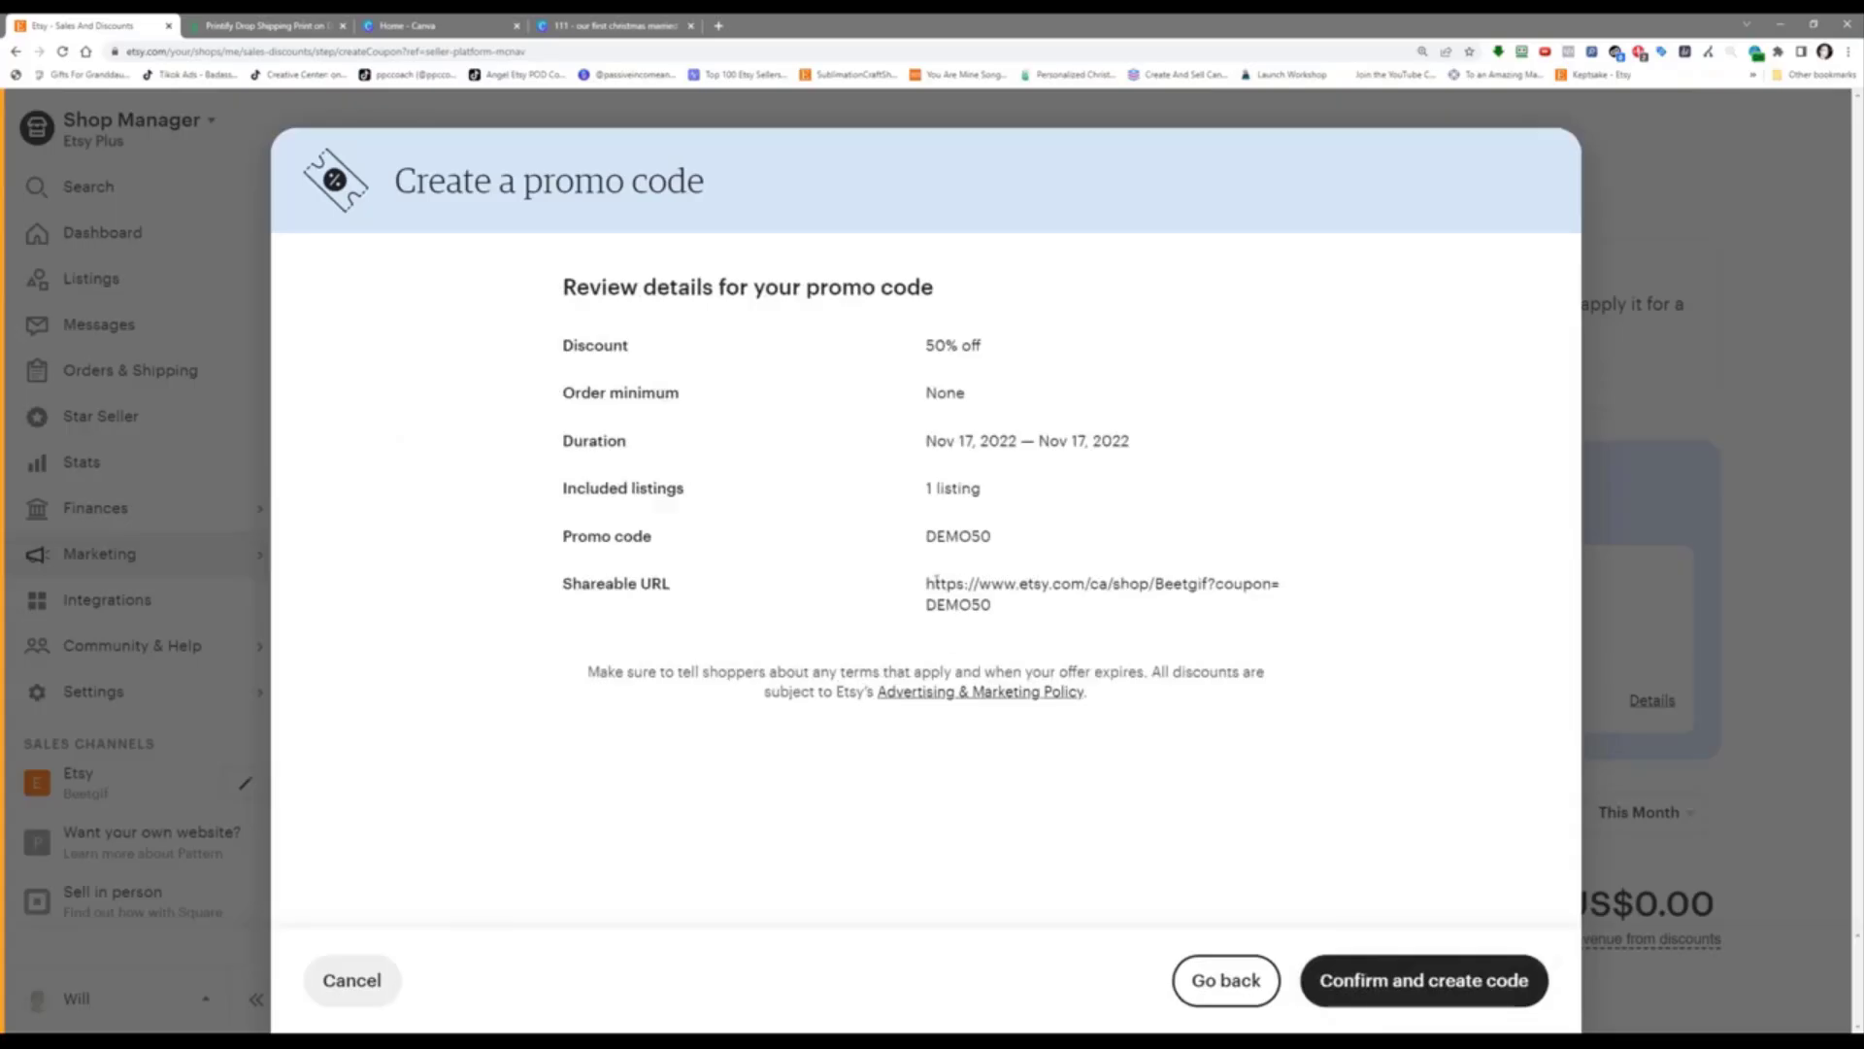
pyautogui.moveTo(927, 584); pyautogui.dragTo(991, 605)
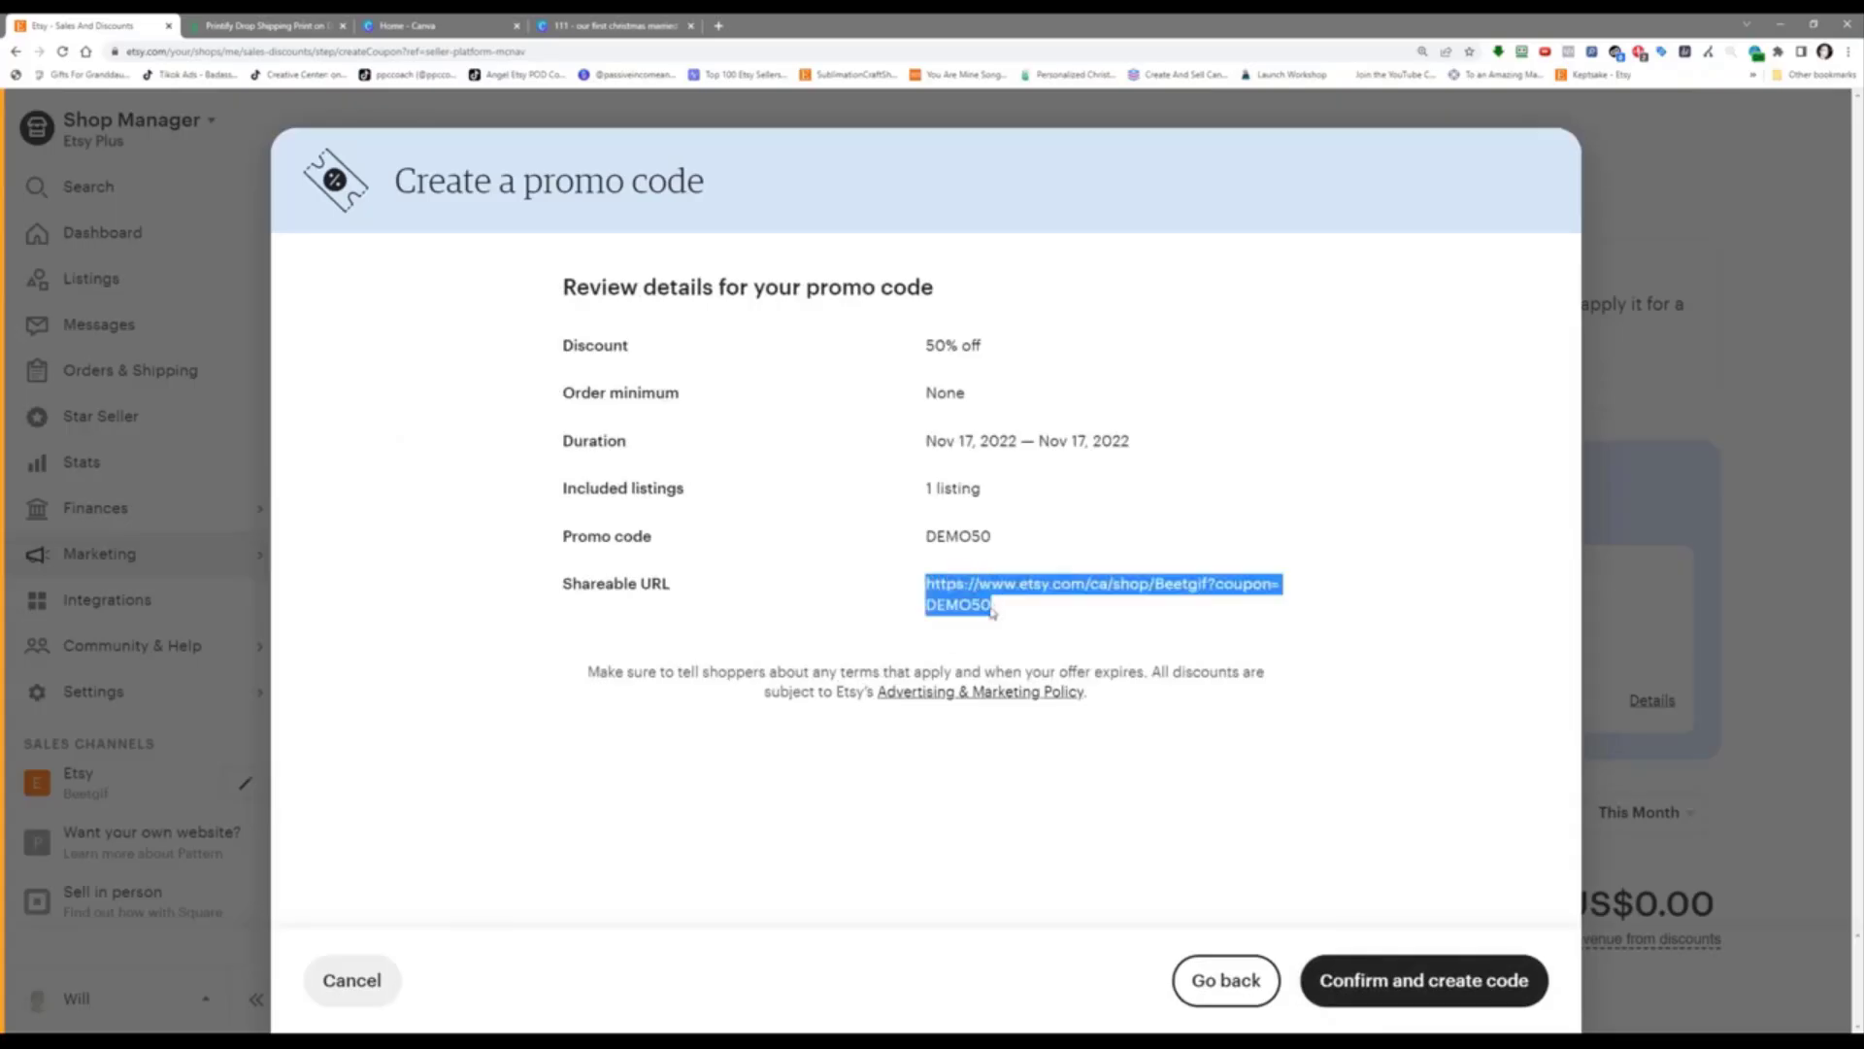
pyautogui.rightClick(989, 608)
pyautogui.click(1015, 627)
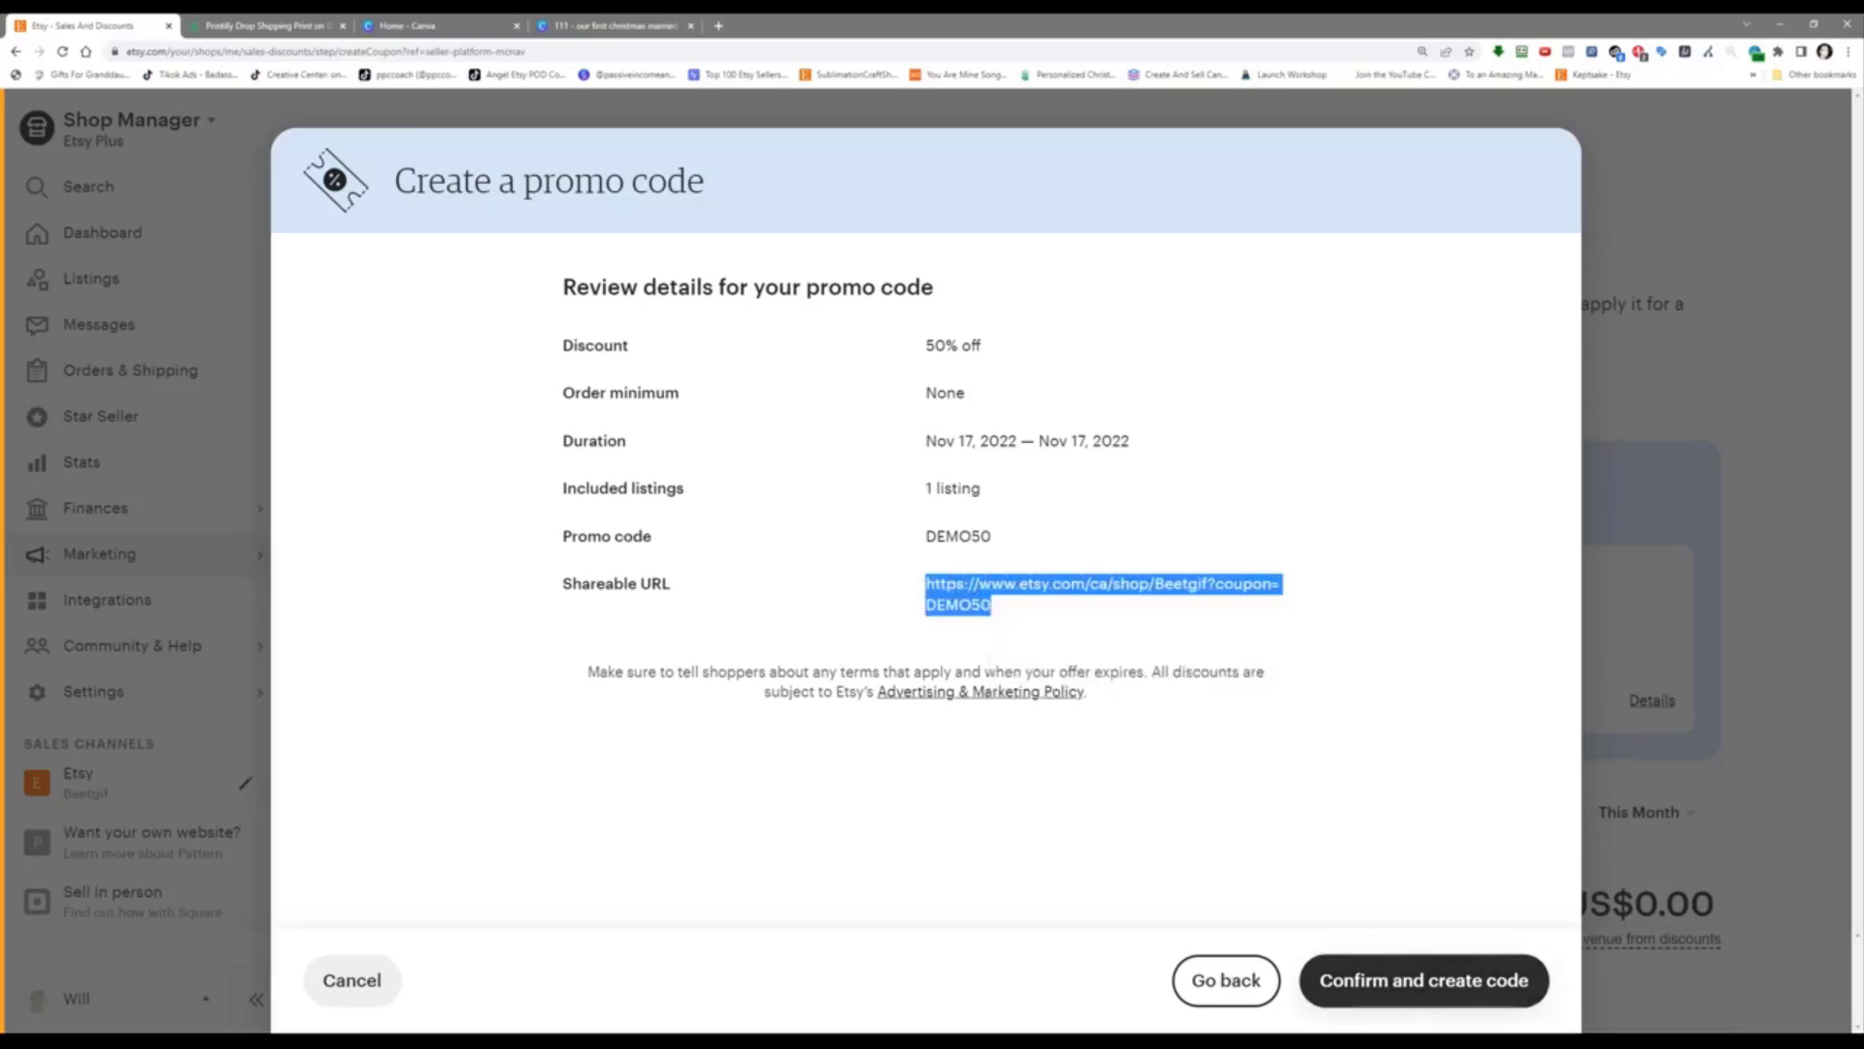
pyautogui.click(1417, 983)
pyautogui.click(922, 809)
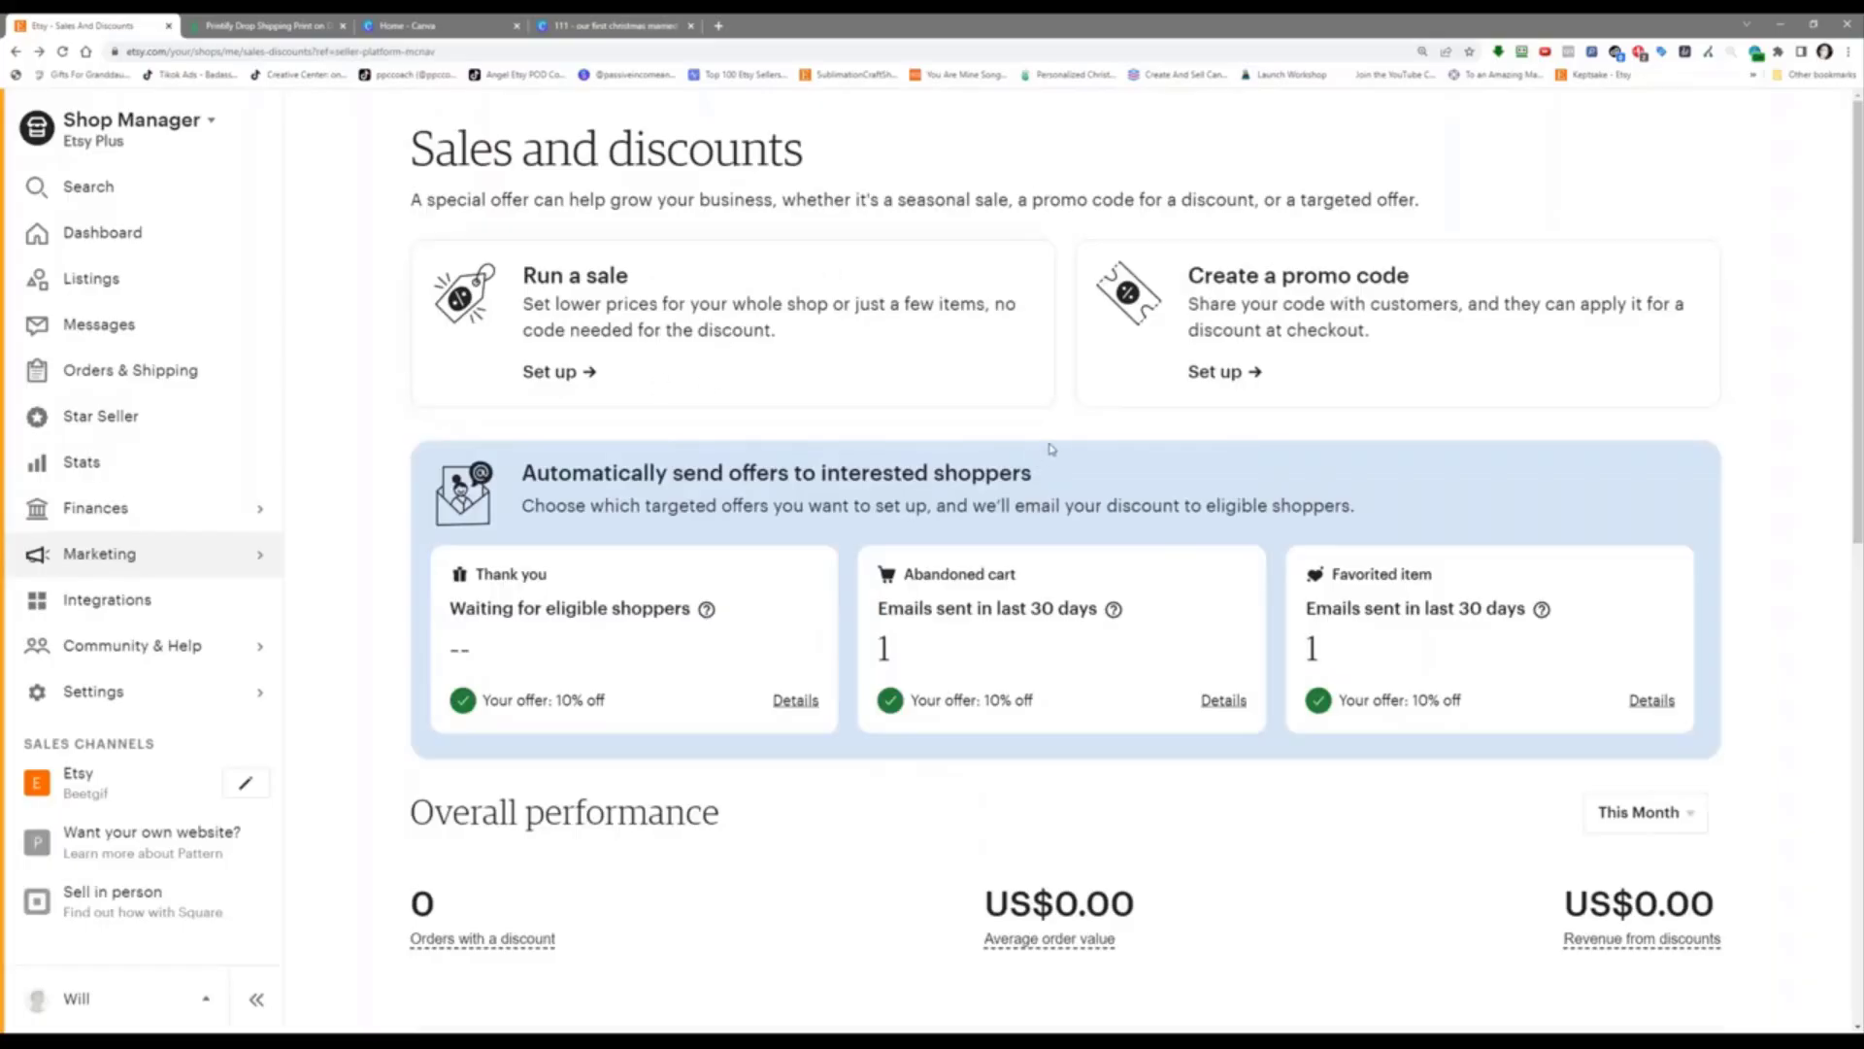
# Step: Load the copied DEMO50 coupon link in a new incognito window and scroll to the shop items
pyautogui.click(1847, 51)
pyautogui.click(1801, 109)
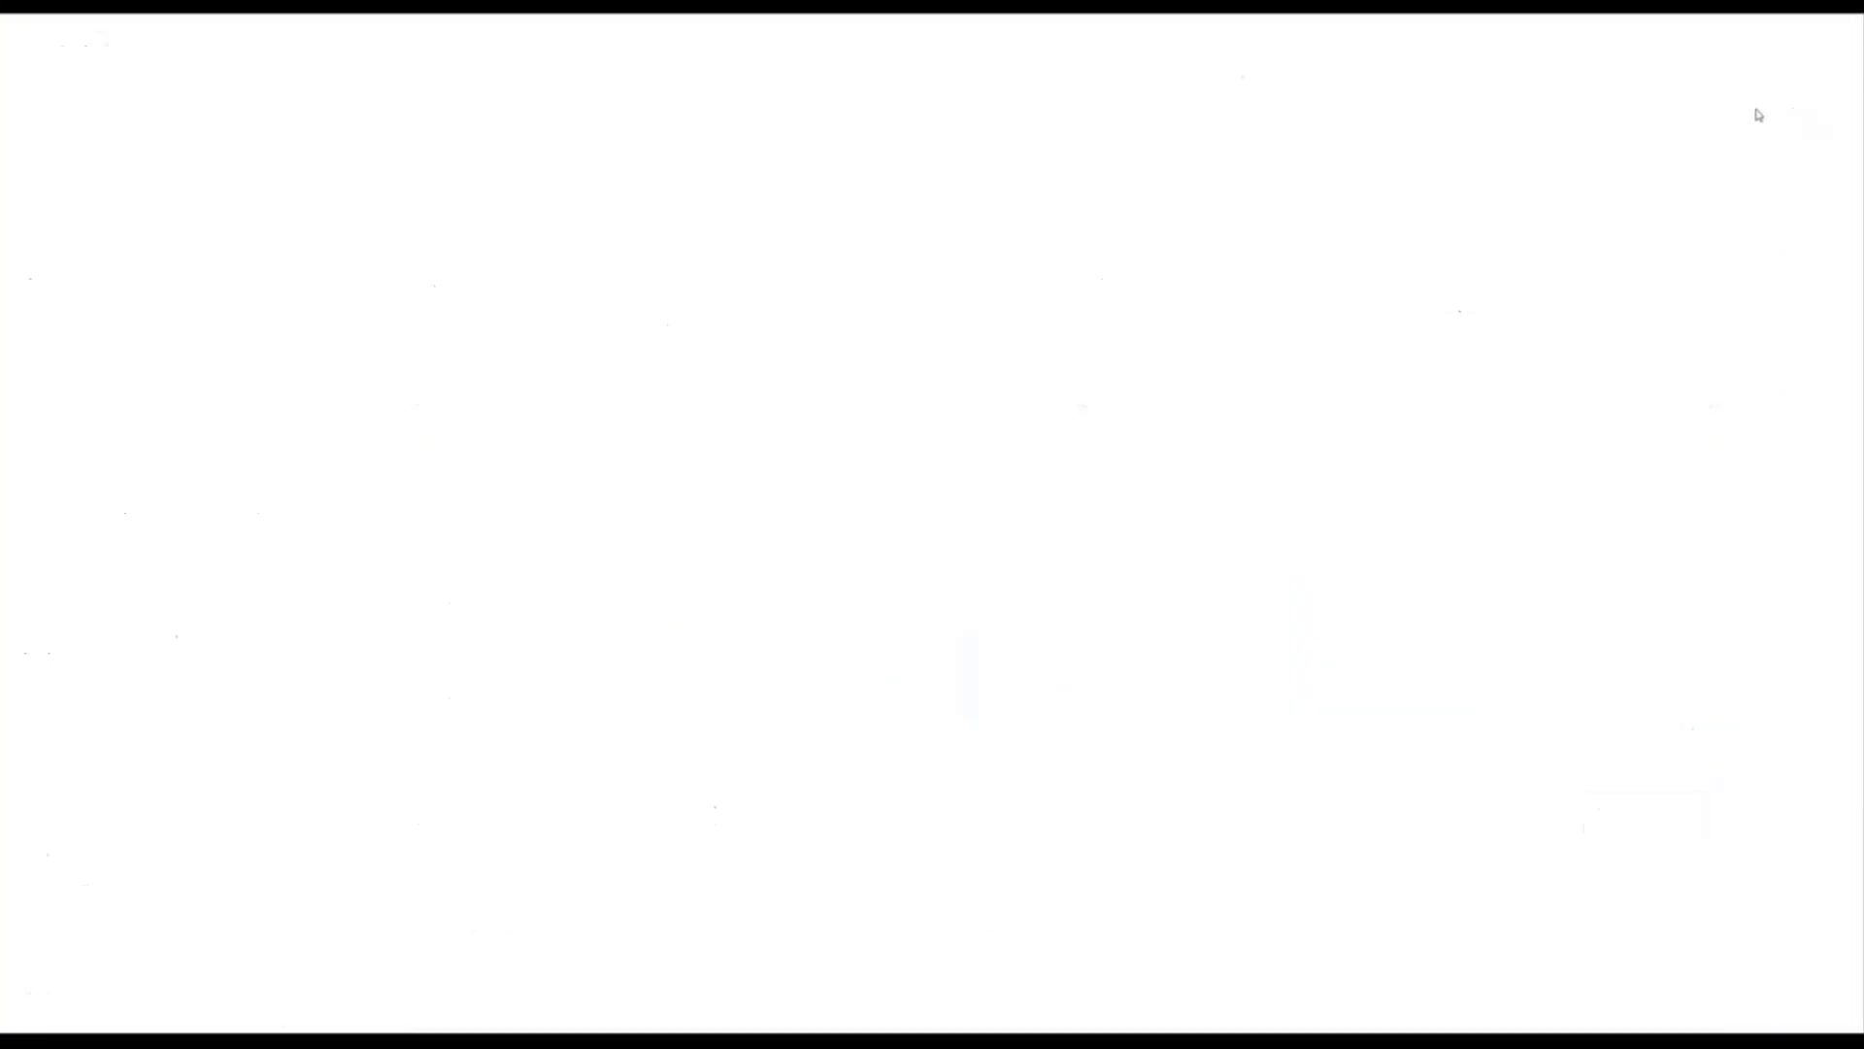
pyautogui.rightClick(355, 47)
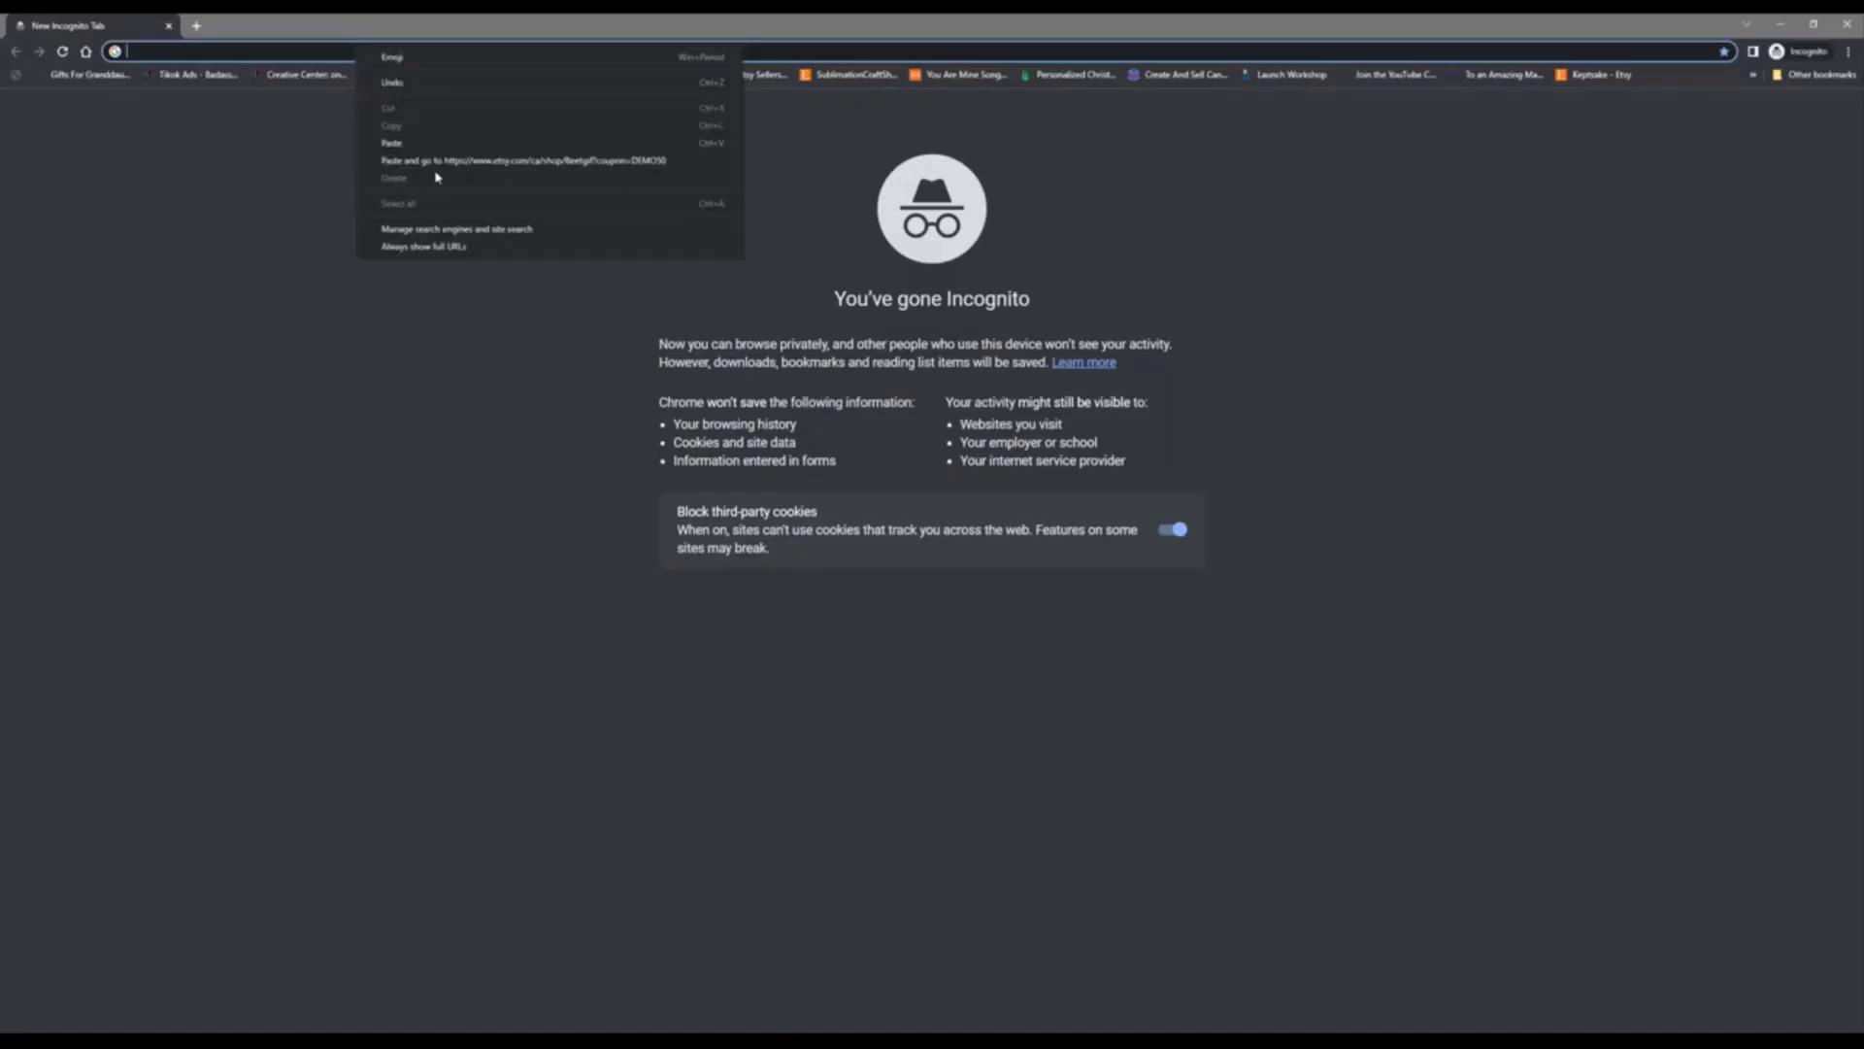
pyautogui.click(437, 169)
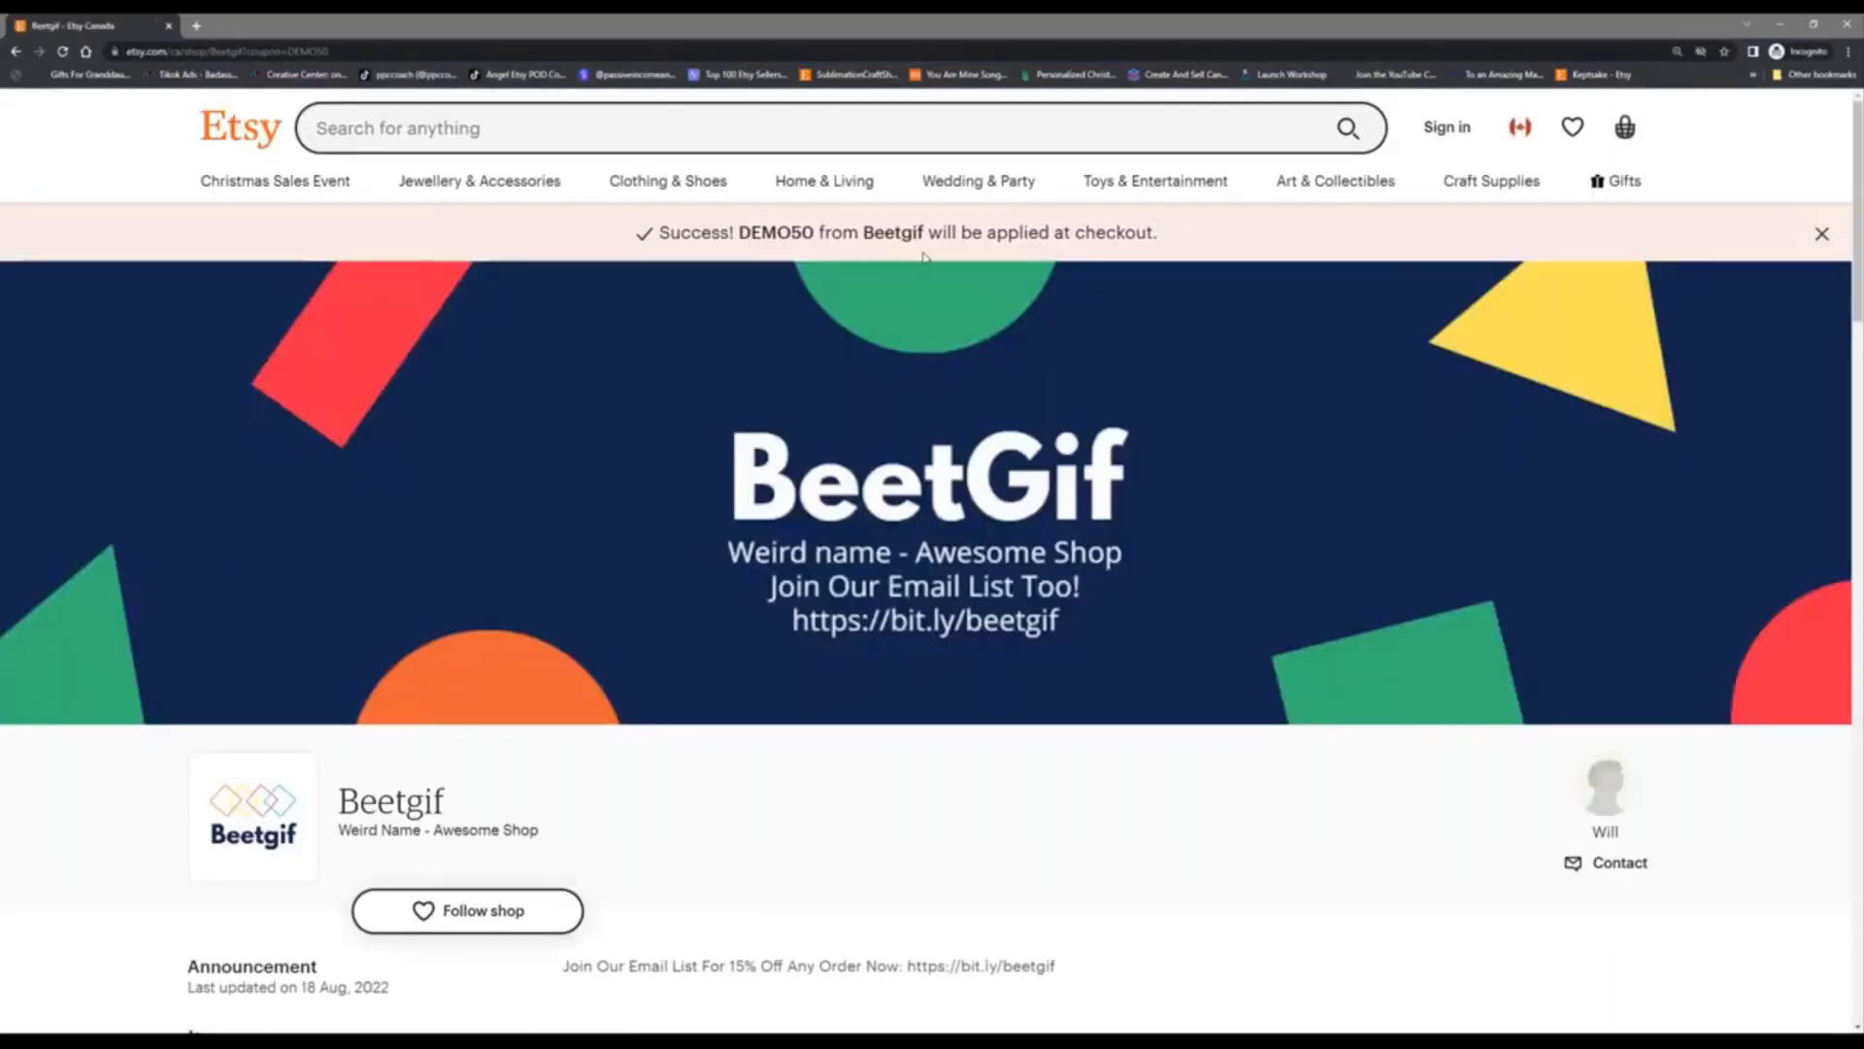
pyautogui.scroll(-1, 810, 352)
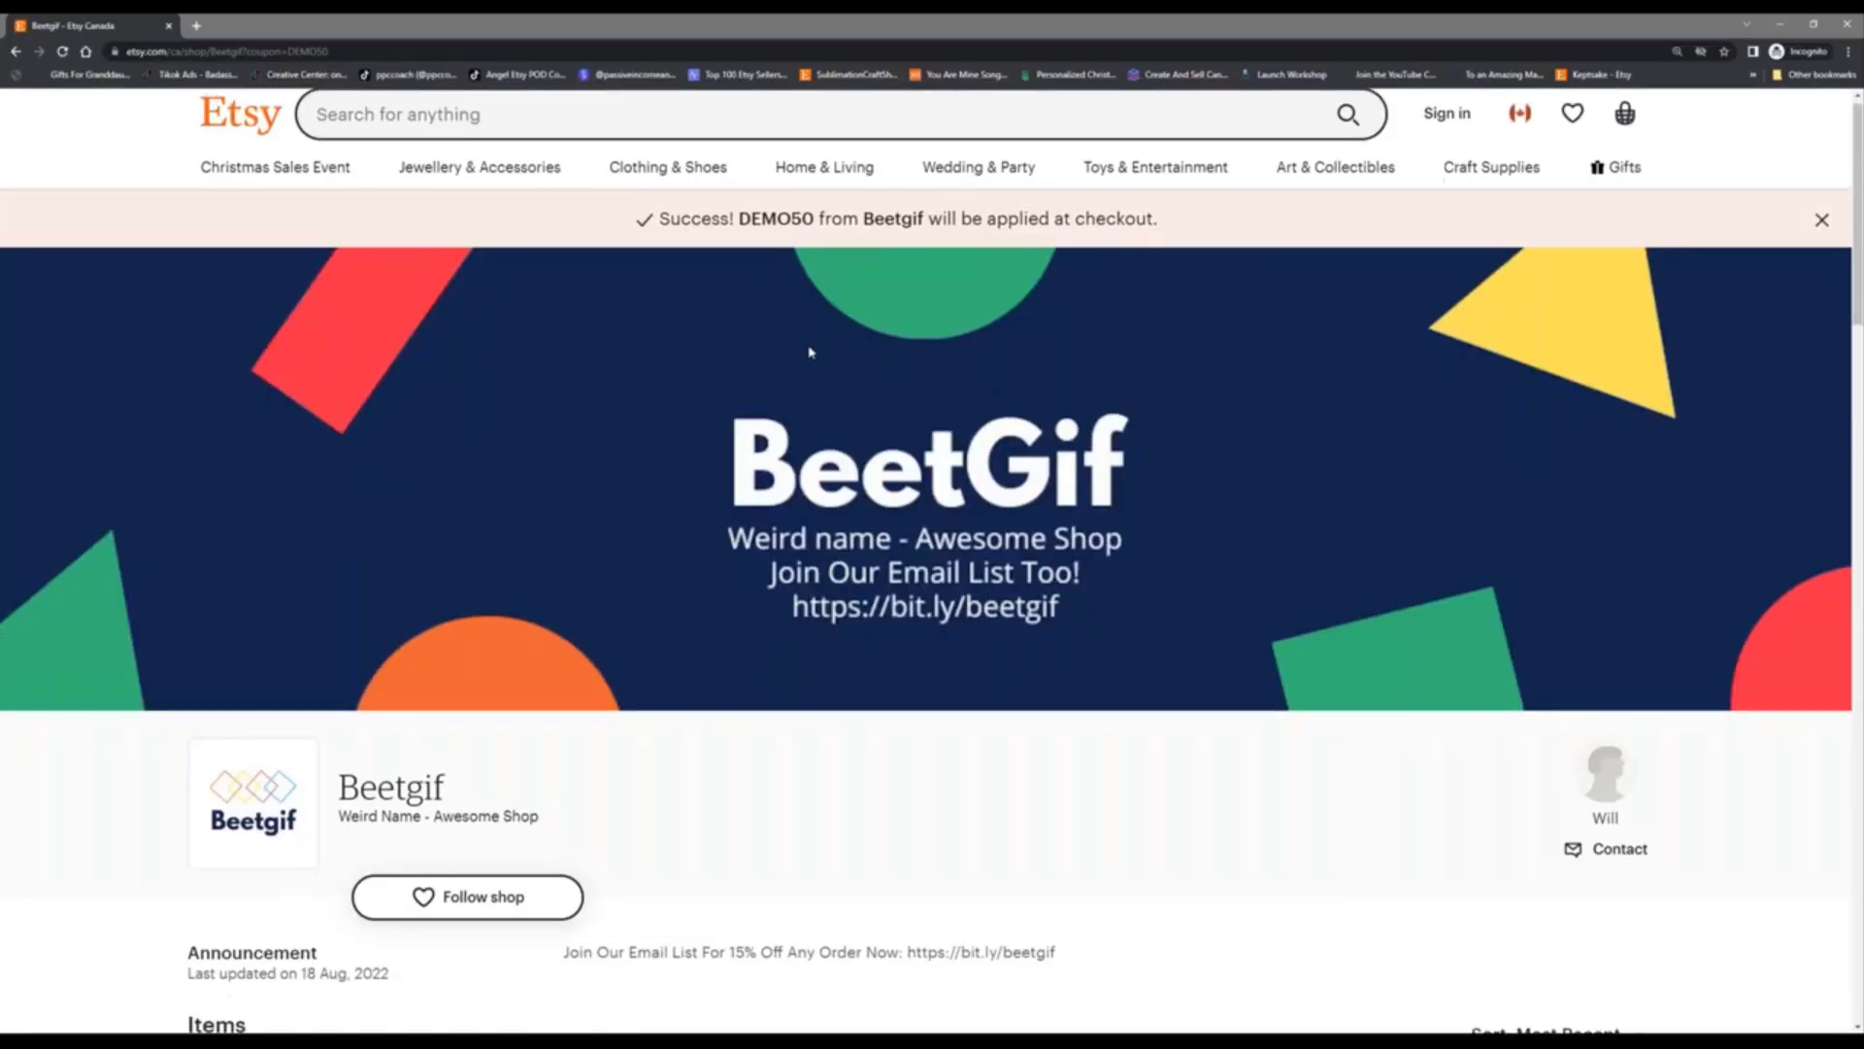
pyautogui.scroll(-5, 811, 351)
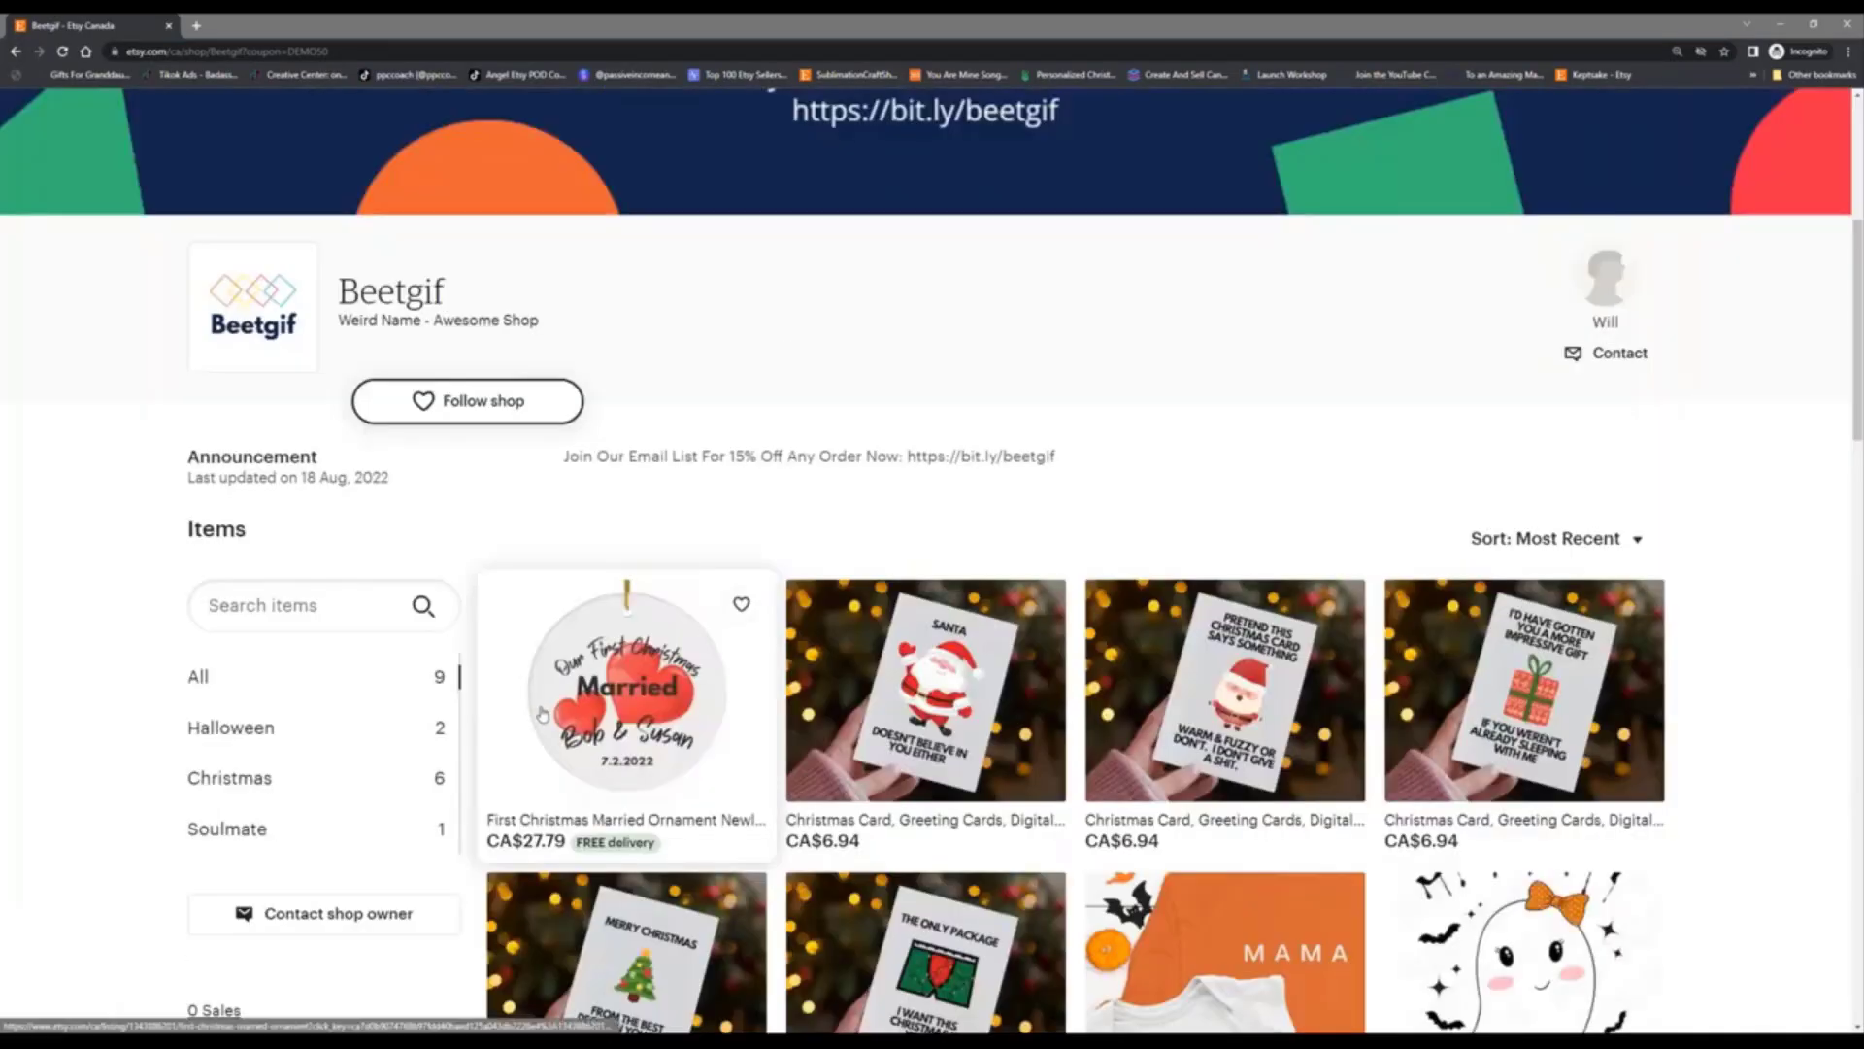
# Step: Personalise the First Christmas Married ornament with the couple's names and 12.25.2022, and add it to the basket
pyautogui.click(612, 714)
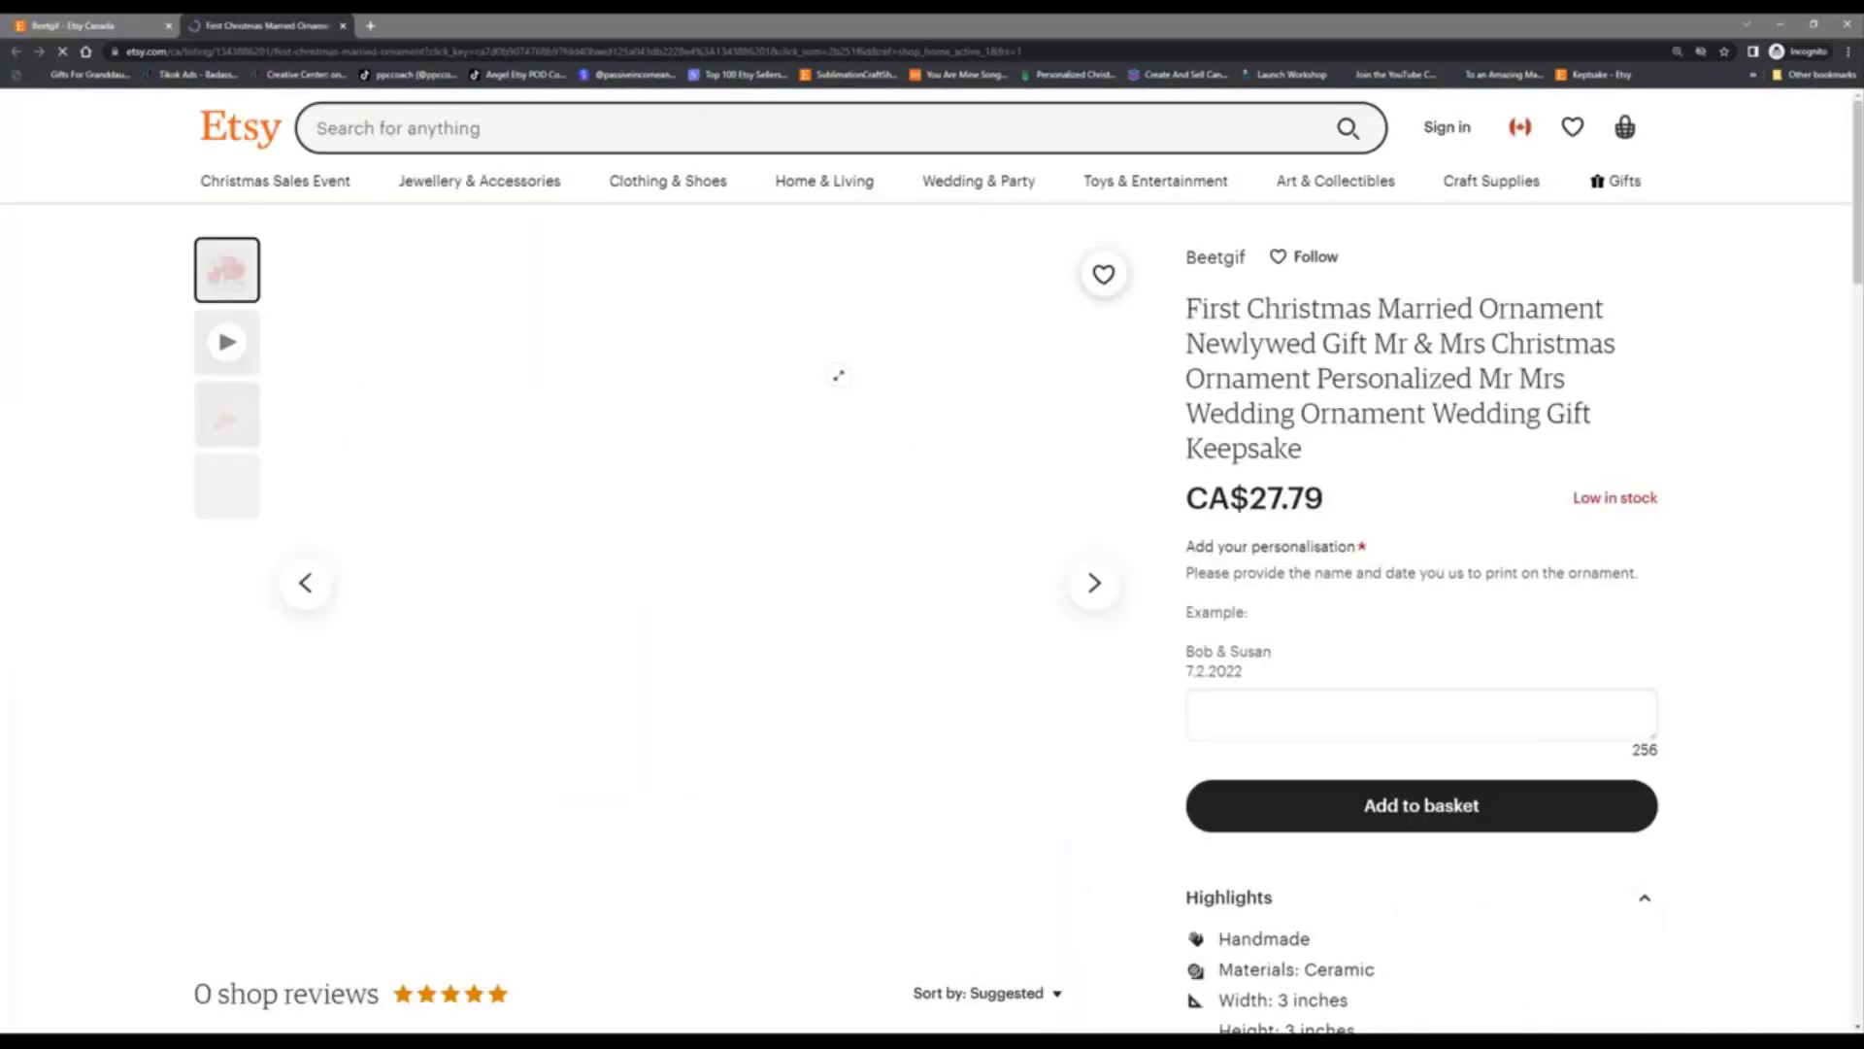
pyautogui.click(1281, 713)
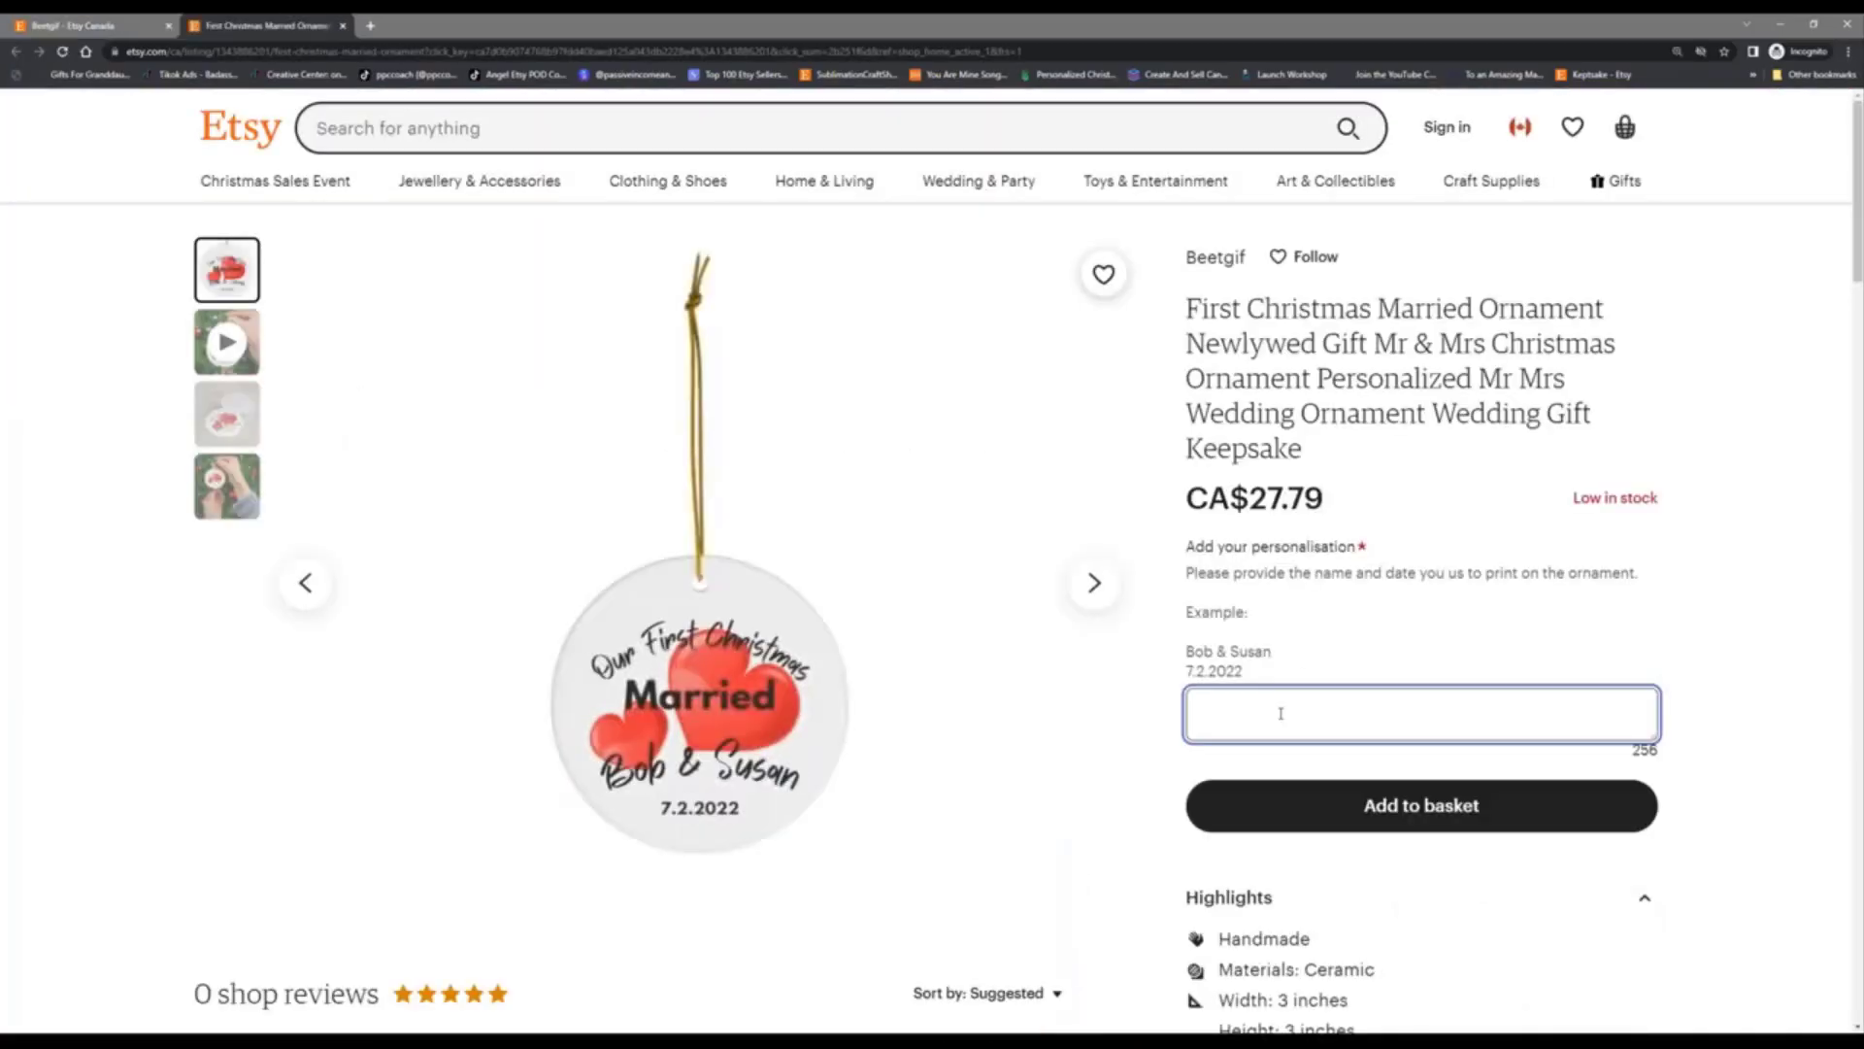
pyautogui.write('Will & Marcia')
pyautogui.press('Return')
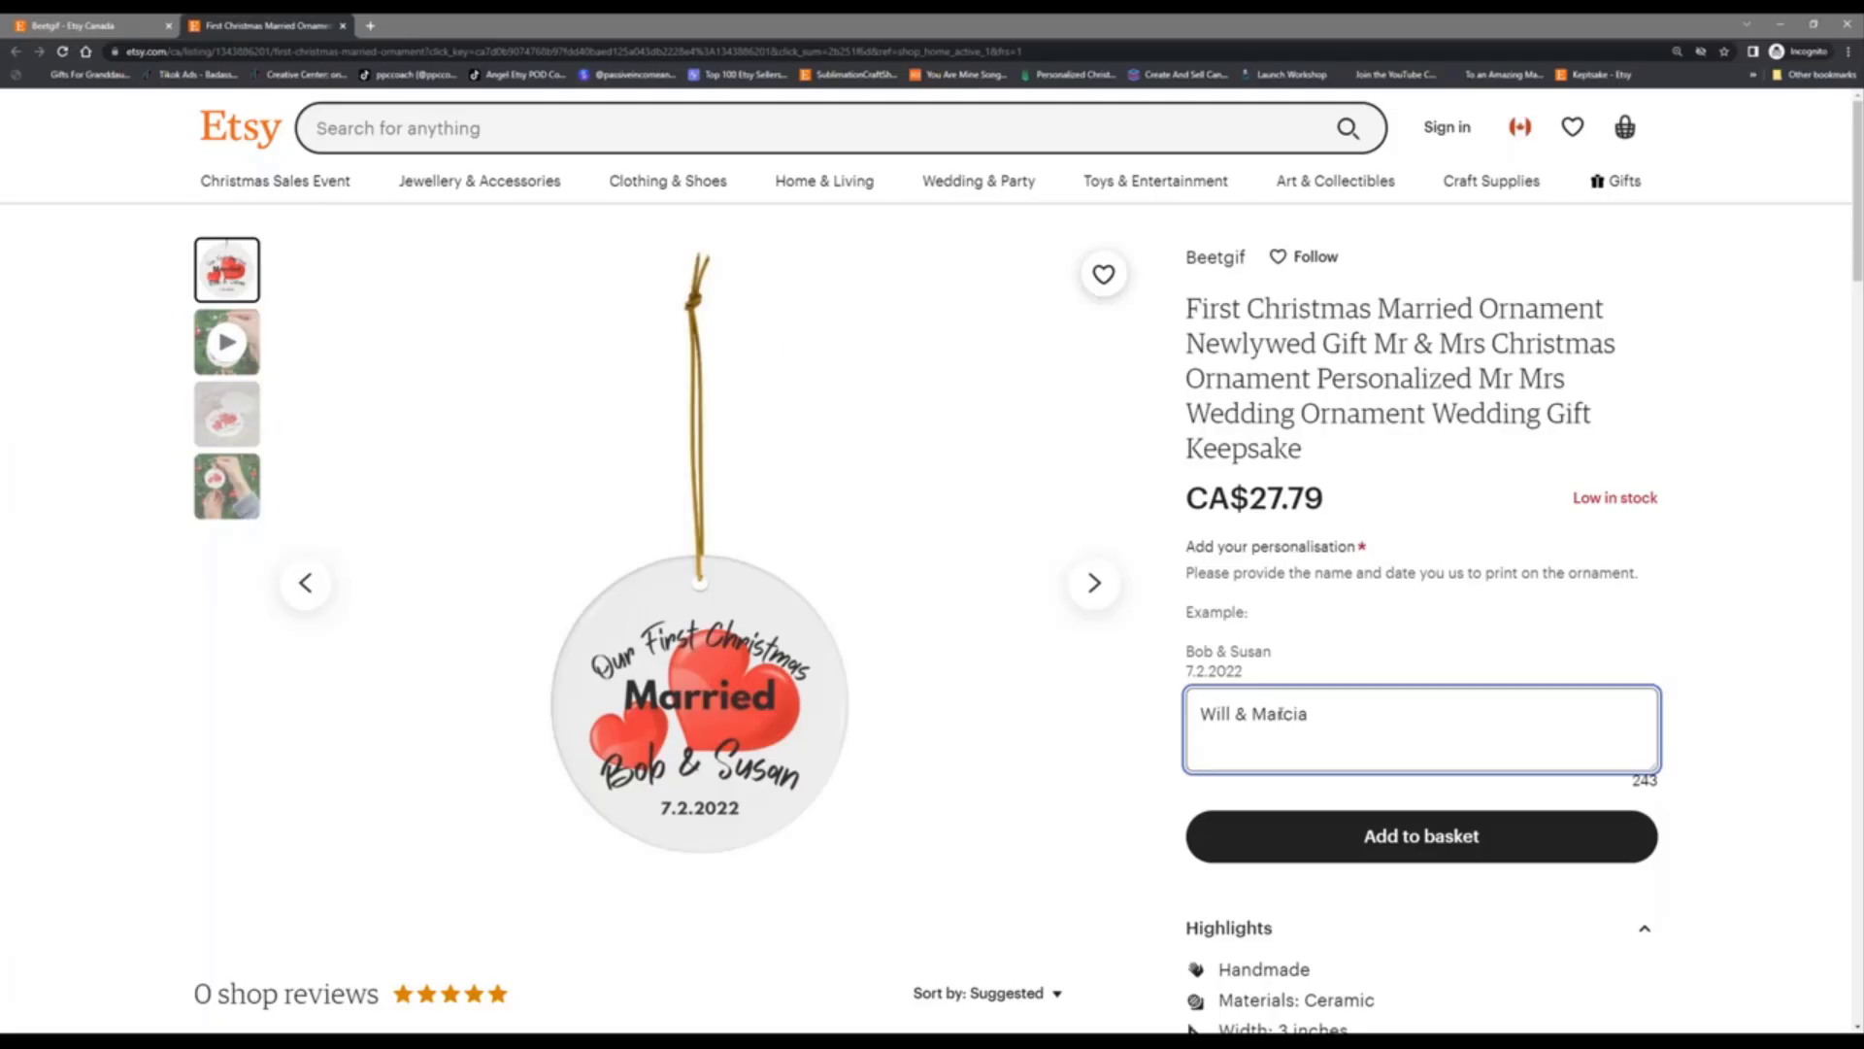
pyautogui.write('12.31.')
pyautogui.press('BackSpace')
pyautogui.press('BackSpace')
pyautogui.press('BackSpace')
pyautogui.write('25.2022')
pyautogui.click(1405, 862)
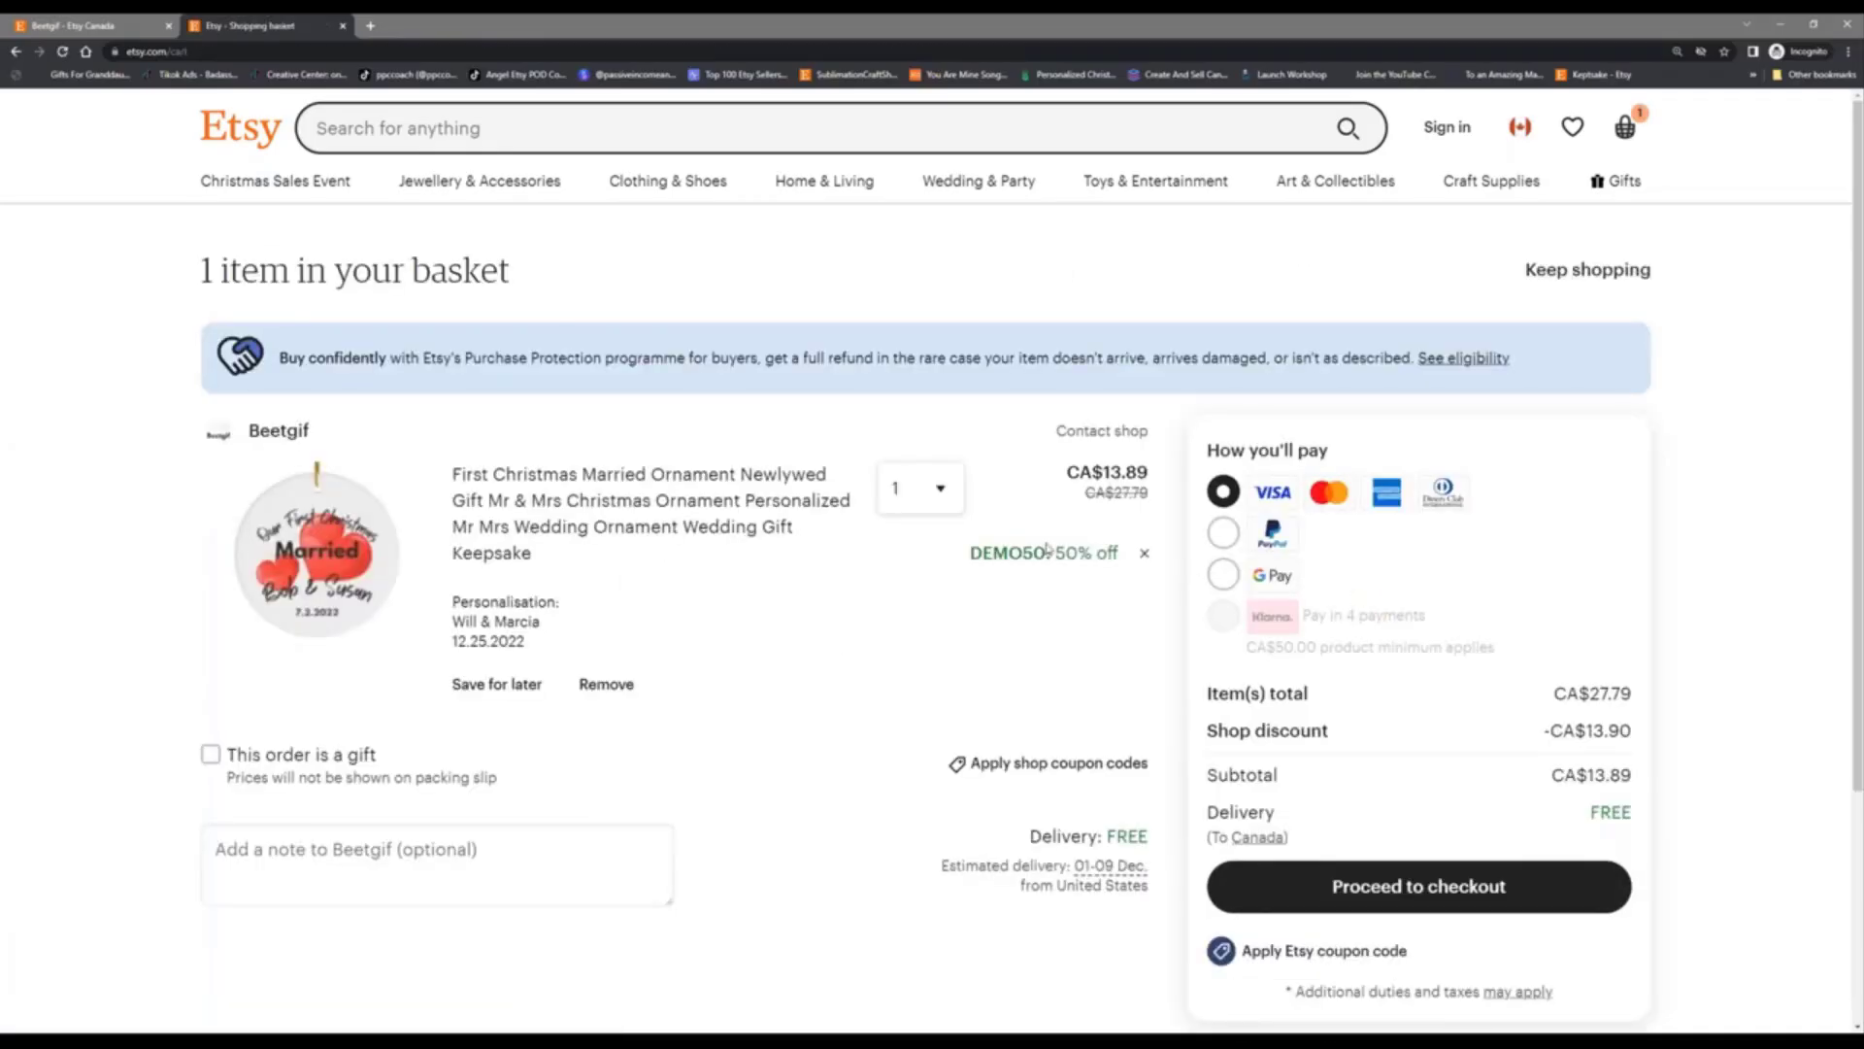
# Step: Choose PayPal as payment, dismiss the almost sold out notice, and proceed to pay with PayPal
pyautogui.click(1223, 532)
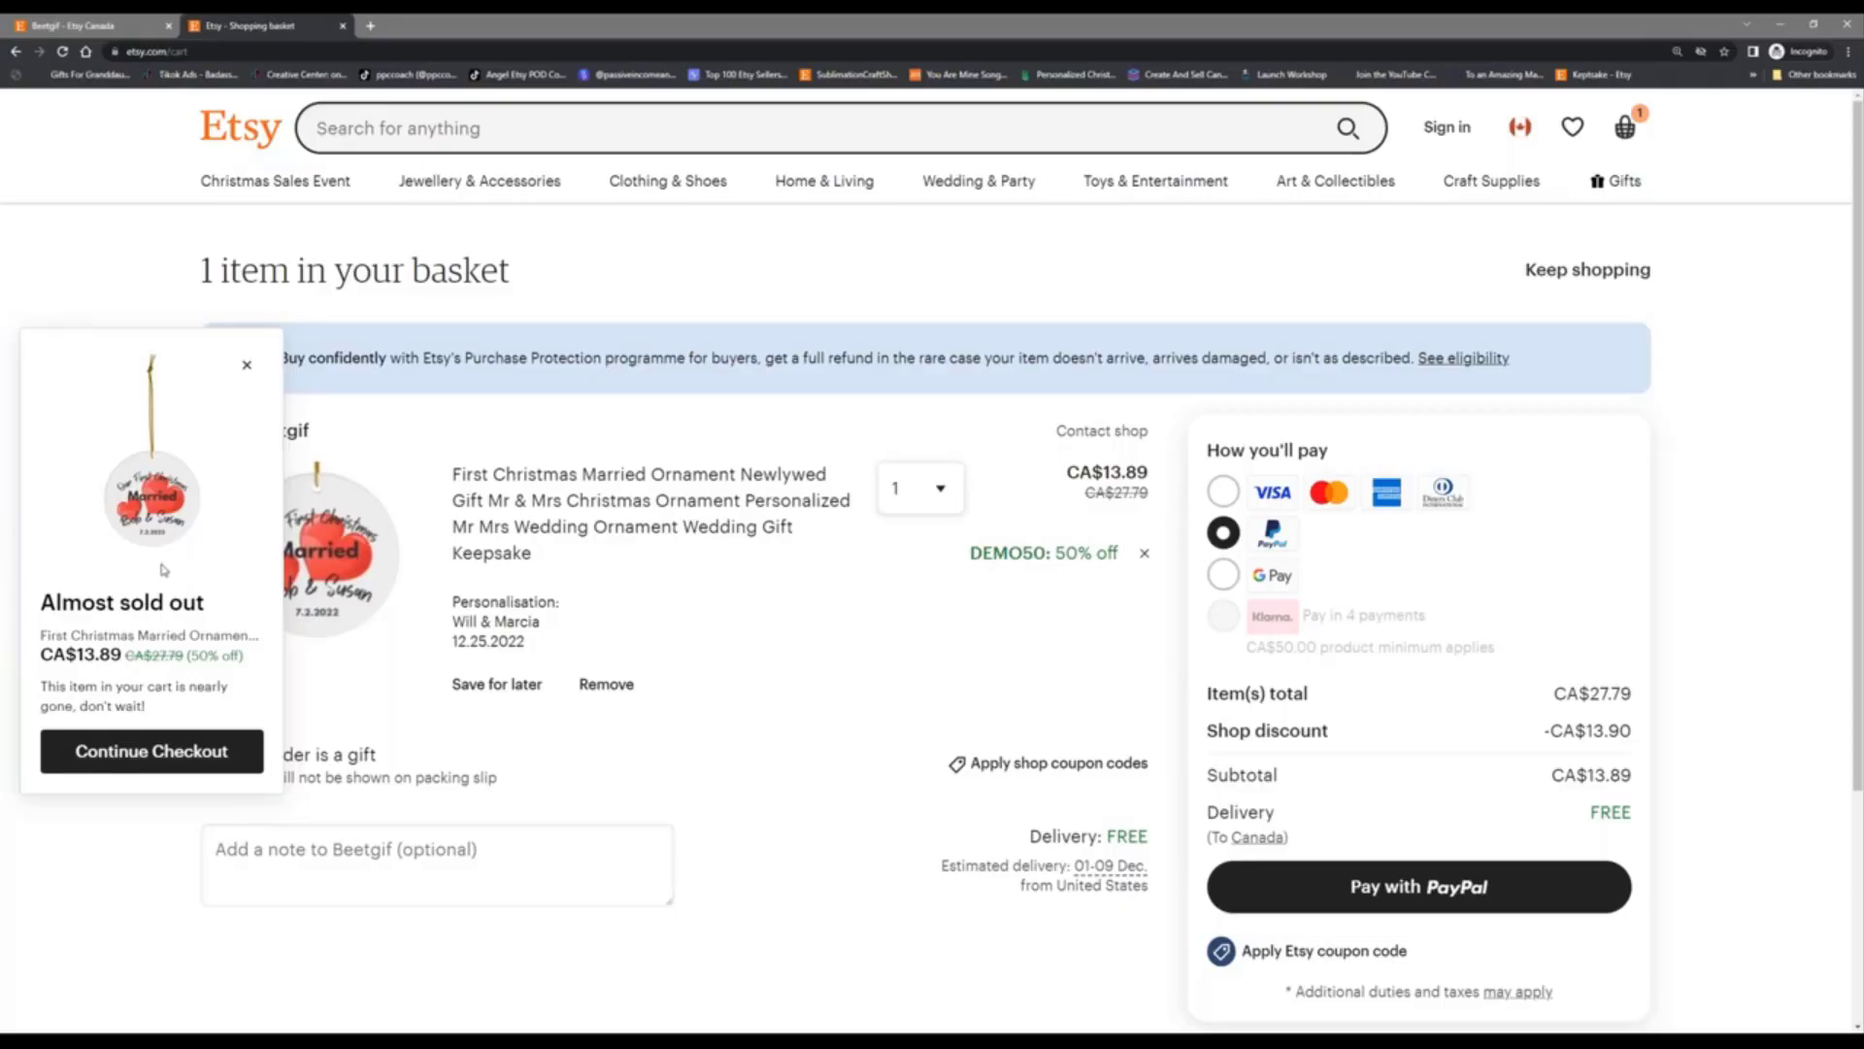
pyautogui.click(248, 367)
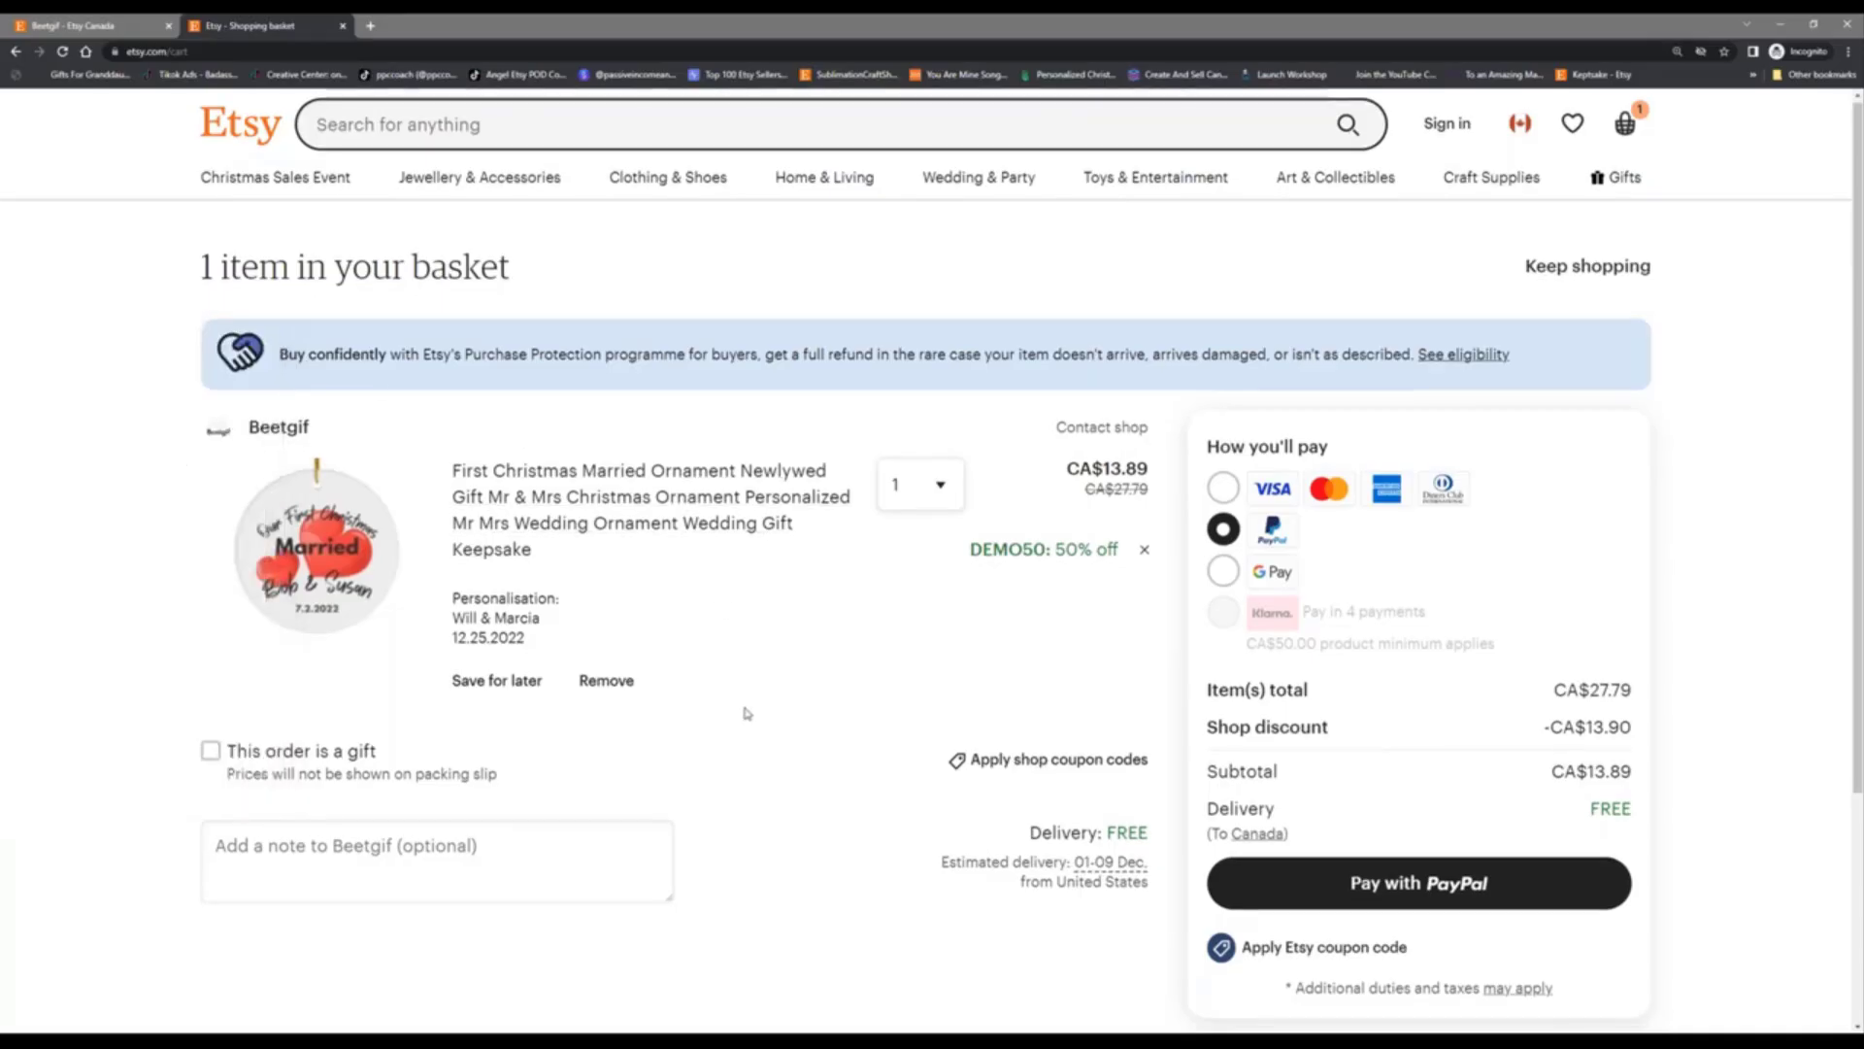
pyautogui.scroll(-3, 745, 714)
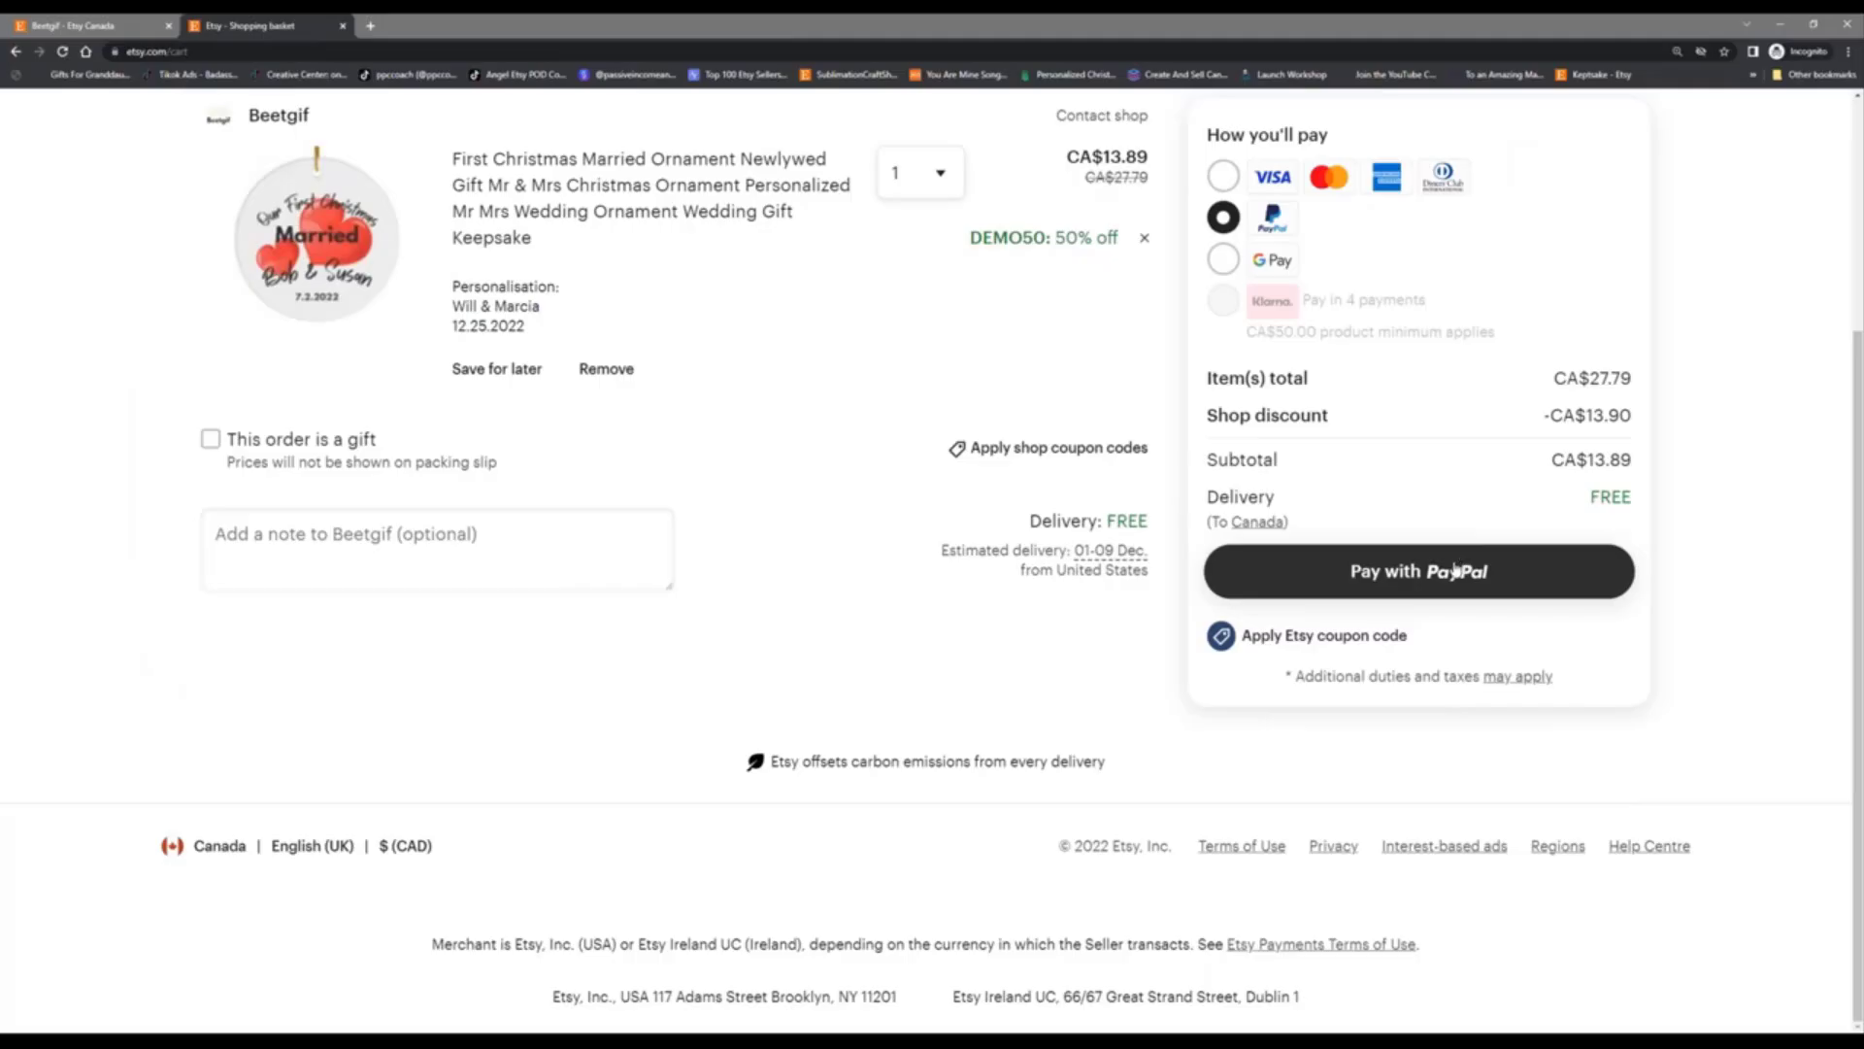
pyautogui.click(1458, 568)
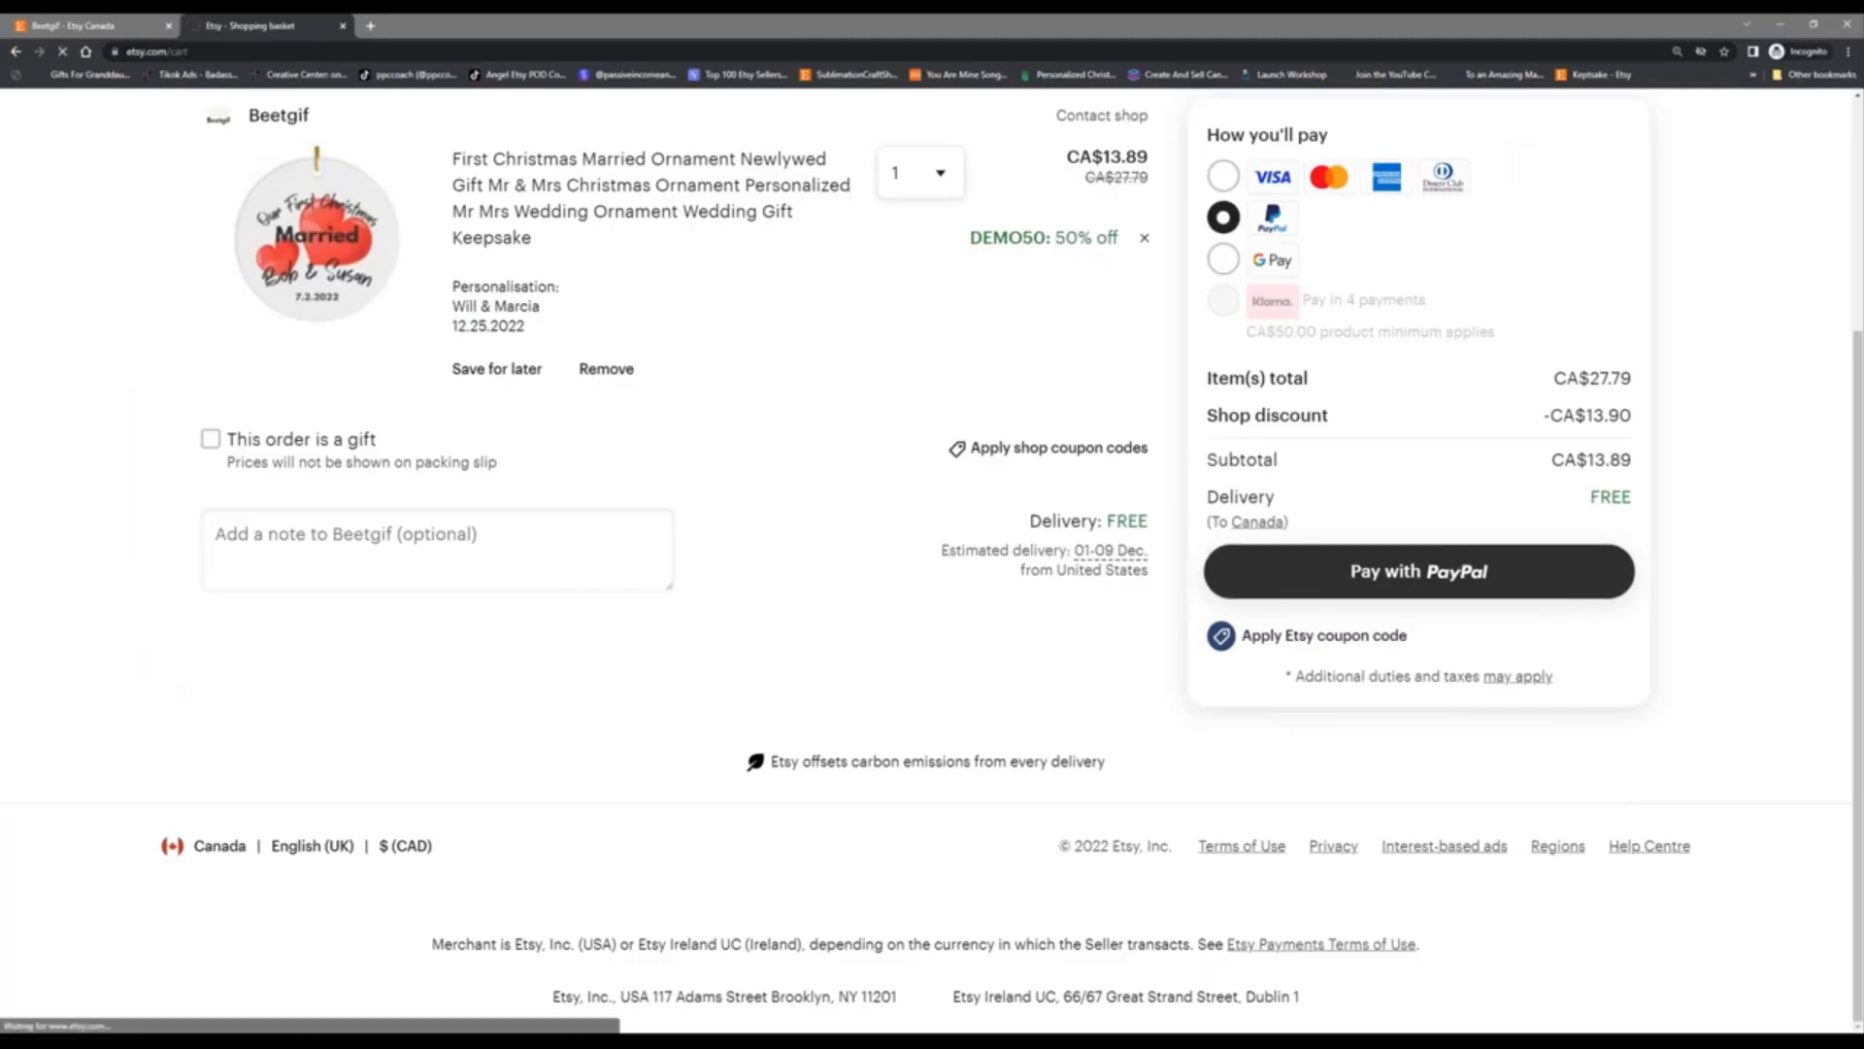
# Step: Sign in to PayPal with the account email and password, then continue to Etsy's order review
pyautogui.click(943, 398)
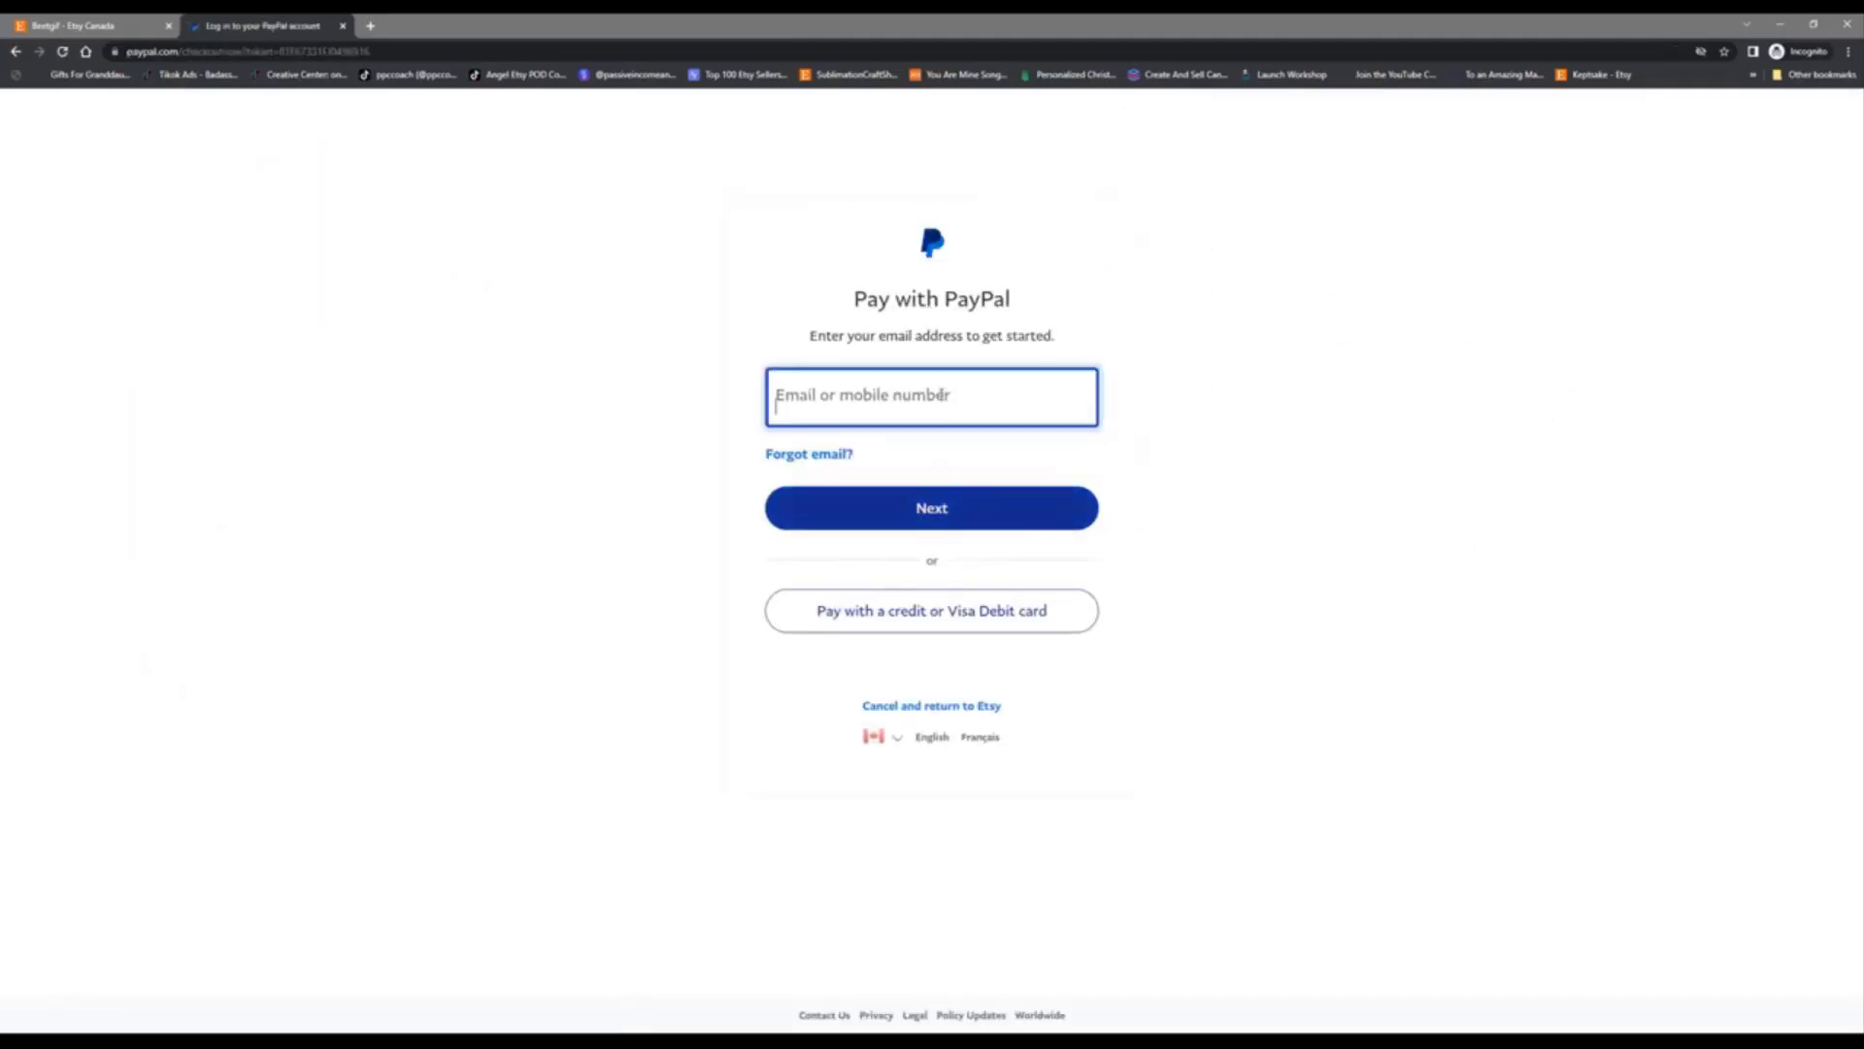
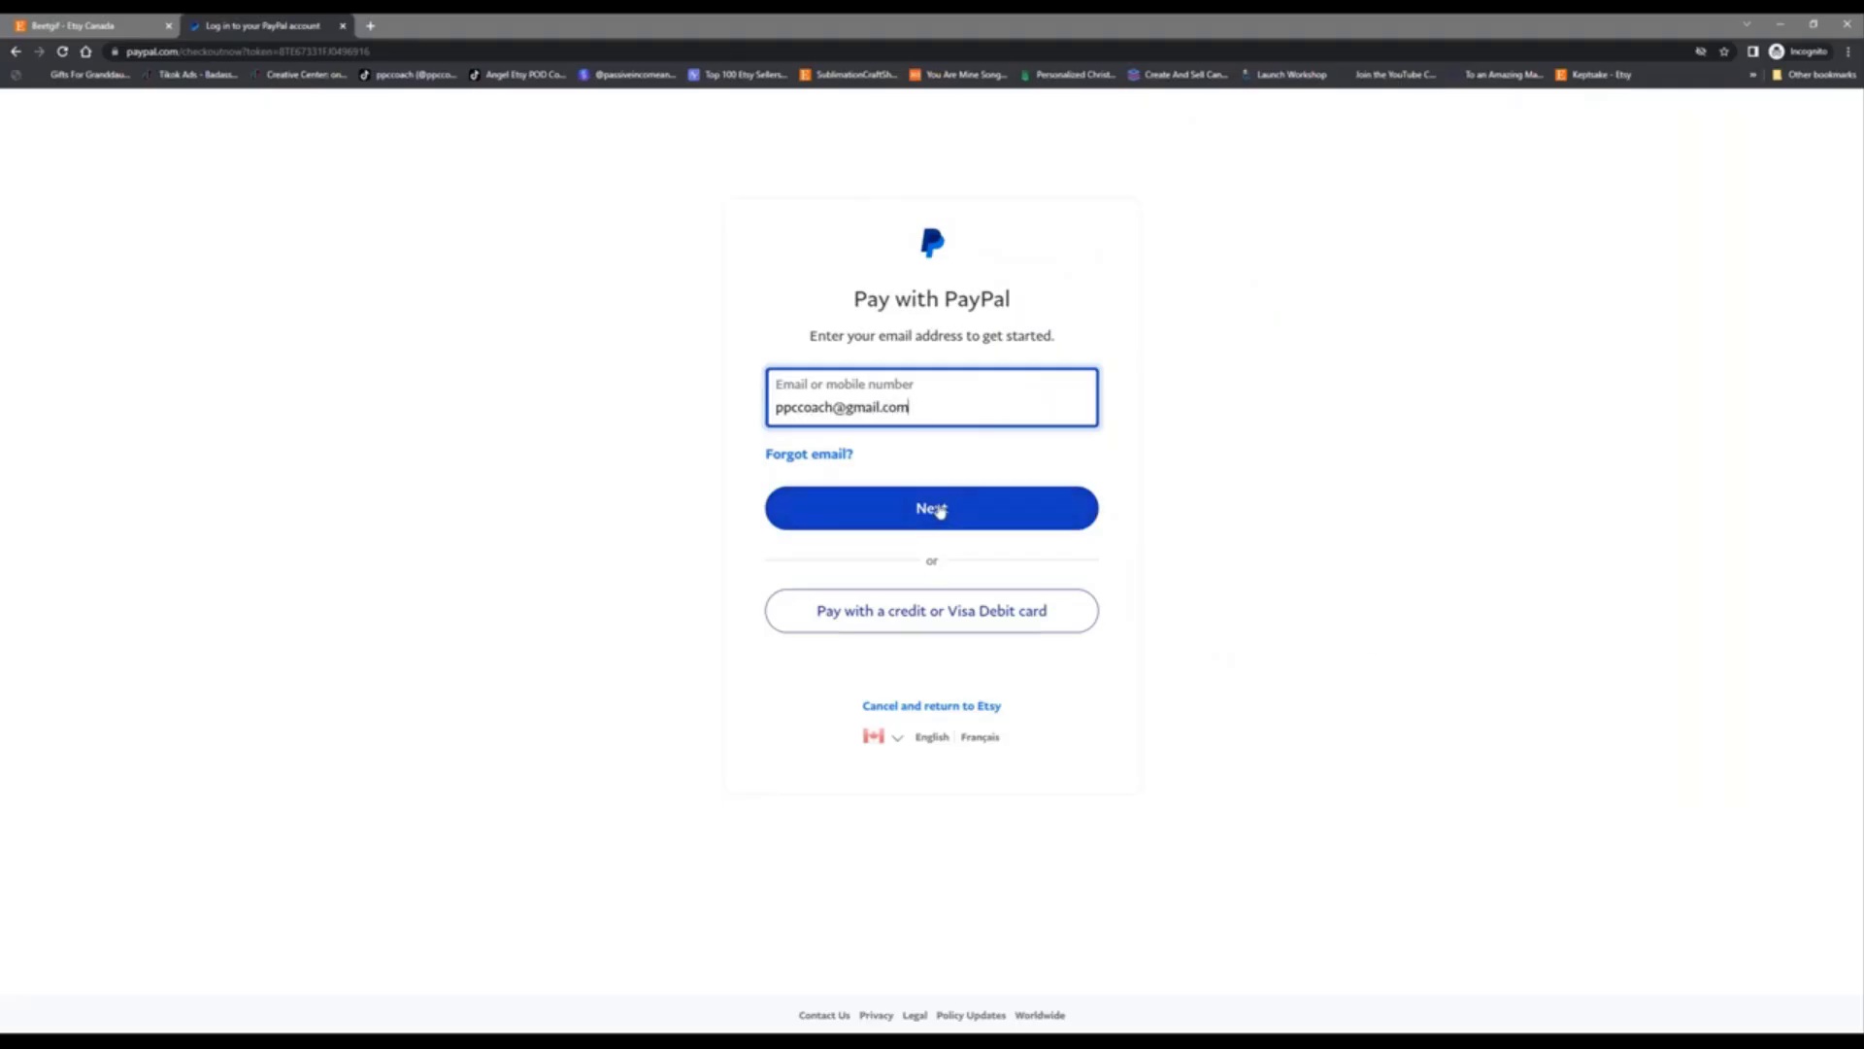
pyautogui.click(938, 511)
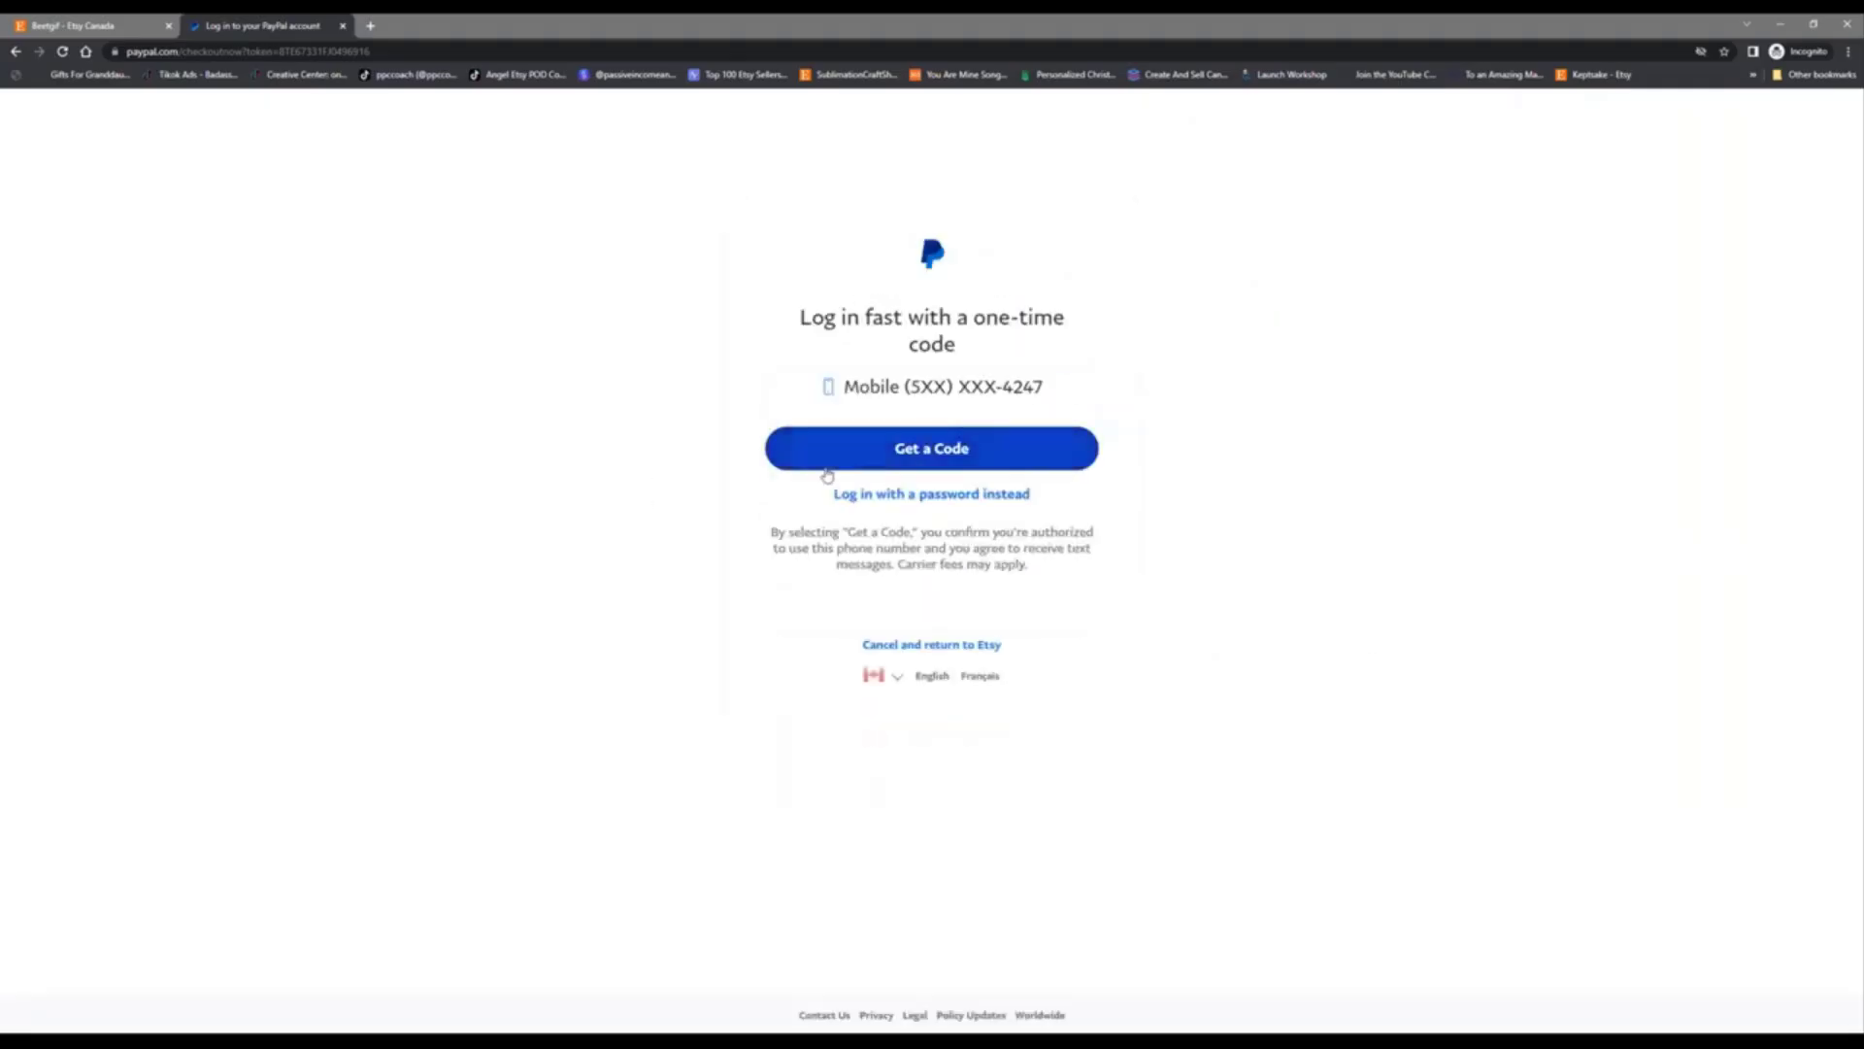
pyautogui.click(915, 495)
pyautogui.click(884, 467)
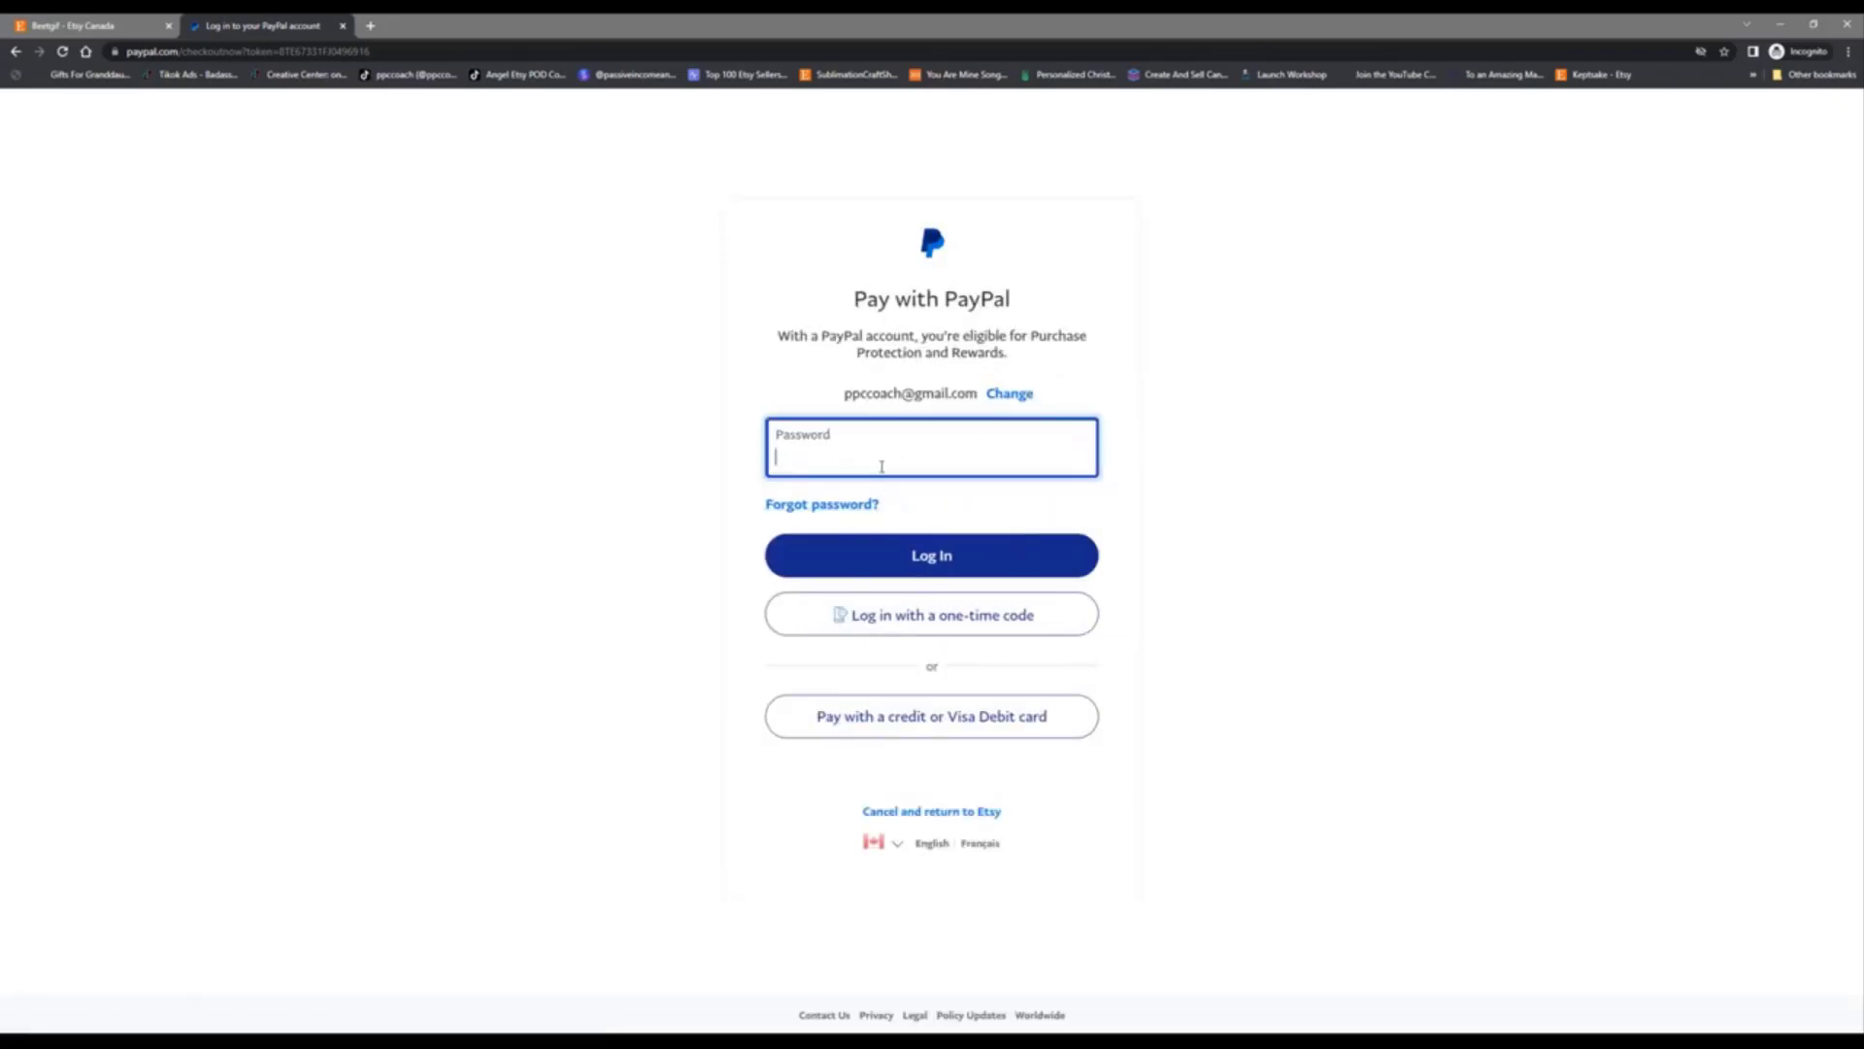
pyautogui.write('•••••••••••')
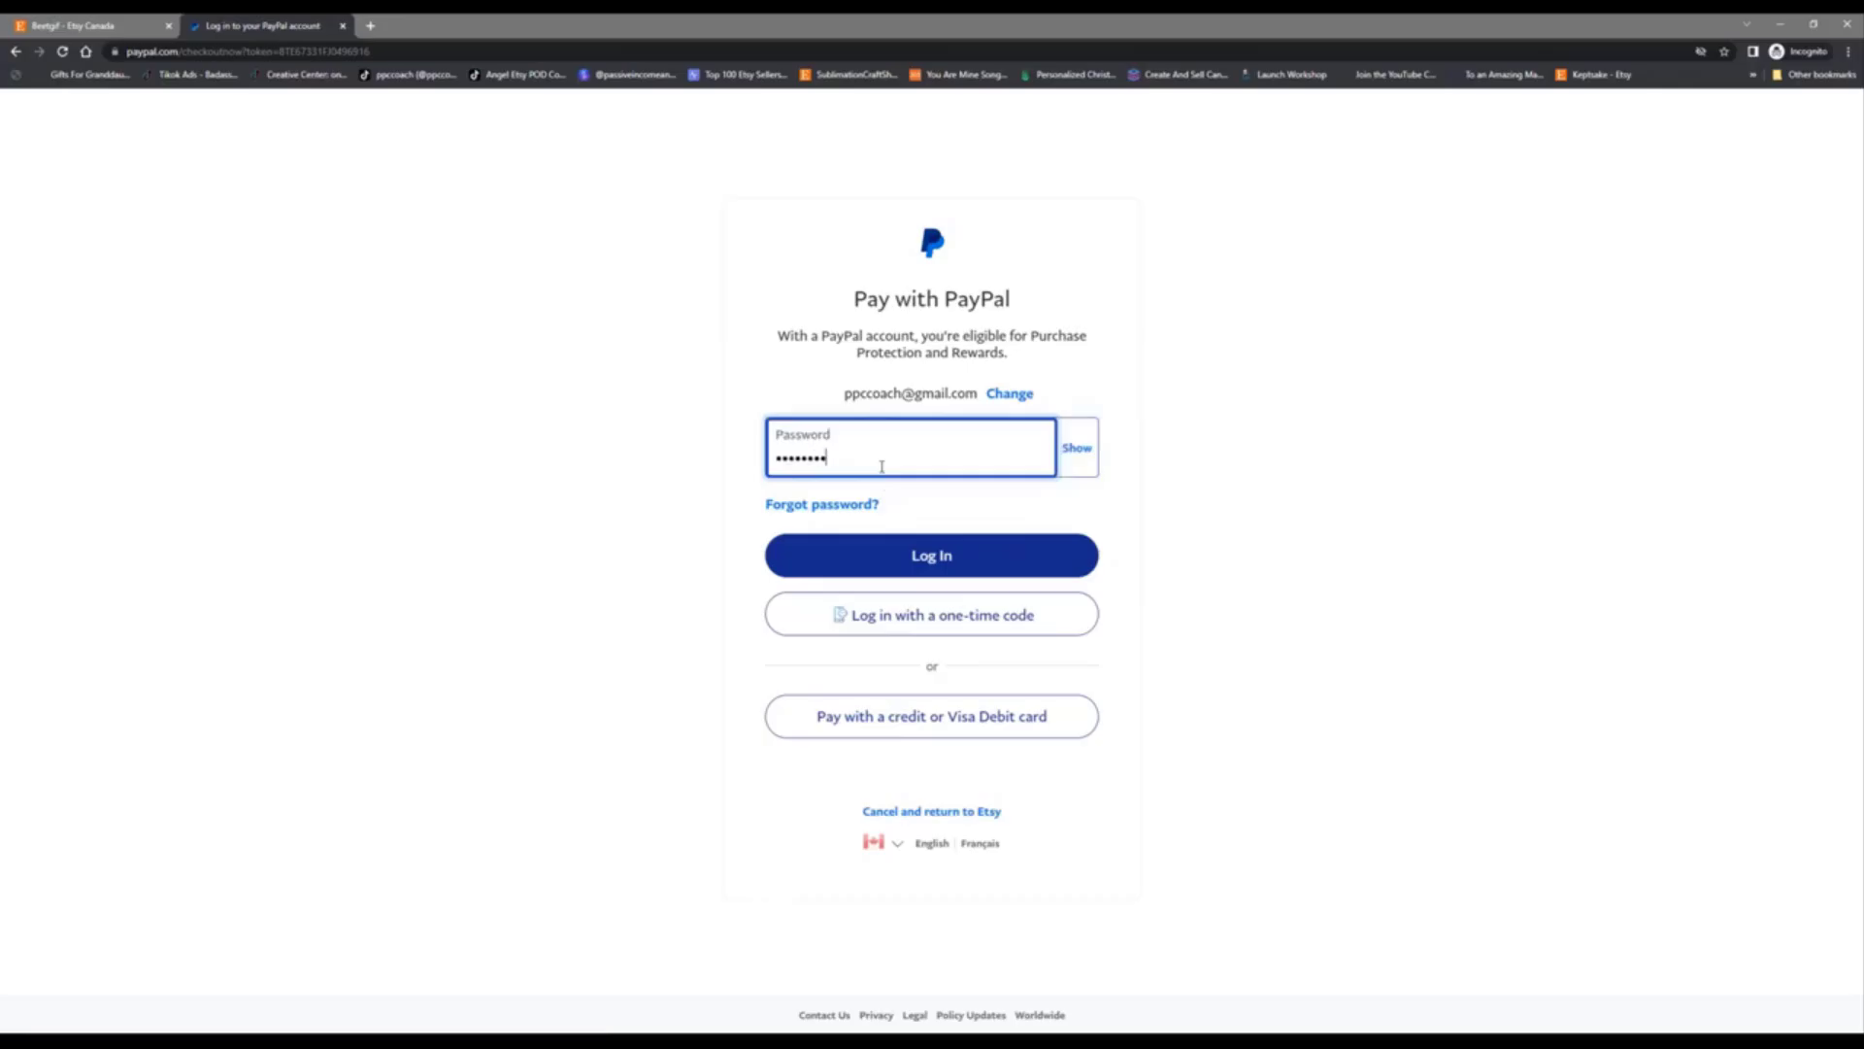
pyautogui.press('BackSpace')
pyautogui.press('BackSpace')
pyautogui.press('BackSpace')
pyautogui.press('BackSpace')
pyautogui.press('BackSpace')
pyautogui.press('BackSpace')
pyautogui.press('BackSpace')
pyautogui.press('BackSpace')
pyautogui.press('BackSpace')
pyautogui.press('BackSpace')
pyautogui.press('BackSpace')
pyautogui.write('••••••••••')
pyautogui.click(1011, 557)
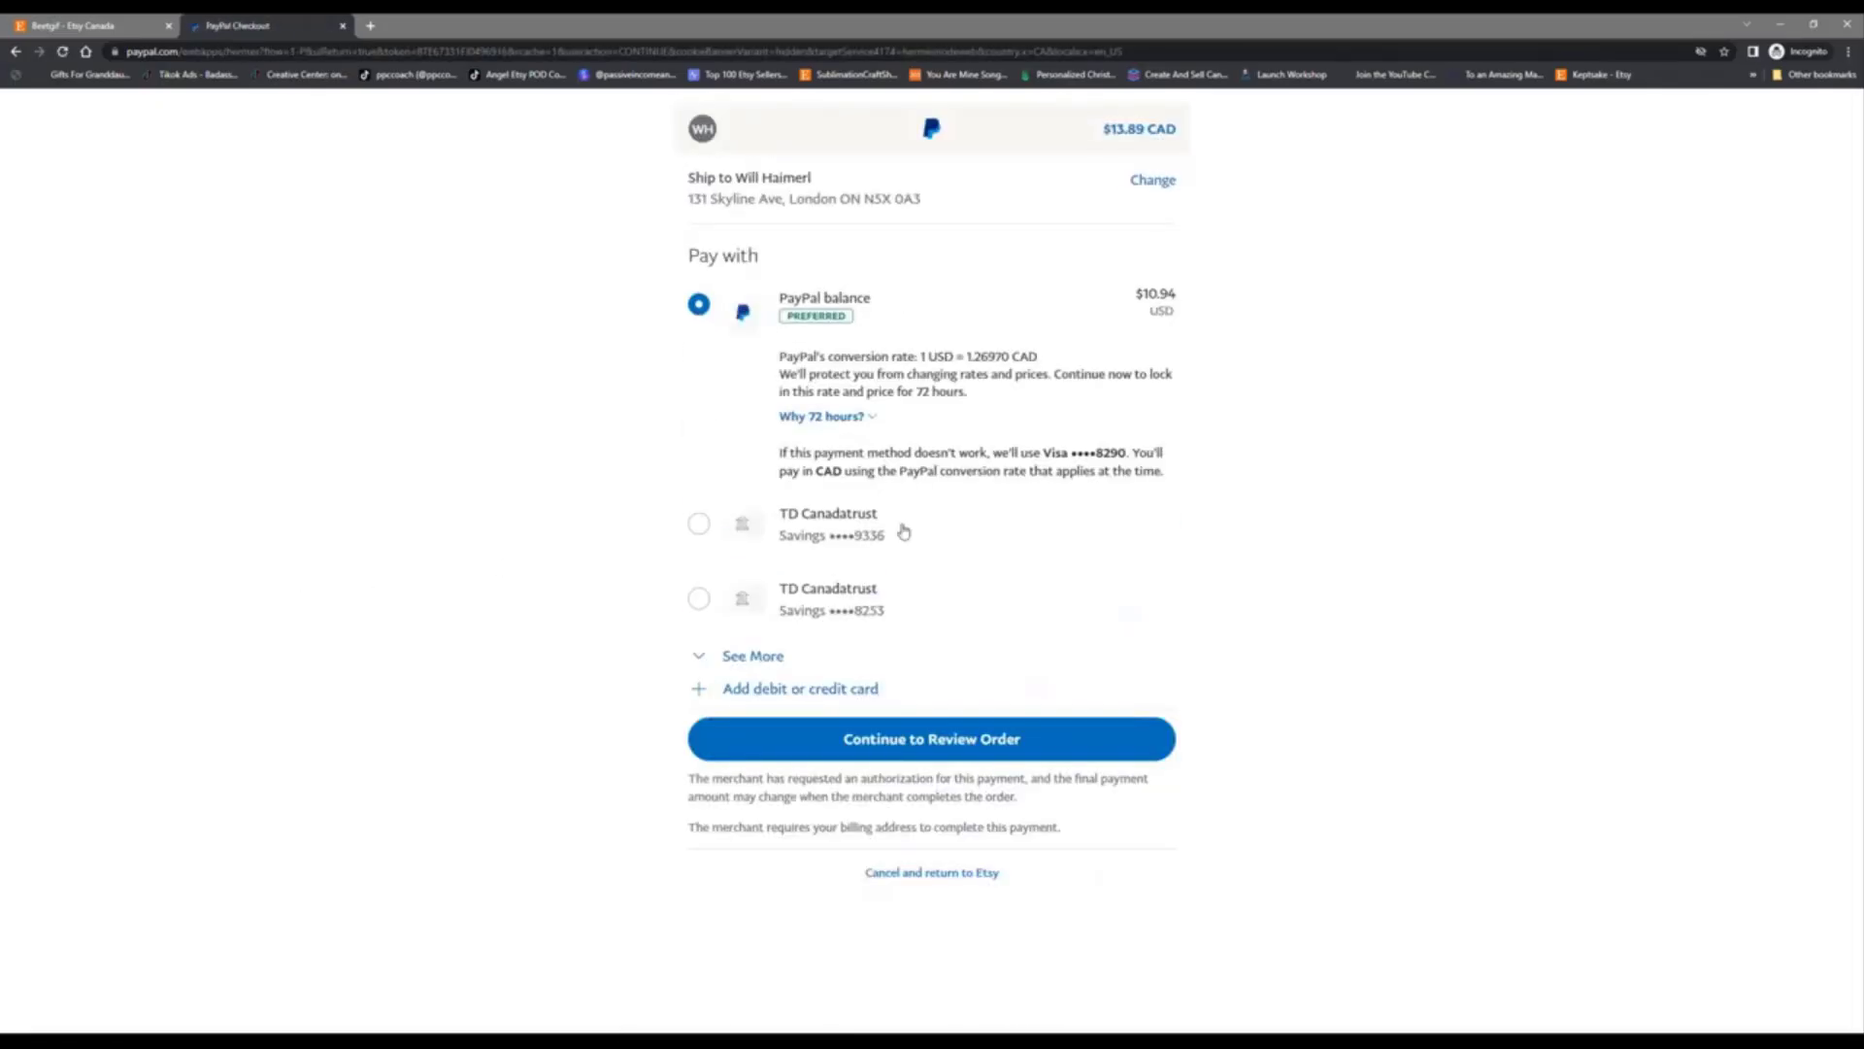
pyautogui.click(925, 748)
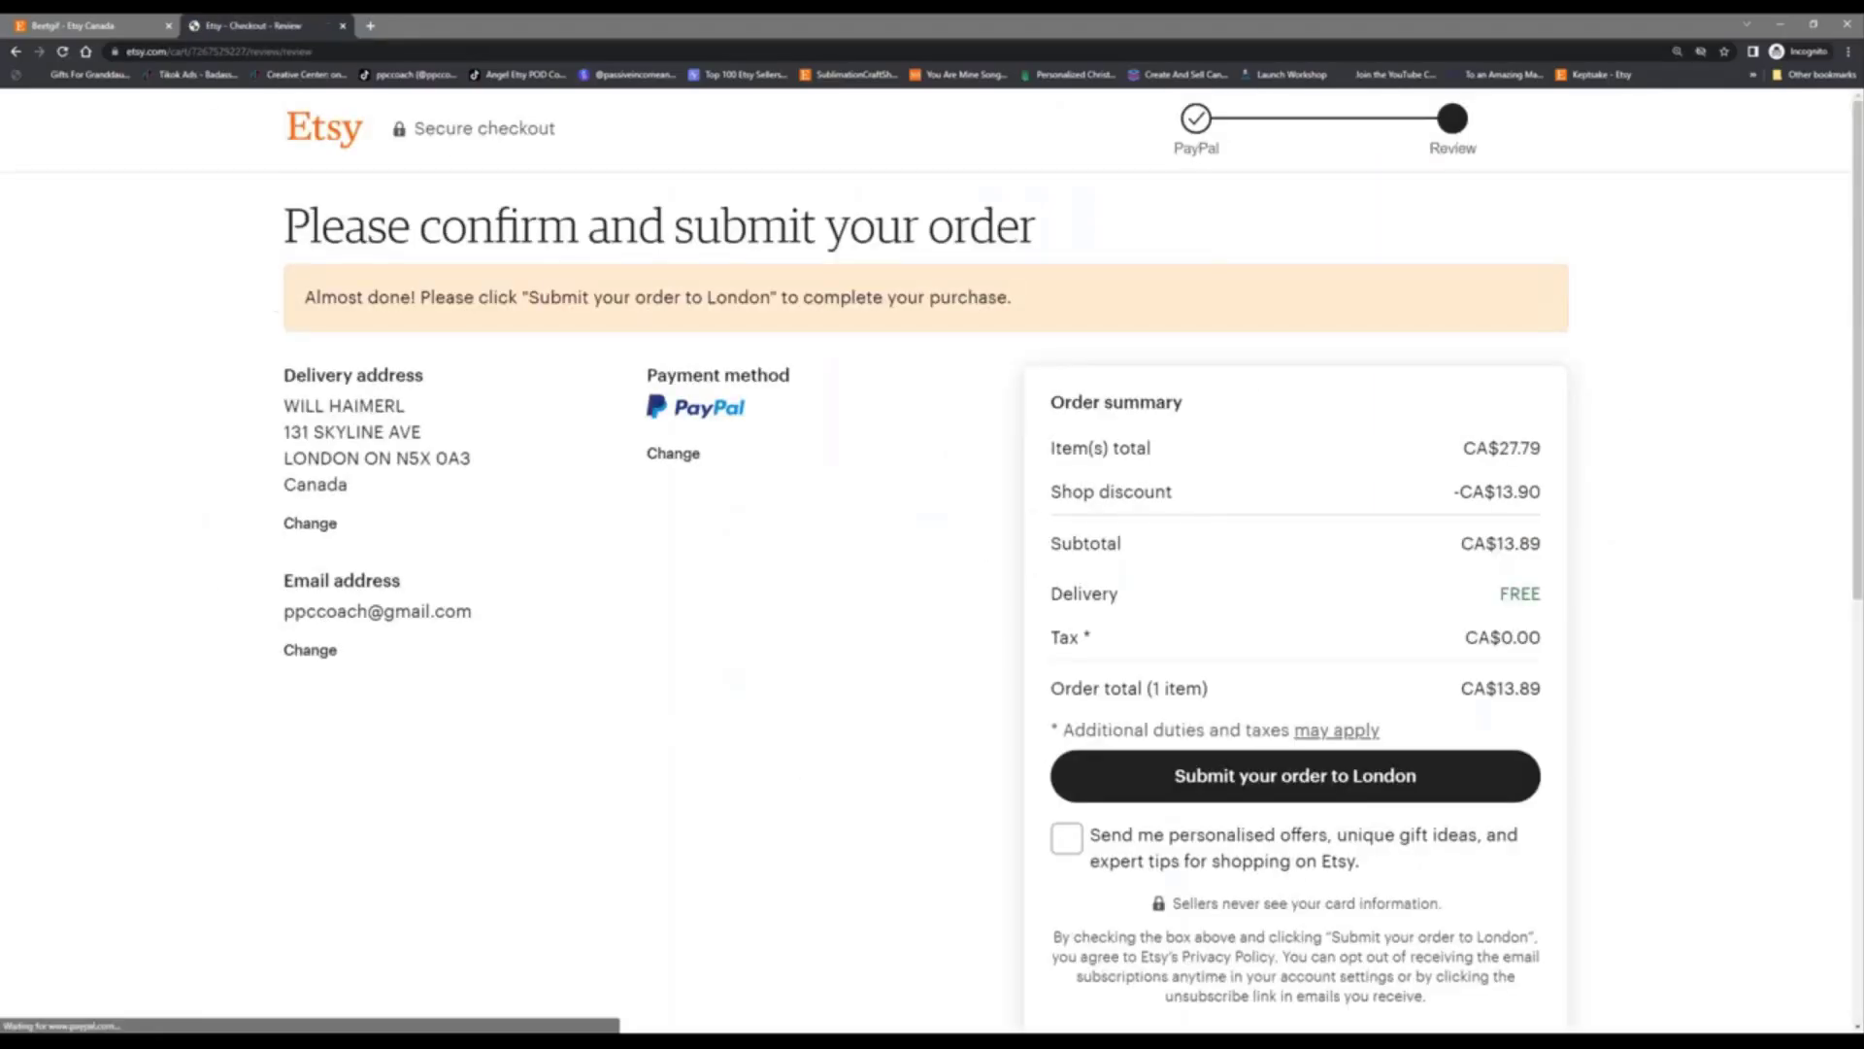
# Step: Submit the CA$13.89 order and minimise the incognito window once the thank-you page appears
pyautogui.click(1318, 777)
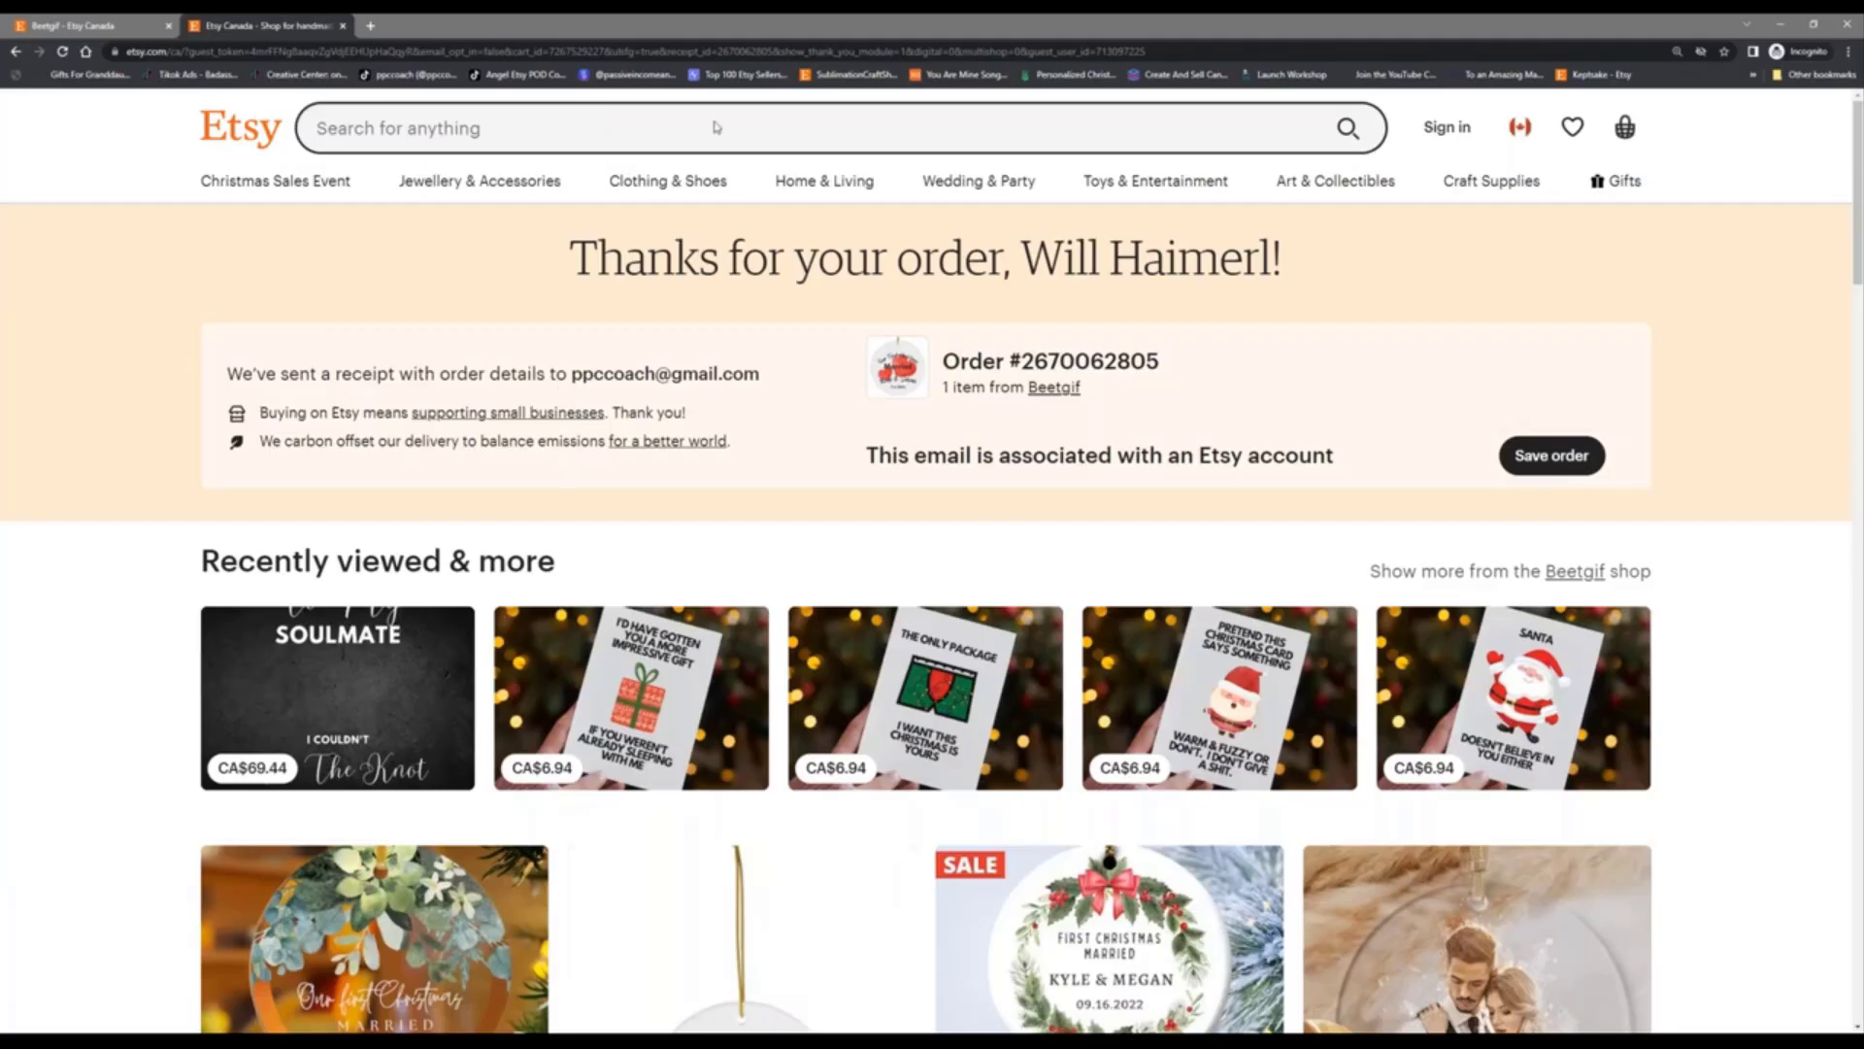
pyautogui.click(1777, 24)
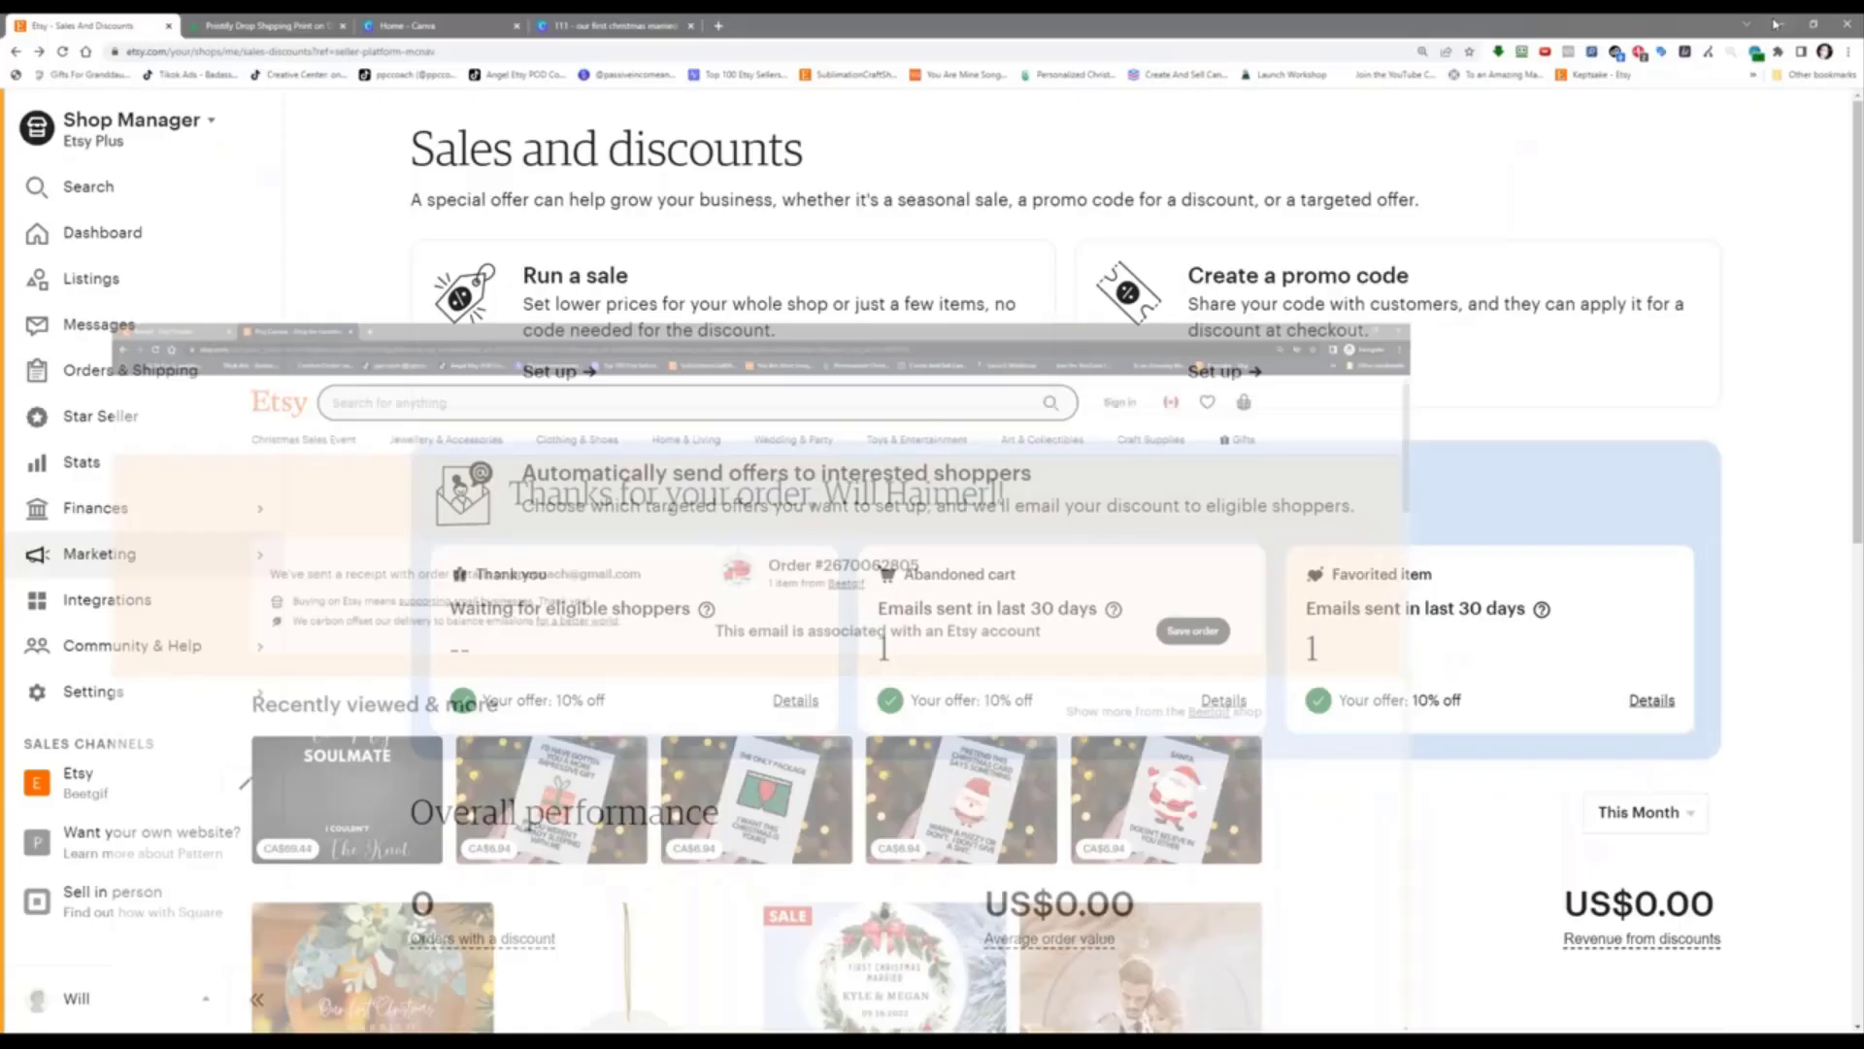
# Step: Open Gmail in a new tab, check the PayPal authorisation email, then the Etsy purchase email from Beetgif
pyautogui.click(718, 25)
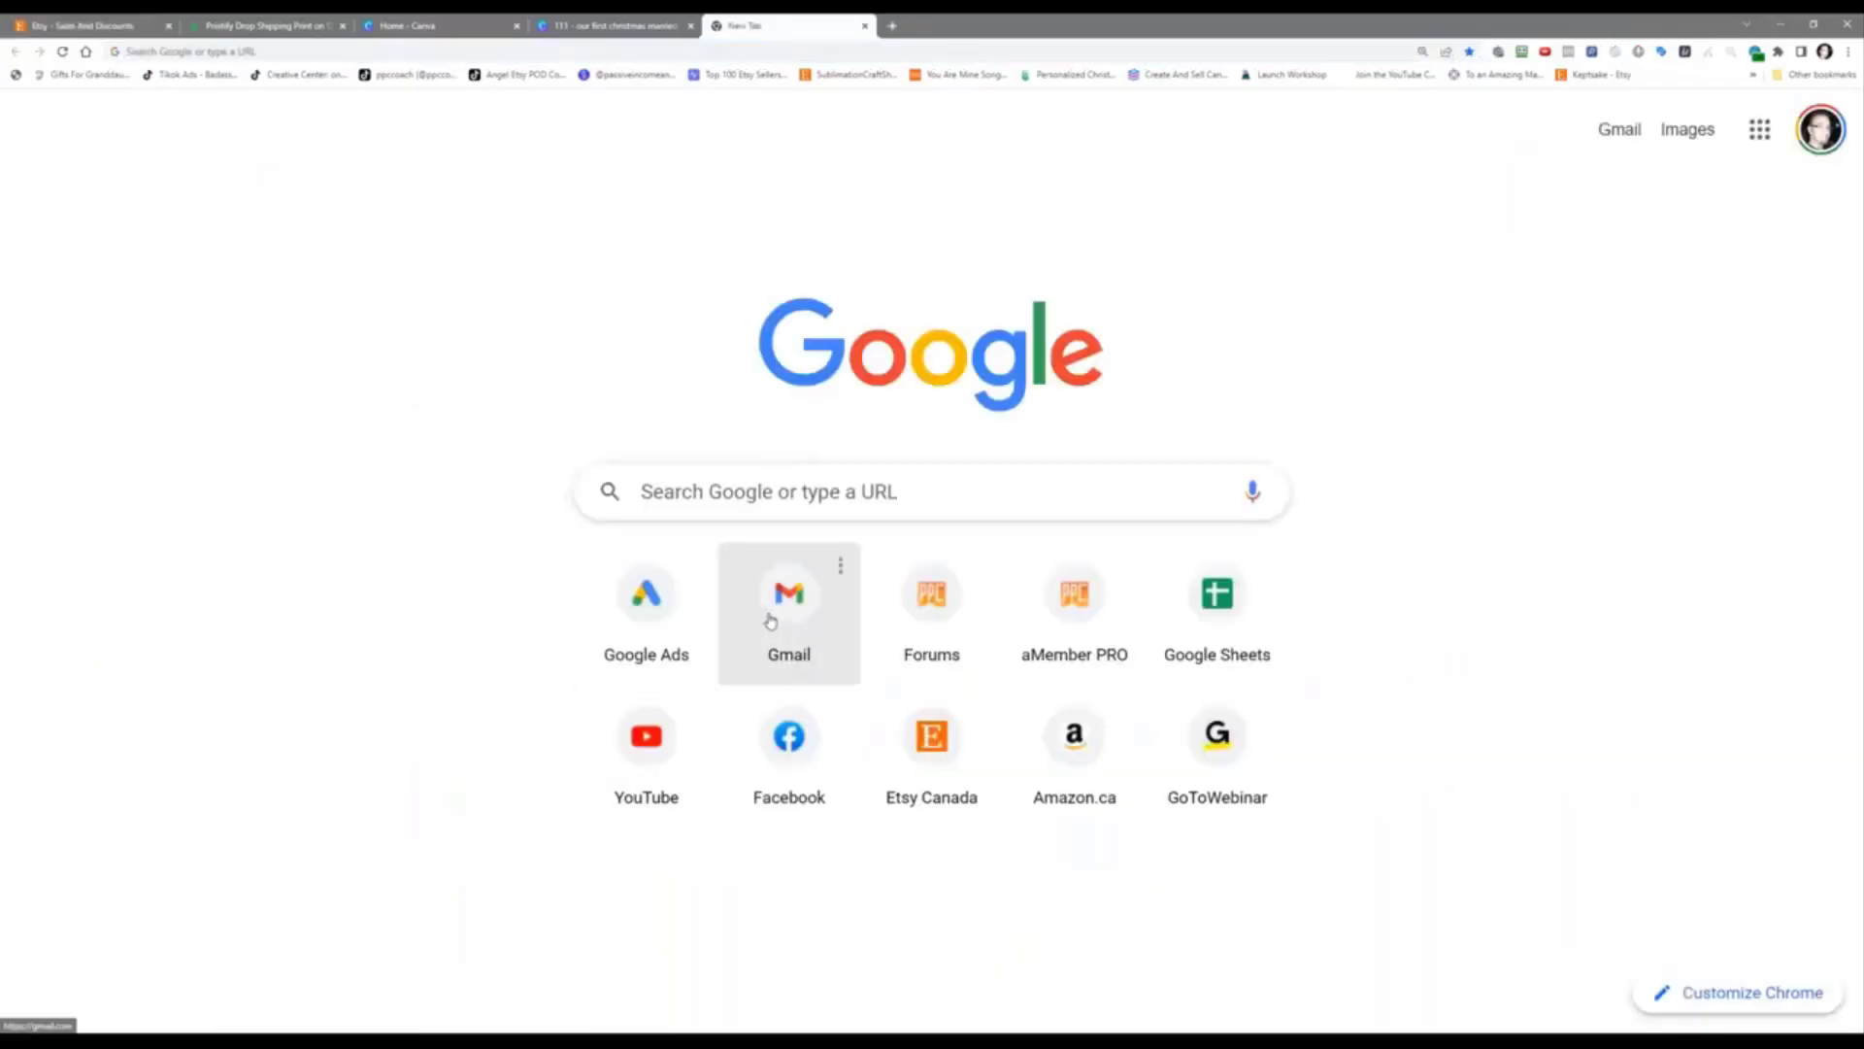
pyautogui.click(770, 620)
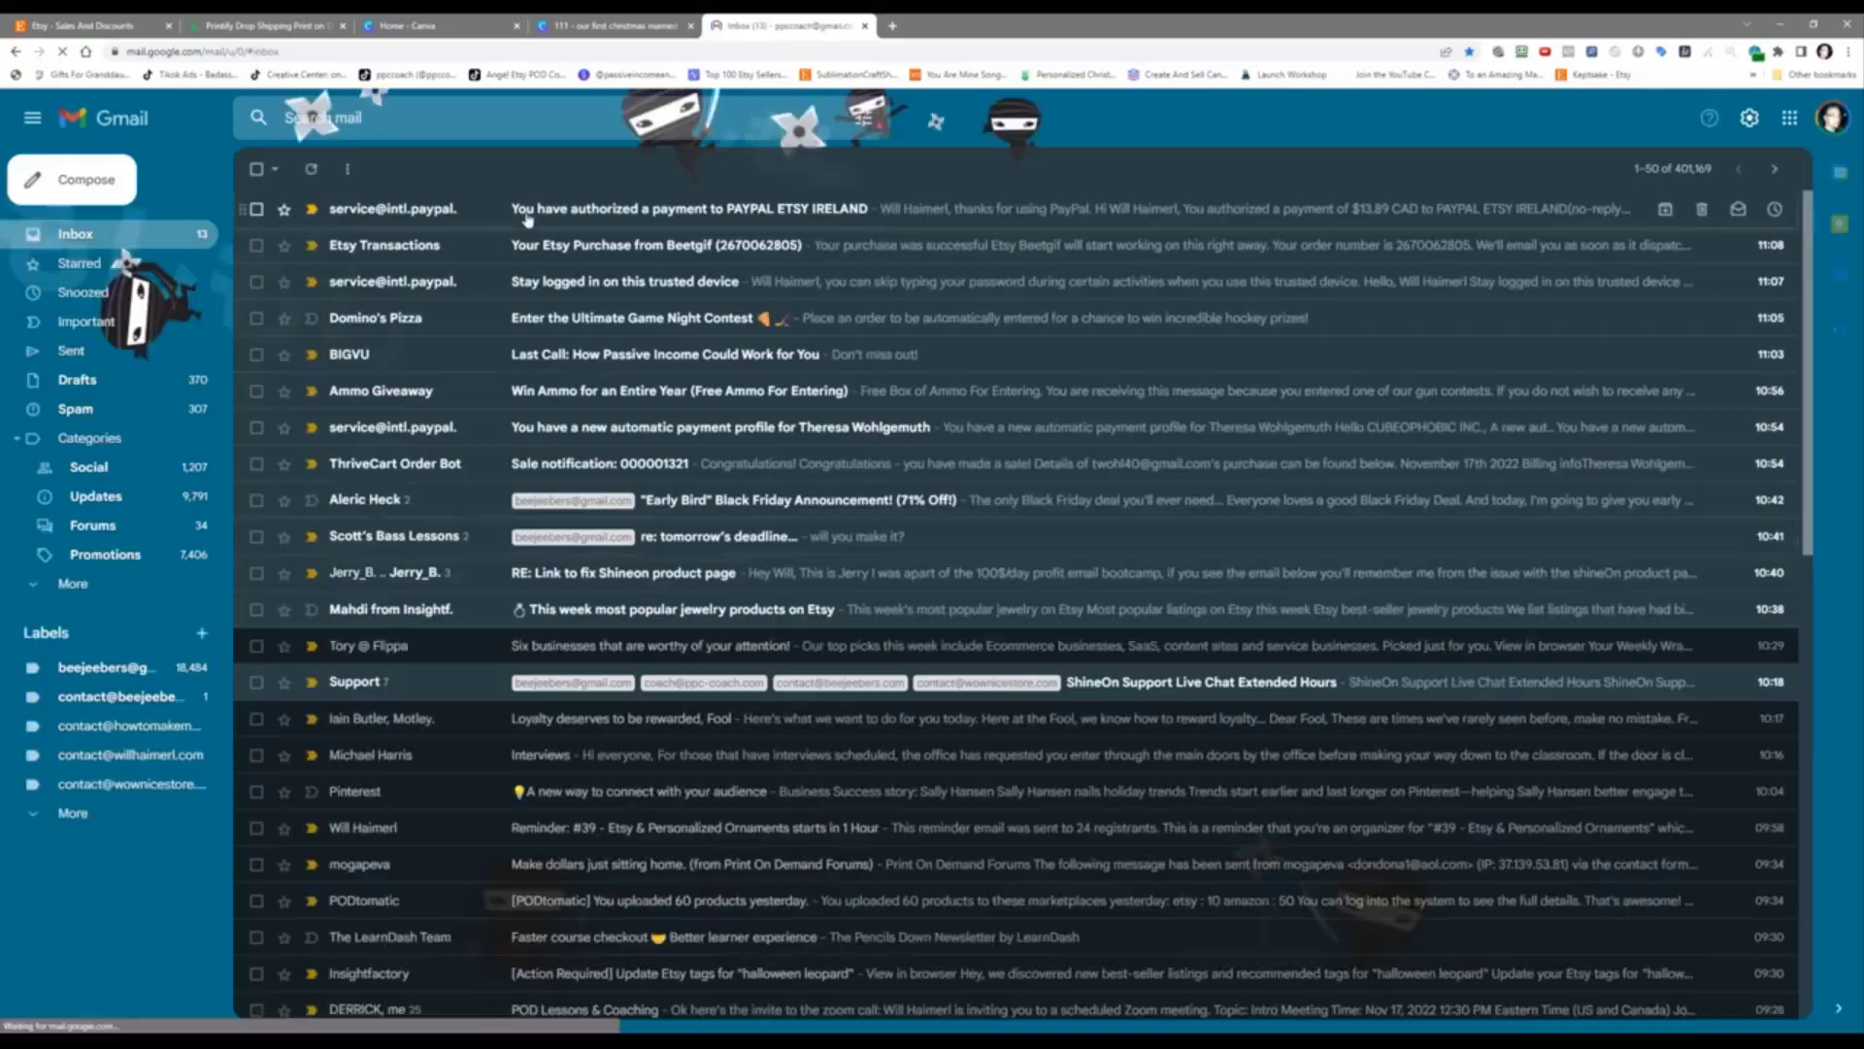
pyautogui.click(527, 216)
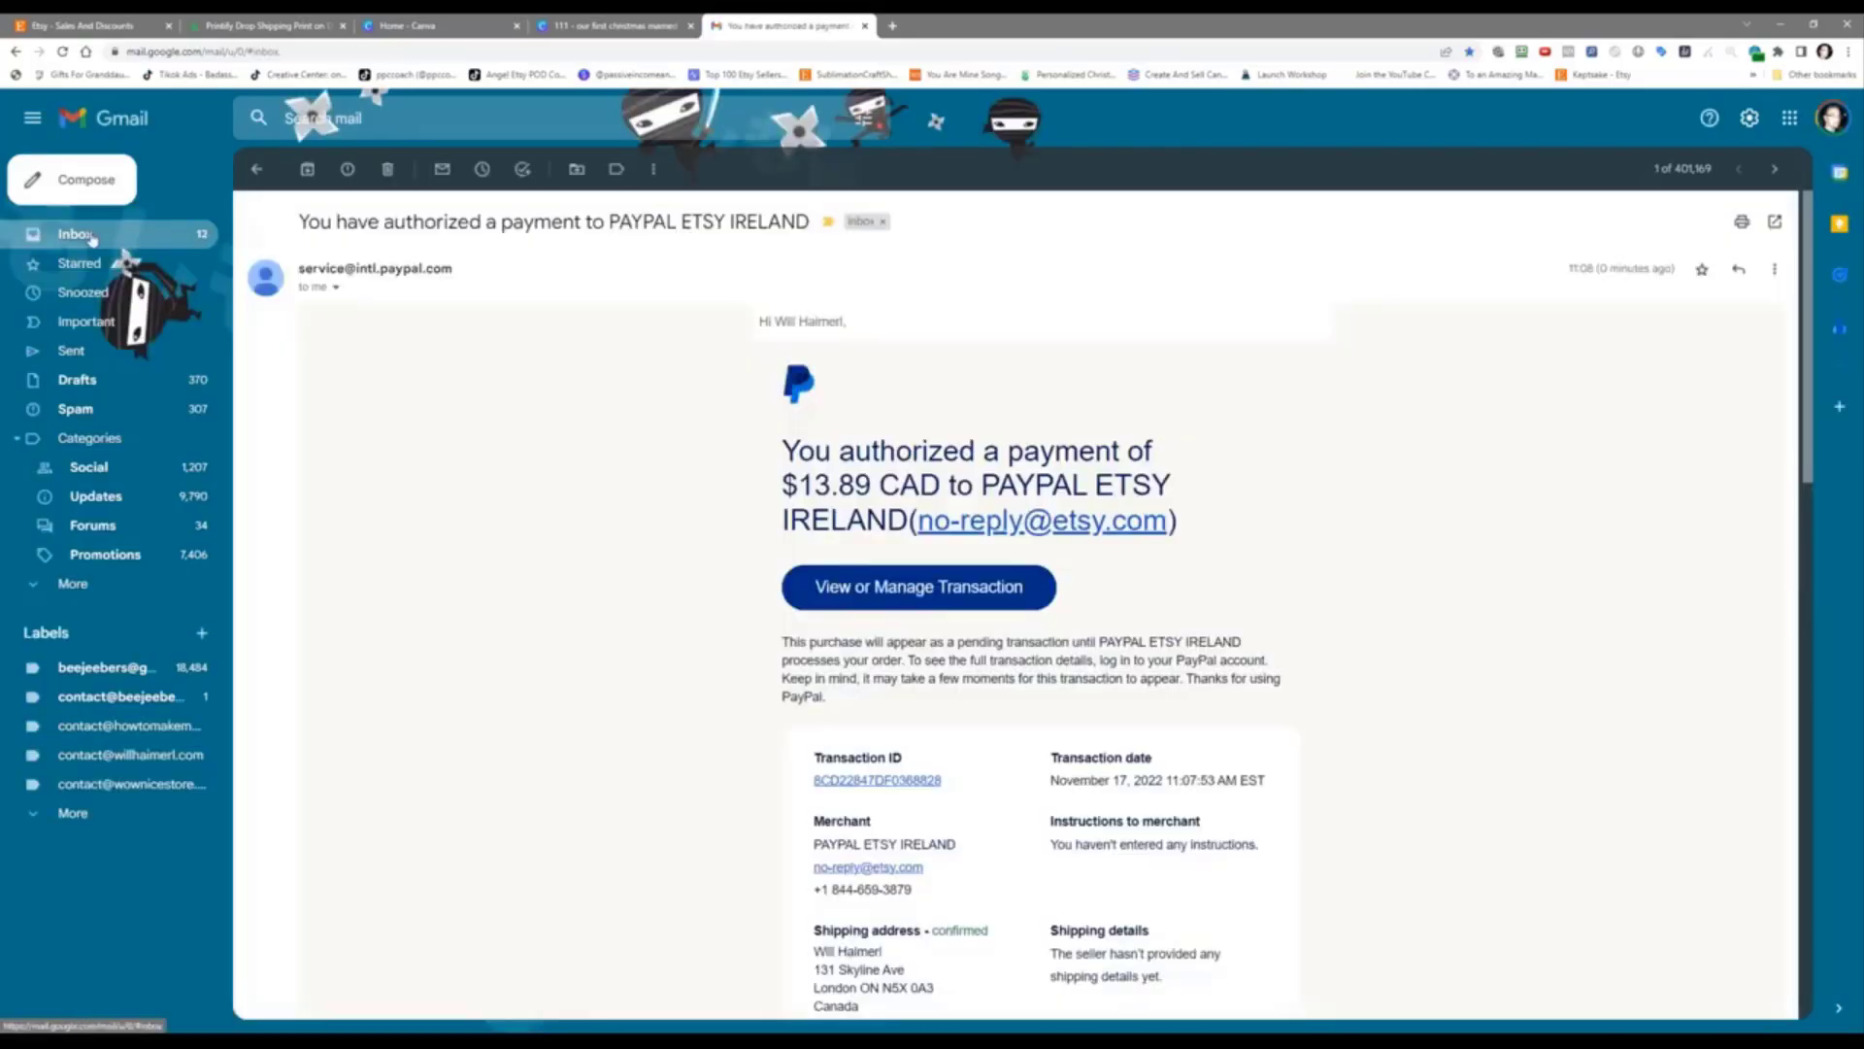
pyautogui.click(78, 234)
pyautogui.click(592, 243)
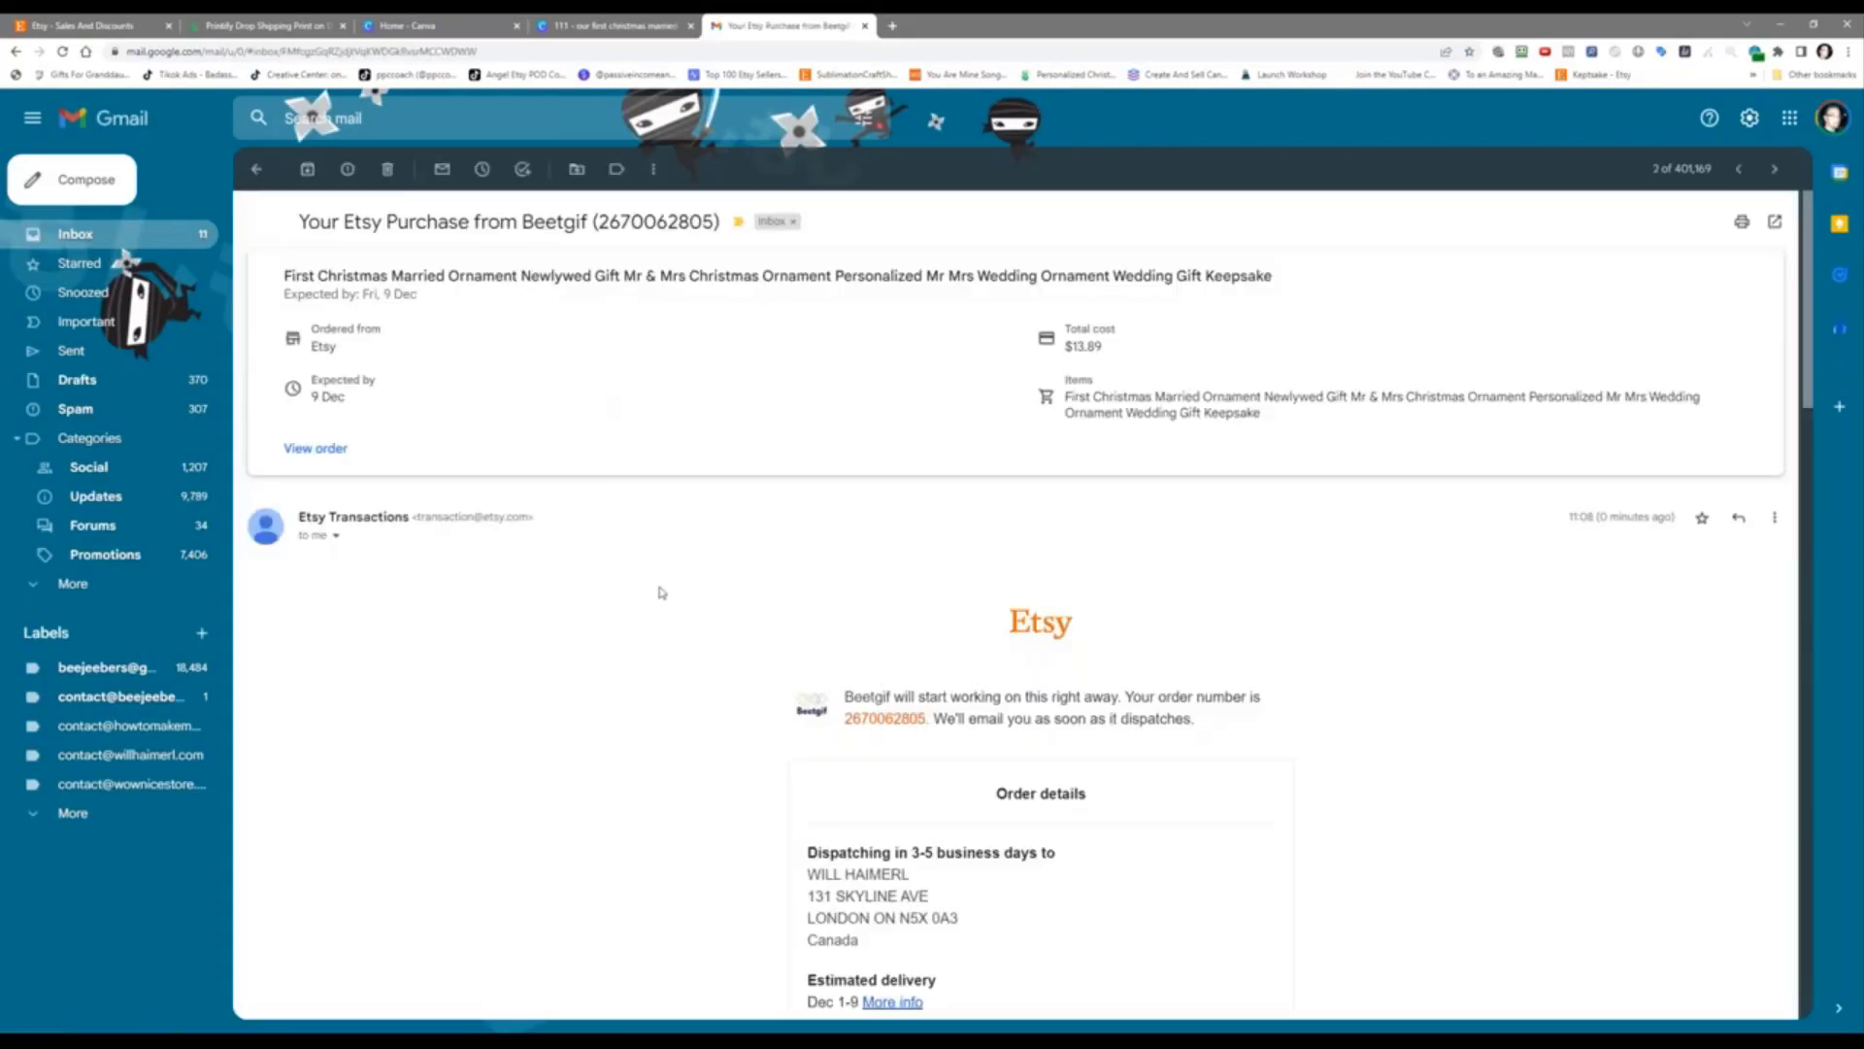
# Step: Highlight the 3-5 business days dispatch time and scroll down to the CA$13.89 order total
pyautogui.scroll(-4, 659, 686)
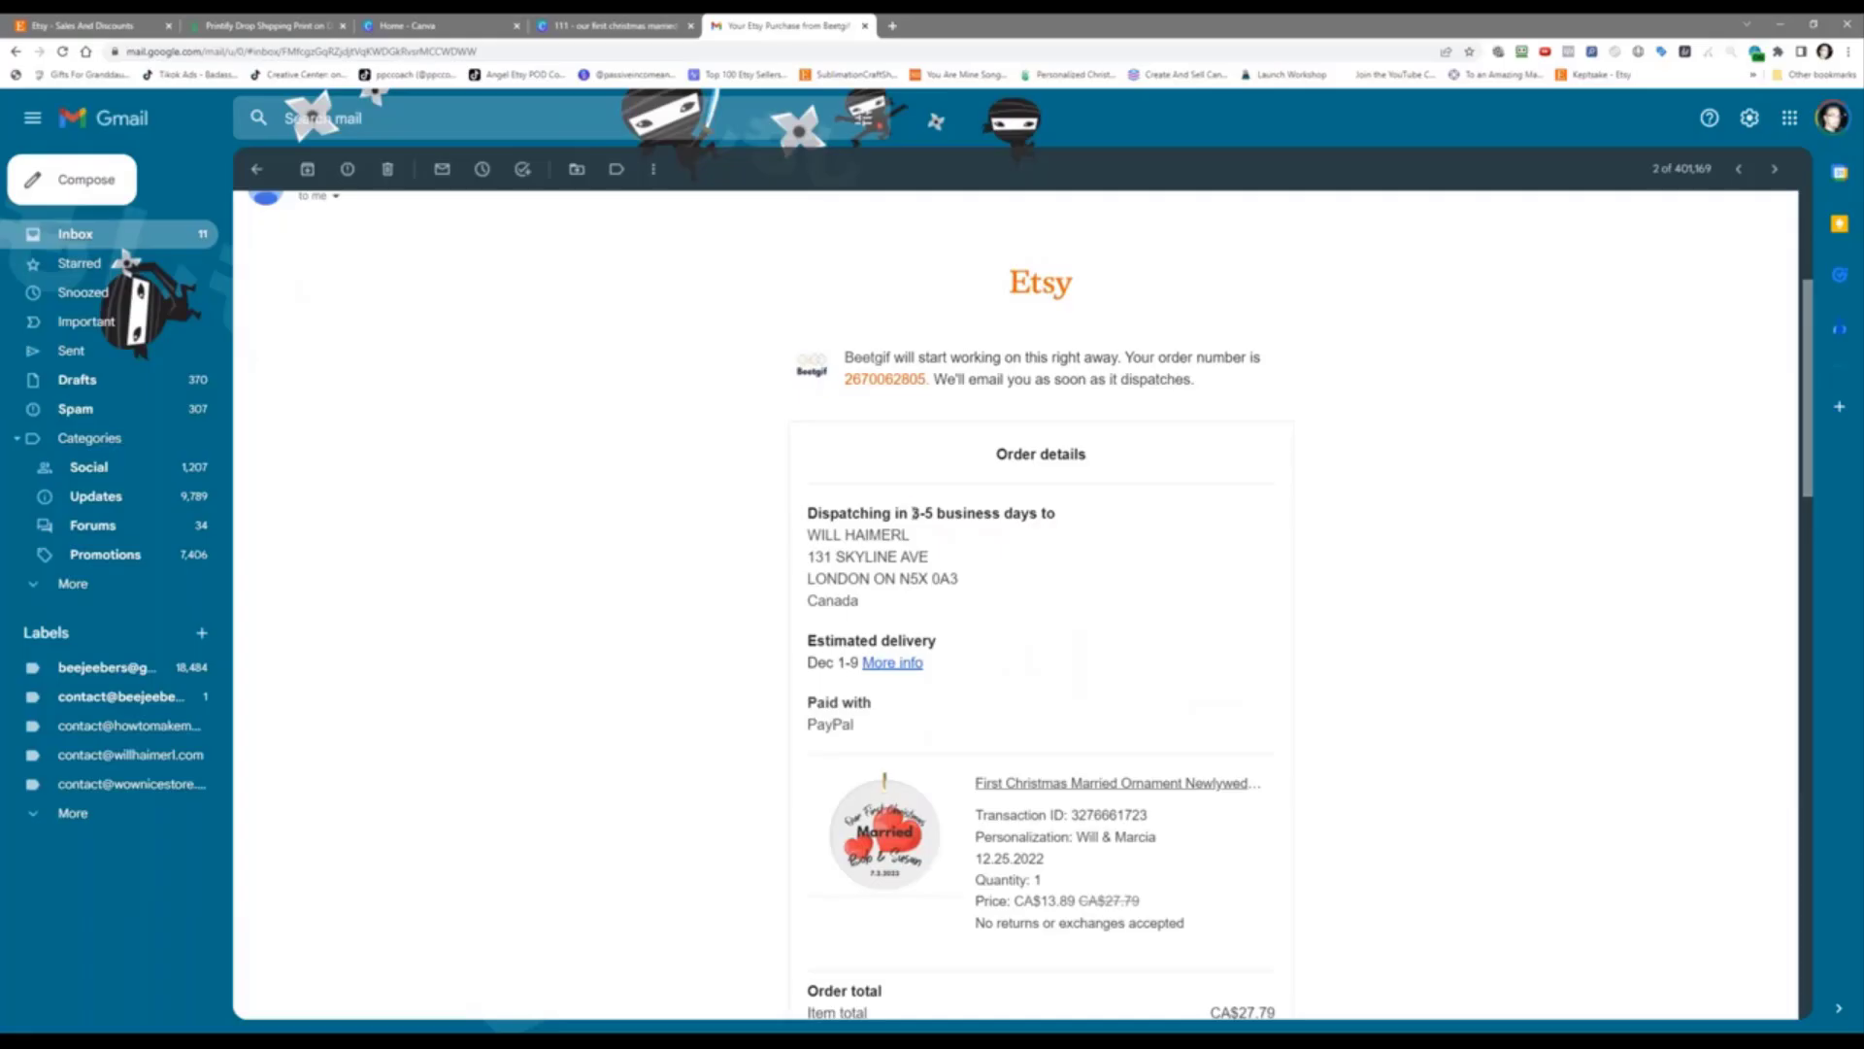
pyautogui.moveTo(914, 514); pyautogui.dragTo(1037, 512)
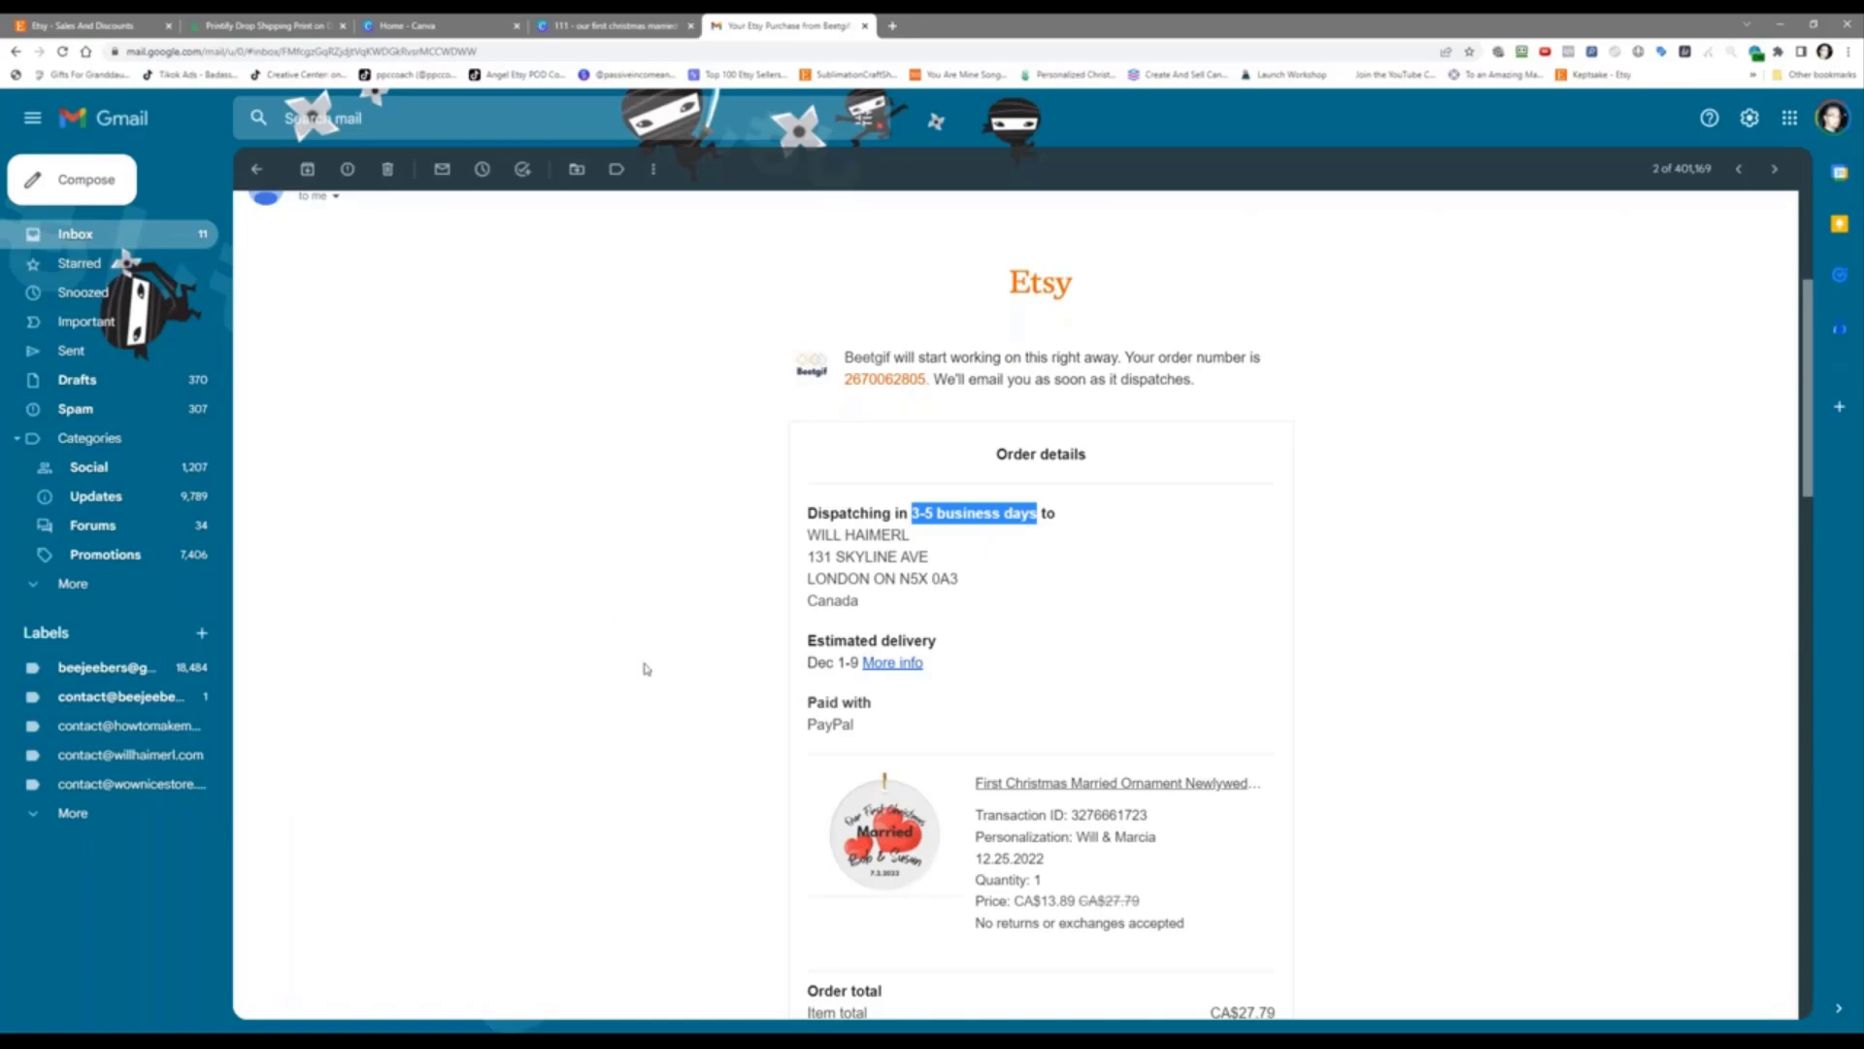
pyautogui.scroll(-2, 645, 666)
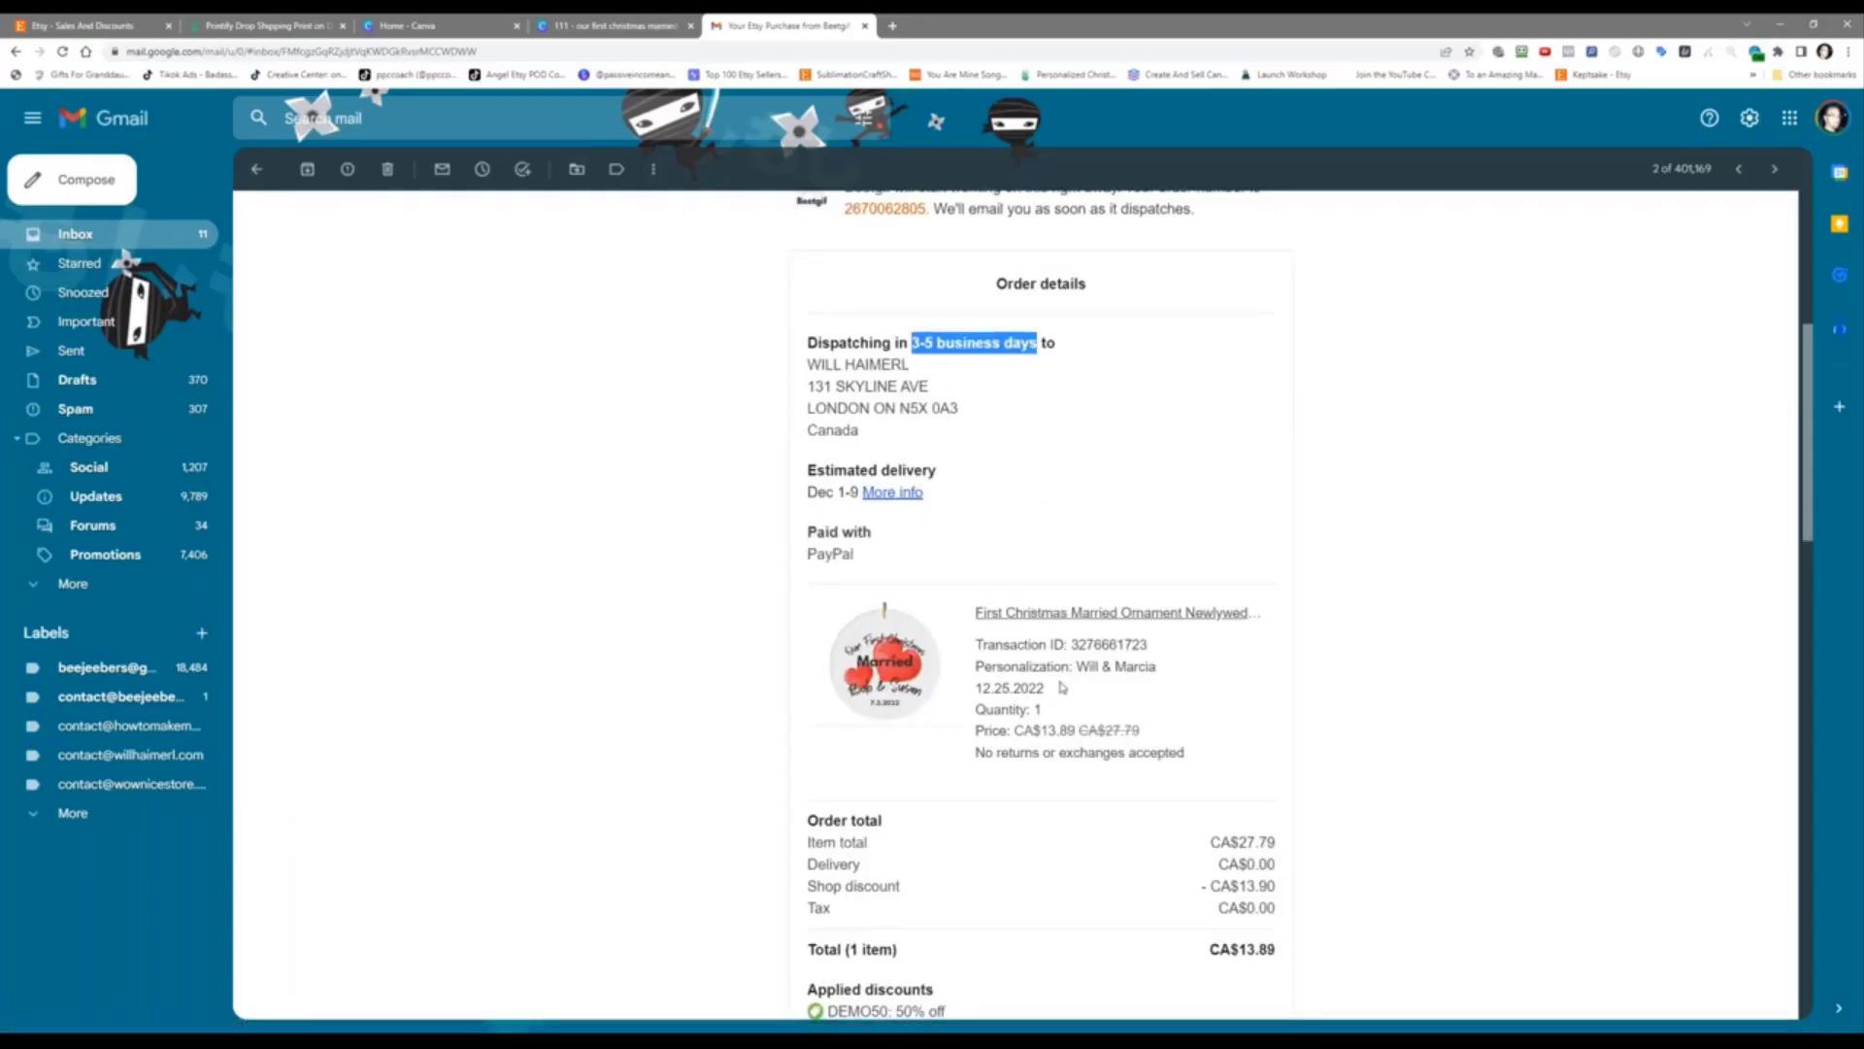
pyautogui.scroll(-2, 1044, 691)
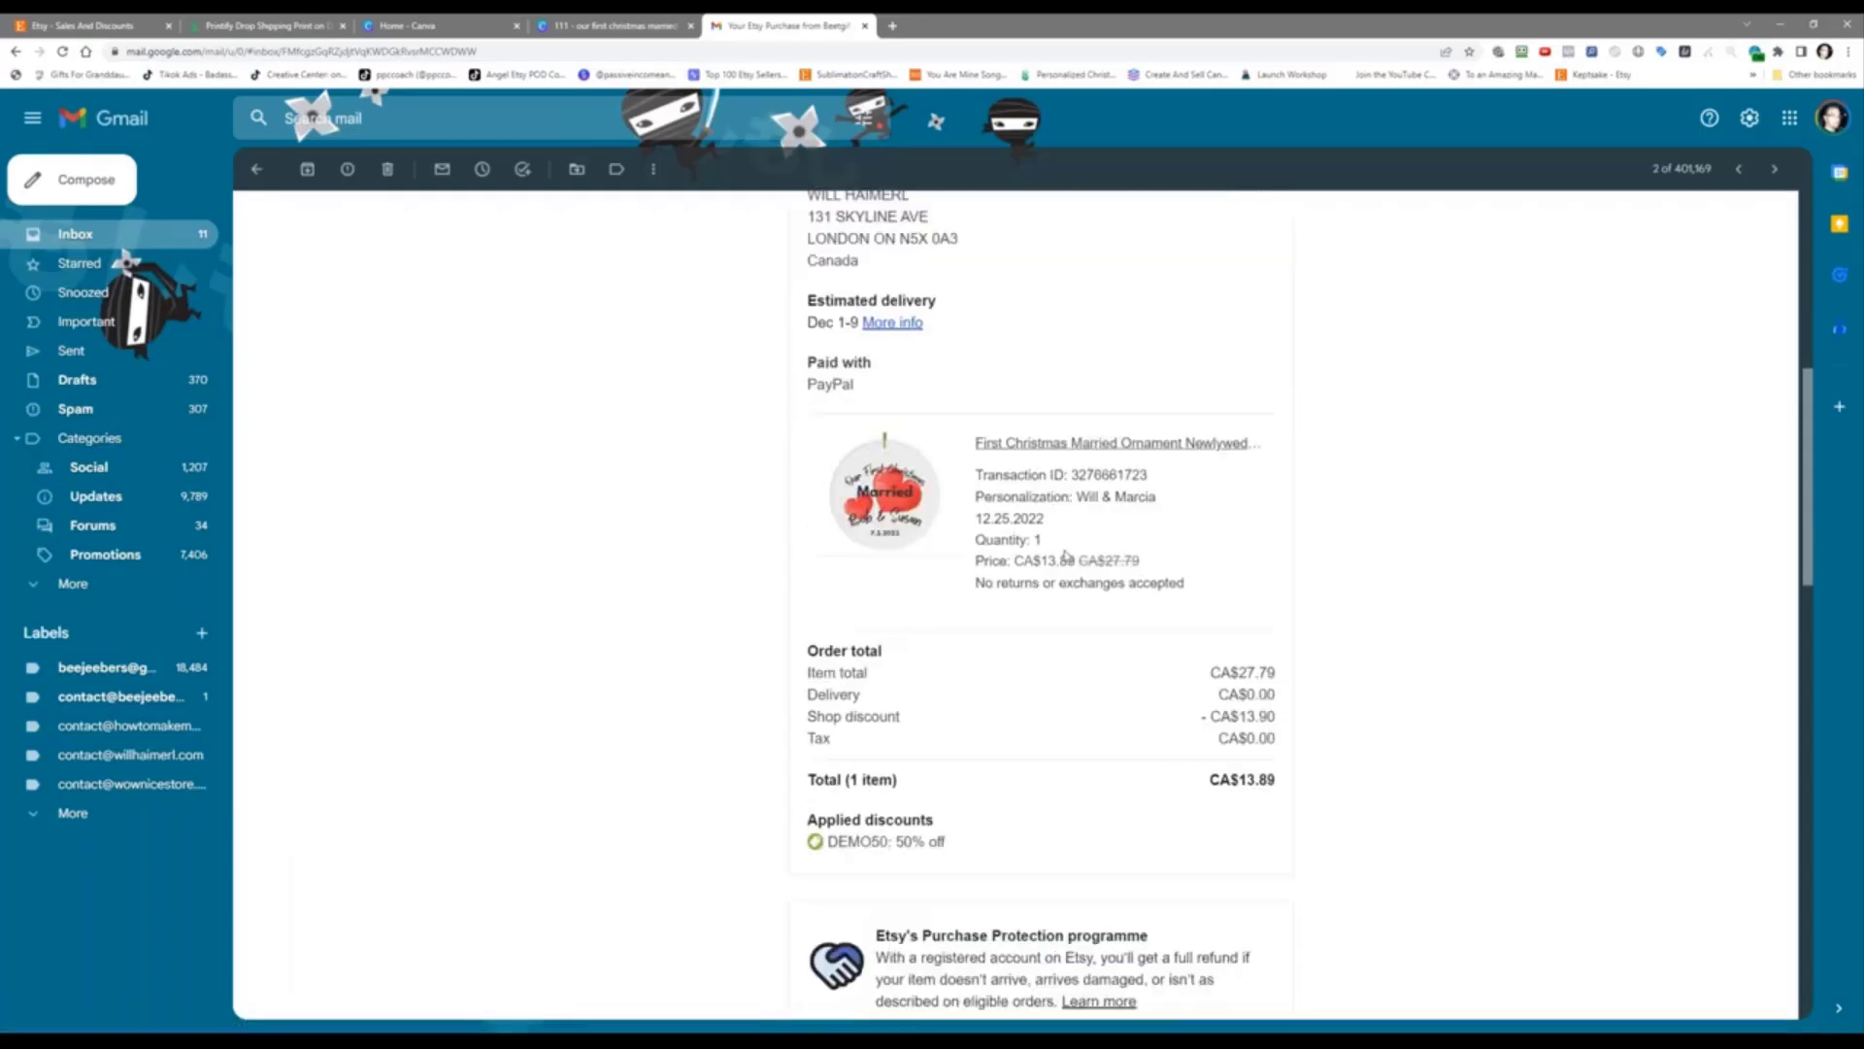
pyautogui.scroll(-4, 971, 716)
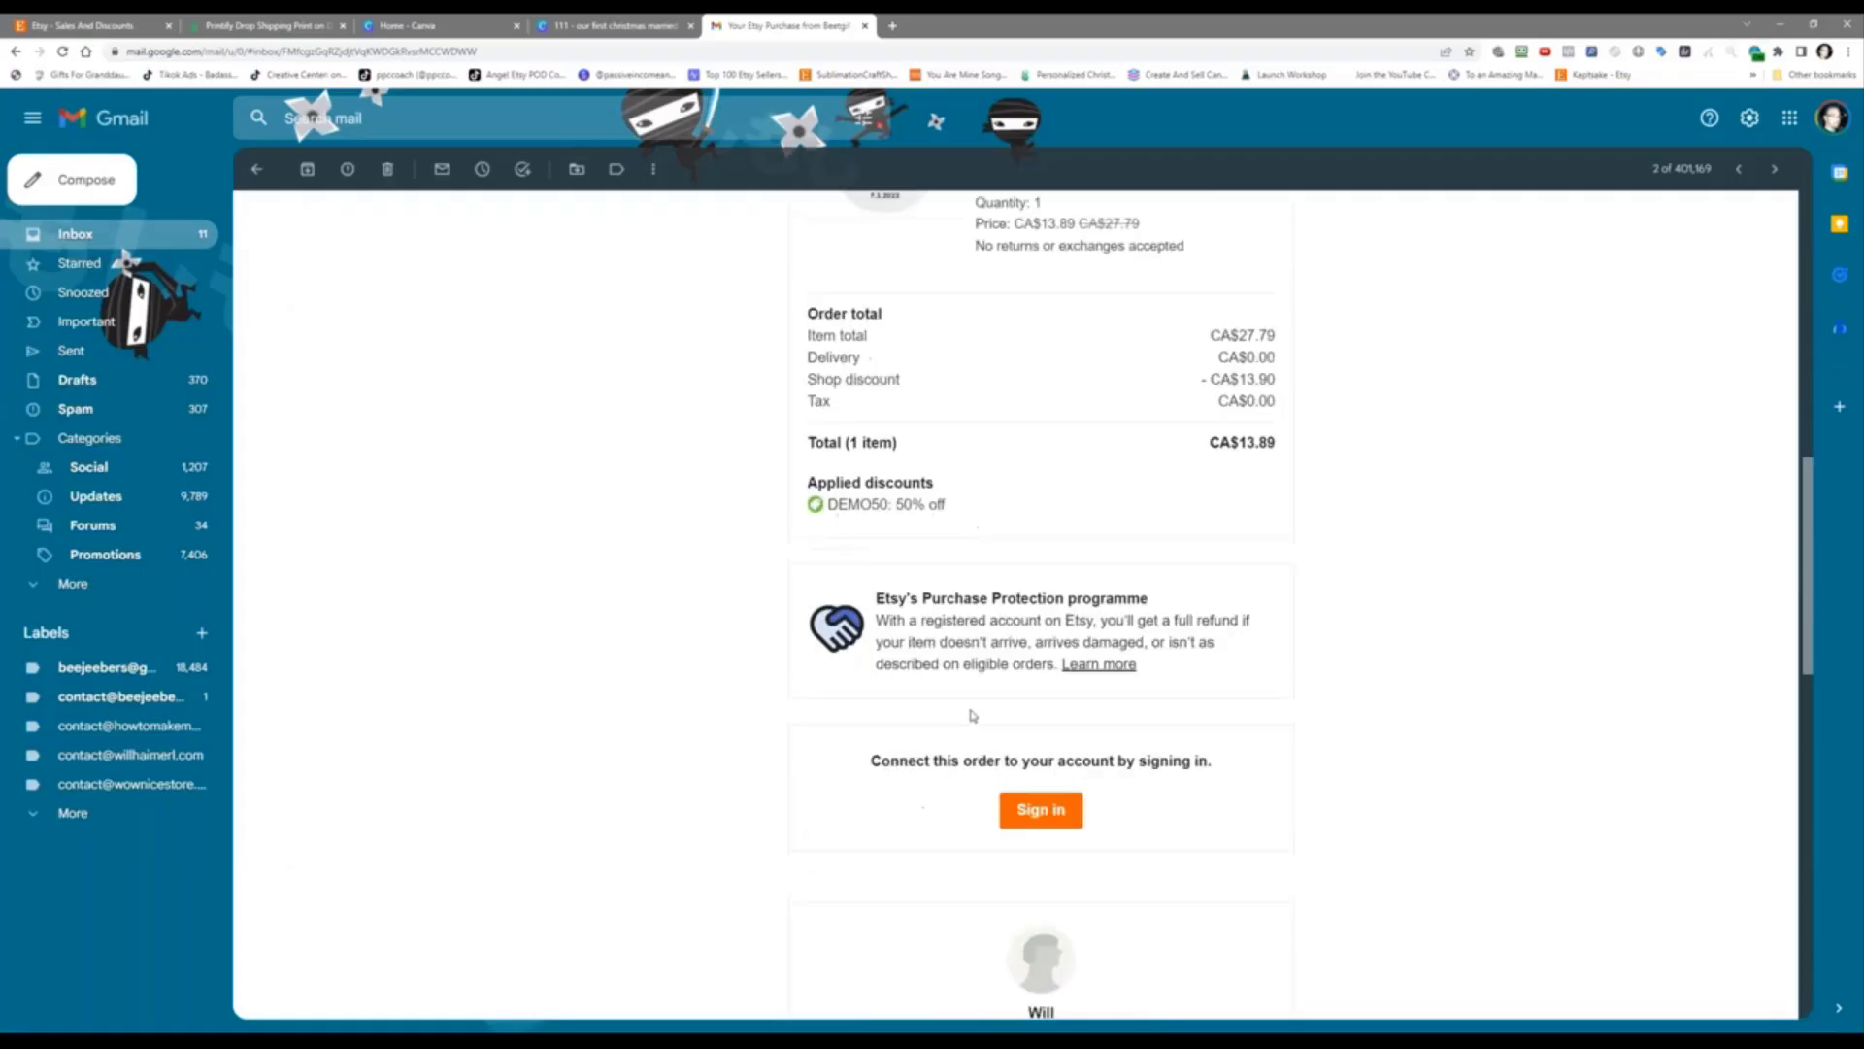
pyautogui.scroll(-2, 724, 783)
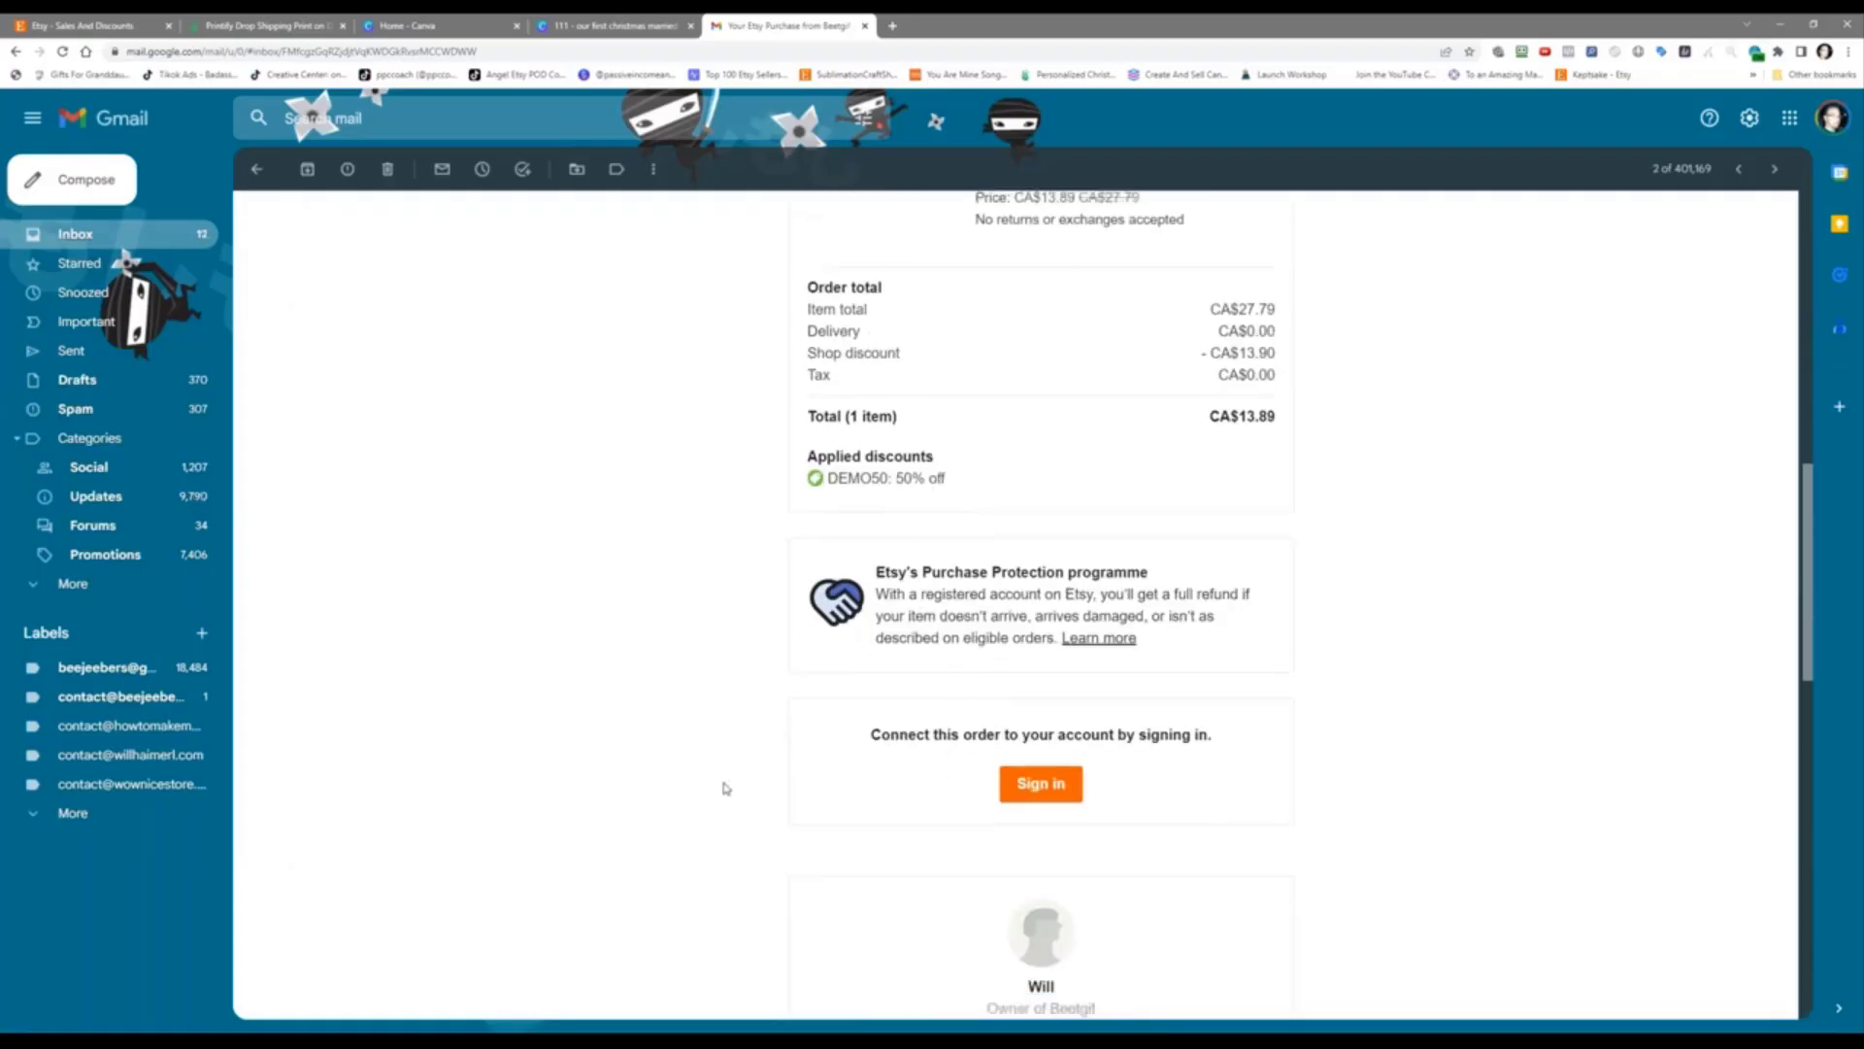
pyautogui.scroll(-3, 889, 734)
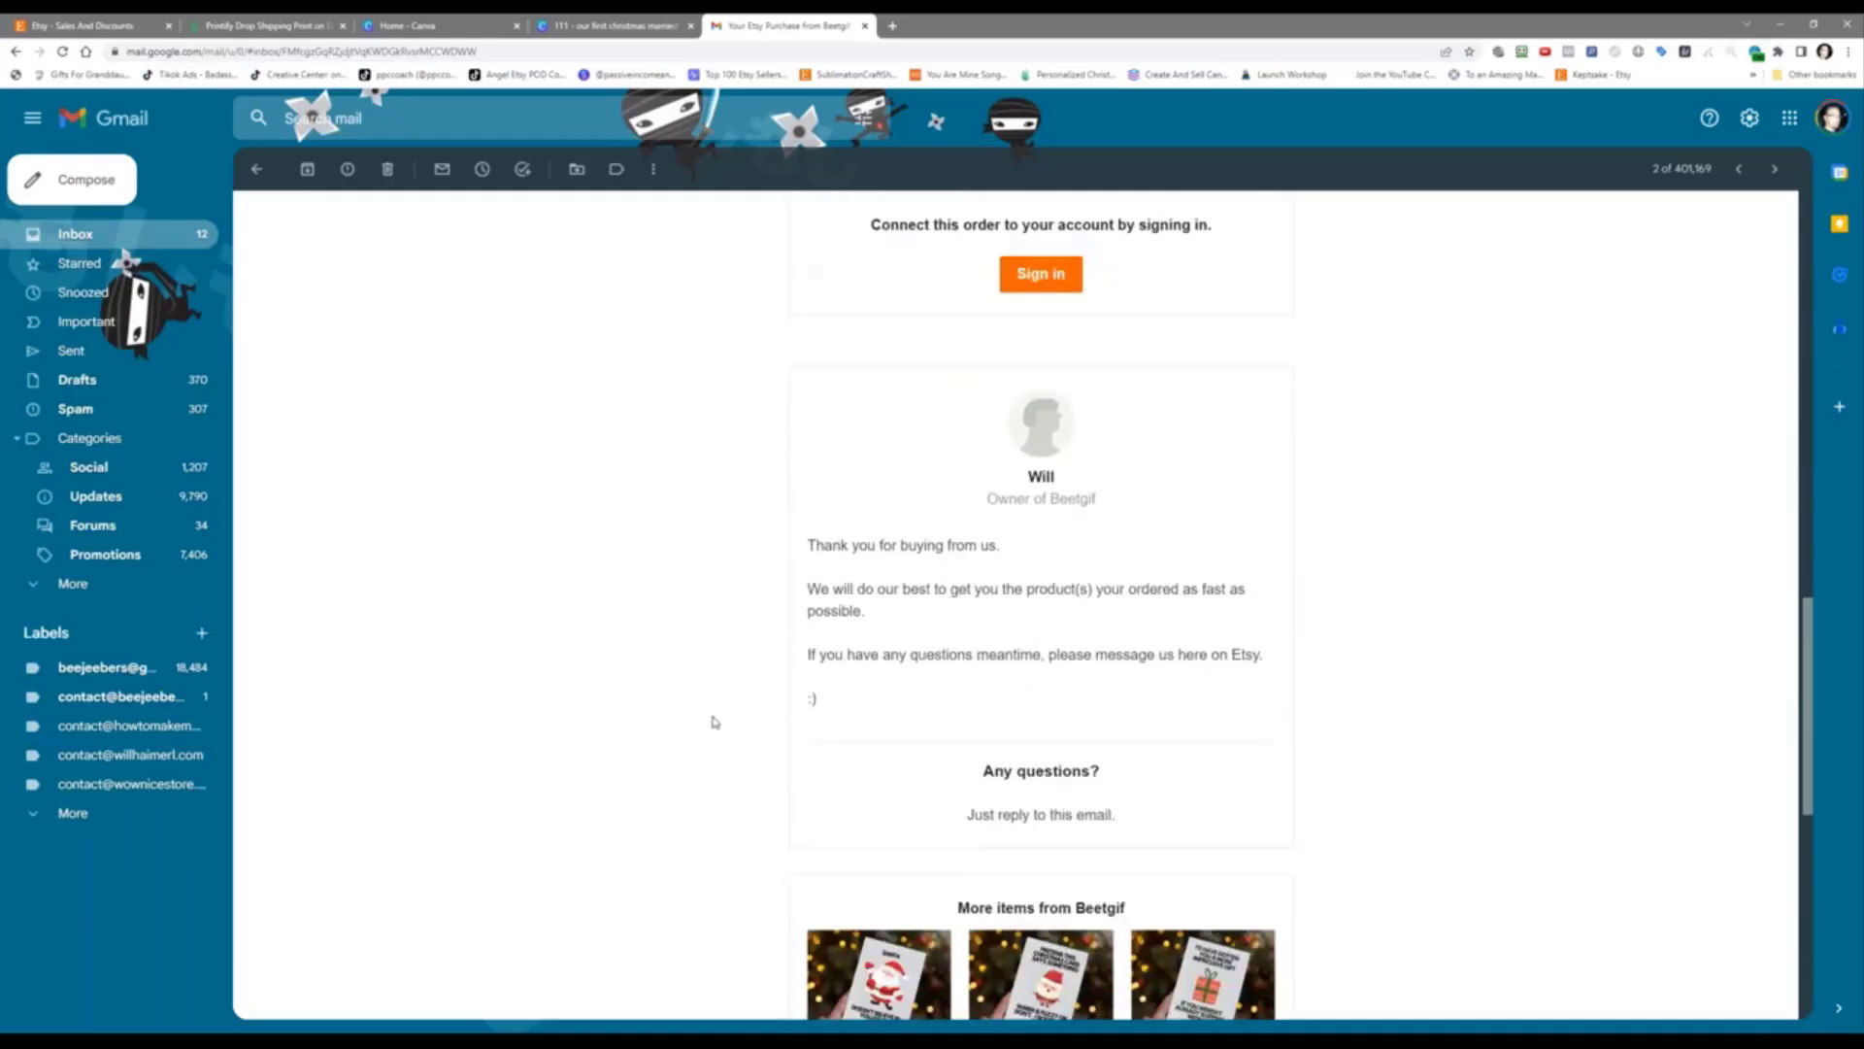
pyautogui.scroll(-3, 714, 721)
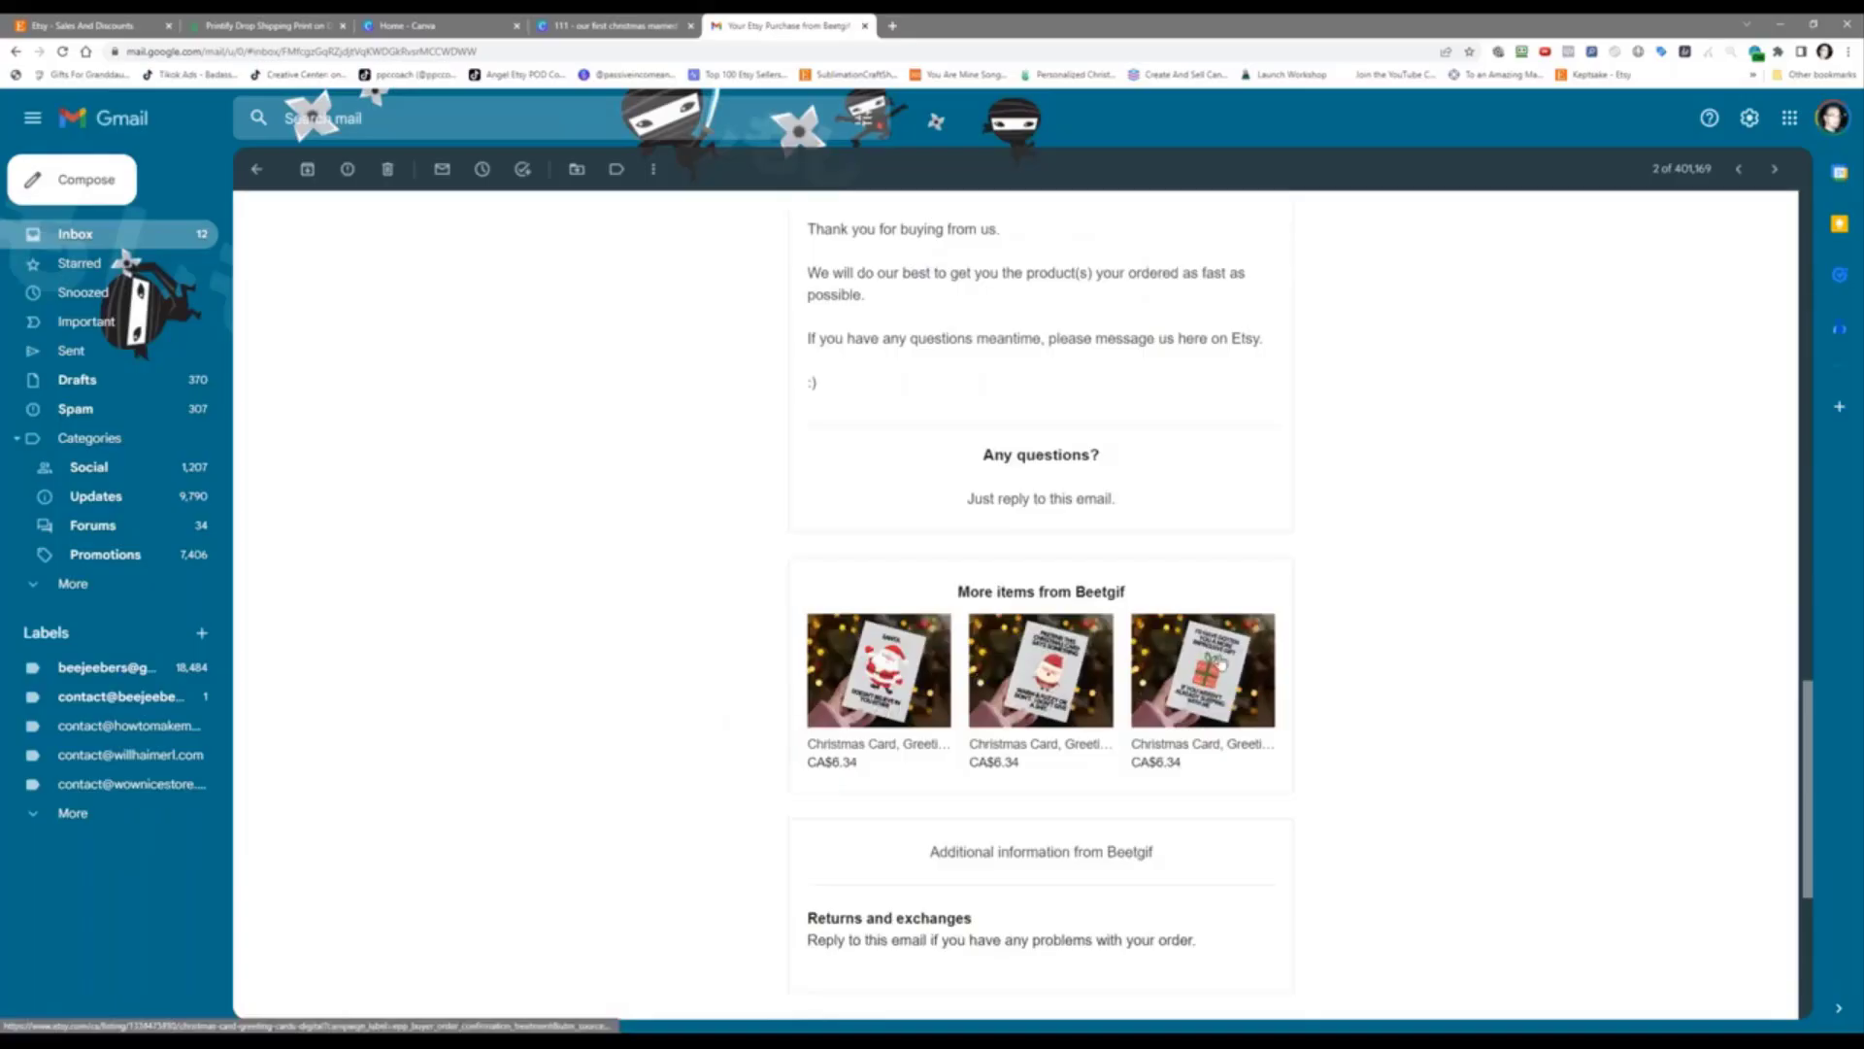
pyautogui.scroll(-5, 683, 615)
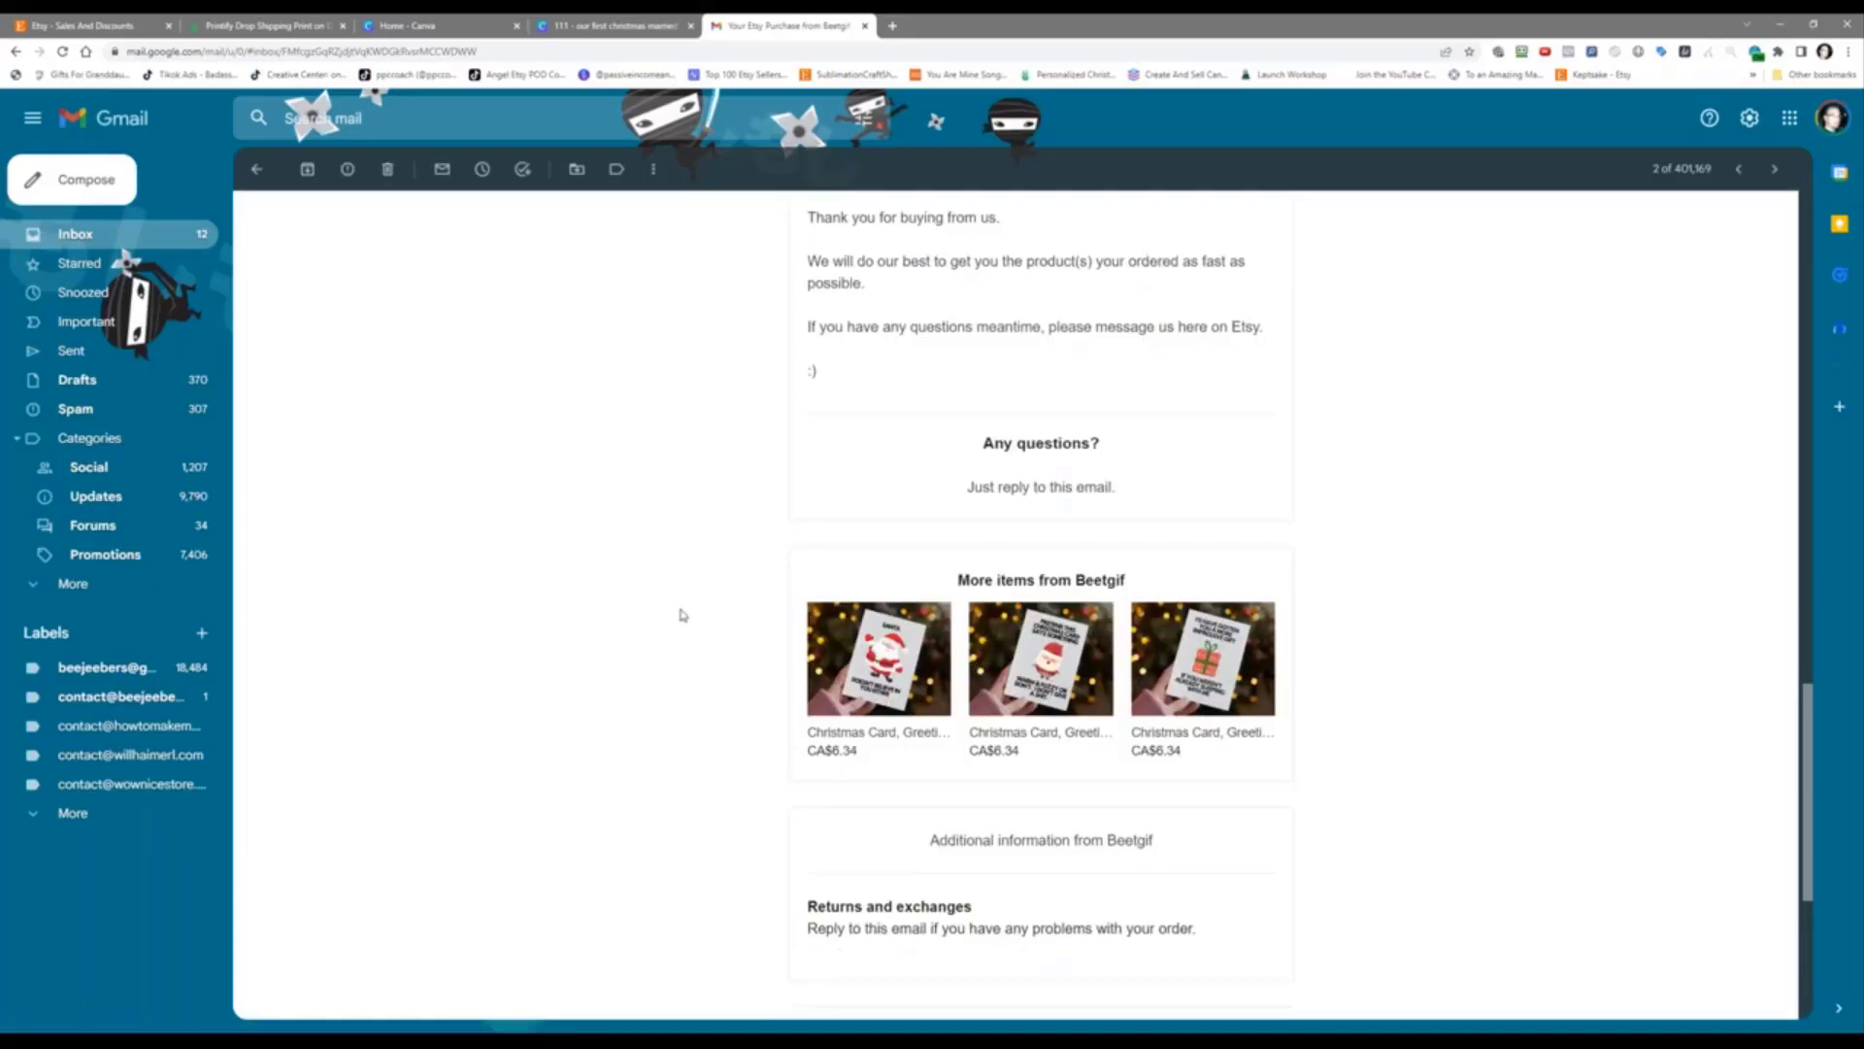
pyautogui.scroll(15, 683, 615)
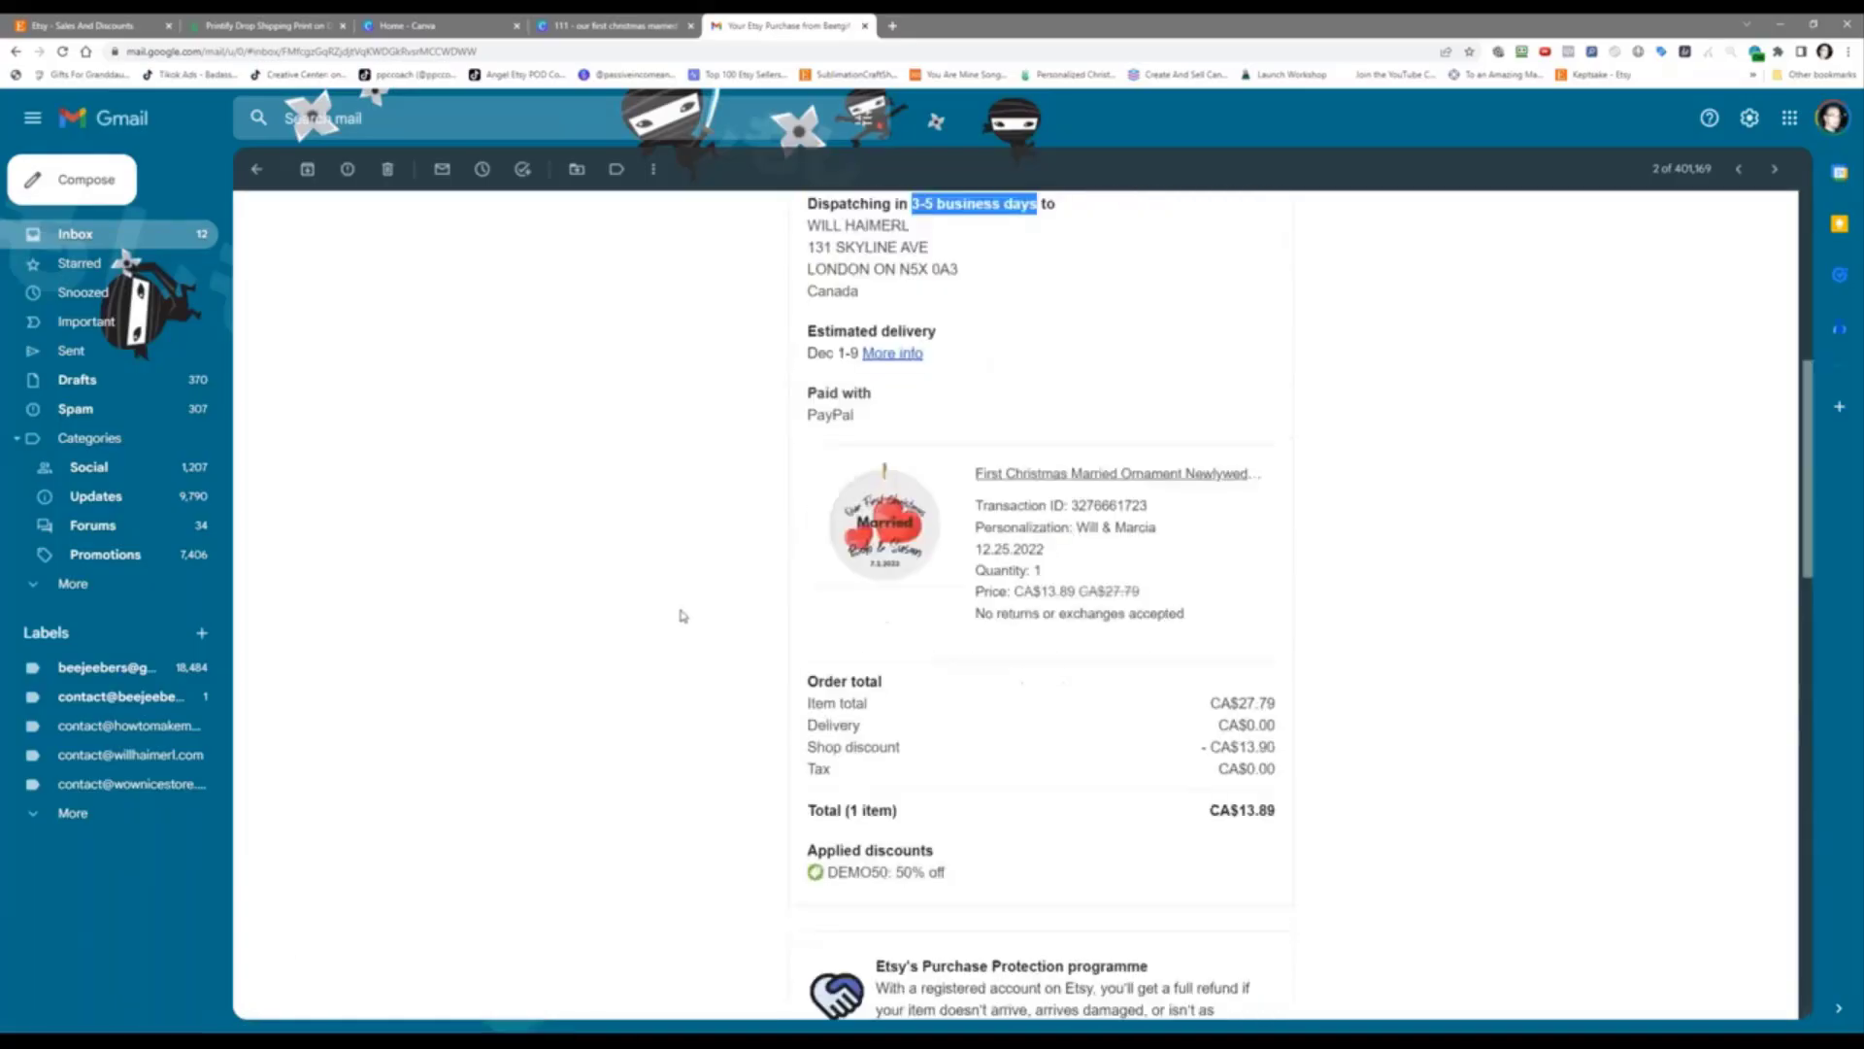
# Step: On Etsy's Sales and discounts page, dismiss the orders tip and review the Thank you offer's details
pyautogui.click(87, 19)
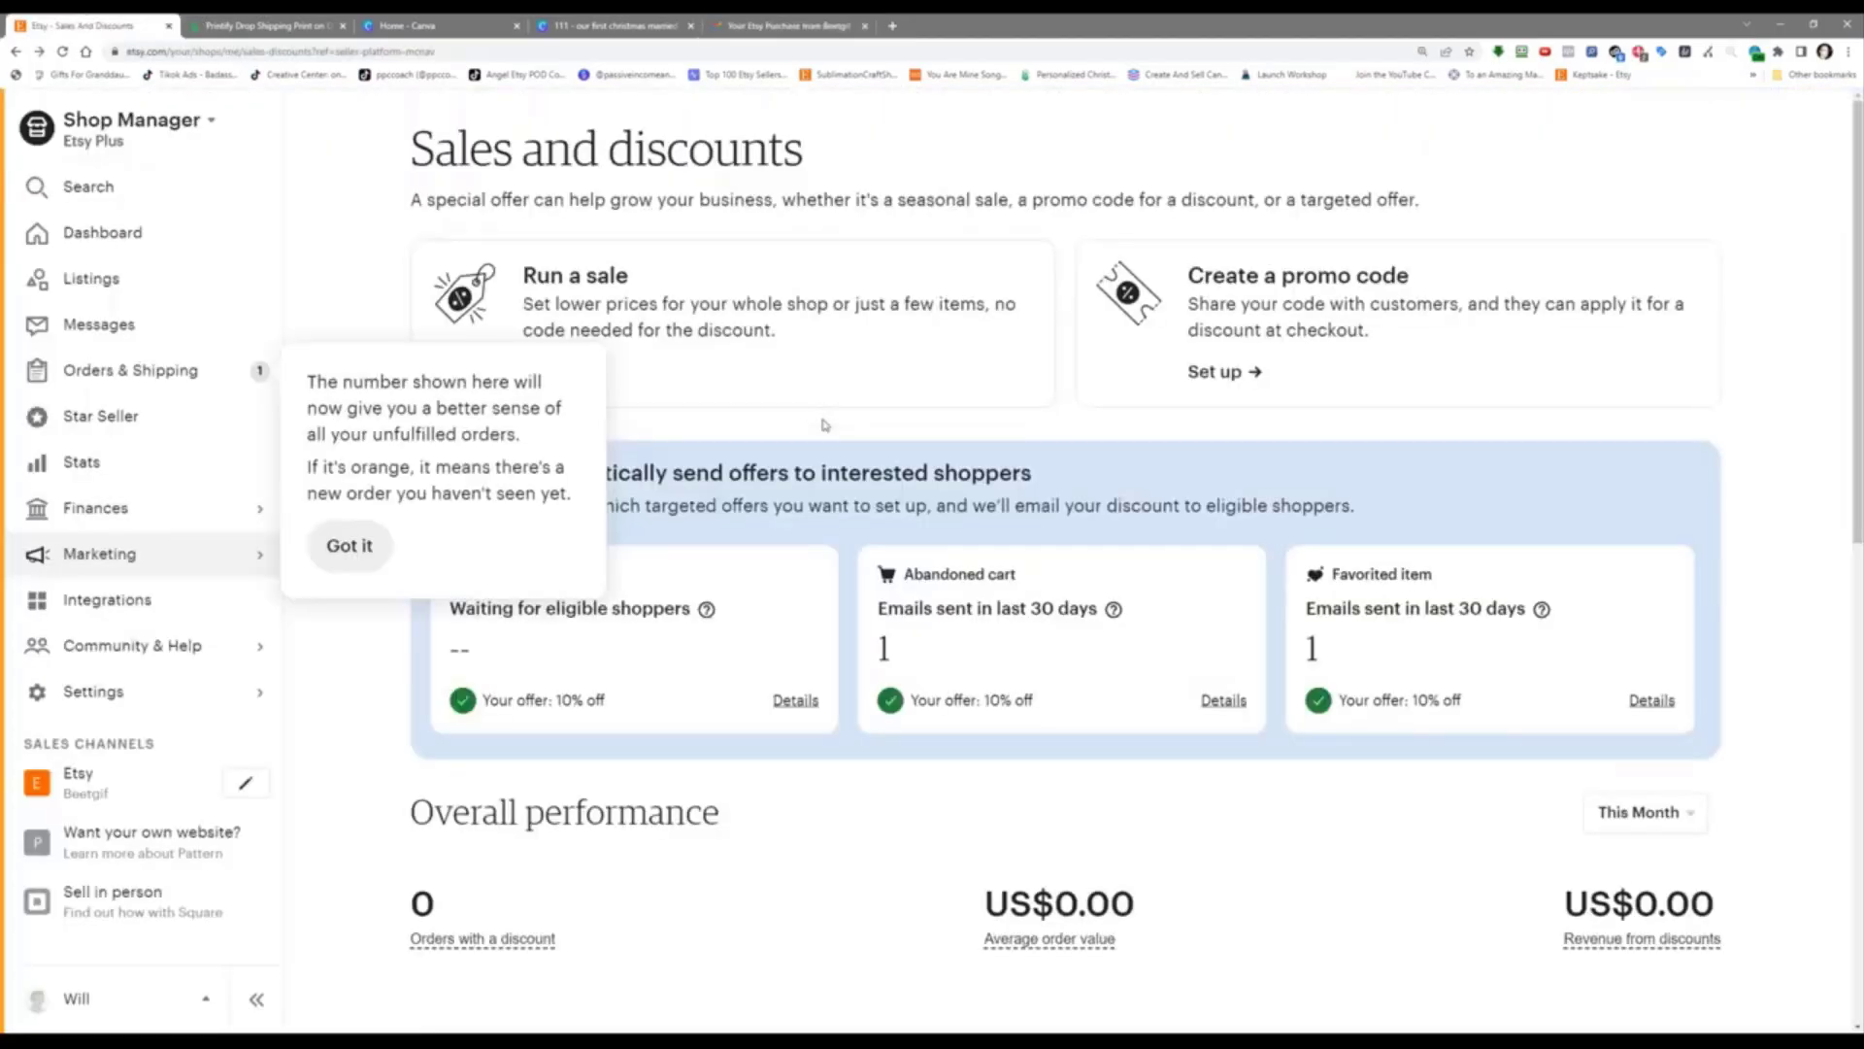
pyautogui.click(352, 545)
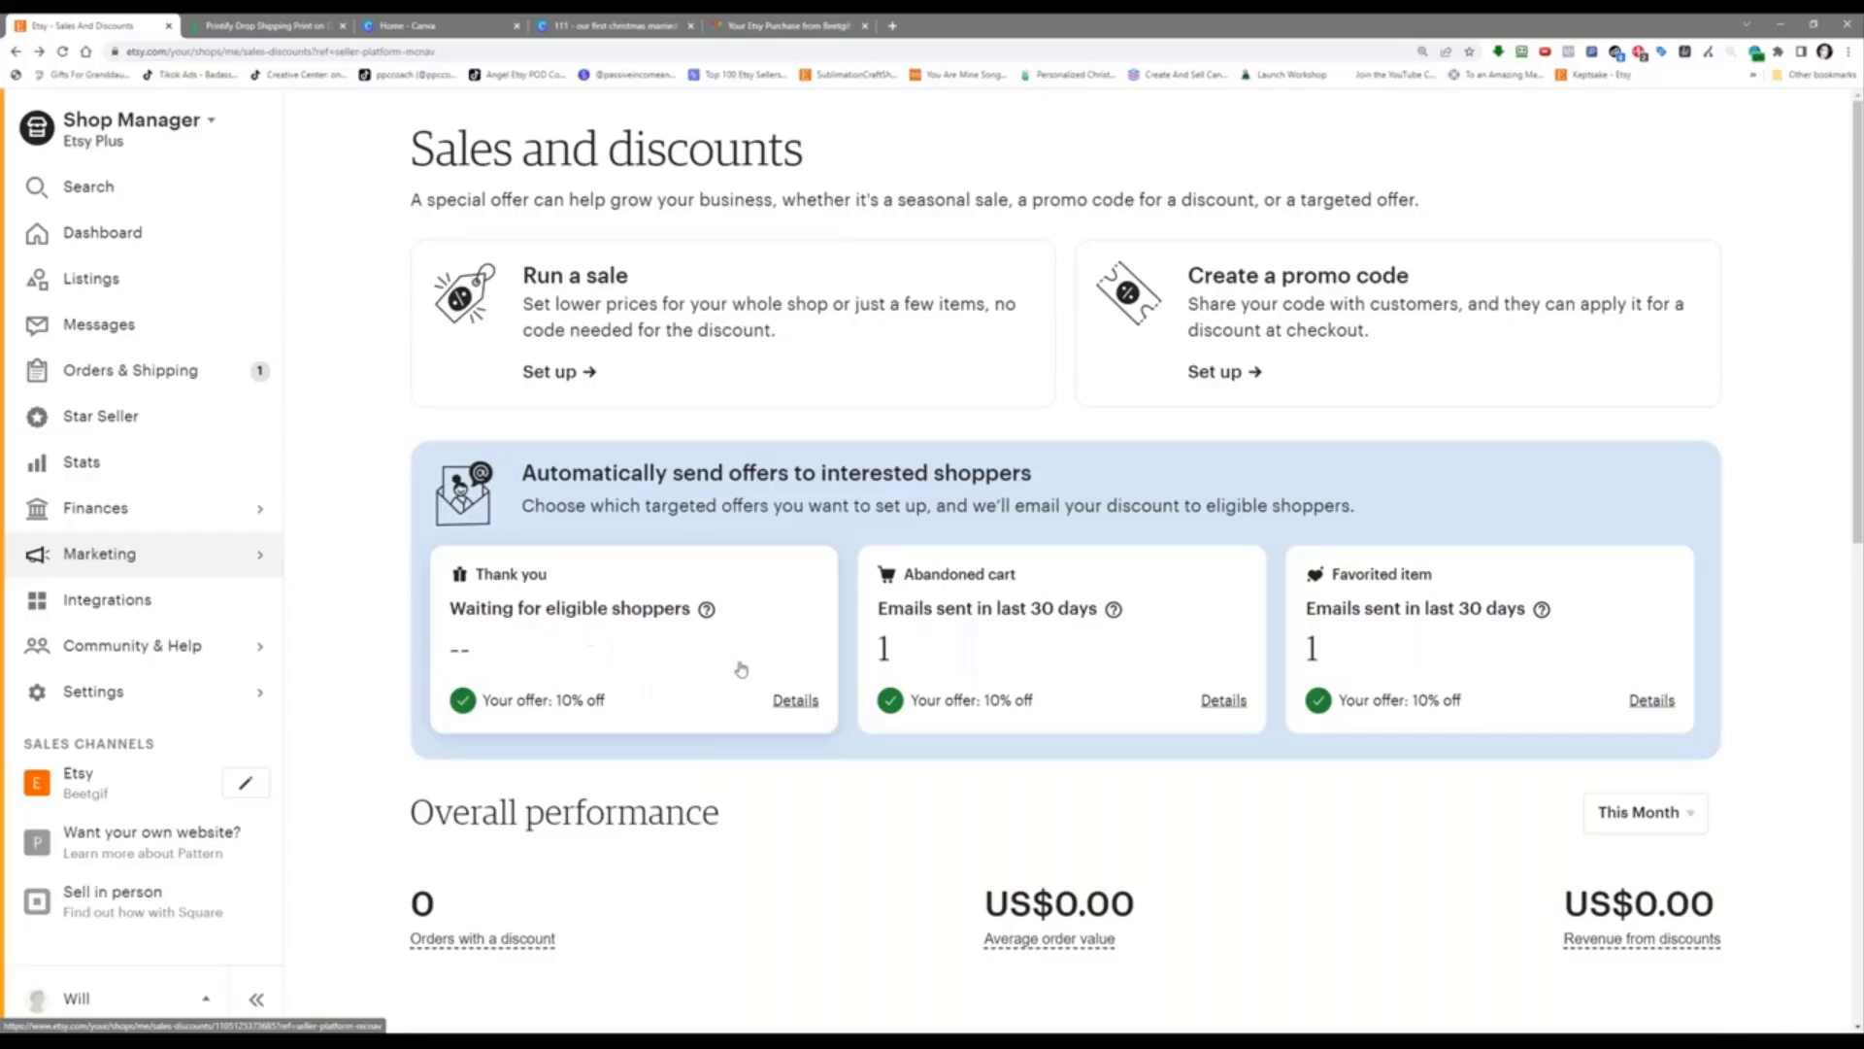
pyautogui.click(814, 704)
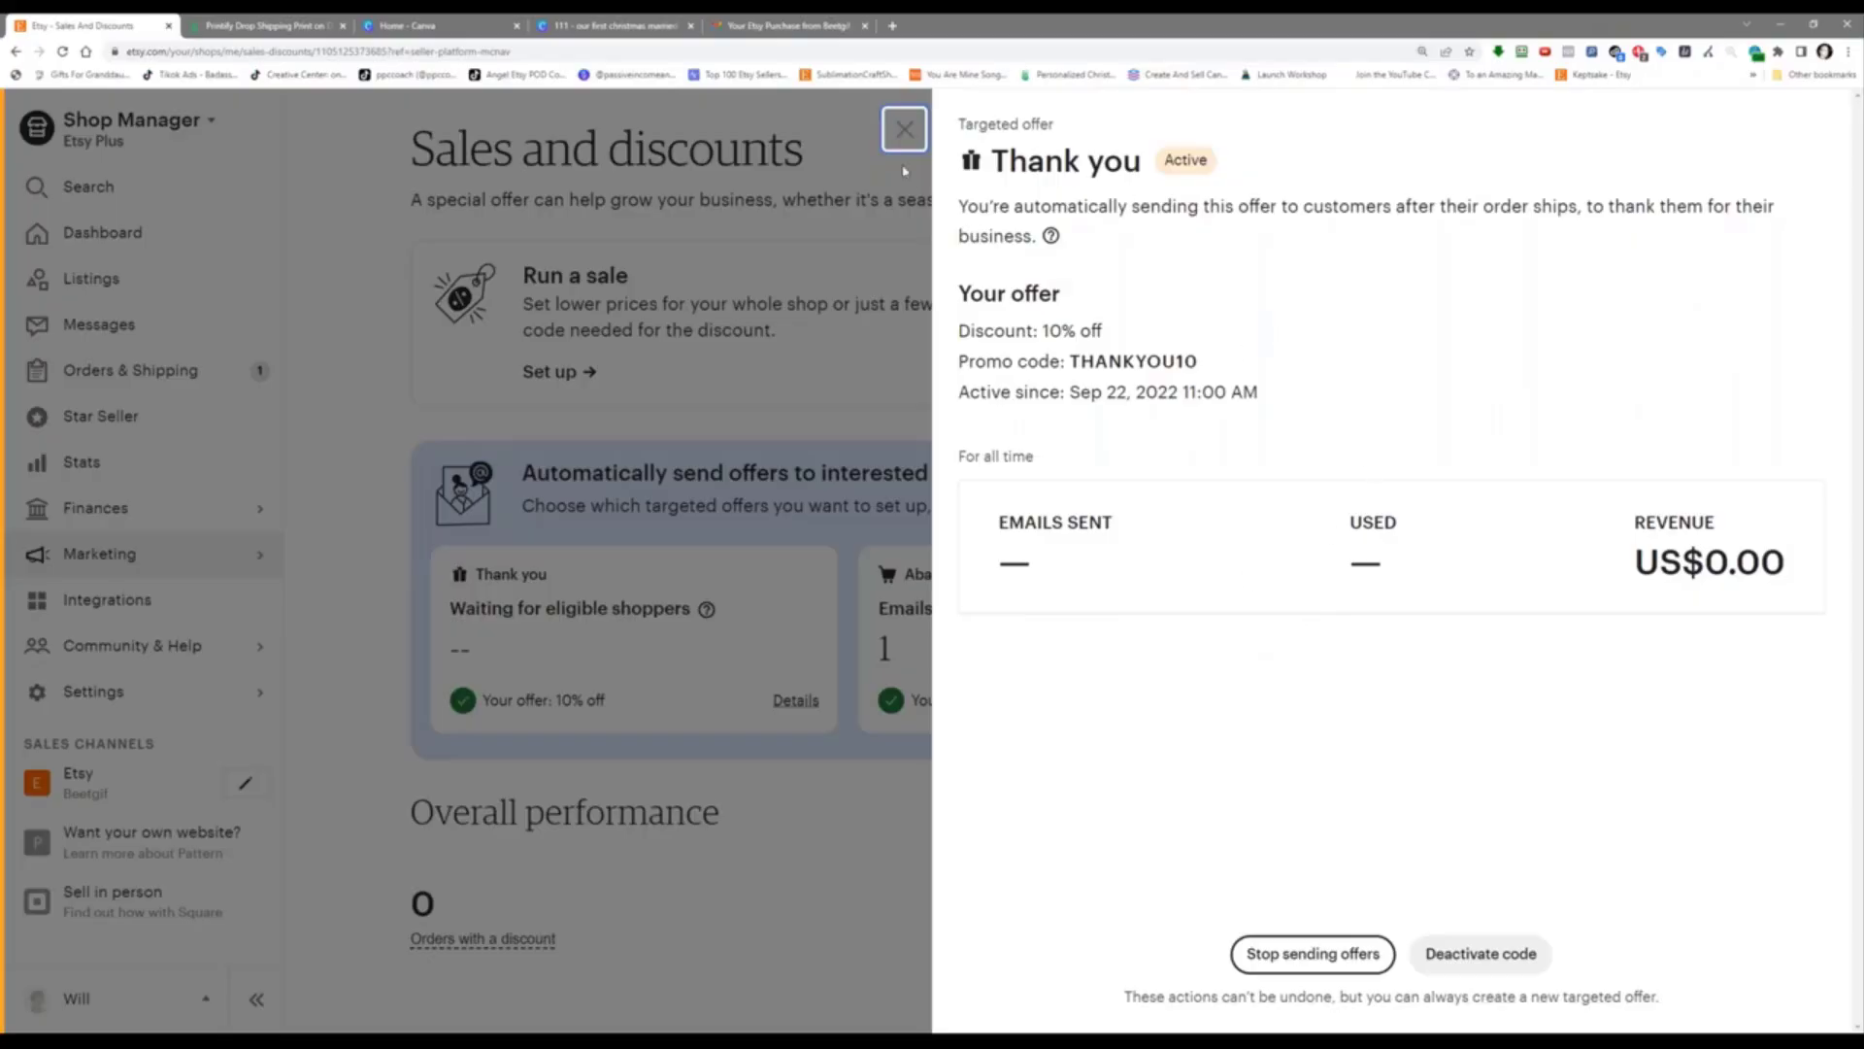
pyautogui.click(910, 134)
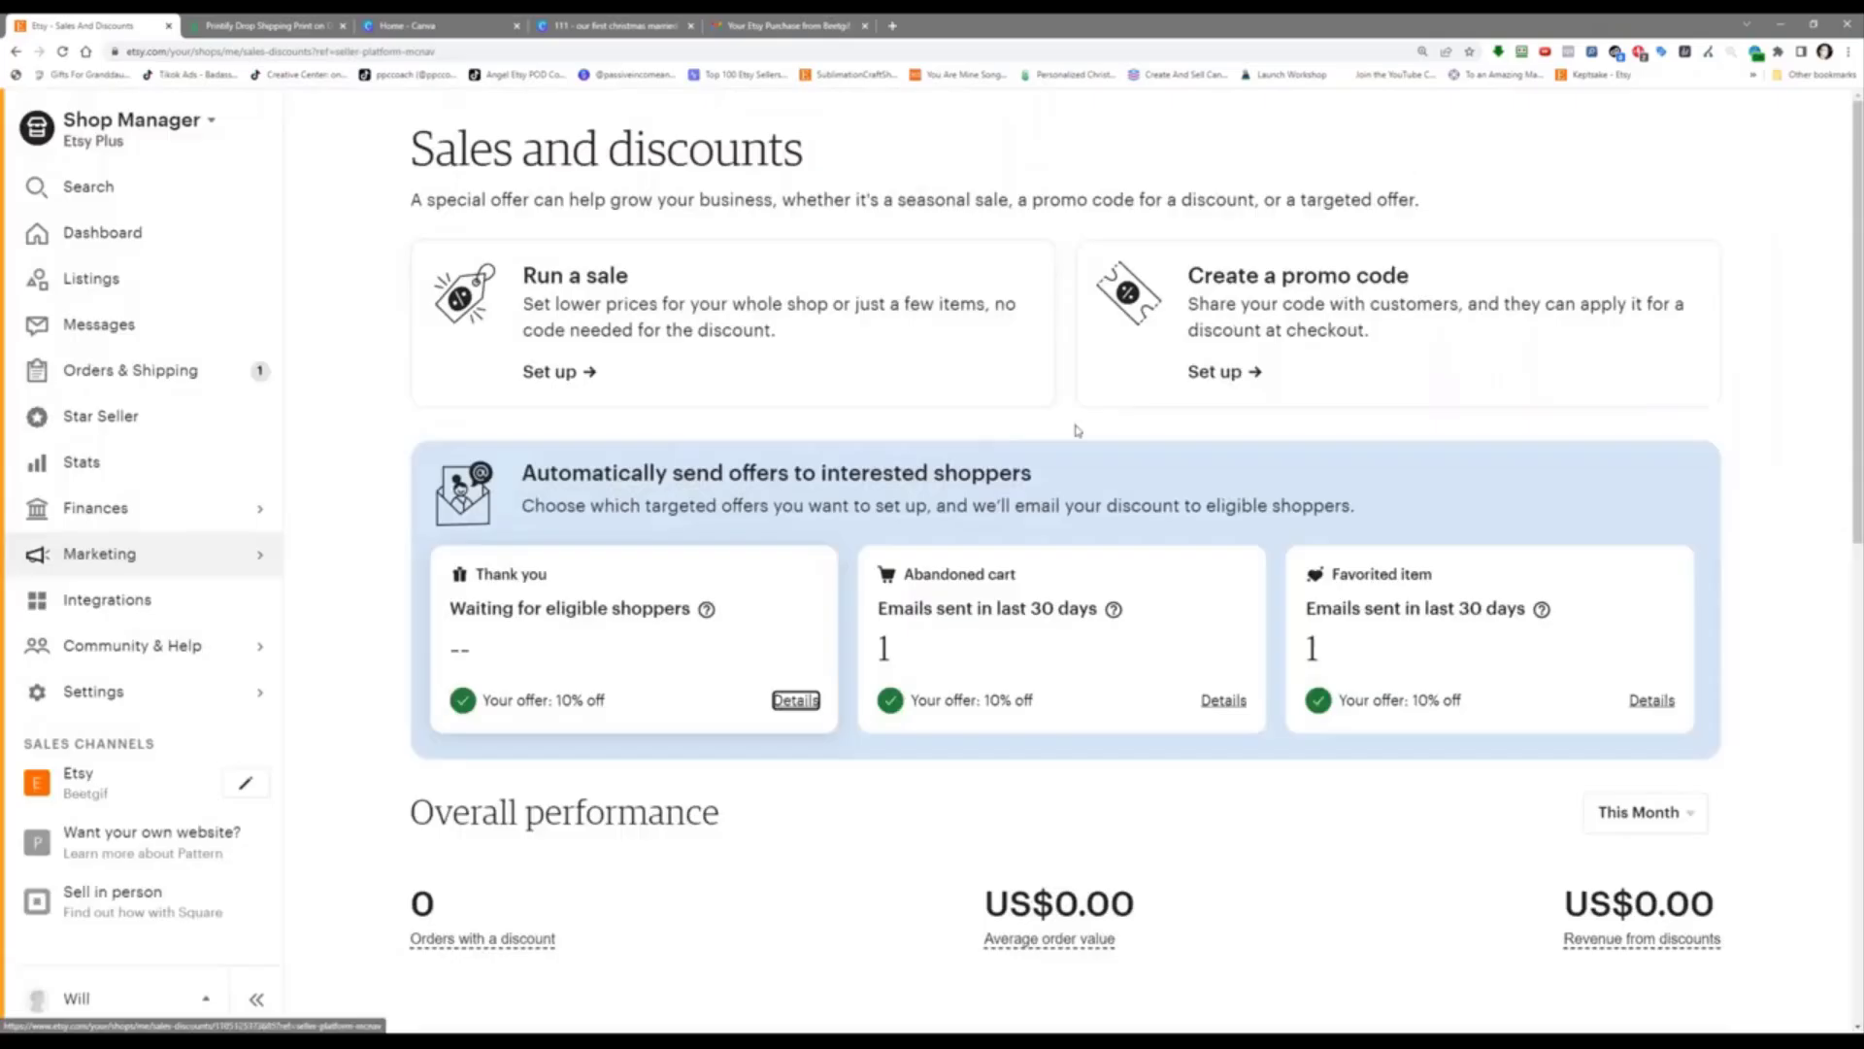
pyautogui.scroll(-3, 1075, 431)
pyautogui.scroll(3, 1045, 437)
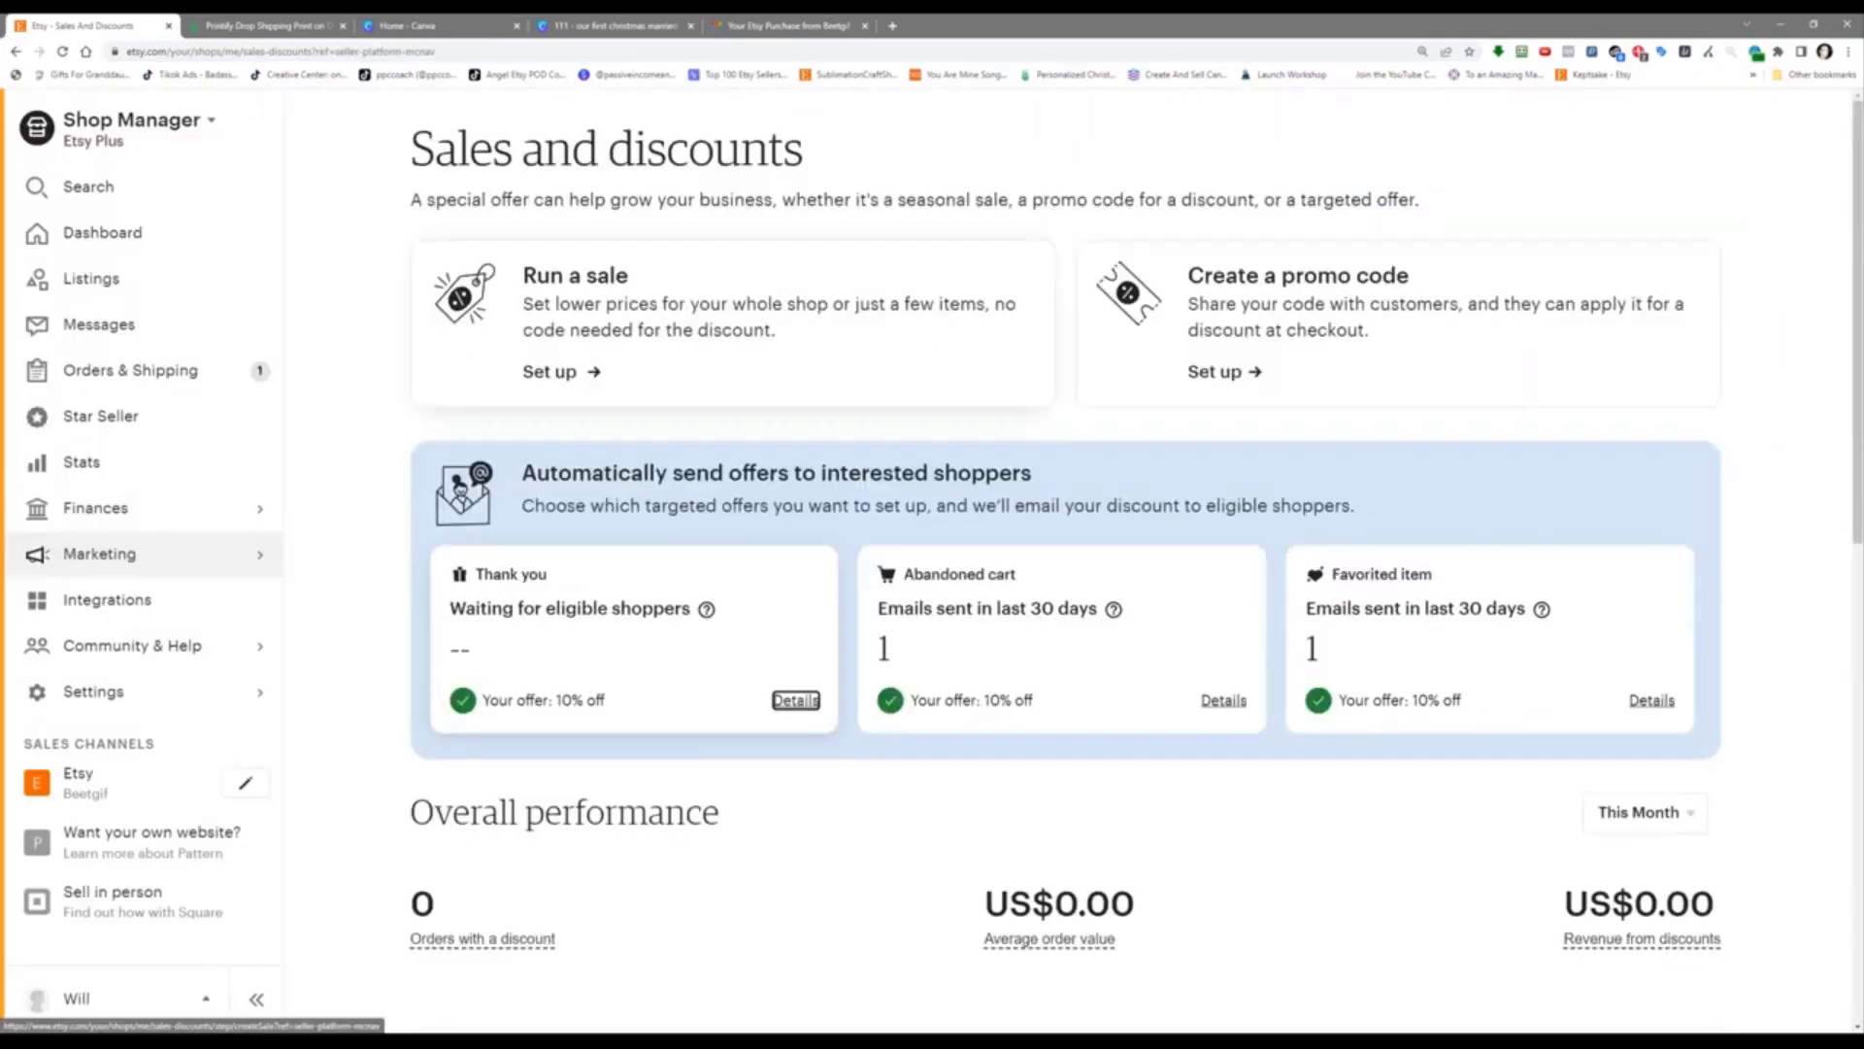
# Step: Open Etsy's Orders & Shipping list past its intro and view the new First Christmas Married Ornament order
pyautogui.click(102, 374)
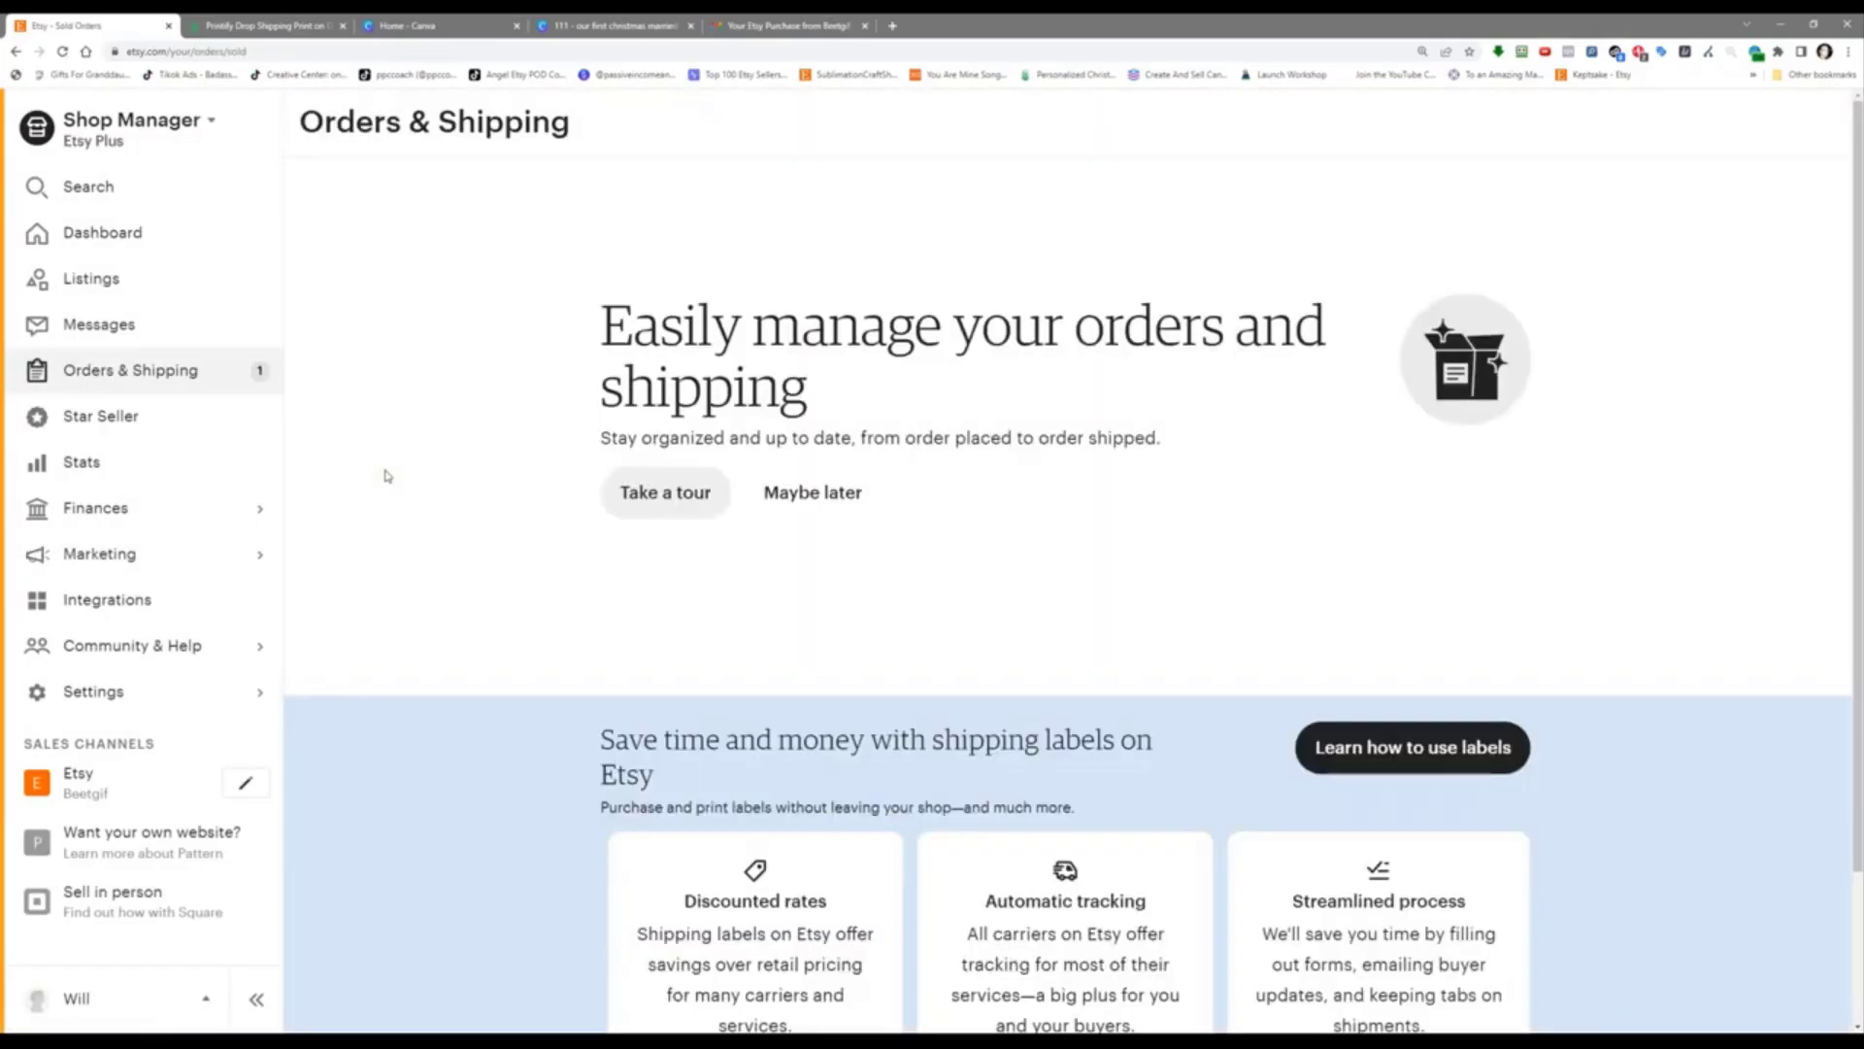
pyautogui.scroll(-2, 388, 476)
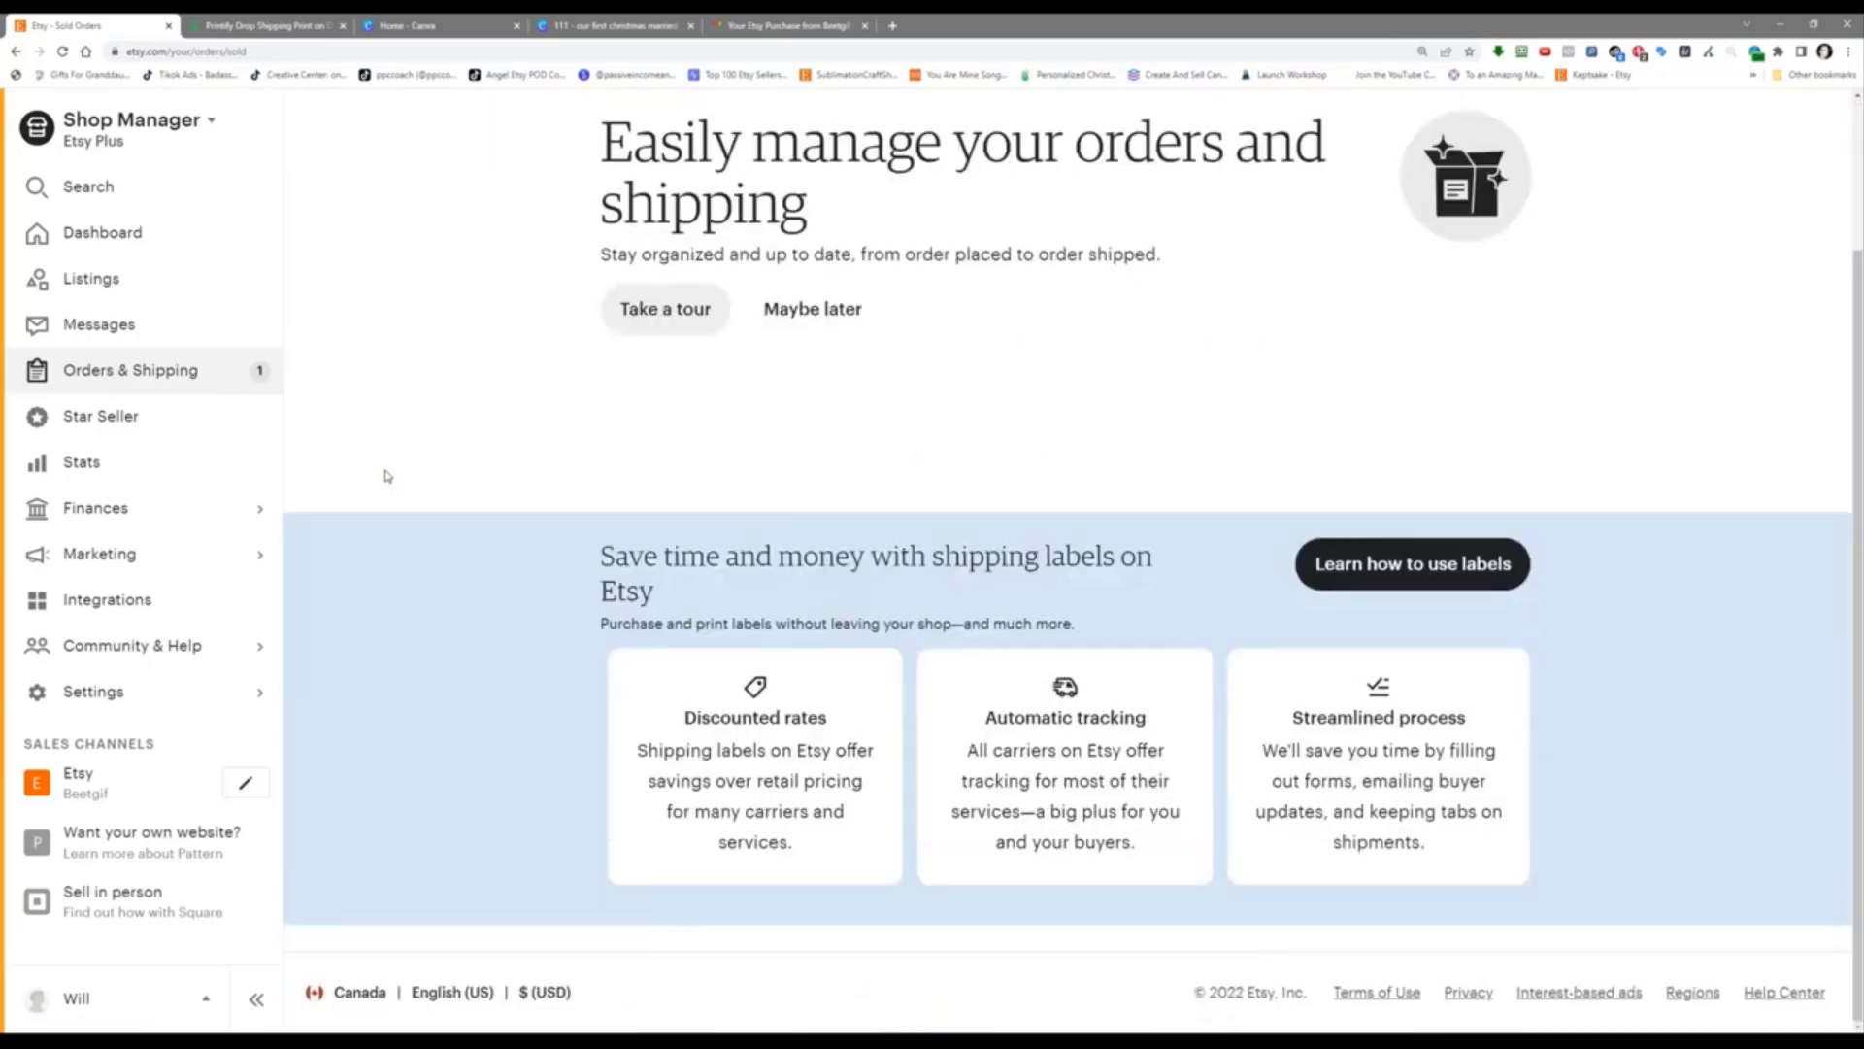
pyautogui.scroll(1, 411, 465)
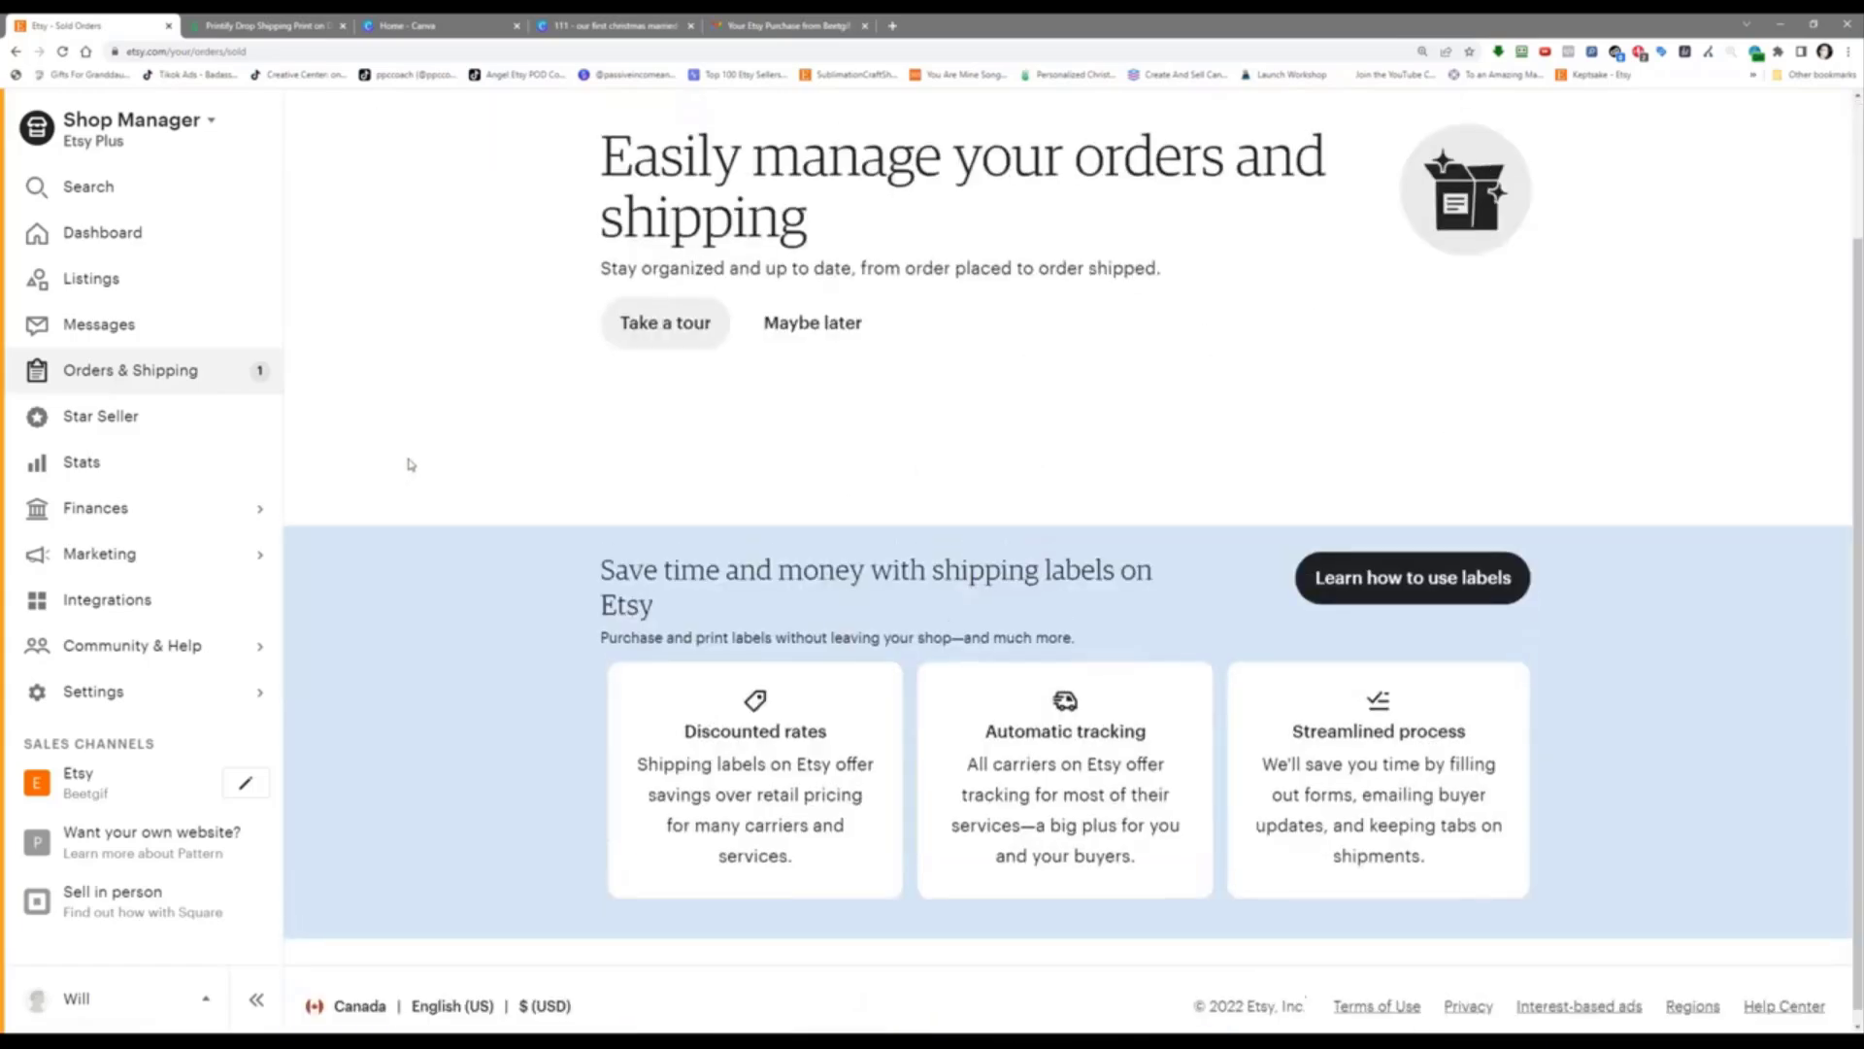
pyautogui.scroll(1, 411, 465)
pyautogui.click(768, 494)
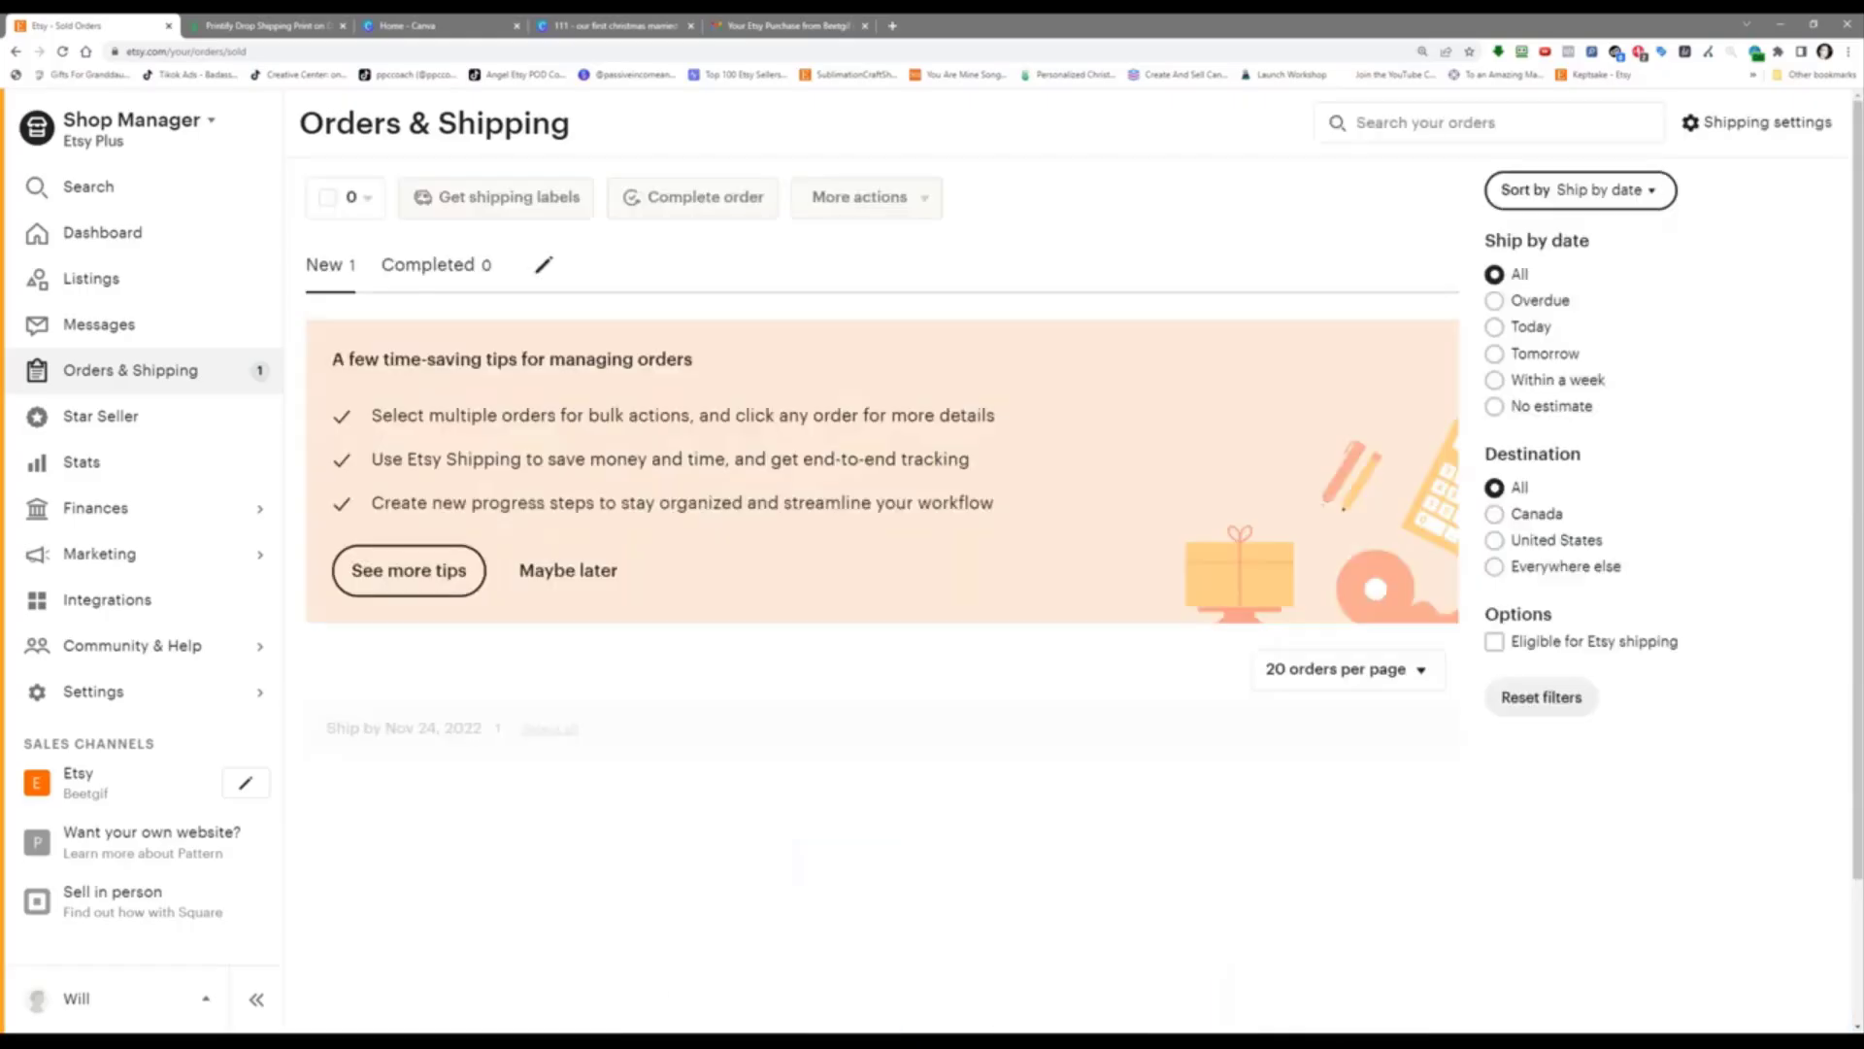
pyautogui.scroll(-2, 798, 837)
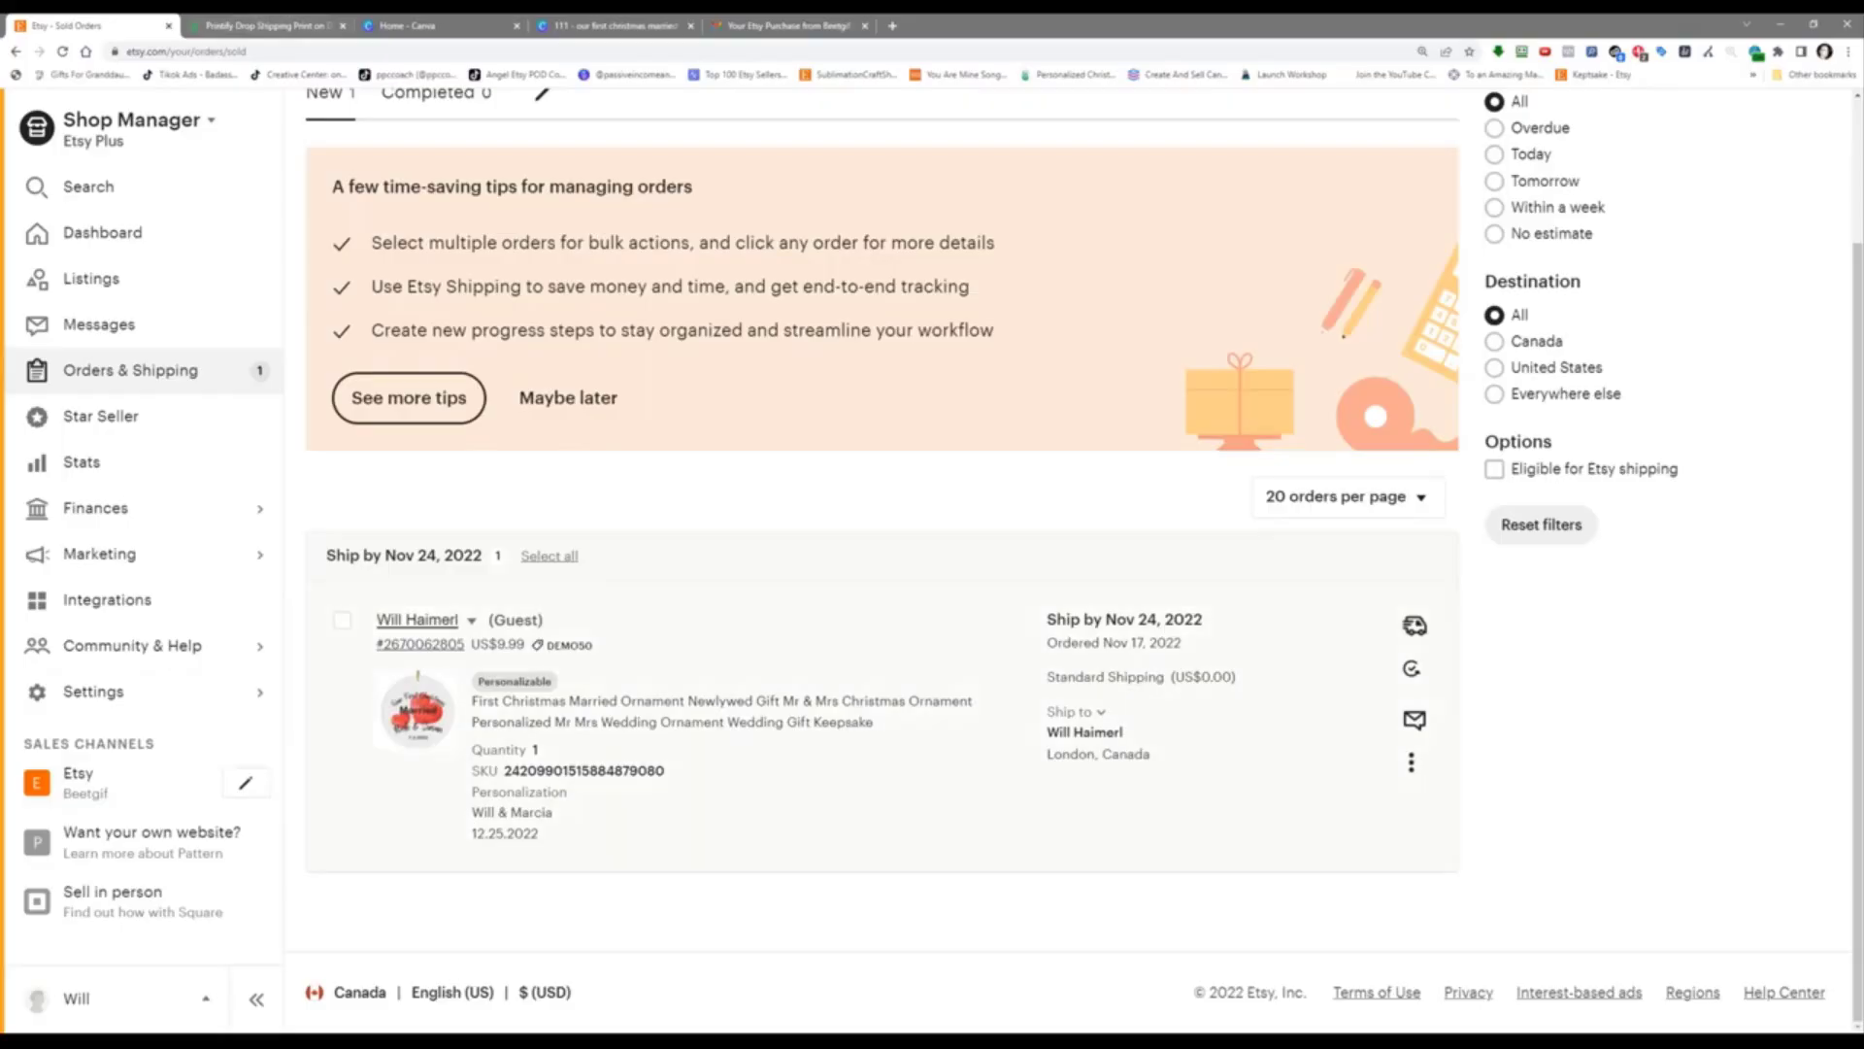
pyautogui.scroll(2, 920, 544)
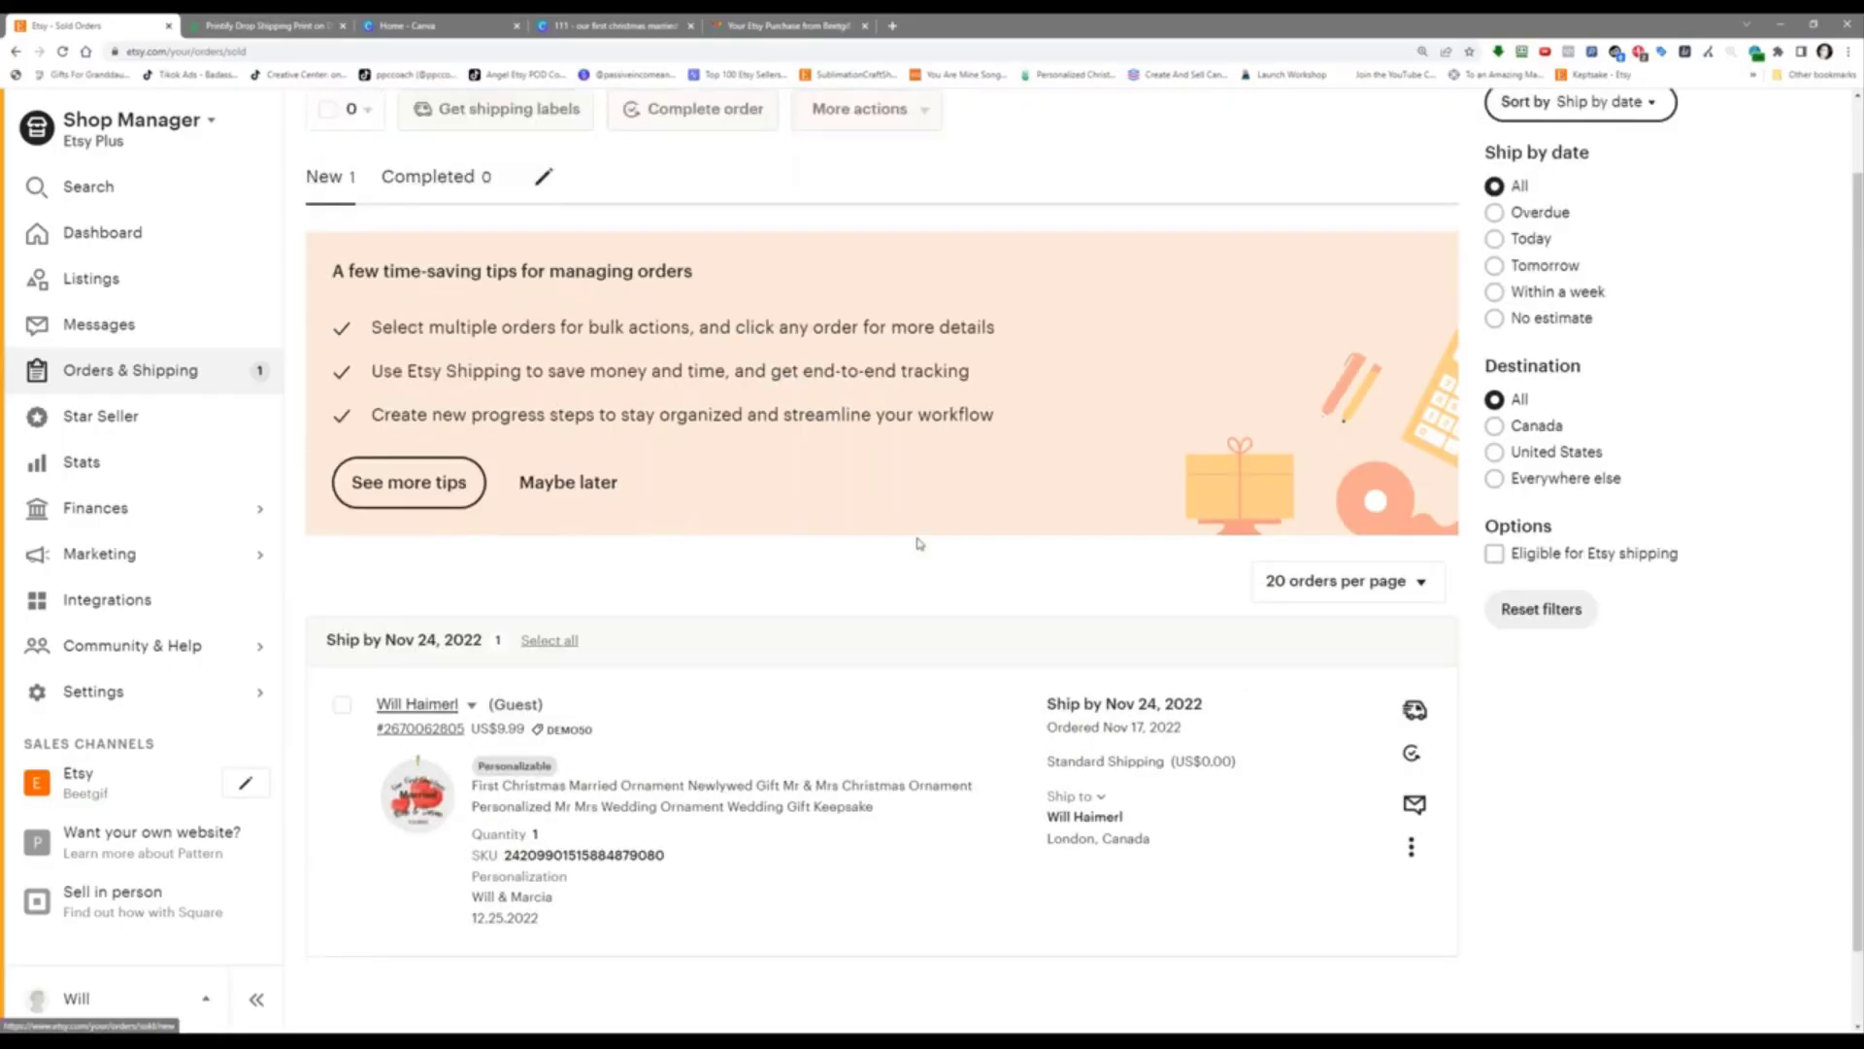
# Step: Reload Printify's My orders page and check Other orders and Printify orders, which are still empty
pyautogui.click(266, 21)
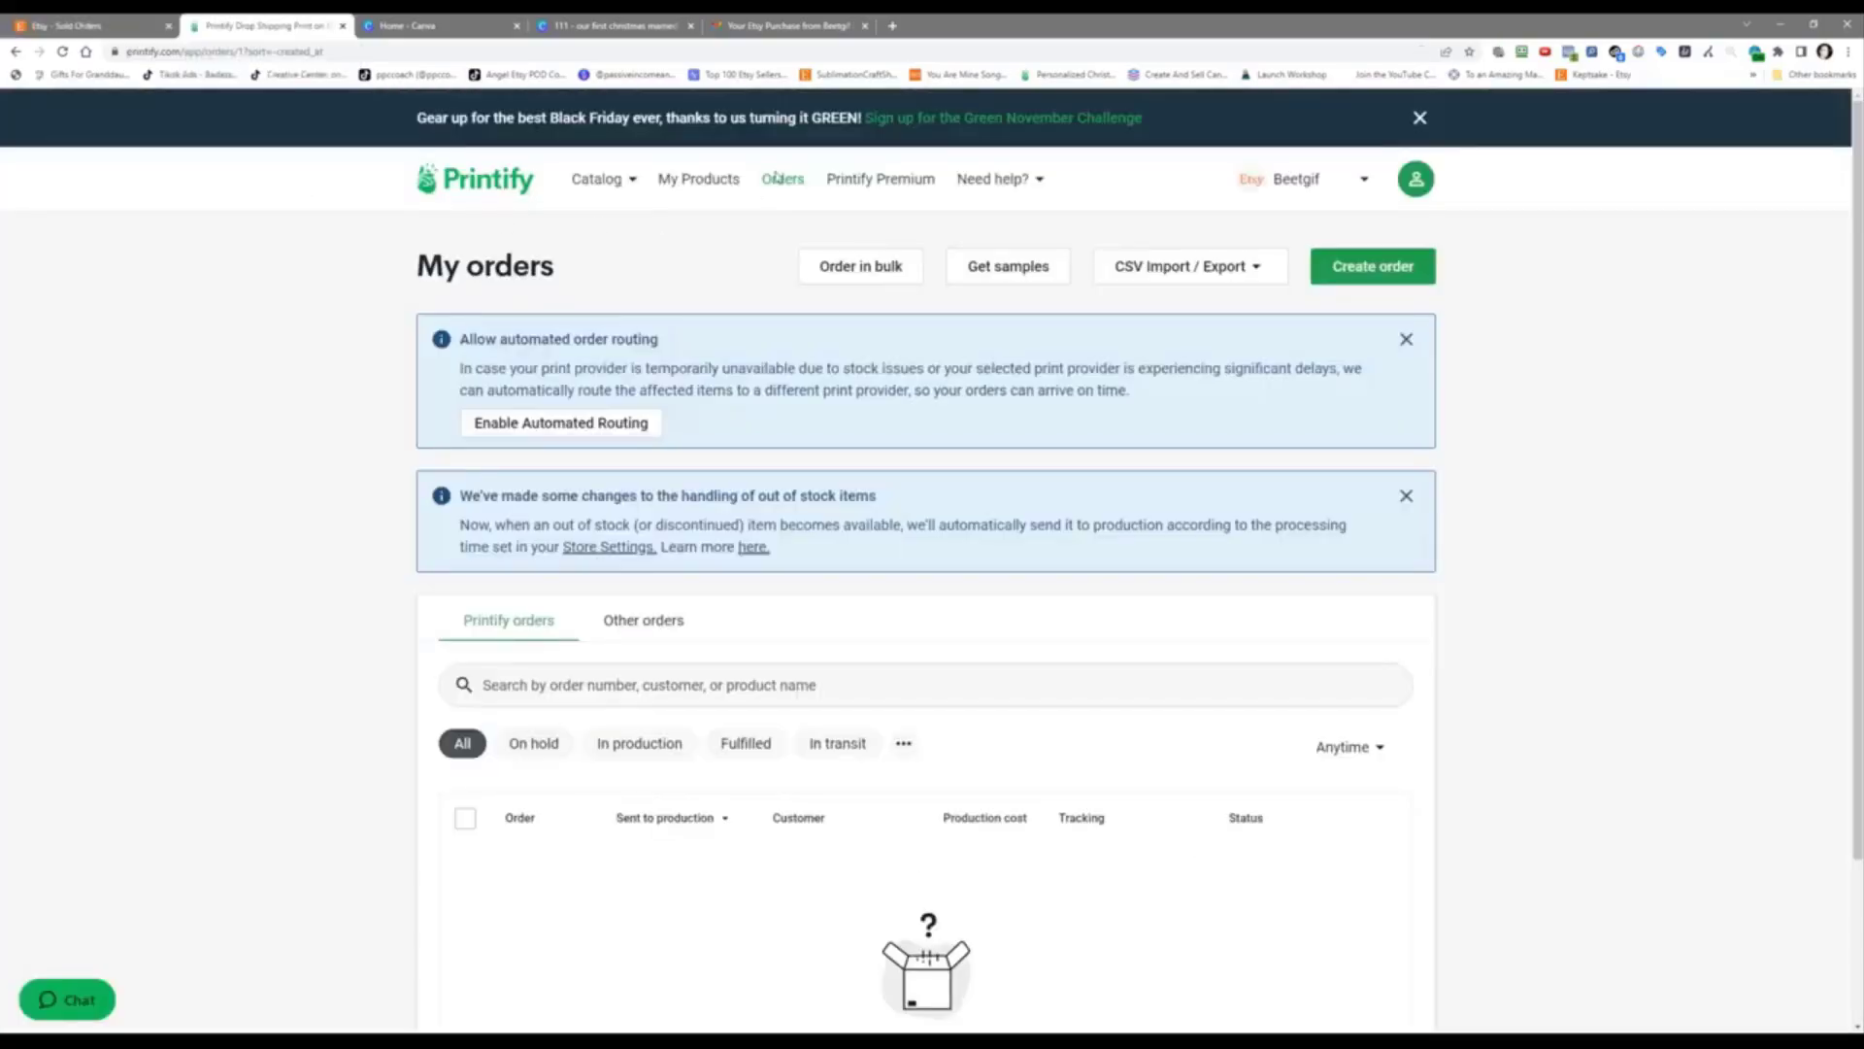
pyautogui.rightClick(286, 602)
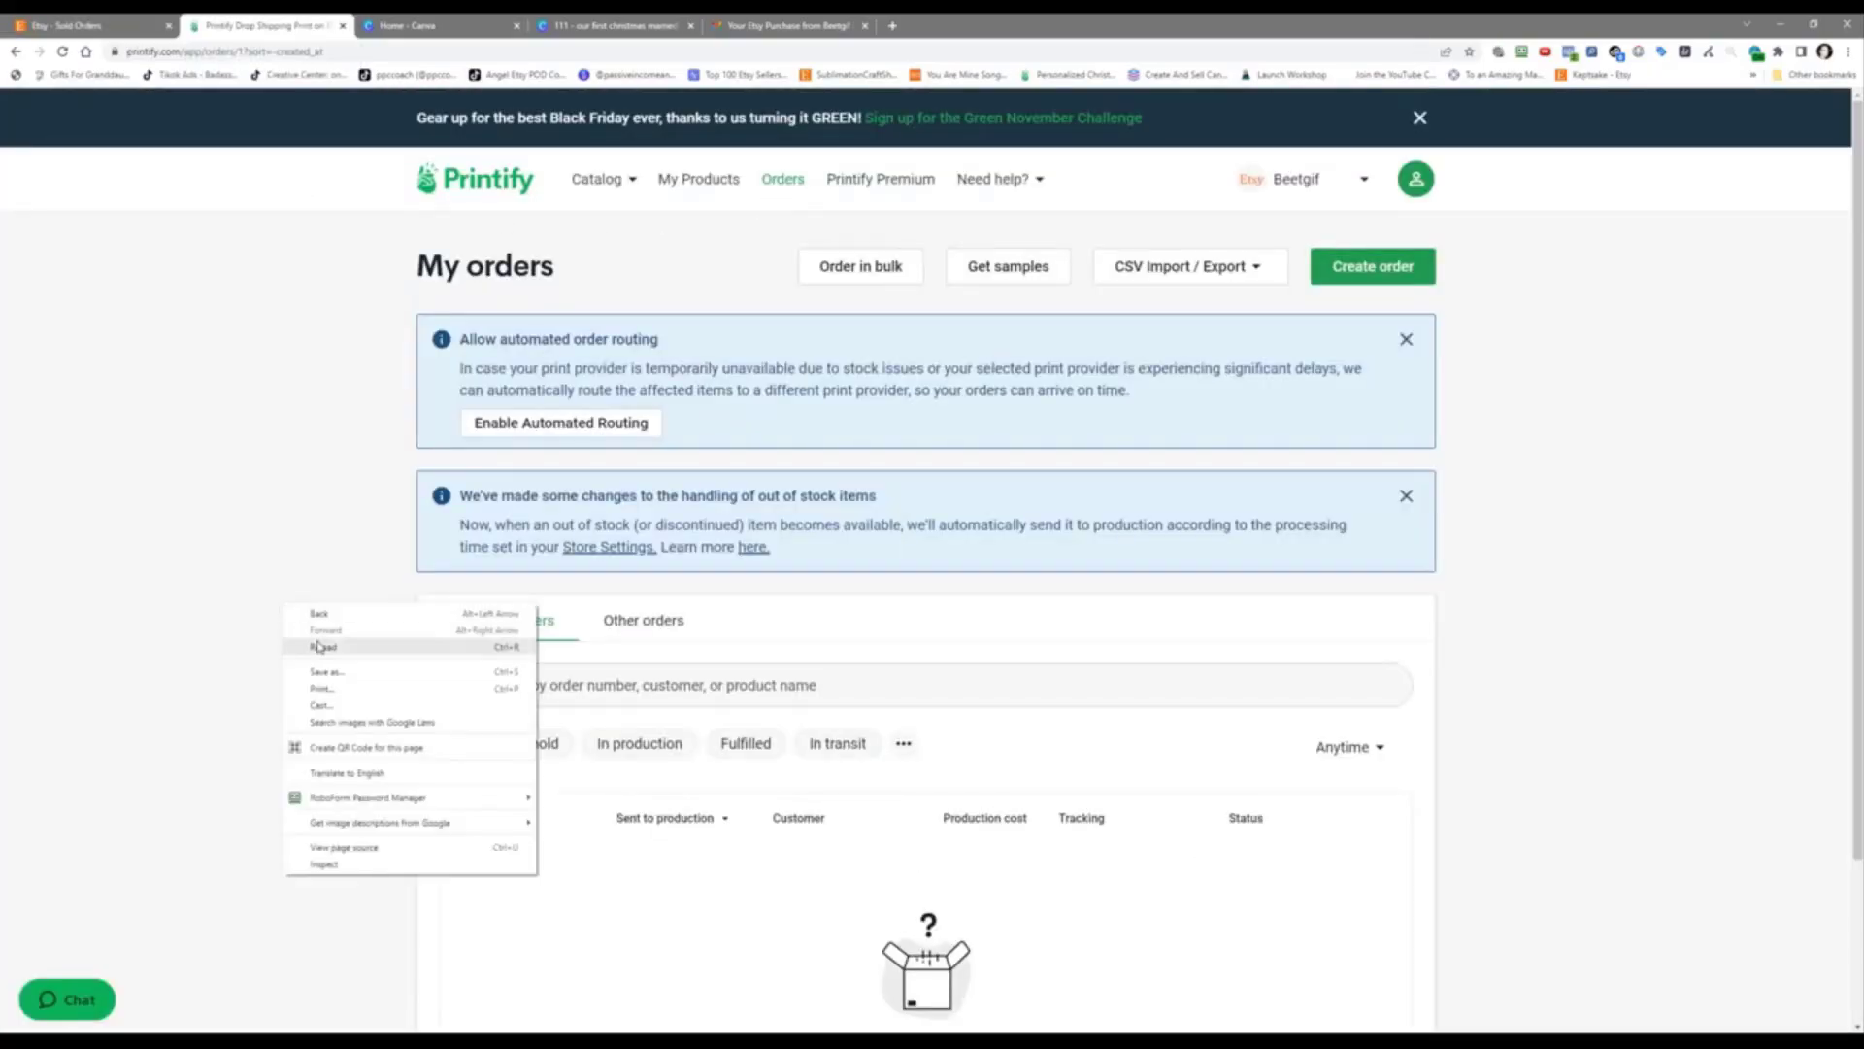
pyautogui.click(320, 647)
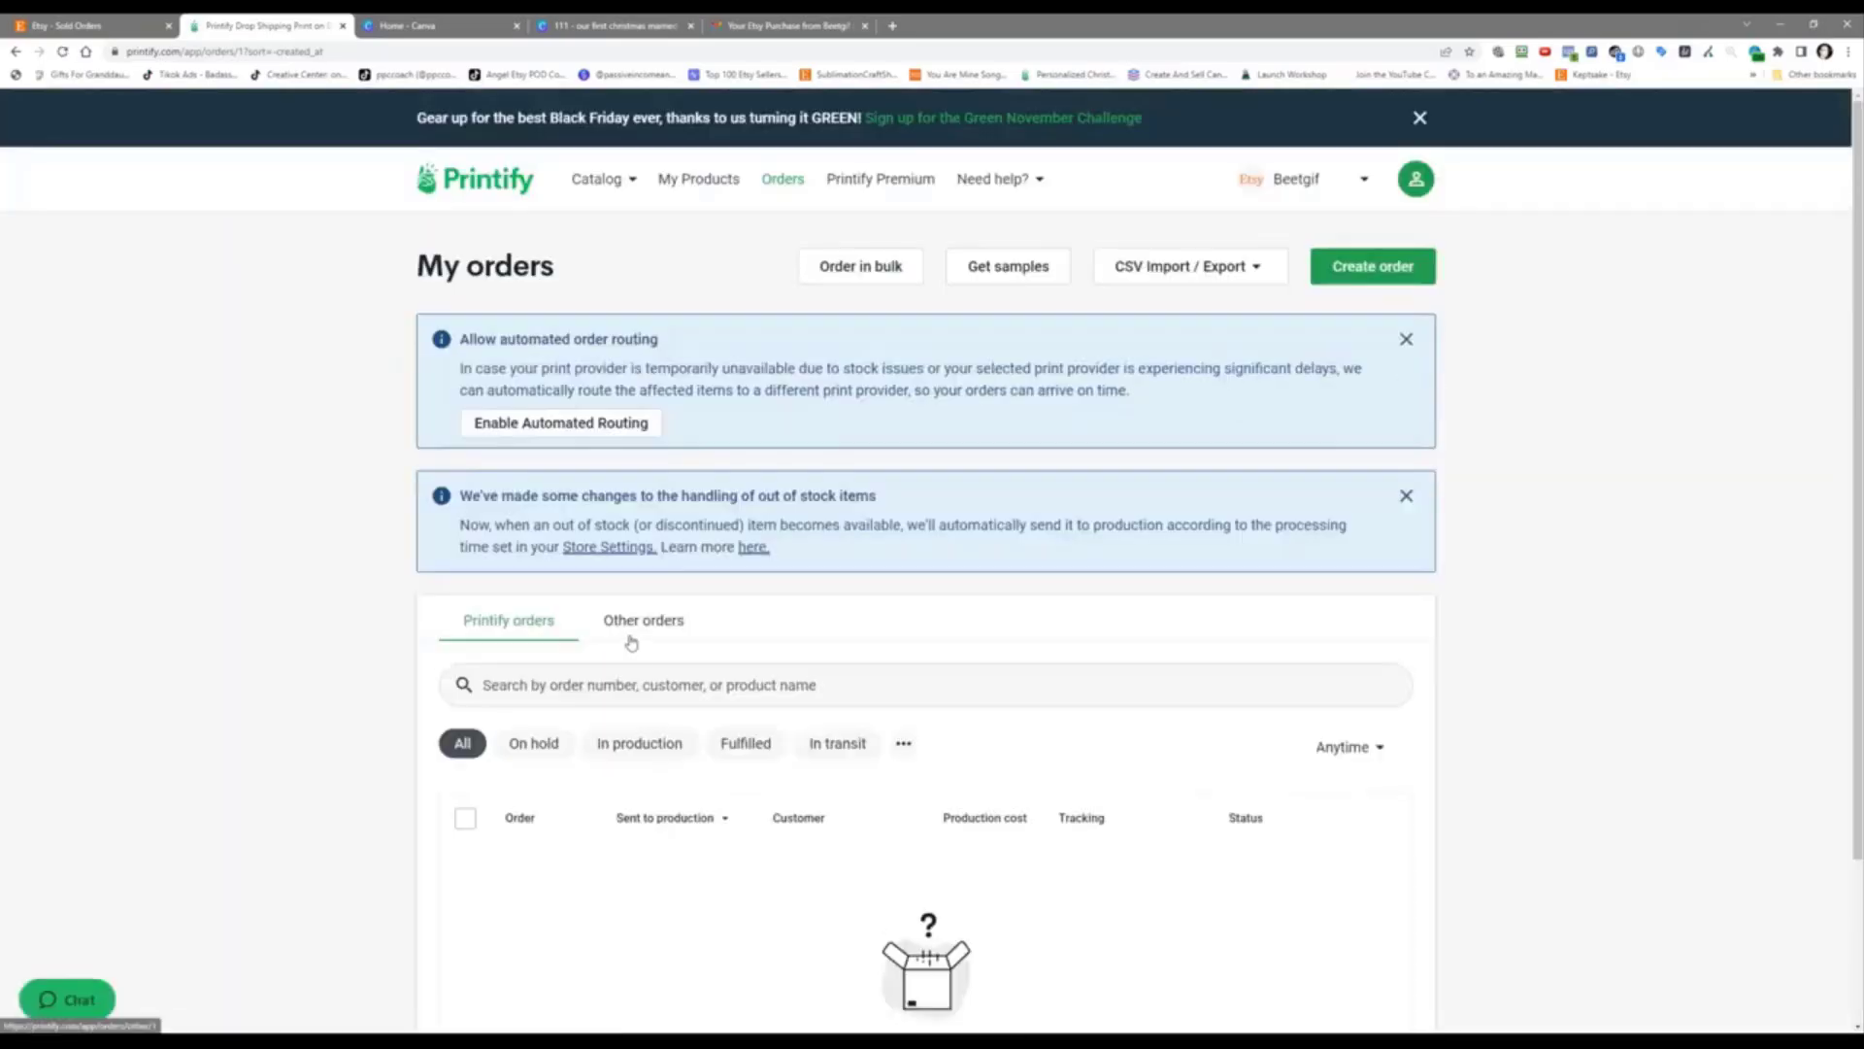
pyautogui.click(630, 639)
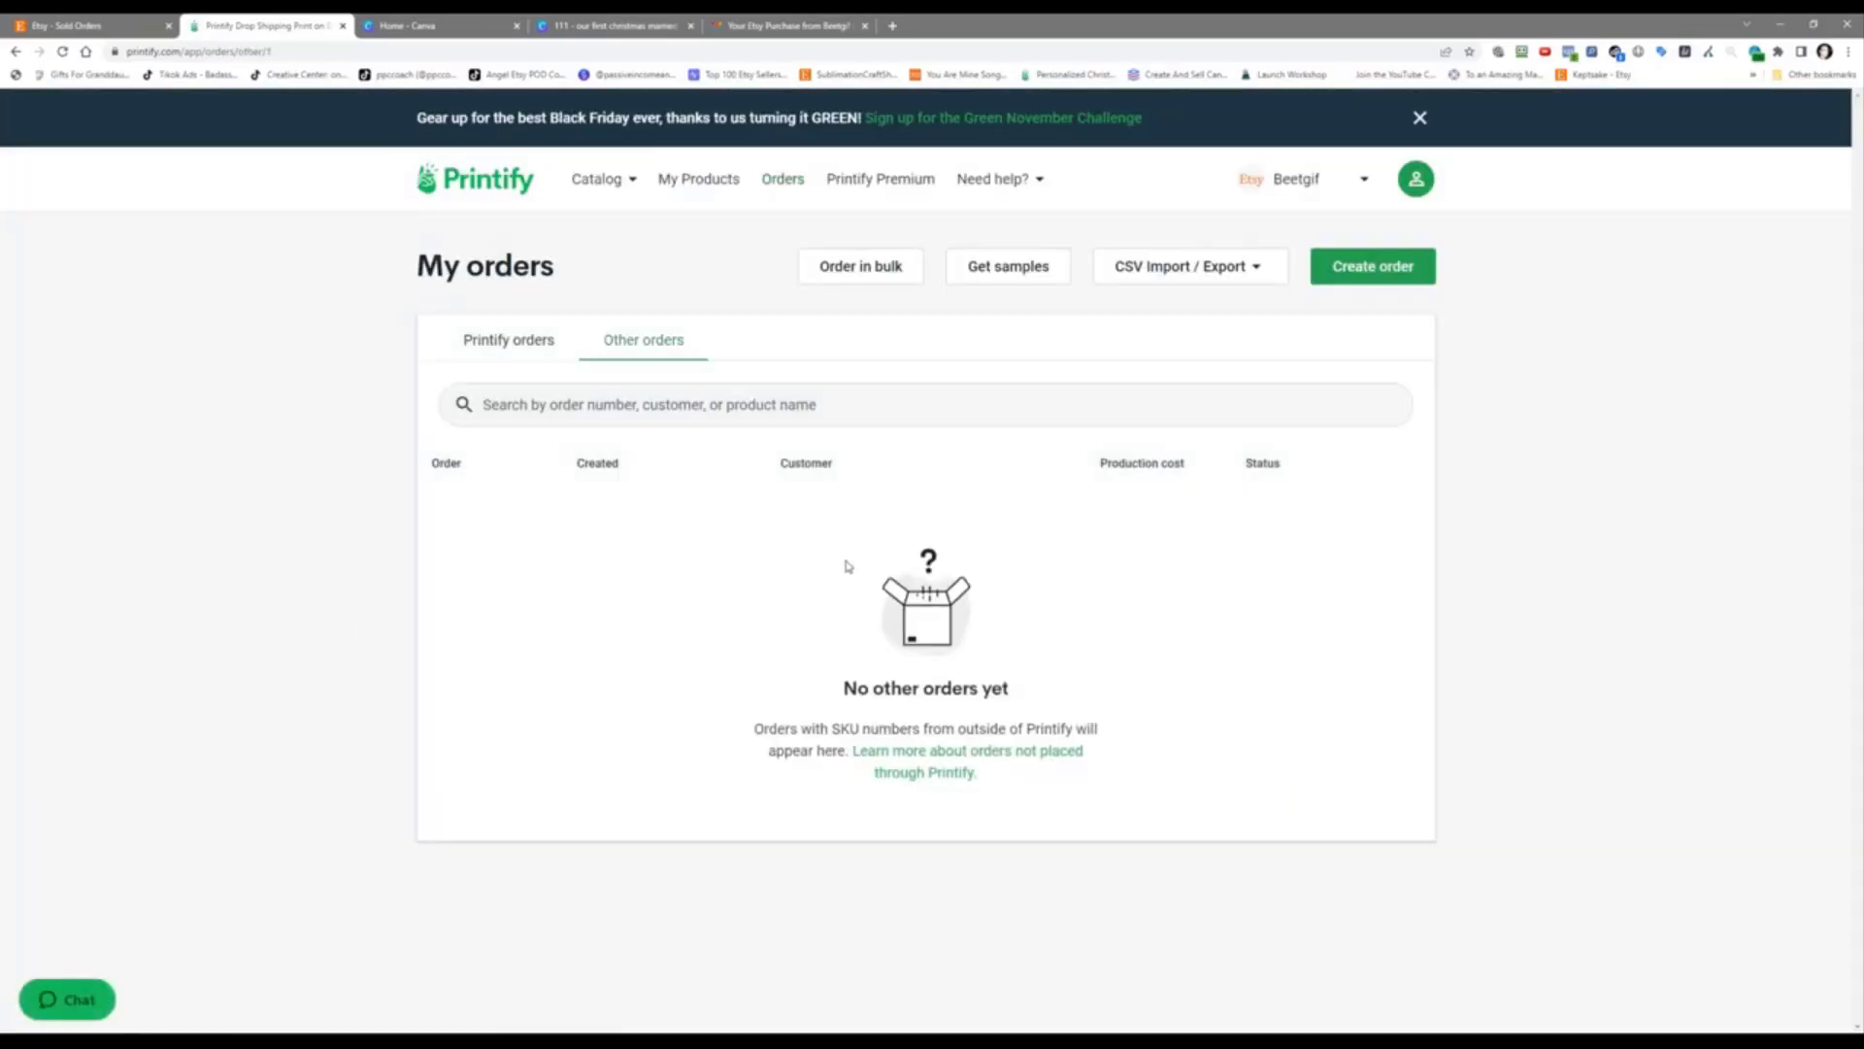
pyautogui.click(502, 340)
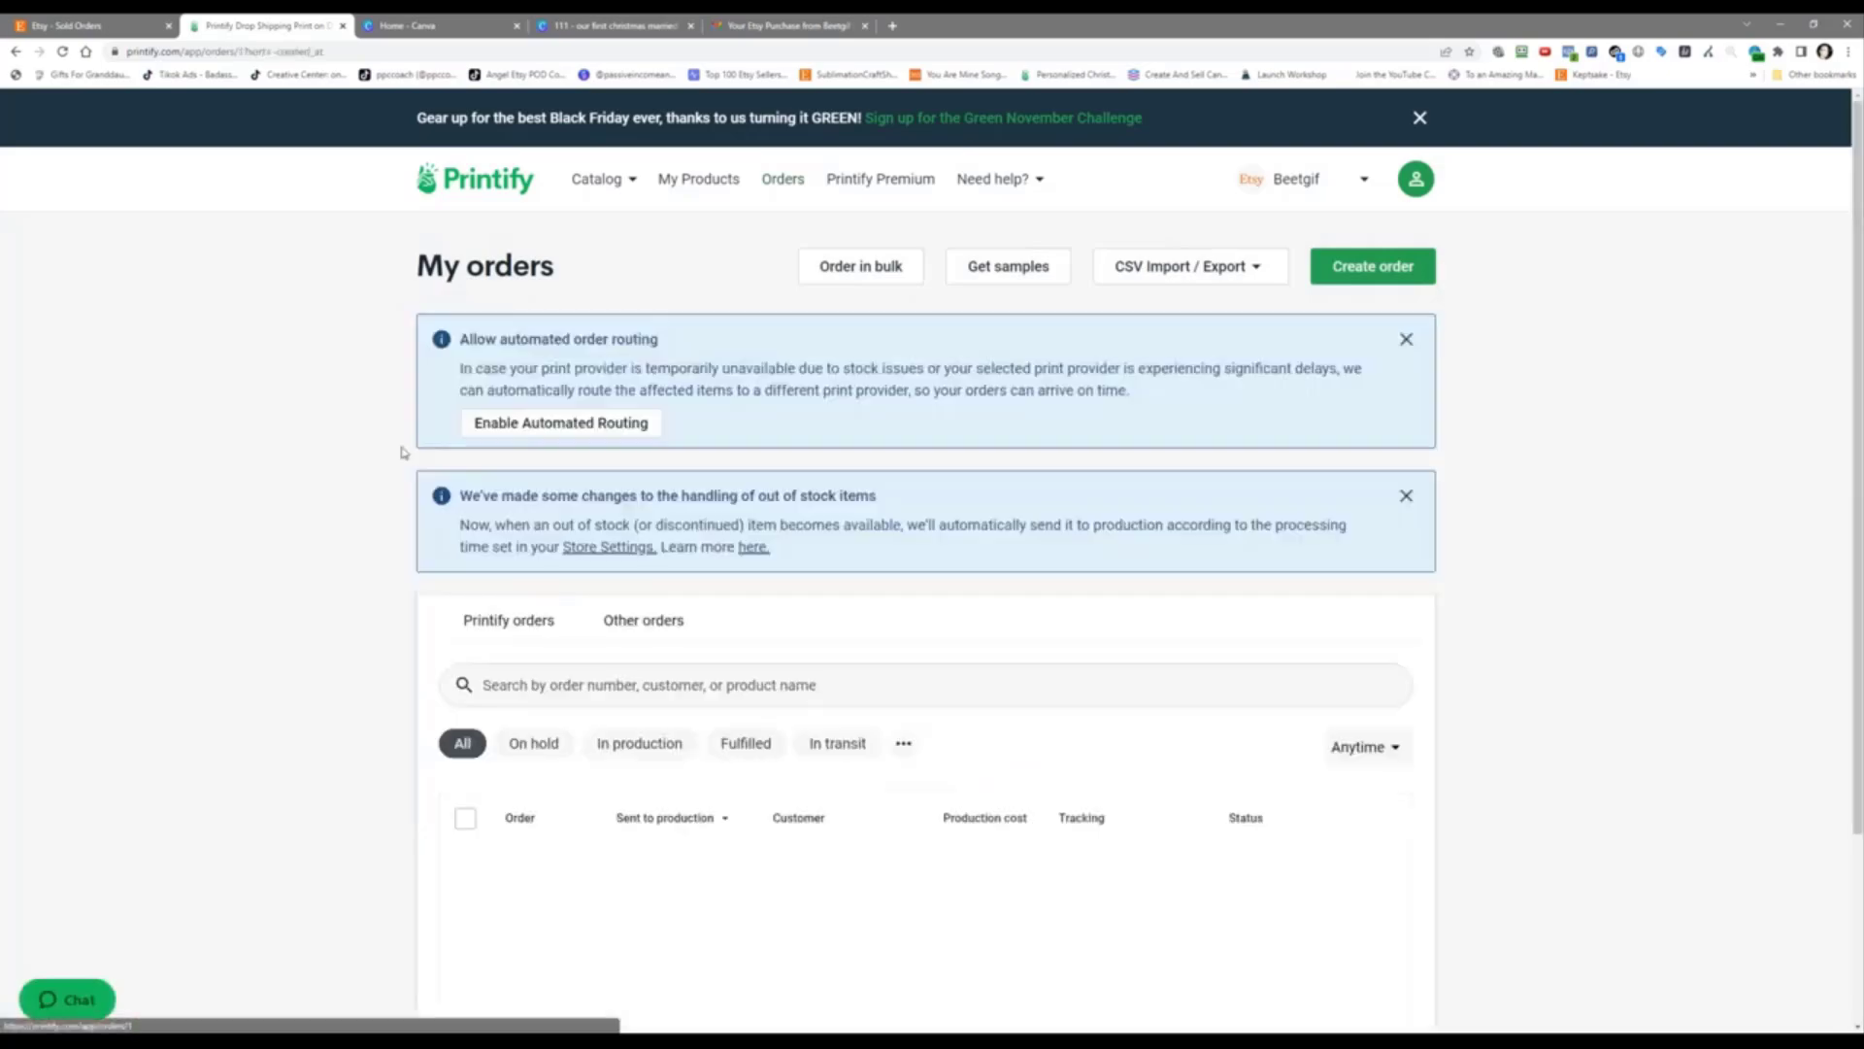
pyautogui.scroll(-3, 312, 741)
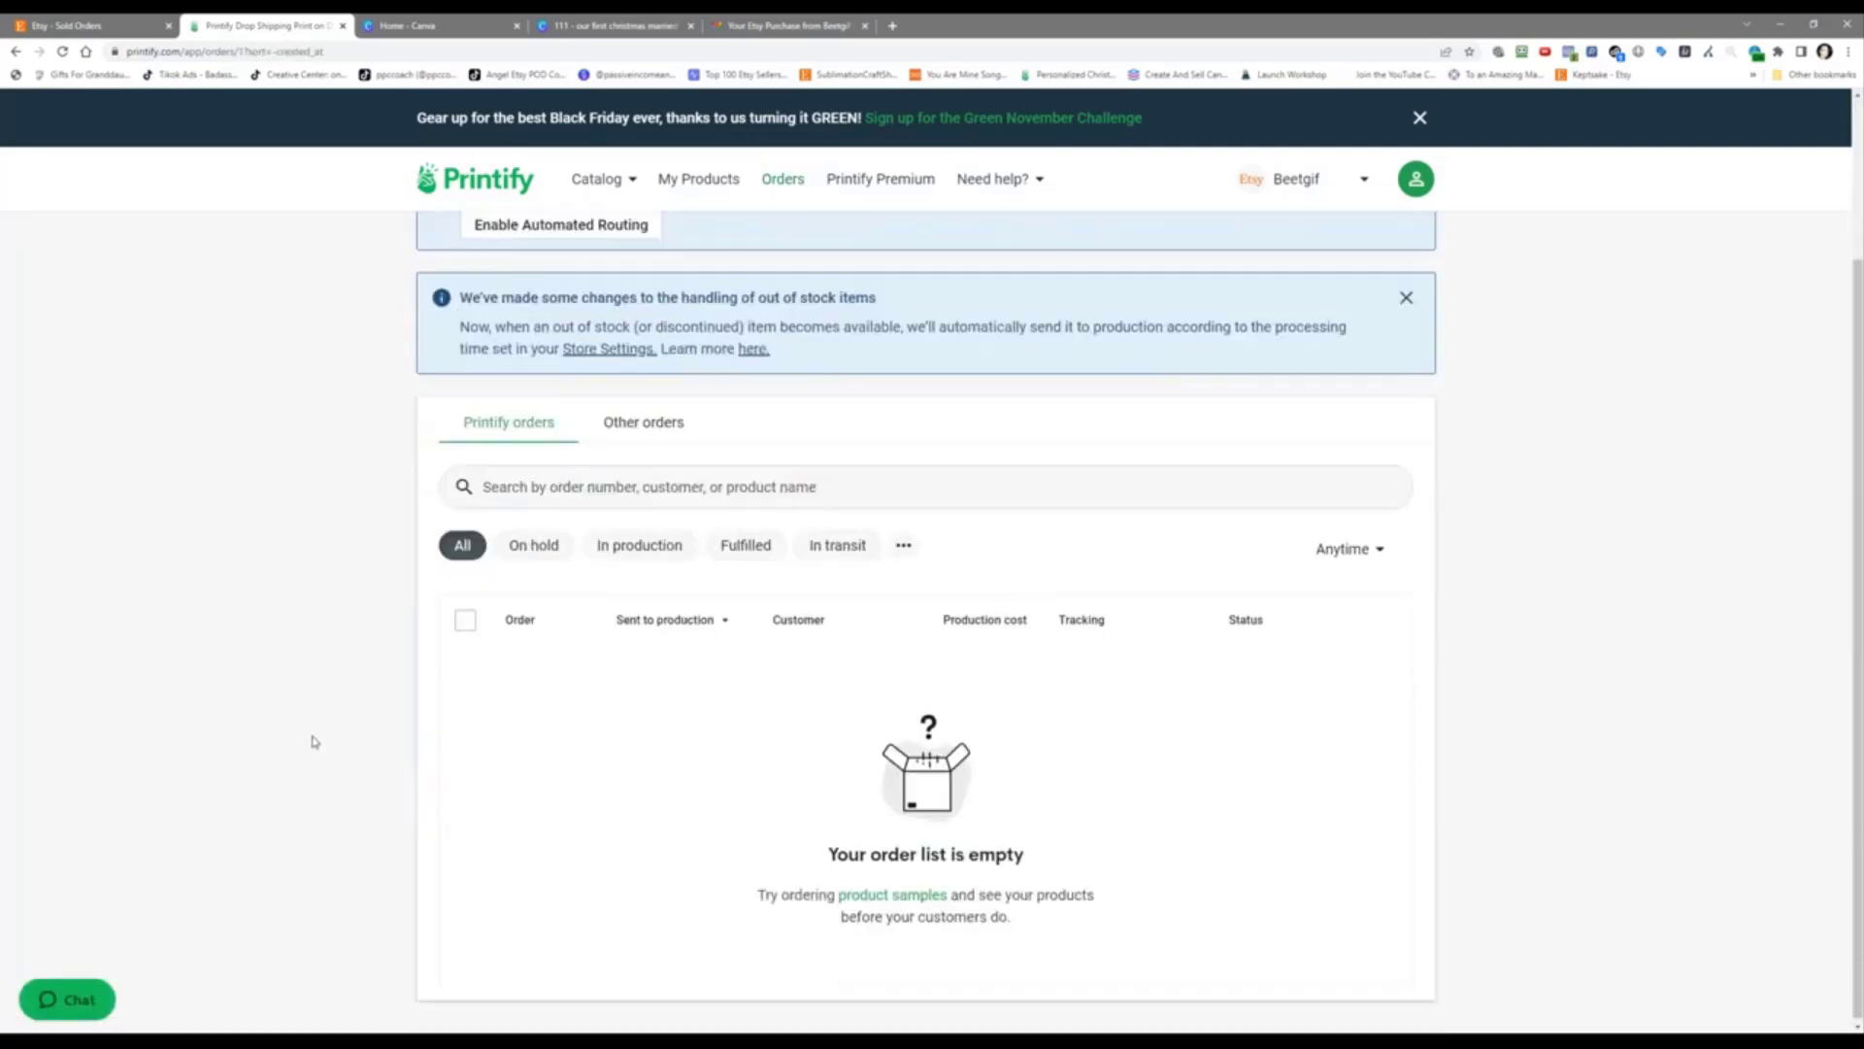
pyautogui.scroll(3, 312, 741)
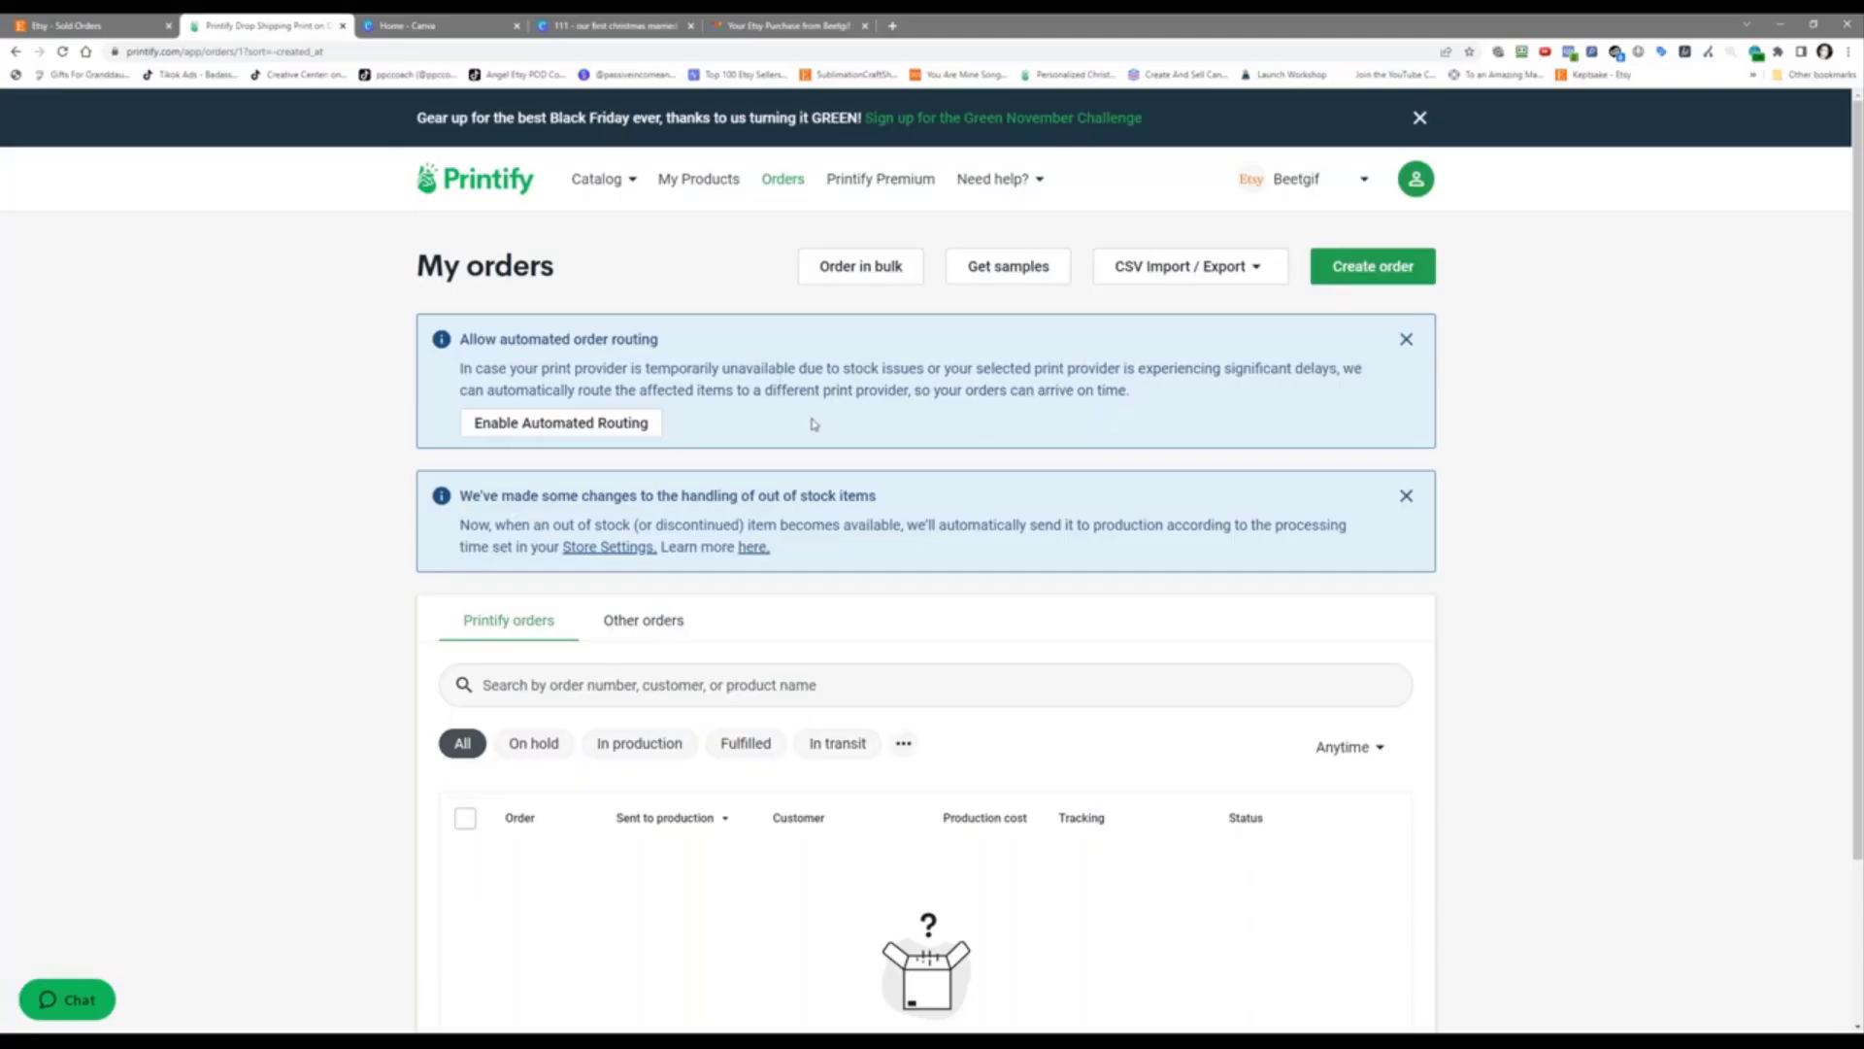
pyautogui.scroll(-2, 813, 422)
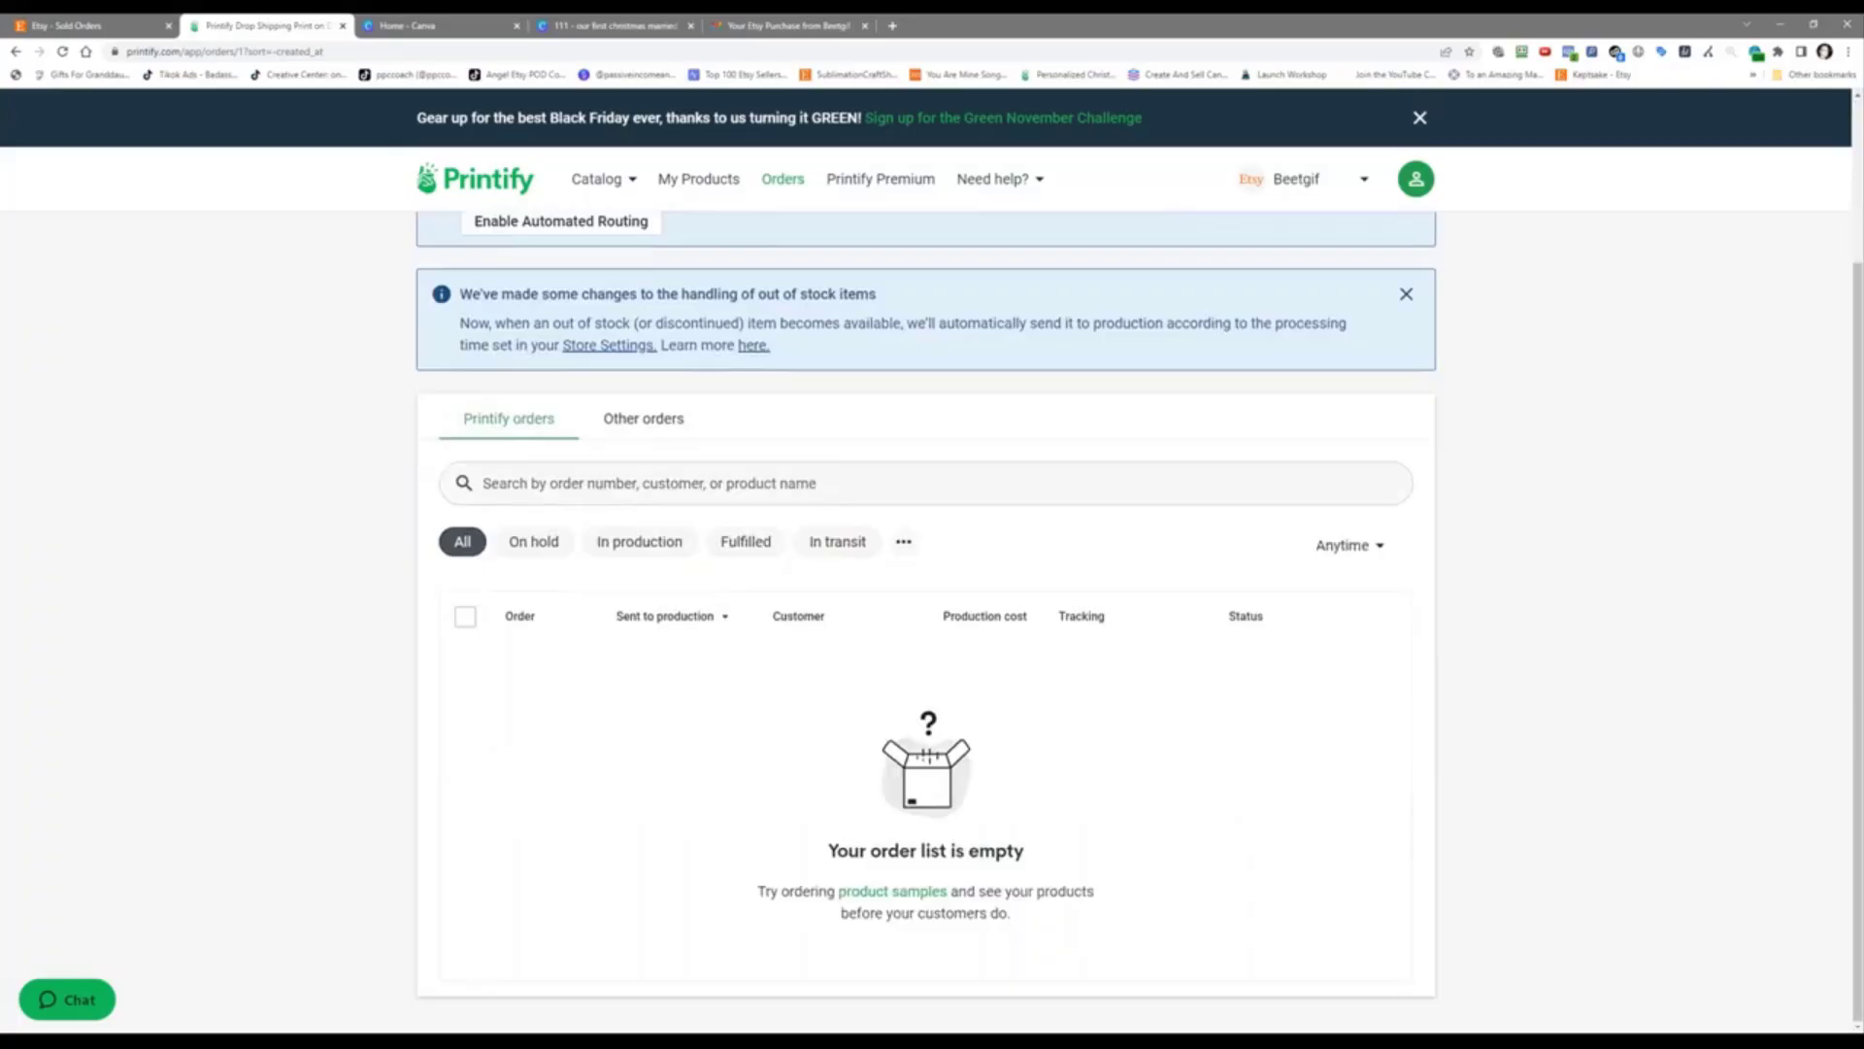
pyautogui.scroll(2, 940, 375)
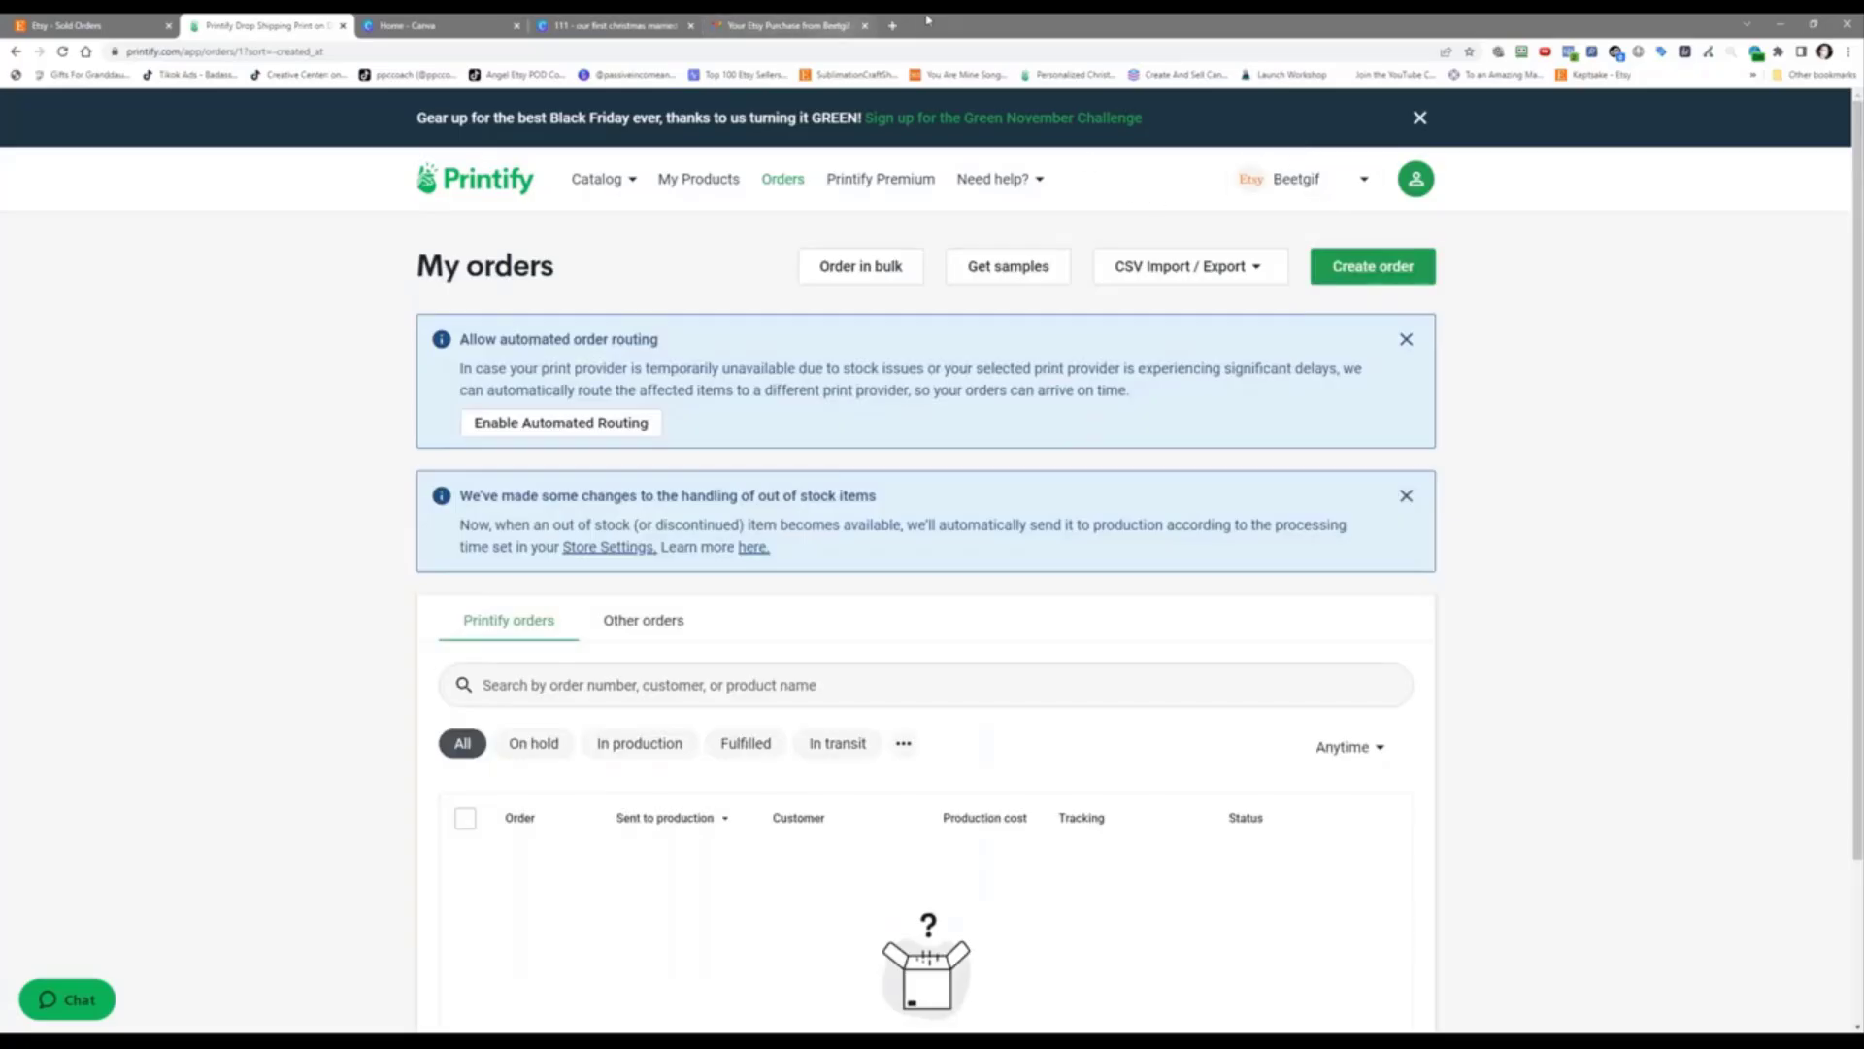
# Step: Google 'when do printify orders pull from etsy' and review results saying orders import within 2 hours
pyautogui.click(892, 25)
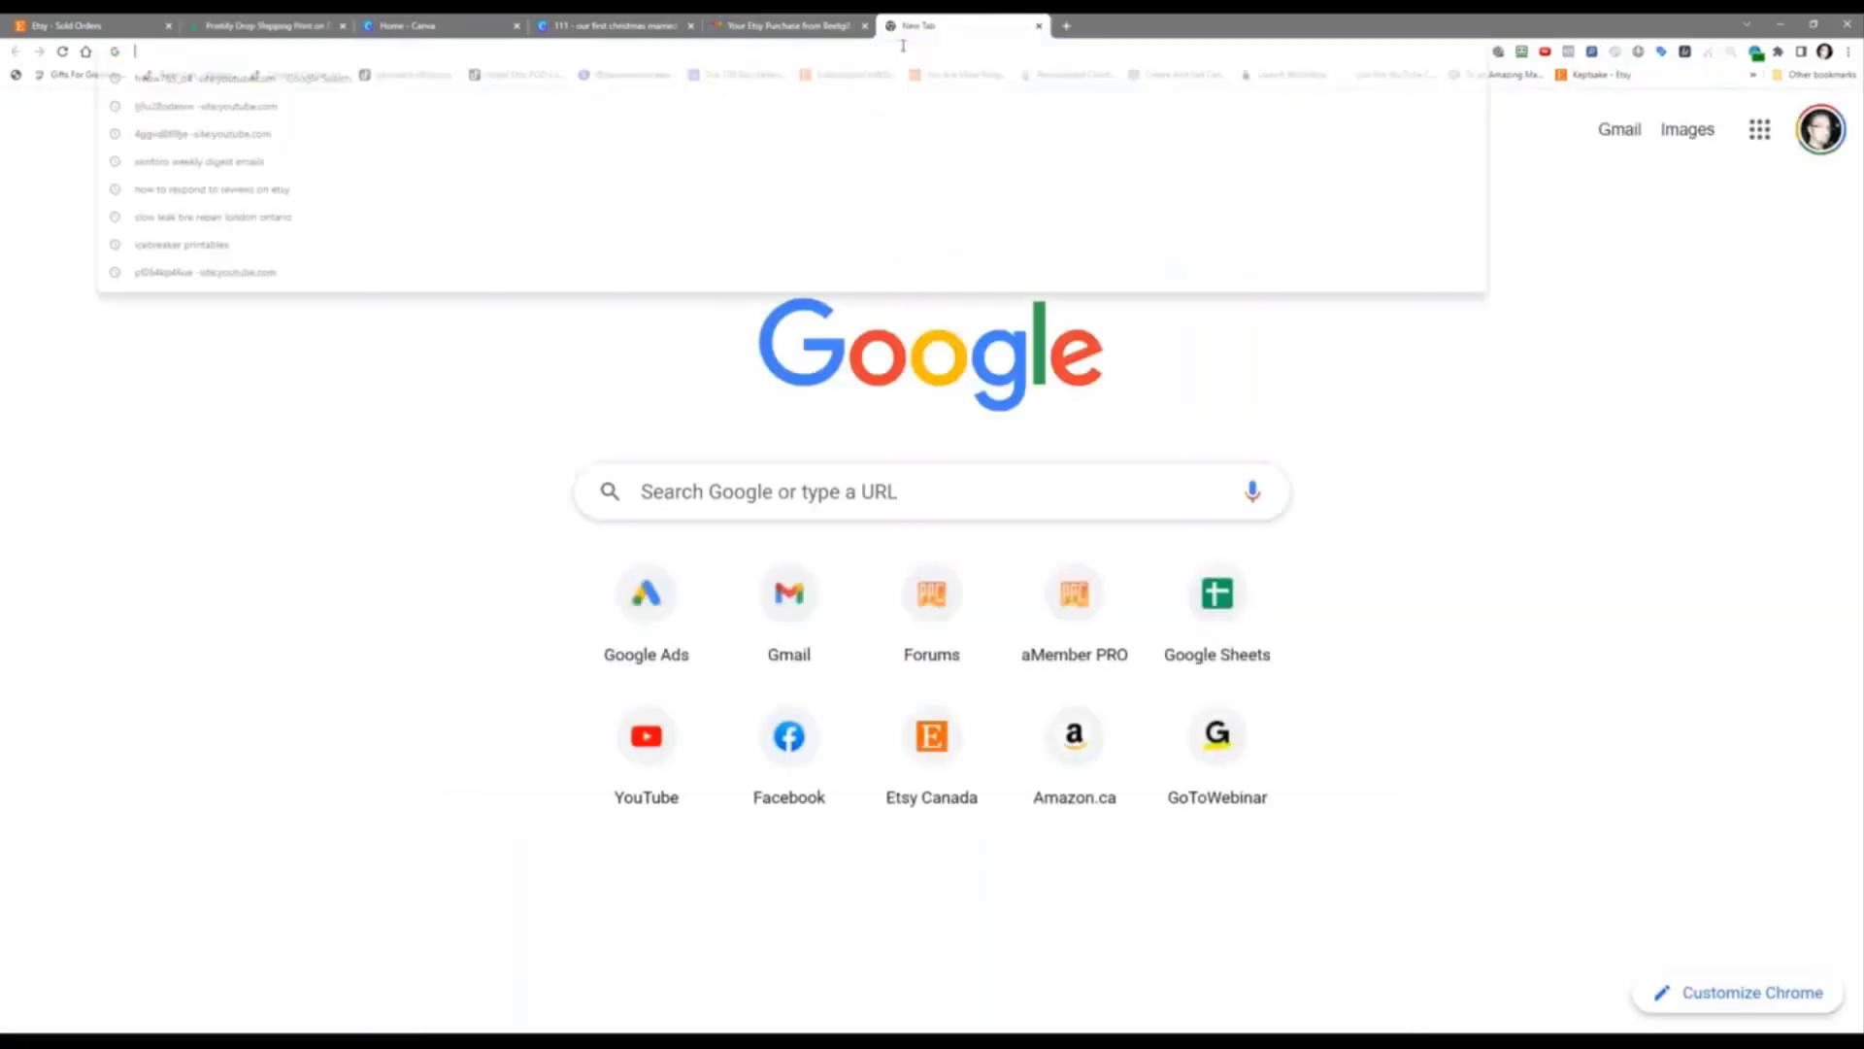
pyautogui.write('whe')
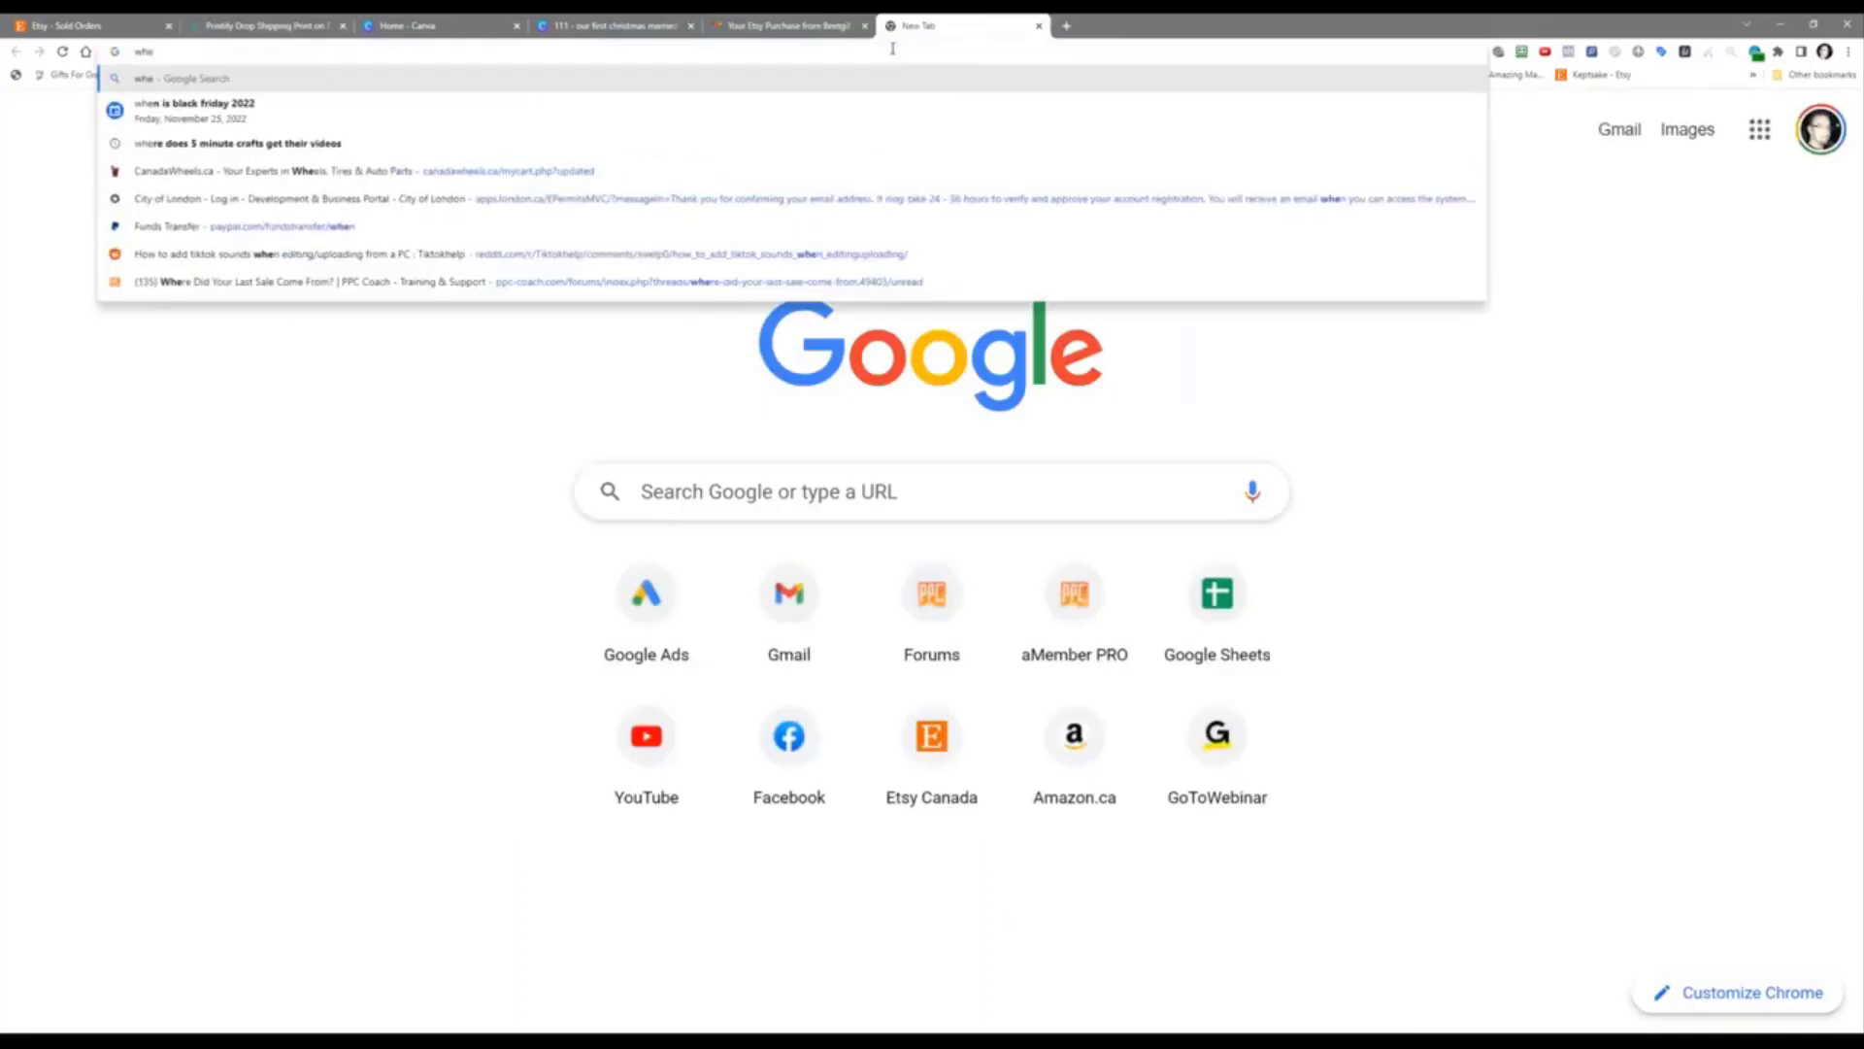
pyautogui.write('n do prin')
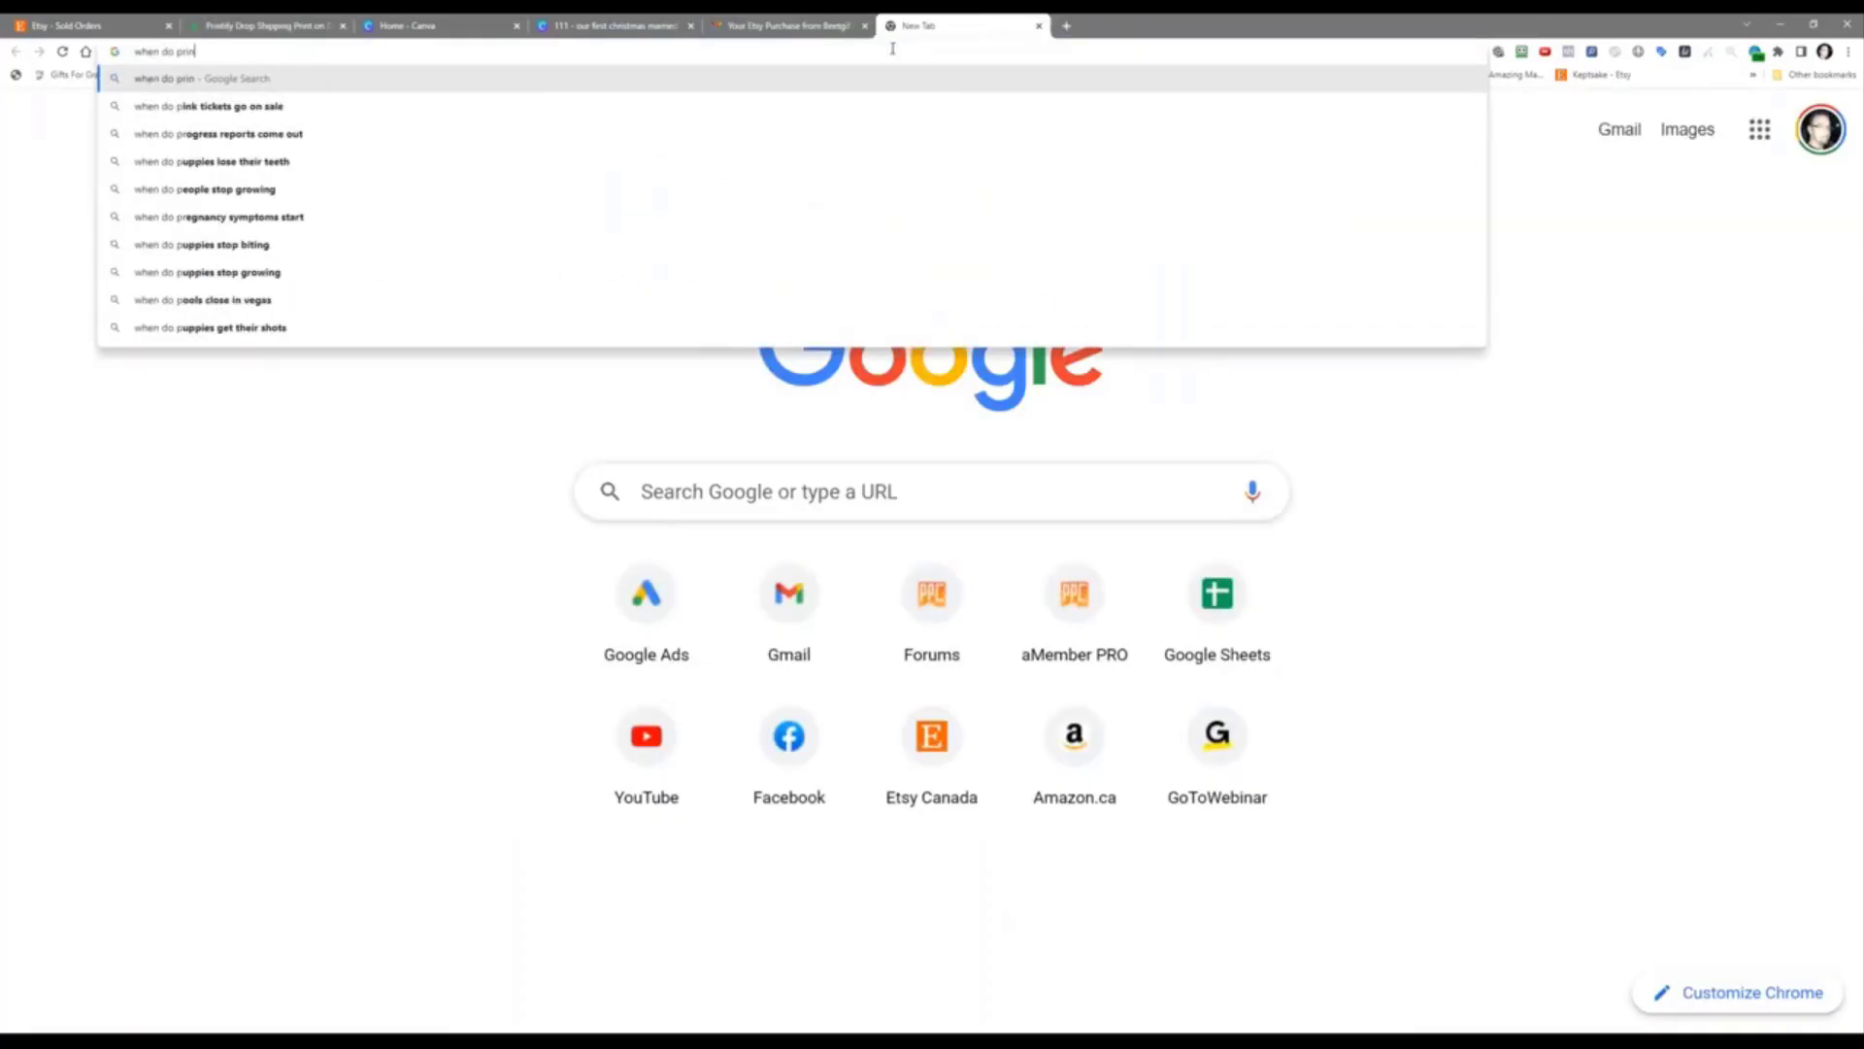
pyautogui.write('tify orders pul')
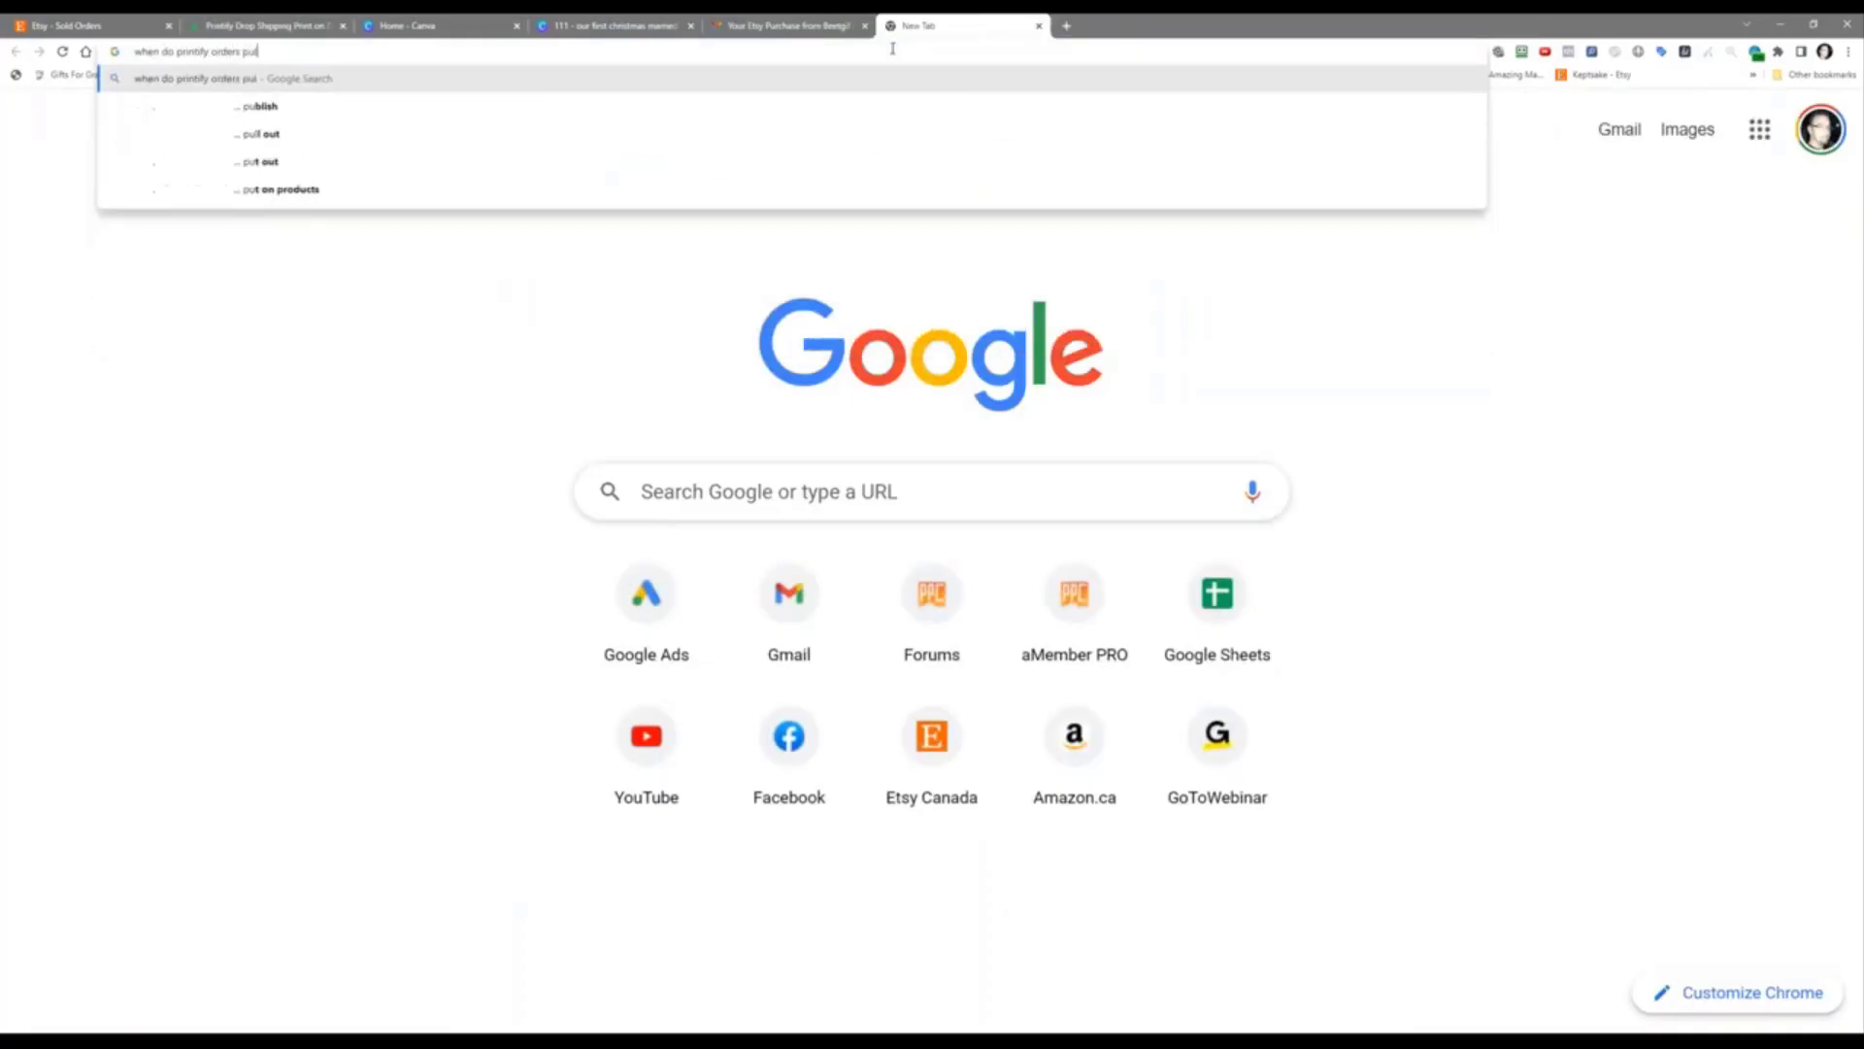
pyautogui.write('l from etsy')
pyautogui.press('Return')
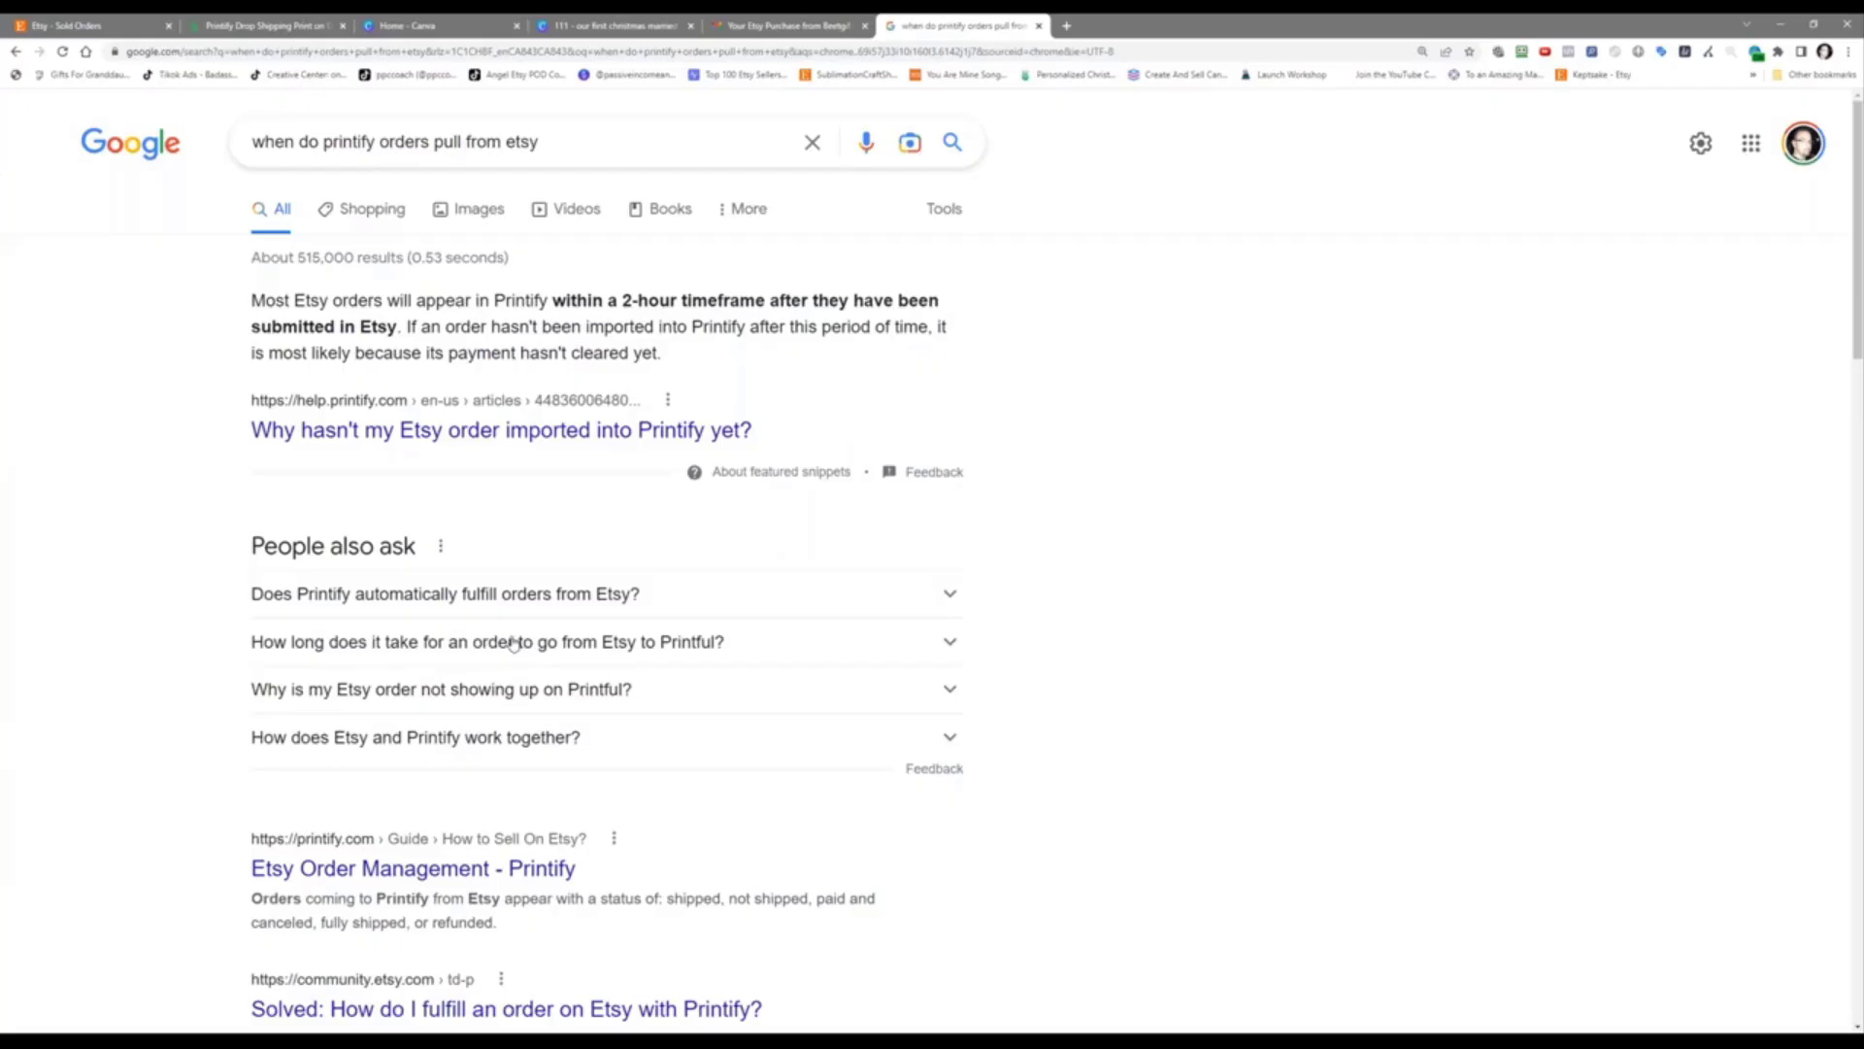
pyautogui.scroll(-2, 513, 643)
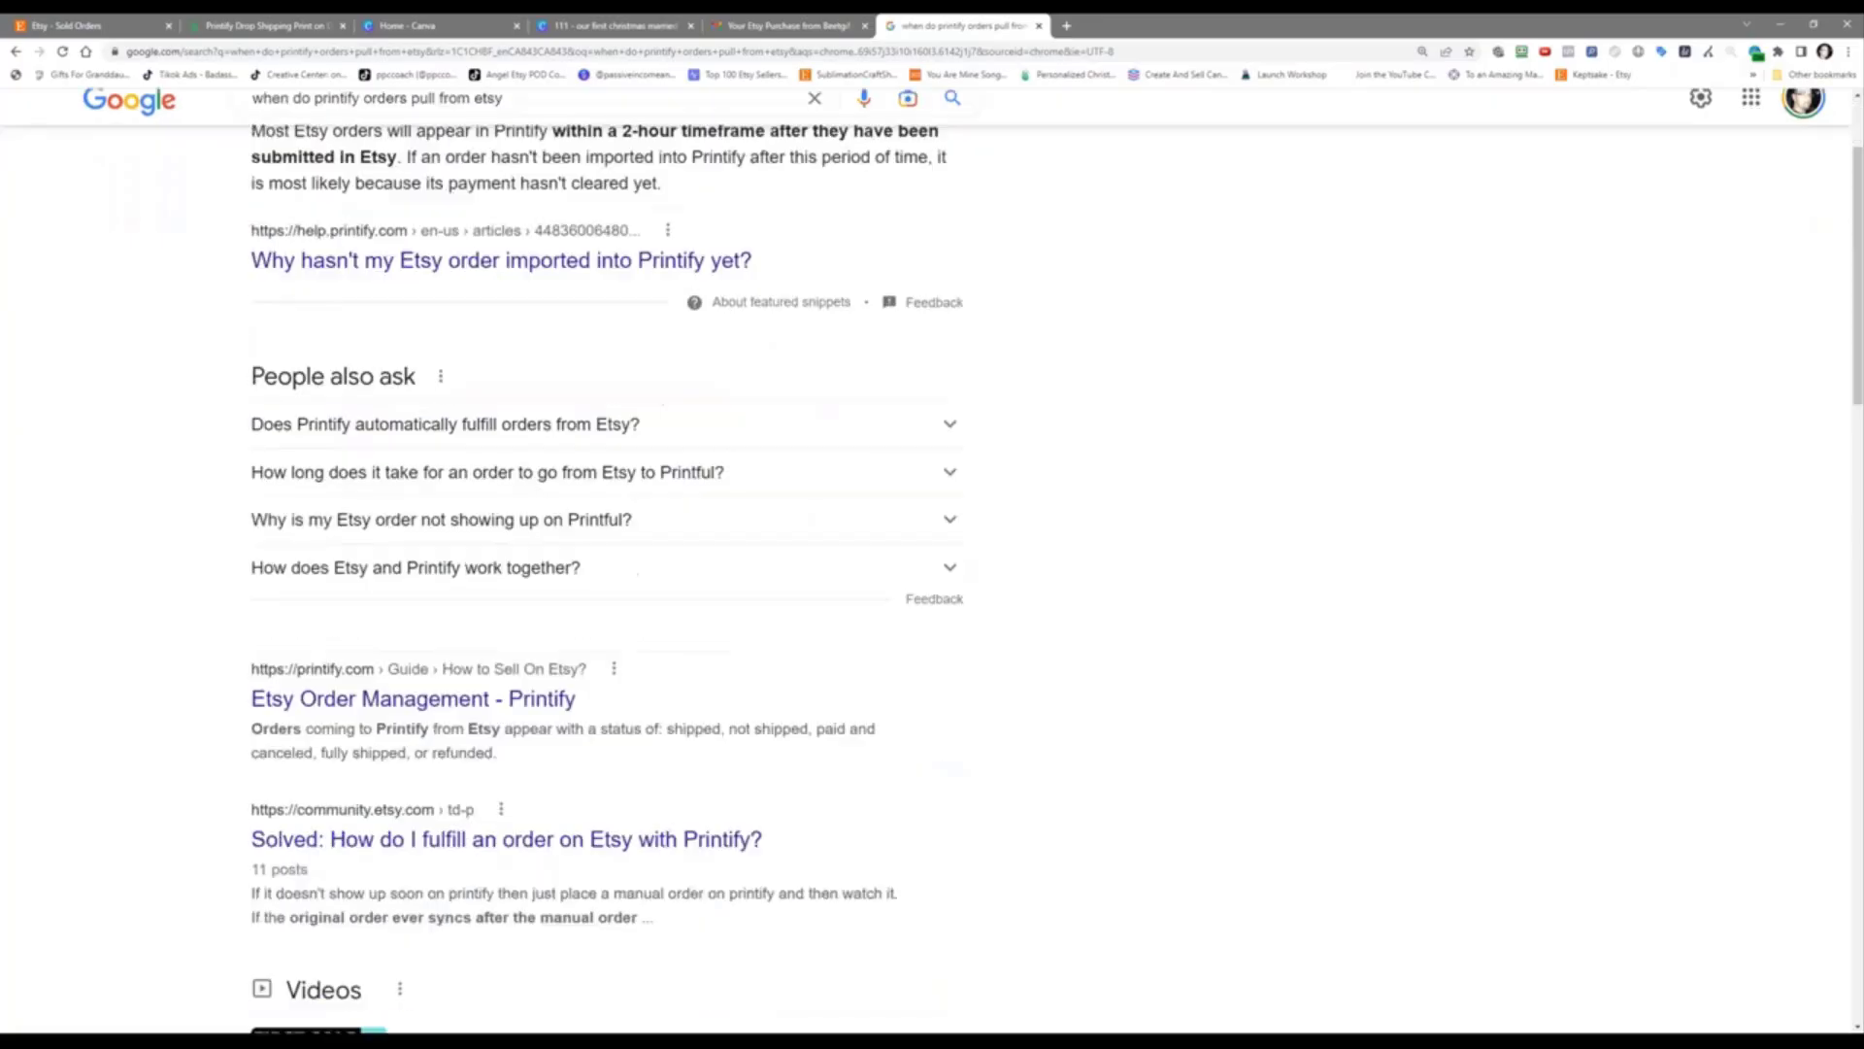
pyautogui.scroll(-4, 514, 532)
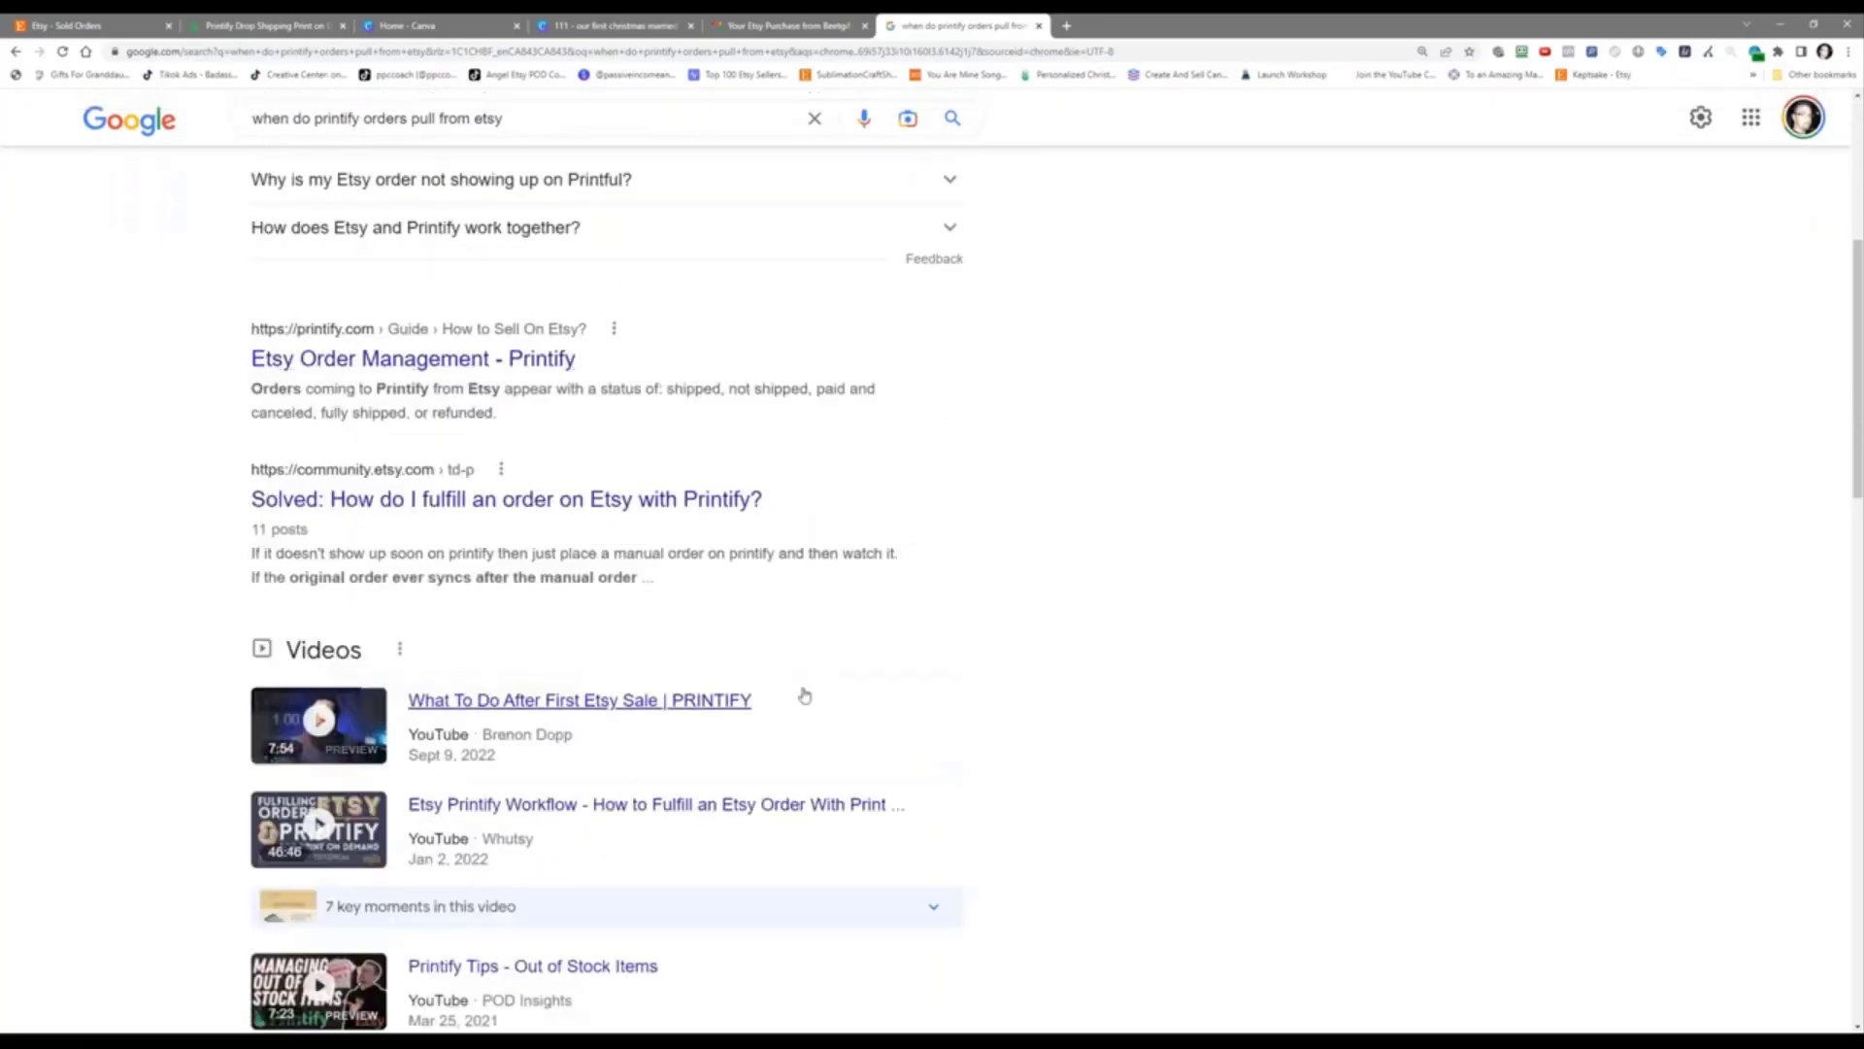
pyautogui.scroll(-8, 1156, 672)
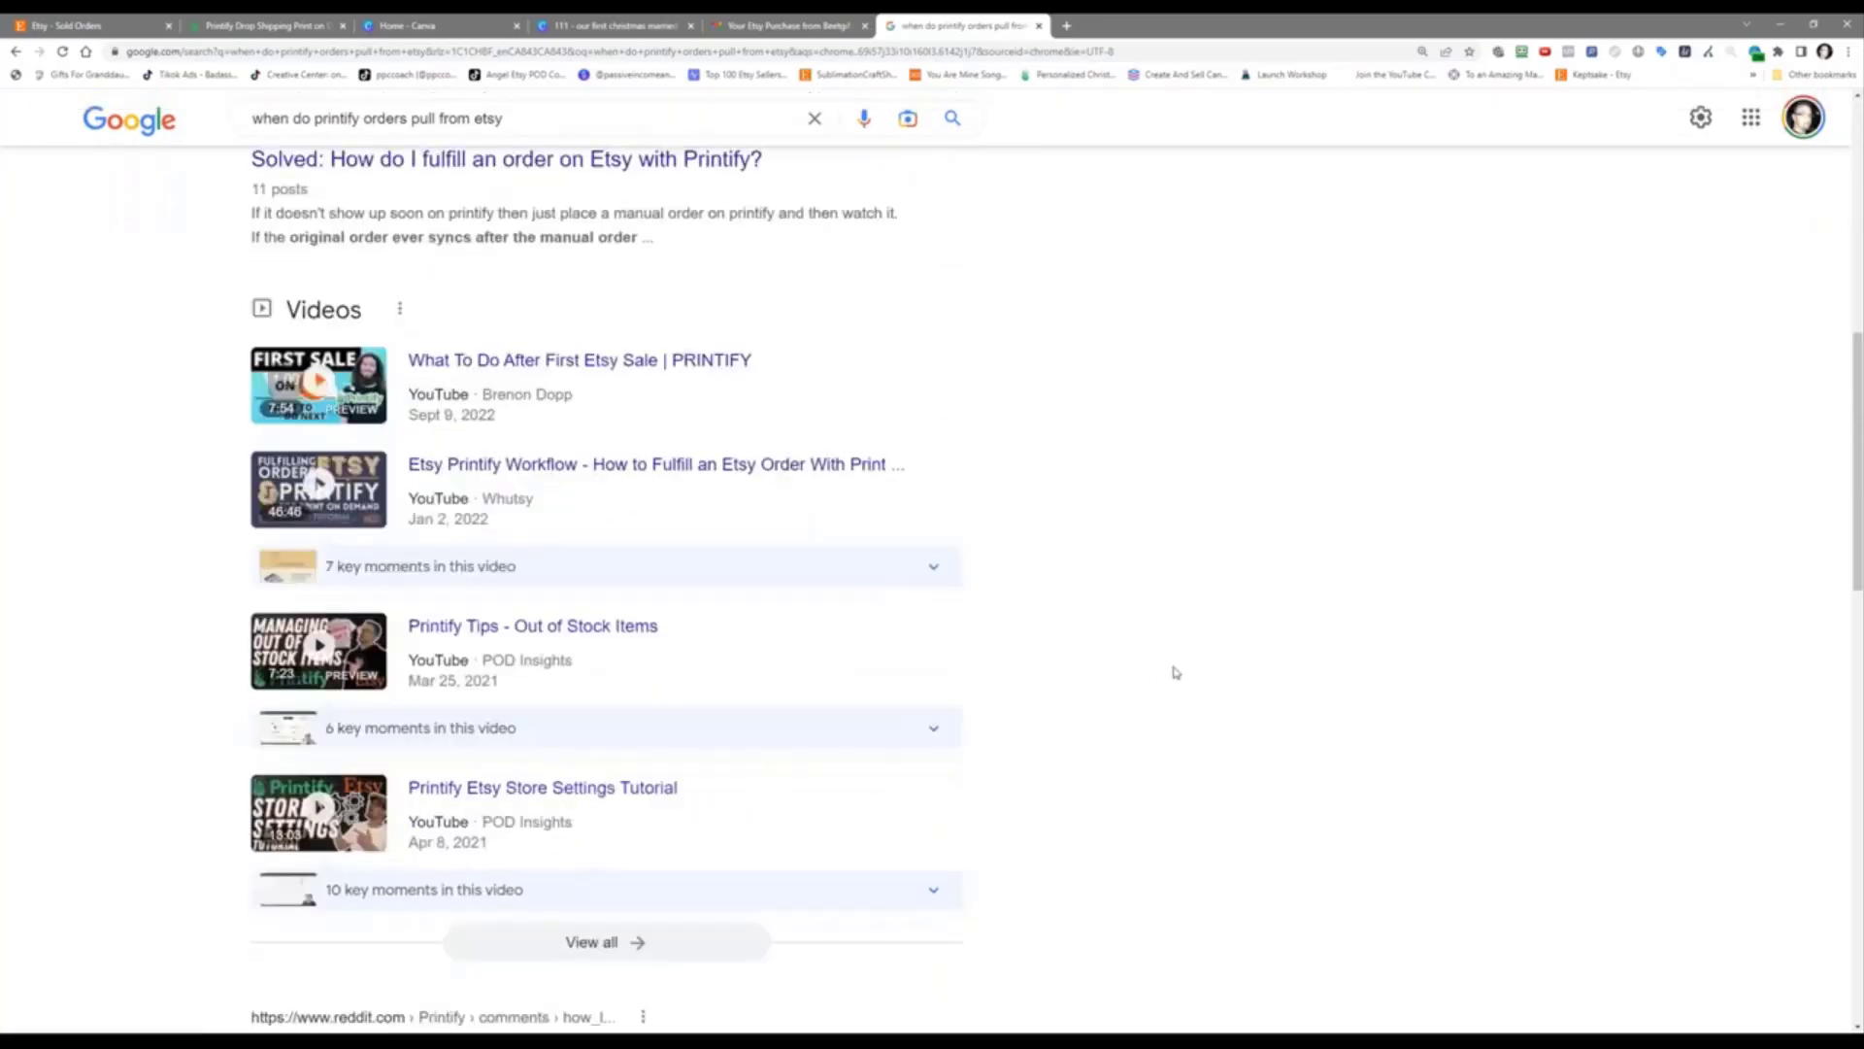
pyautogui.scroll(-2, 1165, 660)
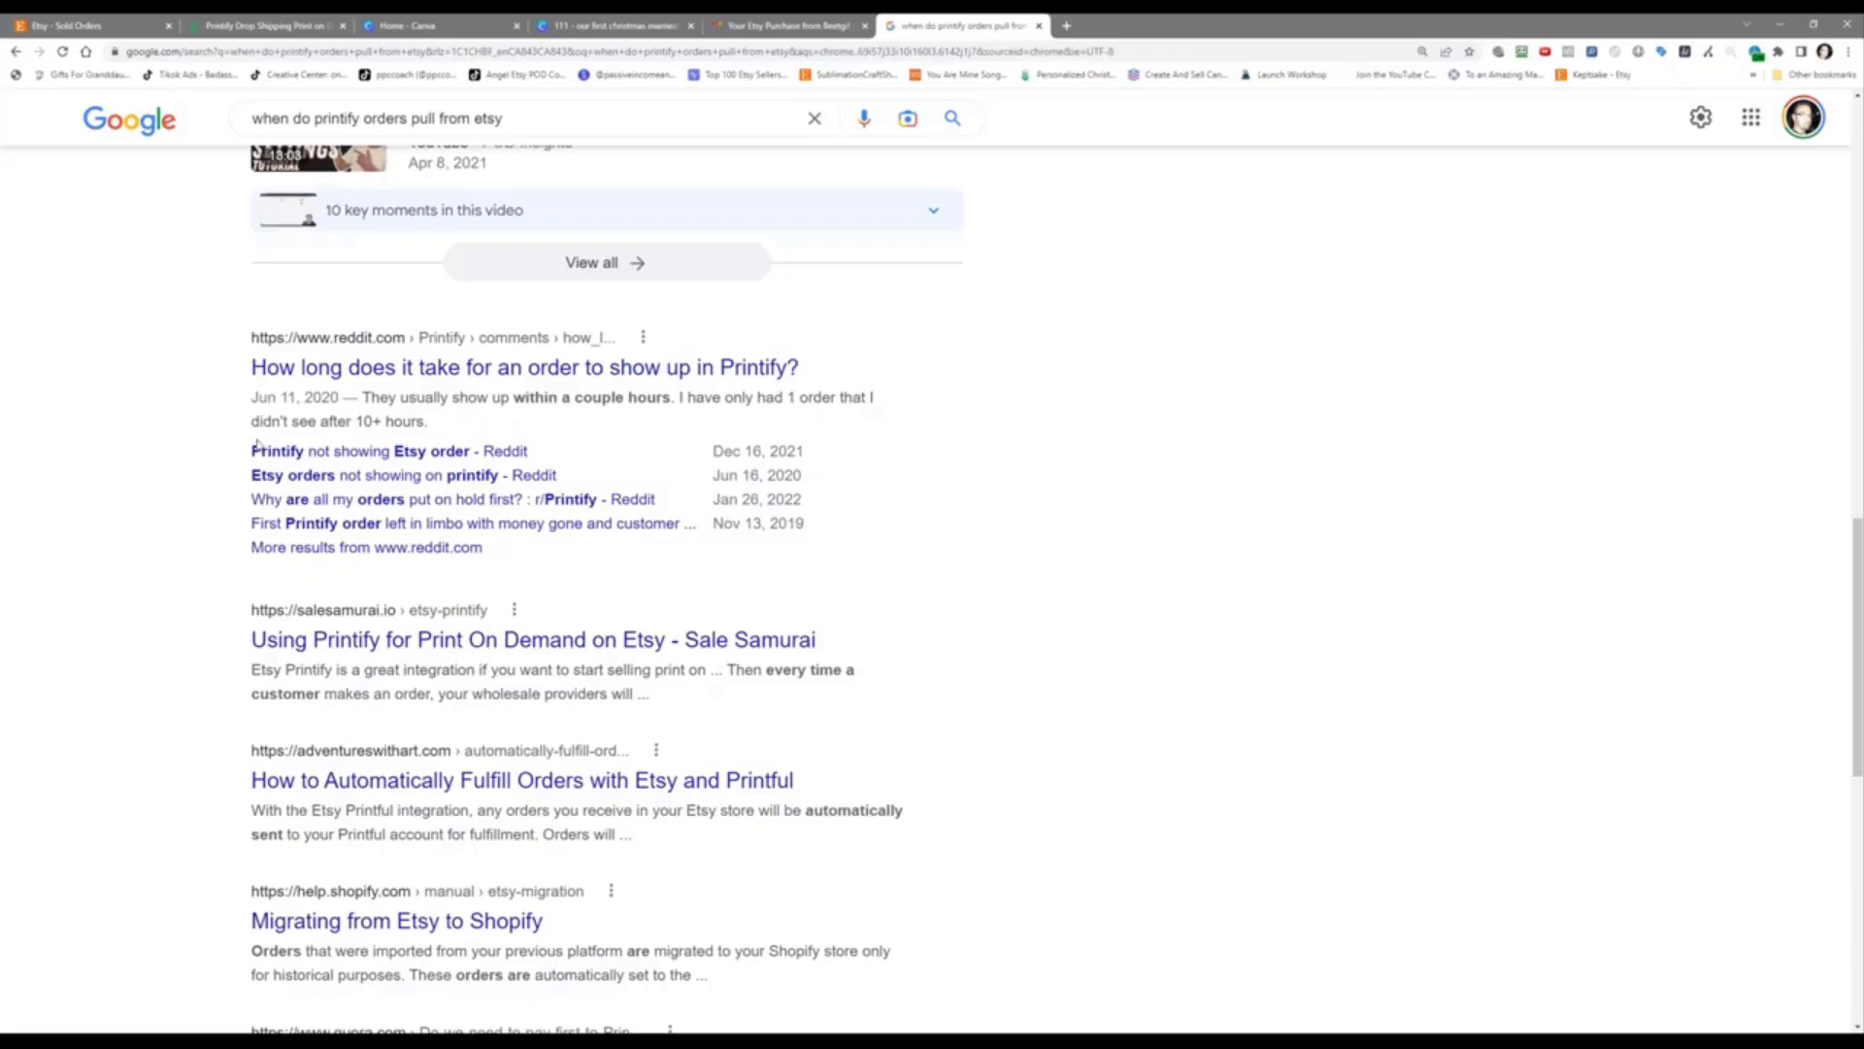
pyautogui.scroll(10, 1092, 547)
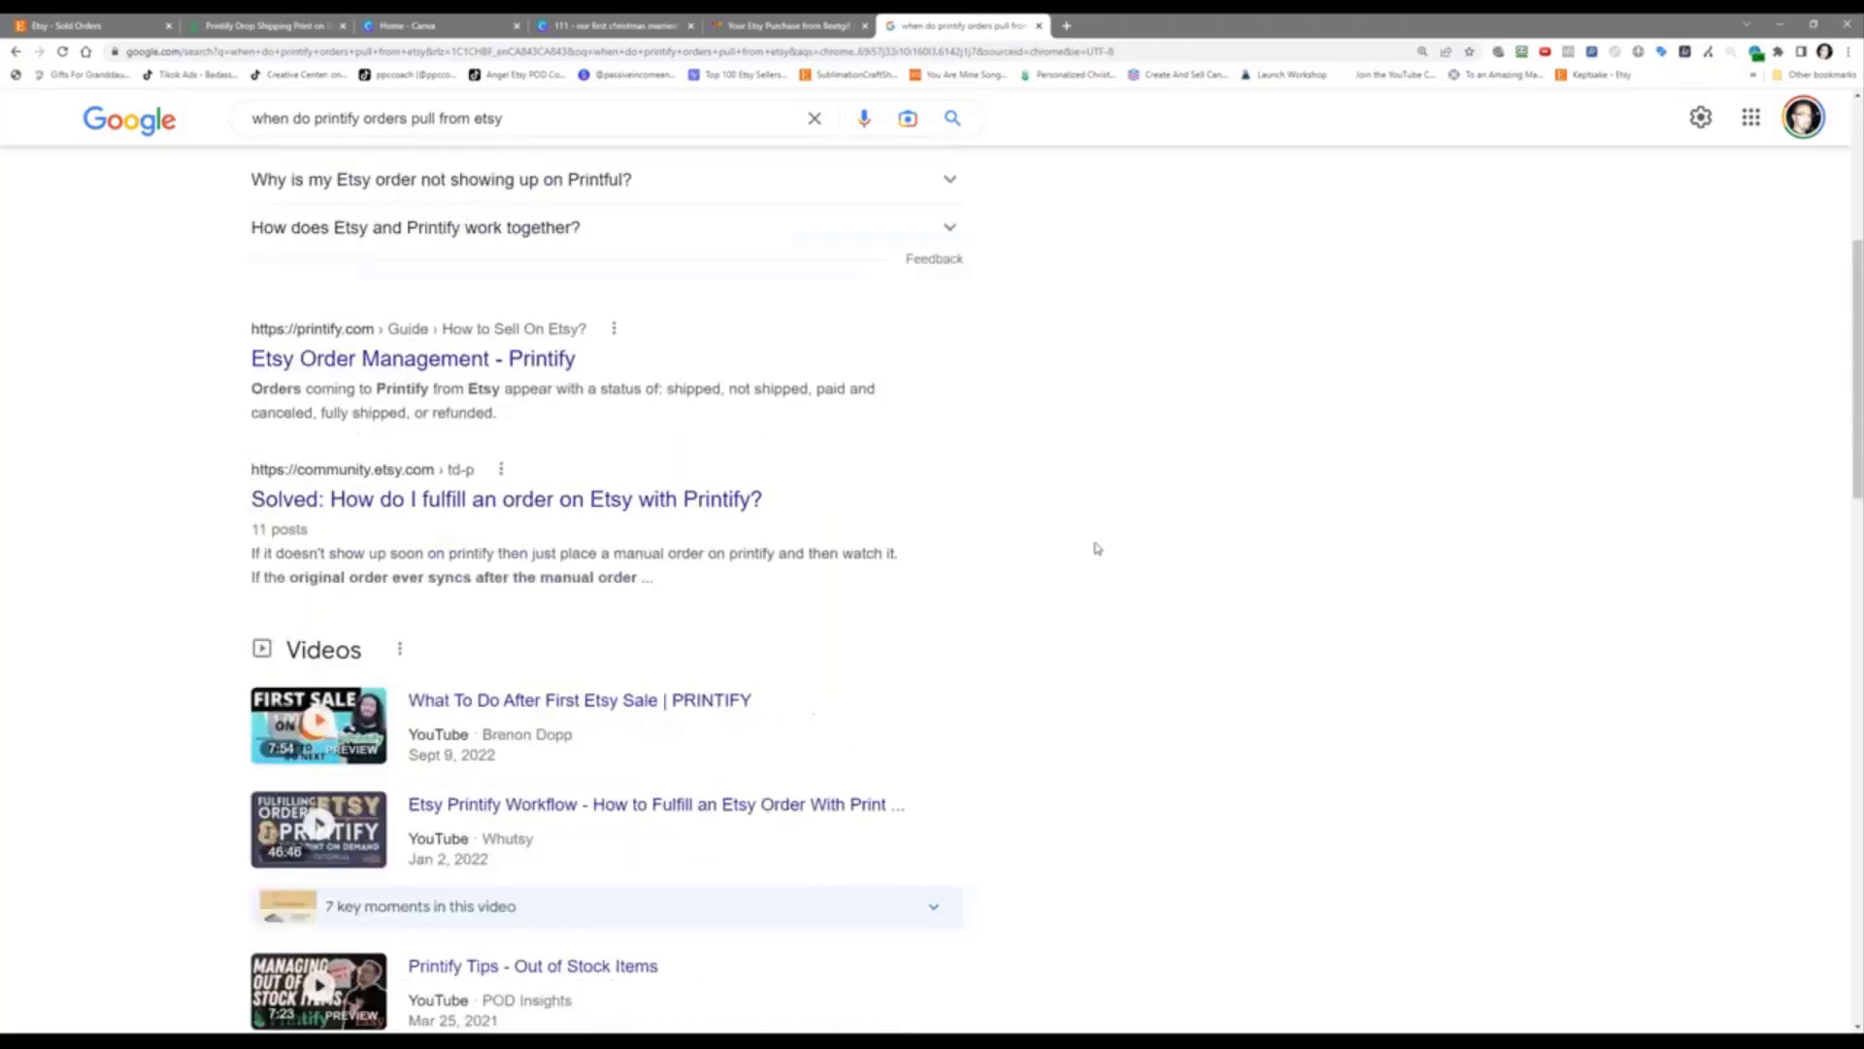
pyautogui.scroll(5, 1097, 549)
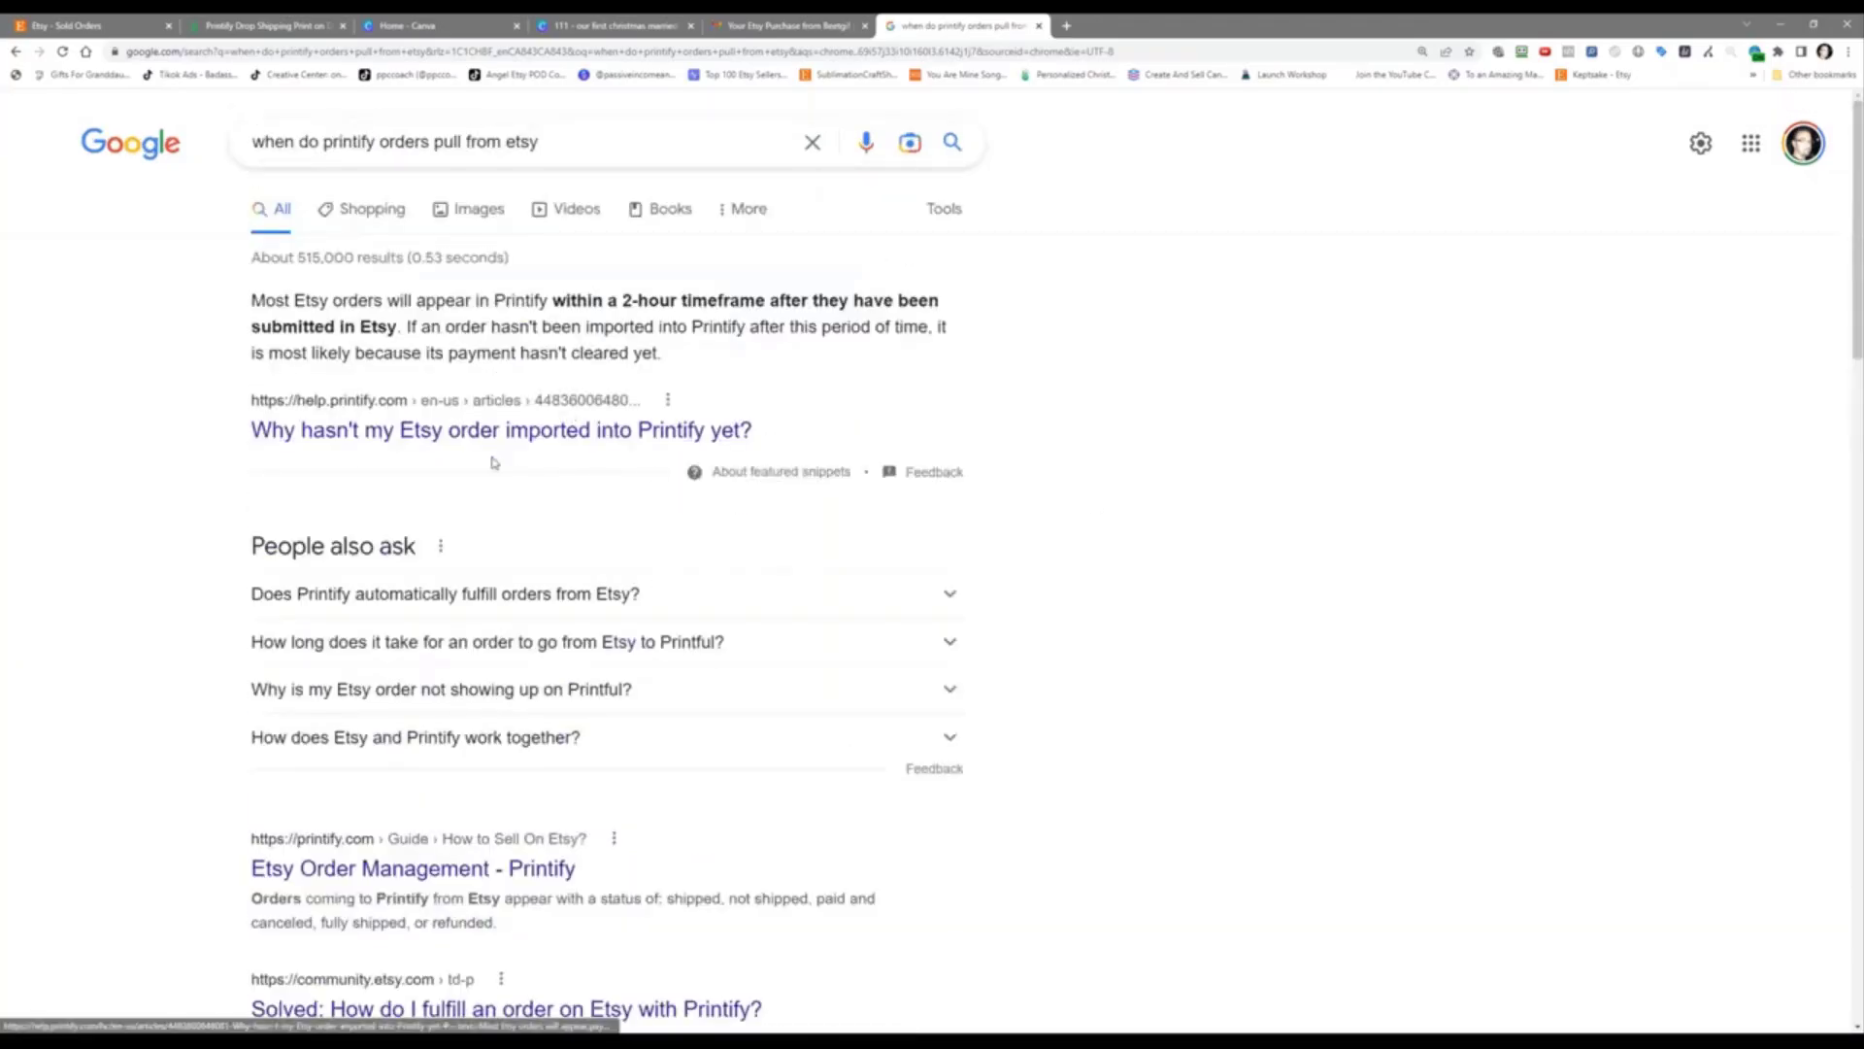
# Step: Read the Help Center article 'Why hasn't my Etsy order imported into Printify yet?' about Paid-status imports
pyautogui.click(505, 431)
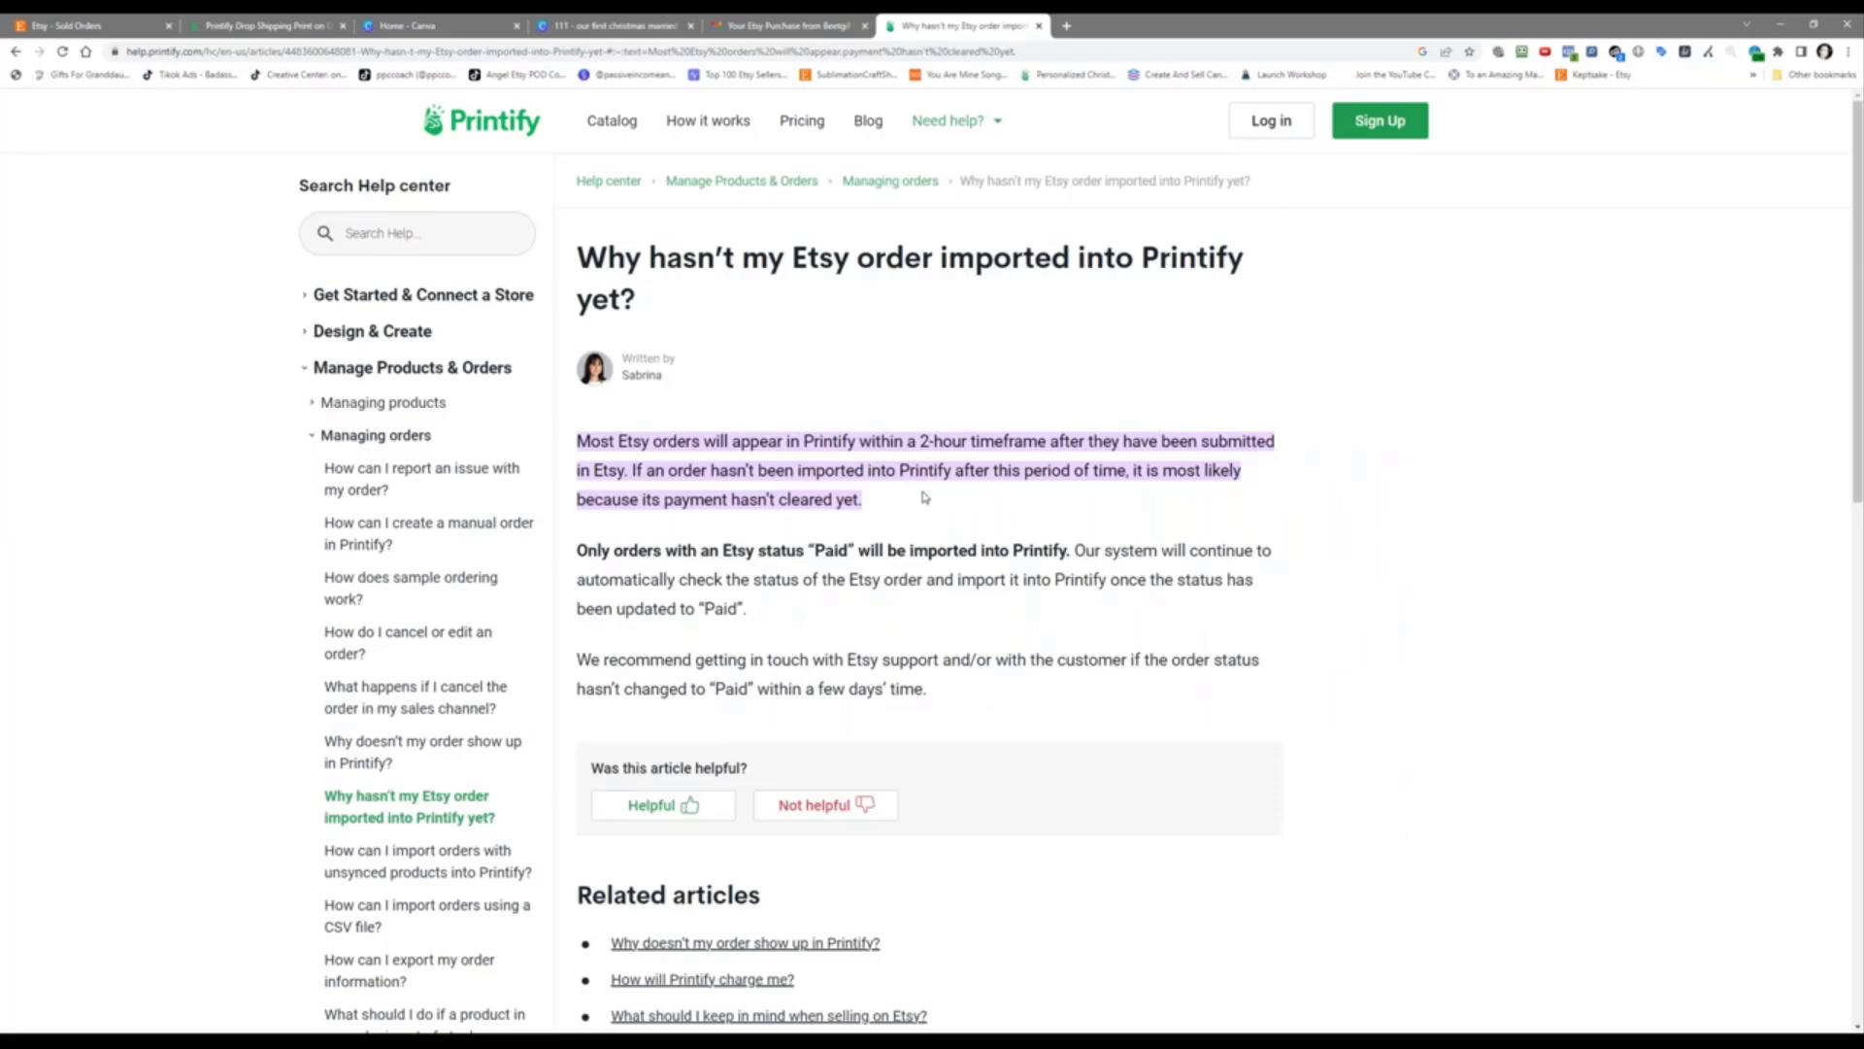
pyautogui.scroll(-1, 924, 498)
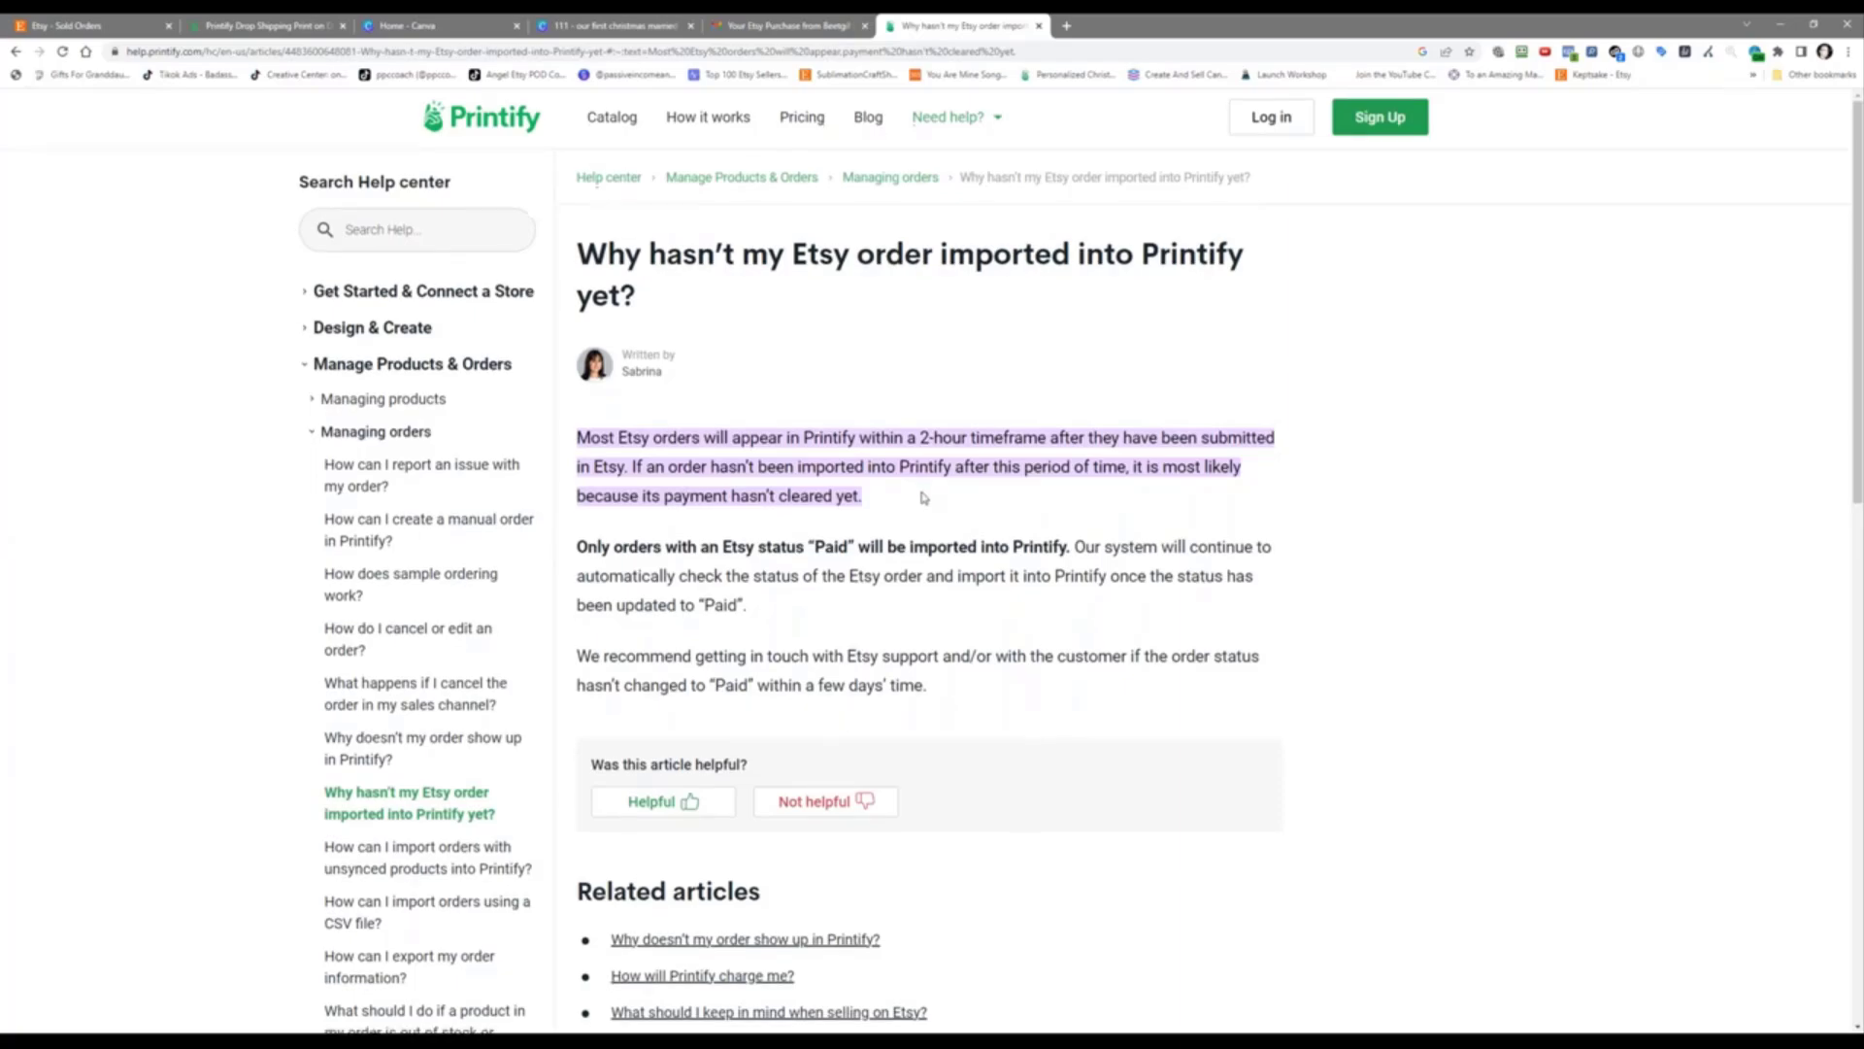
pyautogui.scroll(-1, 931, 453)
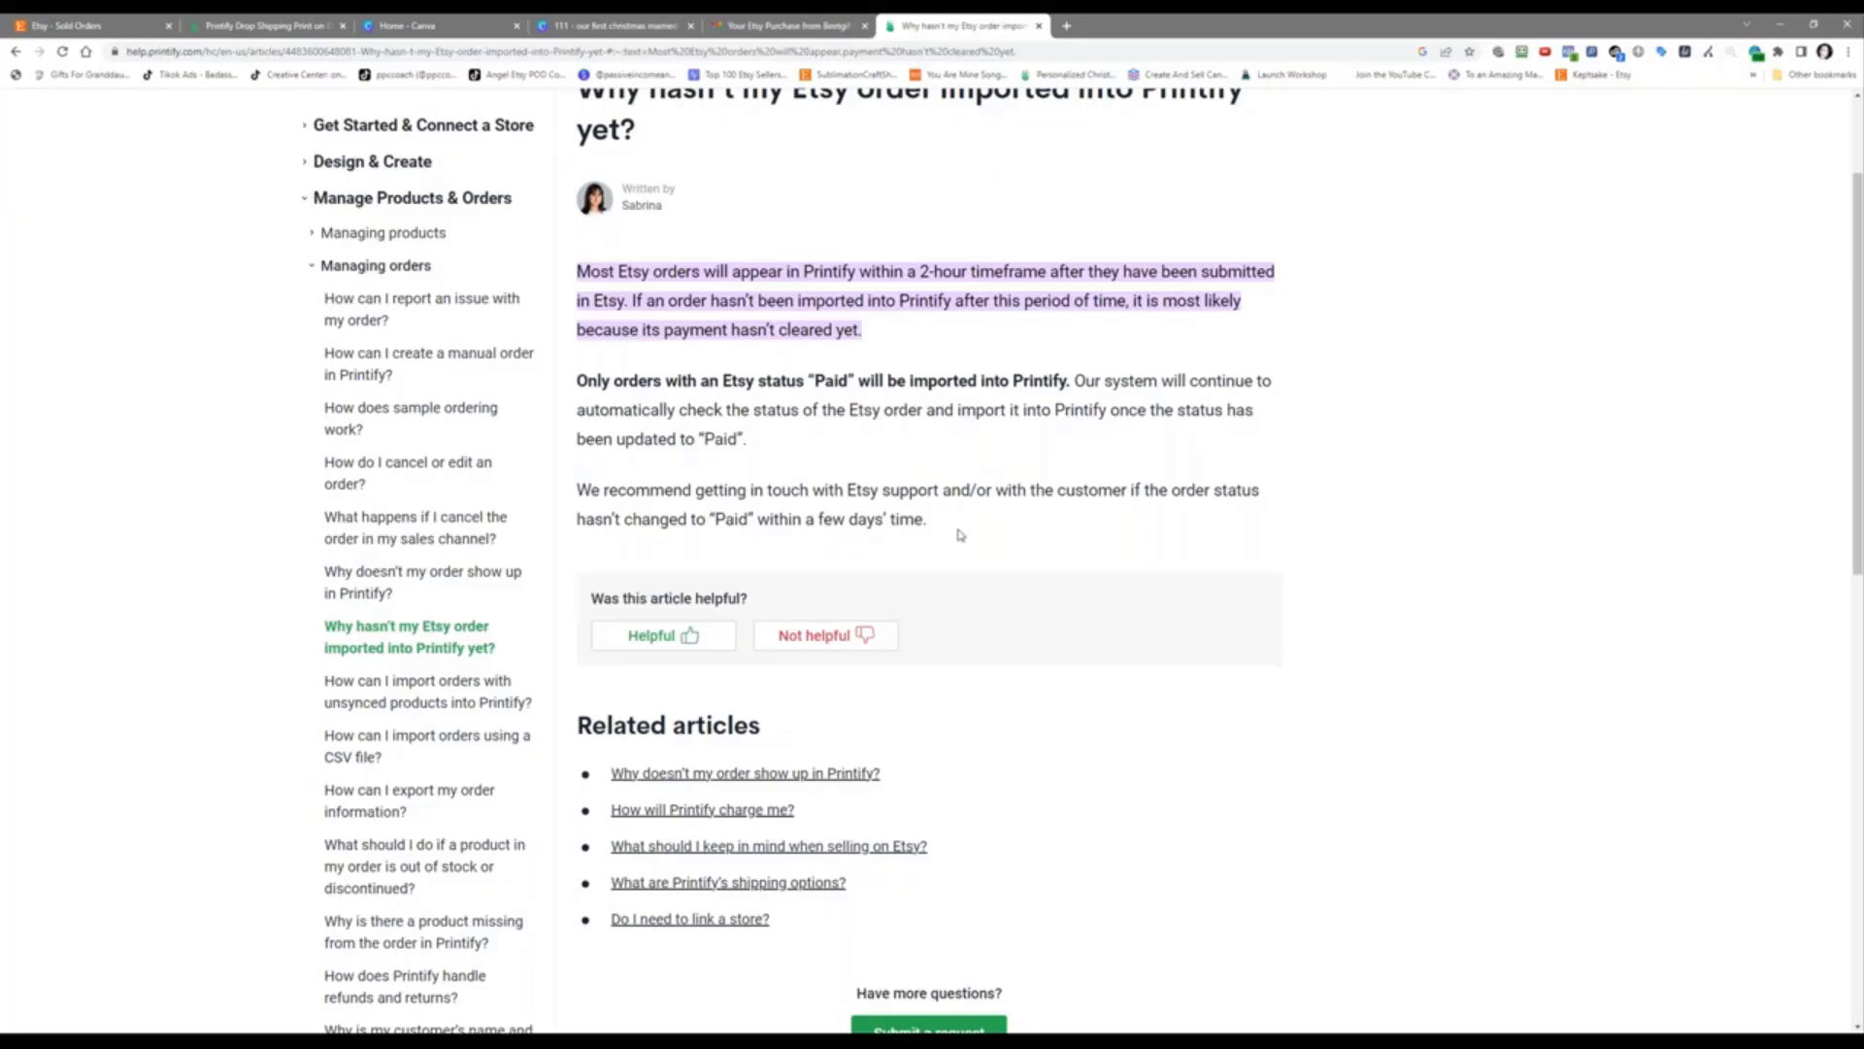
pyautogui.scroll(-4, 964, 528)
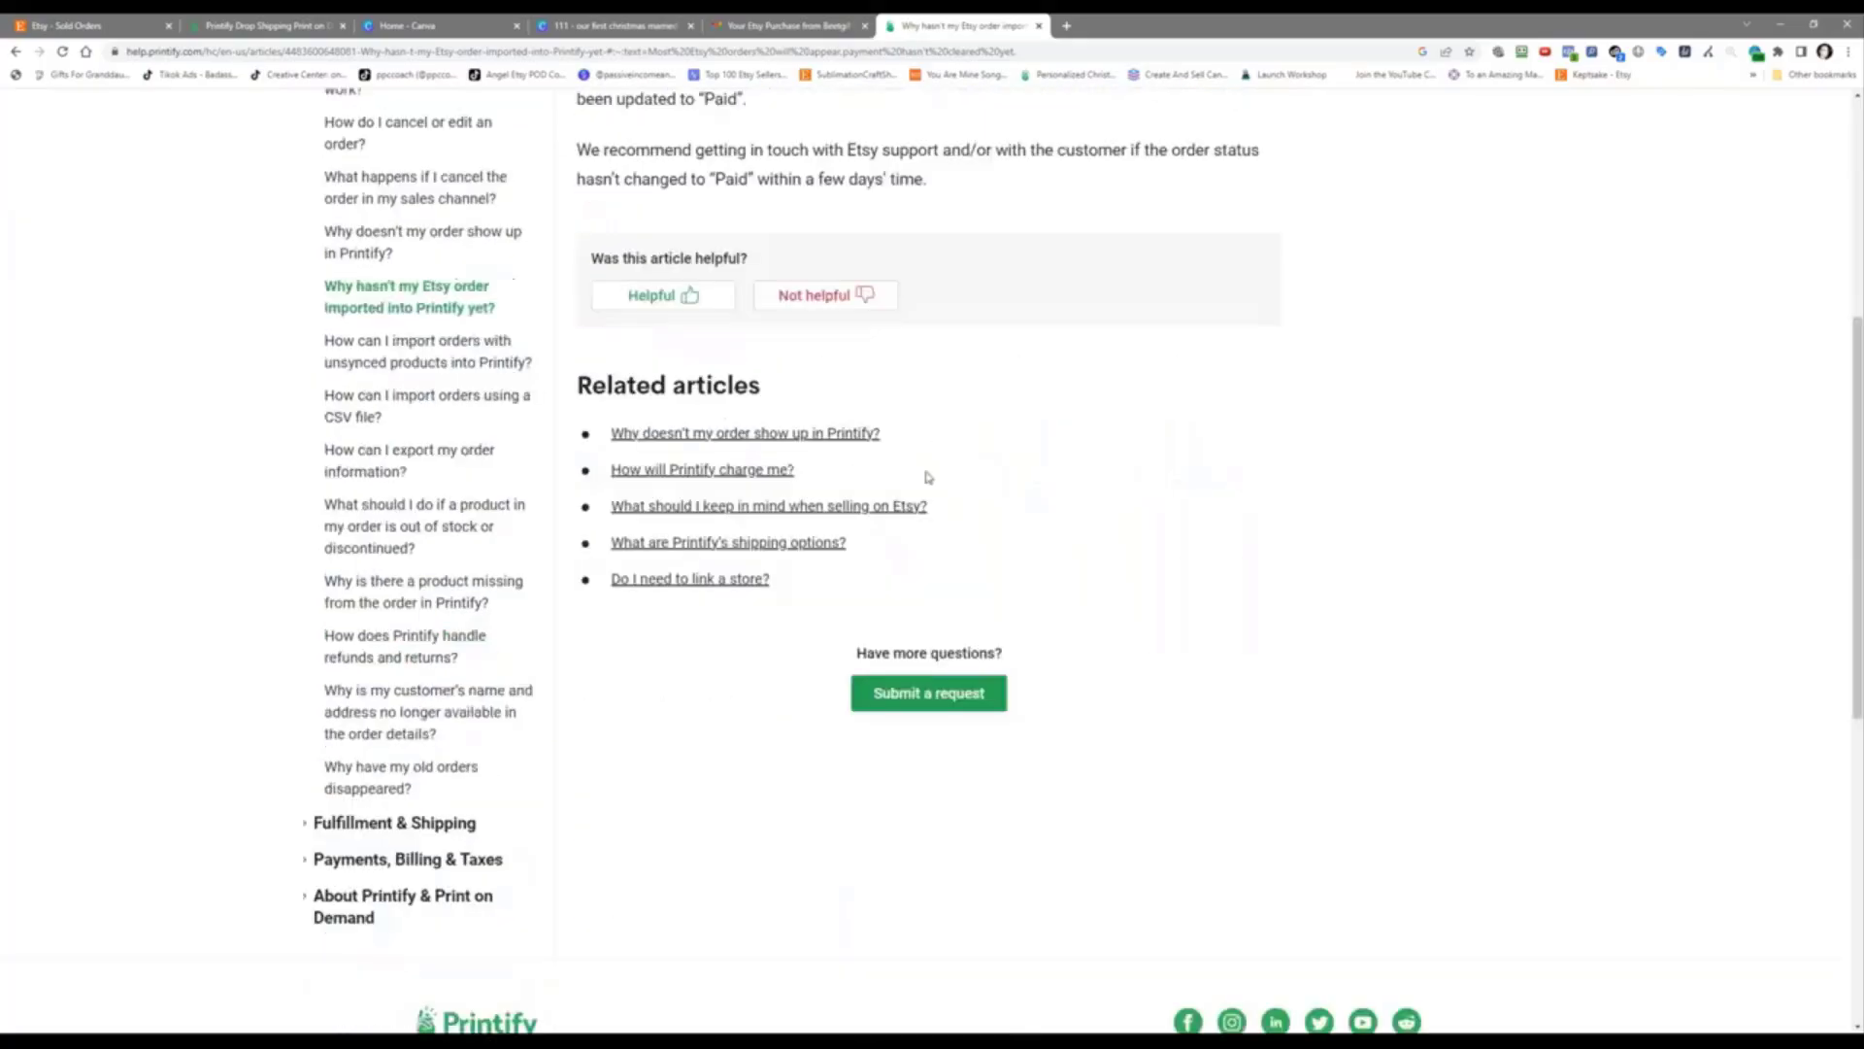
pyautogui.scroll(5, 740, 254)
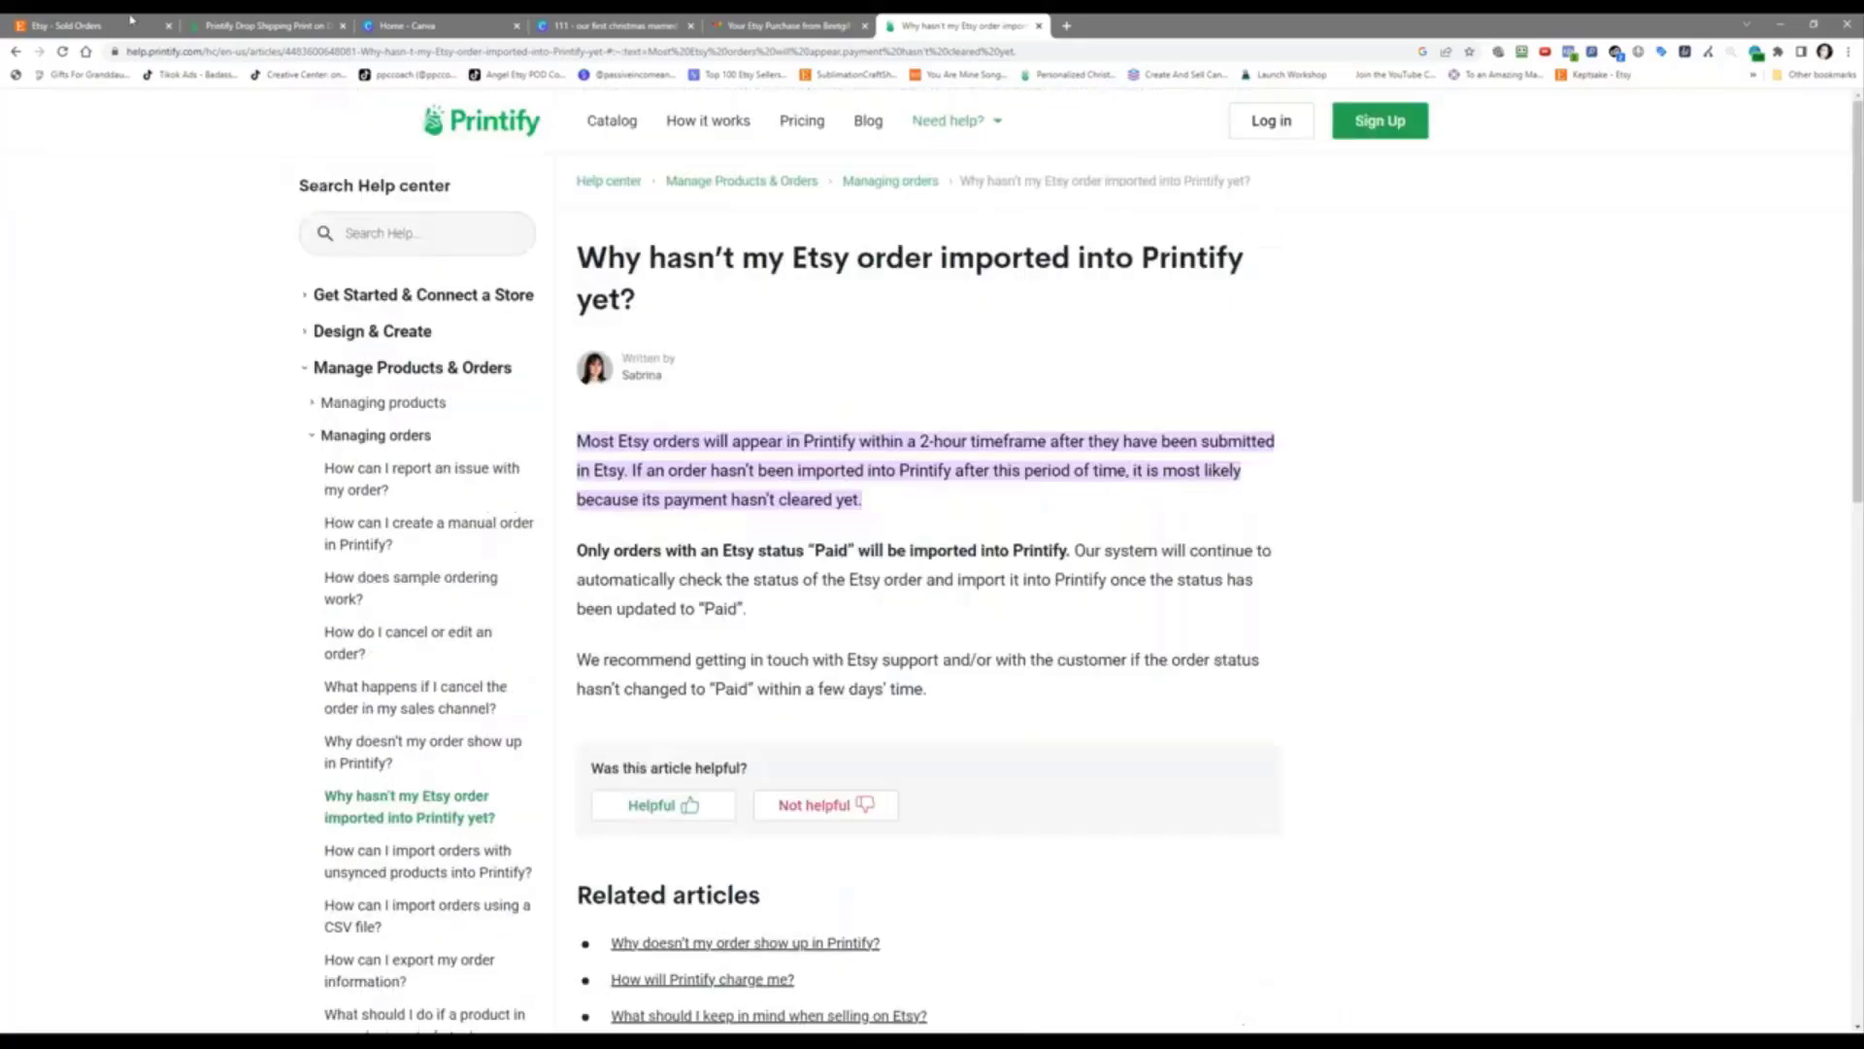
# Step: Check the ornament order's ship-by date in Etsy Sold Orders, then go back to Printify's My orders
pyautogui.click(130, 19)
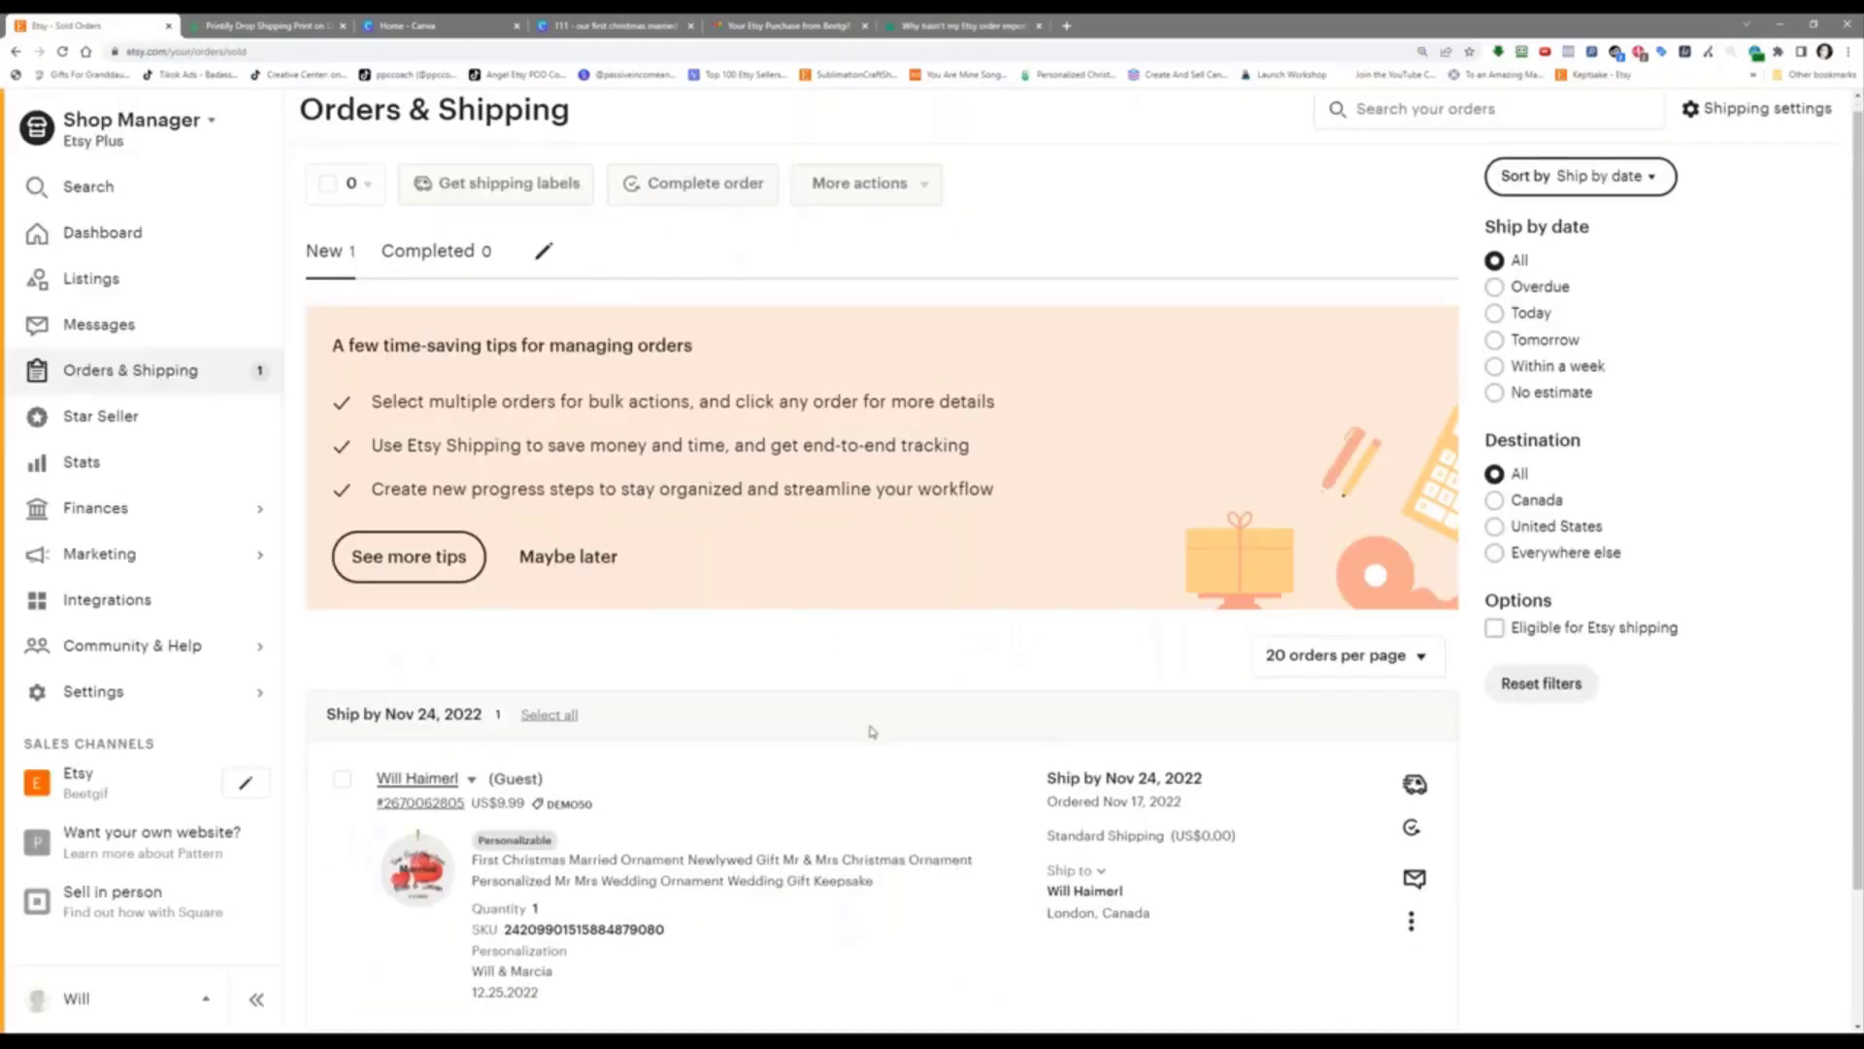
pyautogui.scroll(-2, 871, 731)
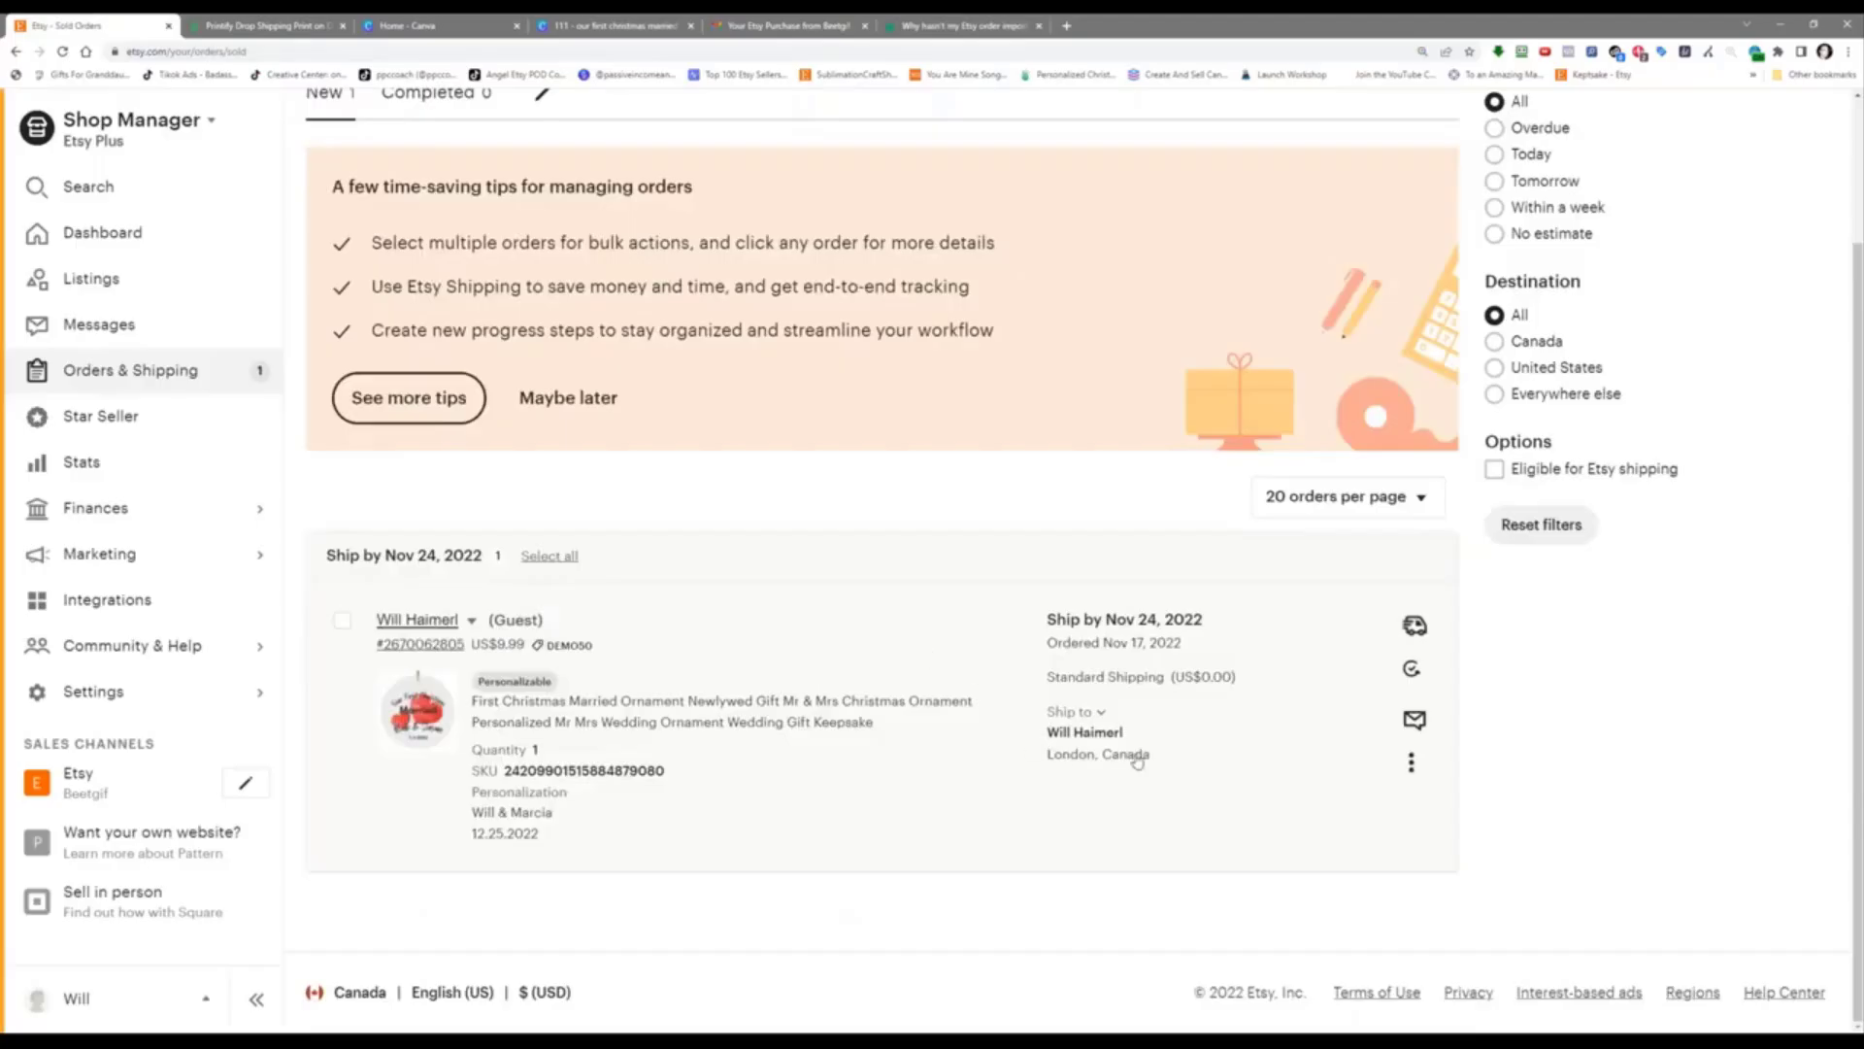
pyautogui.moveTo(1171, 608)
pyautogui.rightClick(933, 407)
pyautogui.click(913, 426)
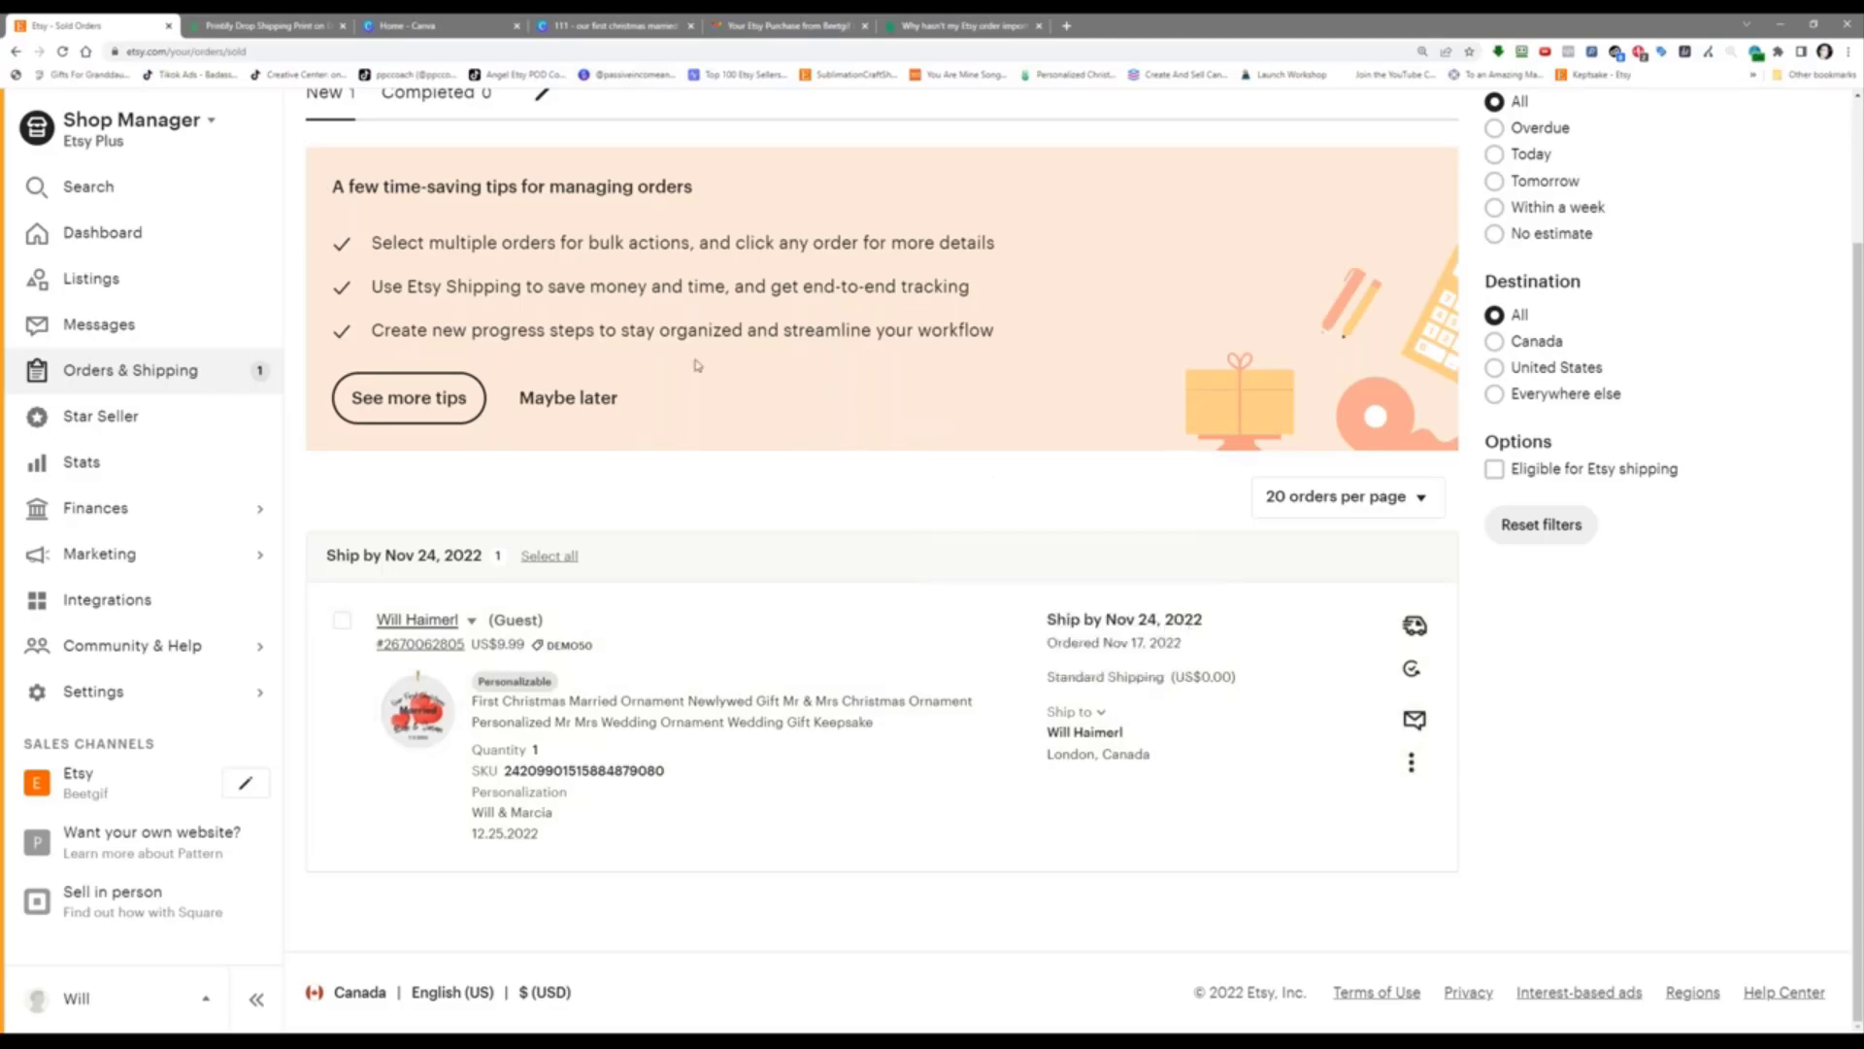
pyautogui.click(271, 19)
pyautogui.rightClick(318, 517)
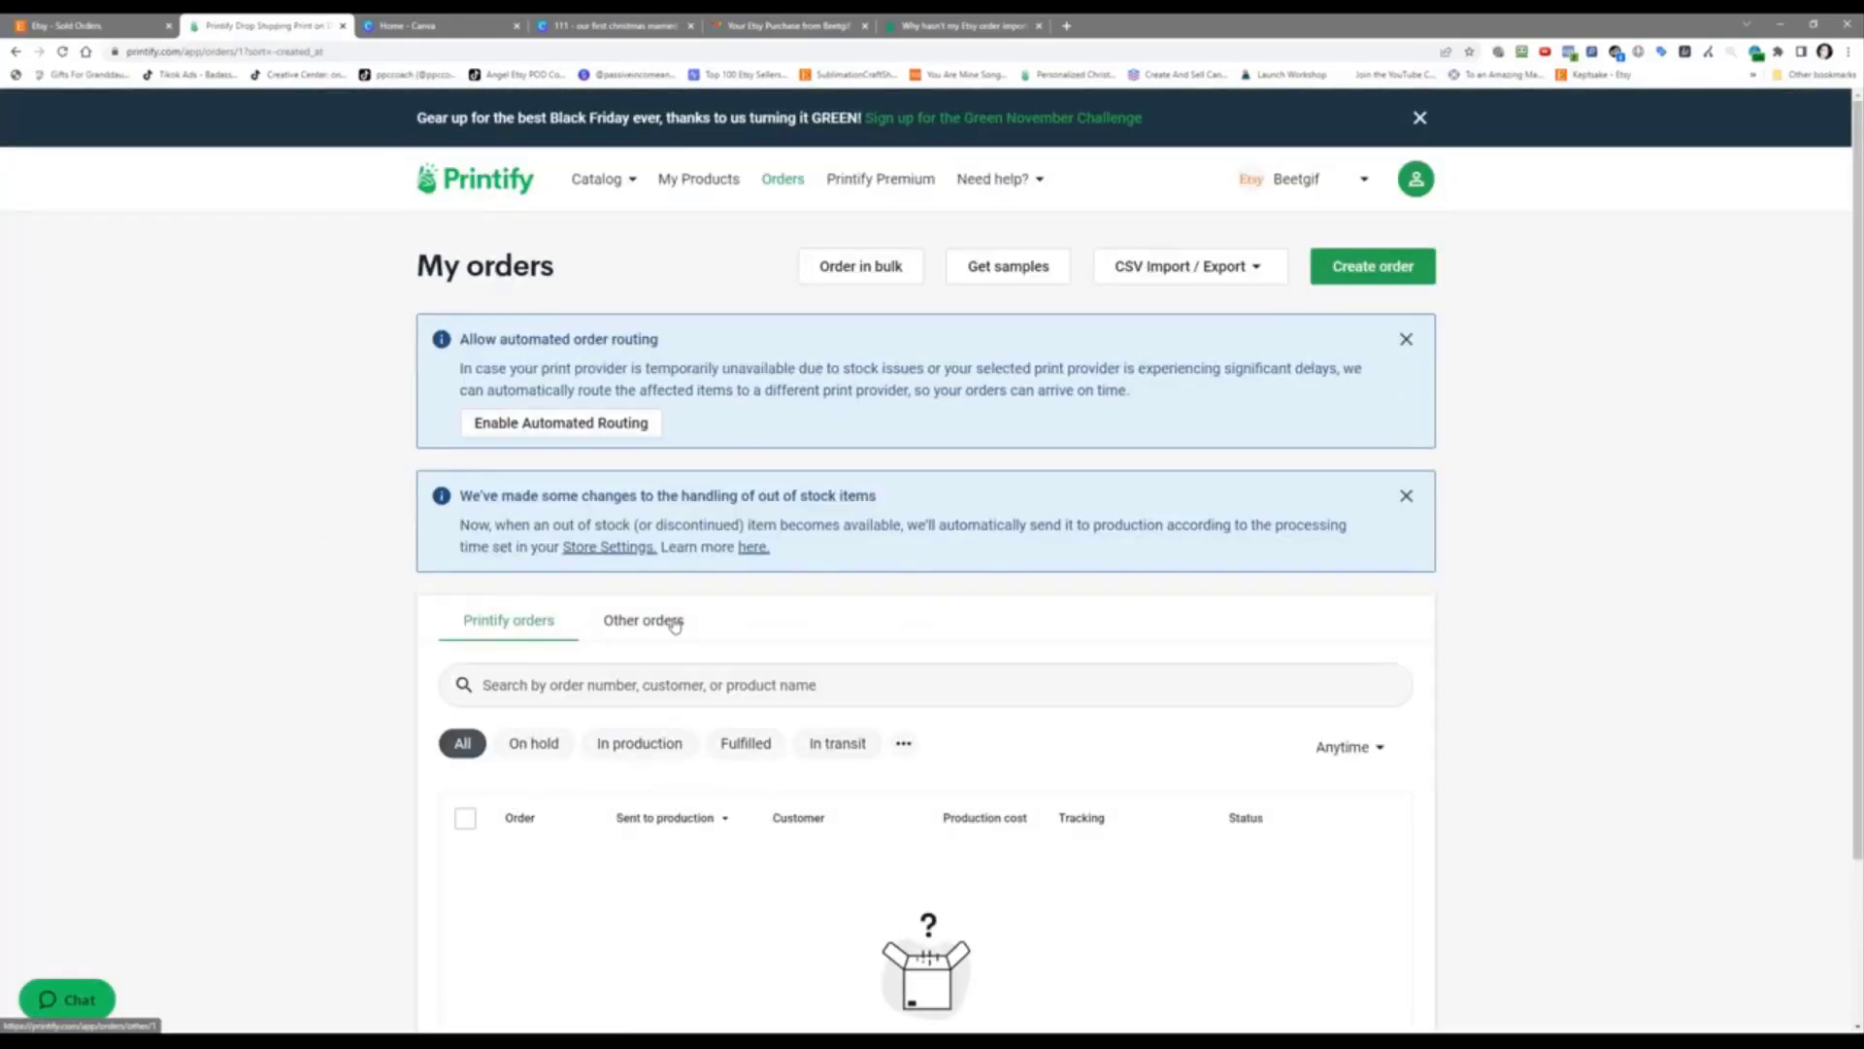
pyautogui.click(668, 622)
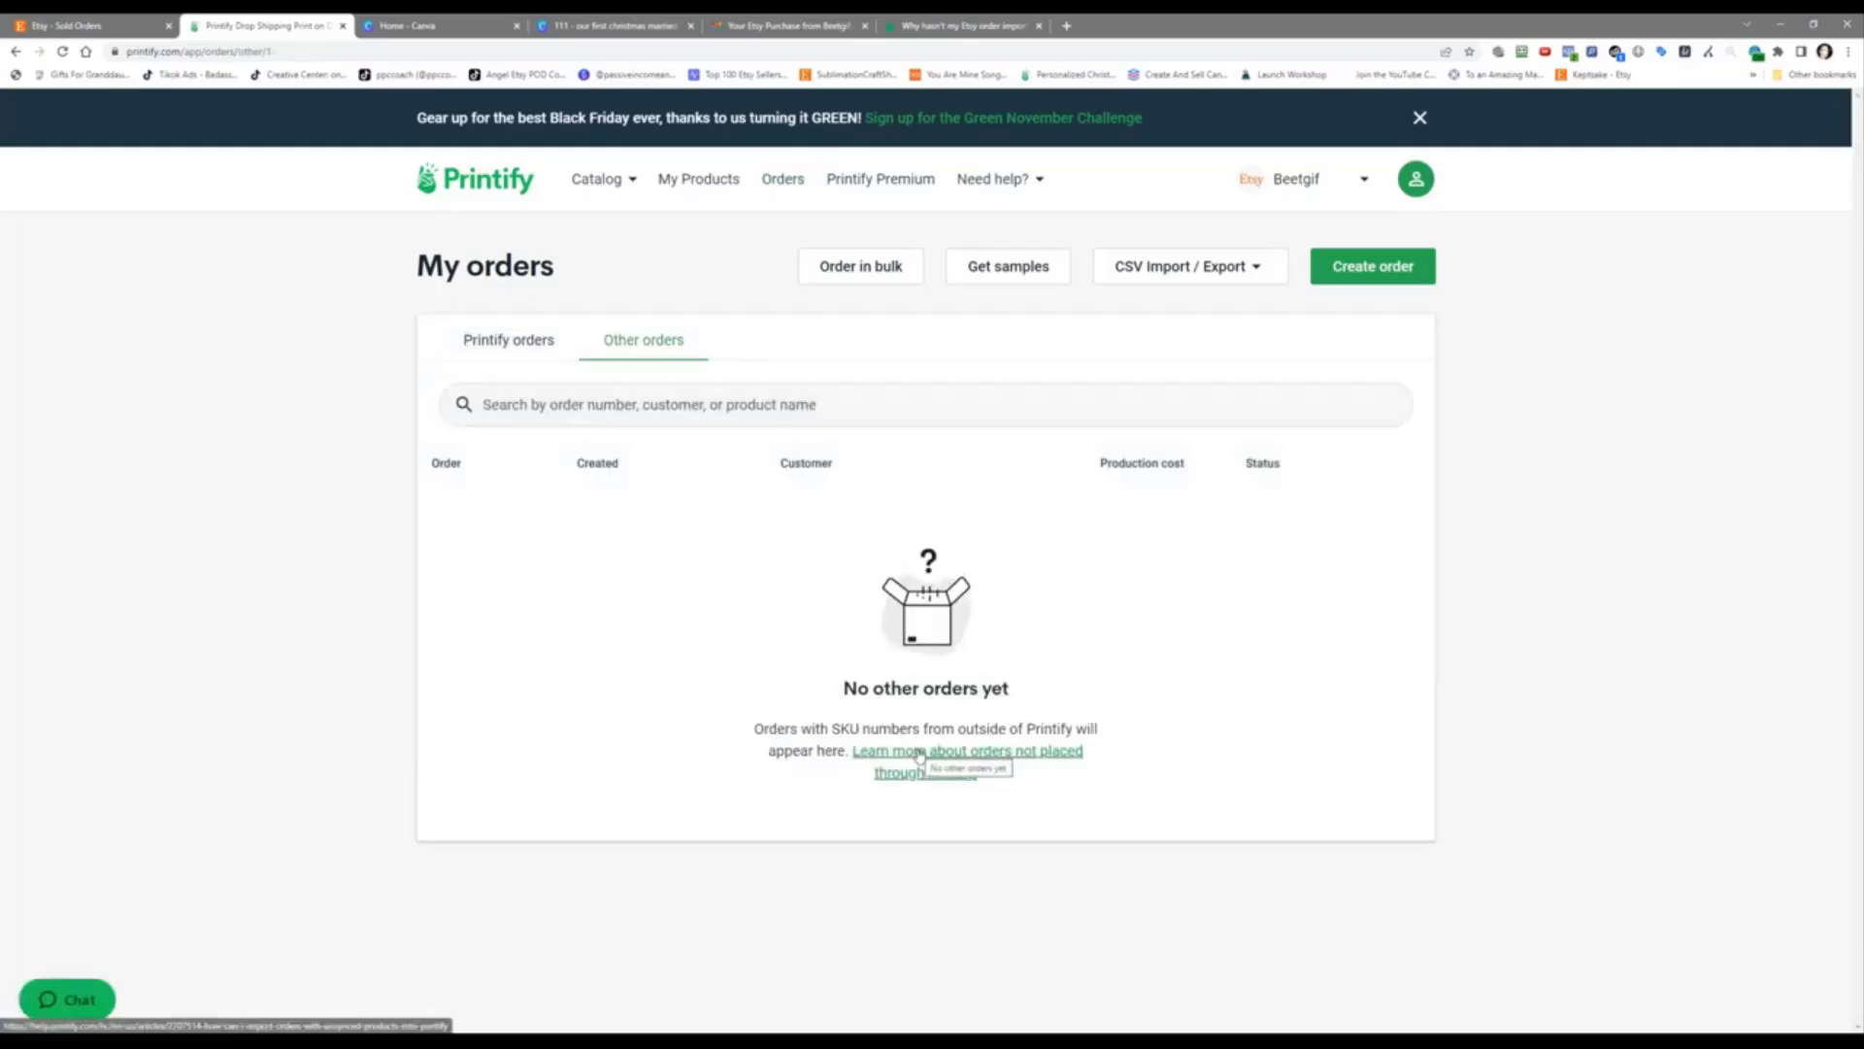
pyautogui.click(512, 355)
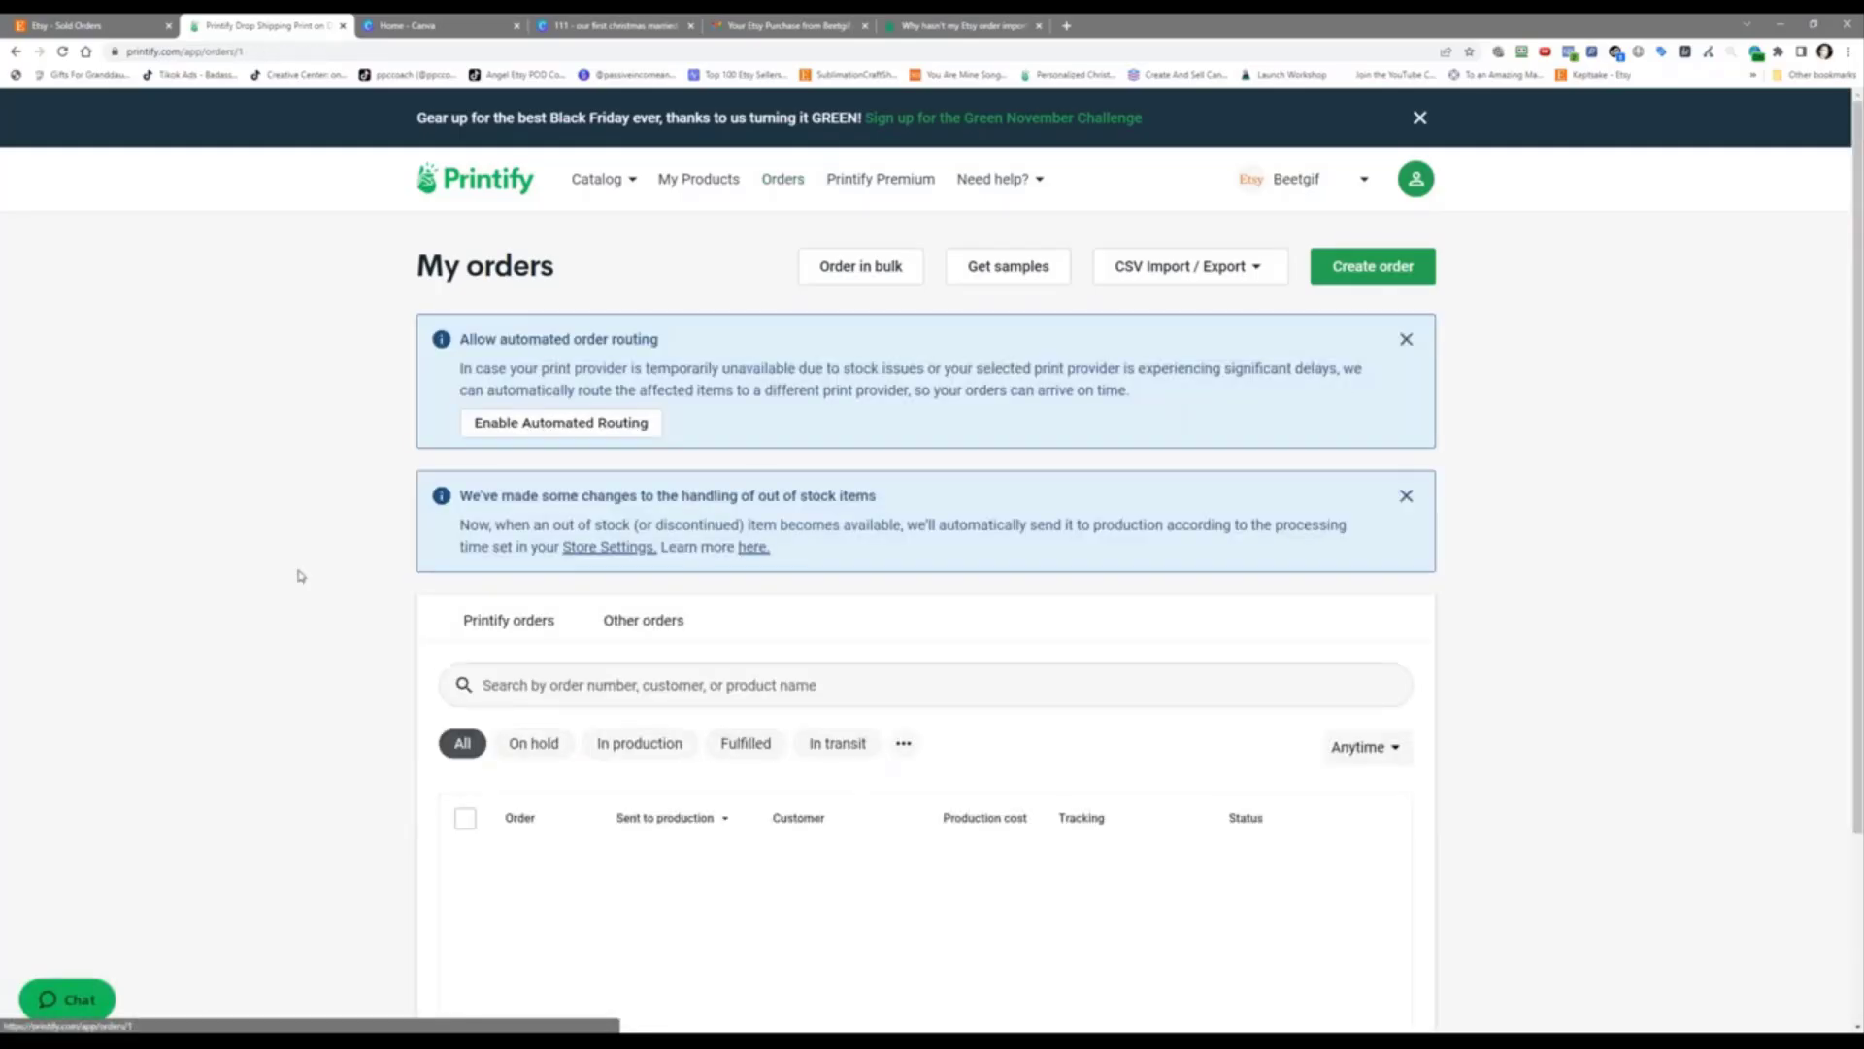
pyautogui.click(784, 179)
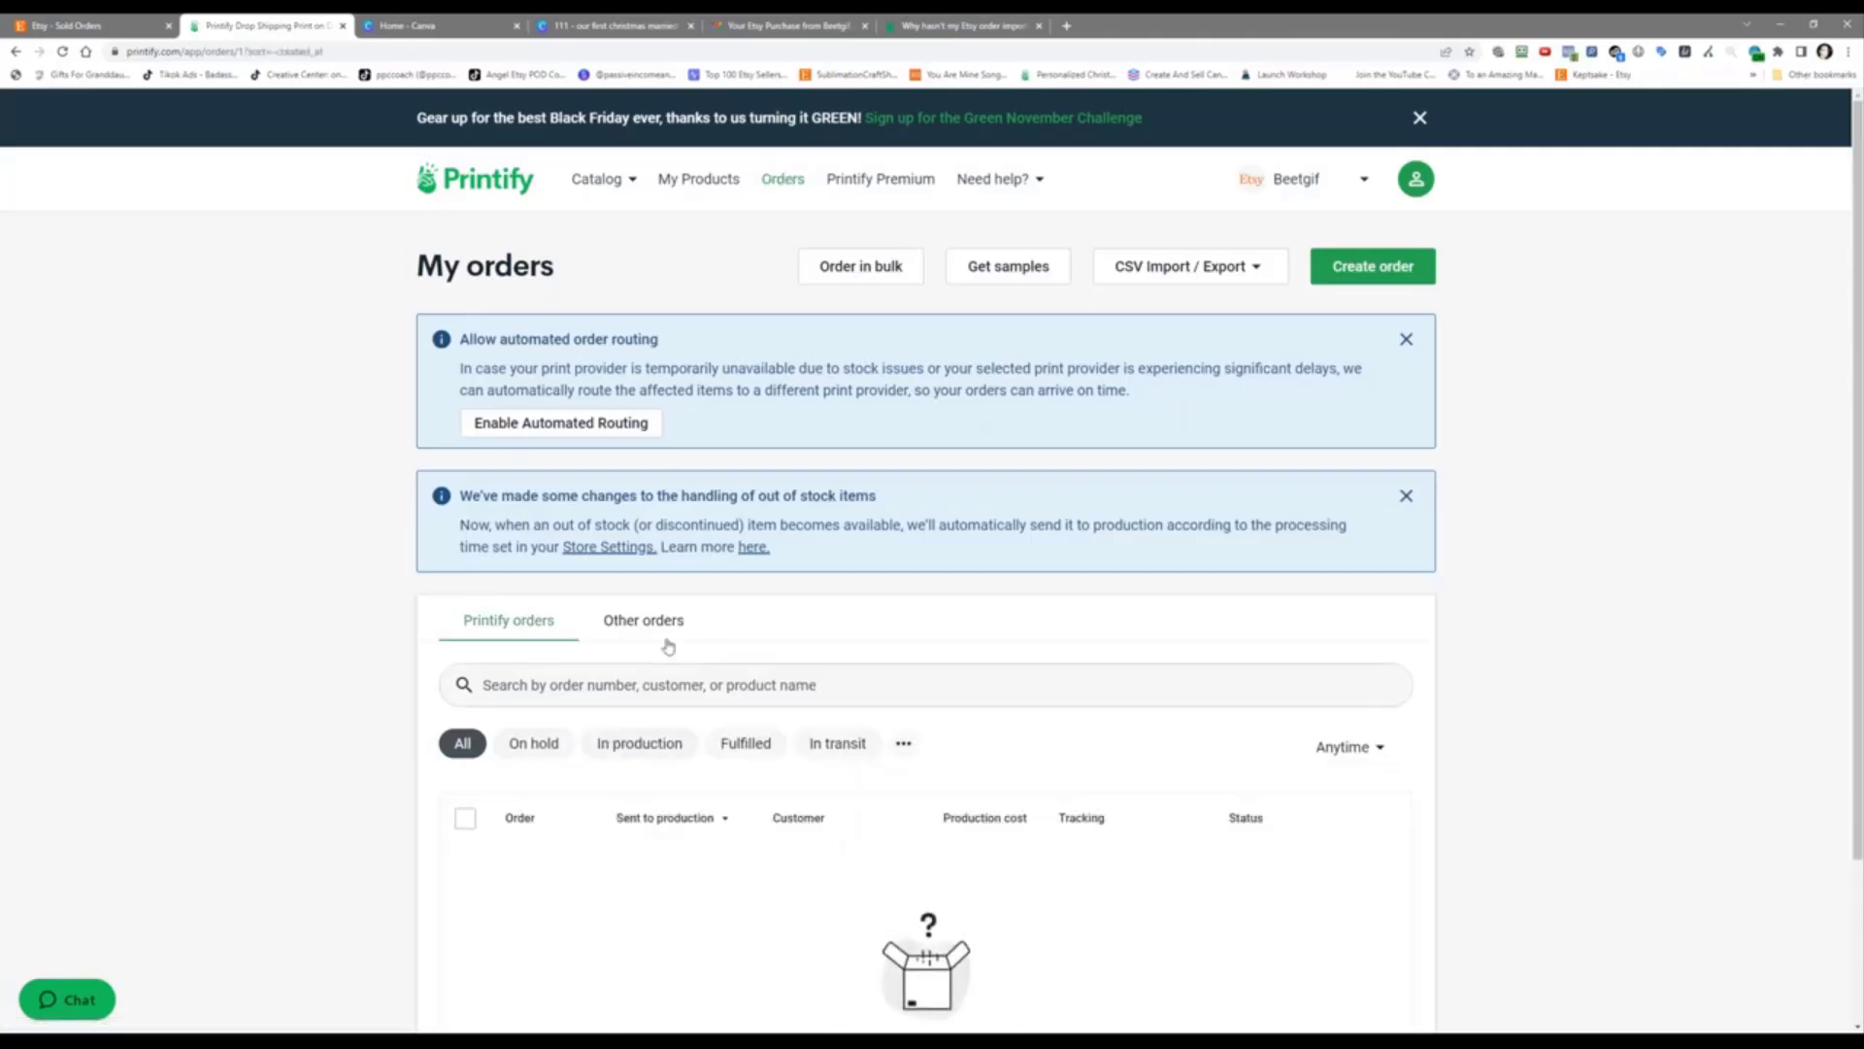
pyautogui.click(663, 629)
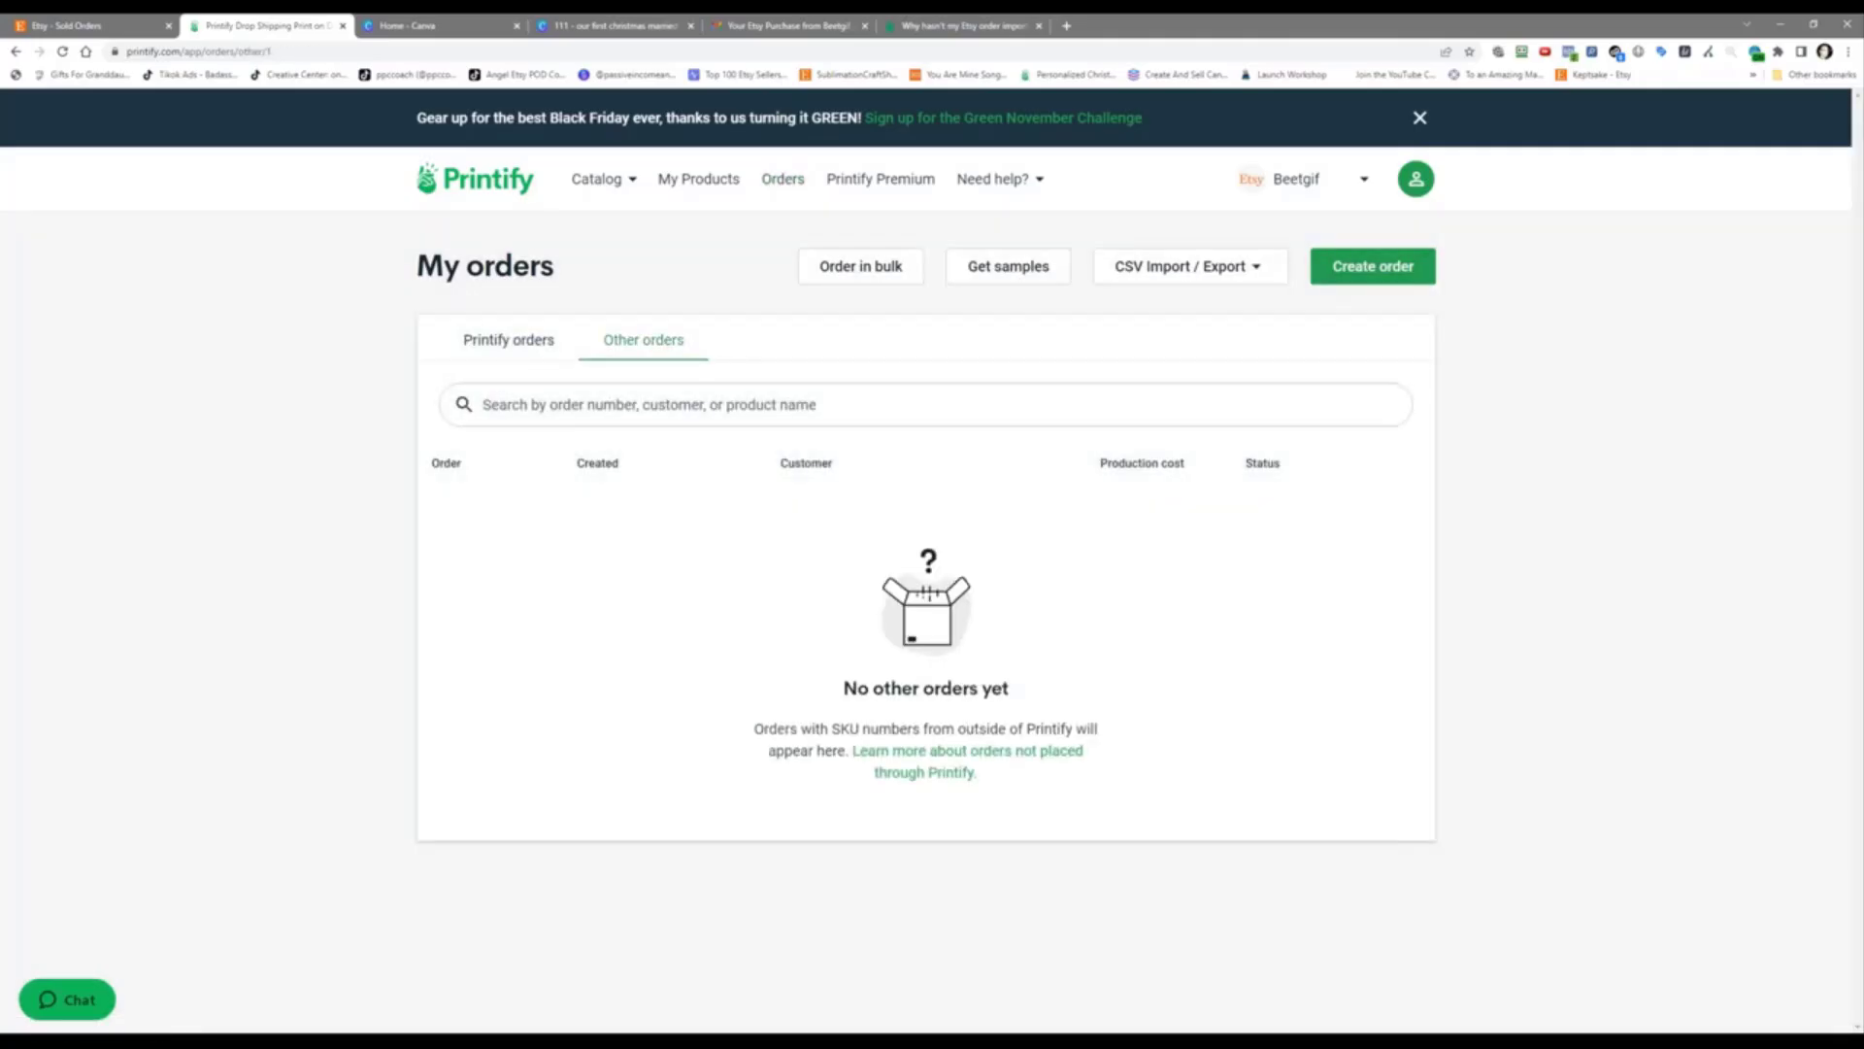
pyautogui.click(501, 352)
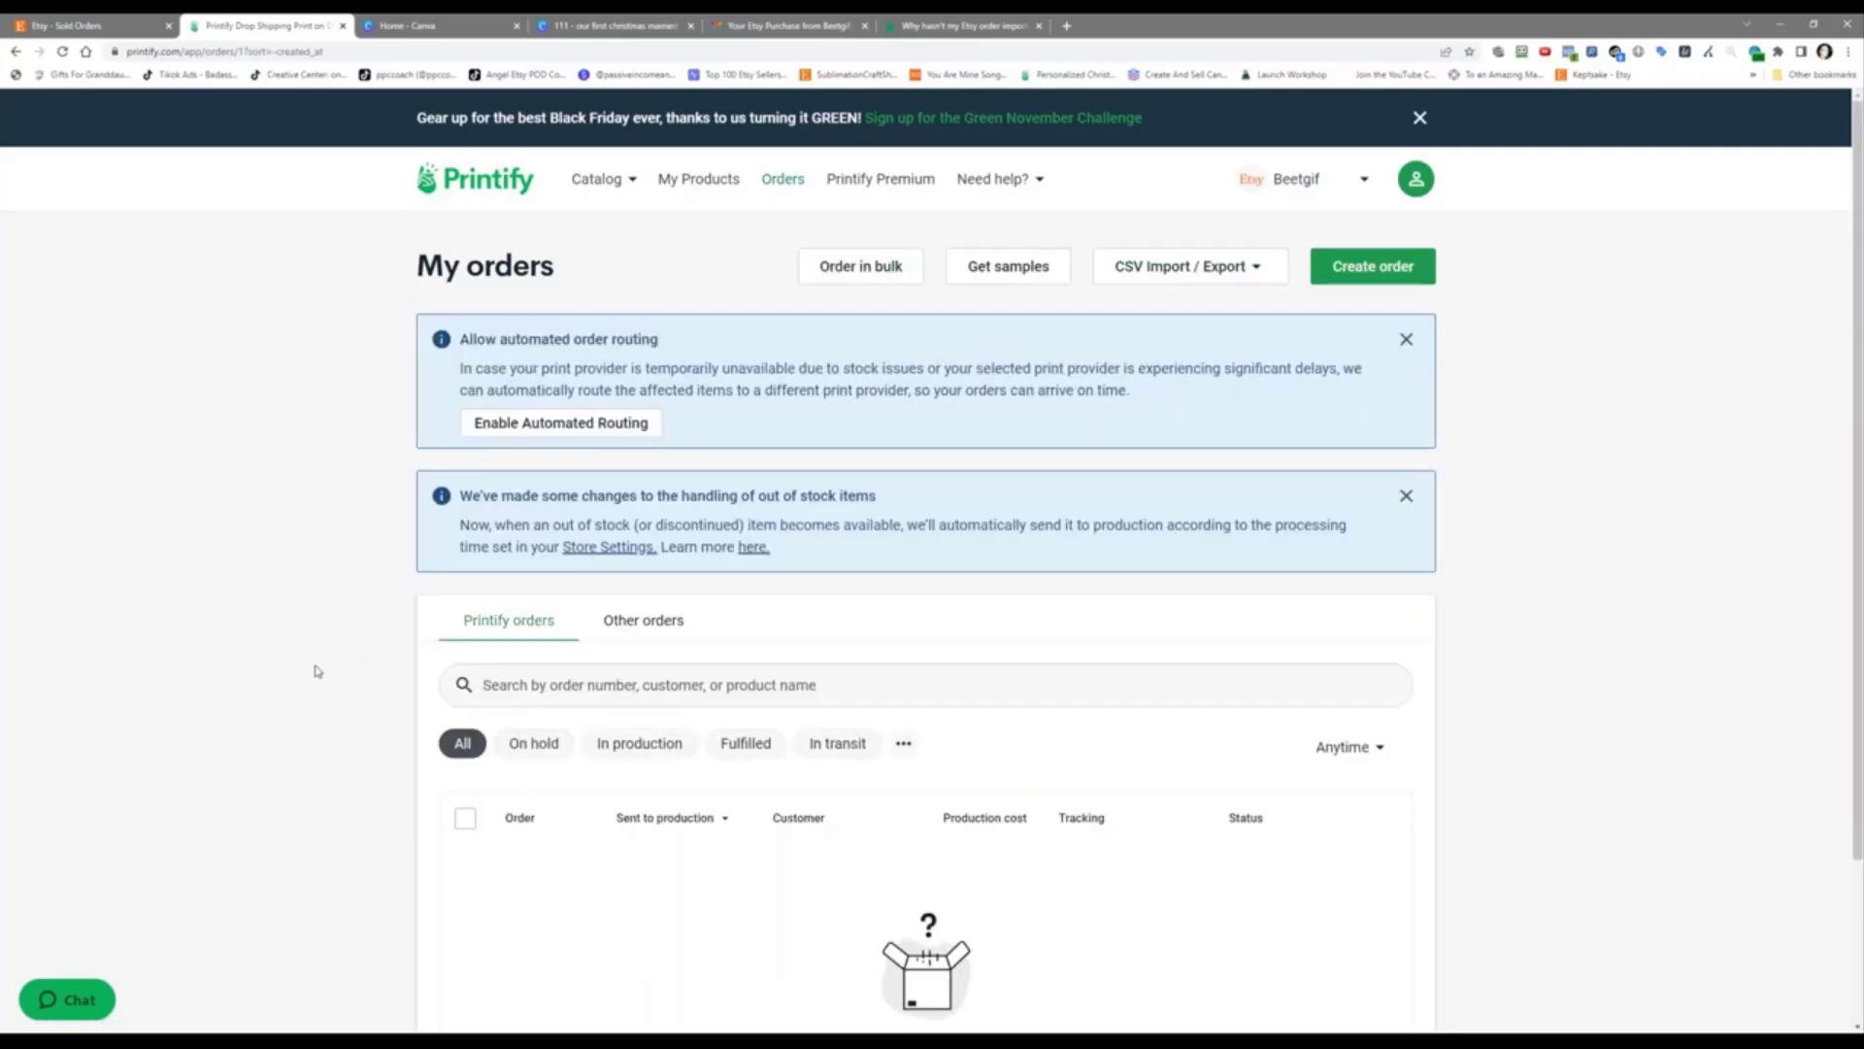
pyautogui.scroll(-2, 316, 671)
pyautogui.scroll(2, 316, 671)
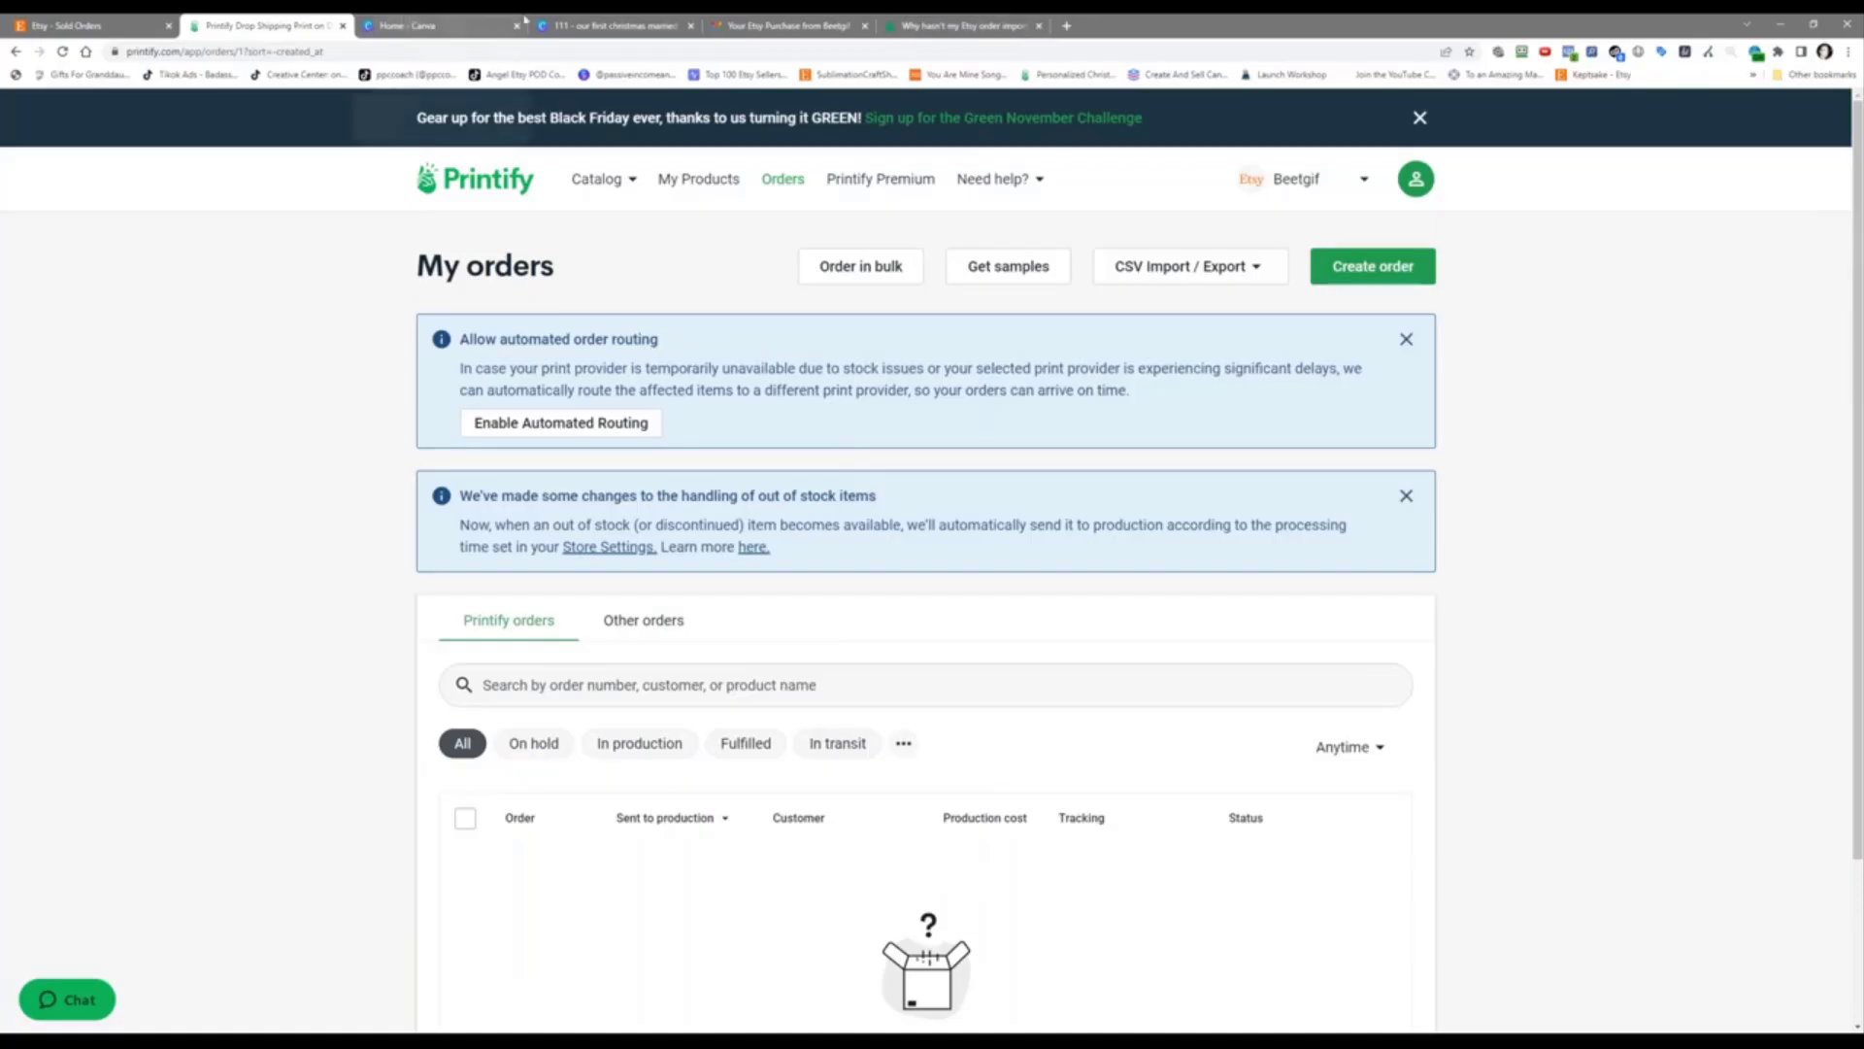
# Step: Duplicate the ornament design page in Canva and change the couple's names to 'Will & Marcia'
pyautogui.click(609, 21)
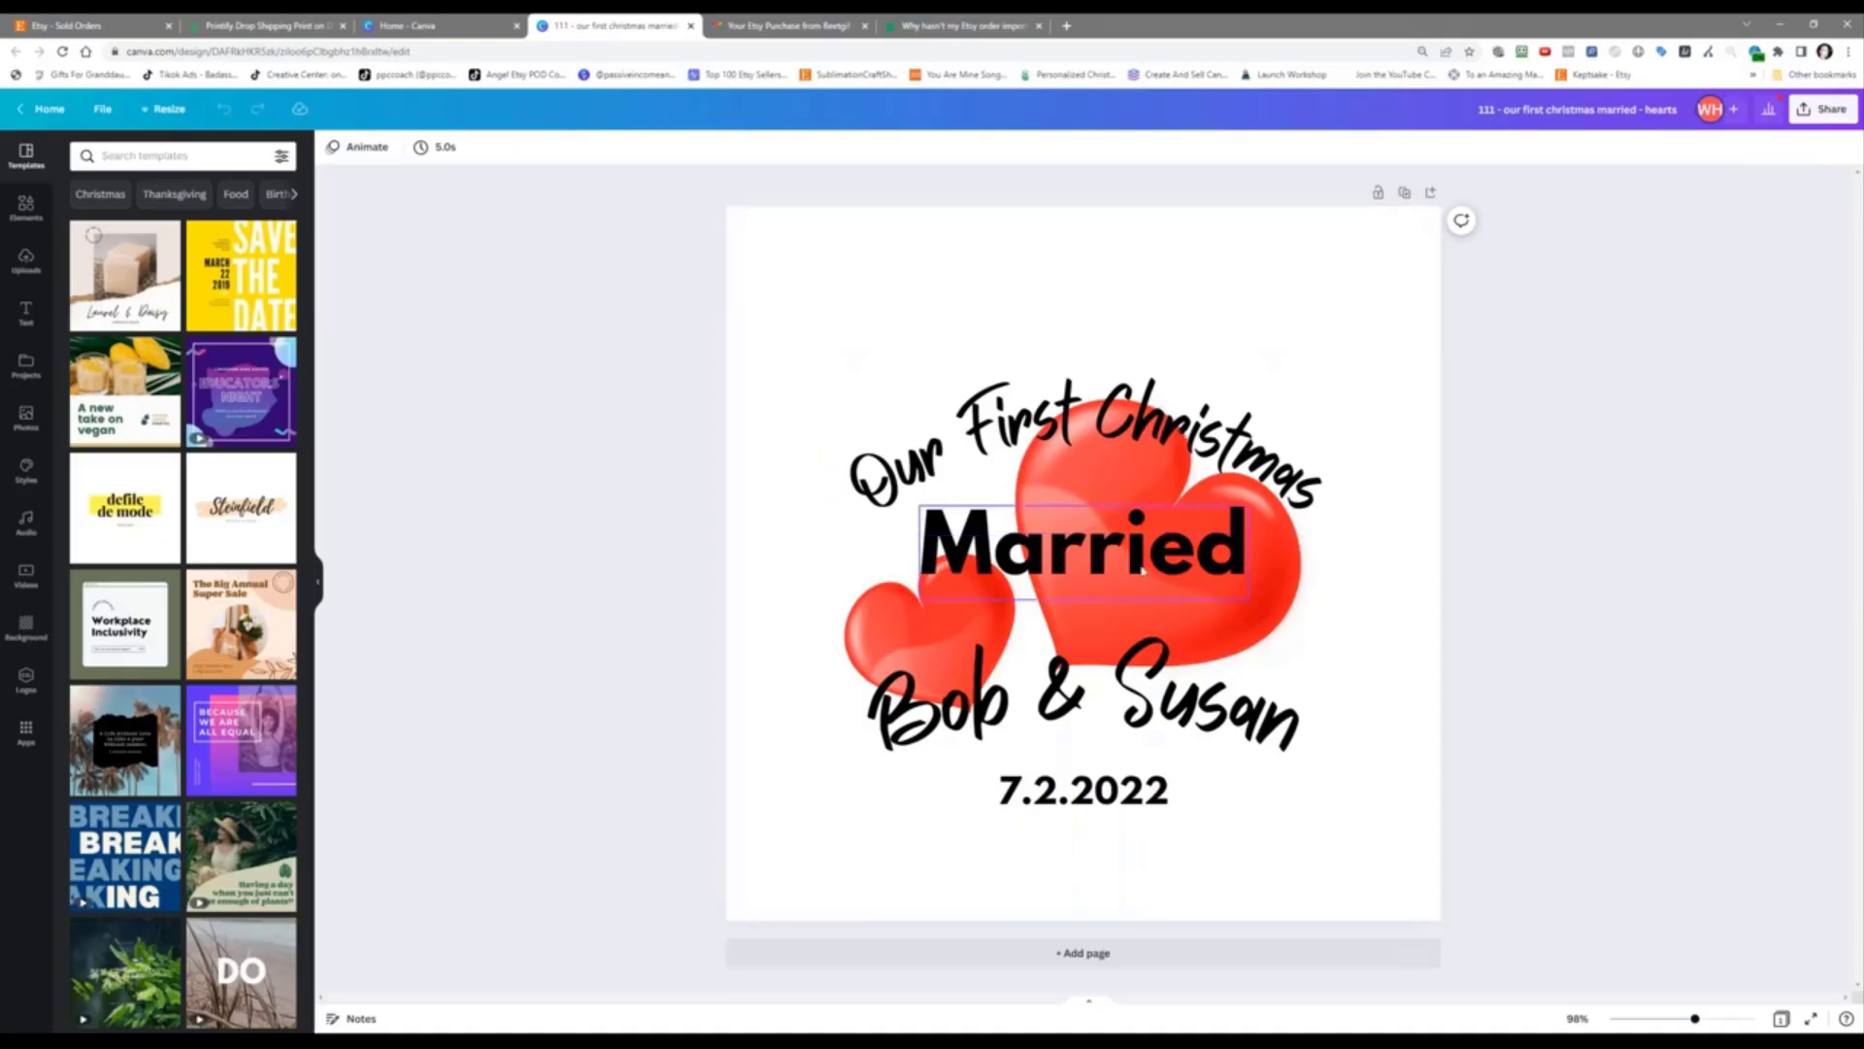
pyautogui.click(1406, 197)
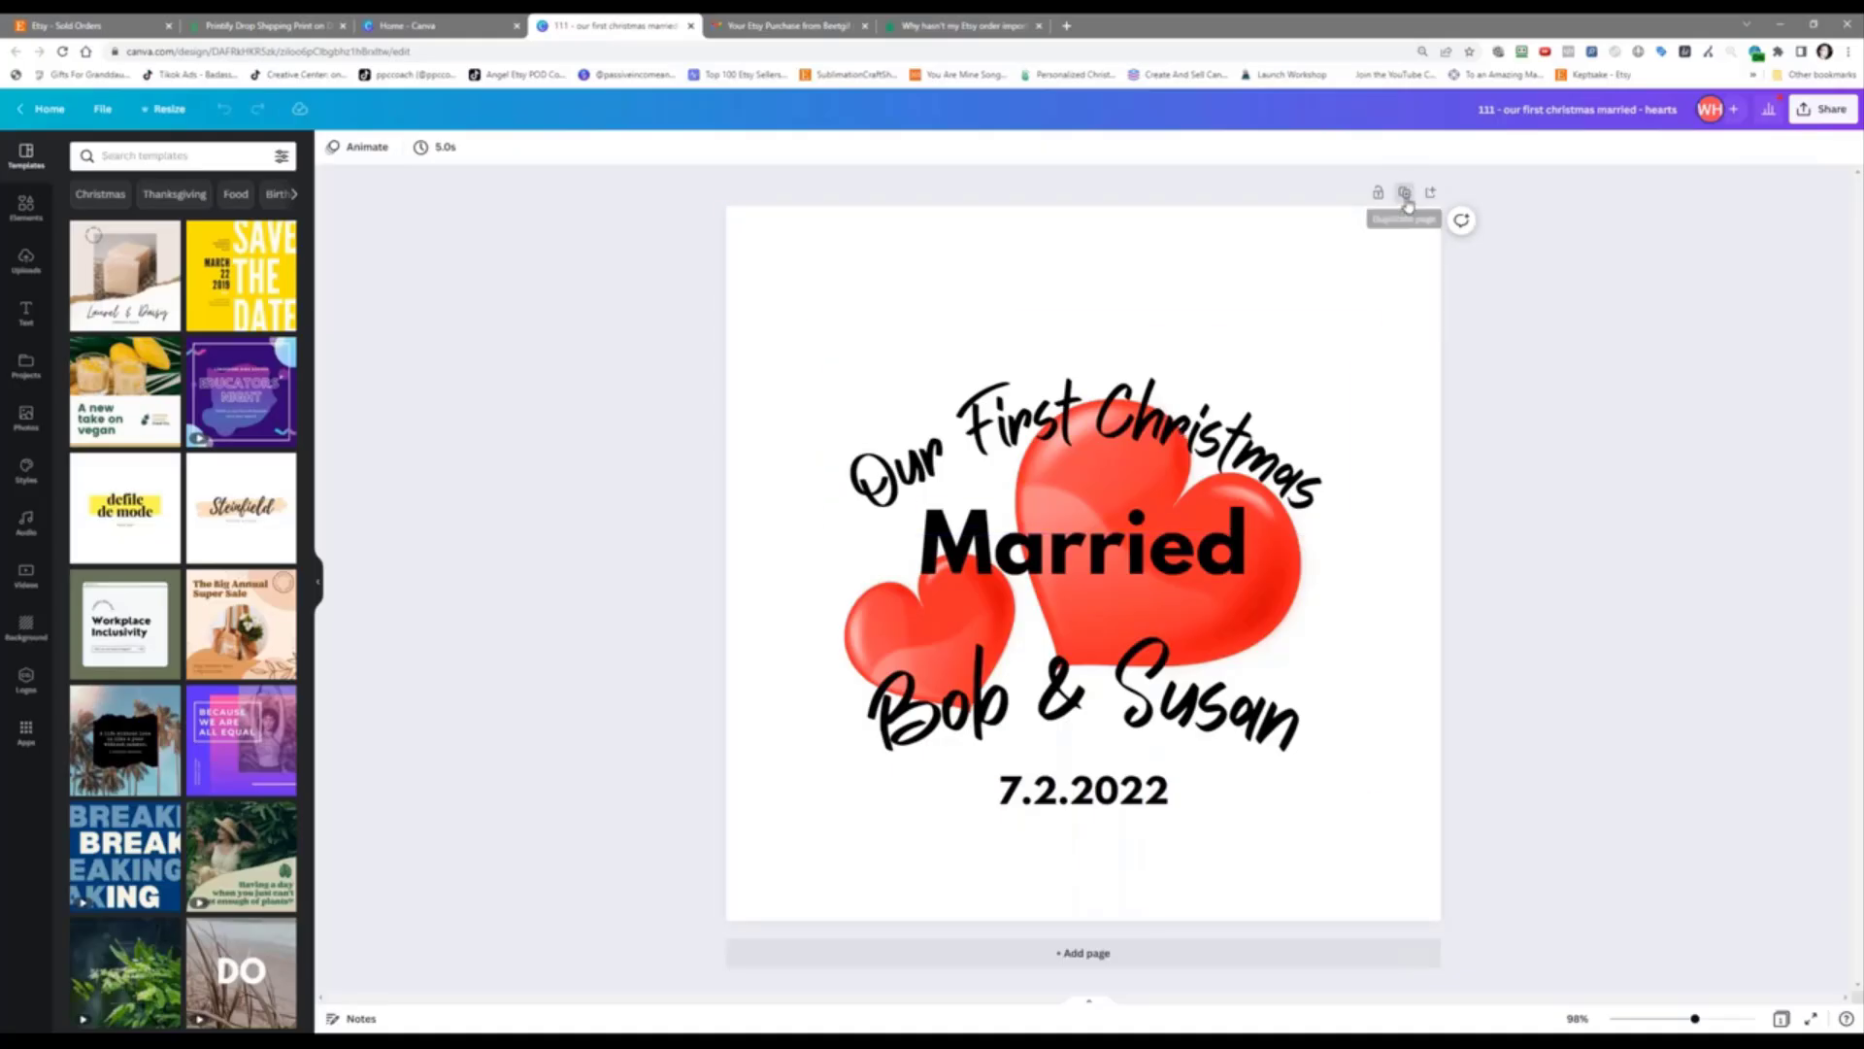
pyautogui.click(1075, 703)
pyautogui.doubleClick(1075, 704)
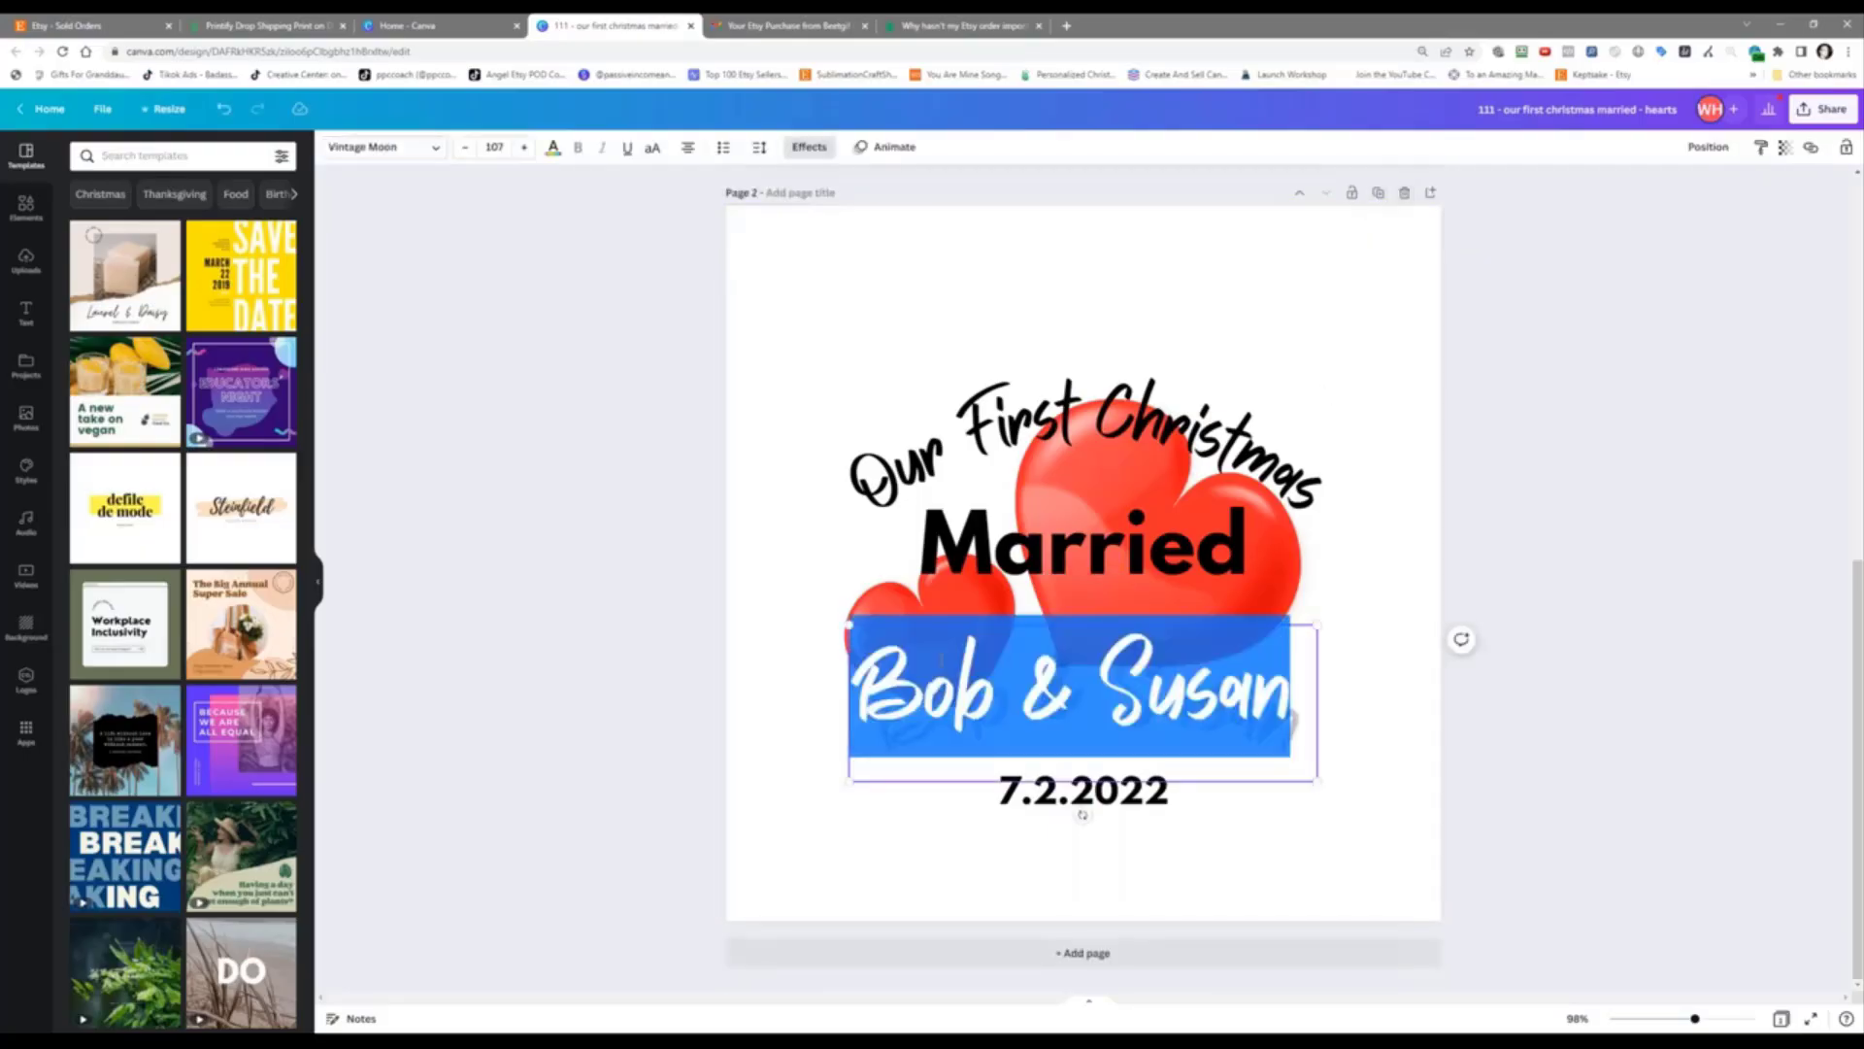
pyautogui.write('Will& mar')
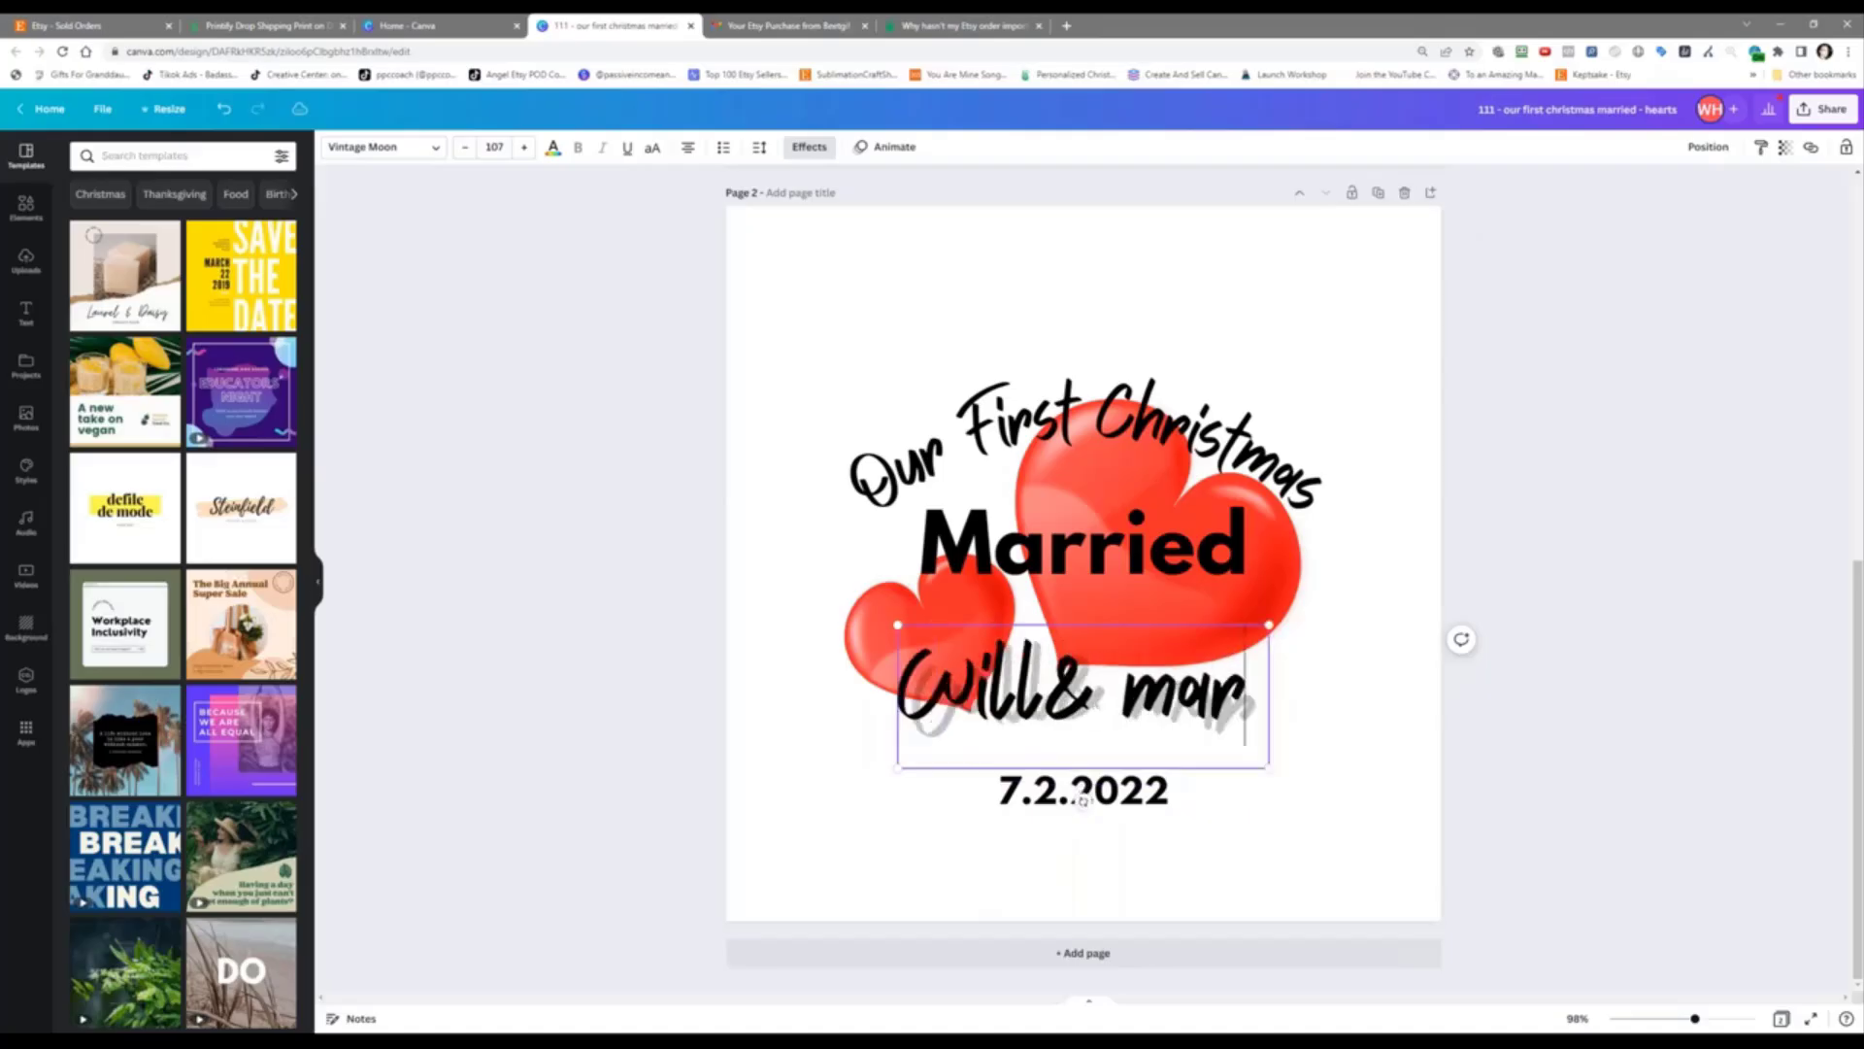
pyautogui.press('BackSpace')
pyautogui.press('BackSpace')
pyautogui.press('BackSpace')
pyautogui.press('BackSpace')
pyautogui.press('BackSpace')
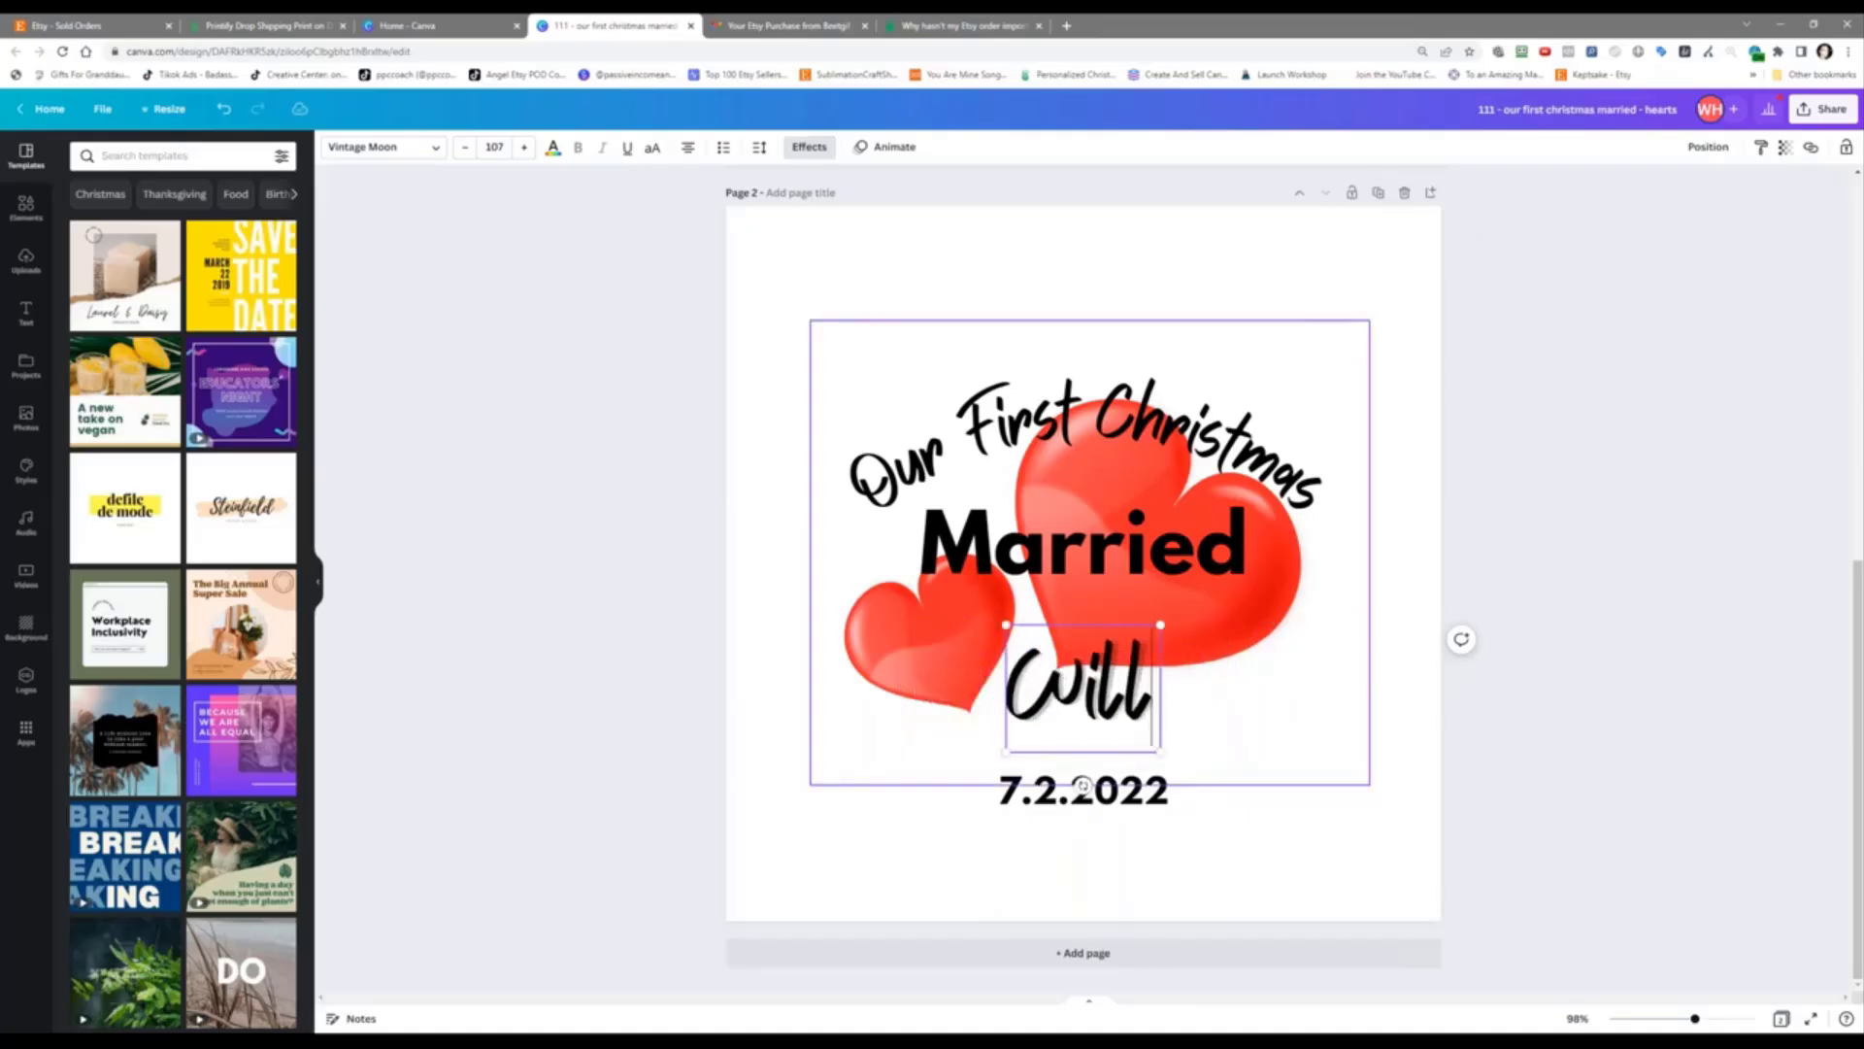
pyautogui.write('& Marci')
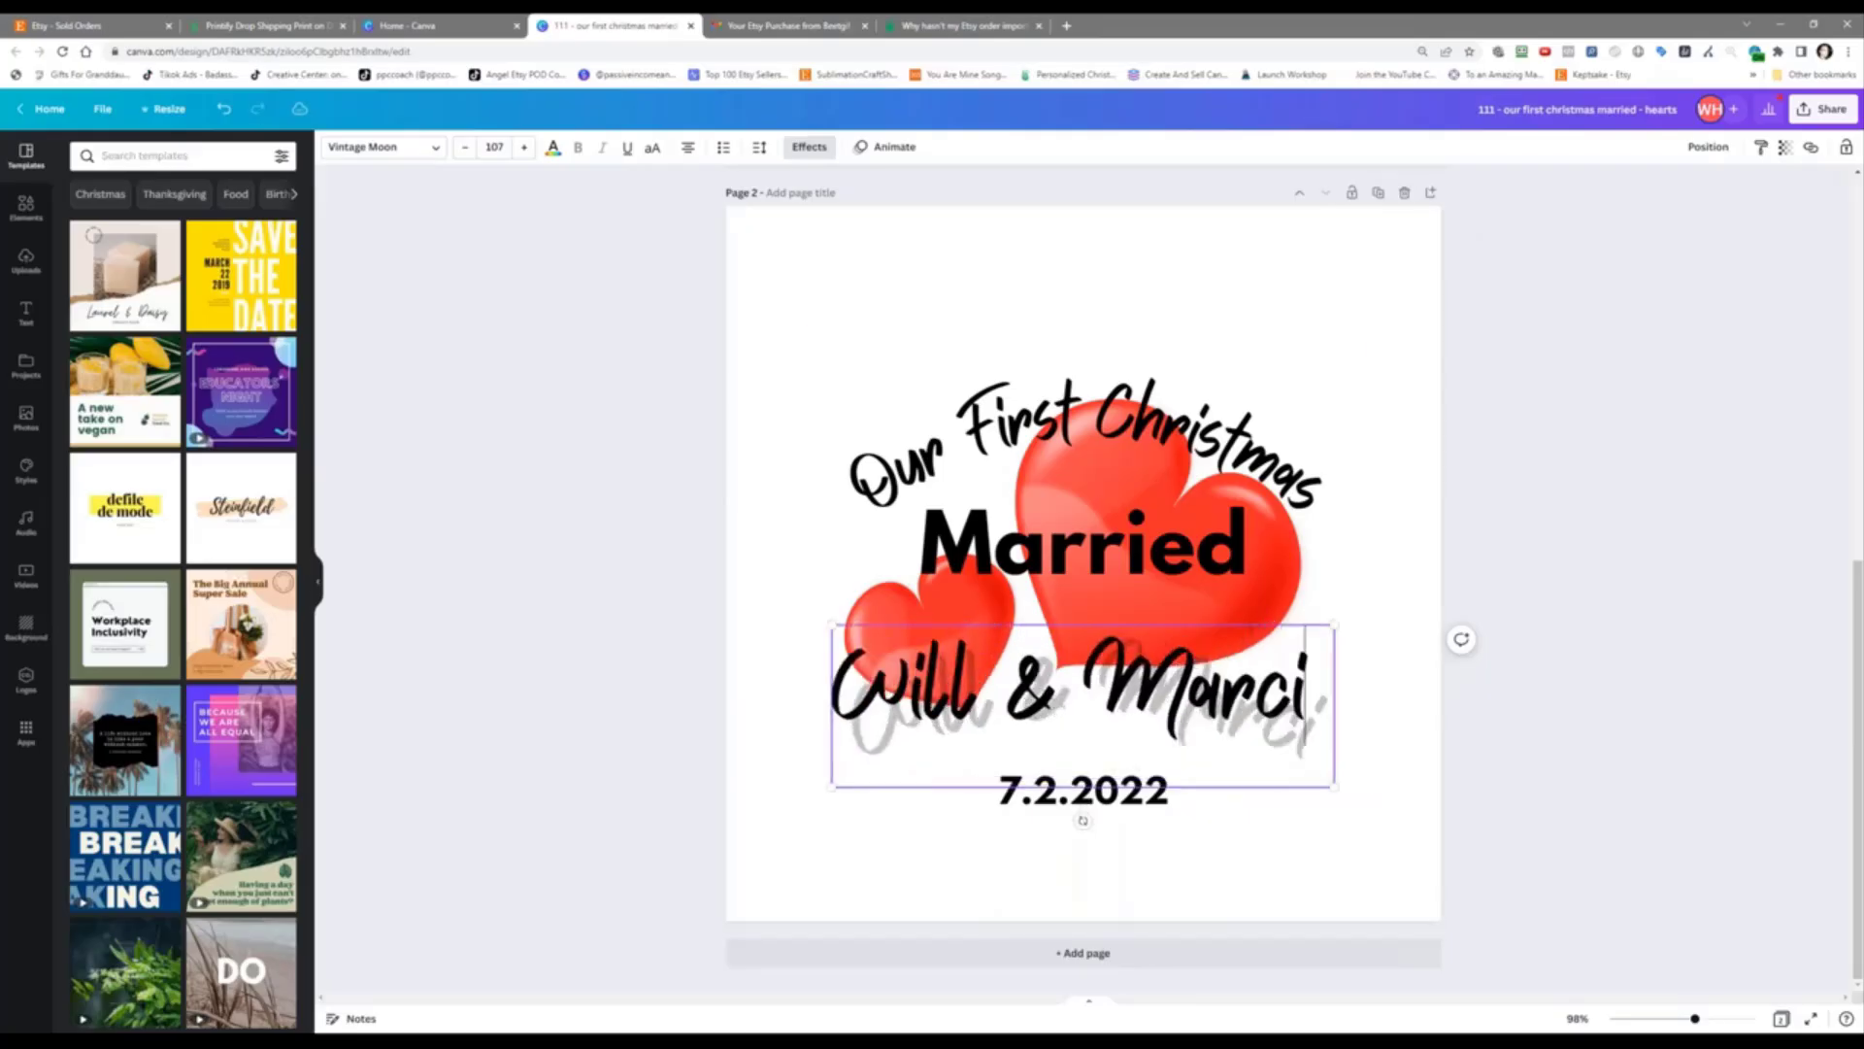
pyautogui.write('a')
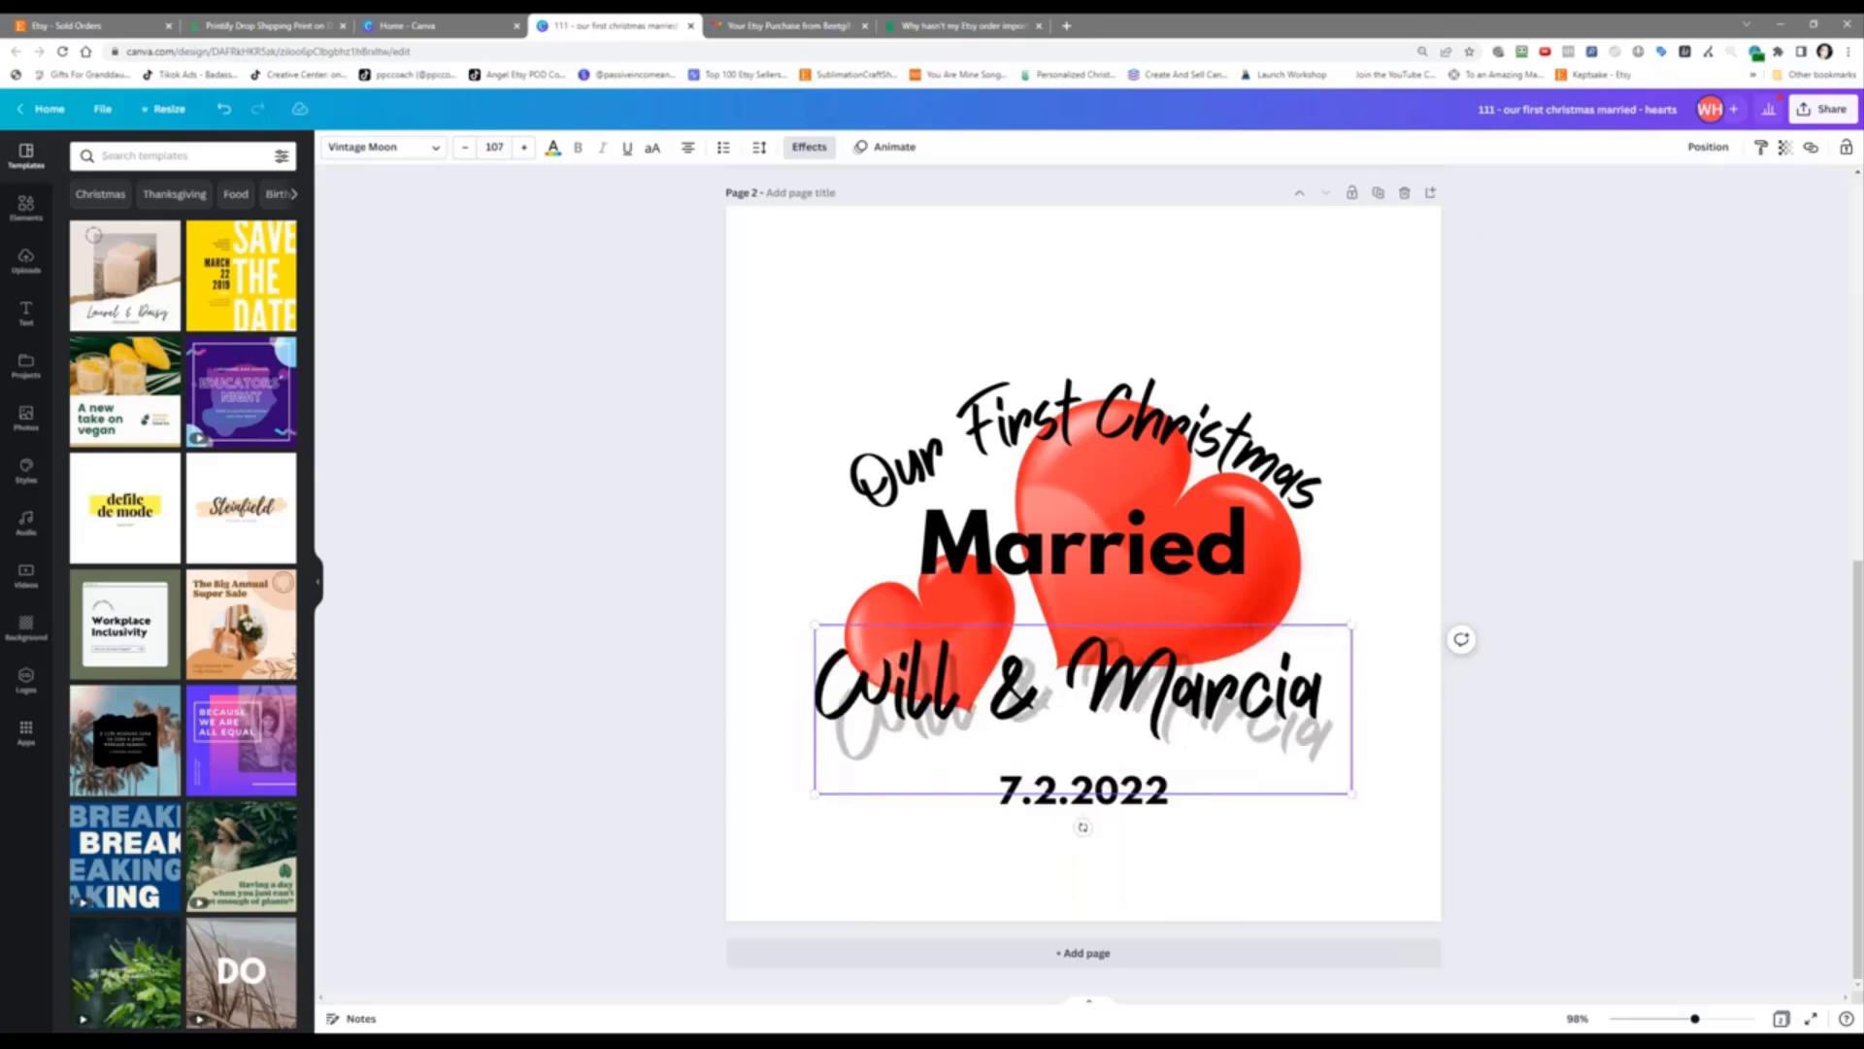
pyautogui.click(1562, 542)
# Step: Replace the 7.2.2022 date on the copy with 12.25.2022
pyautogui.click(1033, 791)
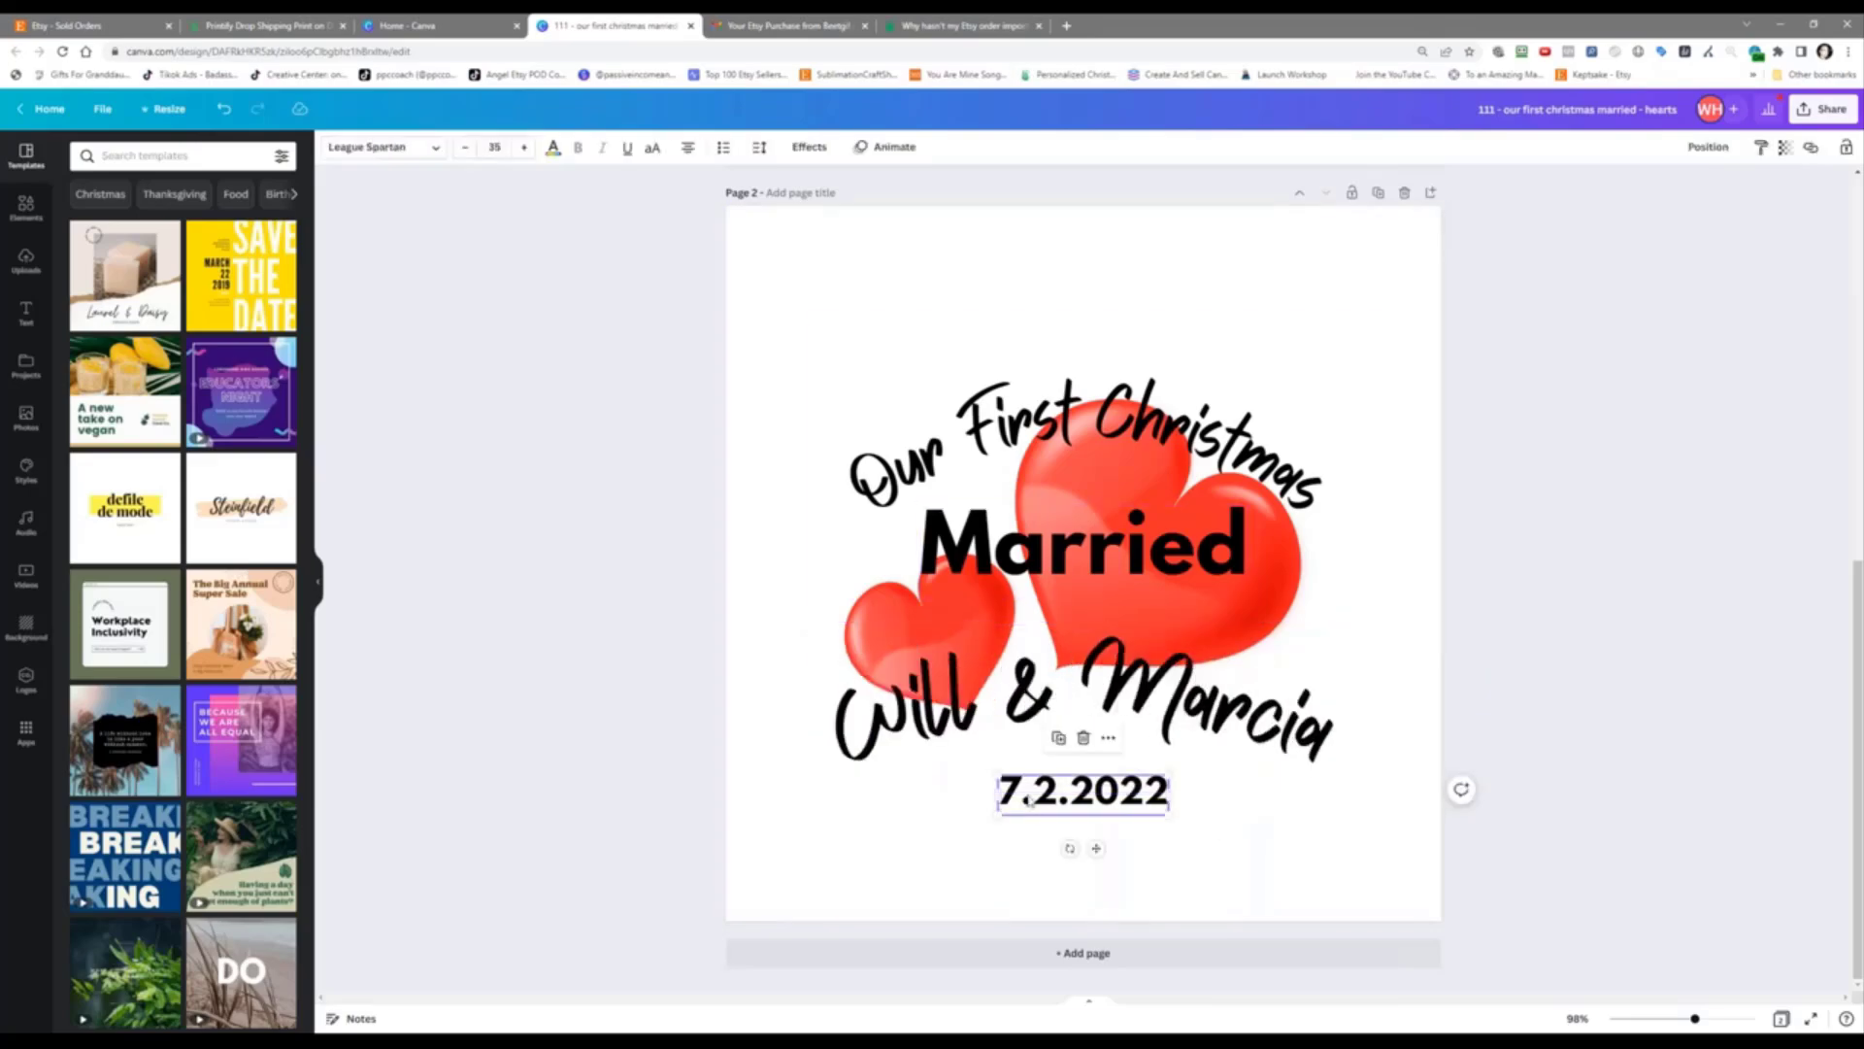
pyautogui.hotkey('ctrl', 'a')
pyautogui.write('12')
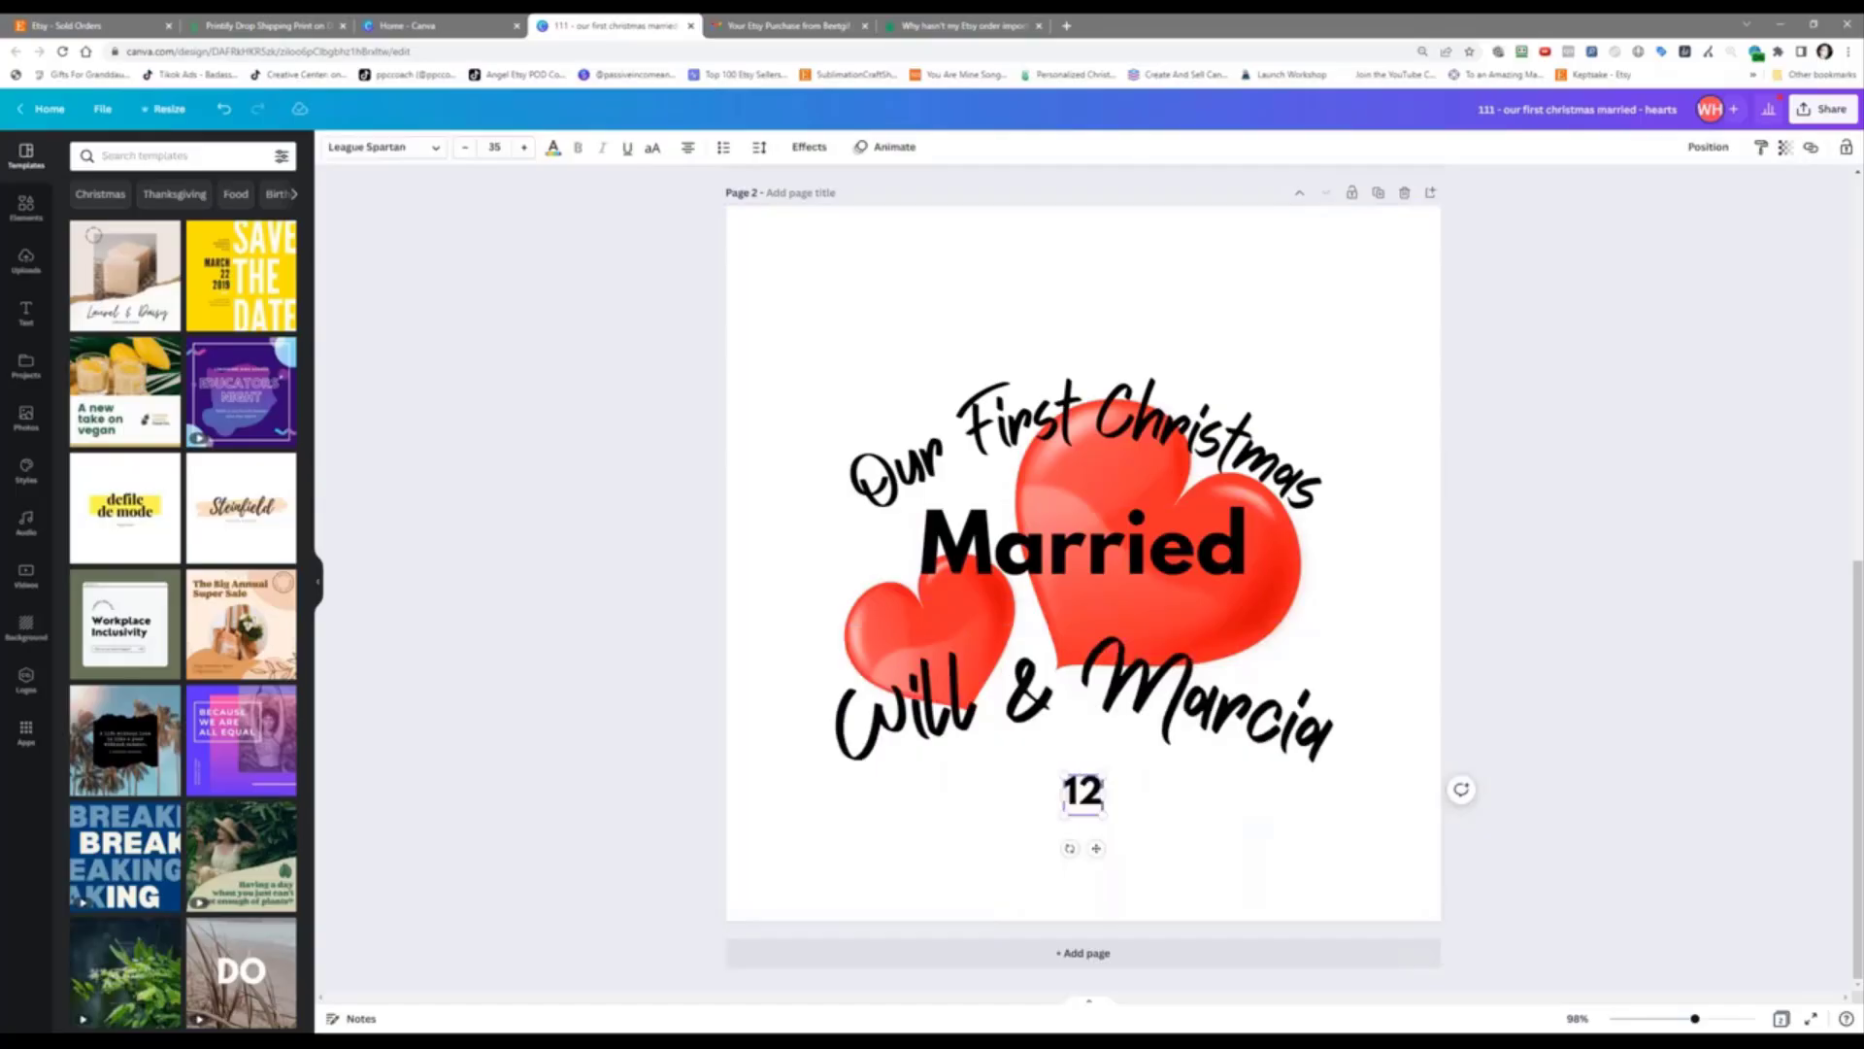
pyautogui.write('.25')
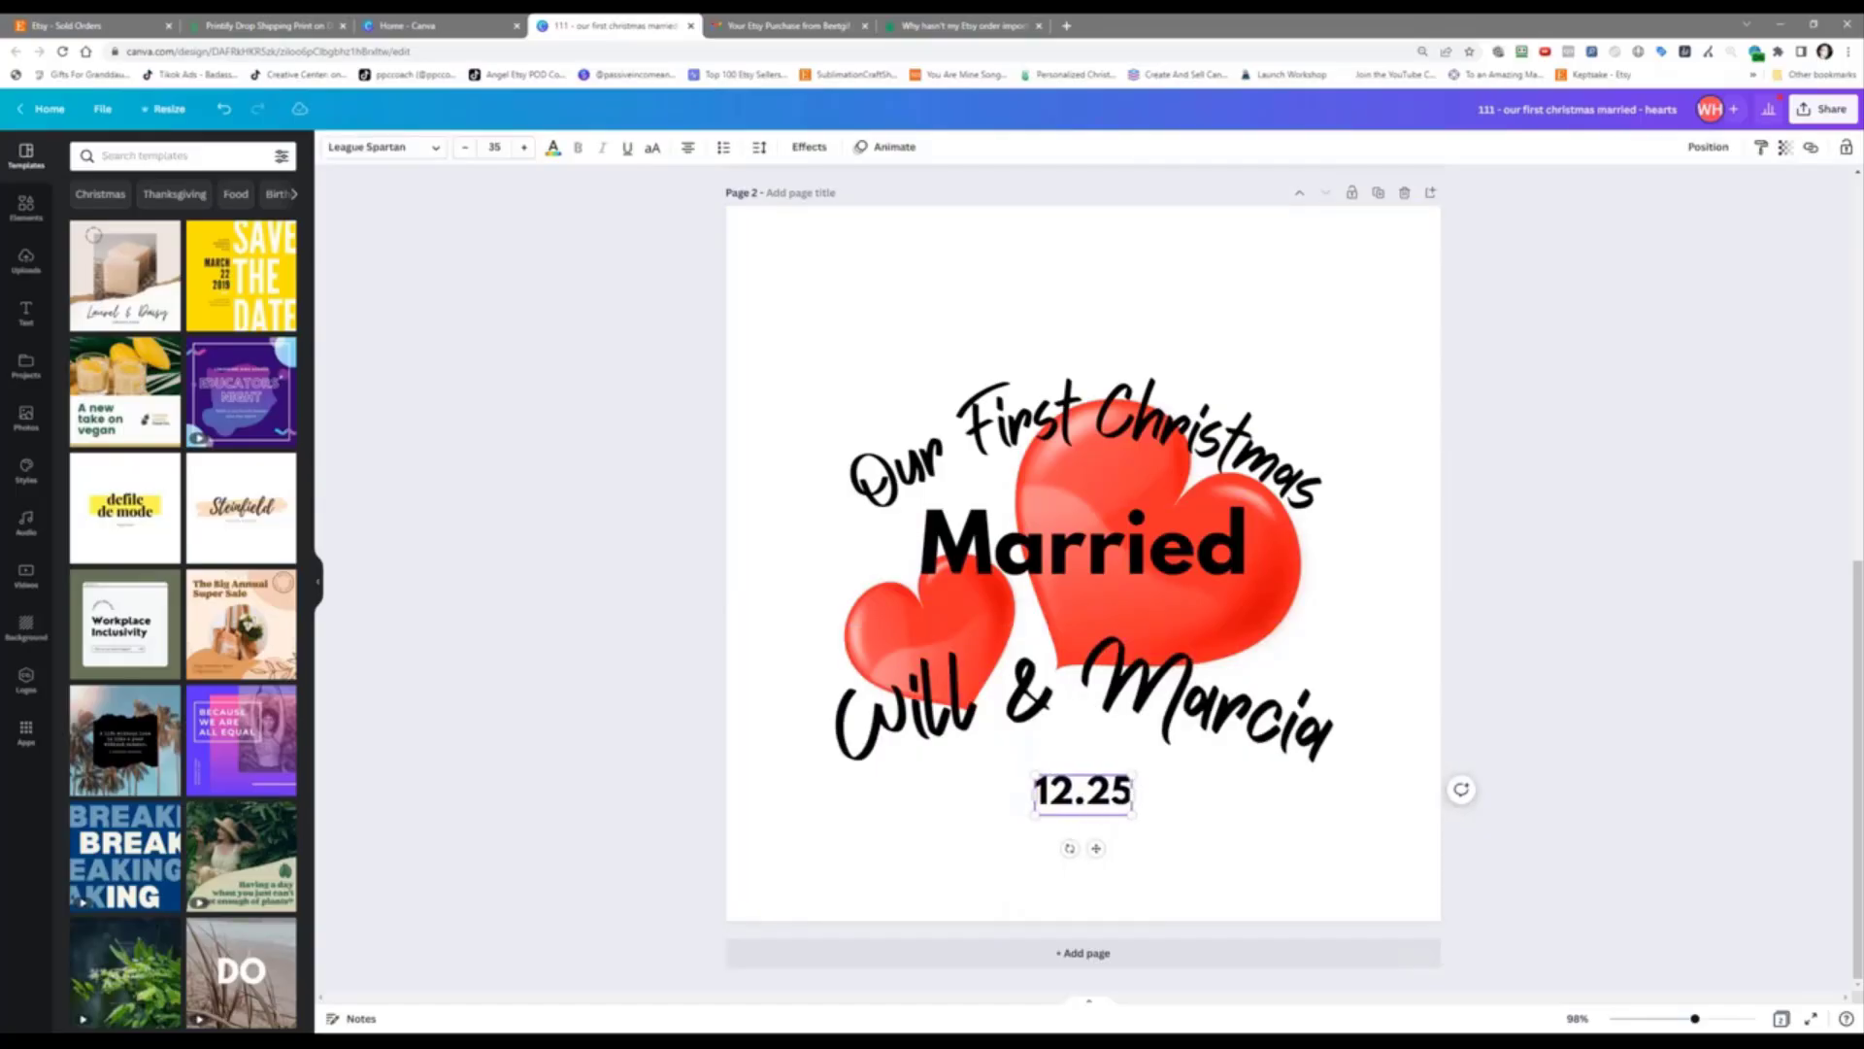
pyautogui.write('.2022')
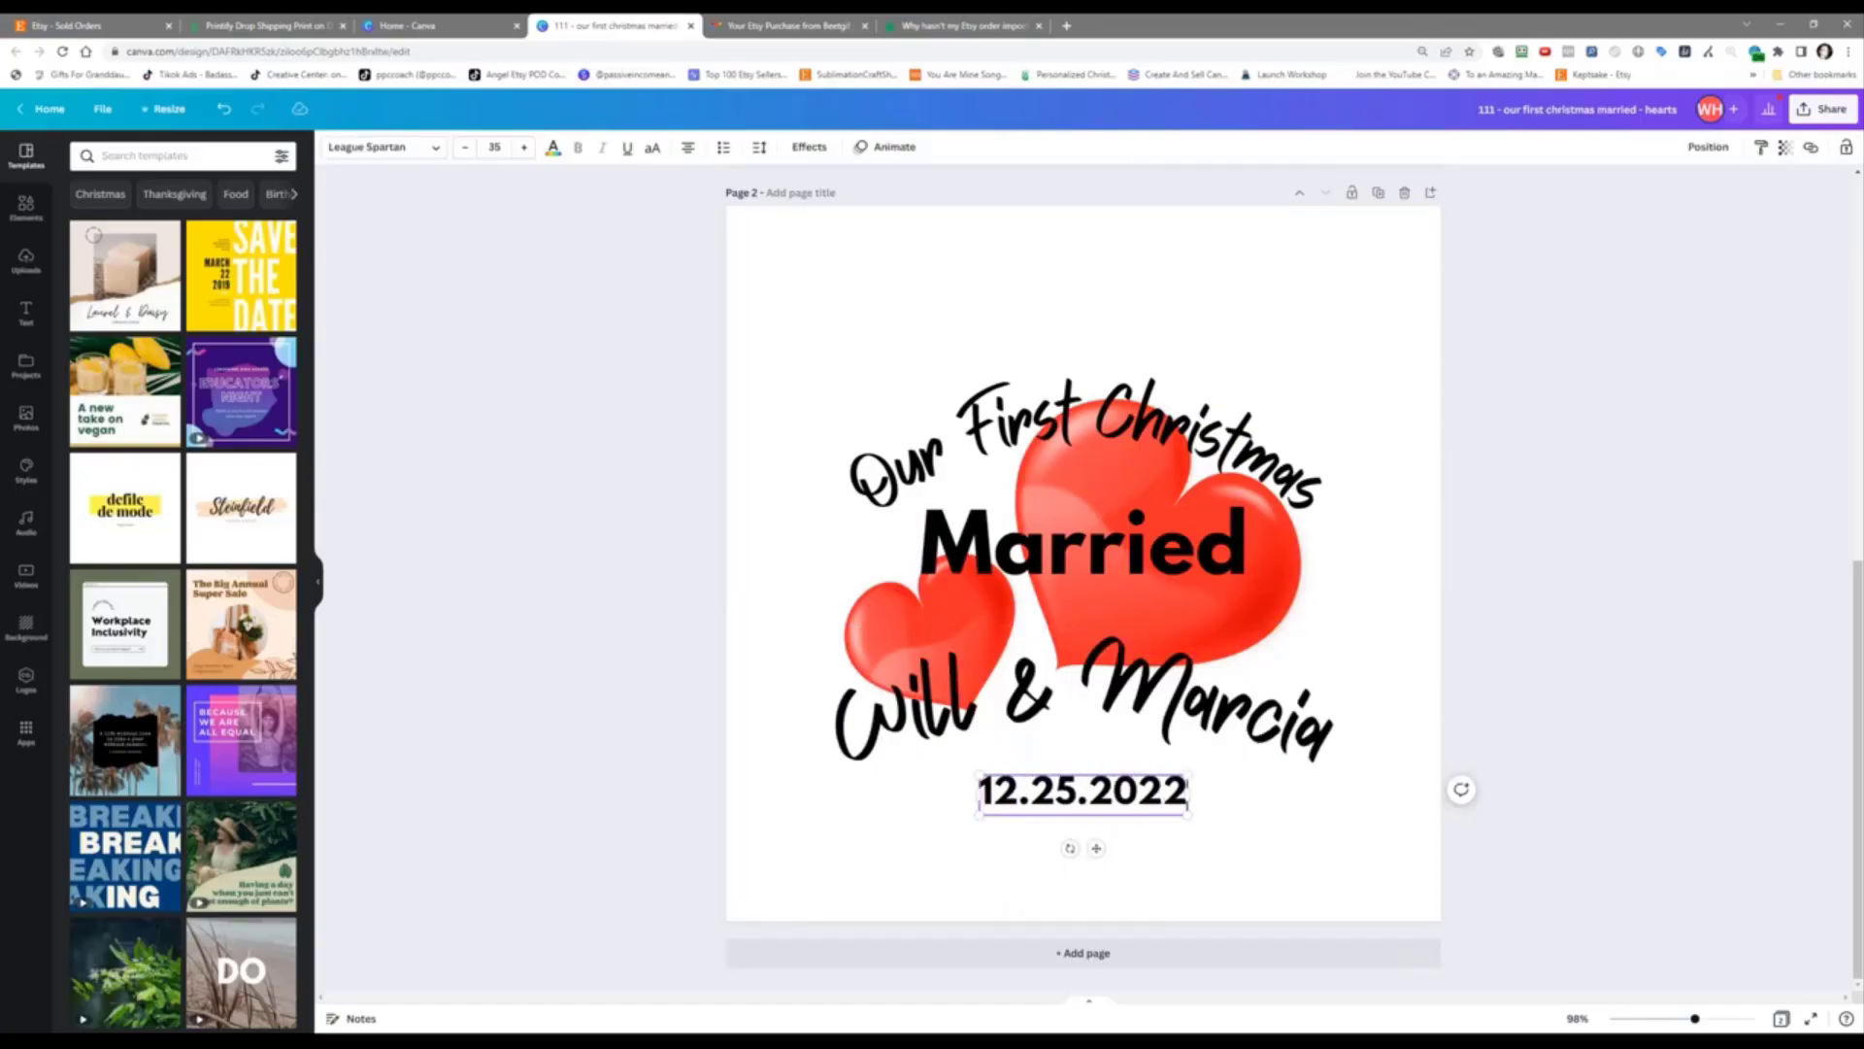
pyautogui.click(1512, 482)
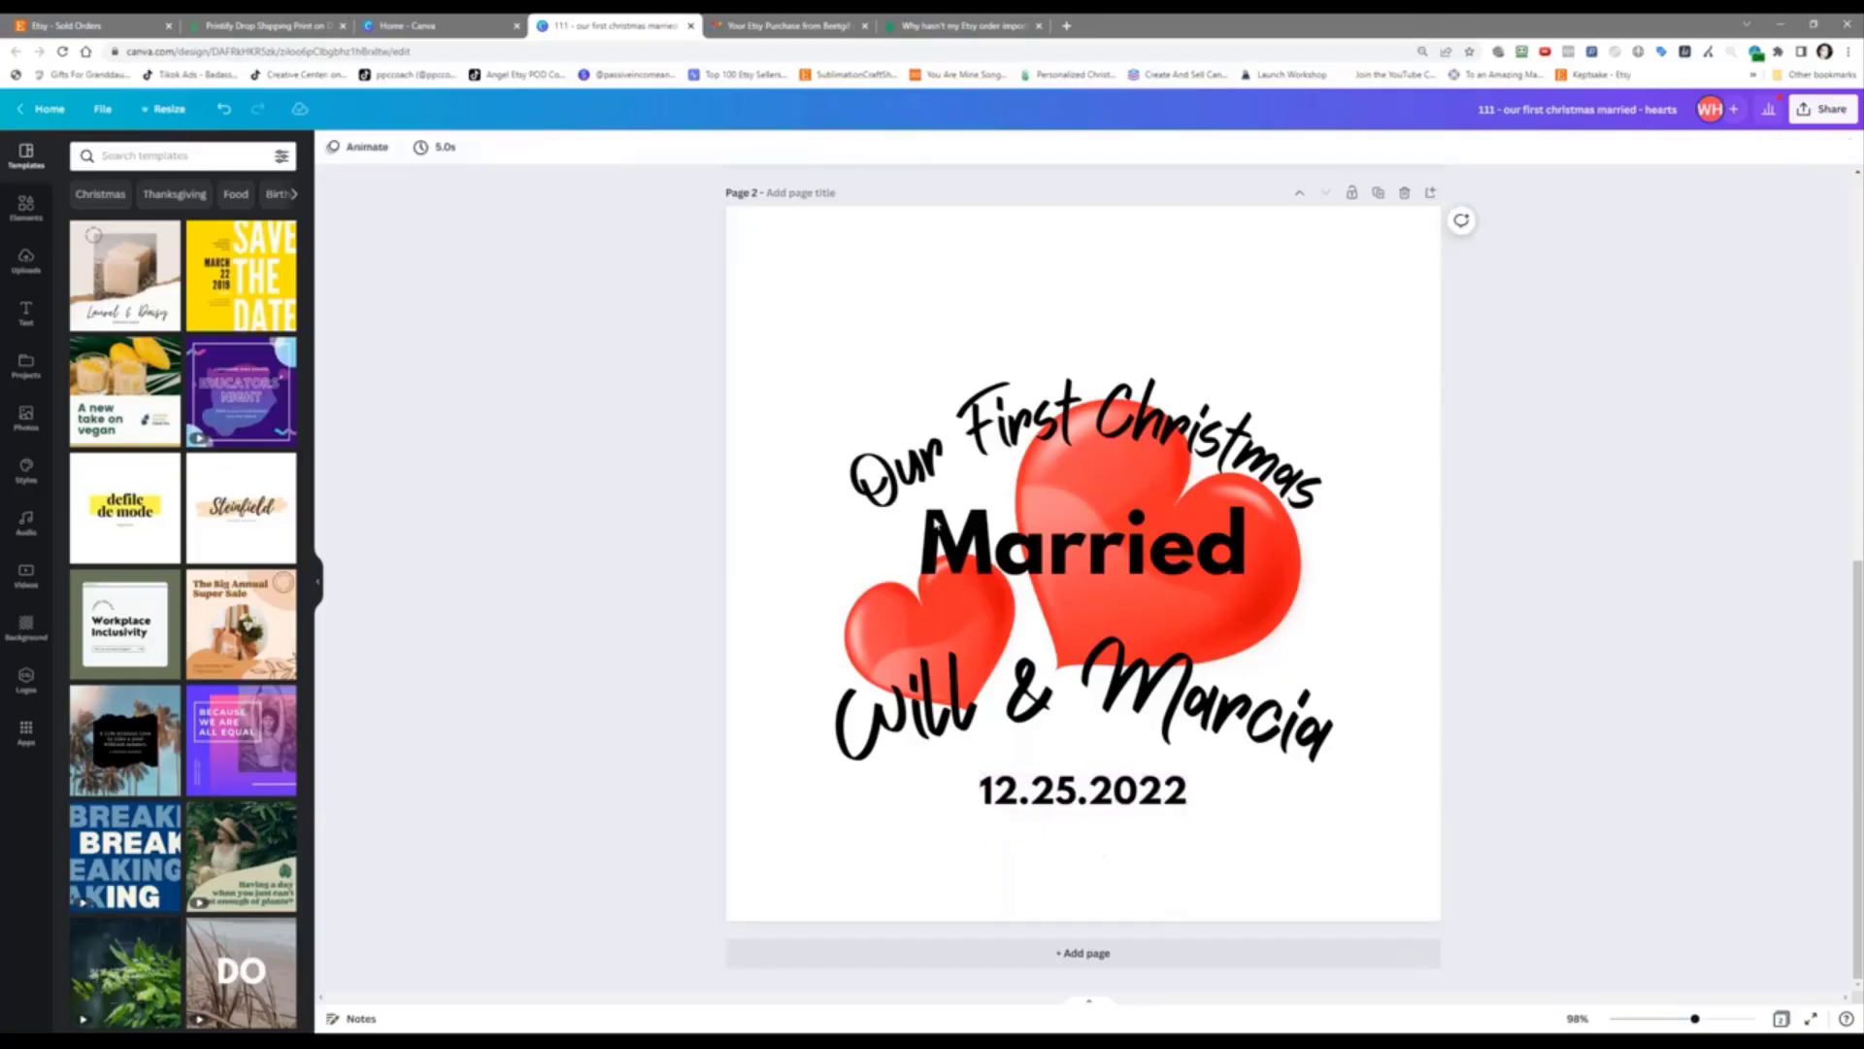
# Step: Download only page 2 as a transparent-background PNG and show the downloaded file in its folder
pyautogui.click(1840, 108)
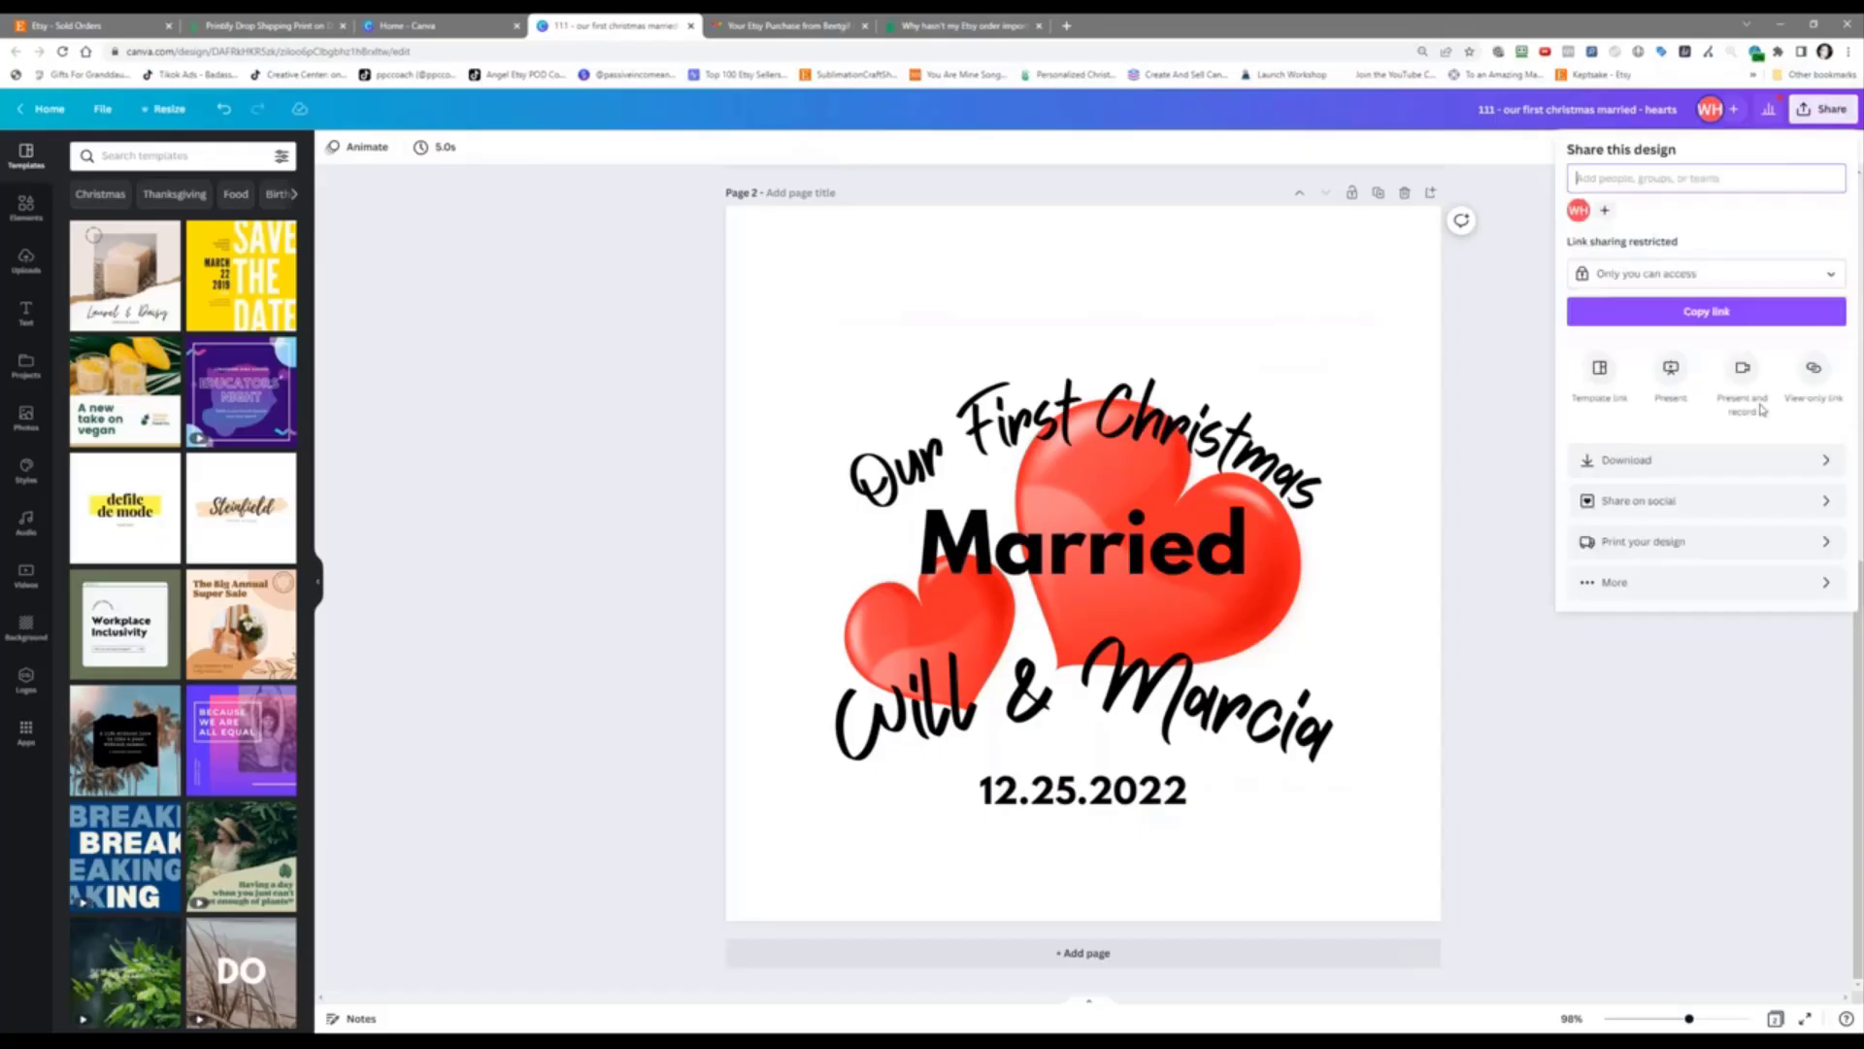
pyautogui.click(1748, 456)
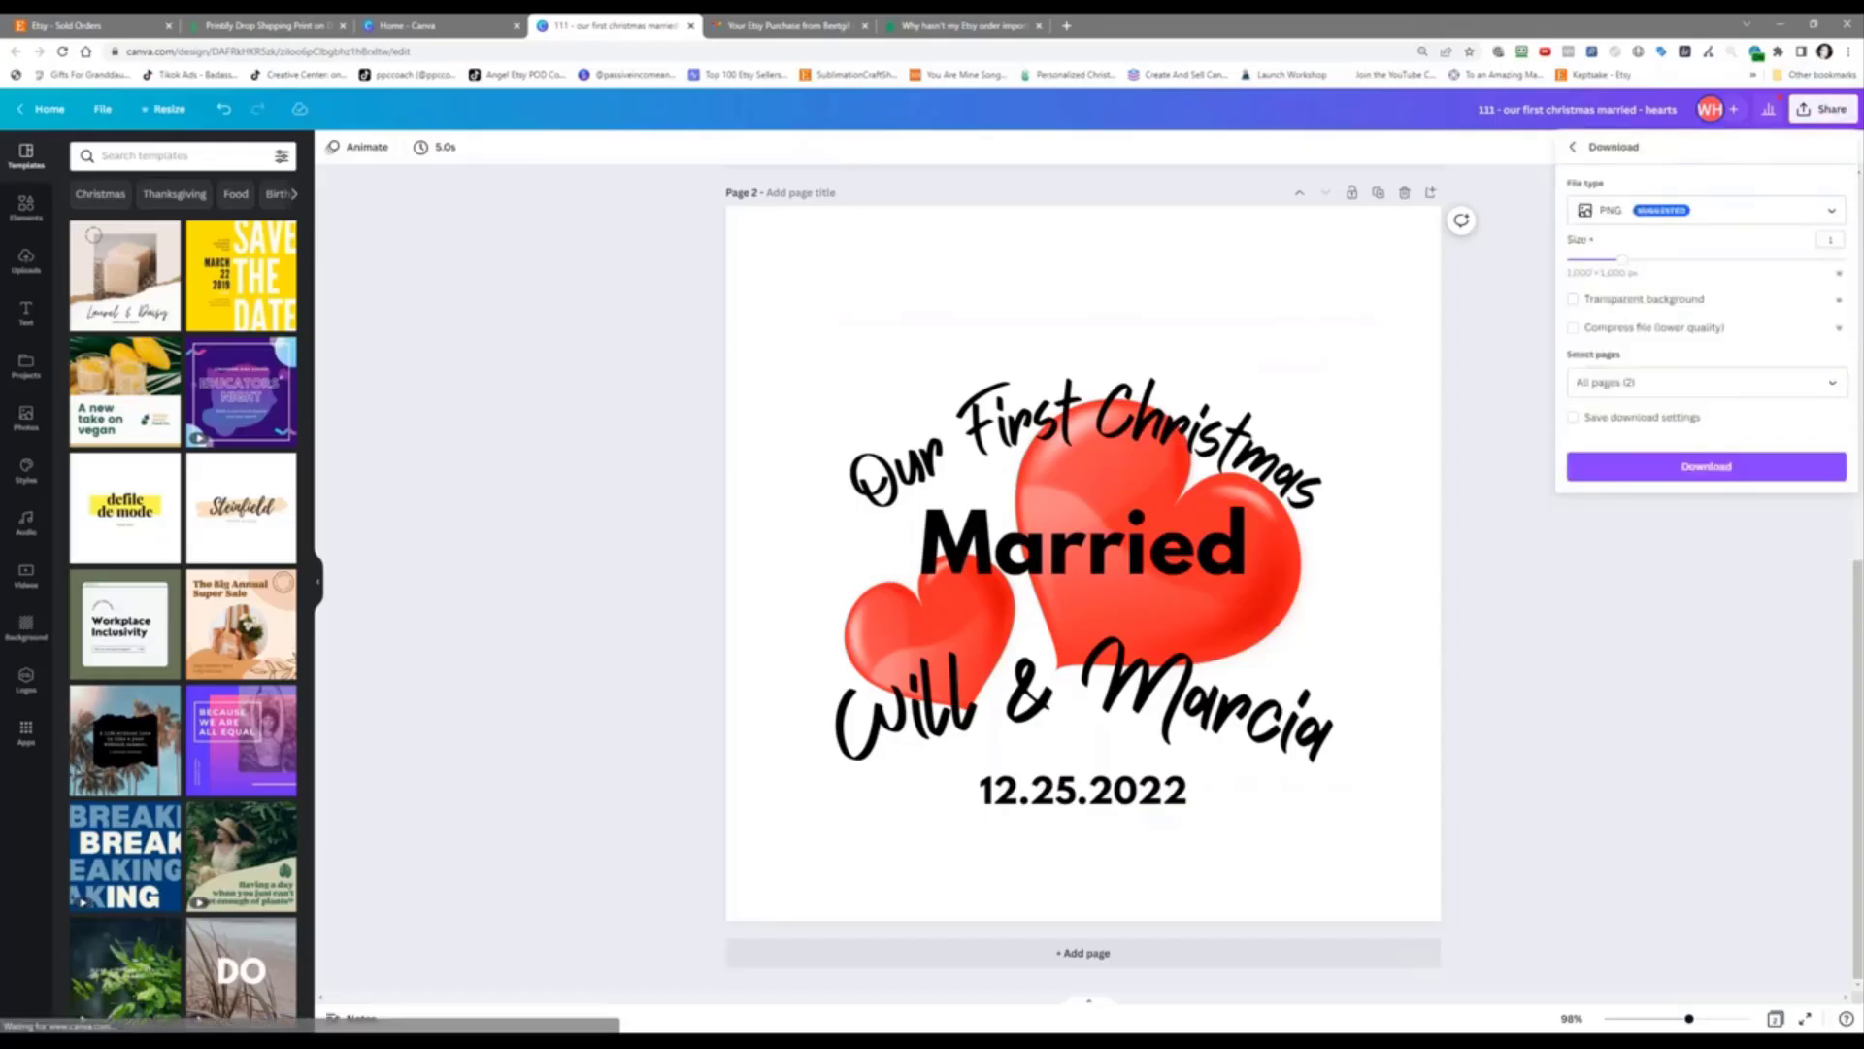
pyautogui.click(1641, 382)
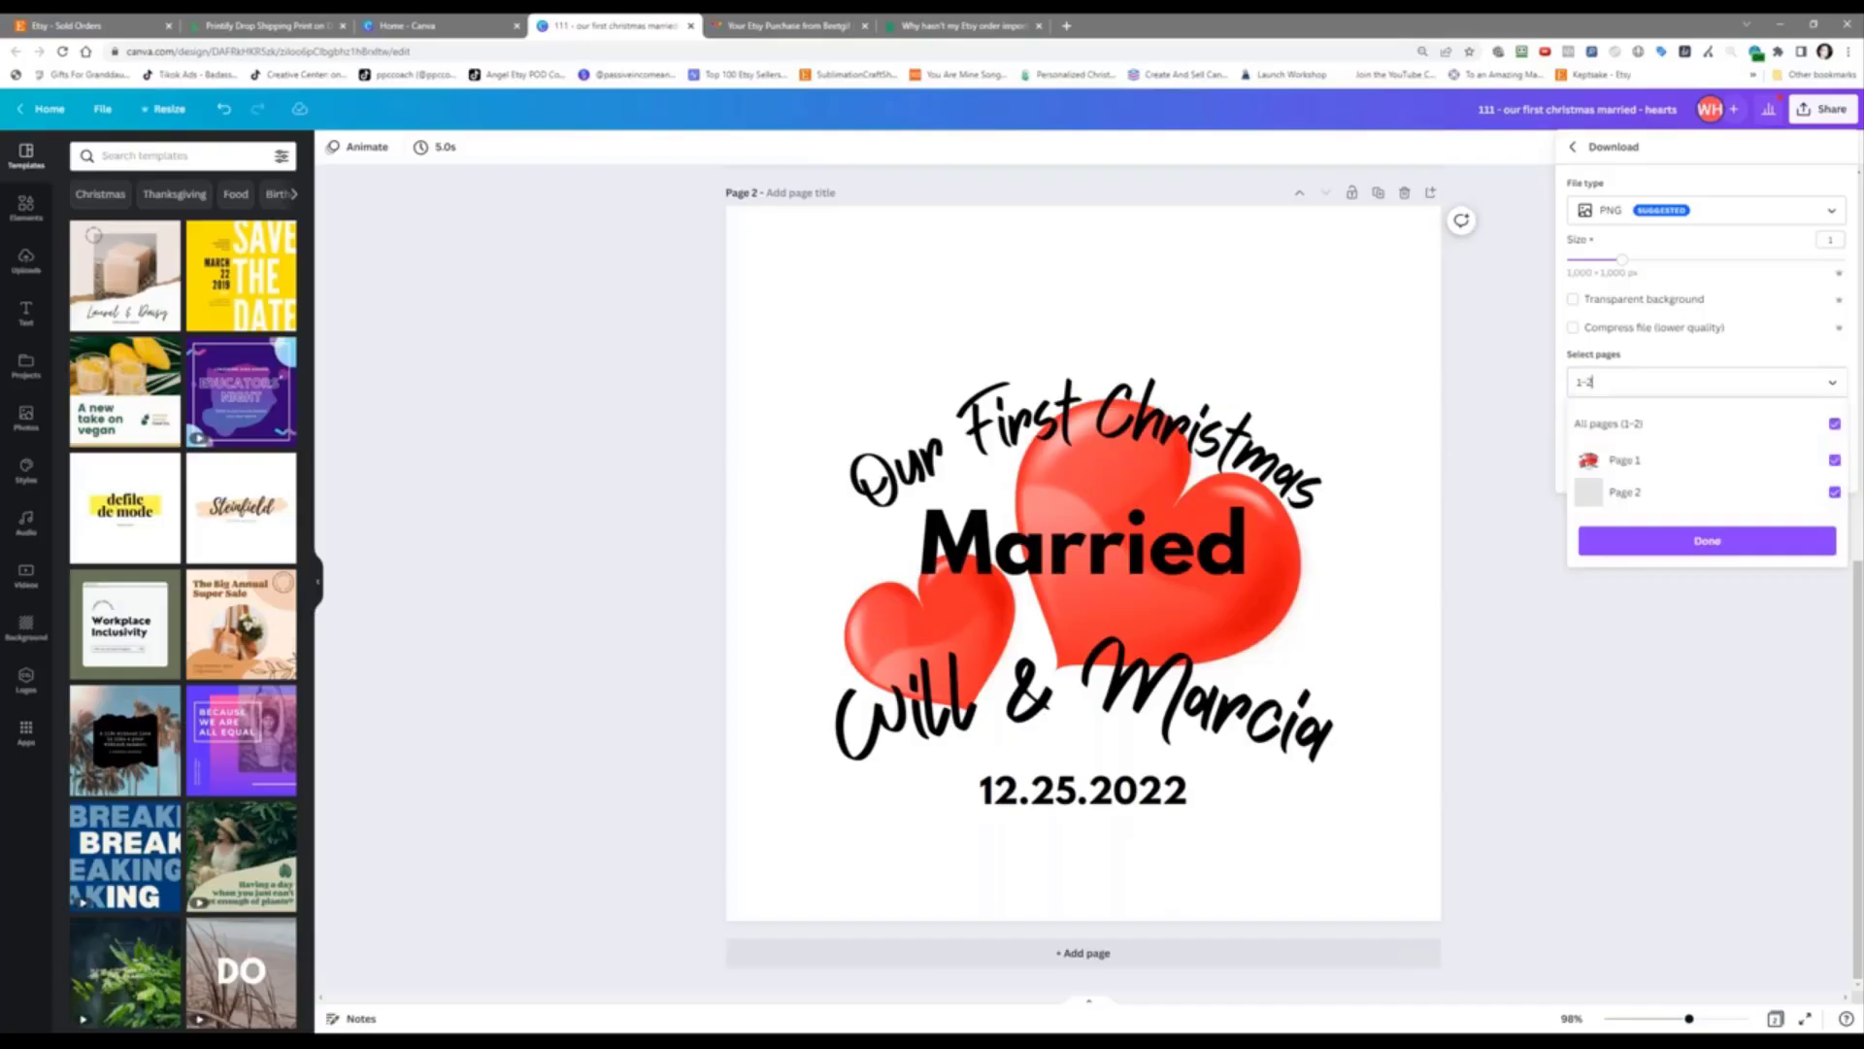
pyautogui.click(1834, 424)
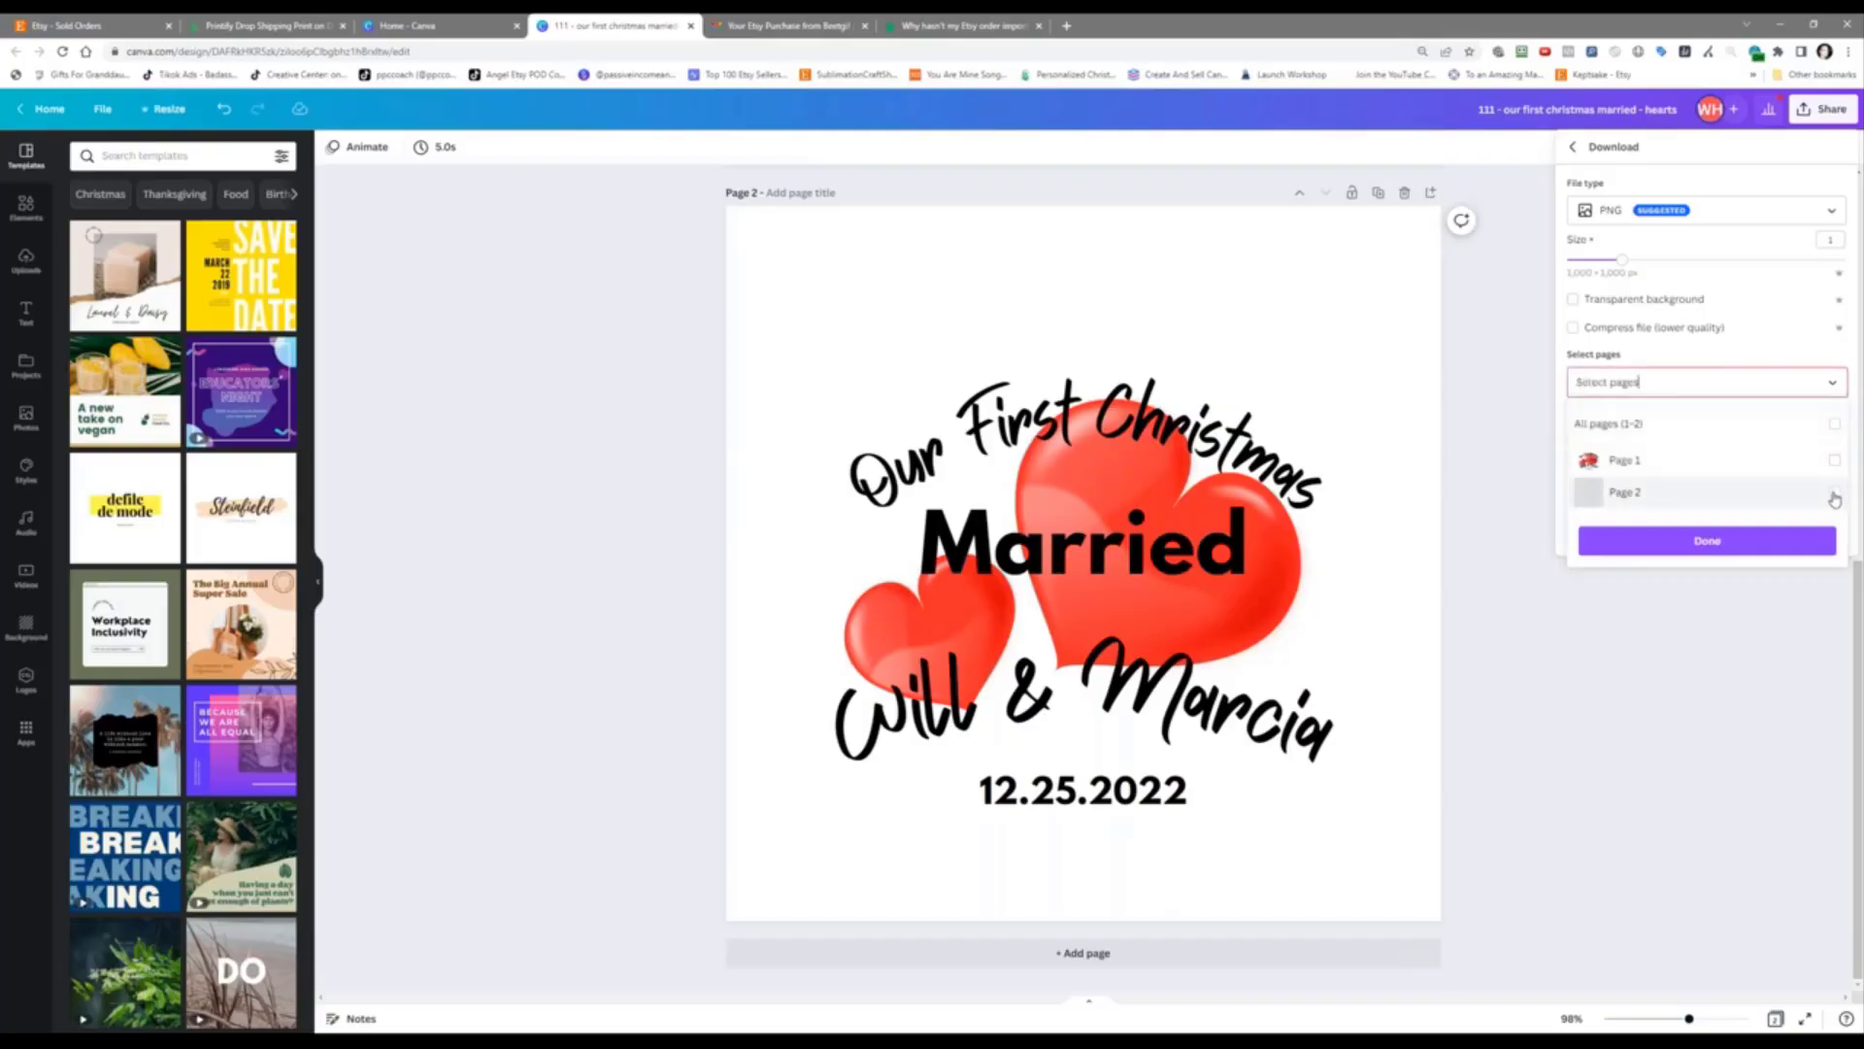
pyautogui.click(1834, 493)
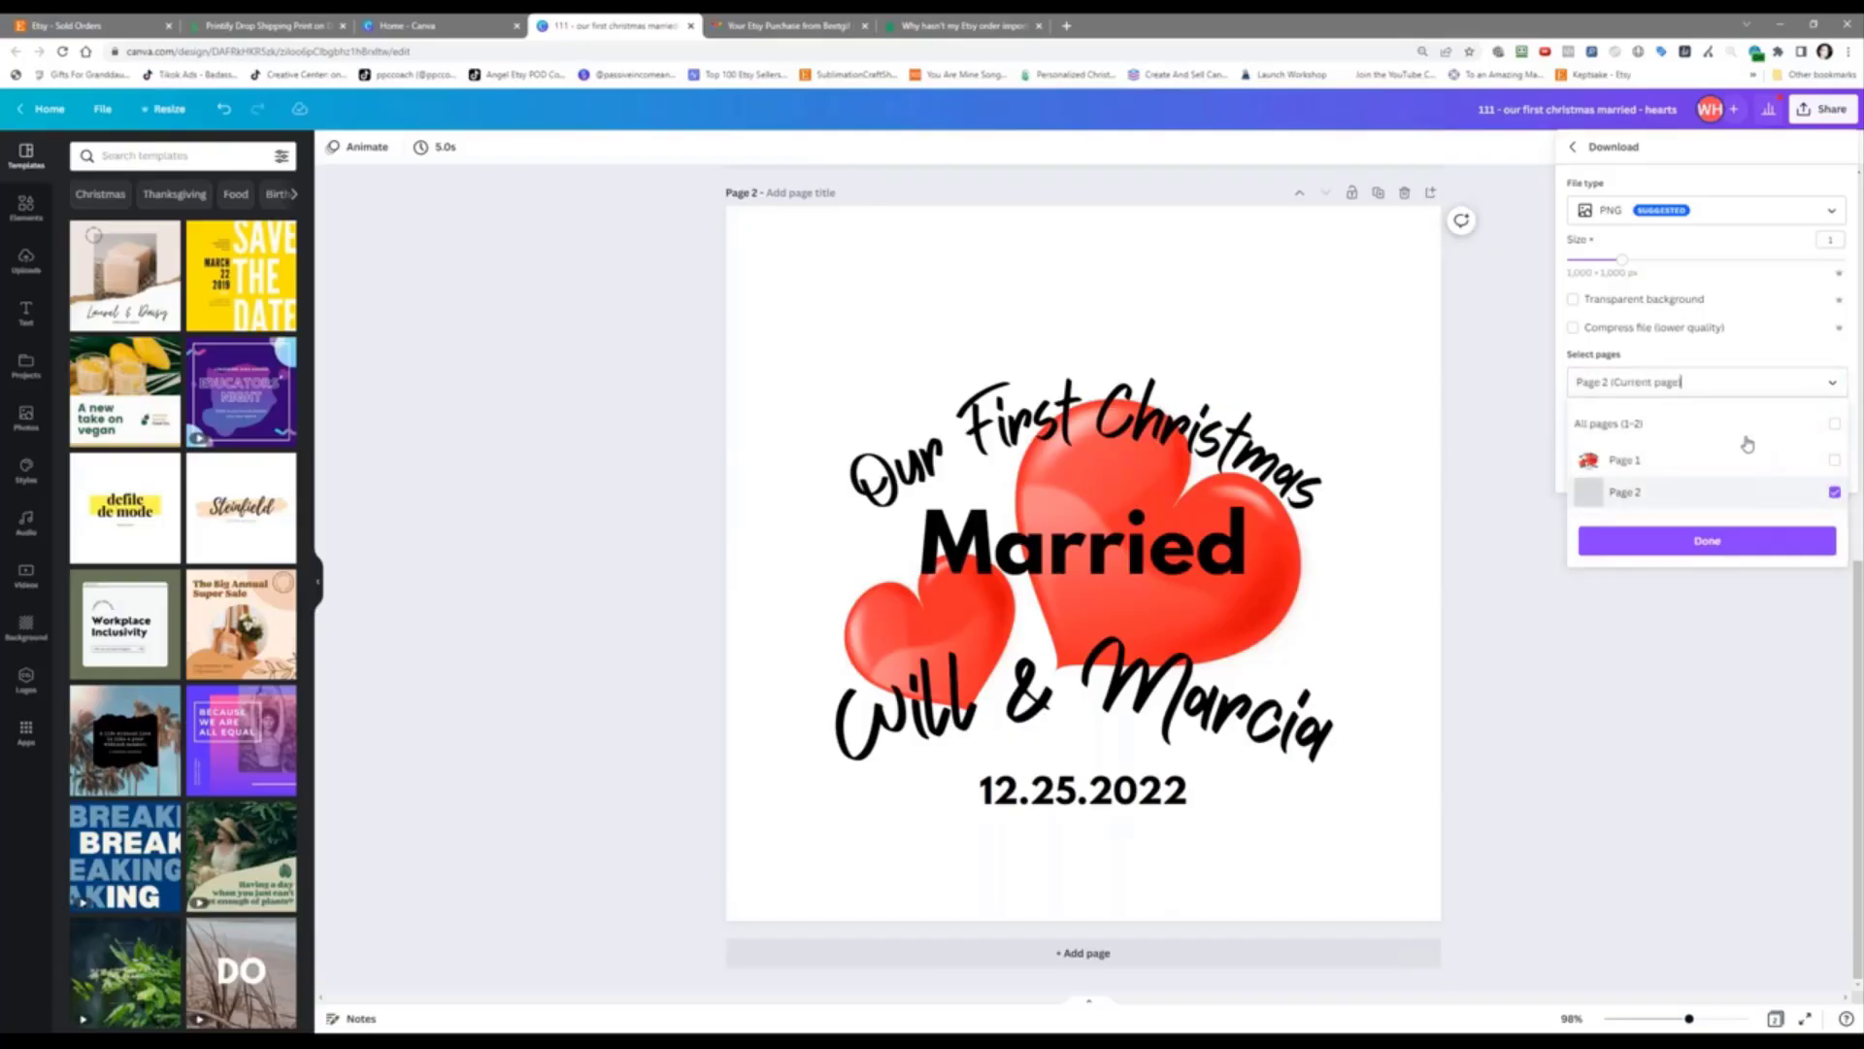
pyautogui.click(1640, 298)
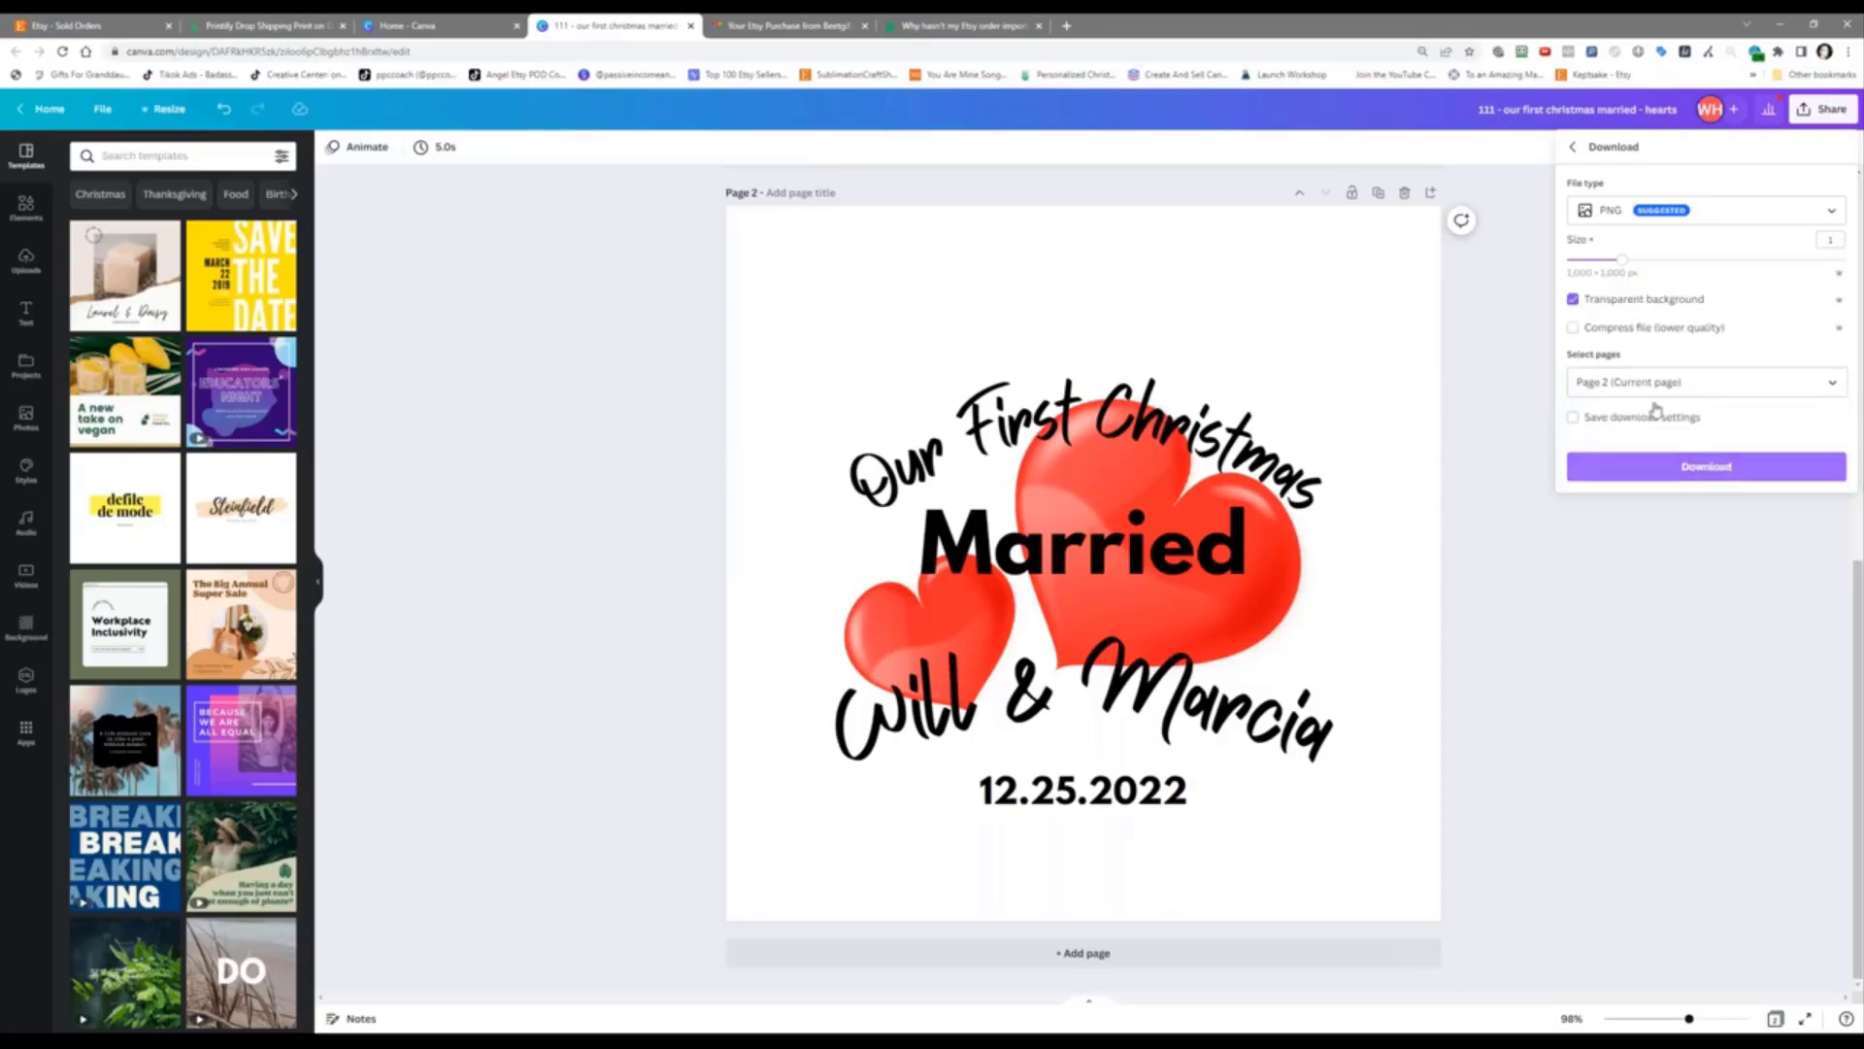
pyautogui.click(1652, 480)
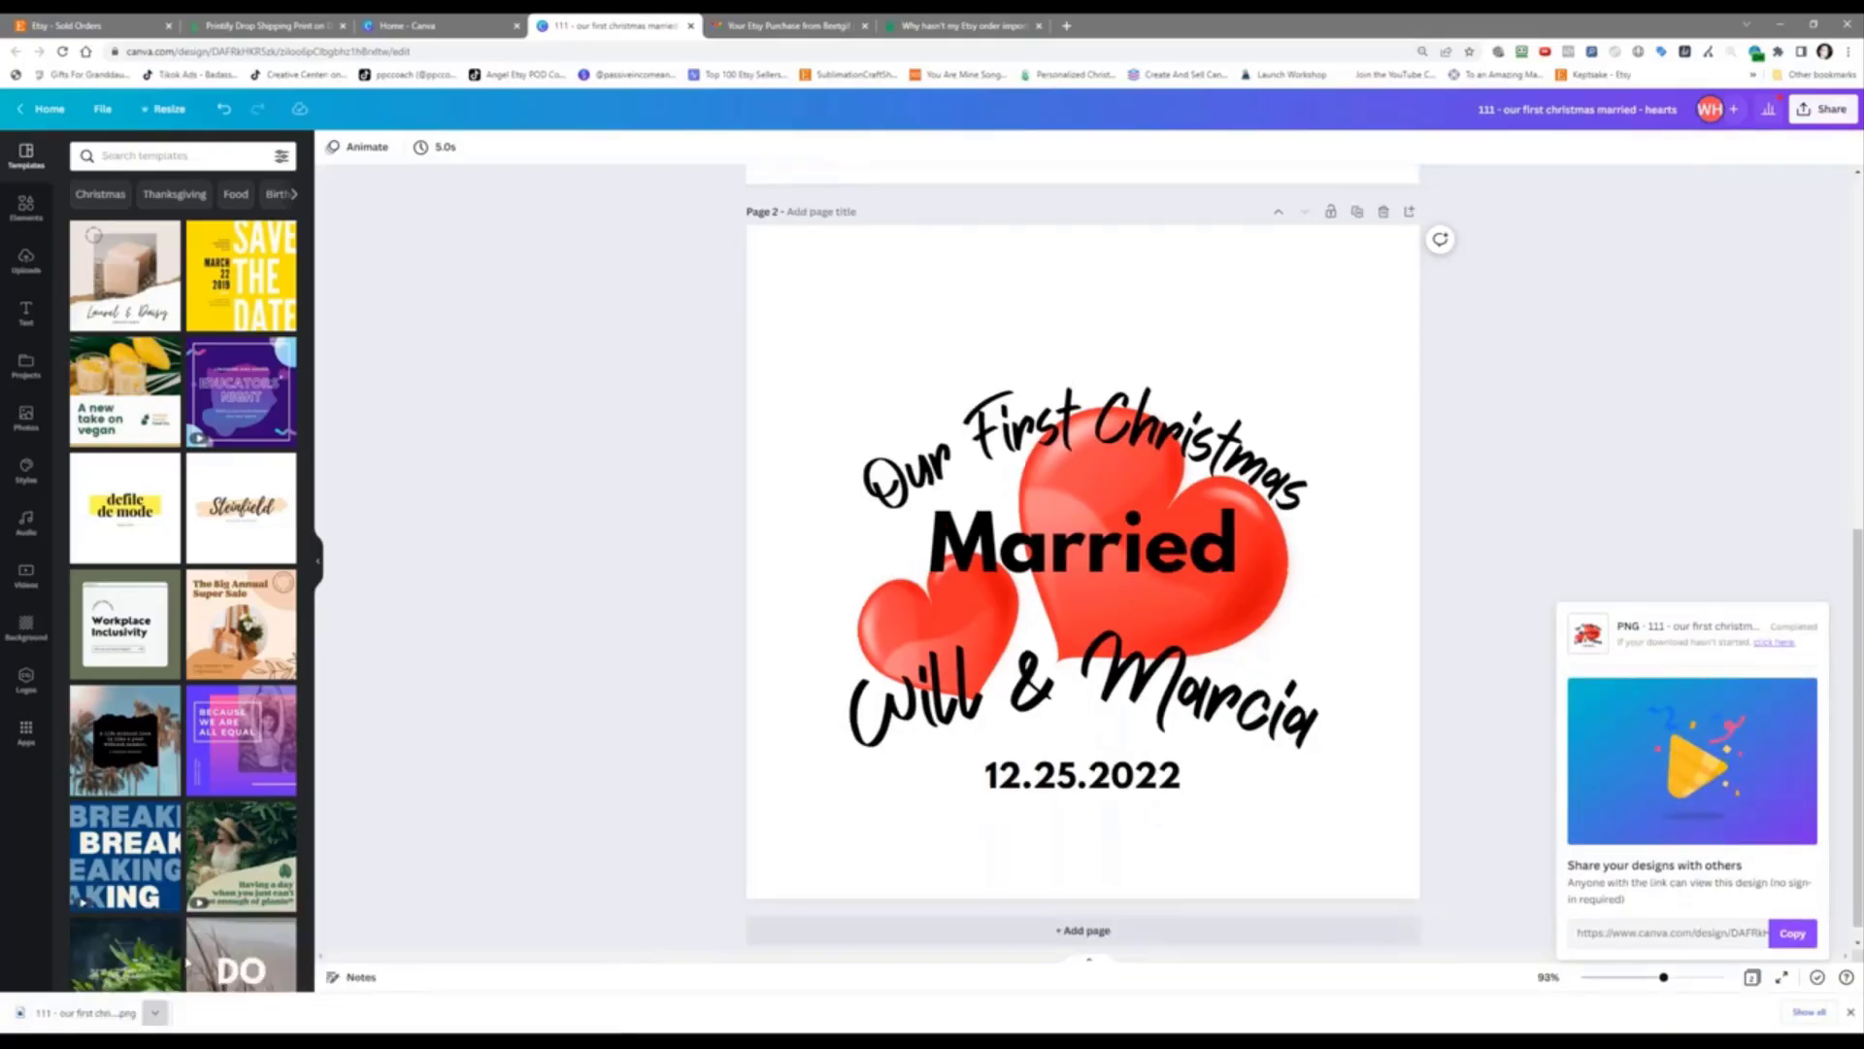
pyautogui.click(187, 961)
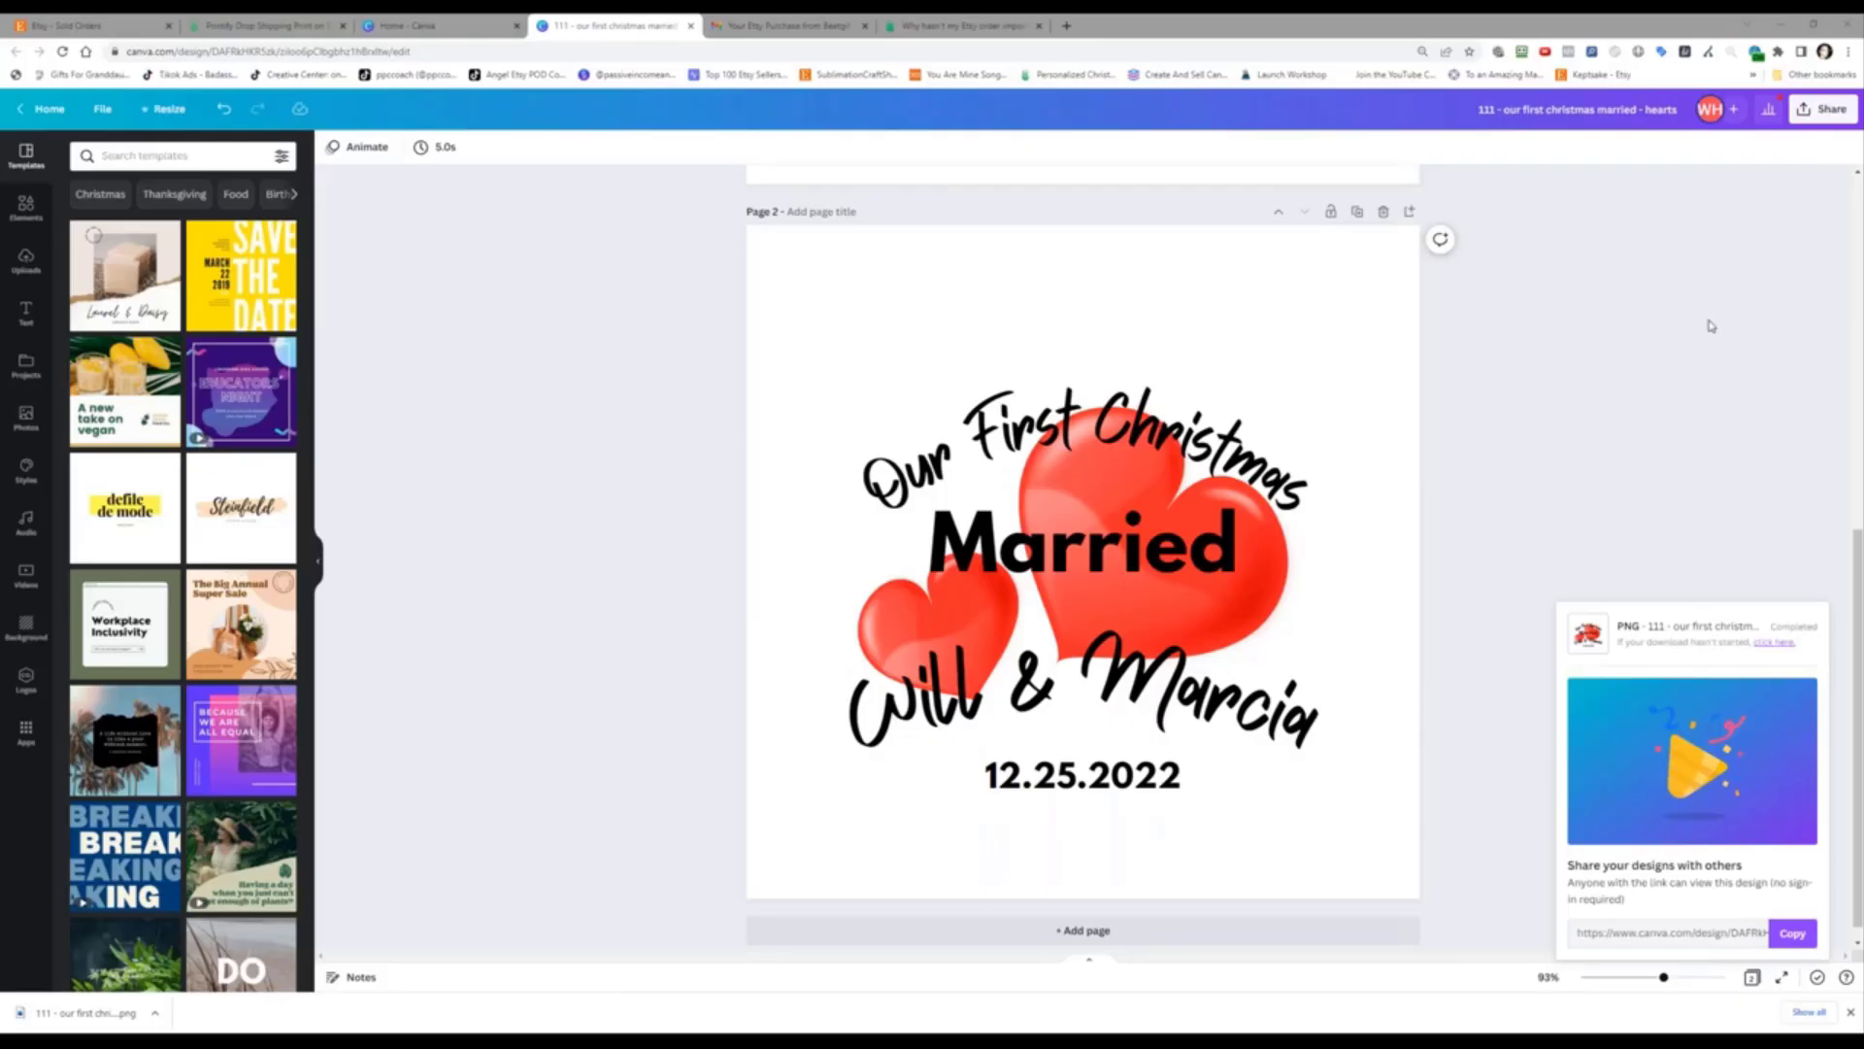
# Step: Cut the hearts PNG and go to Drive (D:) > challenges > 039 - etsy personalized ornaments
pyautogui.moveTo(1531, 326); pyautogui.dragTo(592, 172)
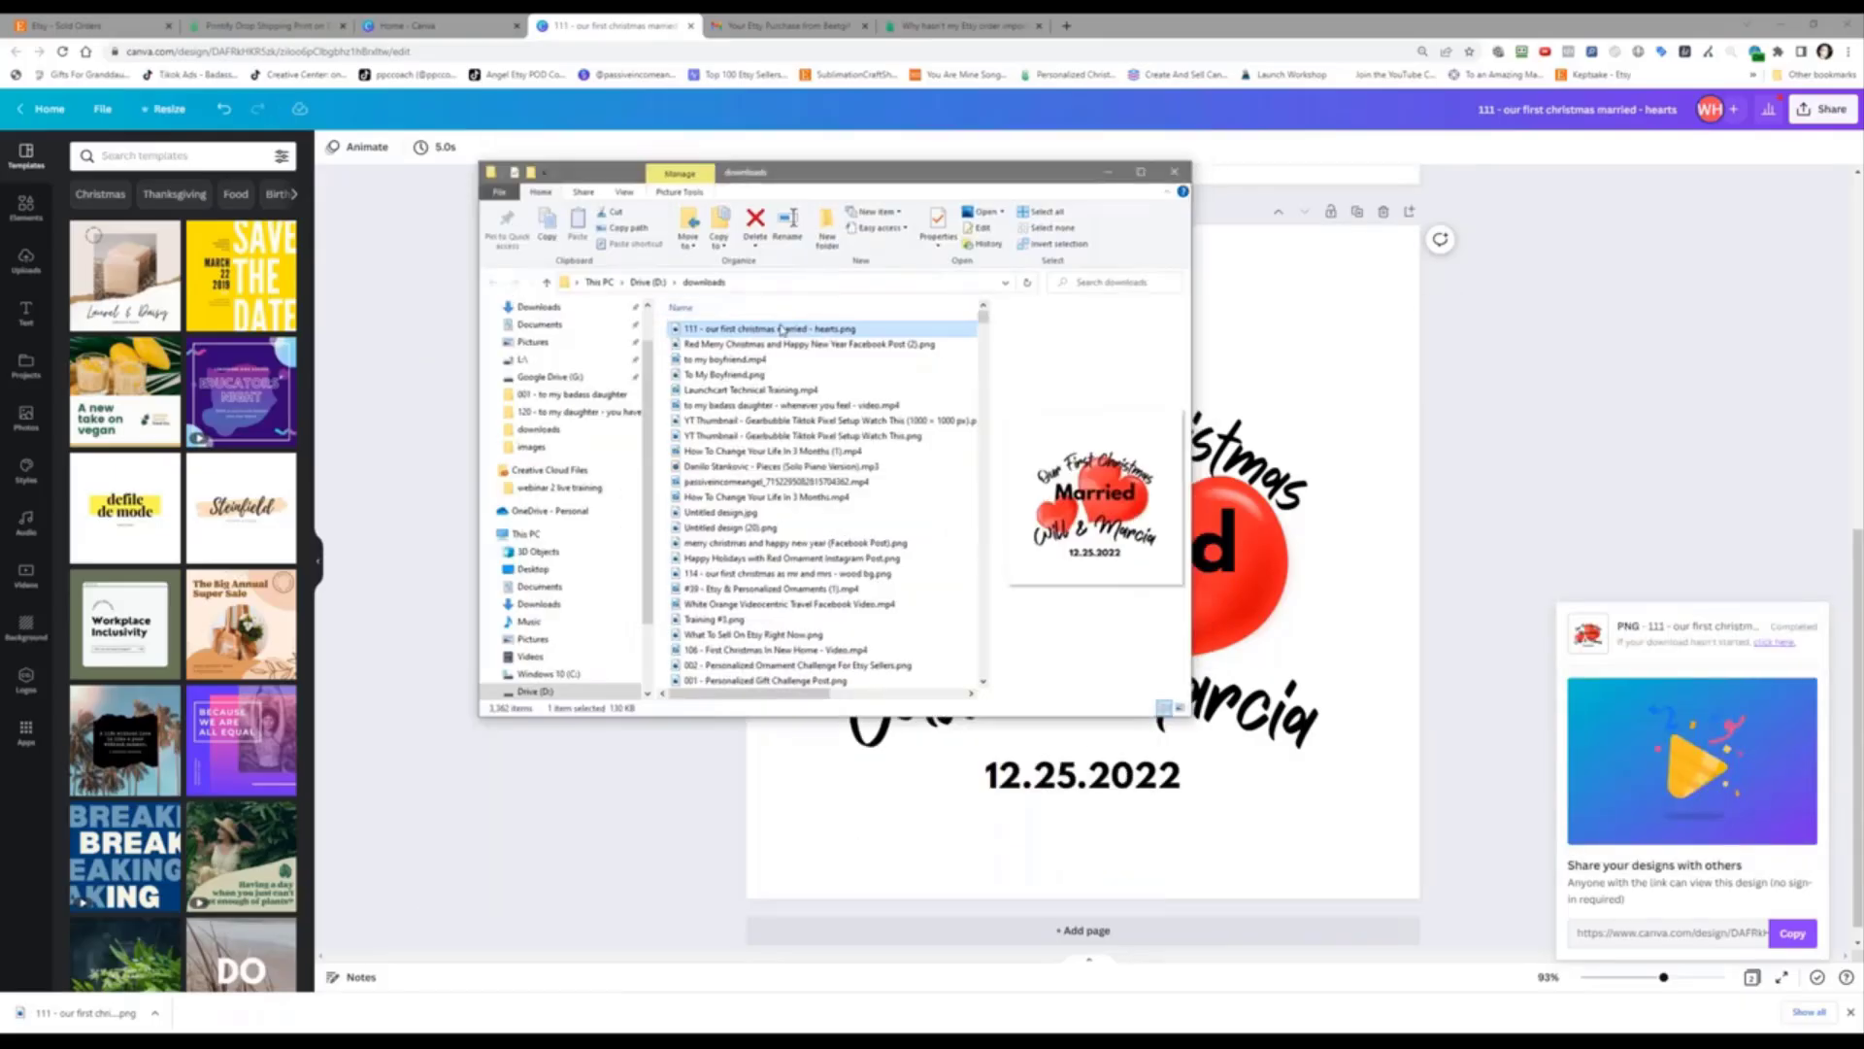
pyautogui.rightClick(783, 330)
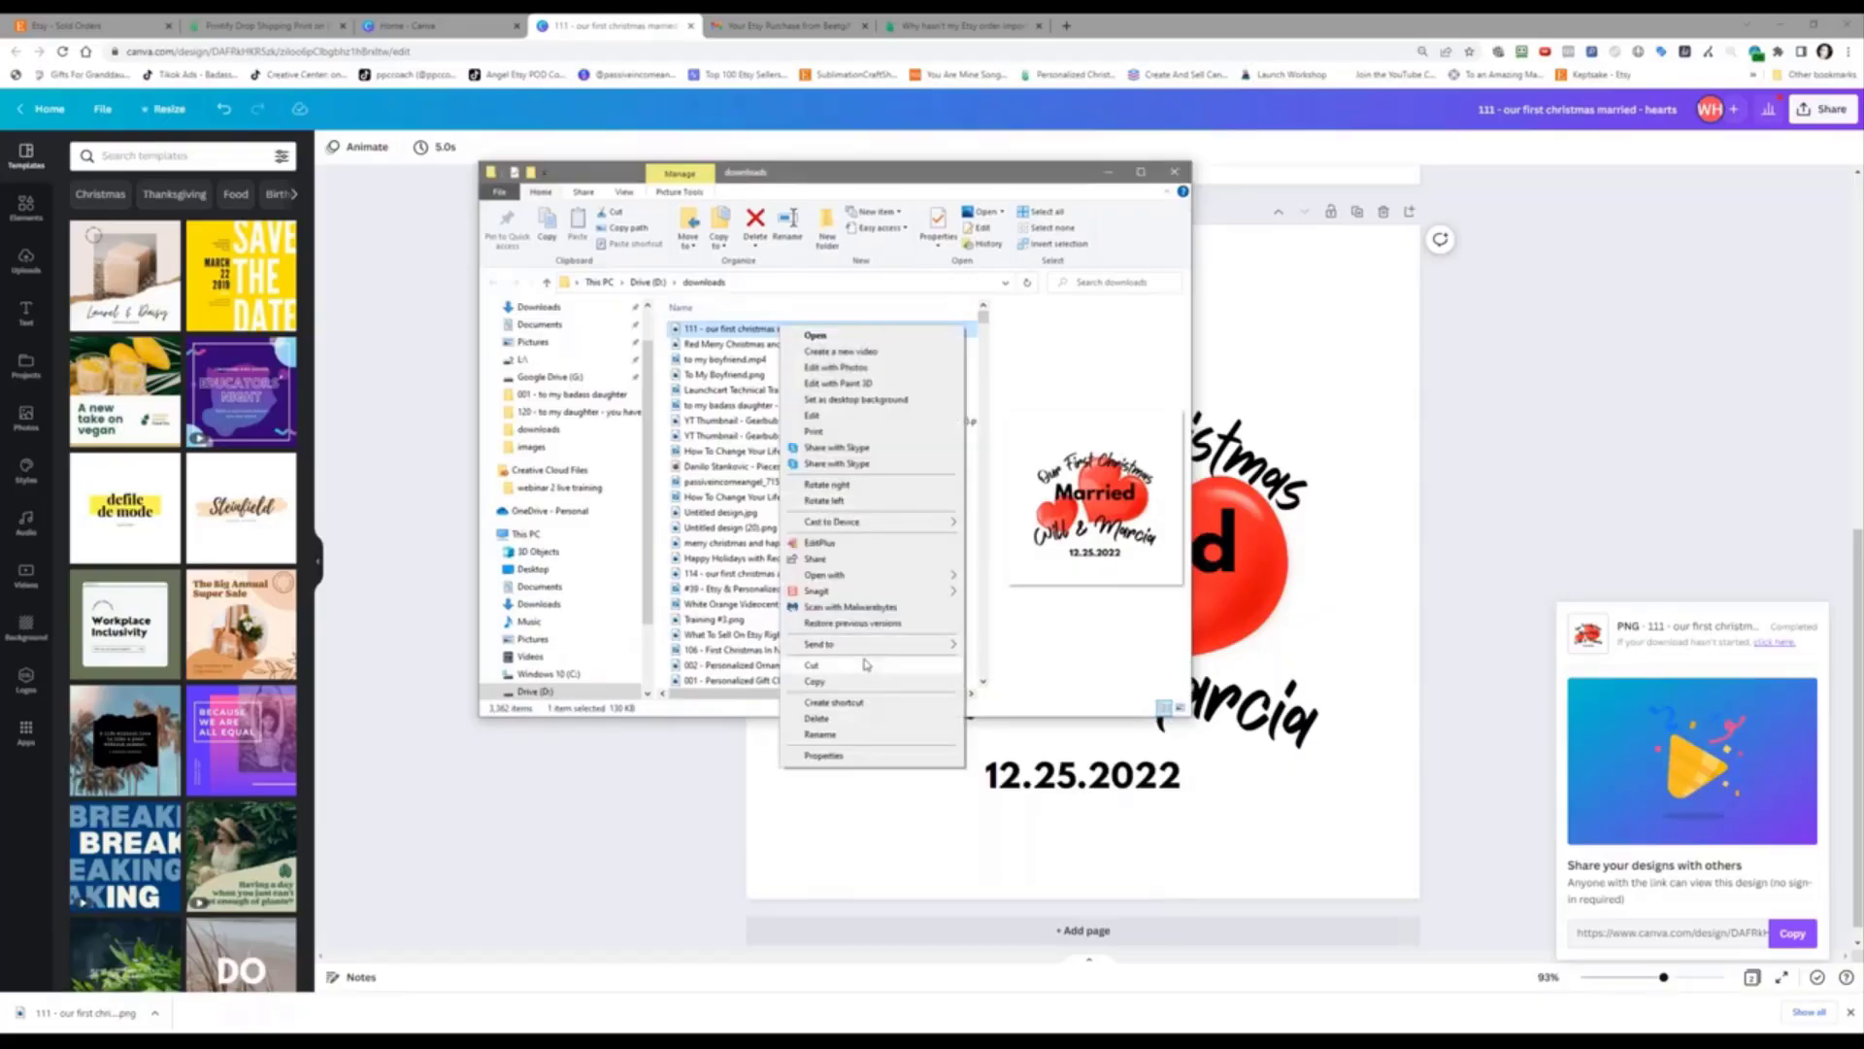
pyautogui.click(867, 664)
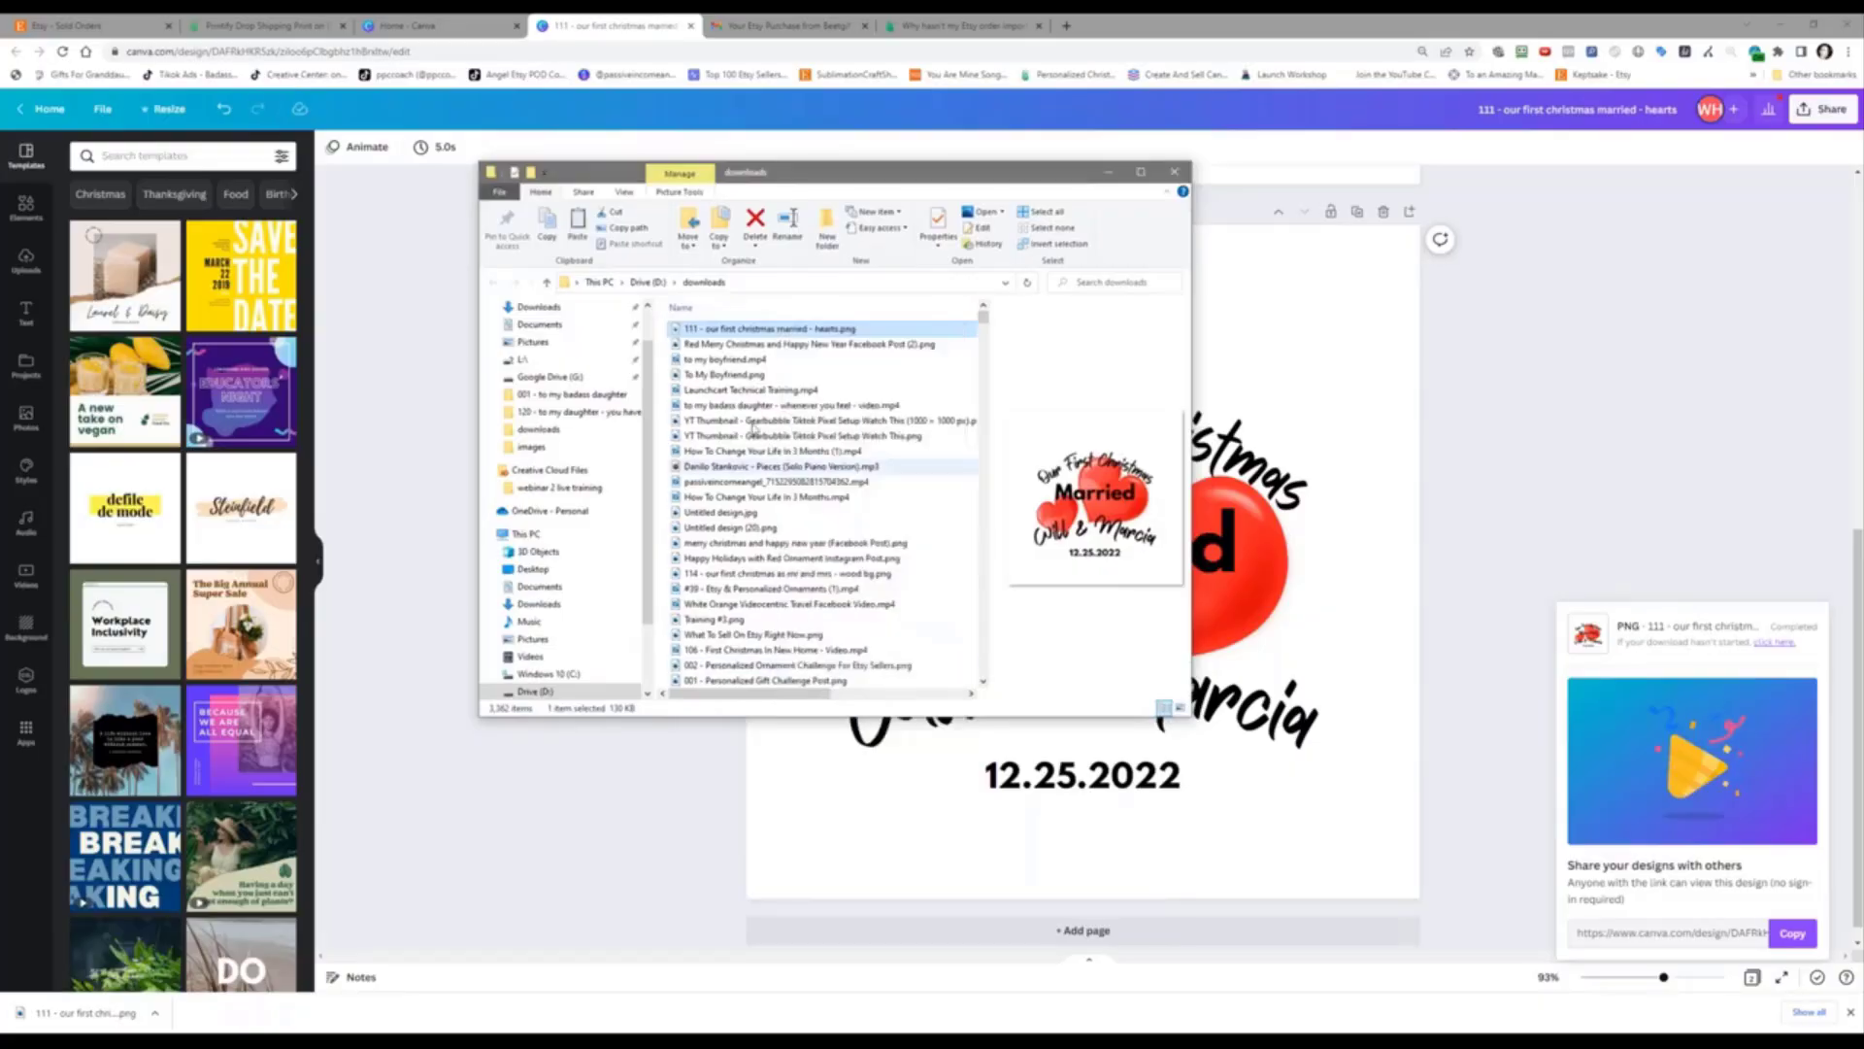
pyautogui.click(654, 282)
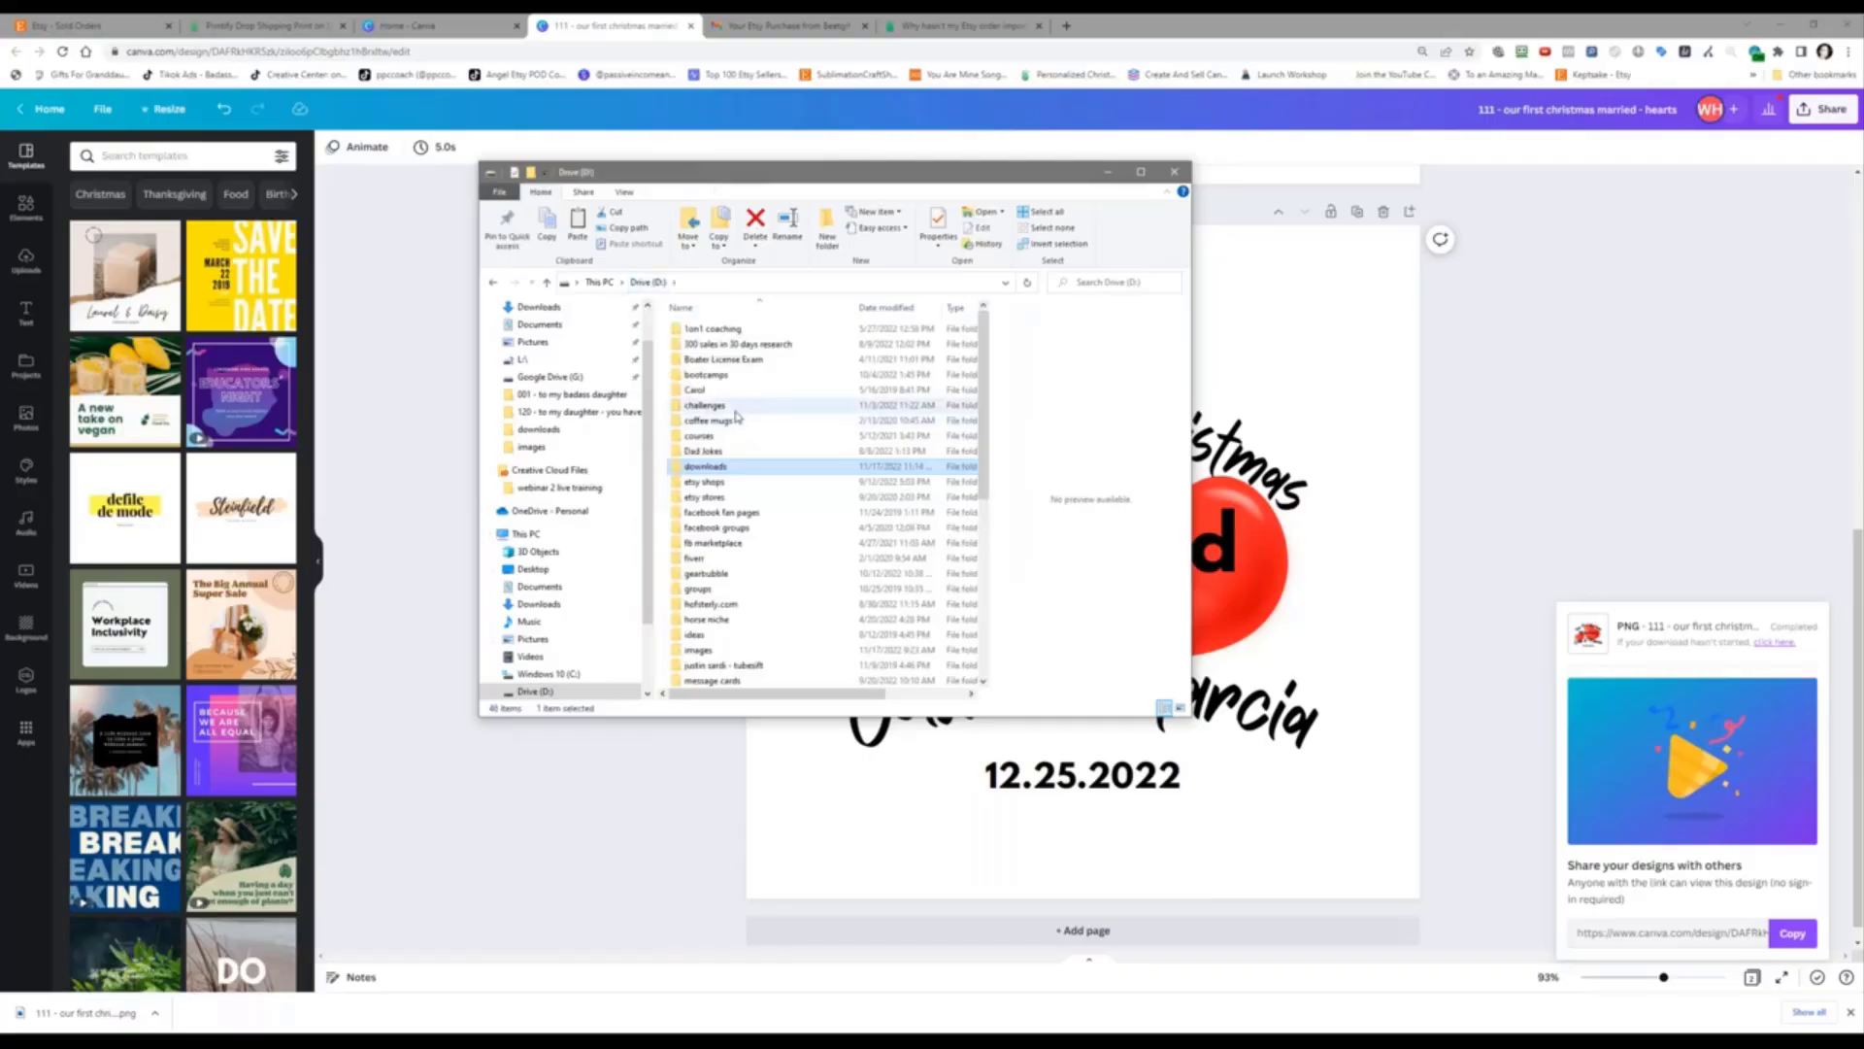
pyautogui.doubleClick(738, 411)
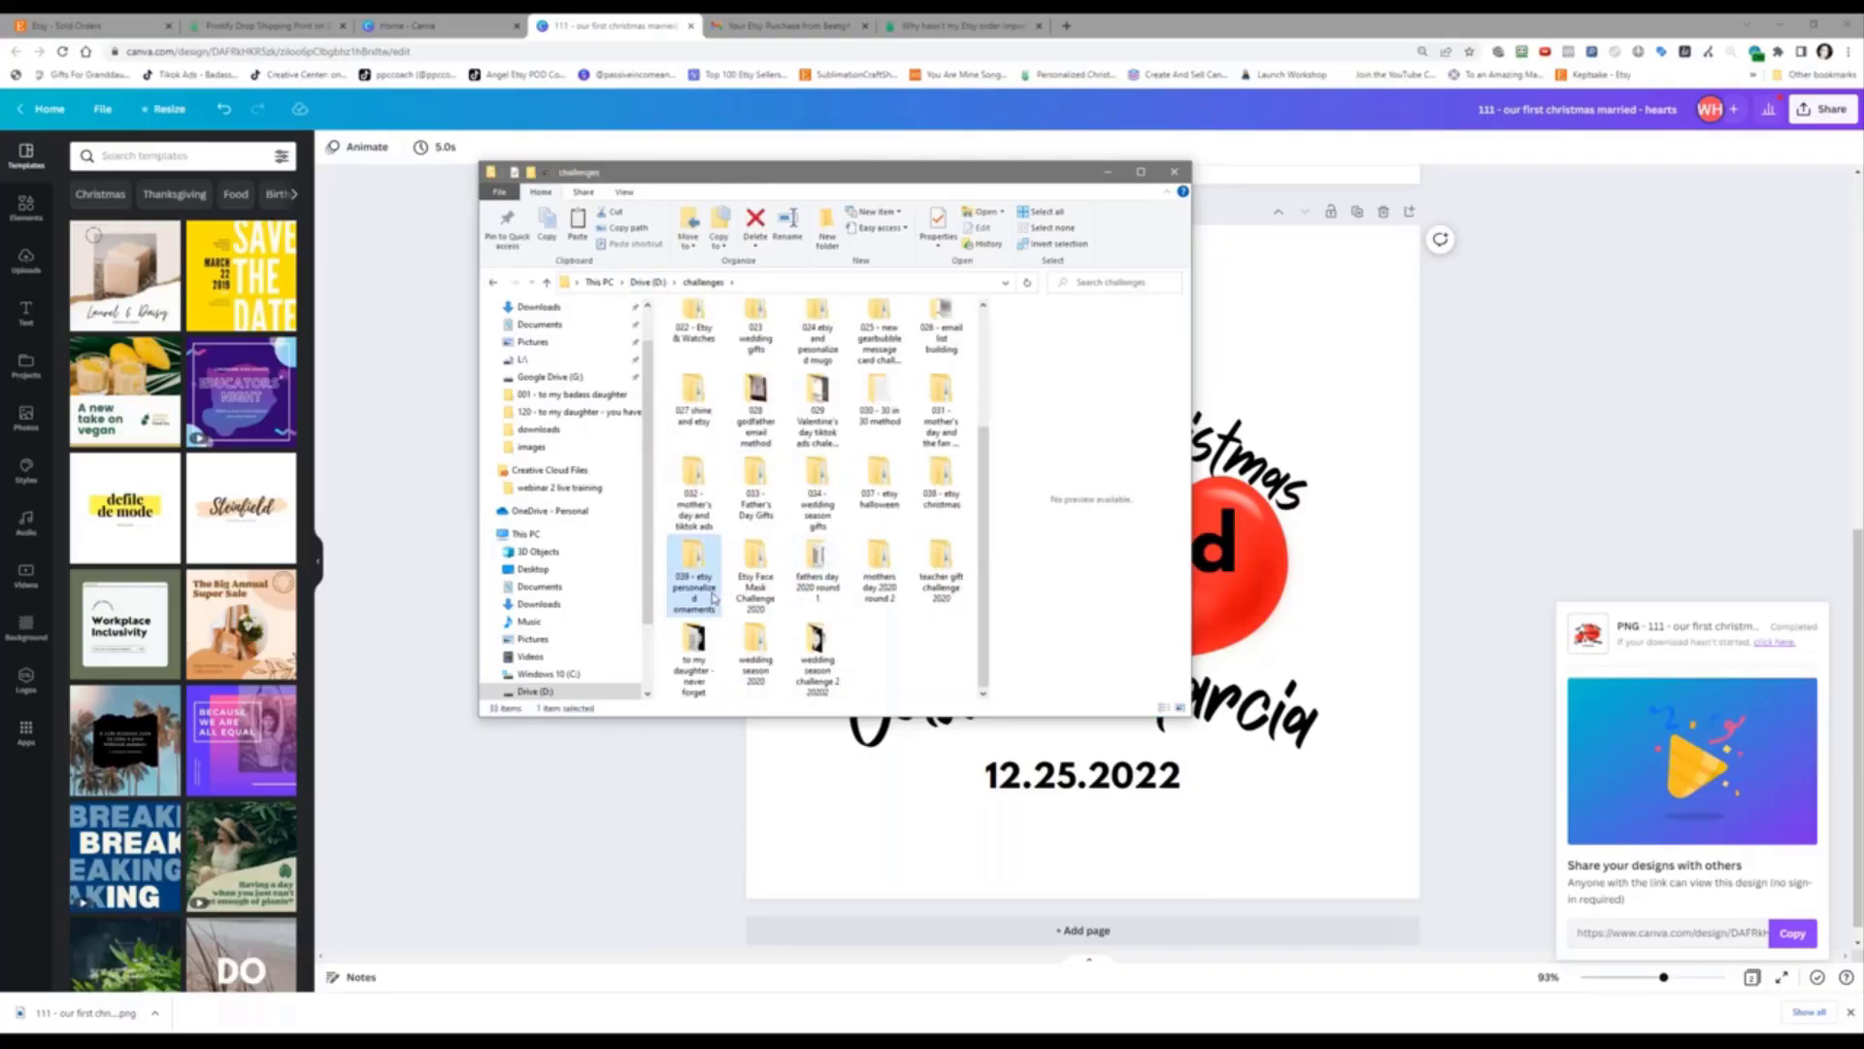
pyautogui.doubleClick(693, 561)
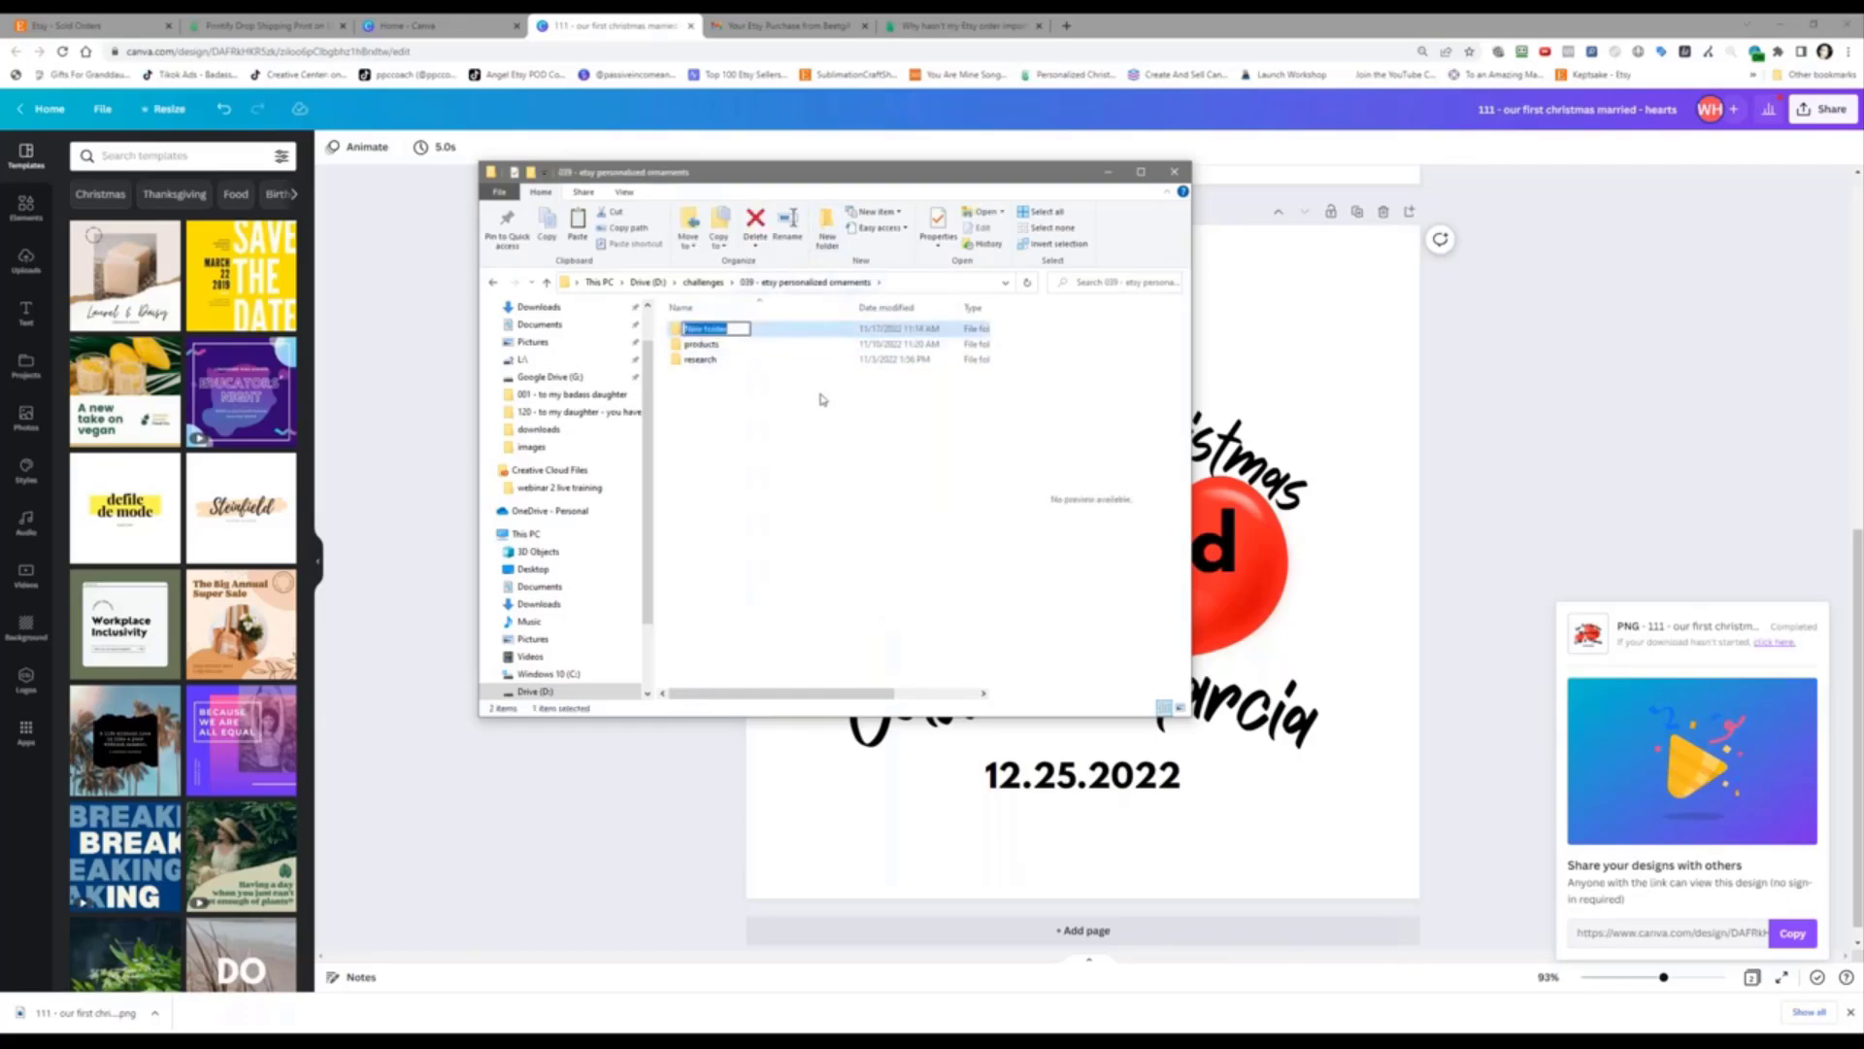
# Step: Create an 'orders' folder containing a New folder, and paste the hearts PNG inside it
pyautogui.write('00ders')
pyautogui.press('Return')
pyautogui.press('Return')
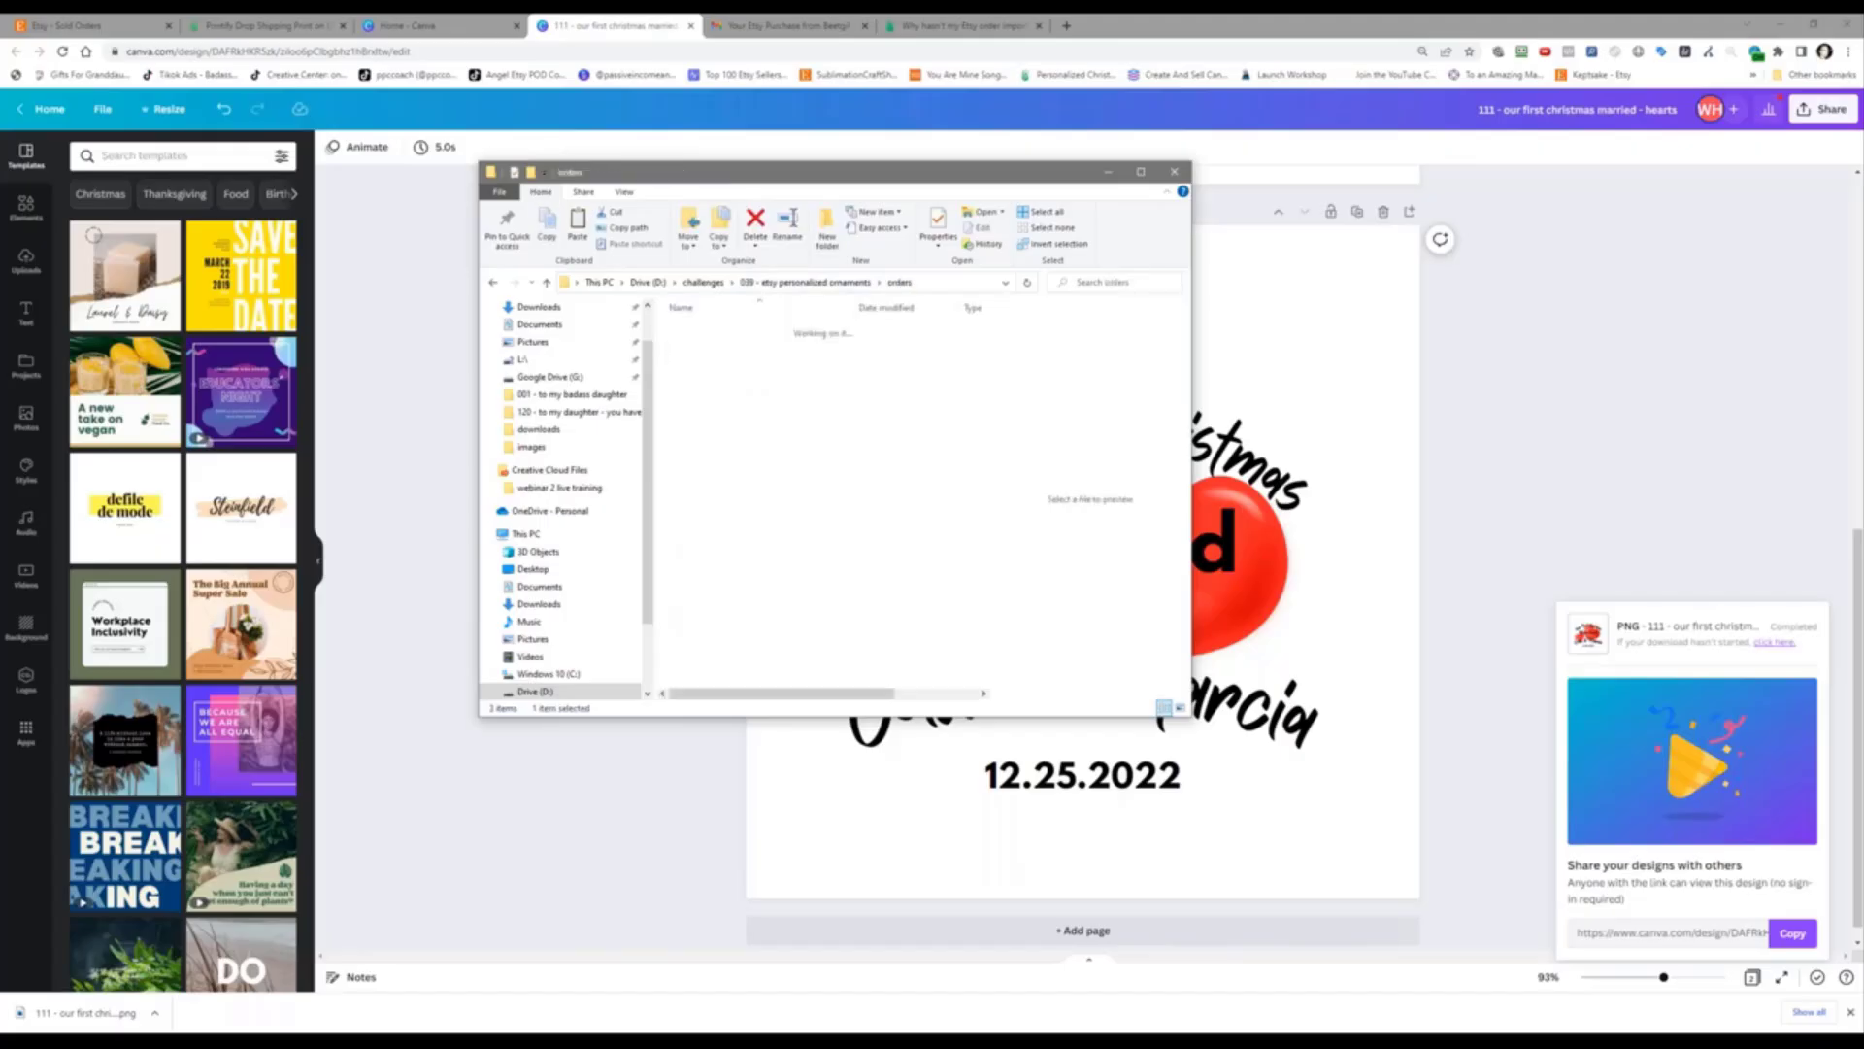
pyautogui.click(829, 251)
pyautogui.click(741, 416)
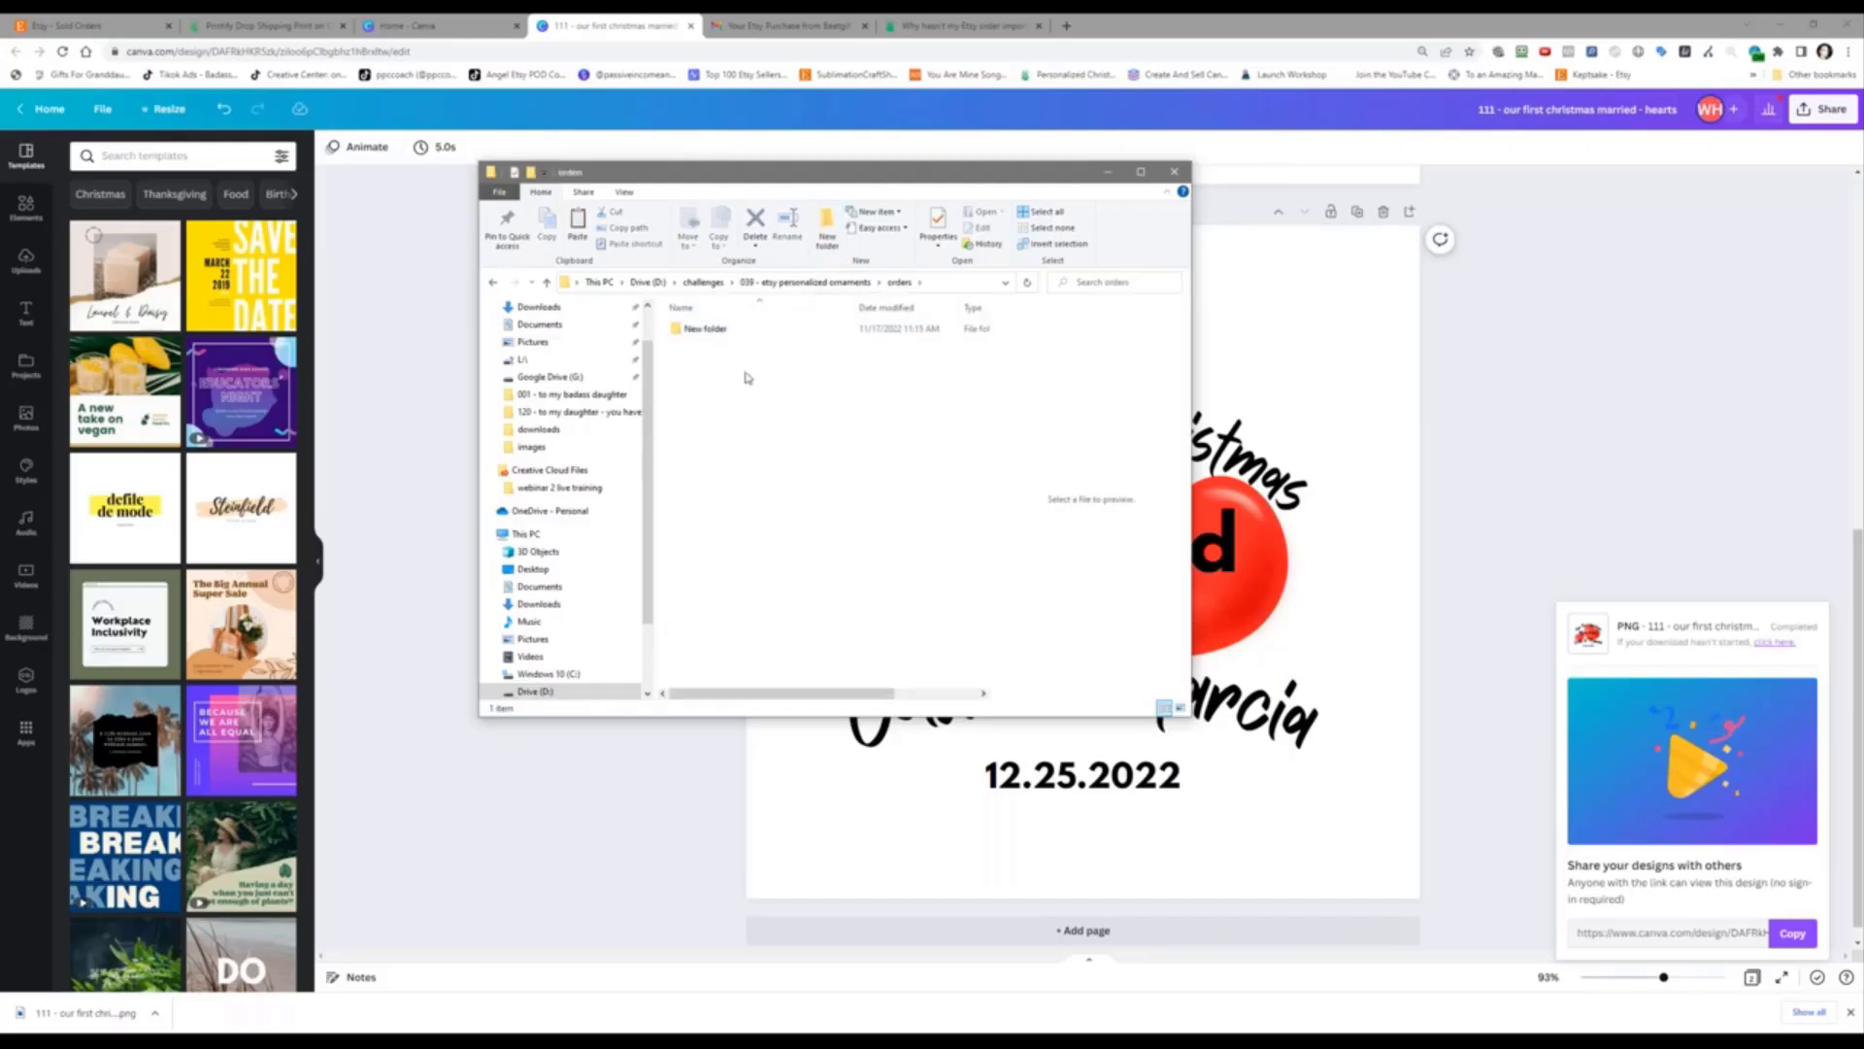
pyautogui.doubleClick(773, 331)
pyautogui.rightClick(723, 490)
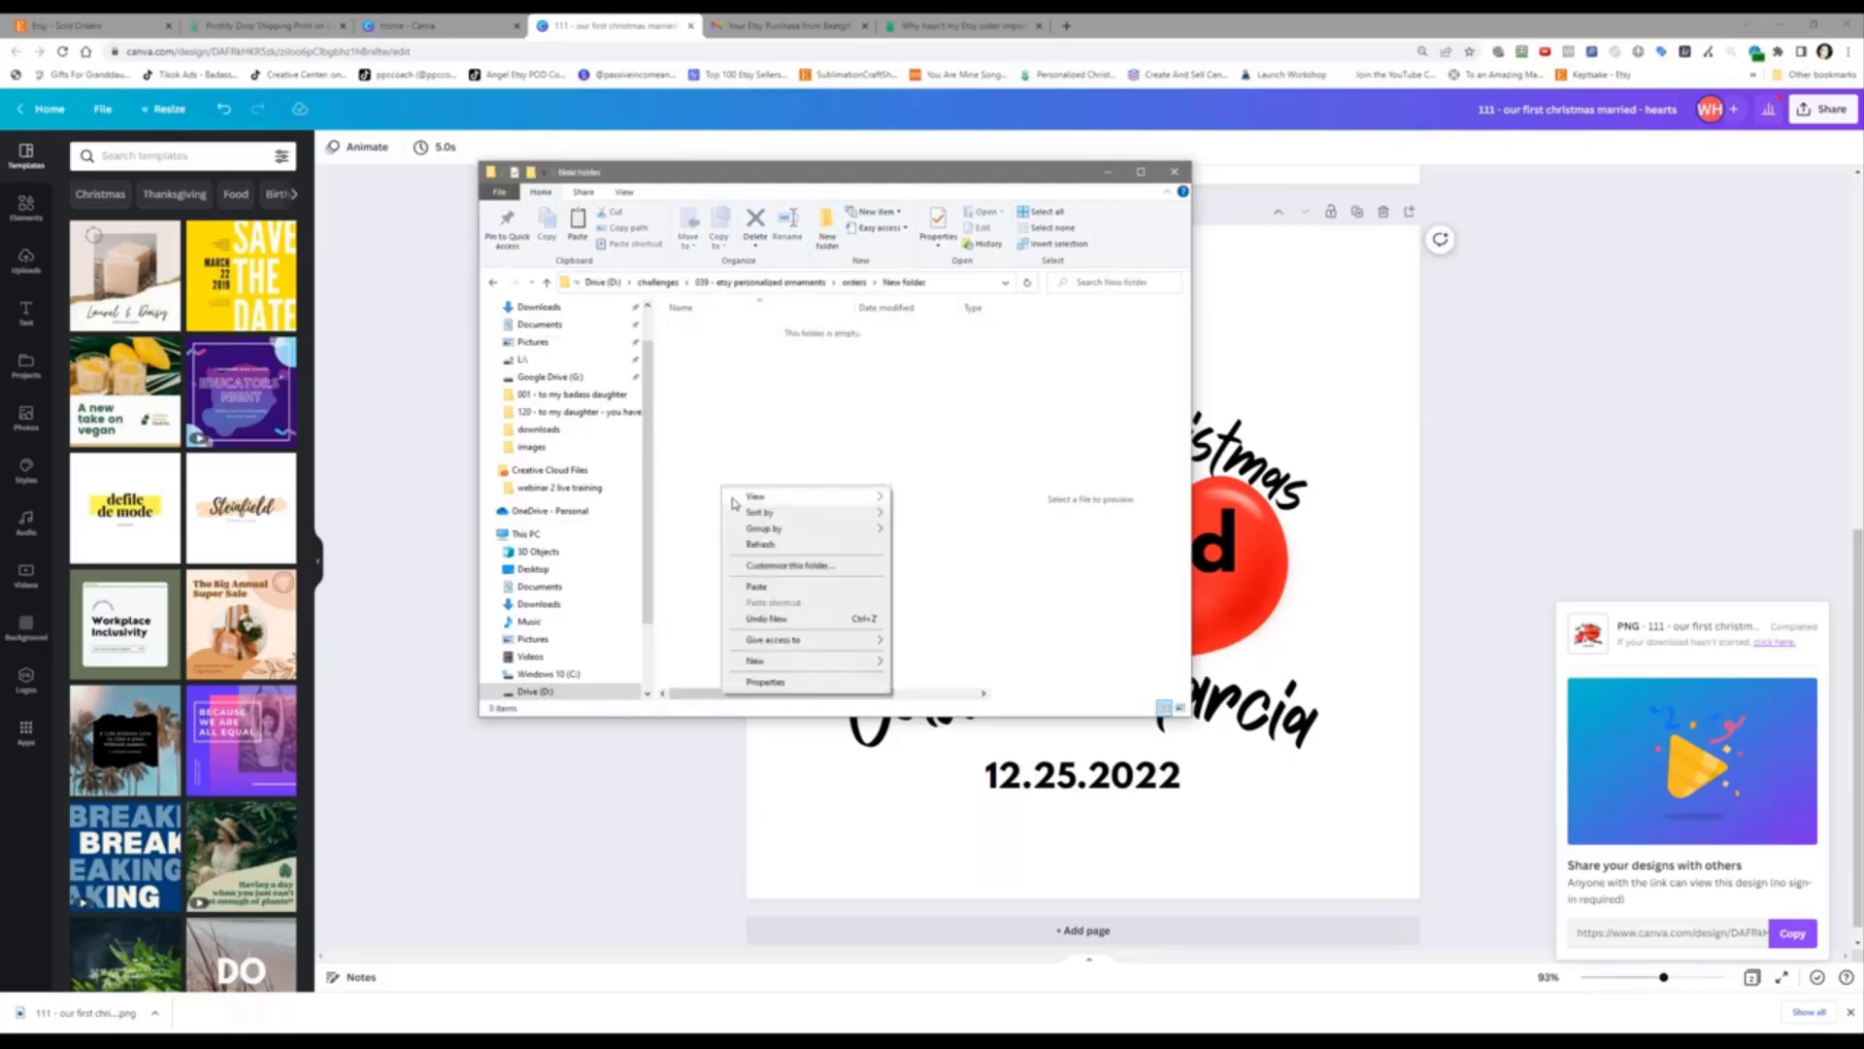
pyautogui.click(759, 586)
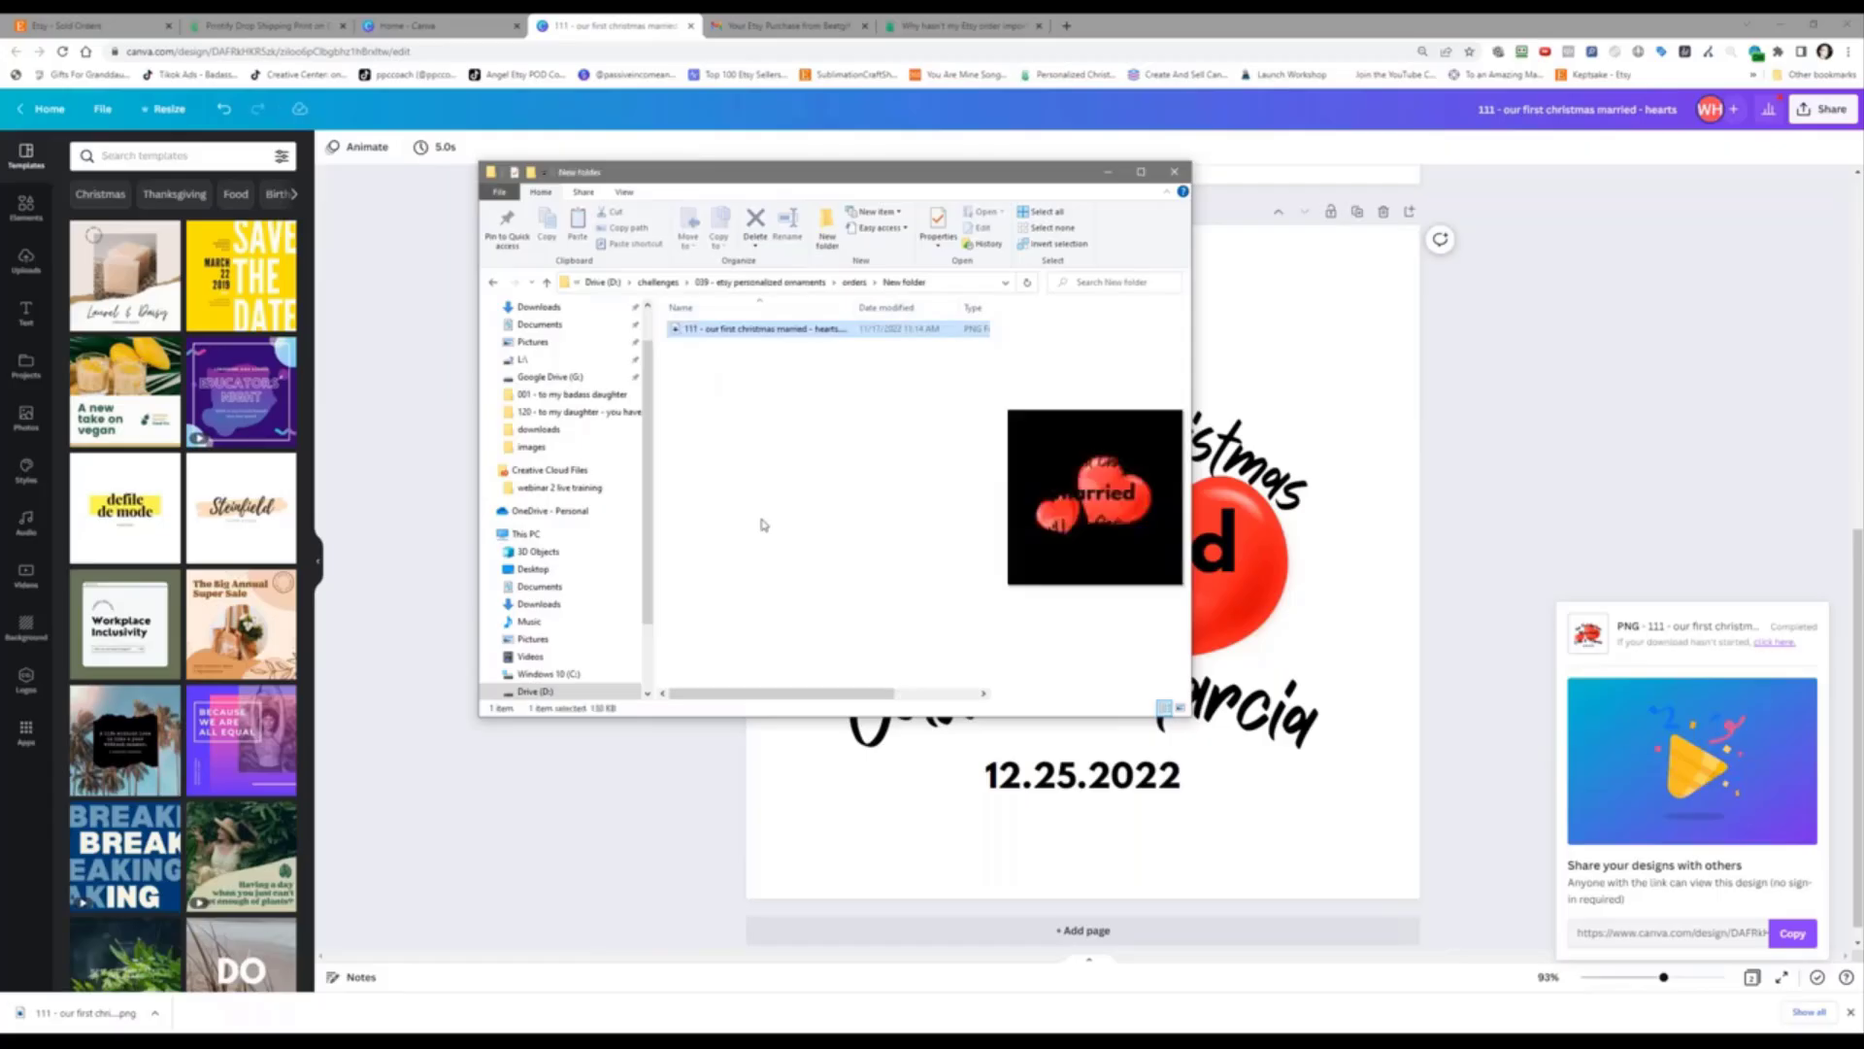
pyautogui.click(763, 525)
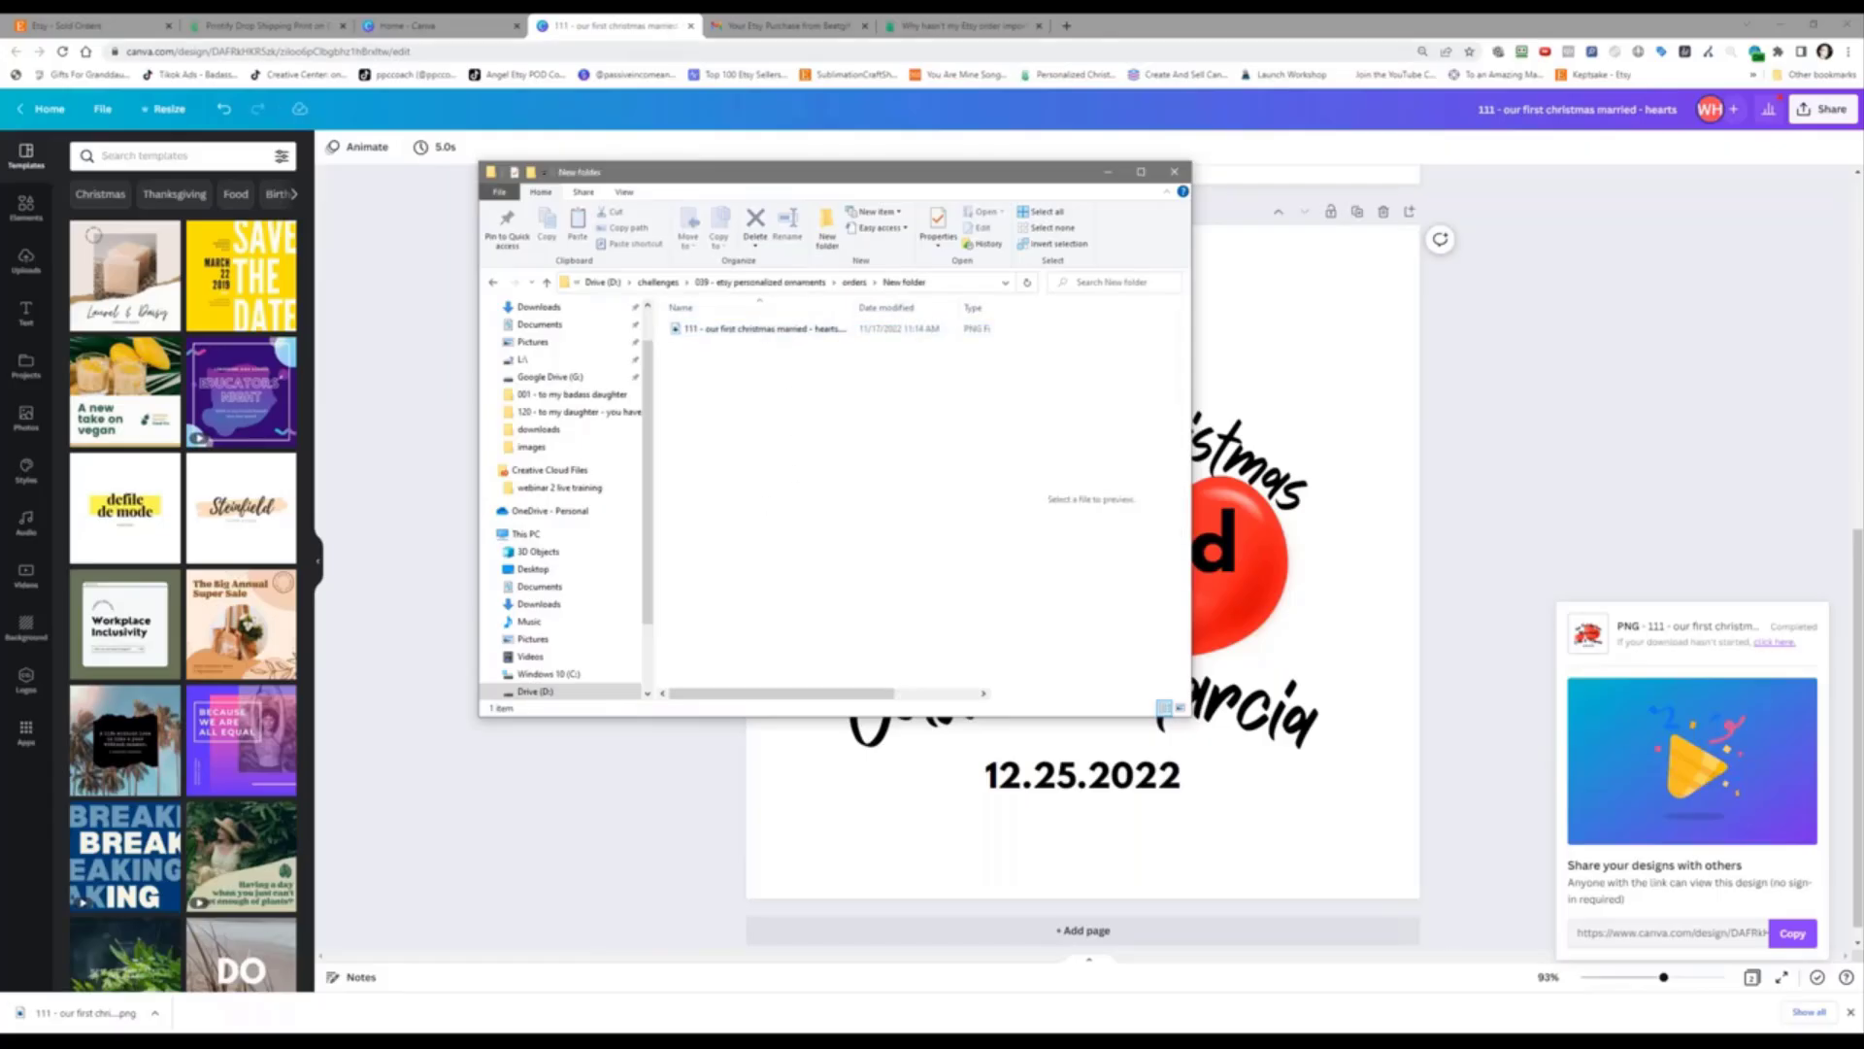
pyautogui.click(139, 19)
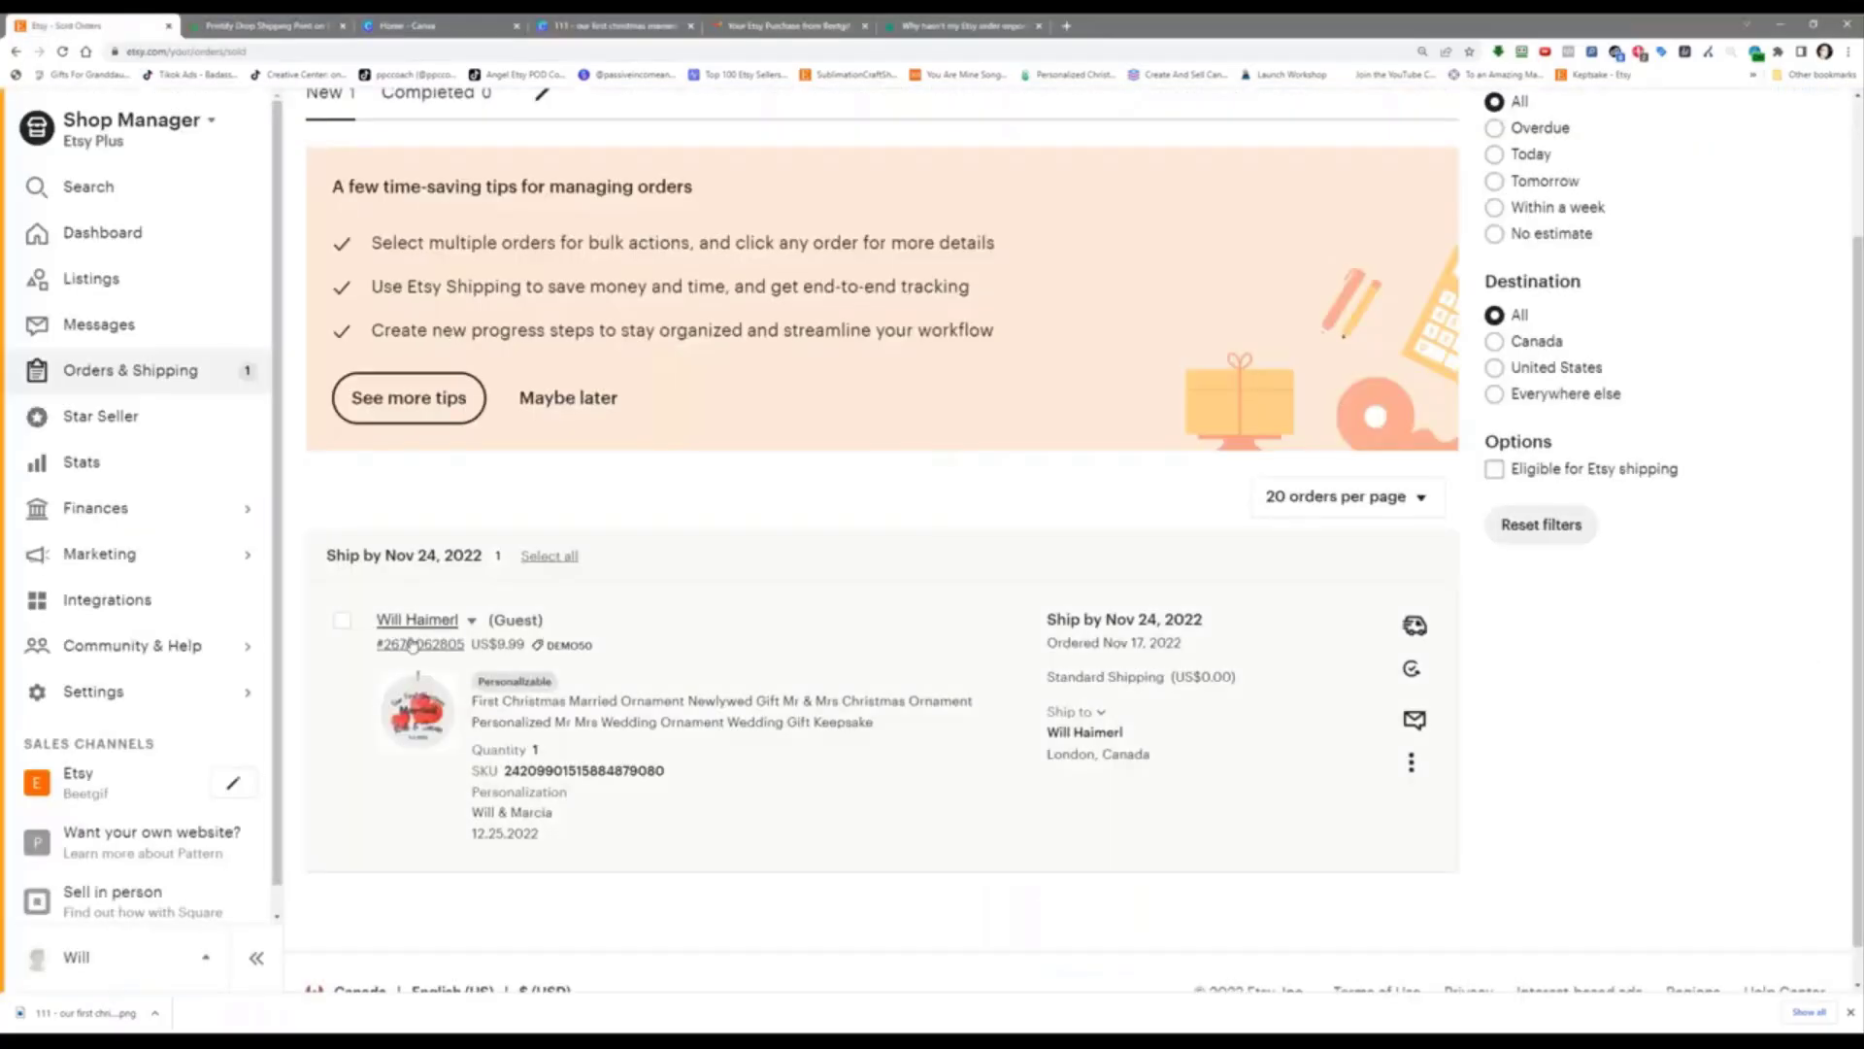
# Step: Copy the new ornament order's order number from its Etsy order details
pyautogui.moveTo(375, 646); pyautogui.dragTo(394, 649)
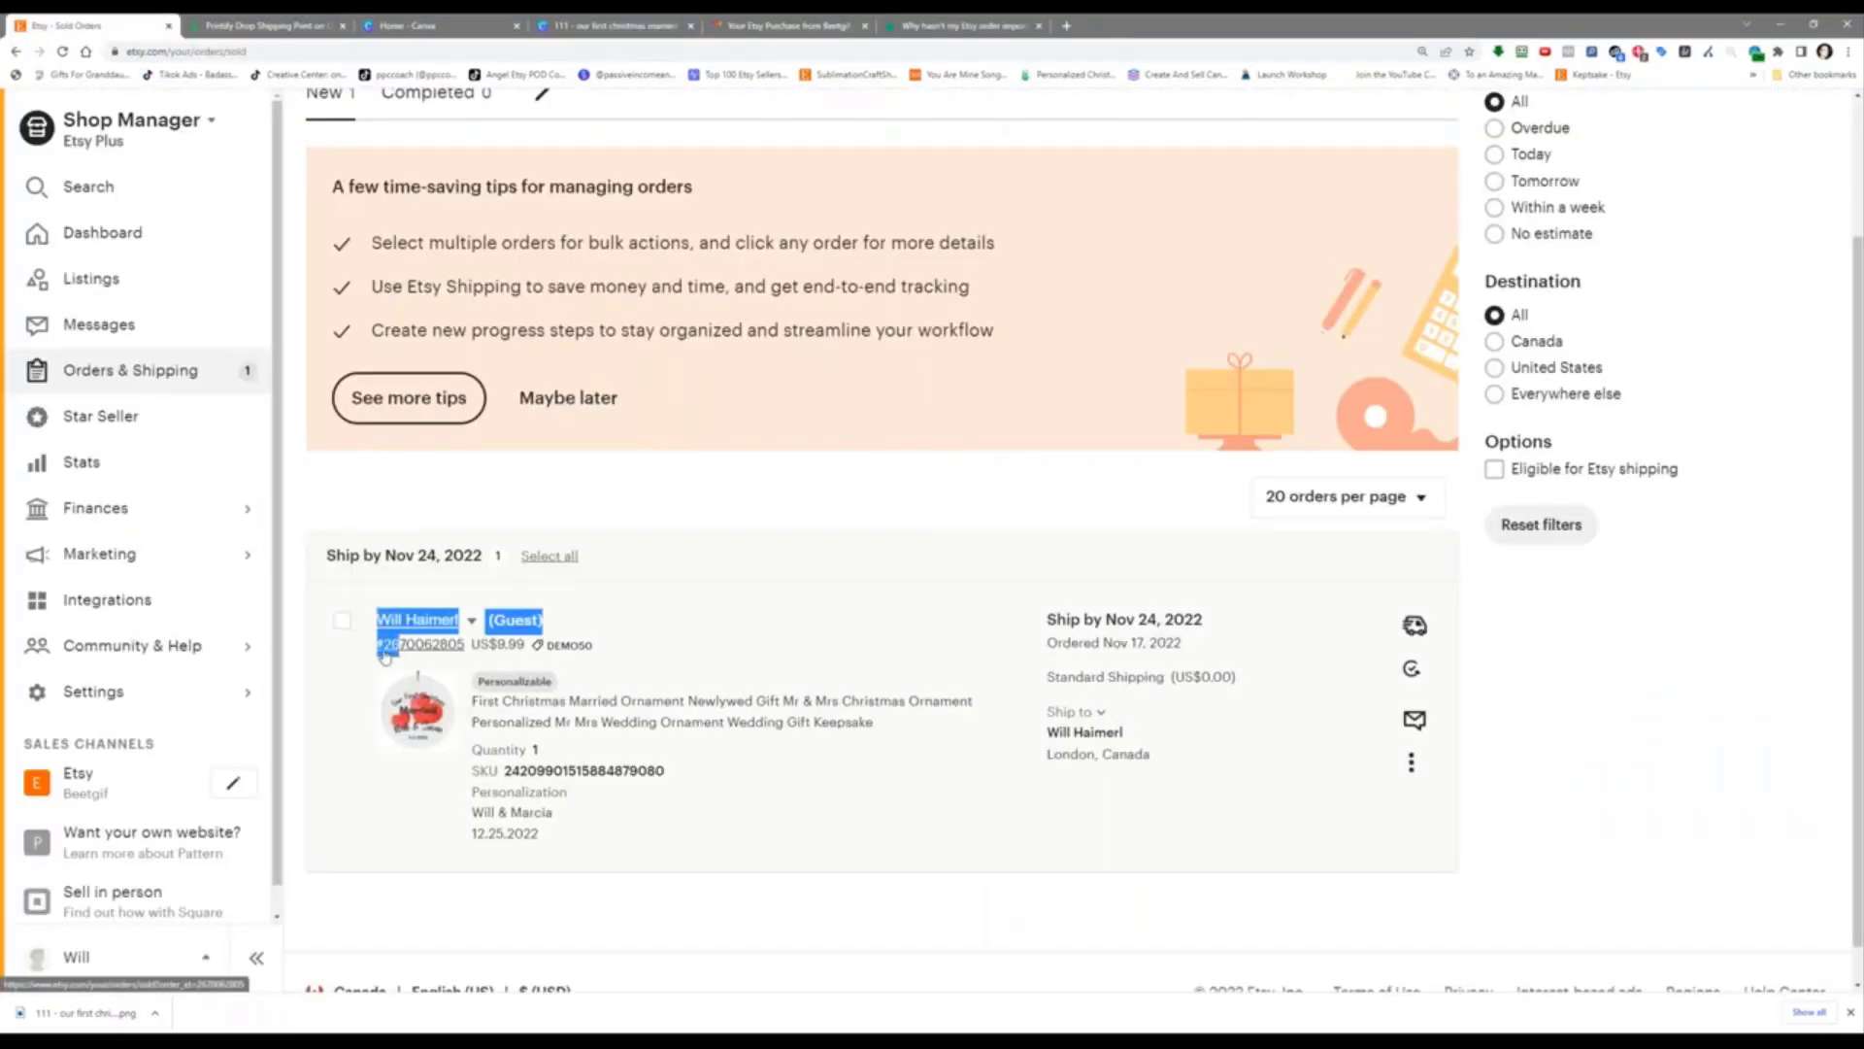
pyautogui.click(386, 658)
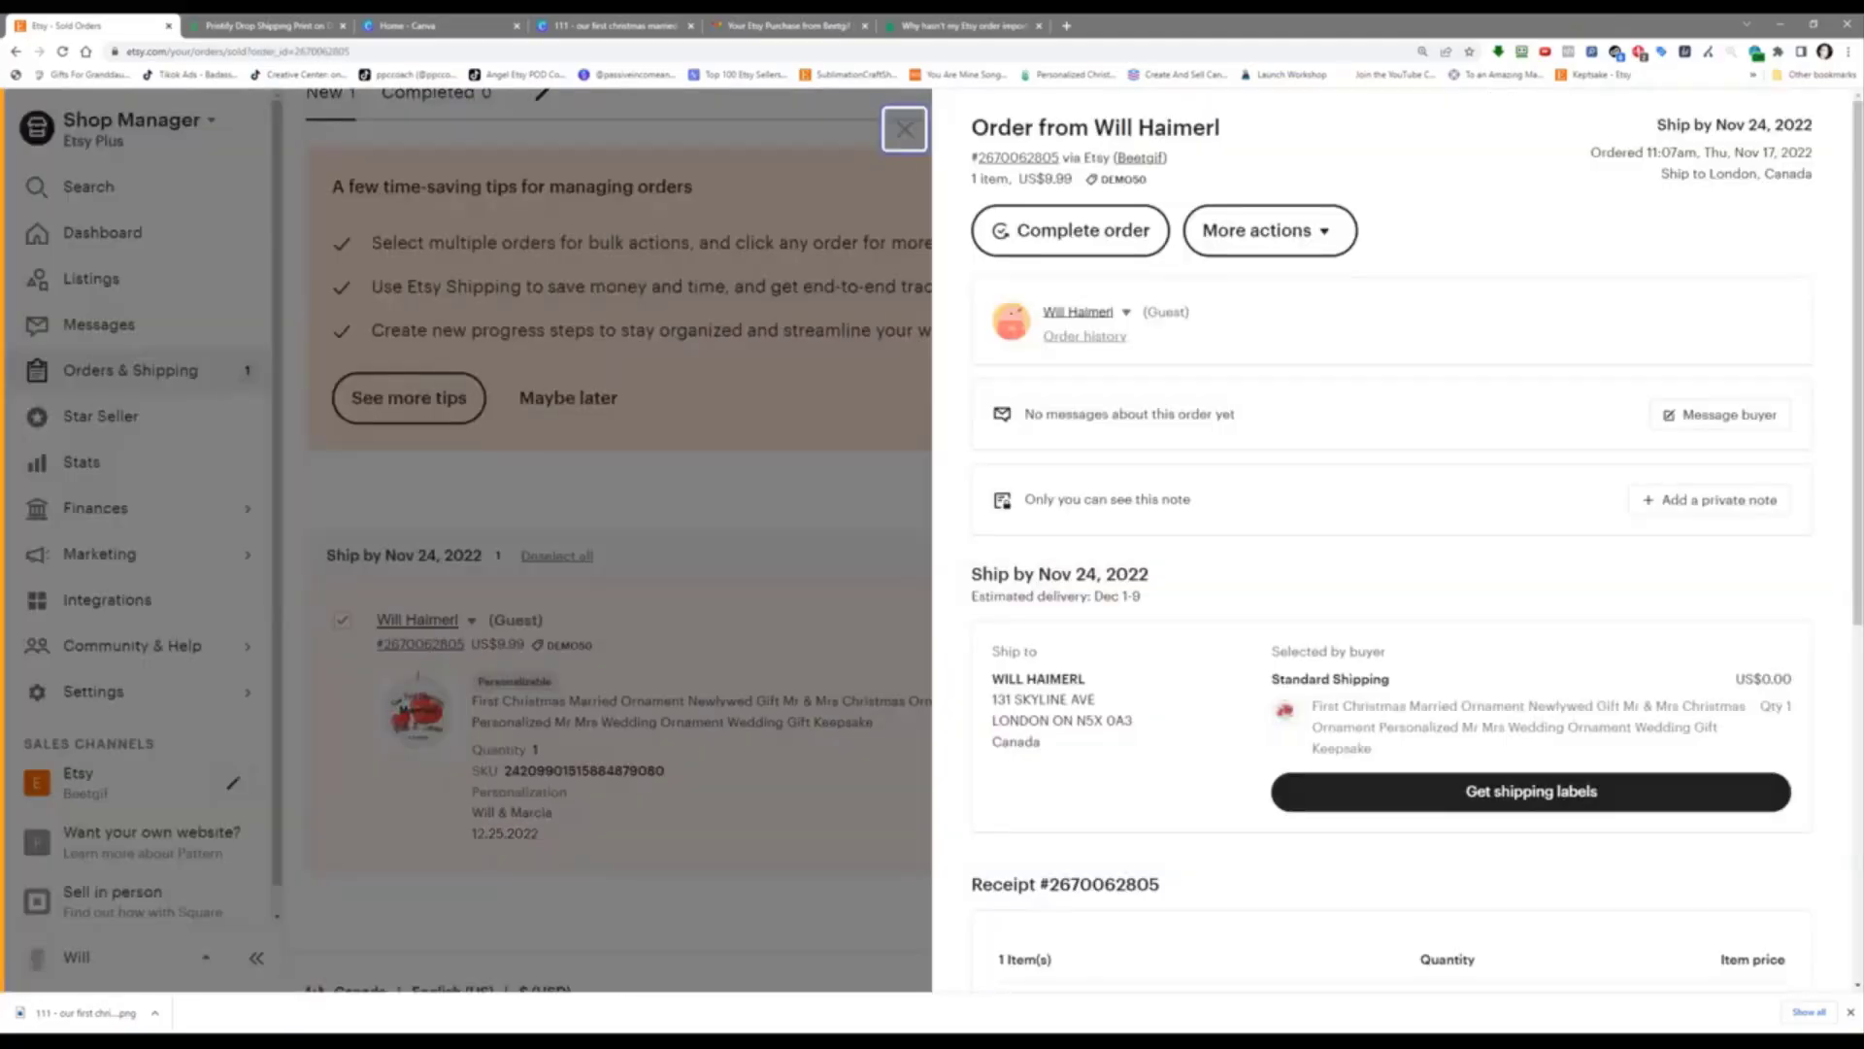
pyautogui.moveTo(1063, 158); pyautogui.dragTo(978, 157)
pyautogui.rightClick(983, 161)
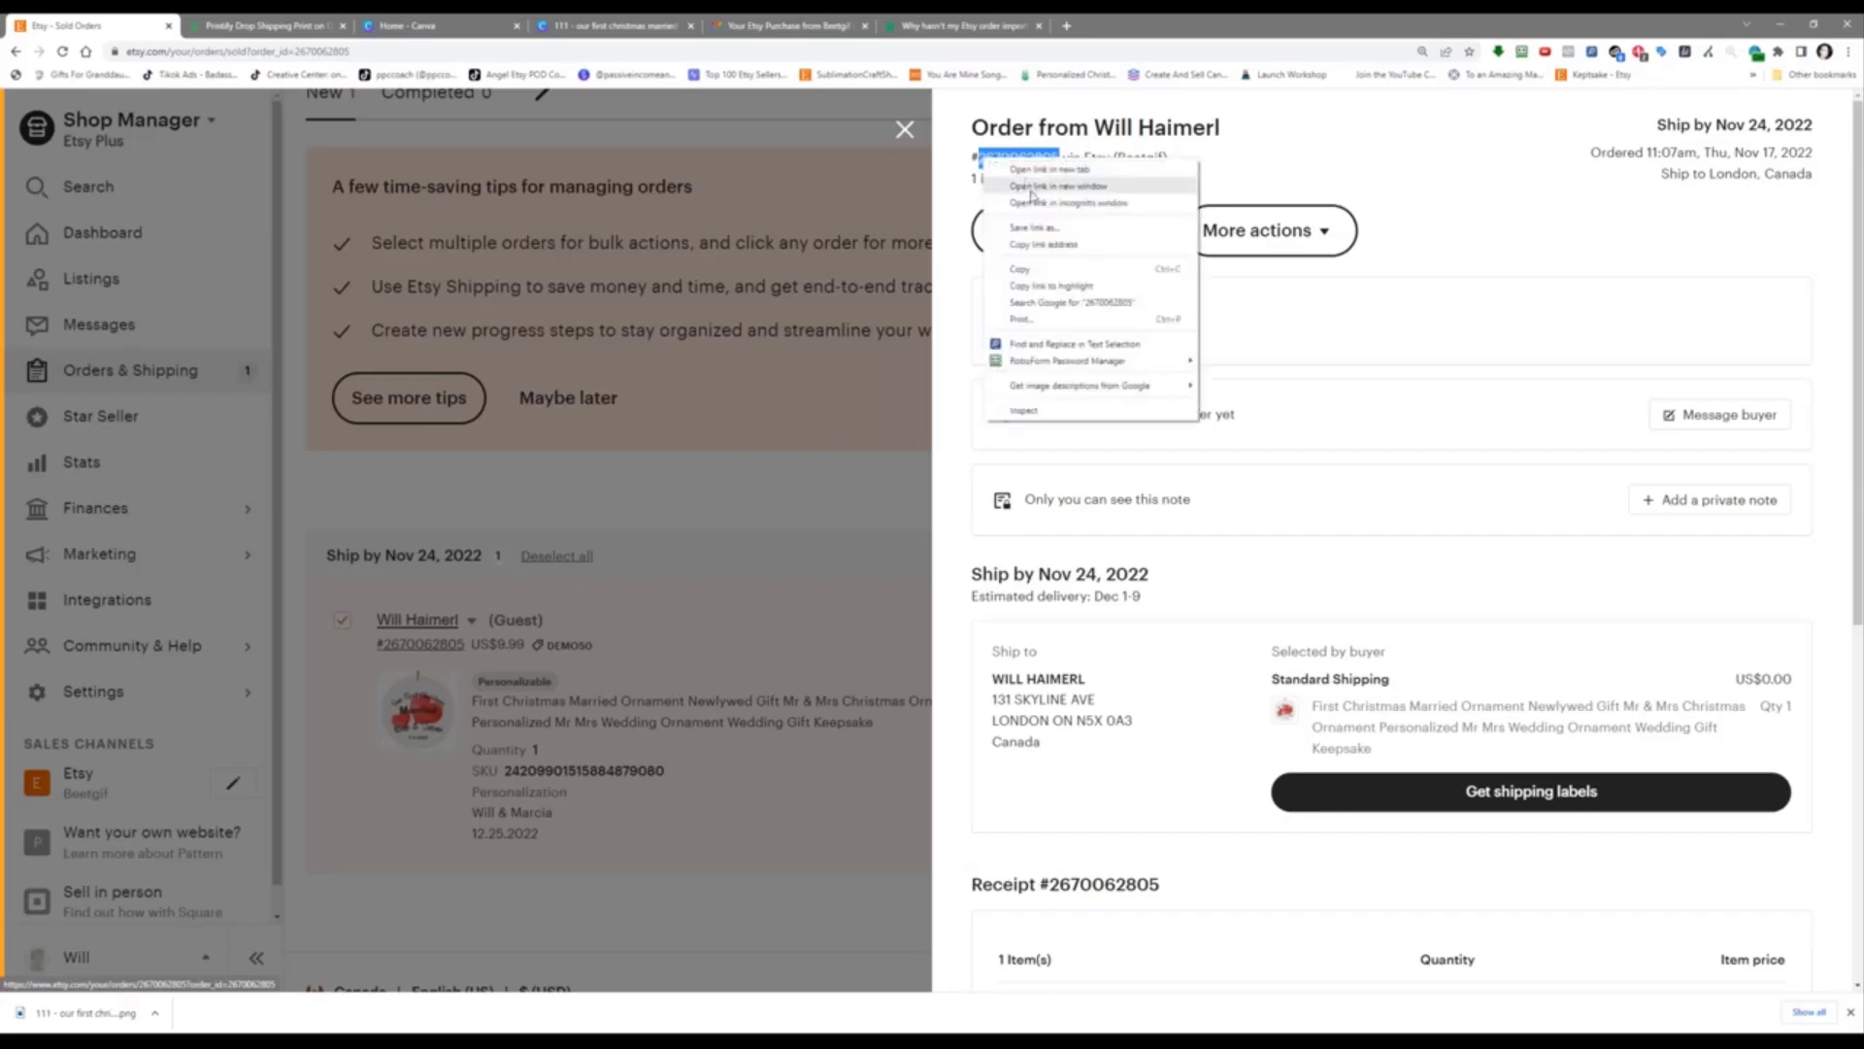
pyautogui.click(1037, 270)
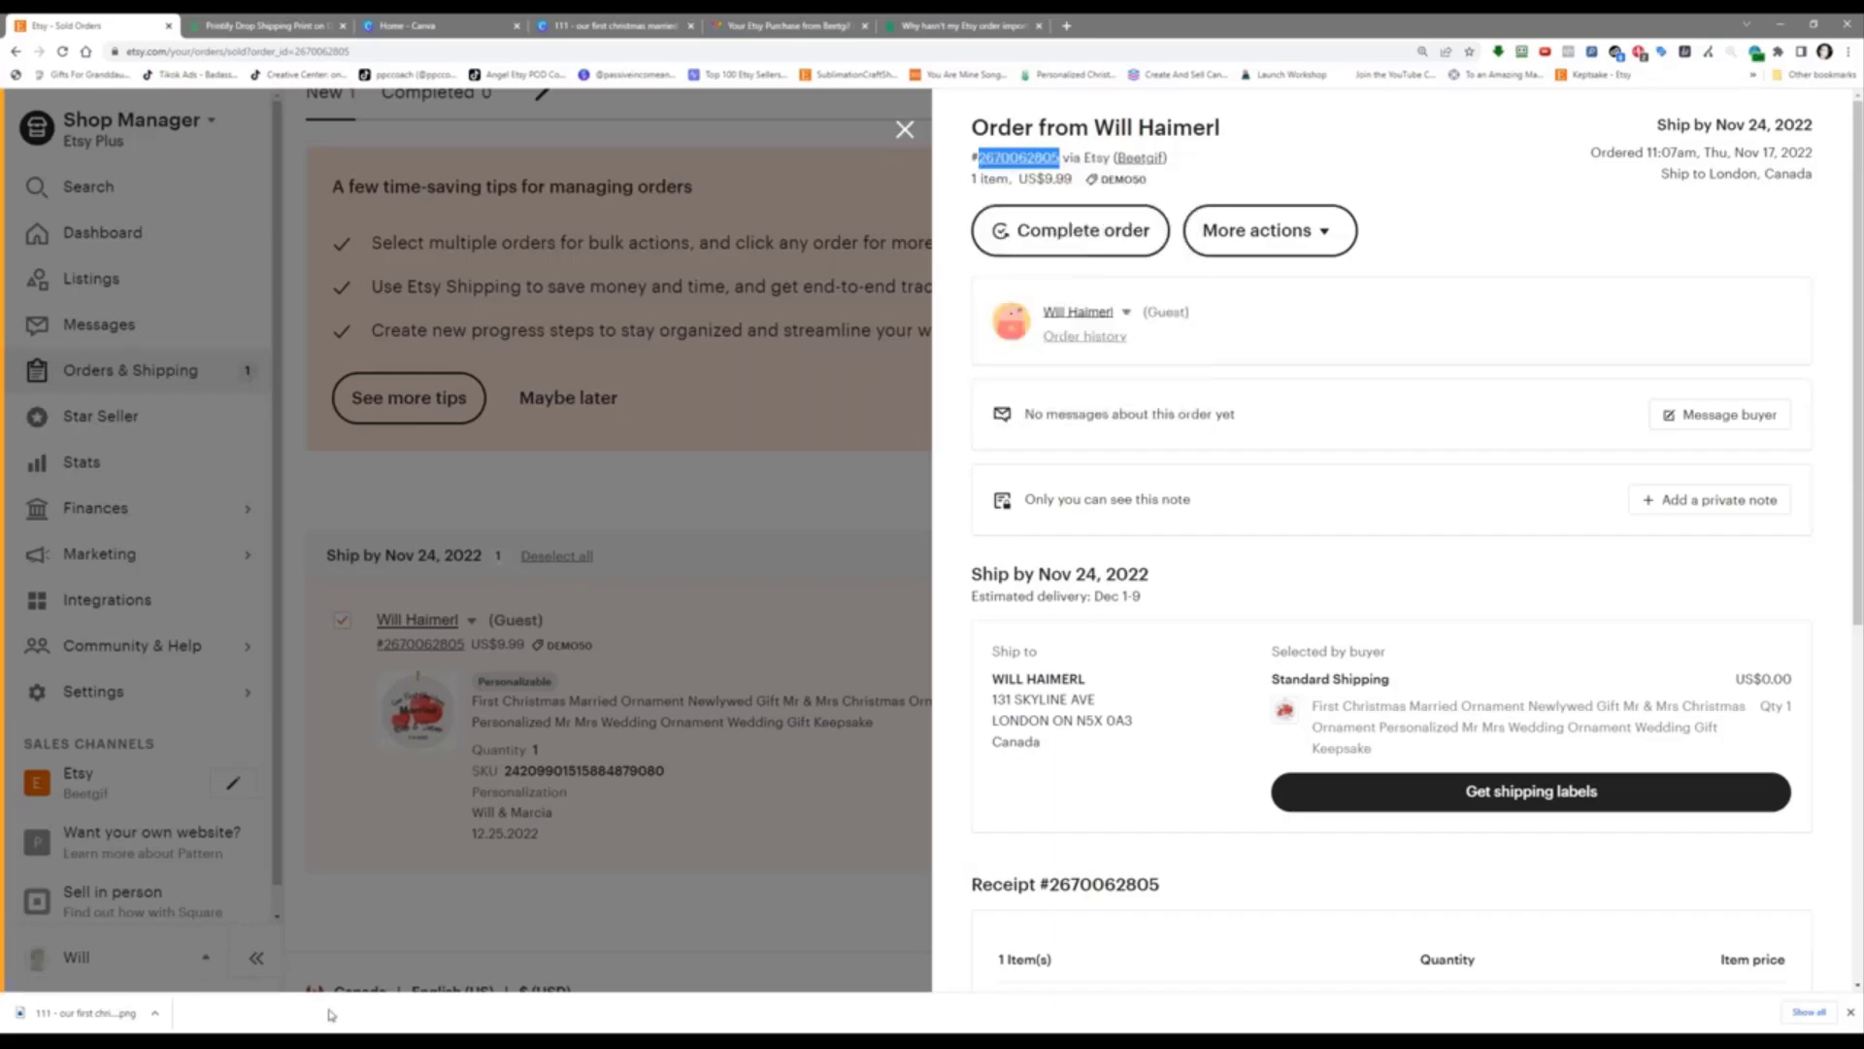
# Step: Rename the New folder inside the orders folder to the copied Etsy order number
pyautogui.click(353, 1041)
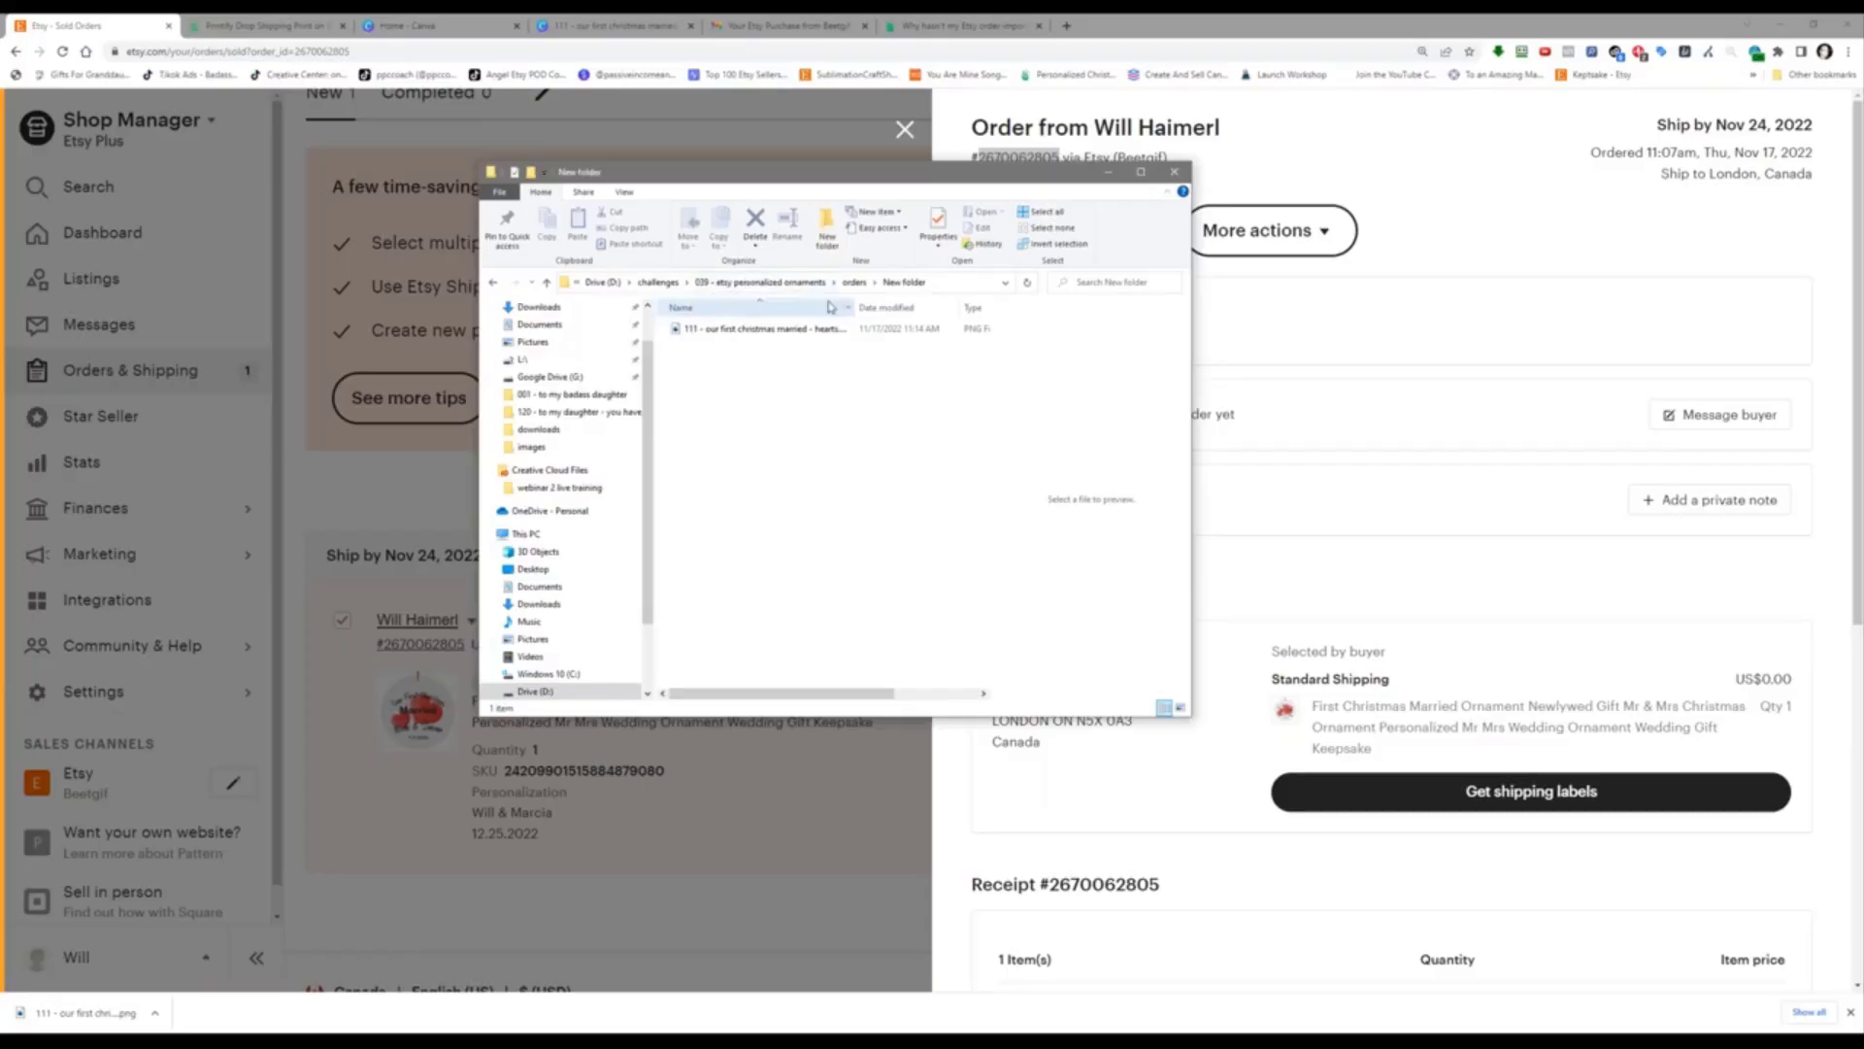
pyautogui.click(857, 283)
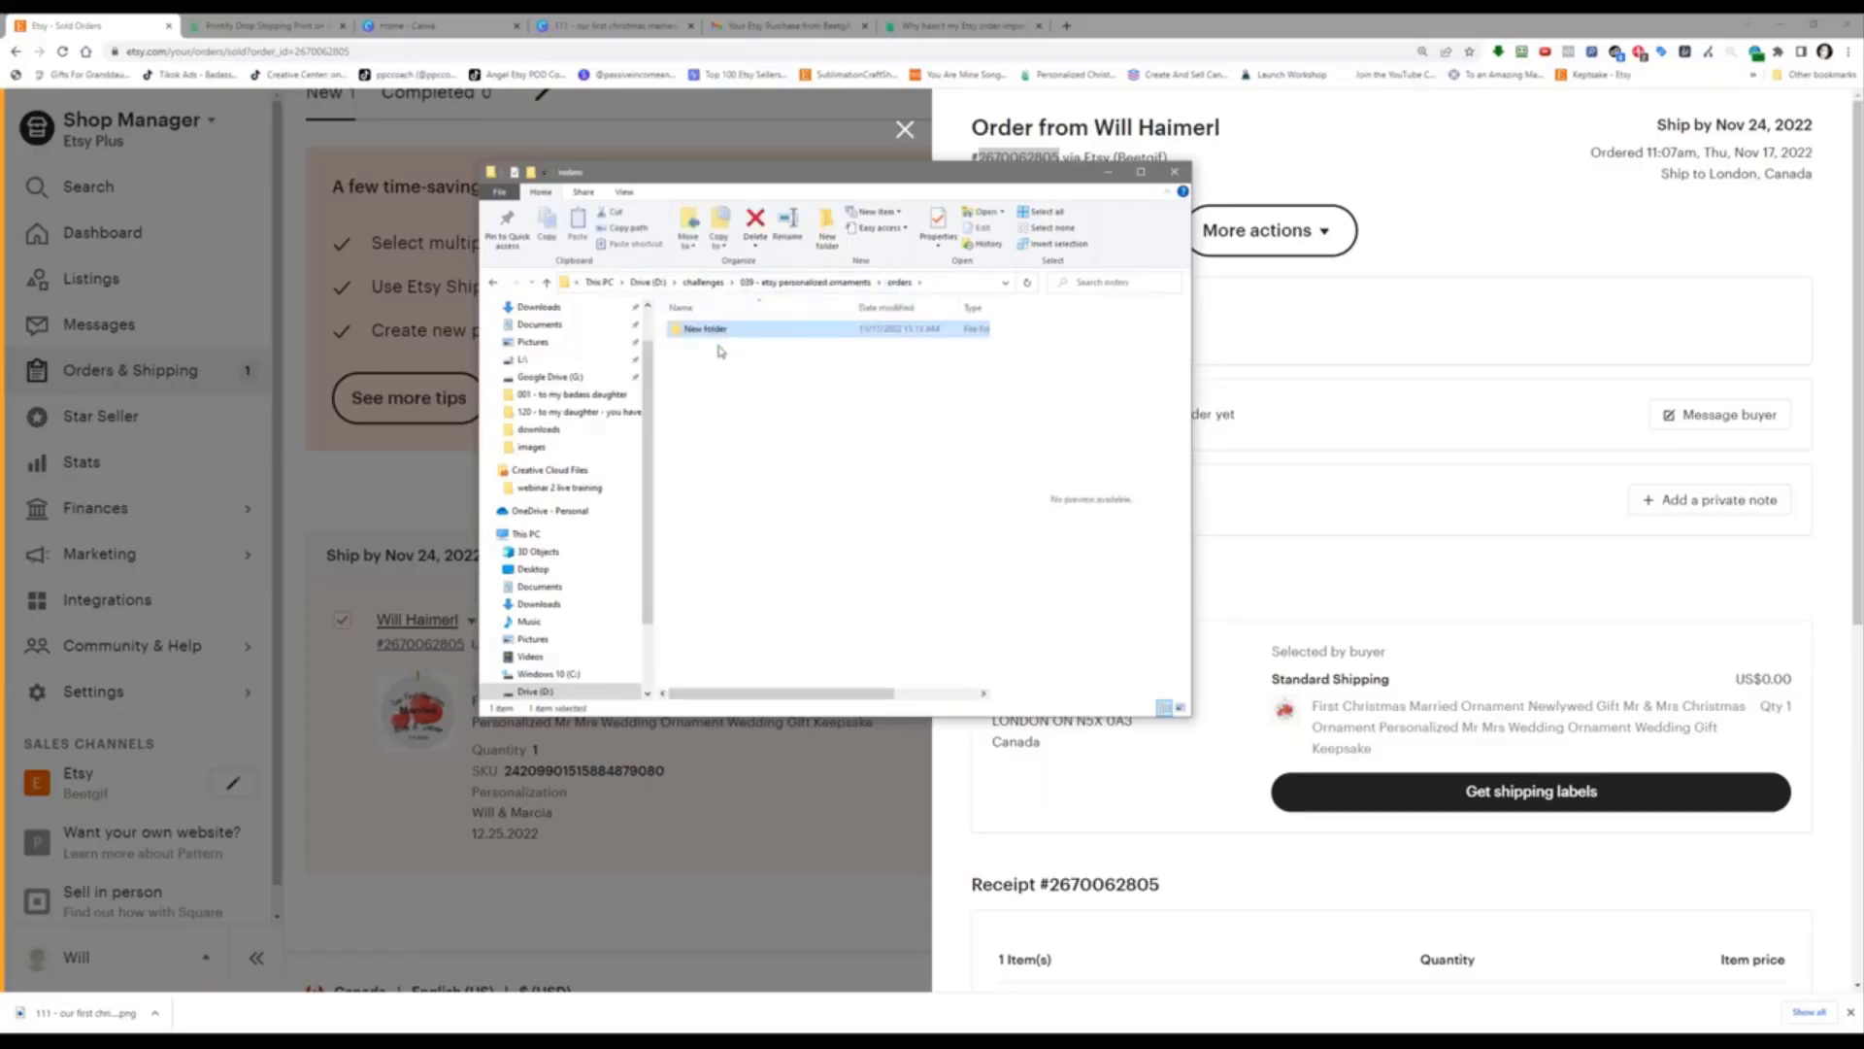
pyautogui.click(707, 329)
pyautogui.rightClick(718, 334)
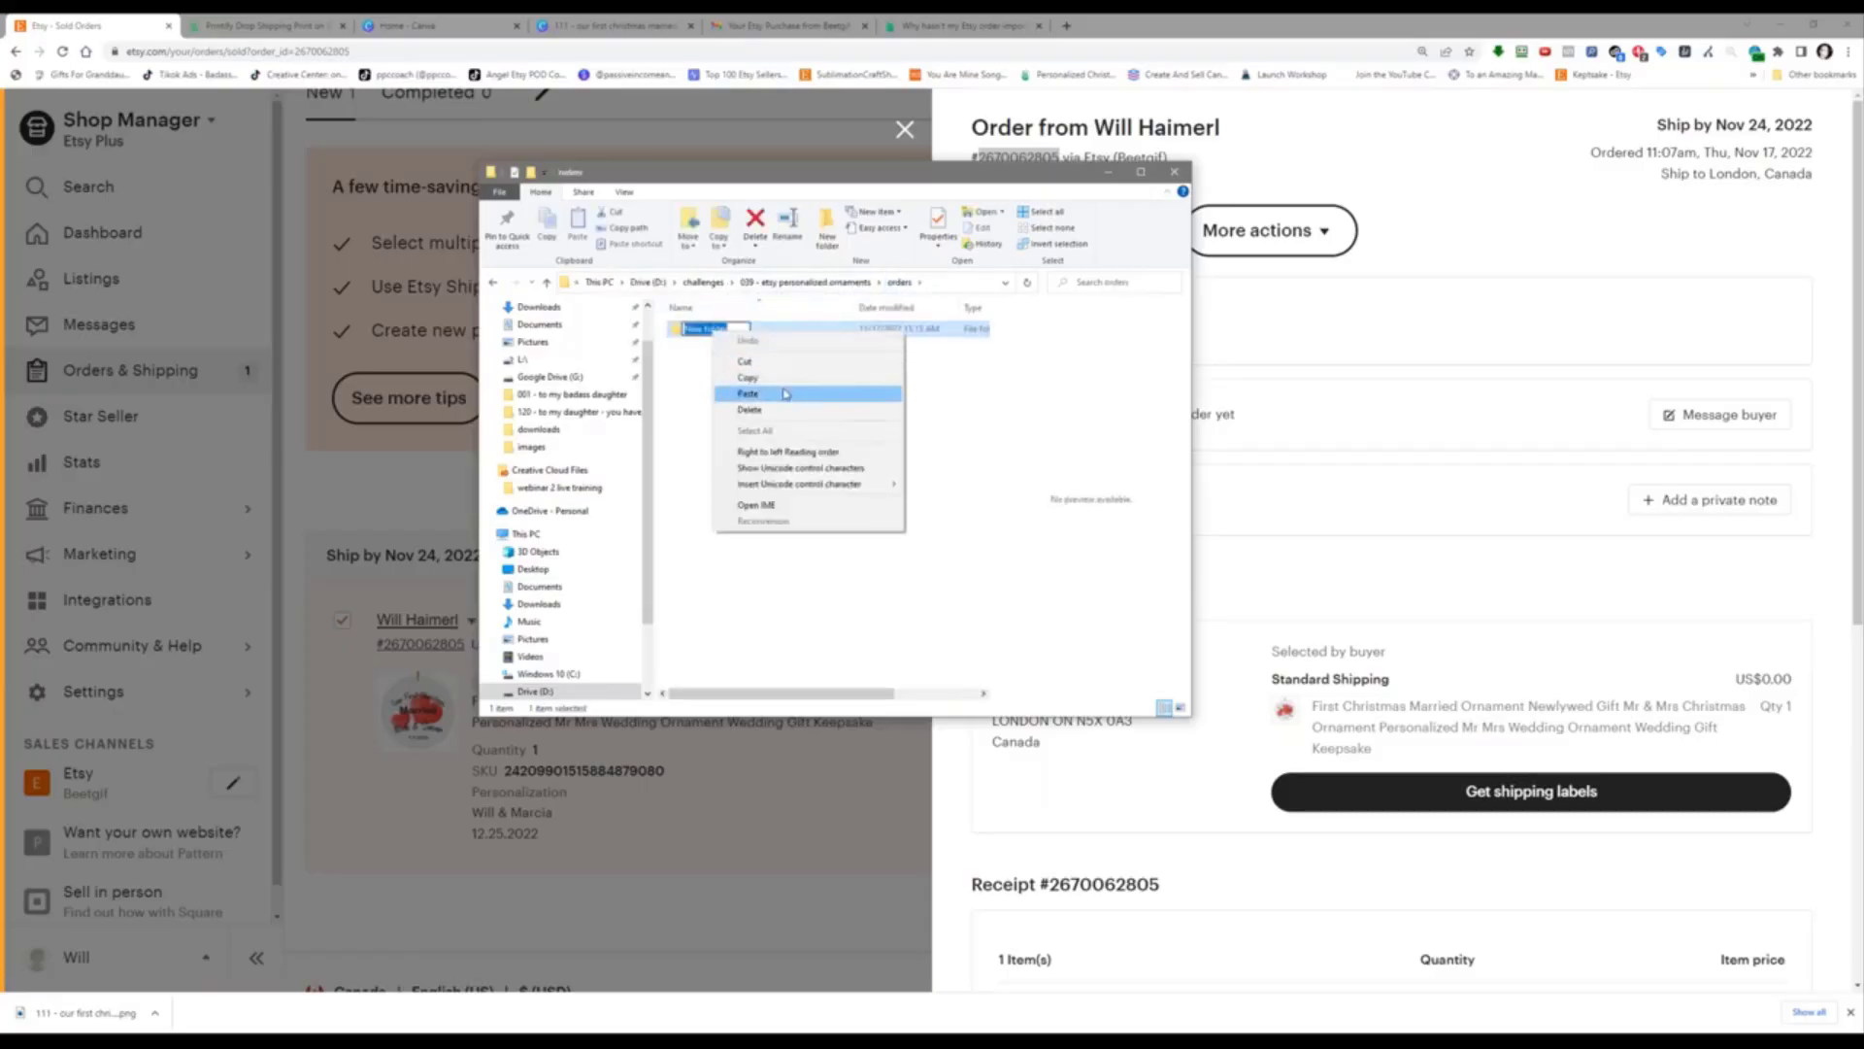
pyautogui.click(787, 393)
pyautogui.click(762, 328)
# Step: Confirm the hearts PNG is in the renamed order folder, then reload Printify's My orders page
pyautogui.doubleClick(762, 328)
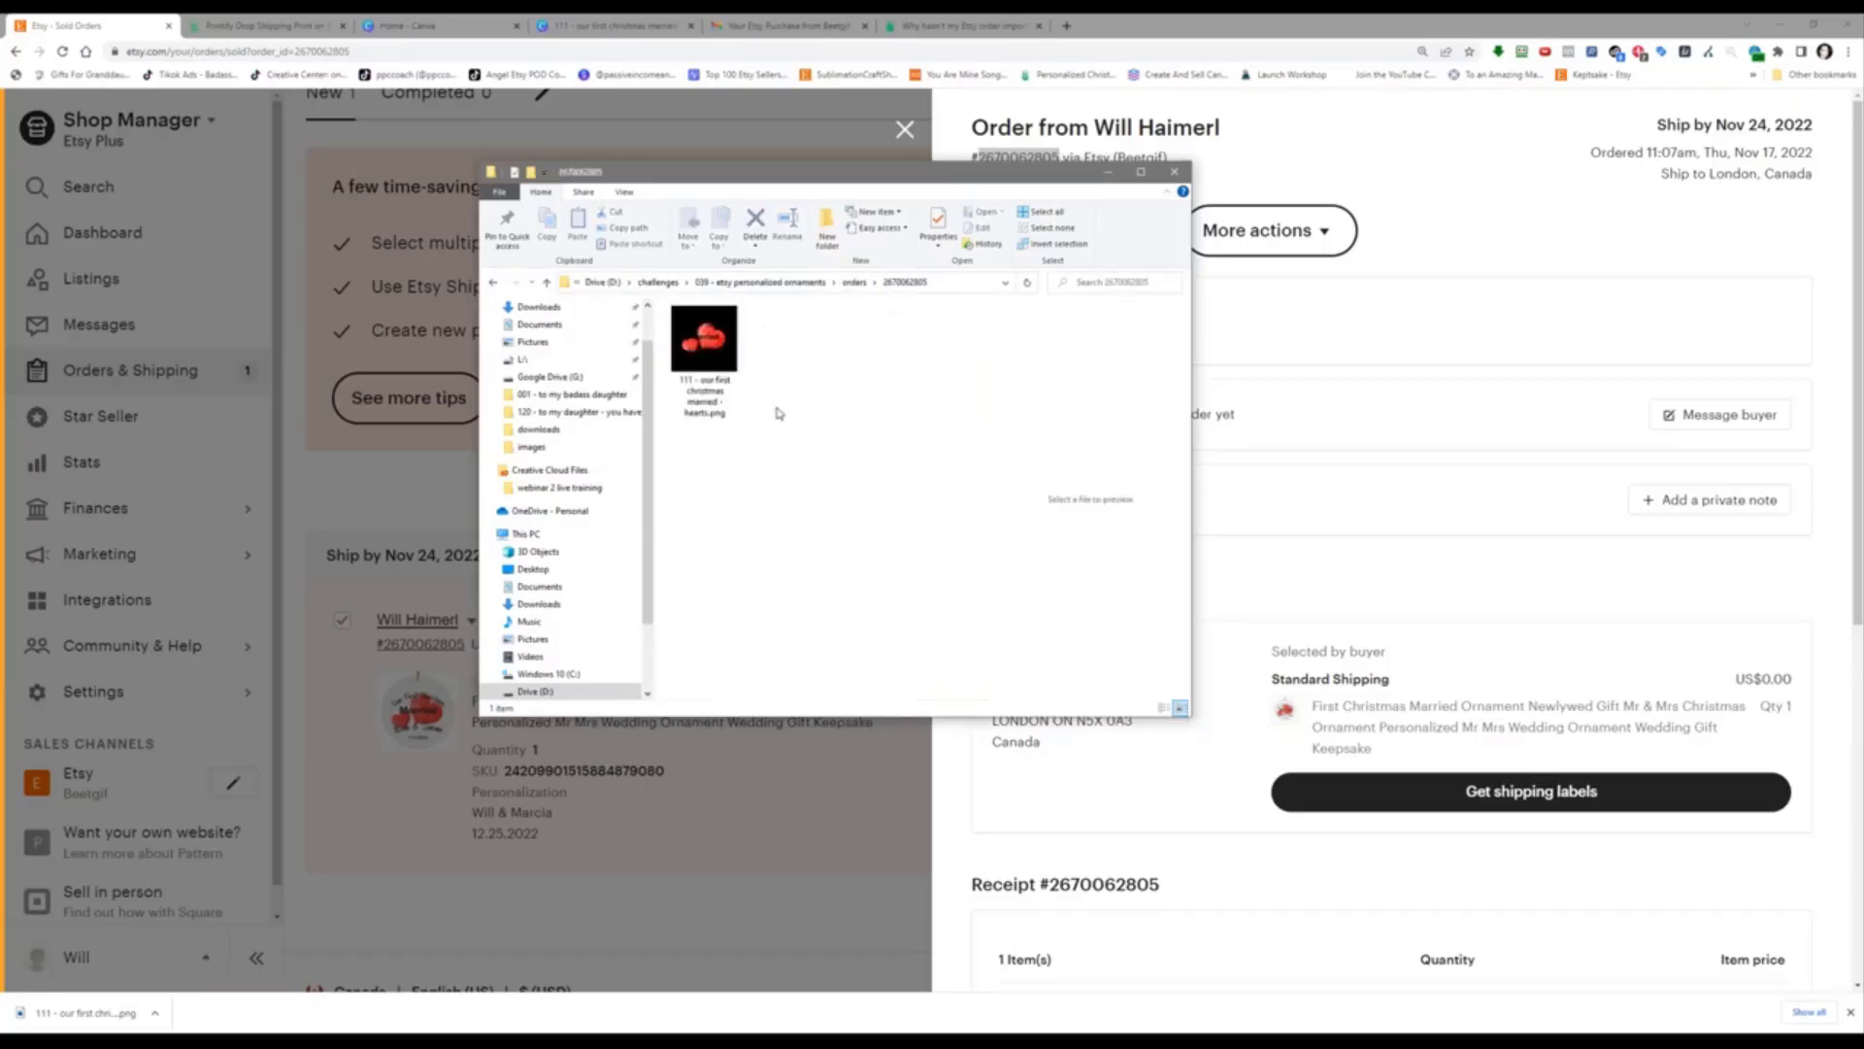
pyautogui.click(769, 284)
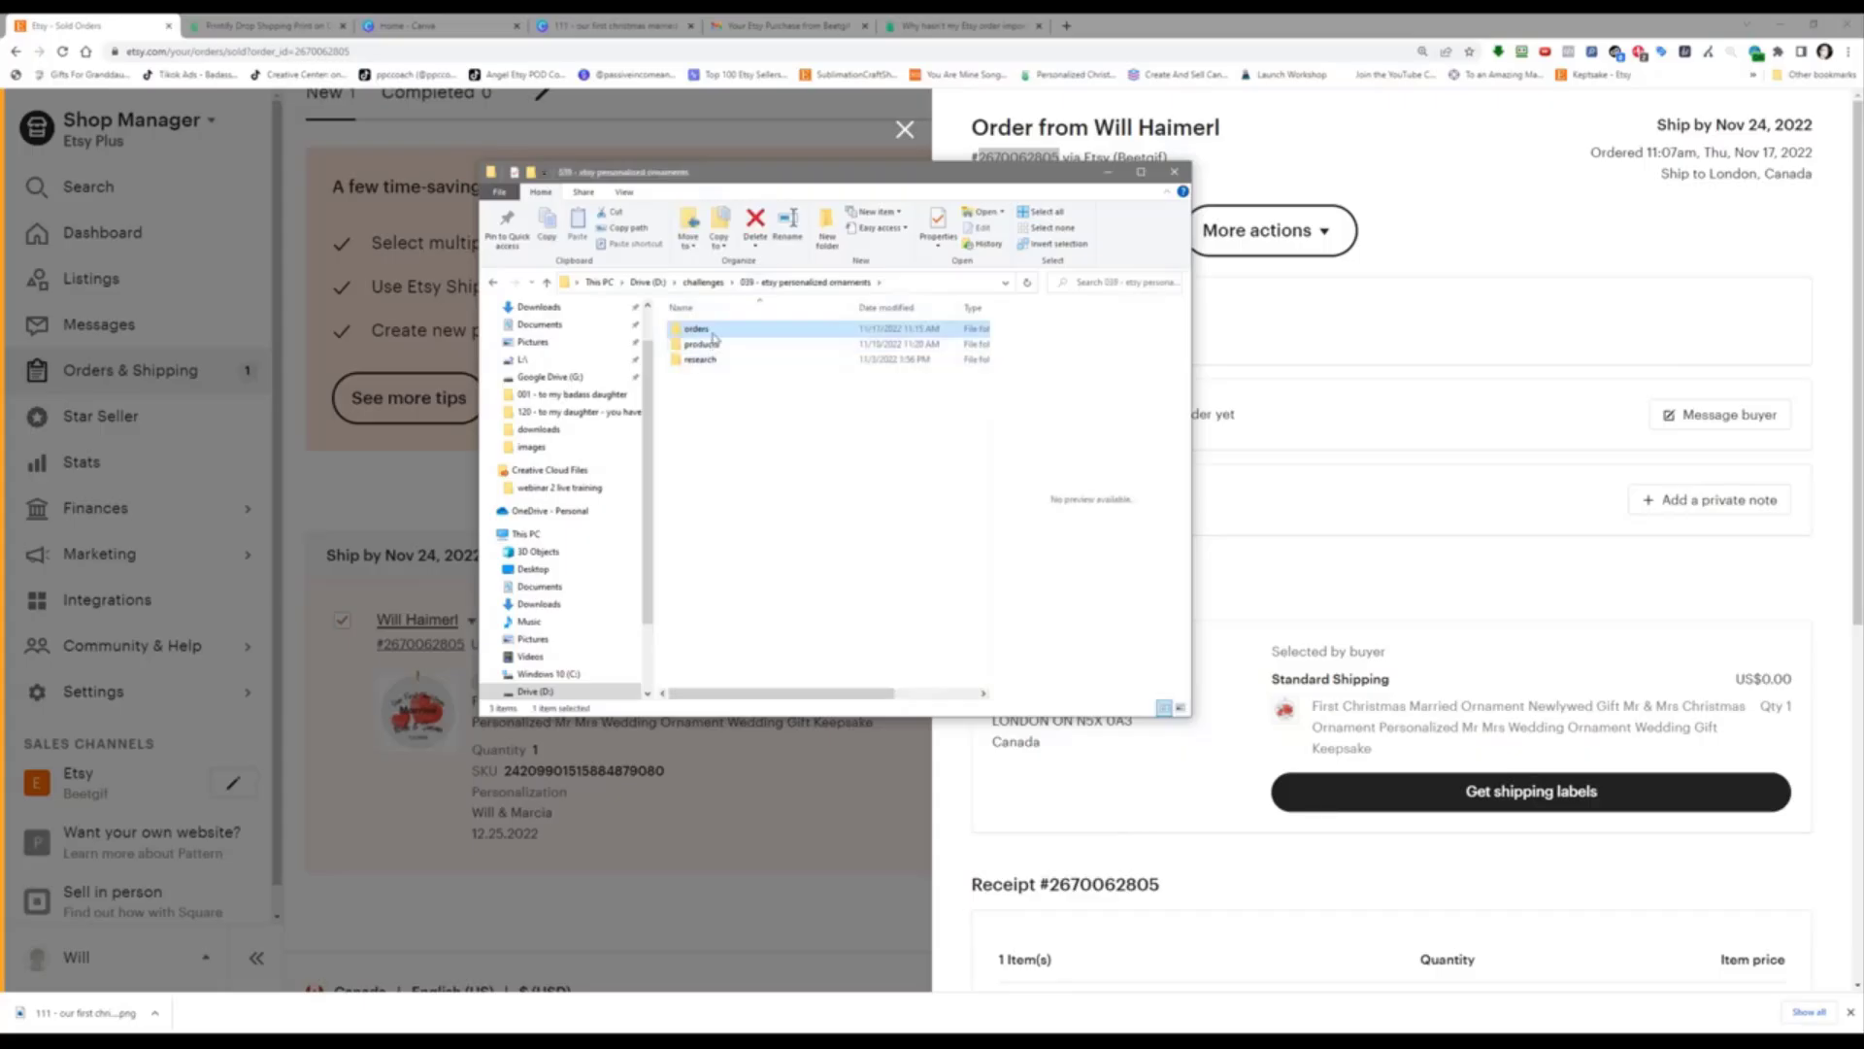
pyautogui.doubleClick(700, 330)
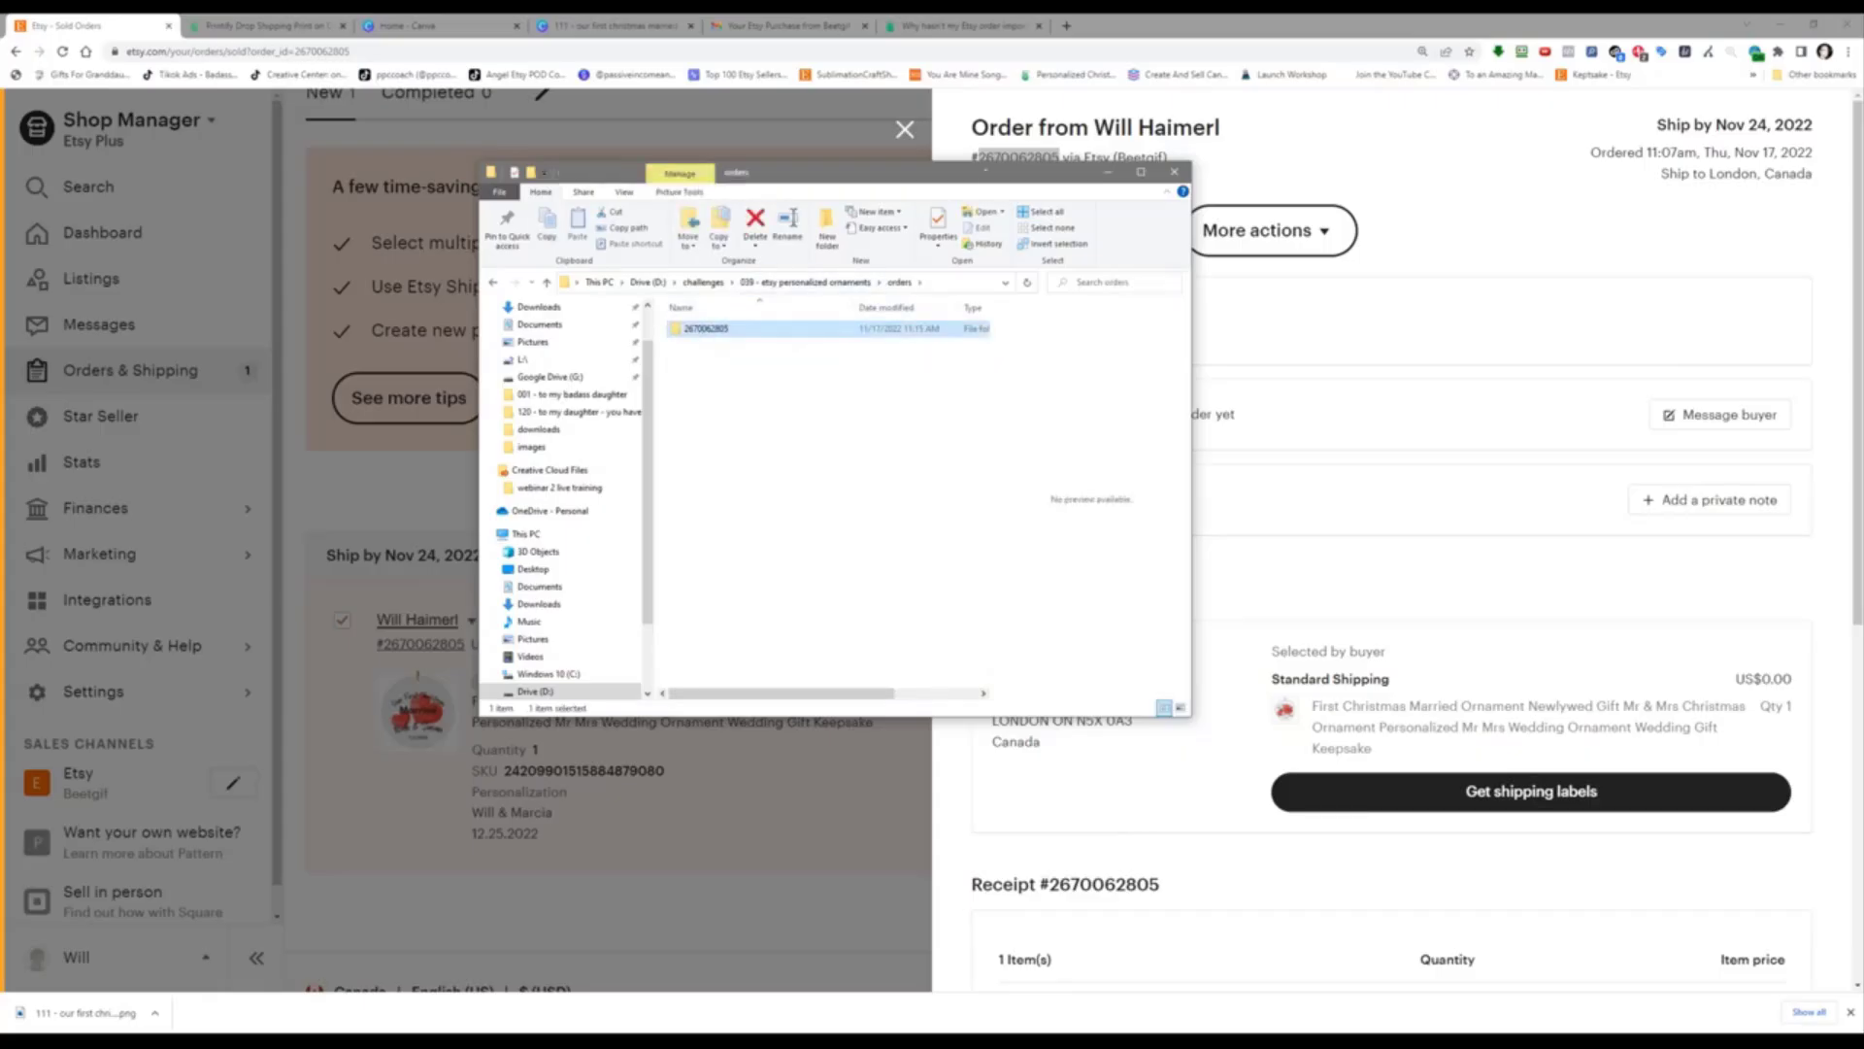
pyautogui.moveTo(984, 184); pyautogui.dragTo(977, 220)
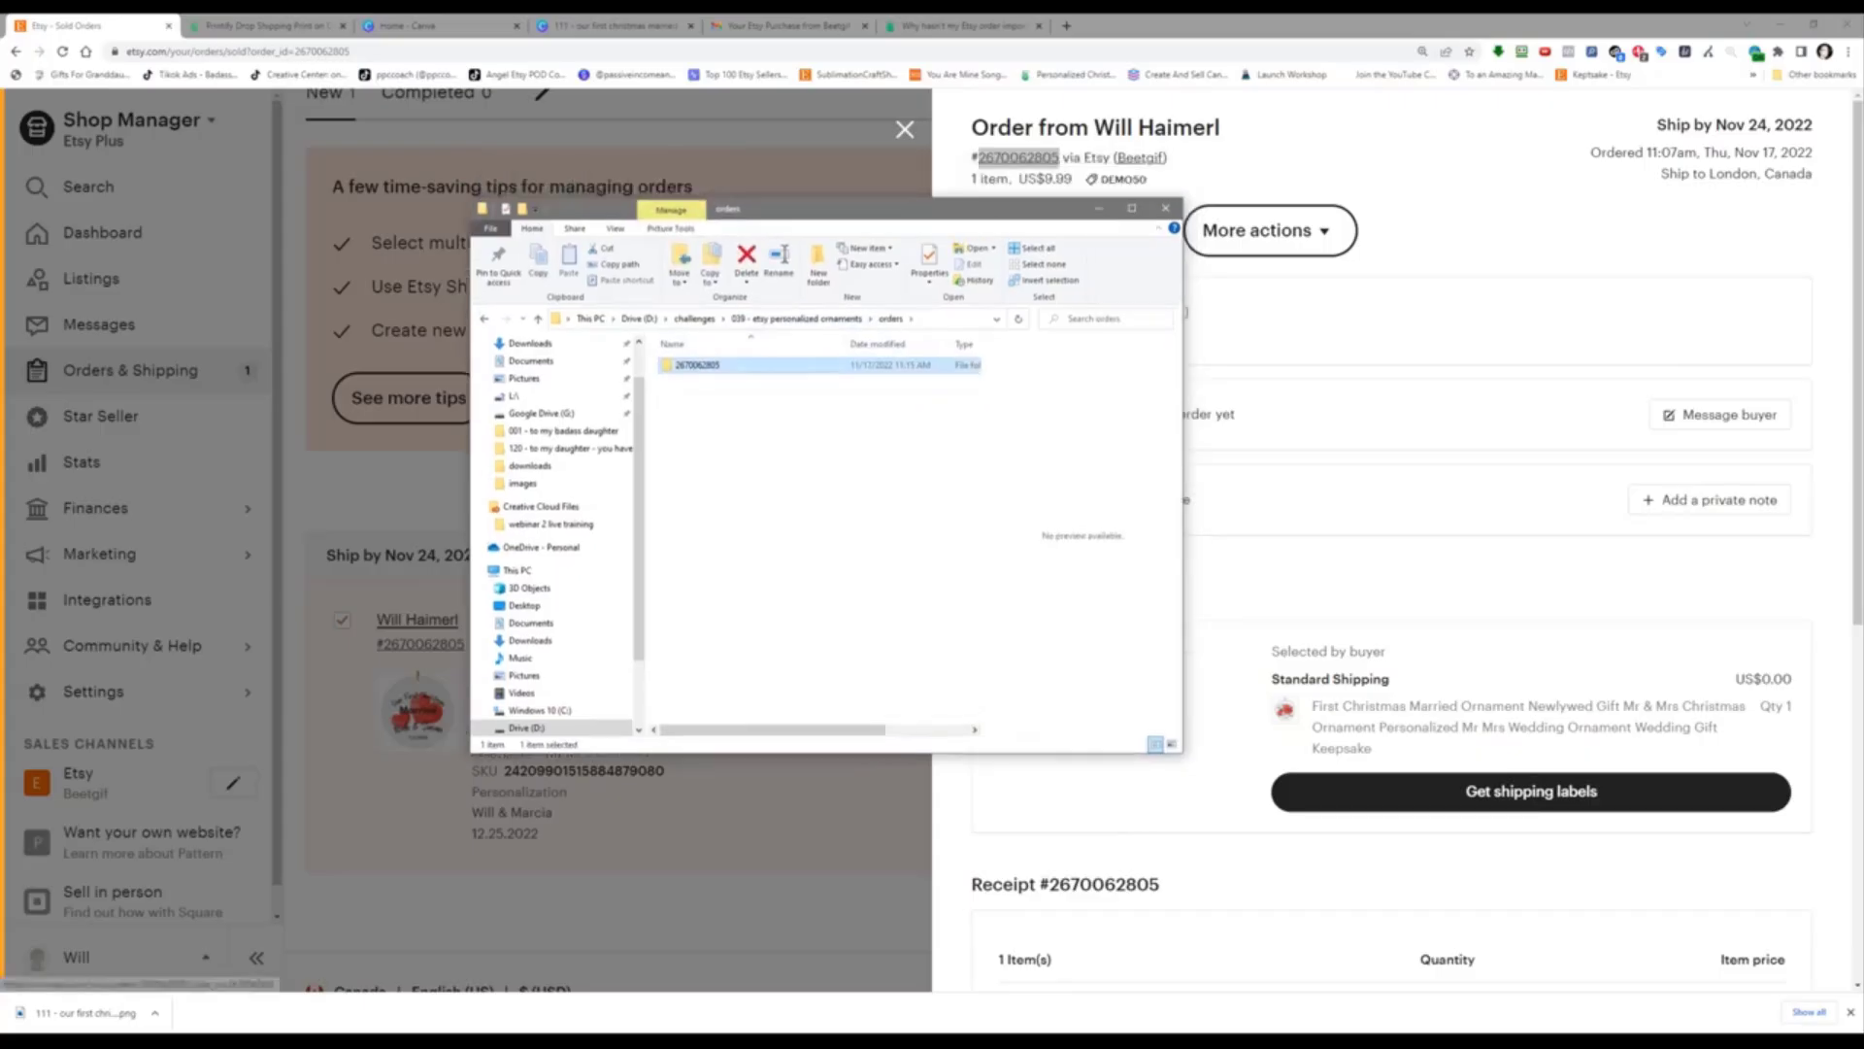
pyautogui.doubleClick(778, 364)
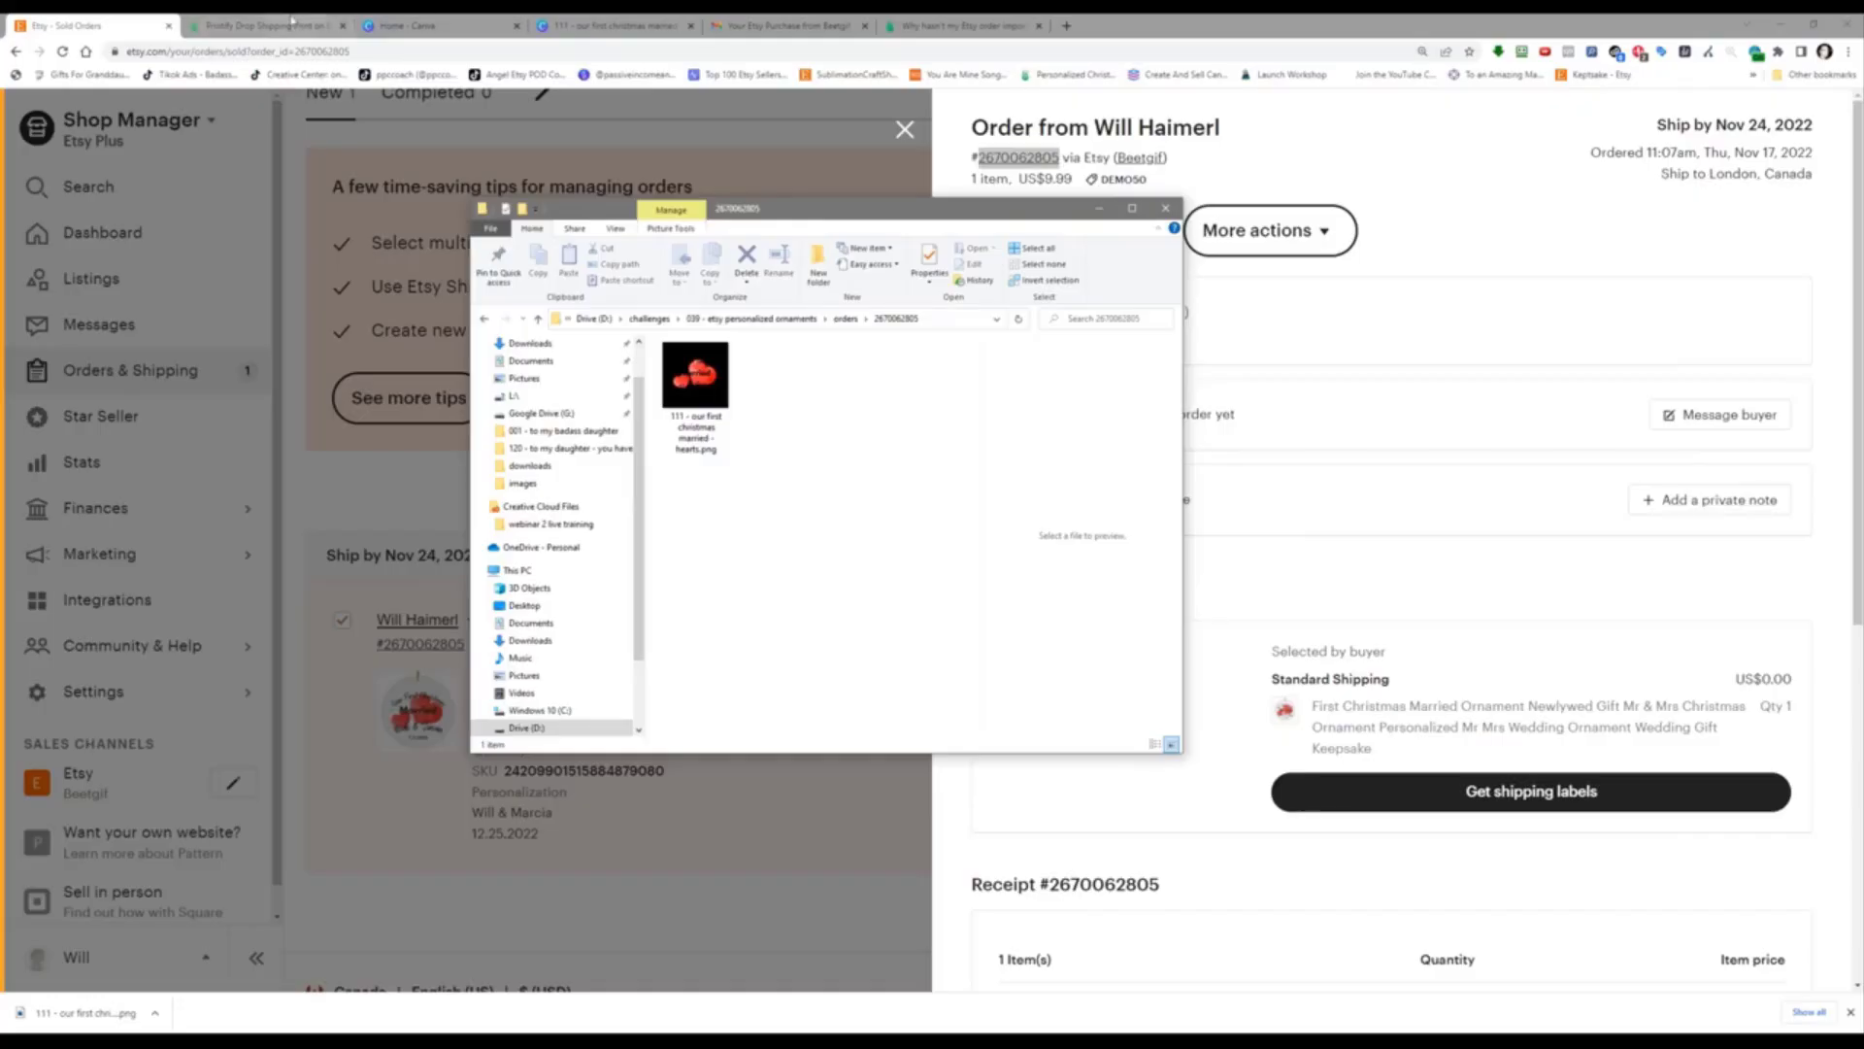
pyautogui.click(262, 26)
pyautogui.rightClick(295, 540)
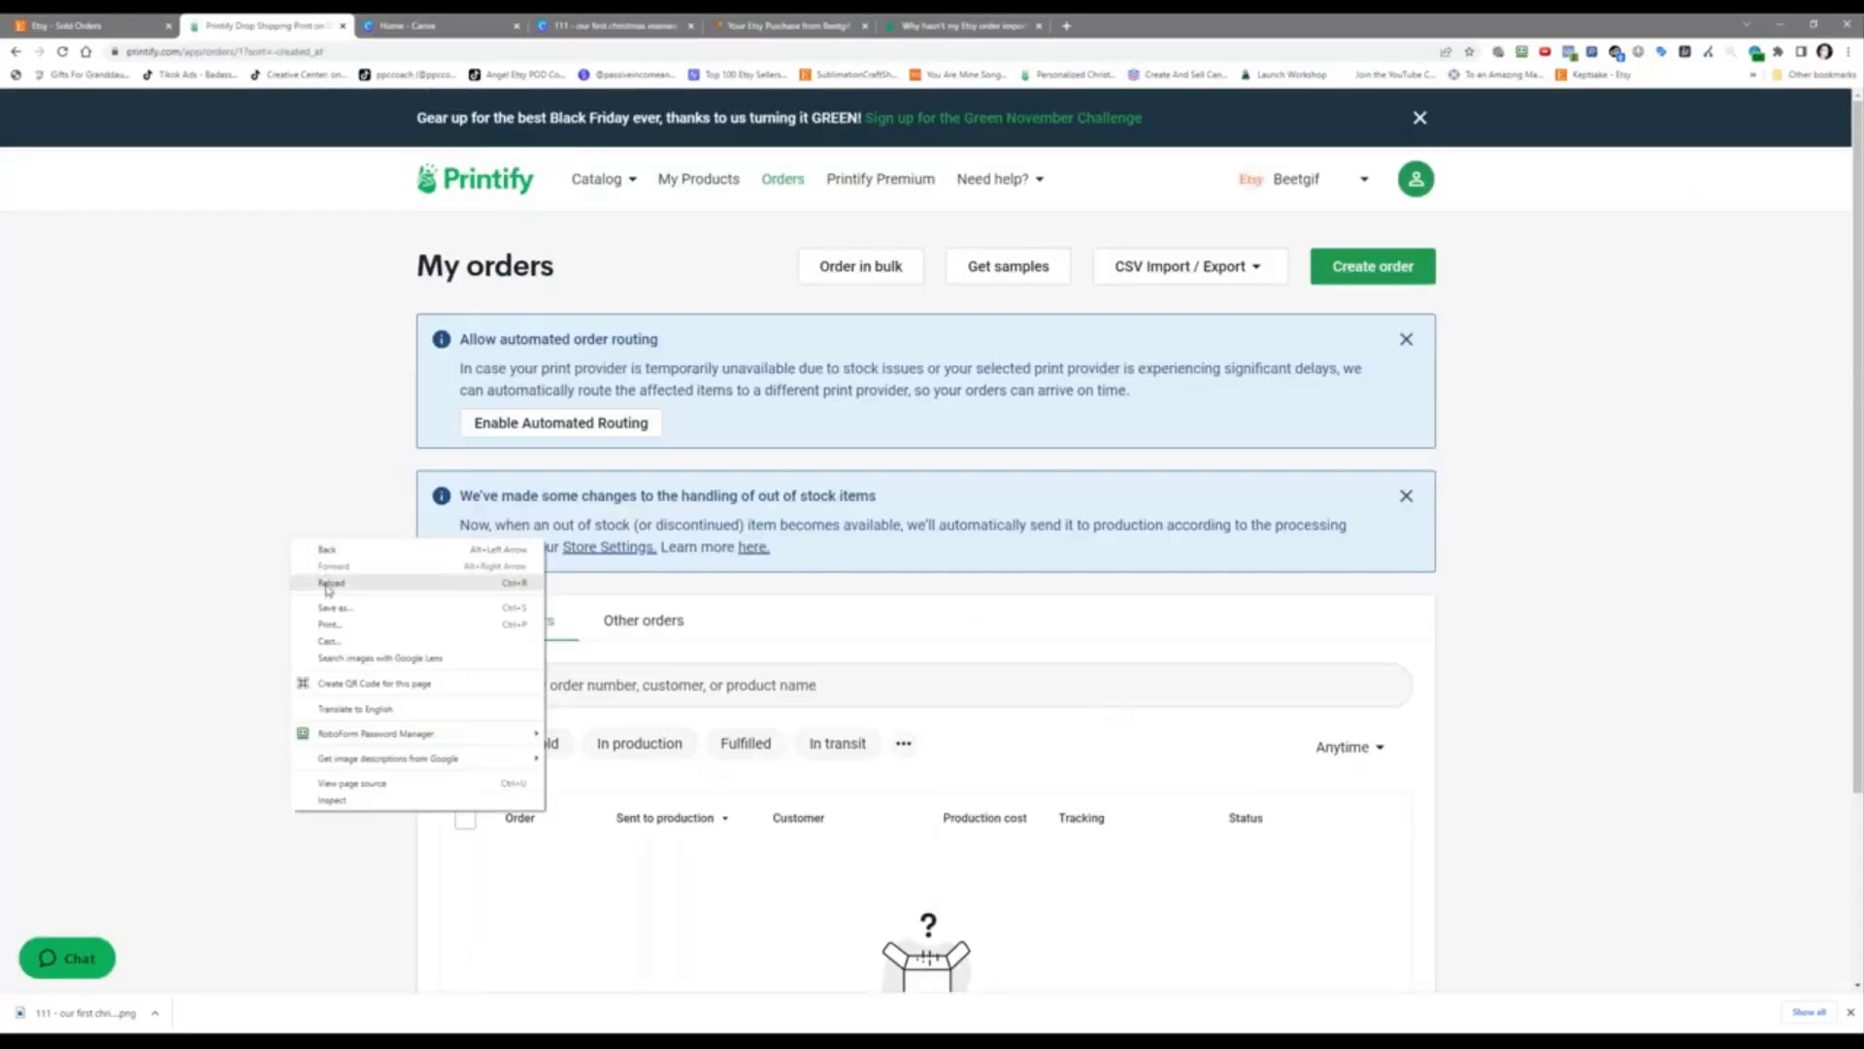
# Step: Reload My orders and open the on-hold Etsy ornament order's details showing USD 14.45 total costs
pyautogui.click(329, 584)
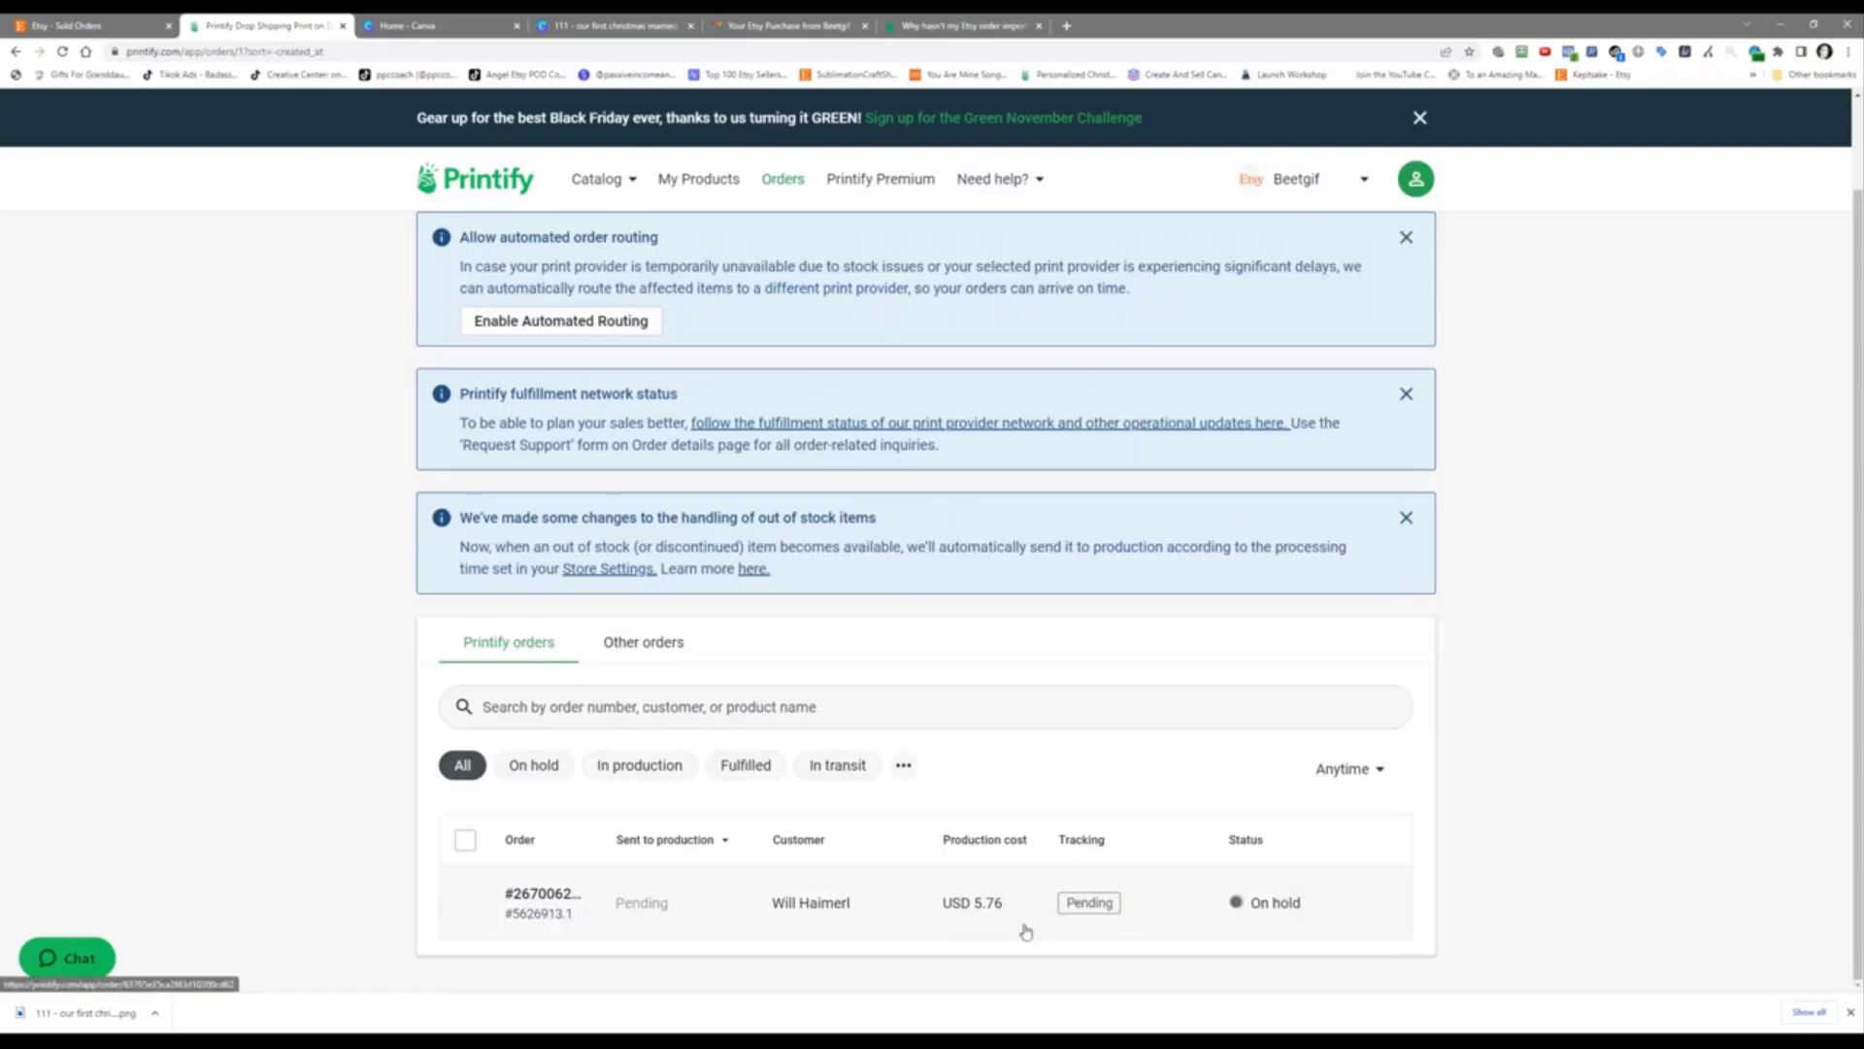
pyautogui.click(716, 918)
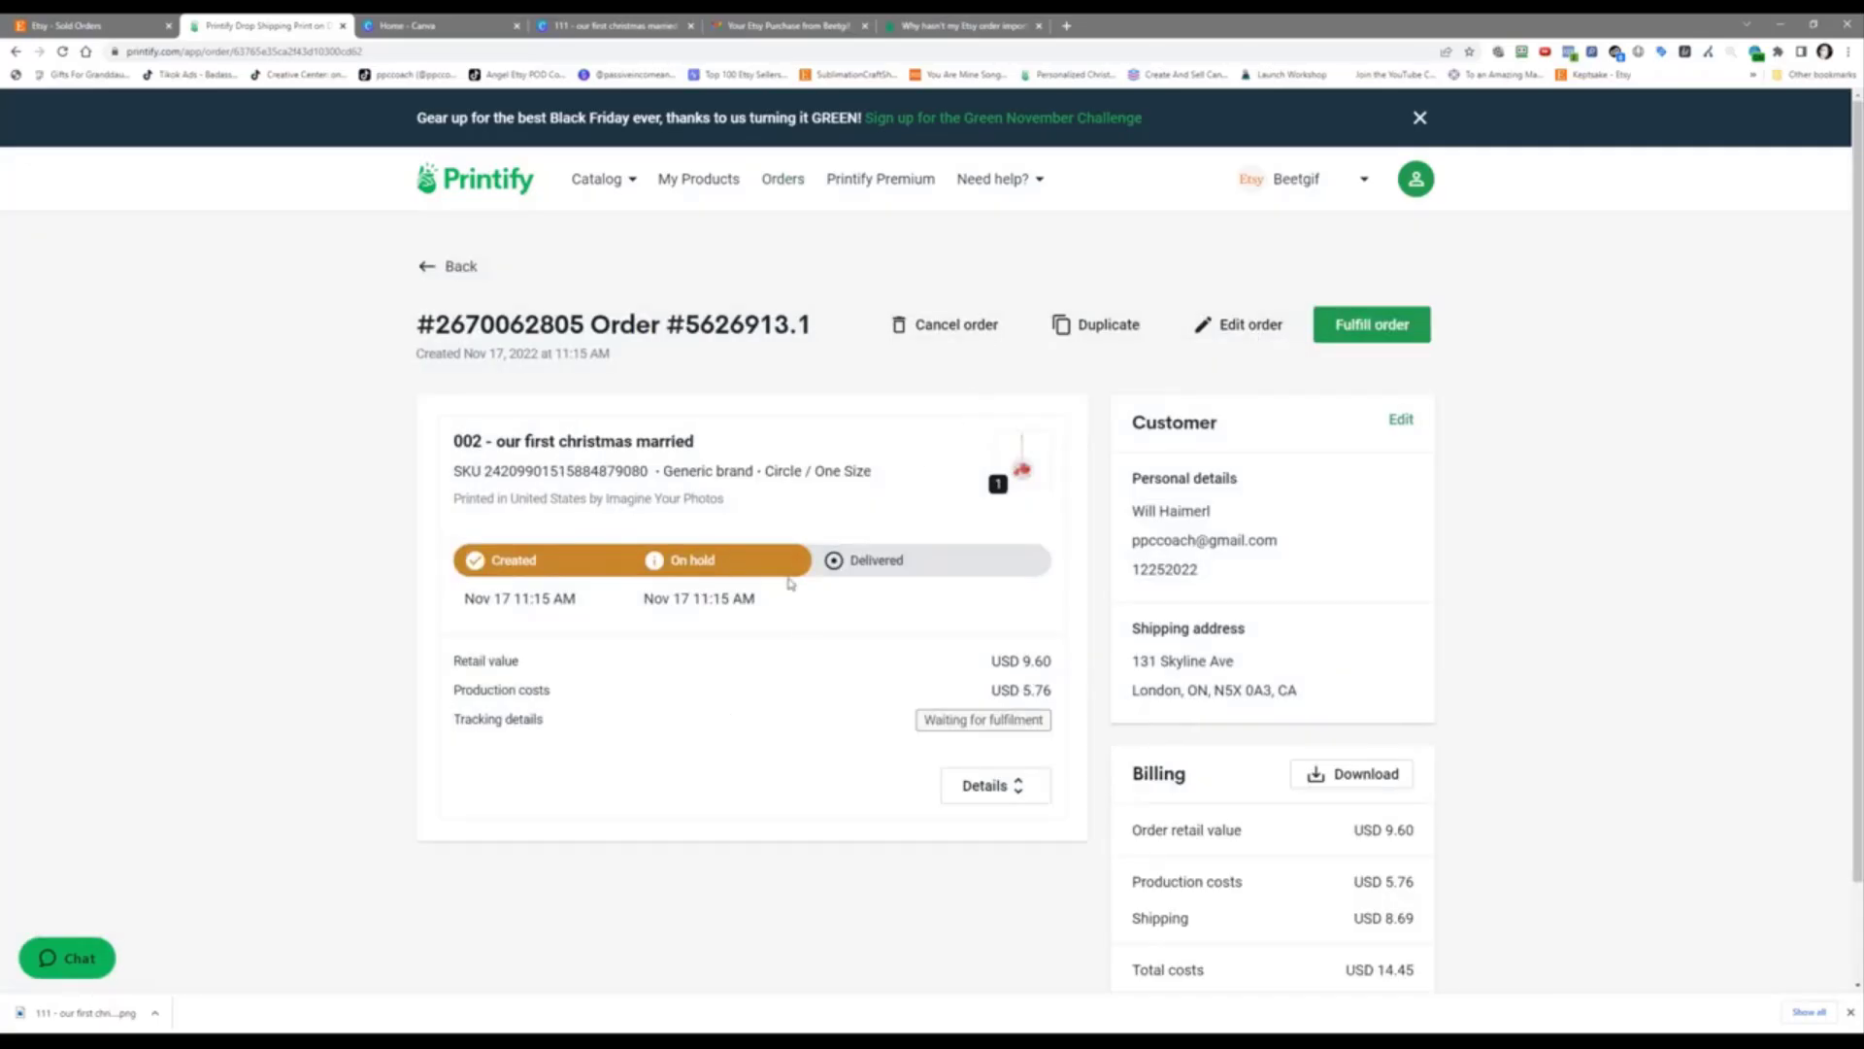
pyautogui.click(794, 180)
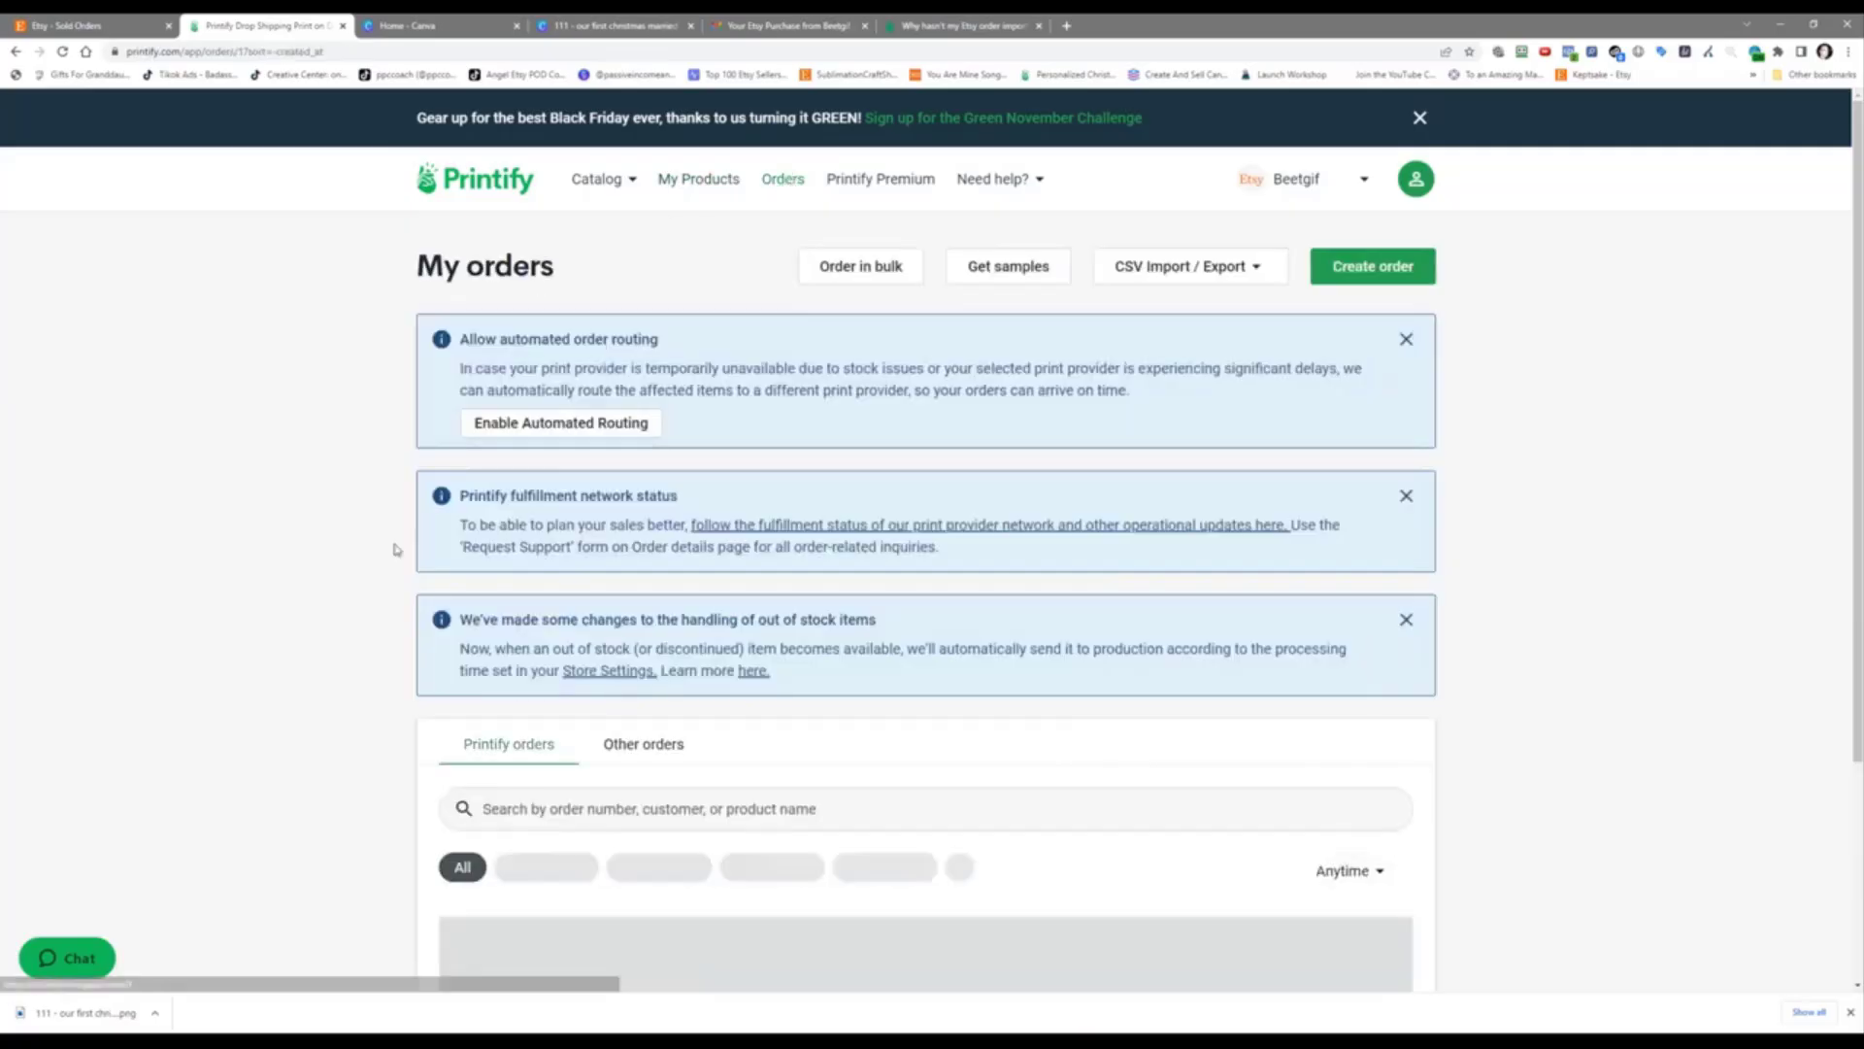
pyautogui.scroll(-1, 397, 549)
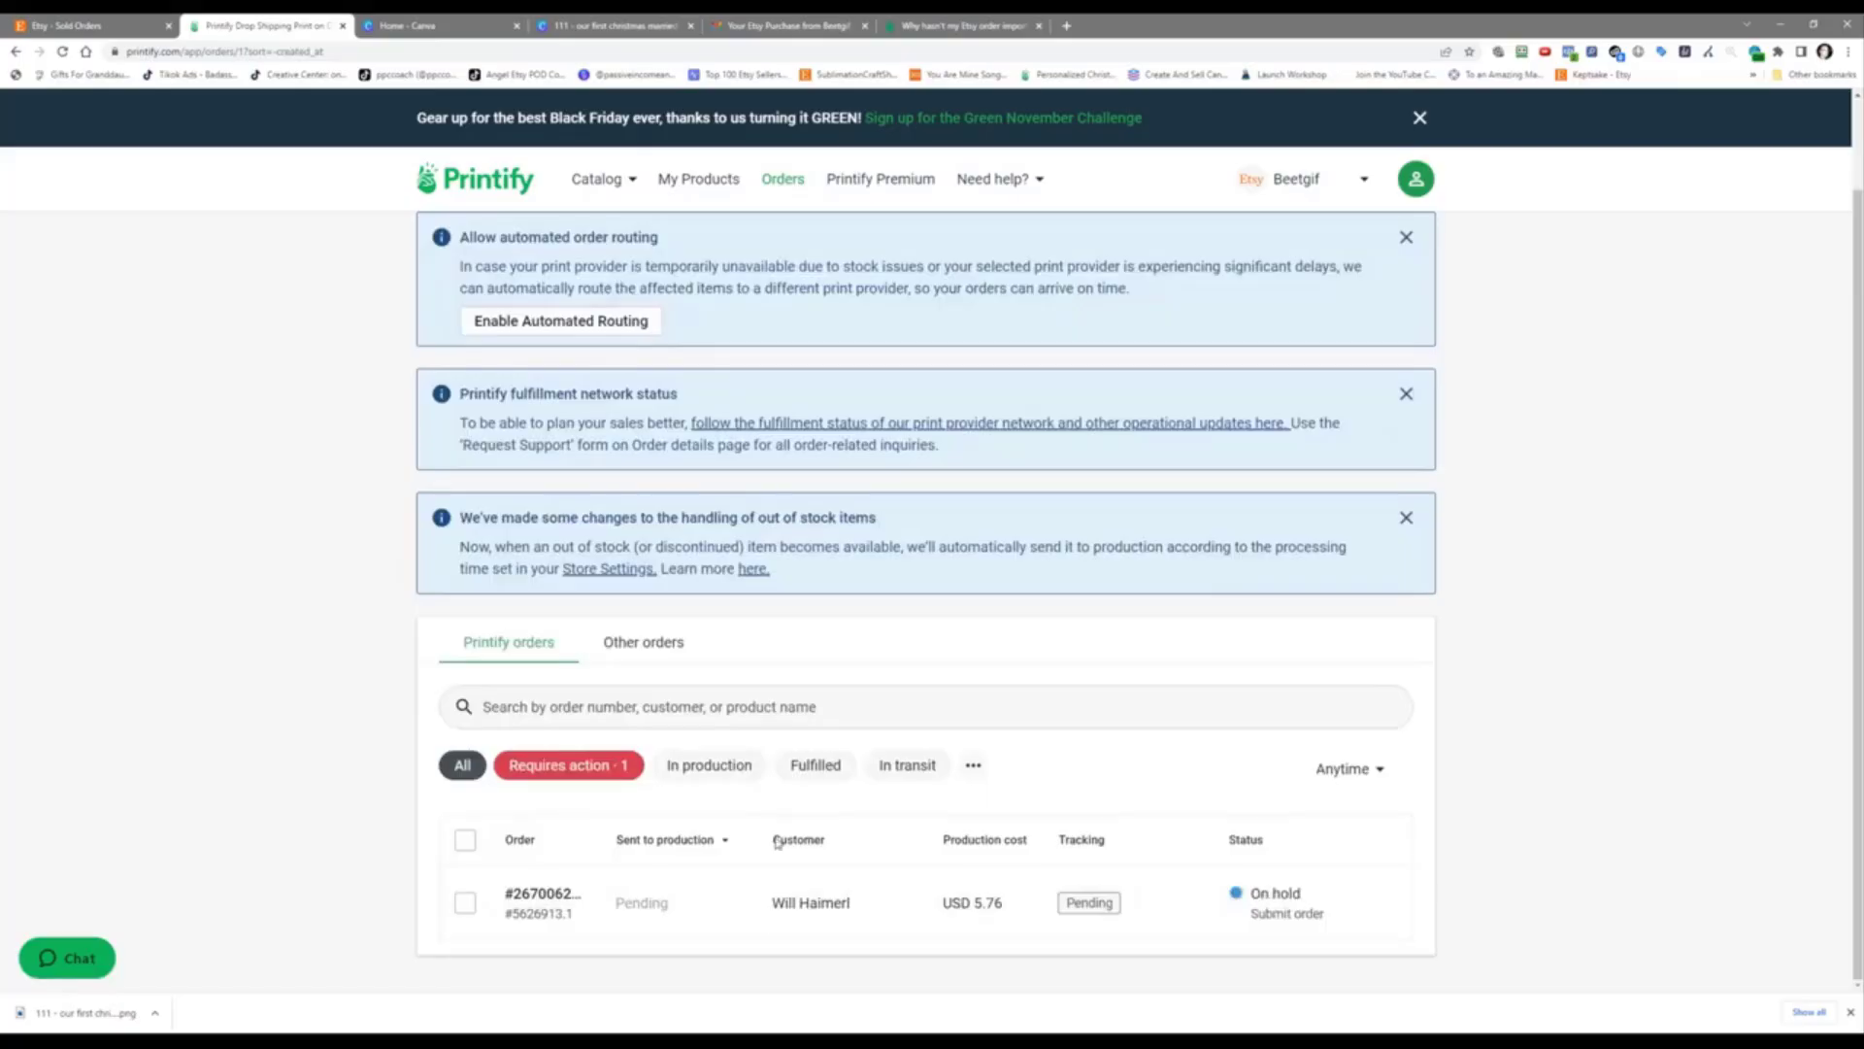
pyautogui.moveTo(794, 915)
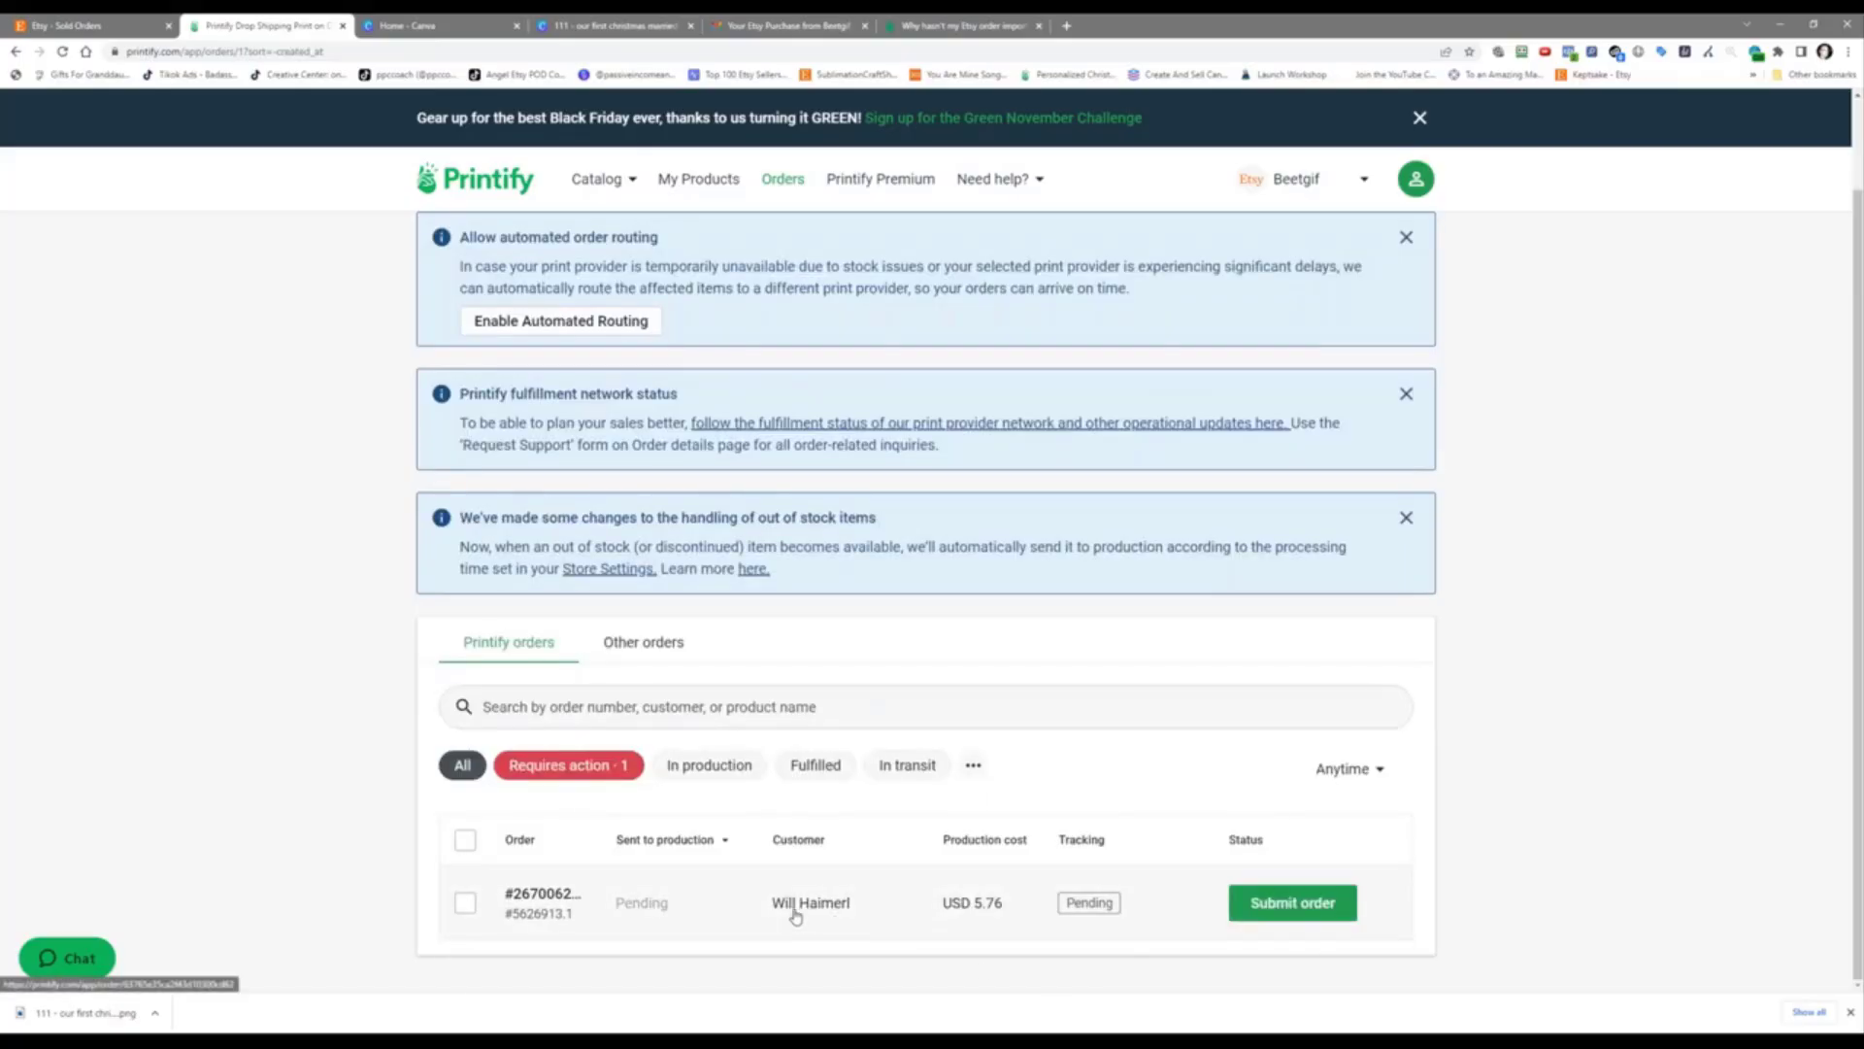
pyautogui.click(731, 909)
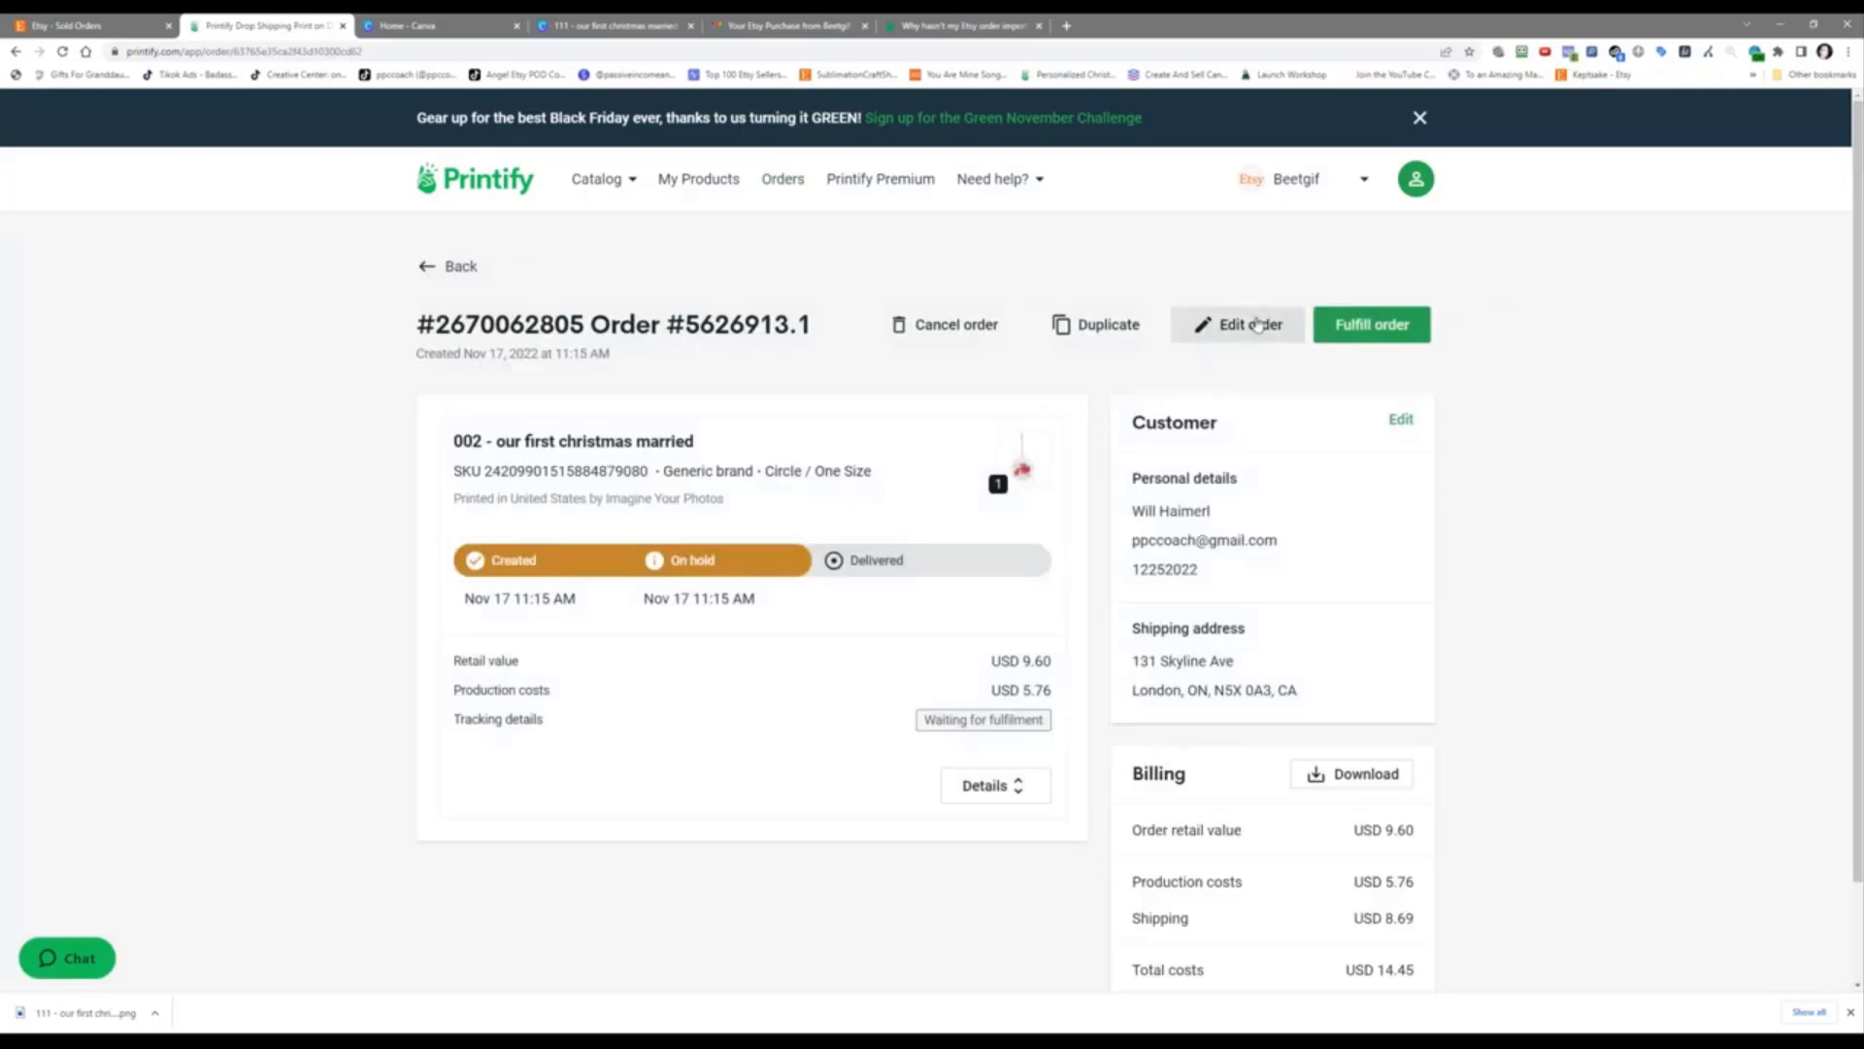
# Step: Edit the order, delete the ornament product for a USD 0.00 subtotal, and choose Add product to order
pyautogui.click(1252, 325)
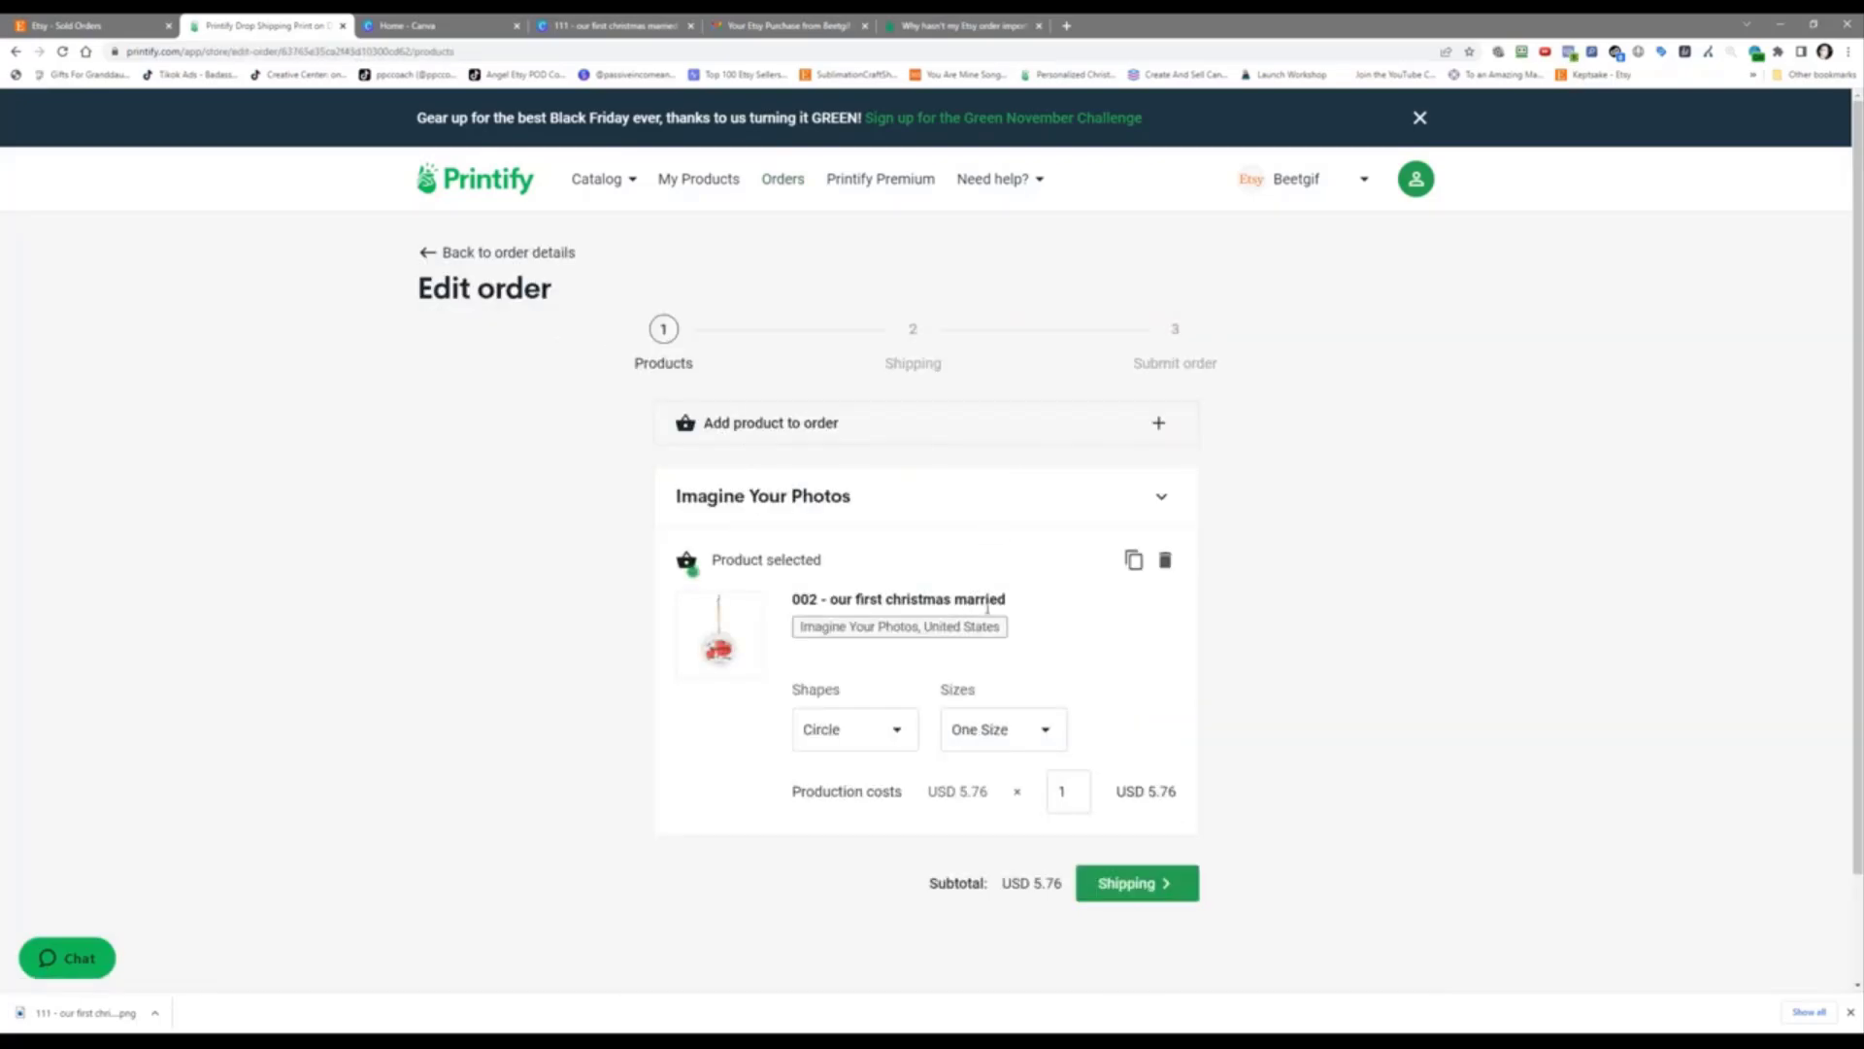
pyautogui.click(1164, 562)
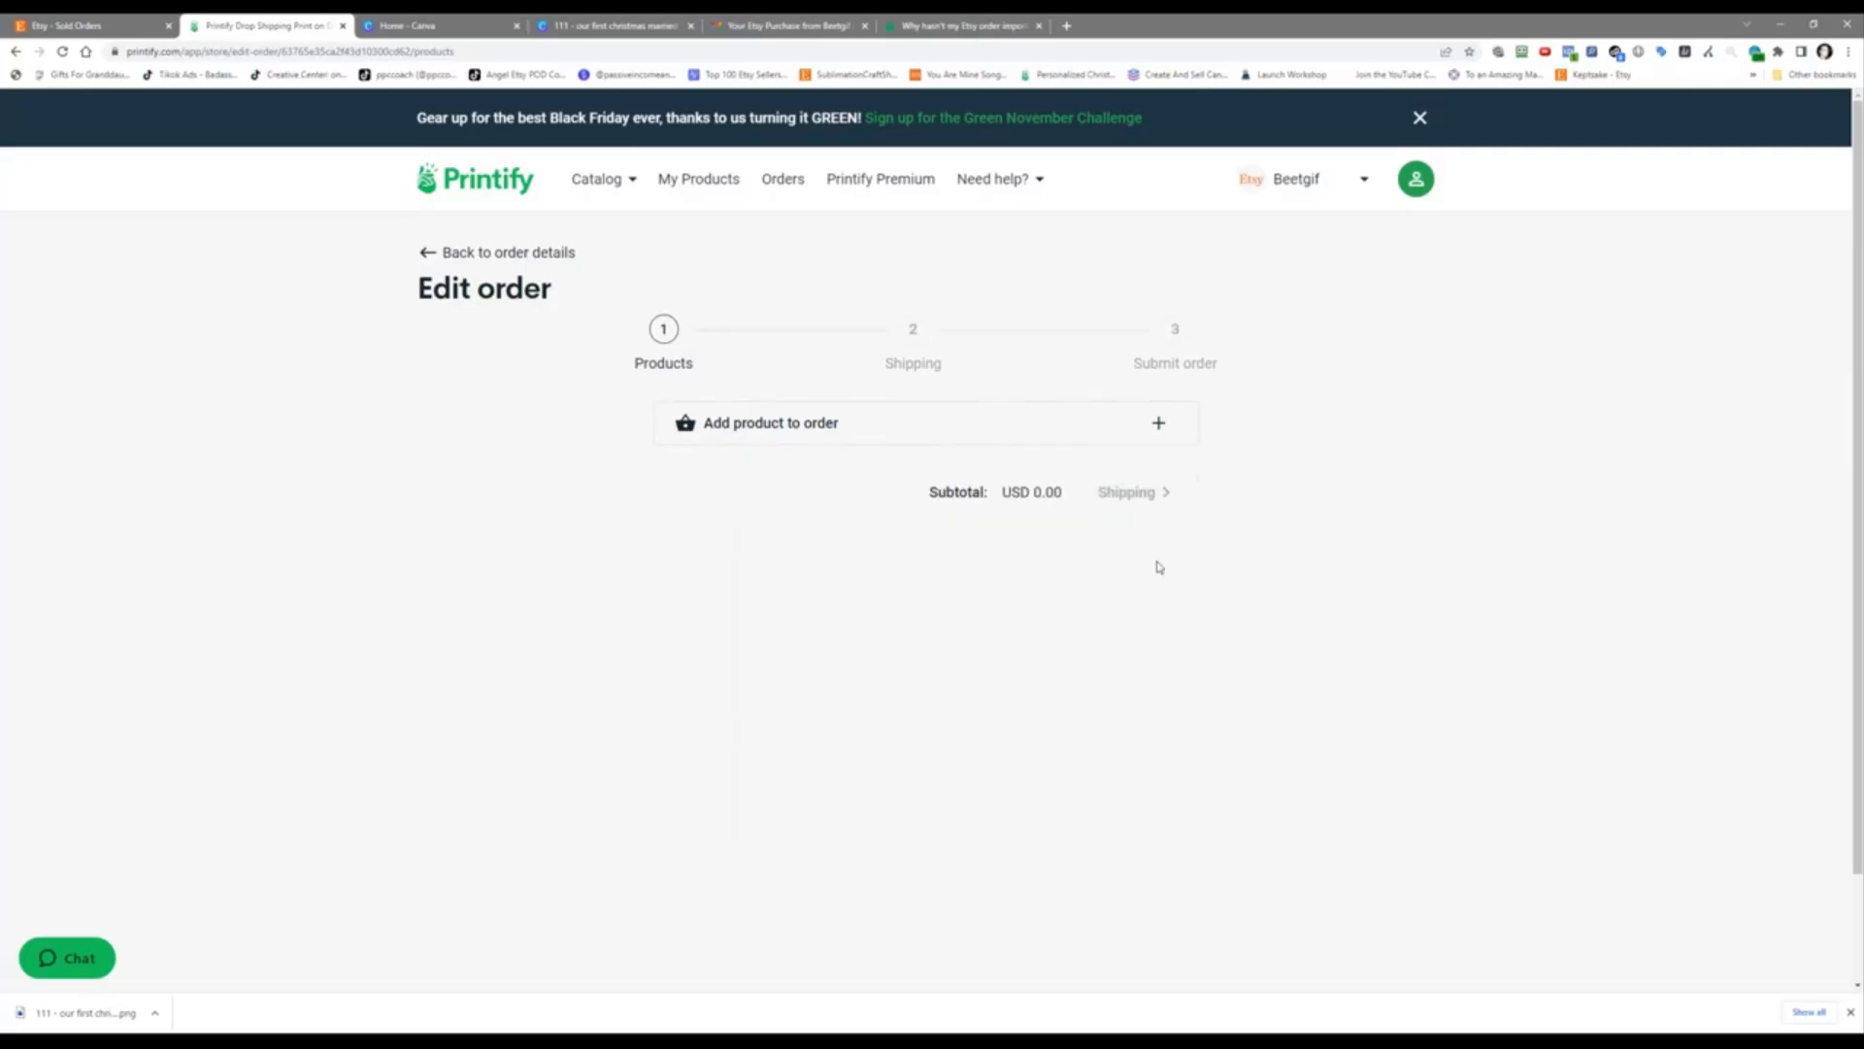
pyautogui.click(836, 427)
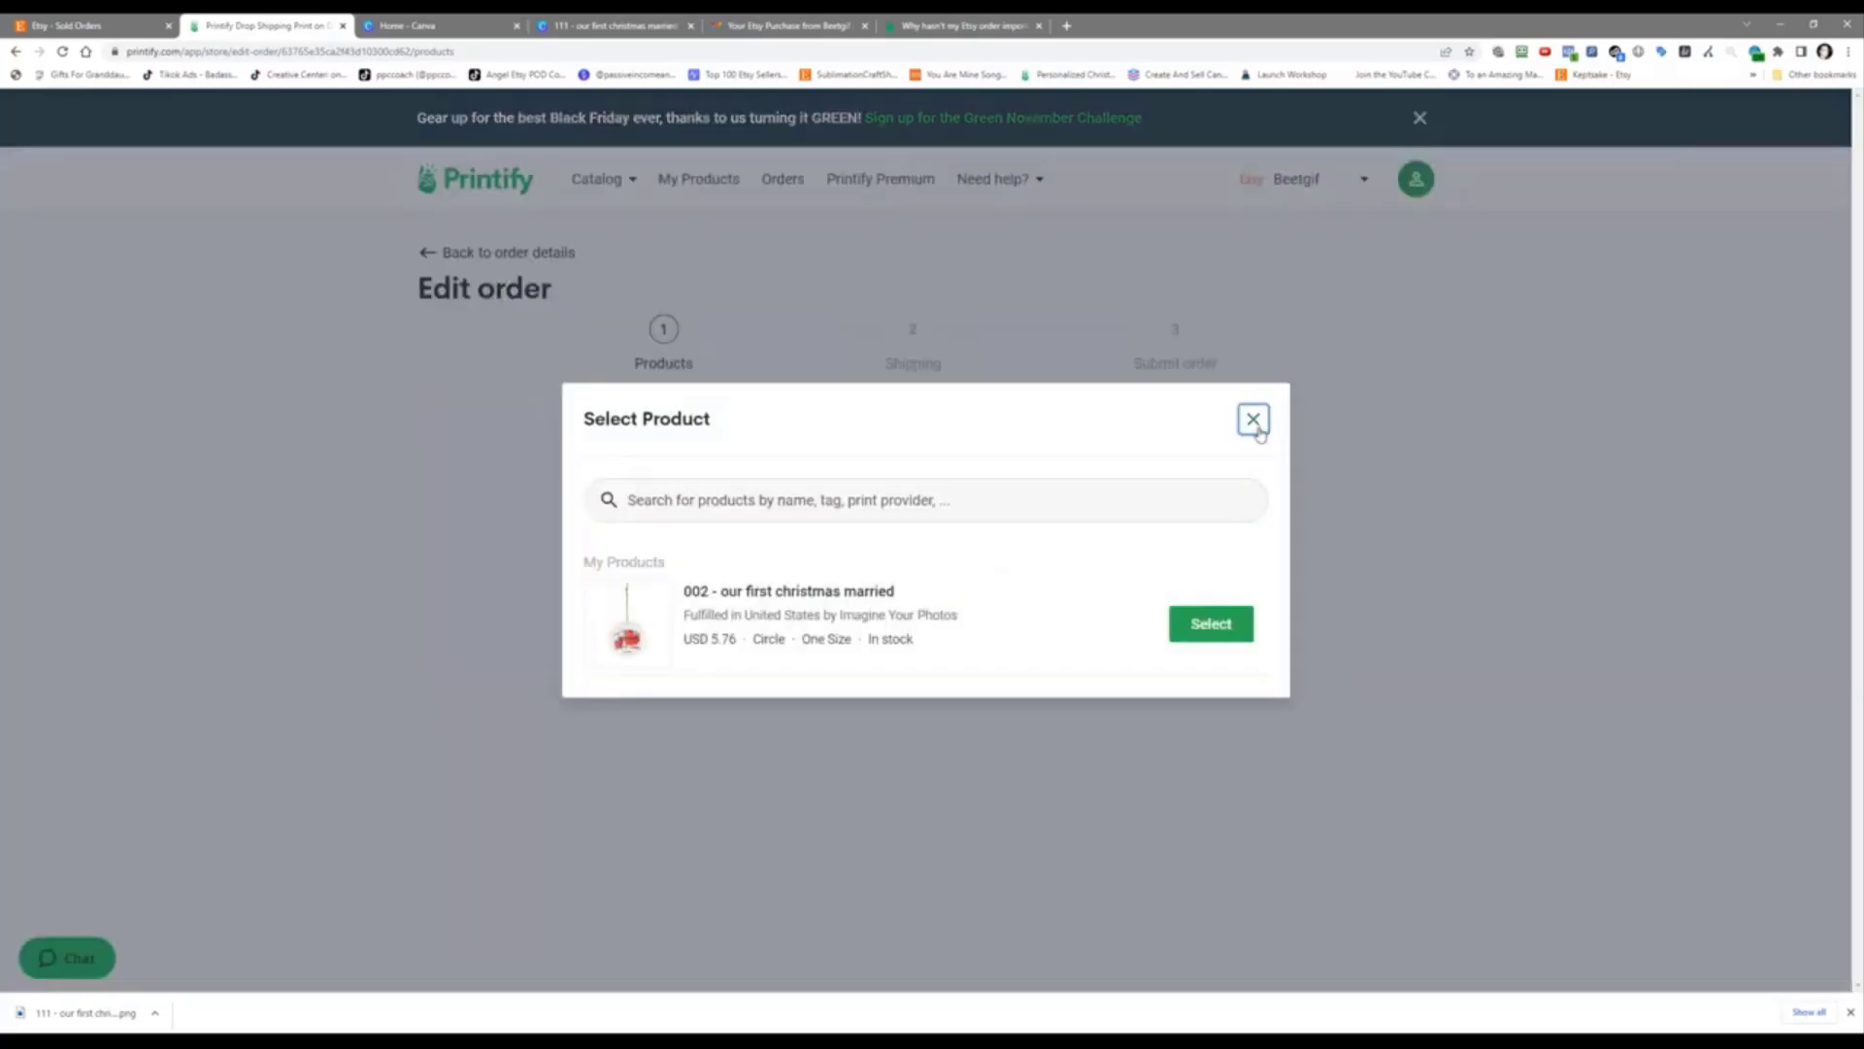
# Step: Close the Select Product picker and go to My Products, leaving the order edit without saving
pyautogui.click(1254, 419)
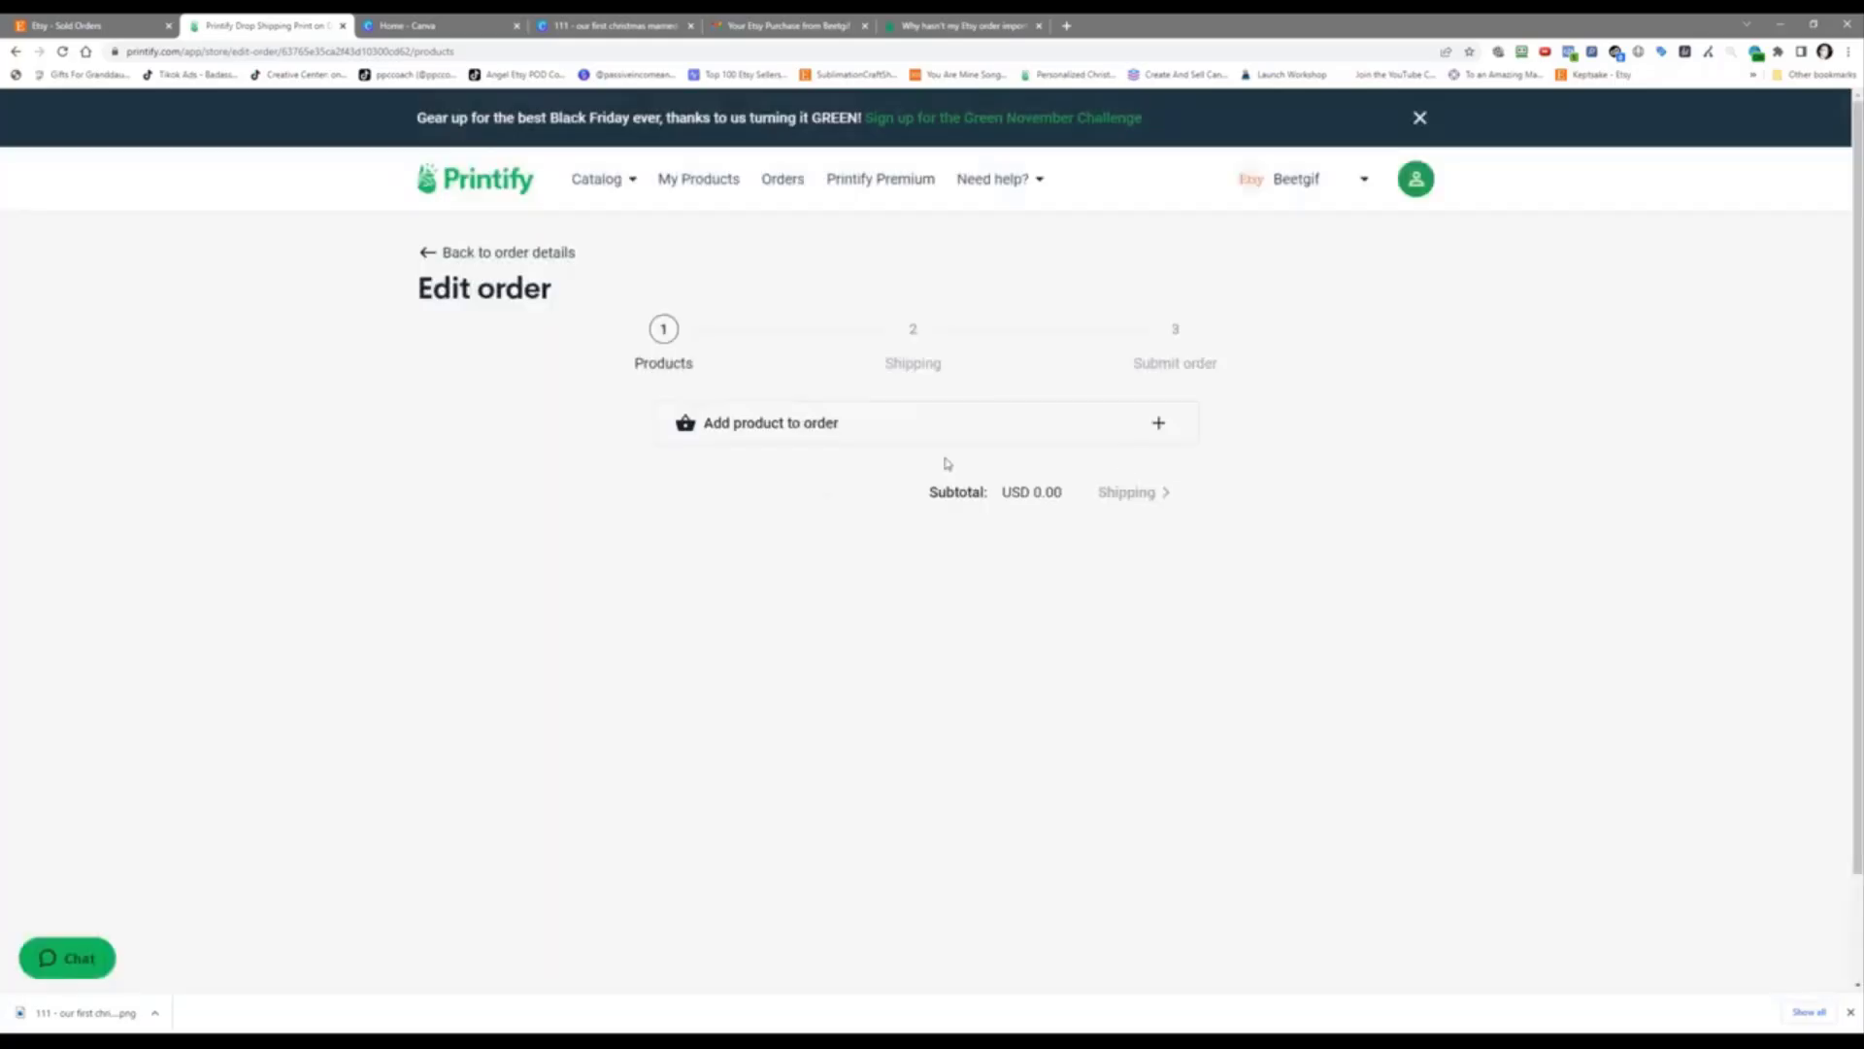
pyautogui.click(714, 184)
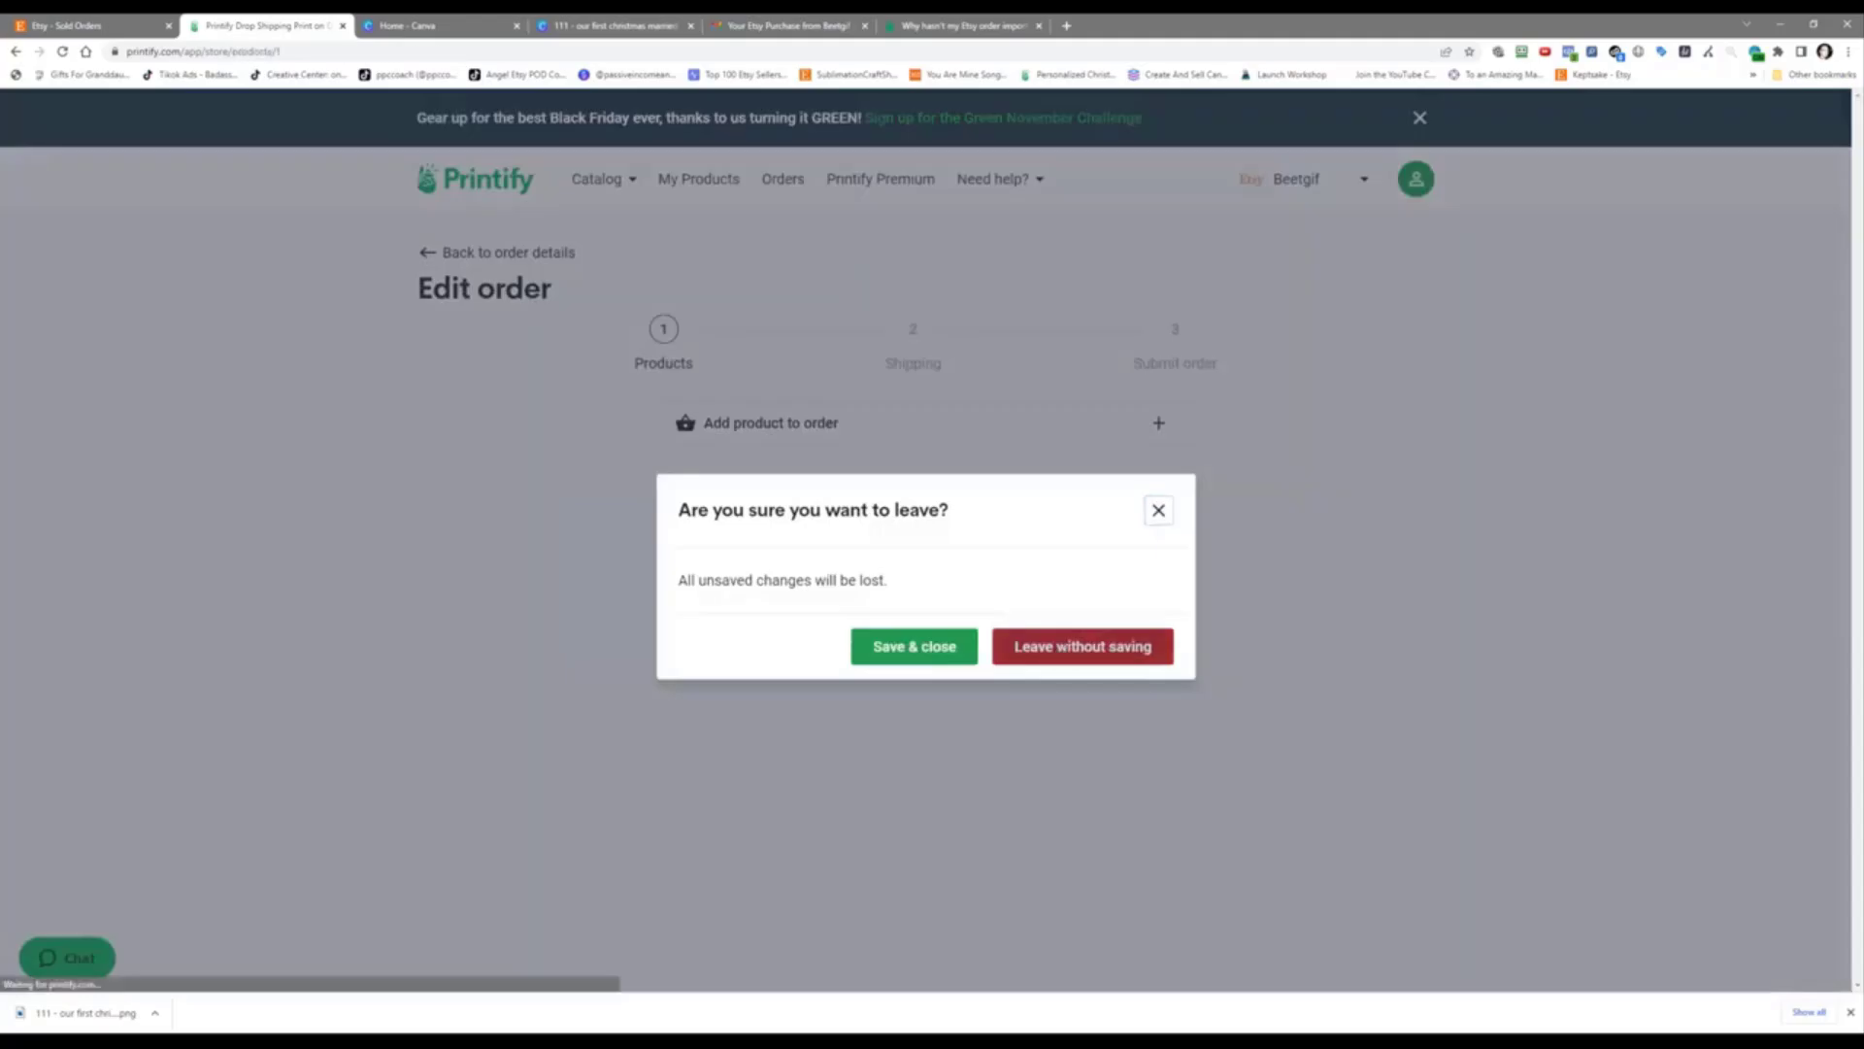
pyautogui.click(1062, 648)
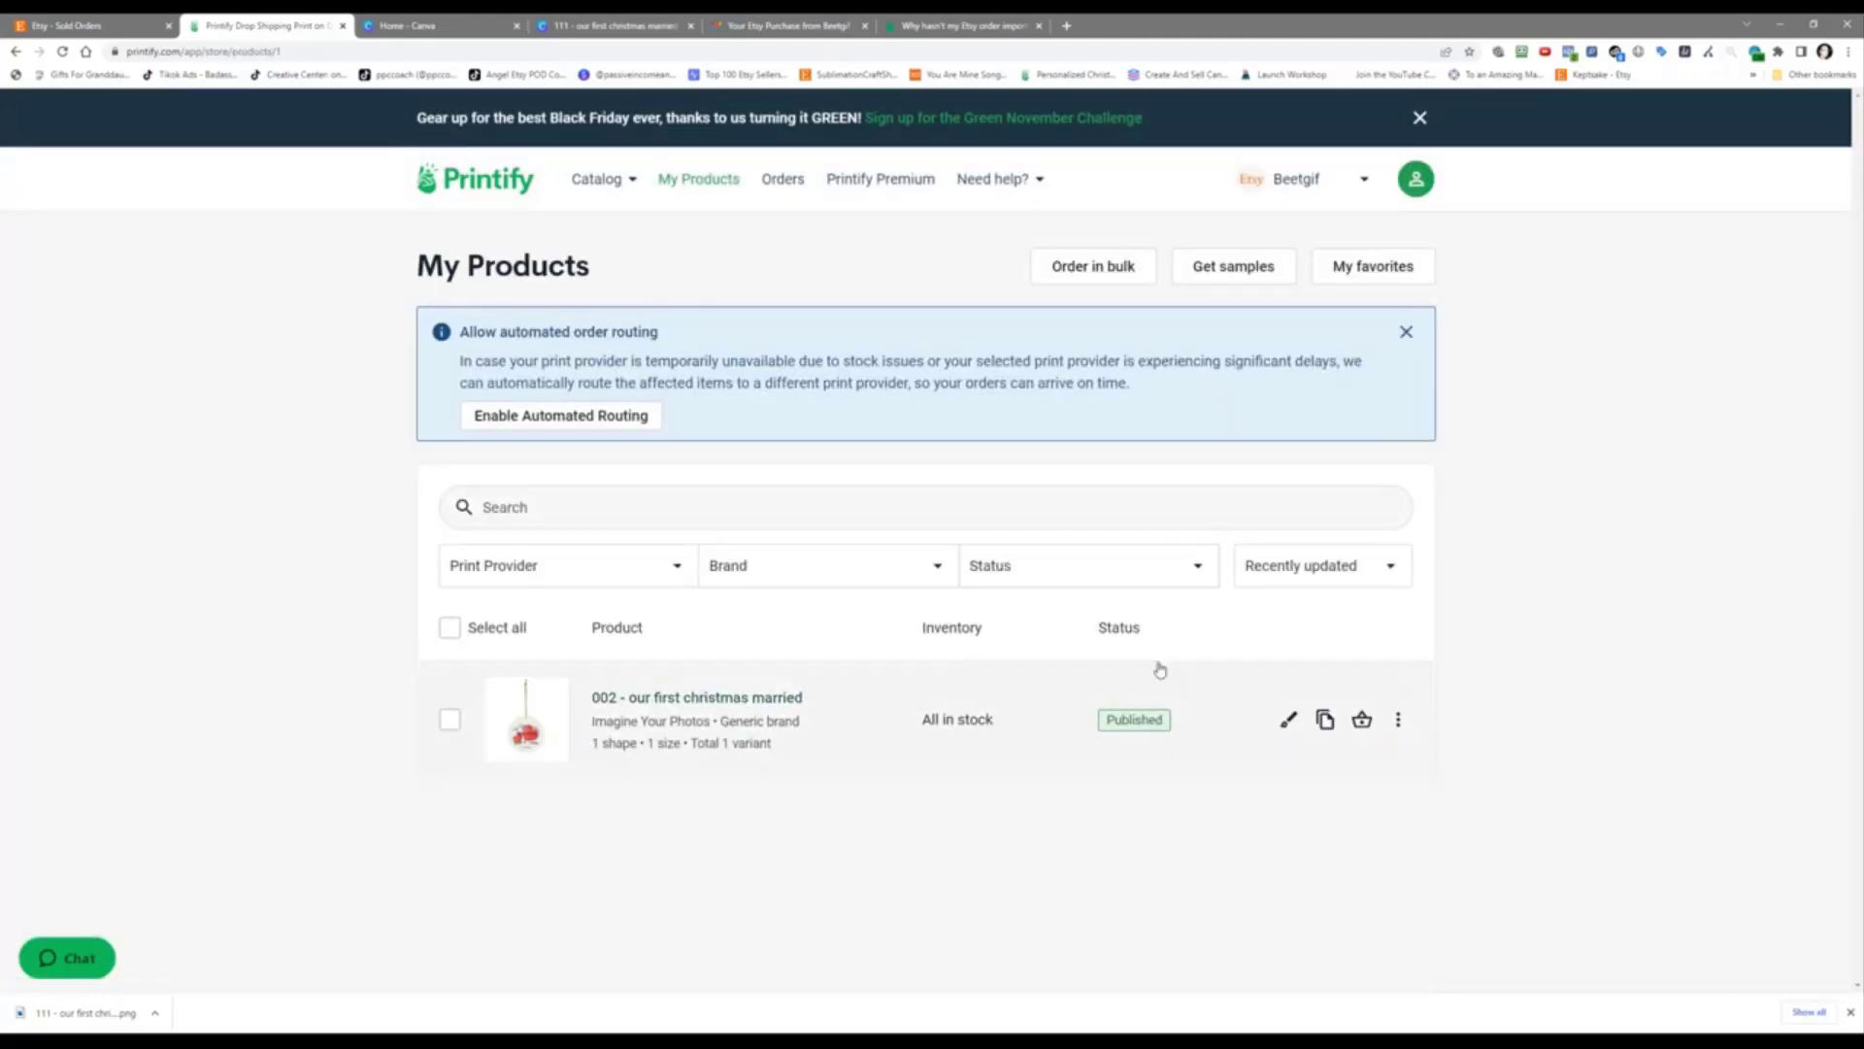
# Step: Duplicate '002 - our first christmas married' and open the new 'Copy of 002' product in the editor
pyautogui.click(1326, 719)
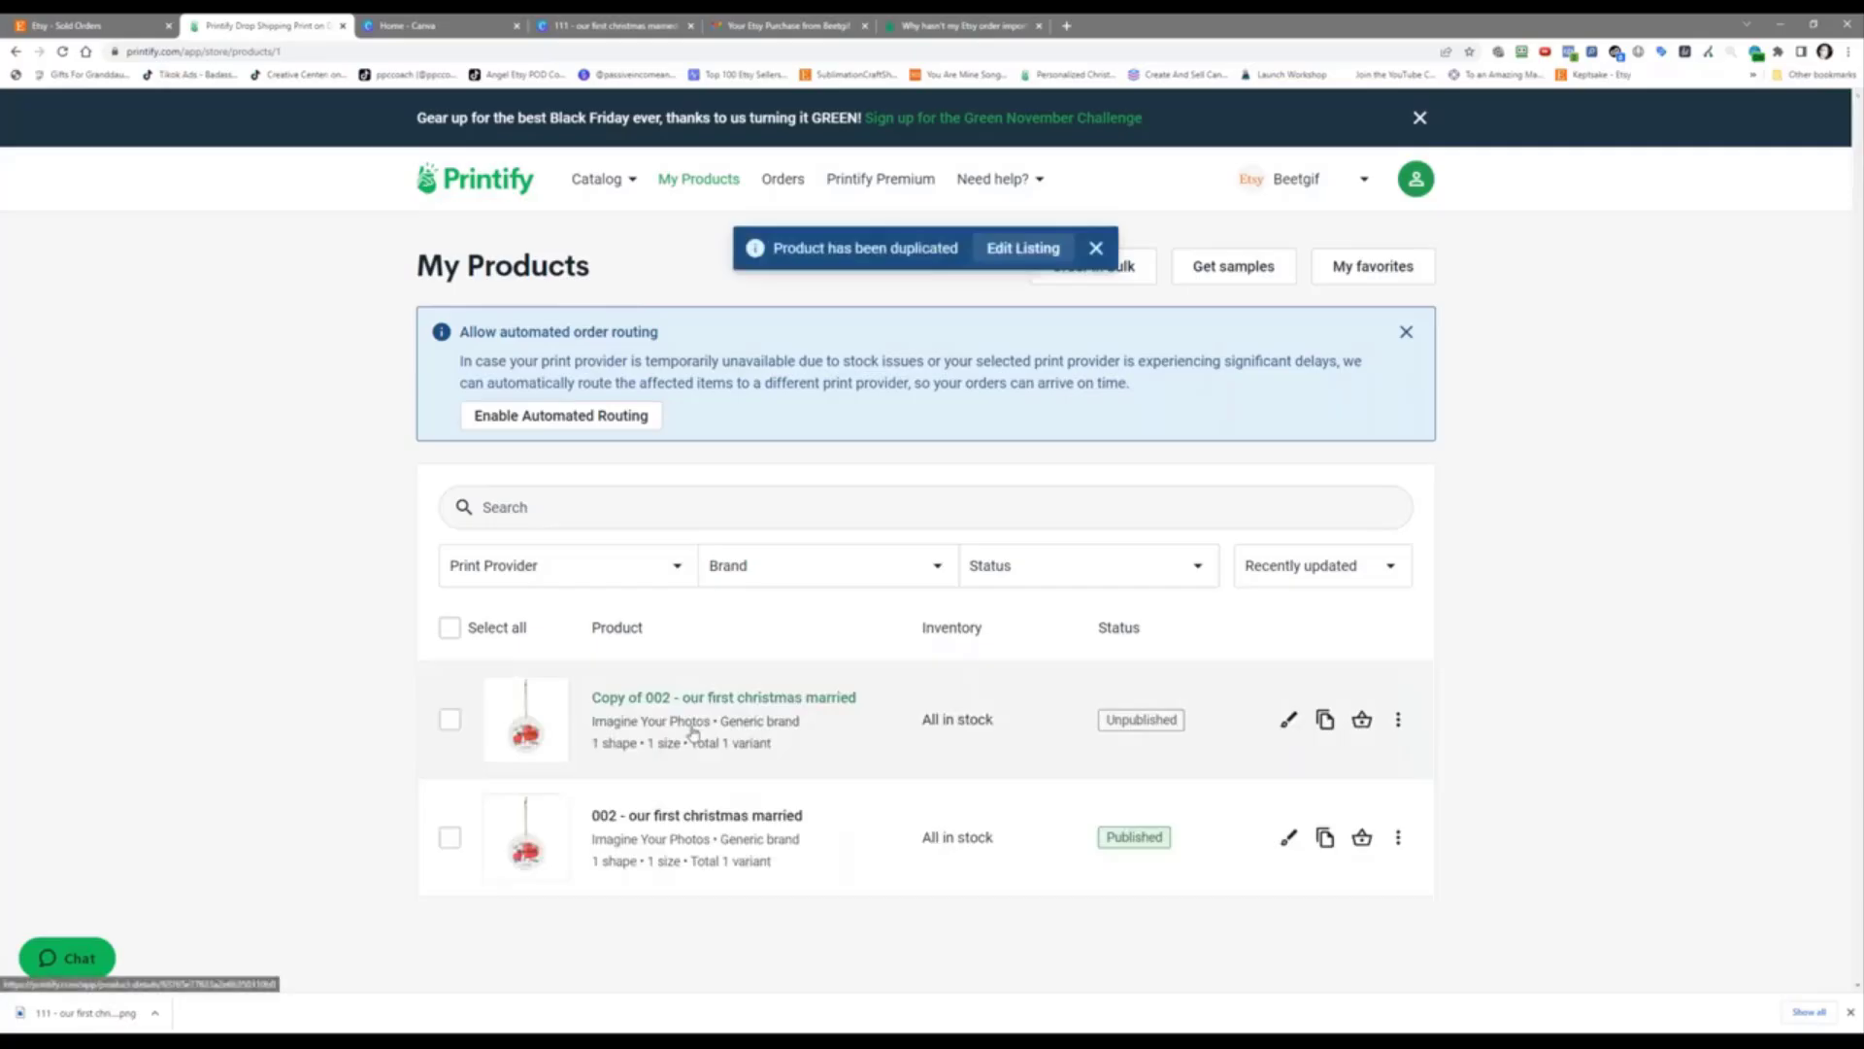
pyautogui.click(1287, 720)
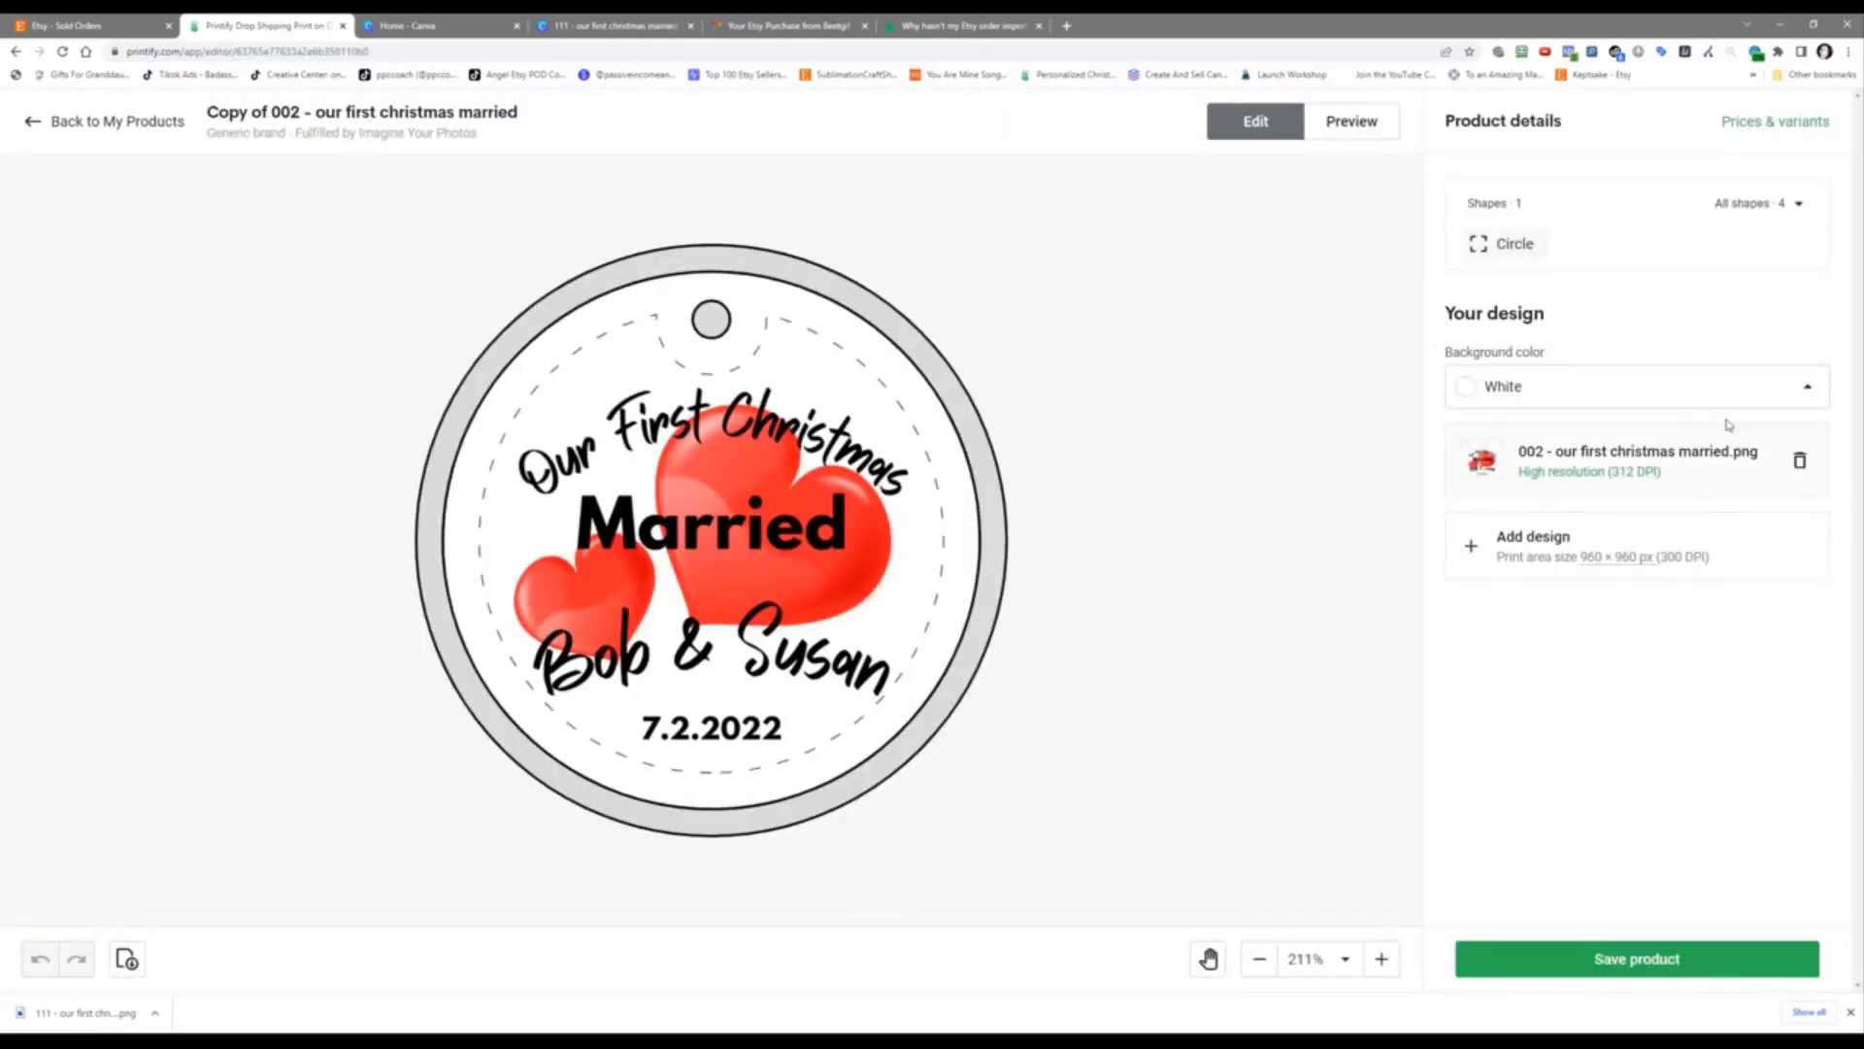
# Step: Delete the Bob & Susan design and upload the Will & Marcia hearts PNG from the order's folder on Drive D:
pyautogui.click(1801, 463)
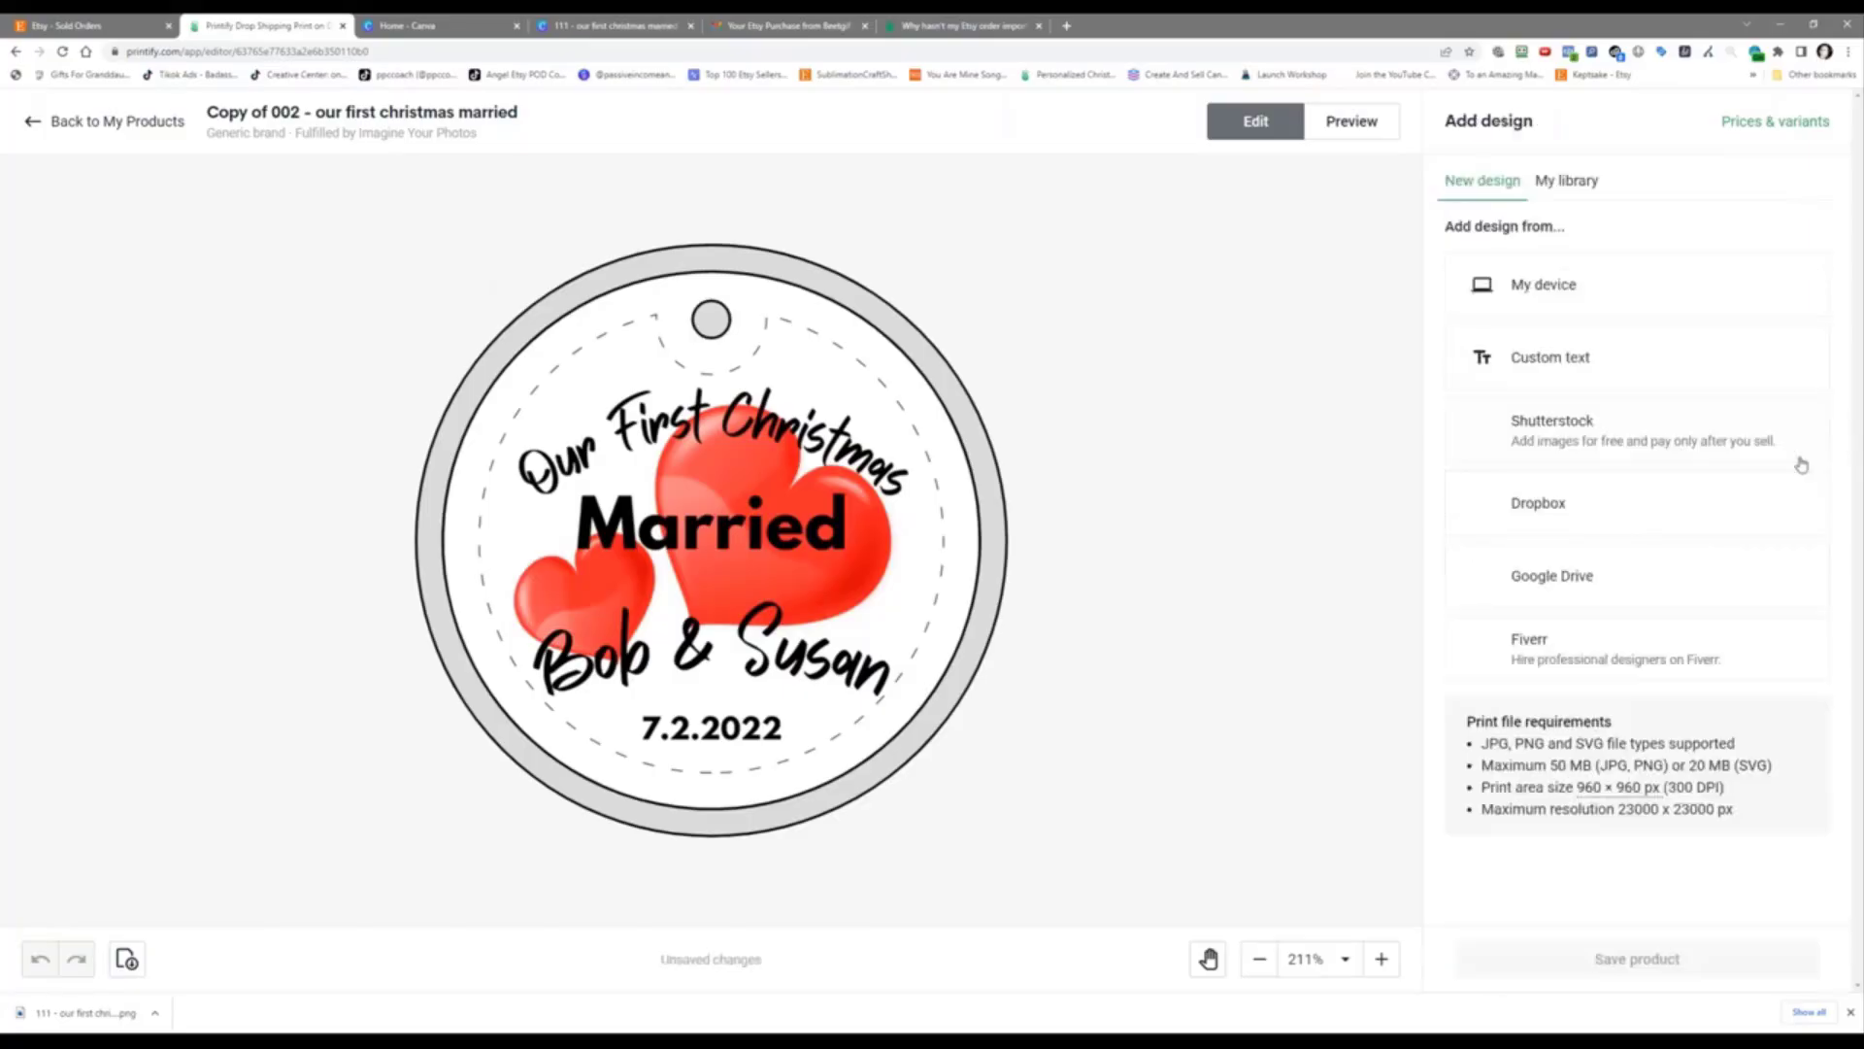
pyautogui.click(1595, 283)
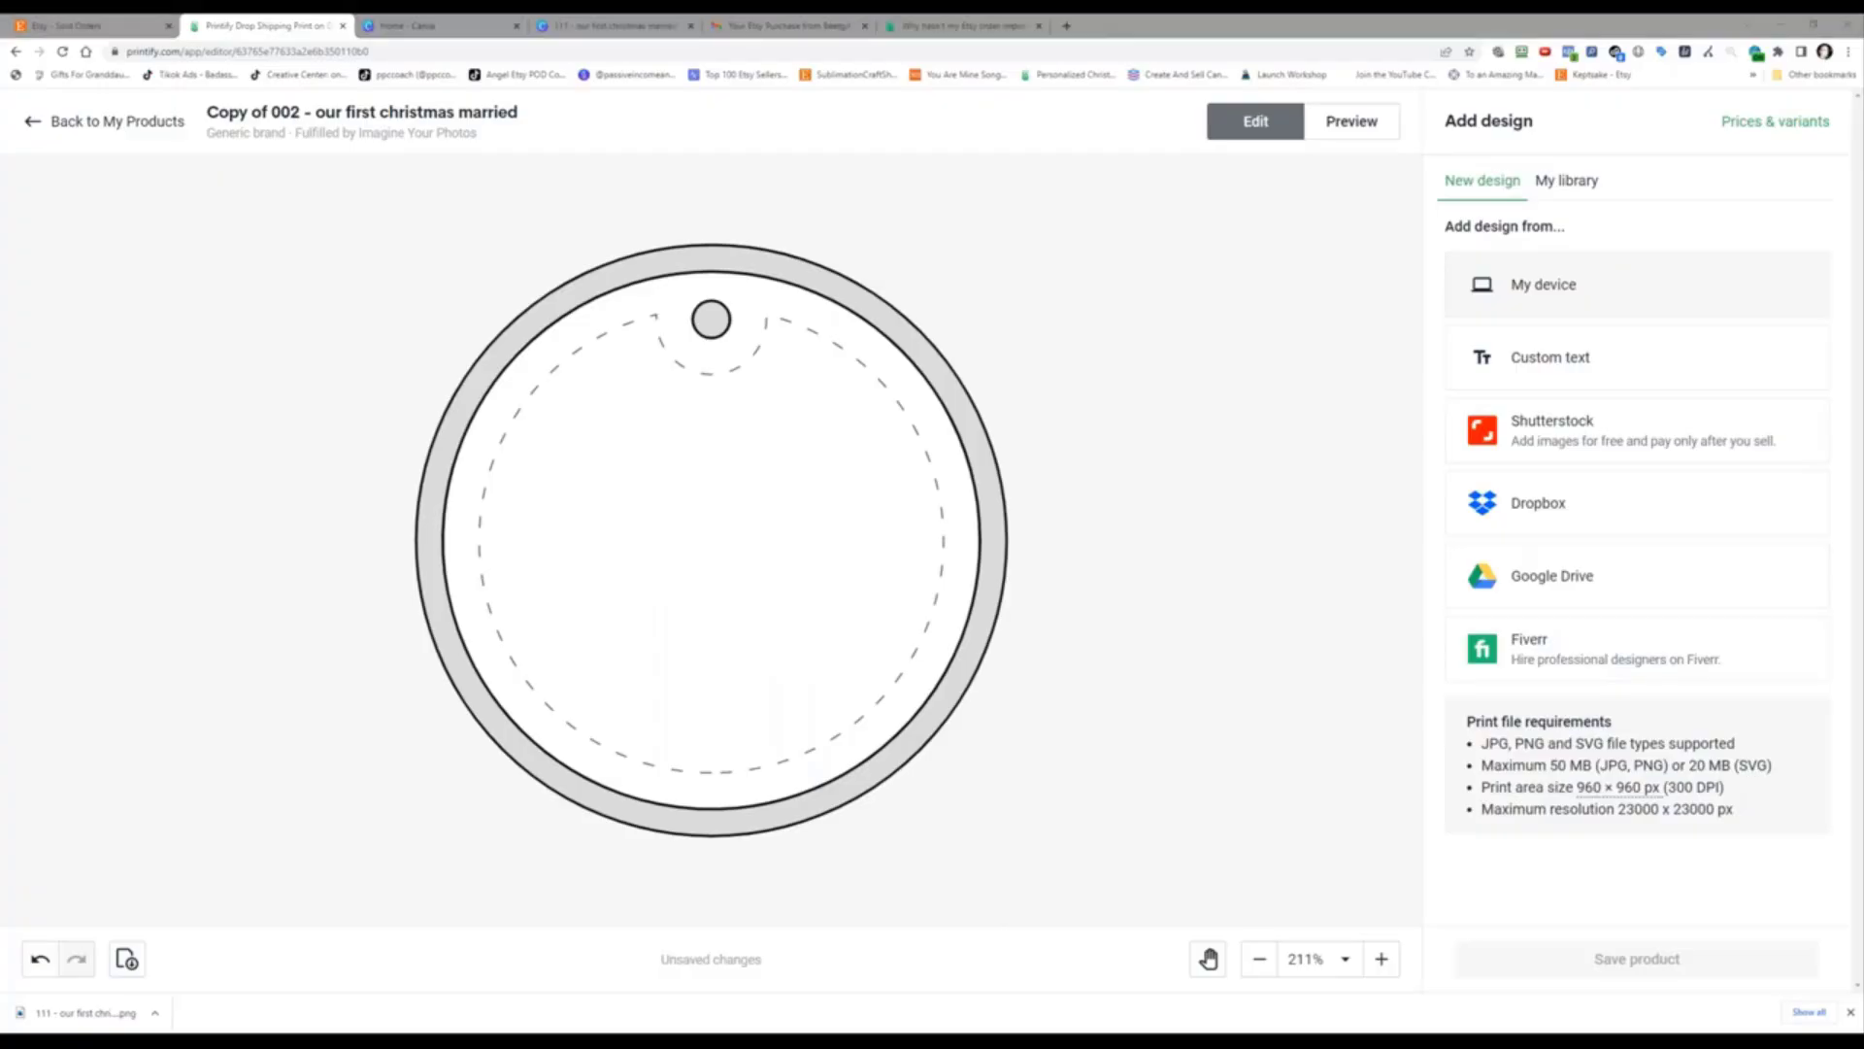
pyautogui.click(165, 59)
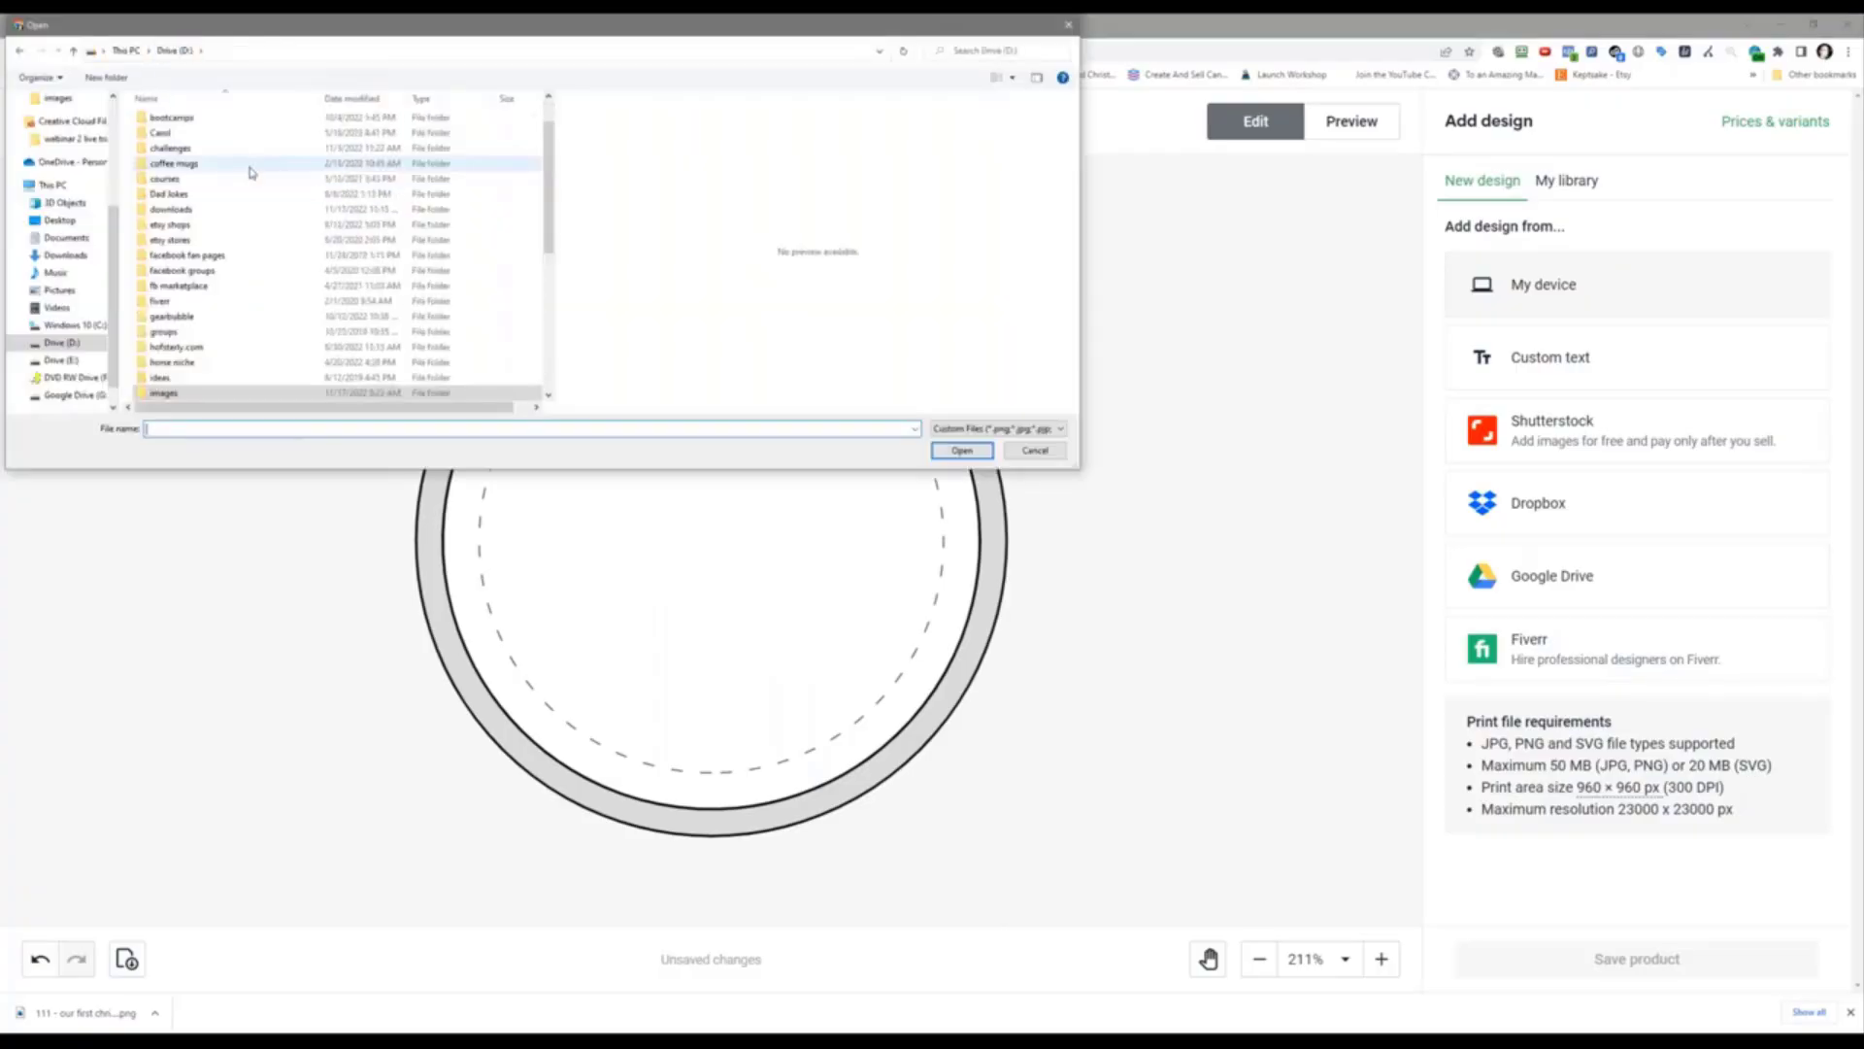
pyautogui.doubleClick(249, 166)
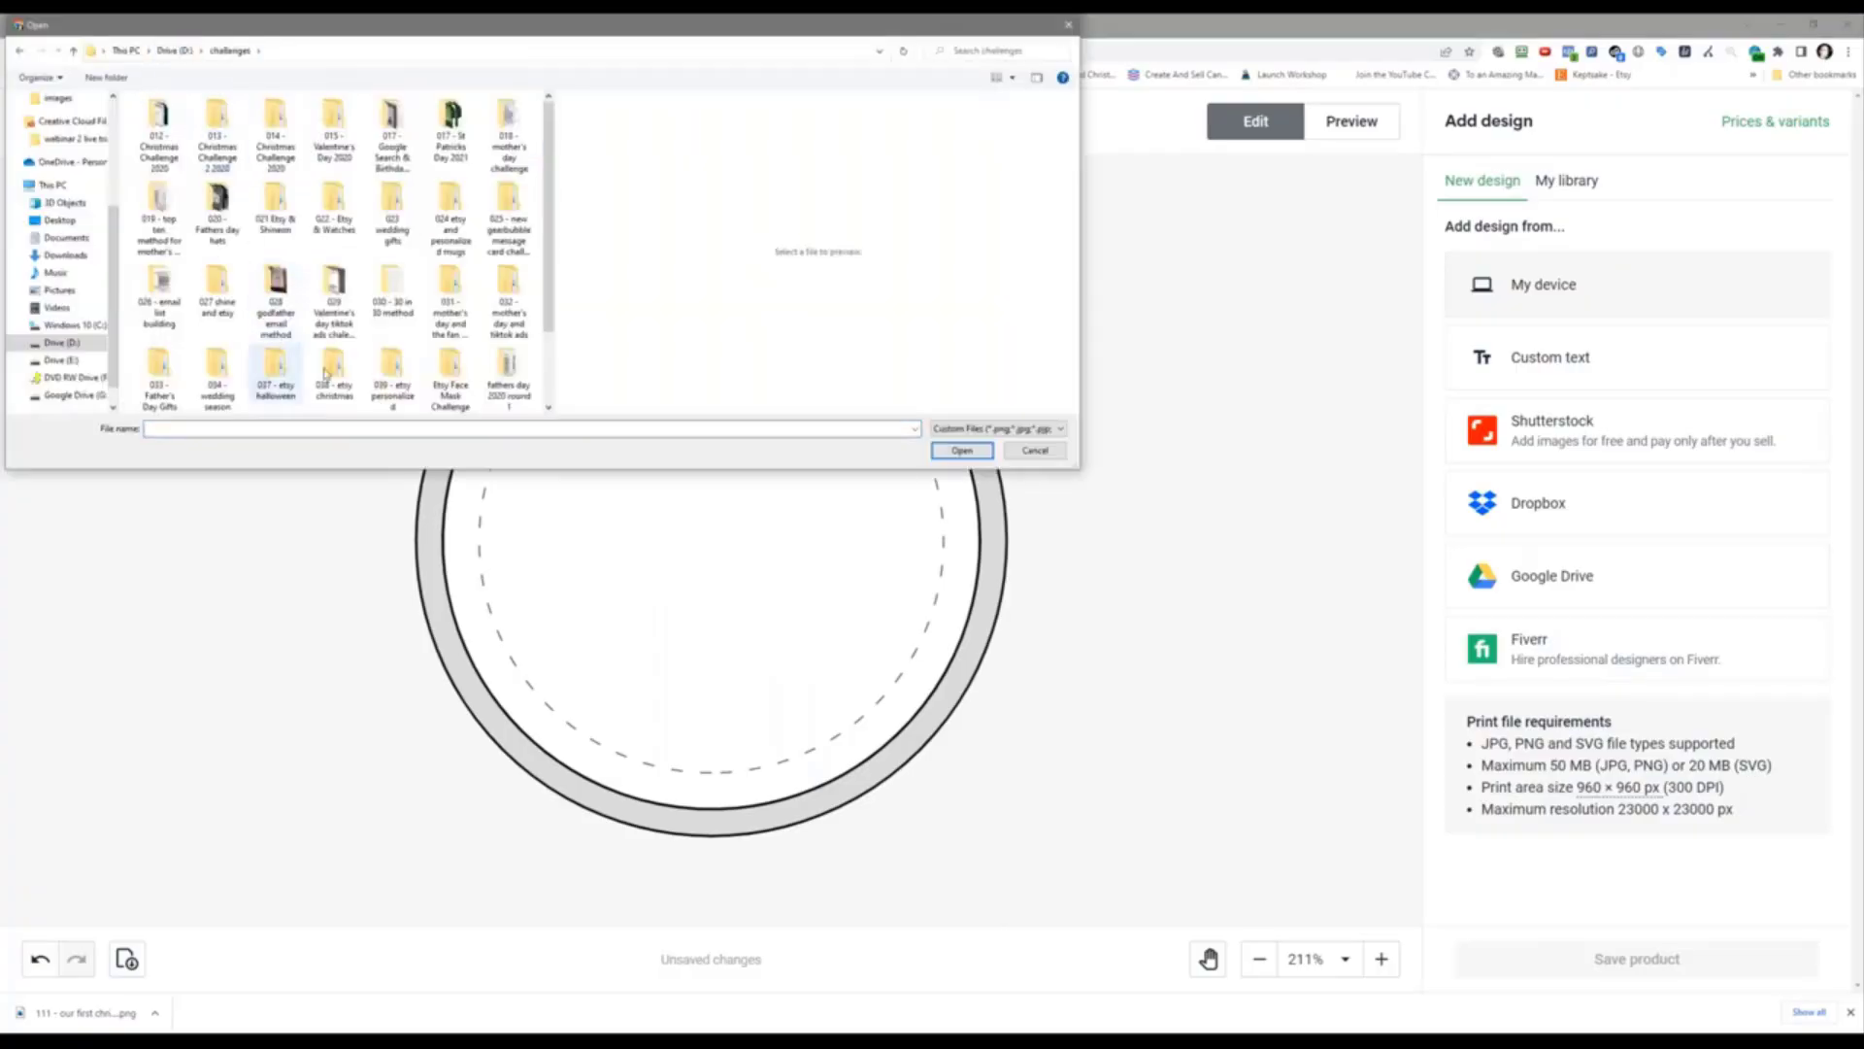
pyautogui.doubleClick(393, 372)
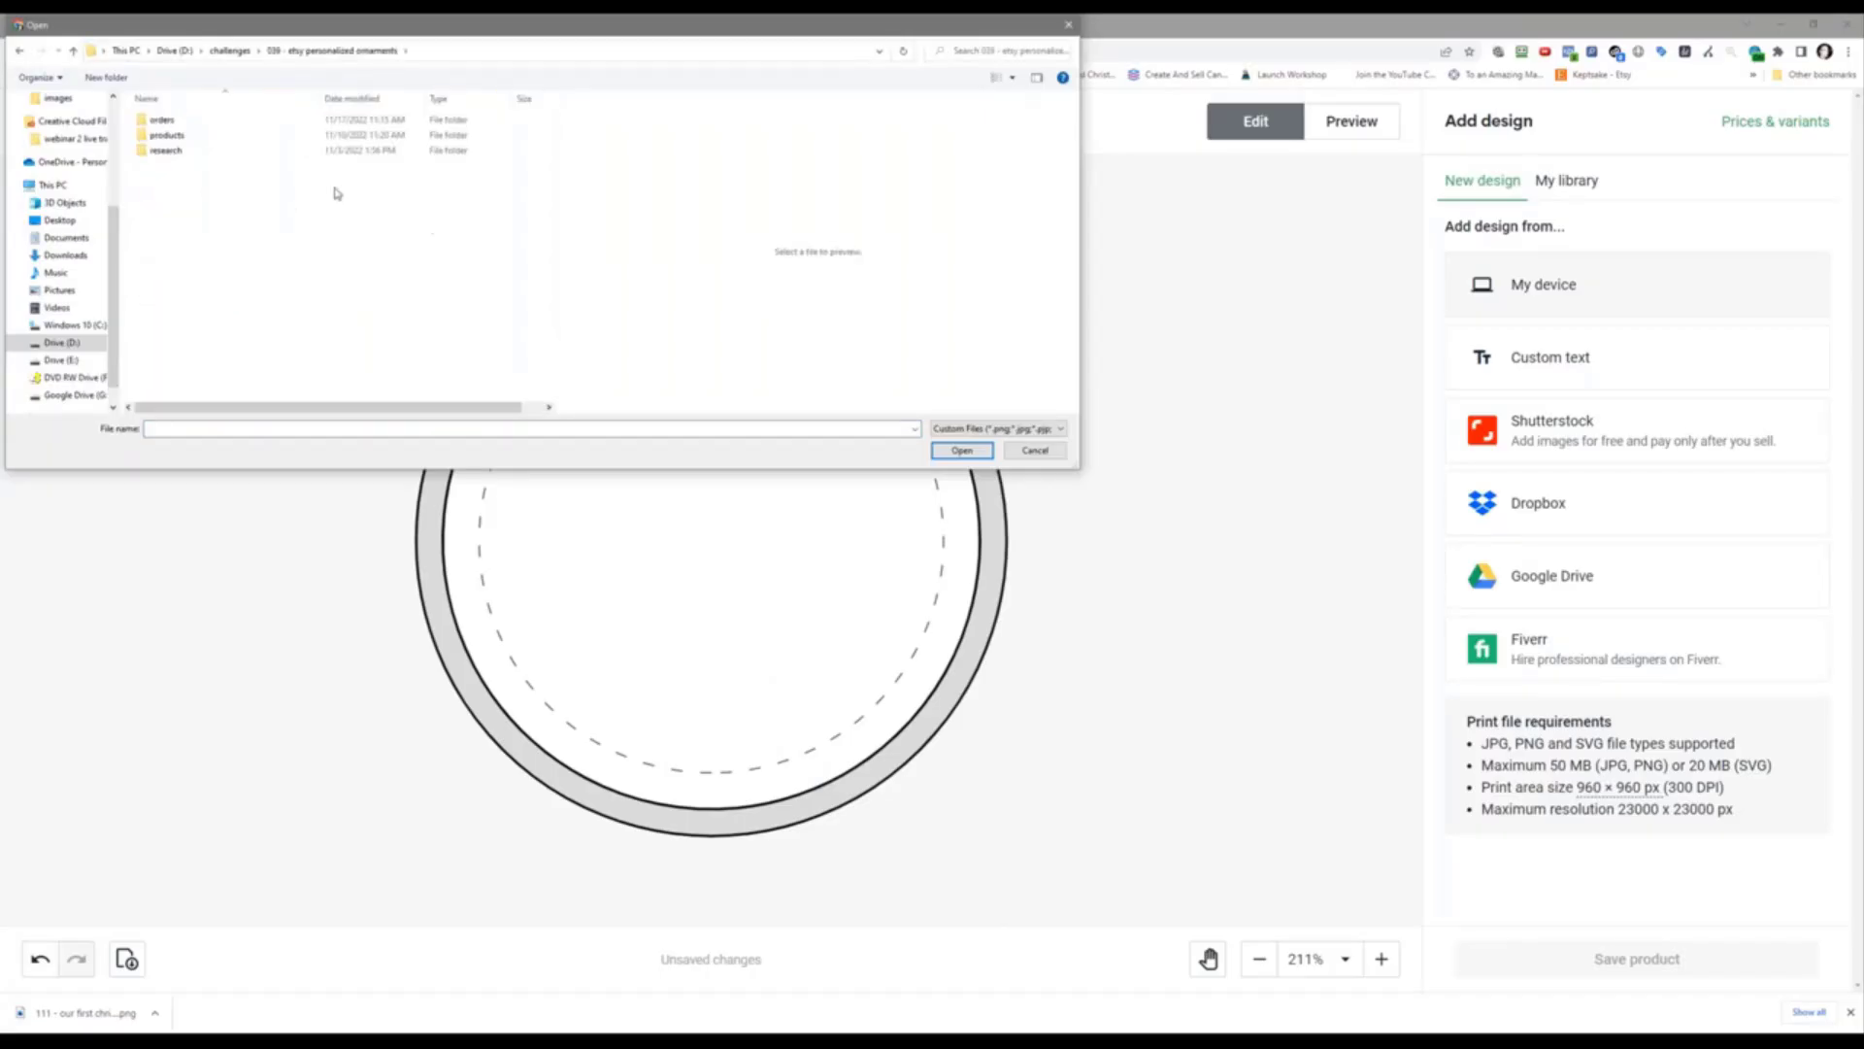
pyautogui.doubleClick(225, 122)
pyautogui.doubleClick(222, 123)
pyautogui.click(200, 146)
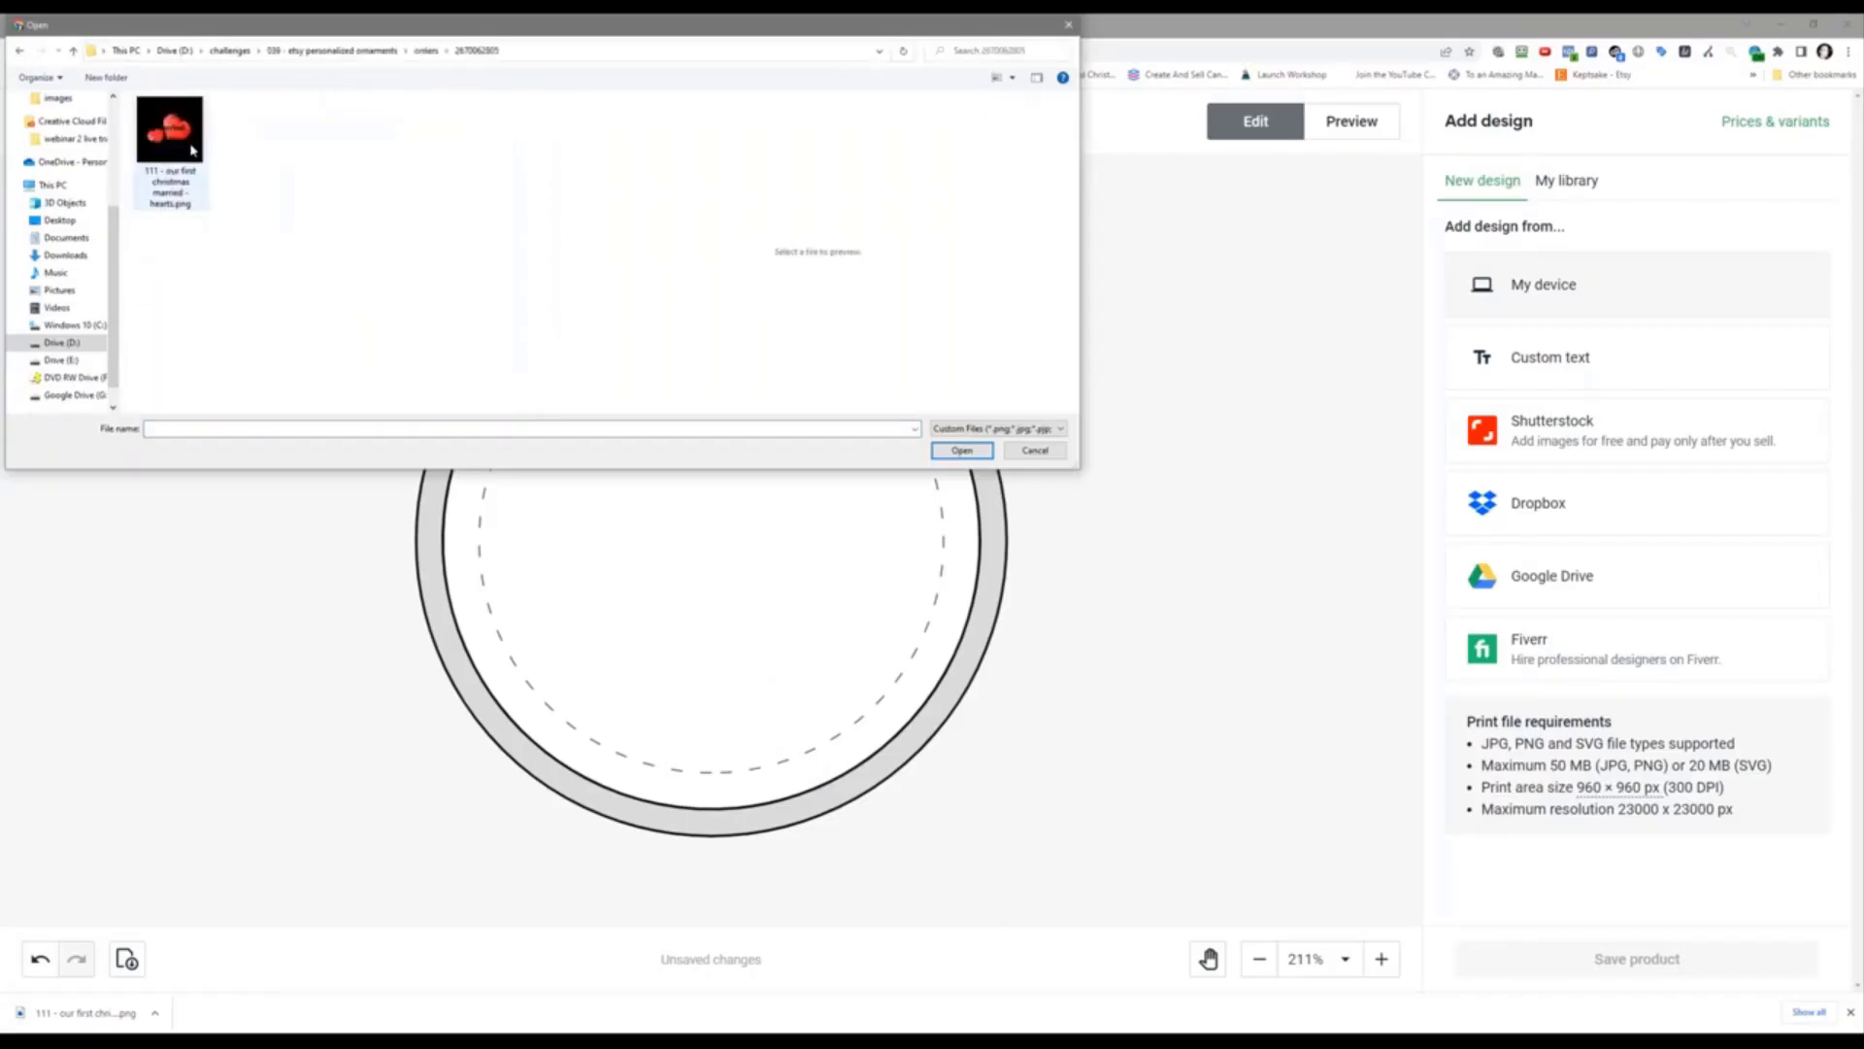
pyautogui.click(960, 451)
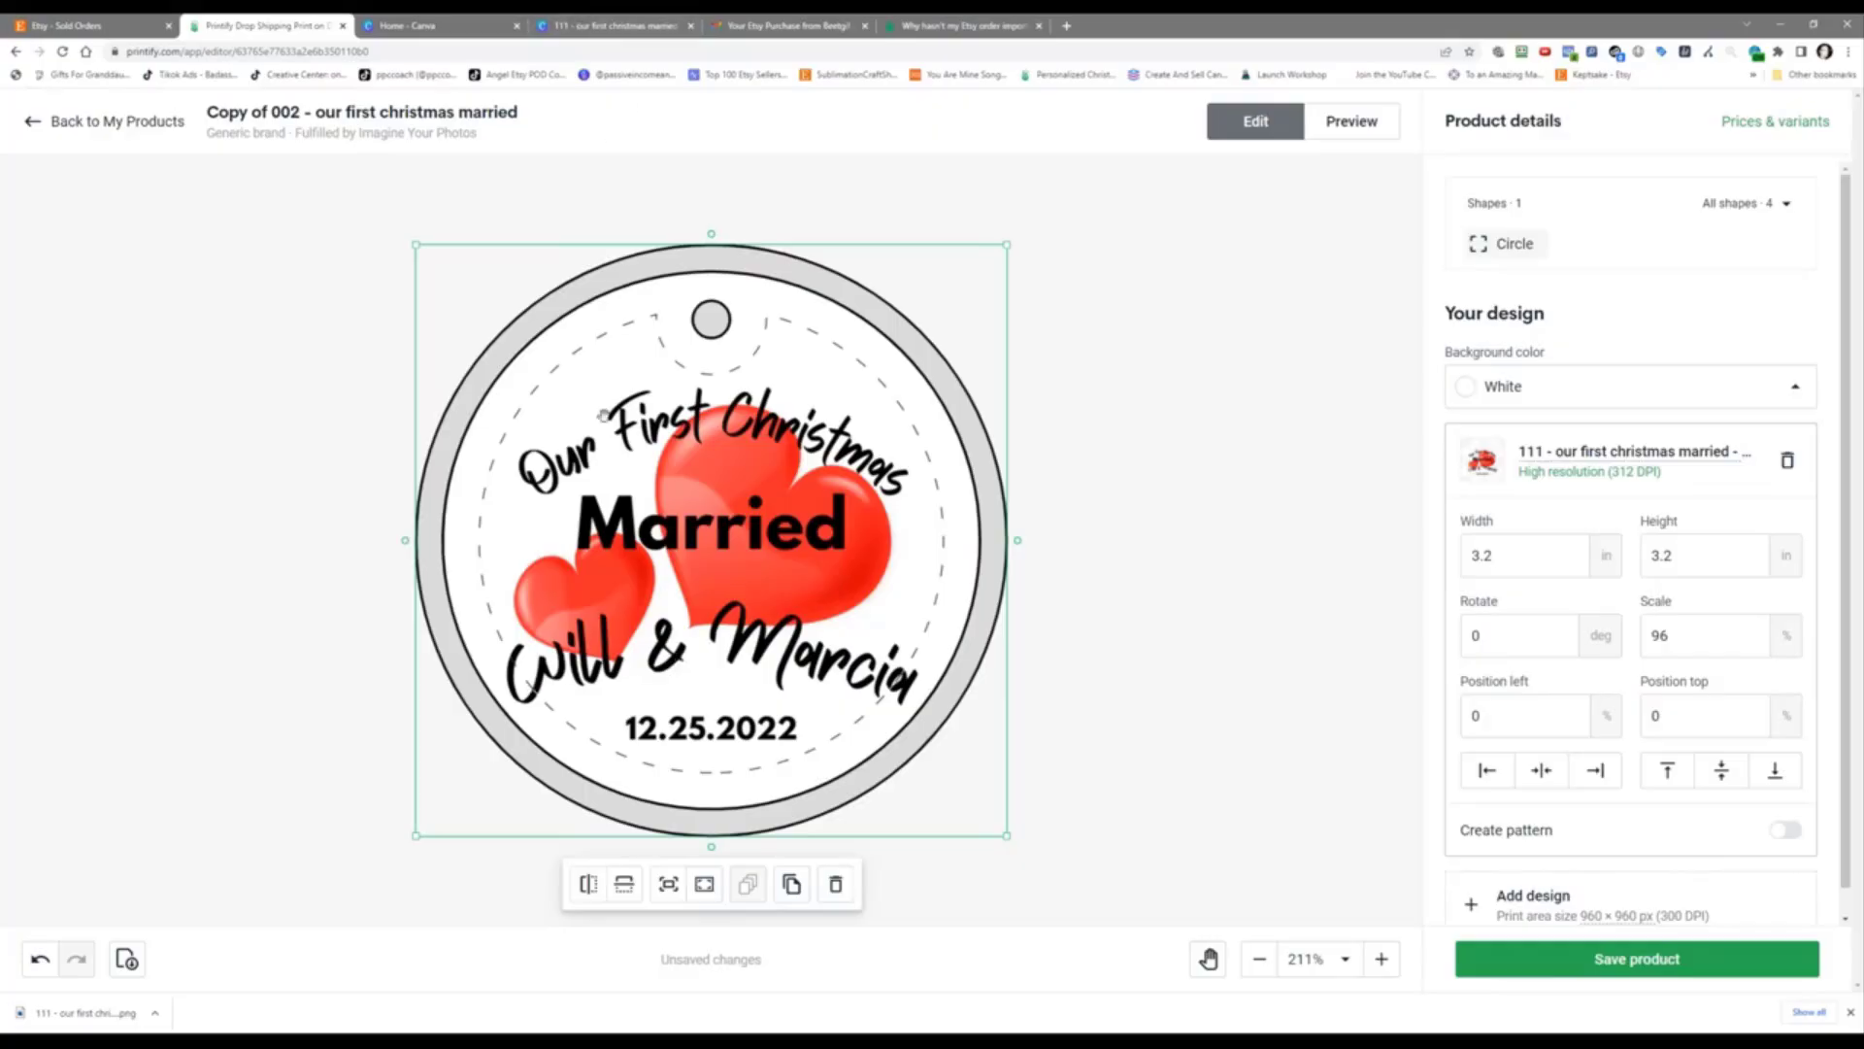
# Step: In the Canva design, shrink the Will & Marcia names text to font size 96
pyautogui.click(585, 21)
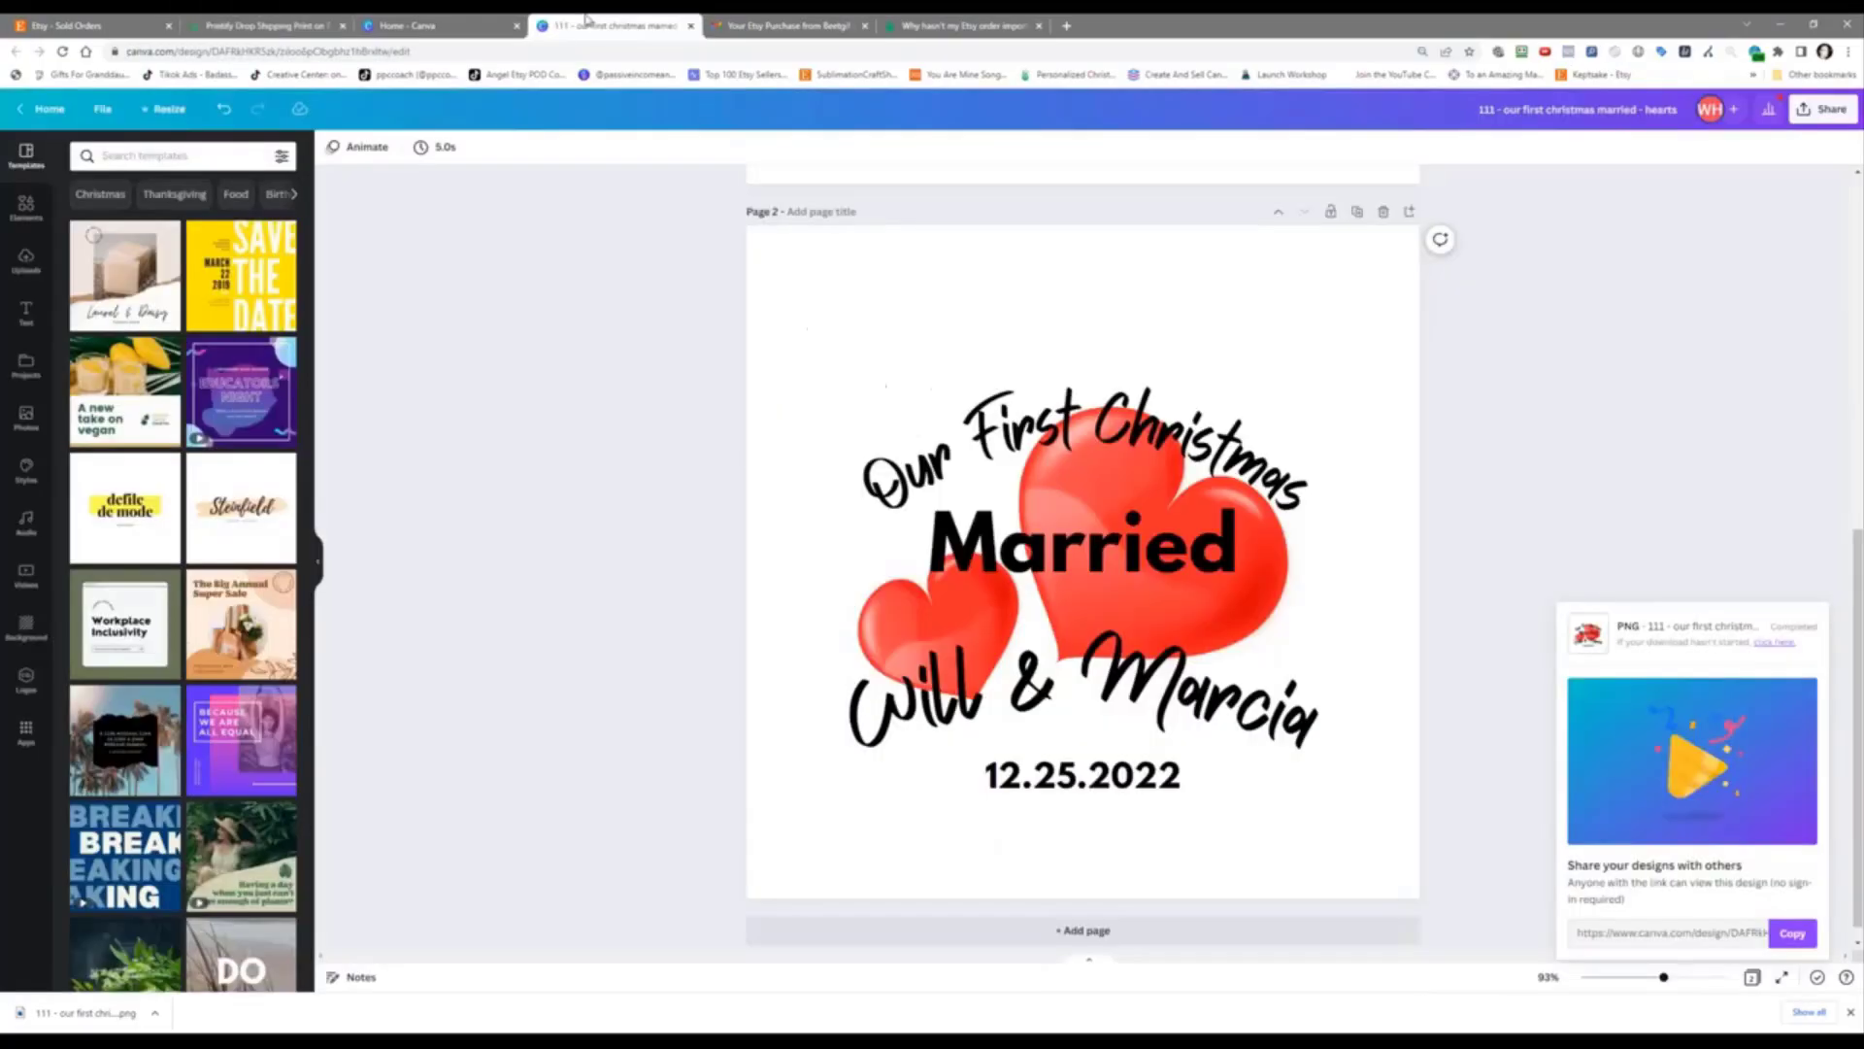
pyautogui.click(1078, 689)
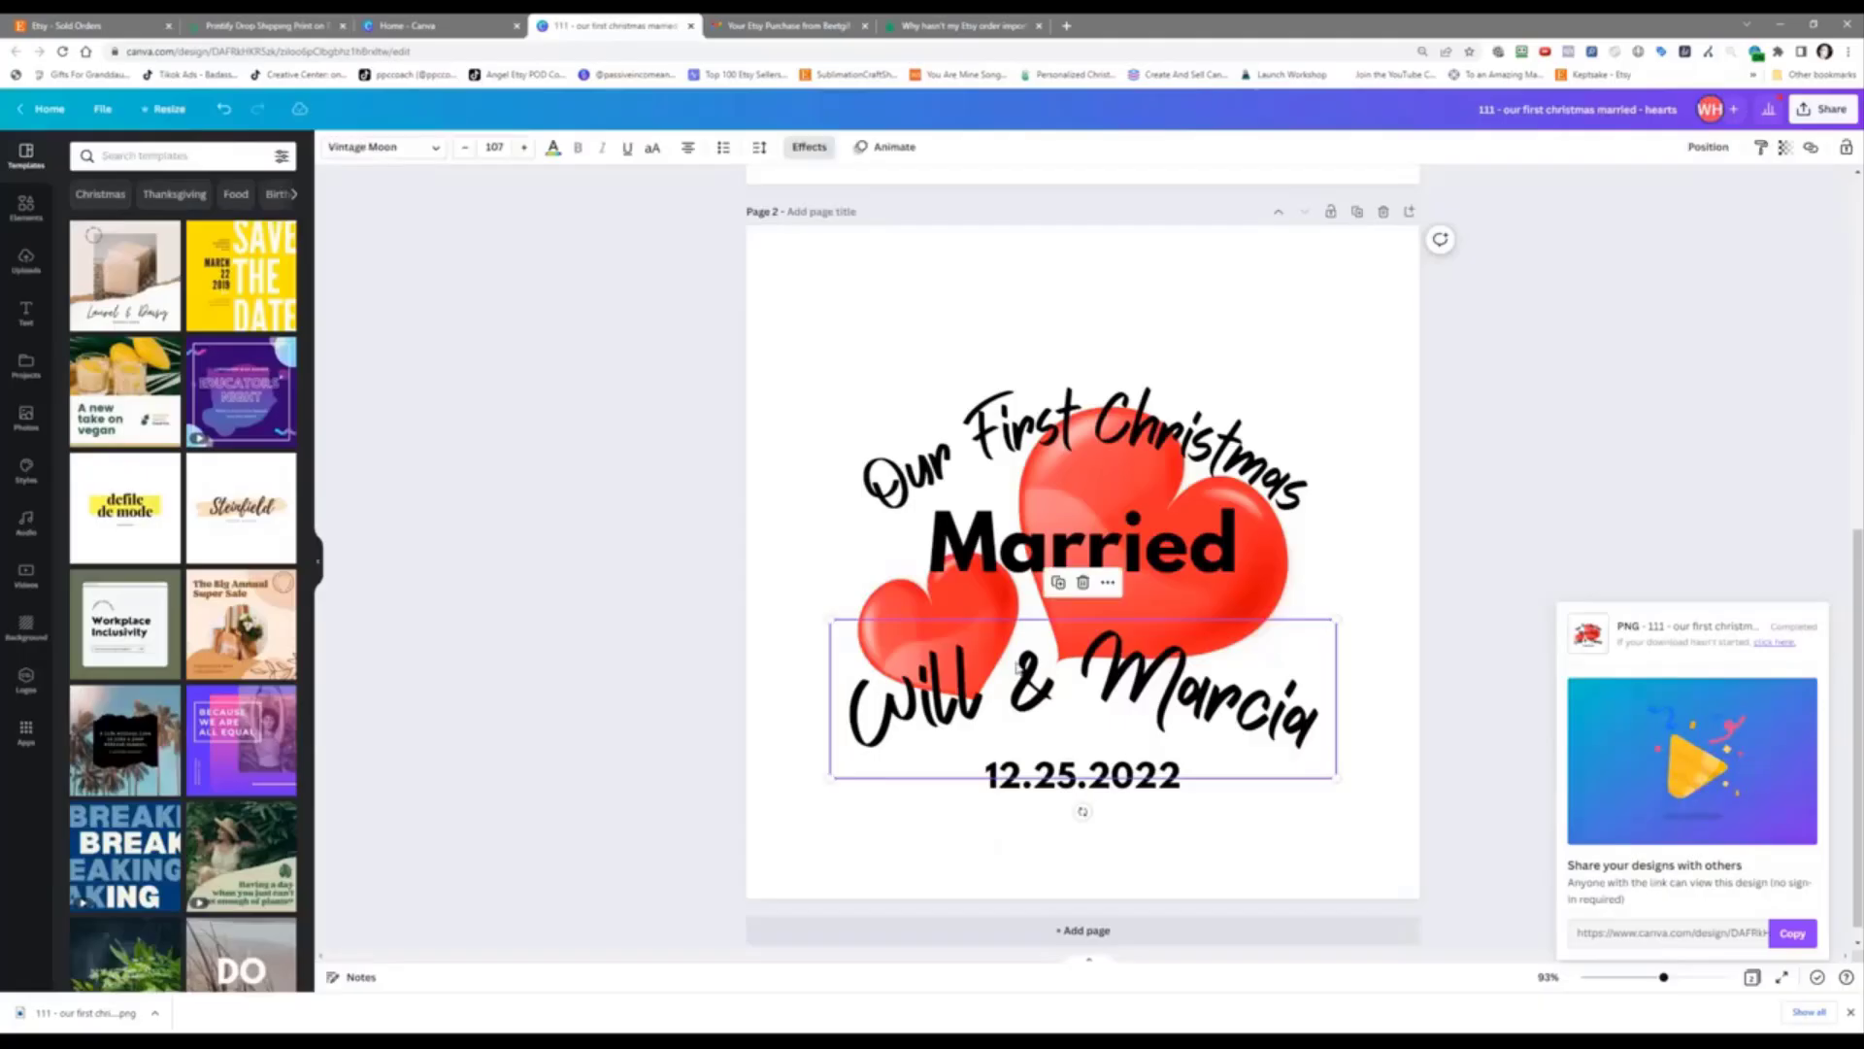
pyautogui.click(467, 149)
pyautogui.click(467, 148)
pyautogui.click(467, 148)
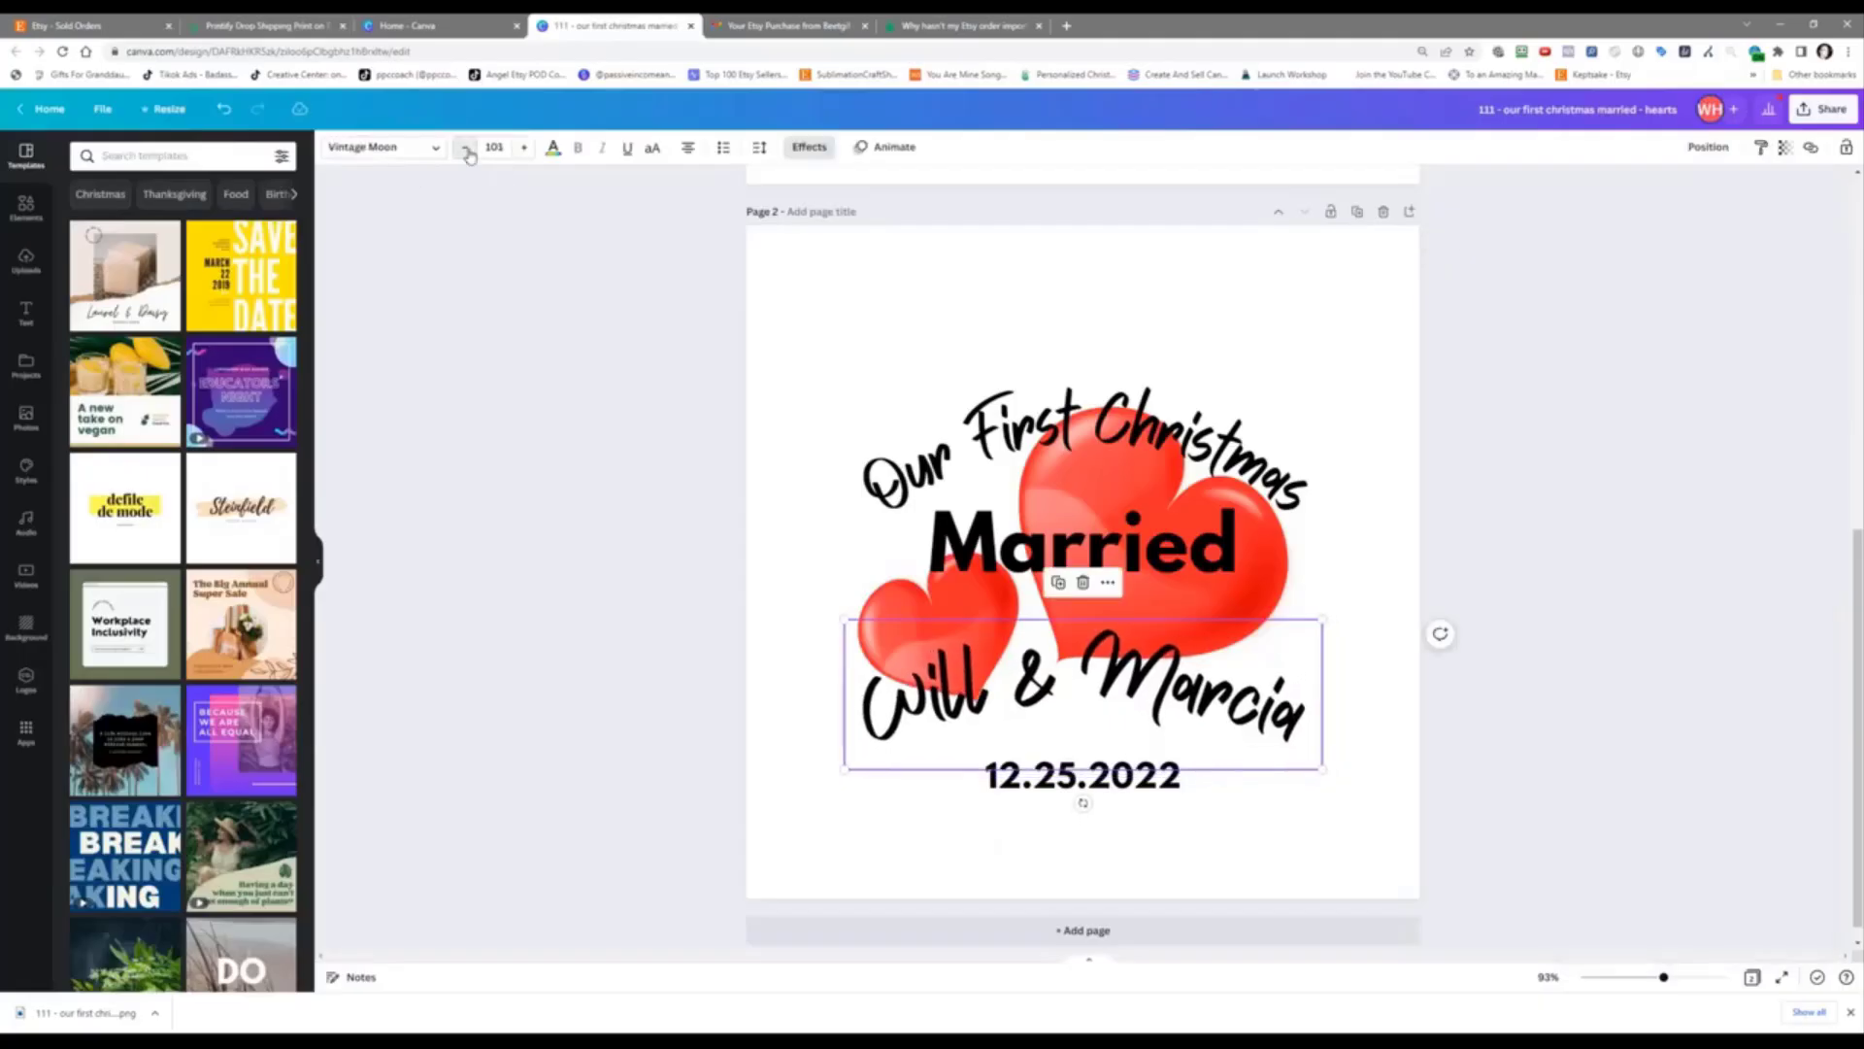
pyautogui.click(467, 149)
pyautogui.click(467, 148)
pyautogui.click(467, 148)
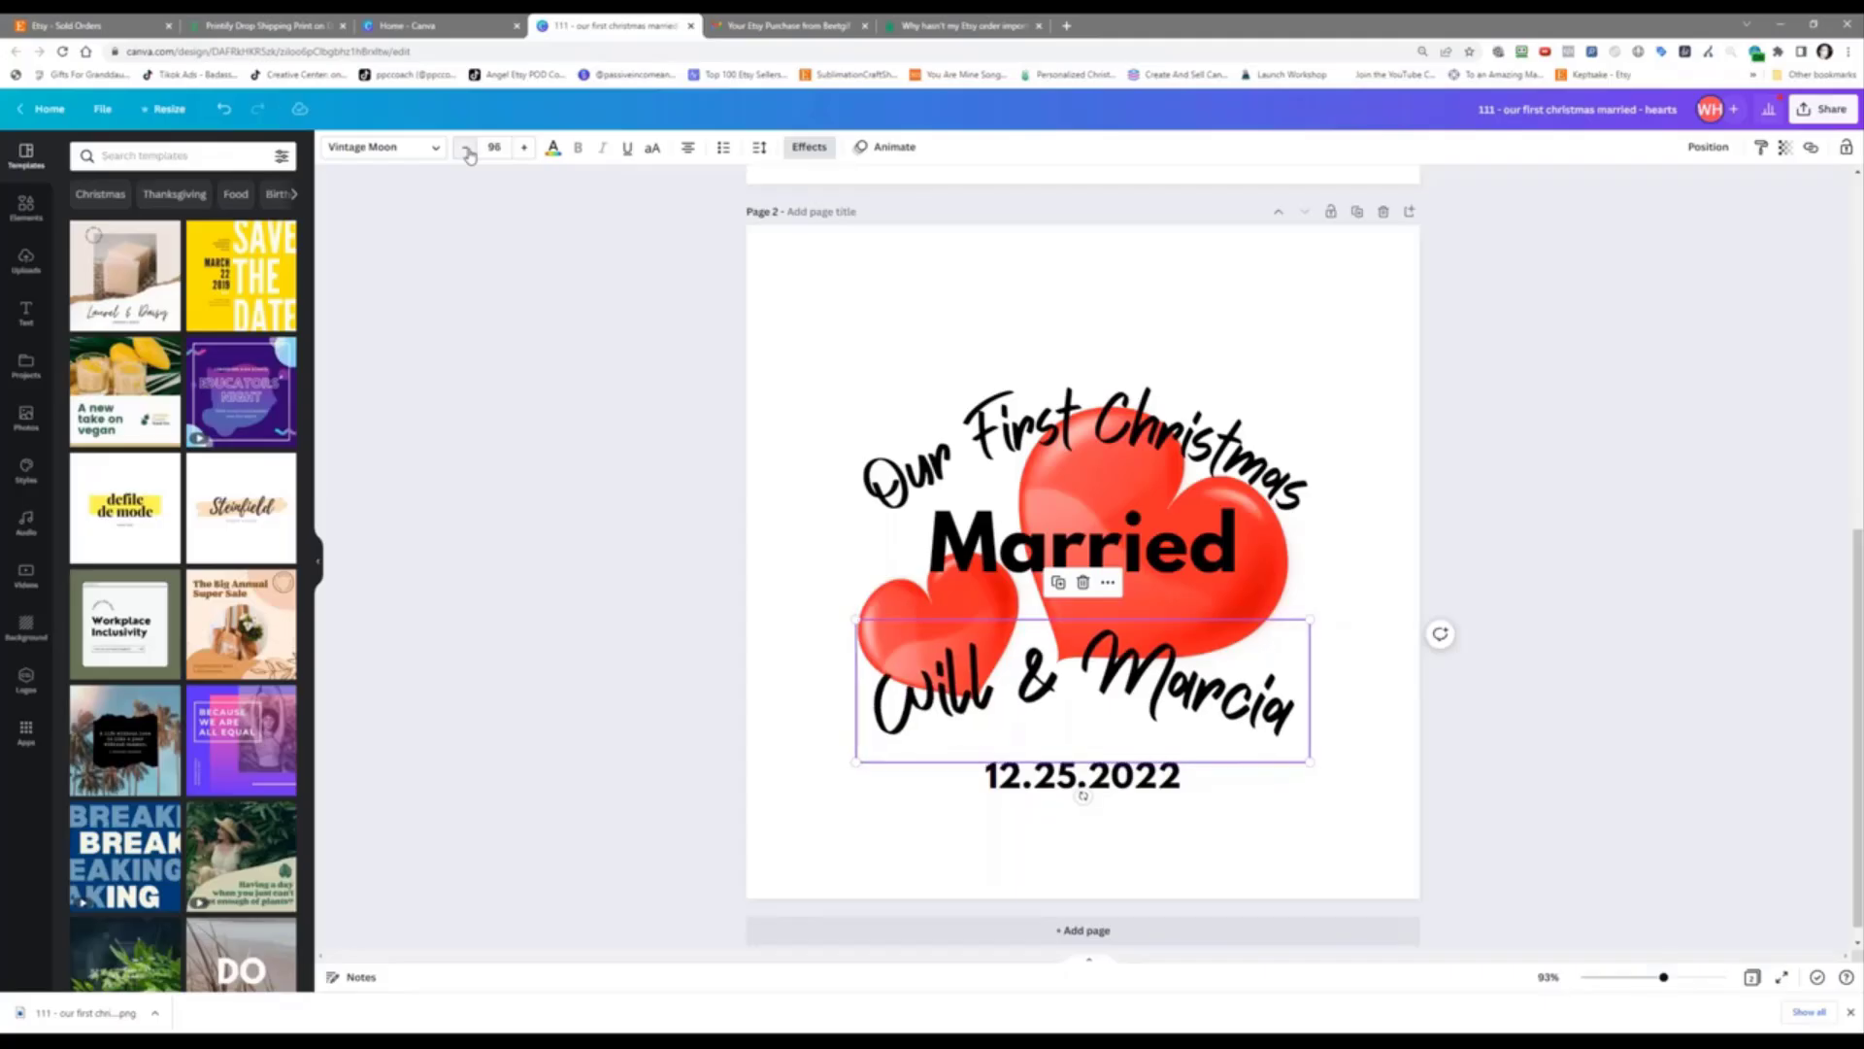
# Step: Download only page 2 as a PNG with a transparent background
pyautogui.click(1824, 110)
pyautogui.click(1738, 459)
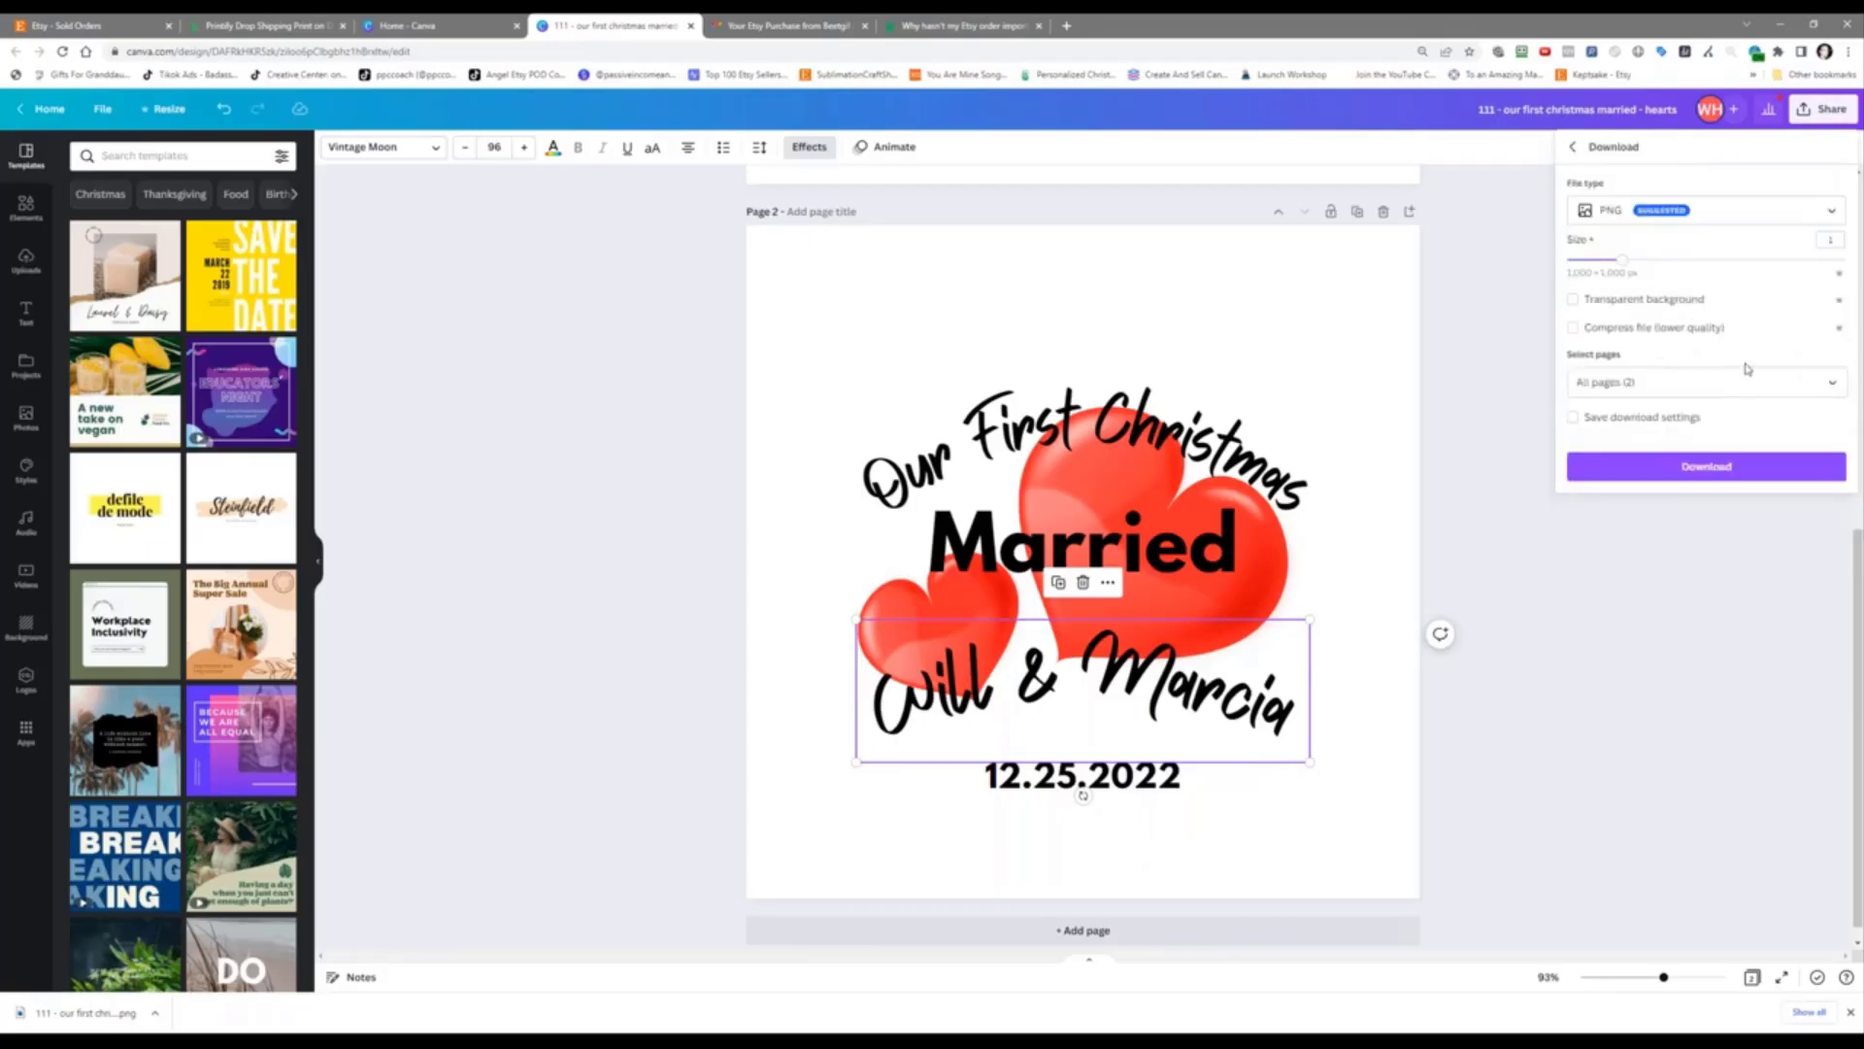
pyautogui.click(1667, 298)
pyautogui.click(1699, 382)
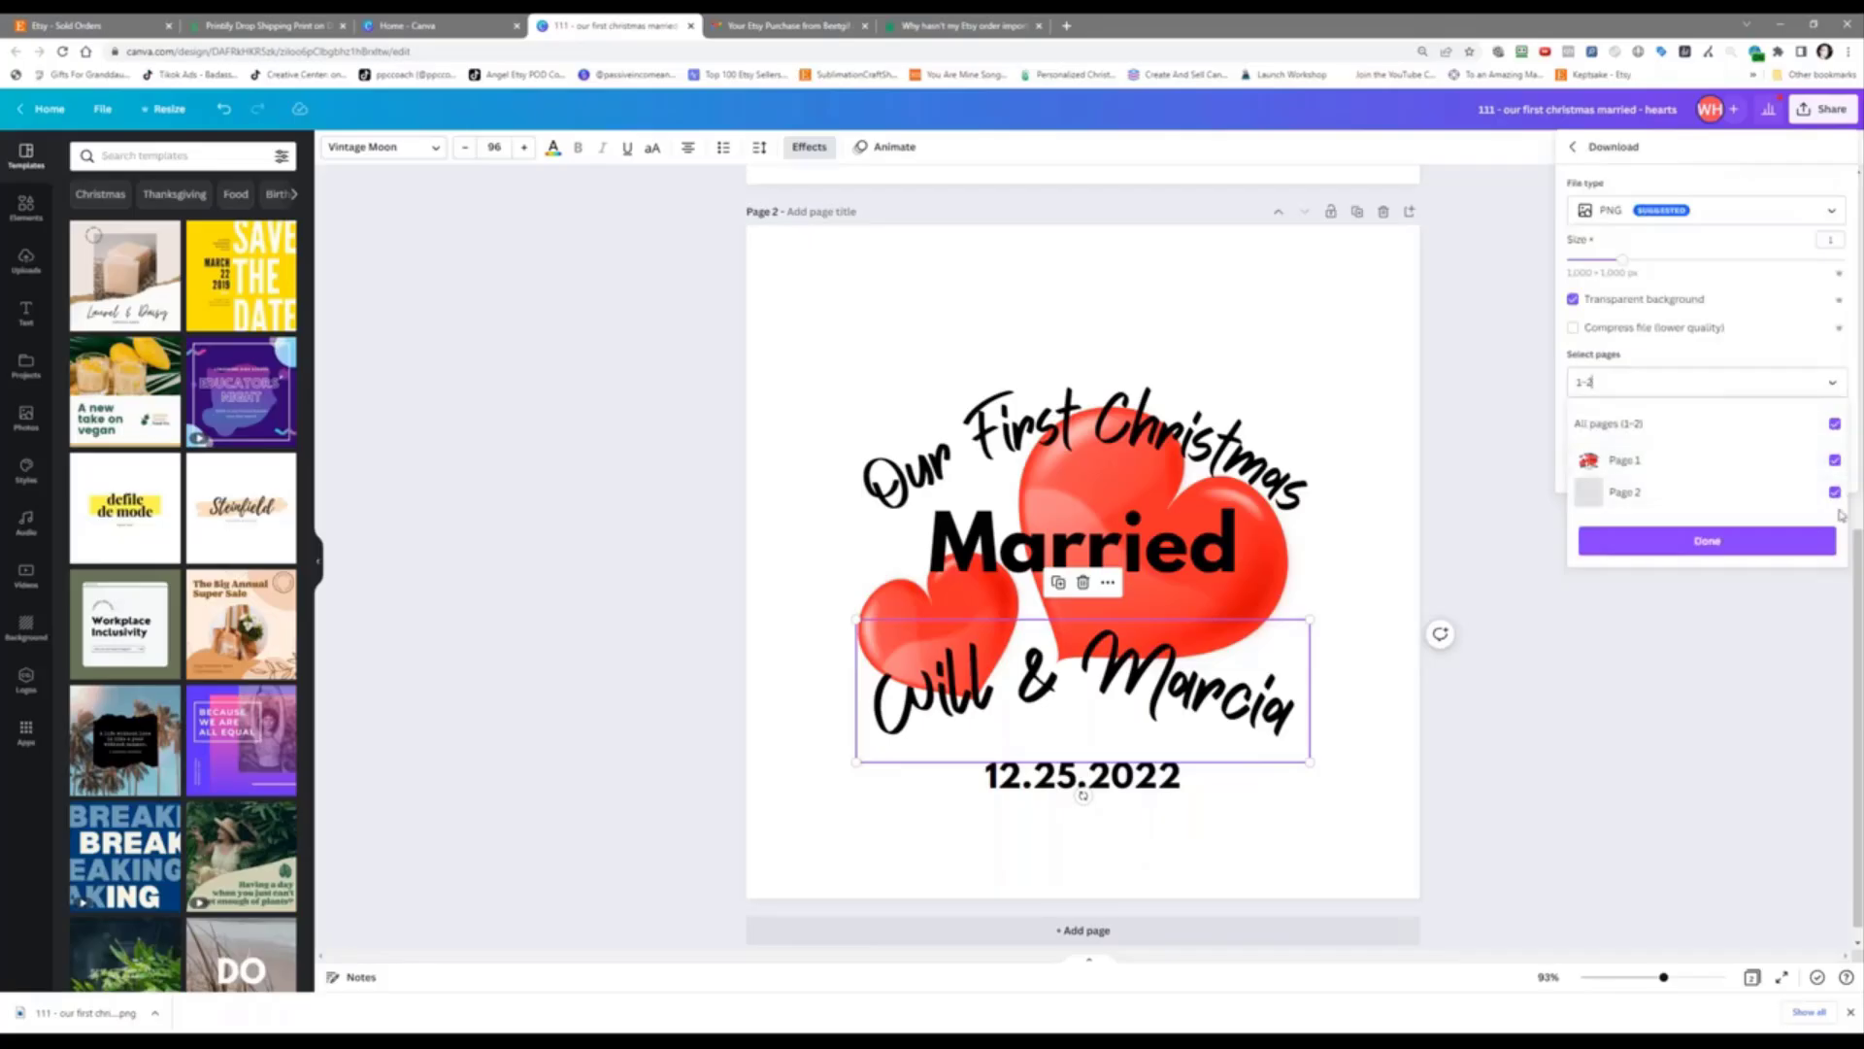
pyautogui.click(1834, 461)
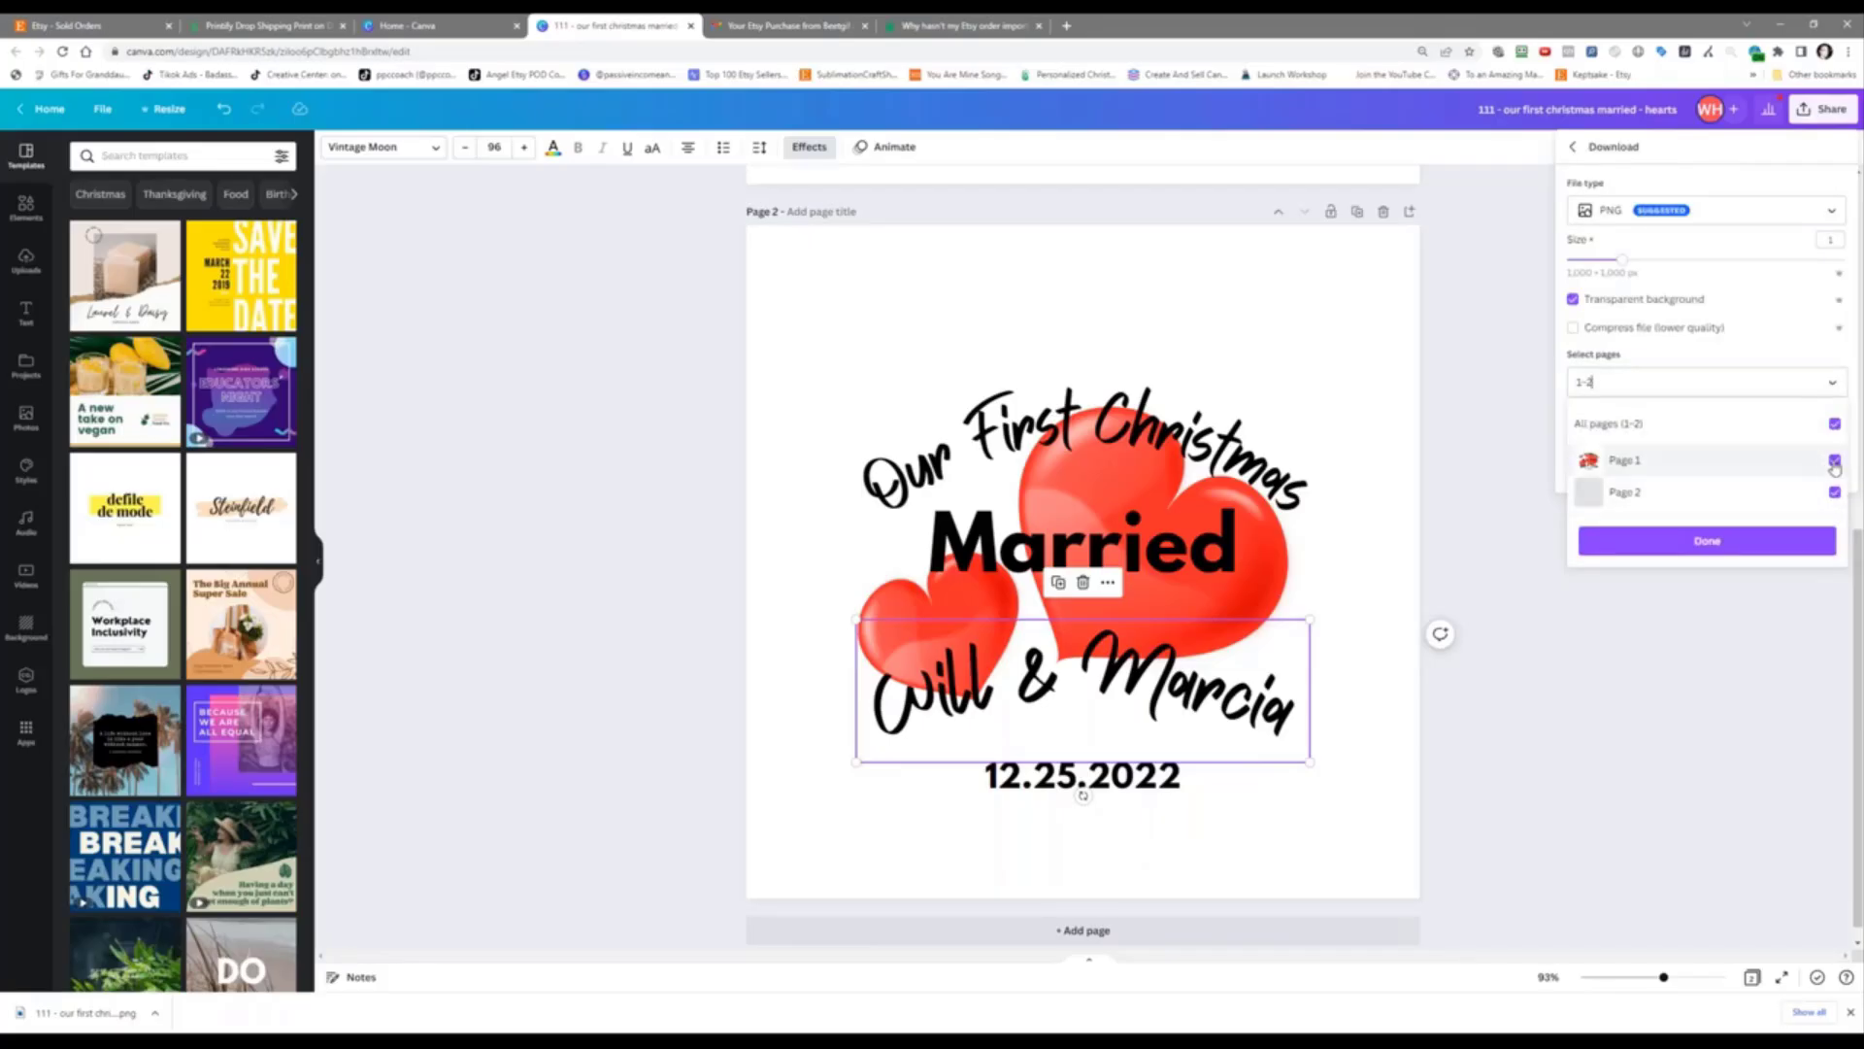
pyautogui.click(1782, 543)
pyautogui.click(1738, 467)
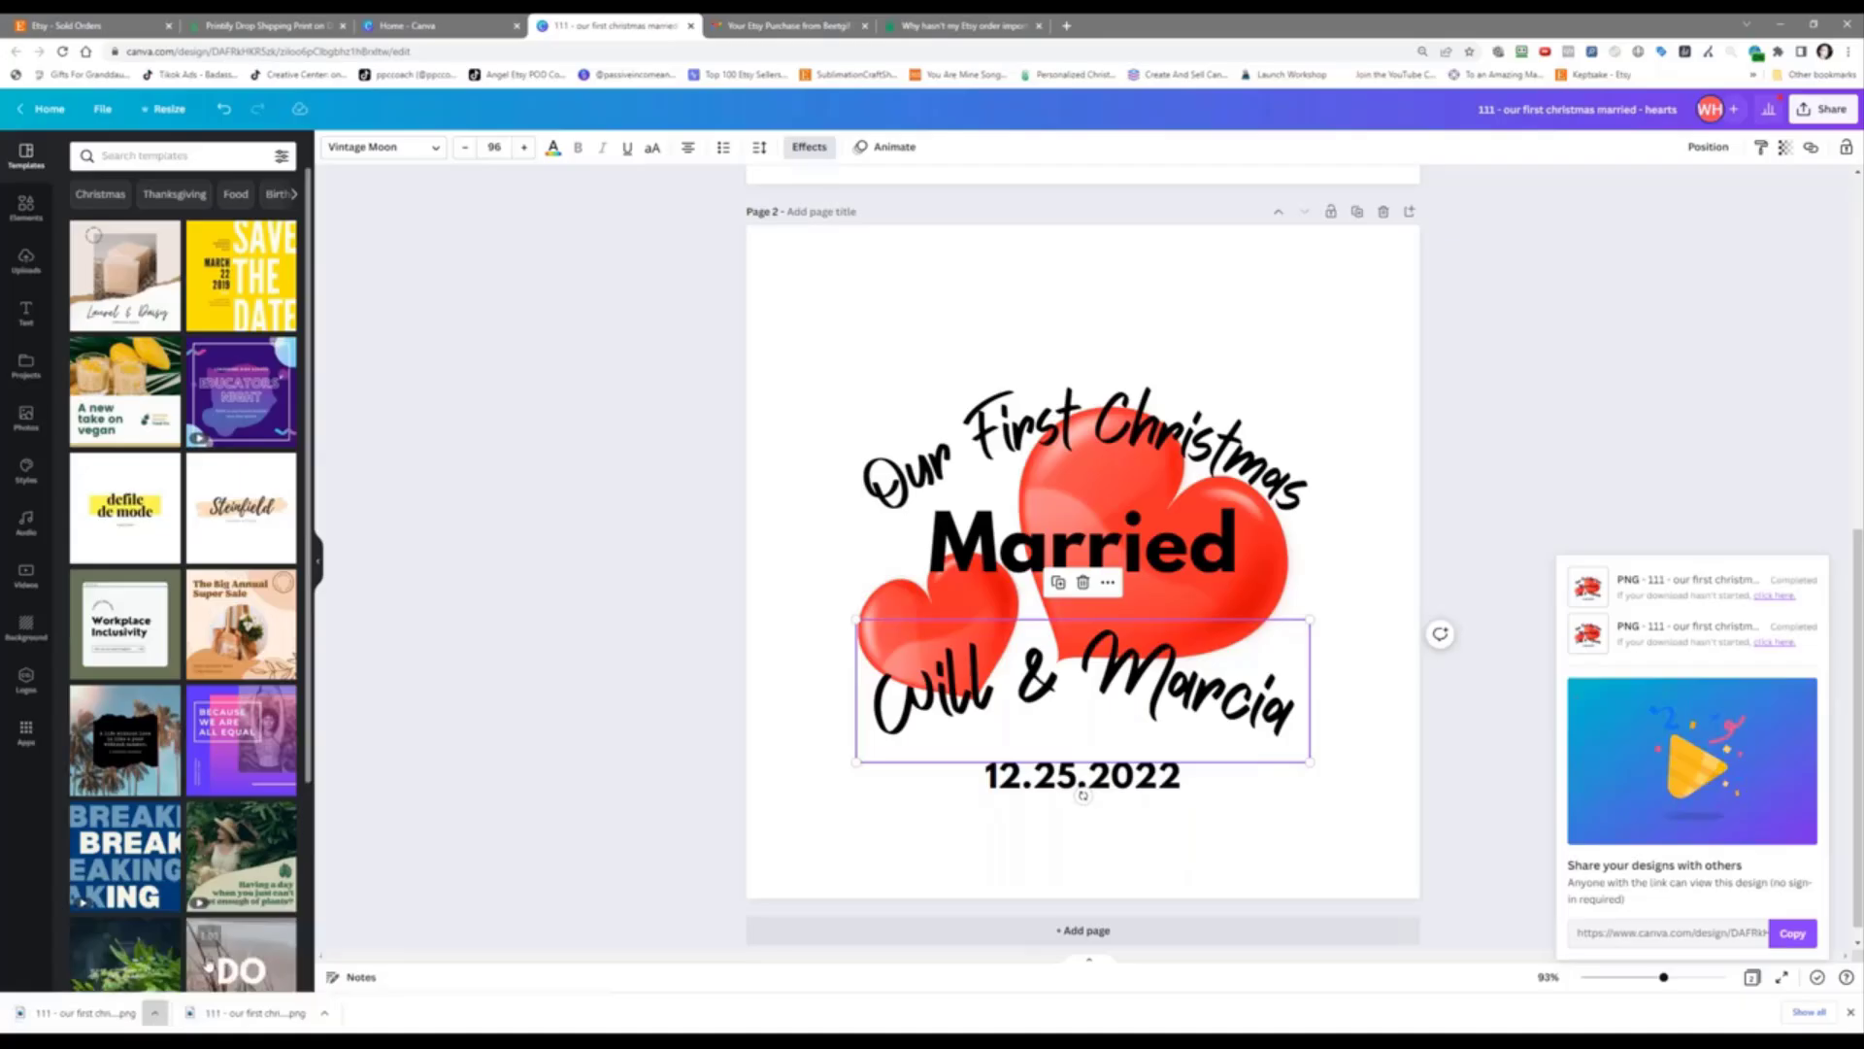
# Step: Cut the downloaded PNG and browse to Drive D: > challenges > 039 - etsy personalized ornaments > orders > order folder
pyautogui.rightClick(760, 385)
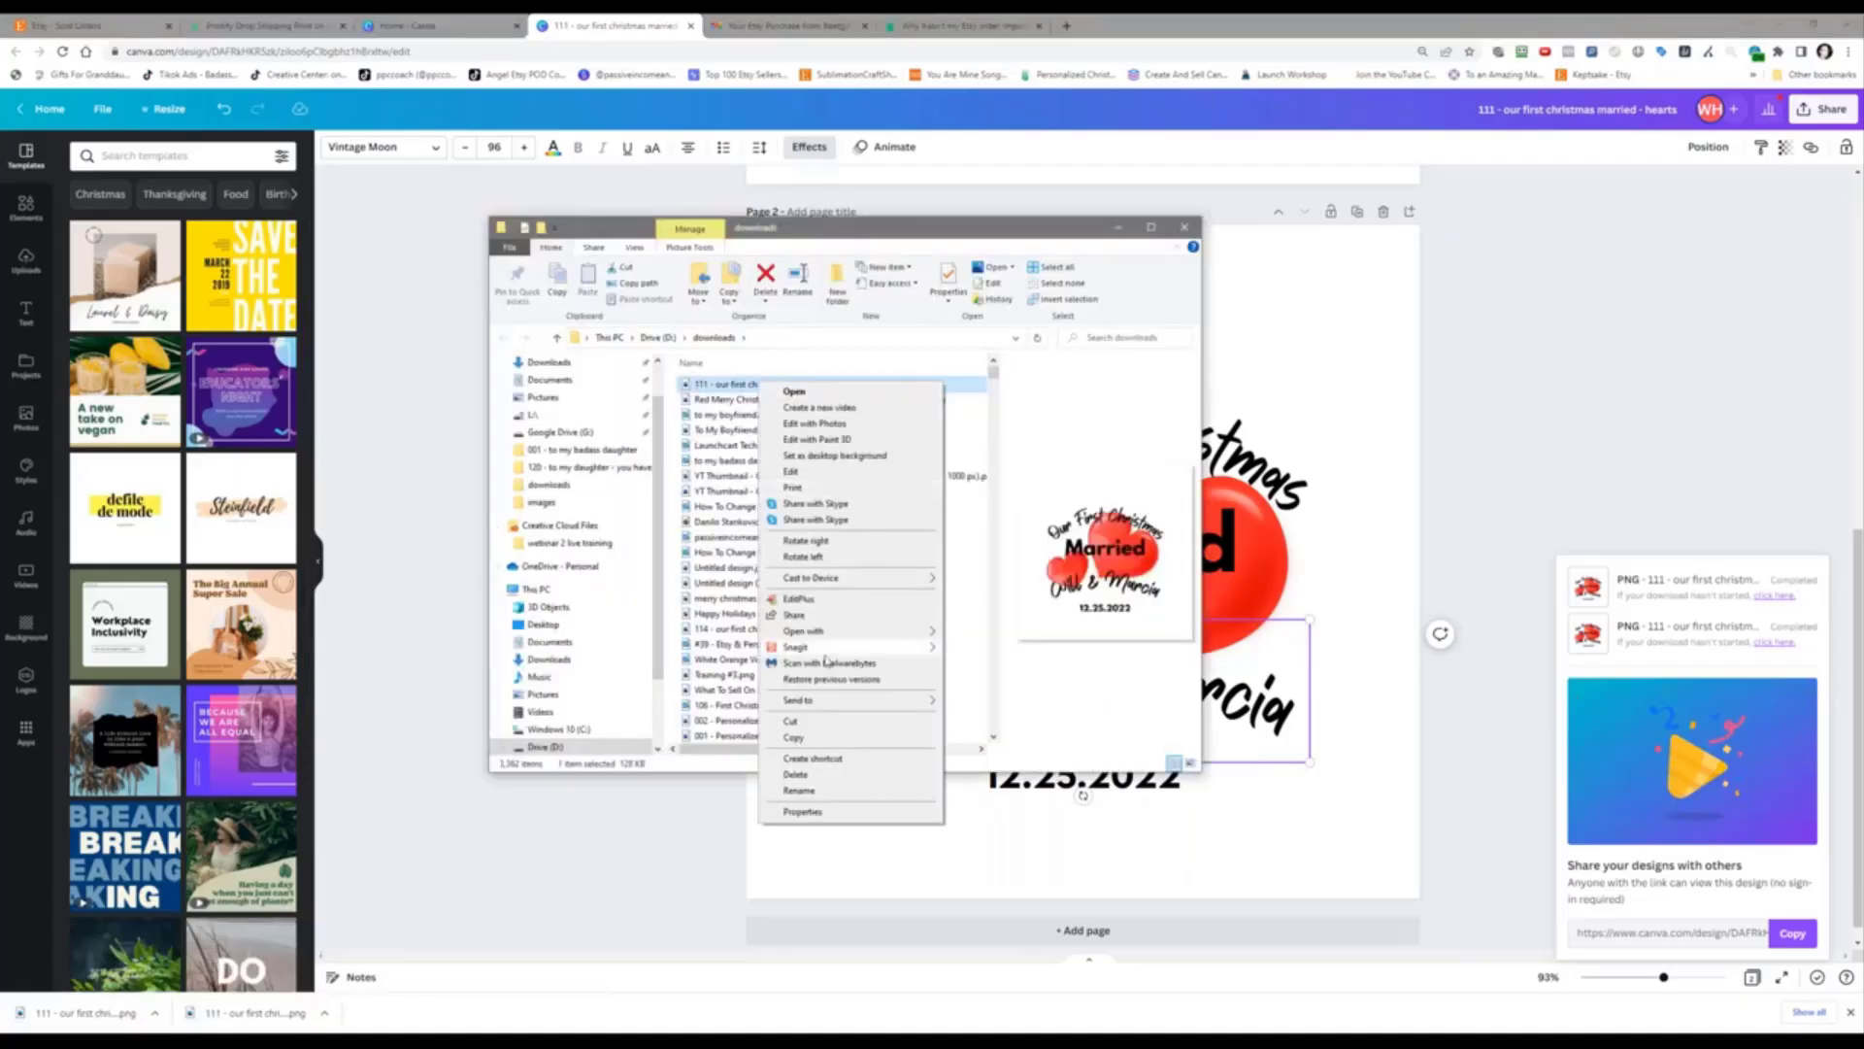
pyautogui.click(807, 724)
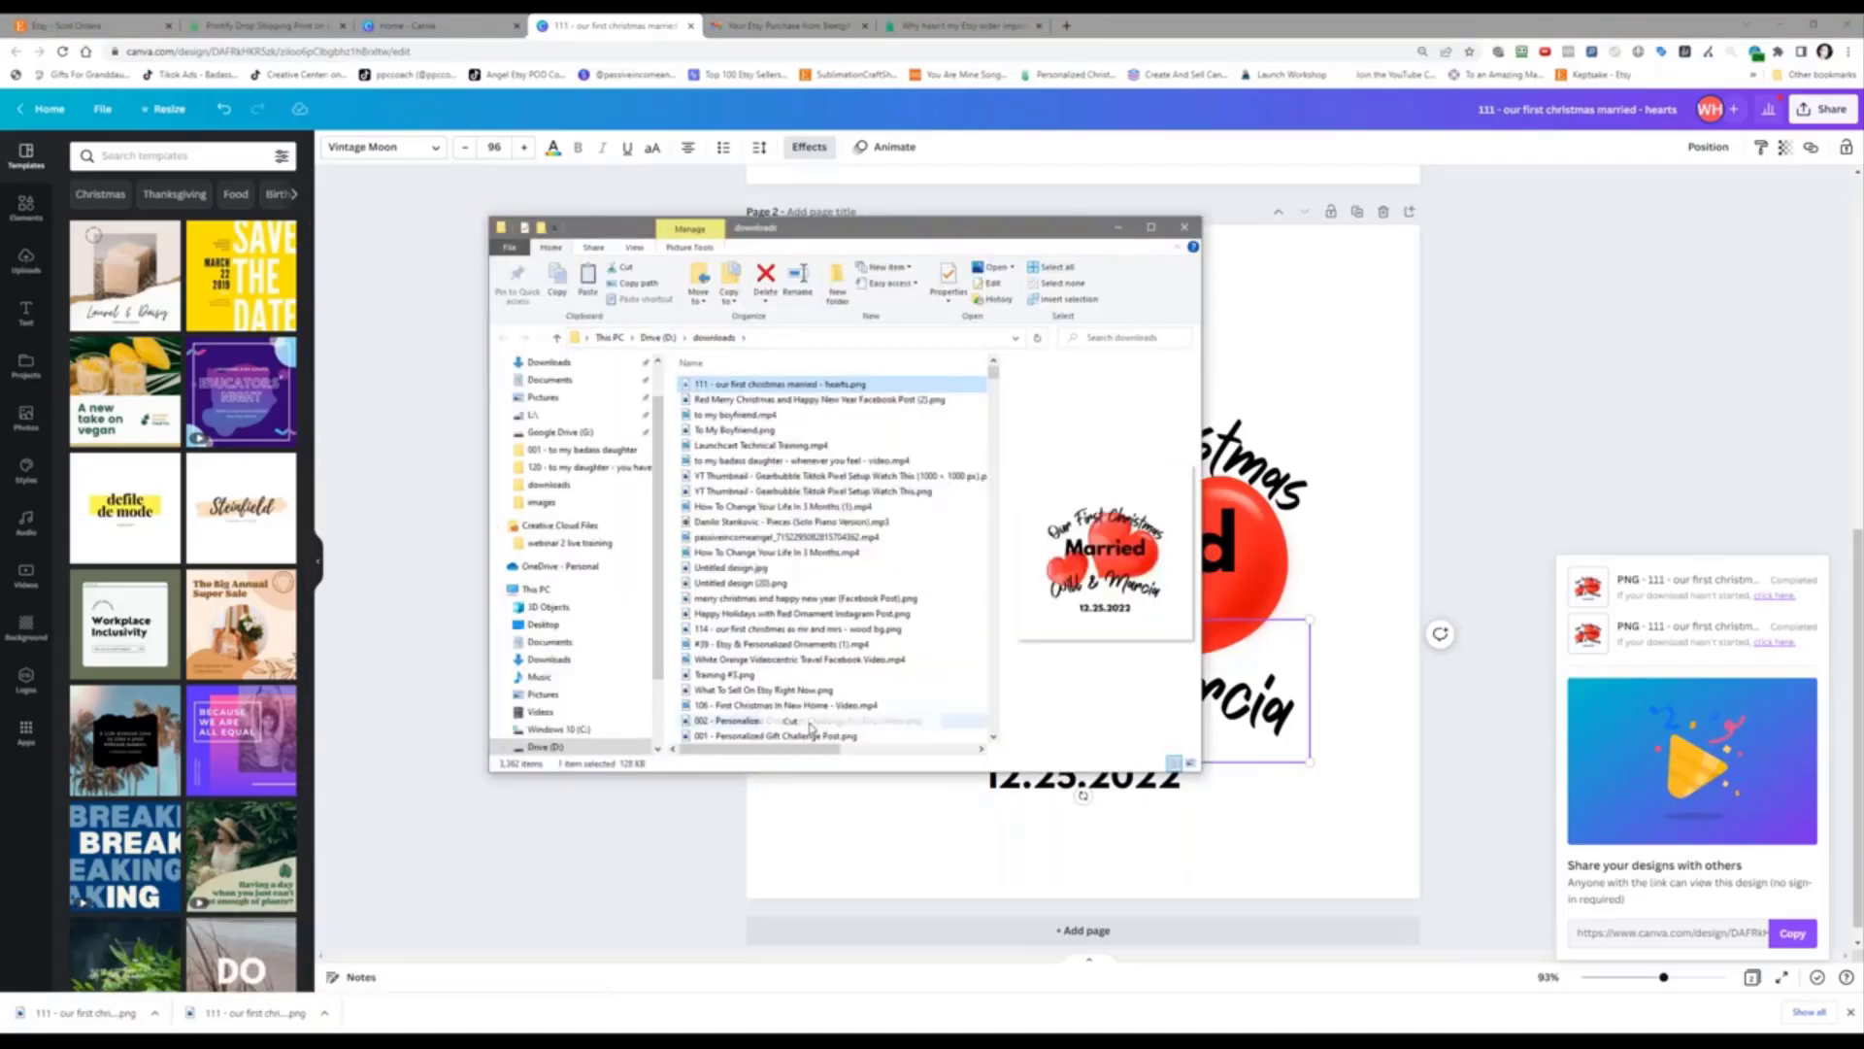
pyautogui.click(659, 338)
pyautogui.doubleClick(719, 461)
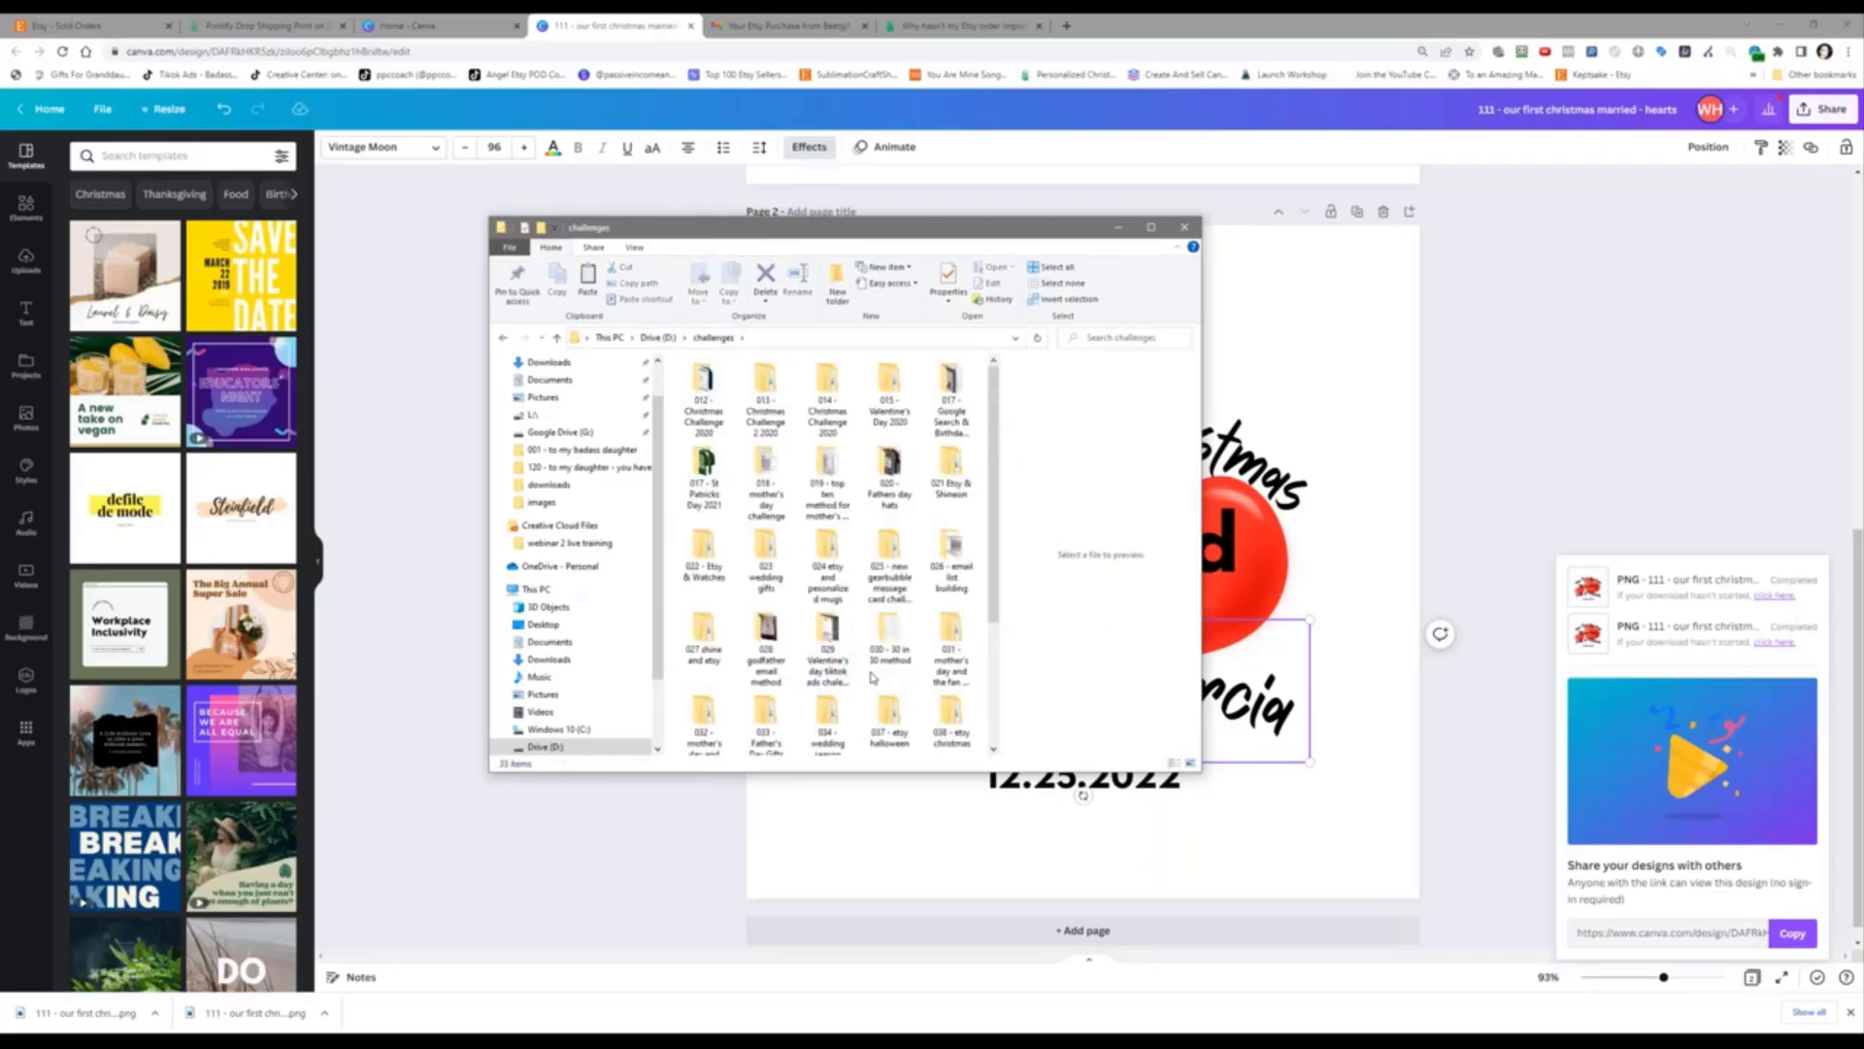
pyautogui.scroll(-3, 827, 680)
pyautogui.doubleClick(703, 636)
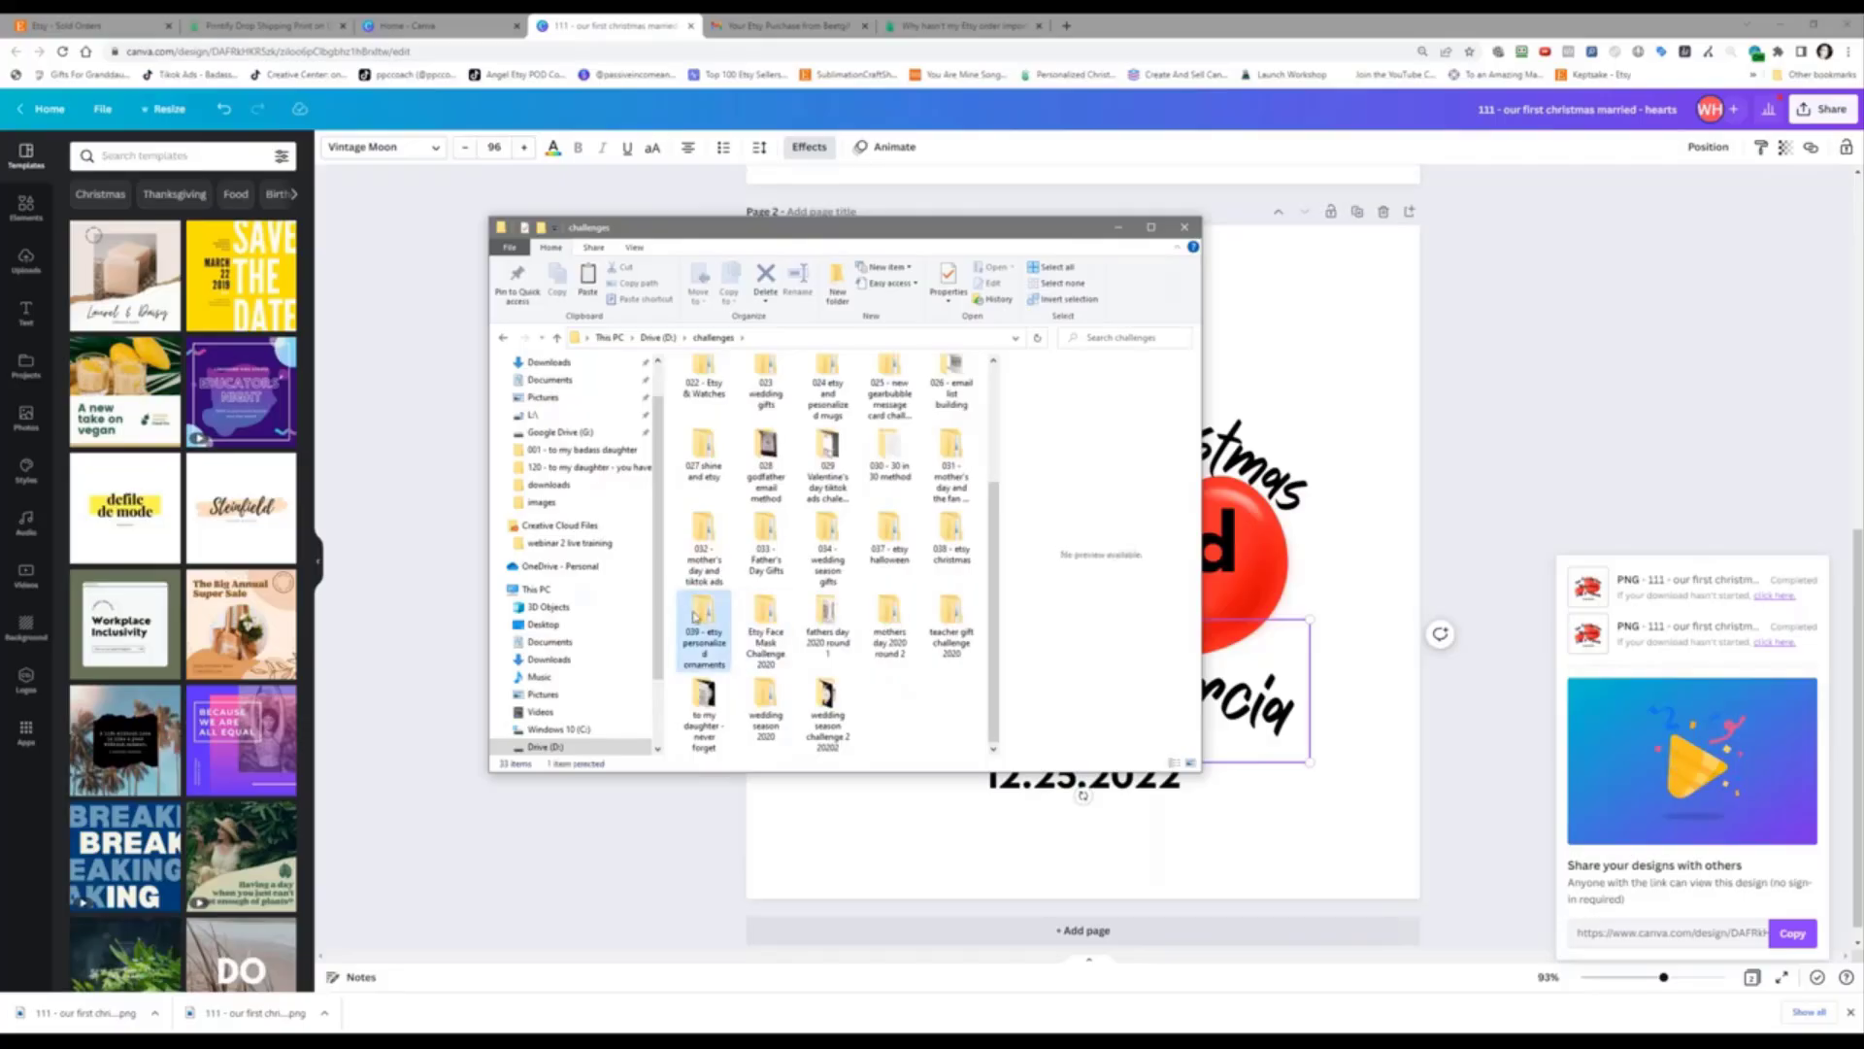
pyautogui.doubleClick(710, 388)
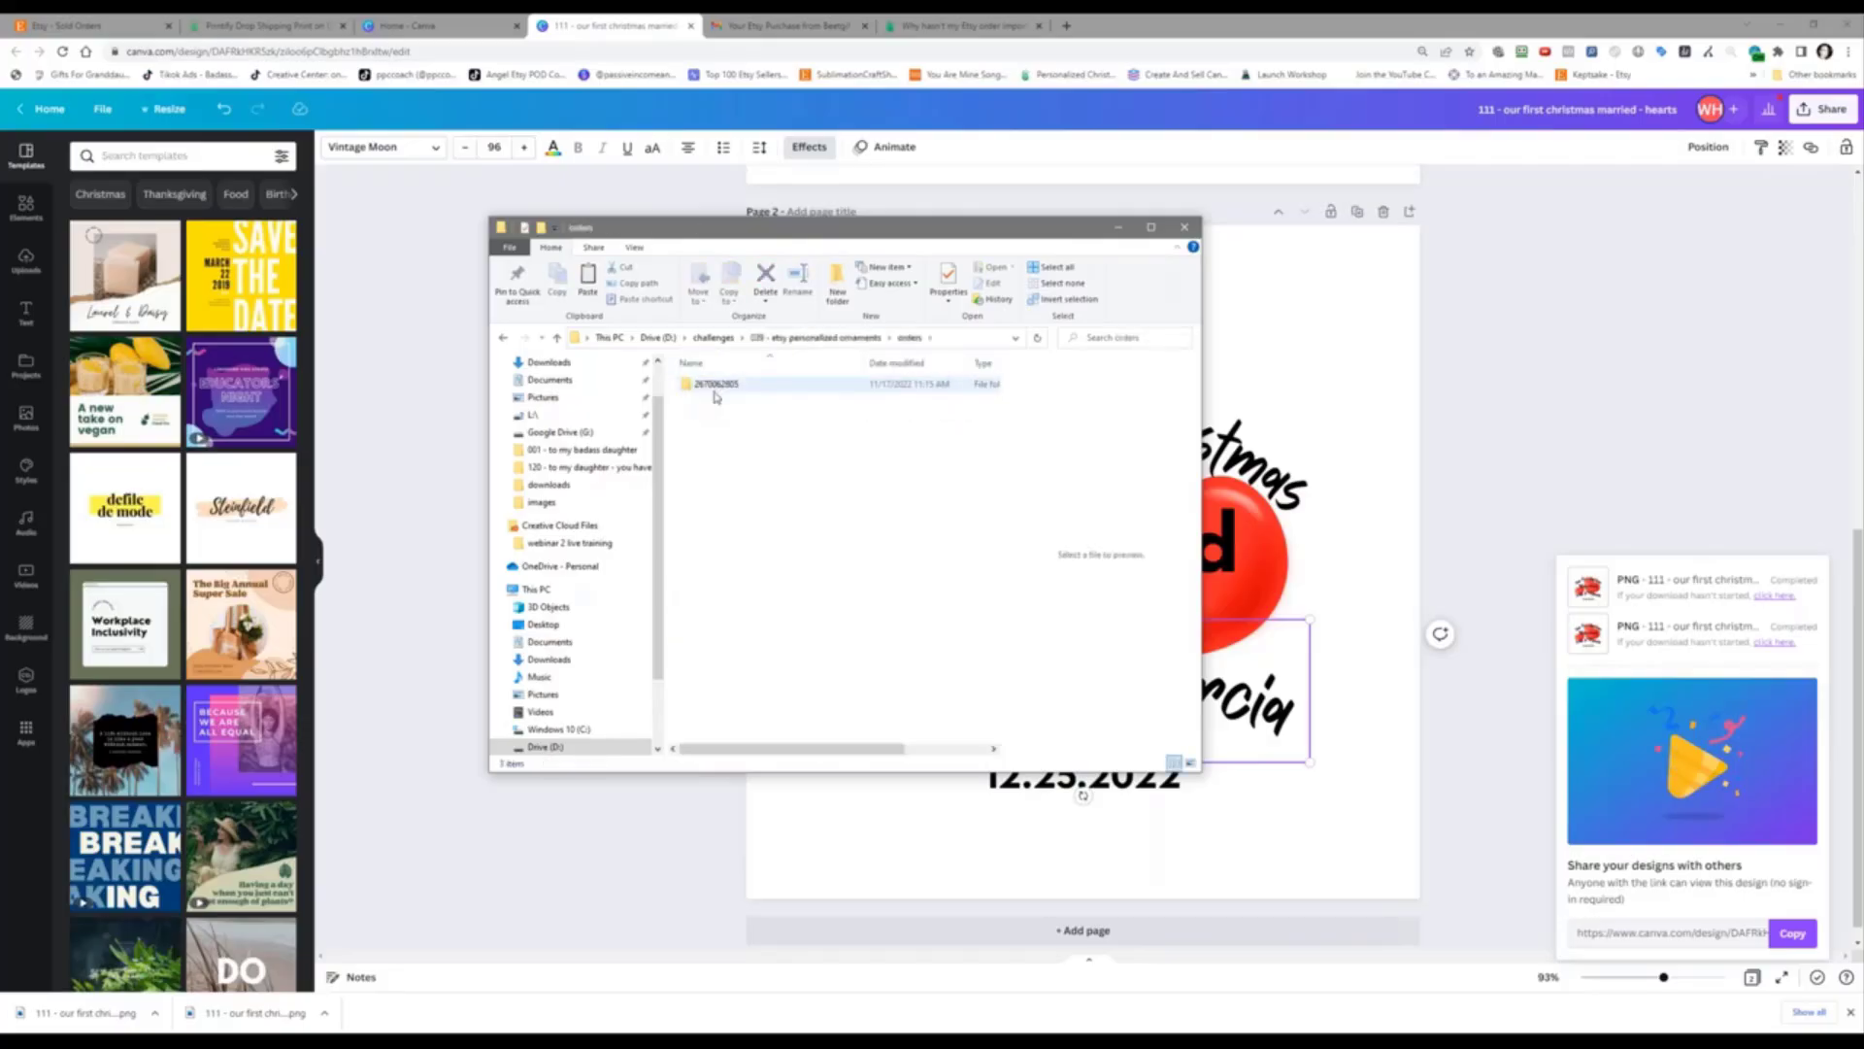
pyautogui.doubleClick(712, 388)
# Step: Delete the old hearts PNG there and paste in the new 128 KB one
pyautogui.click(715, 399)
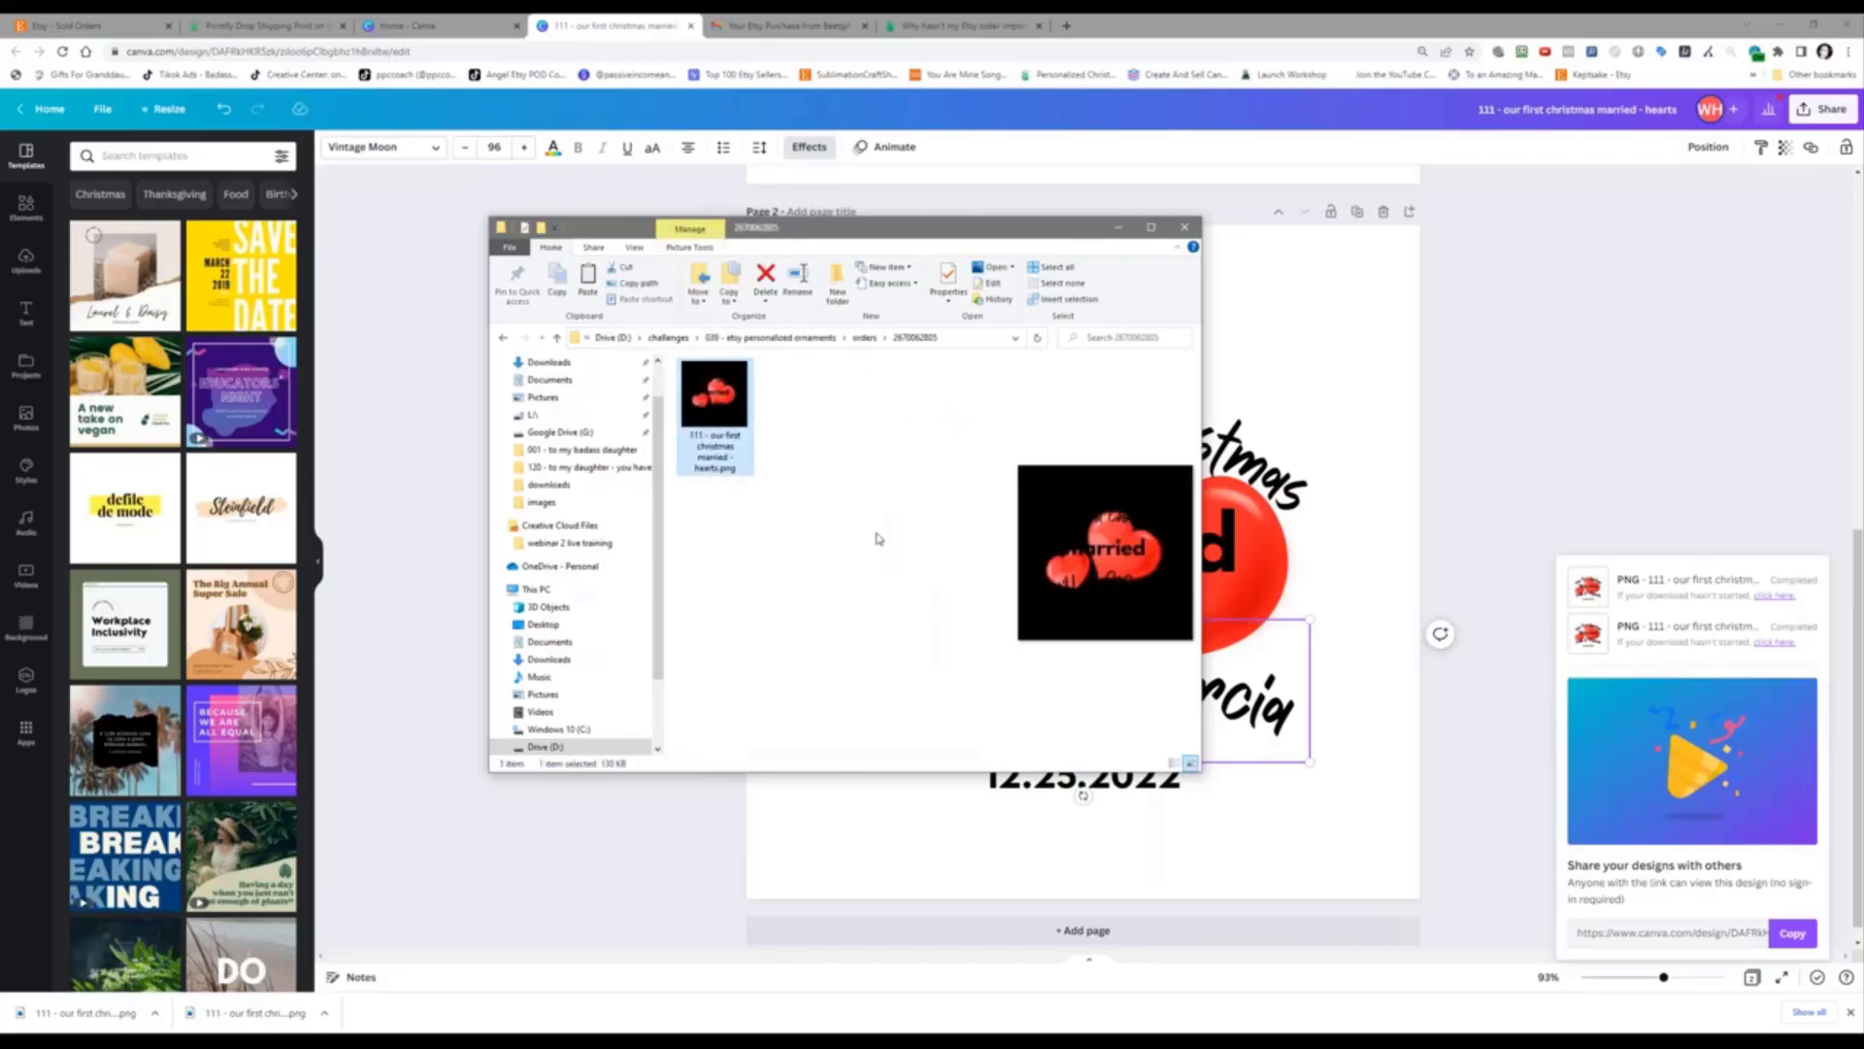
pyautogui.press('Delete')
pyautogui.rightClick(707, 521)
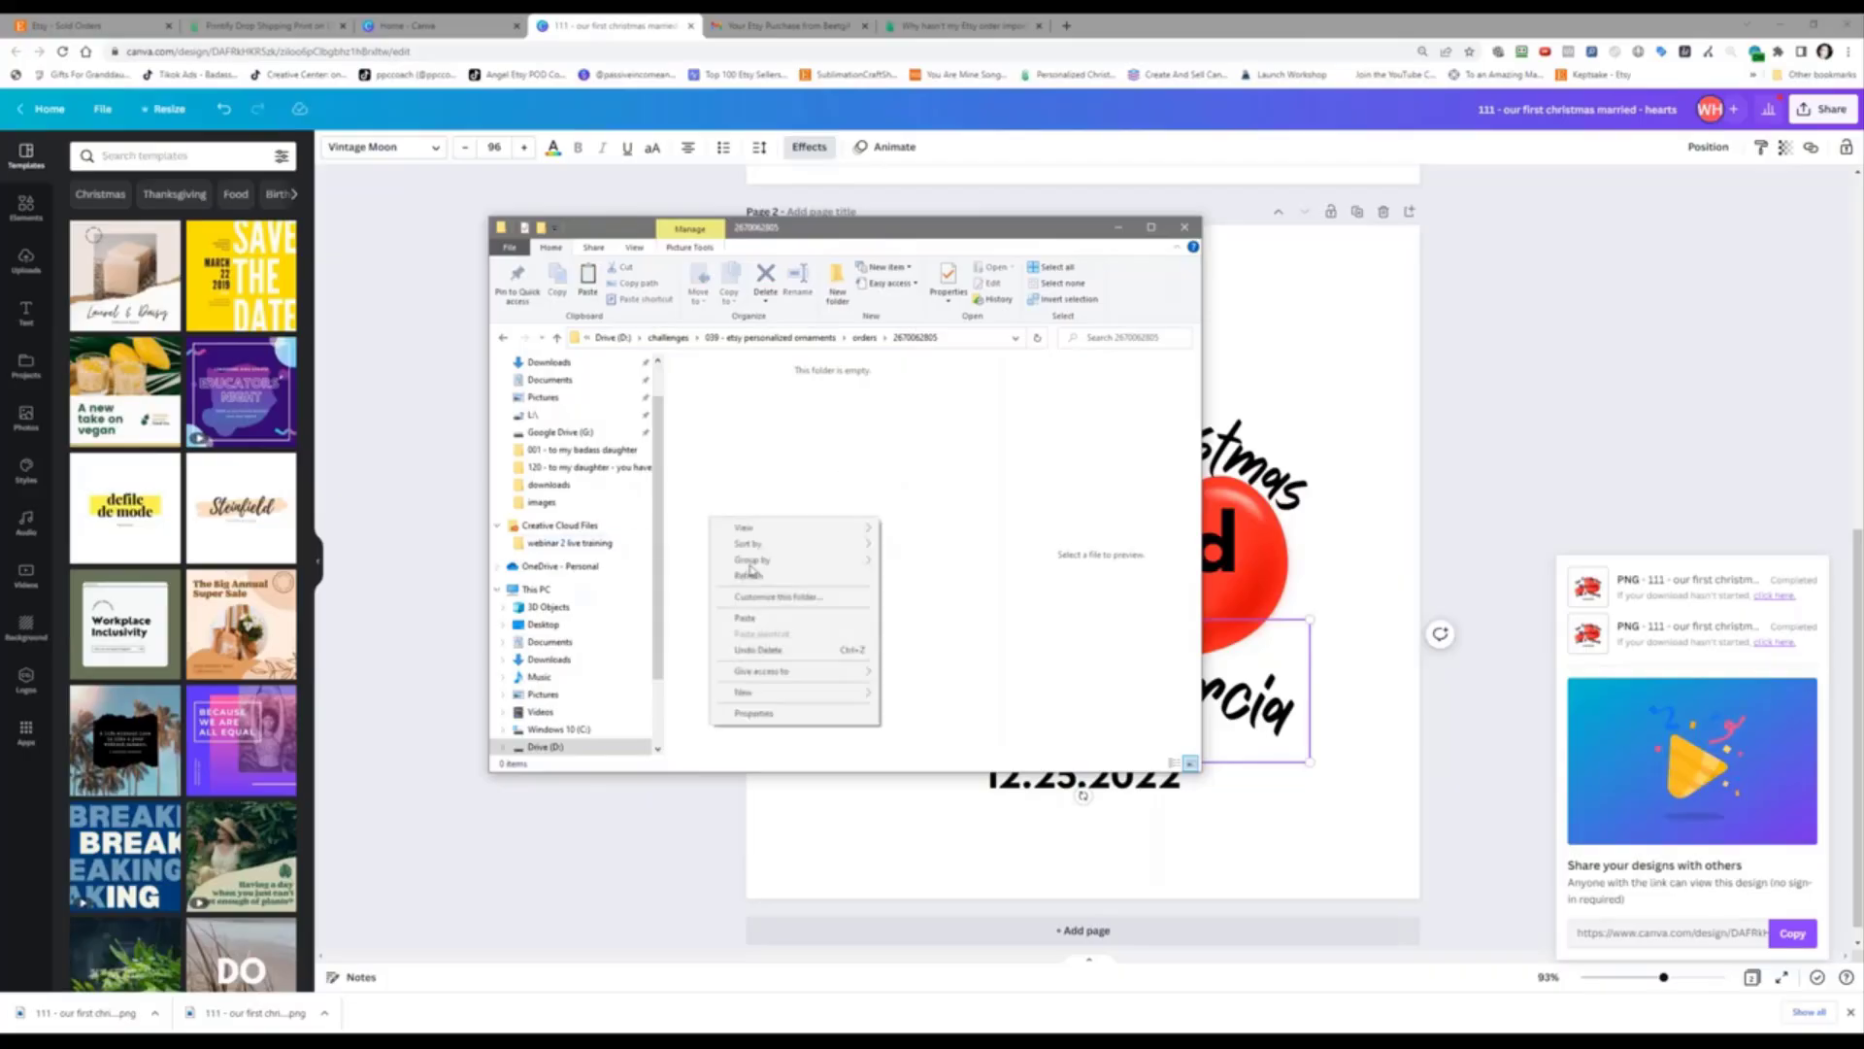
pyautogui.click(746, 618)
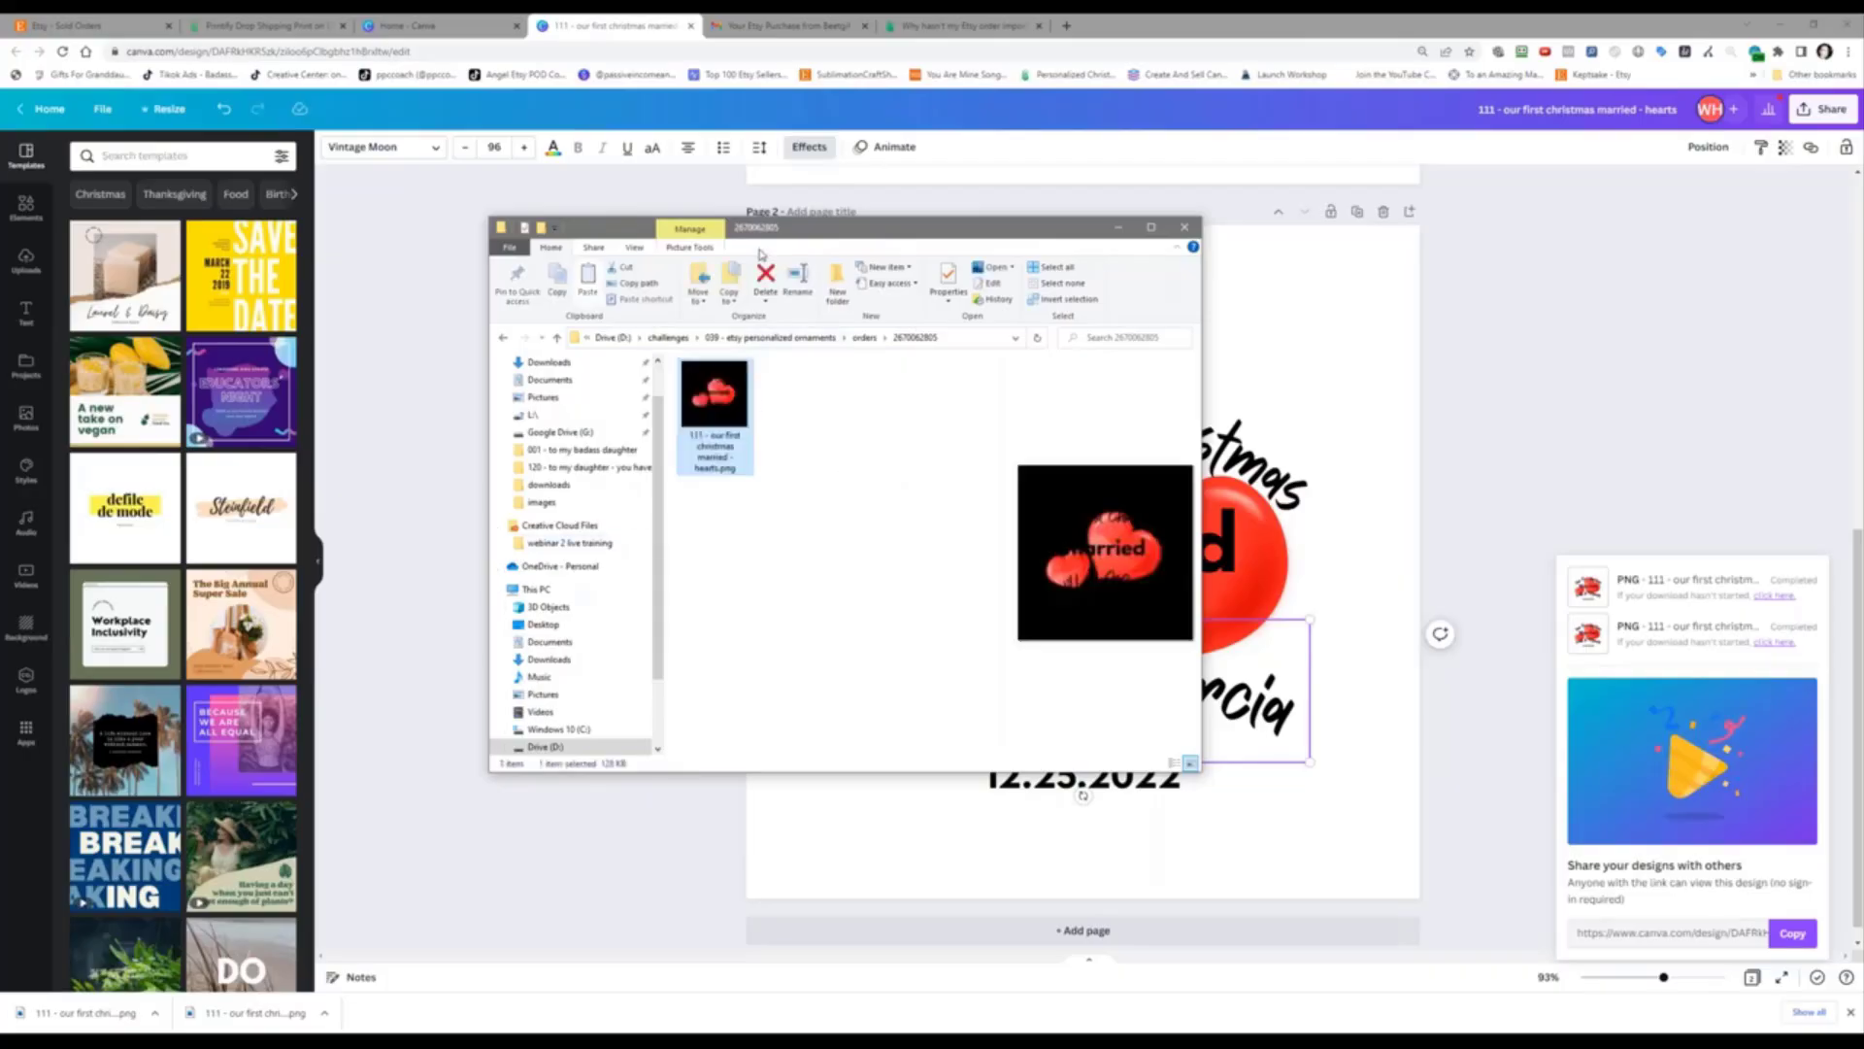
pyautogui.moveTo(793, 230); pyautogui.dragTo(1863, 228)
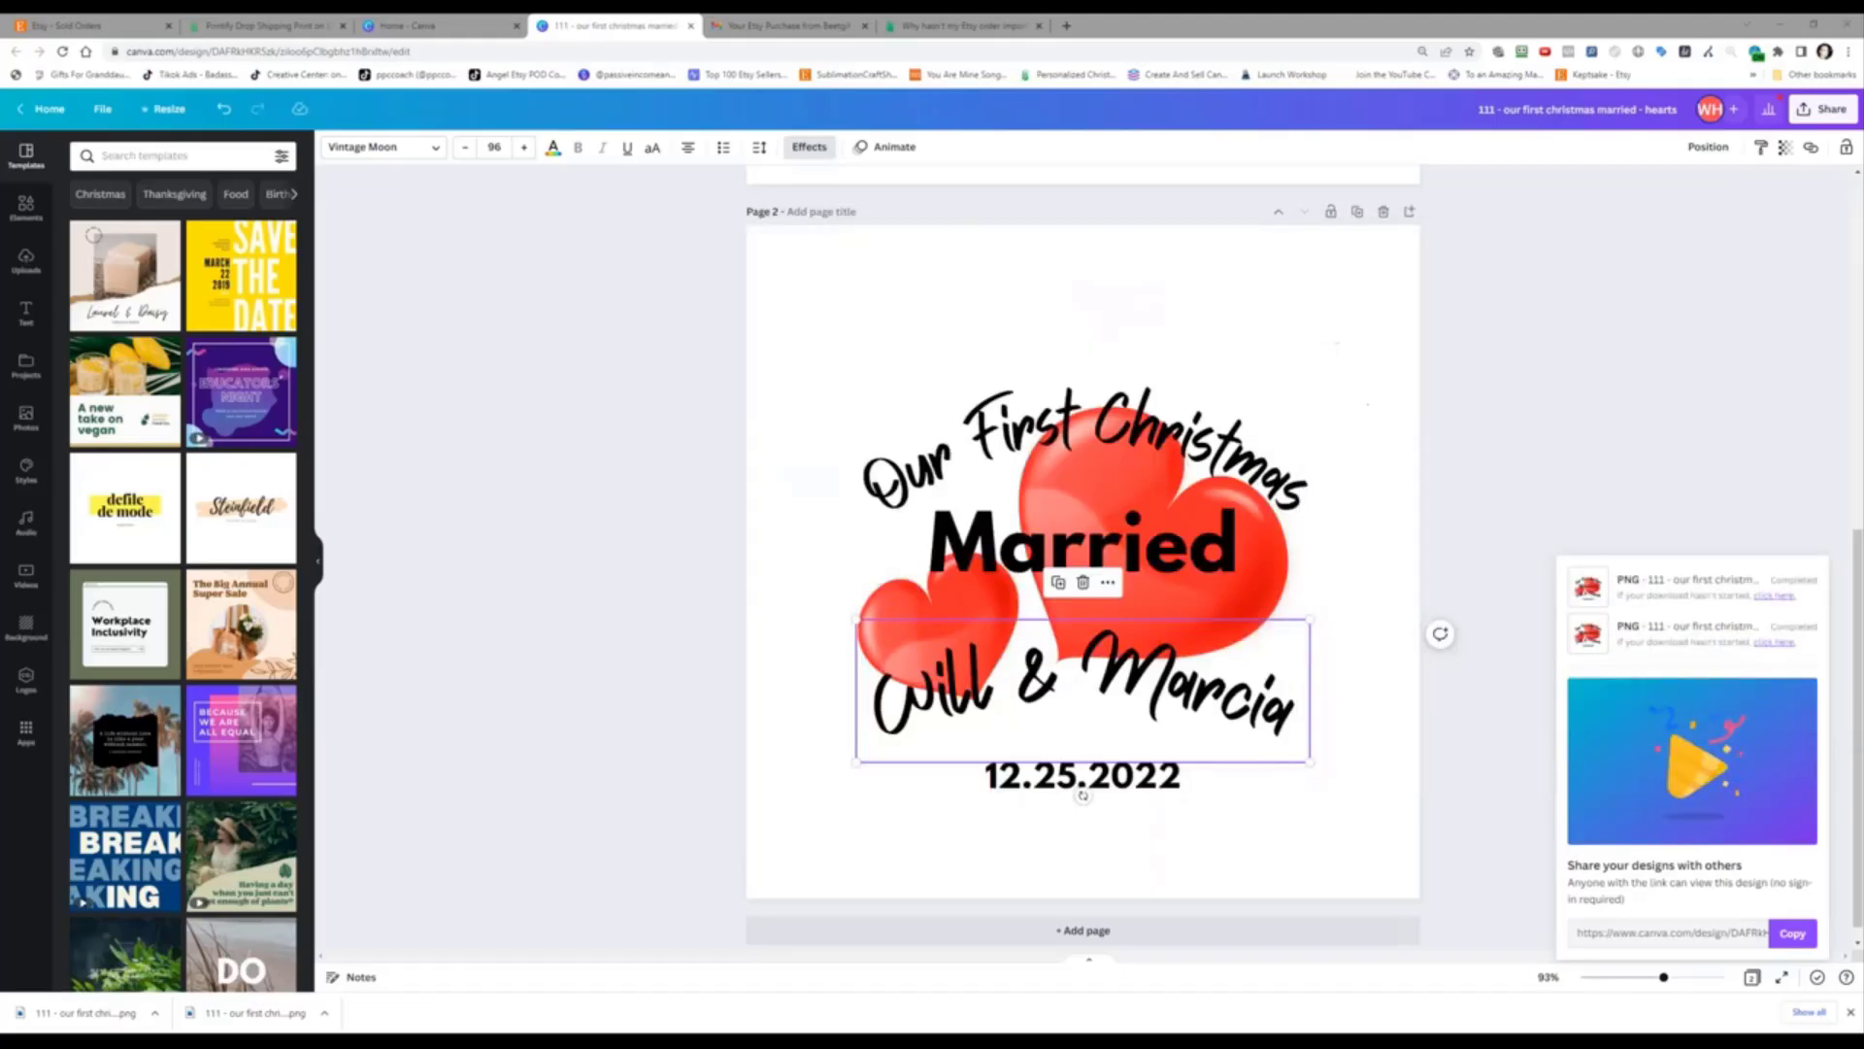
# Step: In the Printify editor, delete the current ornament design and upload the re-exported hearts PNG from the order folder
pyautogui.click(240, 24)
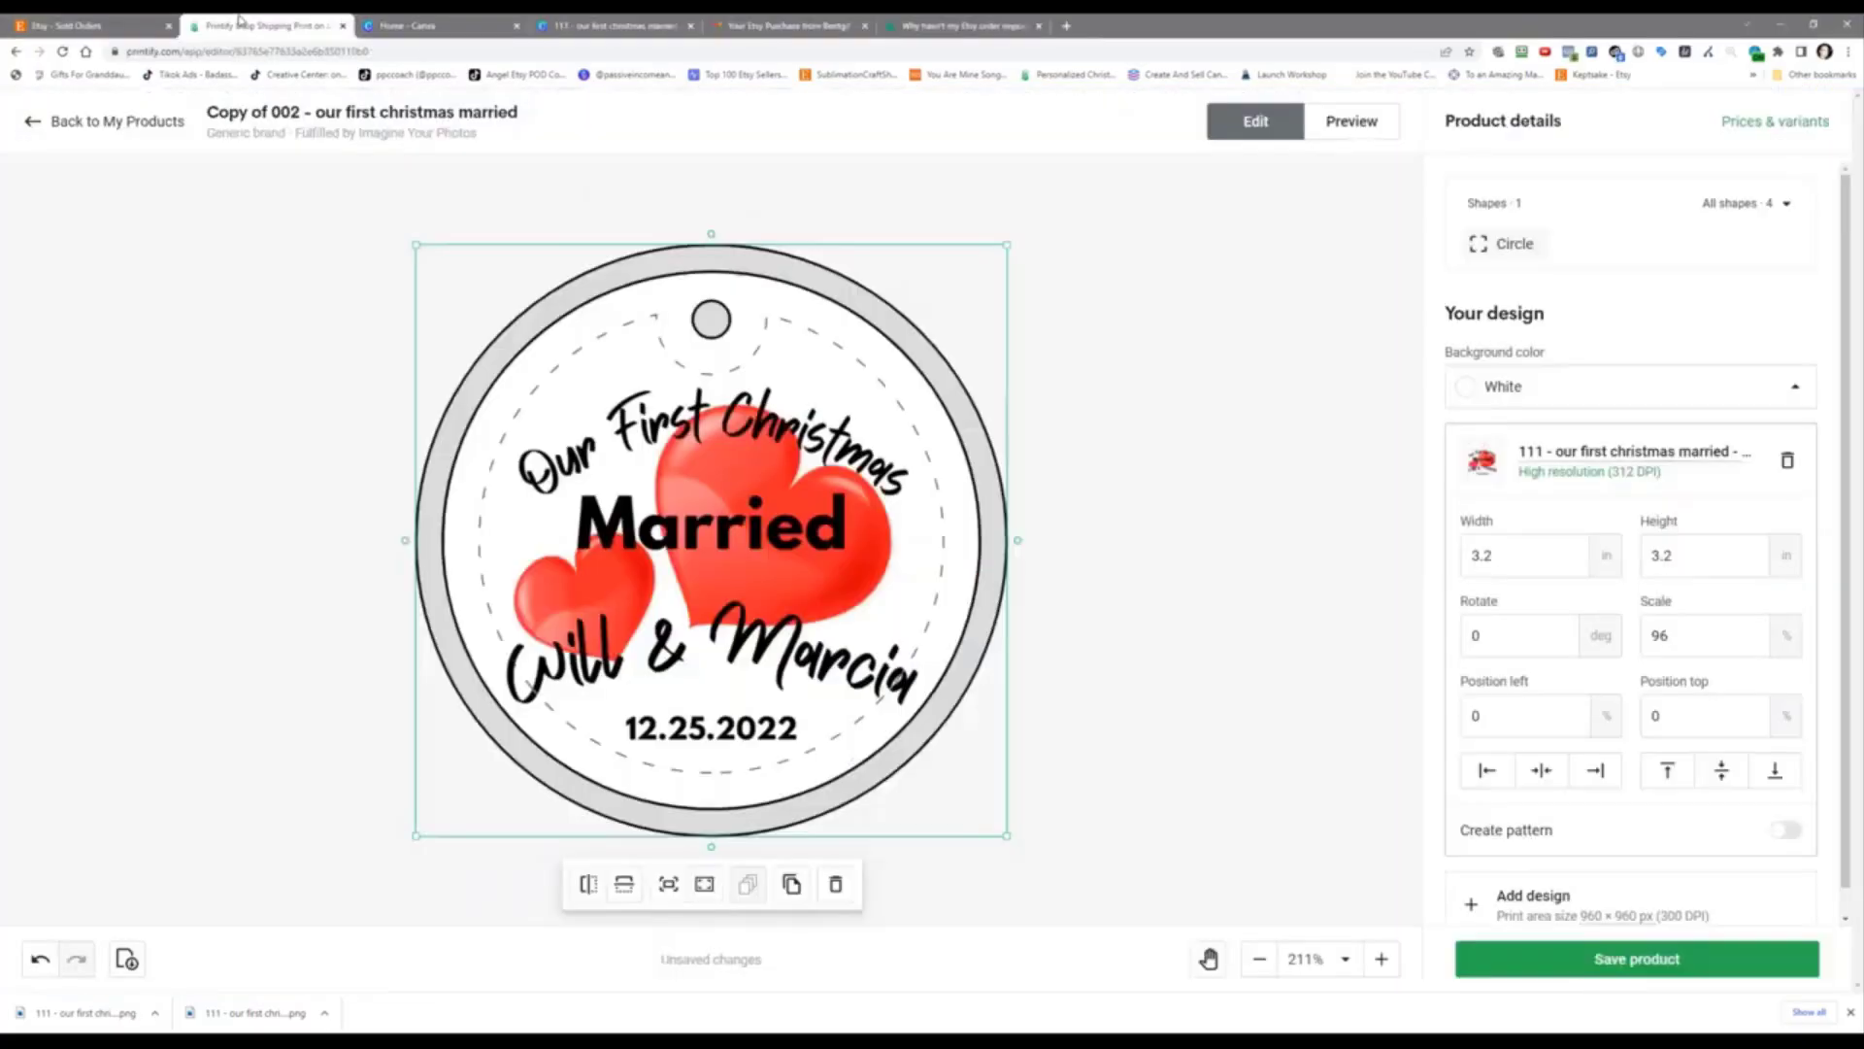
pyautogui.click(1786, 460)
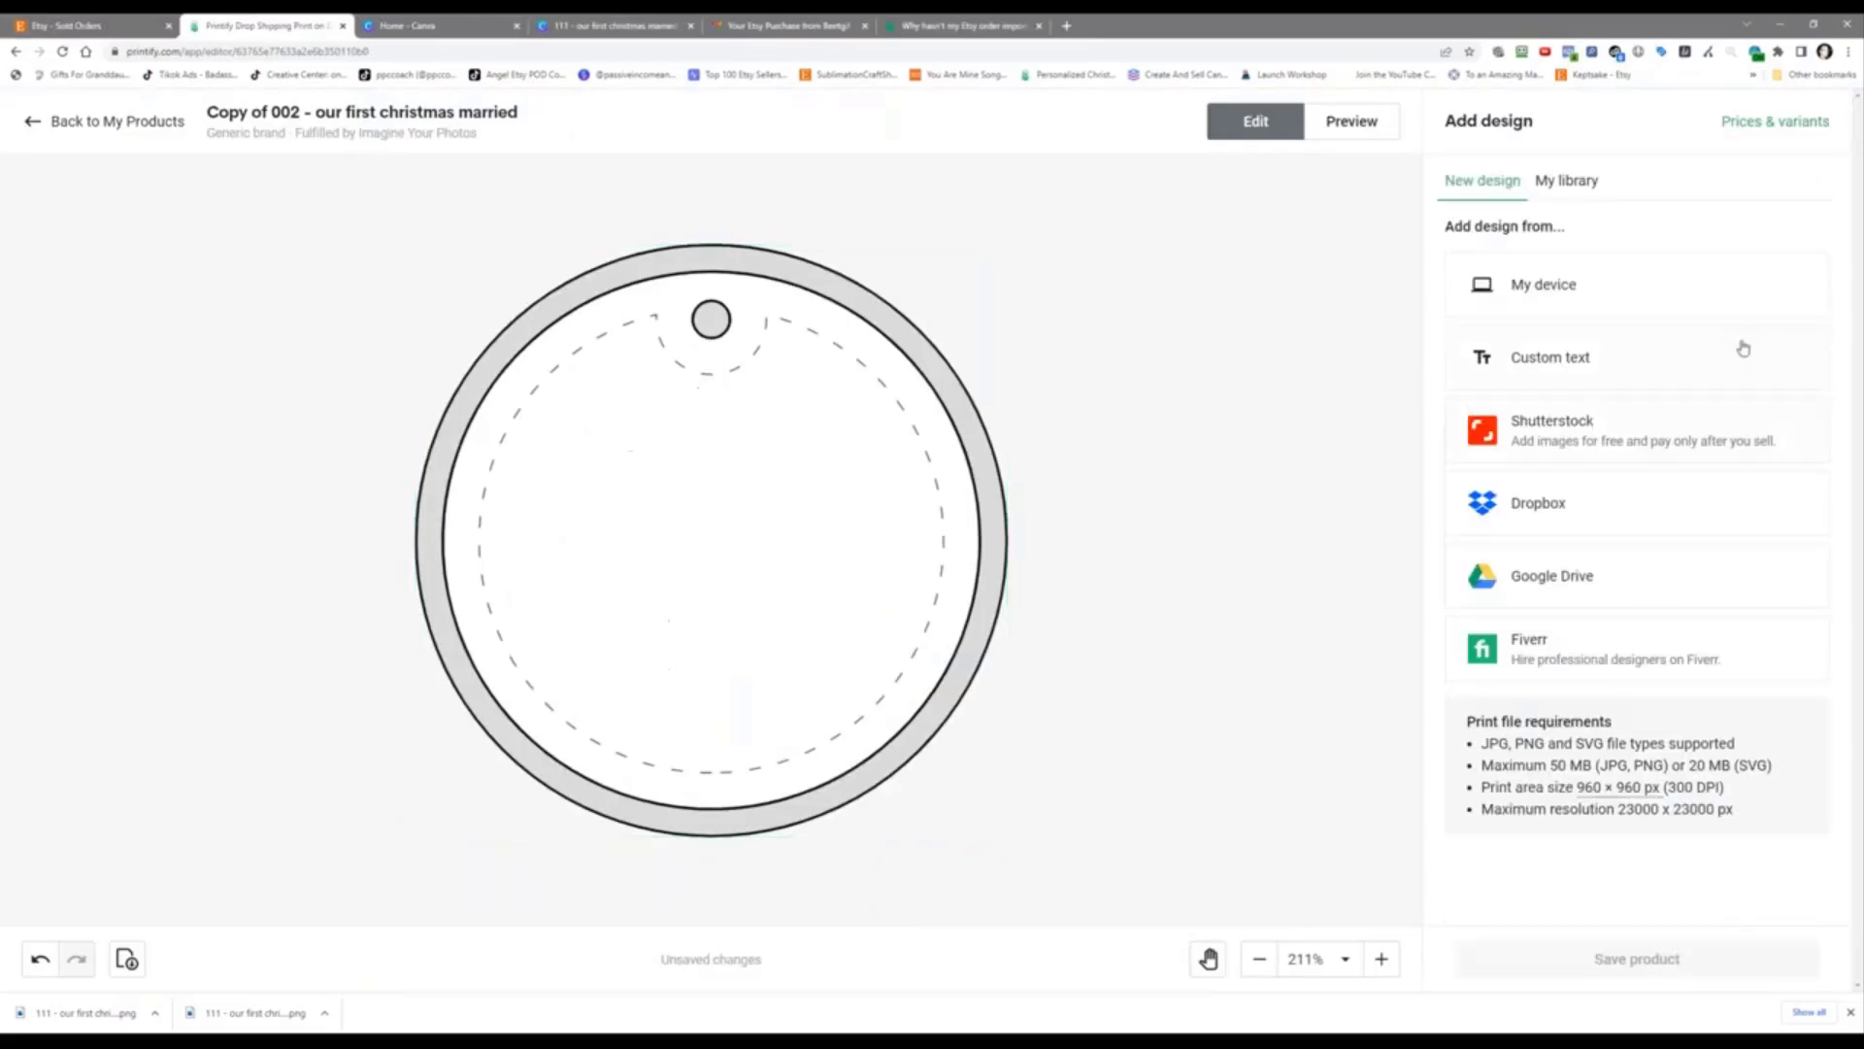
pyautogui.click(1683, 287)
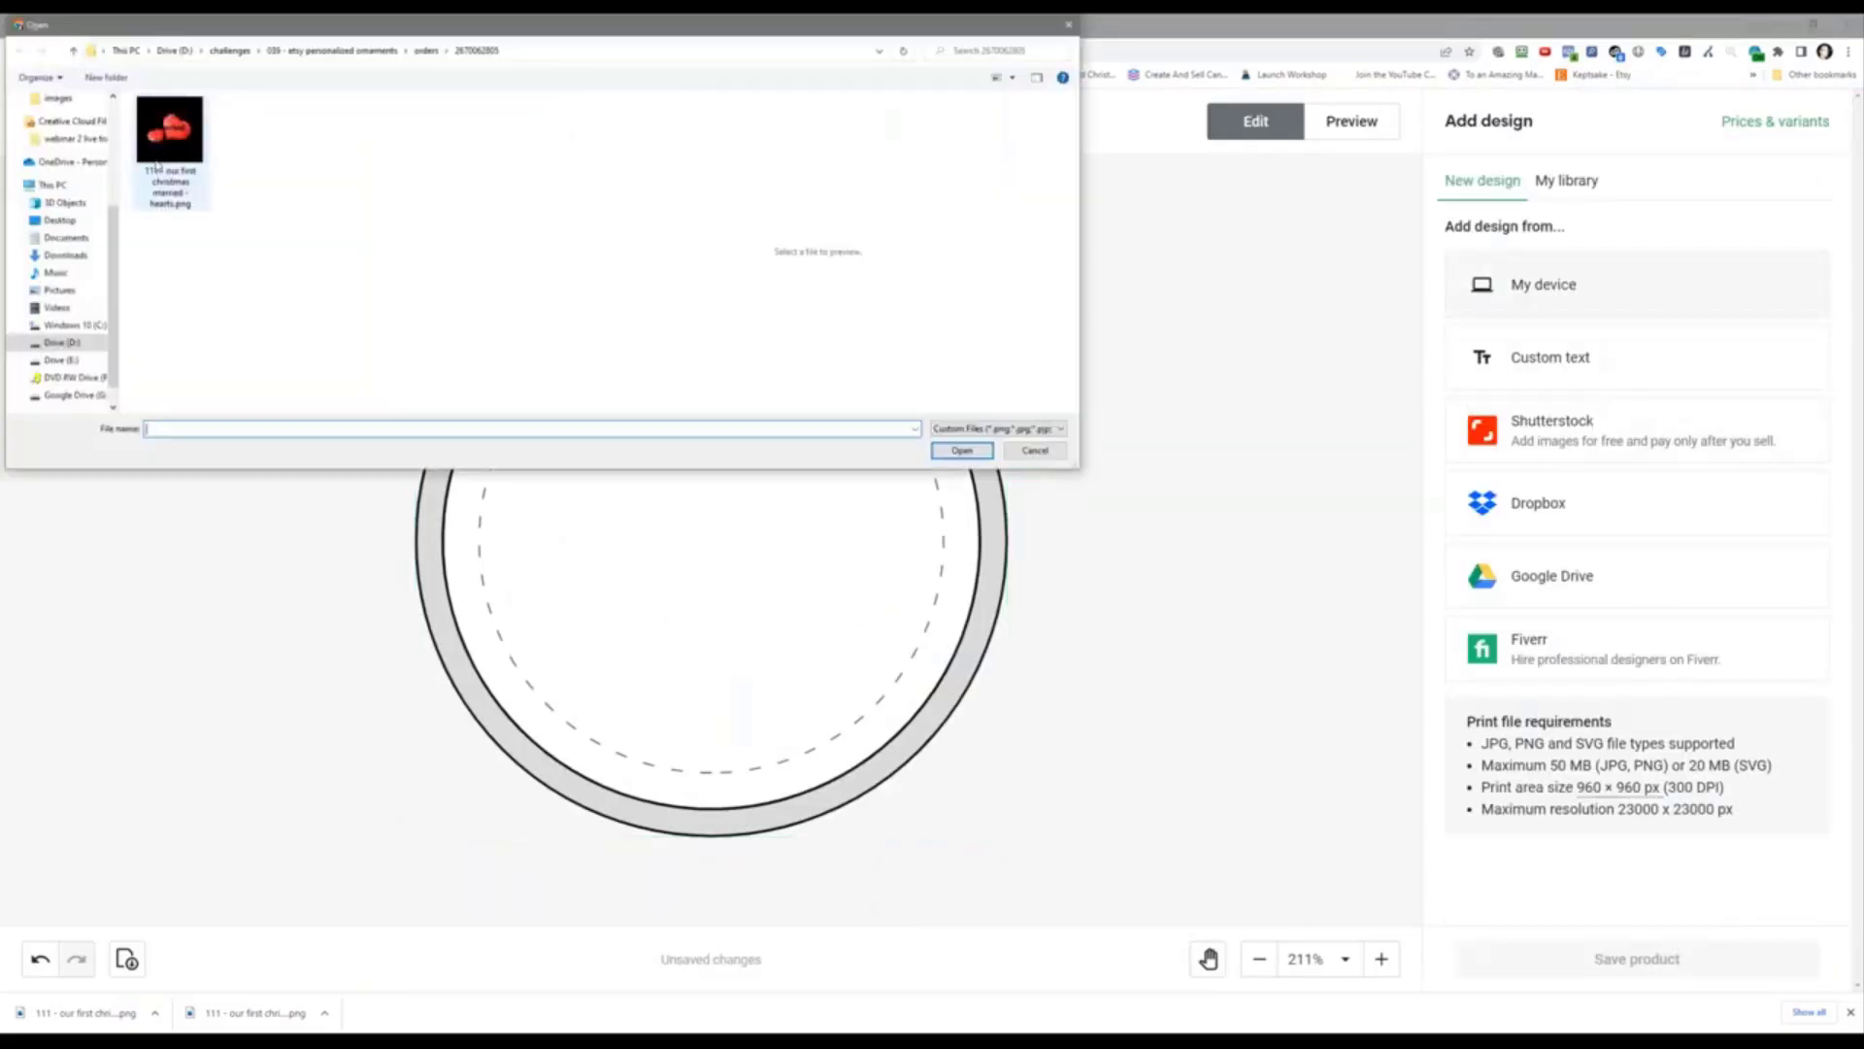
pyautogui.click(170, 131)
pyautogui.click(942, 449)
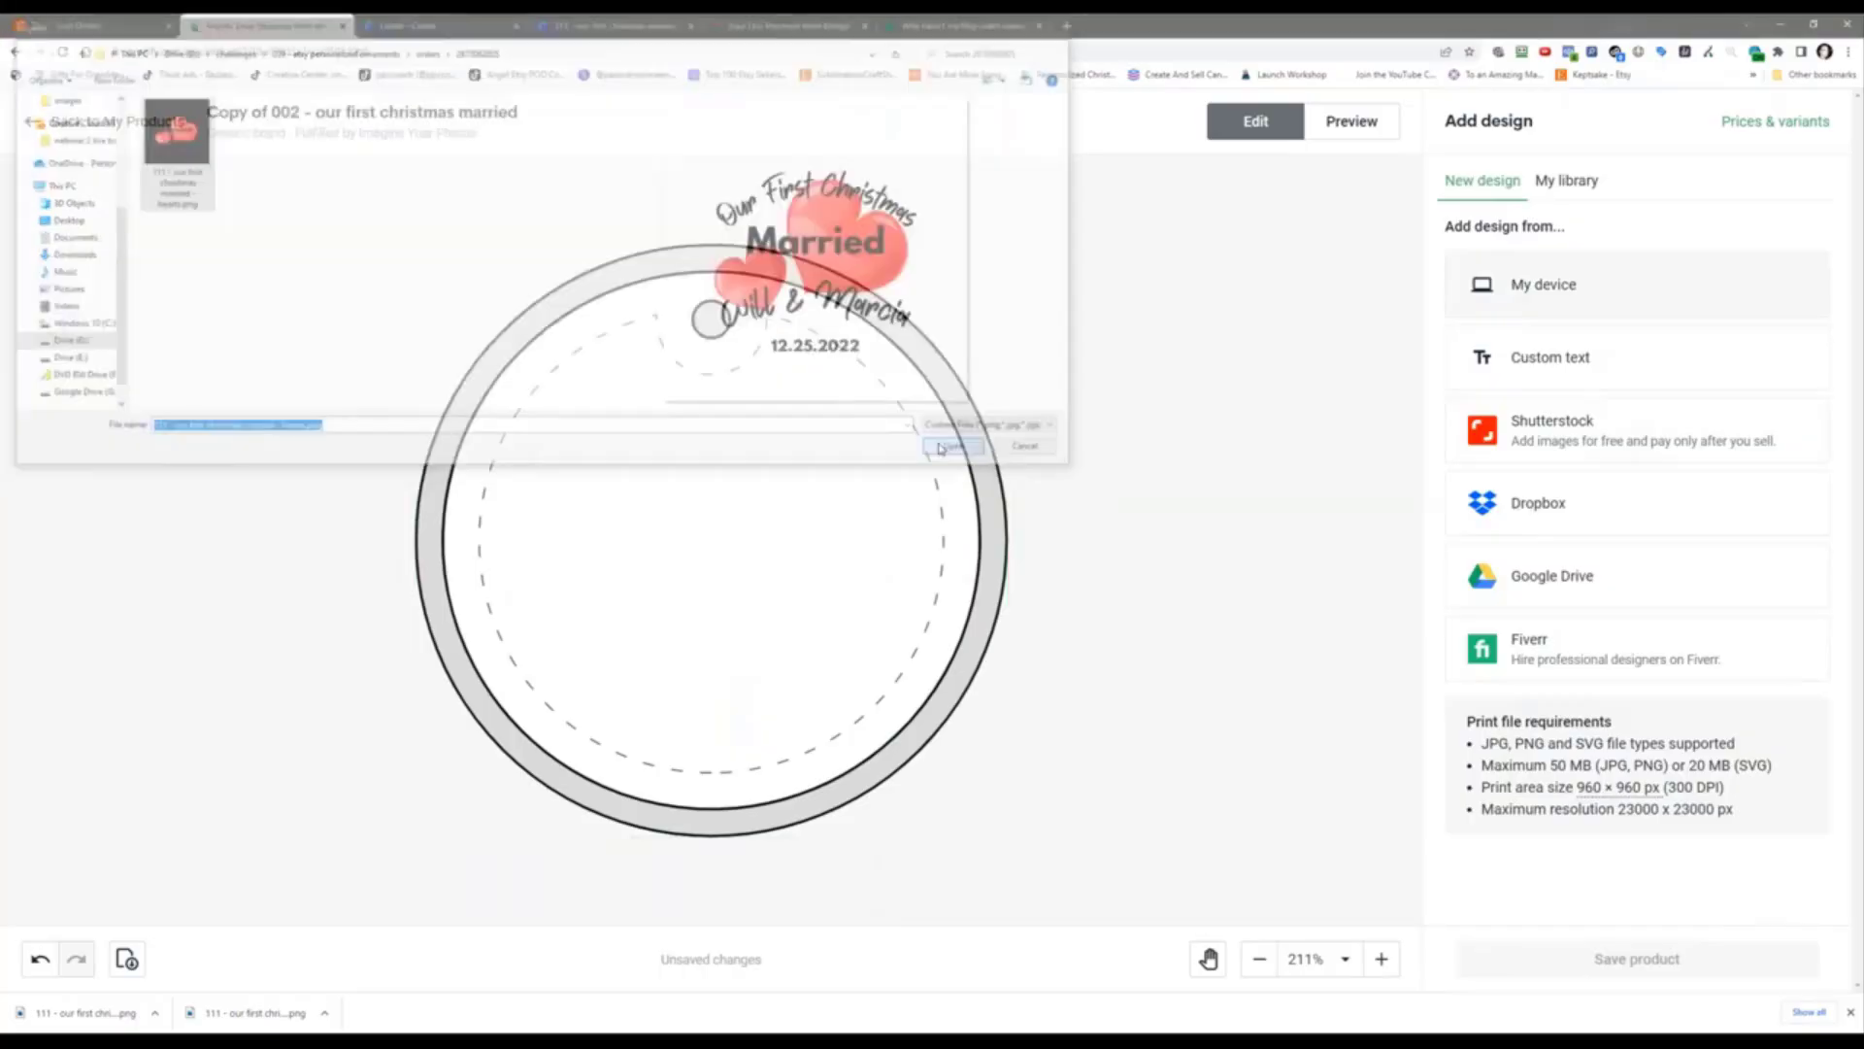
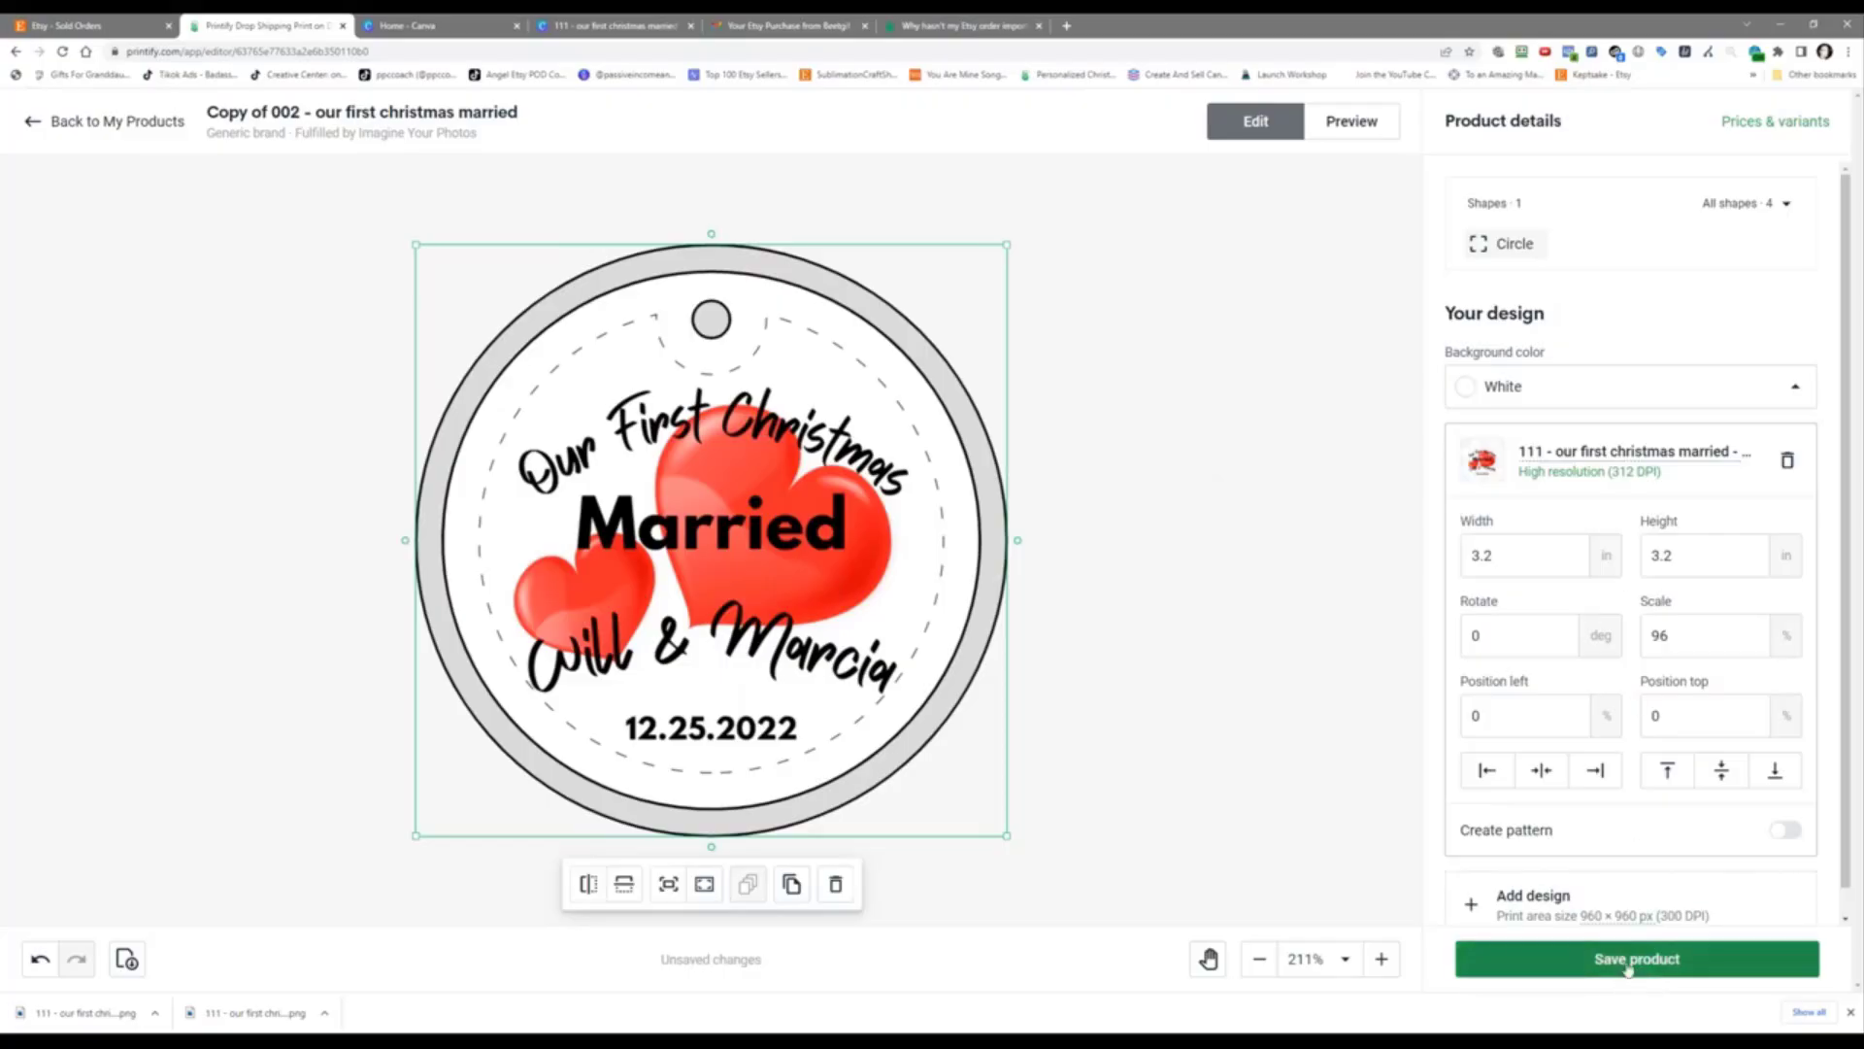
# Step: Save the re-uploaded hearts design to the ornament product
pyautogui.click(1628, 961)
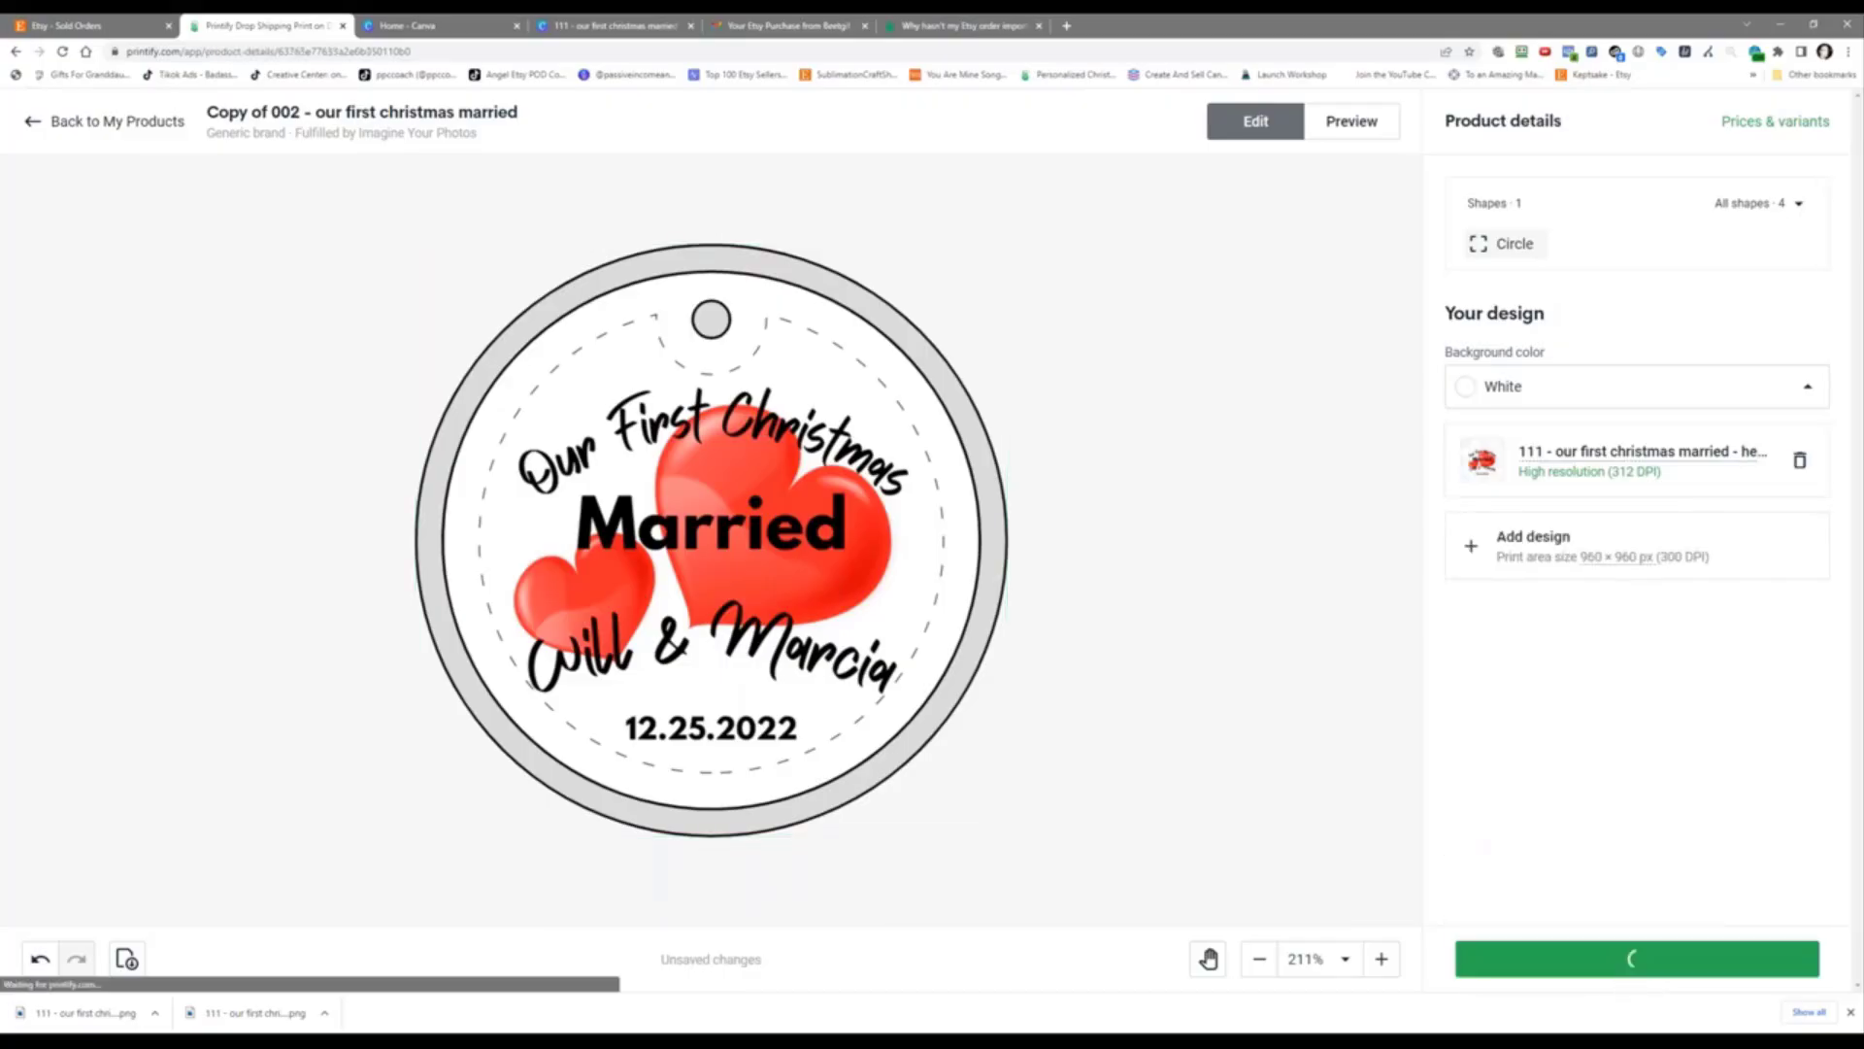
pyautogui.scroll(-5, 304, 582)
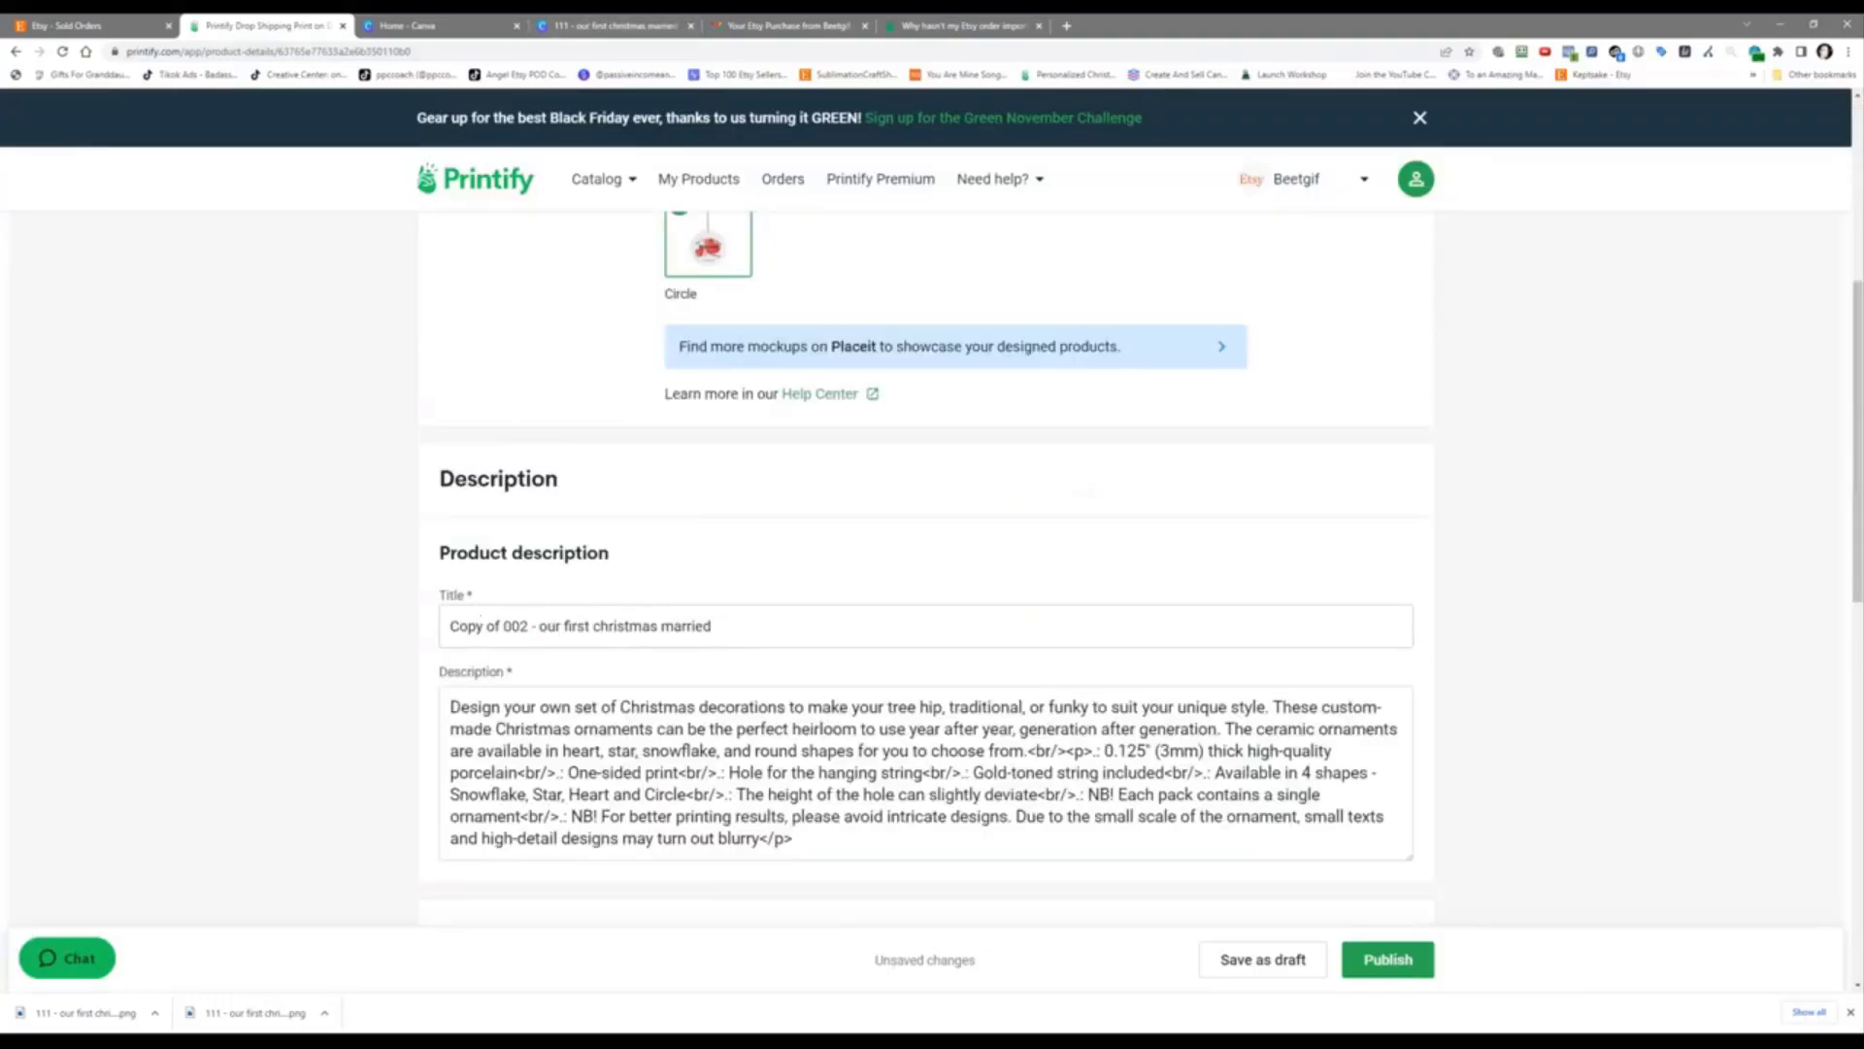
pyautogui.tripleClick(632, 636)
pyautogui.rightClick(639, 633)
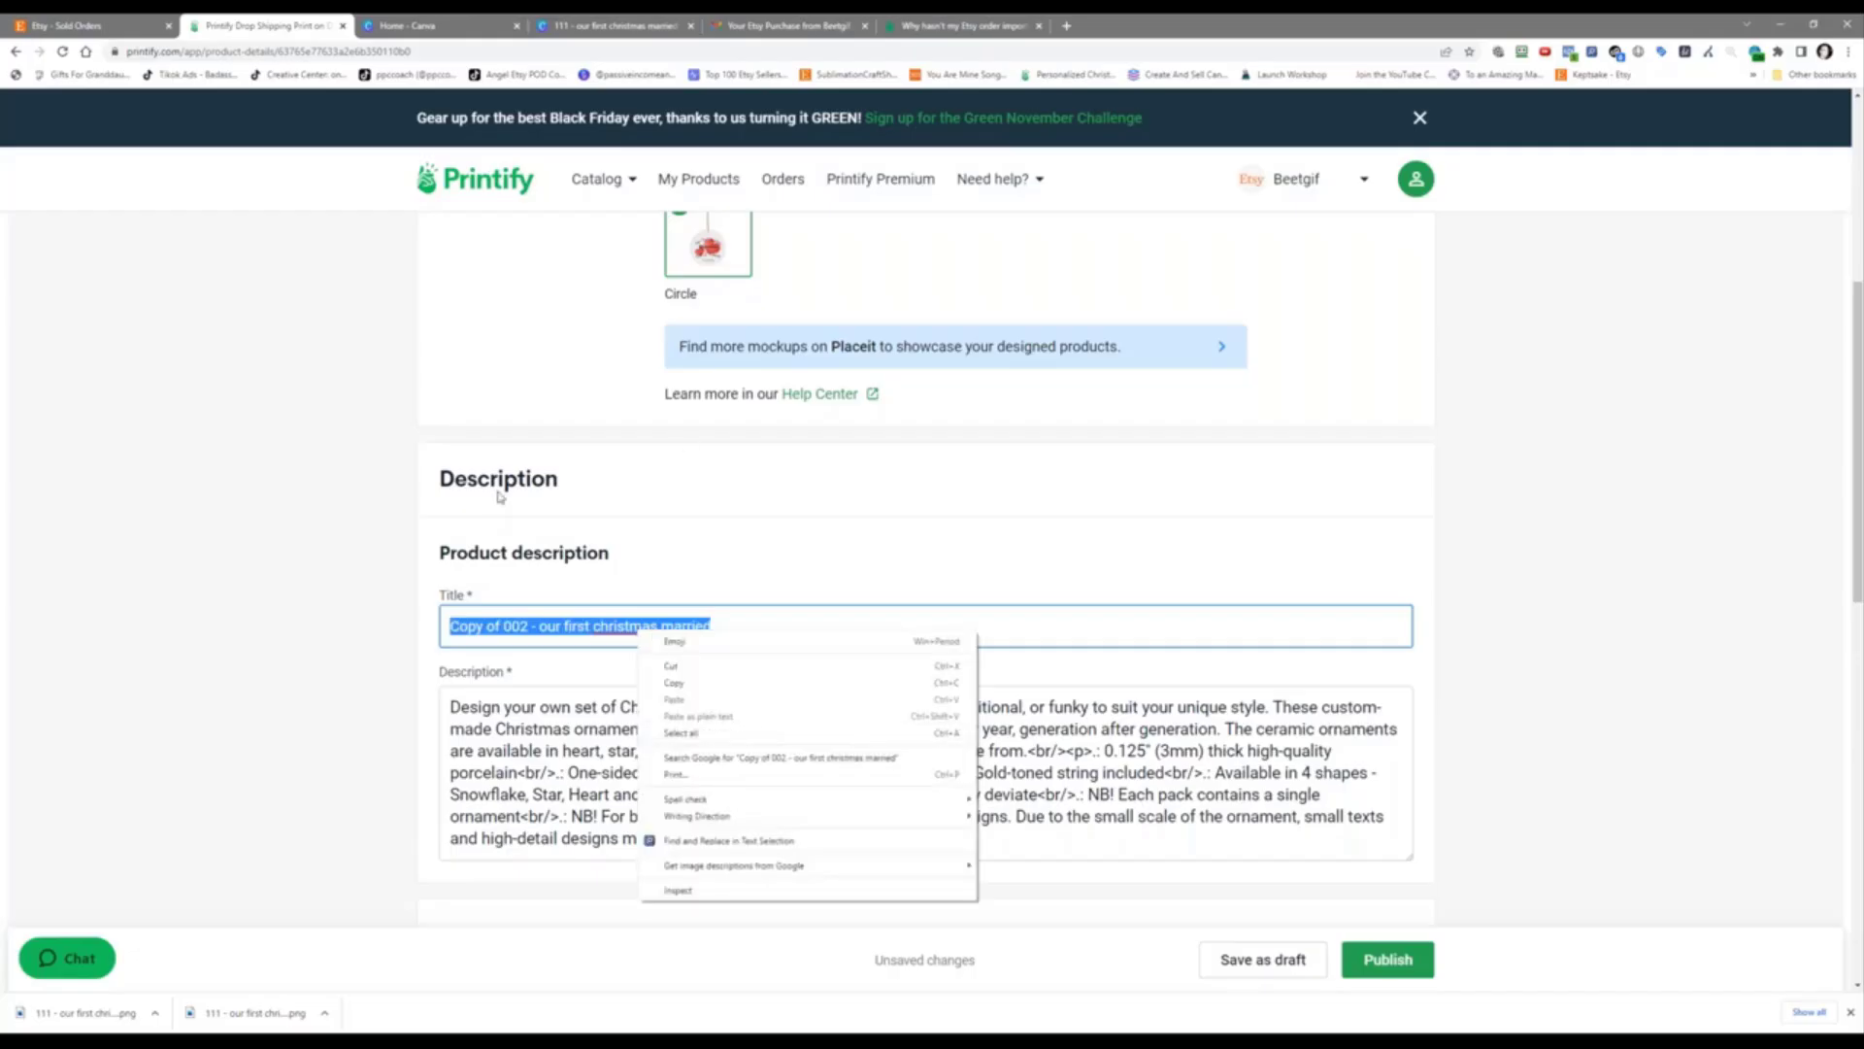
pyautogui.click(378, 464)
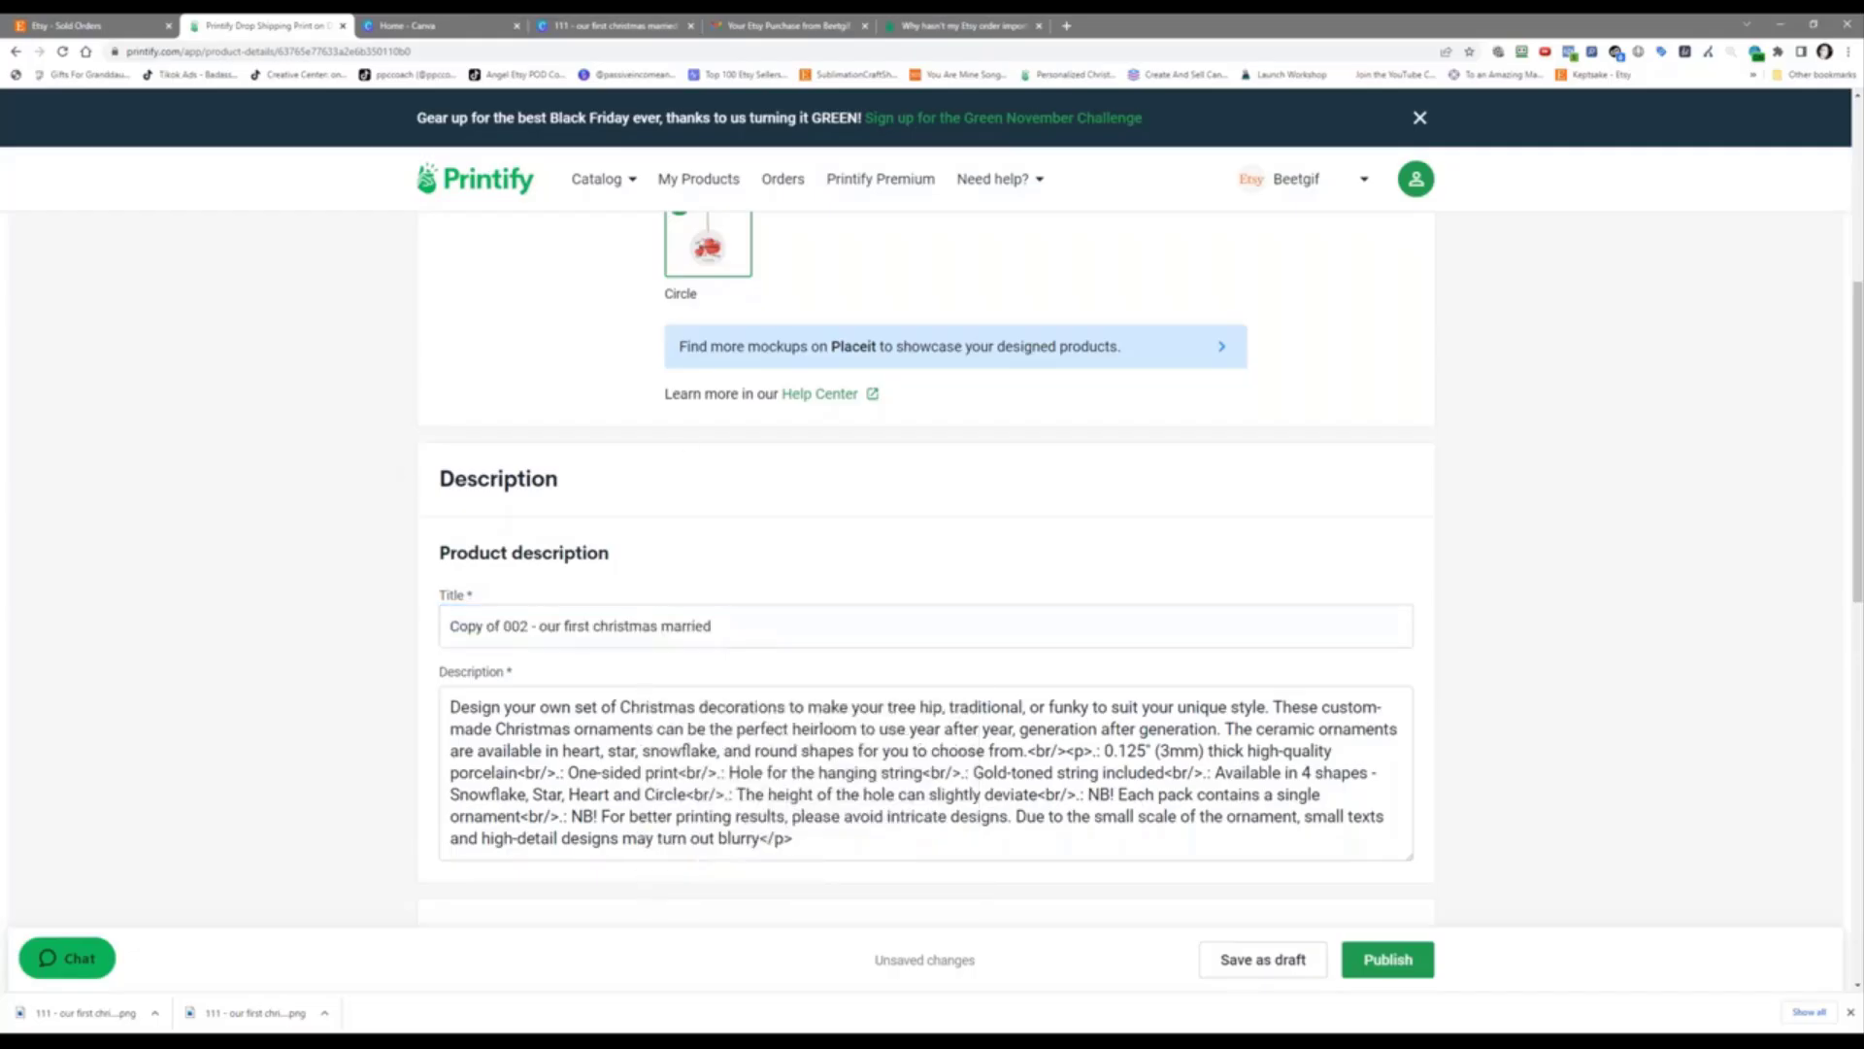
# Step: Copy the Etsy order number from the order folder's name and paste it as the product title
pyautogui.moveTo(1863, 487); pyautogui.dragTo(1562, 350)
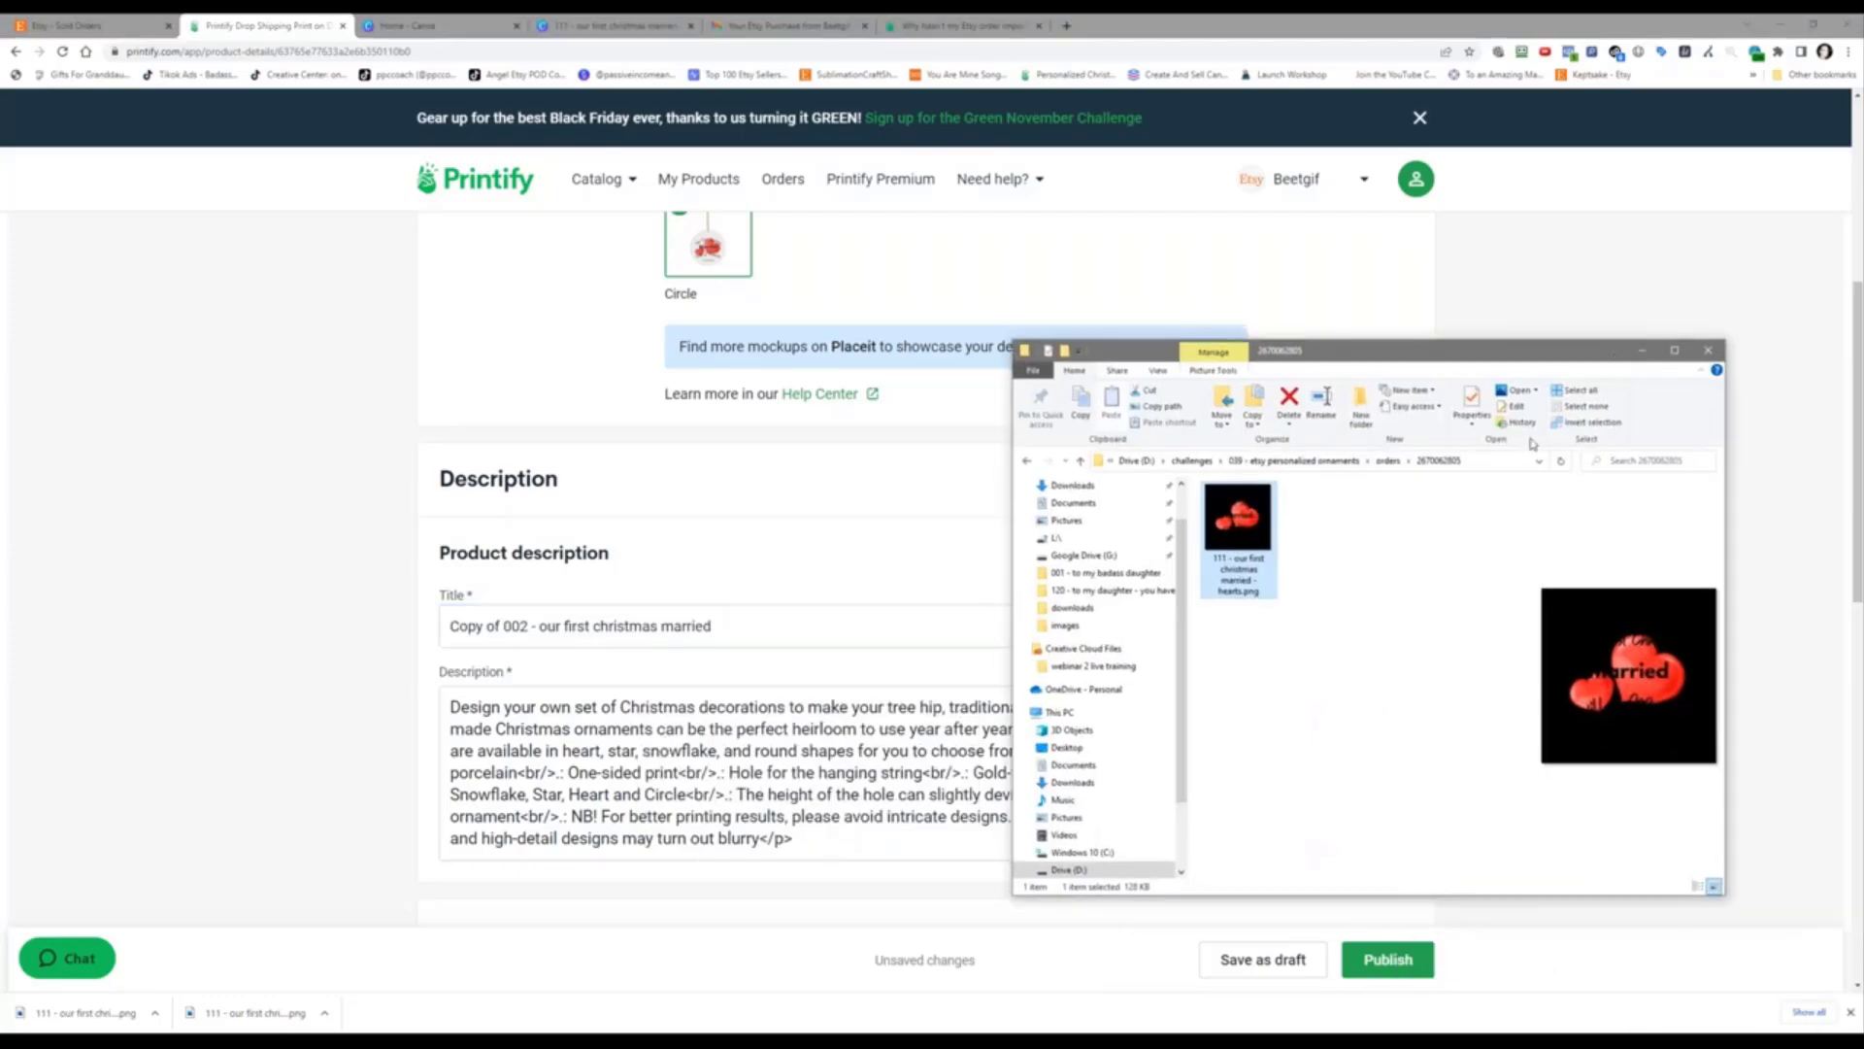
pyautogui.click(1391, 460)
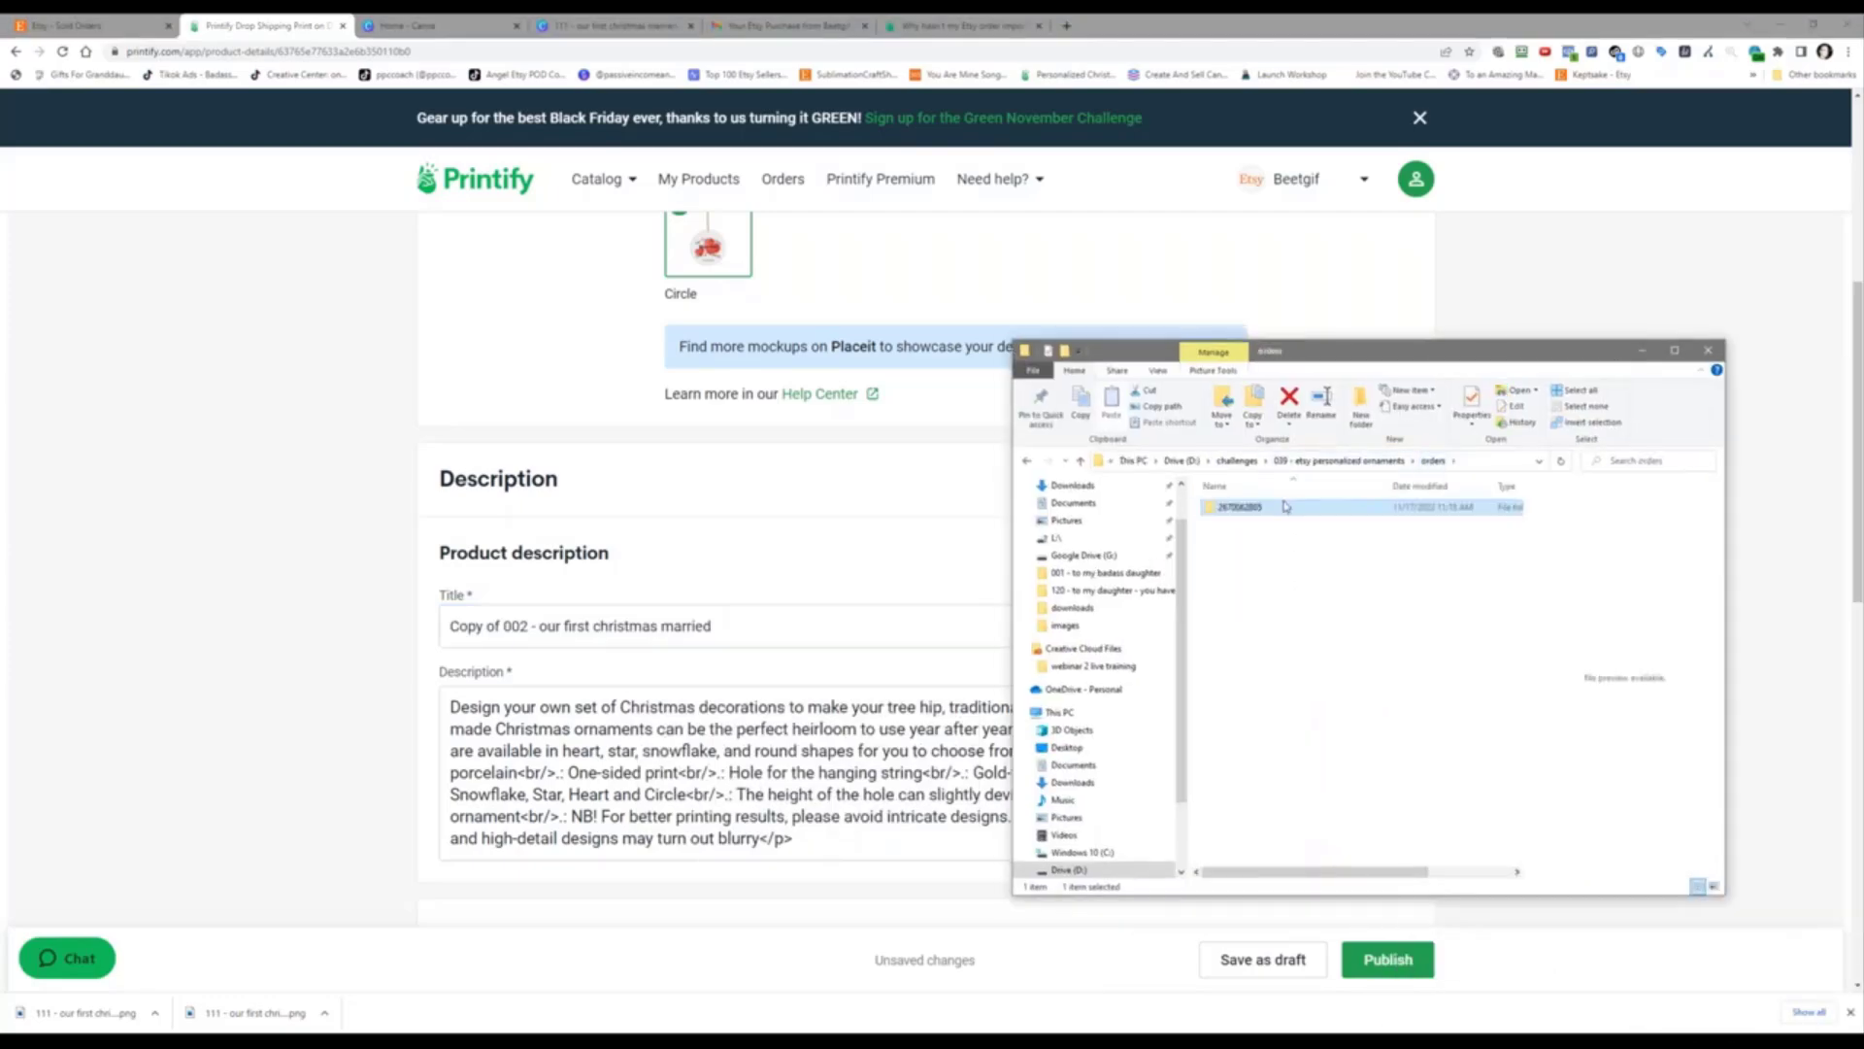
pyautogui.click(1274, 508)
pyautogui.rightClick(1250, 514)
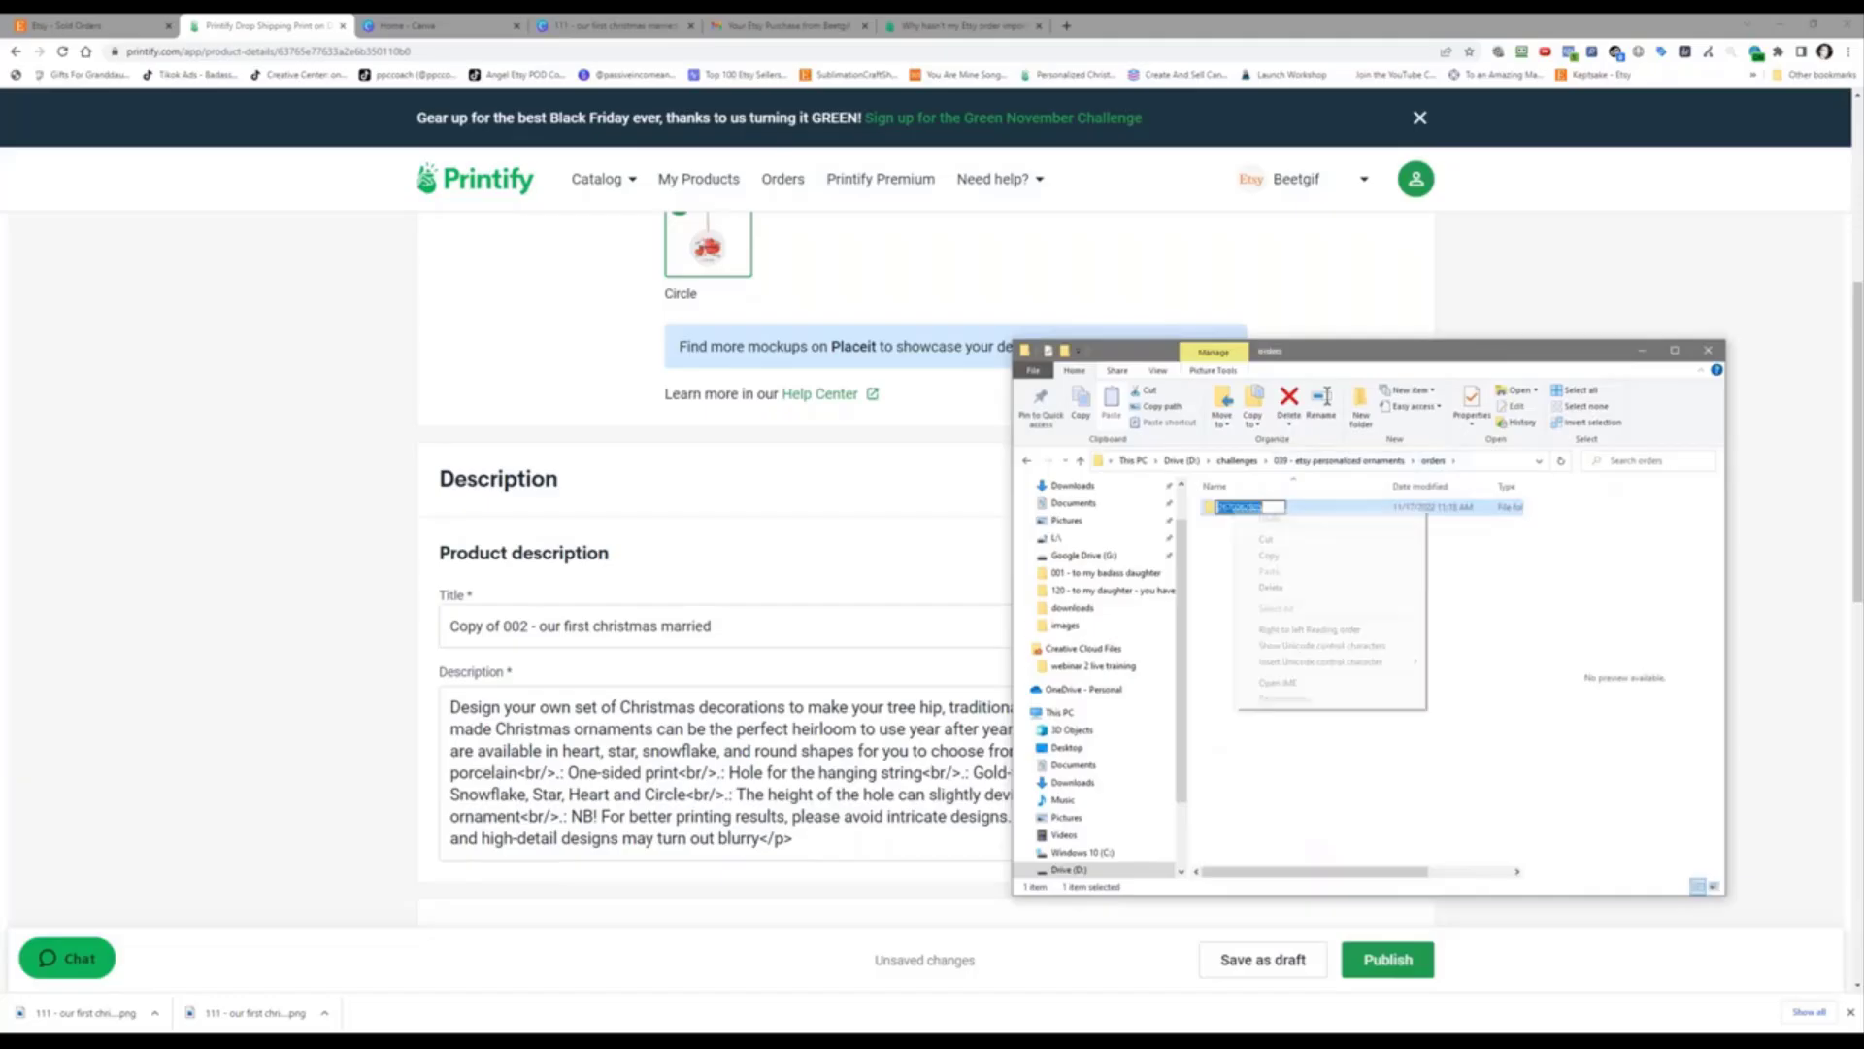
pyautogui.click(1268, 555)
pyautogui.click(1253, 578)
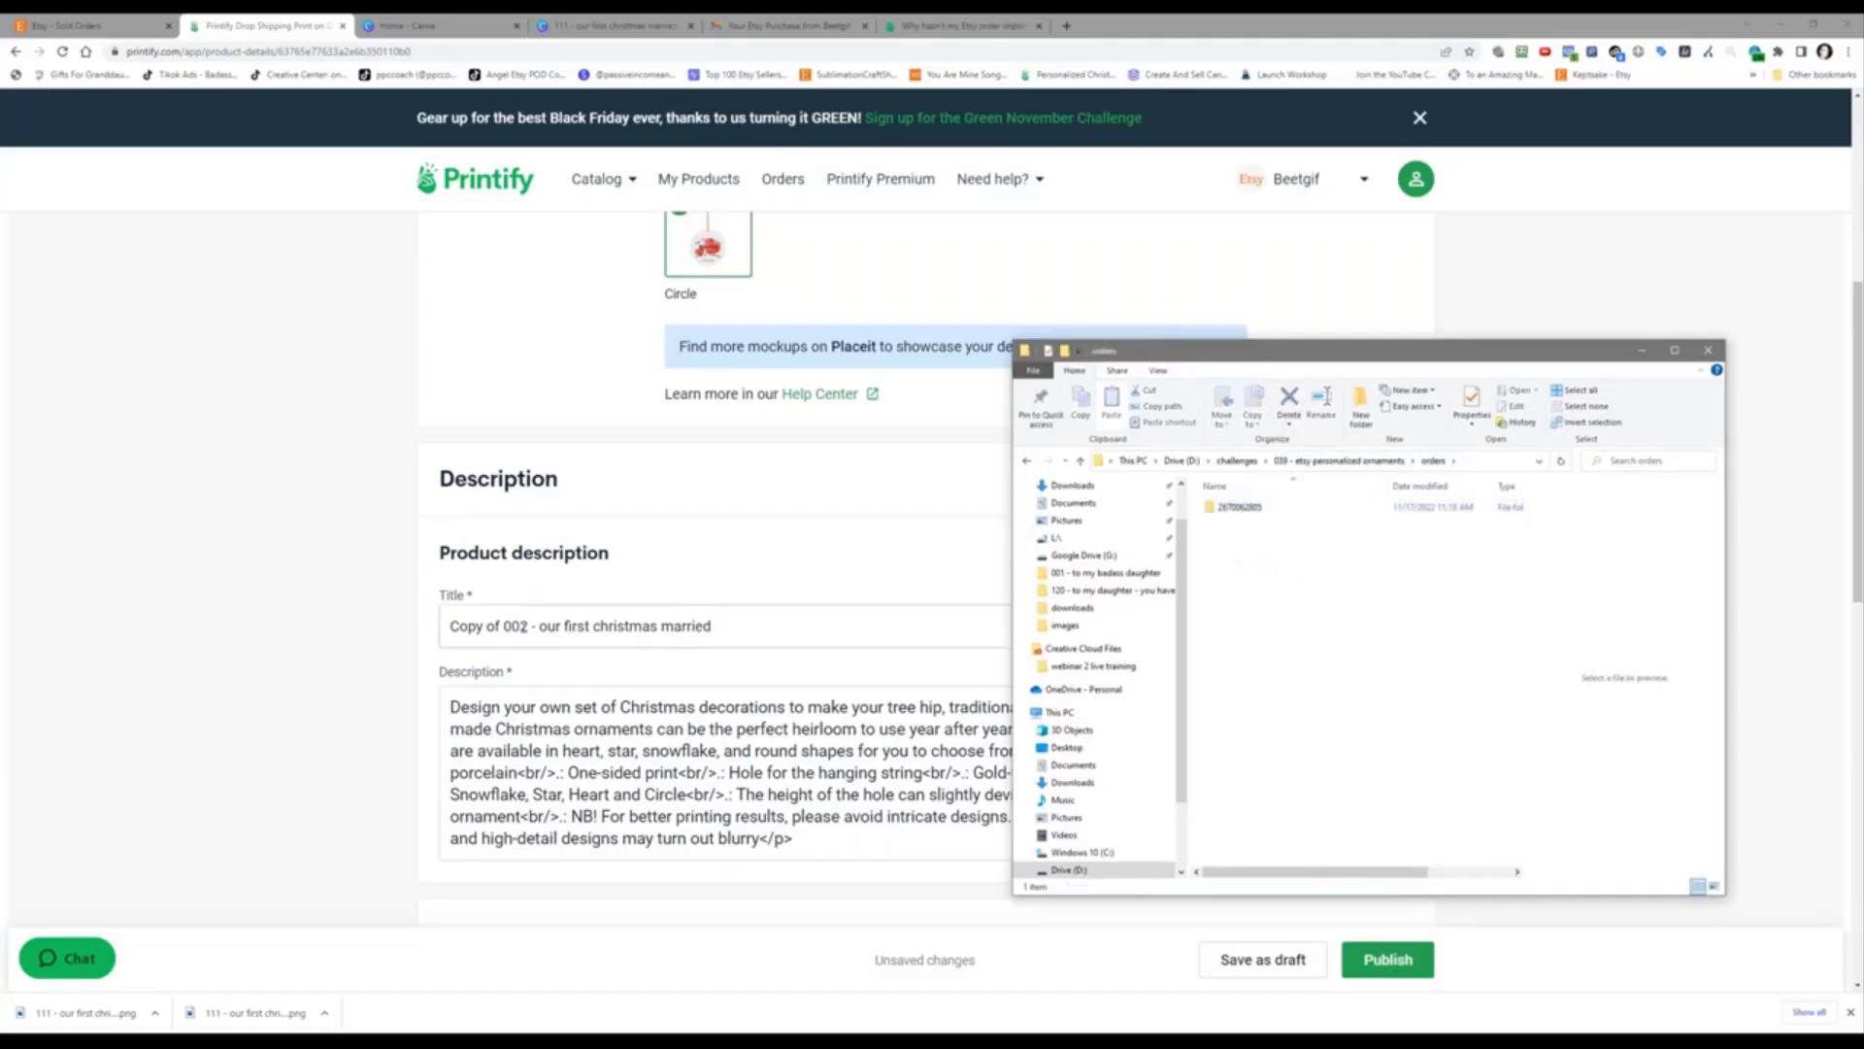
pyautogui.tripleClick(525, 625)
pyautogui.rightClick(526, 627)
pyautogui.click(595, 696)
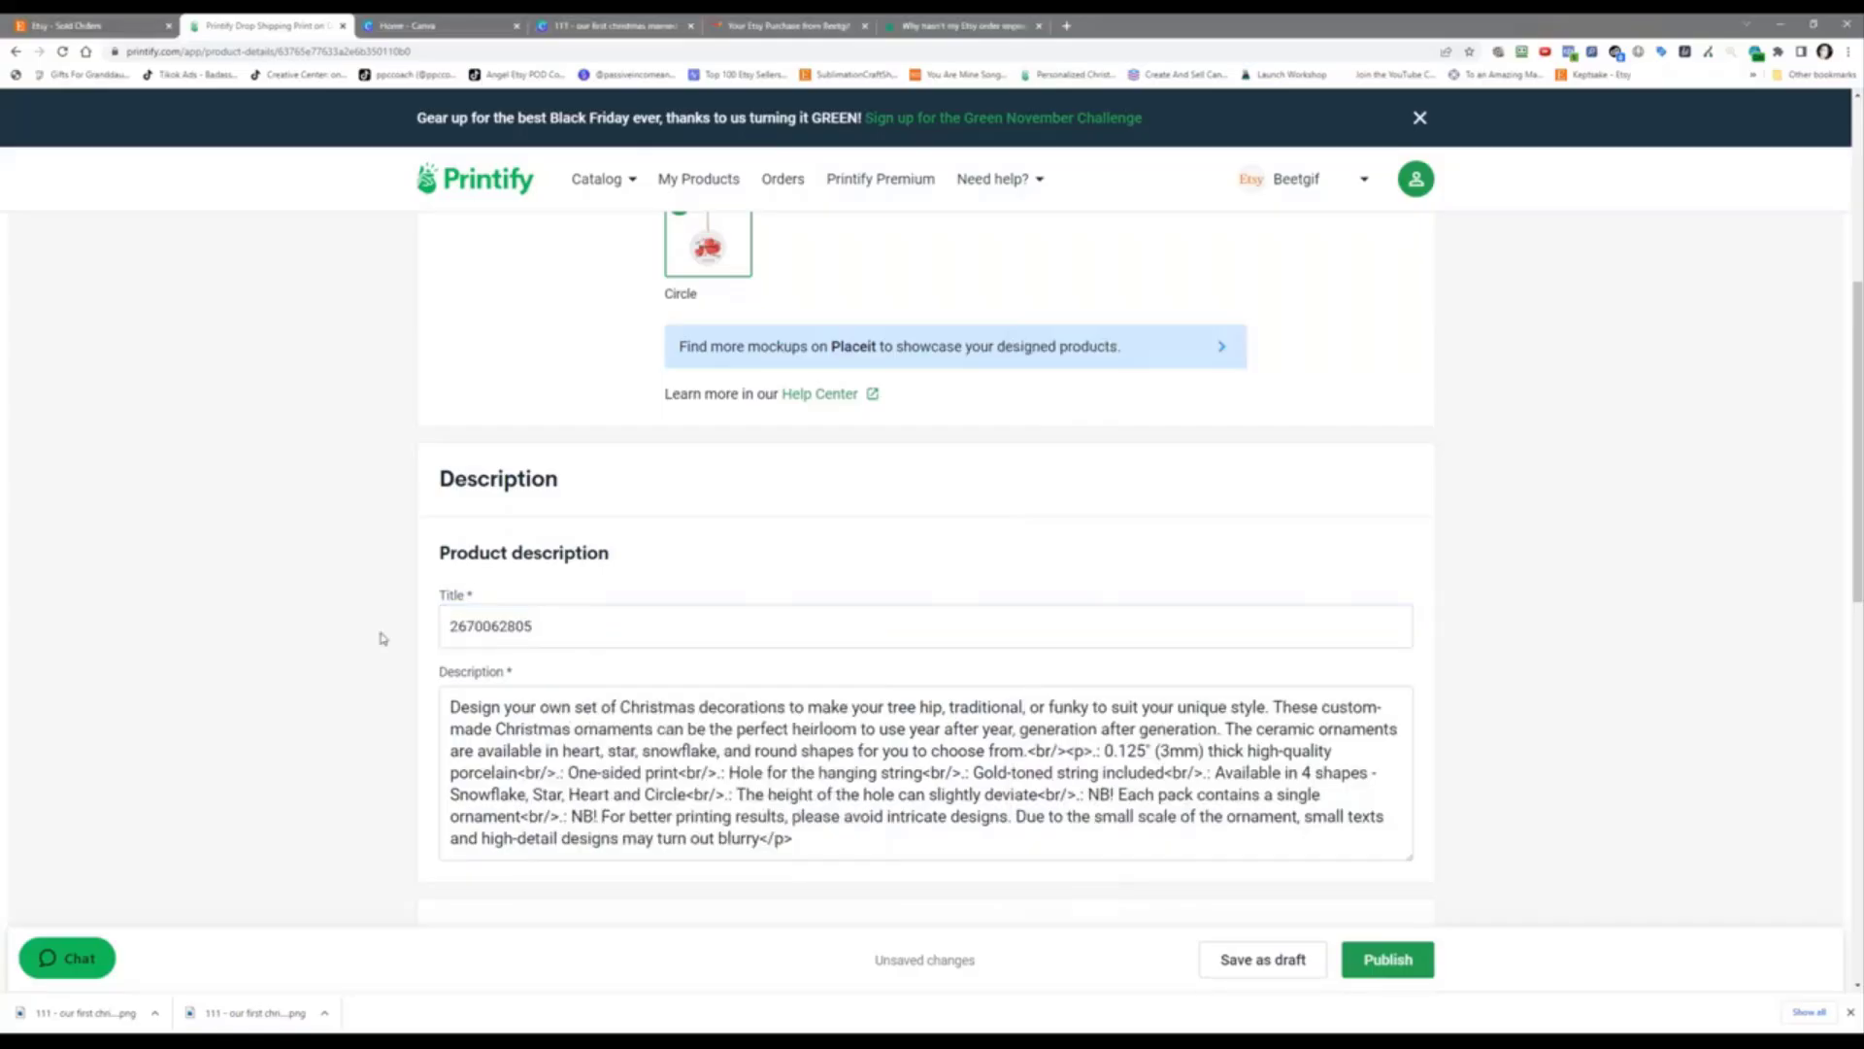
# Step: Save the retitled product as an unpublished draft
pyautogui.scroll(-1, 383, 638)
pyautogui.scroll(-7, 383, 638)
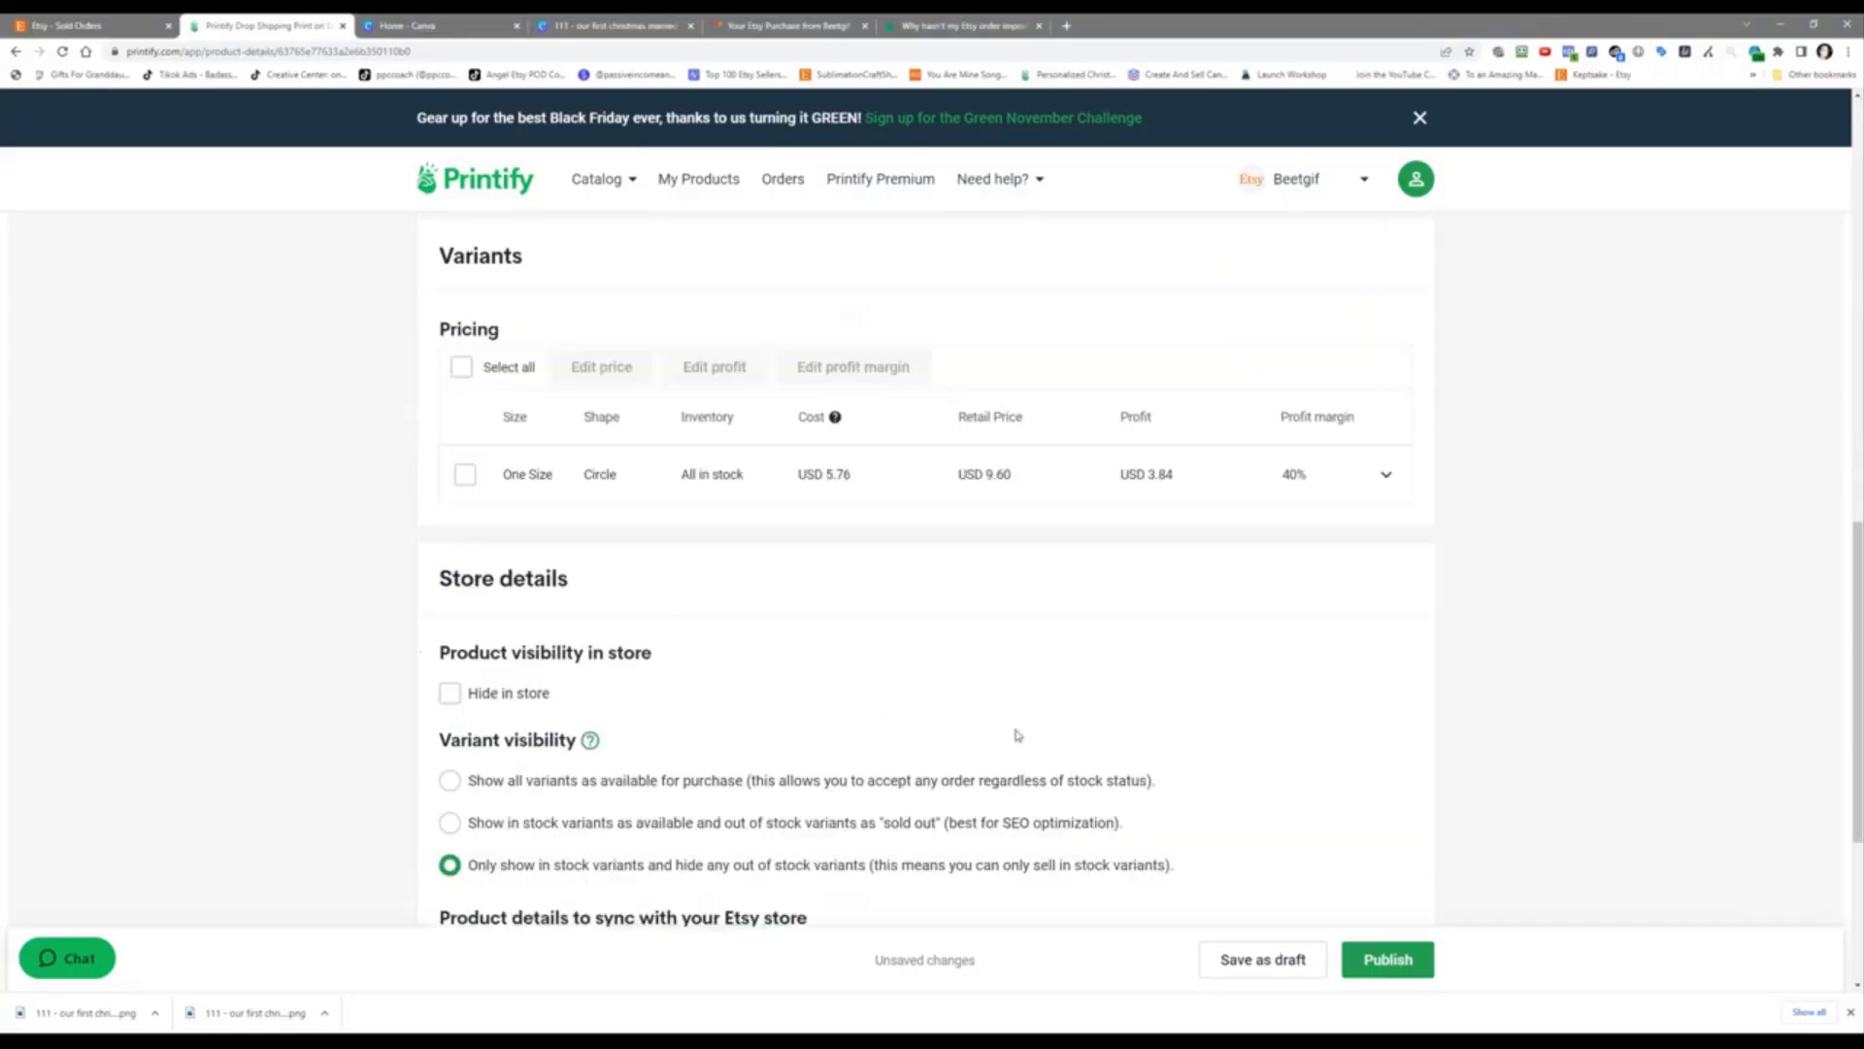
pyautogui.scroll(-2, 1175, 820)
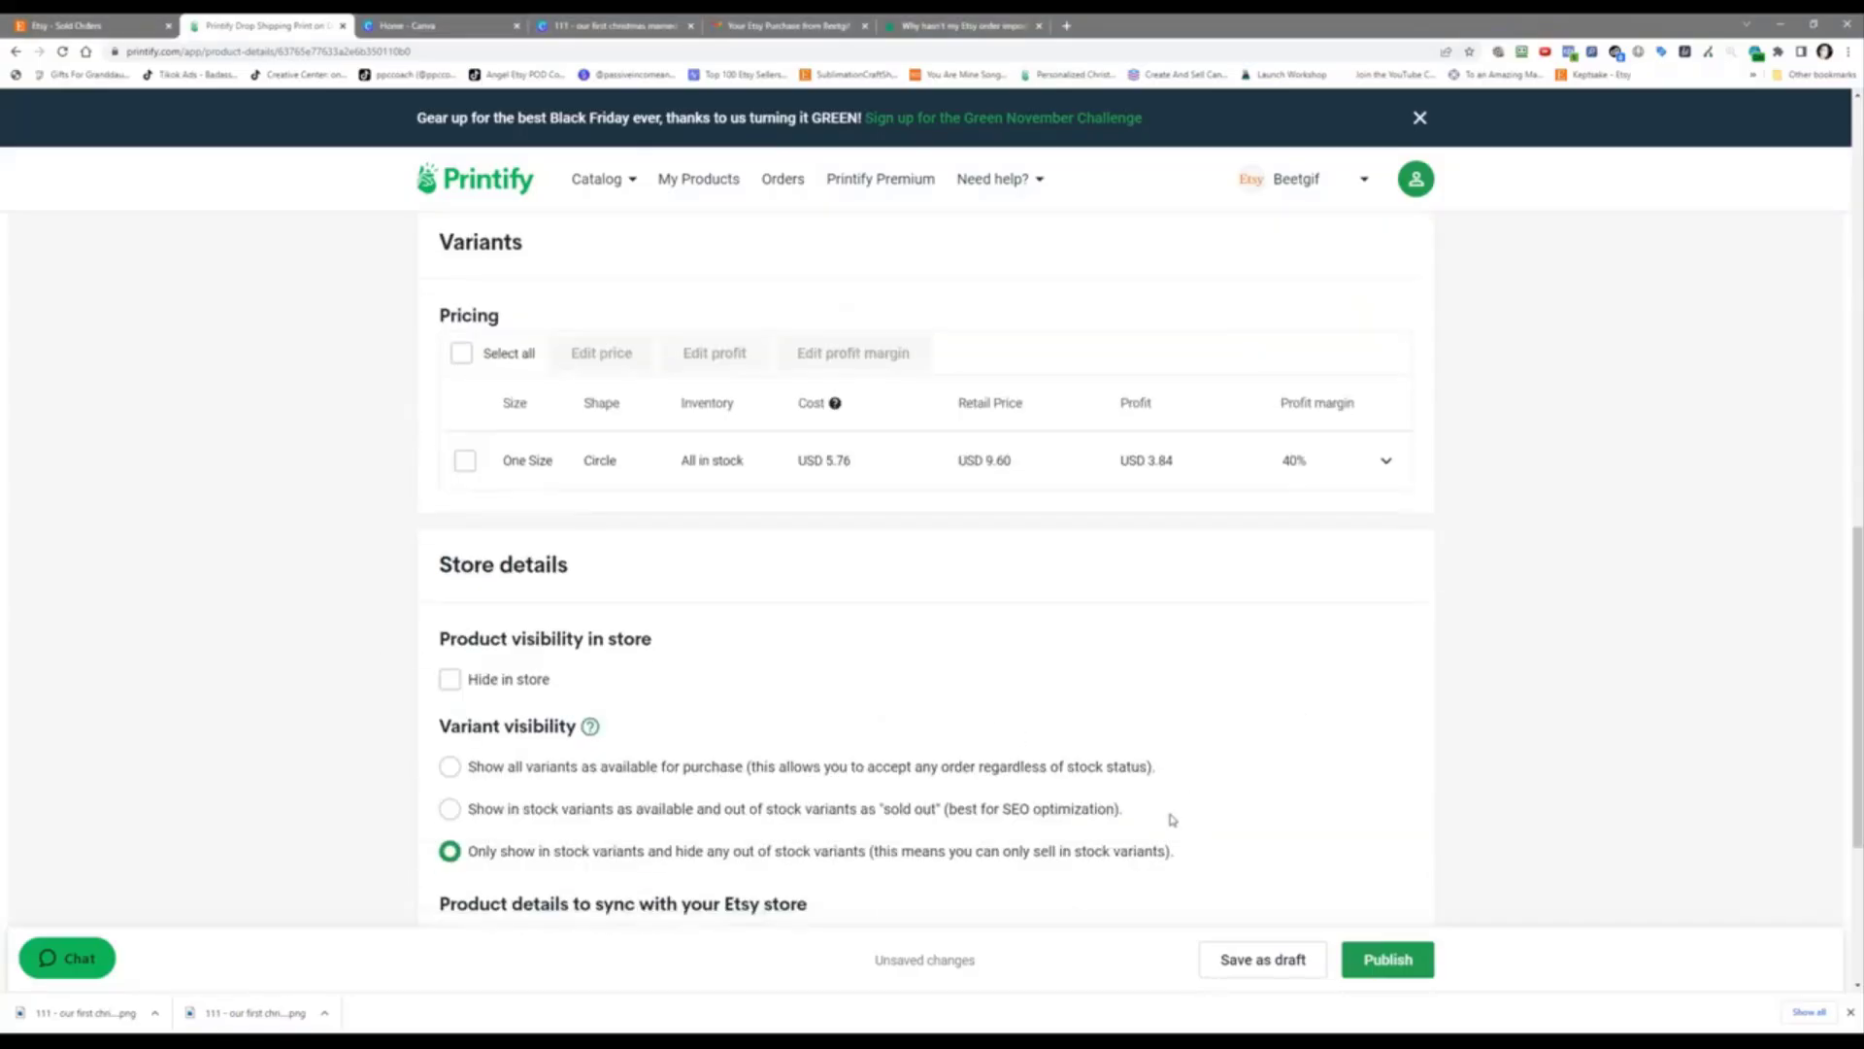
pyautogui.click(1265, 959)
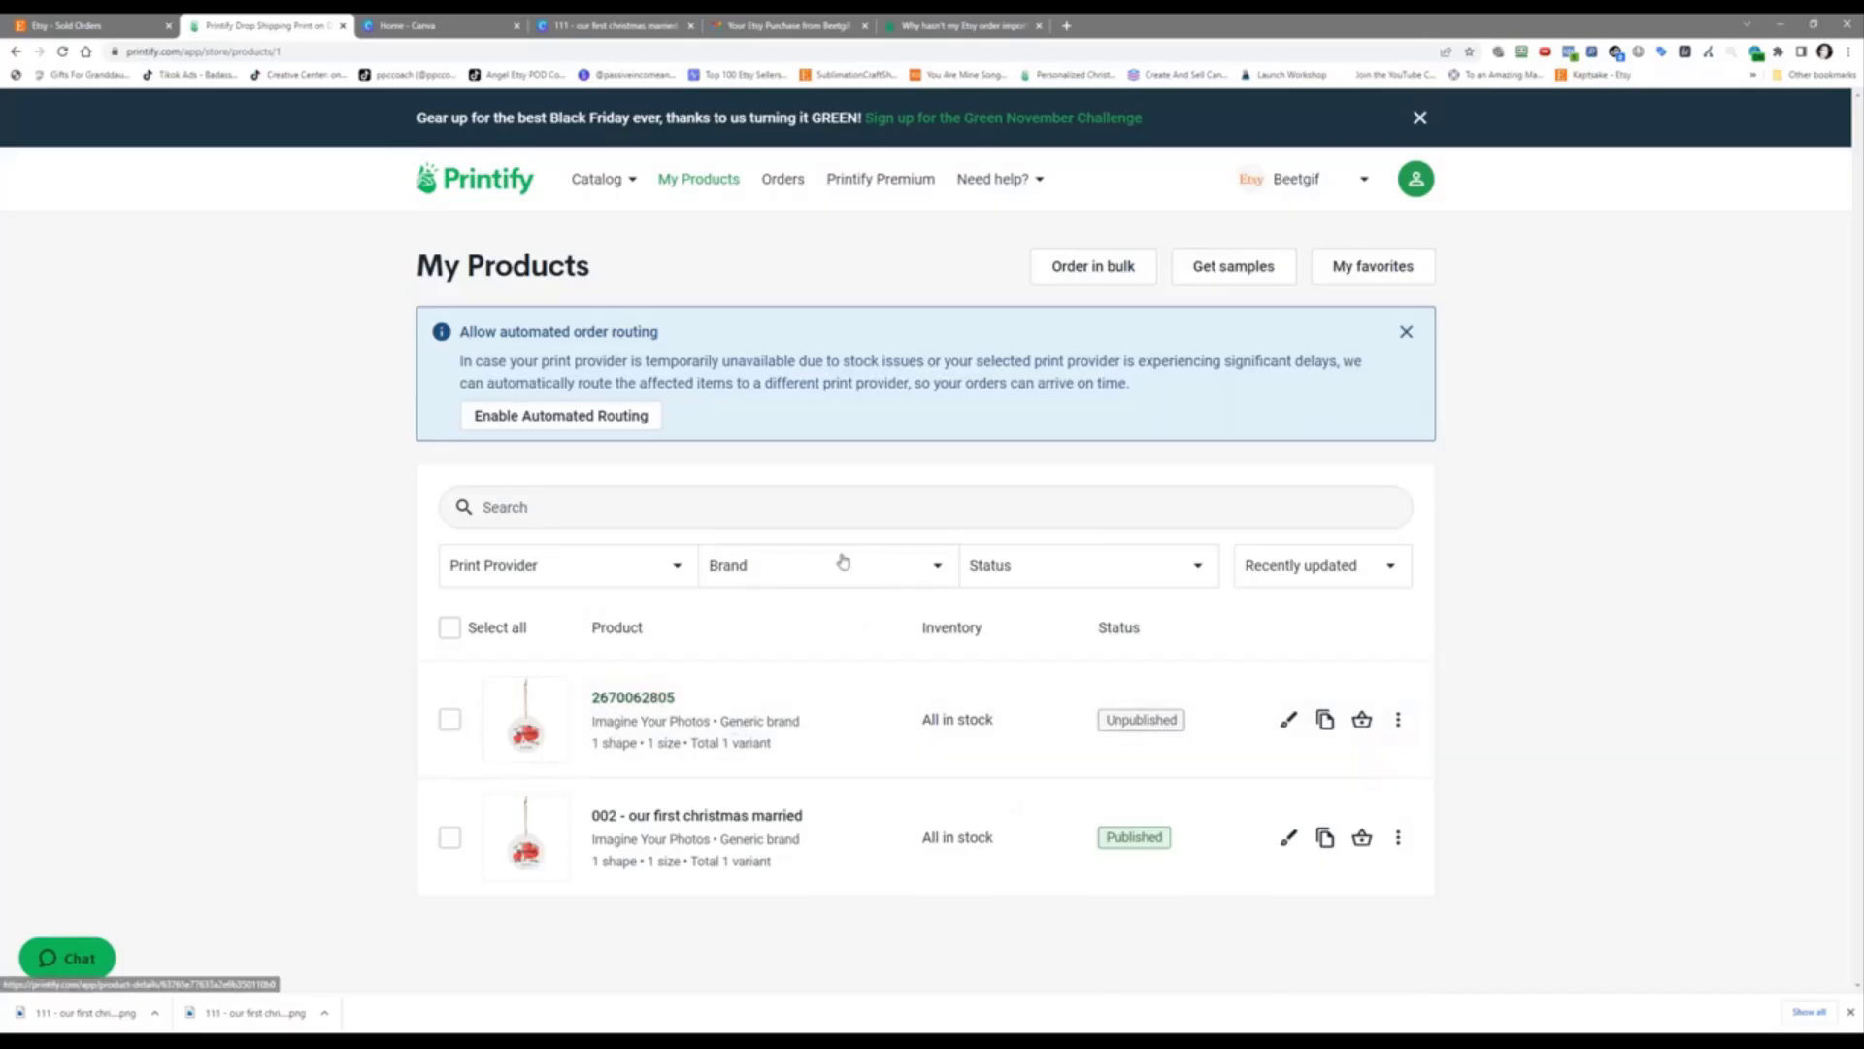
# Step: In the pending order, replace the original product with the new personalized ornament
pyautogui.click(790, 184)
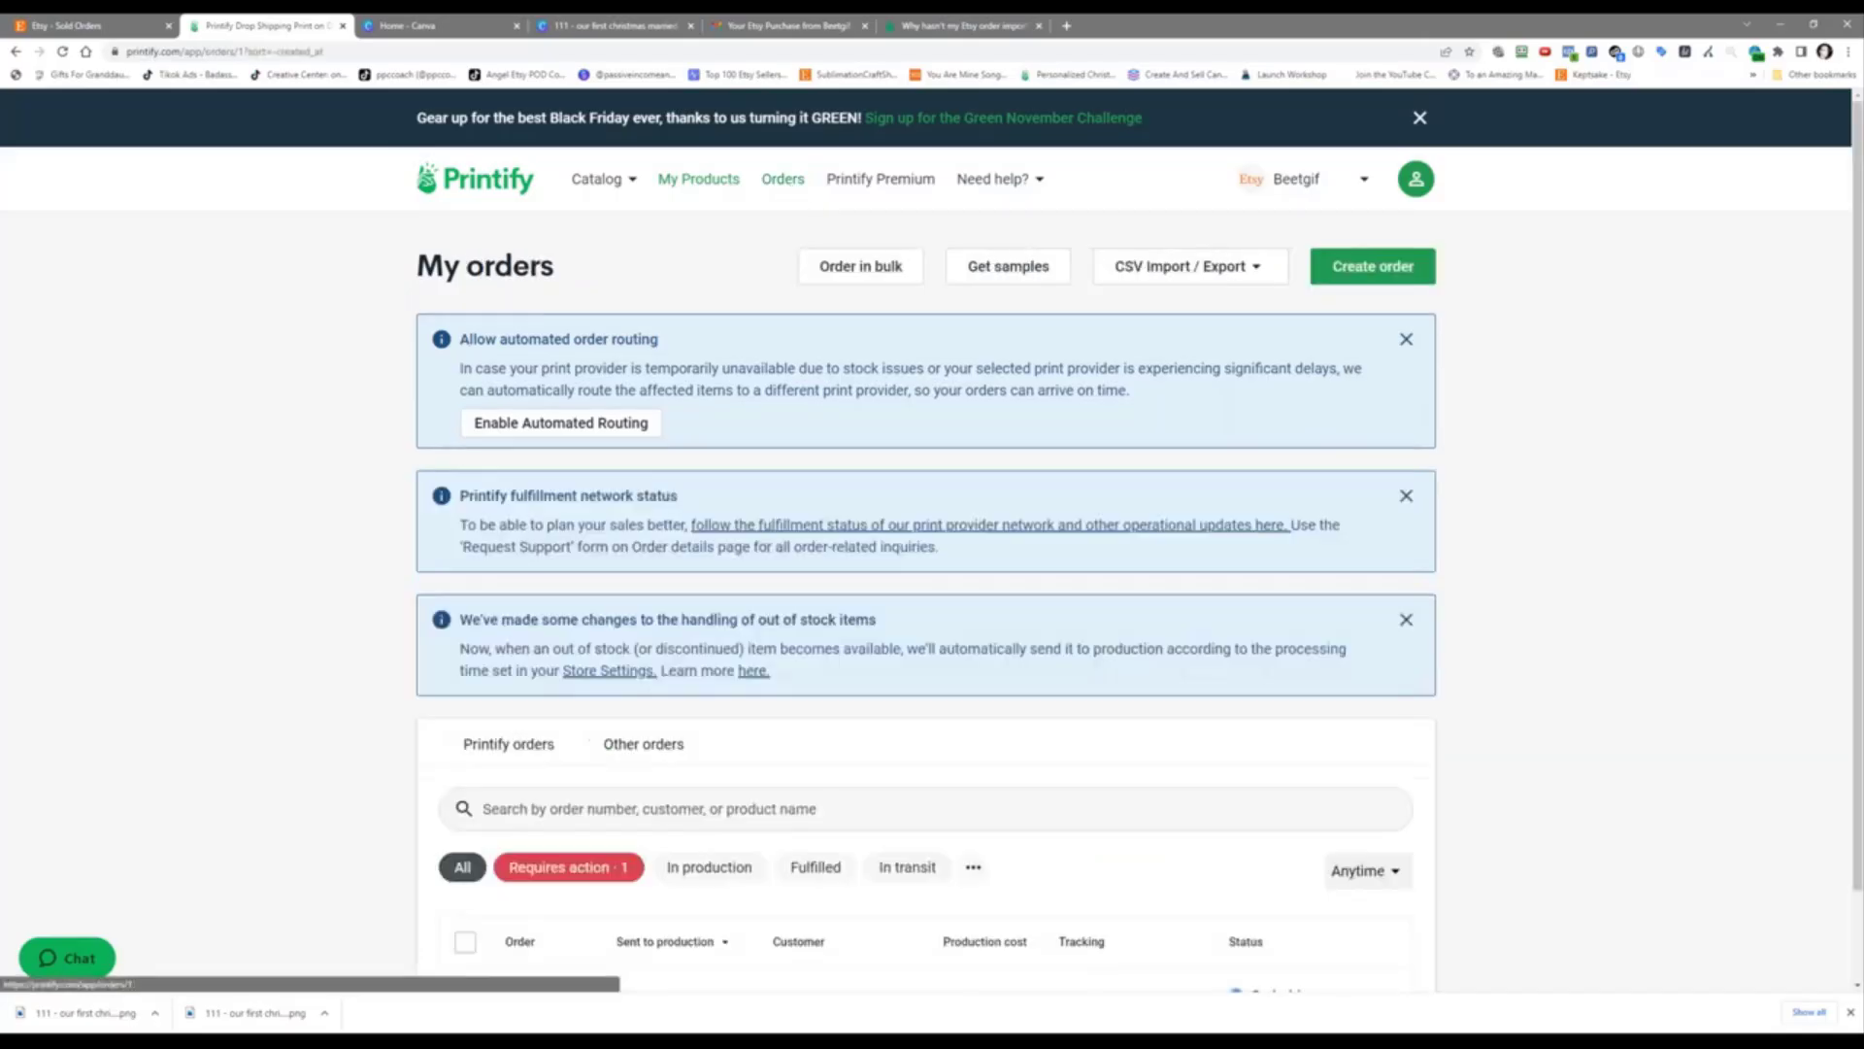
pyautogui.scroll(-1, 654, 843)
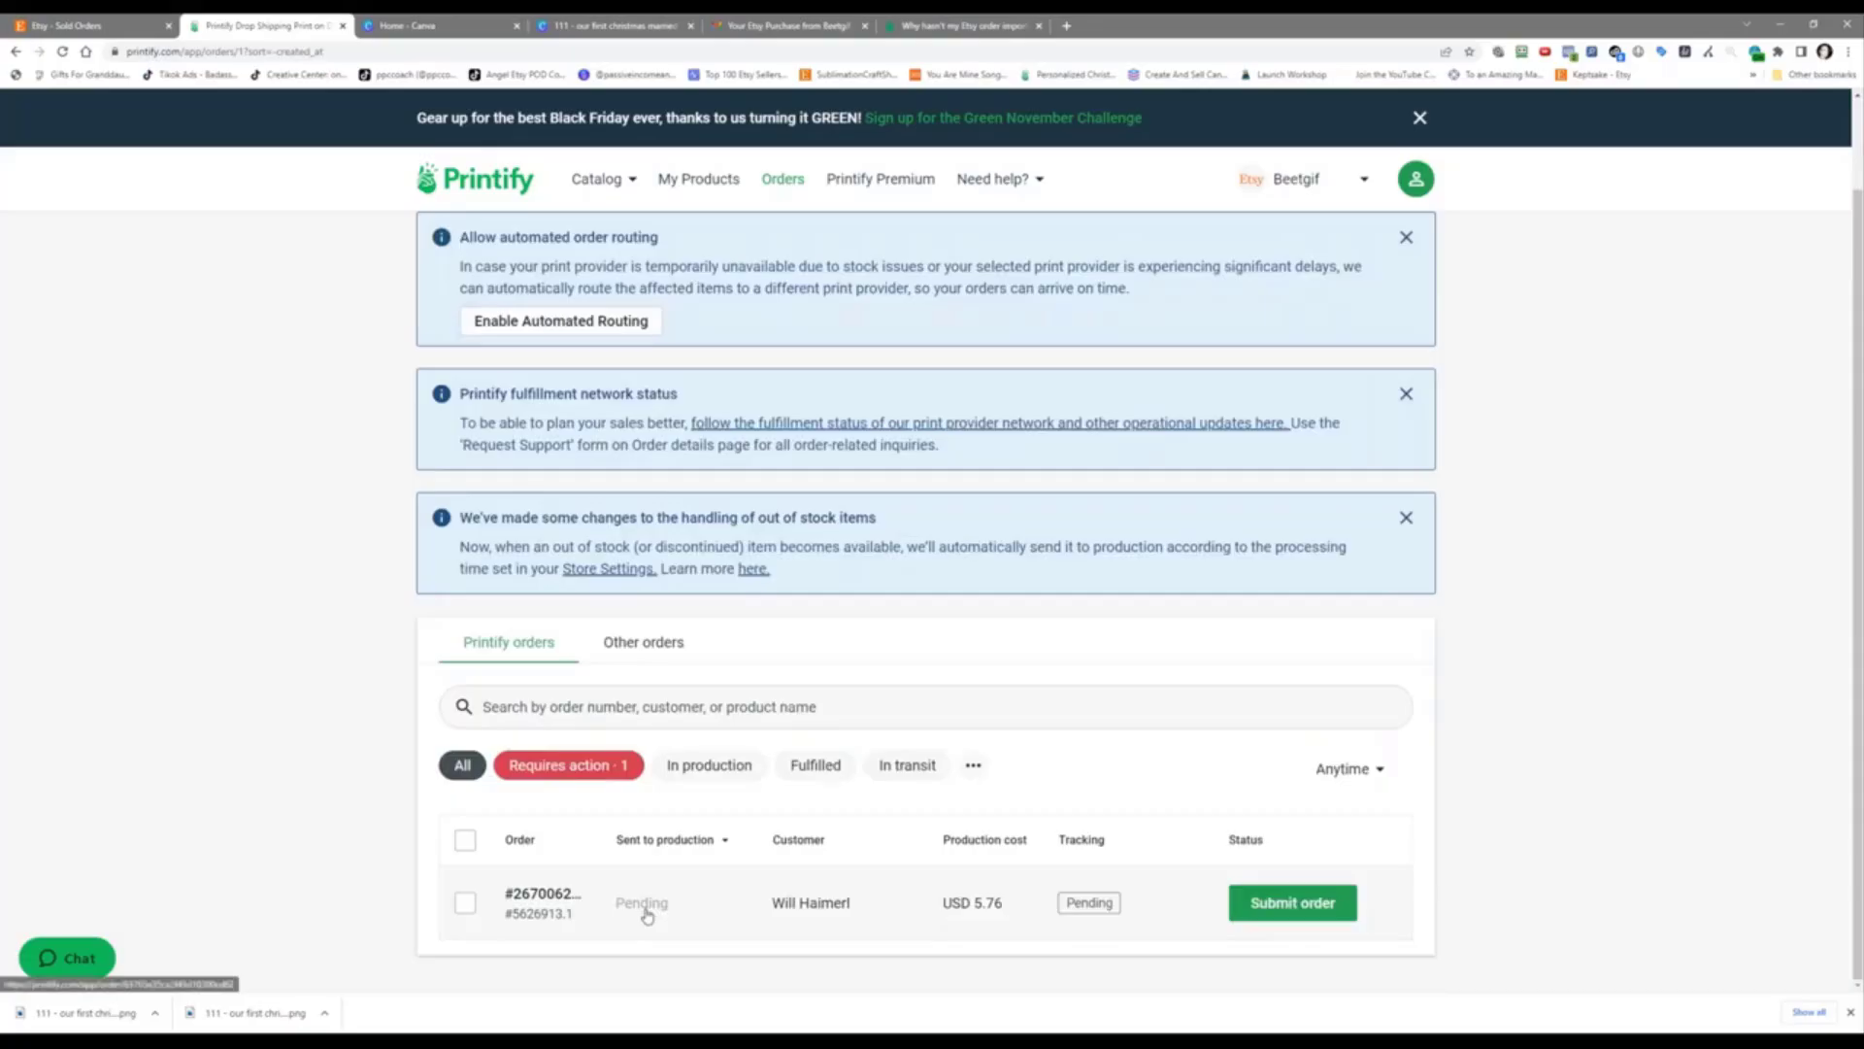
pyautogui.click(647, 914)
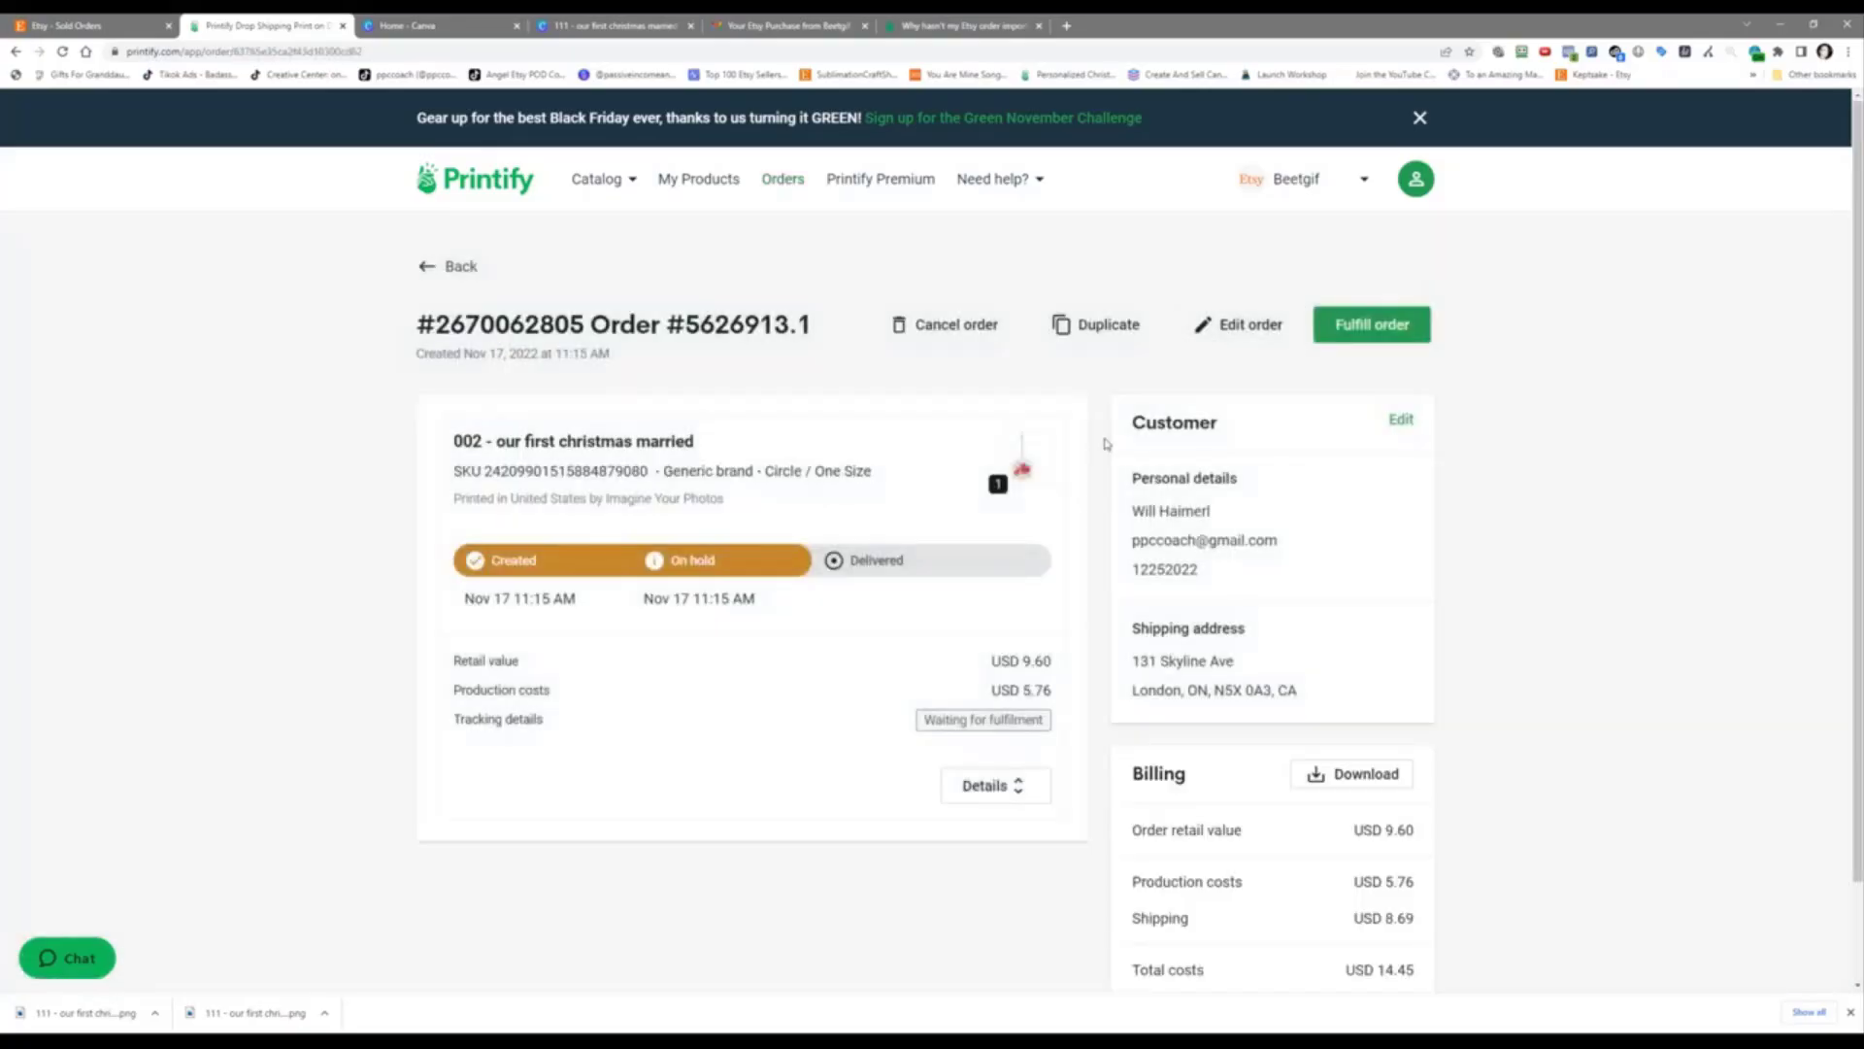
pyautogui.click(1238, 324)
pyautogui.click(1165, 559)
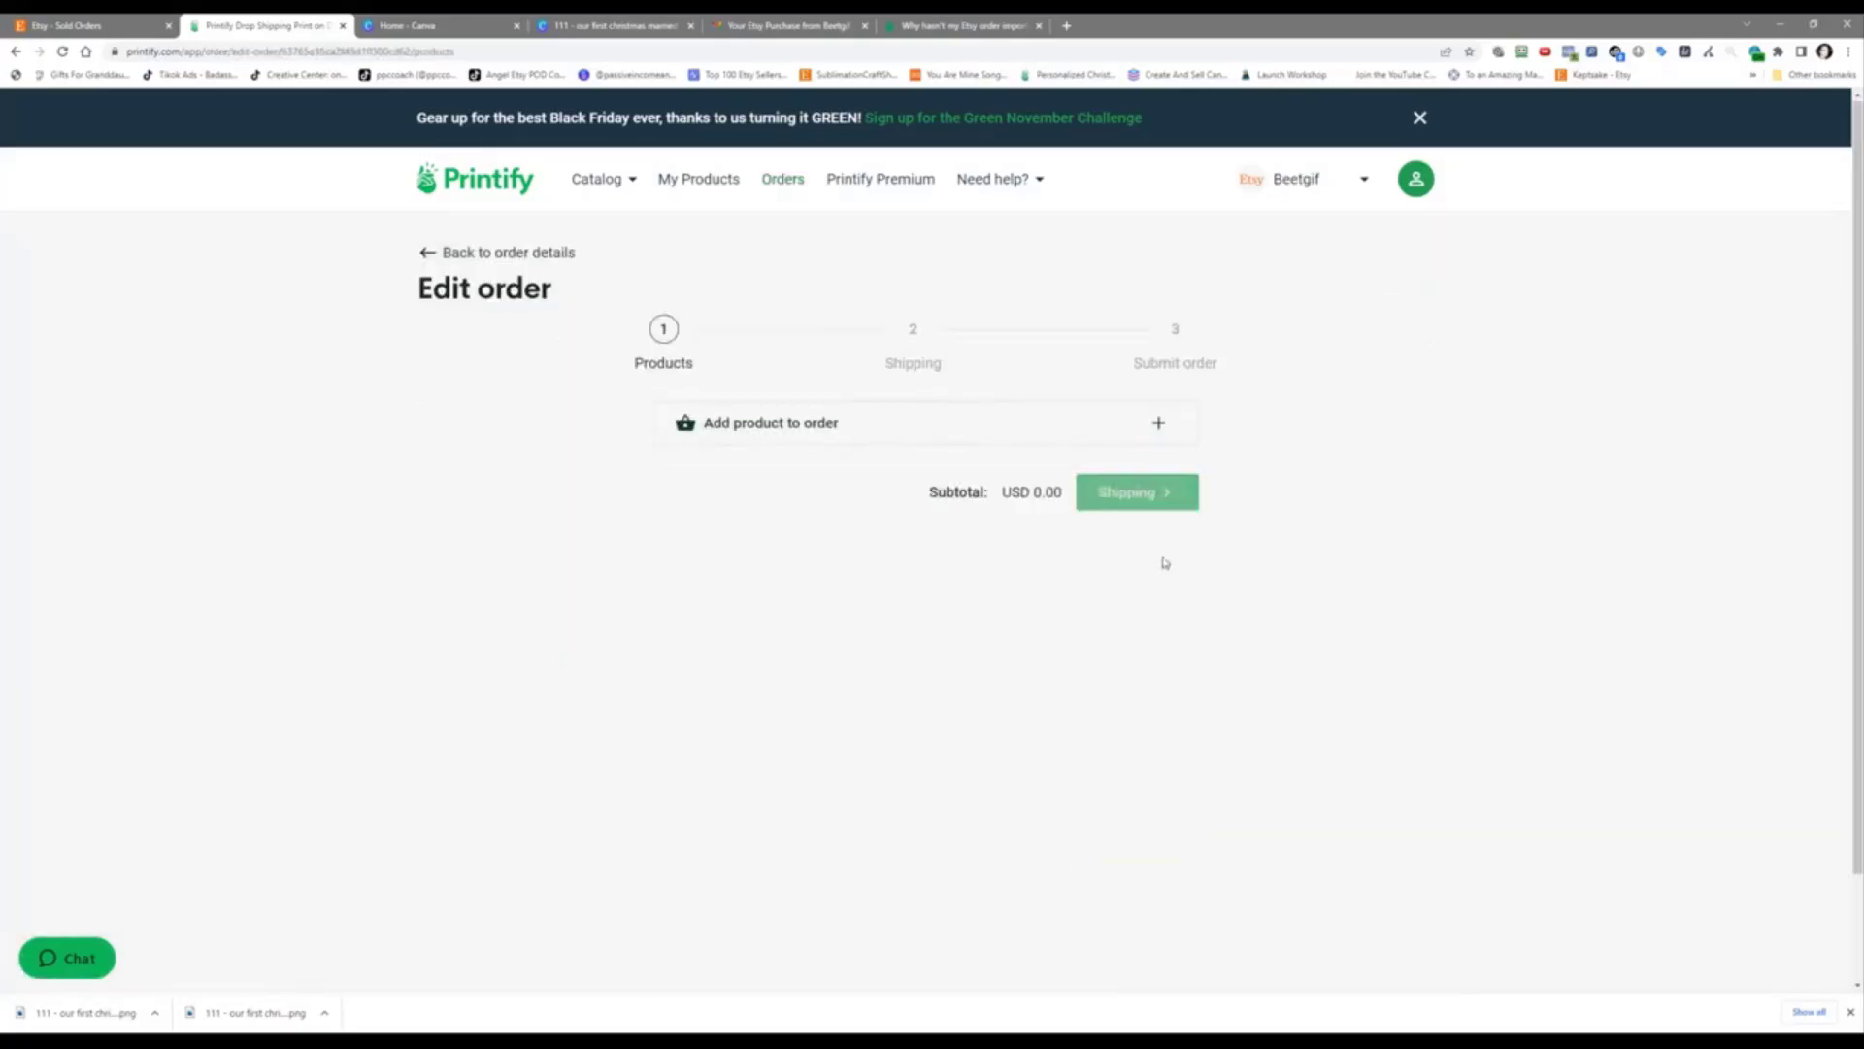
pyautogui.click(820, 424)
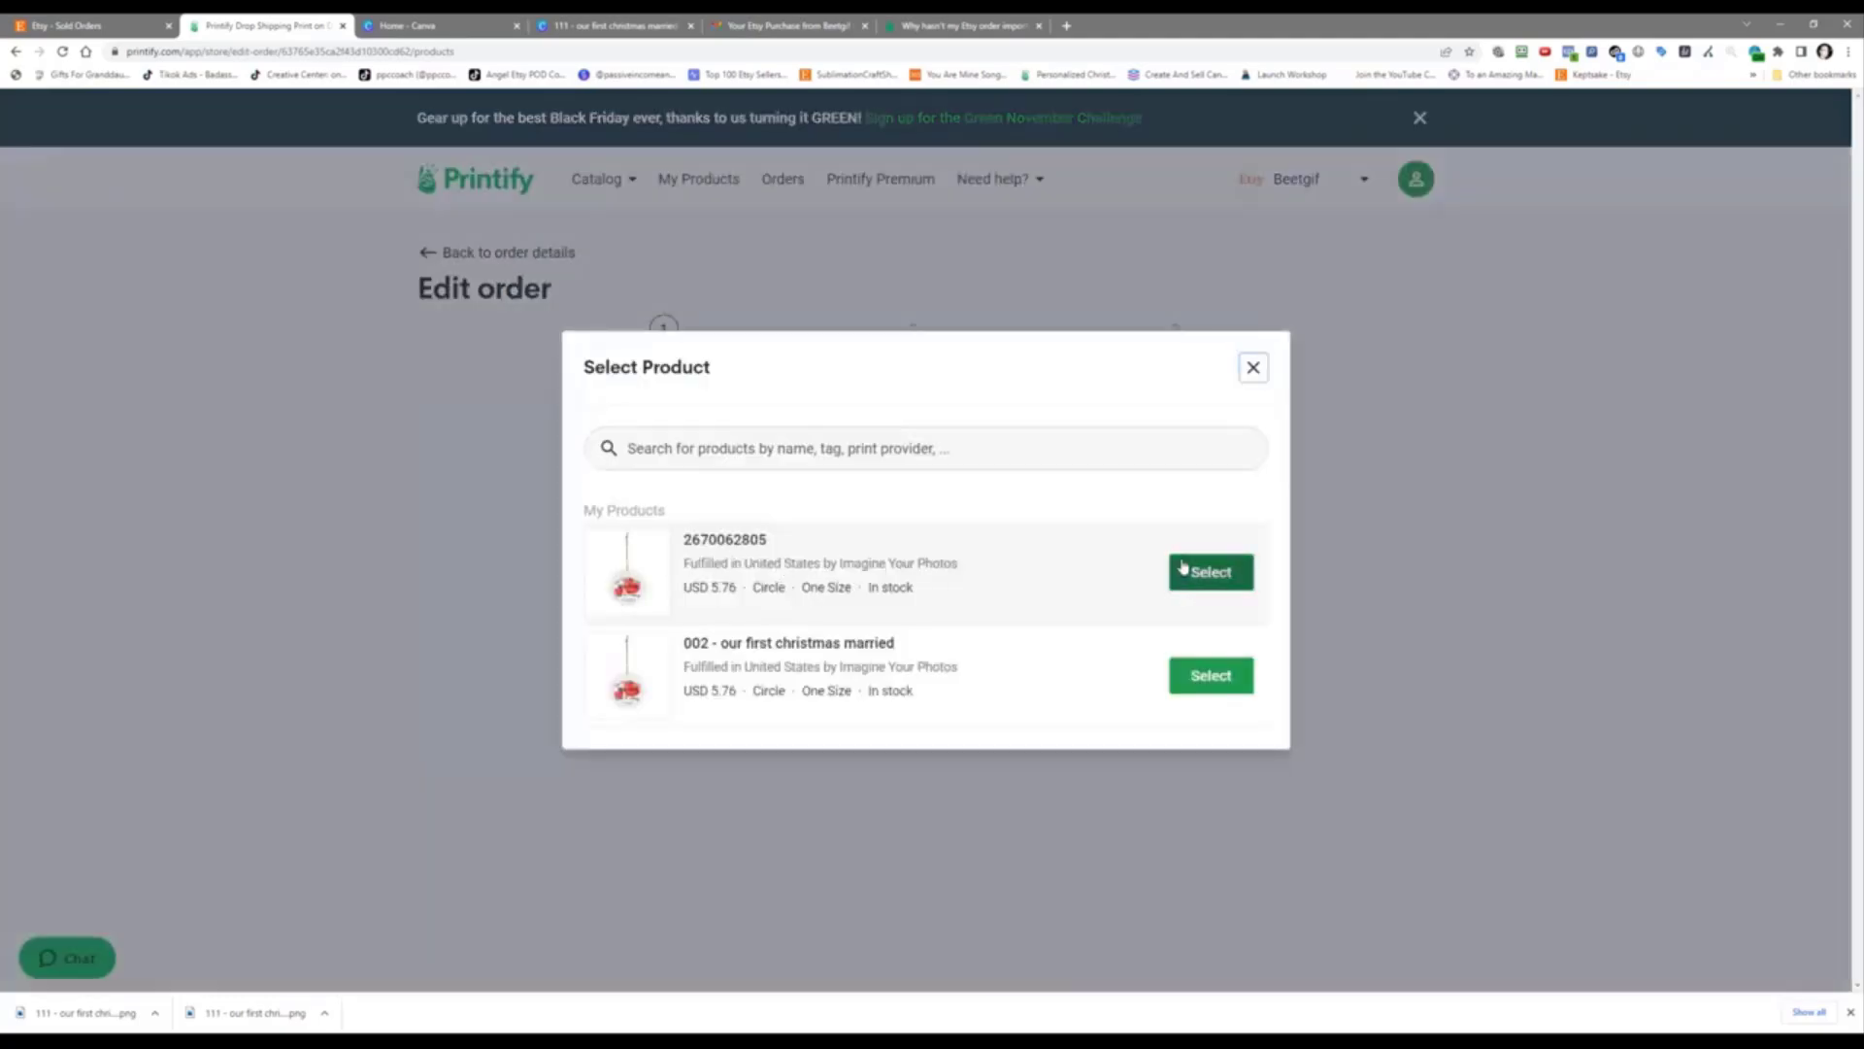
pyautogui.click(1182, 570)
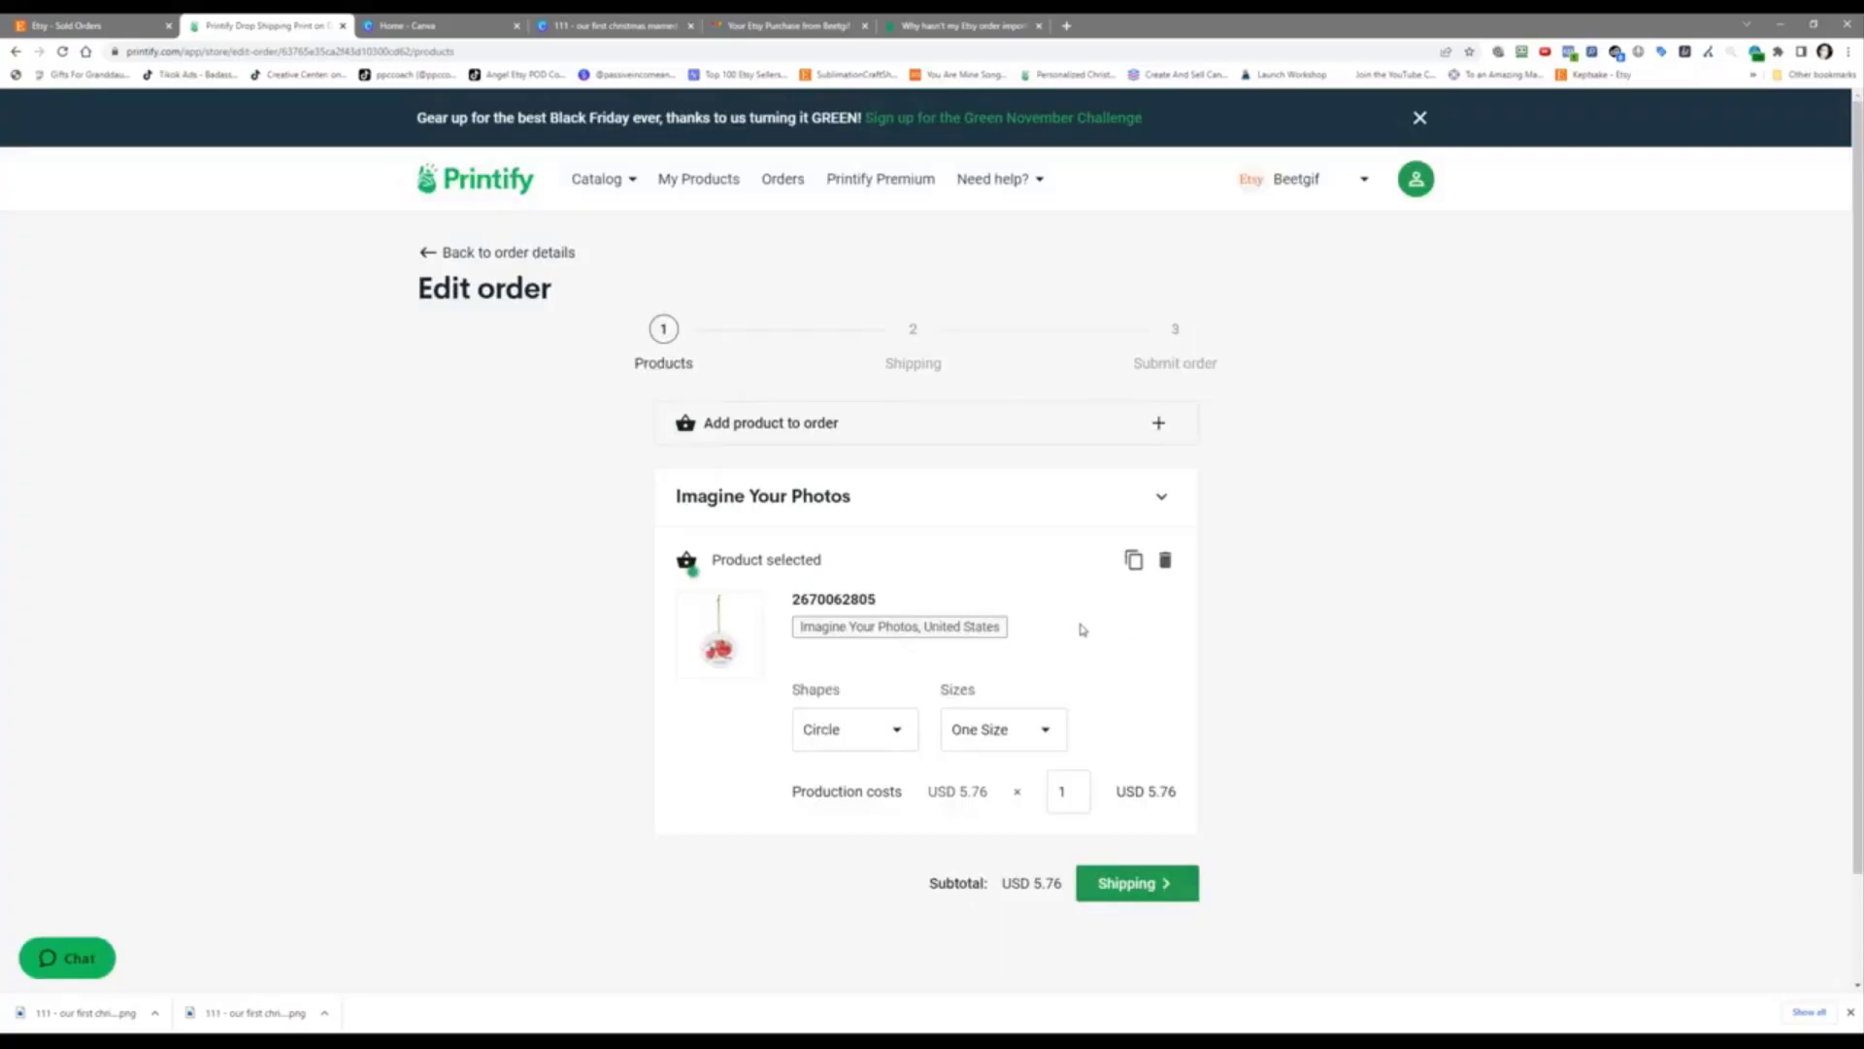
# Step: Calculate standard shipping (USD 8.69) and proceed to payment for the $14.45 total
pyautogui.click(1131, 884)
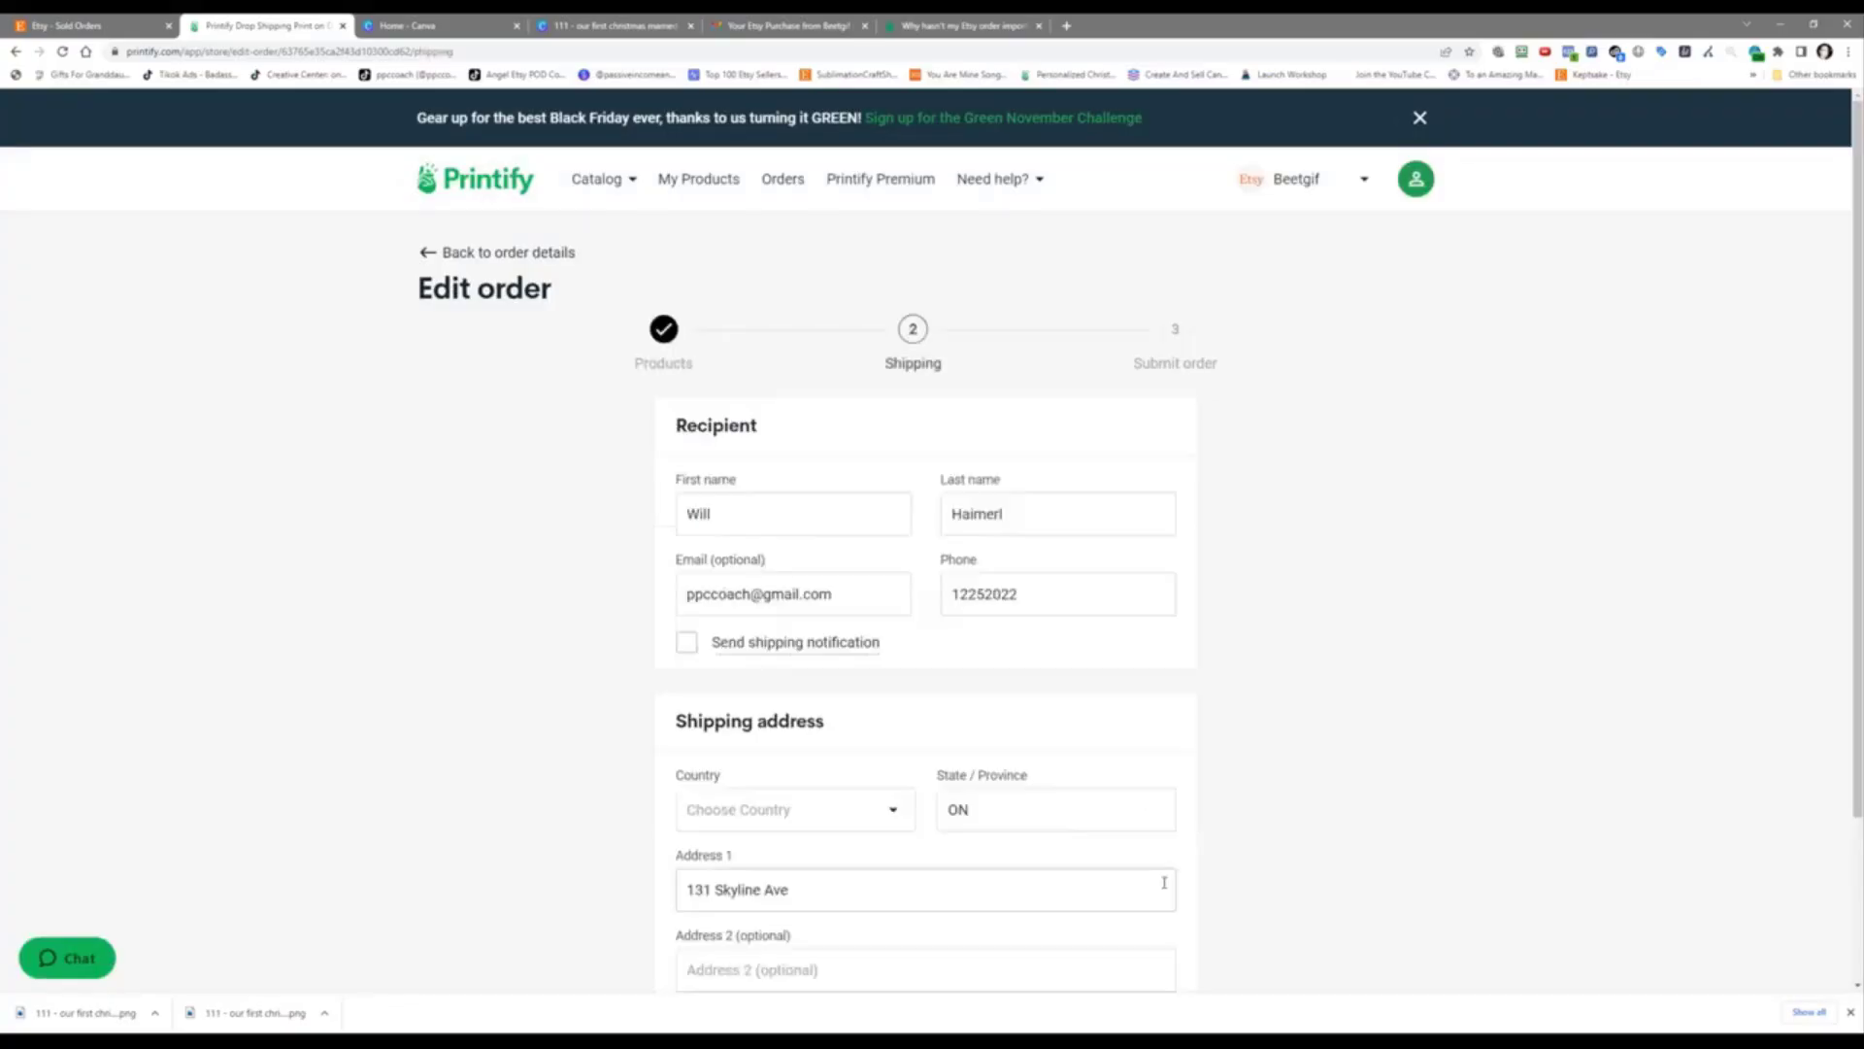
pyautogui.scroll(-3, 1302, 625)
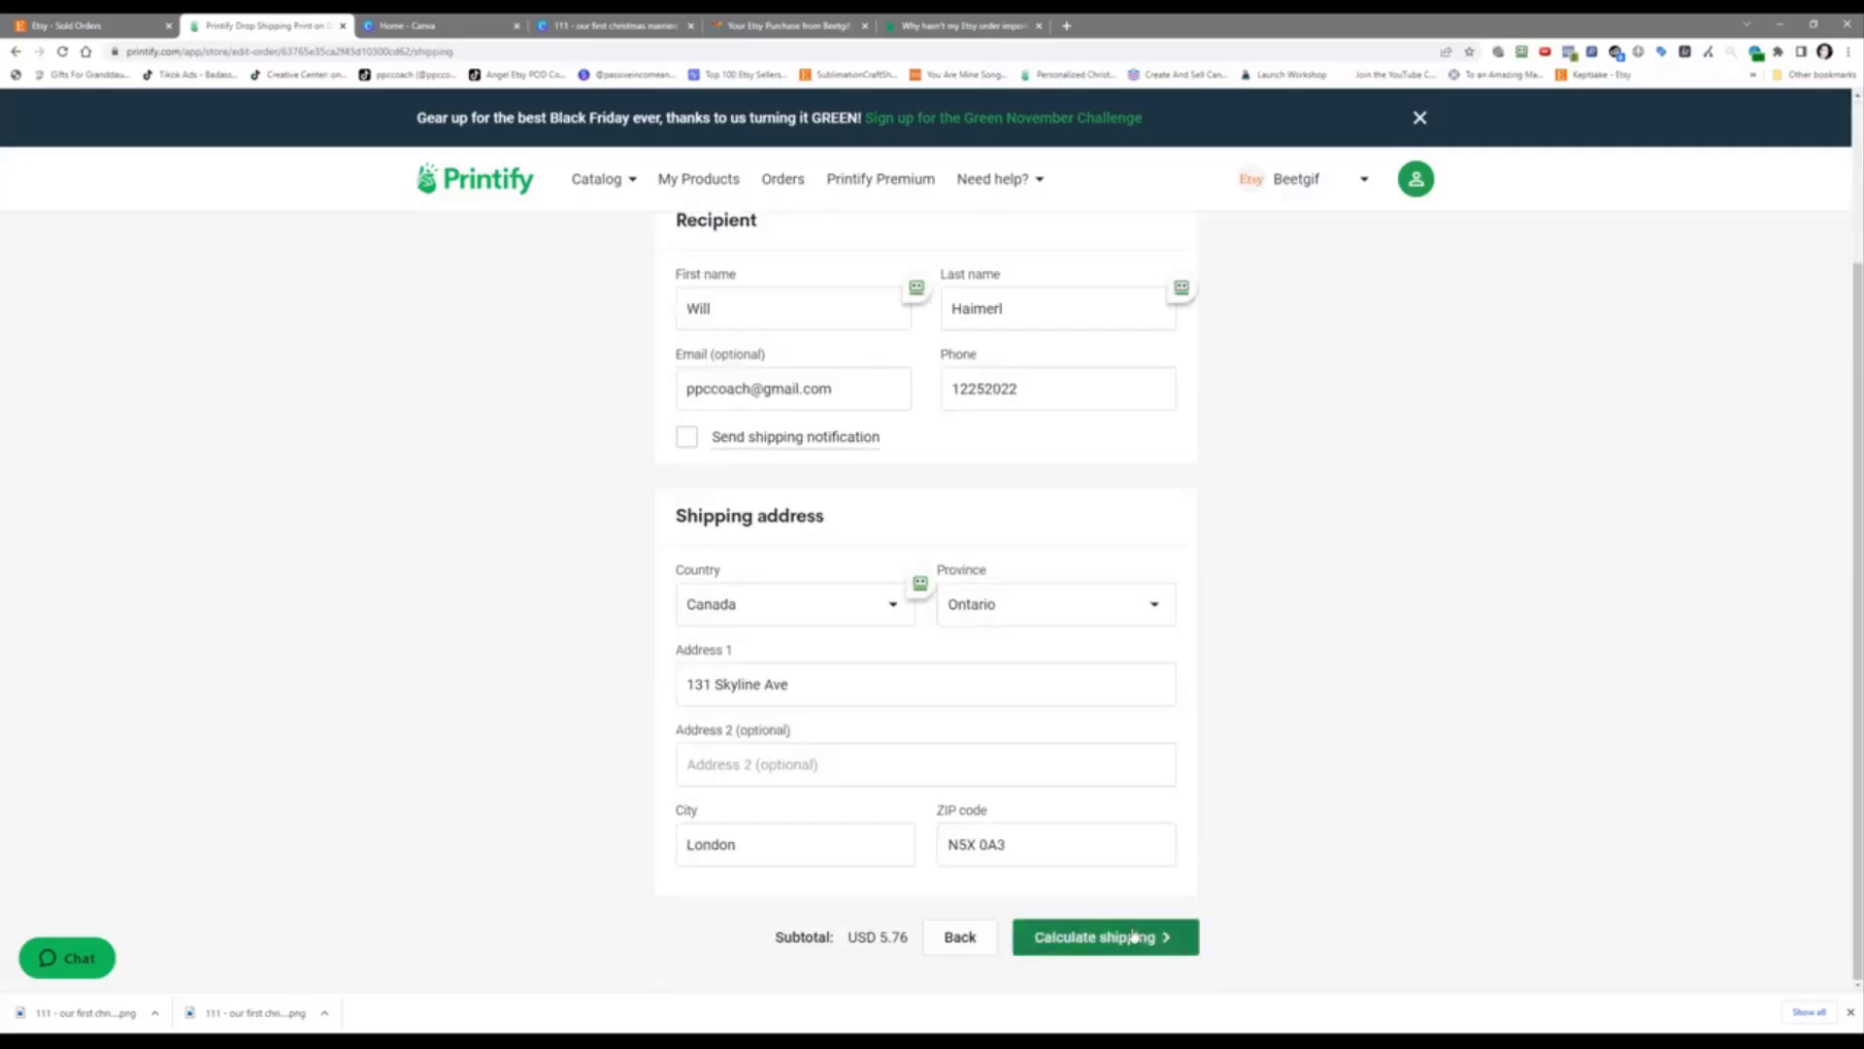
pyautogui.click(1134, 935)
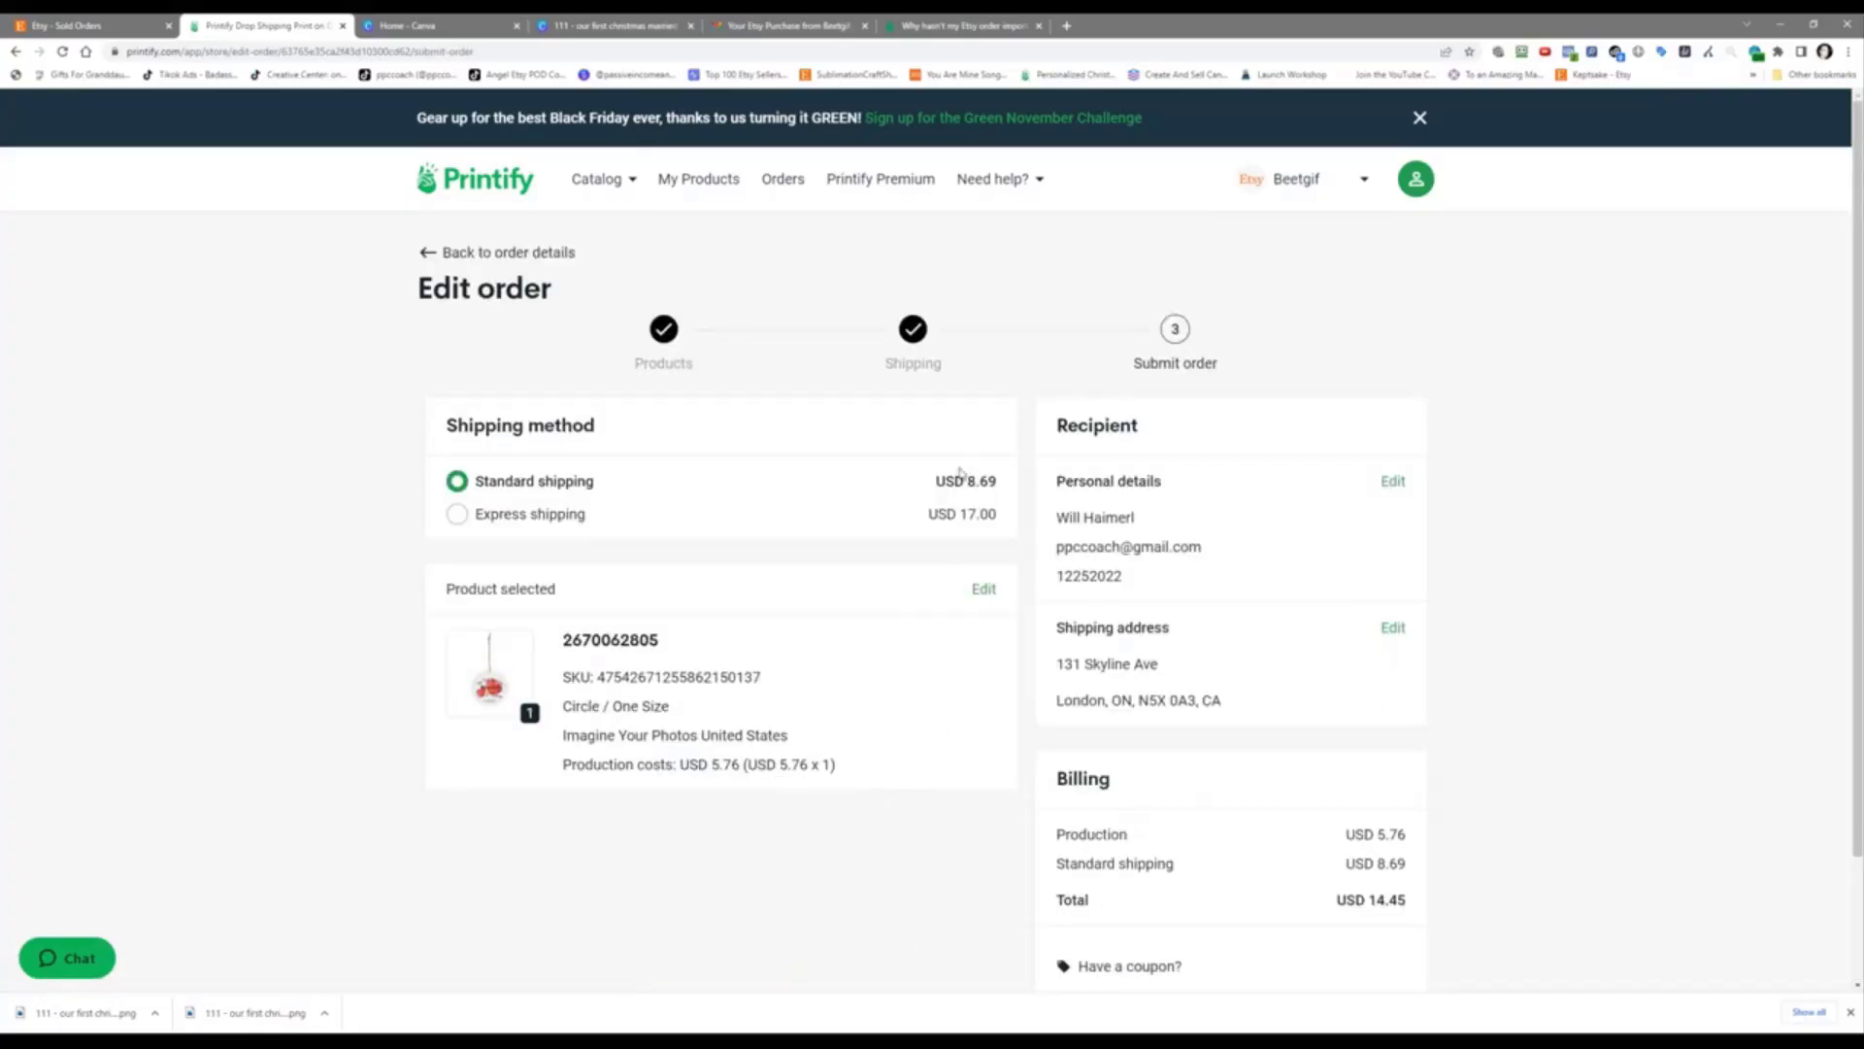
pyautogui.scroll(-1, 917, 694)
pyautogui.scroll(-2, 1315, 715)
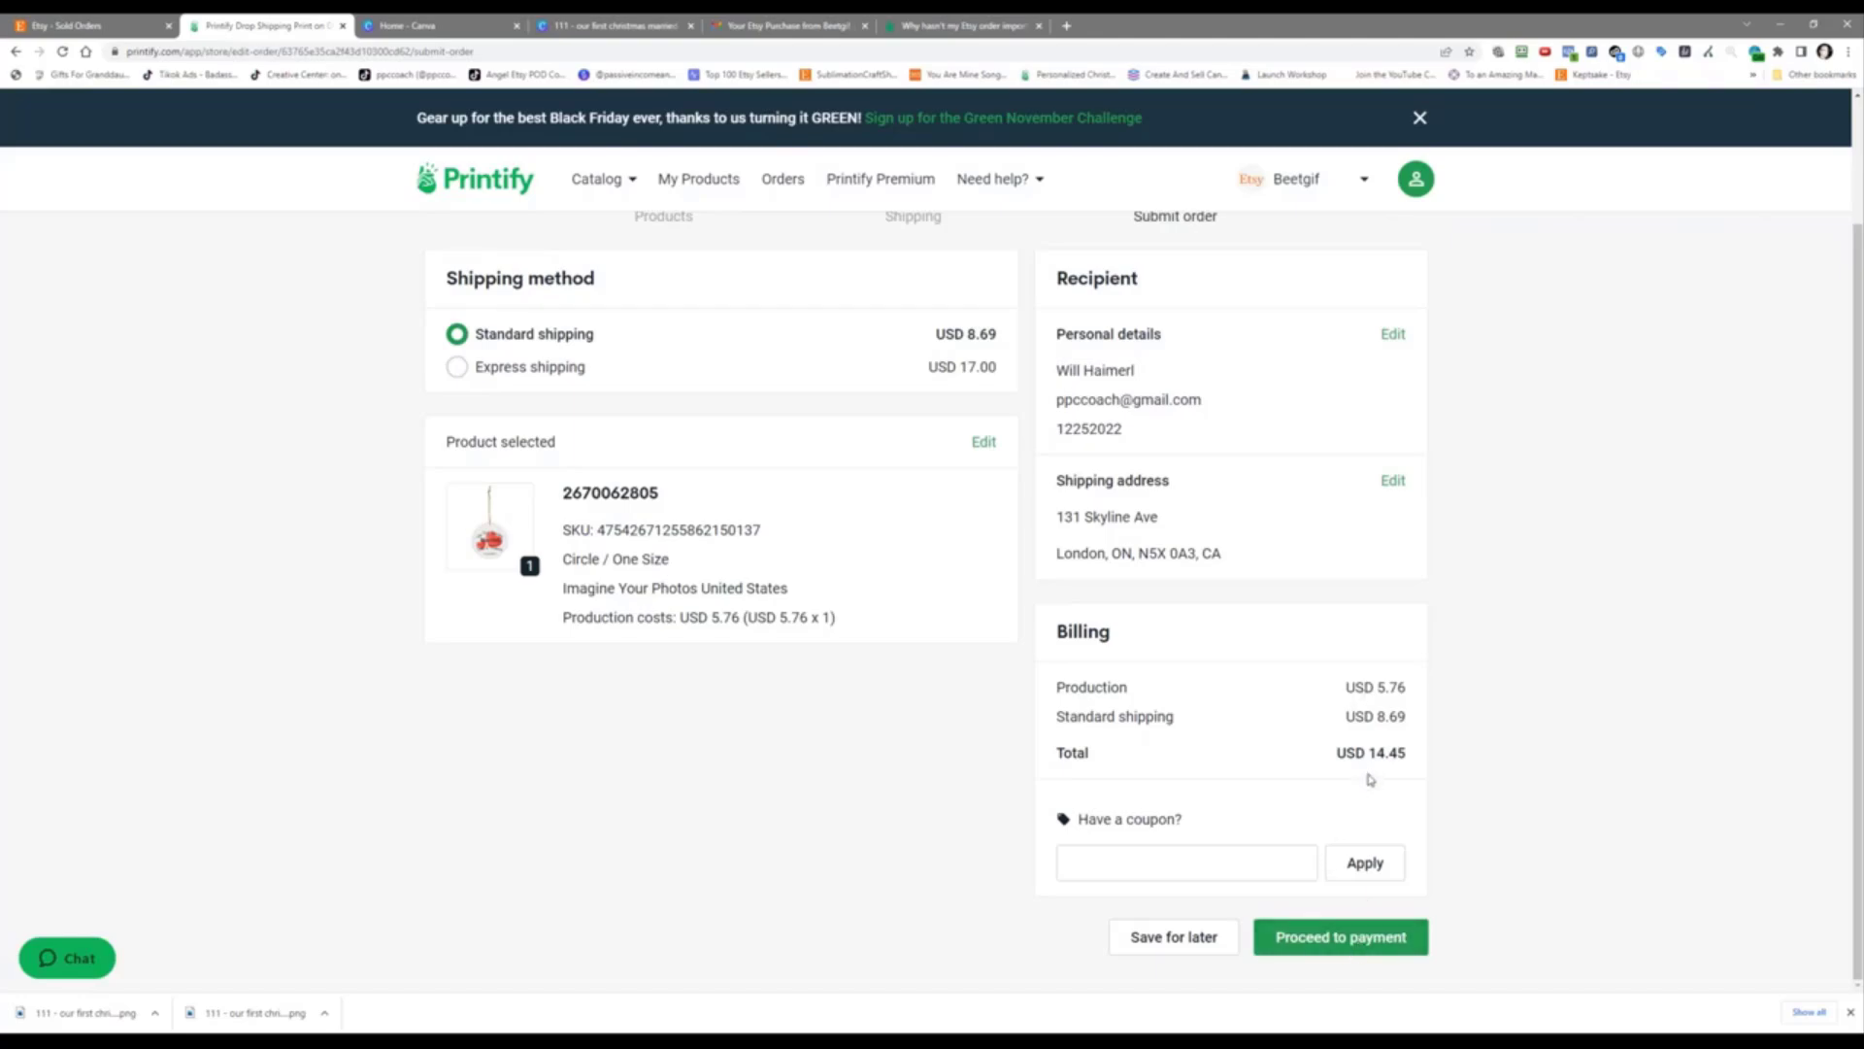
pyautogui.click(1322, 938)
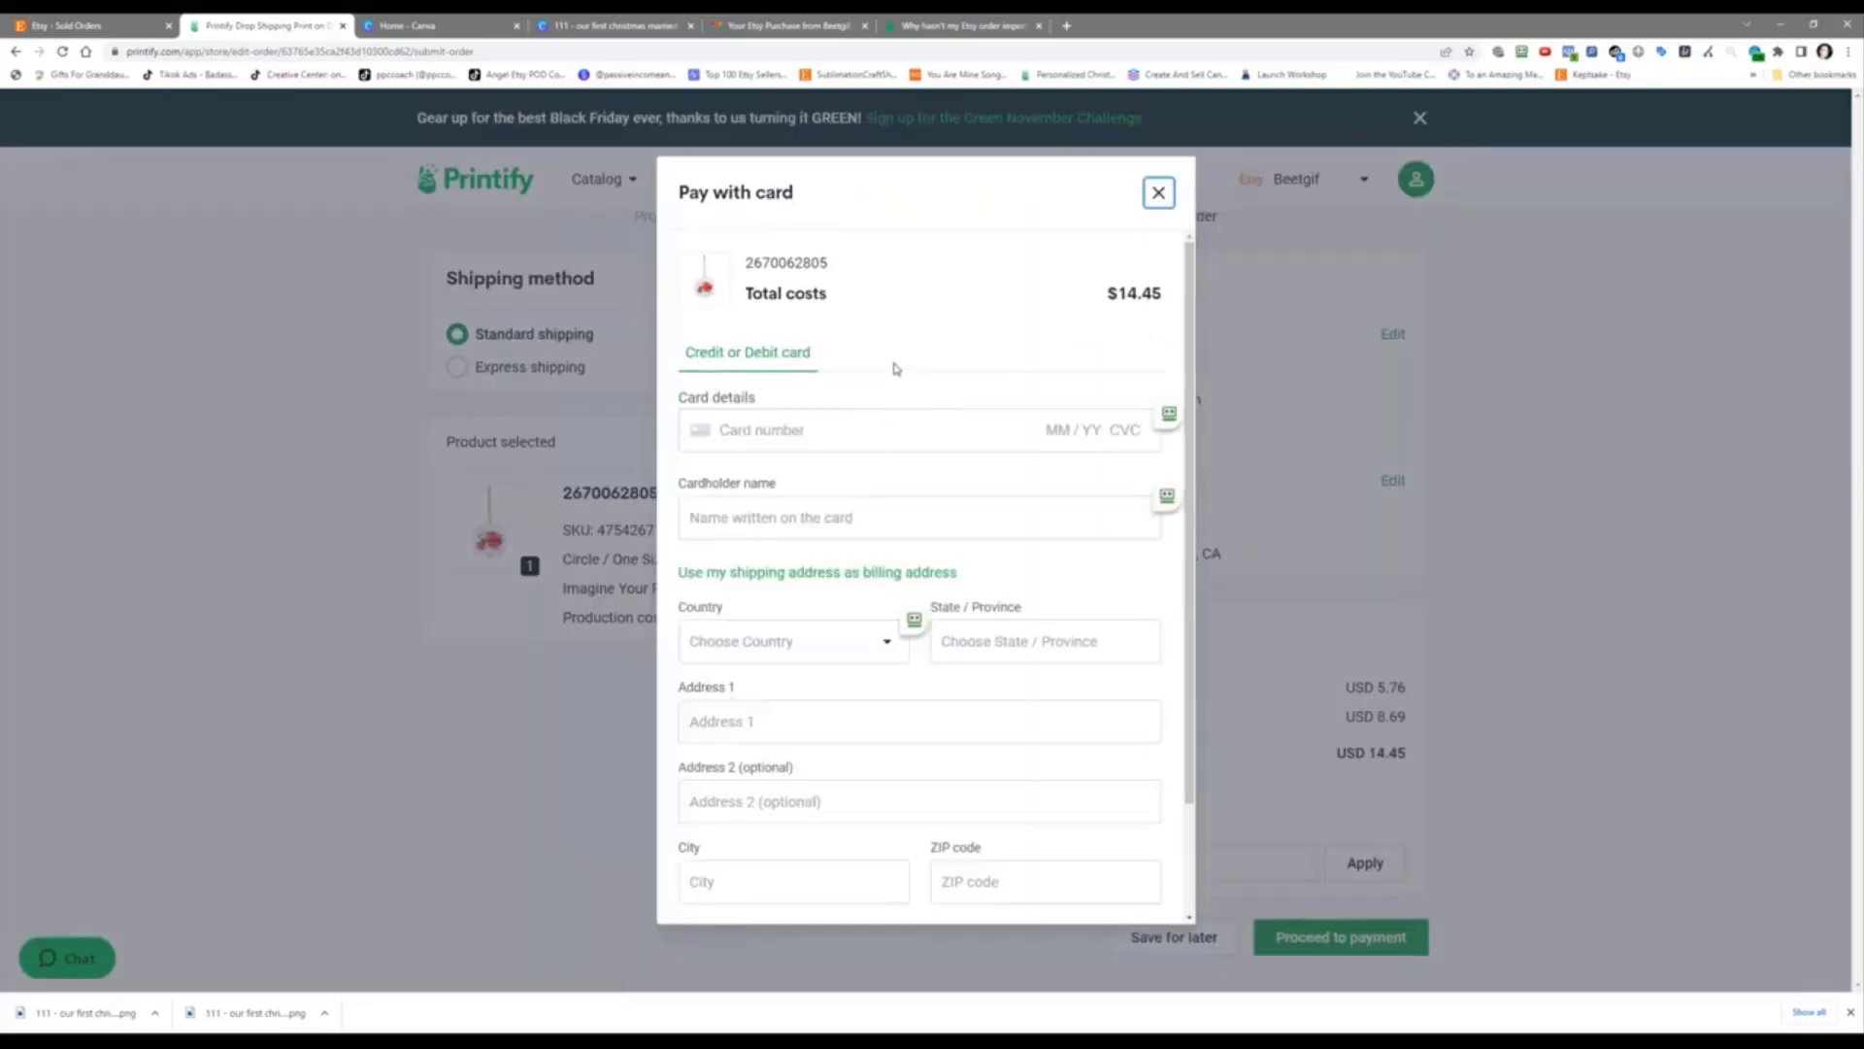
# Step: Pay for the ornament order by card and dock the Printify tab back into the main Chrome window
pyautogui.scroll(-1, 895, 365)
pyautogui.scroll(-1, 895, 367)
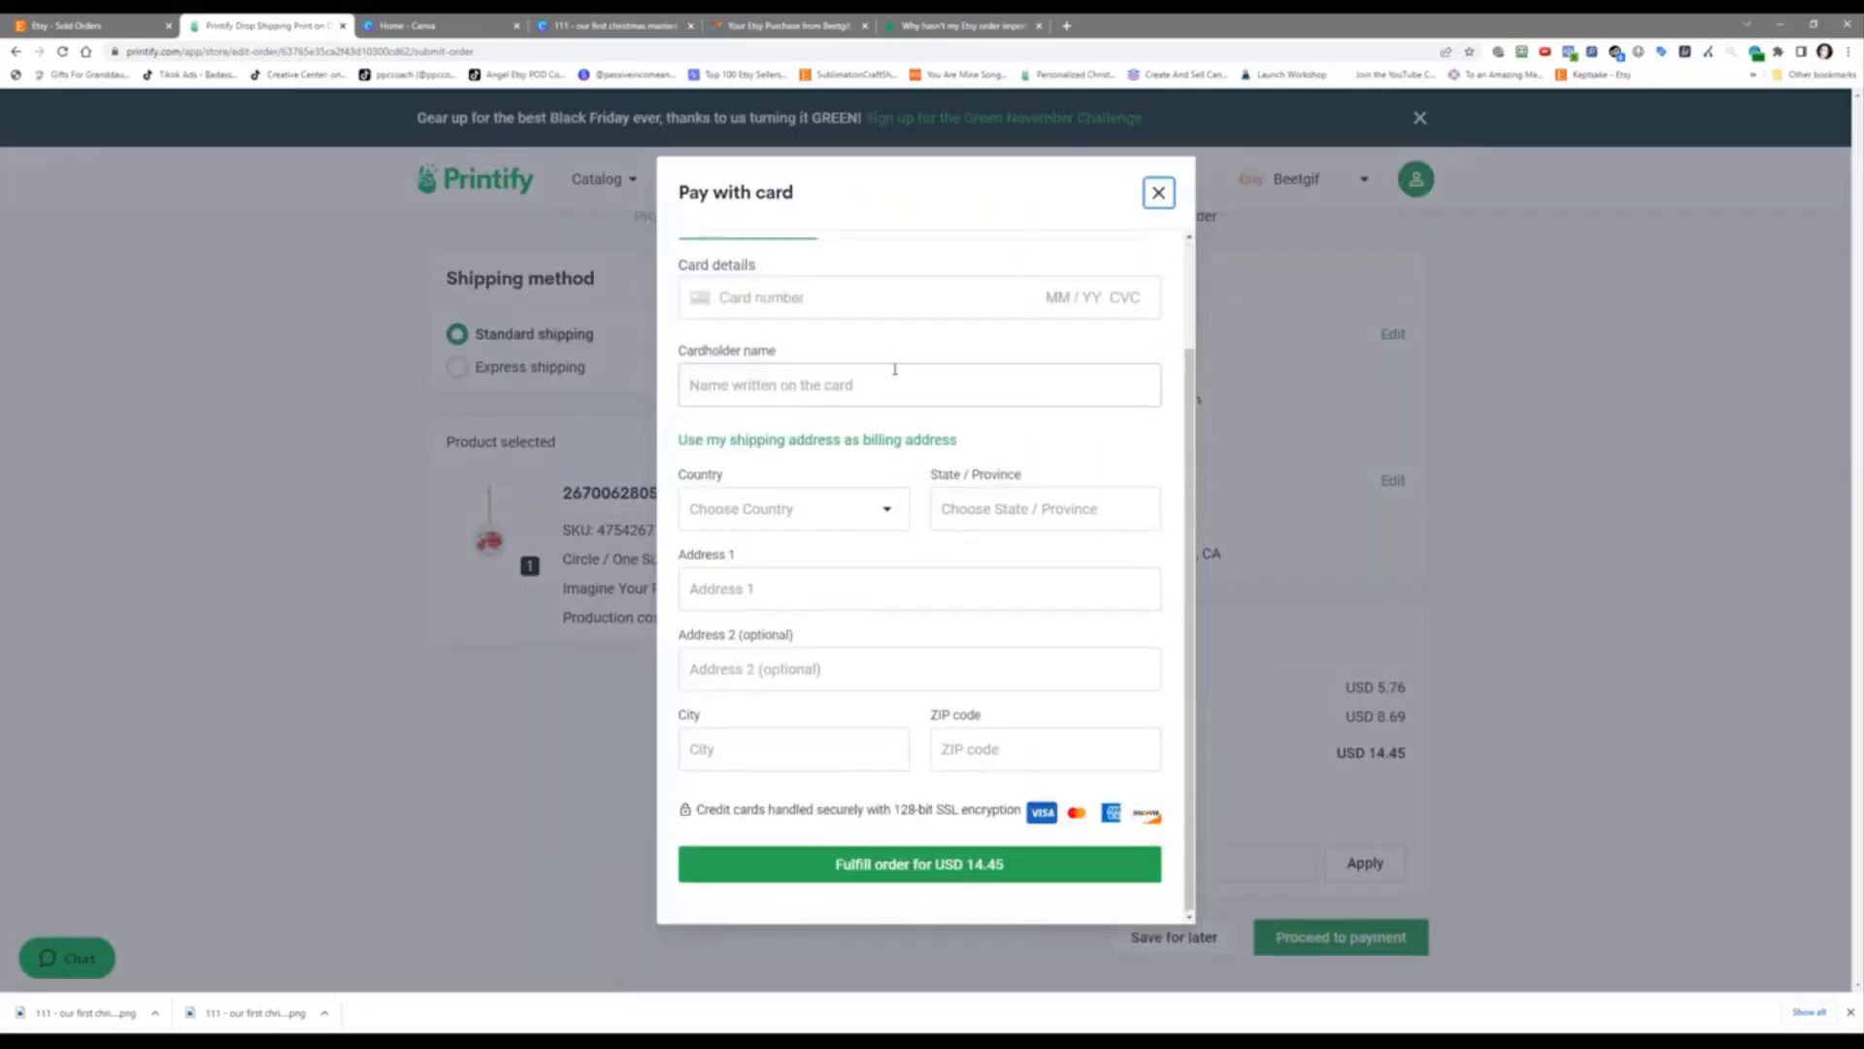
pyautogui.scroll(2, 897, 373)
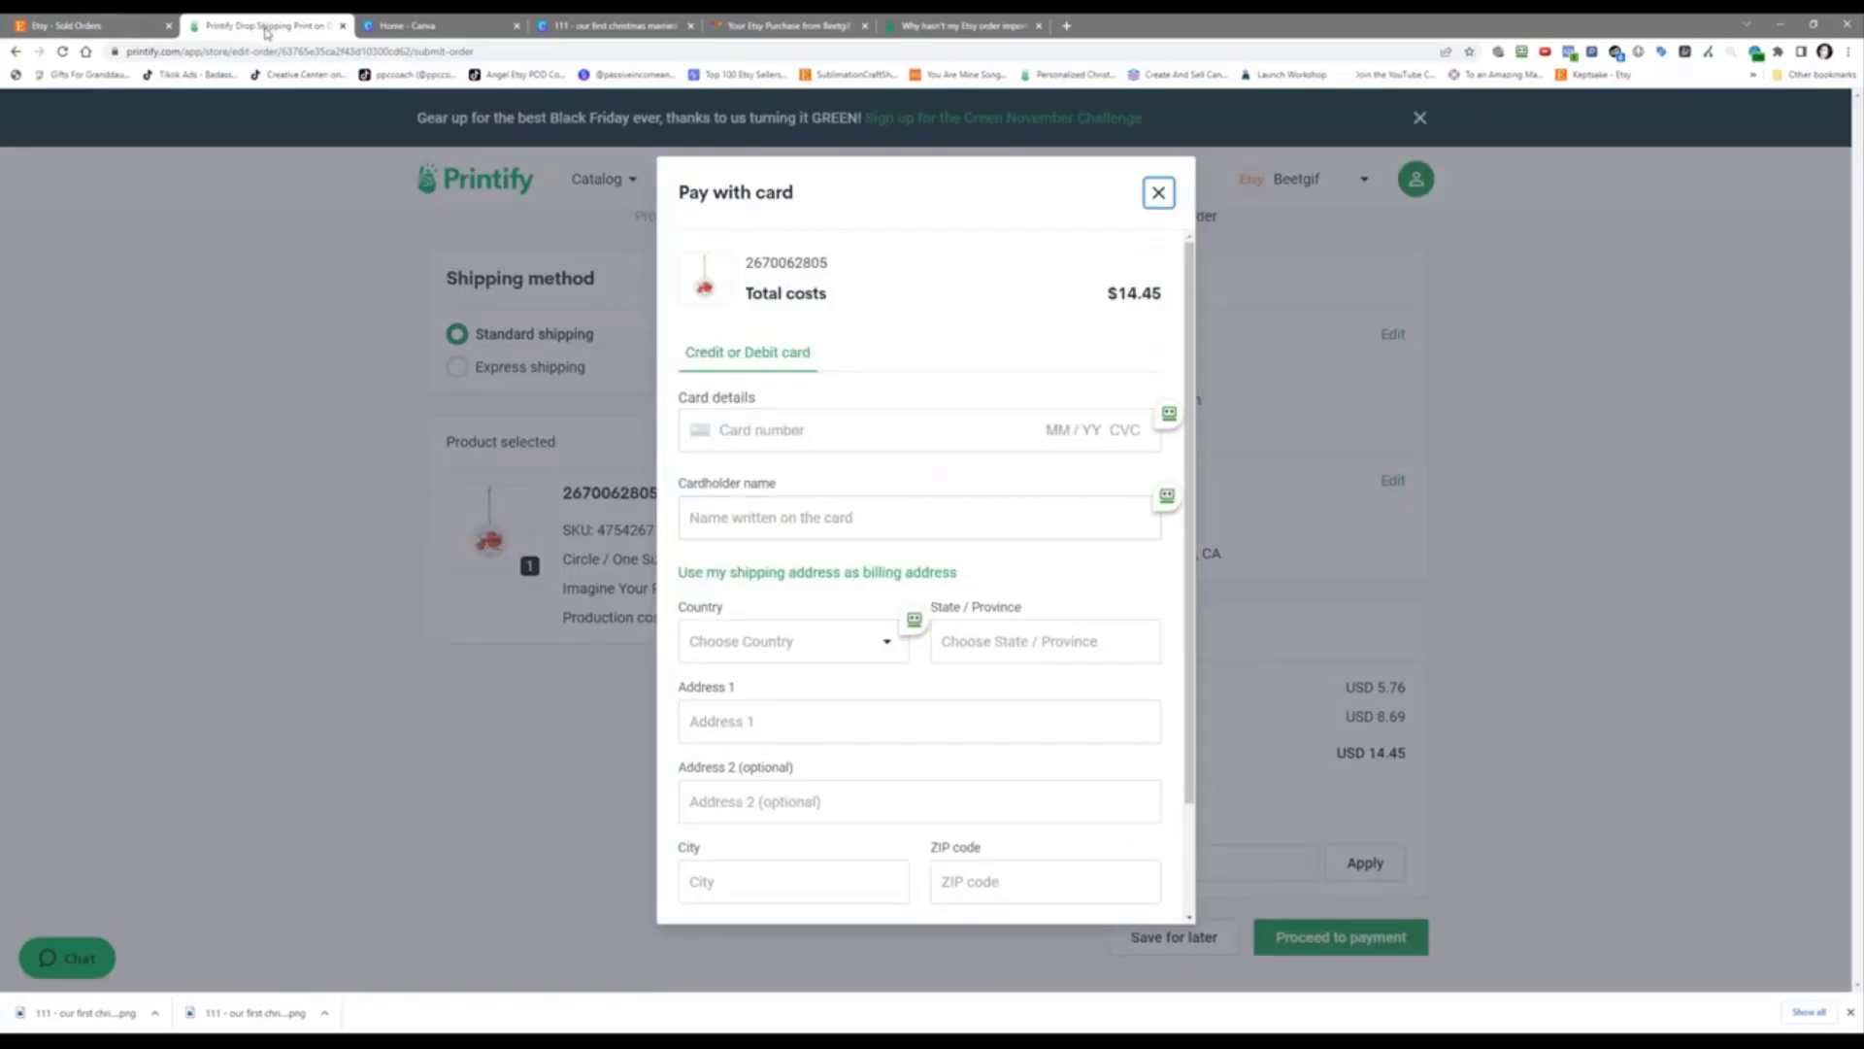
pyautogui.moveTo(268, 27); pyautogui.dragTo(405, 76)
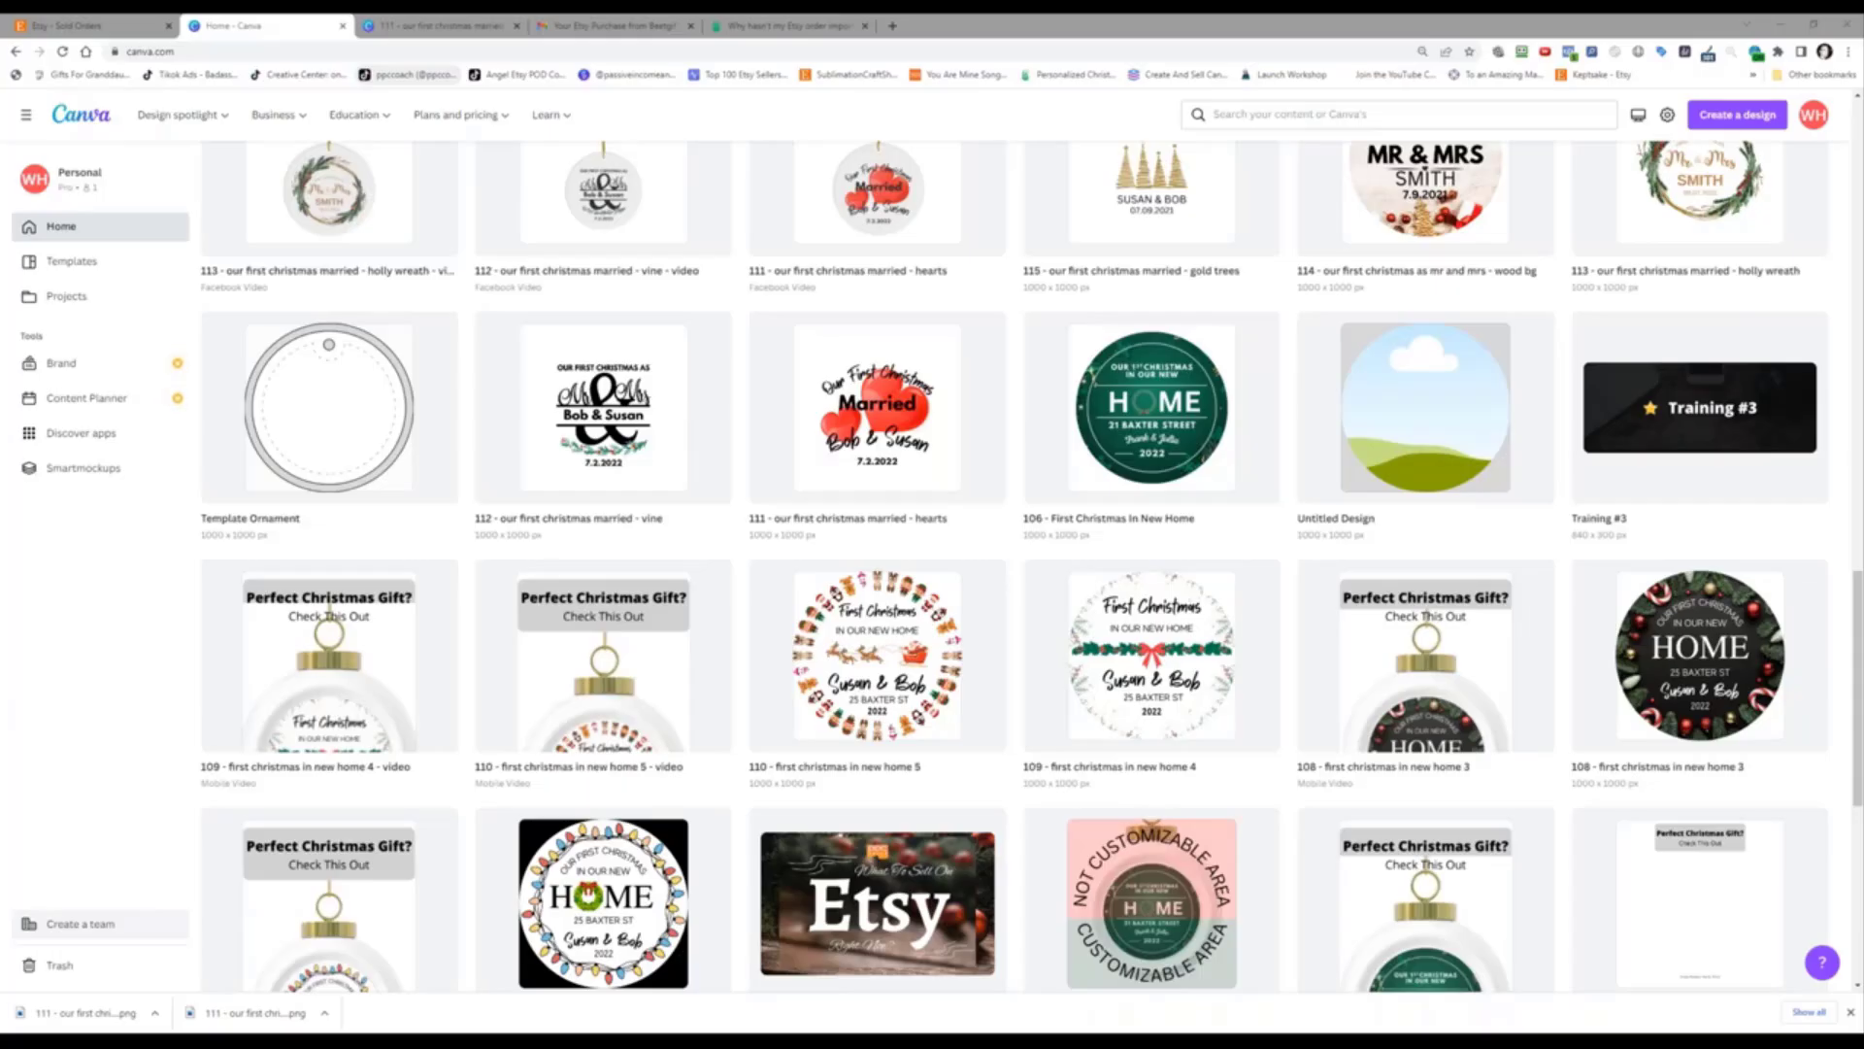
pyautogui.moveTo(0, 223); pyautogui.dragTo(553, 20)
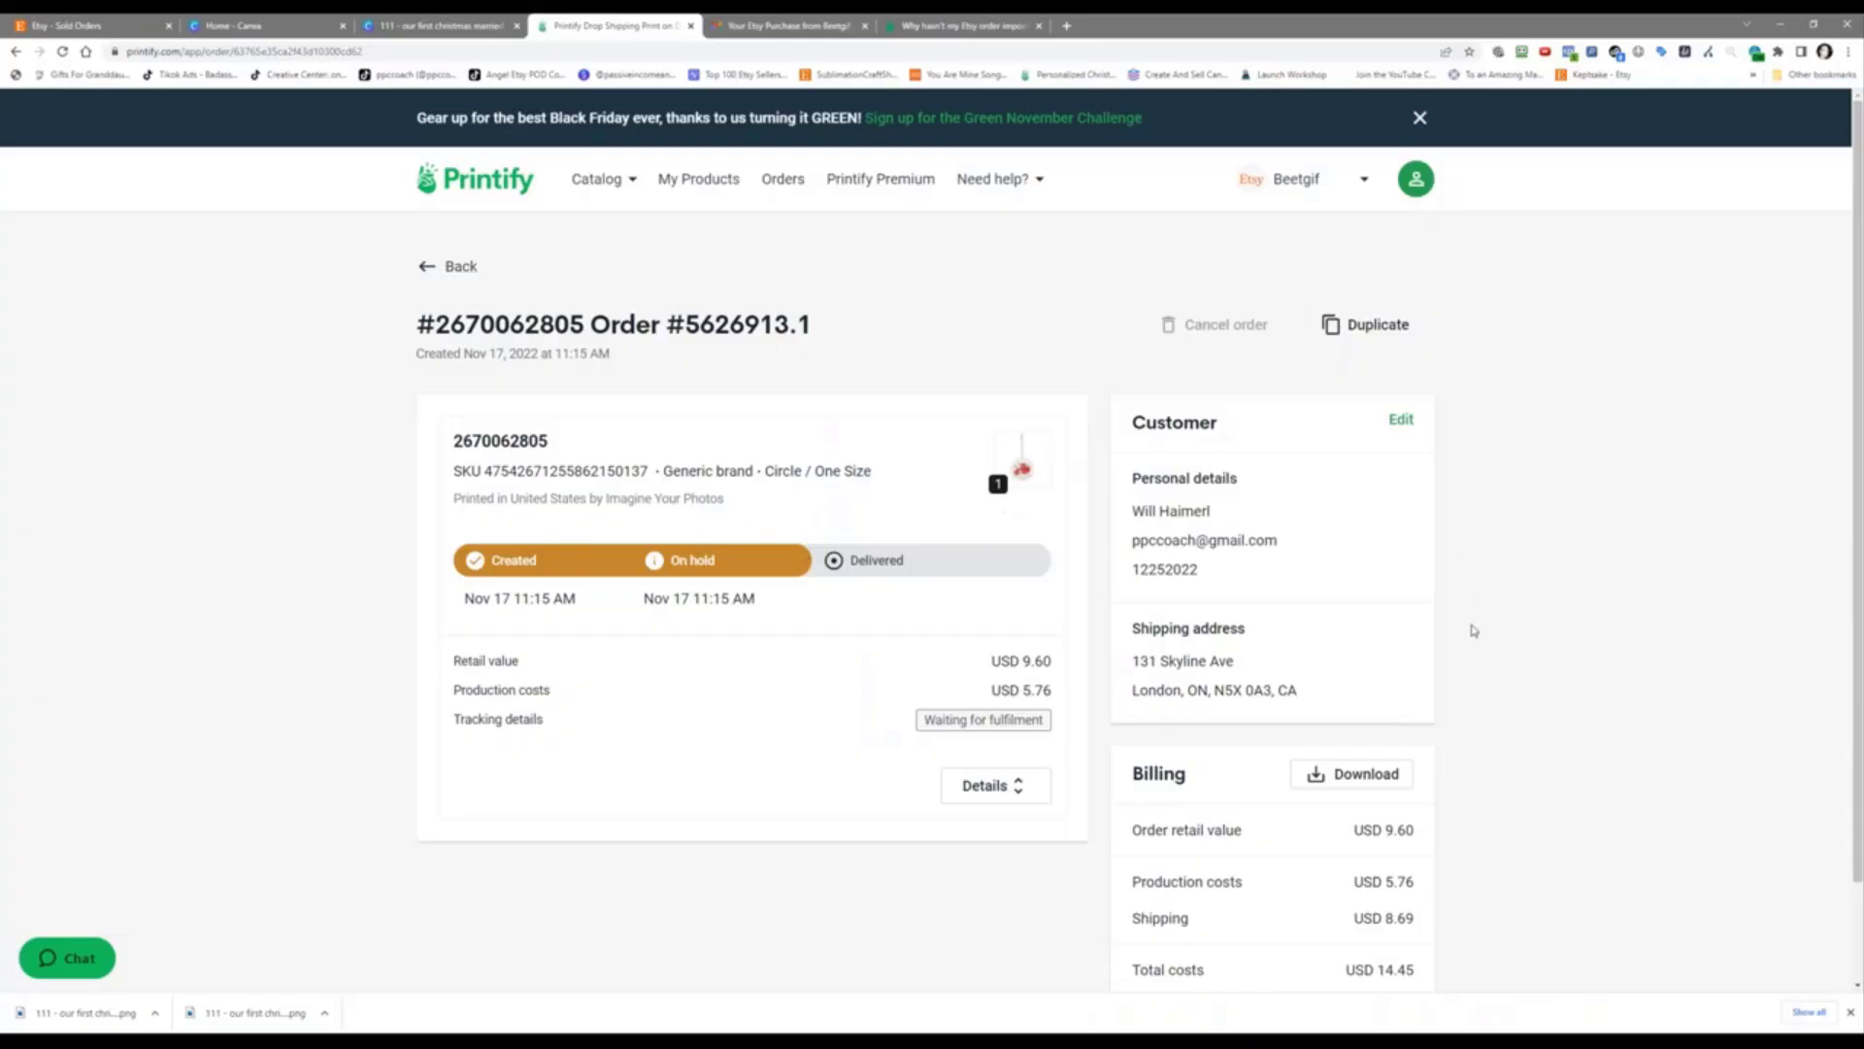
# Step: Check the Etsy sold orders list after closing the open order panel
pyautogui.scroll(-2, 1473, 631)
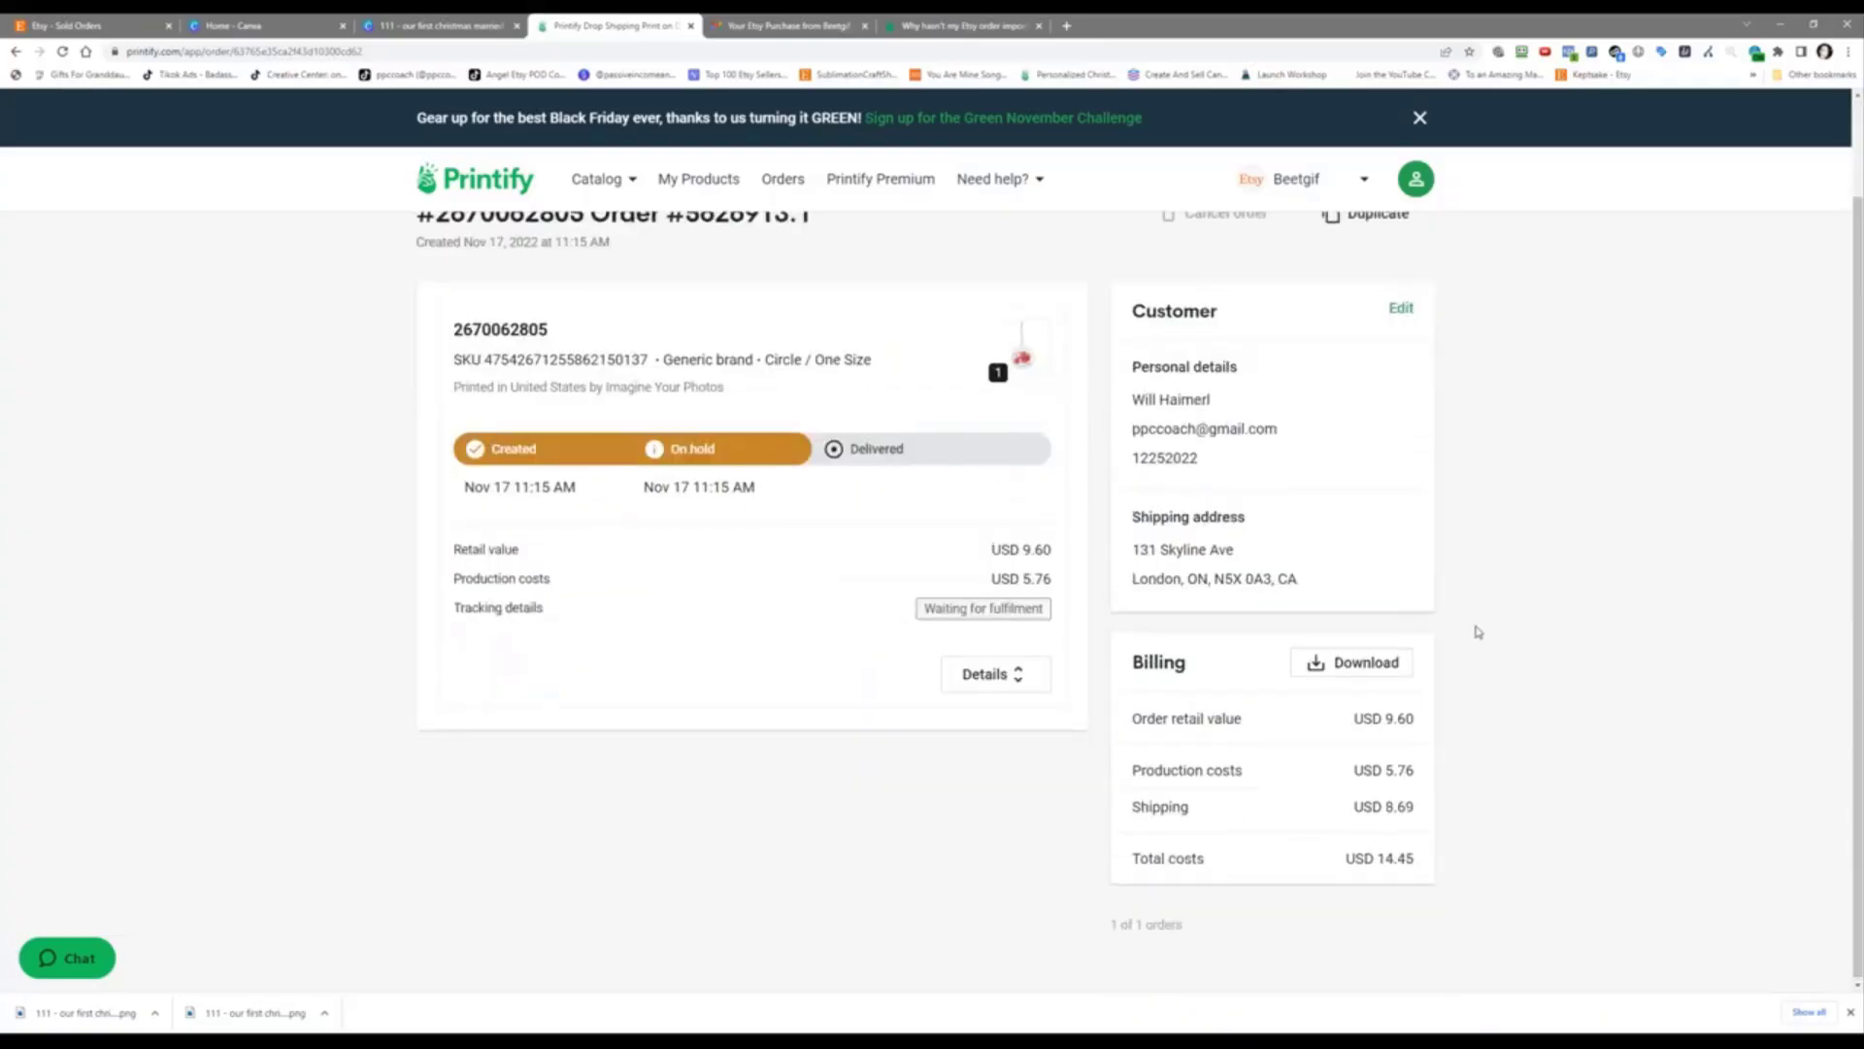
pyautogui.scroll(2, 986, 724)
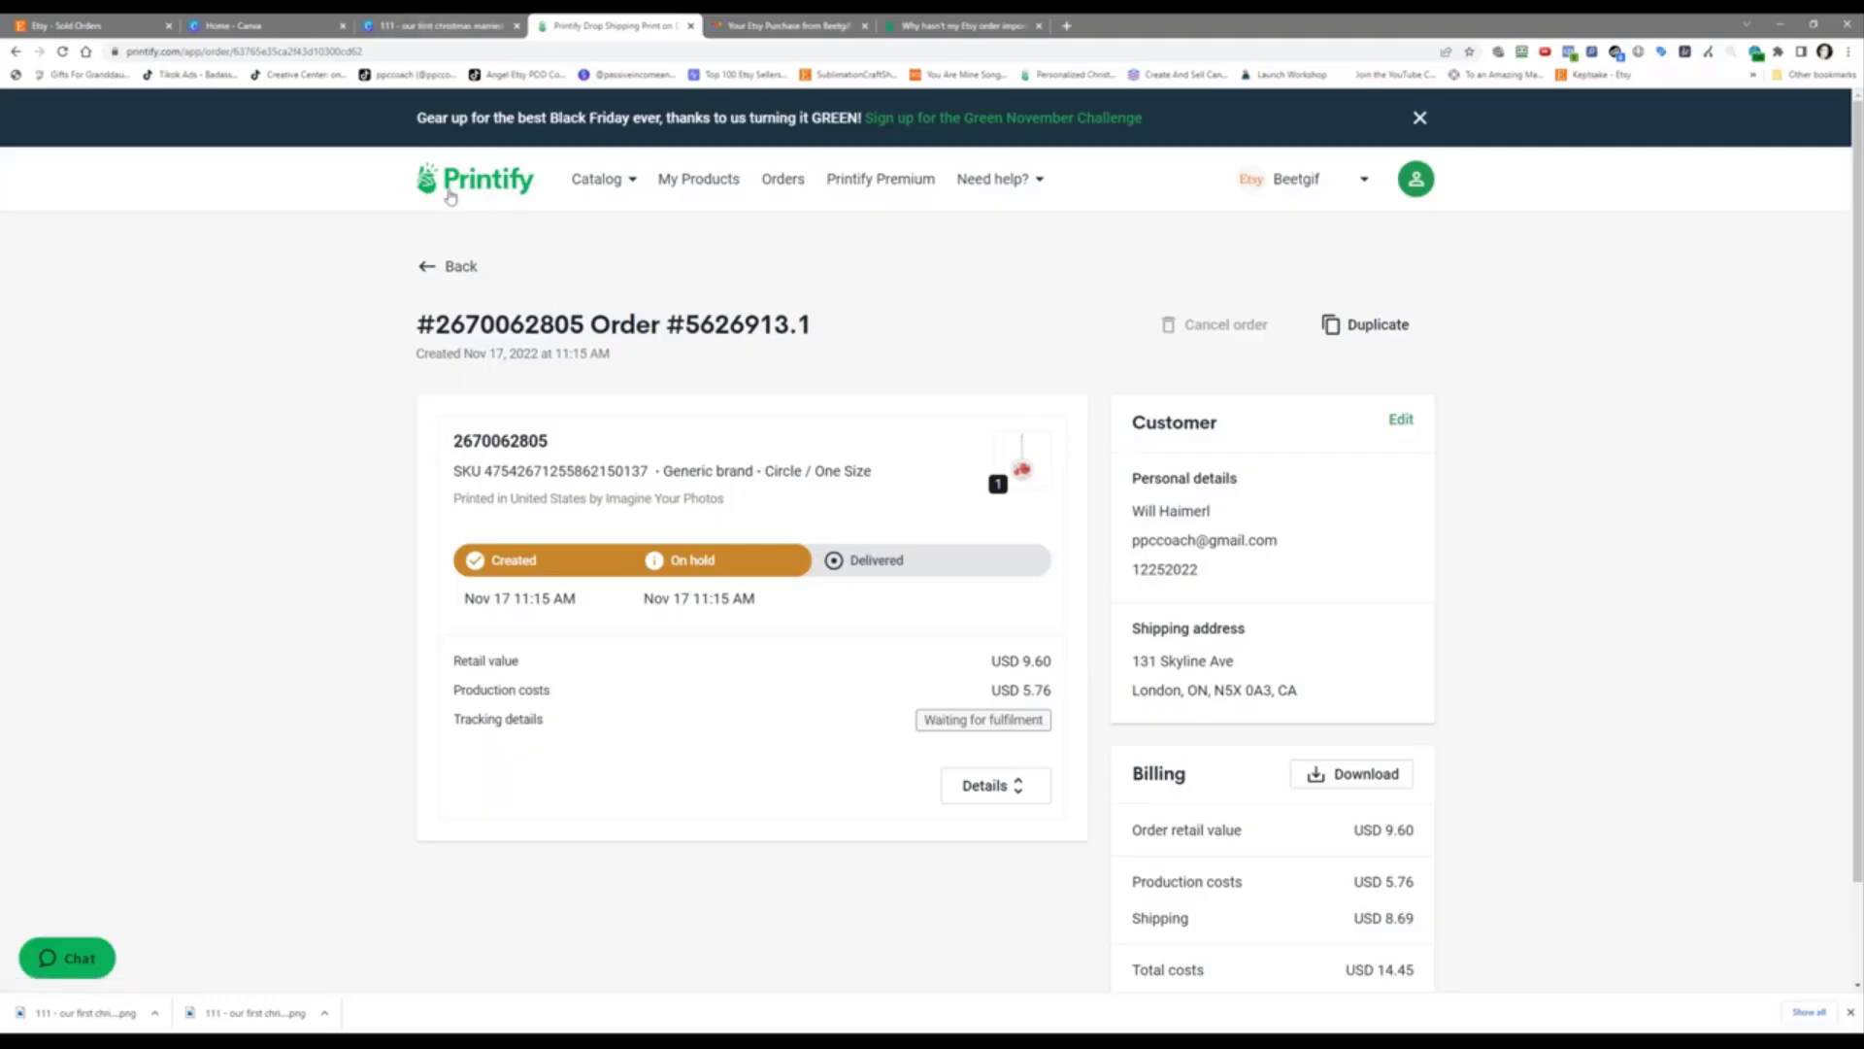
pyautogui.click(90, 27)
pyautogui.click(813, 512)
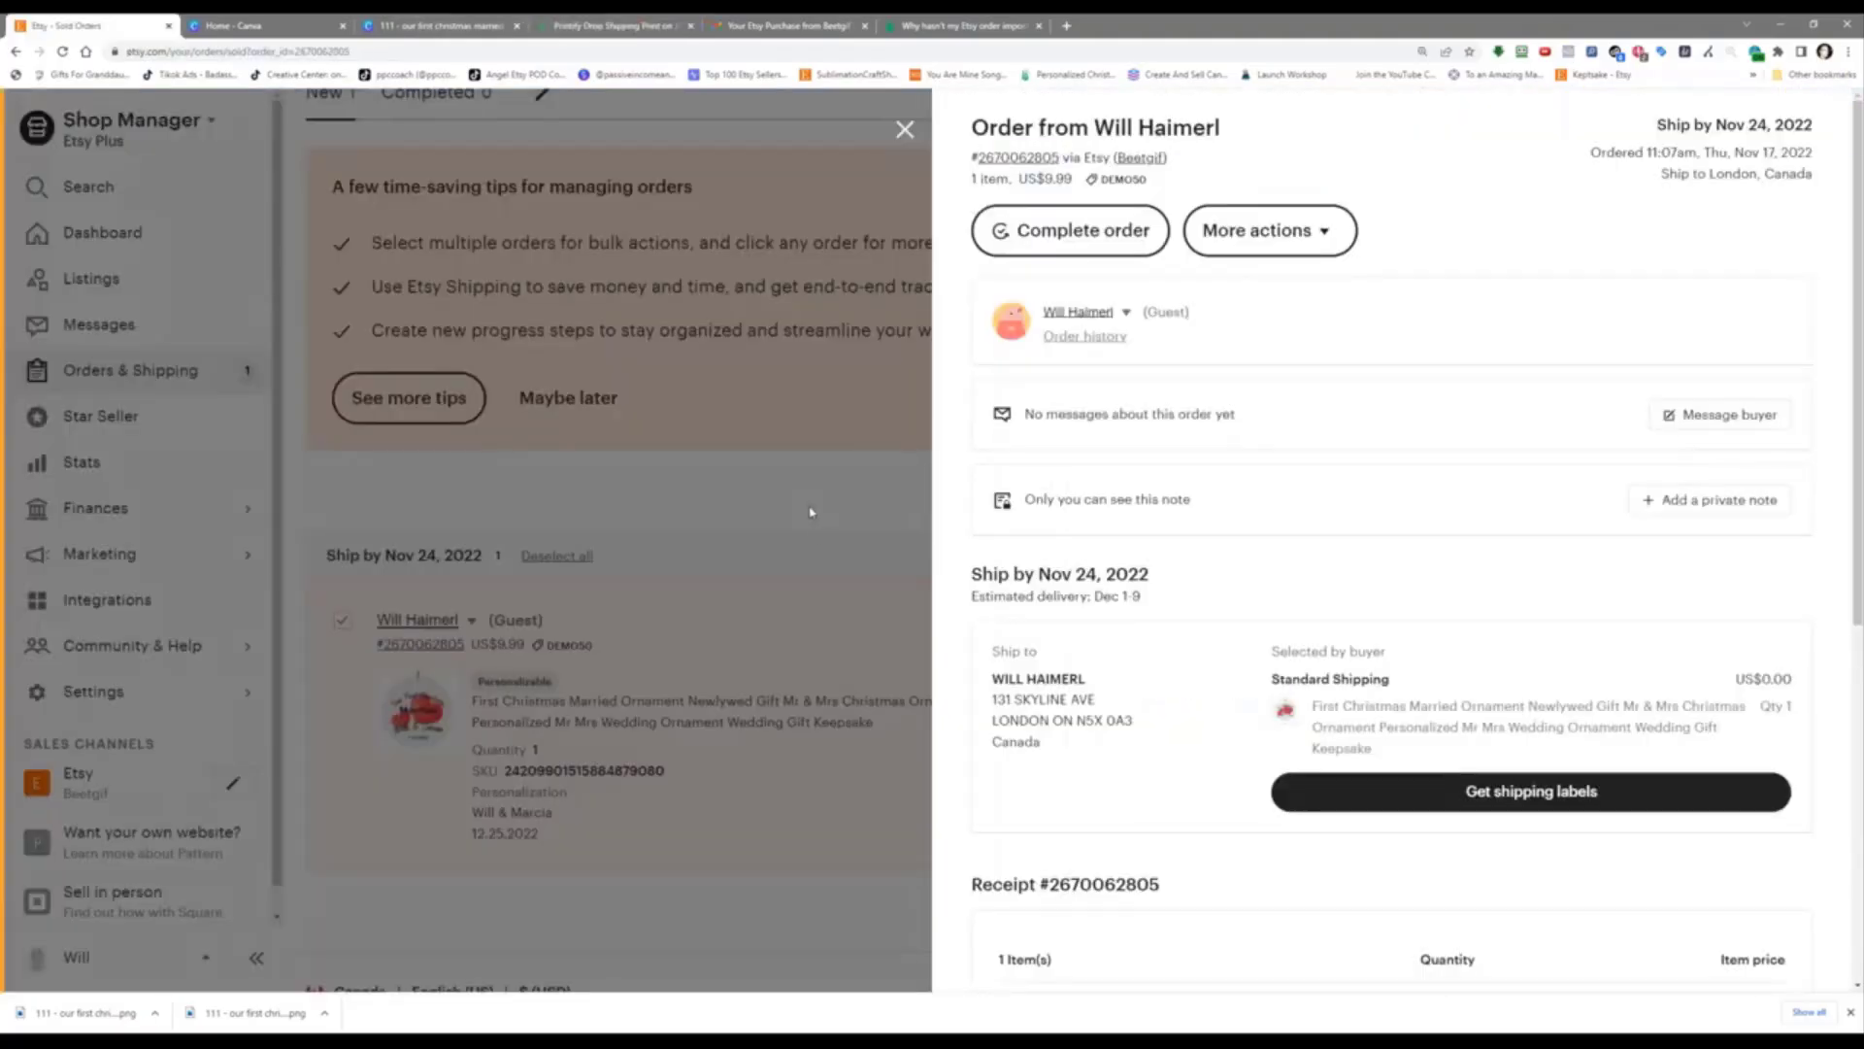
pyautogui.click(811, 512)
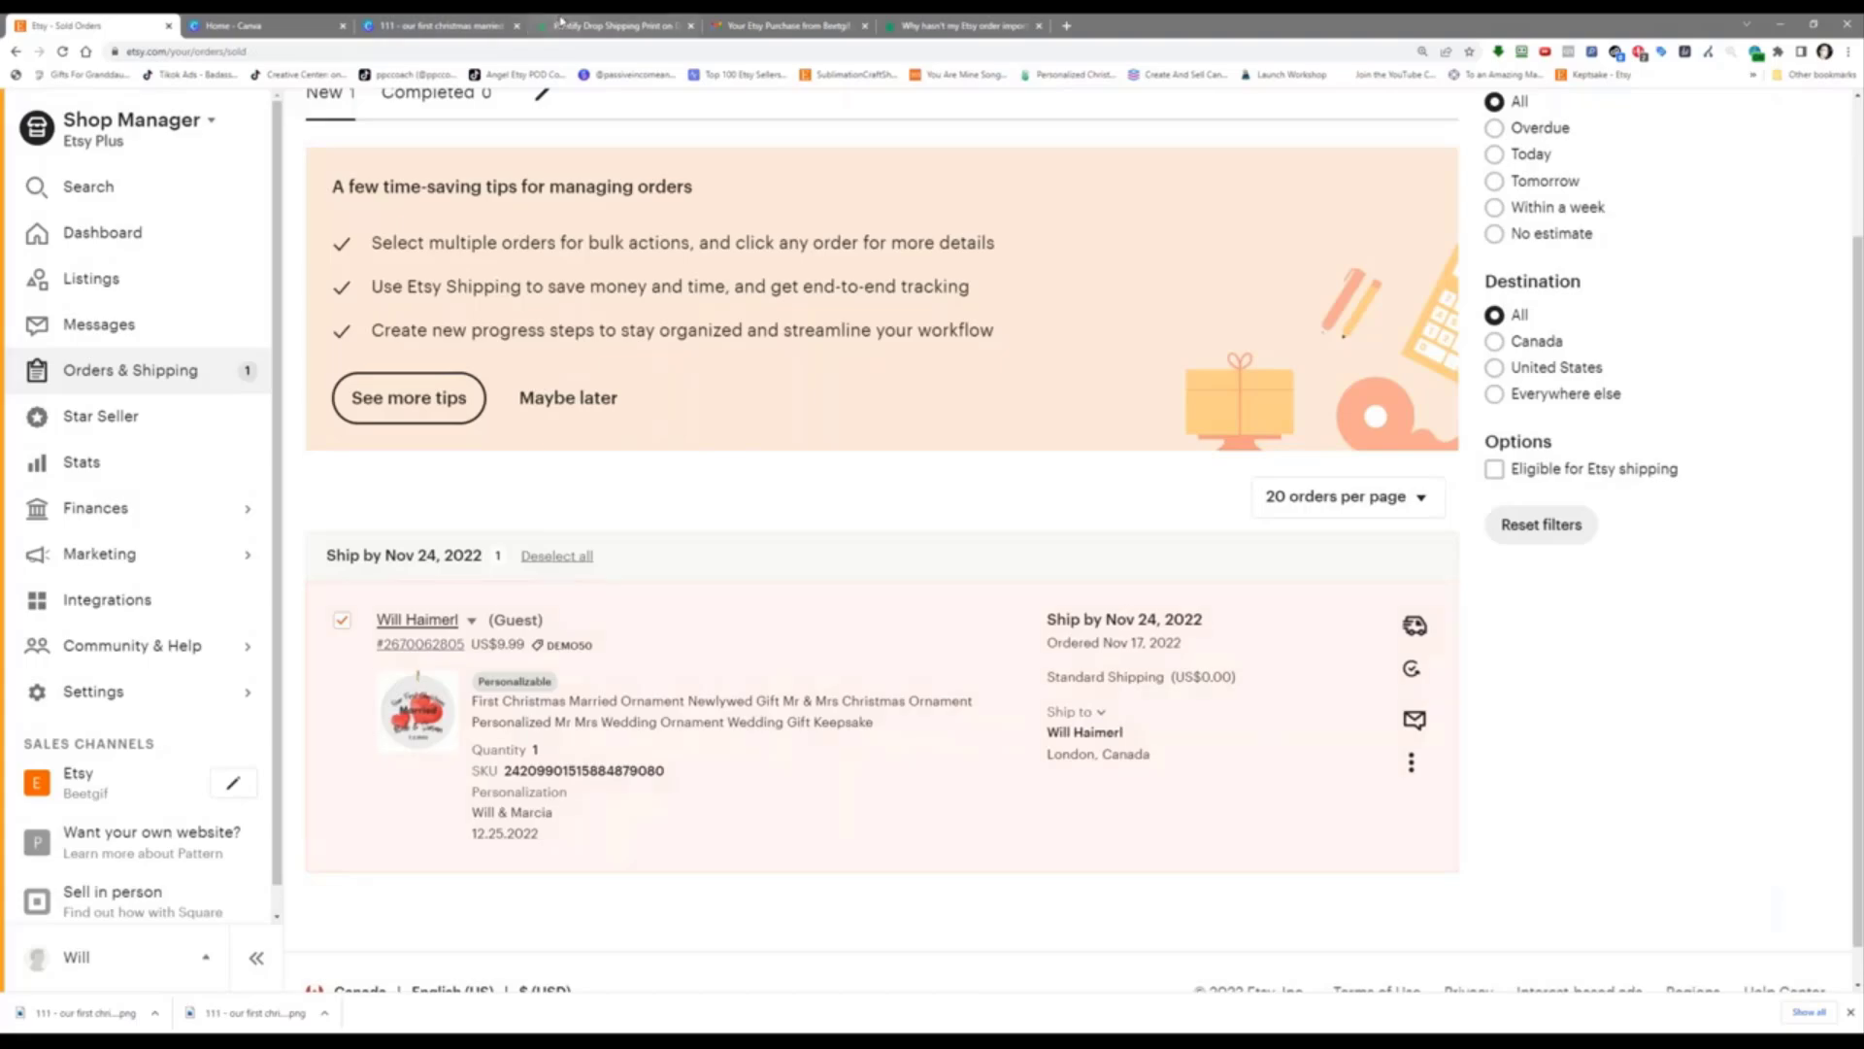
# Step: Confirm the Printify ornament order is sending to production, then view the Canva ornament design
pyautogui.moveTo(562, 21); pyautogui.dragTo(267, 23)
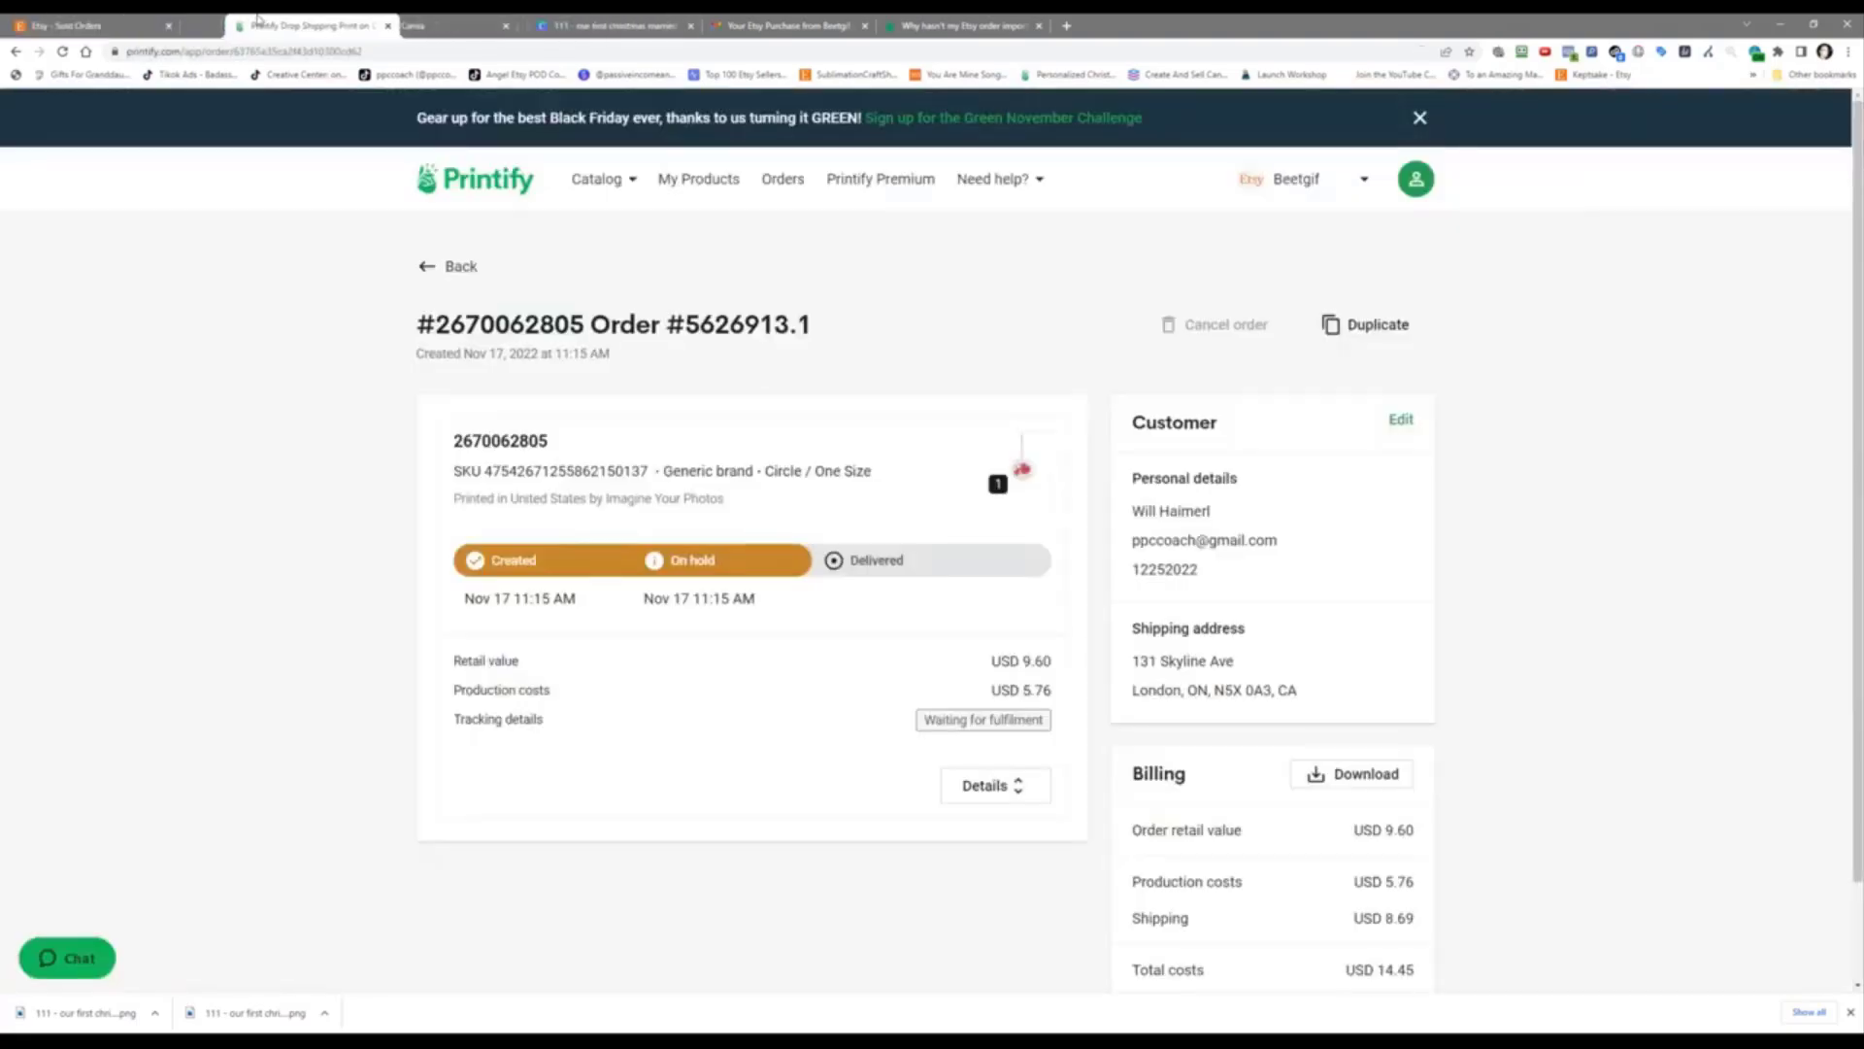
pyautogui.click(776, 186)
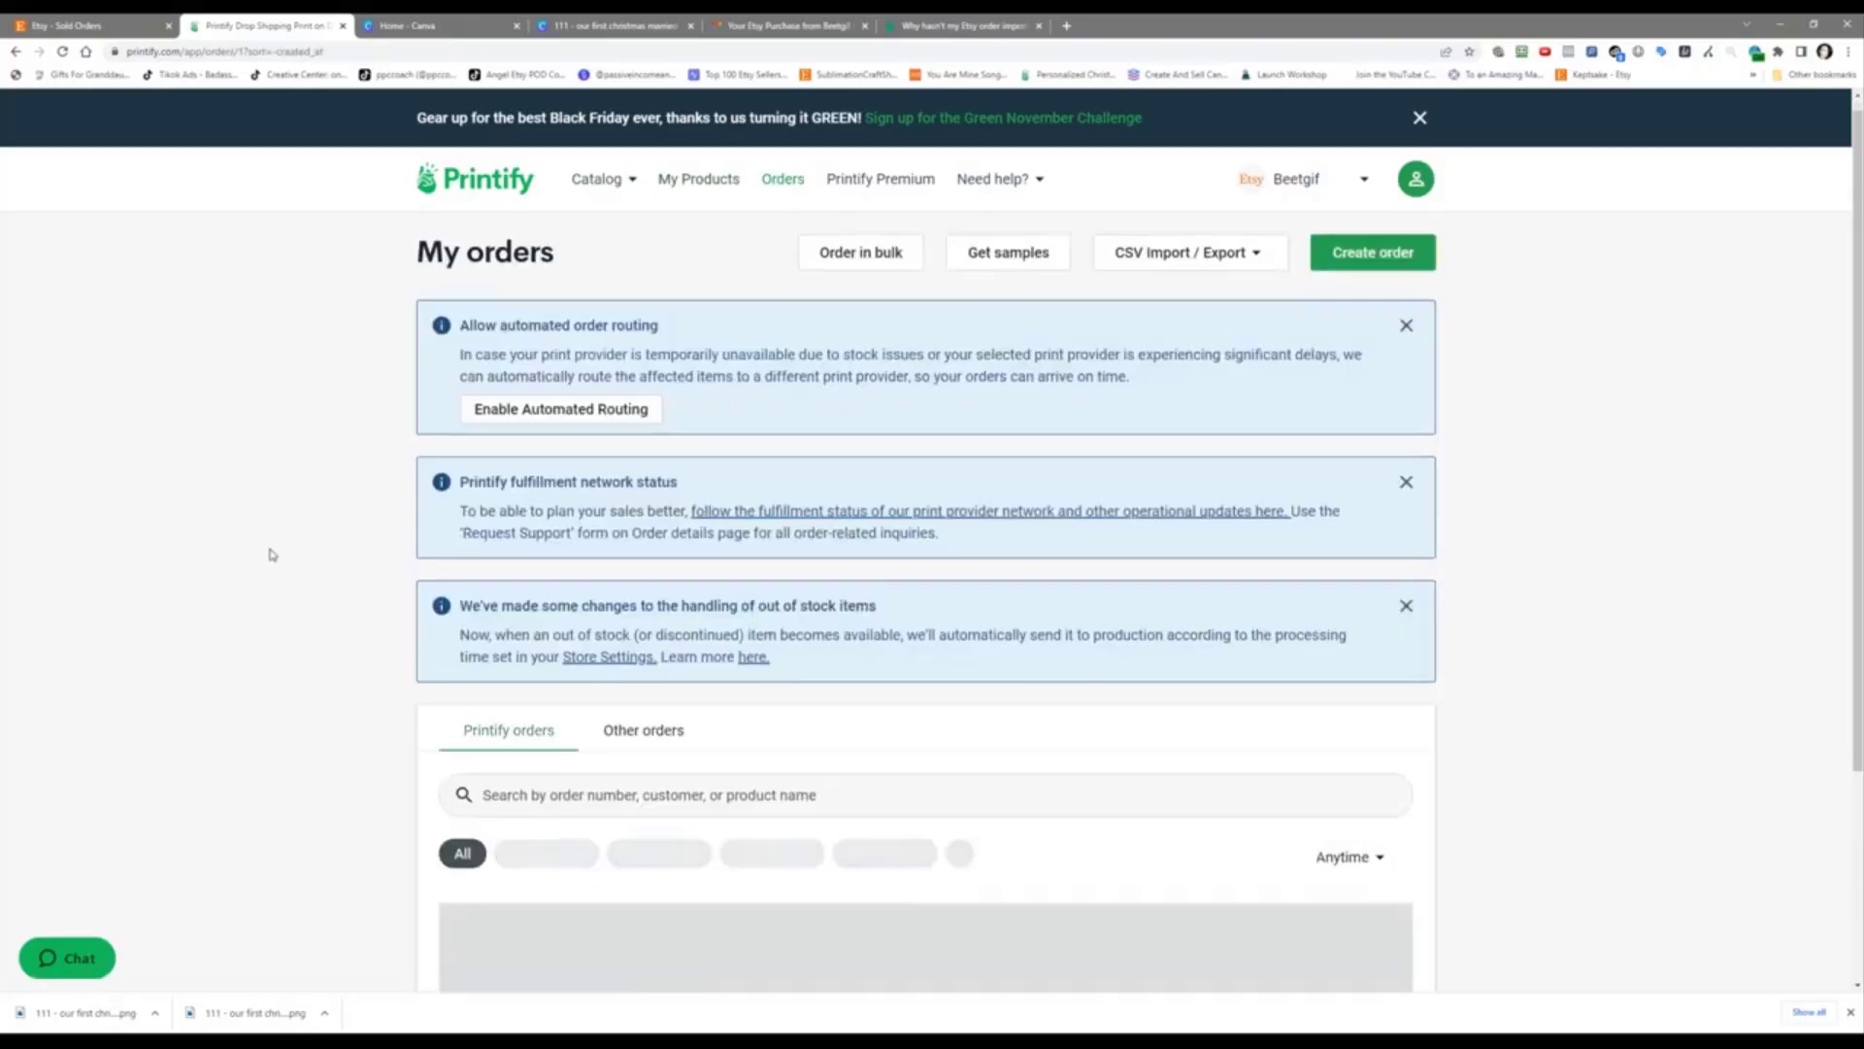
pyautogui.scroll(-1, 272, 555)
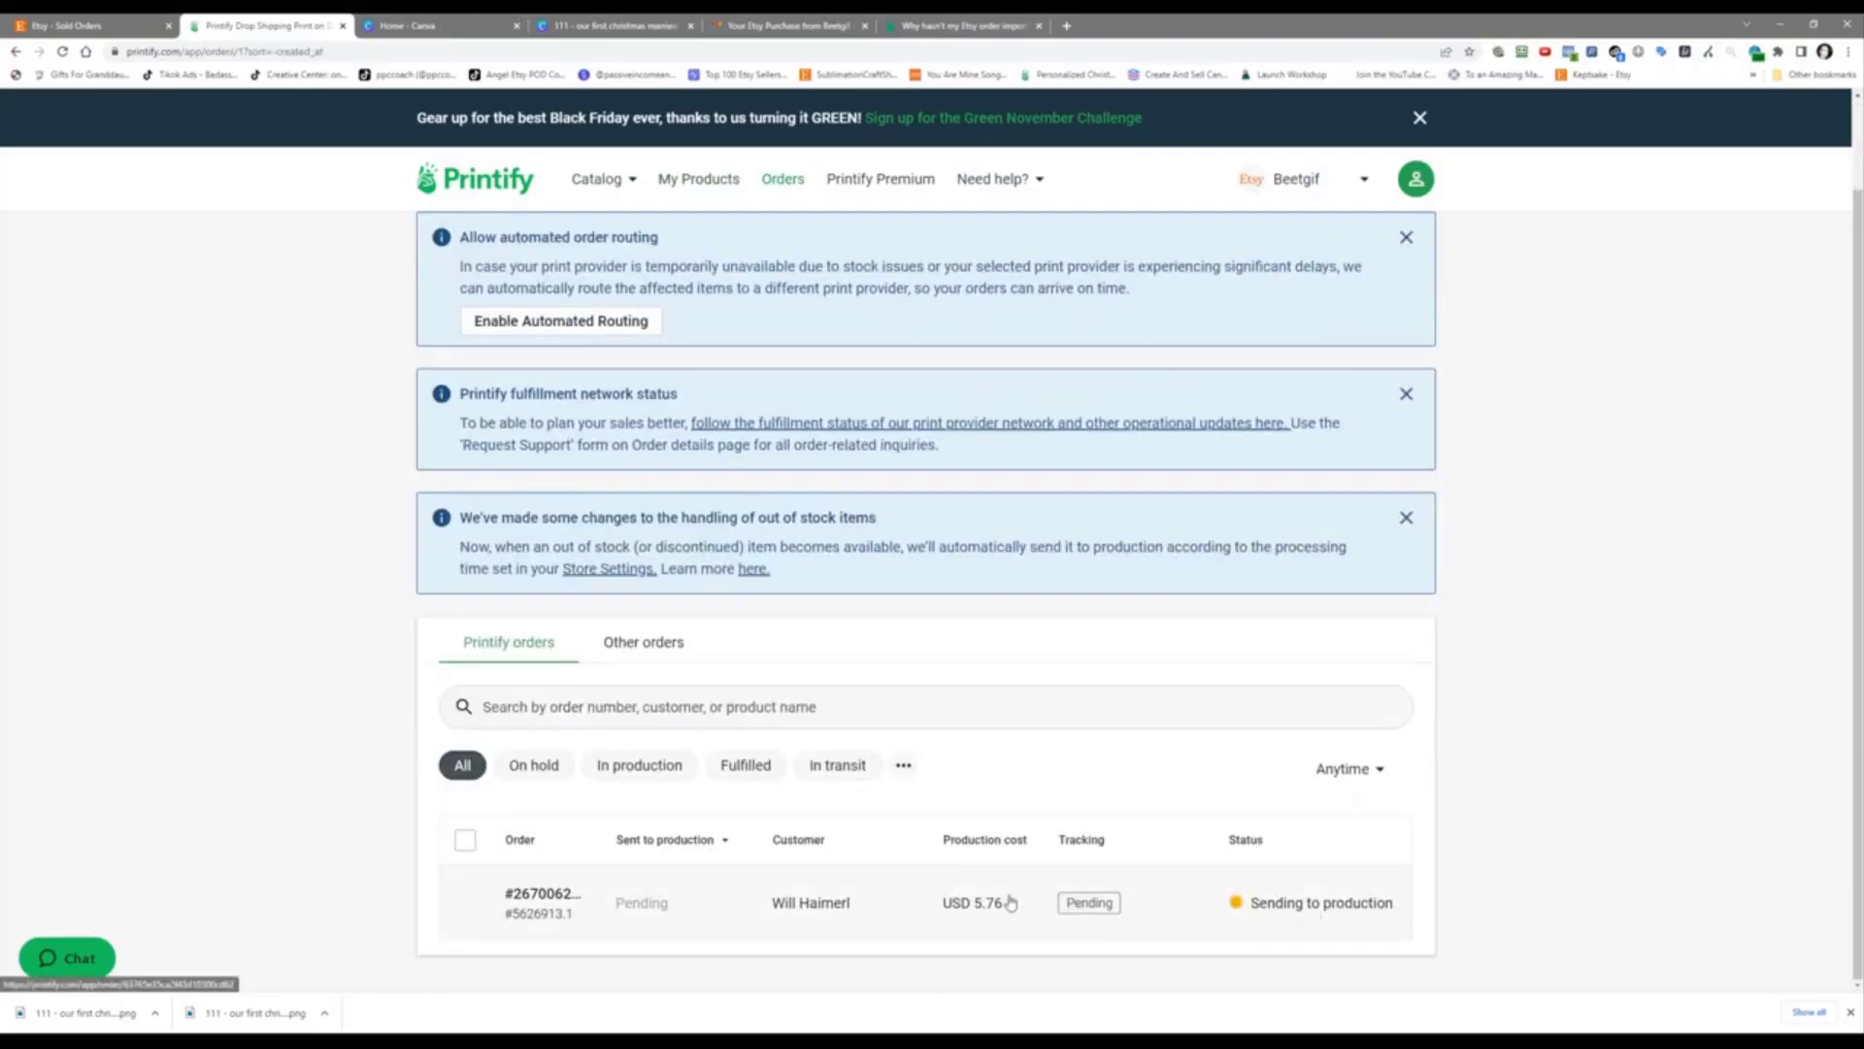
pyautogui.click(716, 906)
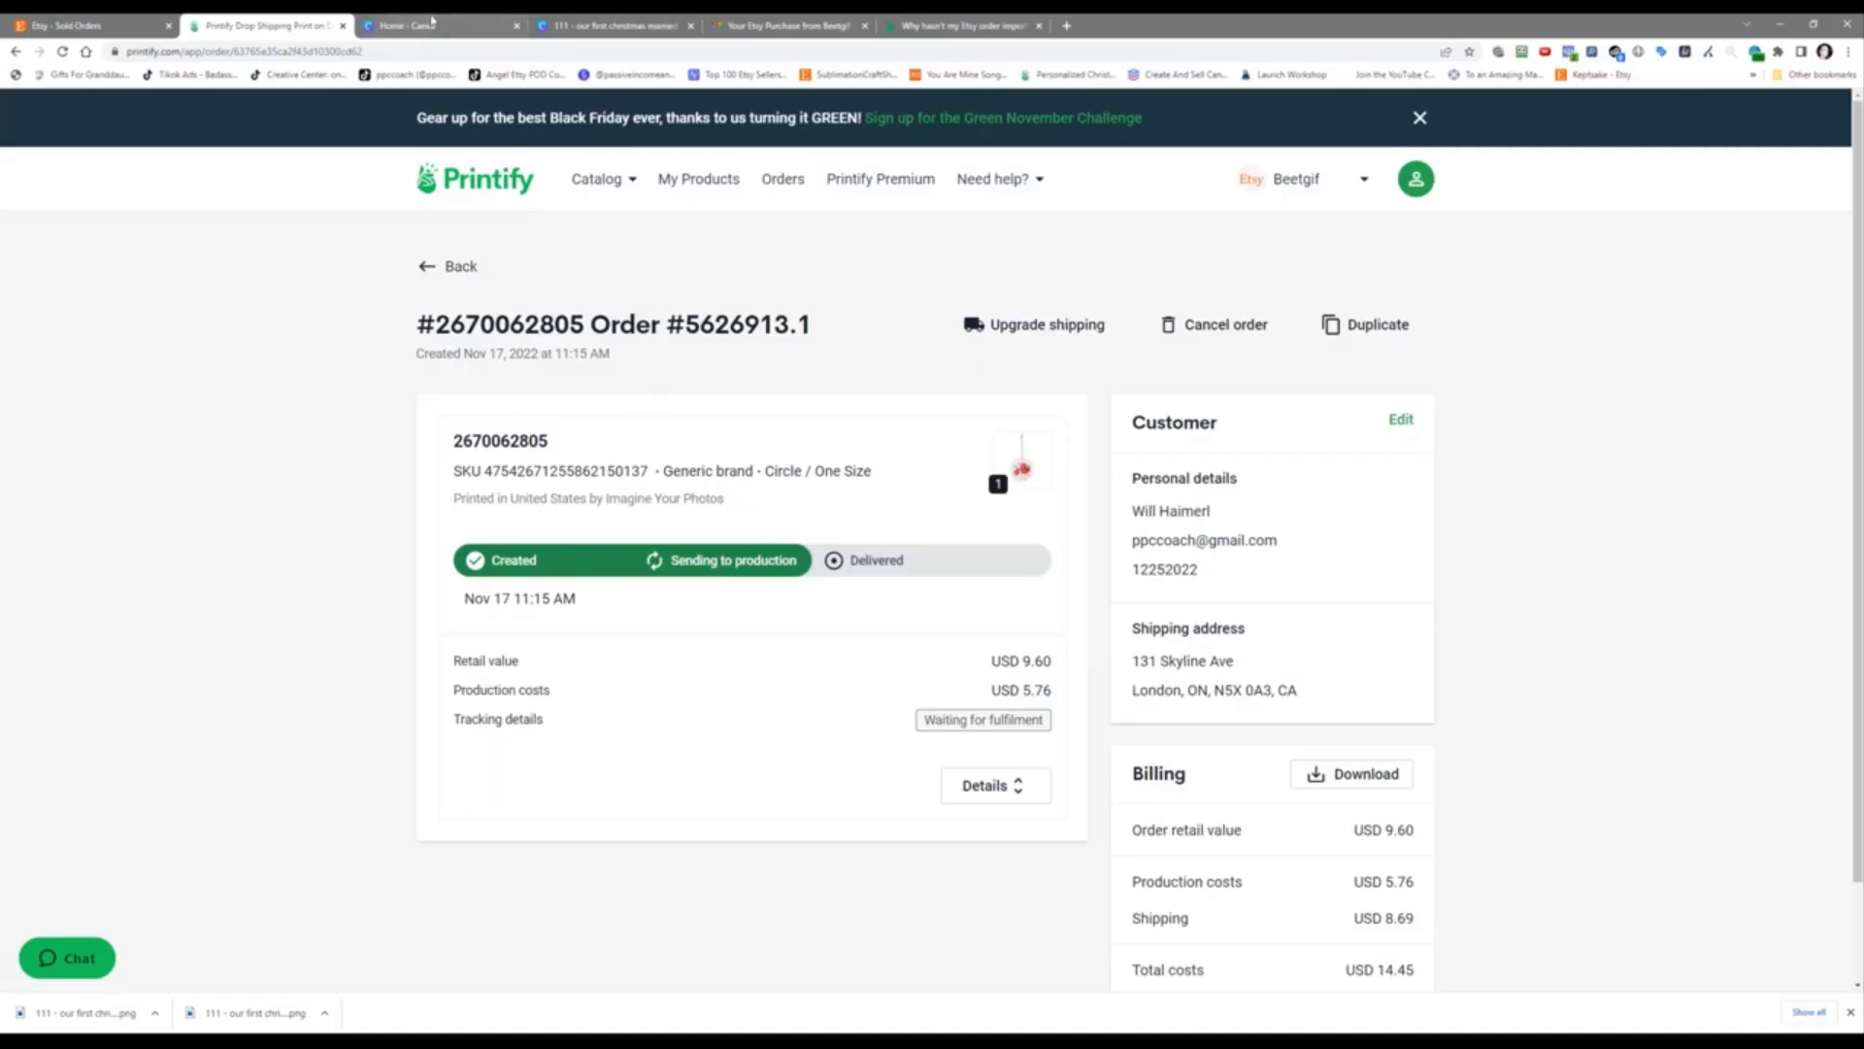
pyautogui.click(571, 29)
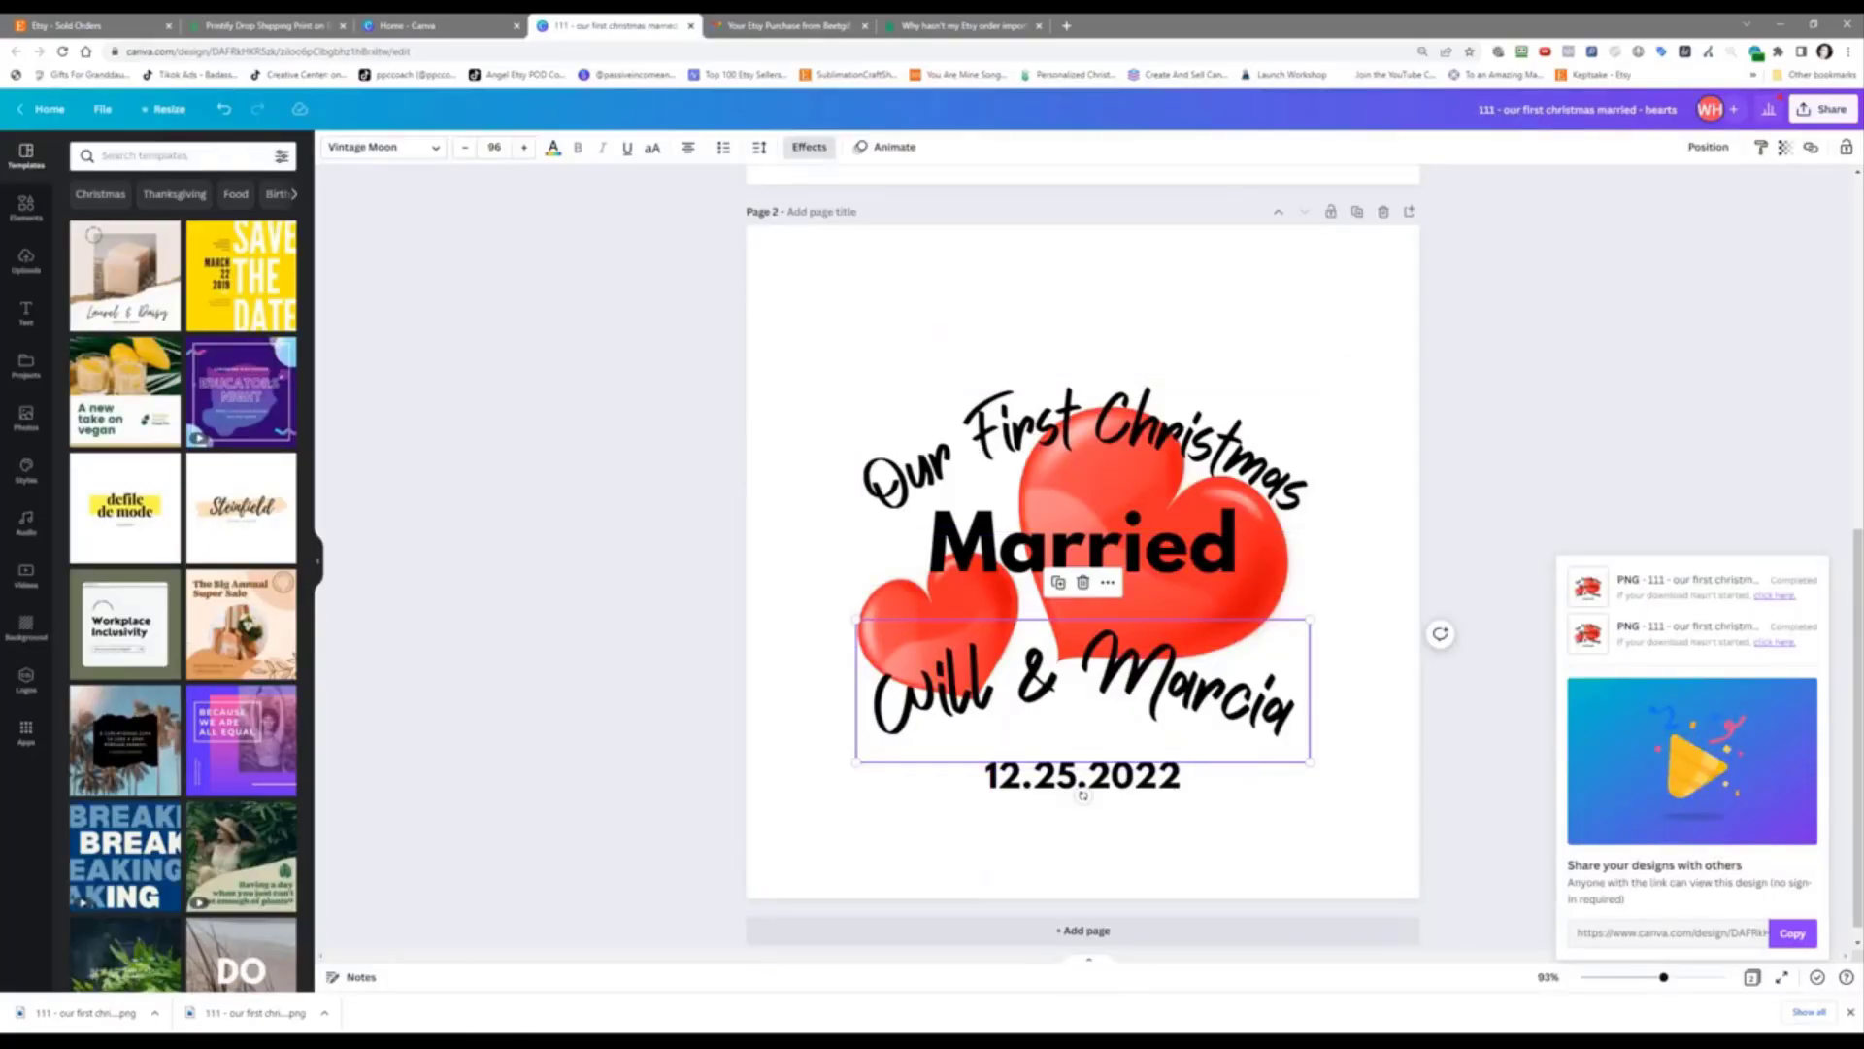
# Step: Compare the ornament design in the order folder and Canva against Printify's My Products
pyautogui.moveTo(341, 1041)
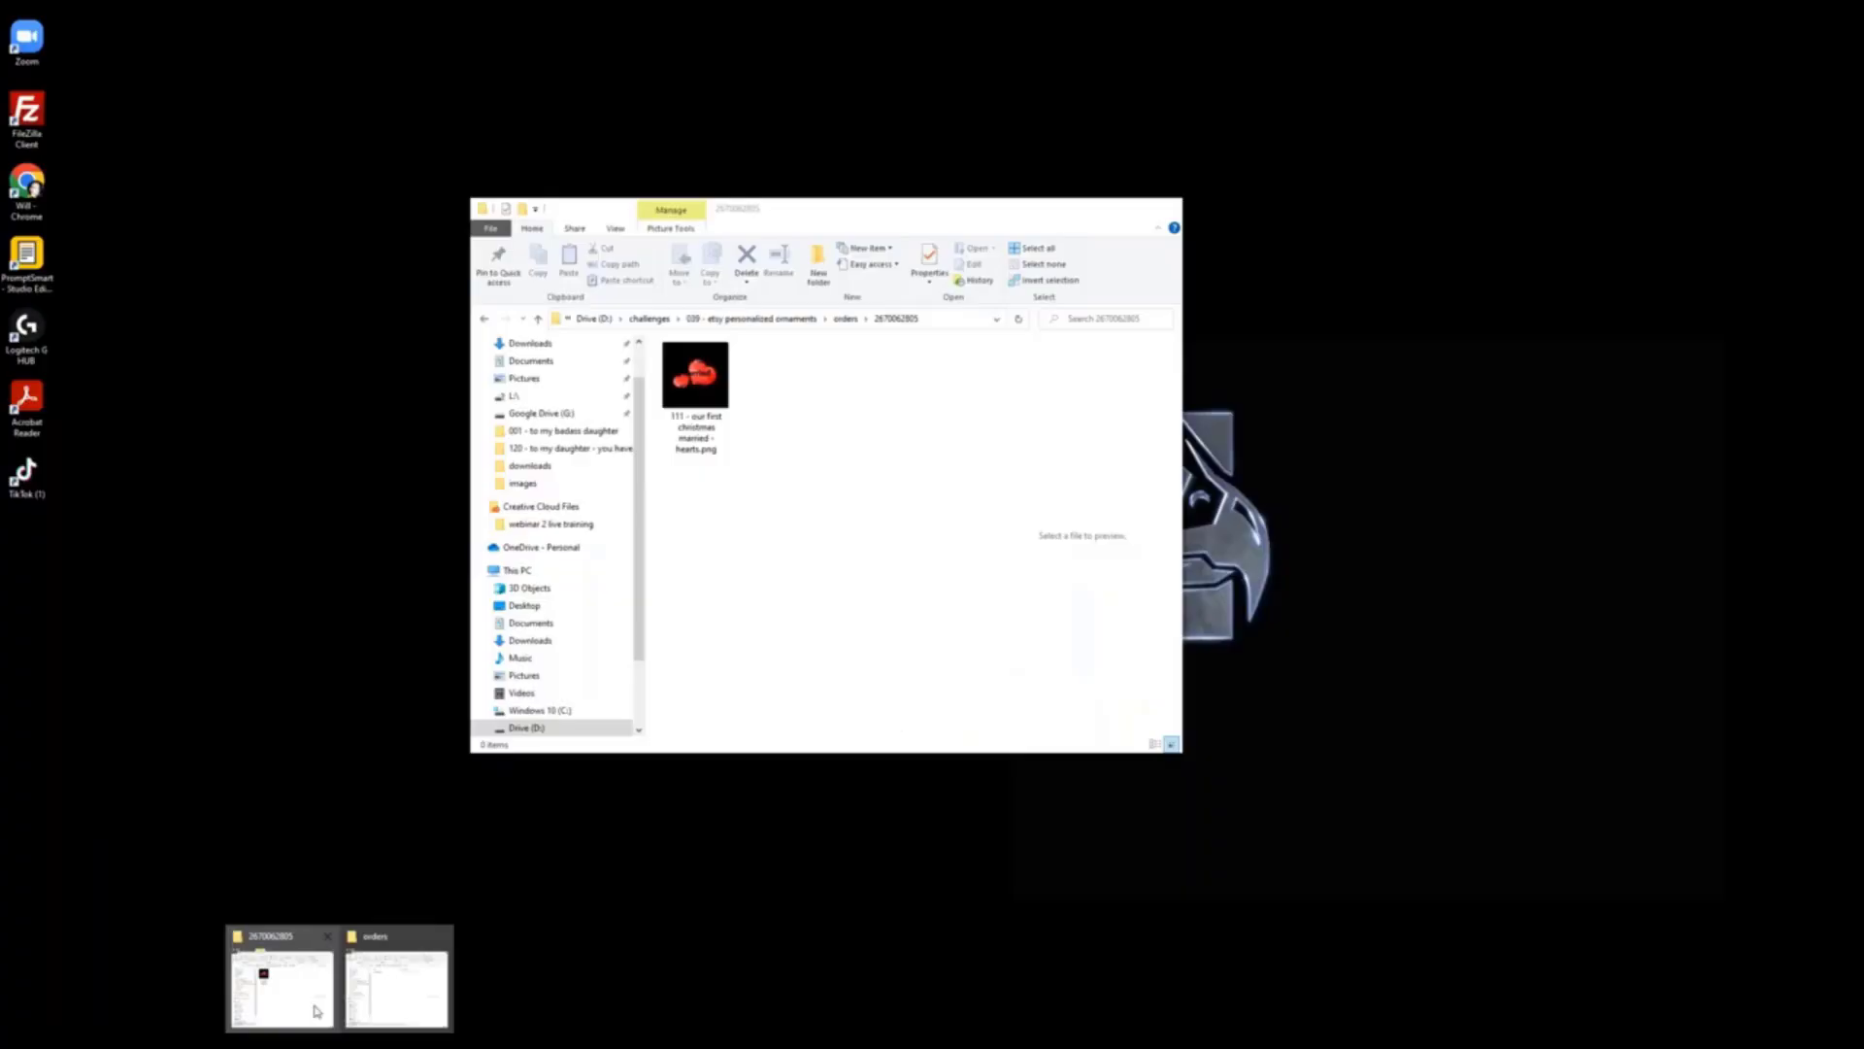
pyautogui.click(316, 1010)
pyautogui.click(418, 490)
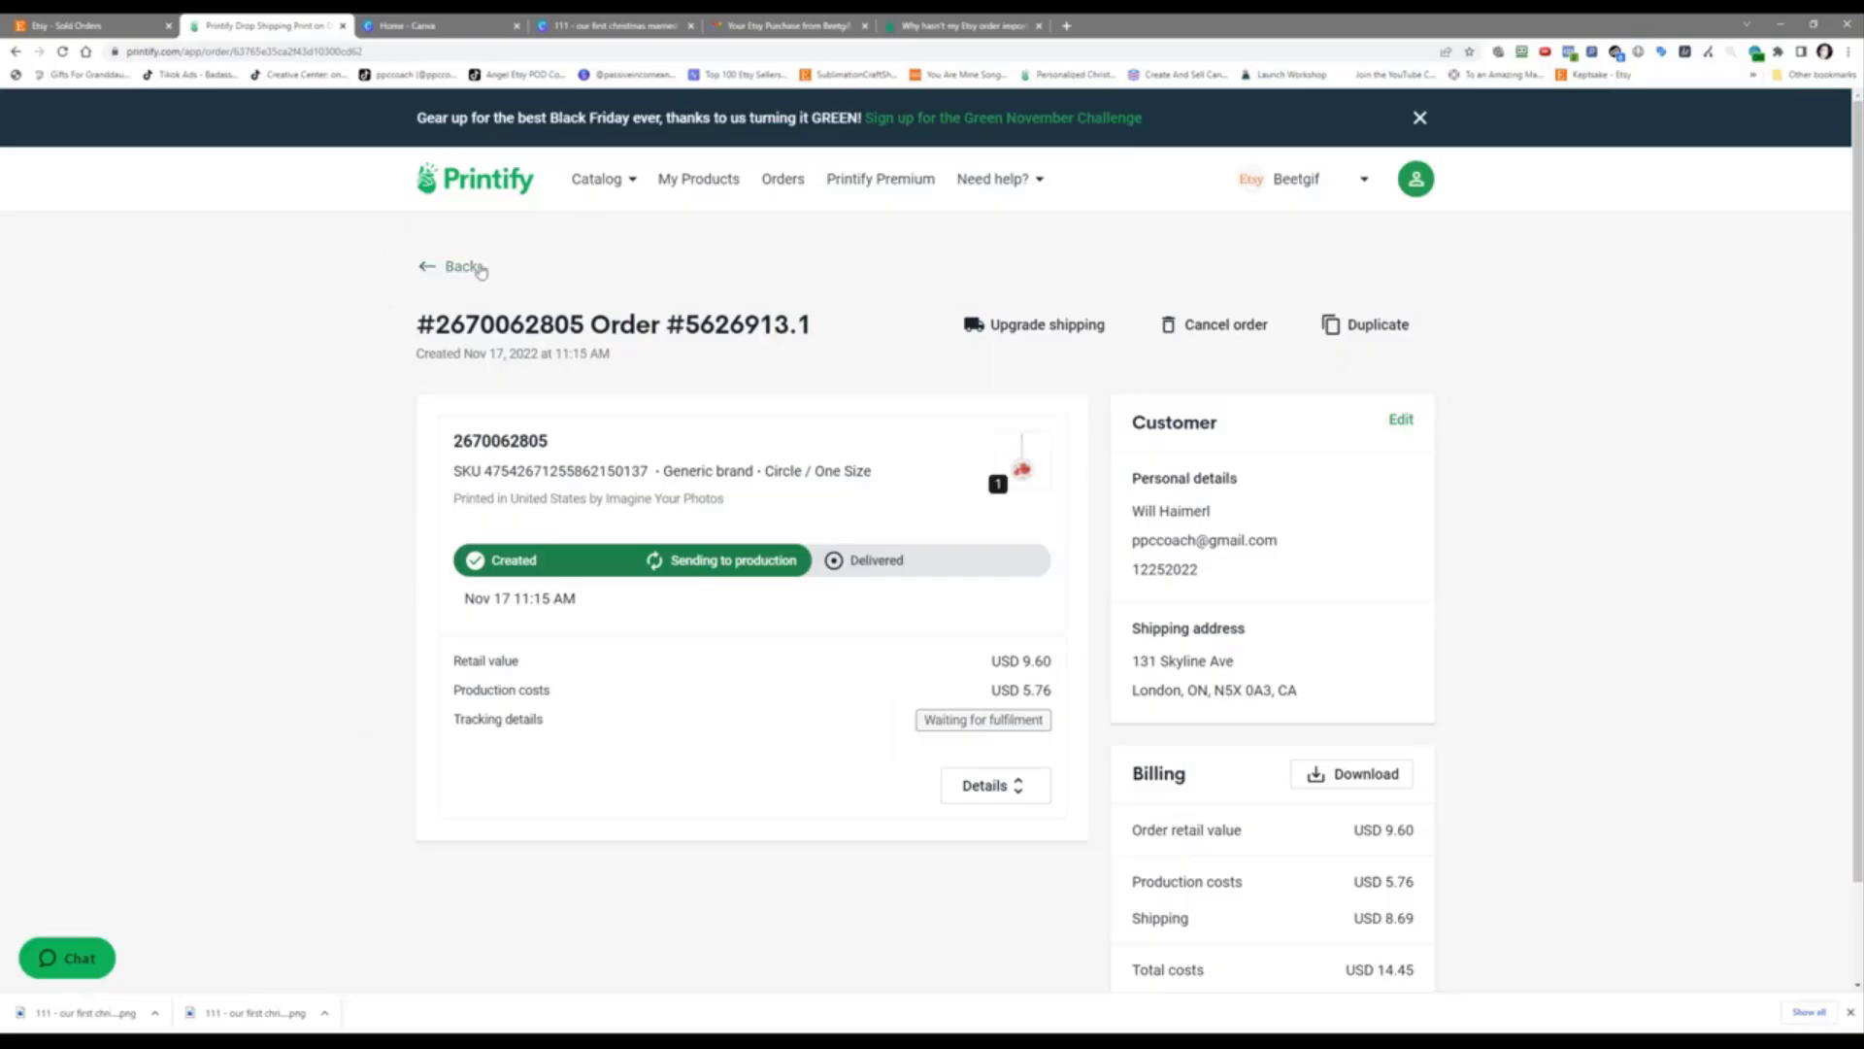
pyautogui.click(691, 180)
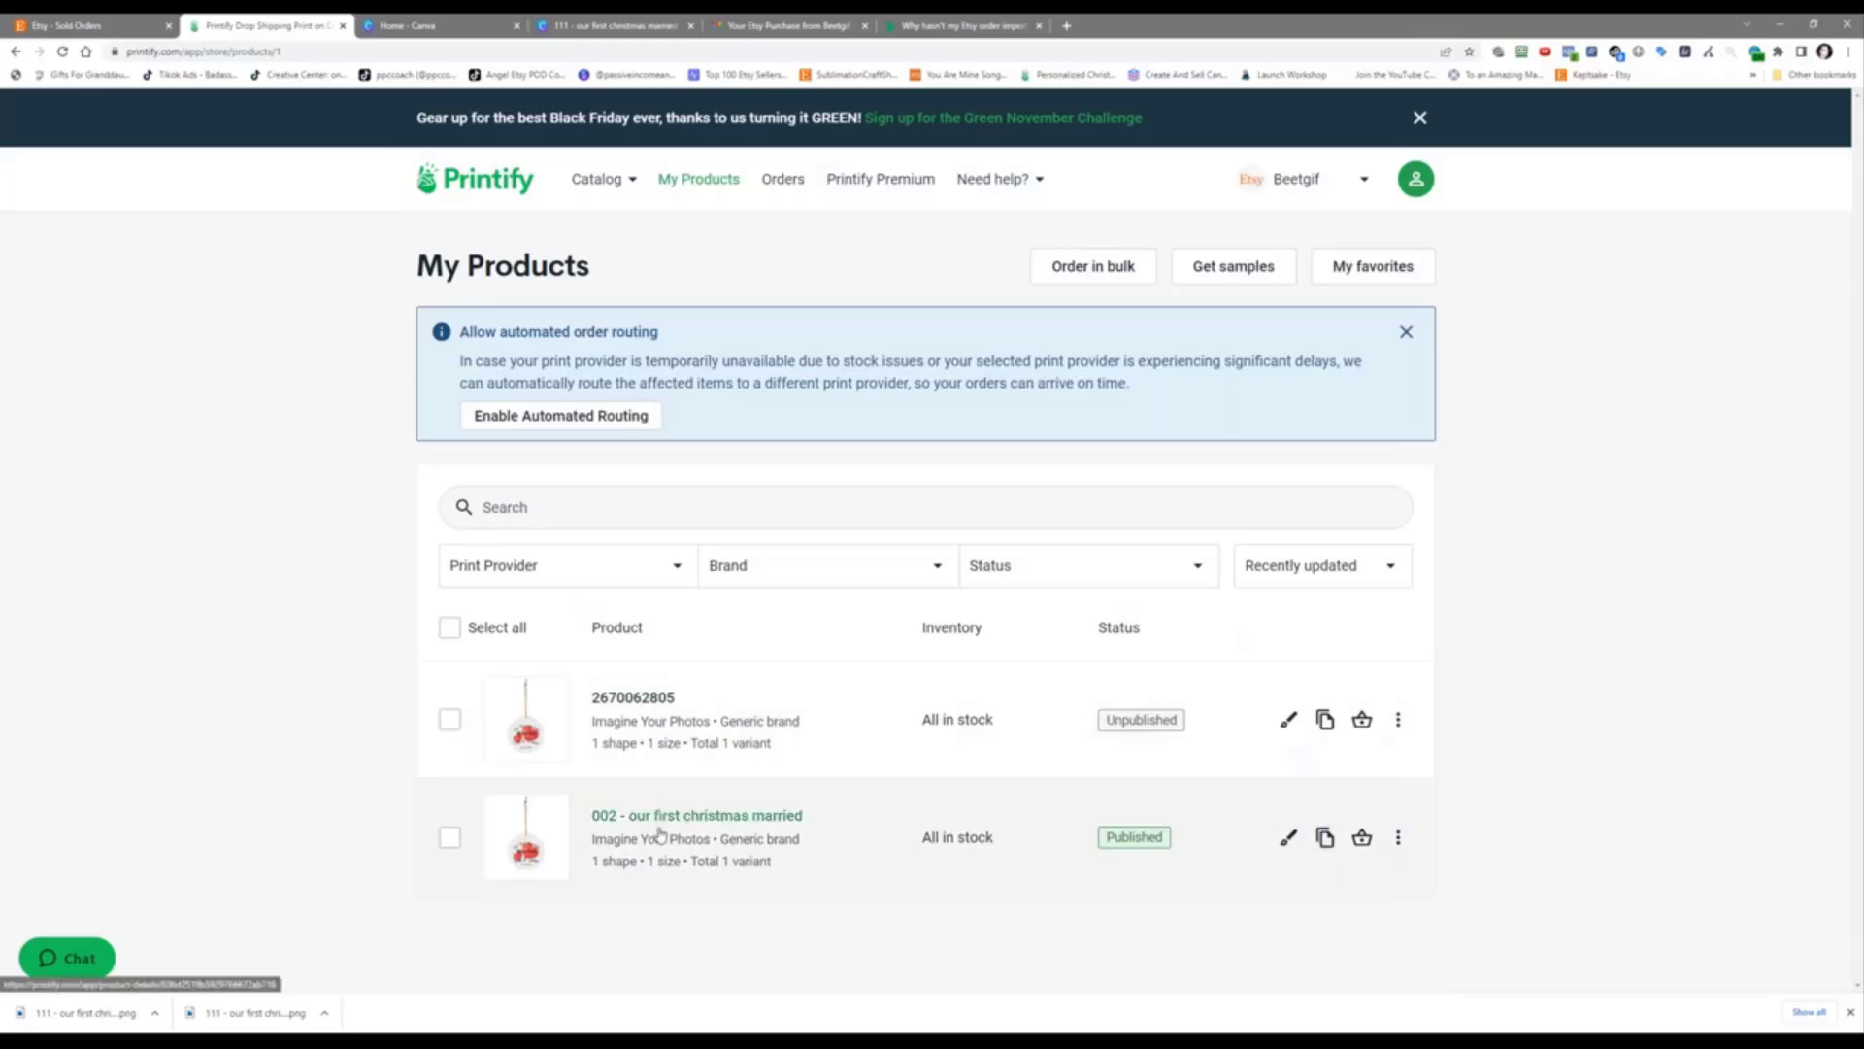
pyautogui.click(569, 27)
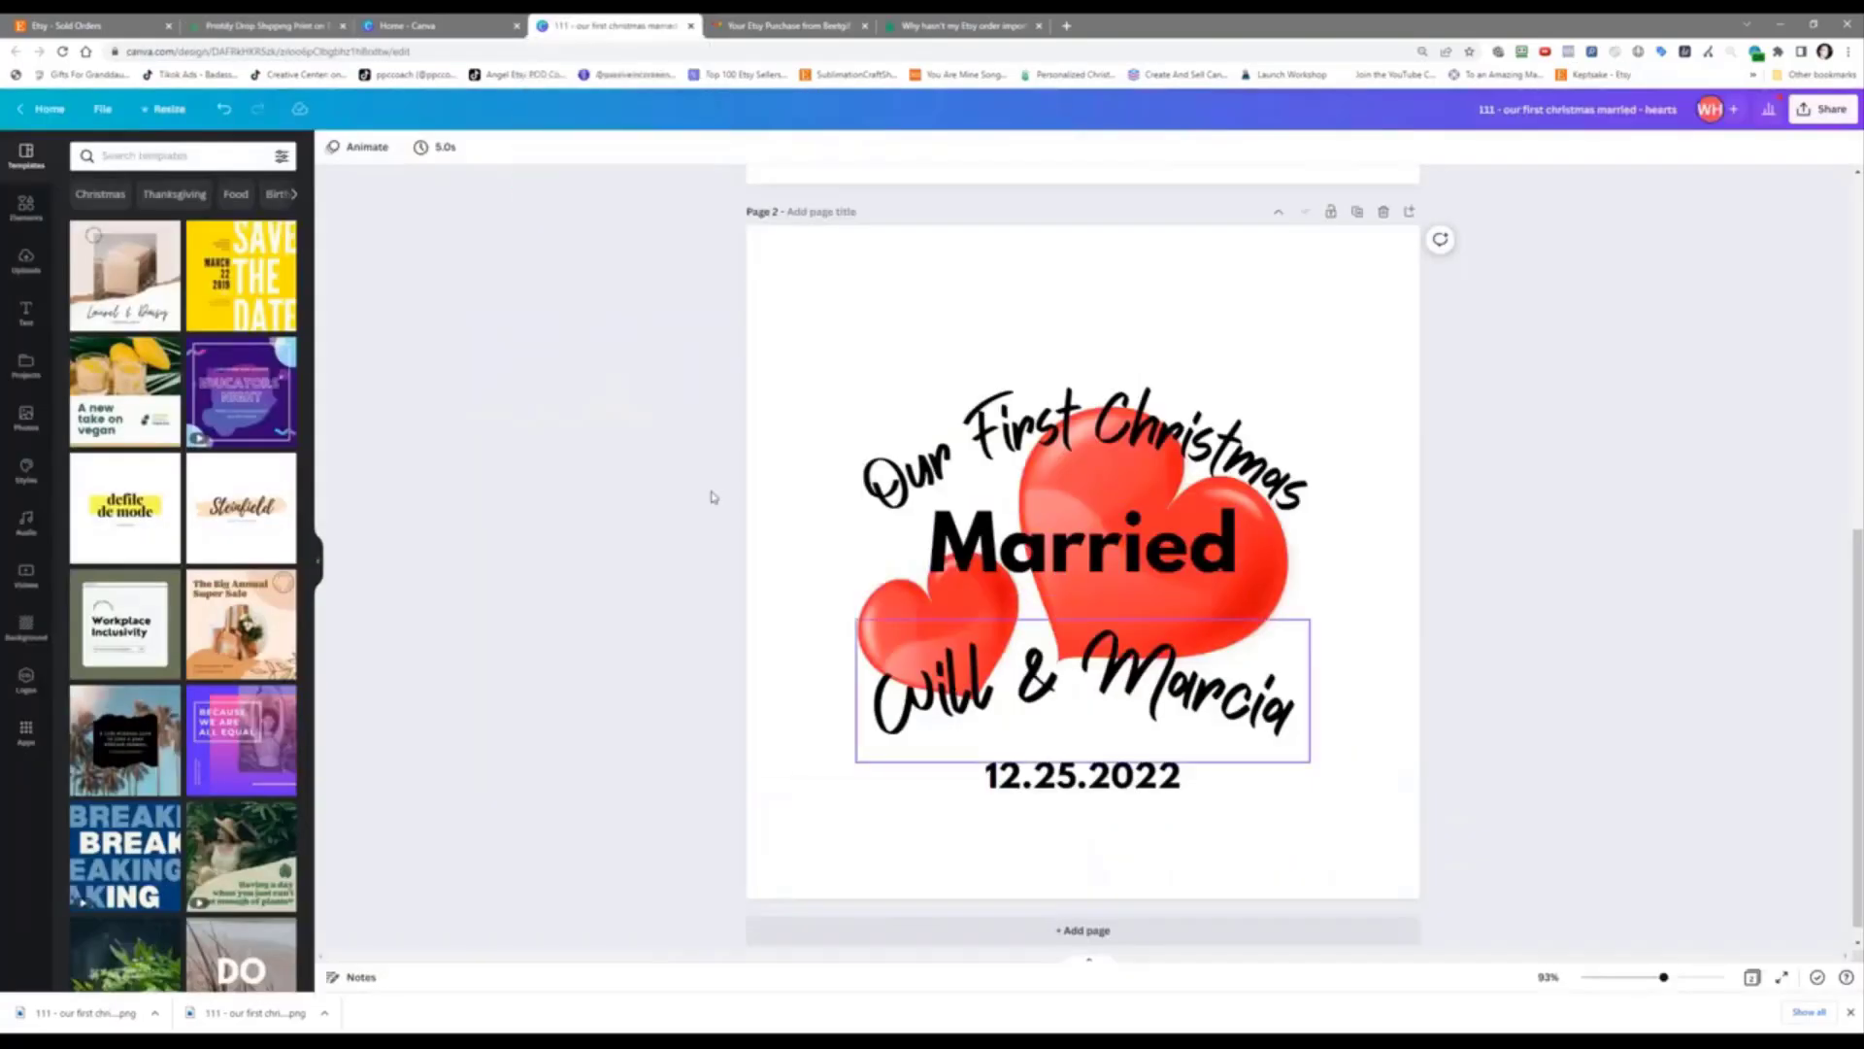
pyautogui.click(276, 25)
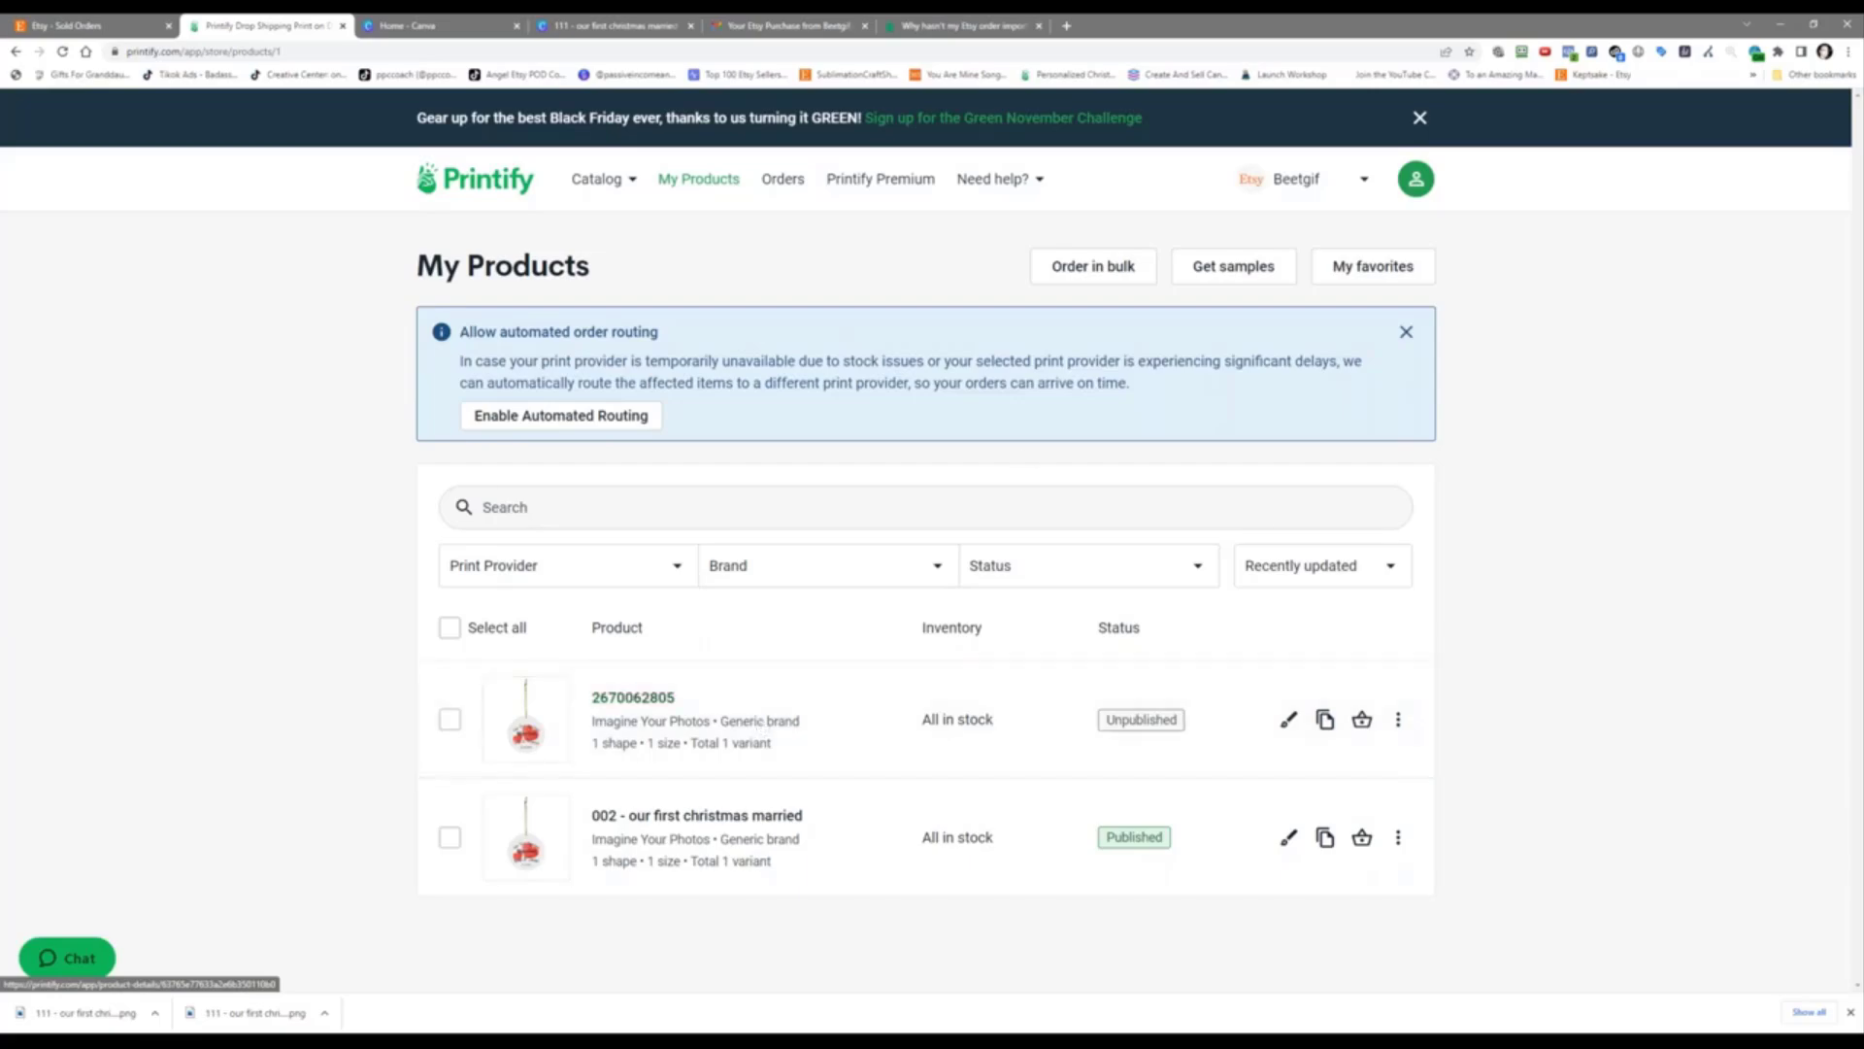
# Step: Reopen the ornament order's detail page from the Printify orders list
pyautogui.click(782, 185)
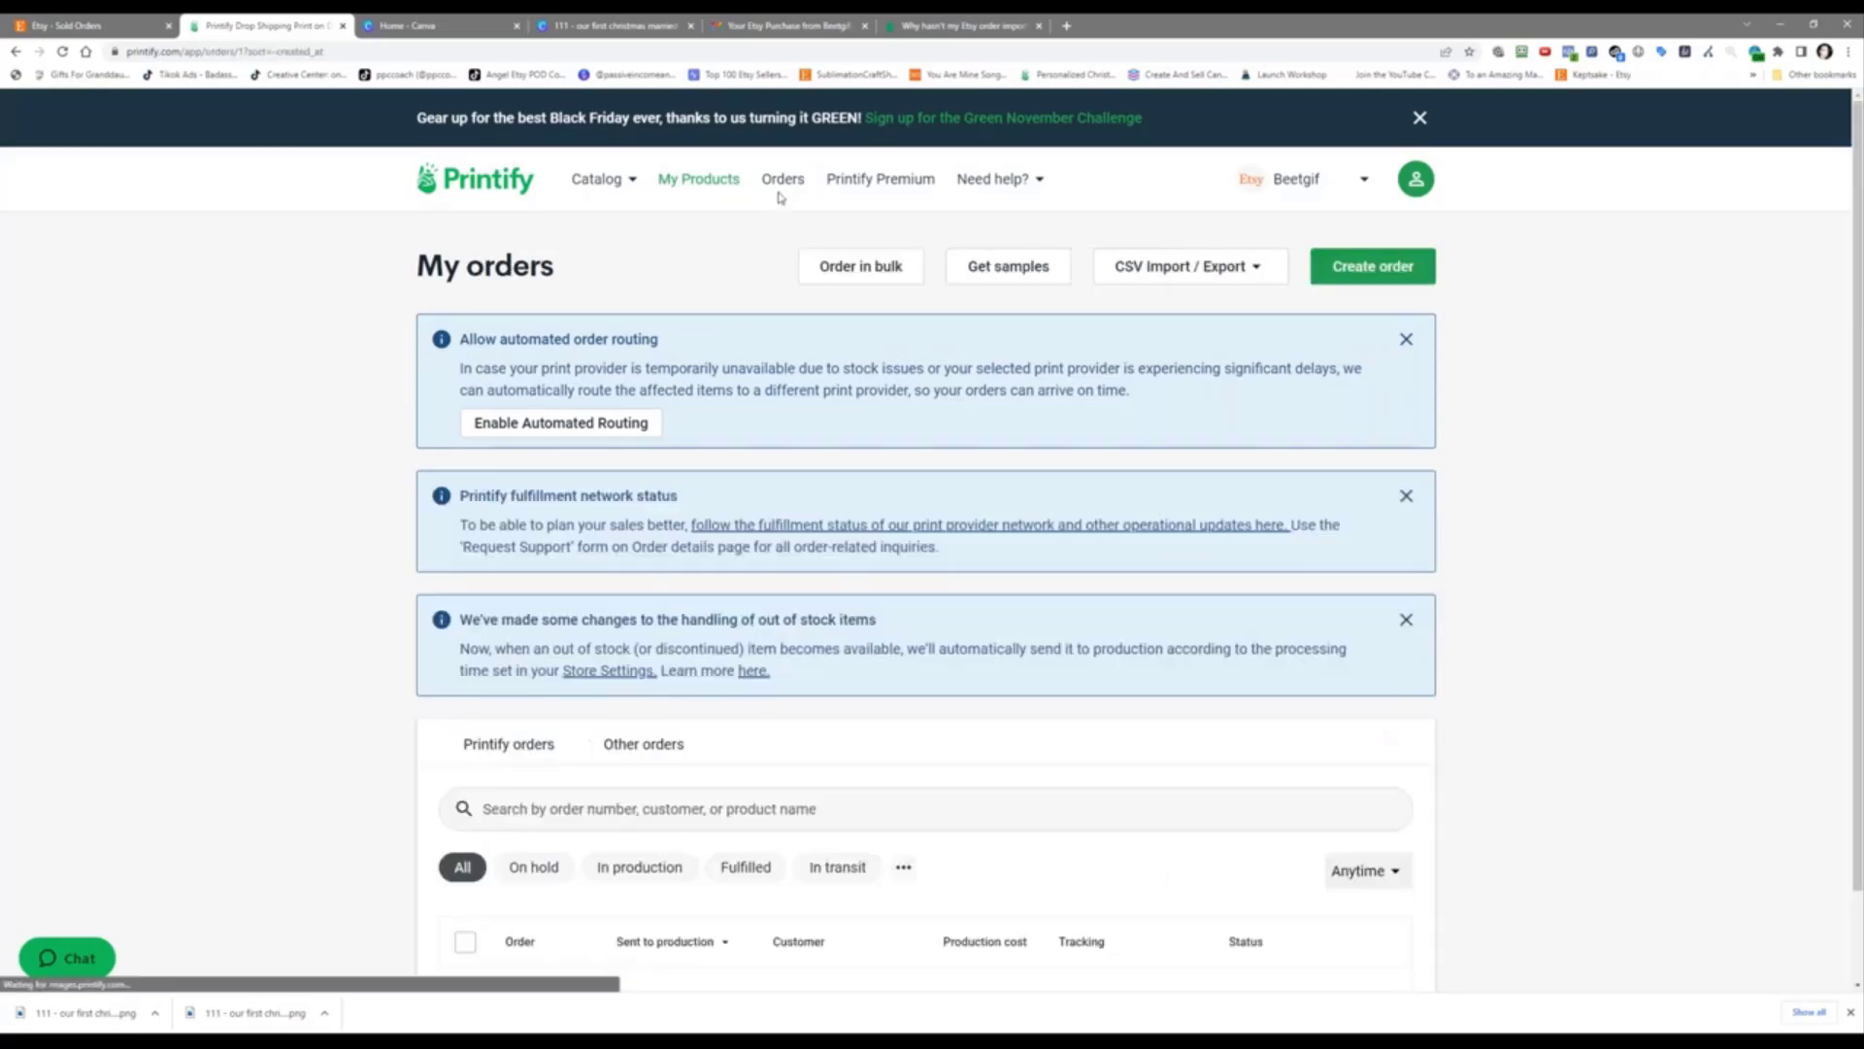
pyautogui.scroll(-1, 596, 741)
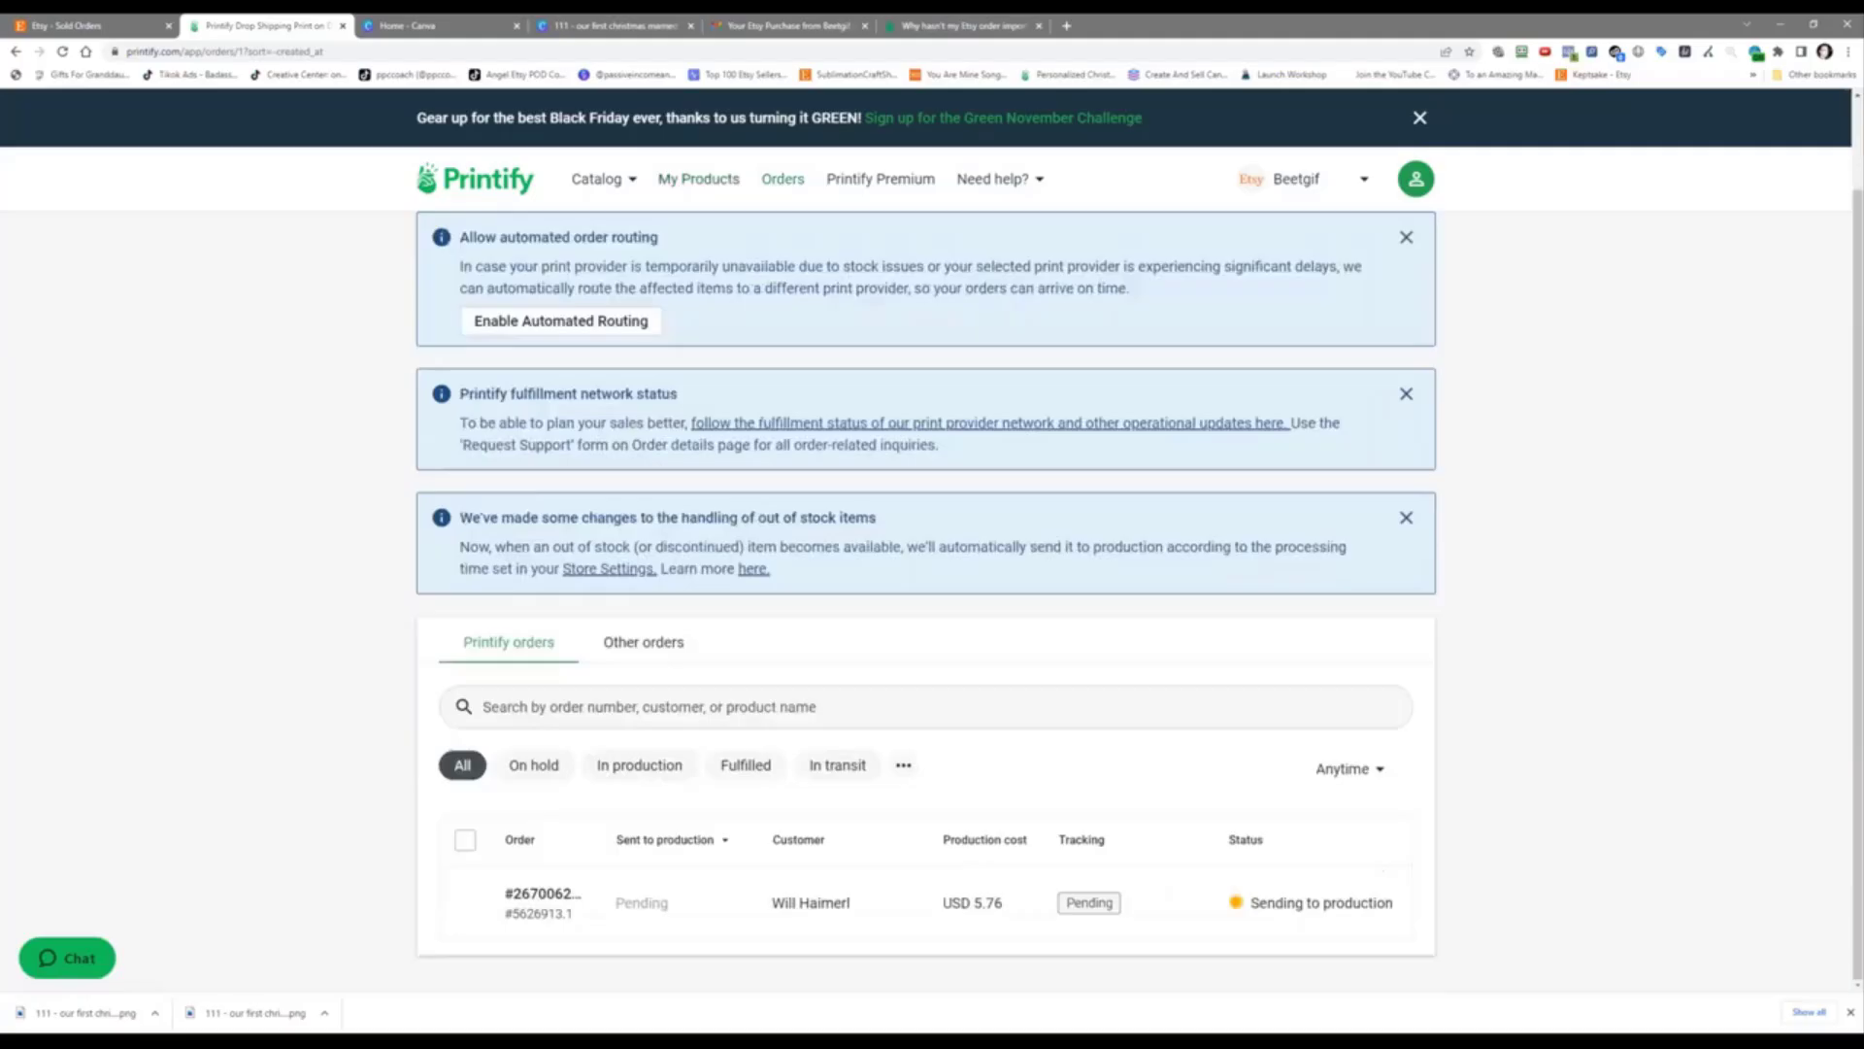
pyautogui.click(645, 906)
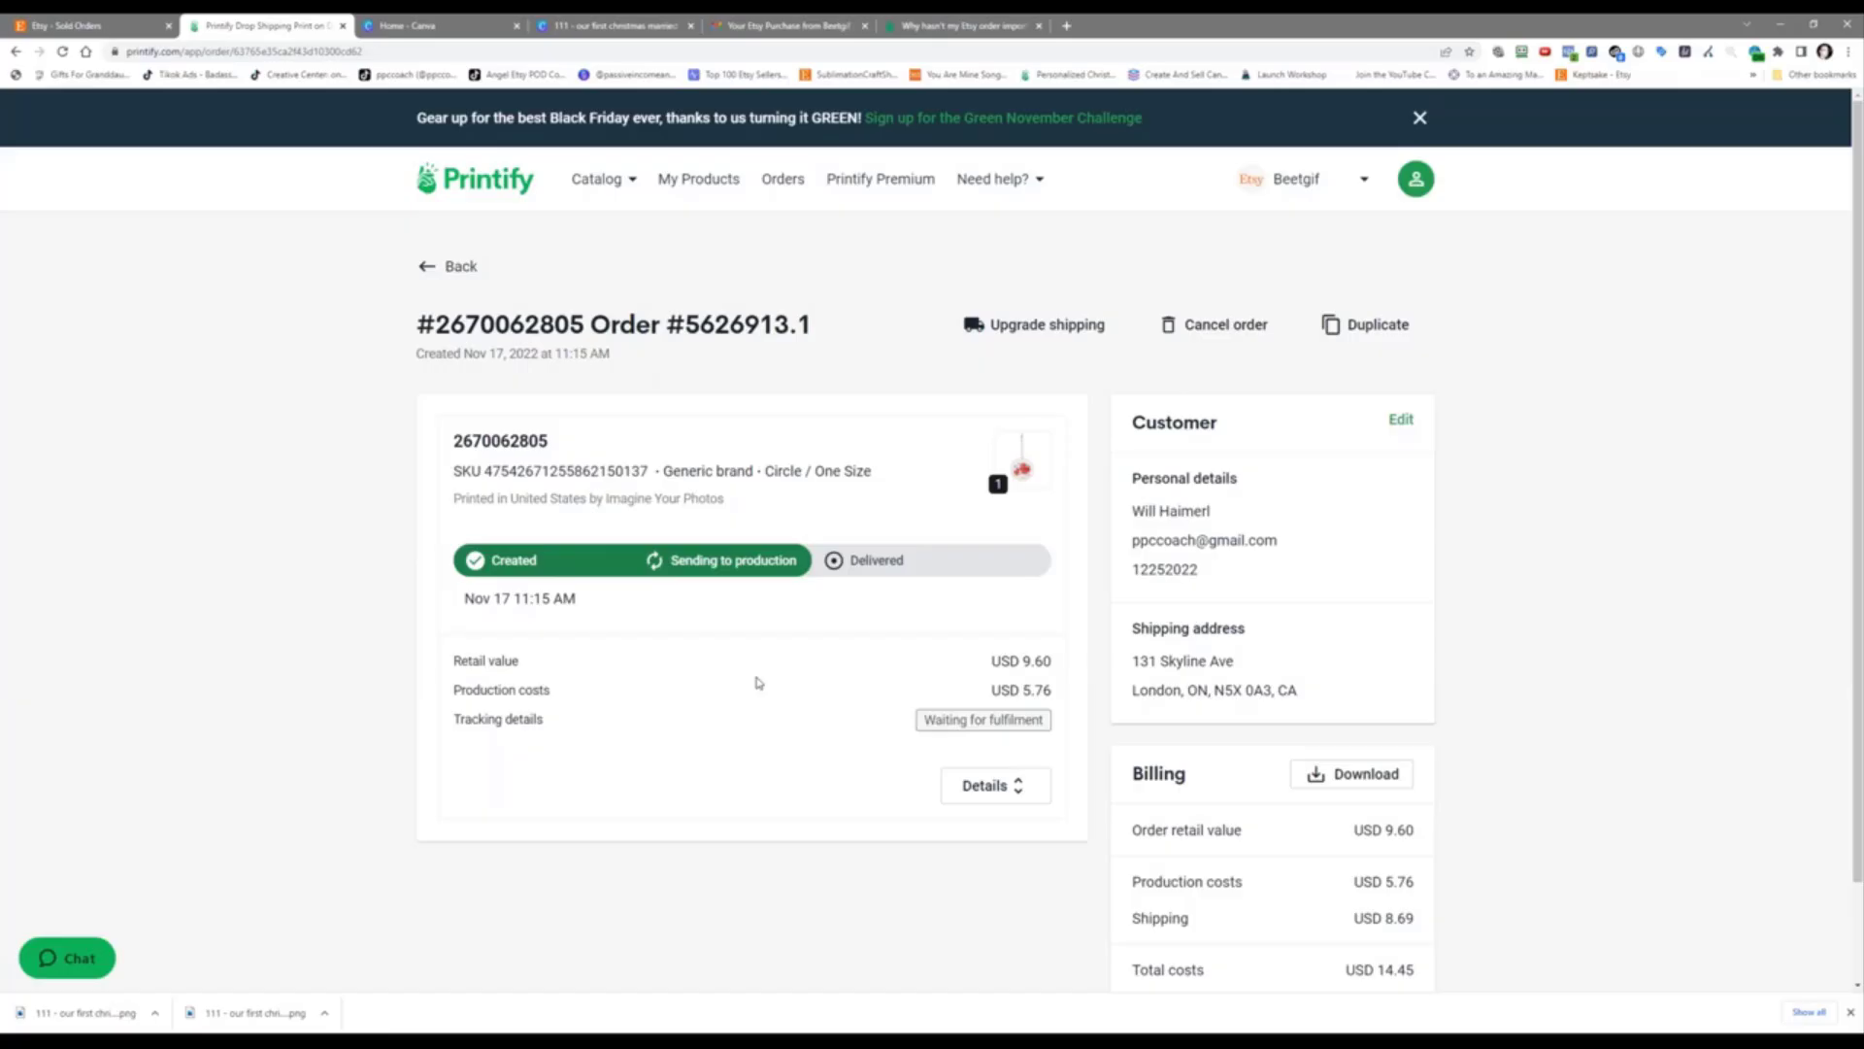
# Step: Browse the Beetgif Etsy storefront and its nine listed items, then open a new browser tab
pyautogui.click(75, 17)
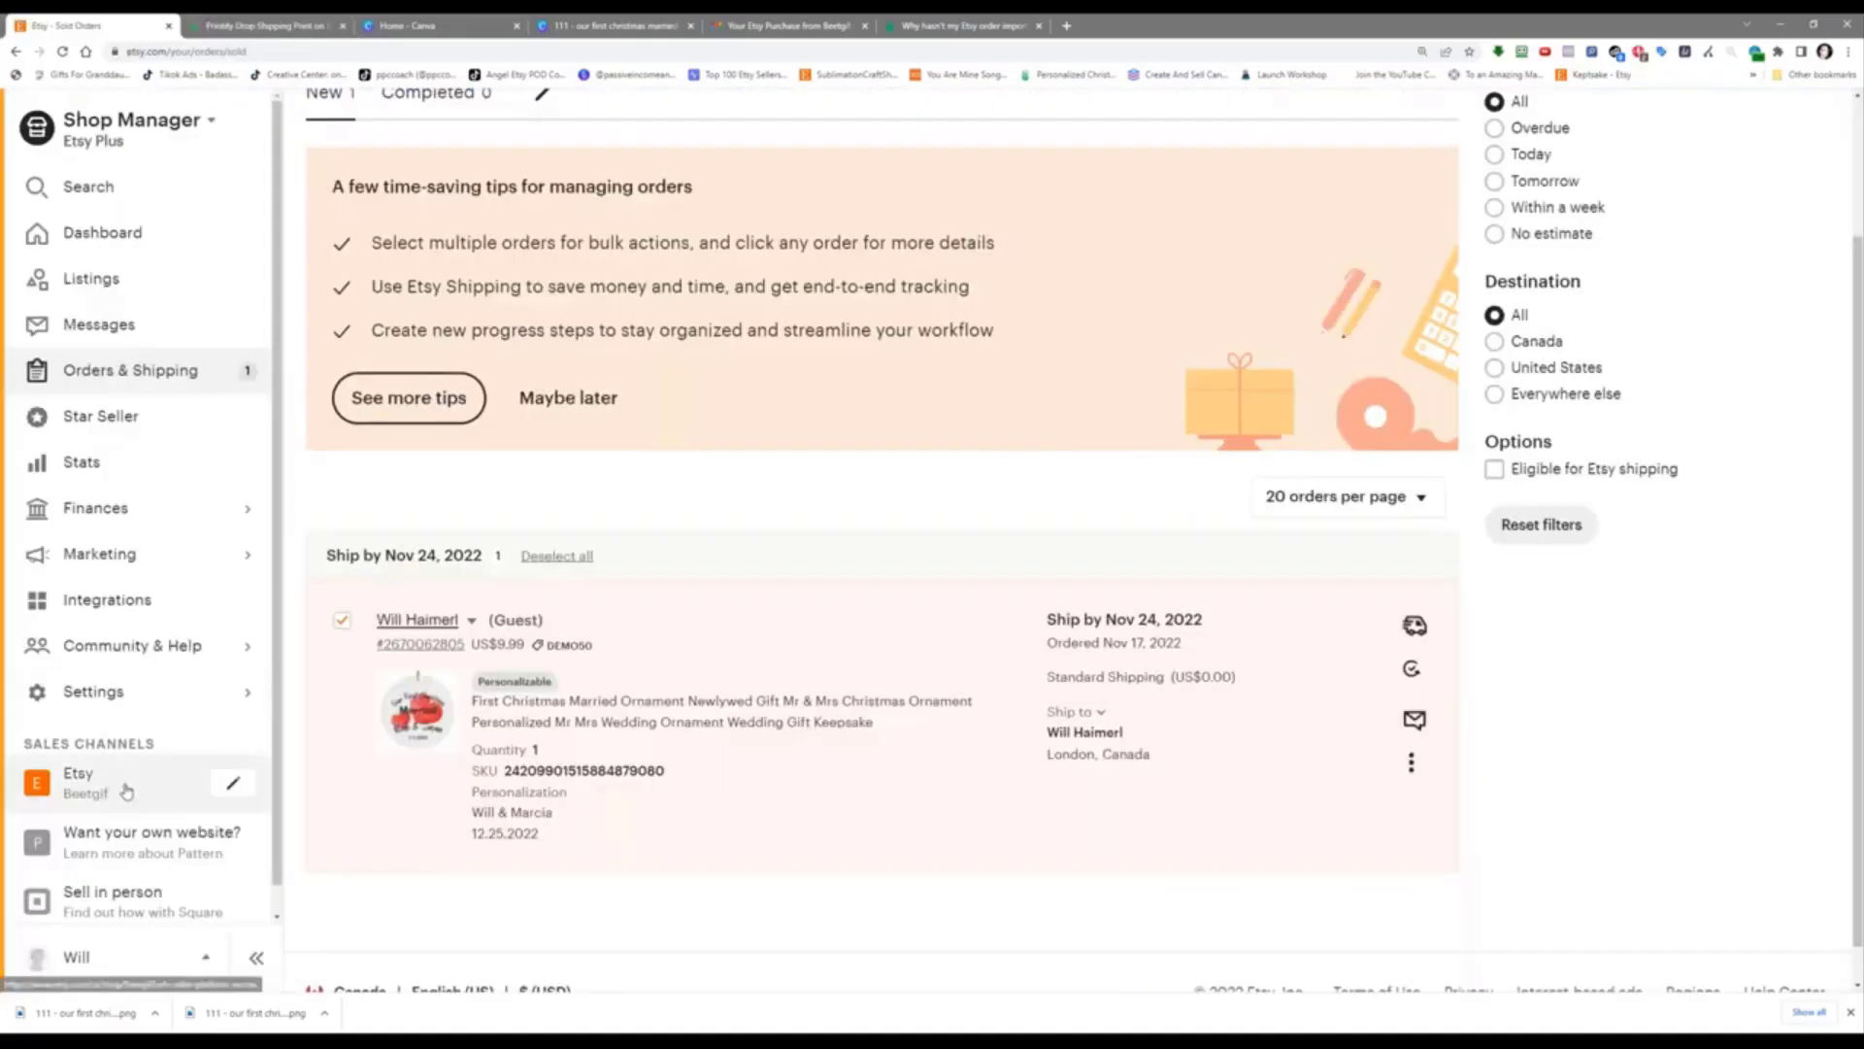
pyautogui.click(87, 782)
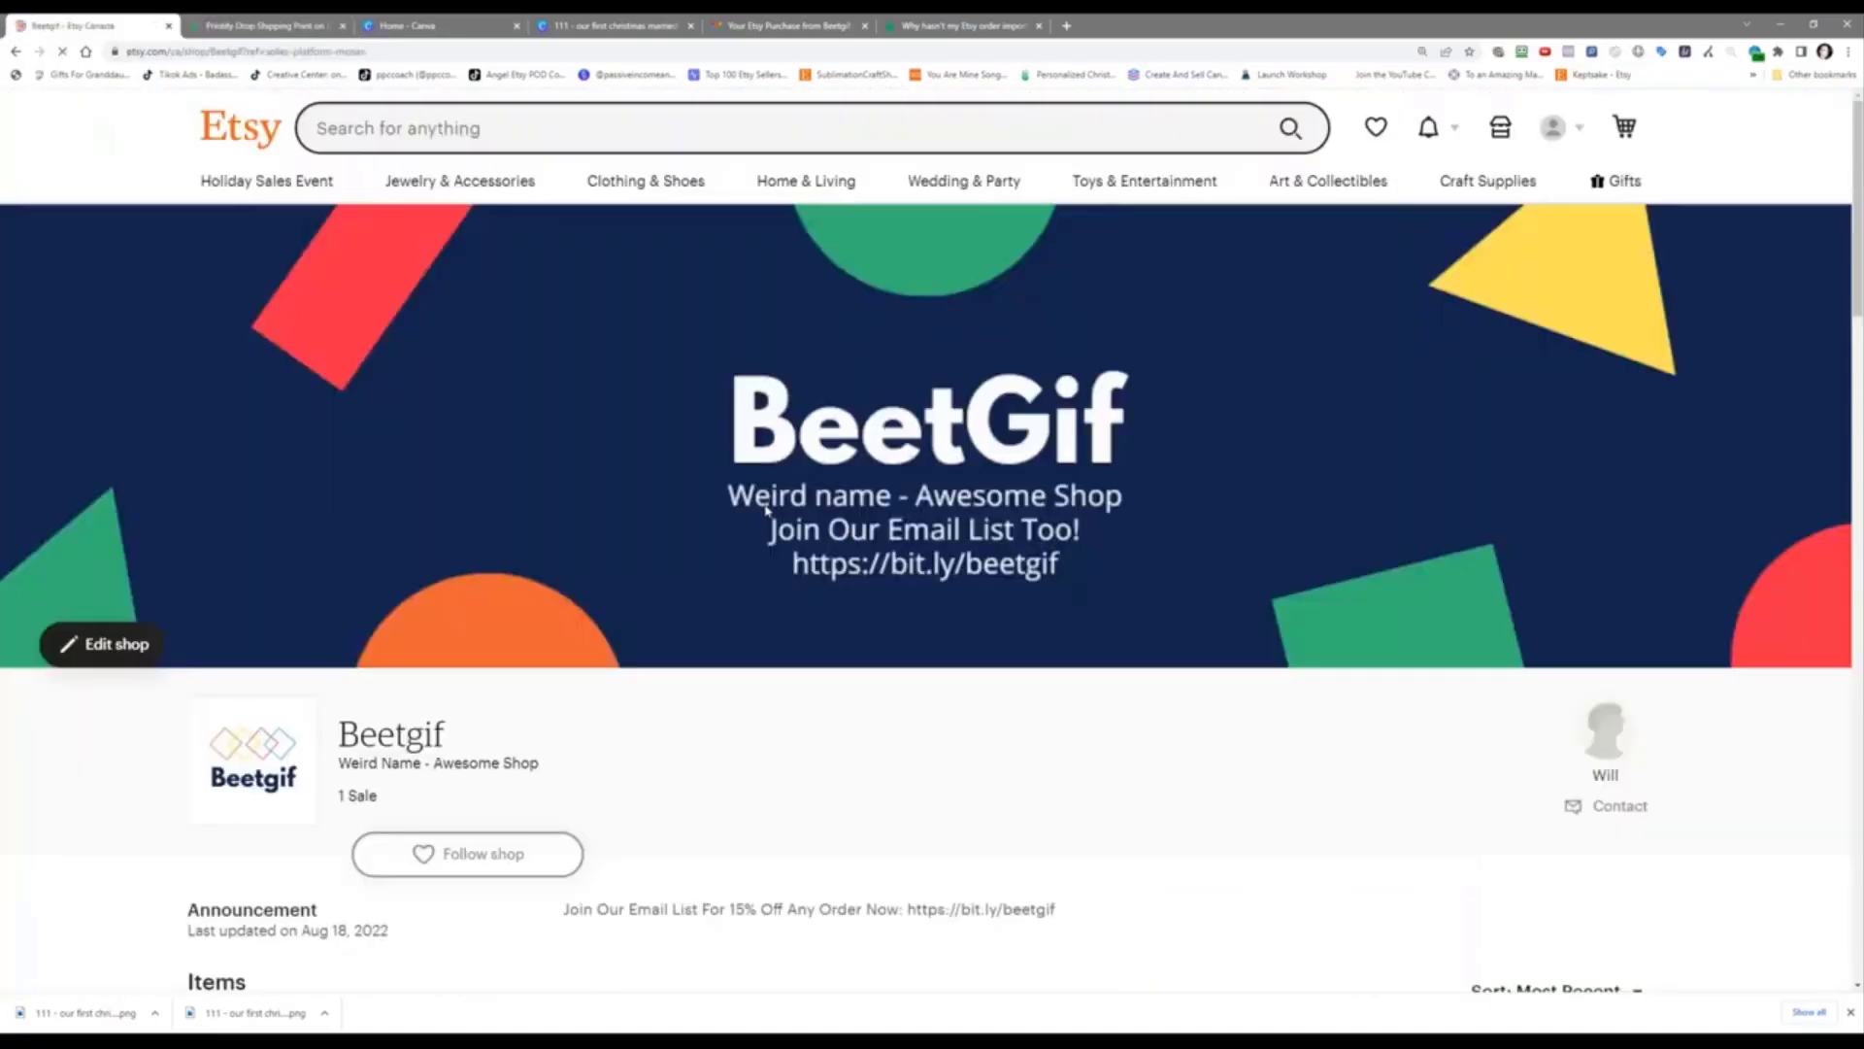
pyautogui.scroll(-10, 891, 519)
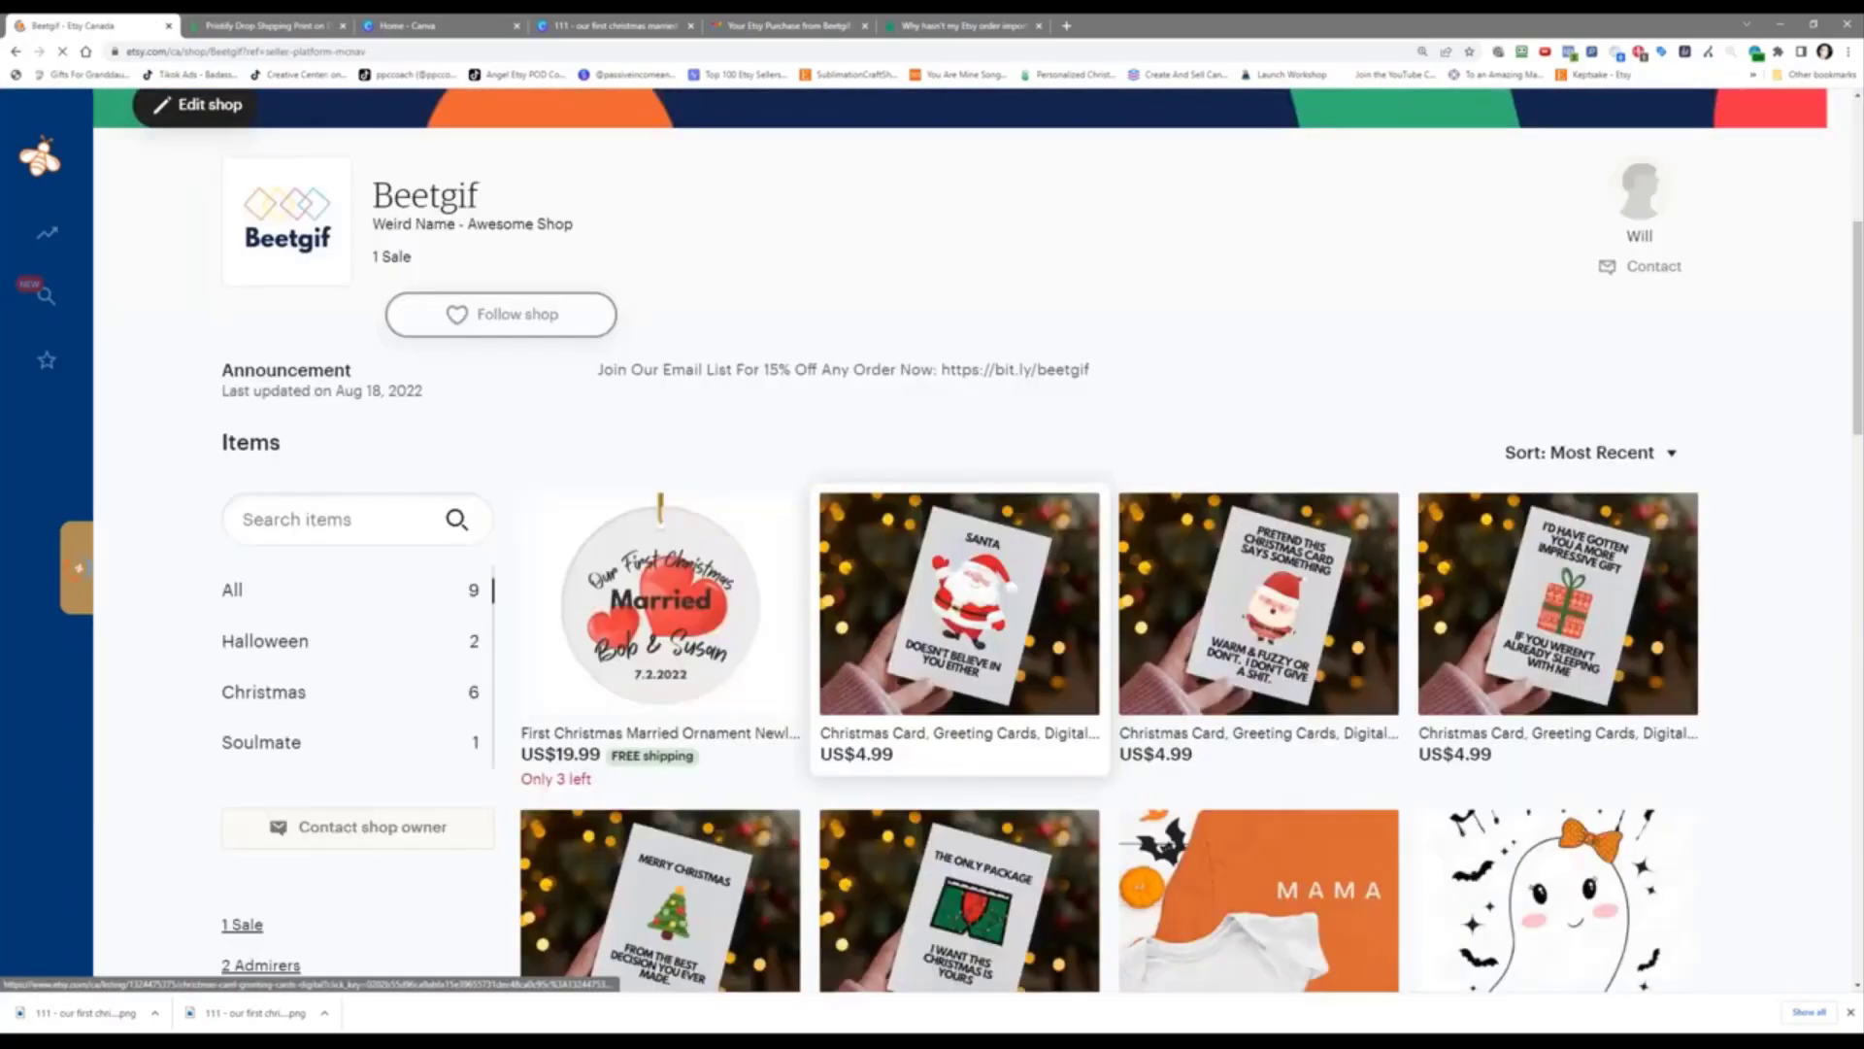
pyautogui.scroll(2, 1185, 843)
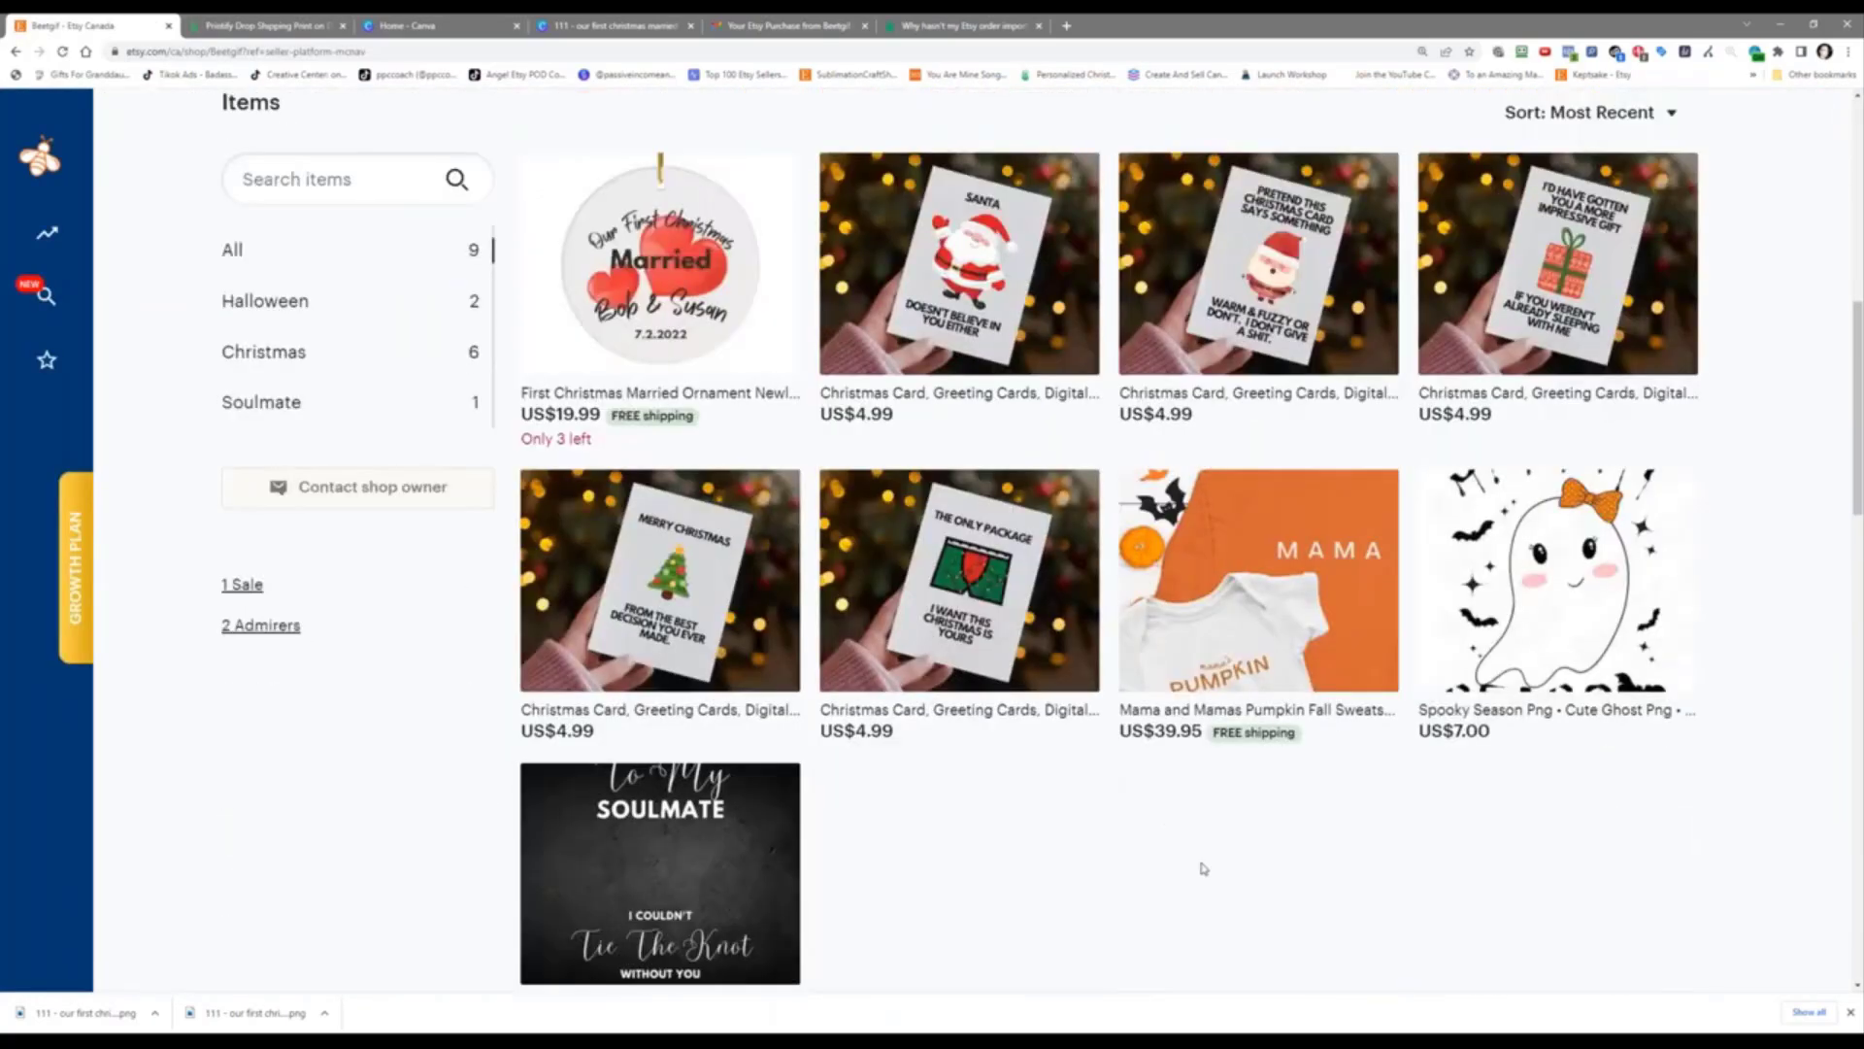
pyautogui.scroll(5, 1032, 349)
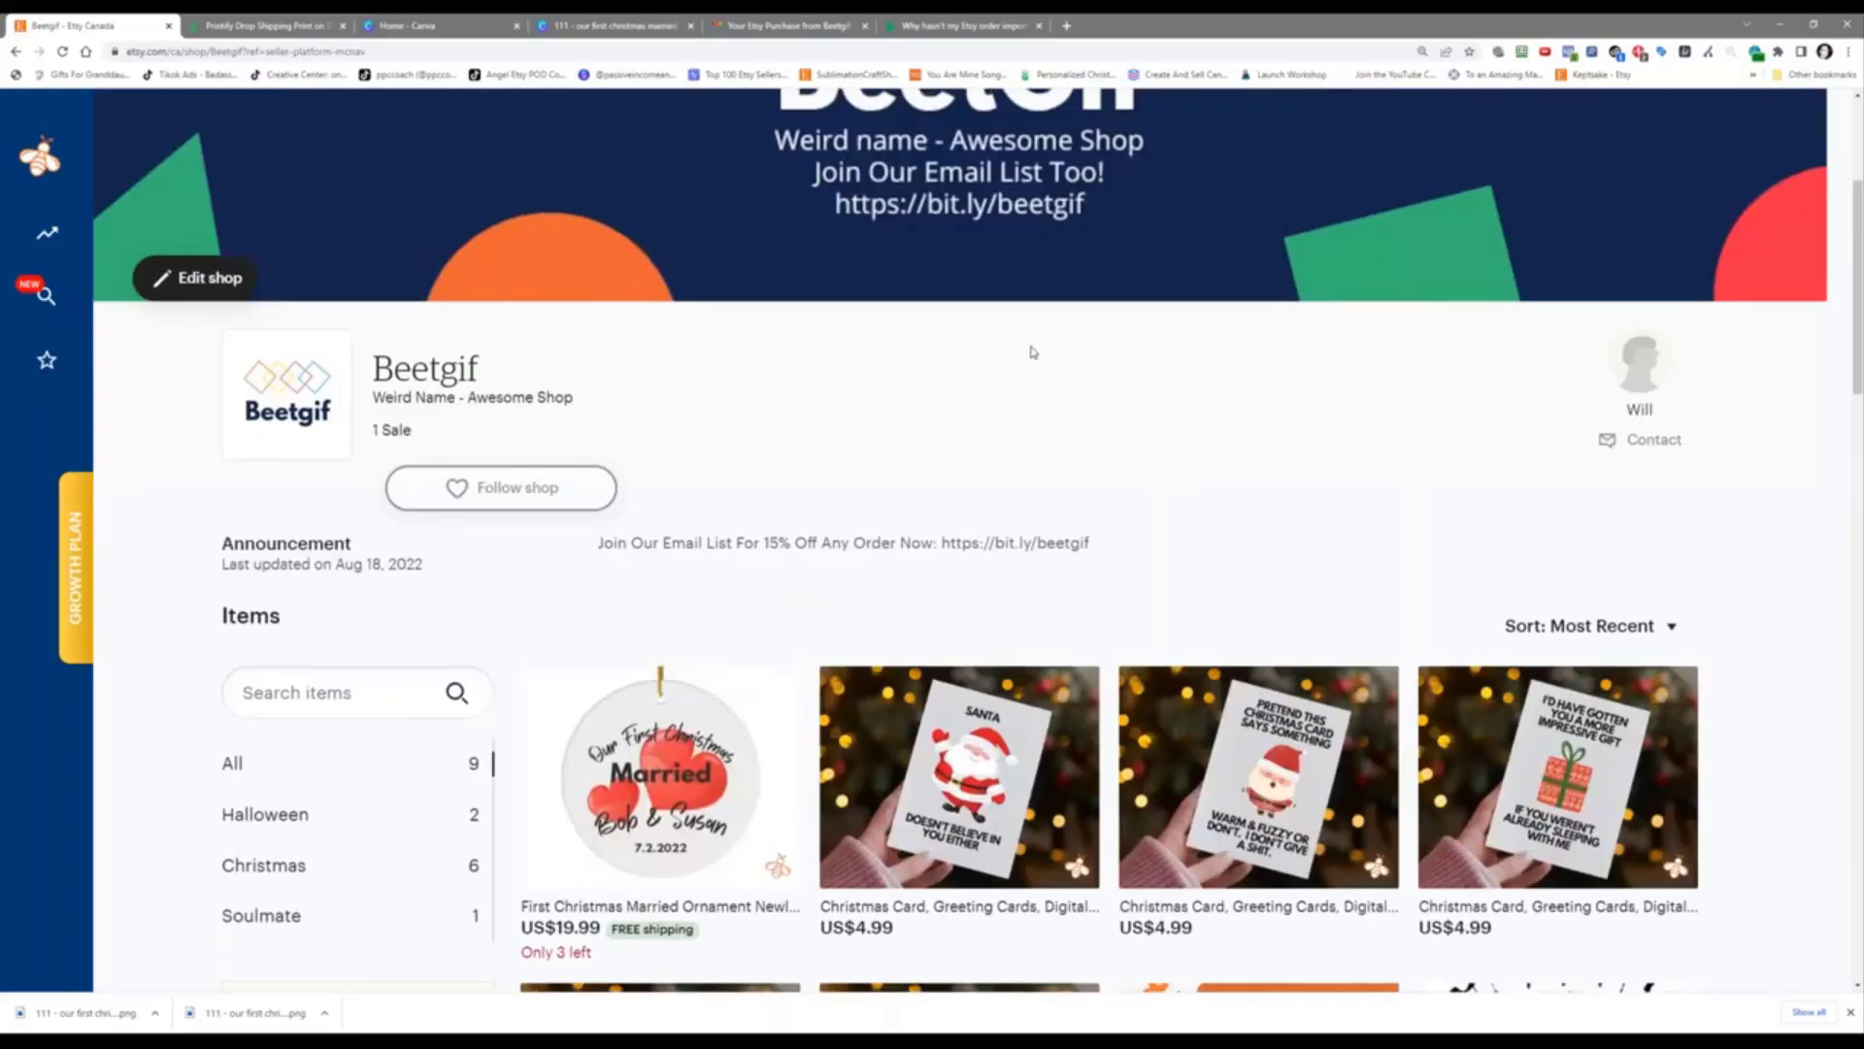
pyautogui.scroll(4, 1032, 352)
pyautogui.scroll(-1, 960, 355)
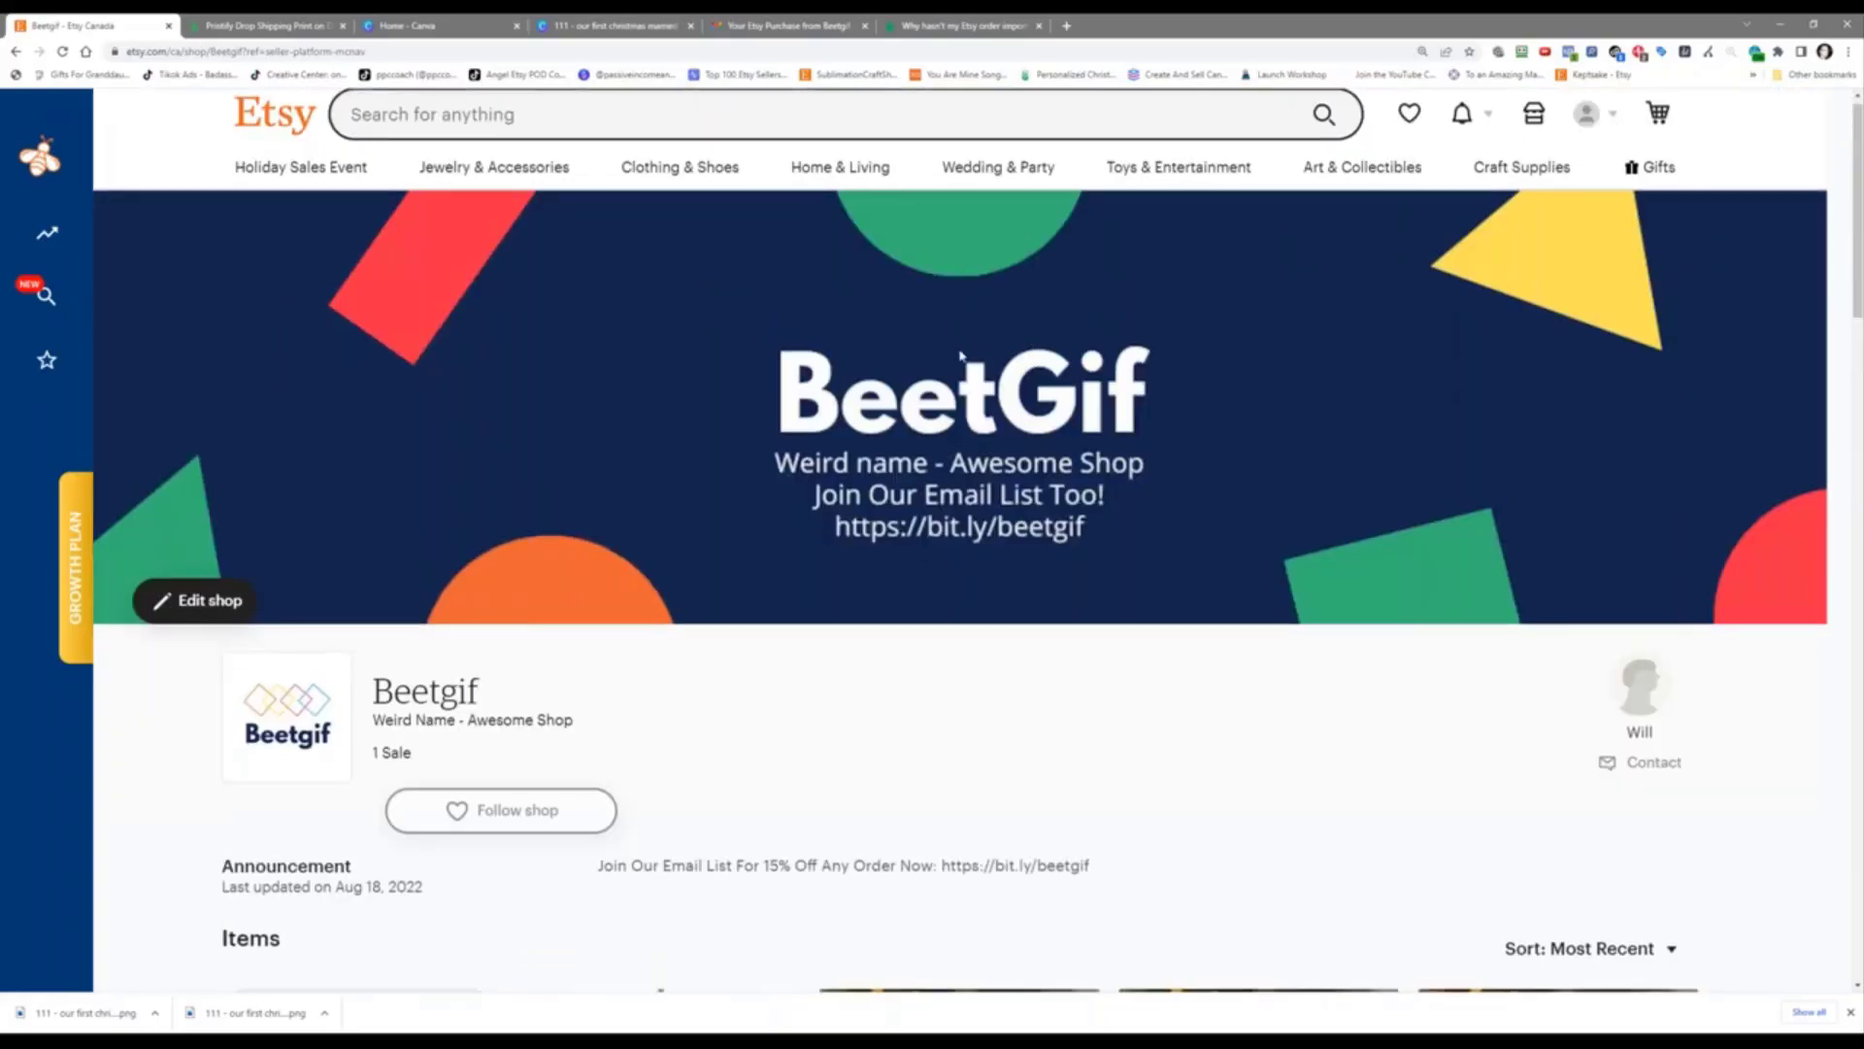
pyautogui.scroll(-3, 960, 355)
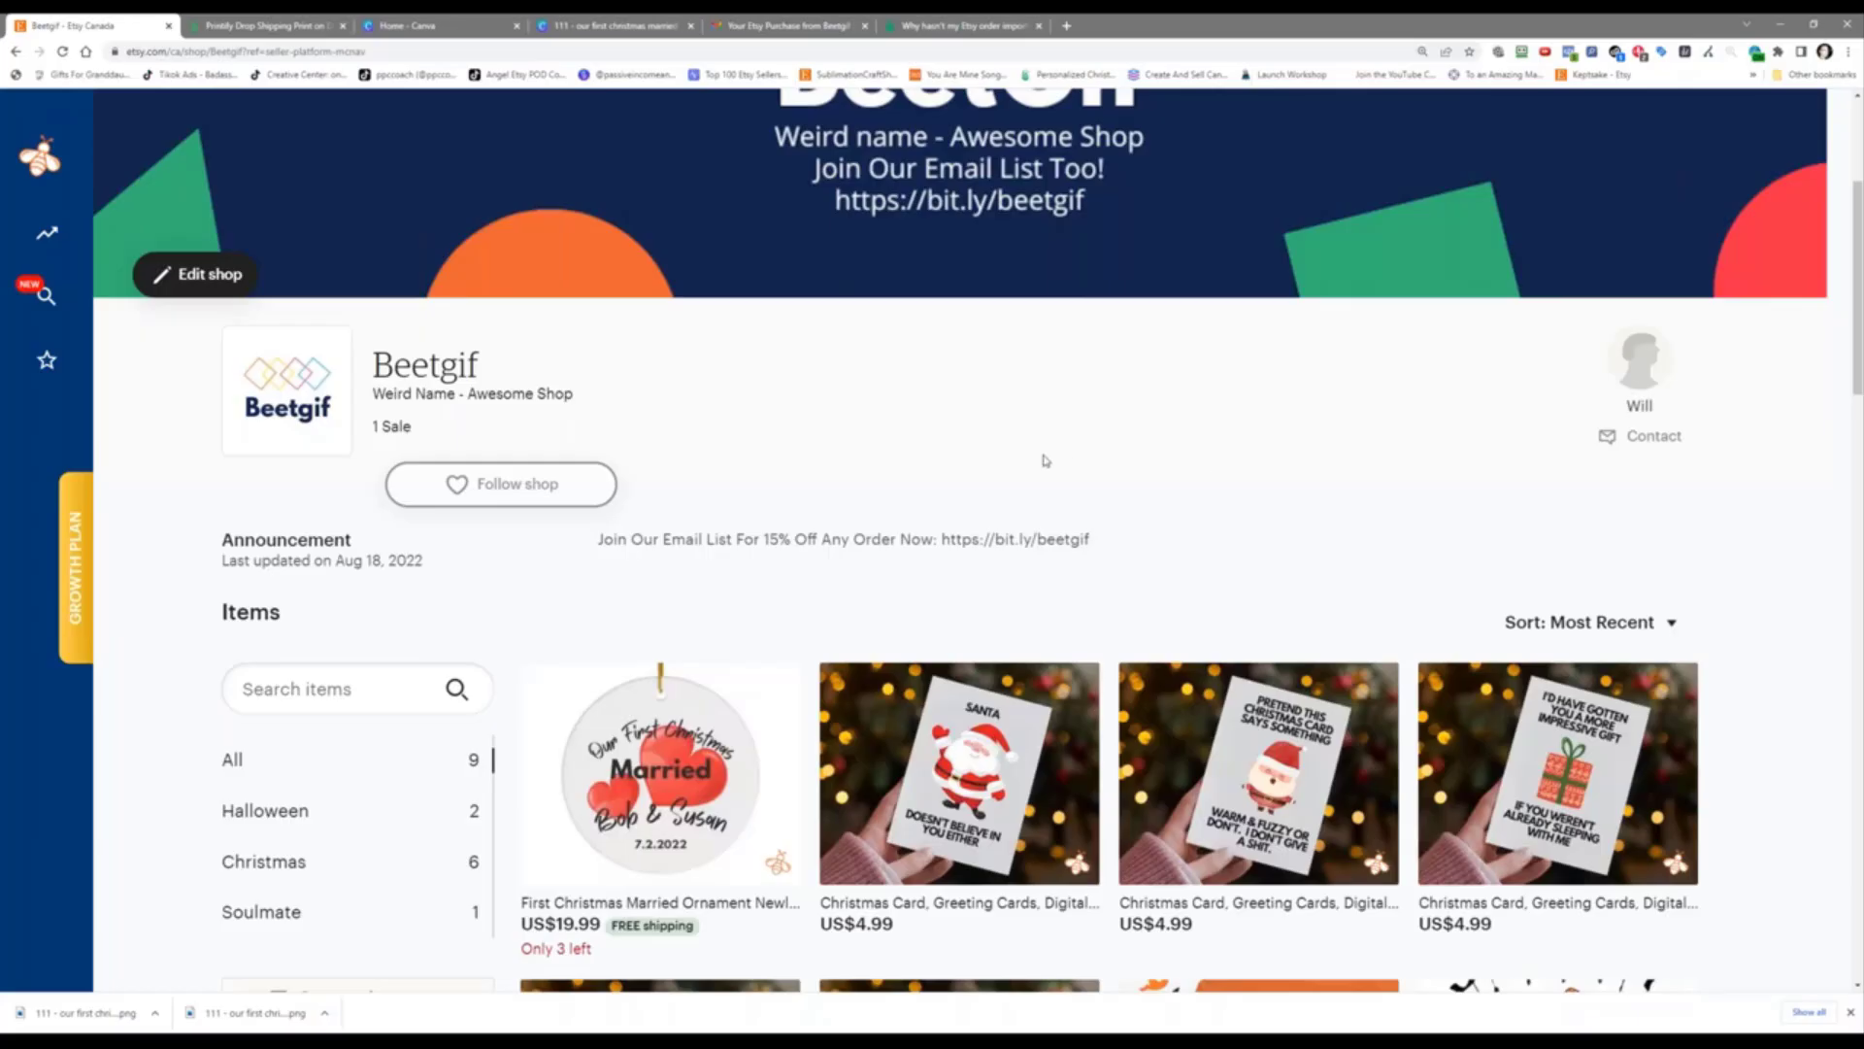
pyautogui.scroll(-1, 1046, 460)
pyautogui.scroll(-2, 1045, 460)
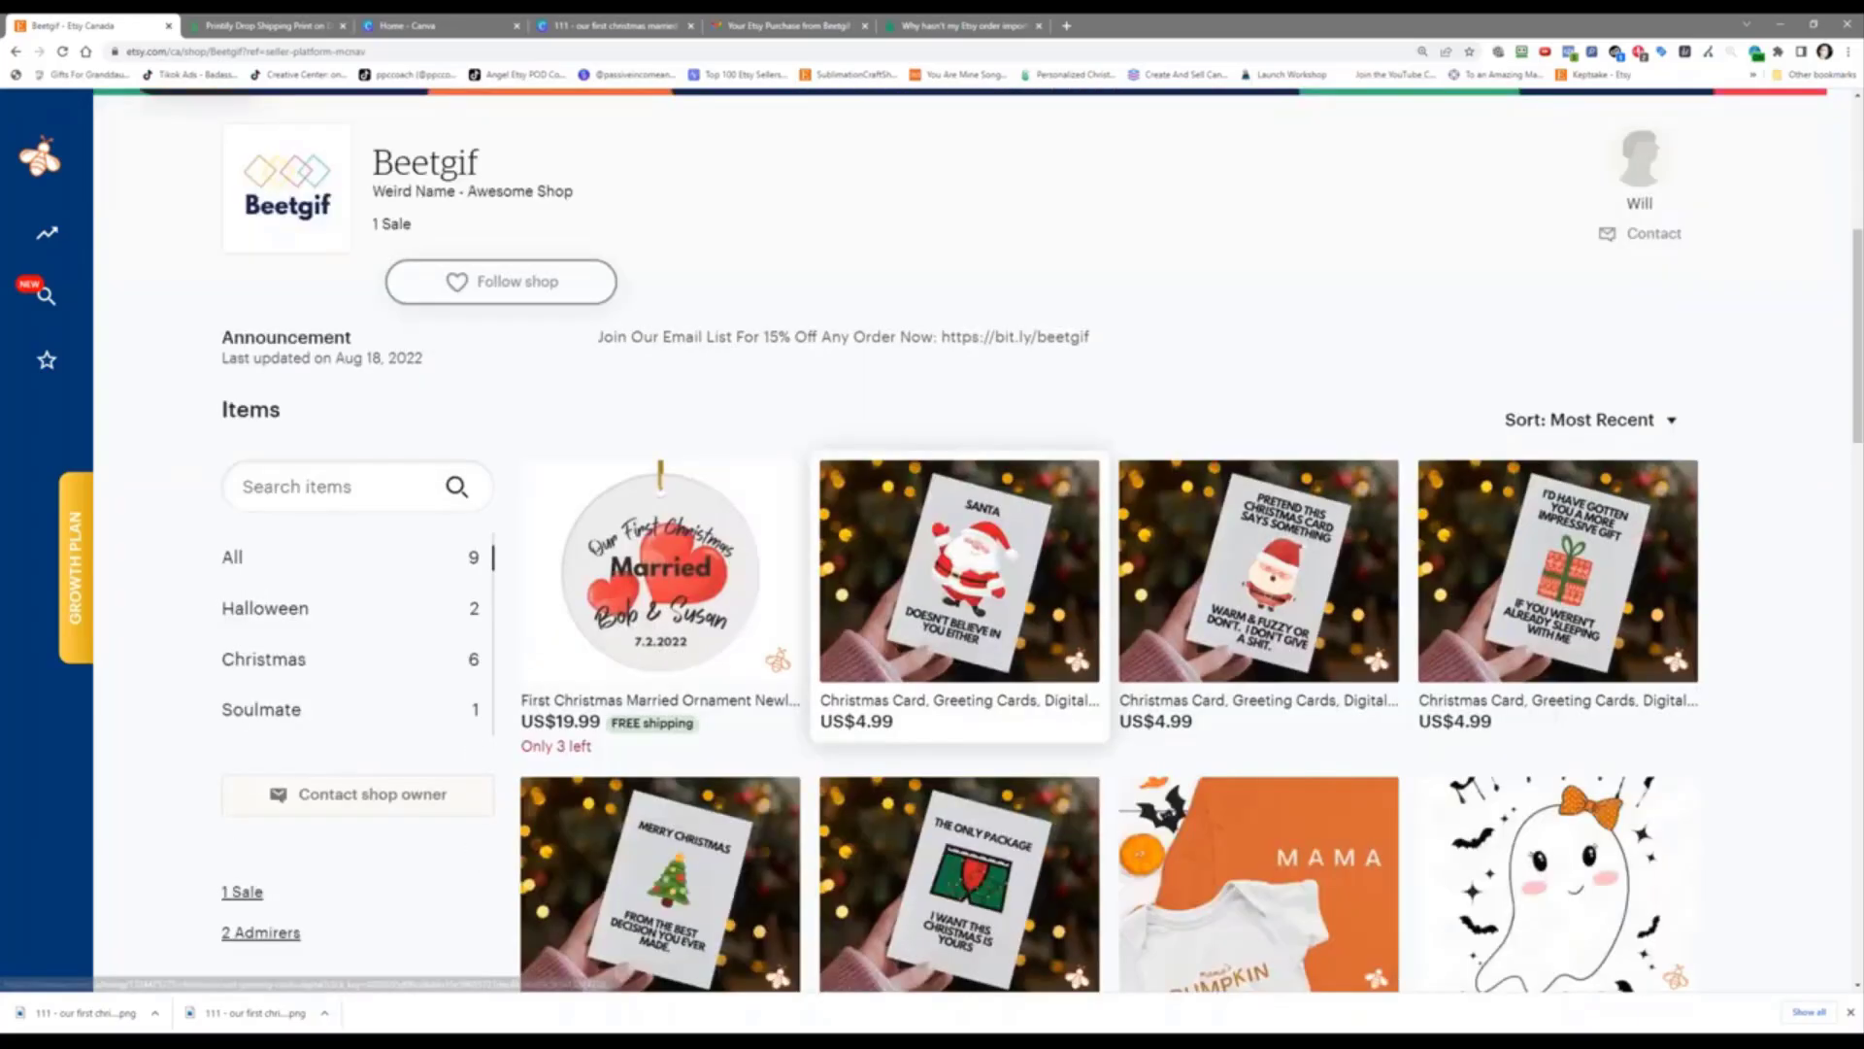
pyautogui.scroll(1, 1046, 461)
pyautogui.scroll(-2, 909, 872)
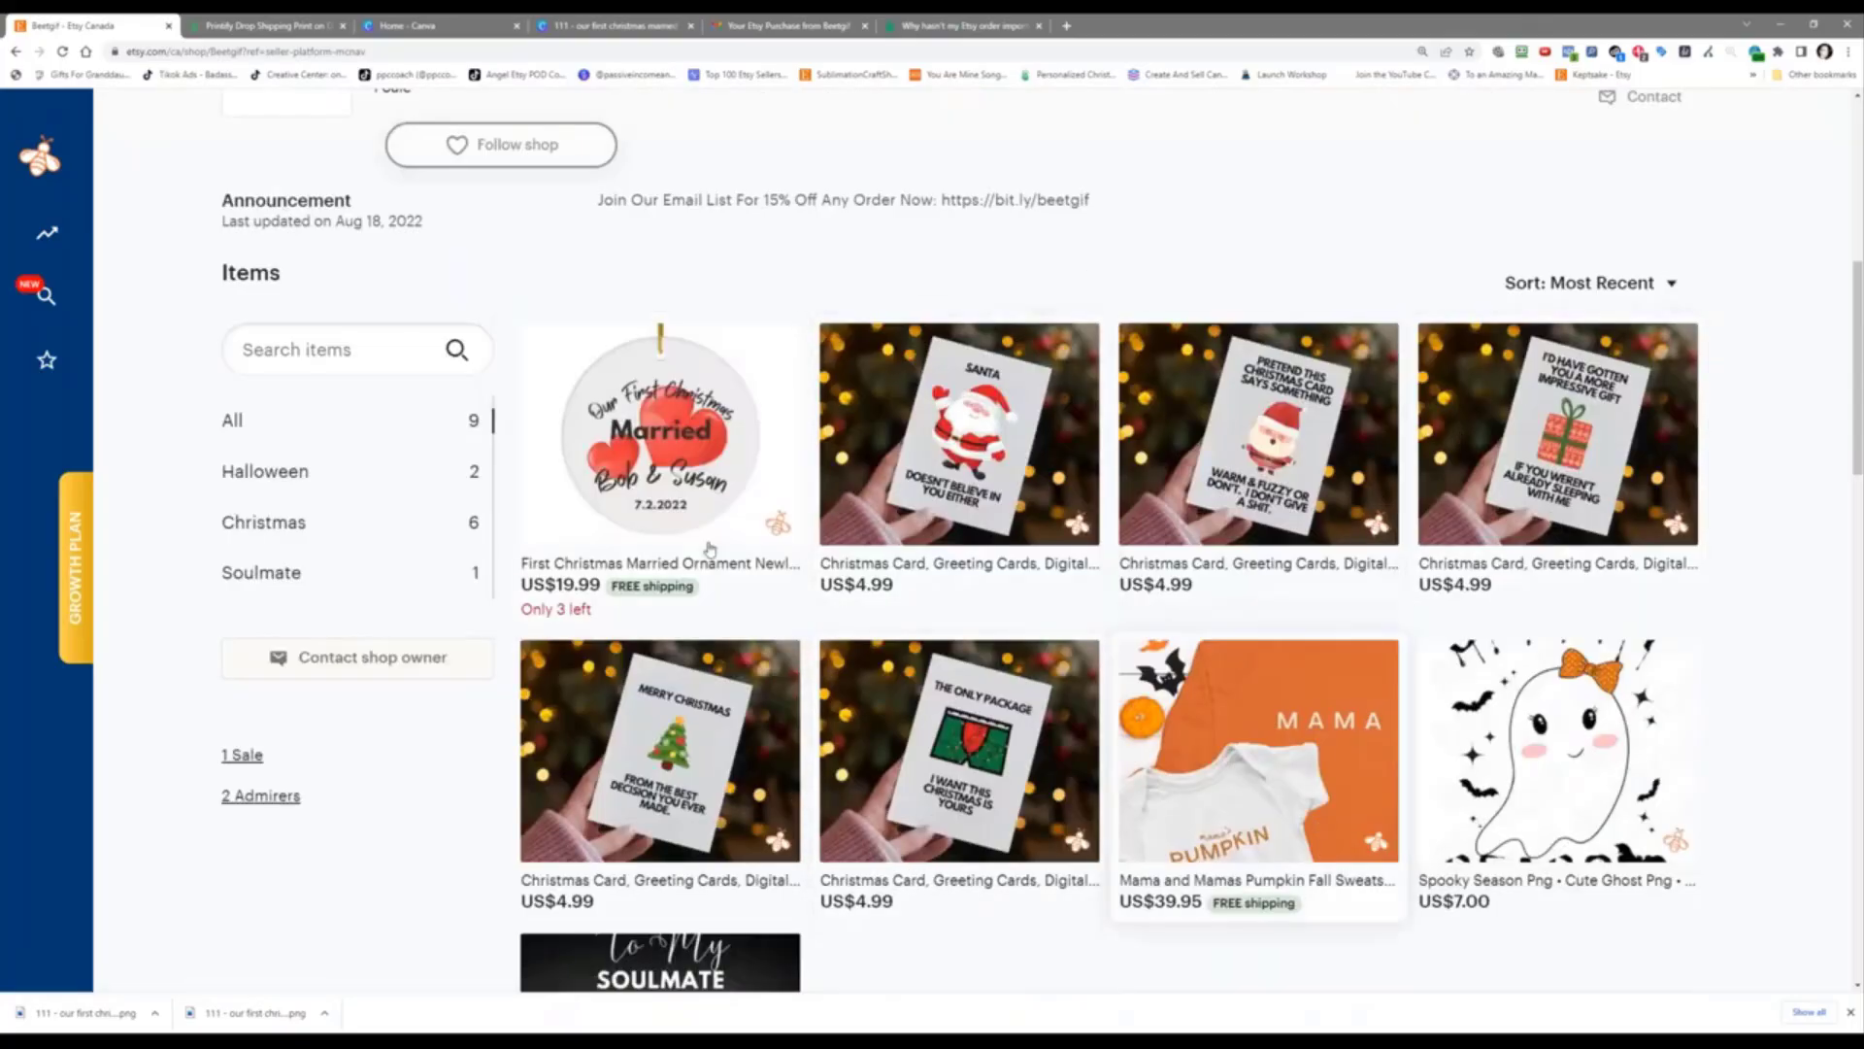
pyautogui.click(1066, 26)
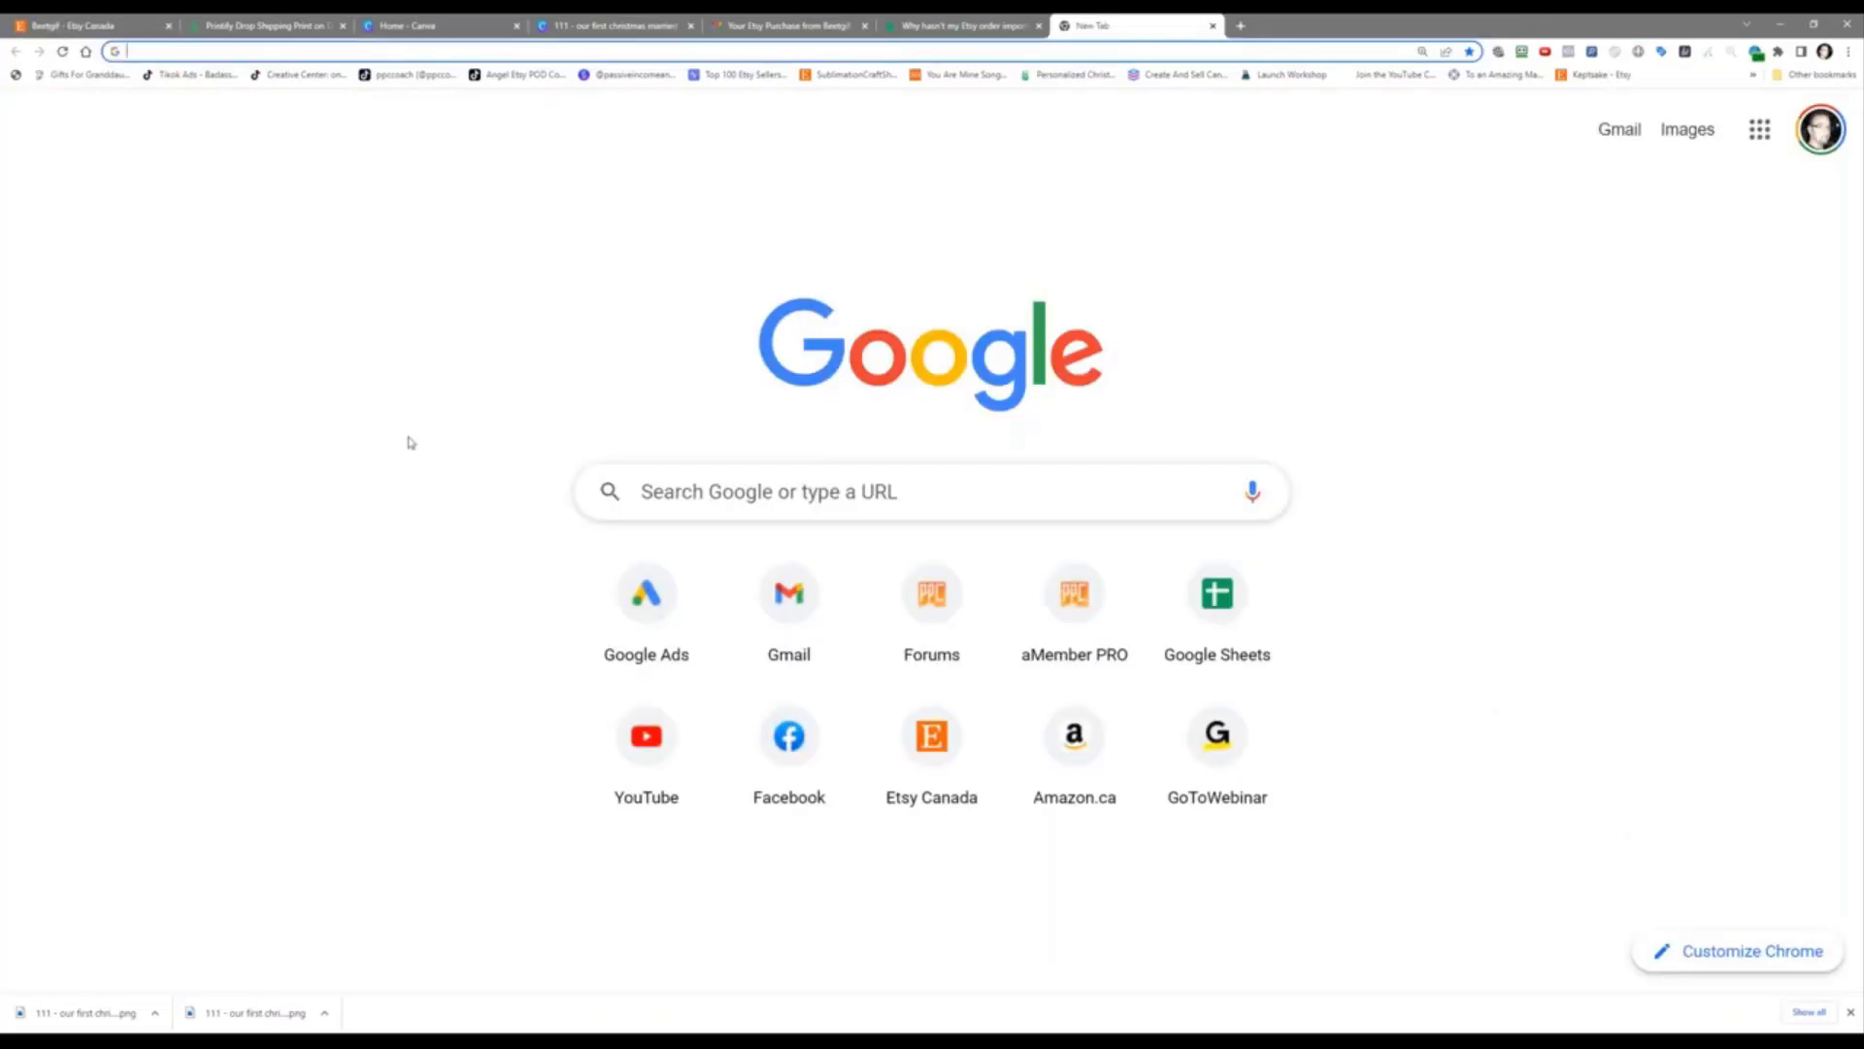
# Step: Search Google Images for 'definition of insanity' and preview the first quote image
pyautogui.write('definition o')
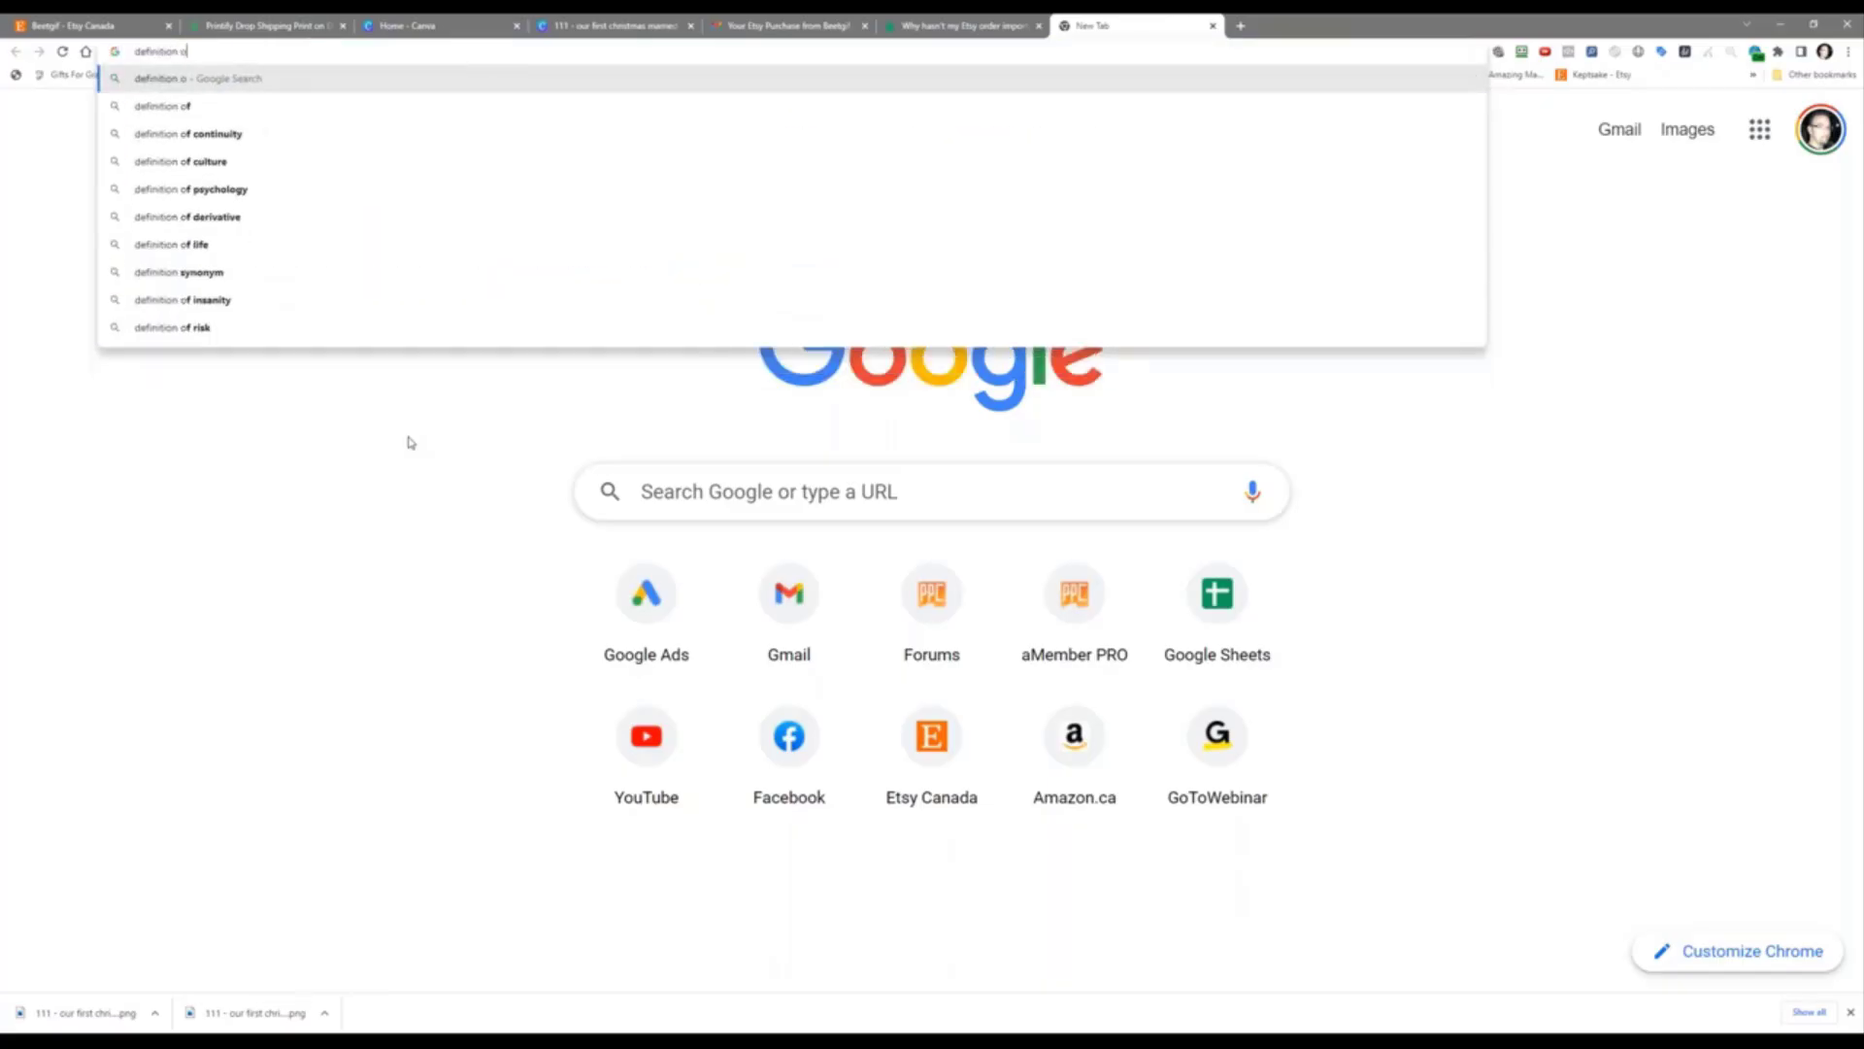
pyautogui.write('f insanity')
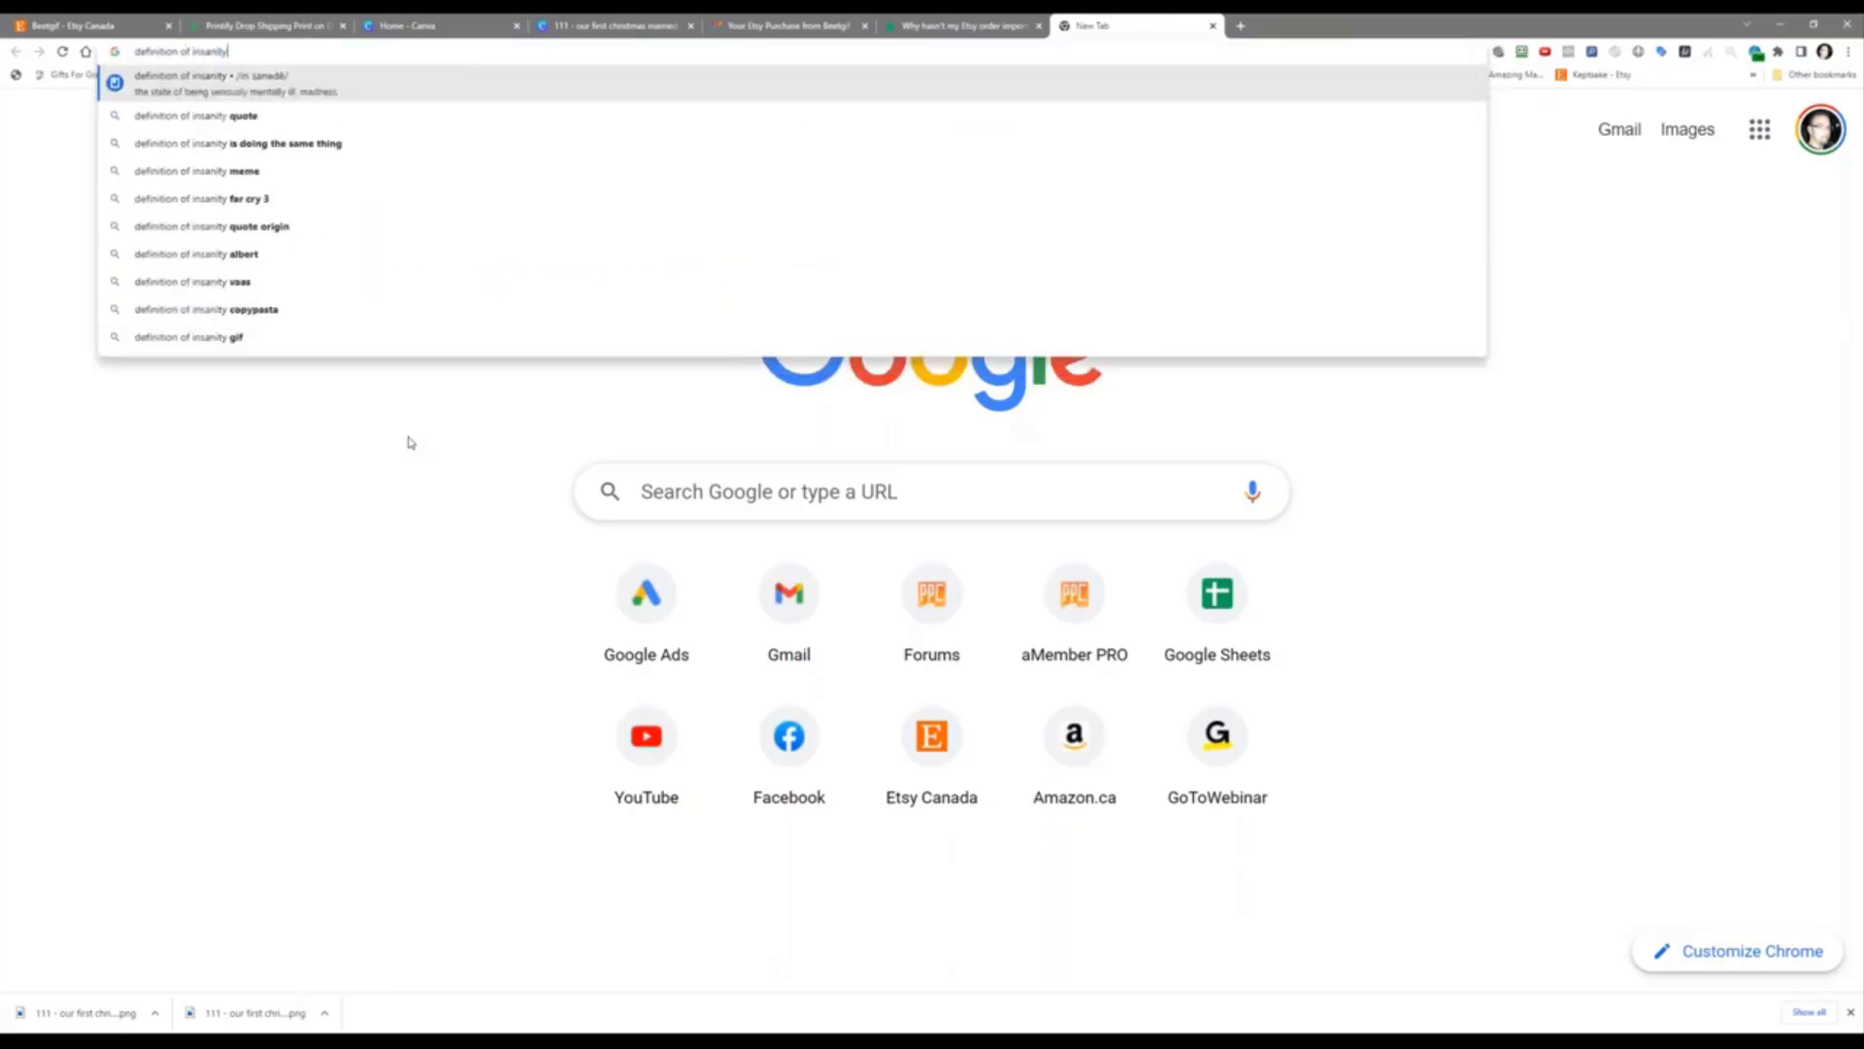
pyautogui.press('Return')
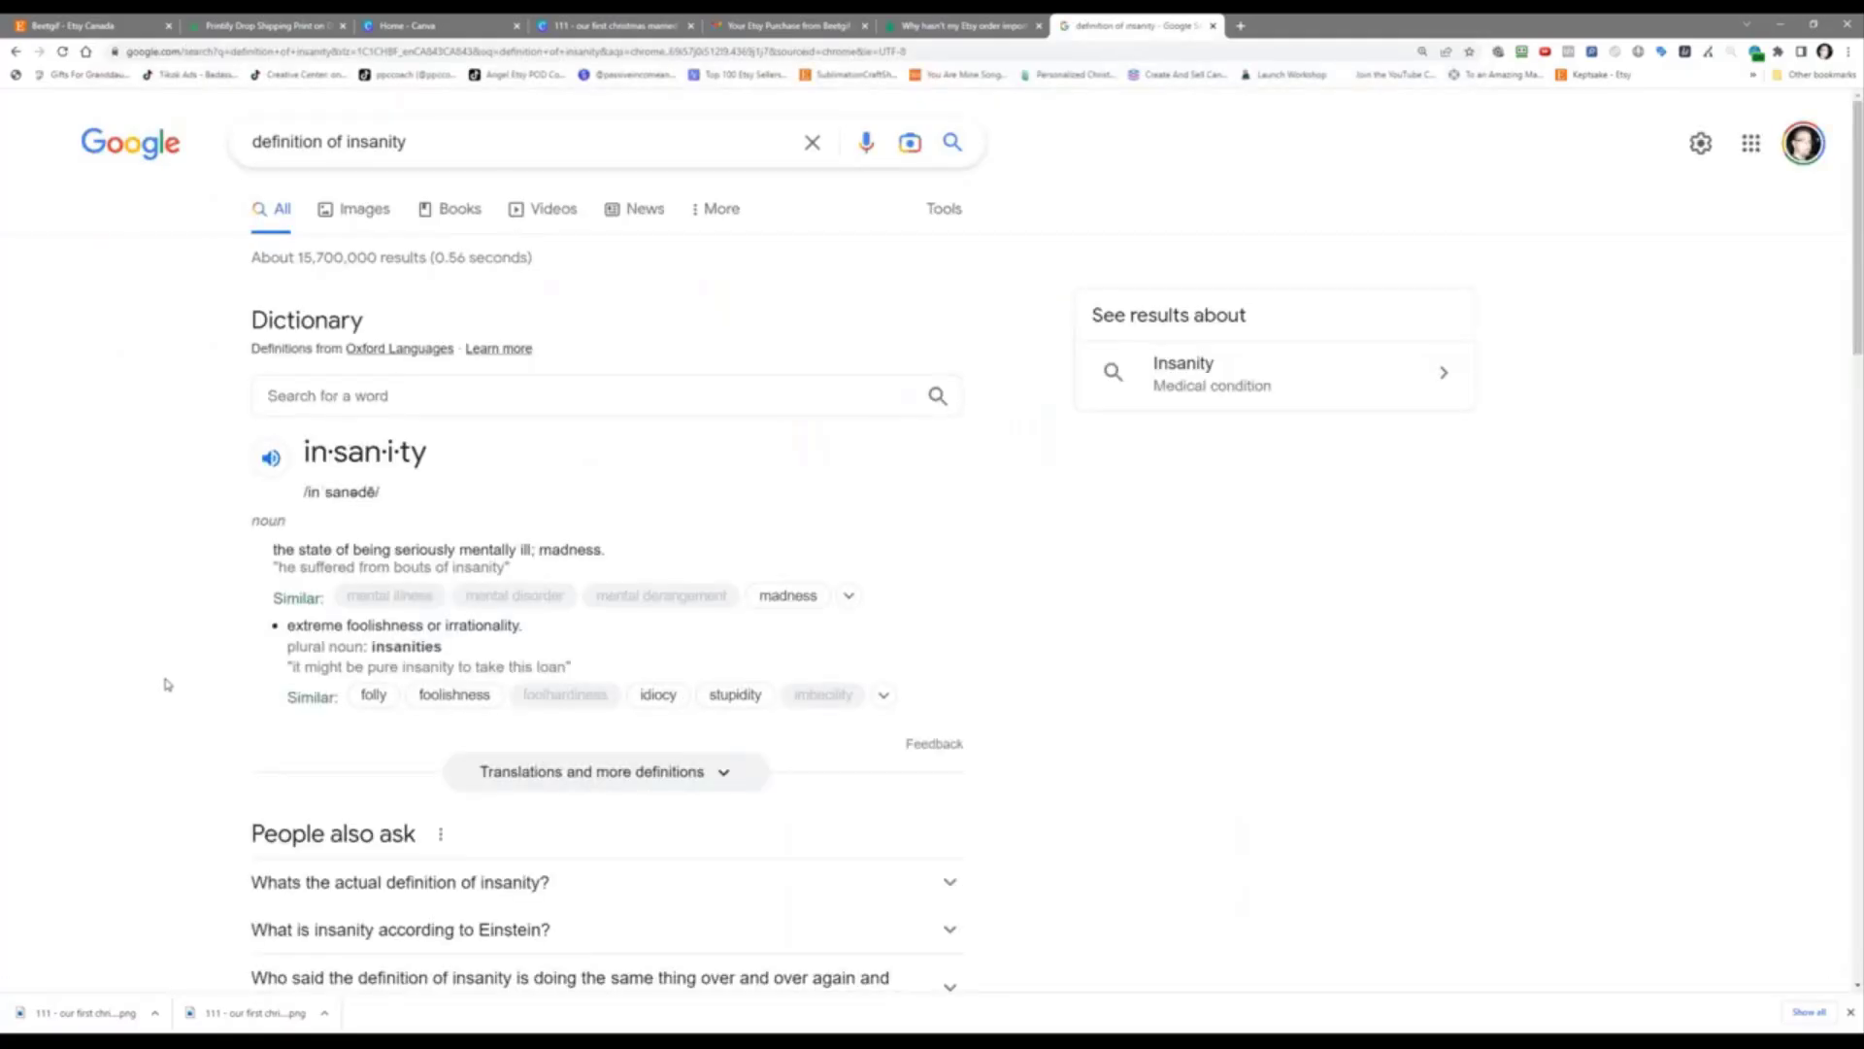
pyautogui.scroll(-5, 167, 685)
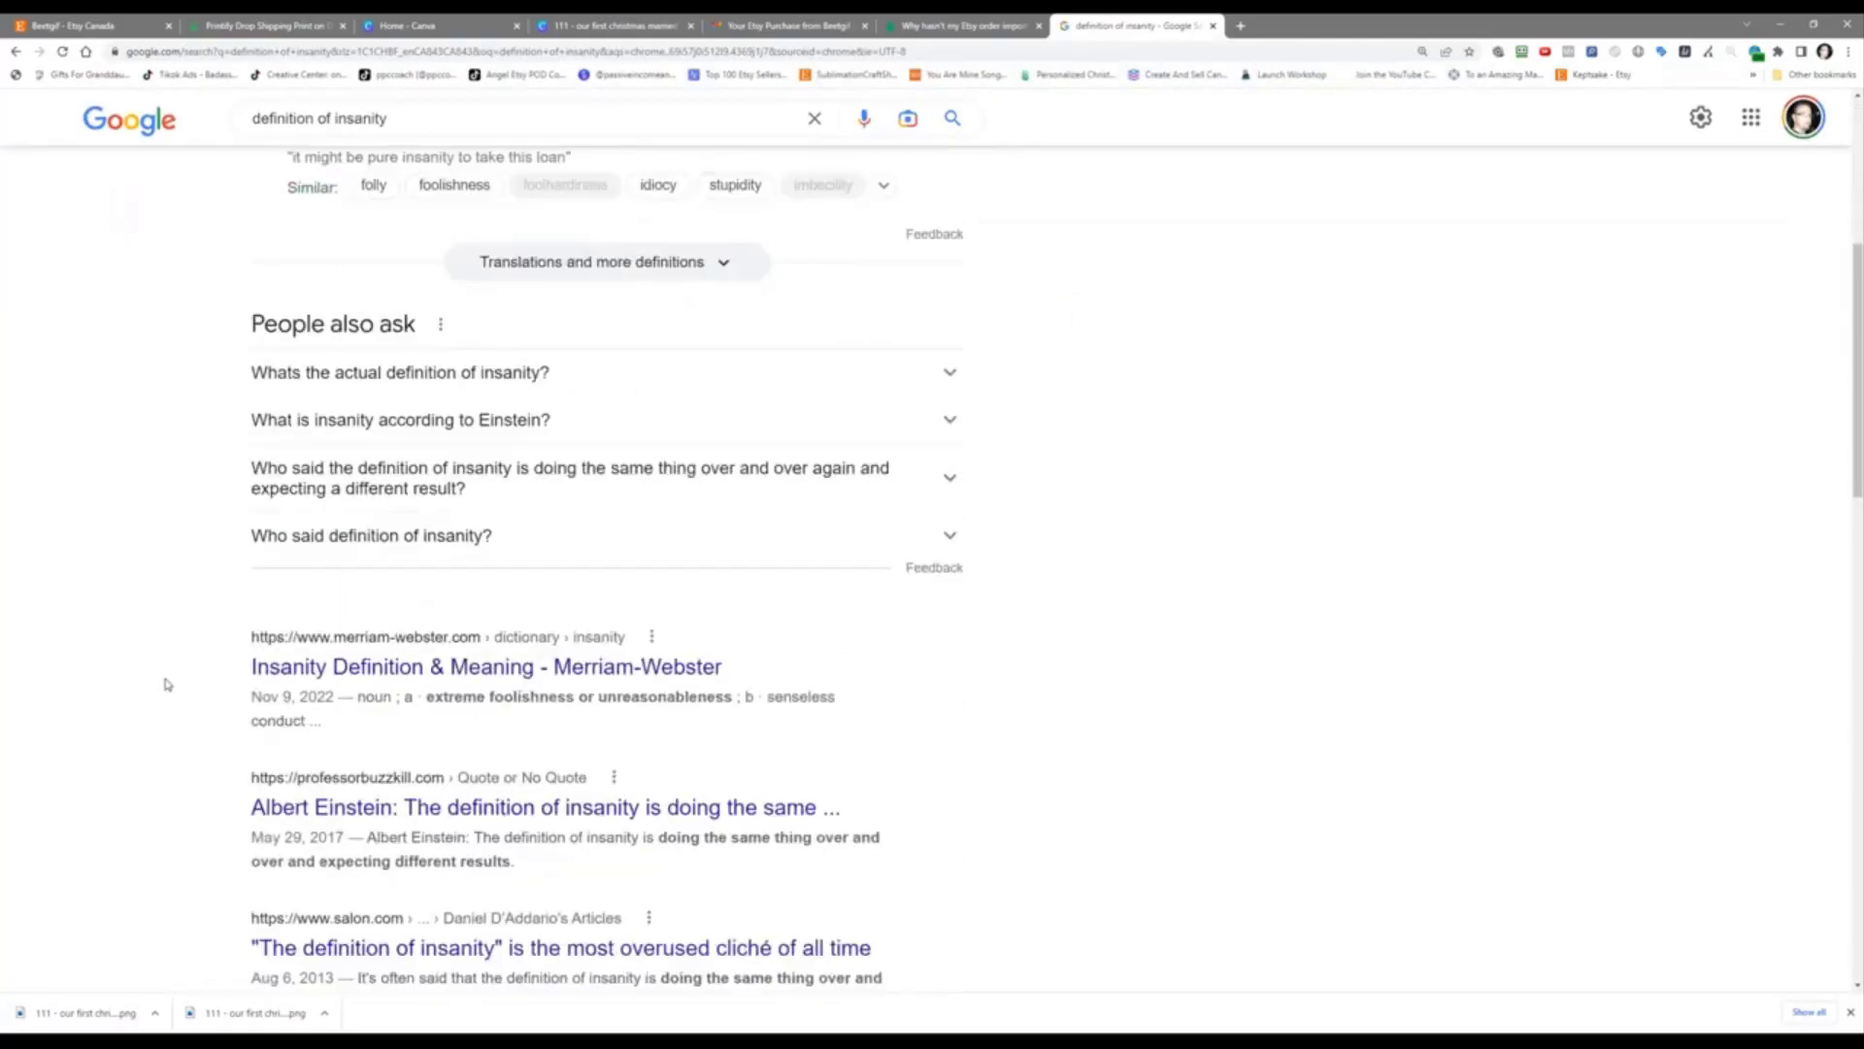
pyautogui.scroll(5, 167, 684)
pyautogui.click(366, 216)
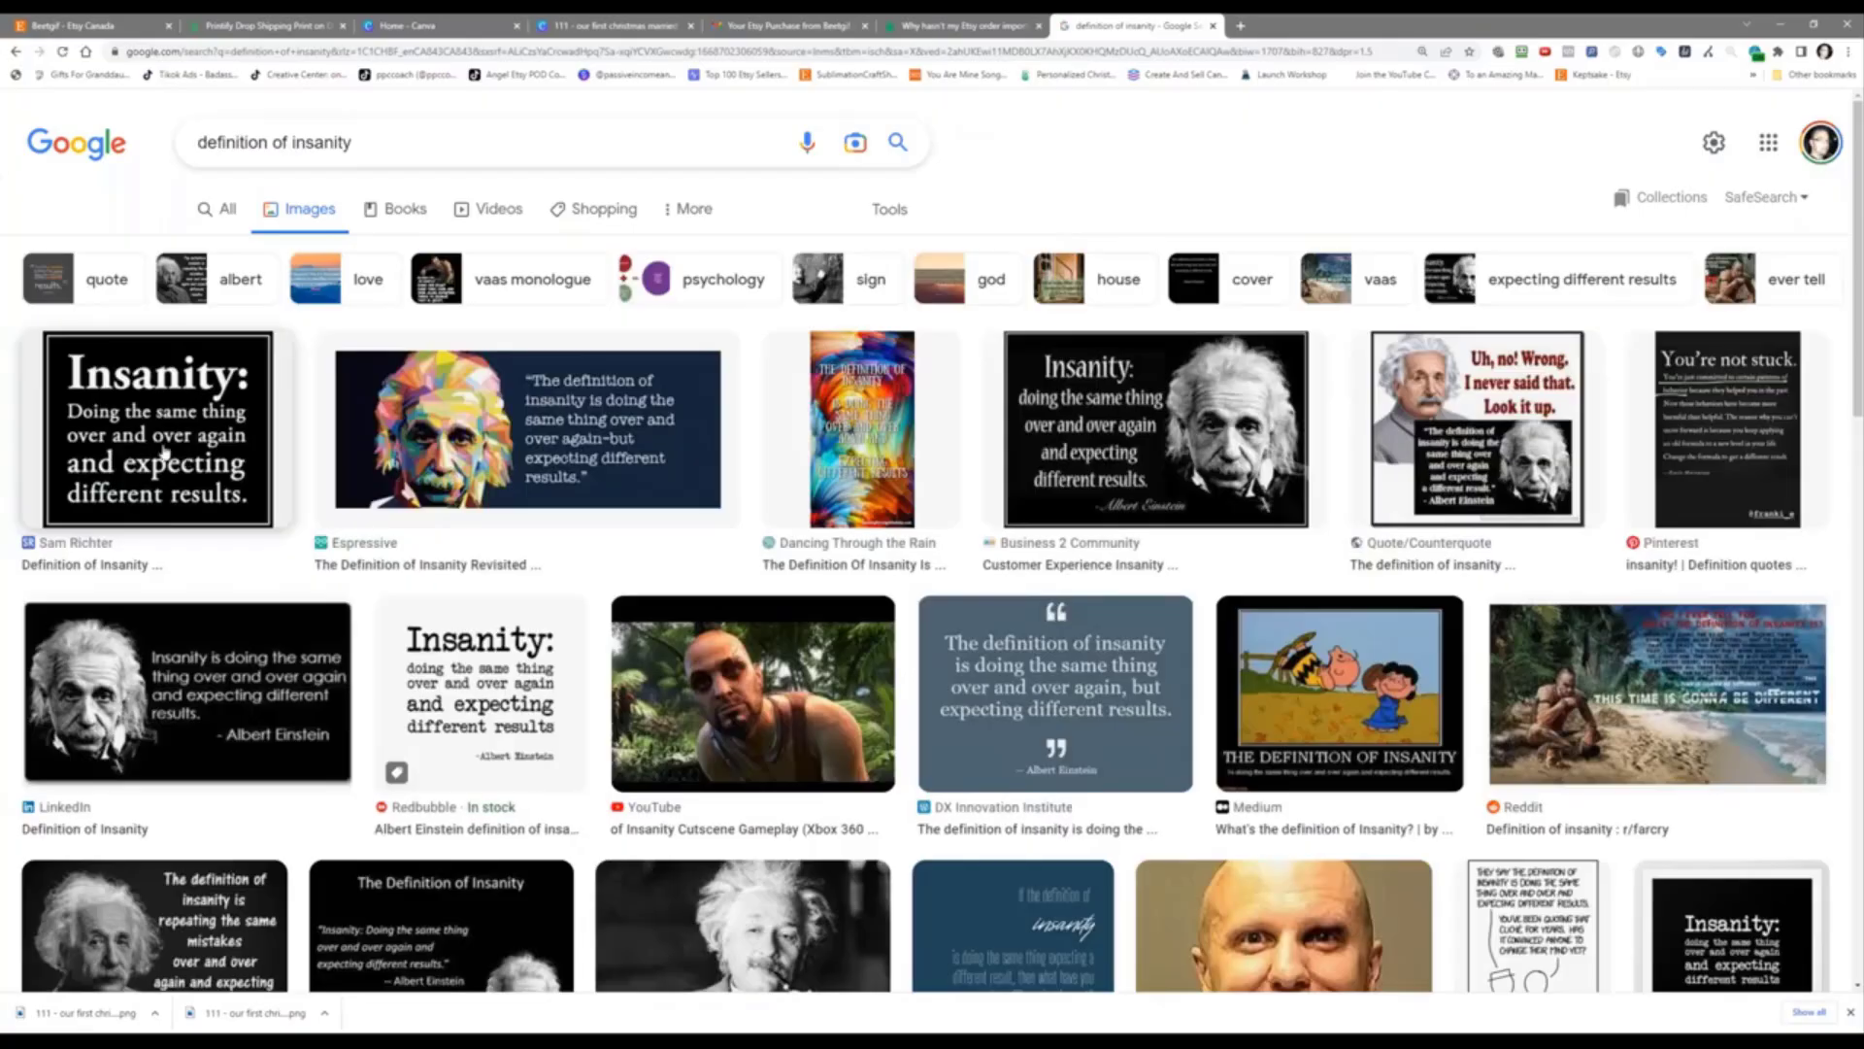
pyautogui.click(165, 452)
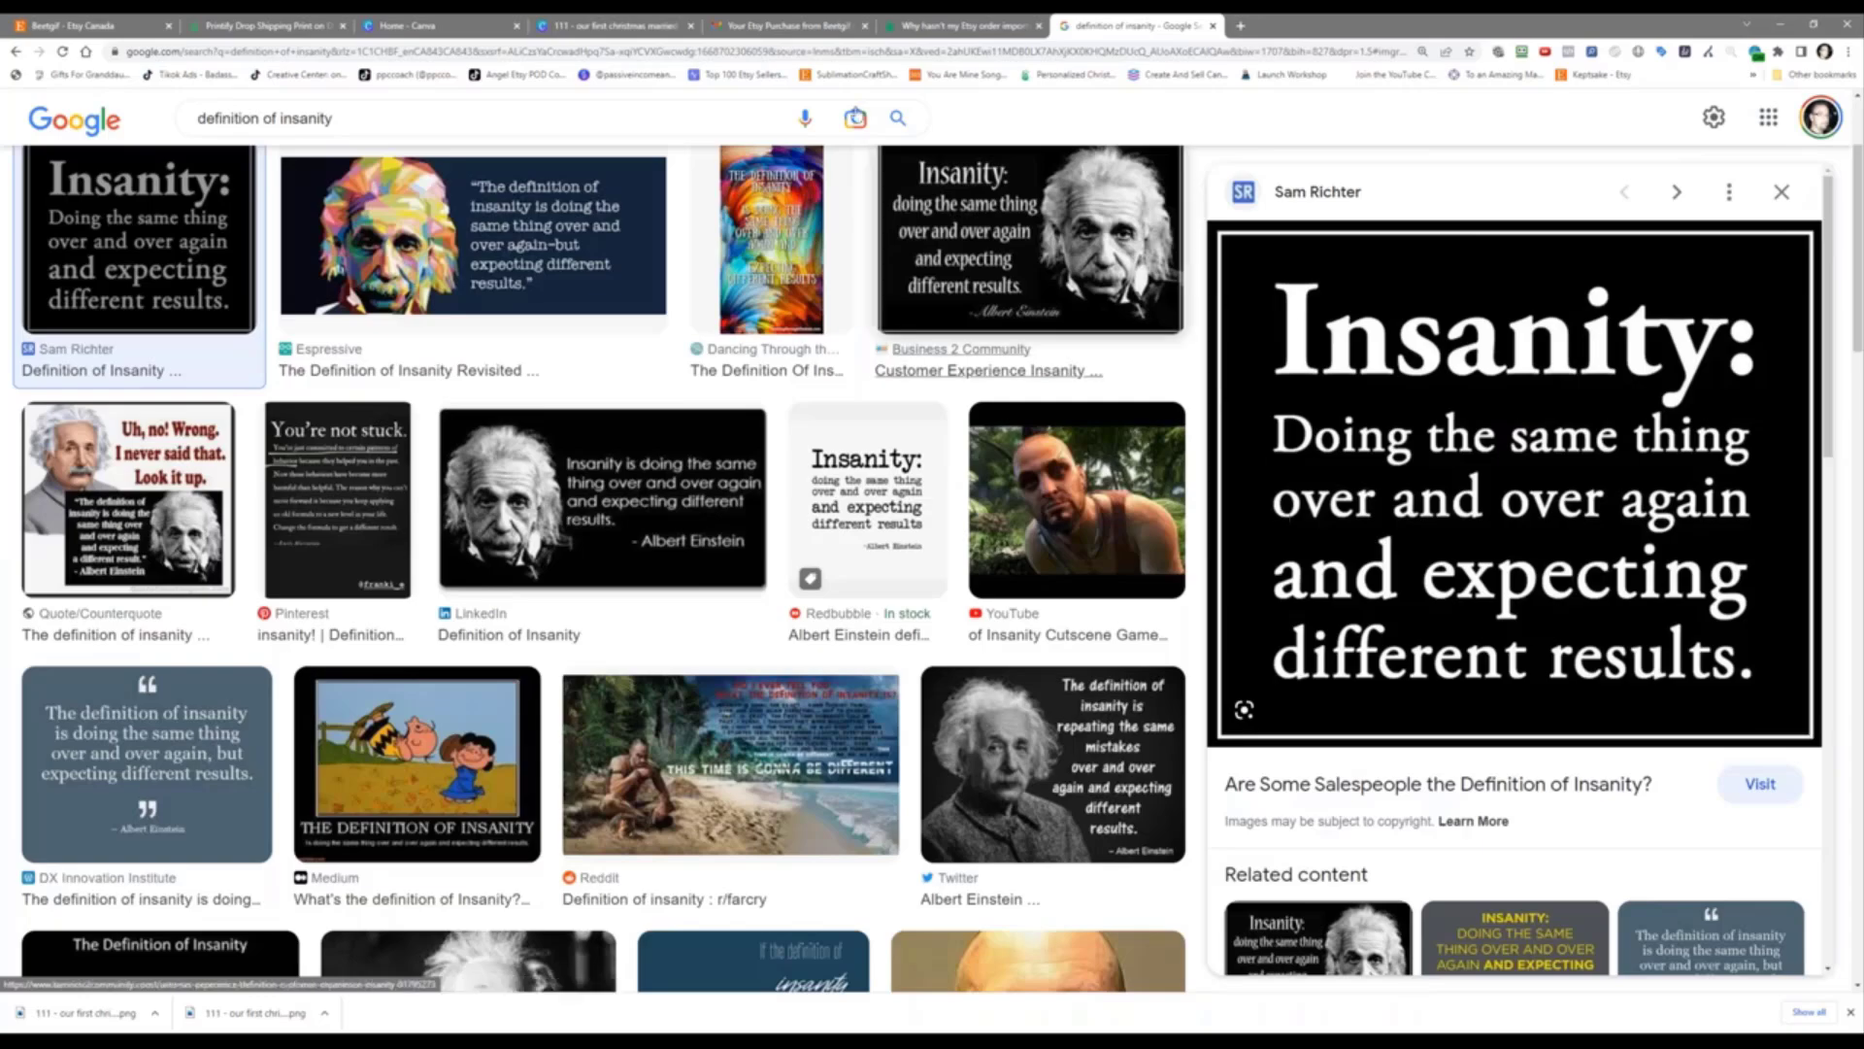
# Step: Glance at the Beetgif Etsy shop, return to the insanity image results, and open a new tab
pyautogui.click(77, 26)
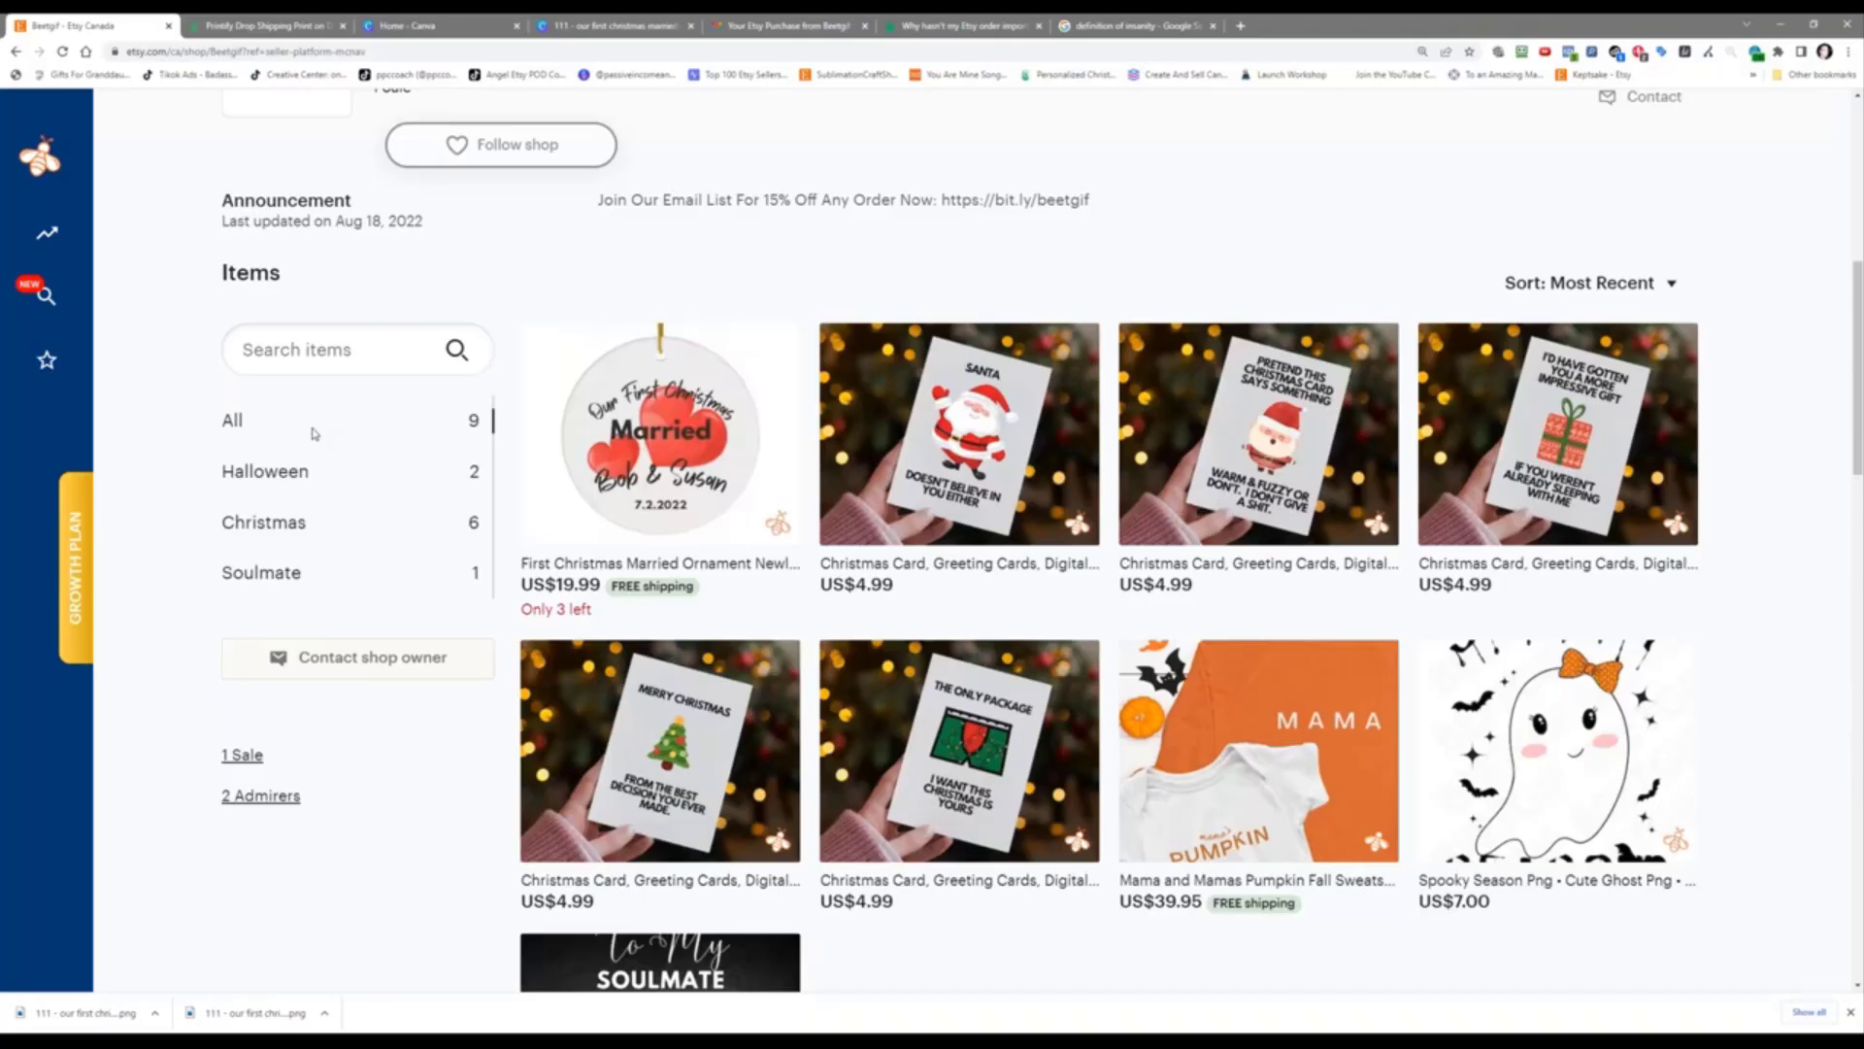
pyautogui.click(1128, 37)
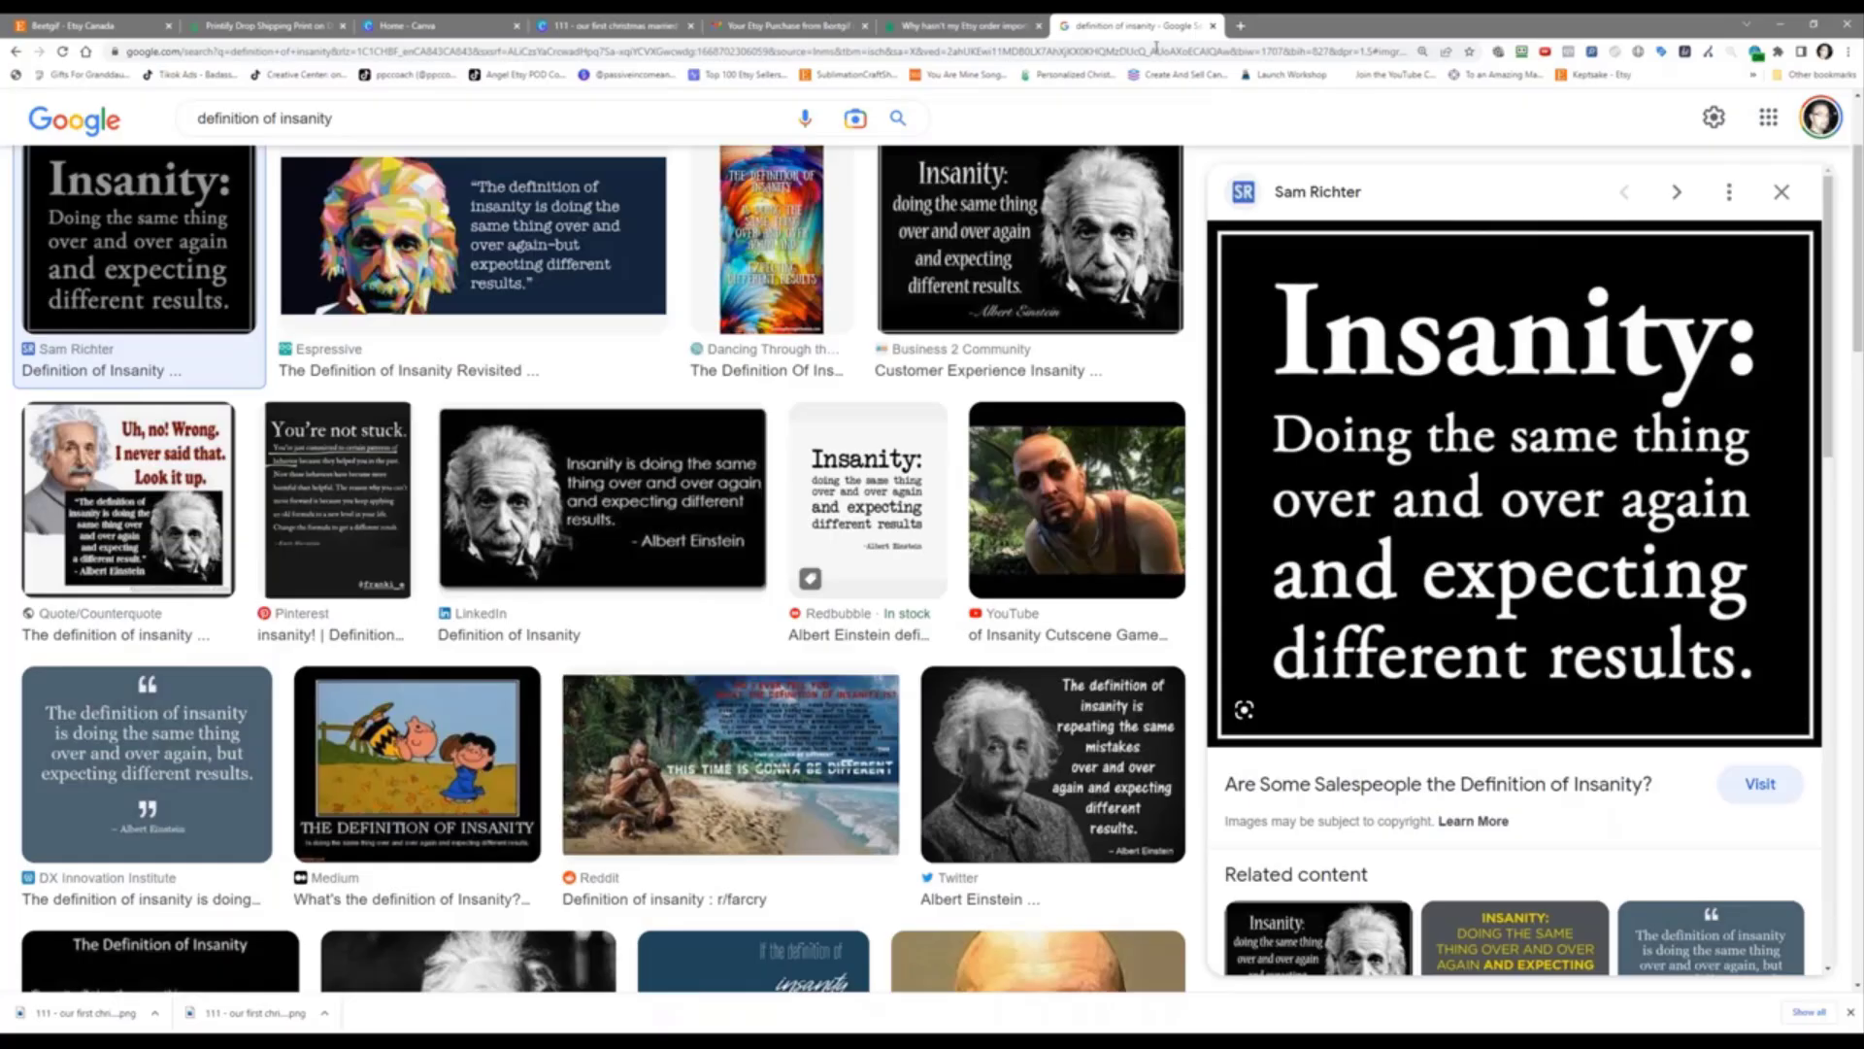
pyautogui.click(1240, 25)
# Step: Log in to funnelytics.io using the saved credentials
pyautogui.write('funnelytics.io')
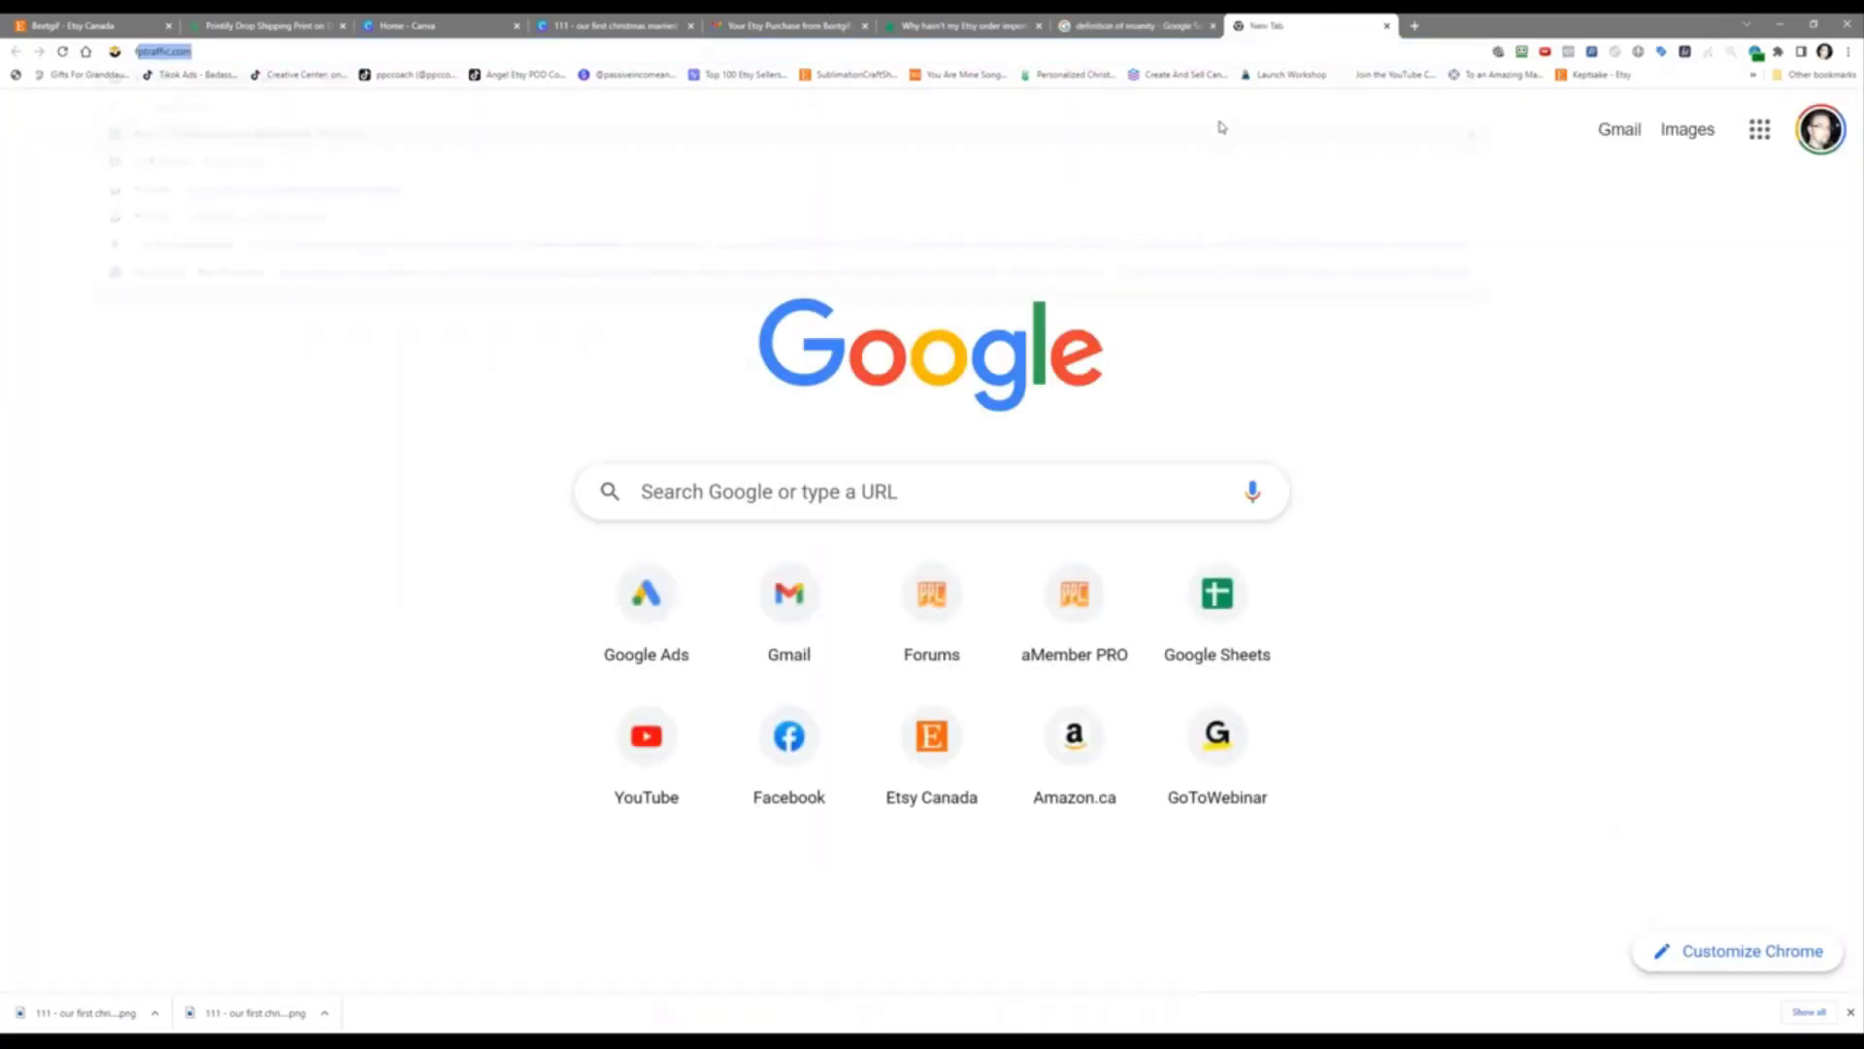
pyautogui.press('Return')
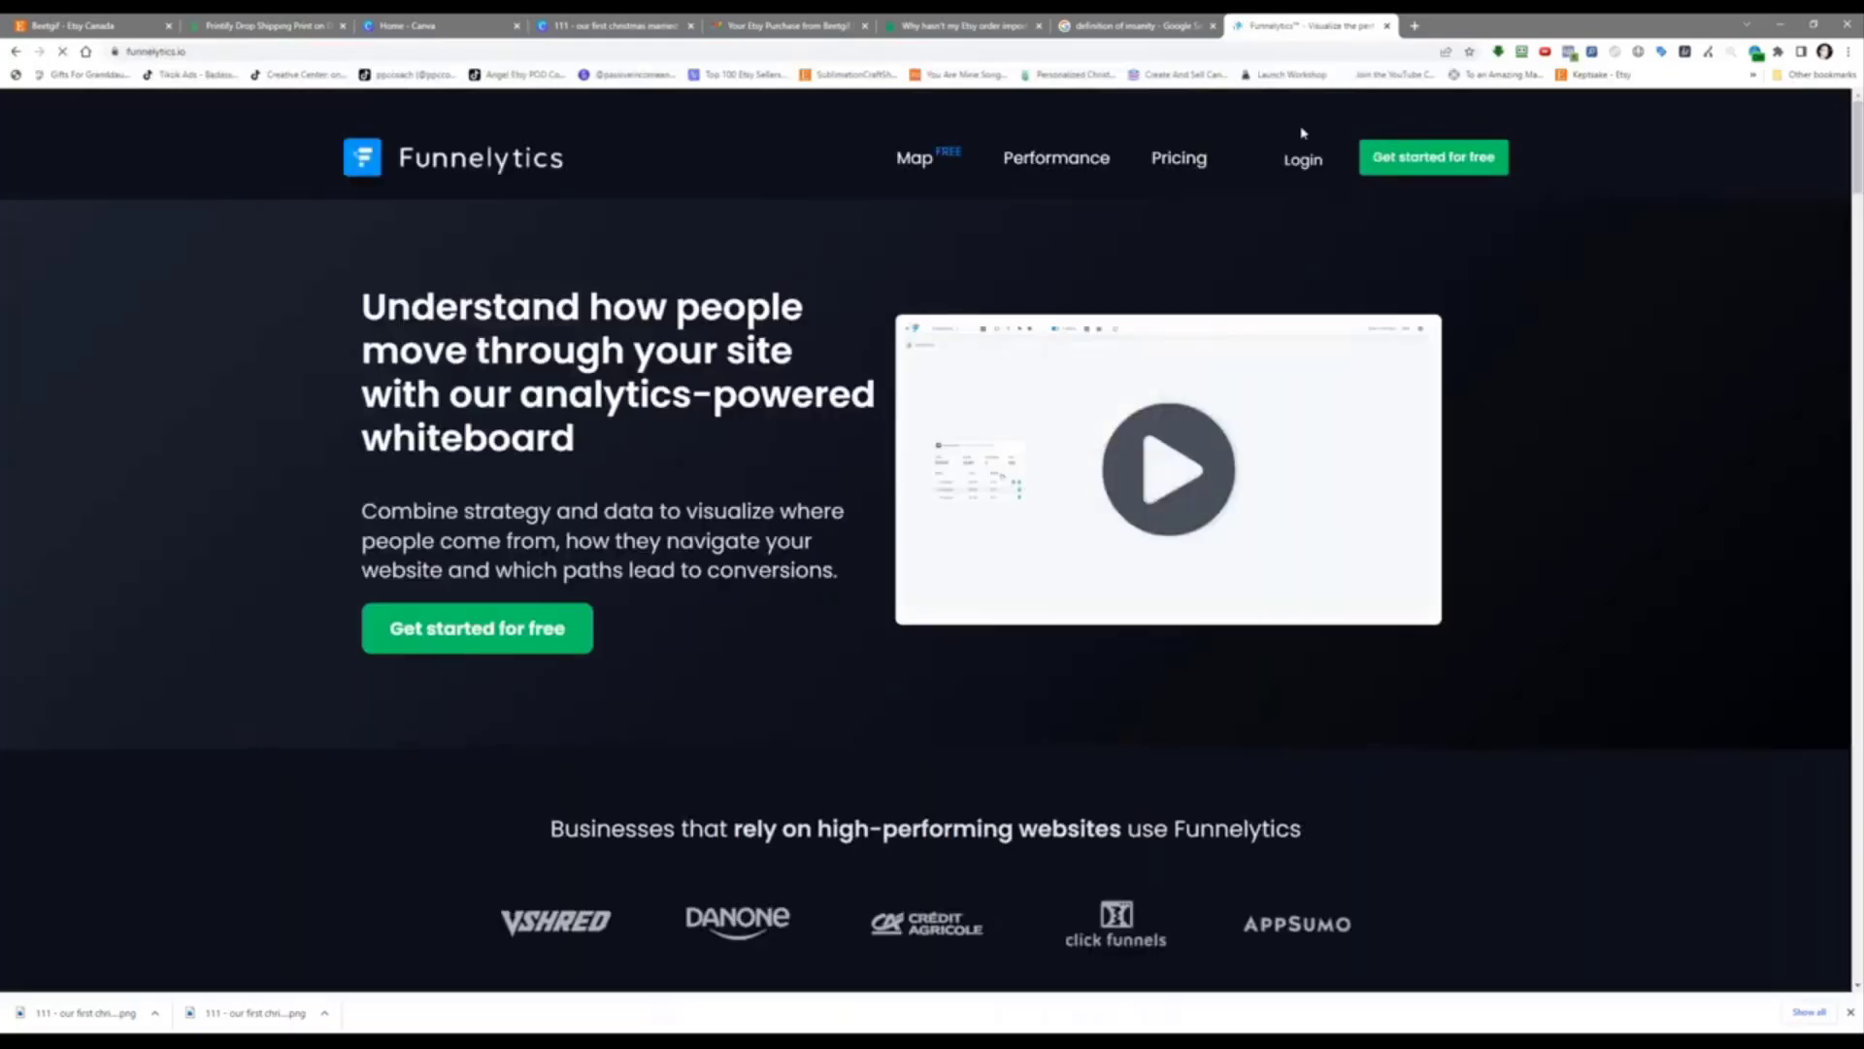
pyautogui.click(1305, 159)
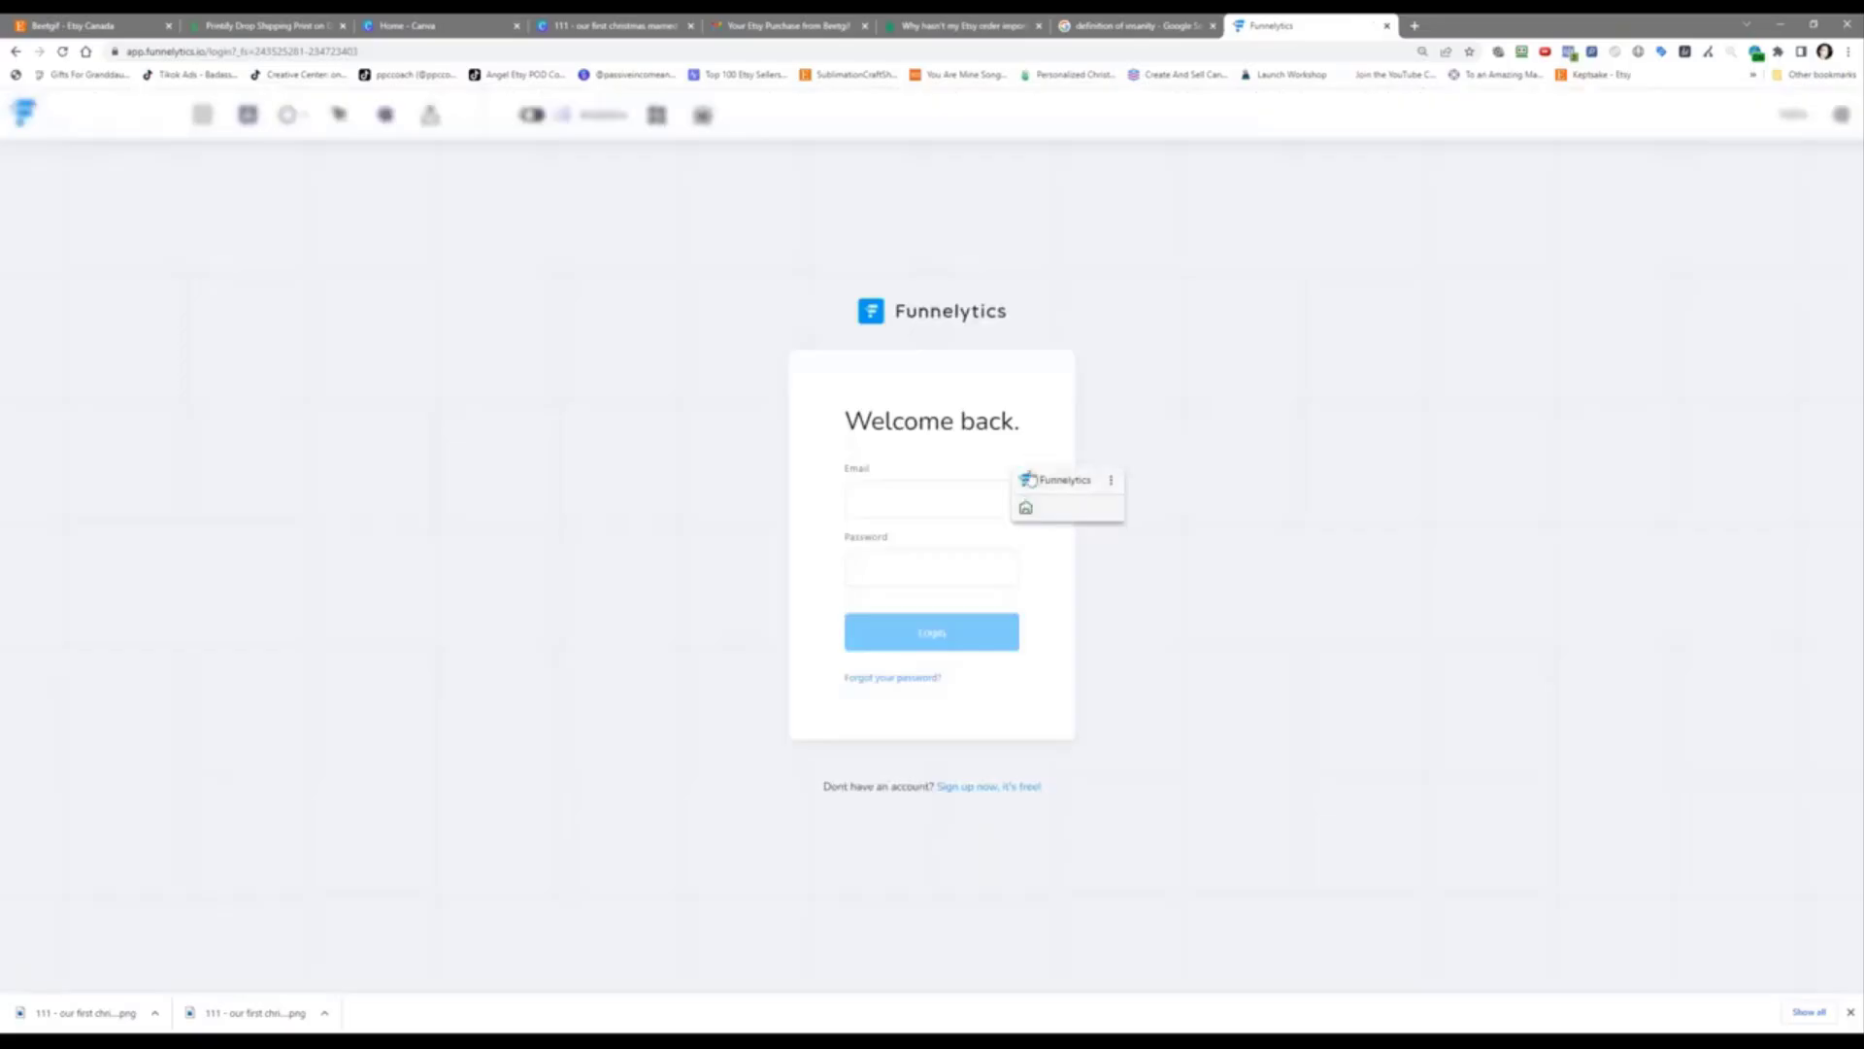
pyautogui.click(1025, 506)
pyautogui.click(927, 641)
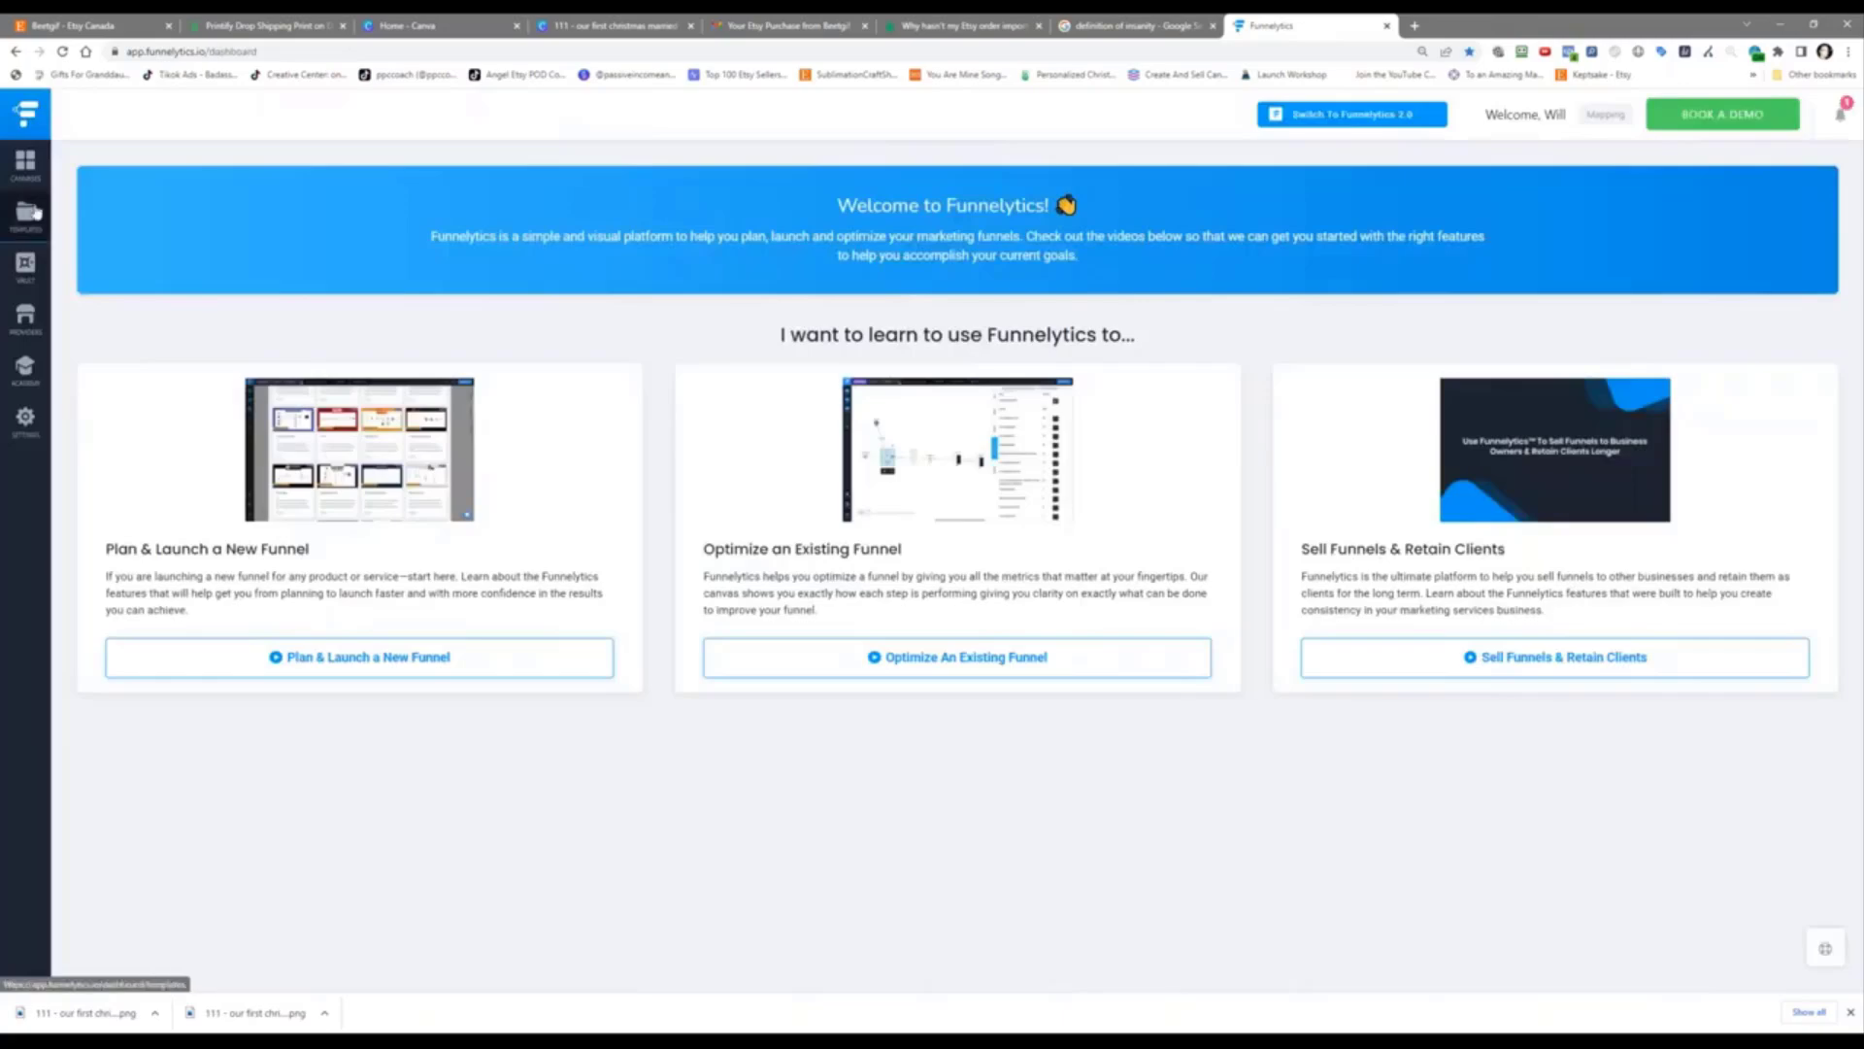
# Step: Create a canvas in Unorganized Funnels named 'Challenge #39 - How To Get More Sales On Etsy'
pyautogui.moveTo(37, 171)
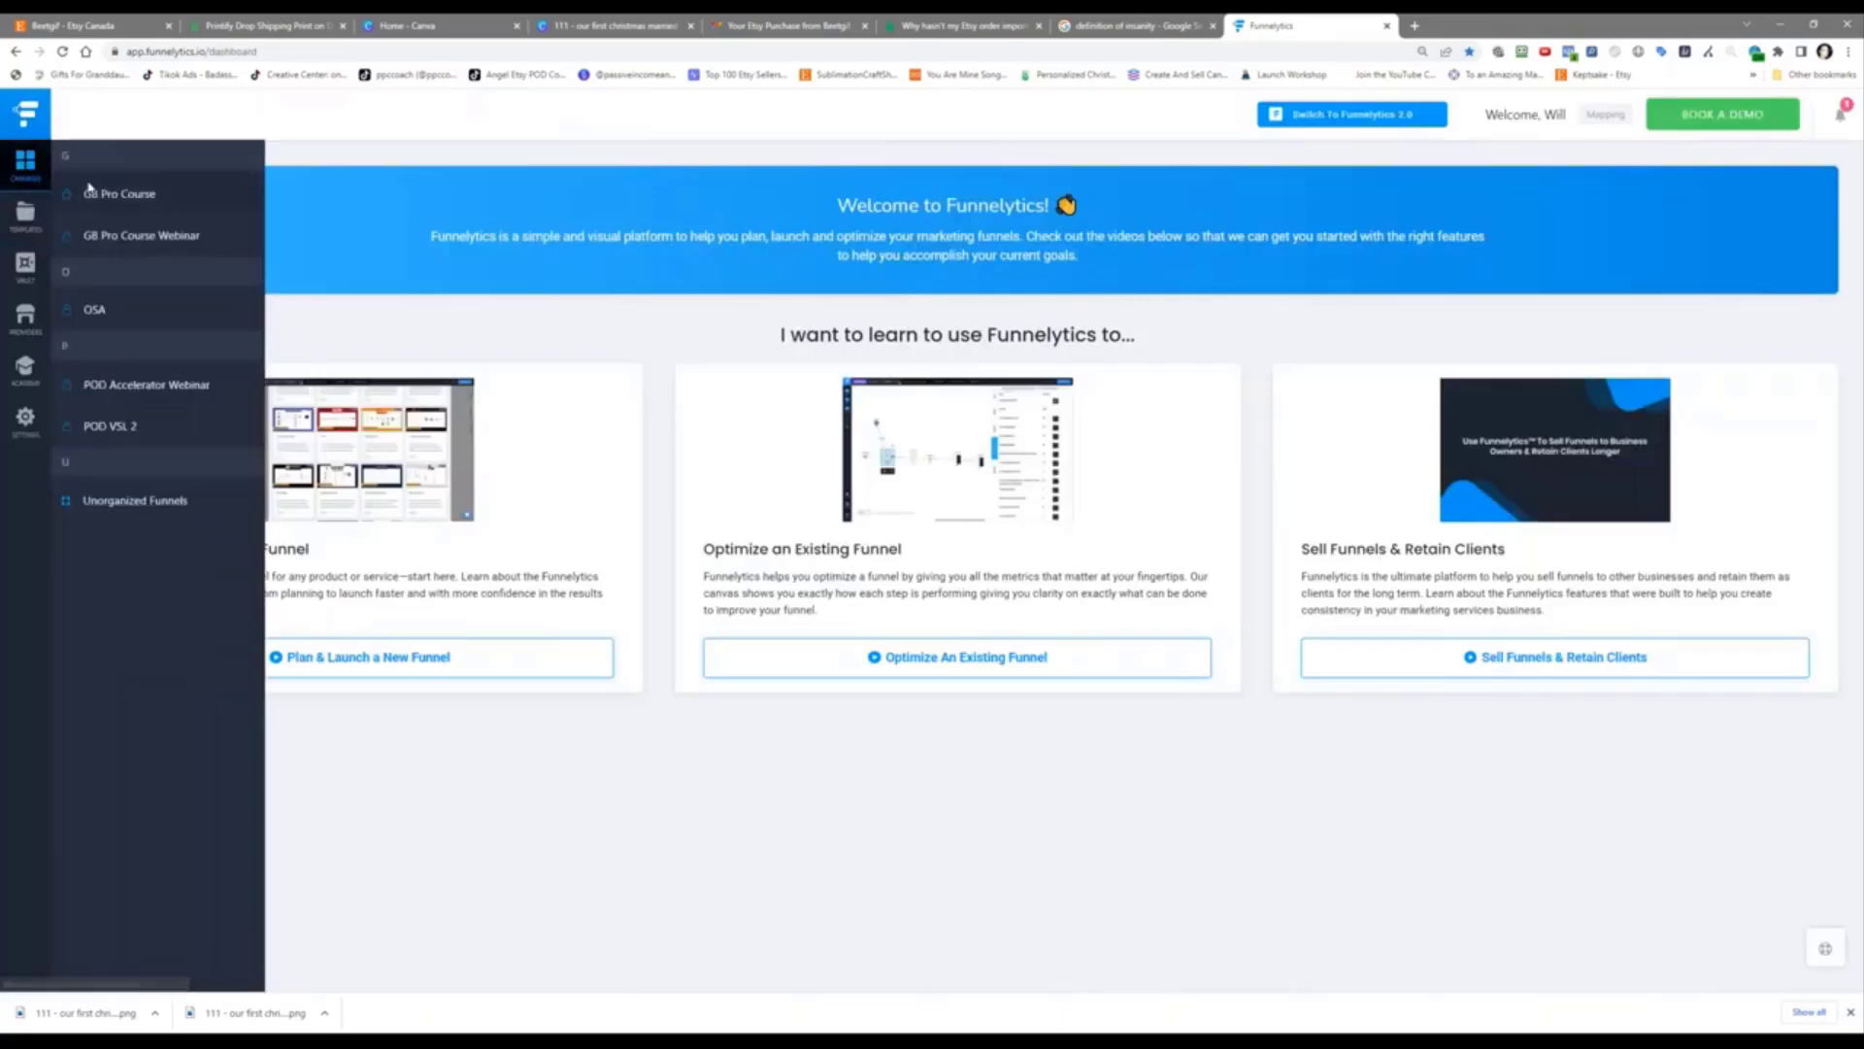
pyautogui.click(135, 500)
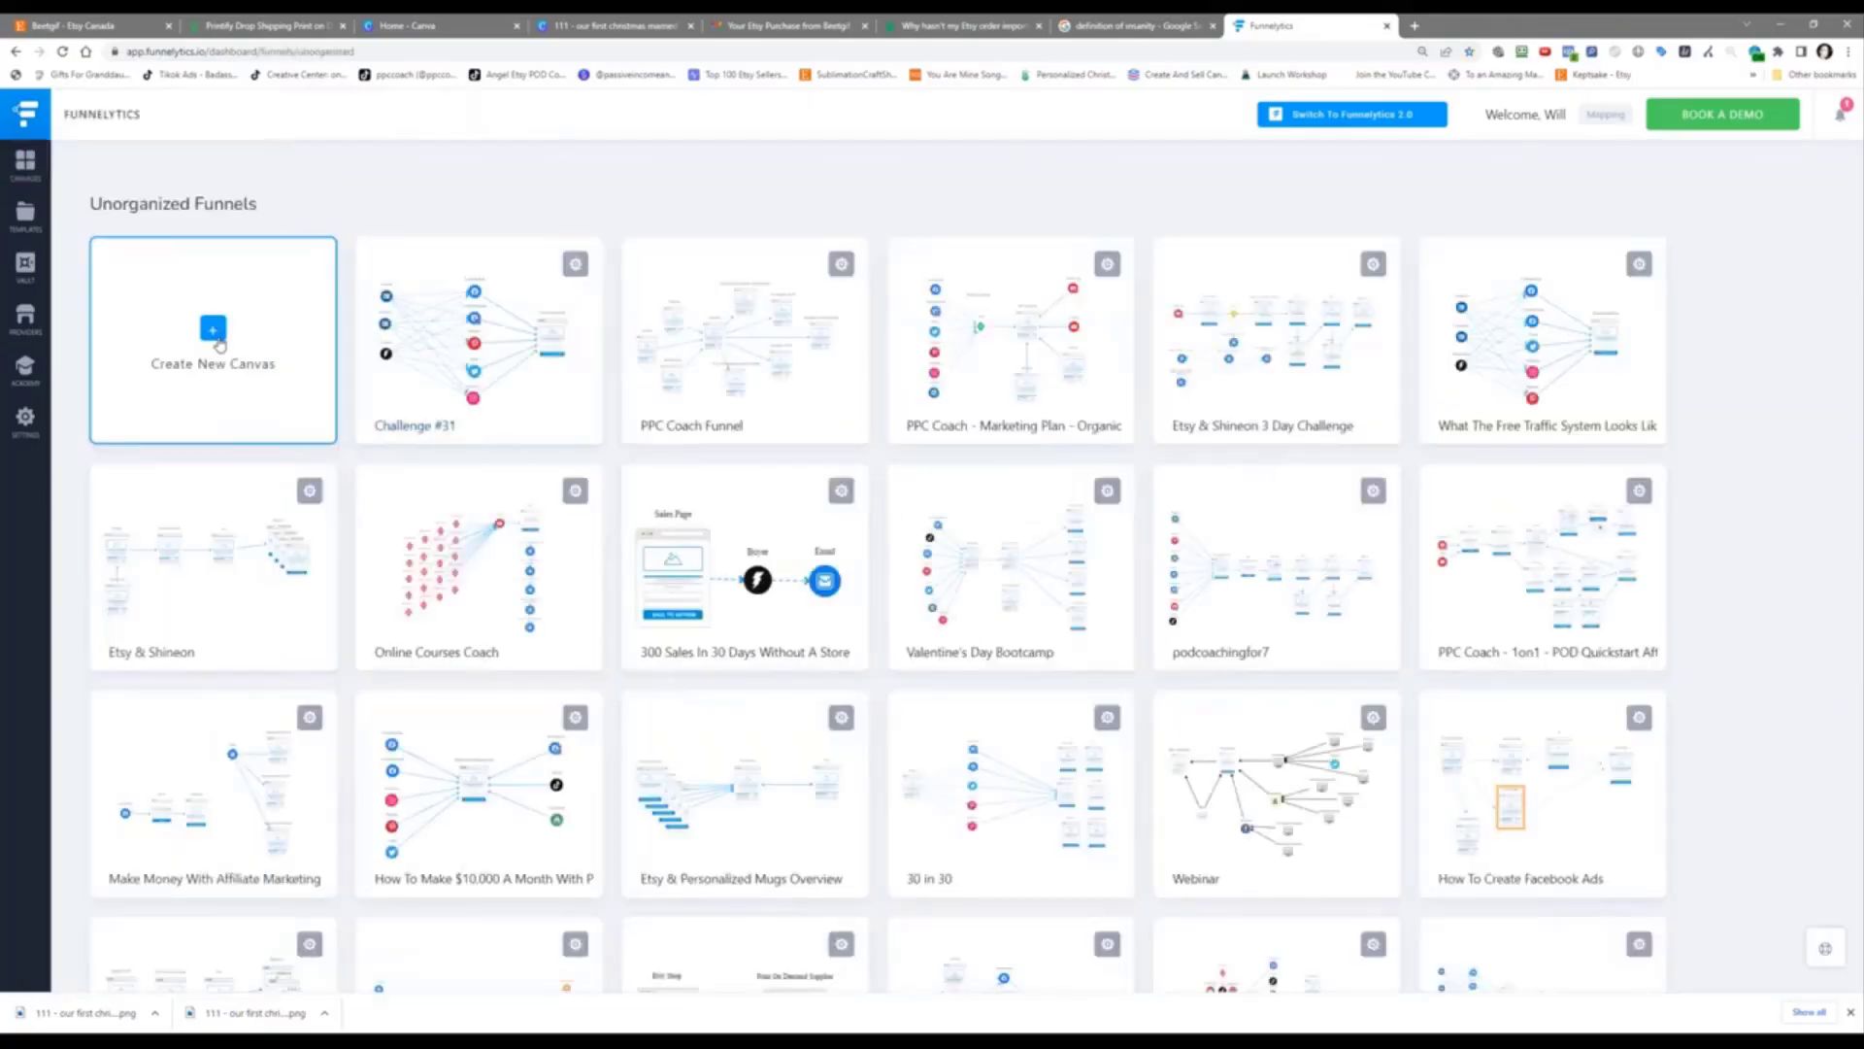
pyautogui.click(213, 330)
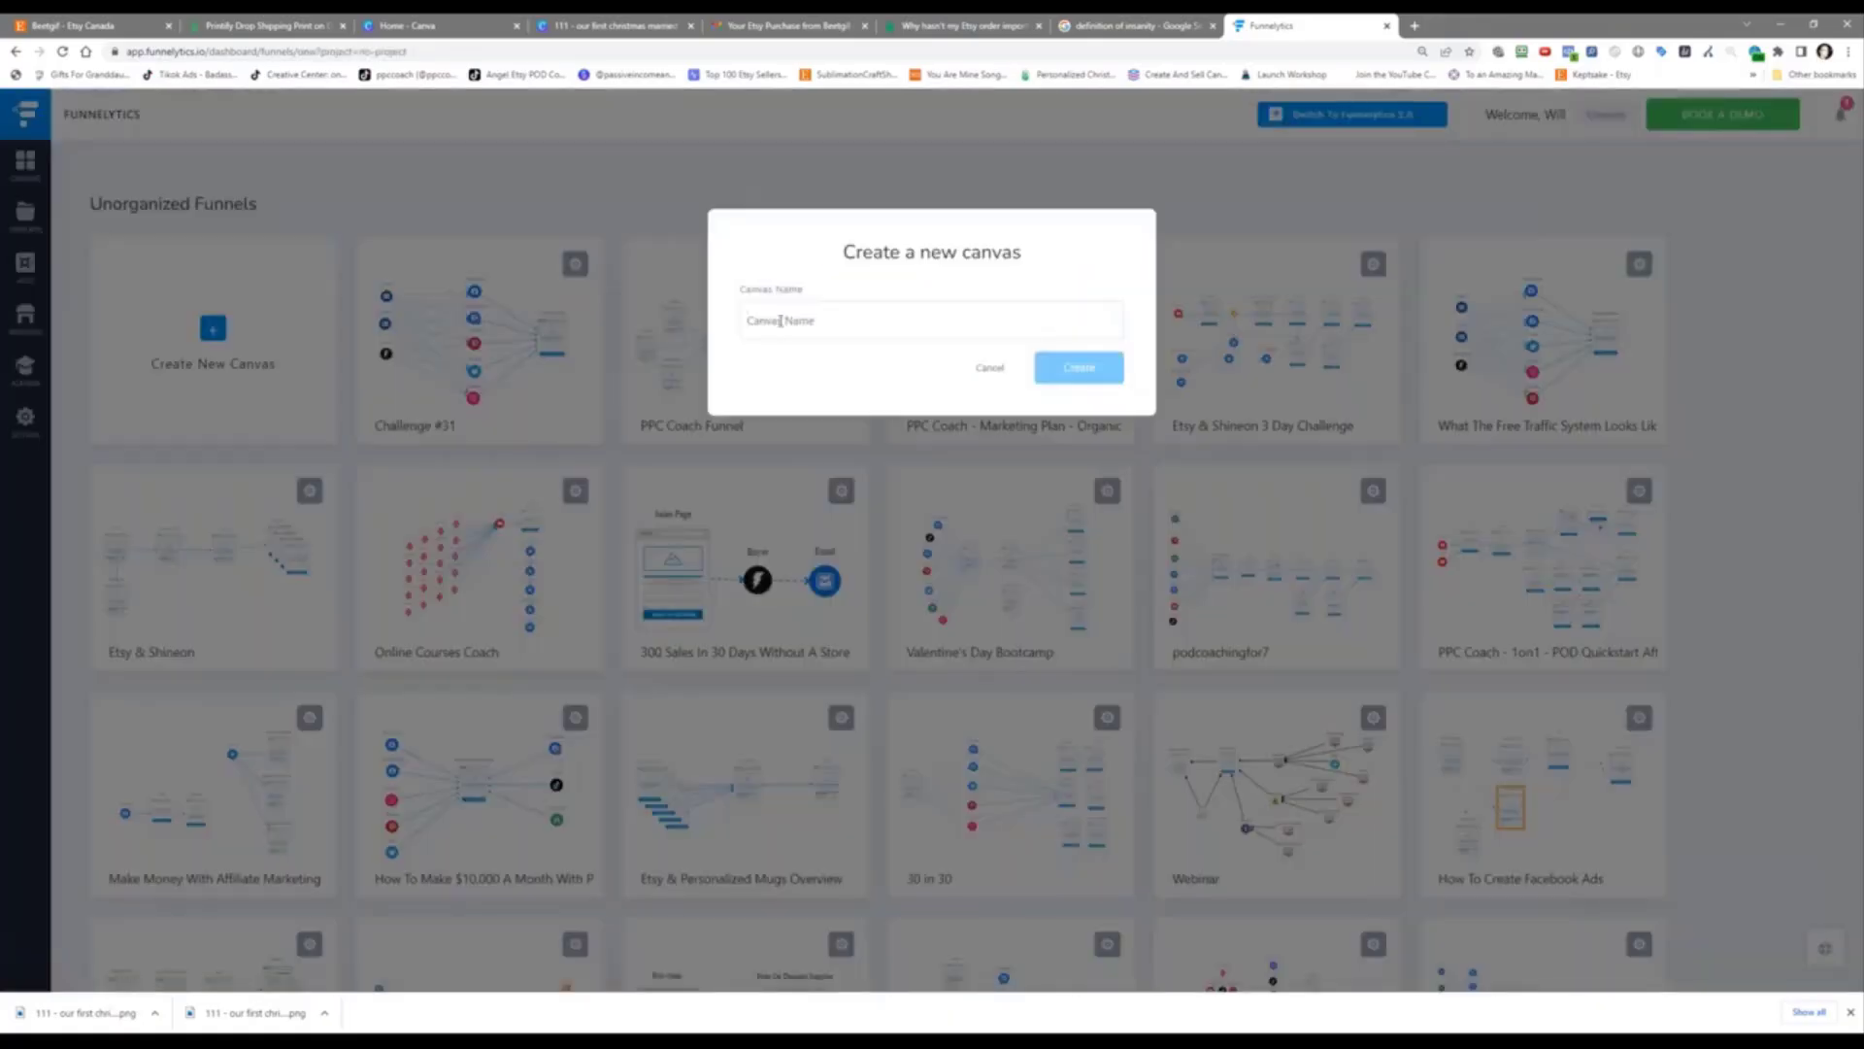
pyautogui.write('Challenge #')
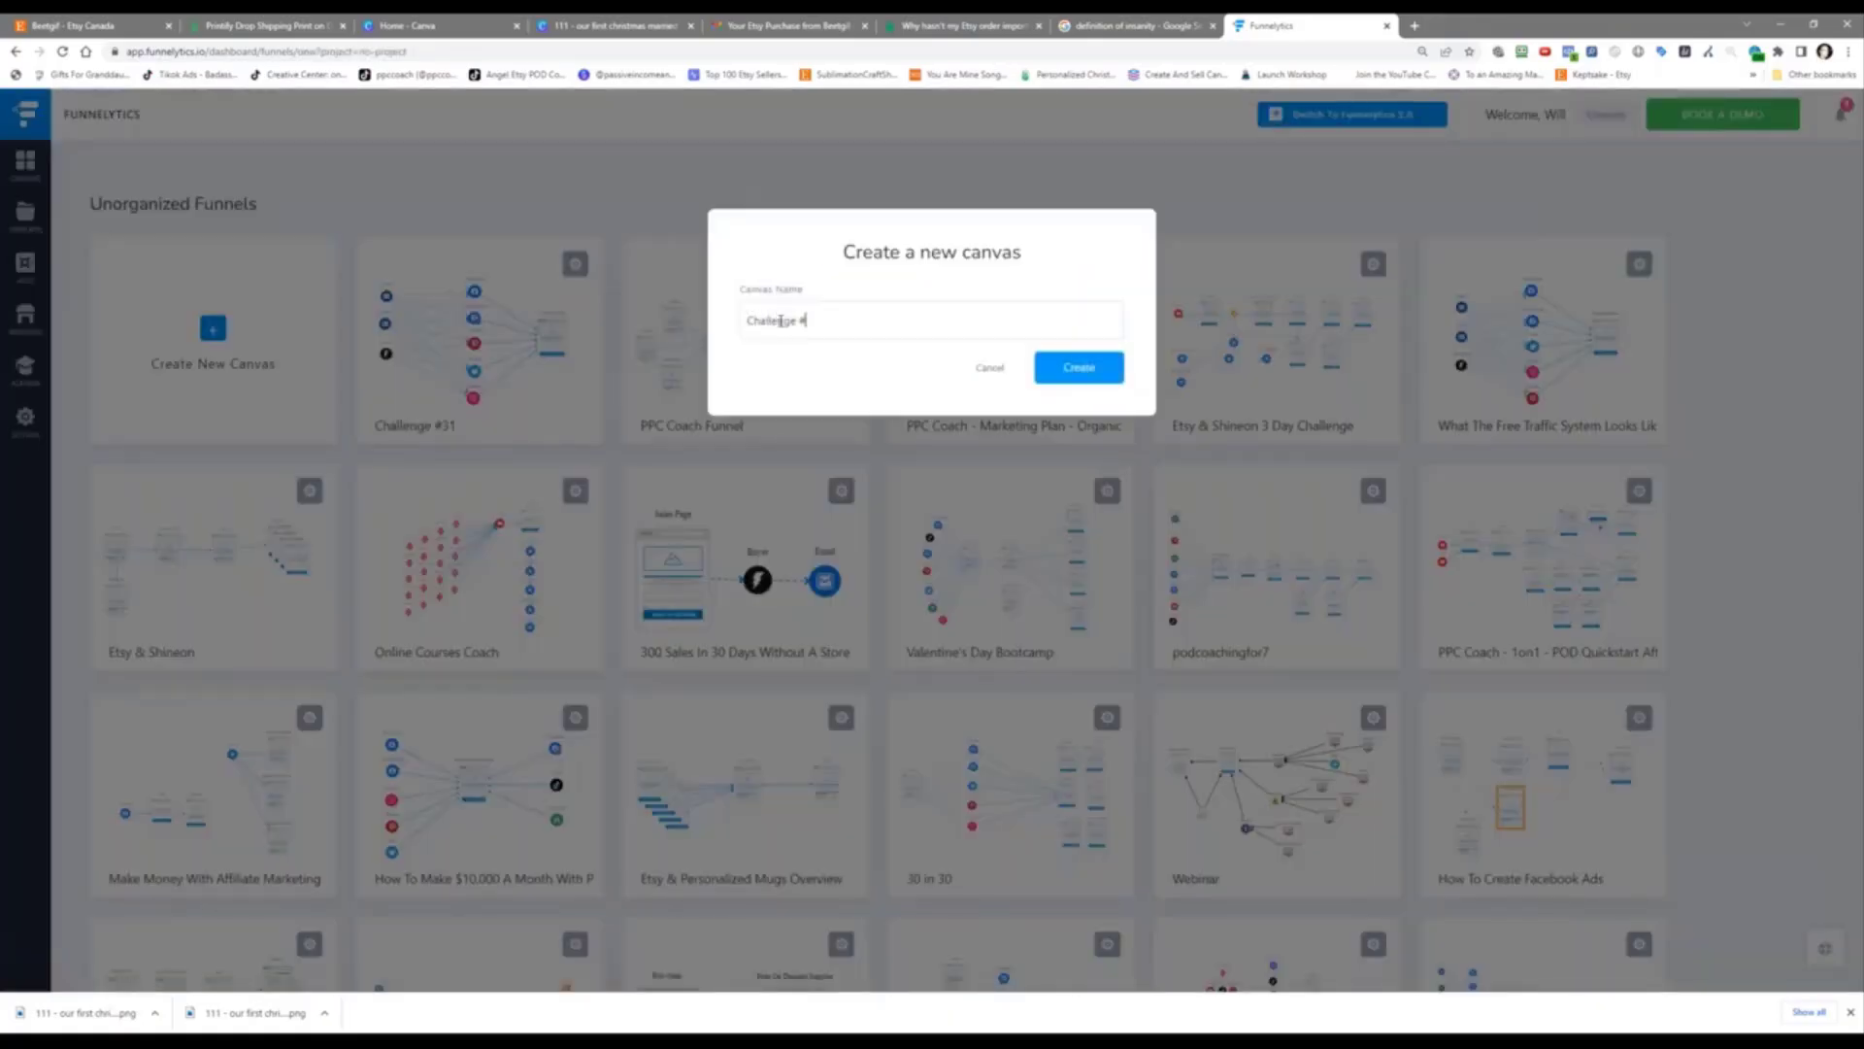
pyautogui.write('39 - How To Get More Sales On Ets')
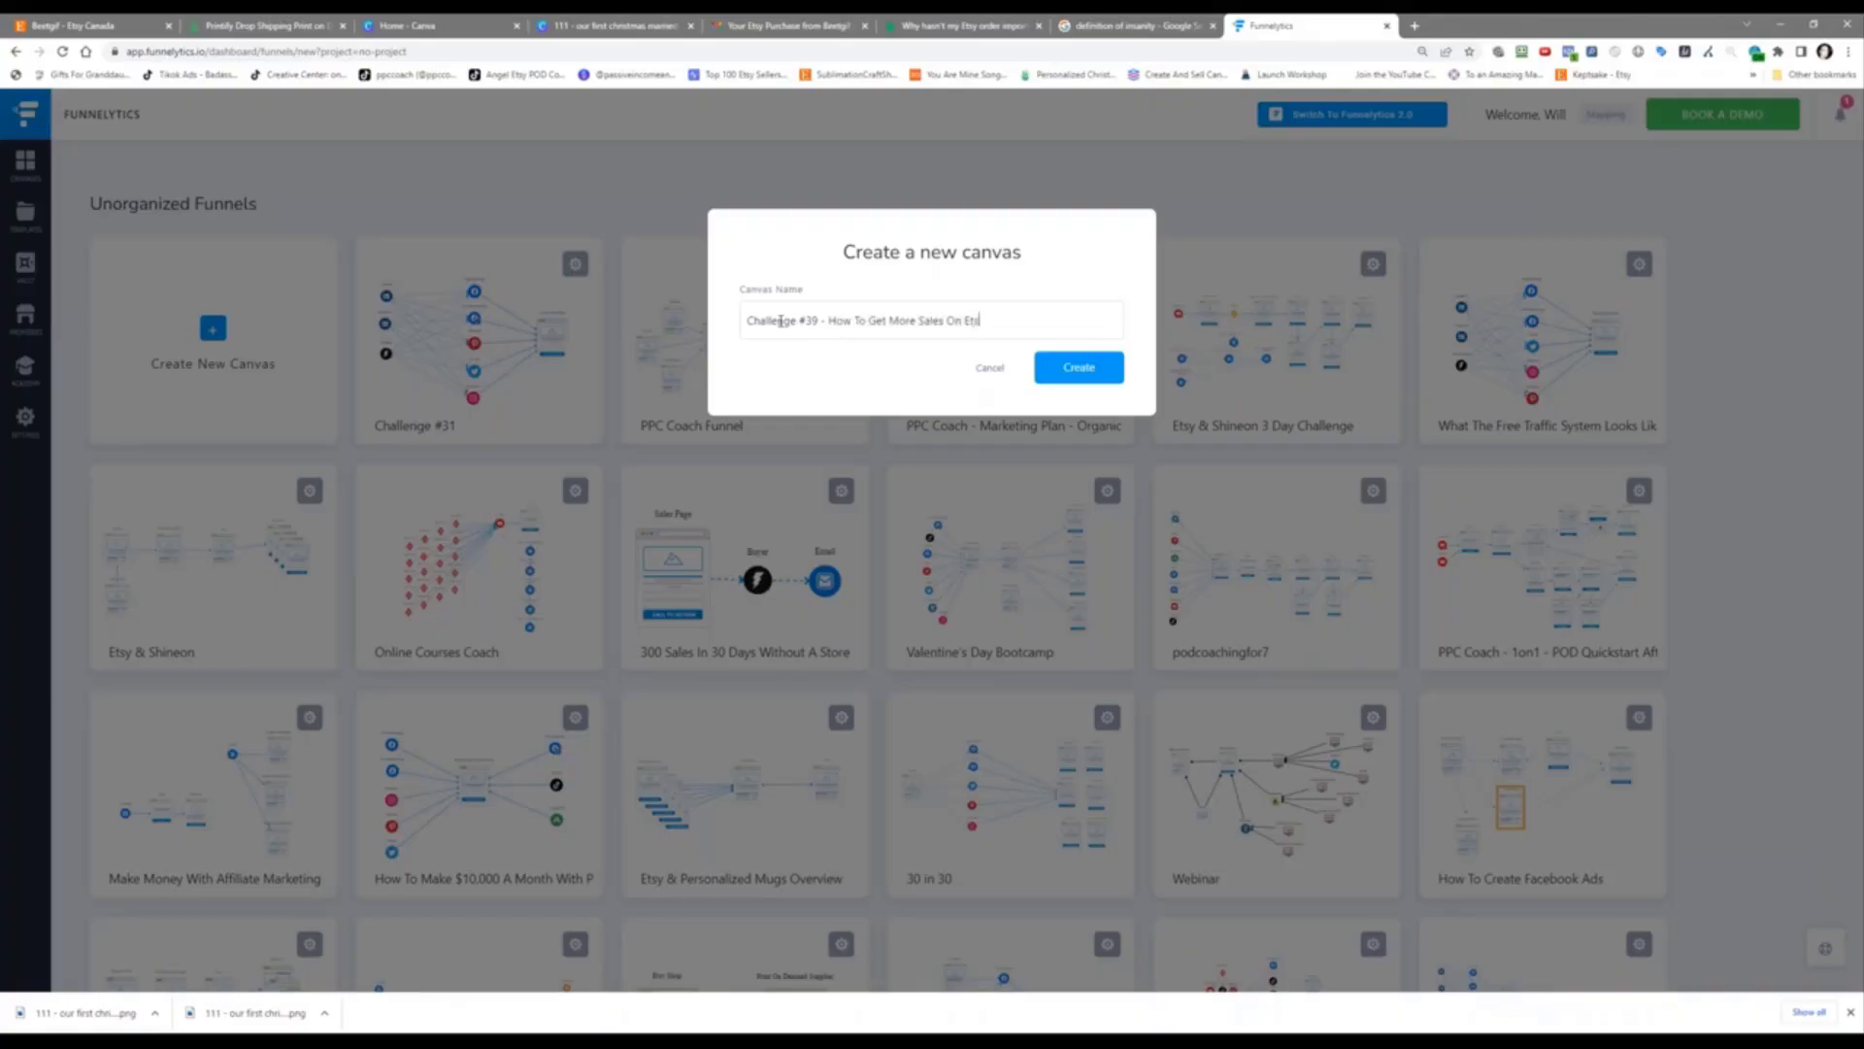
pyautogui.write('y')
pyautogui.click(1054, 364)
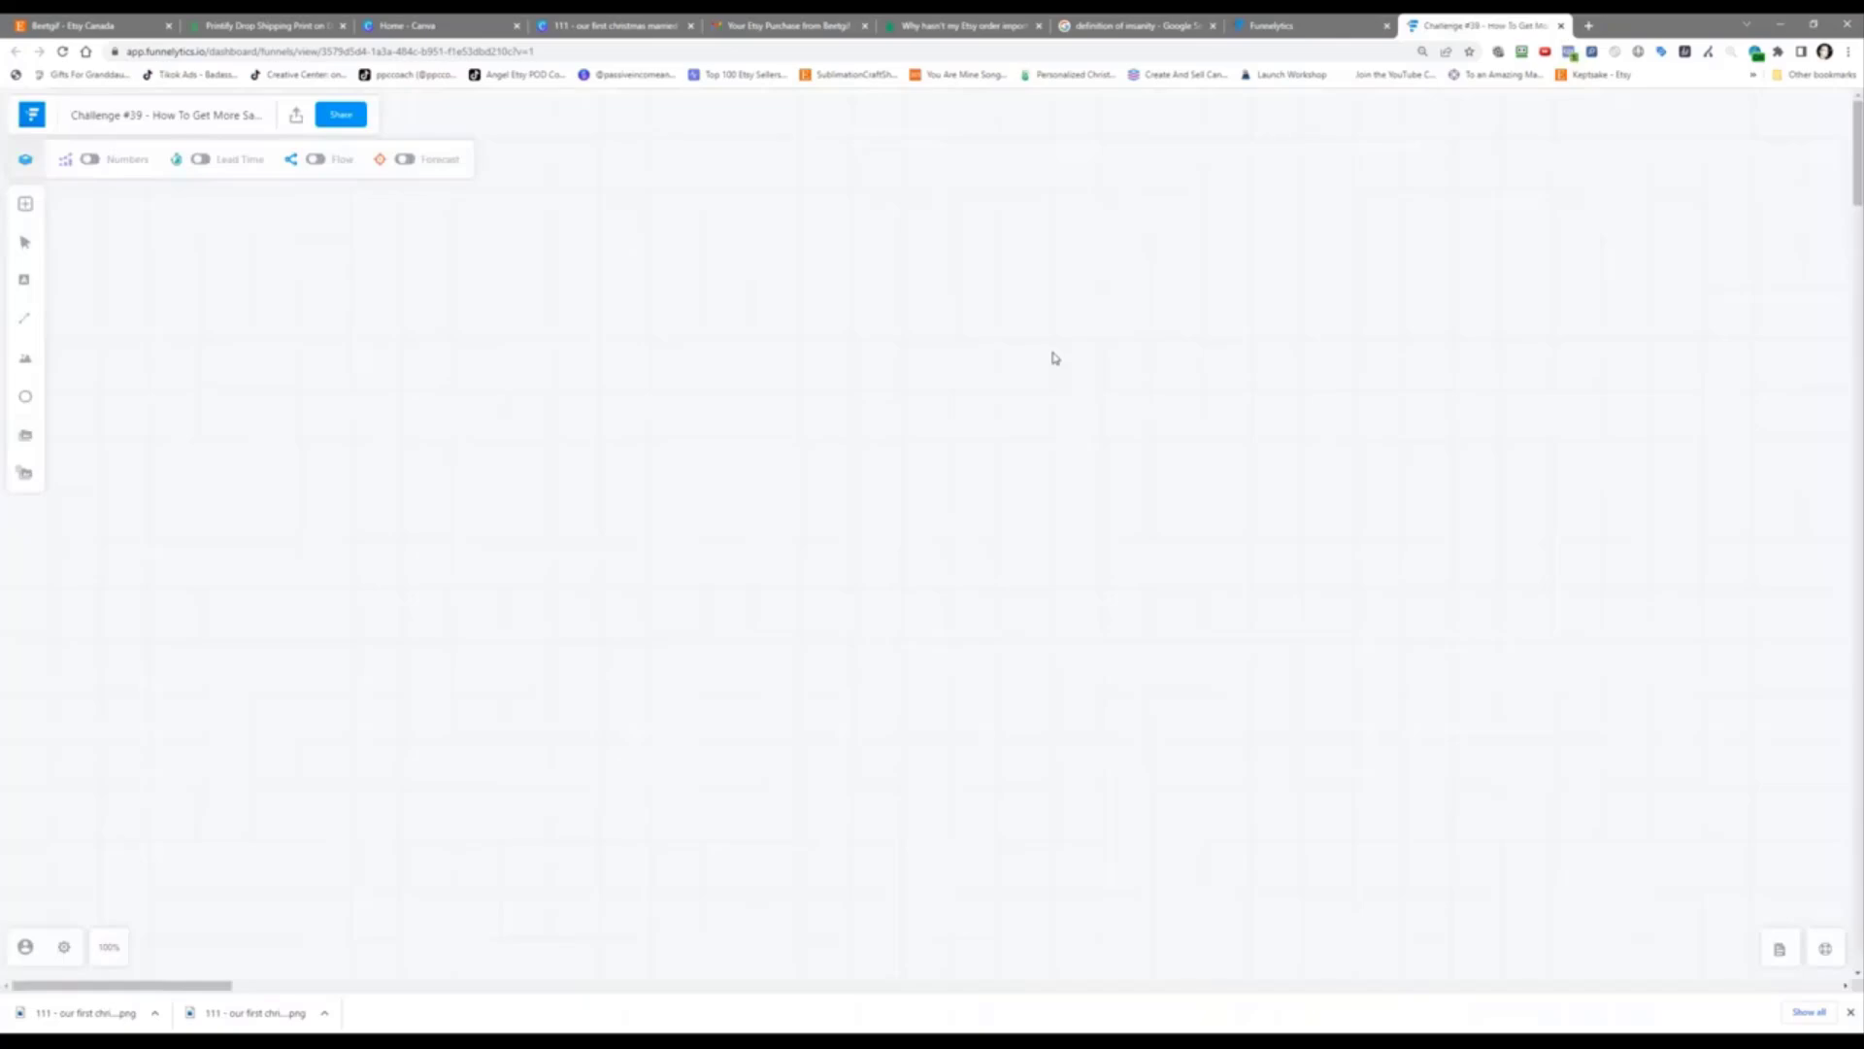
pyautogui.click(1587, 27)
# Step: Search 'how many sales happen daily on etsy' and open the Veeqo result in a new tab
pyautogui.write('h')
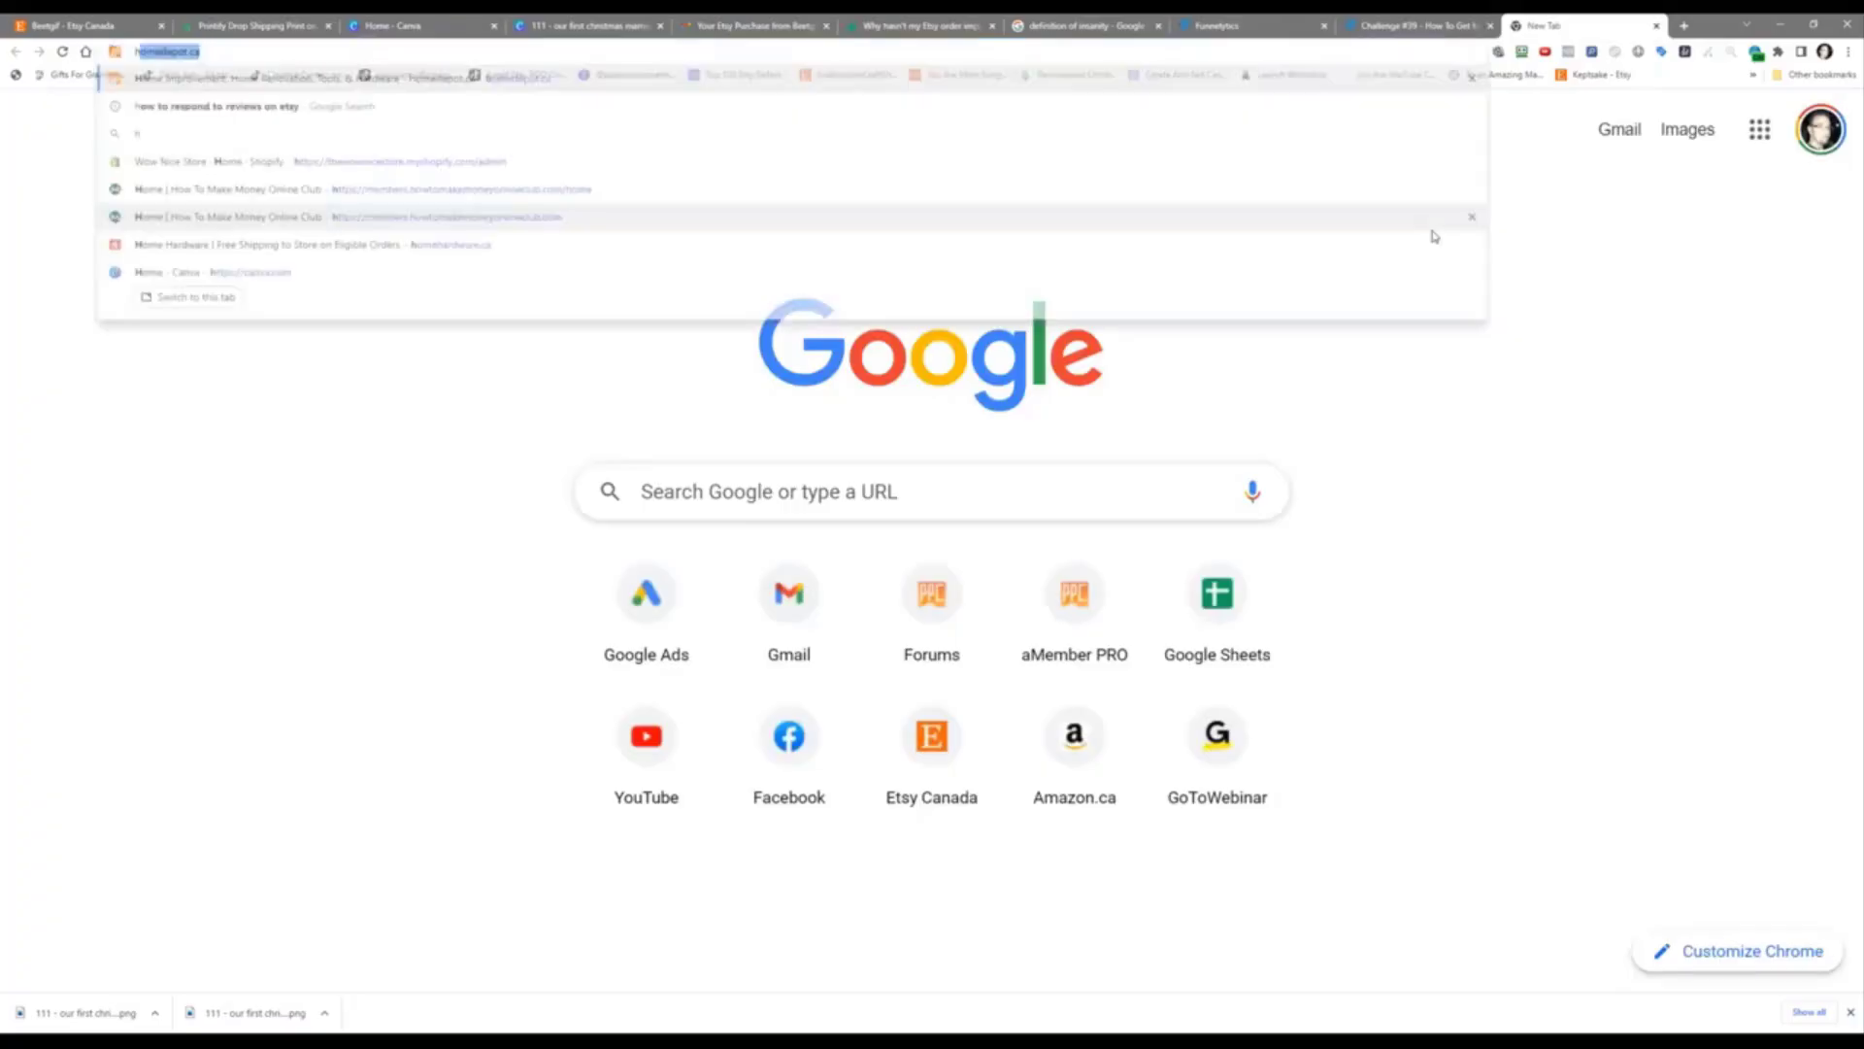
pyautogui.write('ow many sales happen')
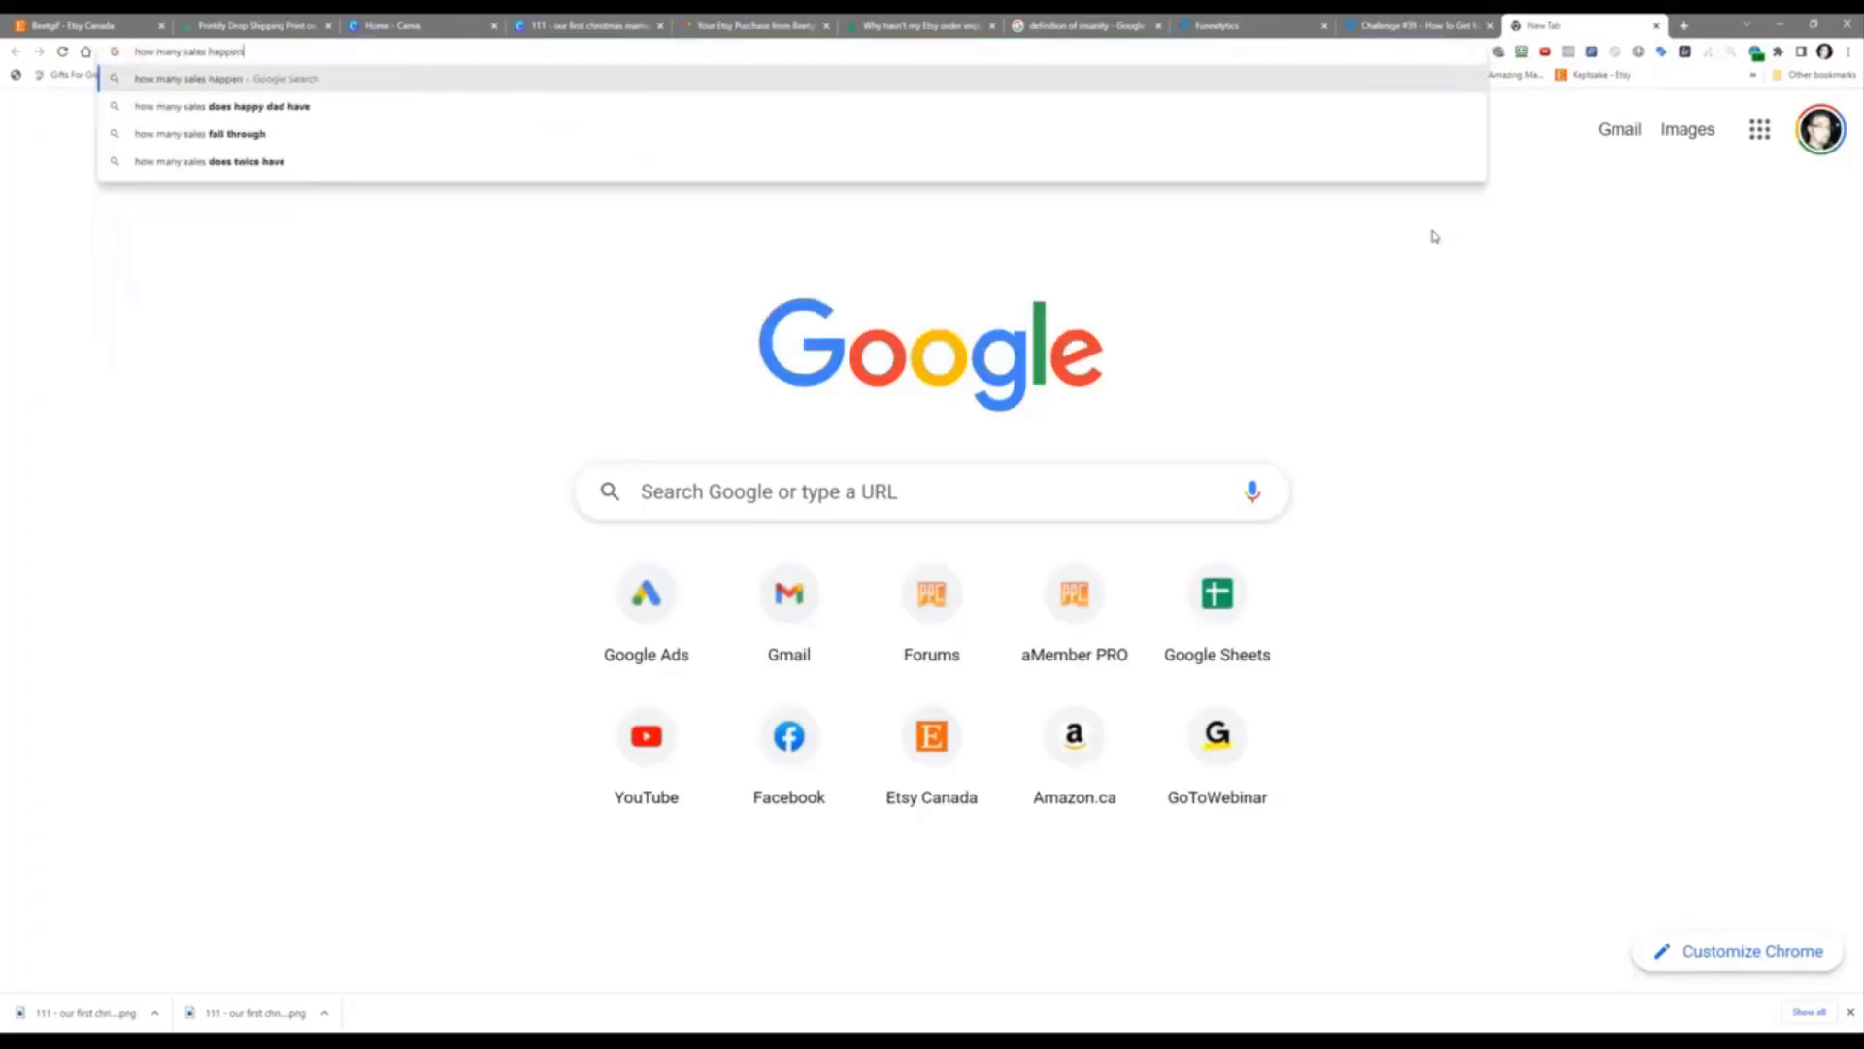
pyautogui.write(' daily on etsy')
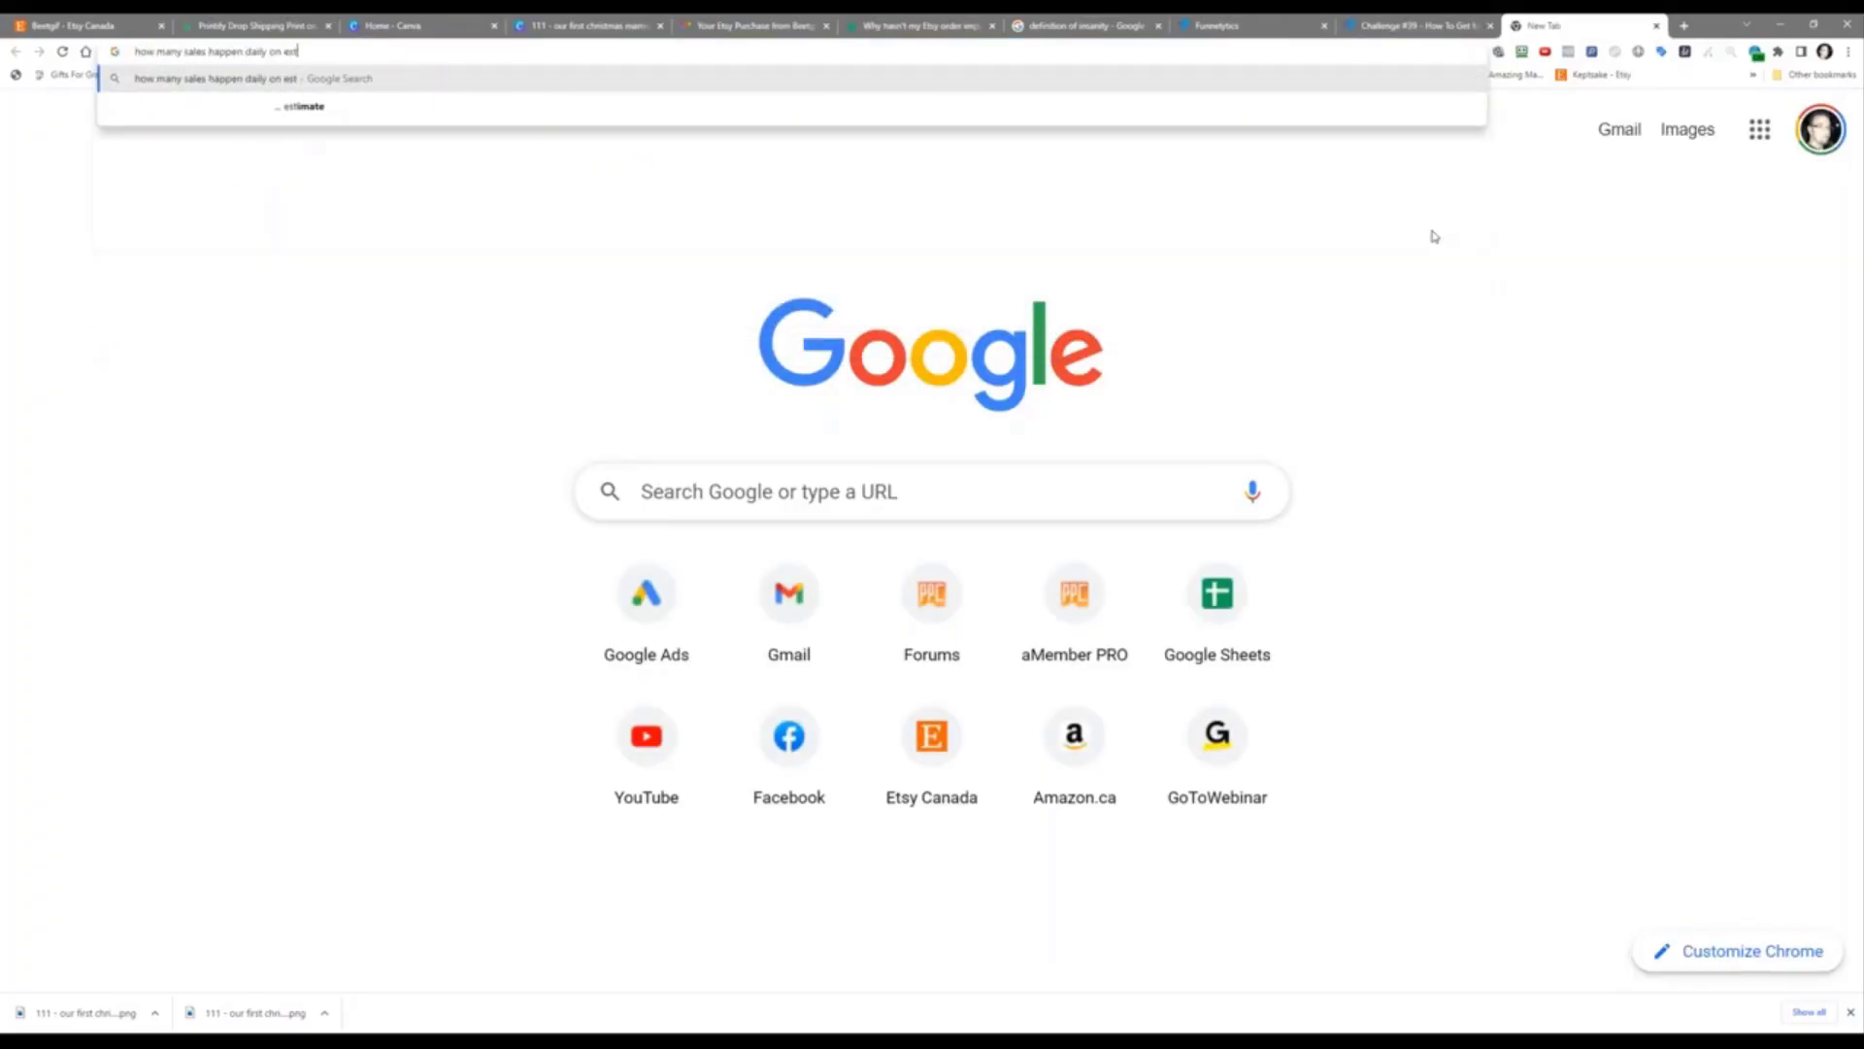
pyautogui.press('Return')
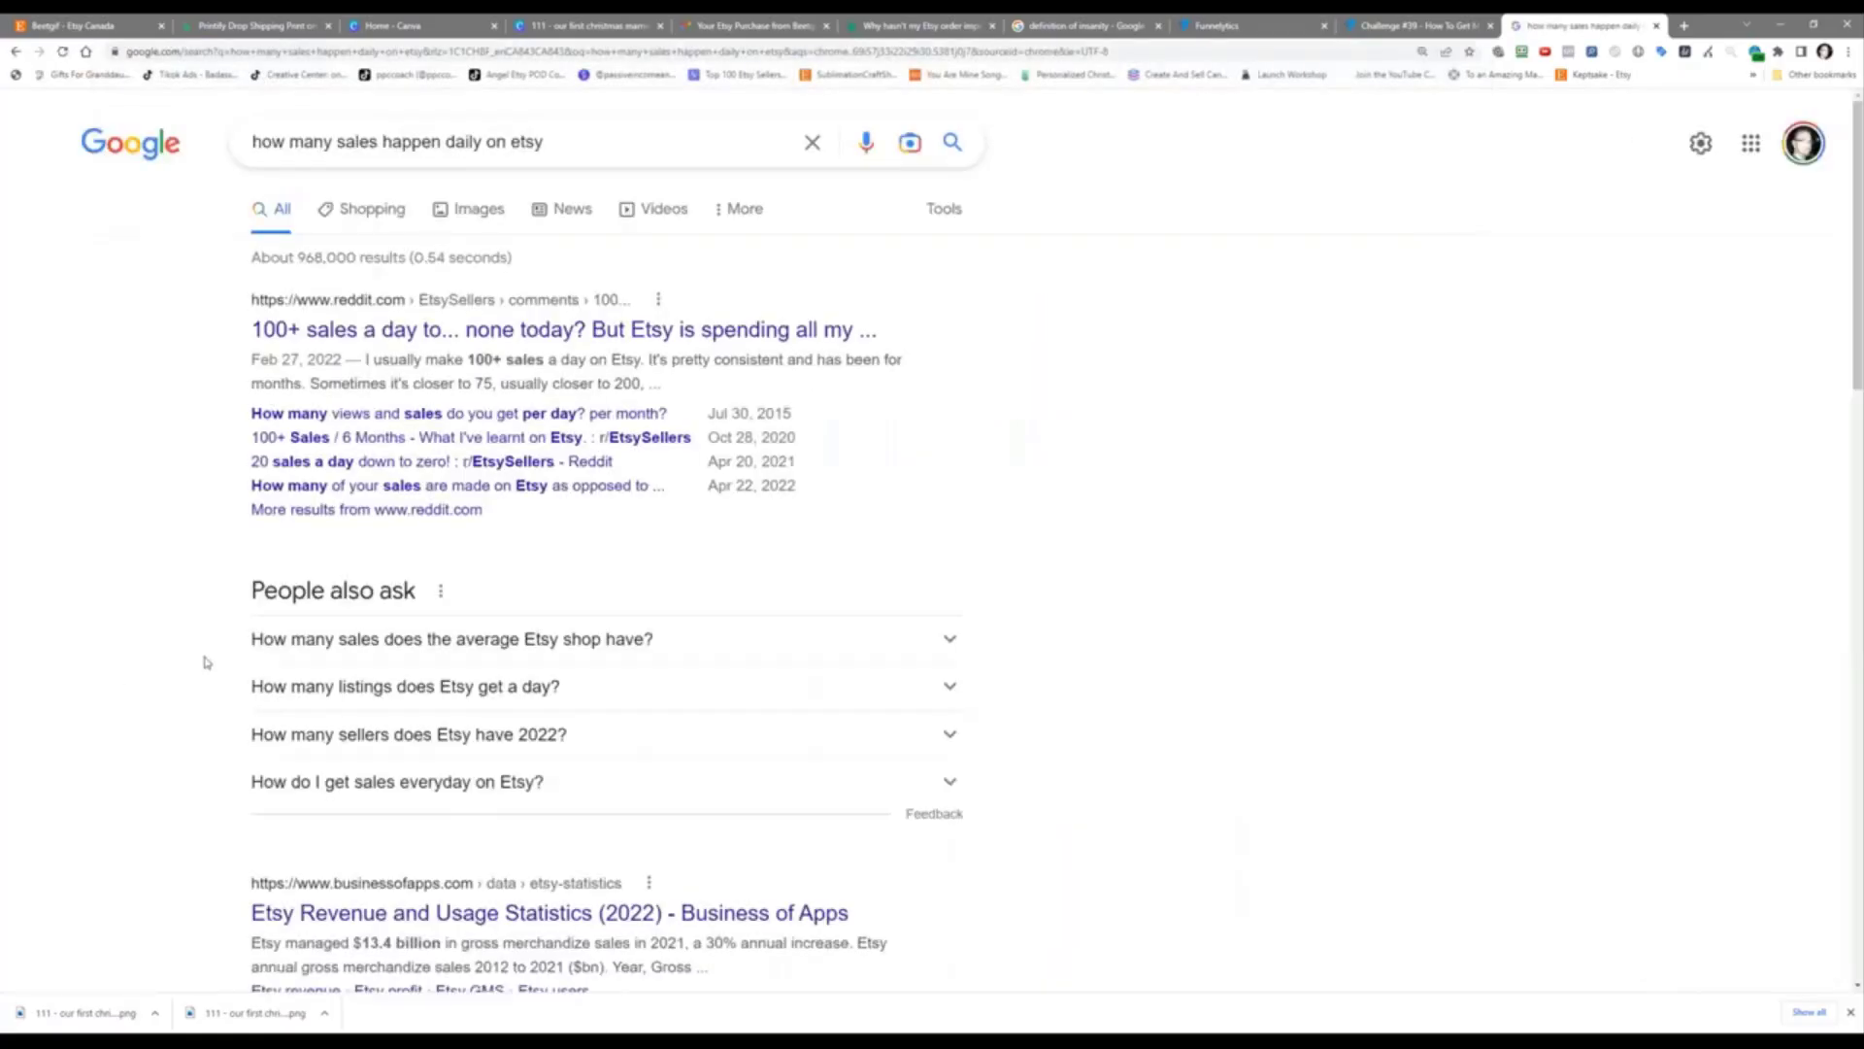
pyautogui.scroll(-3, 205, 661)
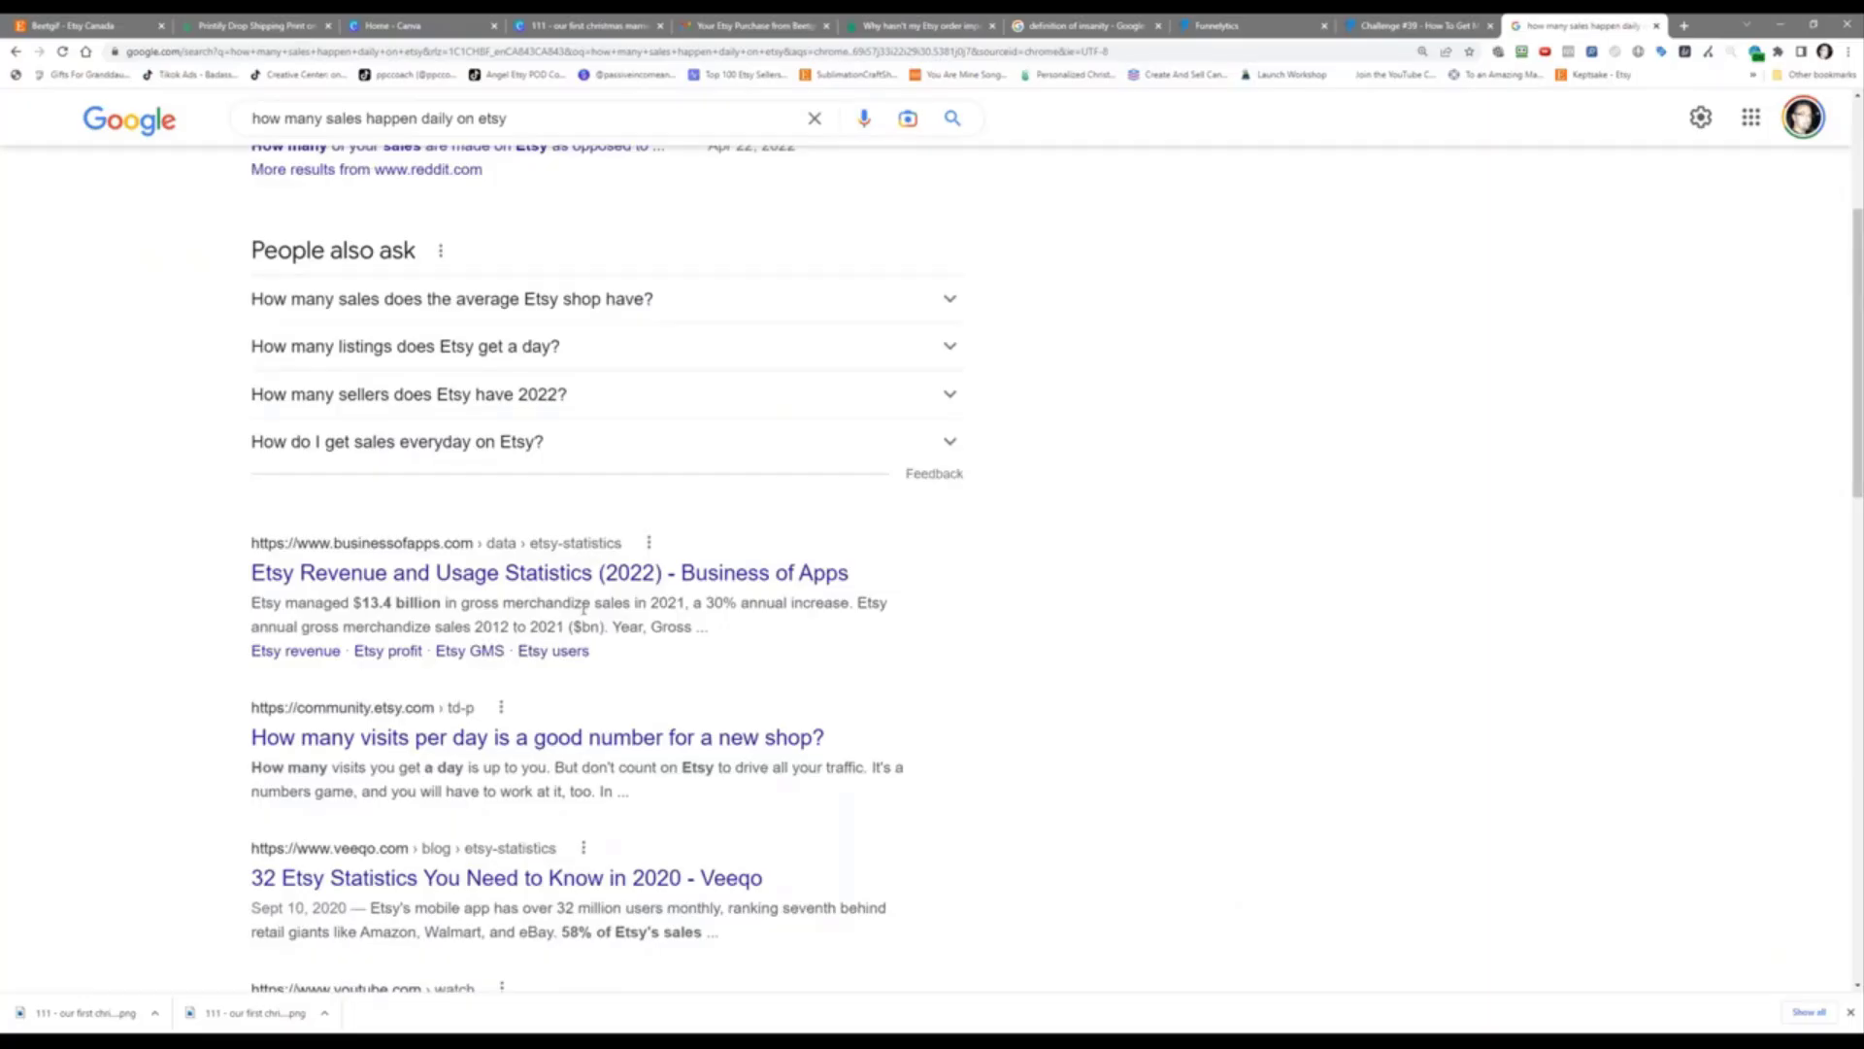
pyautogui.rightClick(580, 878)
pyautogui.click(637, 717)
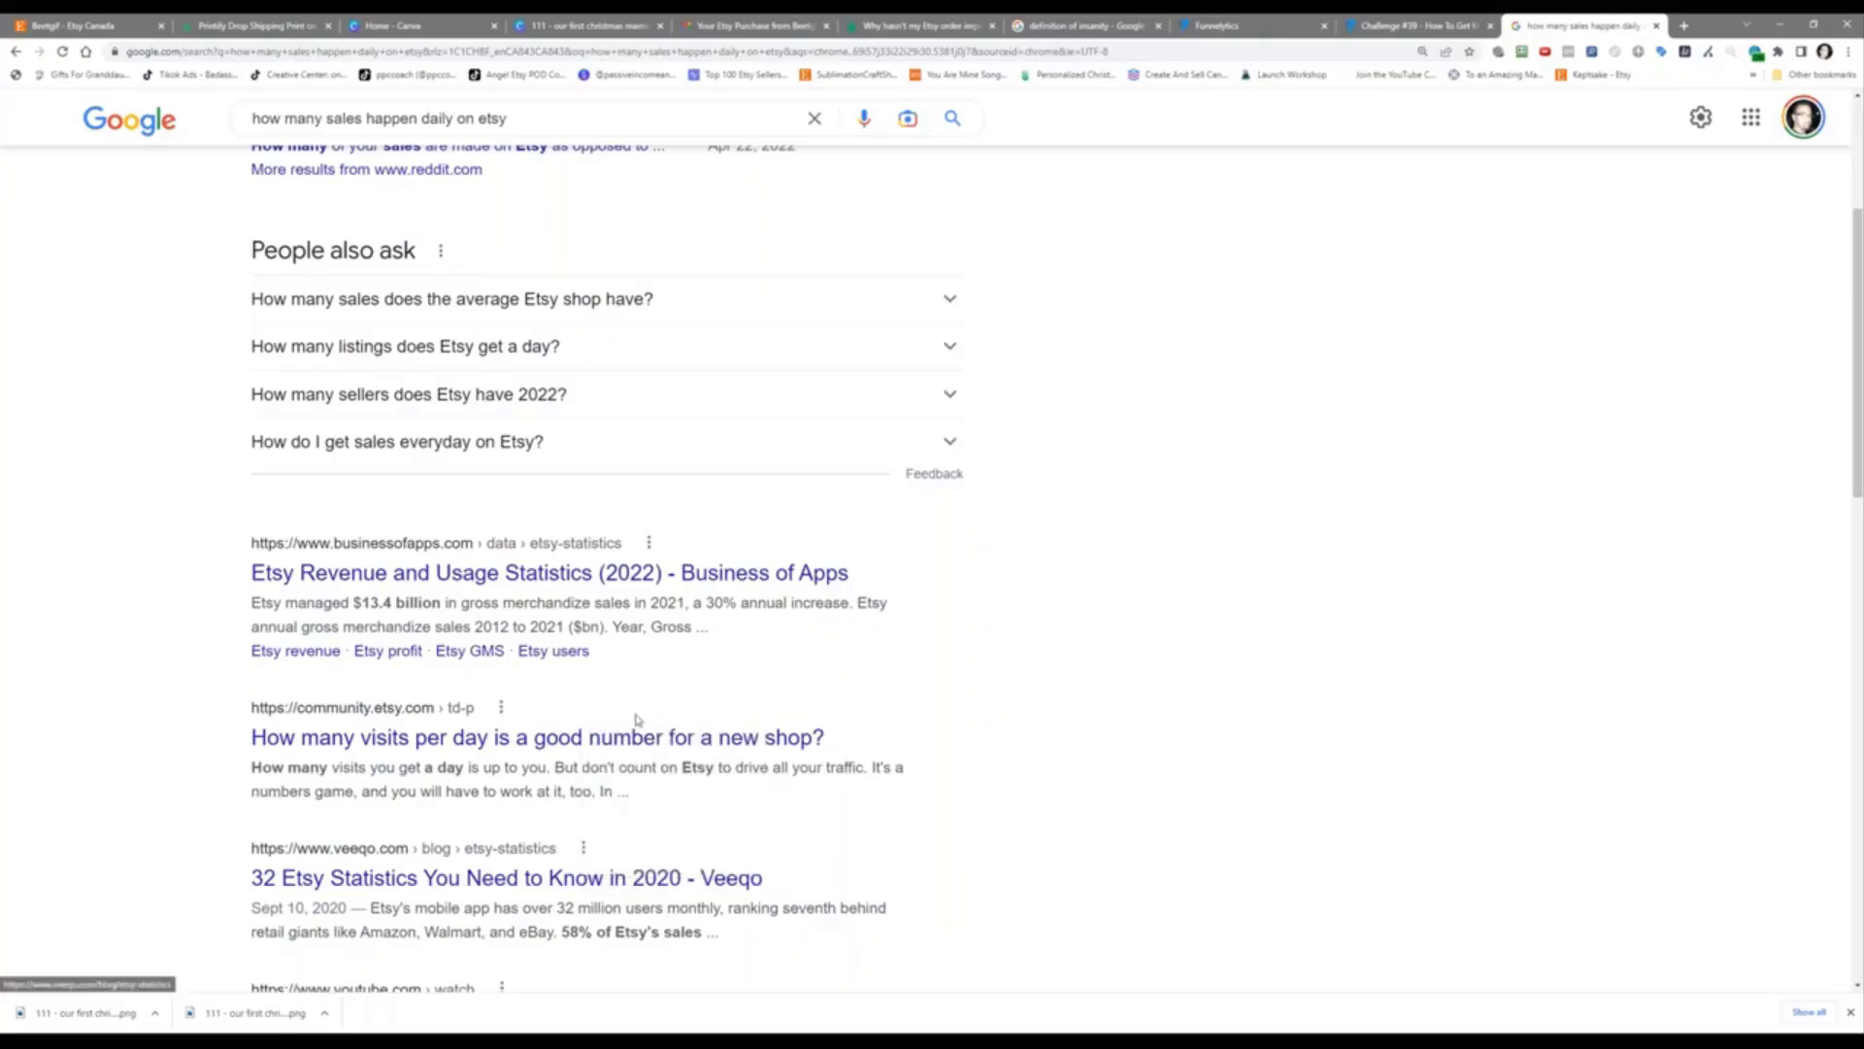
# Step: Accept cookies and read through Veeqo's 32 Etsy Statistics article, including 2.5 million sellers
pyautogui.hotkey('ctrl', 'Tab')
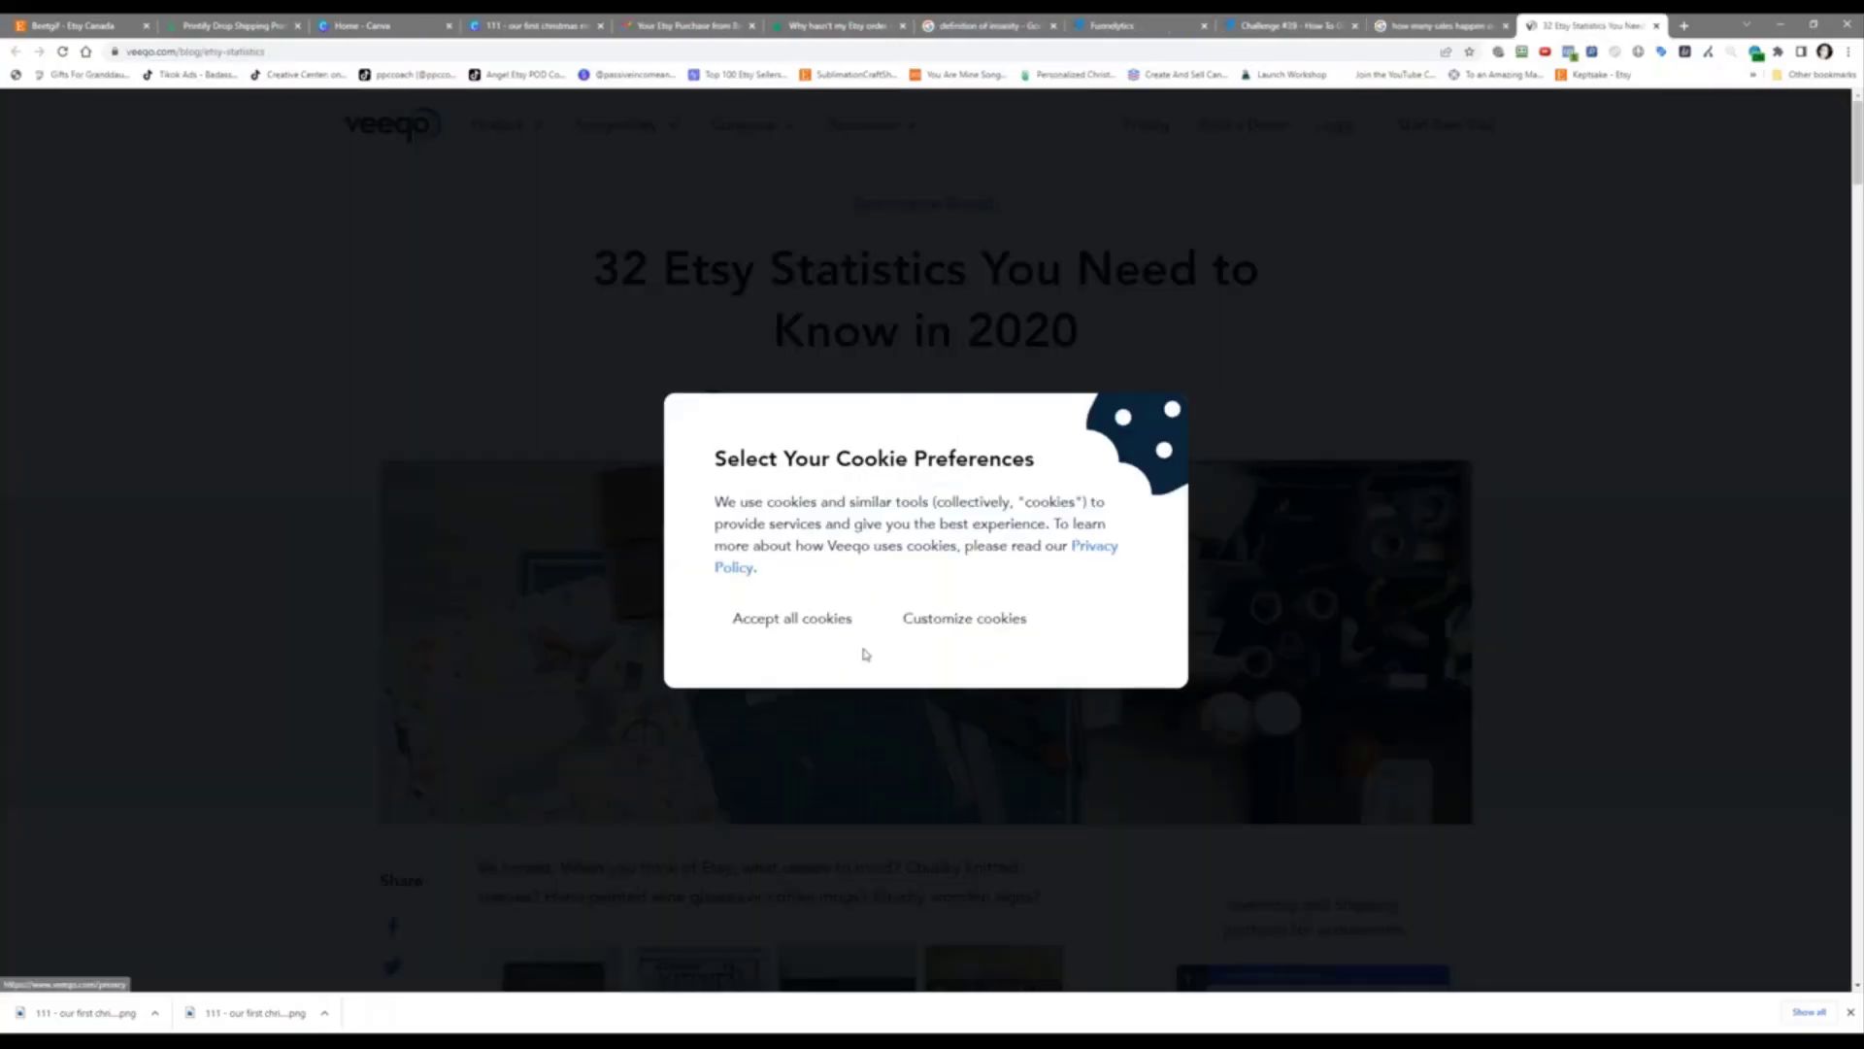
pyautogui.click(813, 622)
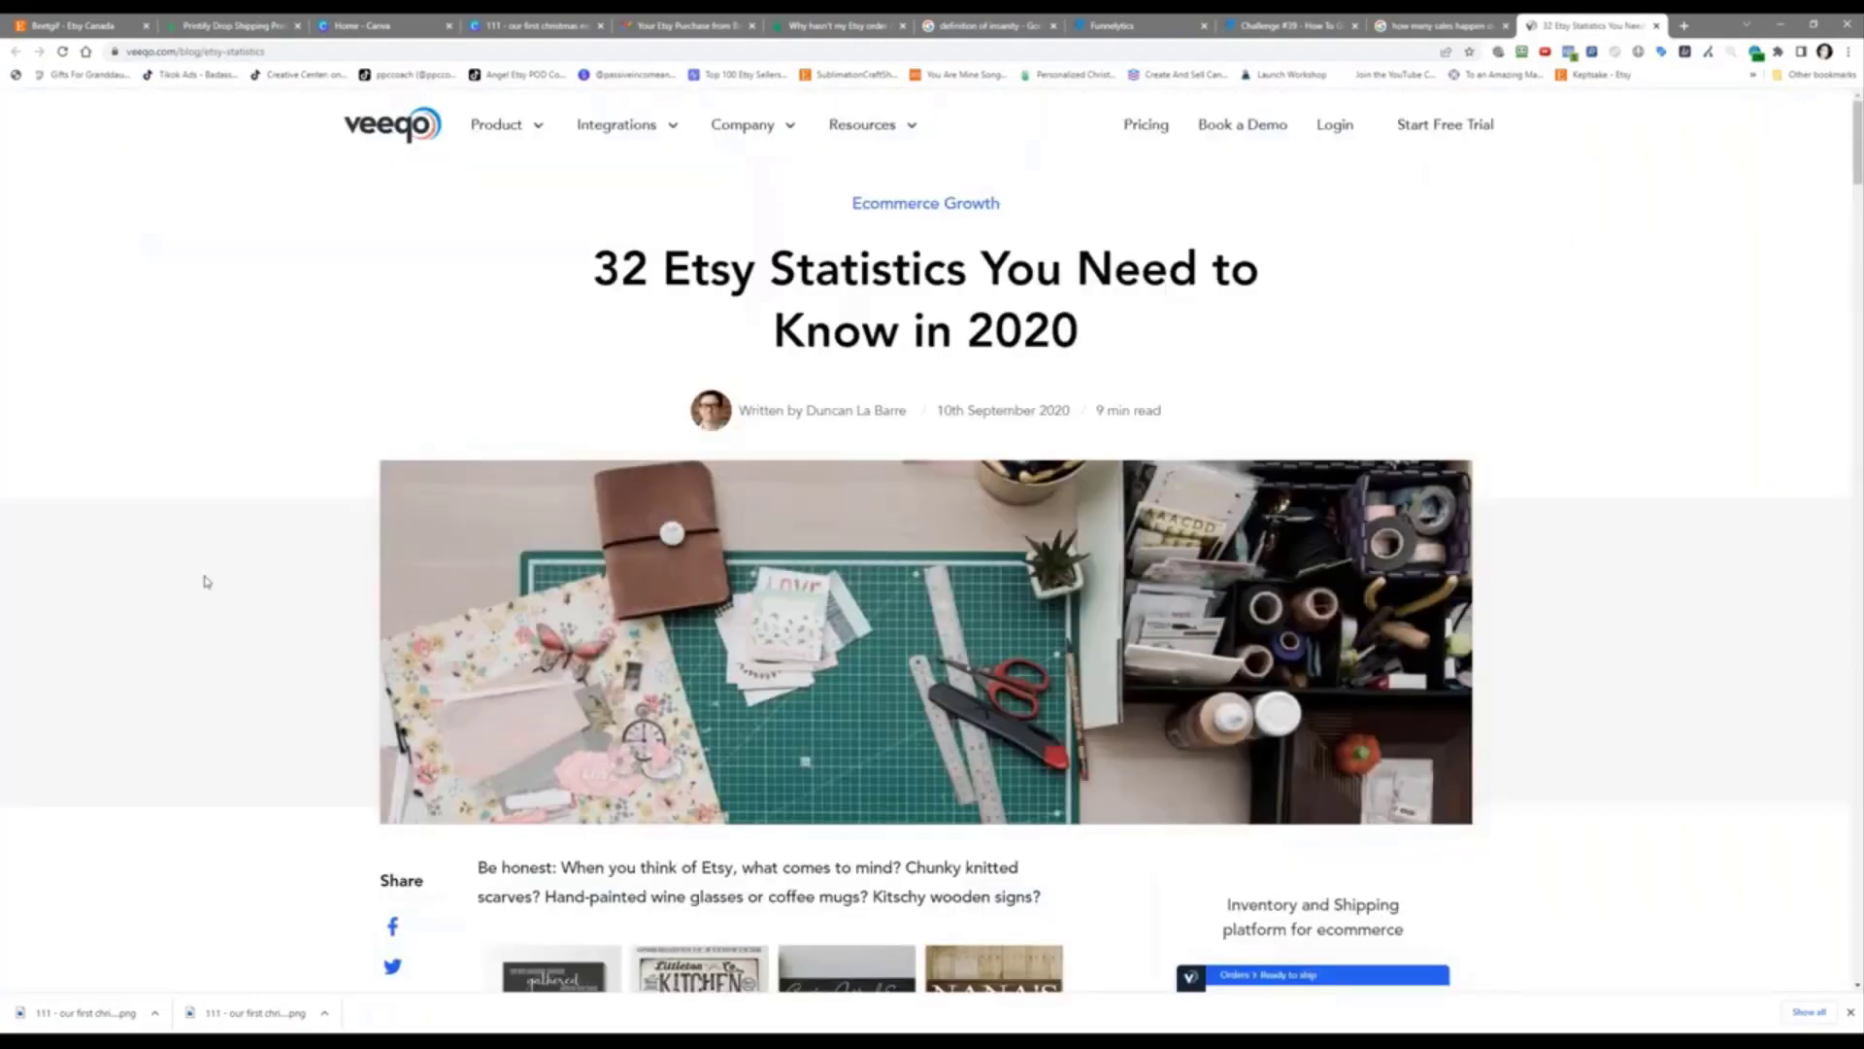
pyautogui.scroll(-1, 206, 582)
pyautogui.scroll(-12, 206, 582)
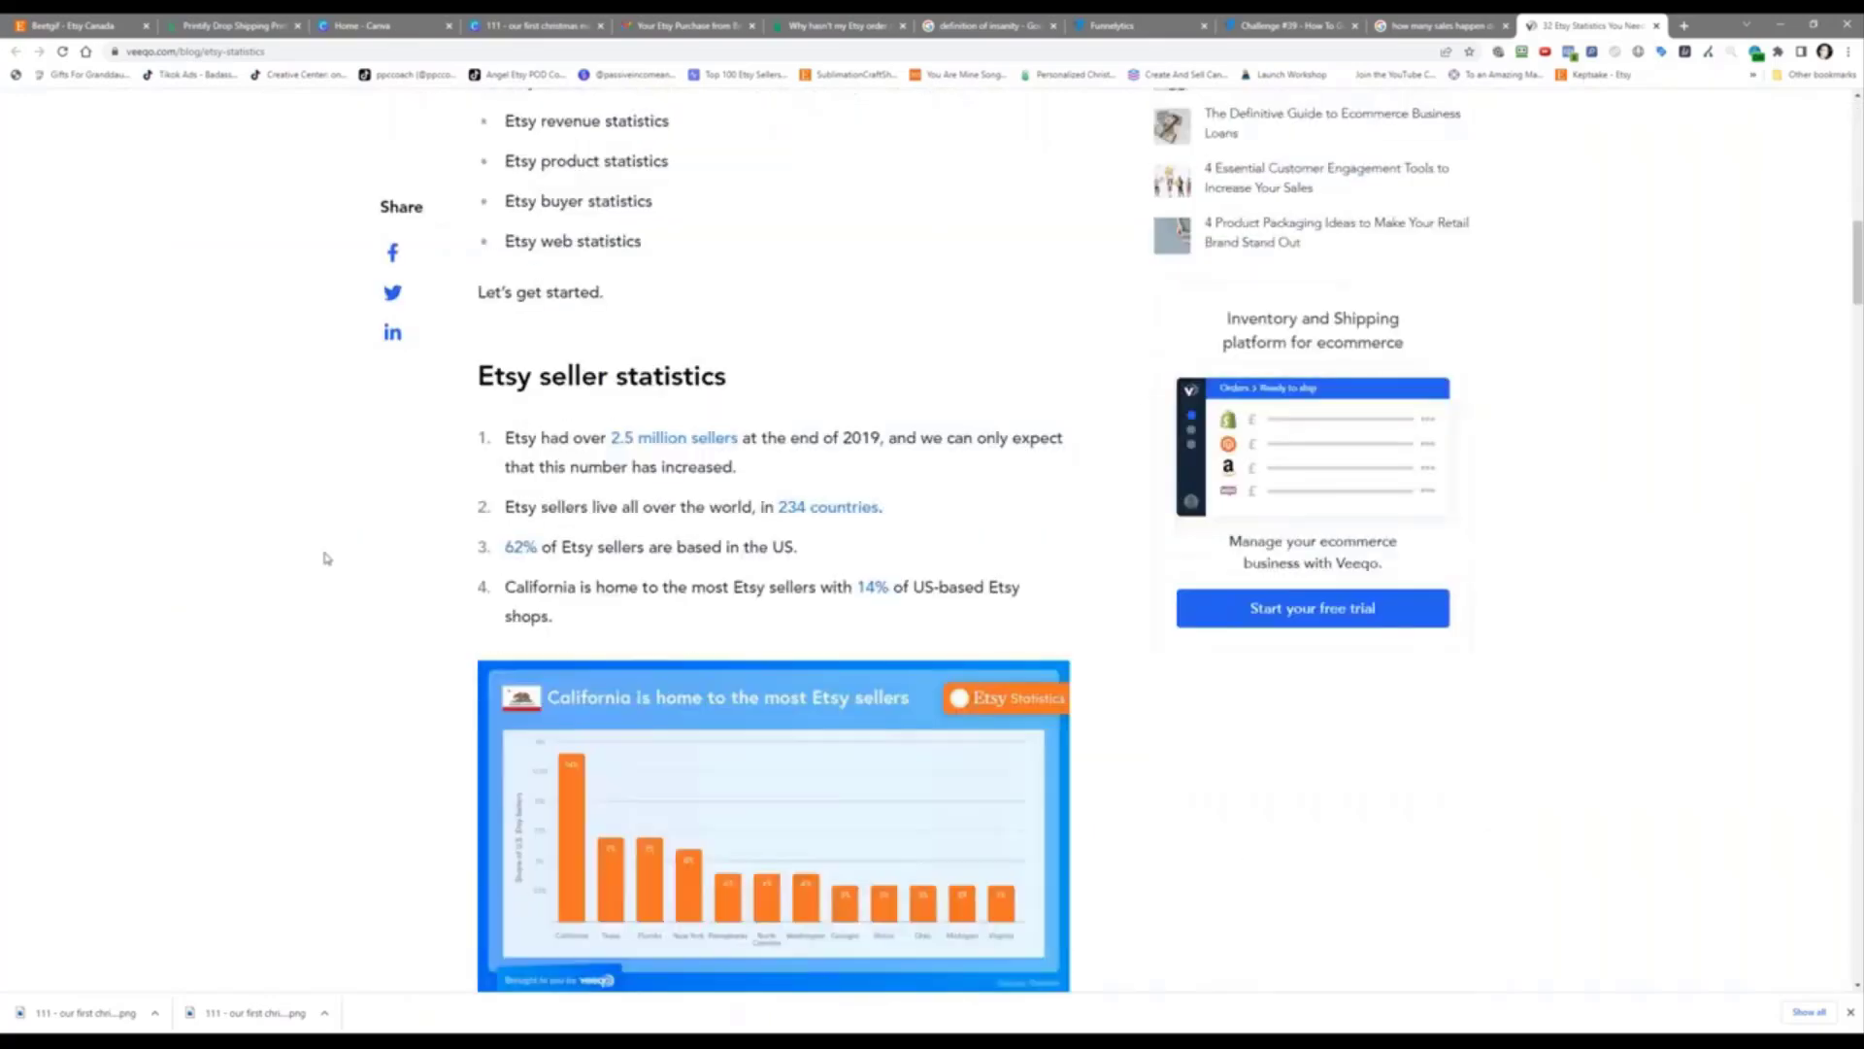
pyautogui.scroll(1, 689, 417)
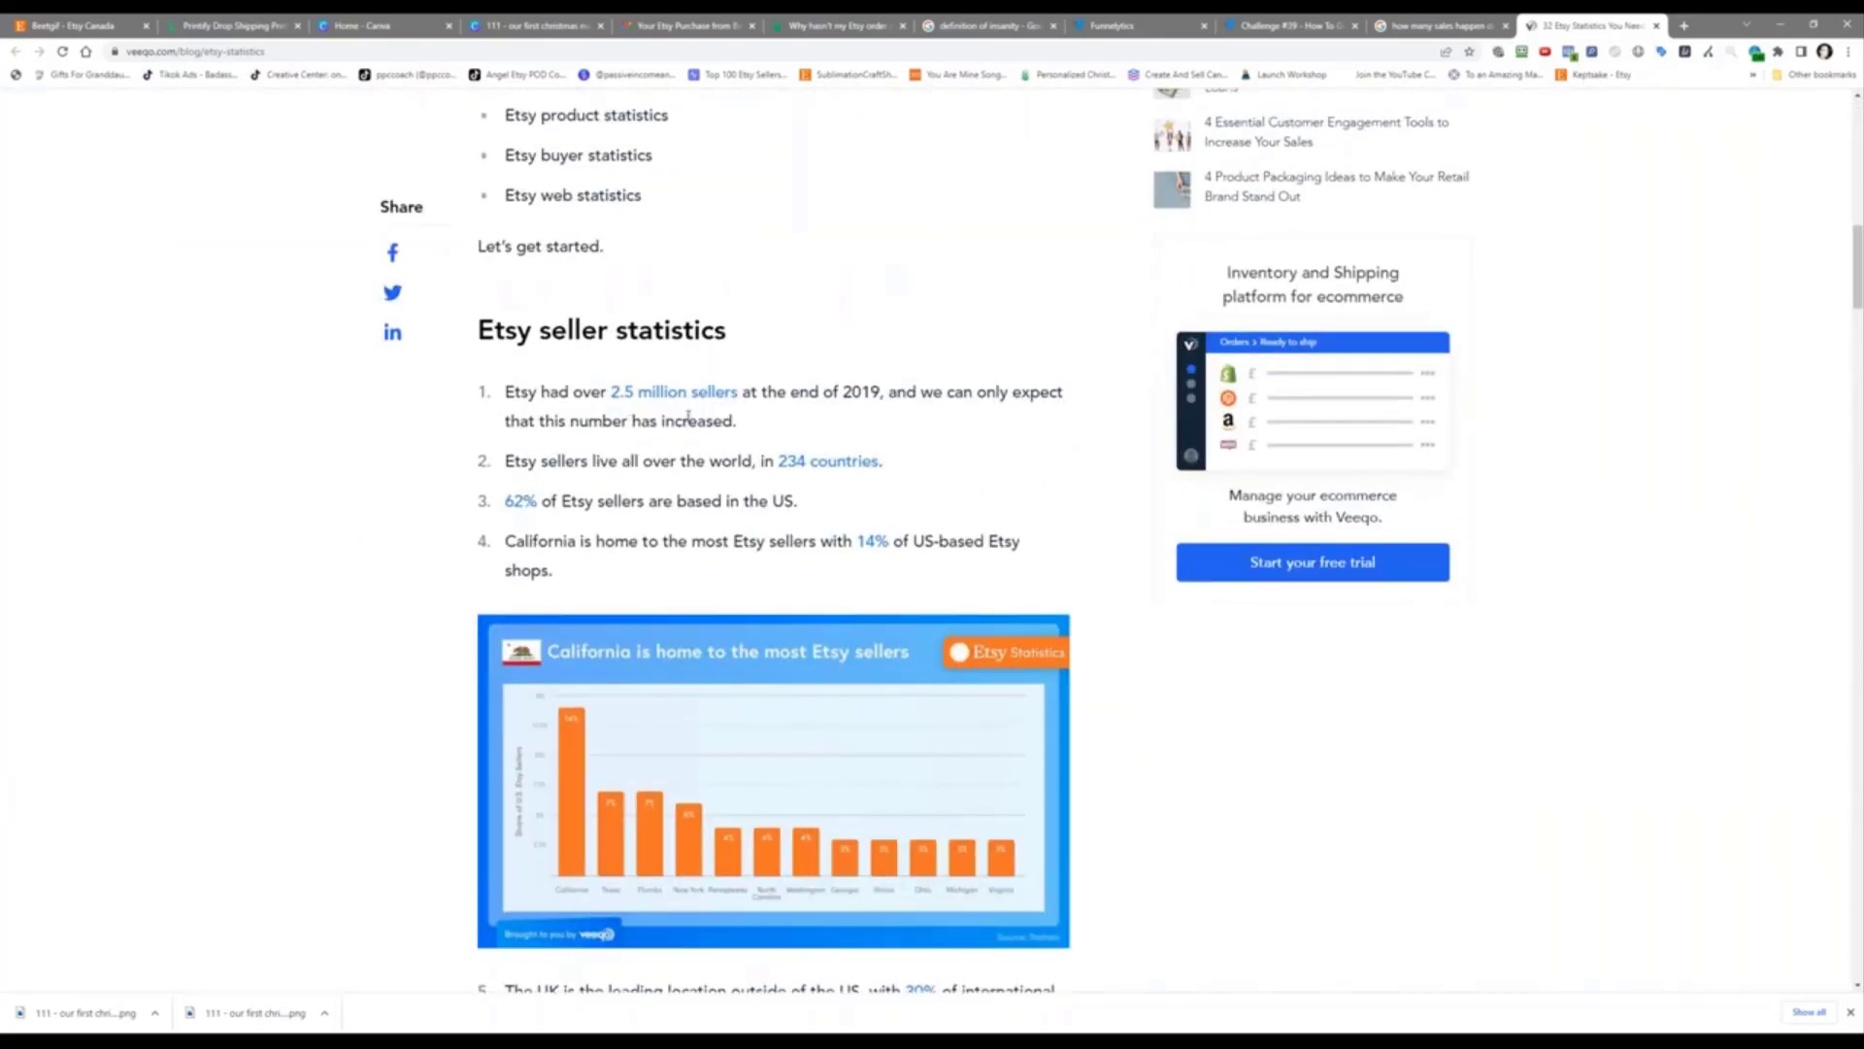
pyautogui.scroll(5, 688, 416)
pyautogui.scroll(5, 689, 417)
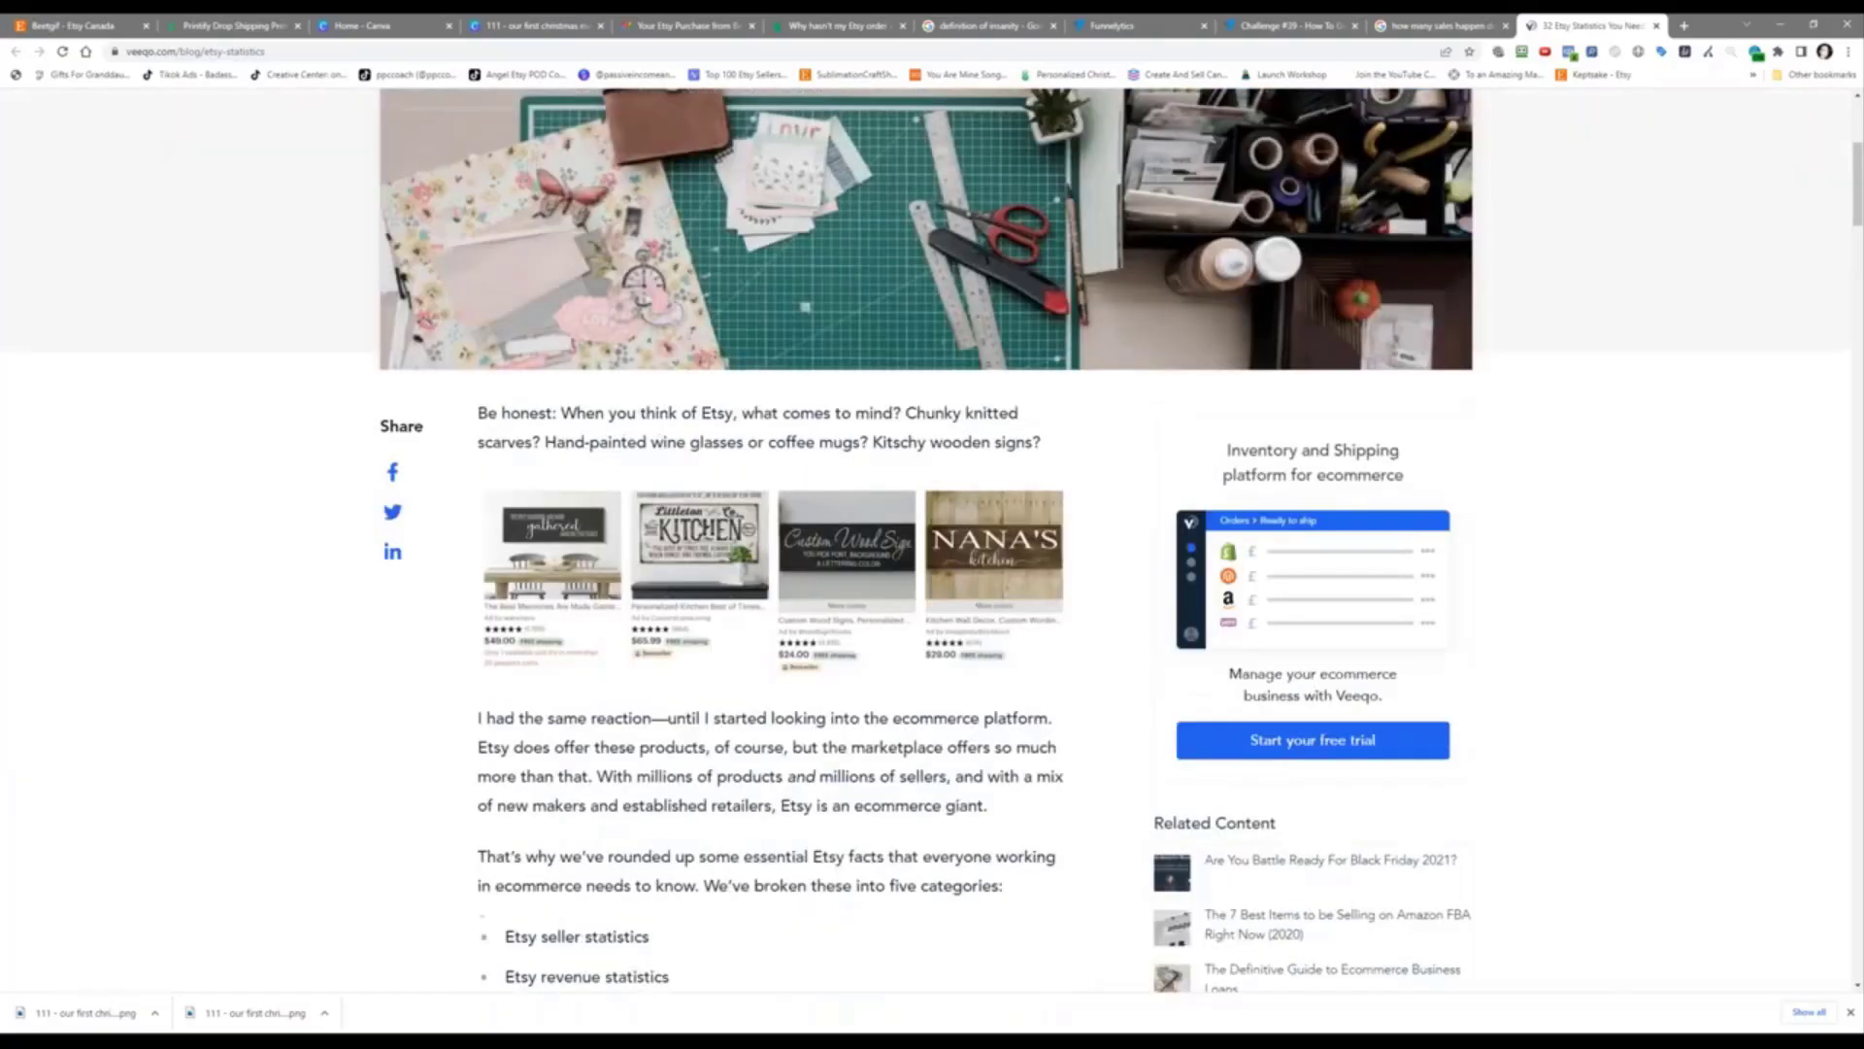
pyautogui.scroll(5, 1049, 429)
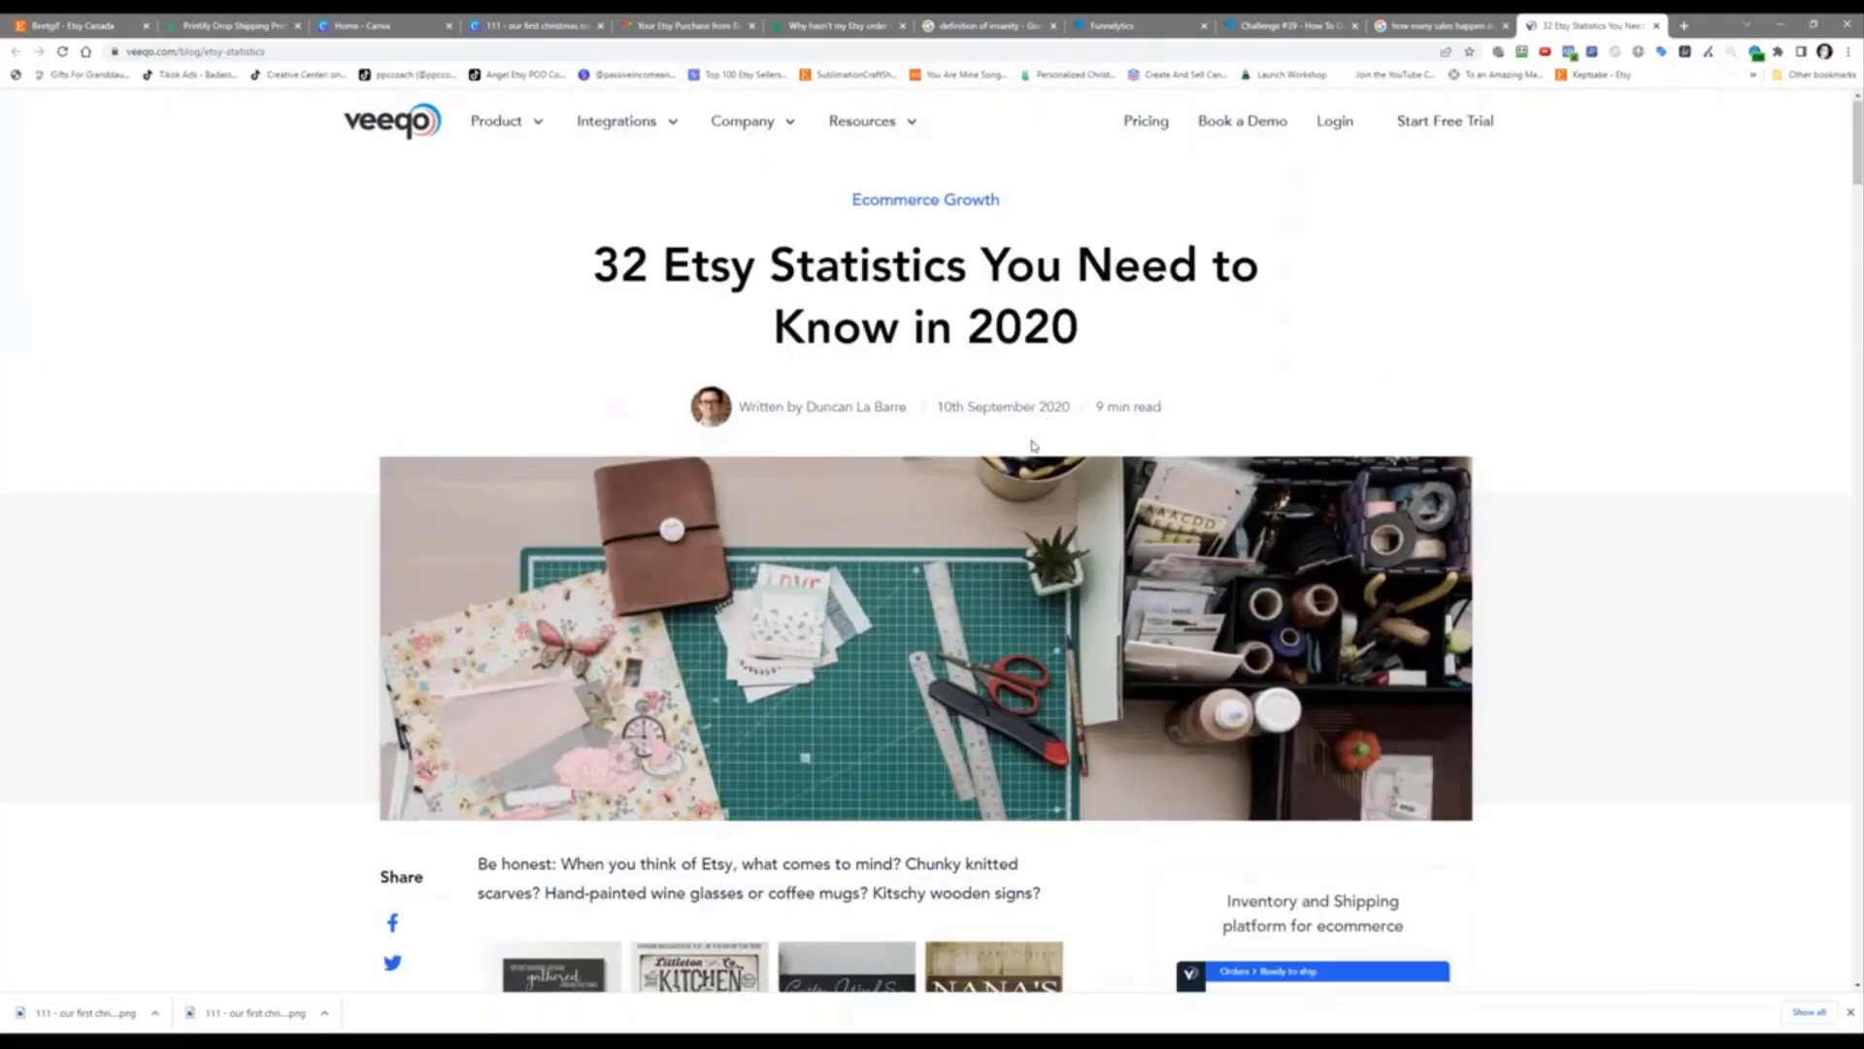
pyautogui.scroll(-9, 714, 682)
pyautogui.scroll(-4, 714, 682)
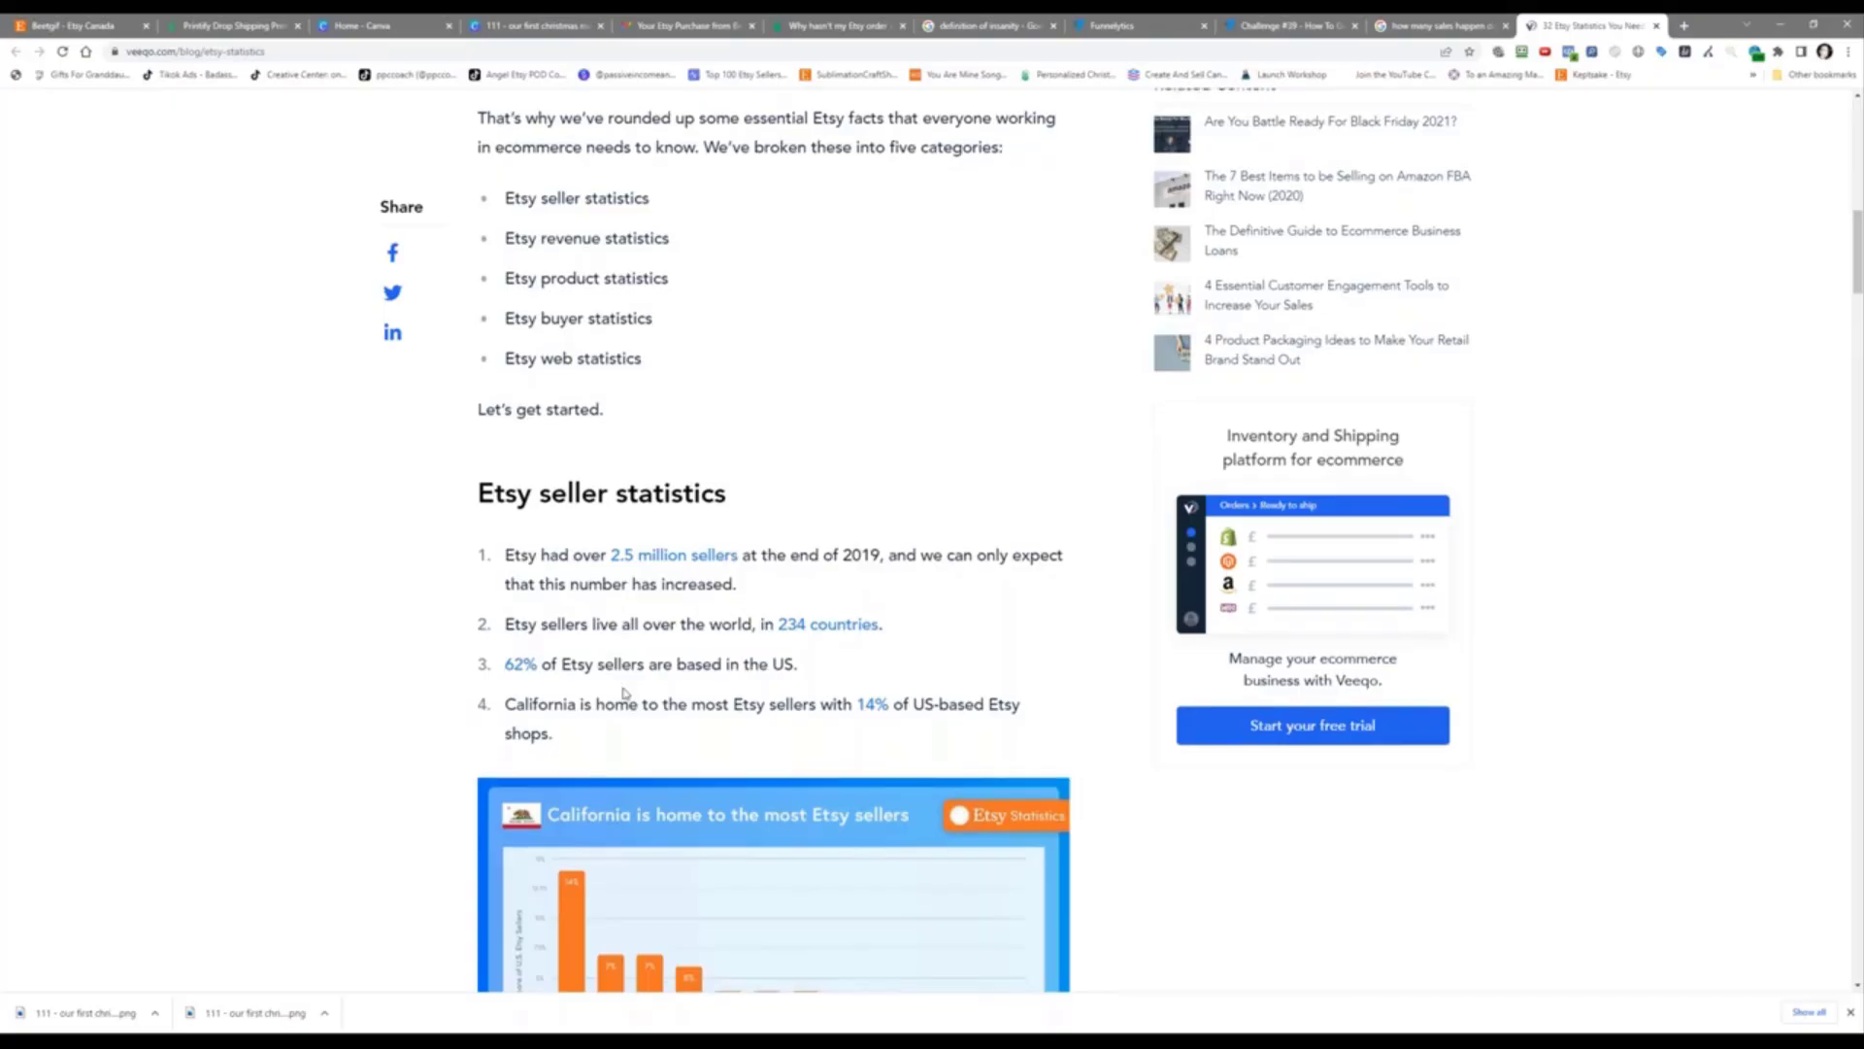
pyautogui.scroll(-2, 629, 602)
pyautogui.scroll(-5, 631, 573)
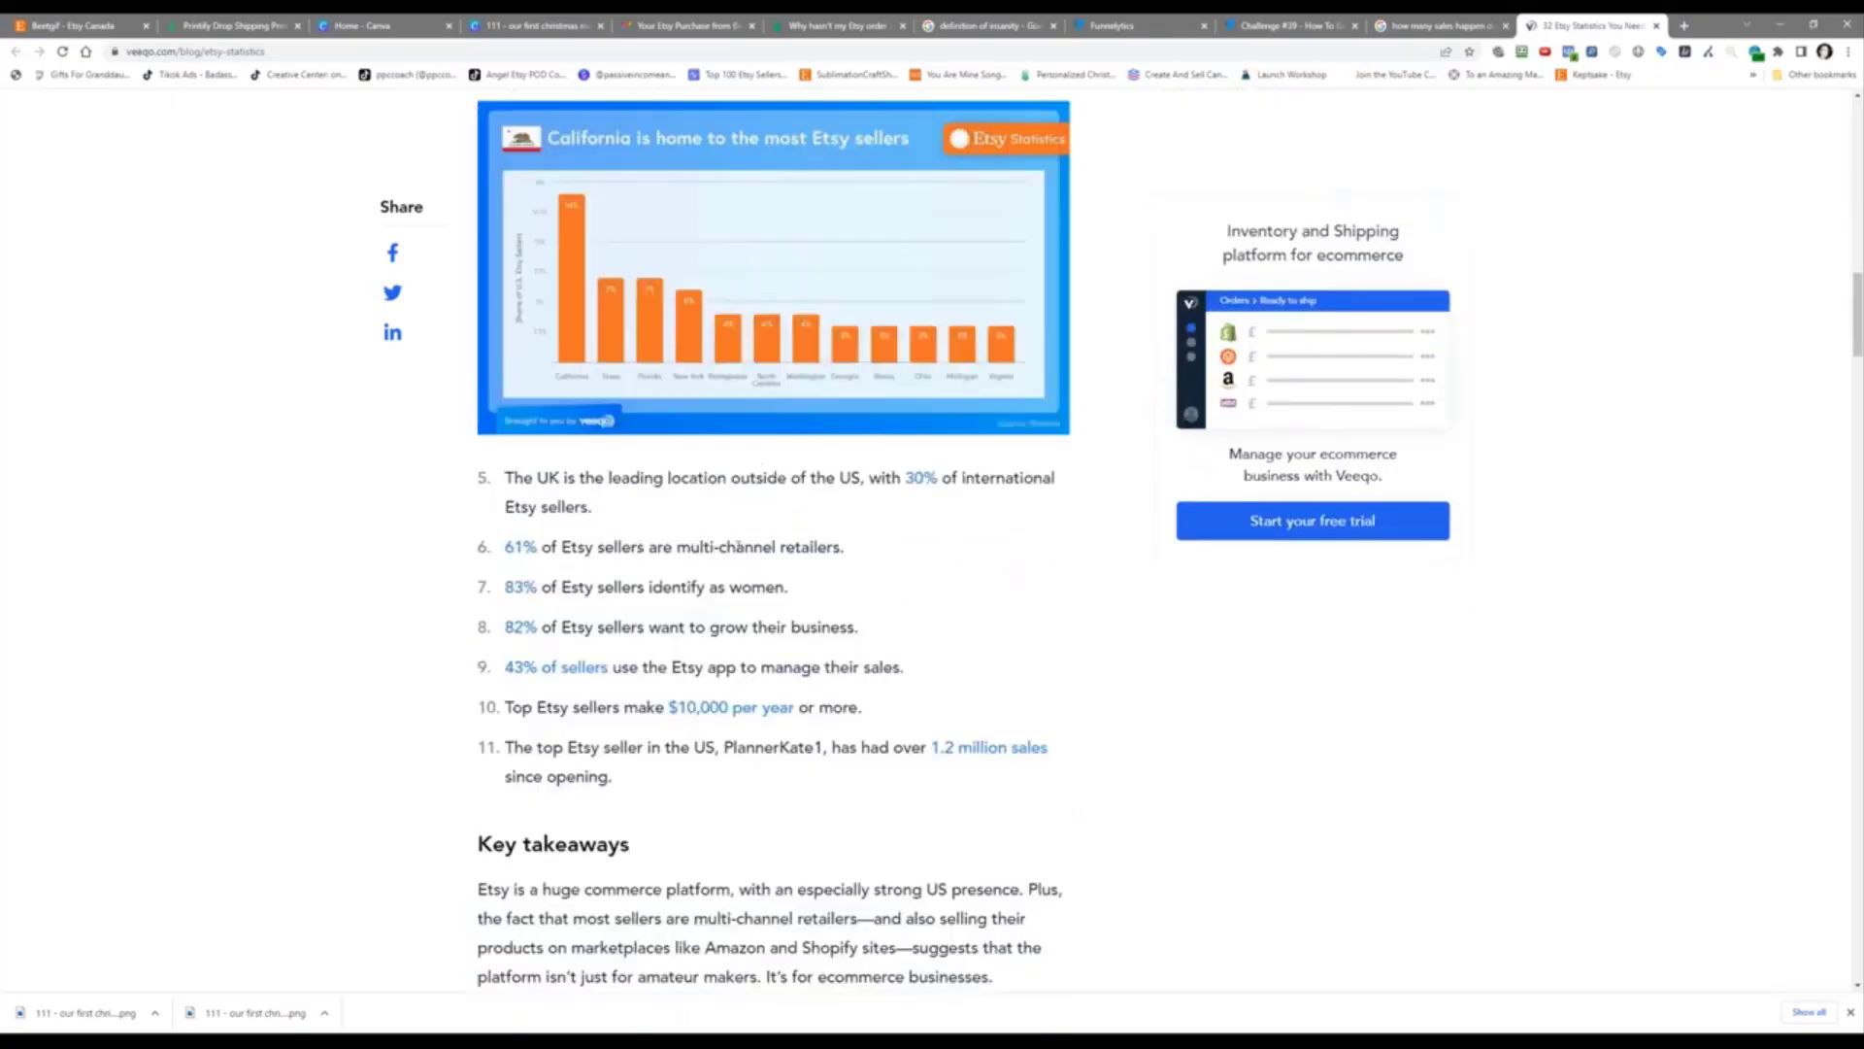
pyautogui.scroll(-5, 729, 583)
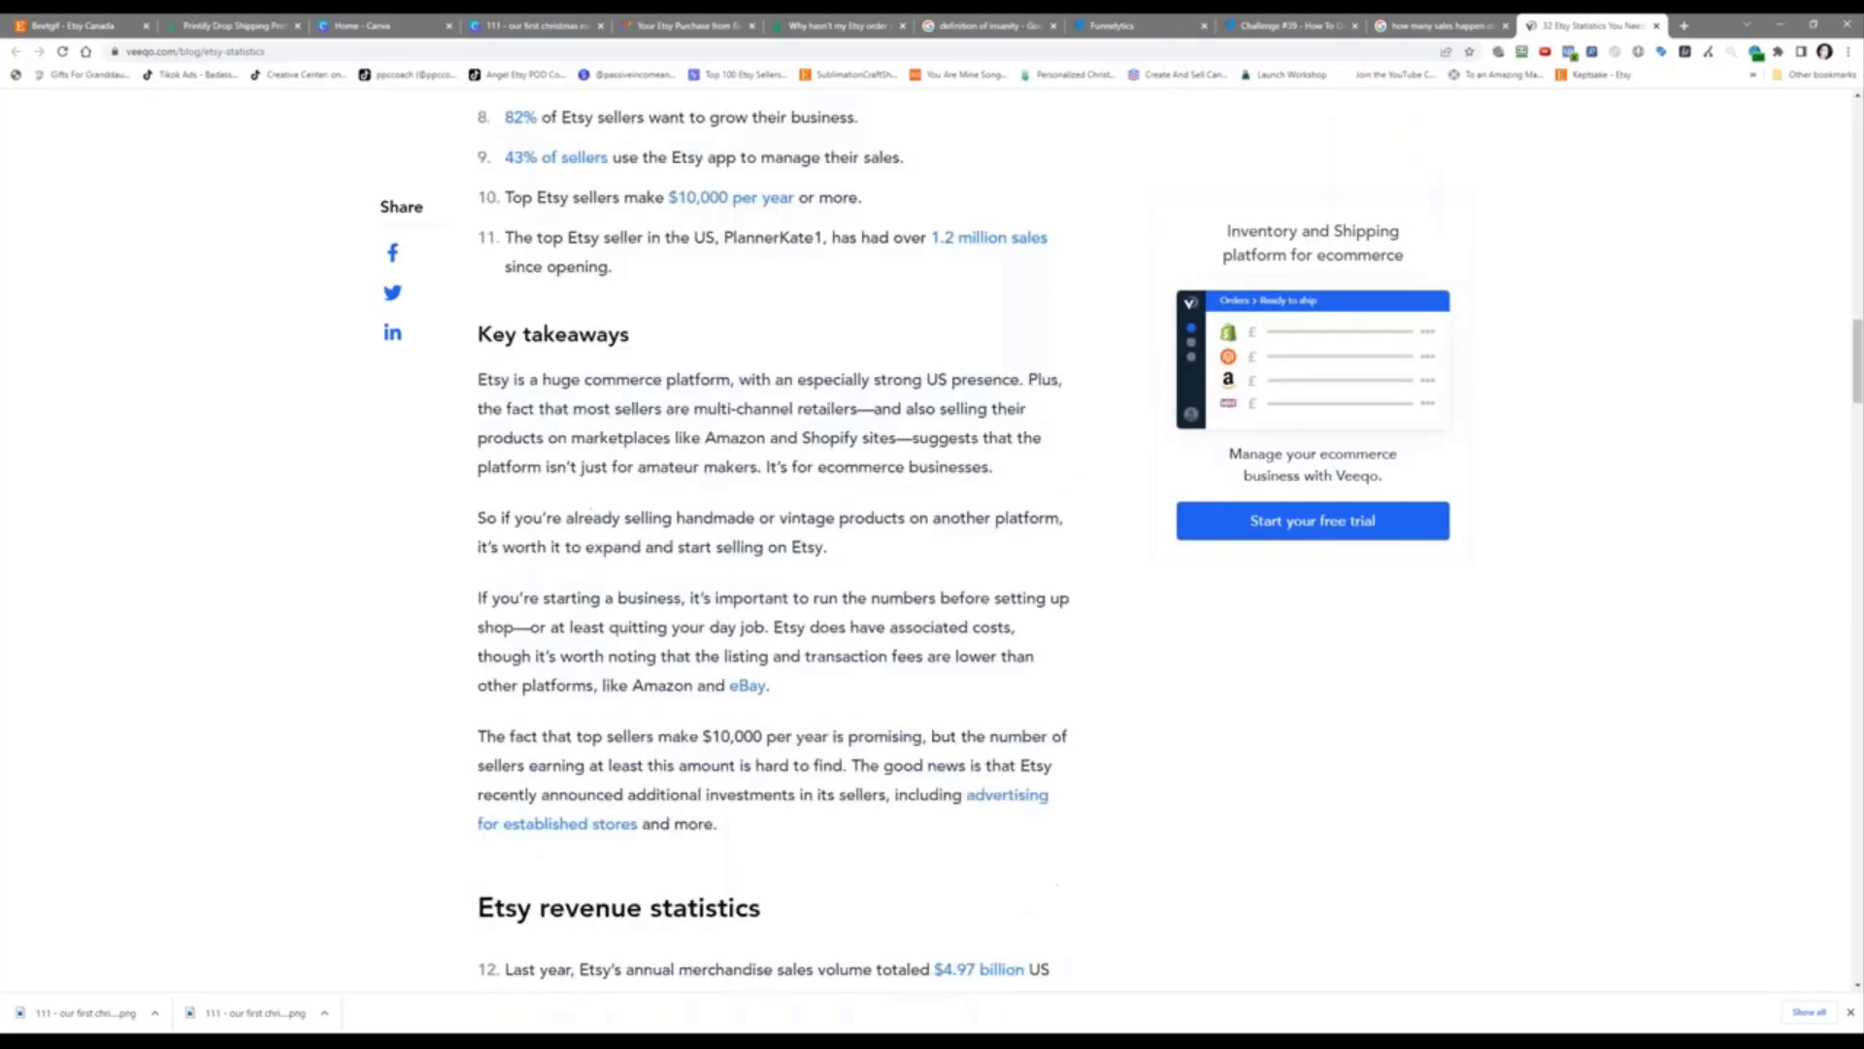
pyautogui.scroll(7, 691, 404)
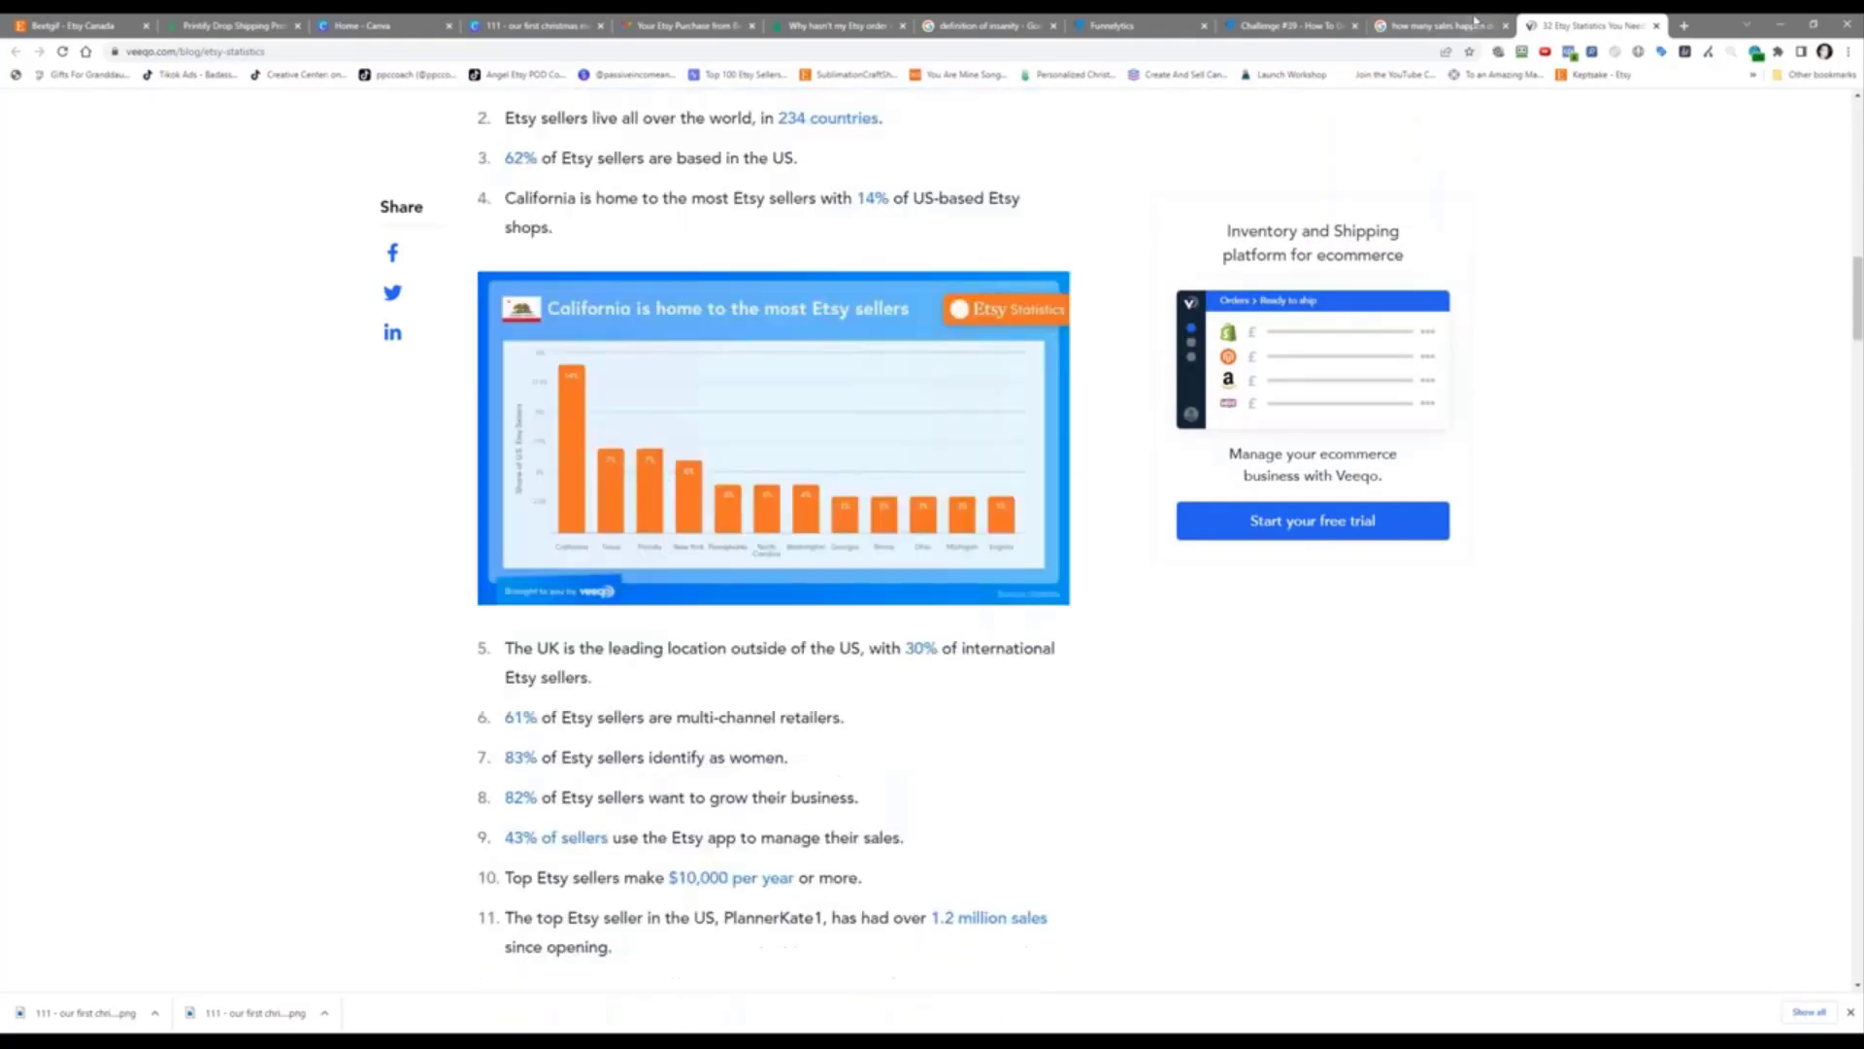
pyautogui.click(1475, 21)
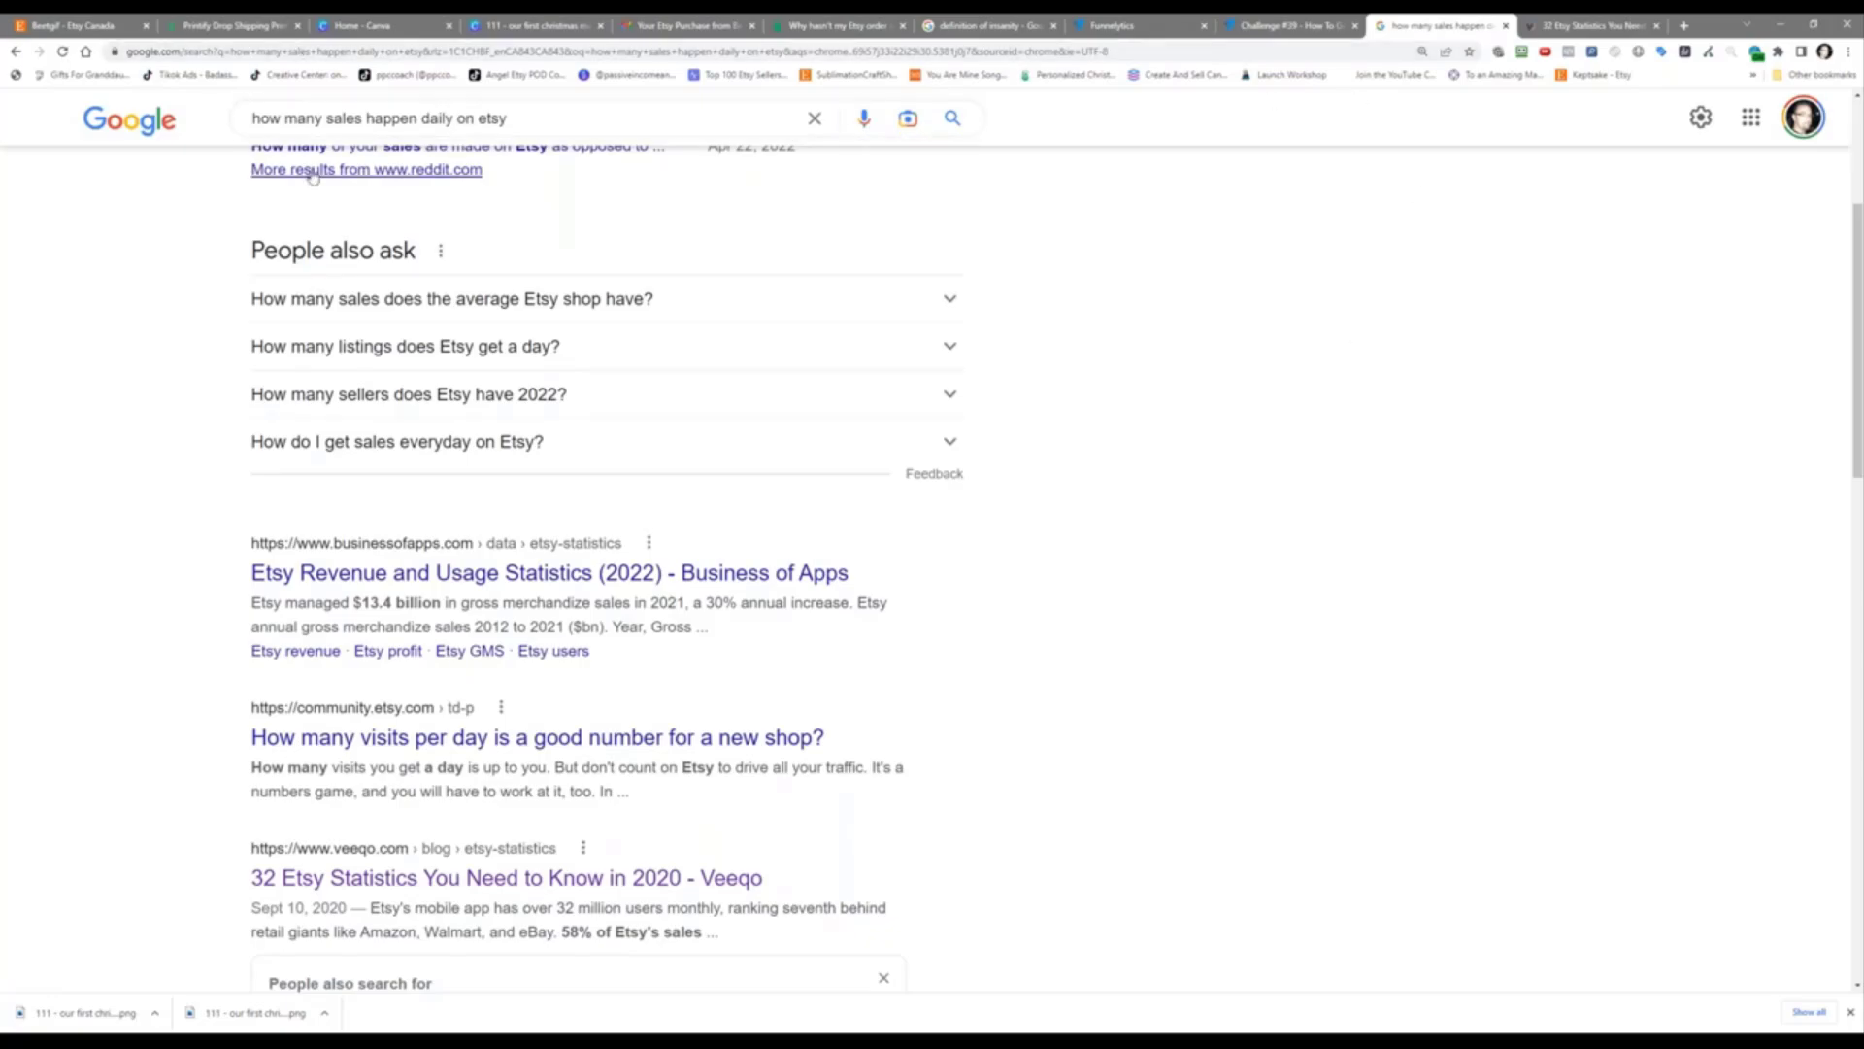
pyautogui.click(291, 121)
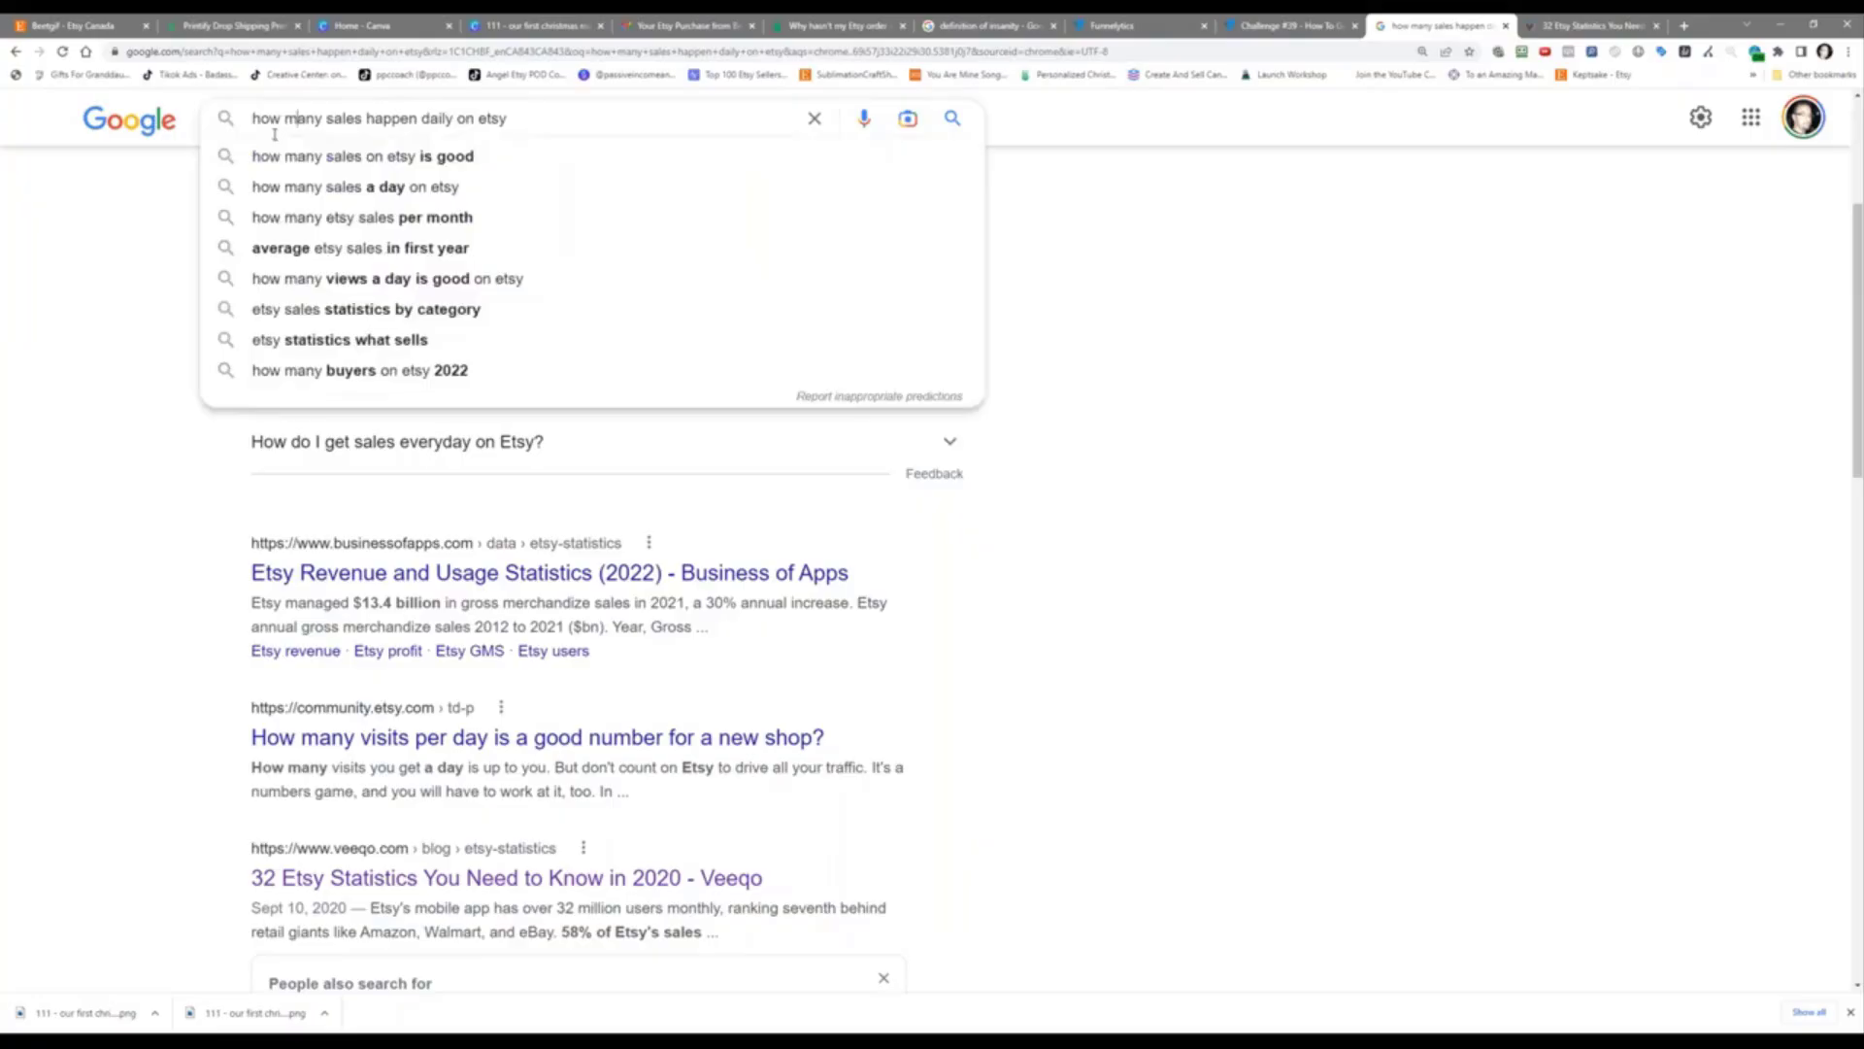
pyautogui.hotkey('ctrl', 'a')
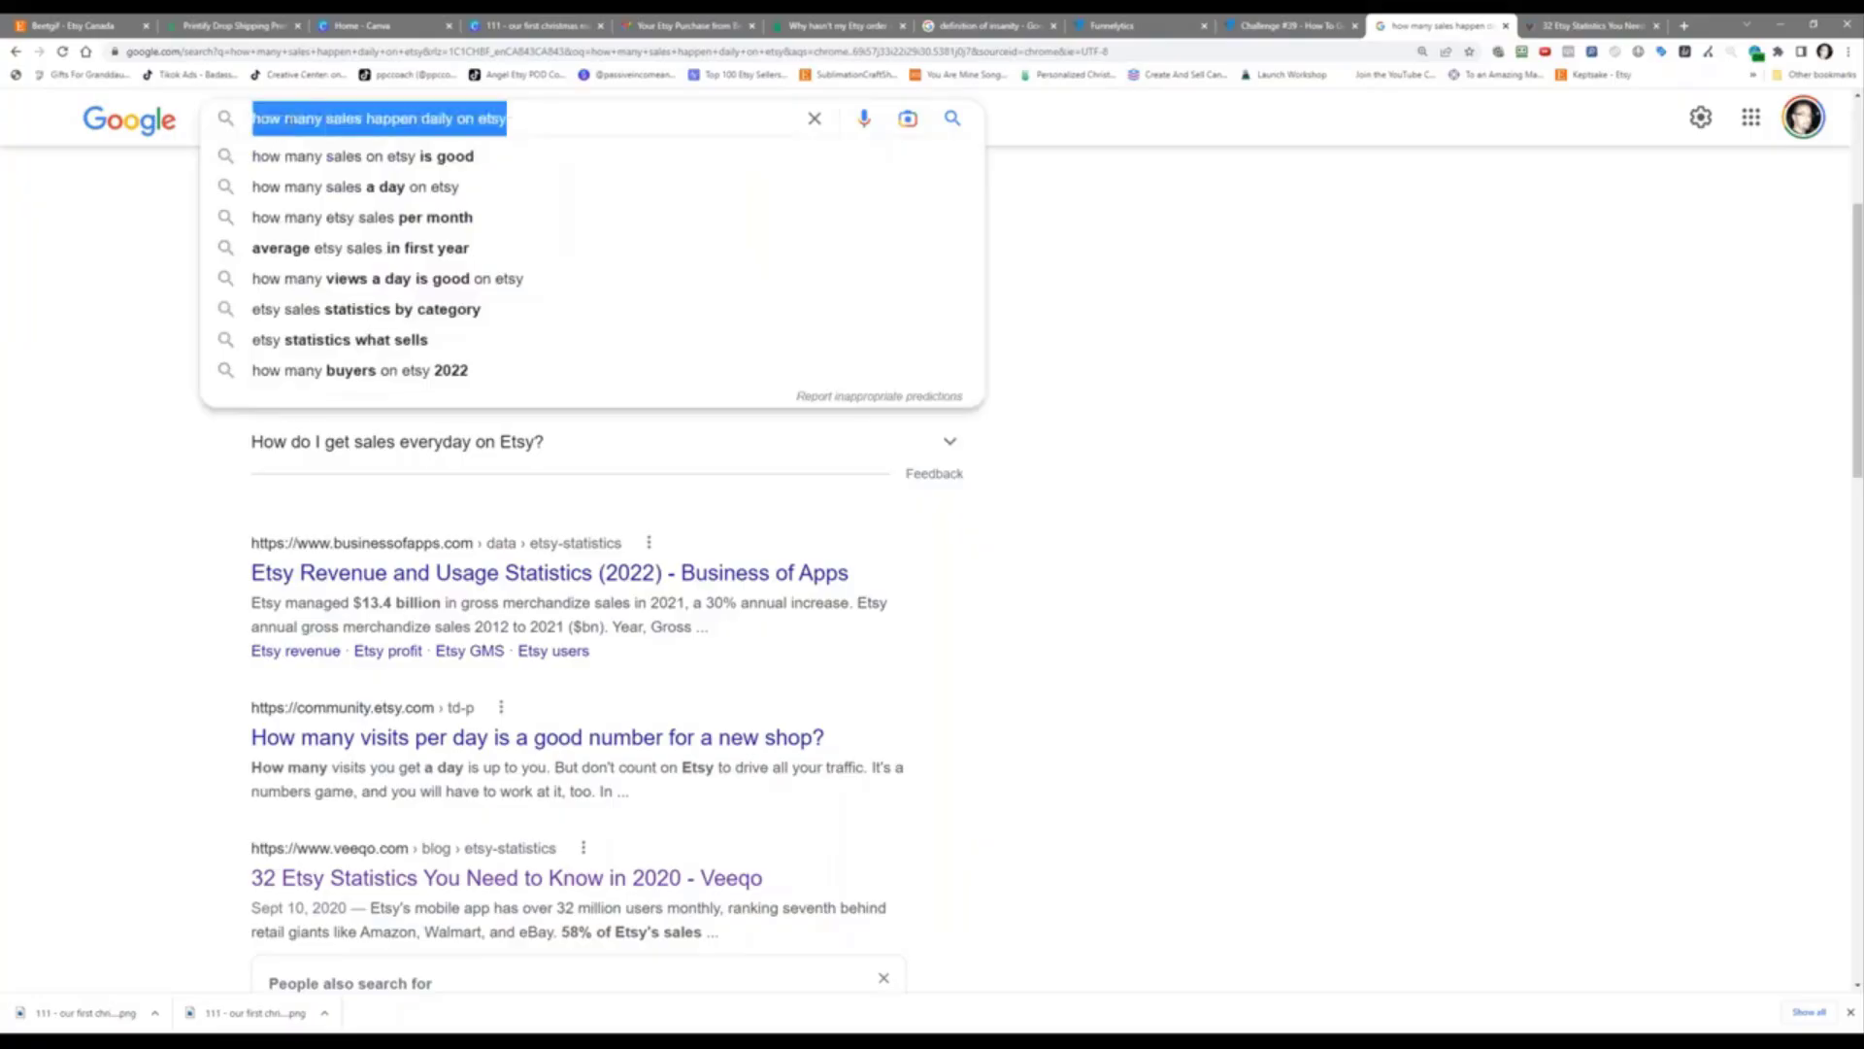
pyautogui.write('134')
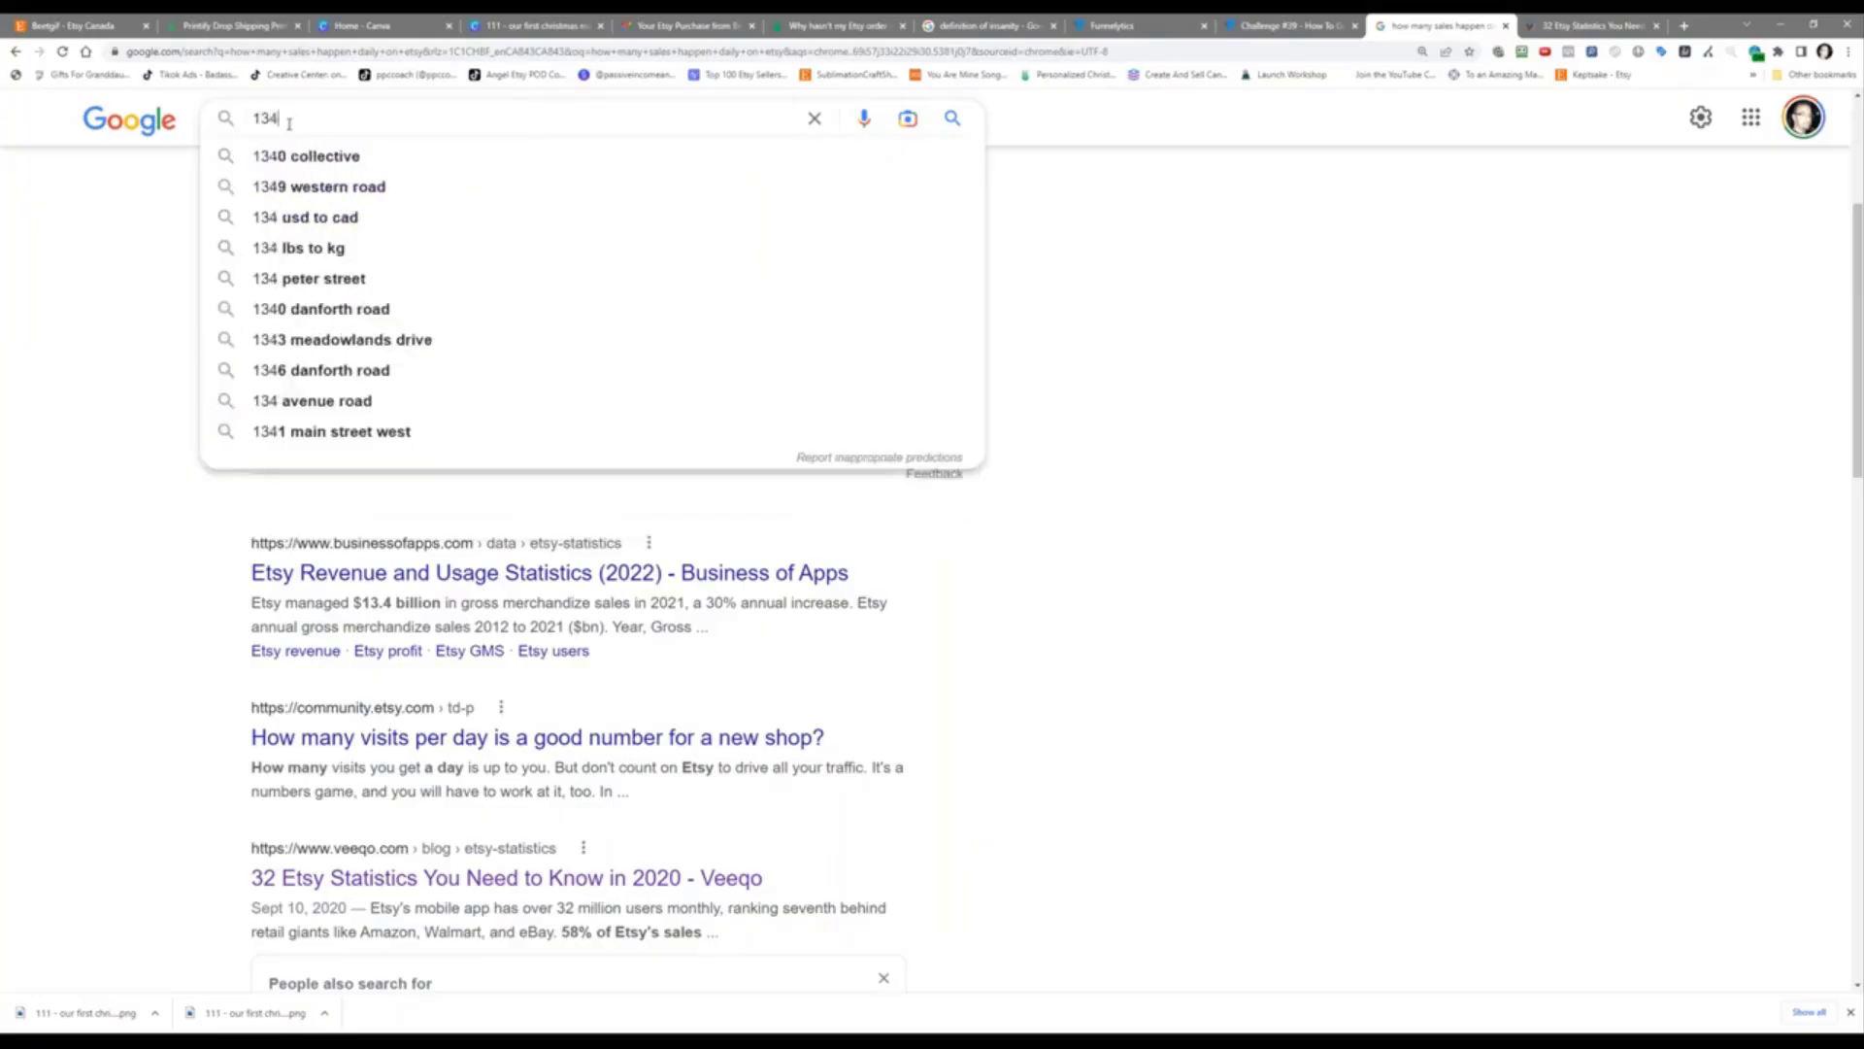
pyautogui.write('0000000')
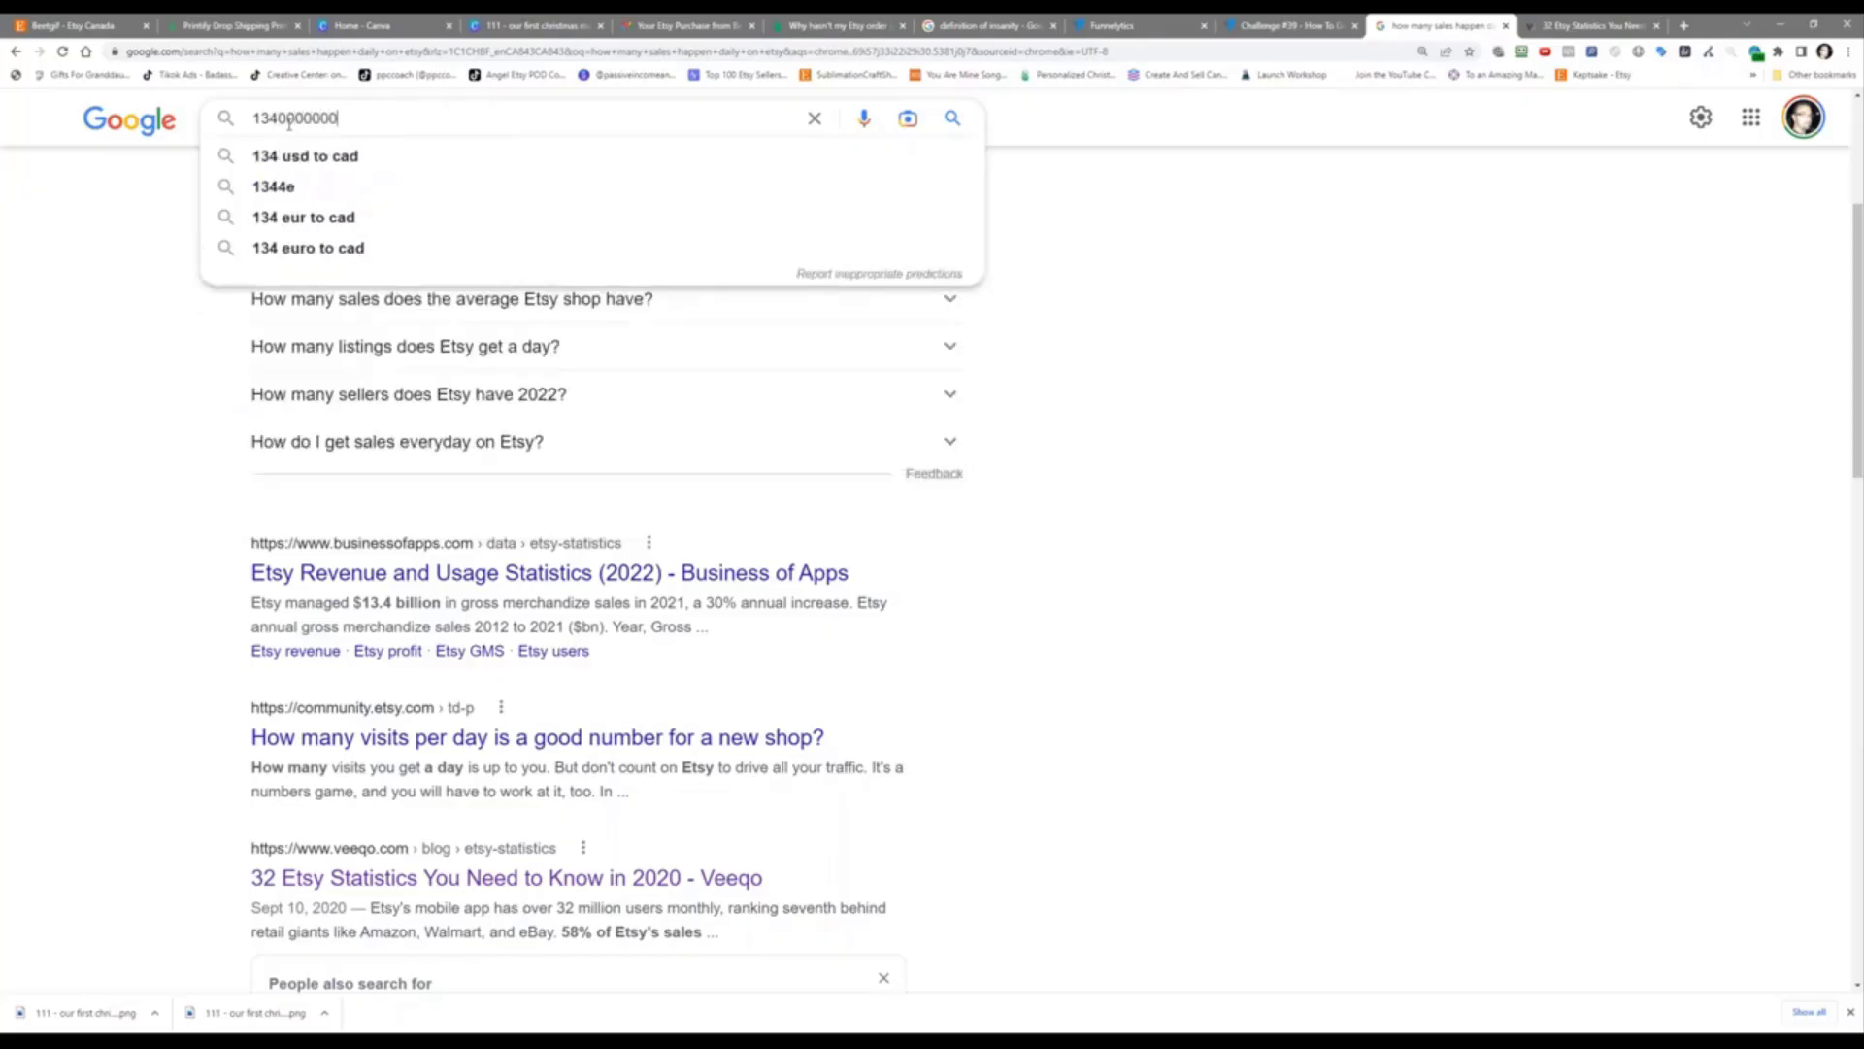
pyautogui.press('Left')
pyautogui.press('Left')
pyautogui.press('Left')
pyautogui.press('Right')
pyautogui.write('x')
pyautogui.press('BackSpace')
pyautogui.write('/365')
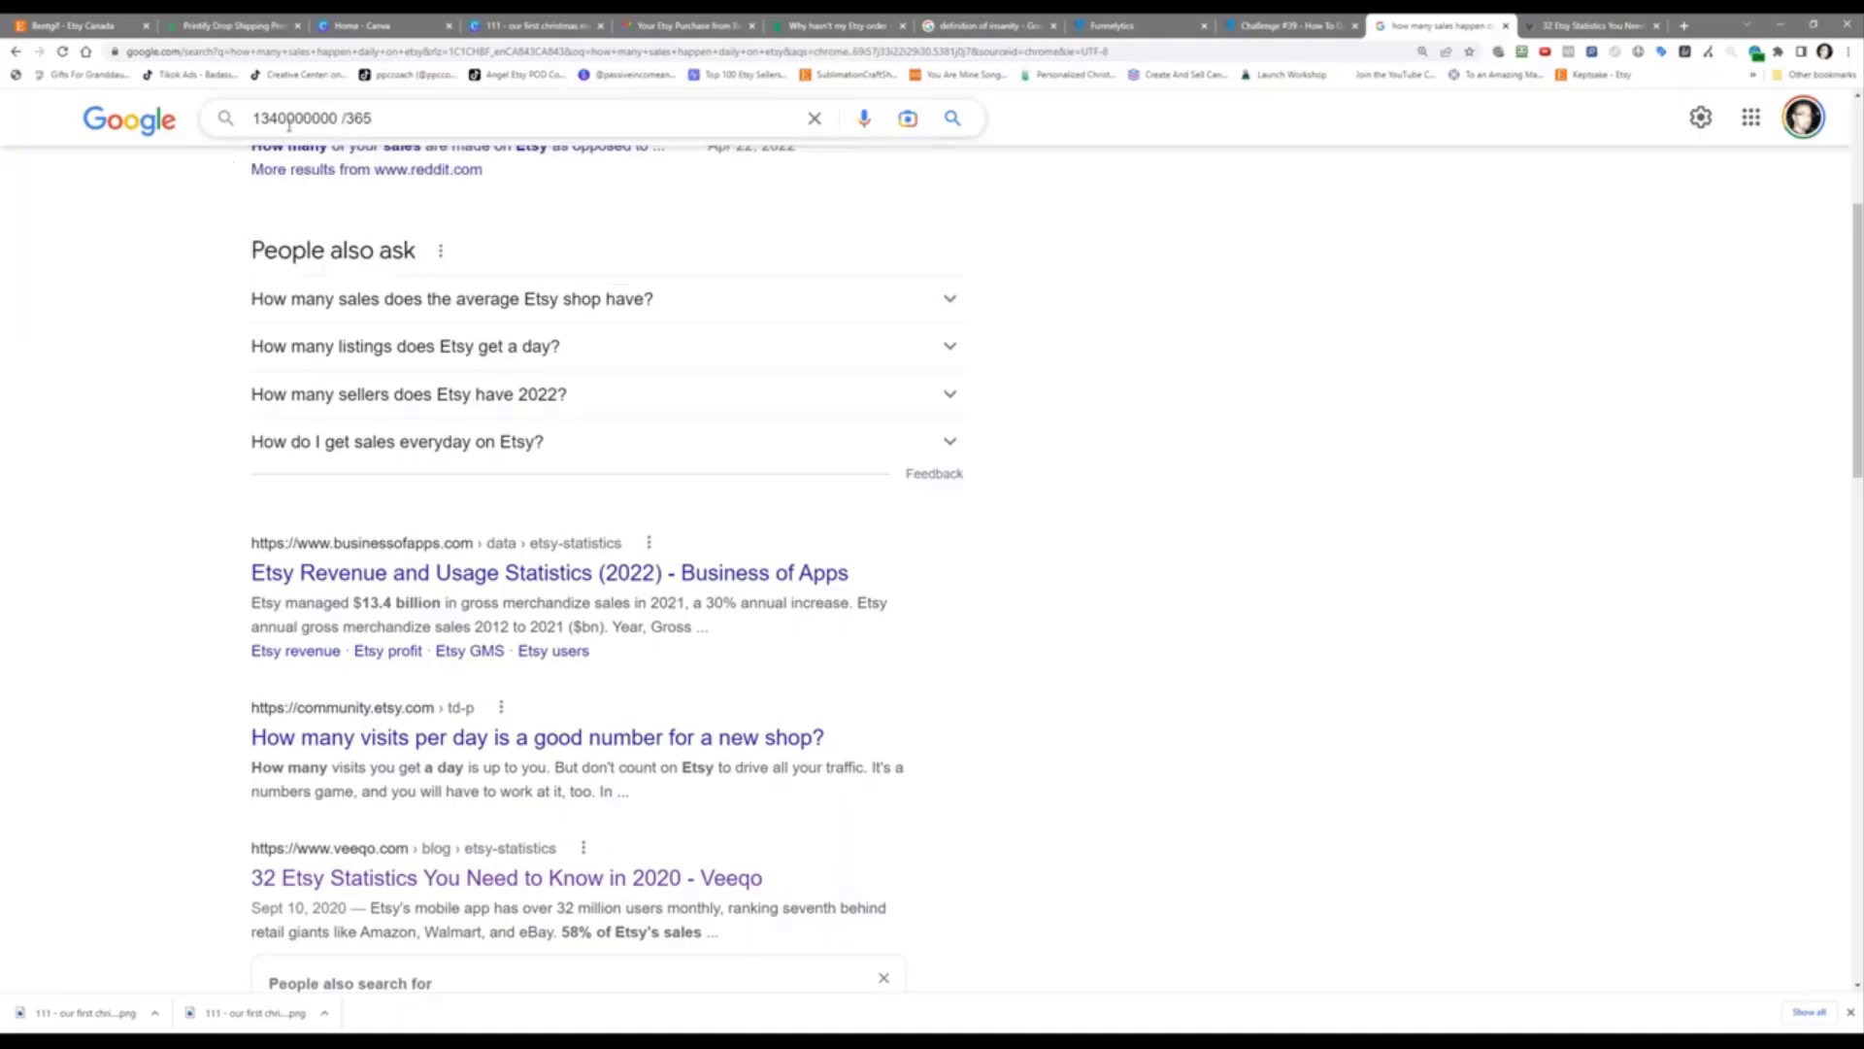
pyautogui.press('Return')
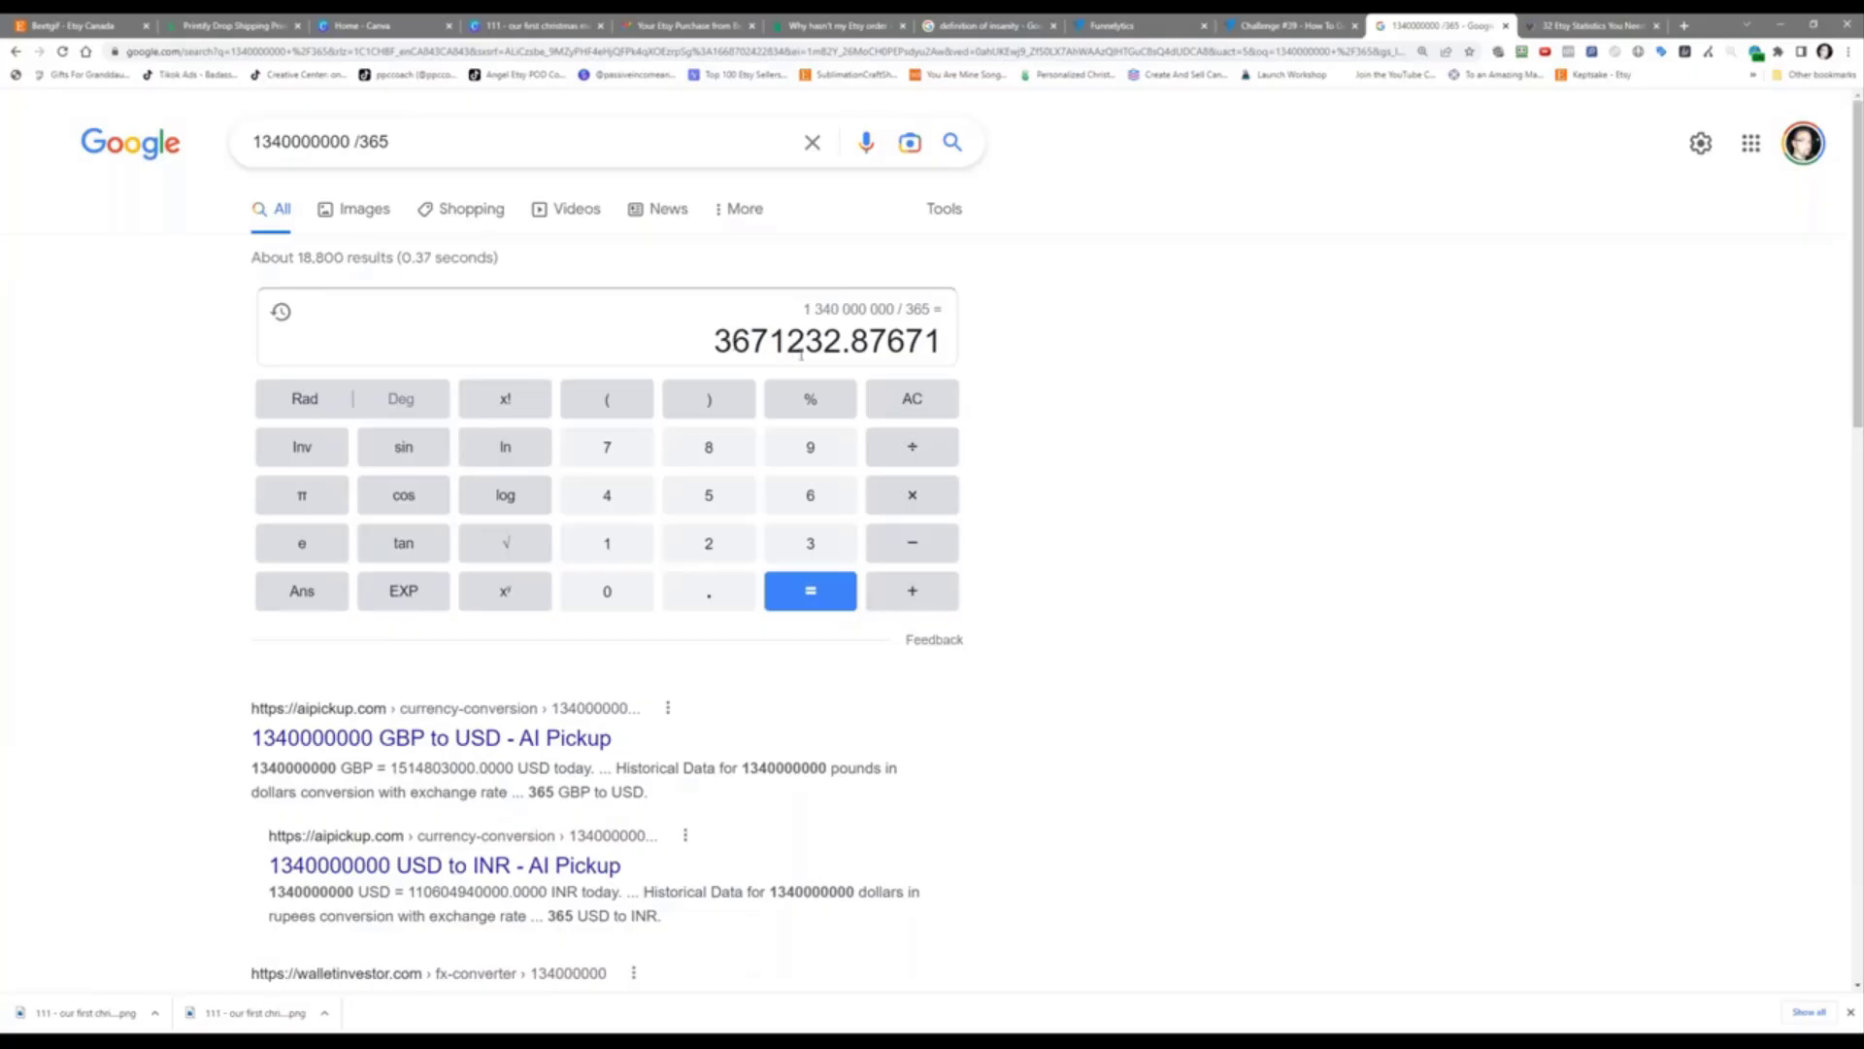
# Step: Replace it with 3600000/24 to get 150,000
pyautogui.moveTo(431, 151); pyautogui.dragTo(191, 154)
pyautogui.write('3600')
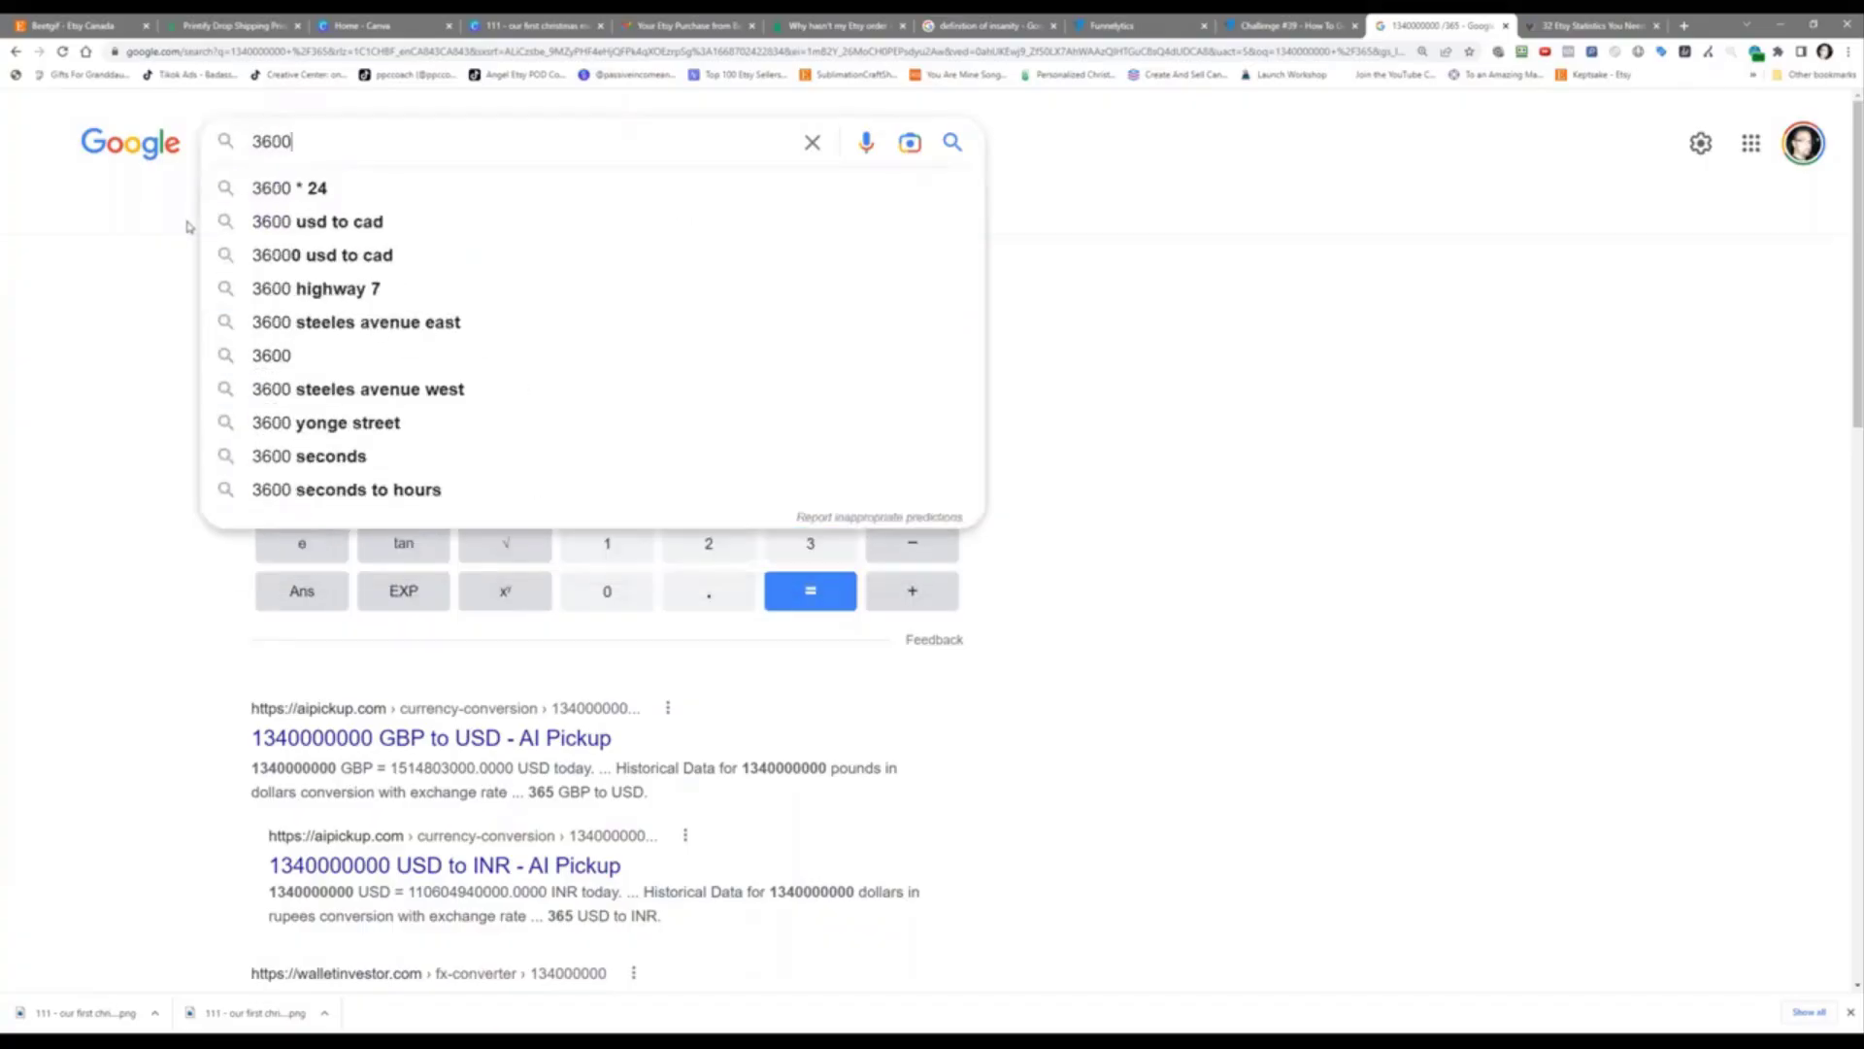
pyautogui.write('000')
pyautogui.write('/24')
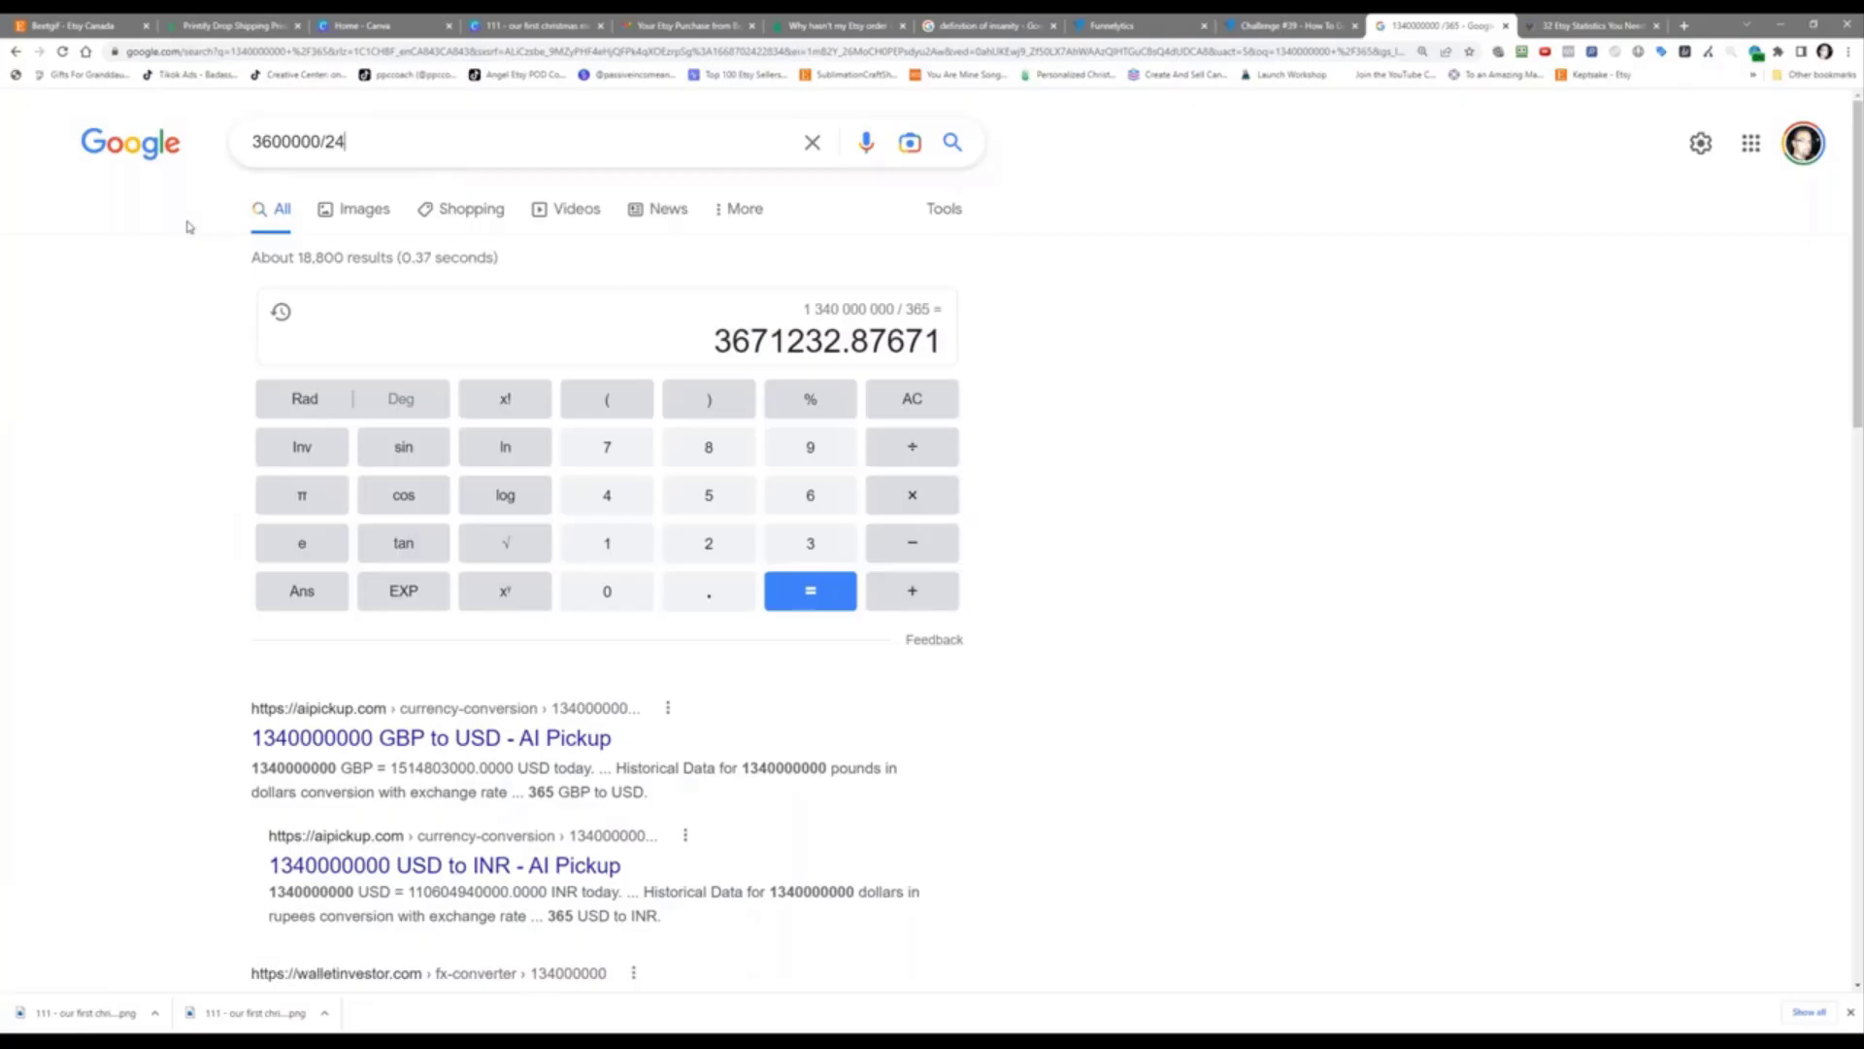
pyautogui.press('Return')
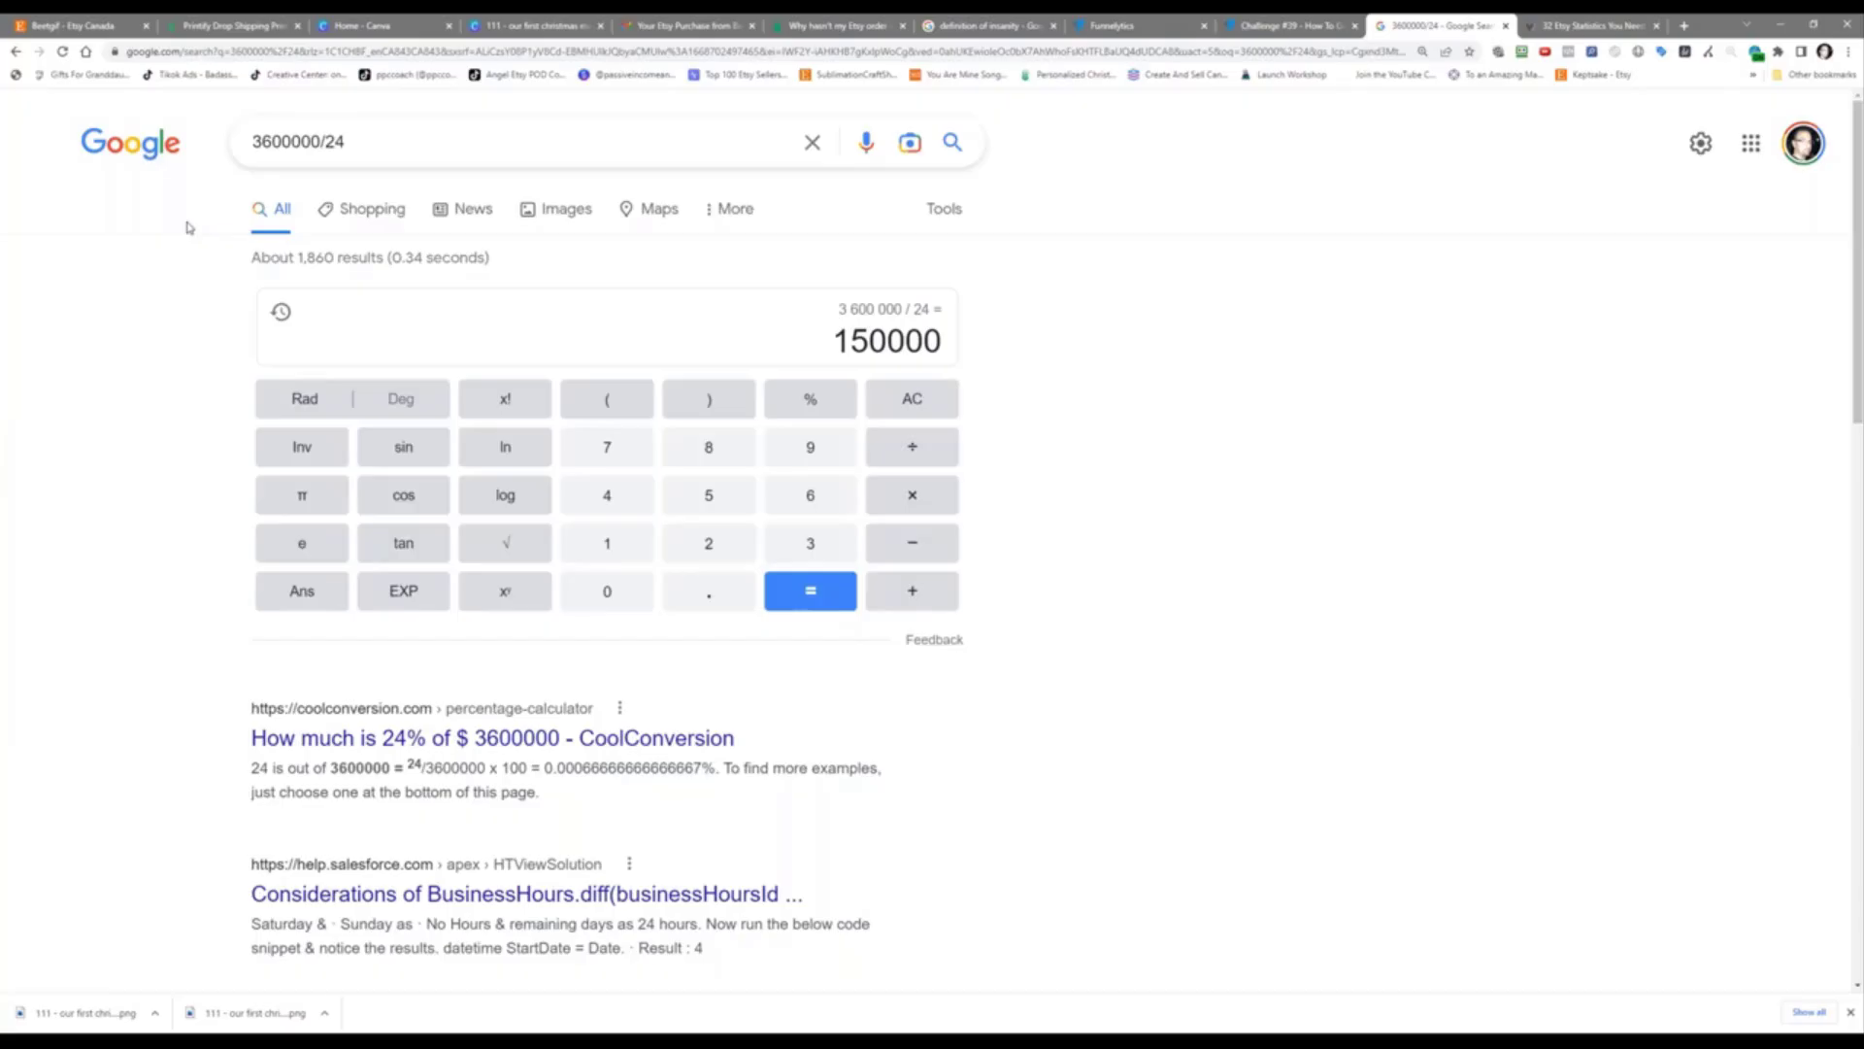
# Step: Place a Generic page on the empty funnel canvas, label it 'Etsy Listing', and shift it left
pyautogui.click(1287, 23)
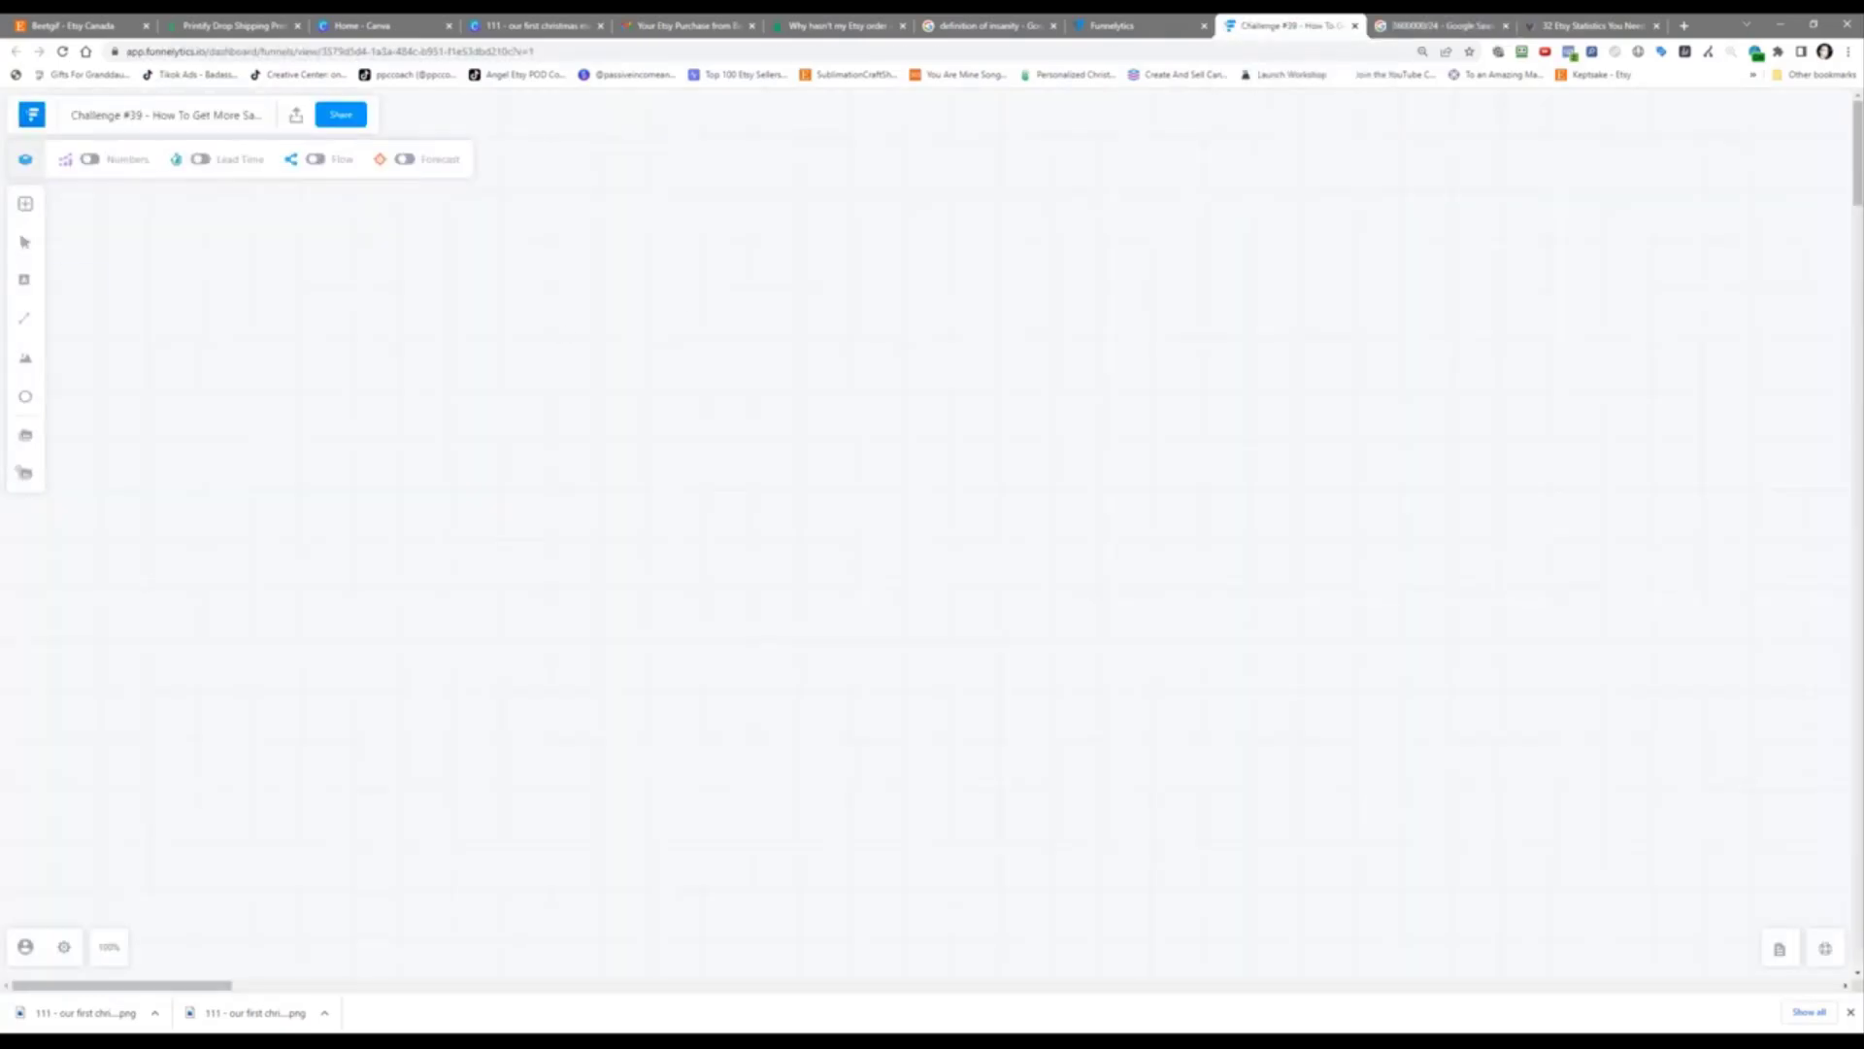
pyautogui.click(26, 205)
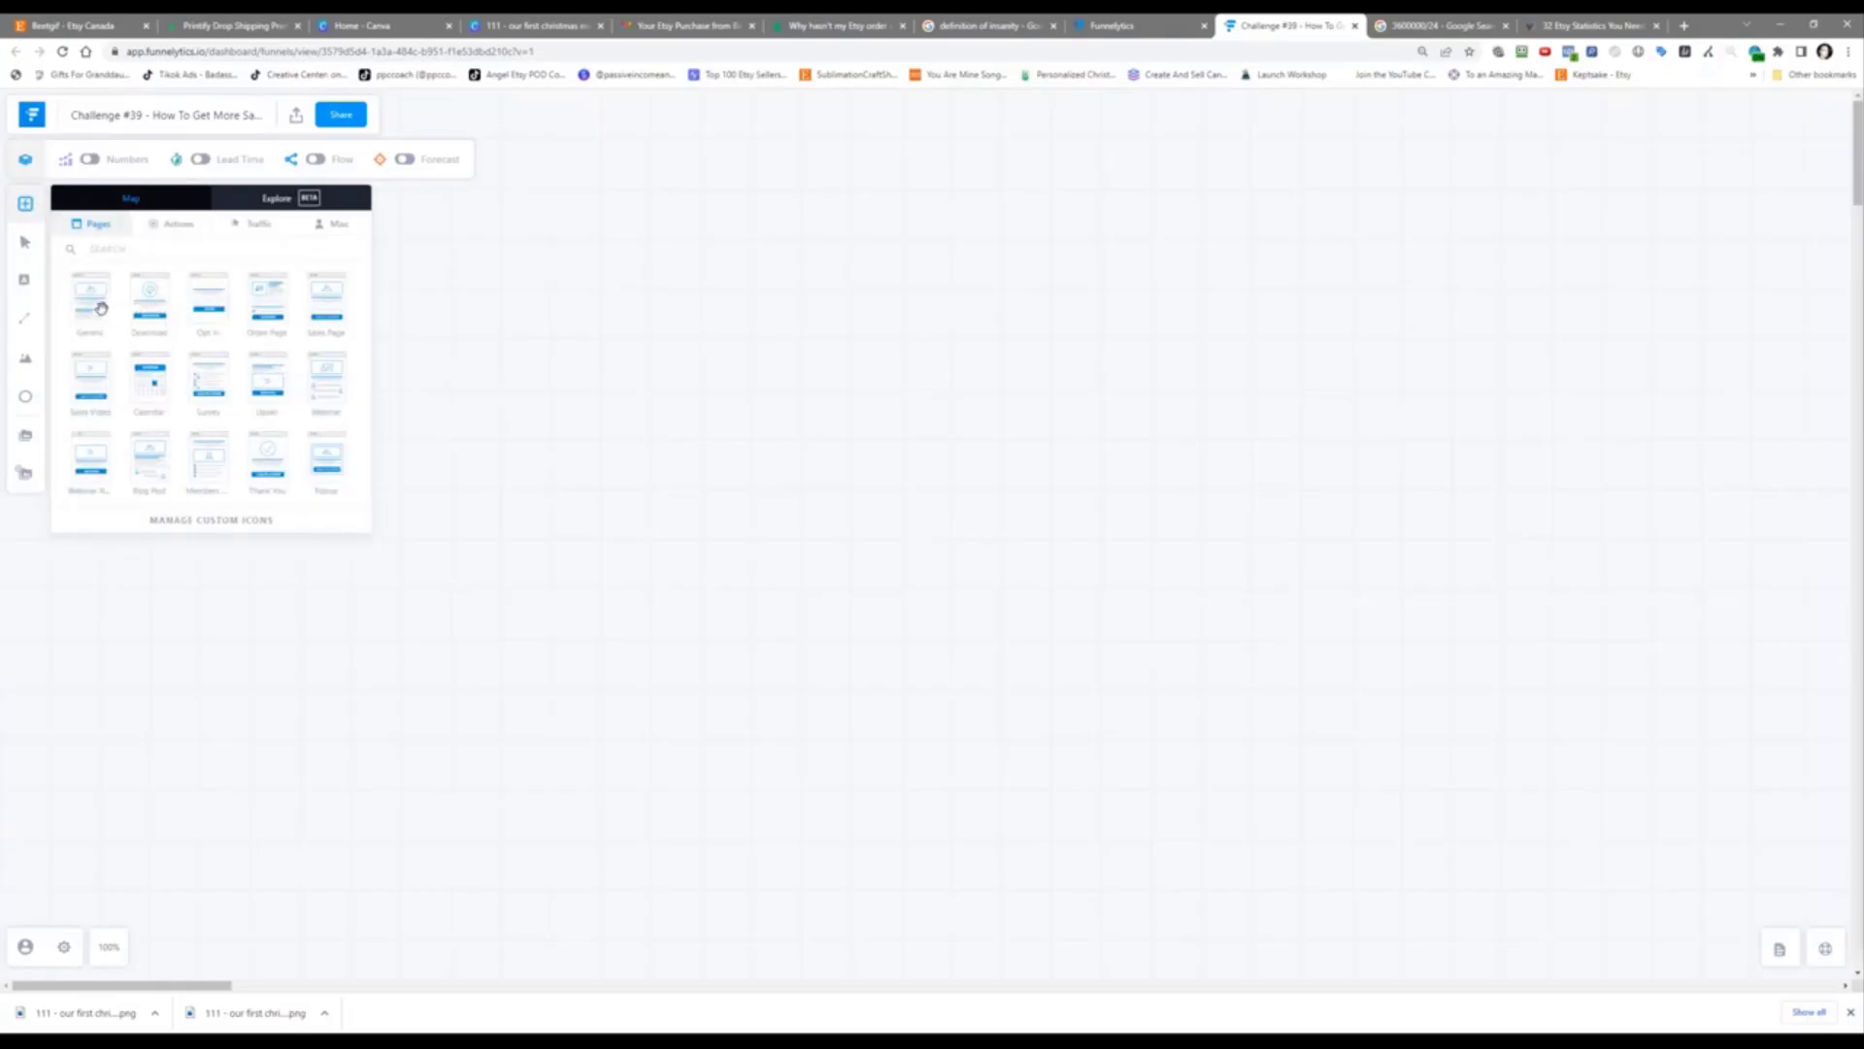
pyautogui.moveTo(101, 308); pyautogui.dragTo(1162, 484)
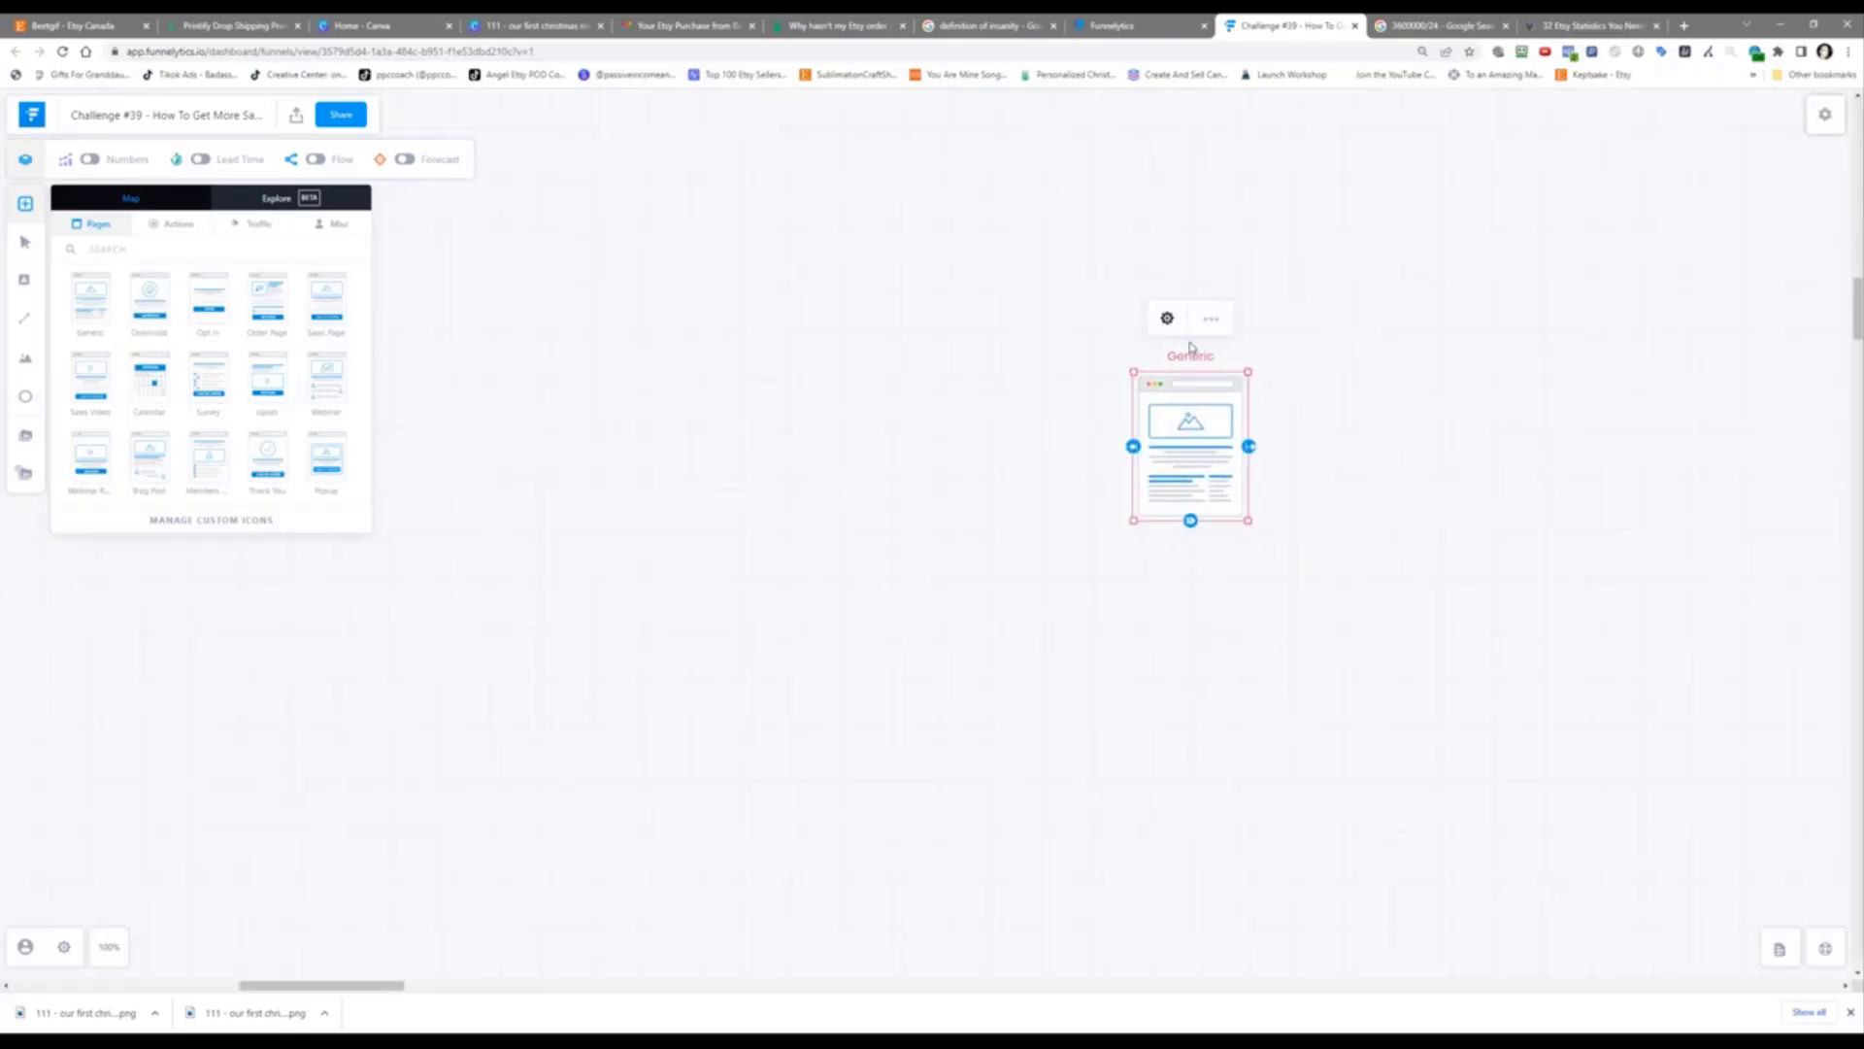
pyautogui.click(1167, 320)
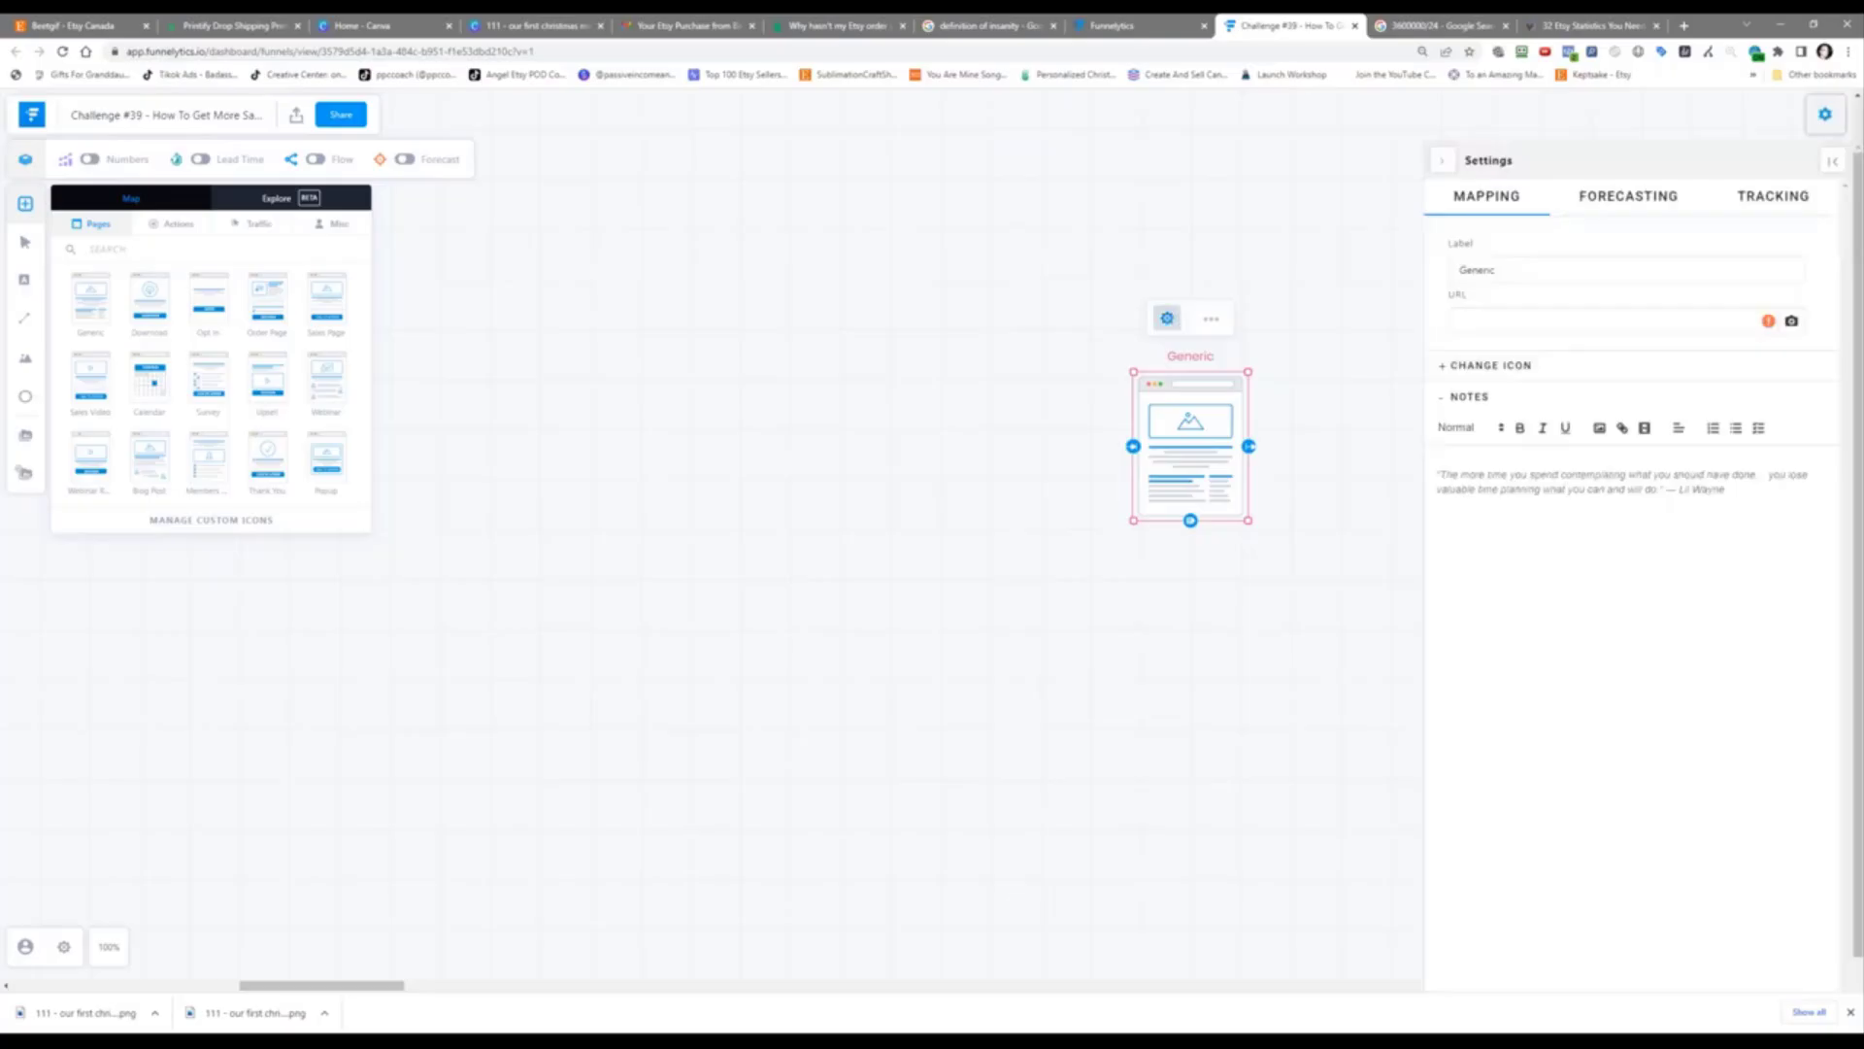
pyautogui.doubleClick(1450, 266)
pyautogui.write('Etsy Listi')
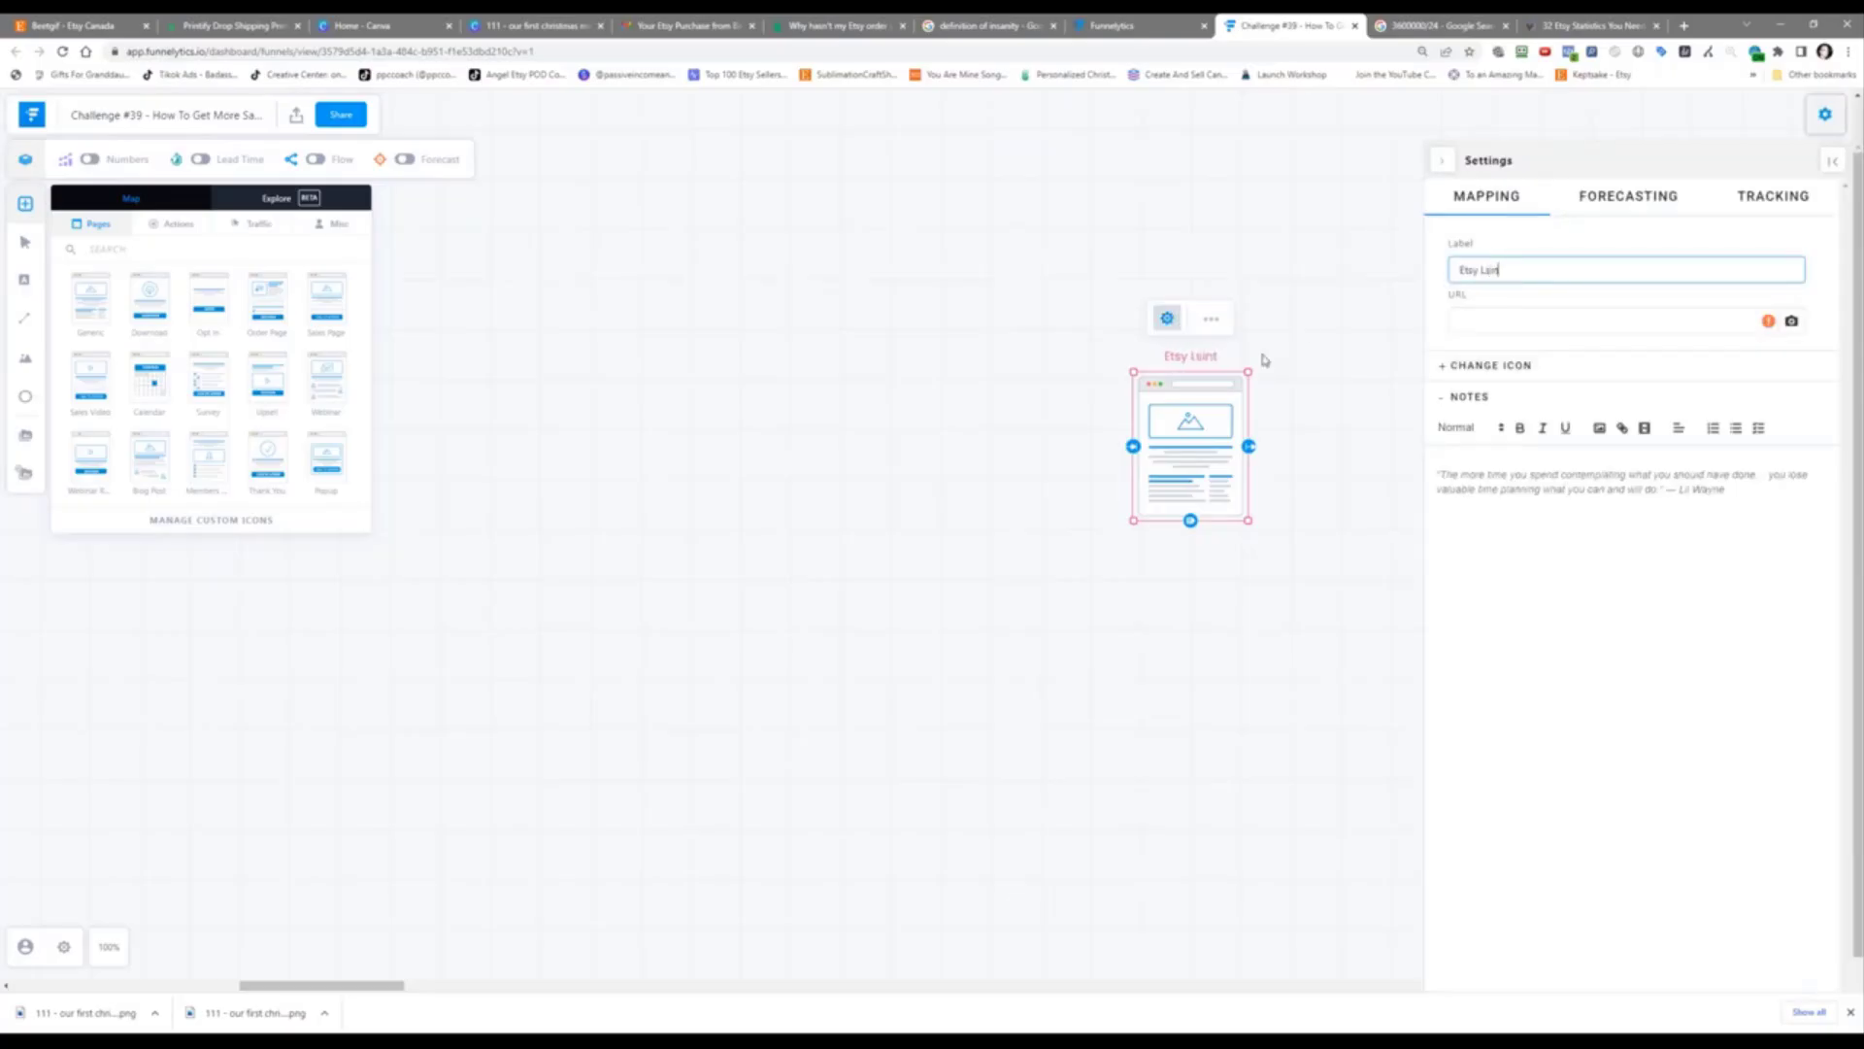
pyautogui.write('ng')
pyautogui.click(1264, 360)
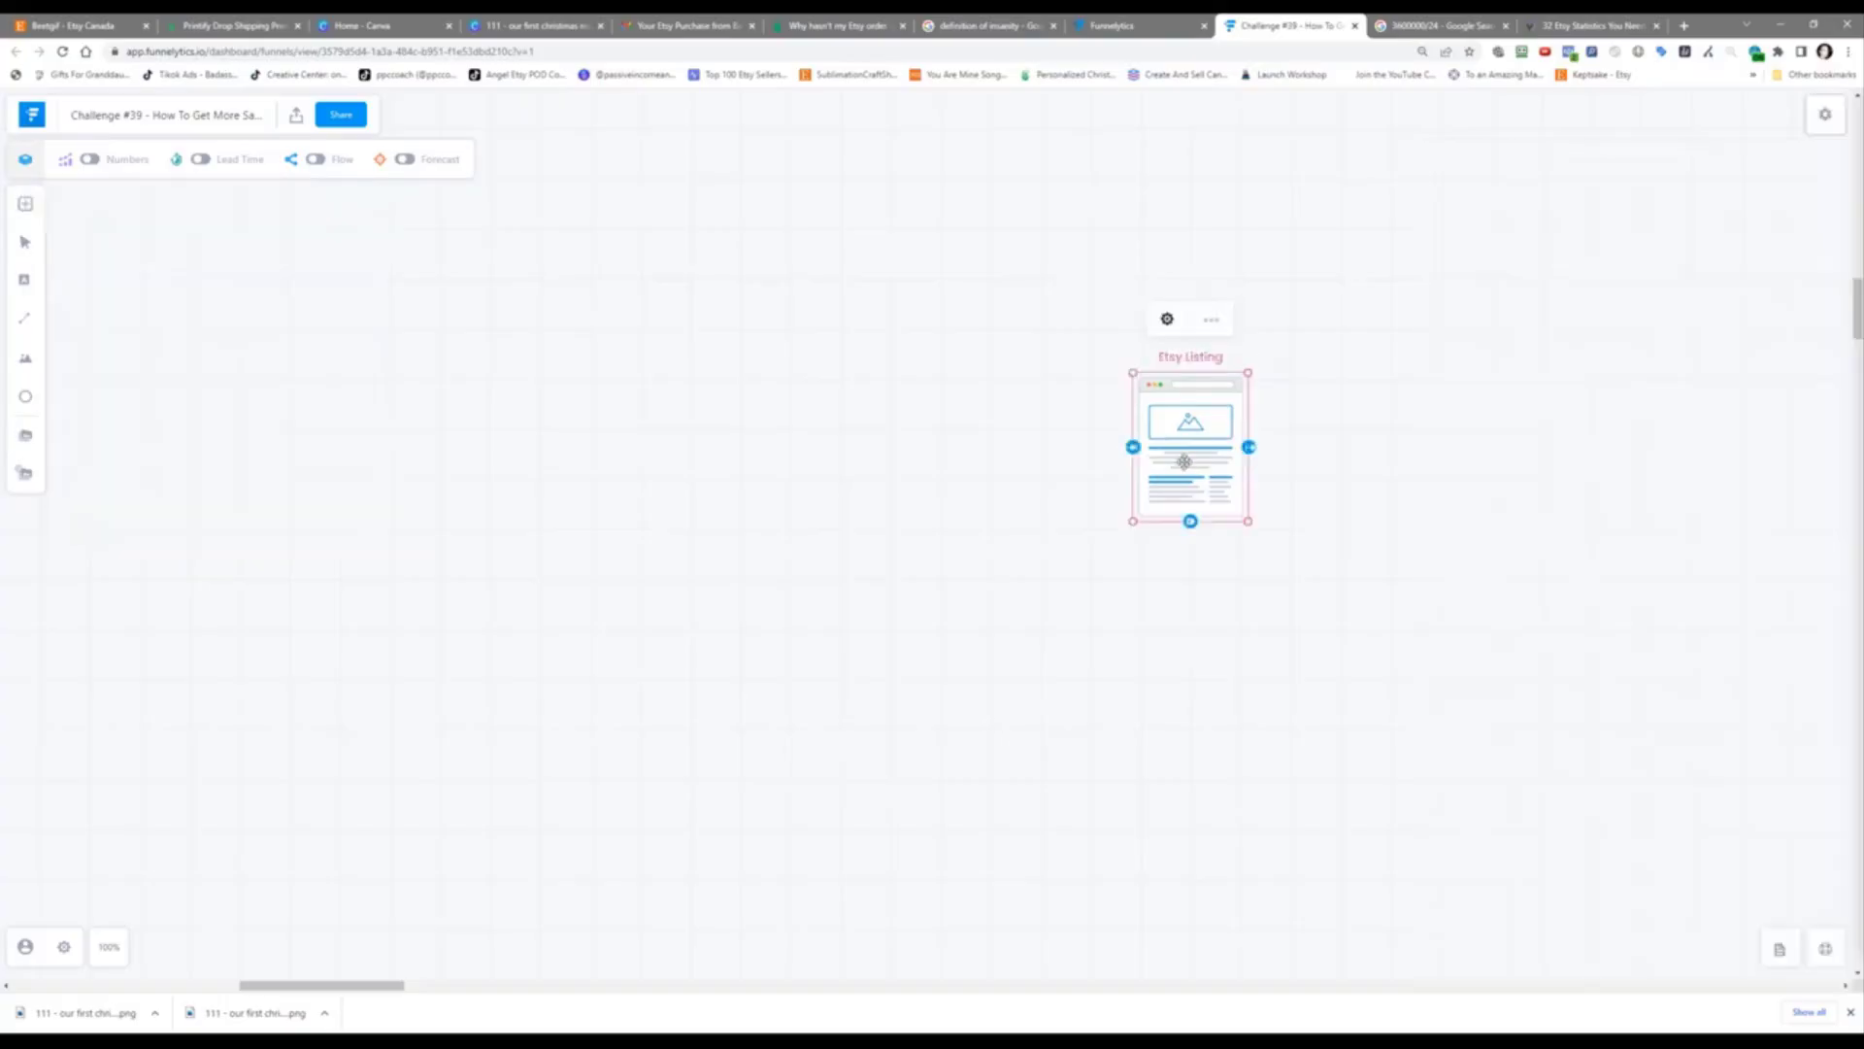
pyautogui.moveTo(1176, 464); pyautogui.dragTo(1186, 454)
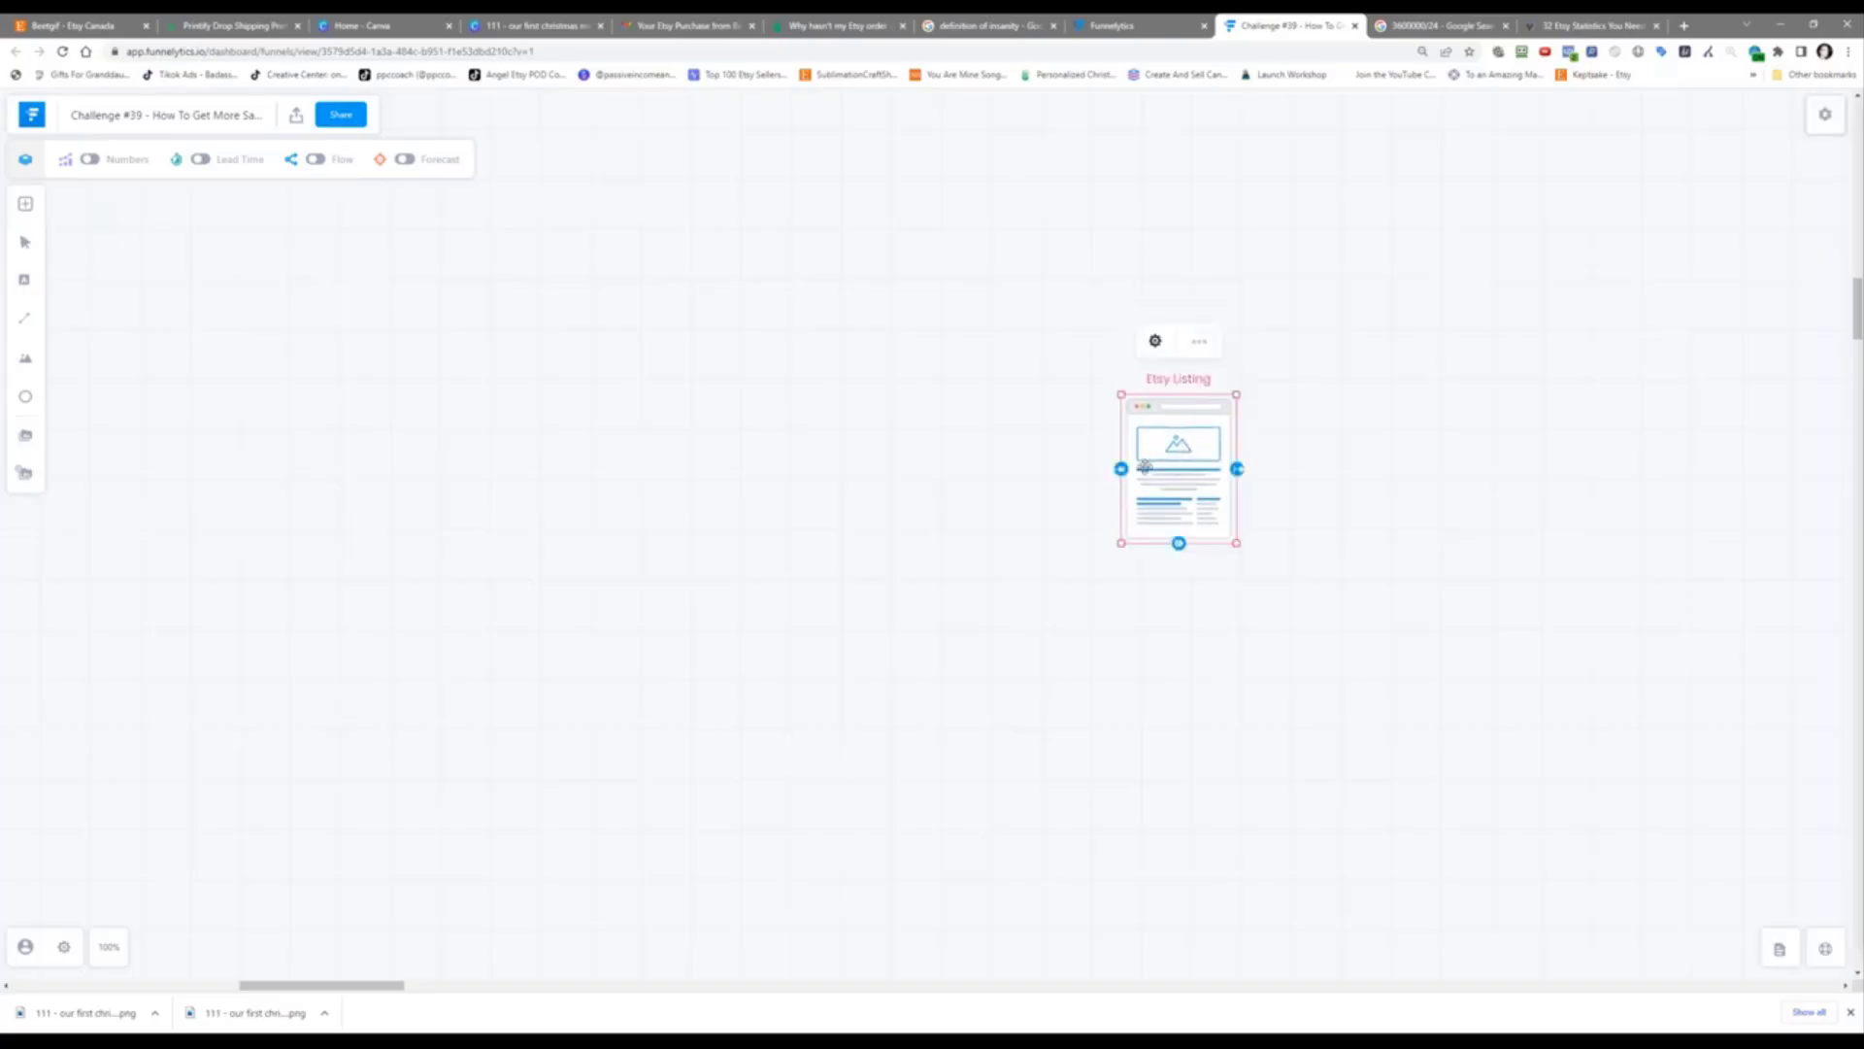
pyautogui.moveTo(1174, 468); pyautogui.dragTo(945, 473)
# Step: Add Facebook and Pinterest traffic sources stacked left of Etsy Listing
pyautogui.click(664, 502)
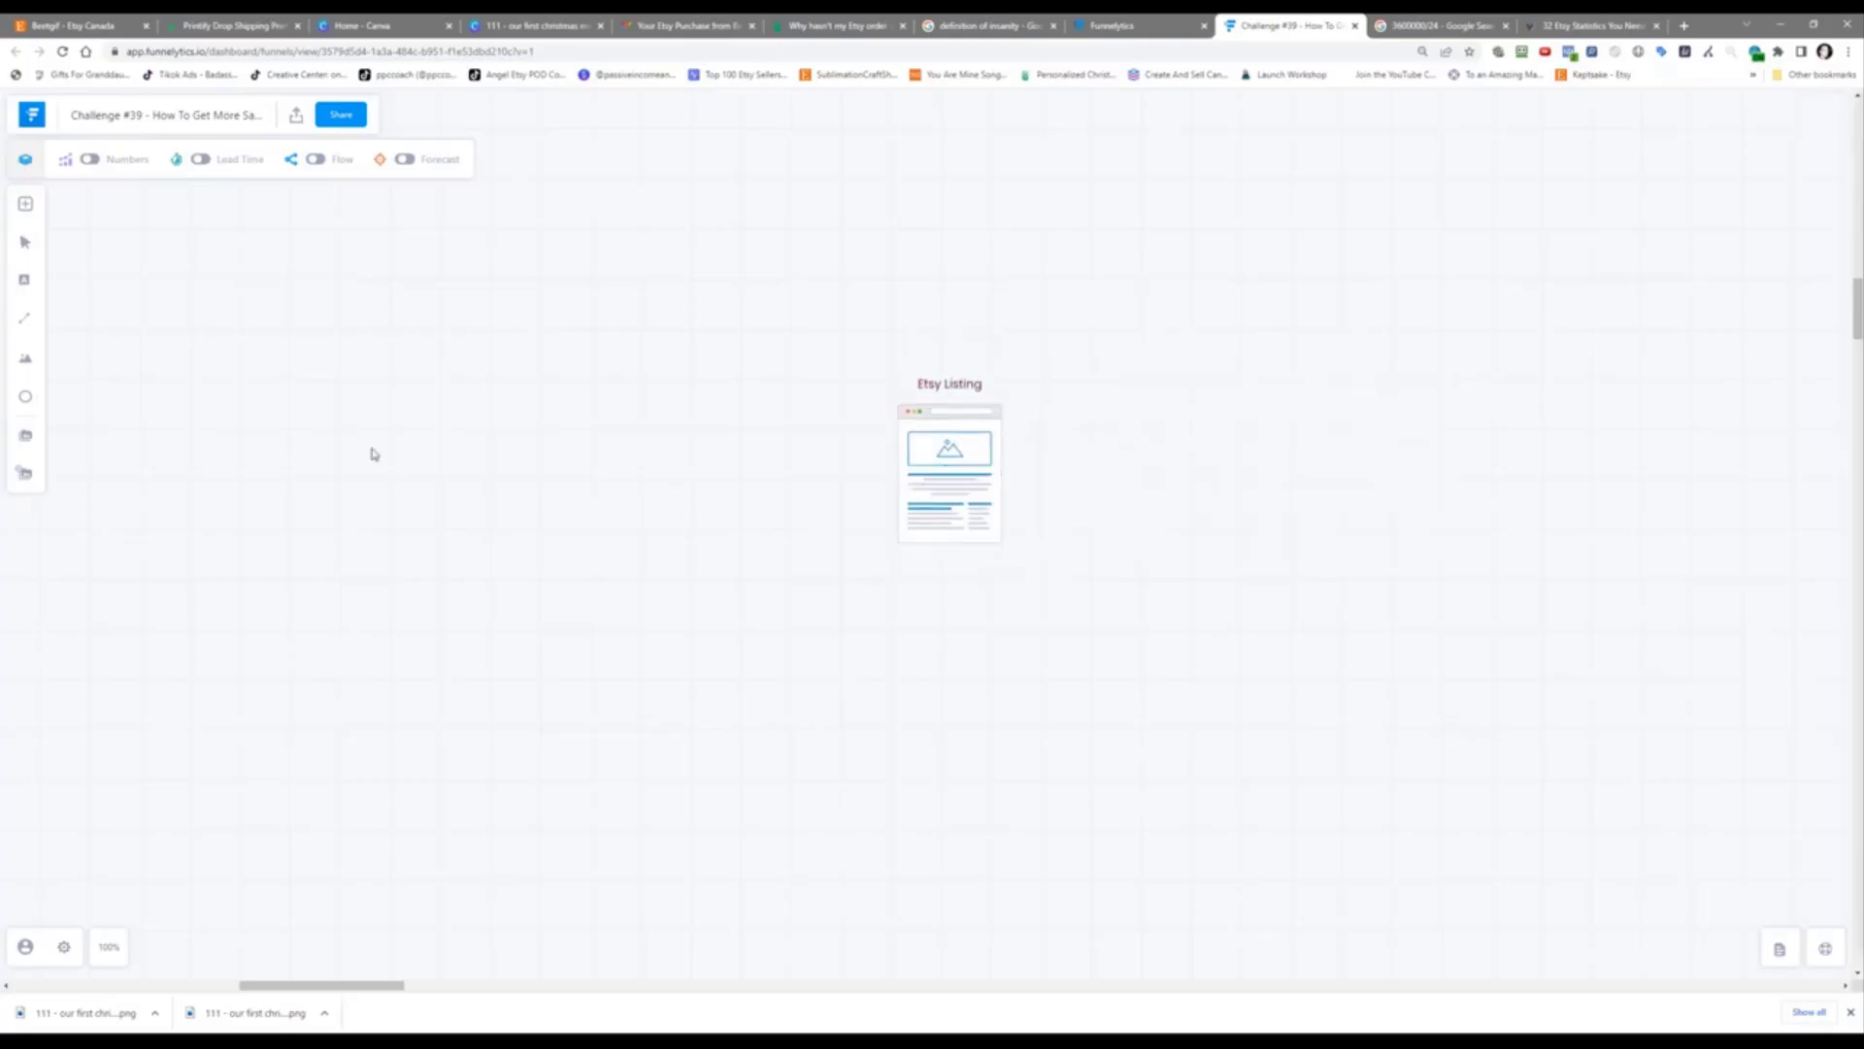
pyautogui.click(25, 216)
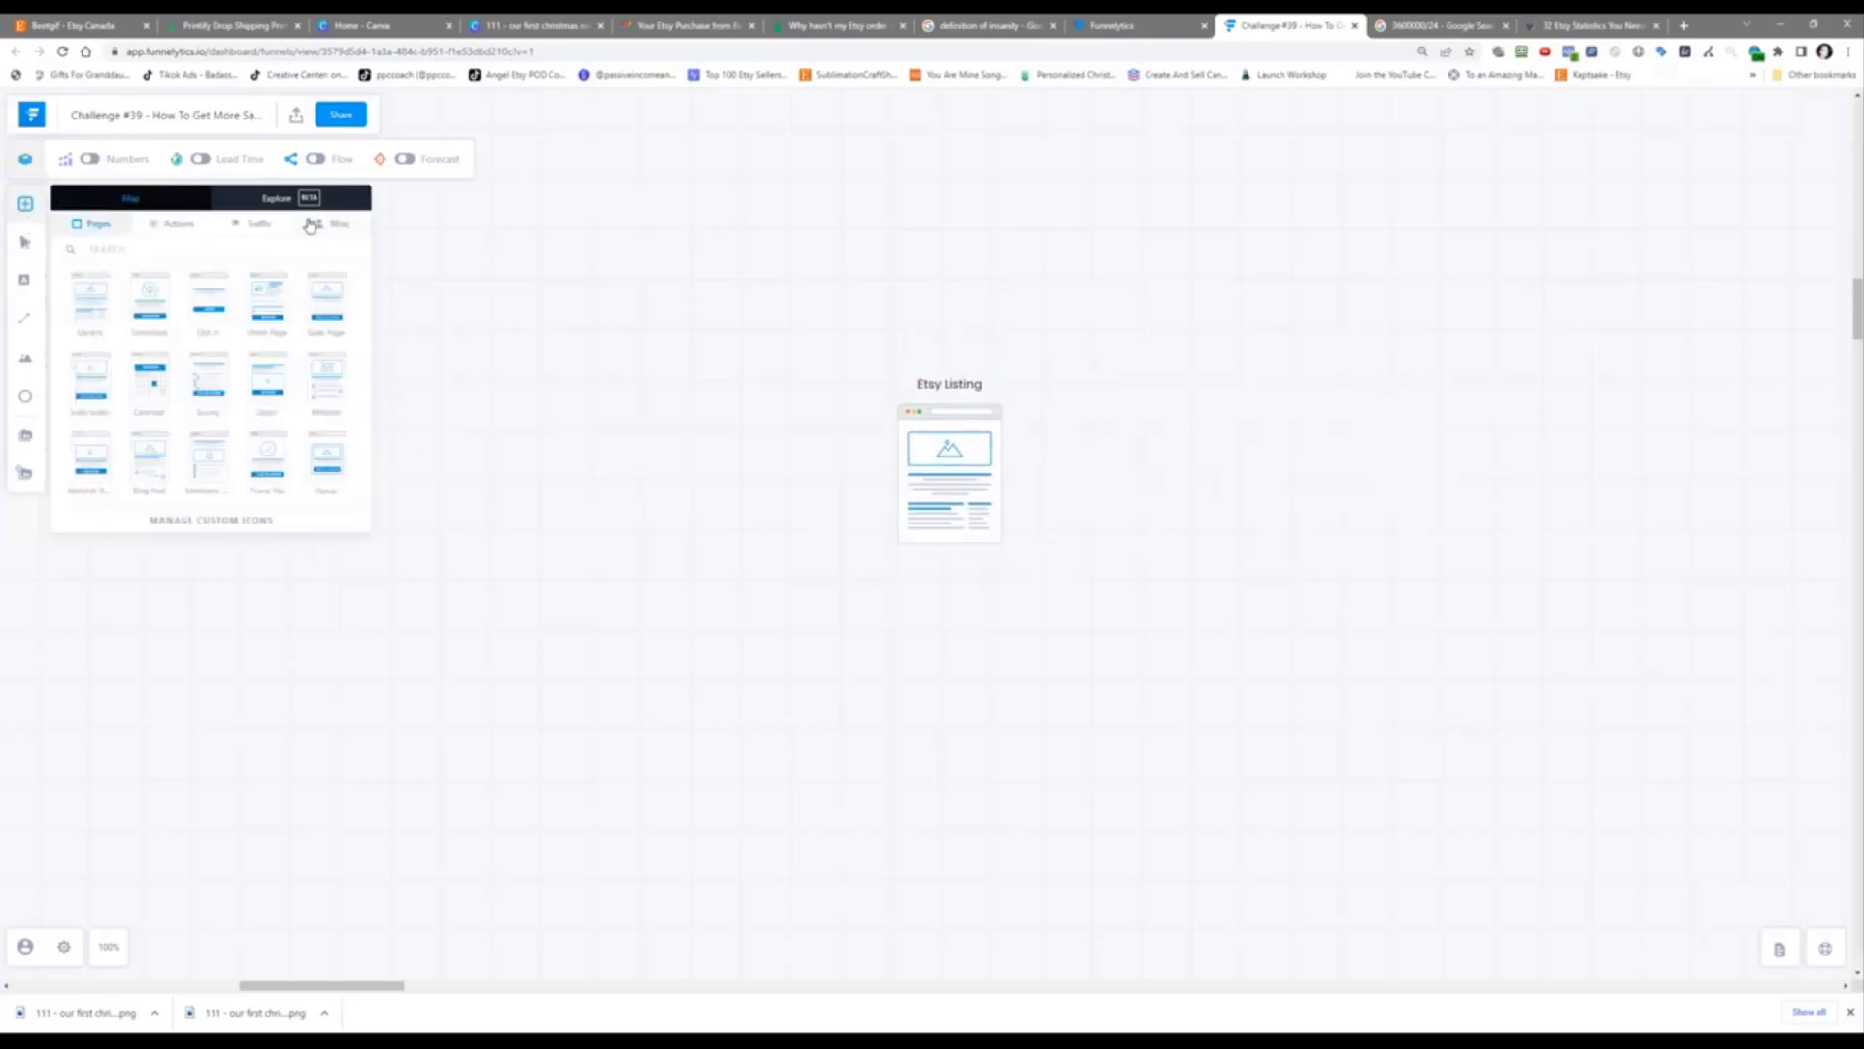
pyautogui.click(257, 233)
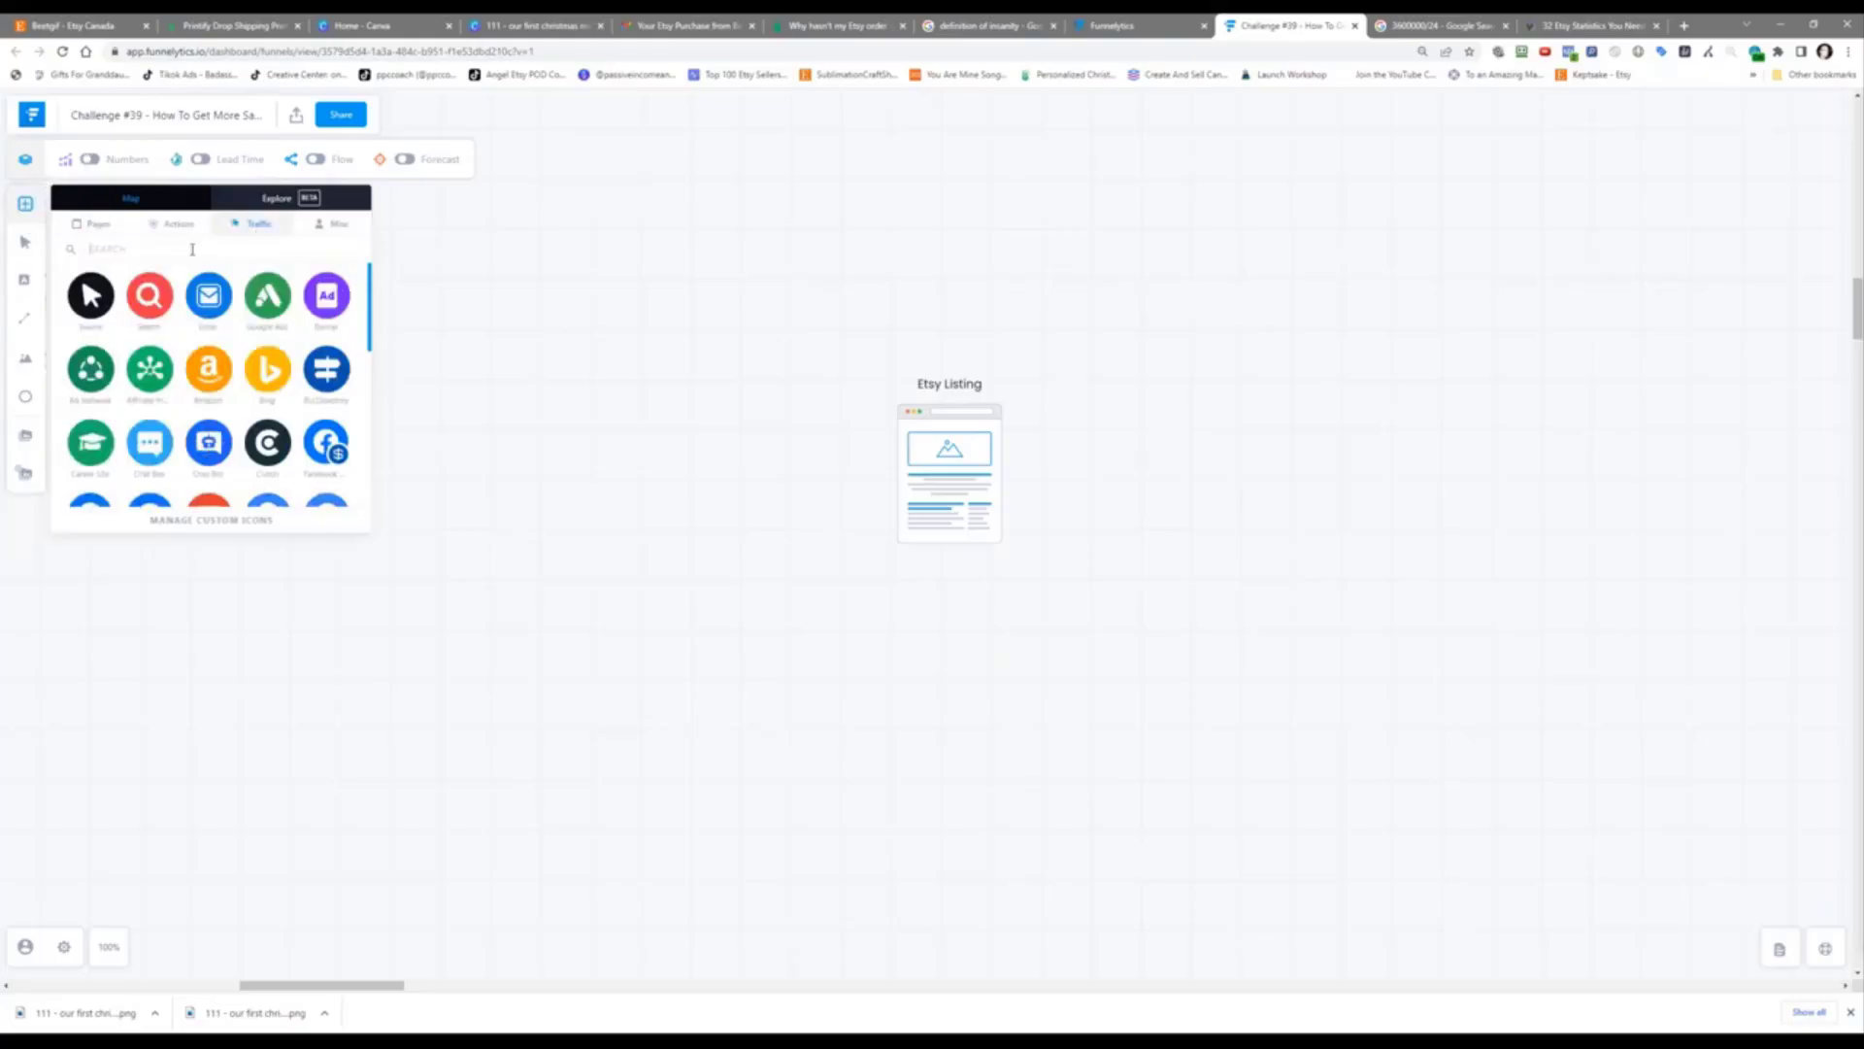
pyautogui.write('facebook')
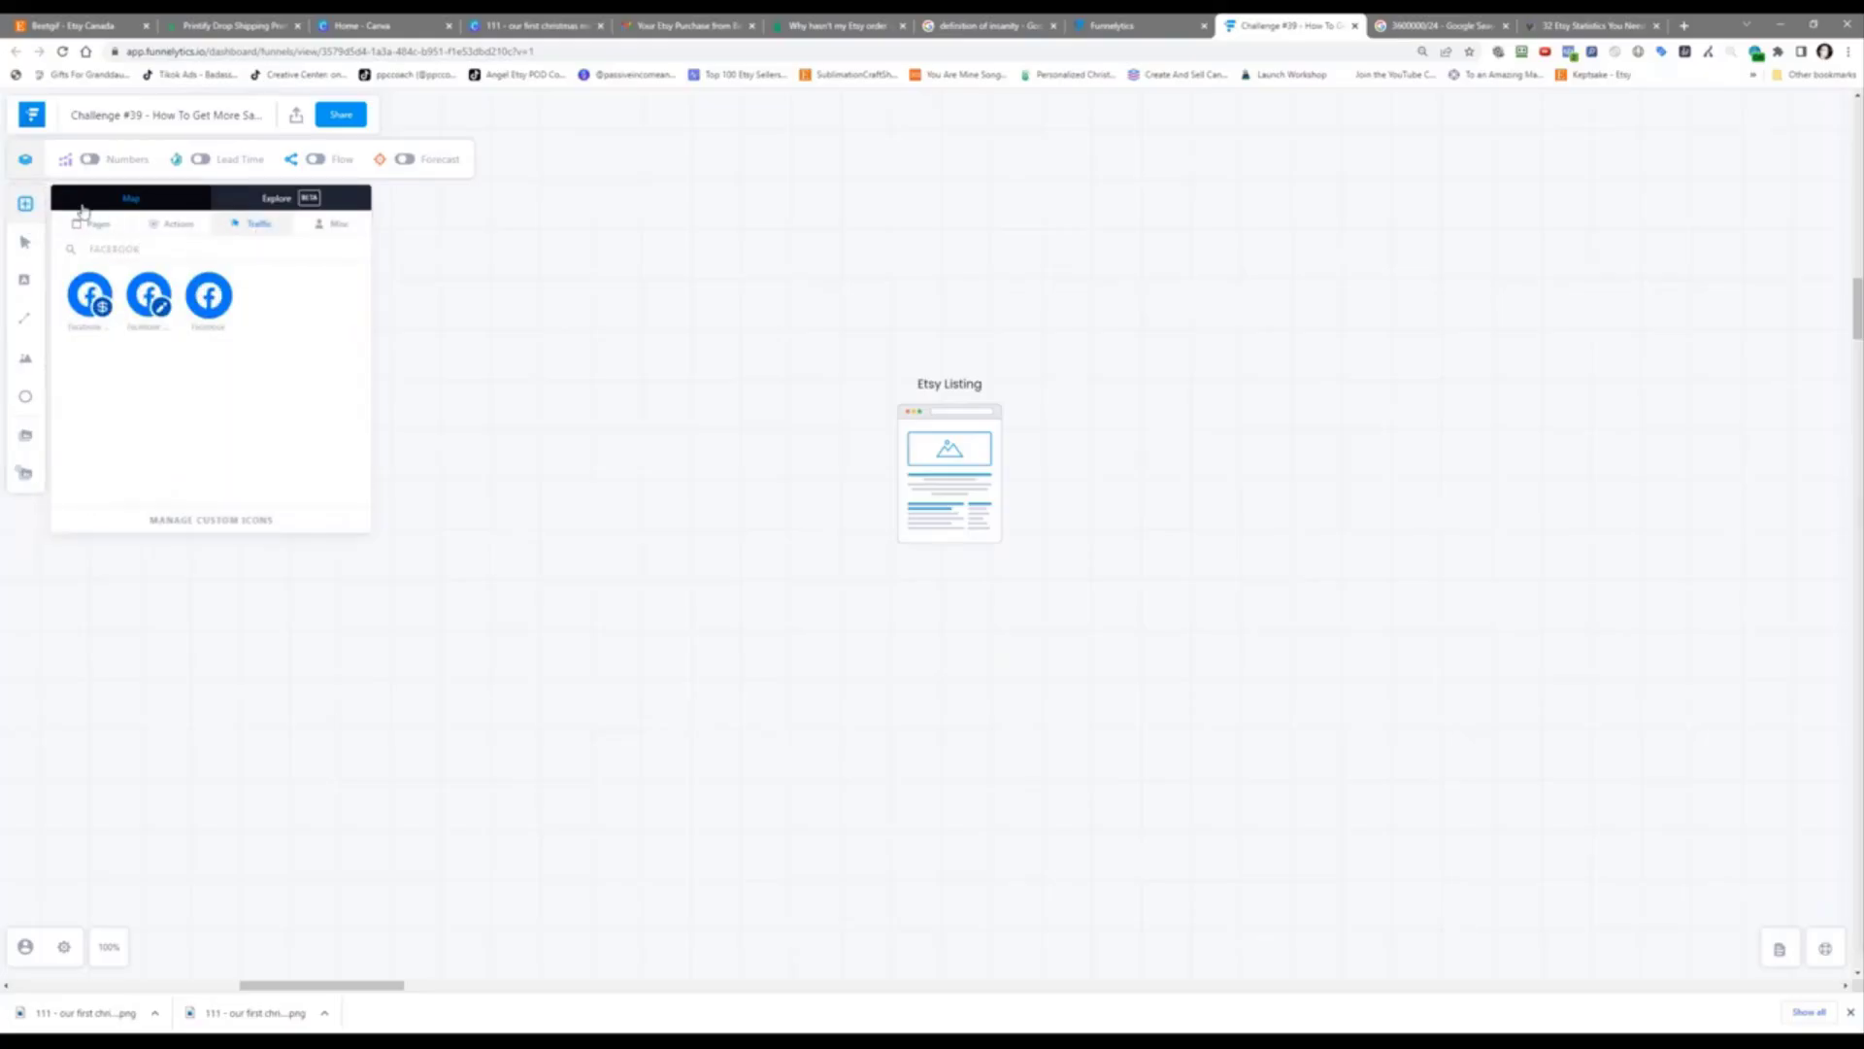
pyautogui.moveTo(203, 299); pyautogui.dragTo(950, 456)
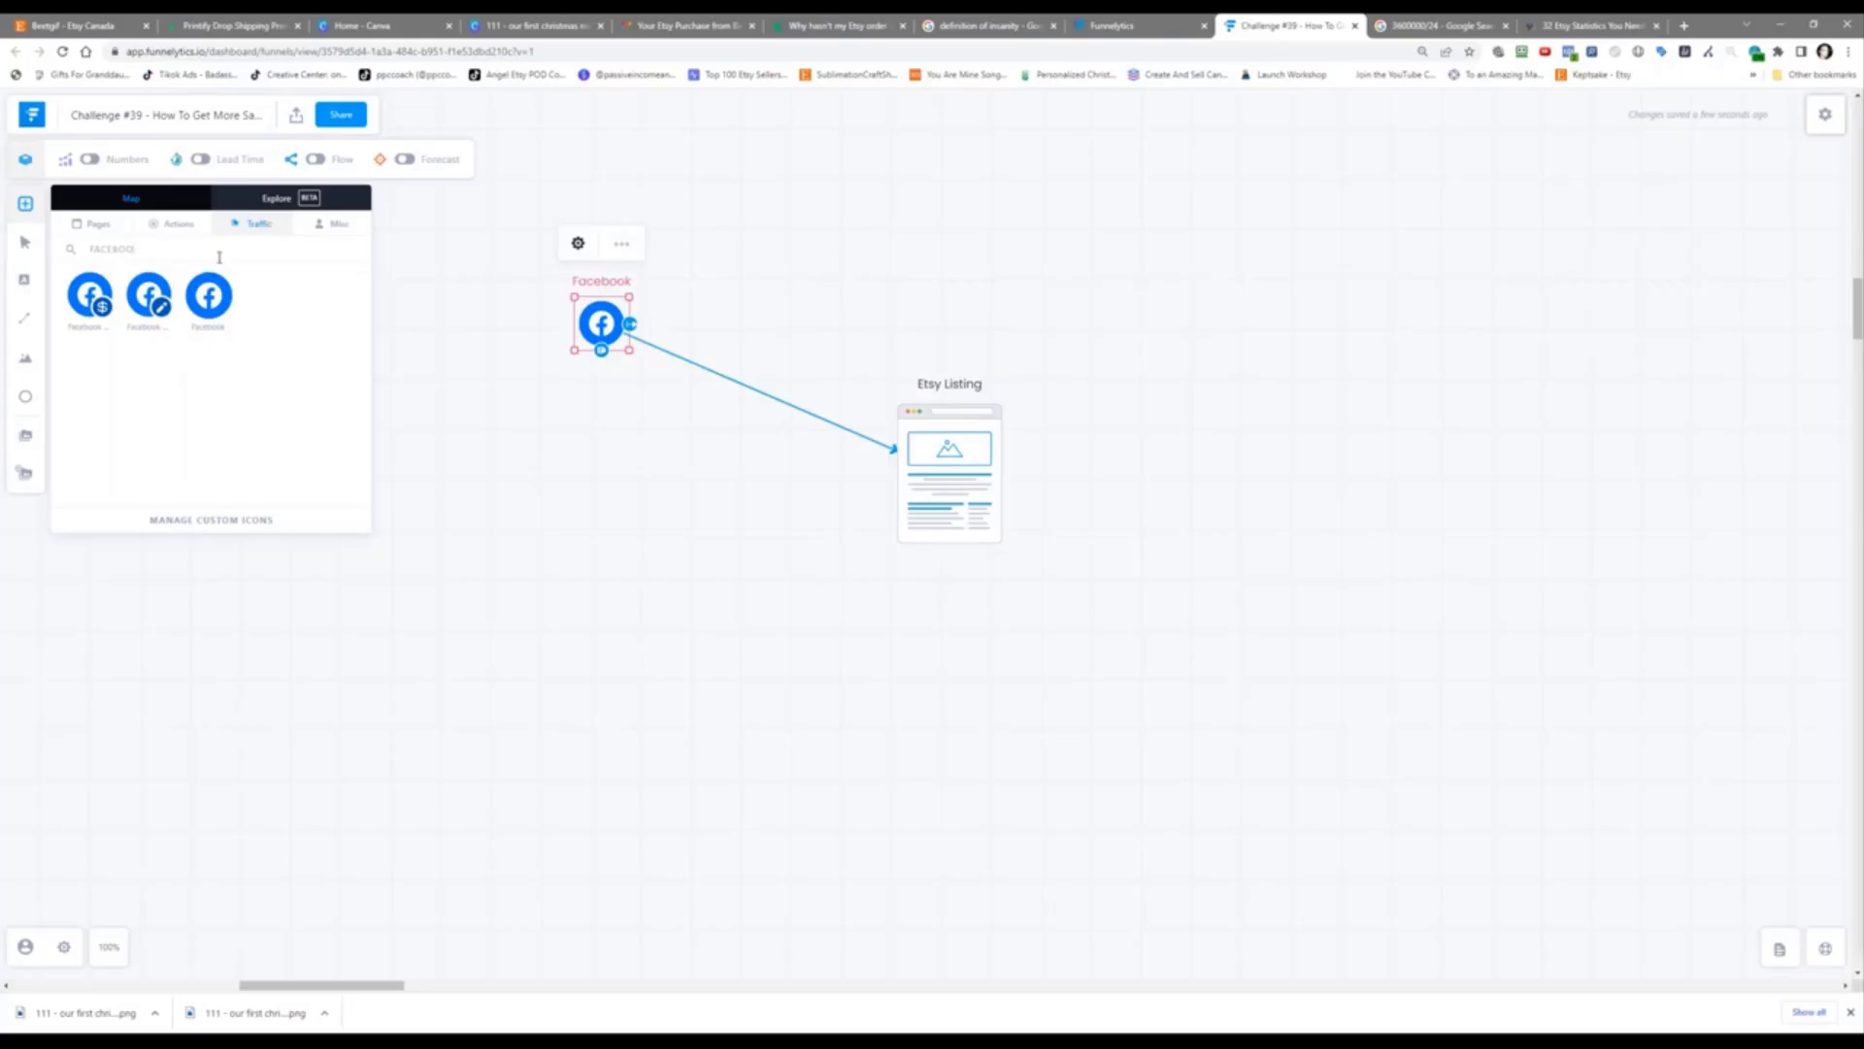
pyautogui.press('BackSpace')
pyautogui.press('BackSpace')
pyautogui.press('BackSpace')
pyautogui.press('BackSpace')
pyautogui.press('BackSpace')
pyautogui.press('BackSpace')
pyautogui.press('BackSpace')
pyautogui.press('BackSpace')
pyautogui.write('PINTER')
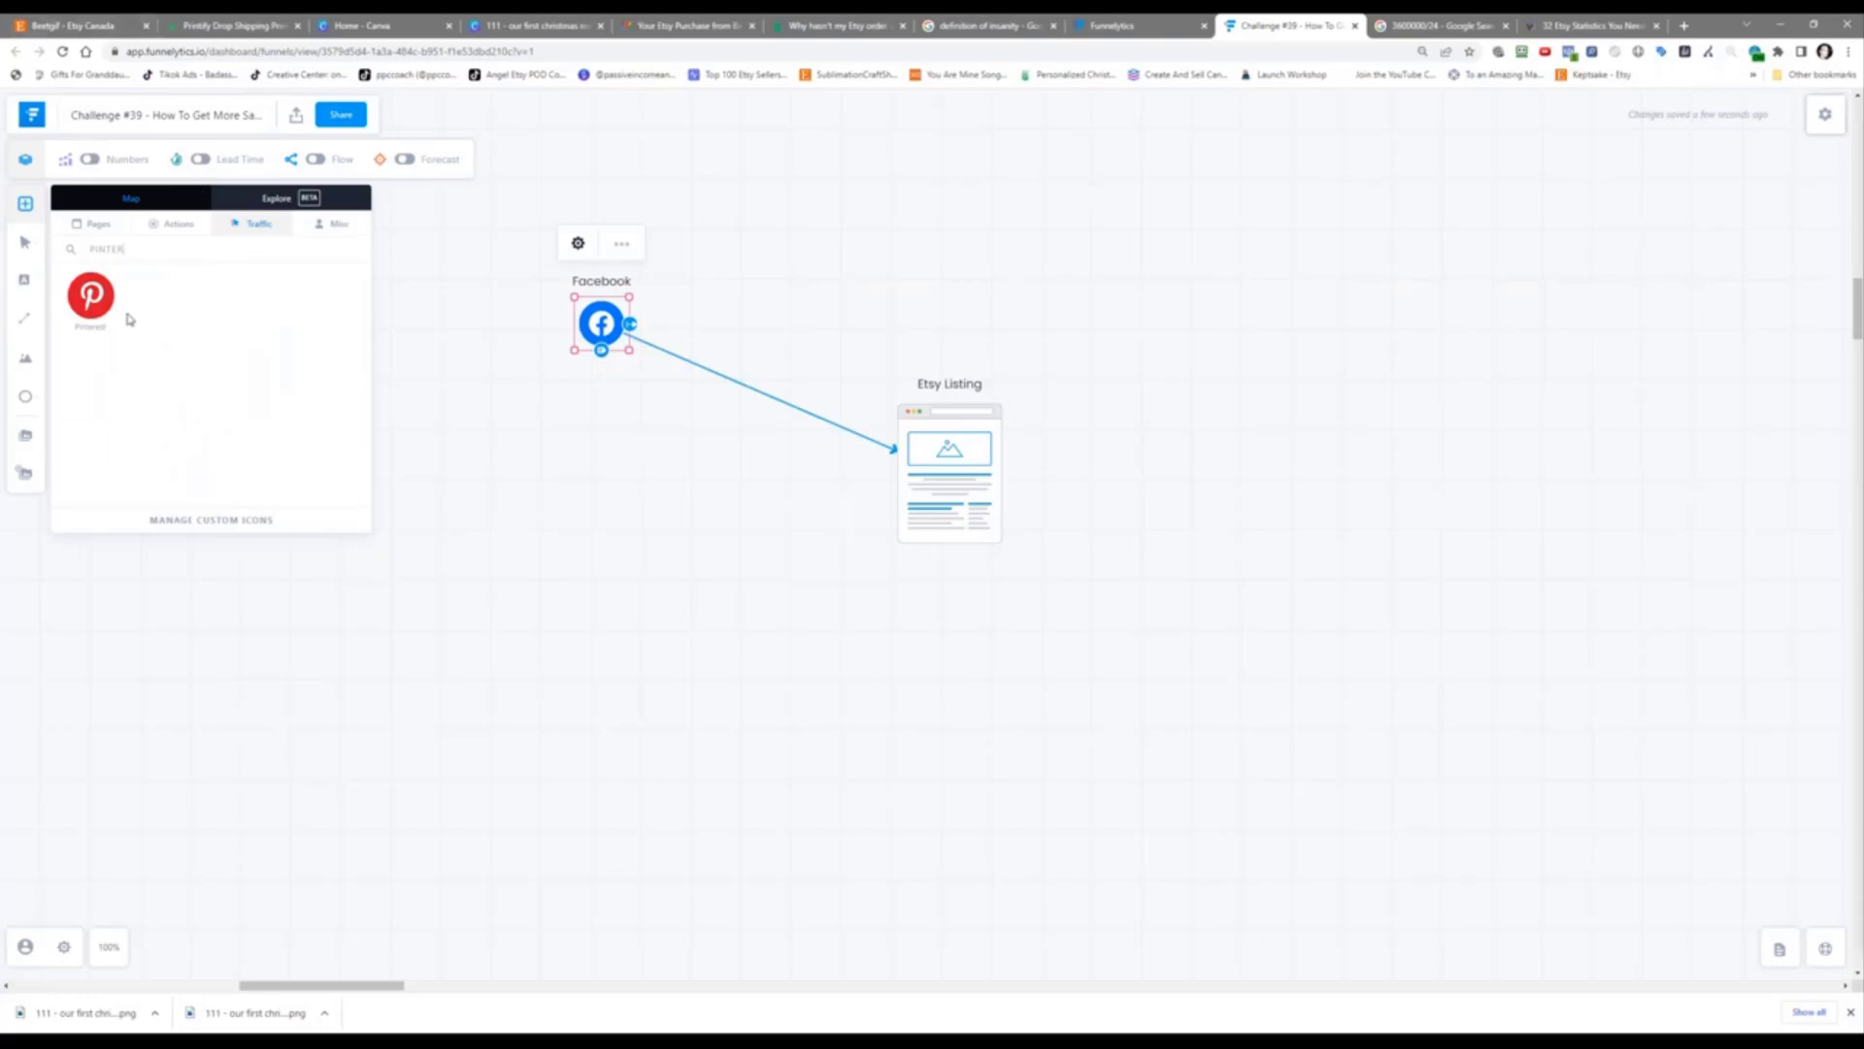
pyautogui.moveTo(93, 297)
pyautogui.mouseDown()
pyautogui.moveTo(600, 325)
pyautogui.moveTo(616, 450)
pyautogui.moveTo(603, 408)
pyautogui.moveTo(862, 431)
pyautogui.moveTo(916, 466)
pyautogui.mouseUp()
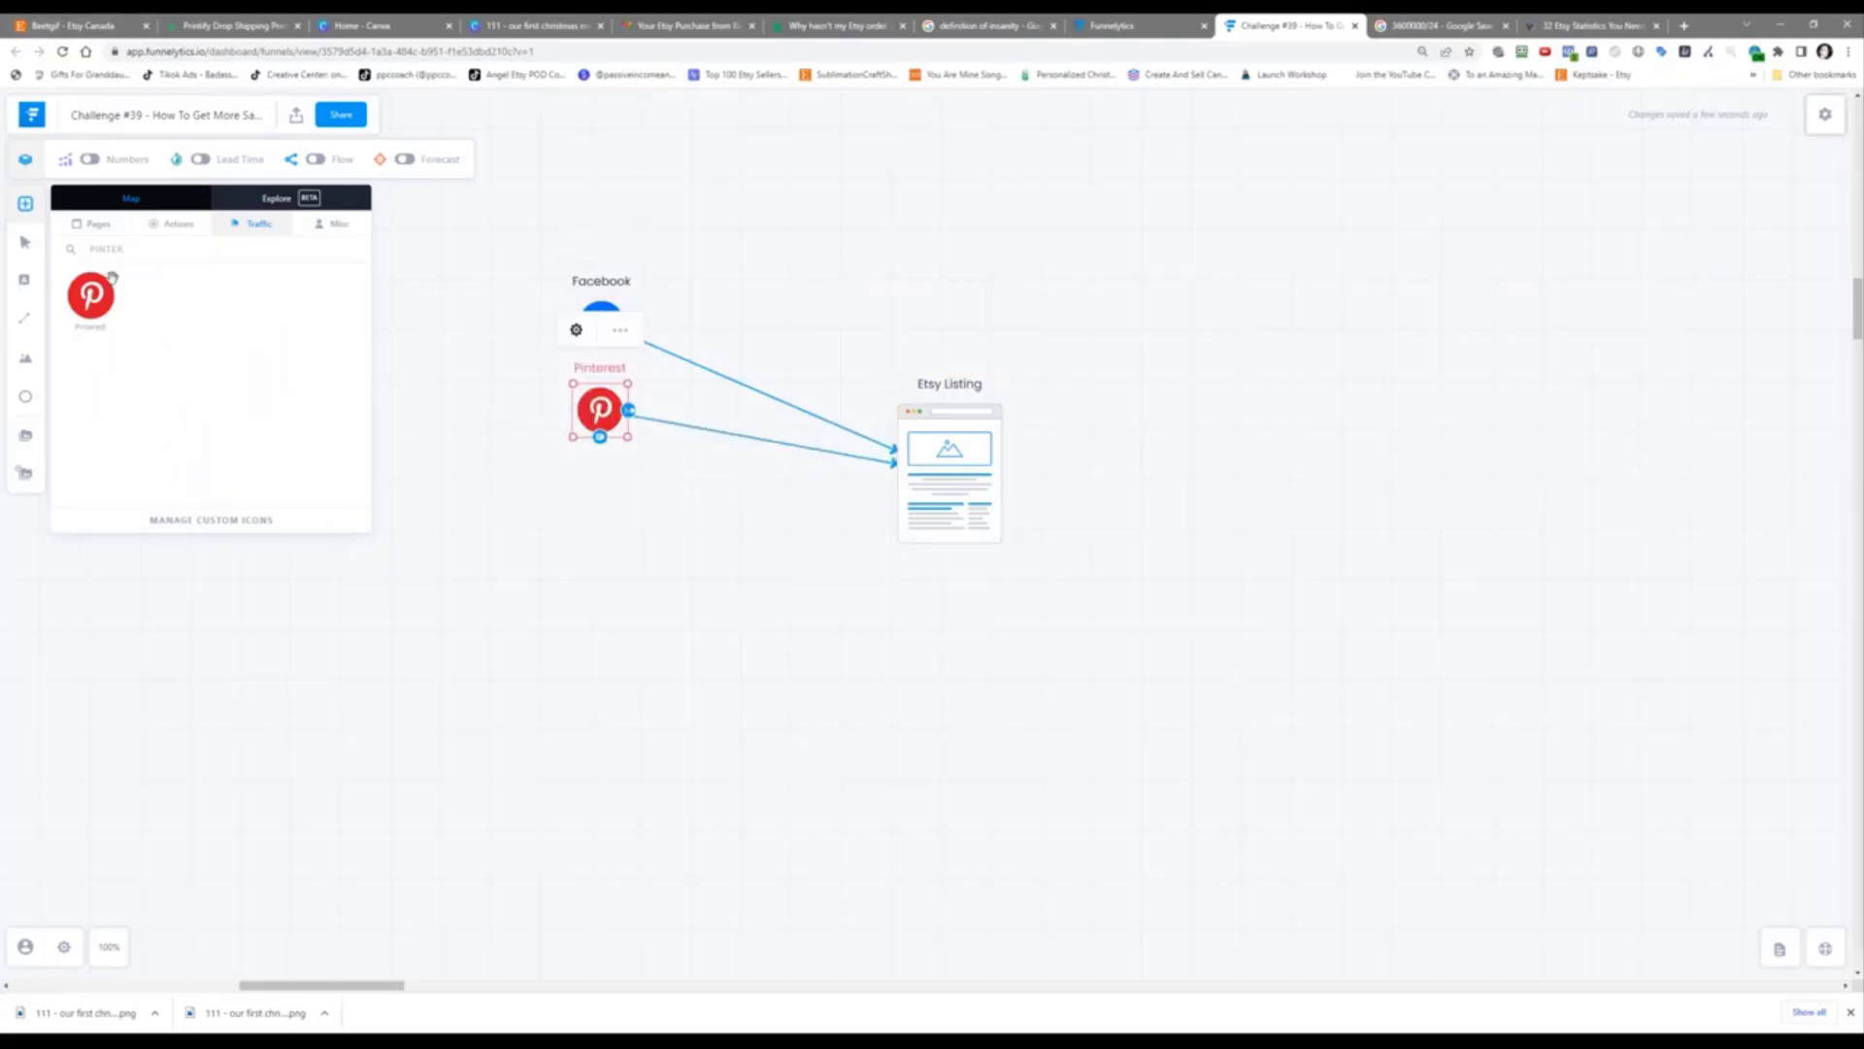
# Step: Add Twitter and Instagram traffic sources below Pinterest, connected to Etsy Listing
pyautogui.moveTo(172, 246); pyautogui.dragTo(57, 249)
pyautogui.write('TWE')
pyautogui.moveTo(87, 308); pyautogui.dragTo(938, 464)
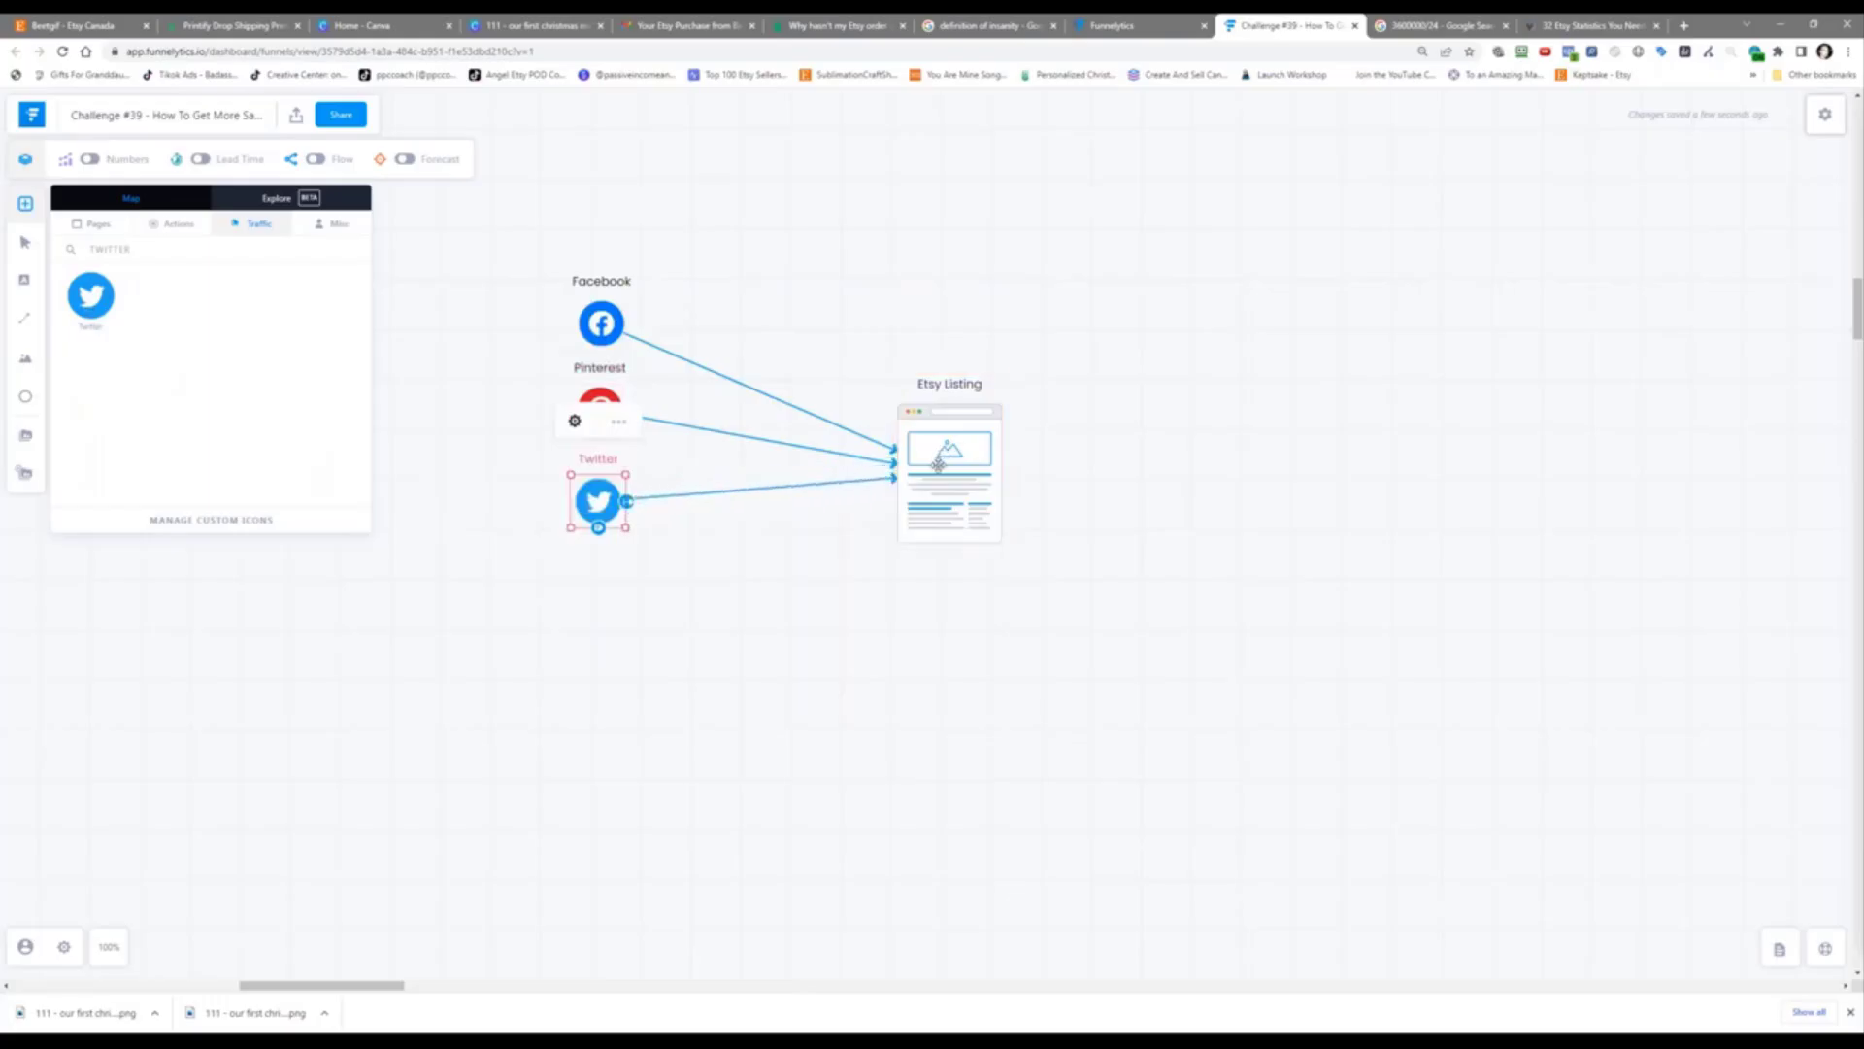
pyautogui.moveTo(148, 251); pyautogui.dragTo(12, 262)
pyautogui.write('inst')
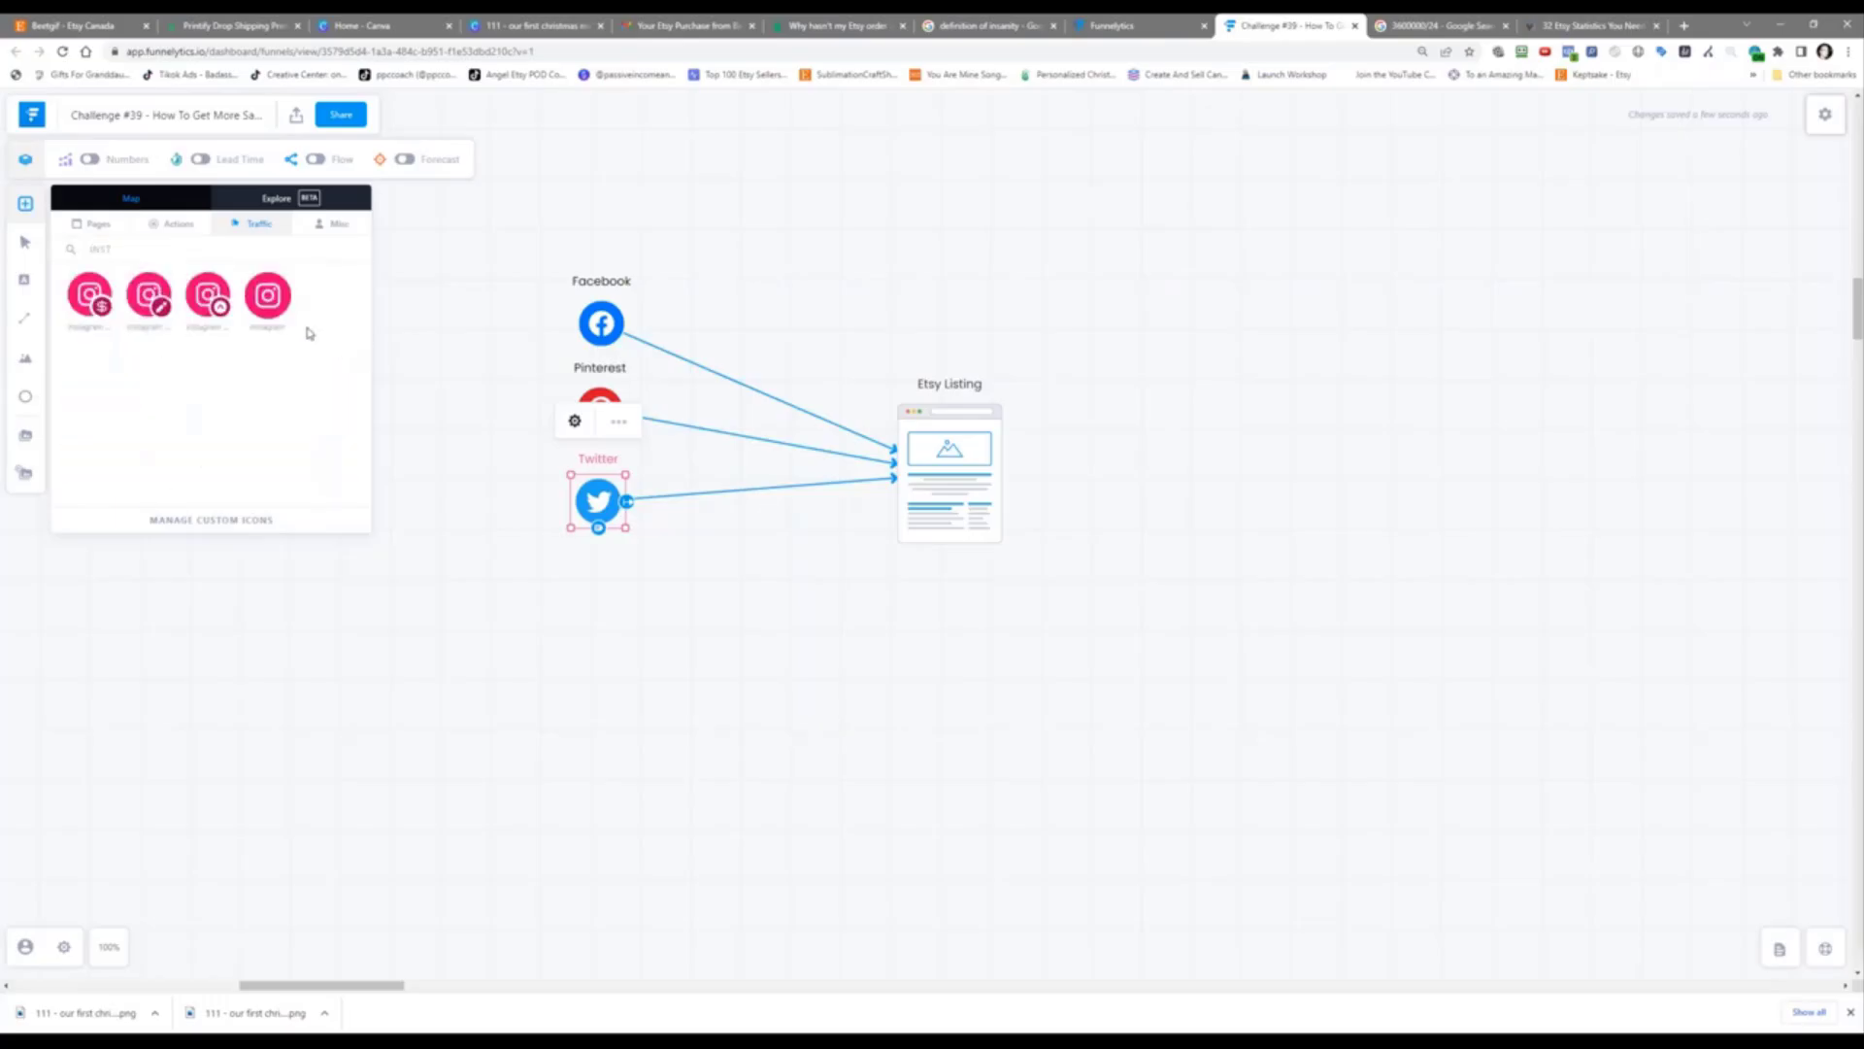
pyautogui.moveTo(268, 303); pyautogui.dragTo(927, 482)
pyautogui.click(757, 668)
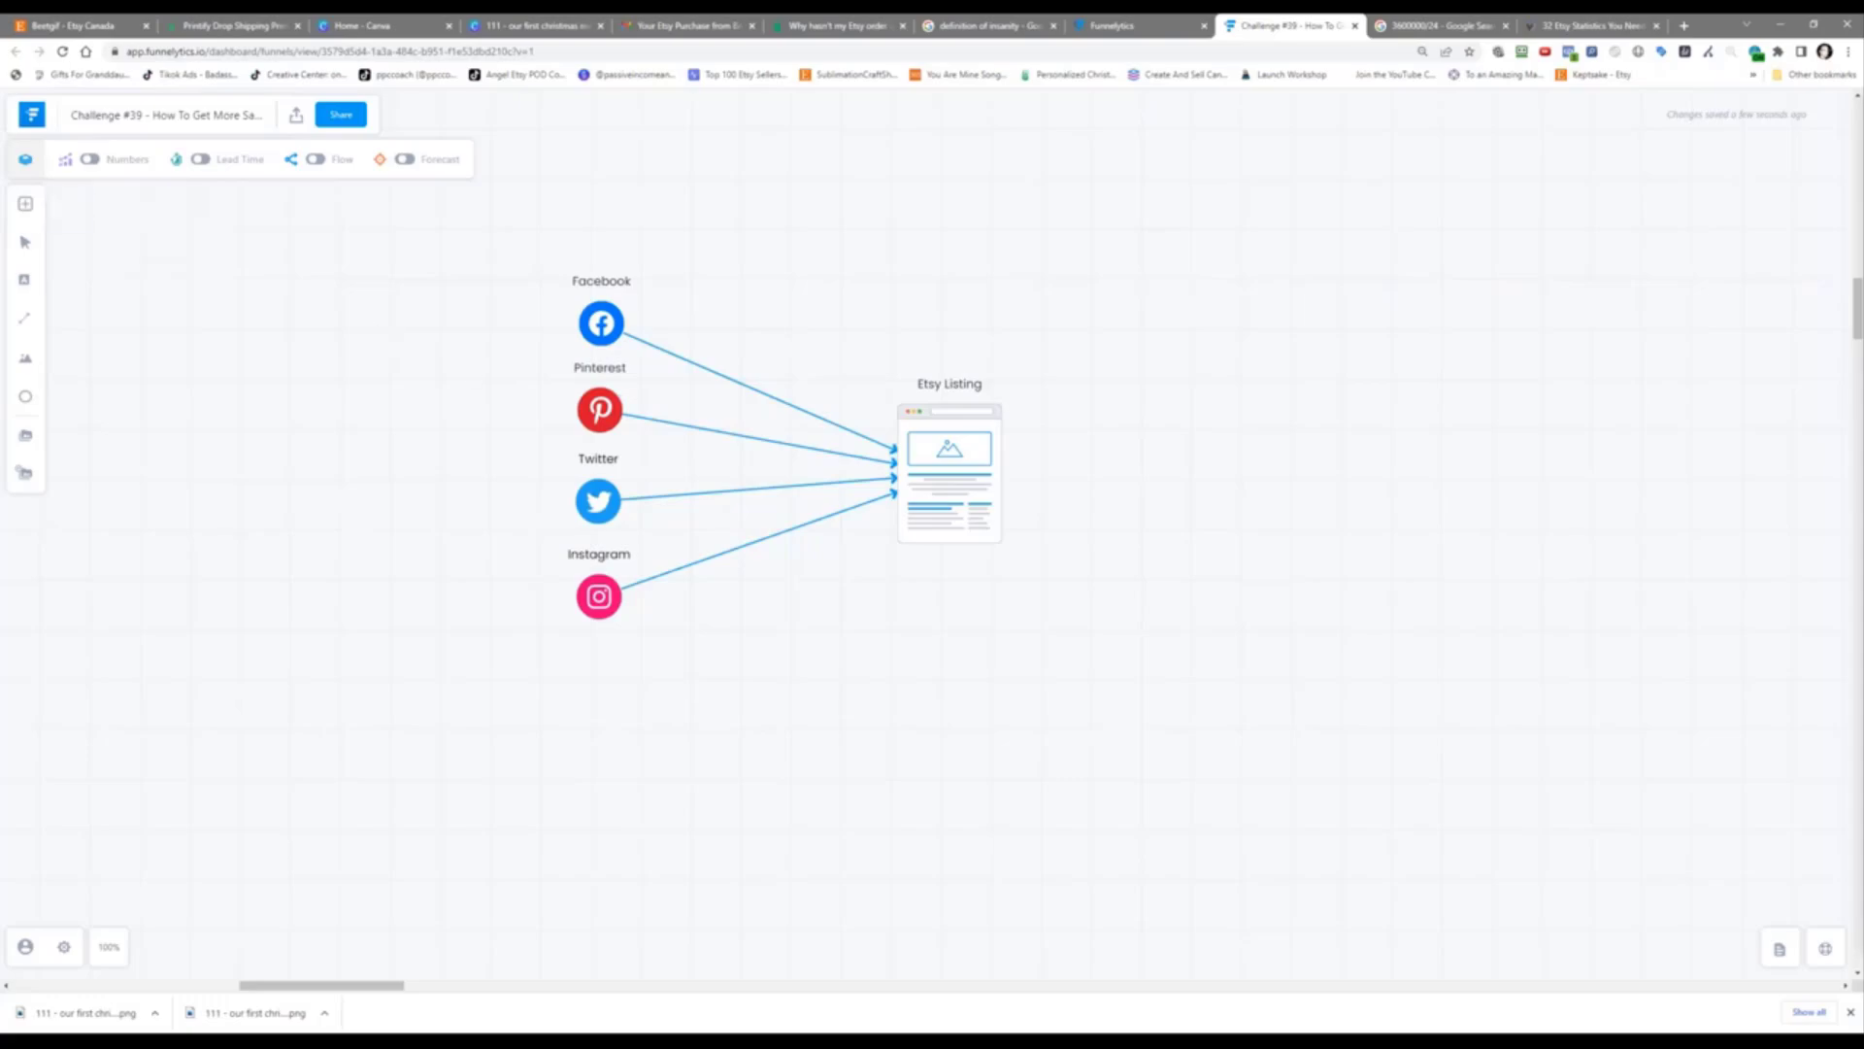
# Step: Add a TikTok traffic source to the left of Facebook
pyautogui.click(25, 203)
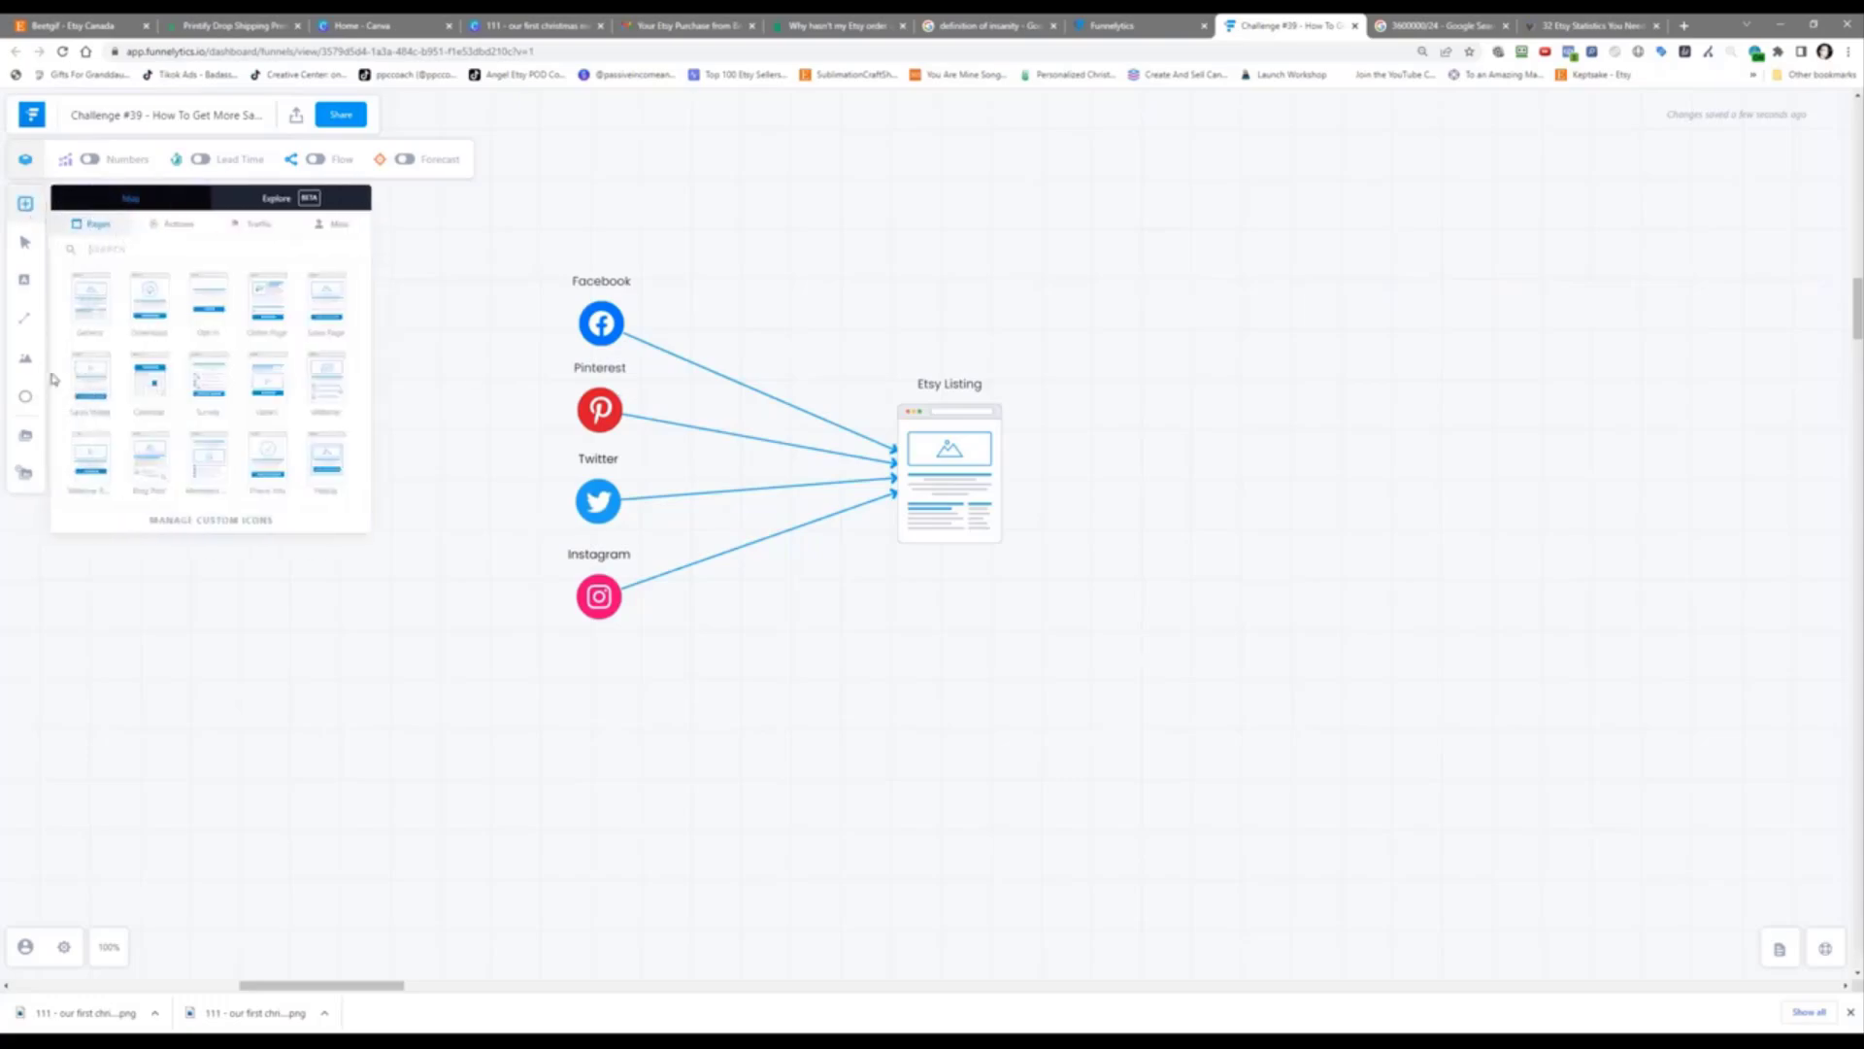
pyautogui.write('Tik')
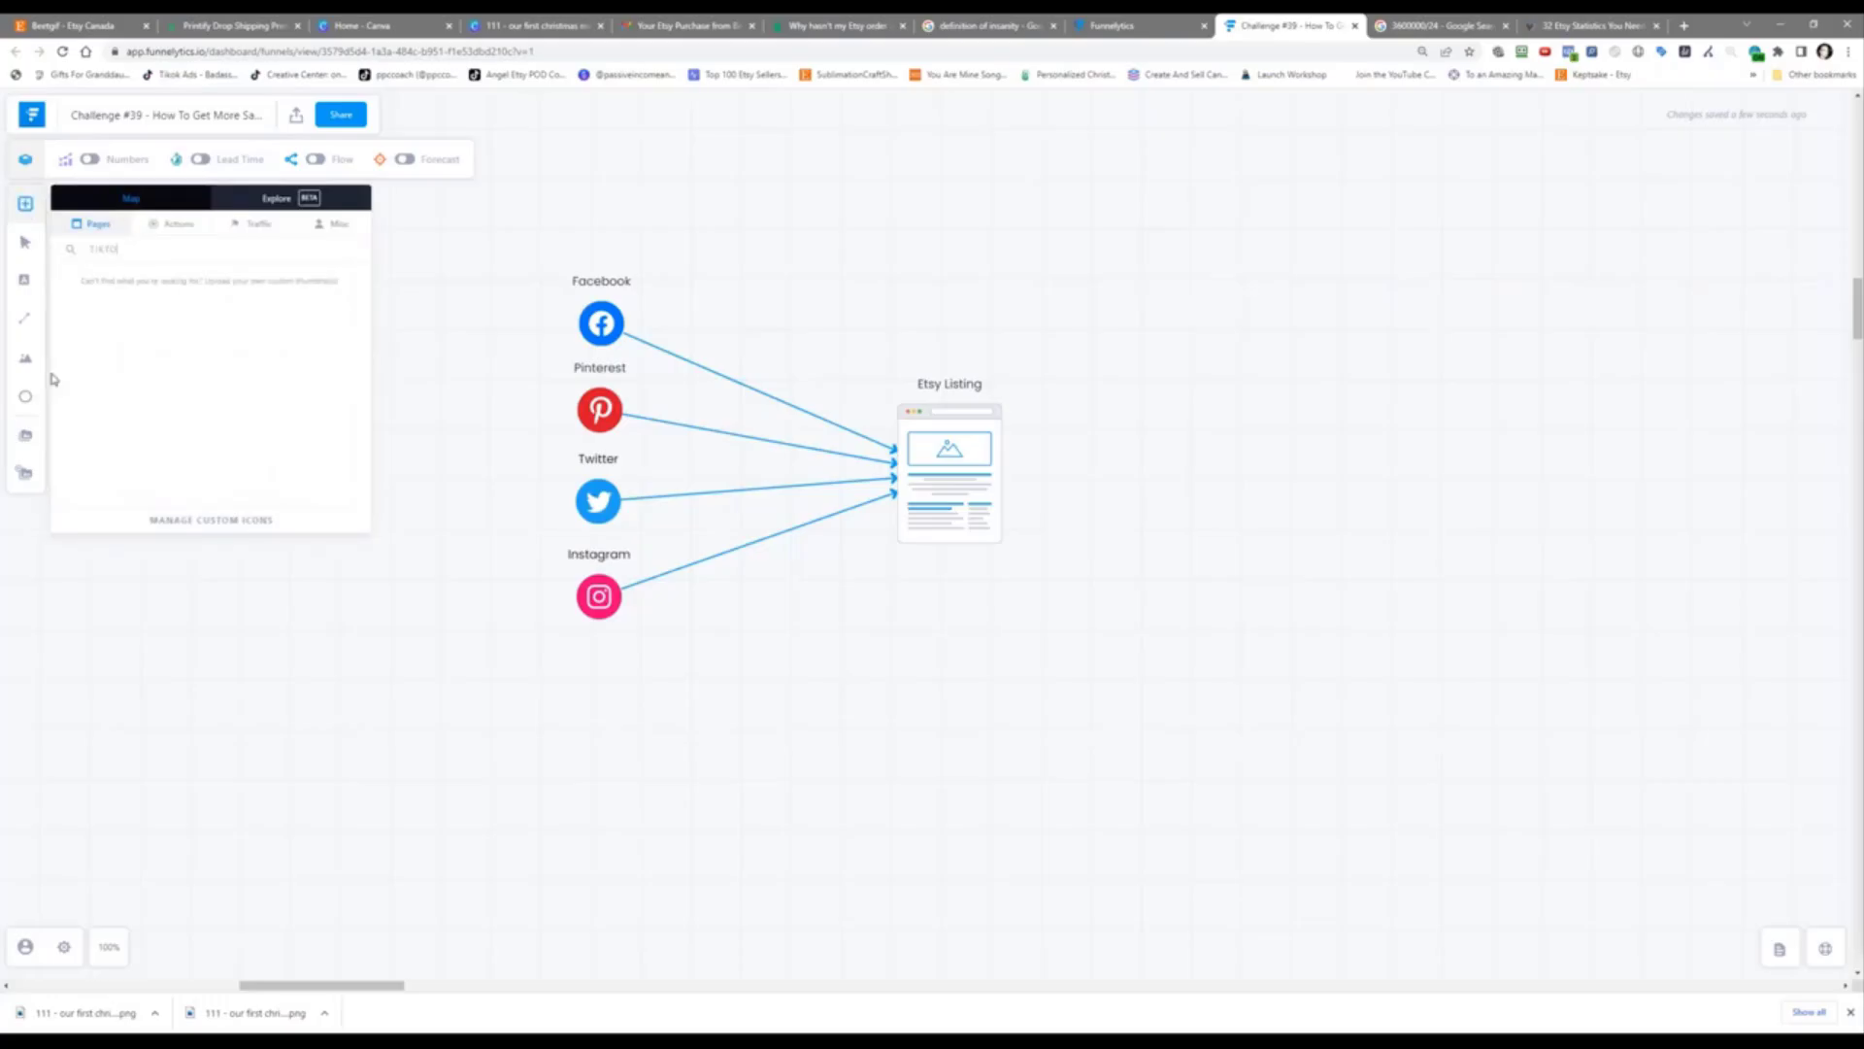
pyautogui.write('t')
pyautogui.press('BackSpace')
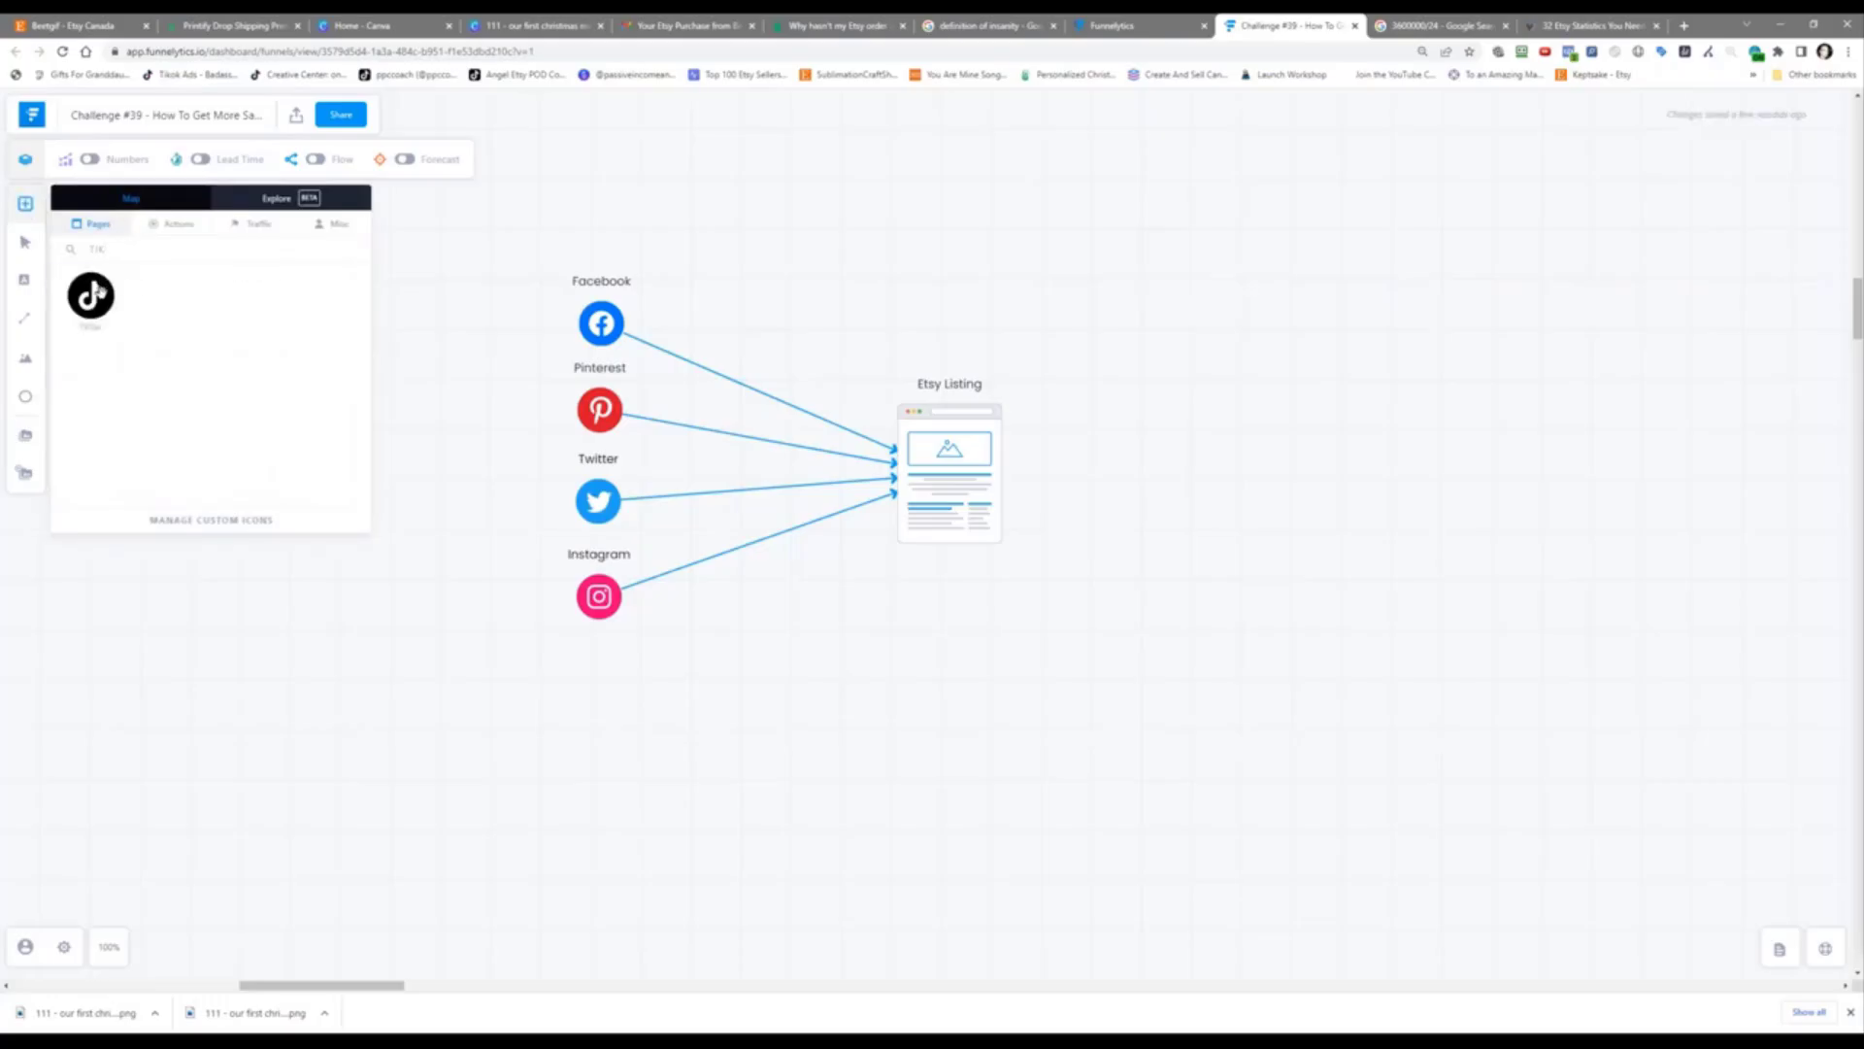
pyautogui.moveTo(97, 291); pyautogui.dragTo(906, 427)
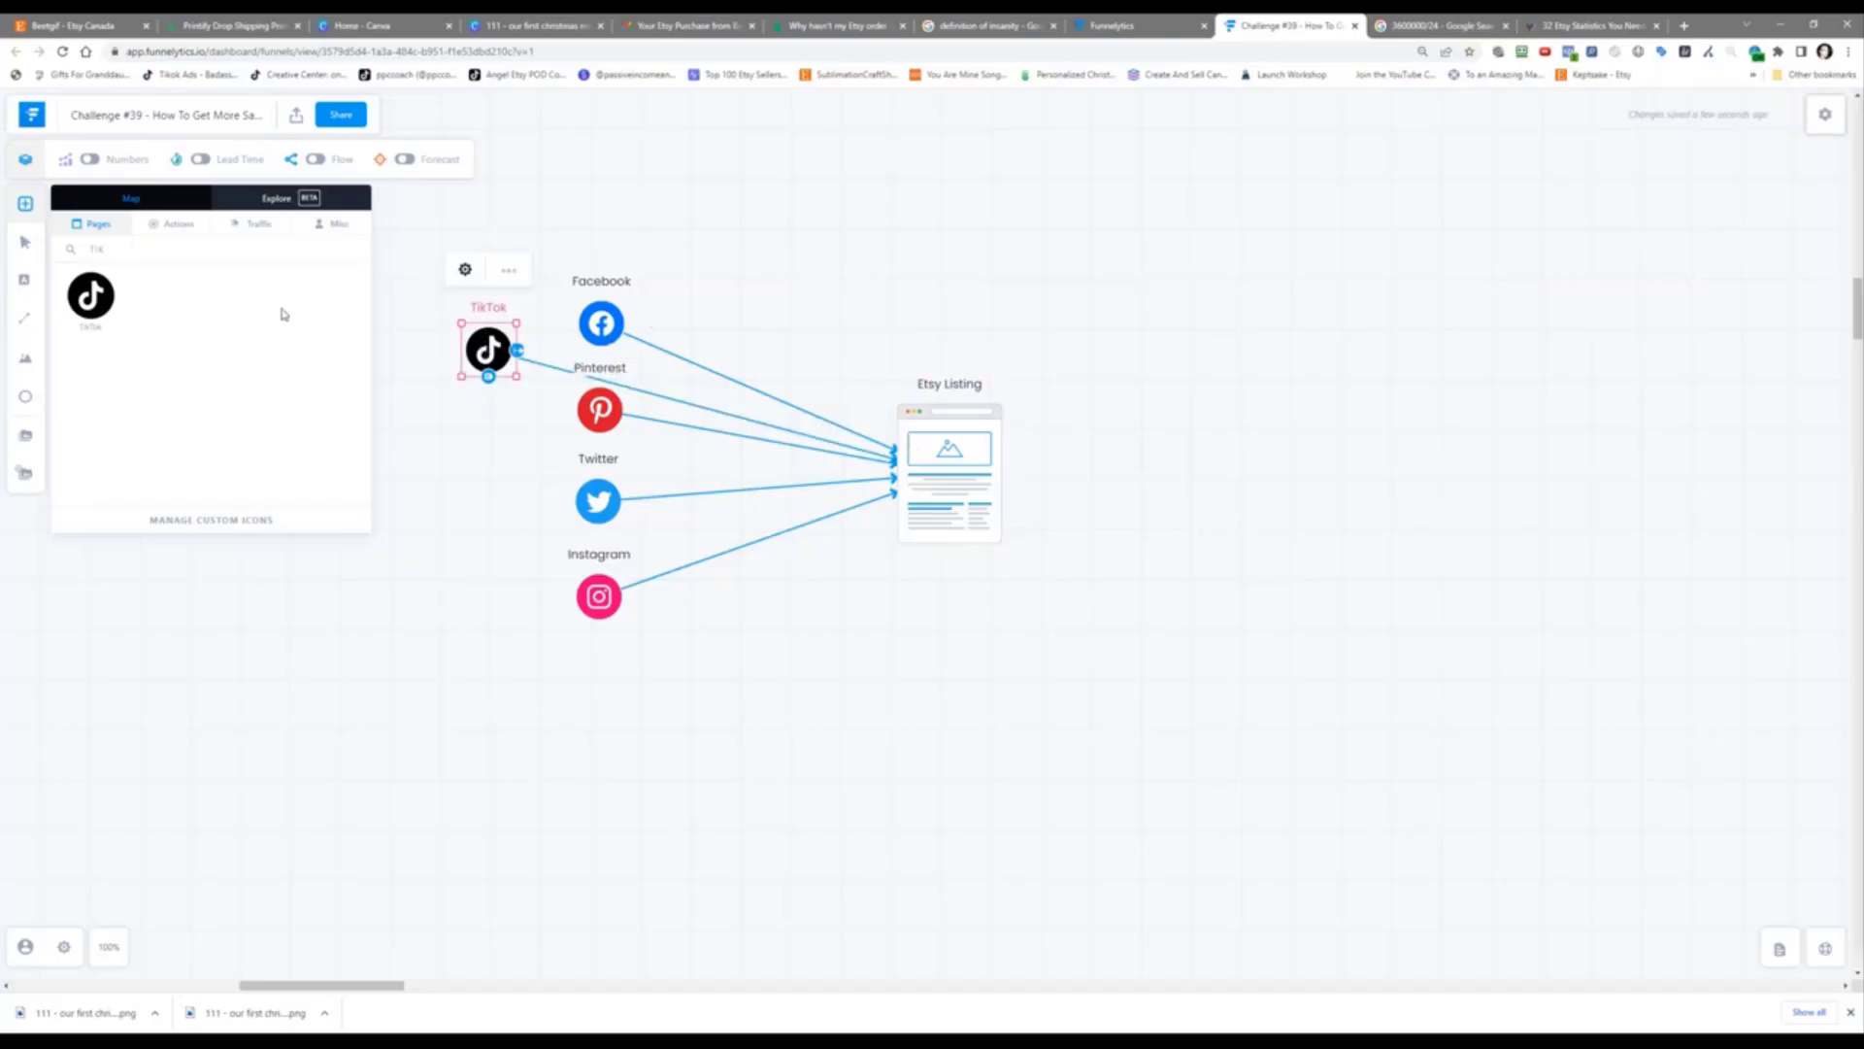
pyautogui.moveTo(116, 256); pyautogui.dragTo(91, 254)
pyautogui.press('BackSpace')
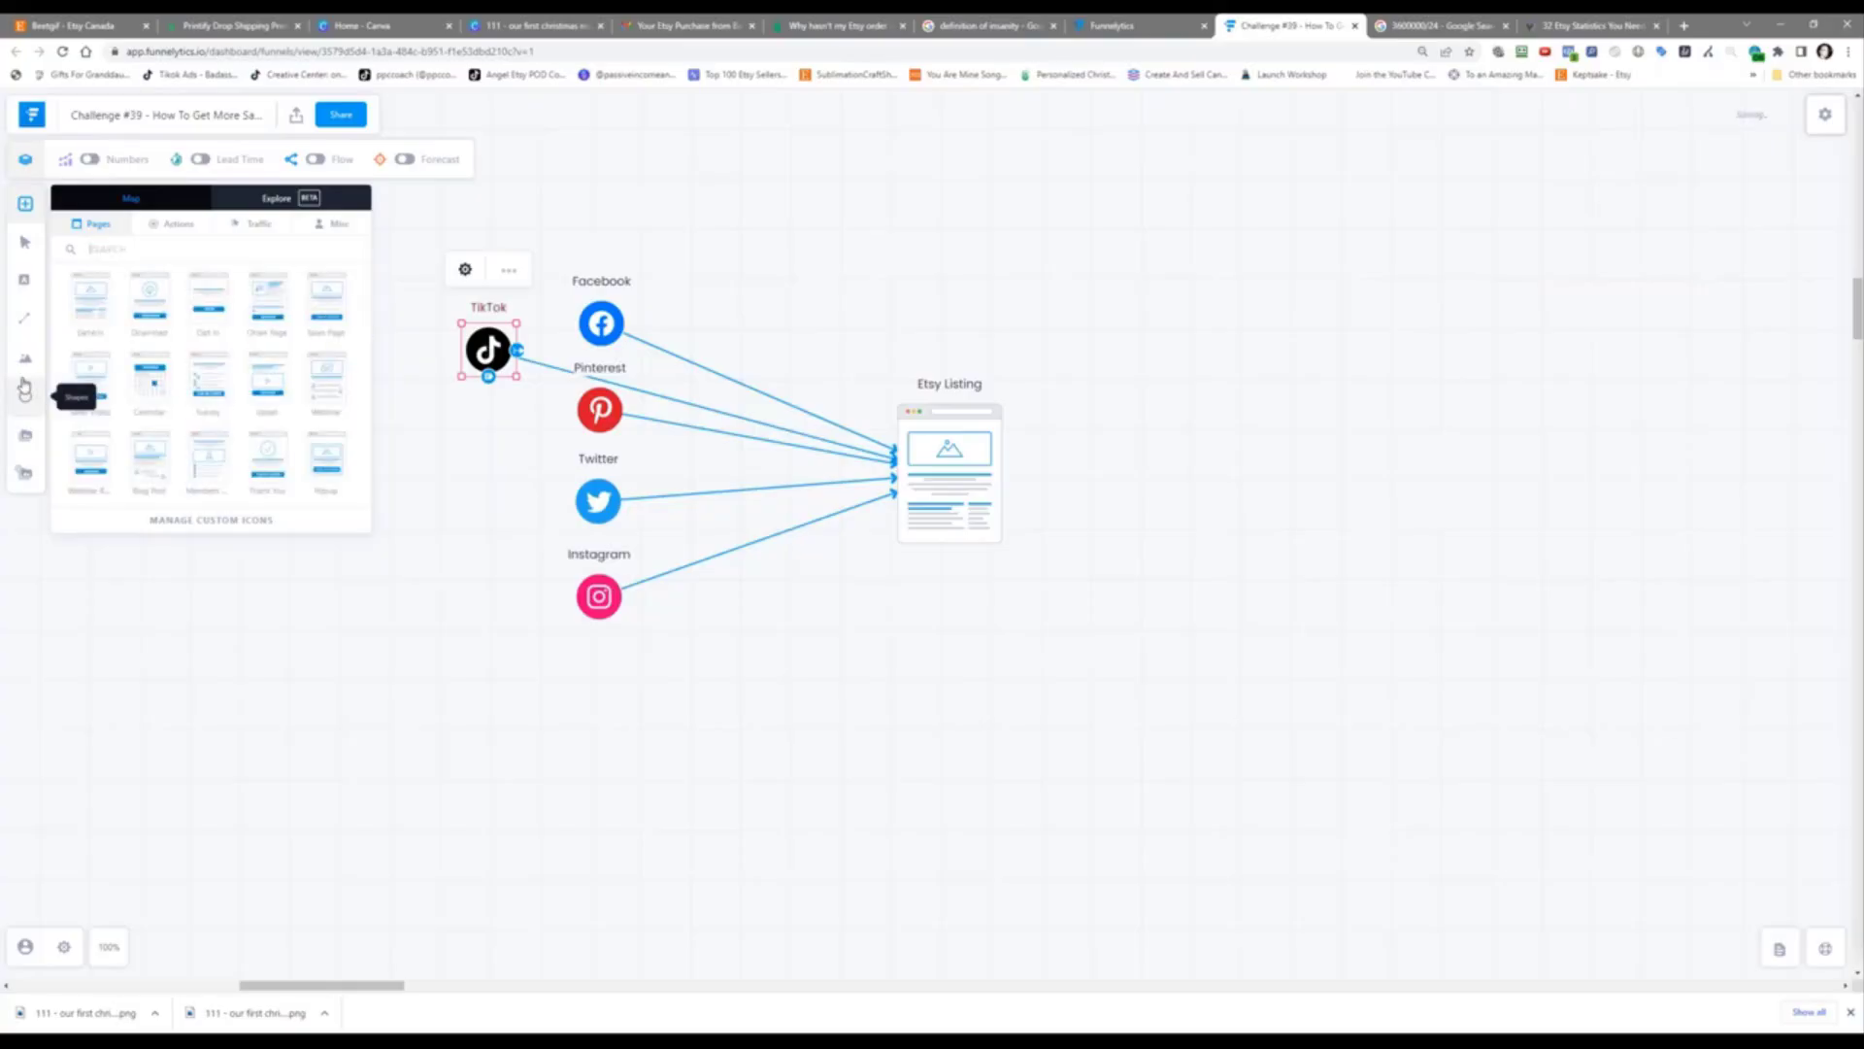
# Step: Add an Instagram Story source below TikTok, relabel it 'Instagram Reels', and connect it to Etsy Listing
pyautogui.write('INST')
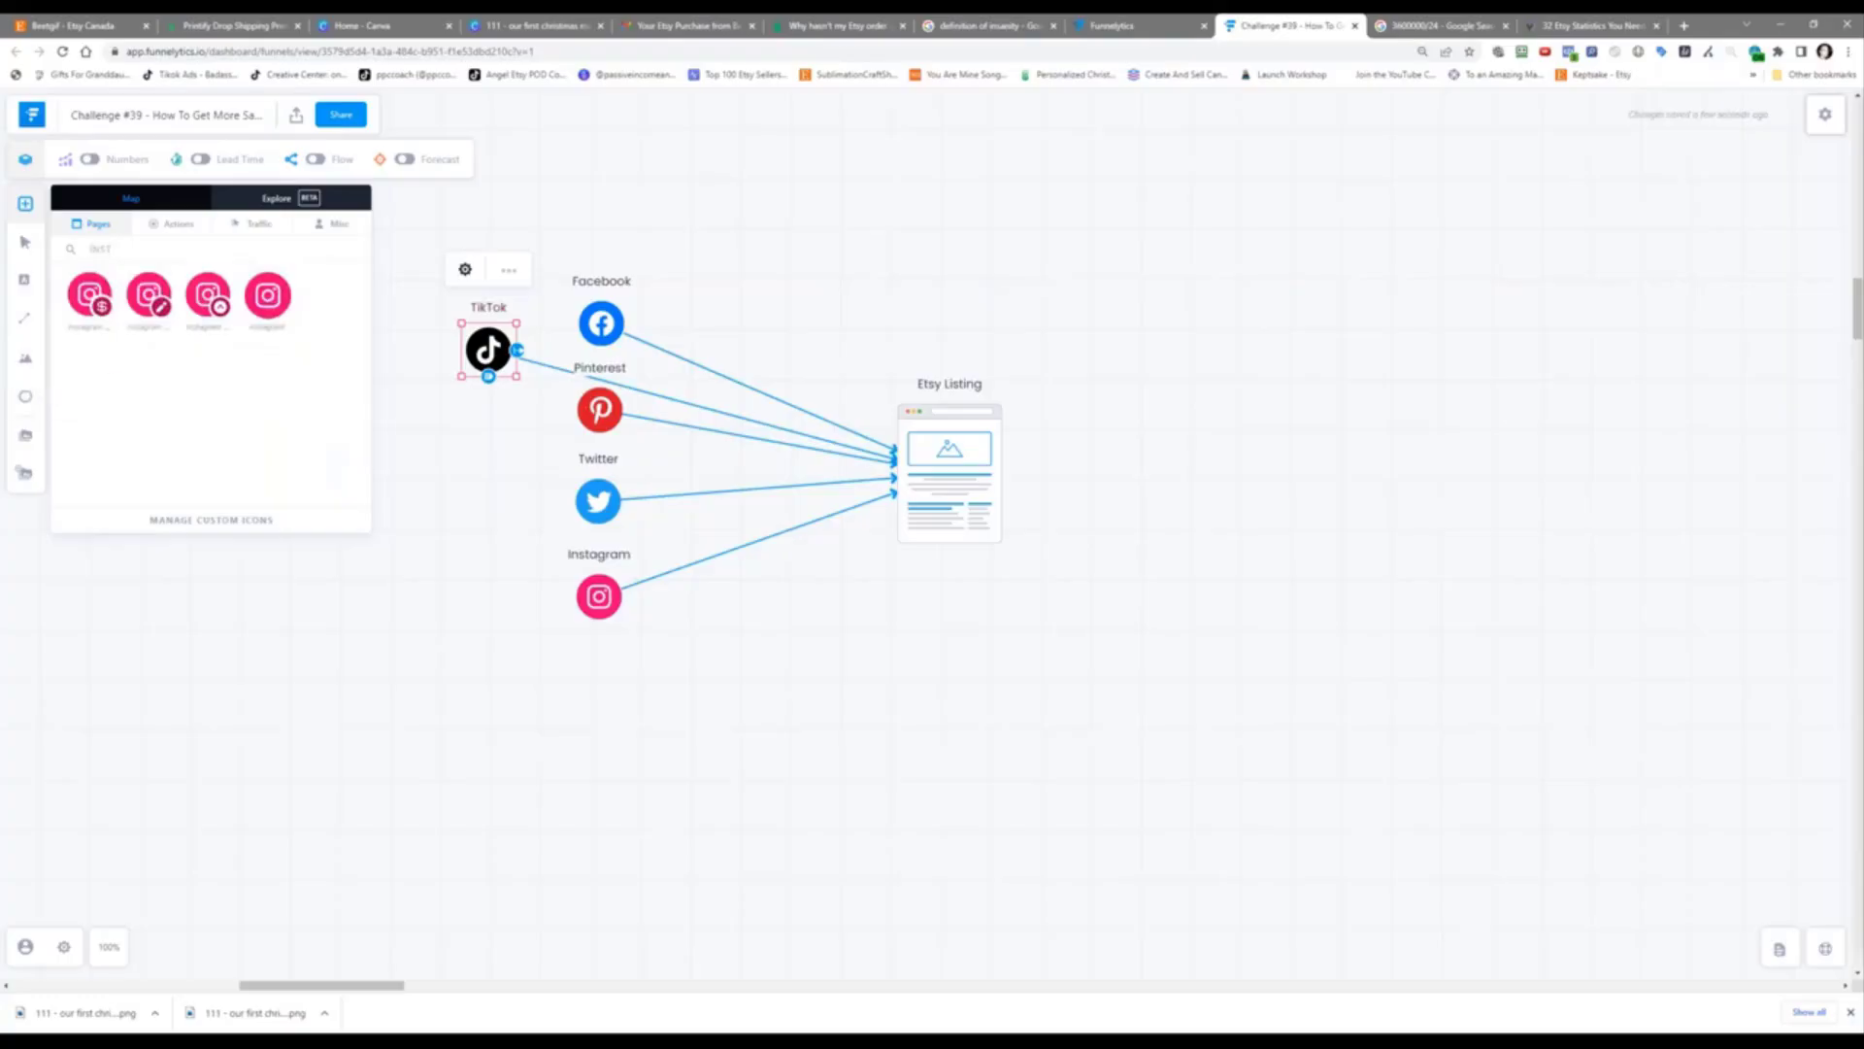
pyautogui.moveTo(214, 307); pyautogui.dragTo(486, 460)
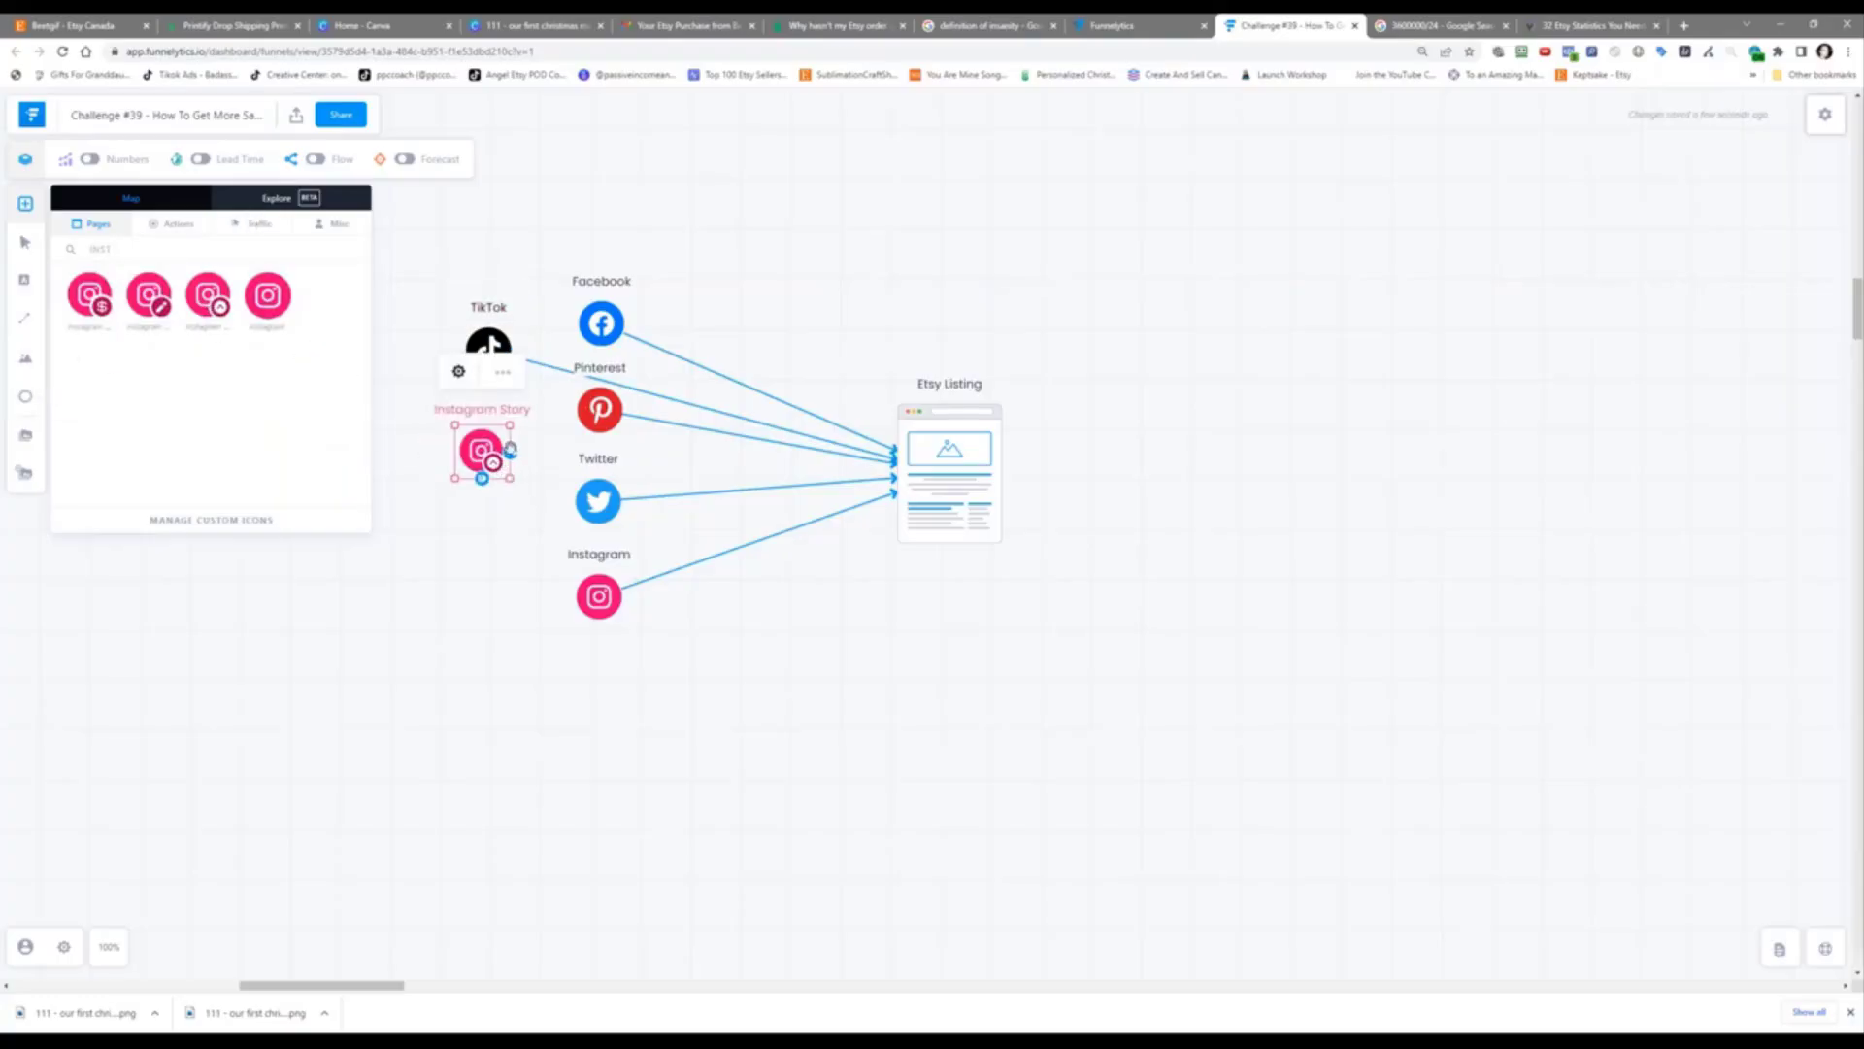
pyautogui.click(530, 460)
pyautogui.click(493, 450)
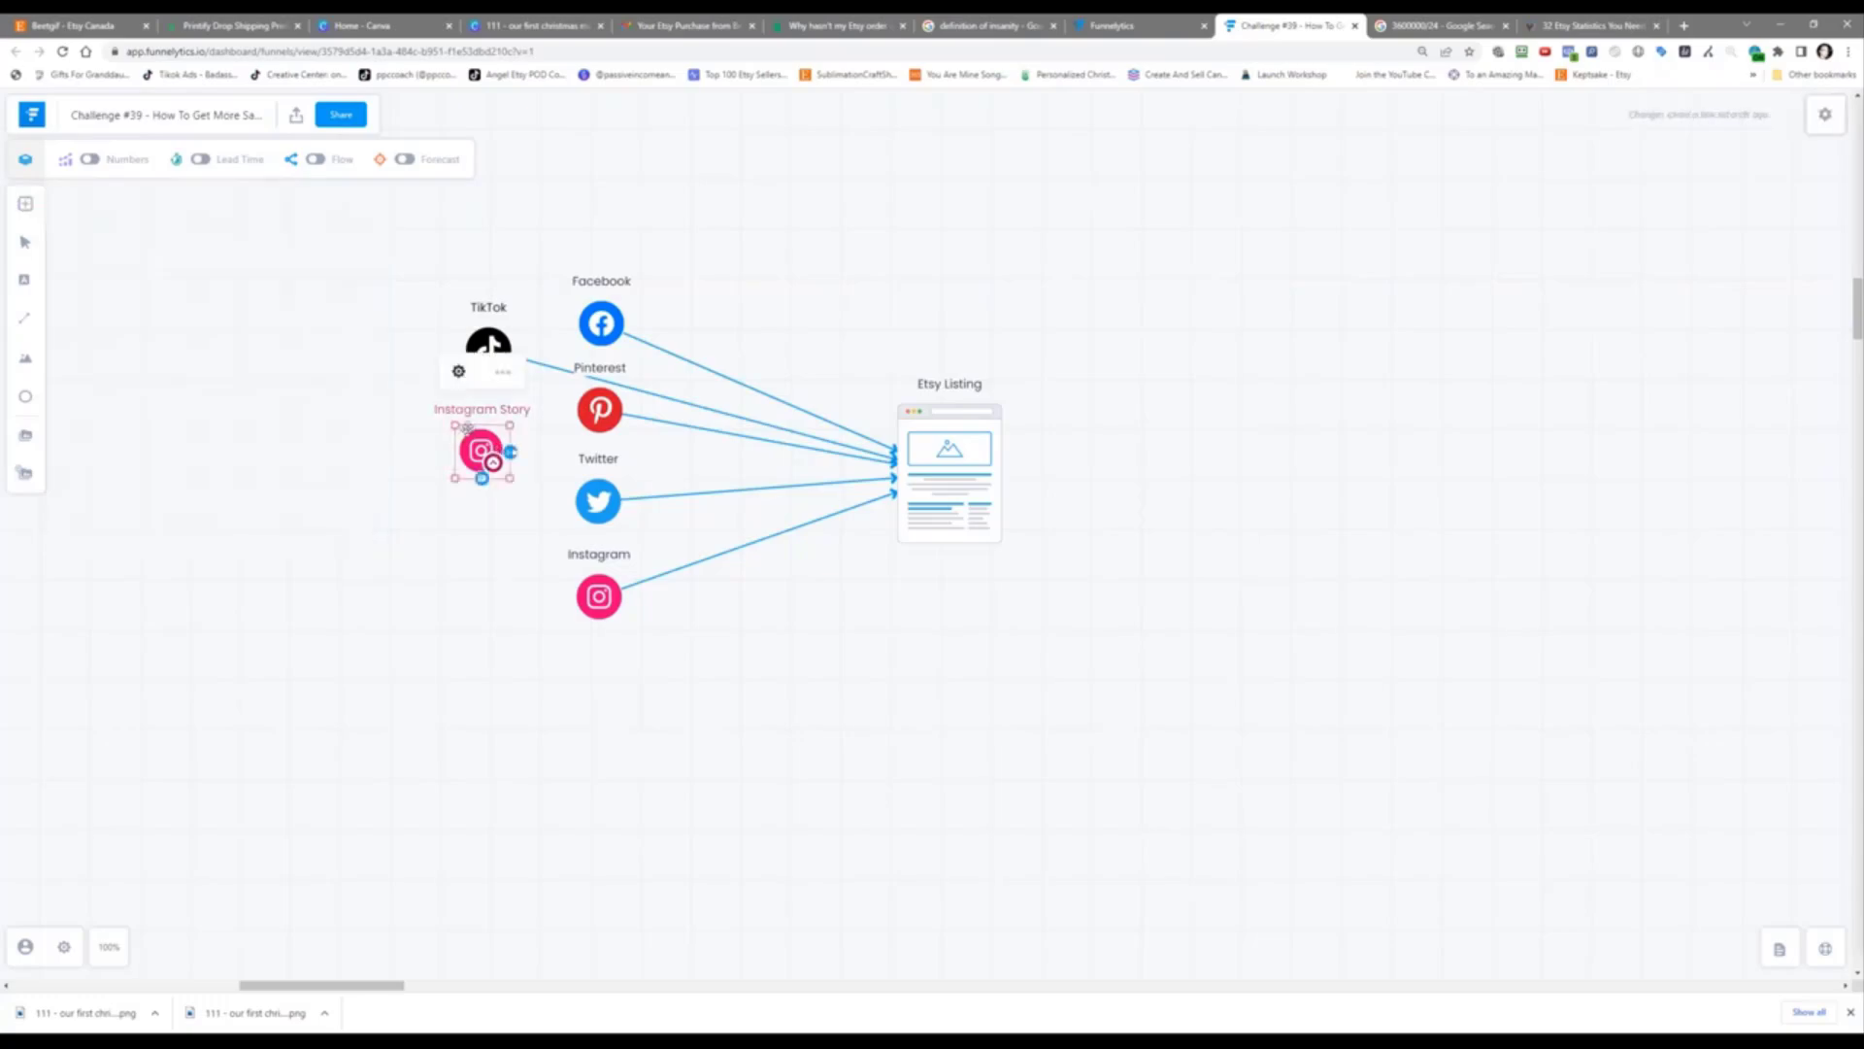
pyautogui.click(458, 374)
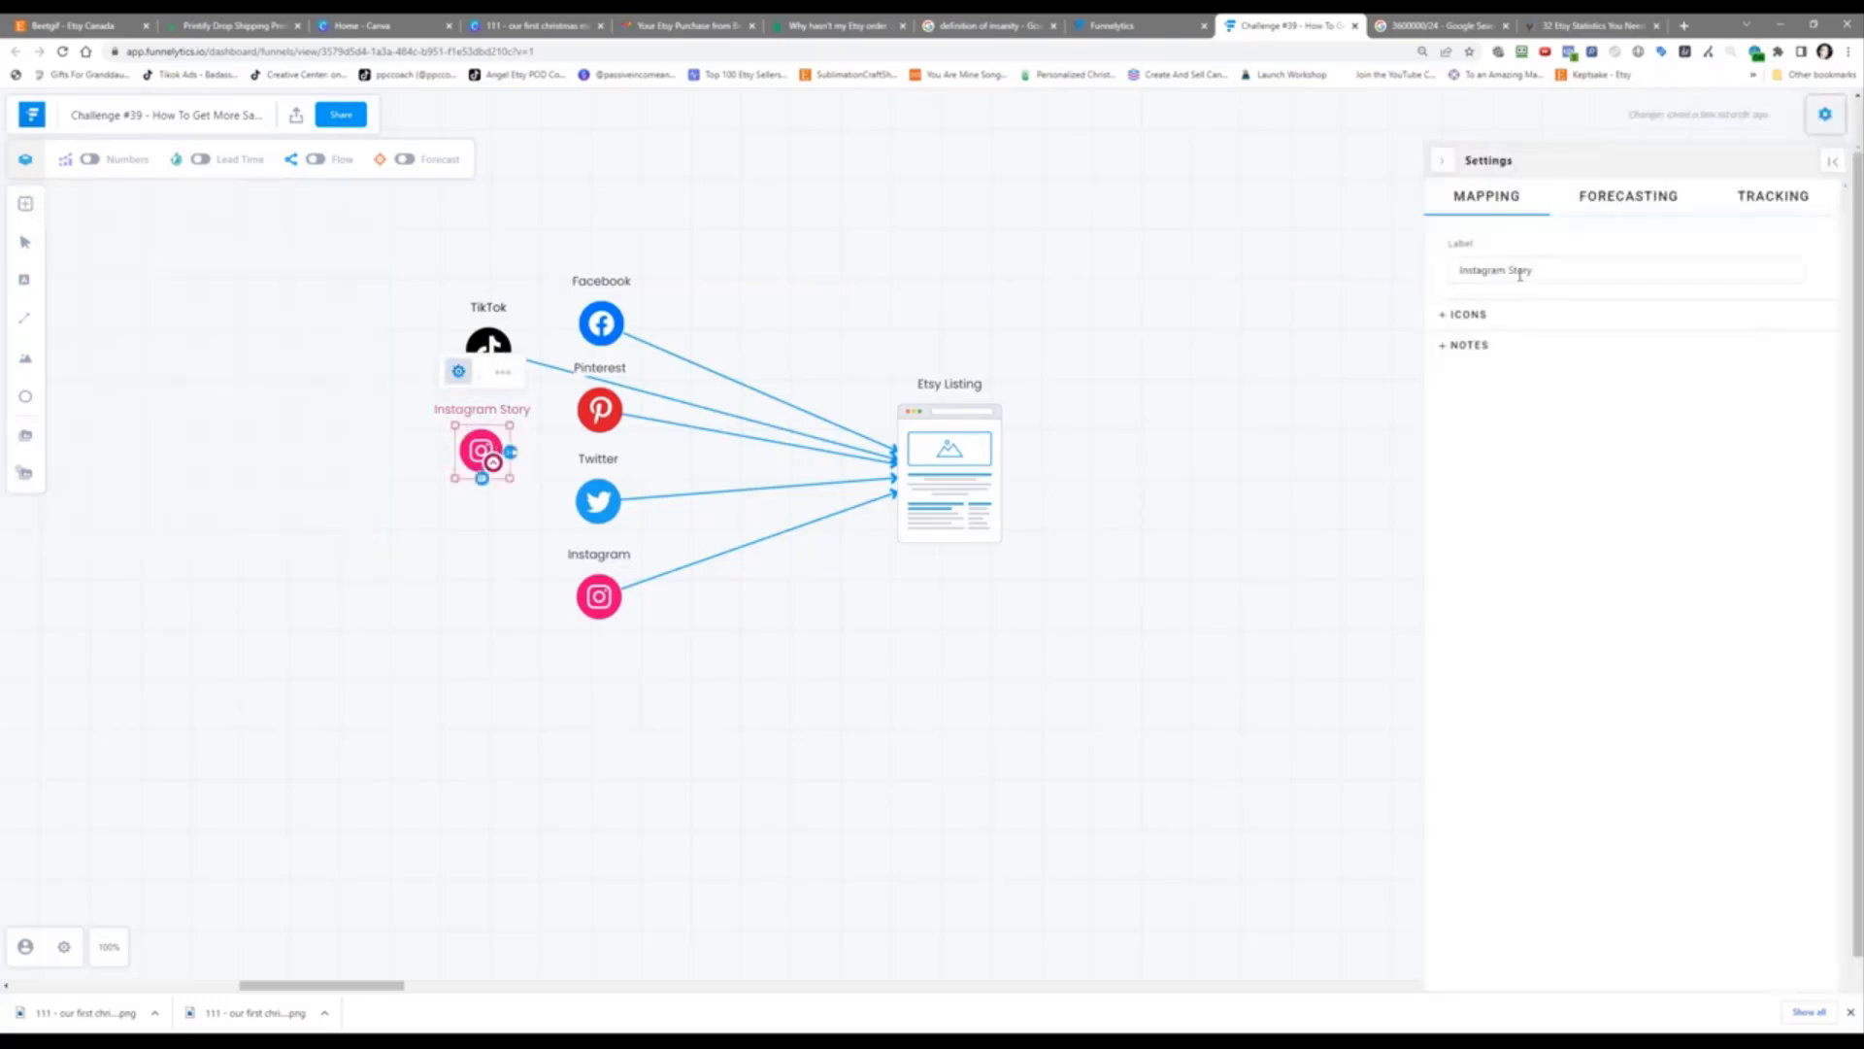
pyautogui.doubleClick(1509, 269)
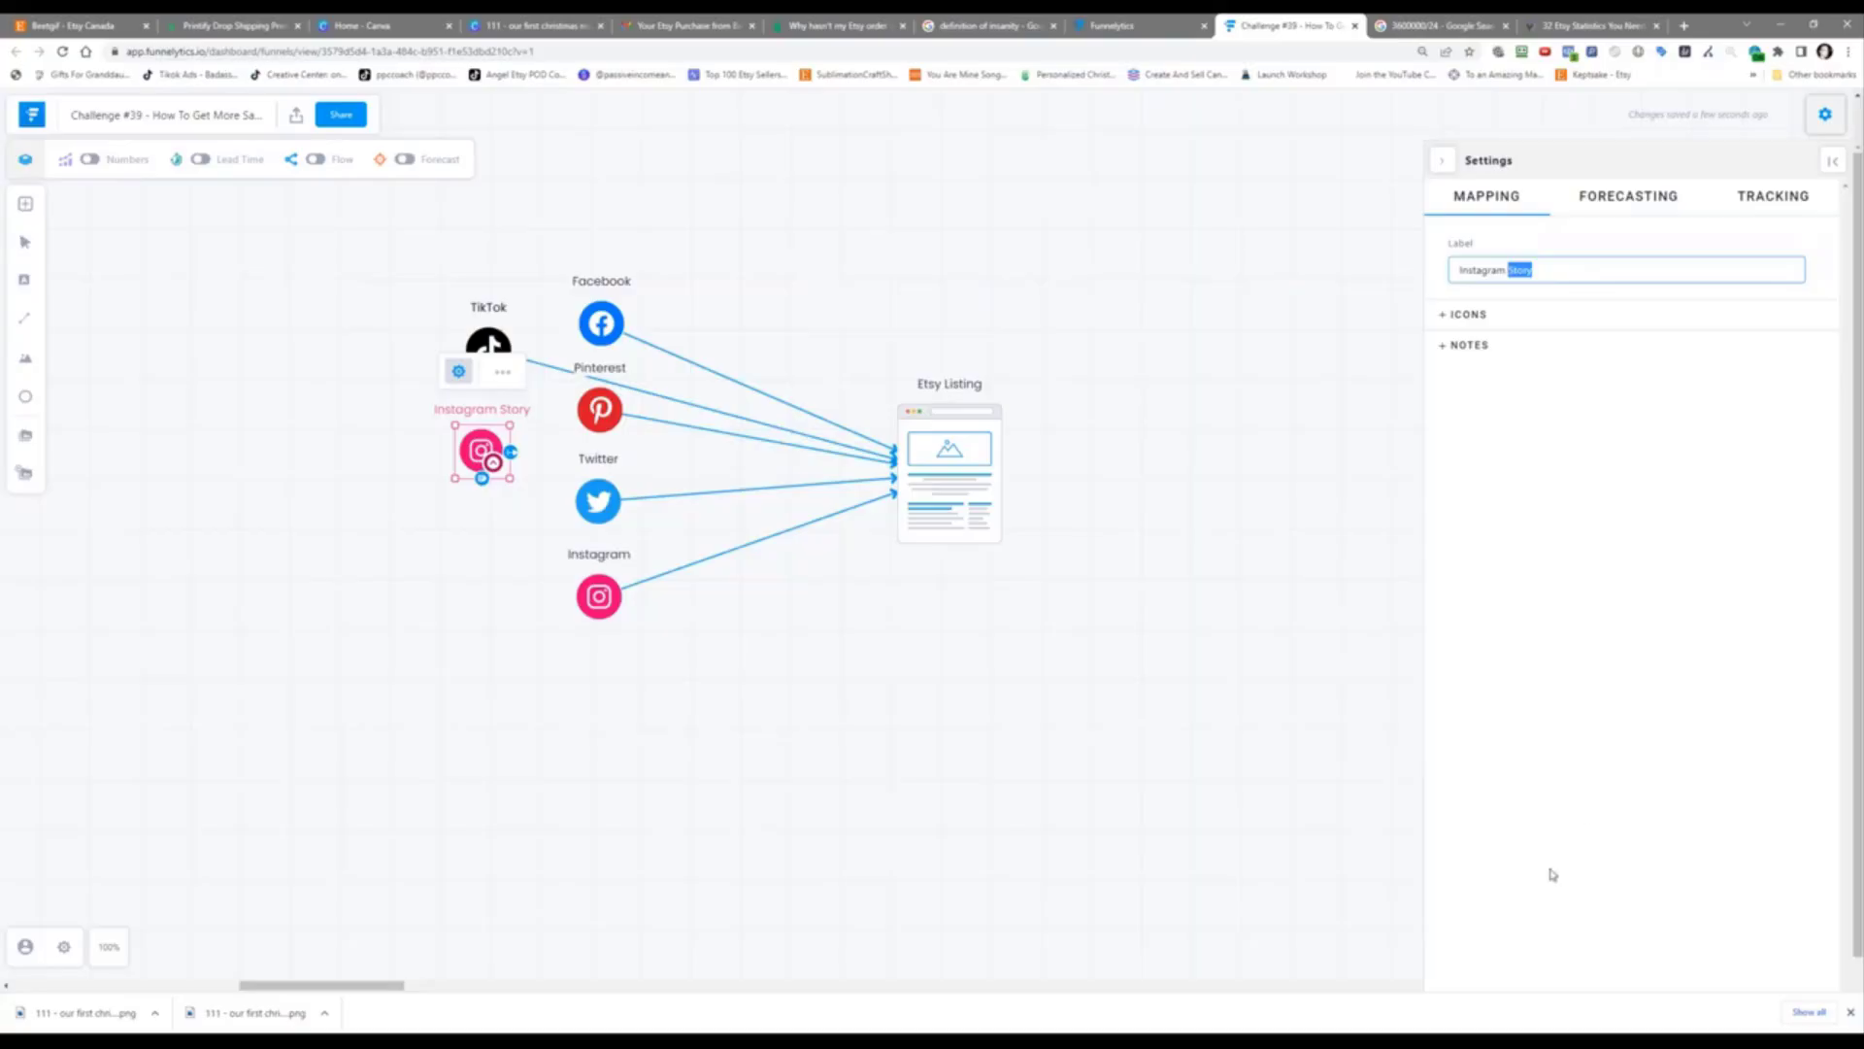
pyautogui.write('Reels')
pyautogui.click(257, 501)
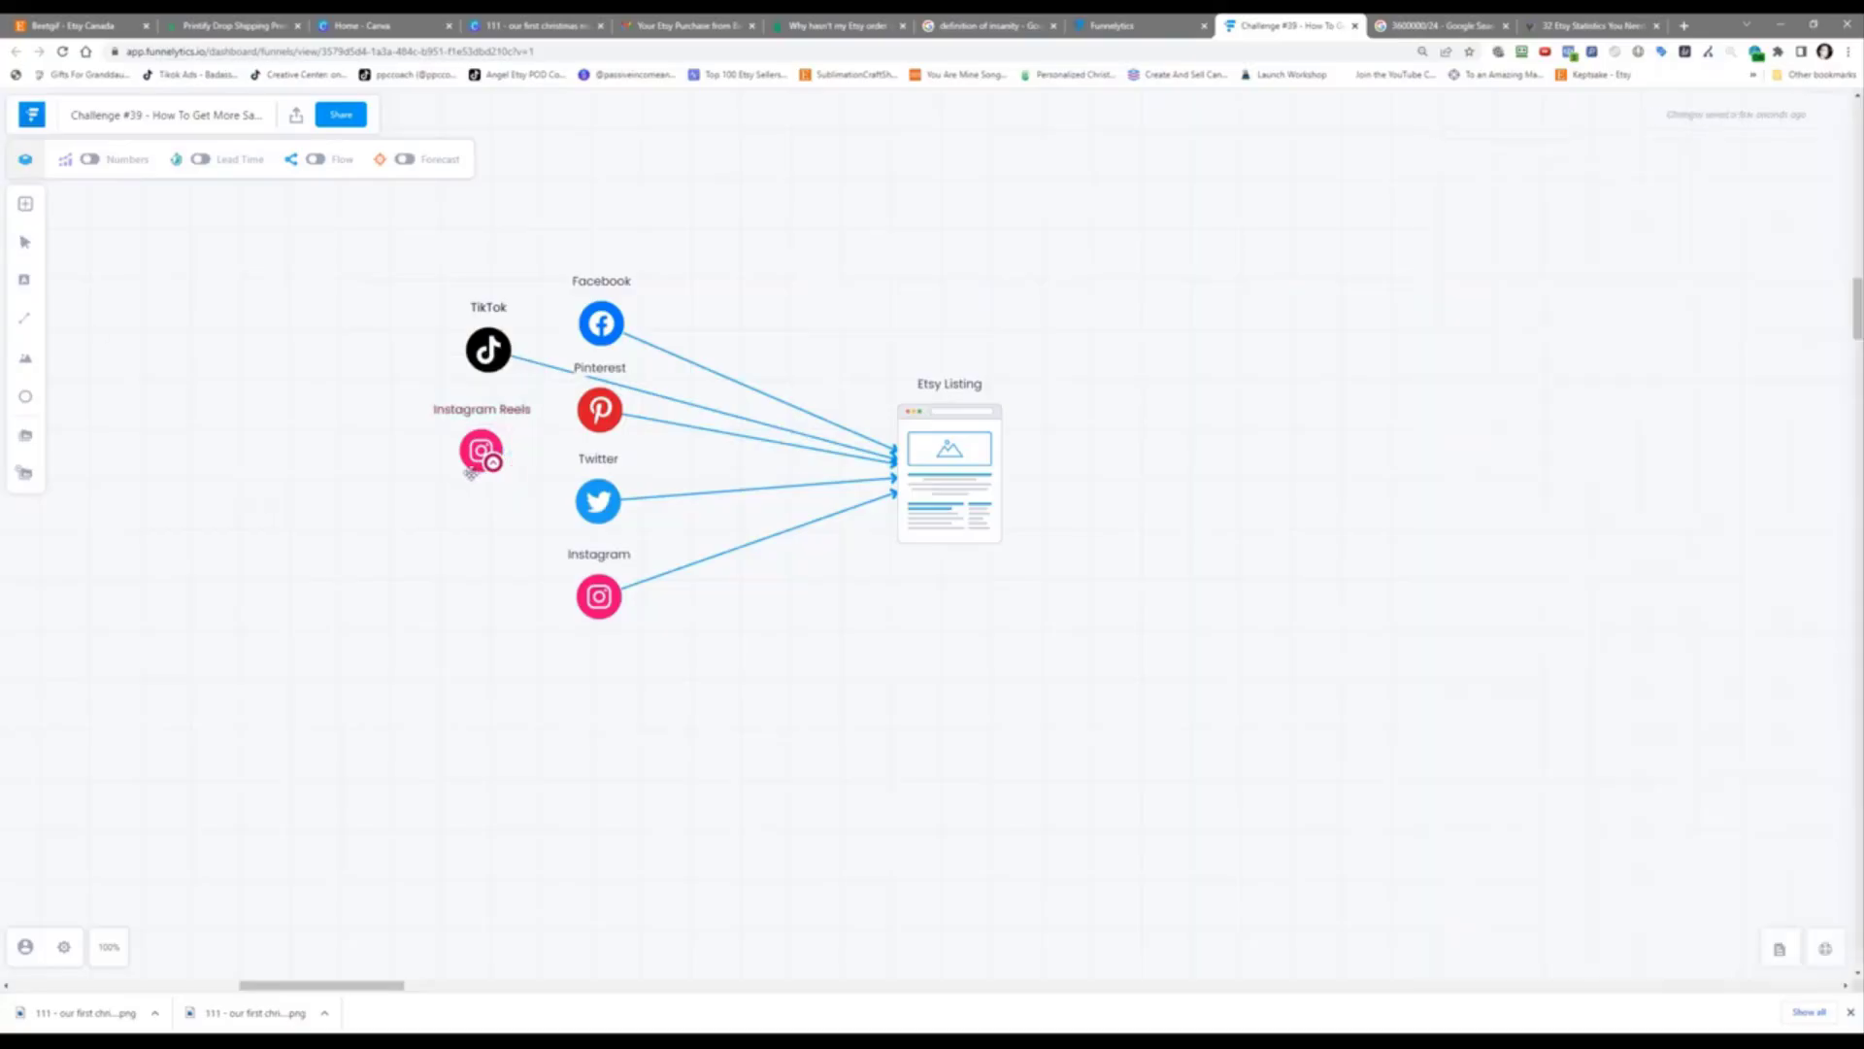
pyautogui.moveTo(517, 450); pyautogui.dragTo(884, 473)
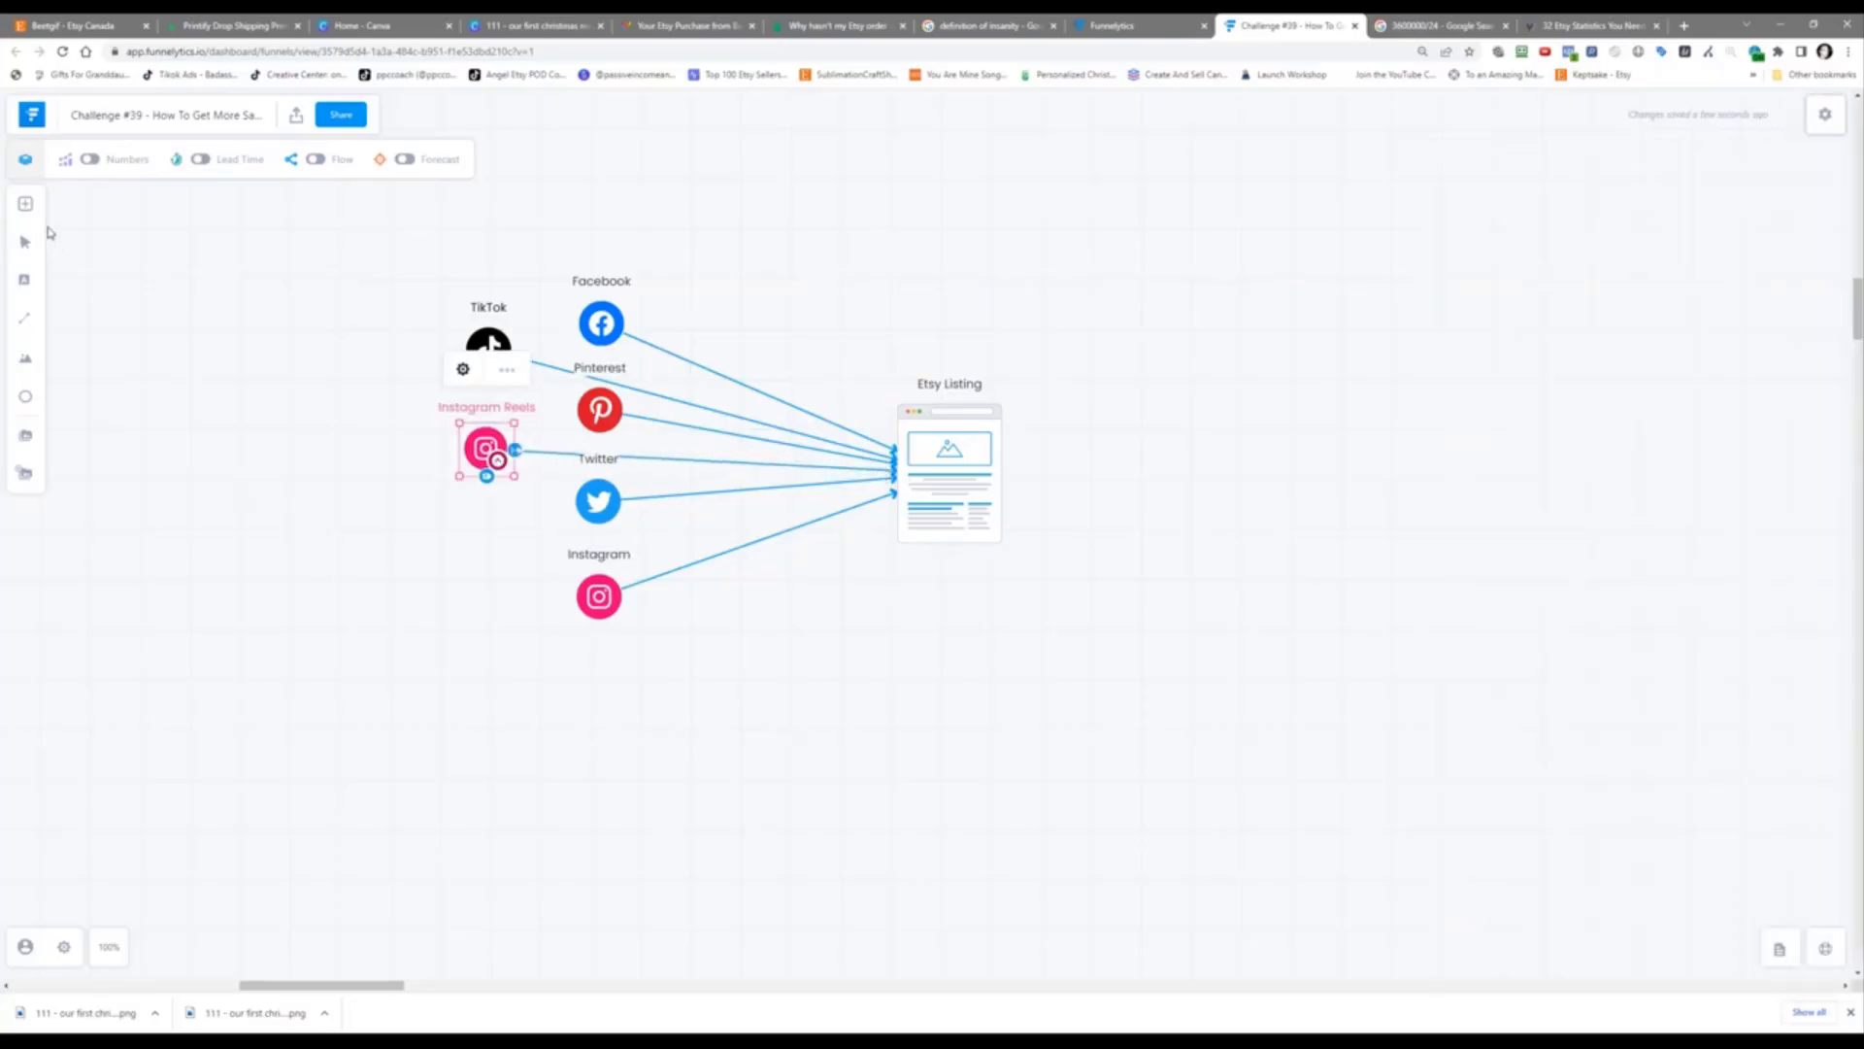
# Step: Add a YouTube source below Instagram Reels and label it 'Youtube Short'
pyautogui.click(26, 203)
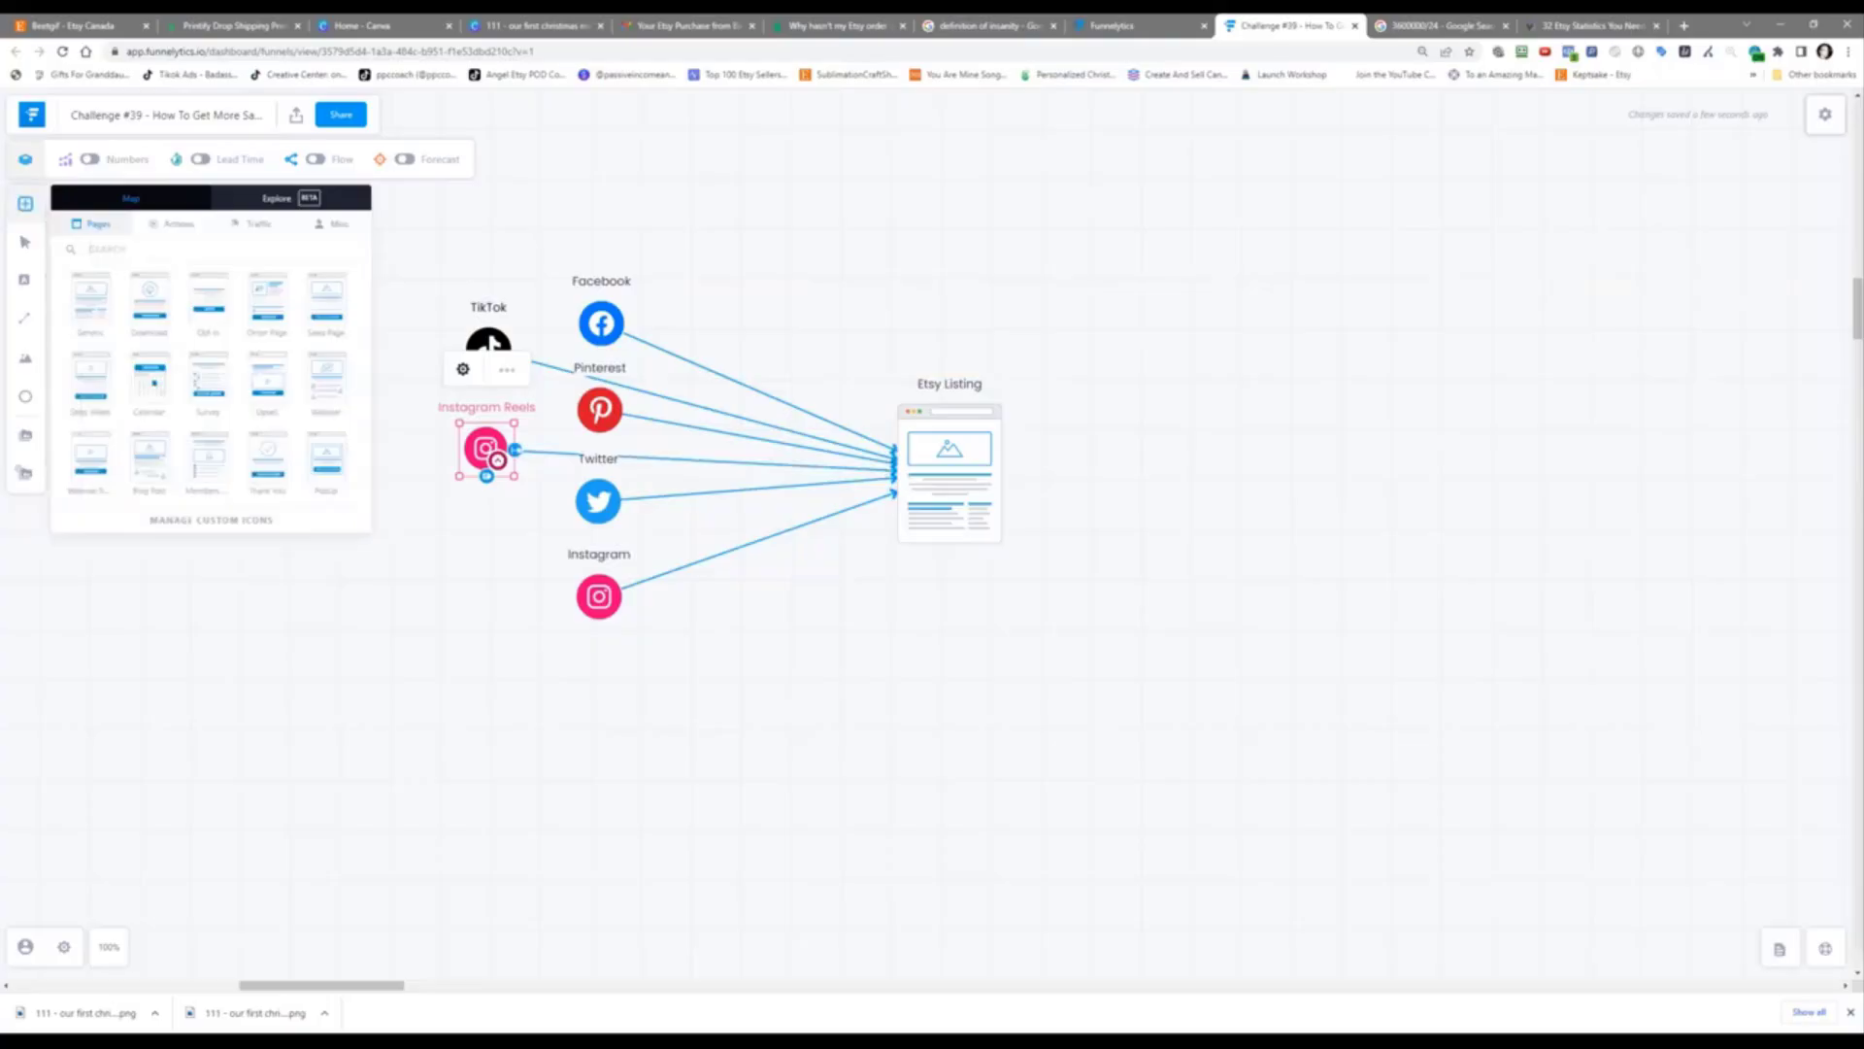
pyautogui.write('yout')
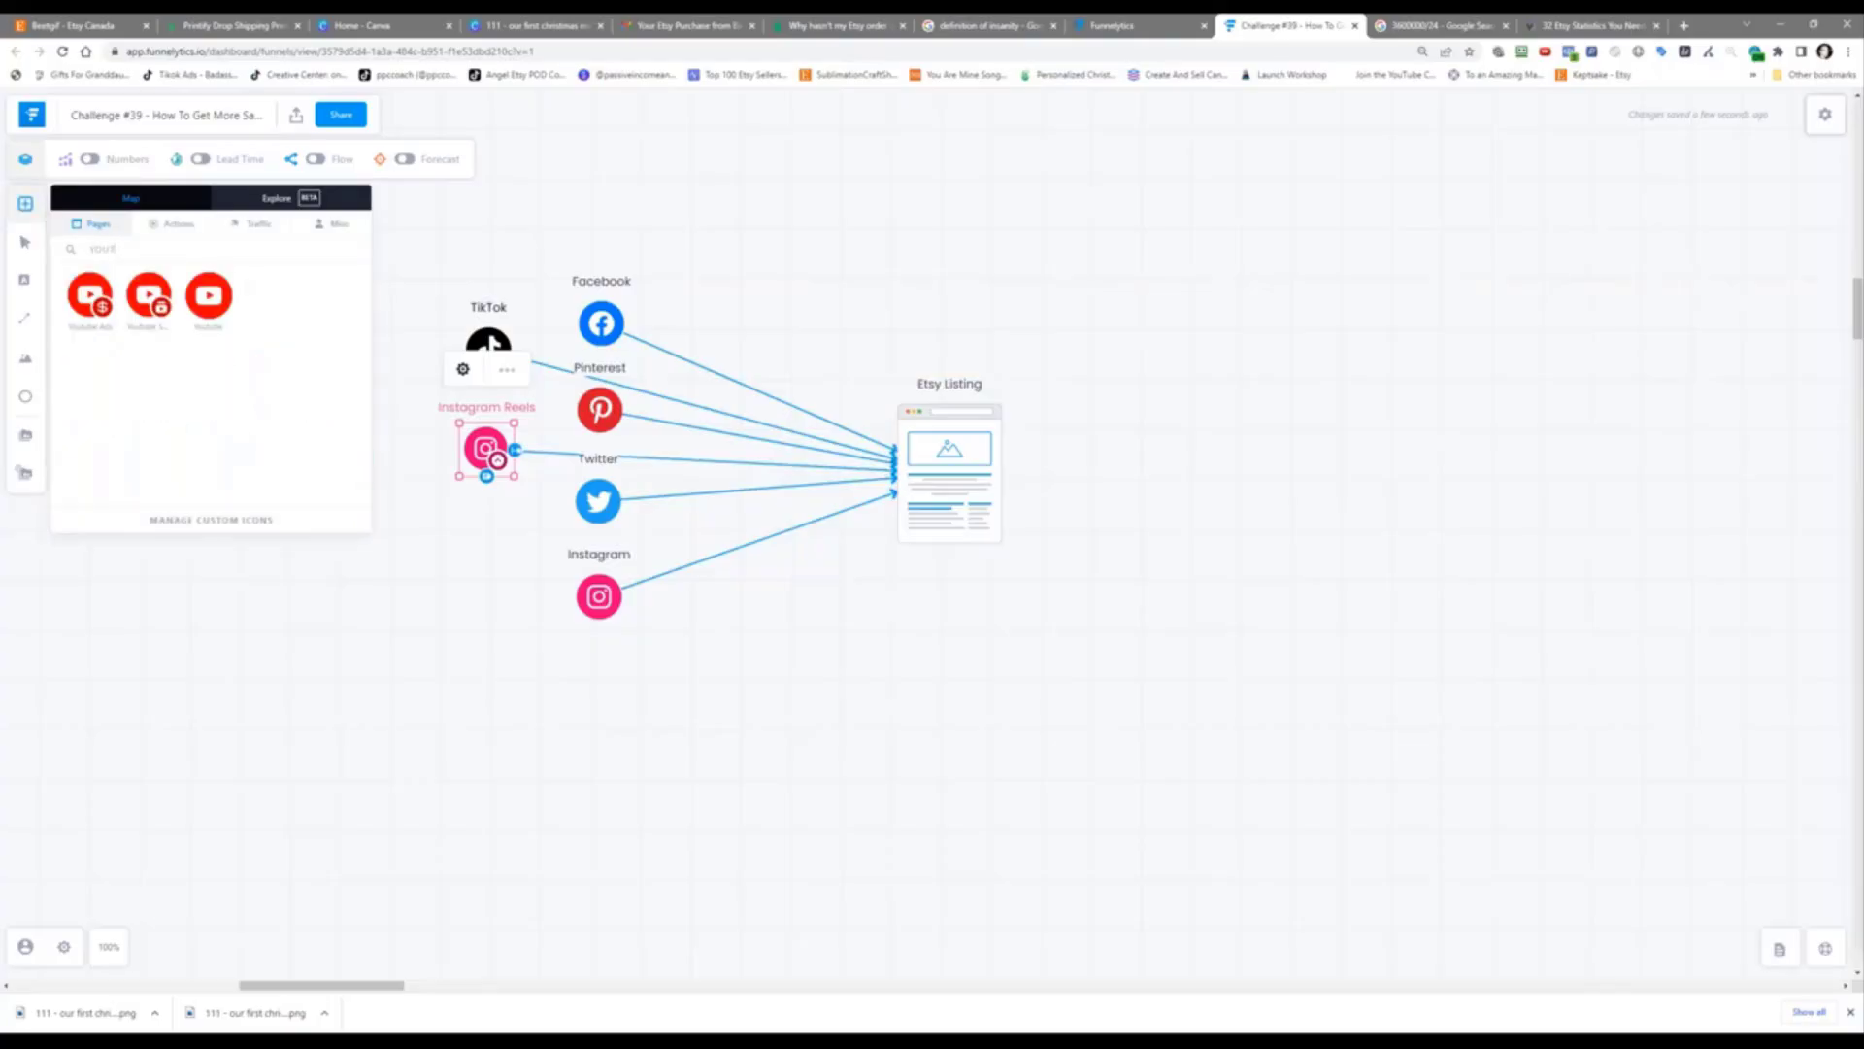
pyautogui.moveTo(210, 295); pyautogui.dragTo(934, 482)
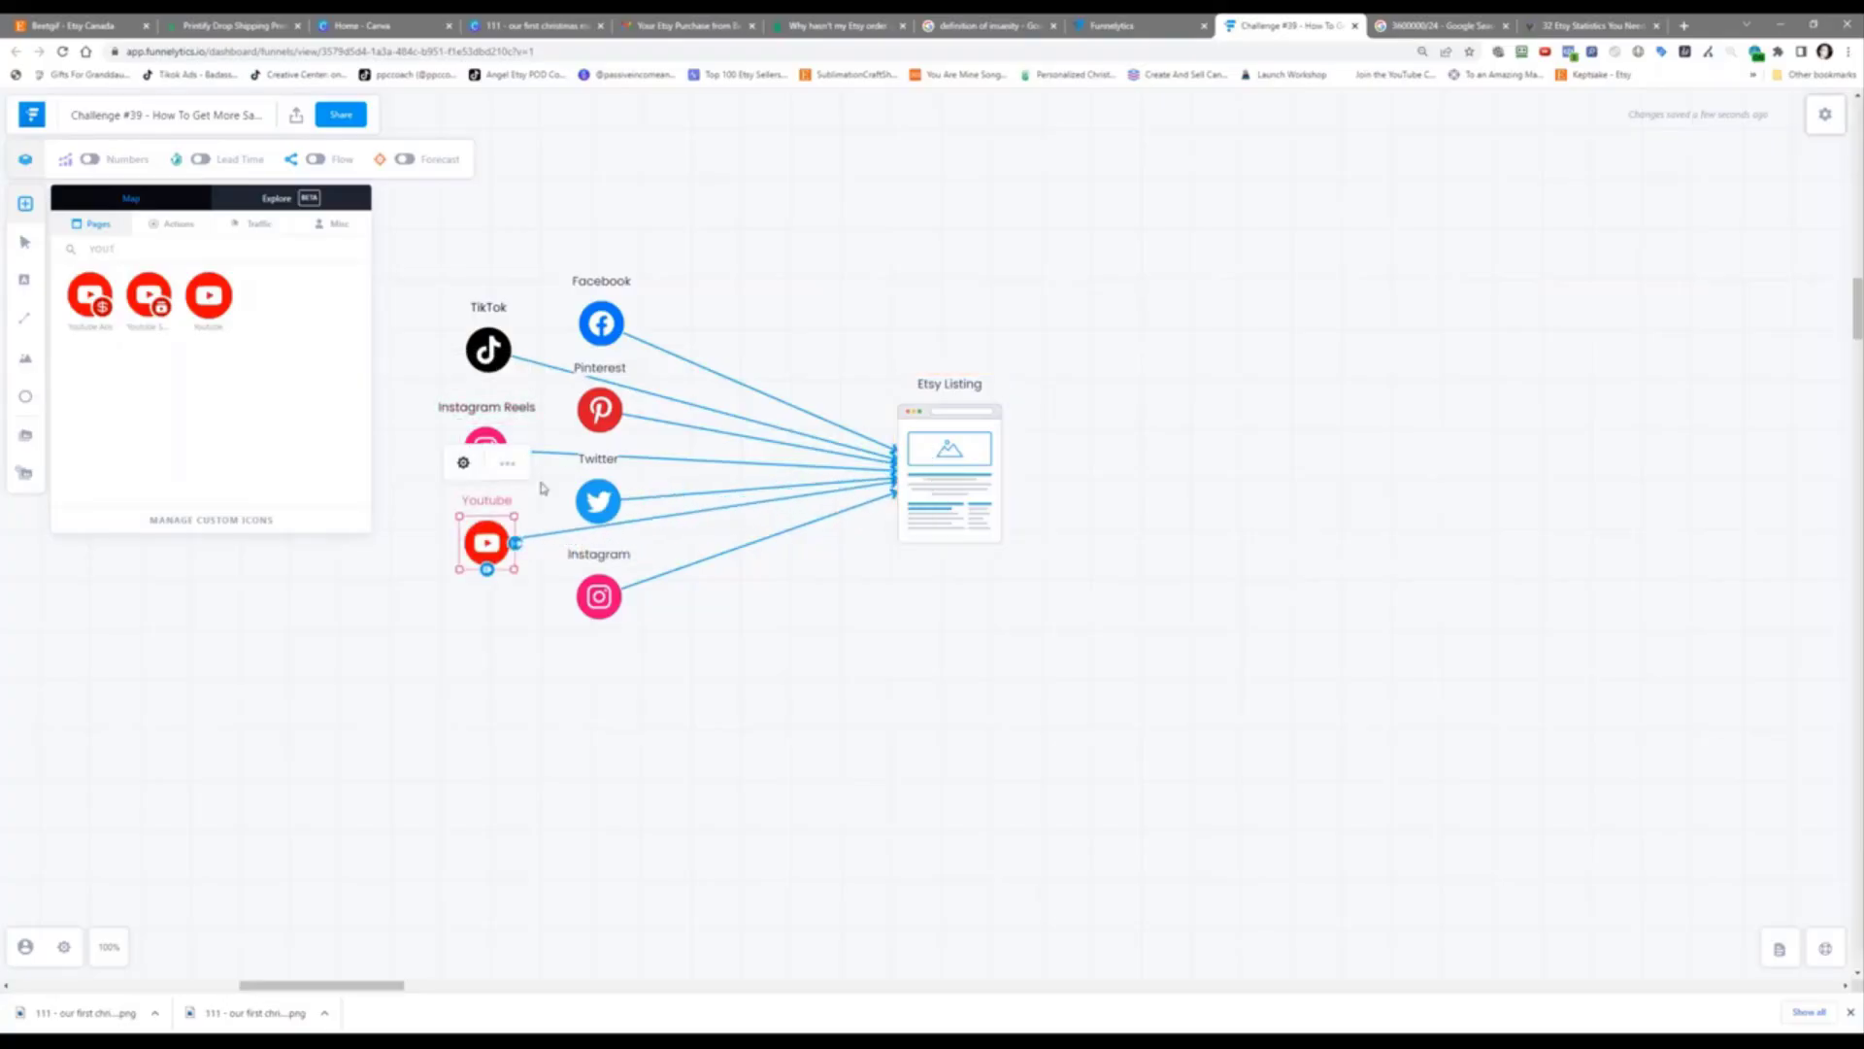
pyautogui.click(464, 463)
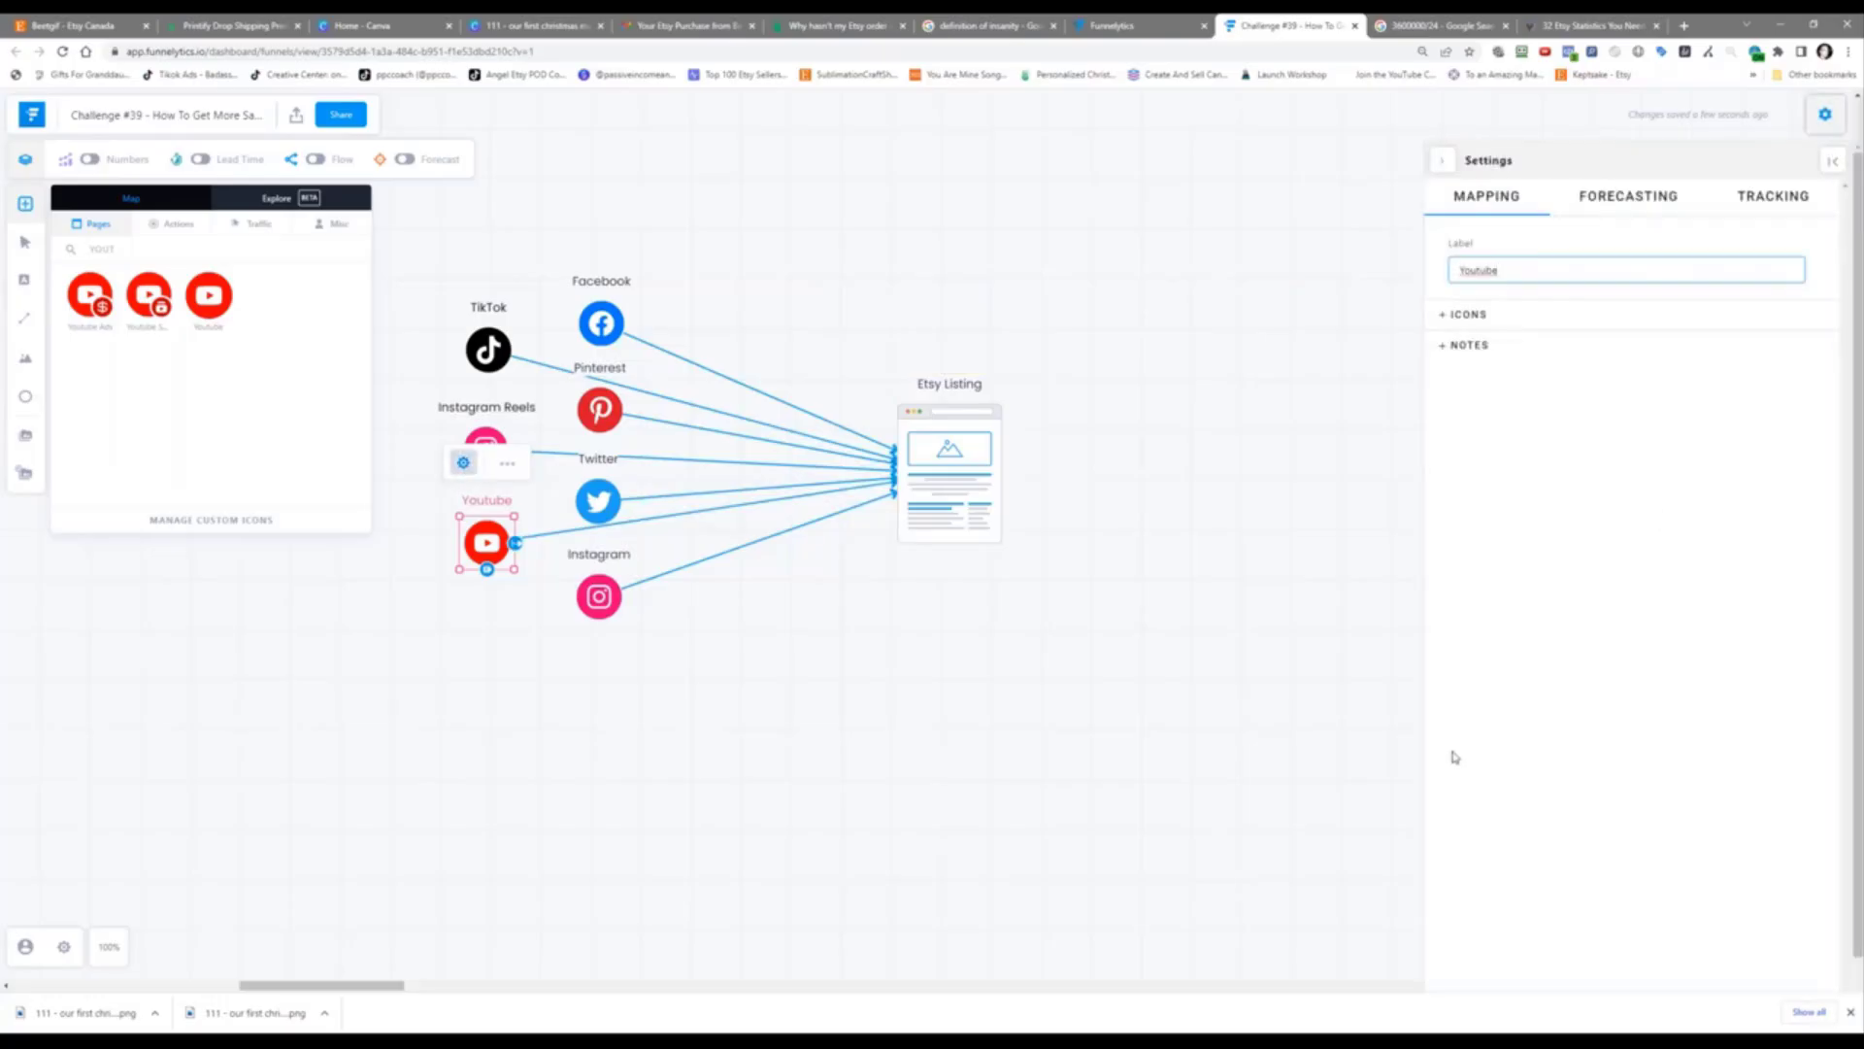
pyautogui.write('Short')
pyautogui.click(677, 679)
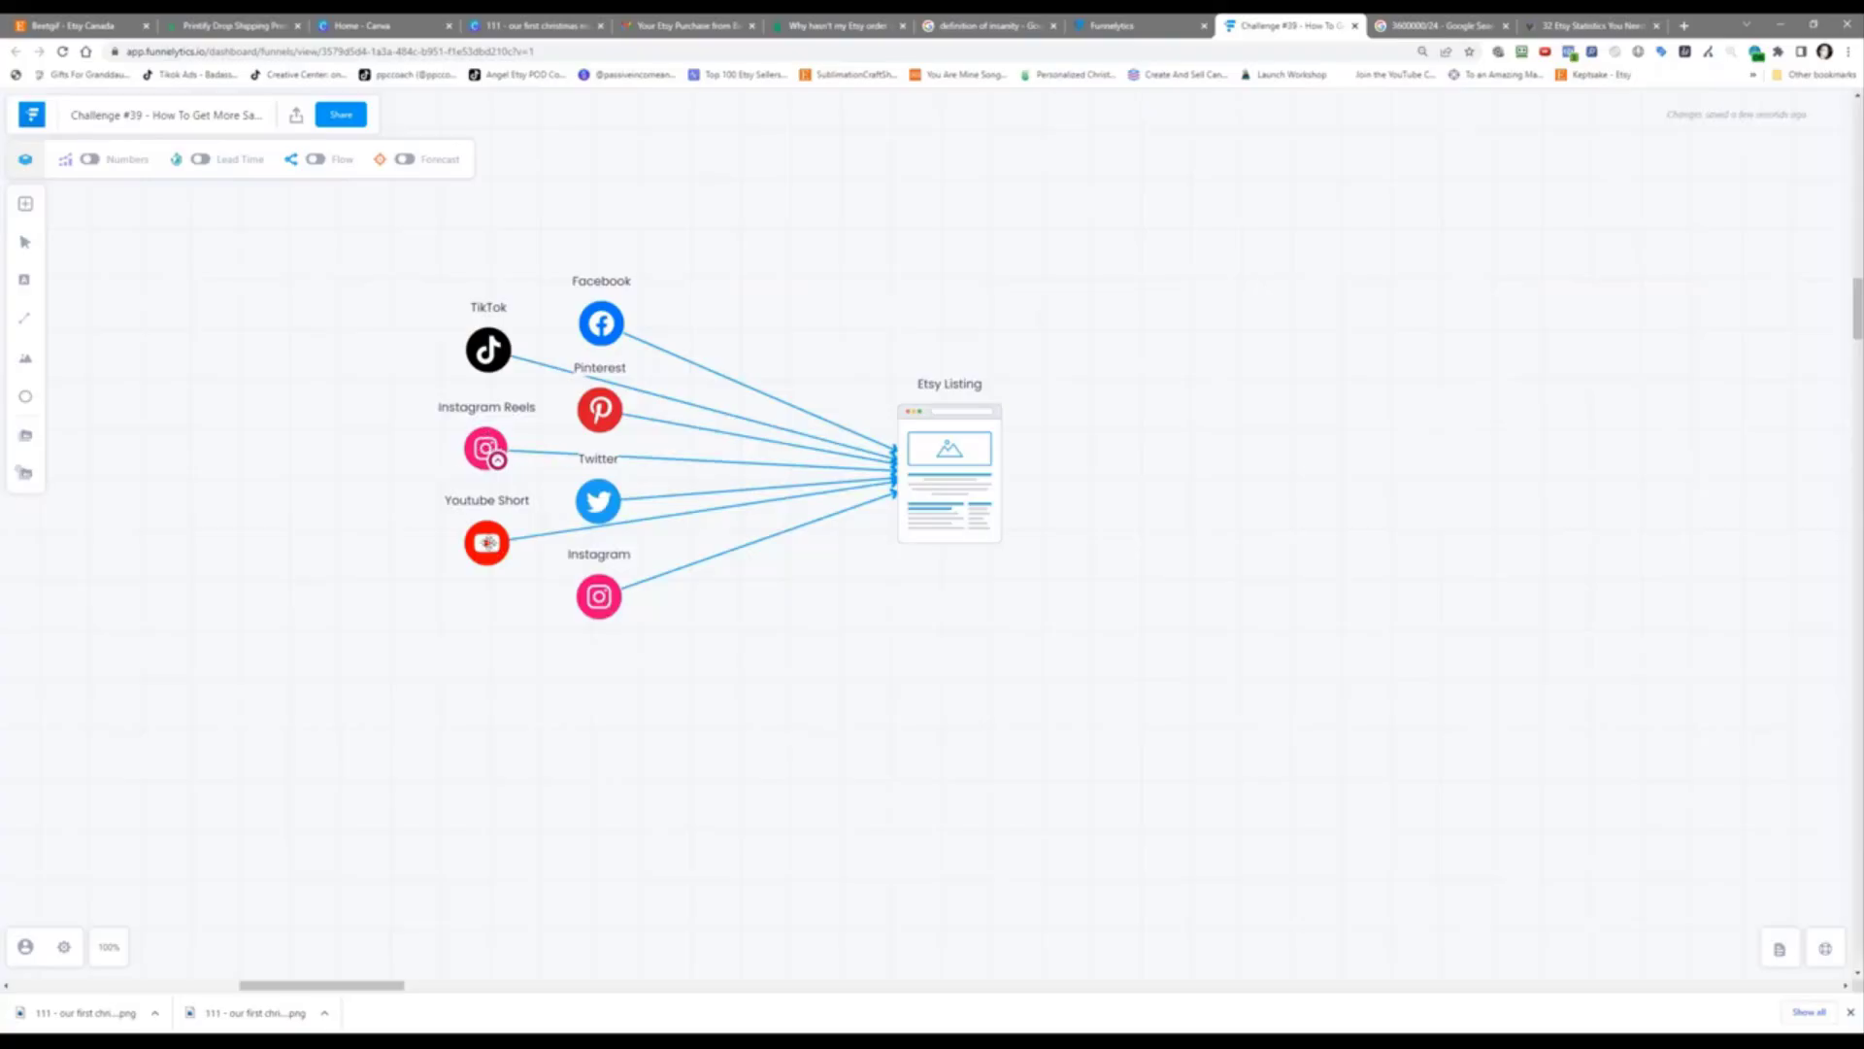
pyautogui.moveTo(489, 540); pyautogui.dragTo(485, 555)
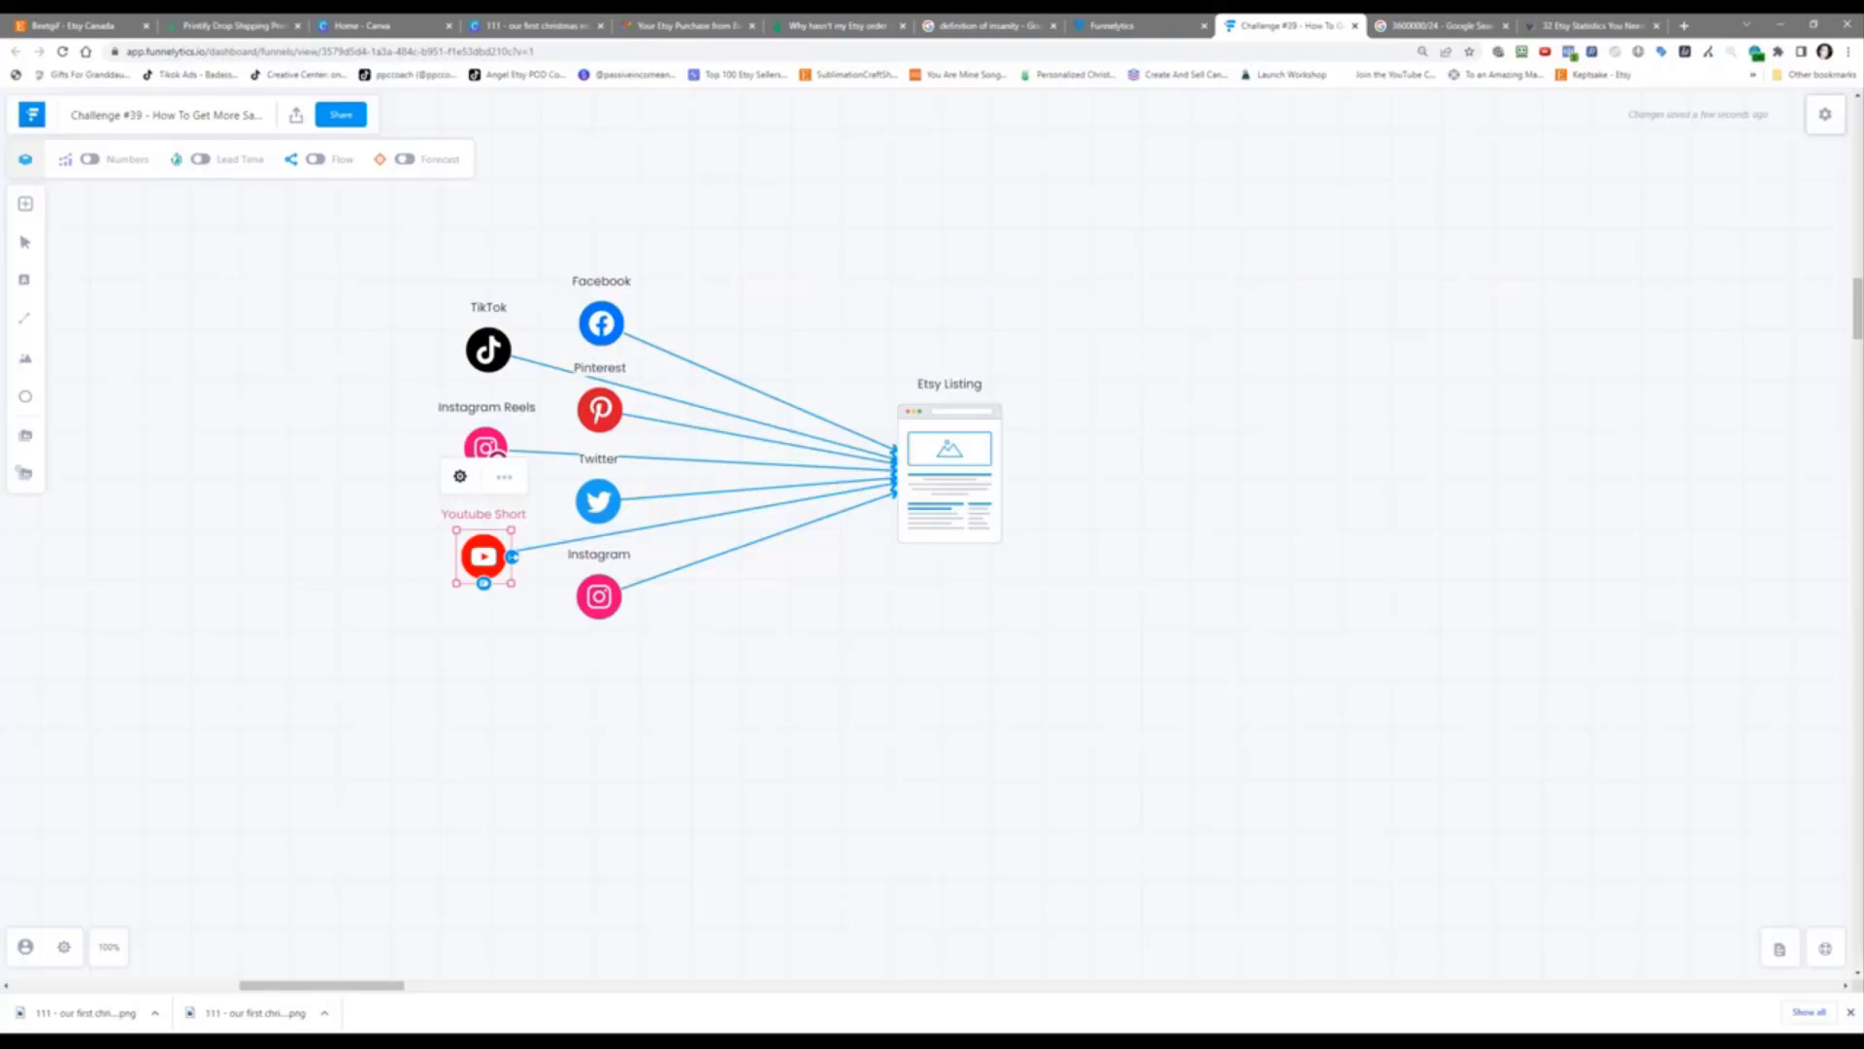
# Step: Rename the Facebook source to 'Facebook Page & Group'
pyautogui.click(338, 438)
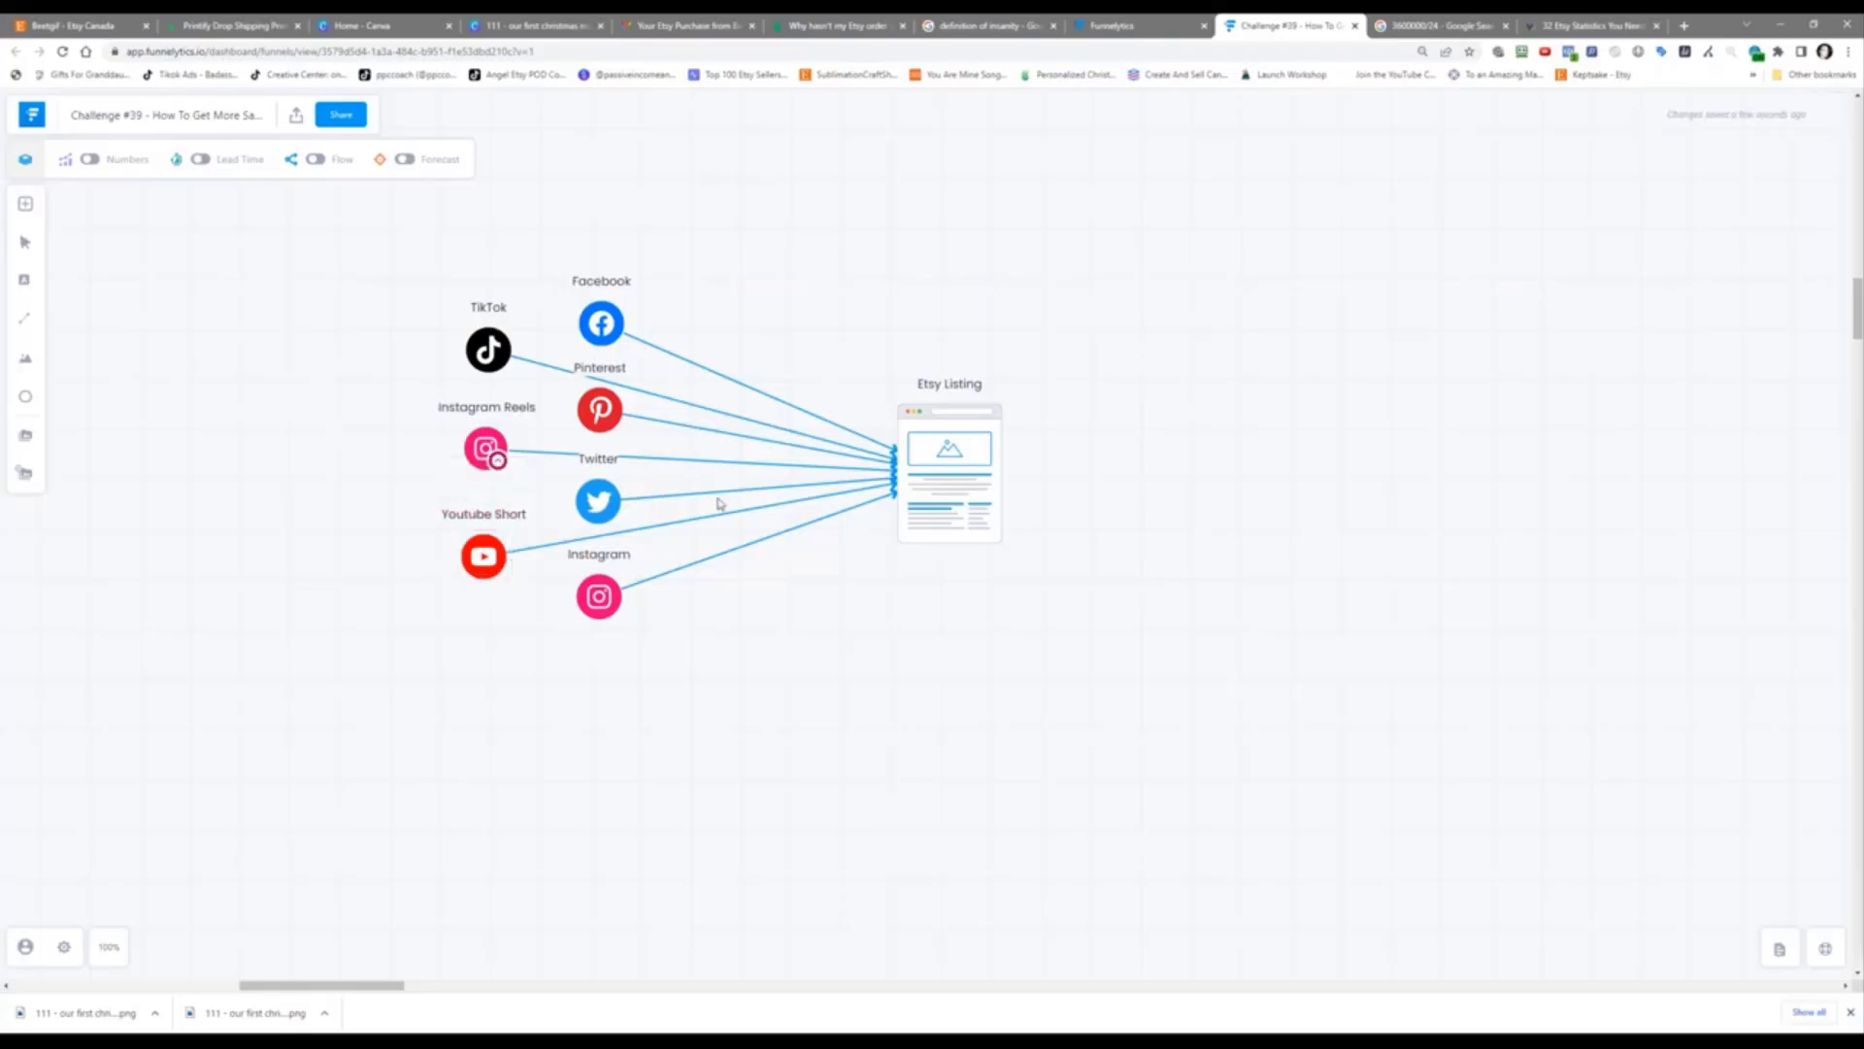
pyautogui.click(603, 318)
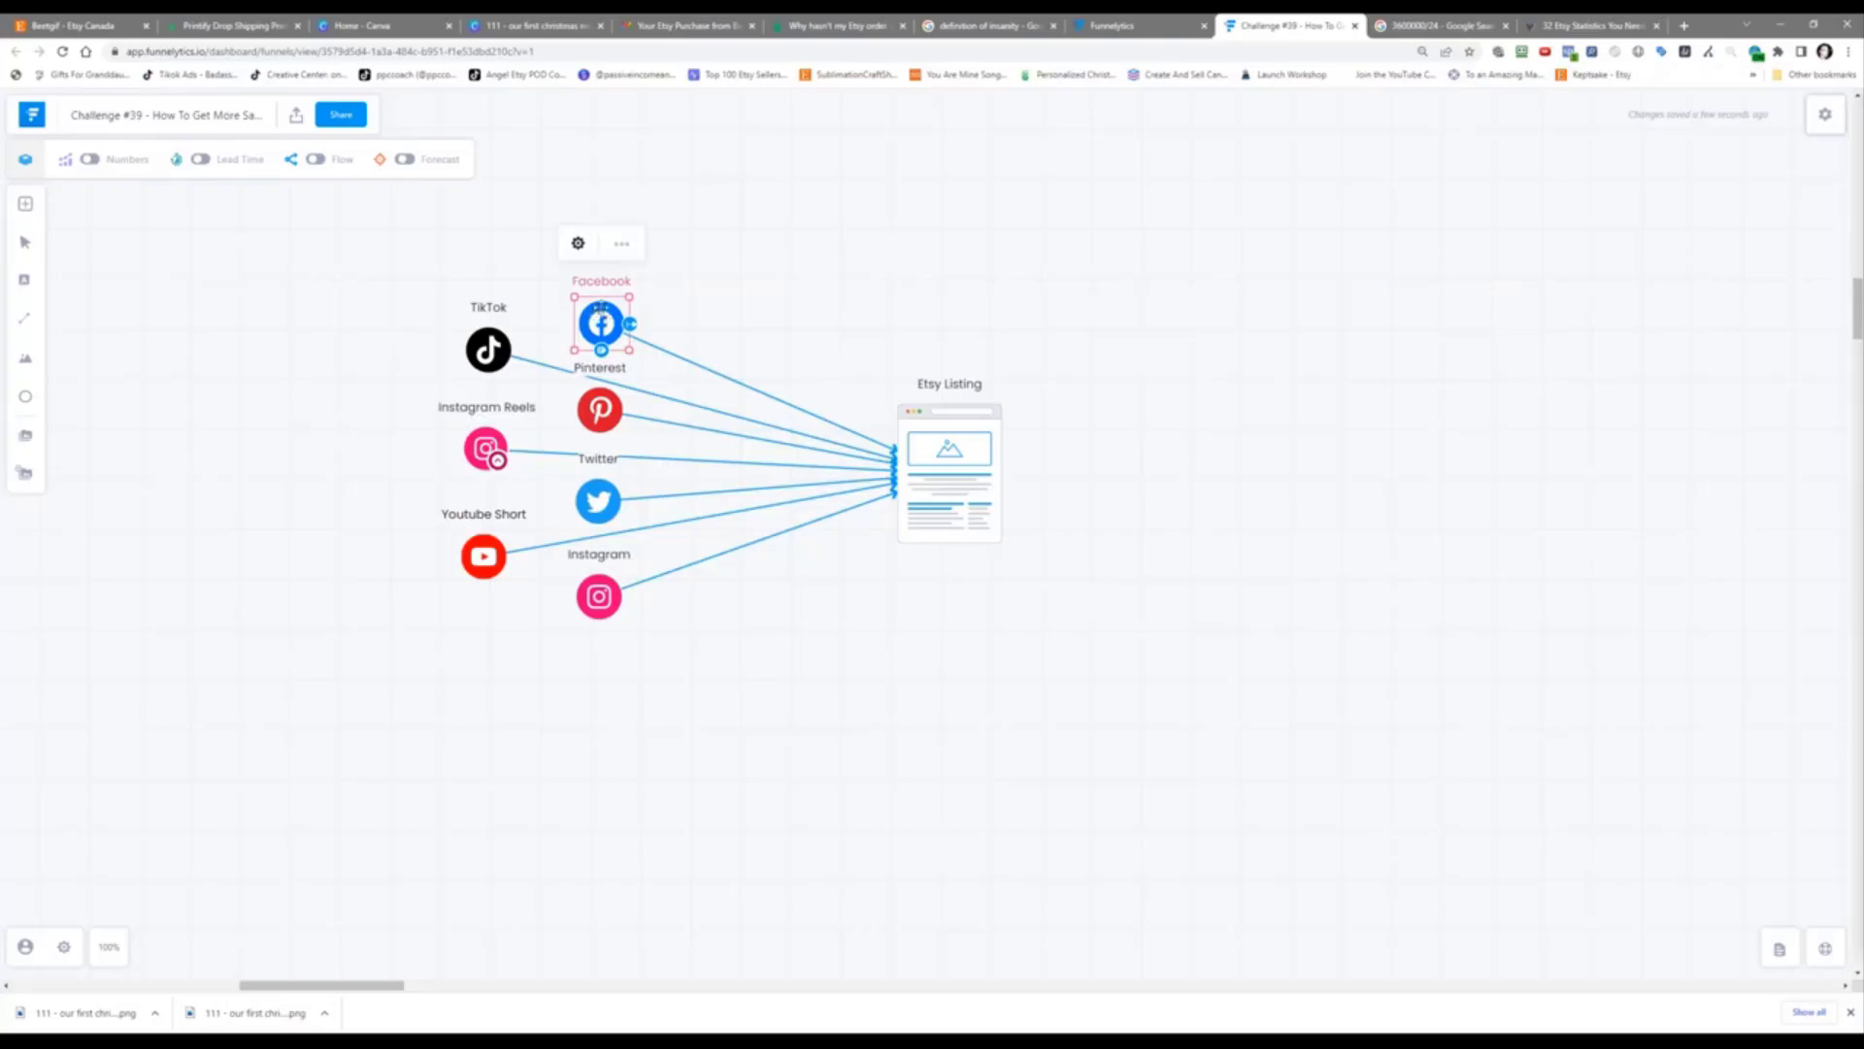
pyautogui.click(578, 244)
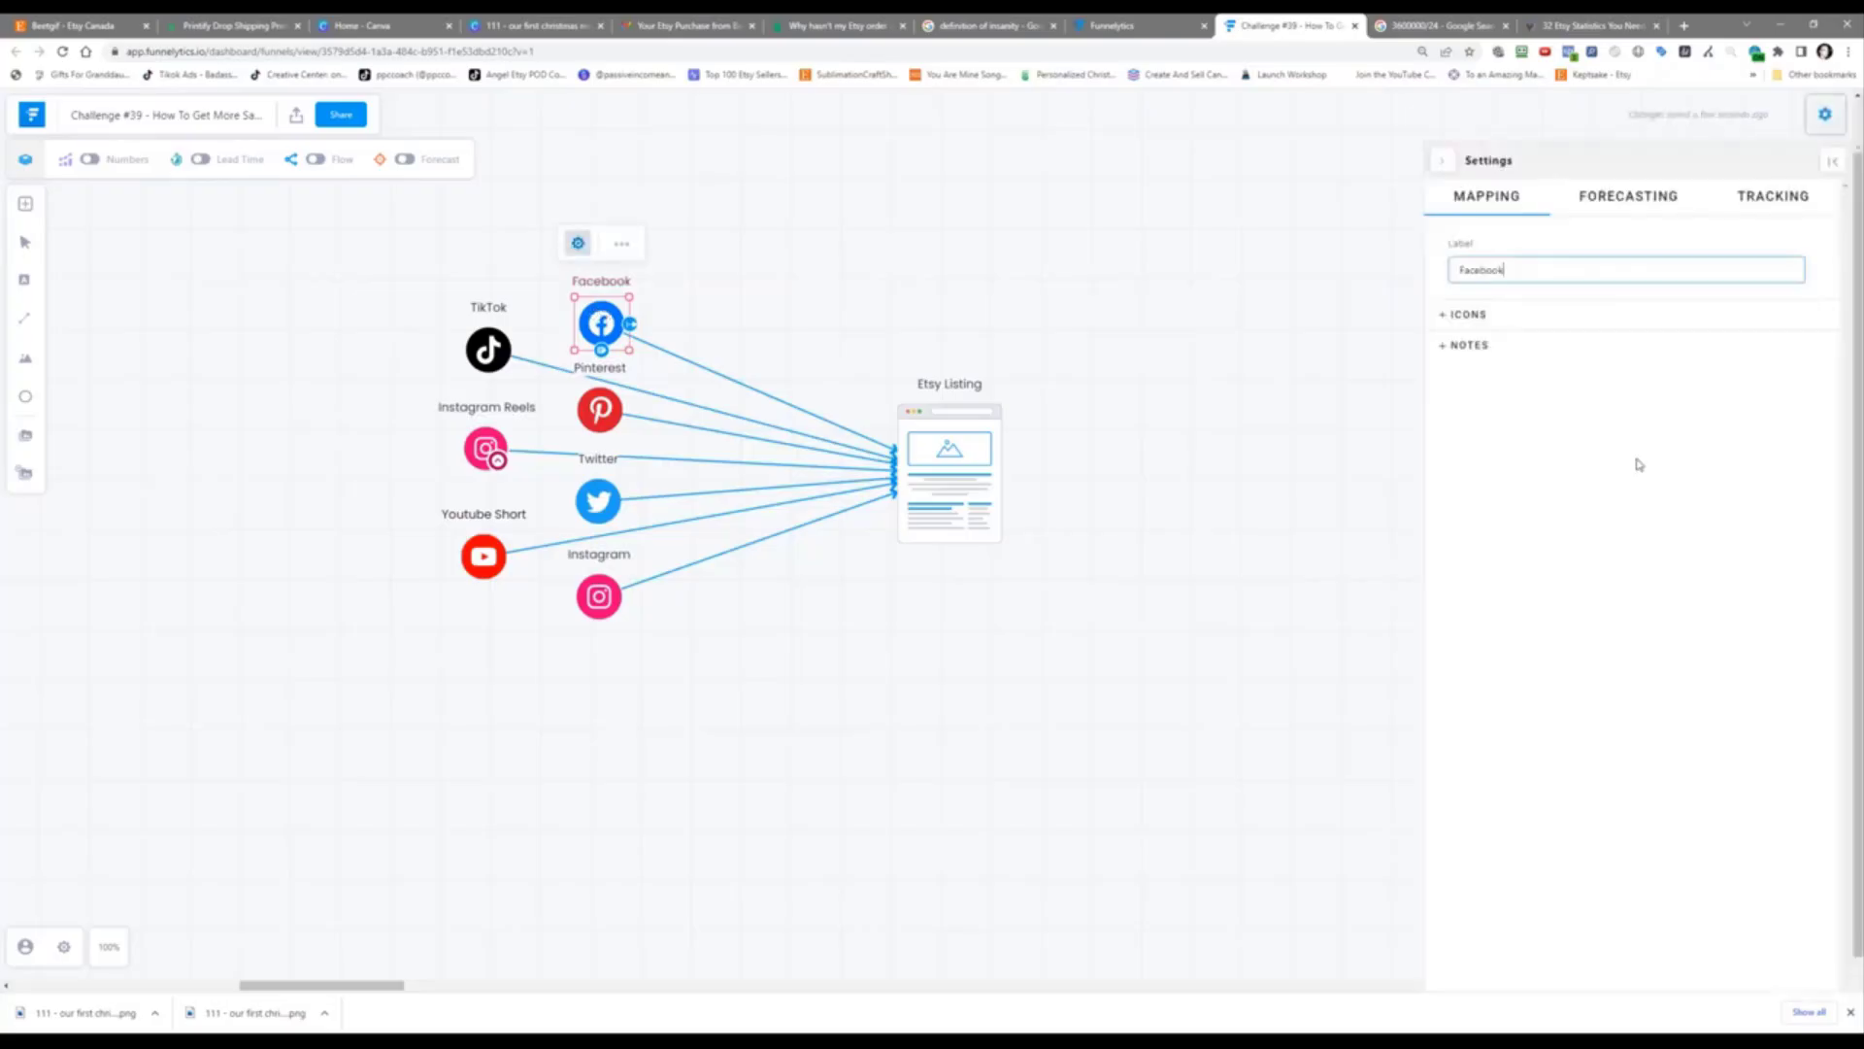
pyautogui.write('Page & Group')
pyautogui.click(1032, 799)
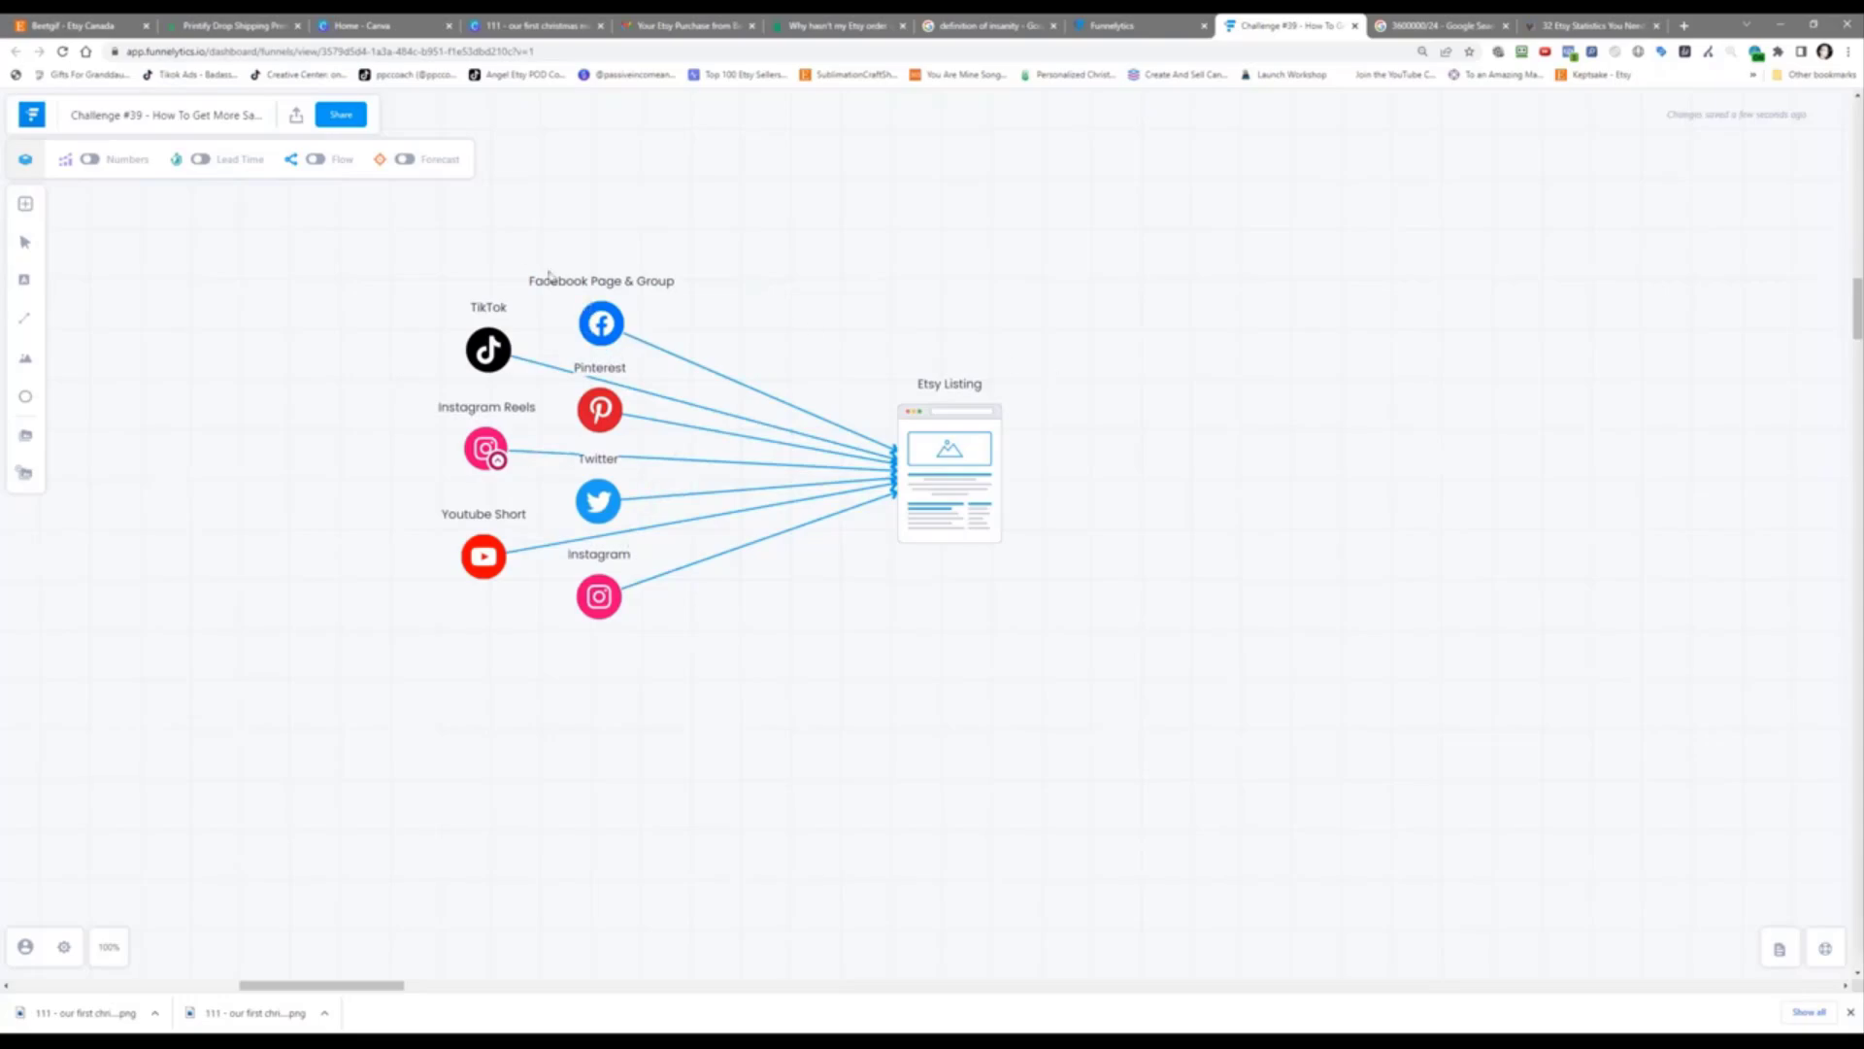
# Step: Duplicate it, move the copy right of Etsy Listing, and relabel it 'Facebook Ads'
pyautogui.click(601, 323)
pyautogui.click(613, 252)
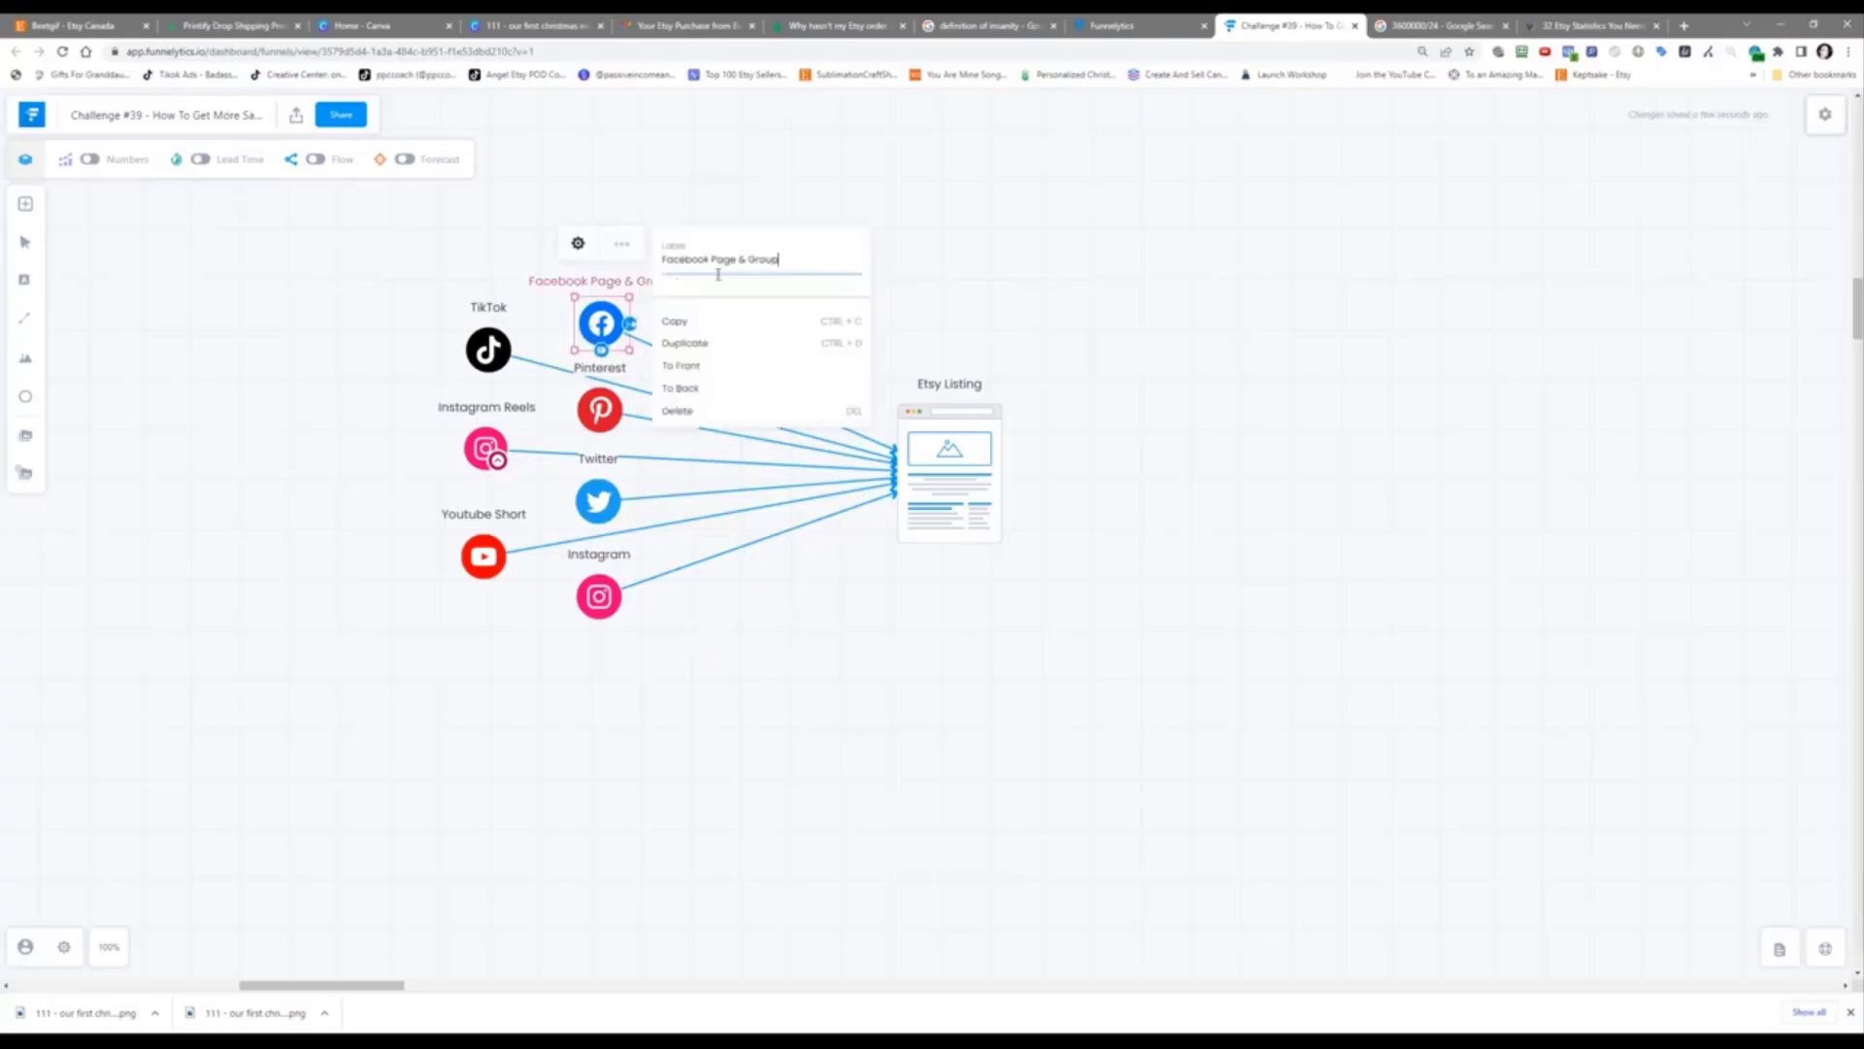
pyautogui.click(731, 344)
pyautogui.moveTo(650, 346); pyautogui.dragTo(1191, 312)
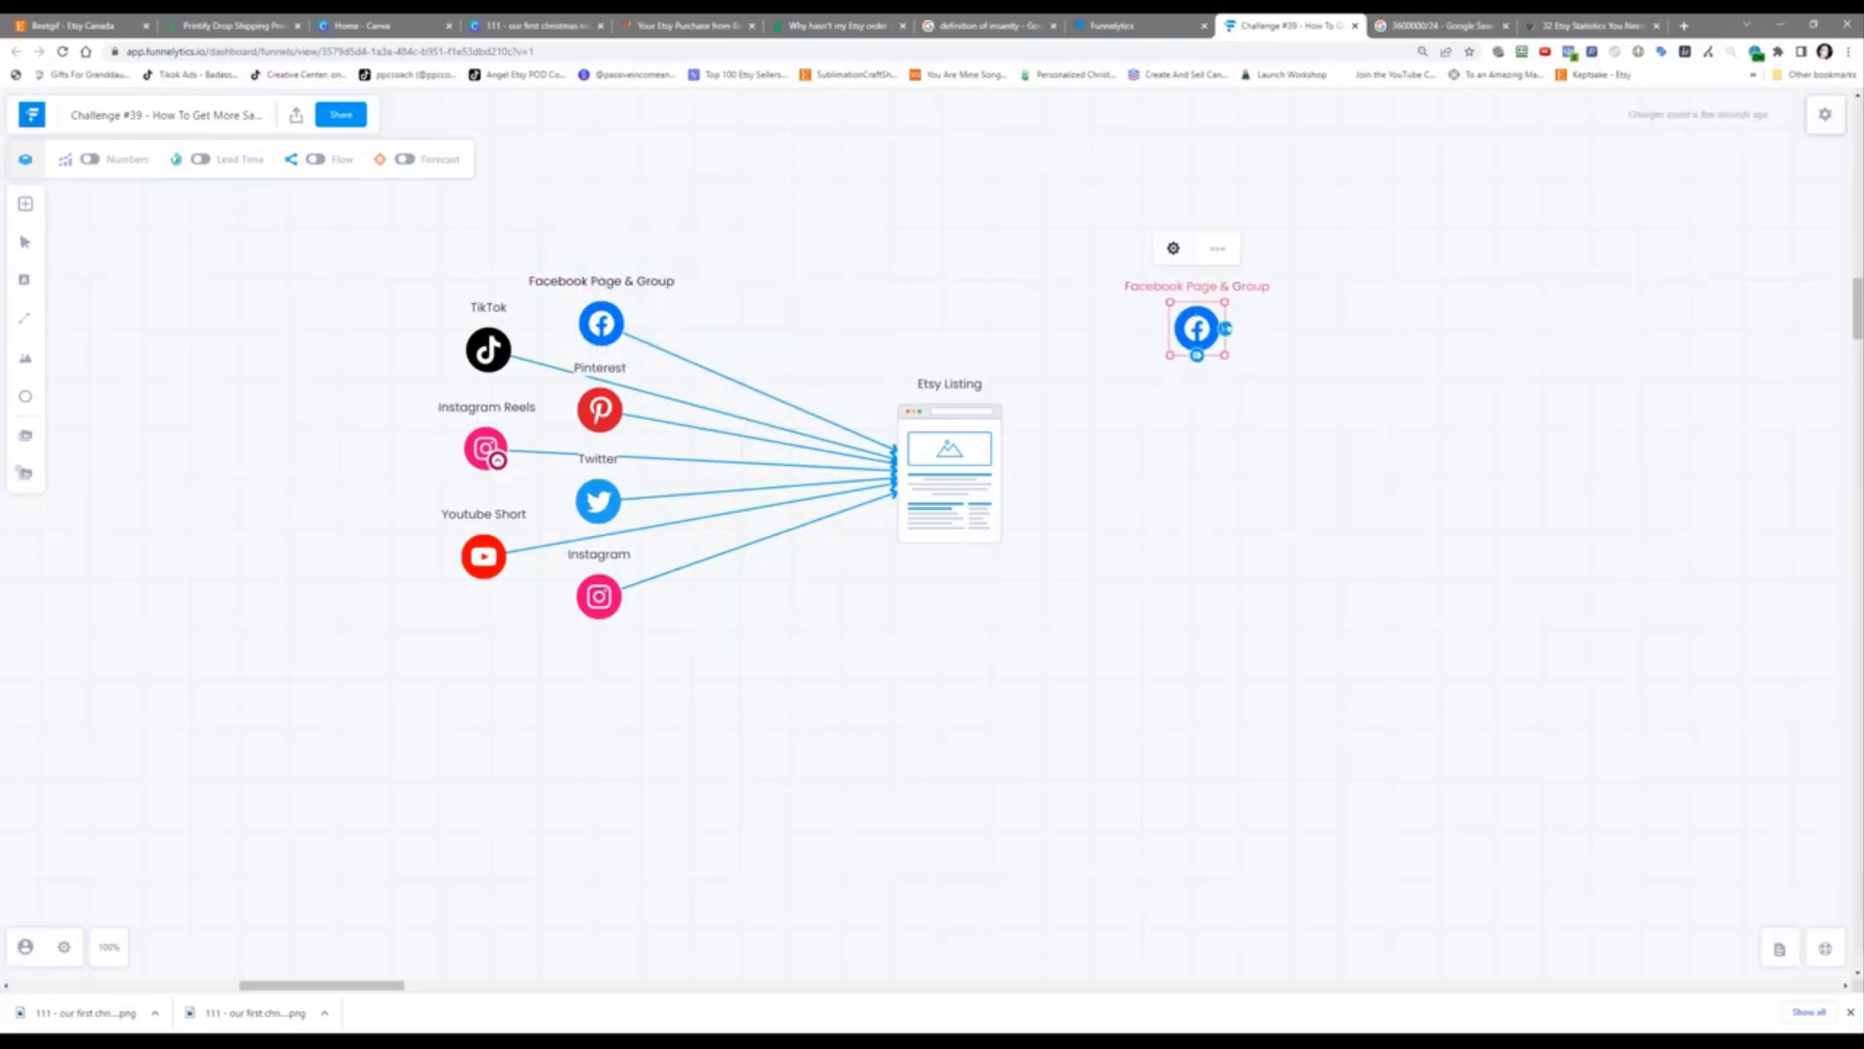
pyautogui.click(1173, 248)
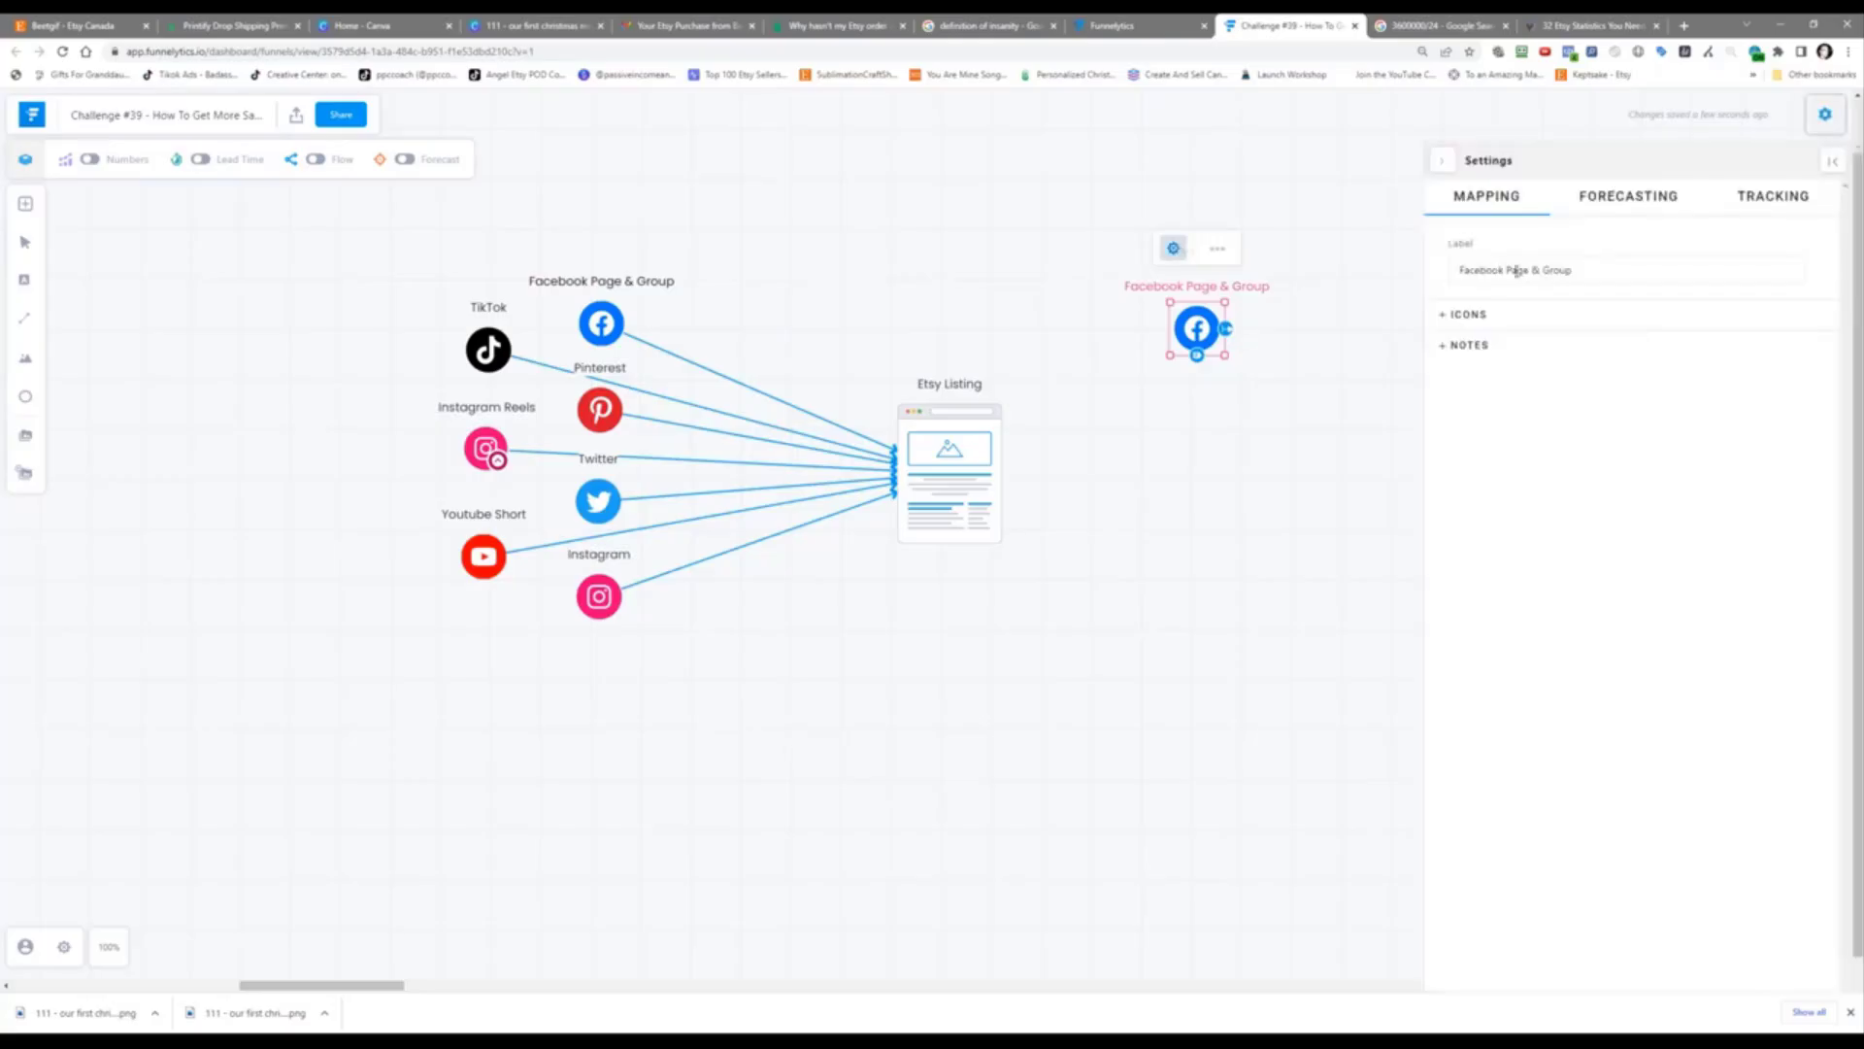
pyautogui.moveTo(1506, 271); pyautogui.dragTo(1606, 275)
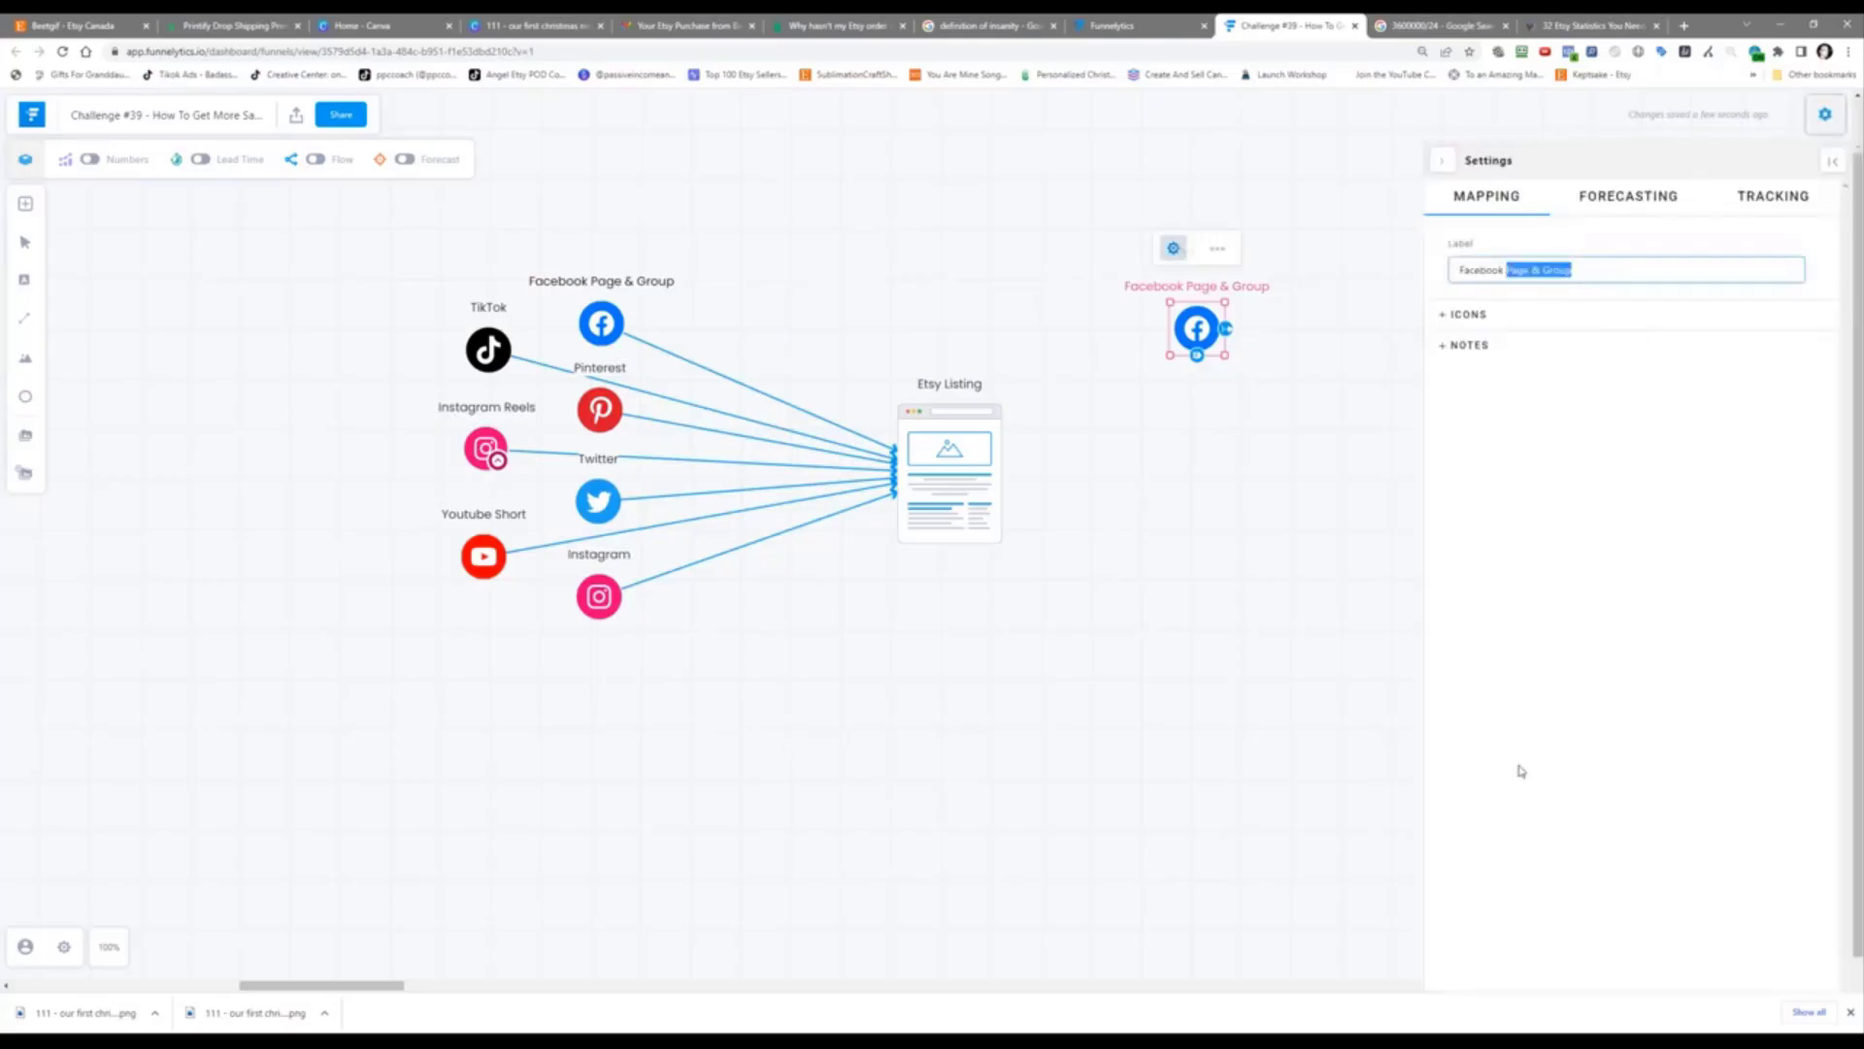
pyautogui.write('Ads')
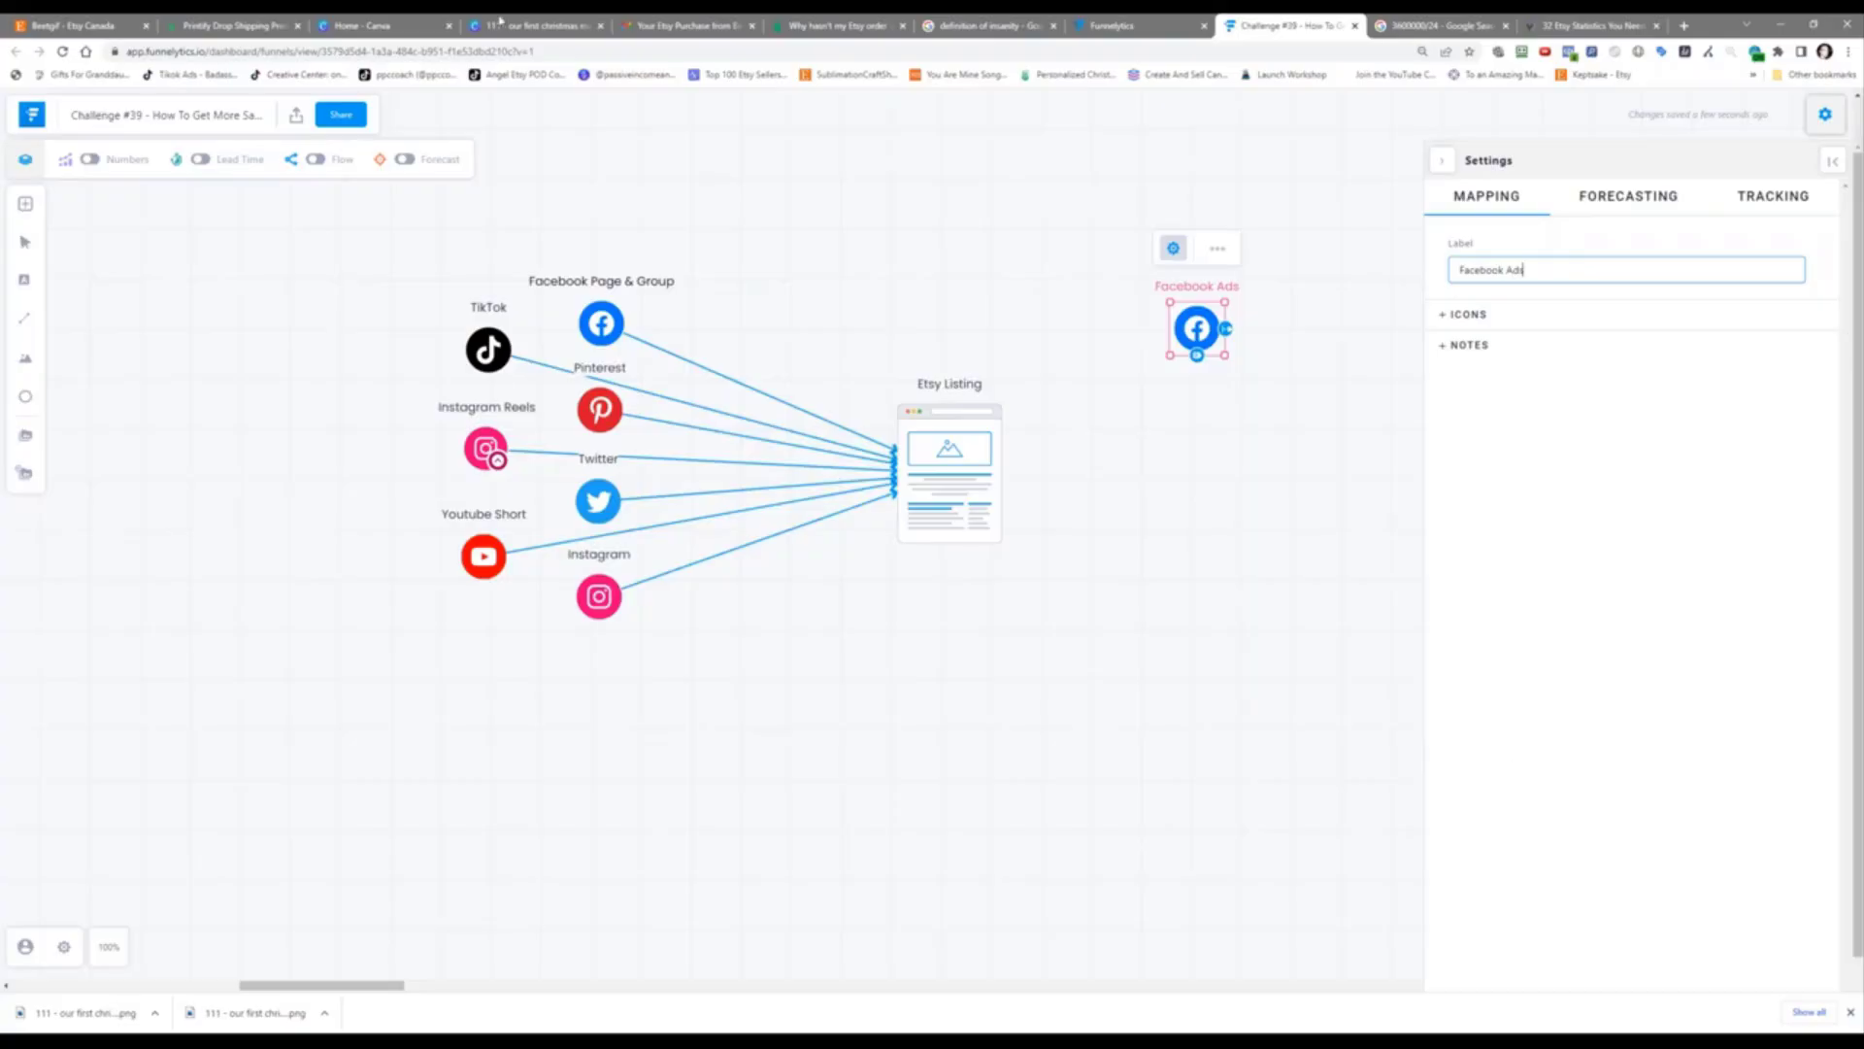
pyautogui.click(1246, 359)
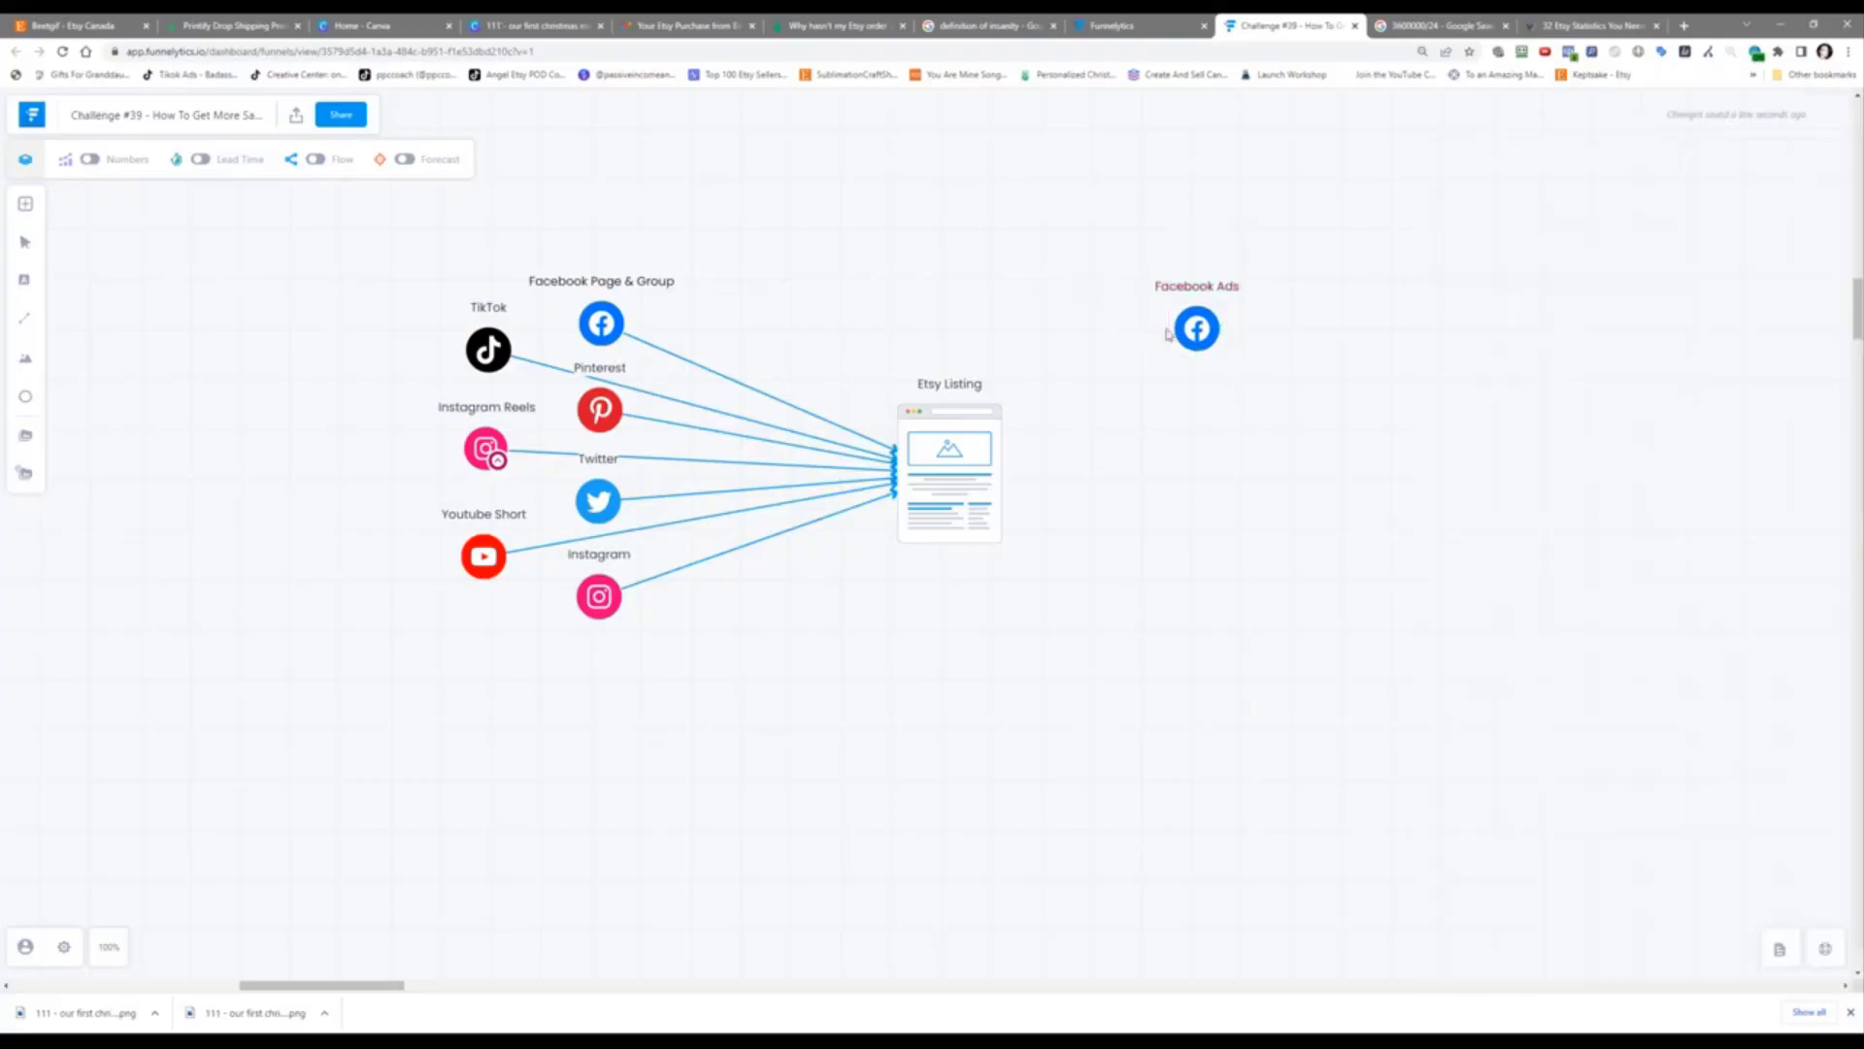
# Step: Connect Facebook Ads to Etsy Listing and duplicate Pinterest to below Facebook Ads
pyautogui.click(1197, 328)
pyautogui.moveTo(1233, 327); pyautogui.dragTo(1040, 447)
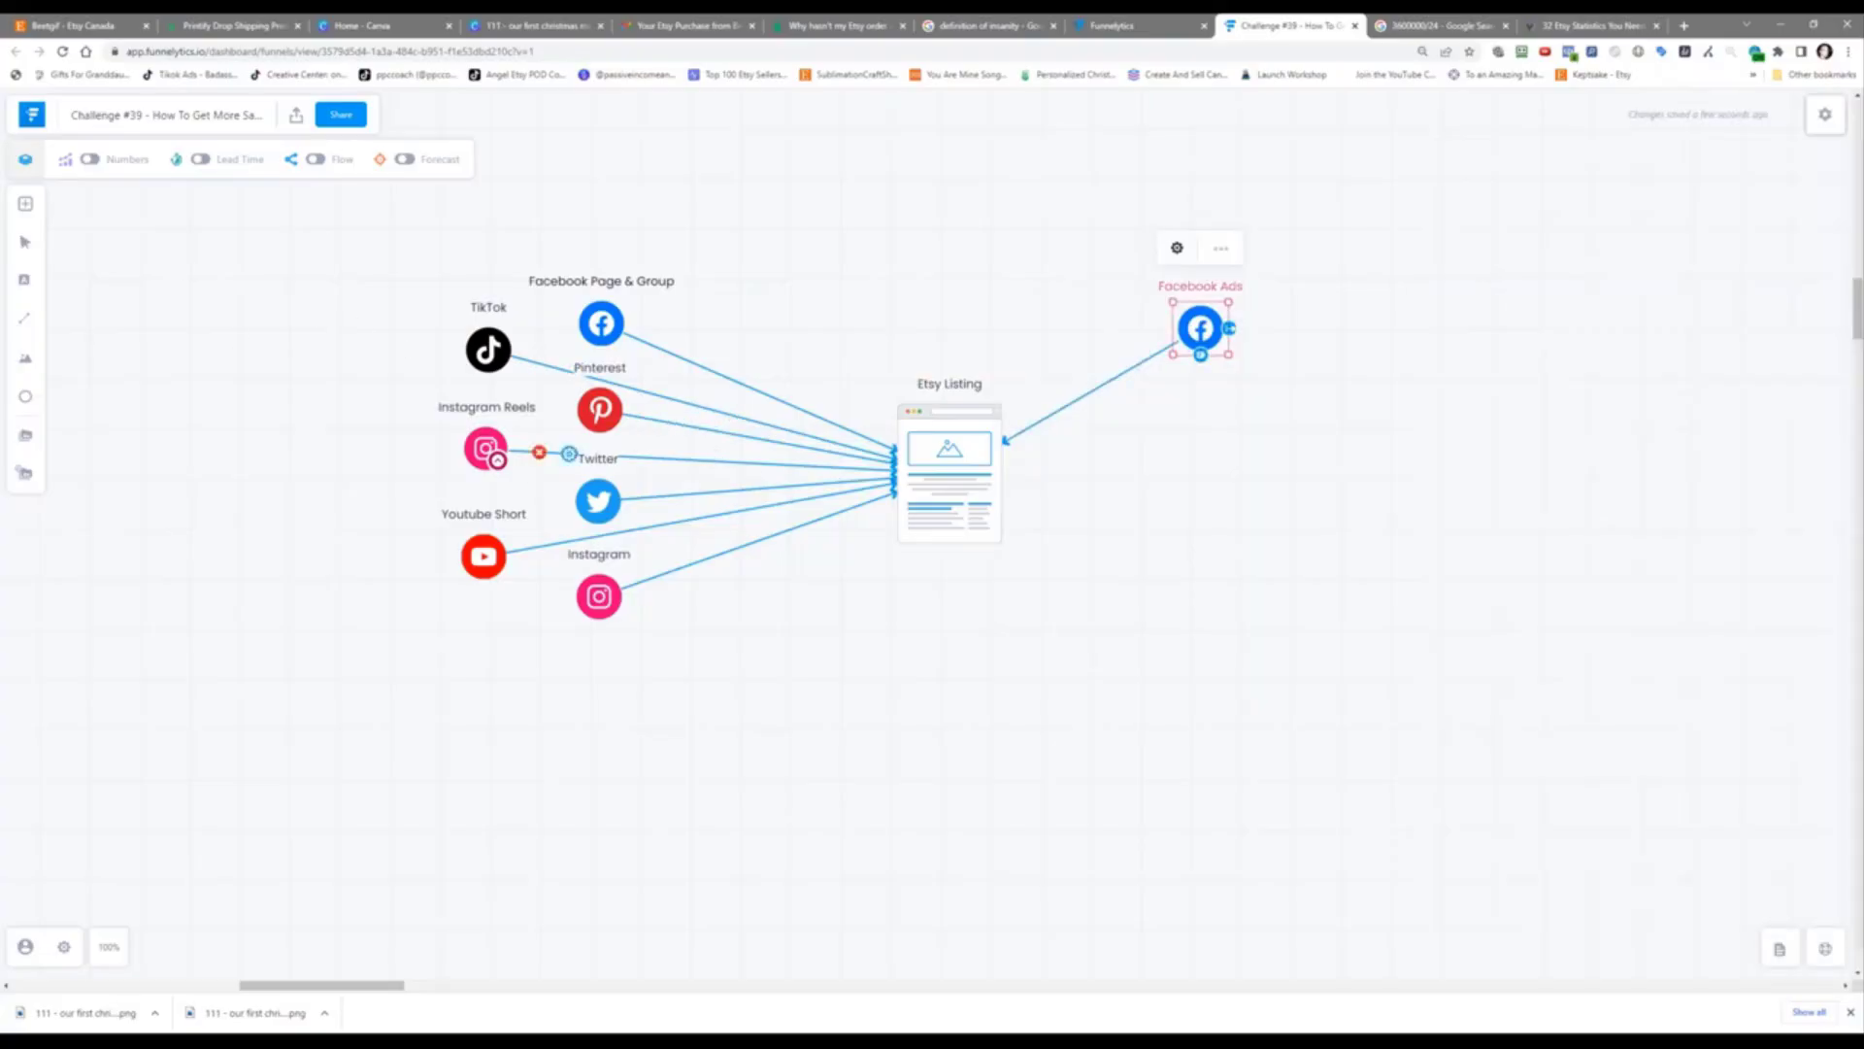
pyautogui.click(594, 409)
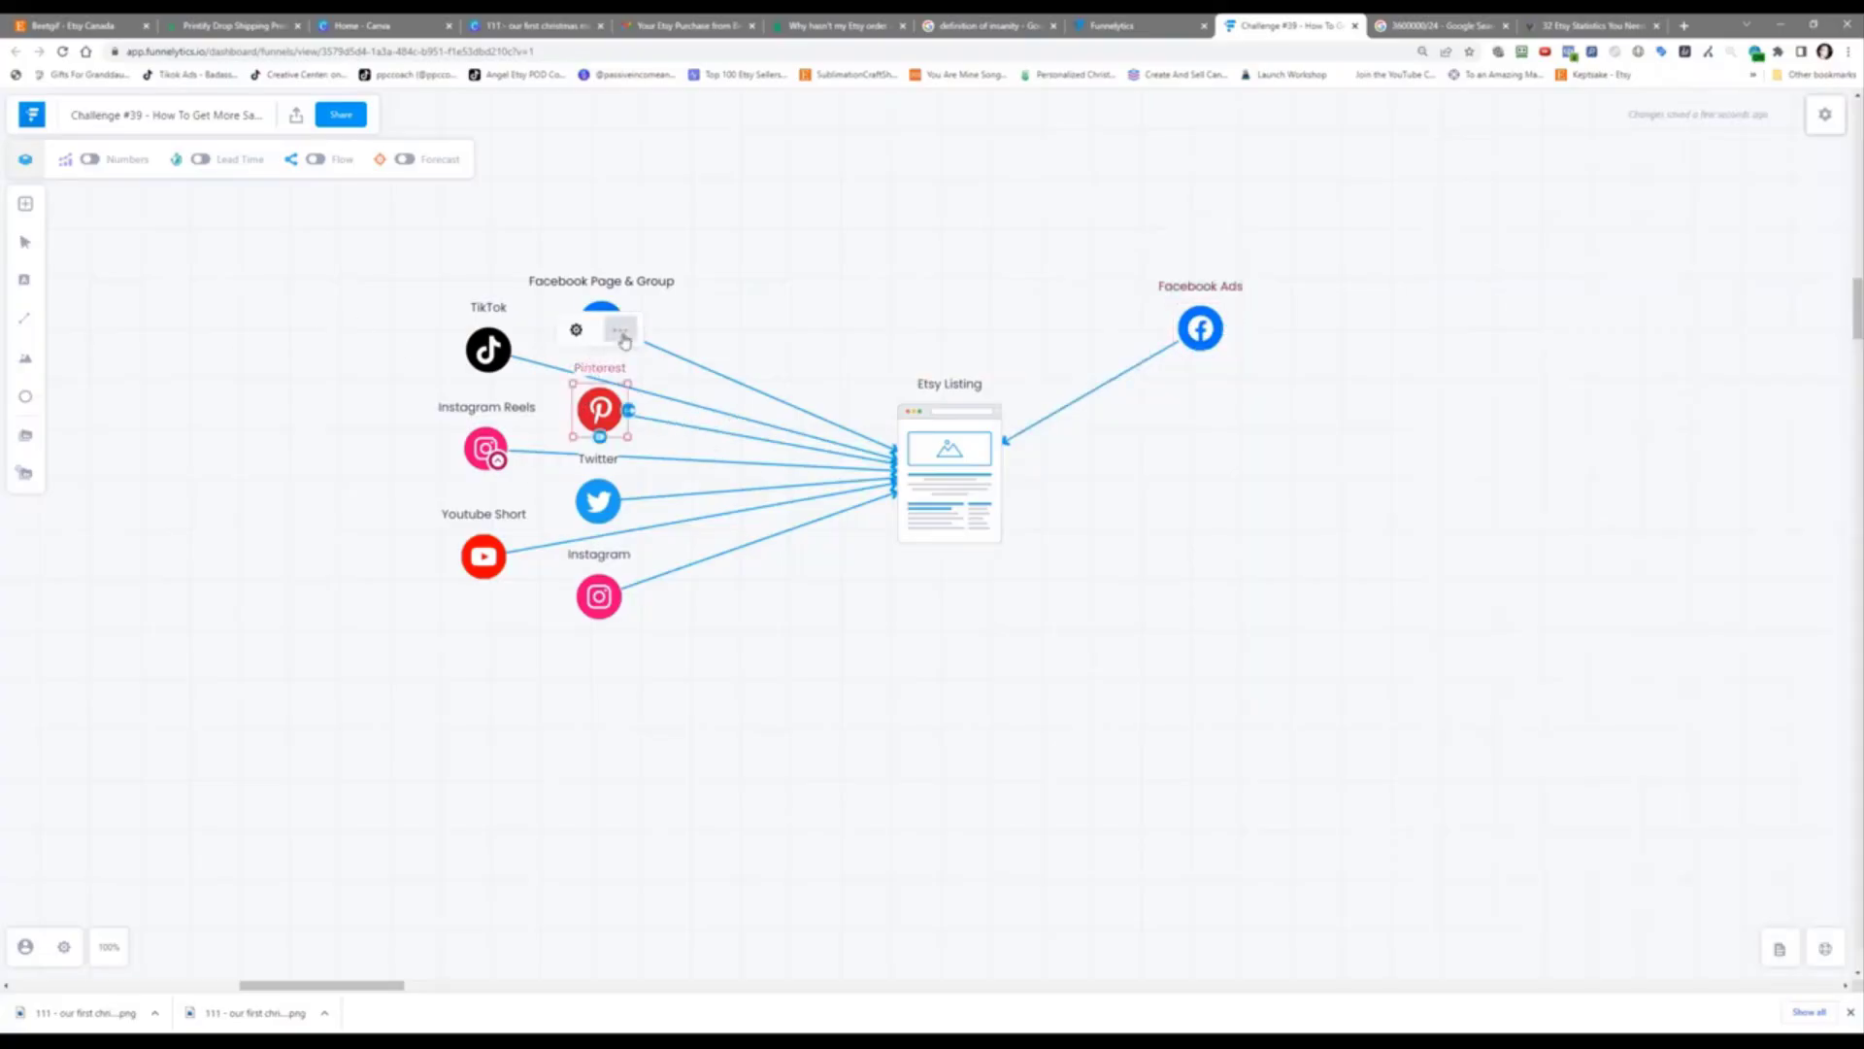
pyautogui.click(625, 341)
pyautogui.click(728, 430)
pyautogui.moveTo(624, 434); pyautogui.dragTo(1198, 424)
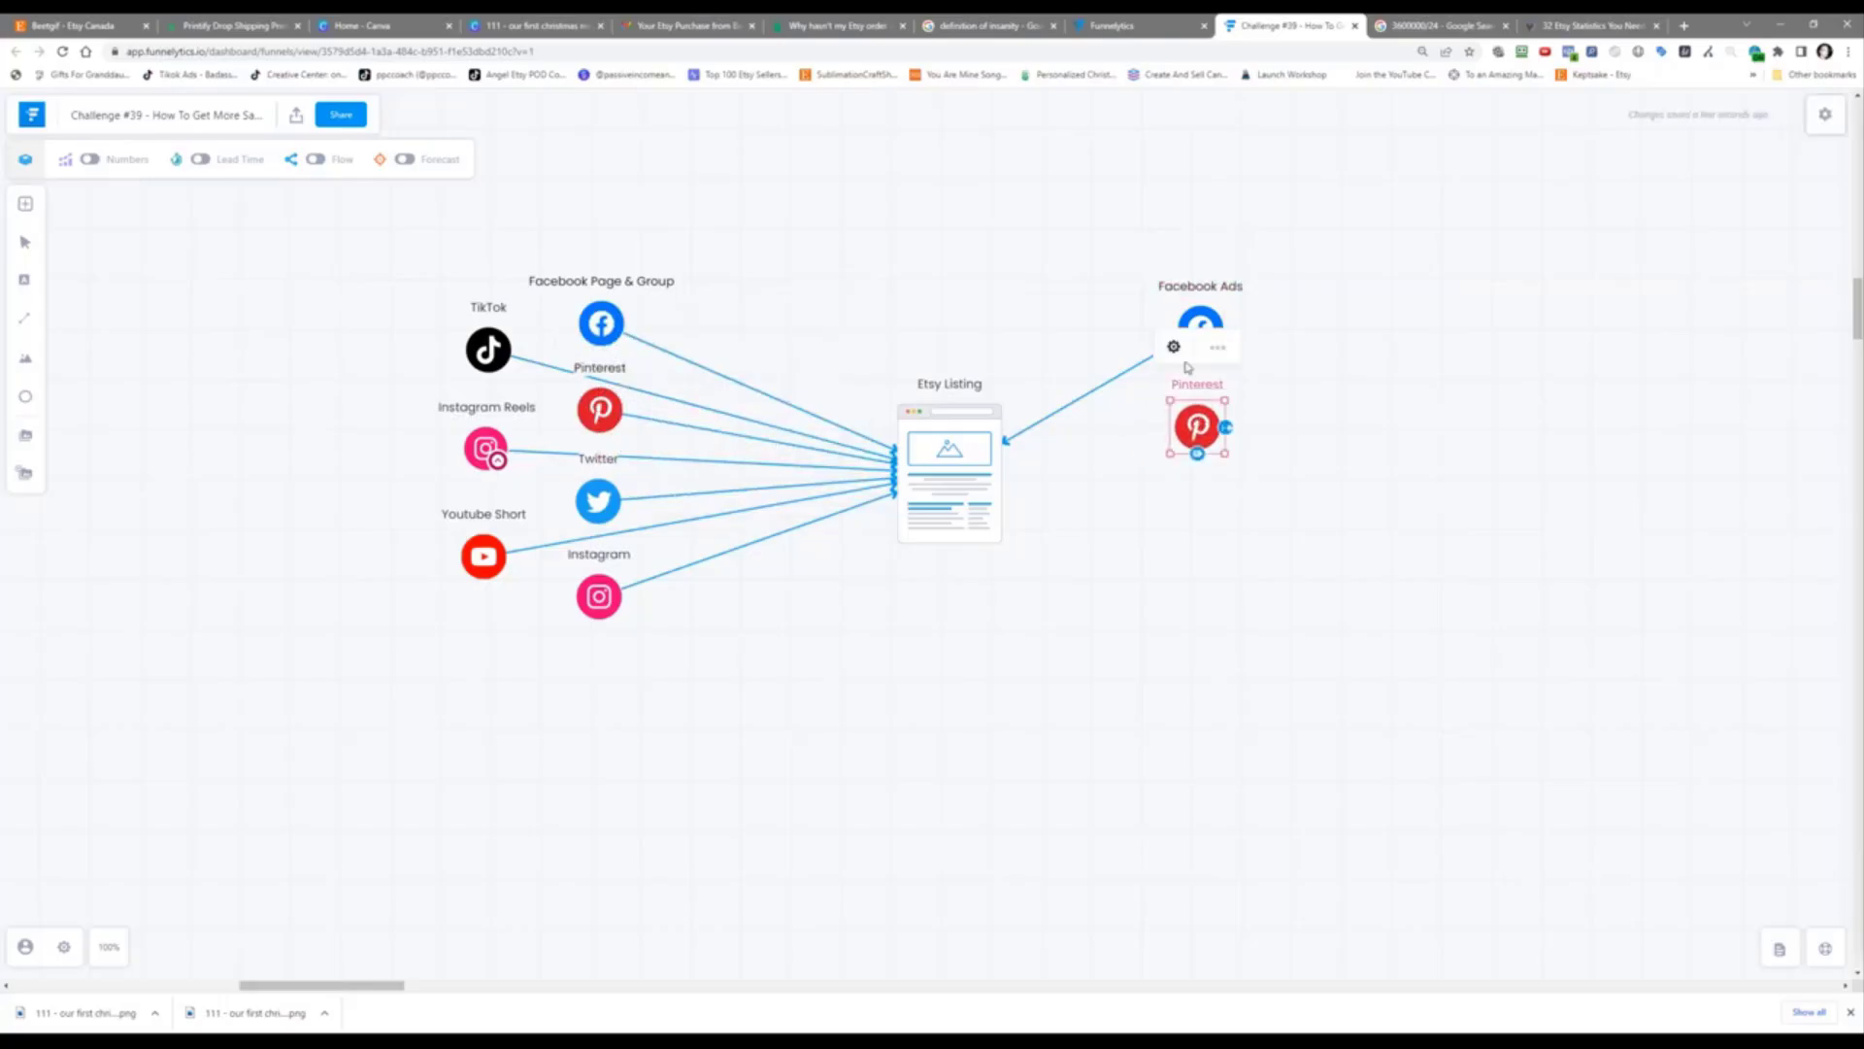
# Step: Relabel the Pinterest copy 'Pinterest Ads' and connect it to Etsy Listing
pyautogui.click(1177, 351)
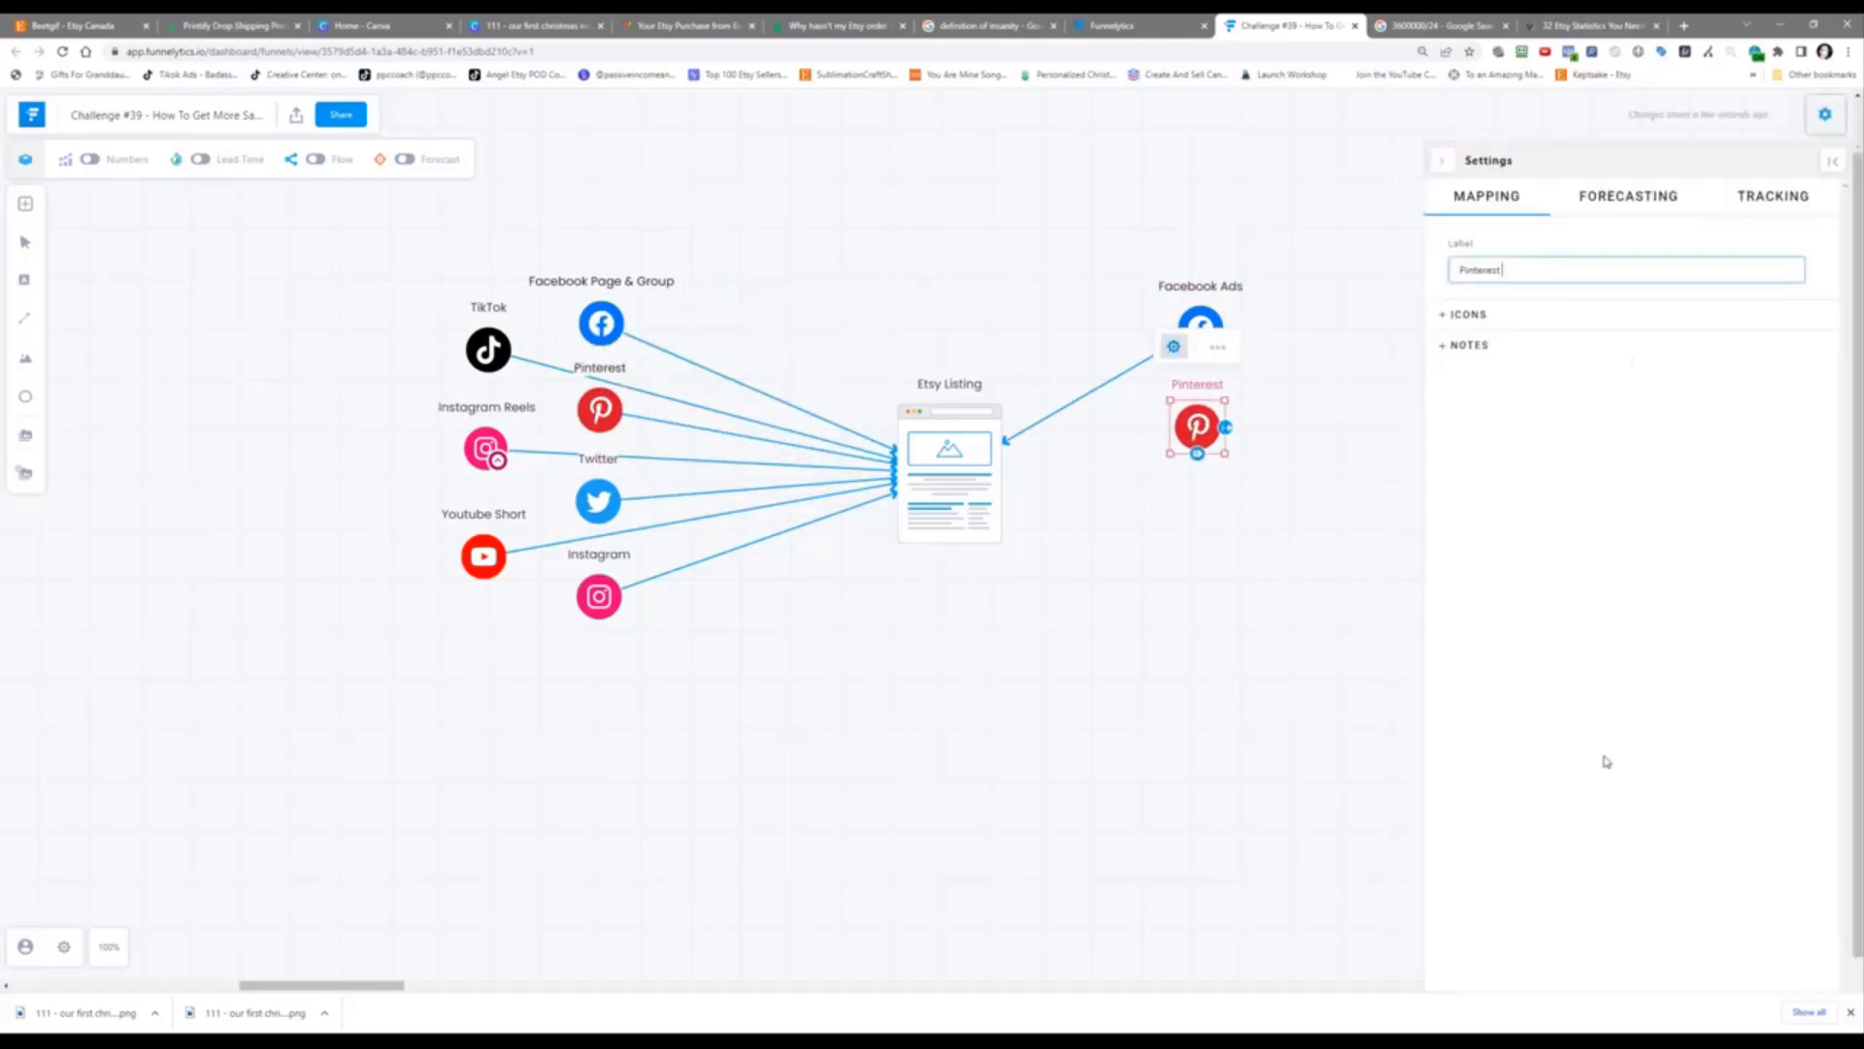
pyautogui.write('Ads')
pyautogui.click(1291, 595)
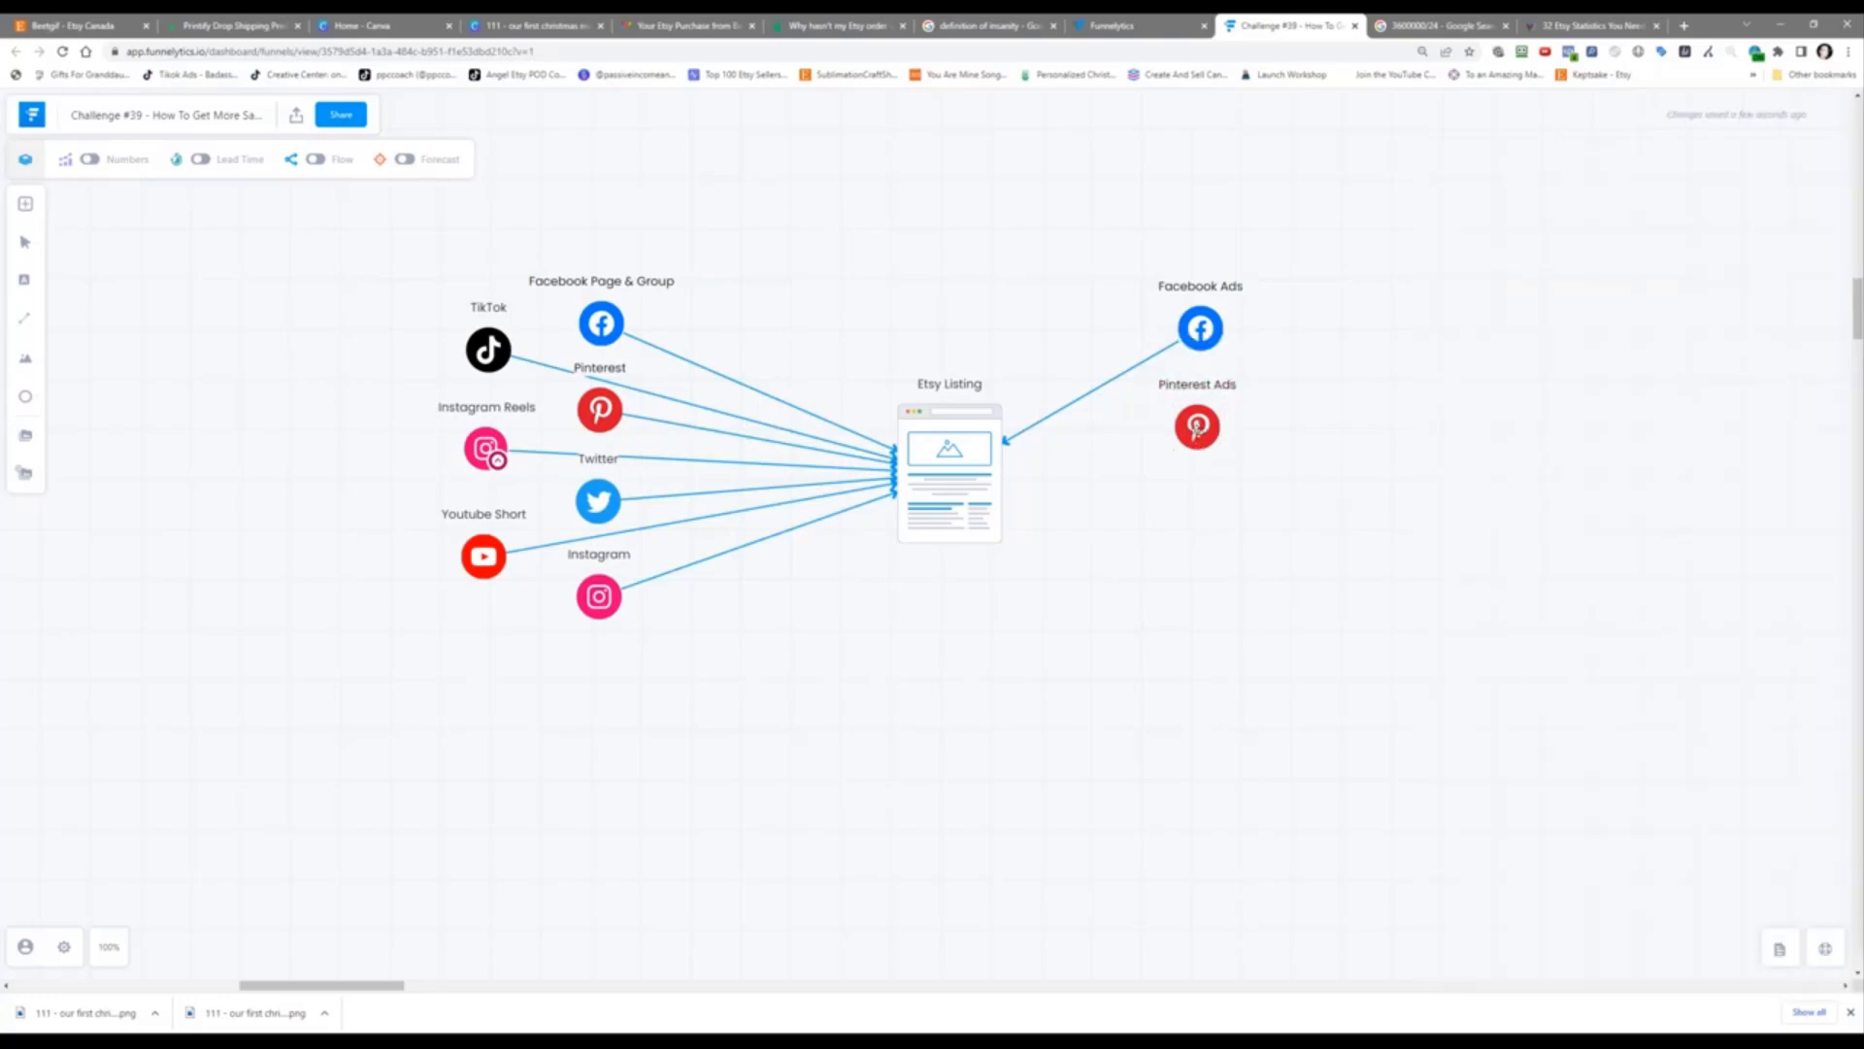
pyautogui.click(1197, 430)
pyautogui.moveTo(1020, 432); pyautogui.dragTo(976, 464)
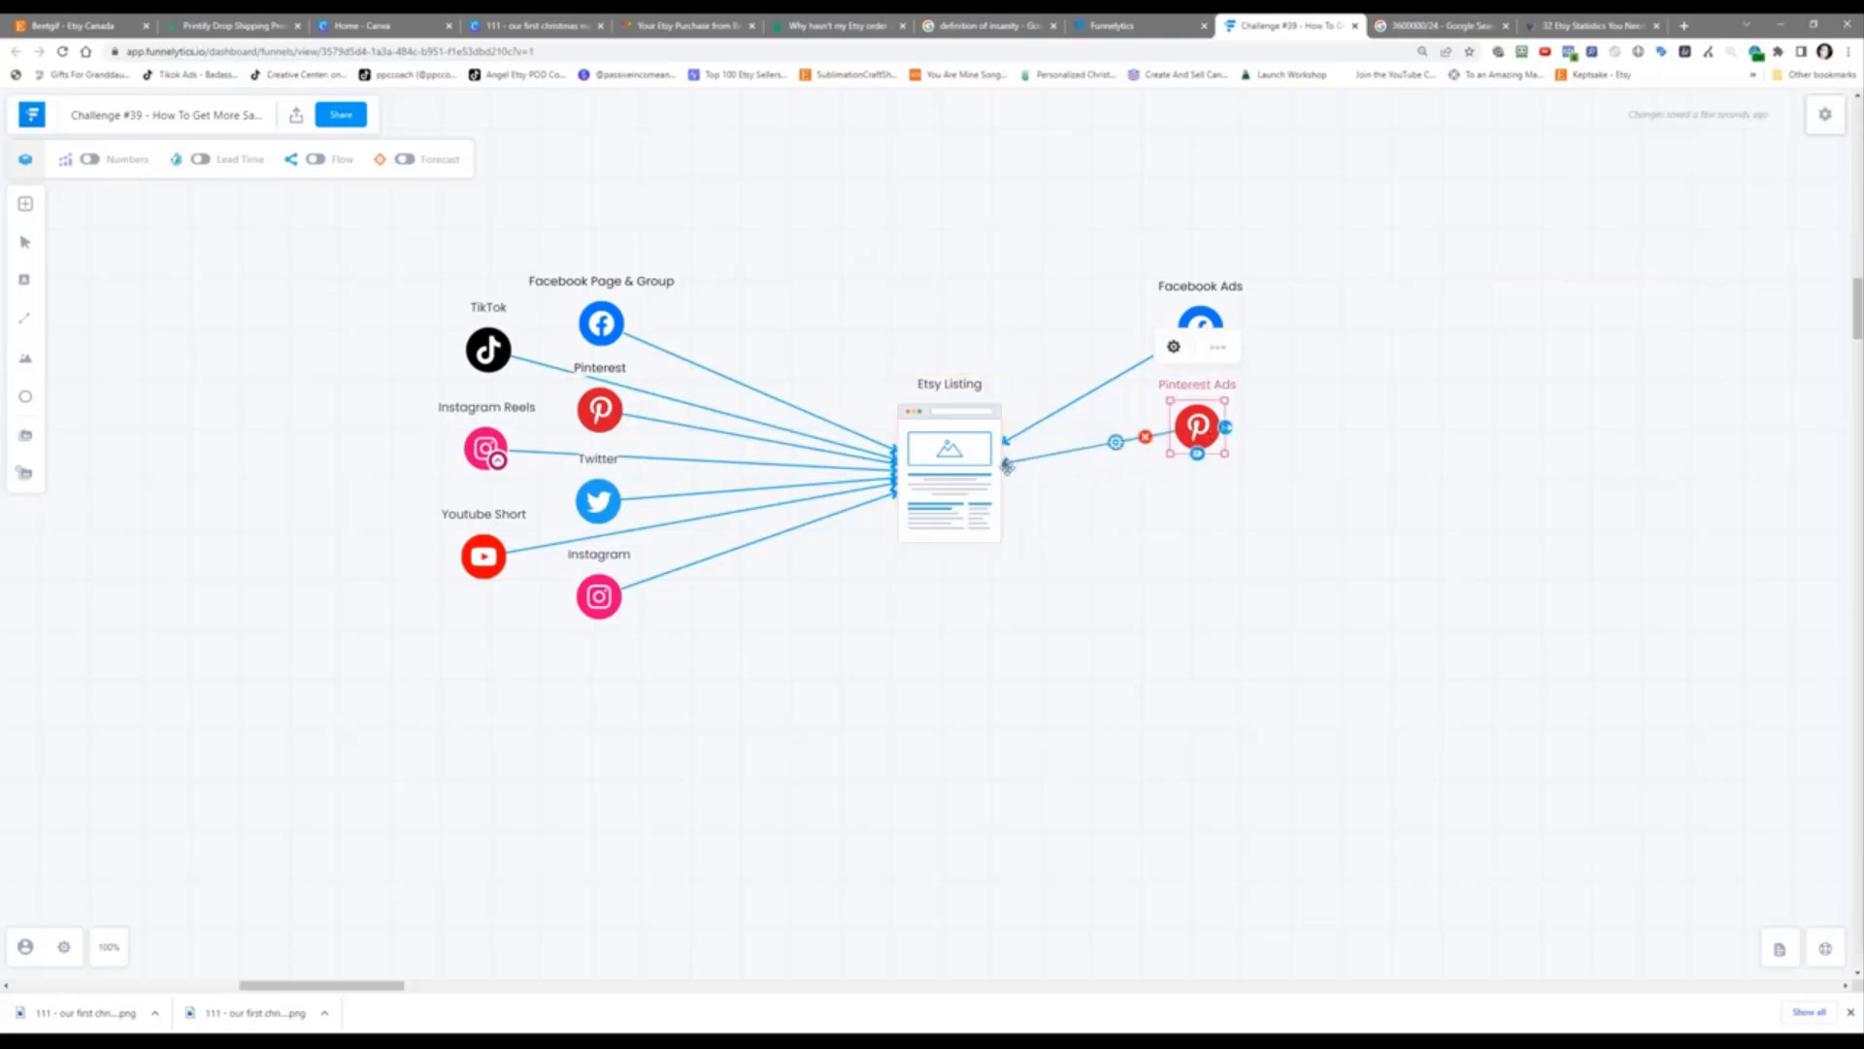
# Step: Add a generic Source node at the top and label it 'Etsy Search Results'
pyautogui.click(26, 205)
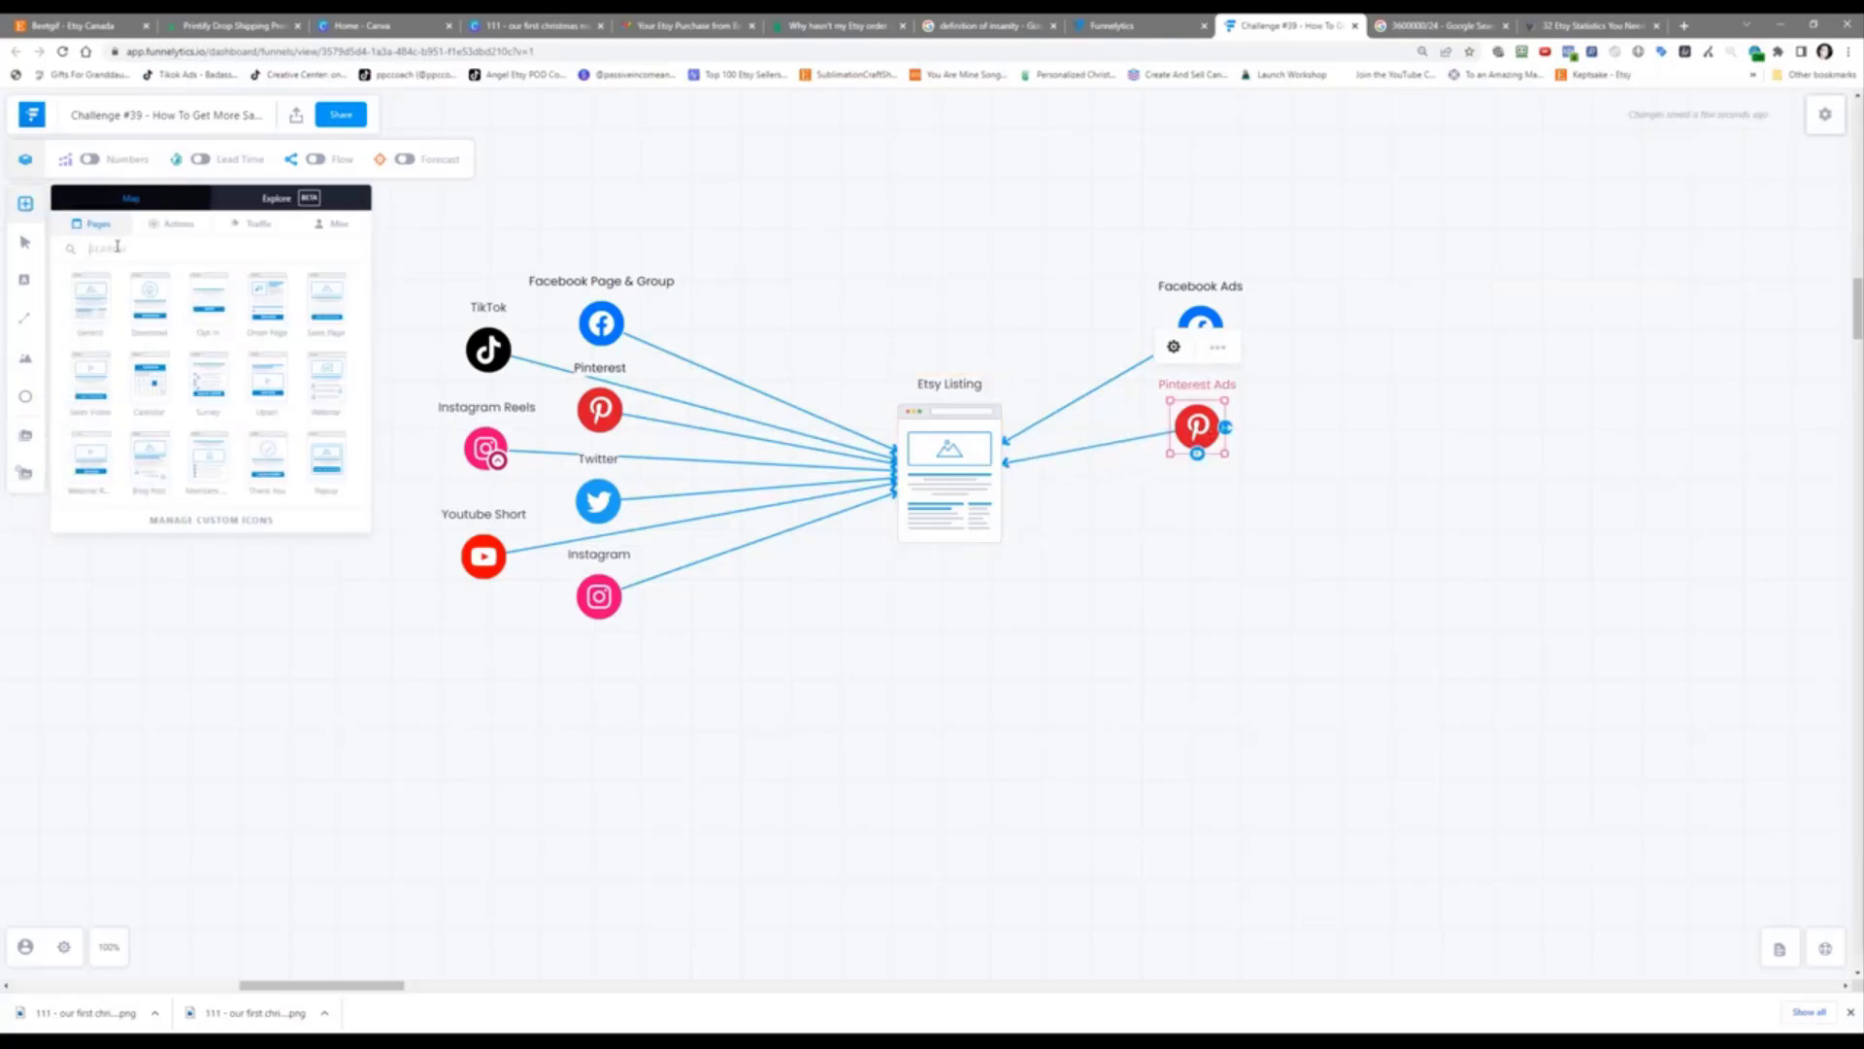
pyautogui.write('etsy')
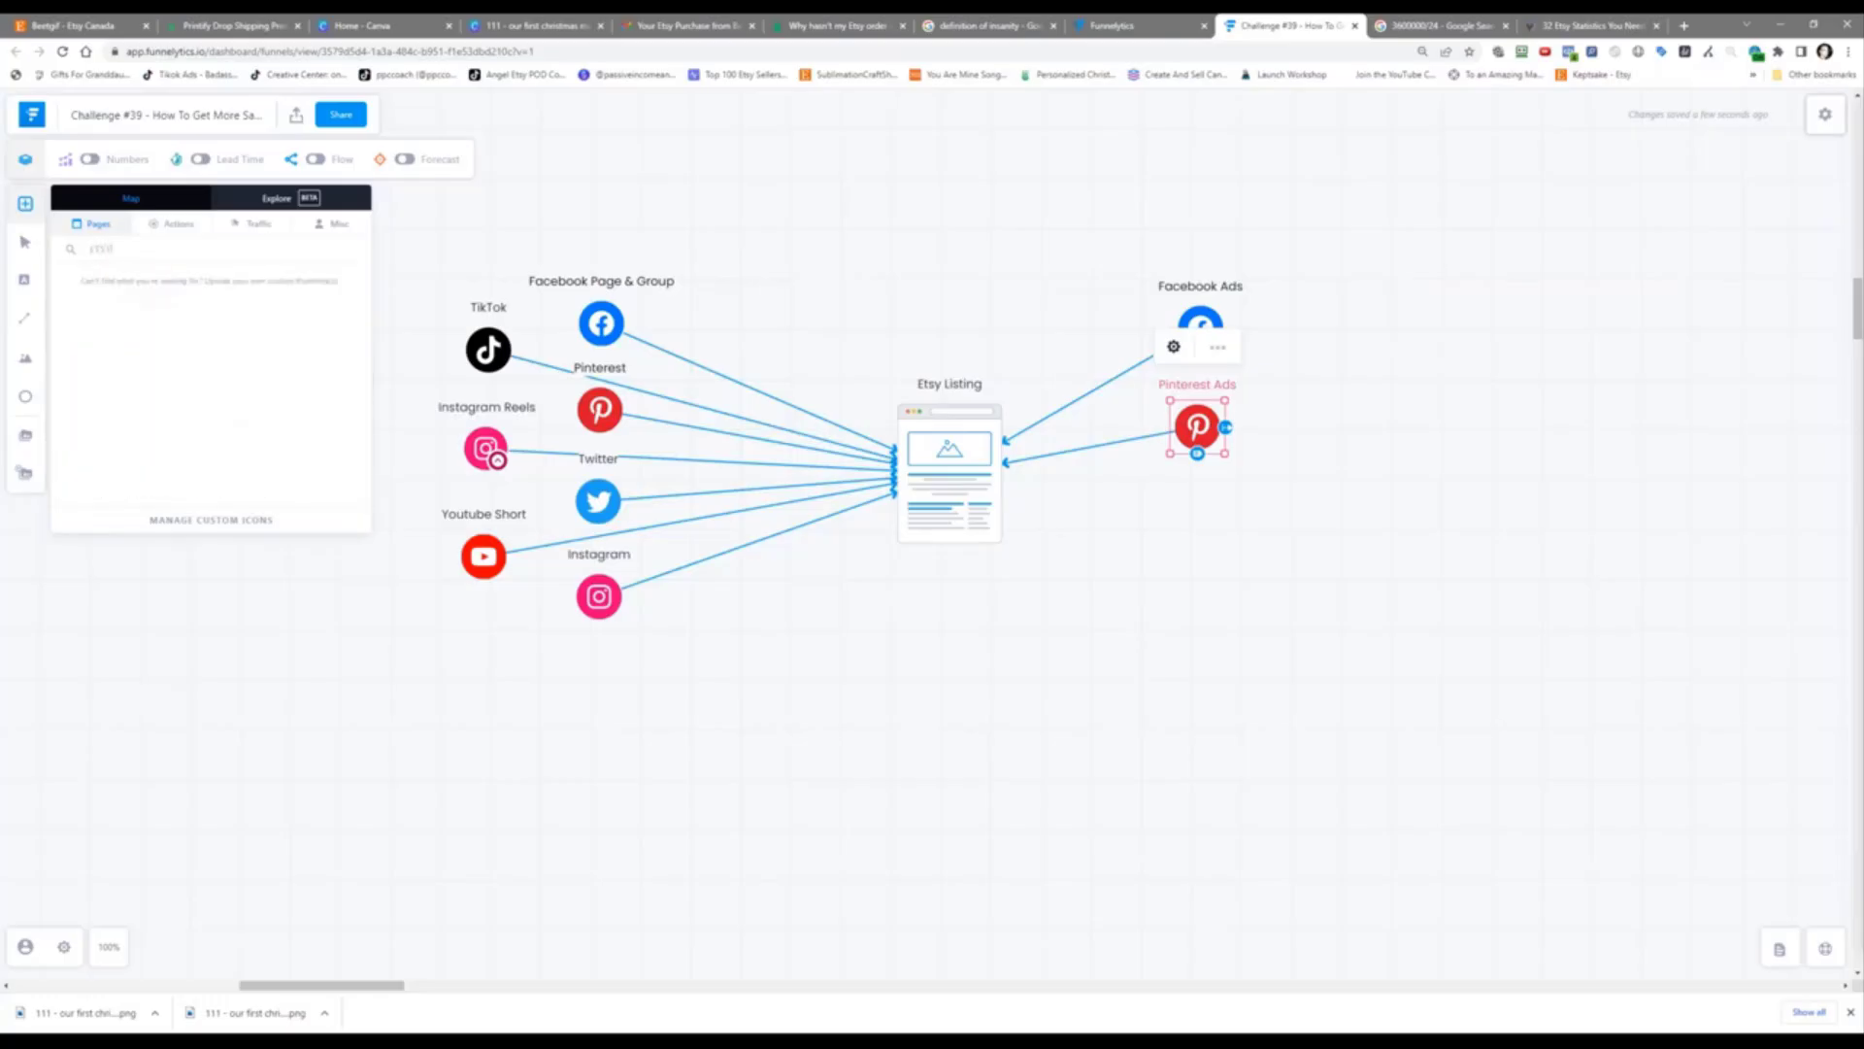
pyautogui.press('BackSpace')
pyautogui.press('BackSpace')
pyautogui.press('BackSpace')
pyautogui.press('BackSpace')
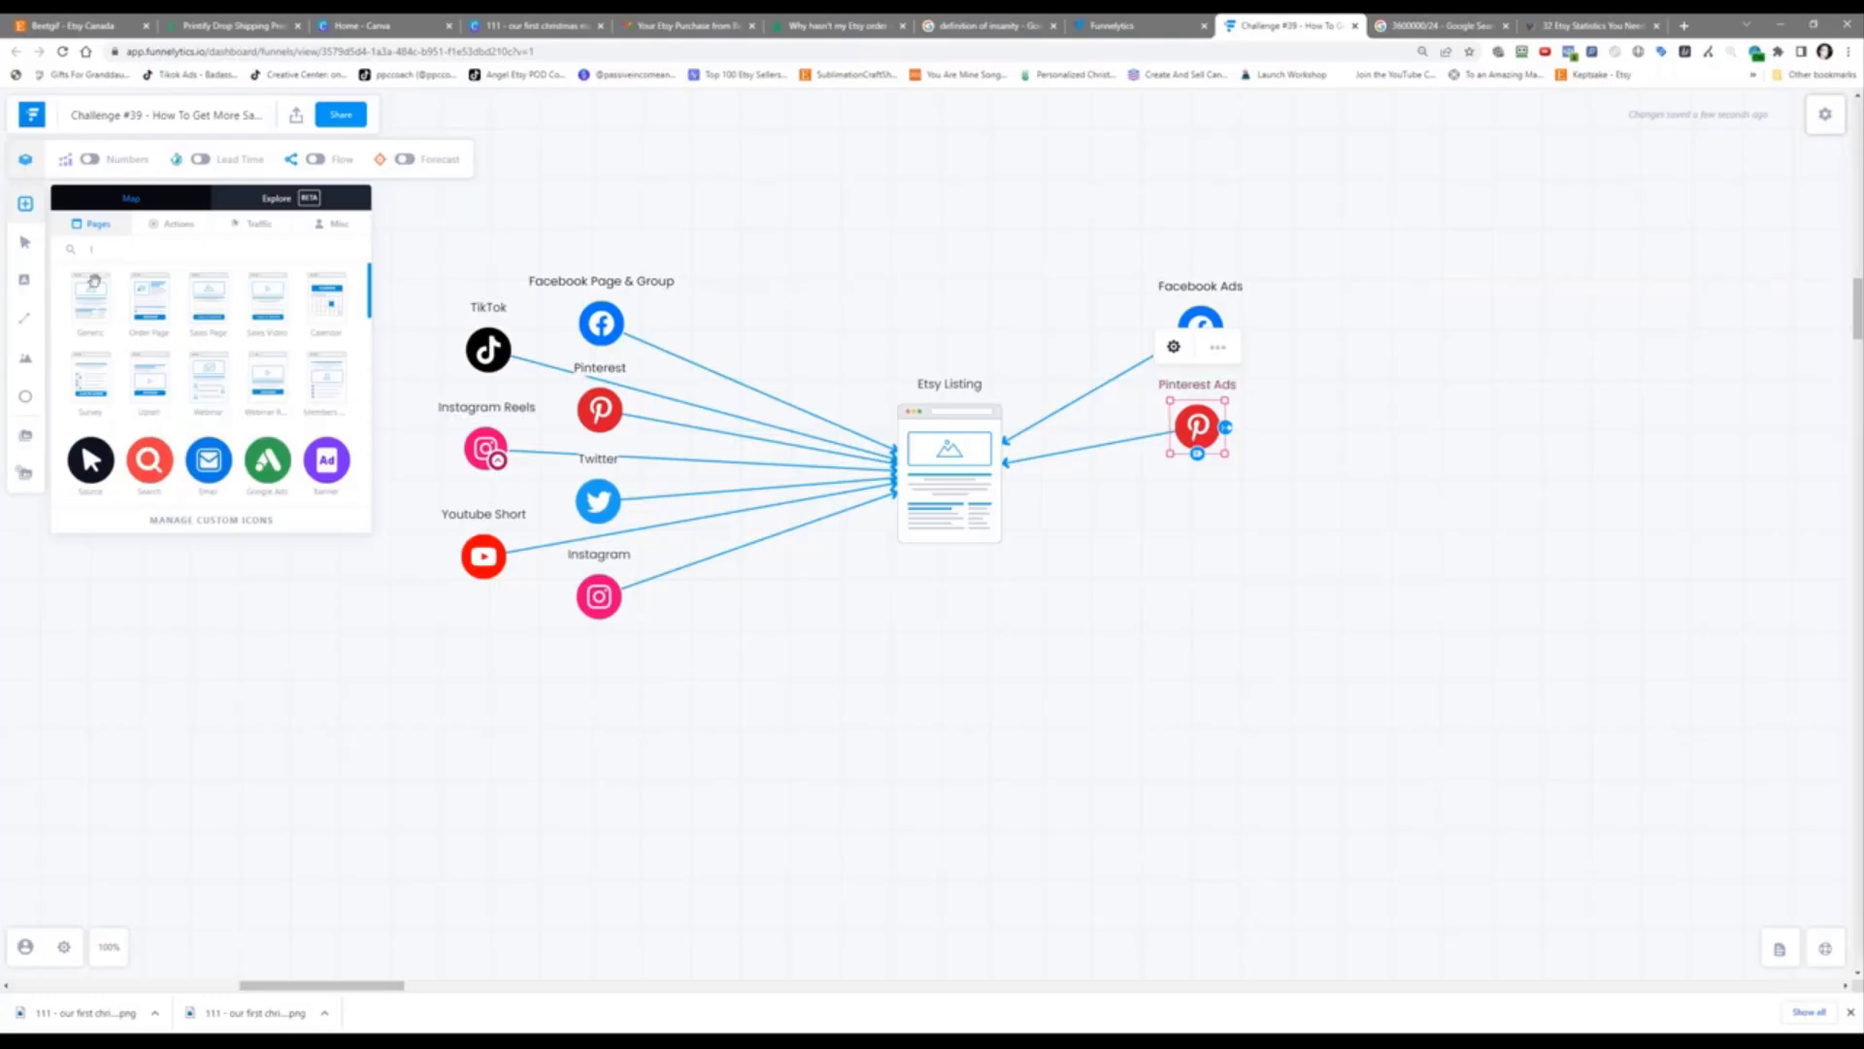
pyautogui.moveTo(93, 461); pyautogui.dragTo(890, 176)
pyautogui.click(382, 728)
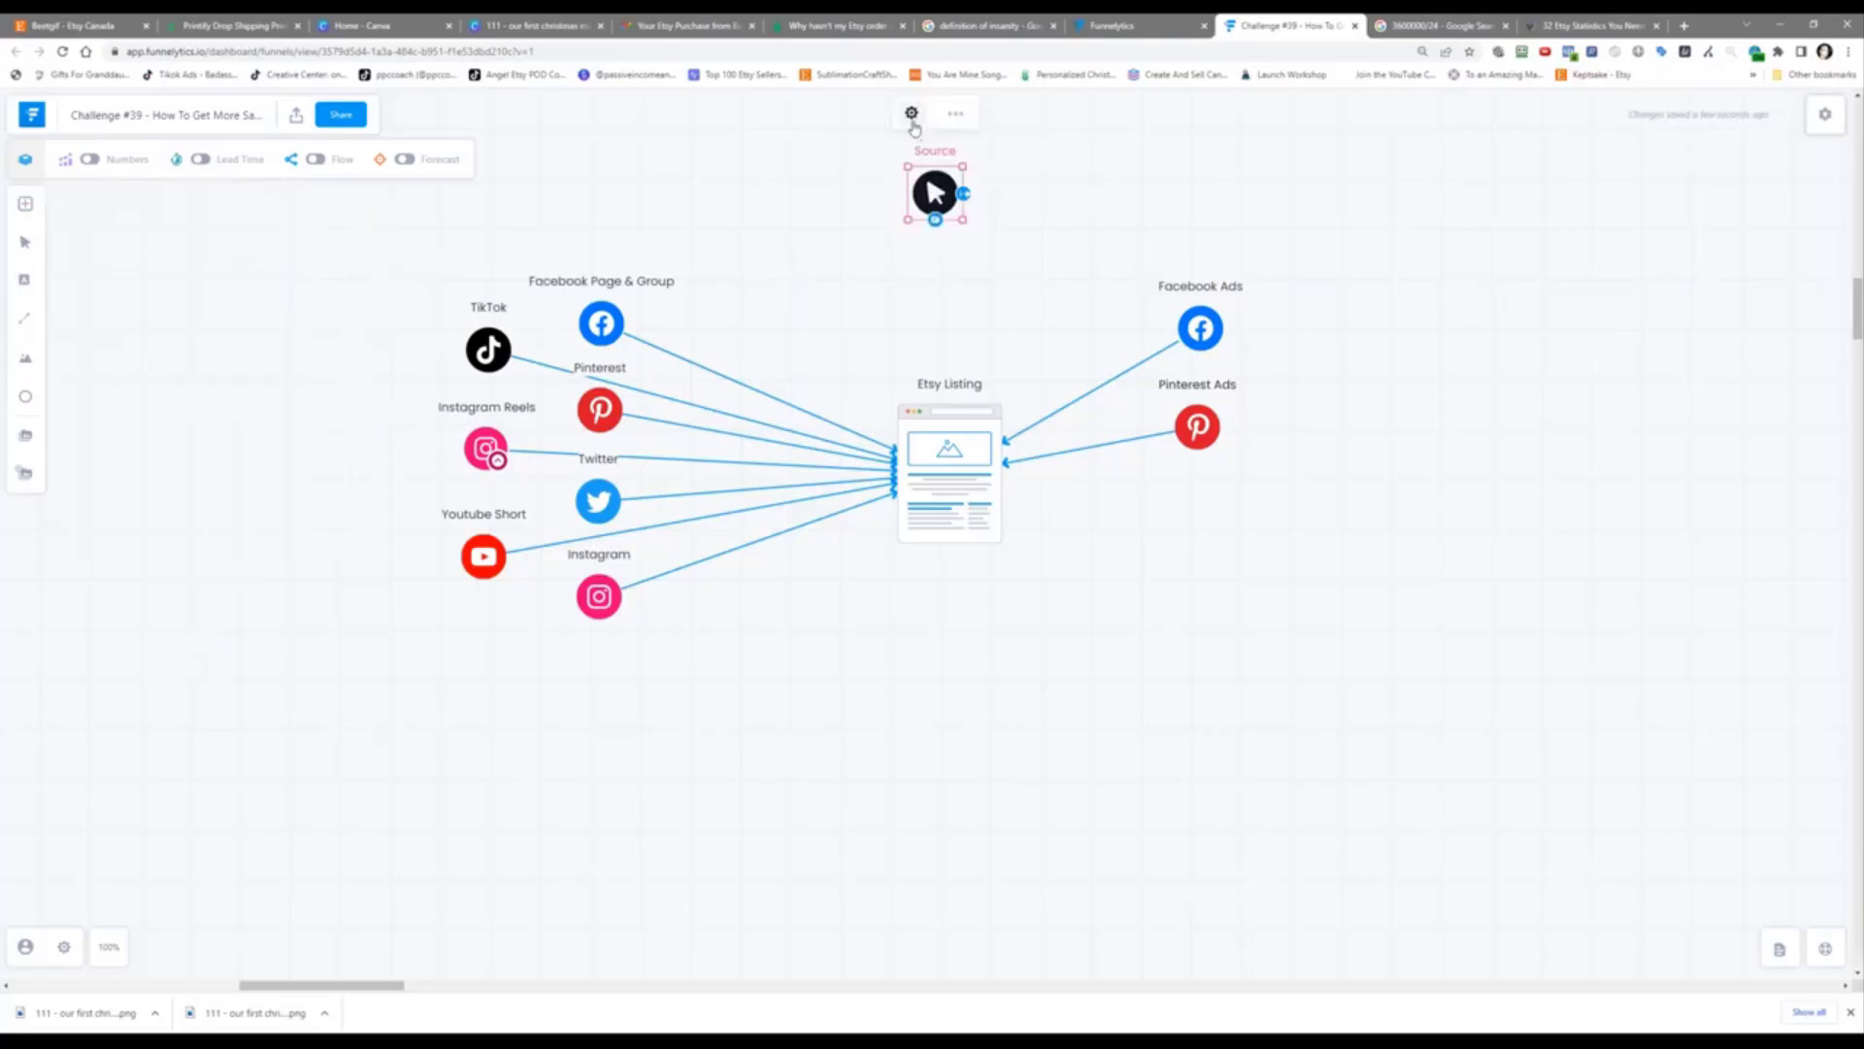
pyautogui.click(912, 113)
pyautogui.doubleClick(1495, 263)
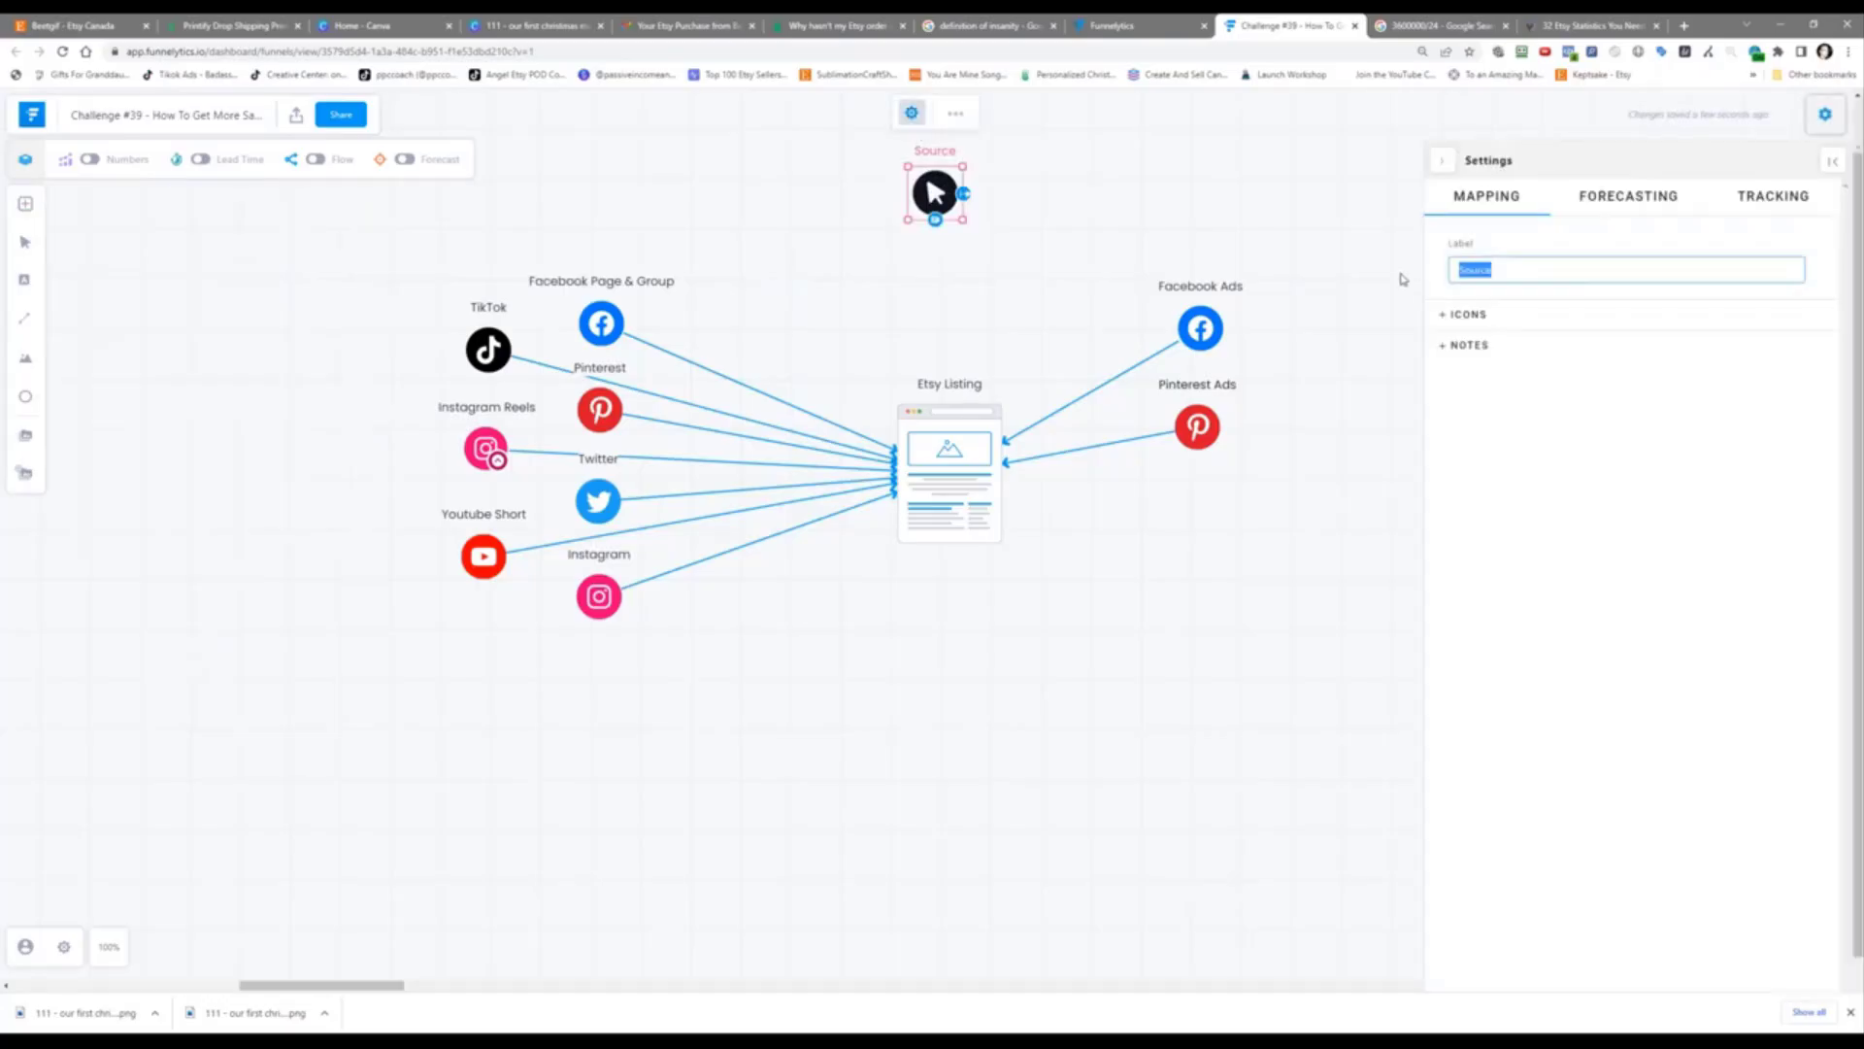
pyautogui.write('Etsy Search Or')
pyautogui.press('BackSpace')
pyautogui.write('Results')
pyautogui.moveTo(376, 1044)
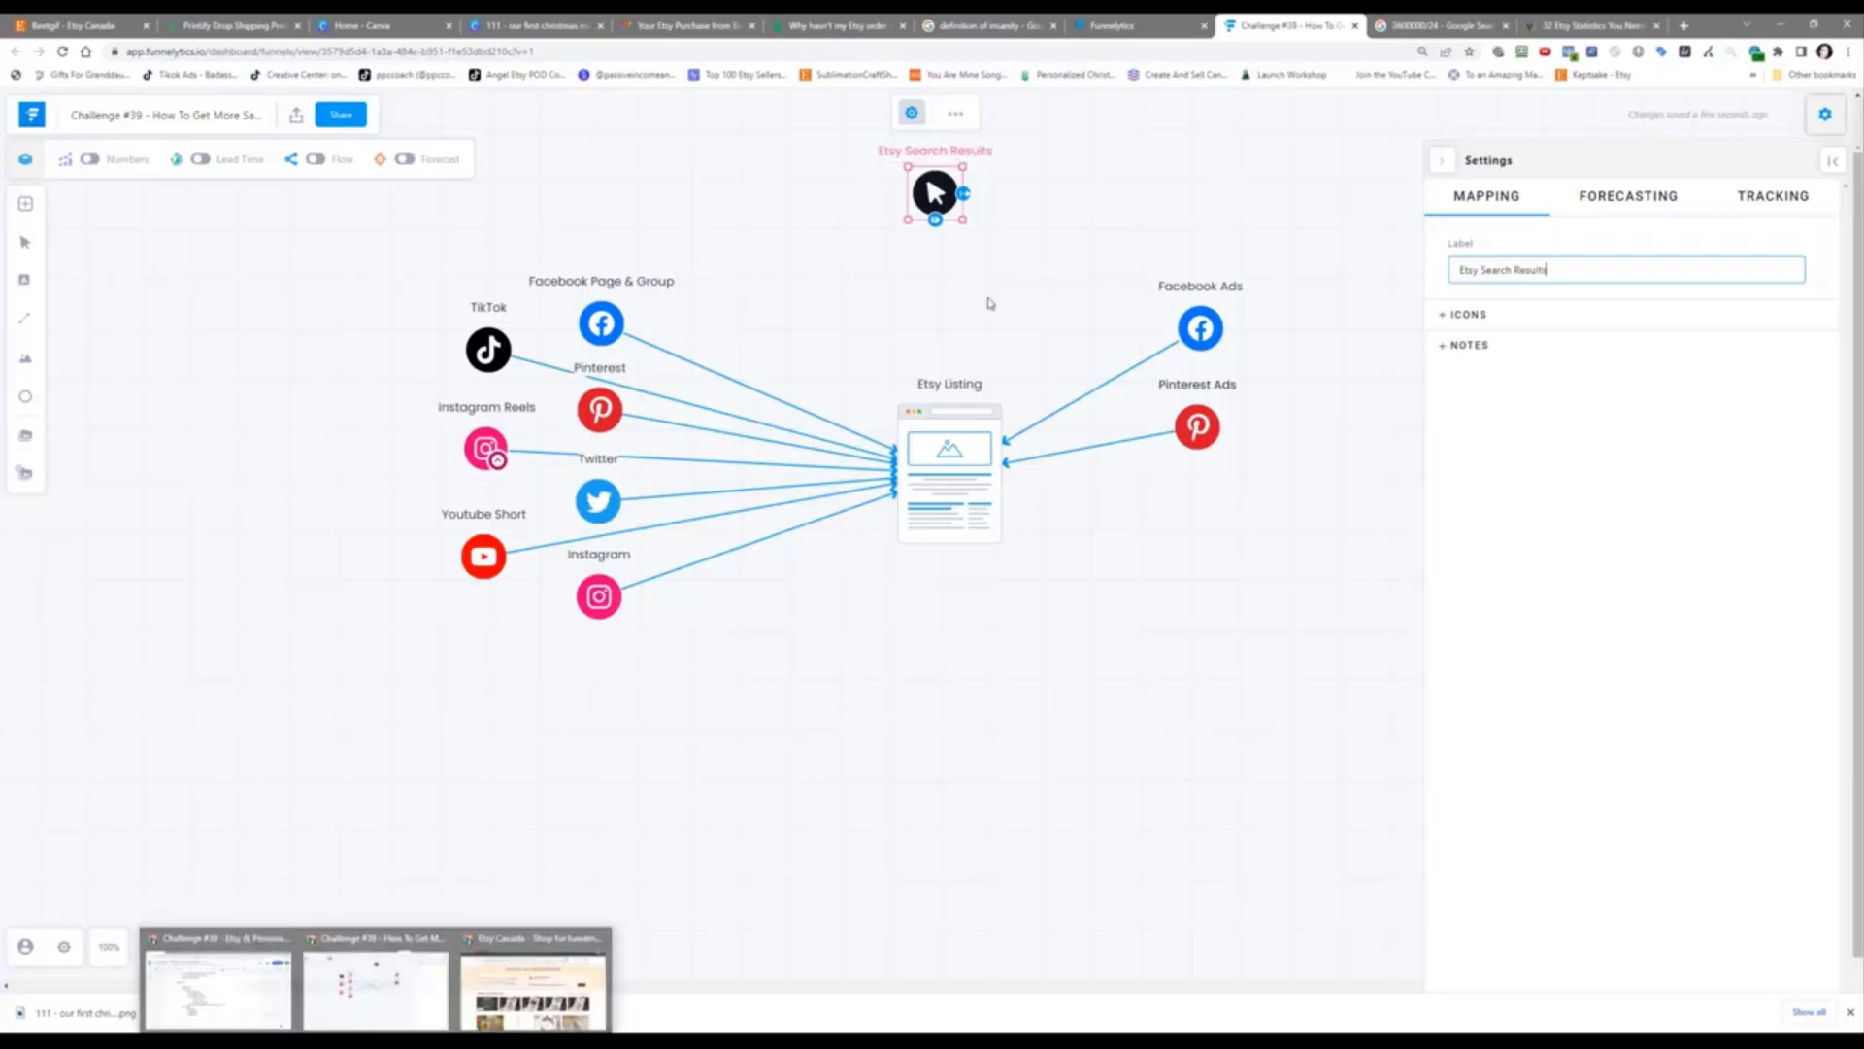
pyautogui.click(940, 194)
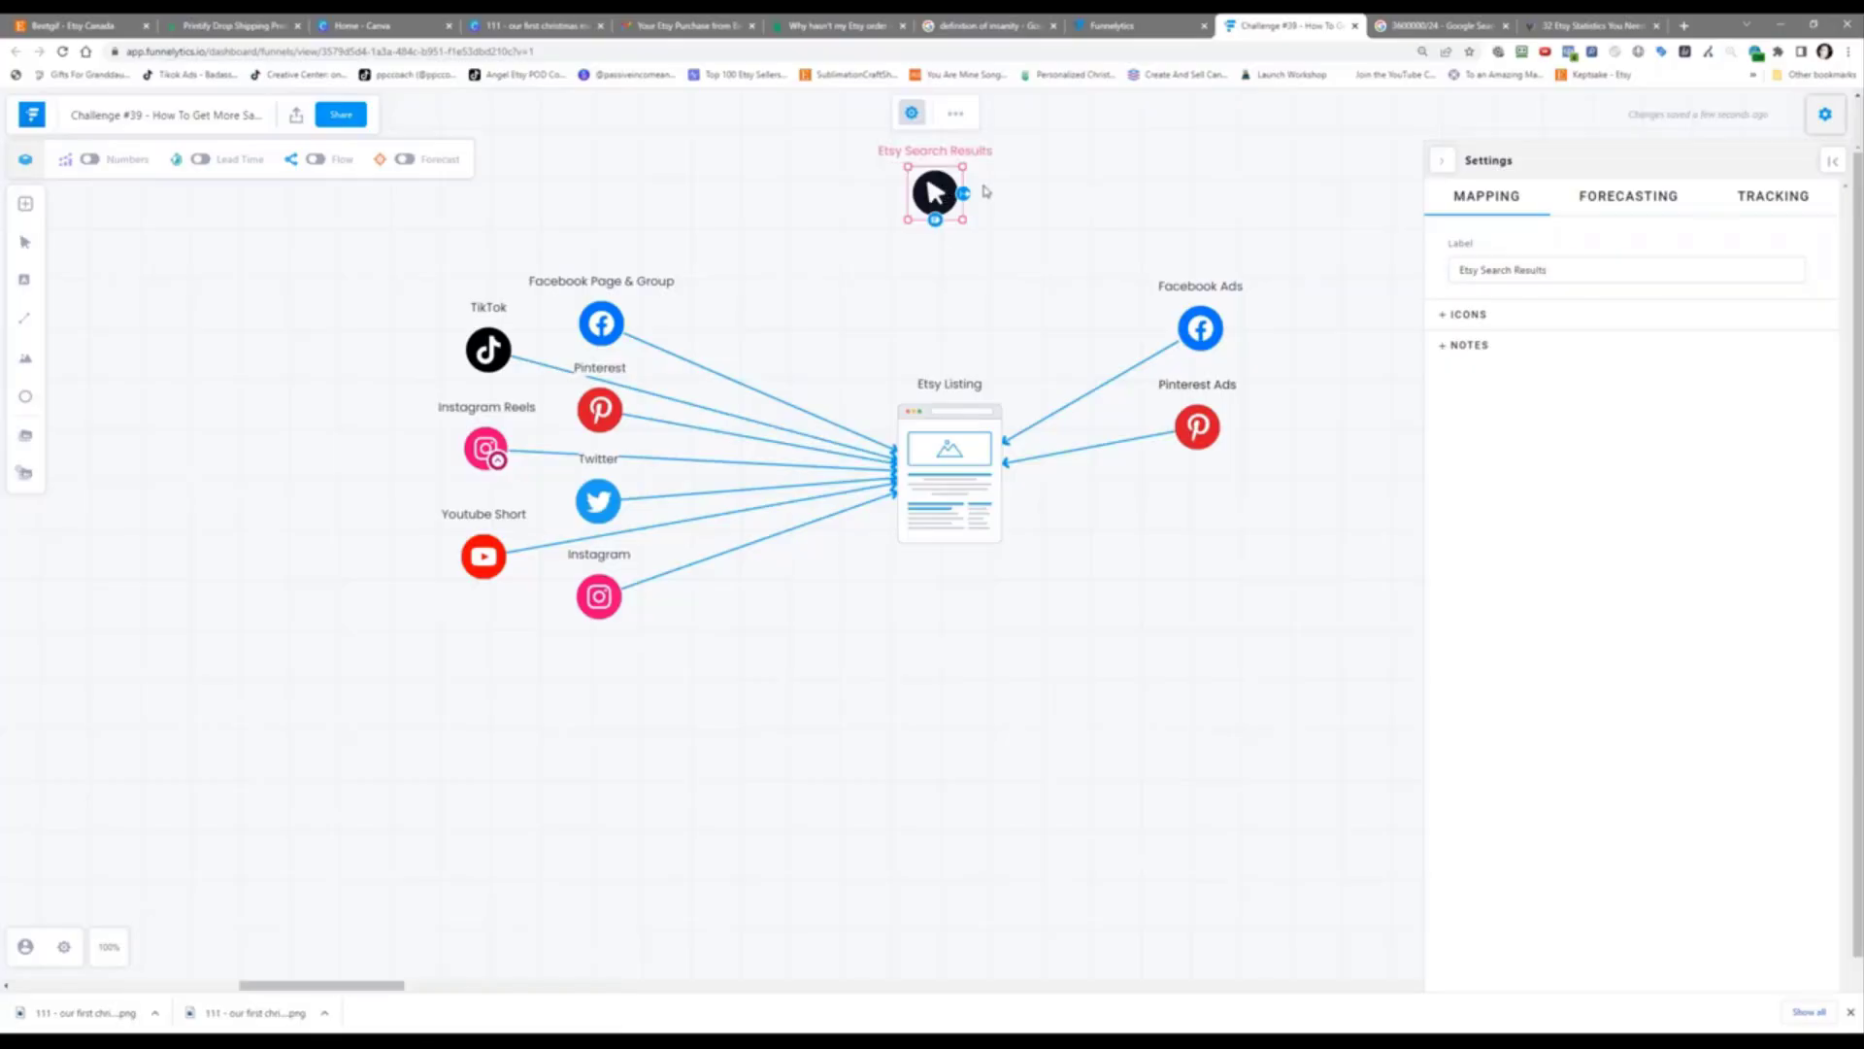
# Step: Arrow Etsy Search Results down into Etsy Listing and move it closer above
pyautogui.moveTo(935, 219); pyautogui.dragTo(943, 398)
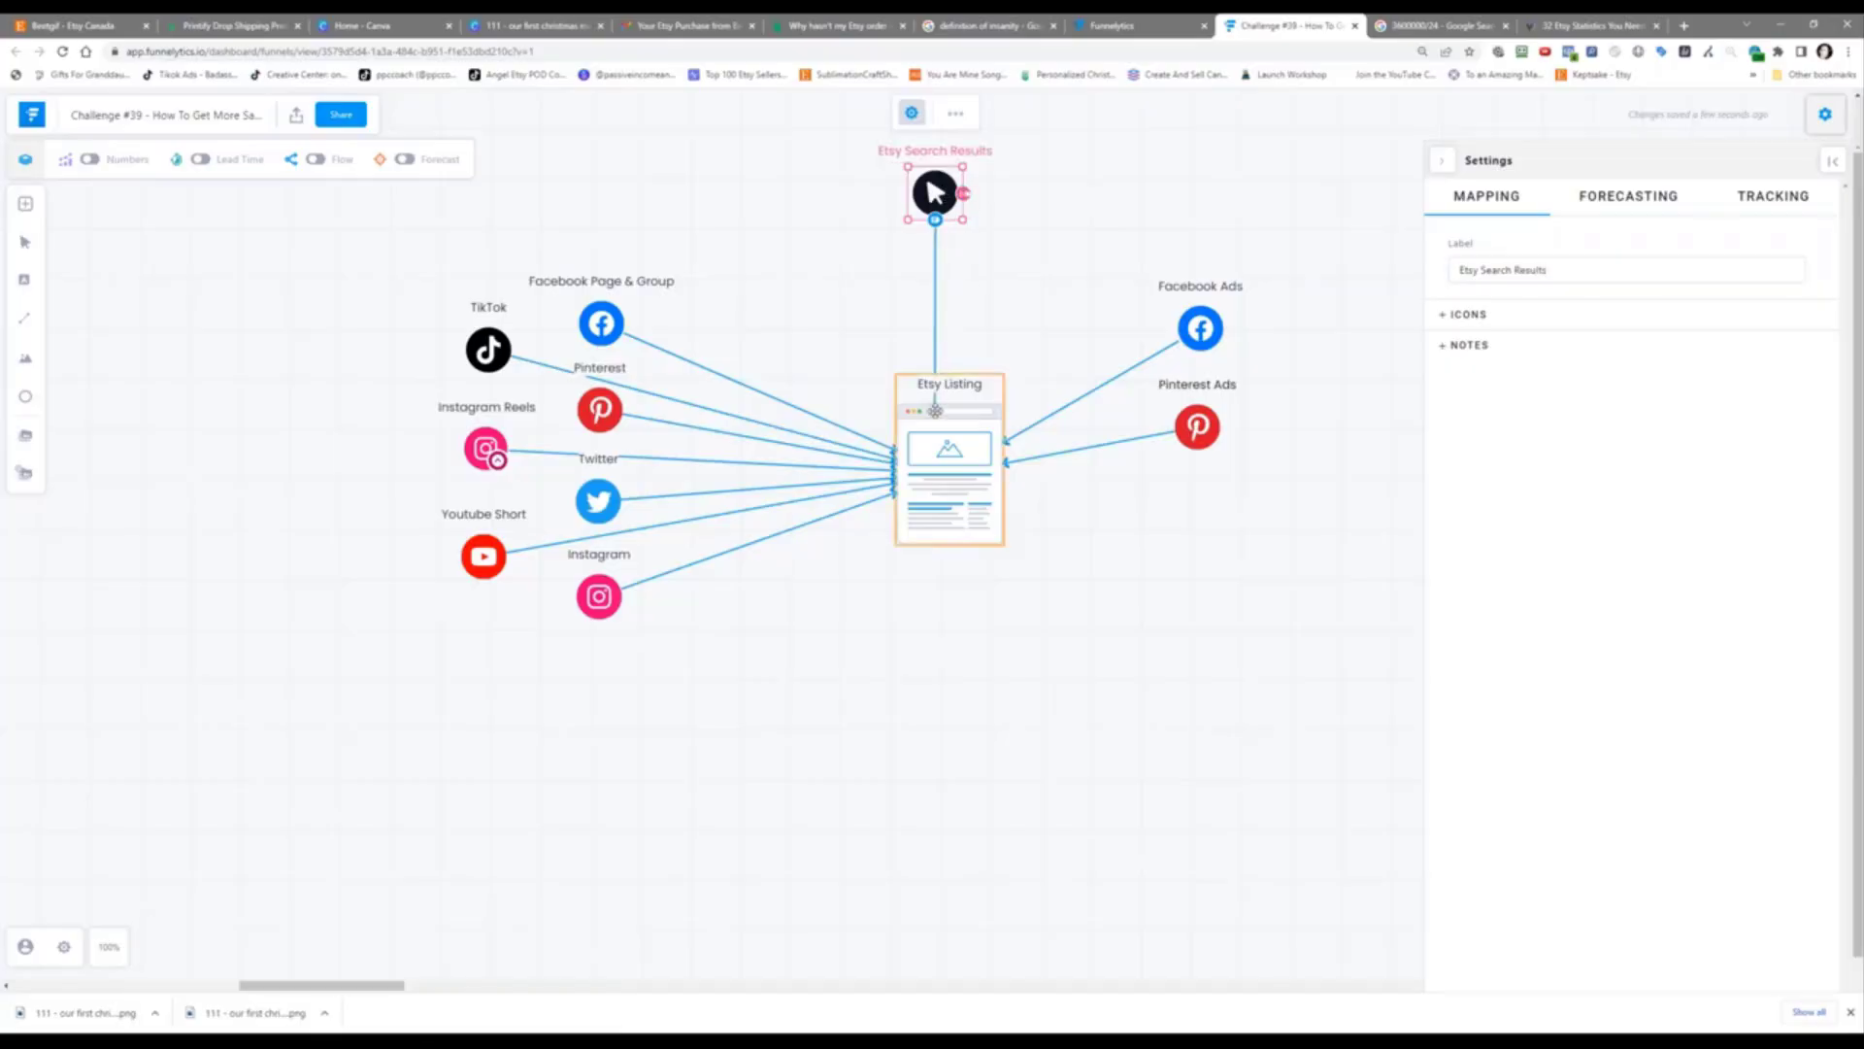
pyautogui.moveTo(937, 197); pyautogui.dragTo(953, 259)
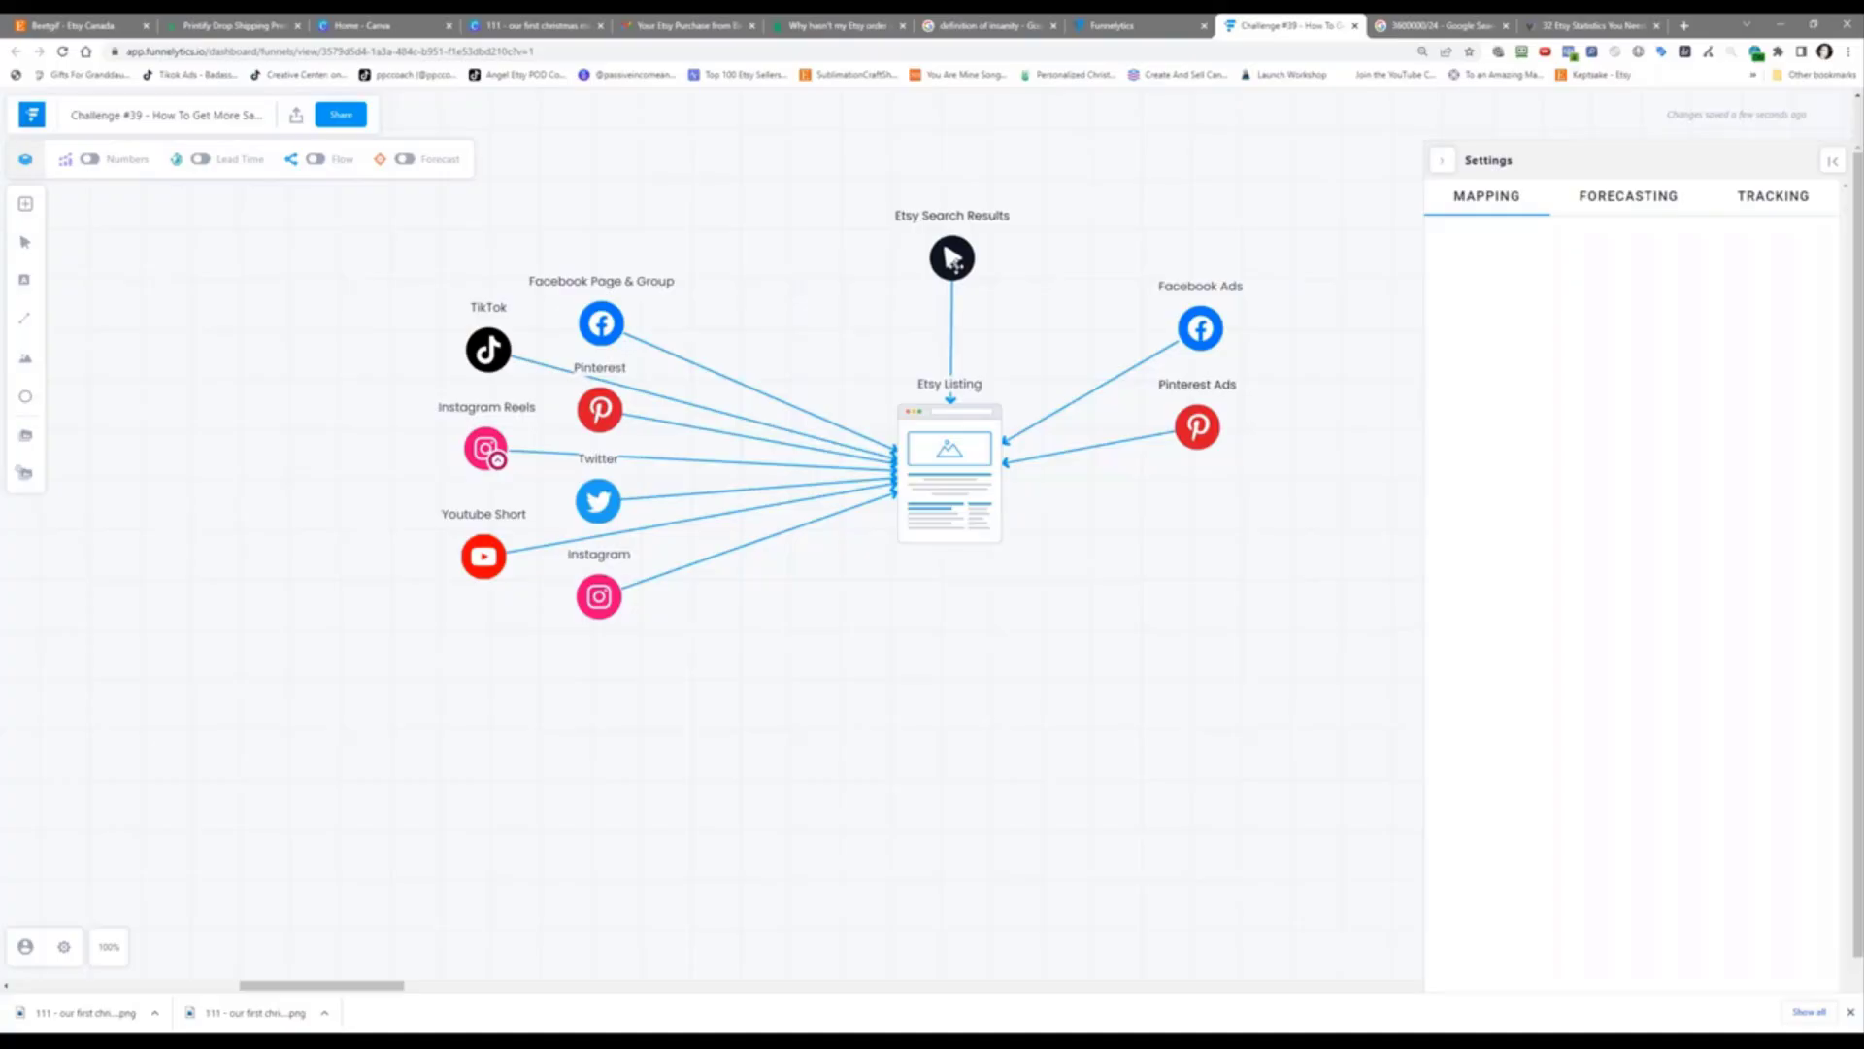
pyautogui.click(951, 258)
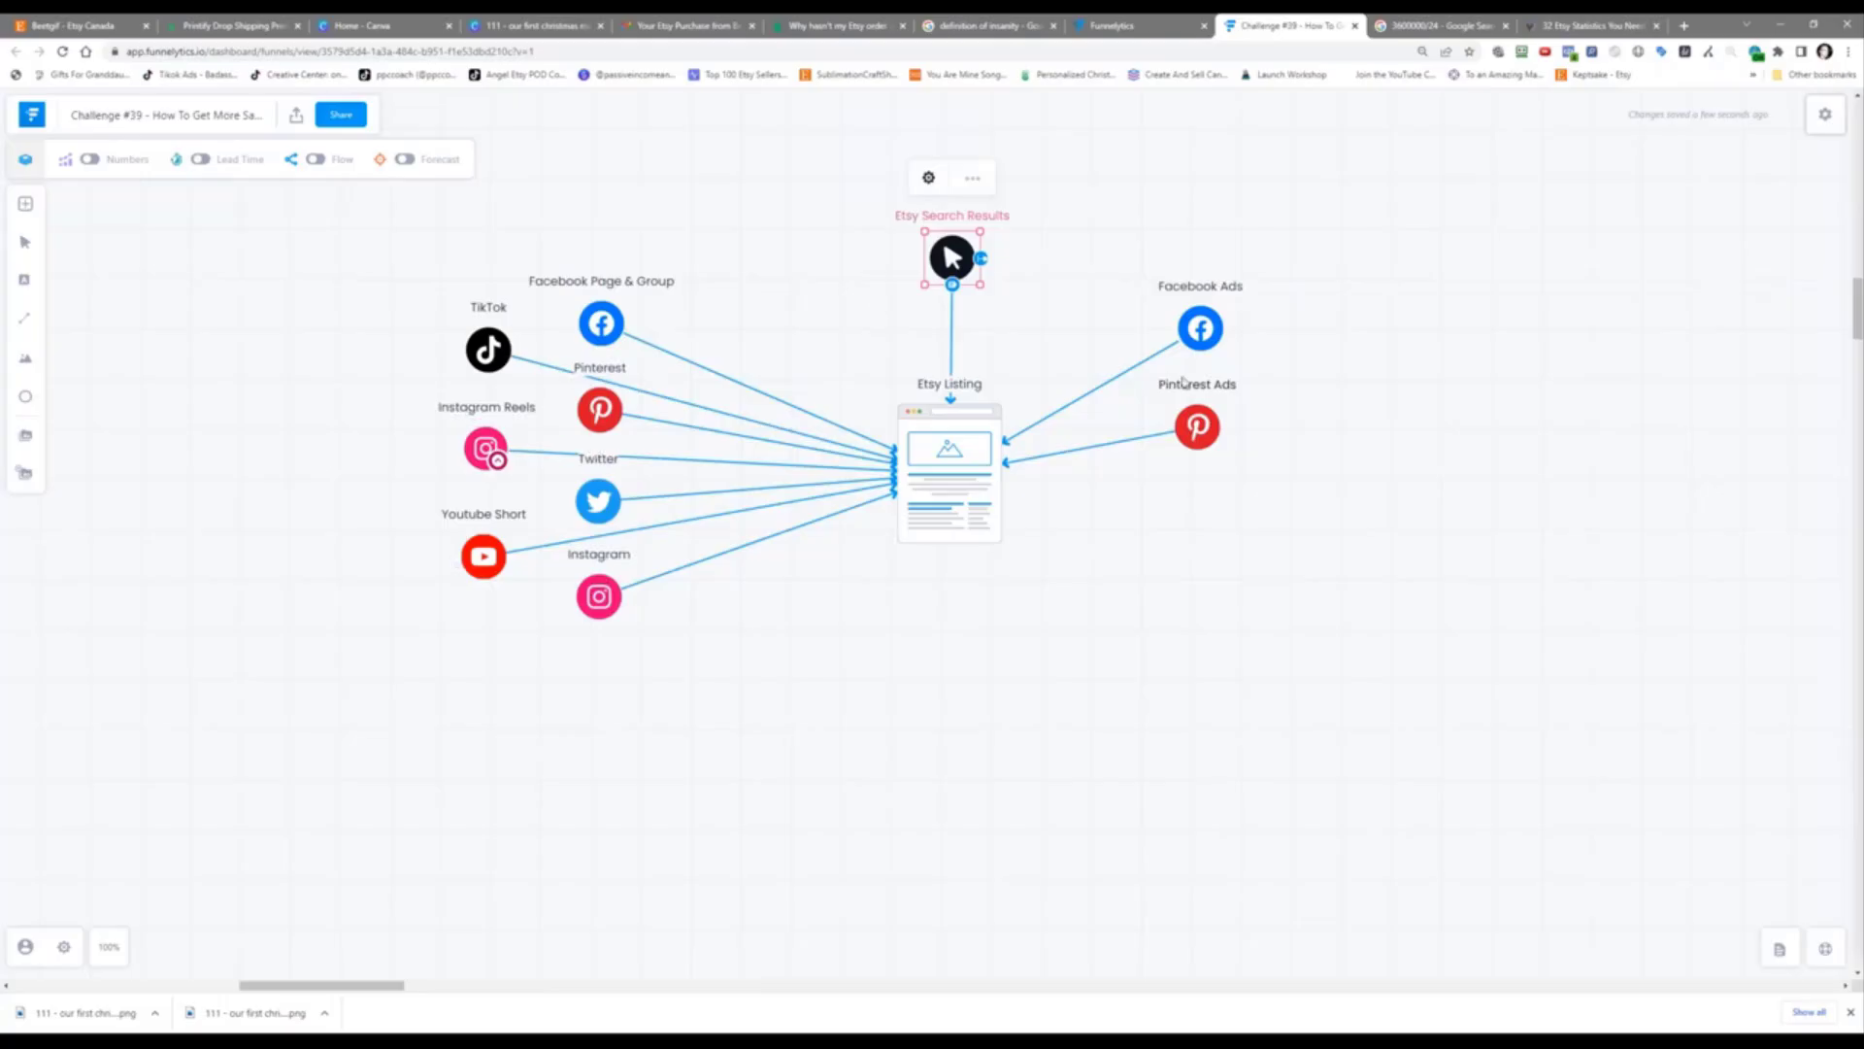
# Step: Duplicate Twitter below Pinterest Ads on the right and rename it 'Twitter Ads'
pyautogui.click(602, 503)
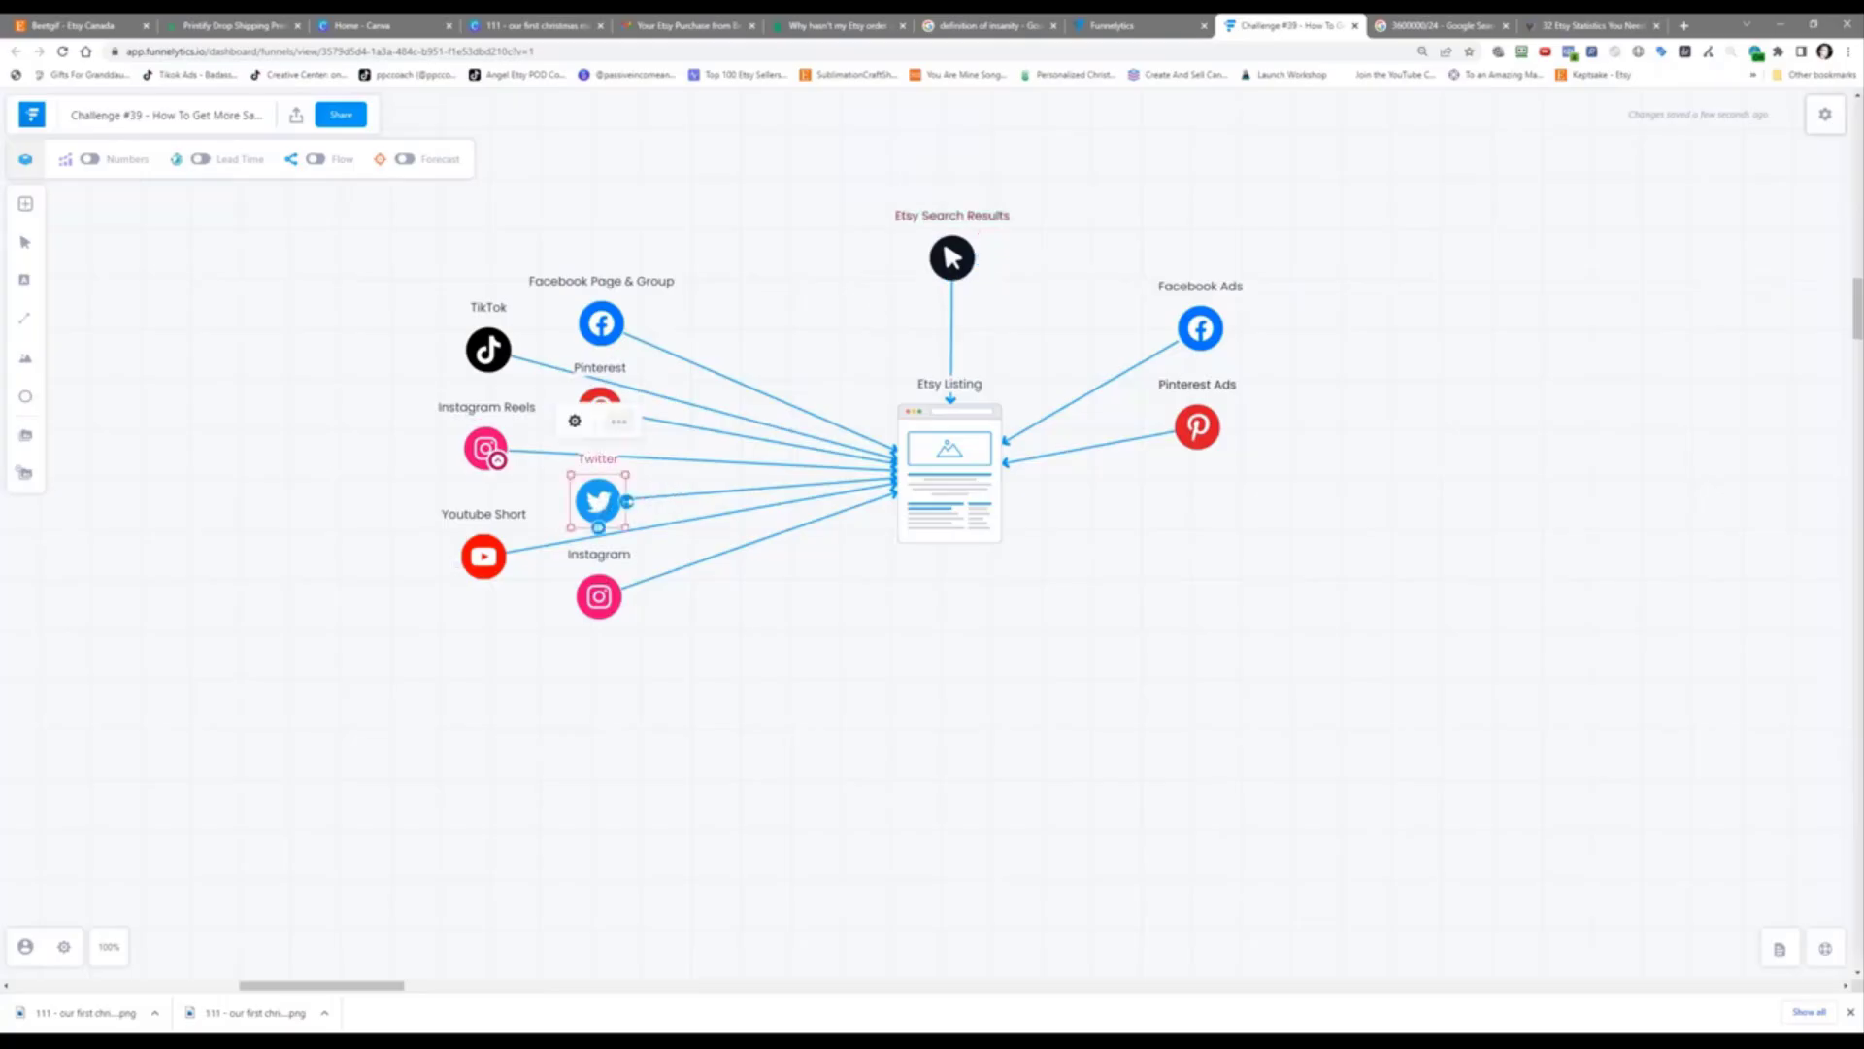
pyautogui.click(575, 421)
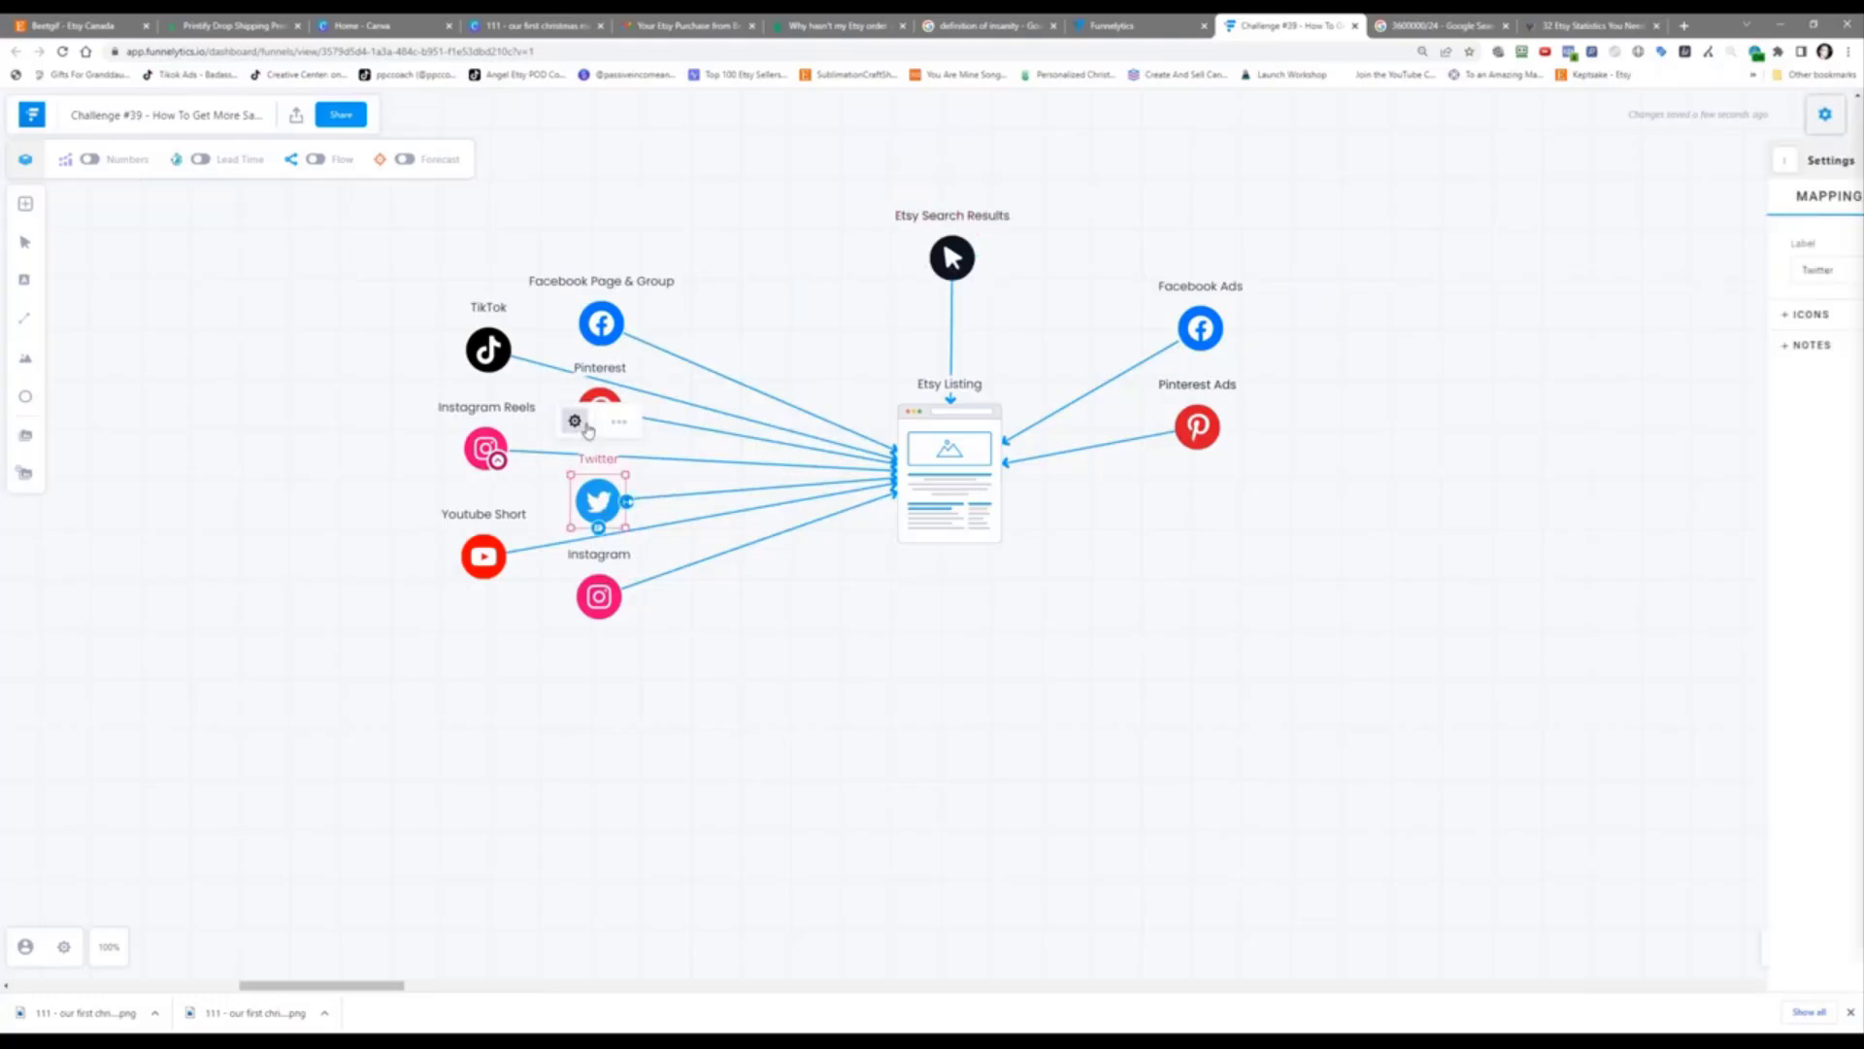
pyautogui.click(619, 422)
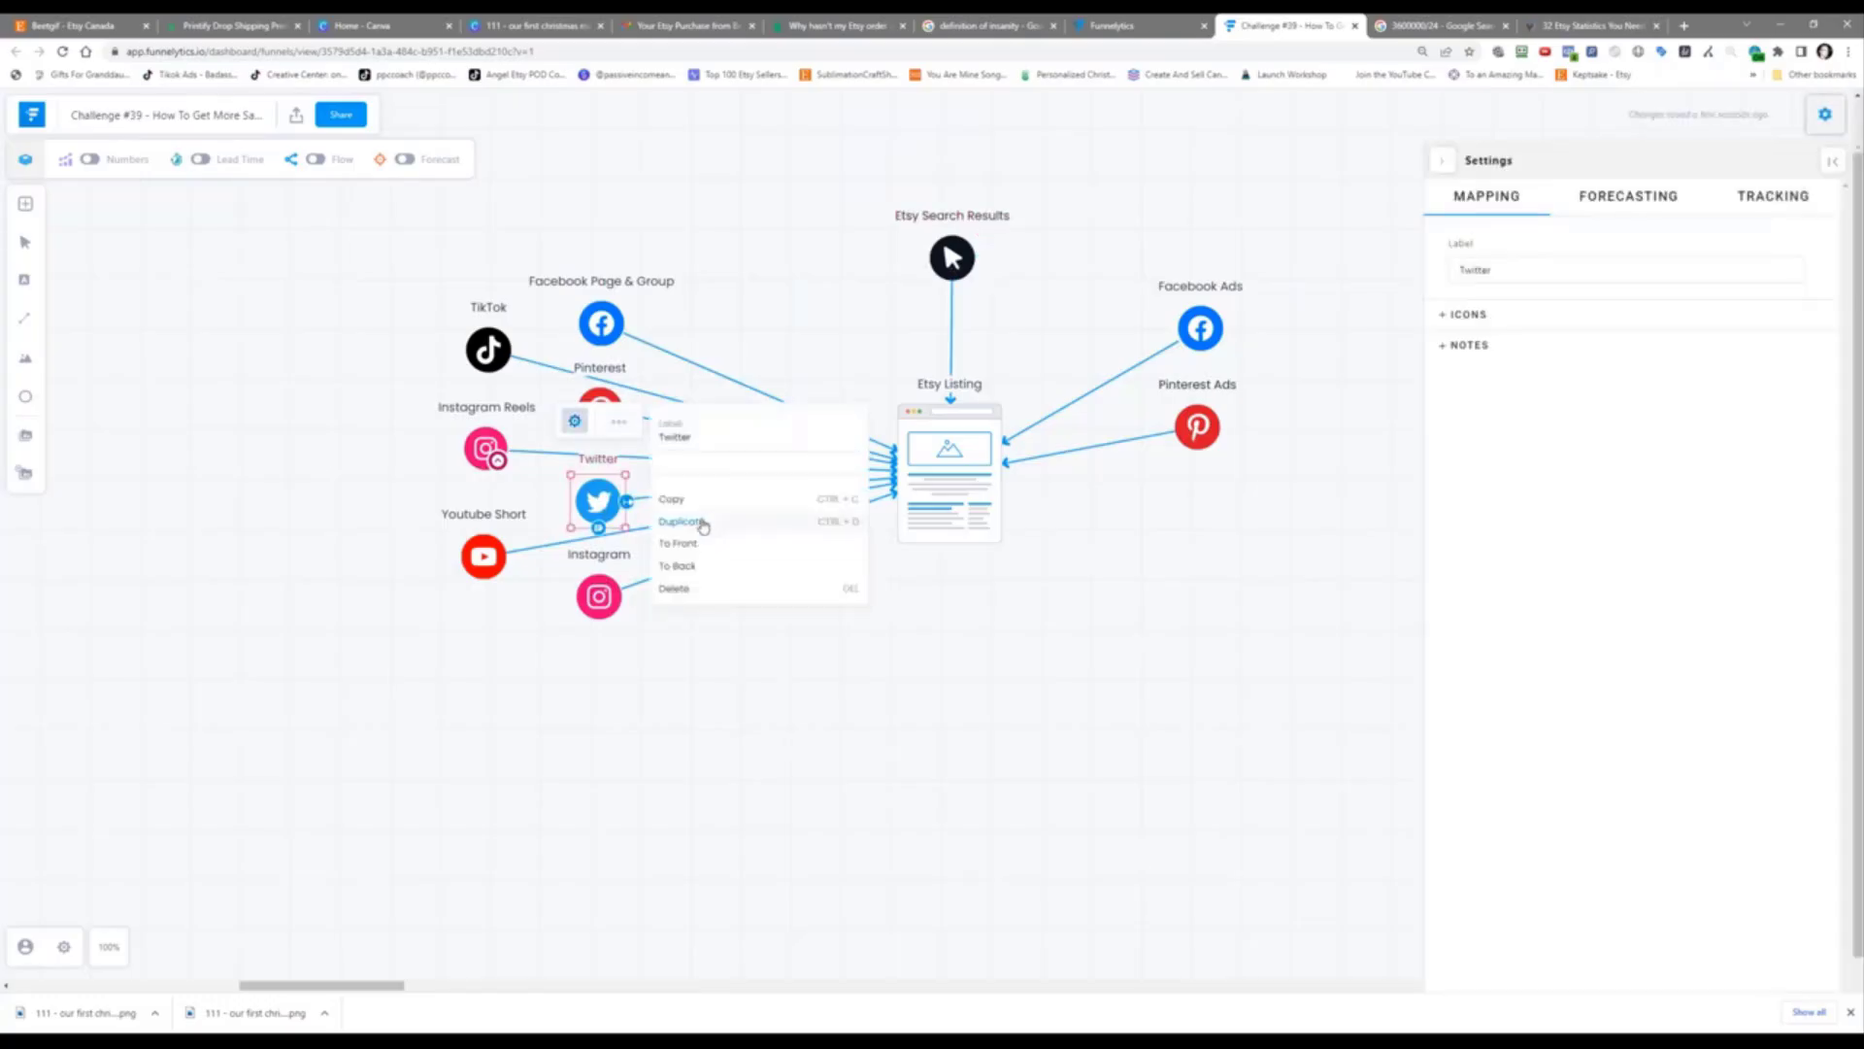
pyautogui.click(680, 521)
pyautogui.moveTo(626, 524); pyautogui.dragTo(1193, 516)
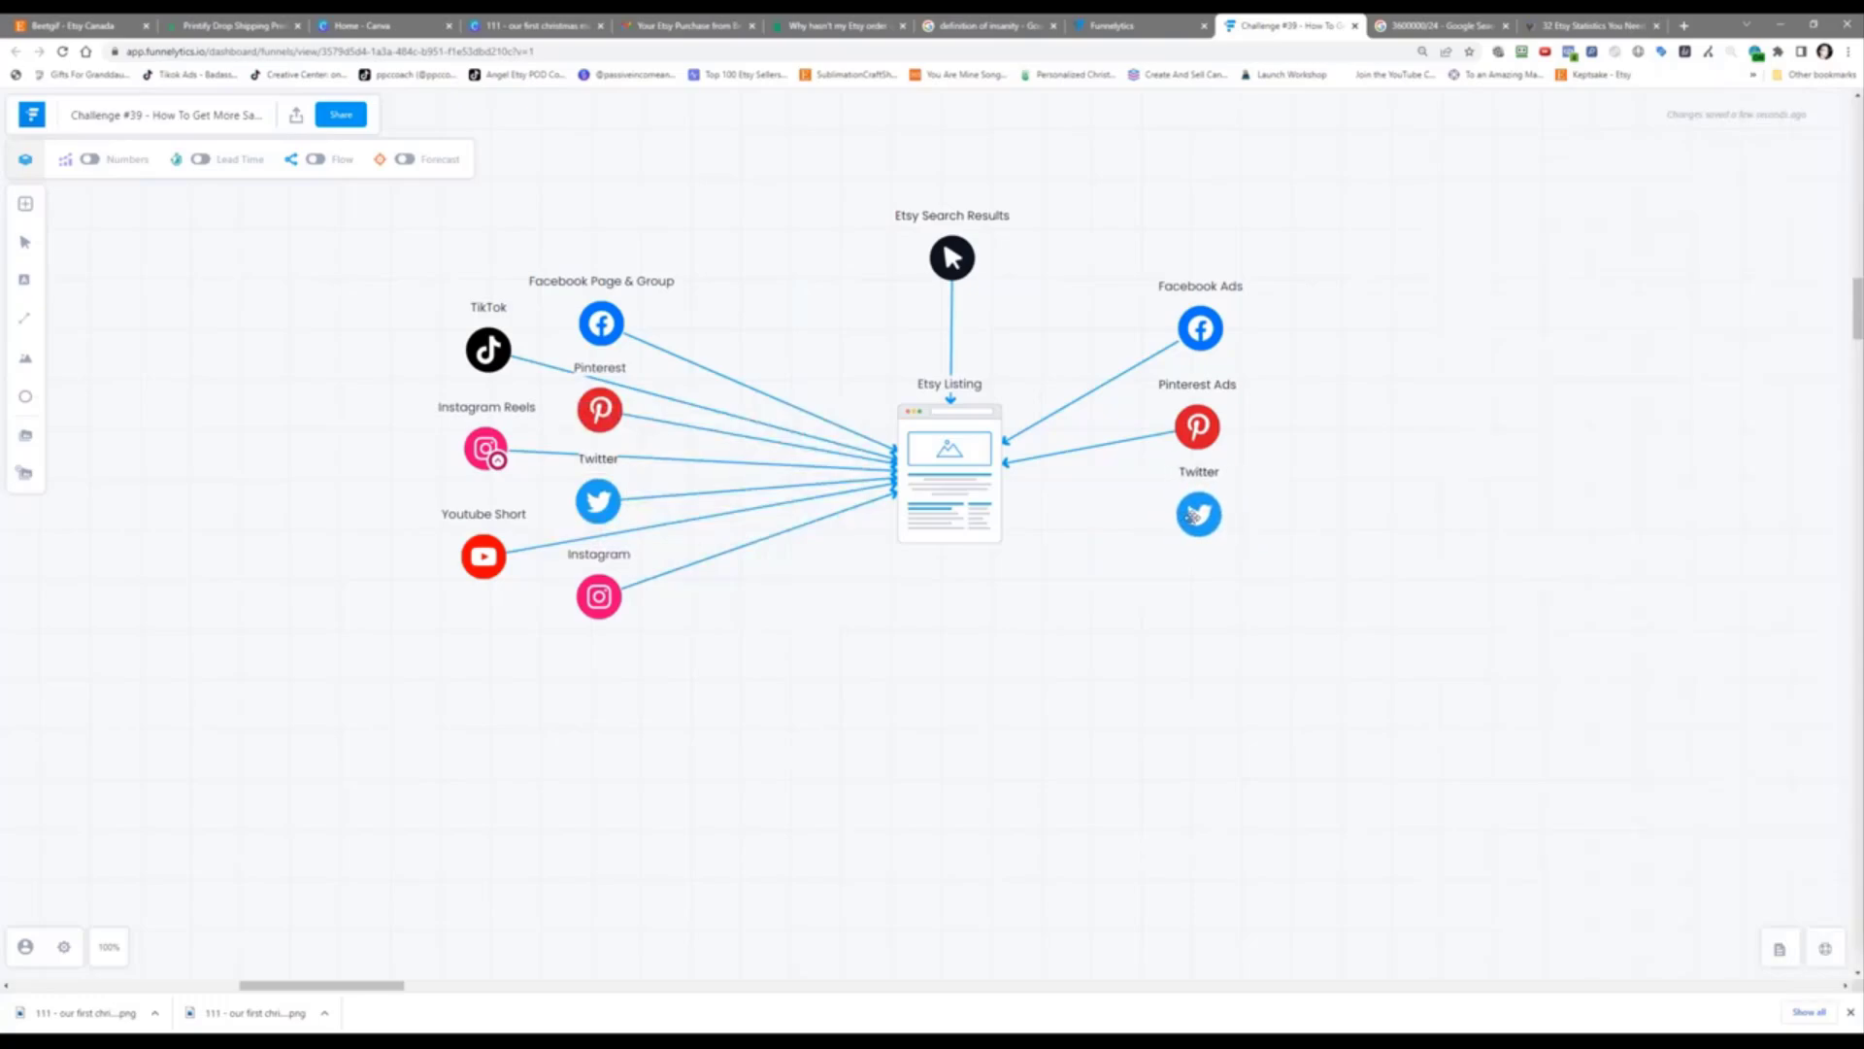
pyautogui.click(1192, 517)
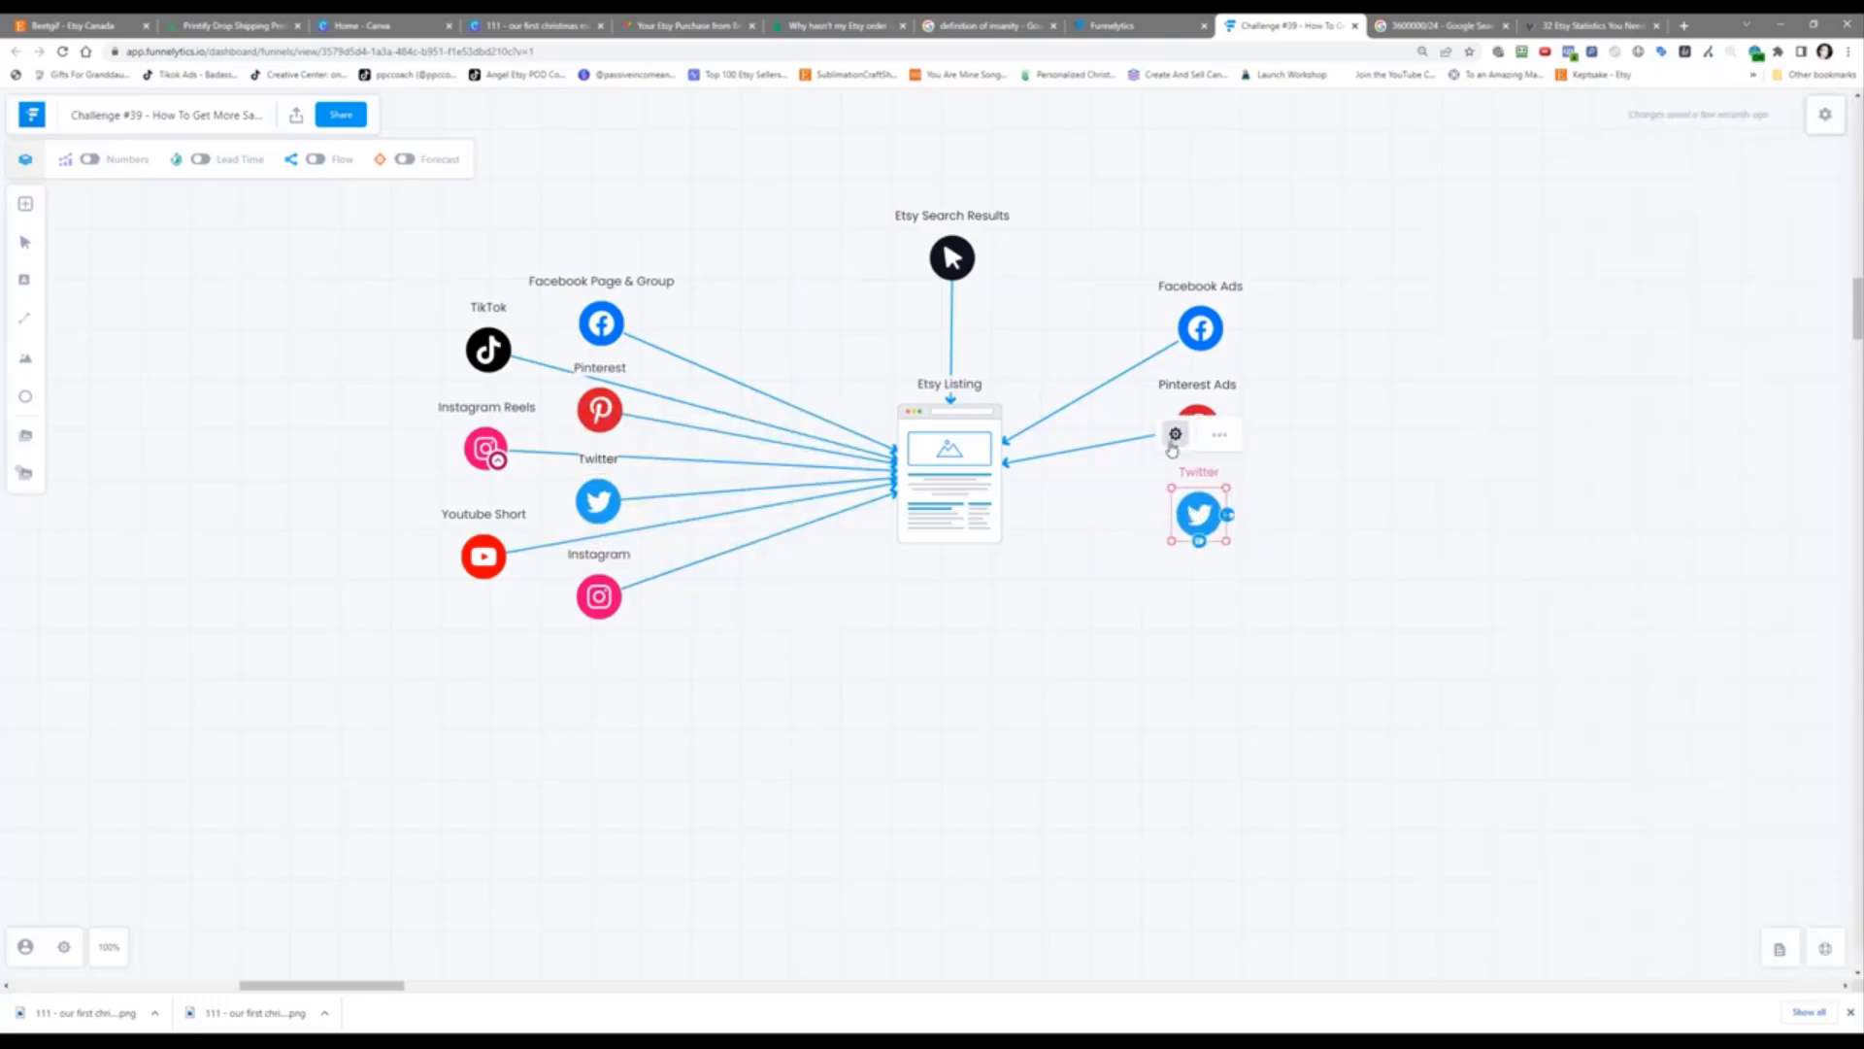
pyautogui.click(1175, 434)
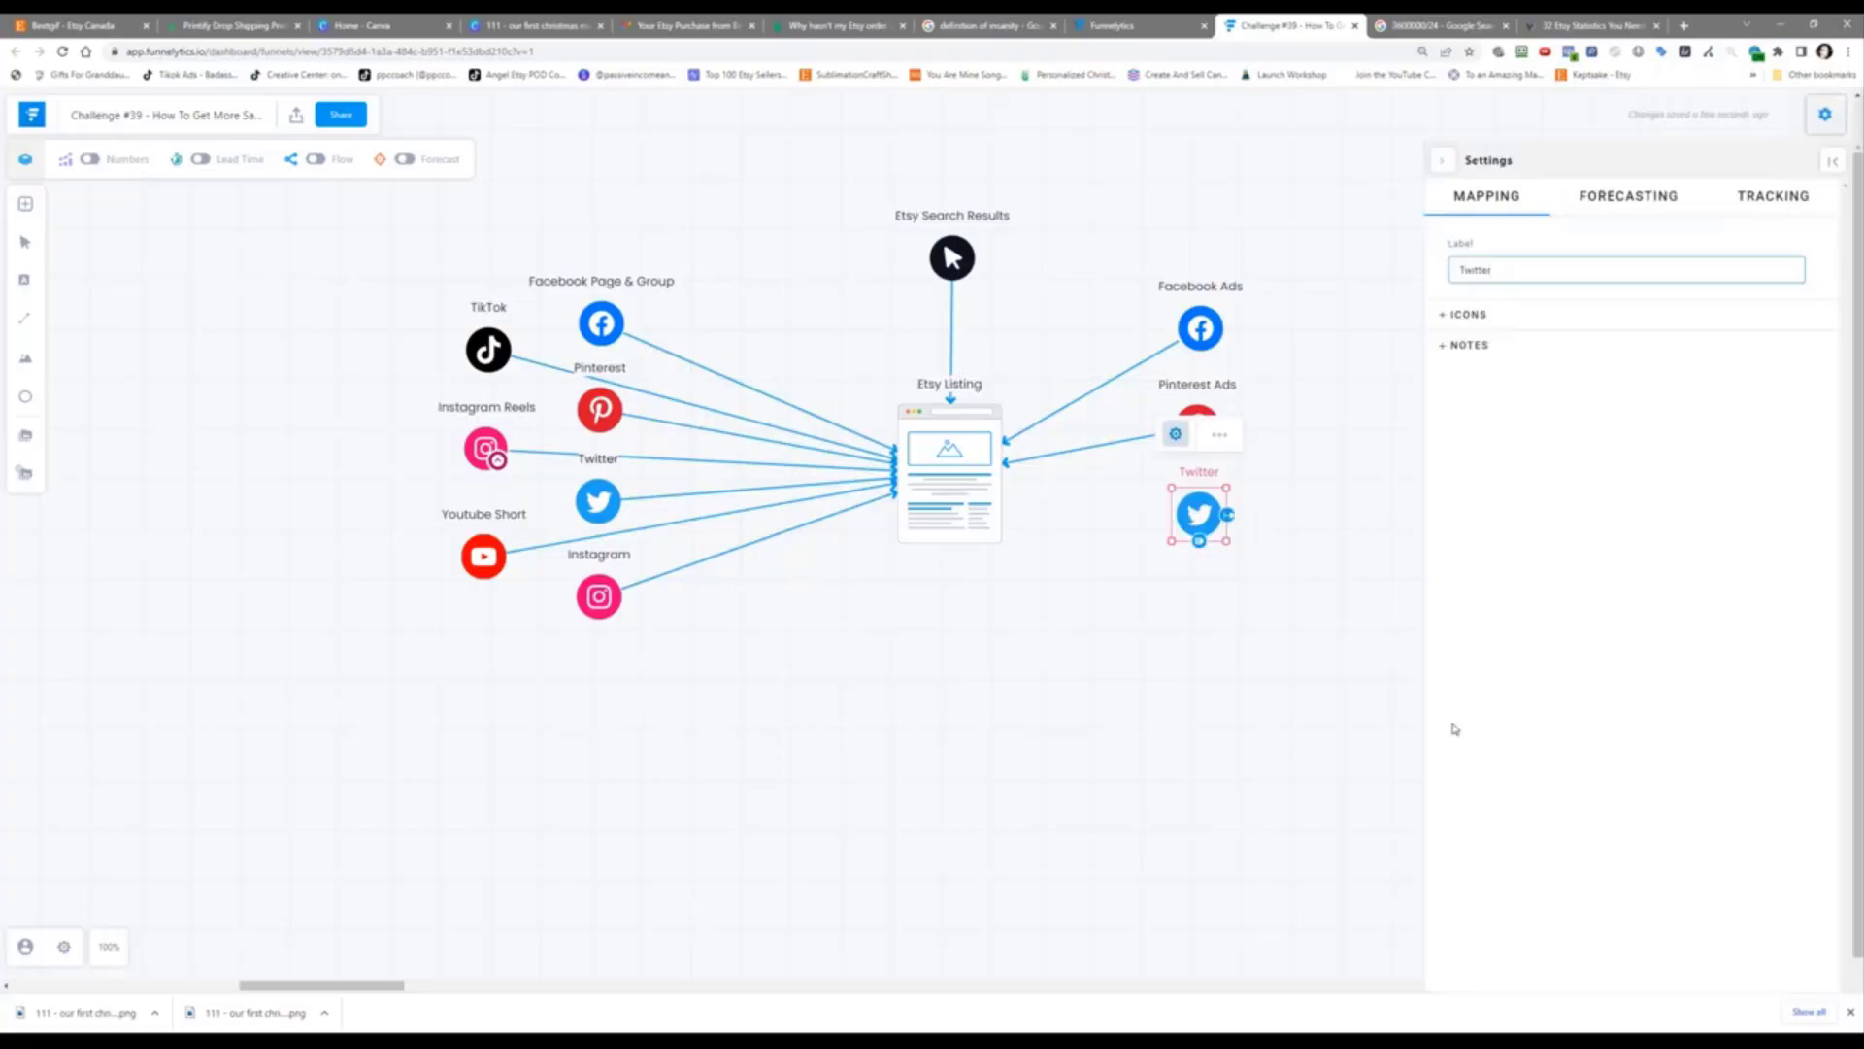
pyautogui.write('Ads')
# Step: Connect Twitter Ads into Etsy Listing
pyautogui.click(1227, 515)
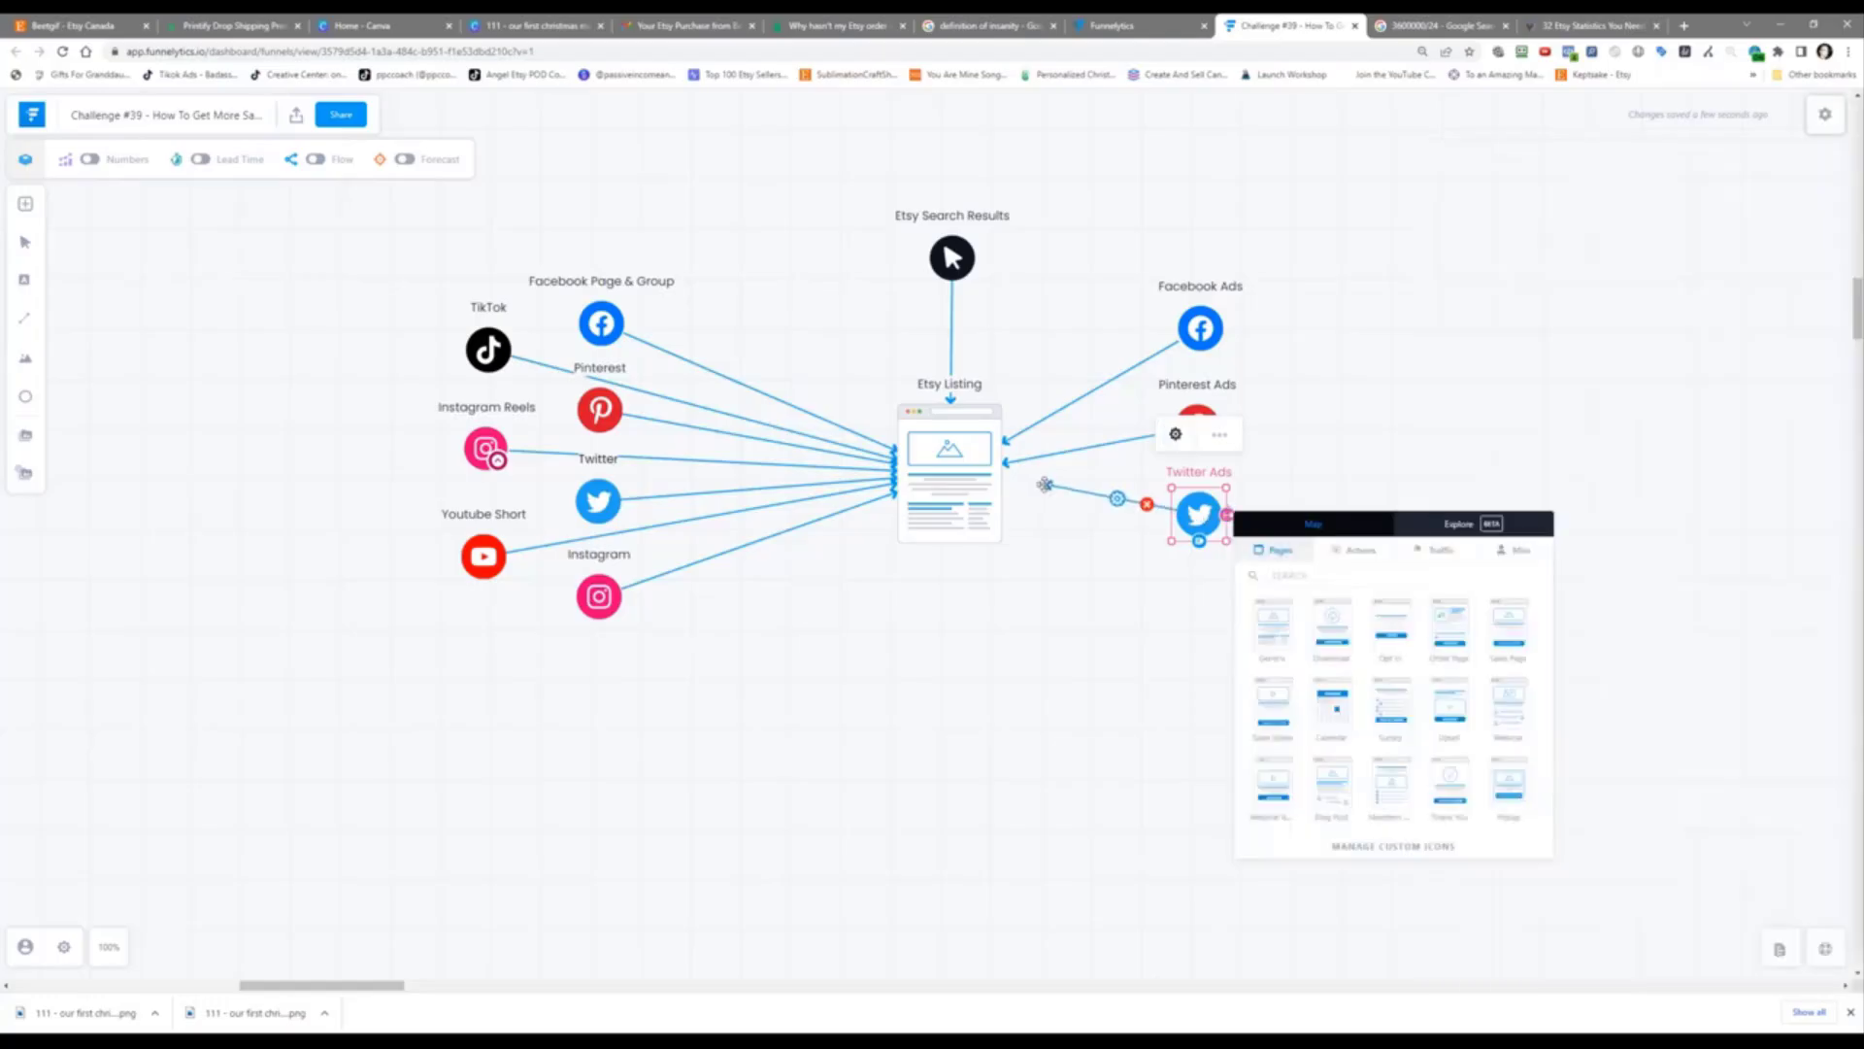
pyautogui.click(1004, 483)
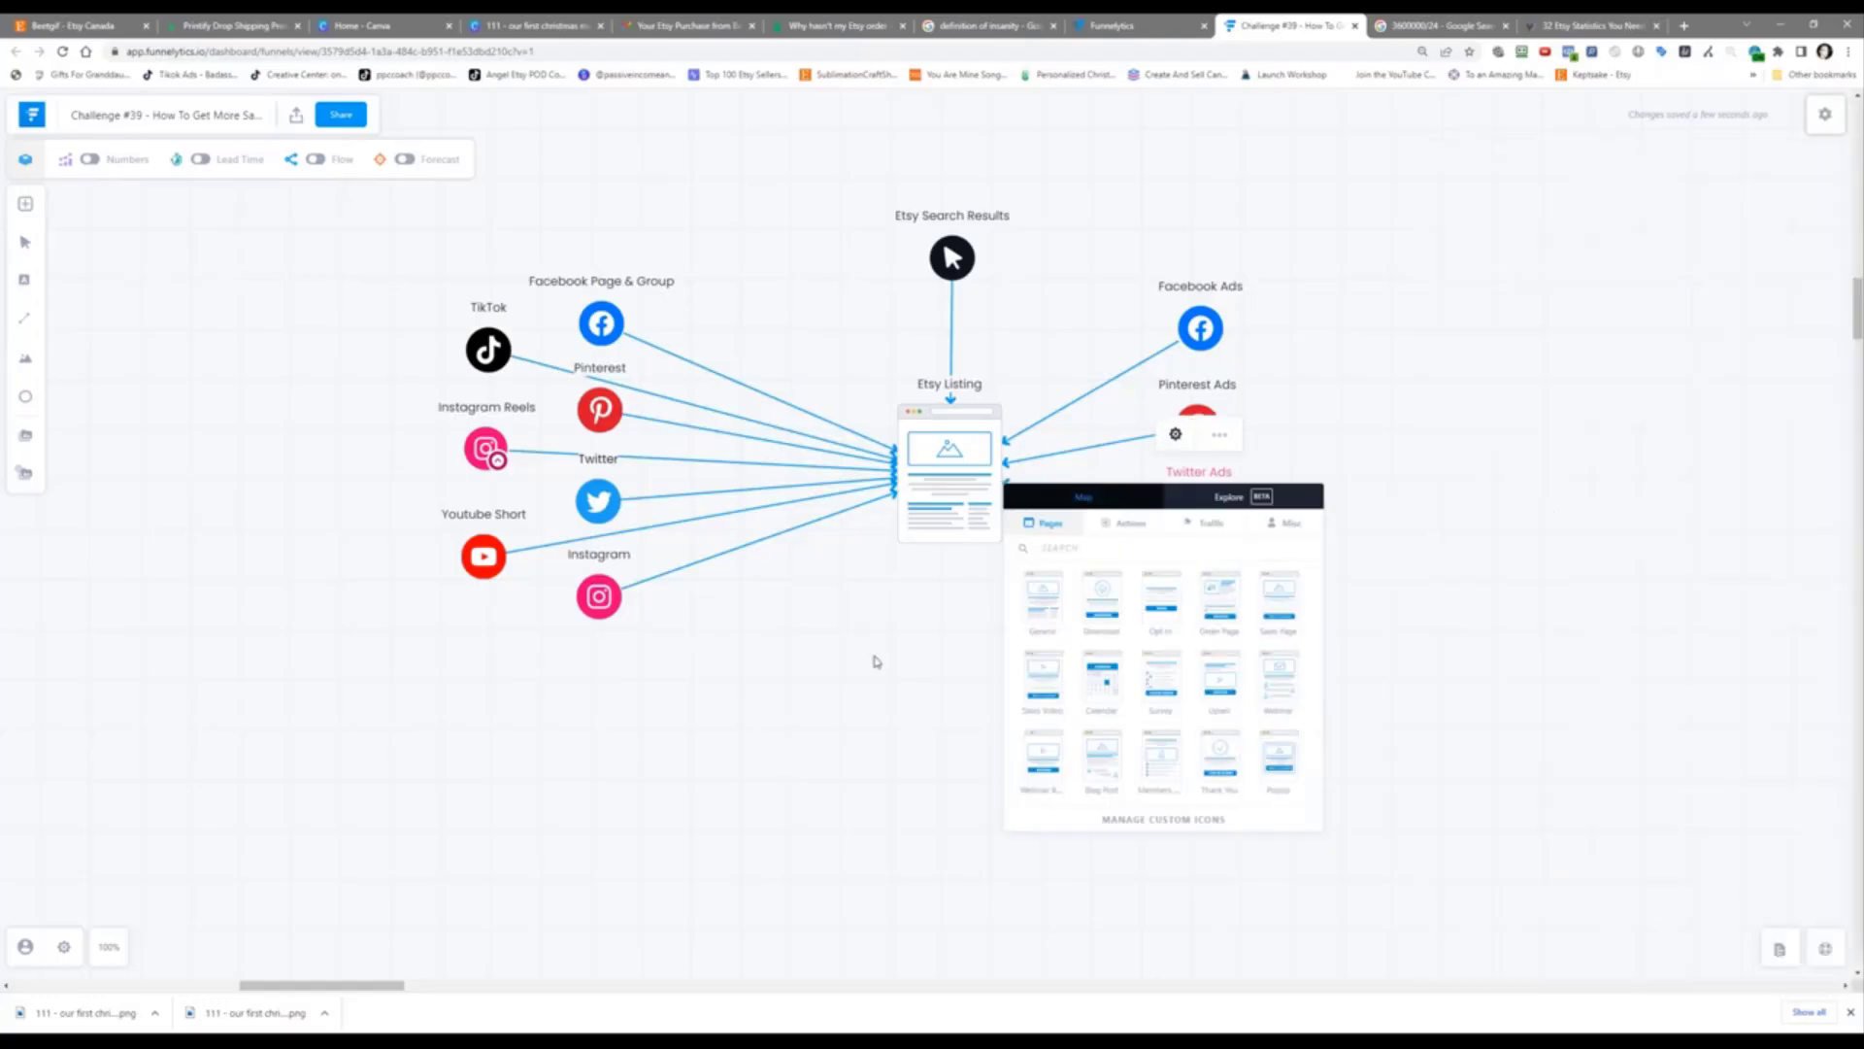
pyautogui.click(877, 662)
pyautogui.click(1209, 517)
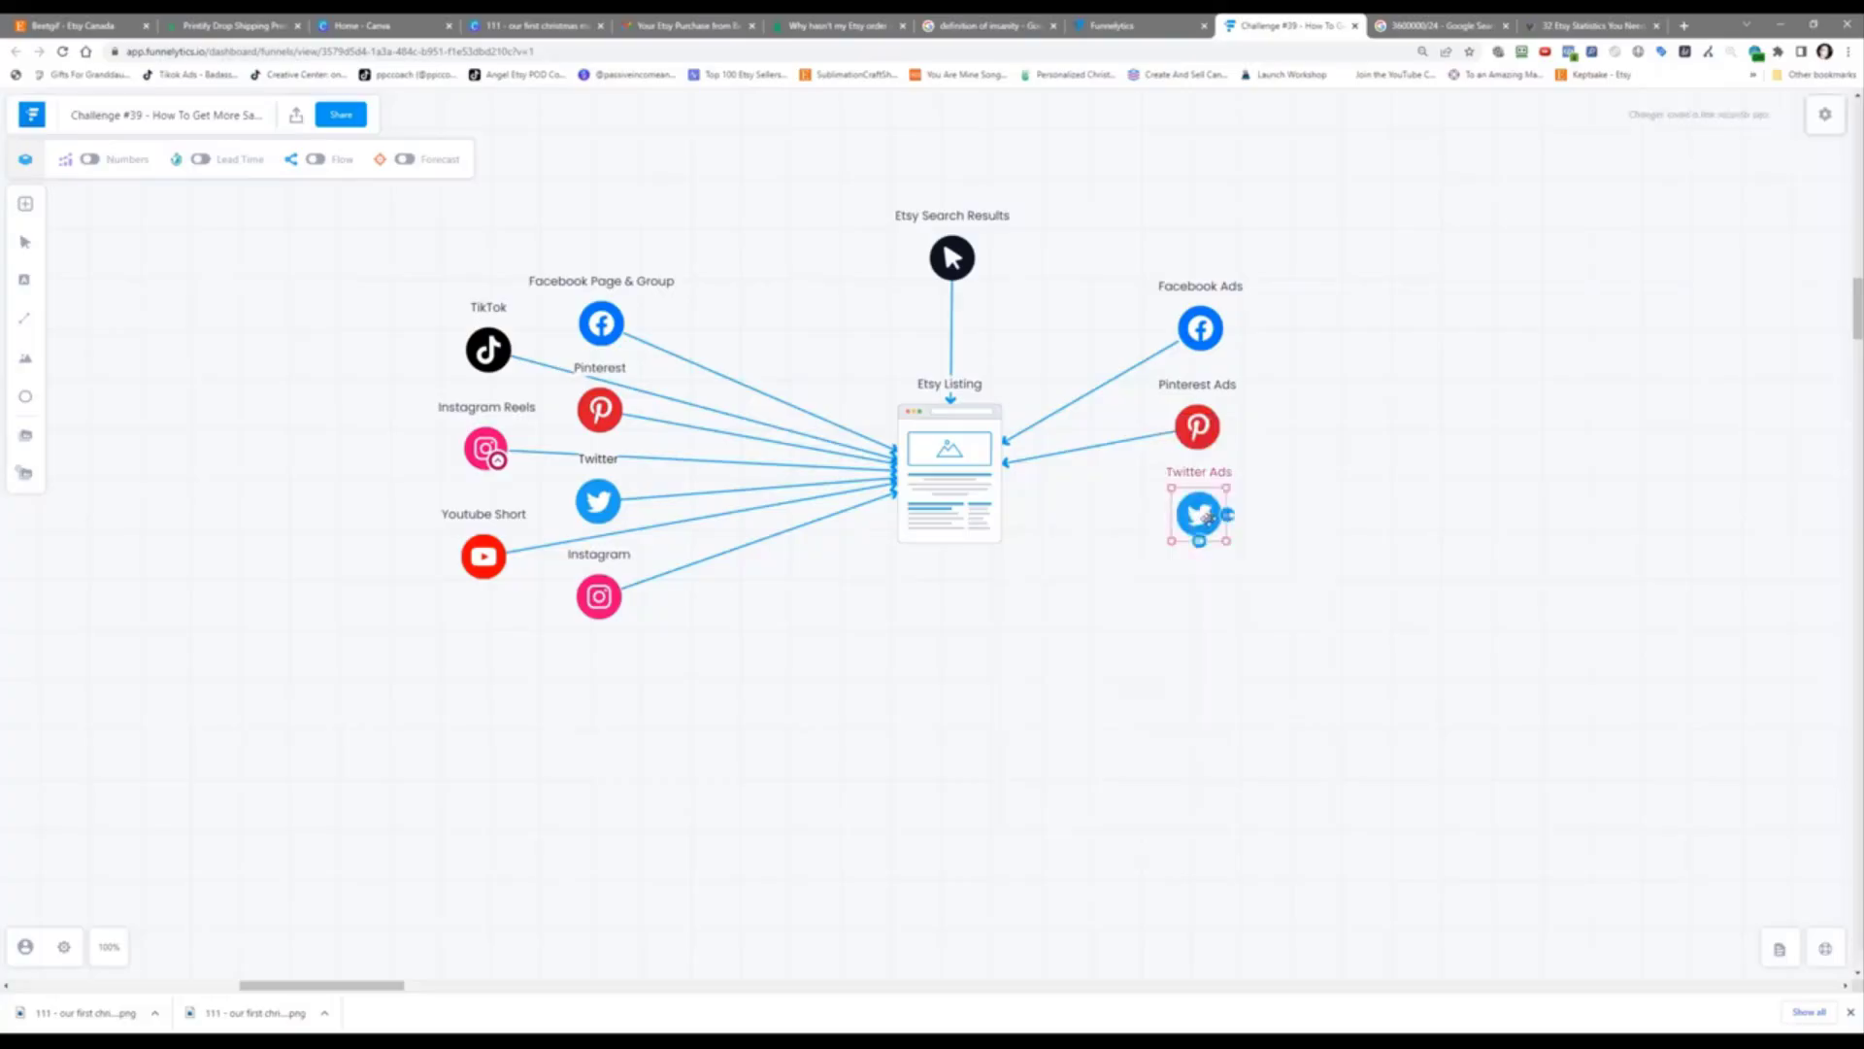
pyautogui.moveTo(1209, 517); pyautogui.dragTo(971, 500)
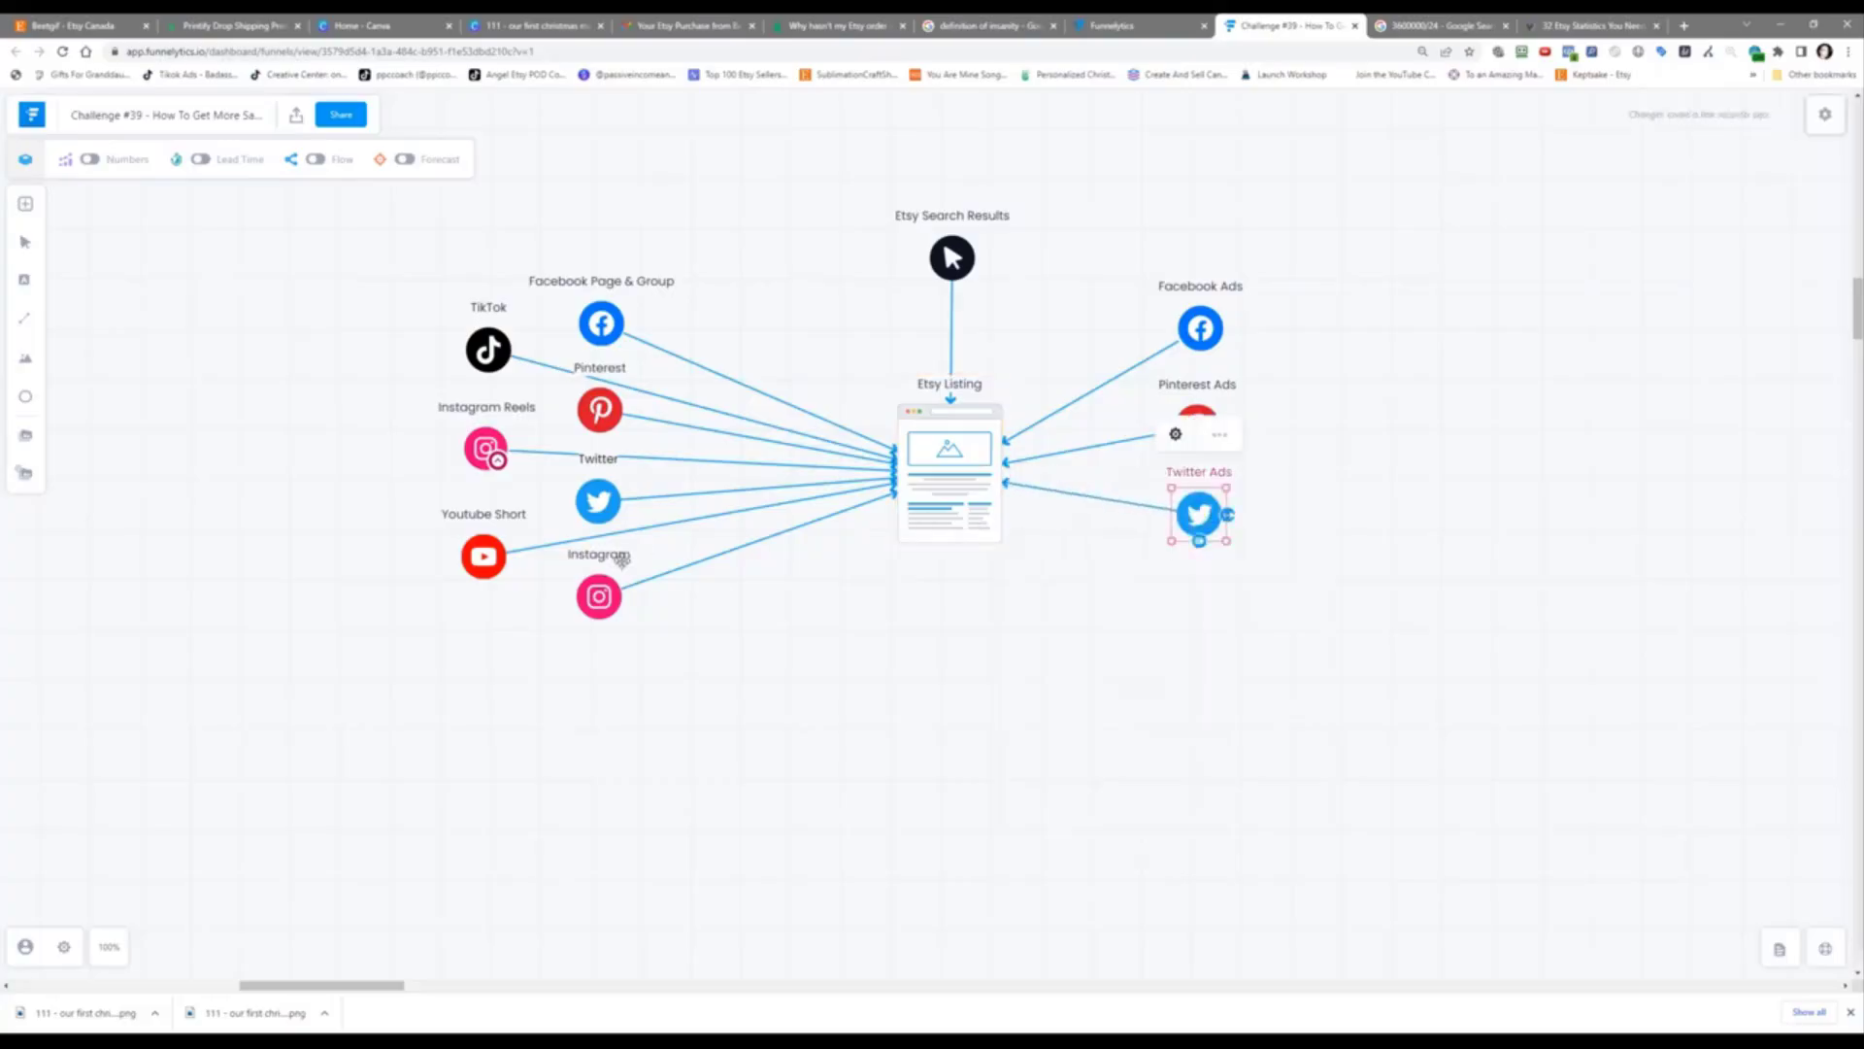
# Step: Duplicate Instagram below Twitter Ads on the right and rename the copy 'Instagram Ads'
pyautogui.click(599, 600)
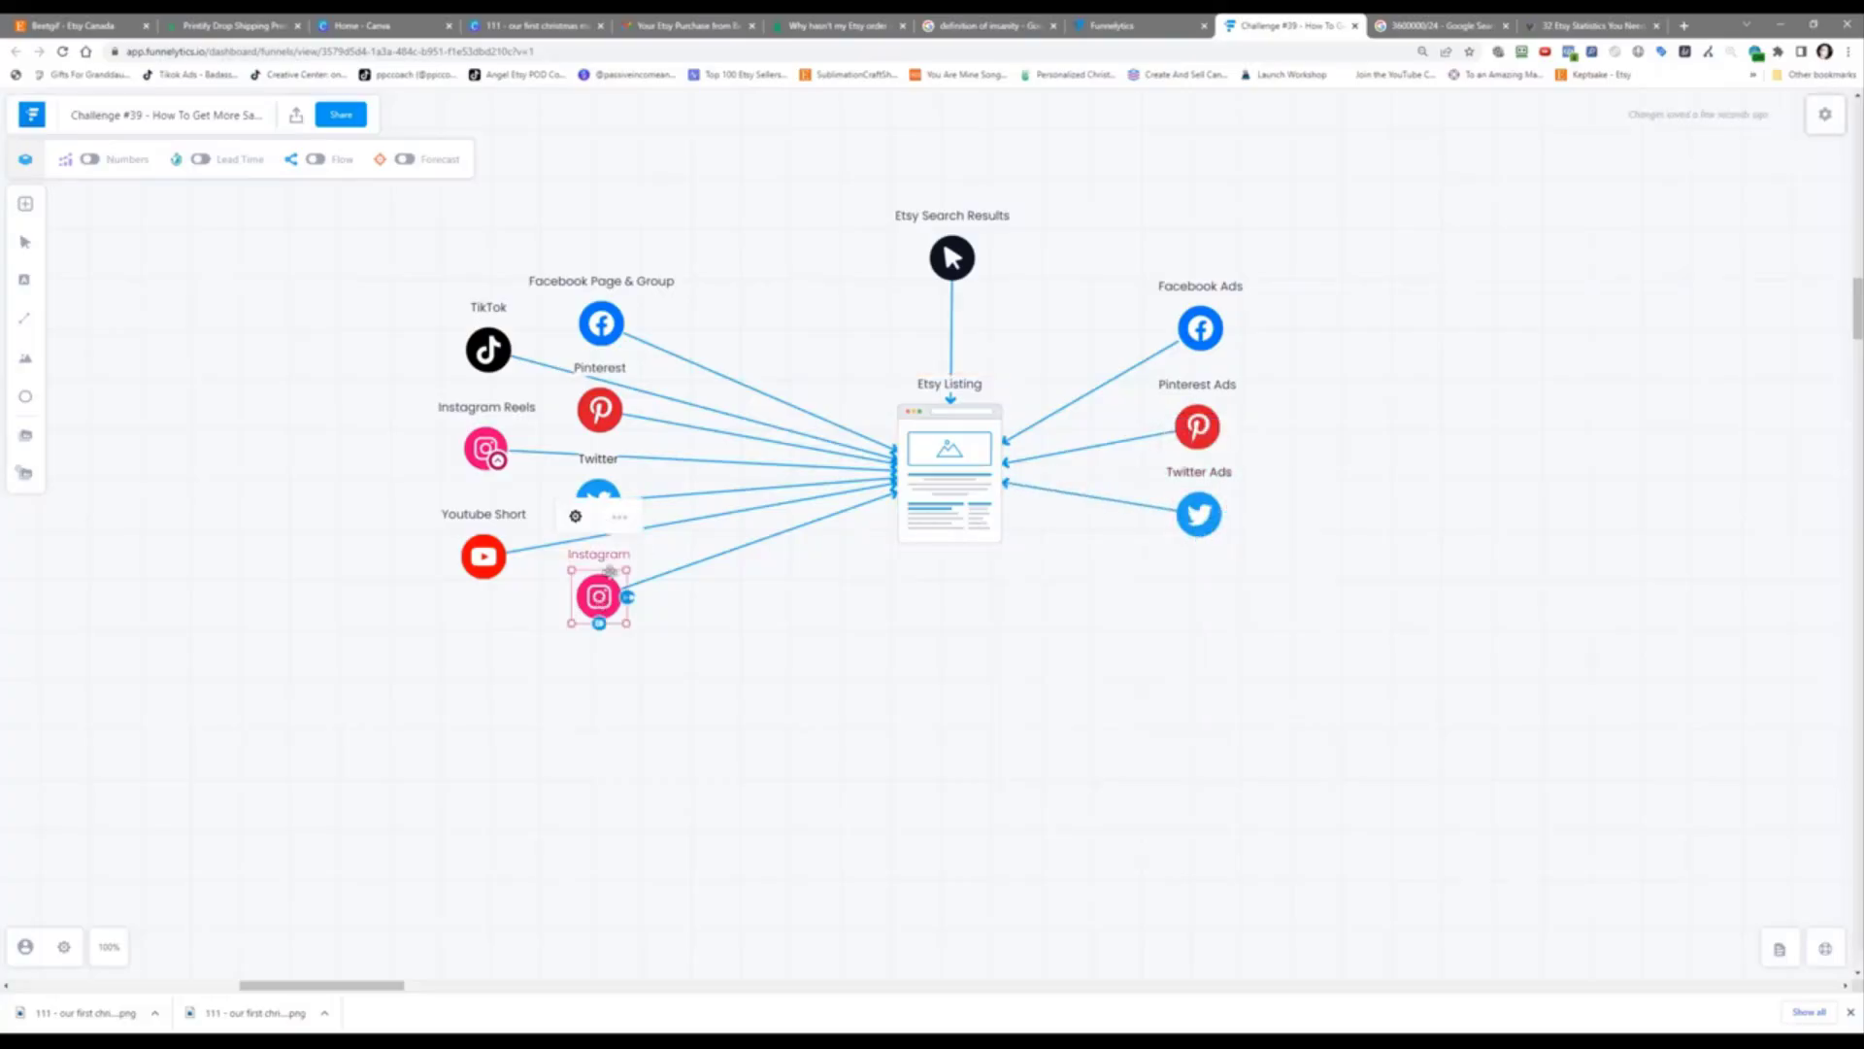
pyautogui.click(578, 520)
pyautogui.click(623, 518)
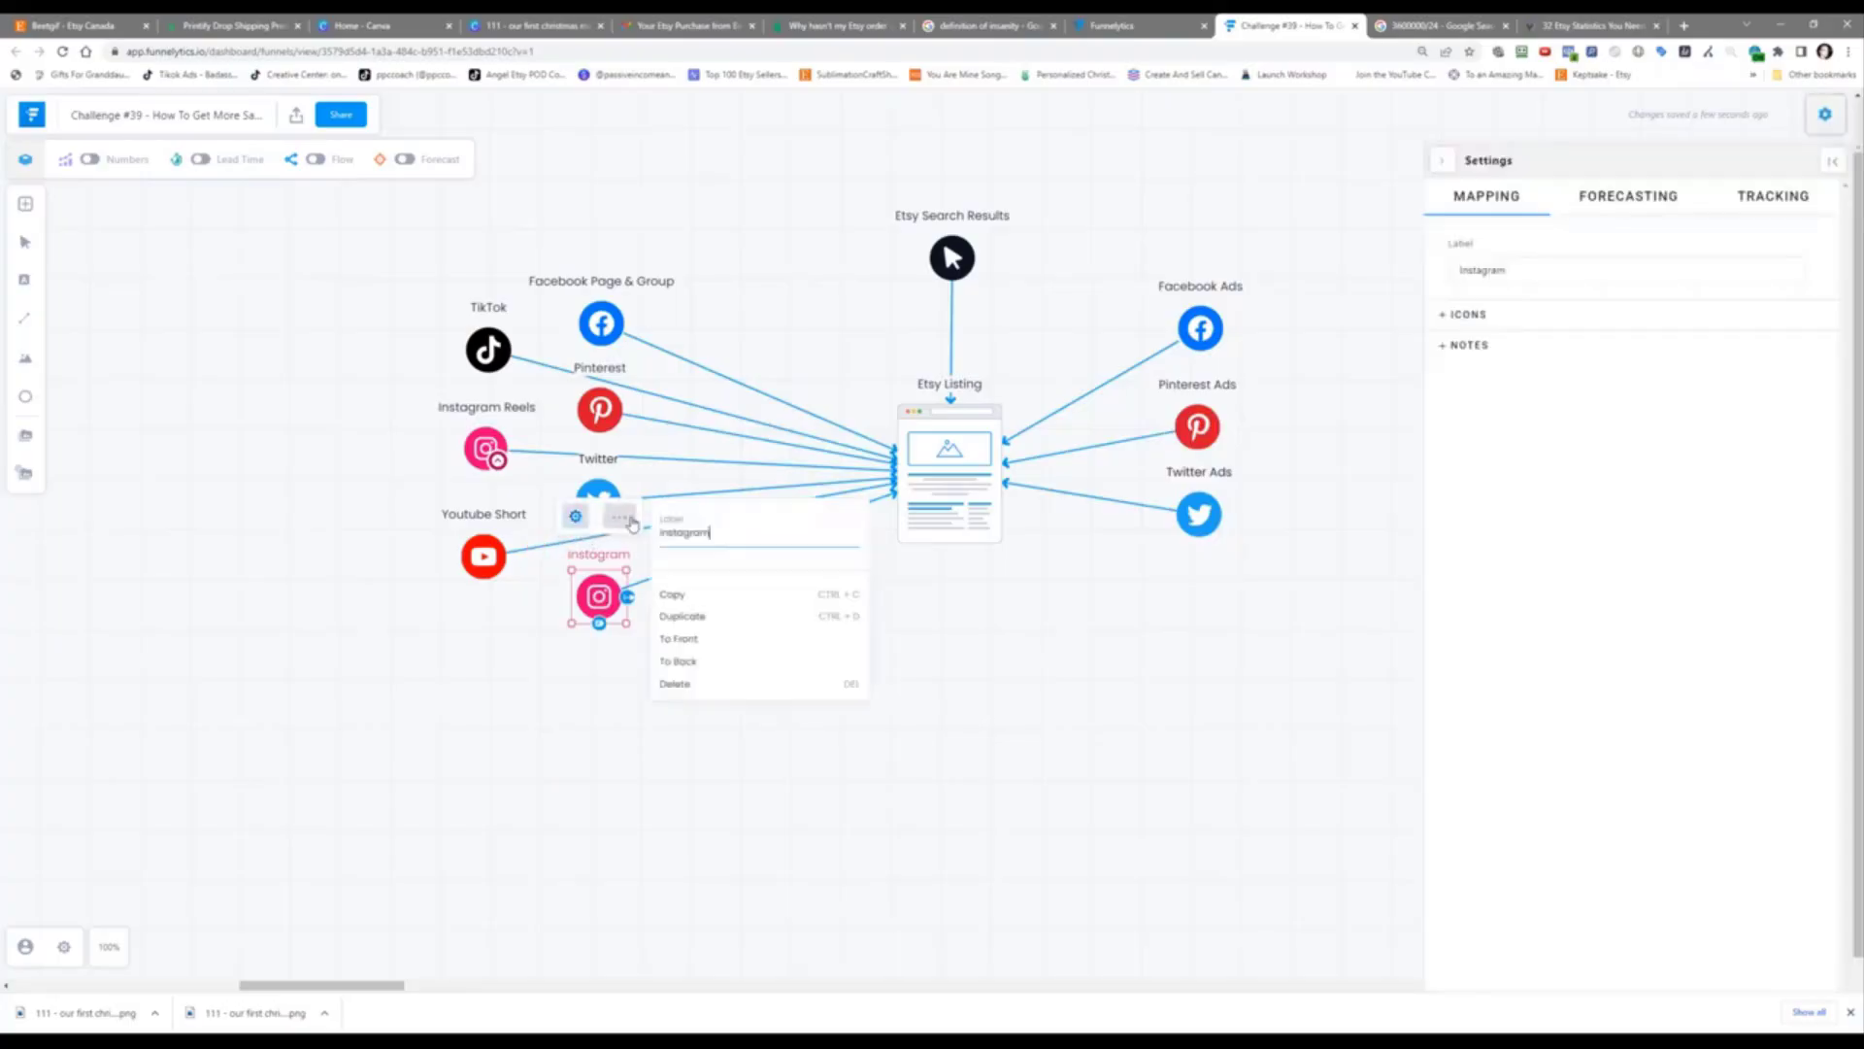
pyautogui.click(728, 616)
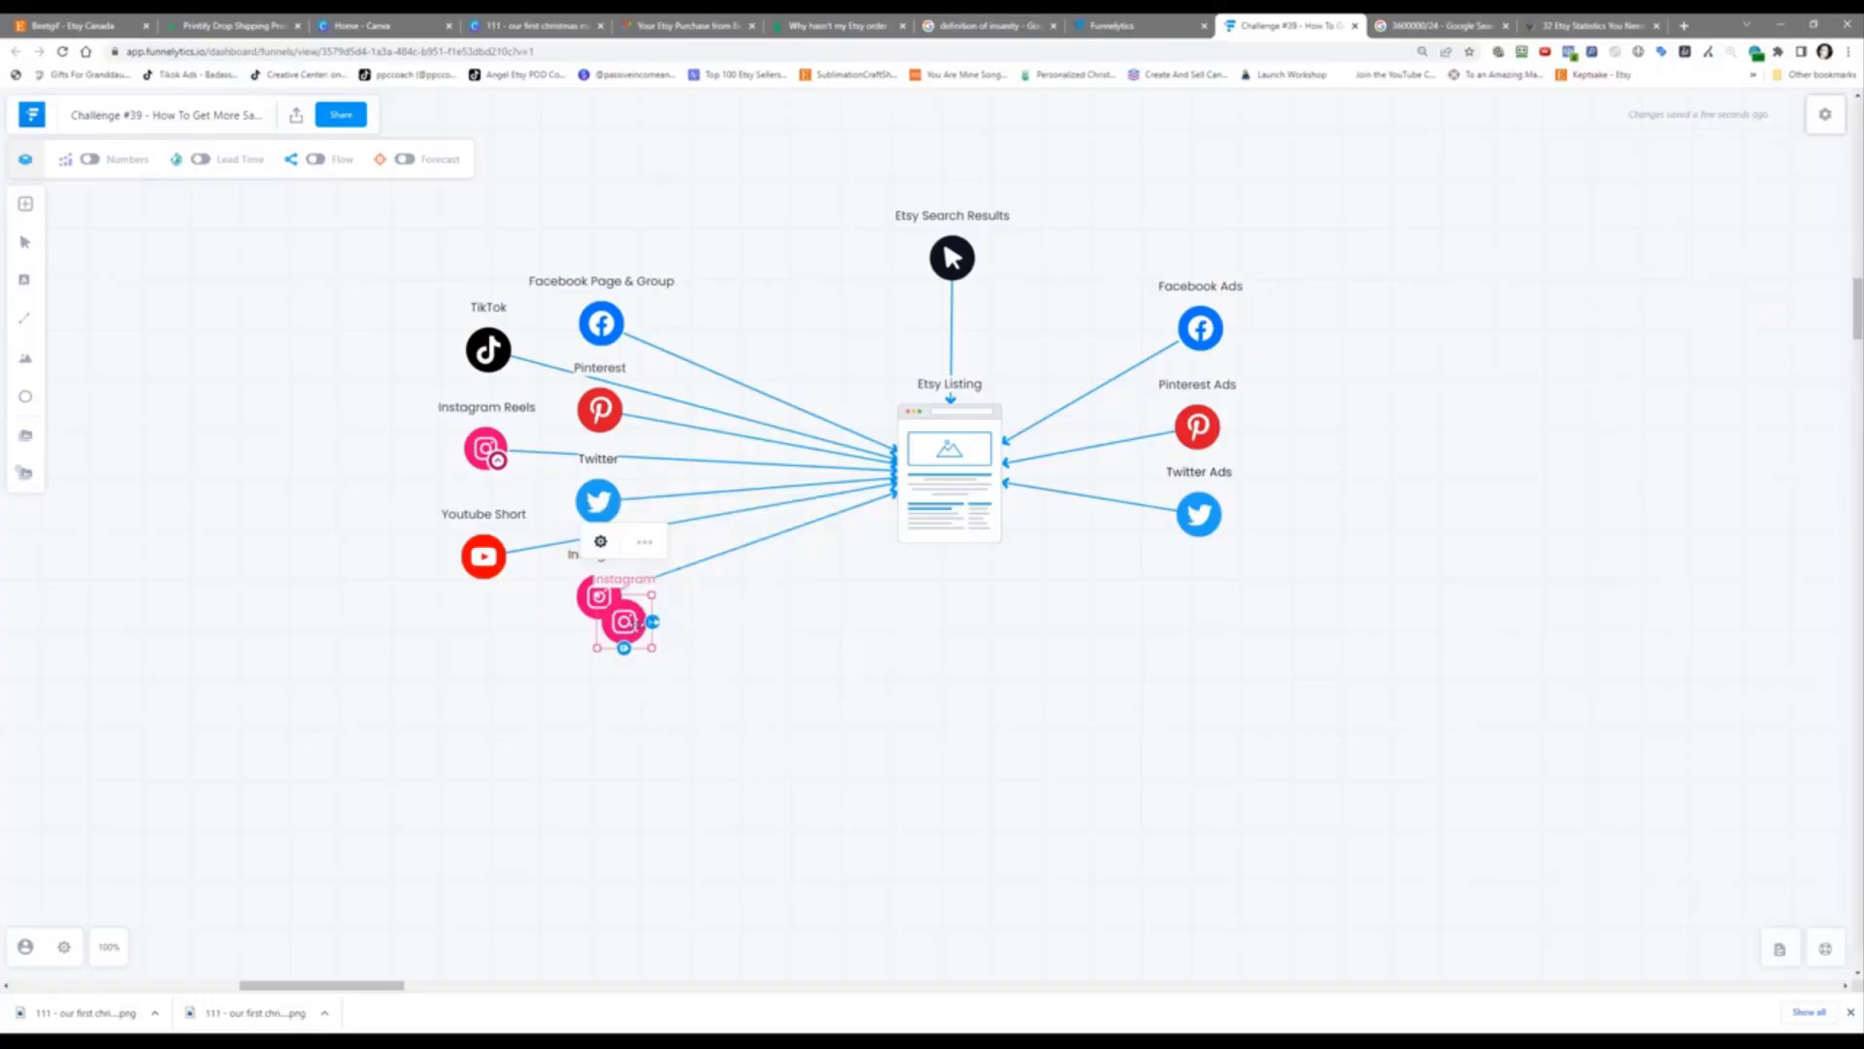
pyautogui.moveTo(632, 624); pyautogui.dragTo(1002, 502)
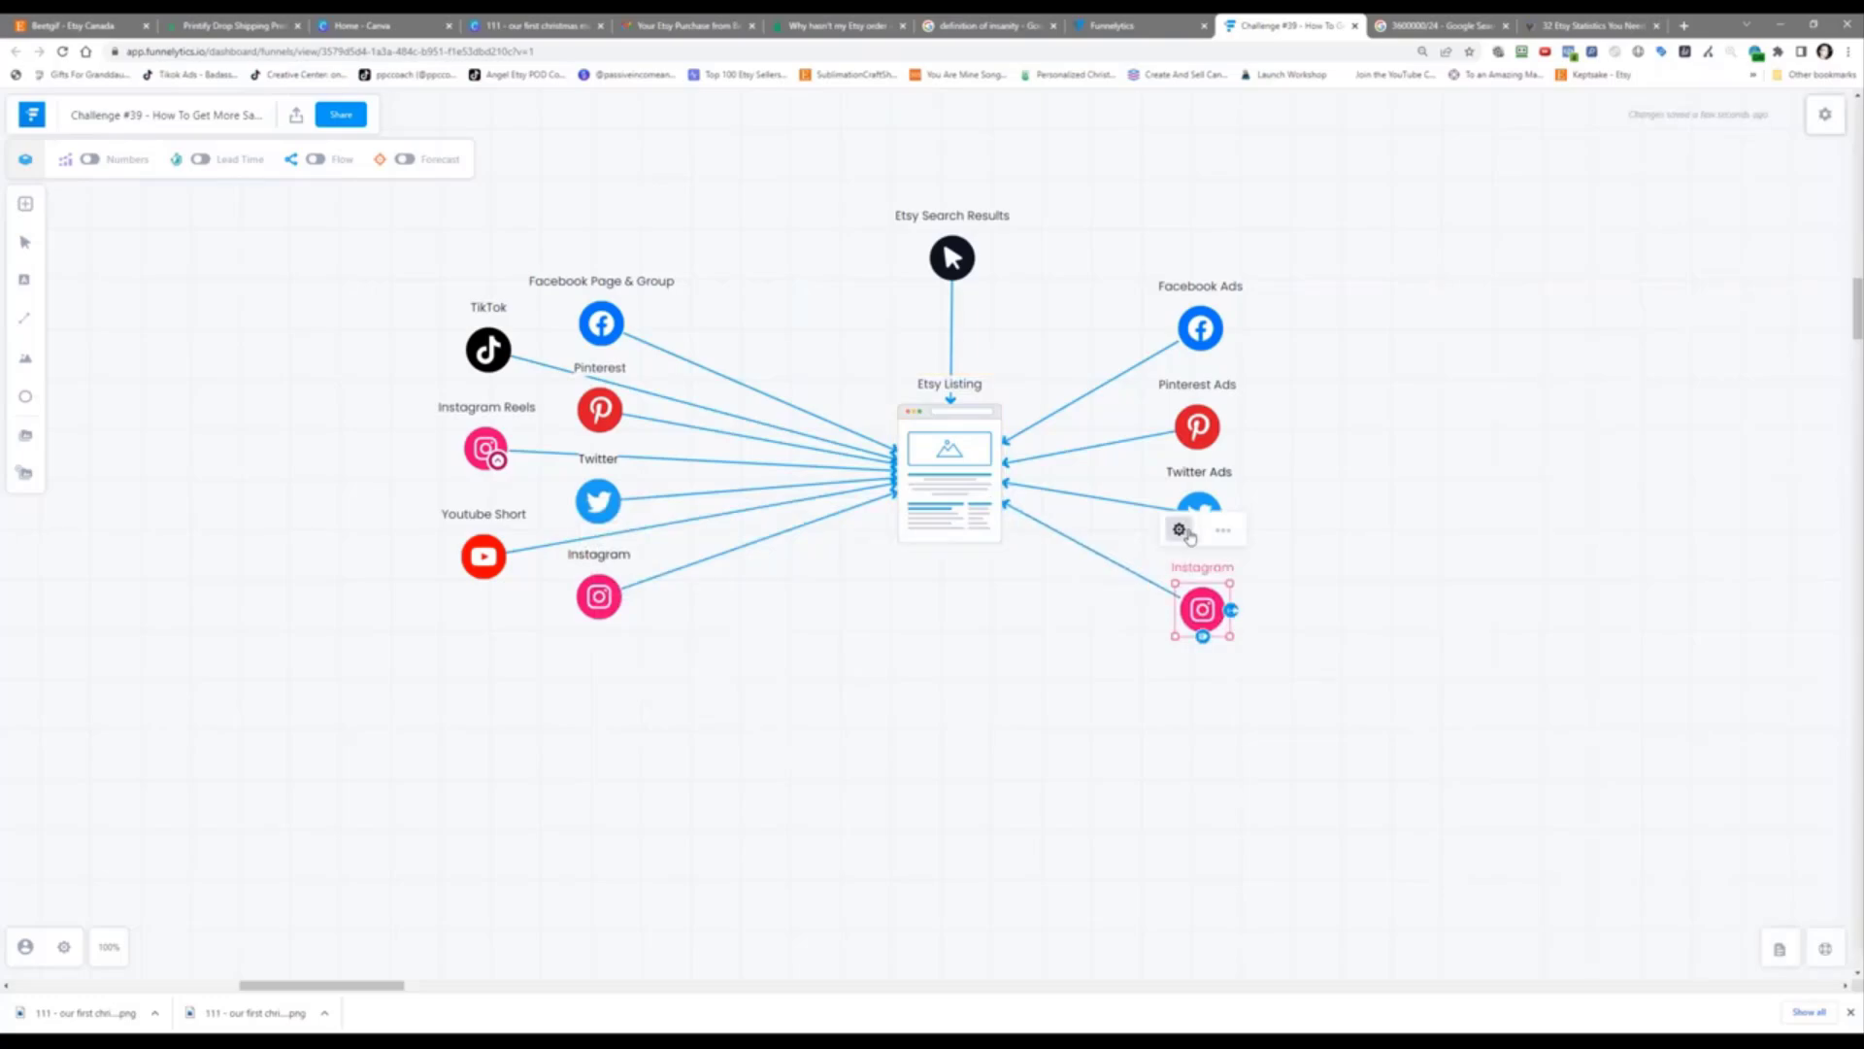
pyautogui.click(1185, 531)
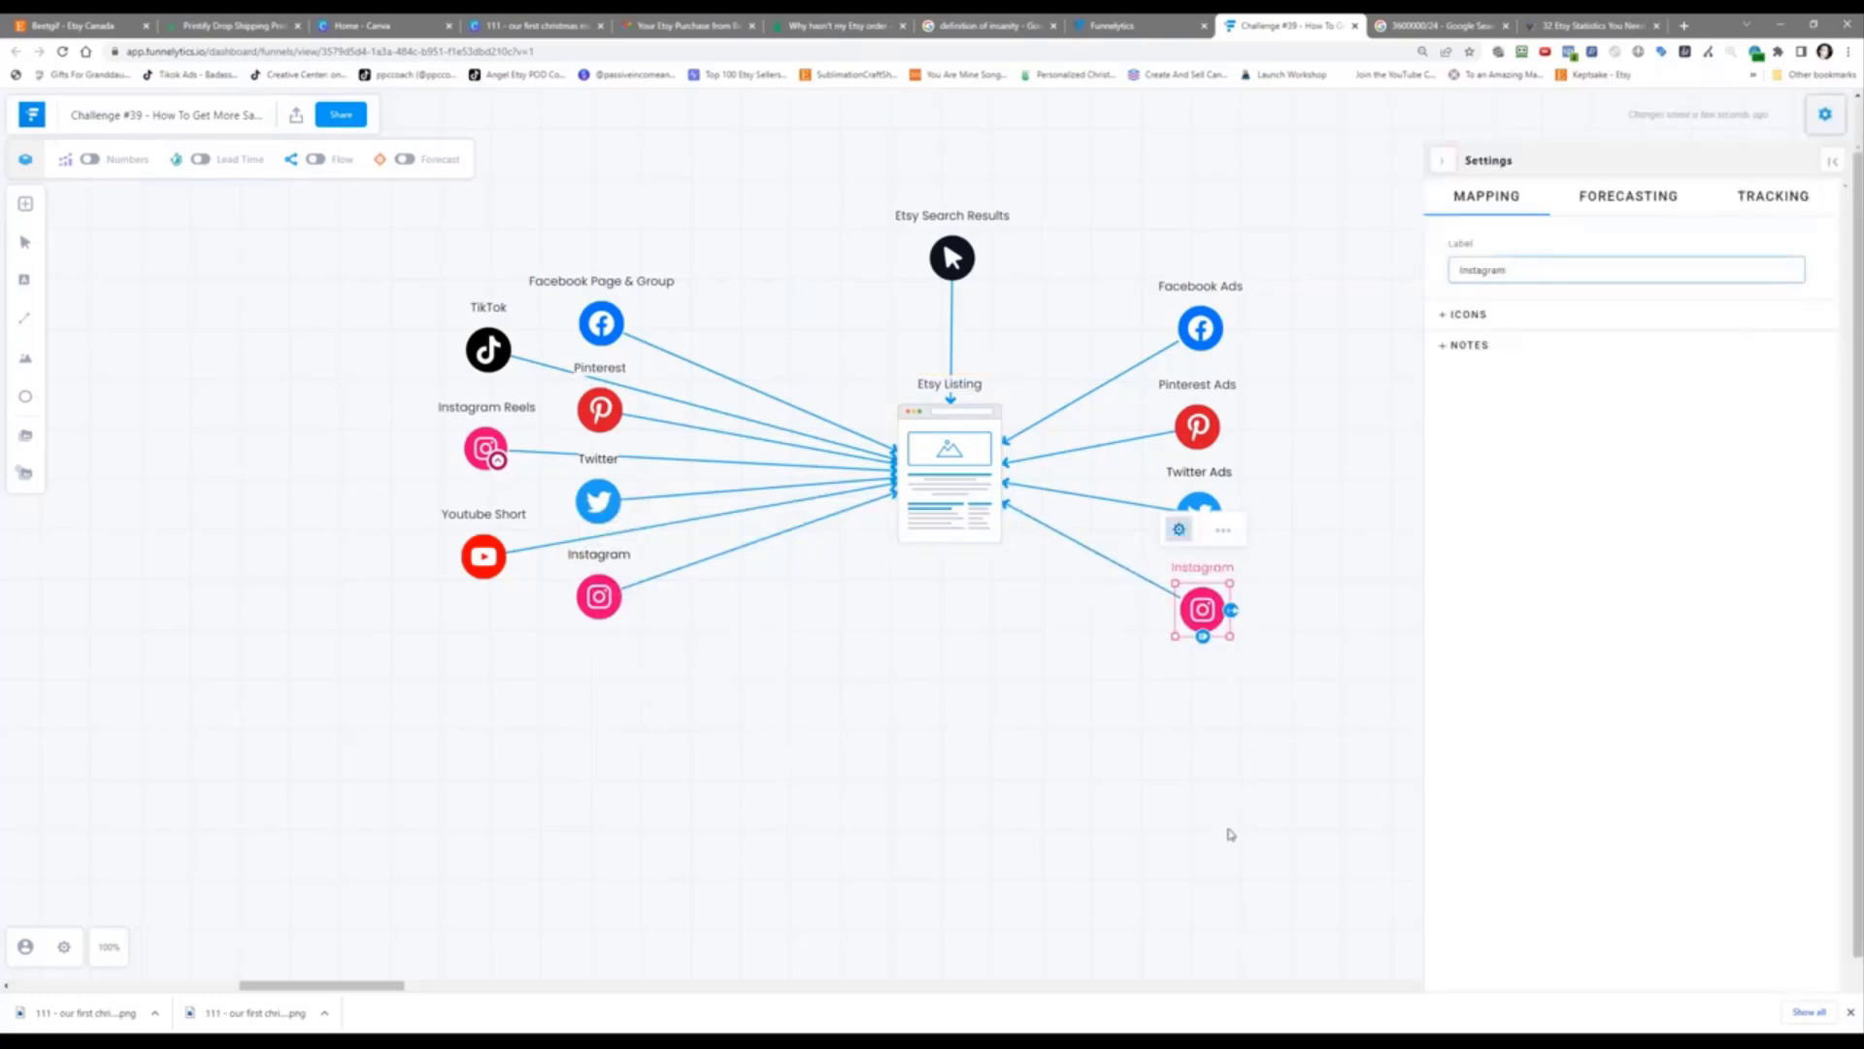
pyautogui.write('Ads')
pyautogui.click(1226, 837)
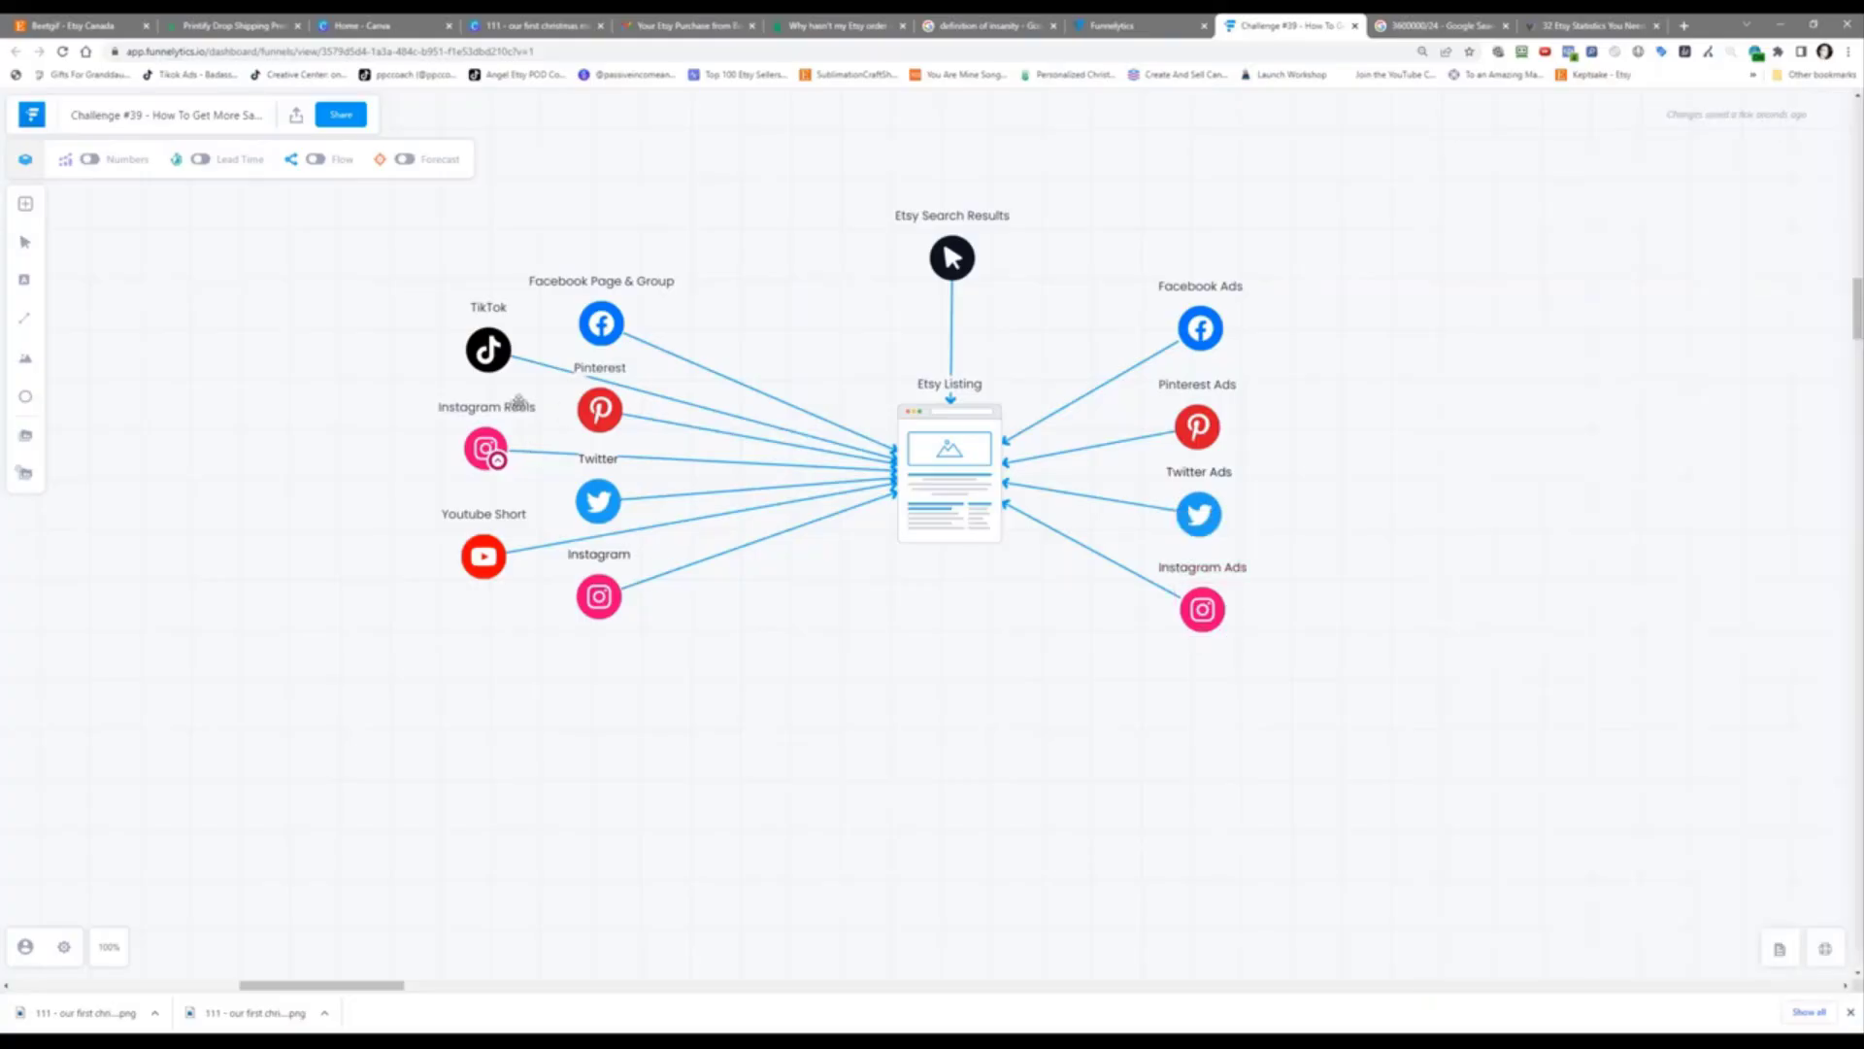
# Step: Duplicate TikTok below Instagram Ads and rename the copy 'TikTok Ads'
pyautogui.click(470, 337)
pyautogui.click(509, 270)
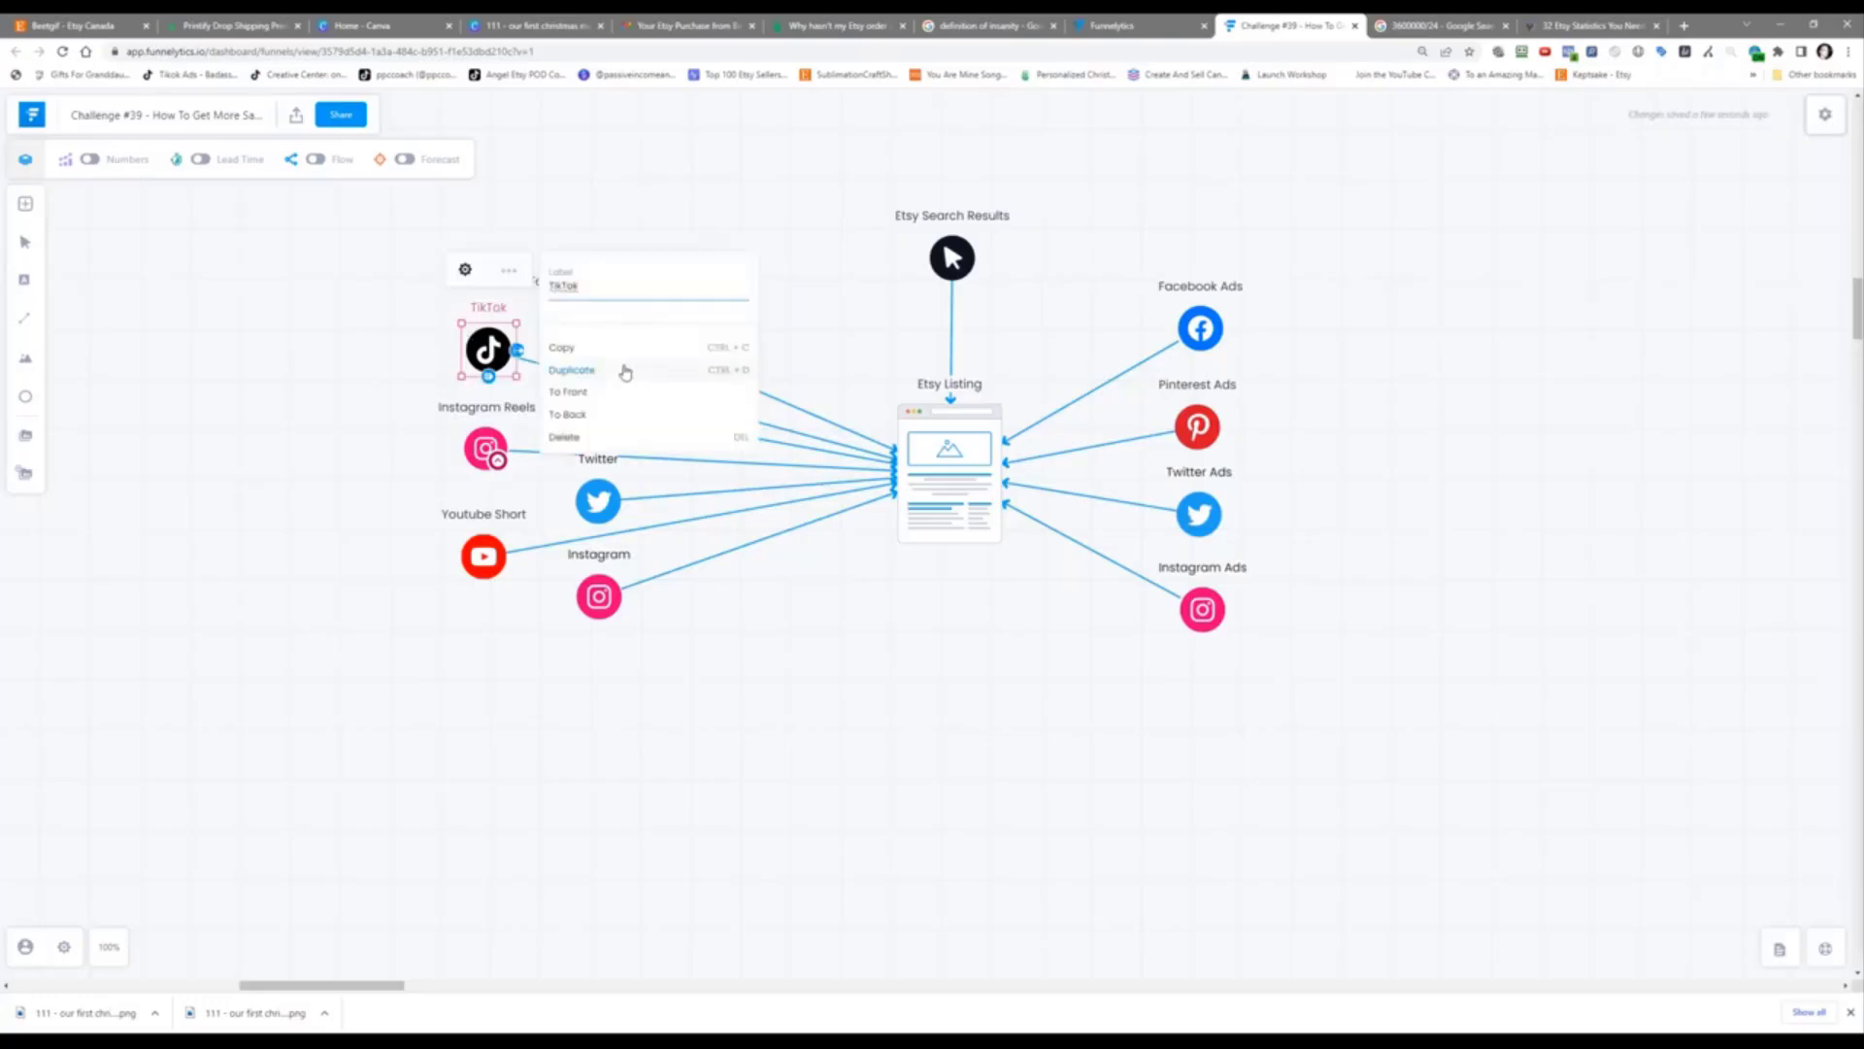
pyautogui.click(626, 372)
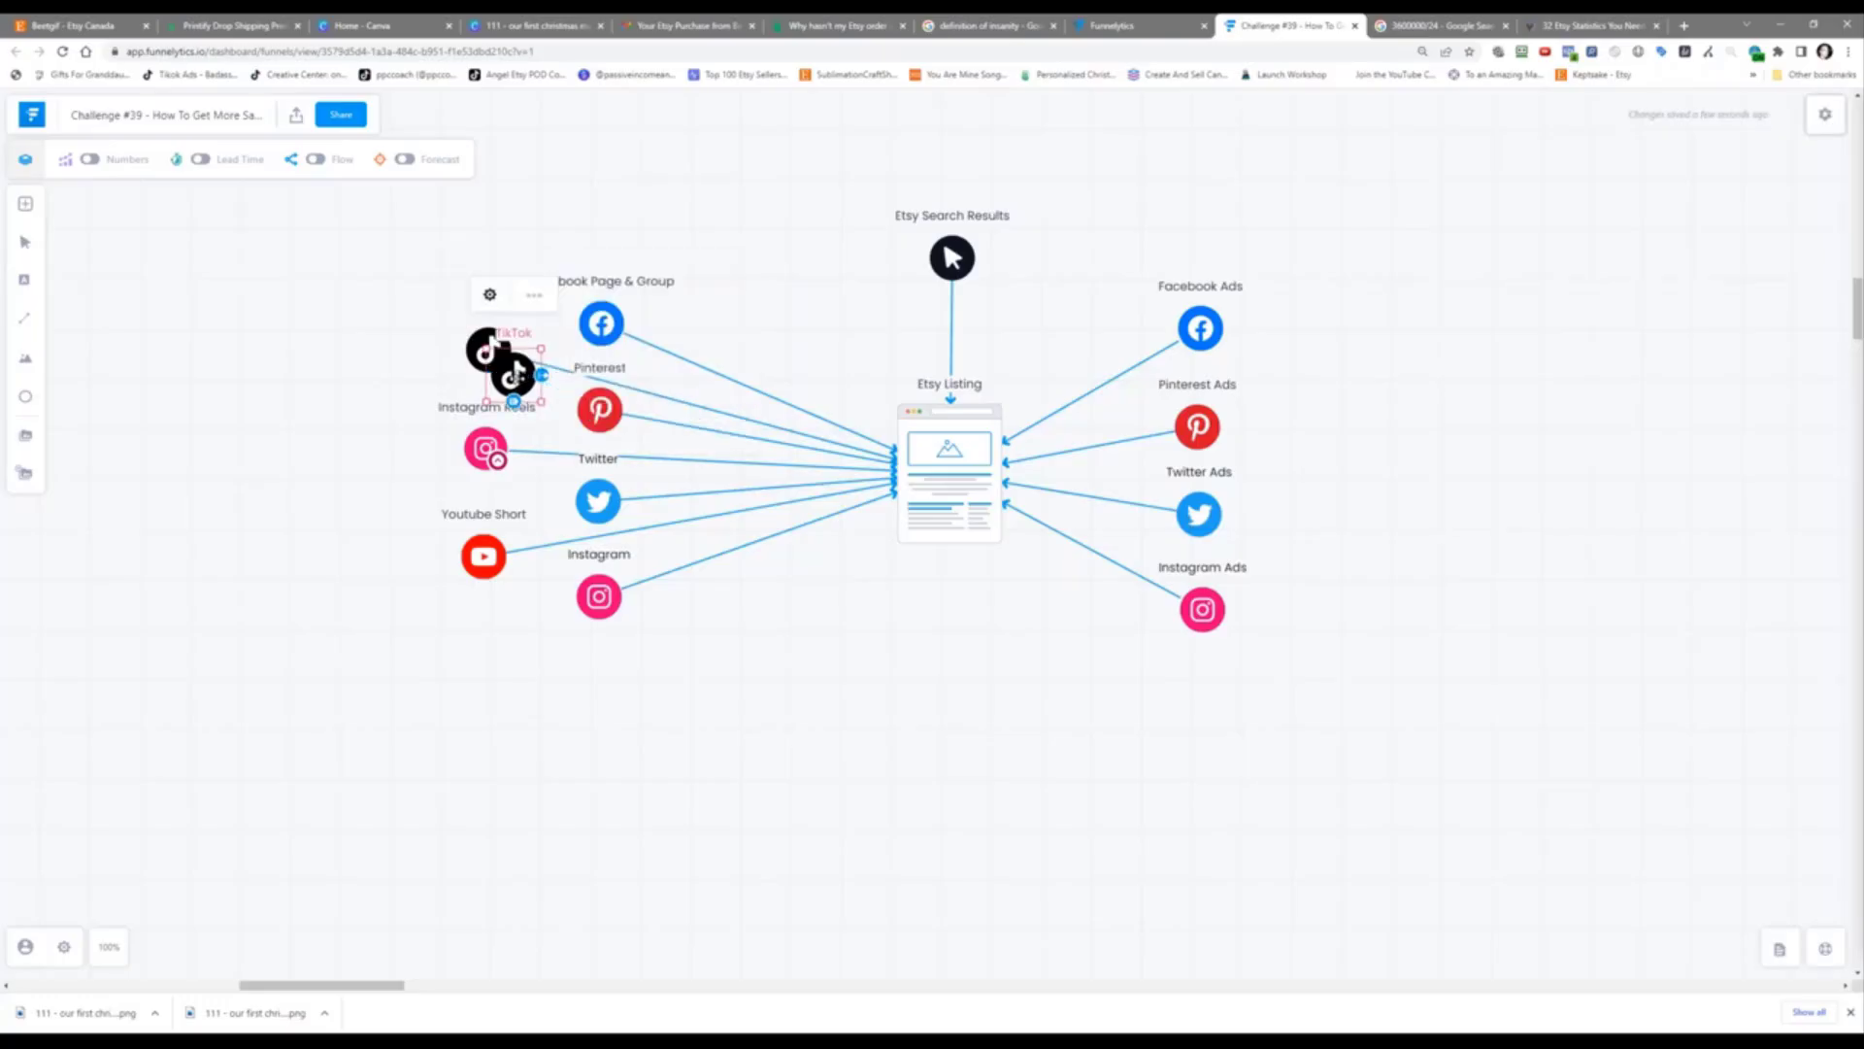
pyautogui.moveTo(513, 374)
pyautogui.mouseDown()
pyautogui.moveTo(1201, 700)
pyautogui.moveTo(1000, 528)
pyautogui.mouseUp()
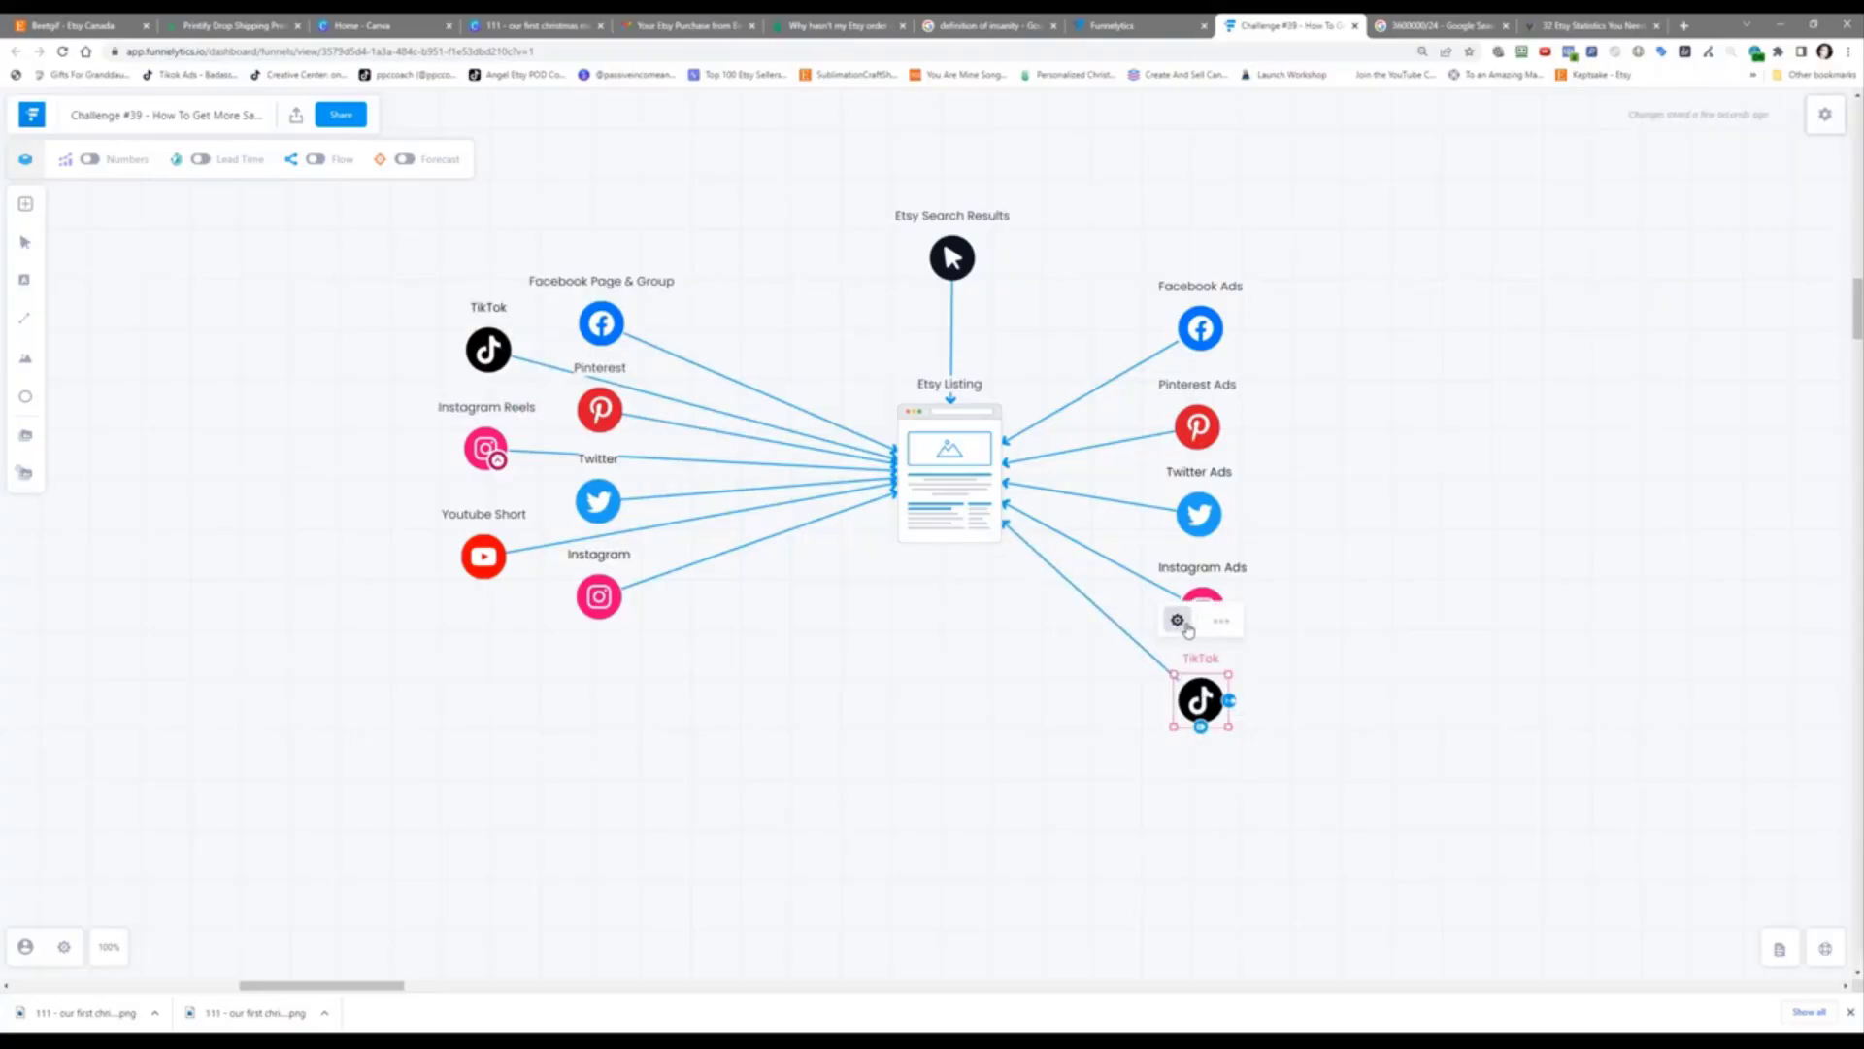
pyautogui.click(1178, 621)
pyautogui.click(1532, 272)
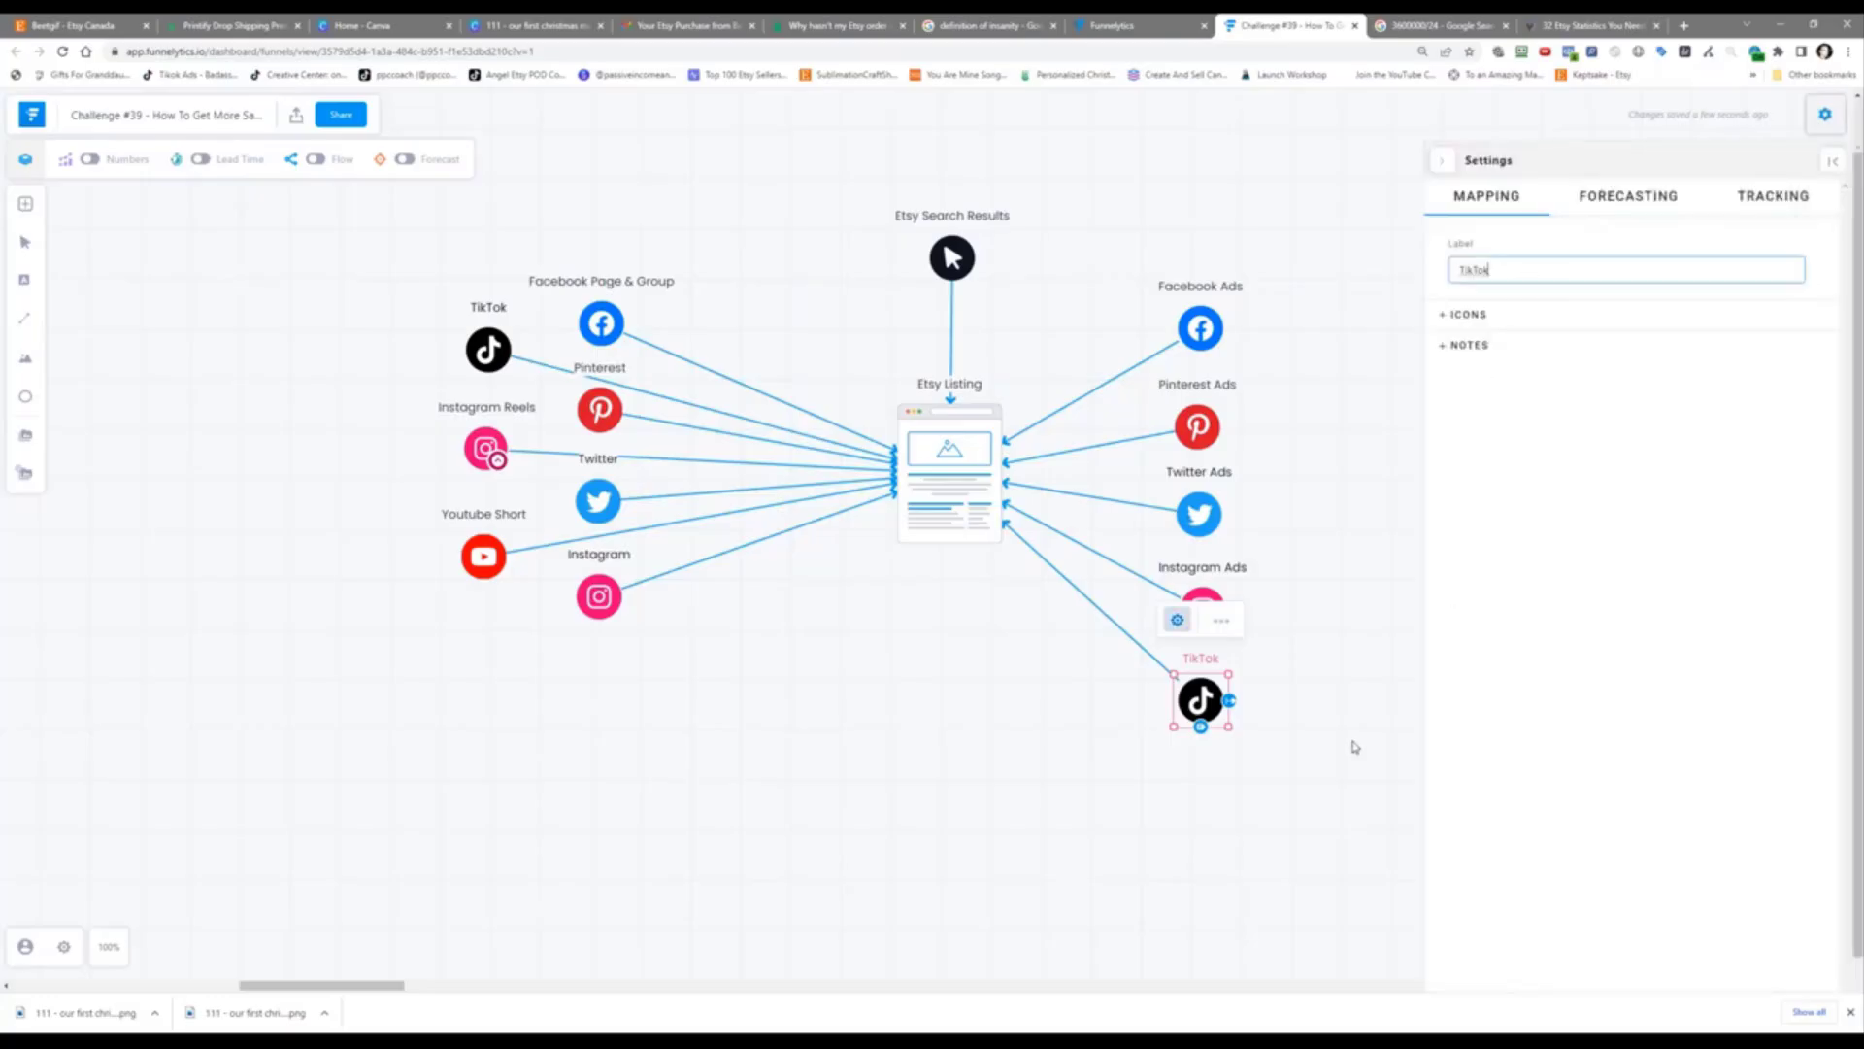
pyautogui.write('Ads')
pyautogui.click(1354, 748)
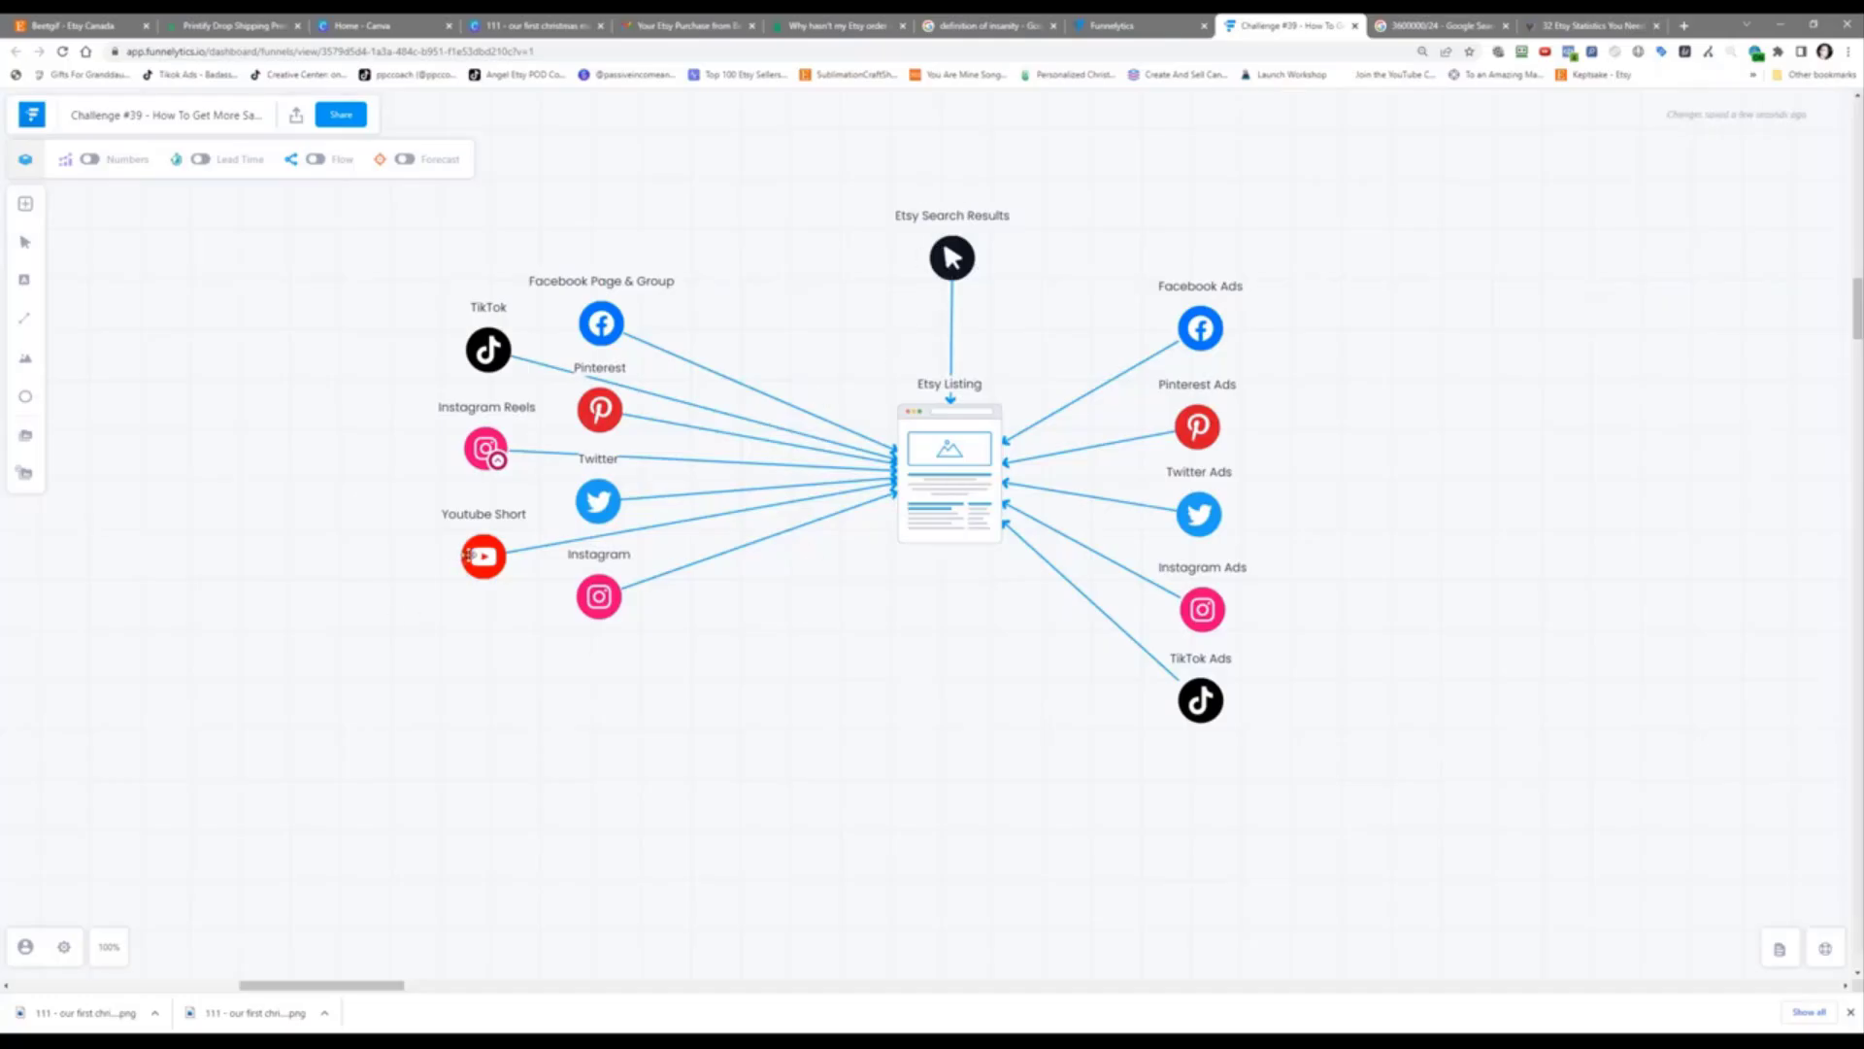
# Step: Duplicate the Youtube Short node, place the copy below TikTok Ads, and connect it to Etsy Listing
pyautogui.click(468, 555)
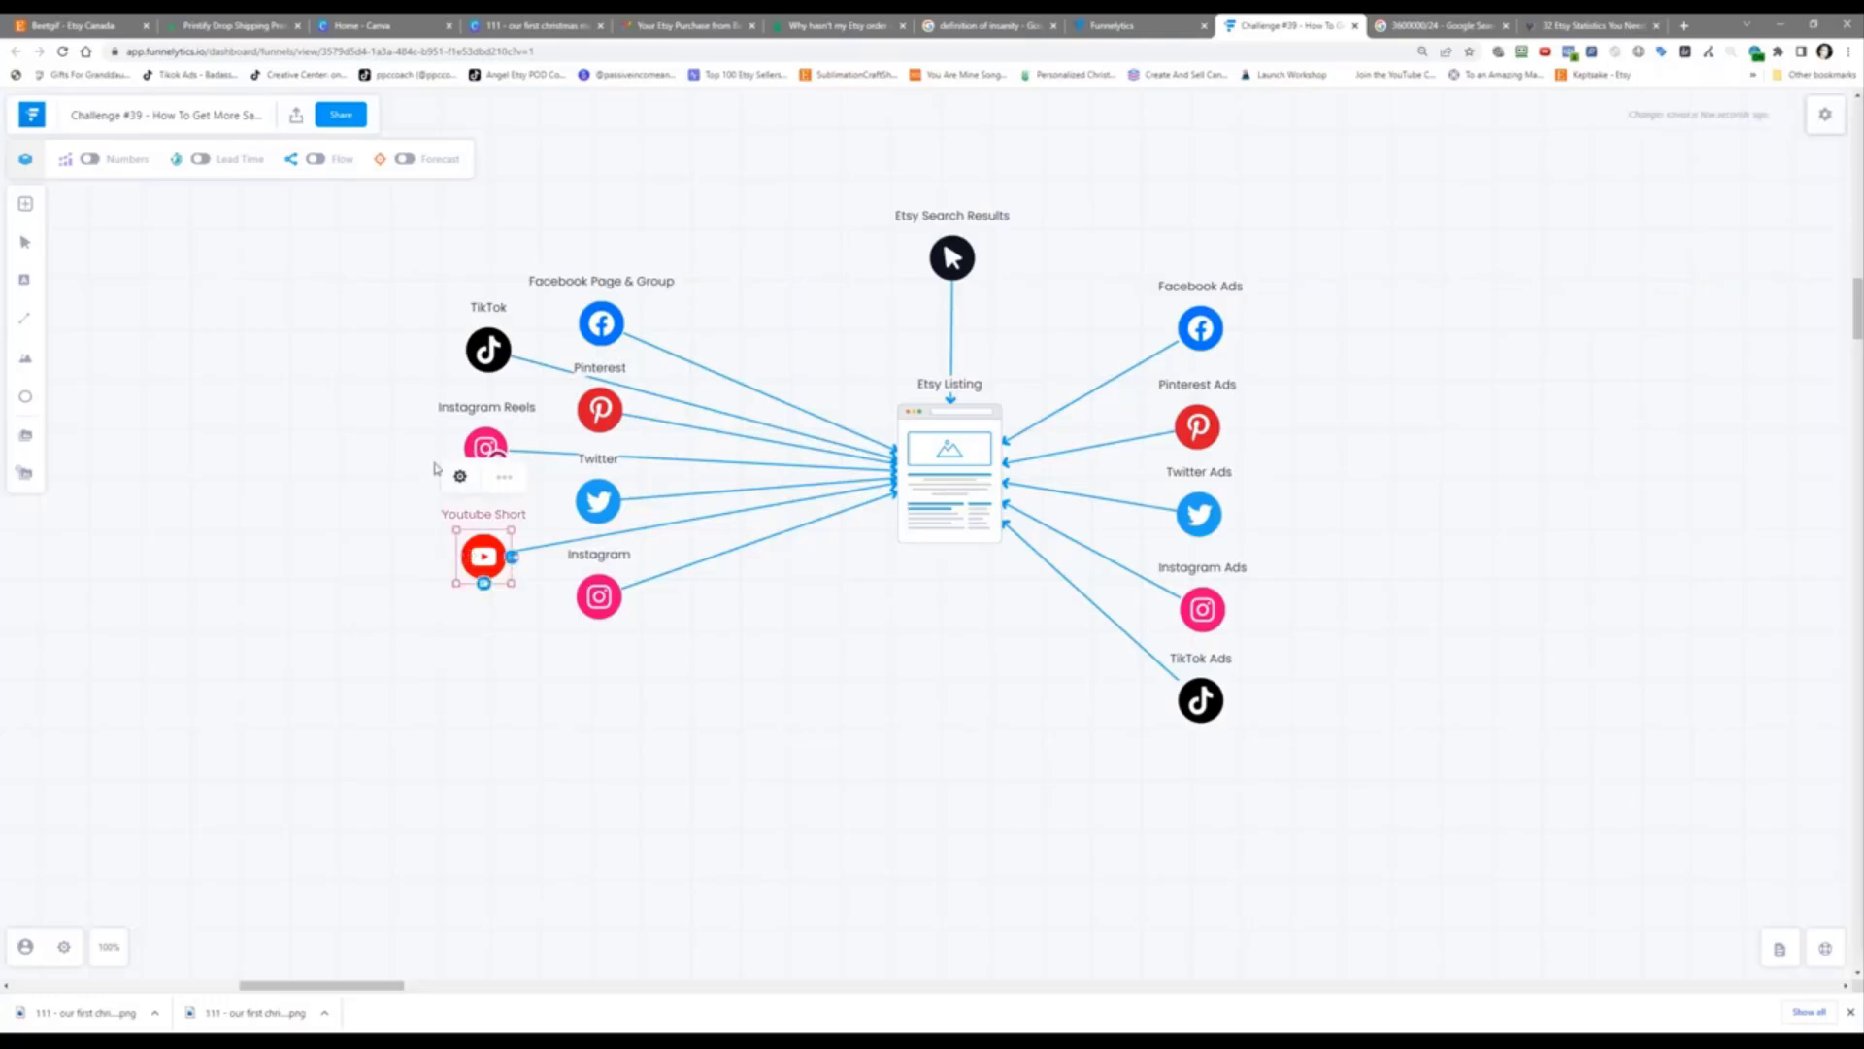
pyautogui.click(504, 480)
pyautogui.click(612, 579)
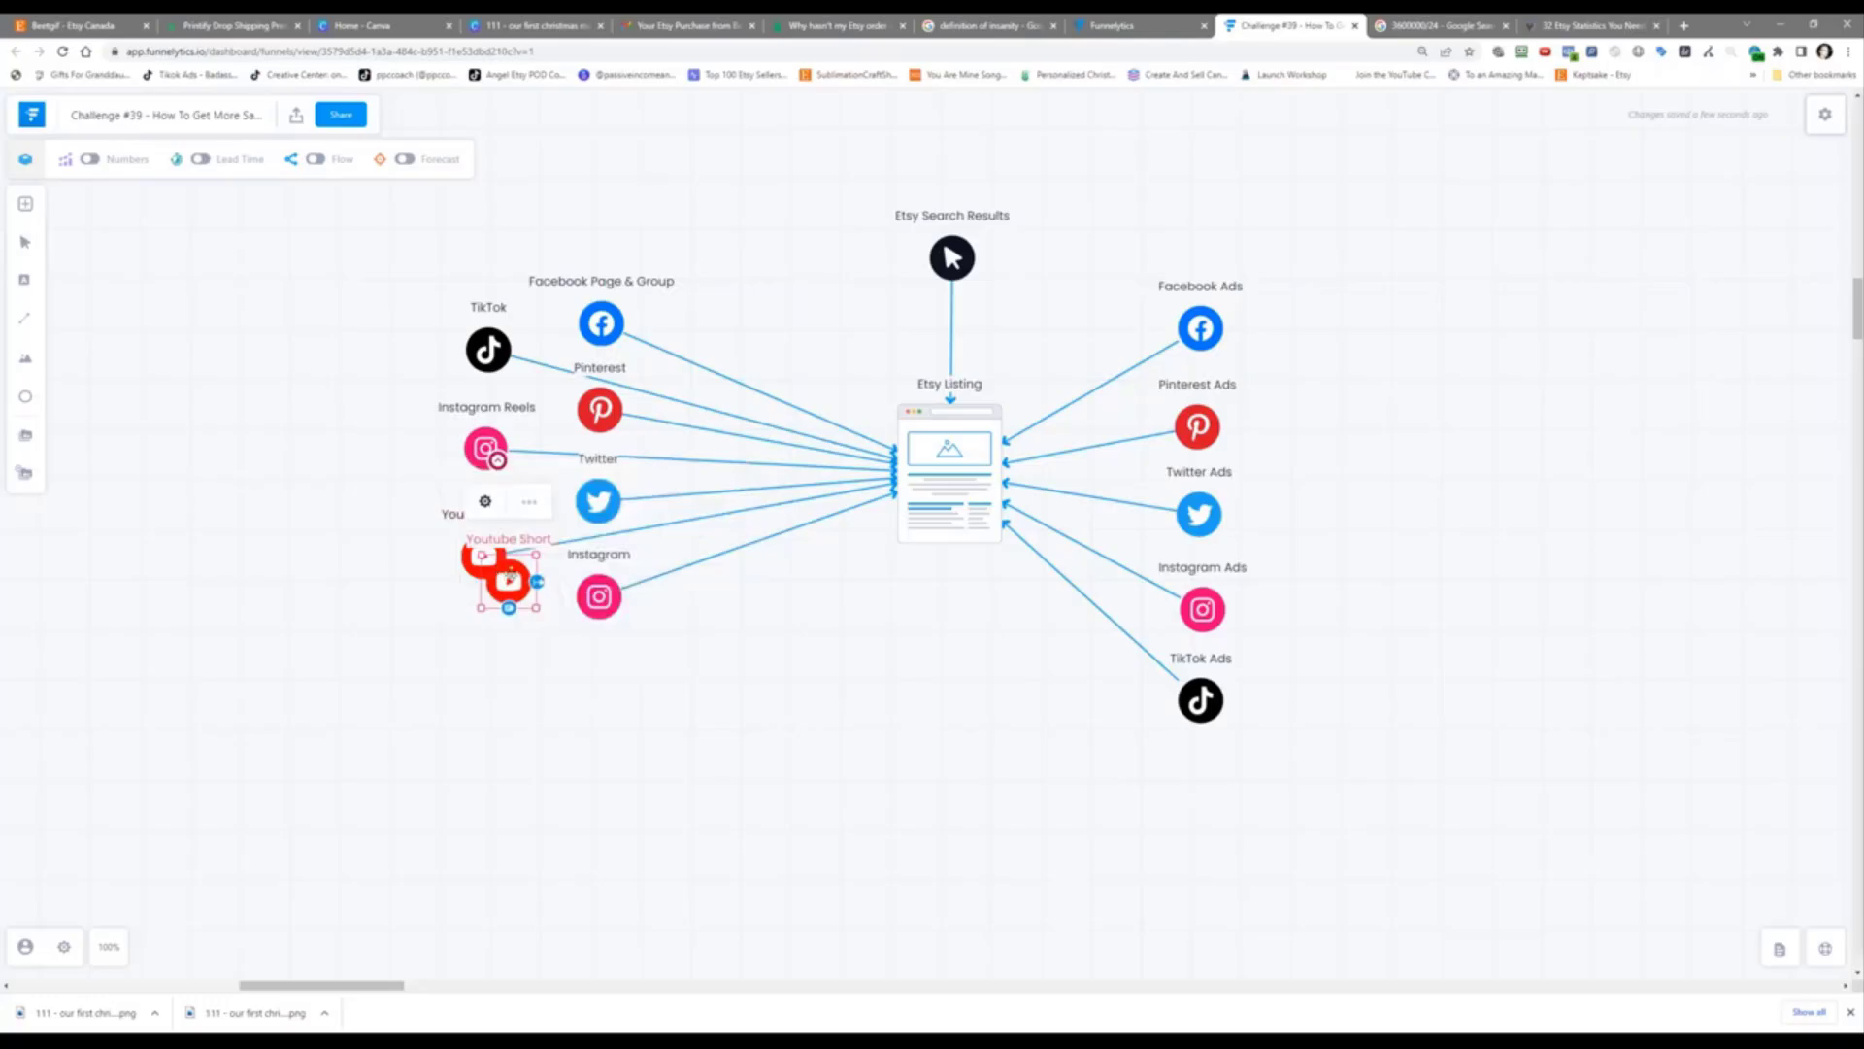
pyautogui.moveTo(509, 577); pyautogui.dragTo(991, 518)
pyautogui.click(1201, 802)
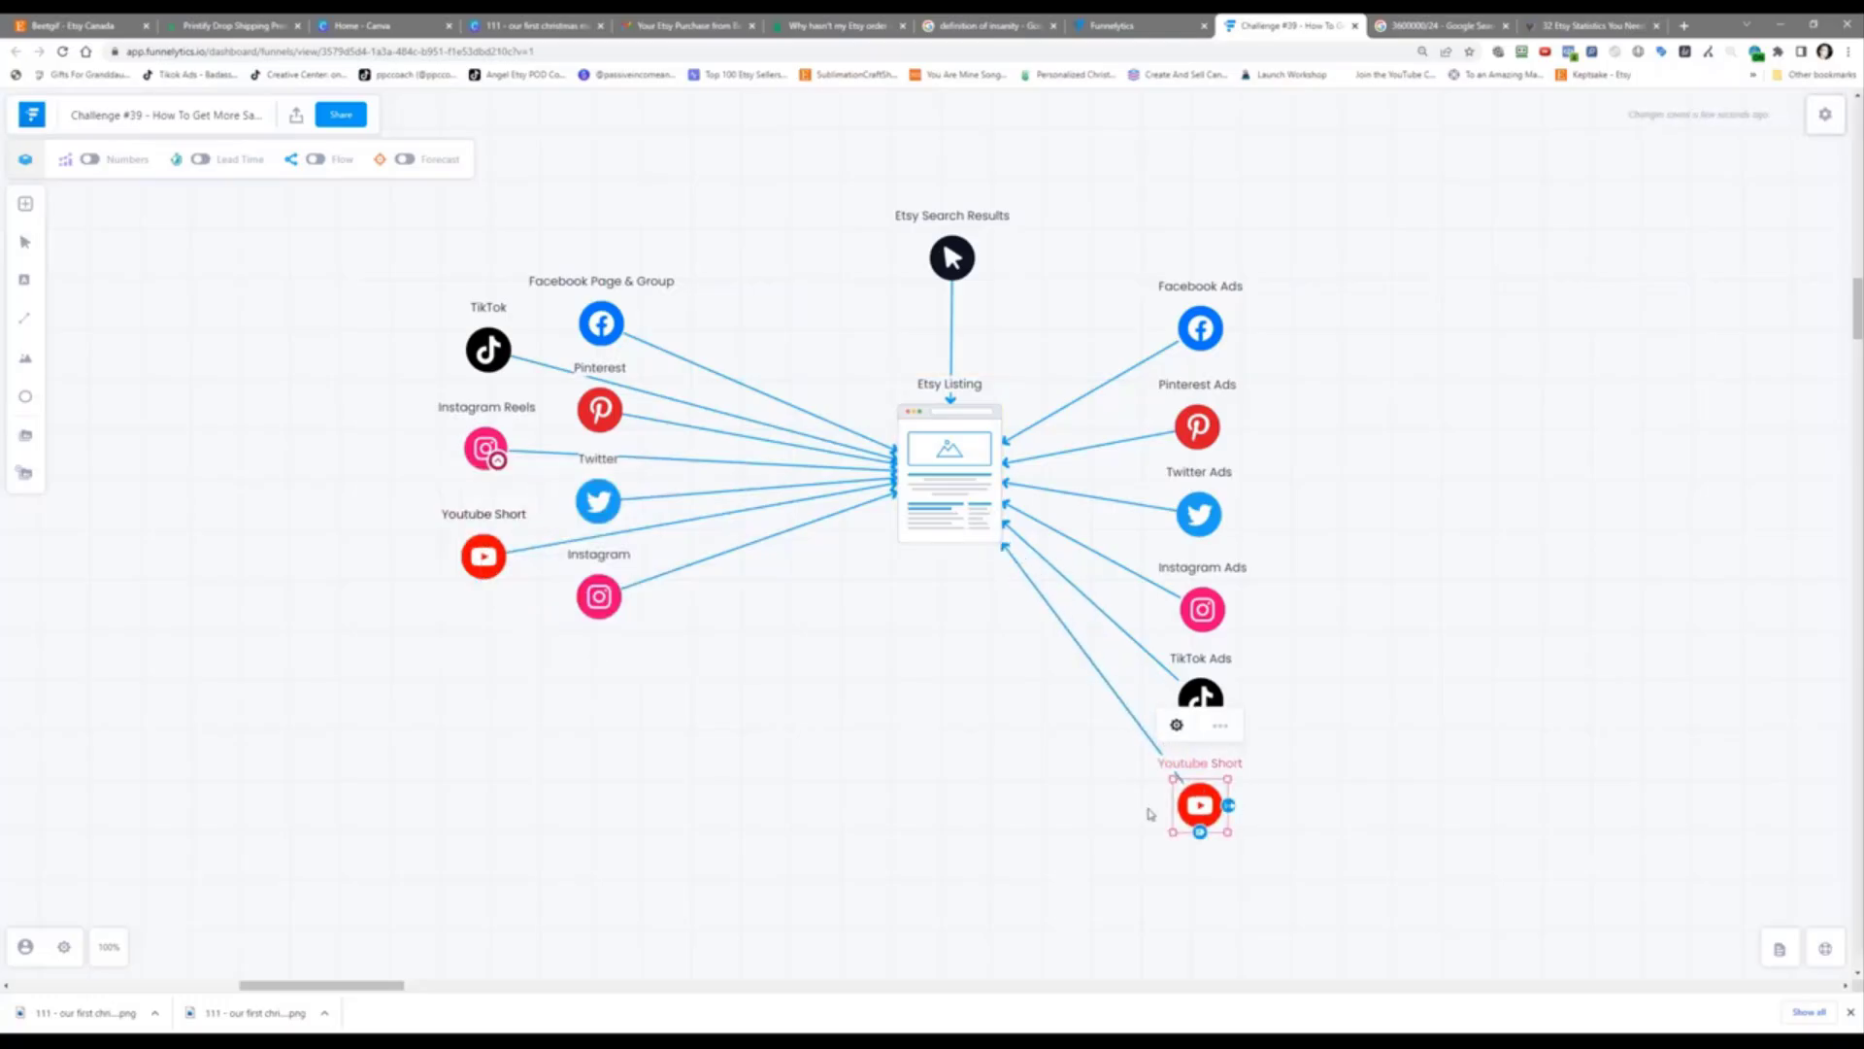
# Step: Rename the copied node from 'Youtube Short' to 'Youtube Ads'
pyautogui.click(1175, 726)
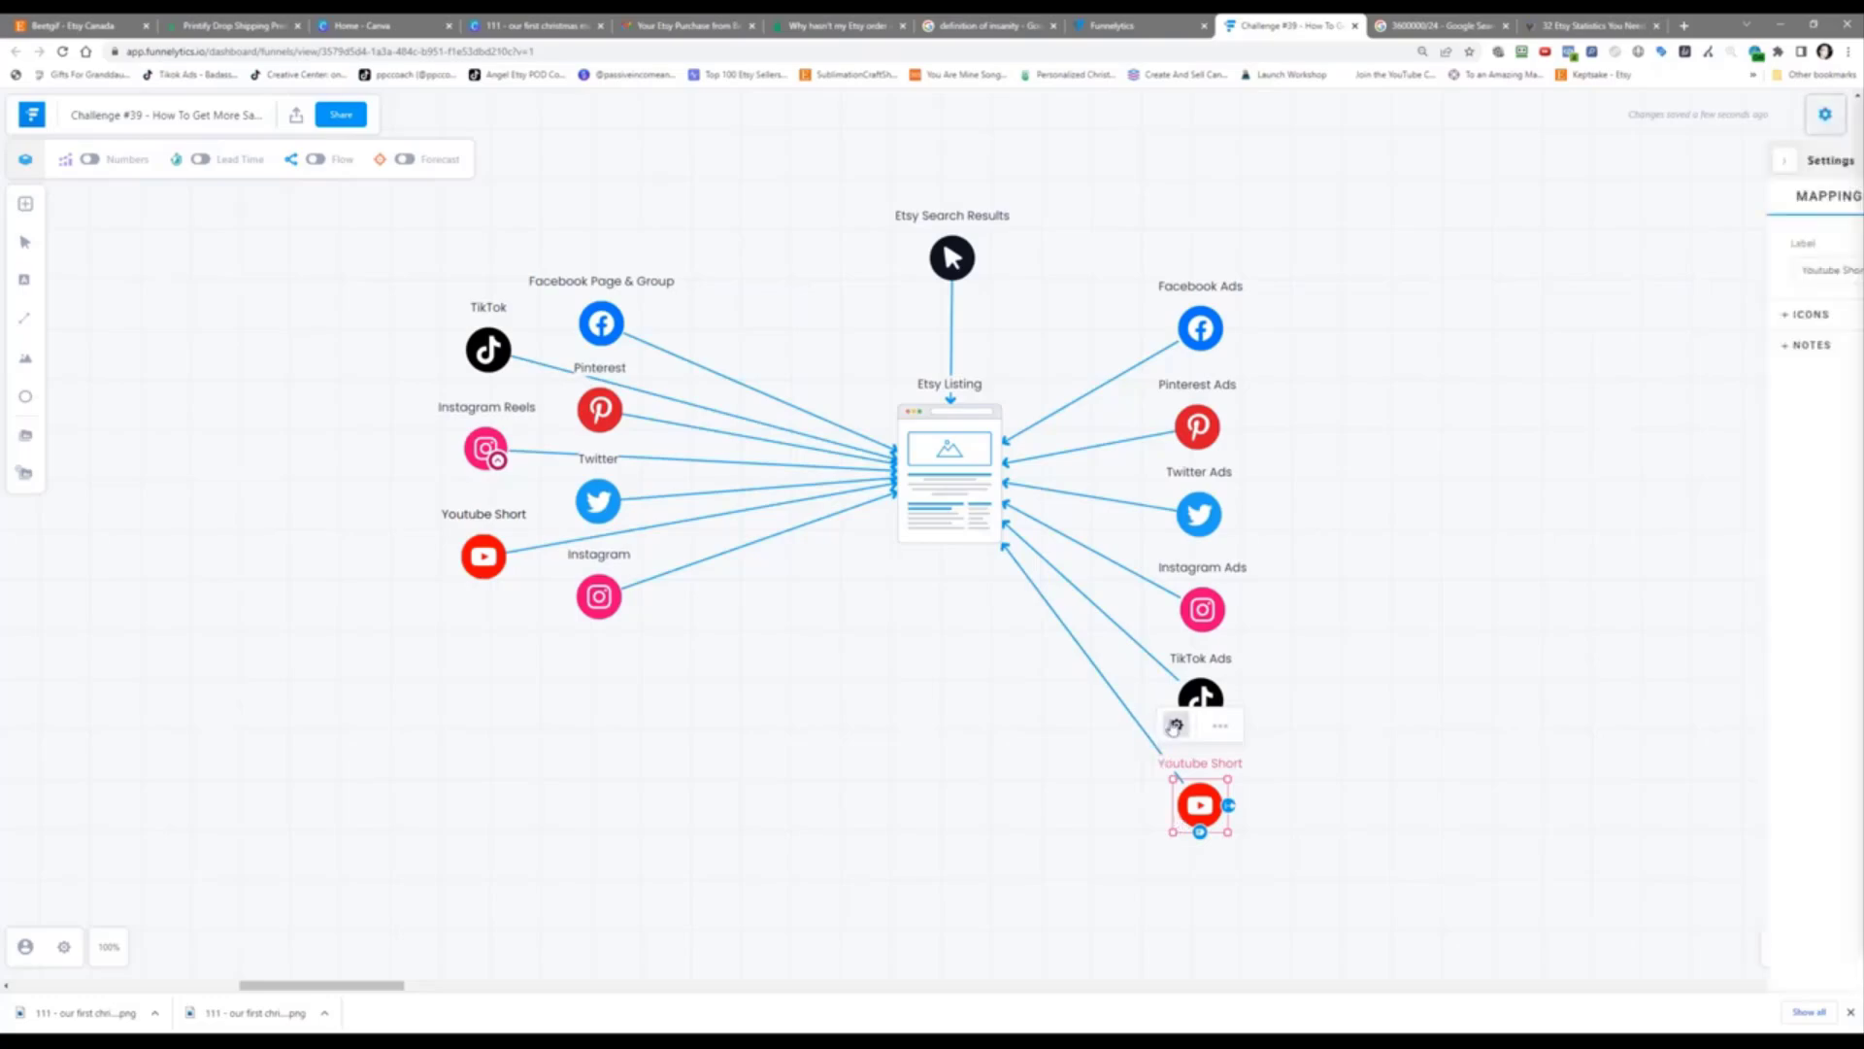
pyautogui.moveTo(1500, 271); pyautogui.dragTo(1550, 291)
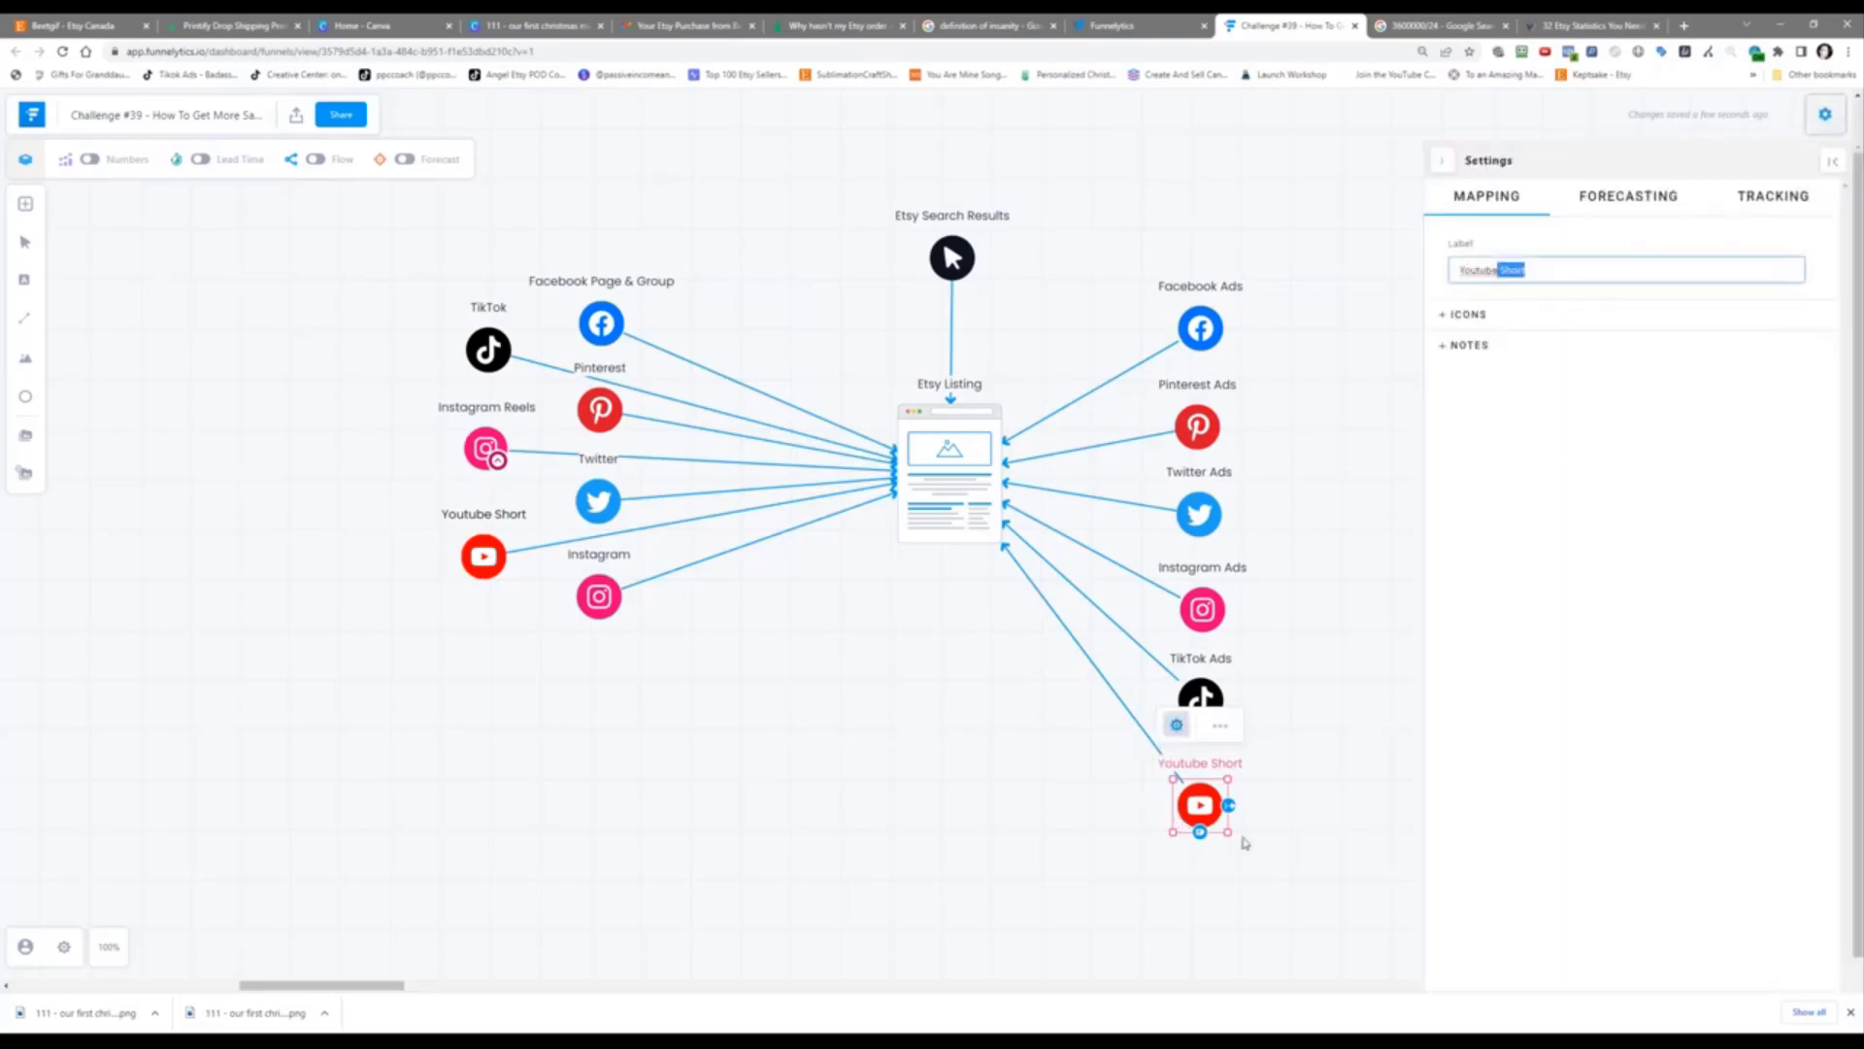
pyautogui.press('BackSpace')
pyautogui.write('Ads')
pyautogui.click(1360, 608)
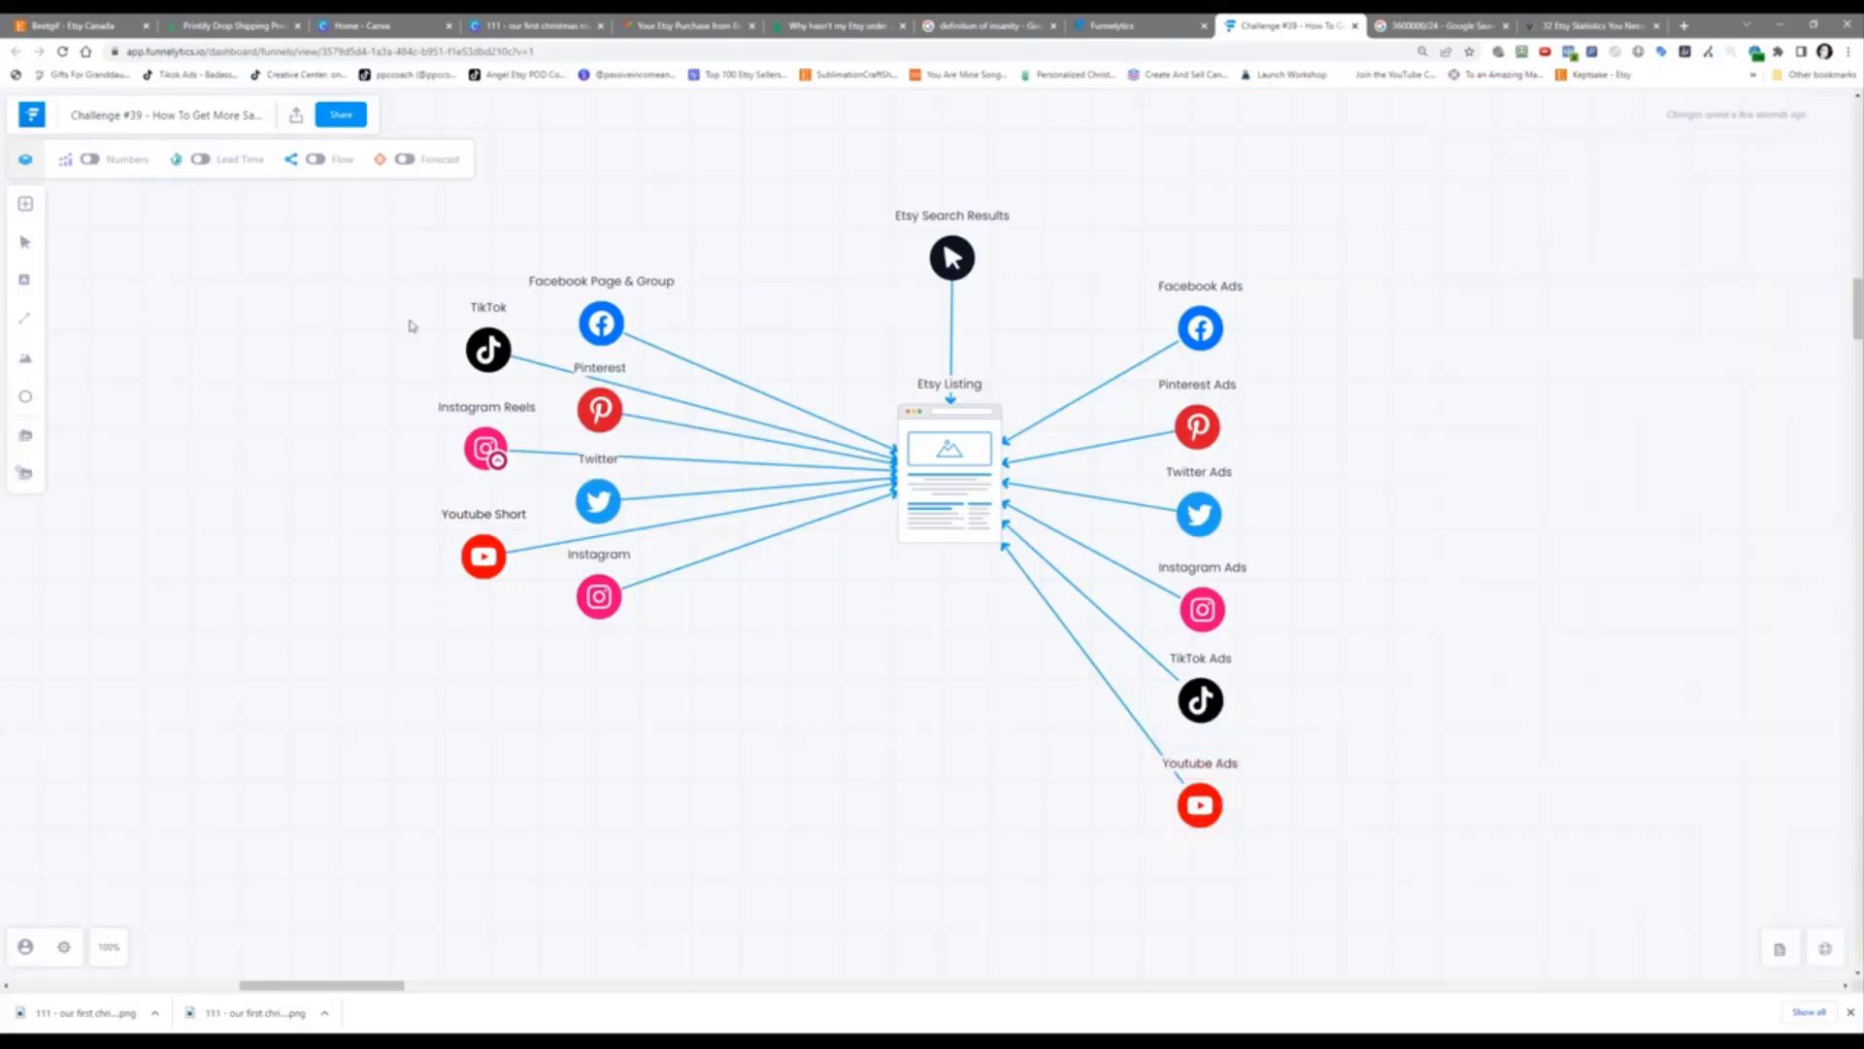
# Step: Find Google Ads by searching 'goog' and place it above Facebook Ads on the map
pyautogui.click(25, 203)
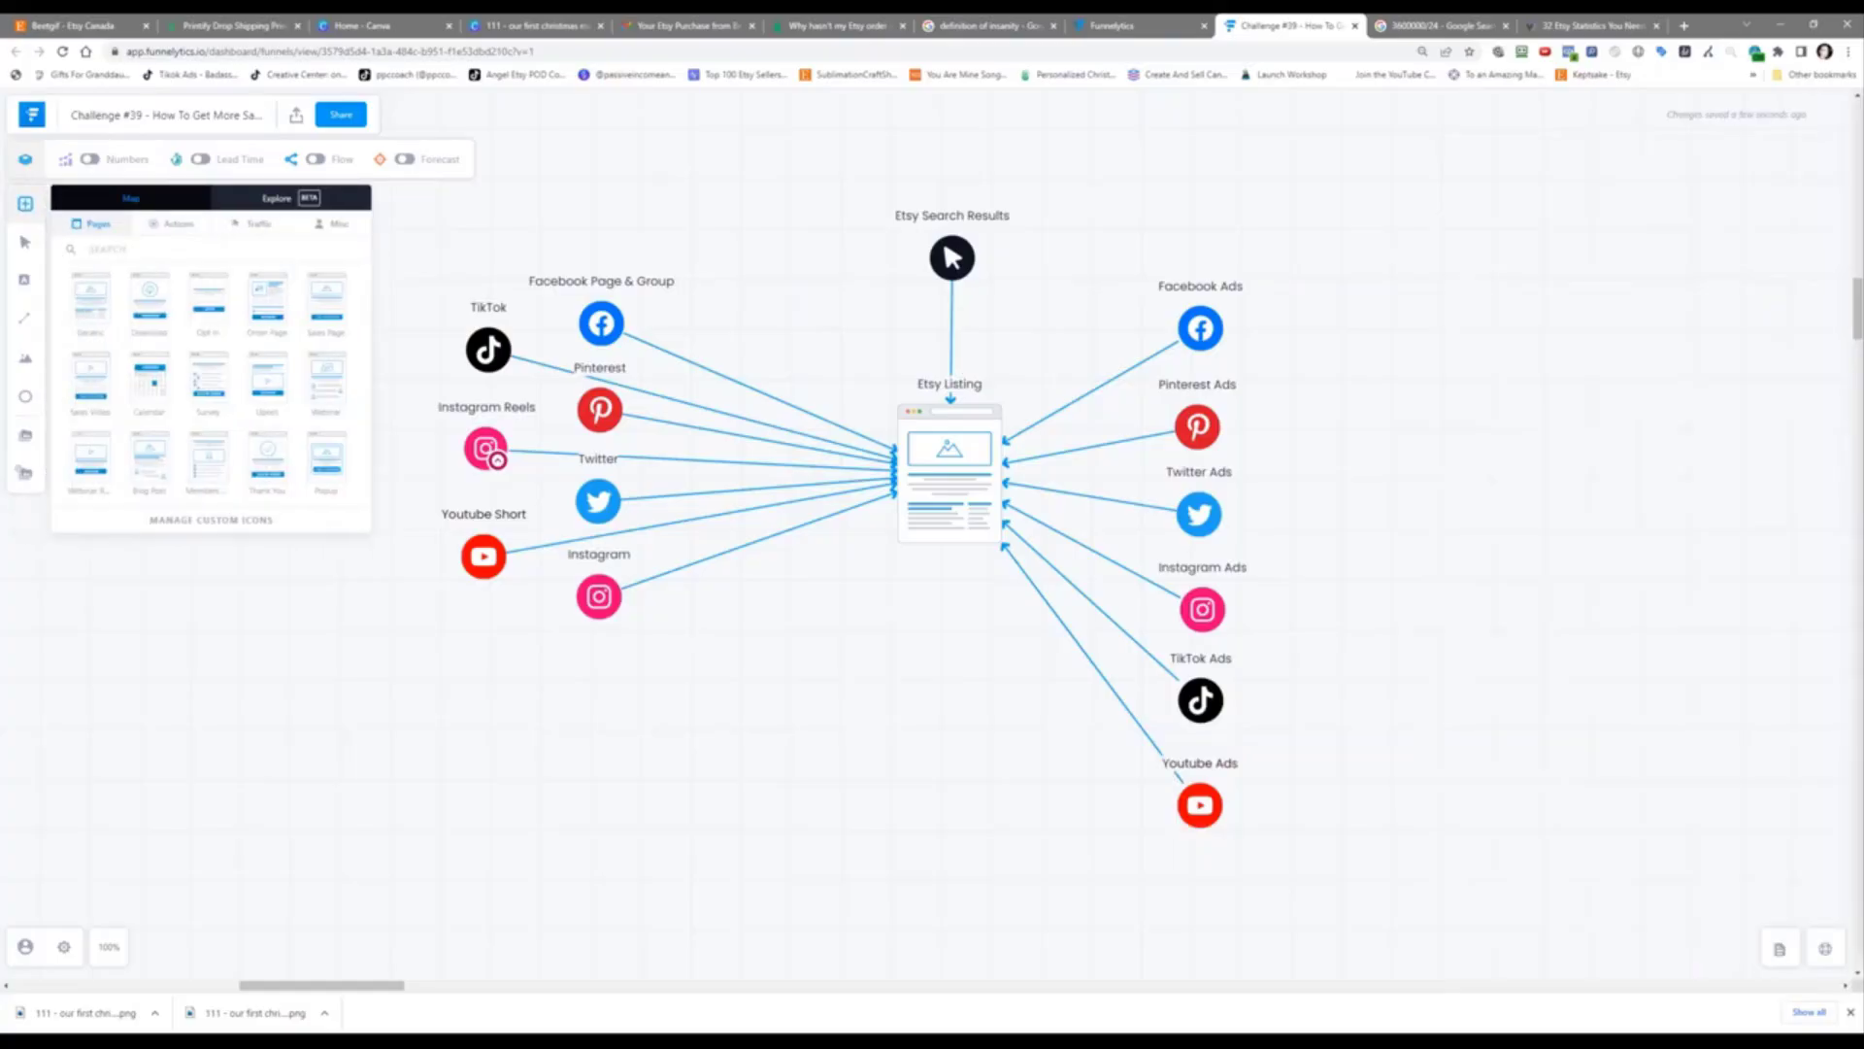
pyautogui.write('goog')
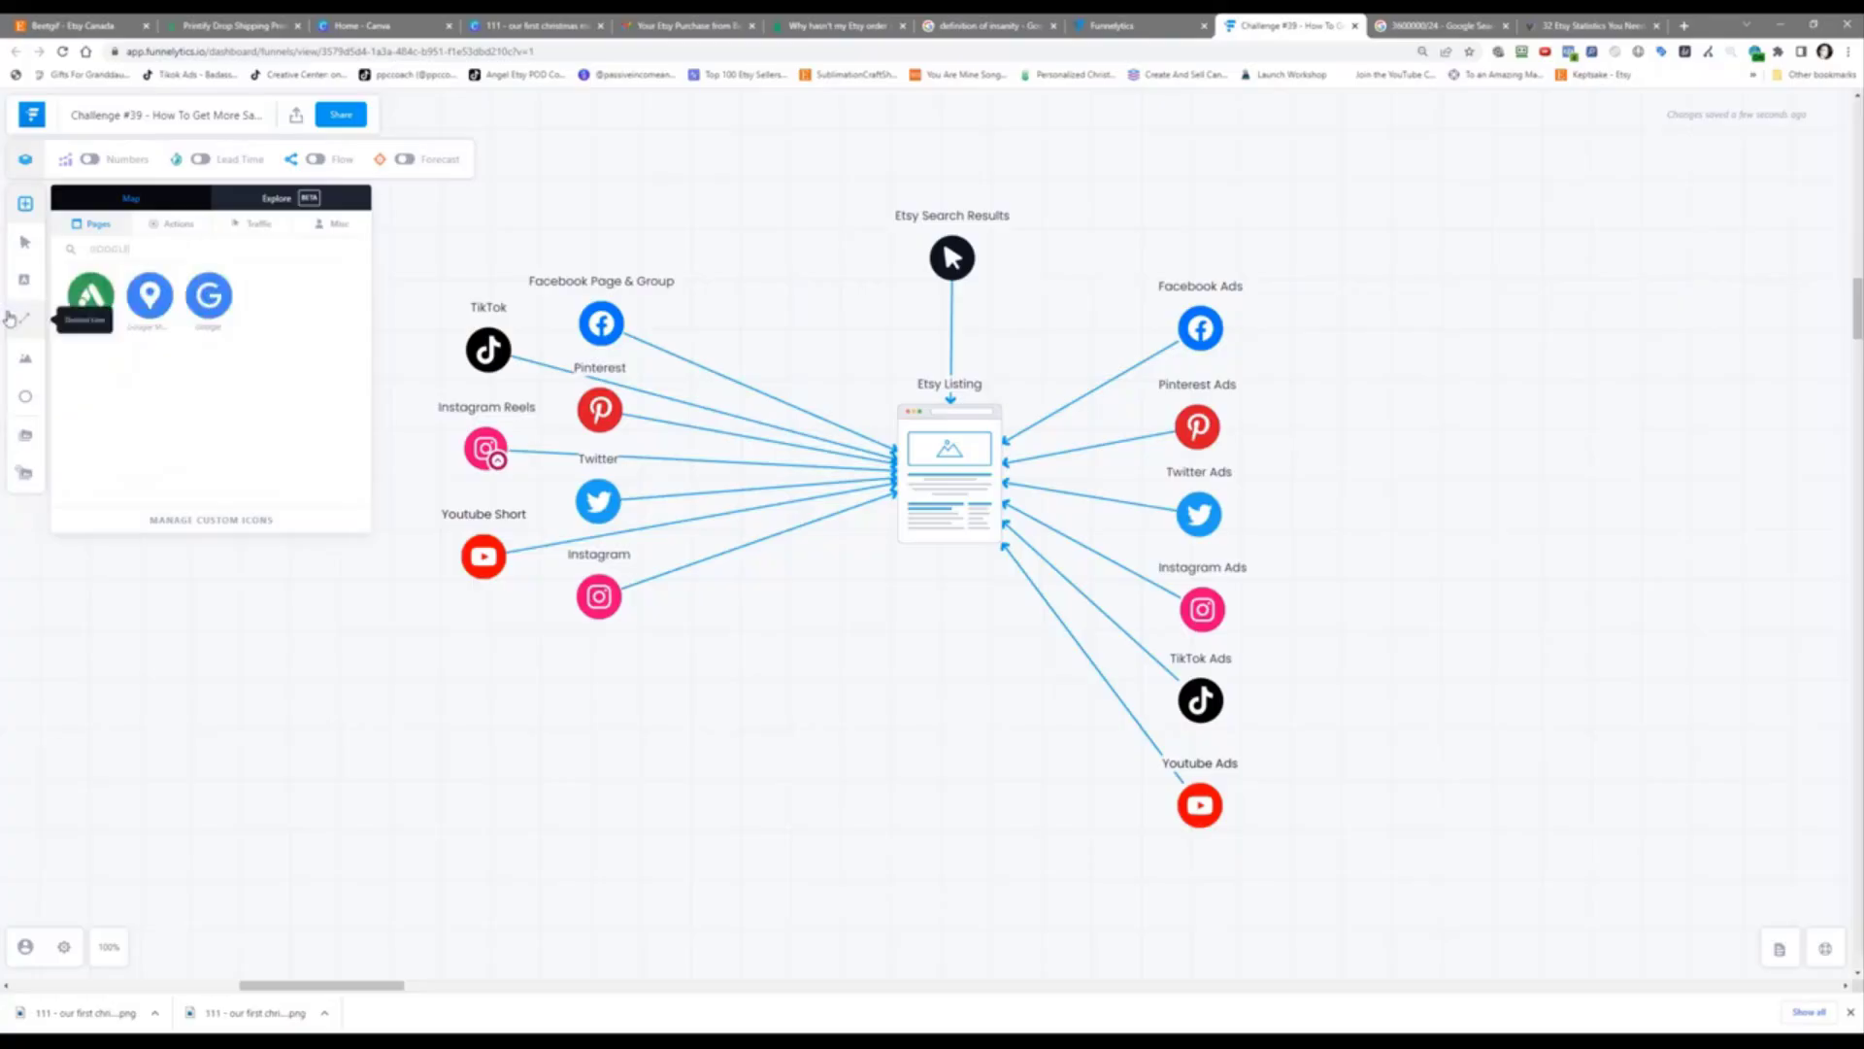
pyautogui.moveTo(91, 295); pyautogui.dragTo(986, 430)
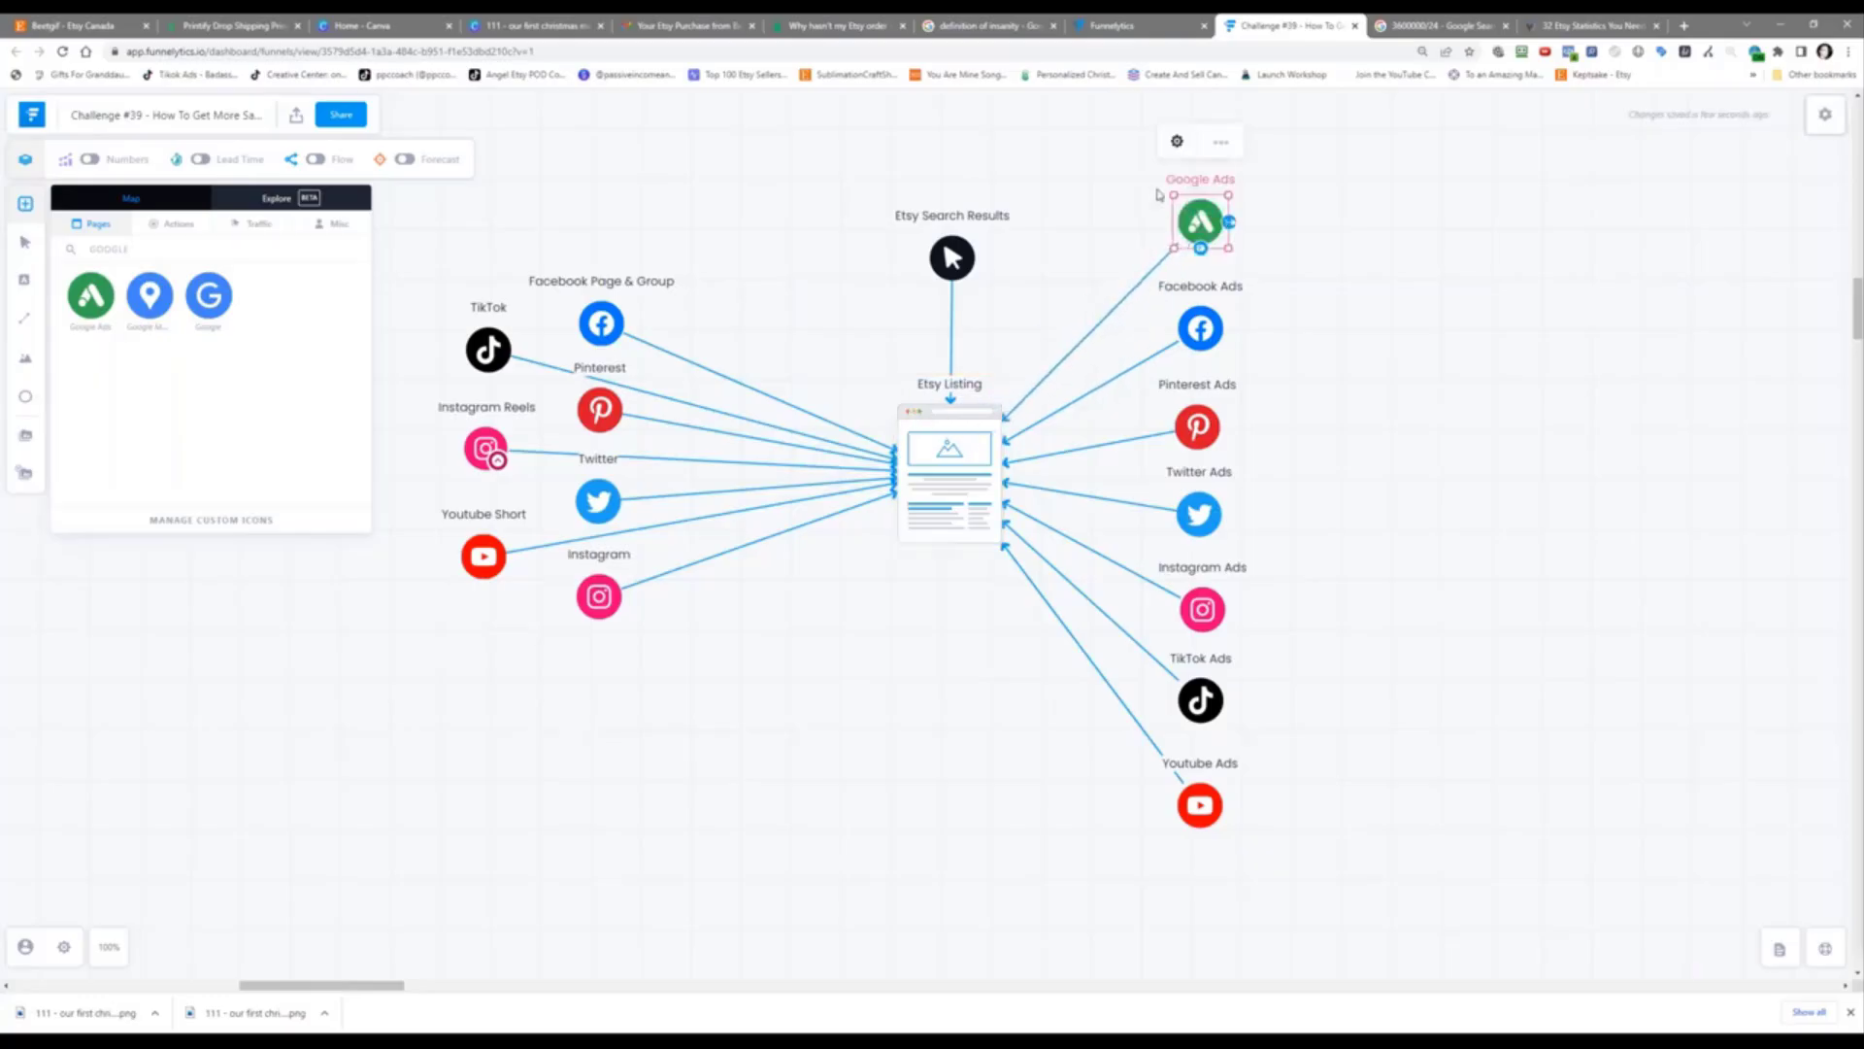
pyautogui.click(1544, 363)
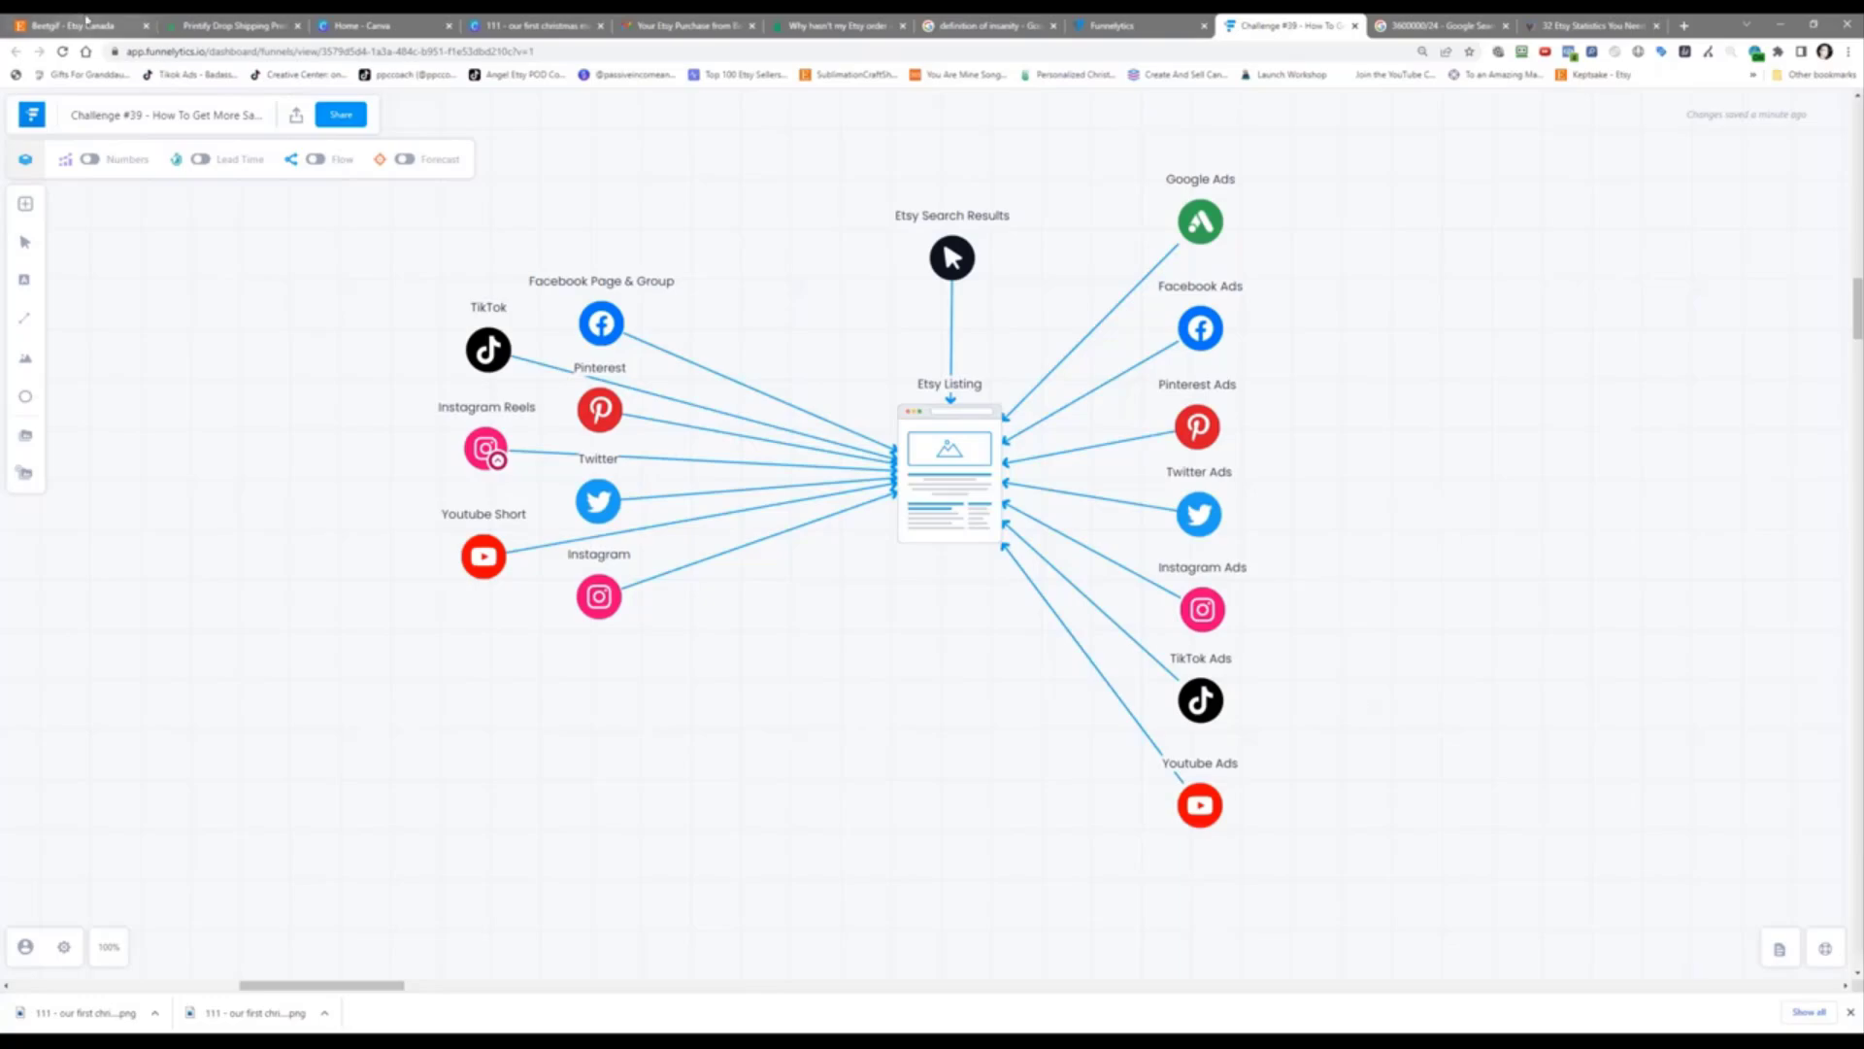
# Step: Open Etsy Shop Manager Stats to see the 'How shoppers found you' breakdown (38% Etsy, 62% seller-driven)
pyautogui.click(87, 21)
pyautogui.scroll(7, 1472, 265)
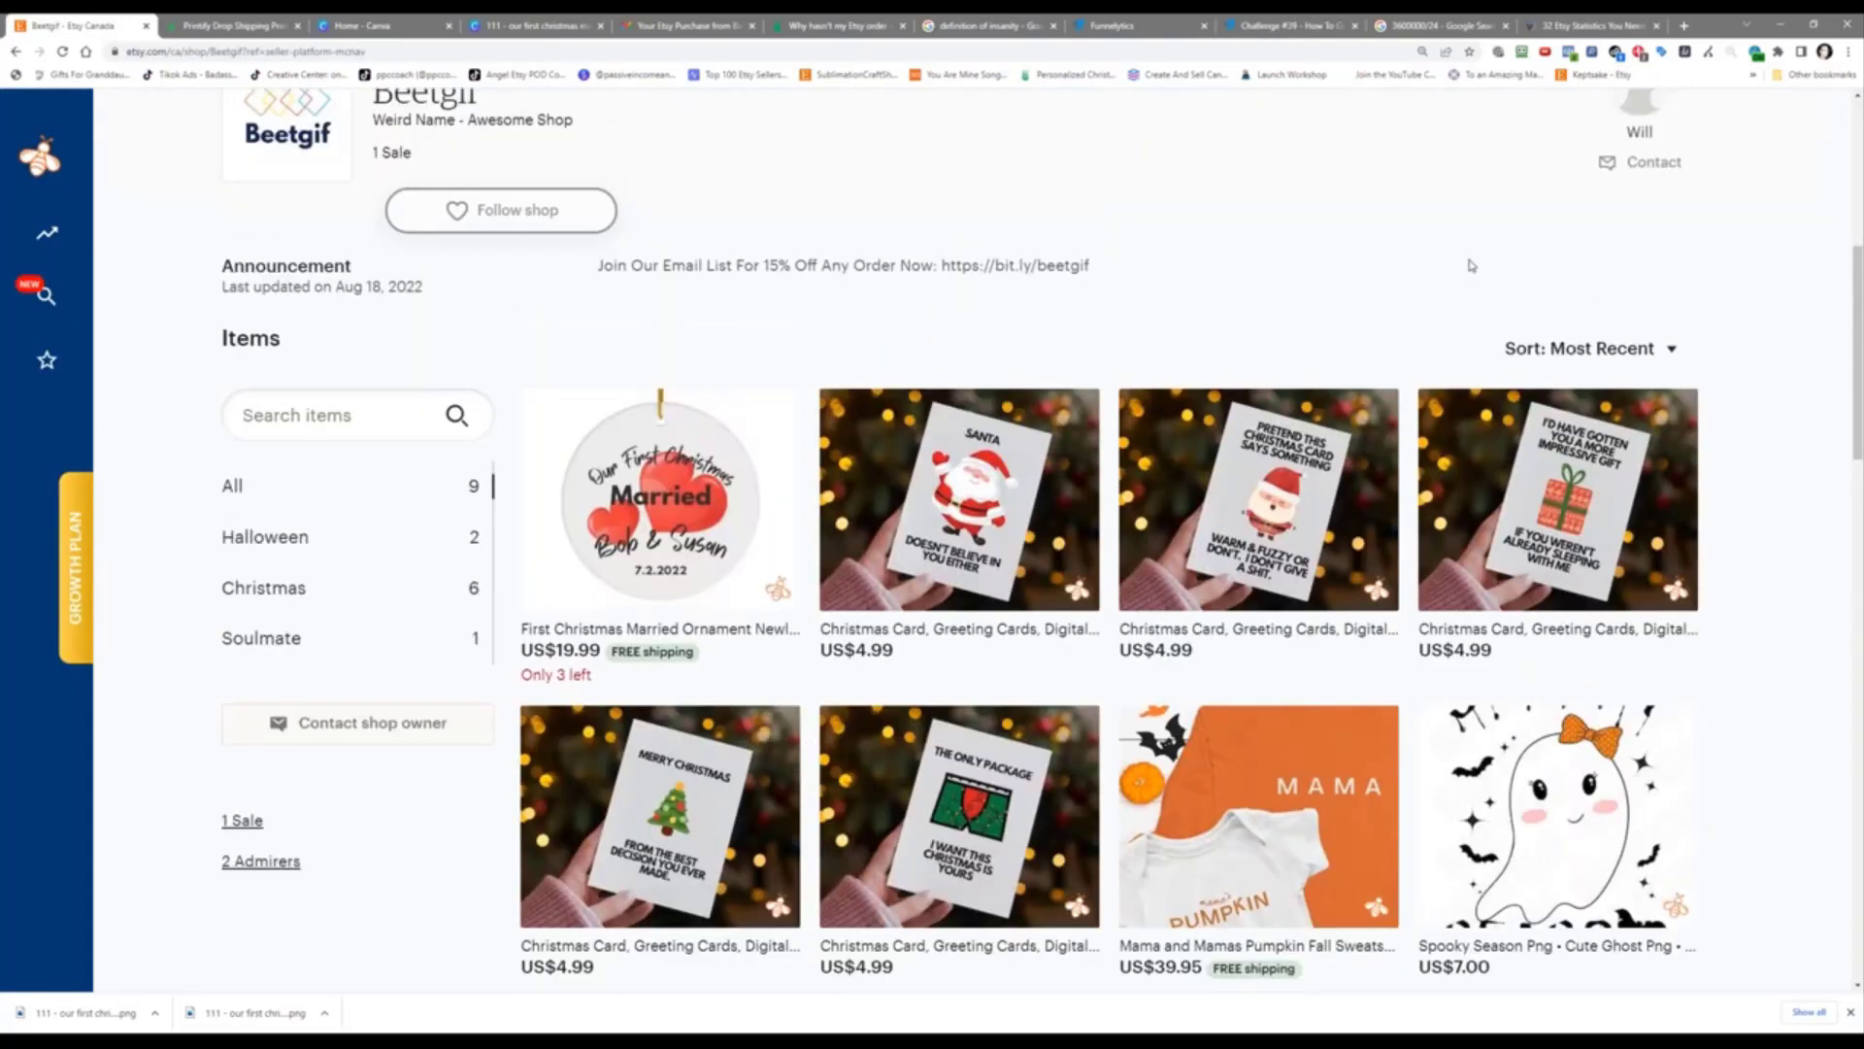
pyautogui.click(1524, 138)
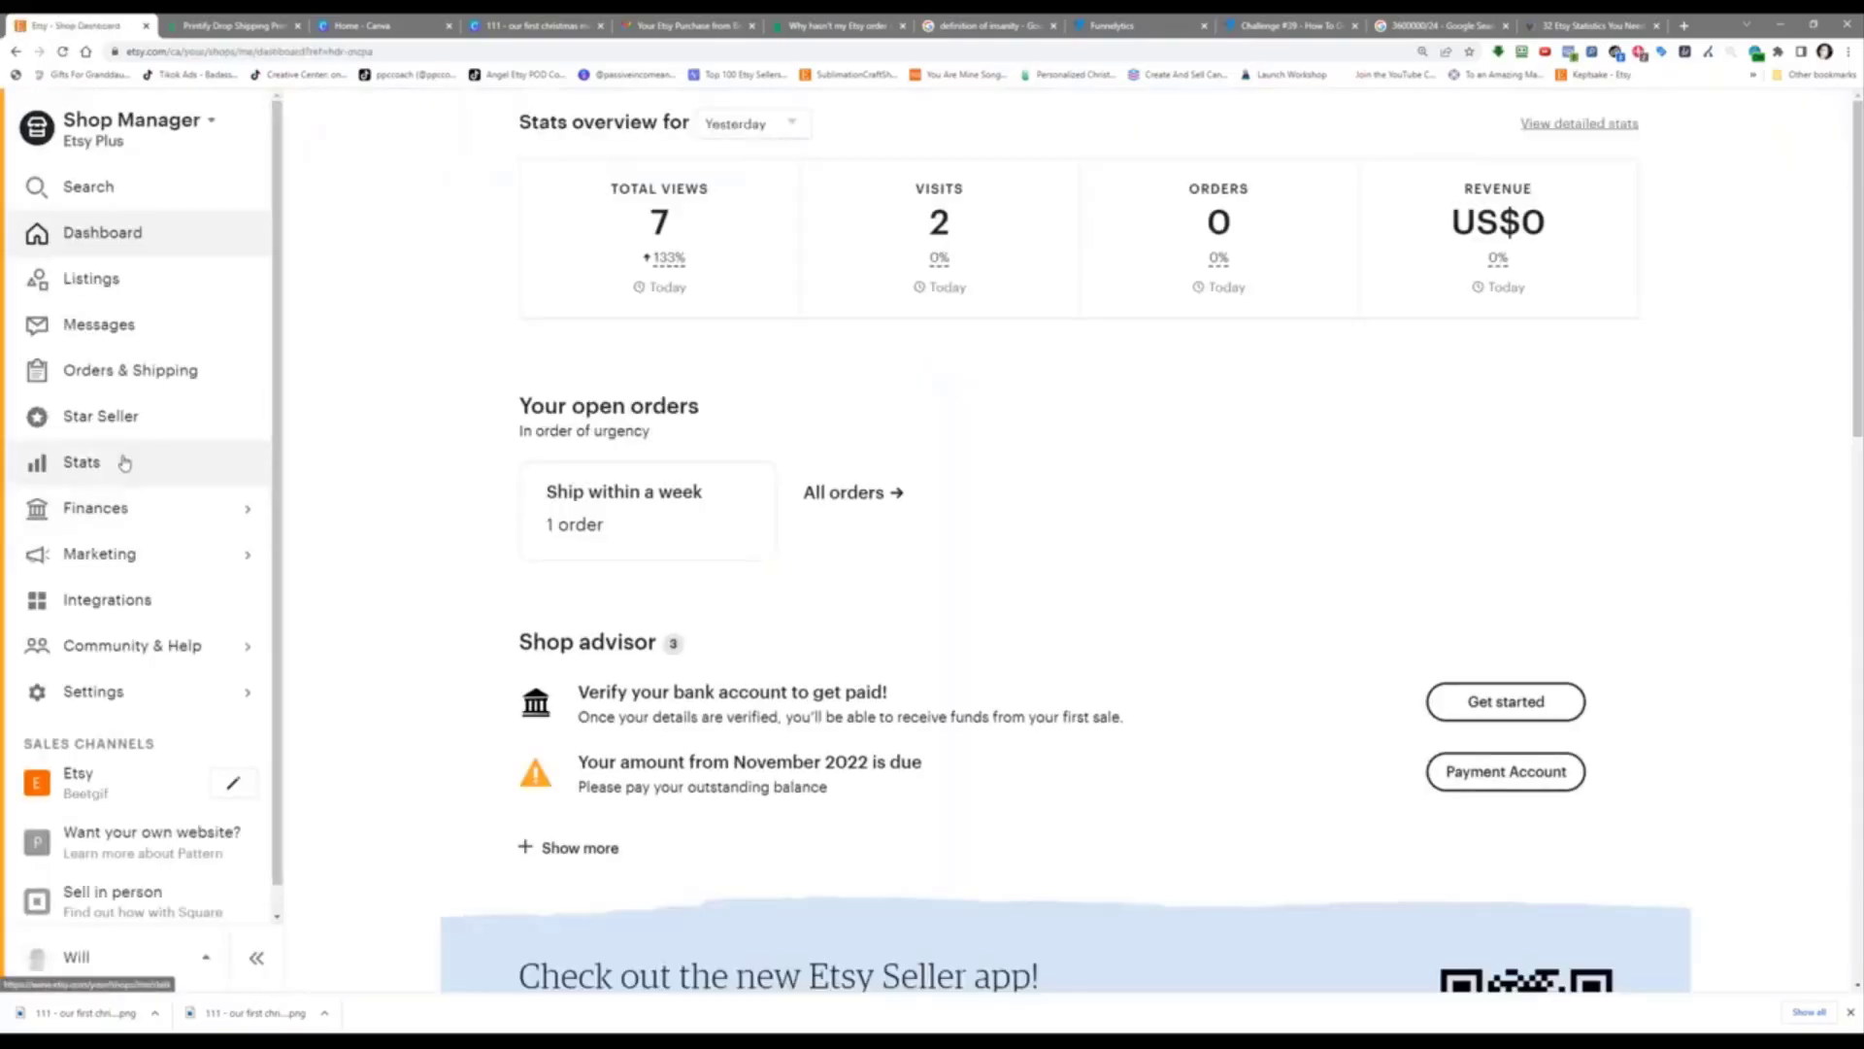
pyautogui.click(123, 462)
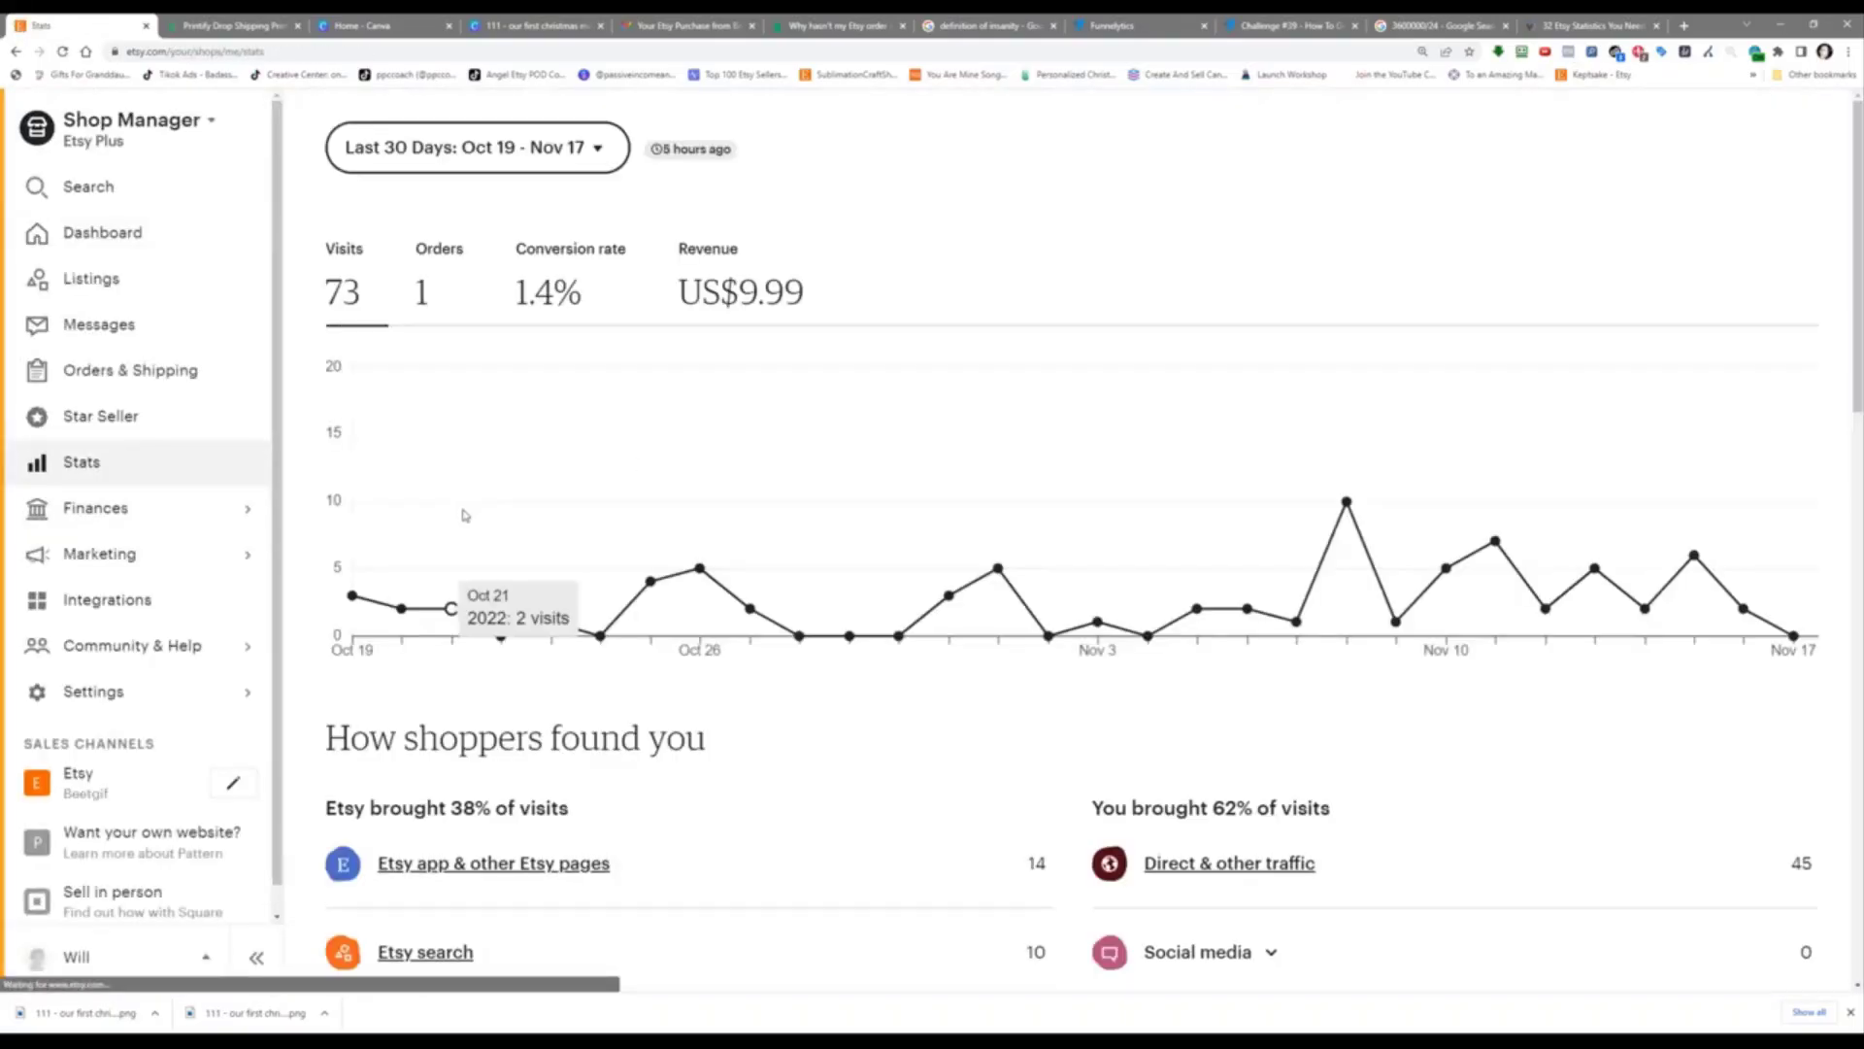
pyautogui.scroll(-7, 475, 505)
pyautogui.scroll(2, 487, 497)
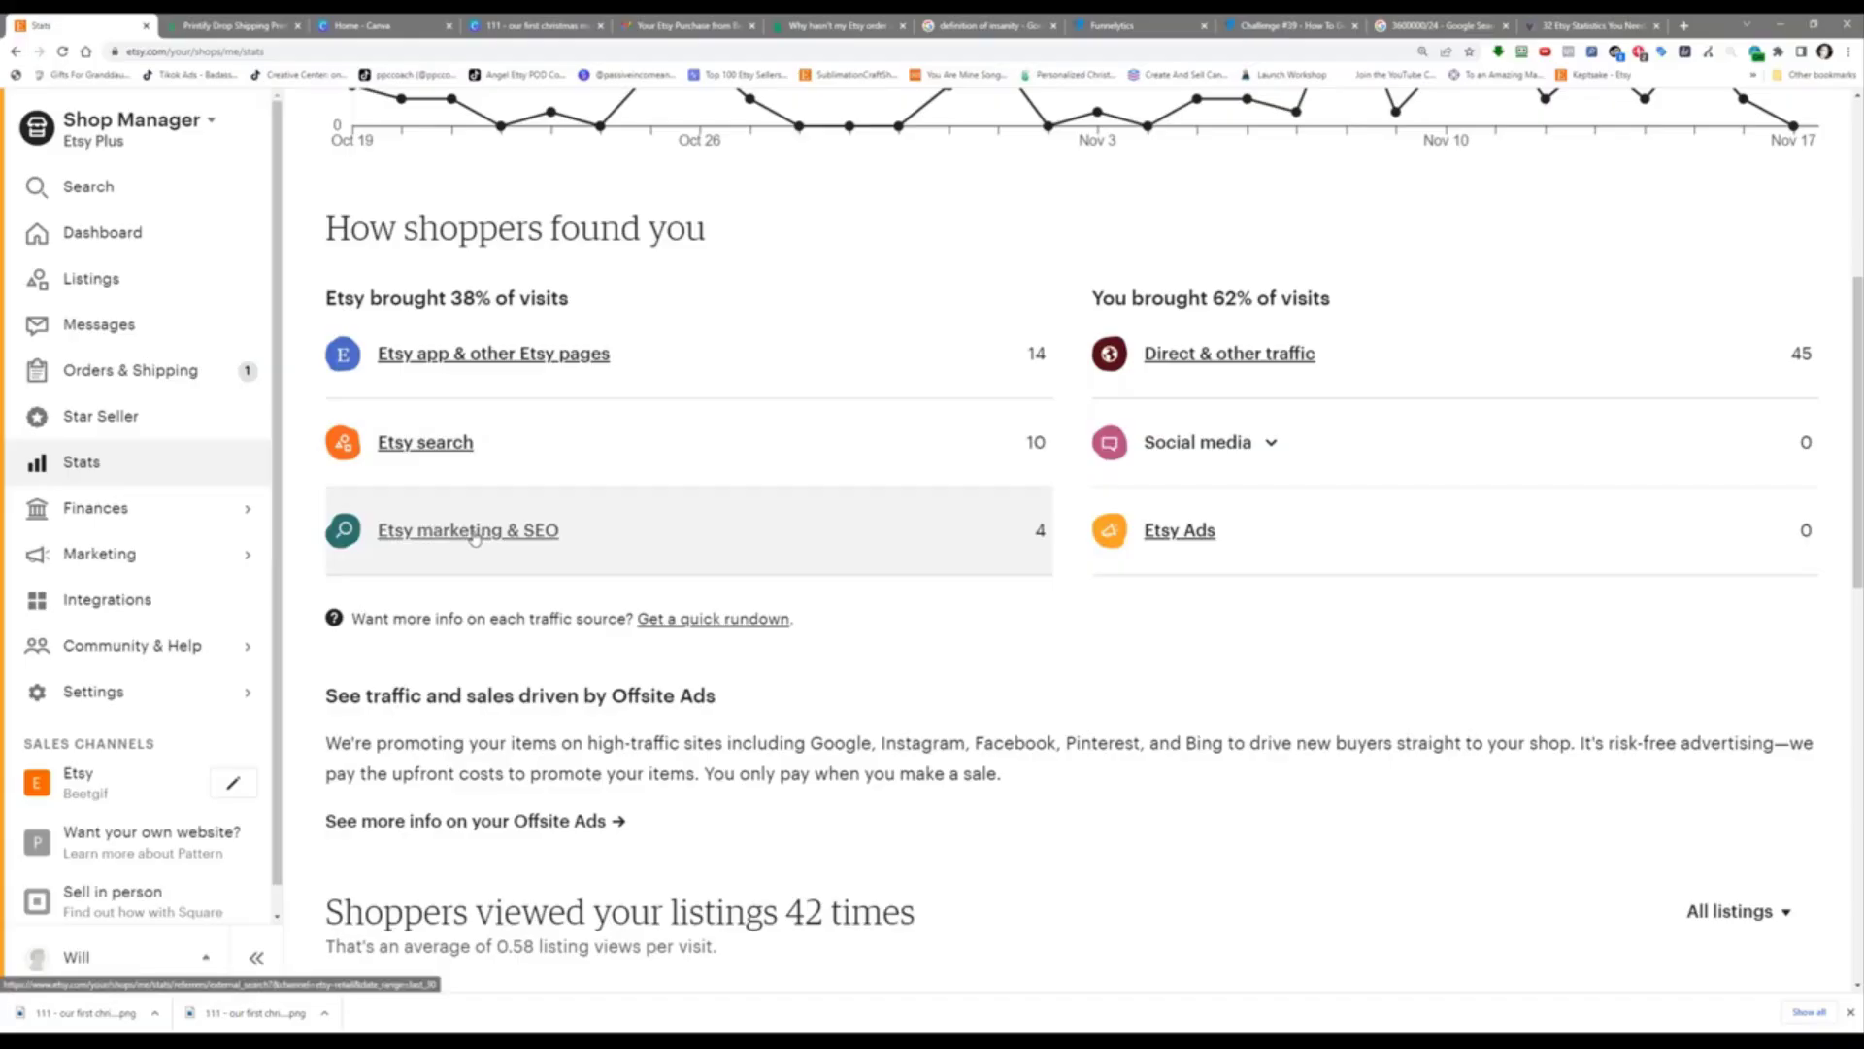
pyautogui.click(1230, 445)
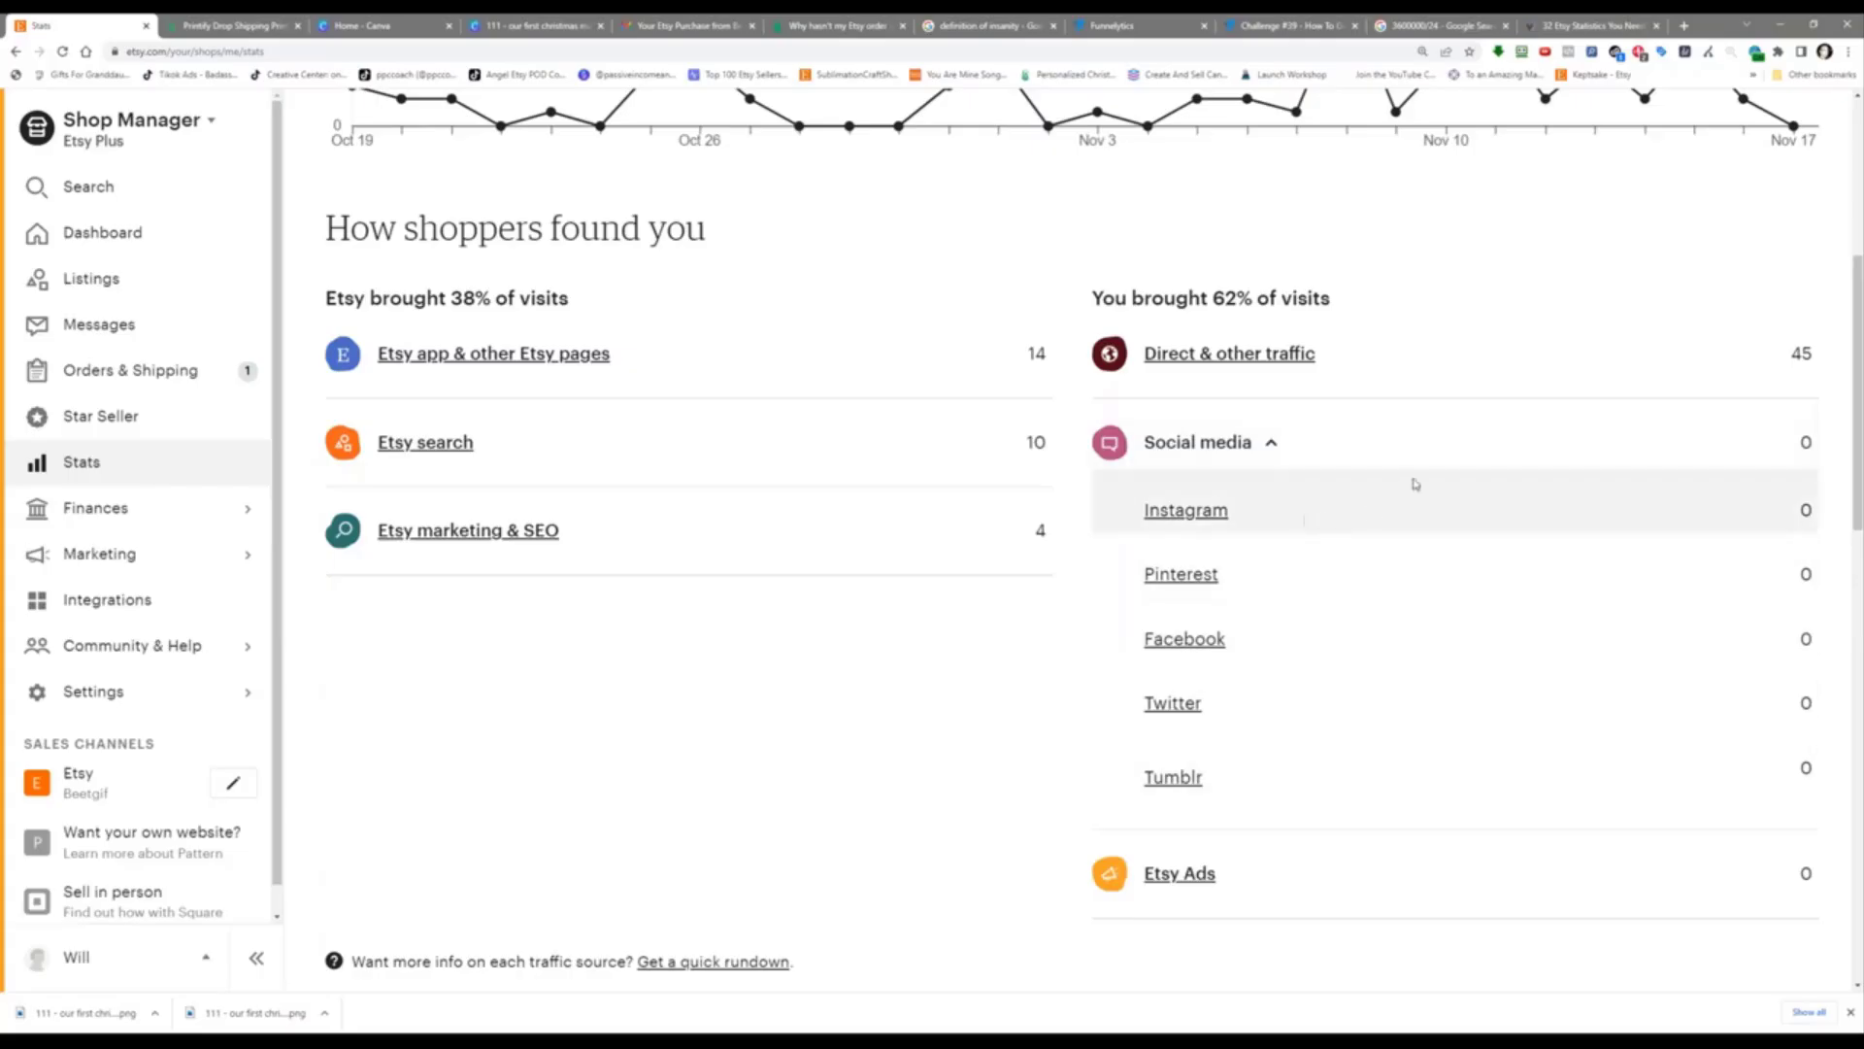
pyautogui.click(1268, 443)
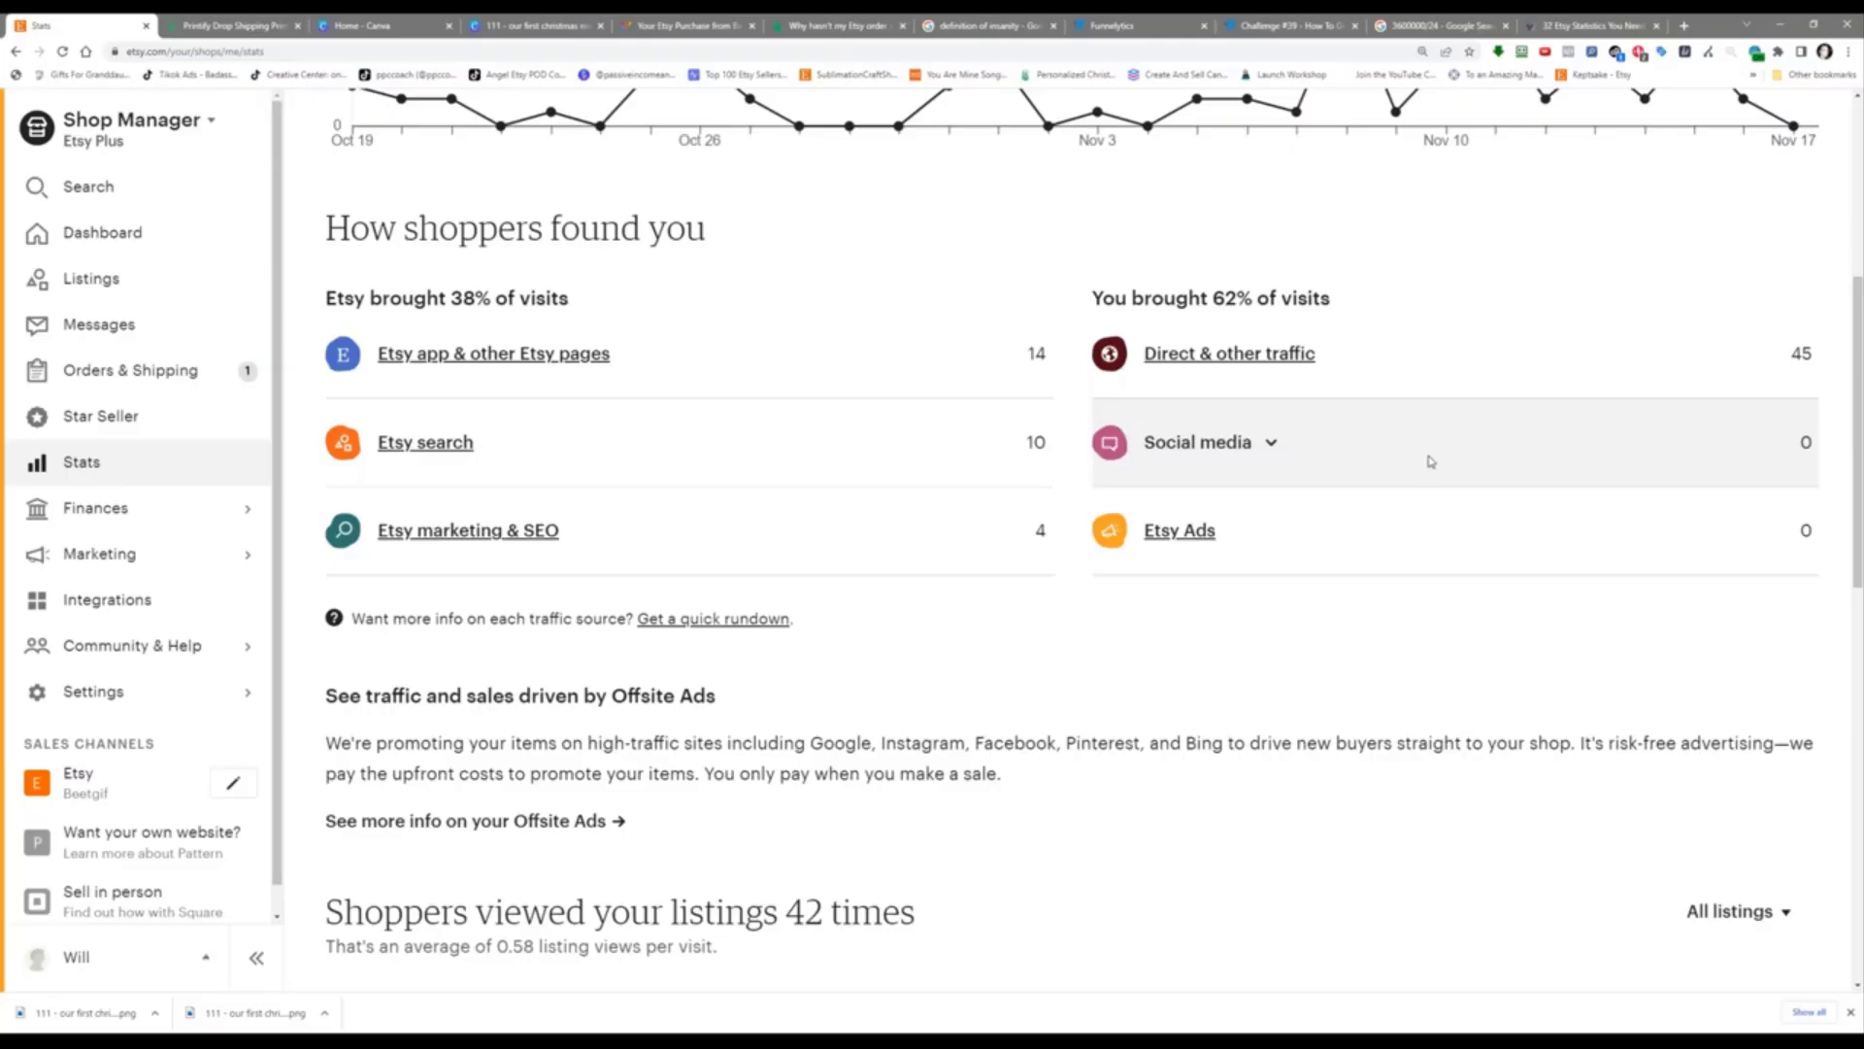
pyautogui.click(1318, 22)
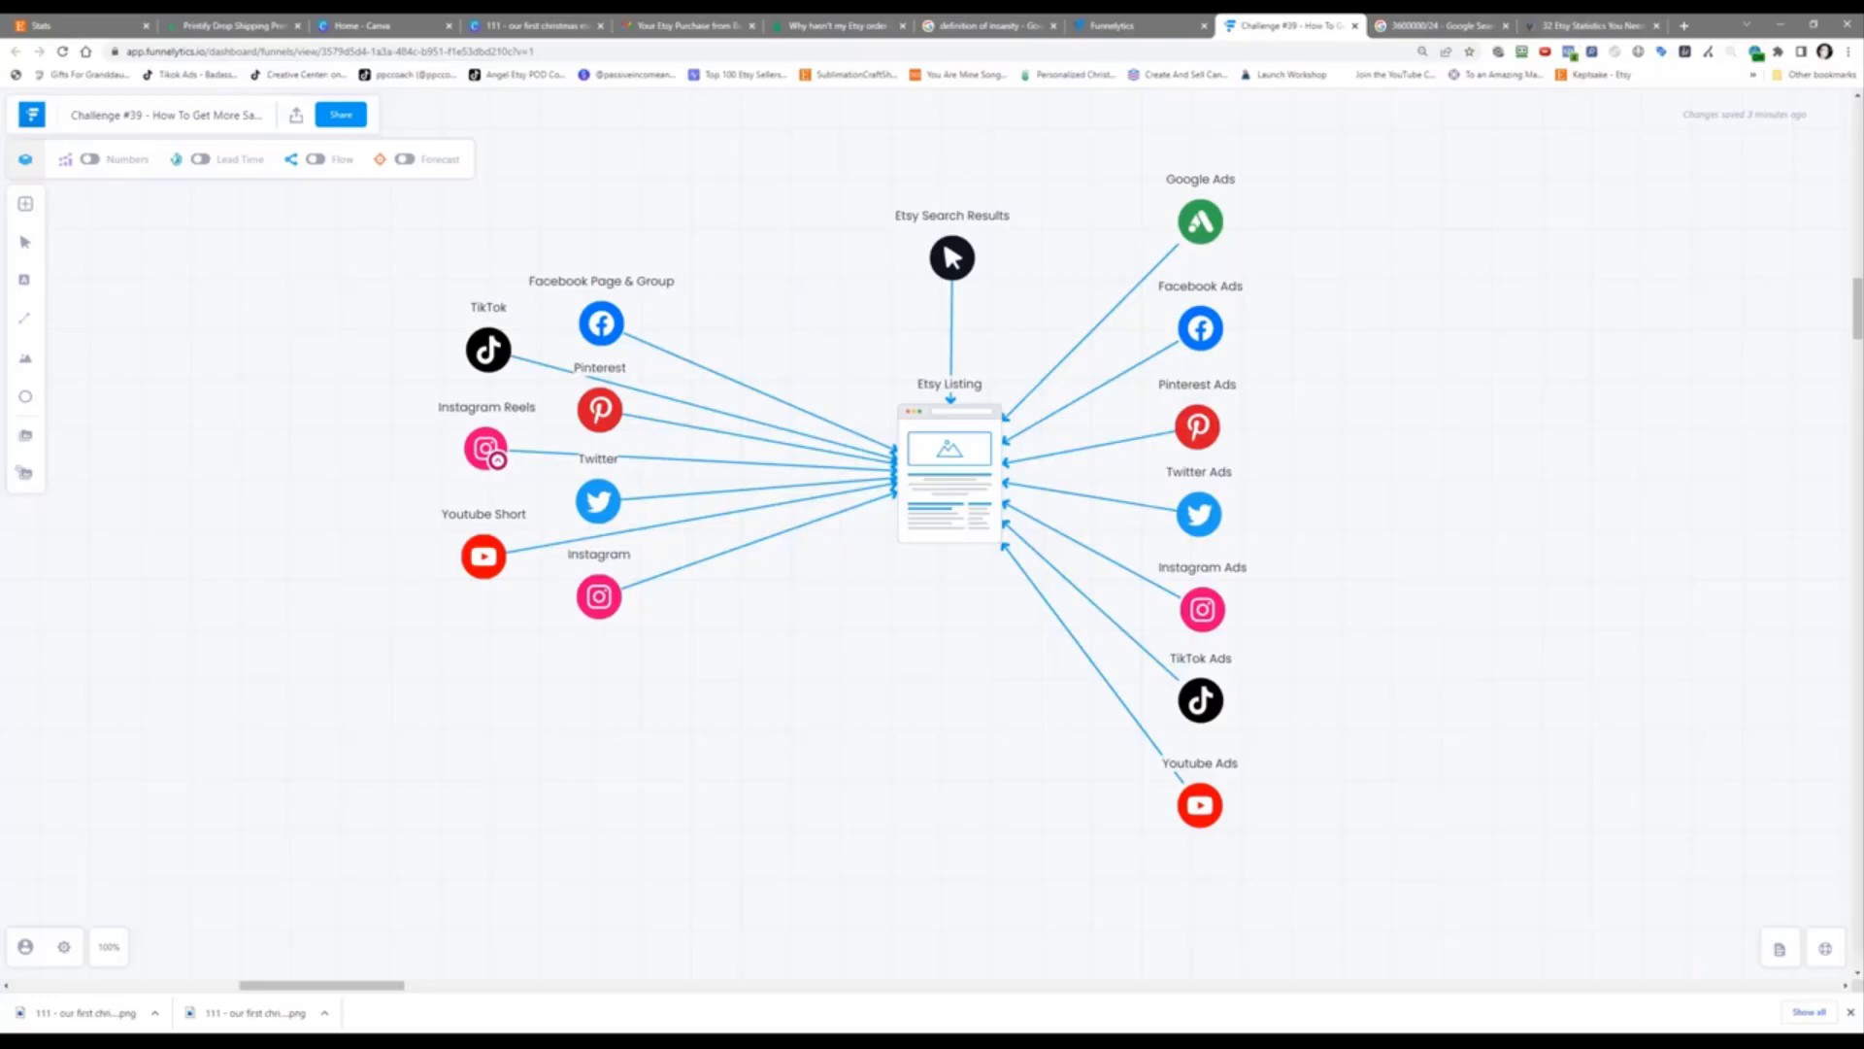
pyautogui.click(109, 21)
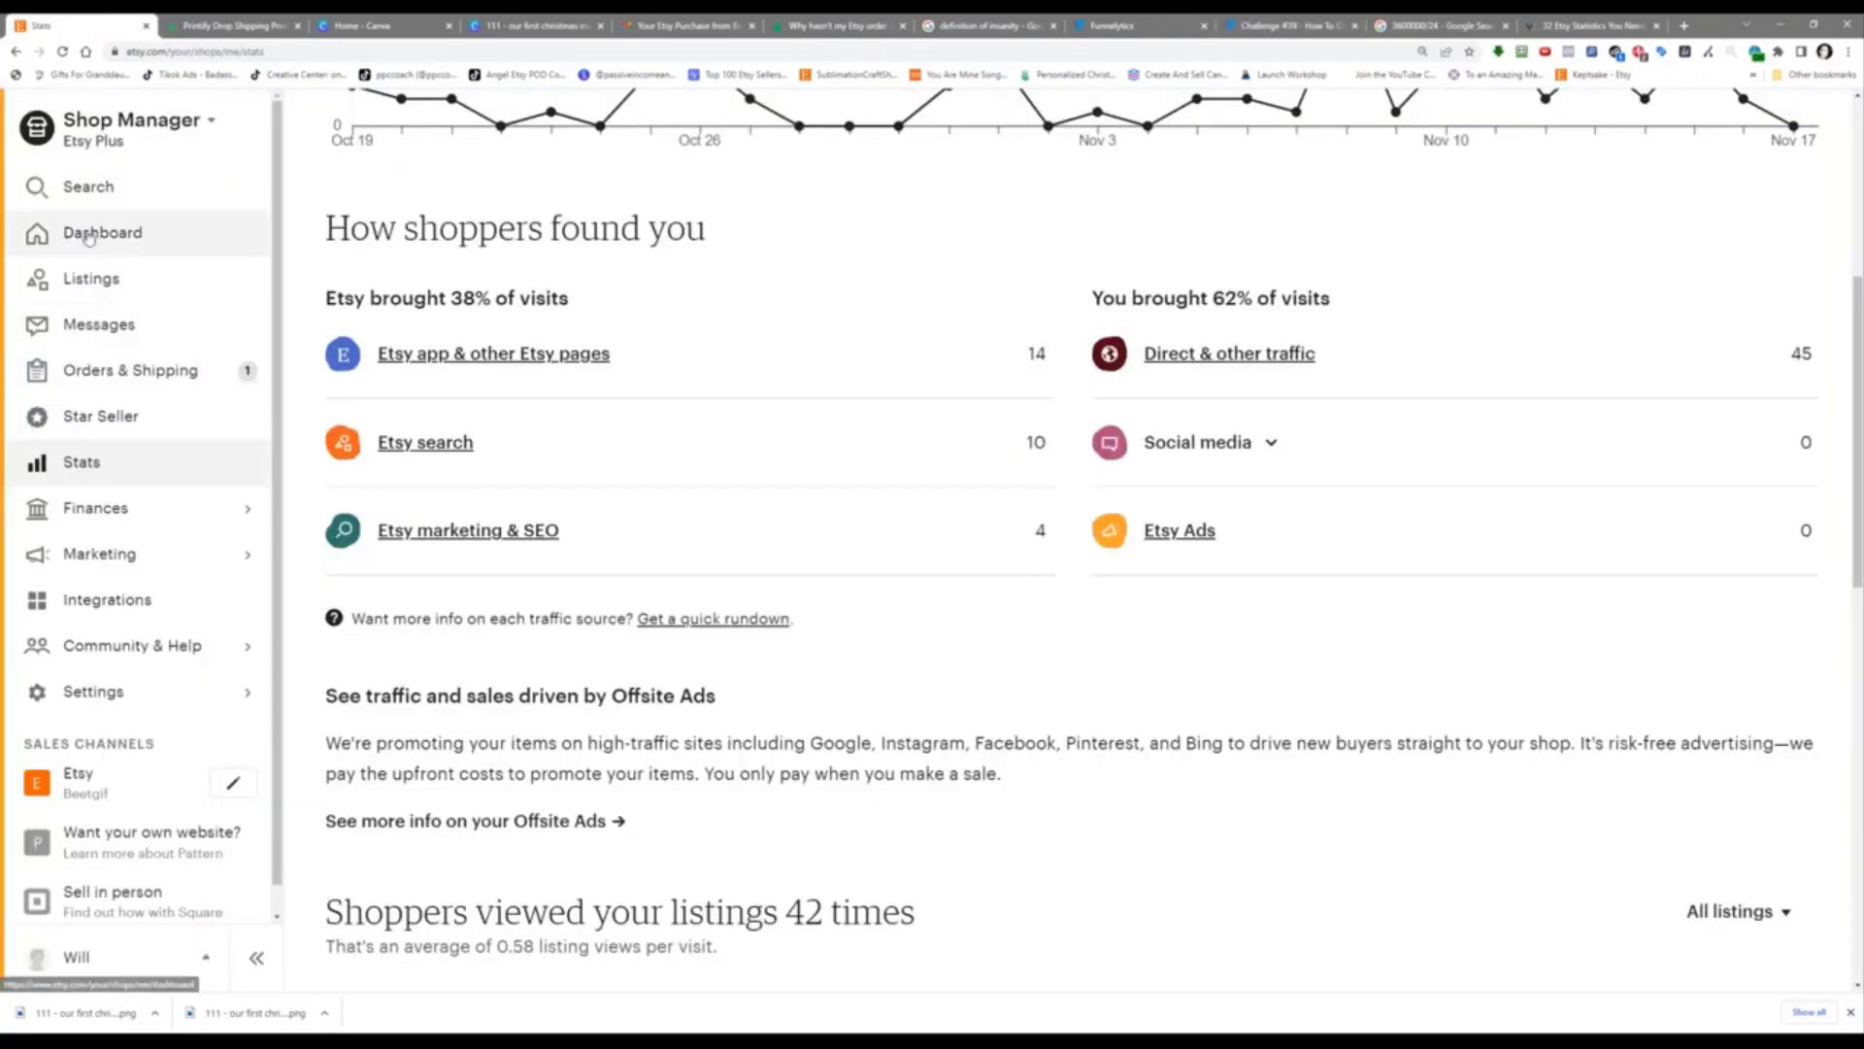
# Step: Open the First Christmas Married Ornament listing with View on Etsy from Listings
pyautogui.click(94, 275)
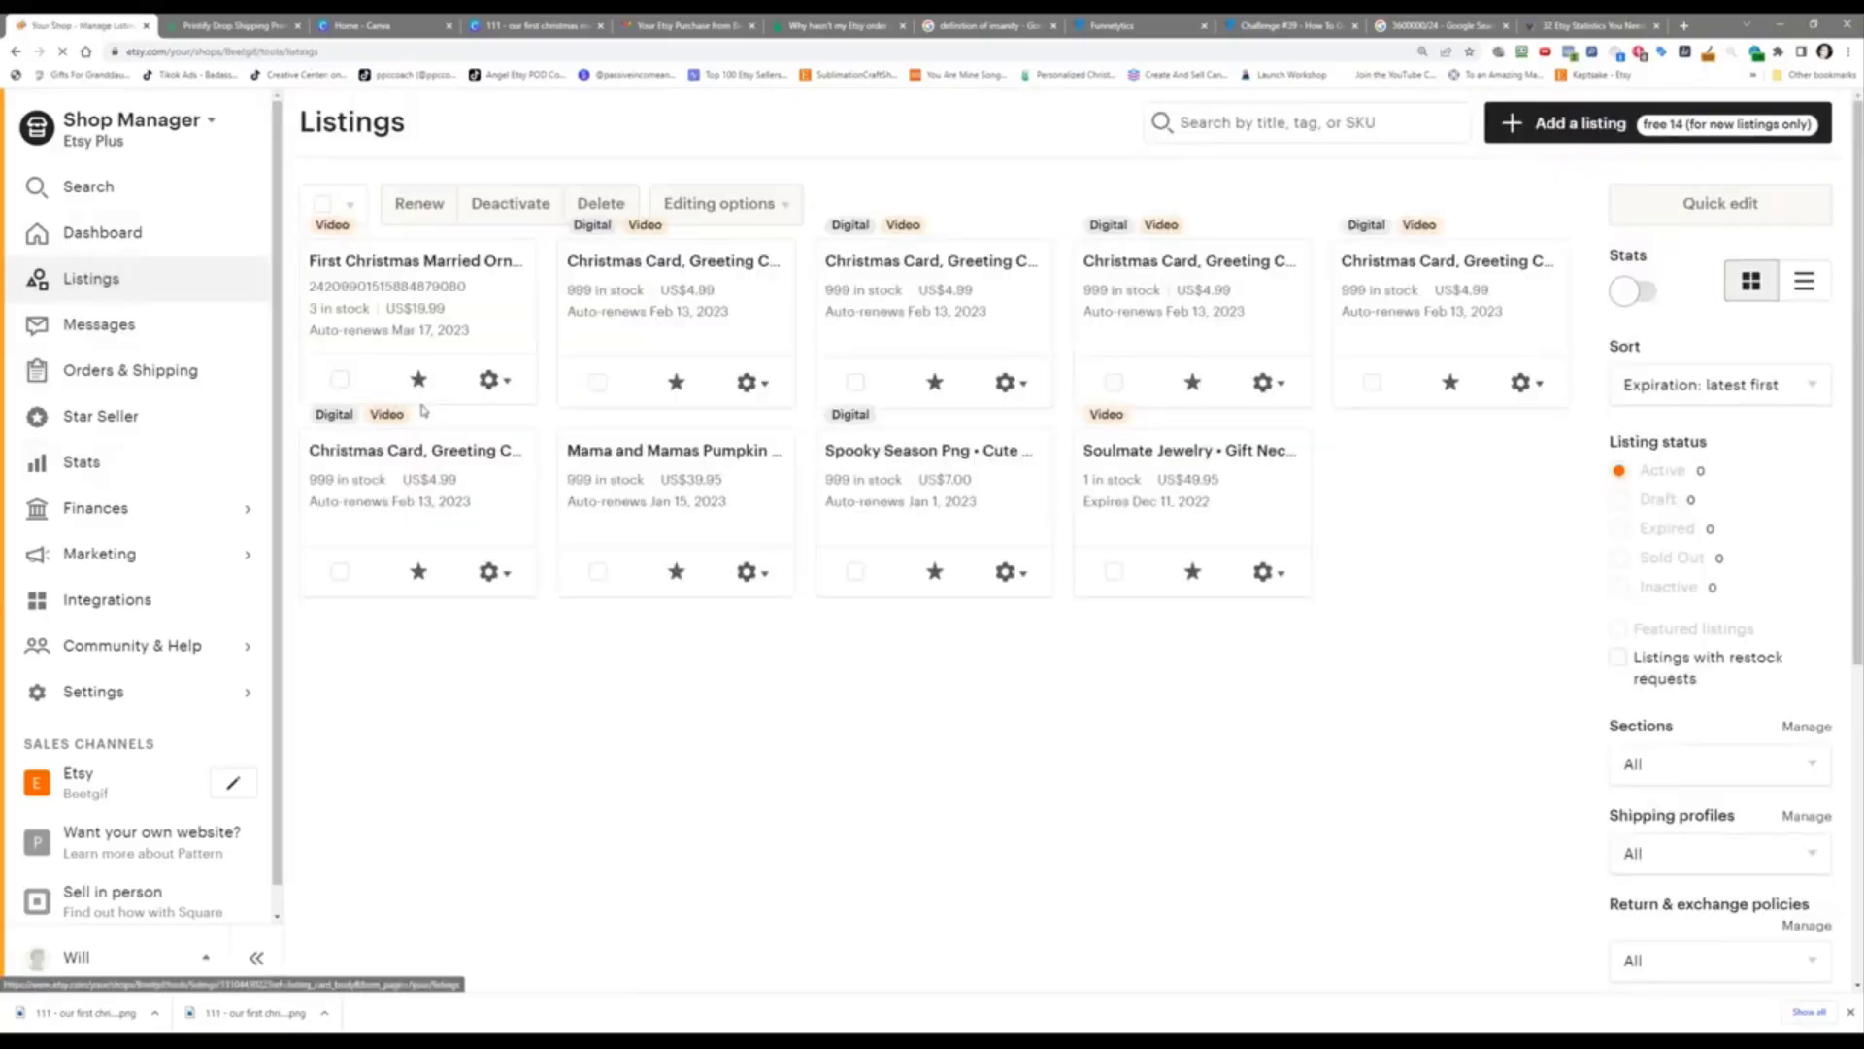
pyautogui.click(493, 564)
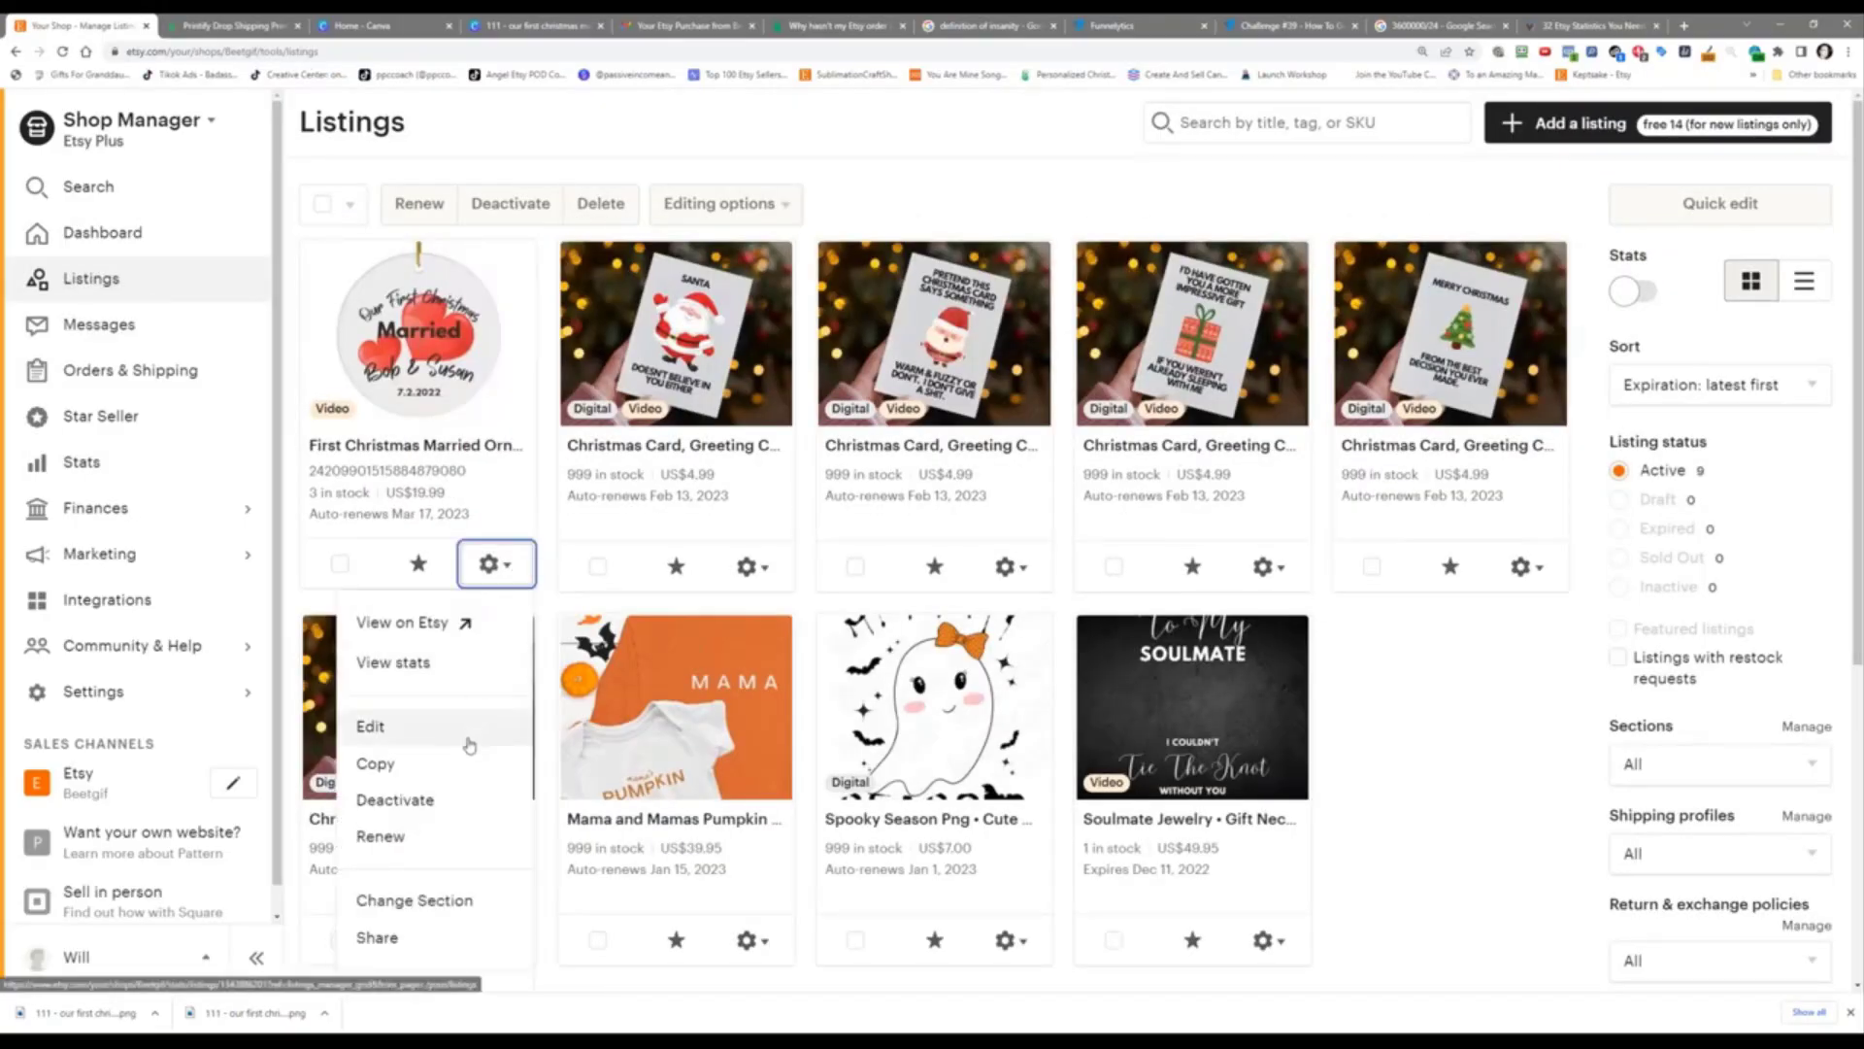
pyautogui.click(439, 622)
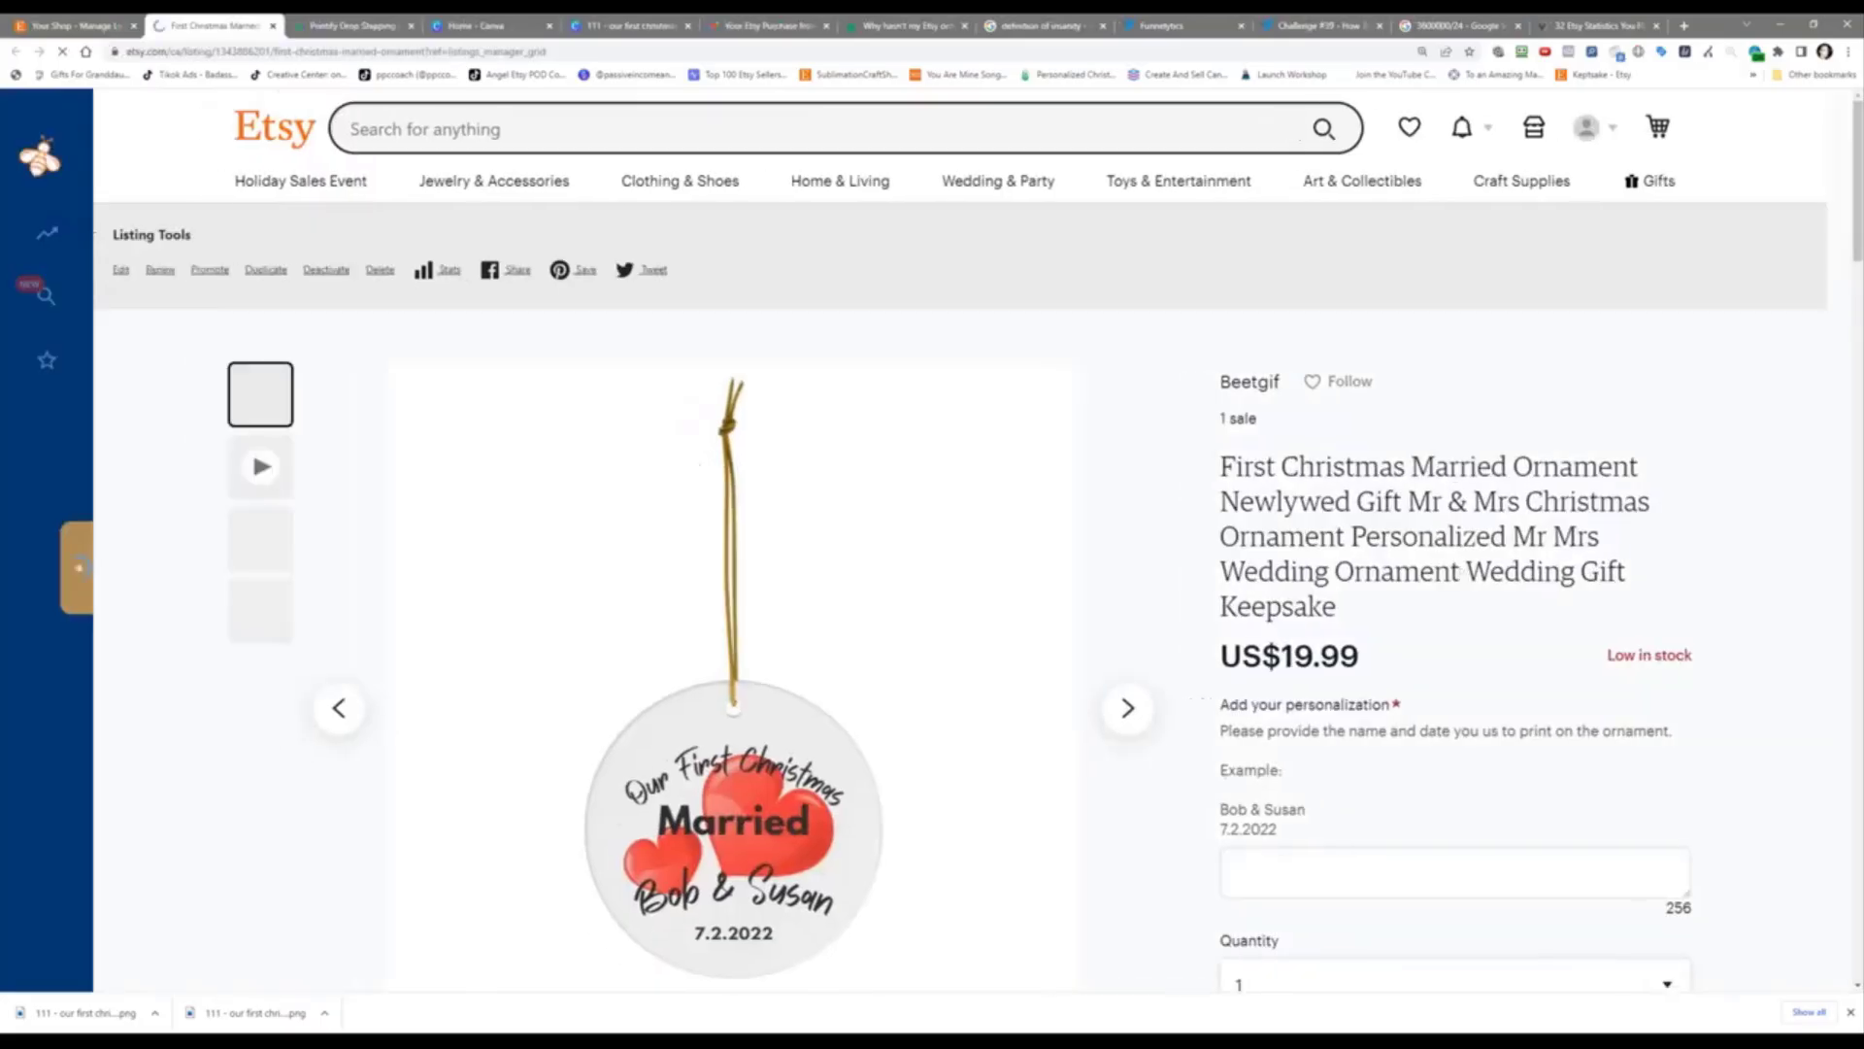
pyautogui.scroll(-3, 1018, 767)
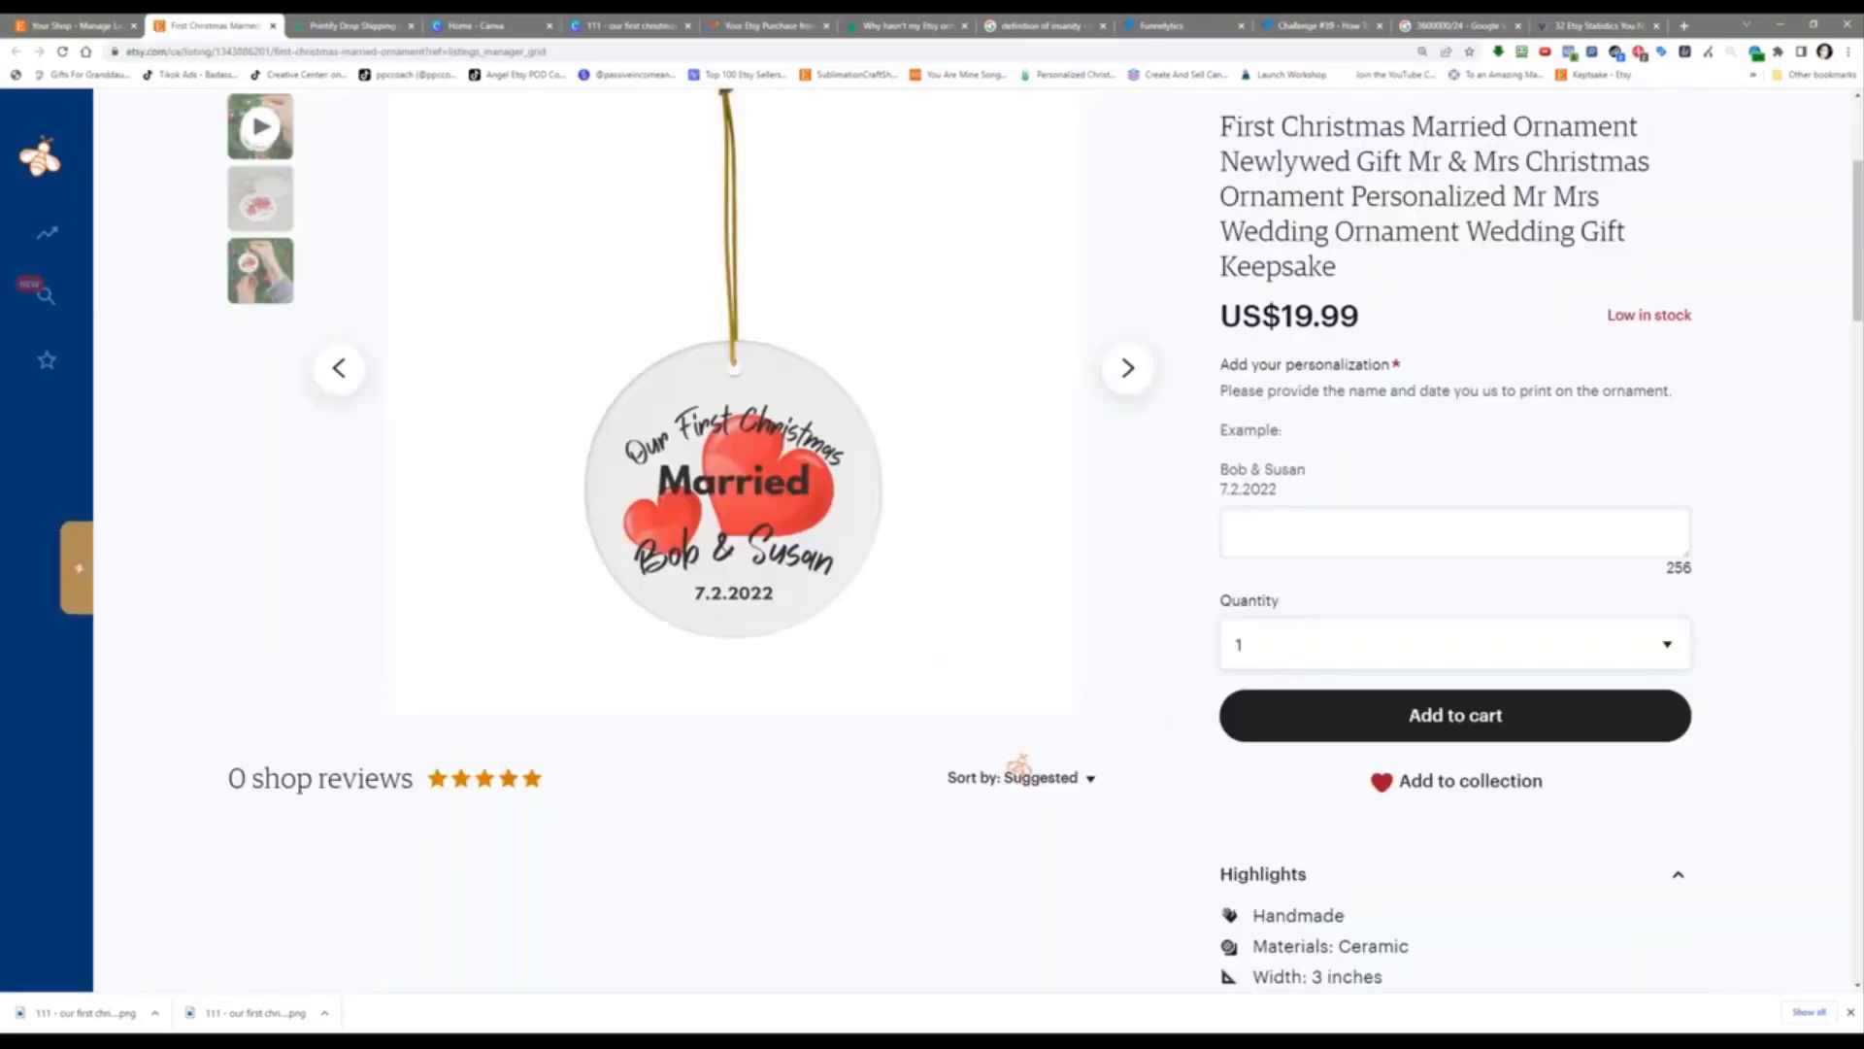
pyautogui.scroll(4, 1319, 219)
pyautogui.scroll(-2, 724, 669)
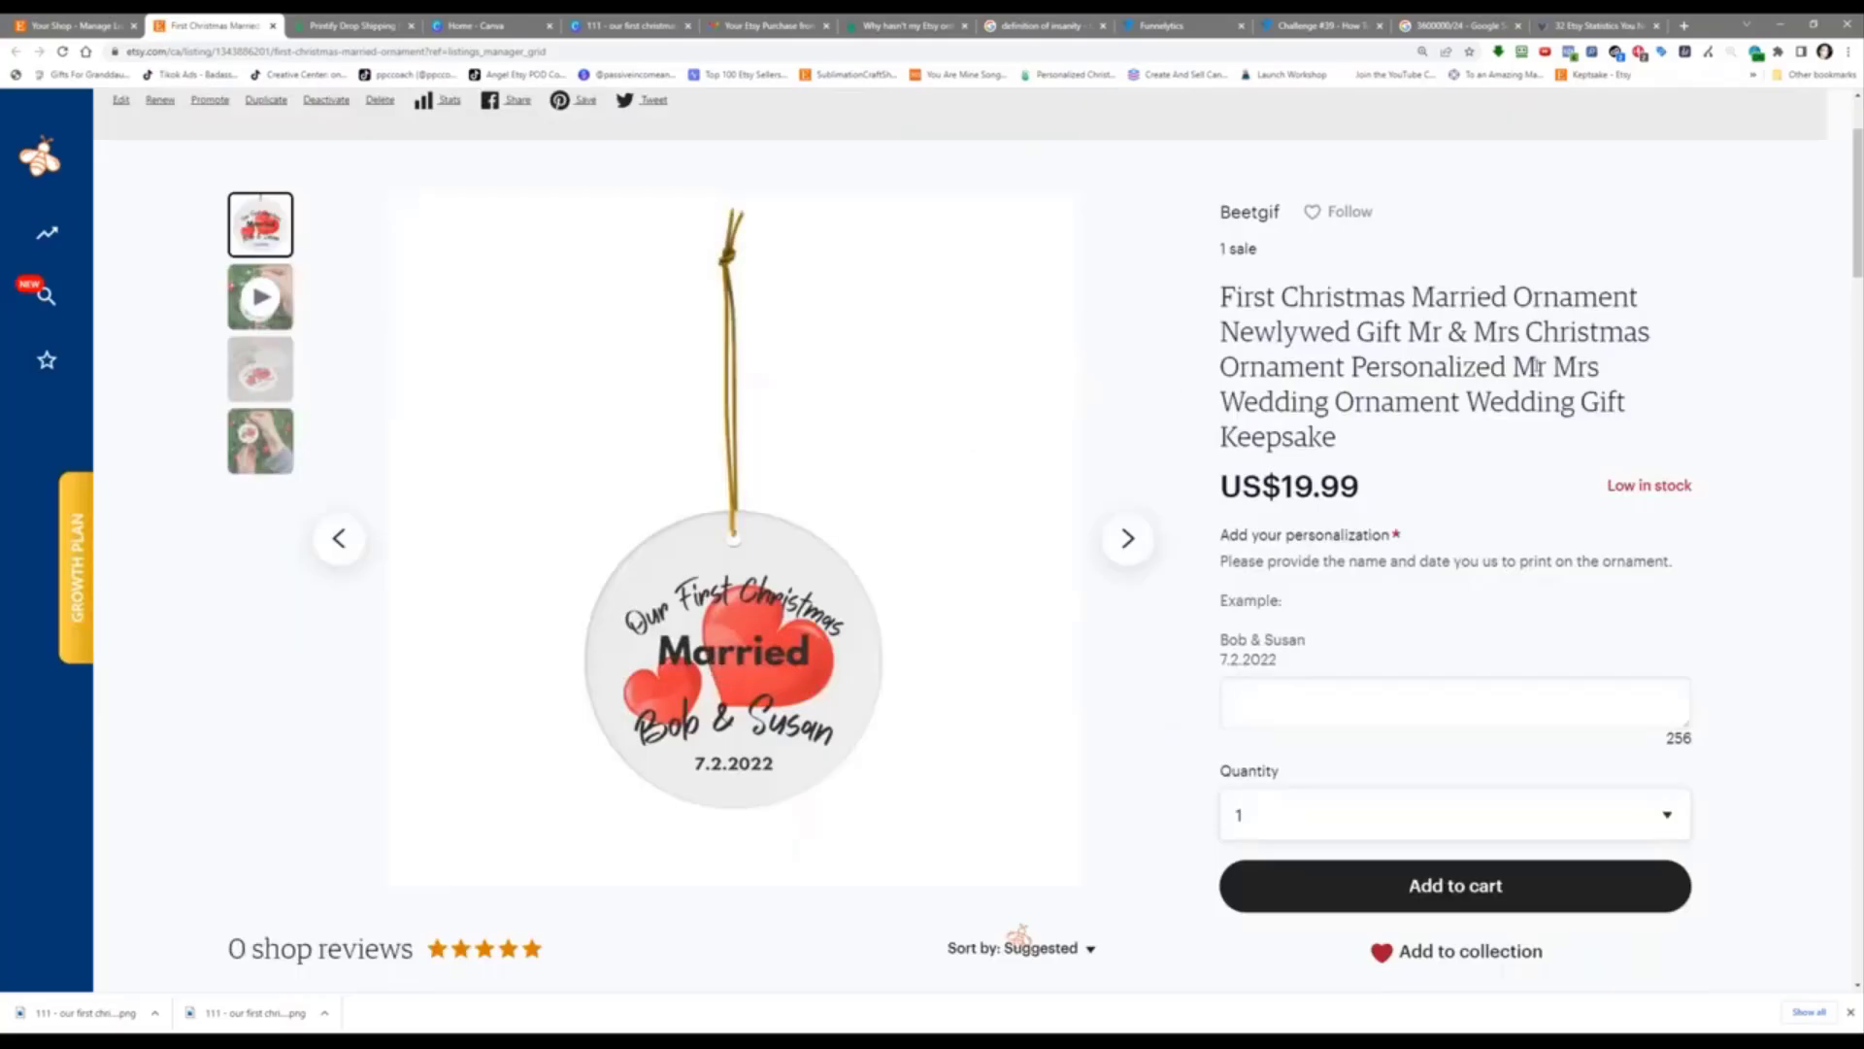
pyautogui.scroll(1, 1537, 366)
pyautogui.scroll(2, 1018, 937)
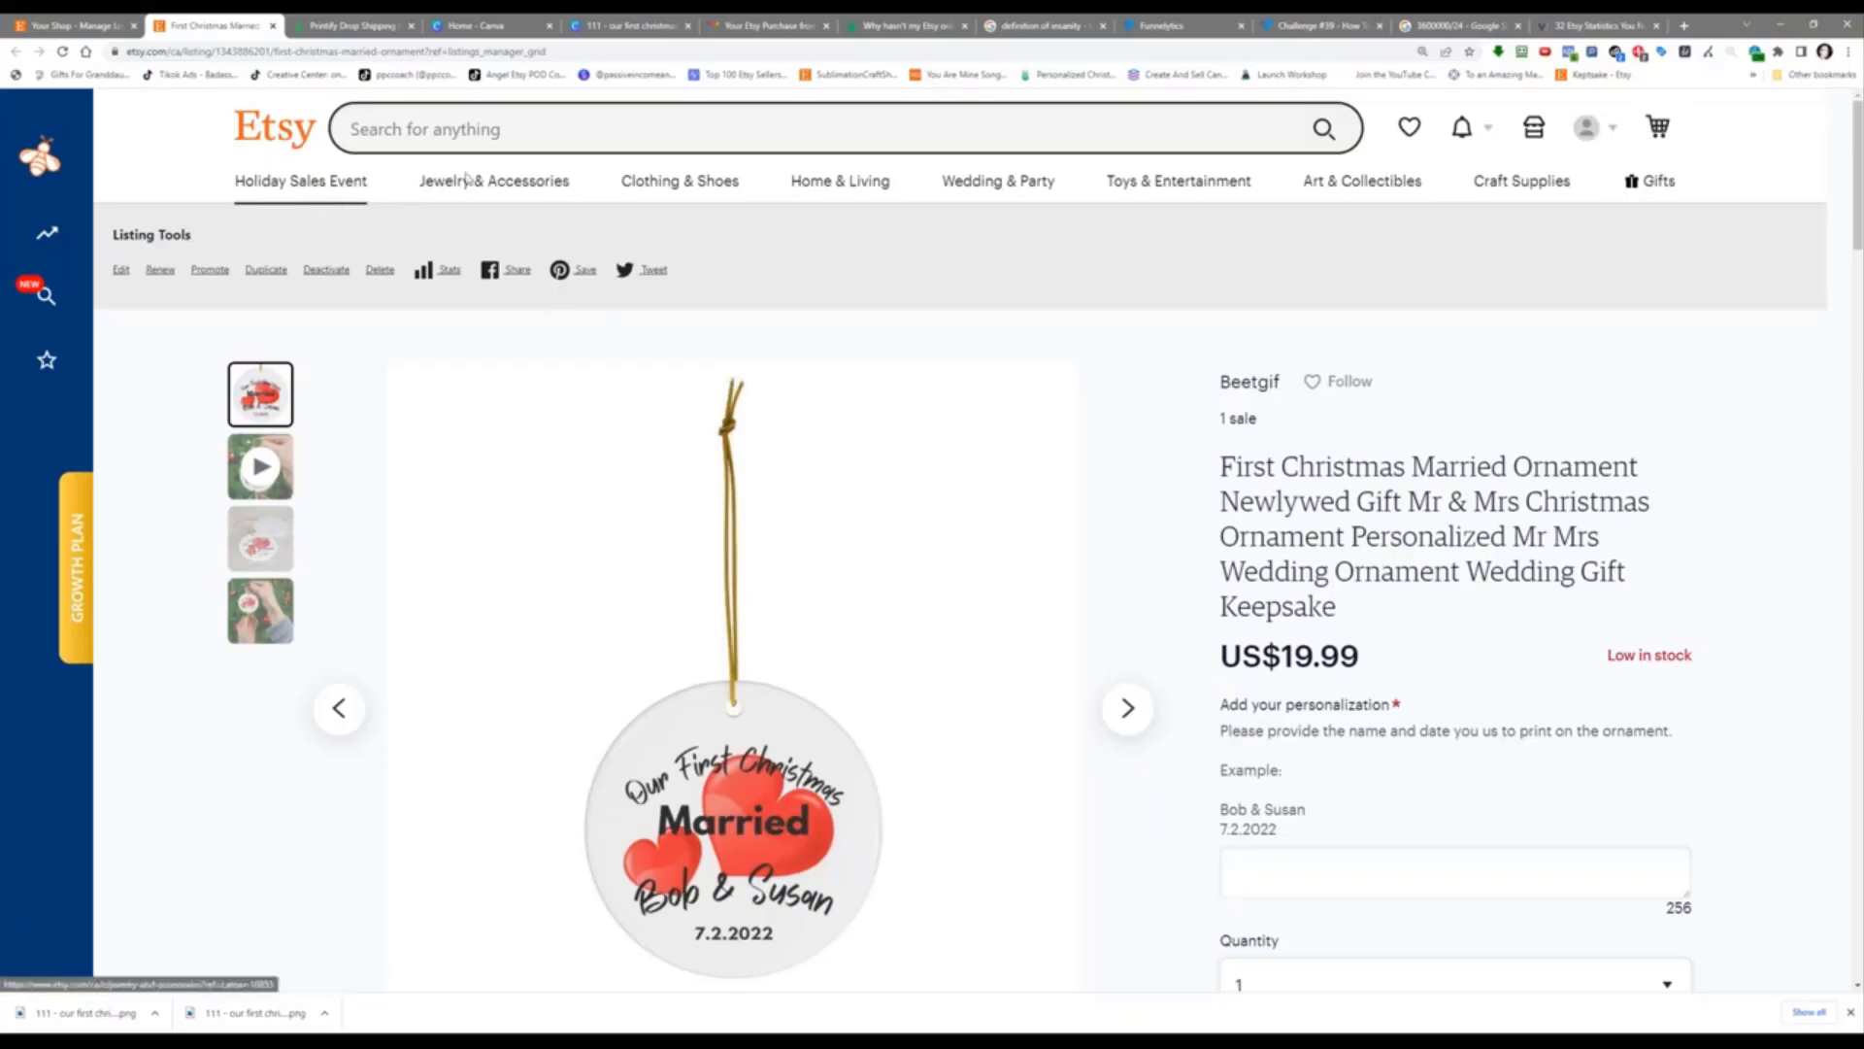
# Step: Scroll through the ornament's shopper-facing page, then return to the Funnelytics map
pyautogui.moveTo(467, 188)
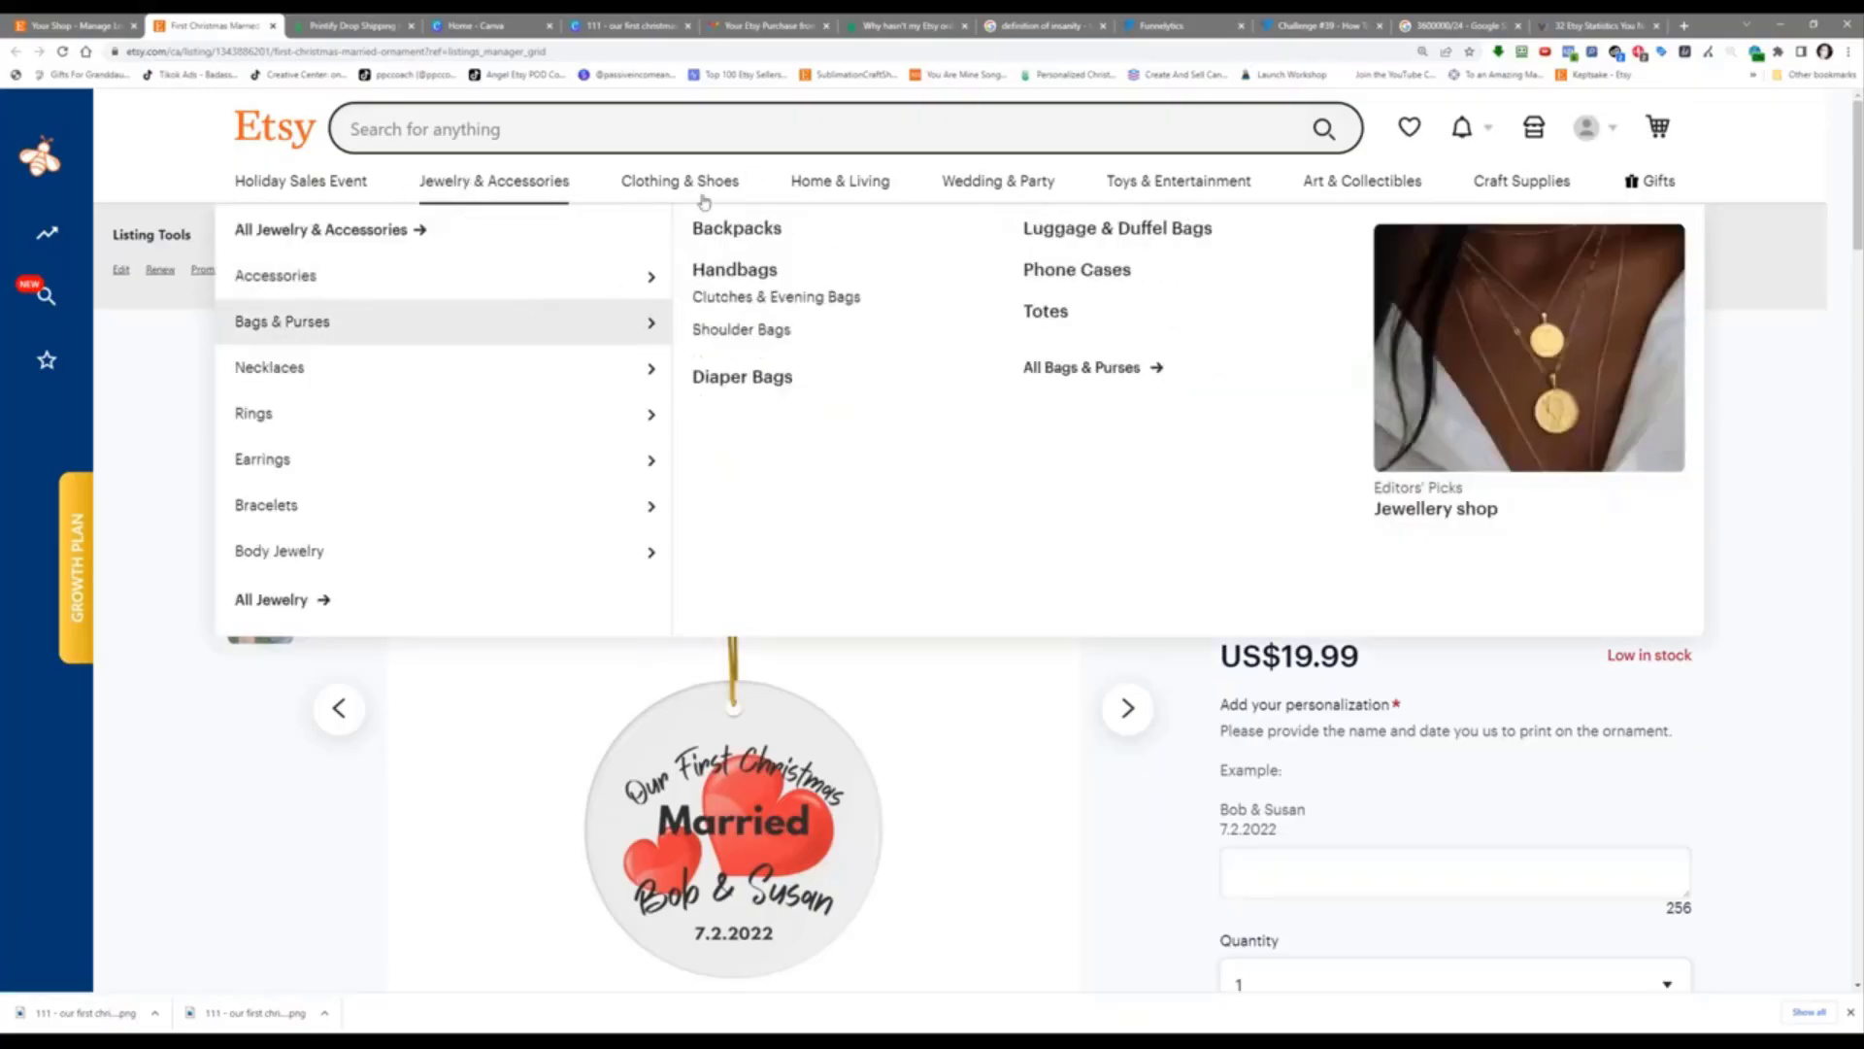
pyautogui.moveTo(705, 200)
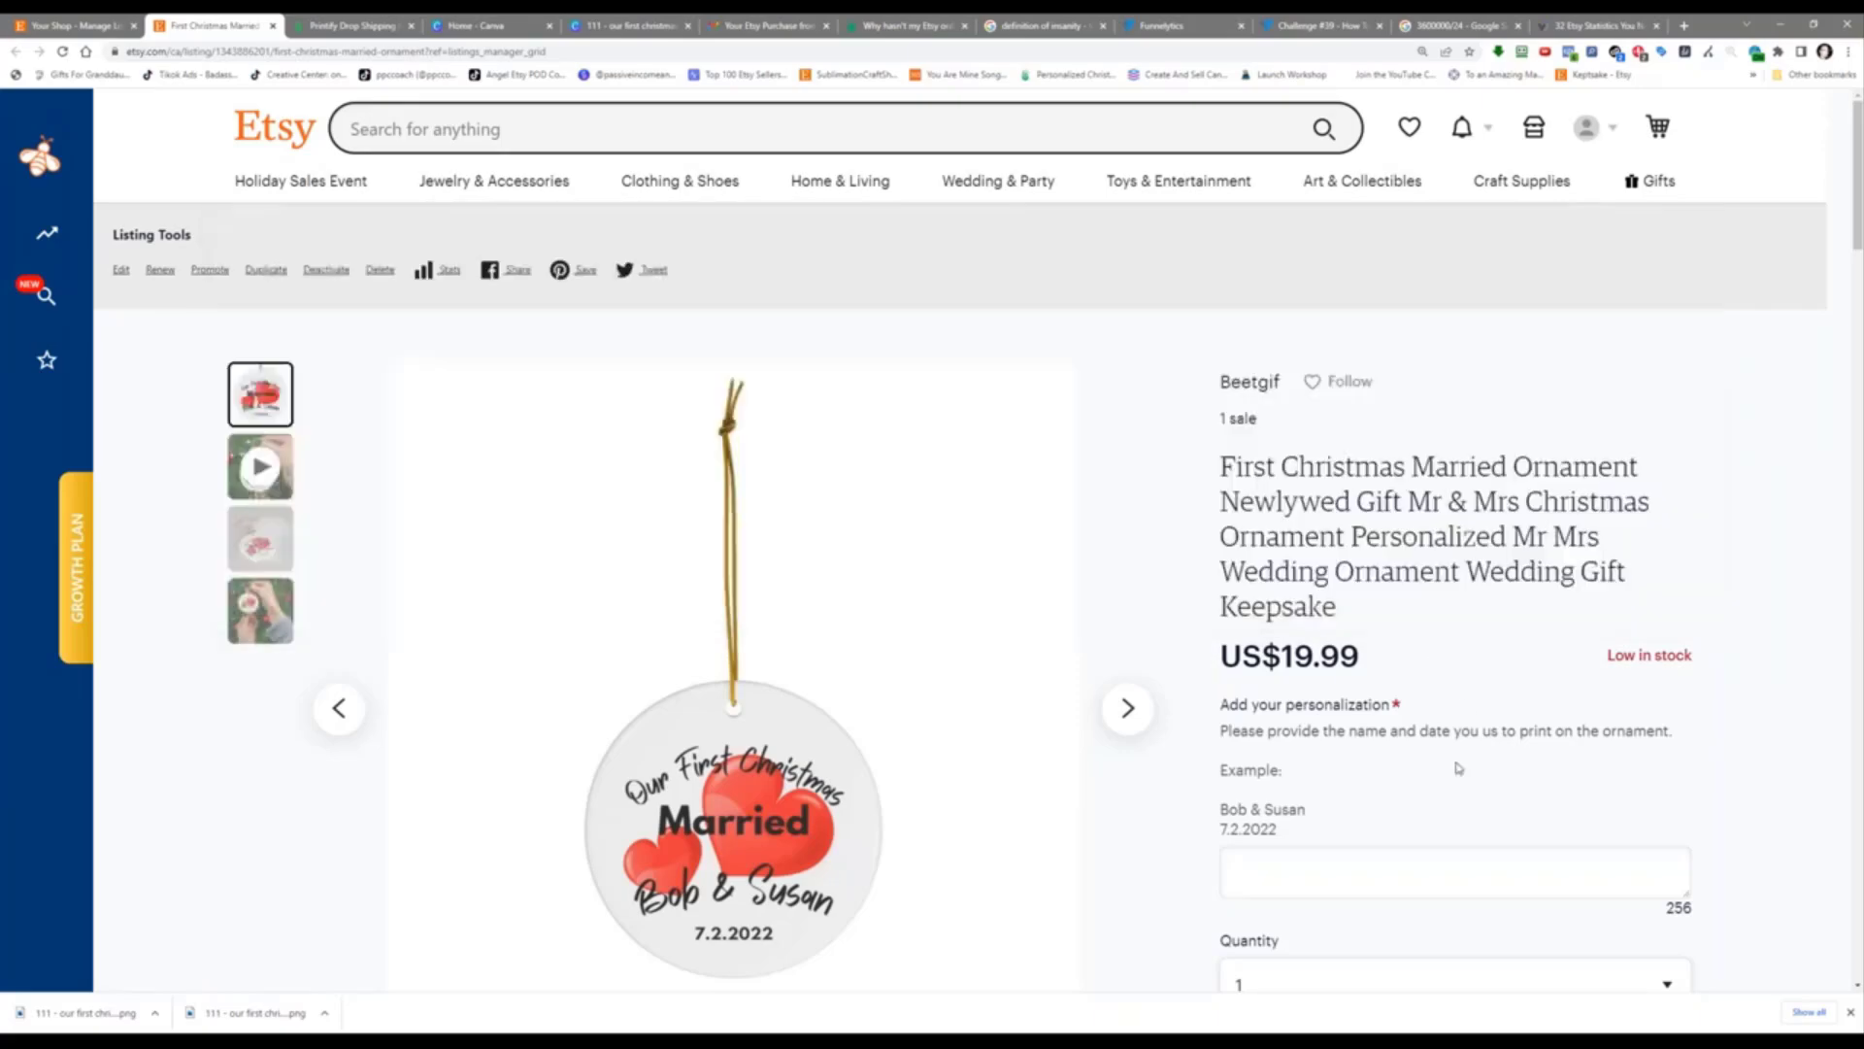
pyautogui.scroll(-7, 1482, 643)
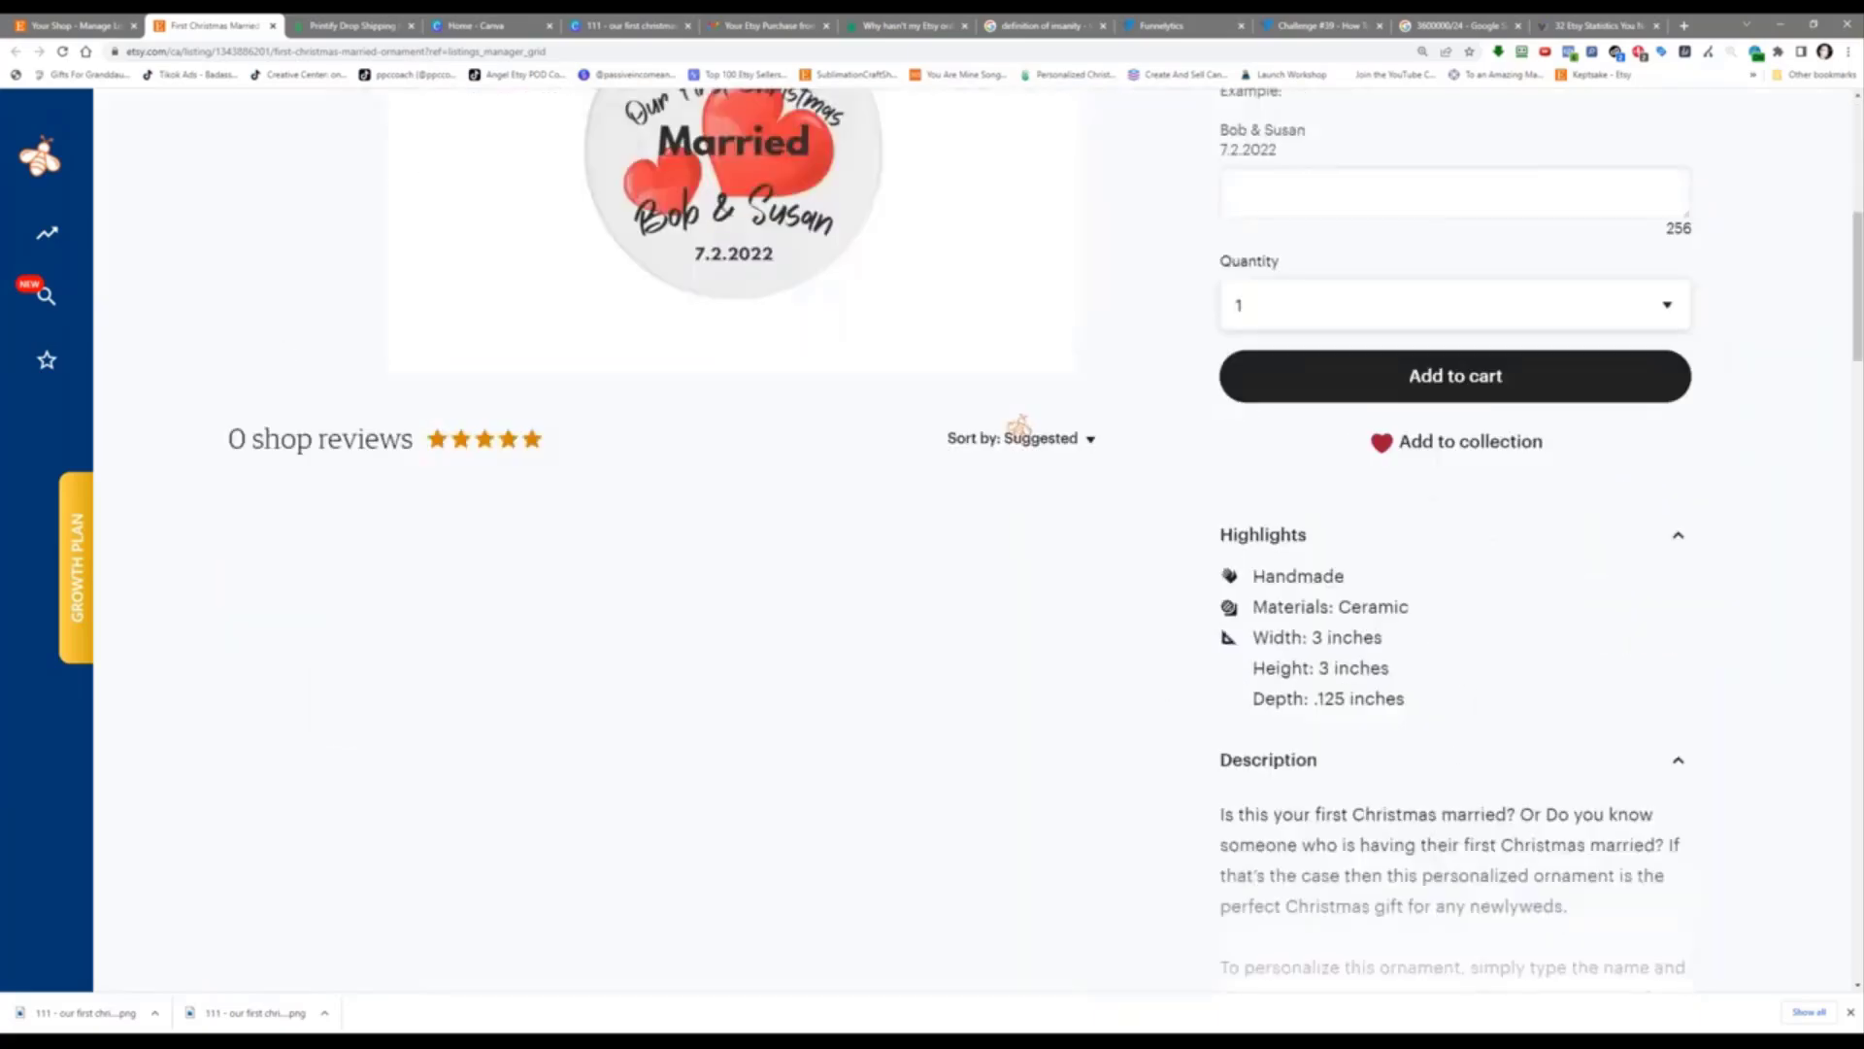
pyautogui.scroll(-15, 1430, 621)
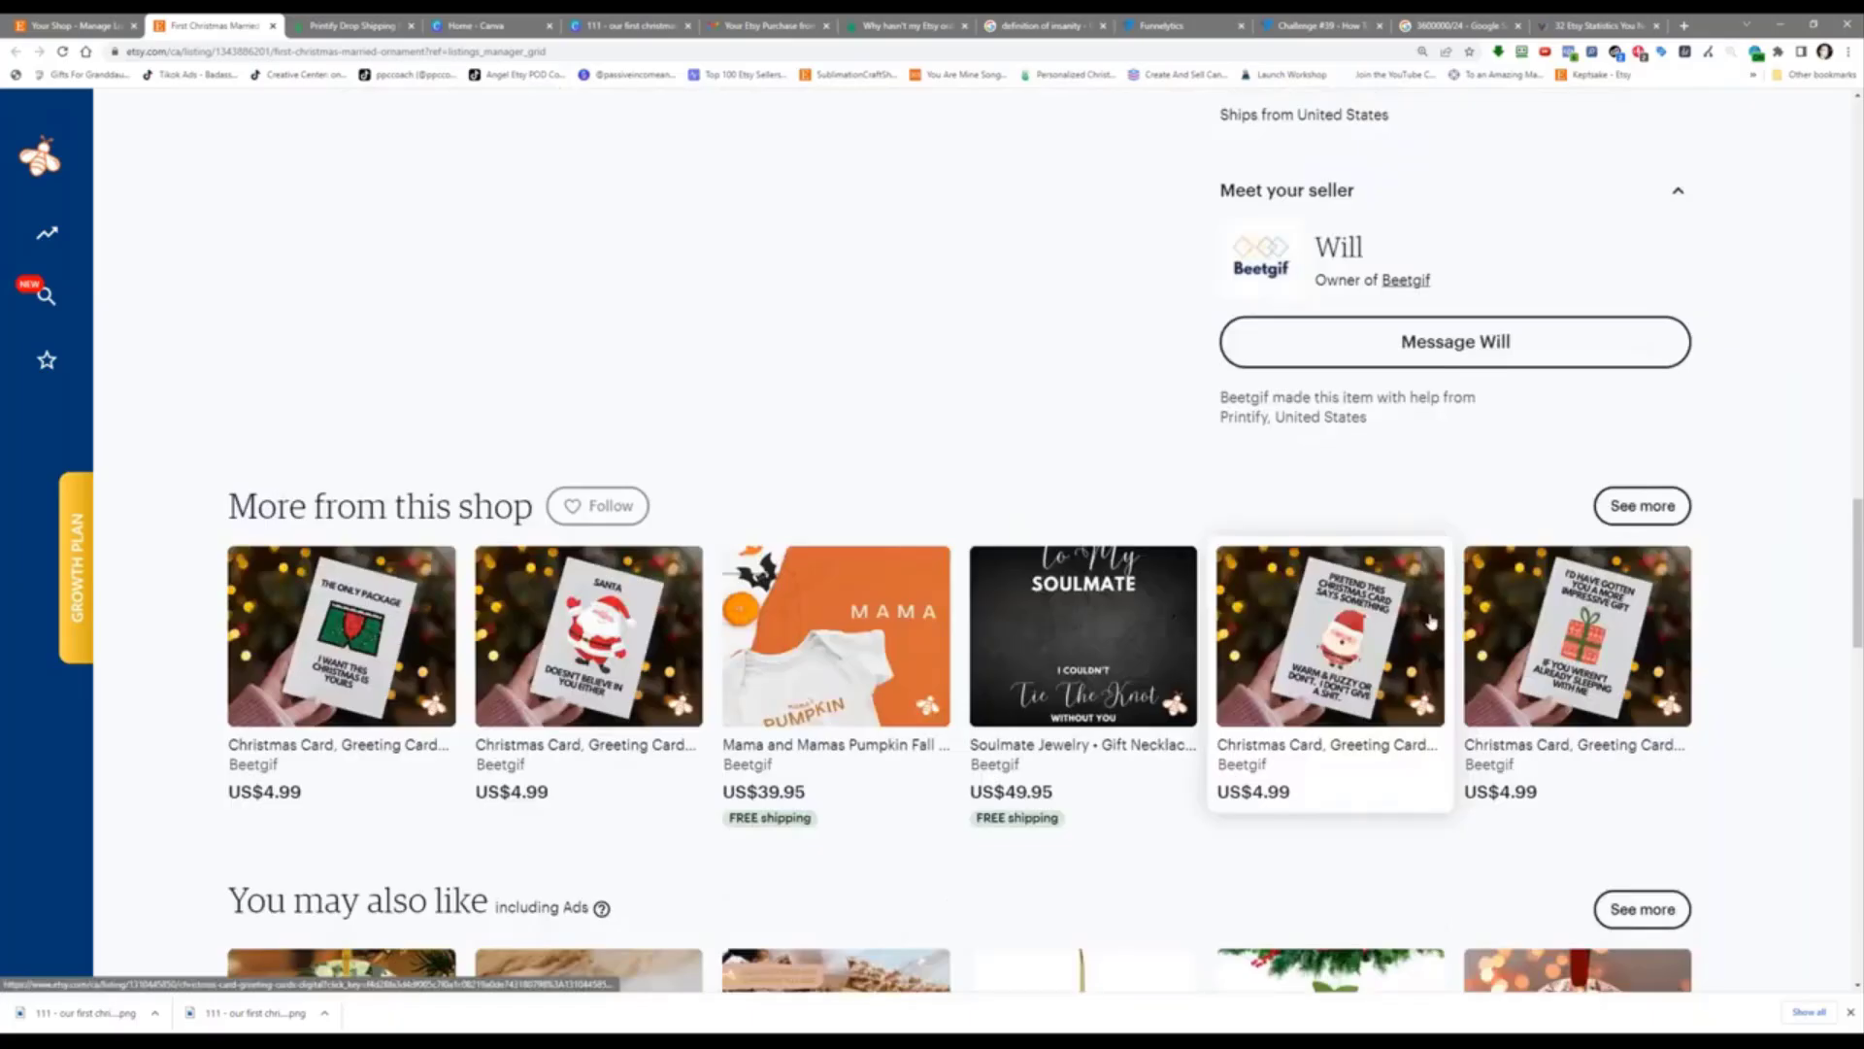
pyautogui.scroll(-3, 1430, 621)
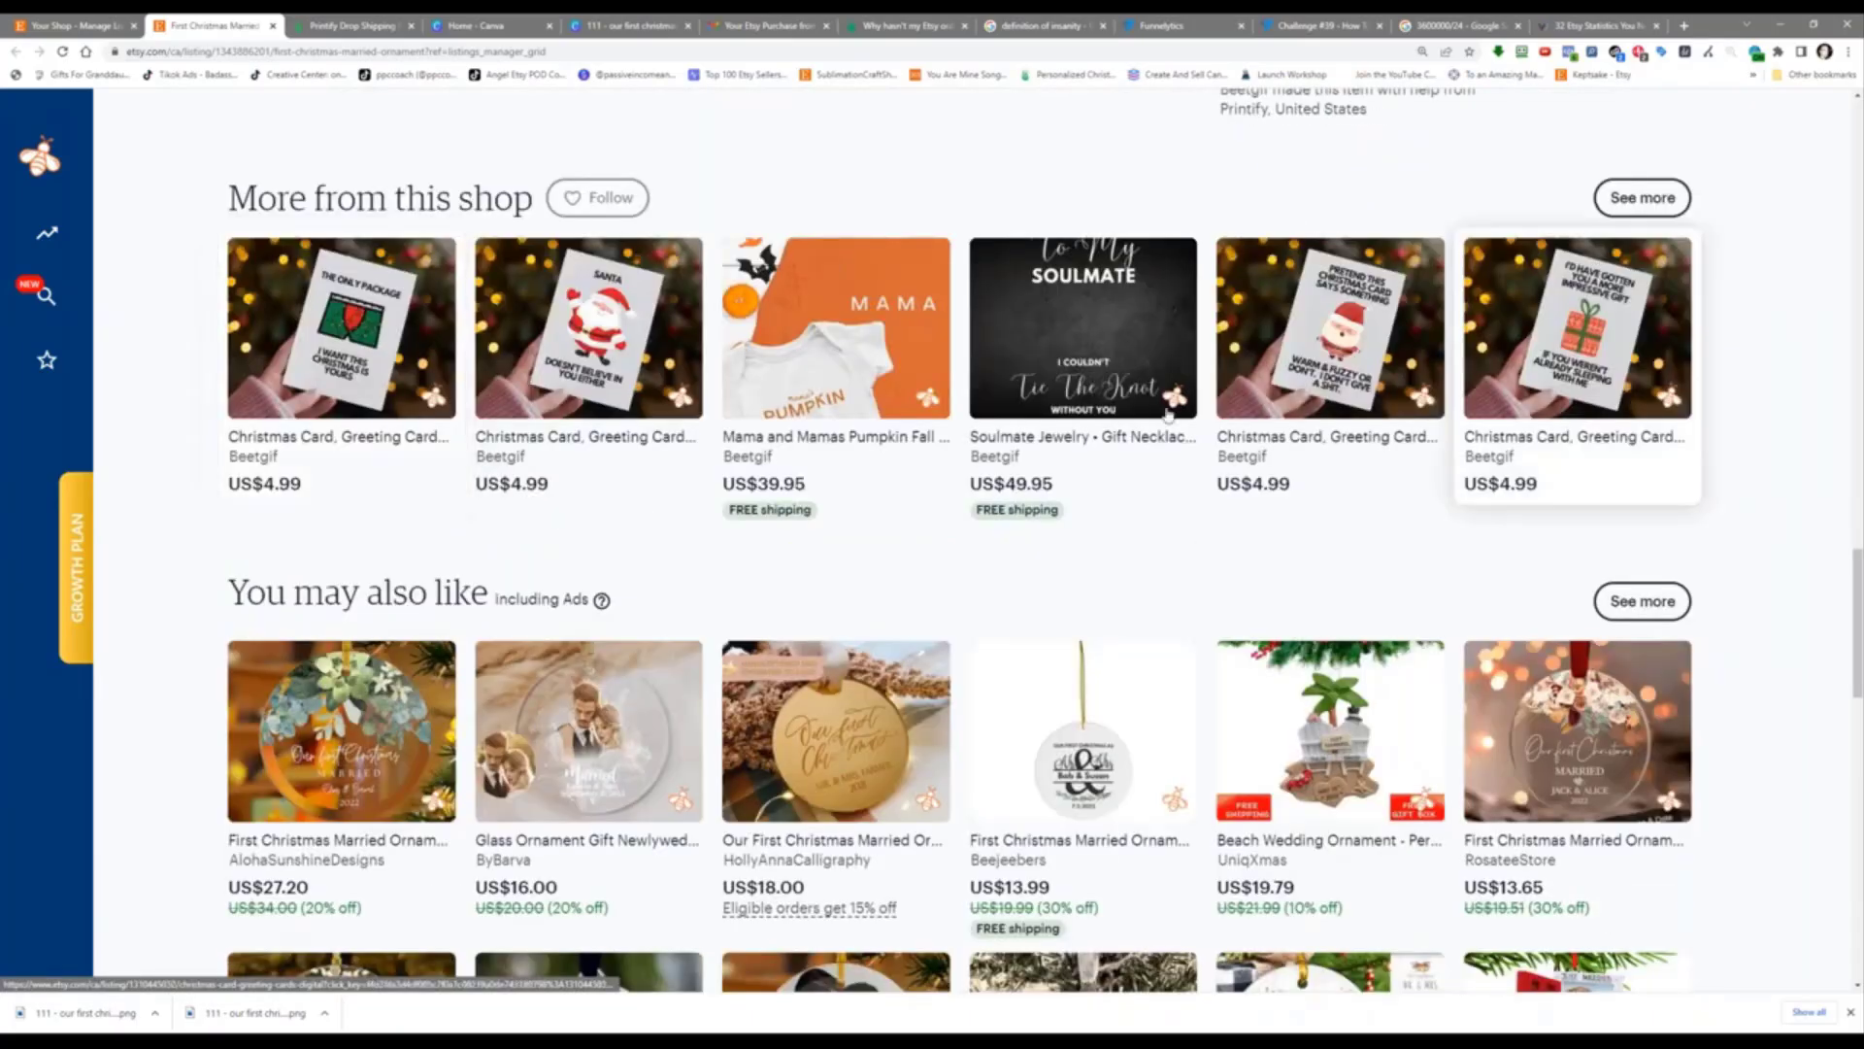
pyautogui.scroll(-2, 1168, 415)
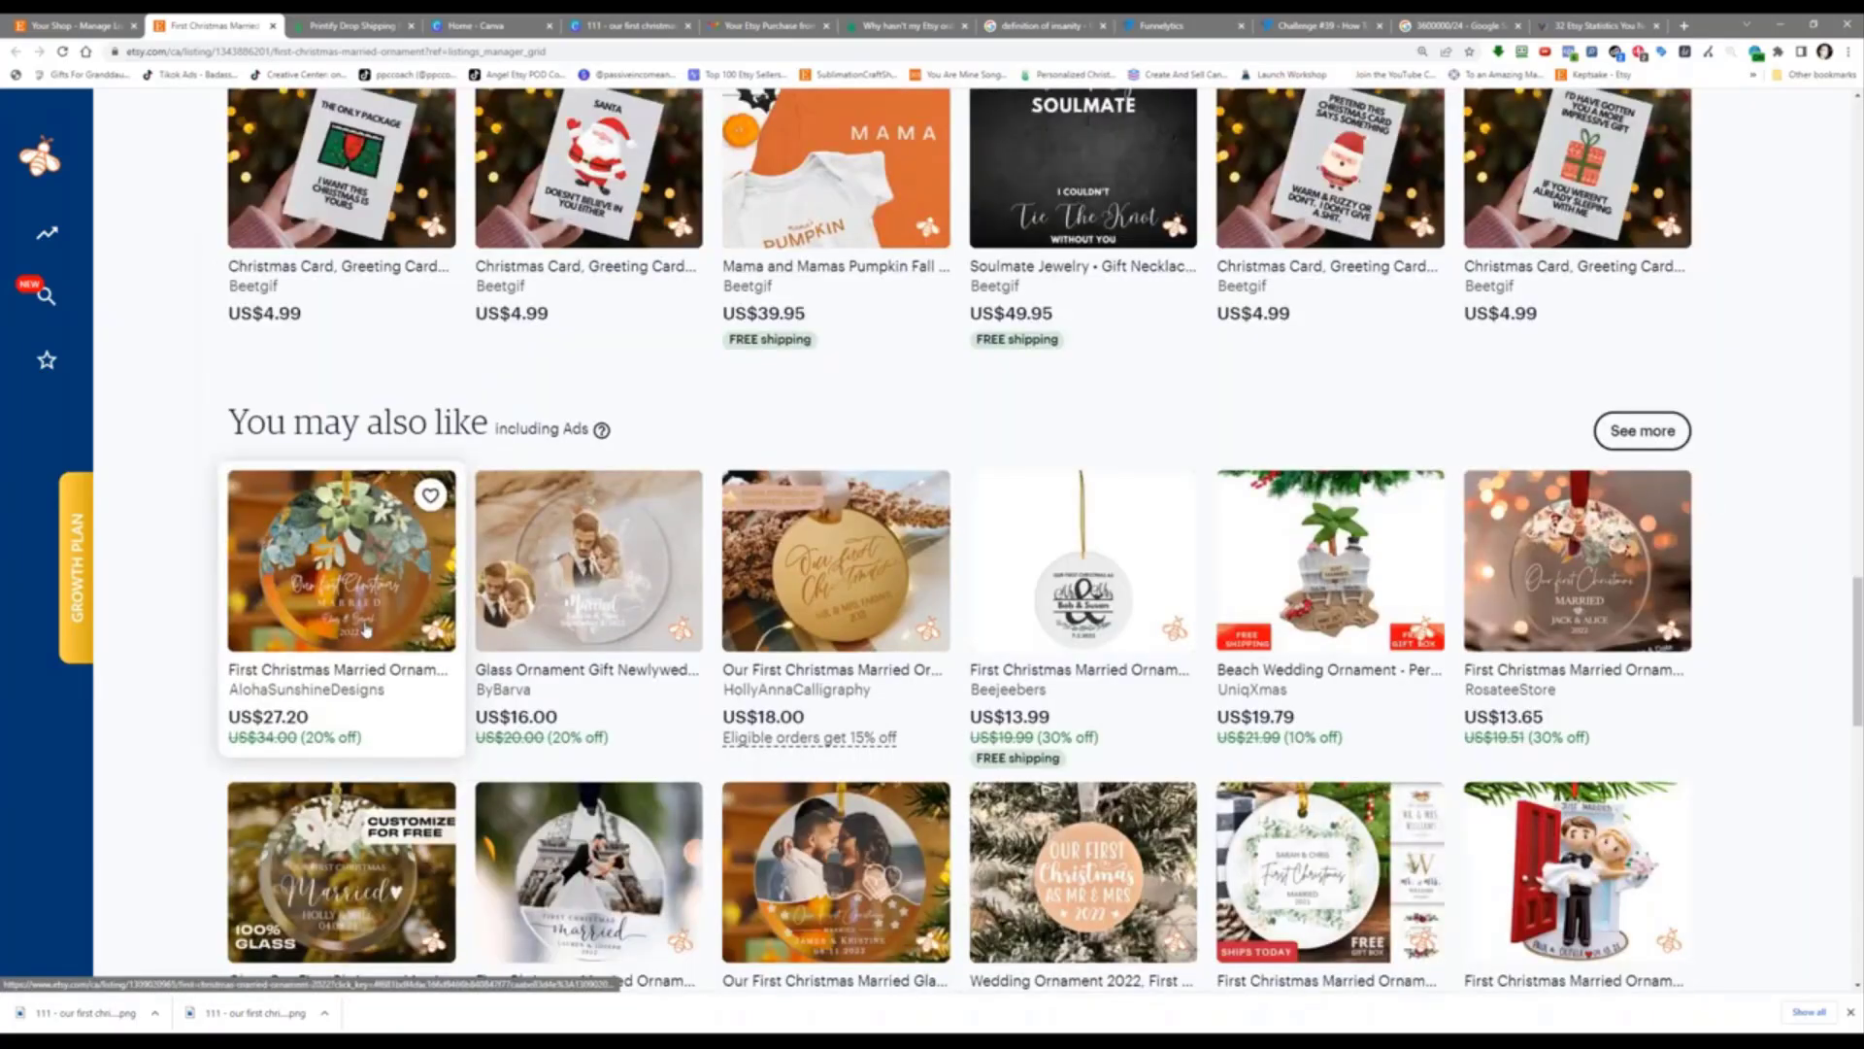
pyautogui.scroll(-5, 1407, 632)
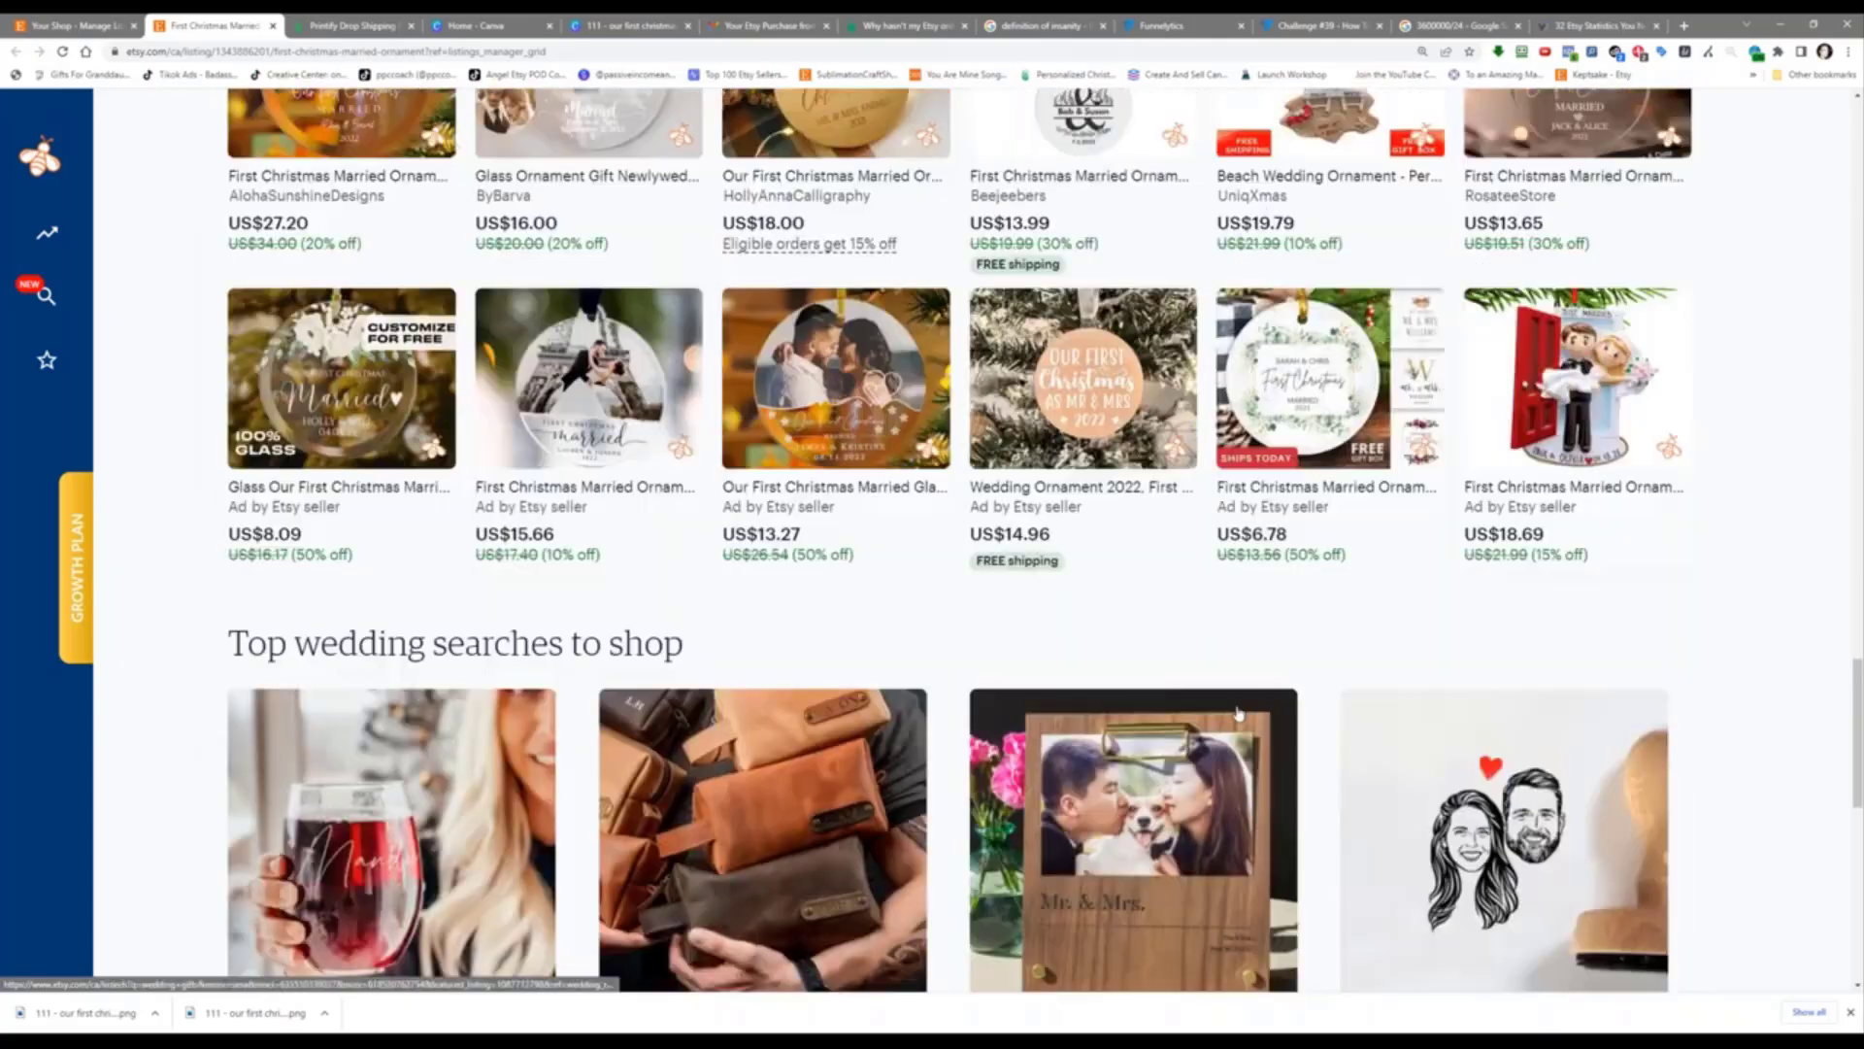
pyautogui.scroll(-2, 358, 328)
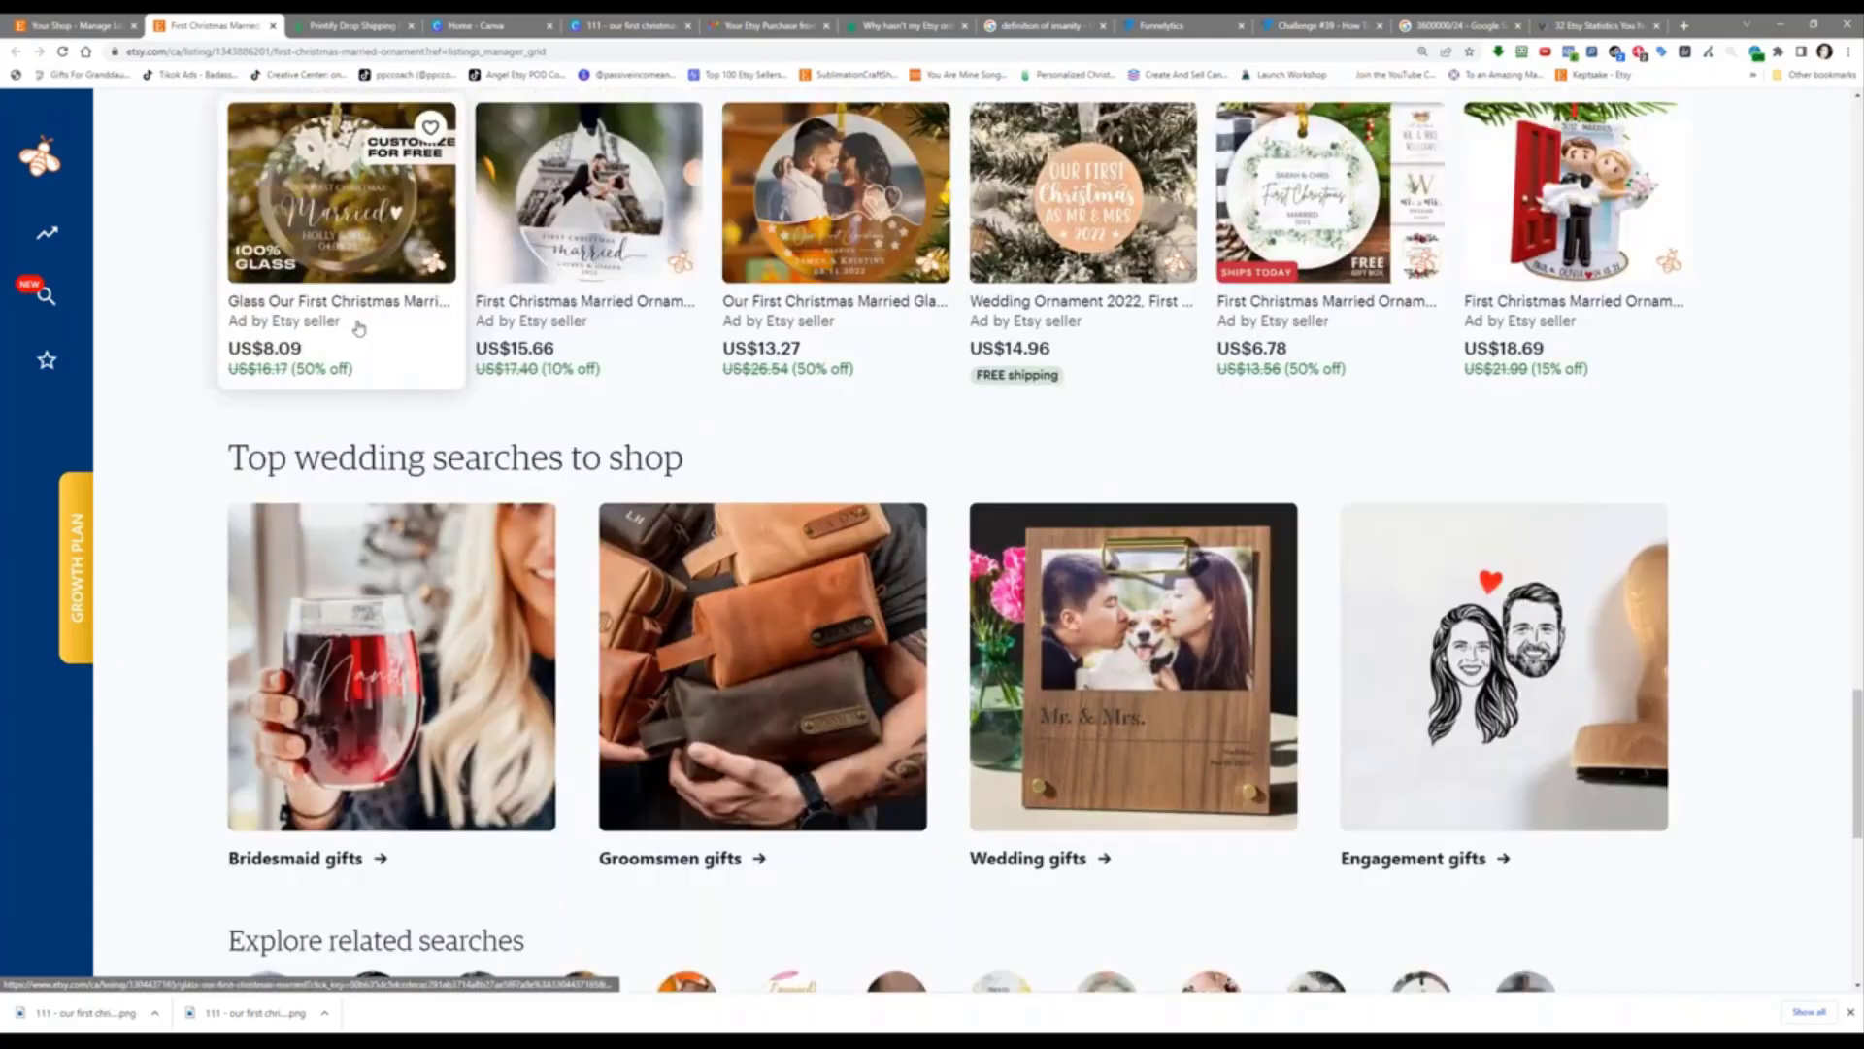
pyautogui.scroll(-5, 358, 328)
pyautogui.scroll(20, 671, 581)
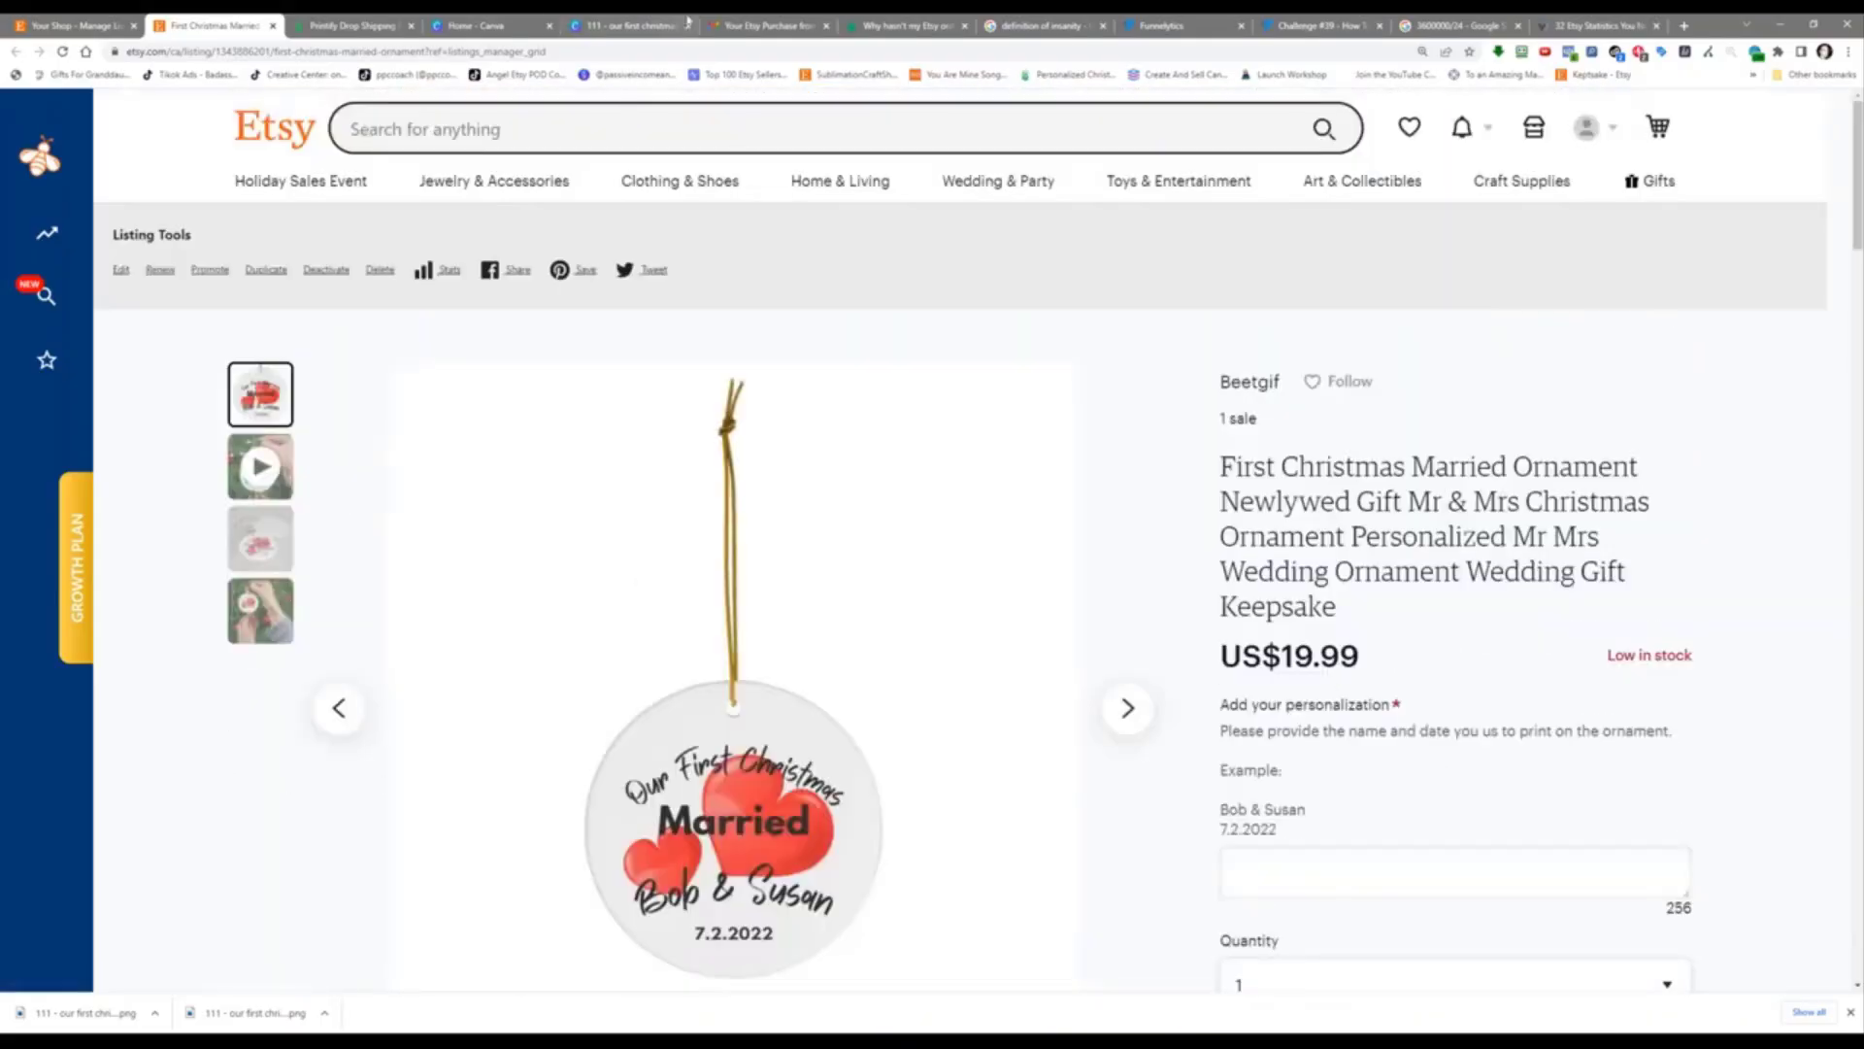
pyautogui.click(1350, 22)
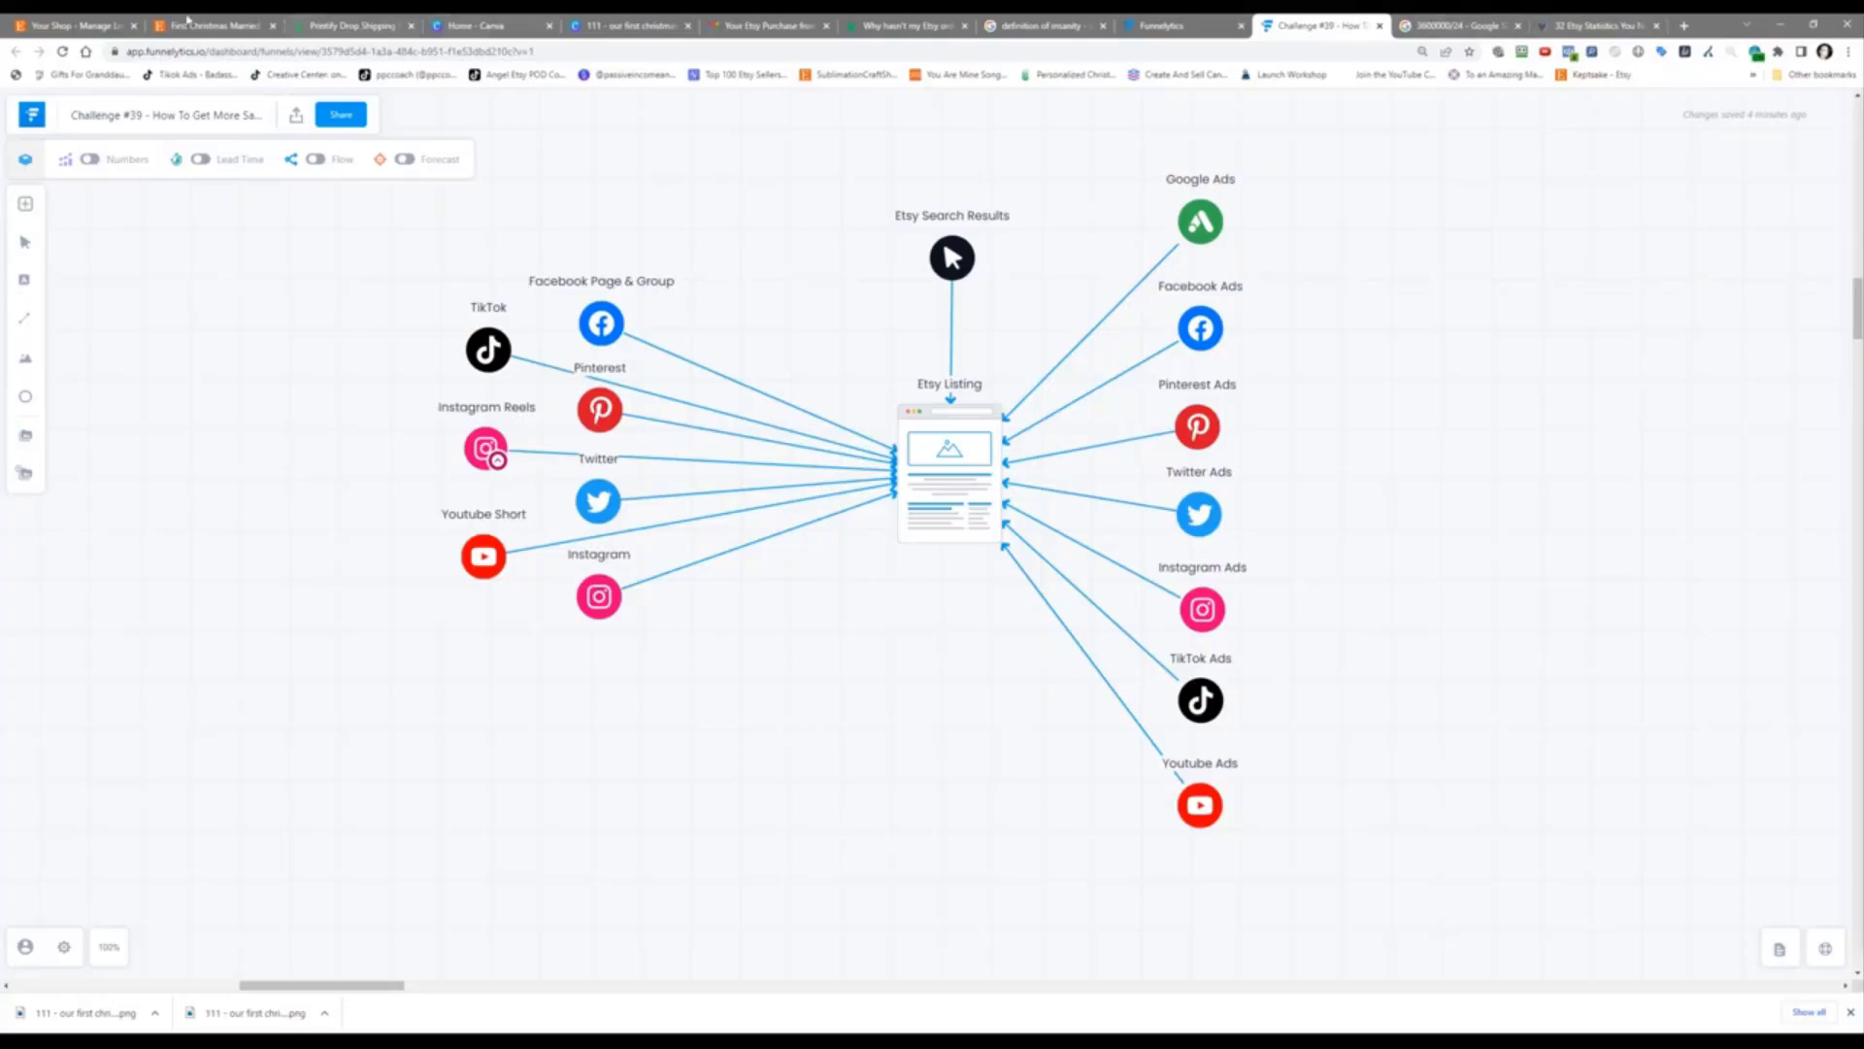
# Step: Switch to the 'Your Shop - Manage Listings' Etsy tab
pyautogui.click(64, 24)
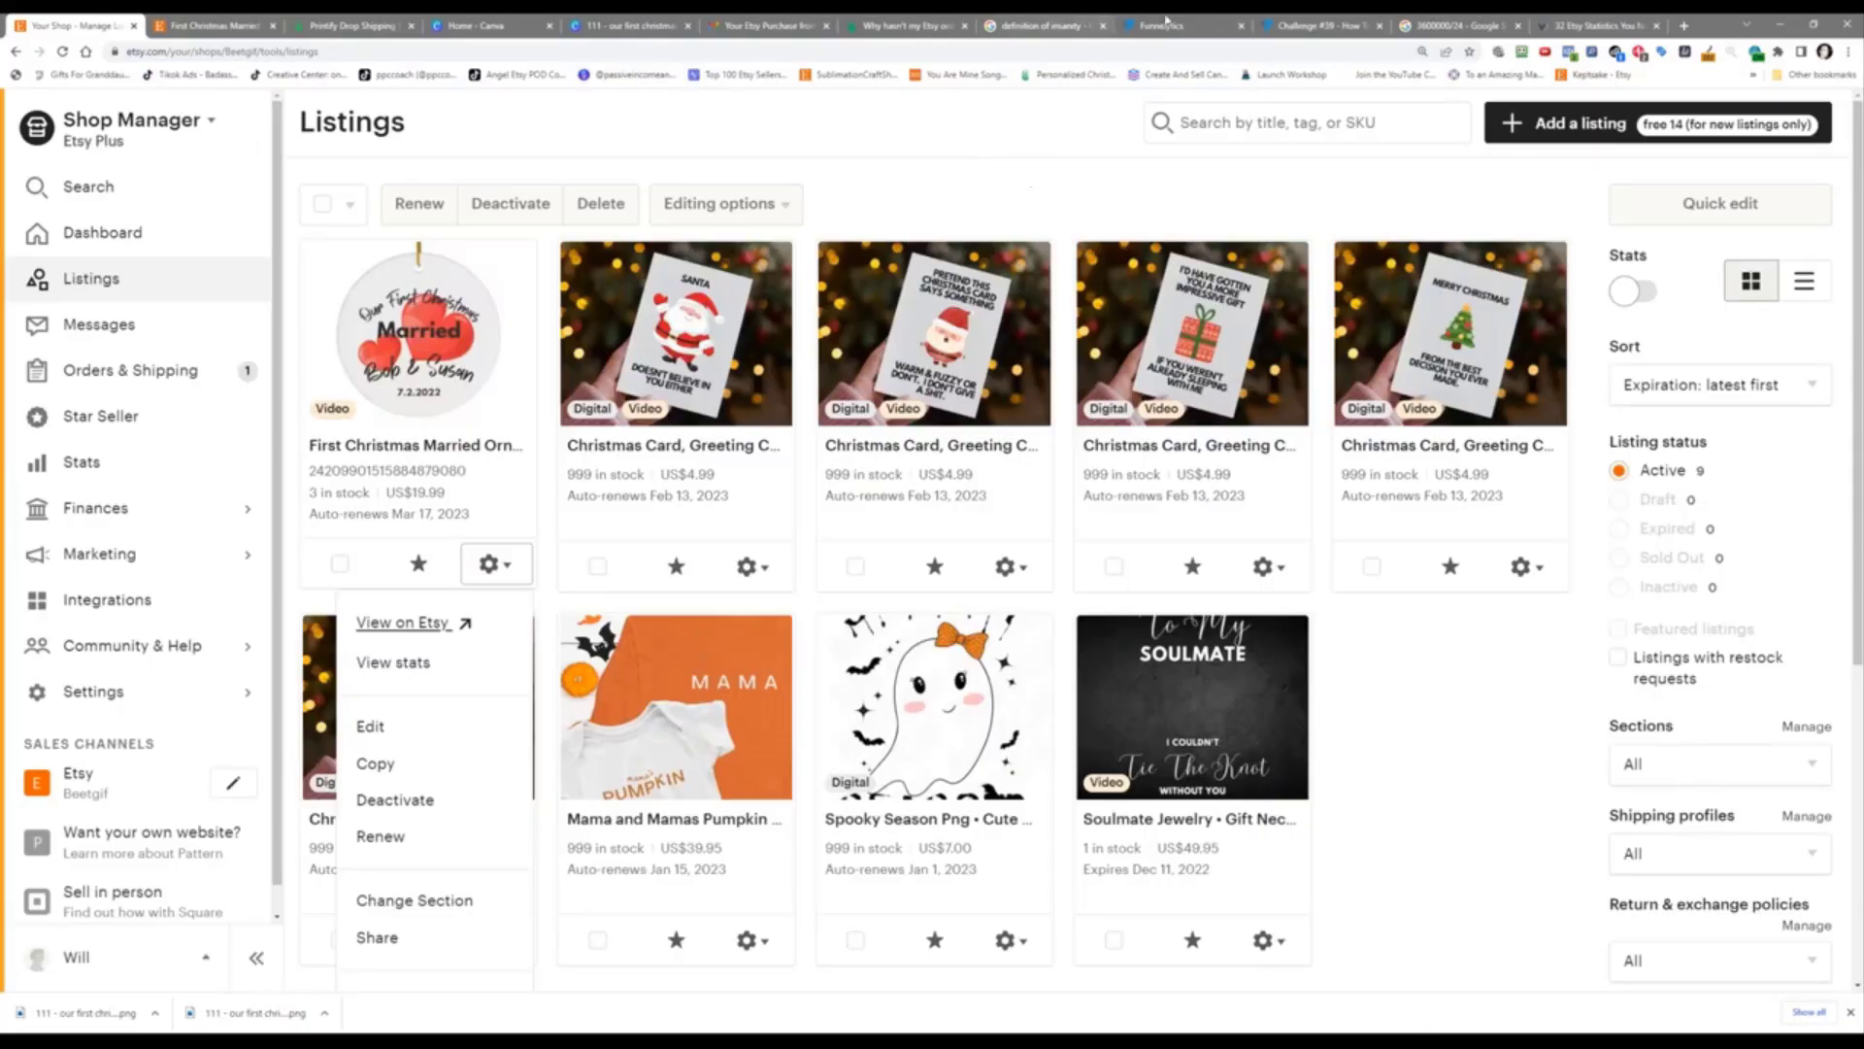
# Step: Switch to the 'Challenge #39' Funnelytics tab
pyautogui.click(1323, 22)
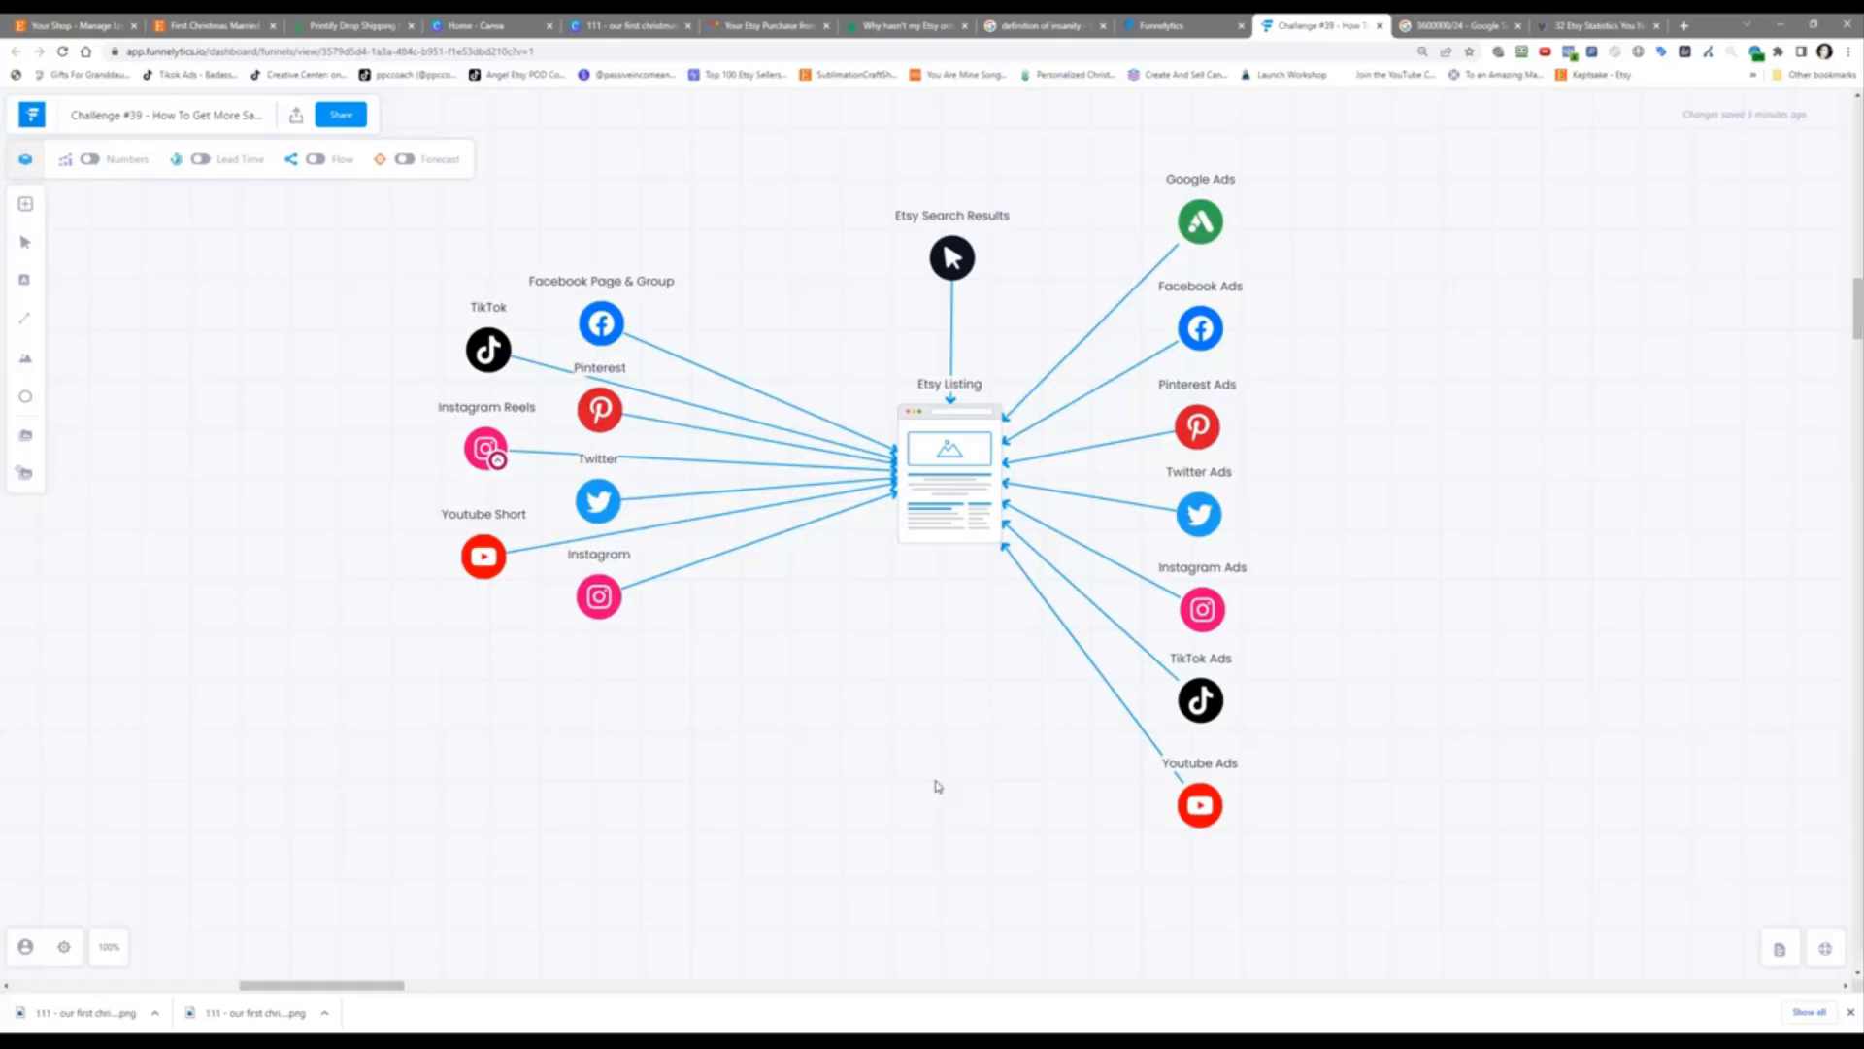
# Step: Place an Email source directly under Etsy Listing with an arrow up into the listing
pyautogui.click(25, 202)
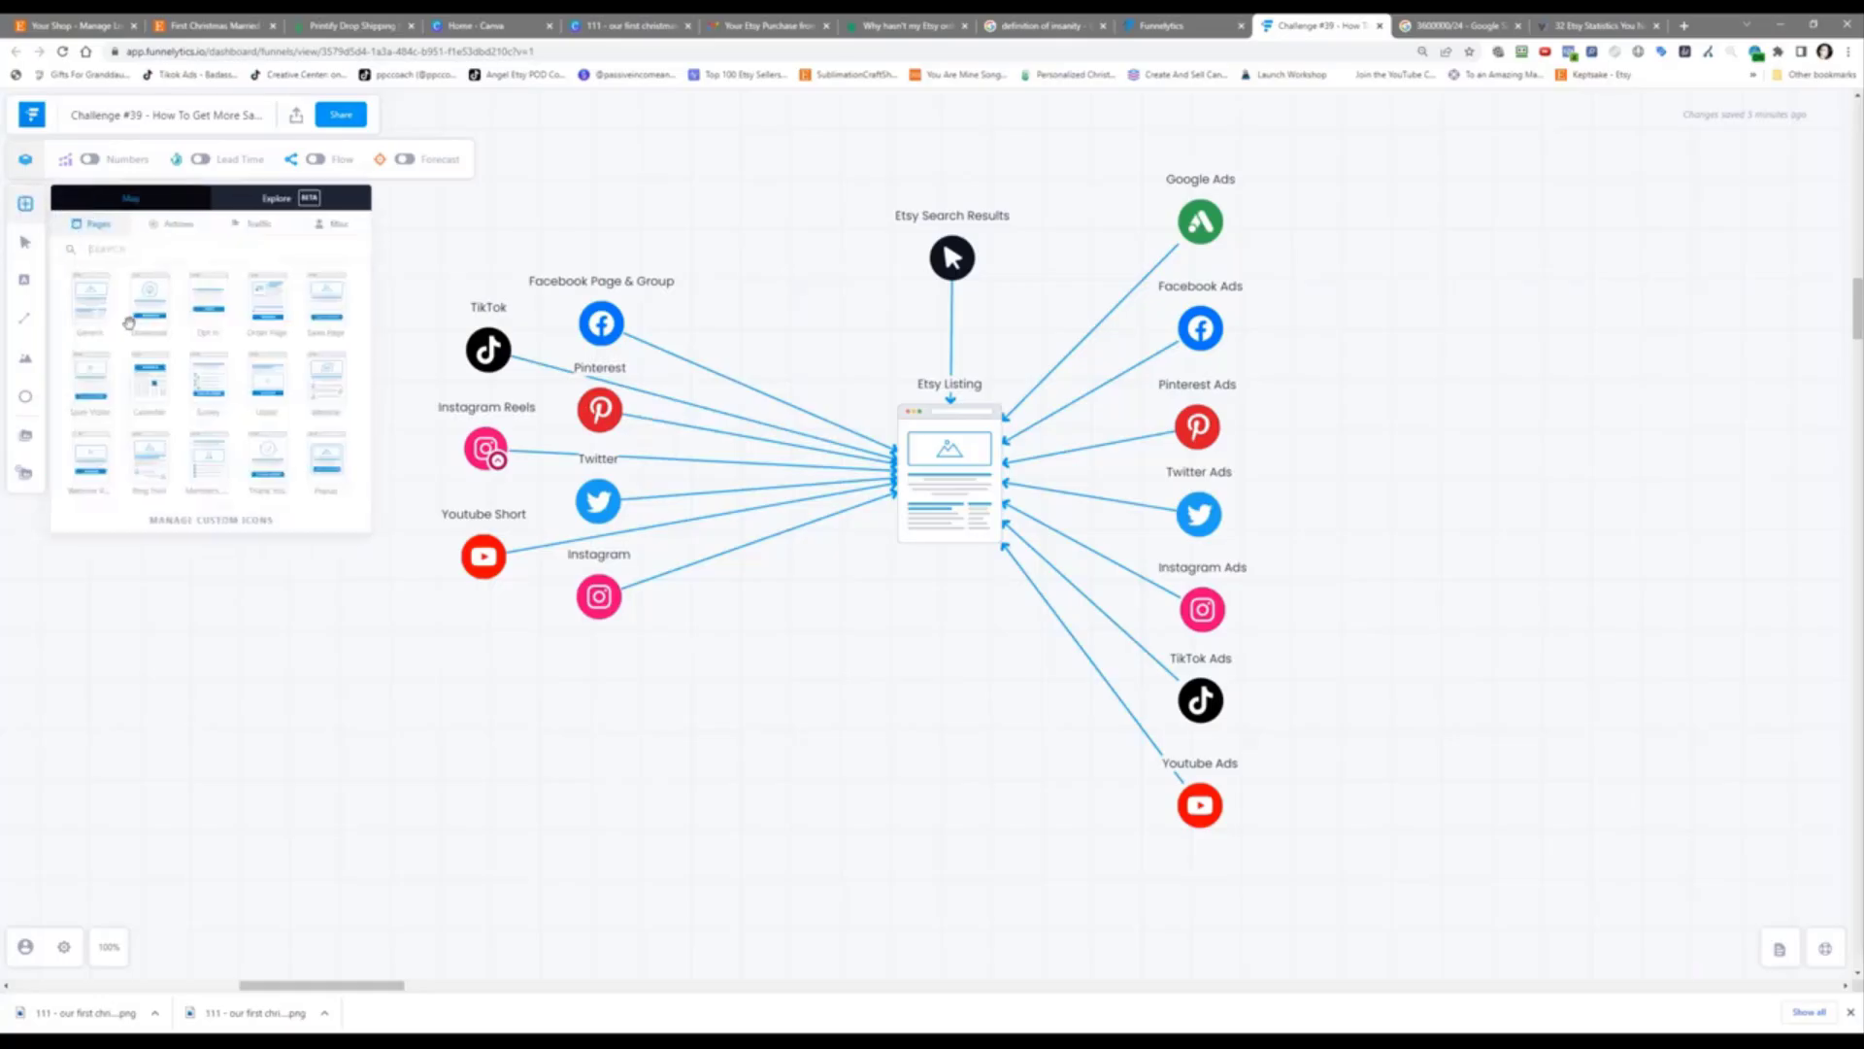
pyautogui.write('EMAIL')
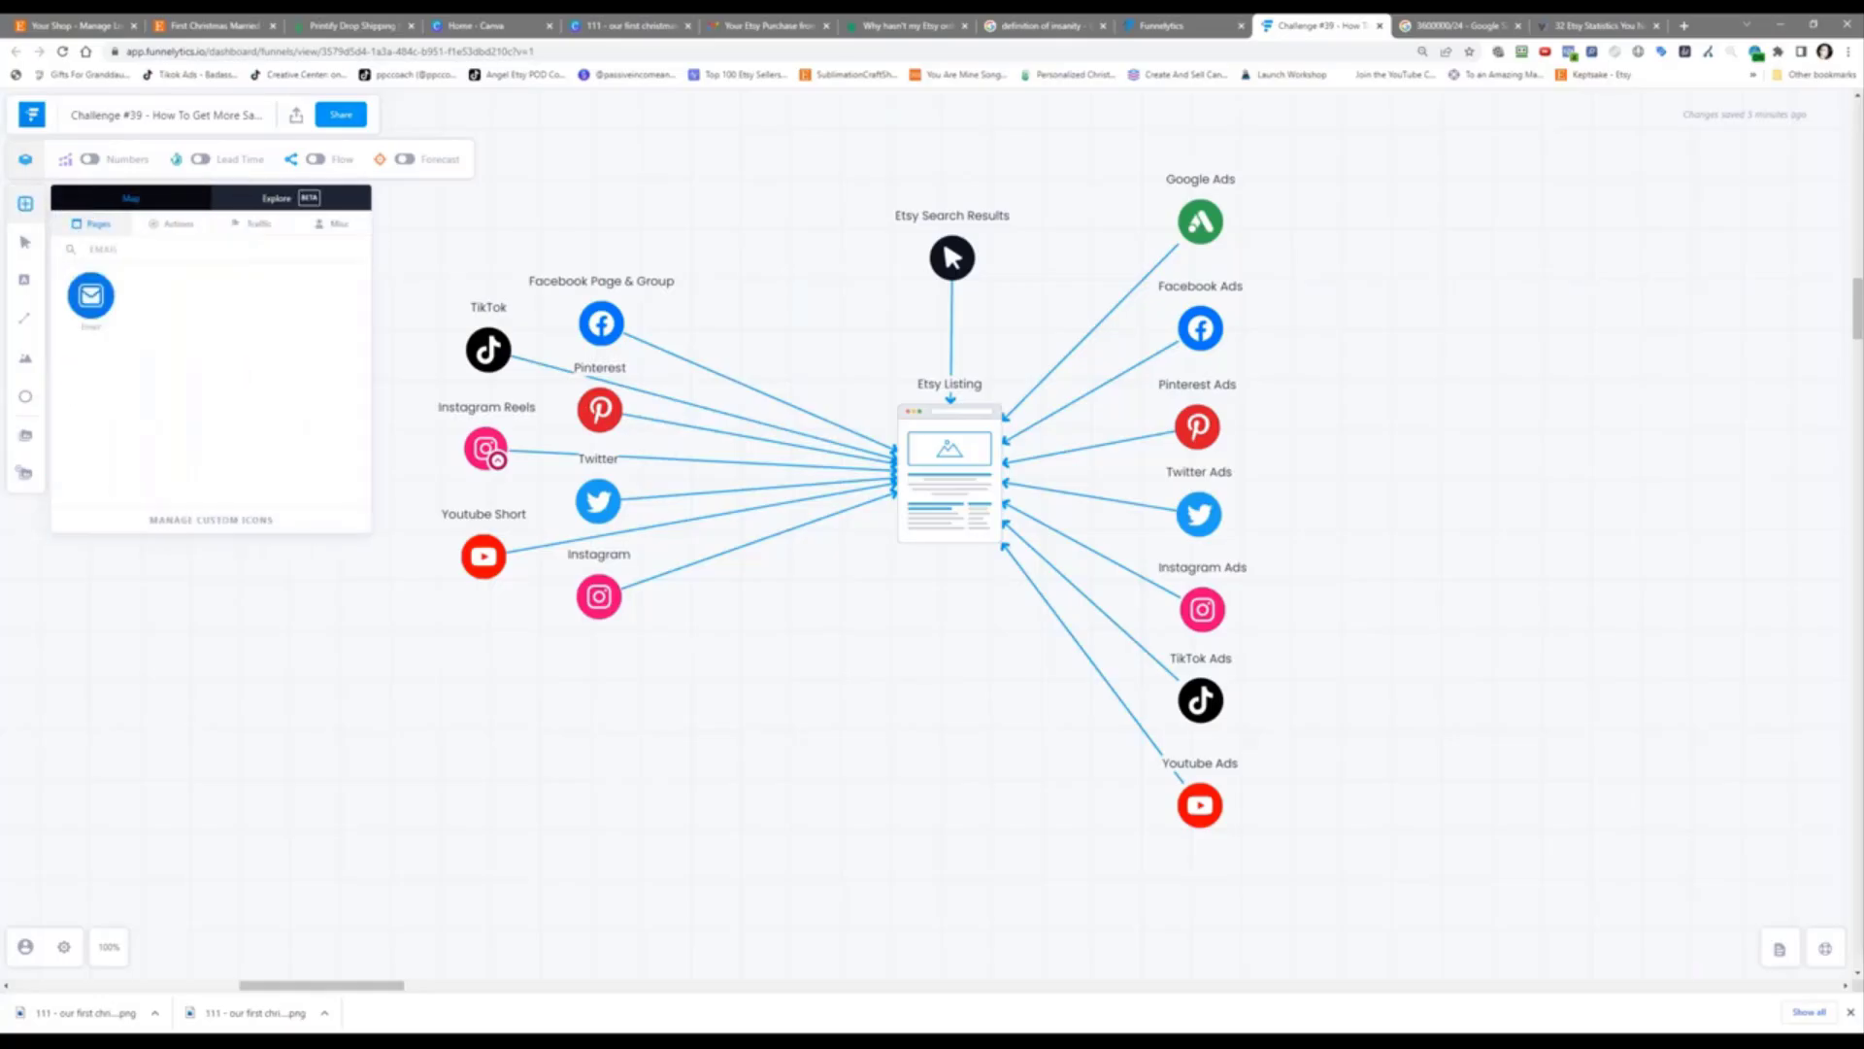
pyautogui.moveTo(97, 309); pyautogui.dragTo(955, 686)
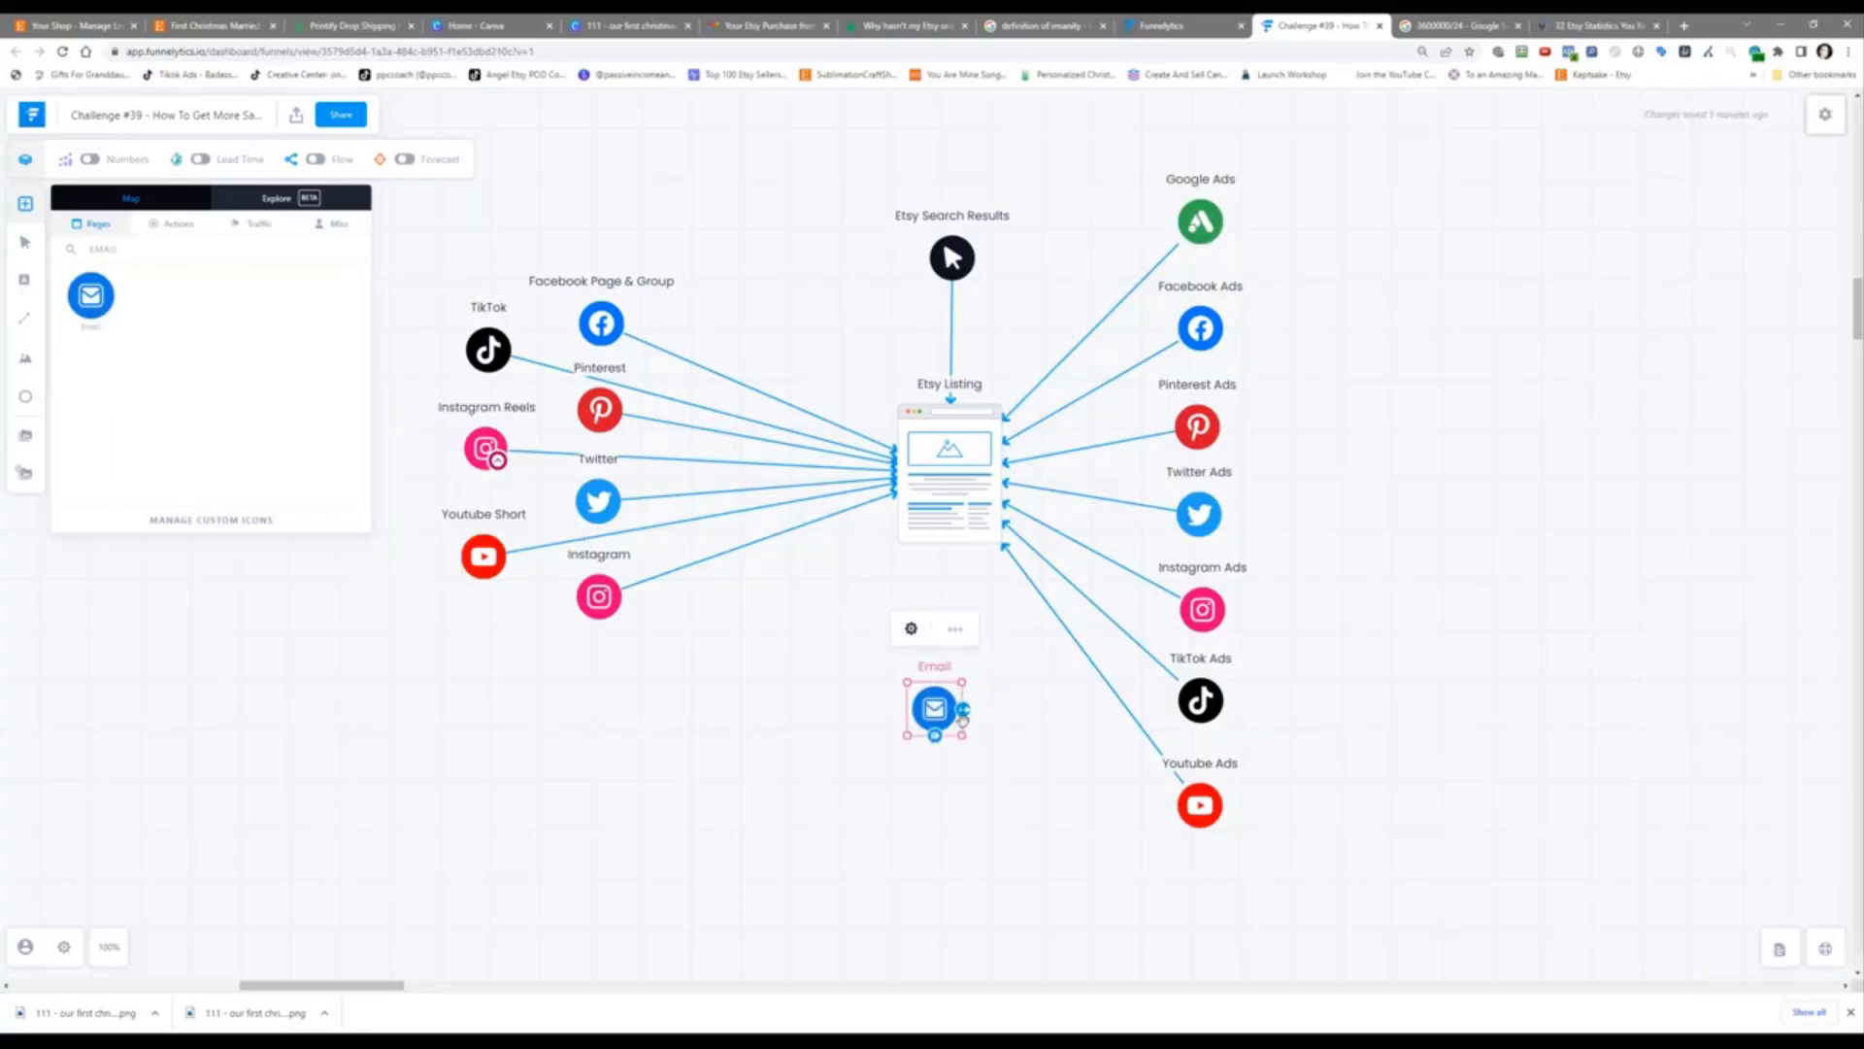
pyautogui.moveTo(962, 718)
pyautogui.mouseDown()
pyautogui.moveTo(945, 525)
pyautogui.moveTo(942, 564)
pyautogui.mouseUp()
pyautogui.moveTo(933, 705); pyautogui.dragTo(947, 666)
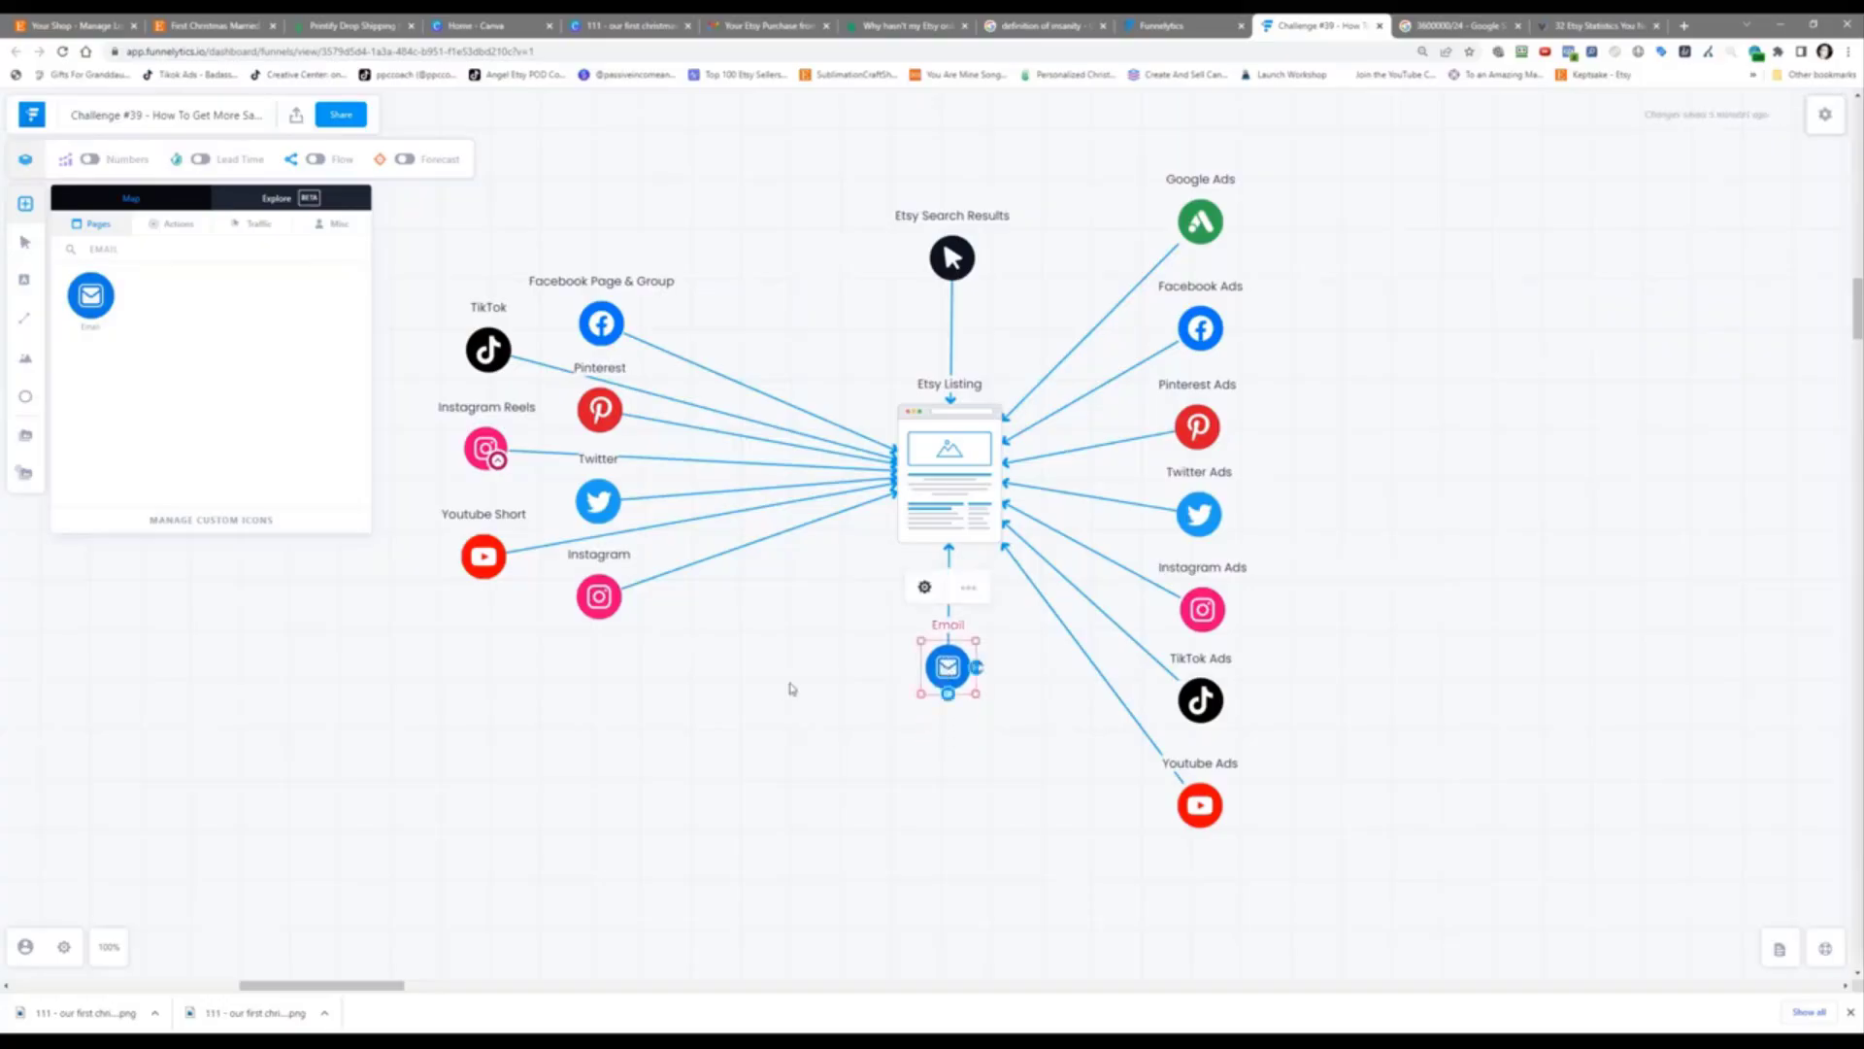
pyautogui.click(792, 689)
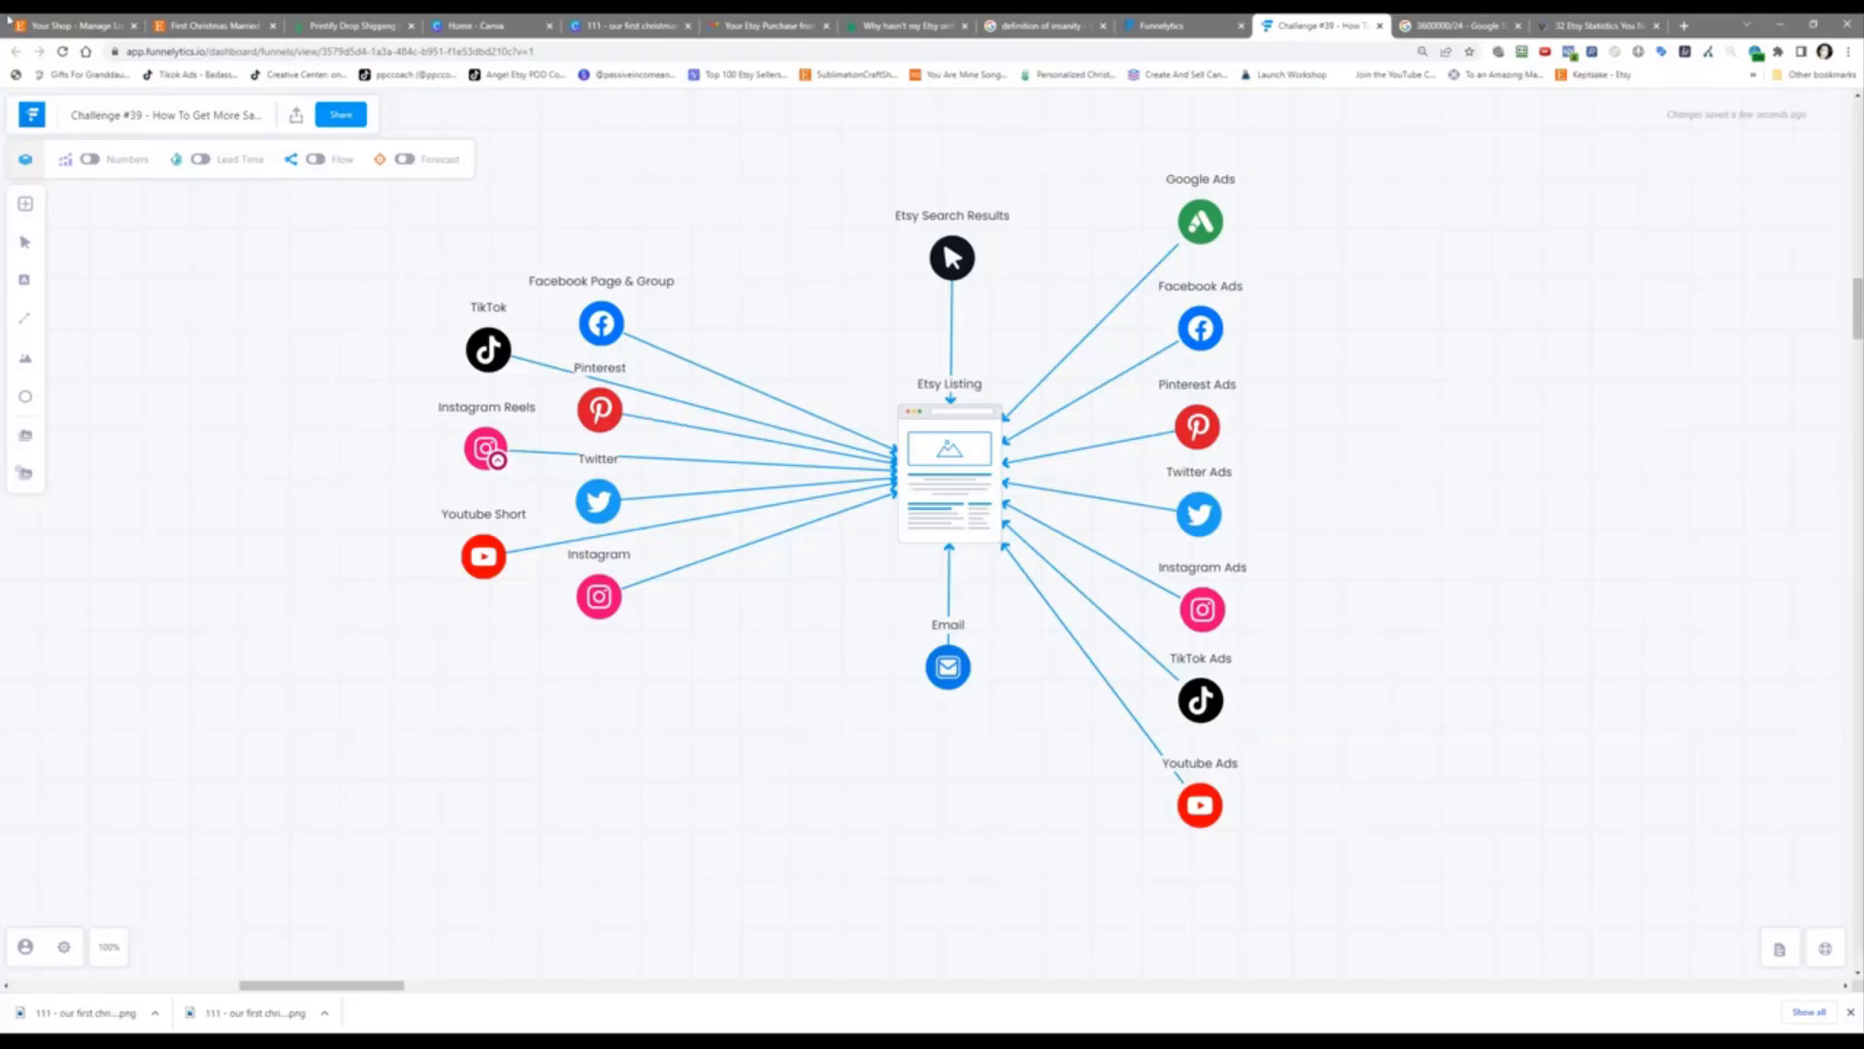
# Step: Search Etsy for 'christmas ornaments' by picking it from the 'christmas orn' suggestions
pyautogui.click(246, 19)
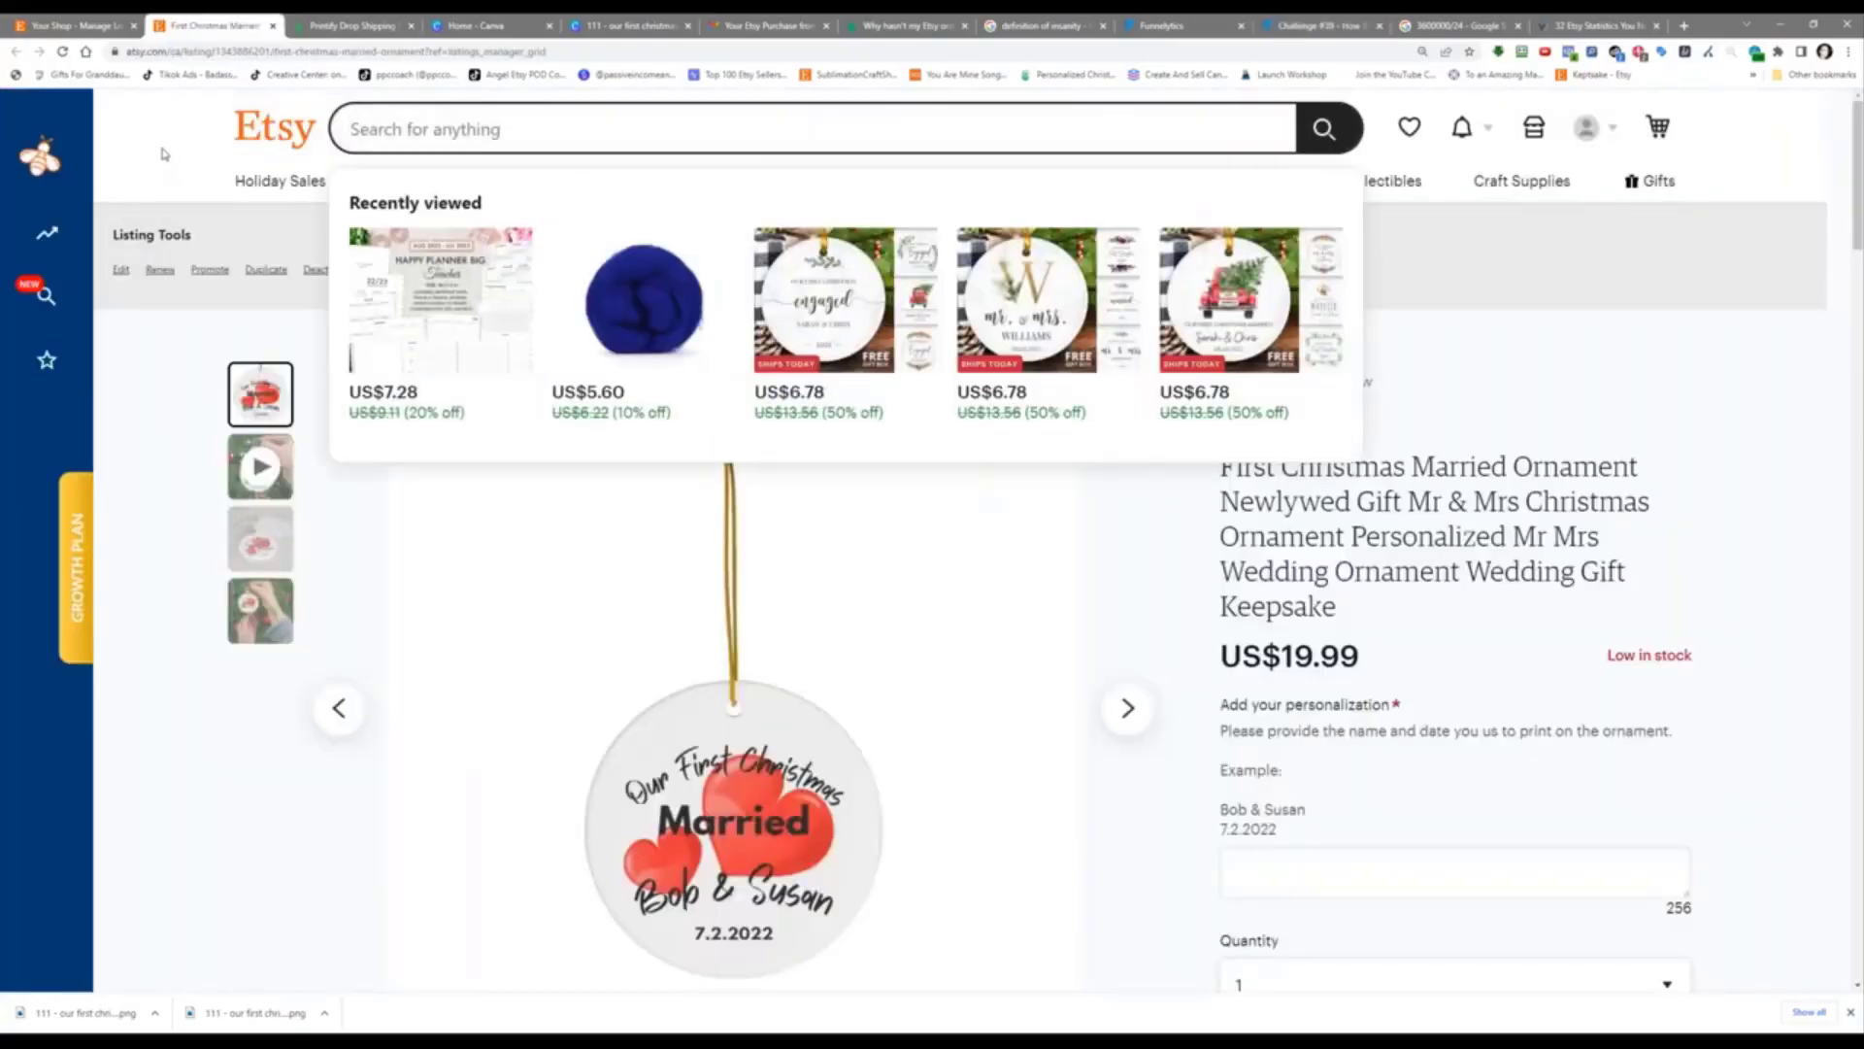
pyautogui.moveTo(518, 193)
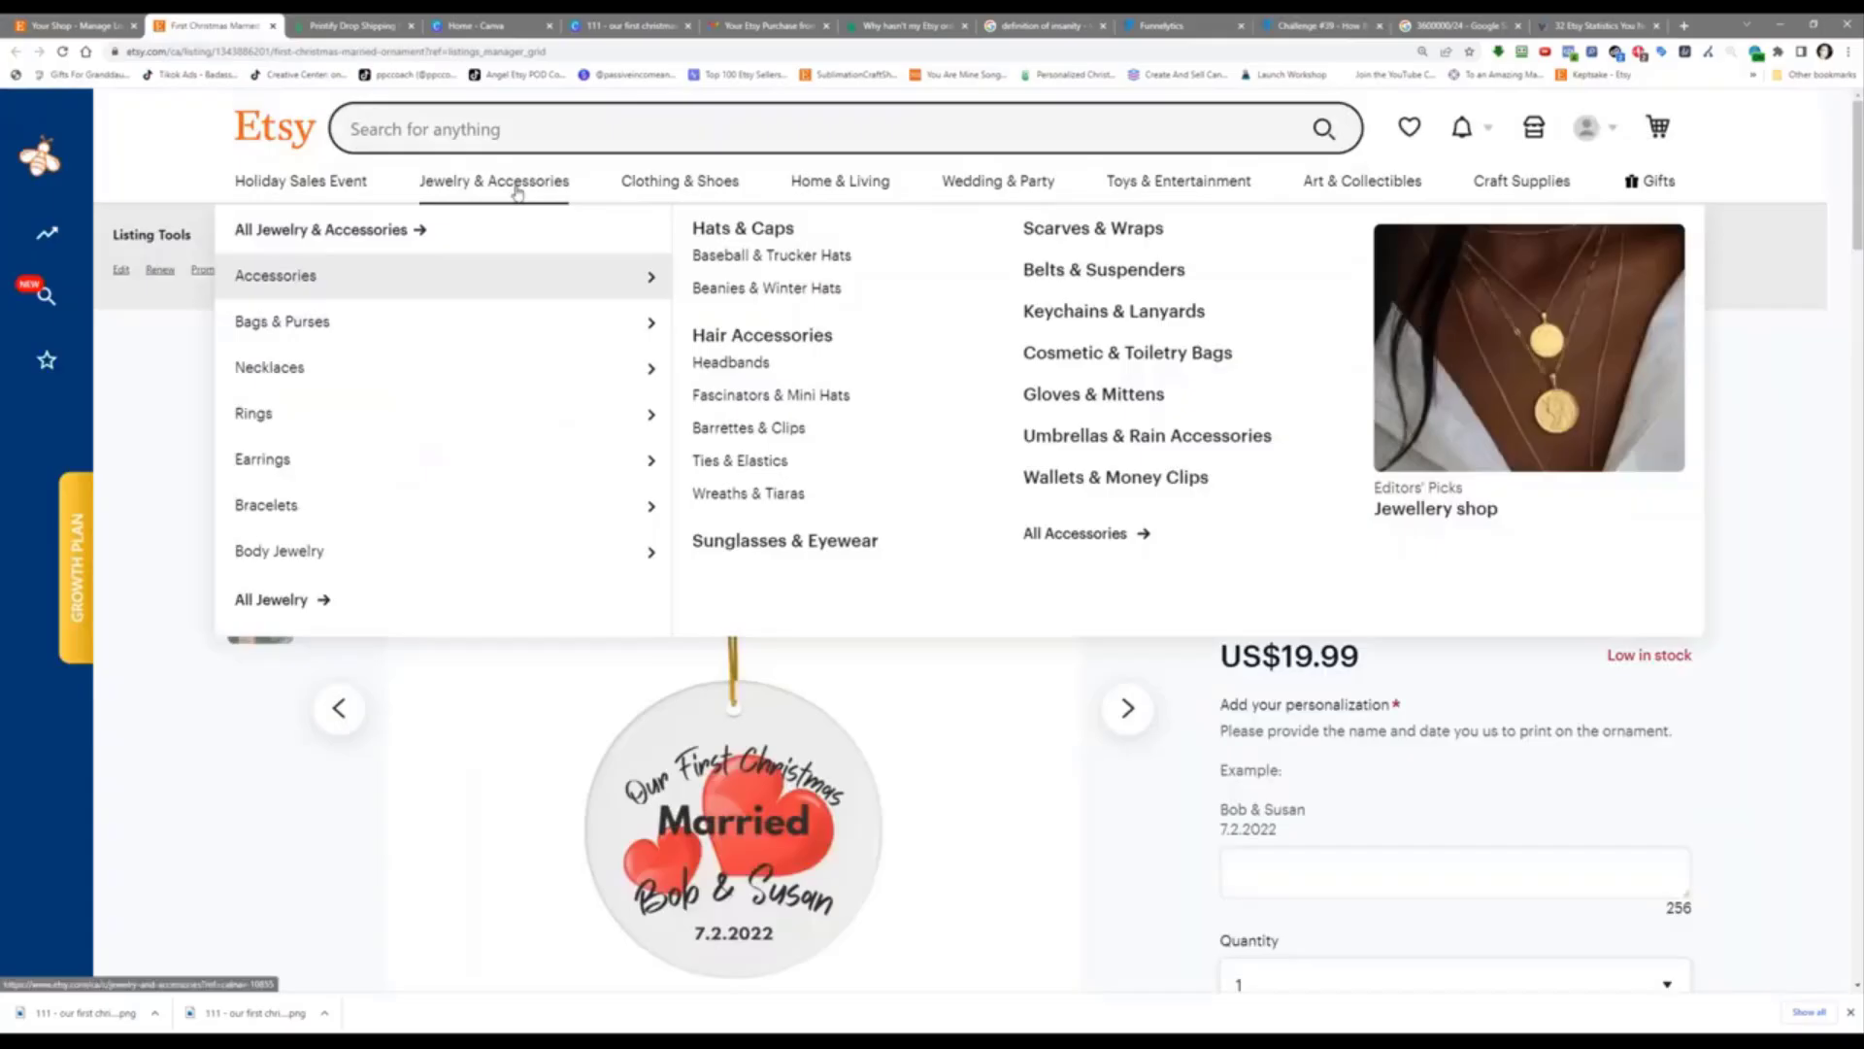
pyautogui.click(516, 133)
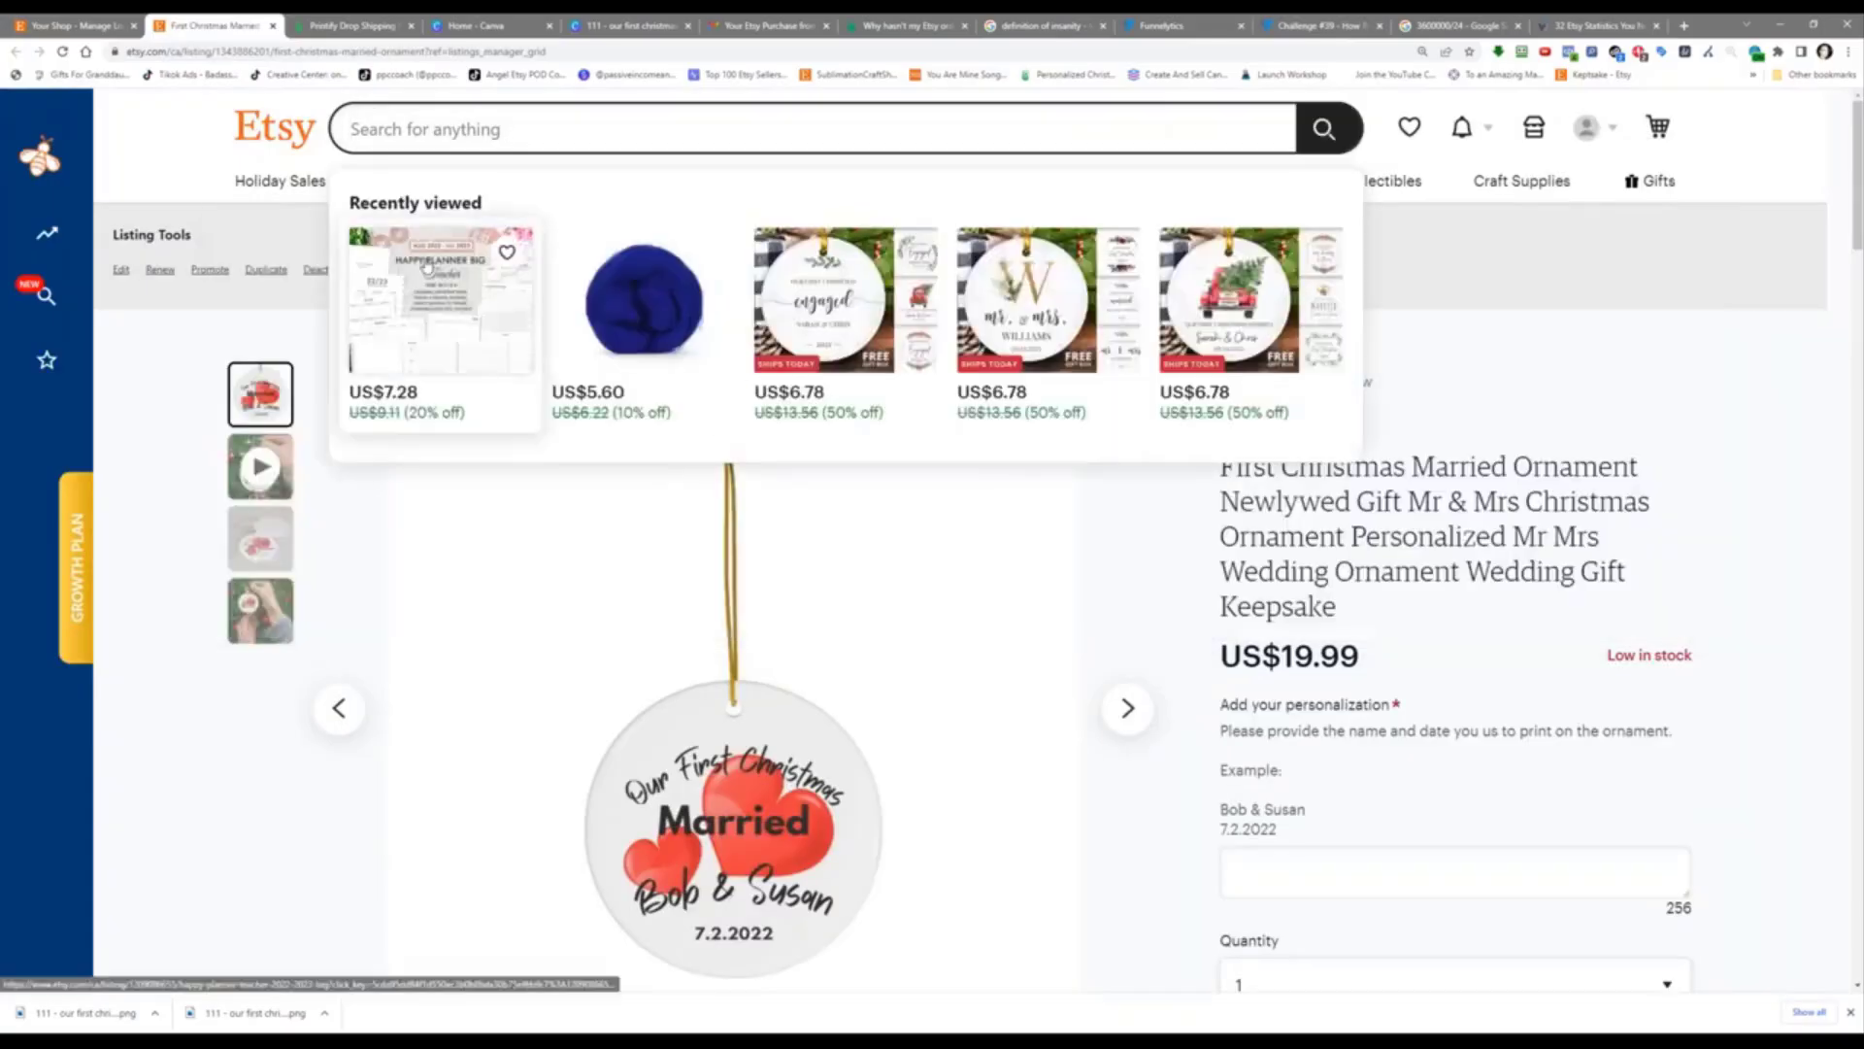
pyautogui.write('christmas')
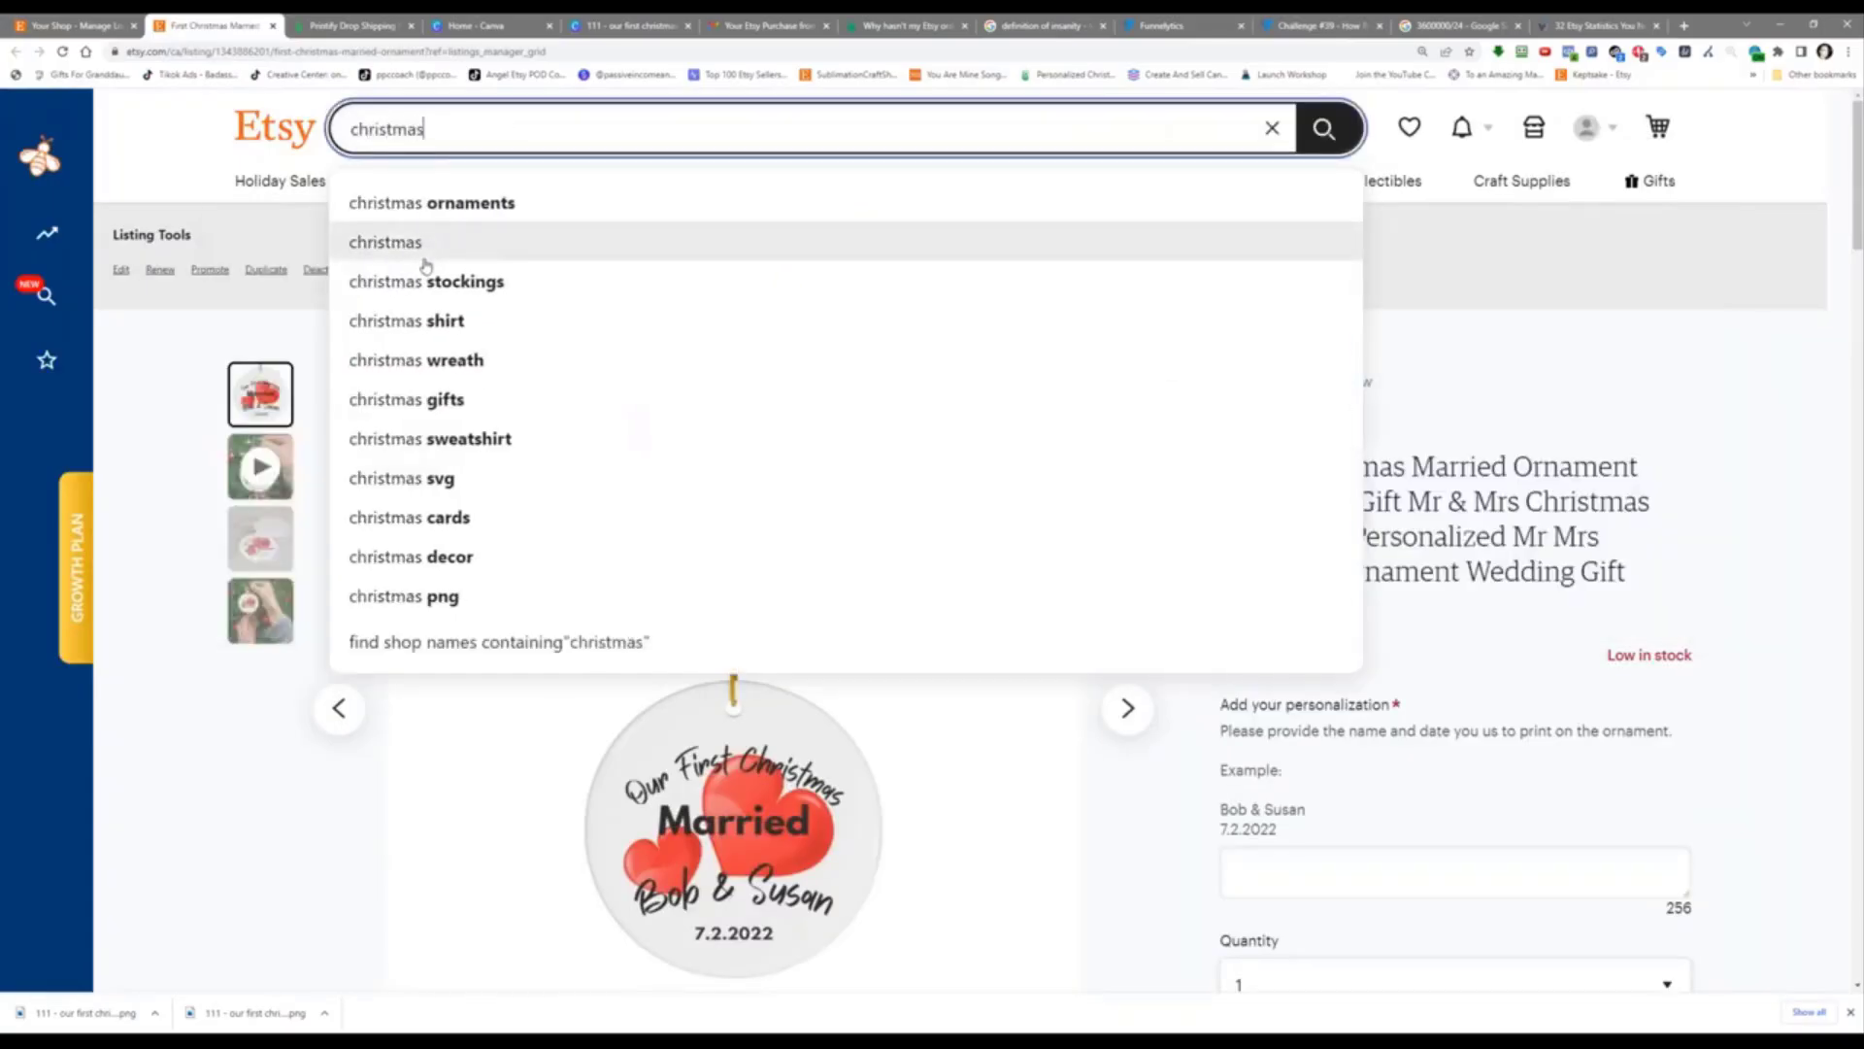
pyautogui.write(' orn')
pyautogui.press('Up')
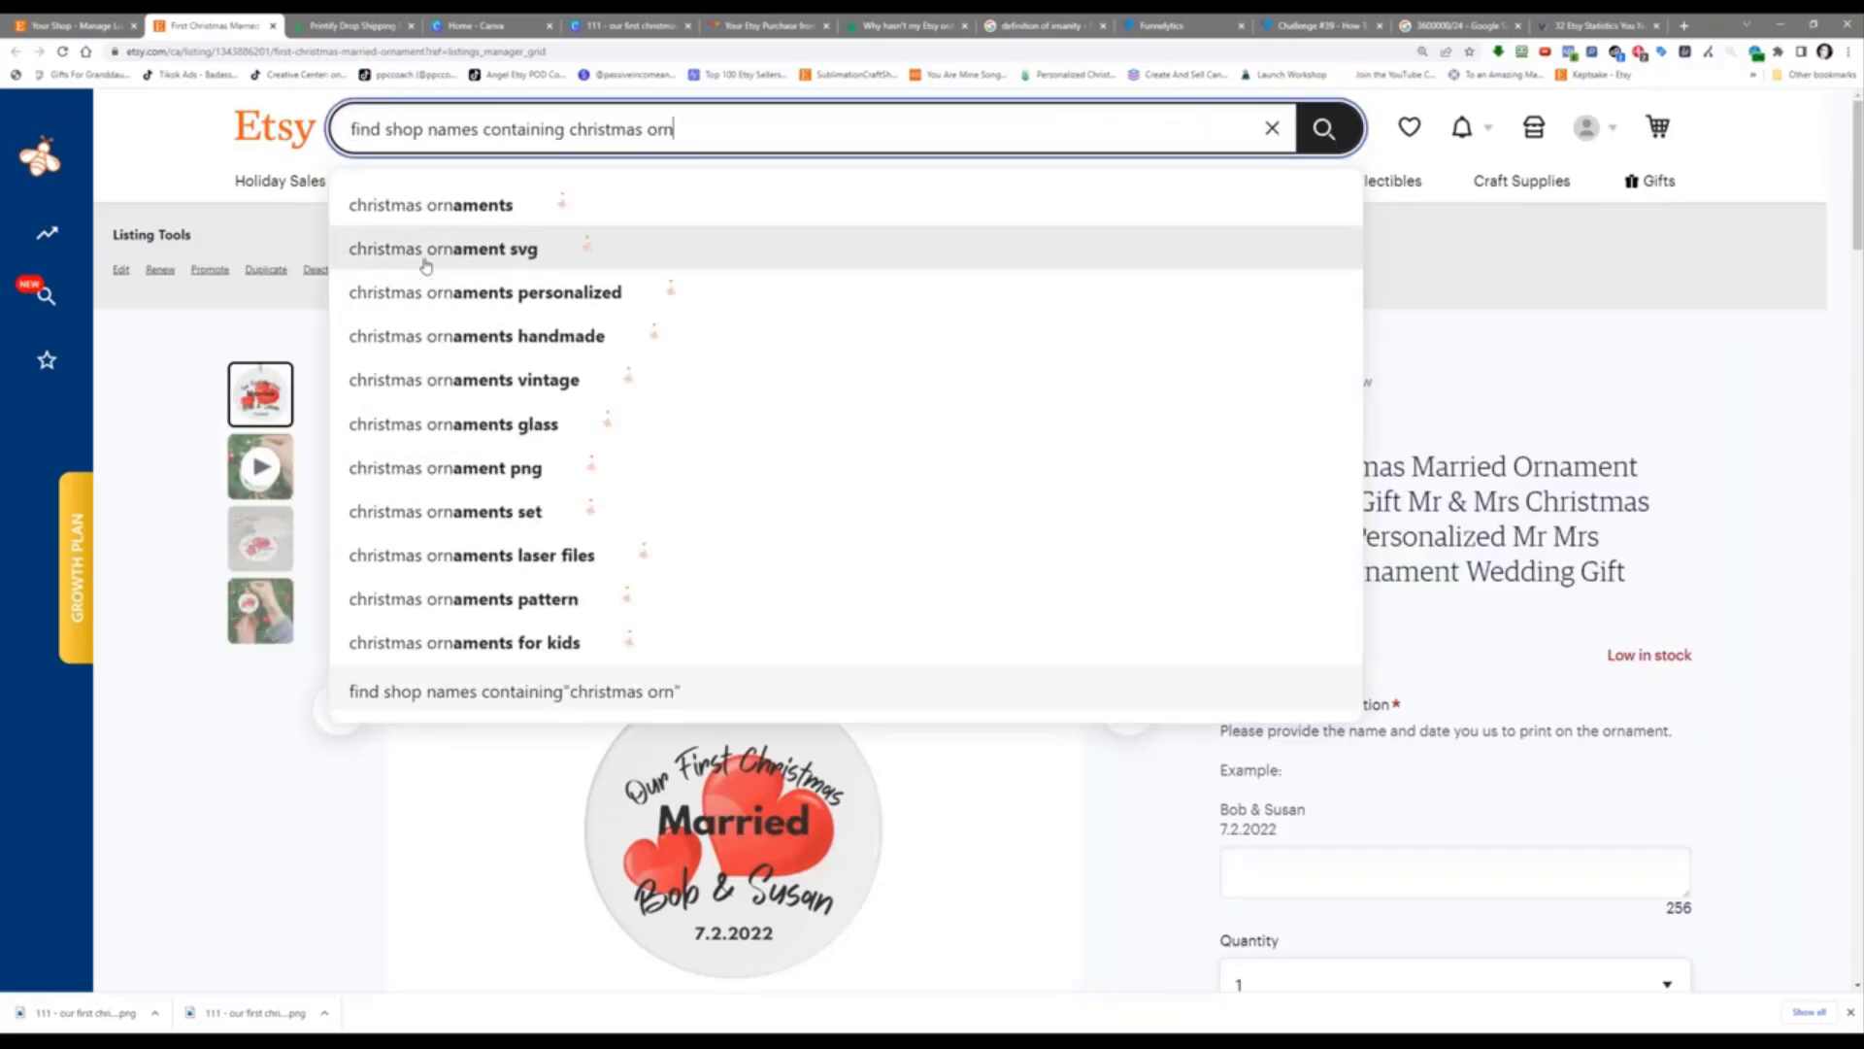
pyautogui.press('Up')
pyautogui.press('Up')
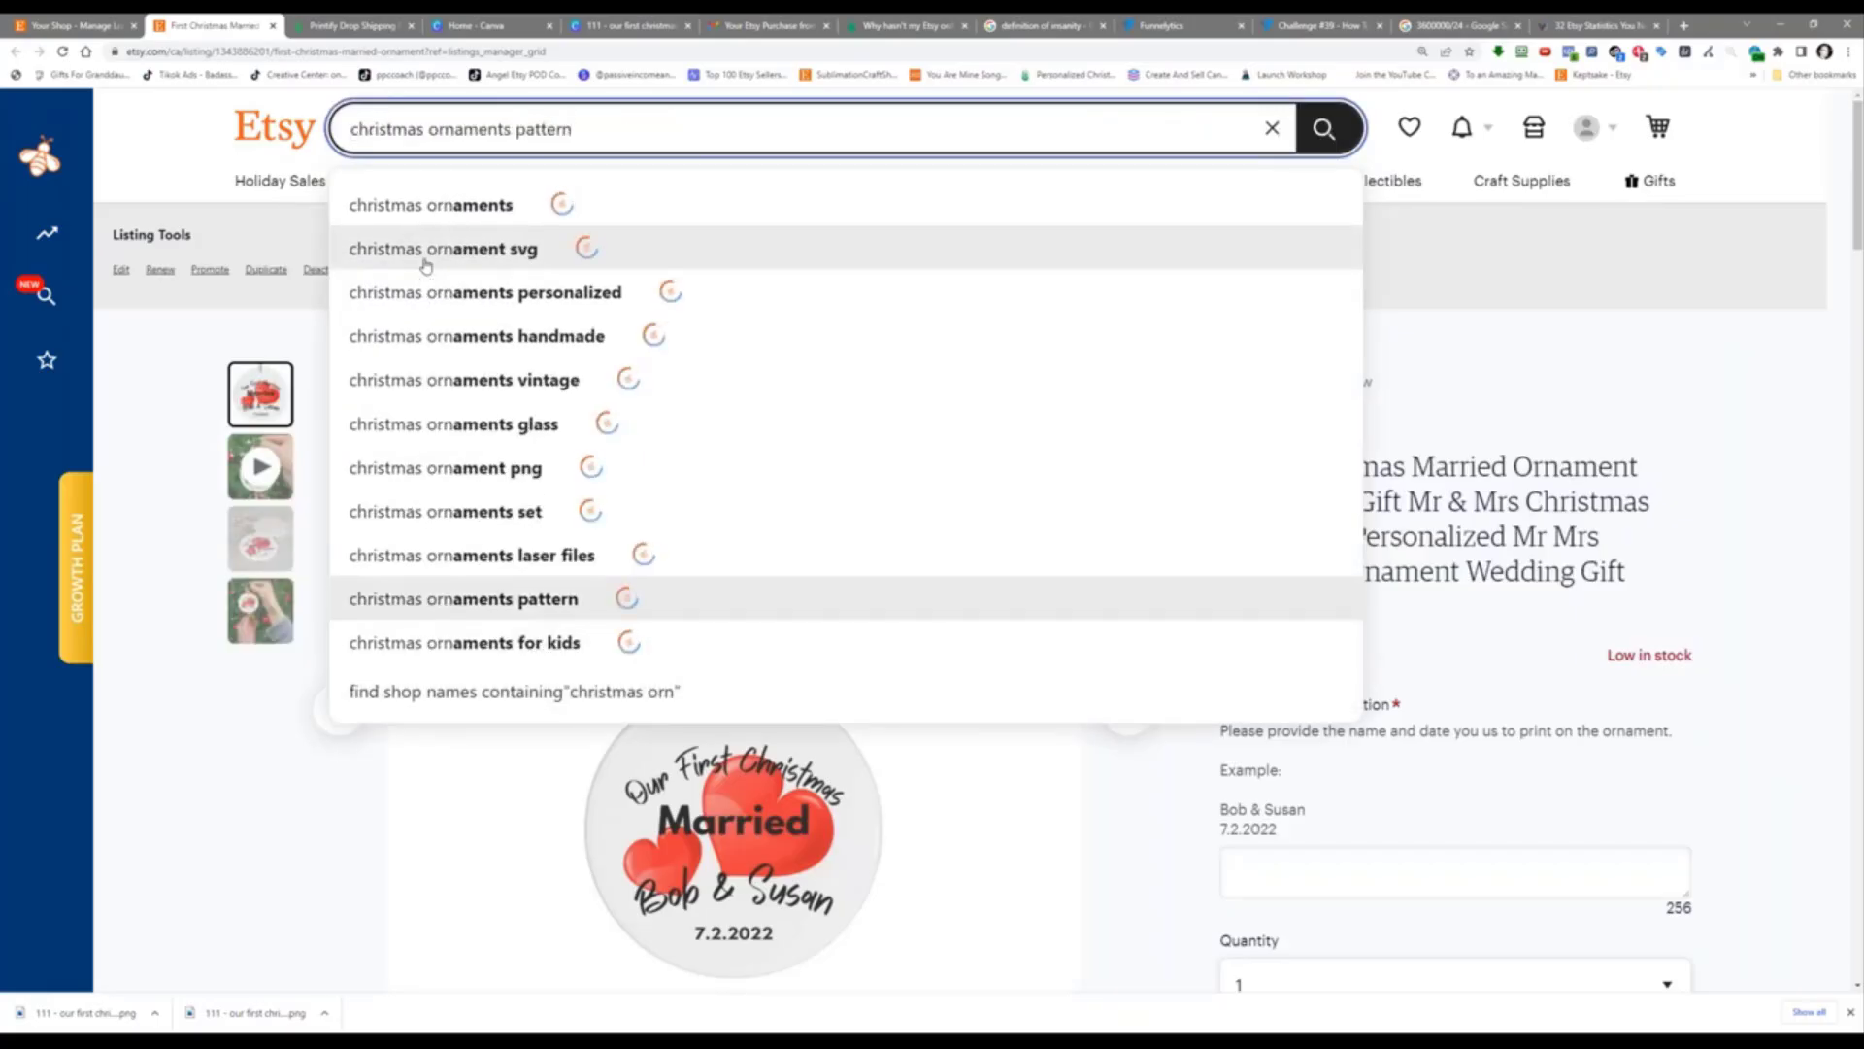
pyautogui.click(435, 203)
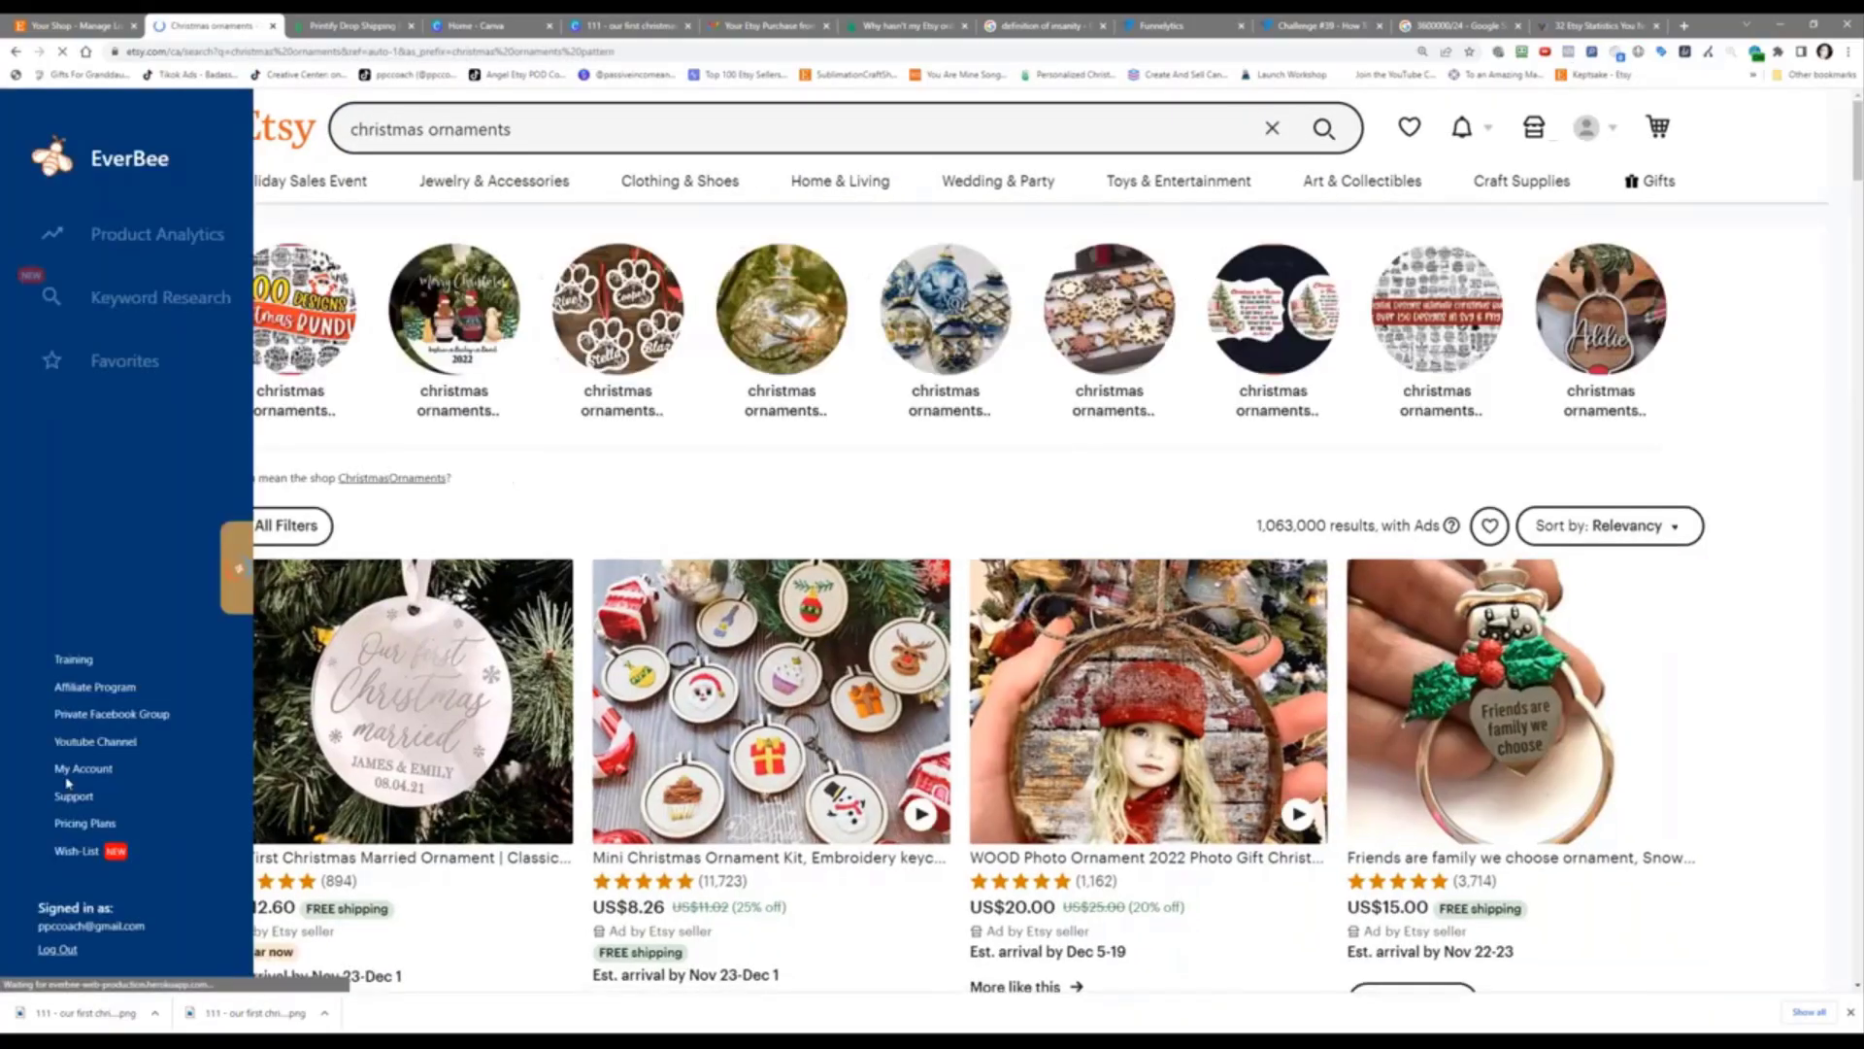
# Step: Open the Mini Christmas Ornament Kit listing from the results and scroll through it
pyautogui.scroll(-7, 377, 631)
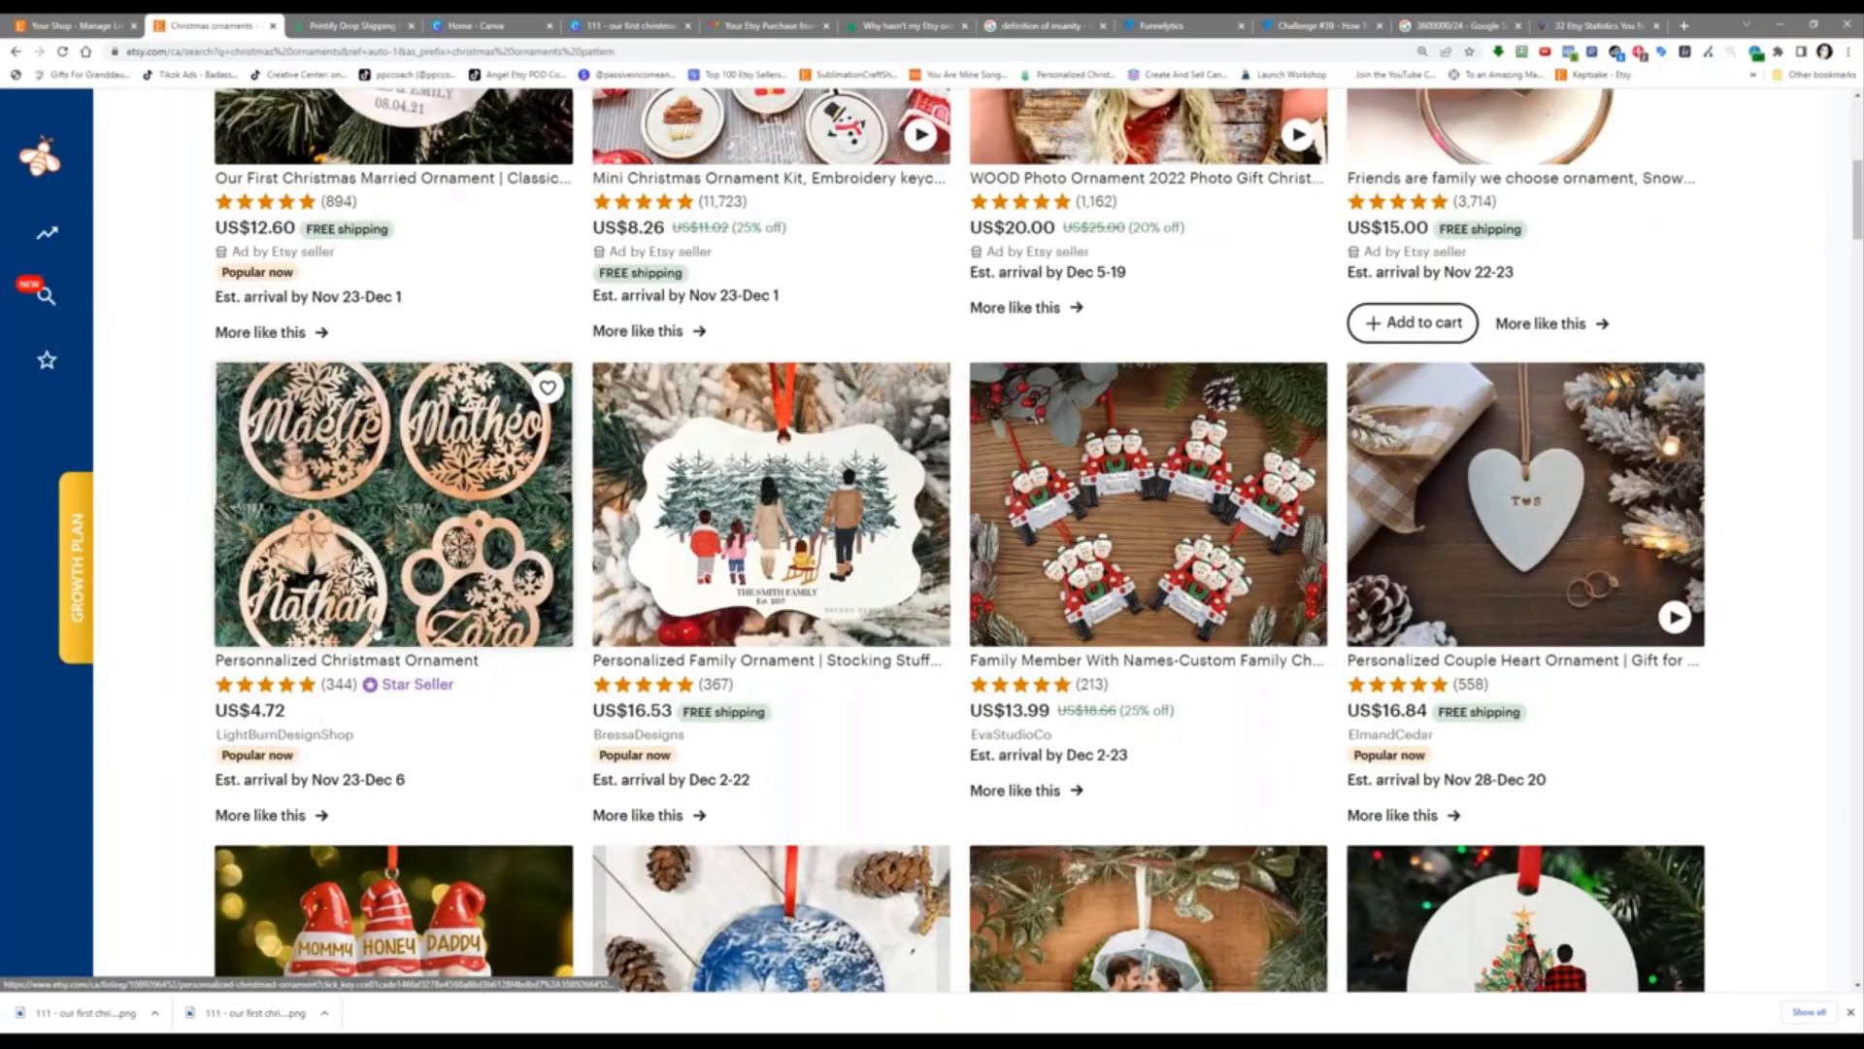
pyautogui.click(771, 136)
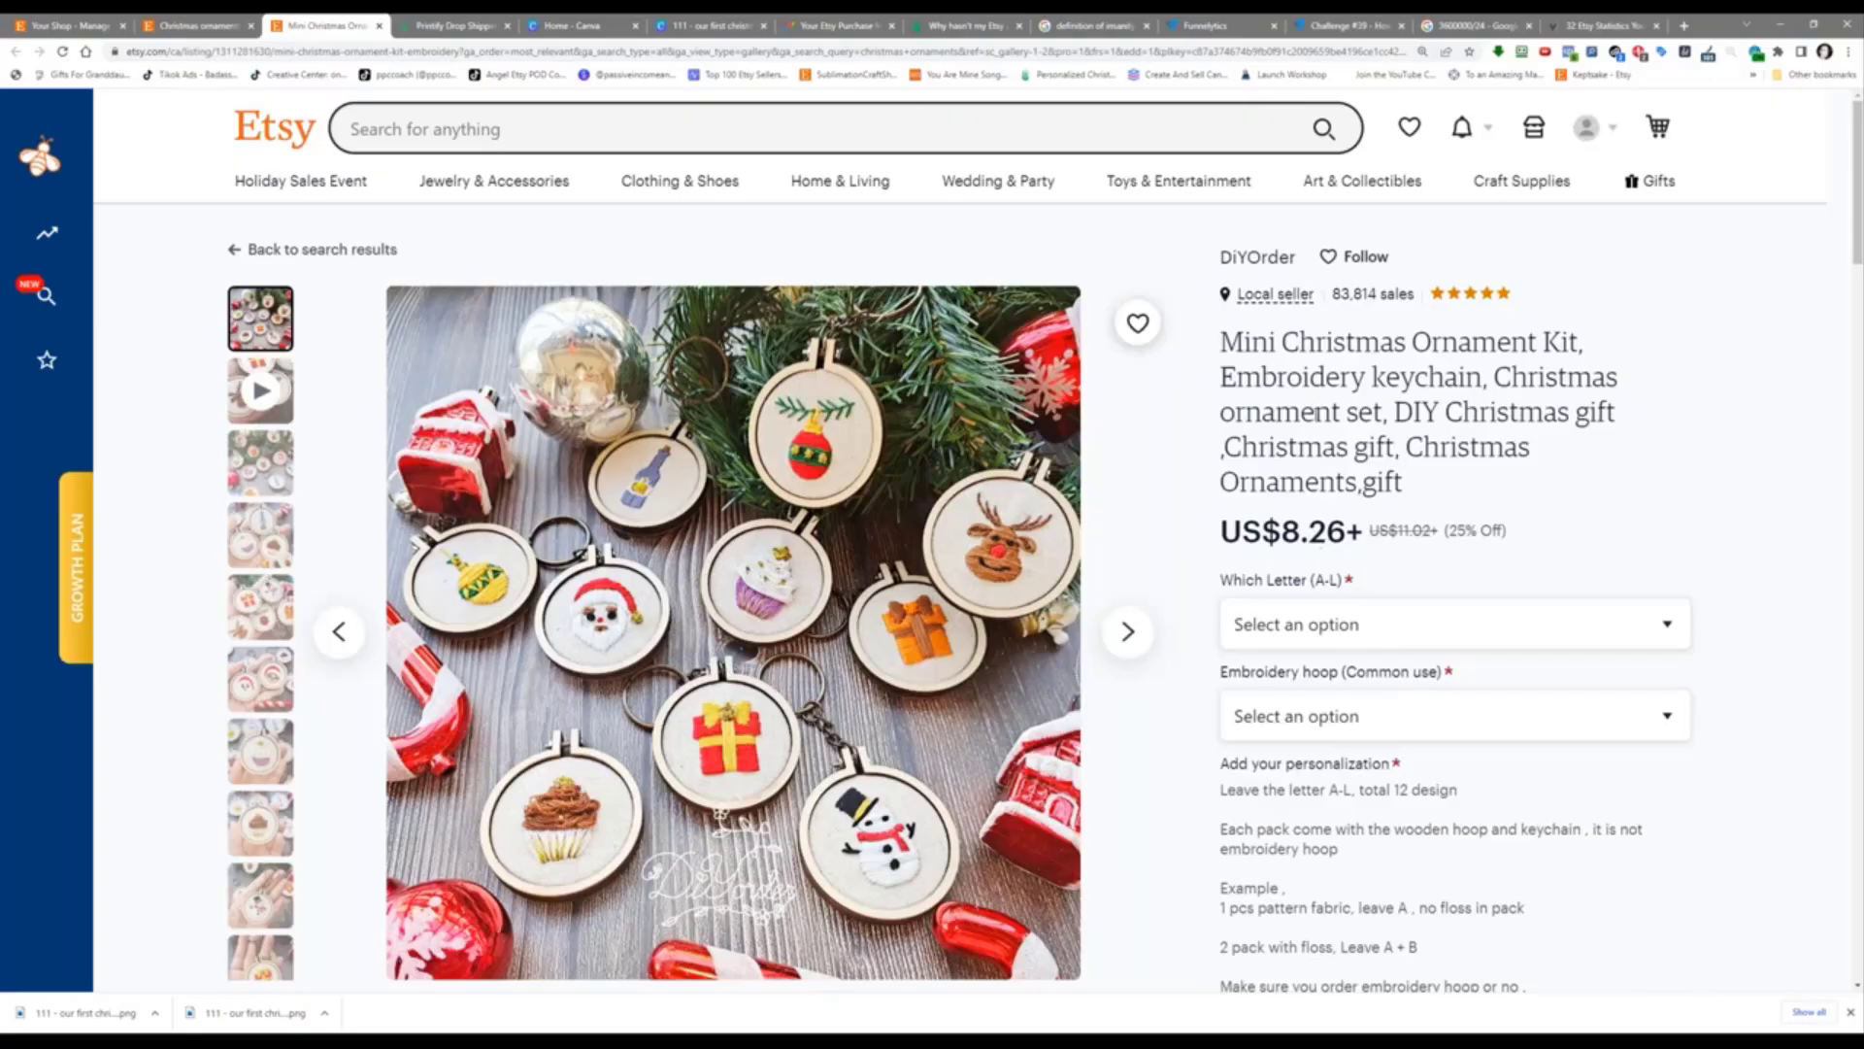
pyautogui.scroll(-1, 960, 540)
pyautogui.scroll(-2, 1221, 474)
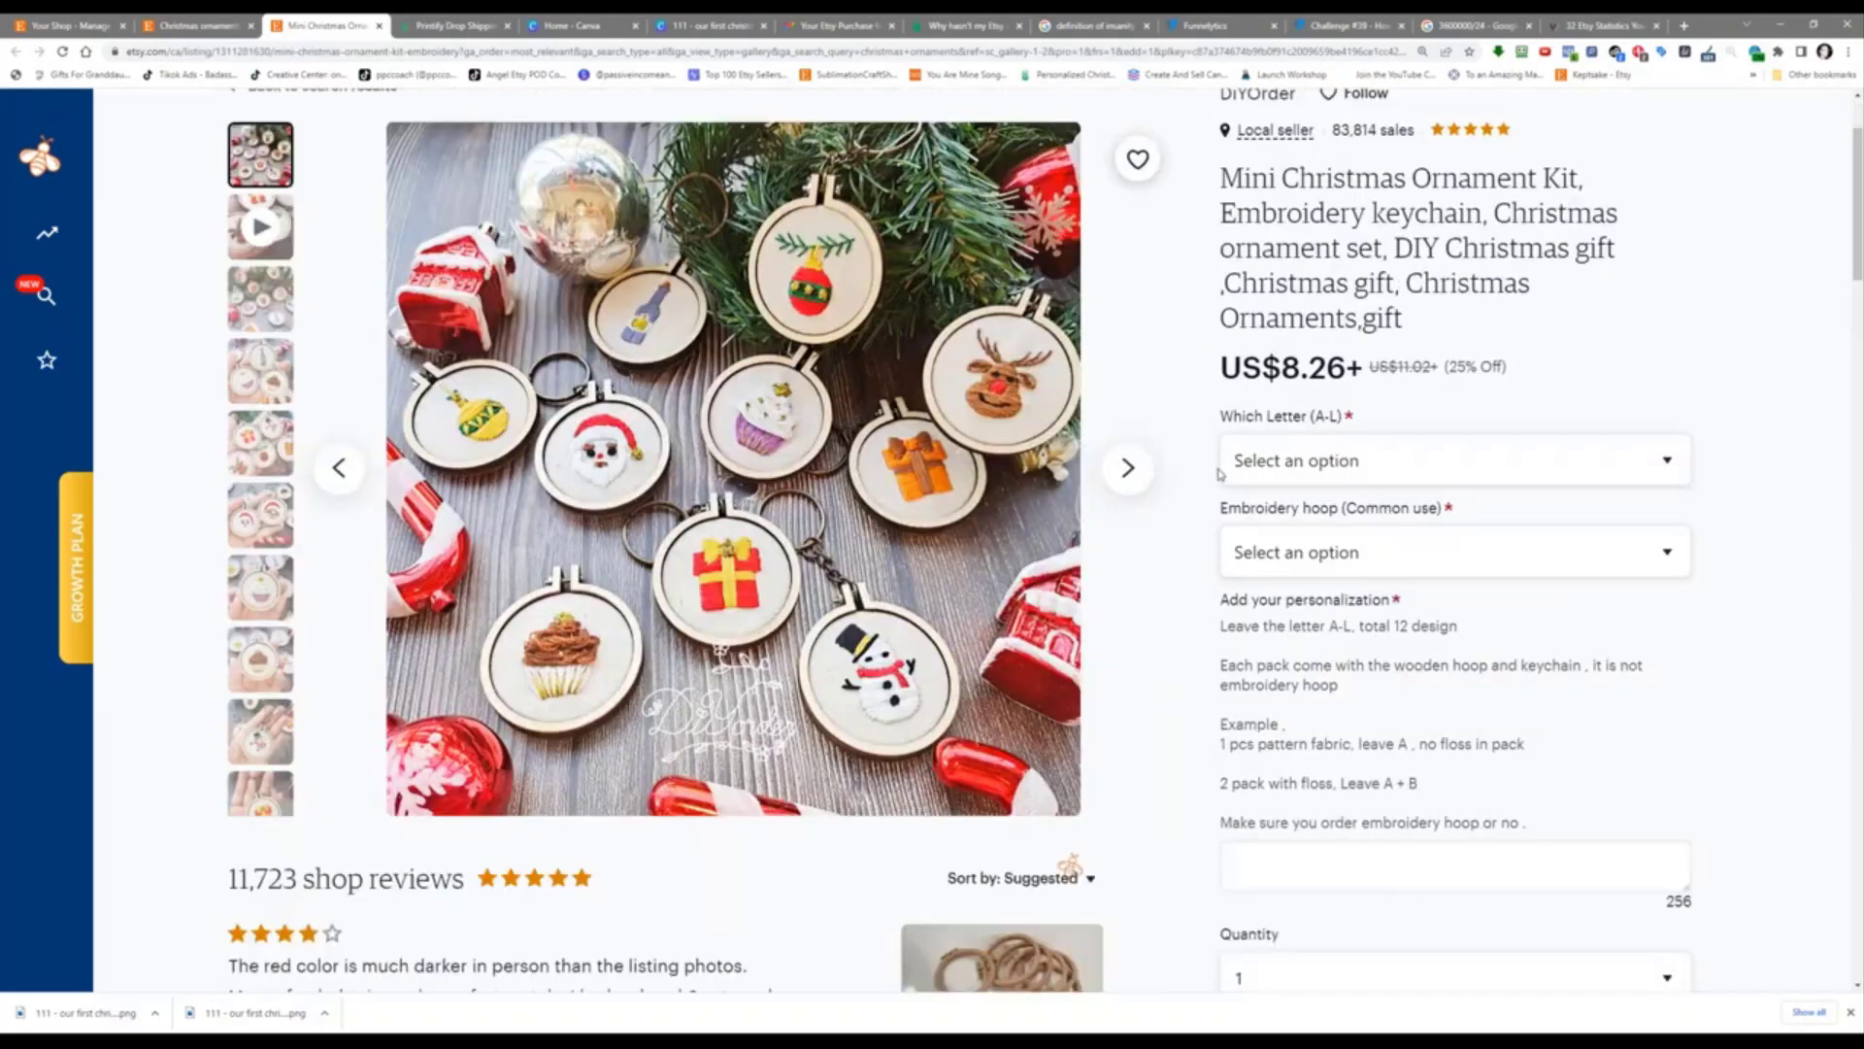
pyautogui.scroll(2, 1220, 474)
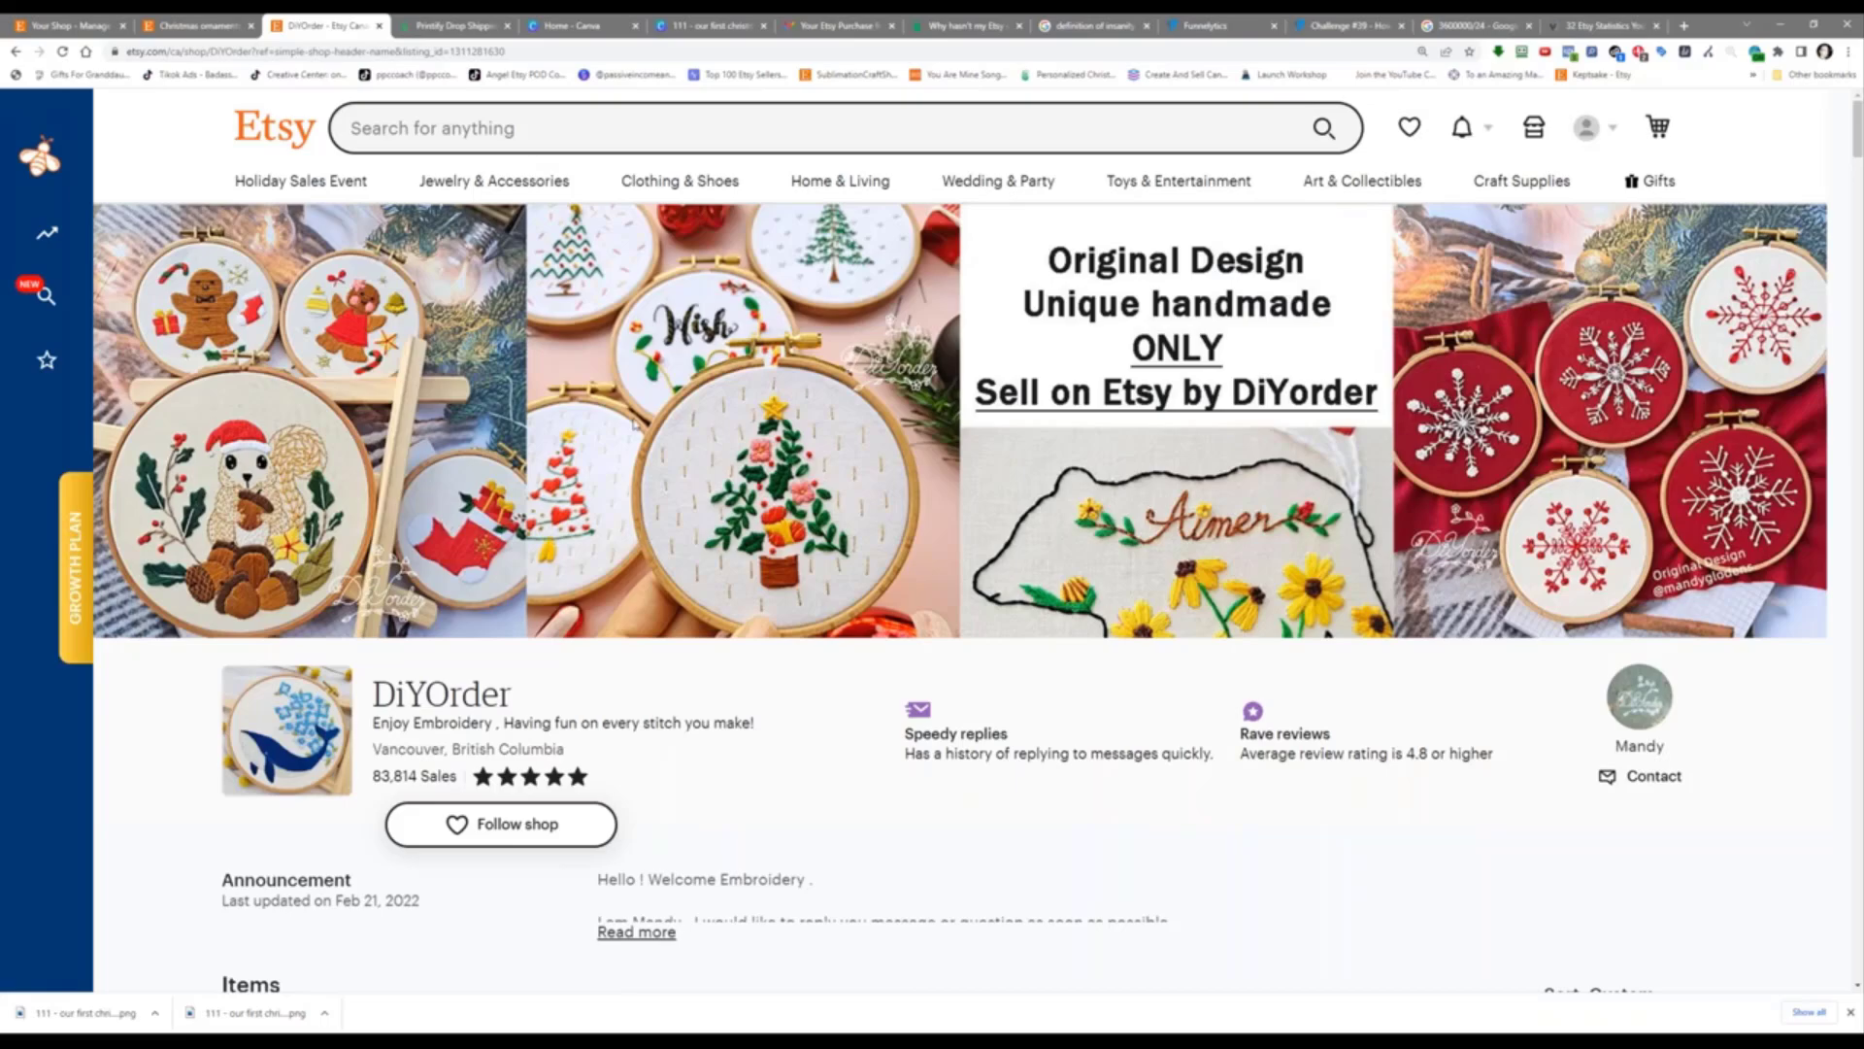
# Step: Browse the DiYOrder shop and open its letter C Embroidery kit listing, priced US$11.81
pyautogui.scroll(-1, 635, 424)
pyautogui.scroll(-7, 633, 424)
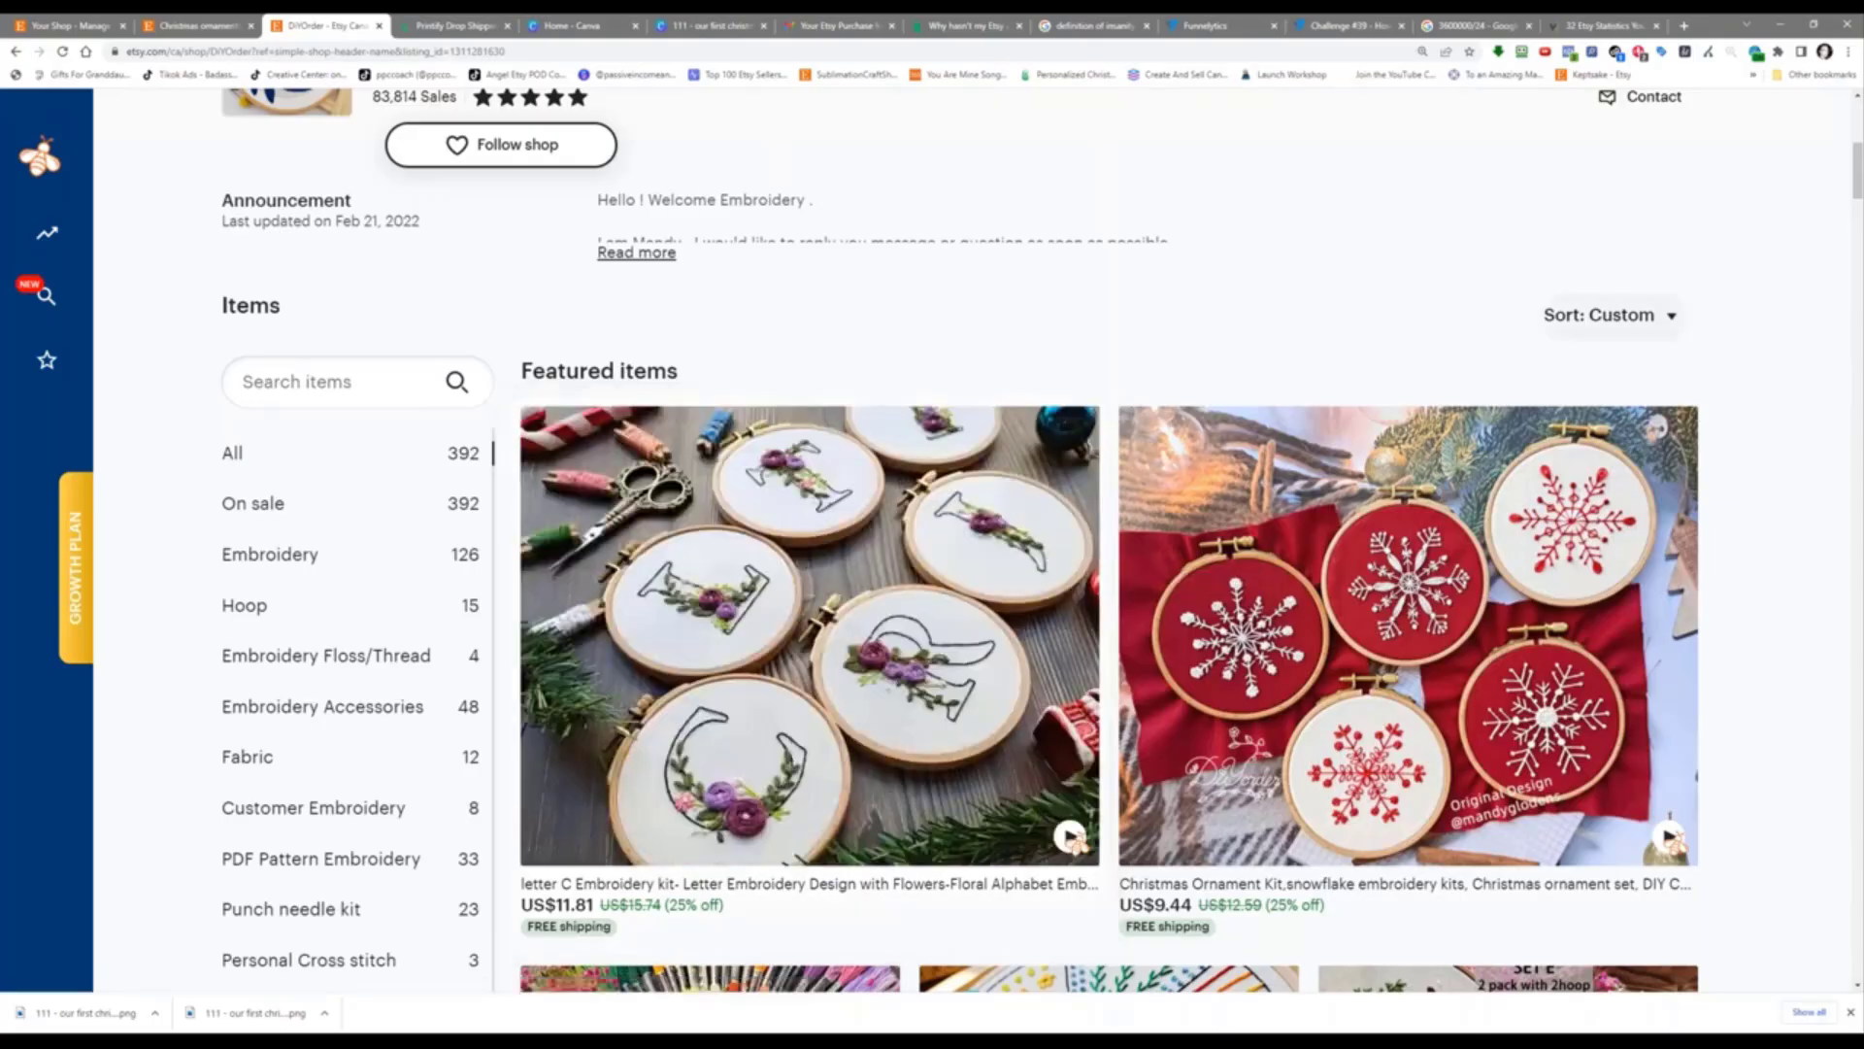
pyautogui.scroll(-3, 1771, 547)
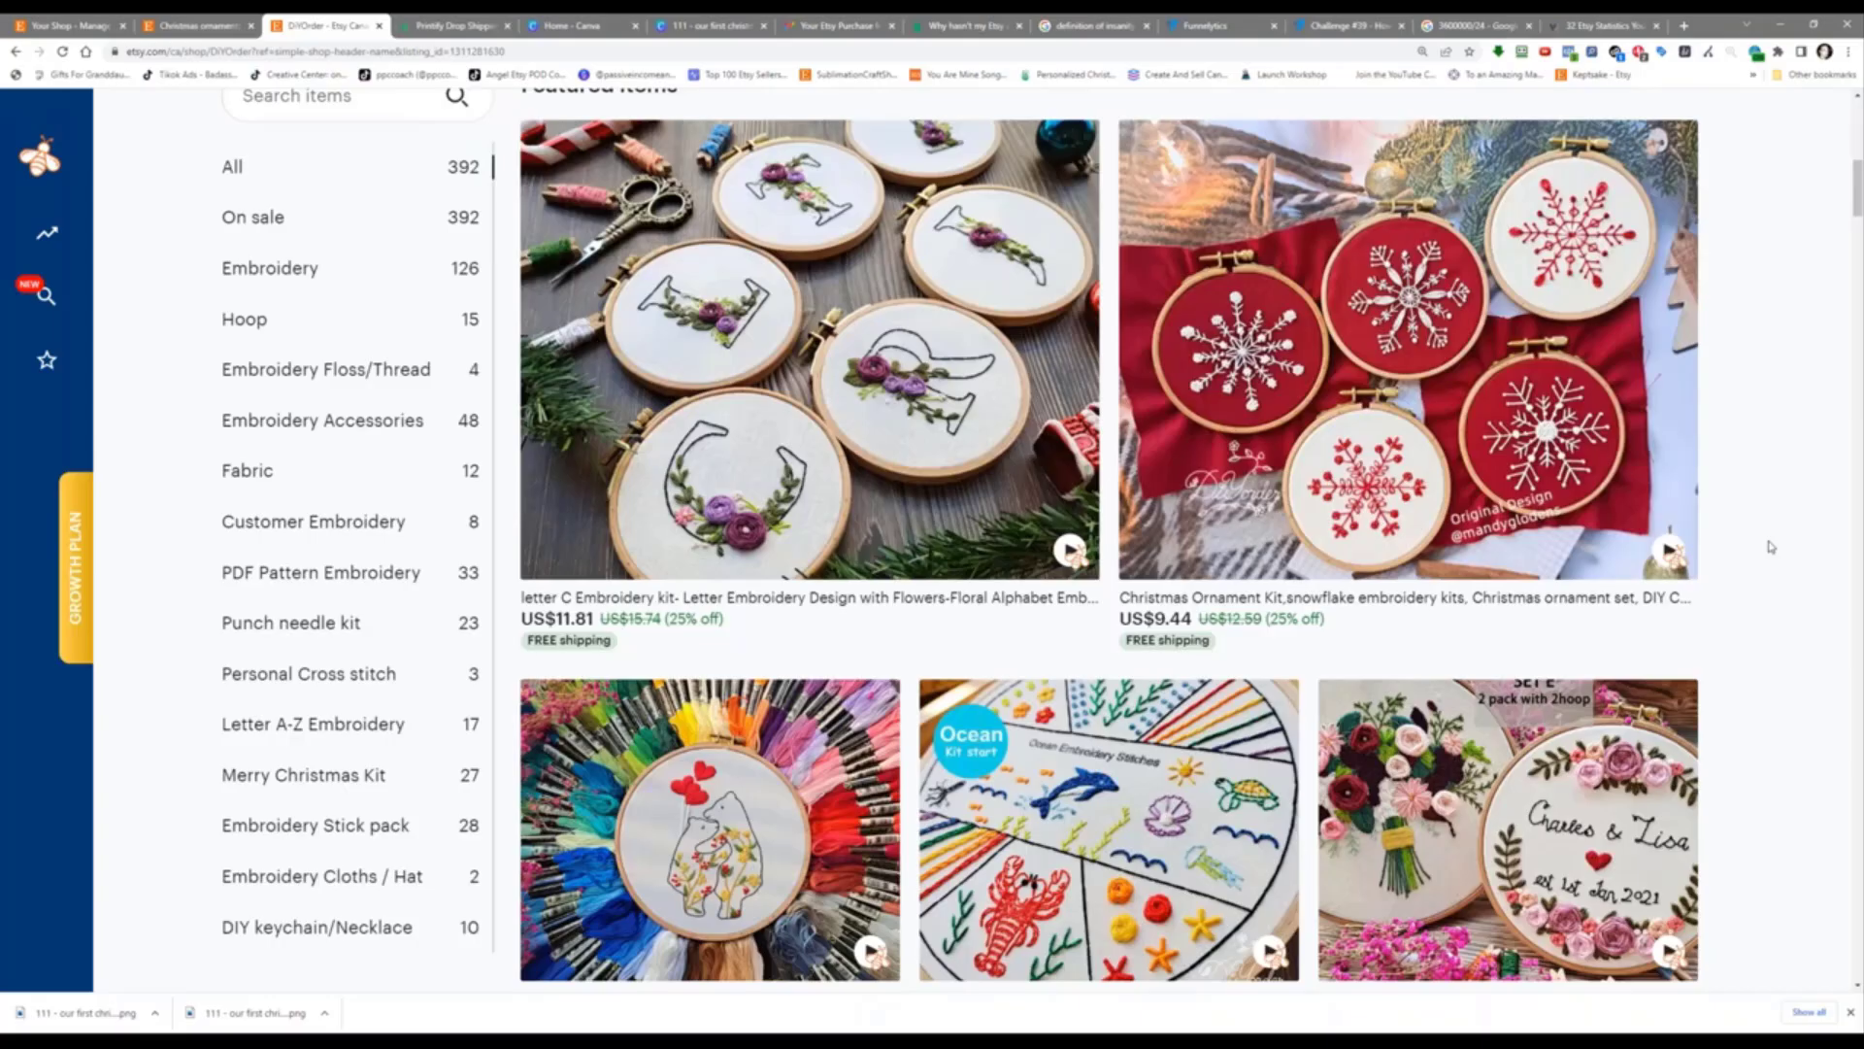
pyautogui.scroll(-8, 1772, 547)
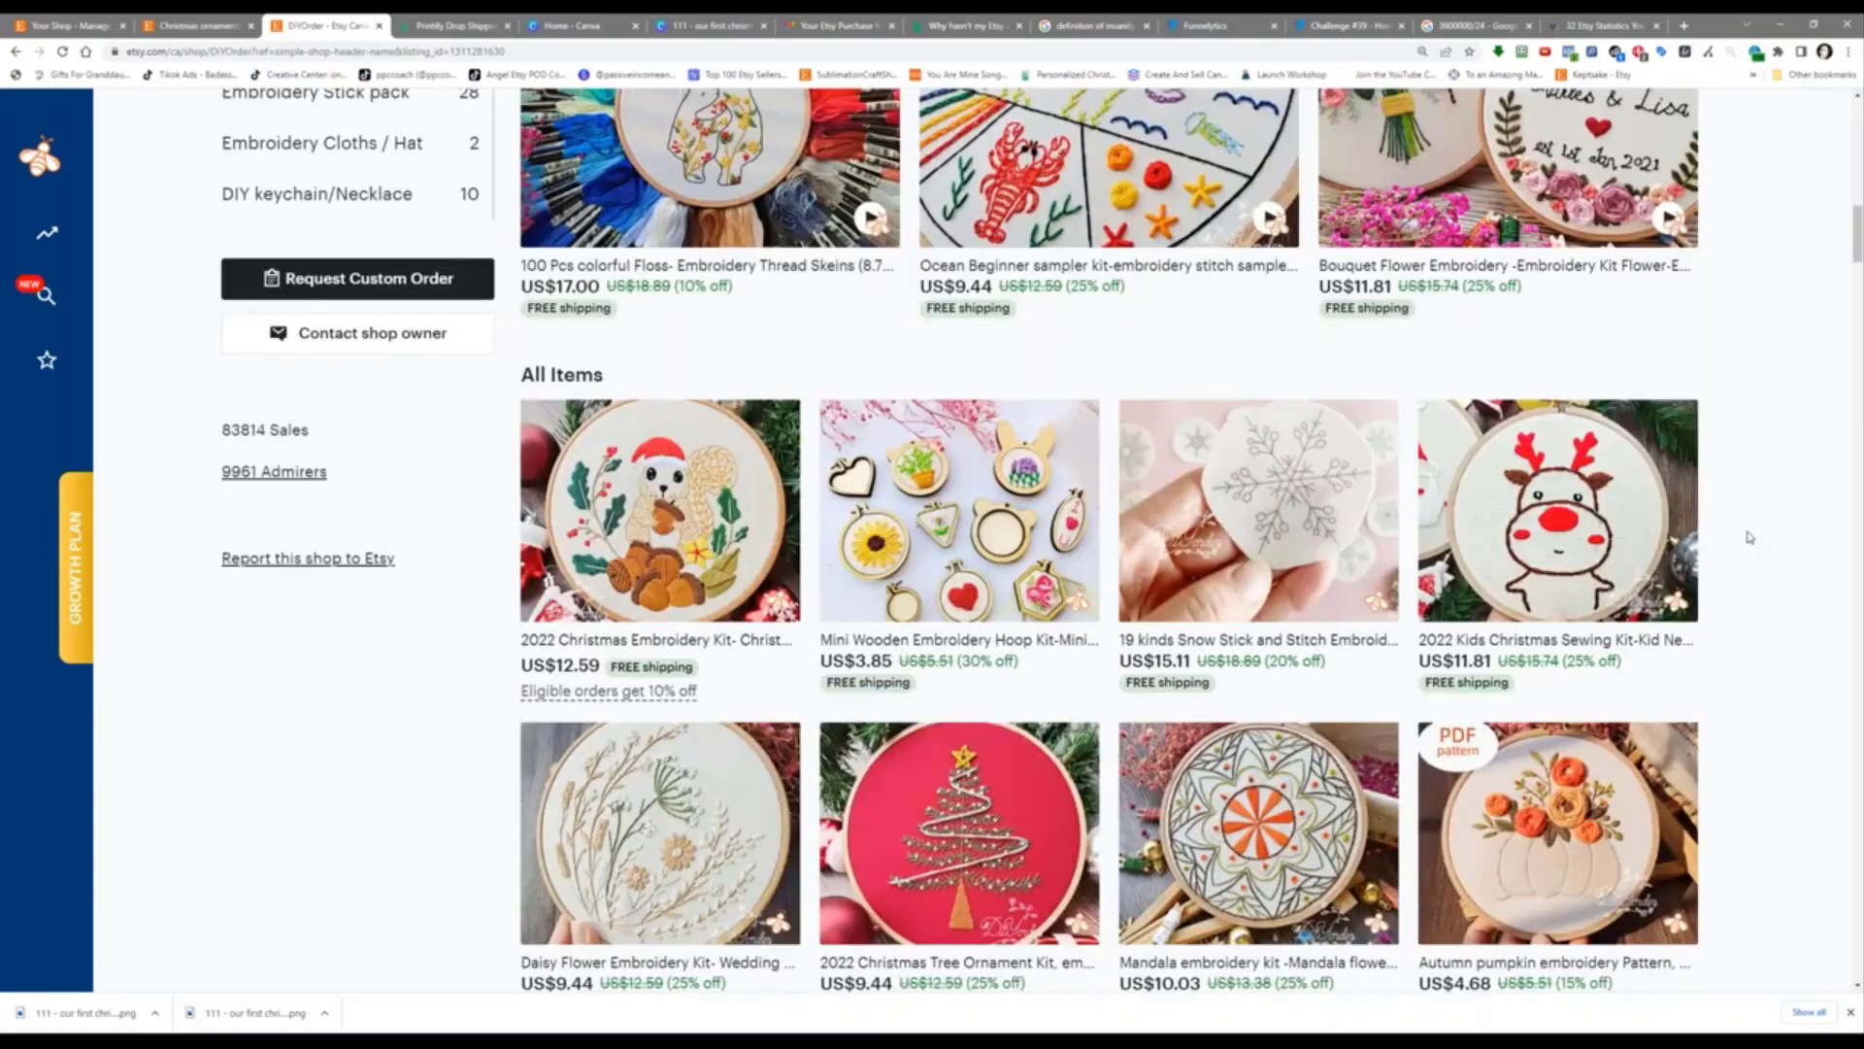
pyautogui.scroll(-10, 1750, 537)
pyautogui.scroll(17, 1748, 532)
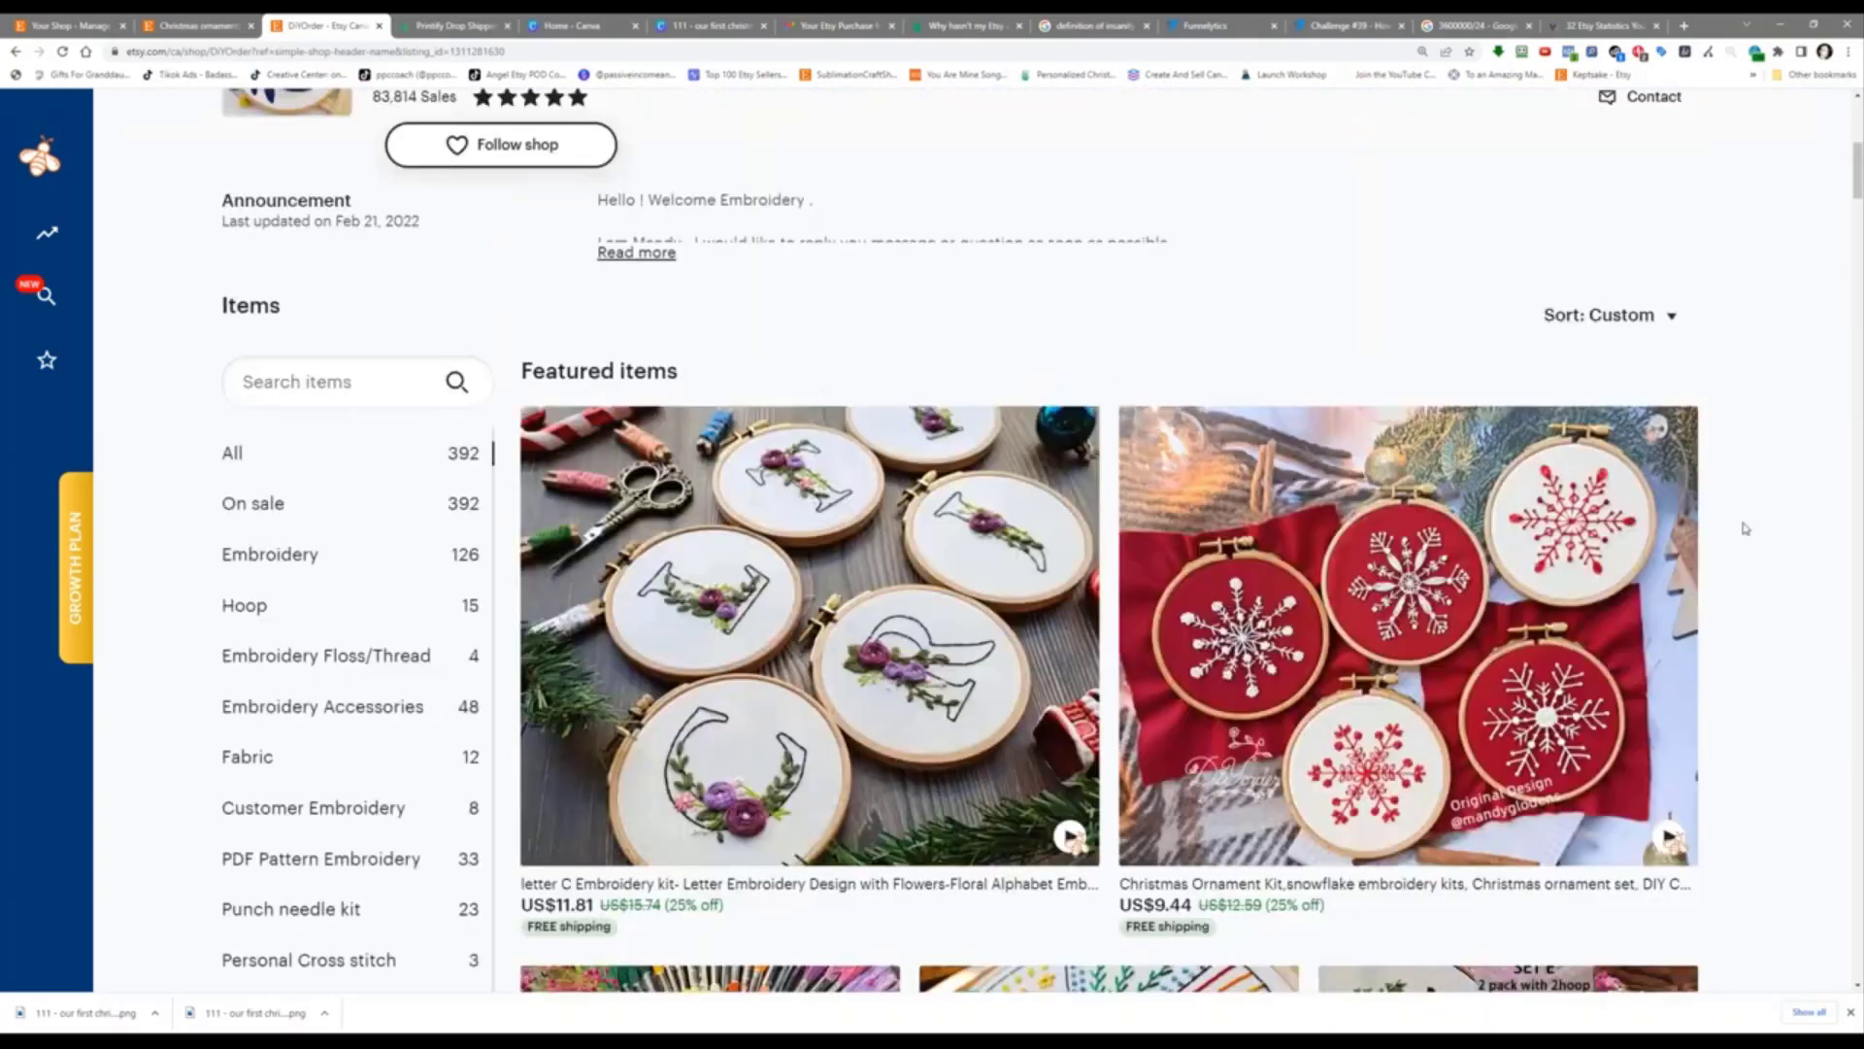
pyautogui.click(1059, 466)
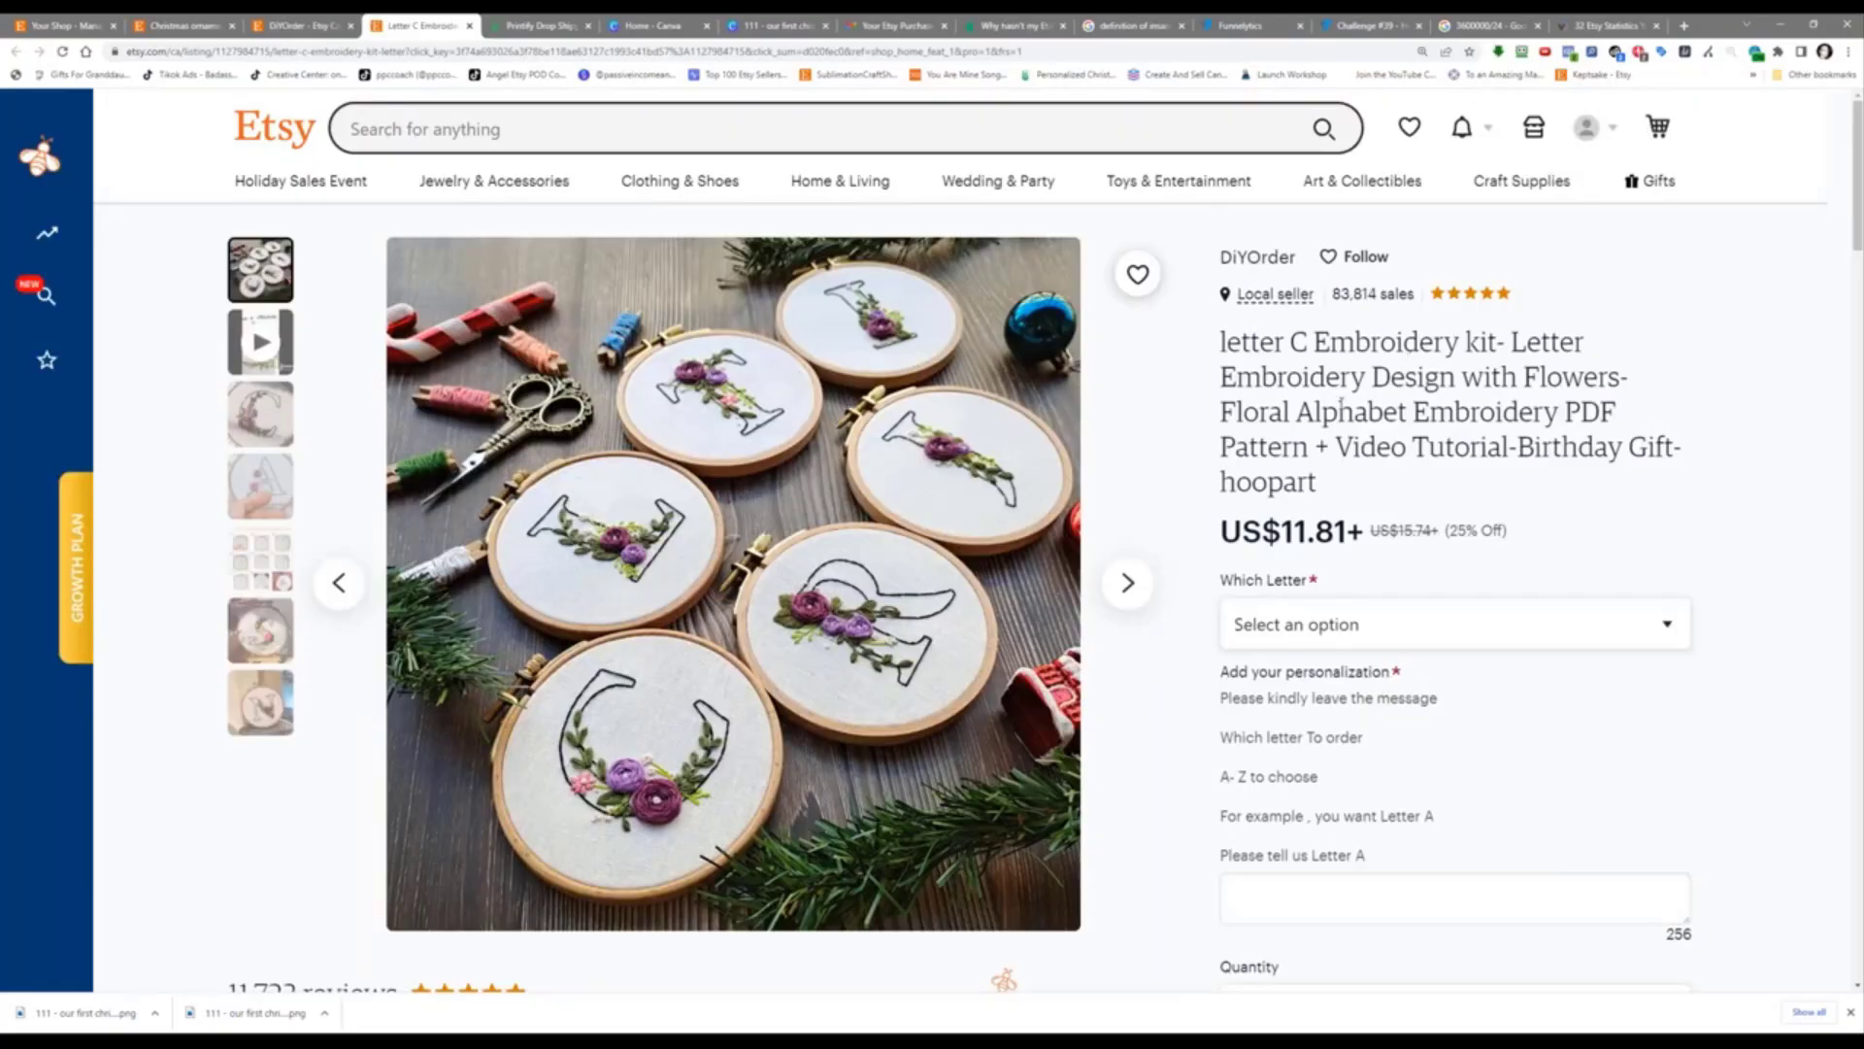
pyautogui.scroll(-1, 1341, 406)
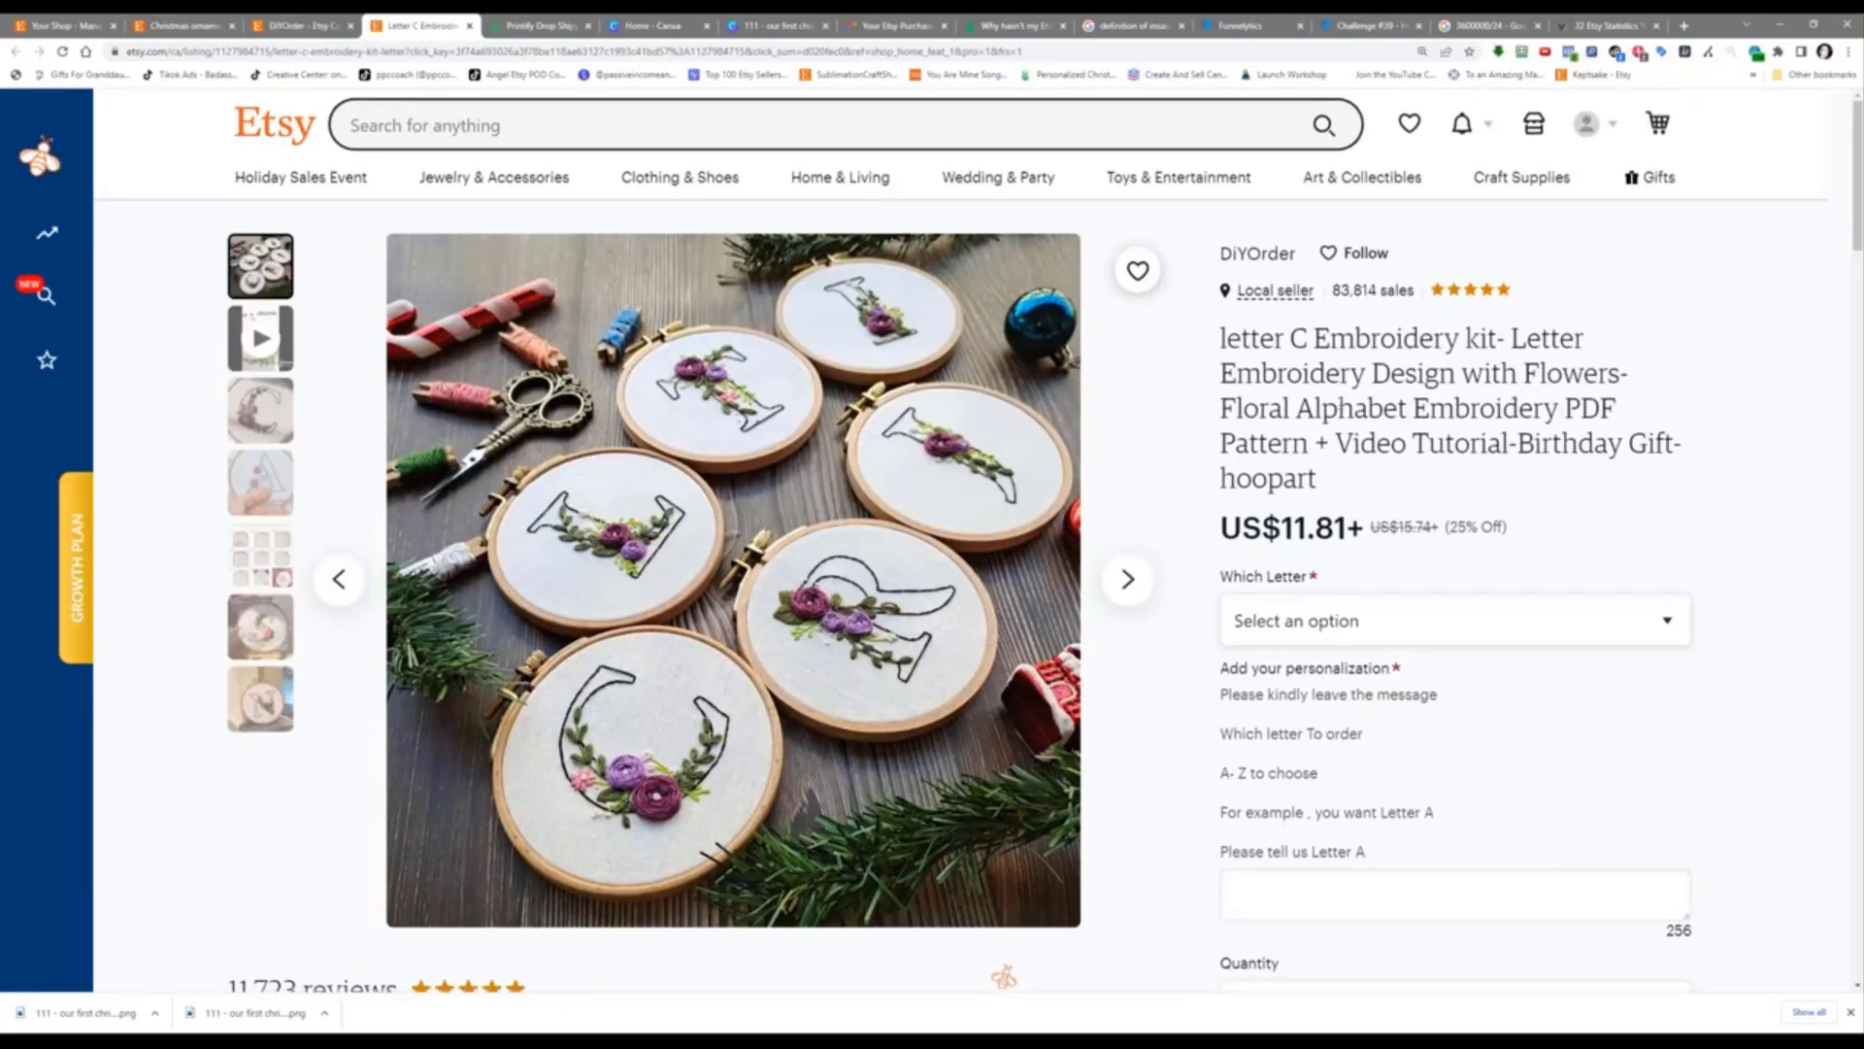
pyautogui.scroll(1, 1209, 435)
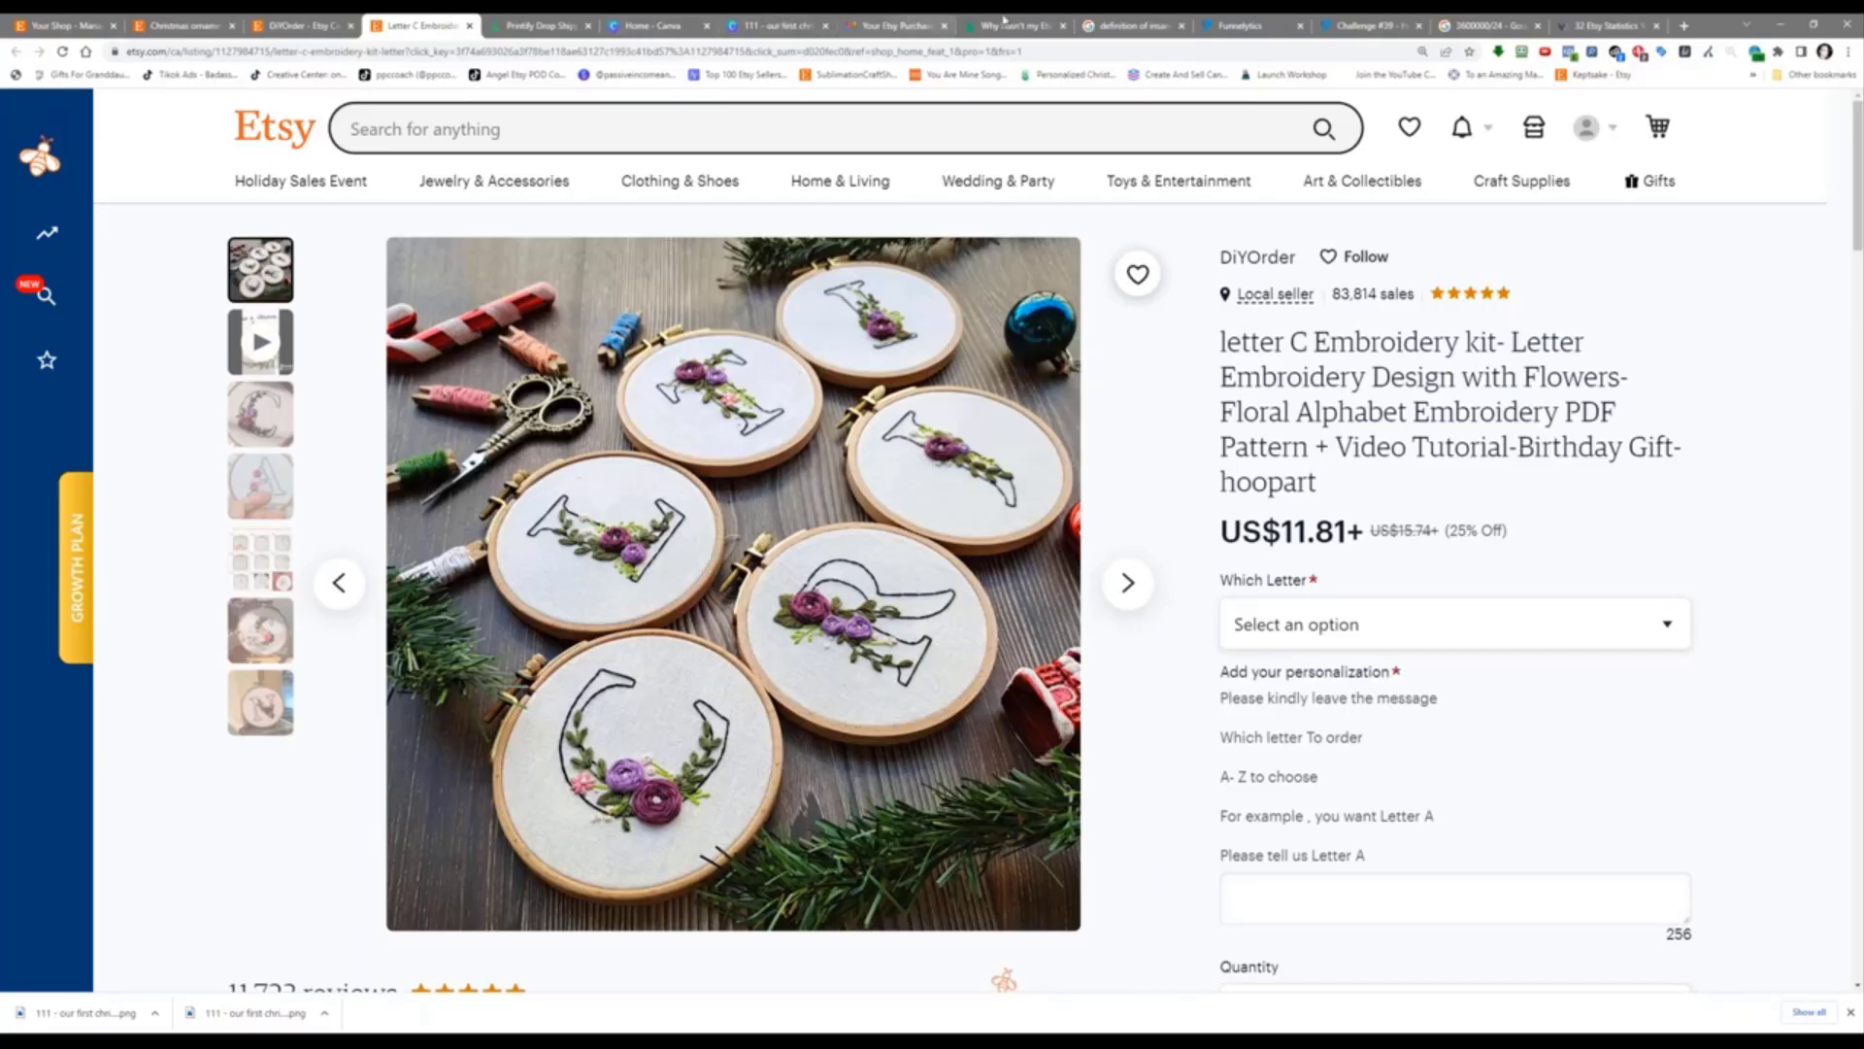
# Step: Nudge the Email node slightly lower beneath Etsy Listing, then deselect everything on the map
pyautogui.click(1369, 26)
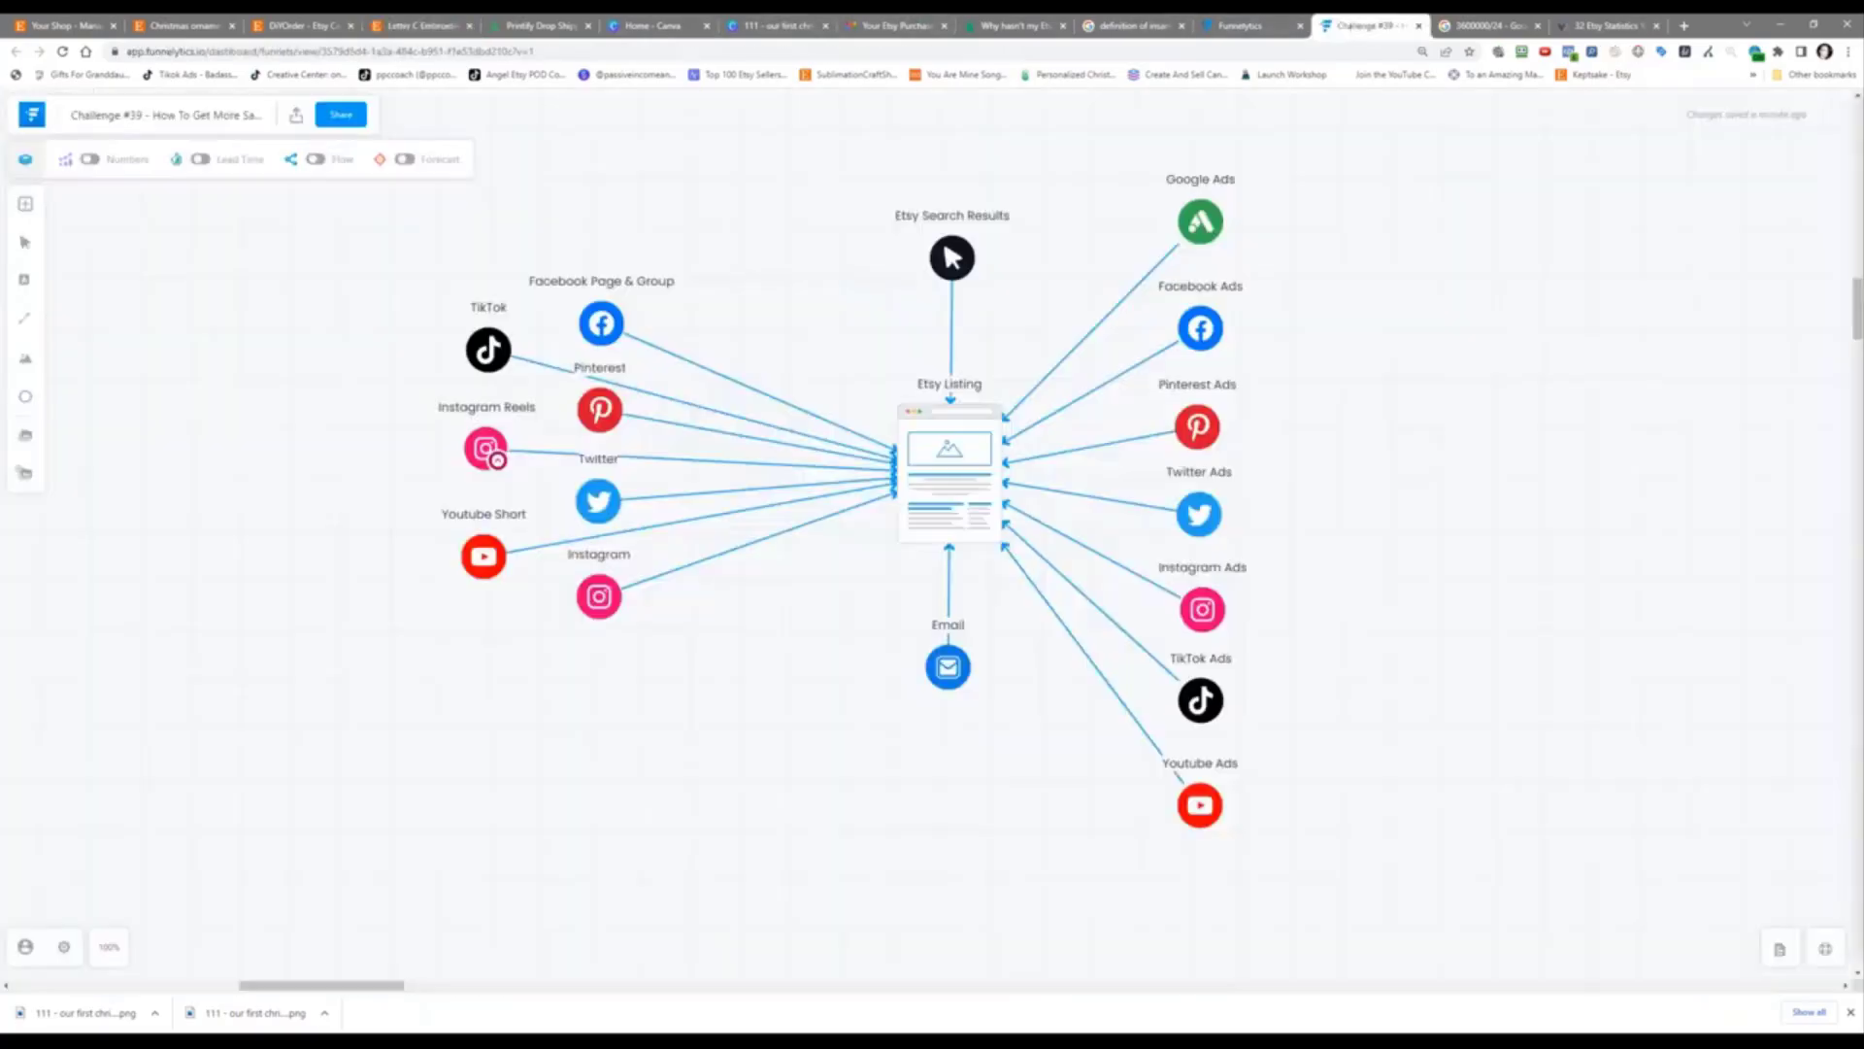
pyautogui.moveTo(946, 675)
pyautogui.mouseDown()
pyautogui.moveTo(583, 726)
pyautogui.moveTo(926, 819)
pyautogui.moveTo(883, 854)
pyautogui.moveTo(946, 684)
pyautogui.mouseUp()
pyautogui.click(950, 255)
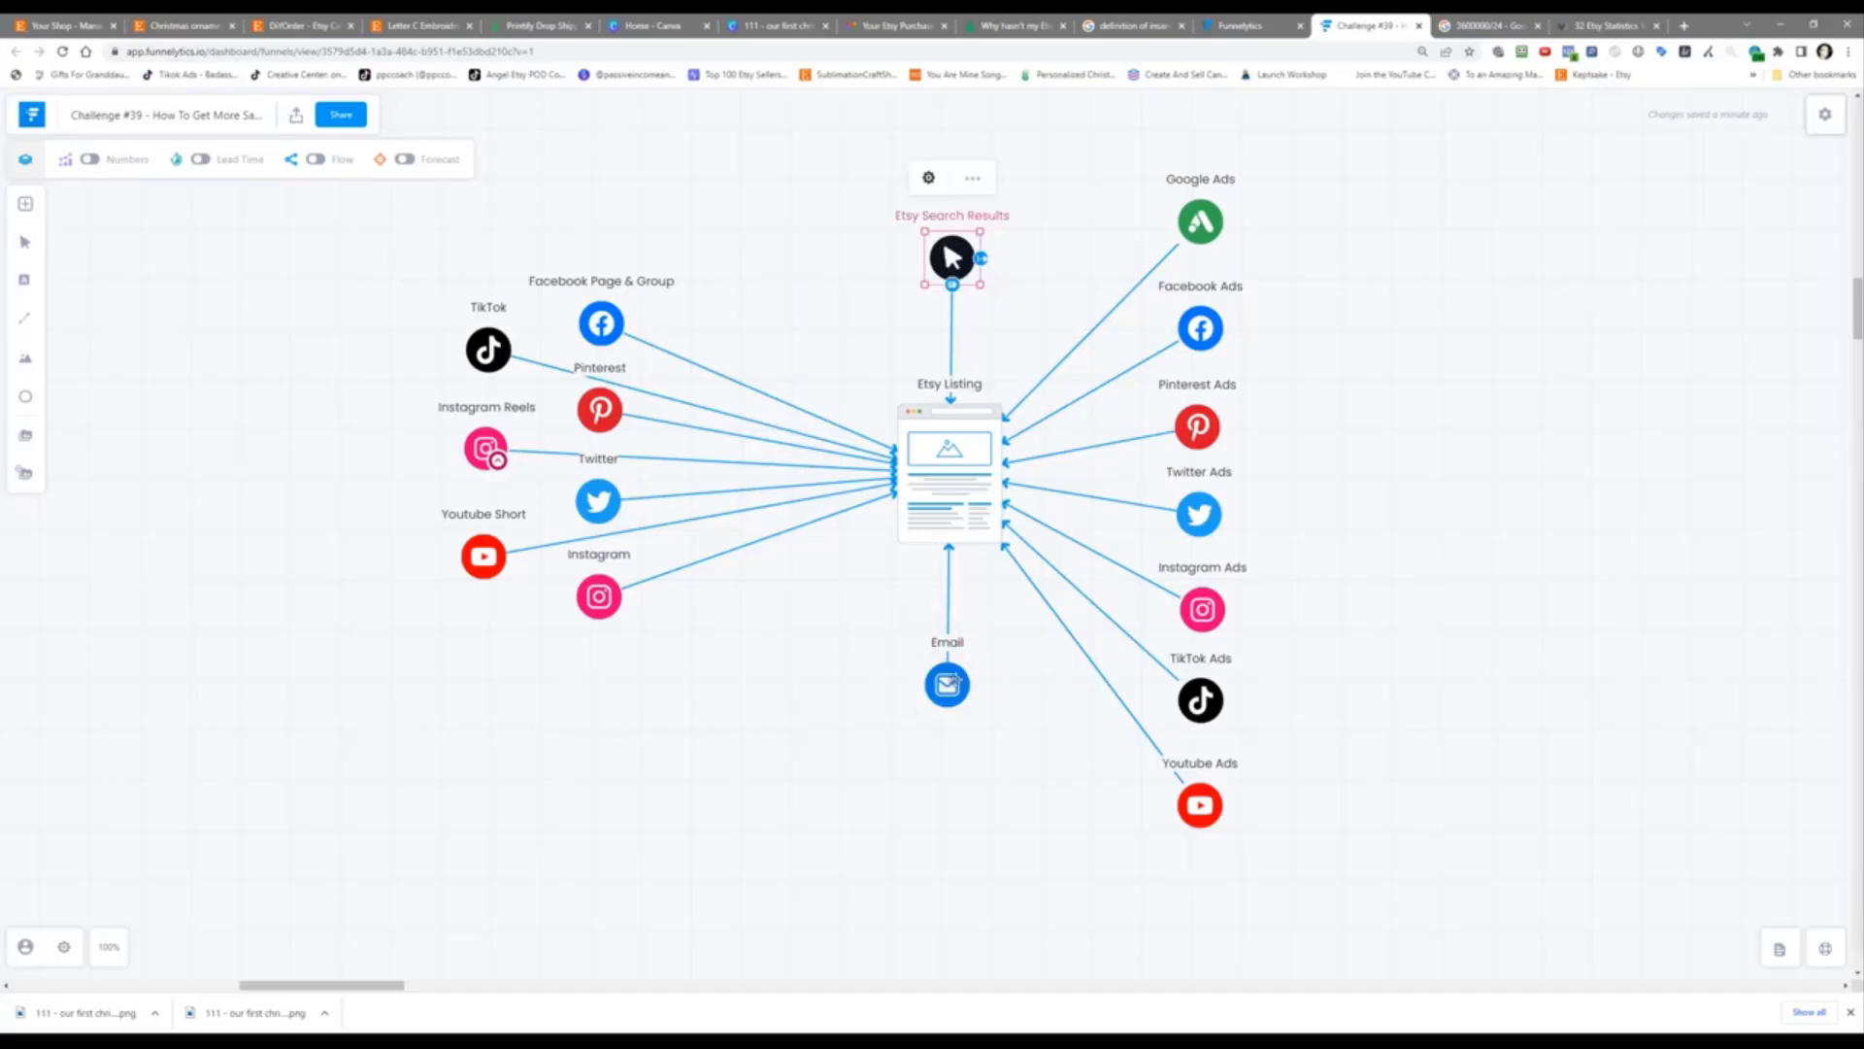
pyautogui.click(951, 678)
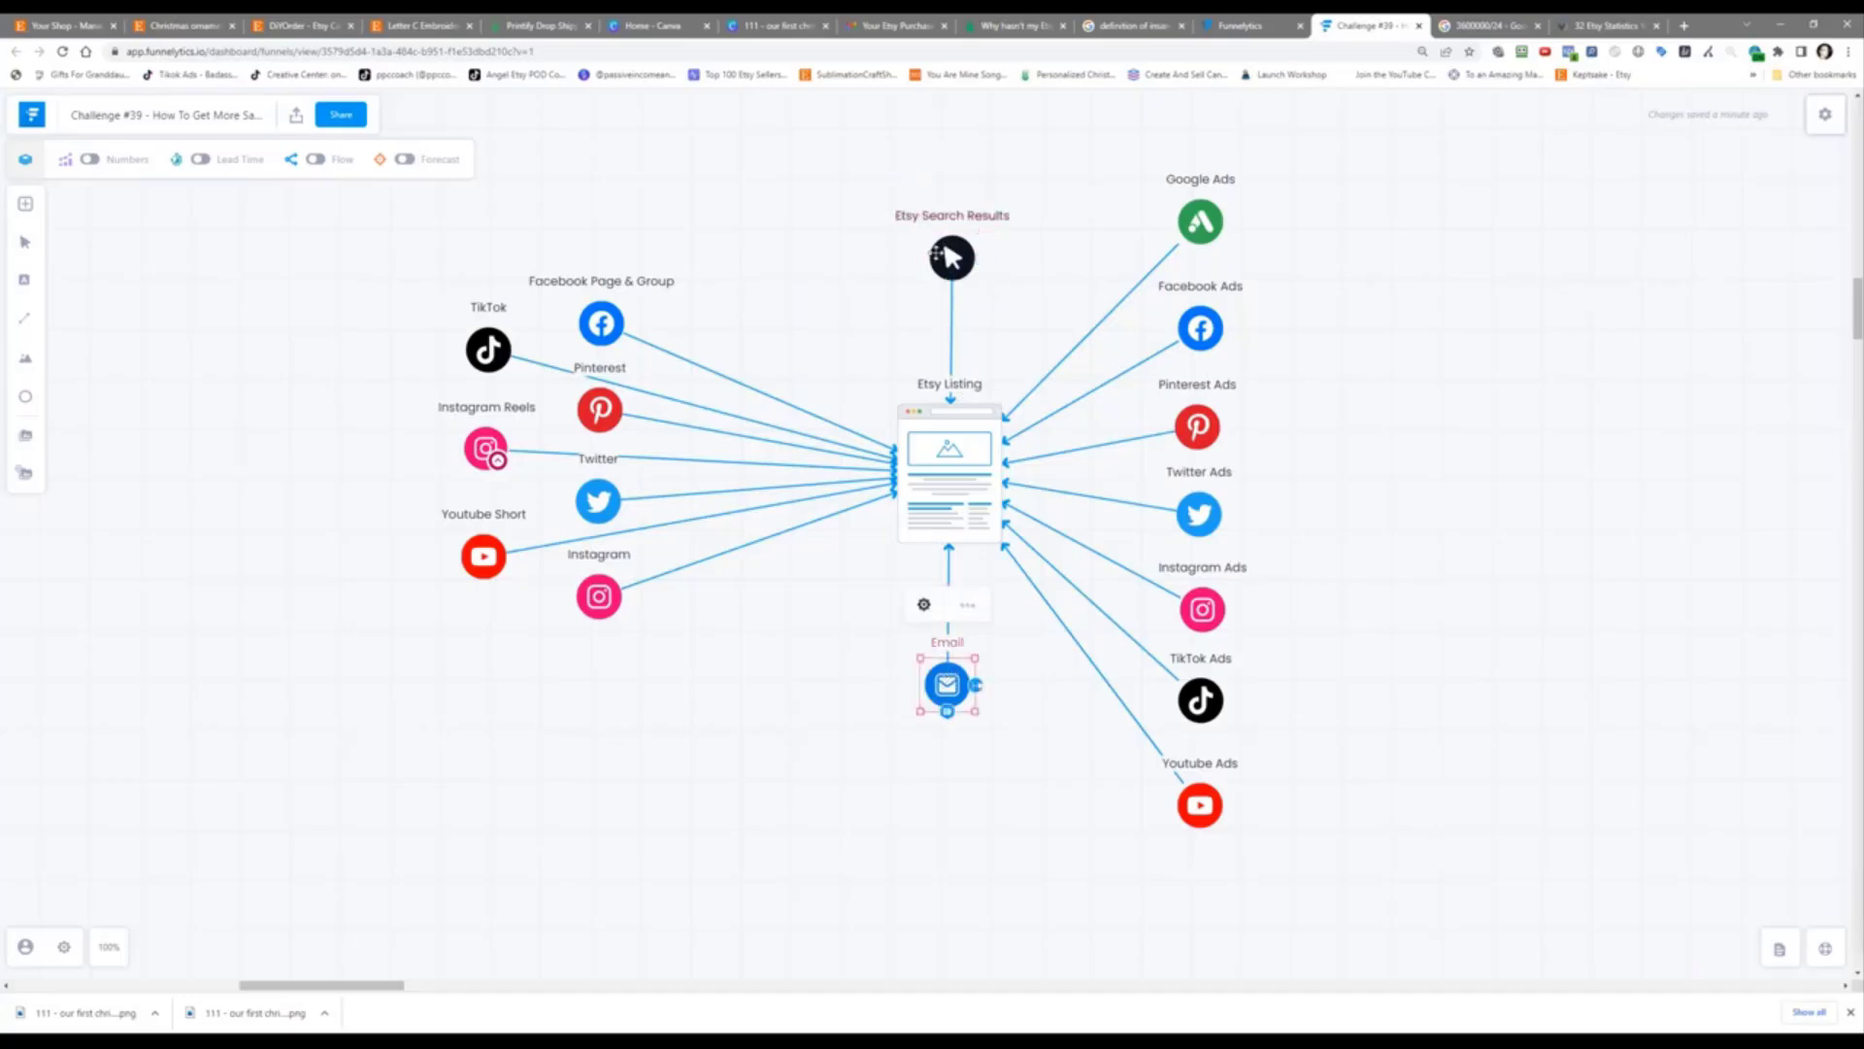
pyautogui.click(947, 255)
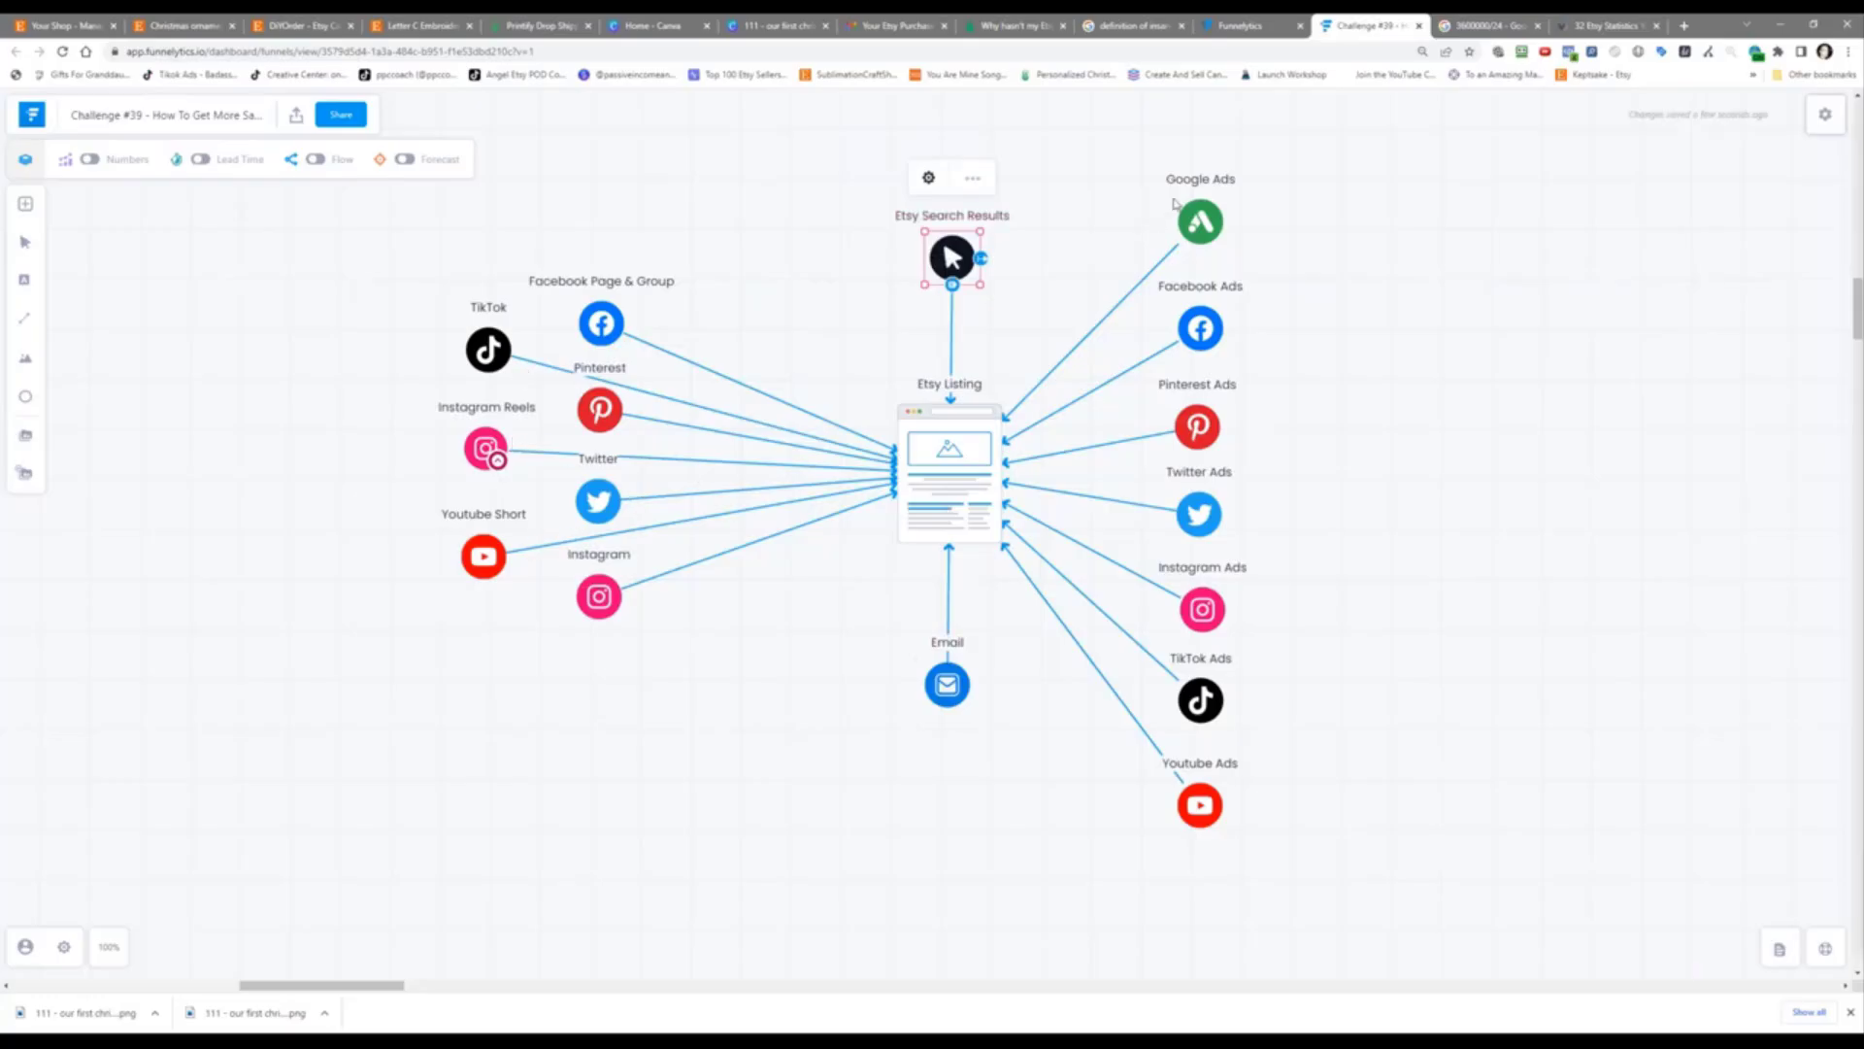
pyautogui.click(1445, 457)
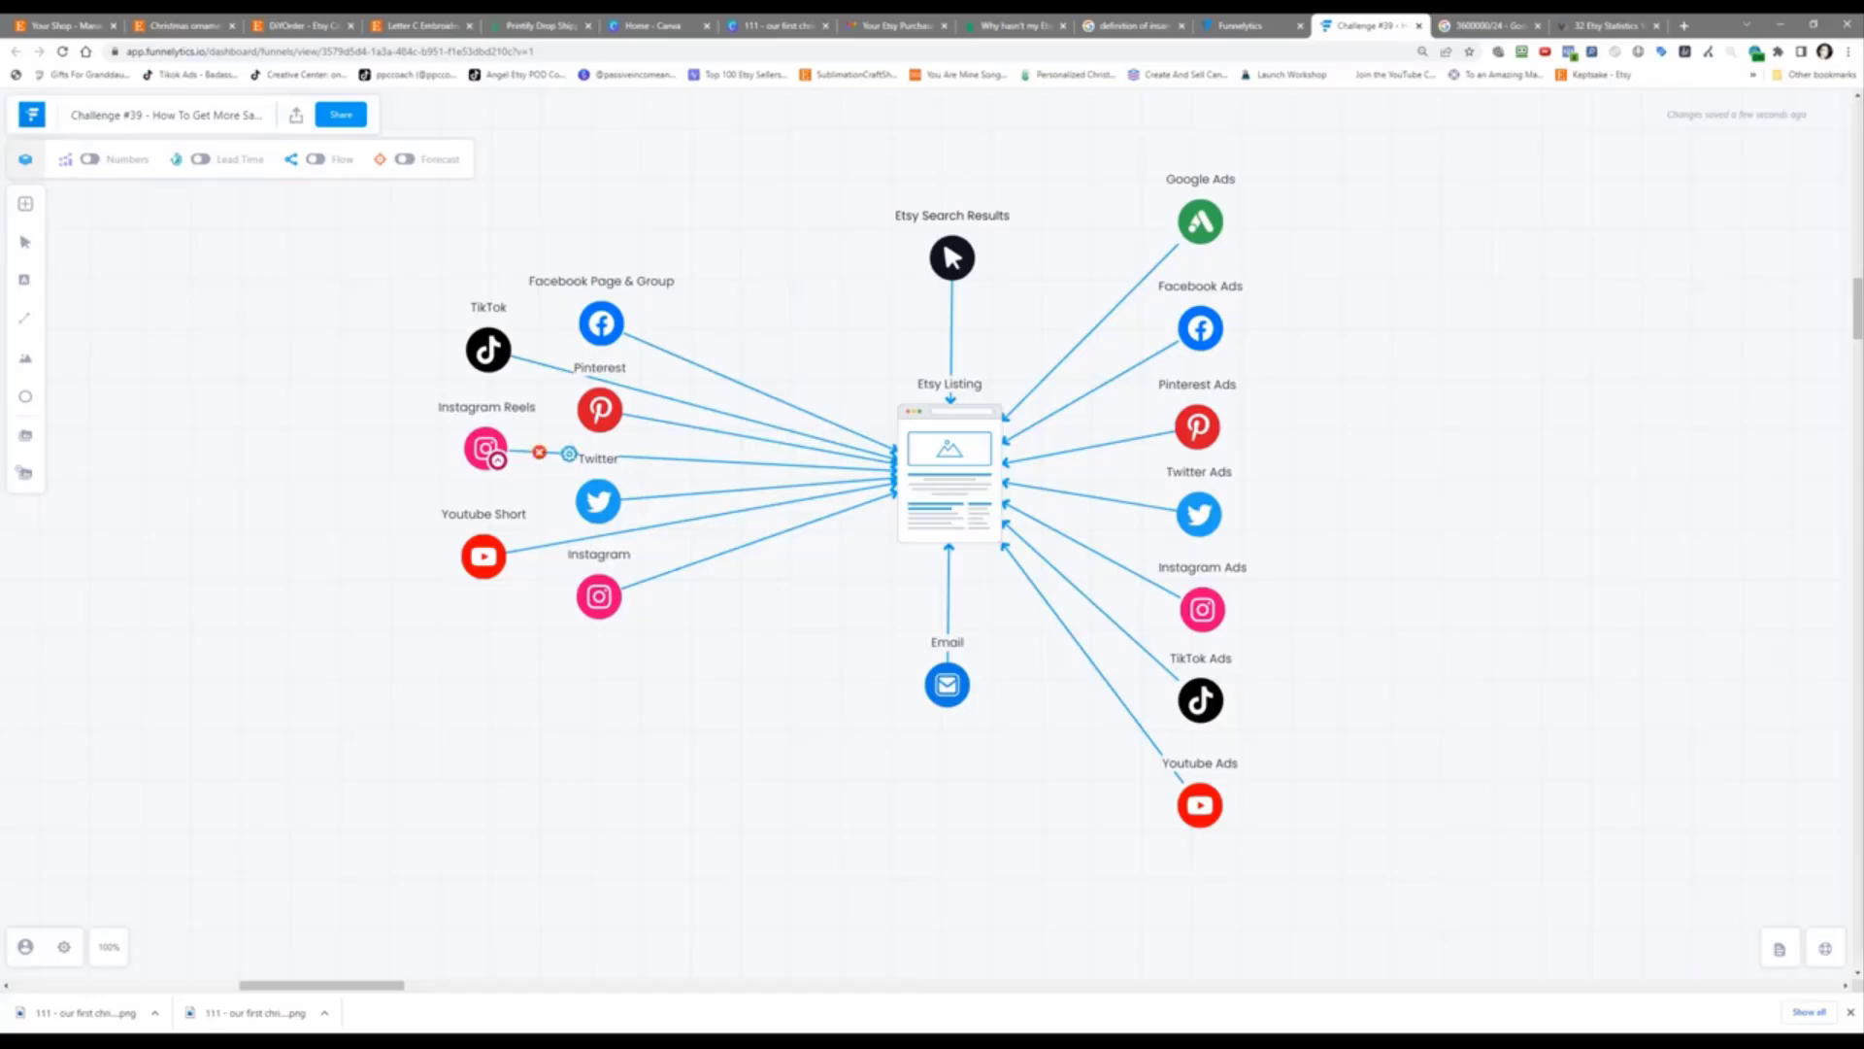
# Step: Place a Guest Blog traffic node on the map to the right of Twitter Ads
pyautogui.click(27, 204)
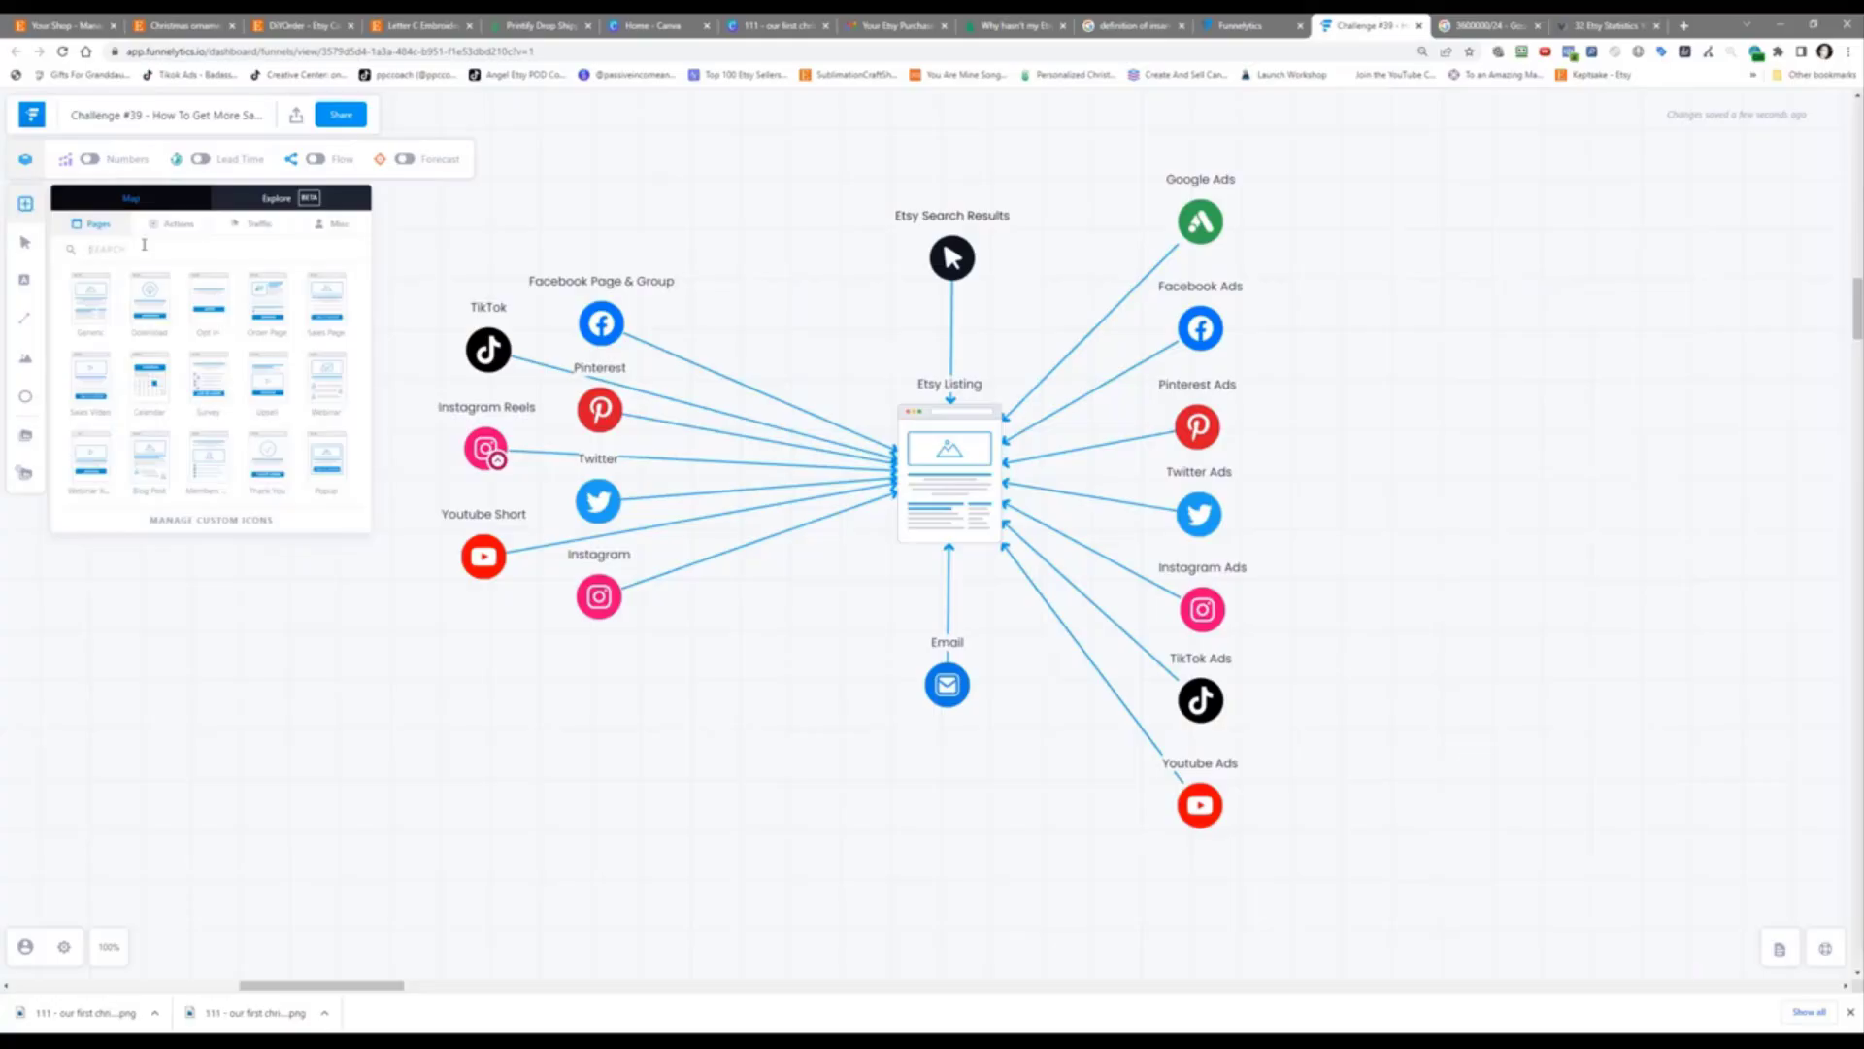
pyautogui.write('influe')
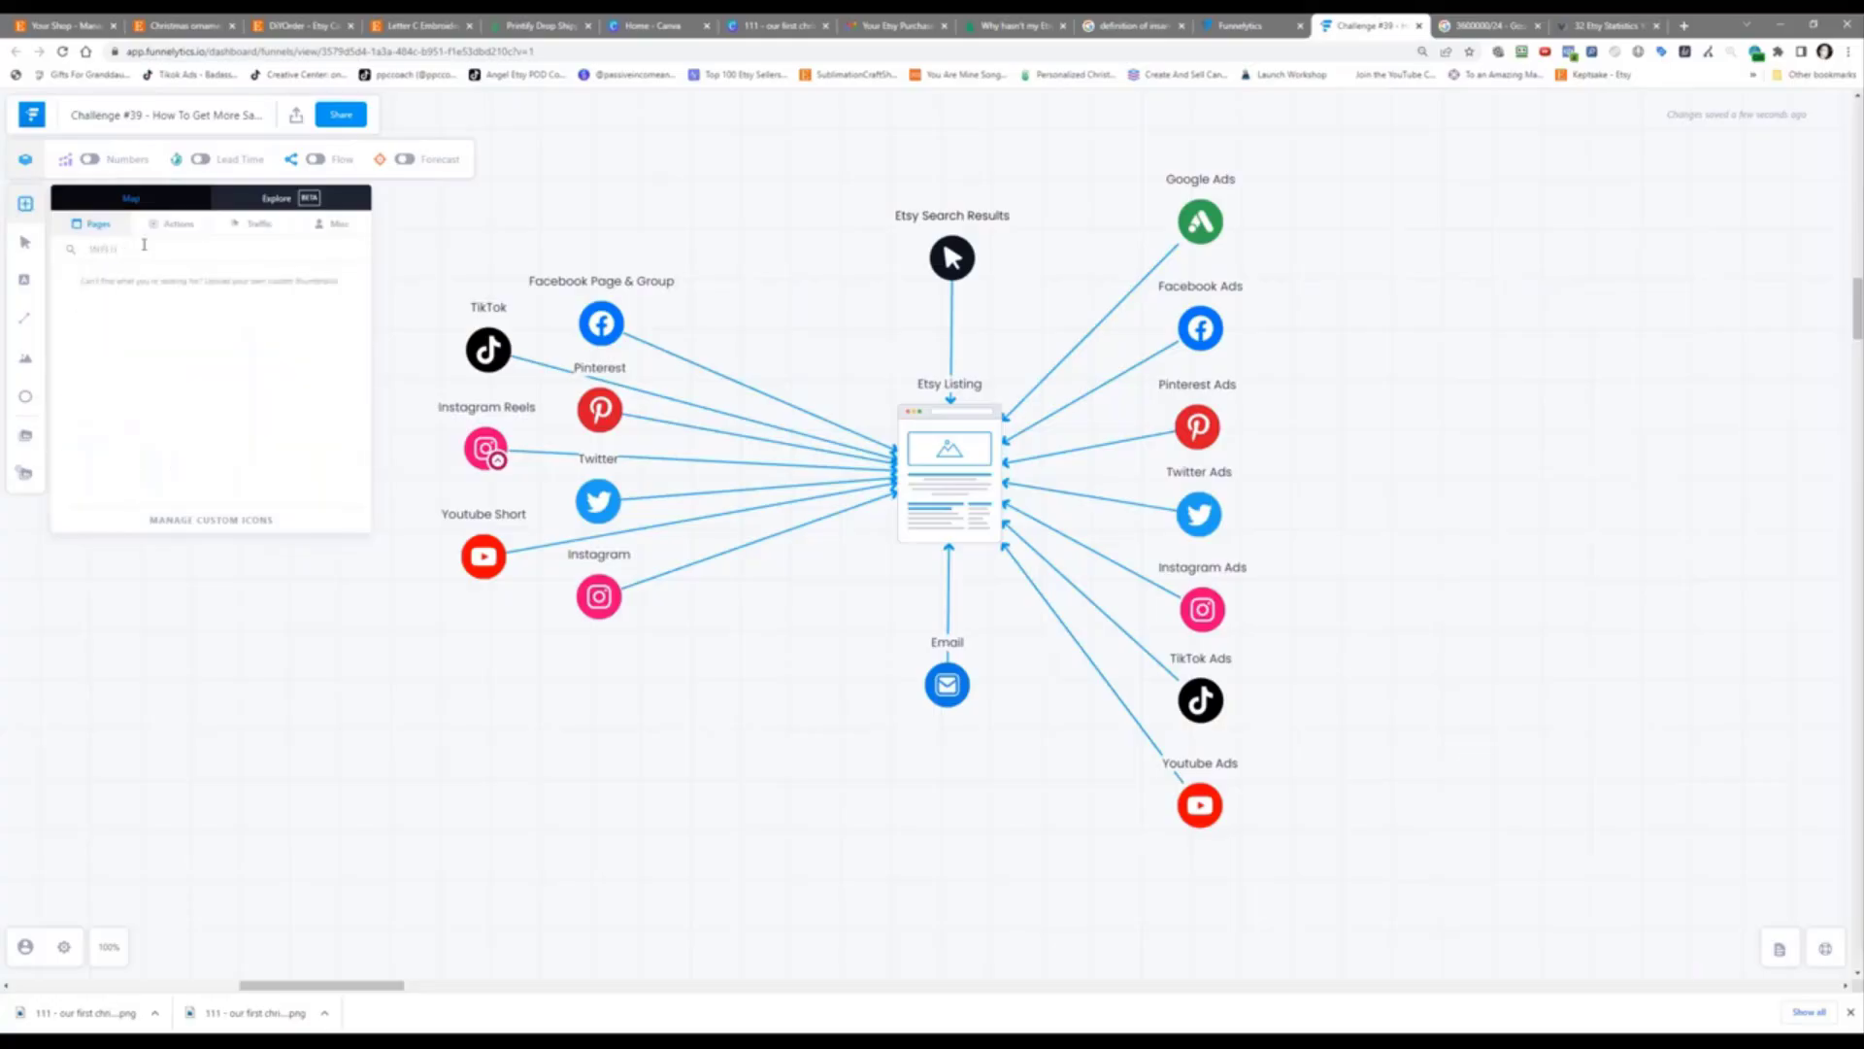
pyautogui.press('BackSpace')
pyautogui.press('BackSpace')
pyautogui.press('BackSpace')
pyautogui.press('BackSpace')
pyautogui.press('BackSpace')
pyautogui.press('BackSpace')
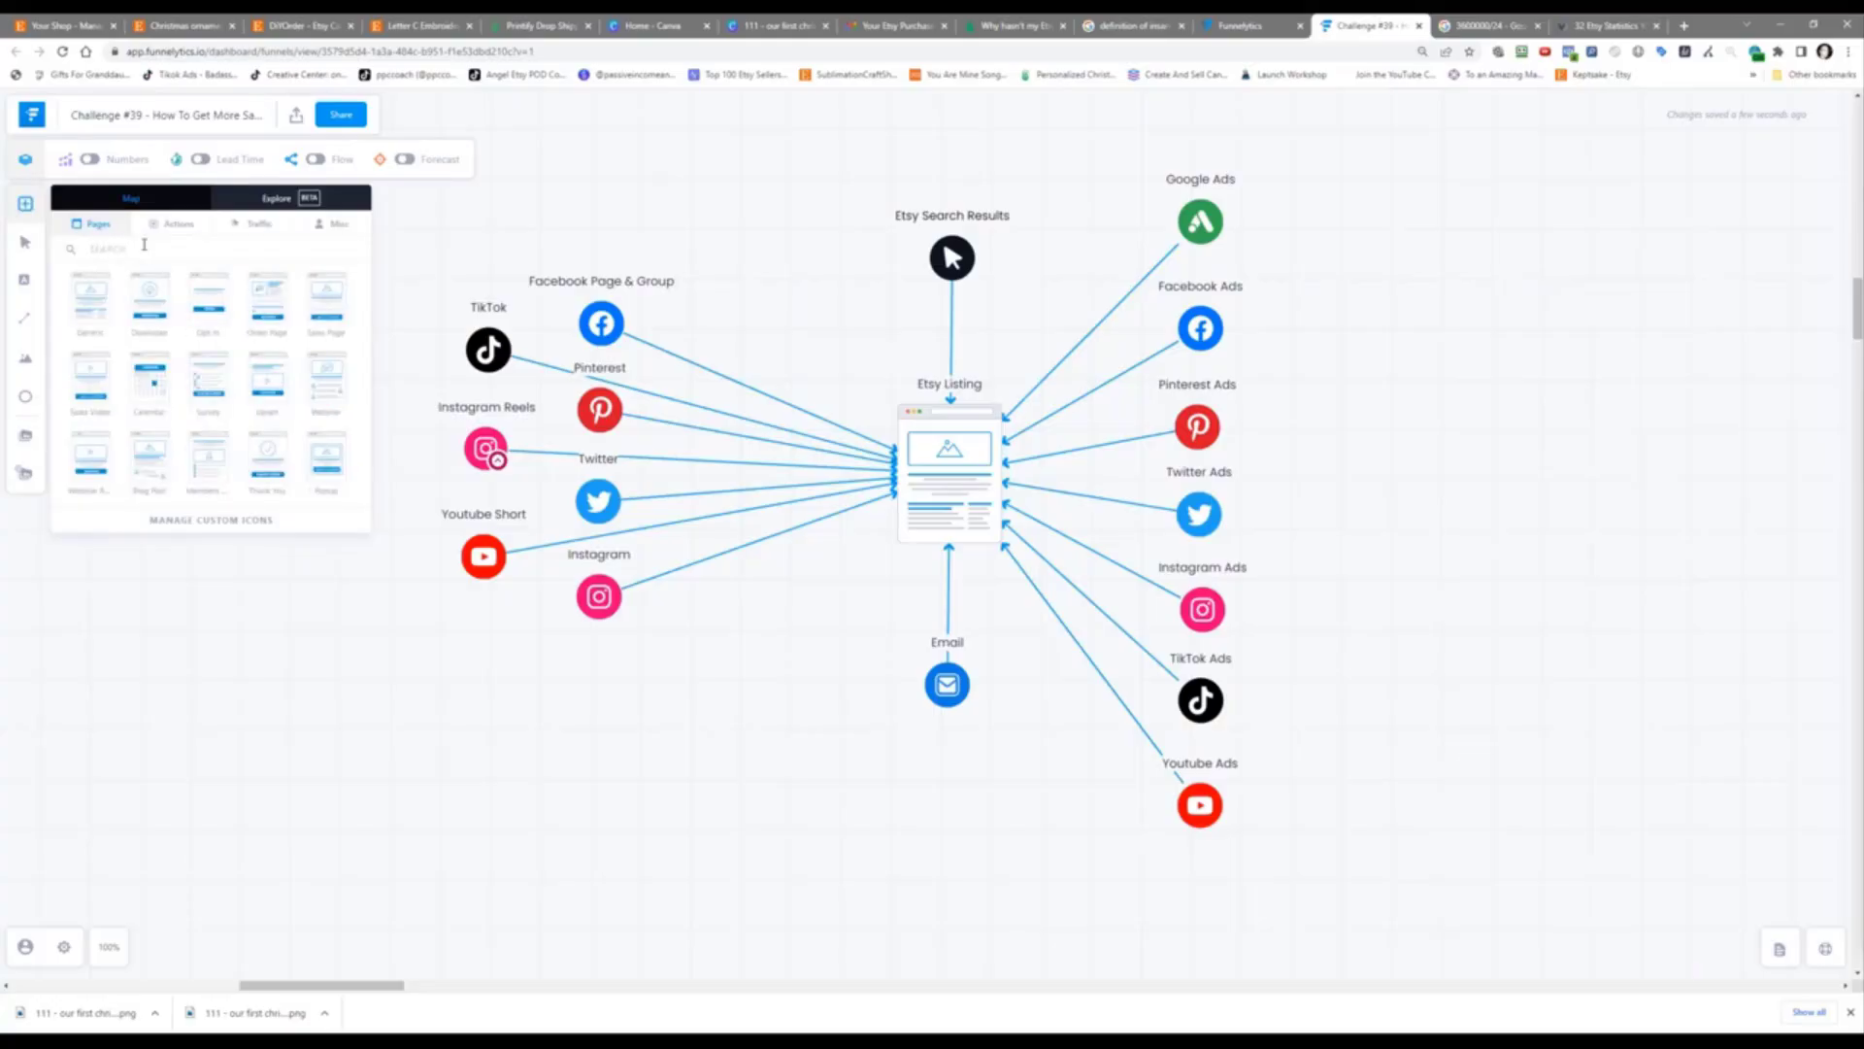
pyautogui.click(258, 226)
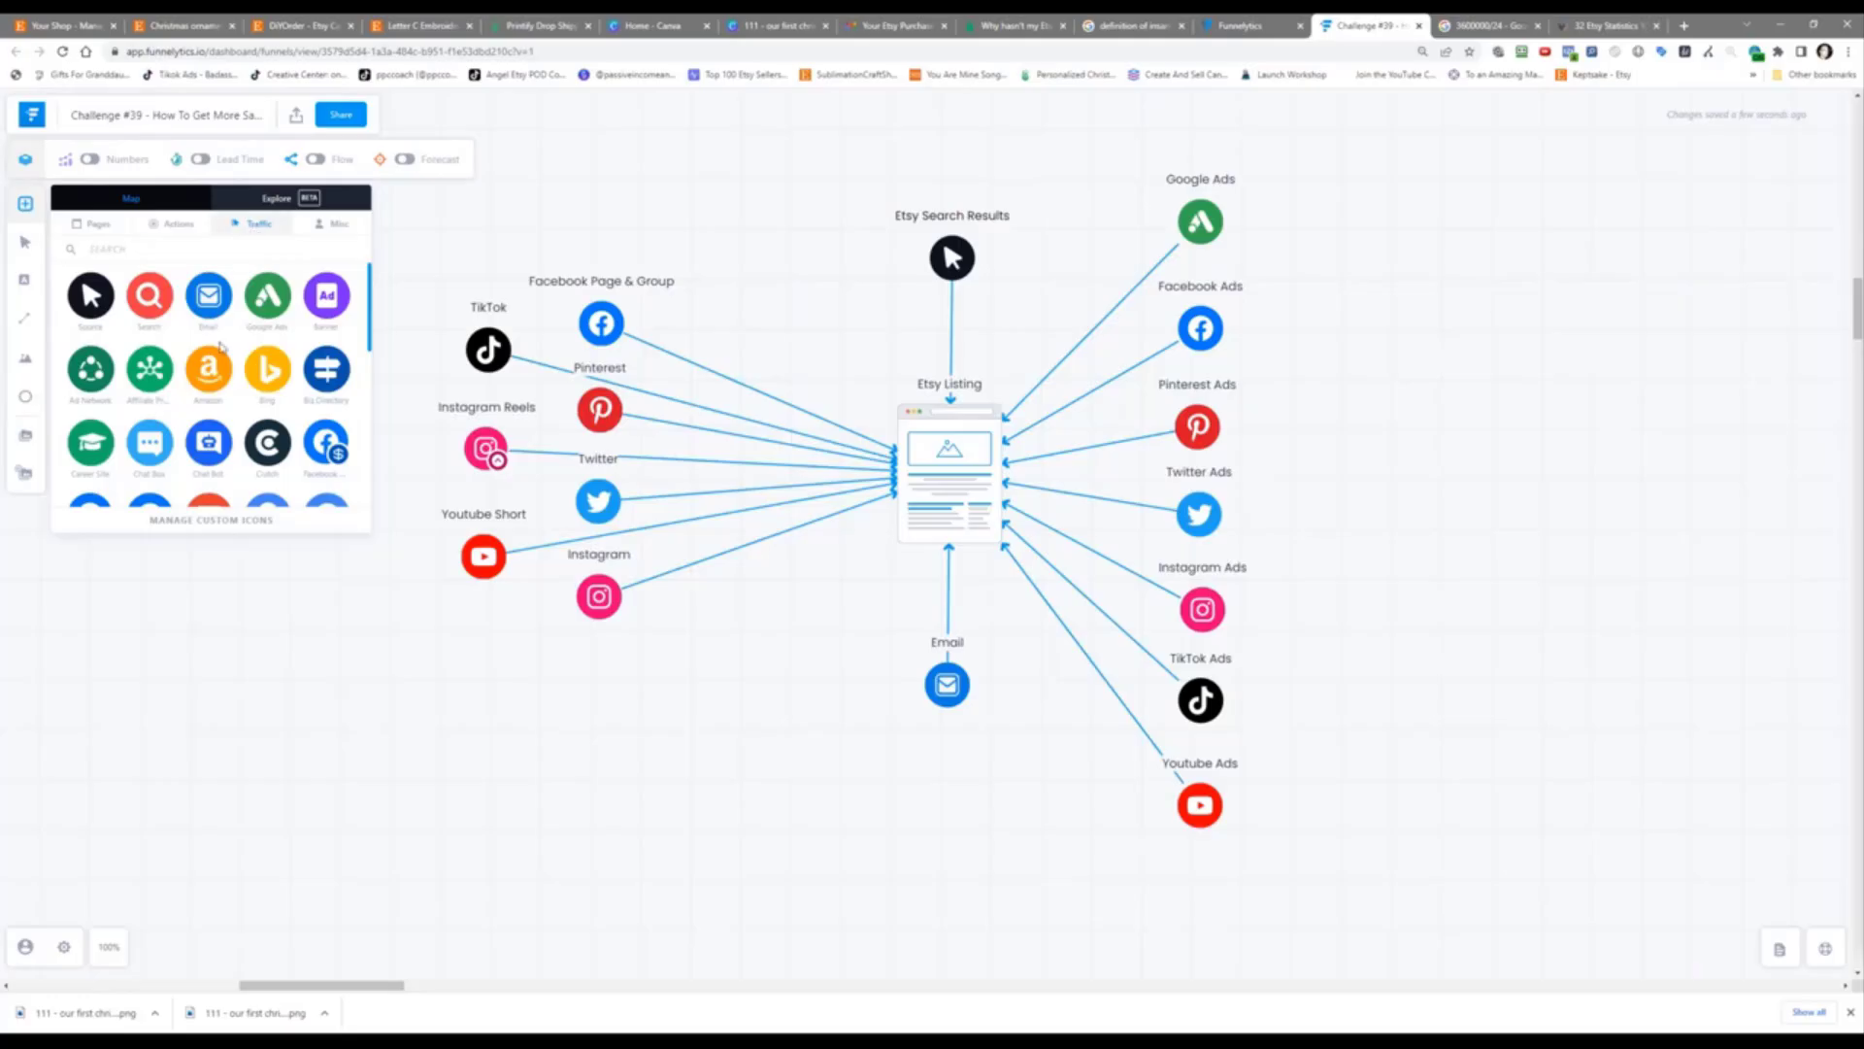
pyautogui.scroll(-2, 222, 351)
pyautogui.scroll(-5, 221, 351)
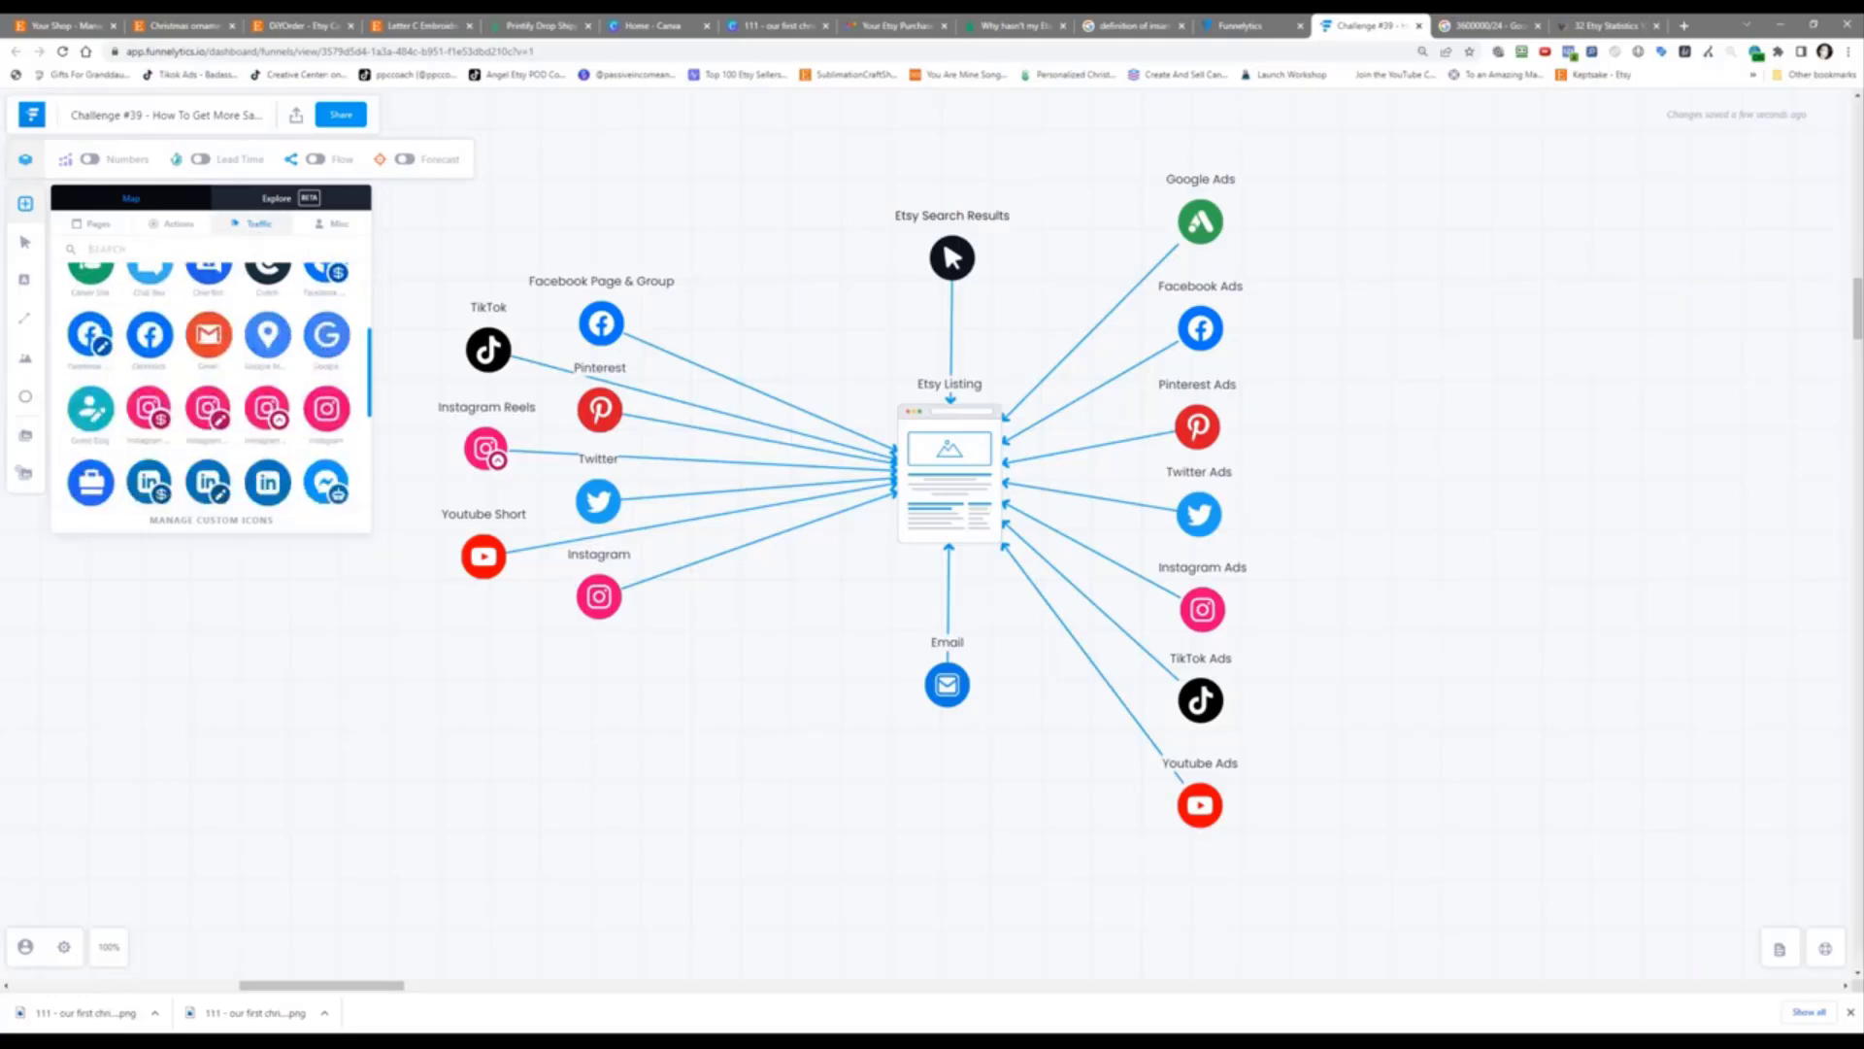
pyautogui.scroll(3, 221, 351)
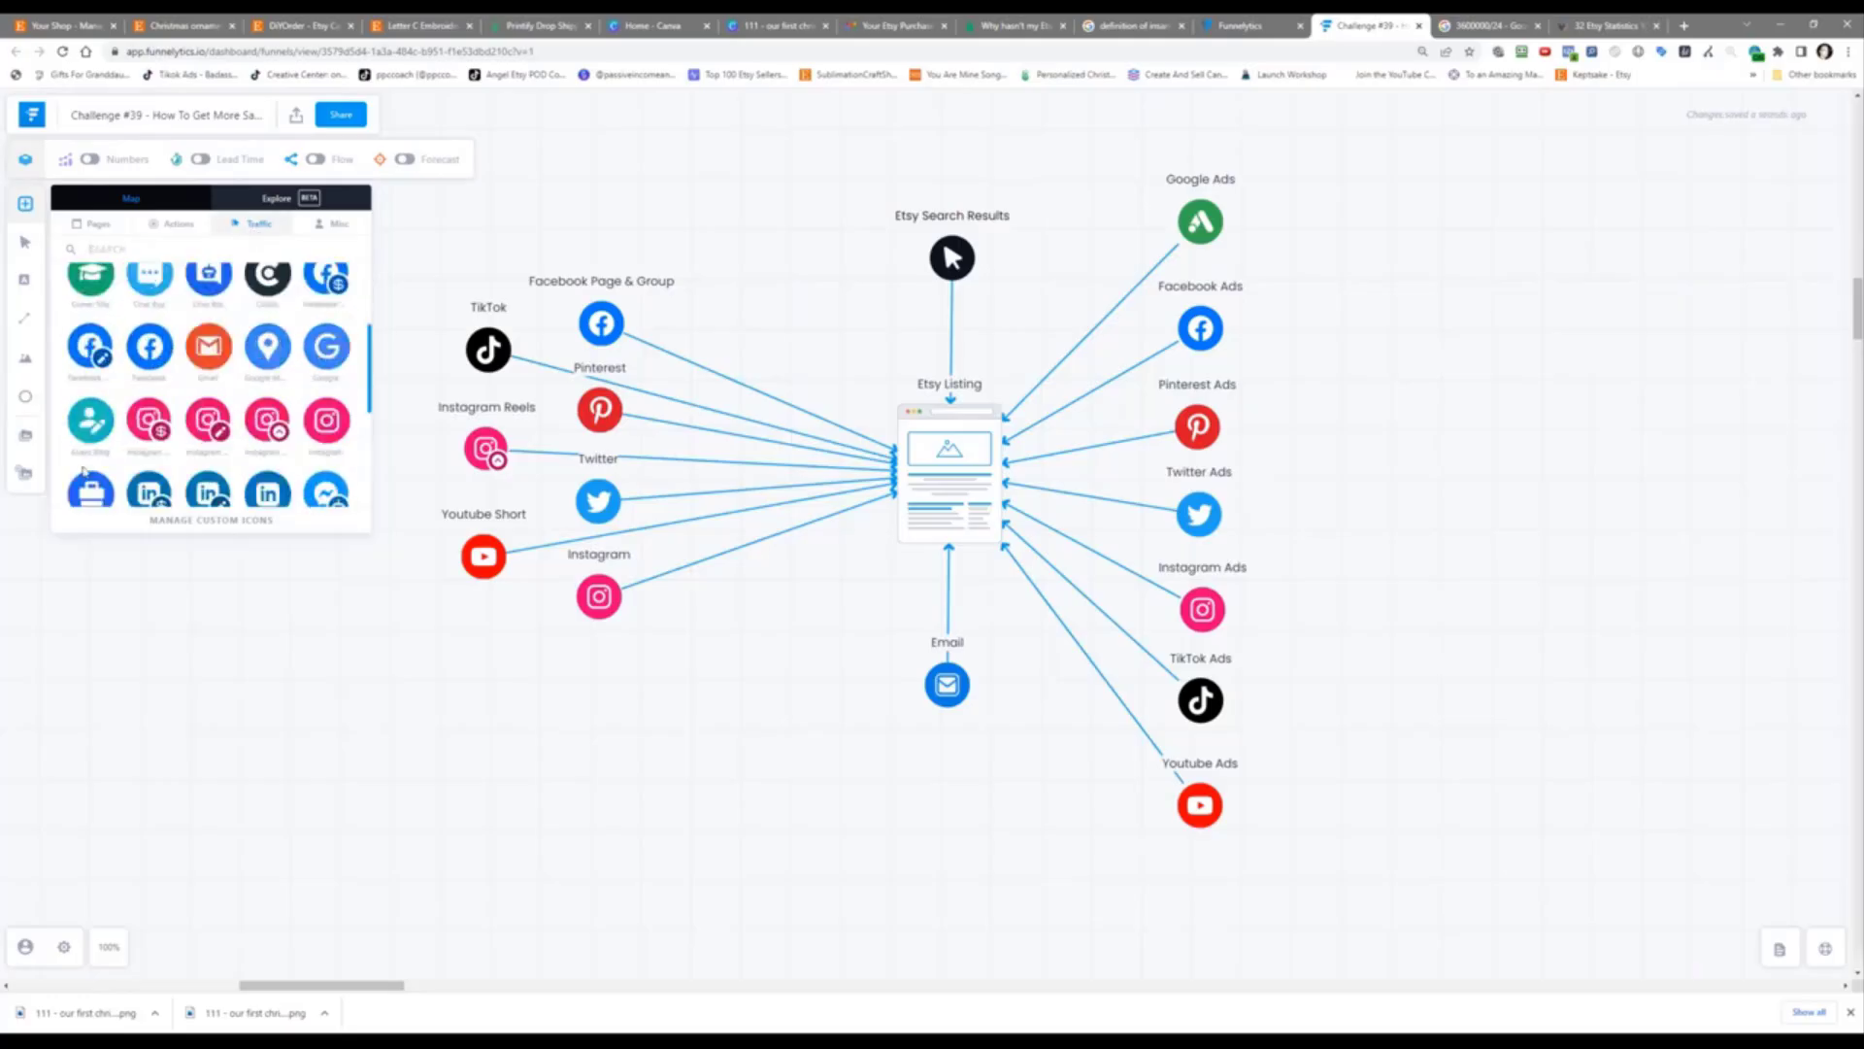
pyautogui.moveTo(114, 419); pyautogui.dragTo(997, 470)
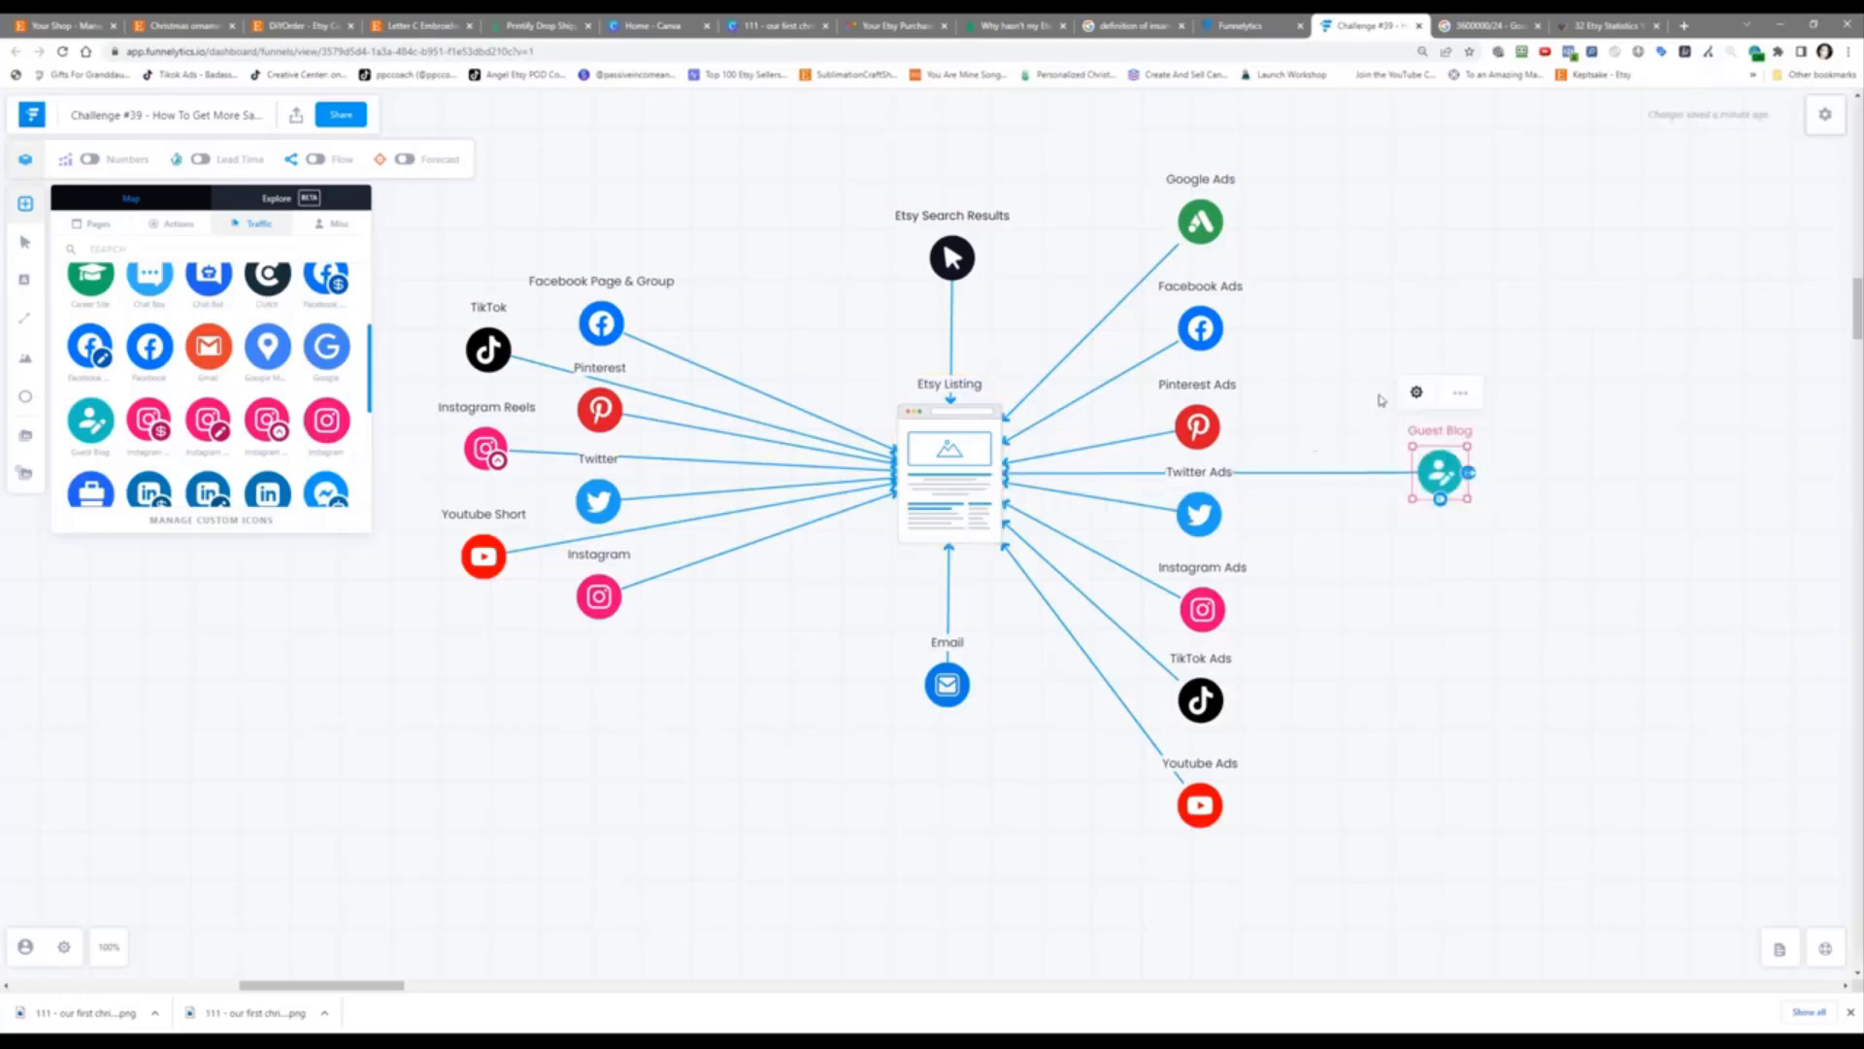
# Step: Rename the new node's label to 'Influencer Marketing'
pyautogui.click(1417, 393)
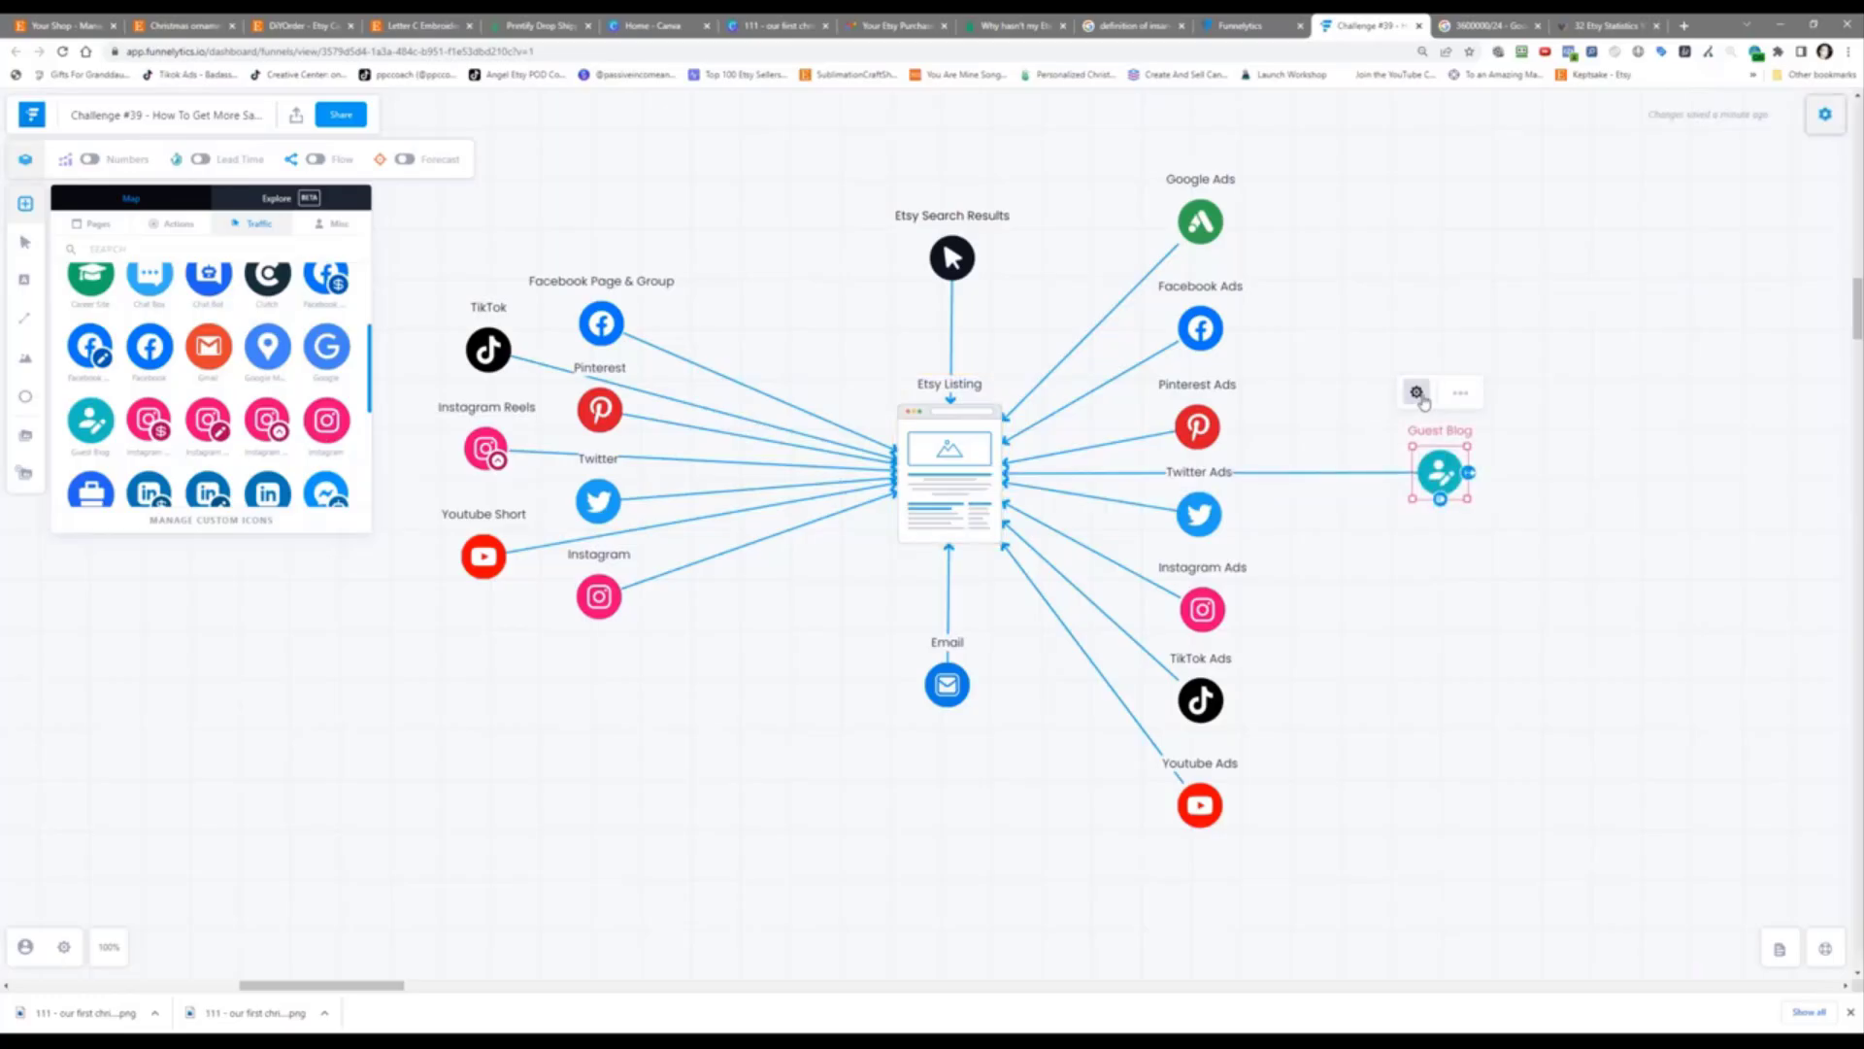
pyautogui.write('Influ')
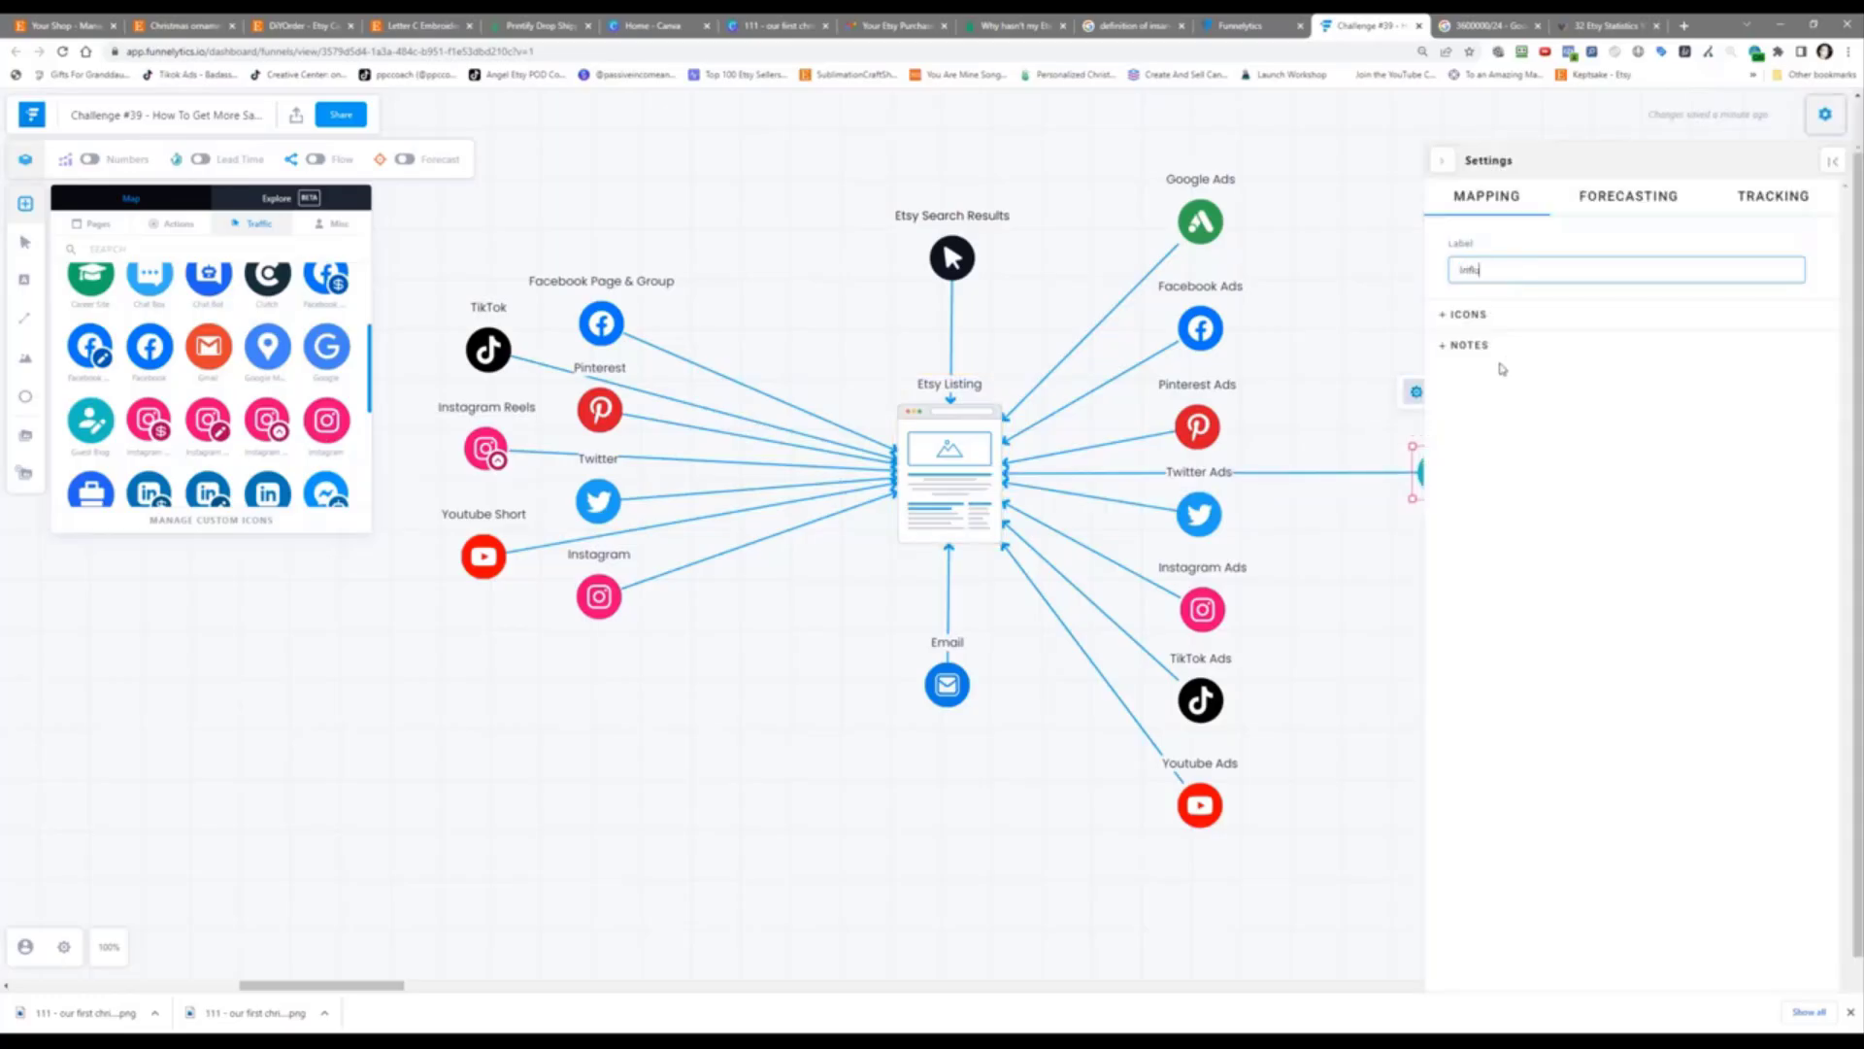
pyautogui.write('encer Marketing')
pyautogui.click(1346, 276)
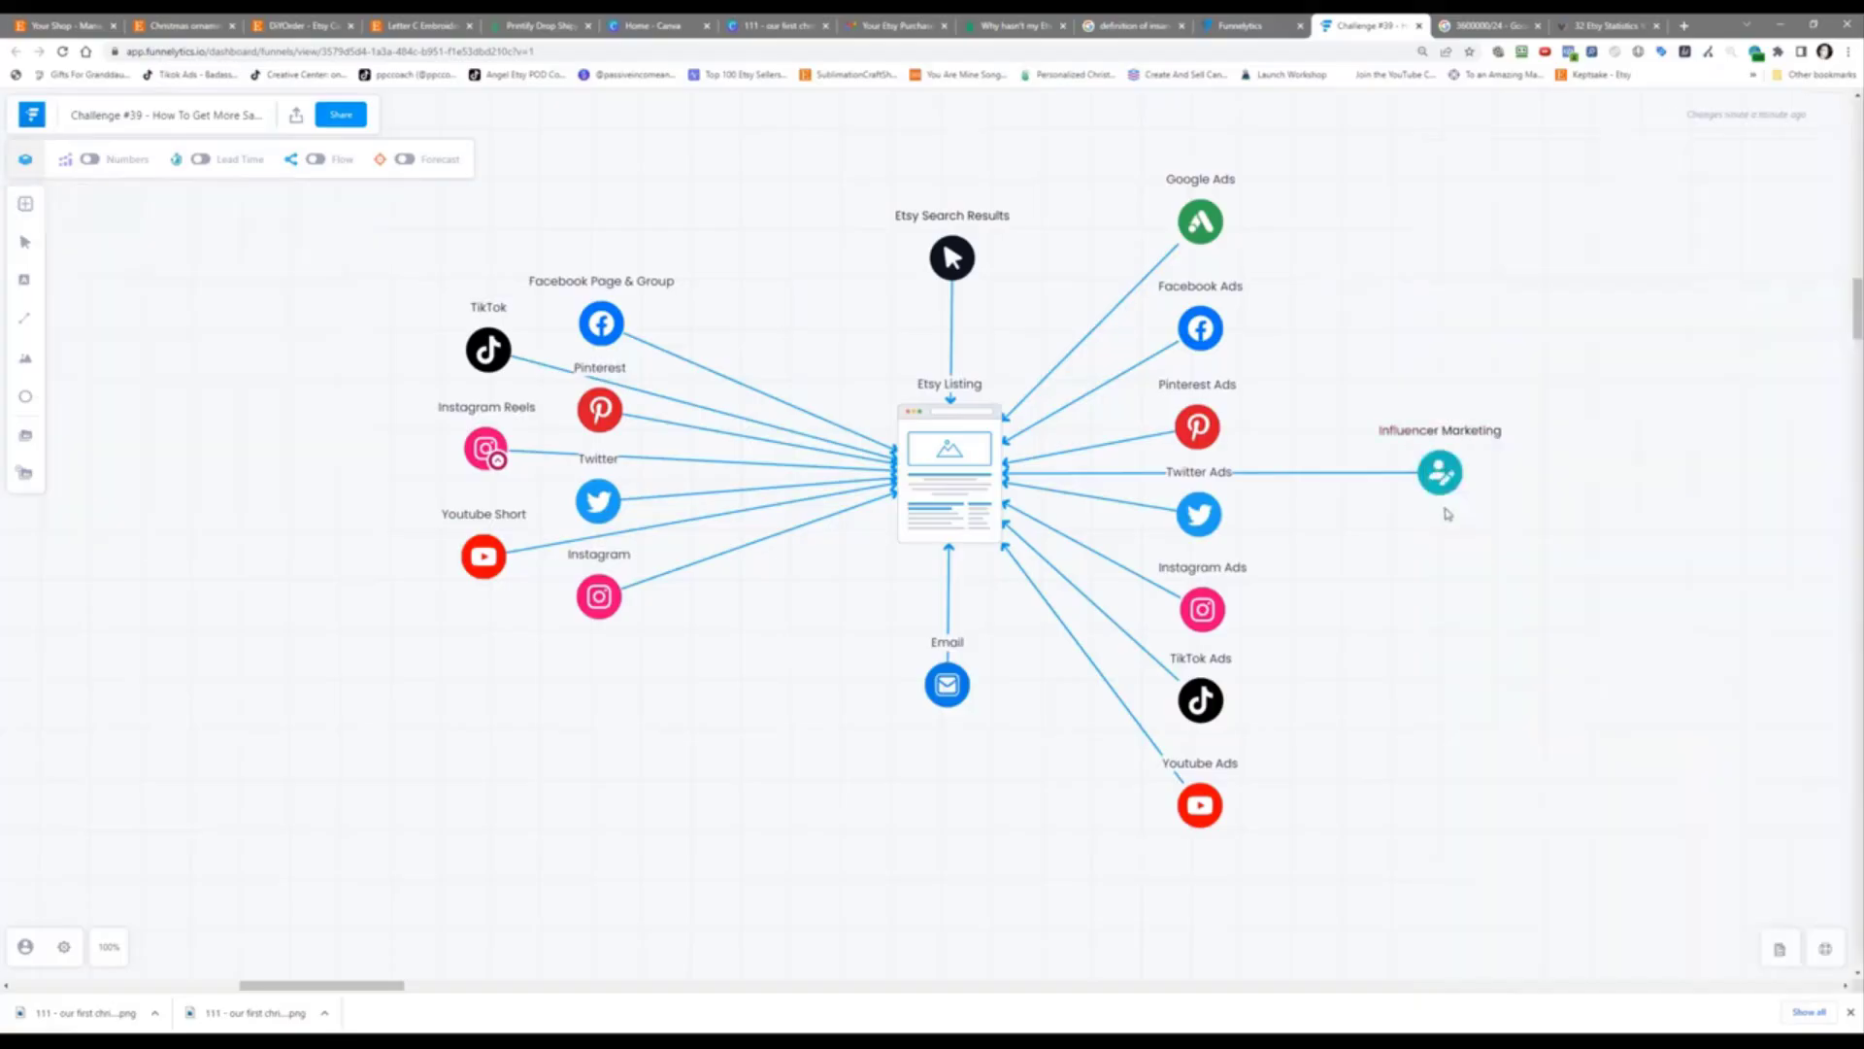
# Step: Select the Influencer Marketing node, then switch to the Google calculator tab
pyautogui.click(1443, 483)
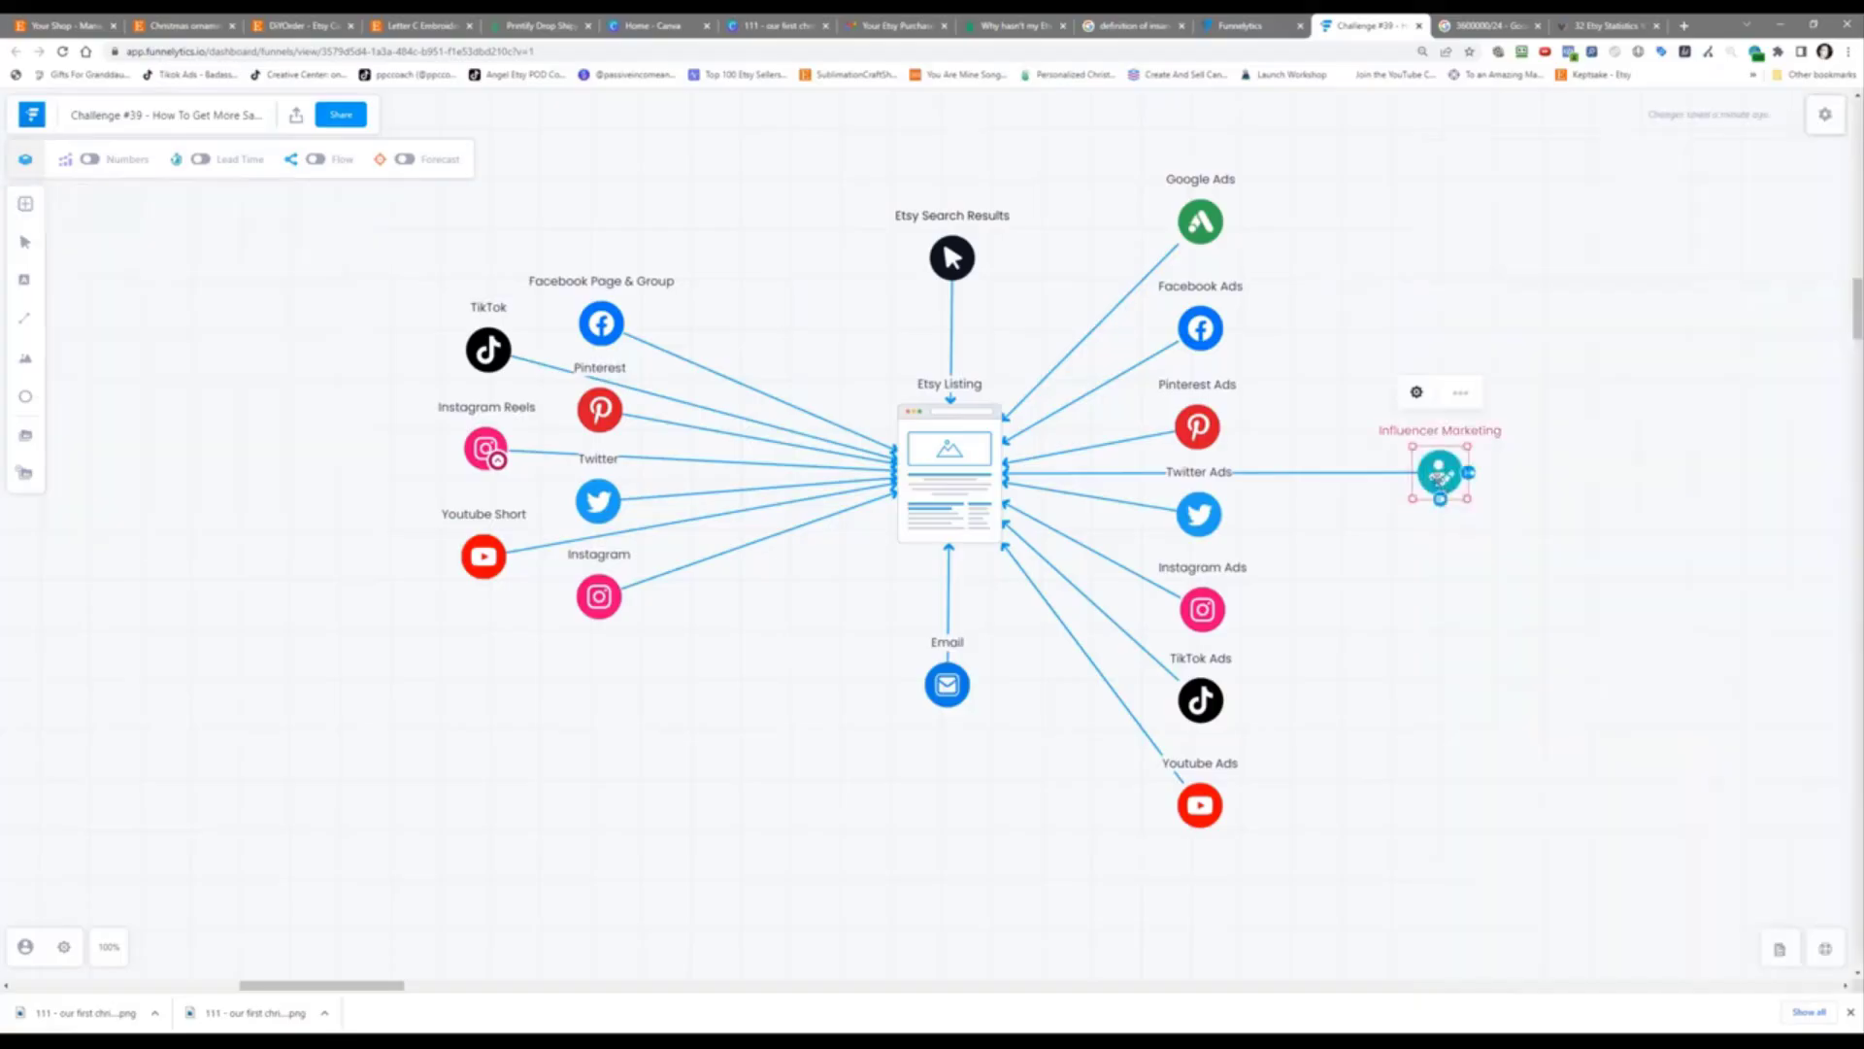
pyautogui.click(1370, 555)
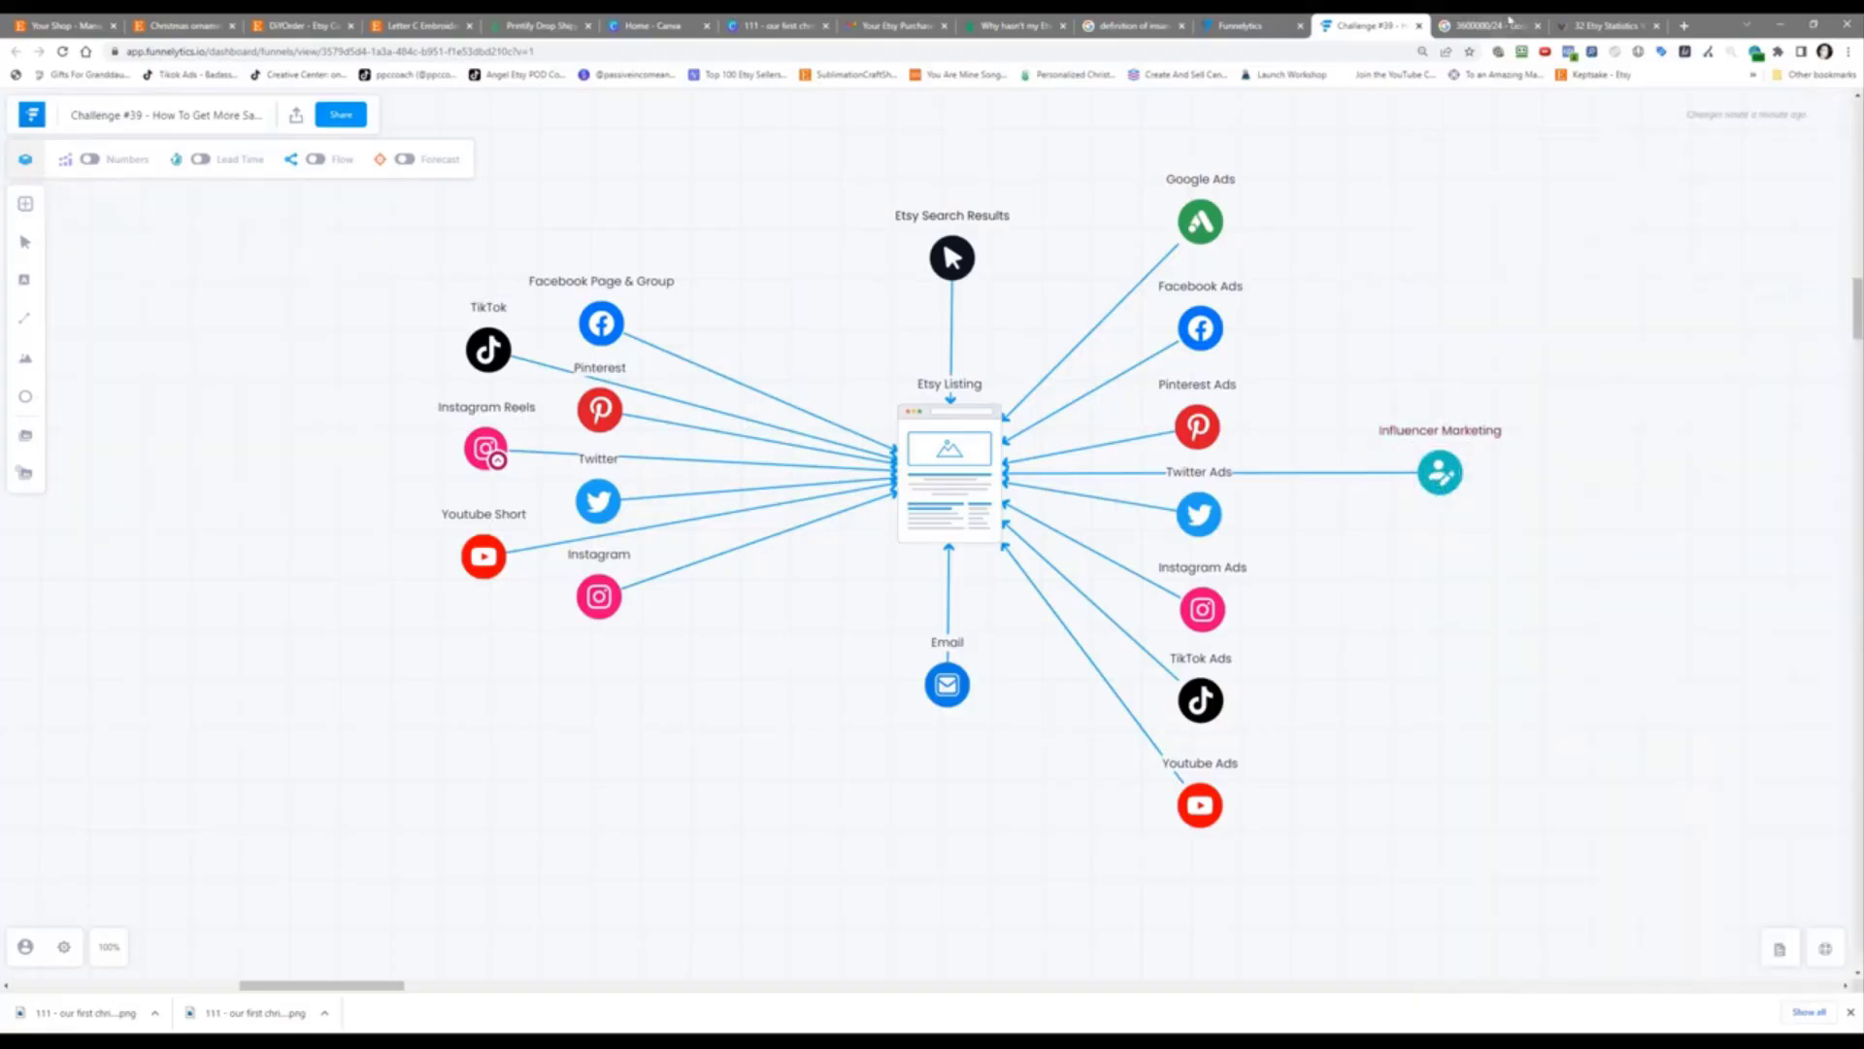
pyautogui.click(1486, 25)
# Step: Search Google for 'tiktok influencer marketing' and scroll down to the later.com result
pyautogui.click(1282, 56)
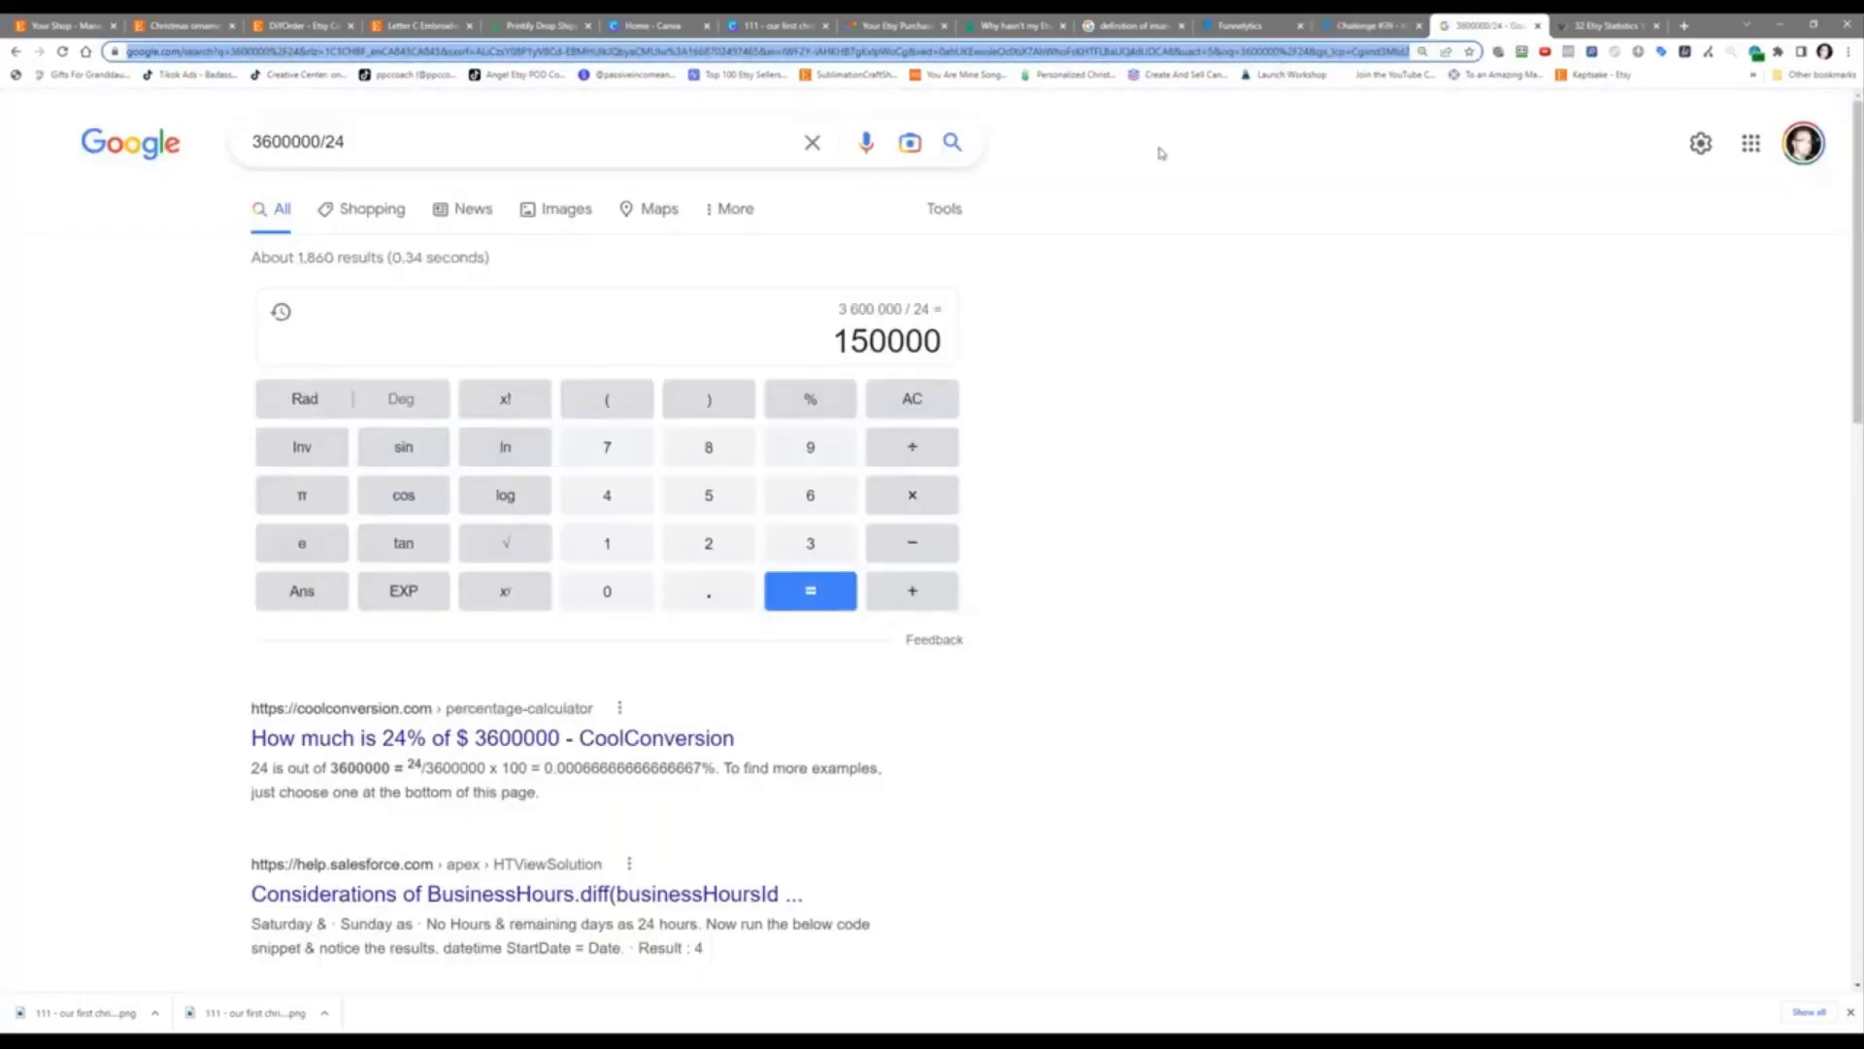
pyautogui.write('tik')
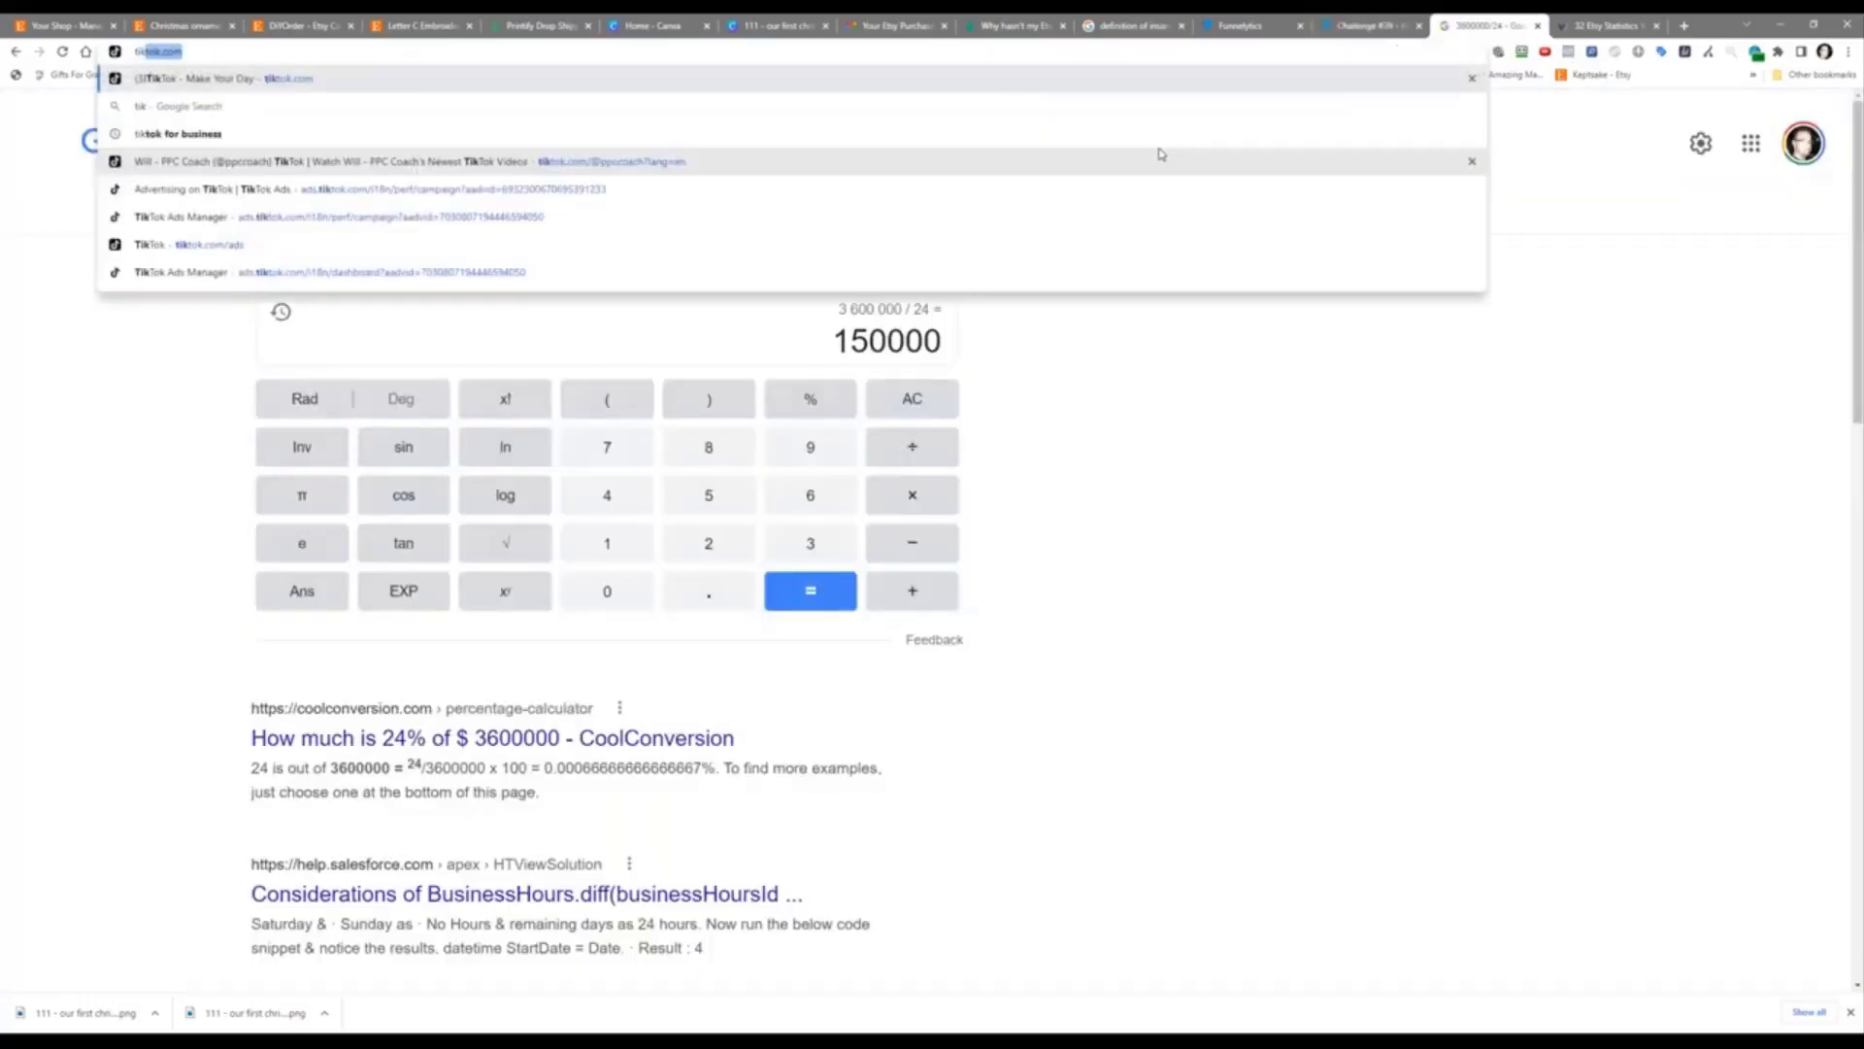
pyautogui.write('tok i')
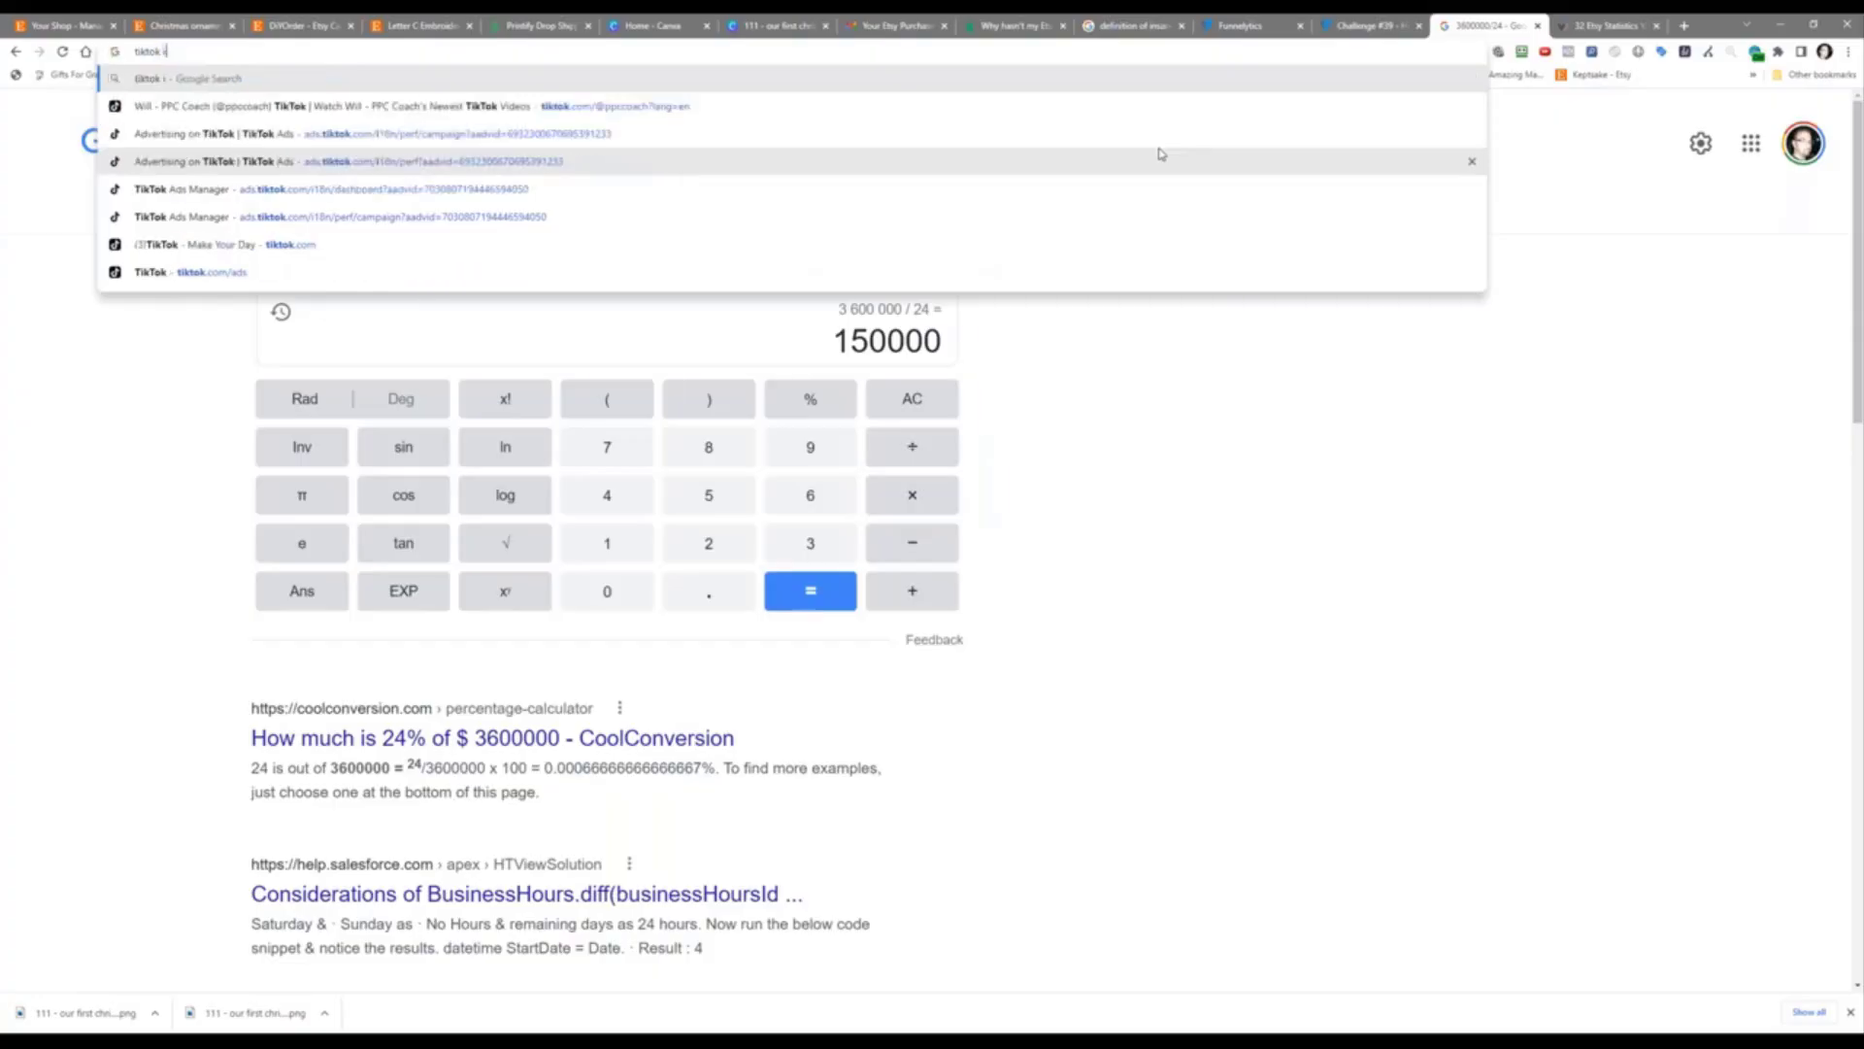
pyautogui.write('nfluen')
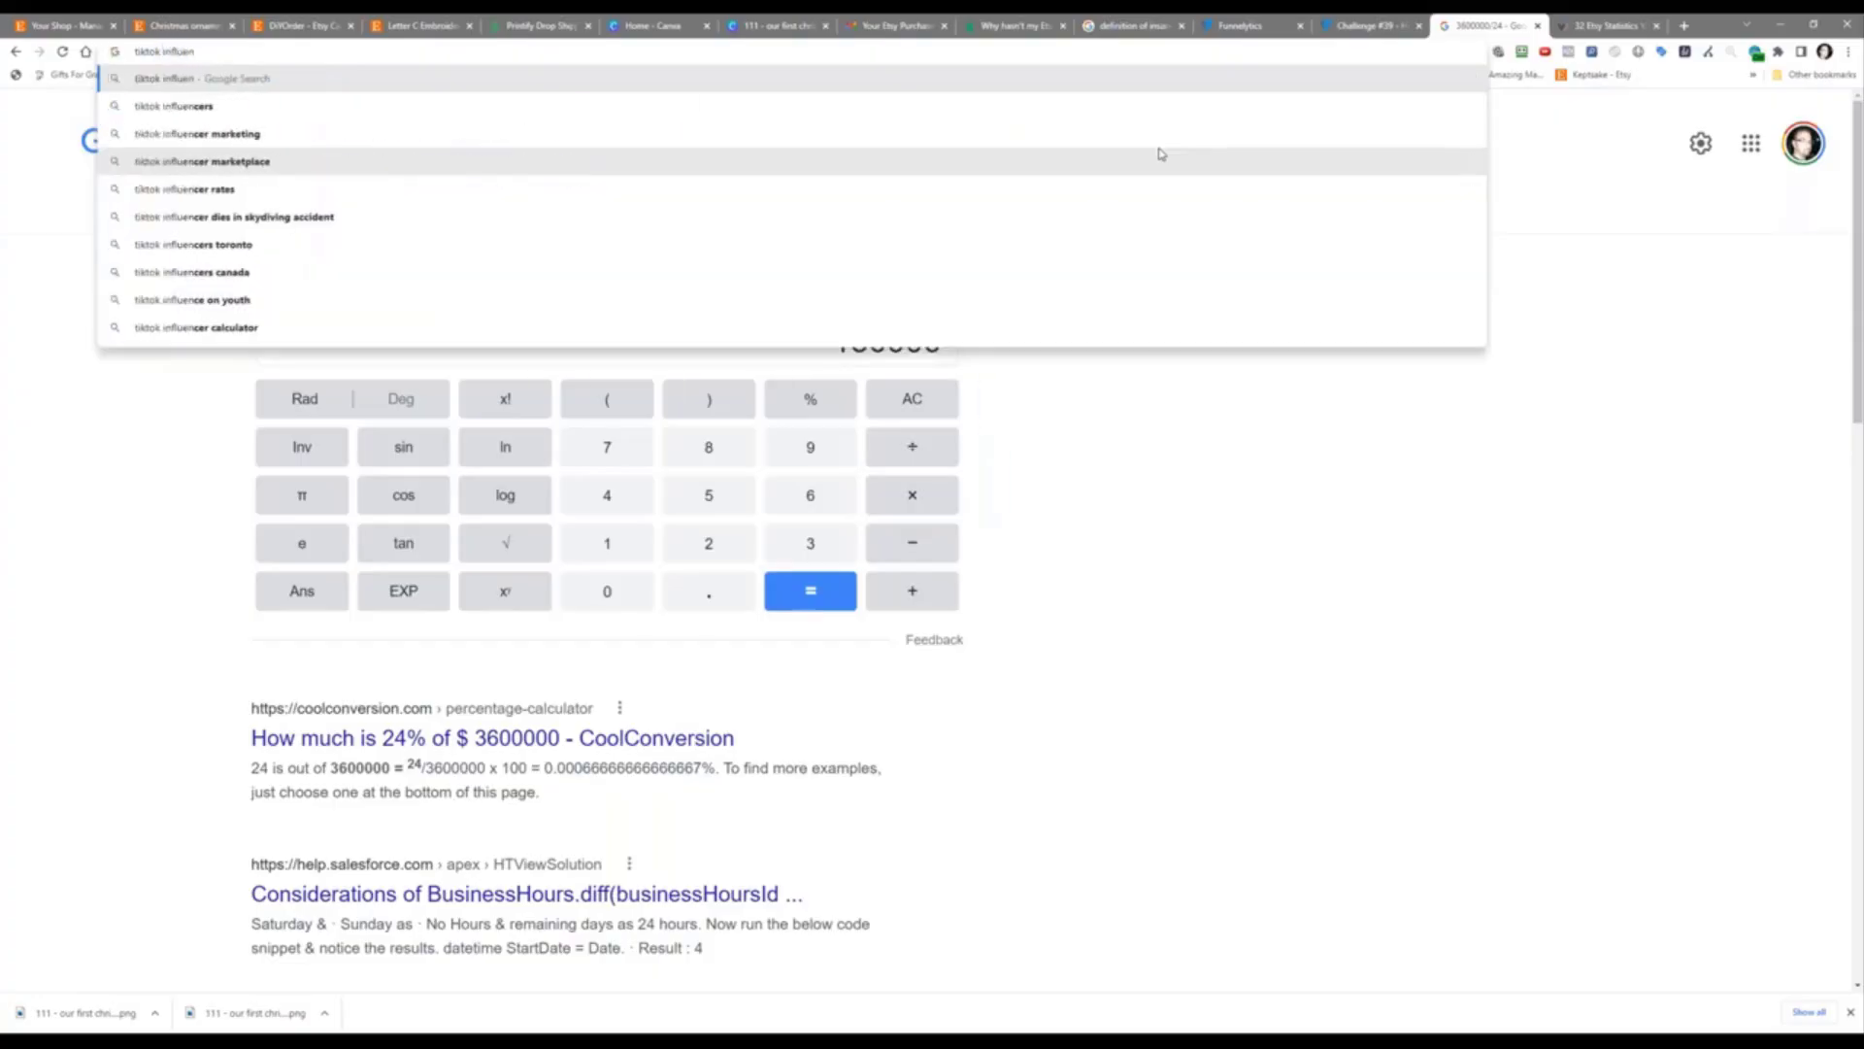
pyautogui.write('cer marketing')
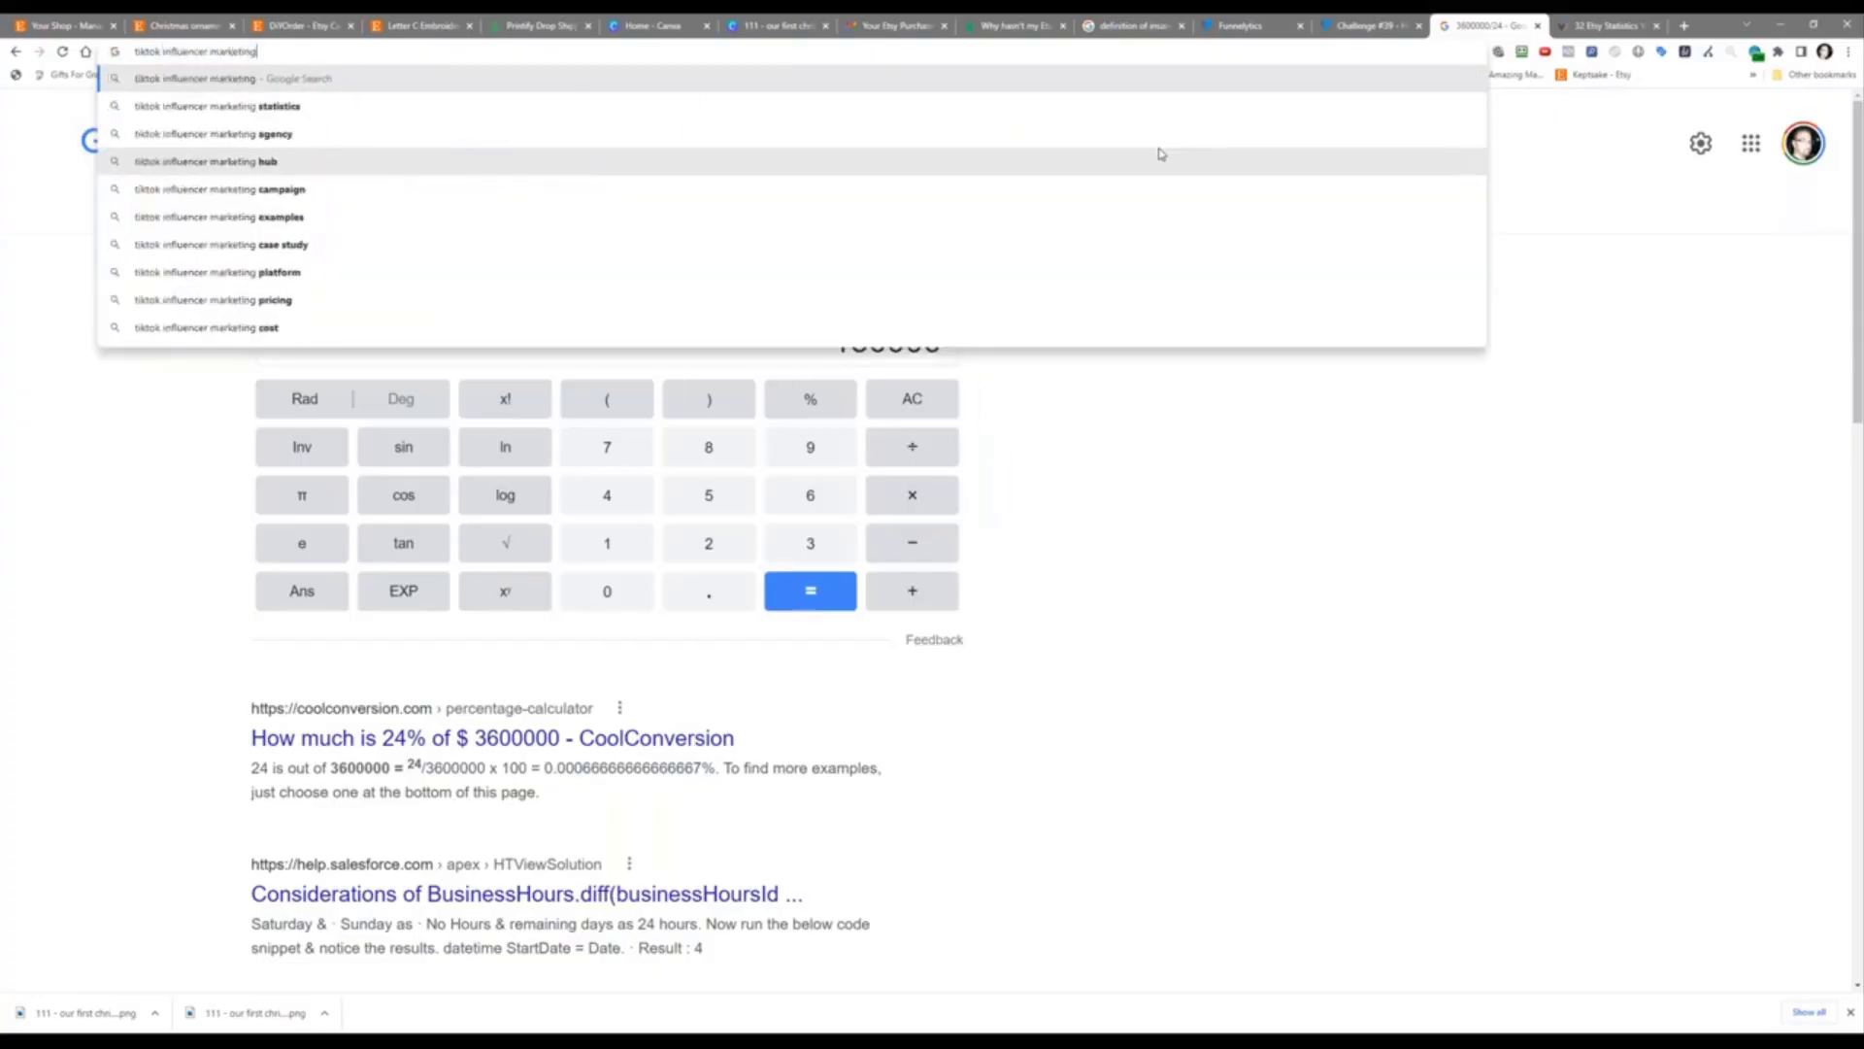
pyautogui.press('Return')
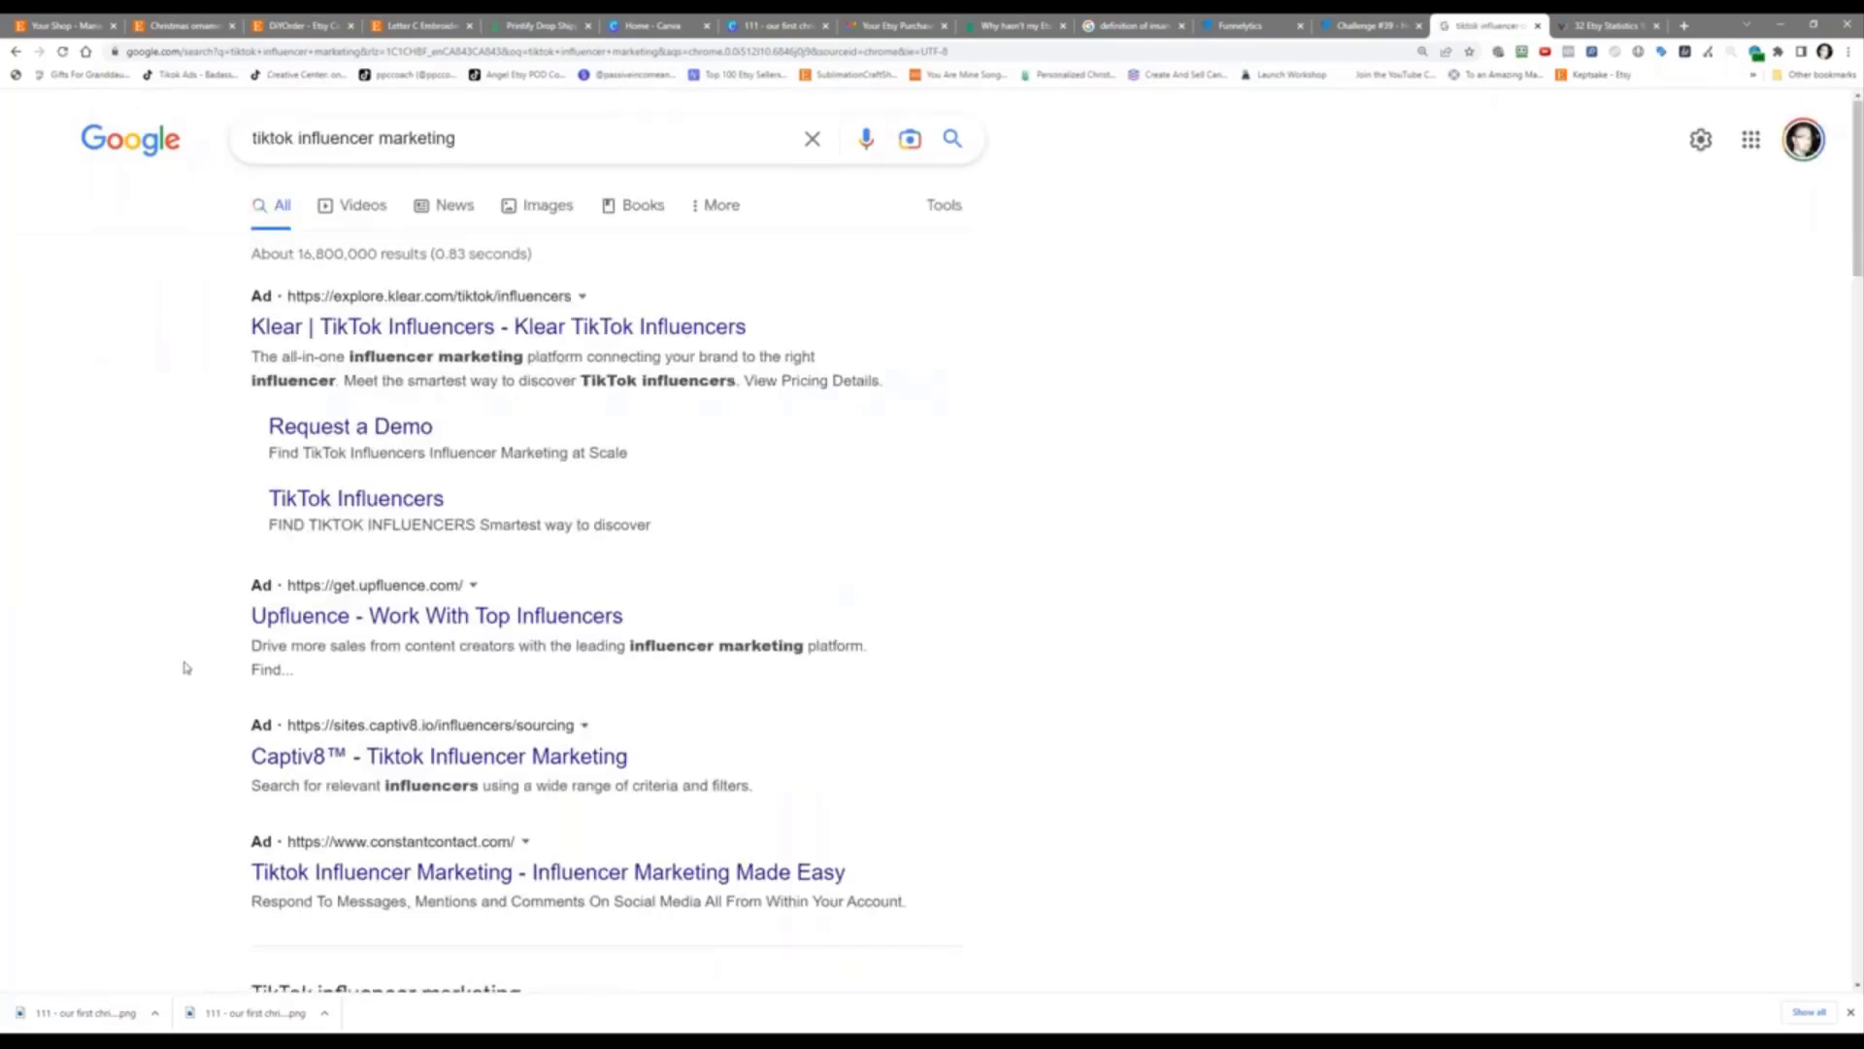
pyautogui.scroll(-7, 186, 668)
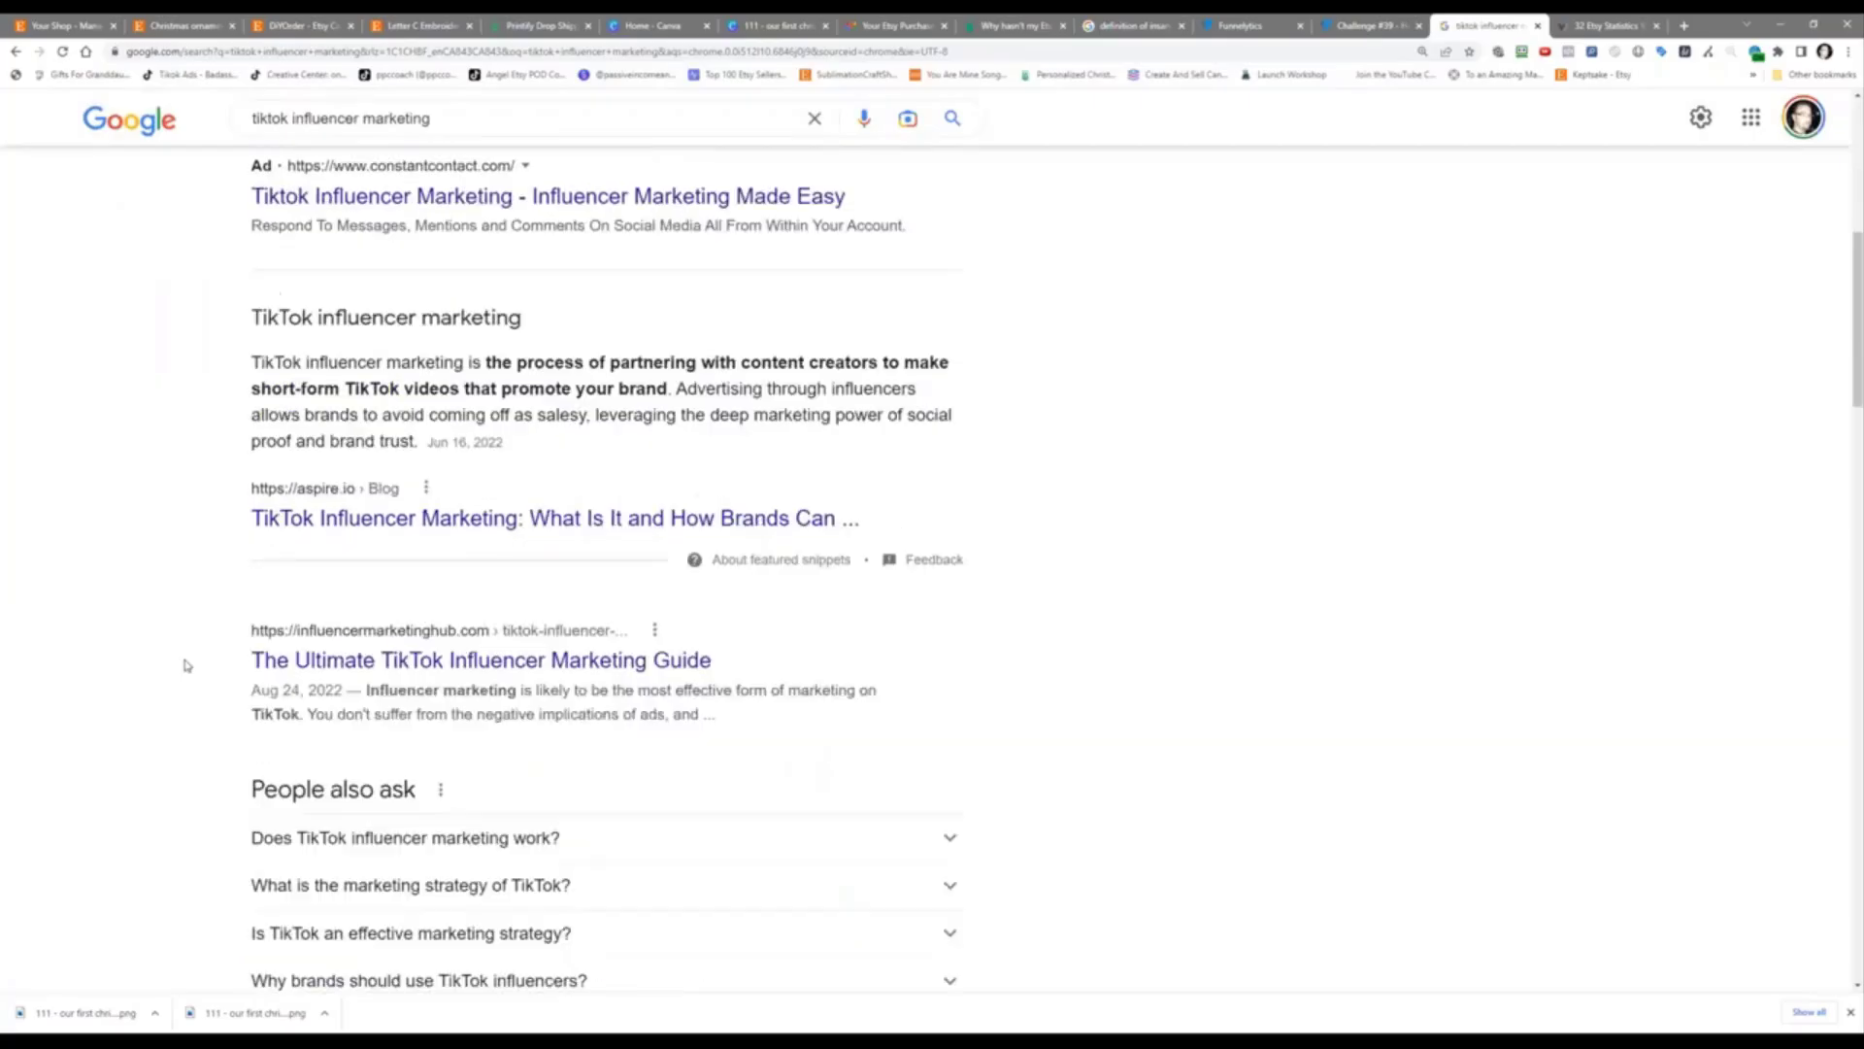
pyautogui.scroll(-3, 187, 666)
pyautogui.scroll(-2, 186, 666)
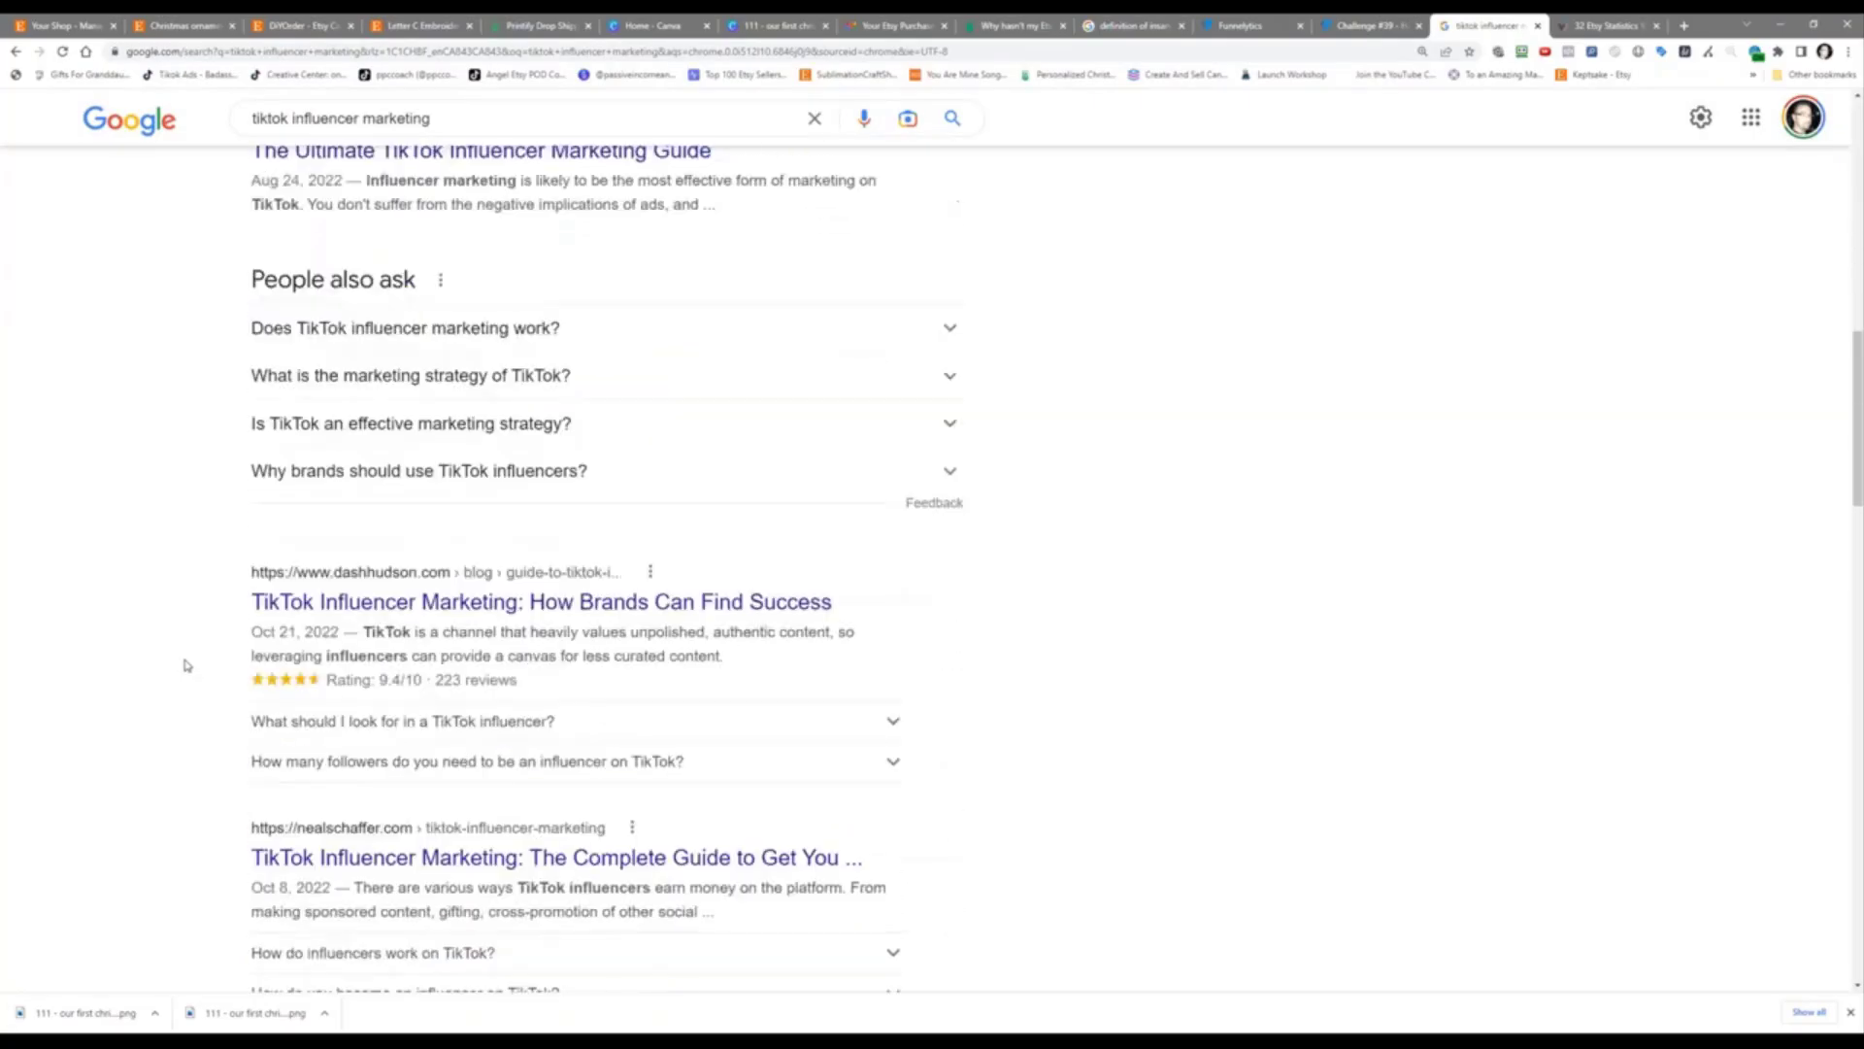
pyautogui.scroll(-7, 187, 666)
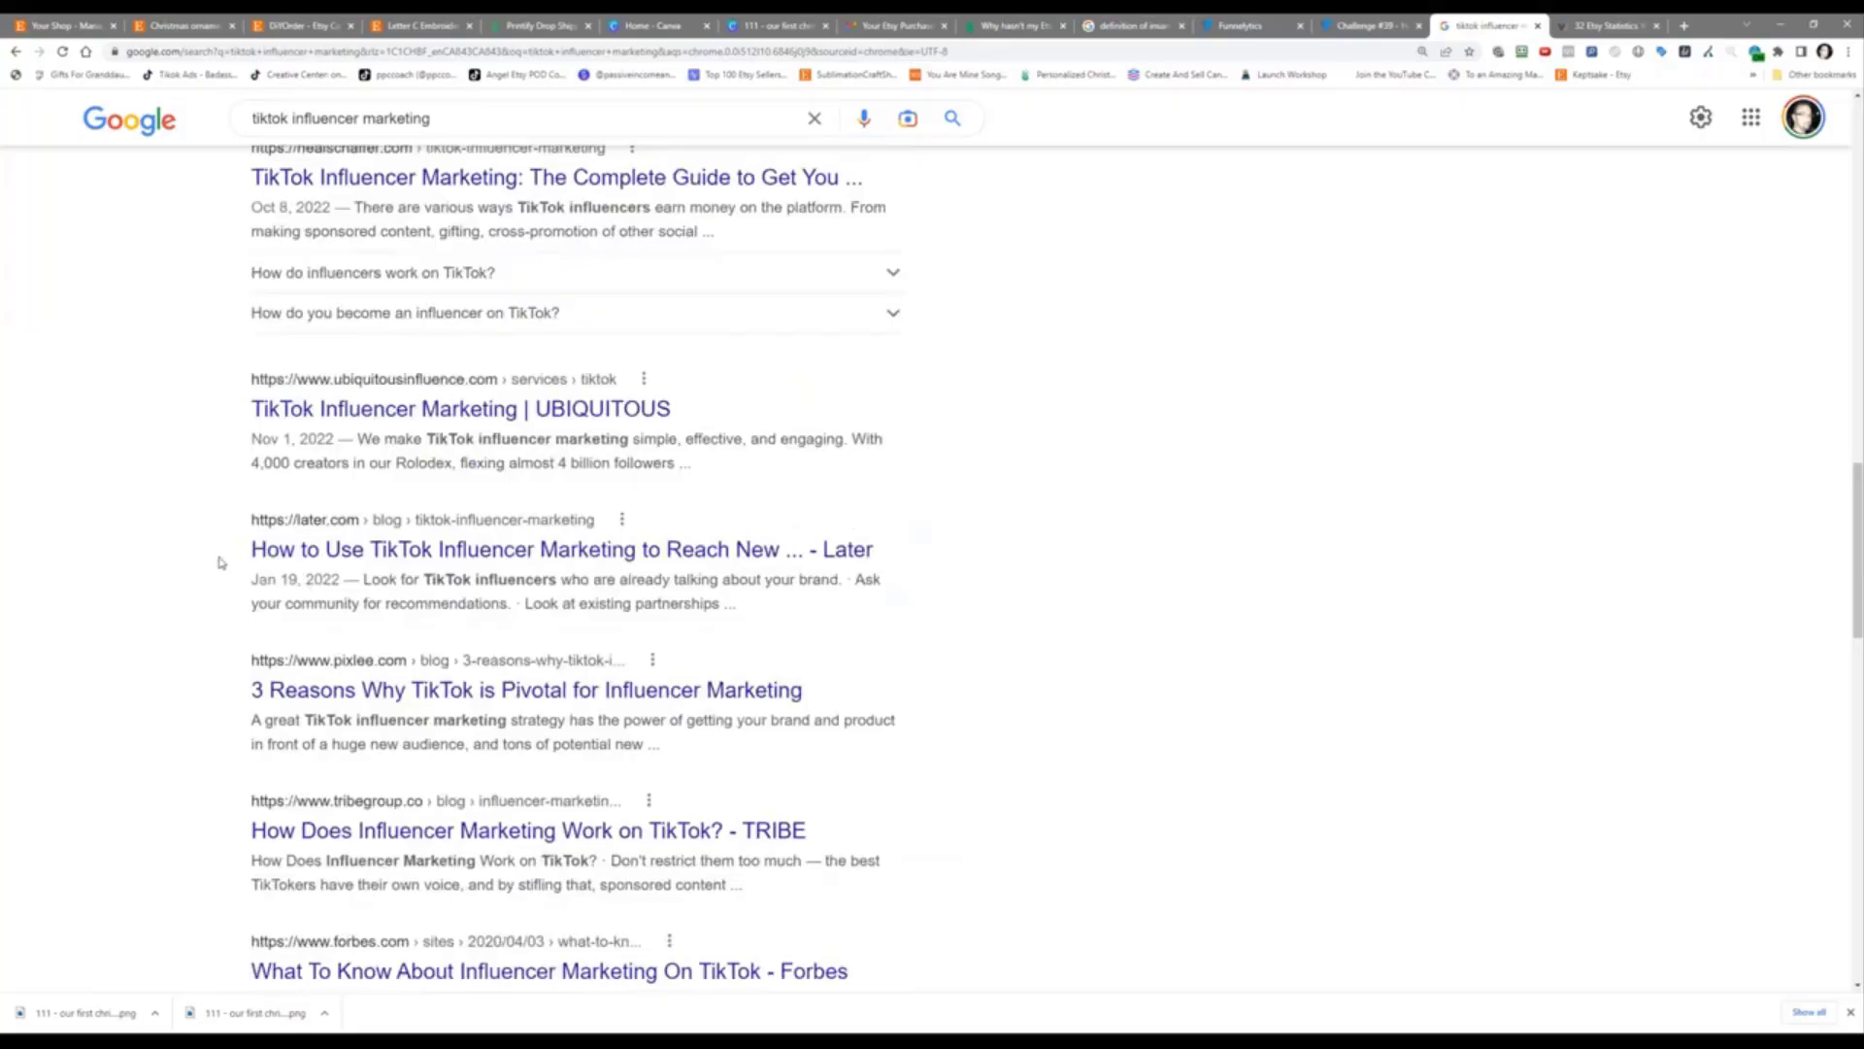
pyautogui.click(428, 550)
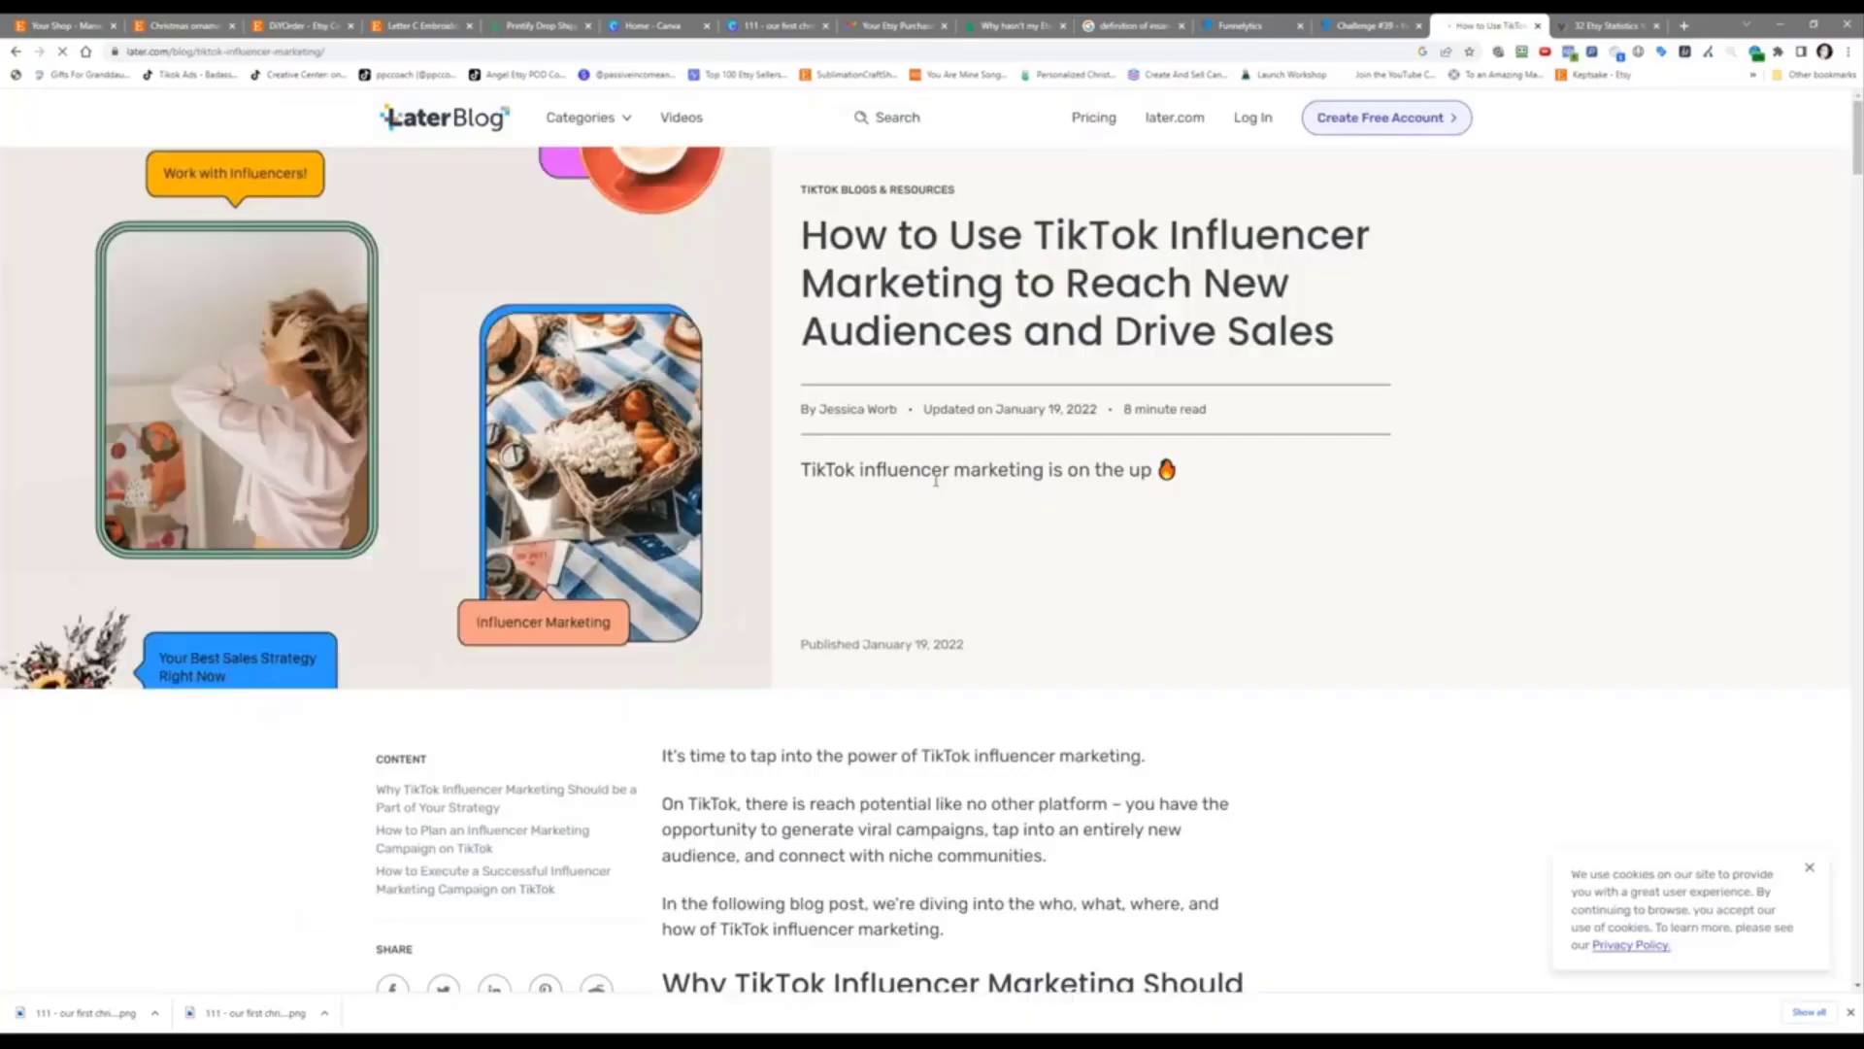
pyautogui.scroll(-7, 935, 480)
pyautogui.scroll(-4, 961, 547)
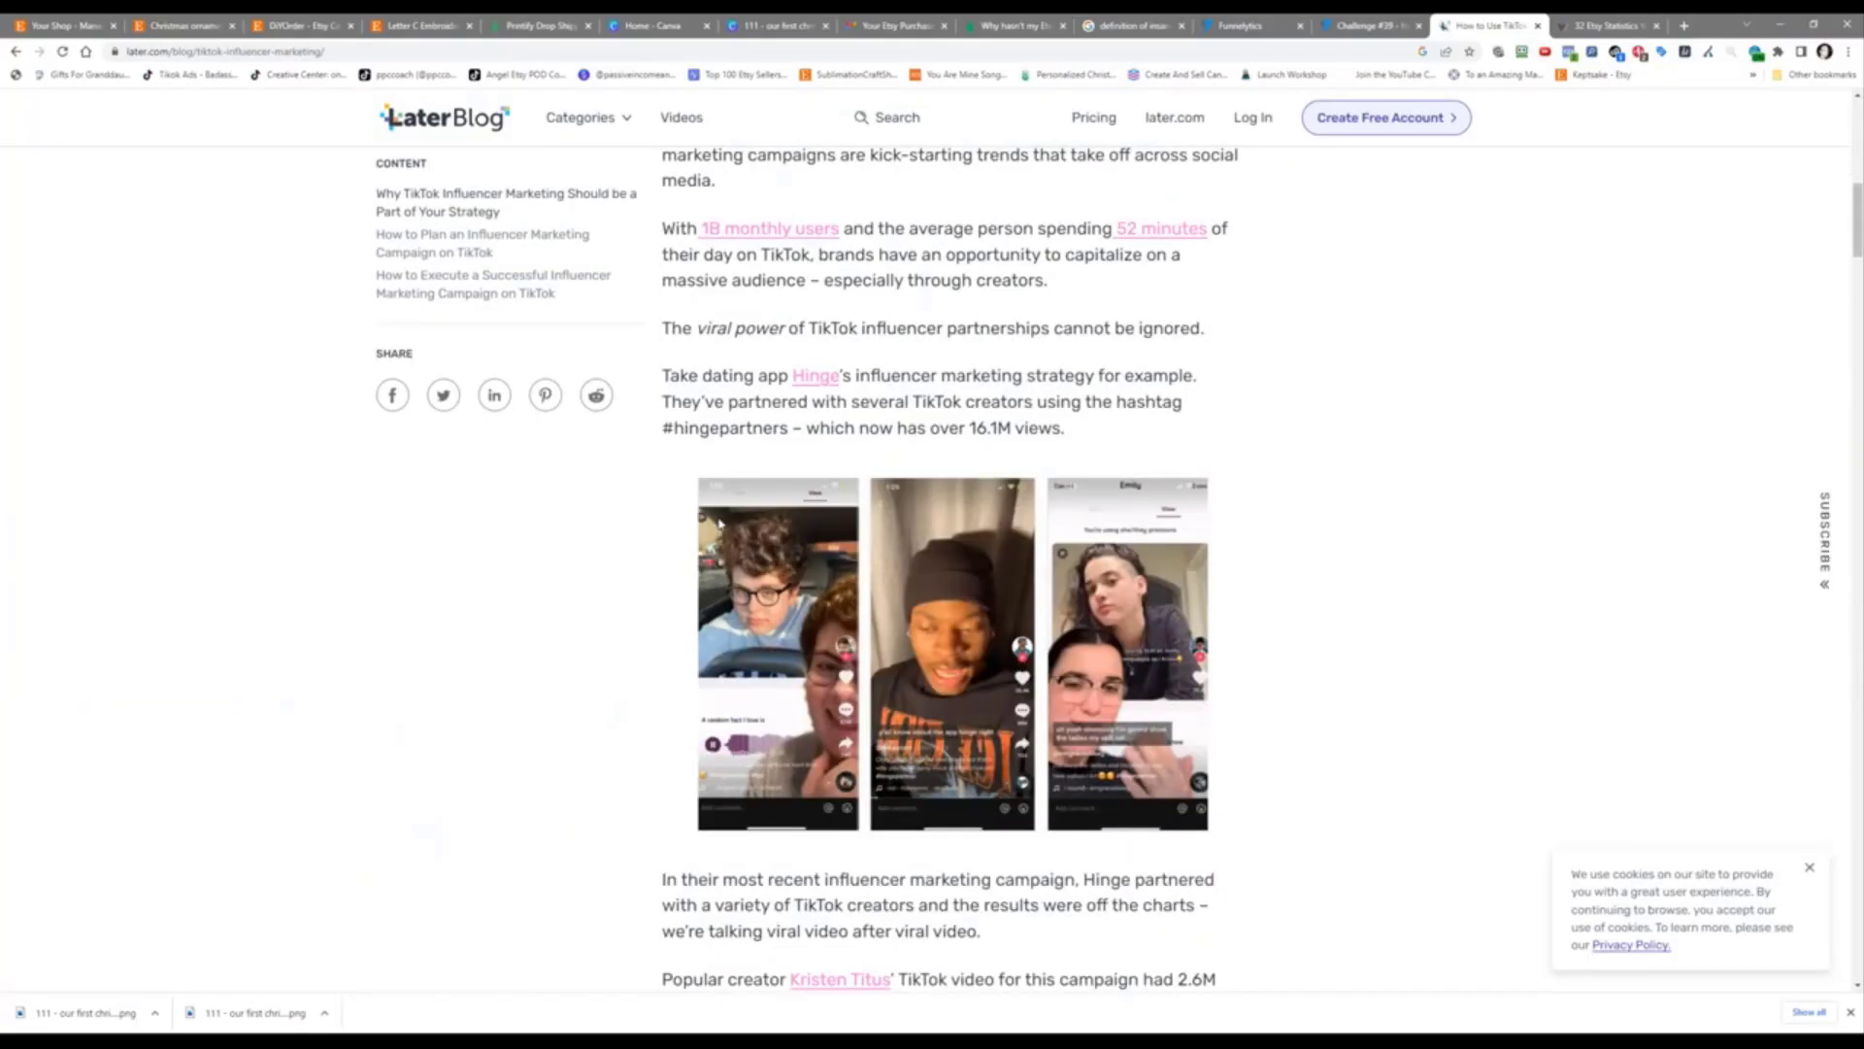
pyautogui.scroll(-8, 470, 724)
pyautogui.scroll(-10, 487, 700)
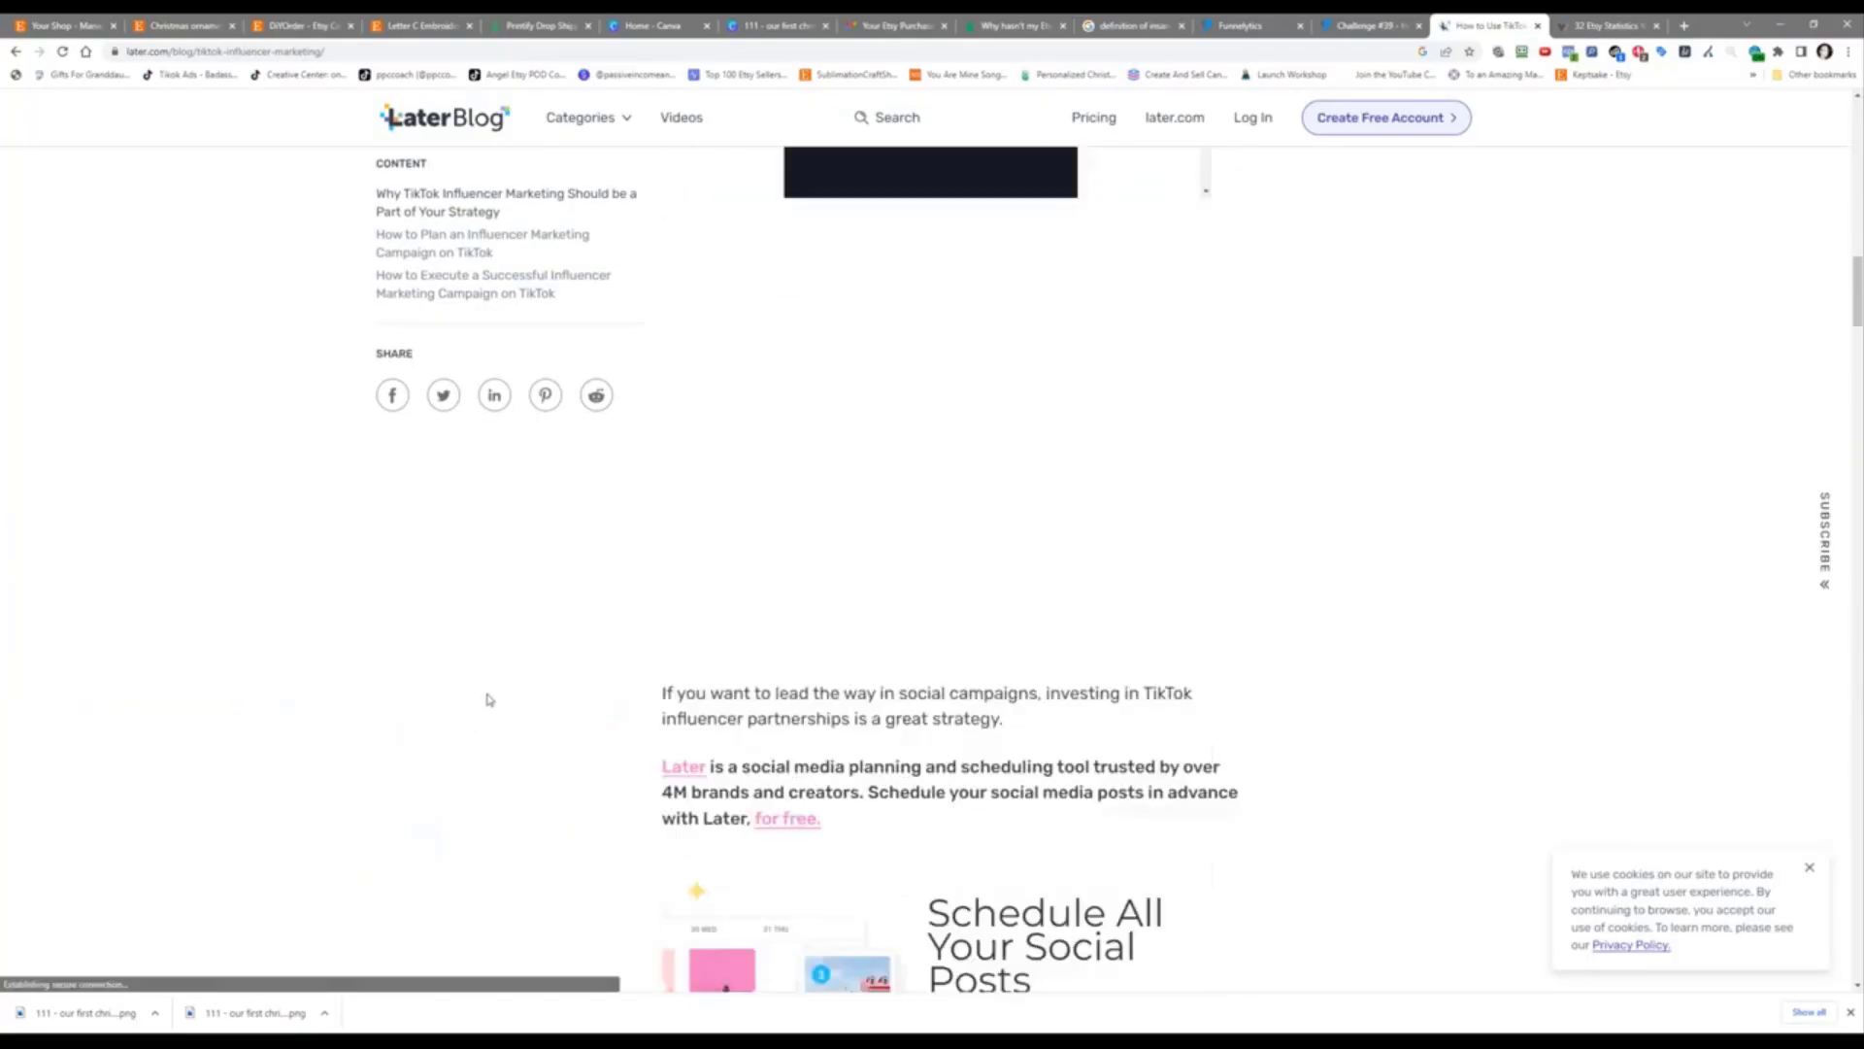
pyautogui.scroll(-12, 489, 692)
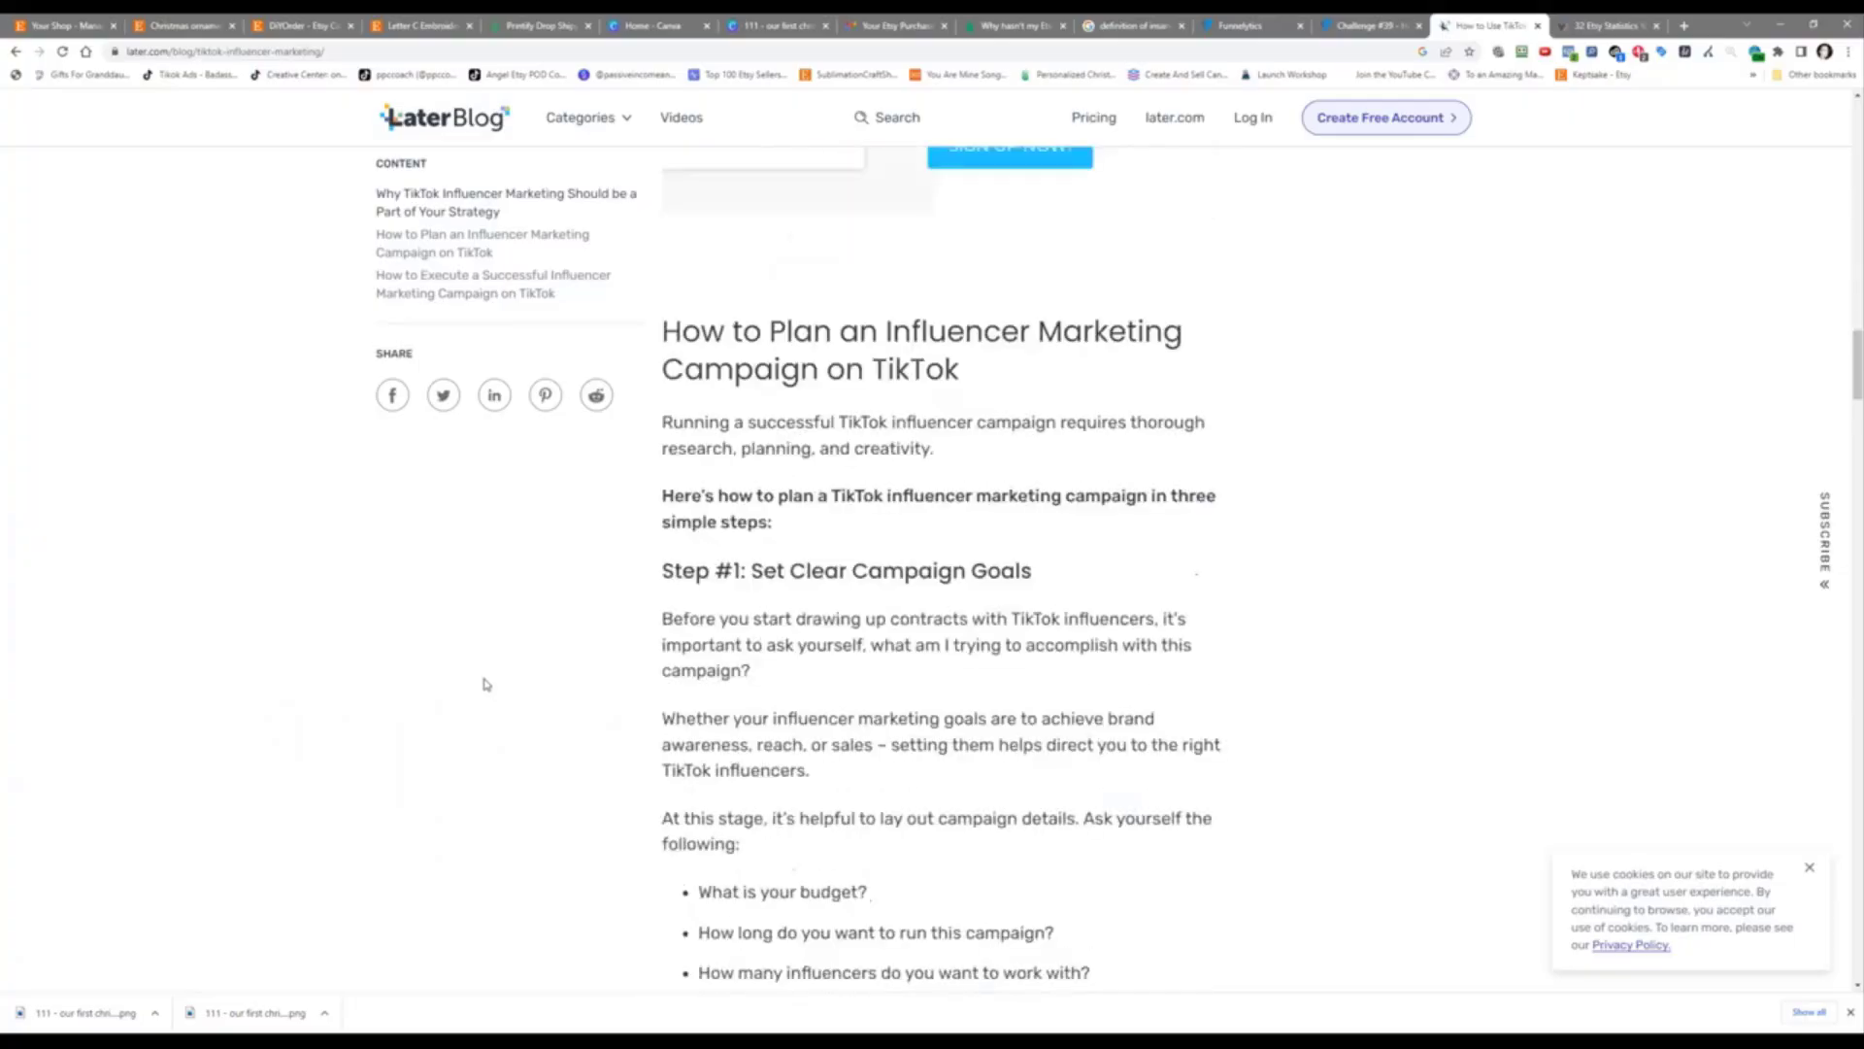
pyautogui.scroll(20, 411, 453)
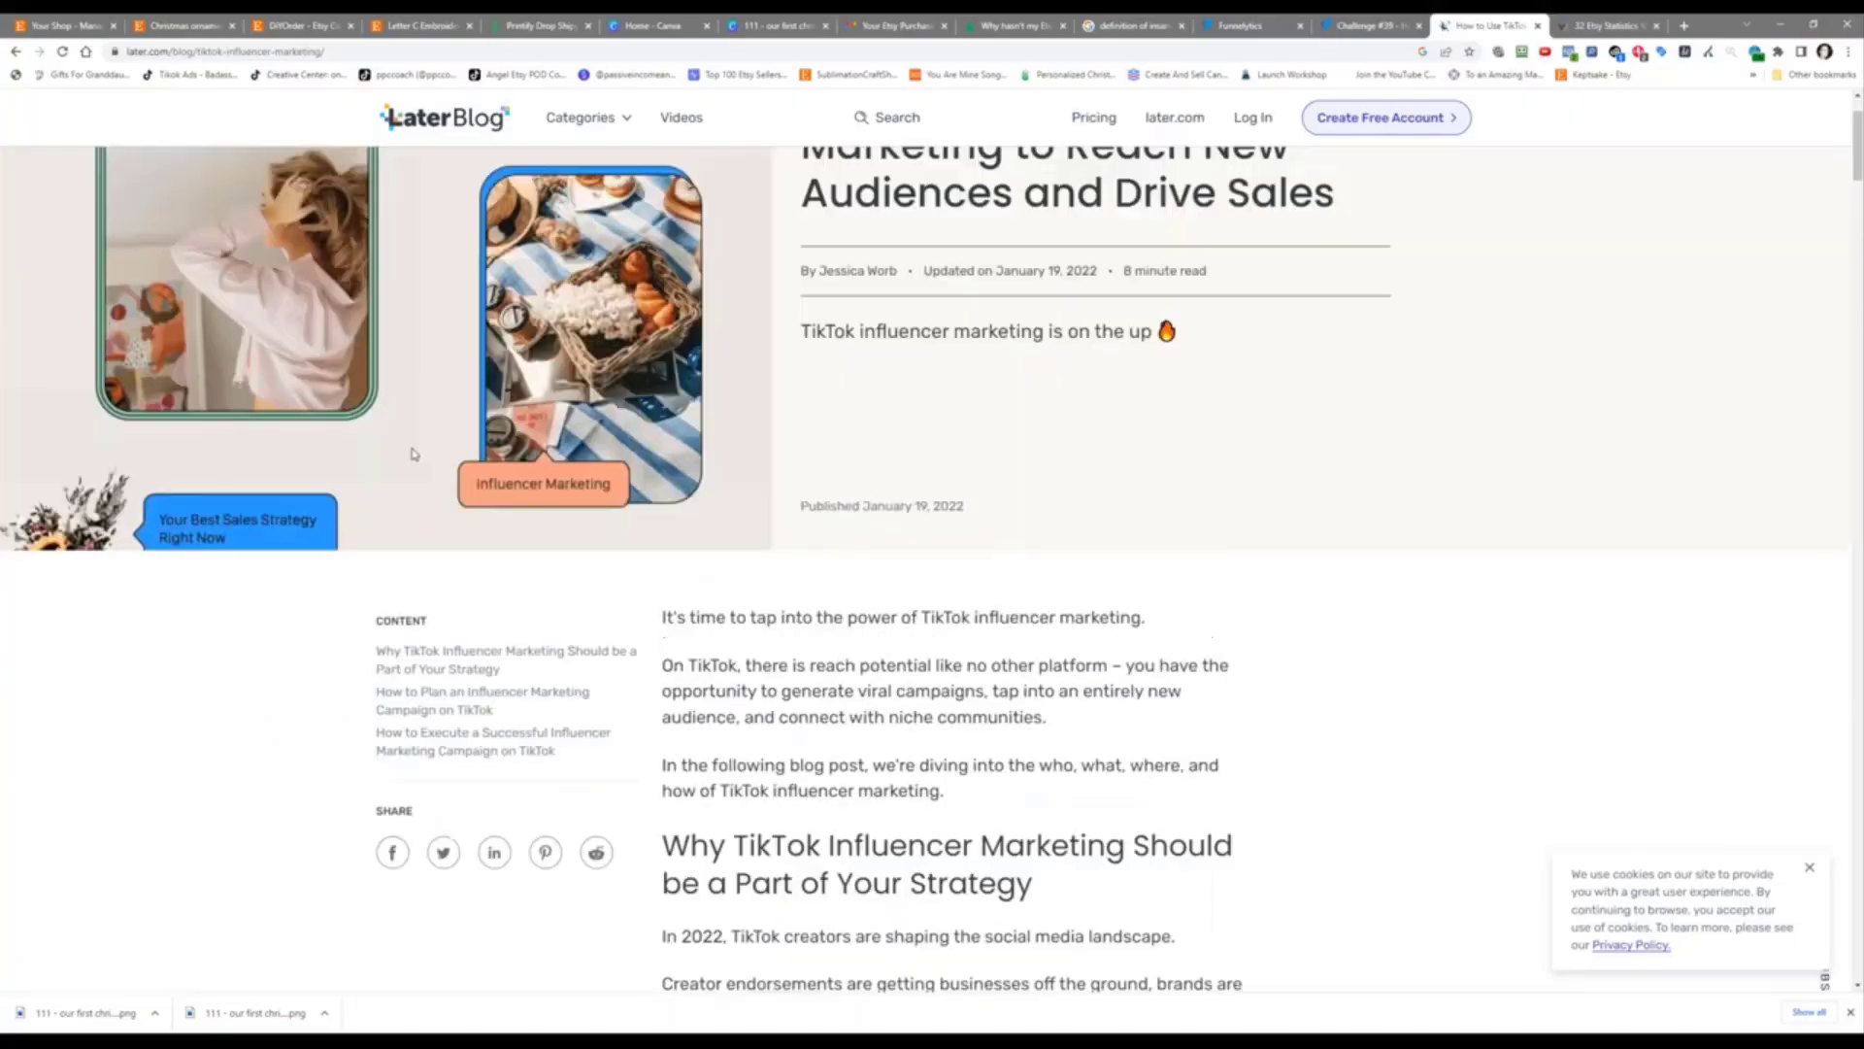
pyautogui.scroll(2, 411, 453)
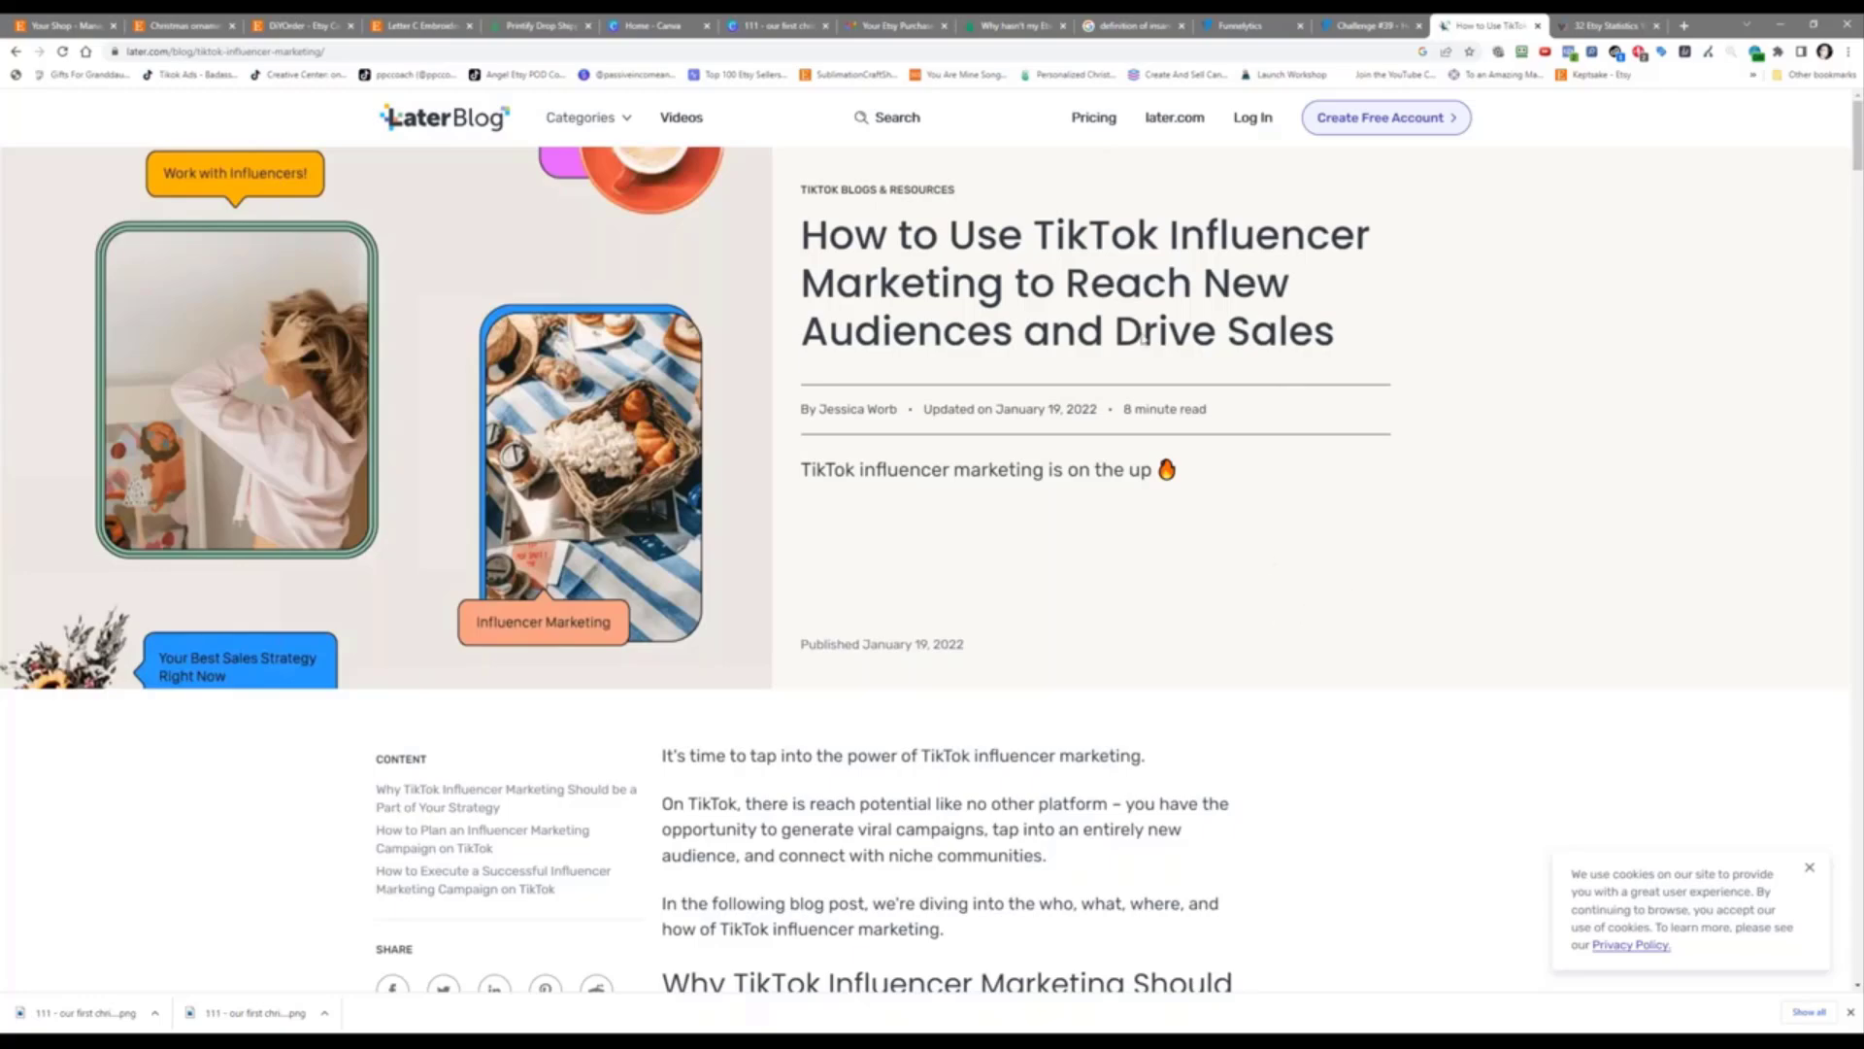
# Step: Search Google for 'tik tok influencer marketing' and glance over the results
pyautogui.click(458, 50)
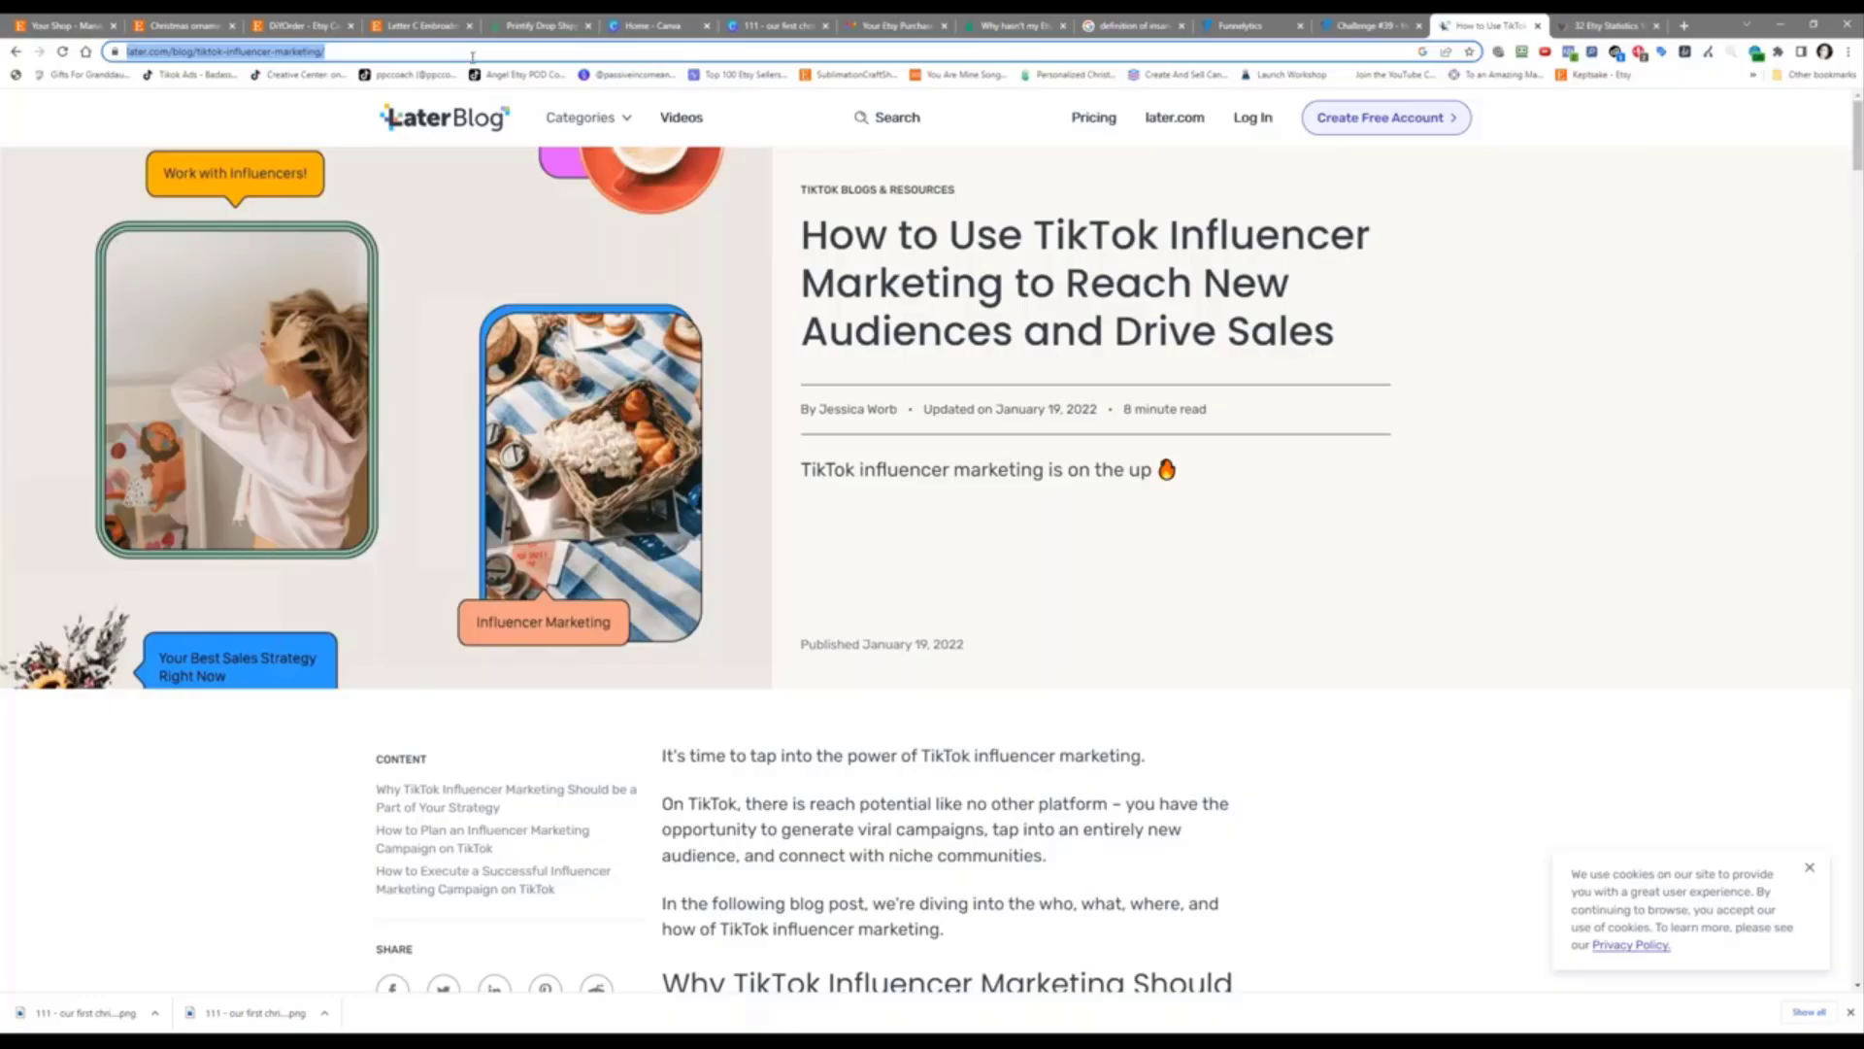
pyautogui.write('tik tok in')
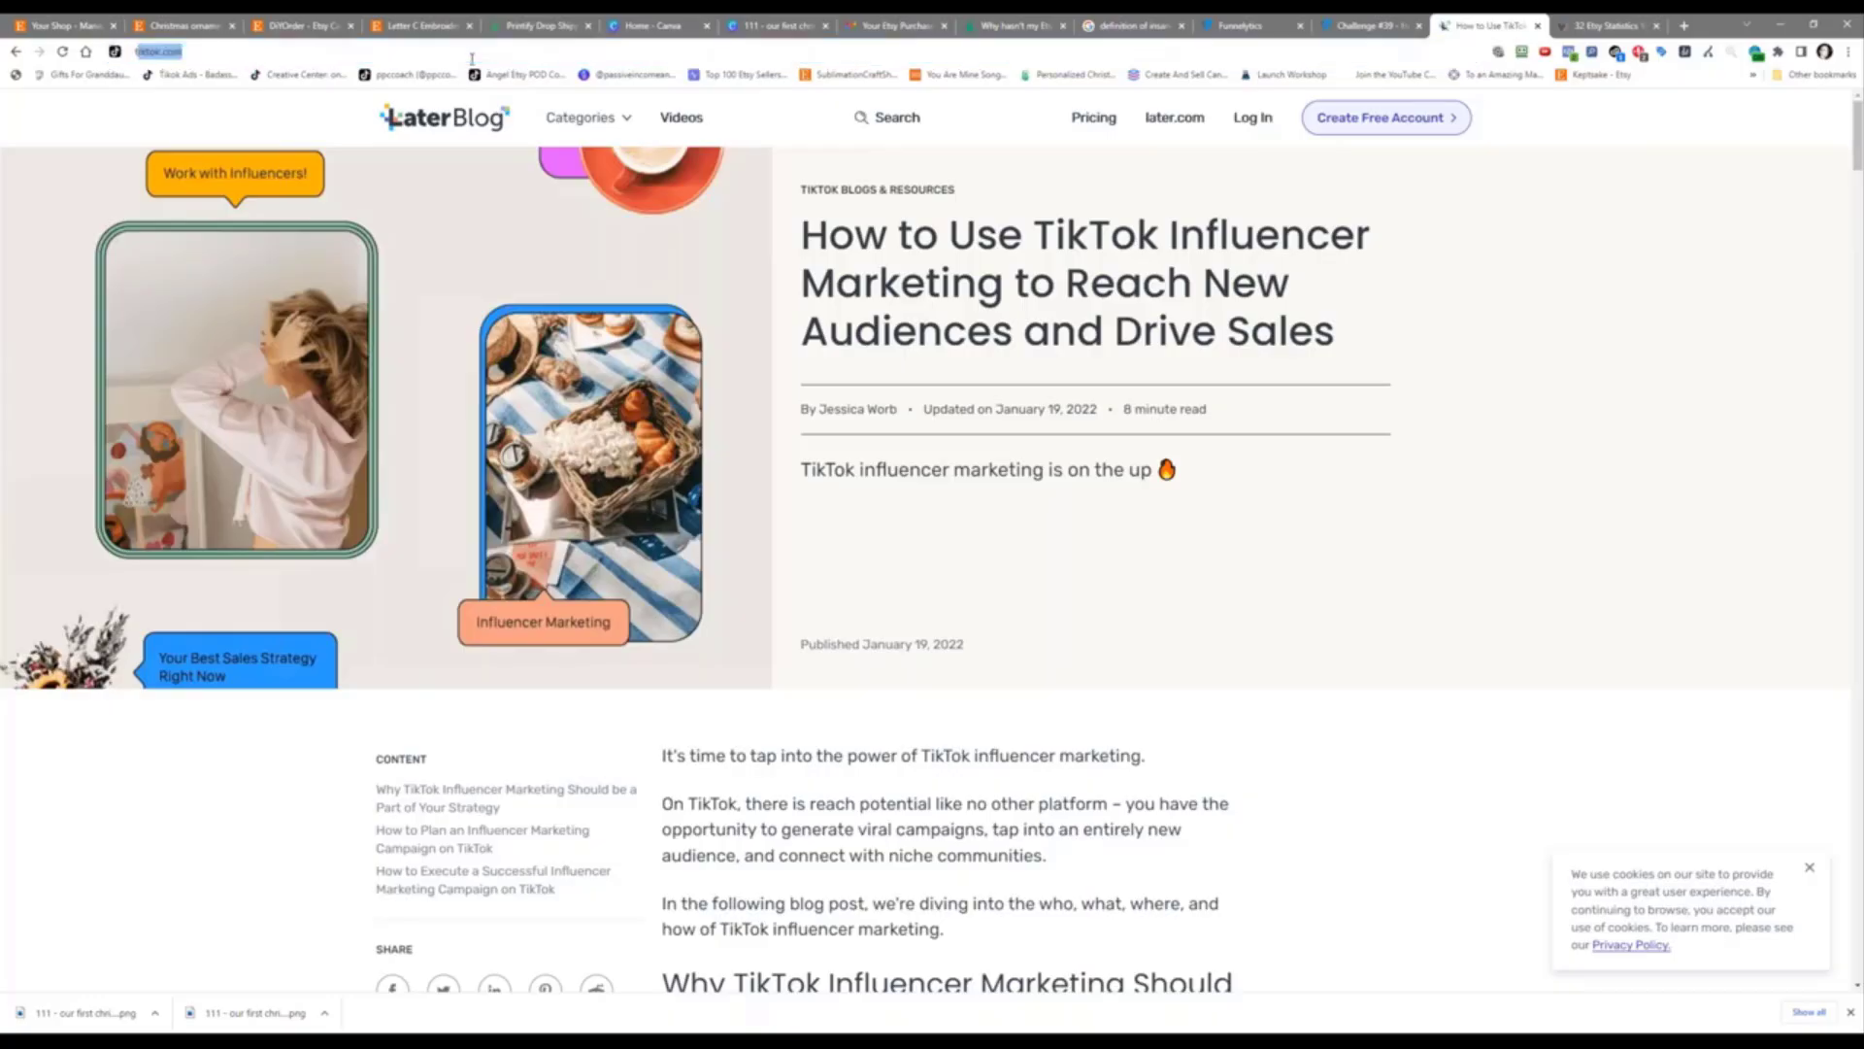
pyautogui.write('fluecn')
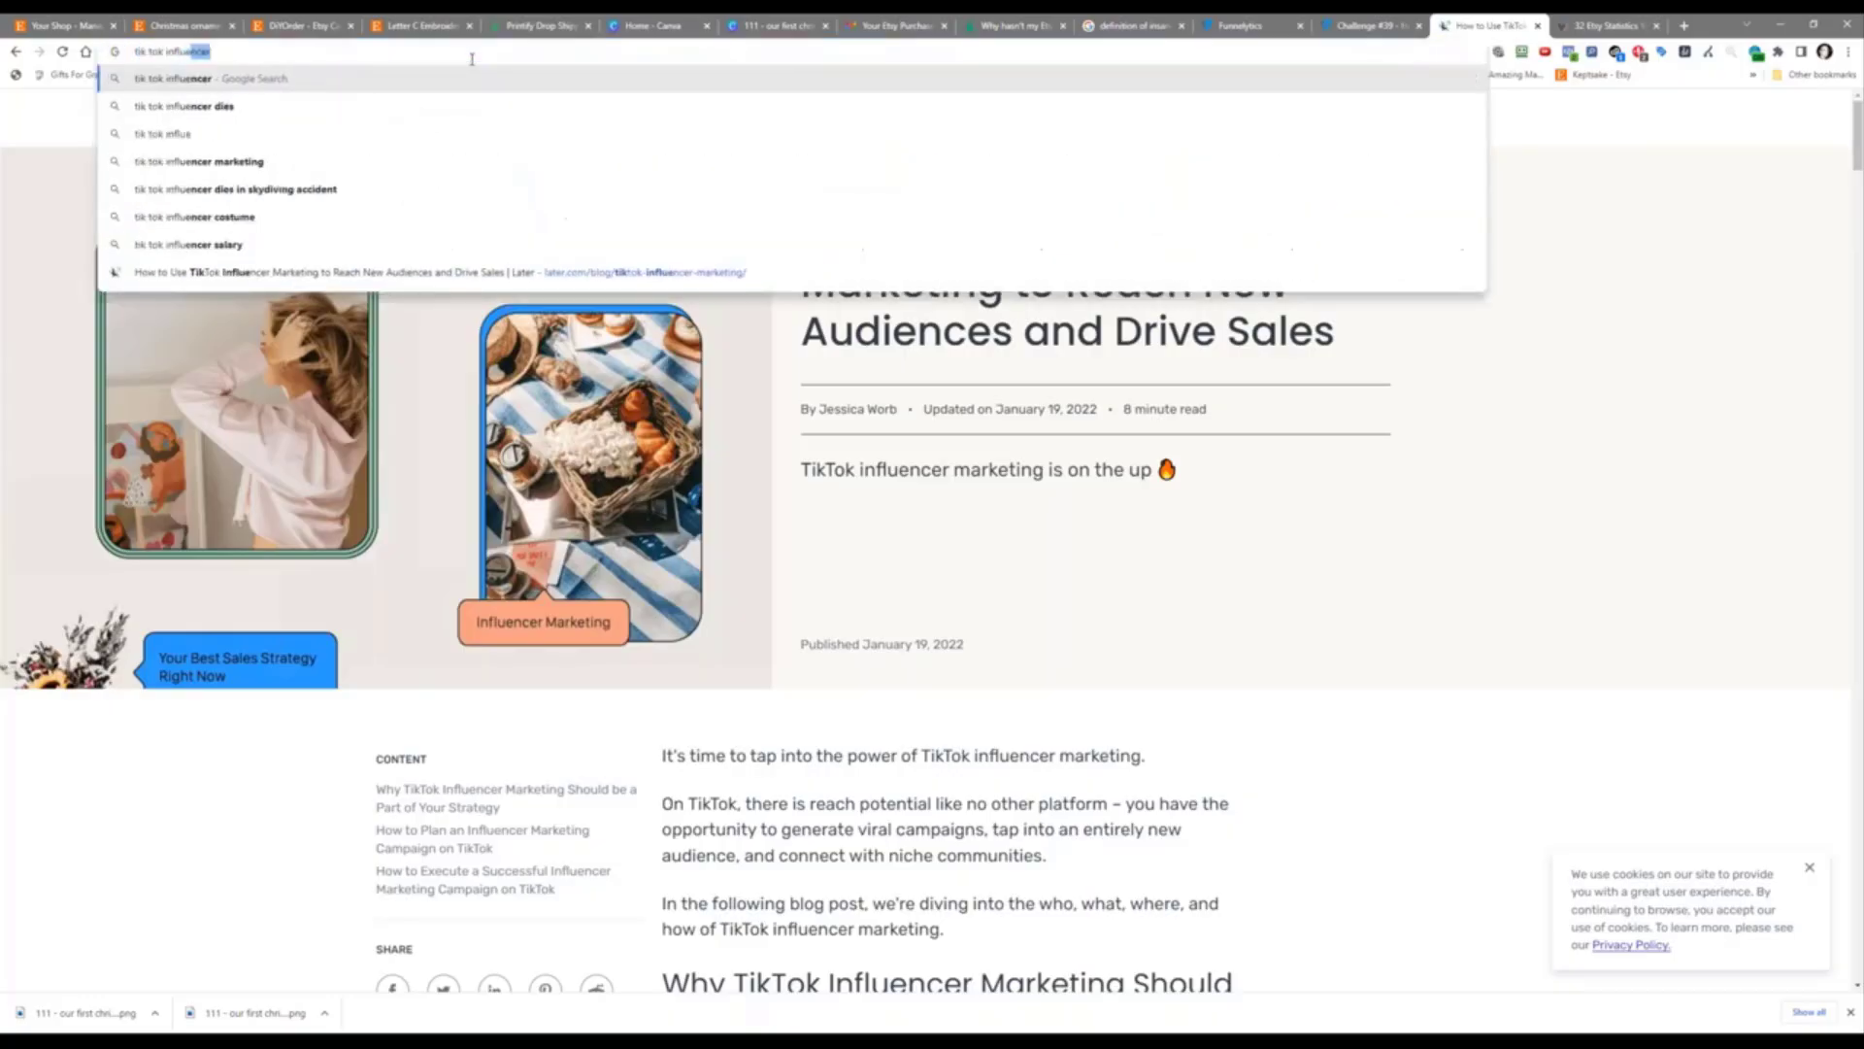
pyautogui.press('BackSpace')
pyautogui.write('ncer marketing')
pyautogui.press('Return')
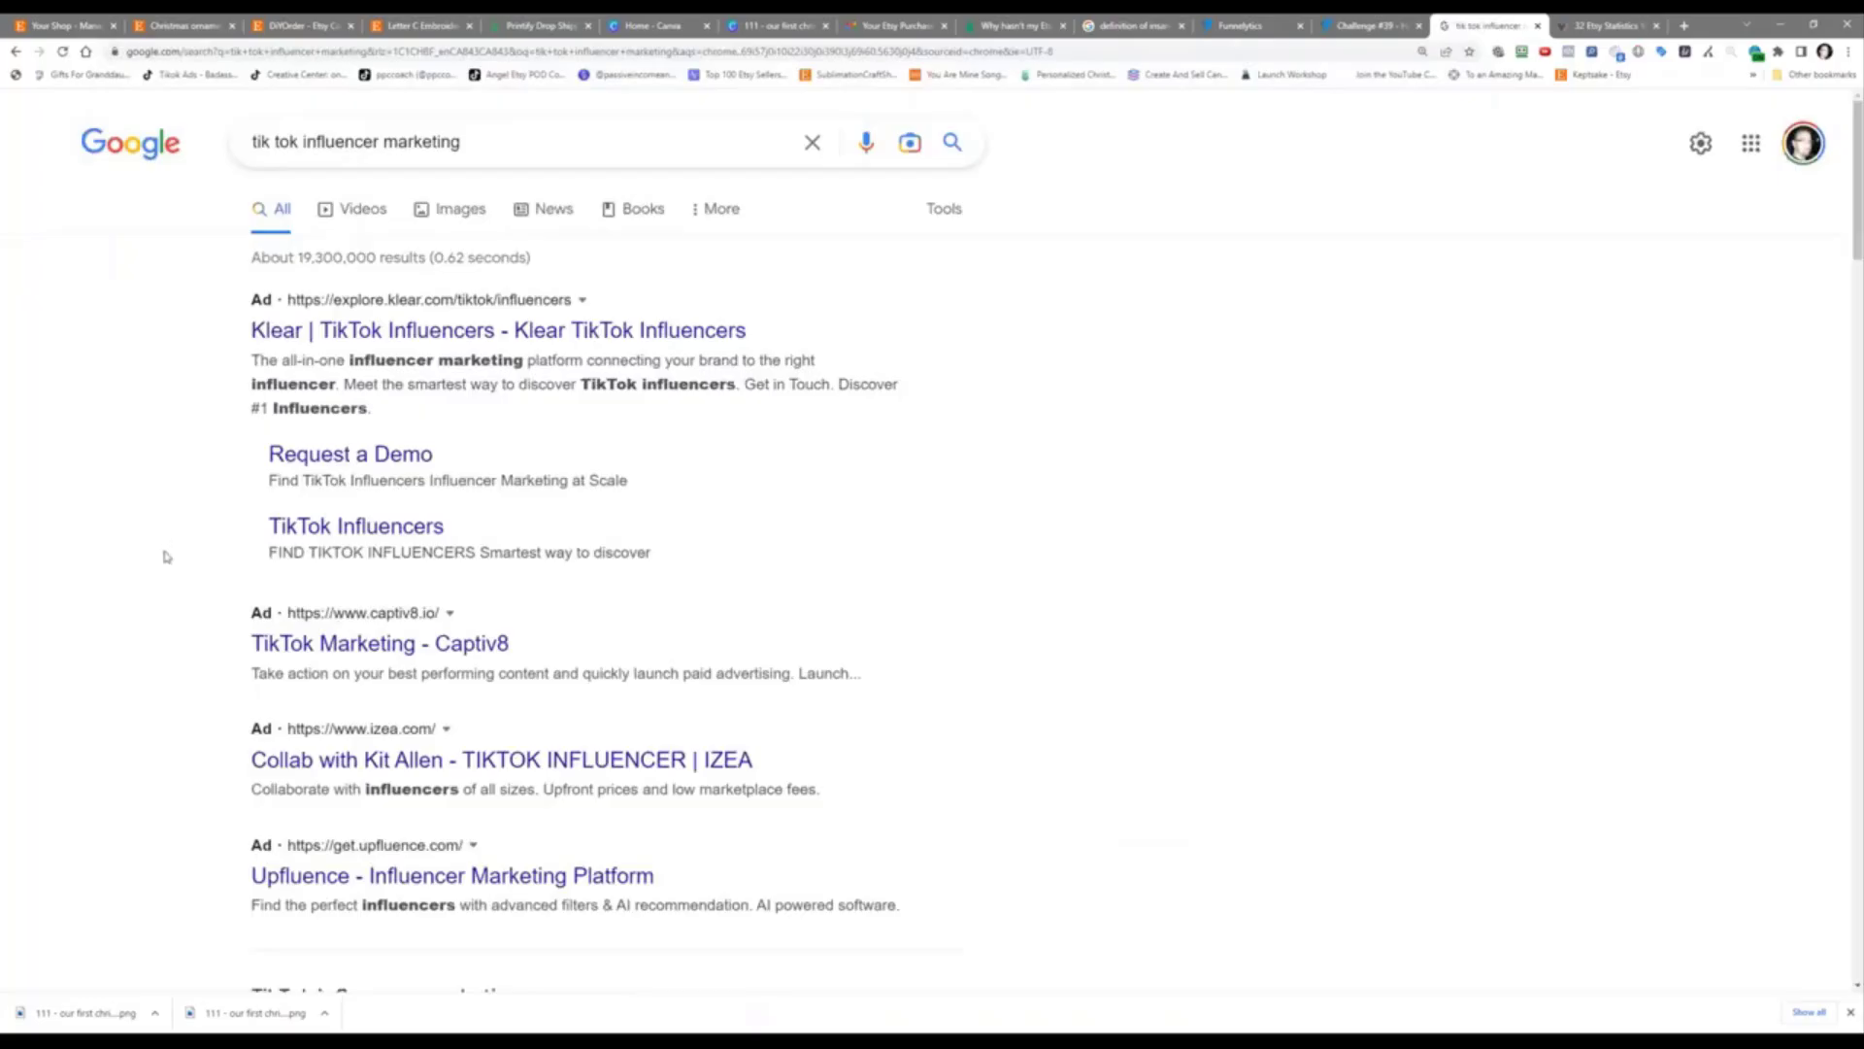
pyautogui.scroll(-3, 167, 564)
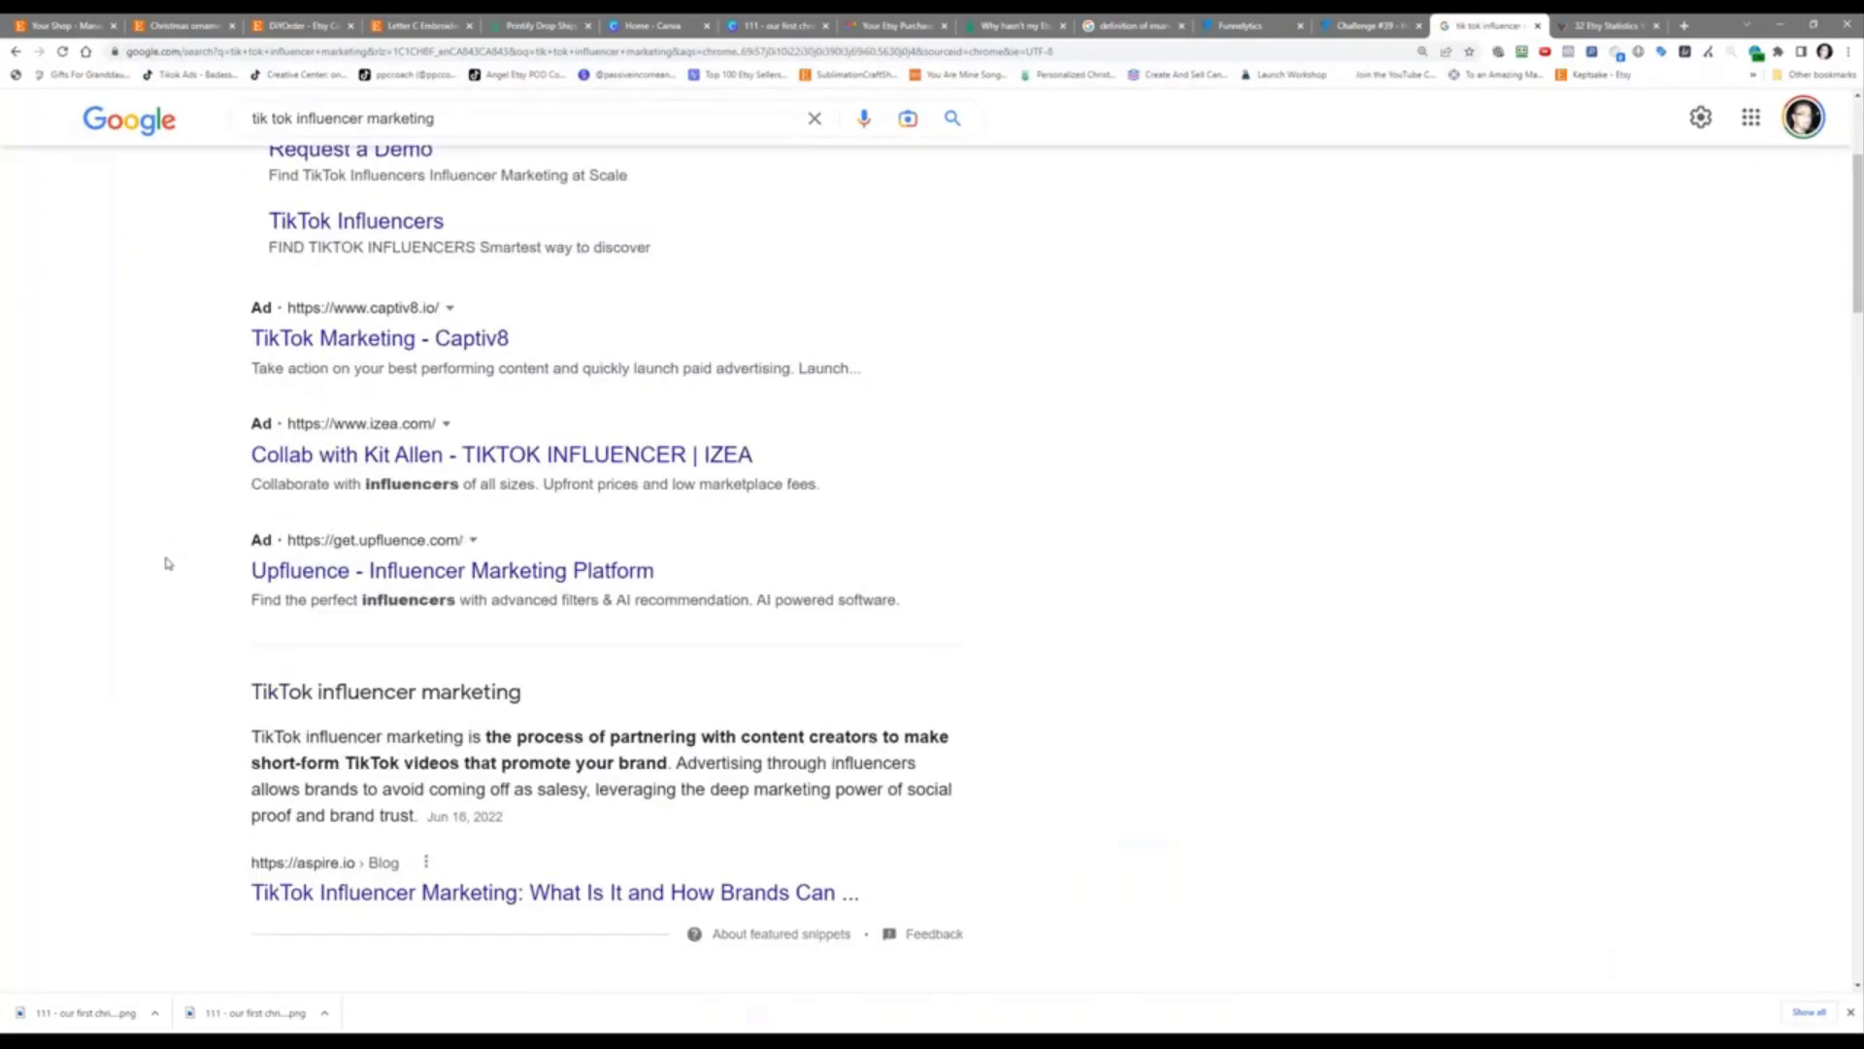
pyautogui.scroll(3, 167, 564)
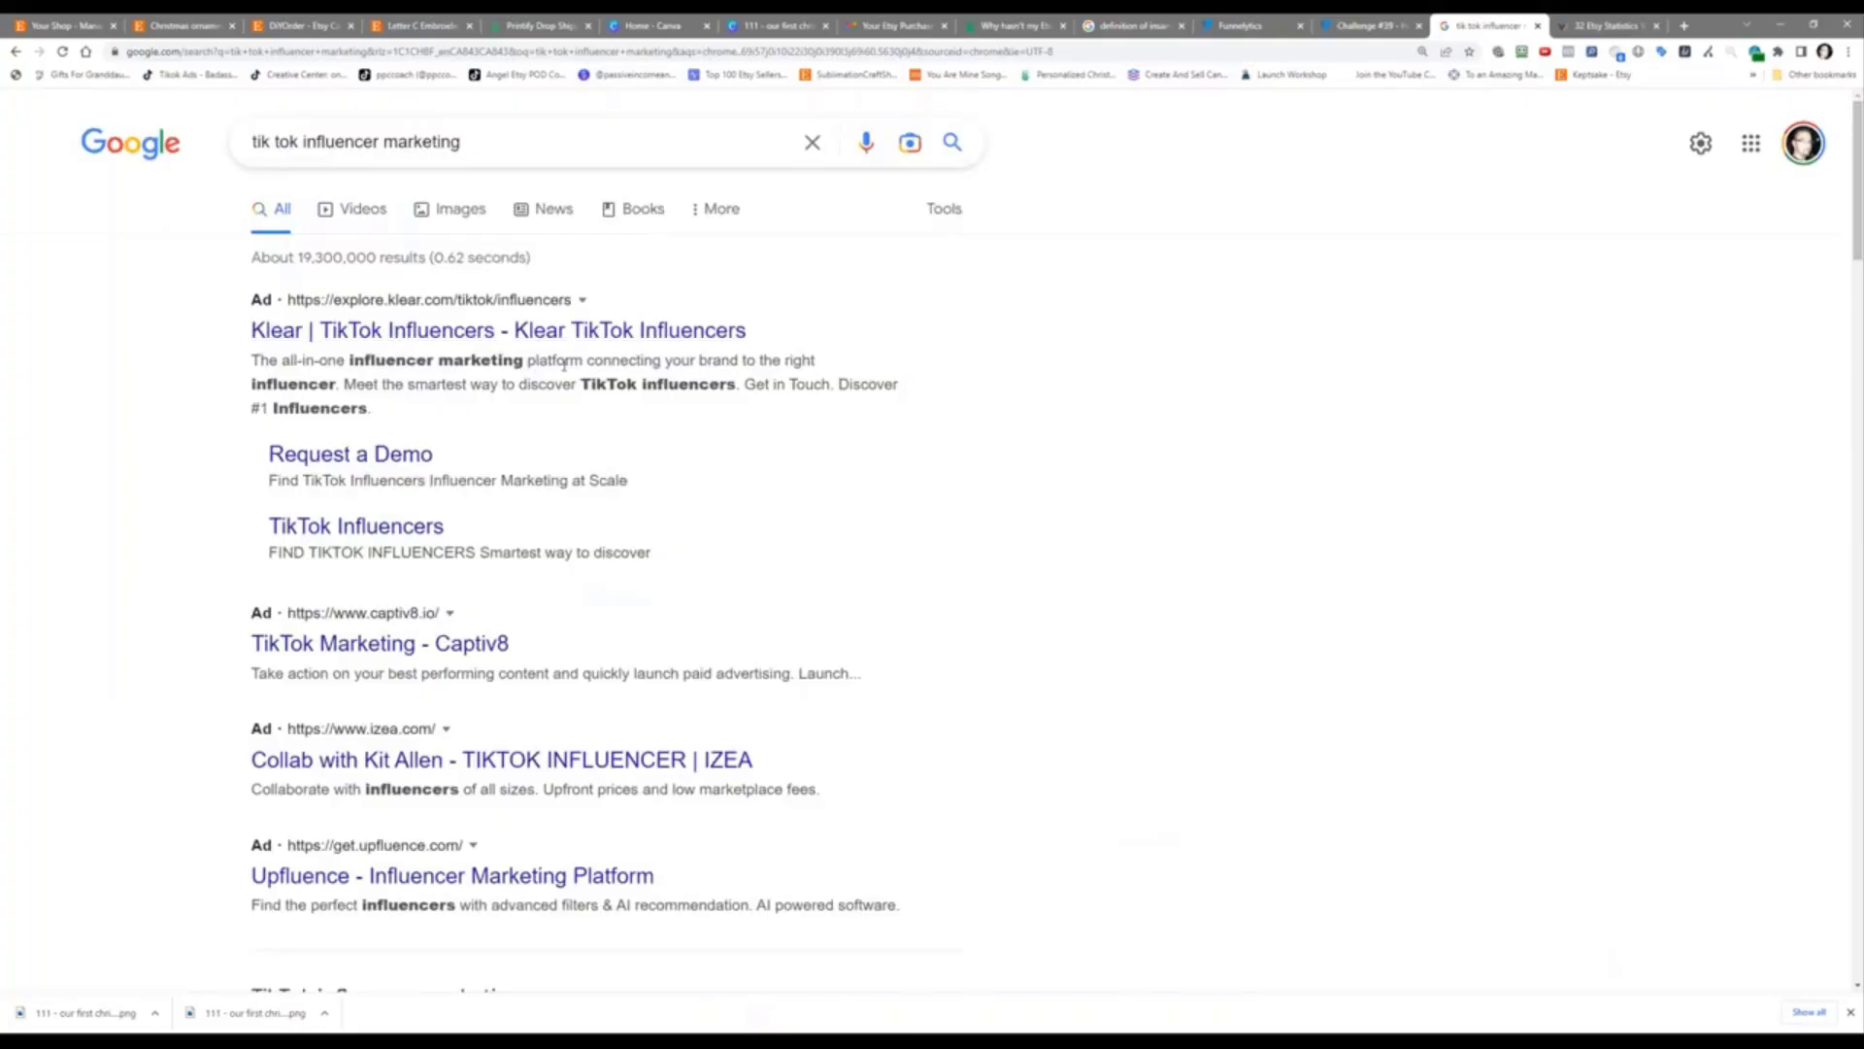
# Step: Open the Klear TikTok Influencers ad in a new tab
pyautogui.rightClick(581, 329)
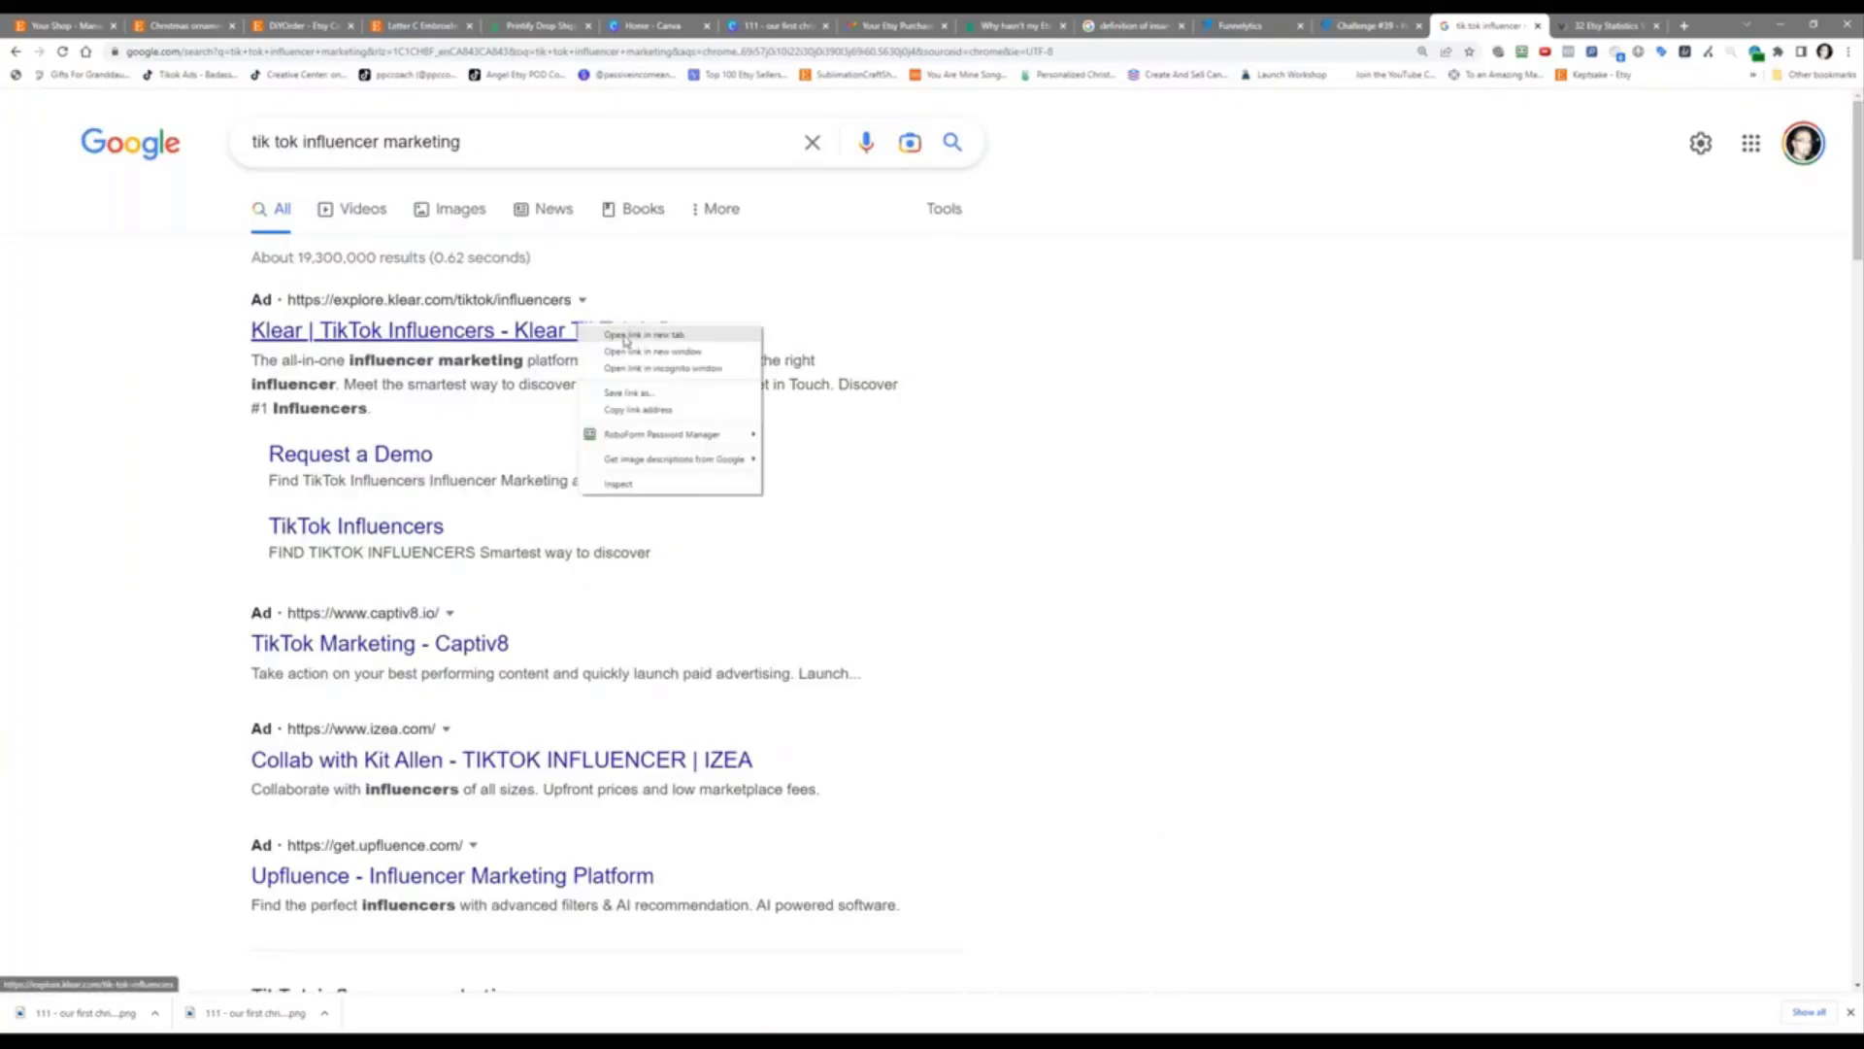
pyautogui.click(625, 337)
pyautogui.middleClick(899, 316)
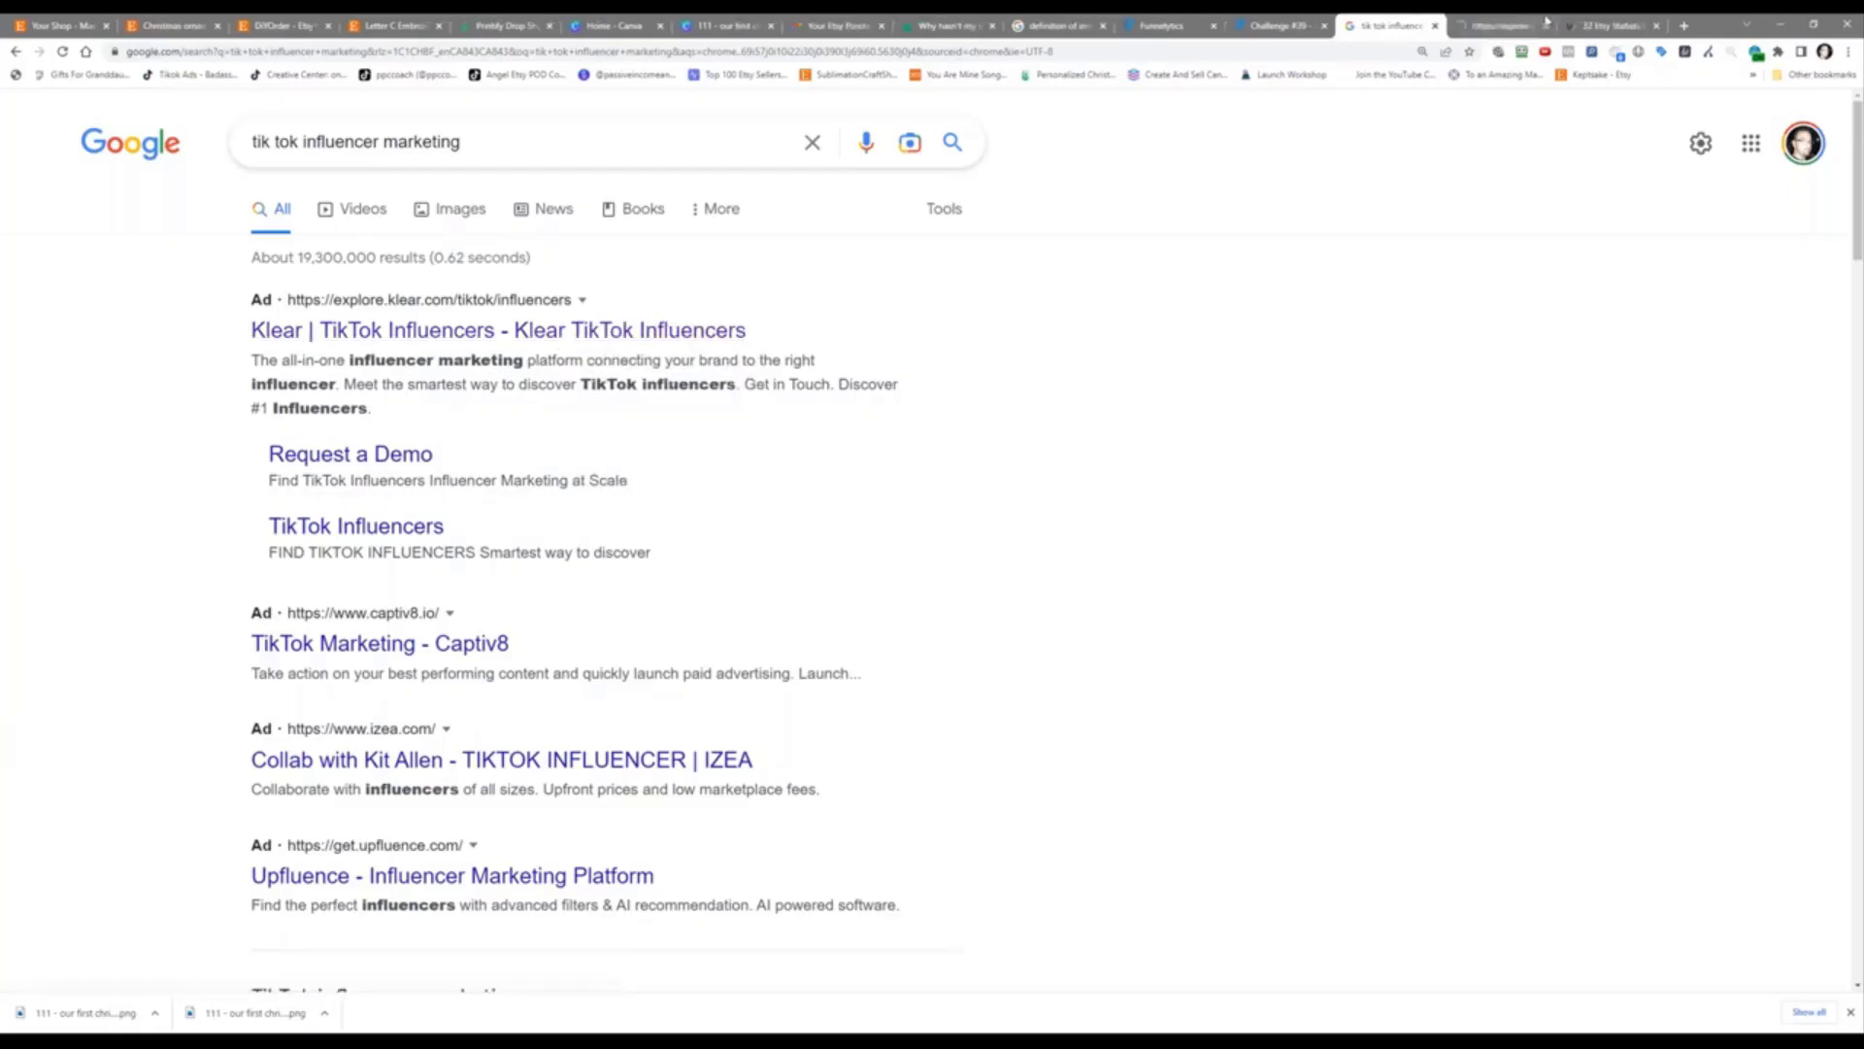
# Step: Accept all cookies on Klear and scroll through its TikTok Influencers landing page features
pyautogui.click(1495, 26)
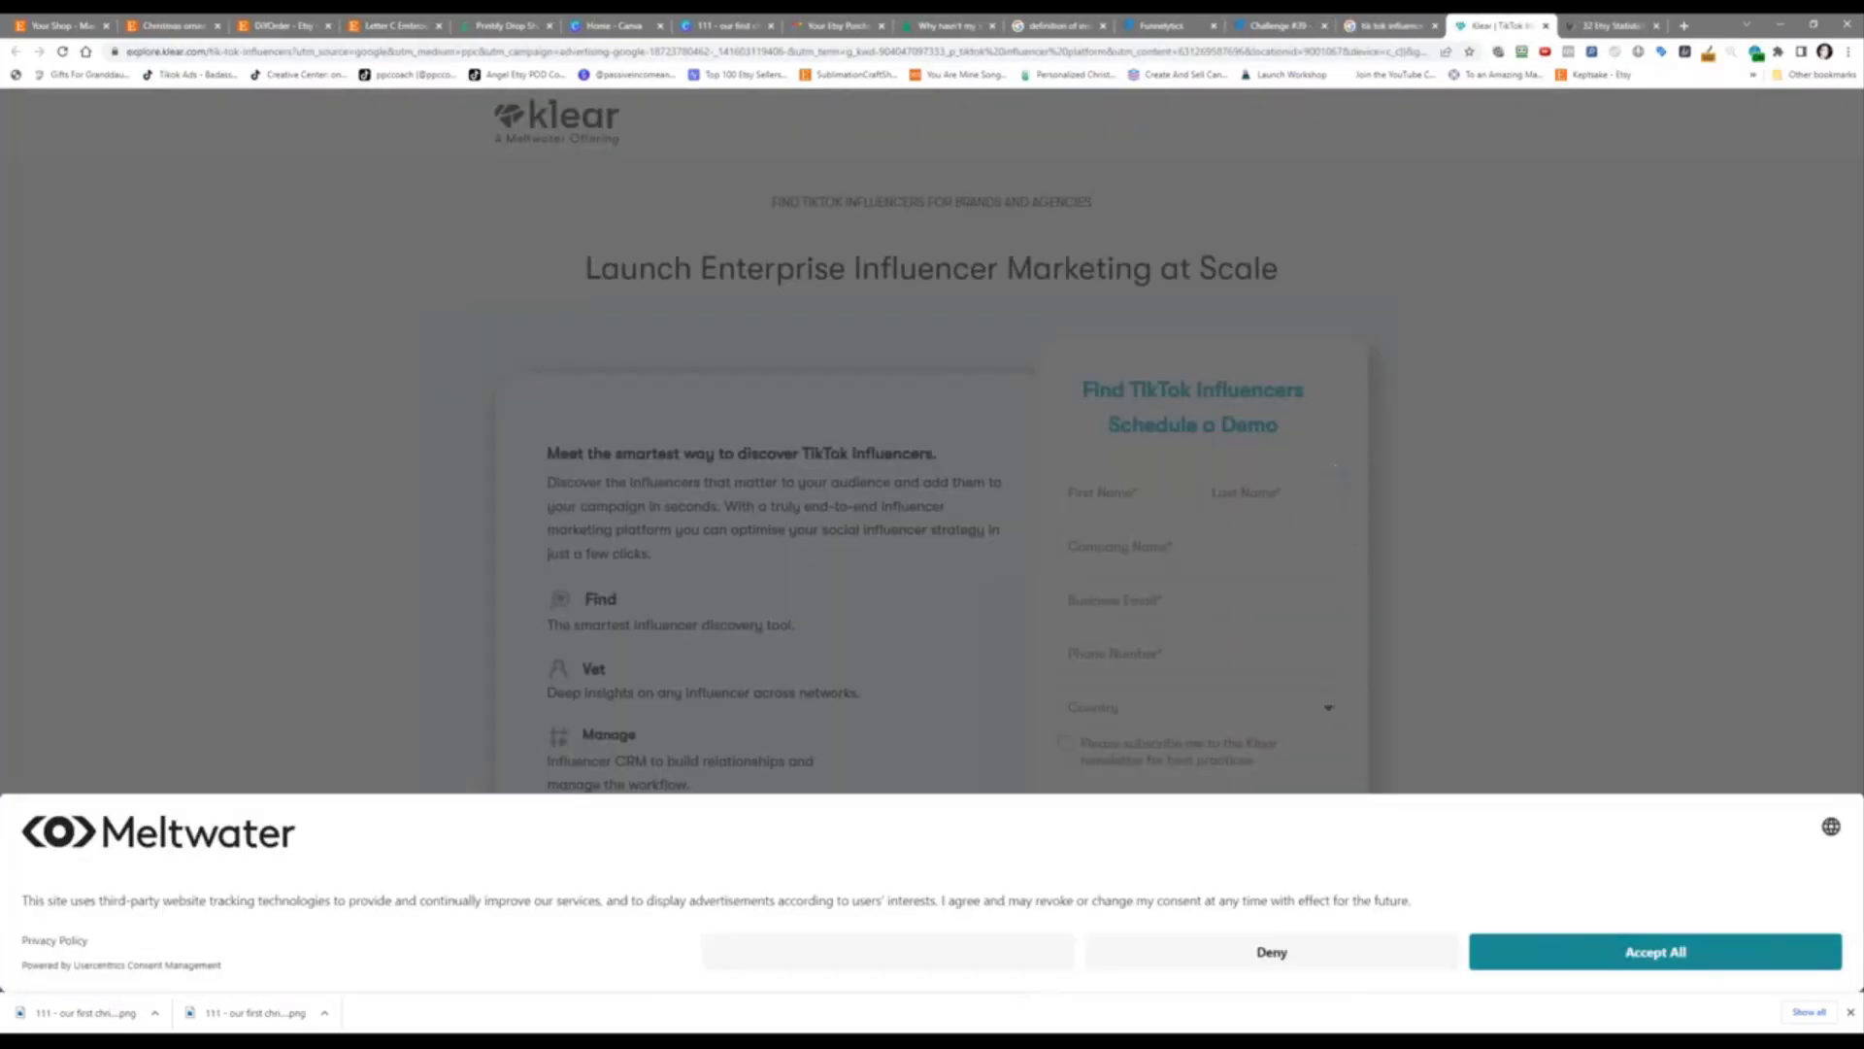
pyautogui.click(1564, 952)
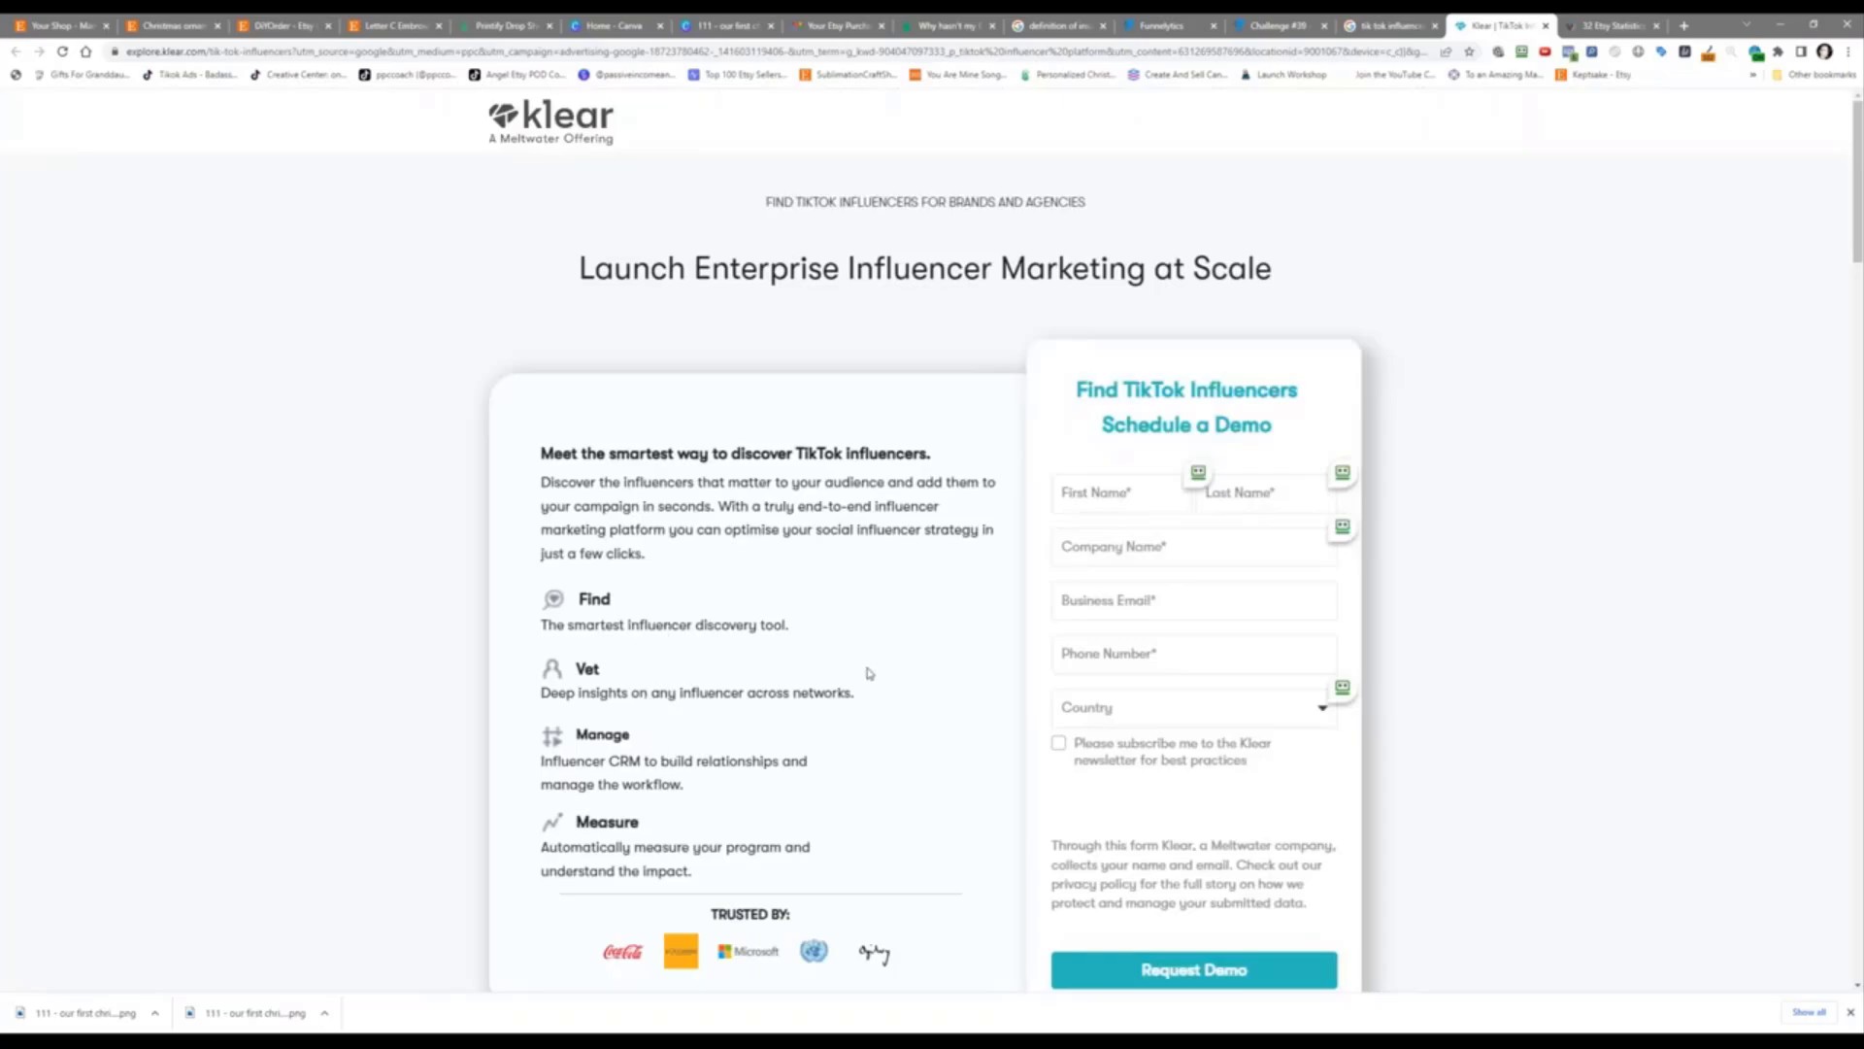
pyautogui.scroll(-5, 868, 671)
pyautogui.scroll(-5, 867, 671)
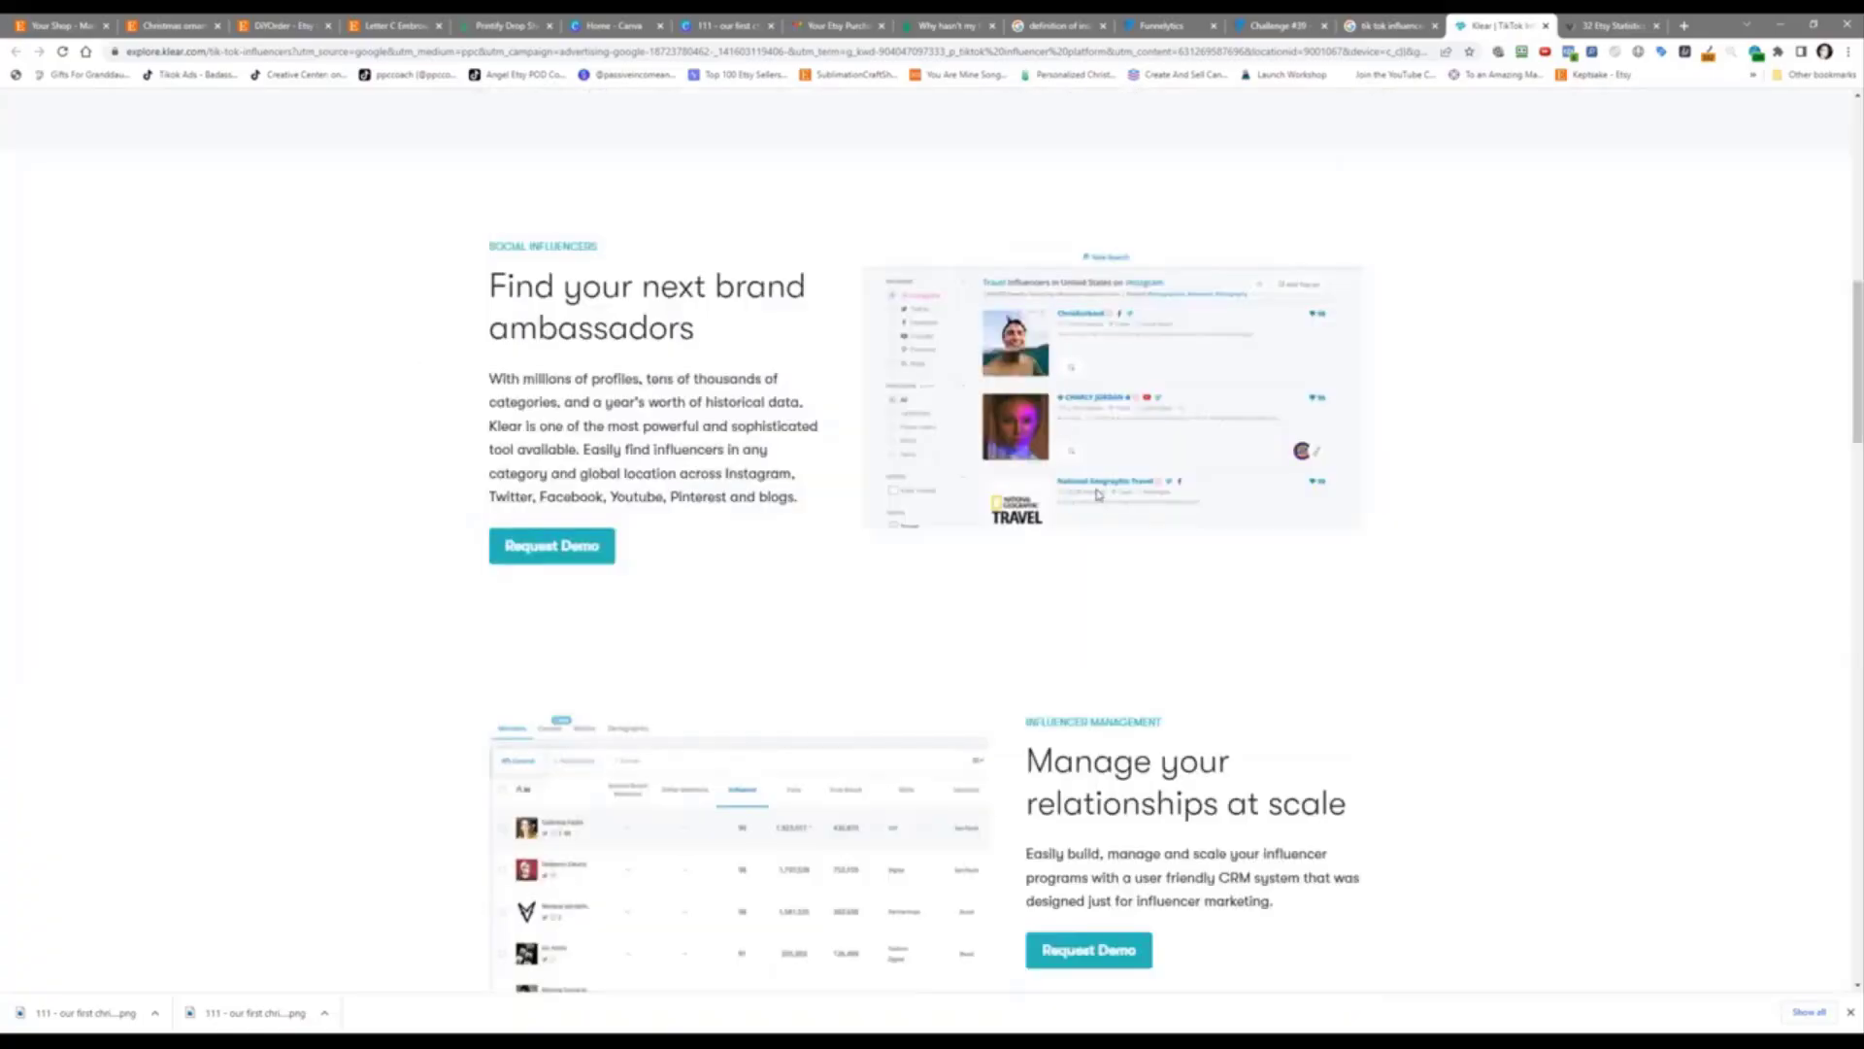
pyautogui.scroll(-5, 458, 626)
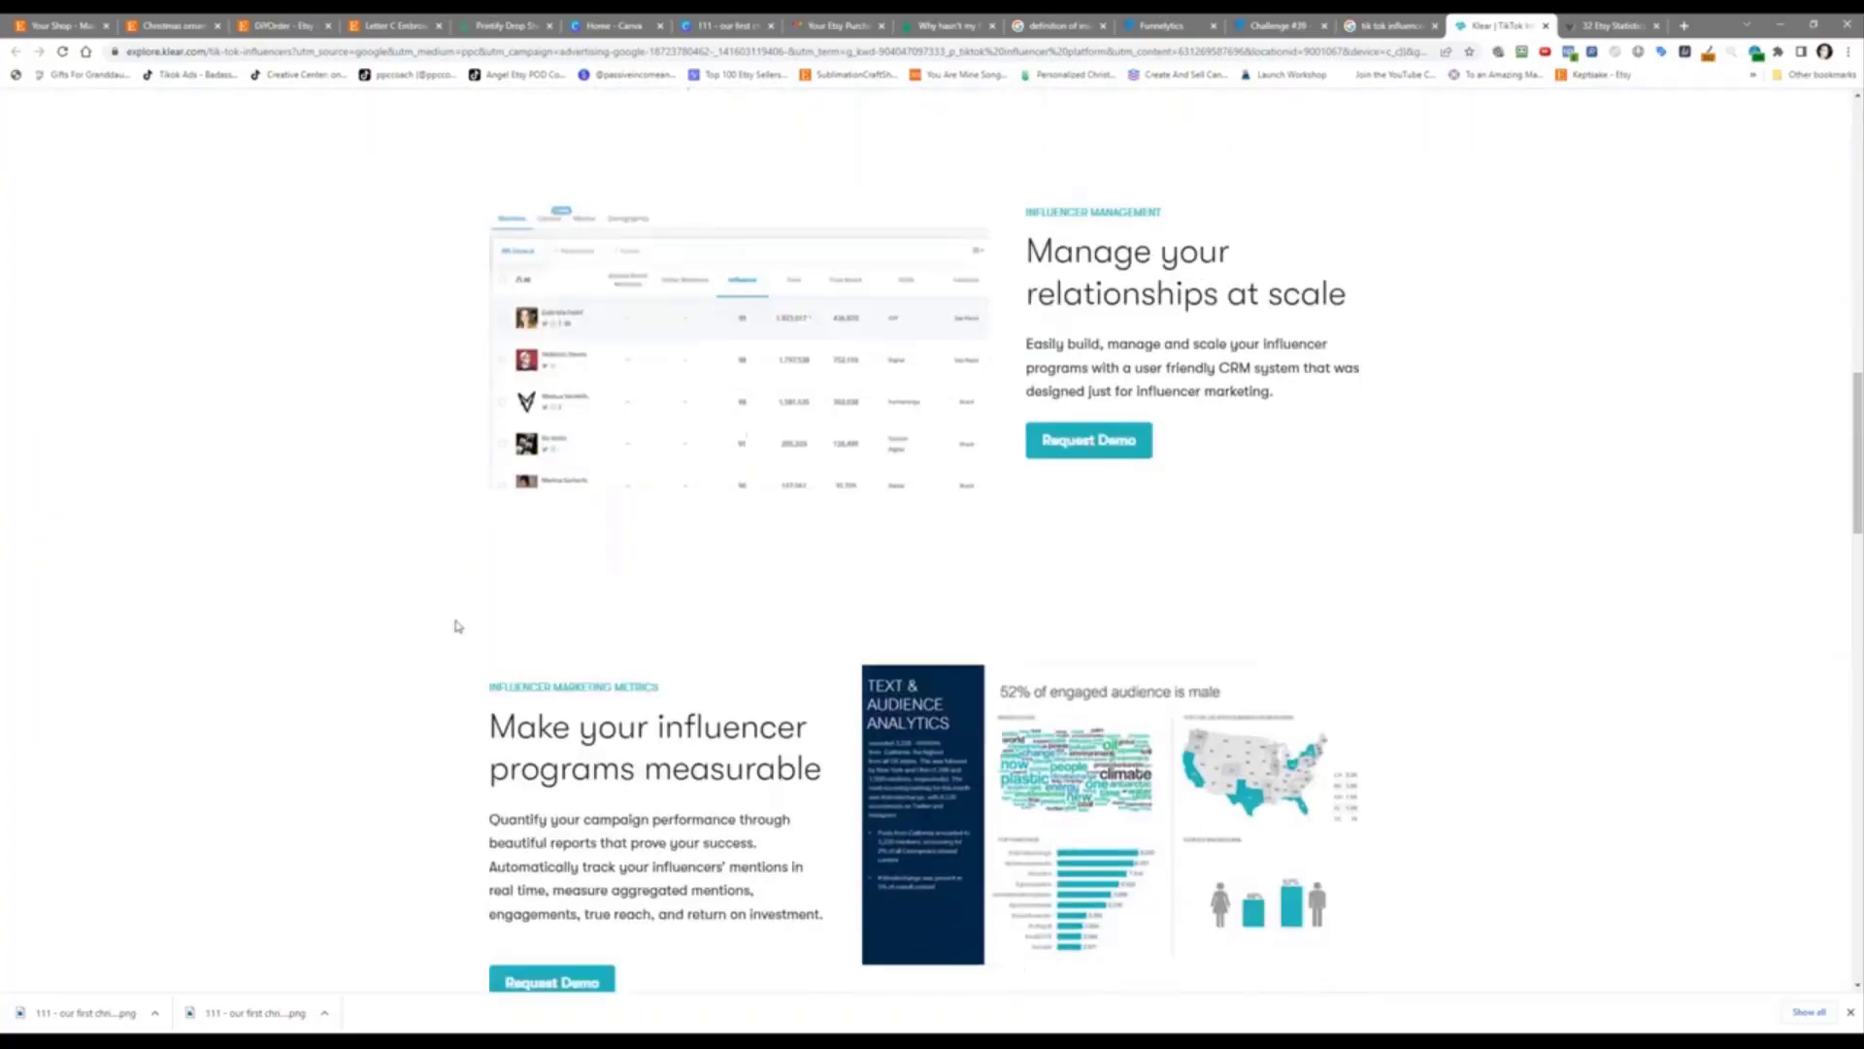
pyautogui.scroll(-8, 458, 626)
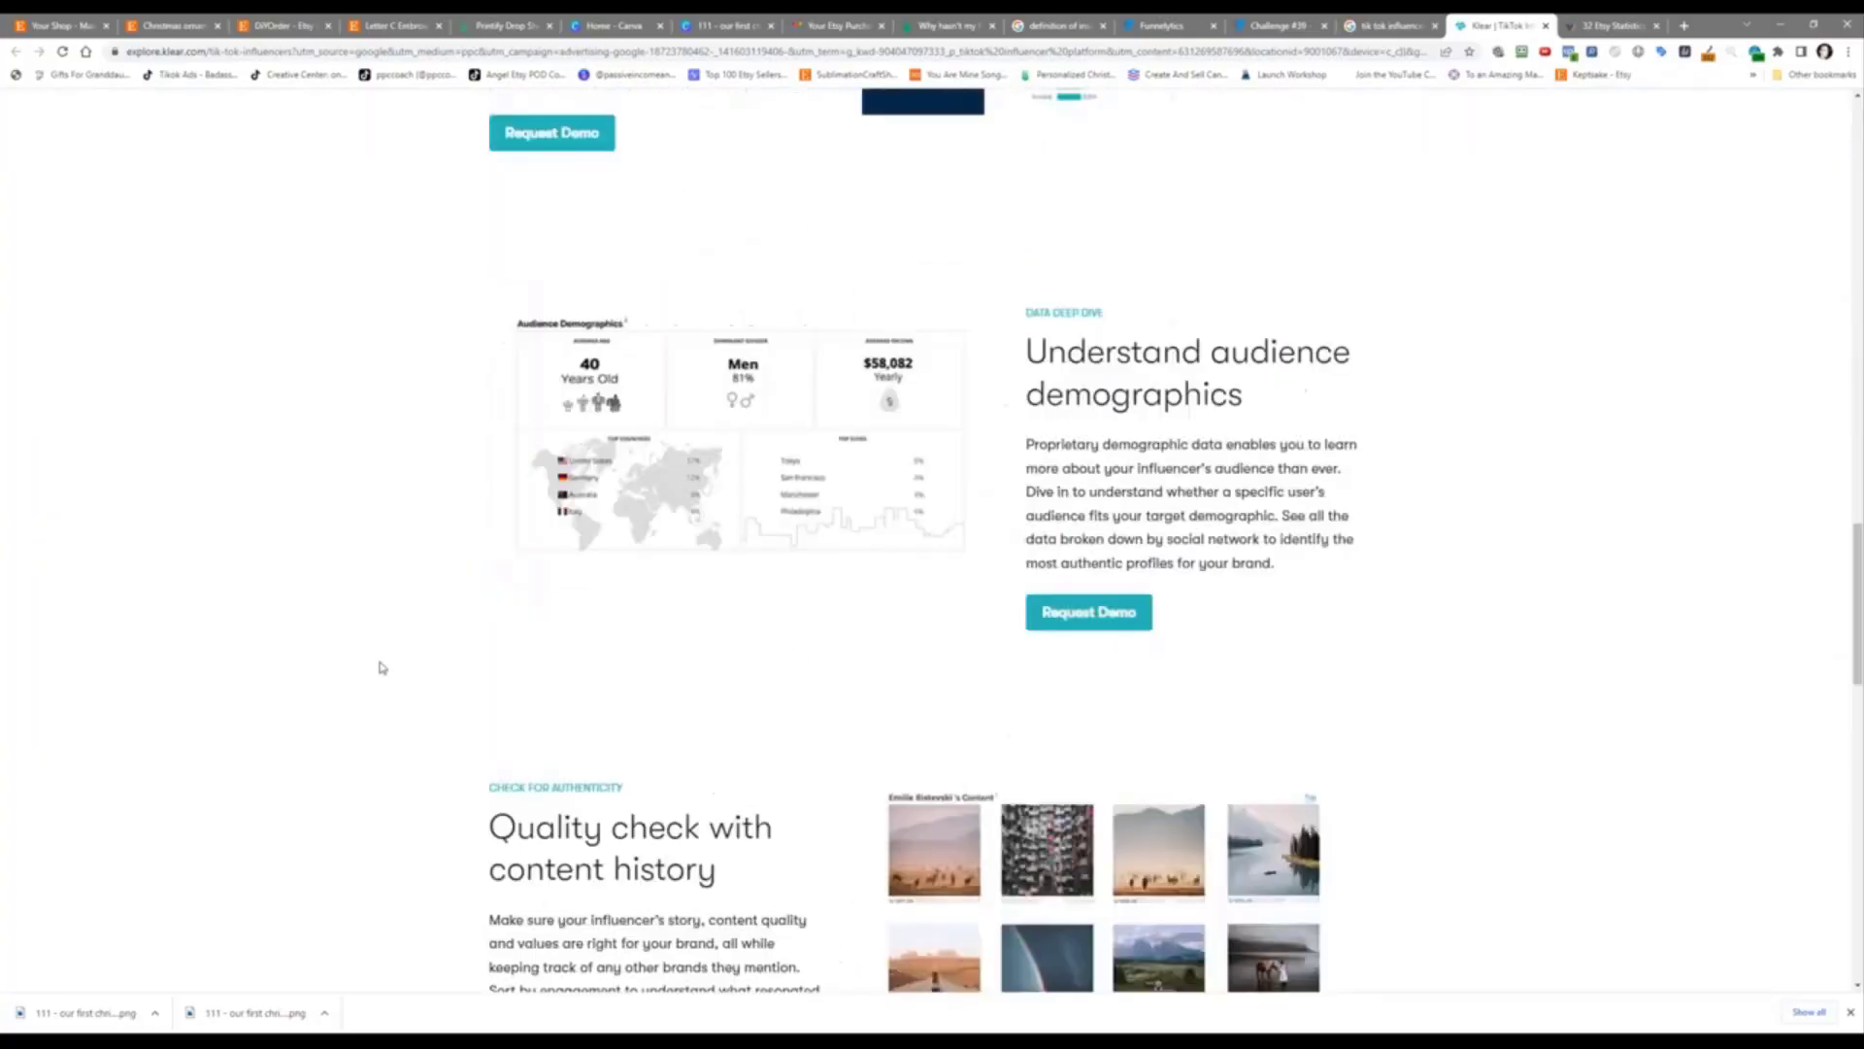
pyautogui.scroll(-7, 382, 668)
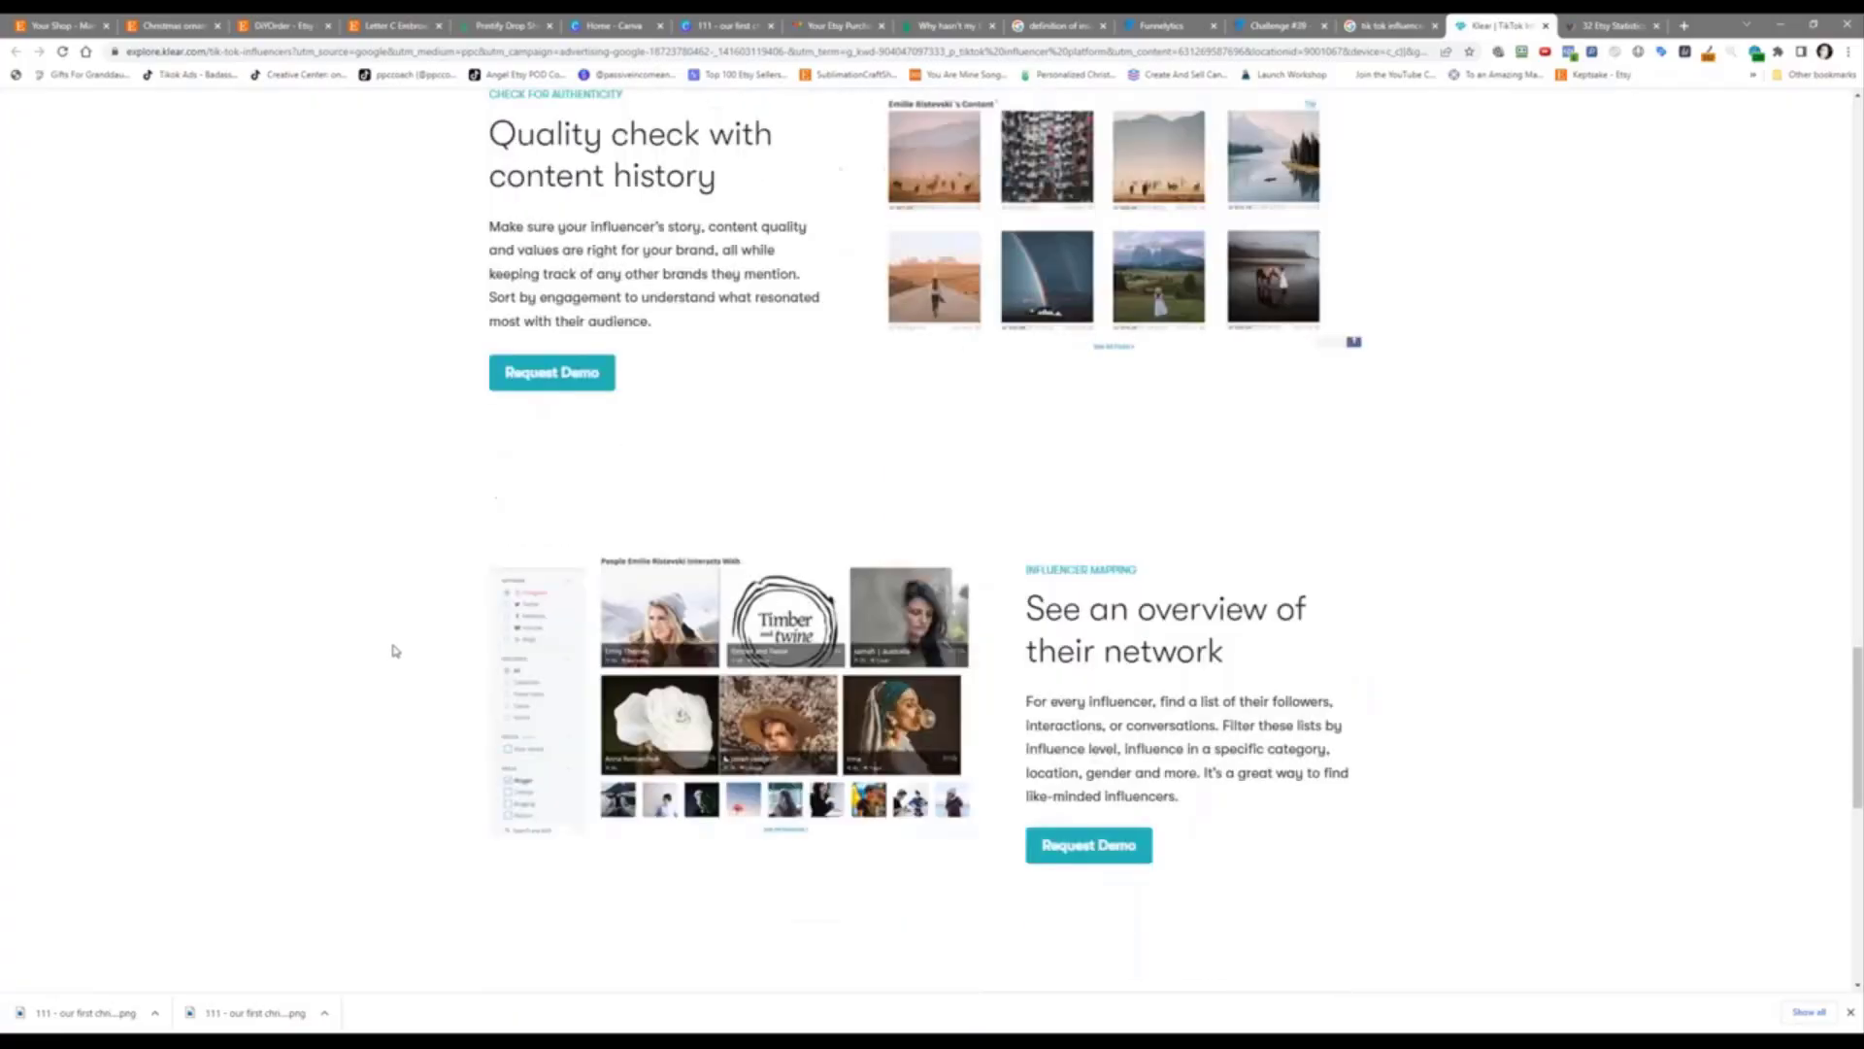
pyautogui.scroll(-3, 394, 651)
pyautogui.scroll(-6, 257, 534)
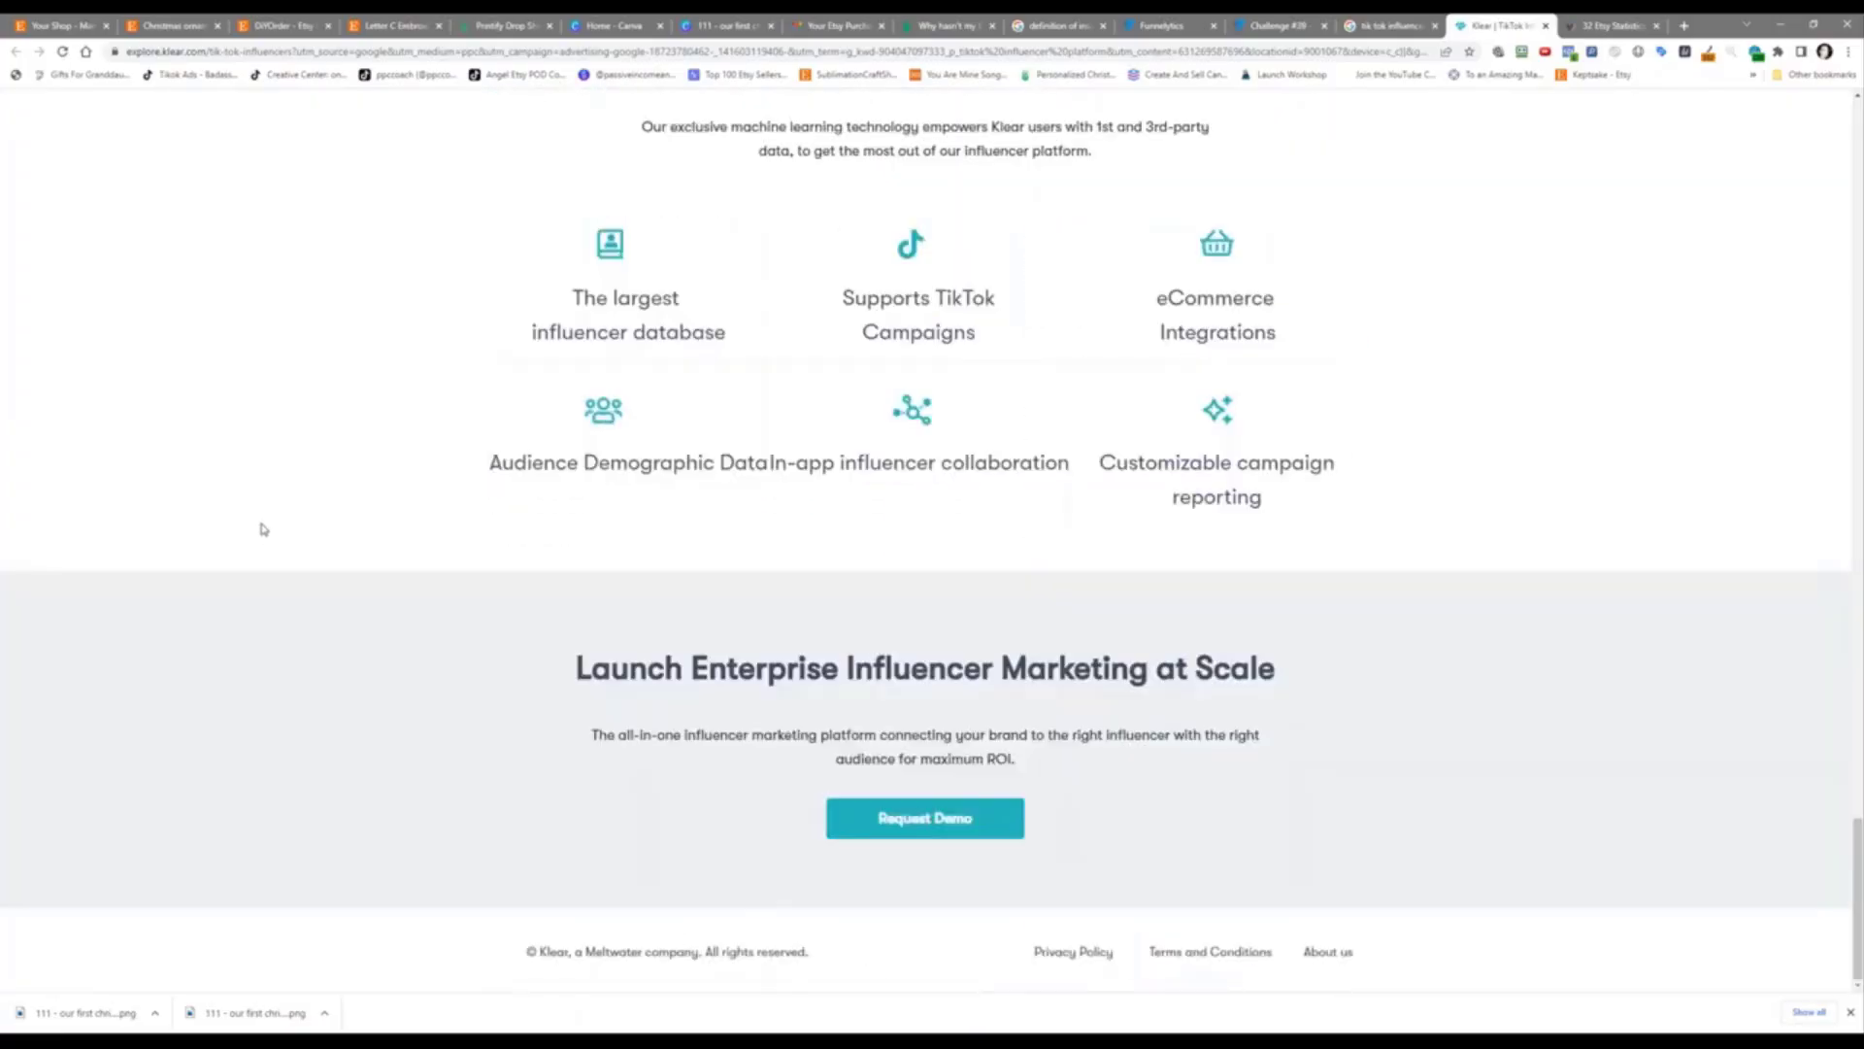
pyautogui.scroll(15, 266, 520)
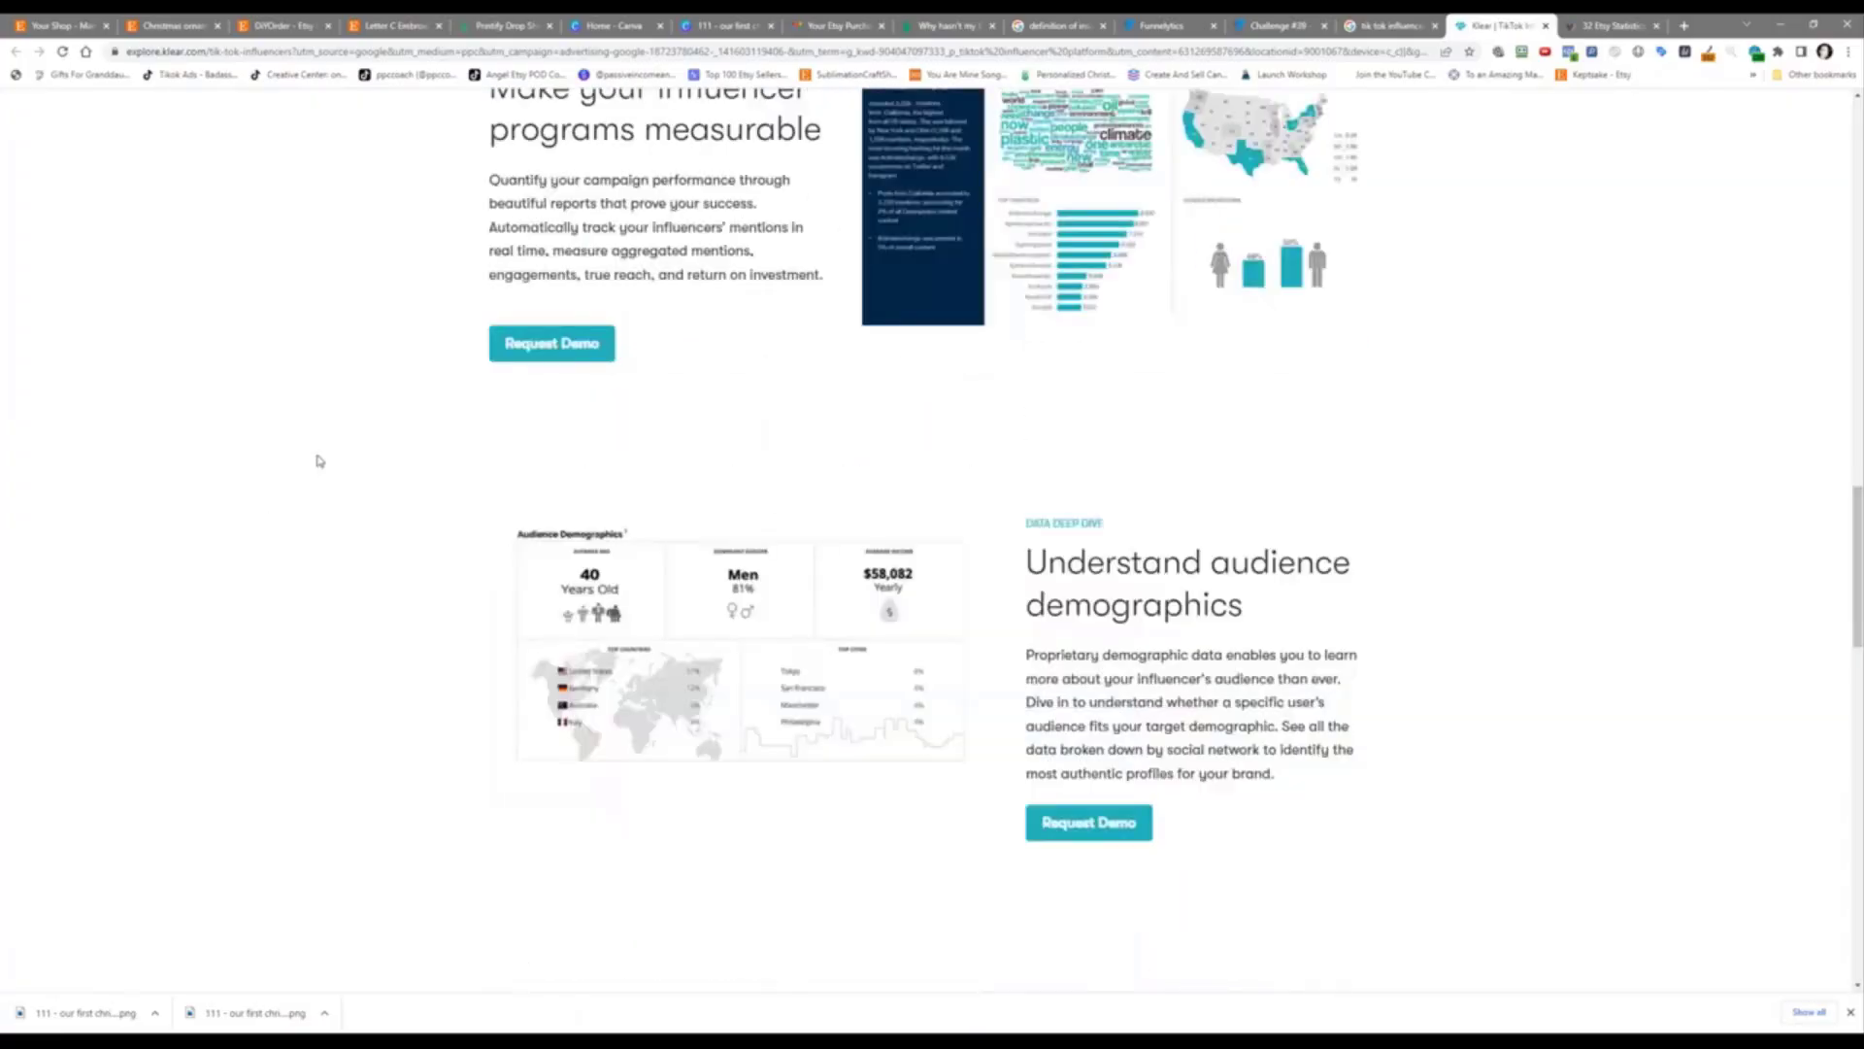
pyautogui.scroll(15, 317, 460)
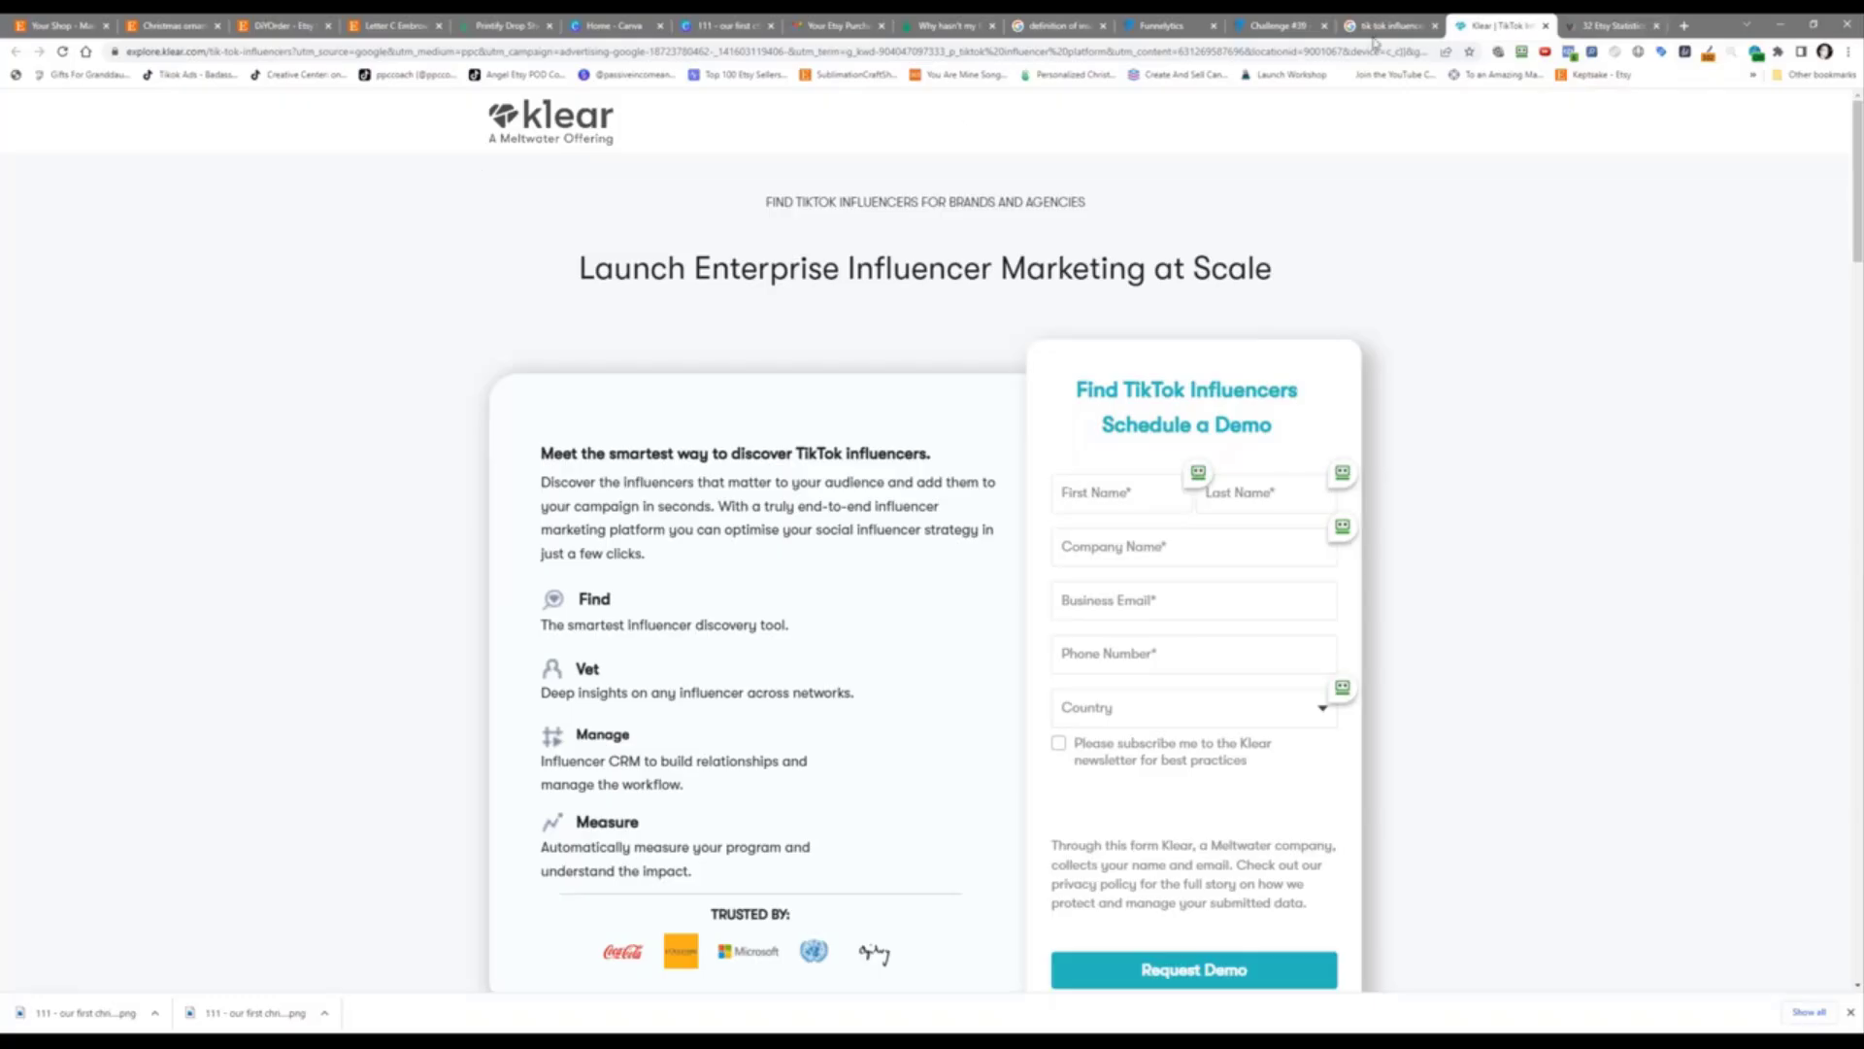
# Step: In a new Incognito window, load tiktok.com and search for 'christmas gift ideas'
pyautogui.click(1848, 52)
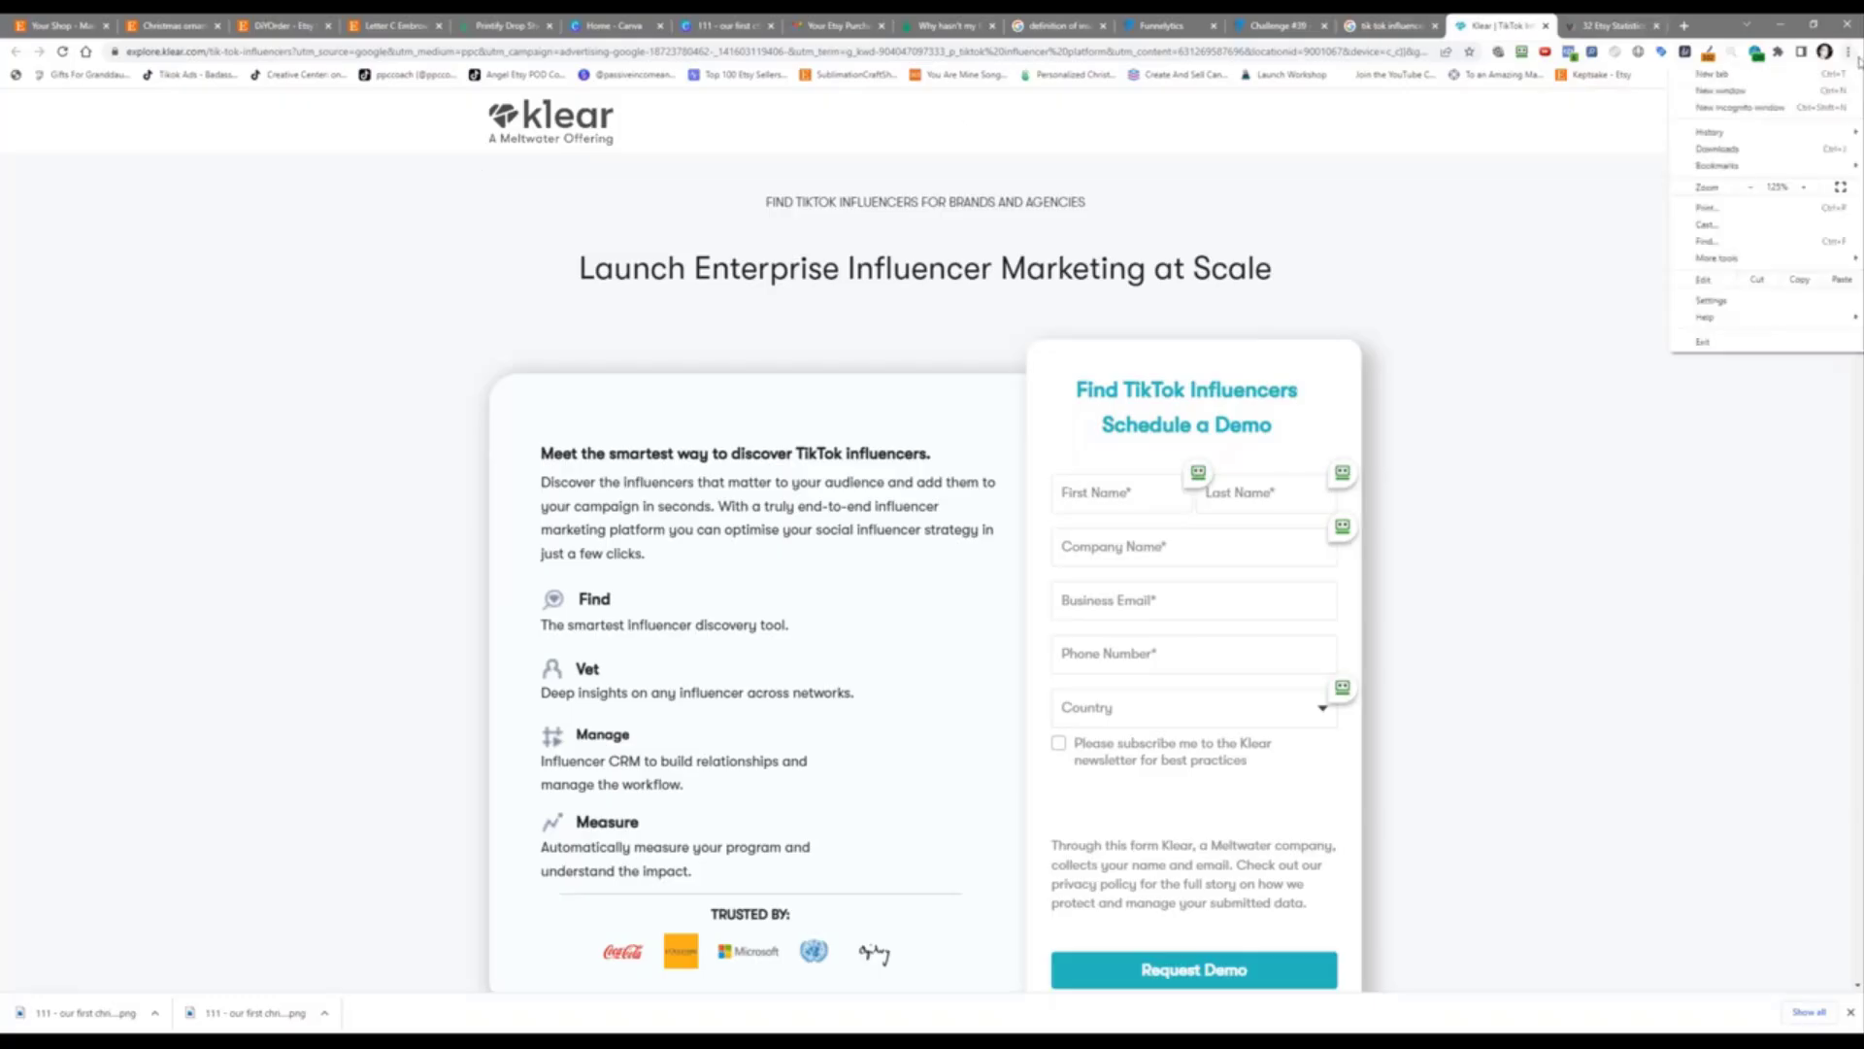
pyautogui.click(1825, 107)
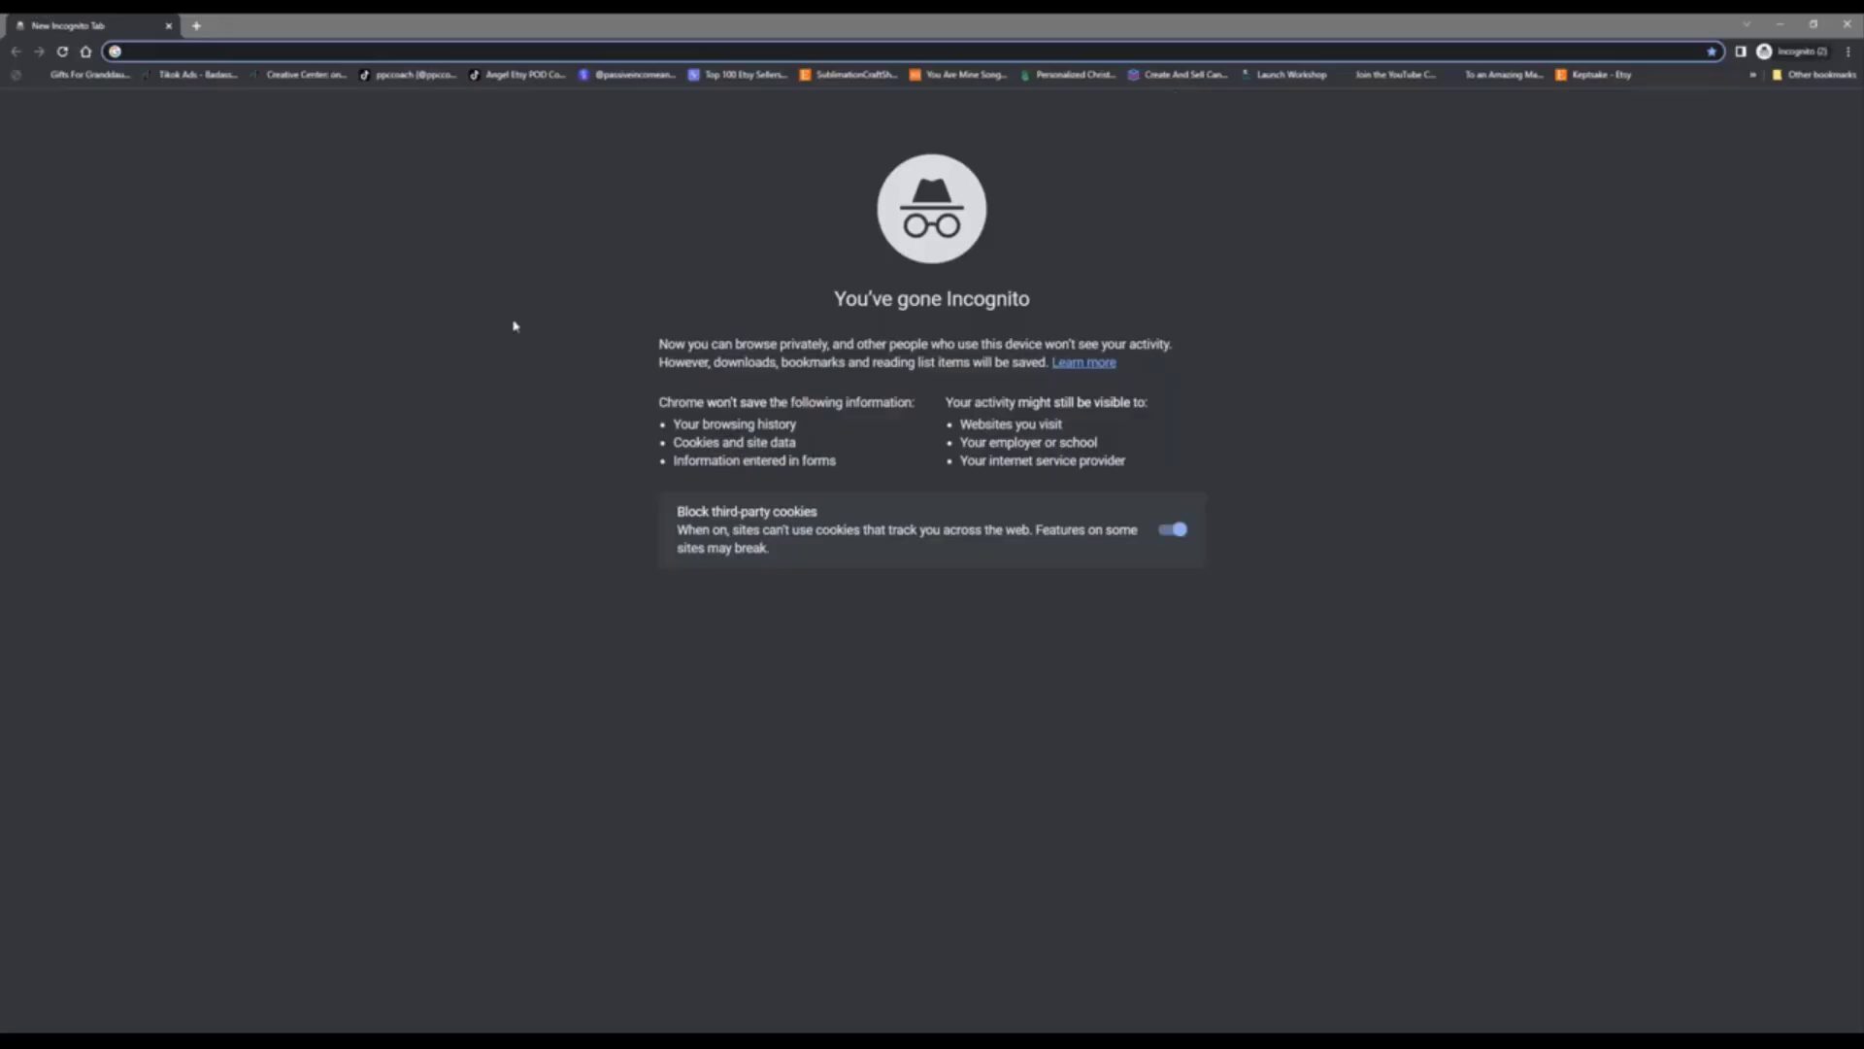
pyautogui.write('tiktok.com')
pyautogui.press('Return')
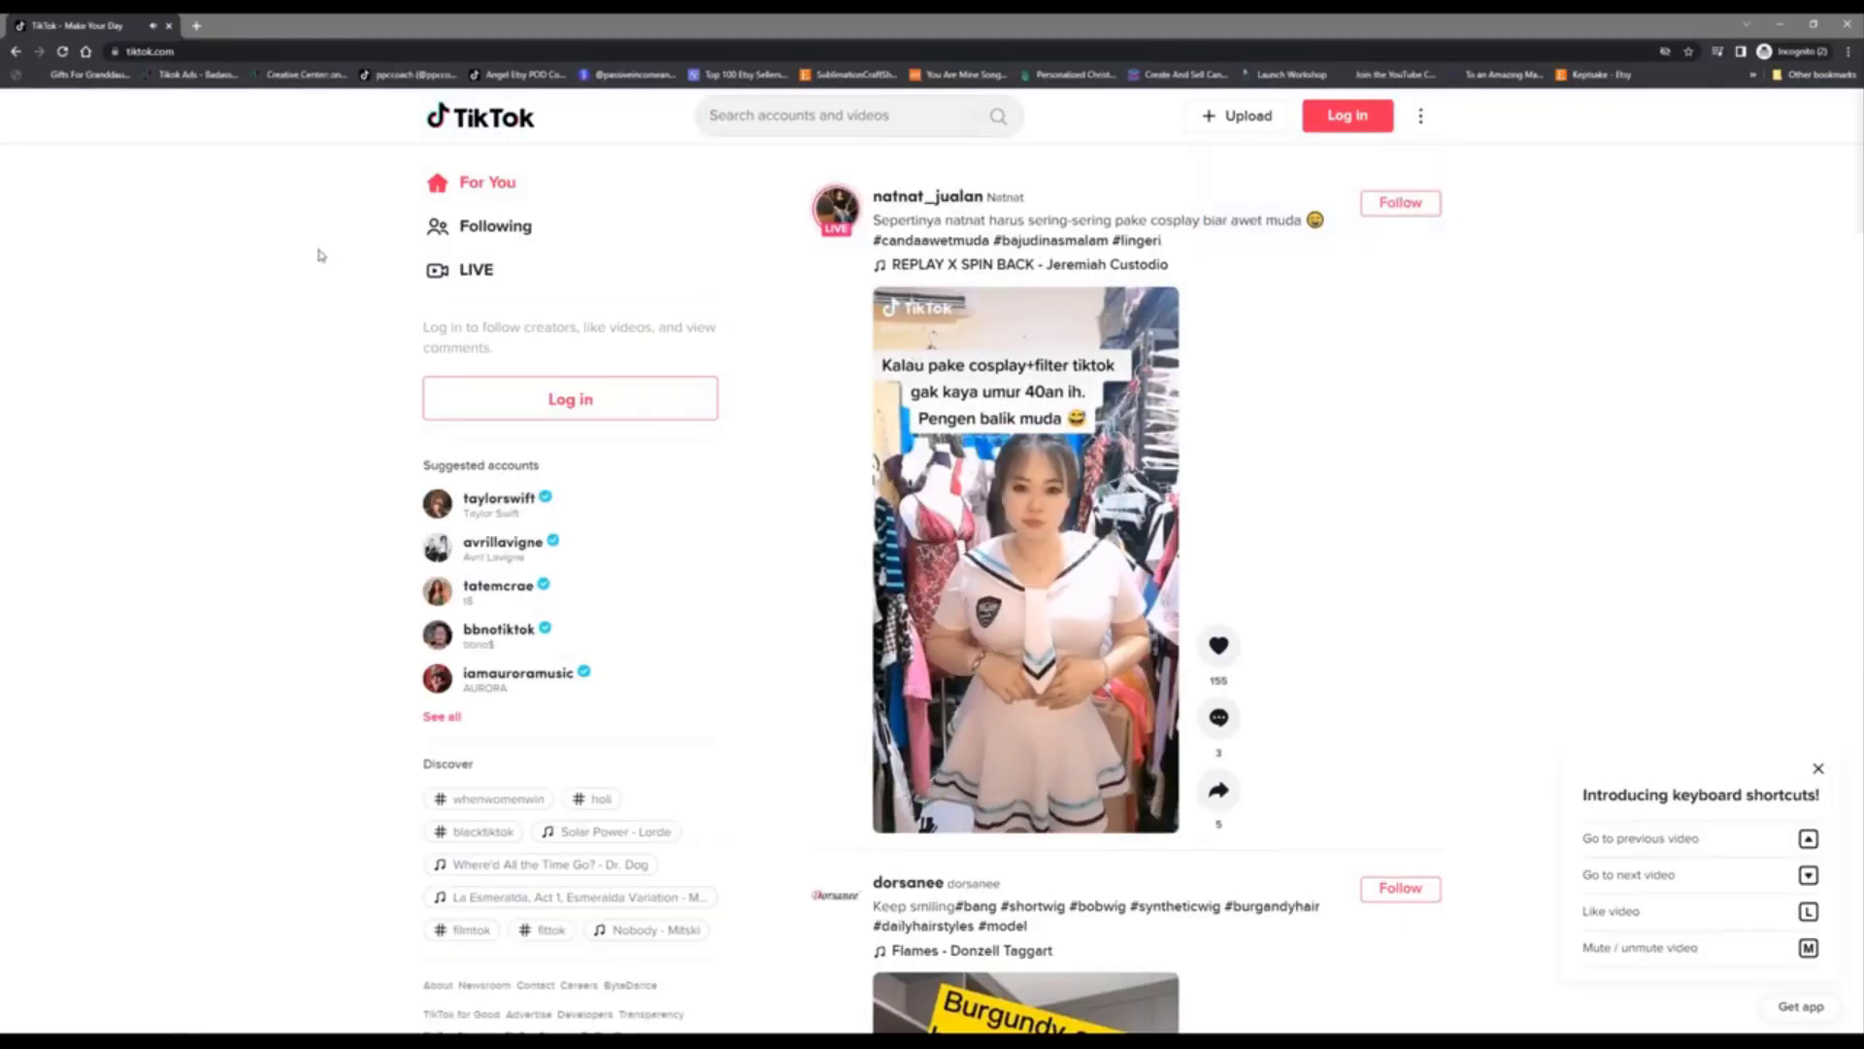
pyautogui.write('christmas')
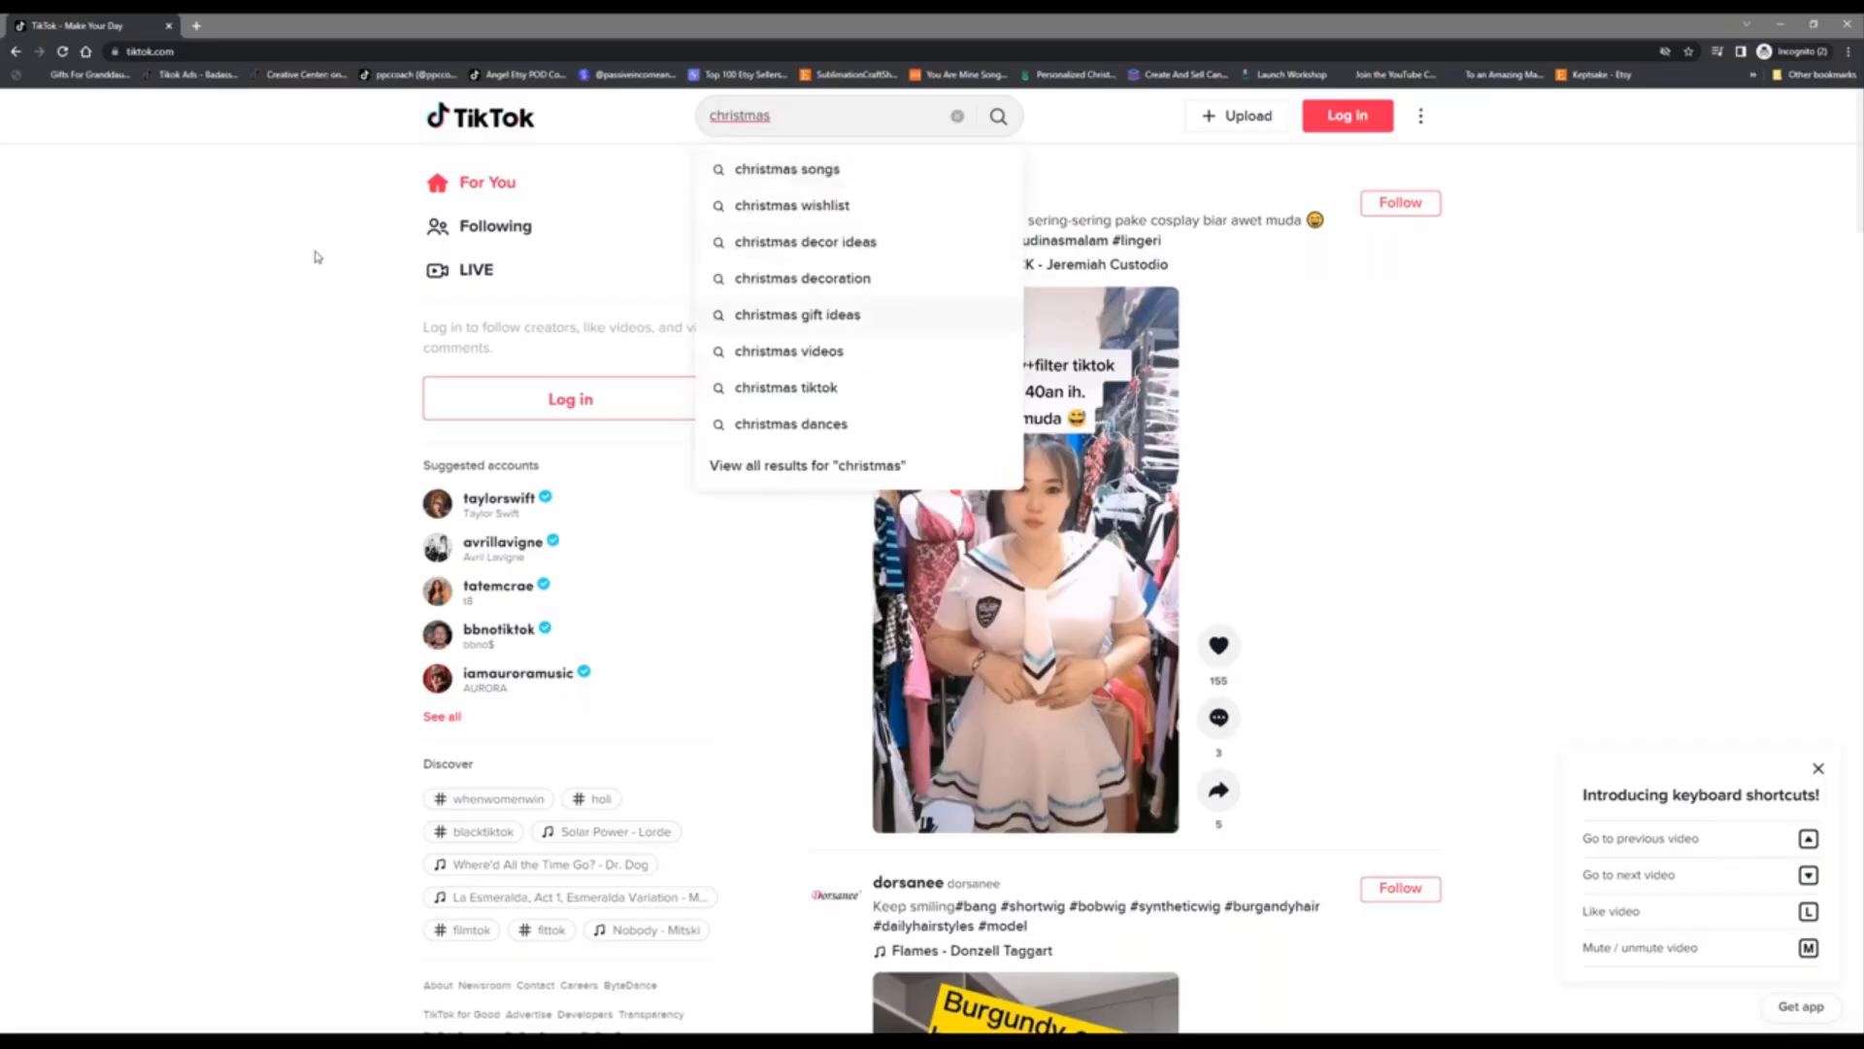
pyautogui.press('Return')
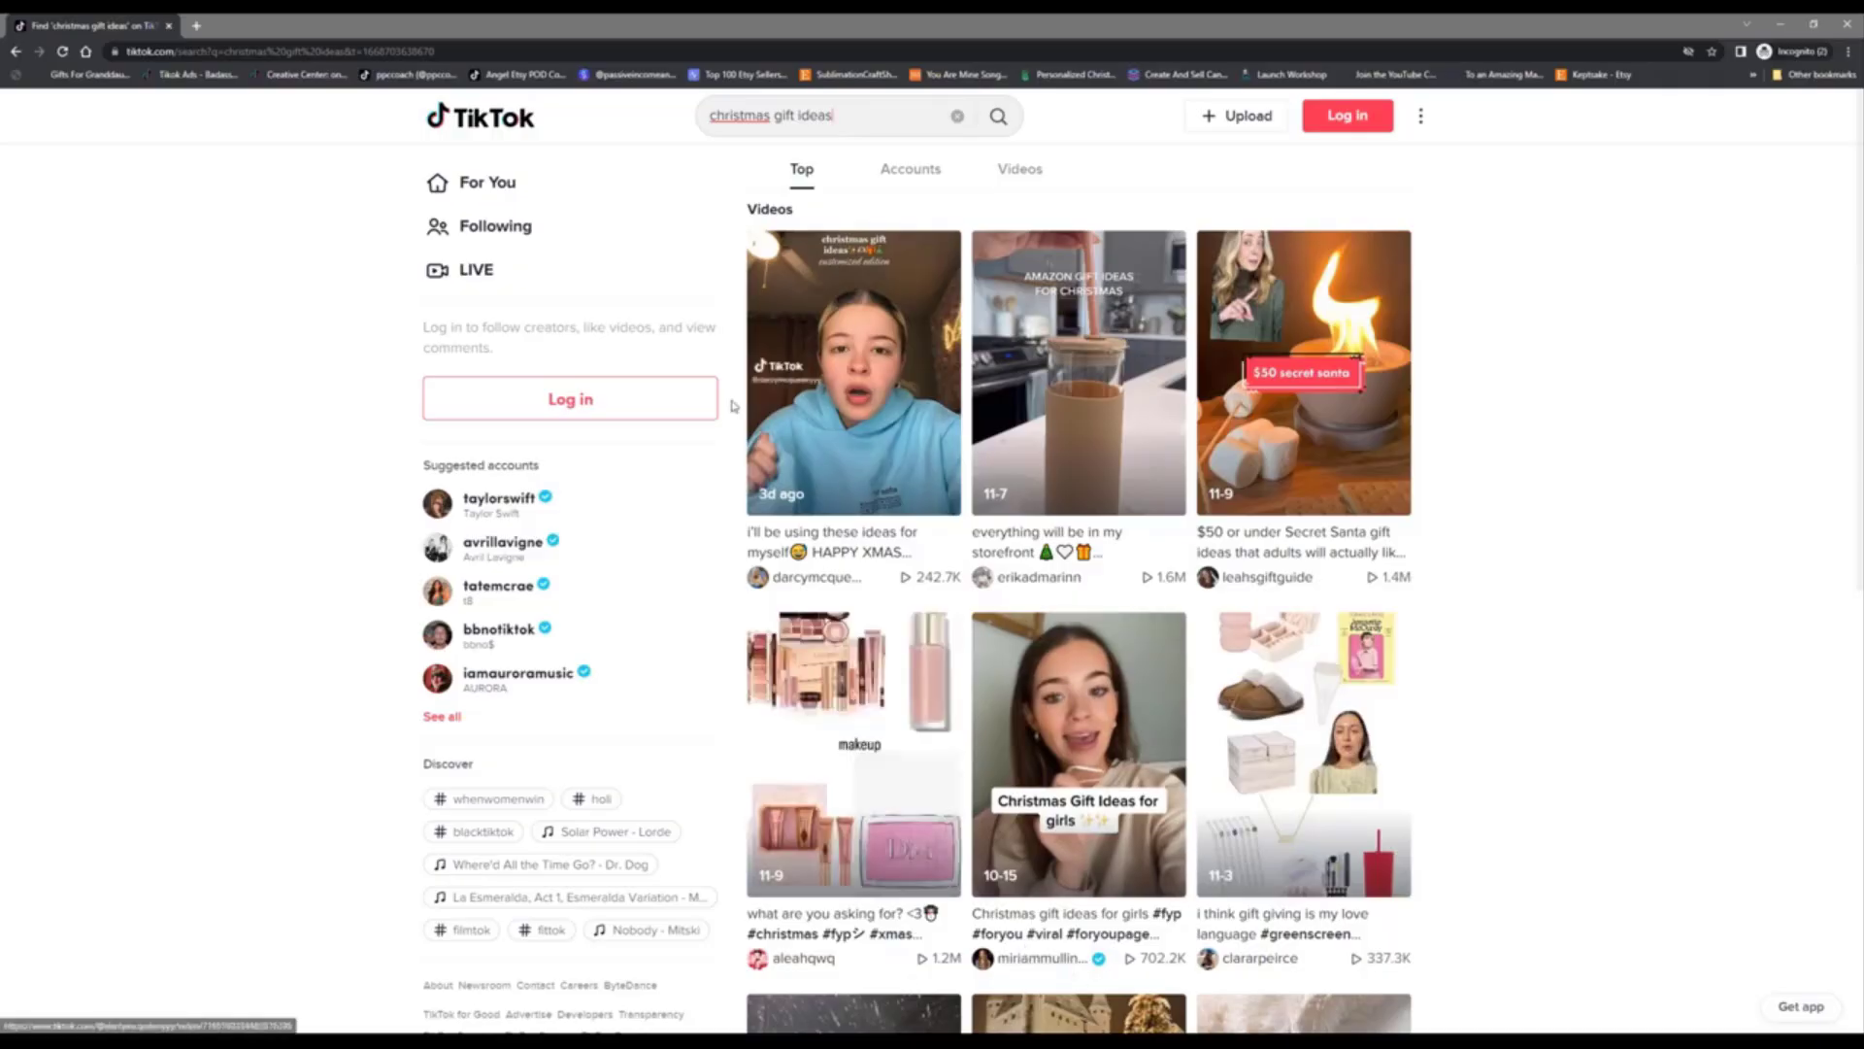
# Step: Open the top christmas gift ideas video in a new tab and pause it
pyautogui.rightClick(847, 387)
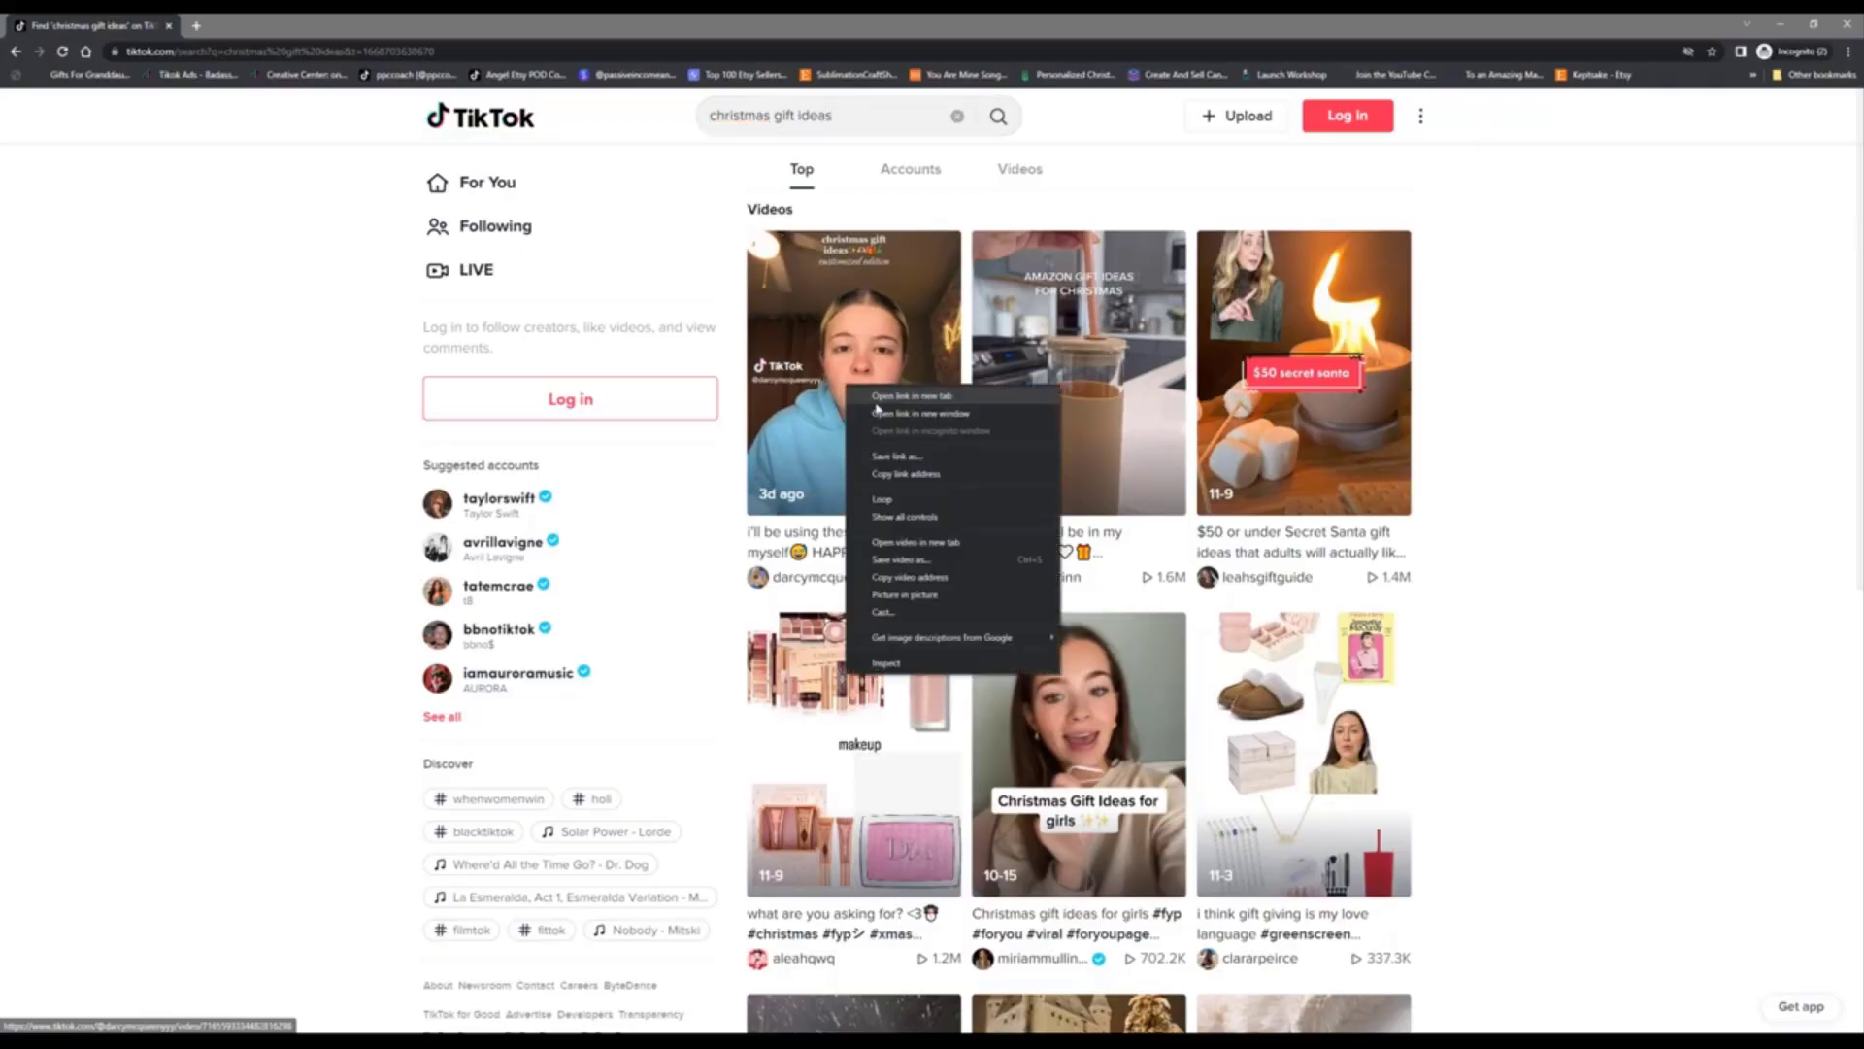
pyautogui.click(911, 395)
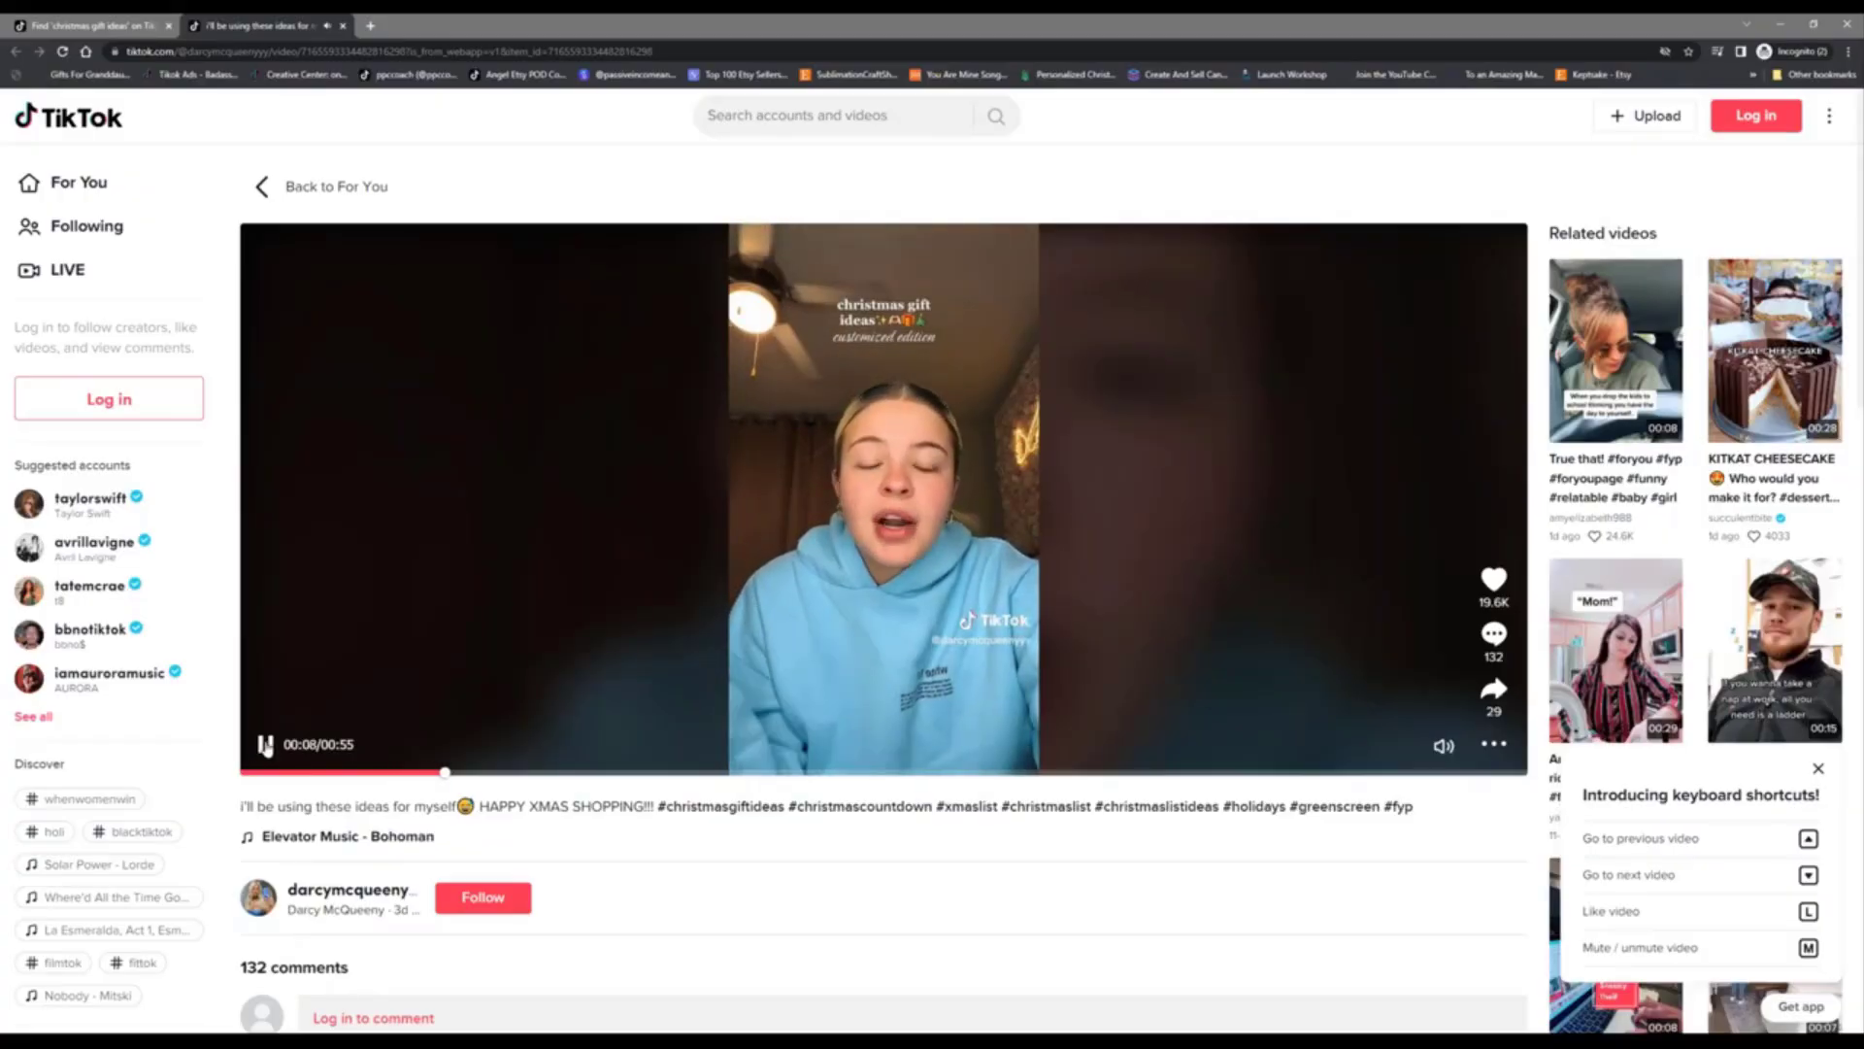
pyautogui.click(264, 746)
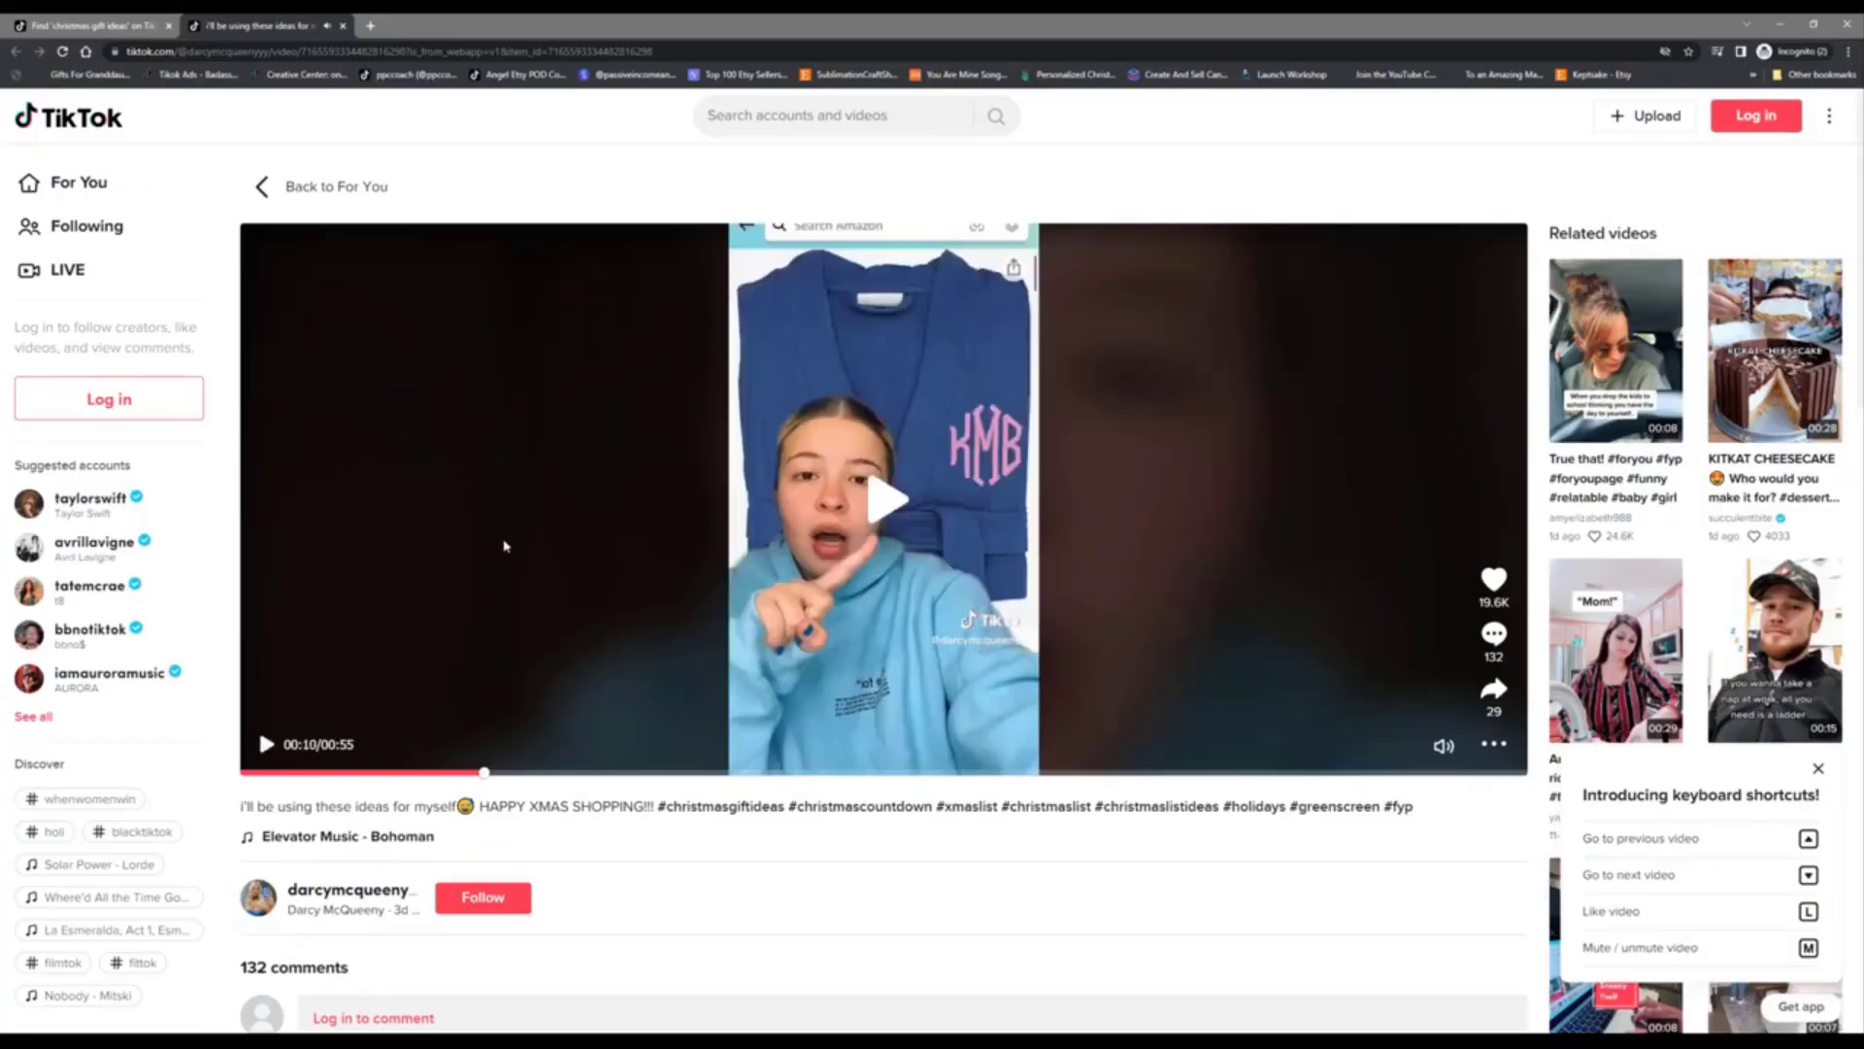
# Step: Copy the creator's contact e-mail from their profile bio, then minimize the private window
pyautogui.scroll(-1, 504, 545)
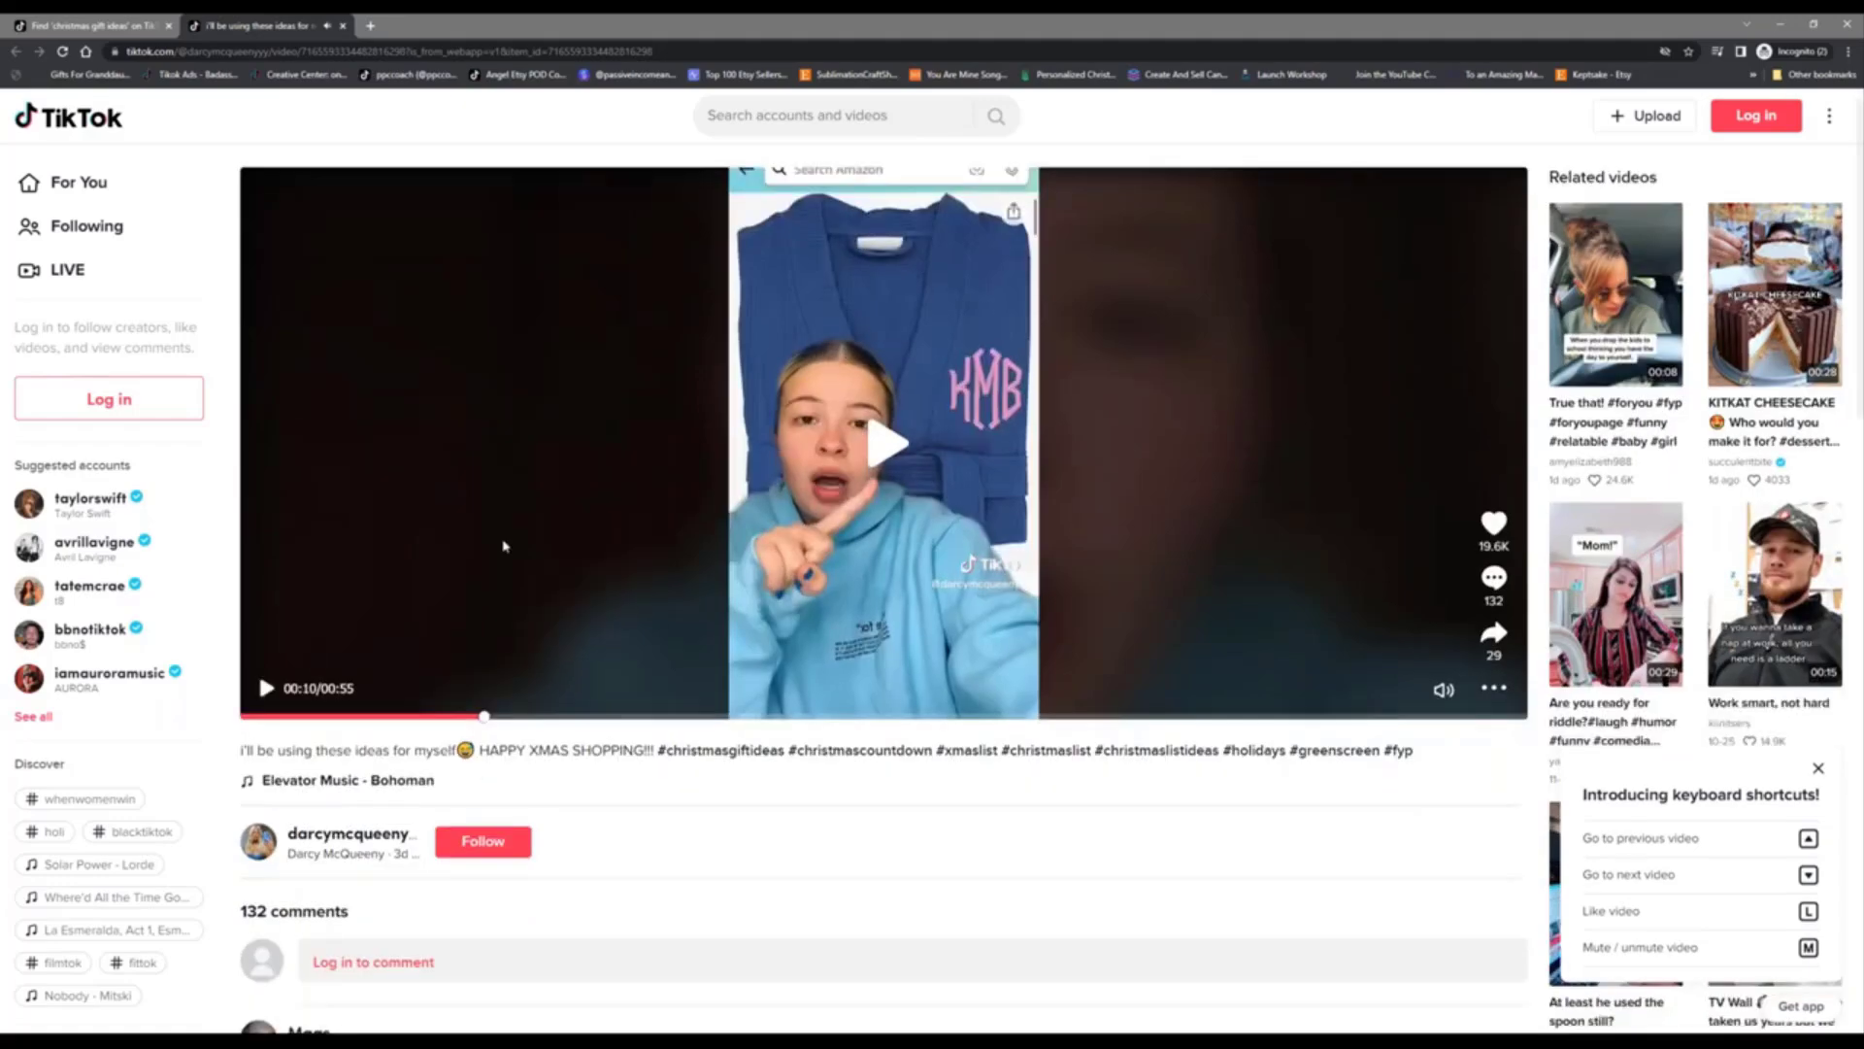
pyautogui.scroll(-2, 504, 545)
pyautogui.moveTo(357, 749)
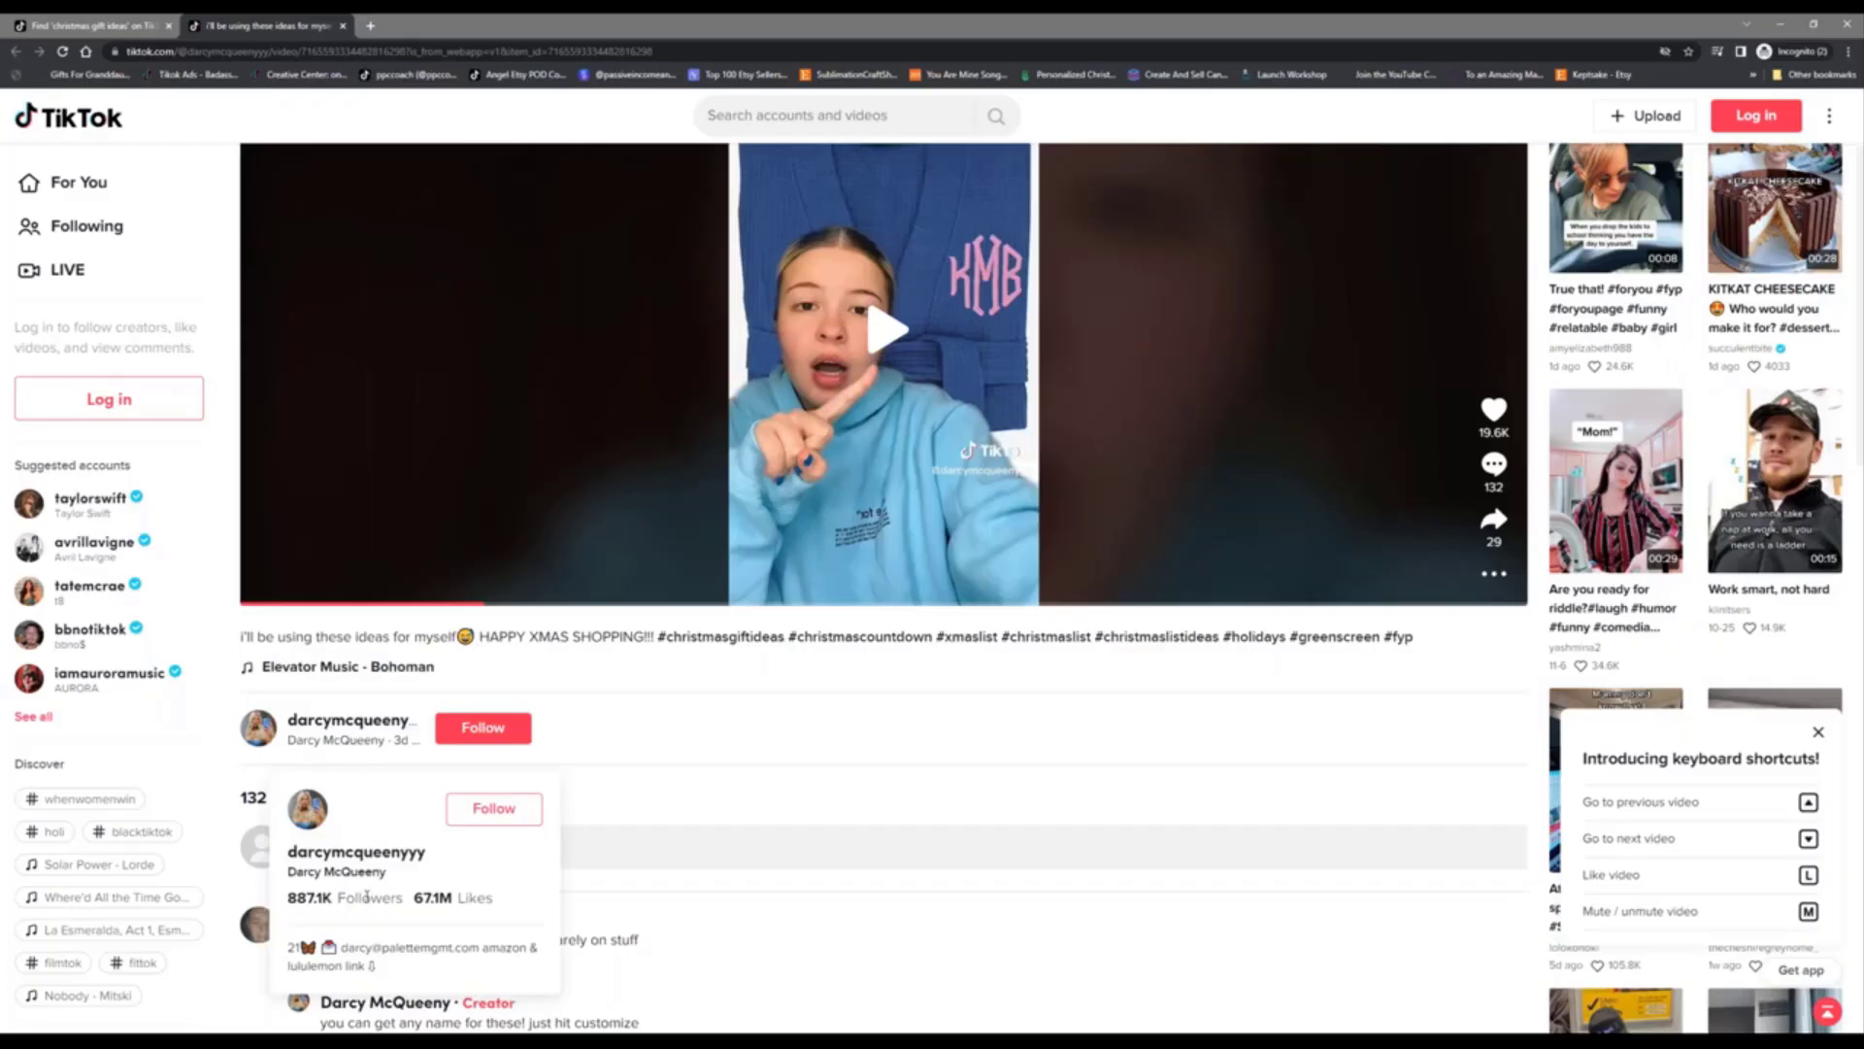
pyautogui.moveTo(342, 952); pyautogui.dragTo(479, 947)
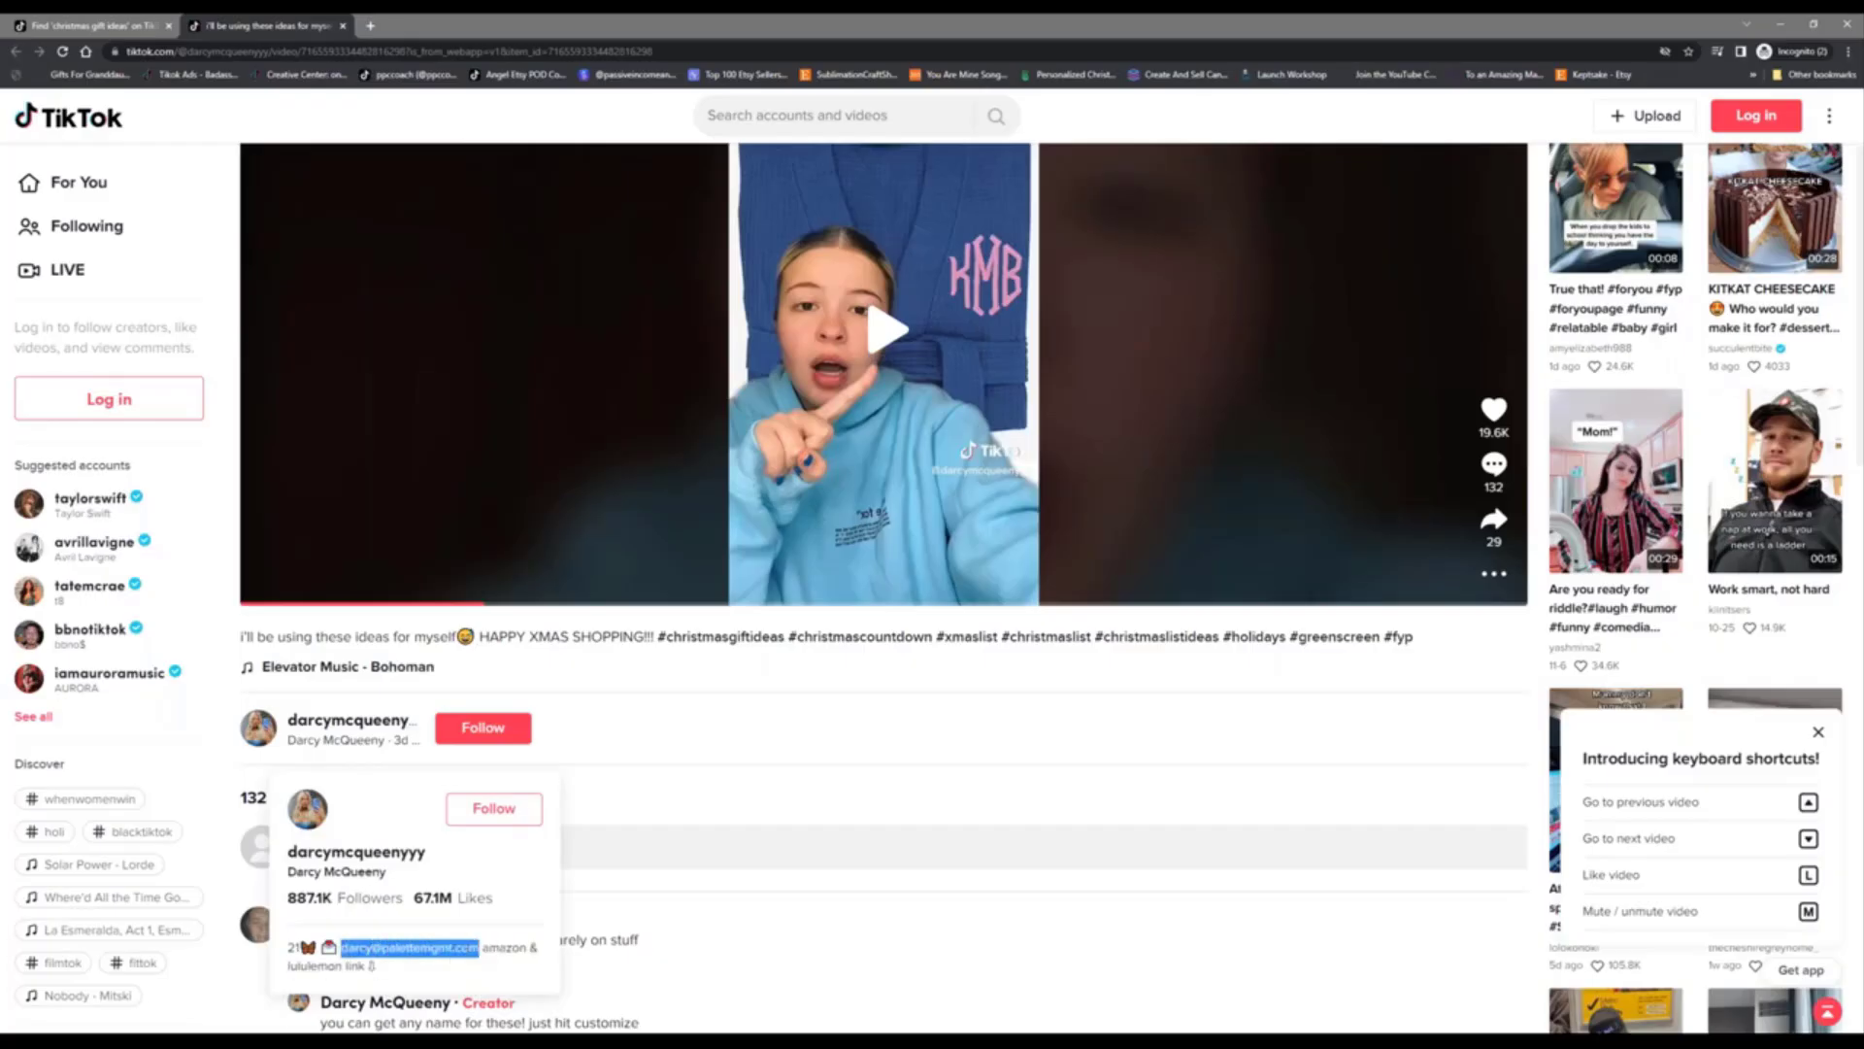
pyautogui.rightClick(466, 950)
pyautogui.click(522, 837)
pyautogui.click(1784, 26)
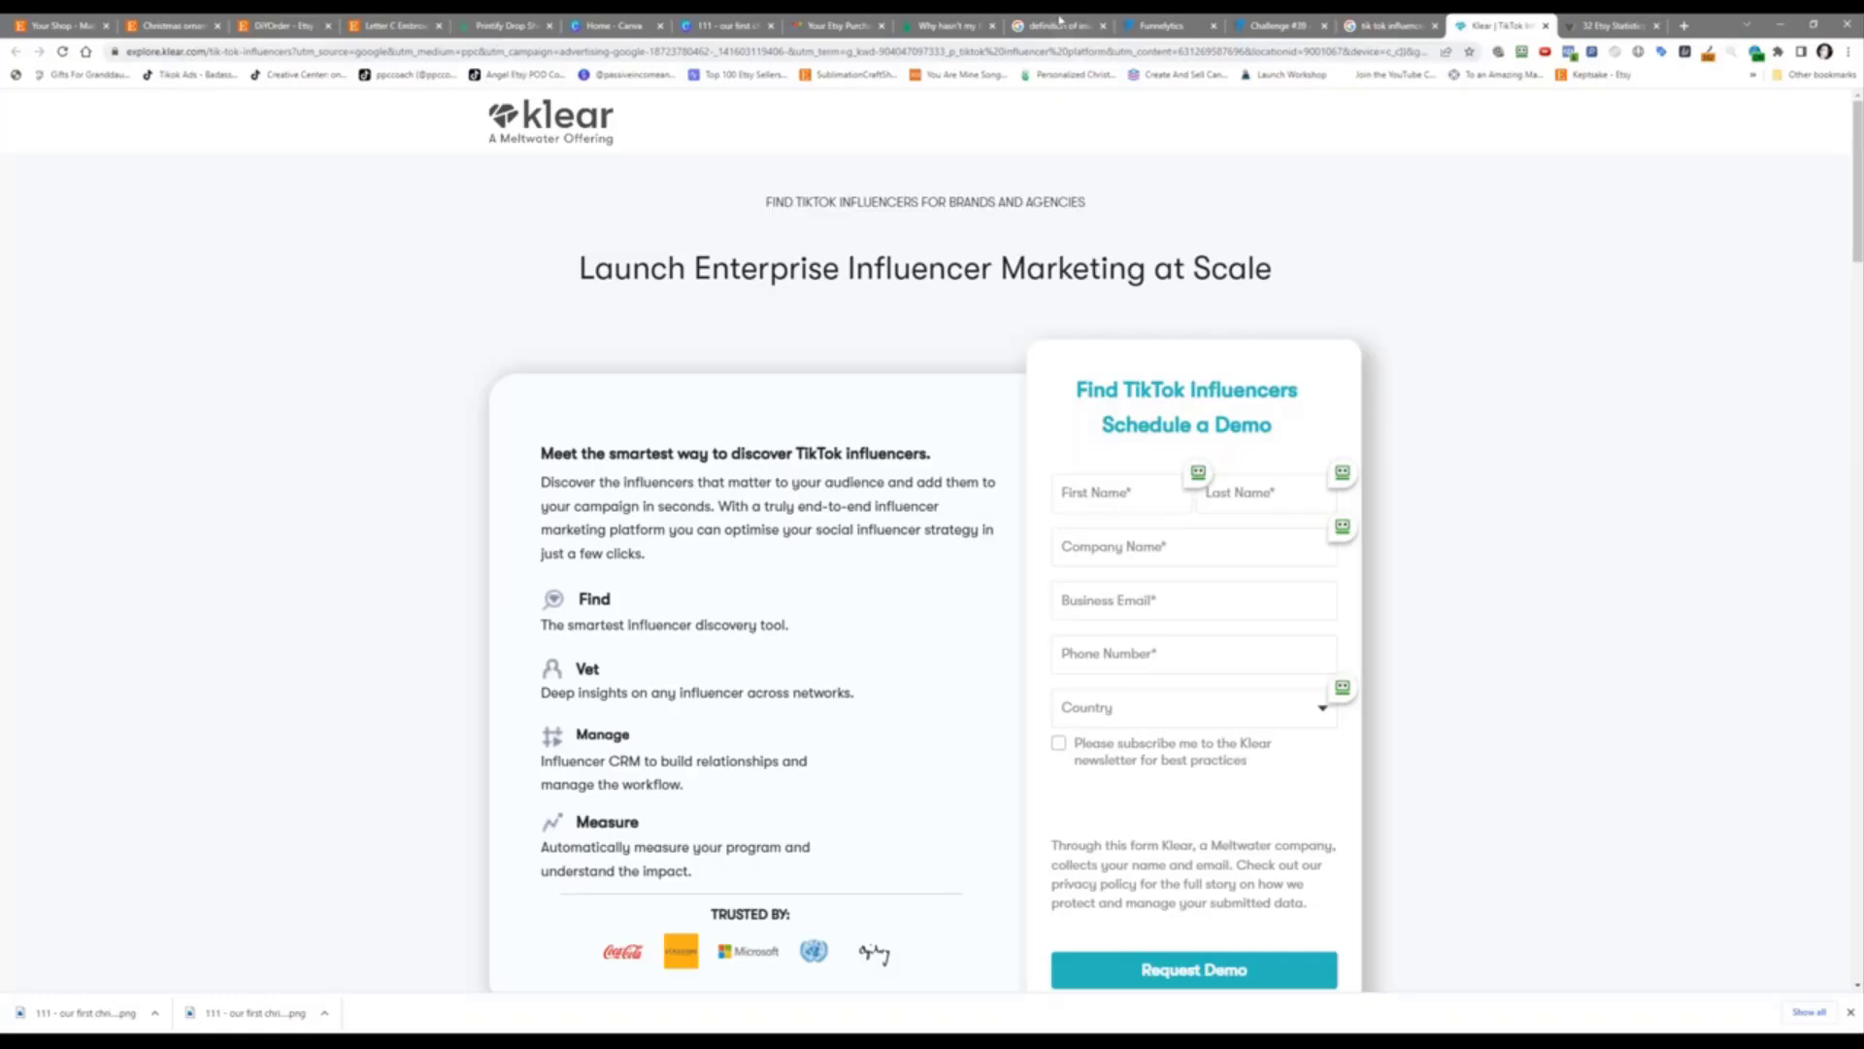
# Step: Back on the Challenge #39 map, shift the Influencer Marketing node slightly left
pyautogui.click(1270, 26)
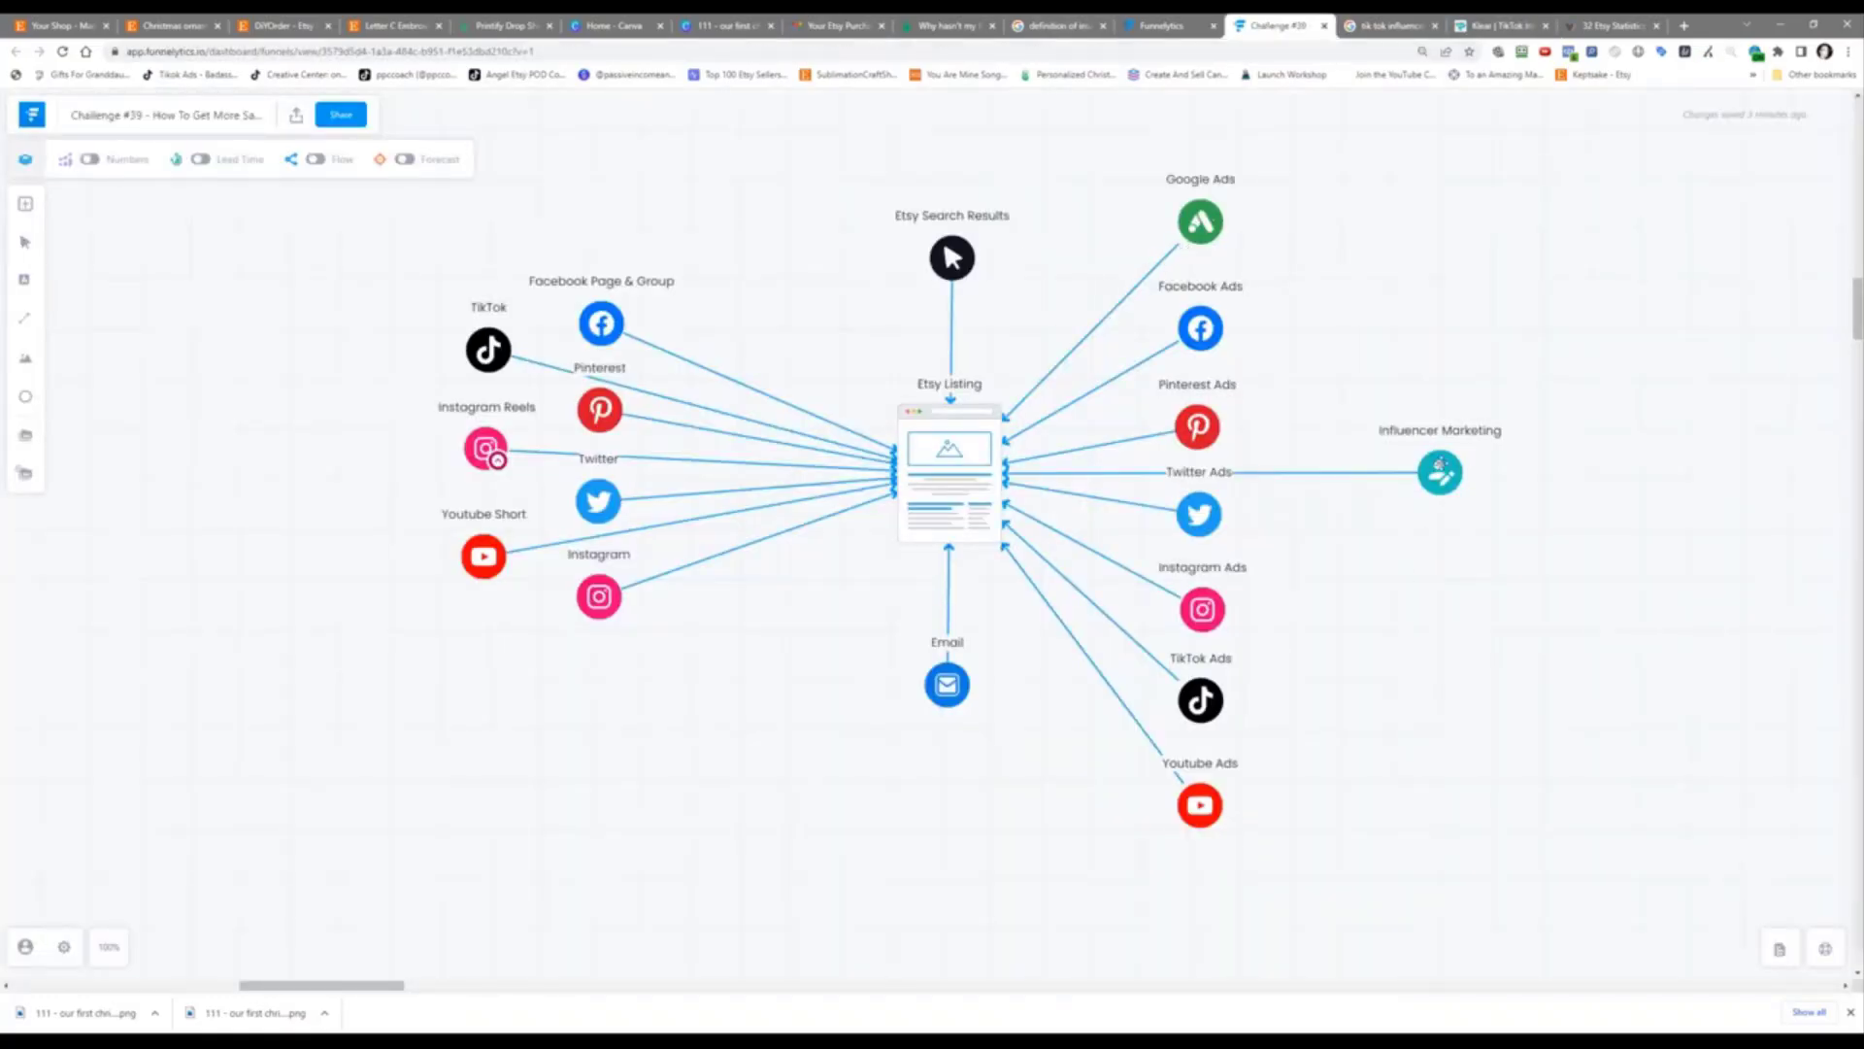
pyautogui.moveTo(1437, 466); pyautogui.dragTo(1366, 473)
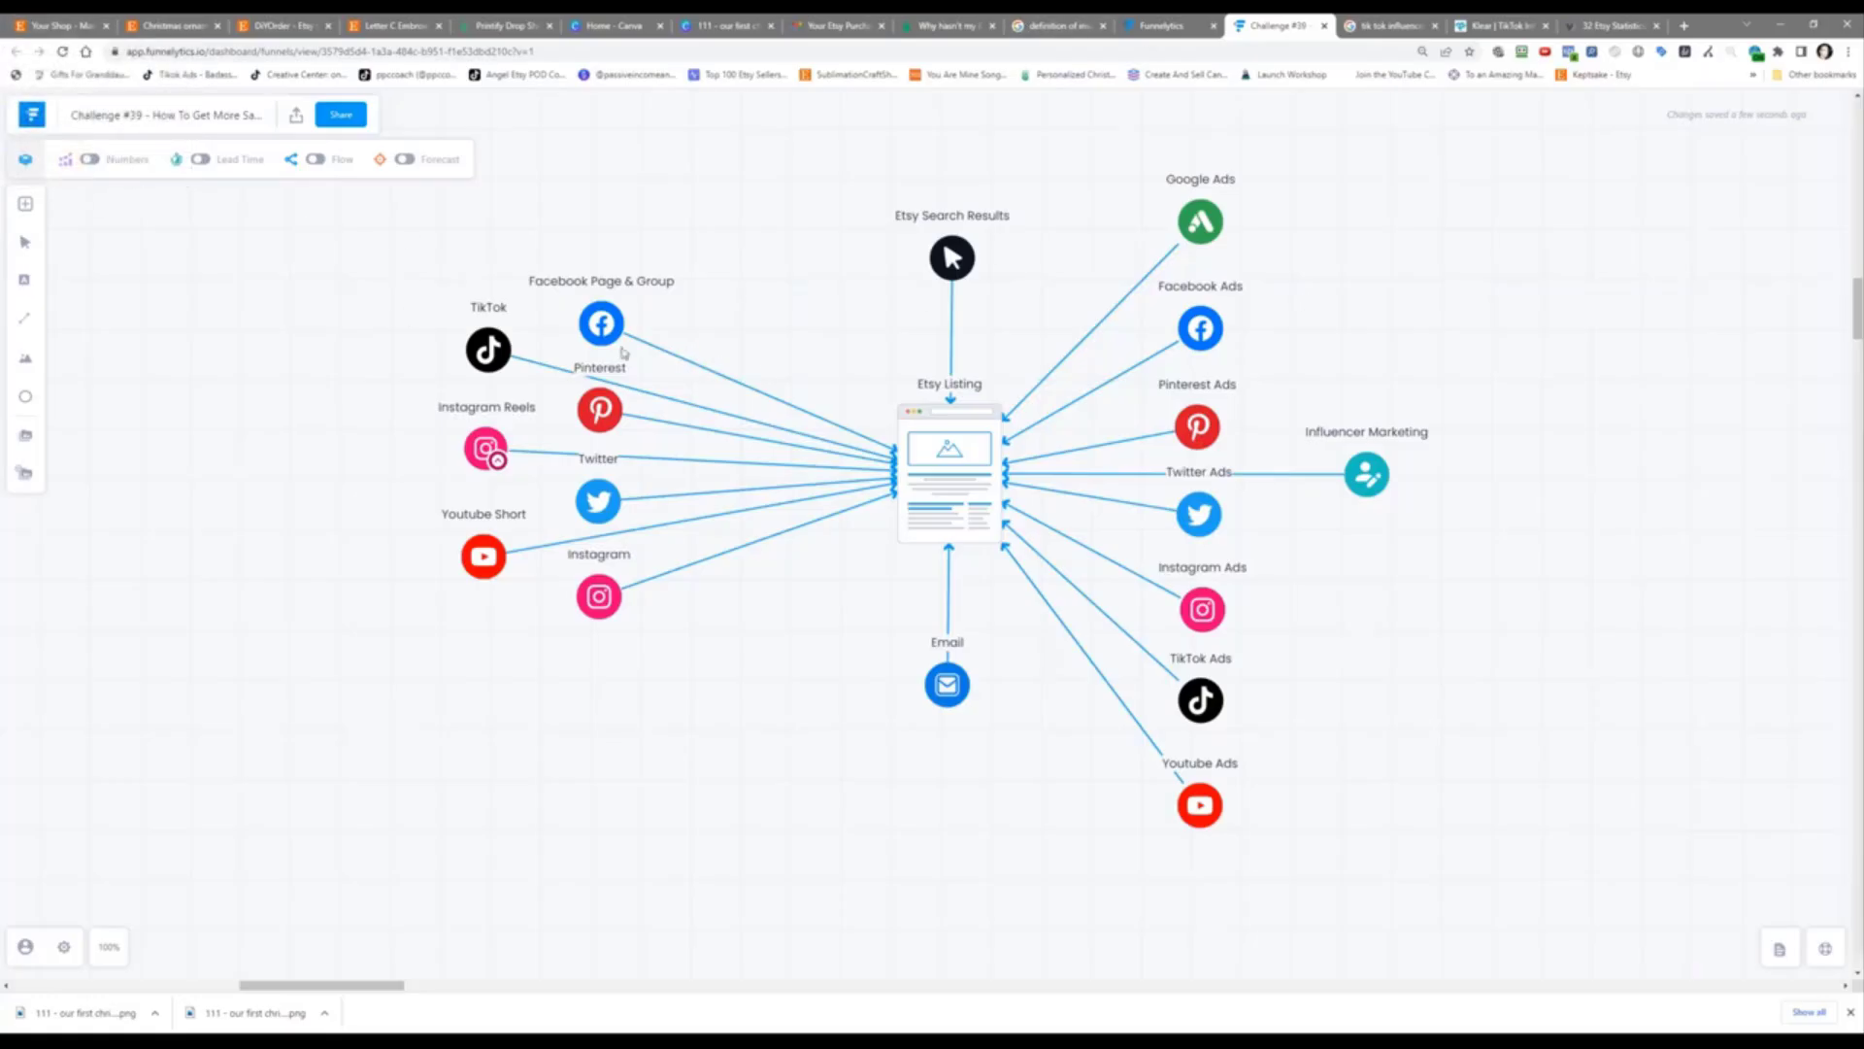
# Step: Add a Facebook node and link it into Etsy Listing, left of Email
pyautogui.click(25, 204)
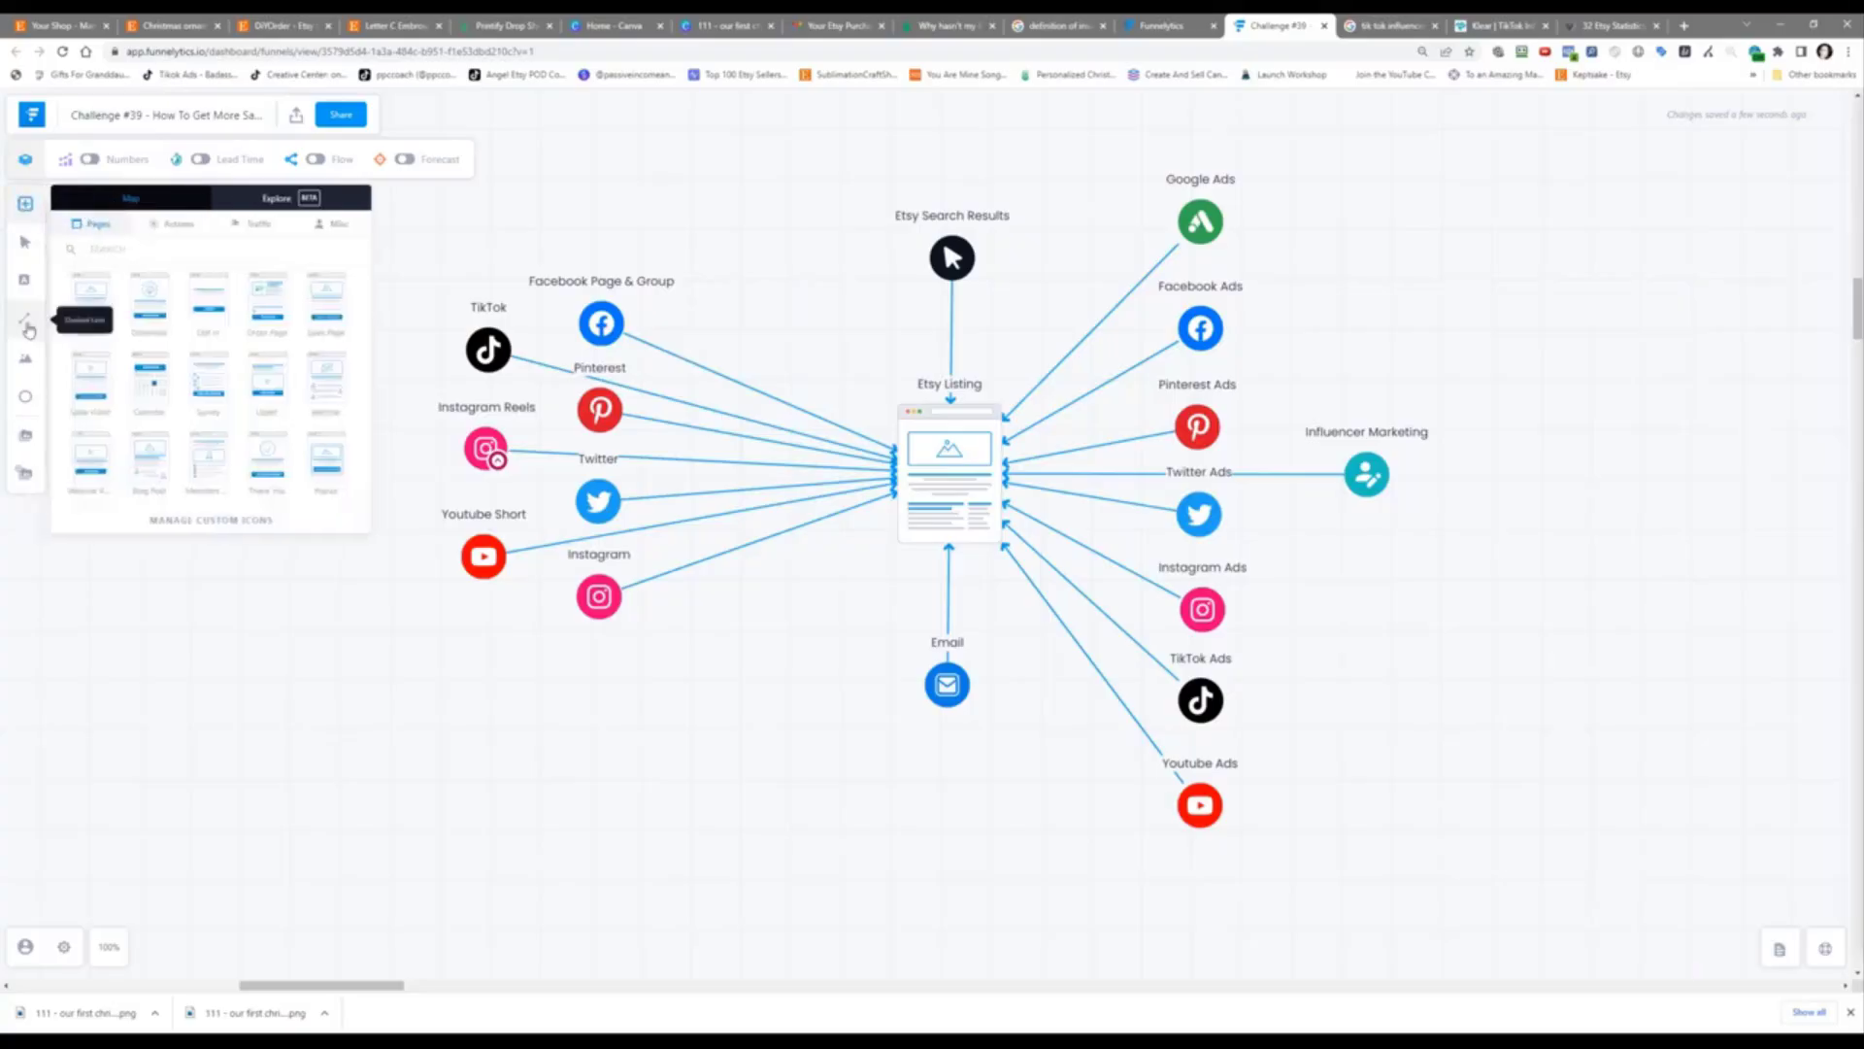
pyautogui.write('facebook')
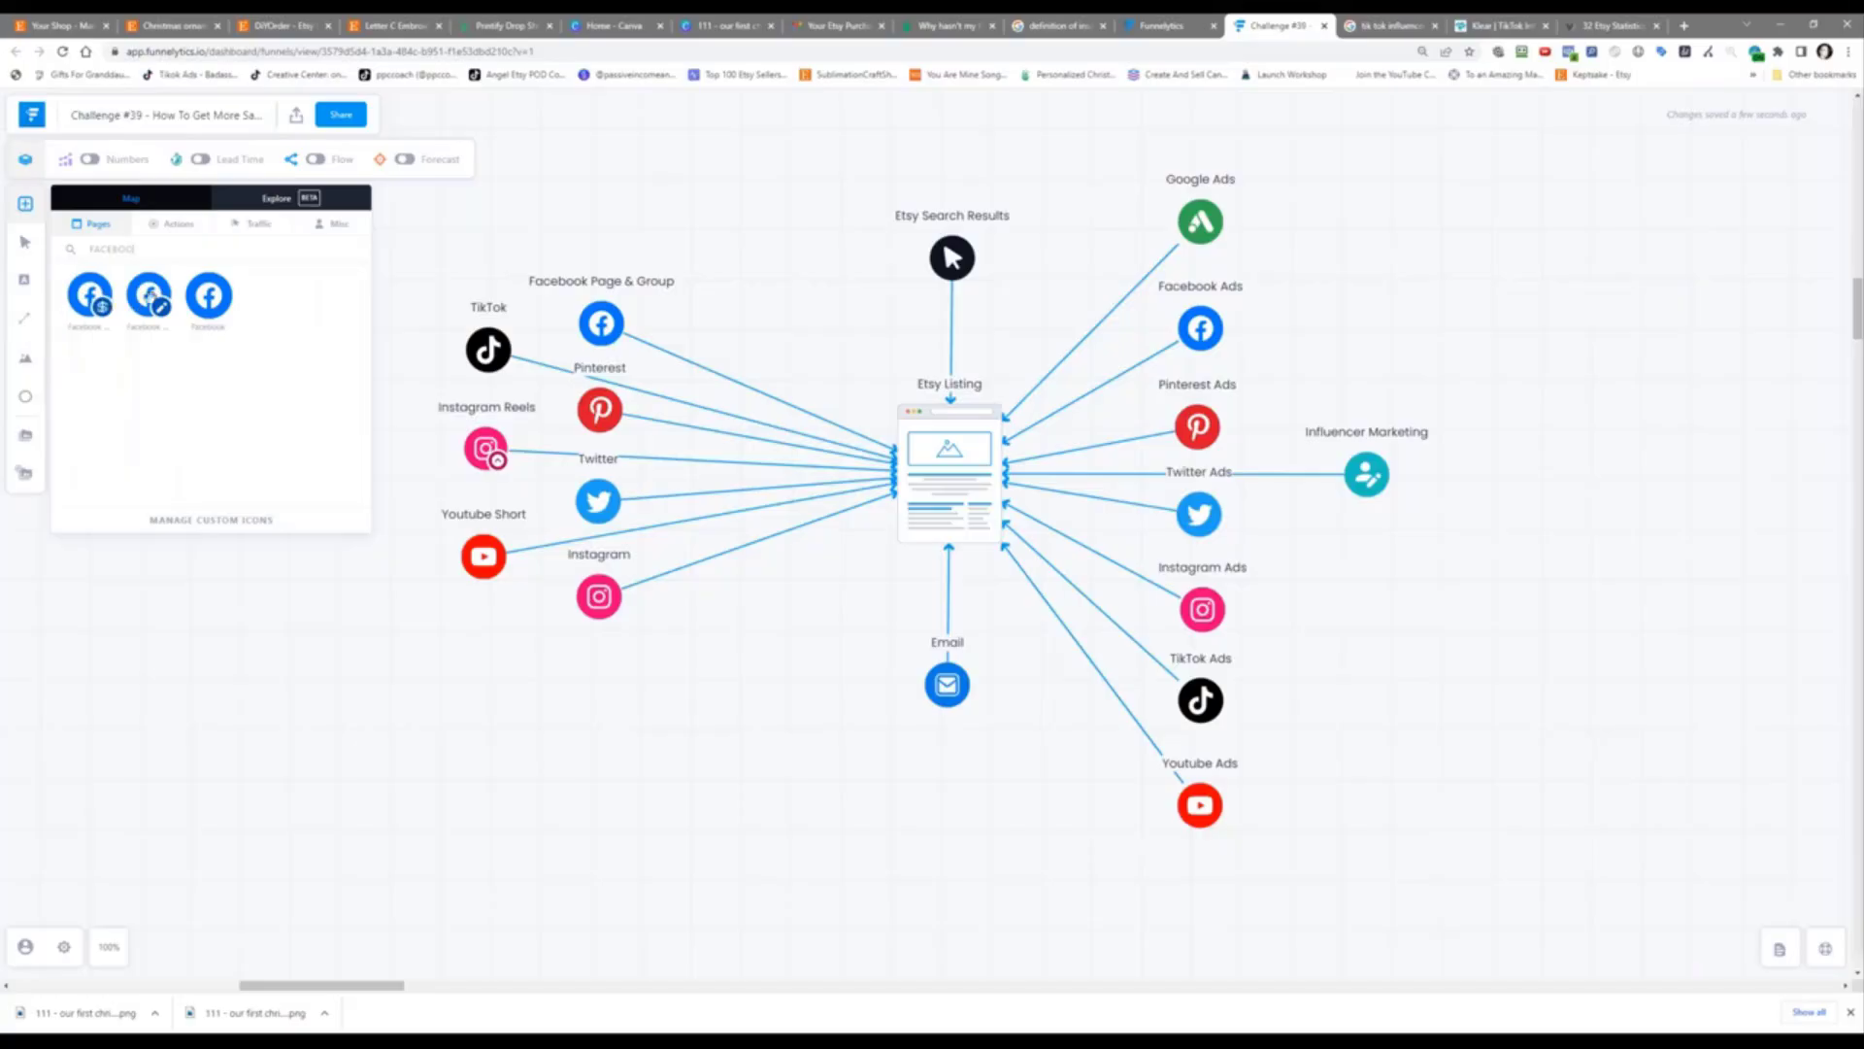
pyautogui.moveTo(149, 294); pyautogui.dragTo(974, 488)
pyautogui.moveTo(1360, 587); pyautogui.dragTo(746, 653)
# Step: Label the Facebook node 'Facebook Group Posting Direct'
pyautogui.click(731, 580)
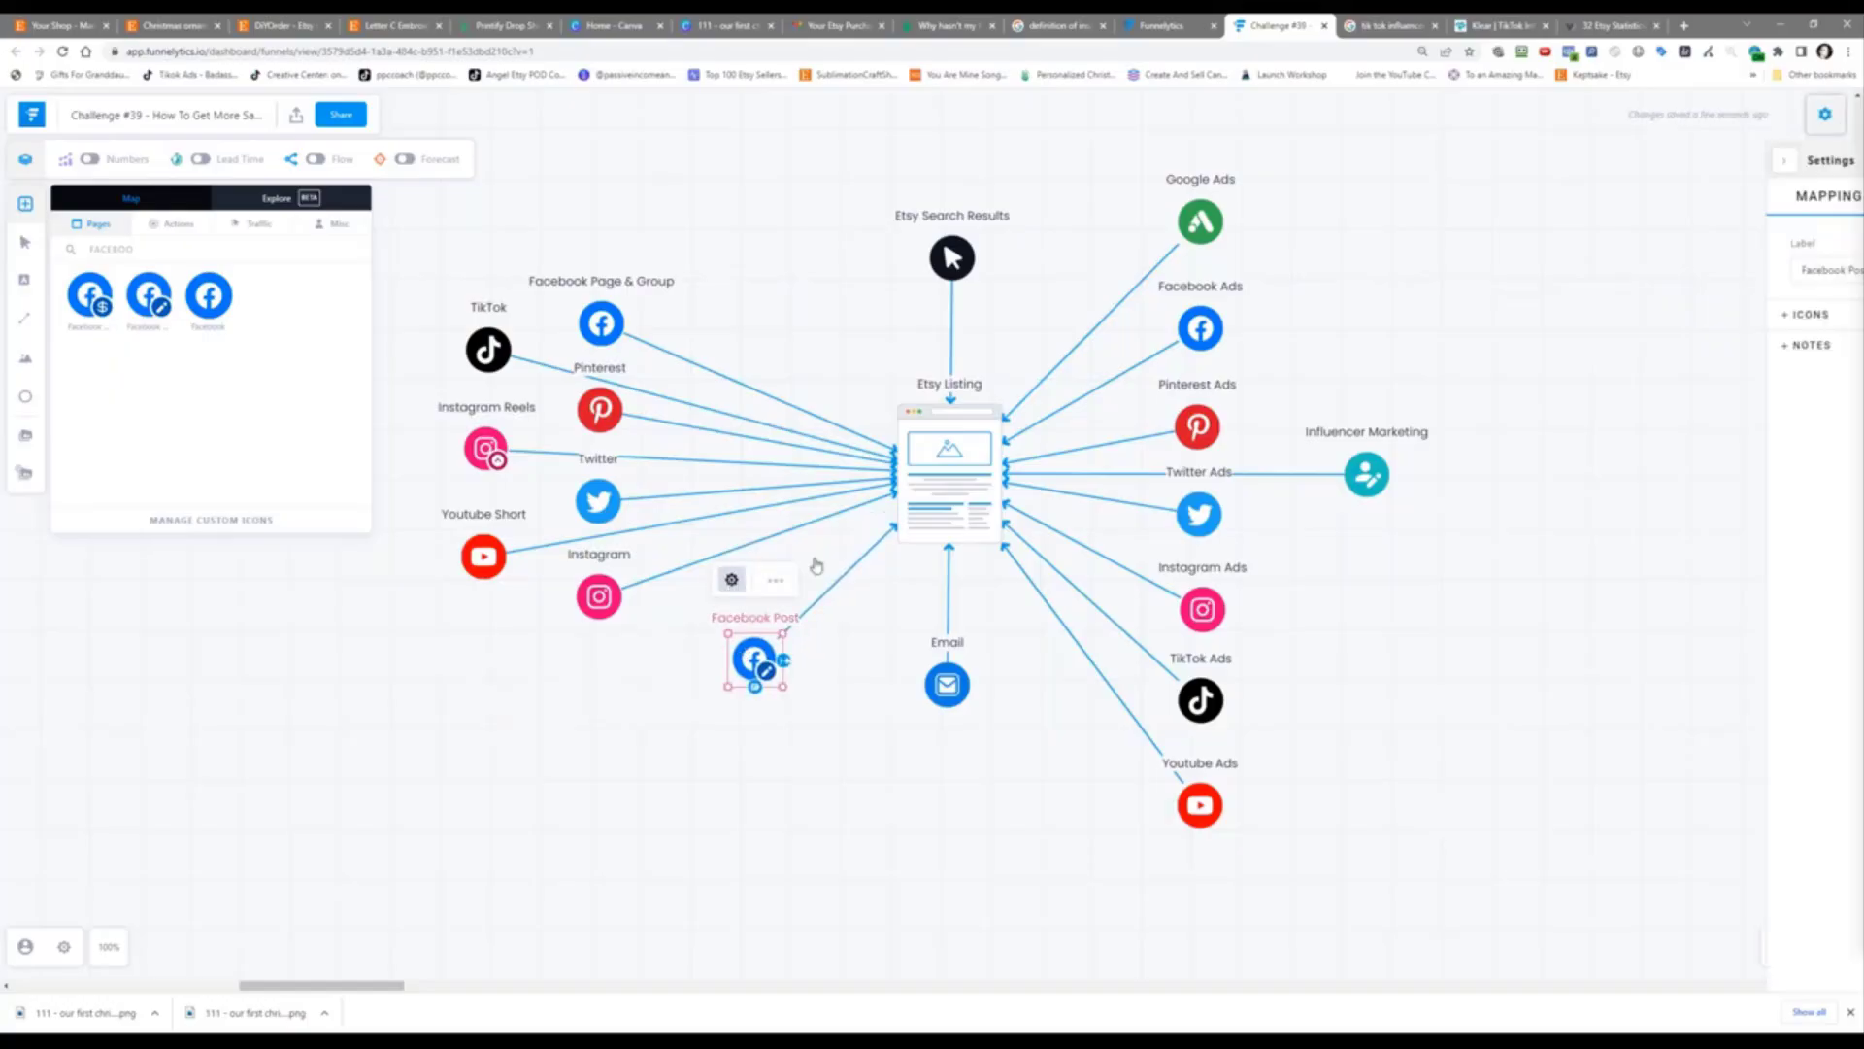
pyautogui.write('Group Posting')
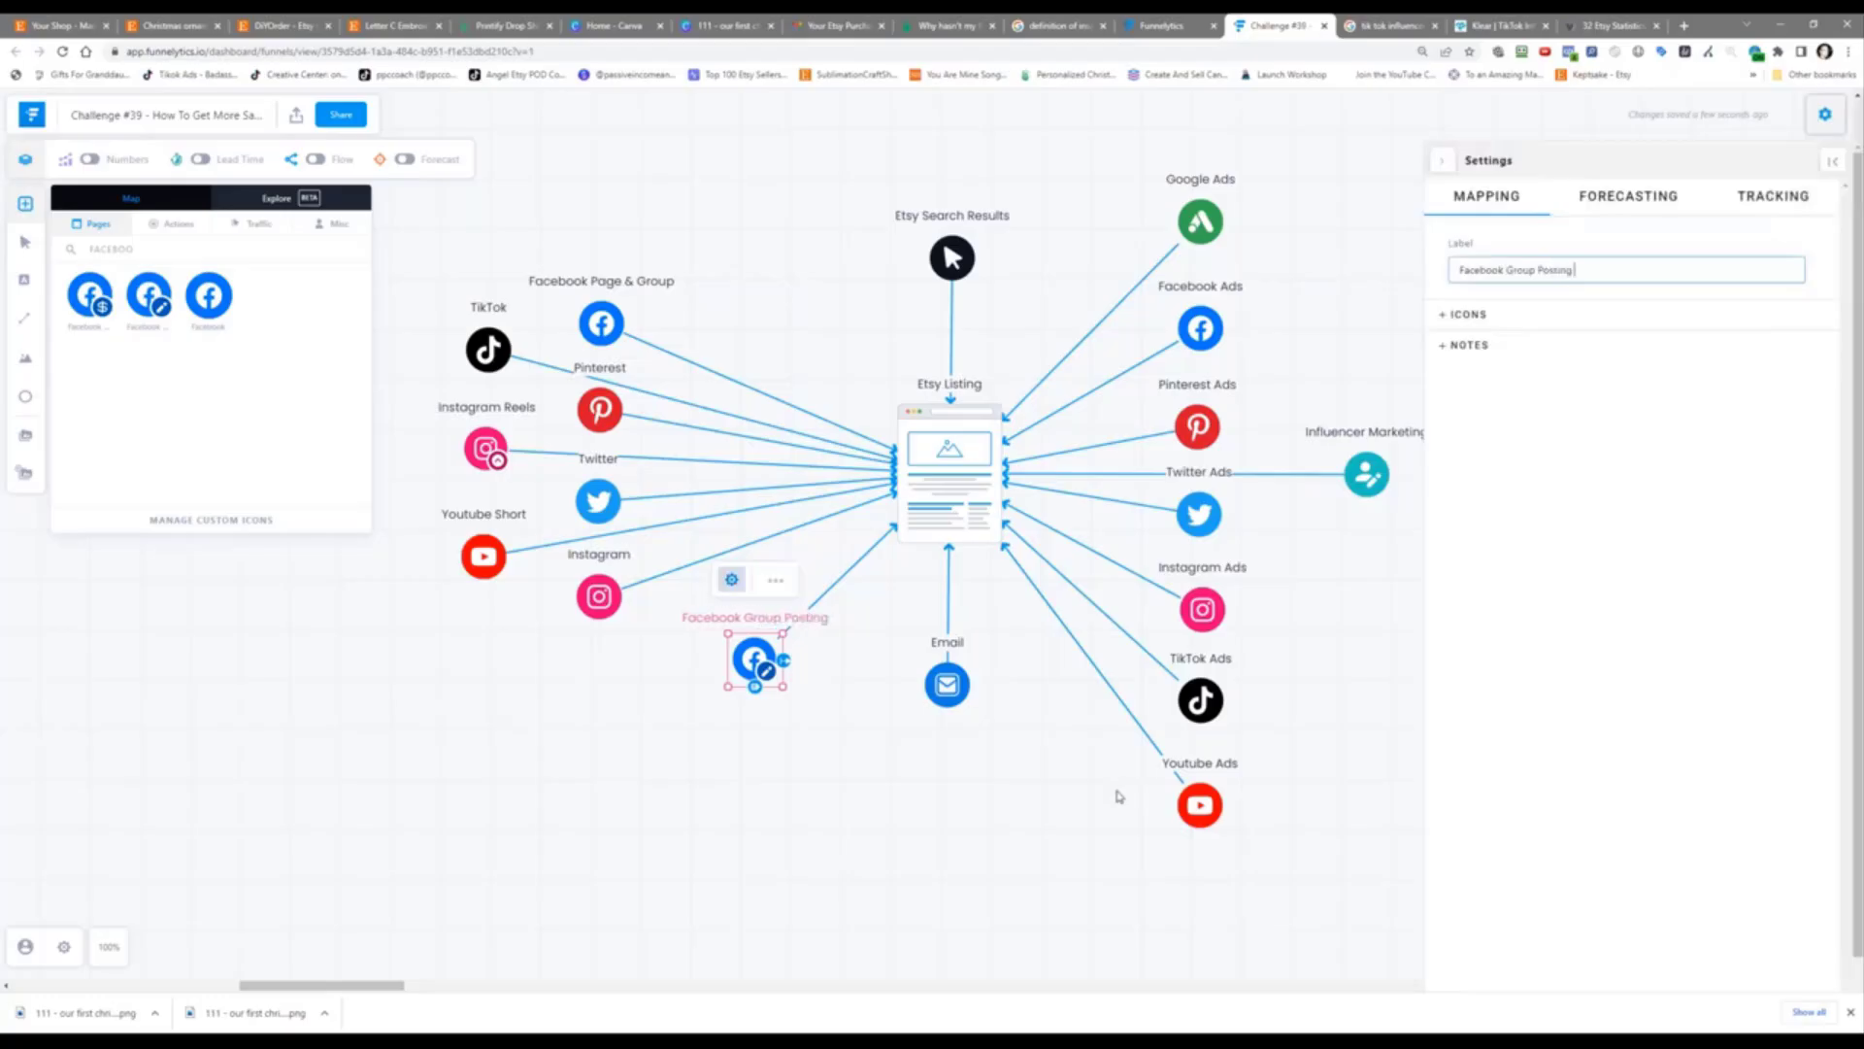
pyautogui.write(' Direct')
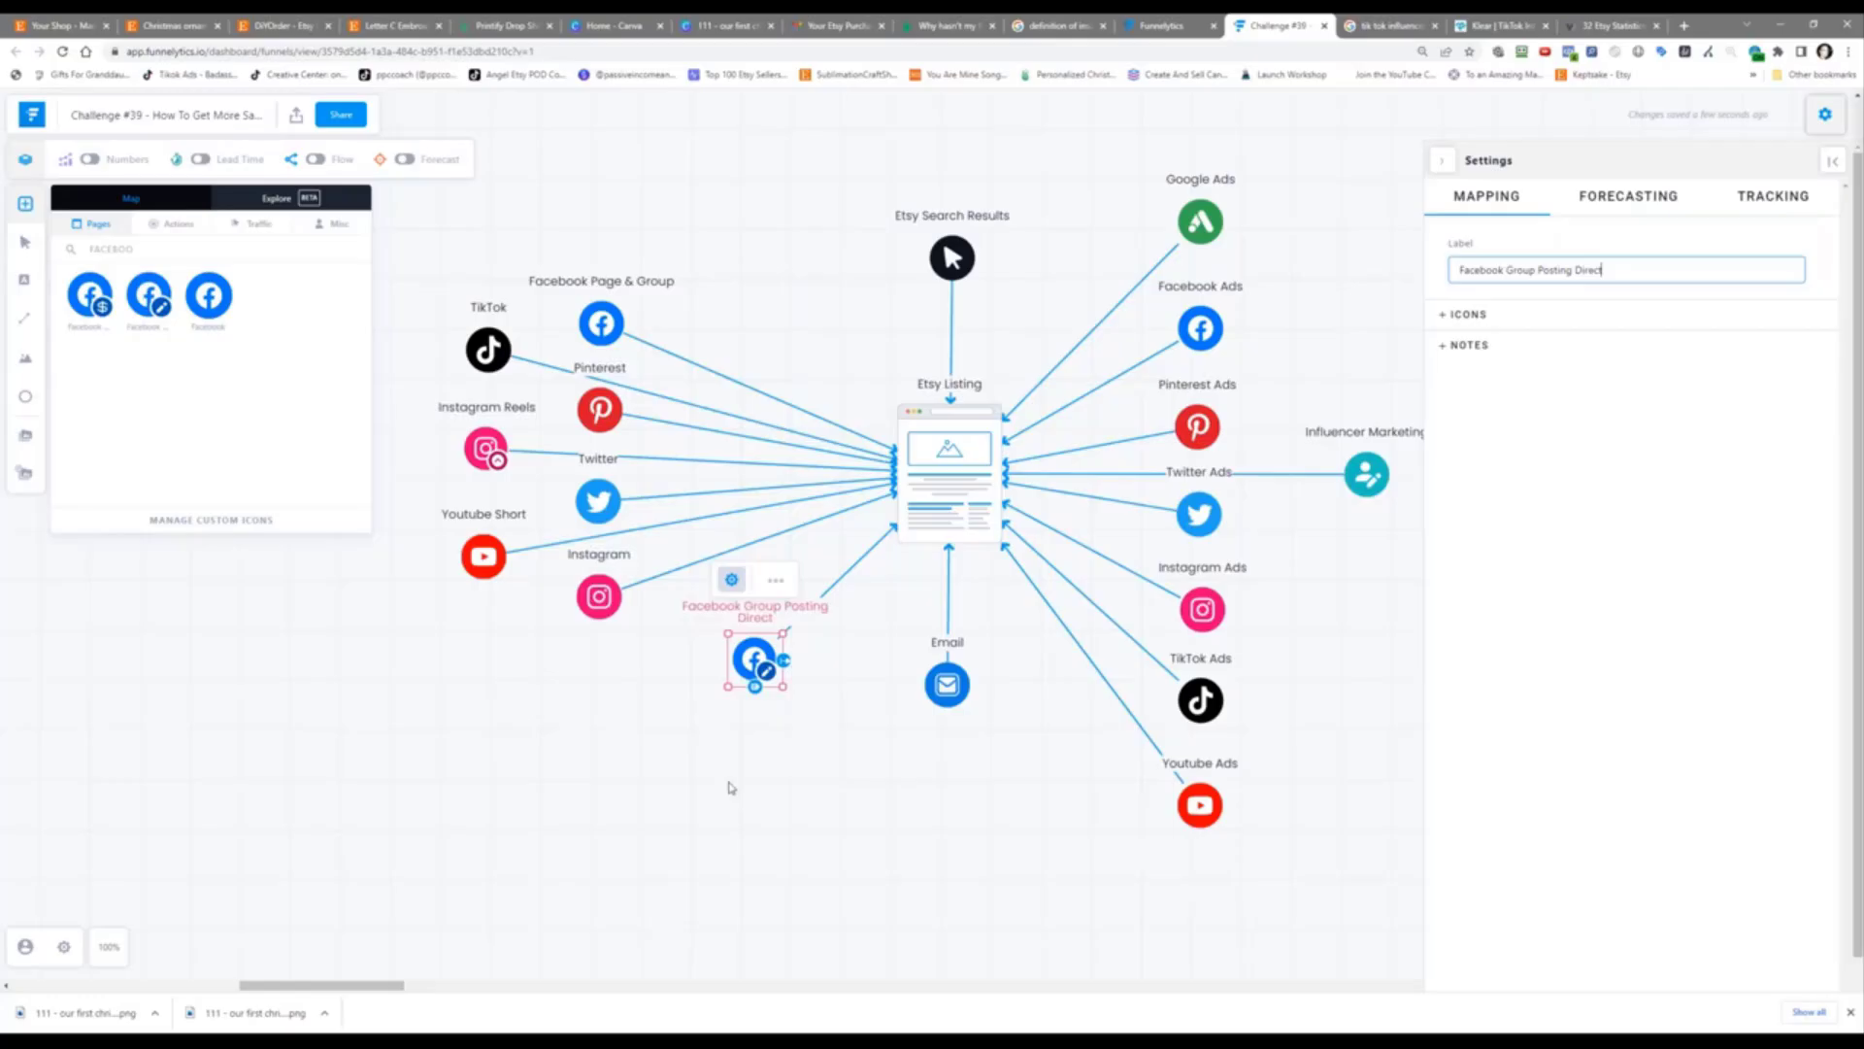
pyautogui.click(732, 787)
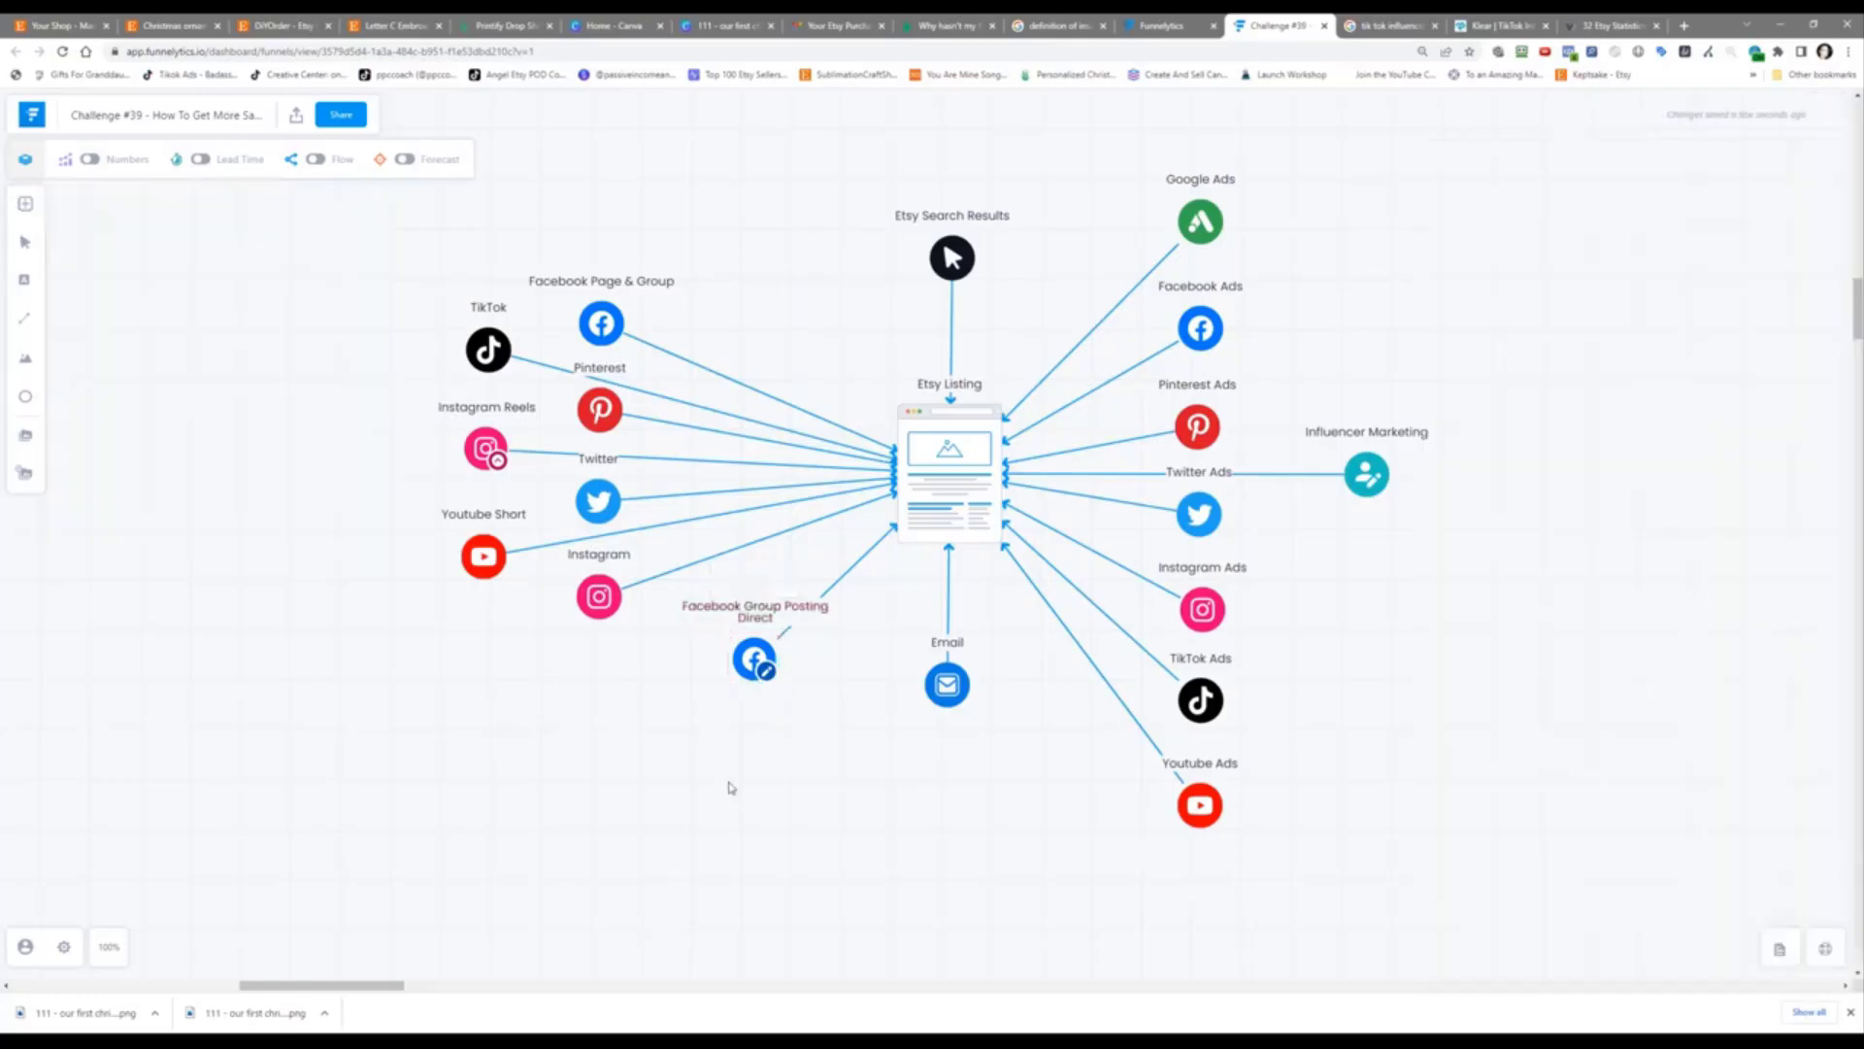
pyautogui.click(31, 21)
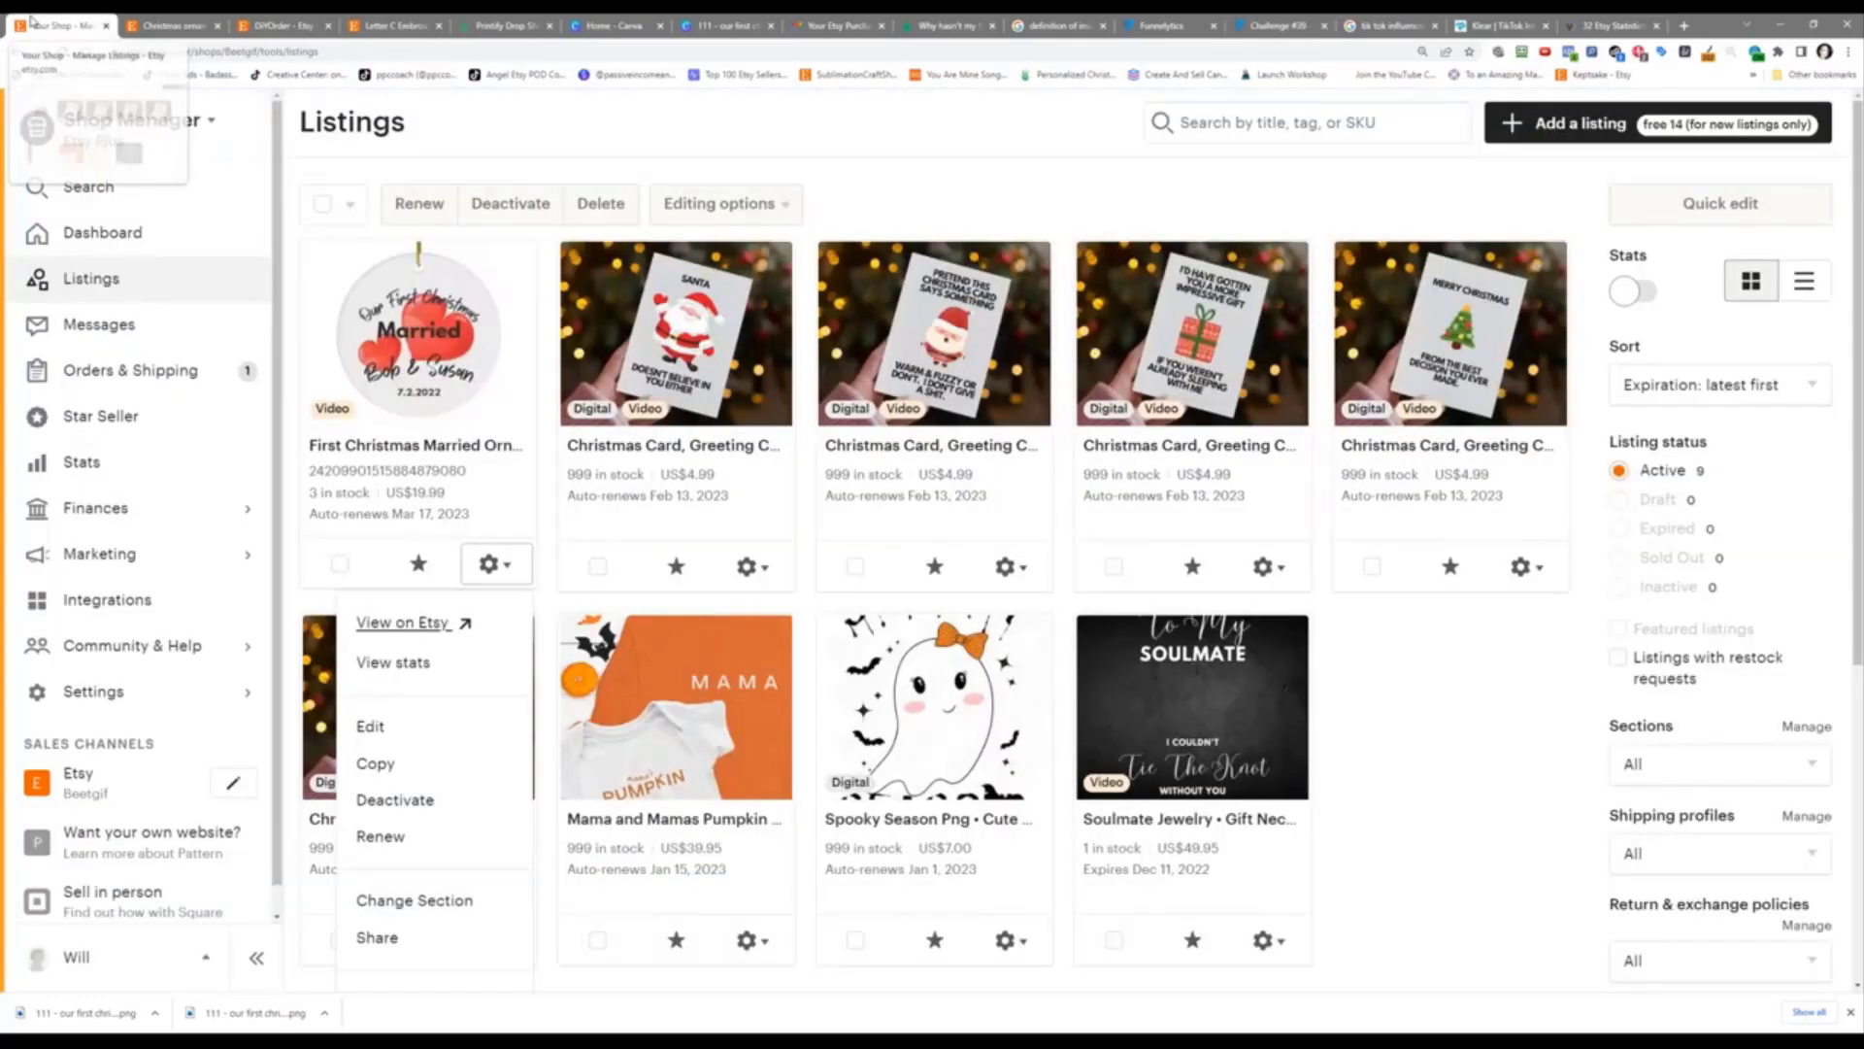
# Step: View the First Christmas Married Ornament listing on Etsy from the shop's listings
pyautogui.click(153, 20)
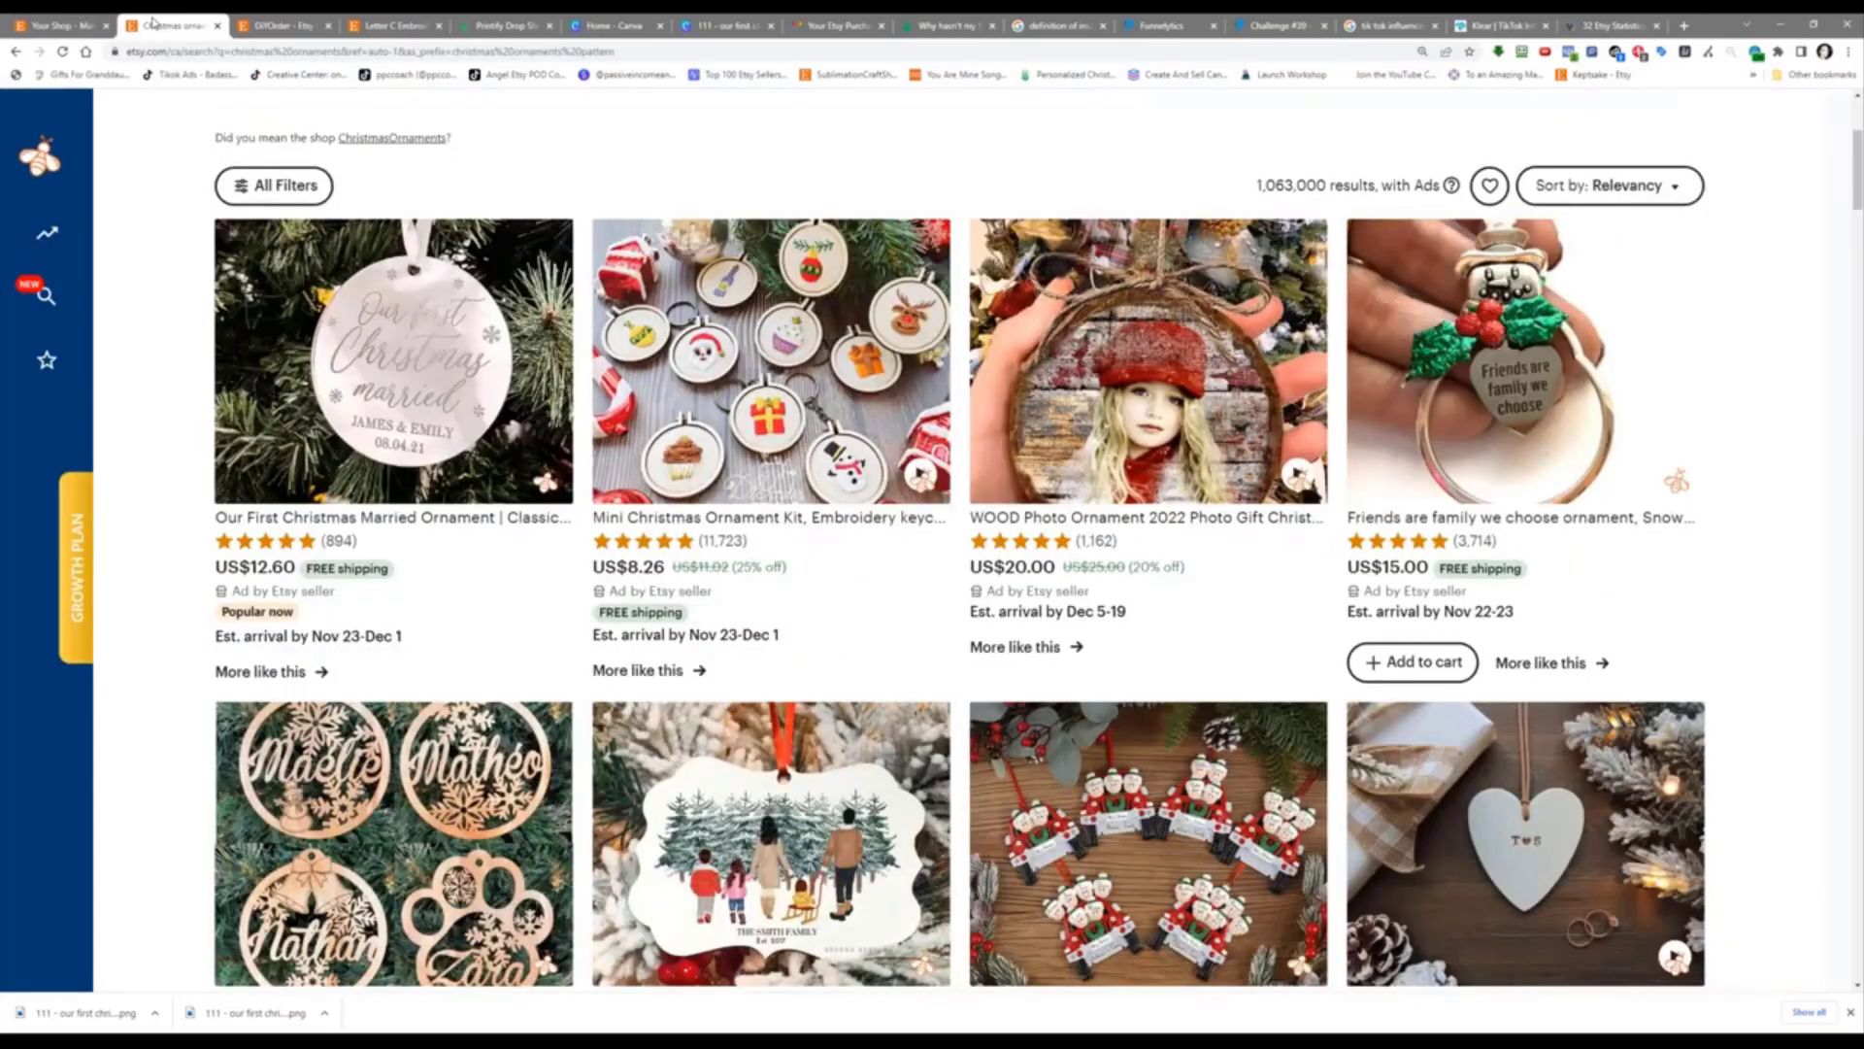
pyautogui.click(32, 21)
pyautogui.click(492, 564)
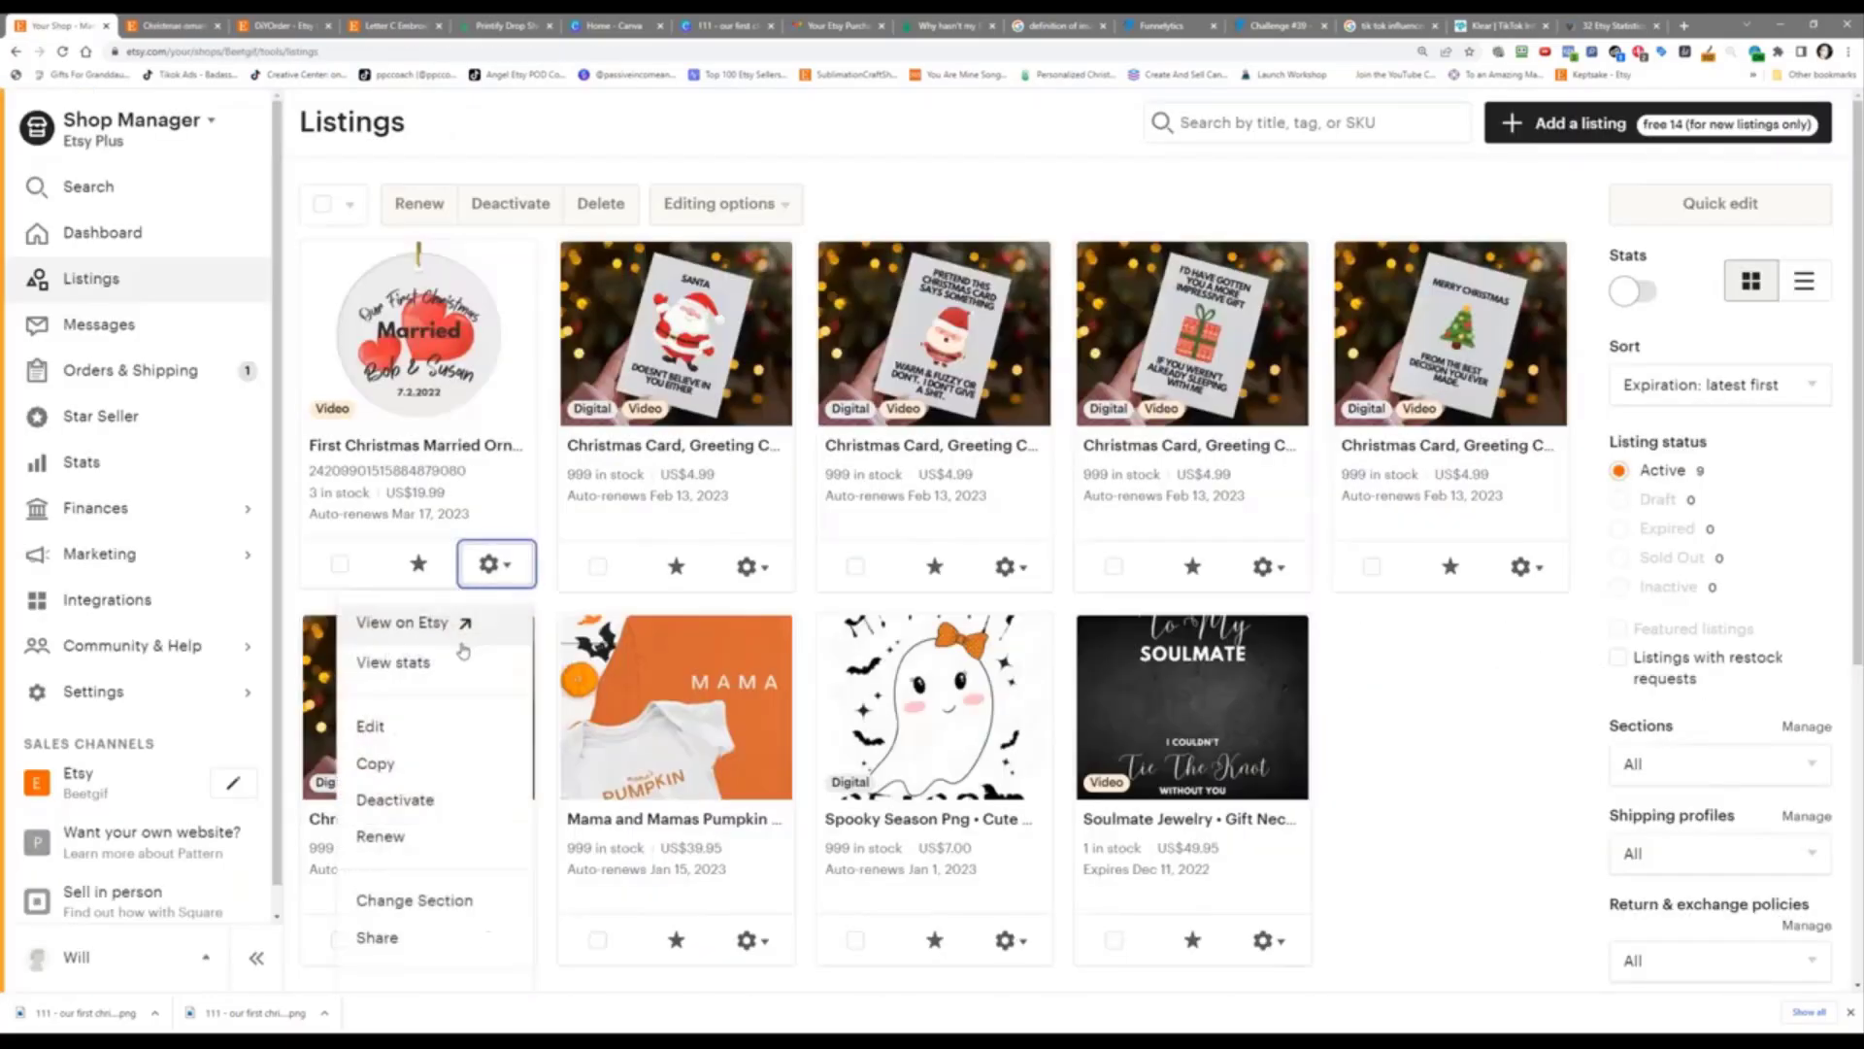
pyautogui.click(461, 631)
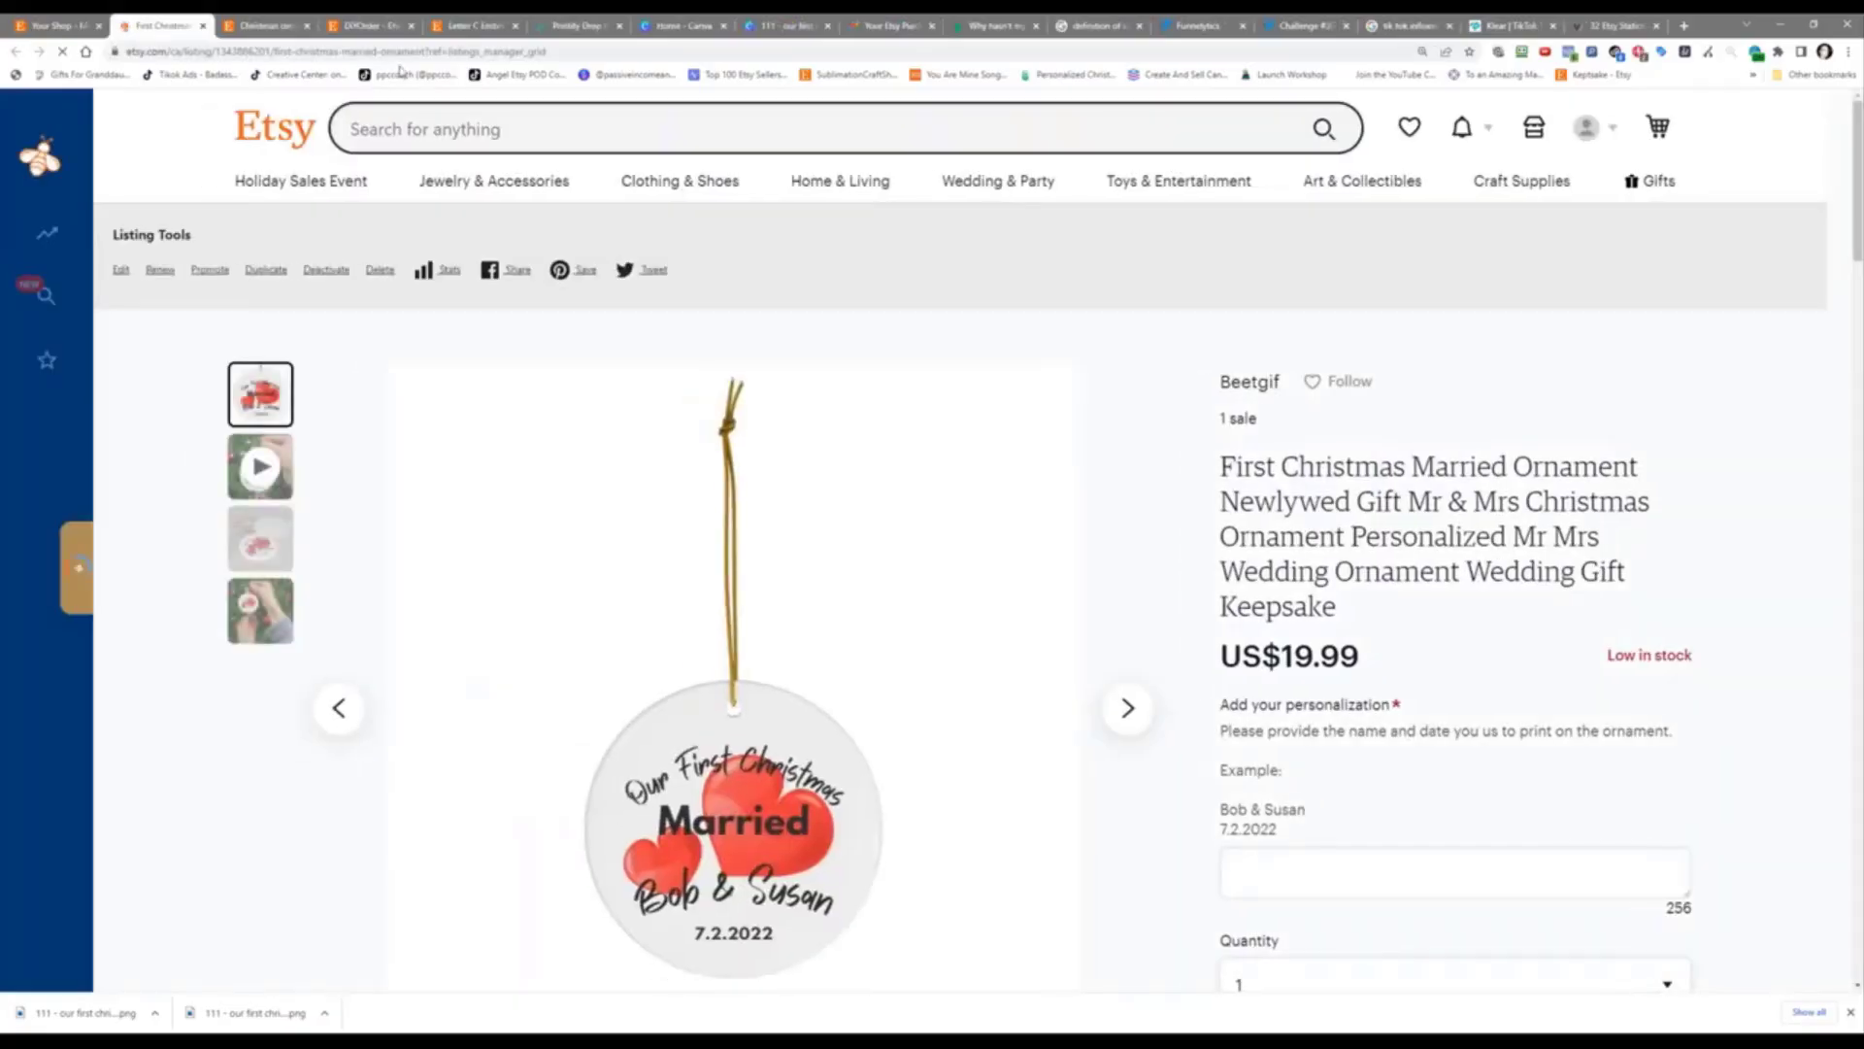
# Step: Copy the listing's web address, return to the listings manager, and open a new tab
pyautogui.moveTo(424, 49); pyautogui.dragTo(155, 59)
pyautogui.rightClick(155, 59)
pyautogui.click(194, 122)
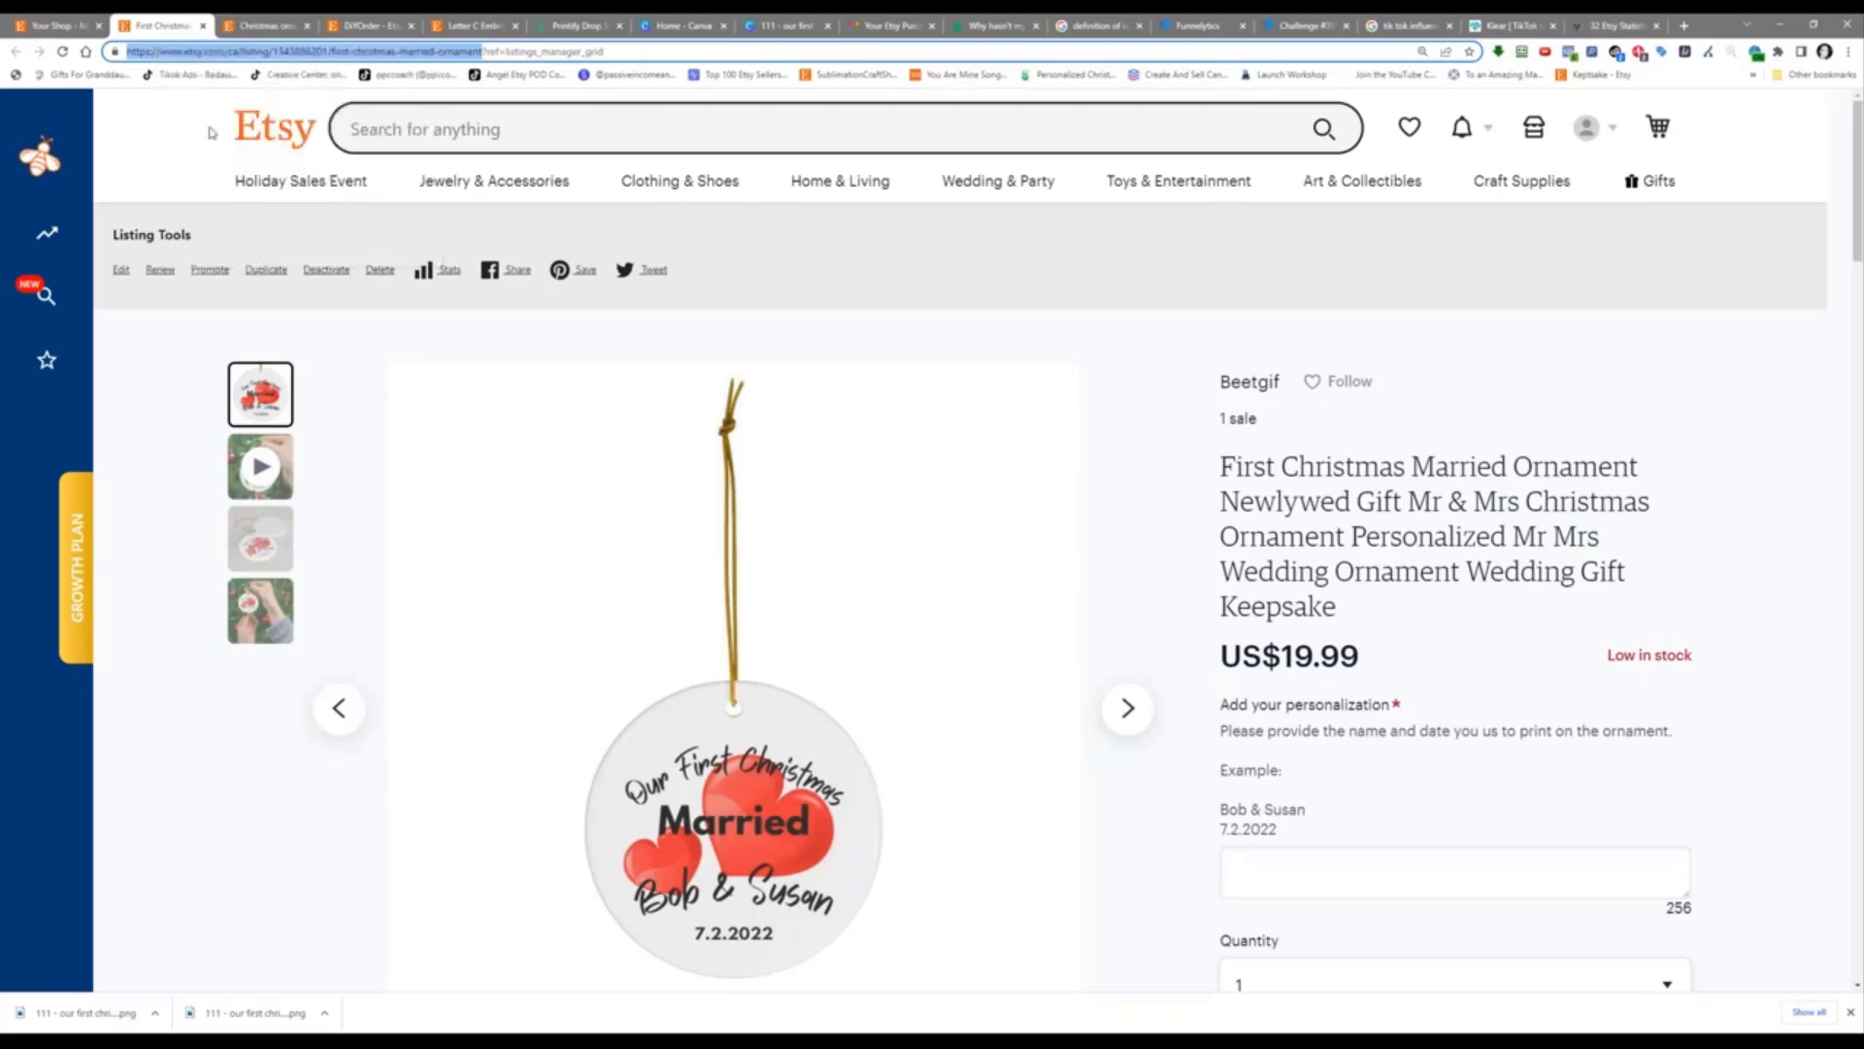
pyautogui.click(63, 21)
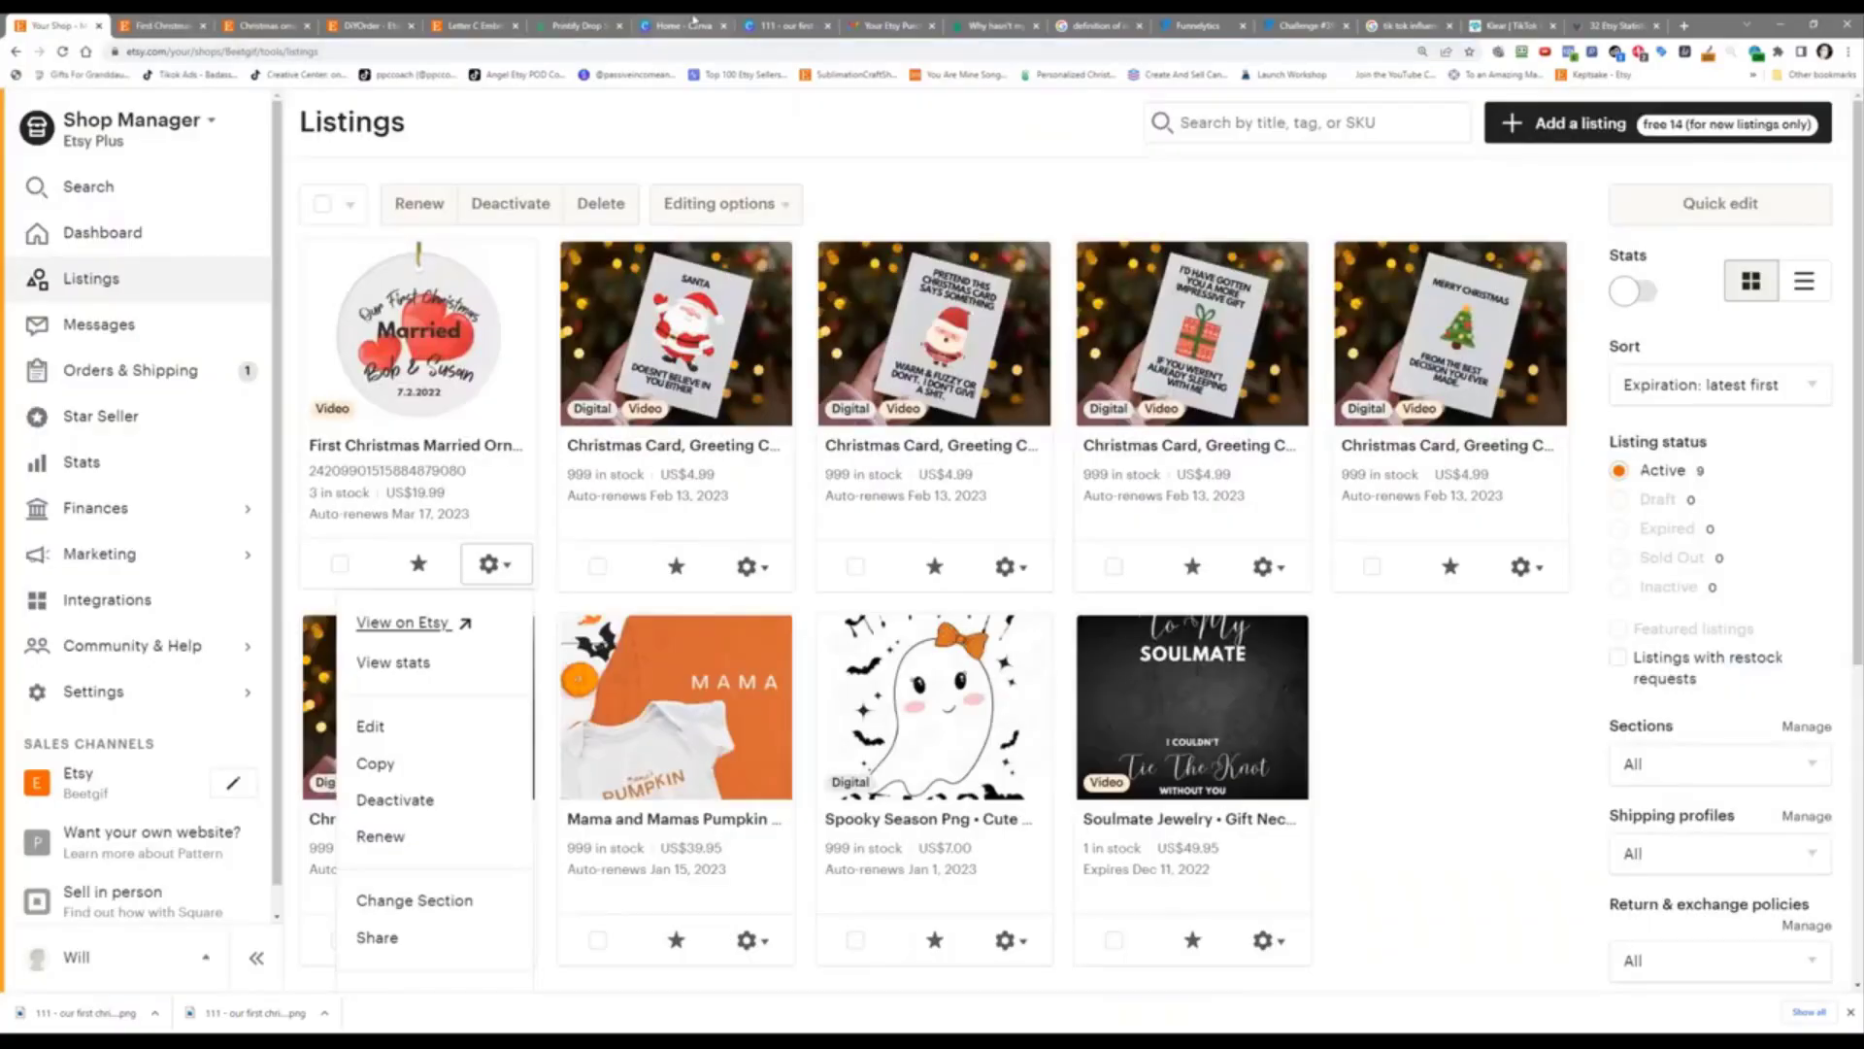
pyautogui.click(1684, 25)
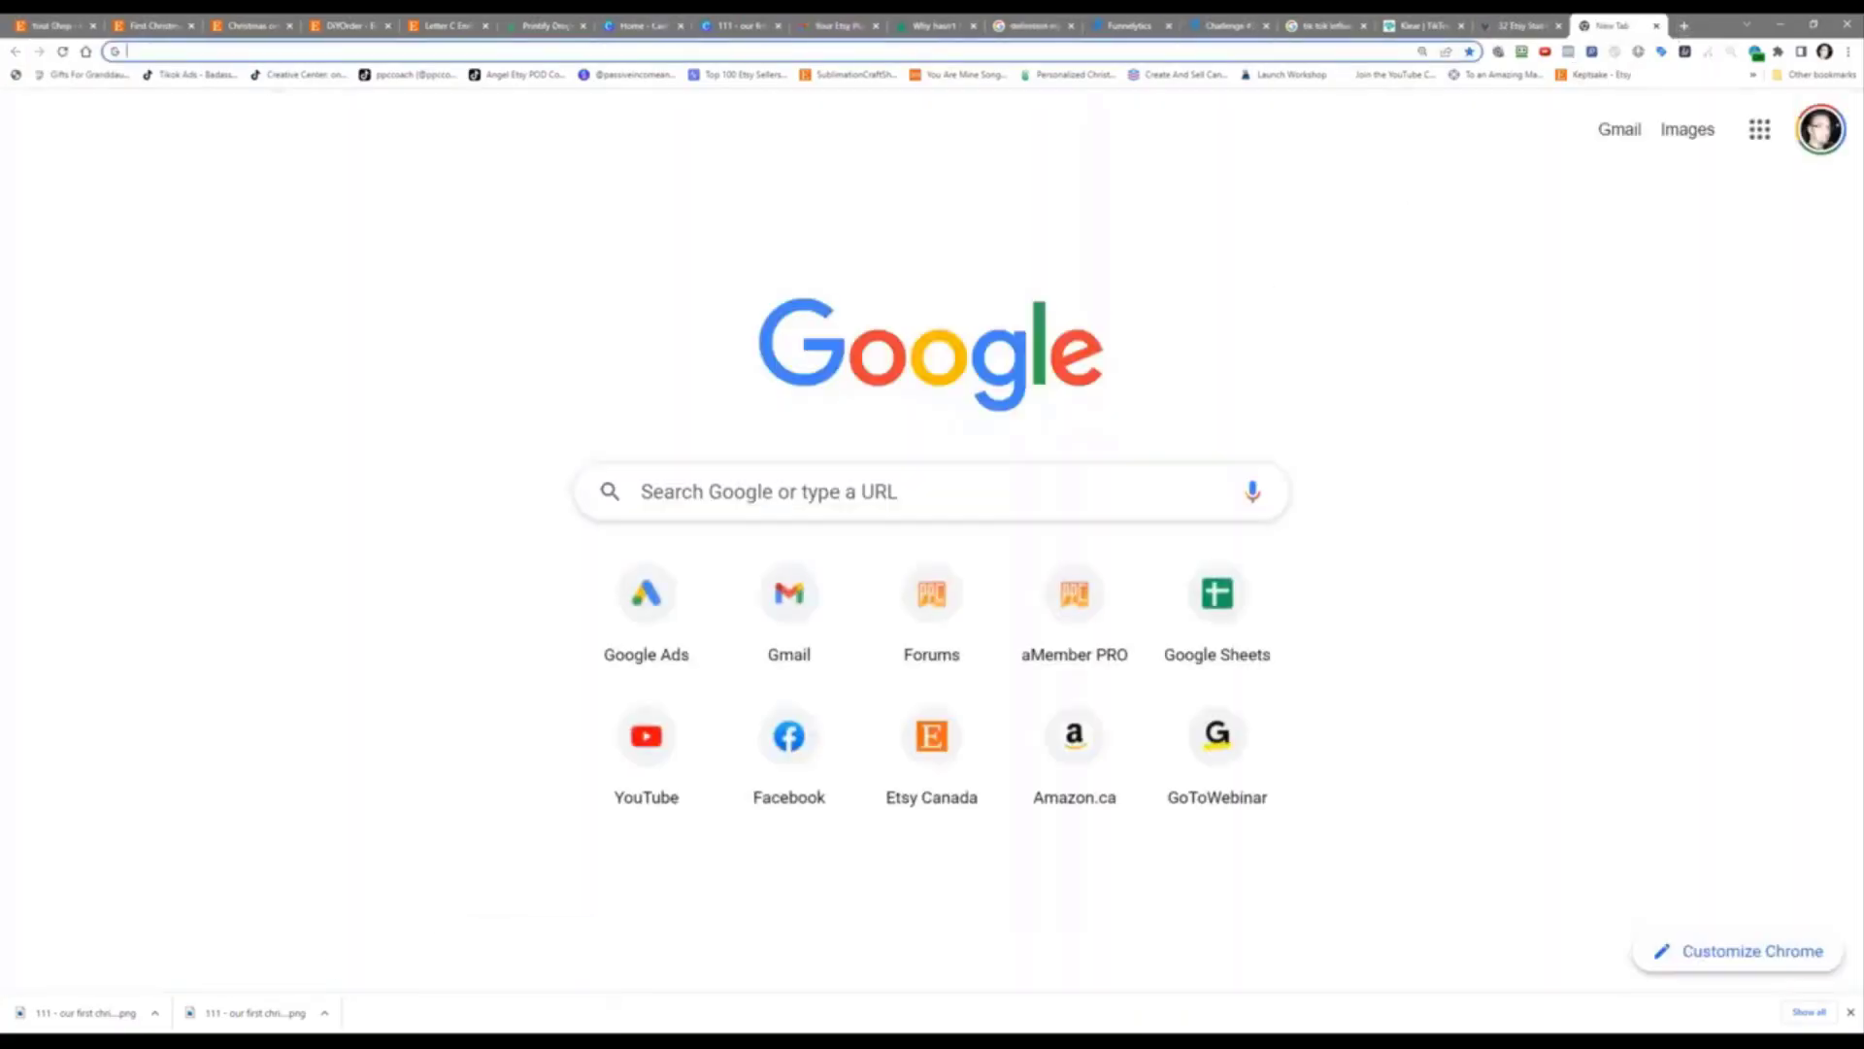
# Step: Go to Facebook and search for 'wedding groups on facebook'
pyautogui.click(779, 730)
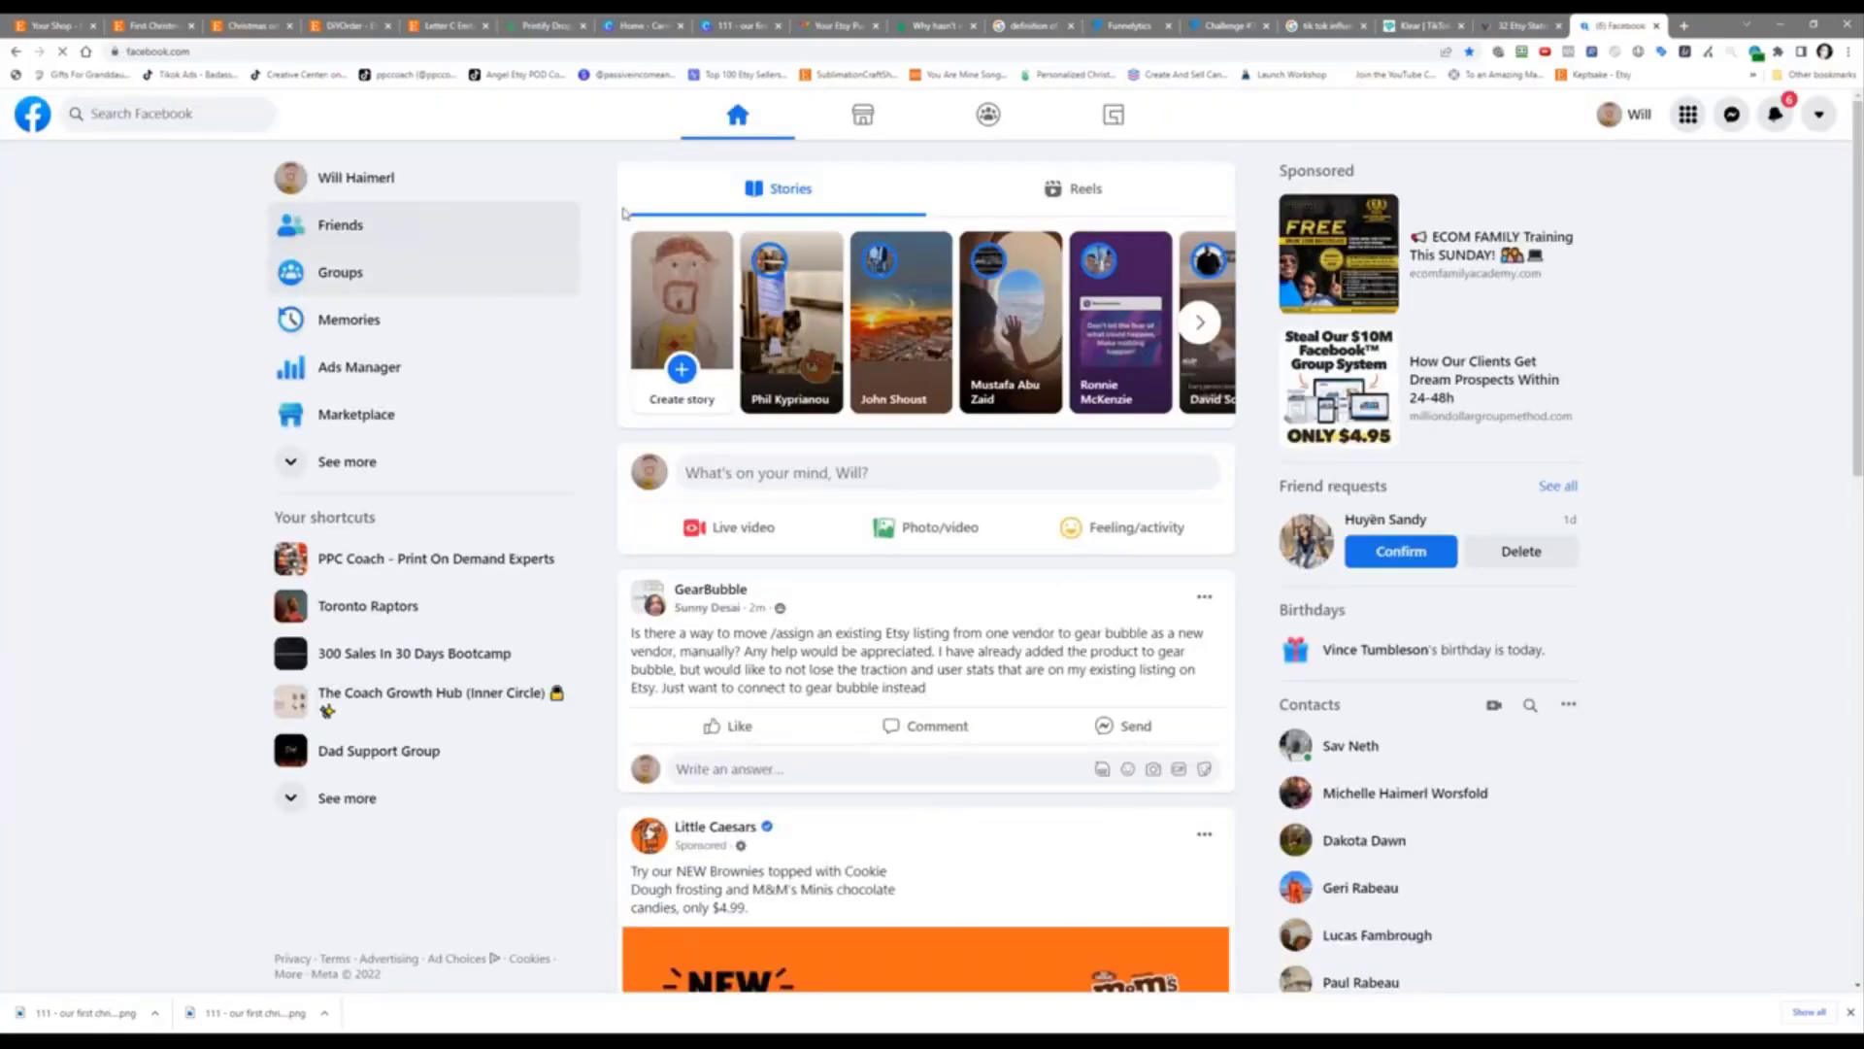
pyautogui.click(155, 113)
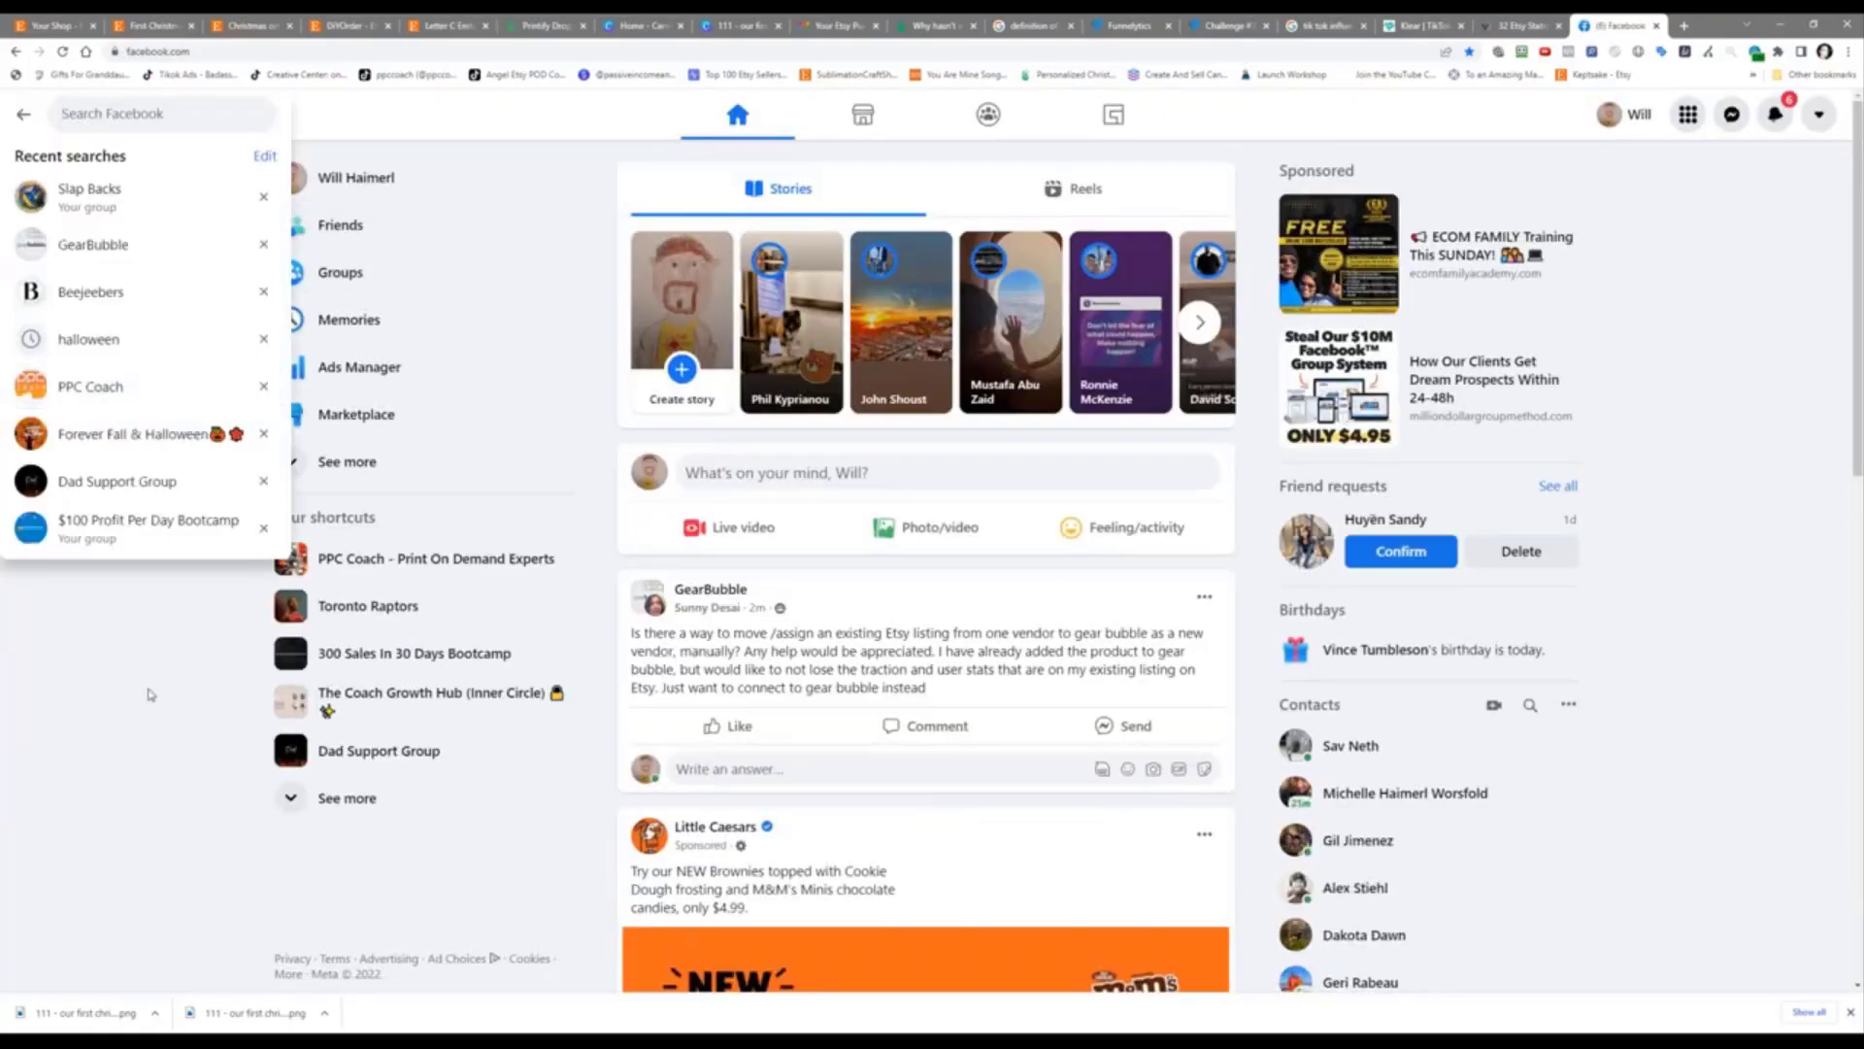
pyautogui.write('w')
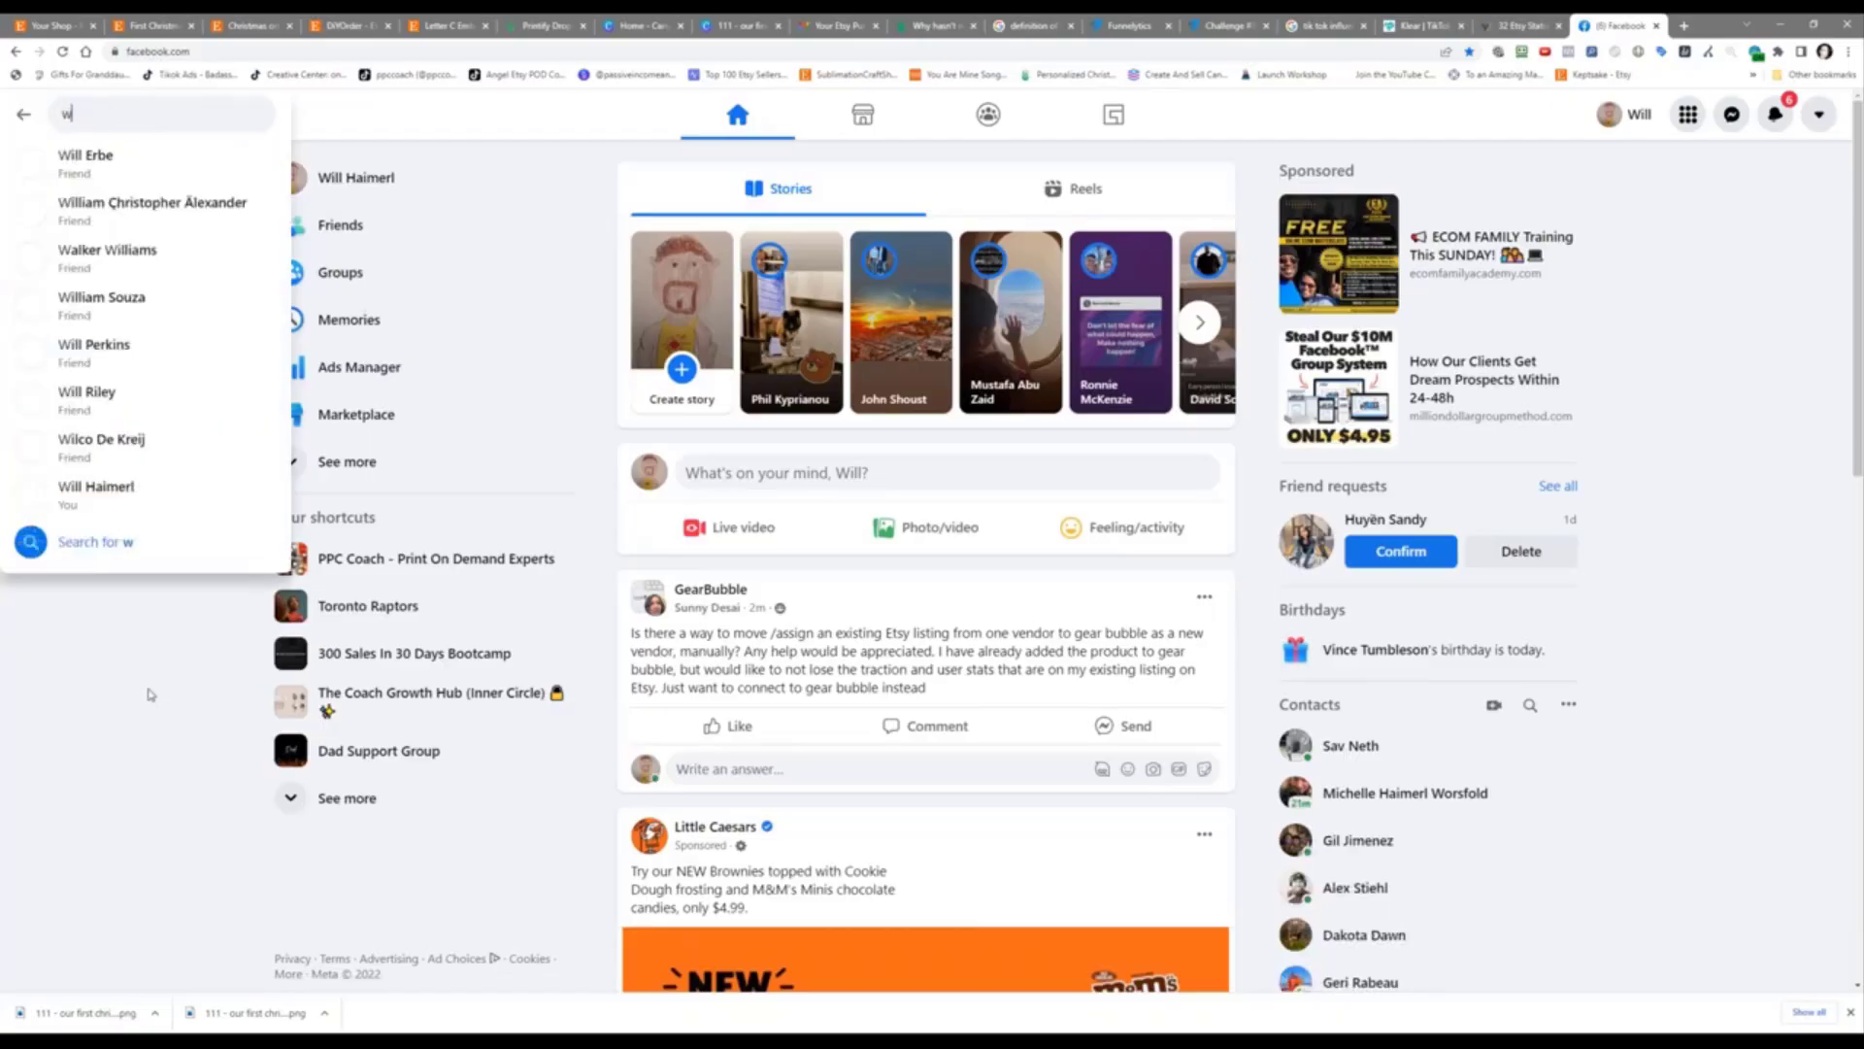
pyautogui.write('edding group')
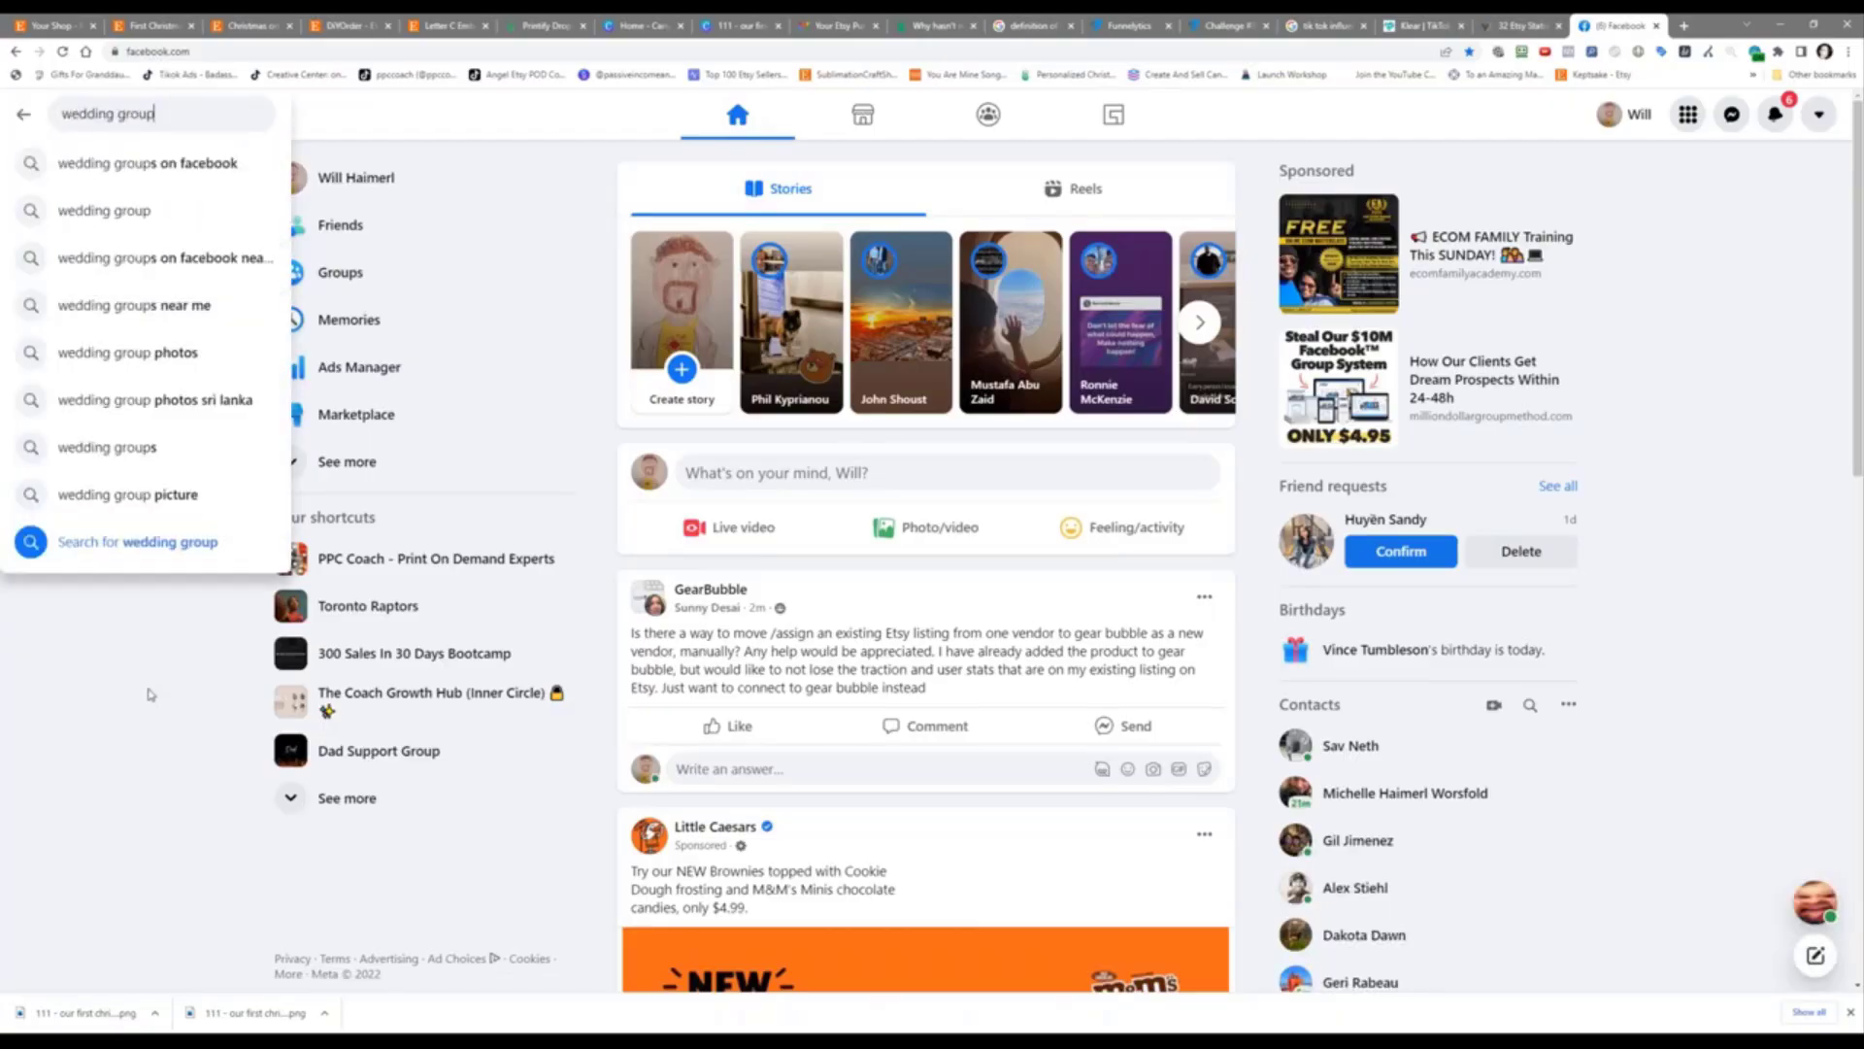
pyautogui.press('Down')
pyautogui.press('Return')
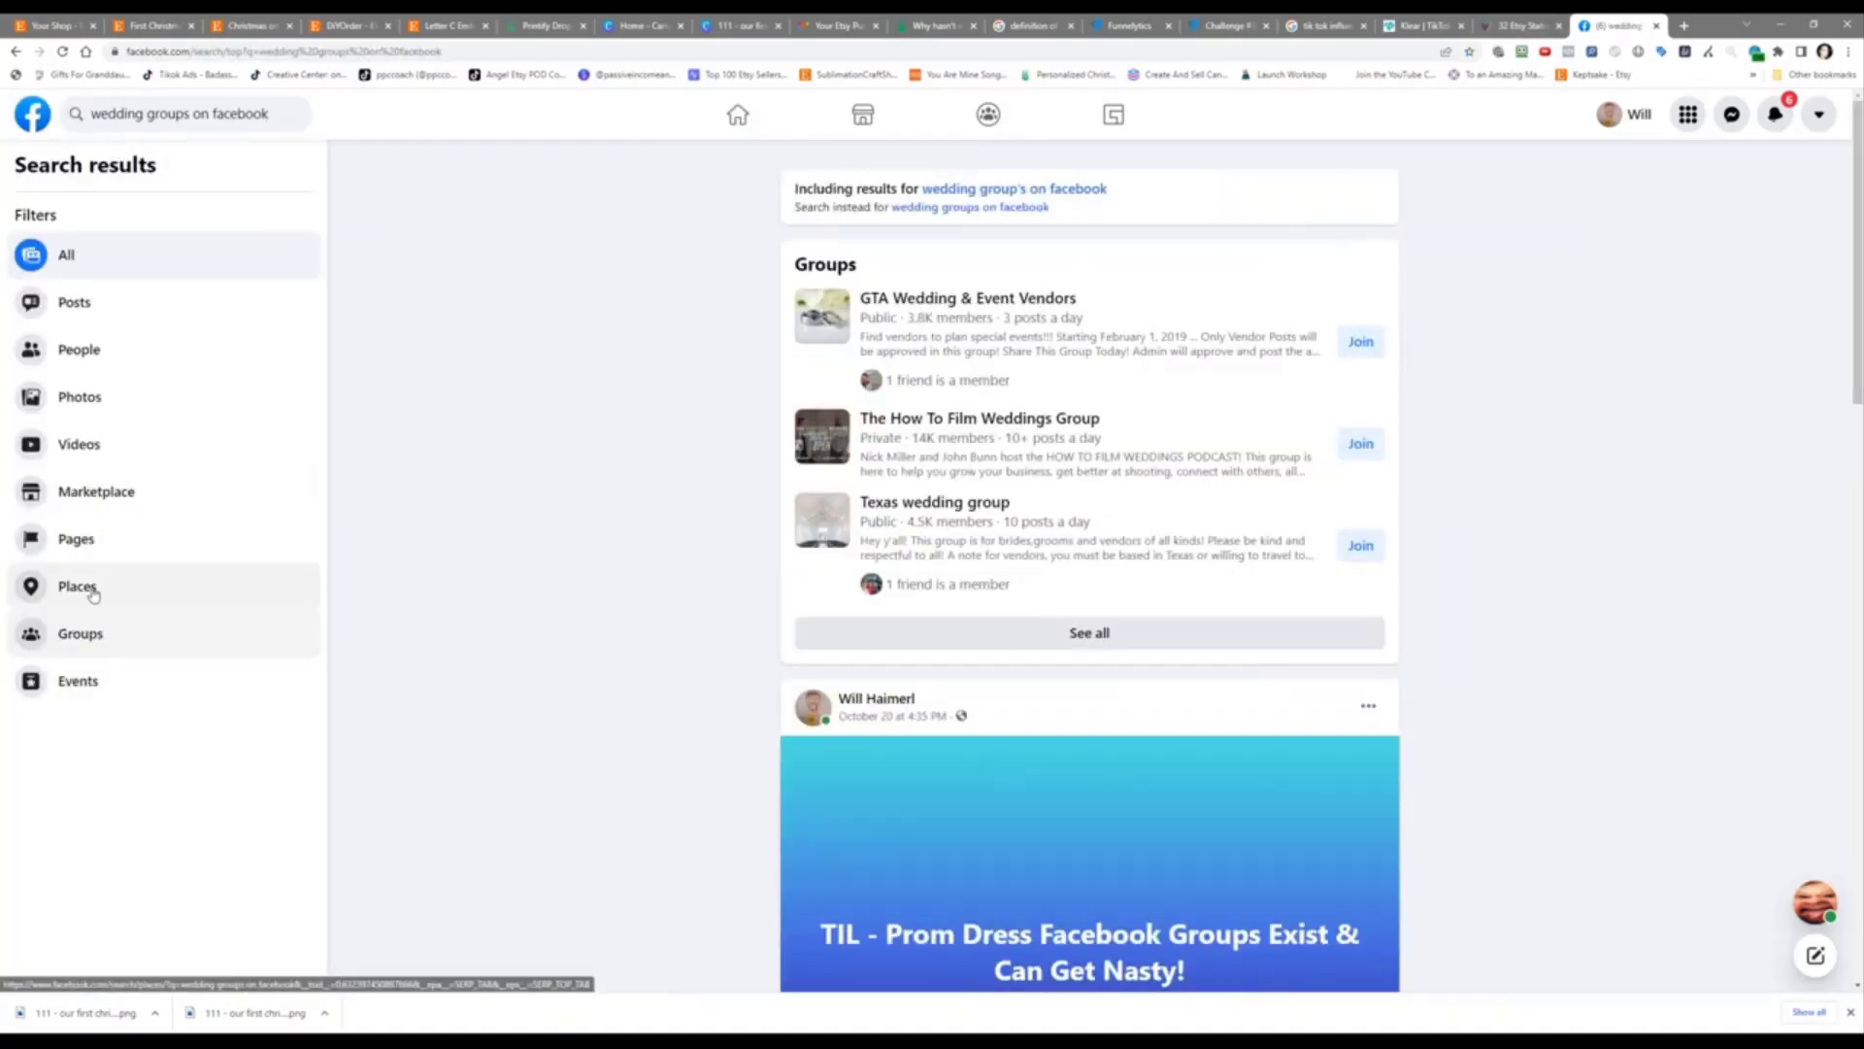
# Step: Narrow the Facebook search to just 'wedding' and show only group results
pyautogui.click(120, 646)
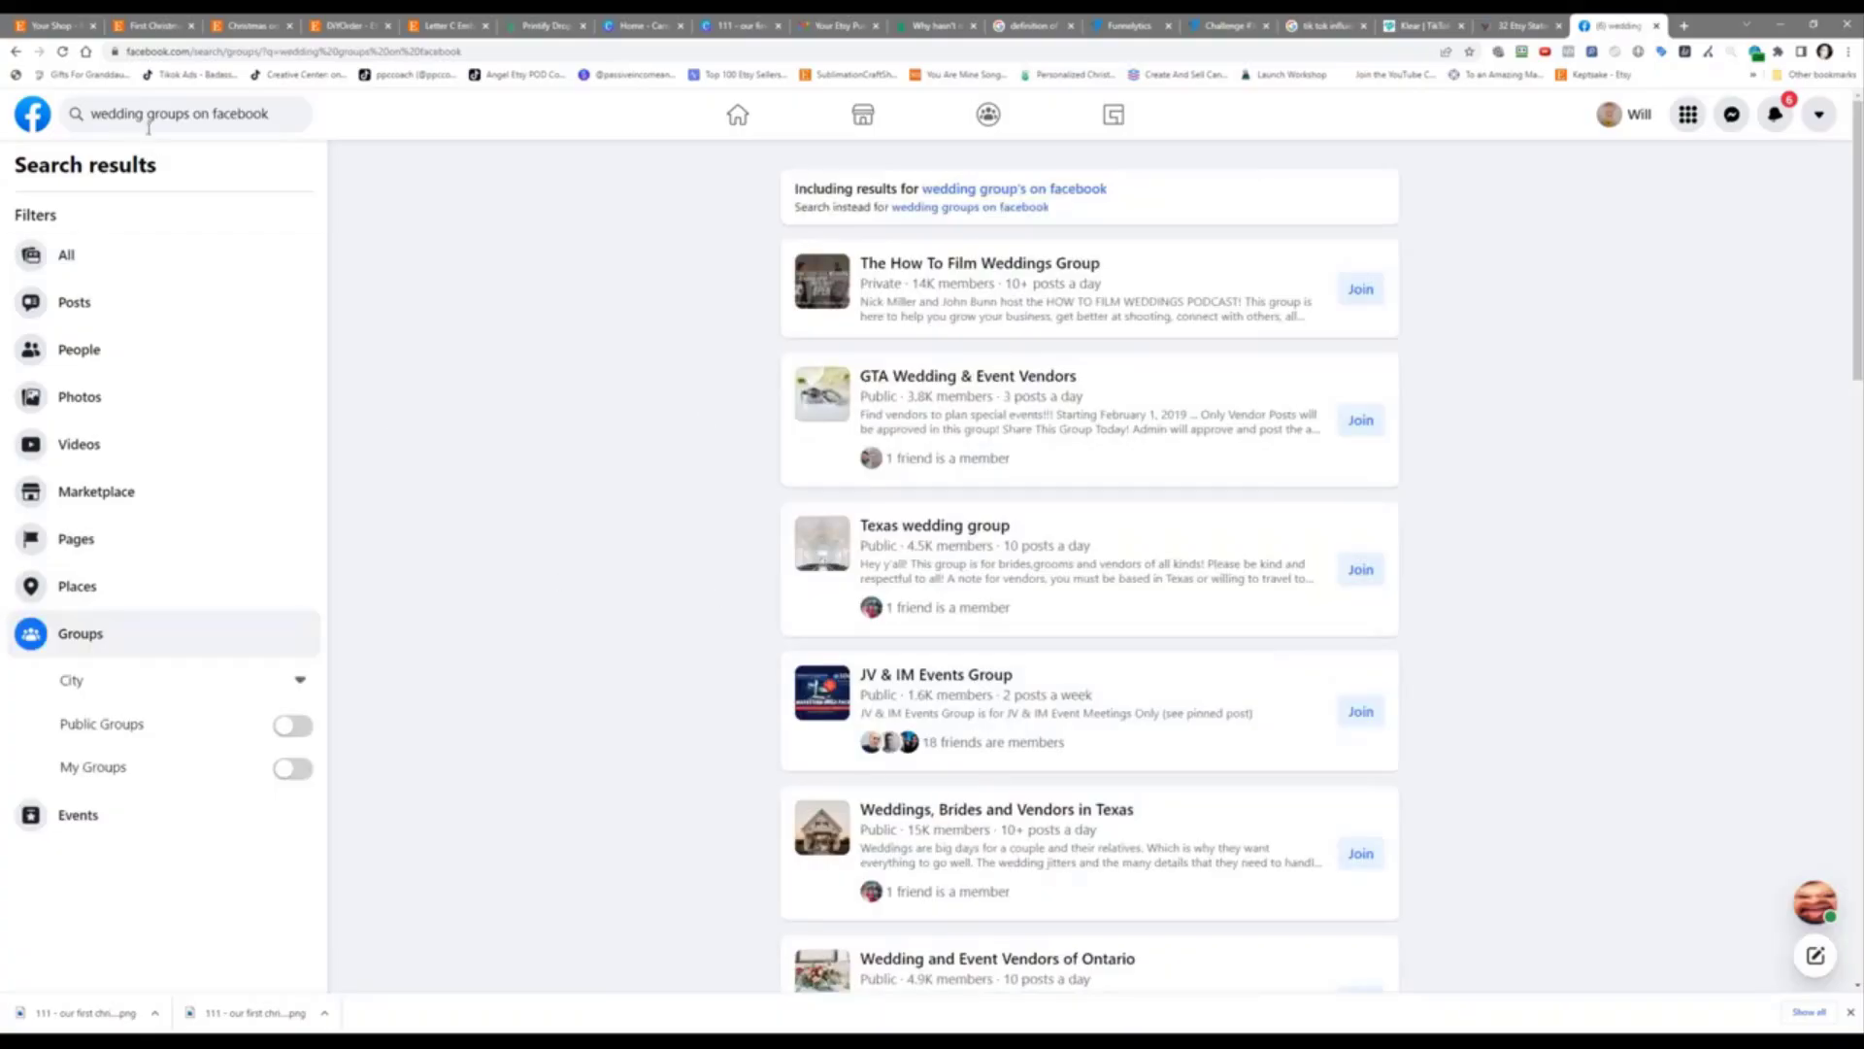
pyautogui.click(287, 109)
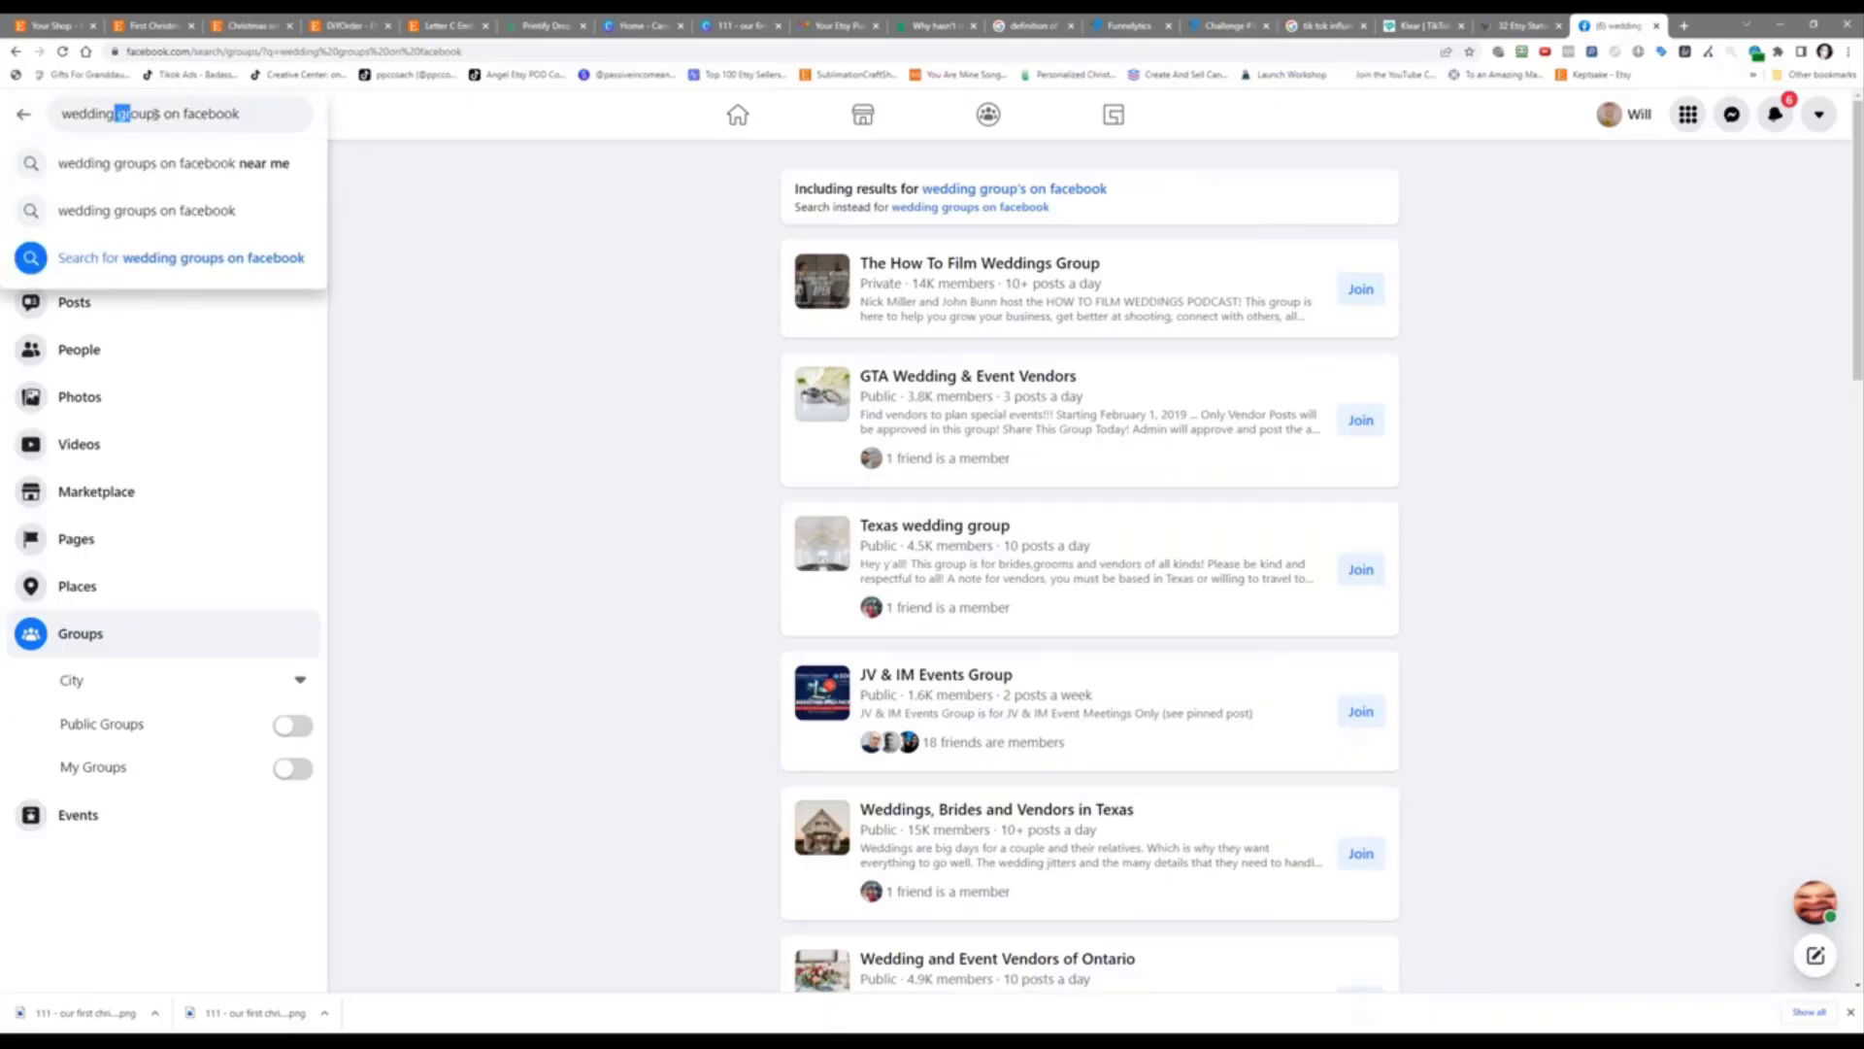
pyautogui.moveTo(116, 113); pyautogui.dragTo(357, 145)
pyautogui.press('BackSpace')
pyautogui.press('Return')
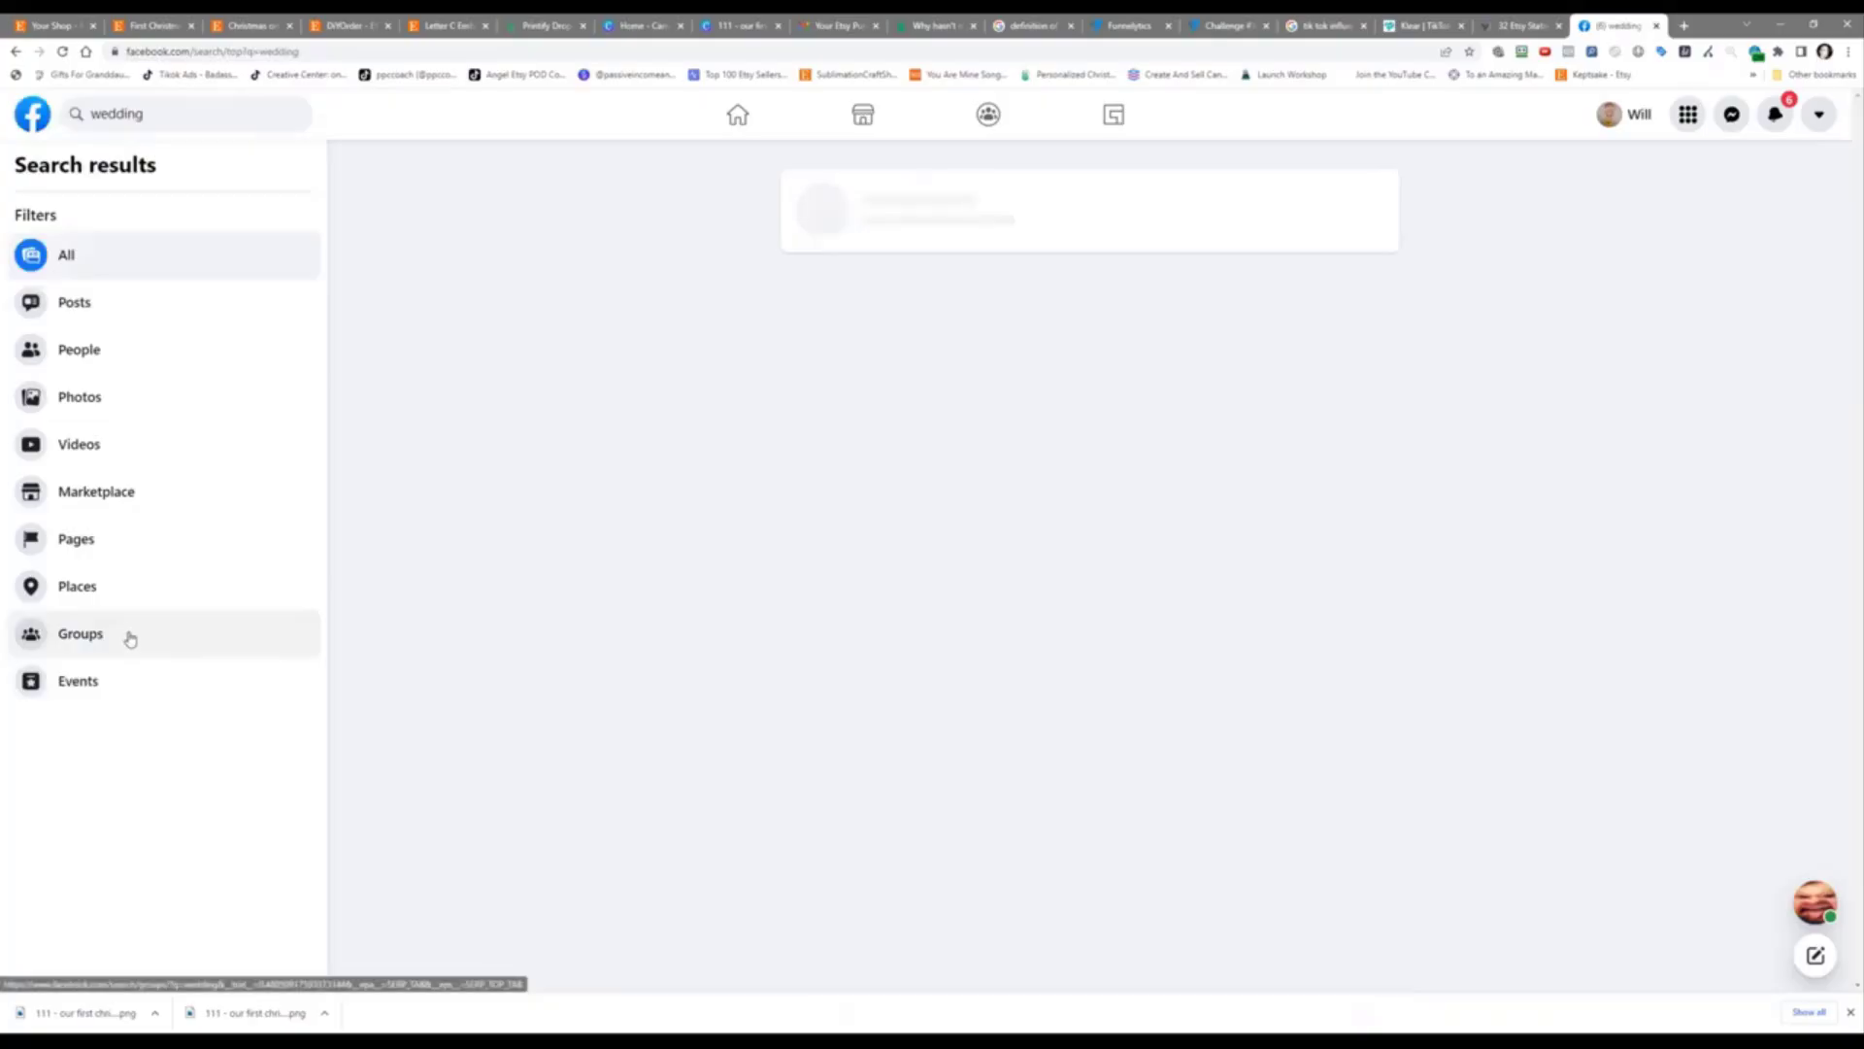
pyautogui.click(130, 638)
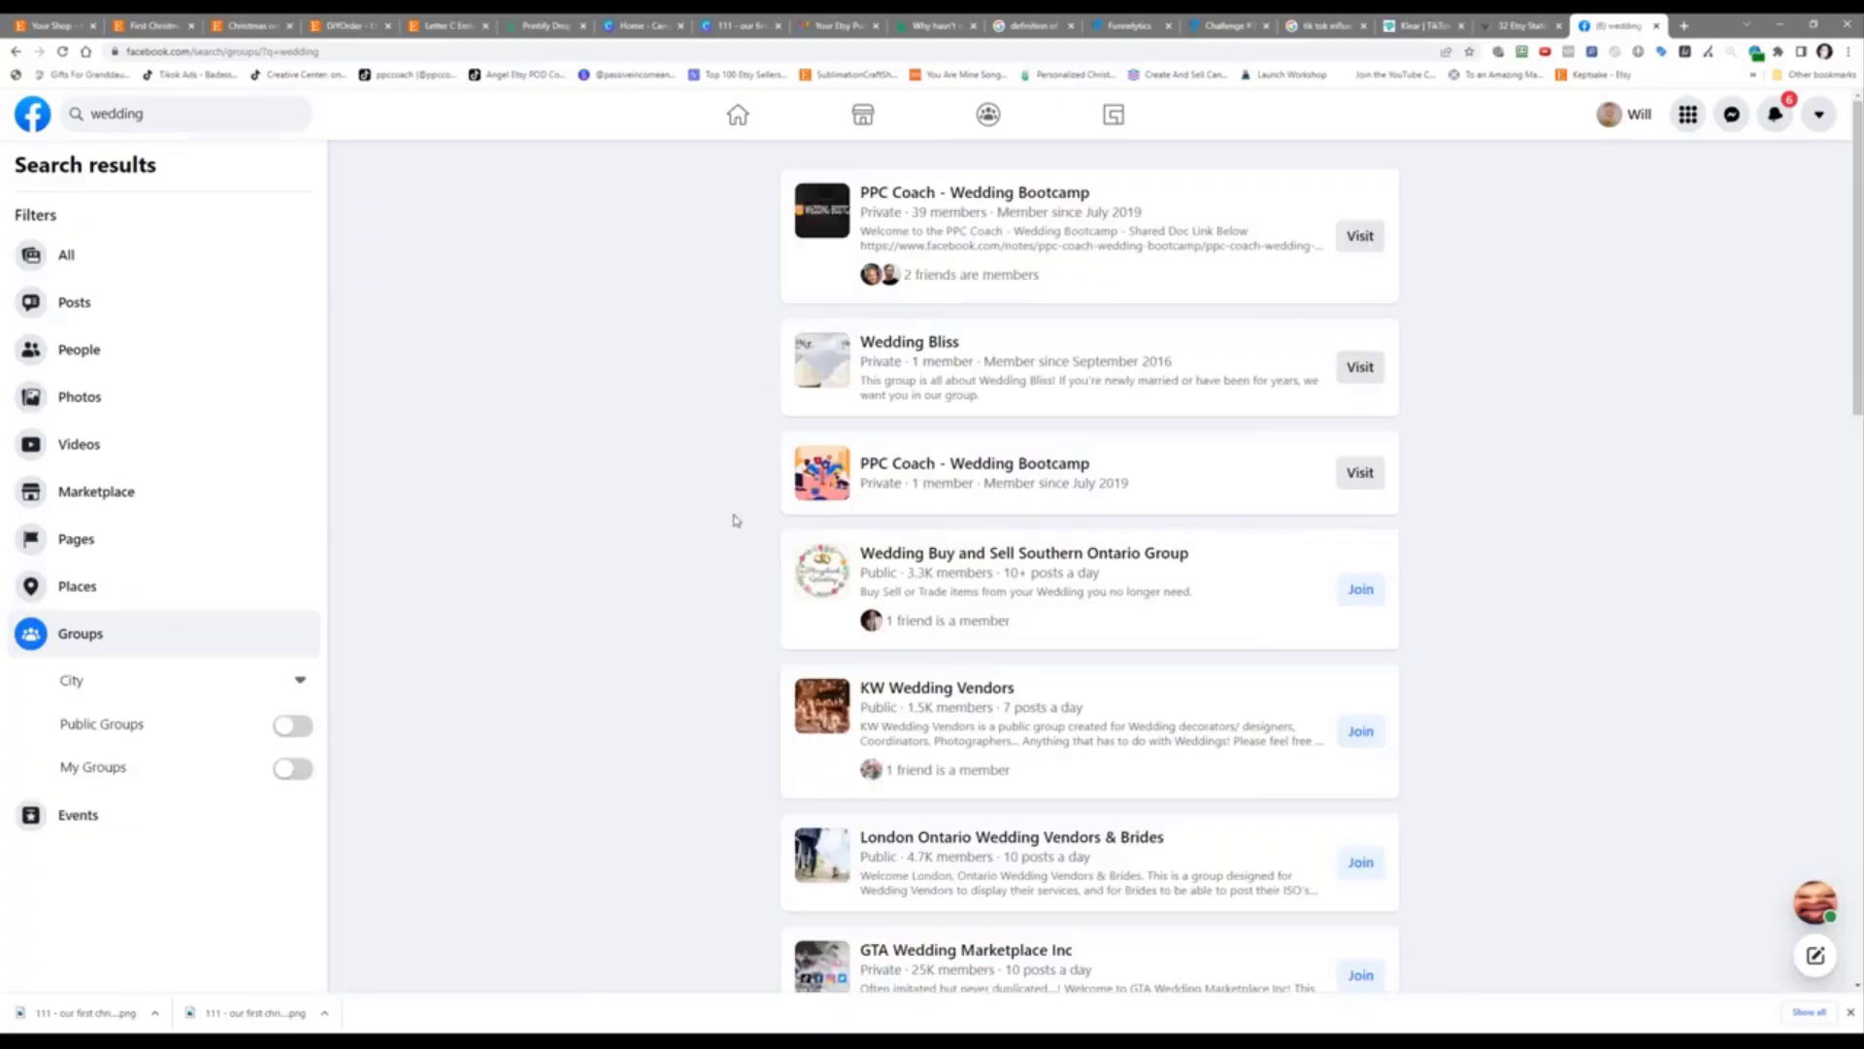
# Step: Scroll through the wedding groups found, ending on the Wedding Swap / Sell - SW Ontario group
pyautogui.scroll(-4, 736, 521)
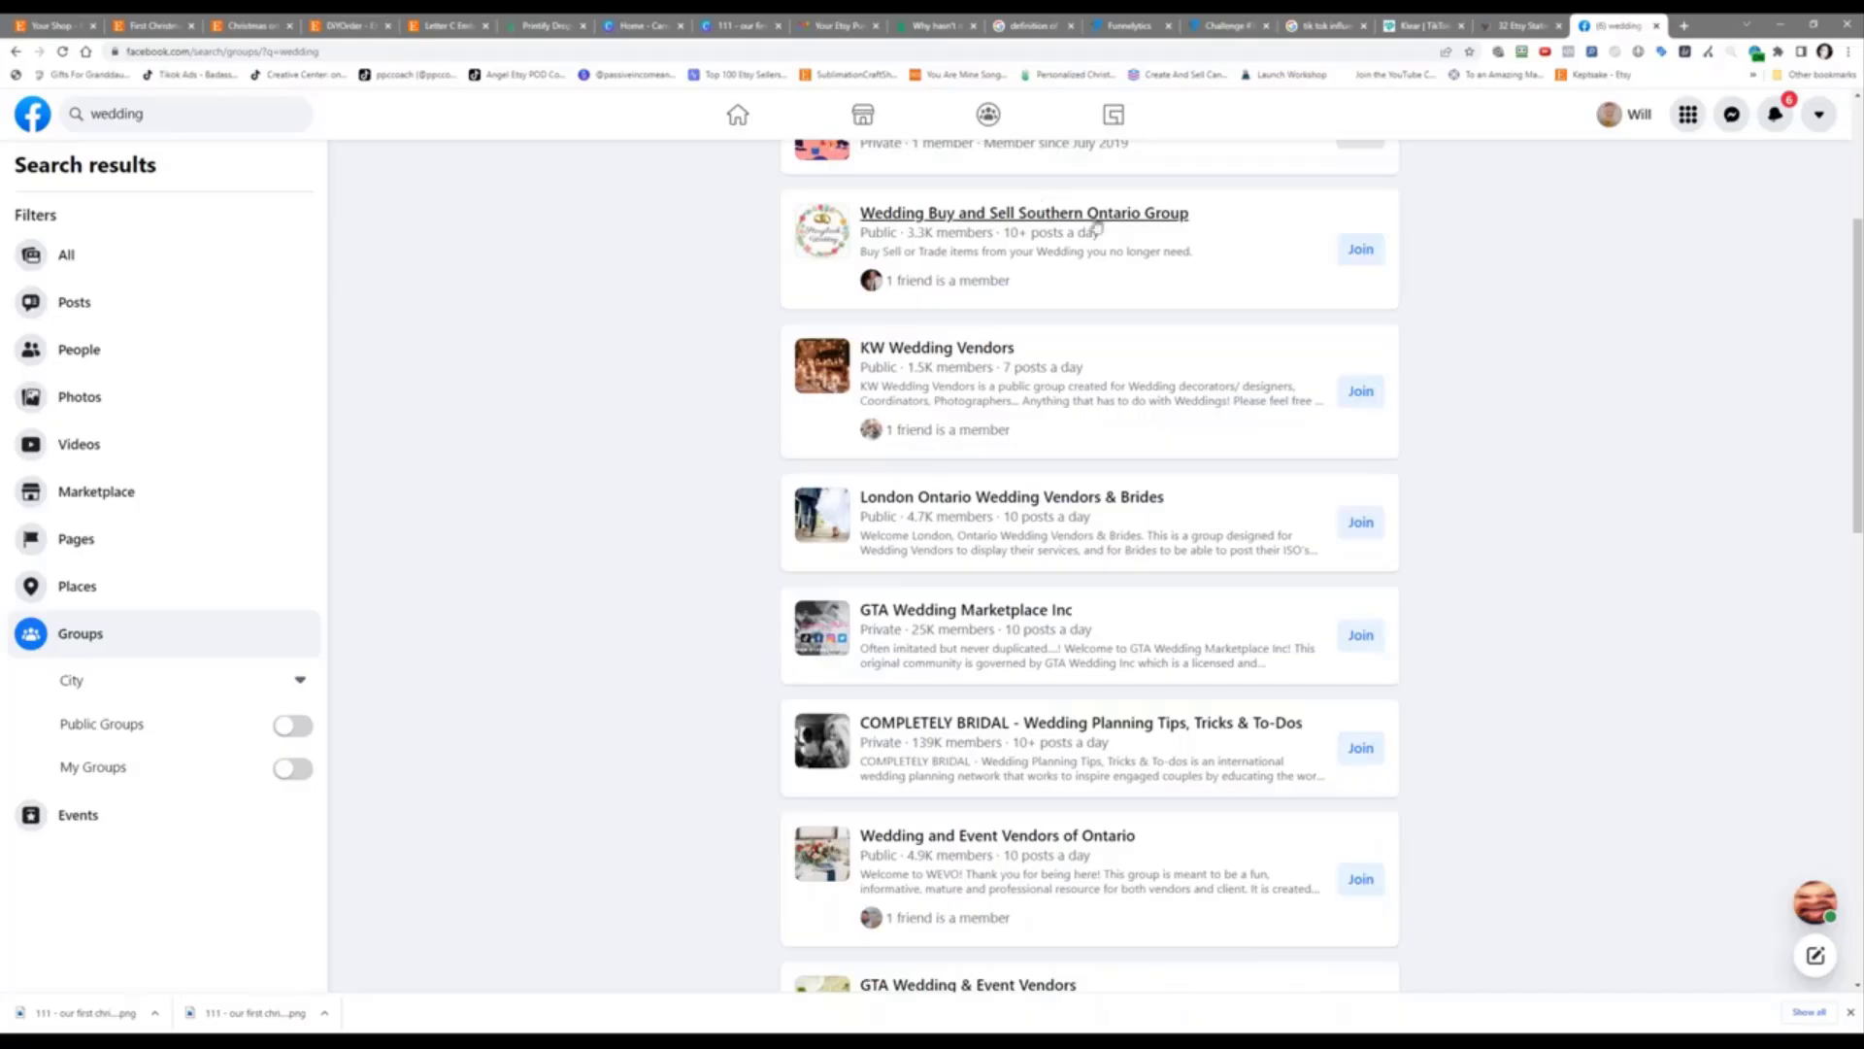
pyautogui.moveTo(981, 215)
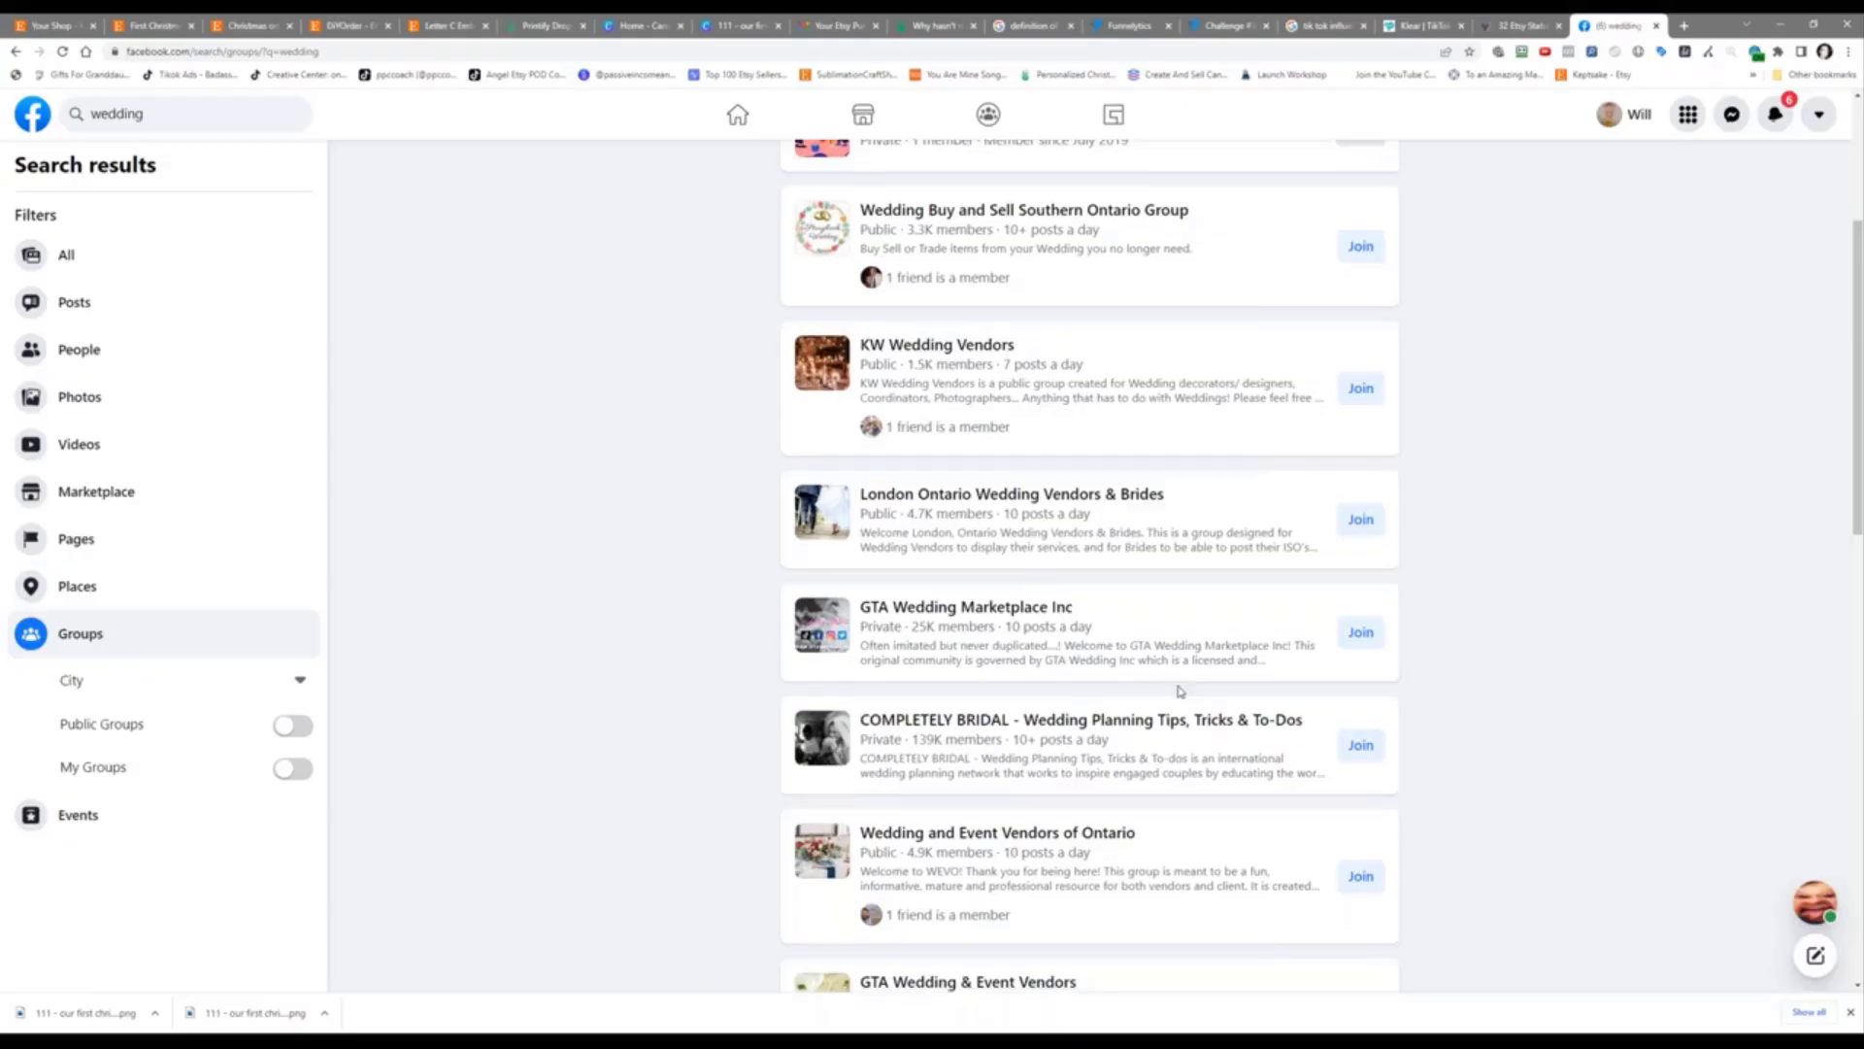
pyautogui.scroll(-2, 1175, 631)
pyautogui.scroll(2, 1173, 590)
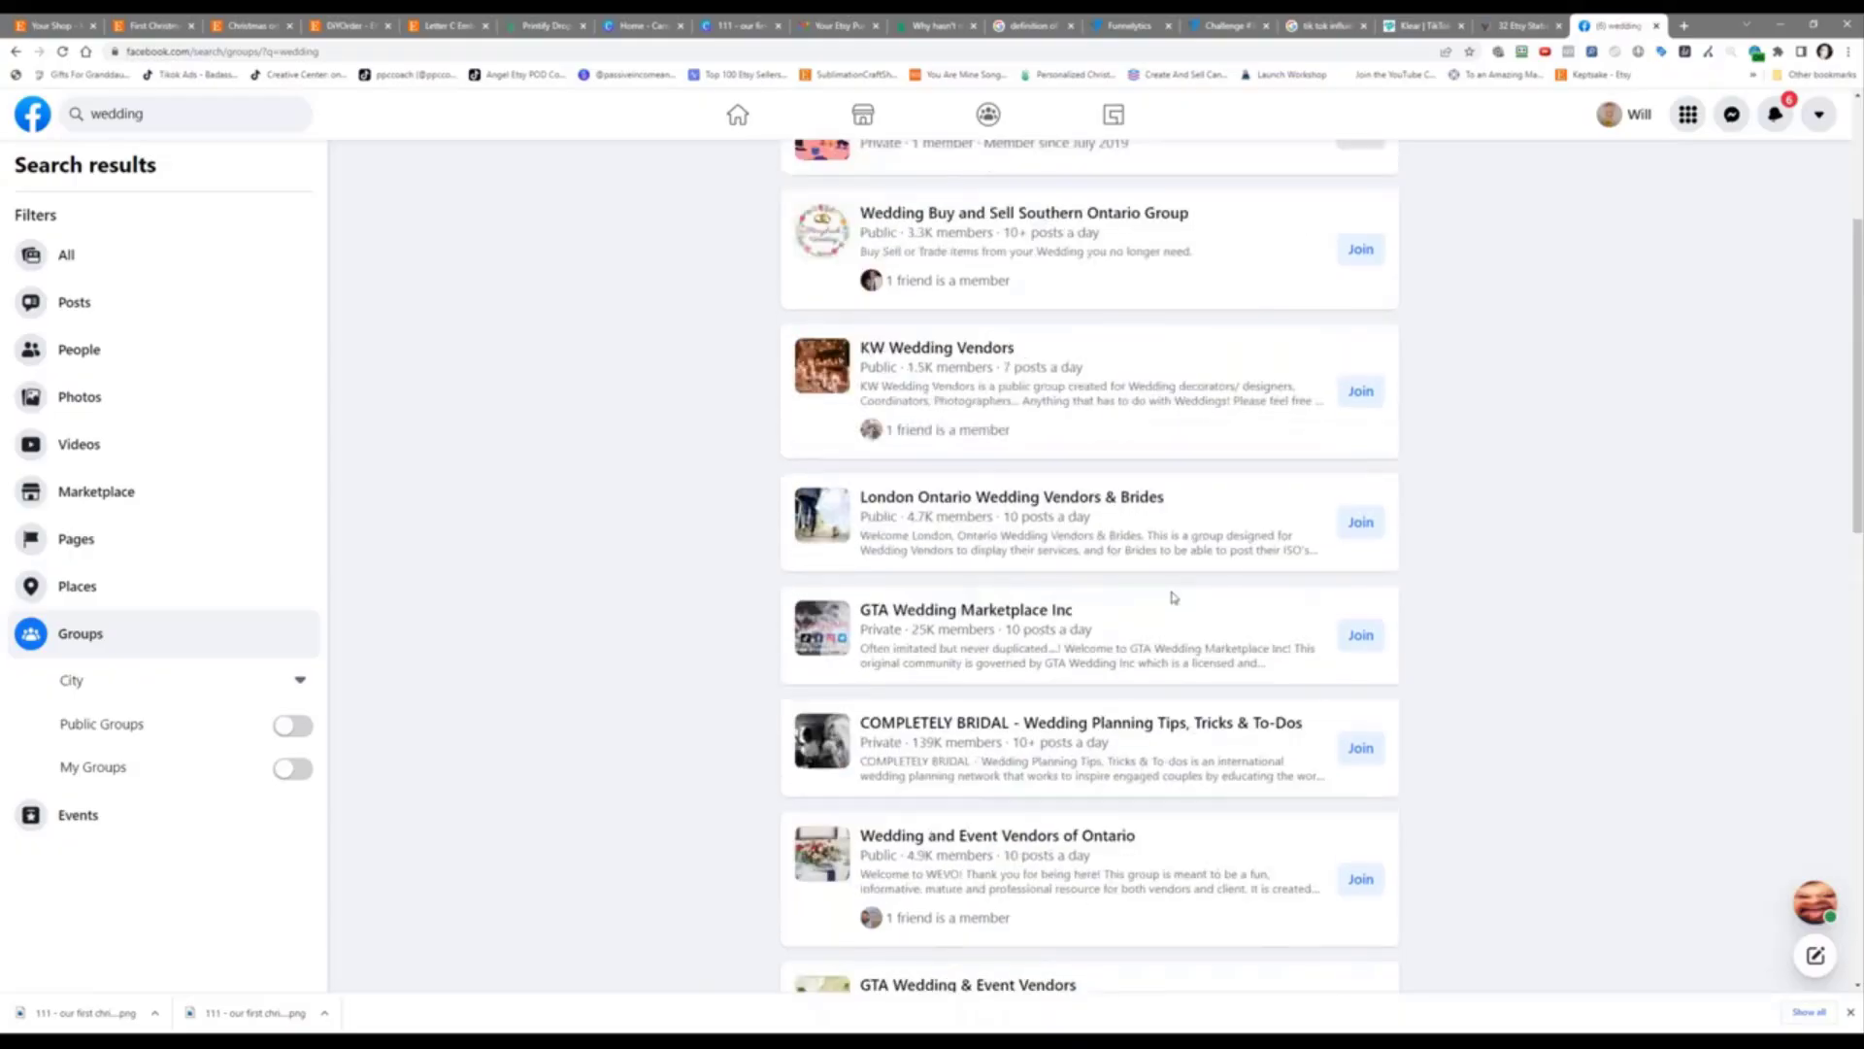
pyautogui.scroll(-2, 1176, 622)
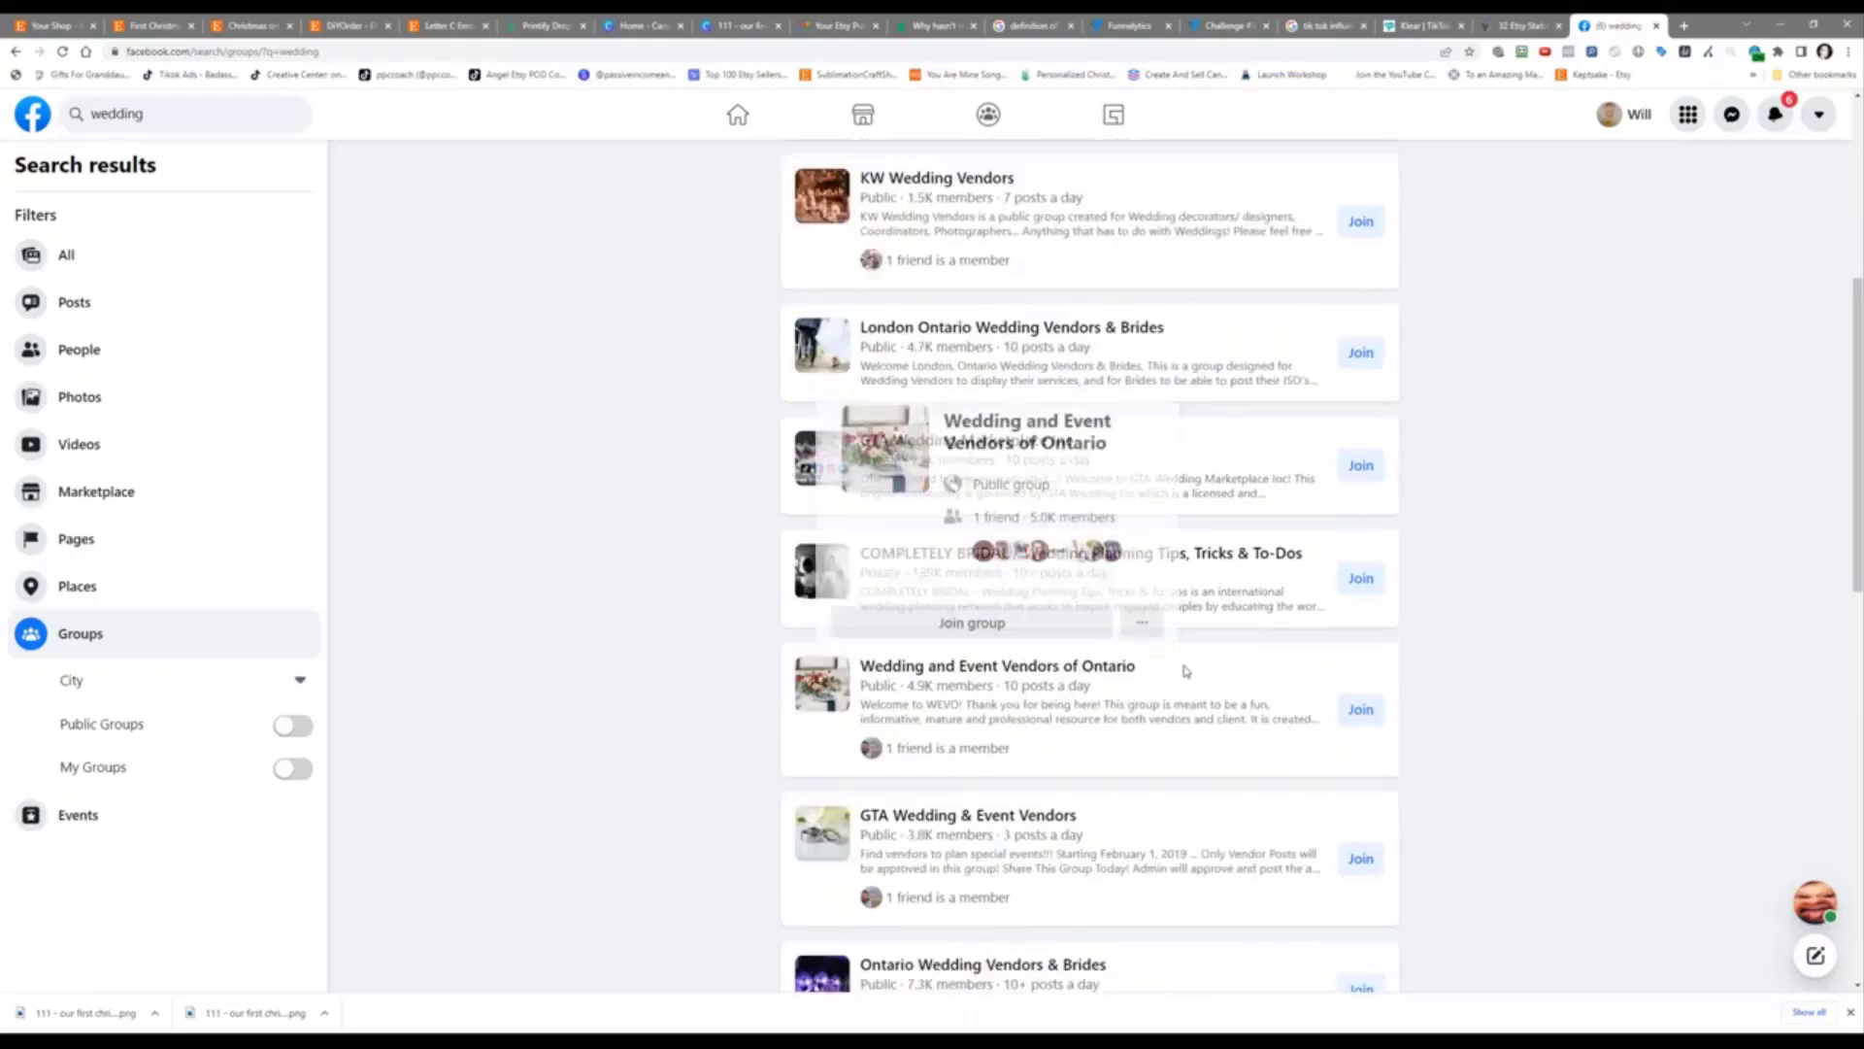
pyautogui.scroll(-4, 1186, 670)
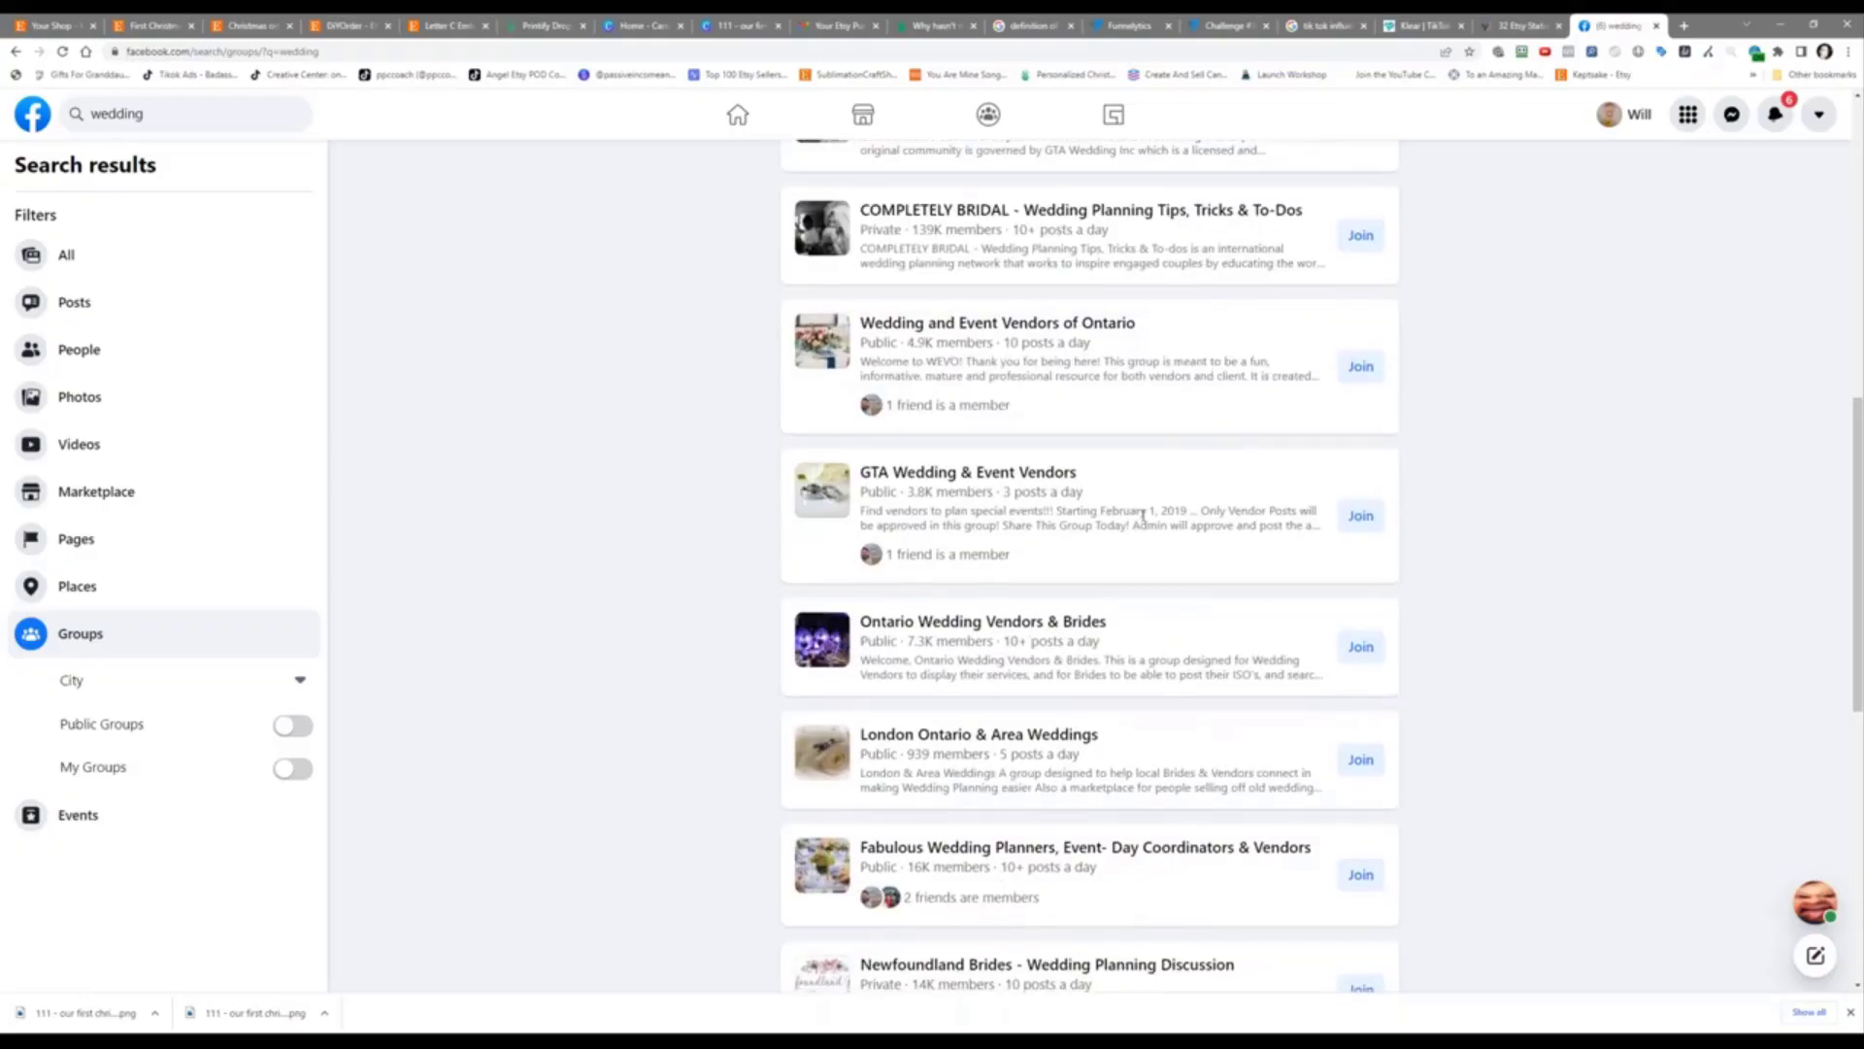
pyautogui.scroll(-2, 1143, 514)
pyautogui.scroll(-2, 670, 658)
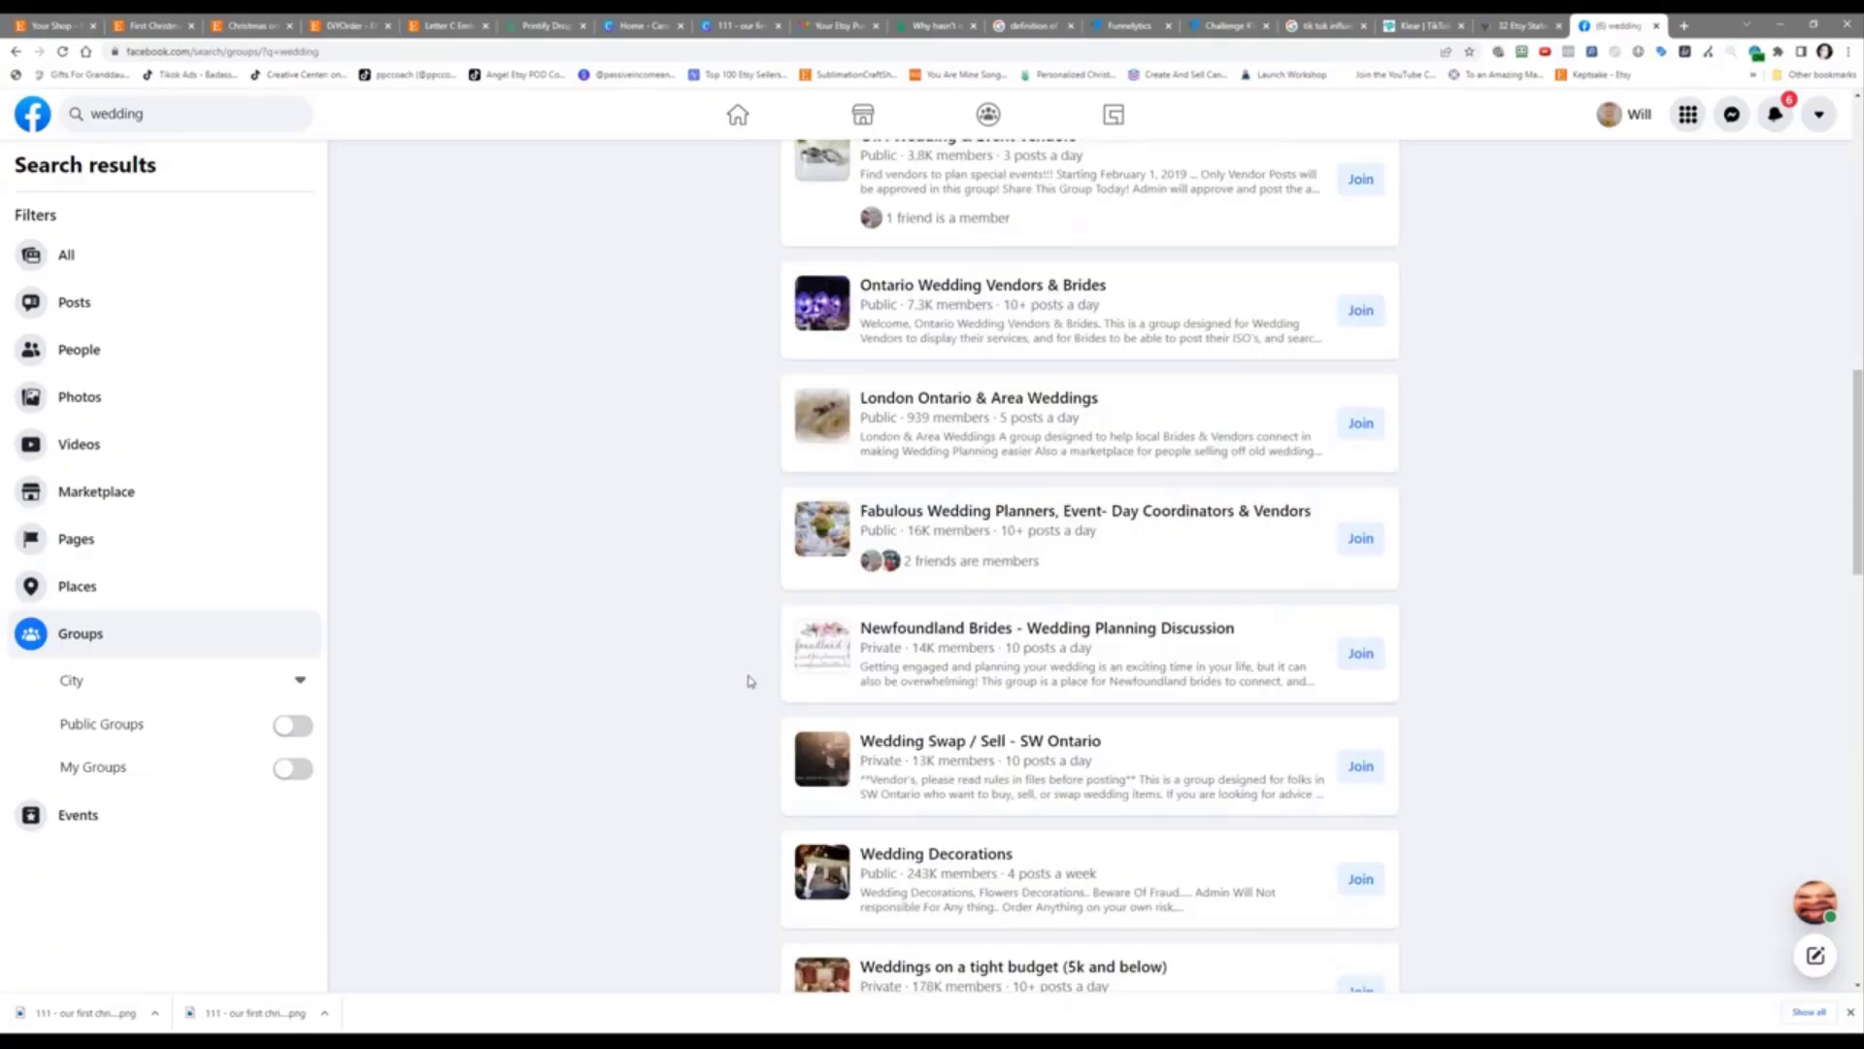
pyautogui.scroll(-2, 749, 621)
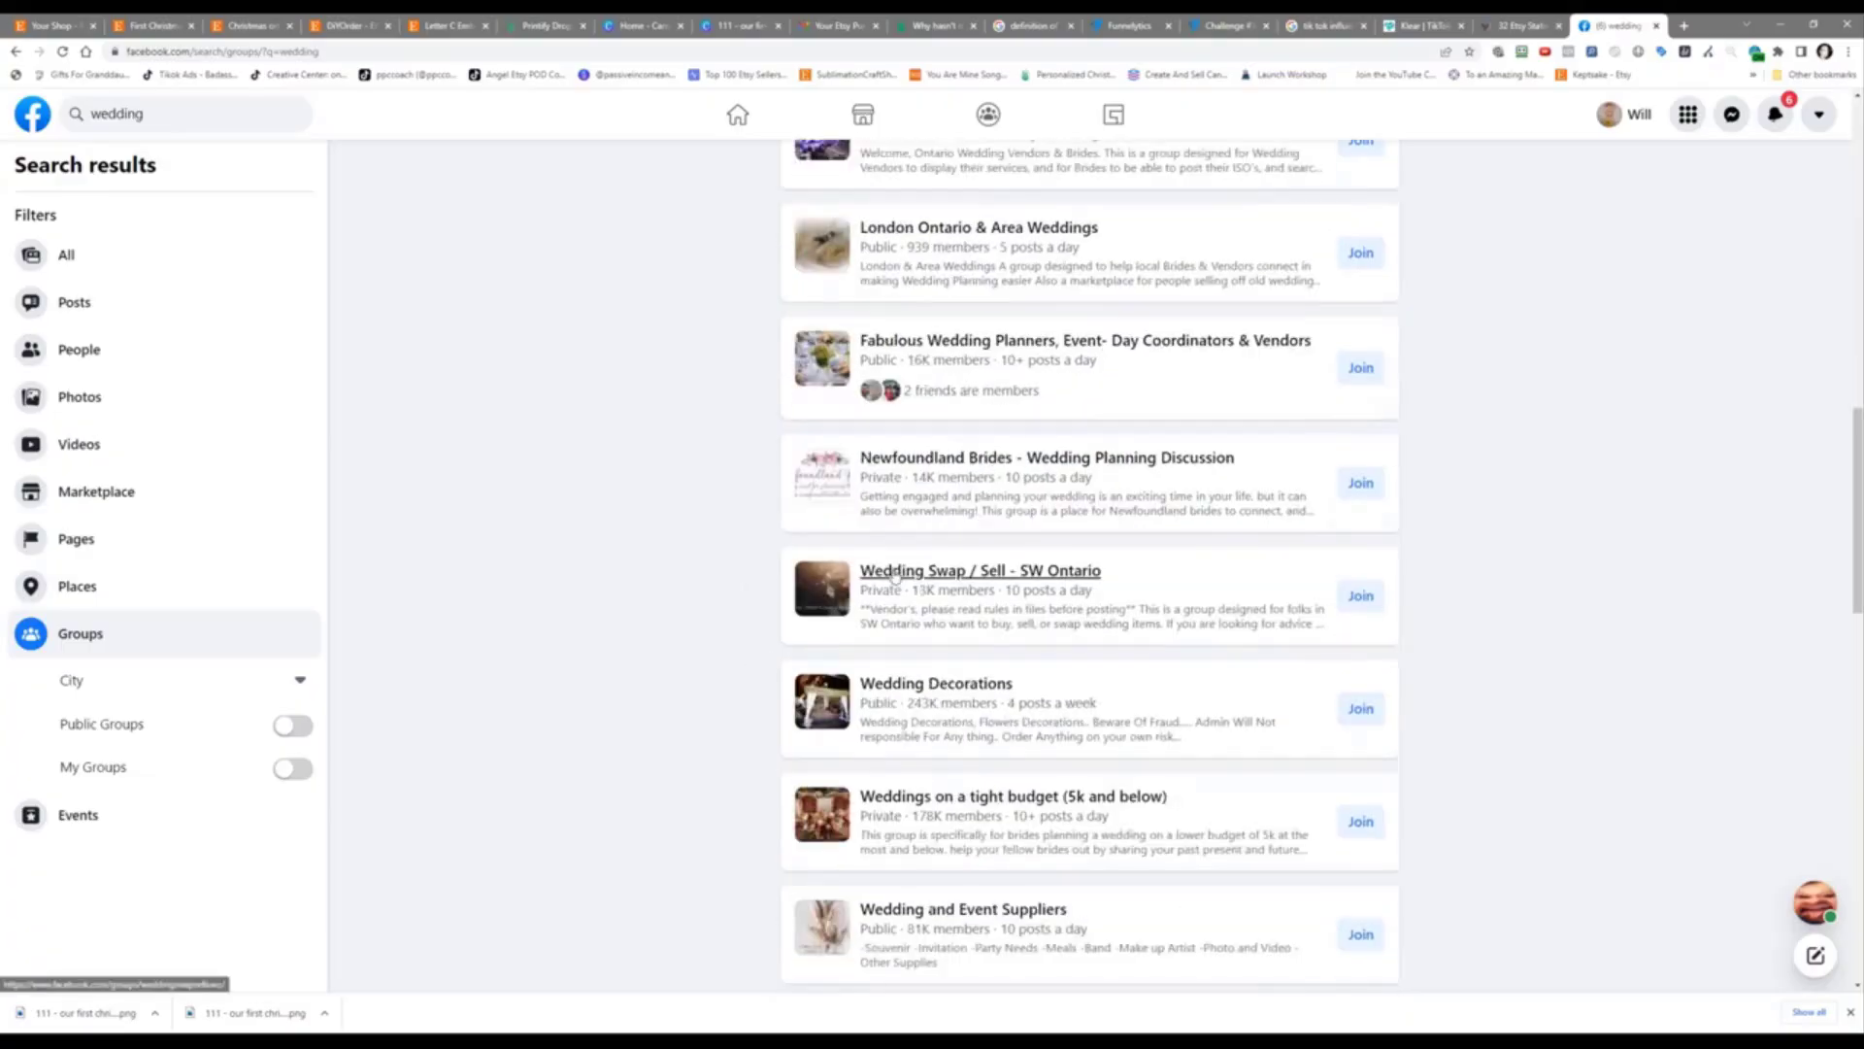
pyautogui.moveTo(894, 575)
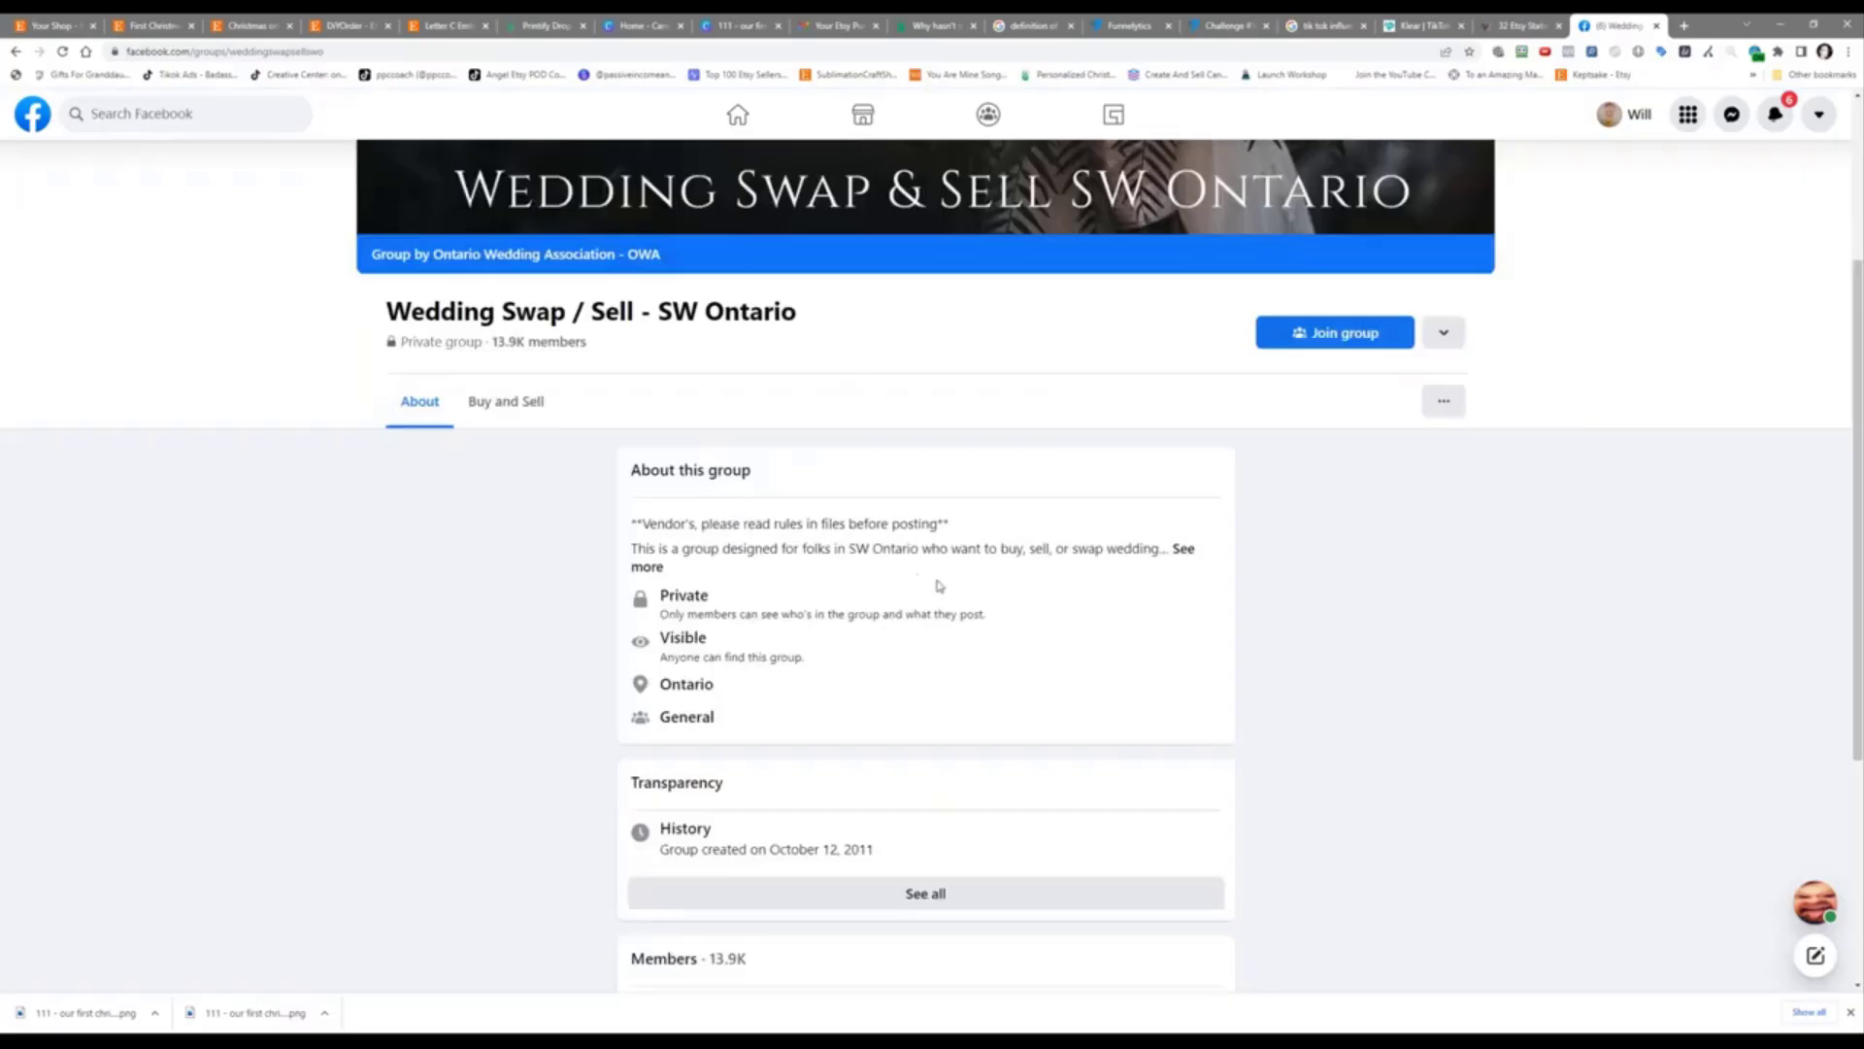
# Step: Expand the Wedding Swap / Sell - SW Ontario description, then scroll back up to the cover photo and title
pyautogui.click(1183, 547)
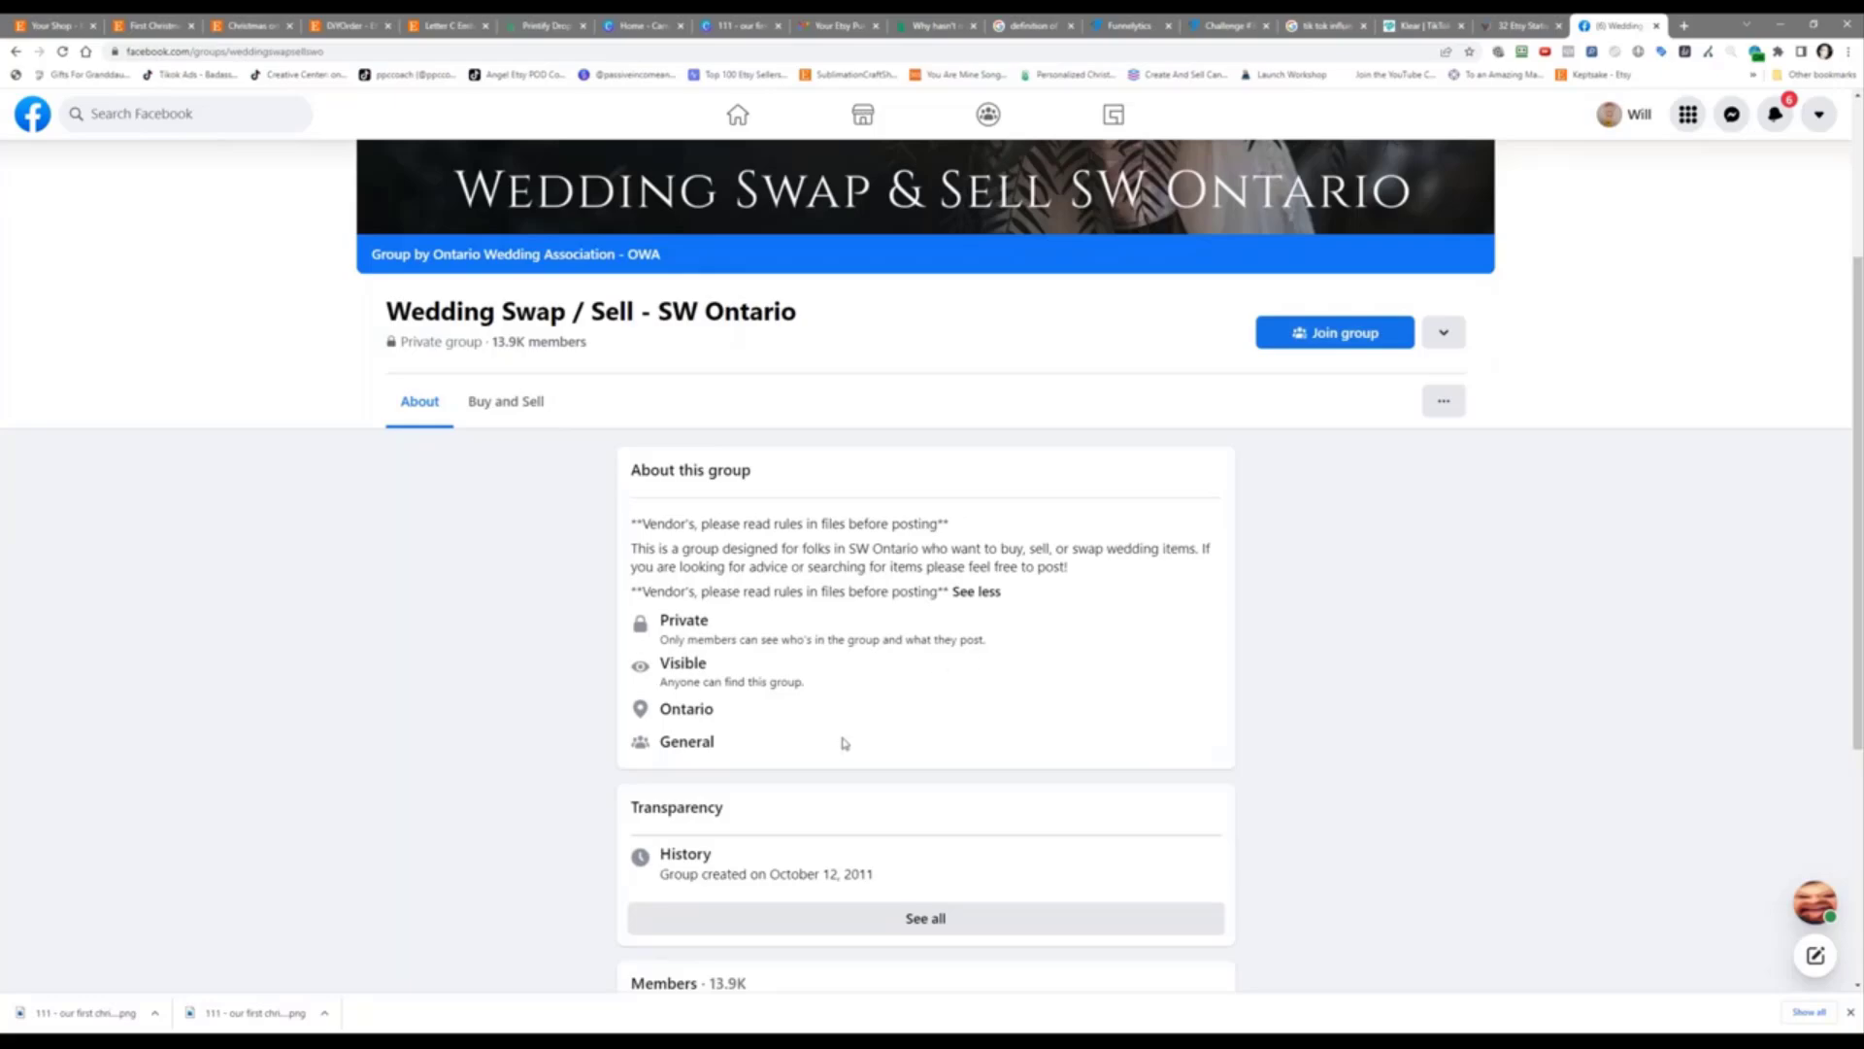
pyautogui.scroll(-3, 847, 740)
pyautogui.scroll(-1, 851, 733)
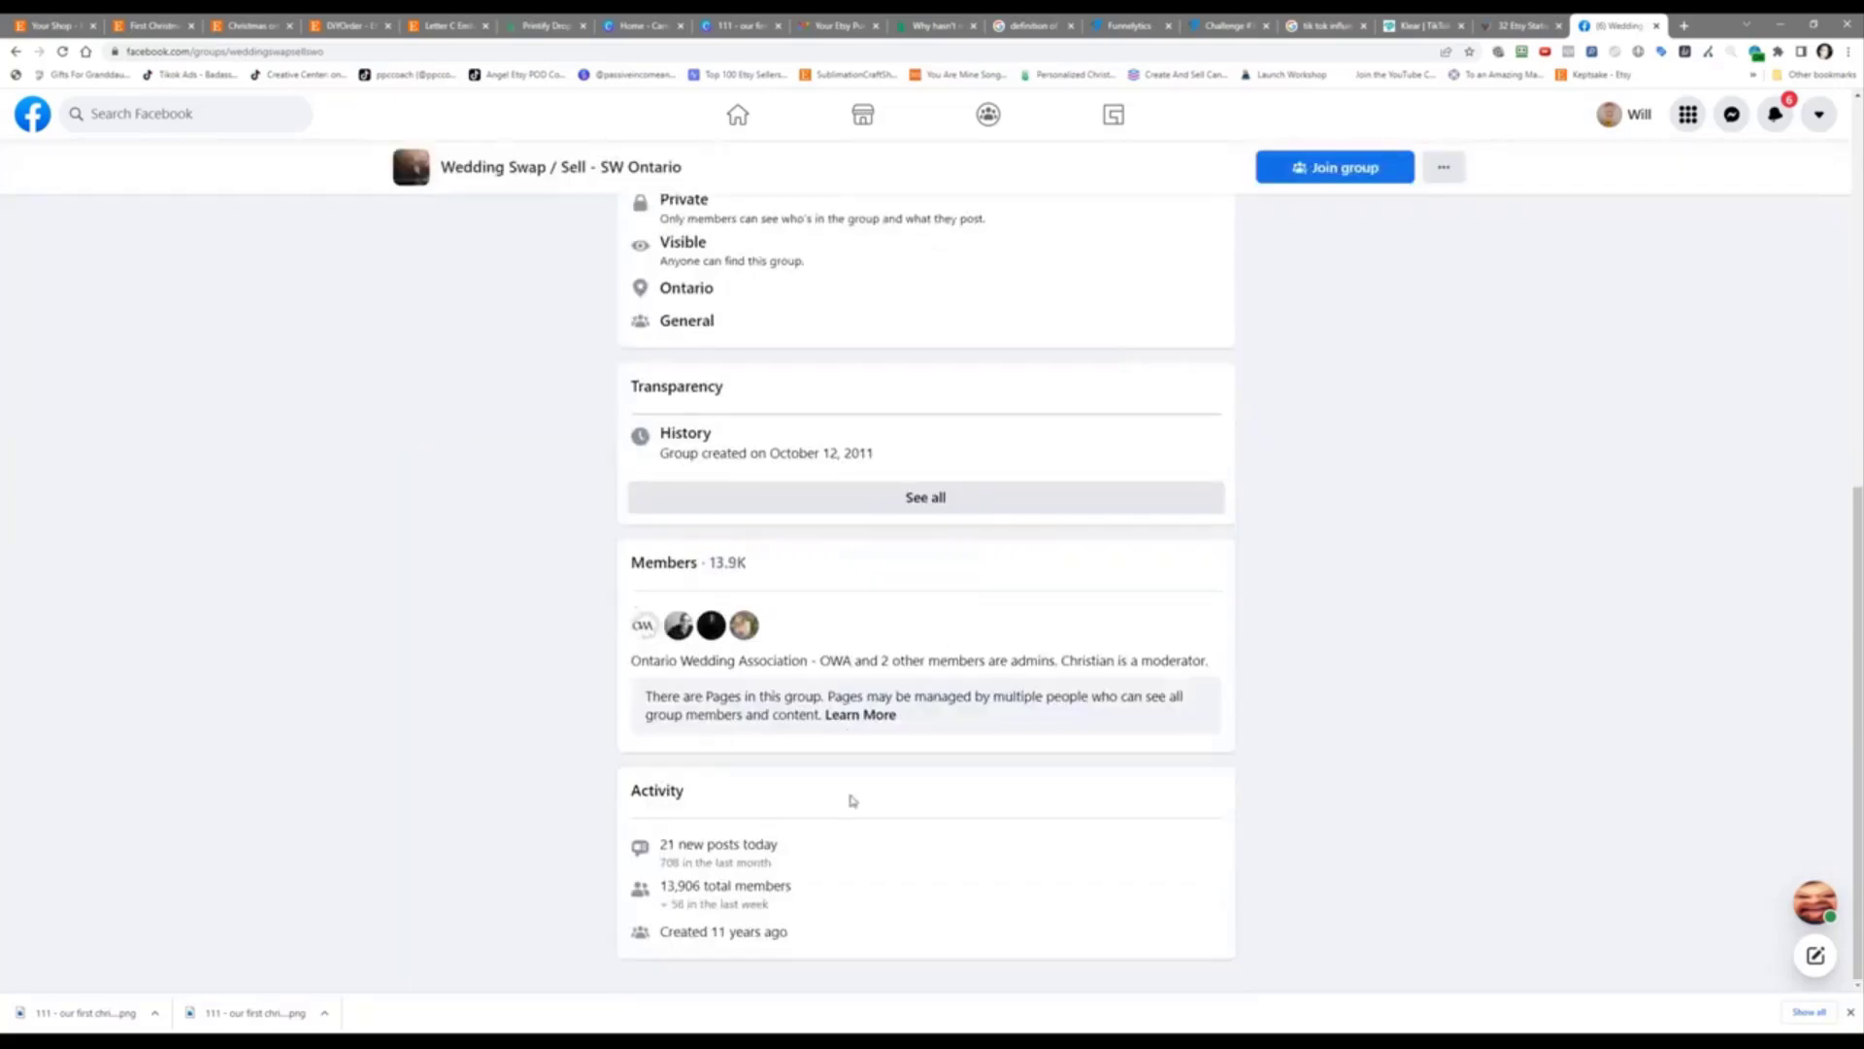
pyautogui.scroll(1, 844, 849)
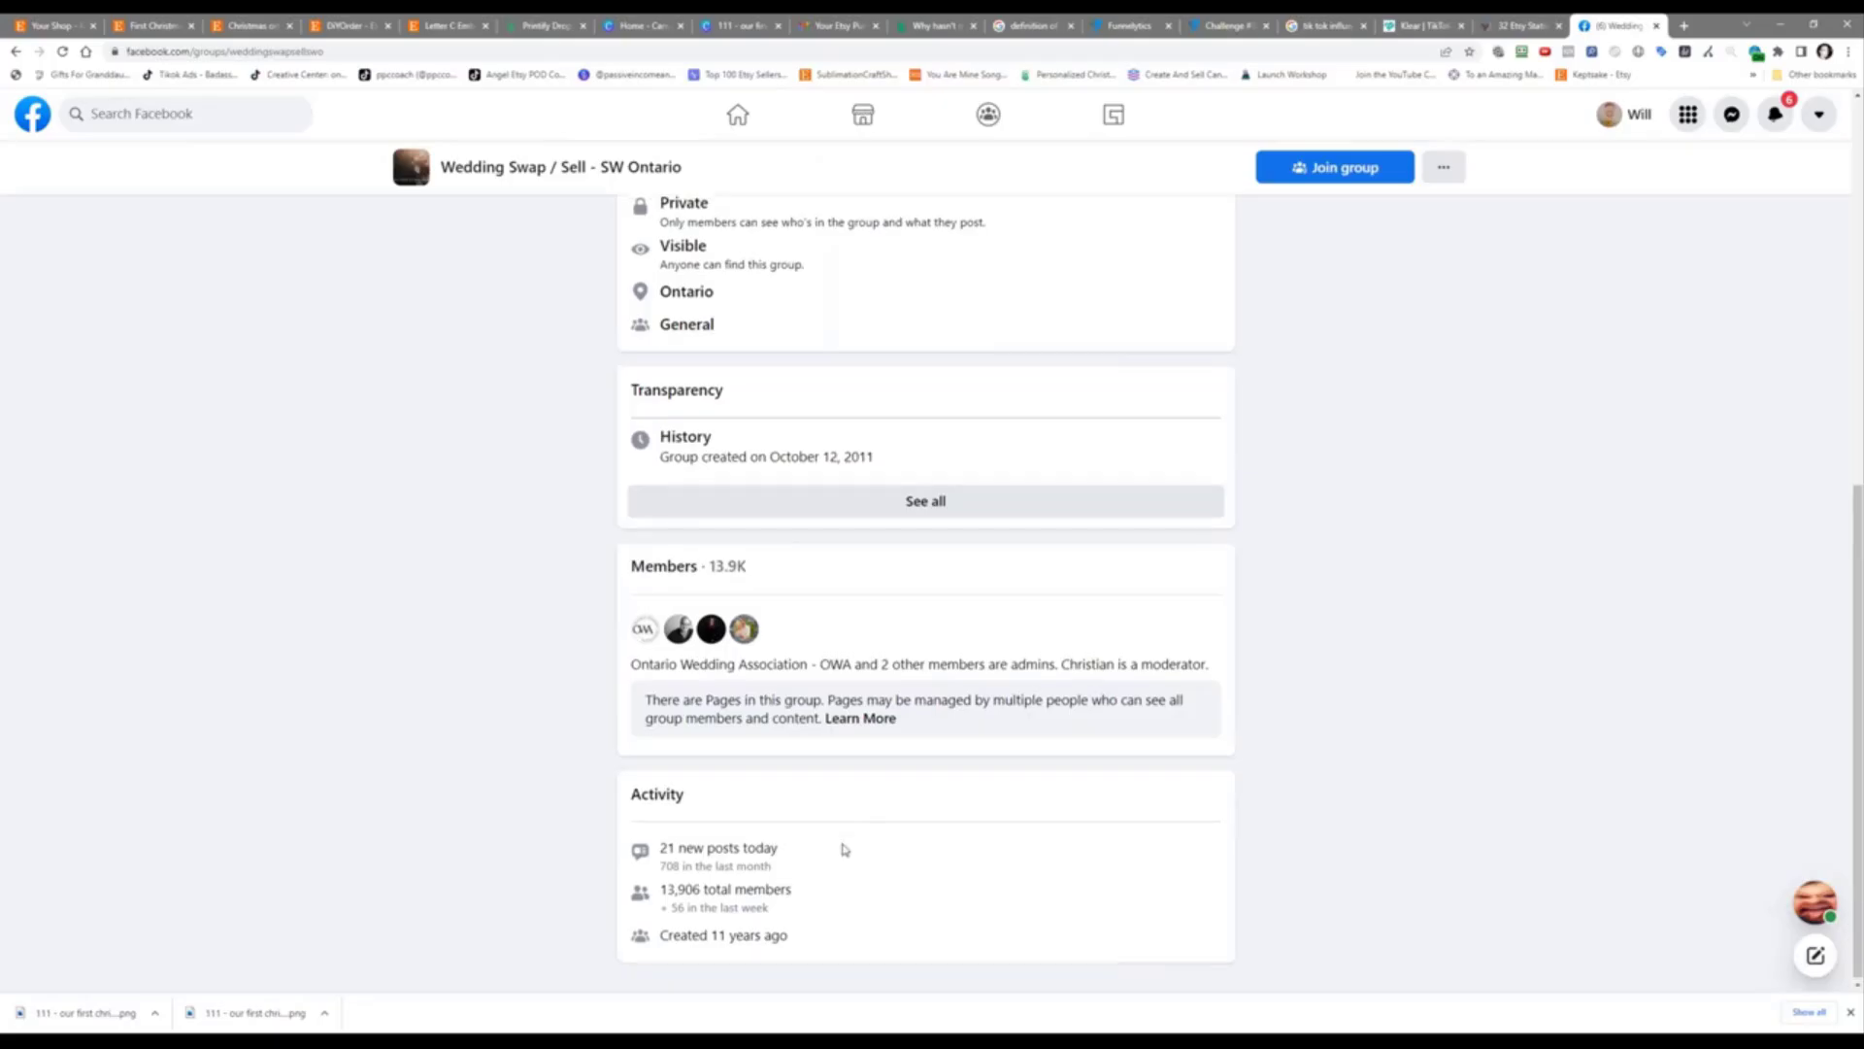
pyautogui.scroll(1, 910, 891)
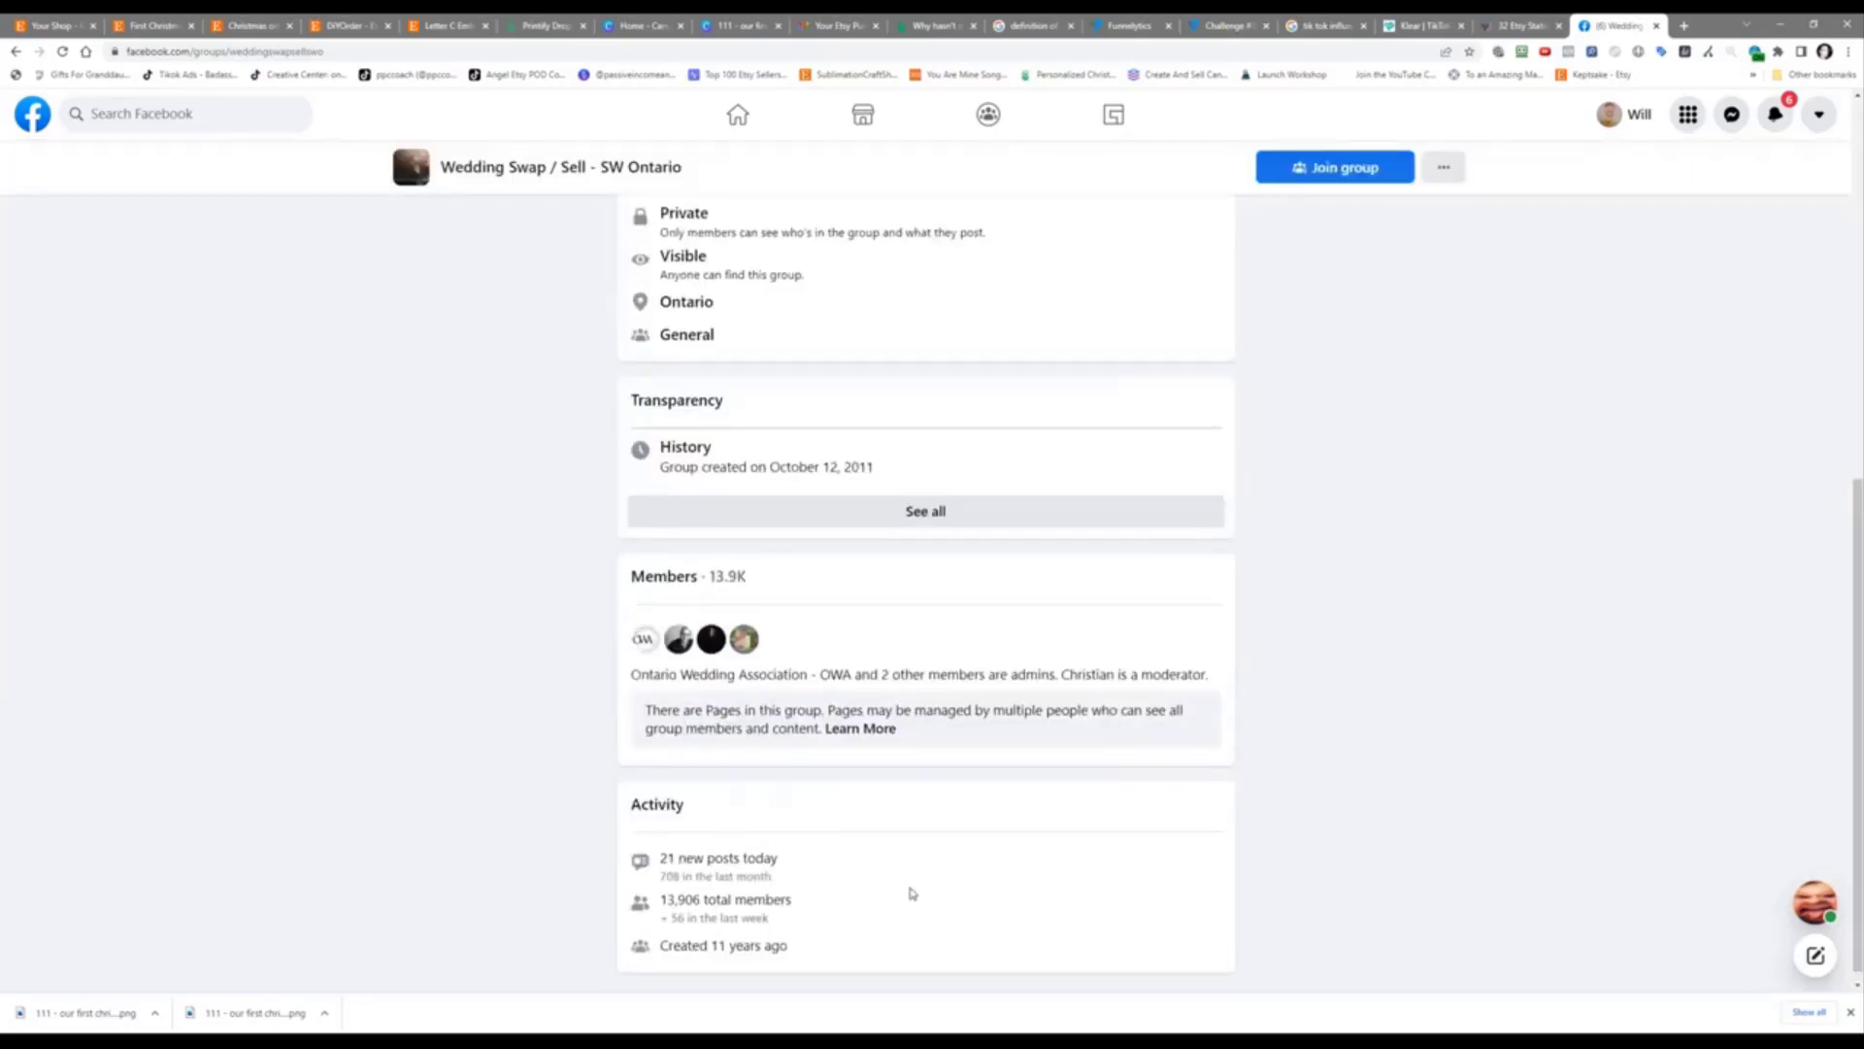
pyautogui.scroll(6, 911, 891)
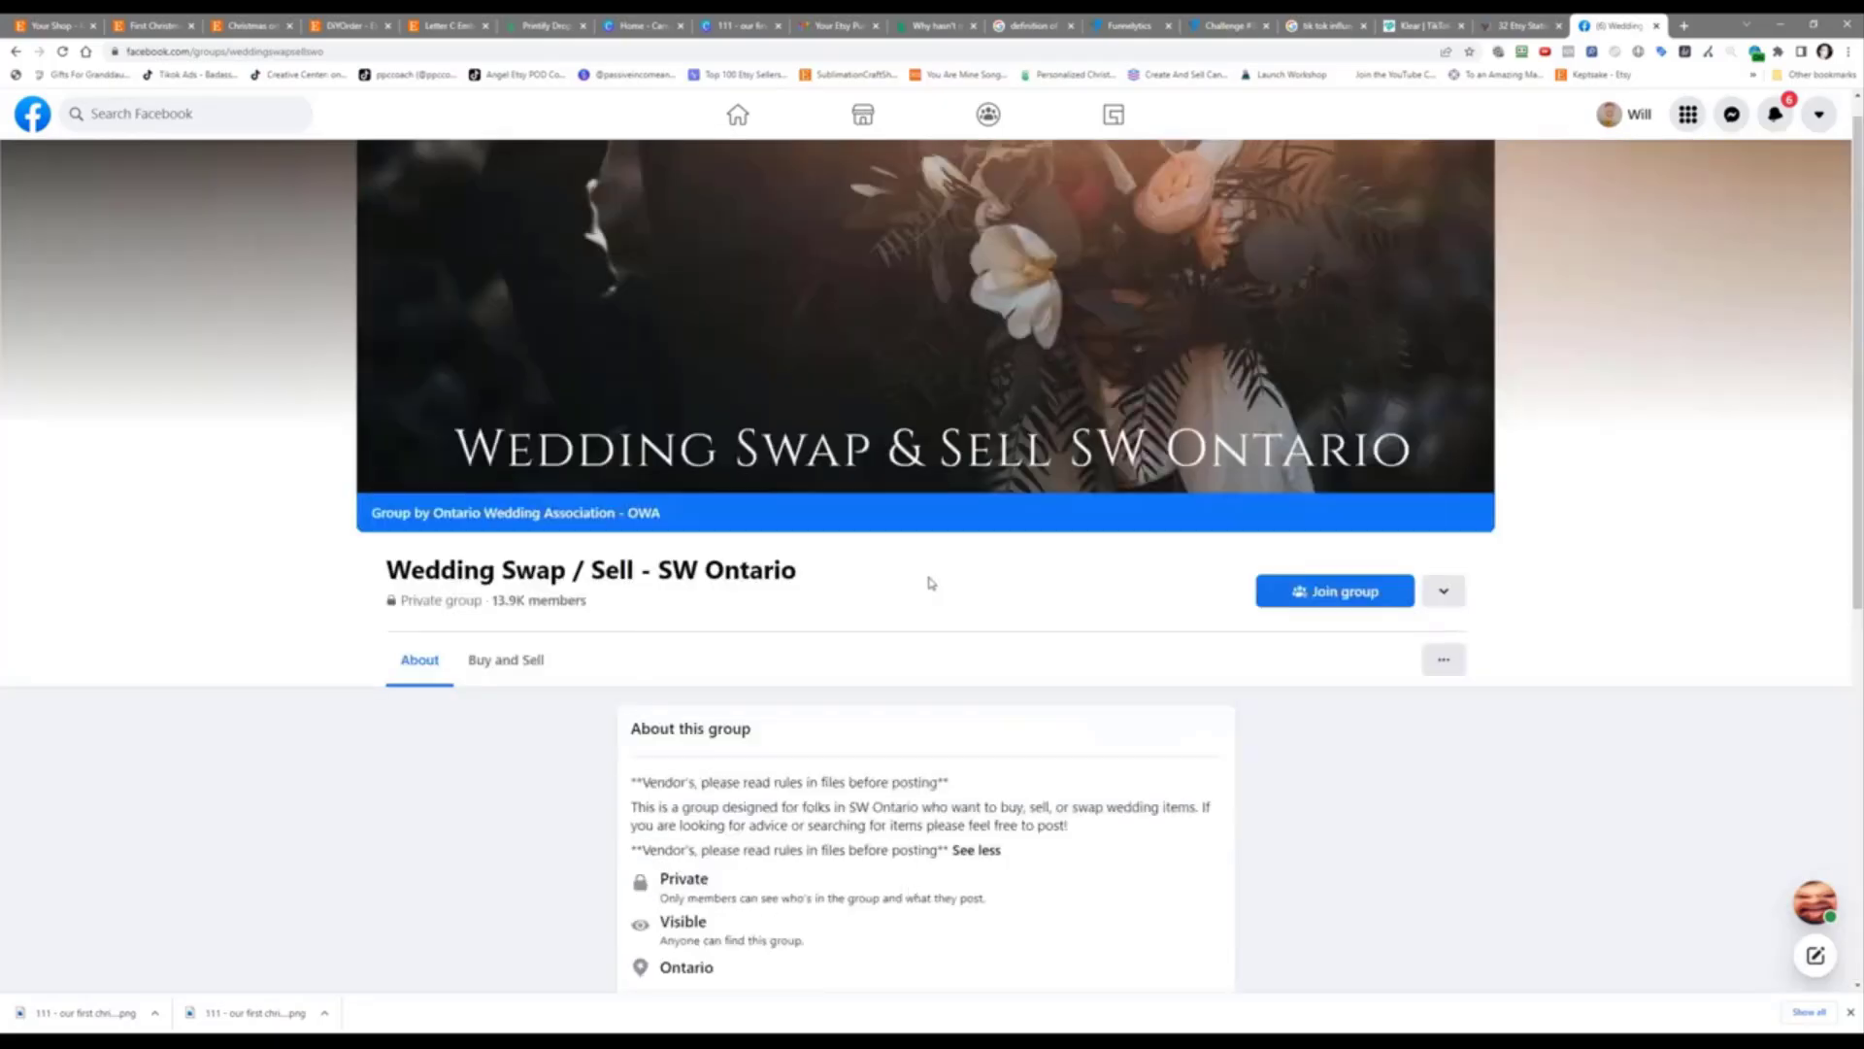
pyautogui.scroll(1, 1117, 612)
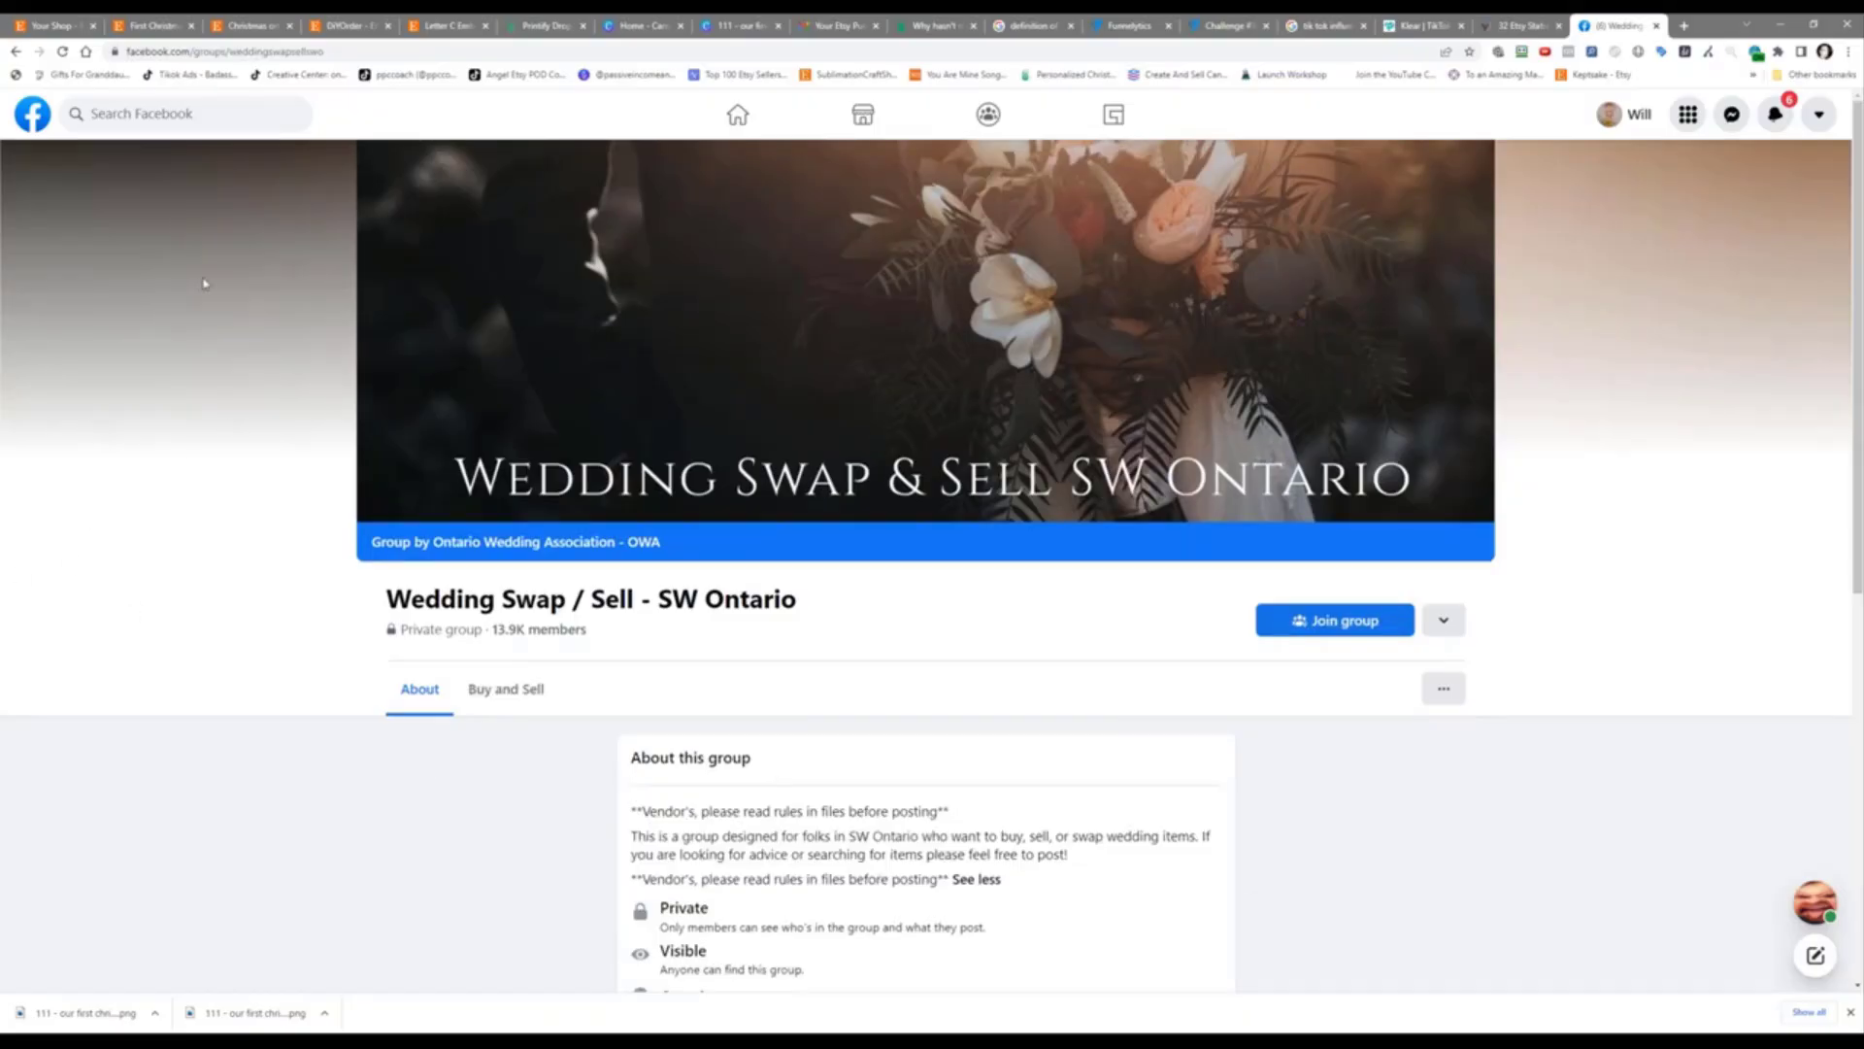
# Step: Switch to the Etsy First Christmas Married Ornament listing and show the hand-holding-ornament photo
pyautogui.click(54, 21)
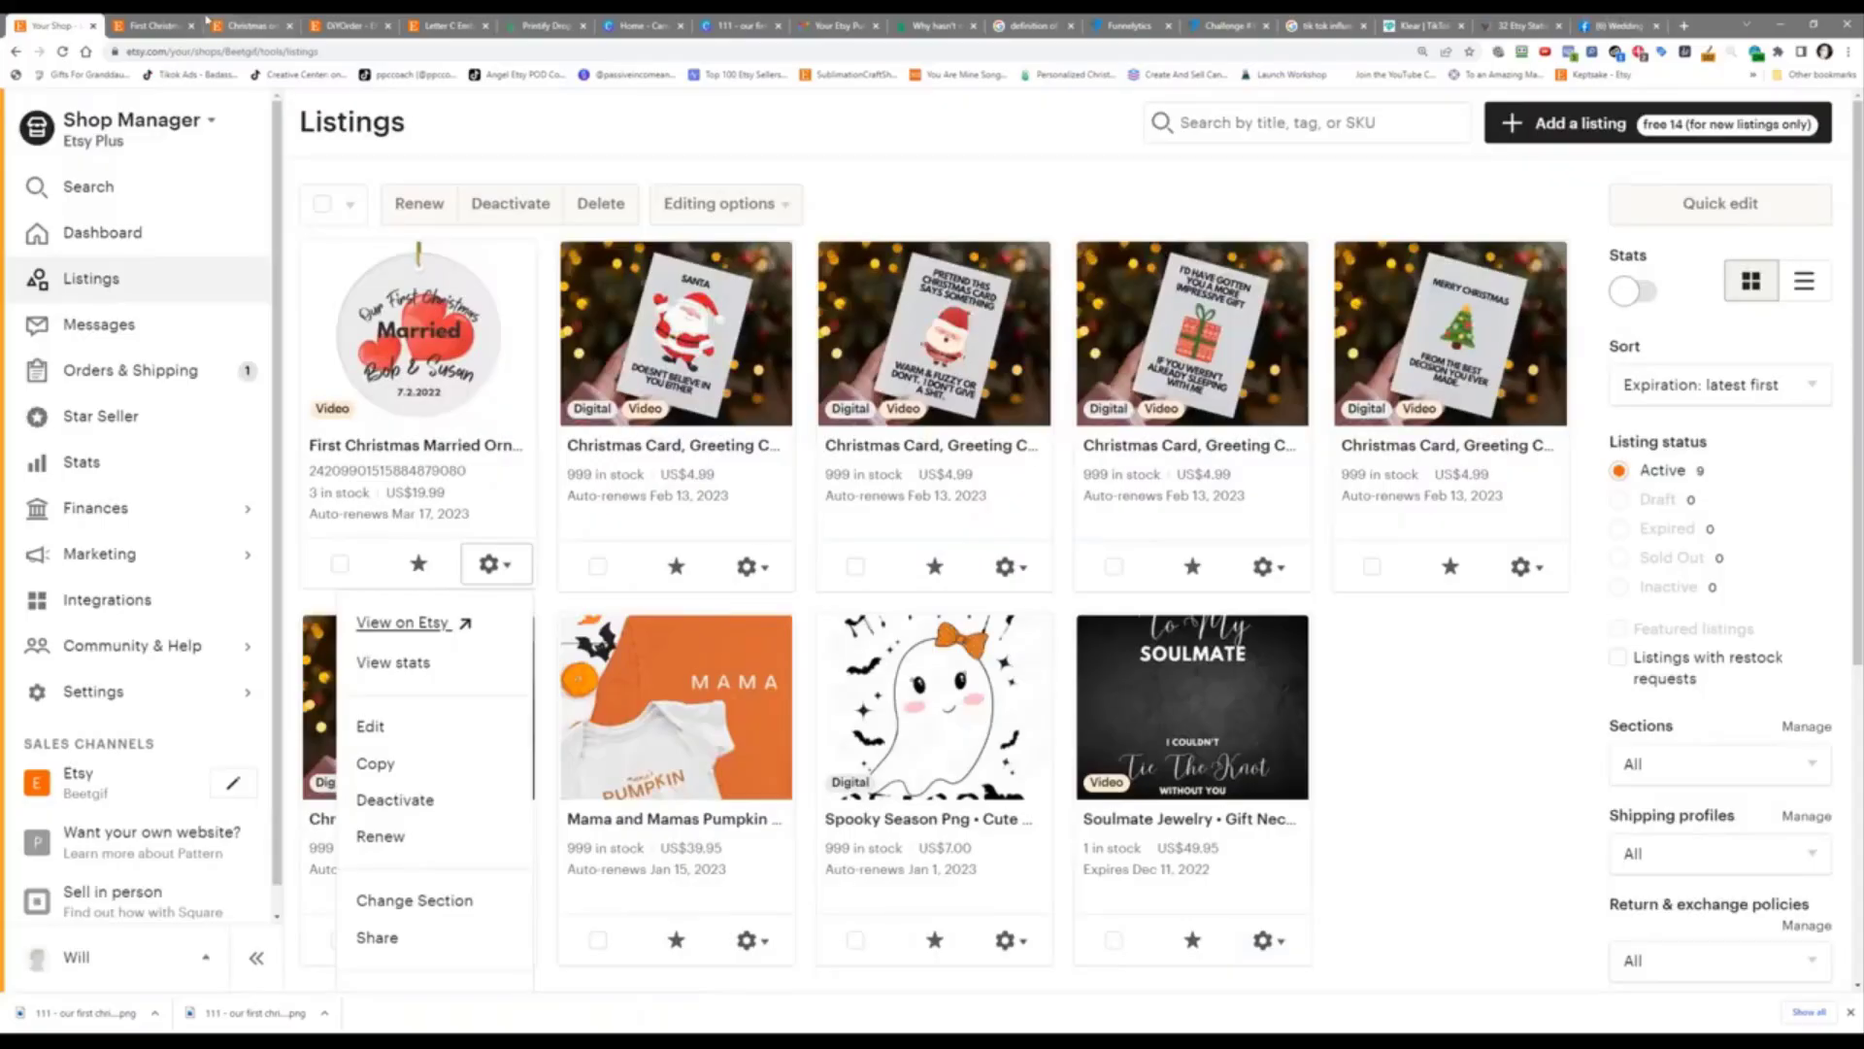
pyautogui.click(143, 19)
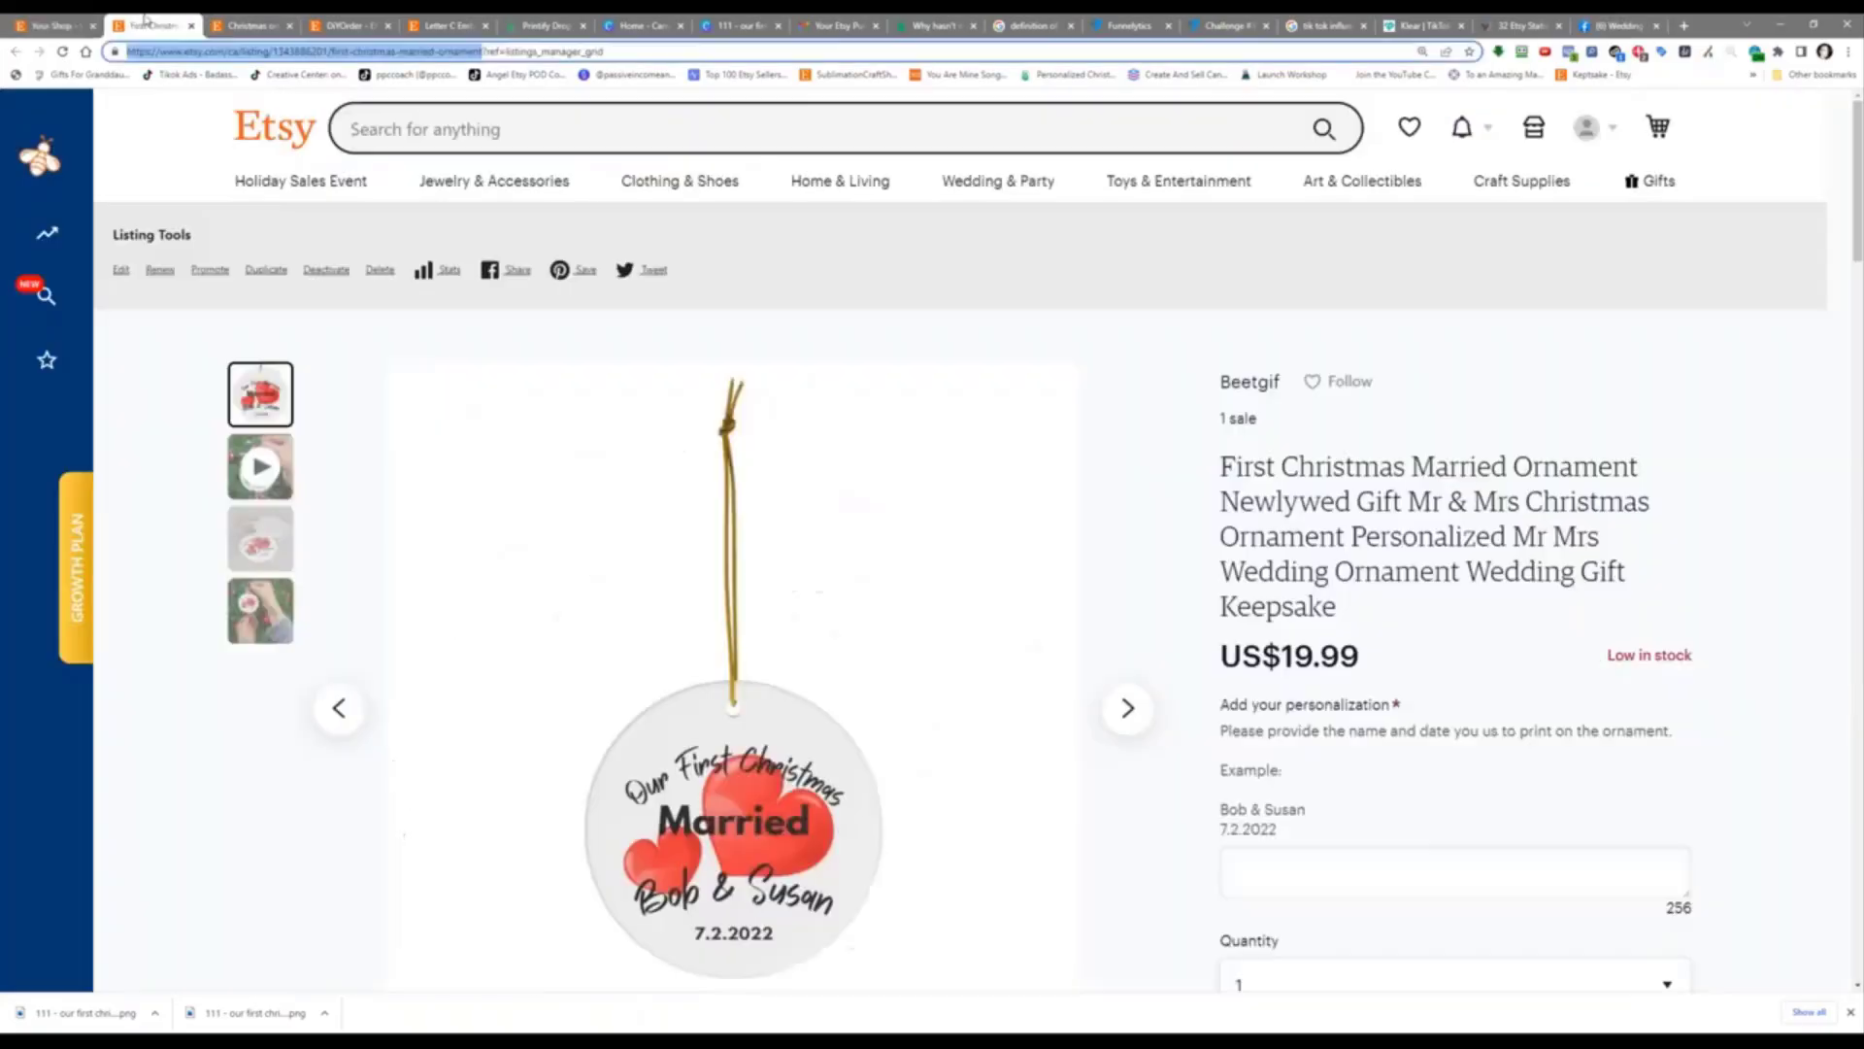
pyautogui.click(259, 539)
pyautogui.click(259, 610)
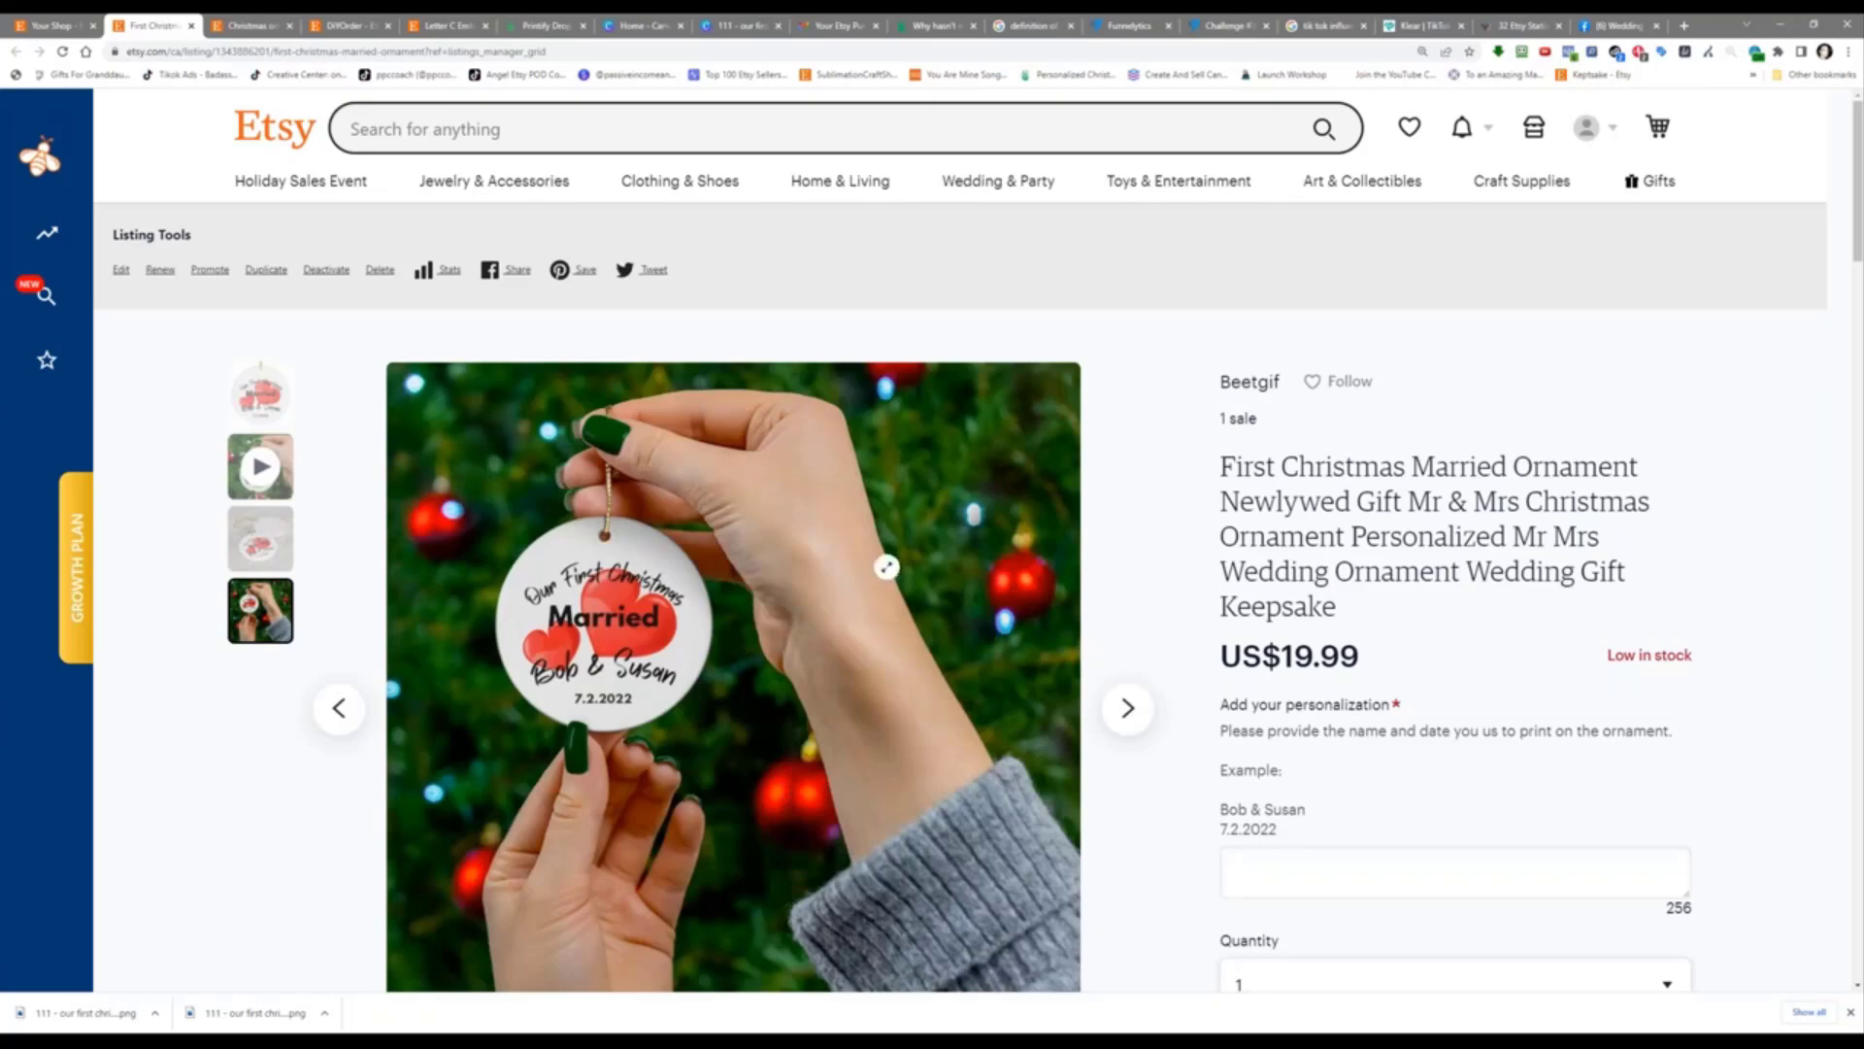
pyautogui.scroll(-2, 887, 567)
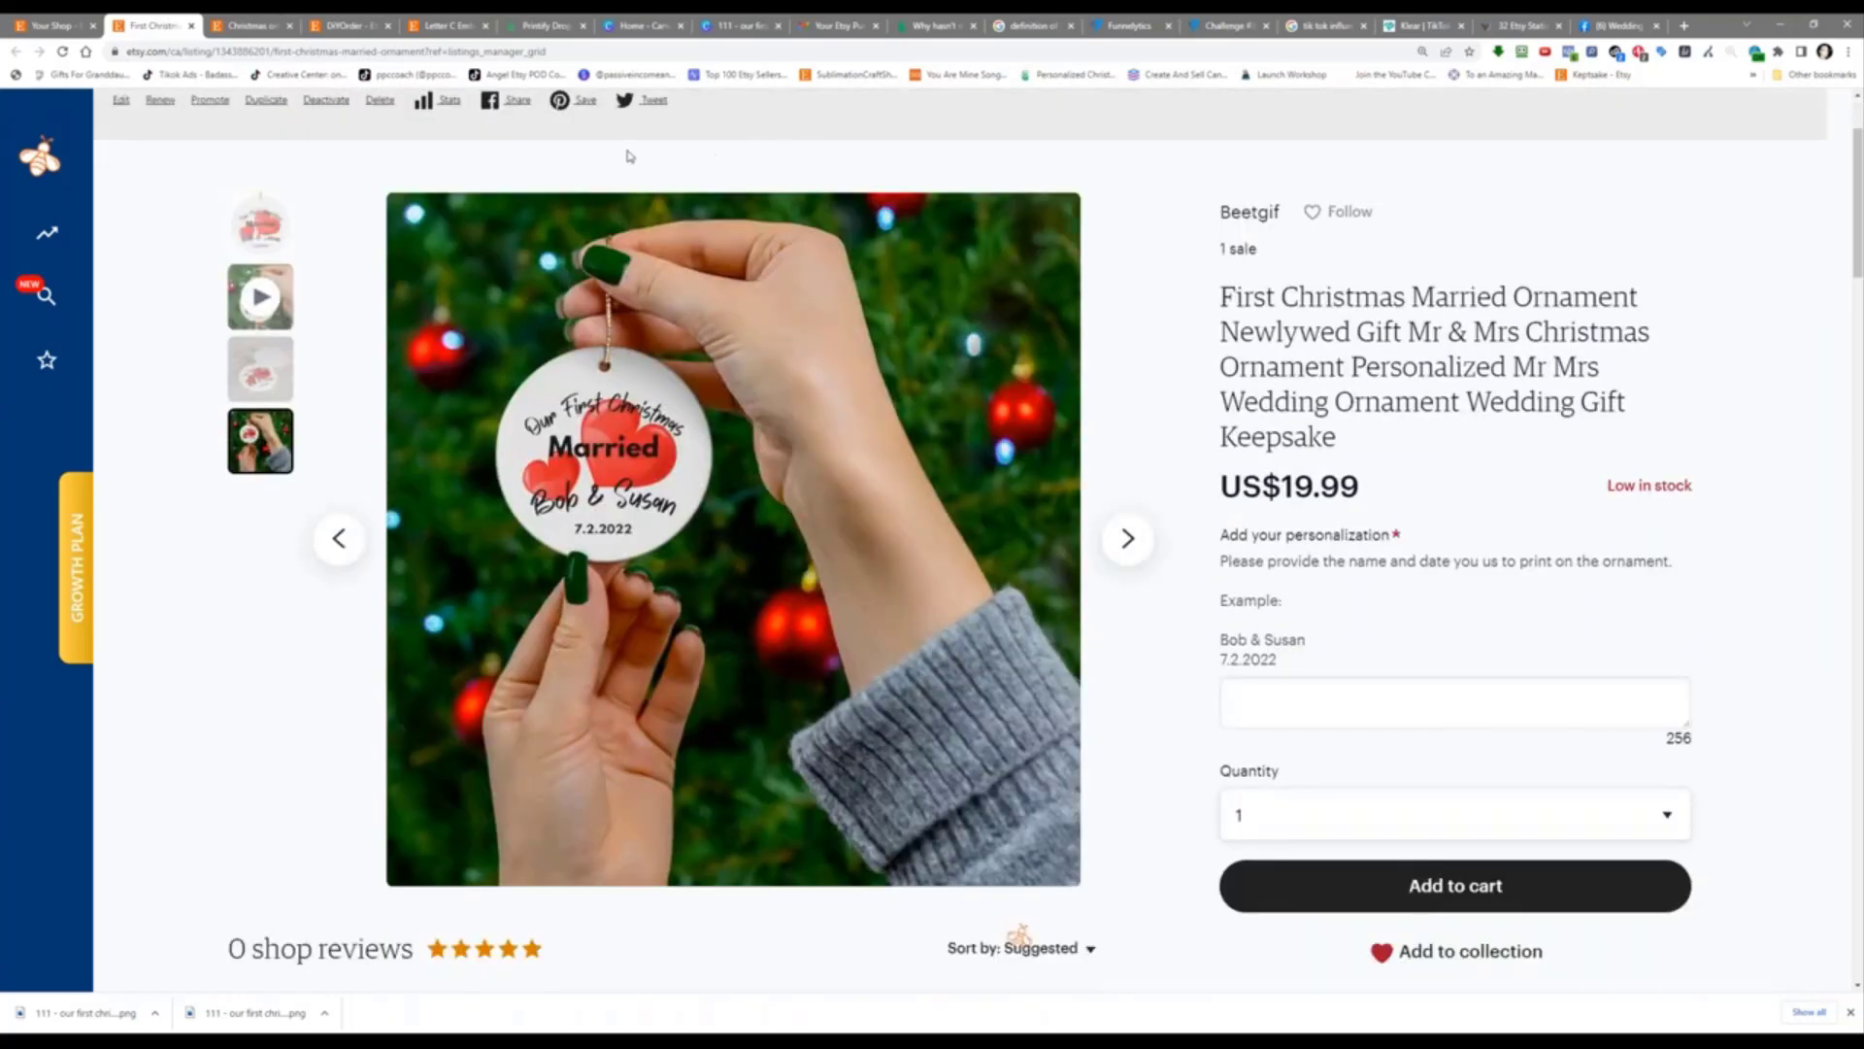
pyautogui.moveTo(64, 683)
# Step: Glance at the Wedding Swap / Sell group again, then return to the Funnelytics Challenge #39 map
pyautogui.click(1605, 24)
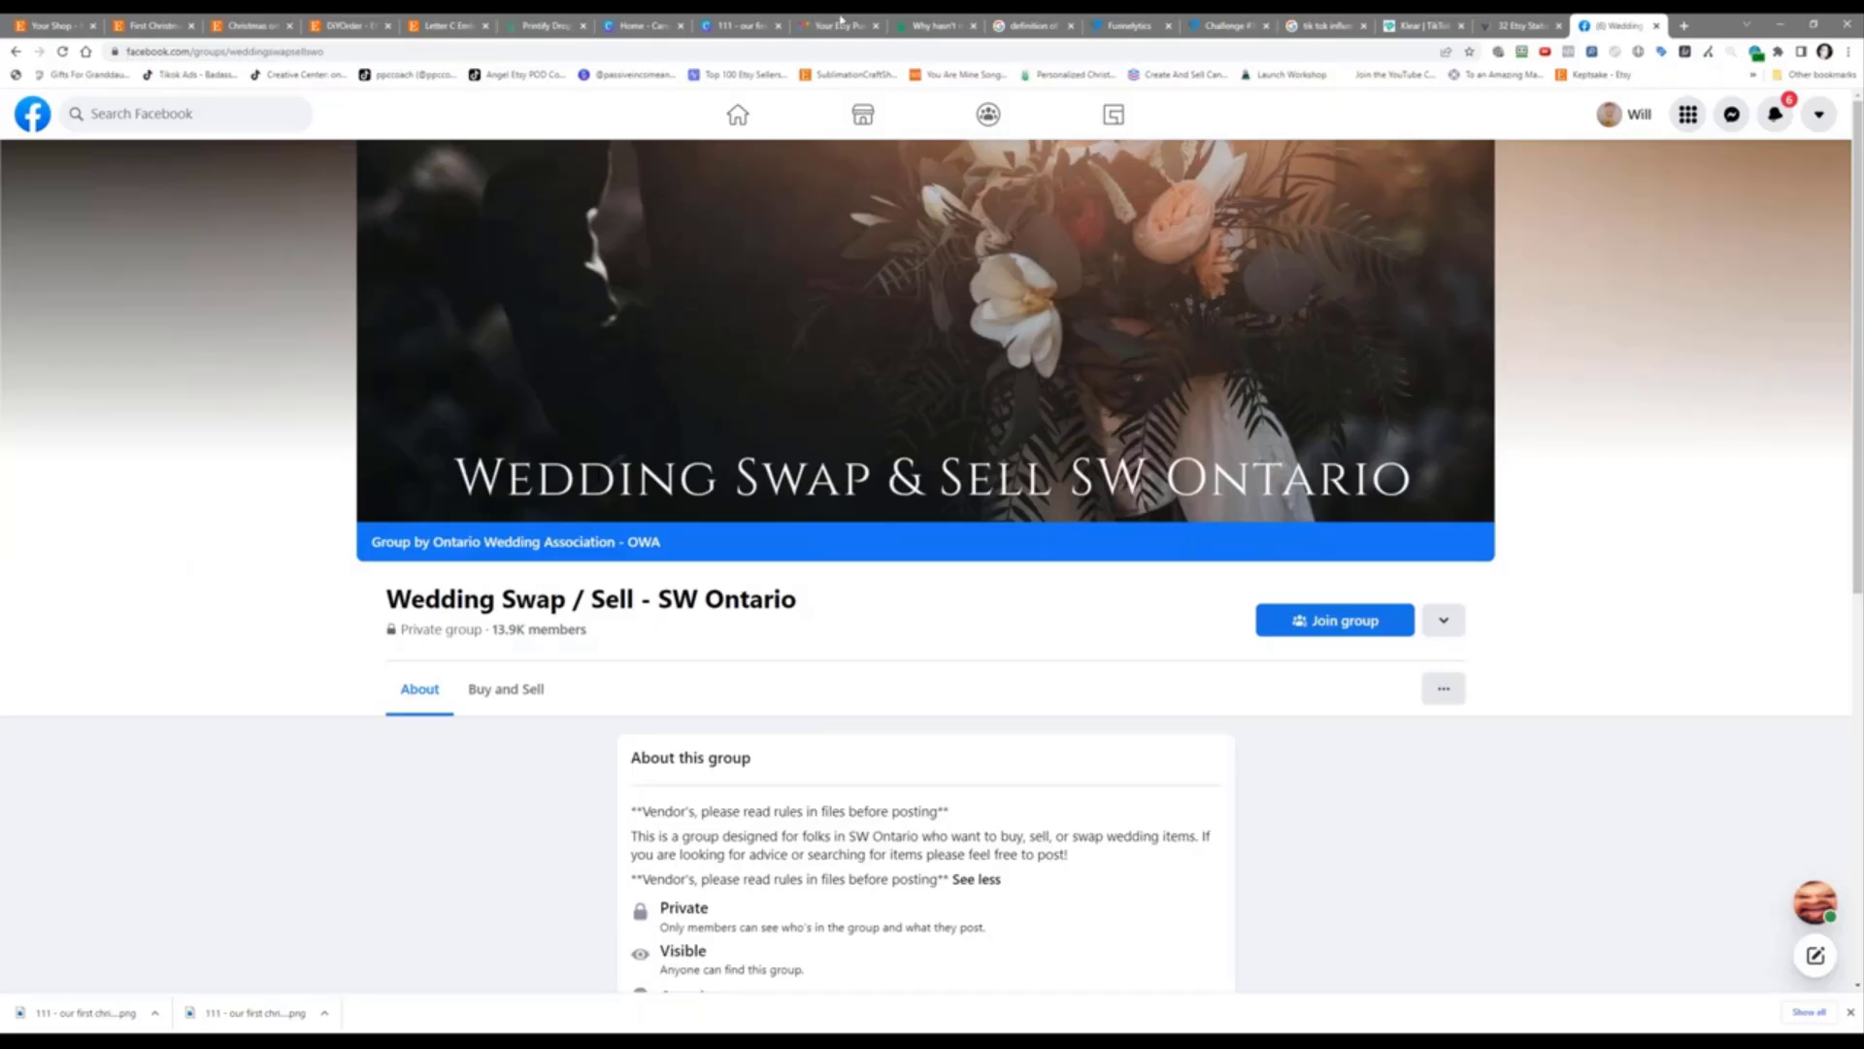
pyautogui.click(1228, 25)
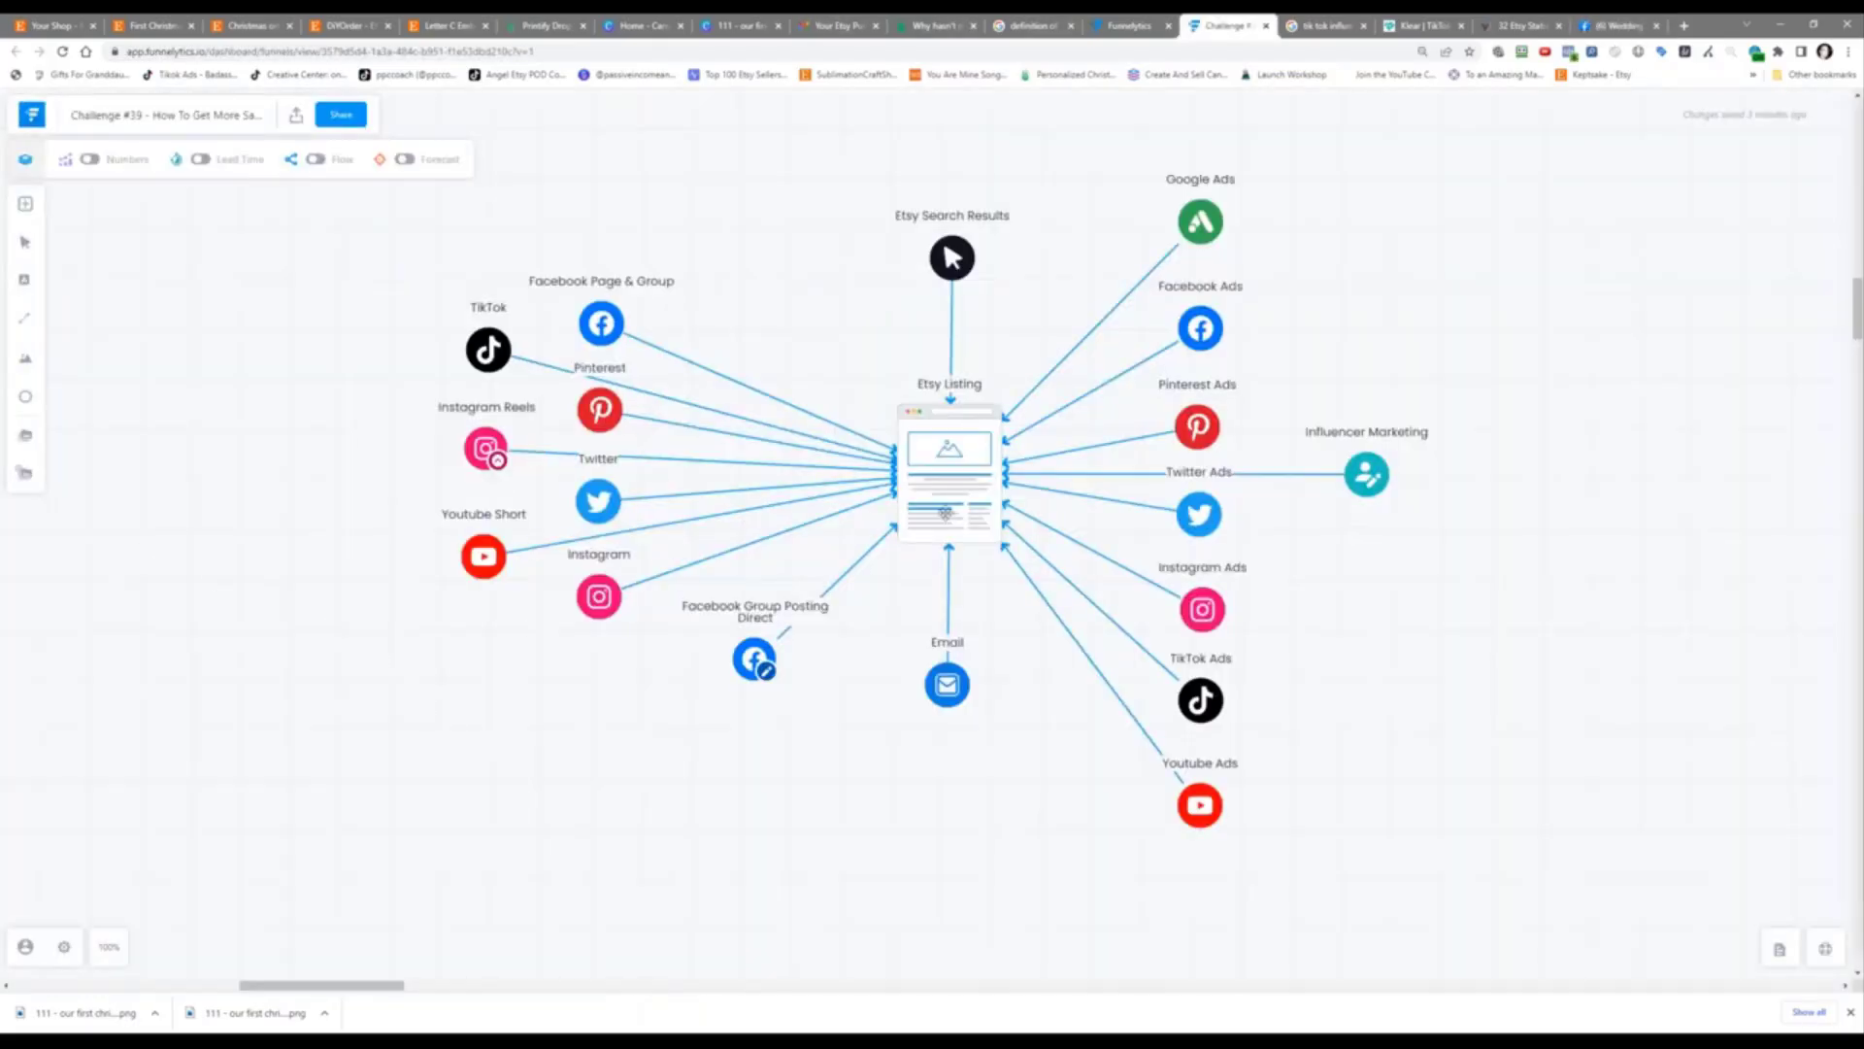
# Step: Switch to the Google Images results for 'definition of insanity'
pyautogui.click(1024, 26)
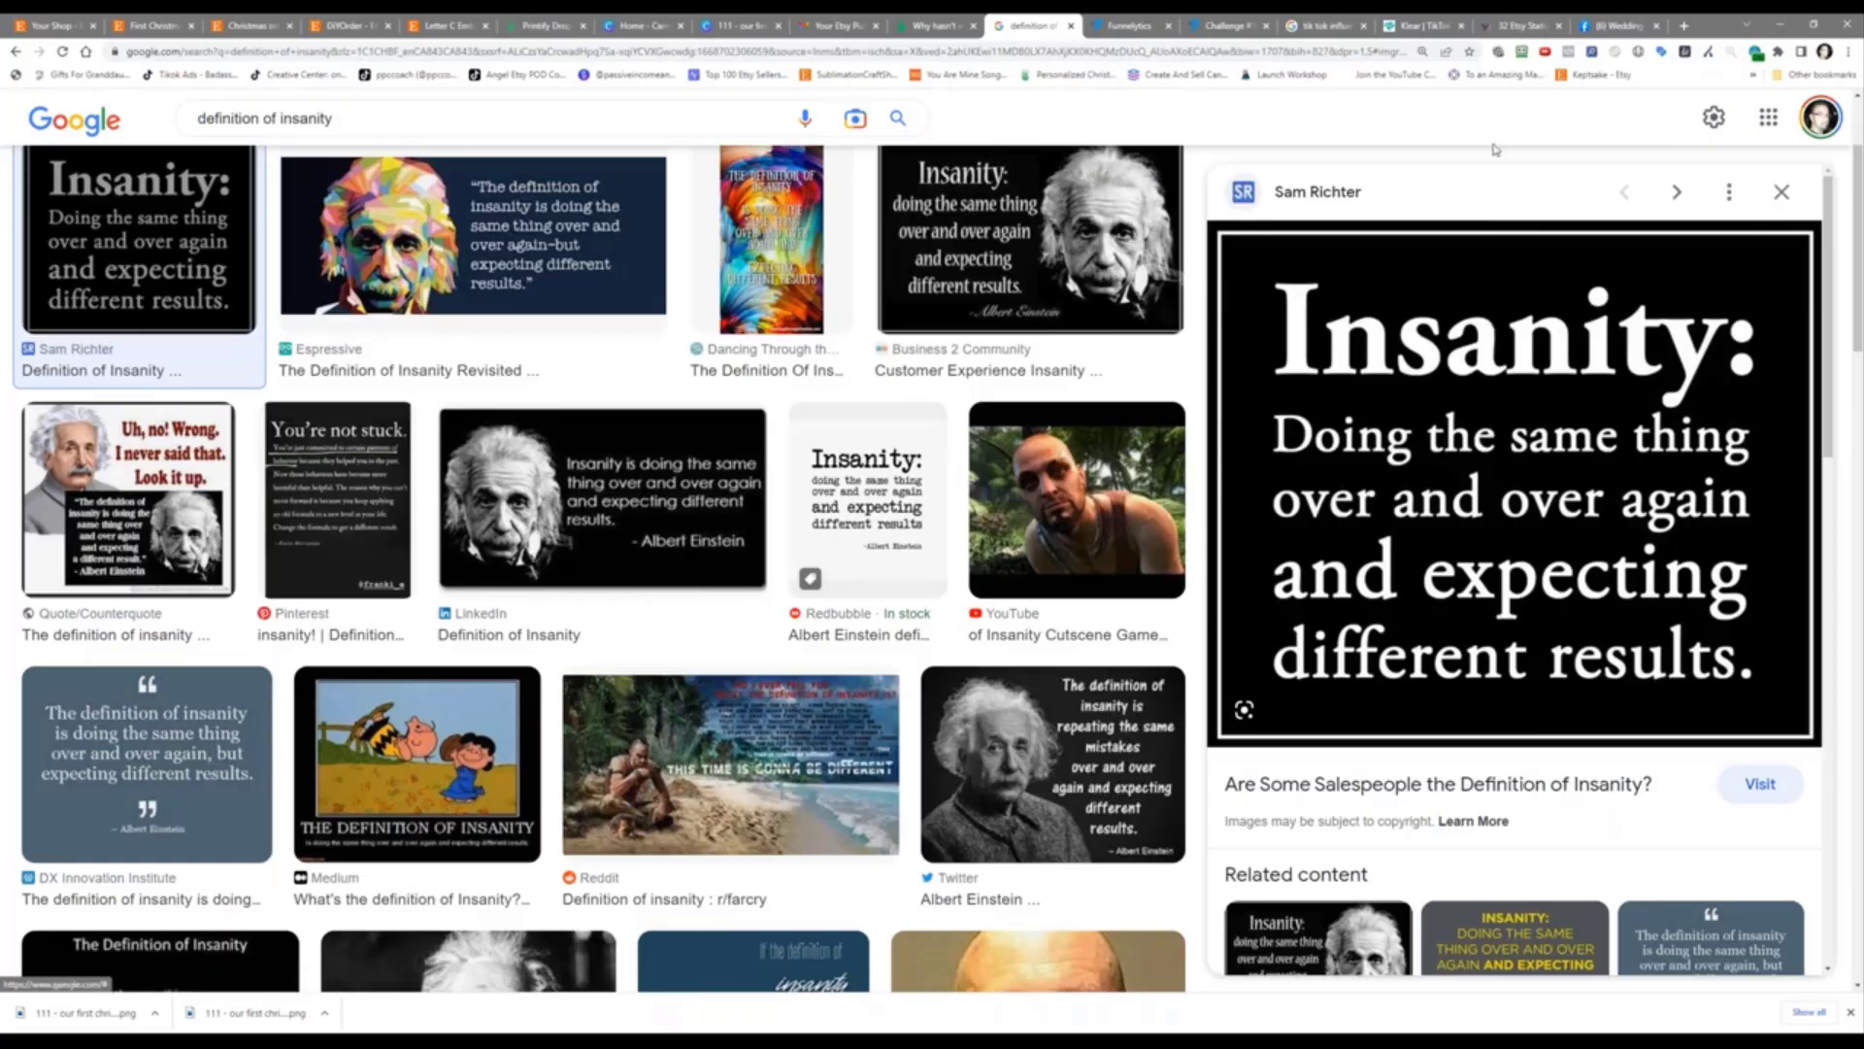
# Step: Switch back to the Funnelytics Challenge #39 map with all sources feeding Etsy Listing
pyautogui.click(1606, 22)
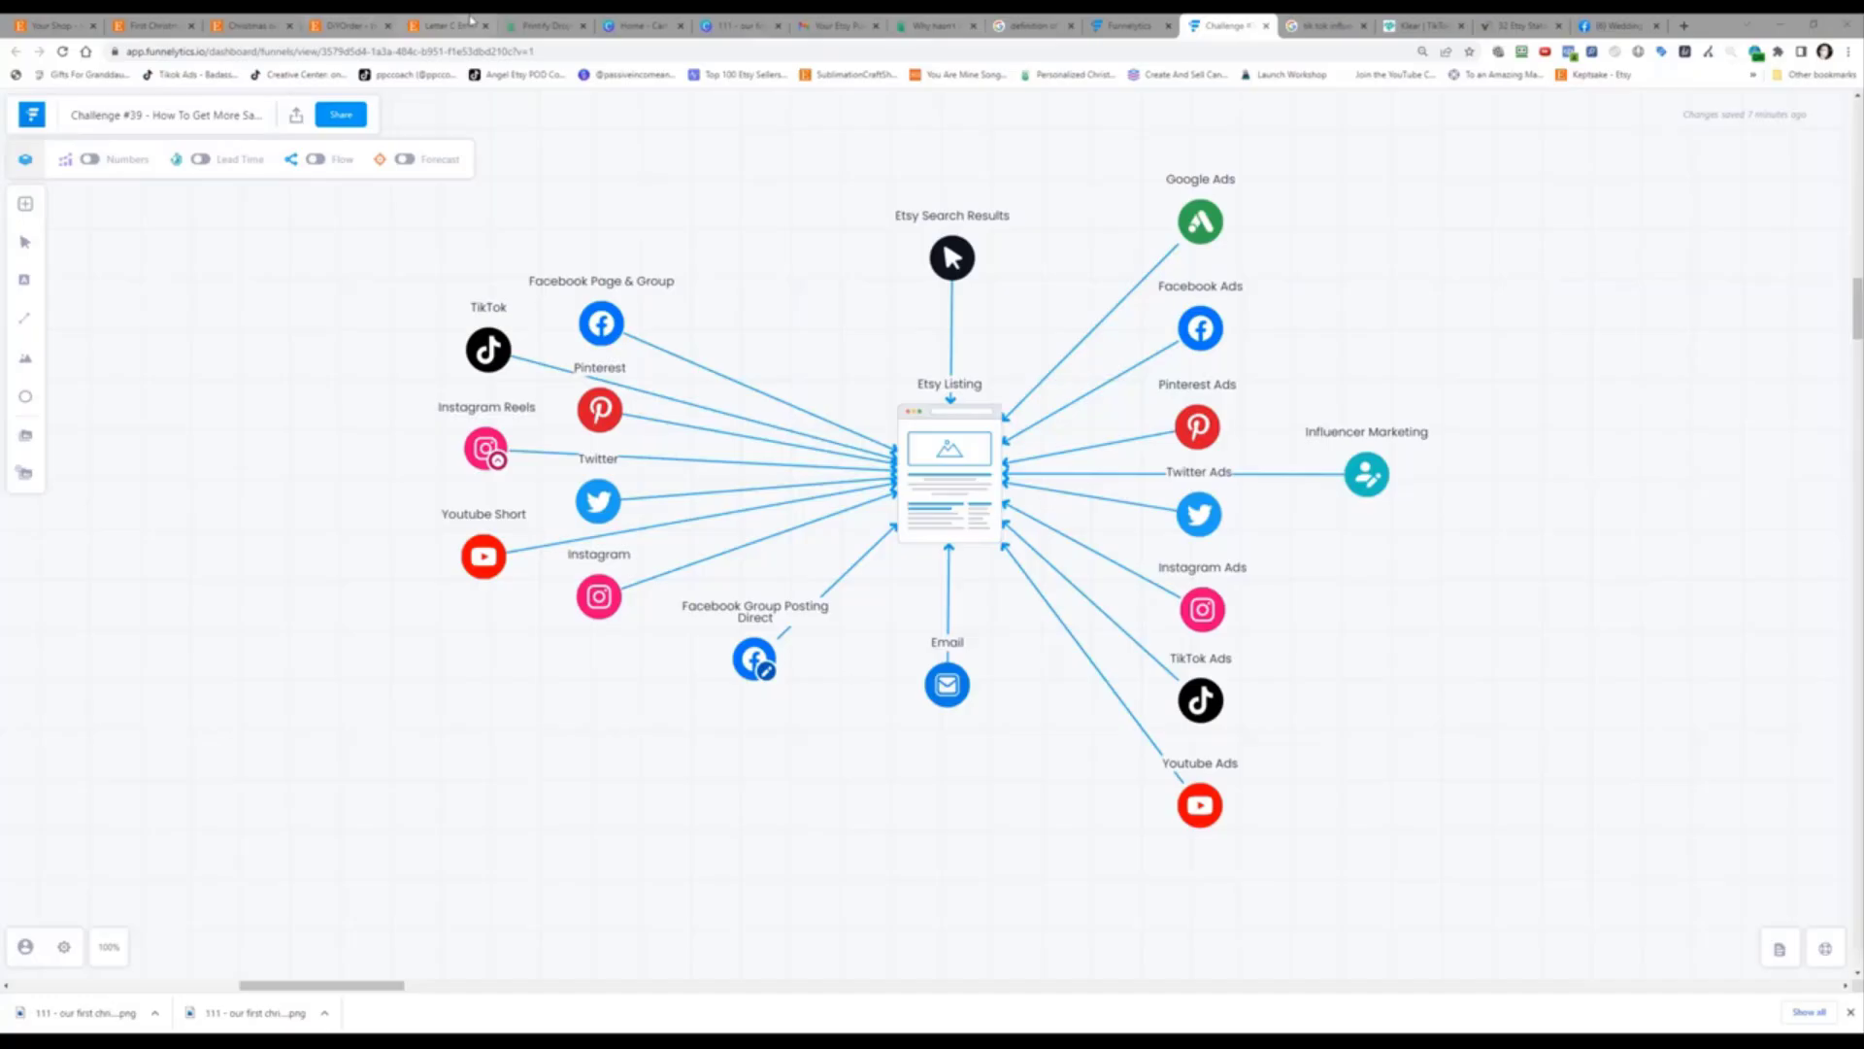
# Step: Switch to the Etsy listing for the floral letter C embroidery kit
pyautogui.click(469, 23)
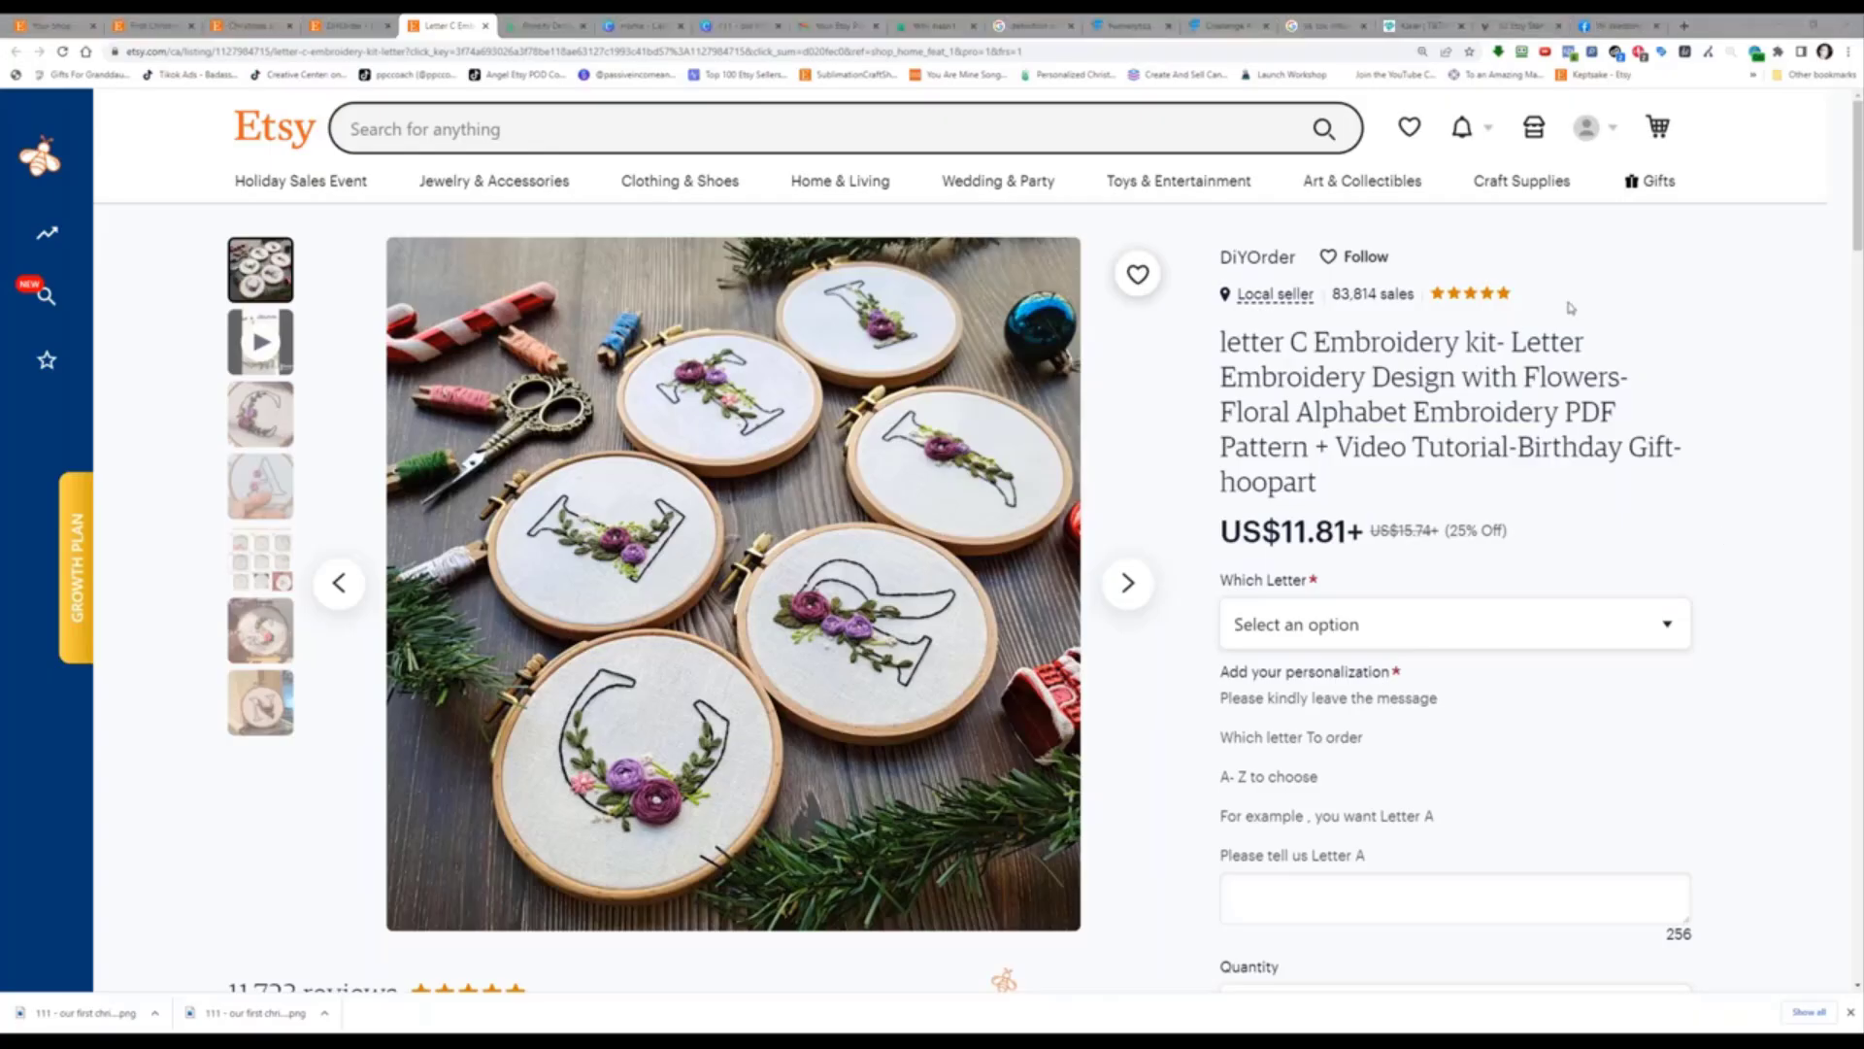
# Step: Highlight the word 'kit' in the letter C embroidery listing title
pyautogui.moveTo(1463, 342); pyautogui.dragTo(1512, 342)
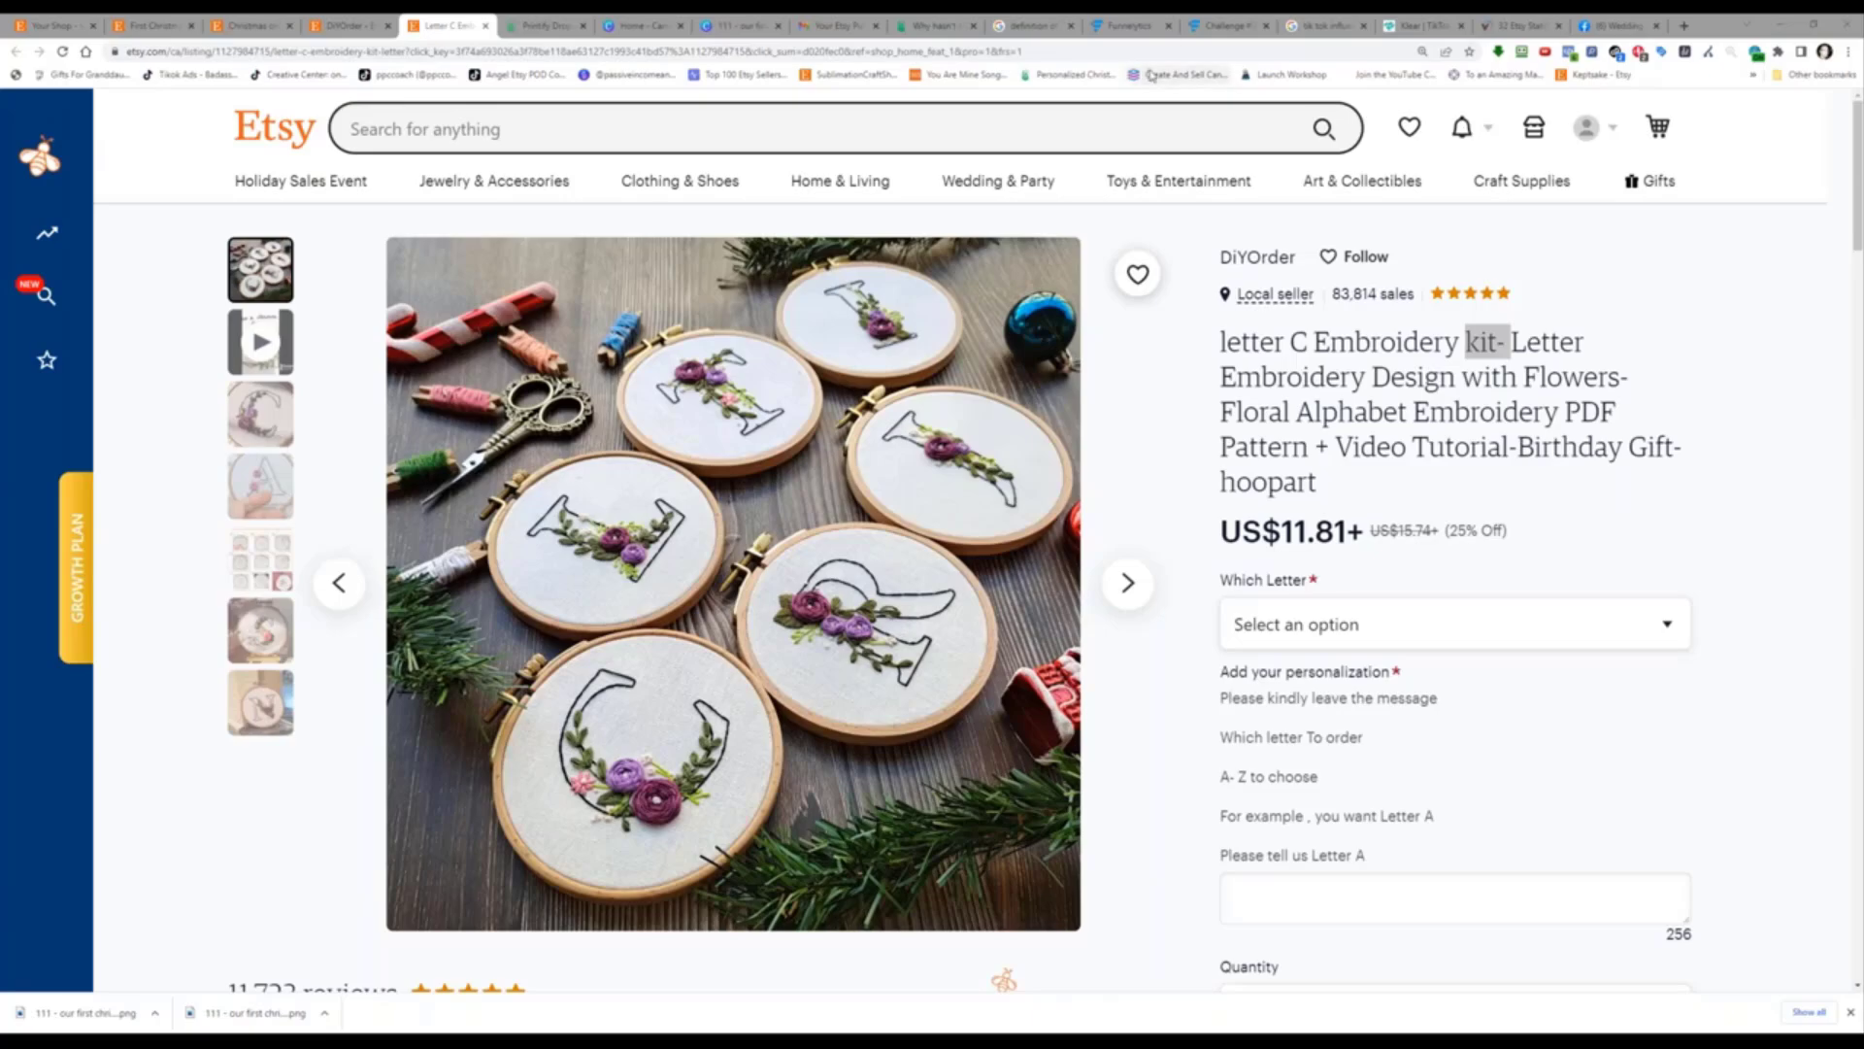
# Step: Return to the Funnelytics Challenge #39 traffic-source map
pyautogui.click(1198, 21)
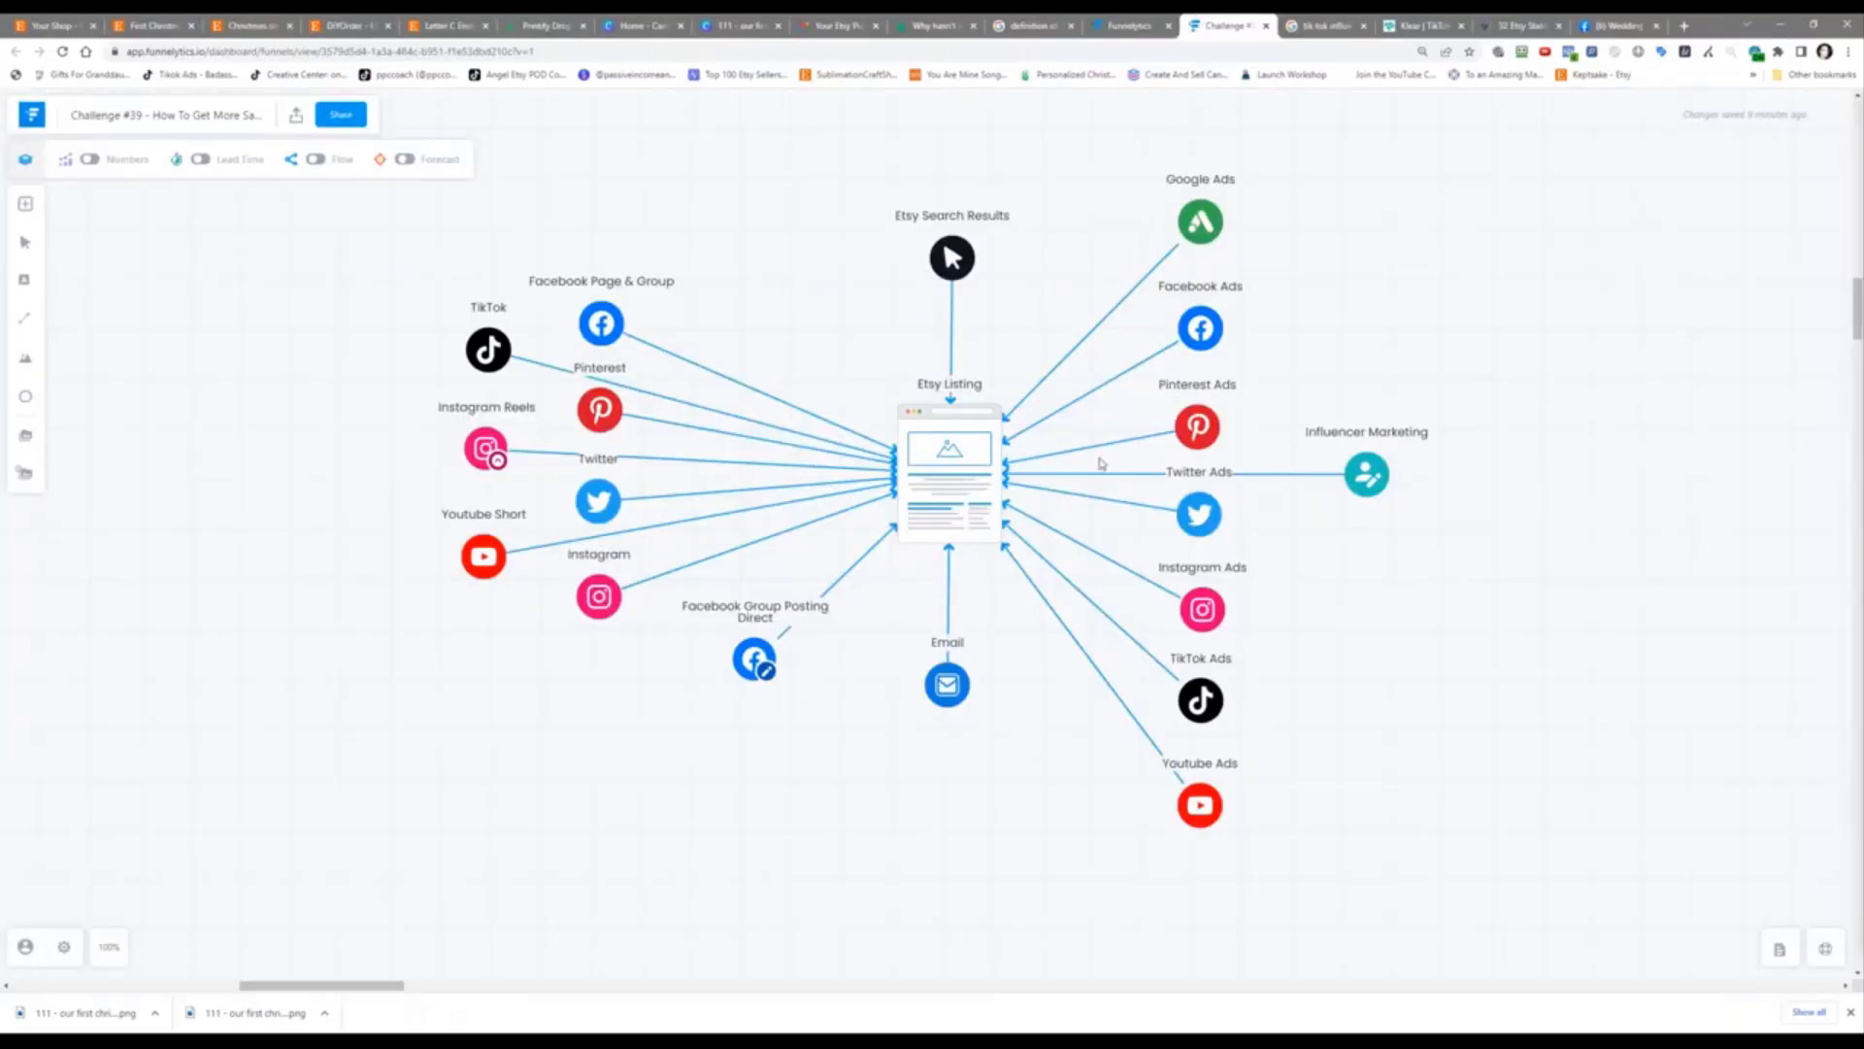
pyautogui.moveTo(1117, 442)
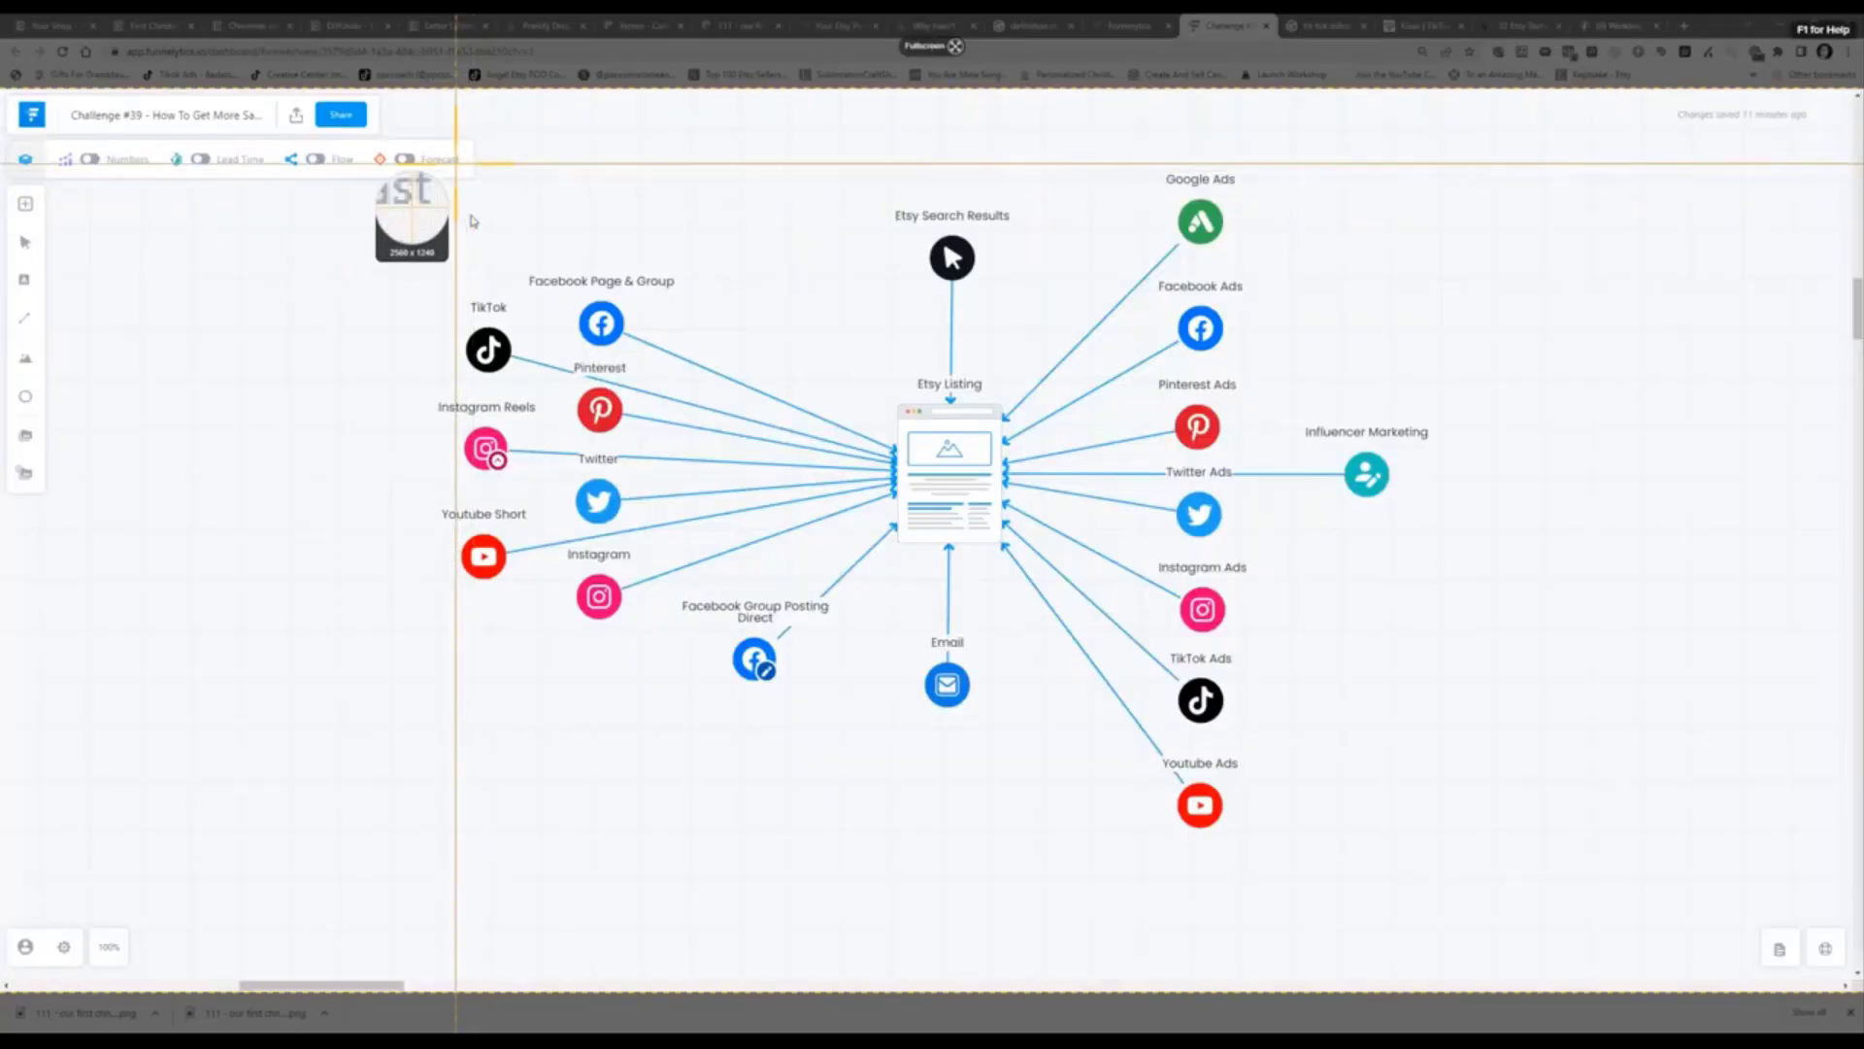
# Step: Cancel the screen capture and move the Google Ads and Facebook Ads nodes slightly lower
pyautogui.press('Escape')
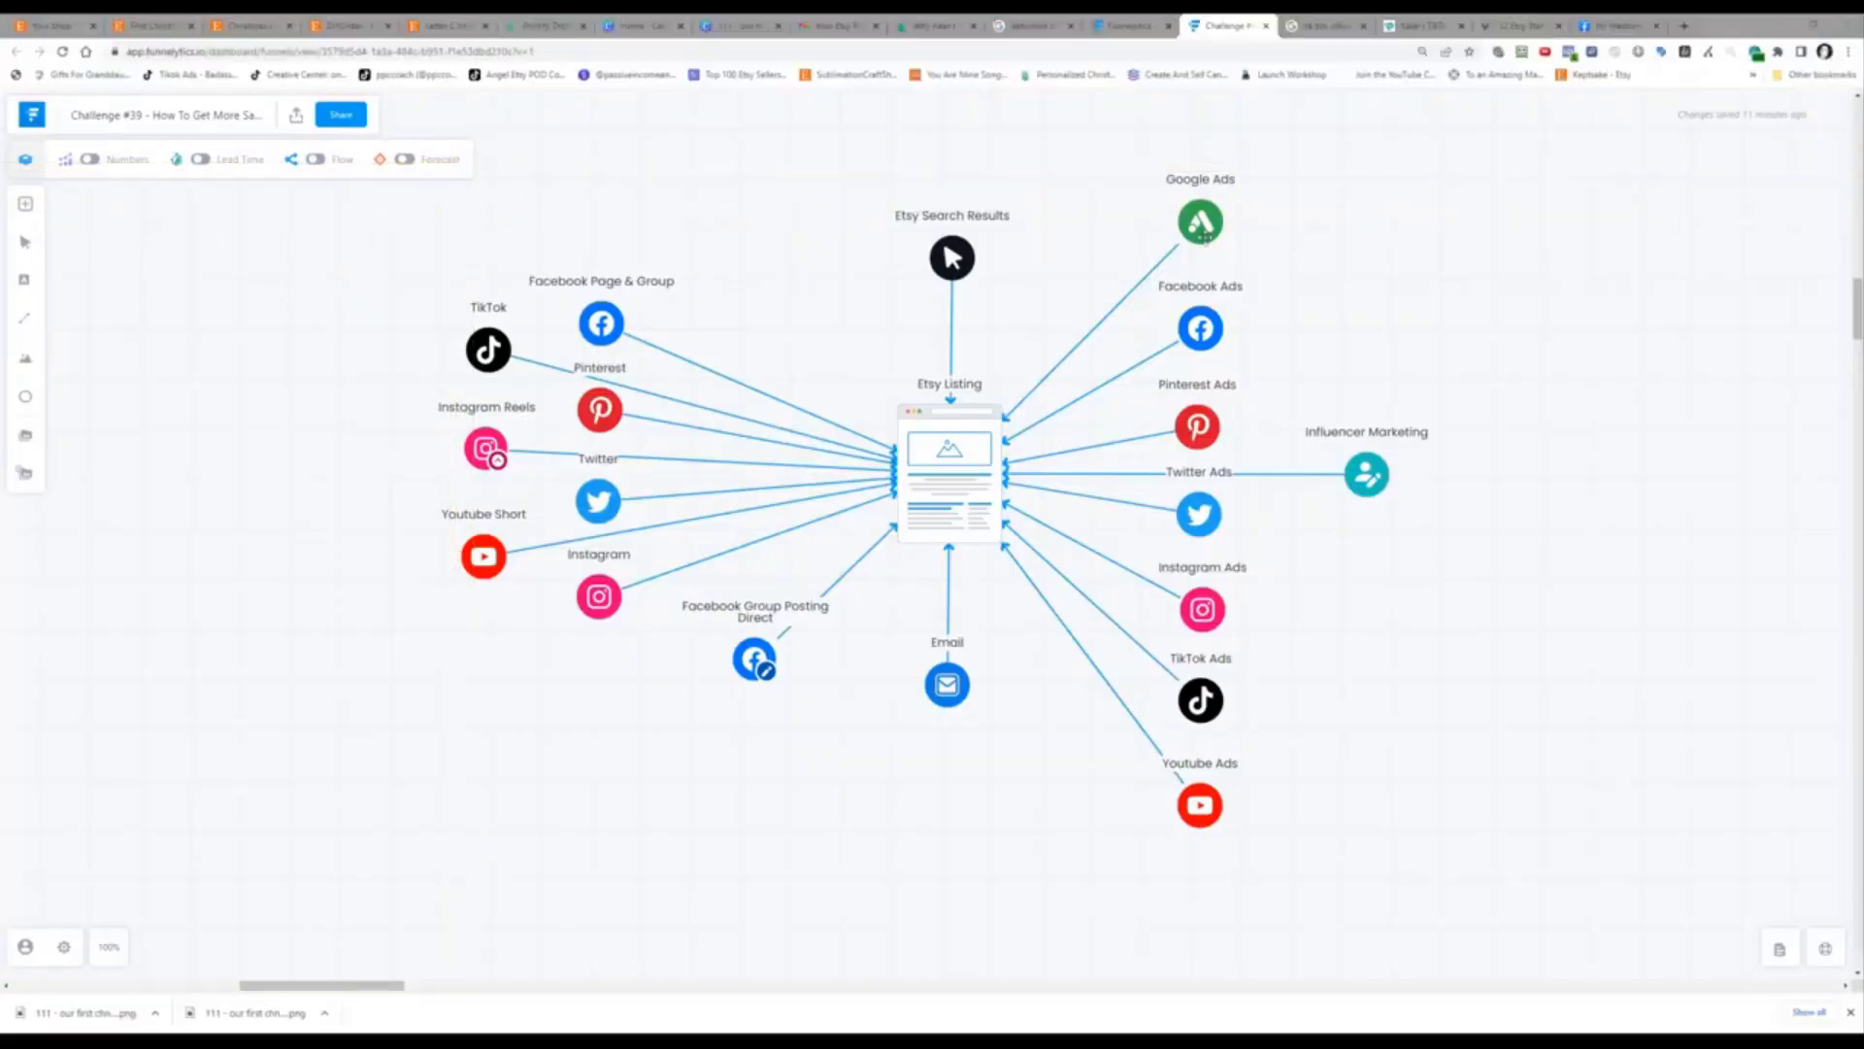
pyautogui.moveTo(1204, 236); pyautogui.dragTo(1203, 260)
pyautogui.click(1398, 240)
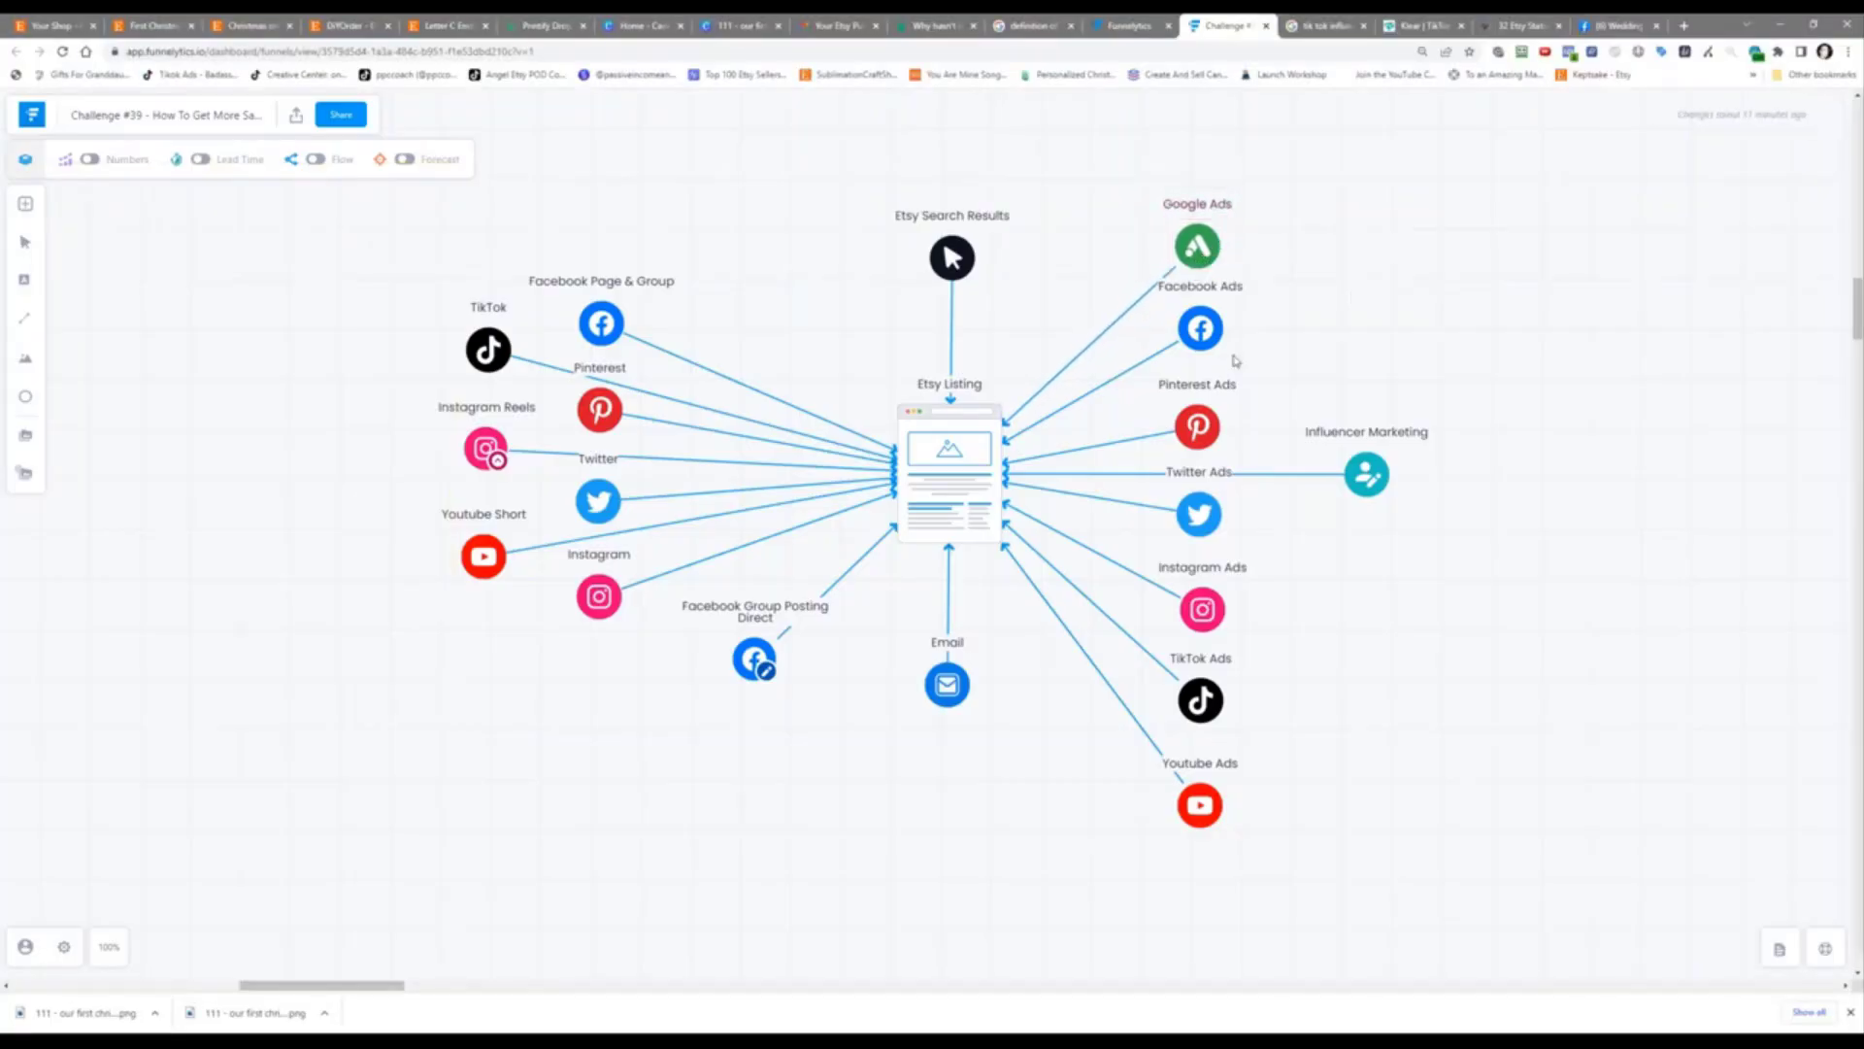
pyautogui.moveTo(1201, 330); pyautogui.dragTo(1202, 338)
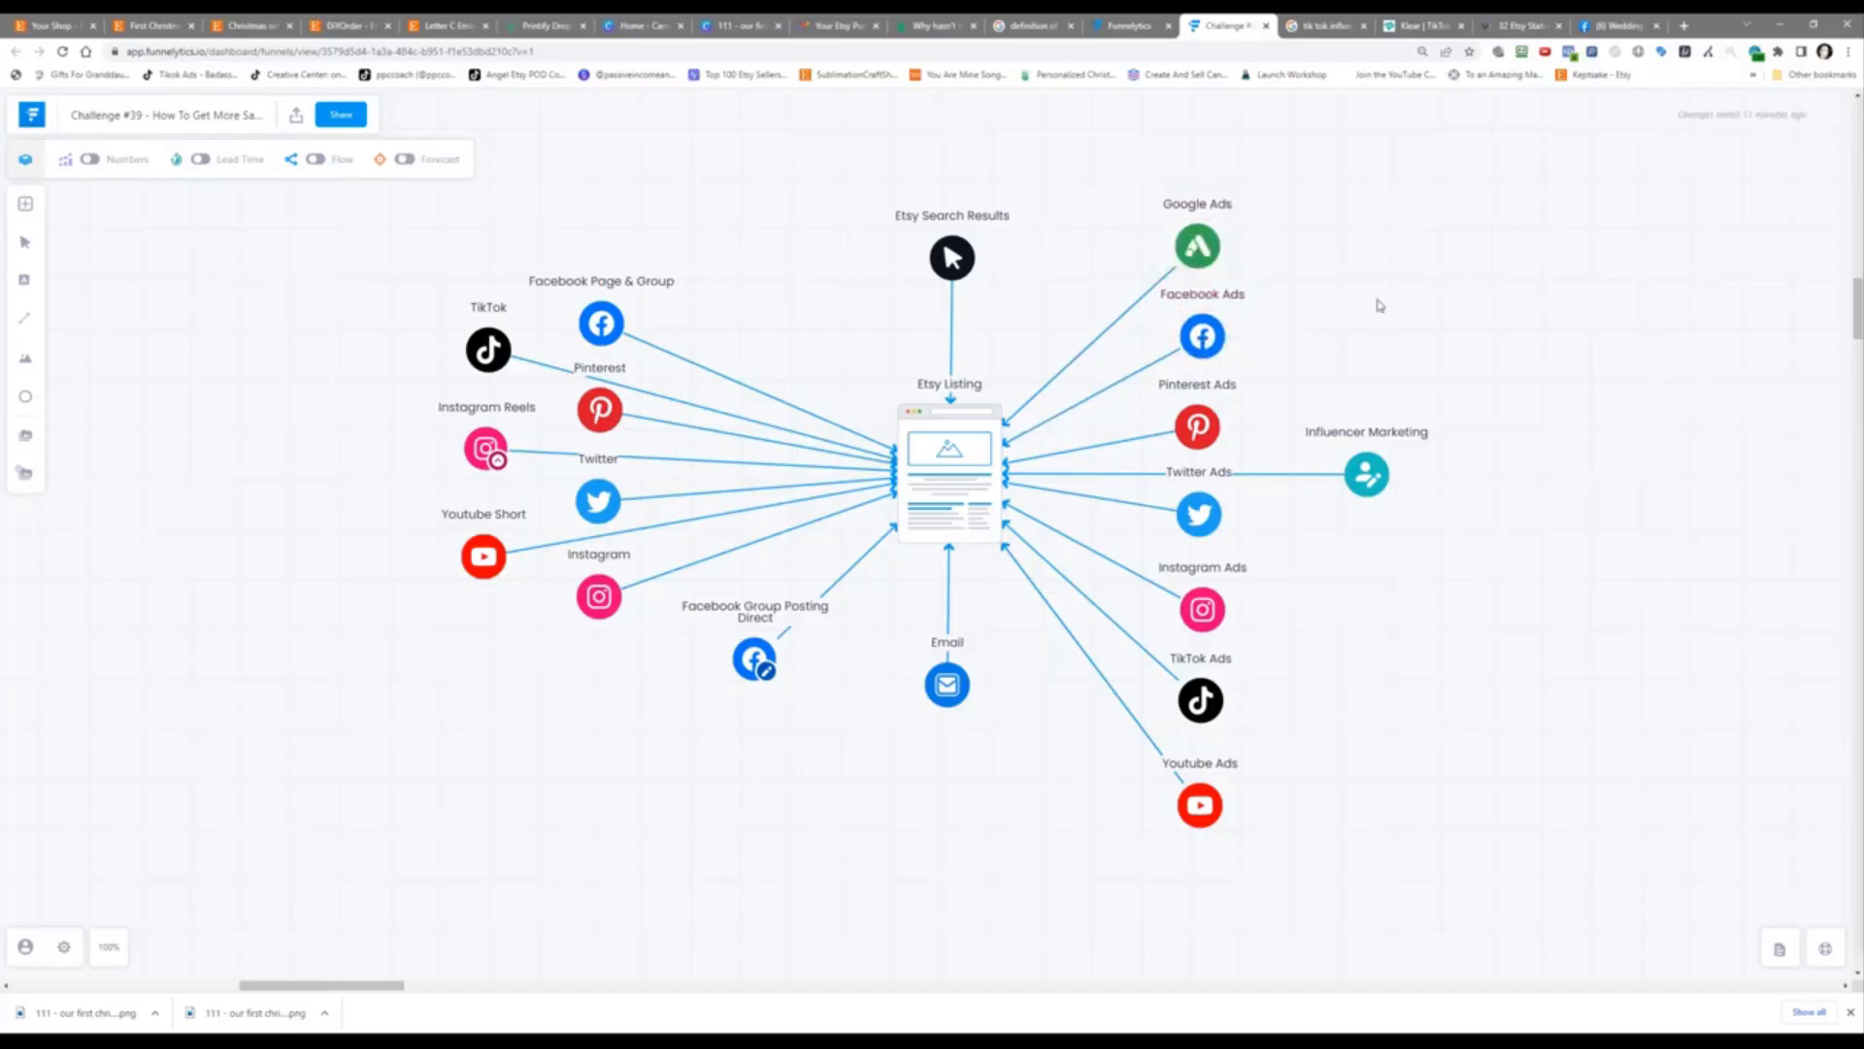
pyautogui.click(1378, 303)
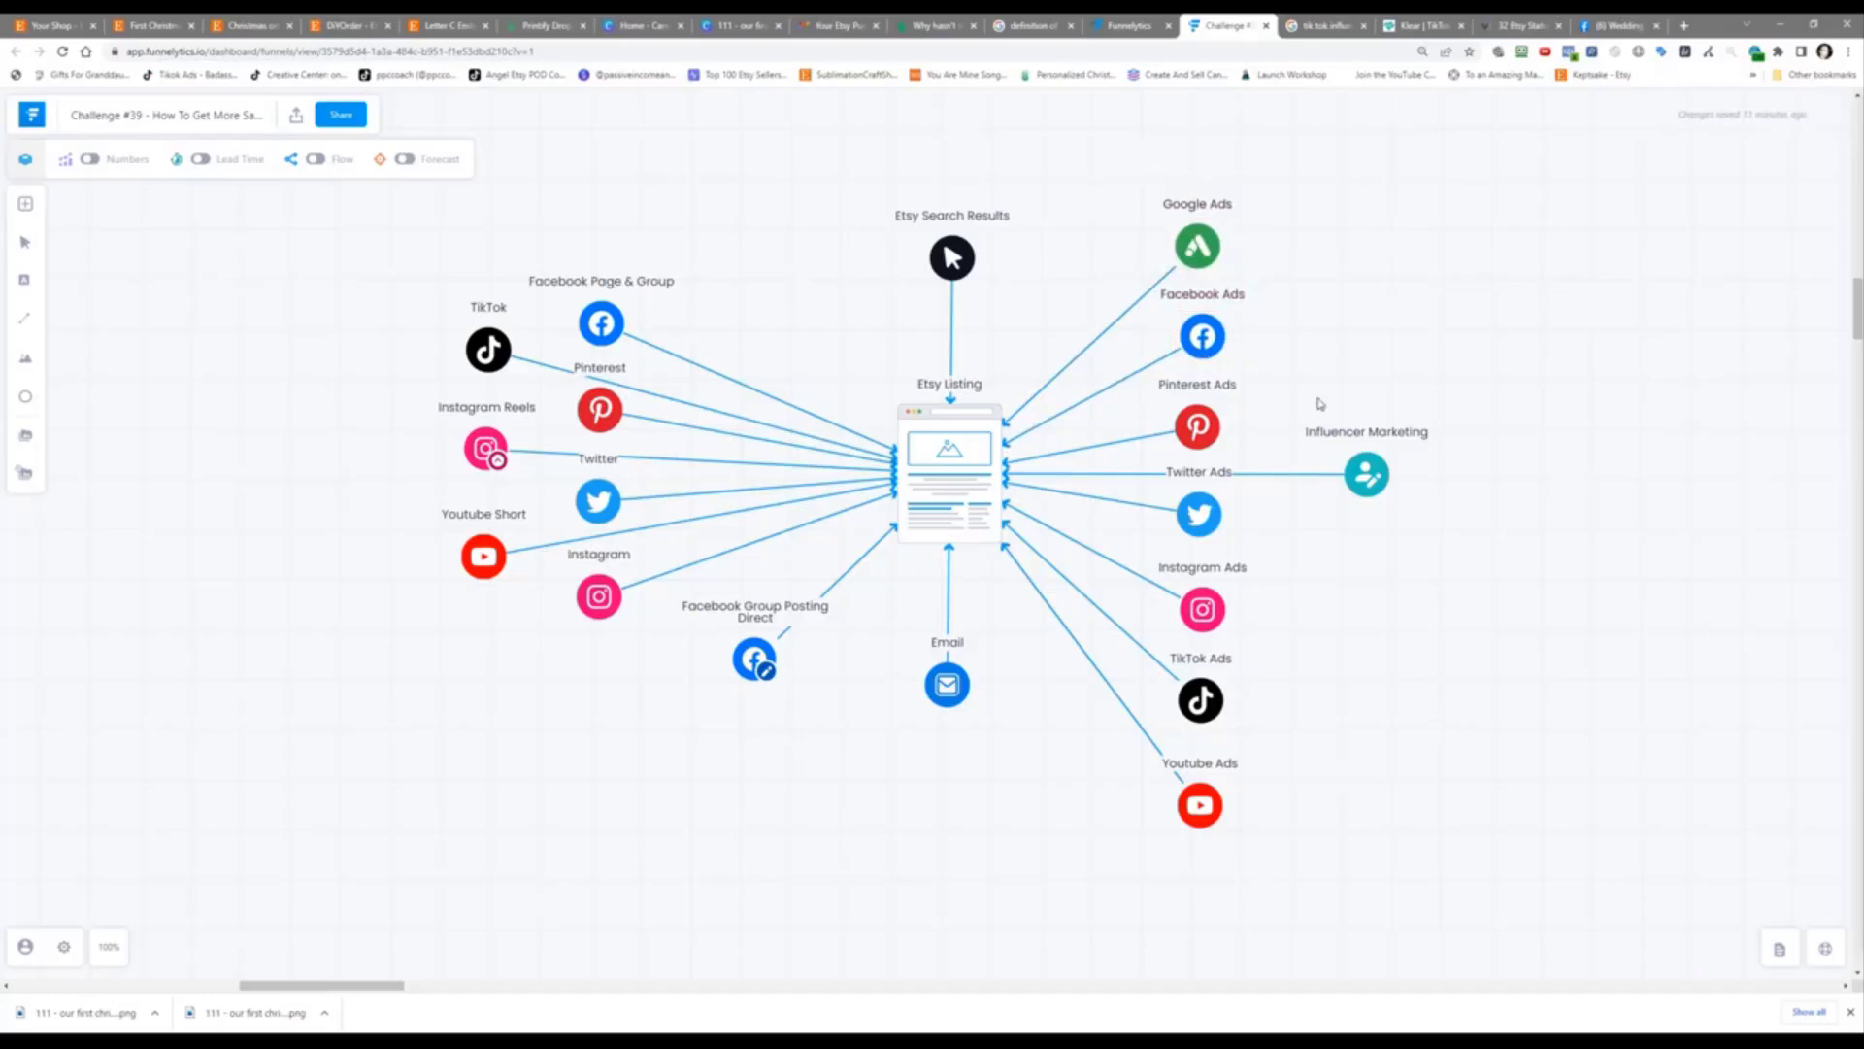